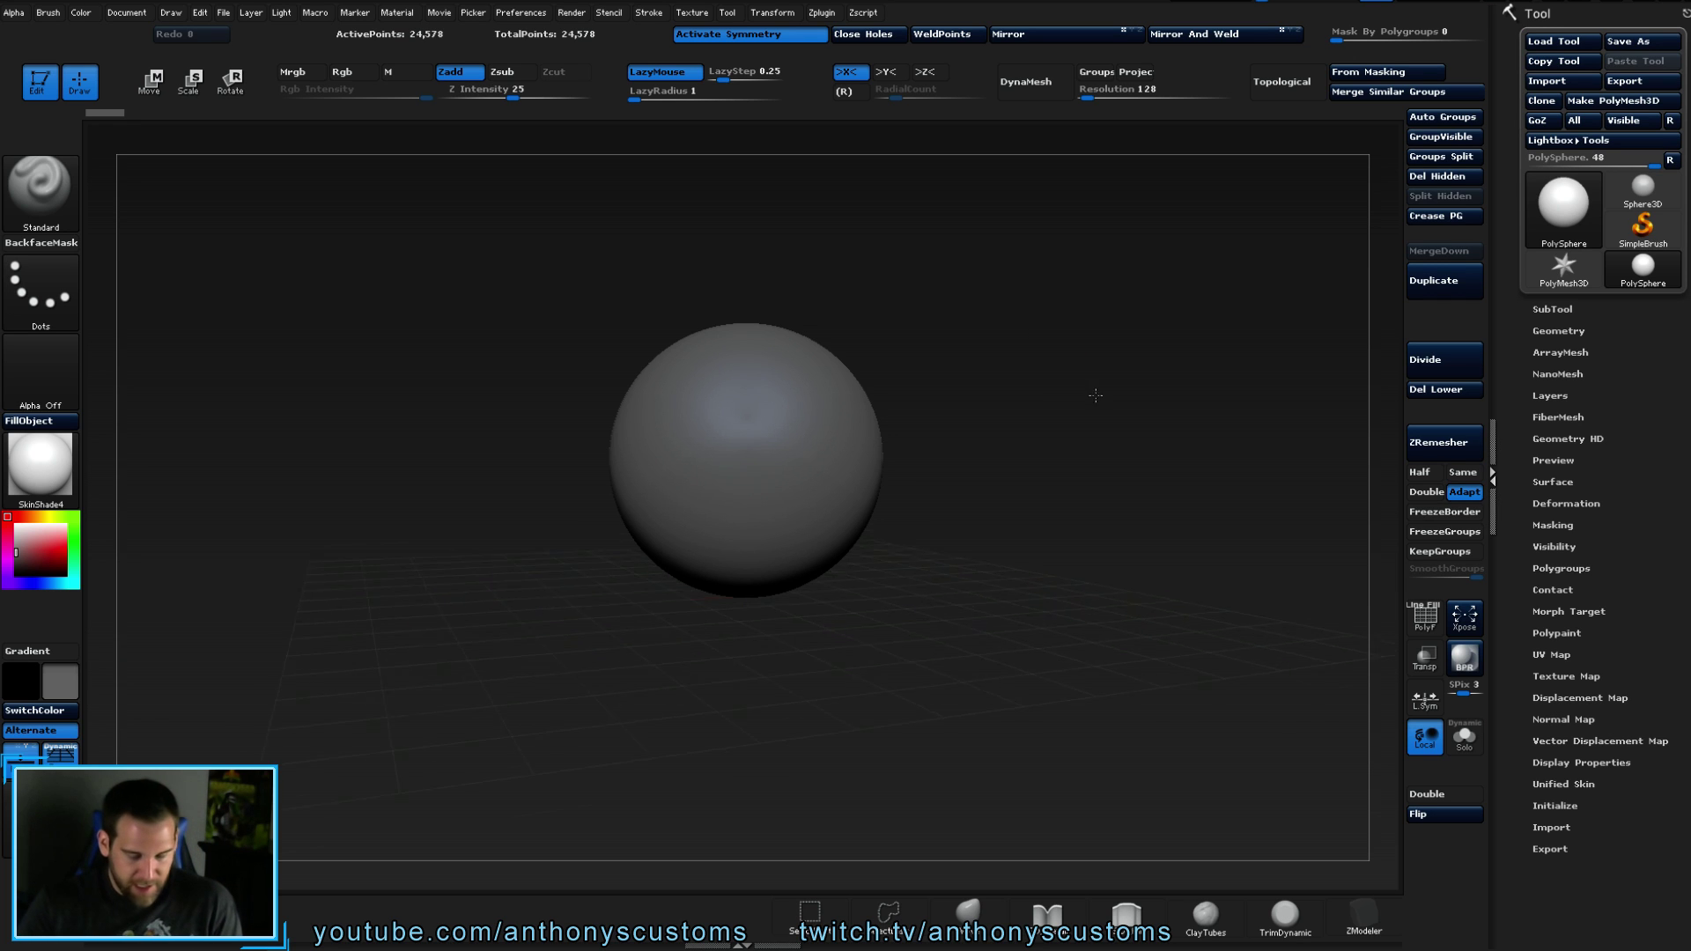
- Turn off perspective distortion and hide the floor grid around the sphere
key("p")
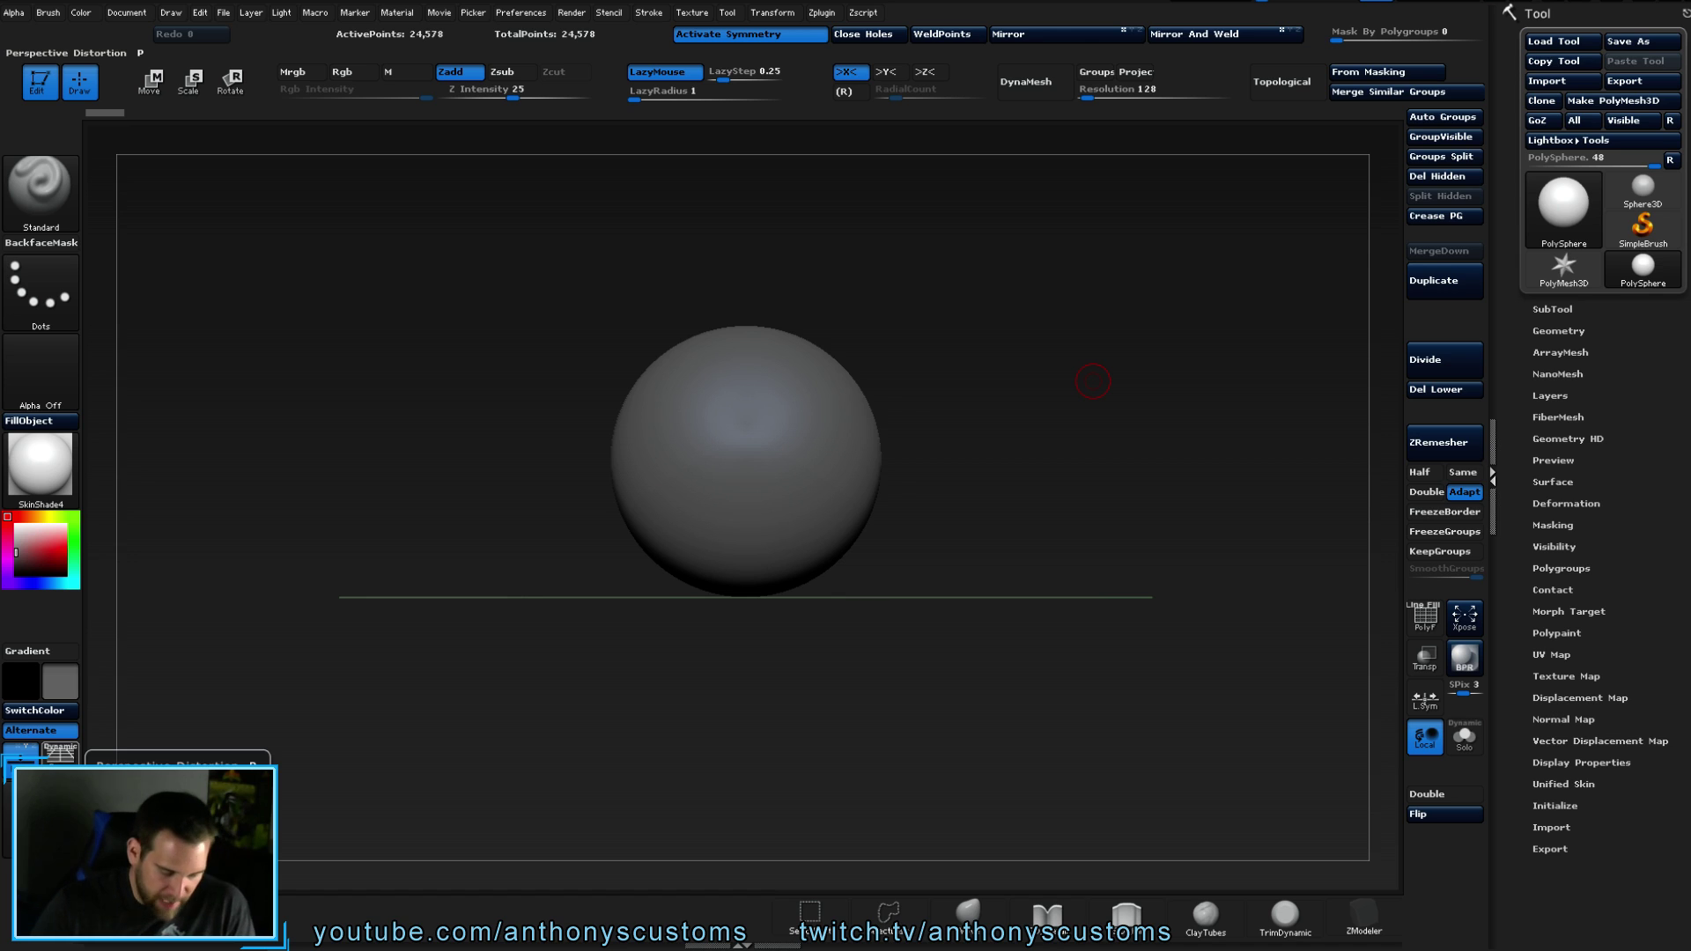
left_click_drag(1092, 381, 1041, 554)
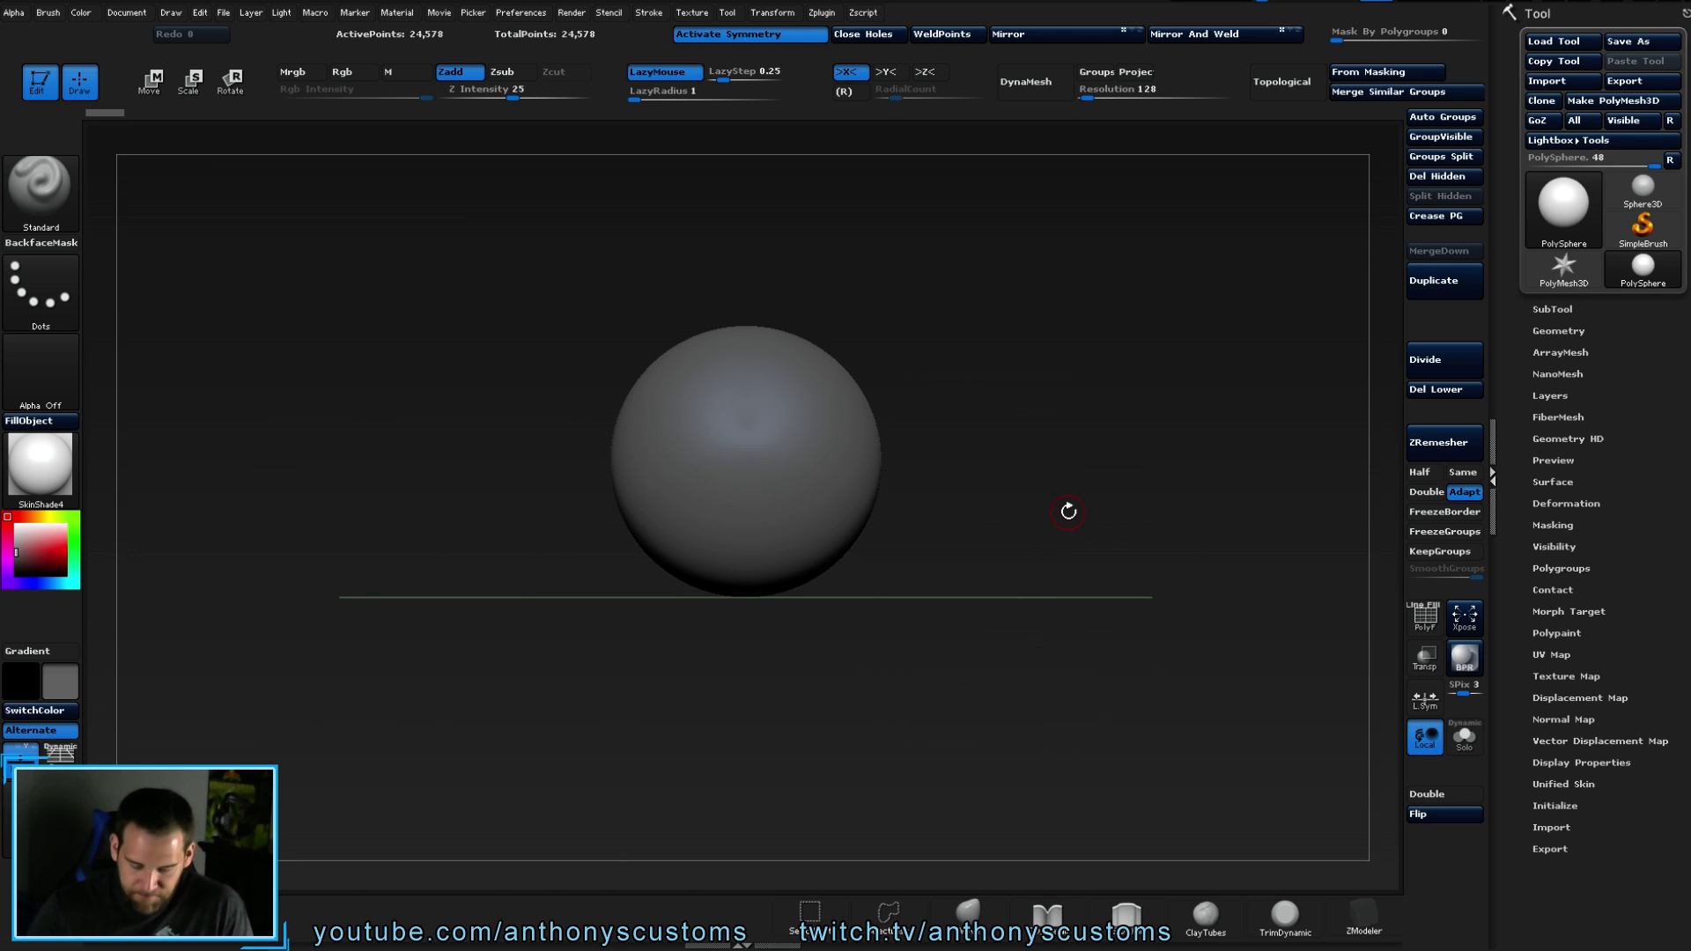
key("shift+p")
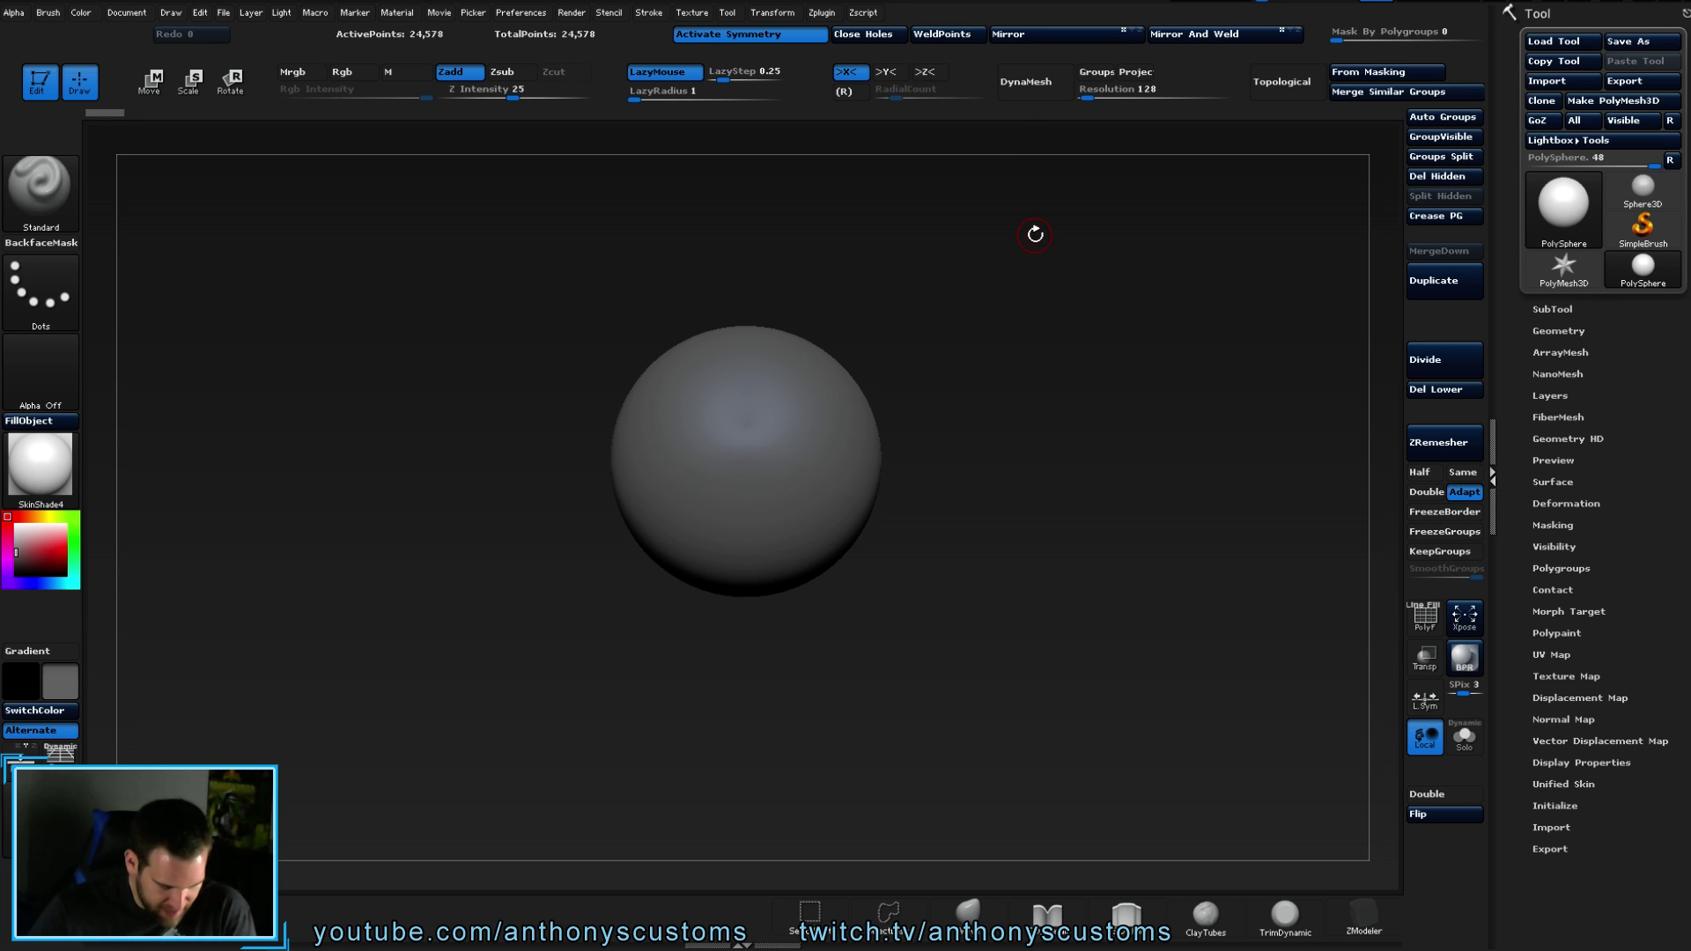
left_click_drag(1008, 355, 998, 264, "alt")
left_click_drag(1005, 379, 989, 335, "alt")
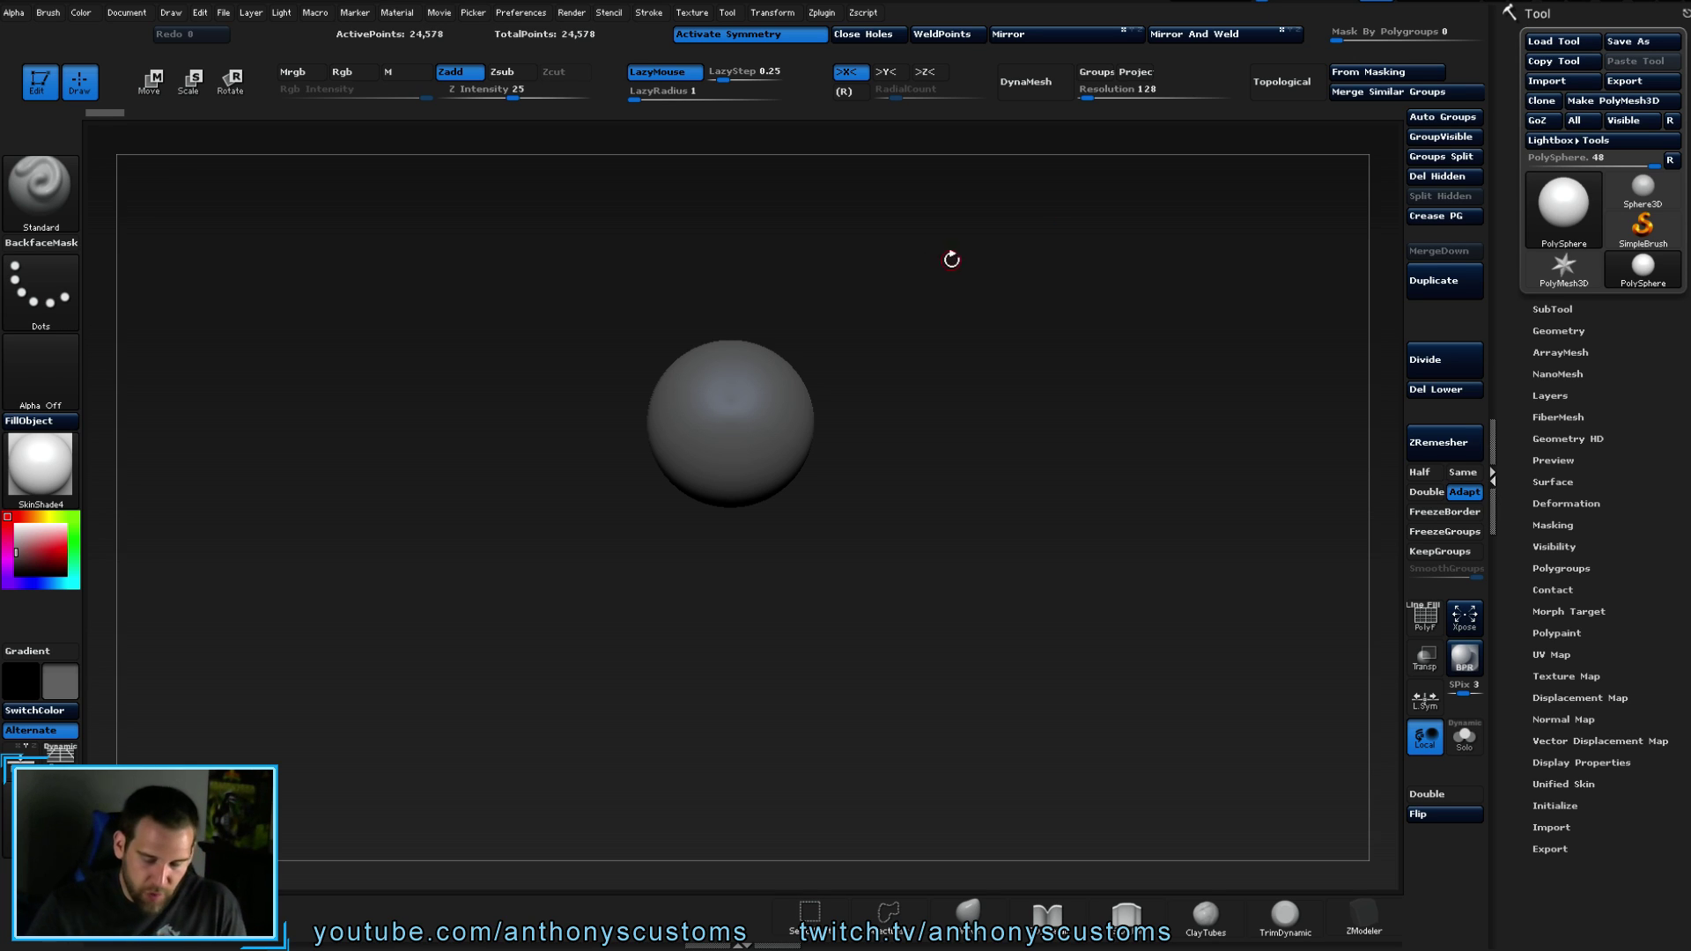
mouse_move(1000, 342)
left_mouse_down("alt")
mouse_move(1001, 376)
mouse_move(1019, 287)
mouse_move(996, 291)
mouse_move(1015, 304)
left_mouse_up("alt")
right_click(974, 318)
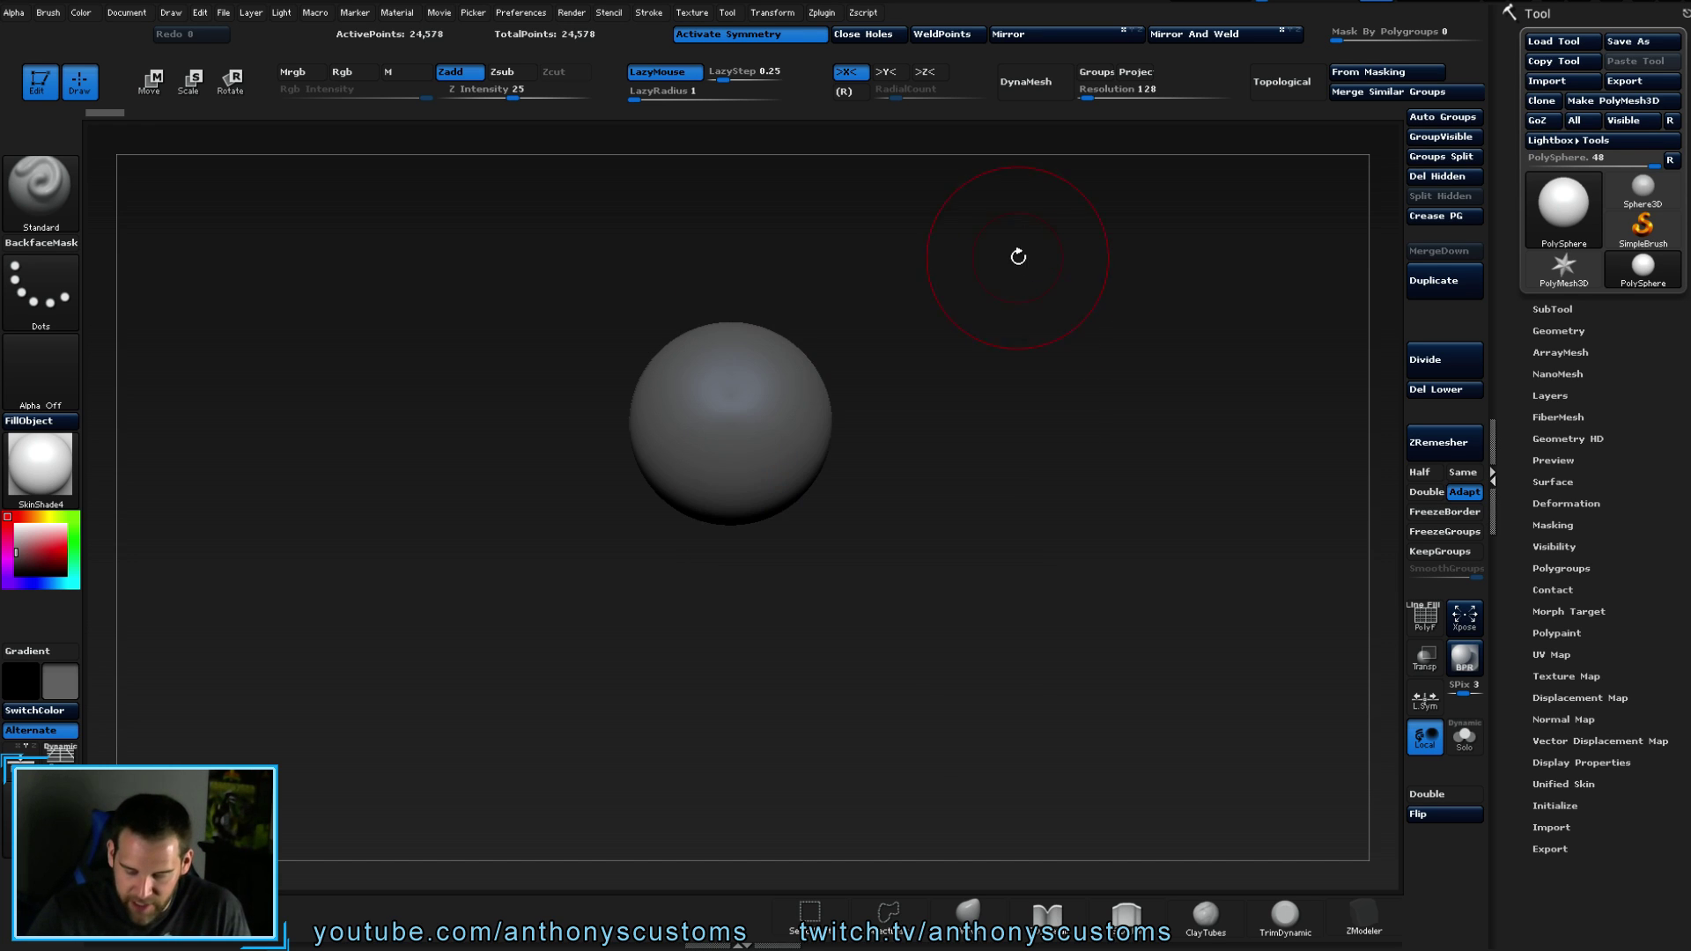
- Display the polyframe on the sphere, enlarge the brush's draw size, and undo the stray stroke
key("shift+f")
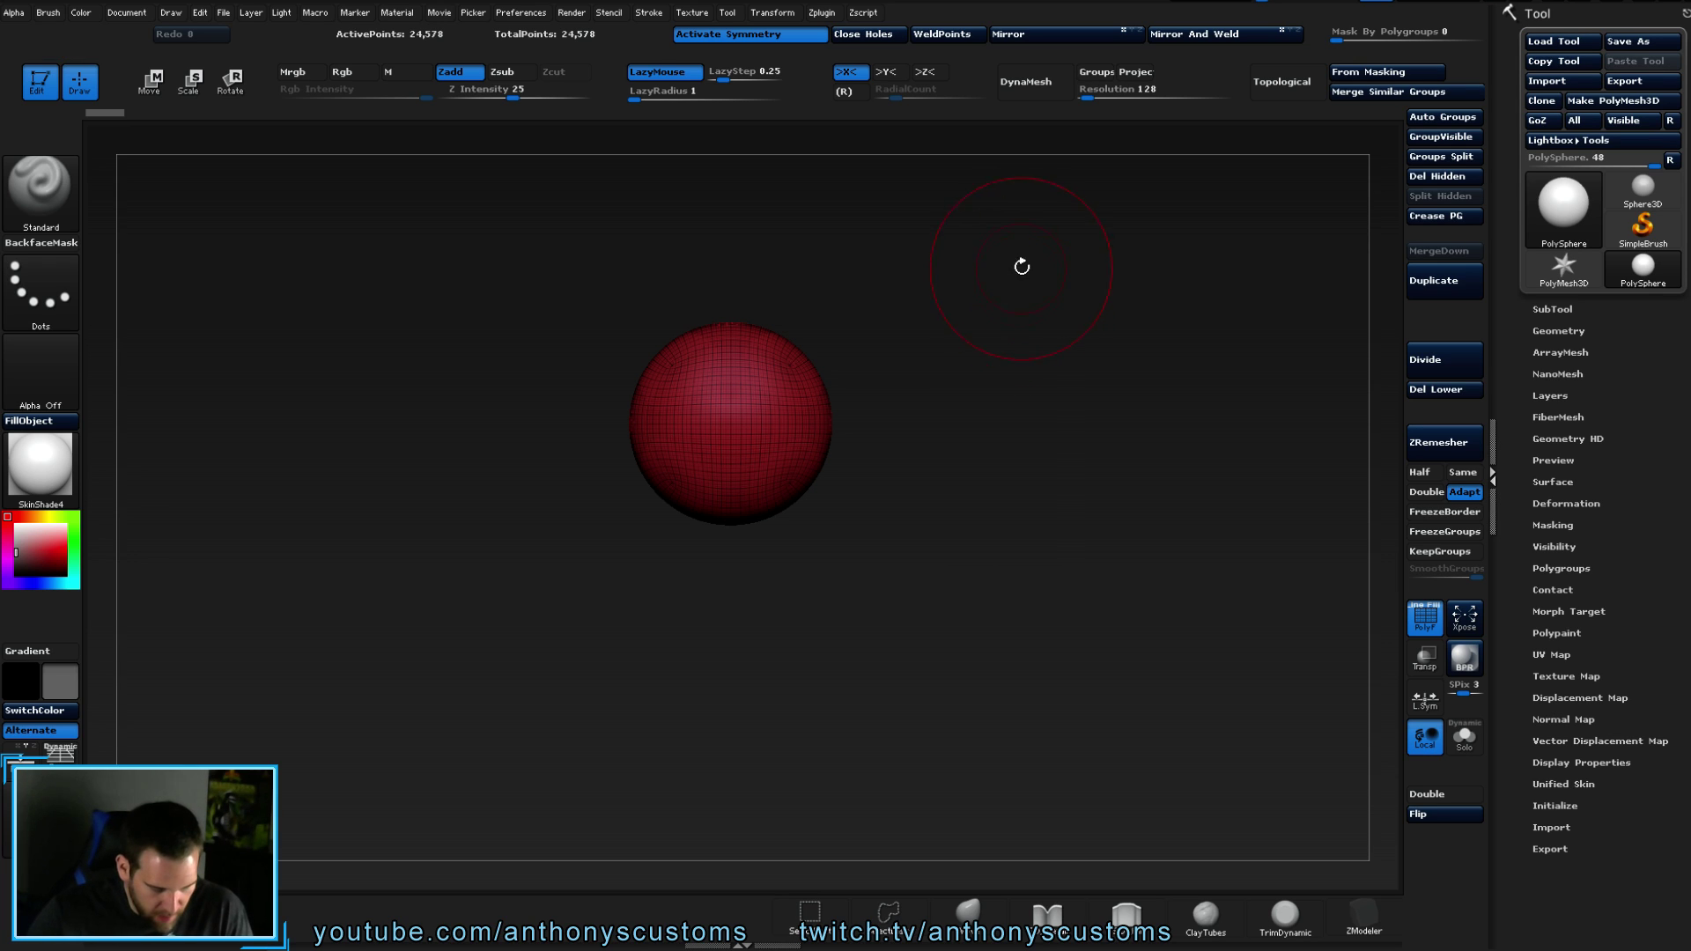
key("space")
left_click_drag(987, 330, 995, 330)
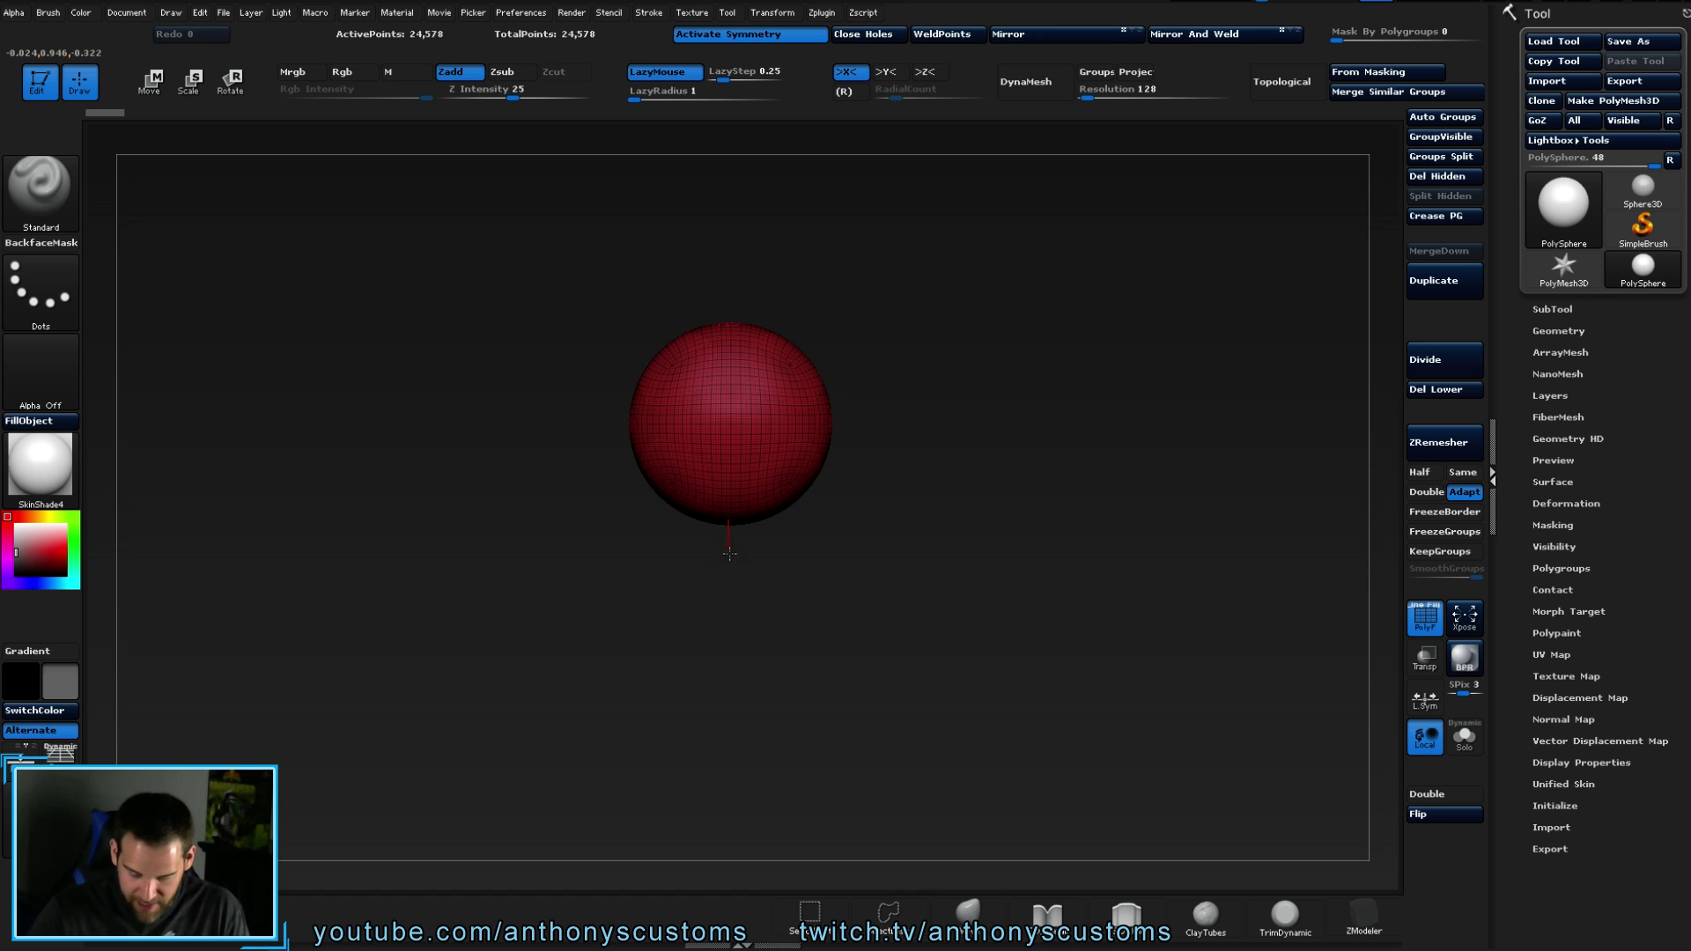
key("ctrl+z")
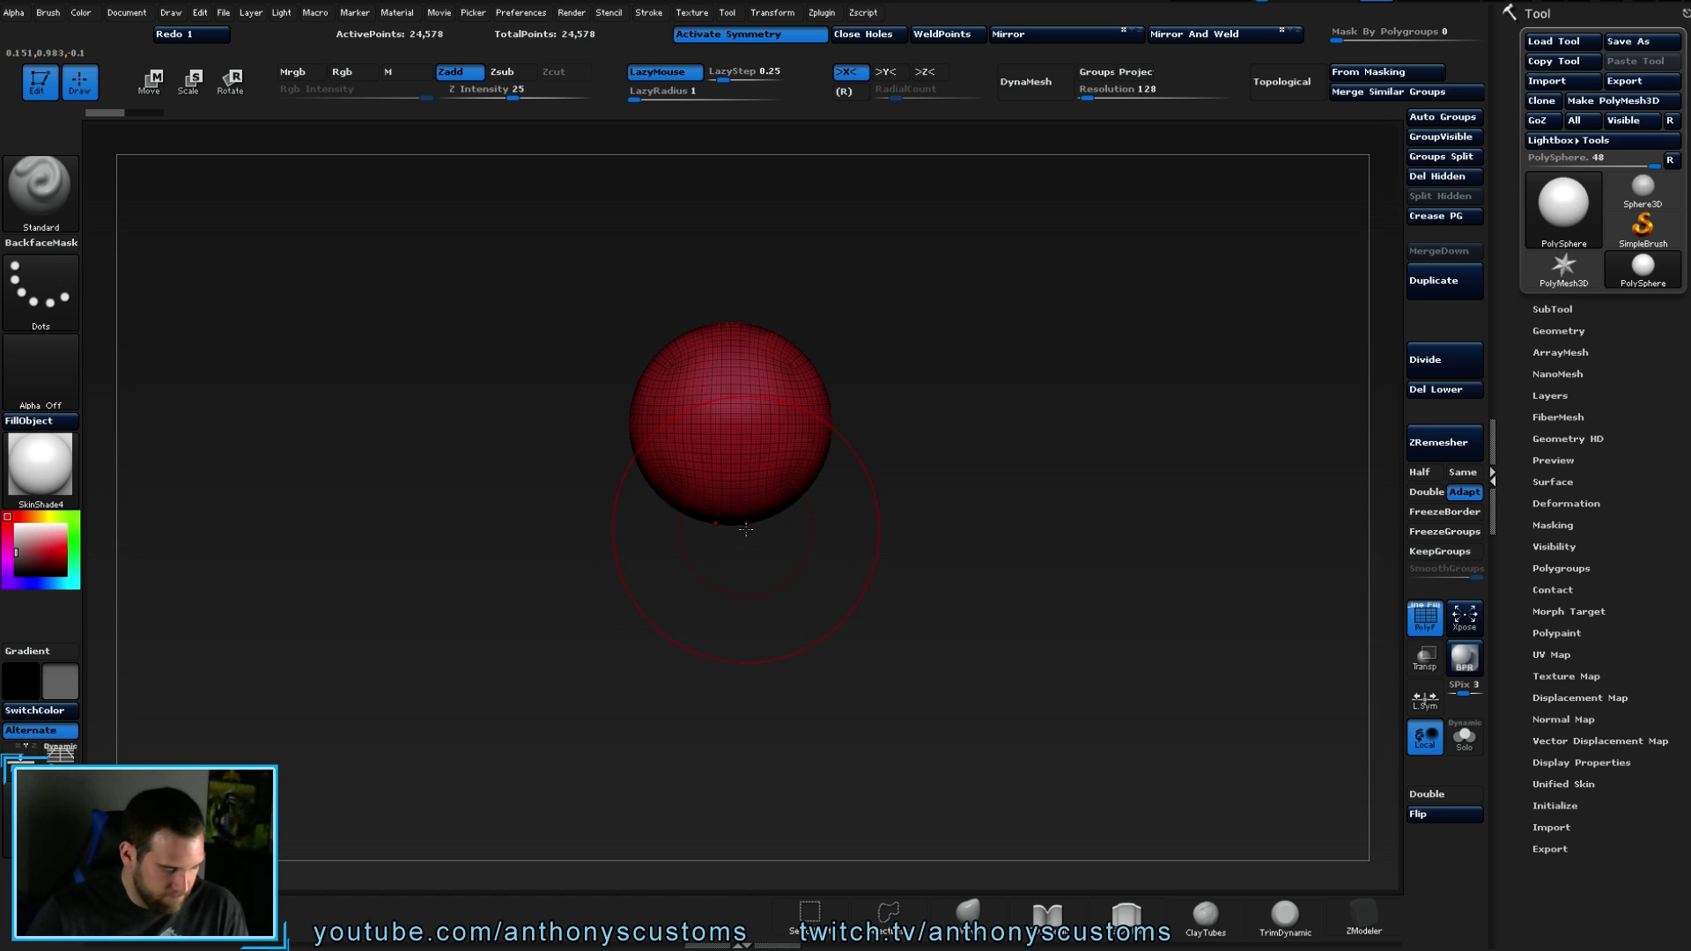
- Pull the bottom of the sphere down into a tapered teardrop torso using the Move brush
key("b")
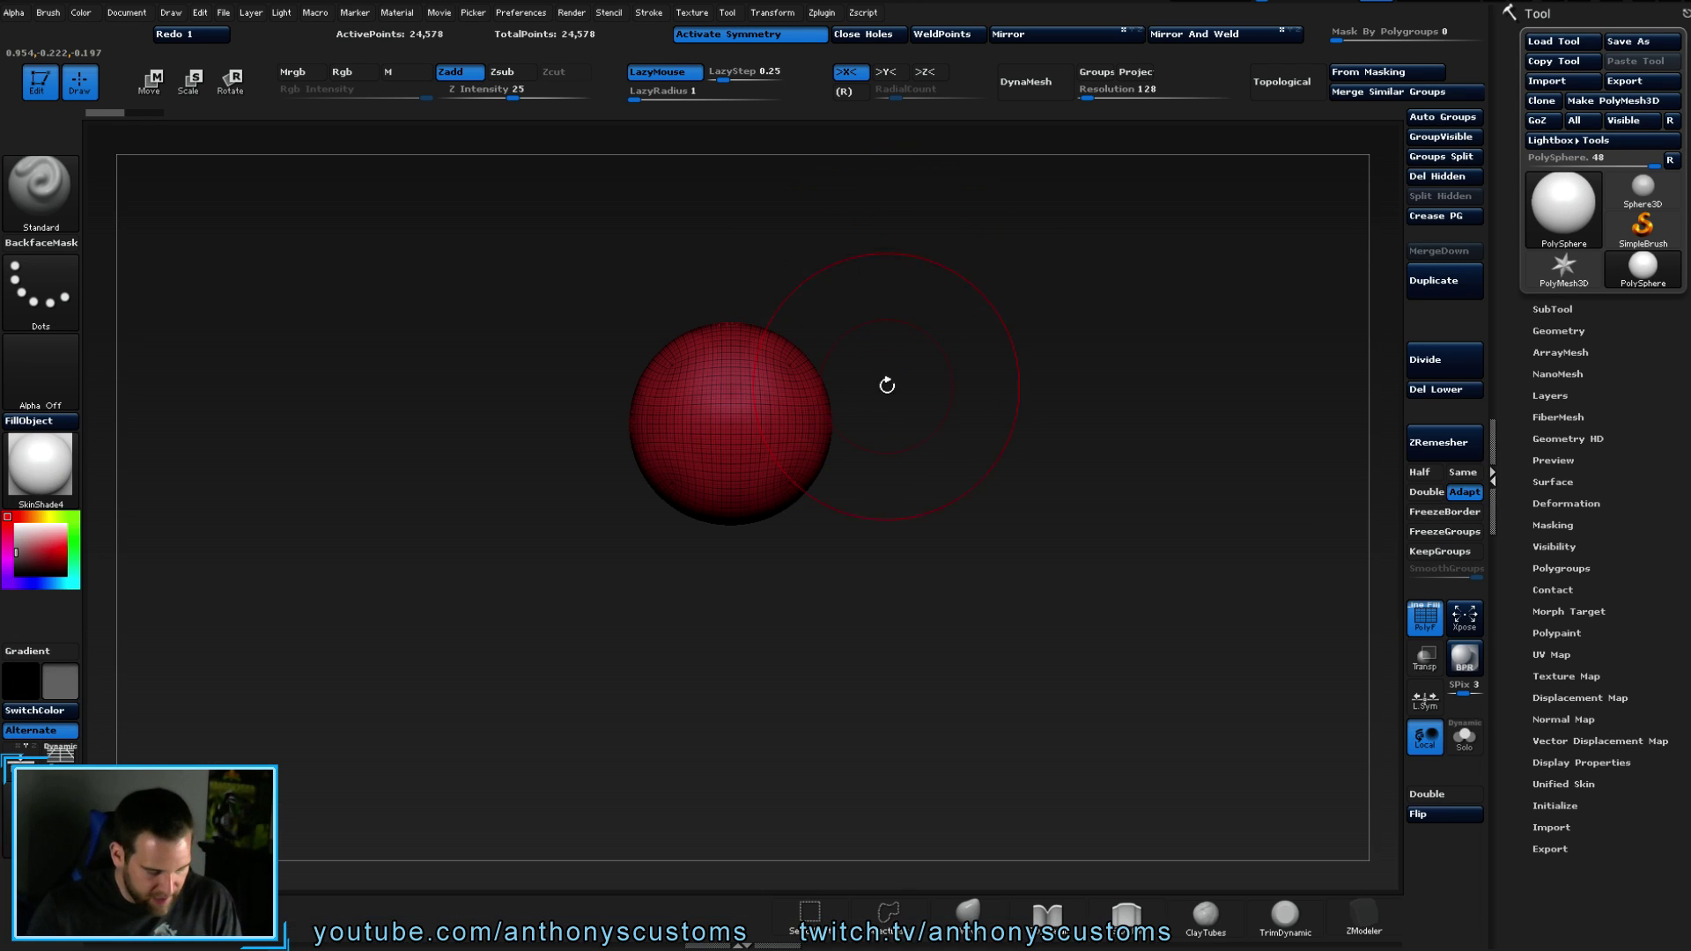
key("b")
key("m")
key("v")
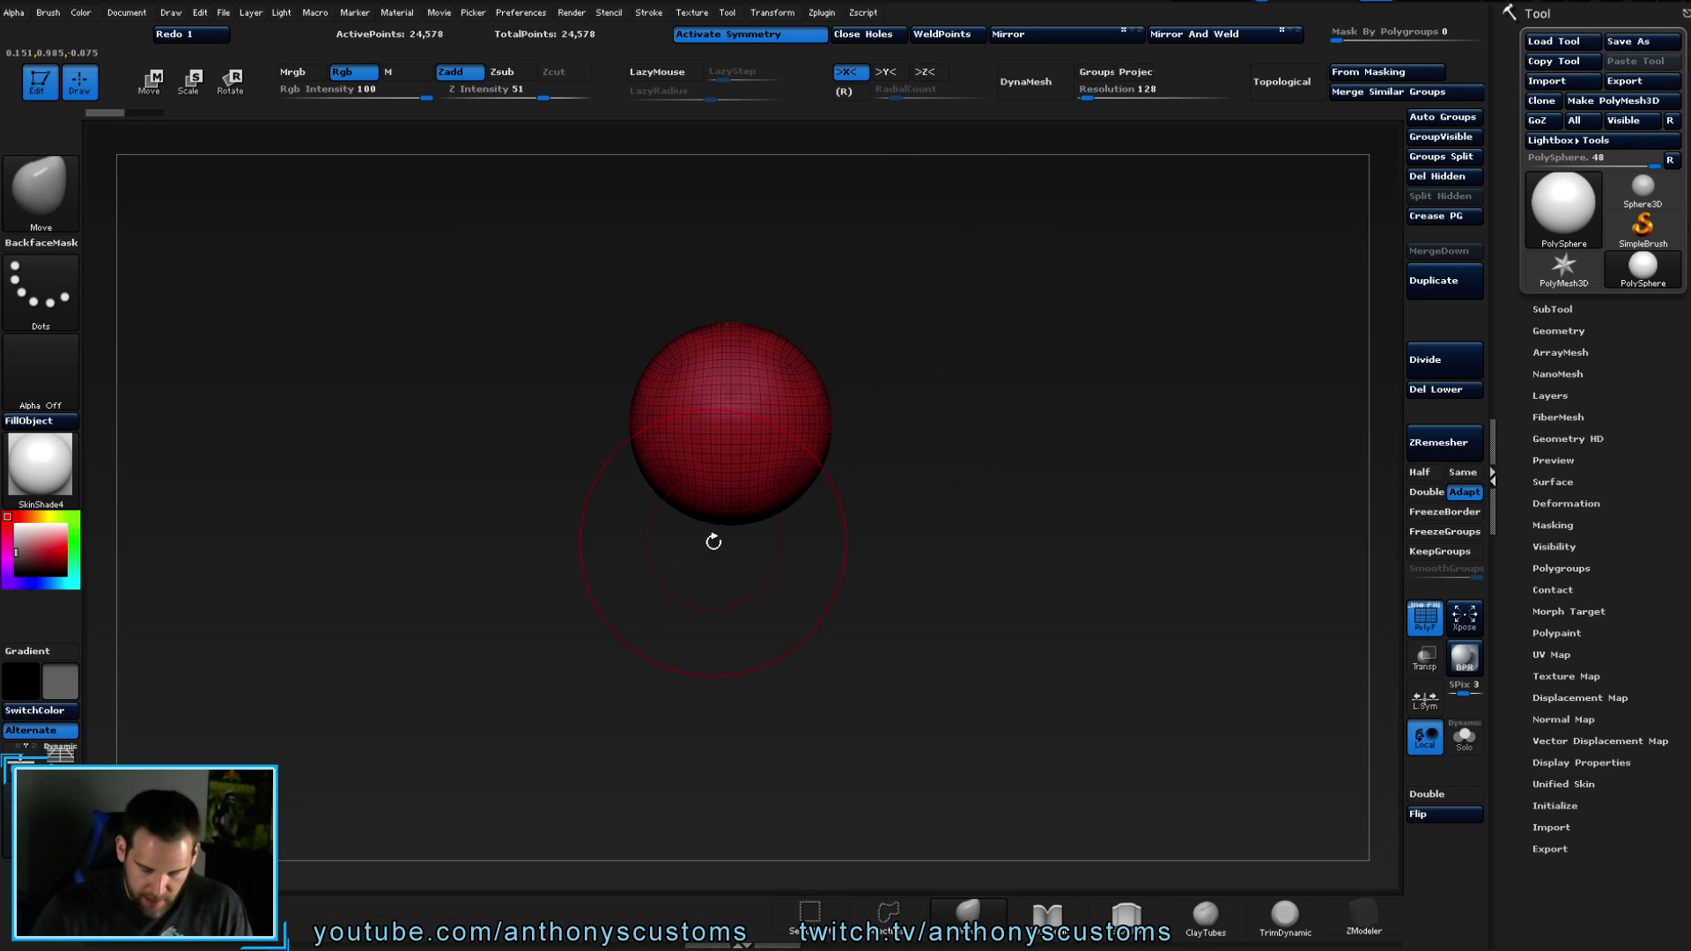
left_click_drag(726, 533, 727, 607)
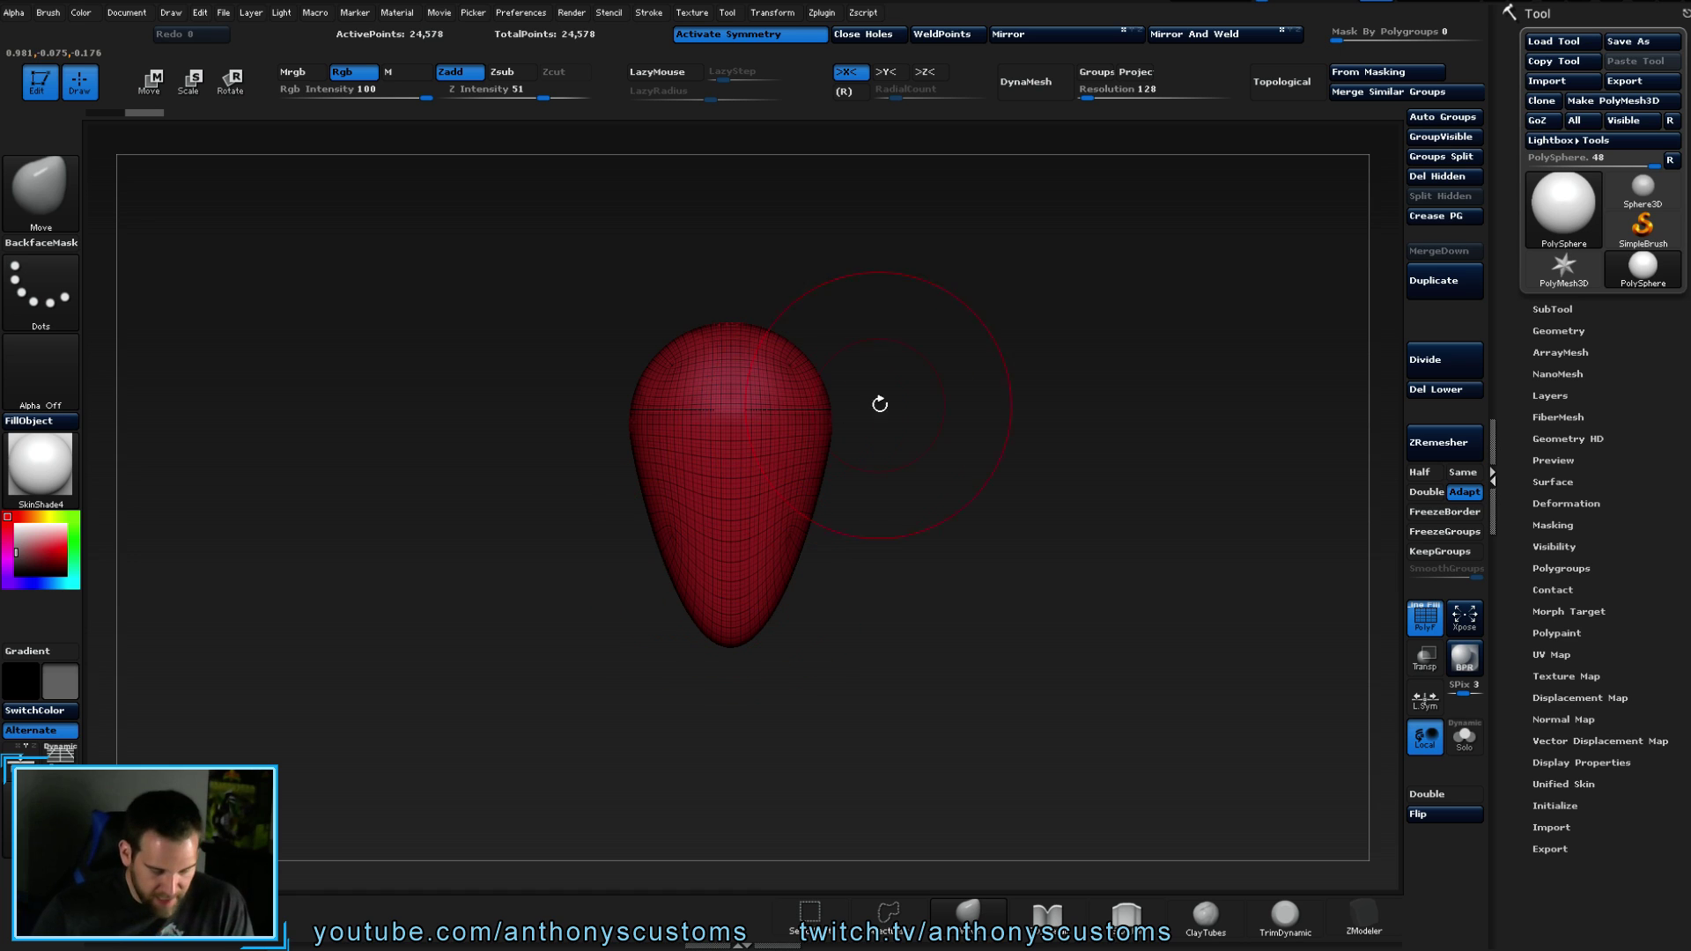
- Turn the floor grid back on and check the teardrop torso against it from several angles
mouse_move(936, 438)
left_mouse_down()
mouse_move(1004, 438)
mouse_move(886, 492)
left_mouse_up()
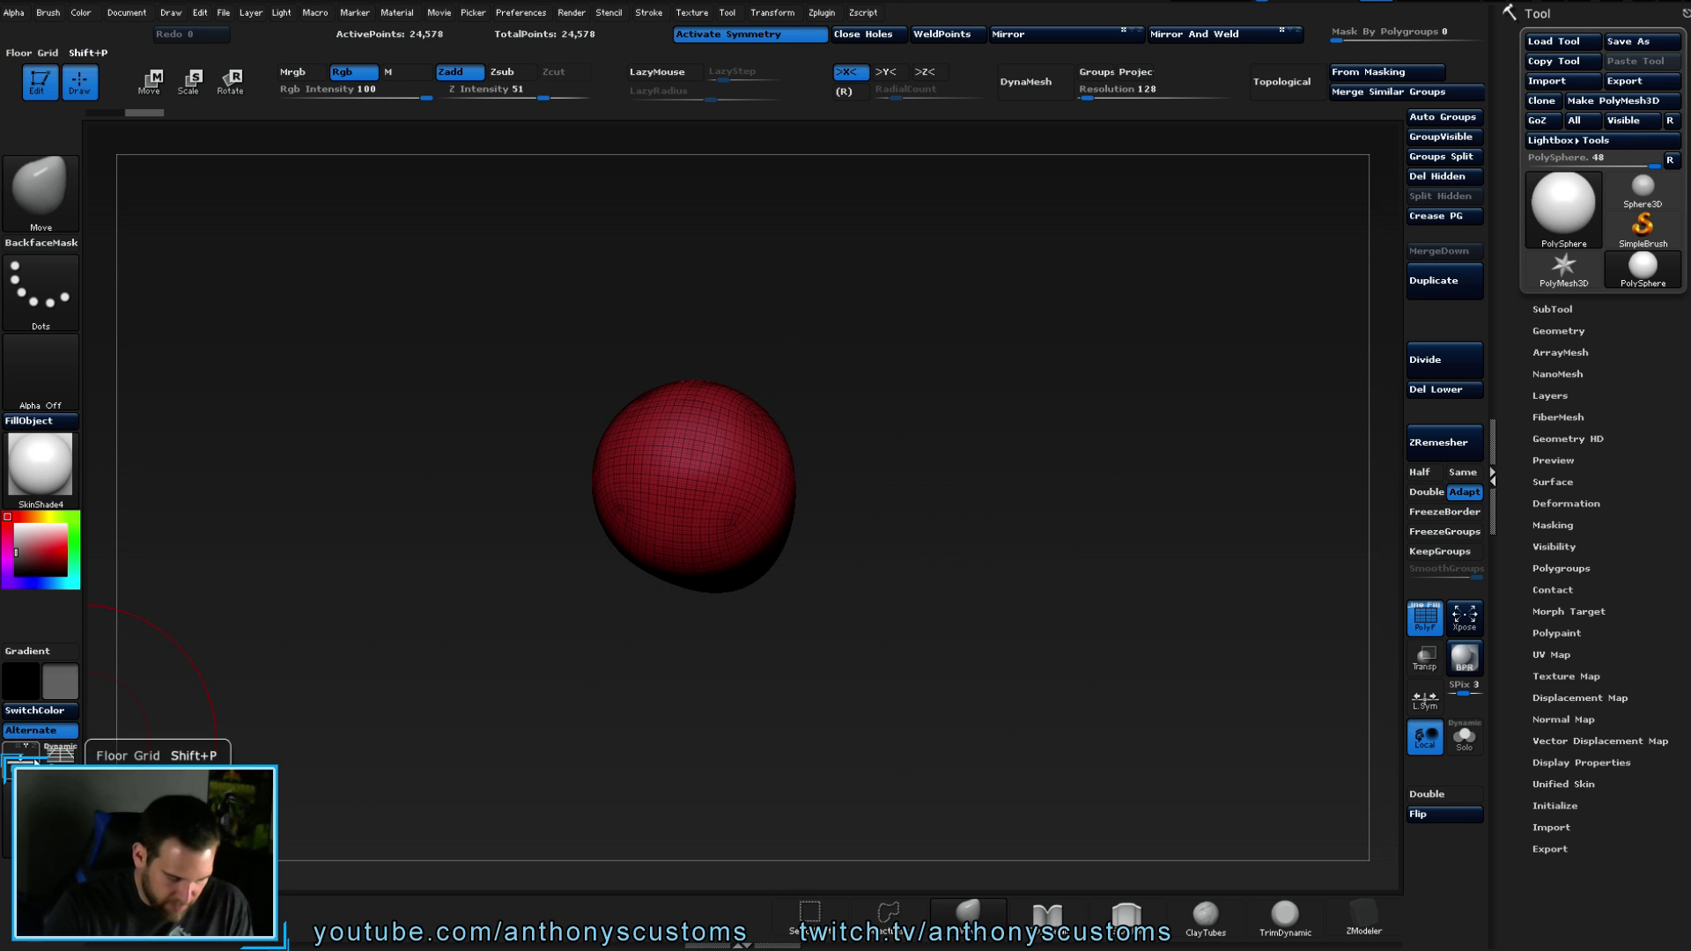
left_click(21, 755)
left_click_drag(877, 554, 963, 651)
mouse_move(1017, 577)
left_mouse_down("alt")
mouse_move(1011, 634)
mouse_move(1027, 441)
mouse_move(996, 566)
left_mouse_up("alt")
left_click_drag(1043, 643, 955, 415, "alt")
left_click_drag(963, 544, 960, 380)
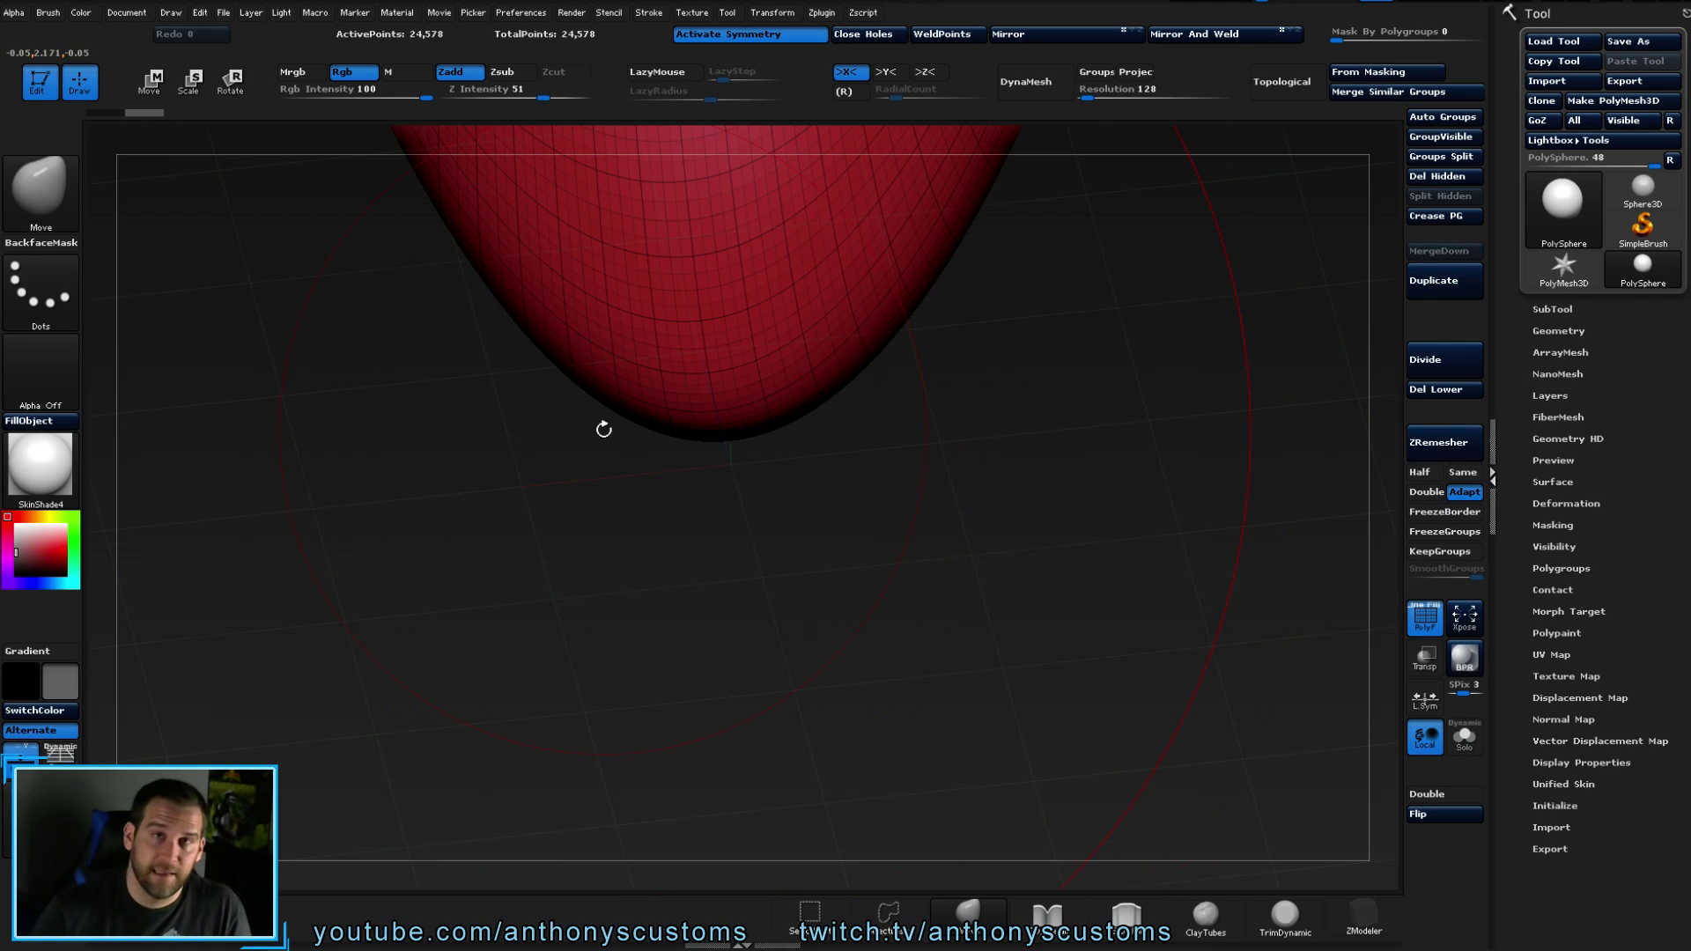
mouse_move(781, 453)
left_mouse_down()
mouse_move(802, 480)
mouse_move(768, 475)
mouse_move(851, 492)
mouse_move(868, 546)
mouse_move(858, 534)
mouse_move(932, 502)
mouse_move(931, 448)
mouse_move(934, 558)
mouse_move(934, 408)
mouse_move(933, 531)
mouse_move(948, 426)
left_mouse_up()
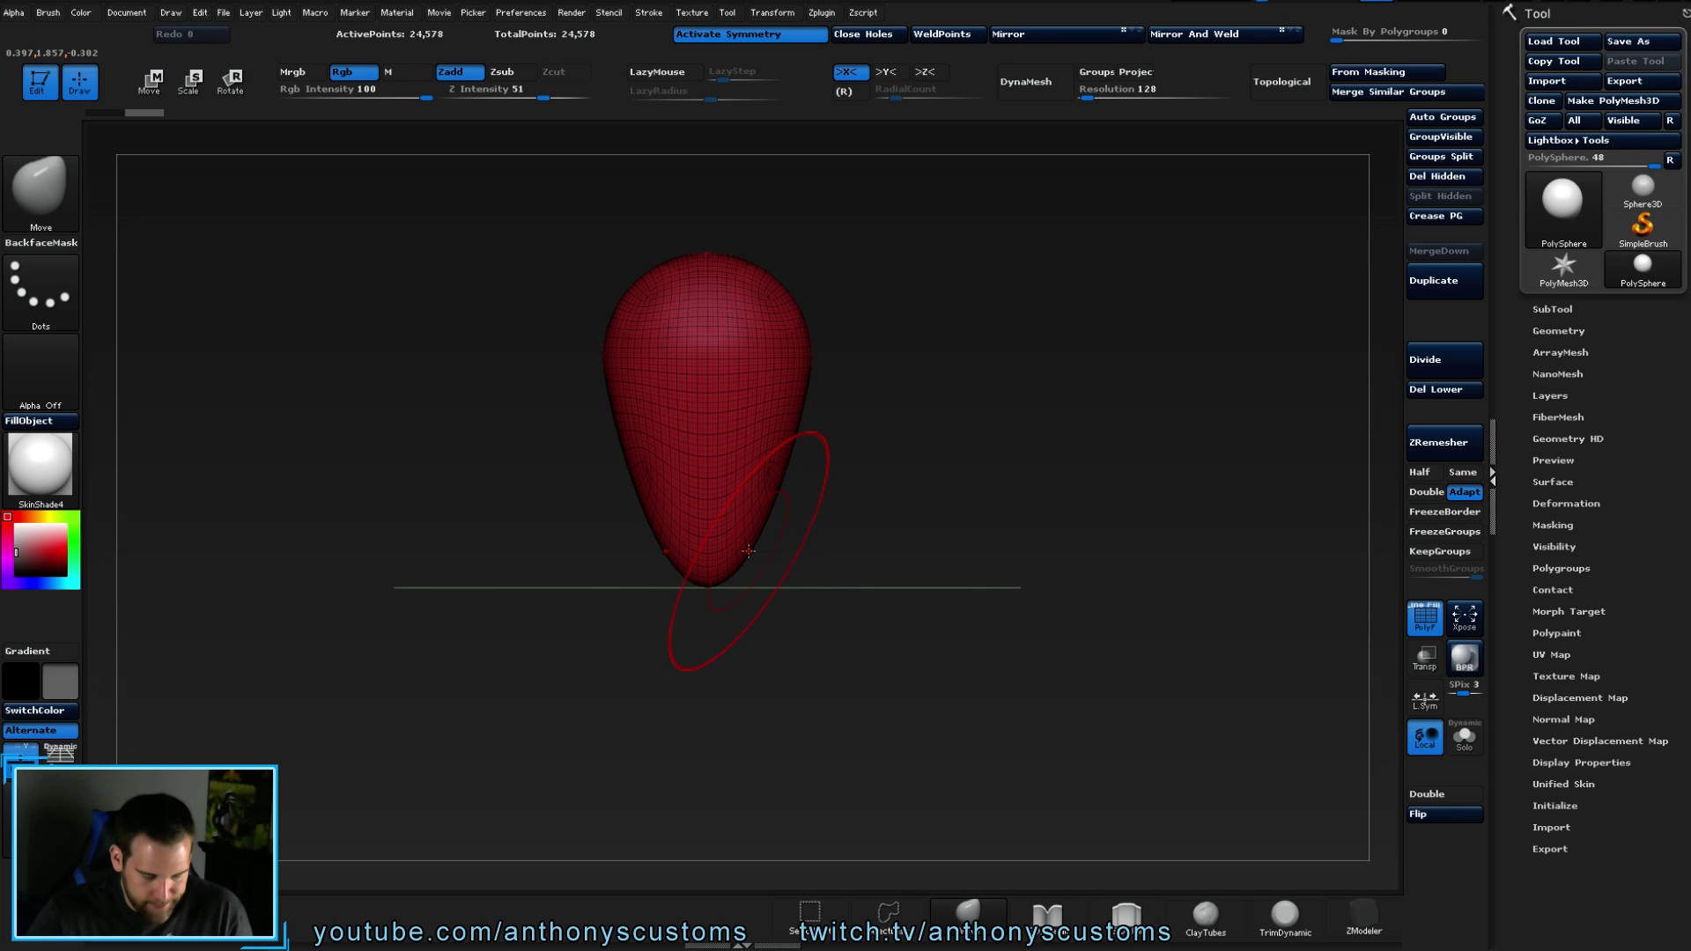
- Widen the torso's shoulders, lower tip and sides symmetrically in the front view with the Move brush
mouse_move(788, 291)
left_mouse_down()
mouse_move(818, 311)
mouse_move(844, 288)
left_mouse_up()
left_click_drag(759, 539, 773, 566)
left_click_drag(795, 434, 804, 417)
left_click_drag(818, 359, 827, 353)
mouse_move(973, 362)
left_mouse_down()
mouse_move(899, 326)
mouse_move(852, 231)
left_mouse_up()
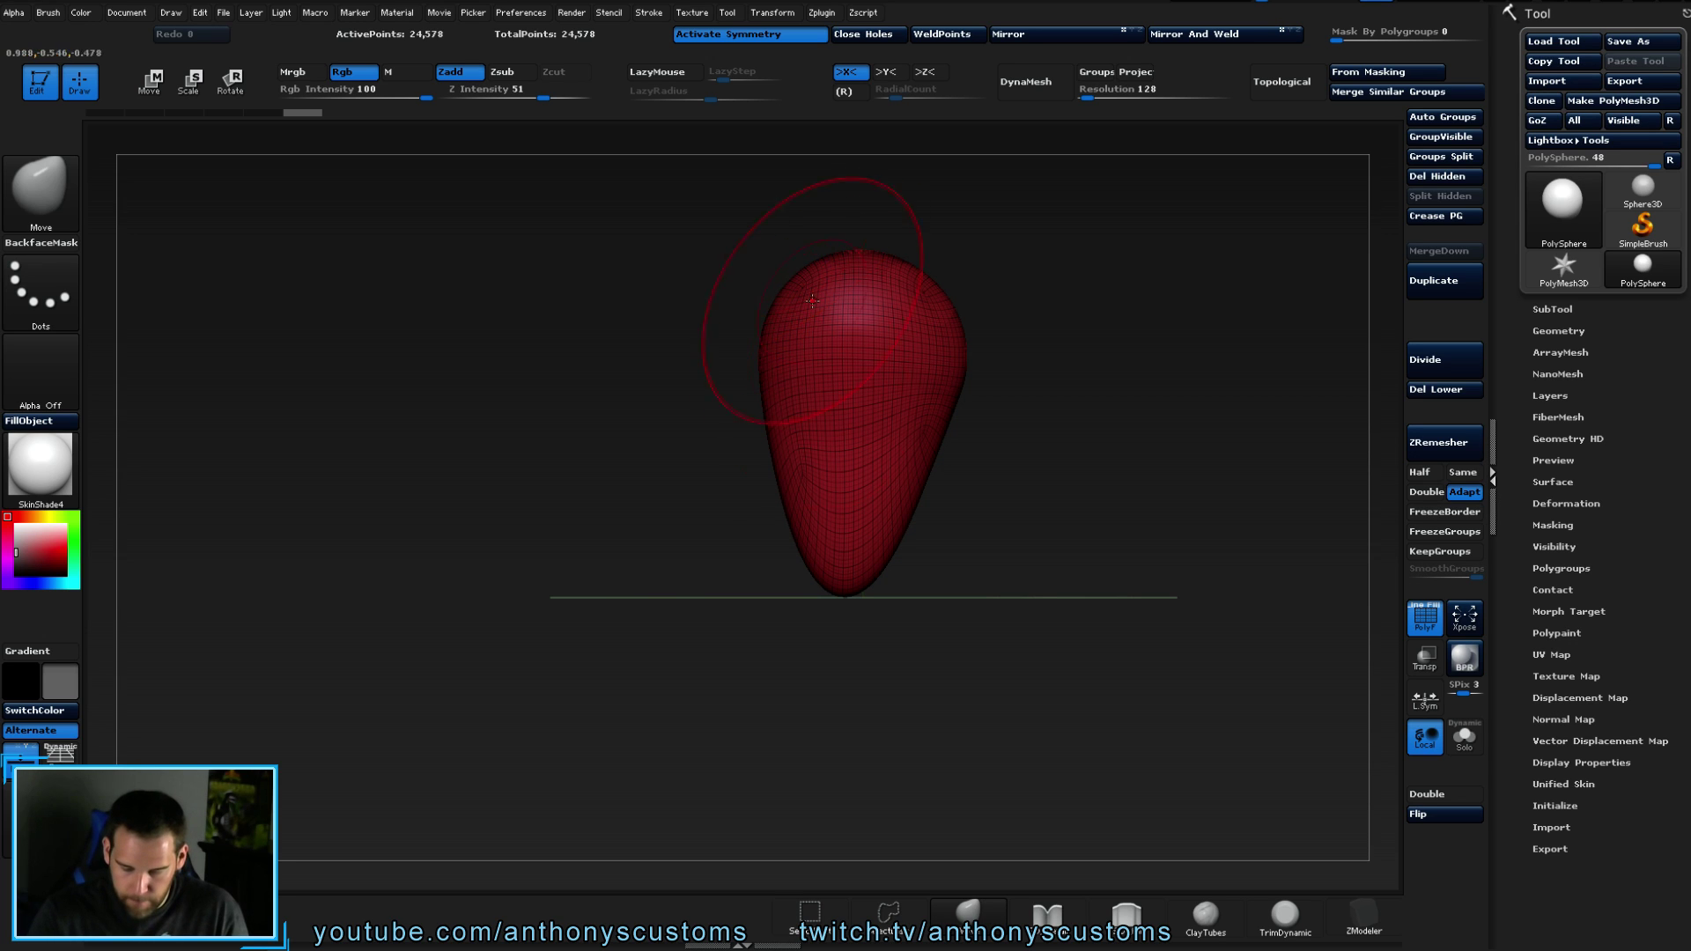
- Refine the torso's side profile with the Move brush, adjusting the middle, the upper front and back, and the base
left_click_drag(773, 453, 779, 451)
left_click_drag(941, 449, 930, 446)
left_click_drag(938, 286, 948, 277)
left_click_drag(784, 293, 779, 283)
mouse_move(882, 550)
left_mouse_down()
mouse_move(894, 561)
mouse_move(838, 577)
left_mouse_up()
mouse_move(944, 493)
left_mouse_down()
mouse_move(1075, 455)
mouse_move(1061, 414)
left_mouse_up()
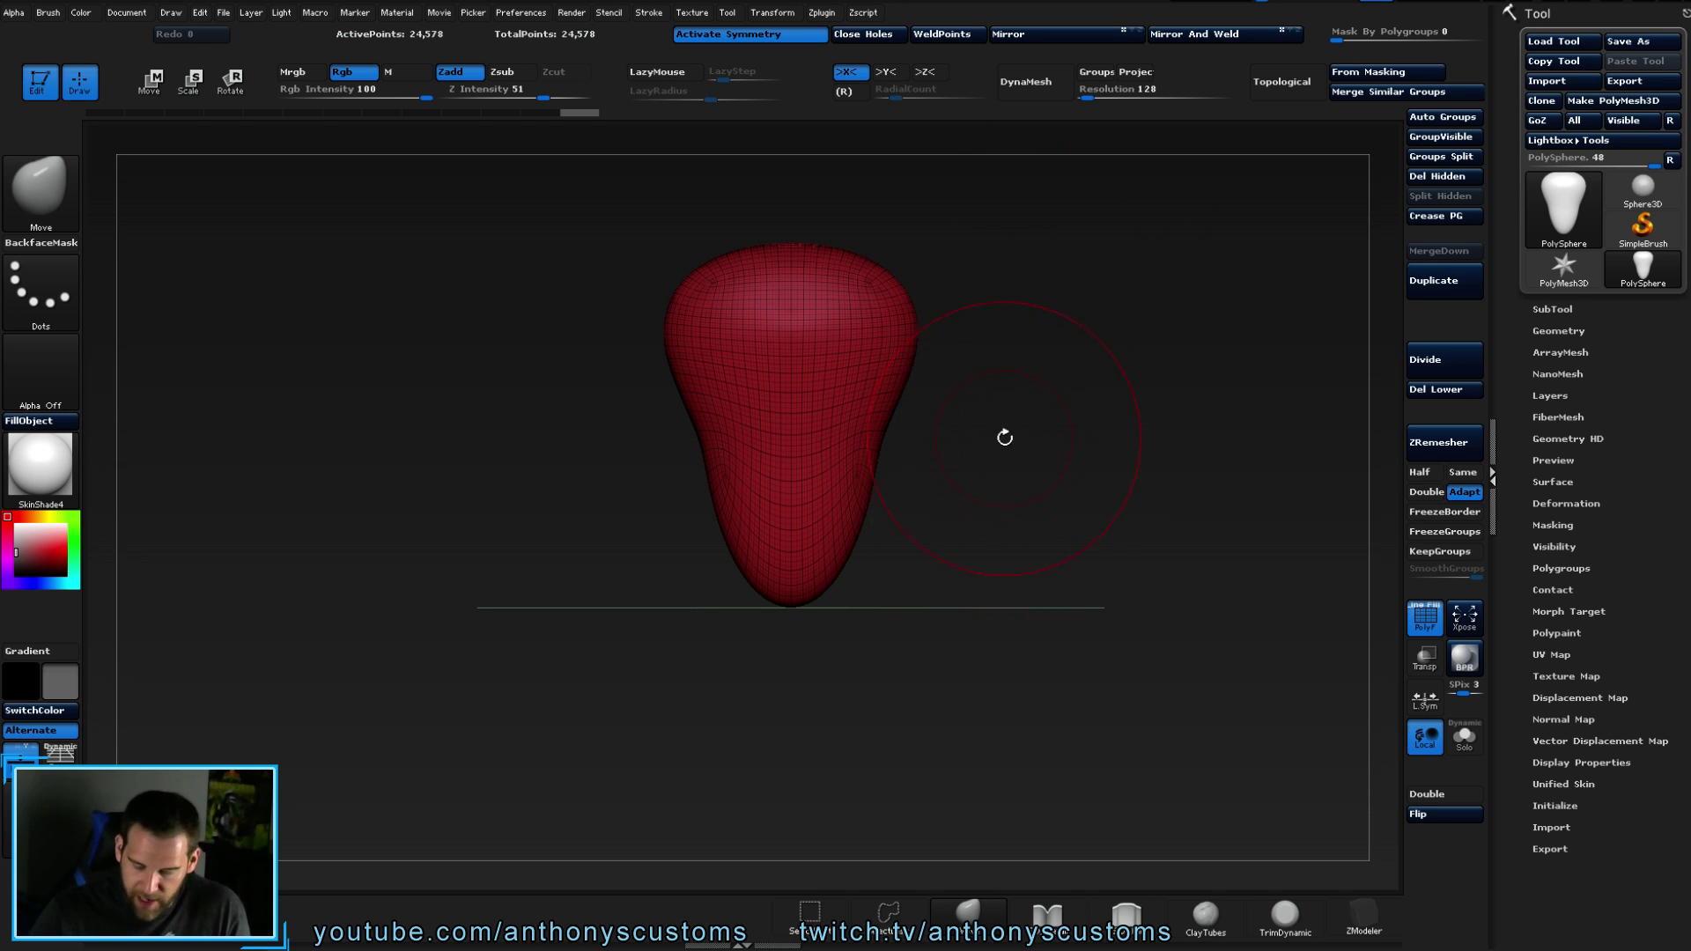
- Choose the SO_IMM insert brush and its Appendage mesh for adding limbs to the torso
mouse_move(999, 469)
left_mouse_down("alt")
mouse_move(996, 536)
mouse_move(974, 472)
mouse_move(984, 398)
mouse_move(979, 451)
left_mouse_up("alt")
right_click_drag(979, 451, 936, 443)
left_click_drag(982, 384, 925, 430, "alt")
right_click_drag(924, 429, 986, 427)
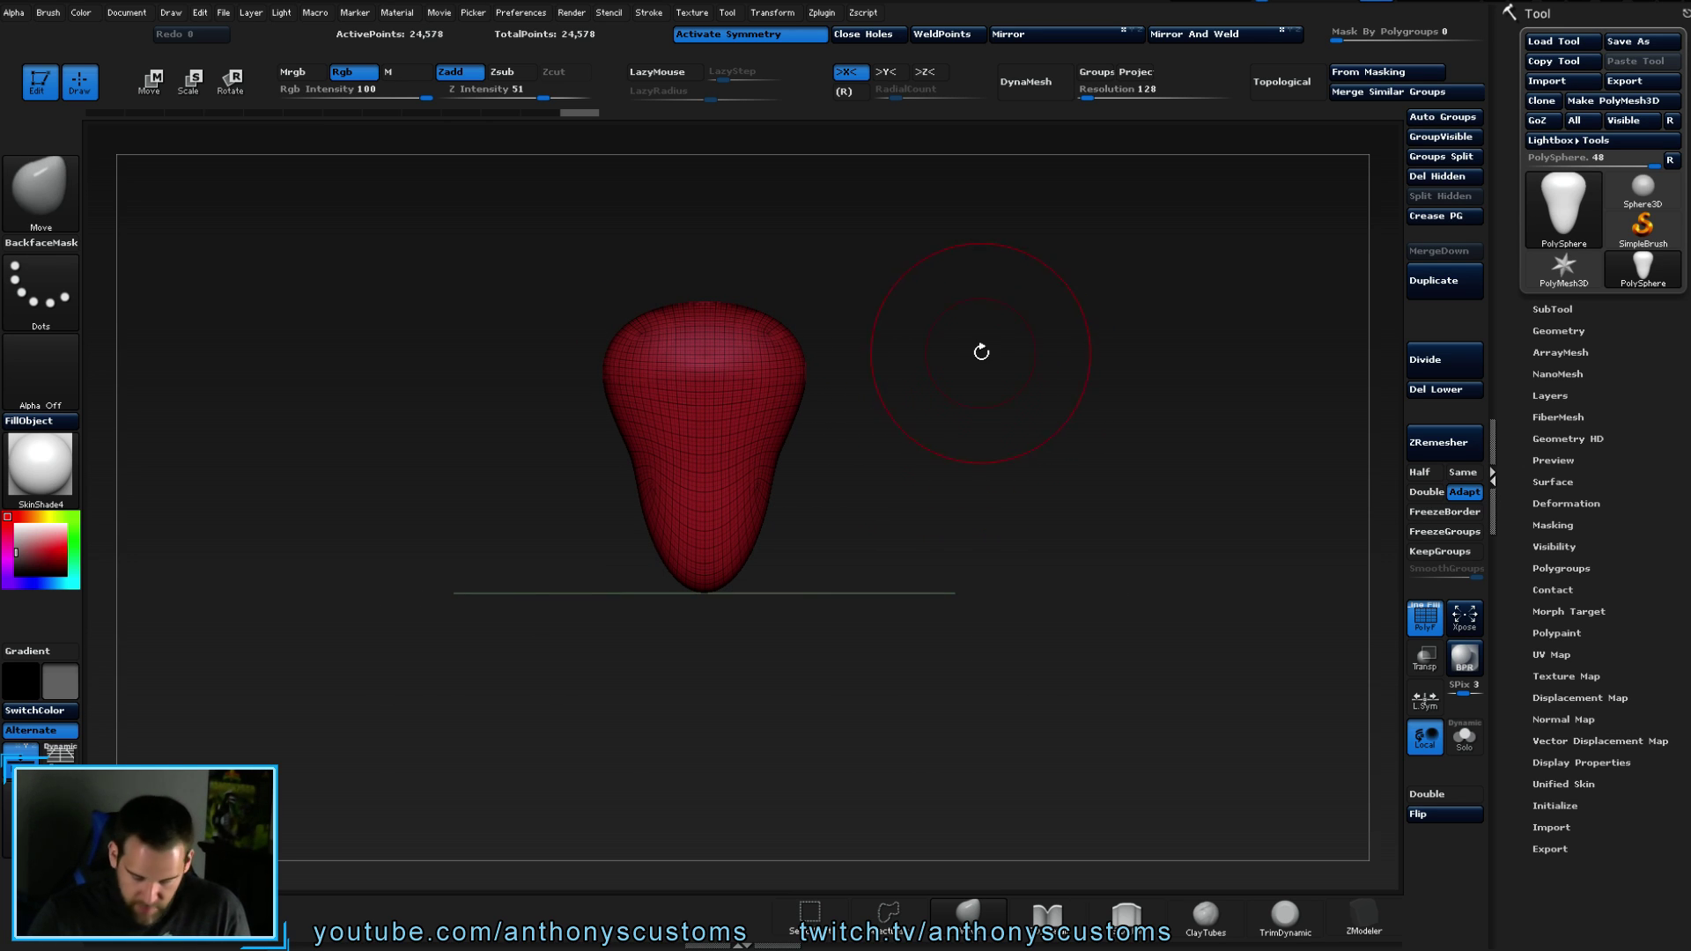
key("b")
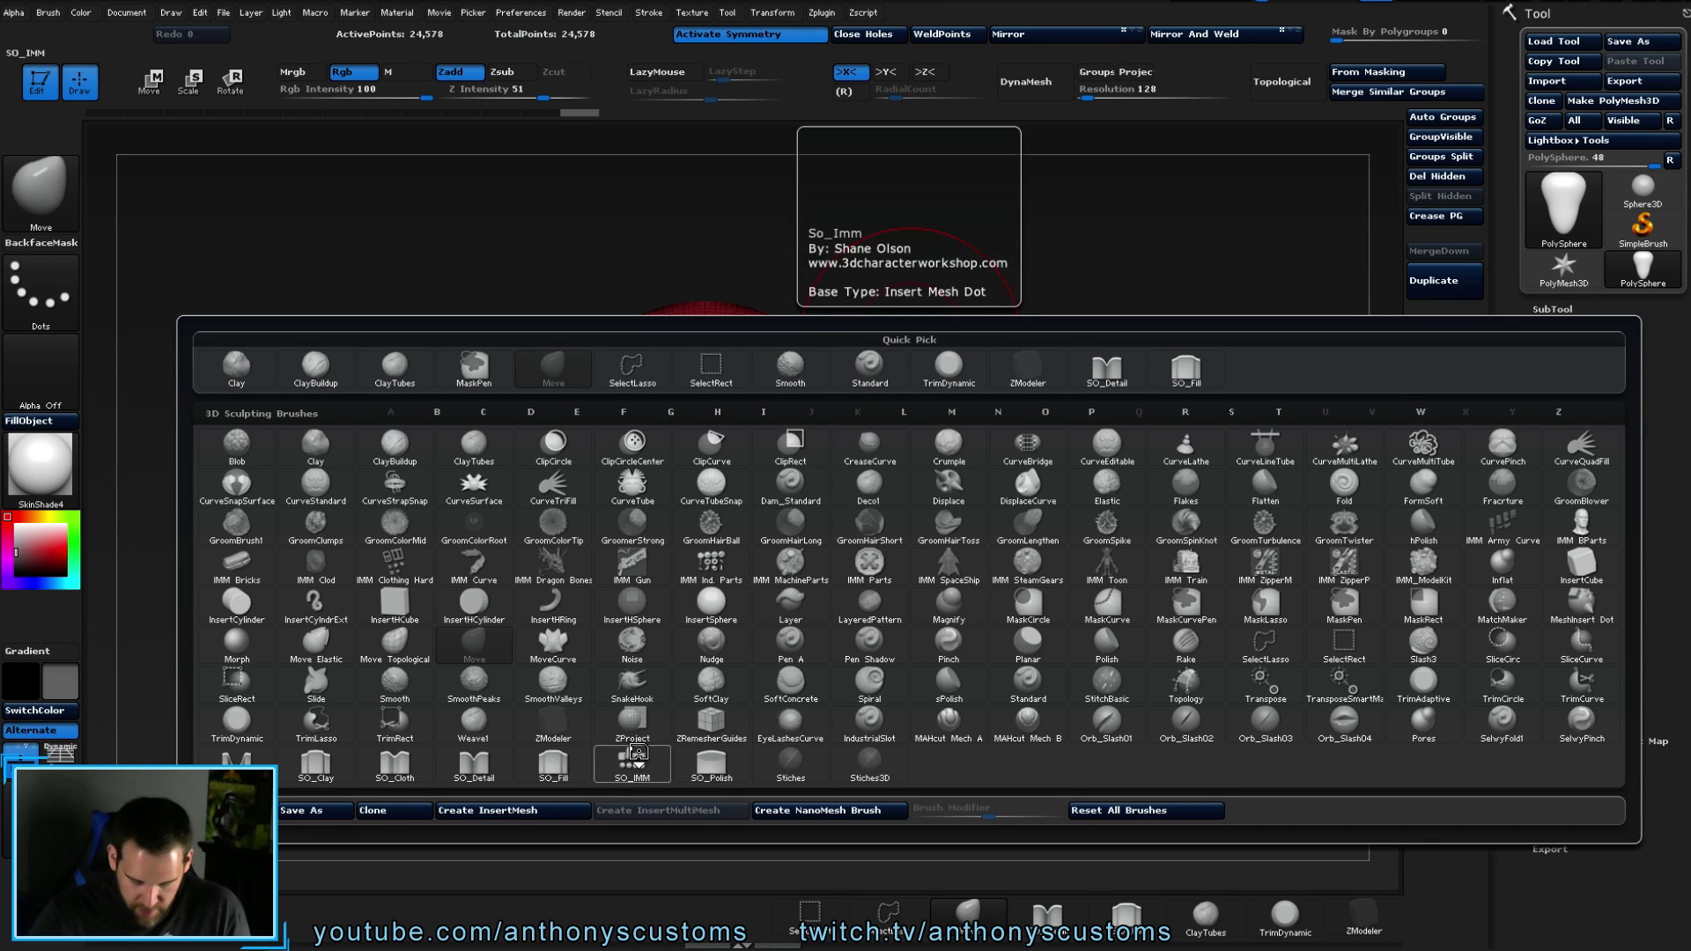
left_click(632, 760)
key("m")
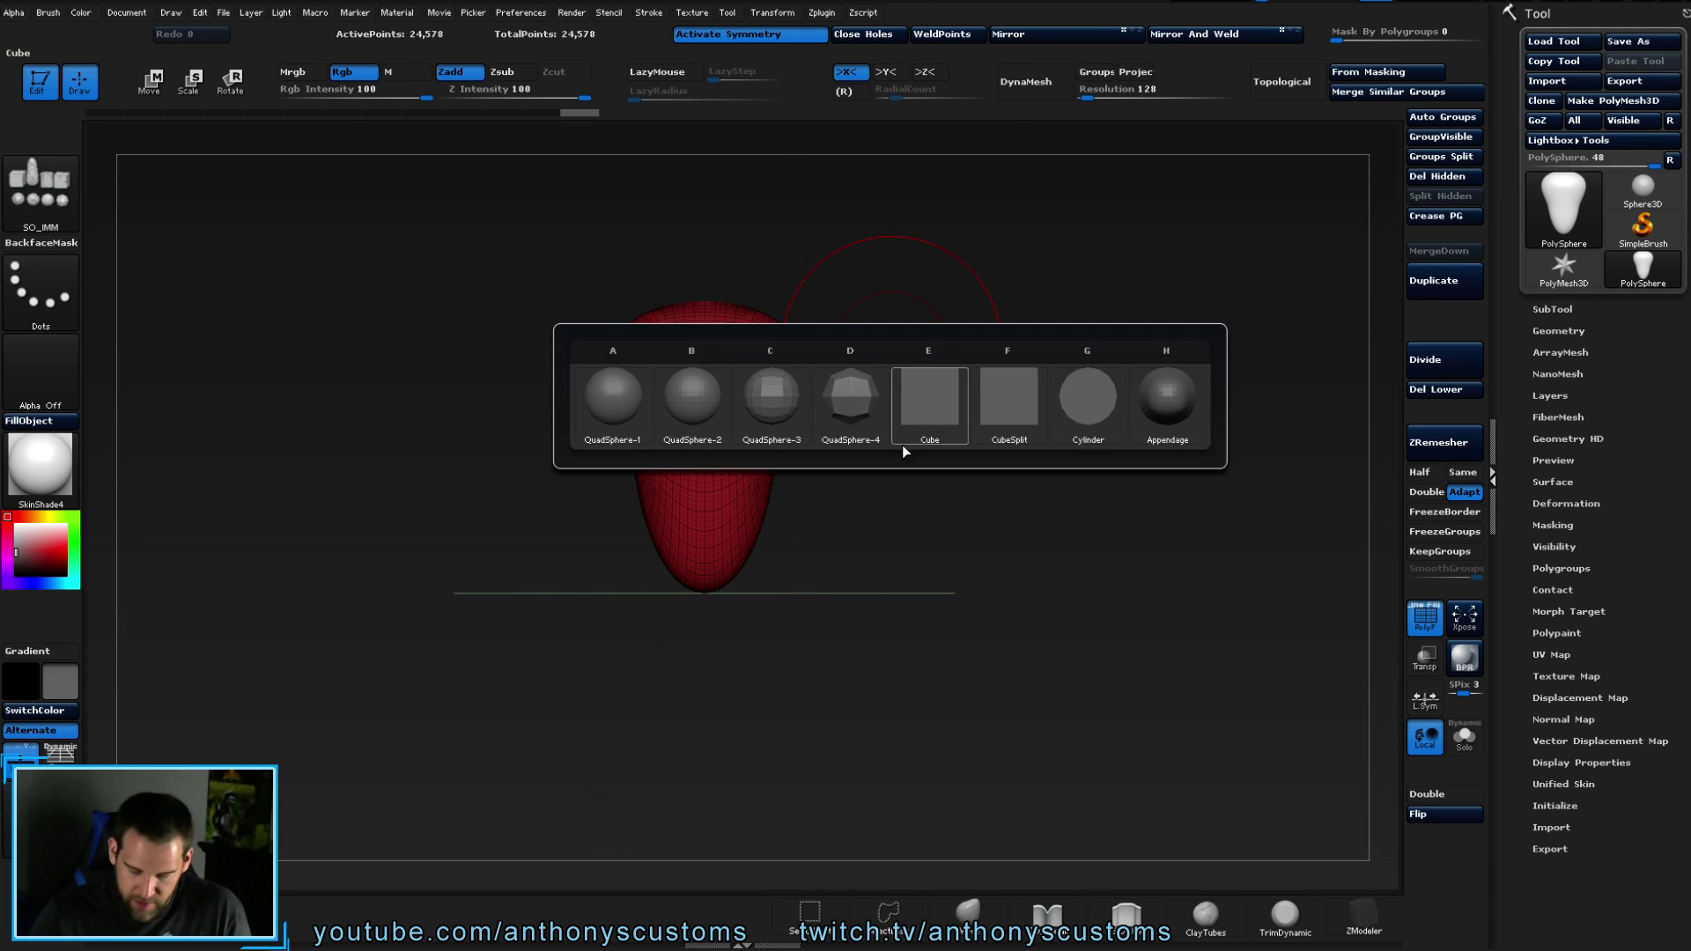
mouse_move(1159, 404)
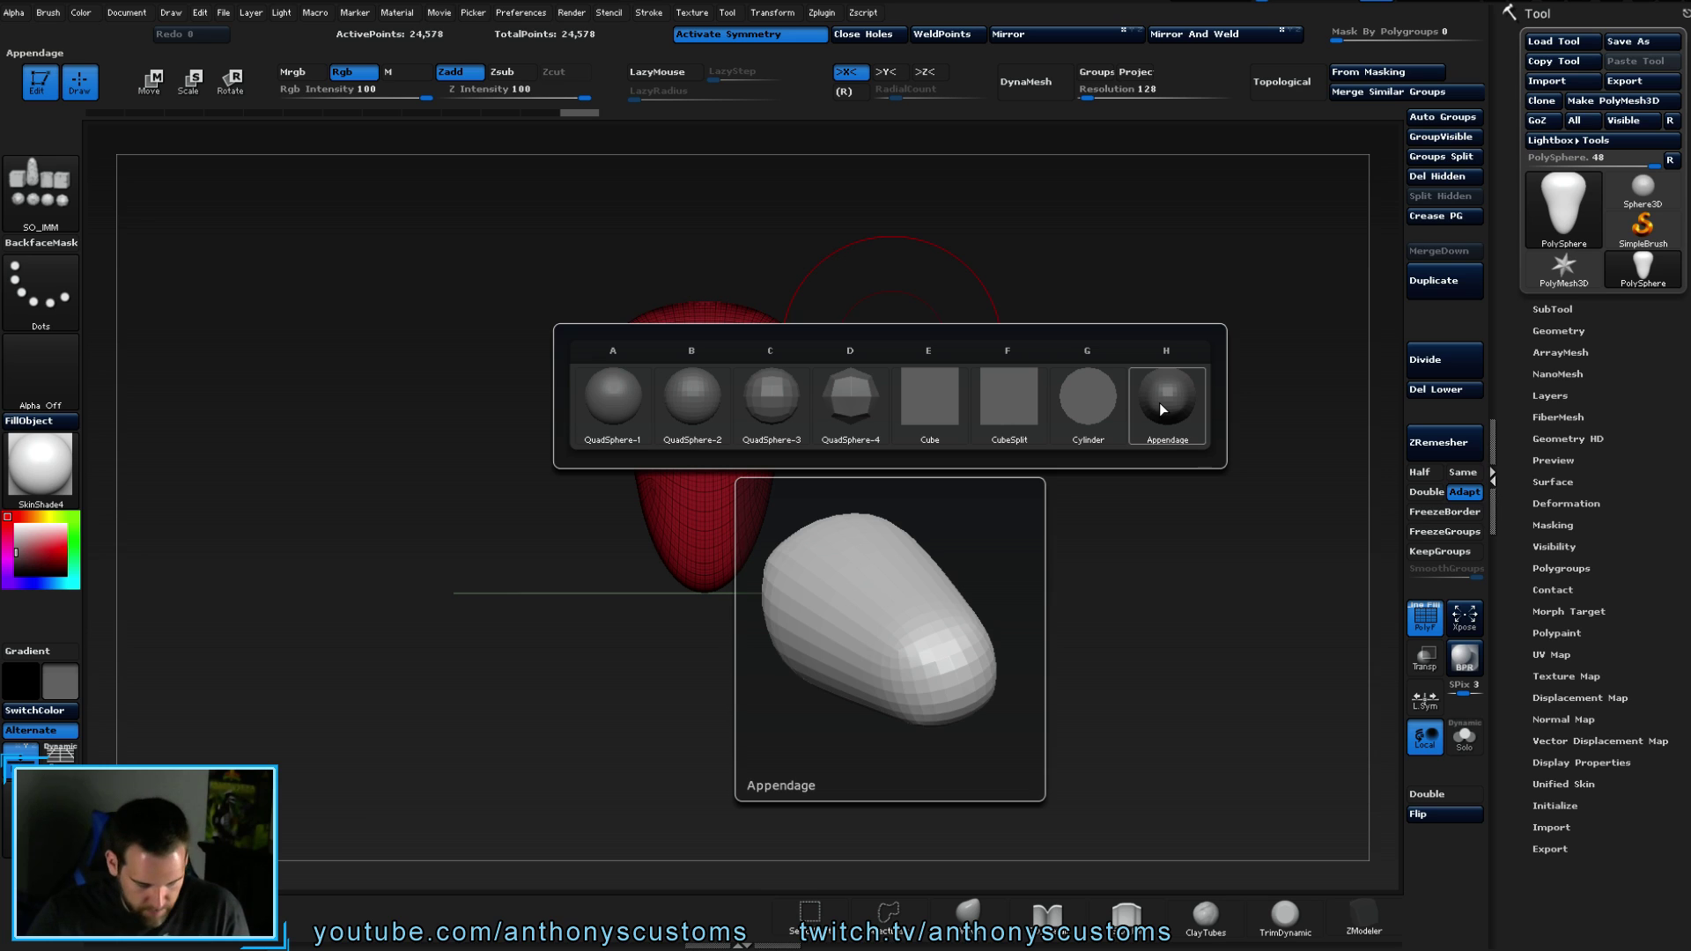
left_click(1164, 404)
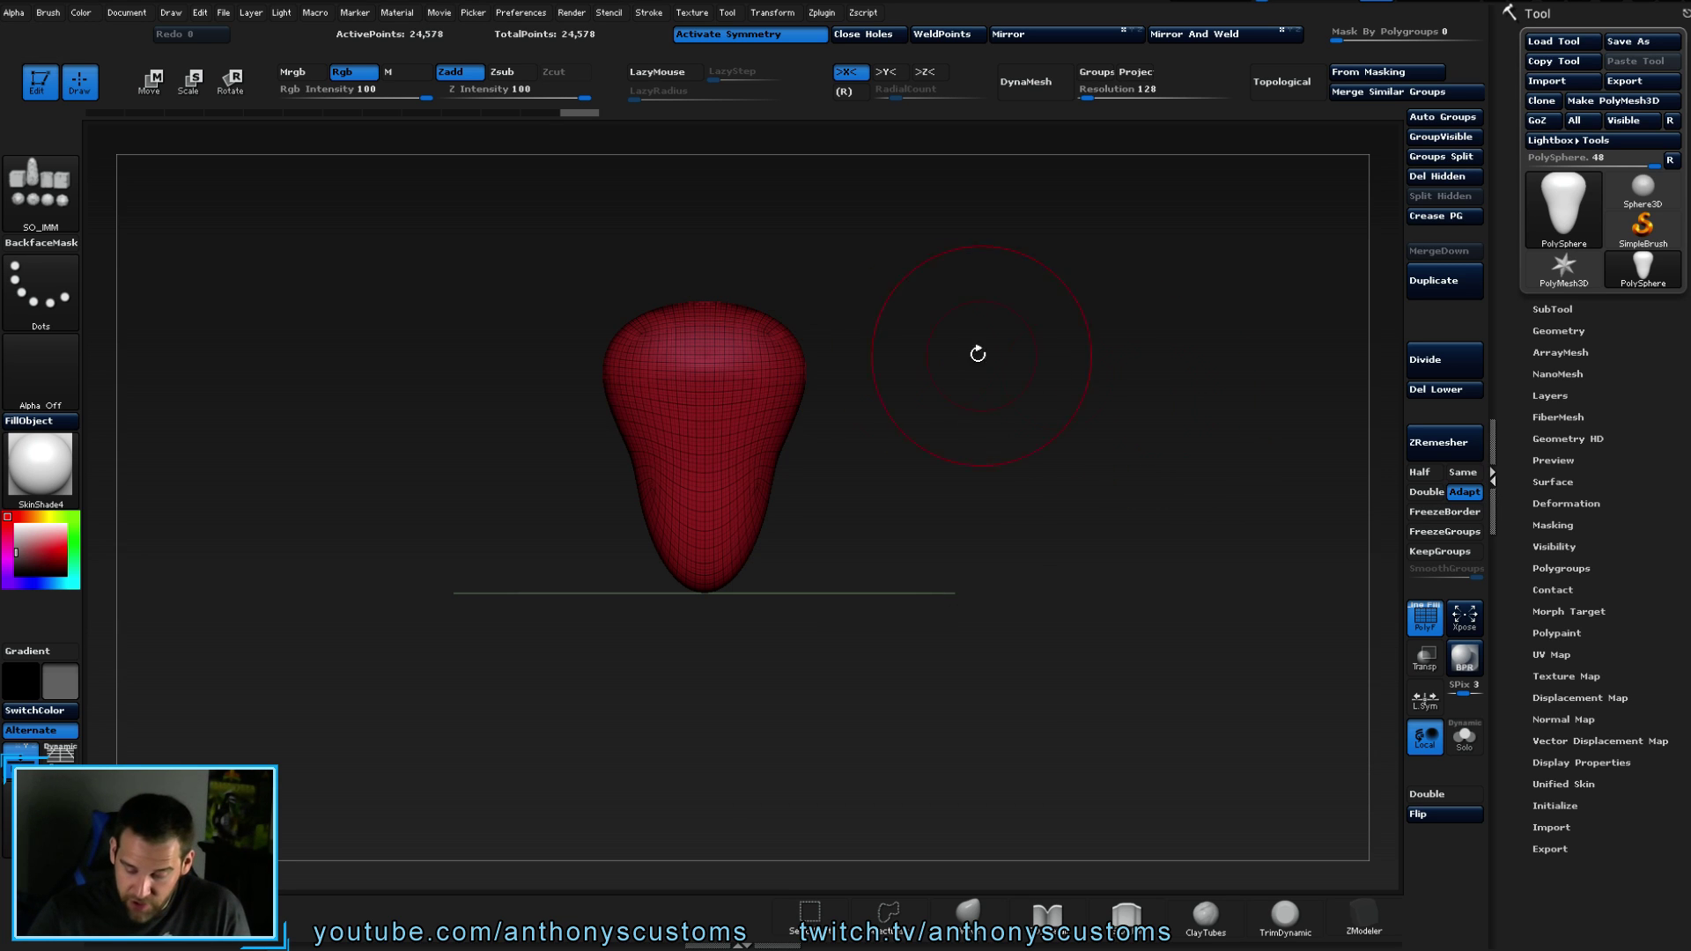
- Delete the torso's lower subdivision levels and insert a mirrored pair of Appendage arms extending outward from the shoulders
left_click(828, 375)
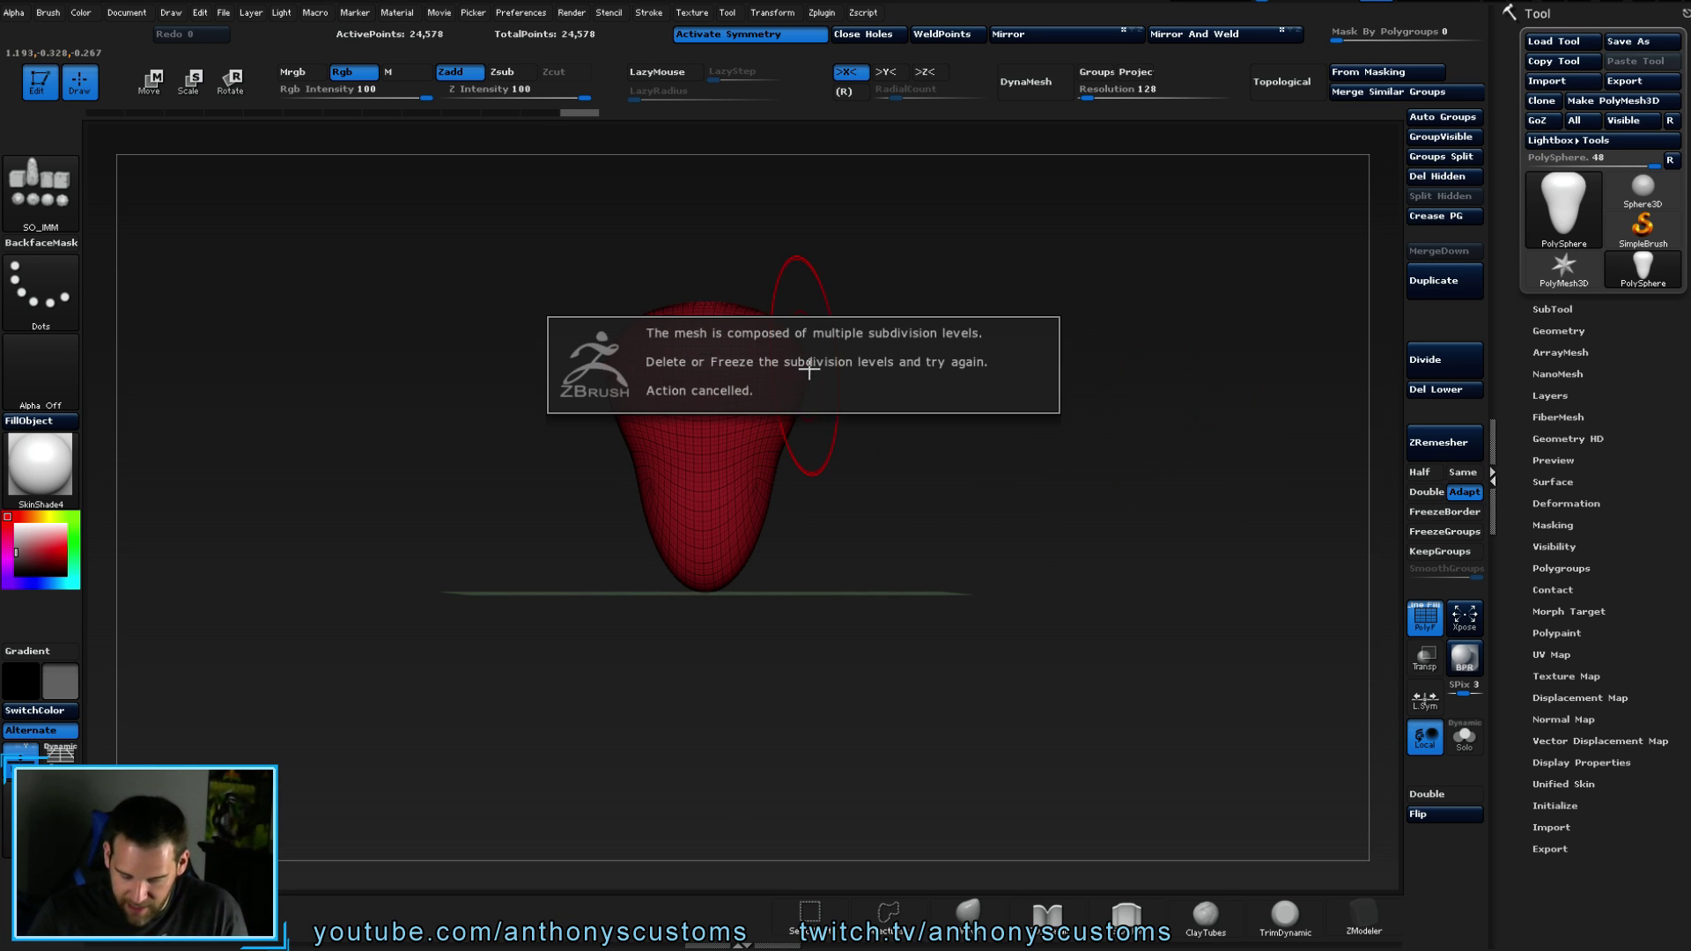
left_click(1433, 388)
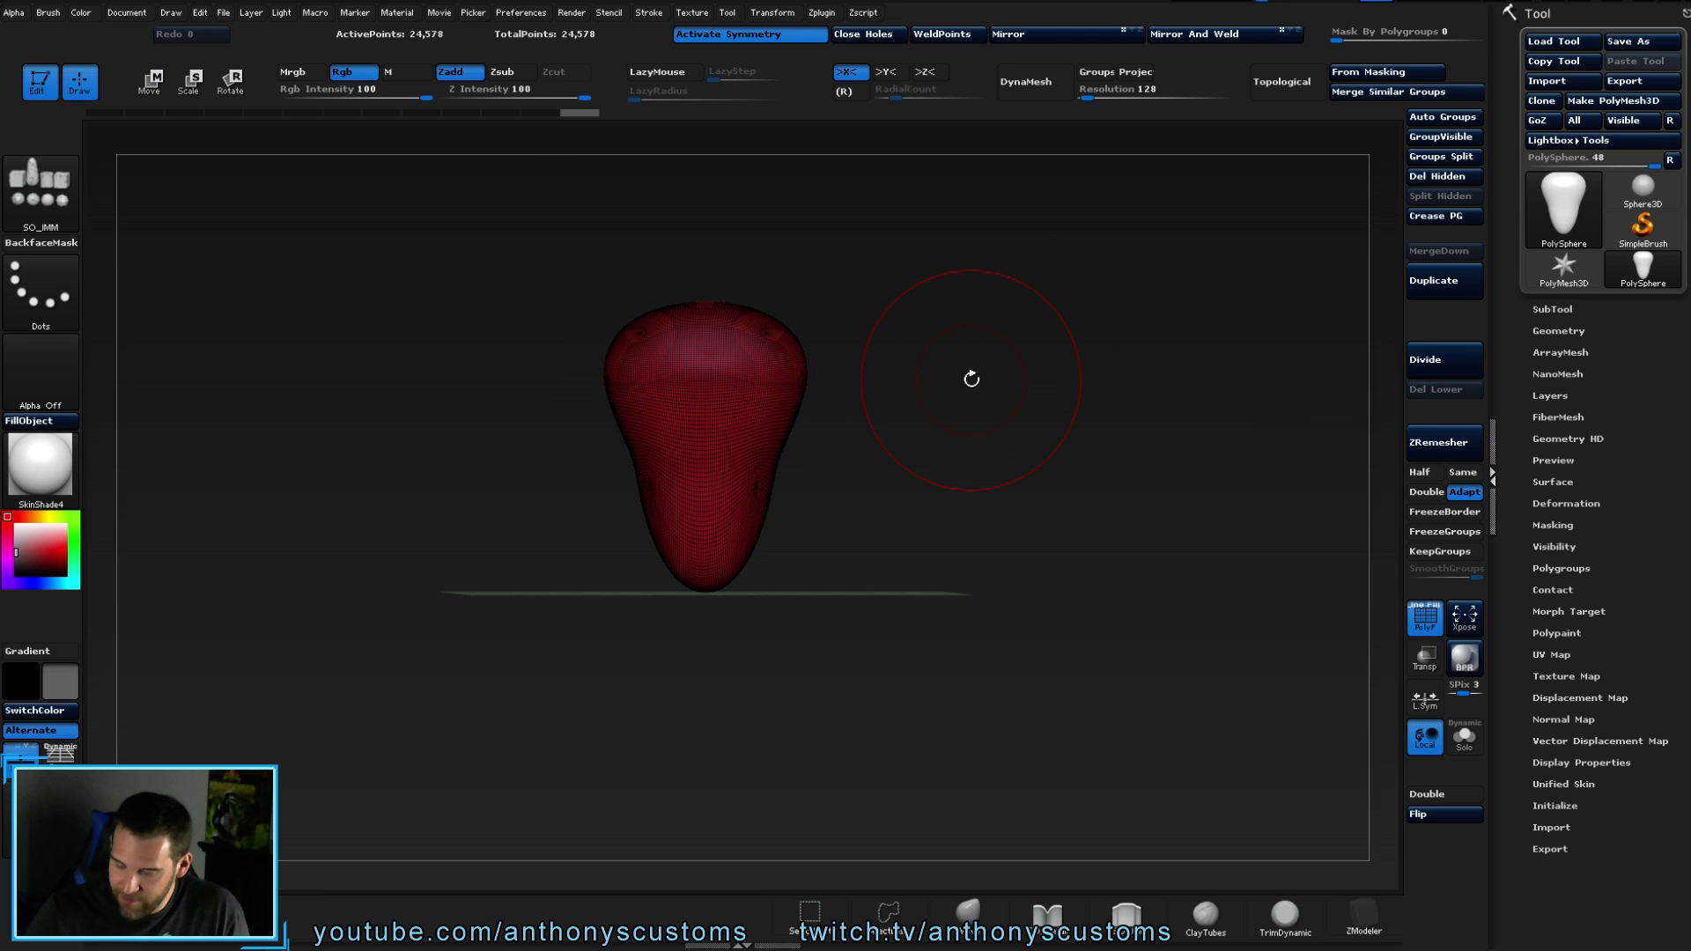
left_click_drag(806, 368, 955, 446)
key("ctrl+z")
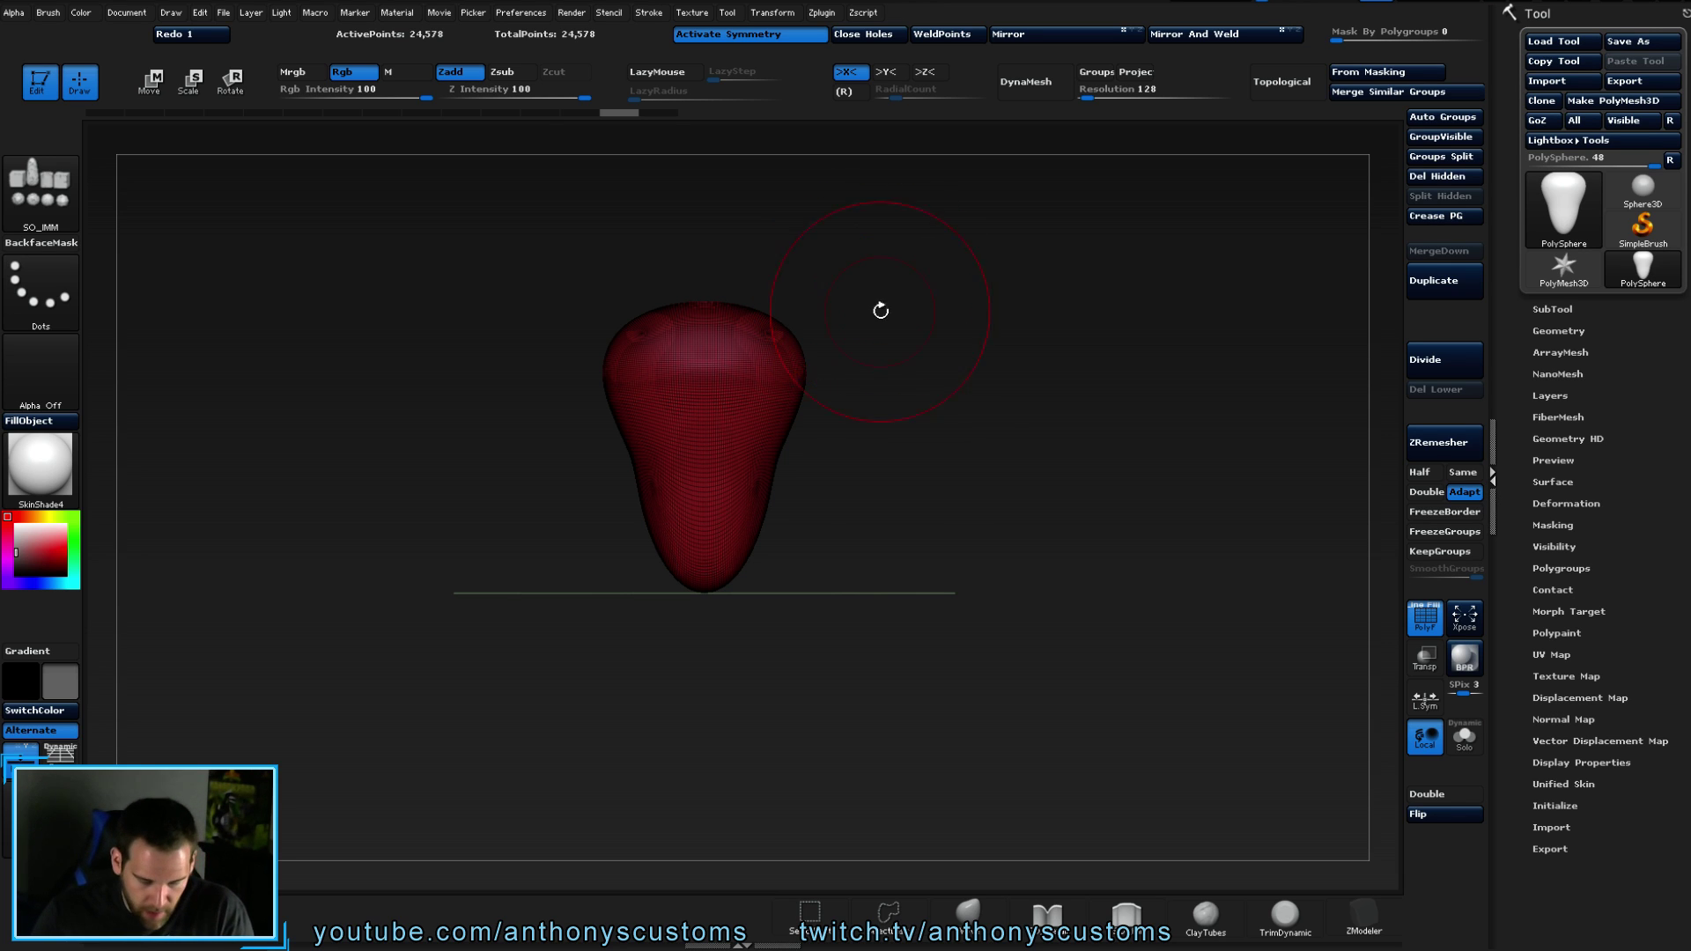
left_click_drag(906, 388, 805, 354)
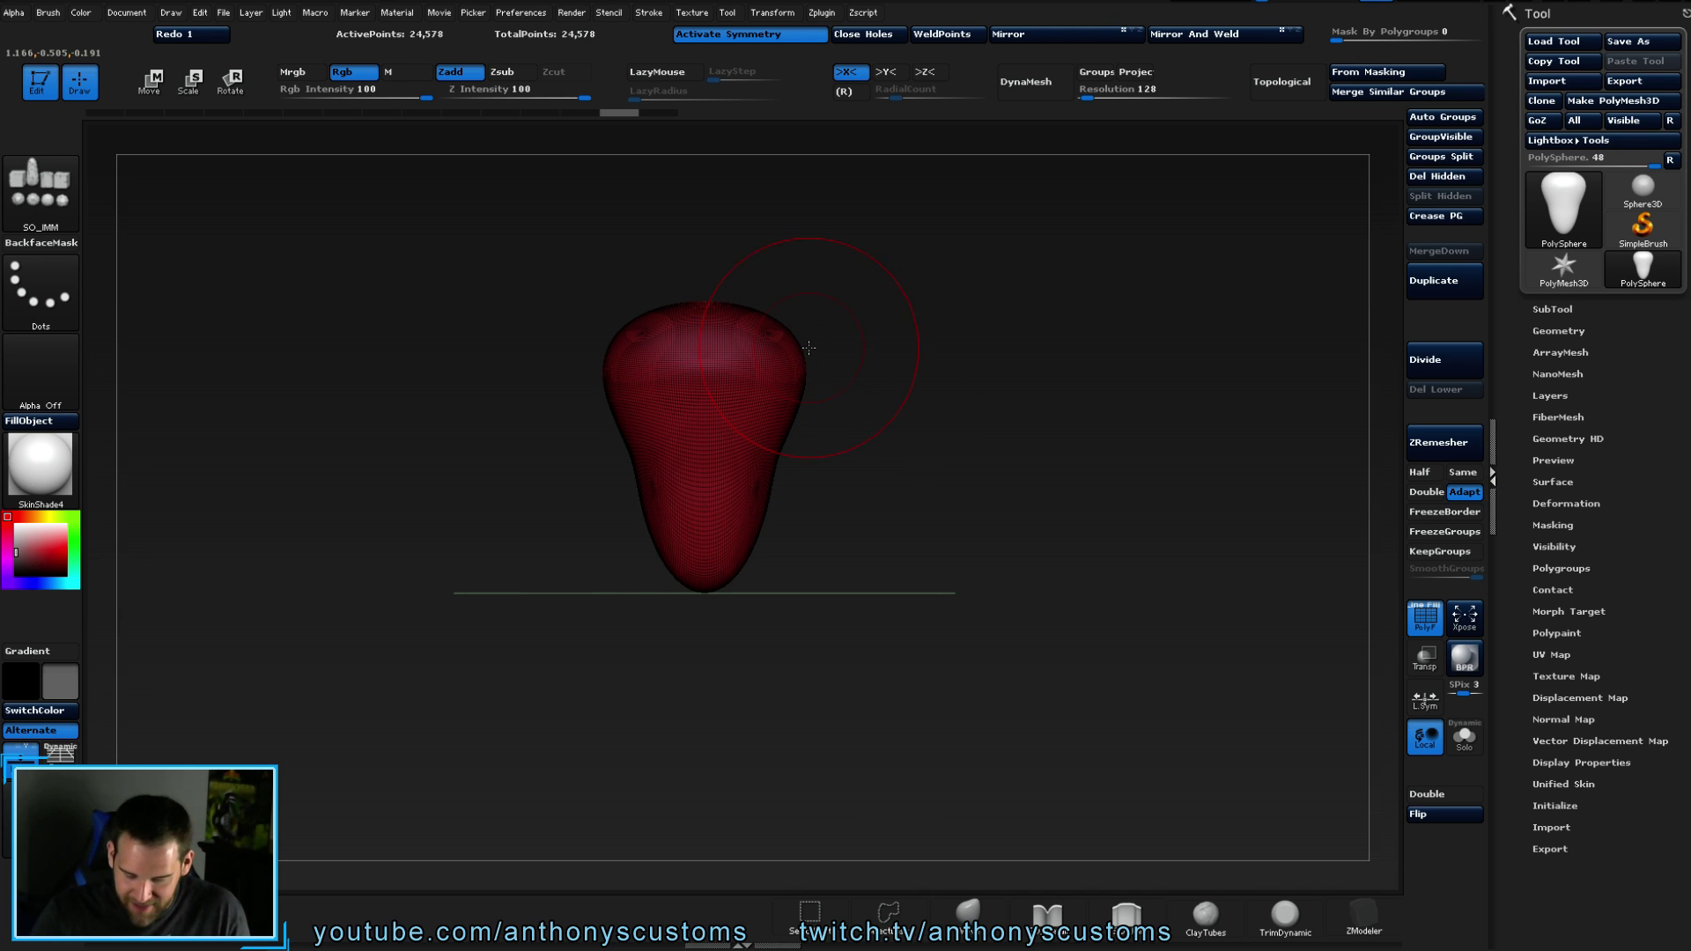
left_click_drag(818, 350, 930, 377)
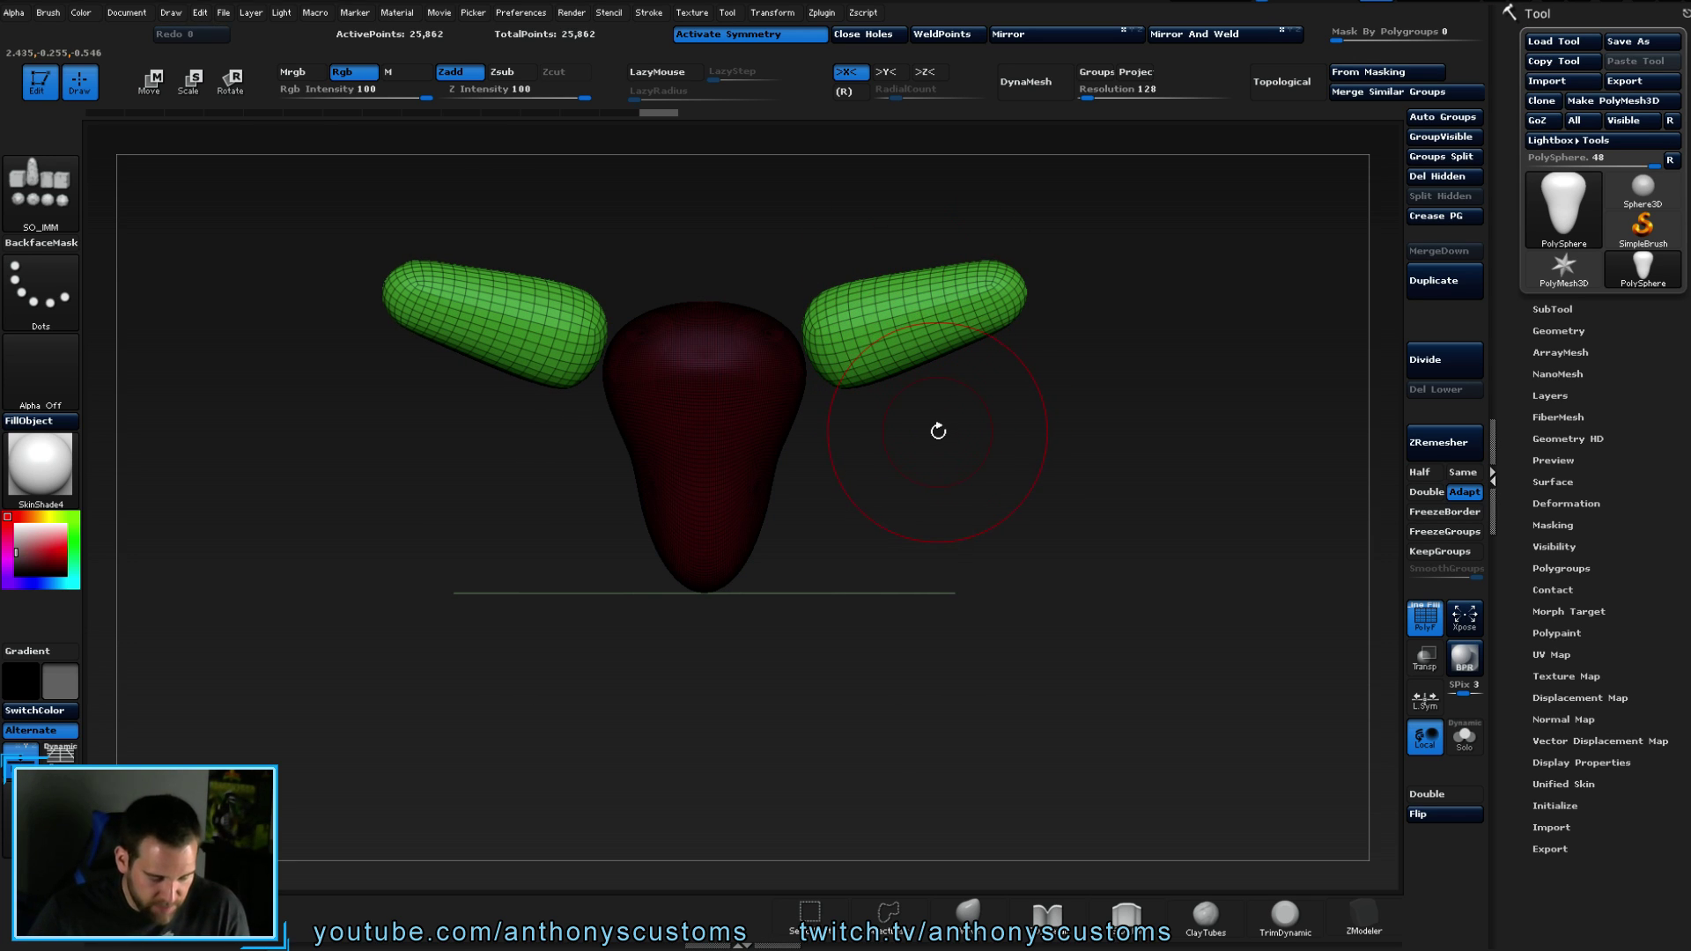
- Draw a Move transpose line from the arm appendage and view it from the front and above
left_click_drag(941, 460, 906, 472)
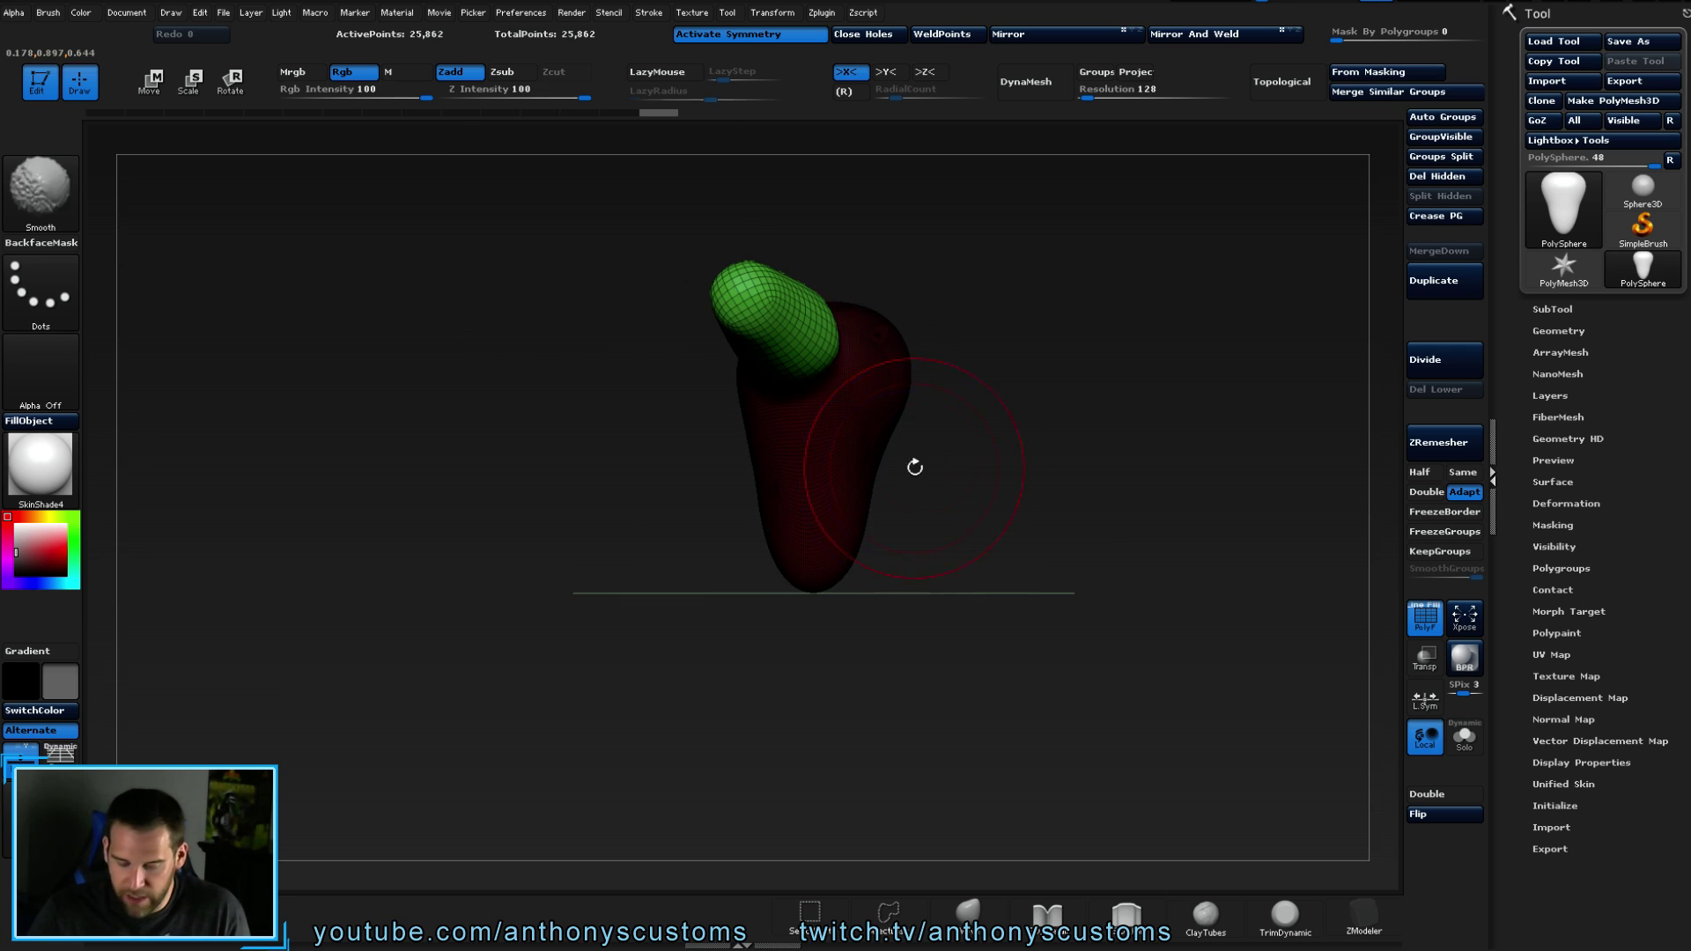
key("w")
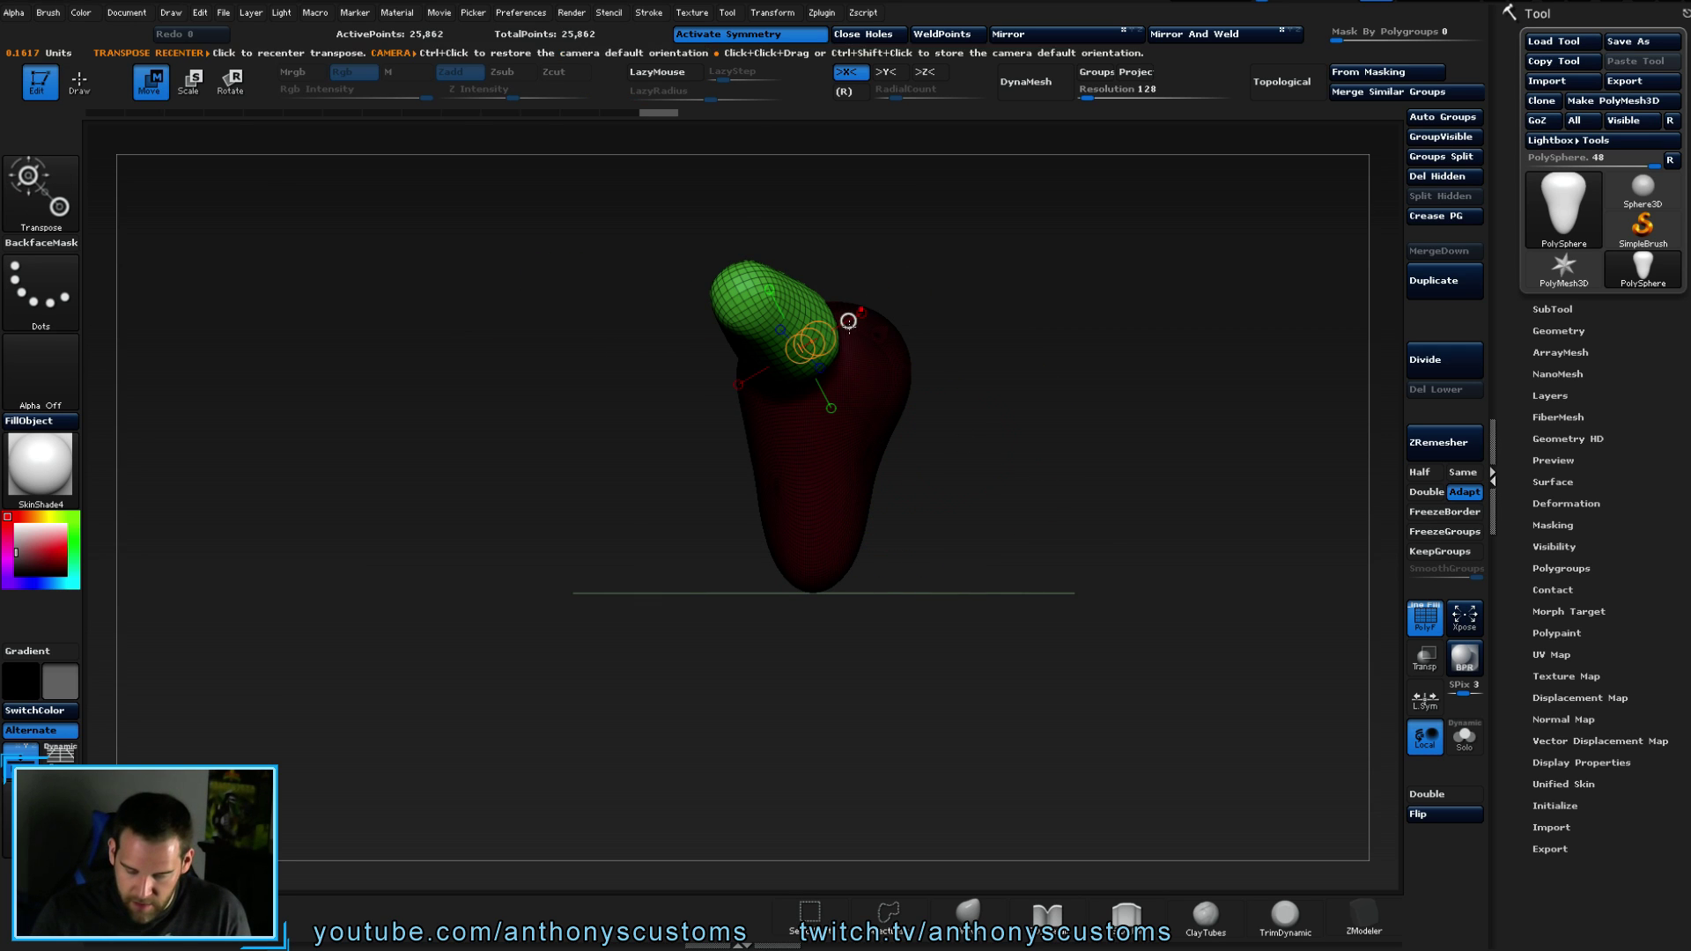
mouse_move(800, 303)
left_mouse_down()
mouse_move(982, 346)
mouse_move(986, 323)
mouse_move(895, 314)
mouse_move(949, 316)
left_mouse_up()
left_click_drag(978, 455, 1047, 375)
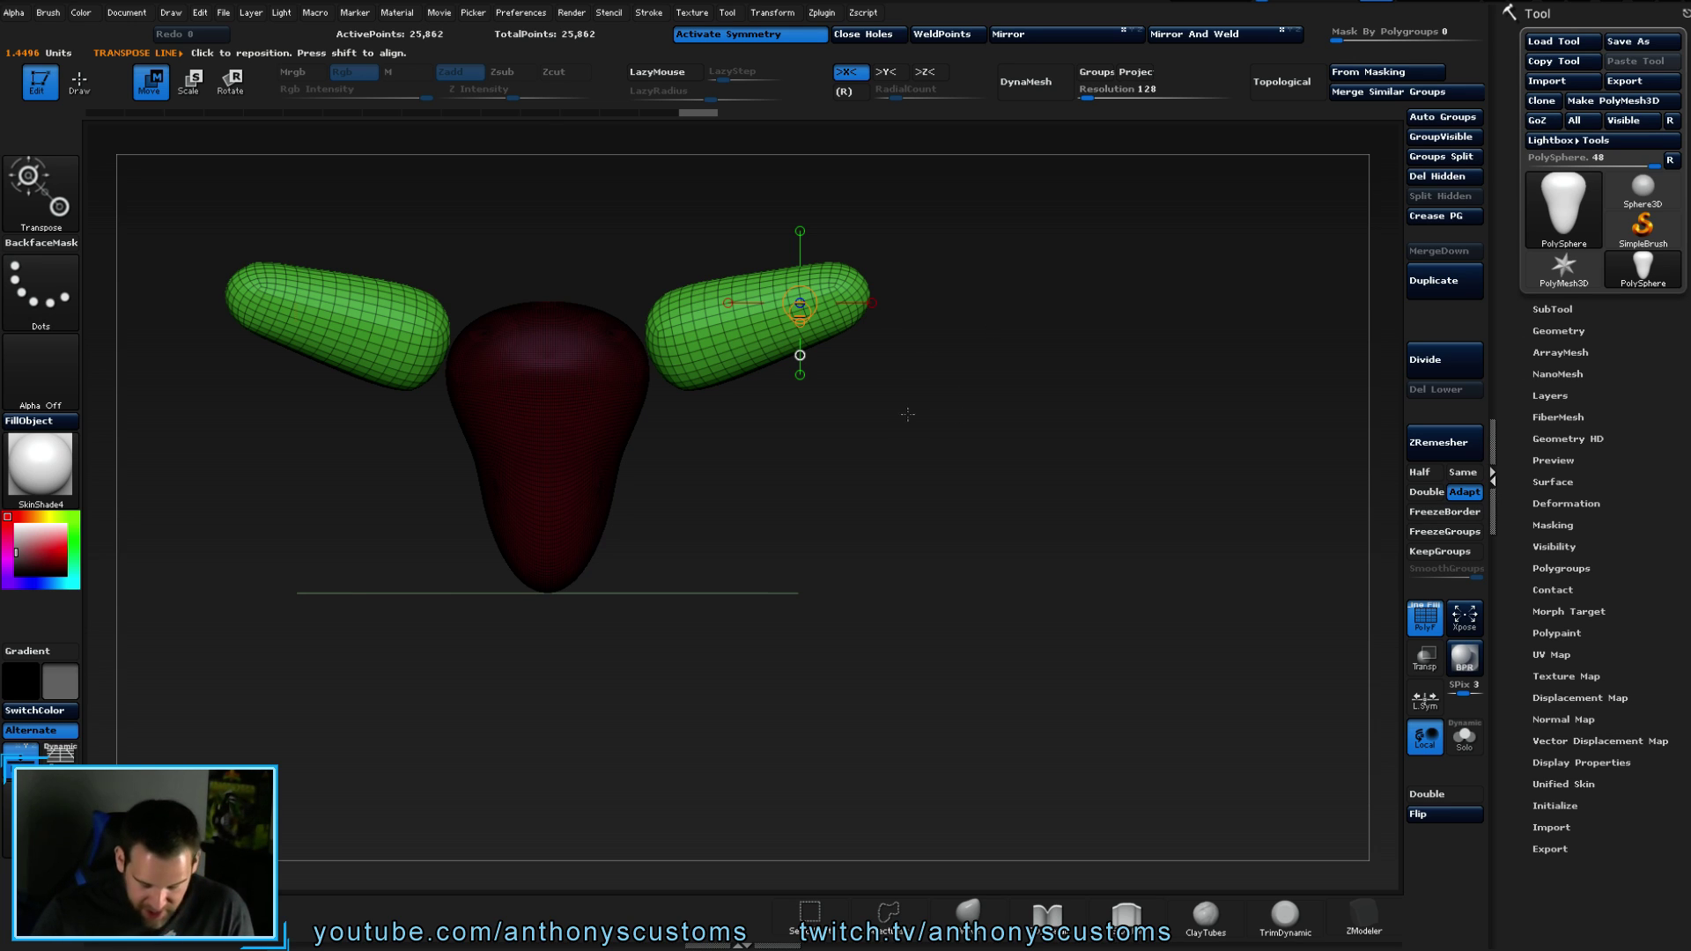
left_click_drag(895, 475, 920, 598)
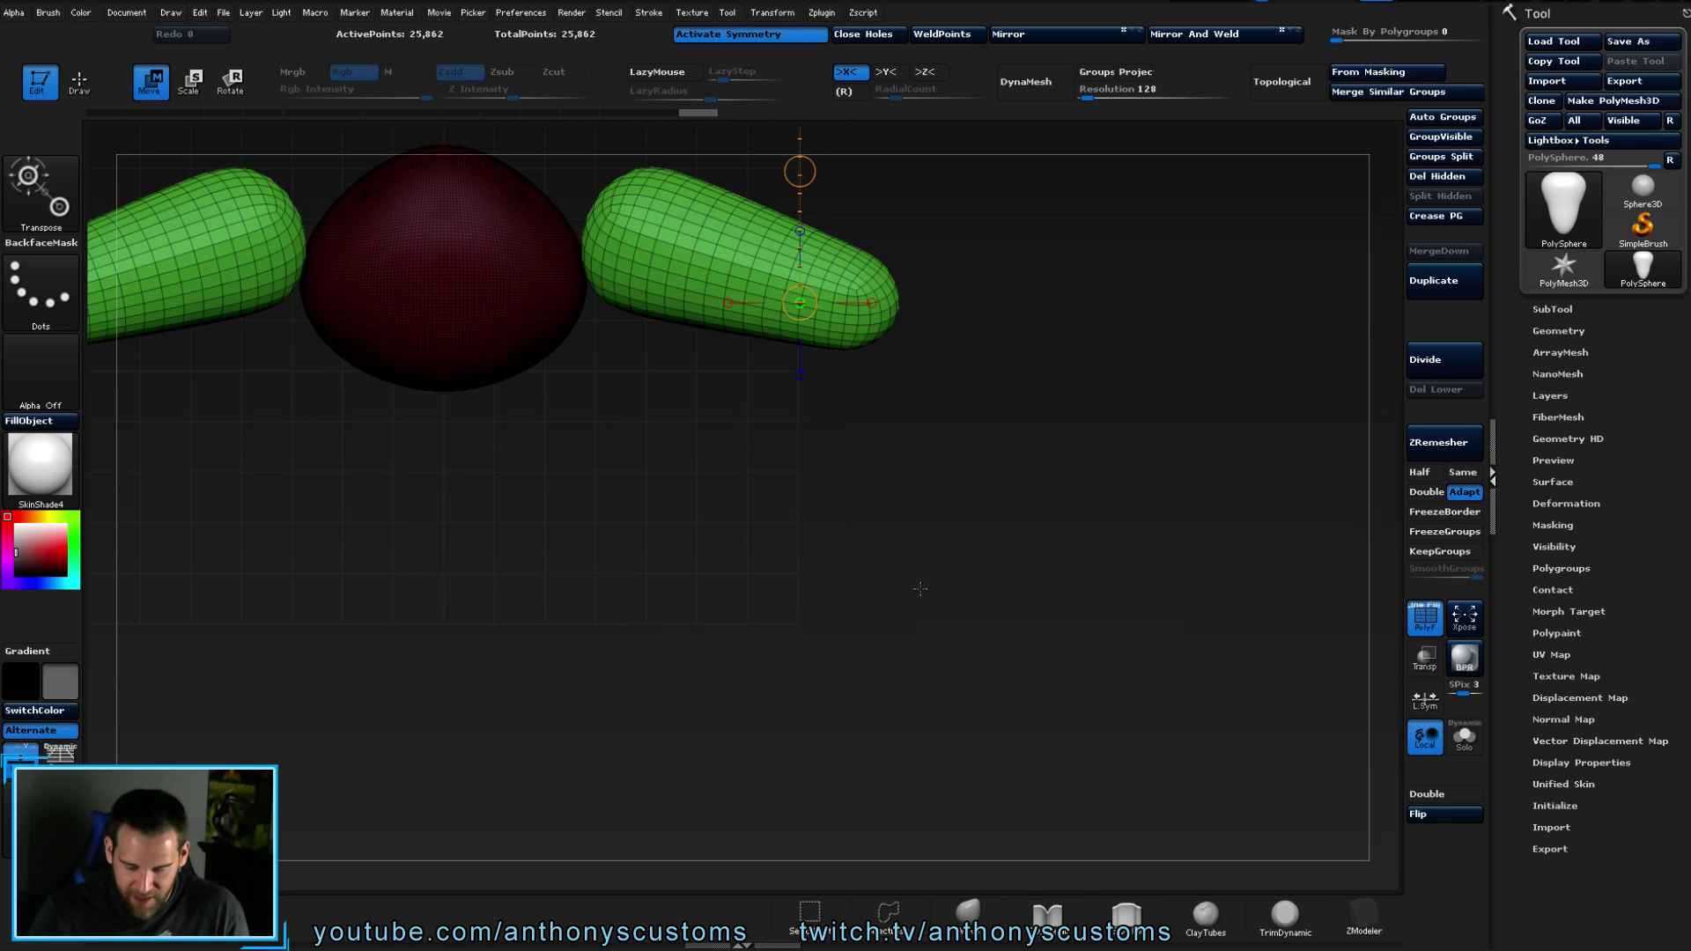
left_click_drag(908, 508, 962, 526, "alt")
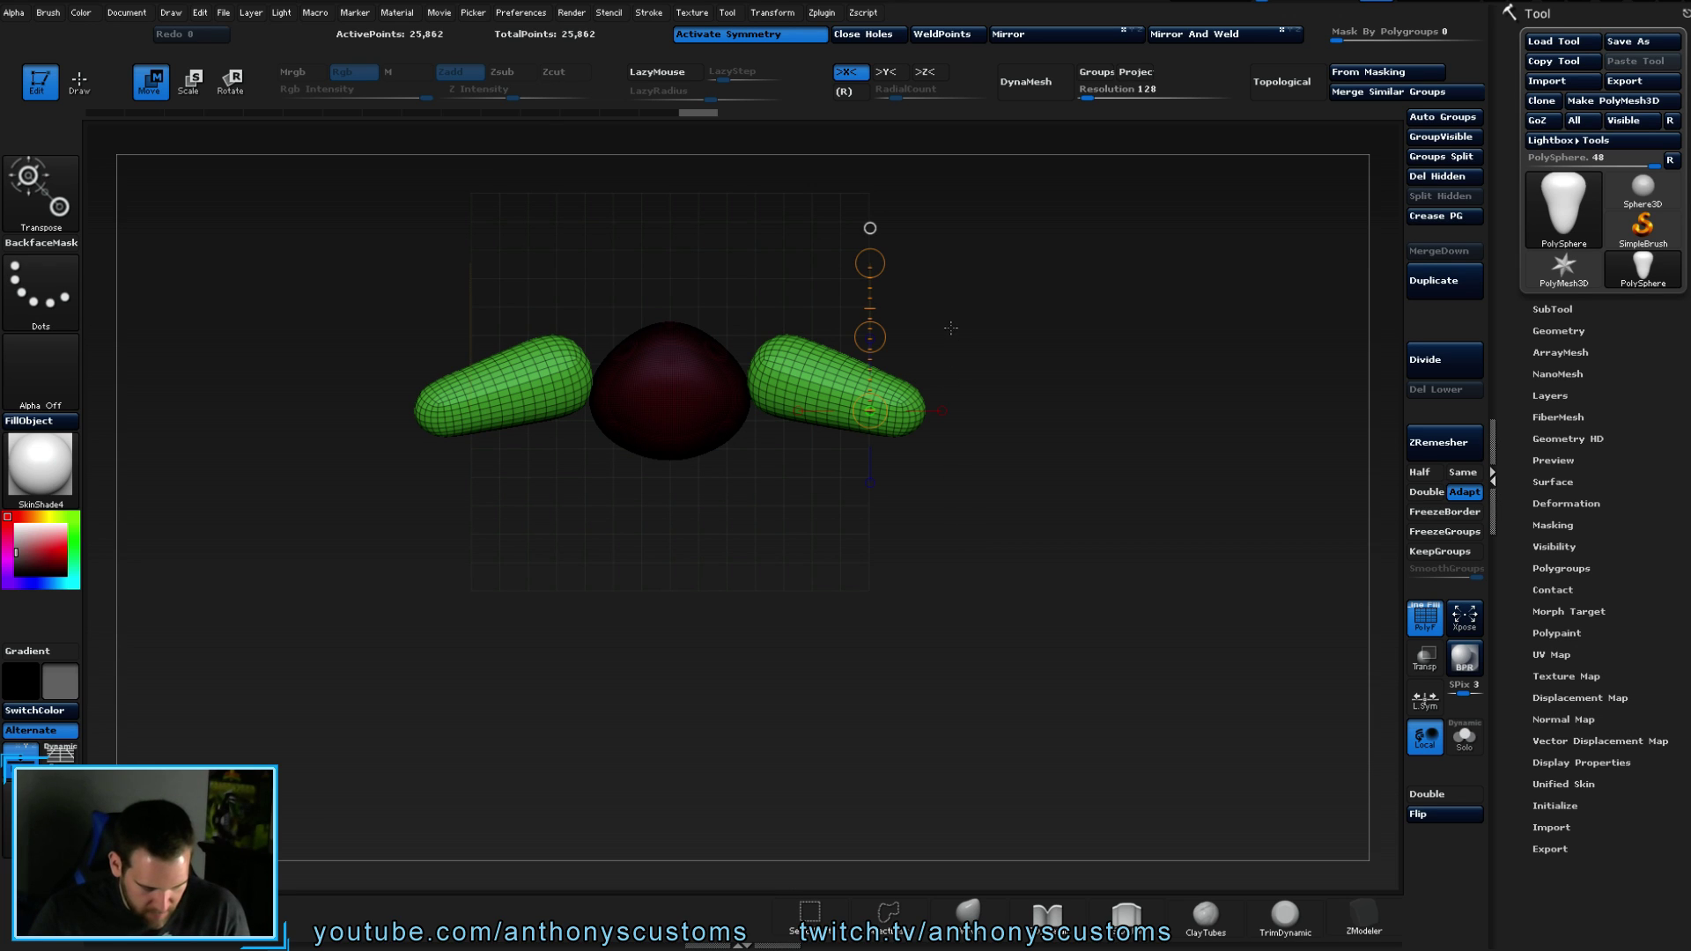
- Rotate the mirrored arms downward at the shoulders so they hang diagonally, and raise them slightly beside the torso
key("r")
mouse_move(765, 364)
left_mouse_down()
mouse_move(961, 422)
mouse_move(971, 351)
left_mouse_up()
left_click_drag(875, 495, 885, 450)
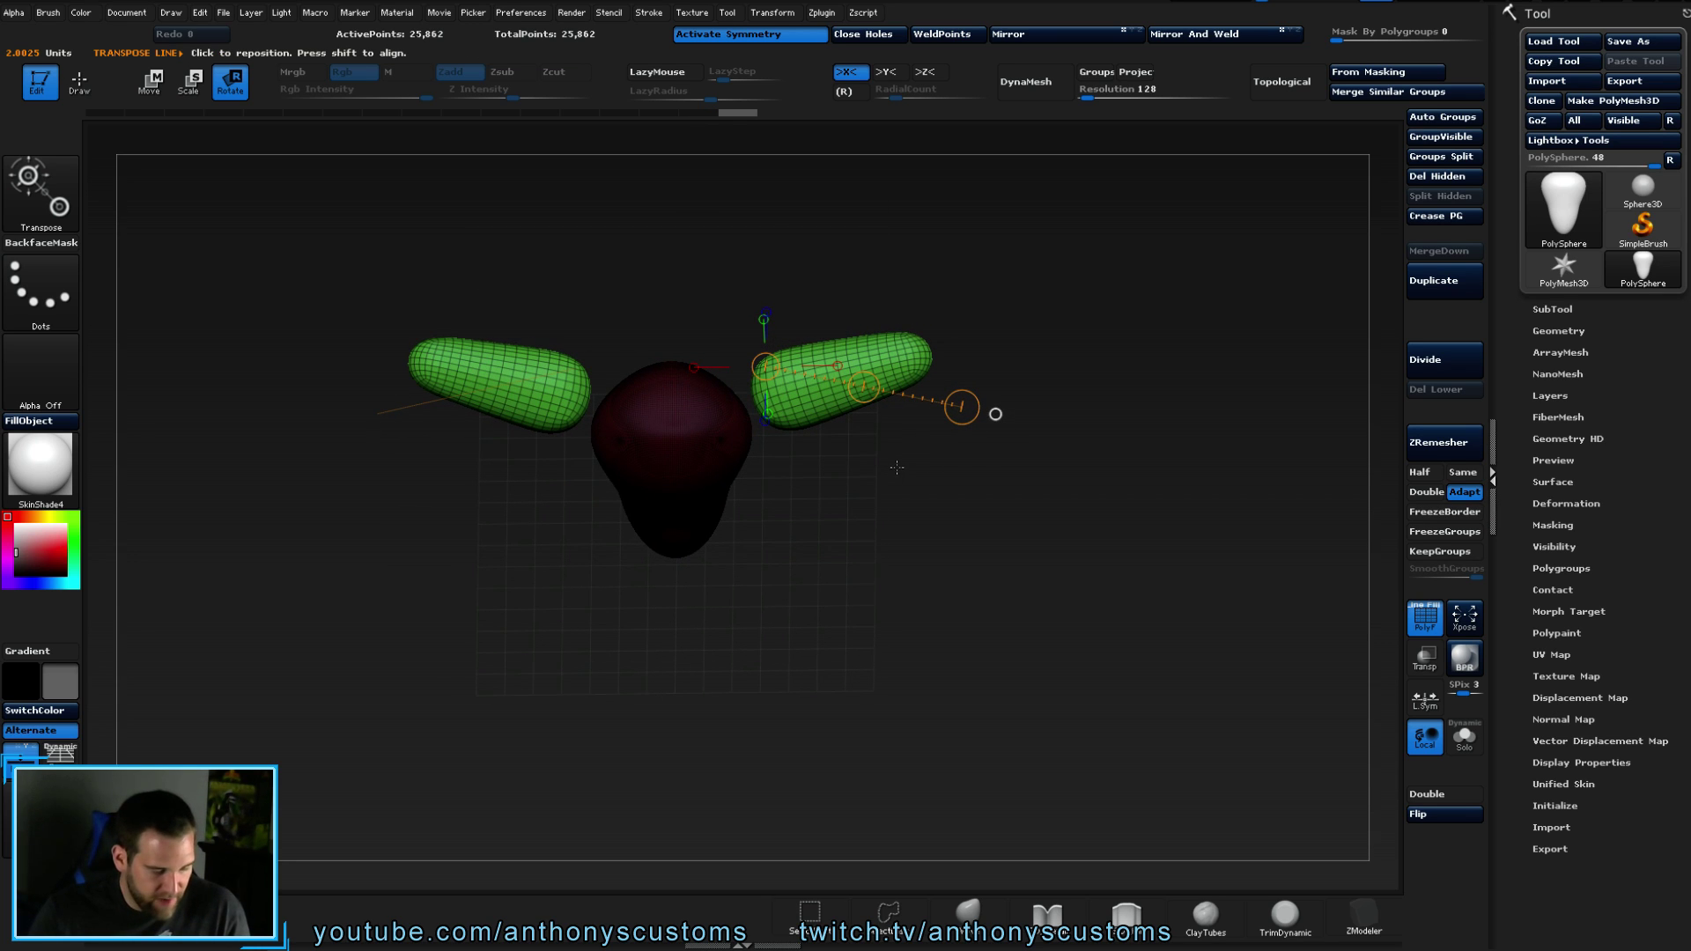
left_click_drag(857, 532, 864, 520)
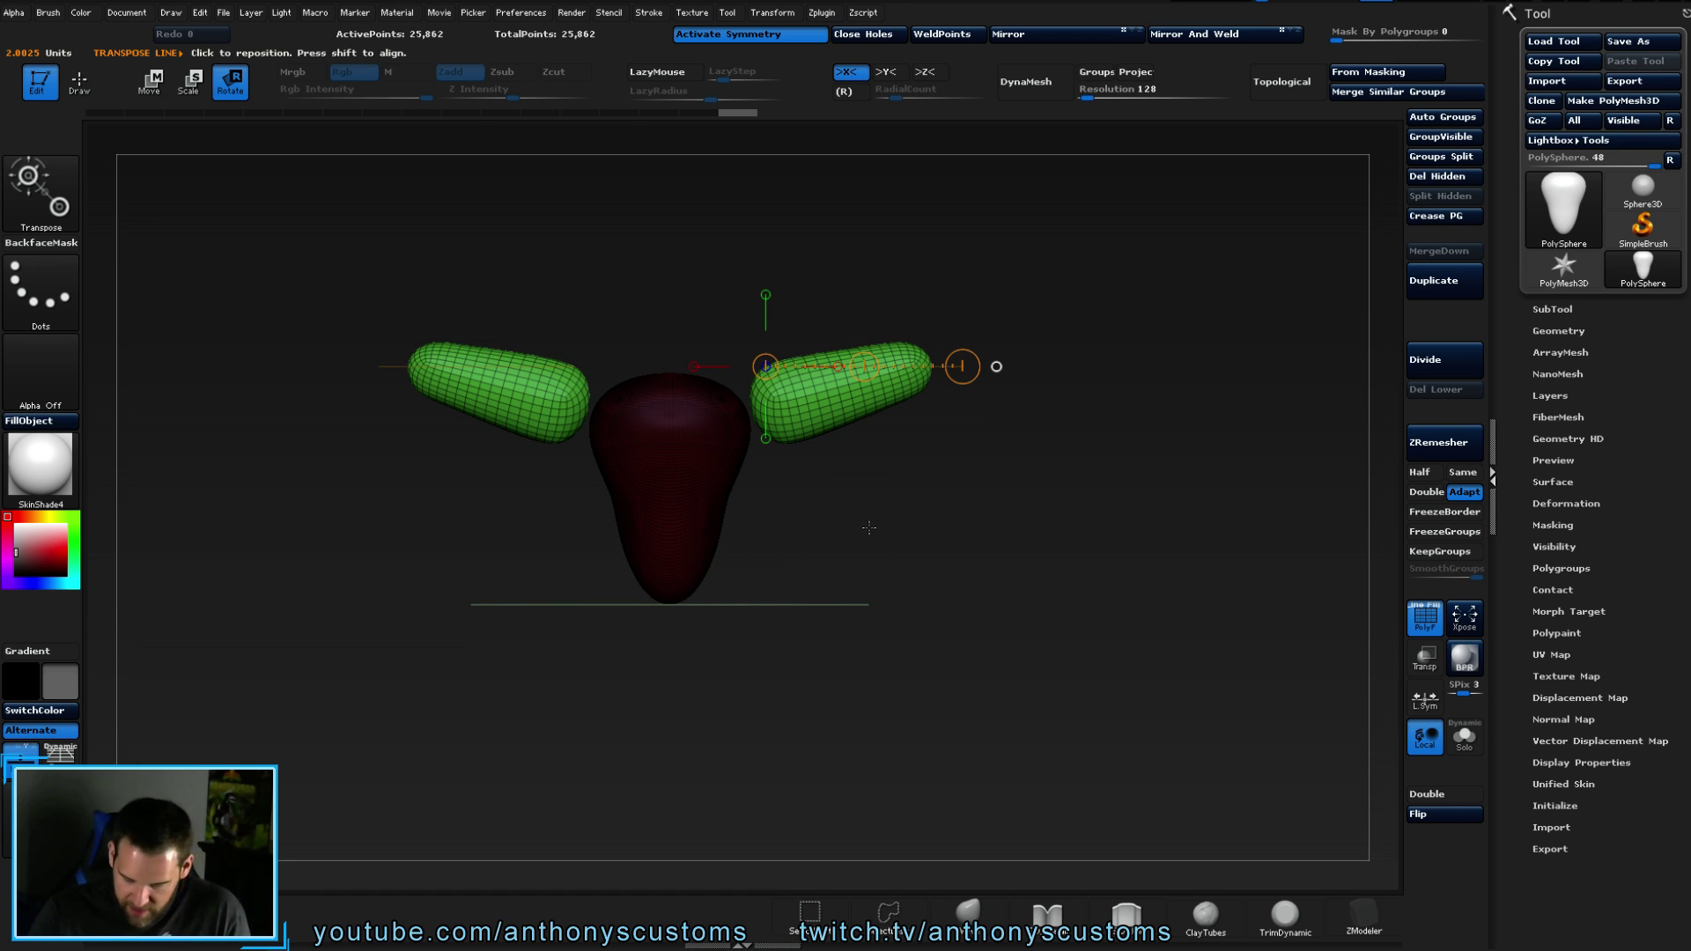
key("q")
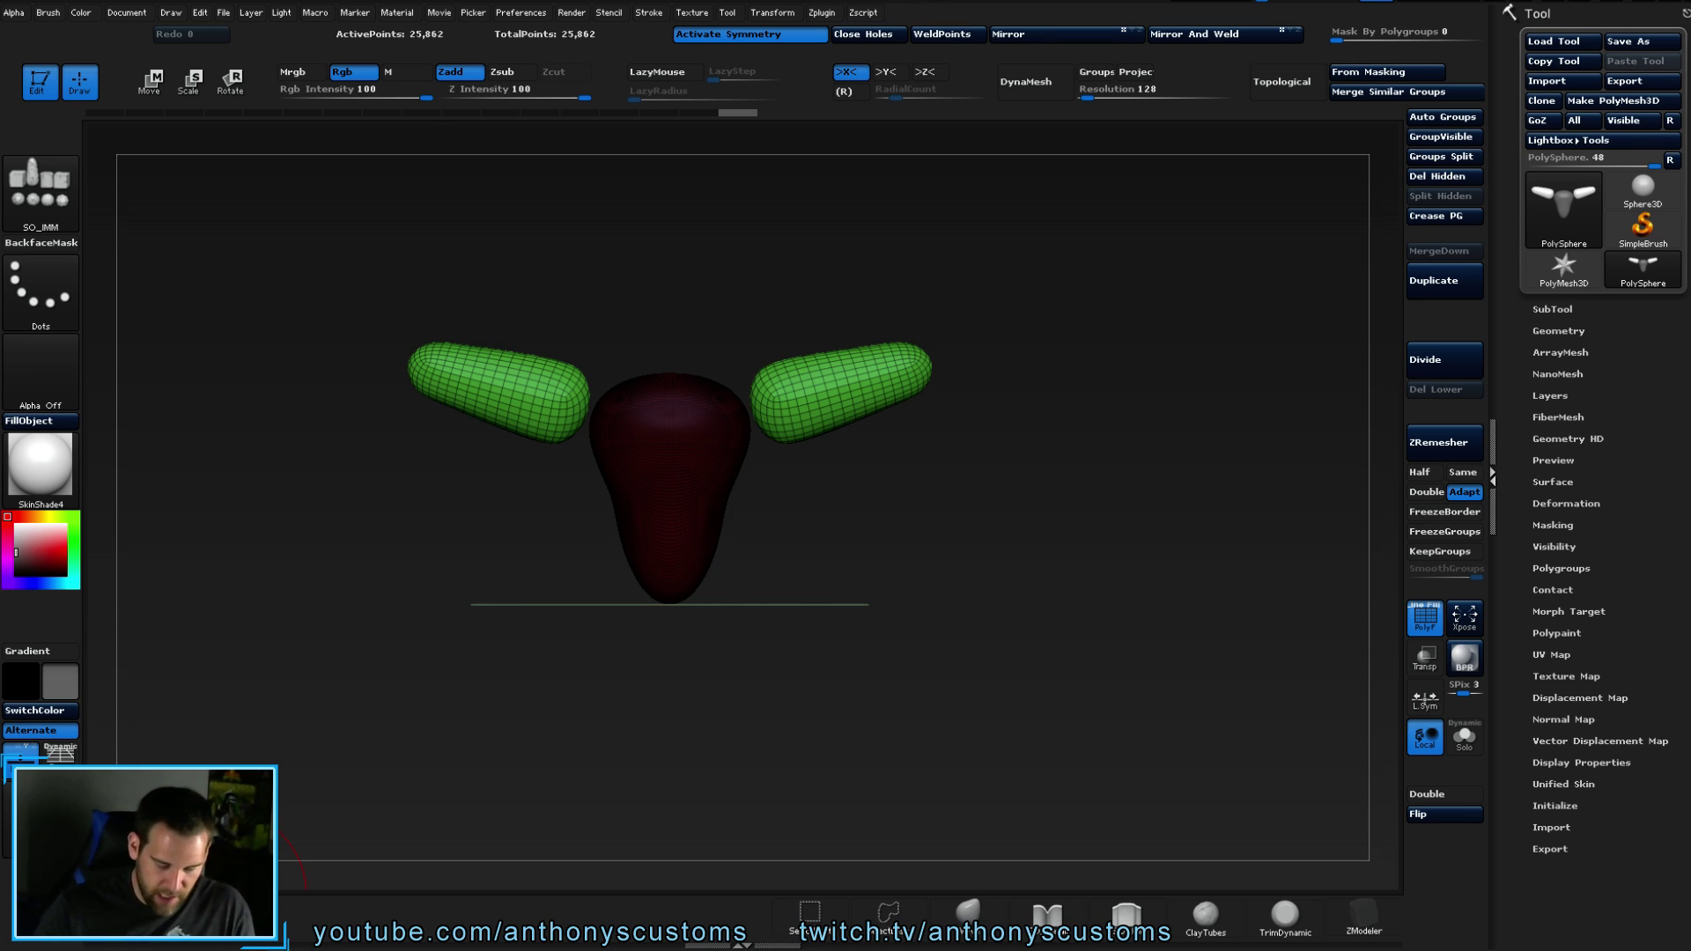
left_click_drag(1008, 518, 961, 500)
key("r")
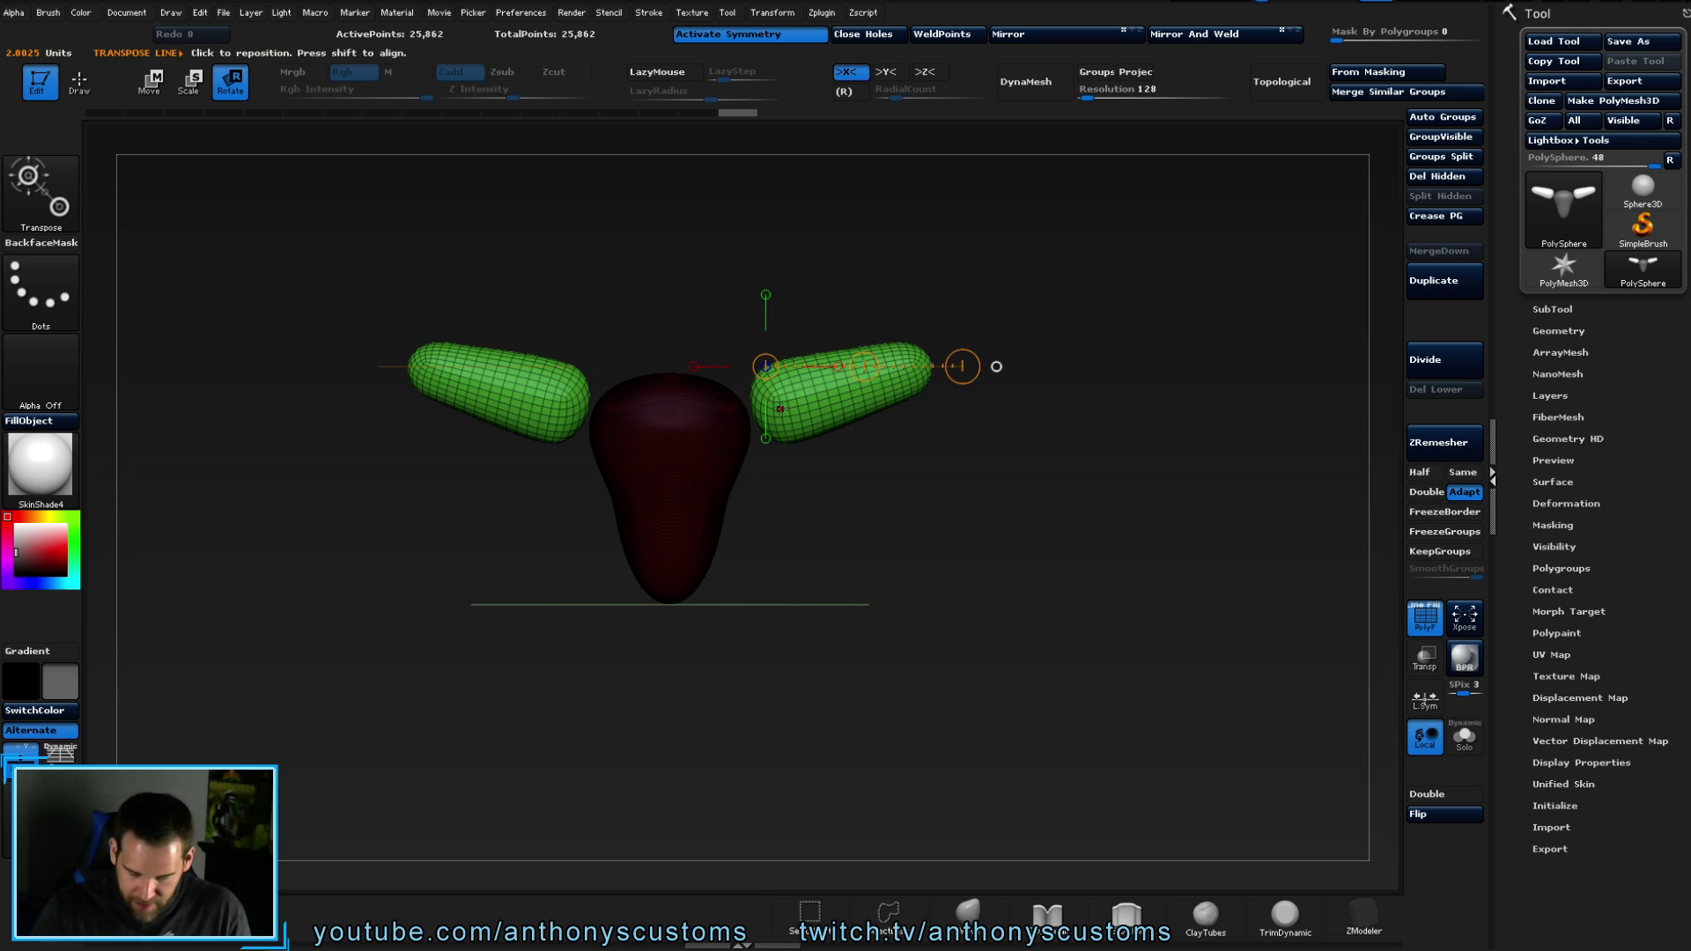
left_click_drag(941, 352, 934, 602)
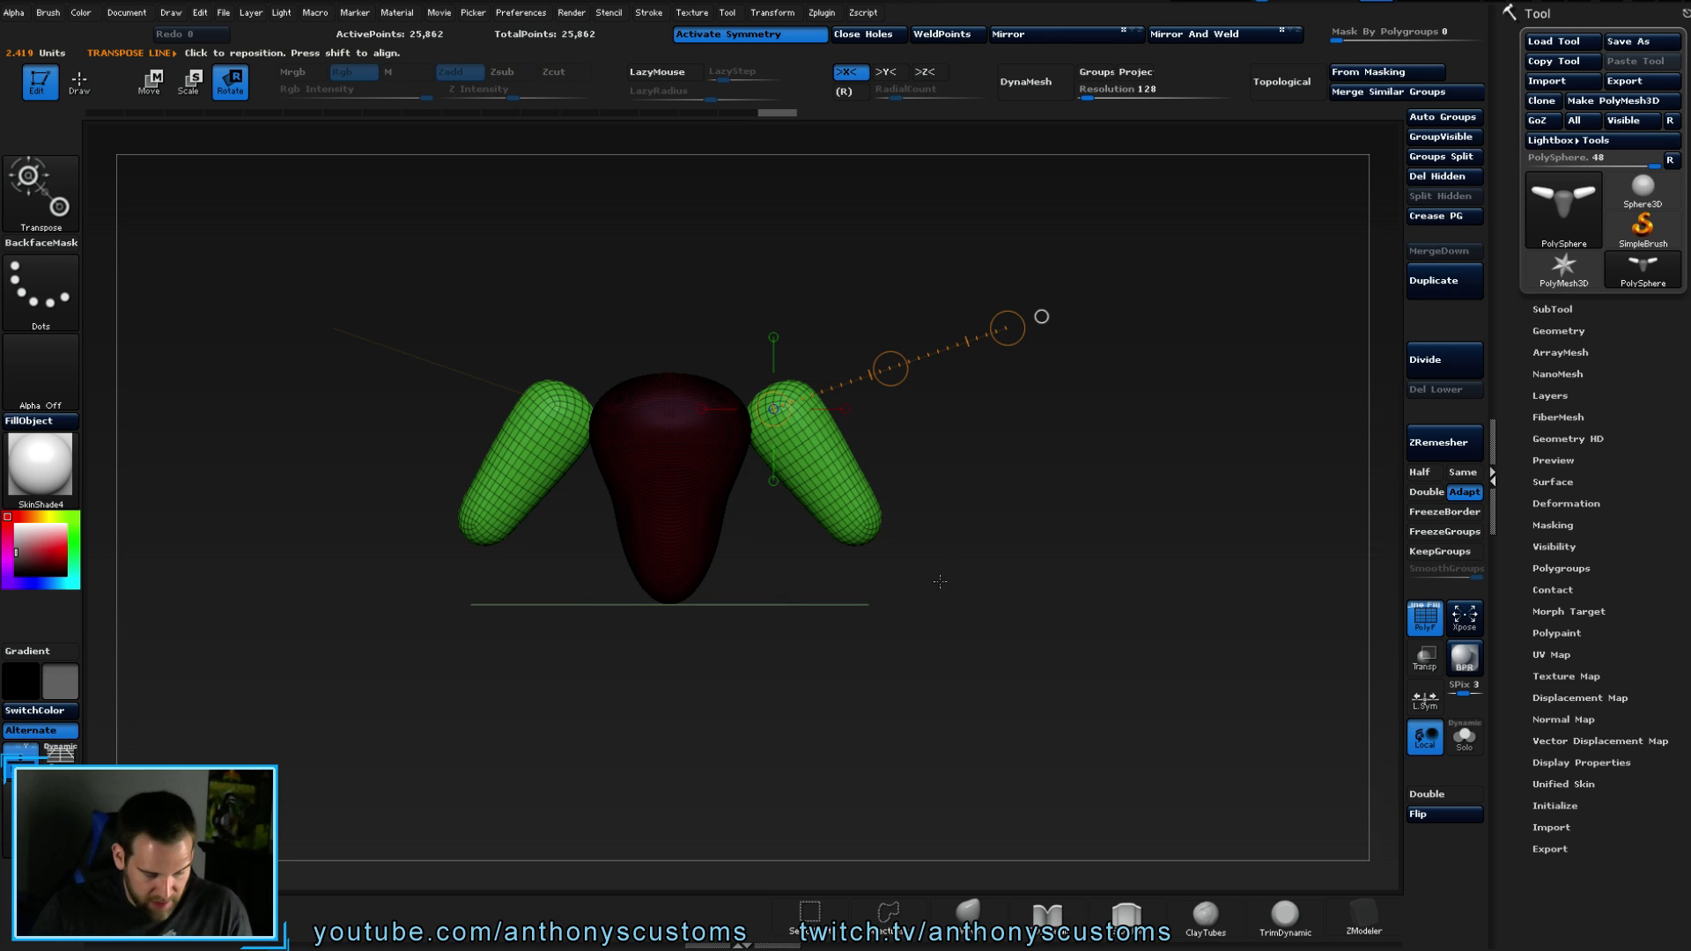
key("w")
left_click_drag(891, 368, 887, 347)
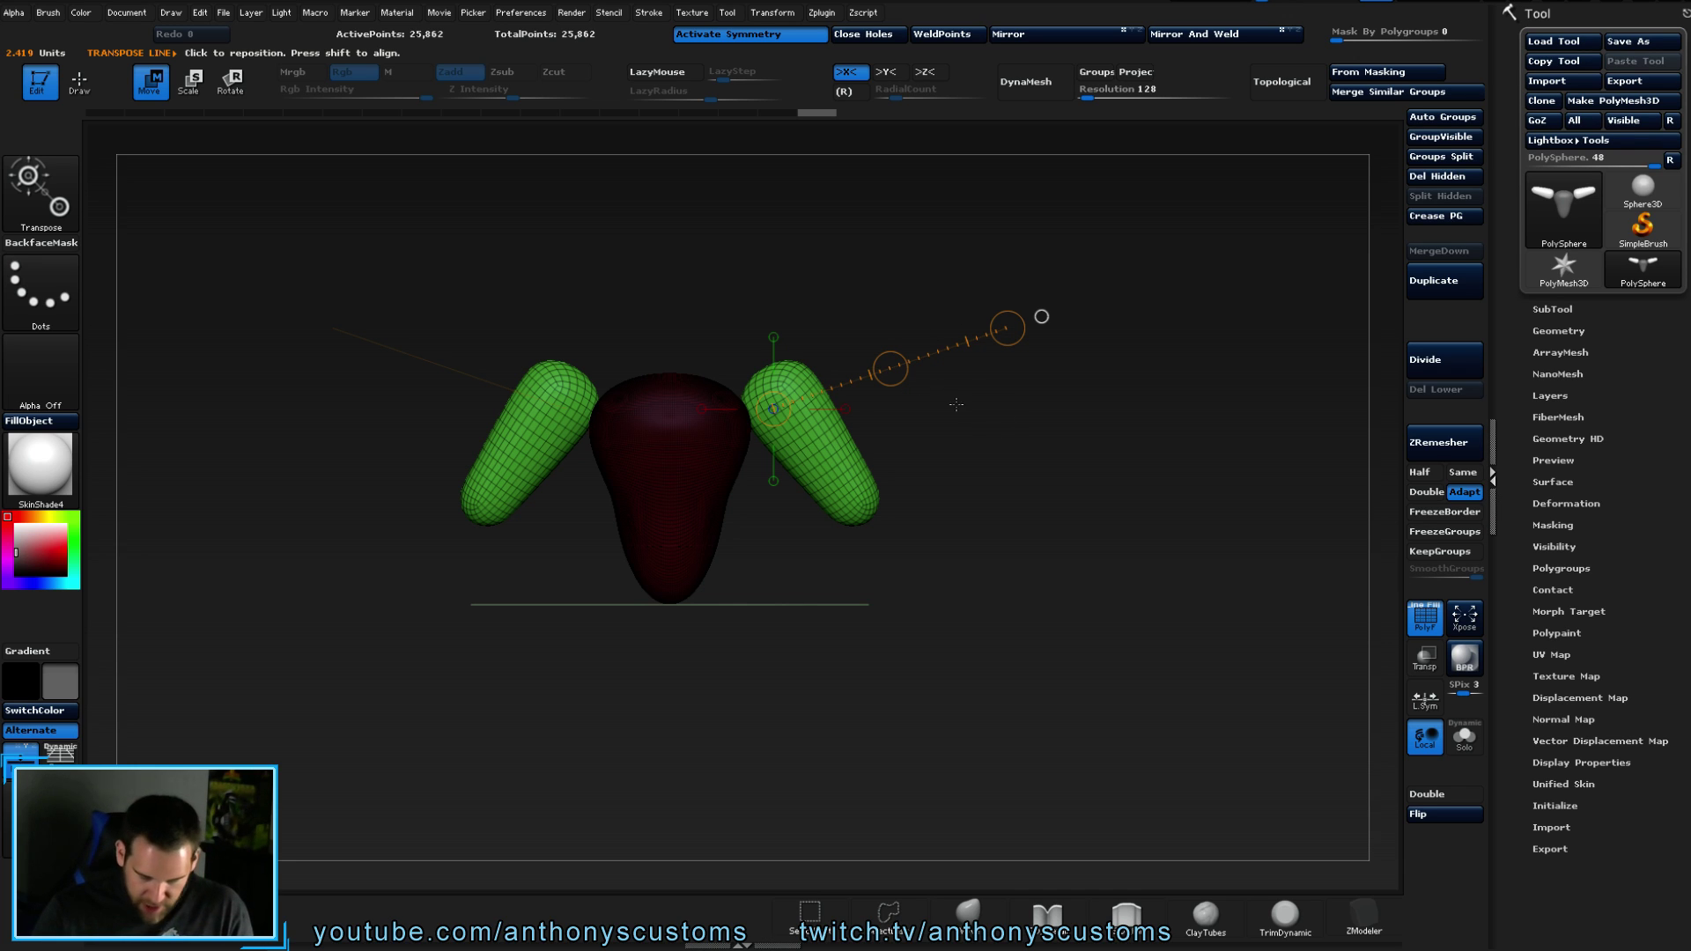
- Clear the mask from the torso and set Mask By Polygroups to 100
key("q")
mouse_move(1016, 453)
left_mouse_down()
mouse_move(928, 453)
mouse_move(960, 458)
mouse_move(1054, 376)
left_mouse_up()
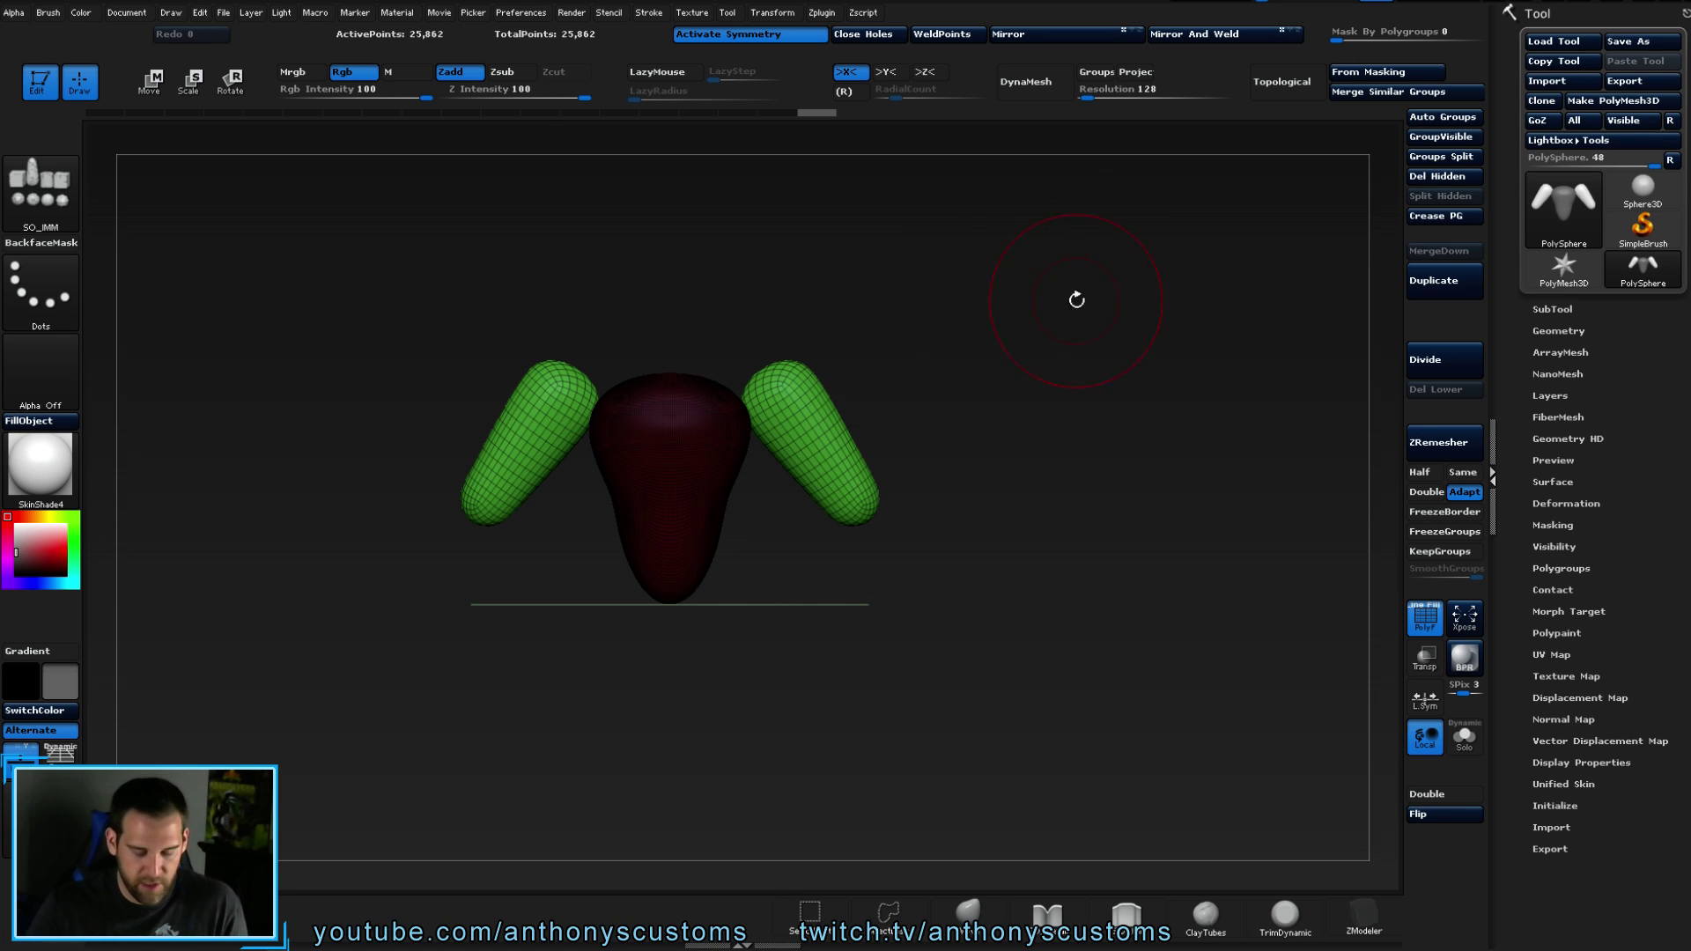
mouse_move(1054, 366)
left_mouse_down()
mouse_move(1035, 387)
mouse_move(1064, 370)
left_mouse_up()
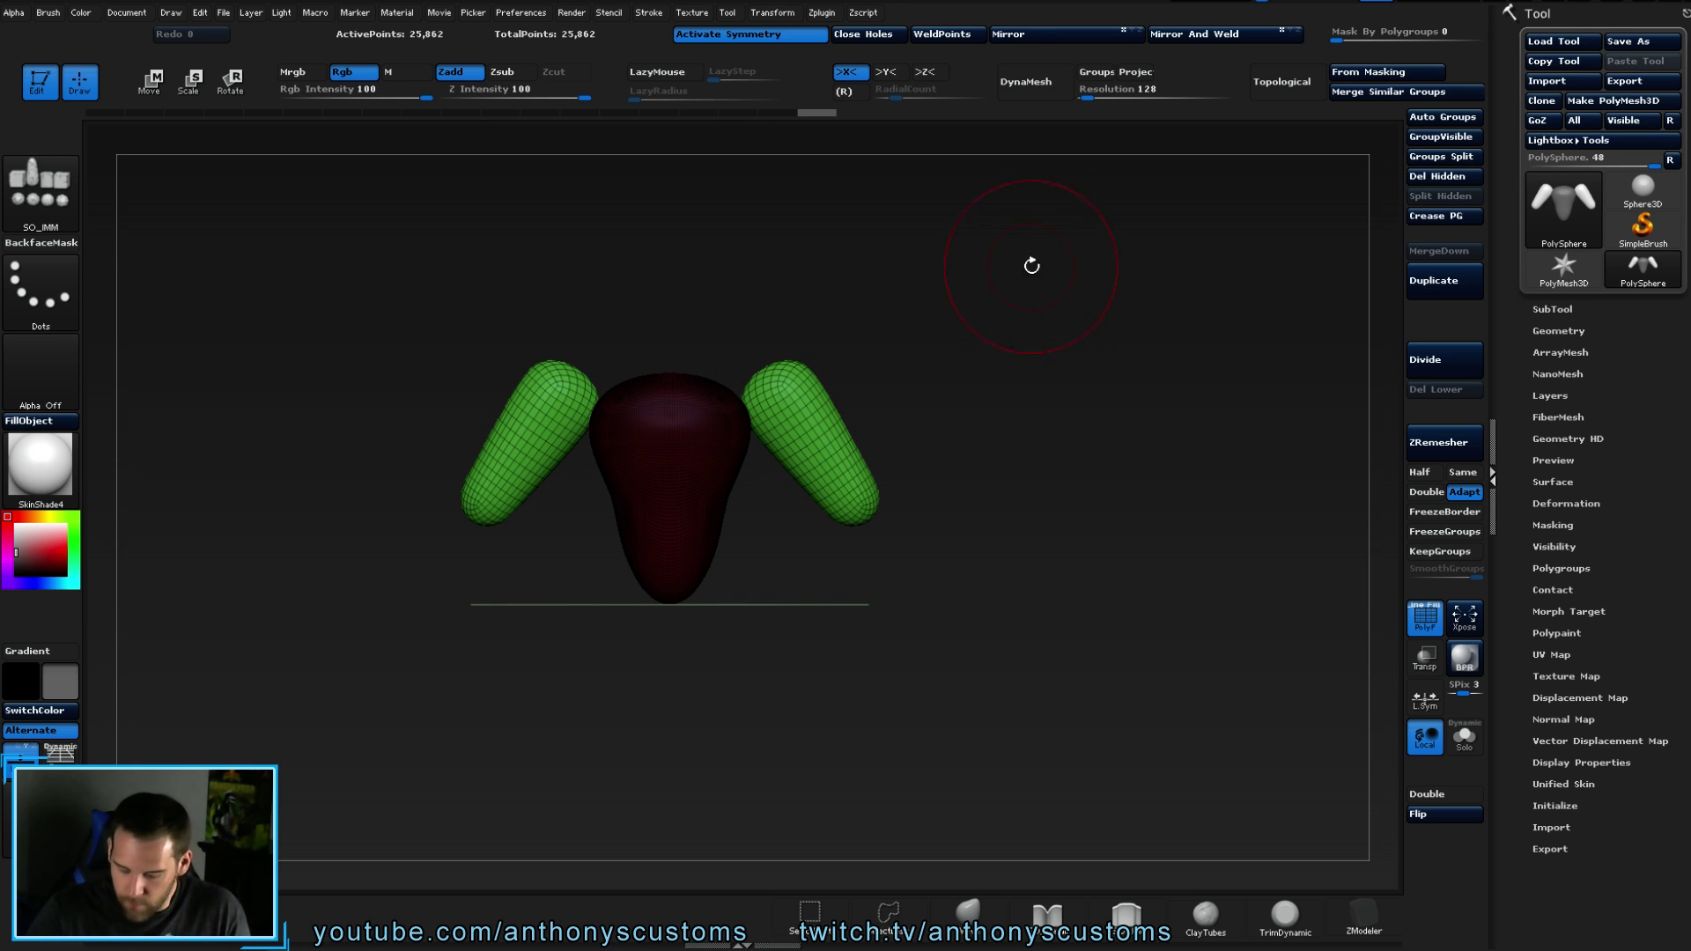
left_click(1052, 390, "ctrl")
mouse_move(1045, 431)
left_mouse_down()
mouse_move(1015, 446)
mouse_move(1030, 426)
left_mouse_up()
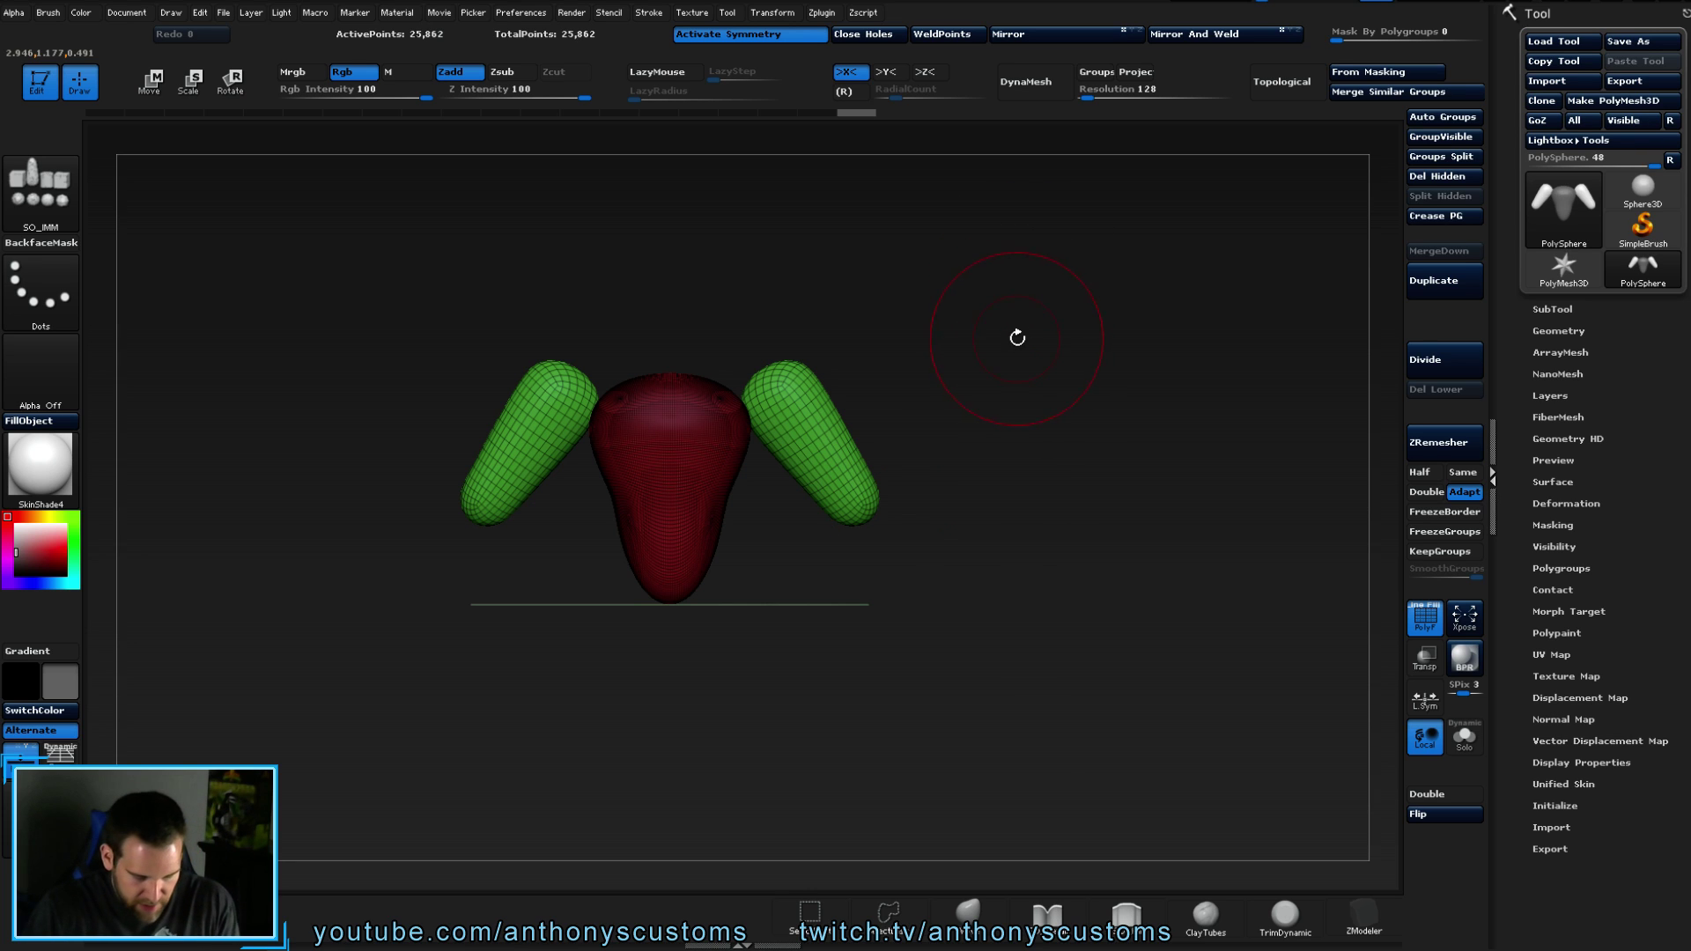
left_click_drag(1002, 420, 1008, 384)
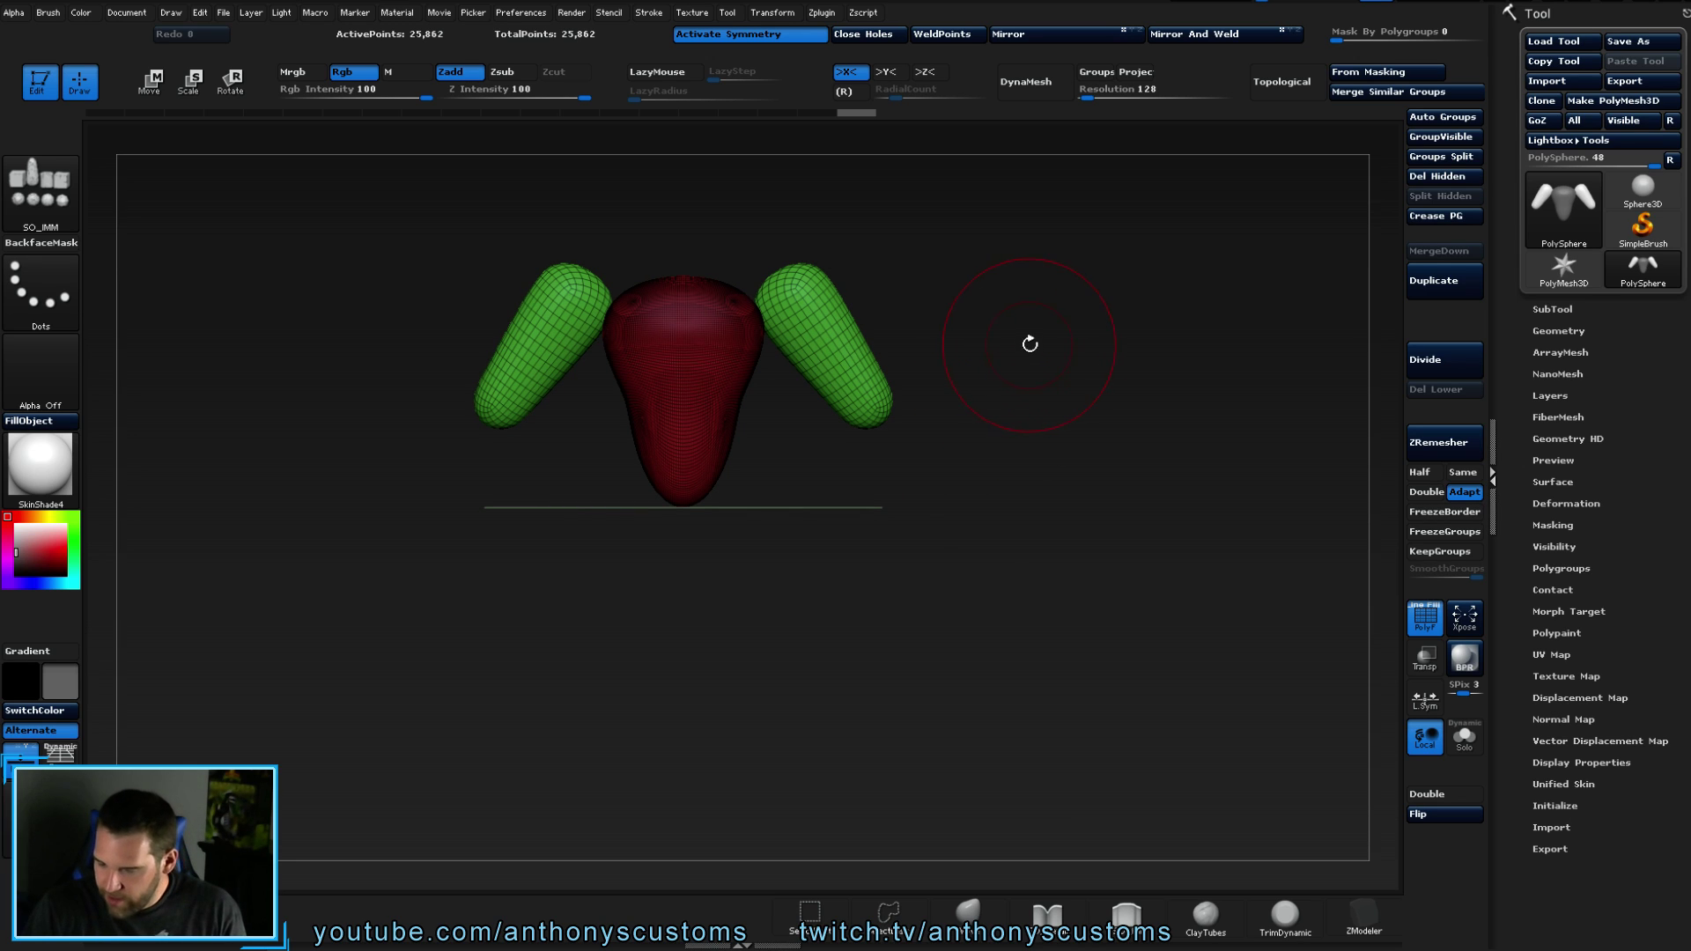
left_click_drag(1343, 34, 1479, 34)
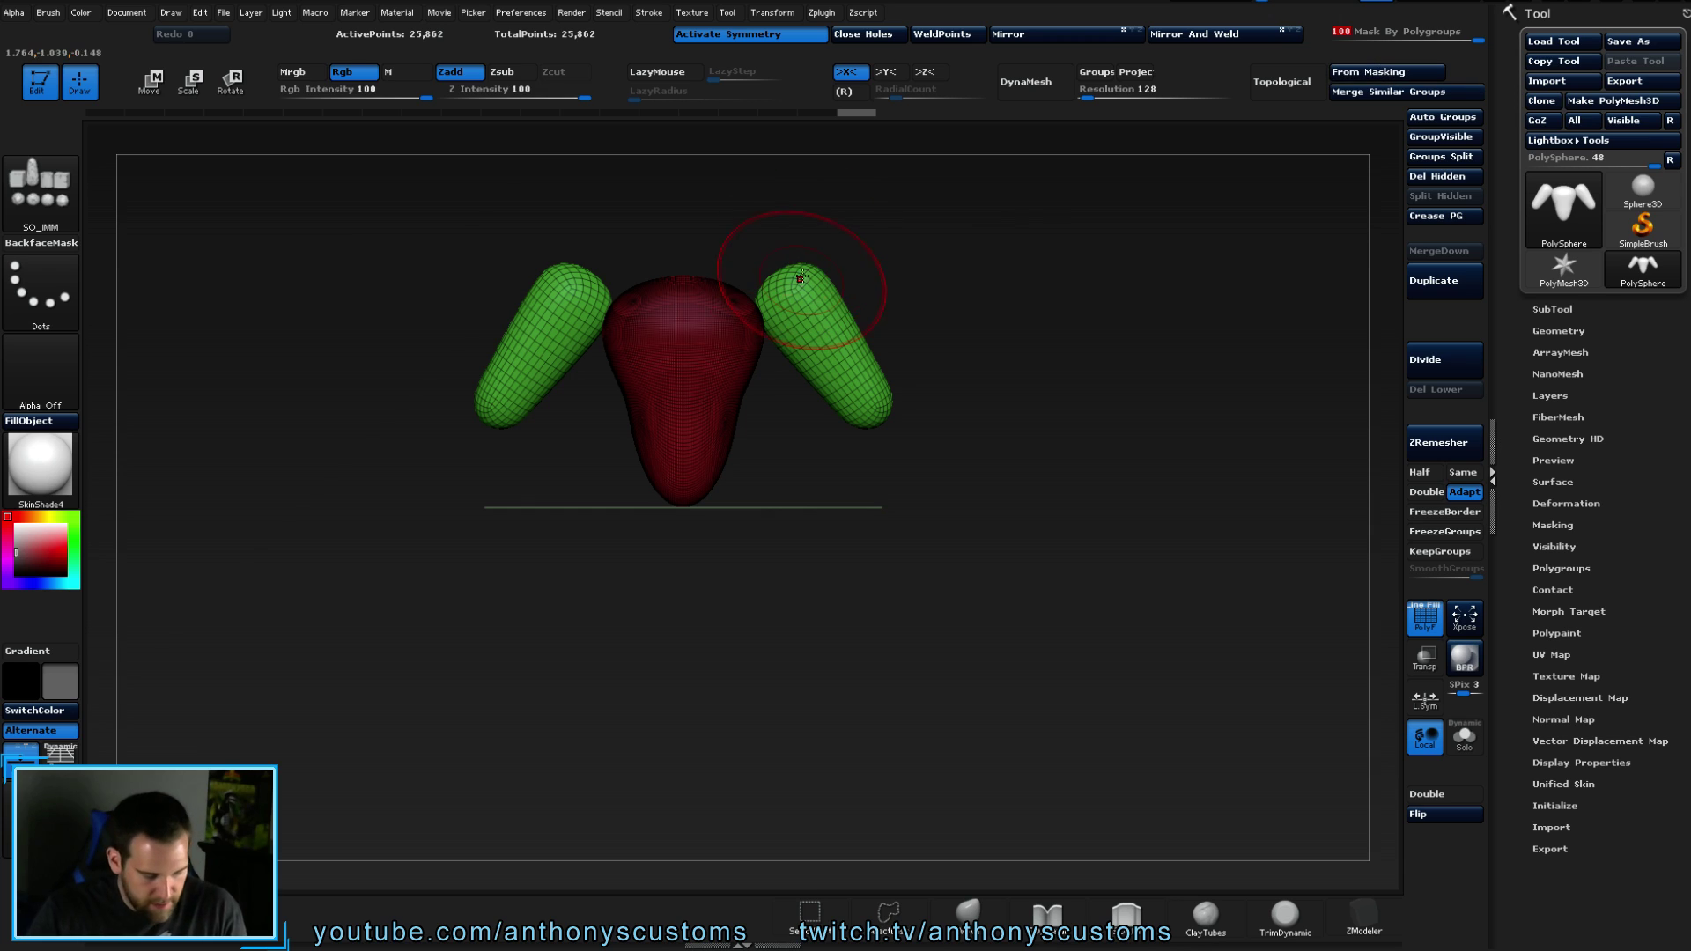
- Stretch the torso vertically with a centred Move transpose line and symmetry turned off, and lower it between the arms
key("w")
left_click_drag(685, 411, 687, 605)
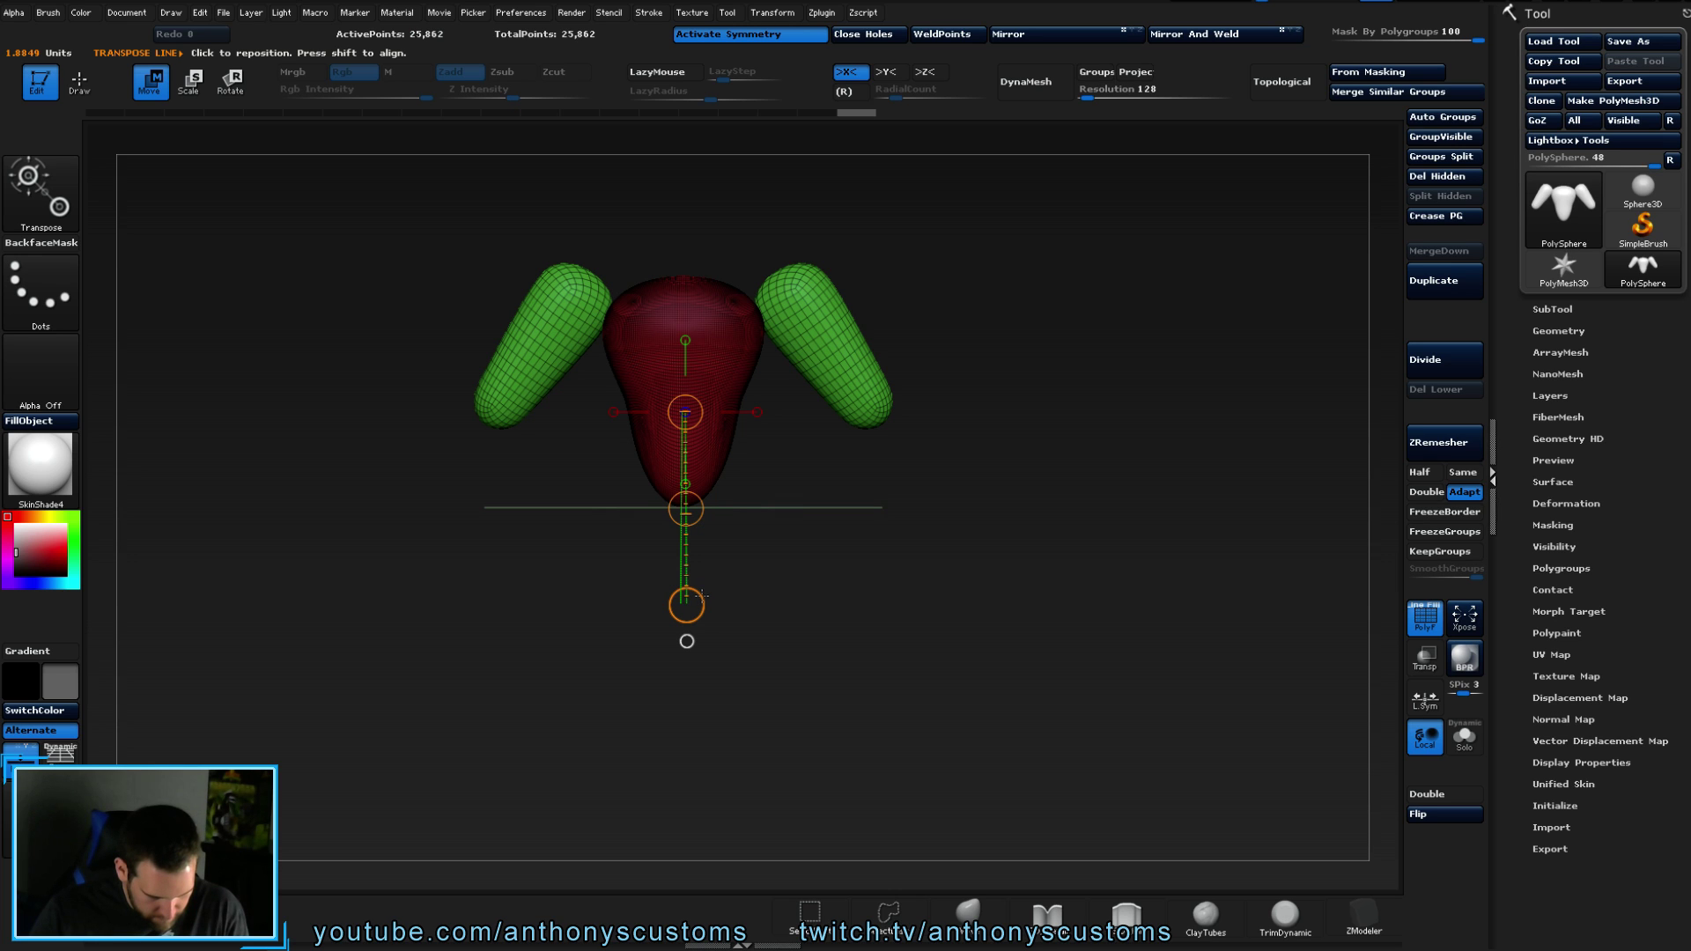
left_click_drag(701, 595, 844, 577)
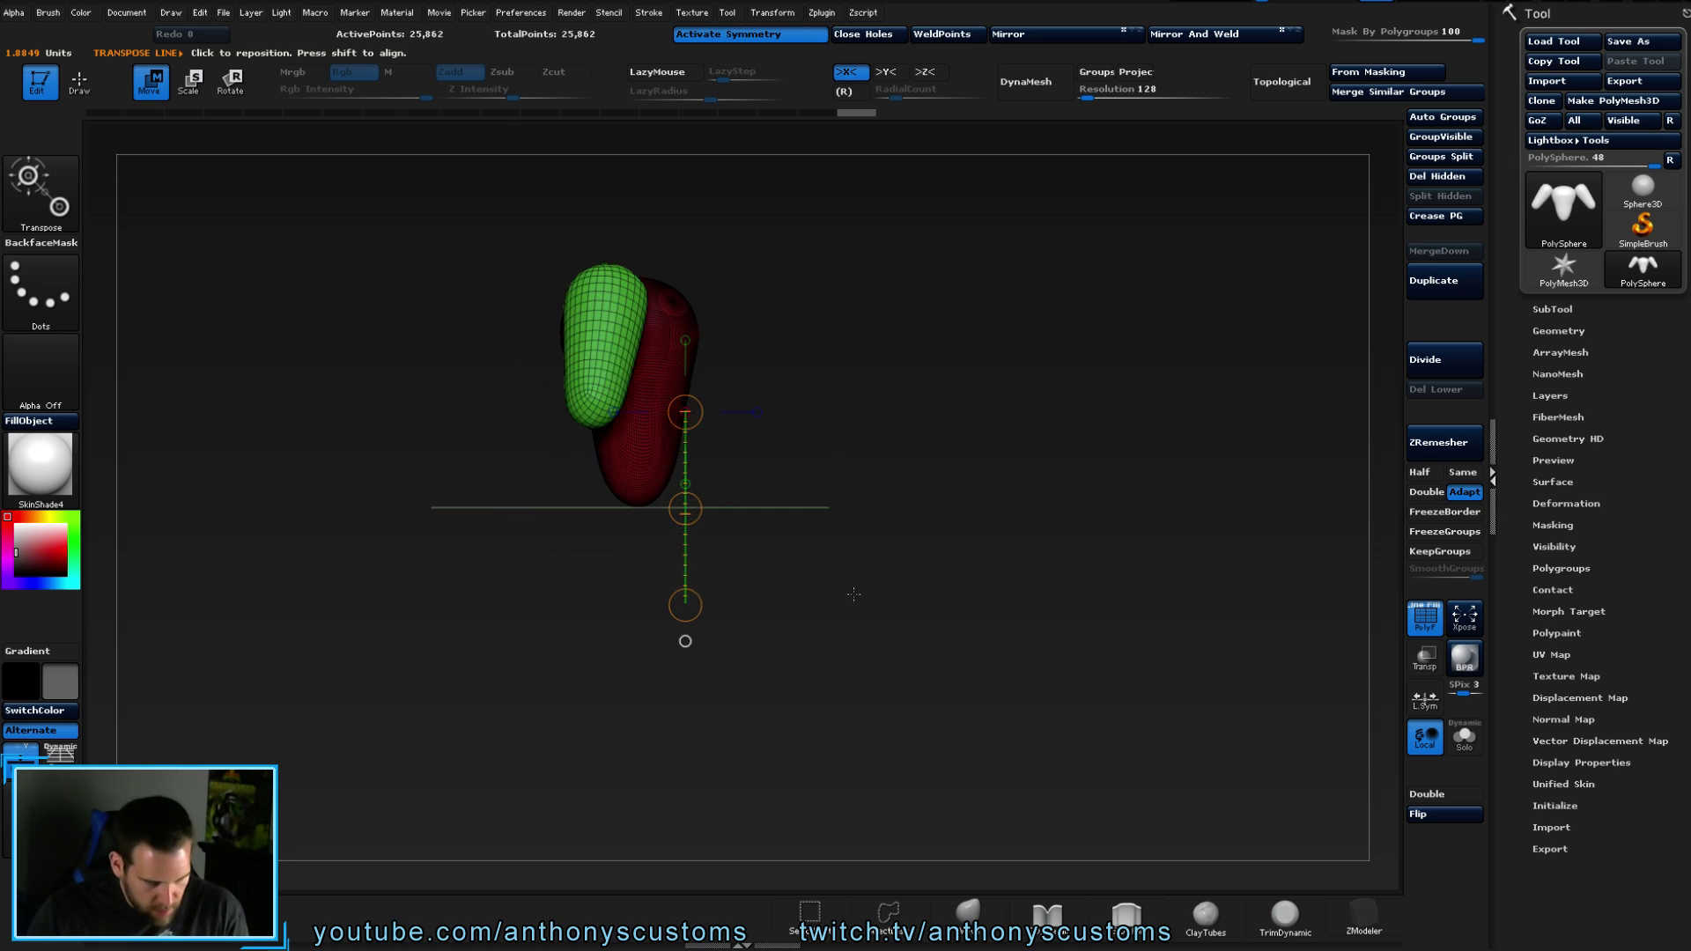
left_click_drag(685, 509, 686, 509)
left_click_drag(875, 498, 799, 490)
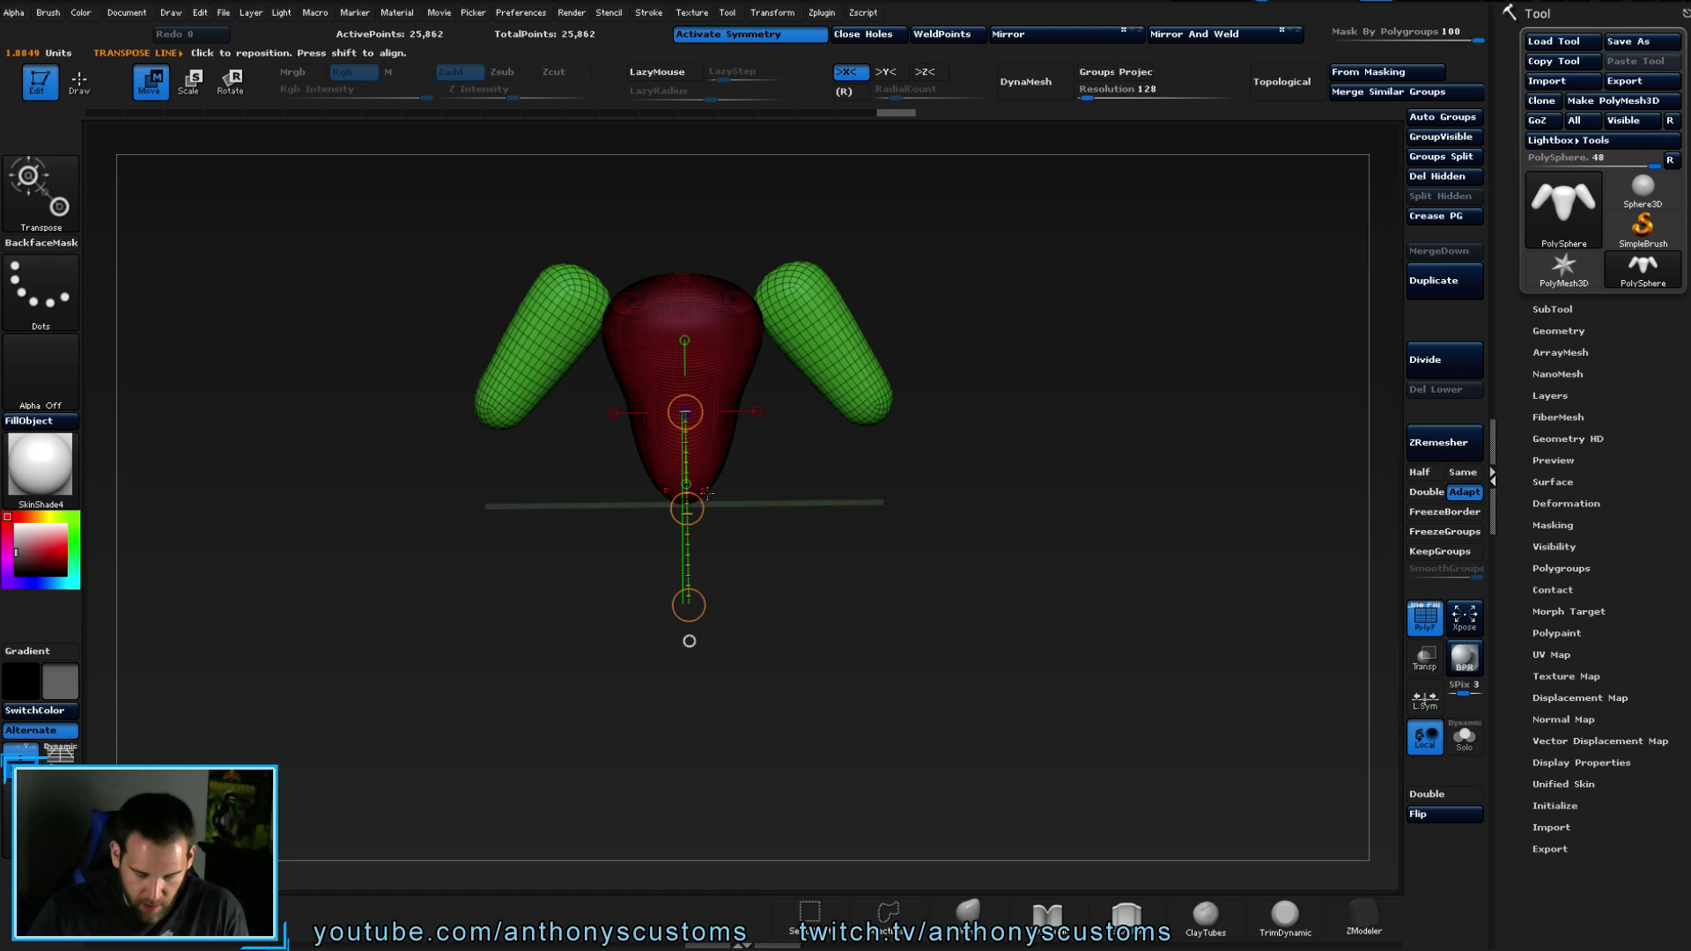
left_click_drag(683, 605, 692, 731)
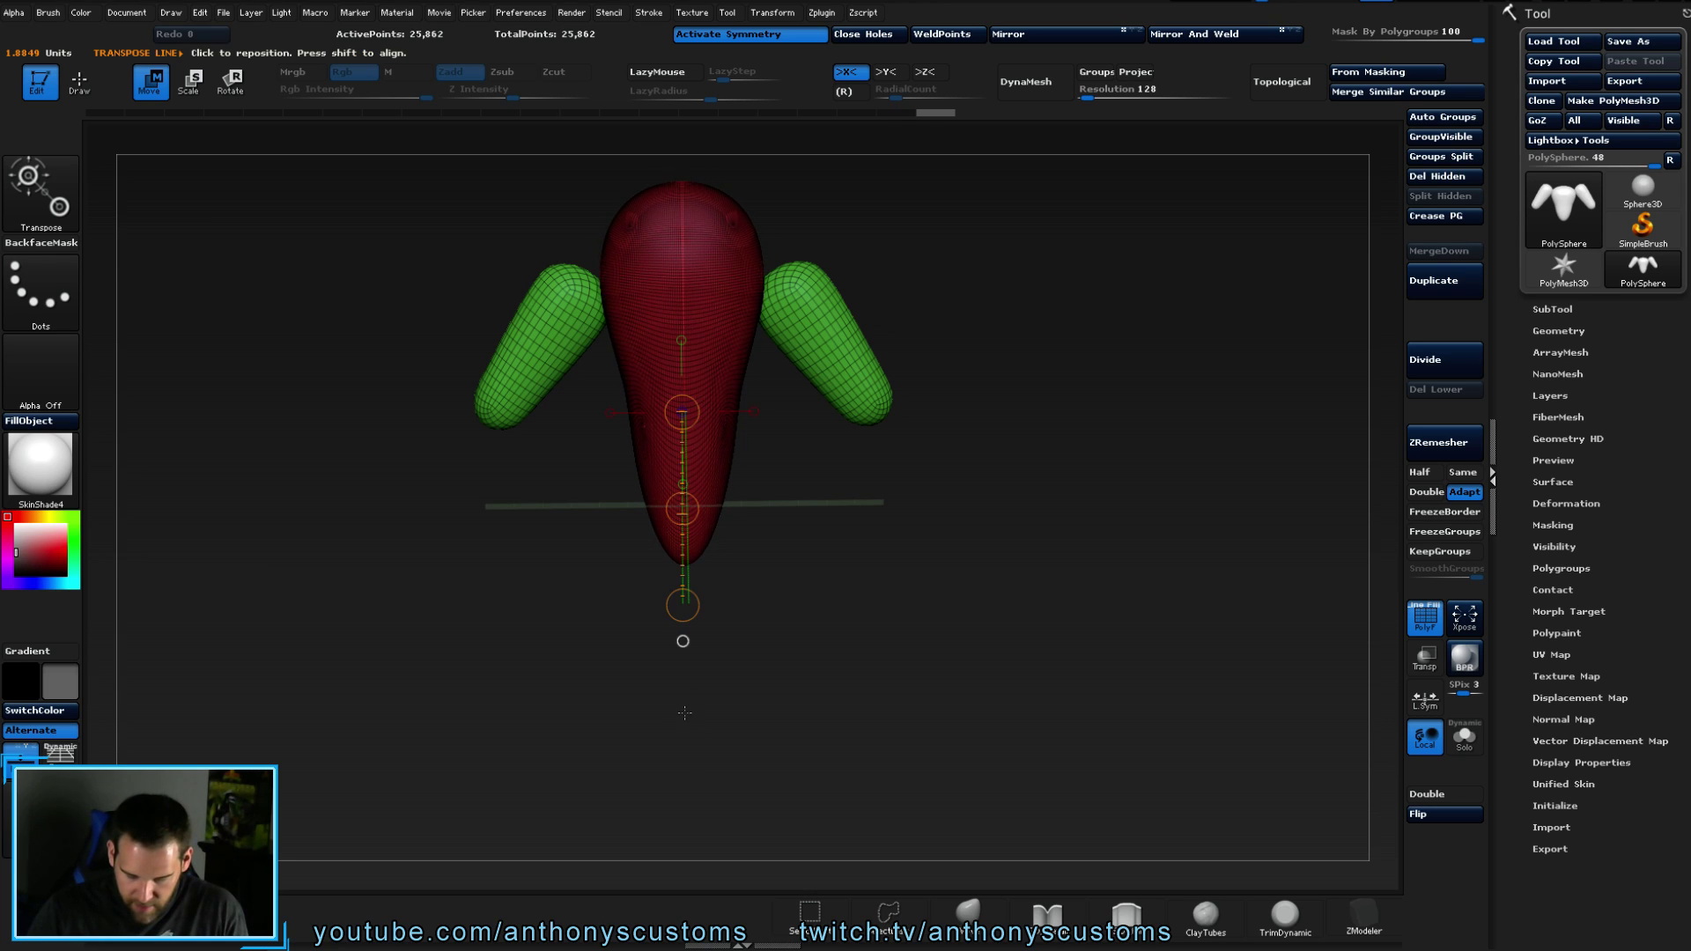
key("ctrl+z")
key("x")
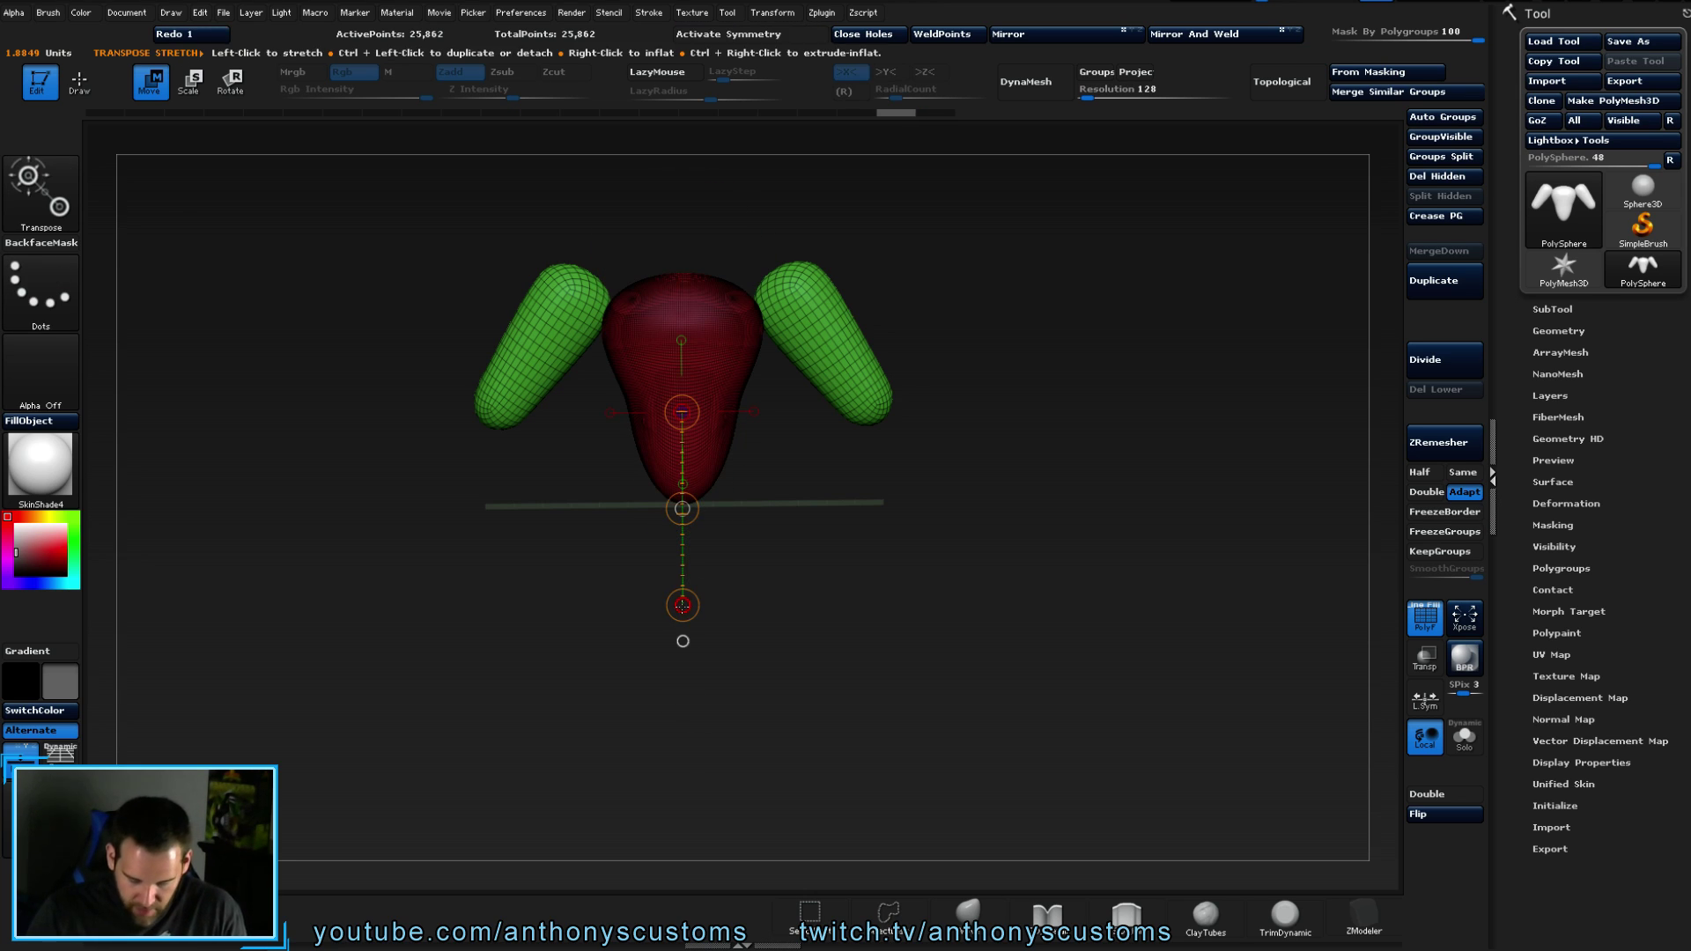
left_click_drag(683, 605, 680, 720)
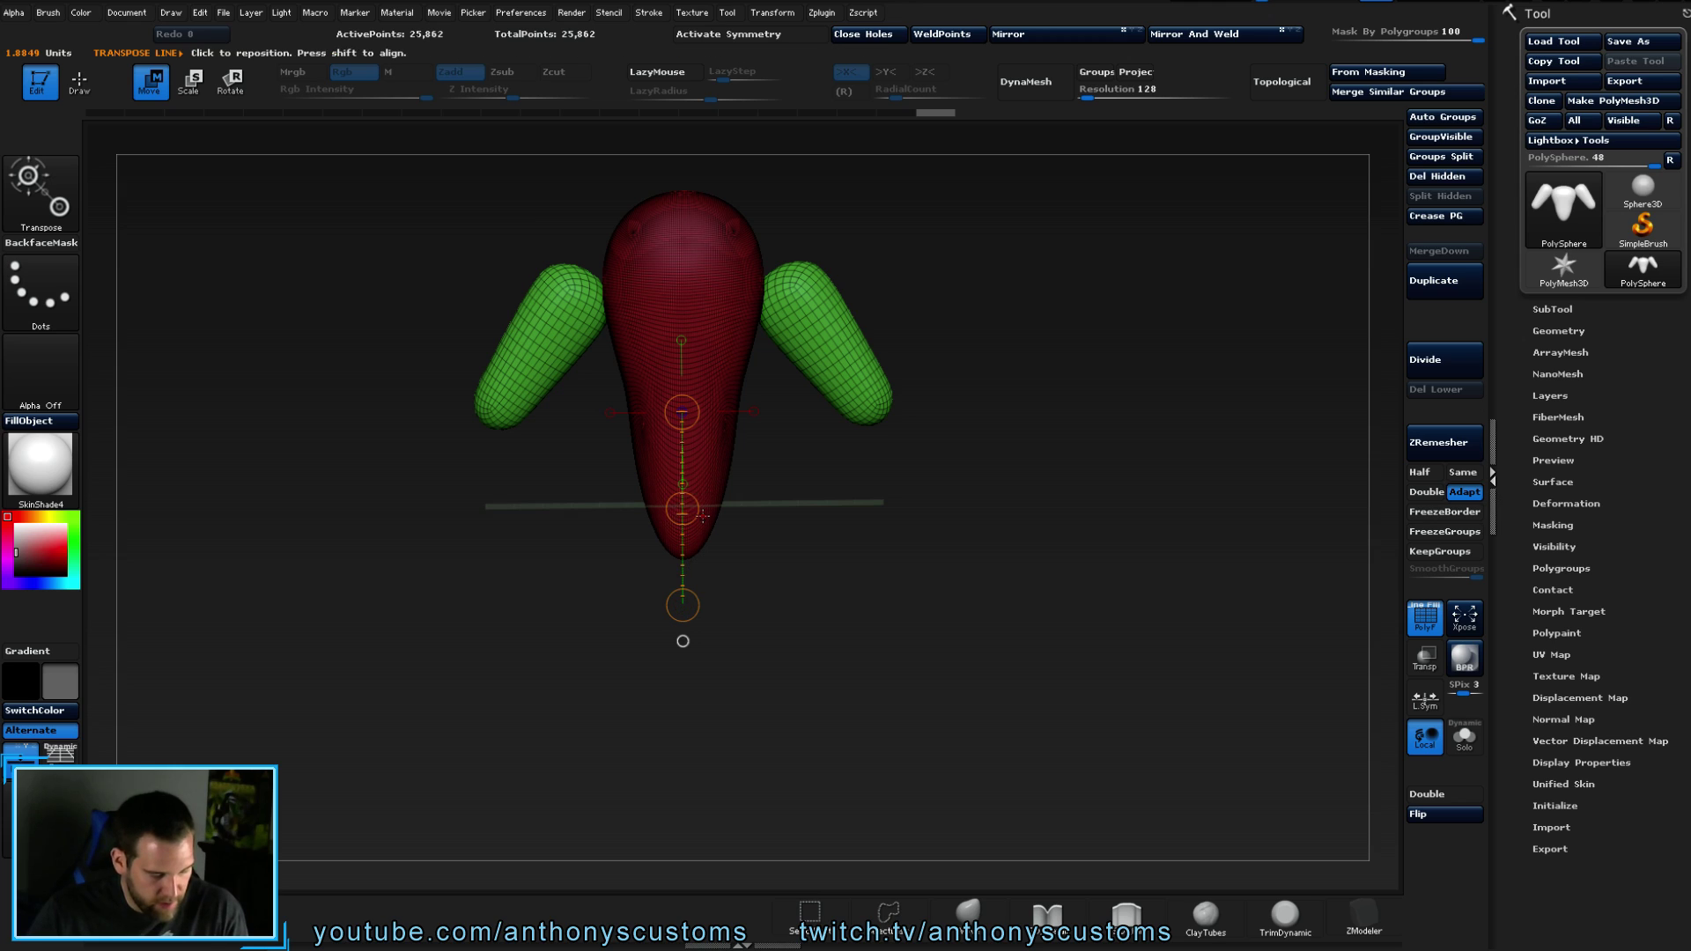
left_click_drag(682, 507, 681, 579)
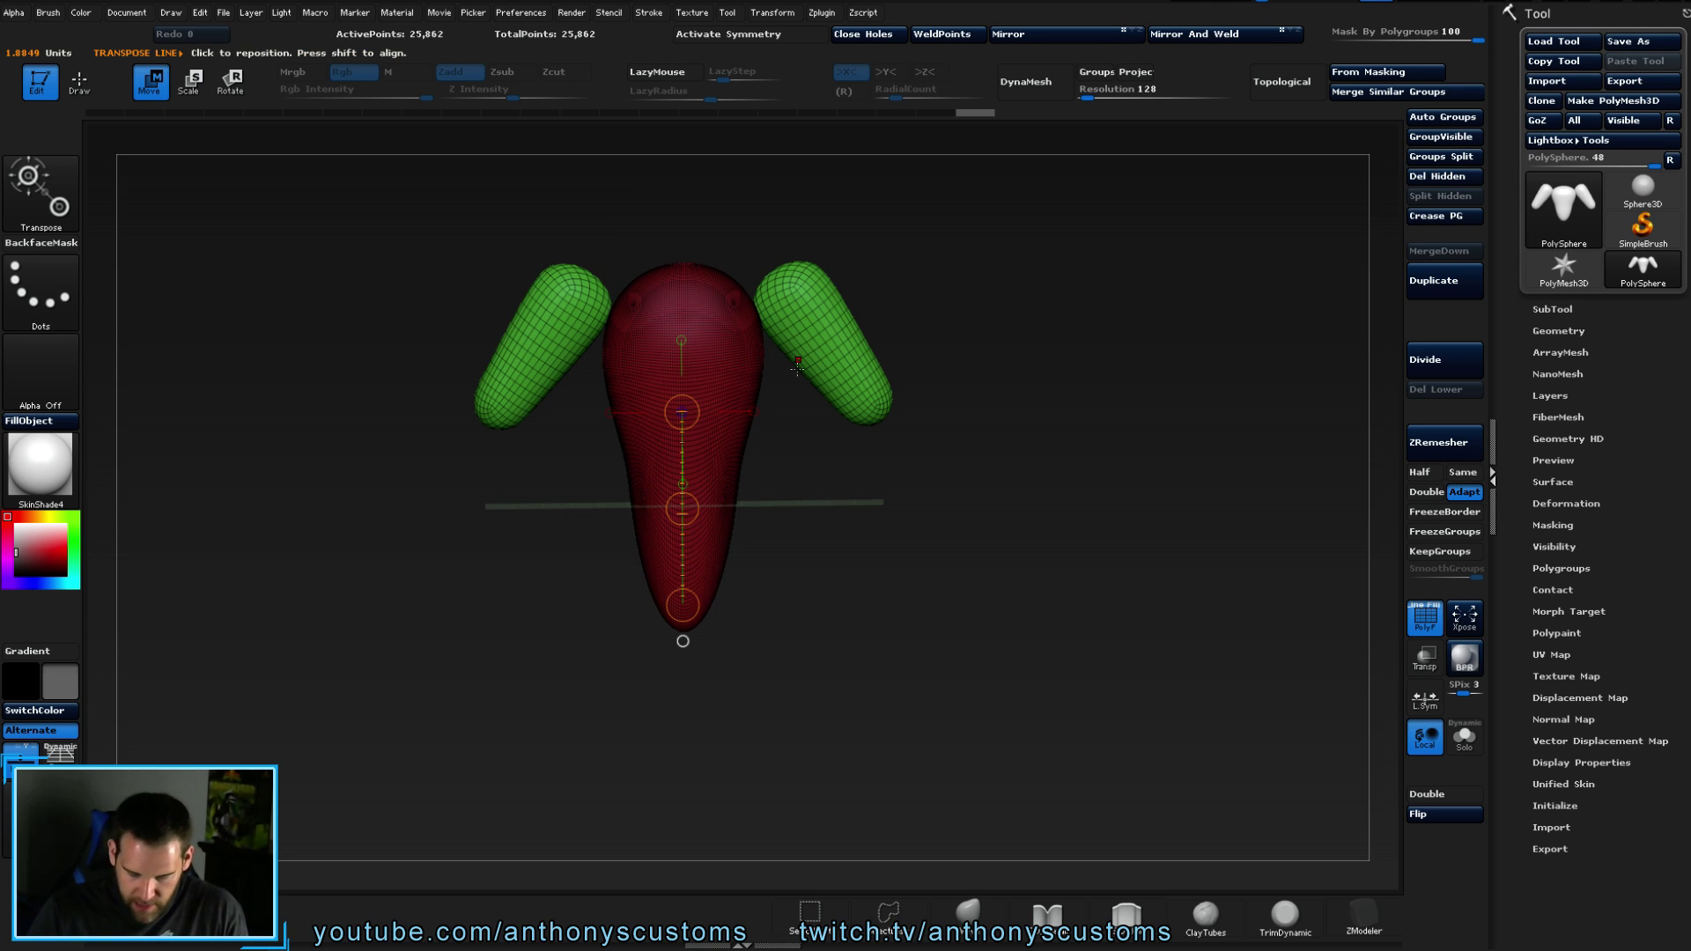
- Widen the torso with a horizontal Move transpose line drawn from its centre, and return to Draw mode
left_click_drag(682, 411, 875, 409)
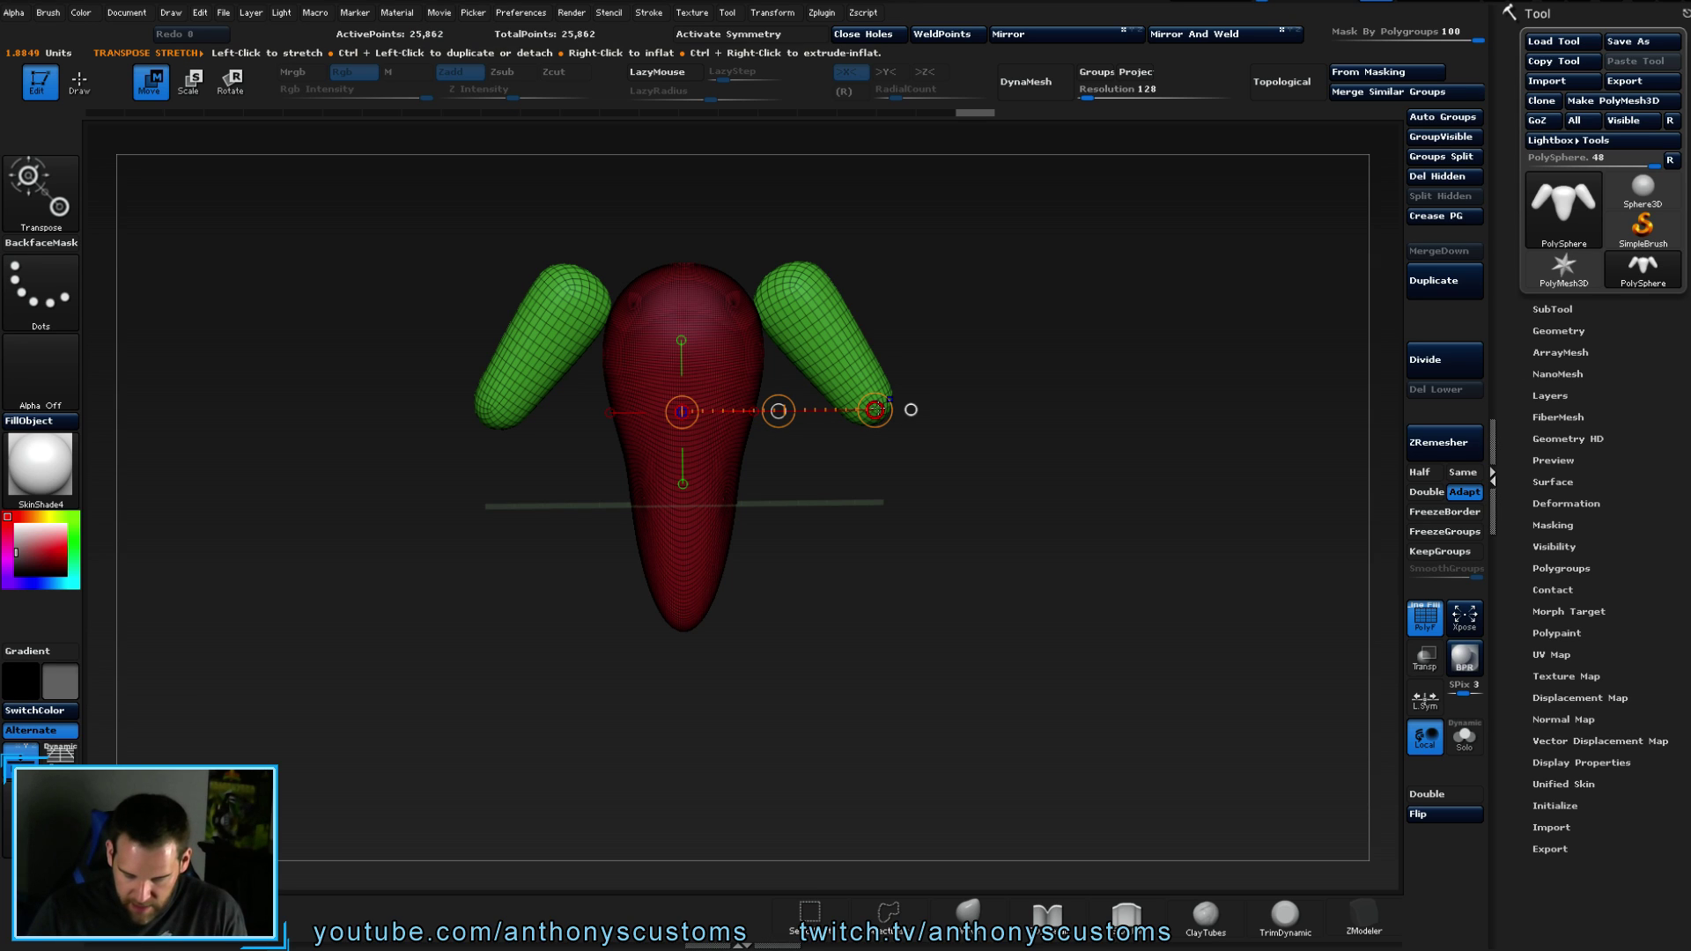
left_click_drag(910, 410, 912, 410)
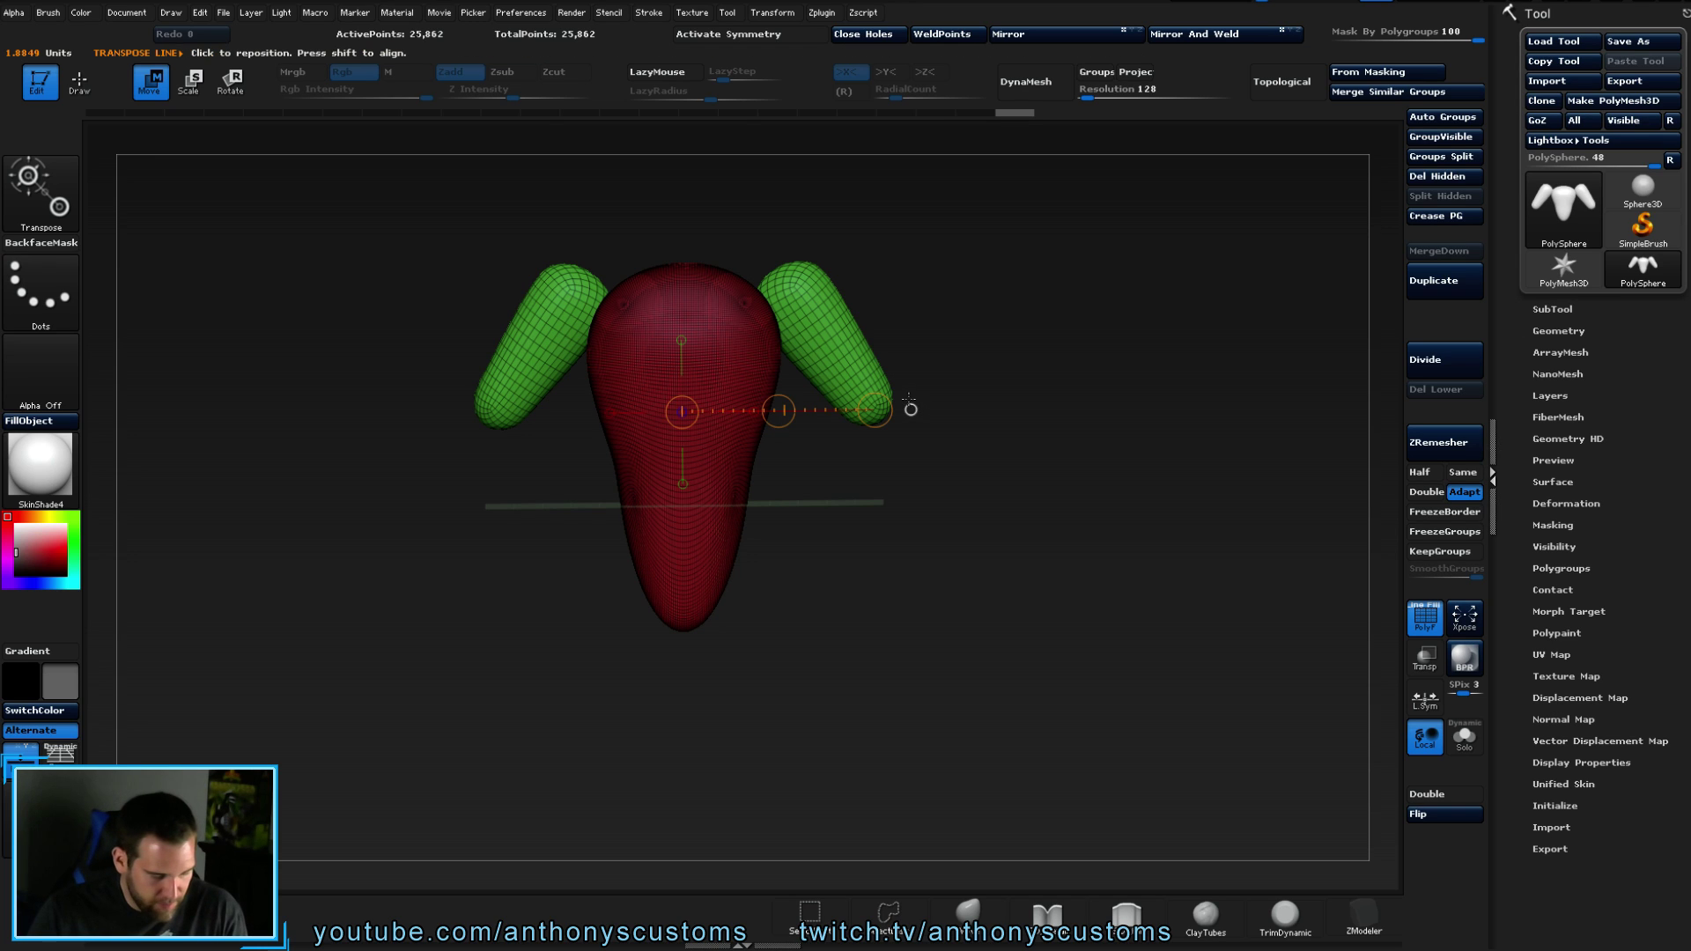
key("q")
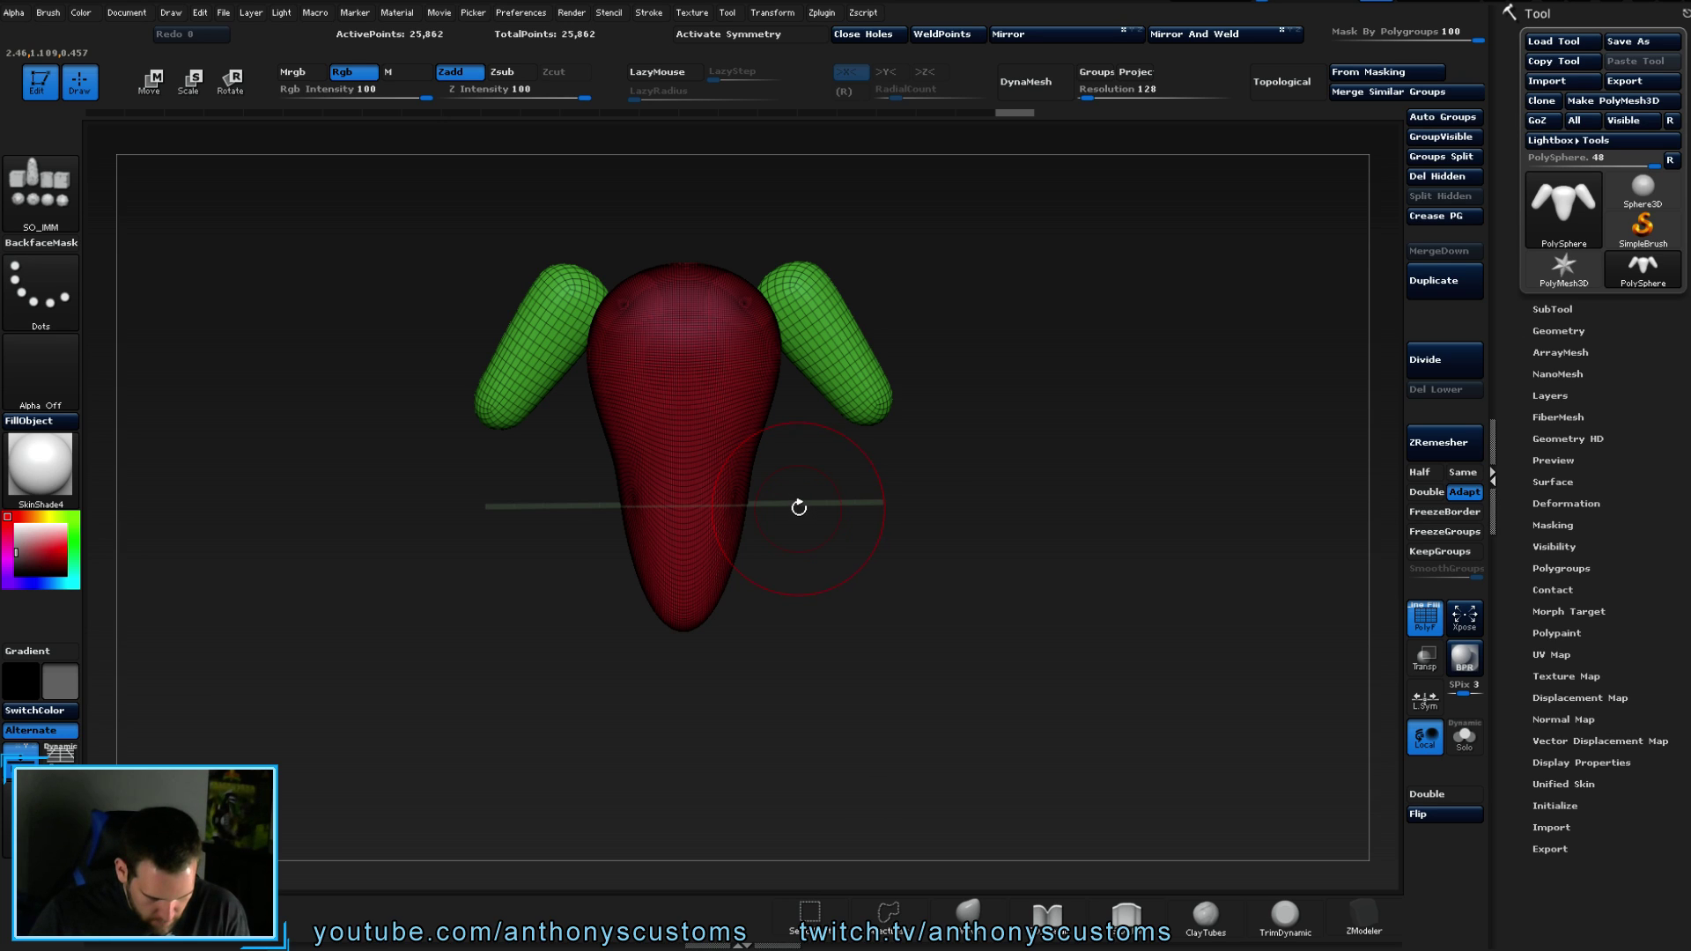
- Switch to the Move brush and turn X symmetry back on for shaping the torso
mouse_move(808, 577)
left_mouse_down()
mouse_move(806, 608)
mouse_move(866, 515)
left_mouse_up()
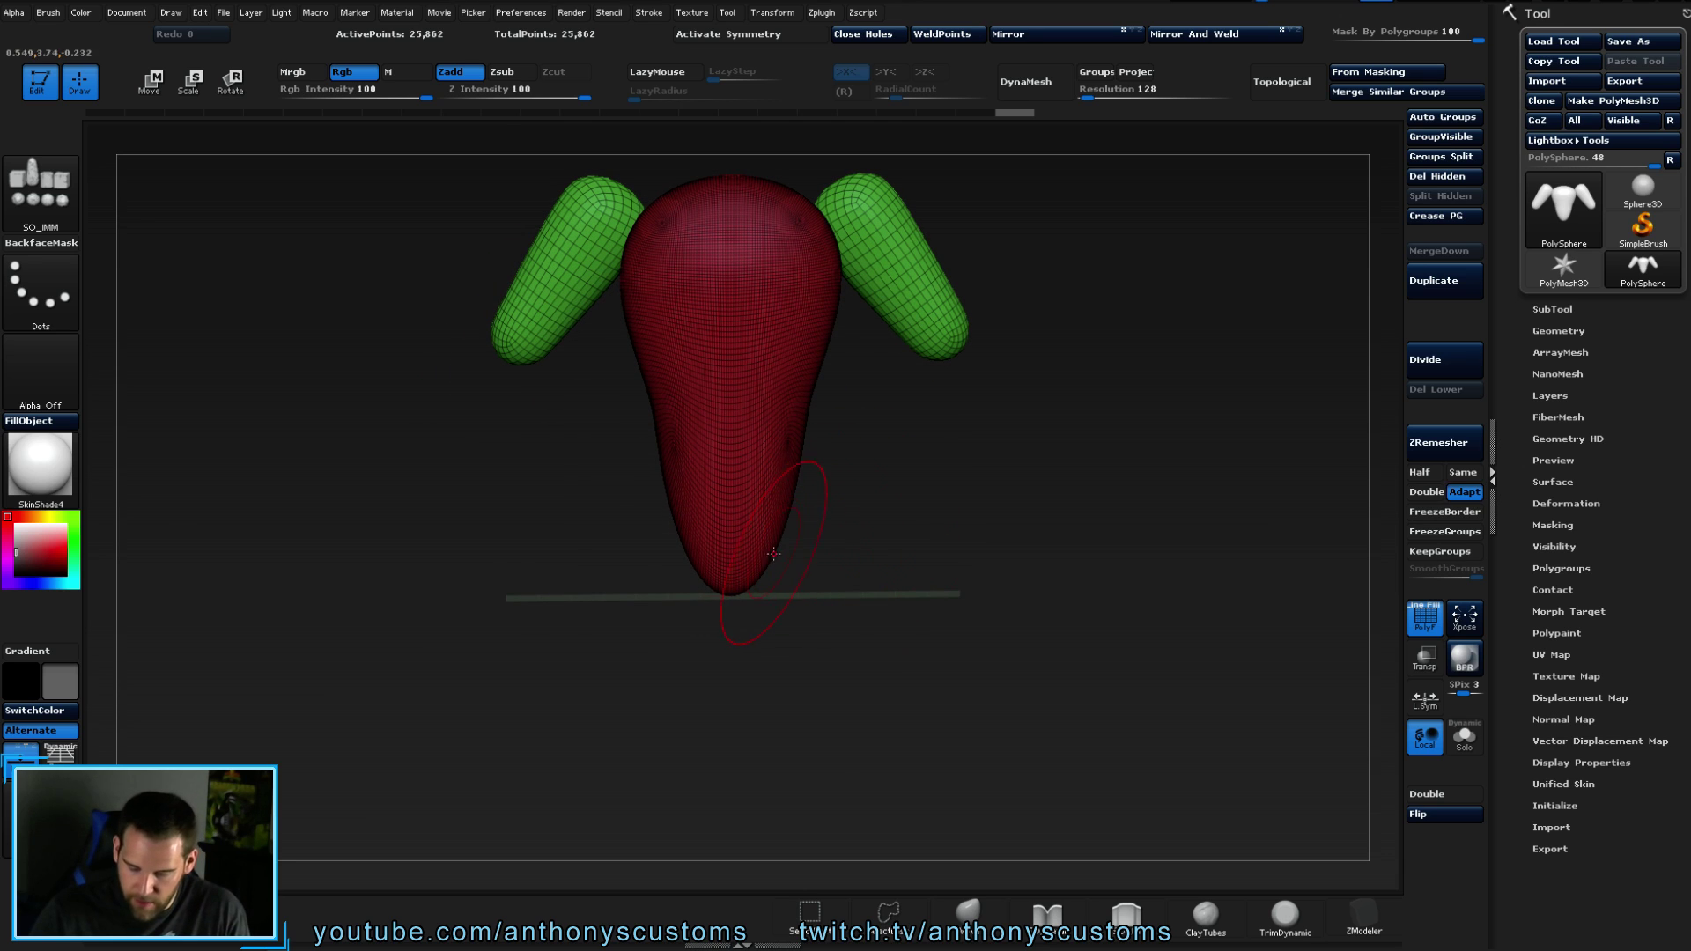
left_click_drag(772, 561, 806, 550)
key("ctrl+z")
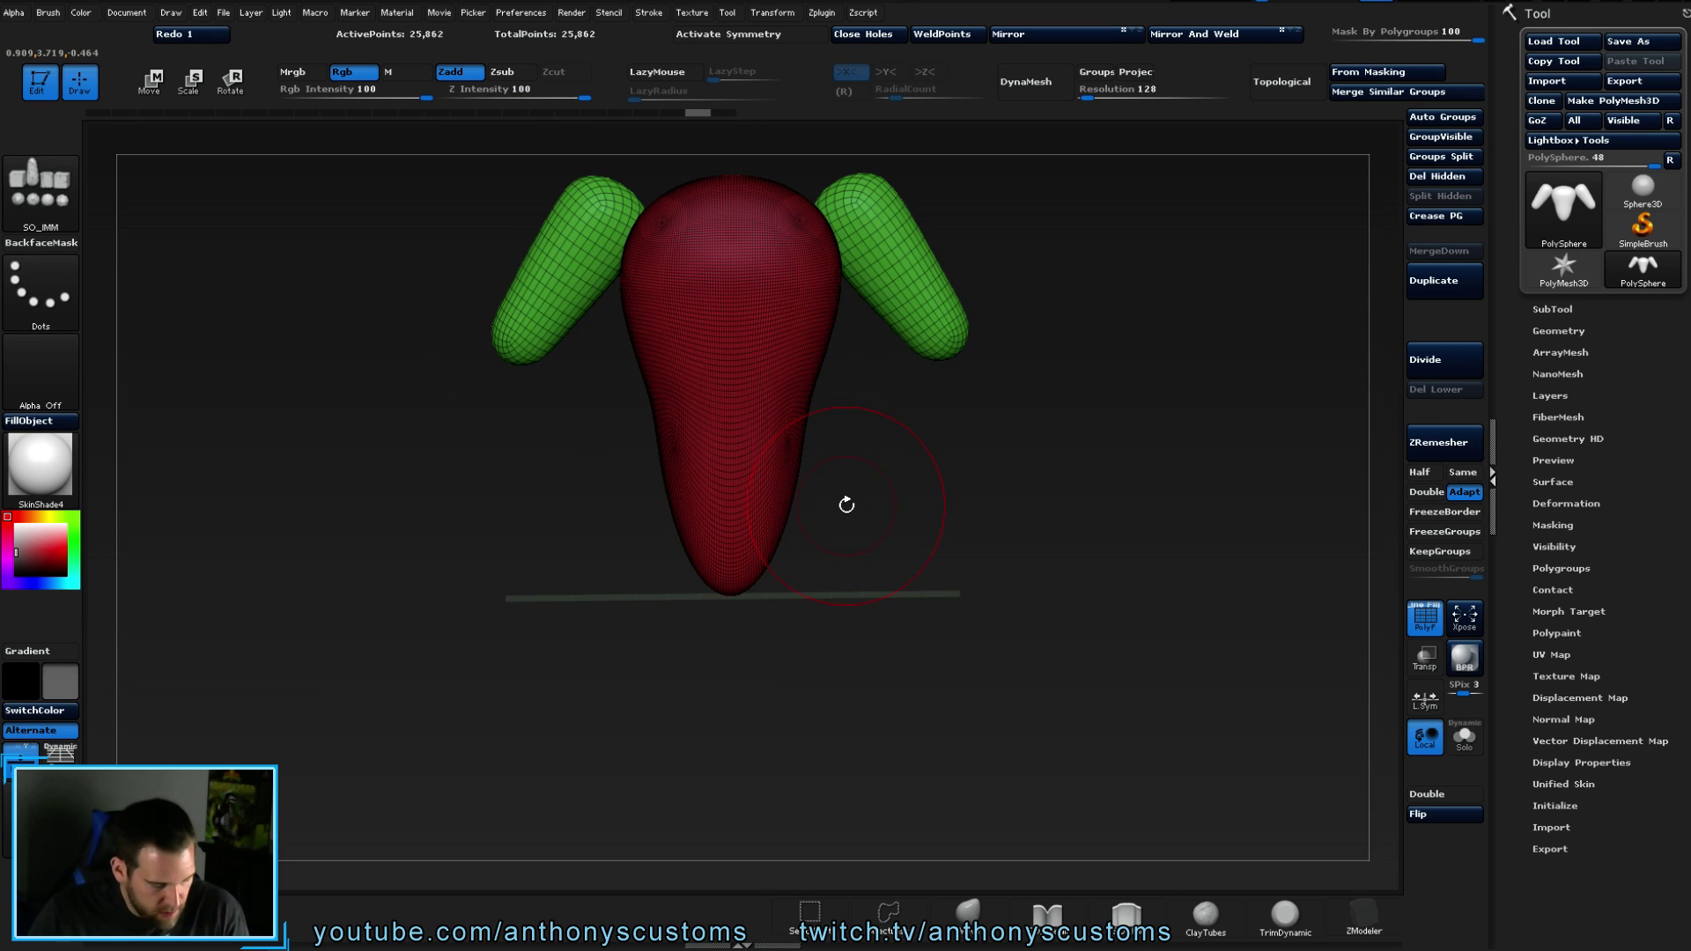
key("b")
key("m")
key("v")
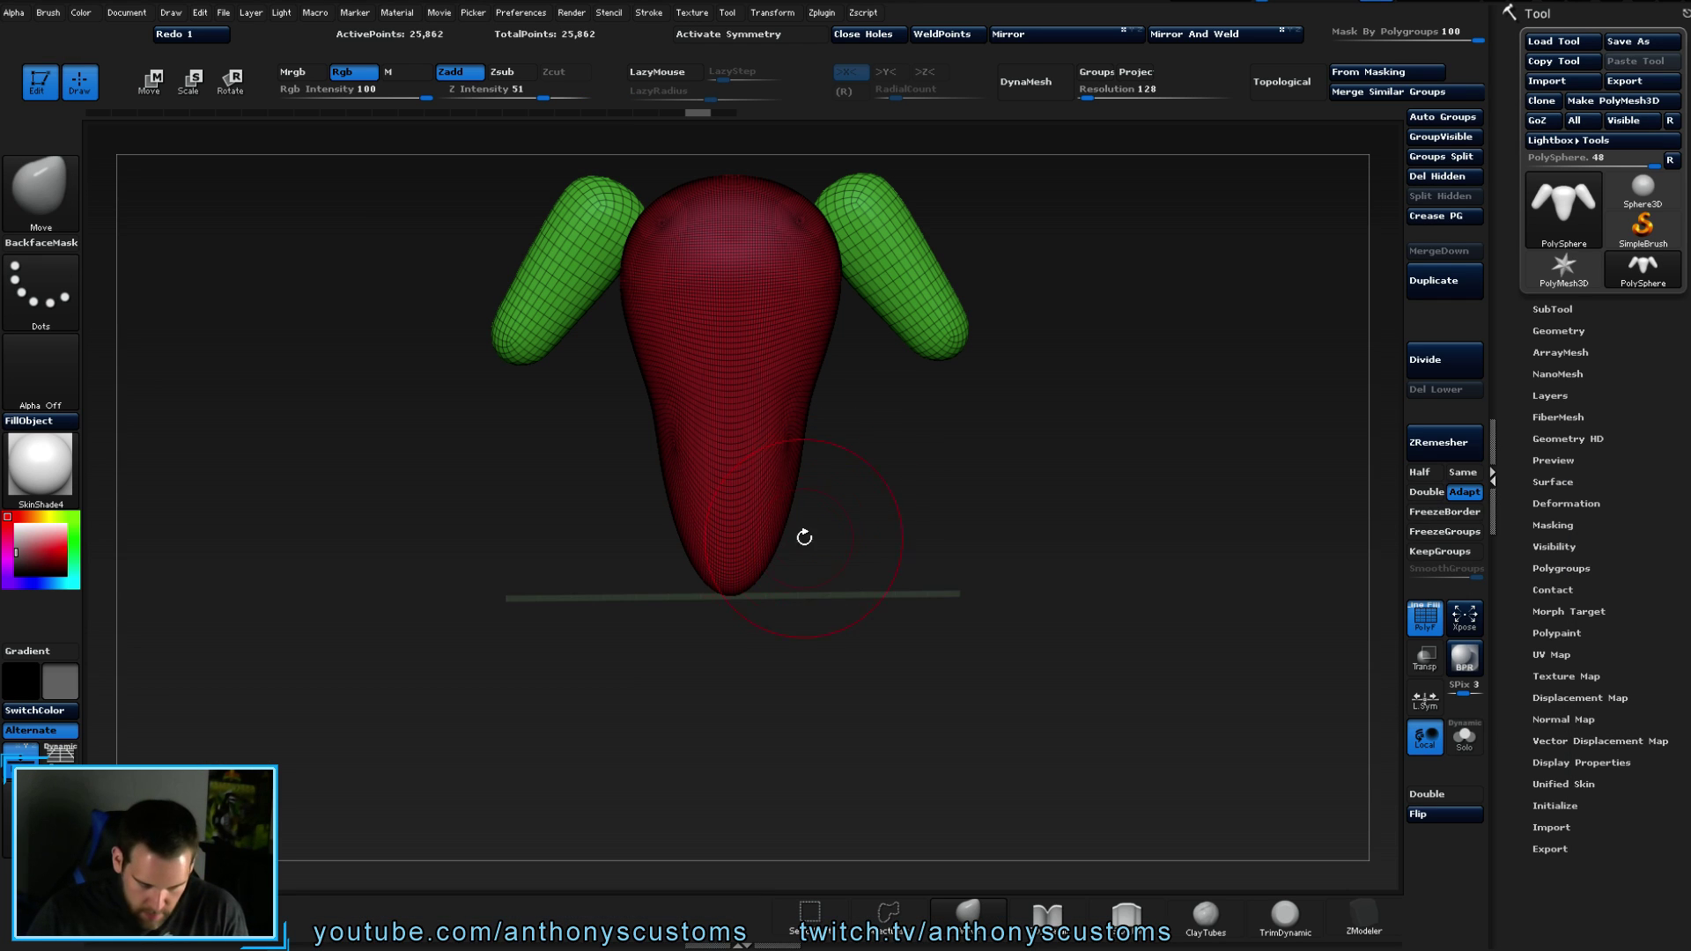
key("space")
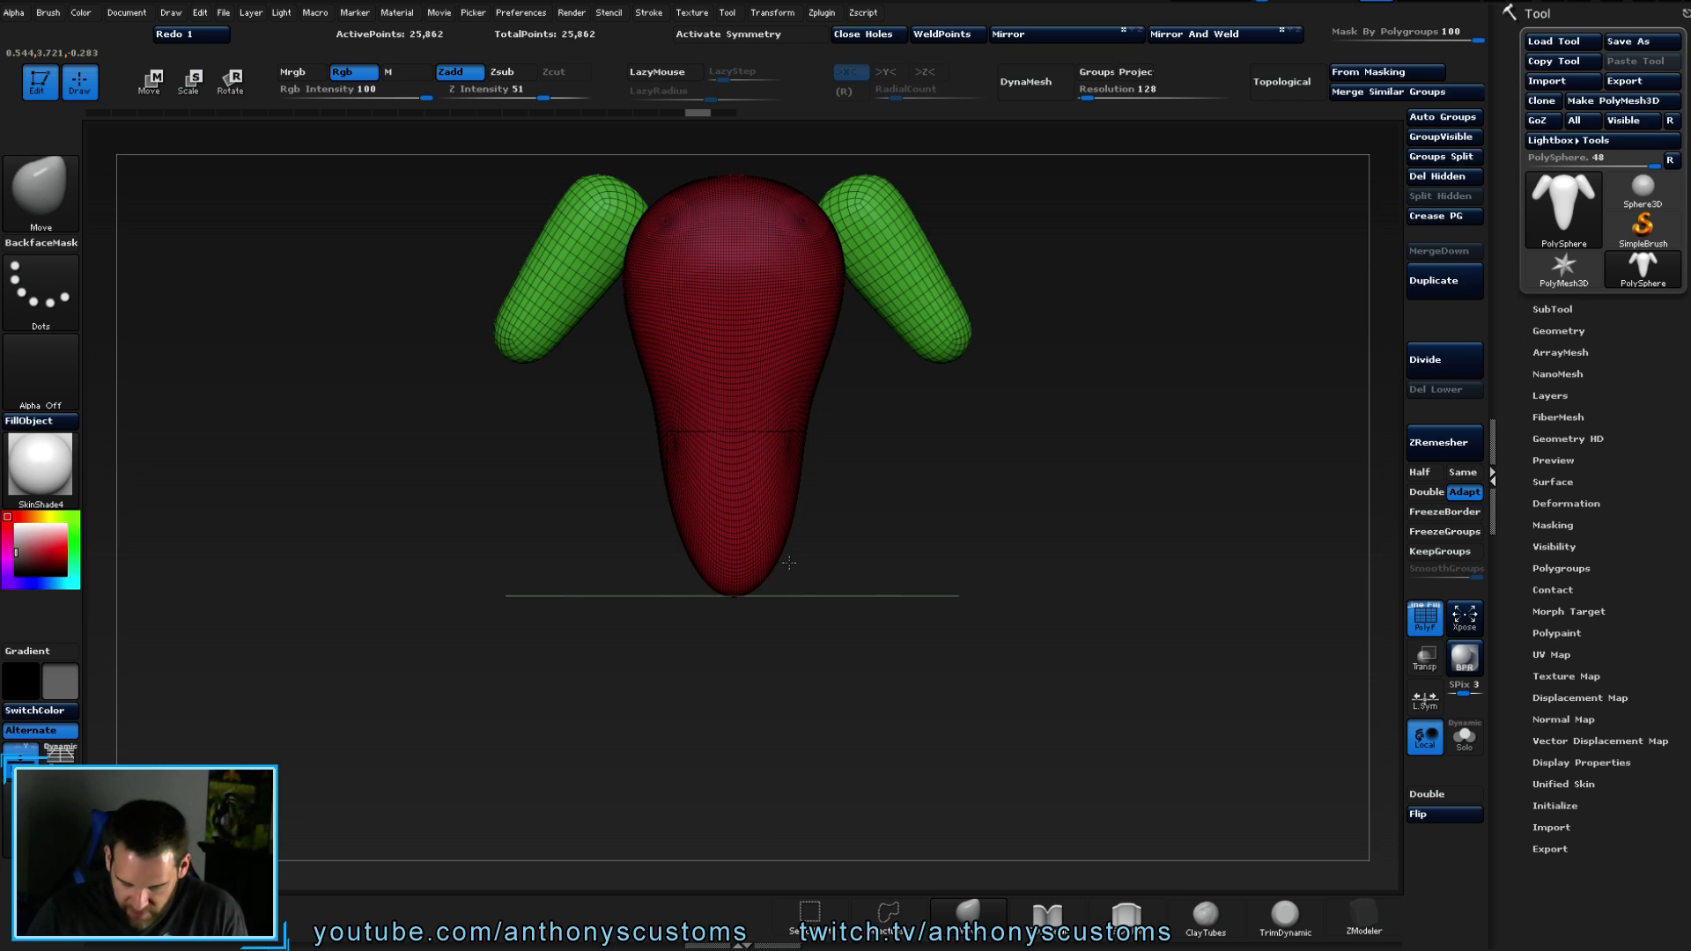
key("x")
- Widen the torso's lower end and square off its upper corners toward the shoulders with the Move brush
left_click_drag(777, 552, 799, 565)
left_click_drag(837, 286, 863, 195)
mouse_move(926, 320)
left_mouse_down()
mouse_move(895, 328)
mouse_move(923, 343)
left_mouse_up()
key("ctrl+z")
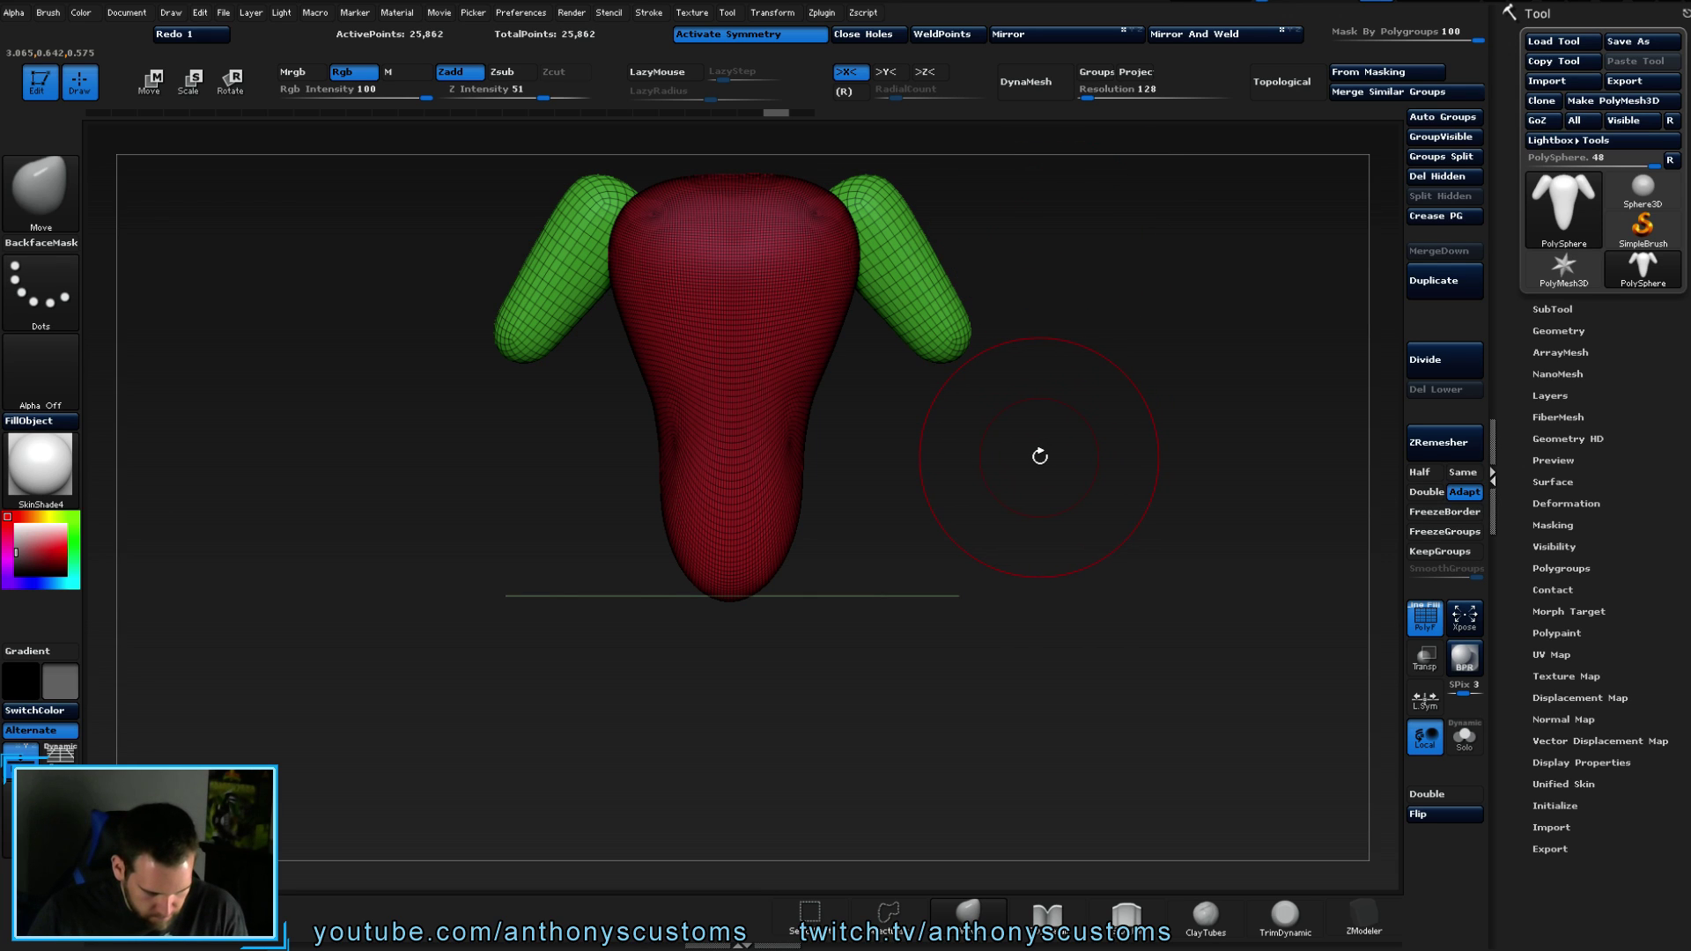
- Bulk out the torso's side profile with the Move brush, deepening the chest area front to back and swelling the lower rear
mouse_move(1031, 452)
left_mouse_down()
mouse_move(958, 456)
mouse_move(1027, 426)
mouse_move(984, 516)
mouse_move(960, 493)
left_mouse_up()
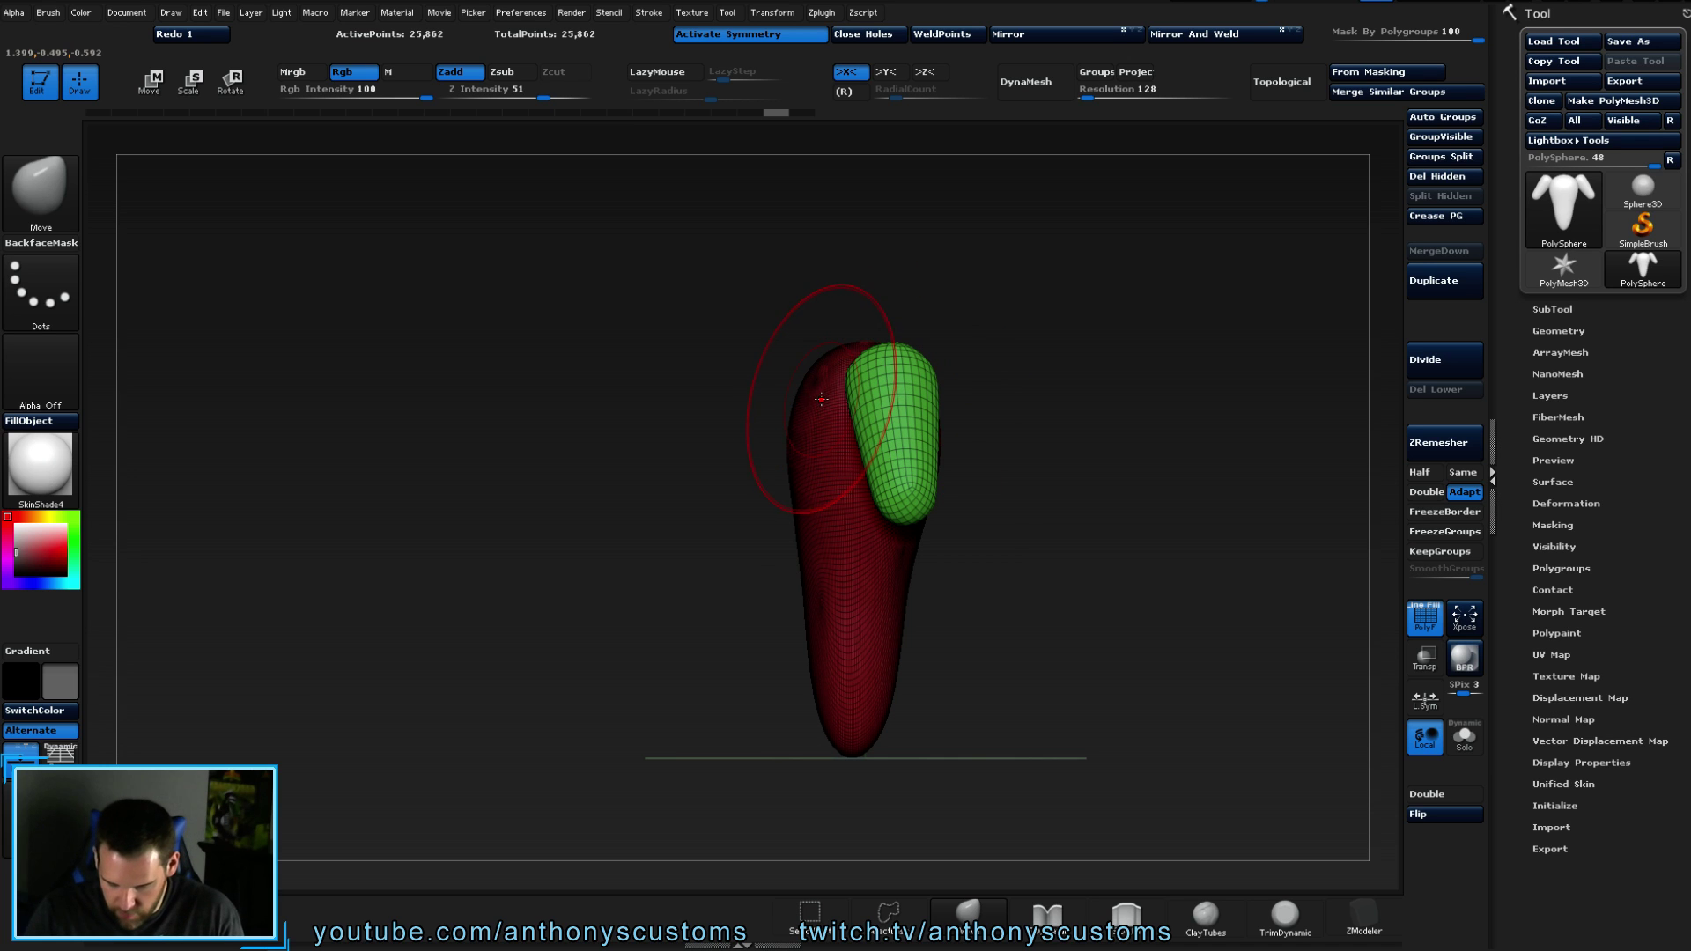
left_click_drag(803, 393, 781, 391)
left_click_drag(923, 324, 1101, 373)
mouse_move(1000, 351)
left_mouse_down()
mouse_move(1015, 371)
mouse_move(993, 383)
mouse_move(900, 379)
mouse_move(1004, 388)
mouse_move(1014, 406)
mouse_move(1125, 294)
mouse_move(1170, 283)
left_mouse_up()
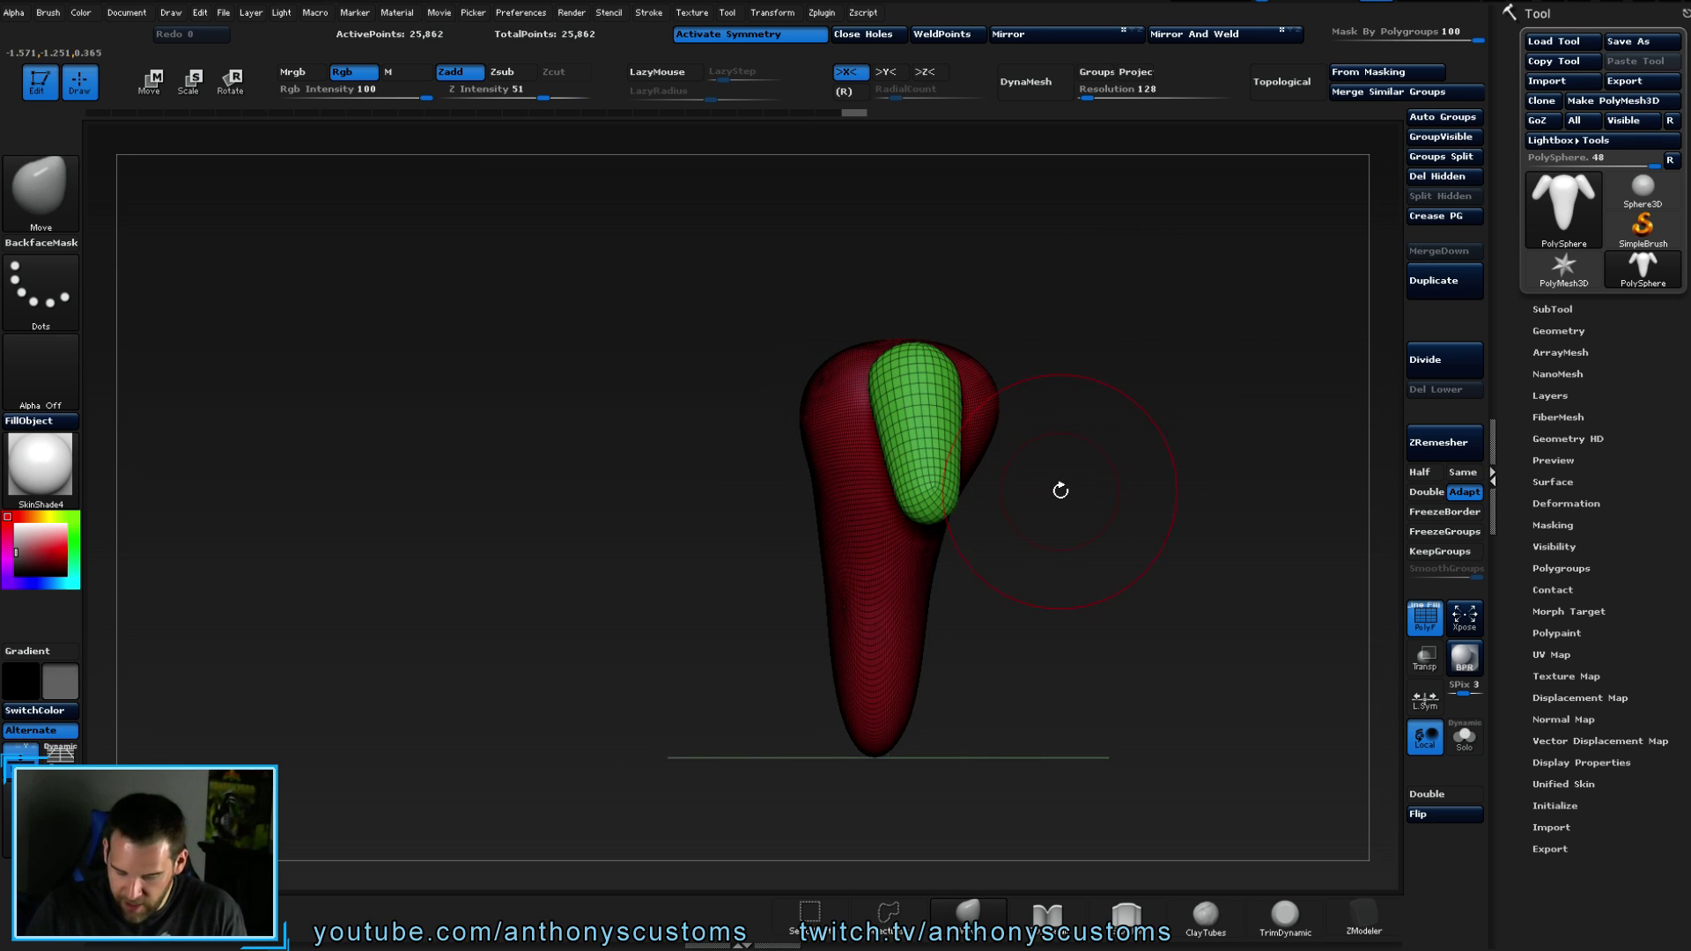
left_click_drag(1062, 489, 986, 493)
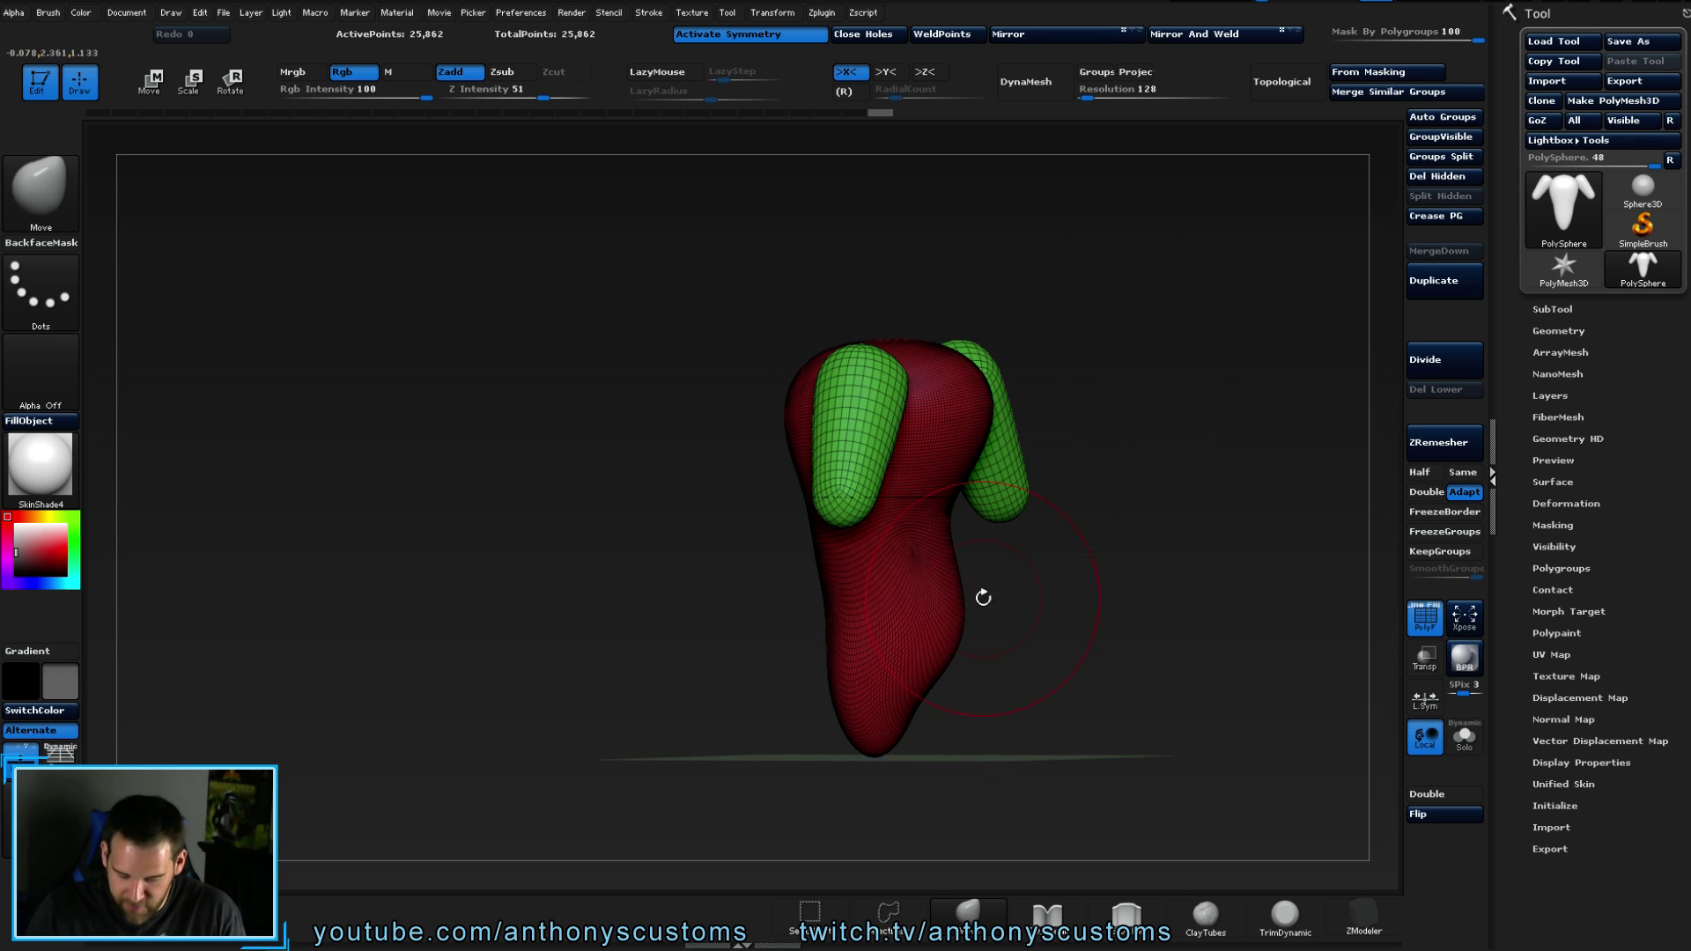
left_click_drag(1021, 553, 1072, 544, "shift")
mouse_move(950, 694)
left_mouse_down()
mouse_move(927, 713)
mouse_move(1013, 652)
mouse_move(1074, 555)
mouse_move(1019, 585)
mouse_move(1060, 551)
mouse_move(1080, 618)
mouse_move(849, 482)
mouse_move(867, 480)
left_mouse_up()
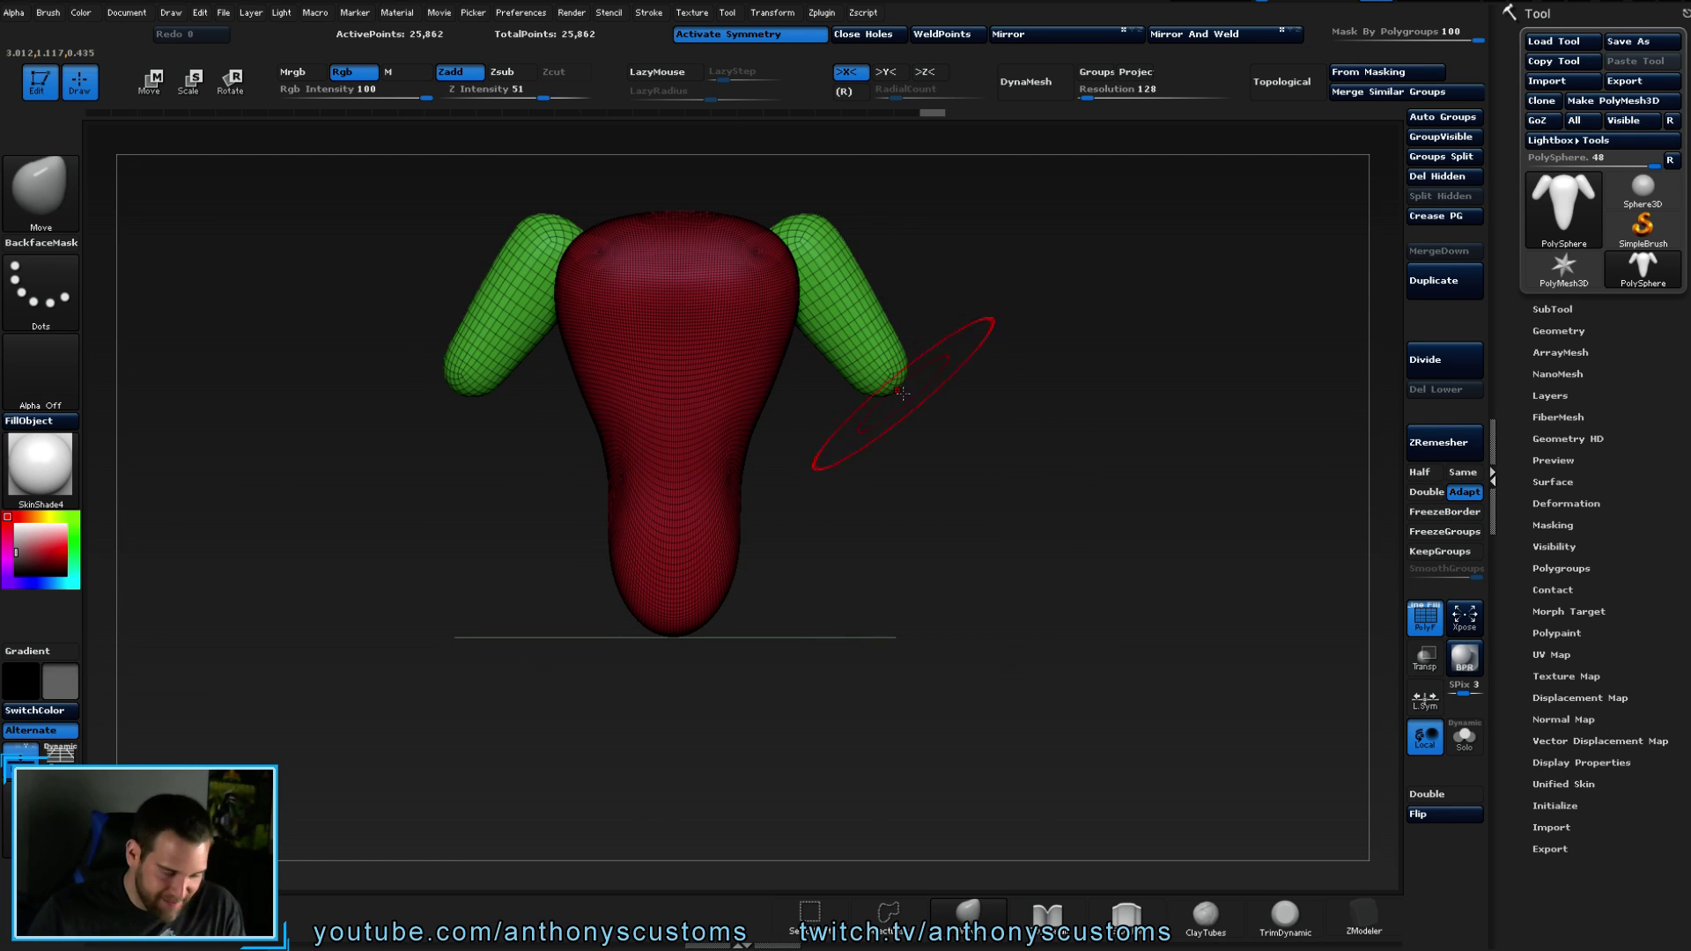
- Choose the SO_IMM insert brush and add a mirrored pair of Appendage forearms at the lower ends of the upper arms
key("b")
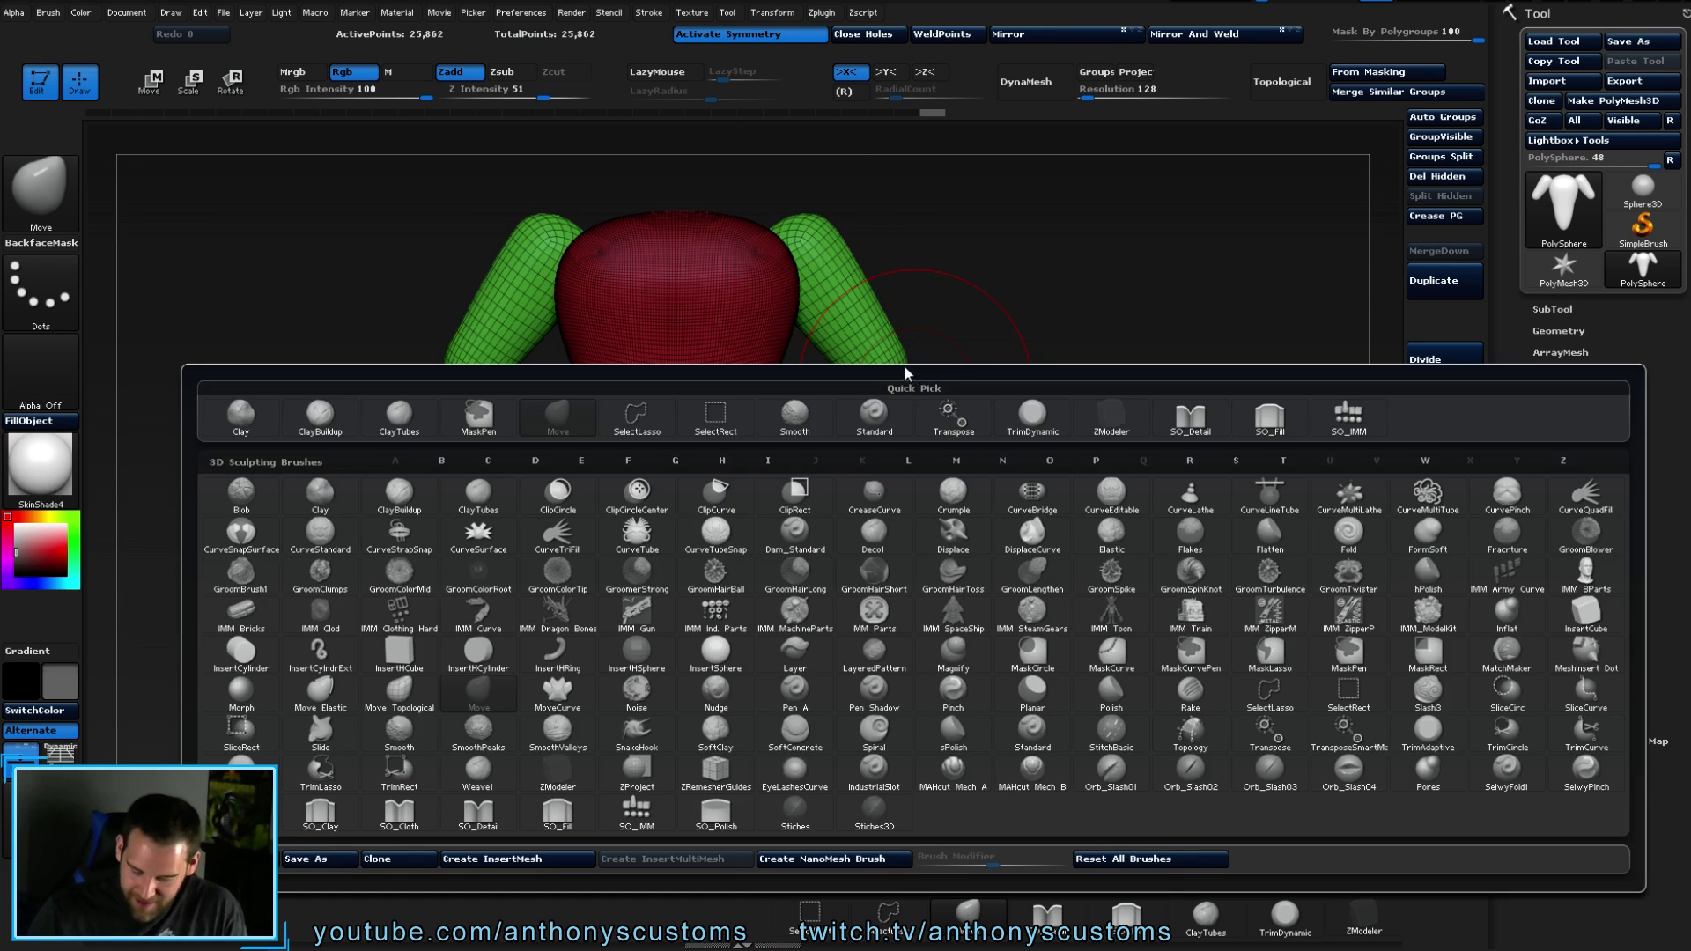
left_click(636, 809)
left_click_drag(898, 395, 905, 510)
left_click_drag(1132, 367, 1060, 364)
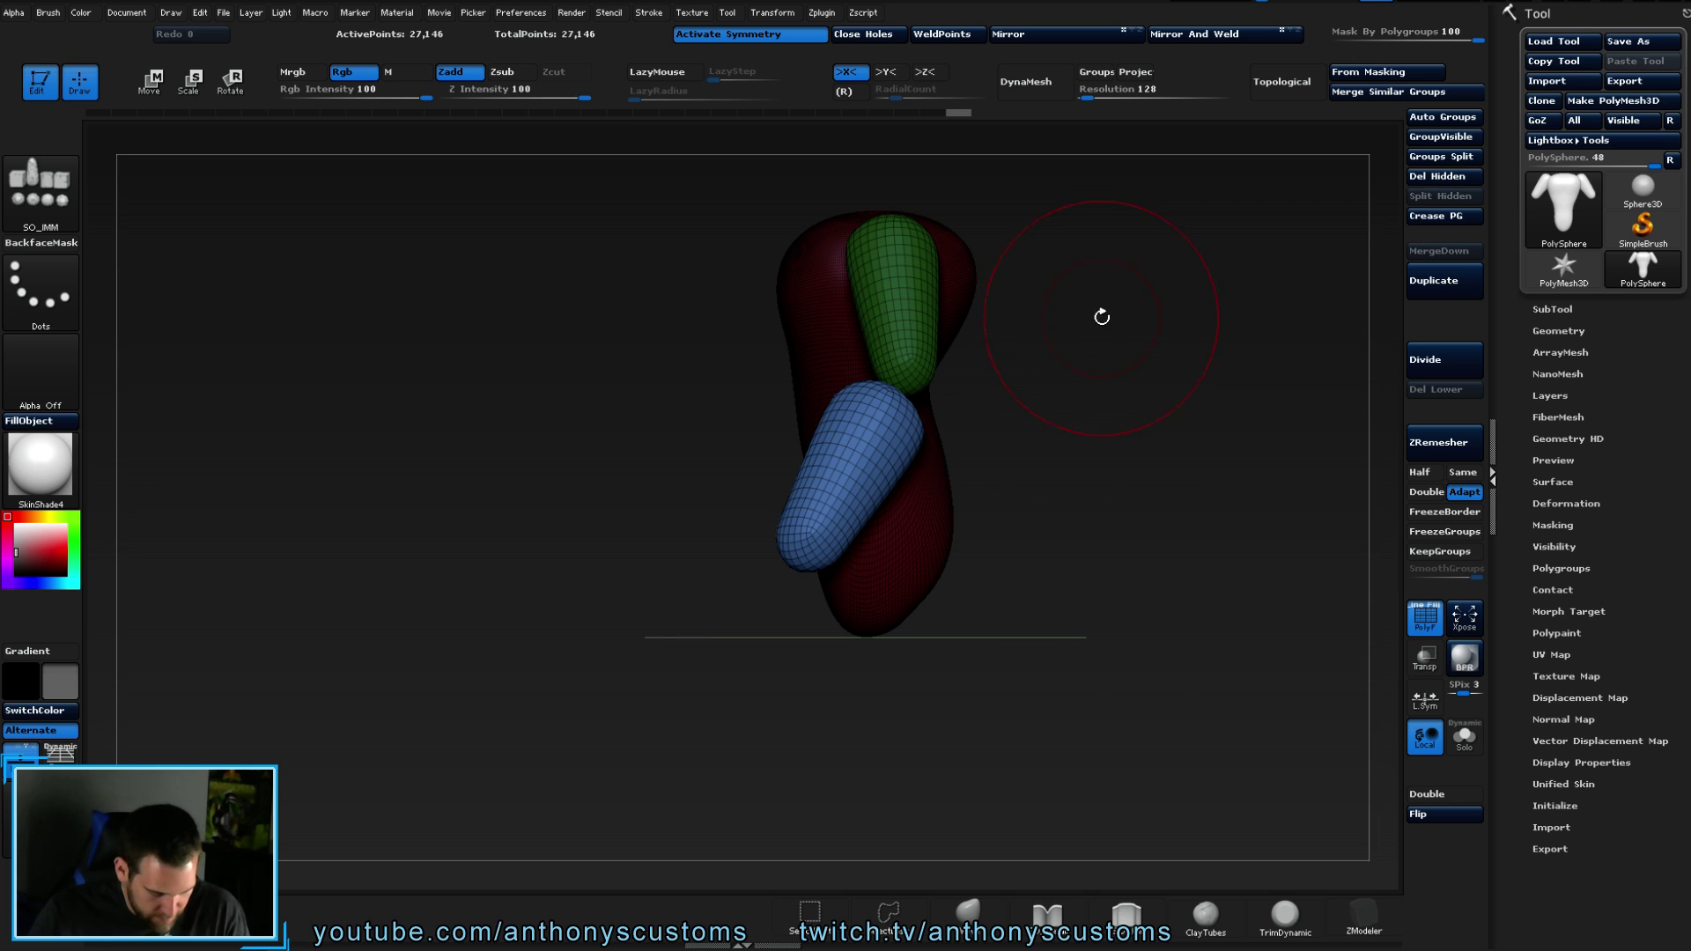
- Turn off X symmetry and set Mask By Polygroups to 0 for transposing the forearms
mouse_move(1073, 362)
left_mouse_down()
mouse_move(1136, 361)
mouse_move(1065, 347)
left_mouse_up()
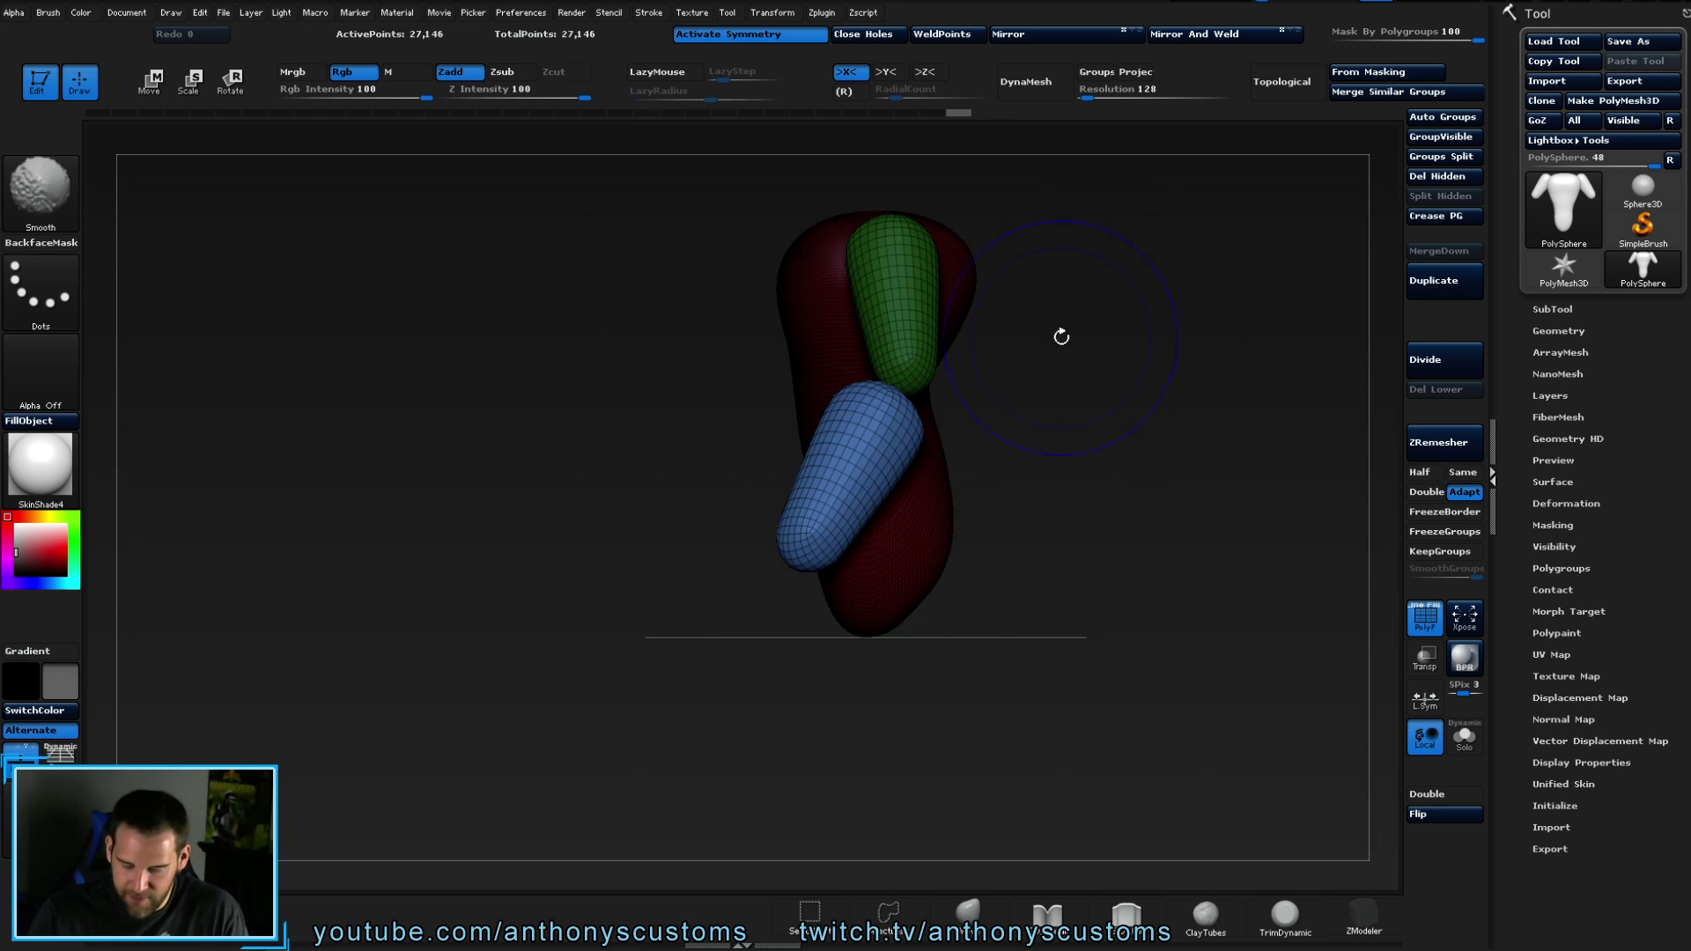
key("w")
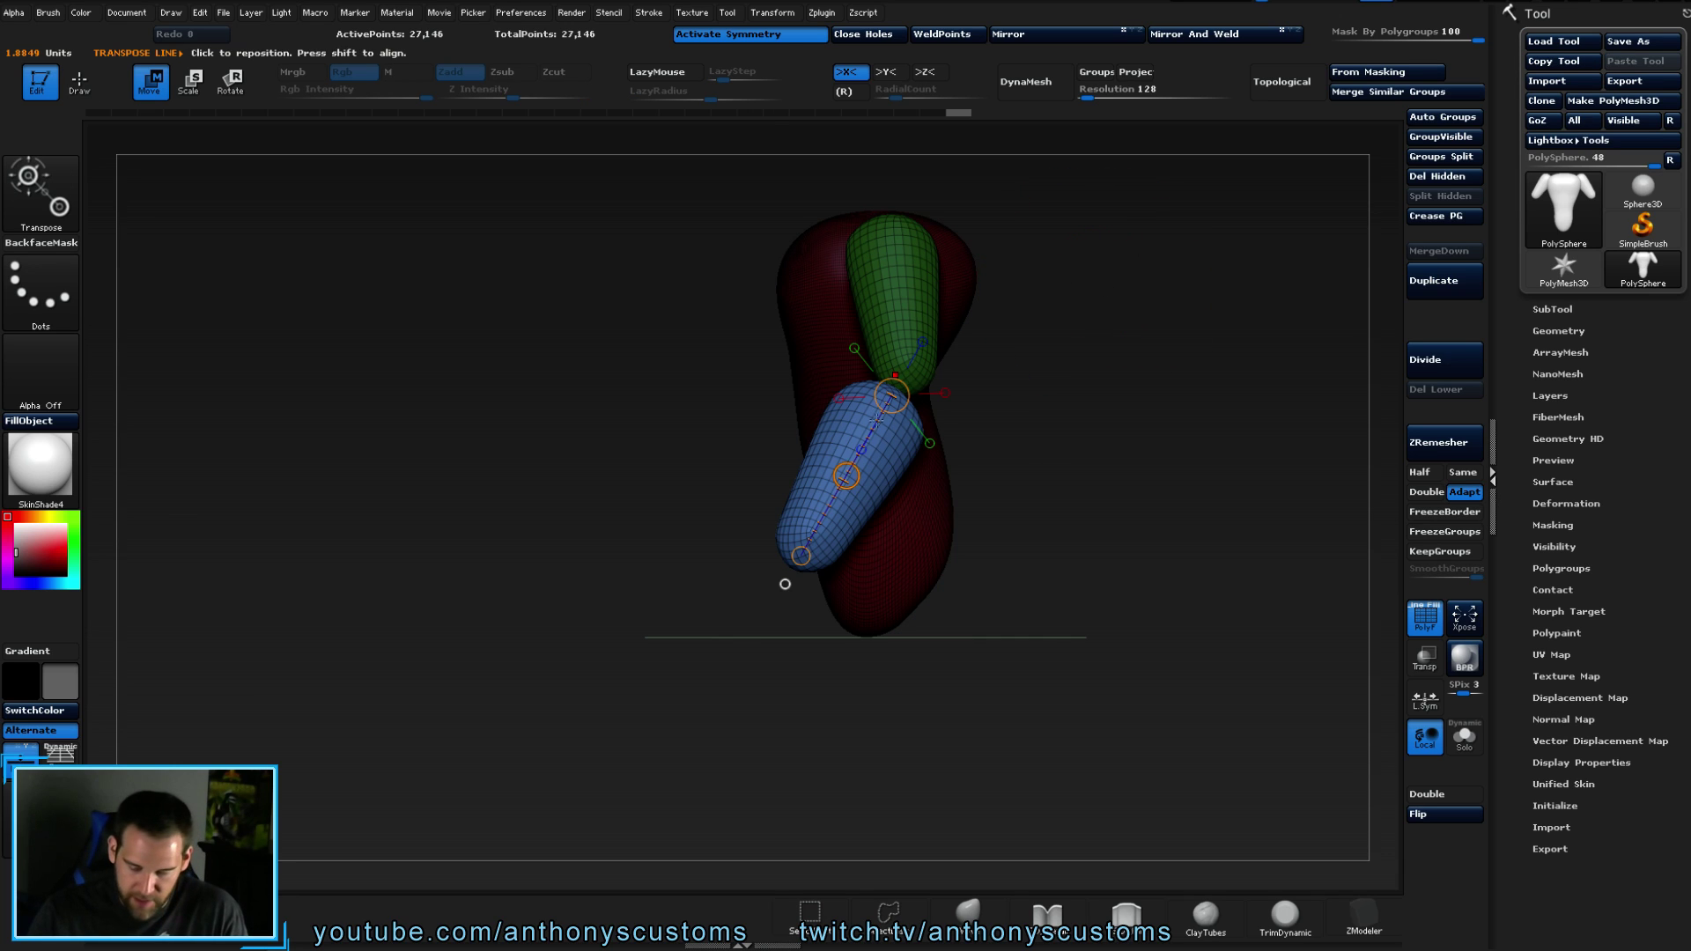
left_click(857, 473)
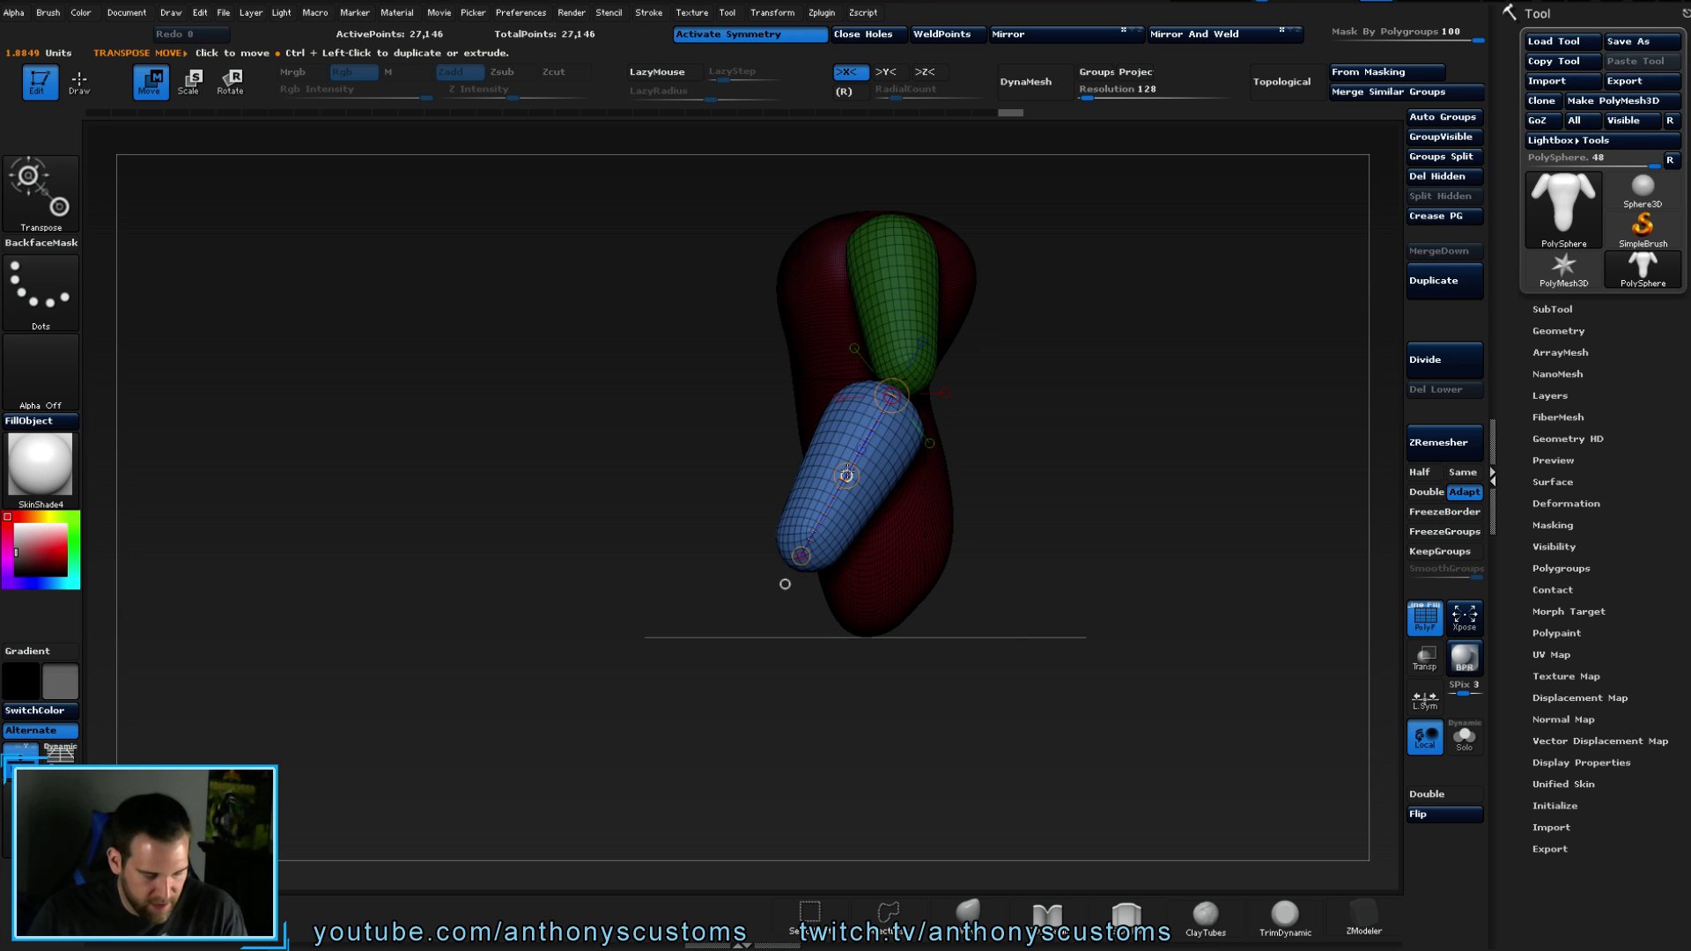
key("x")
left_click_drag(785, 584, 747, 362)
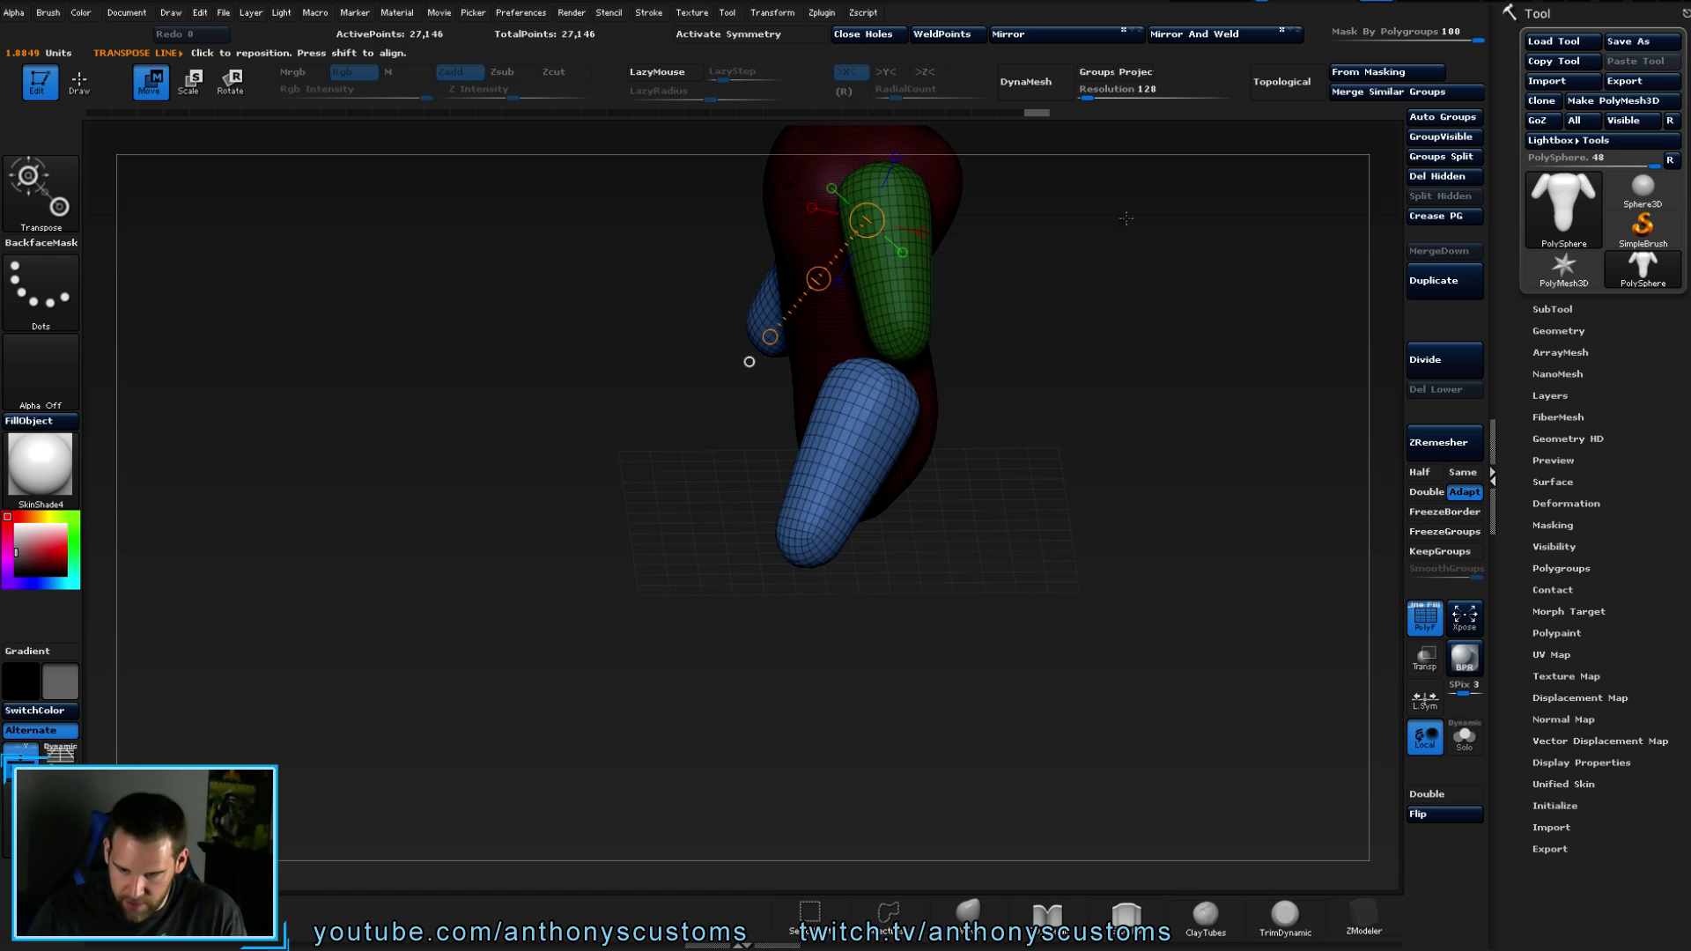
left_click_drag(1477, 39, 1326, 38)
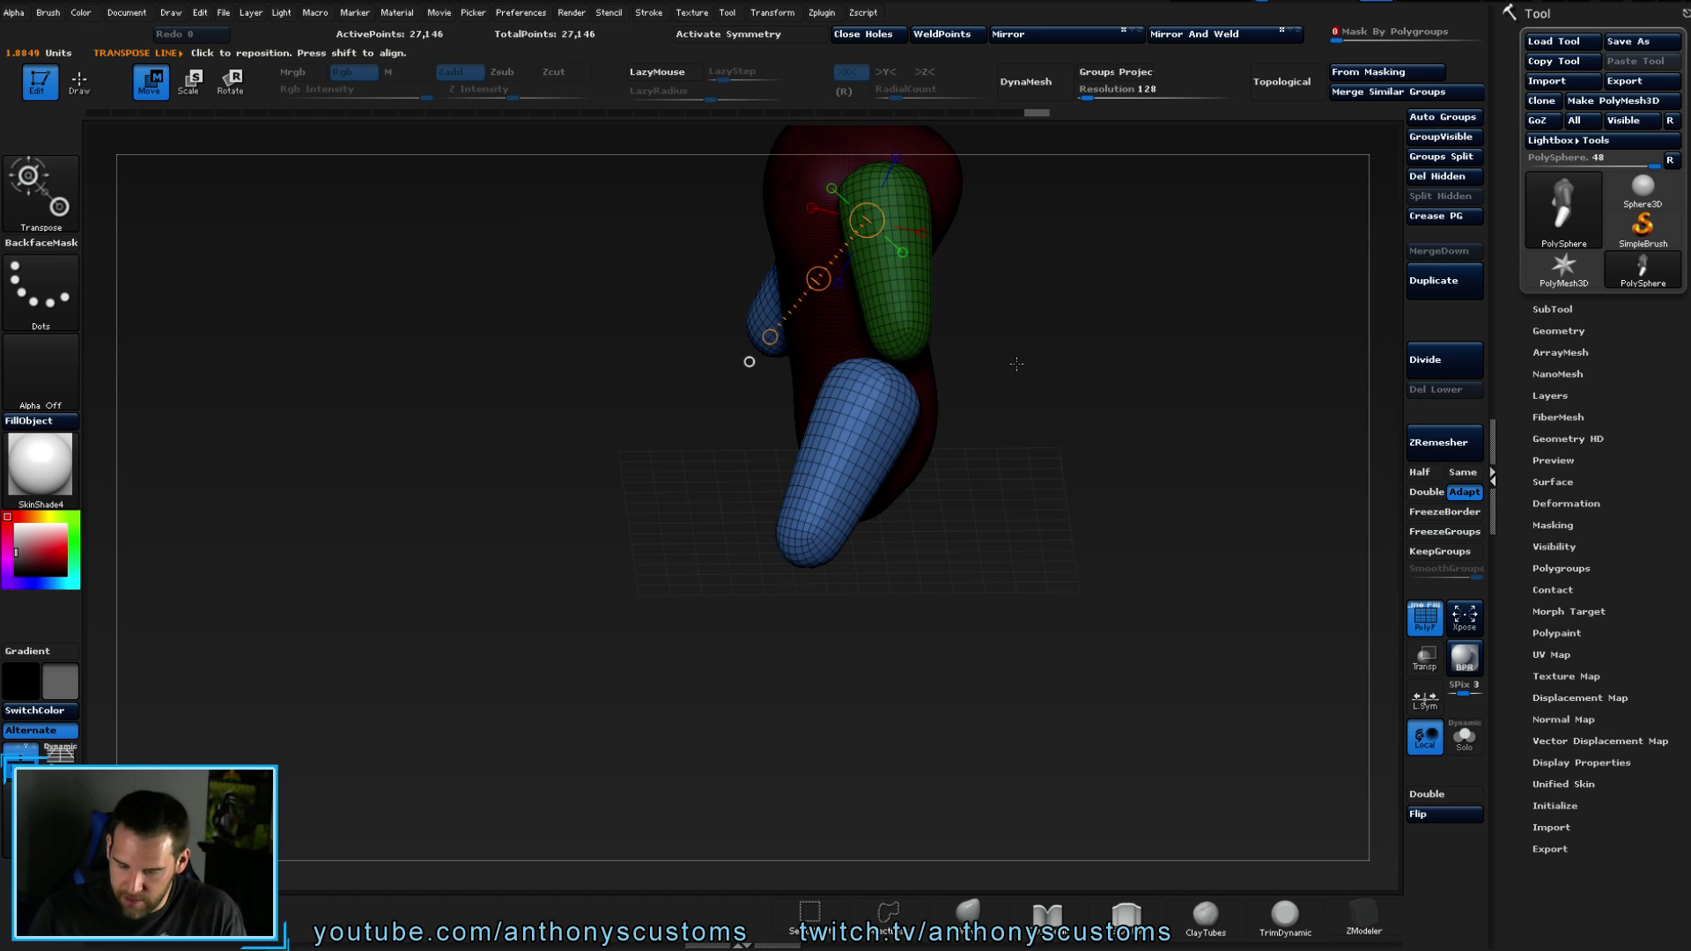
- Shift both forearms in side view with the Move transpose so they sit under the upper arms' lower ends, and clear the mask
left_click_drag(861, 423, 799, 564)
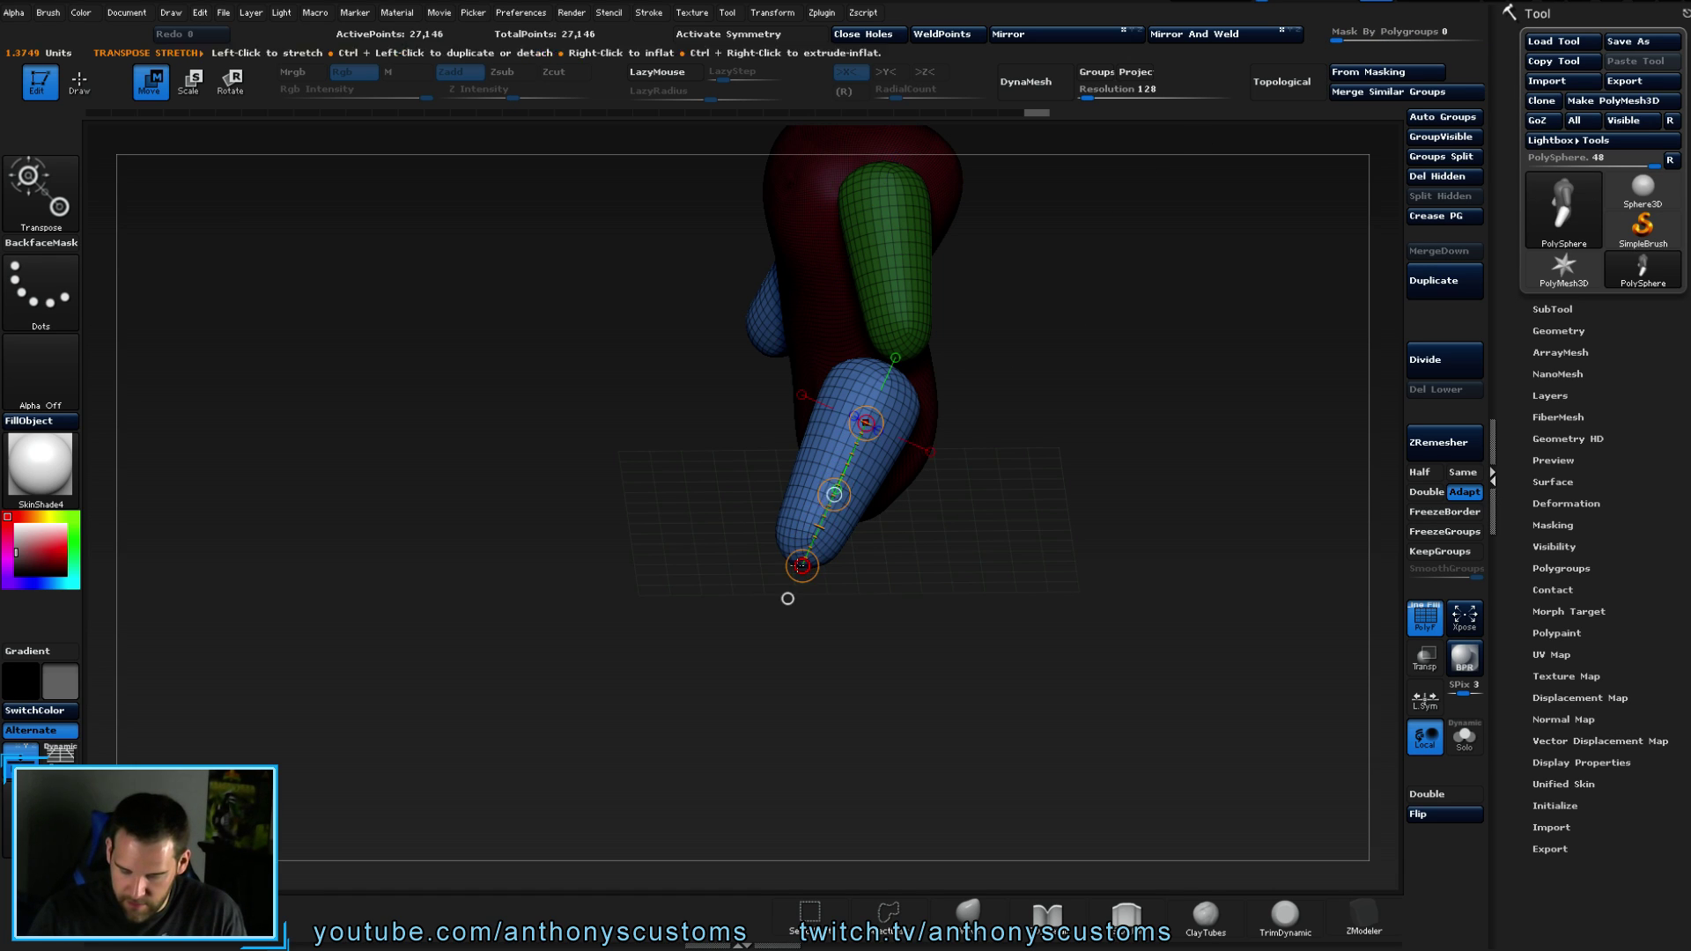
left_click_drag(833, 494, 878, 478)
left_click_drag(956, 480, 1105, 470)
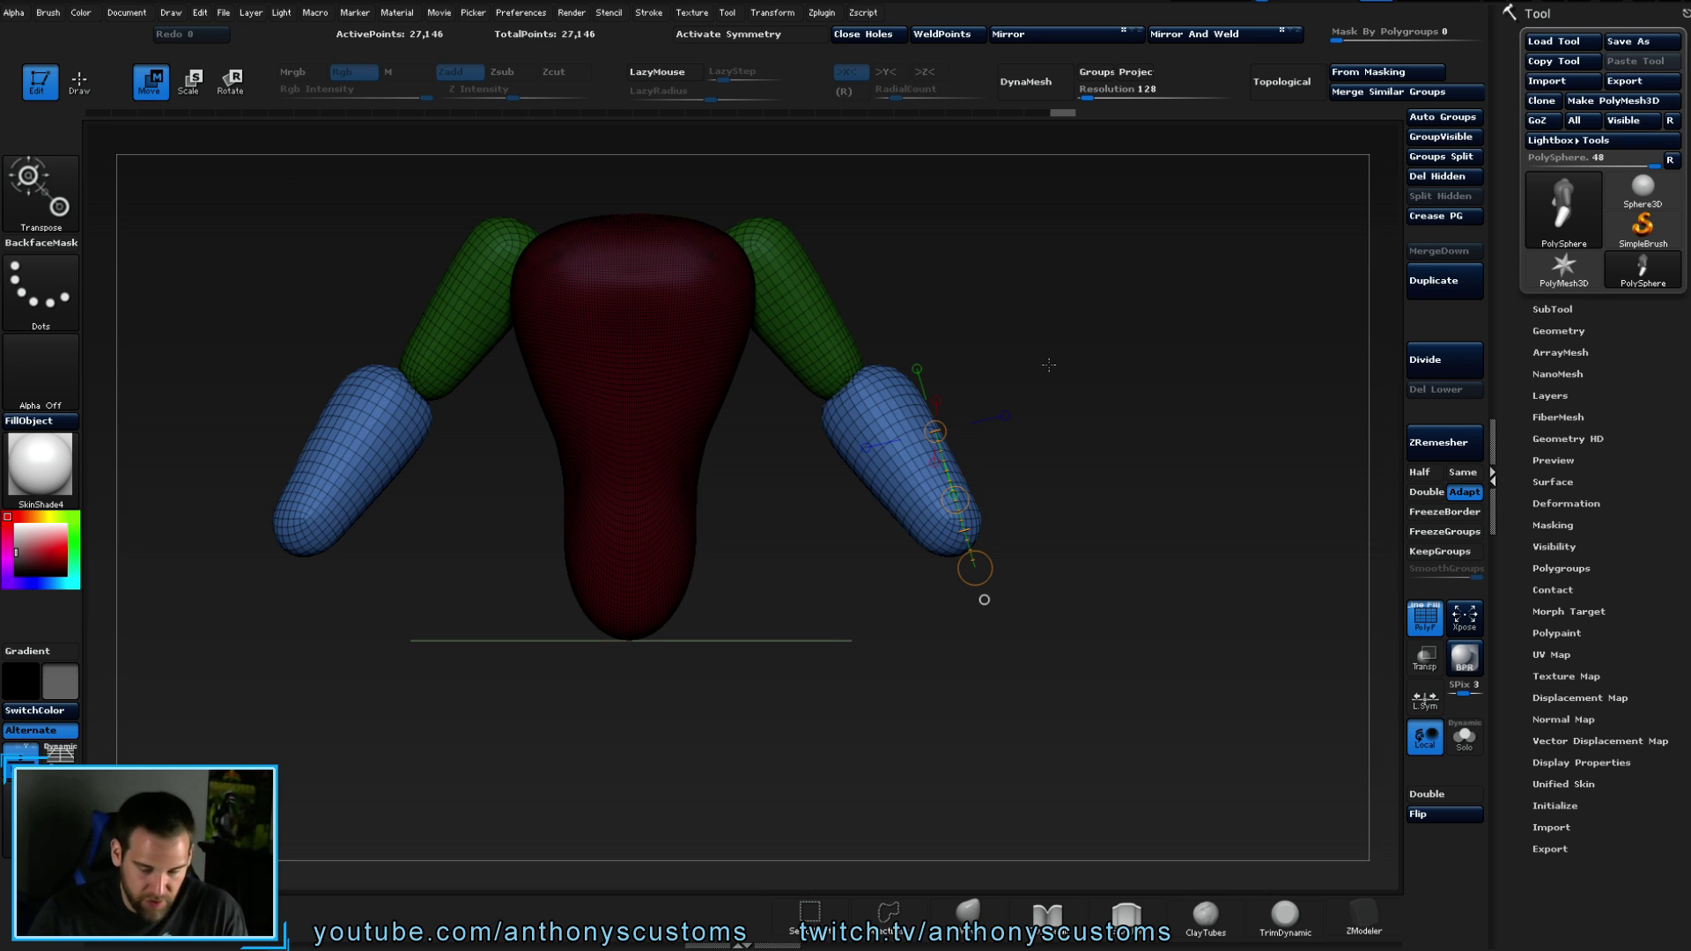
key("q")
mouse_move(1098, 412)
left_mouse_down("ctrl")
mouse_move(1097, 430)
mouse_move(1072, 396)
mouse_move(1127, 368)
mouse_move(1118, 387)
mouse_move(1137, 402)
mouse_move(1085, 381)
left_mouse_up("ctrl")
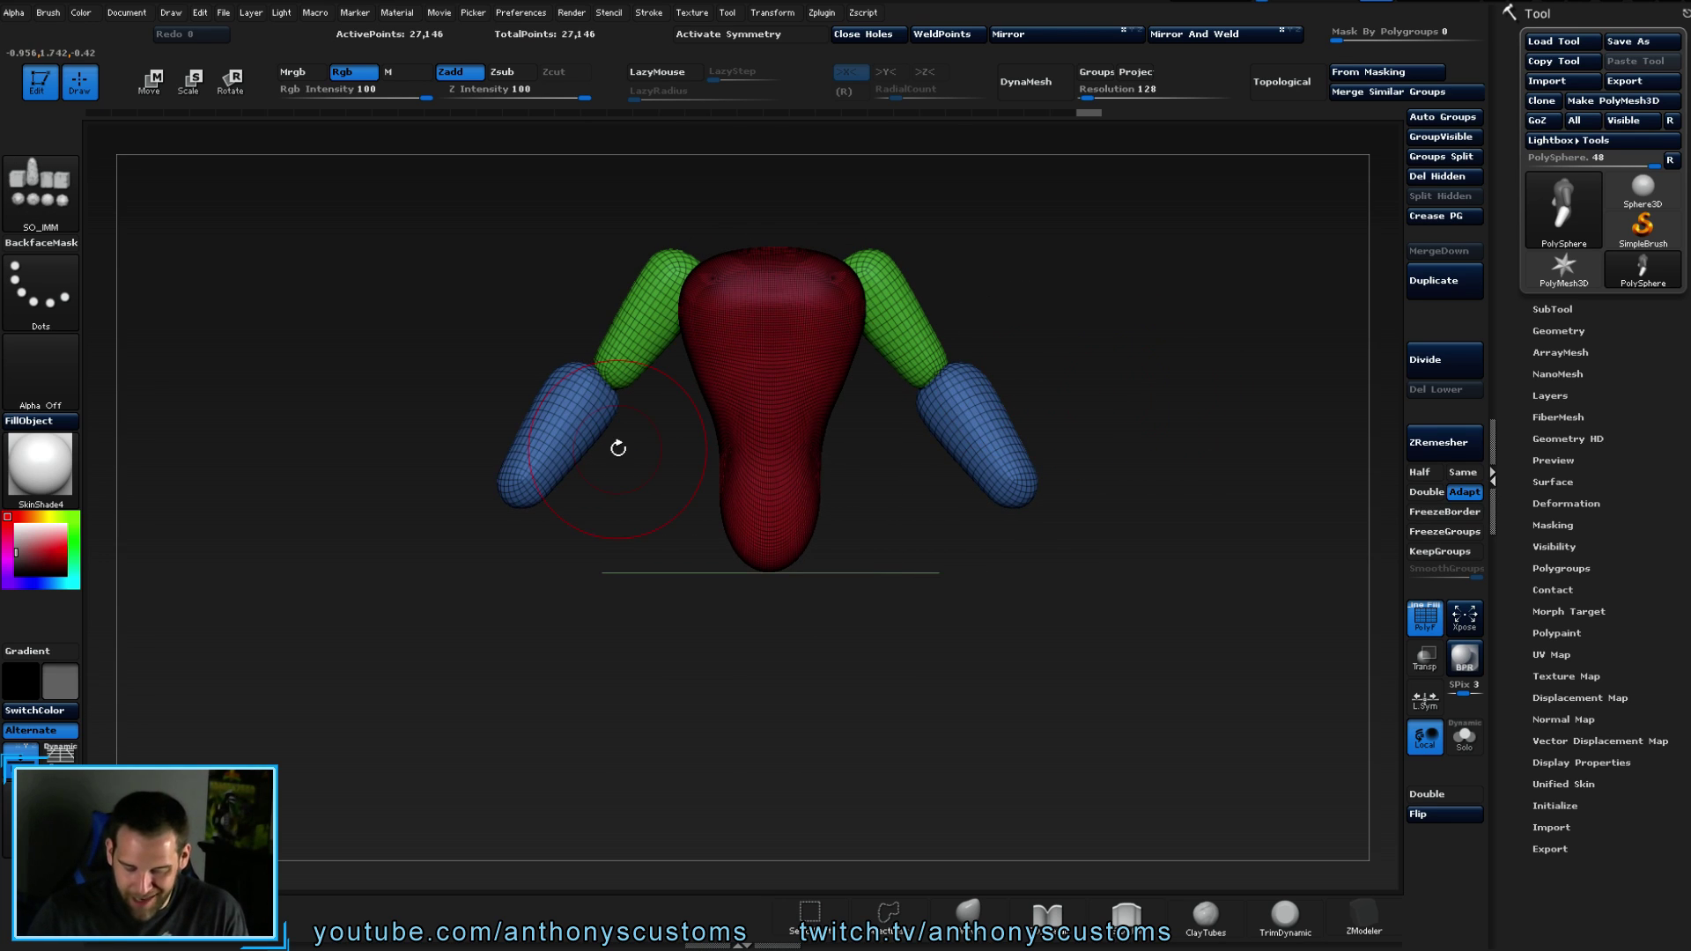
left_click_drag(1084, 336, 1066, 351)
- Choose the QuadSphere-2 mesh for the SO_IMM insert brush
key("b")
key("m")
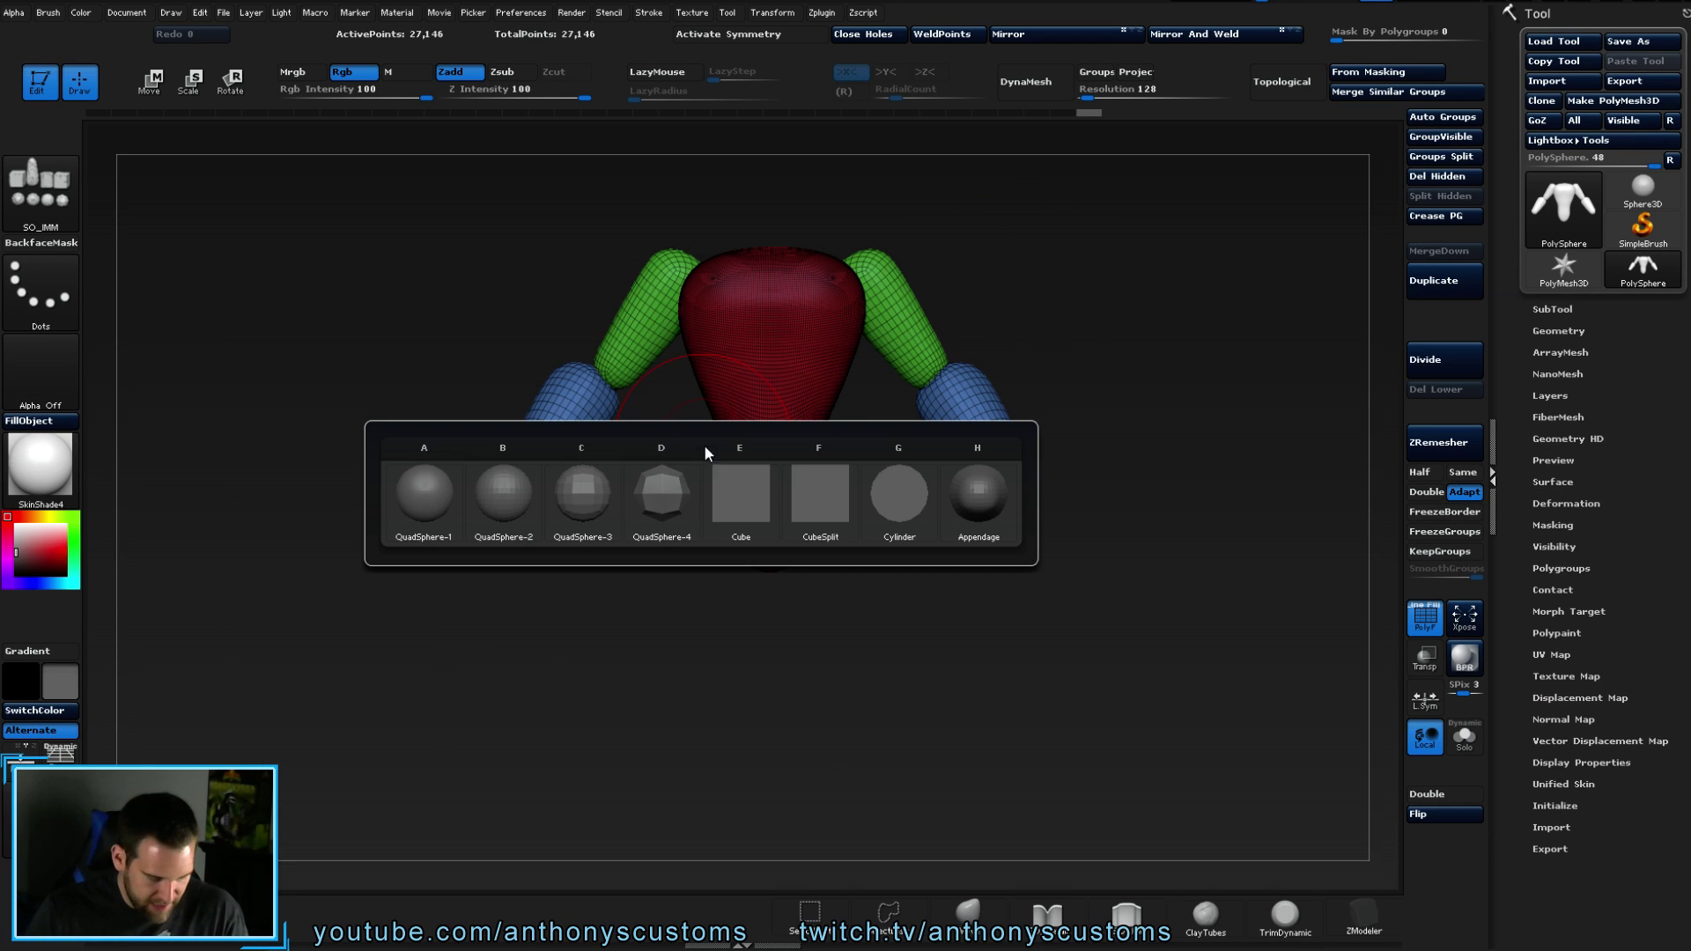
left_click(503, 511)
left_click_drag(856, 268, 872, 332)
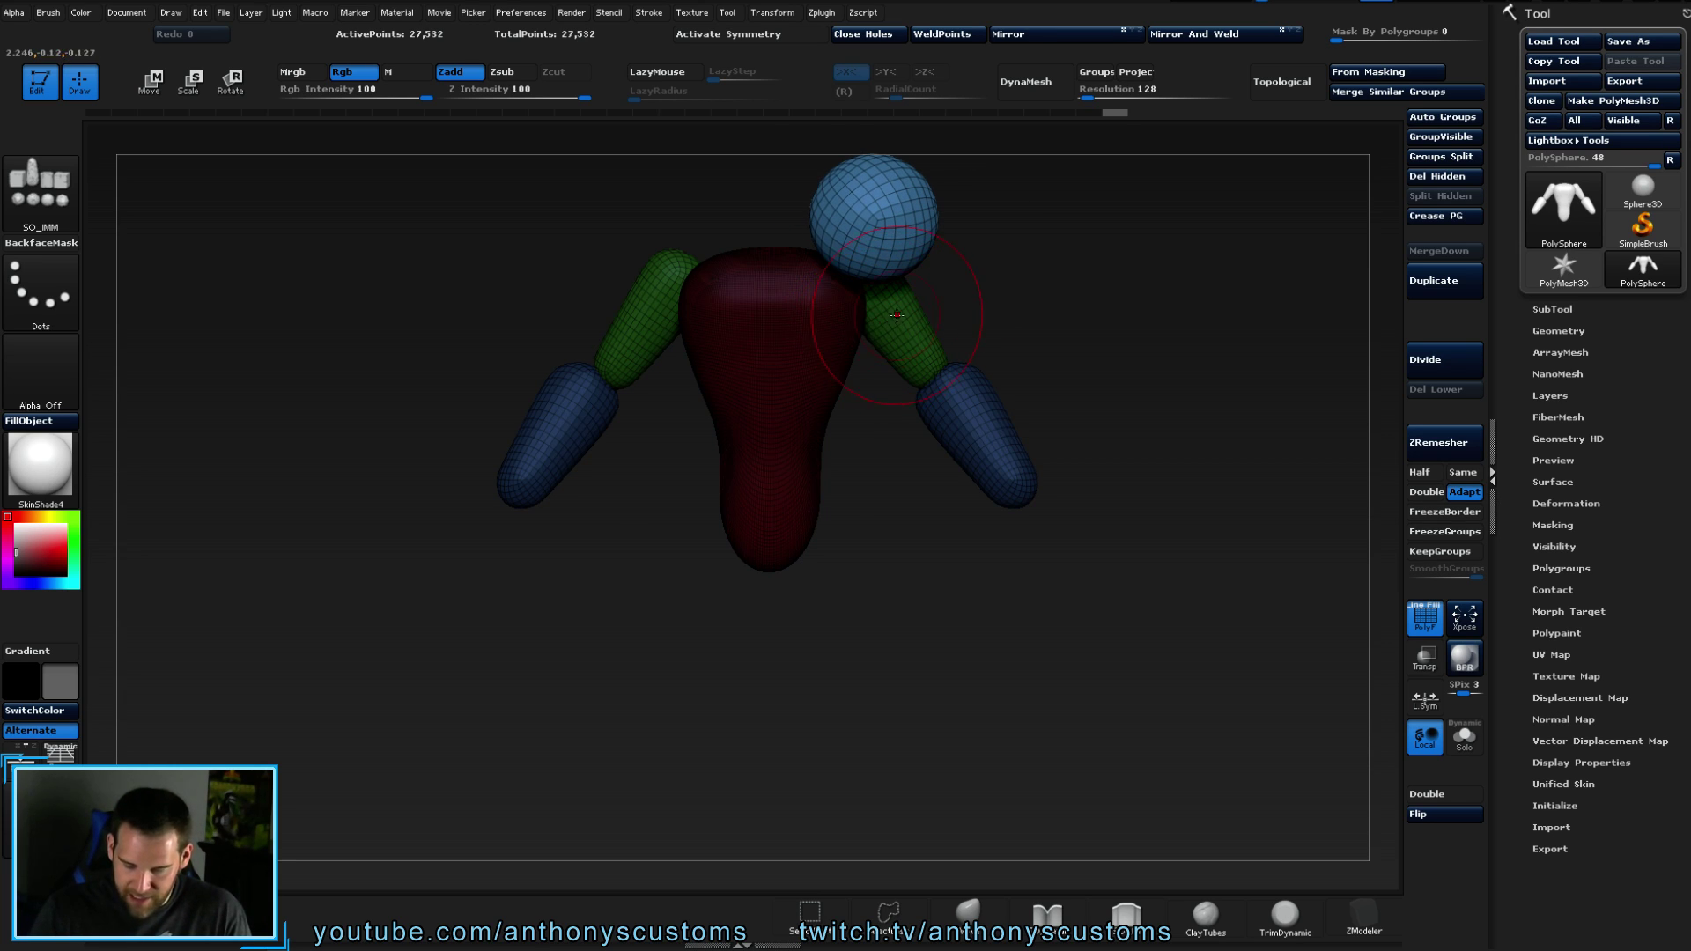
key("w")
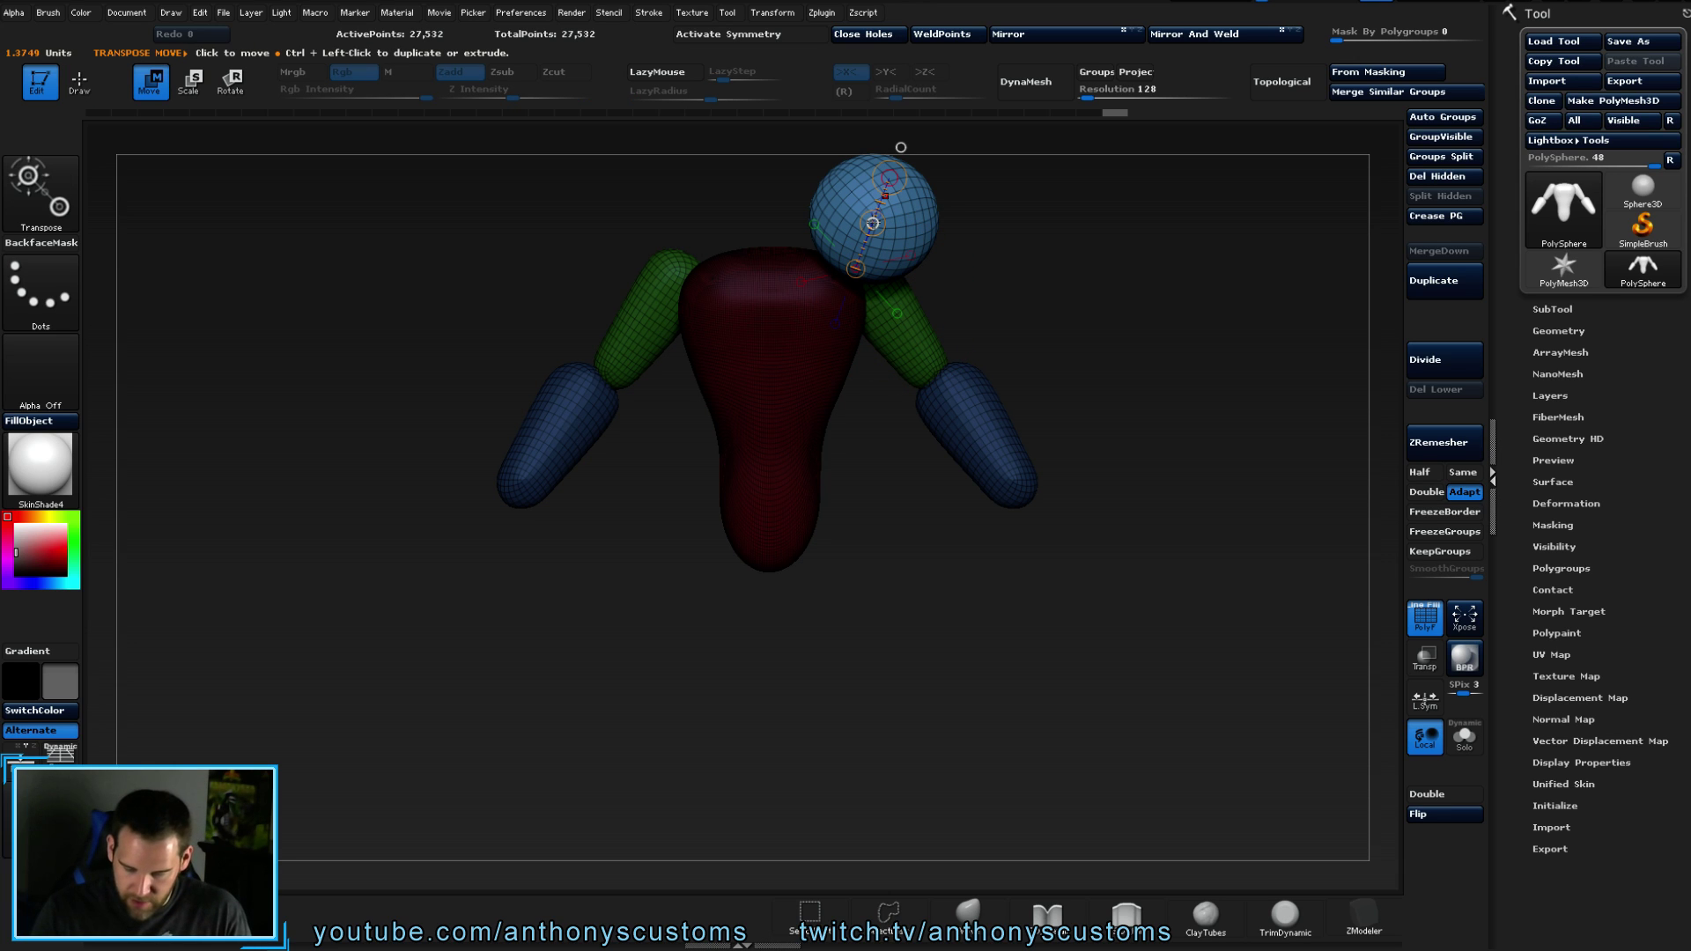
key("ctrl+z")
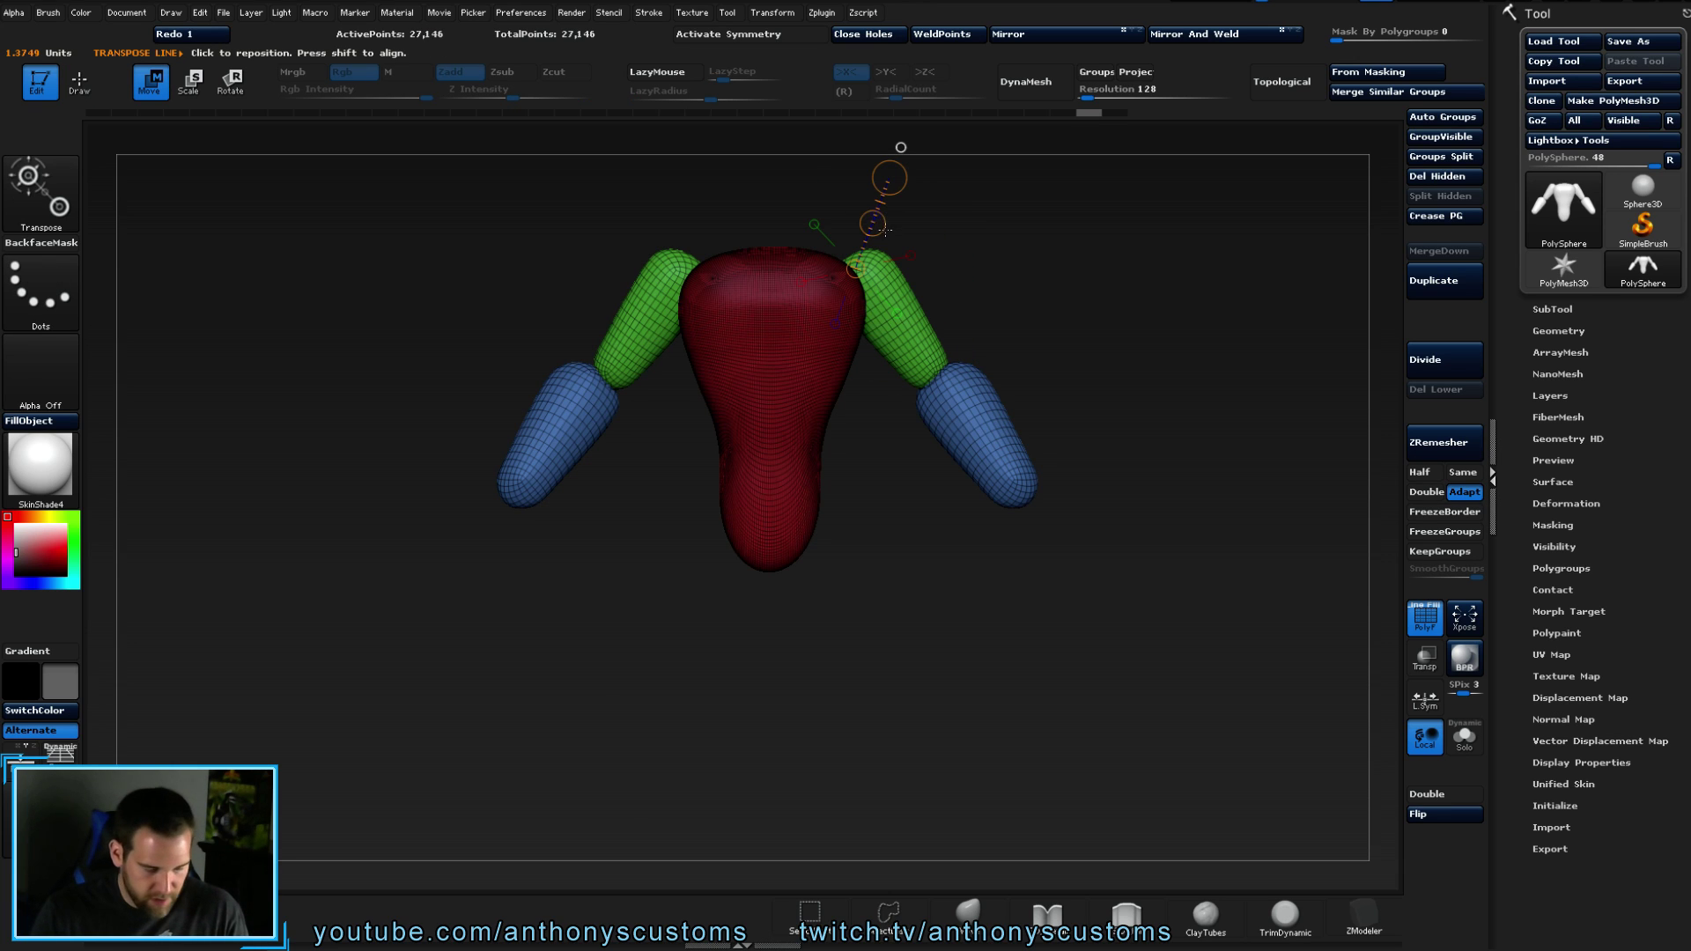
- Turn X symmetry back on and insert a mirrored pair of QuadSphere-2 spheres at the tops of the upper arms
key("f")
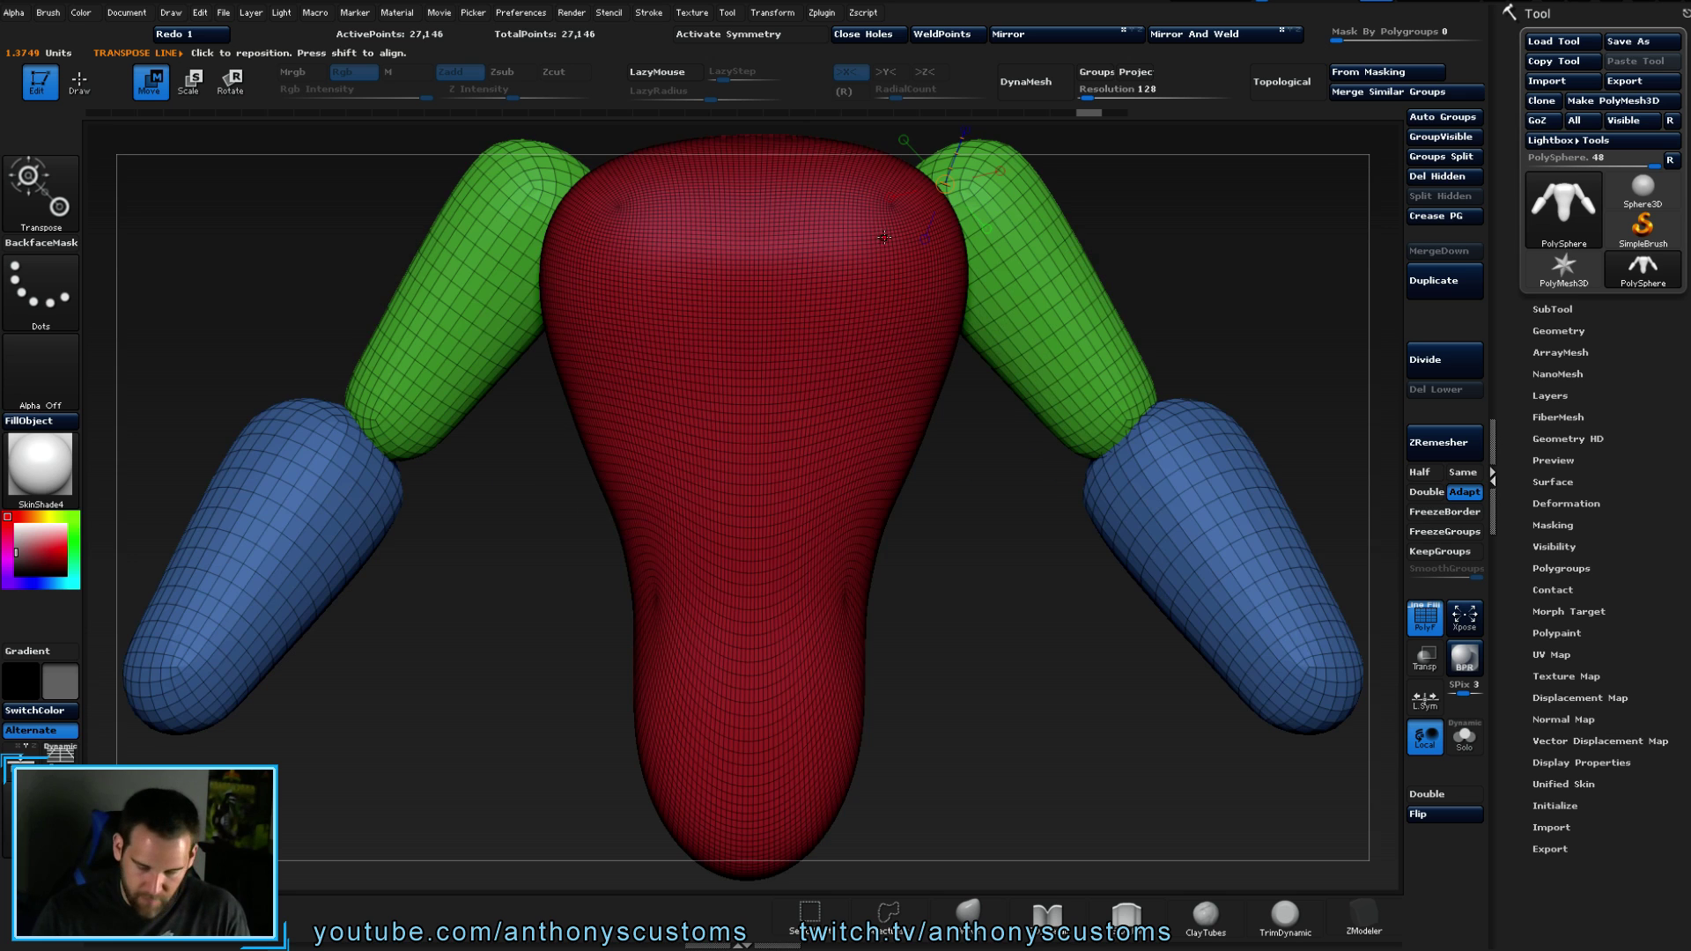
right_click_drag(1000, 528, 975, 361, "ctrl")
key("x")
left_click_drag(999, 432, 975, 564, "alt")
key("q")
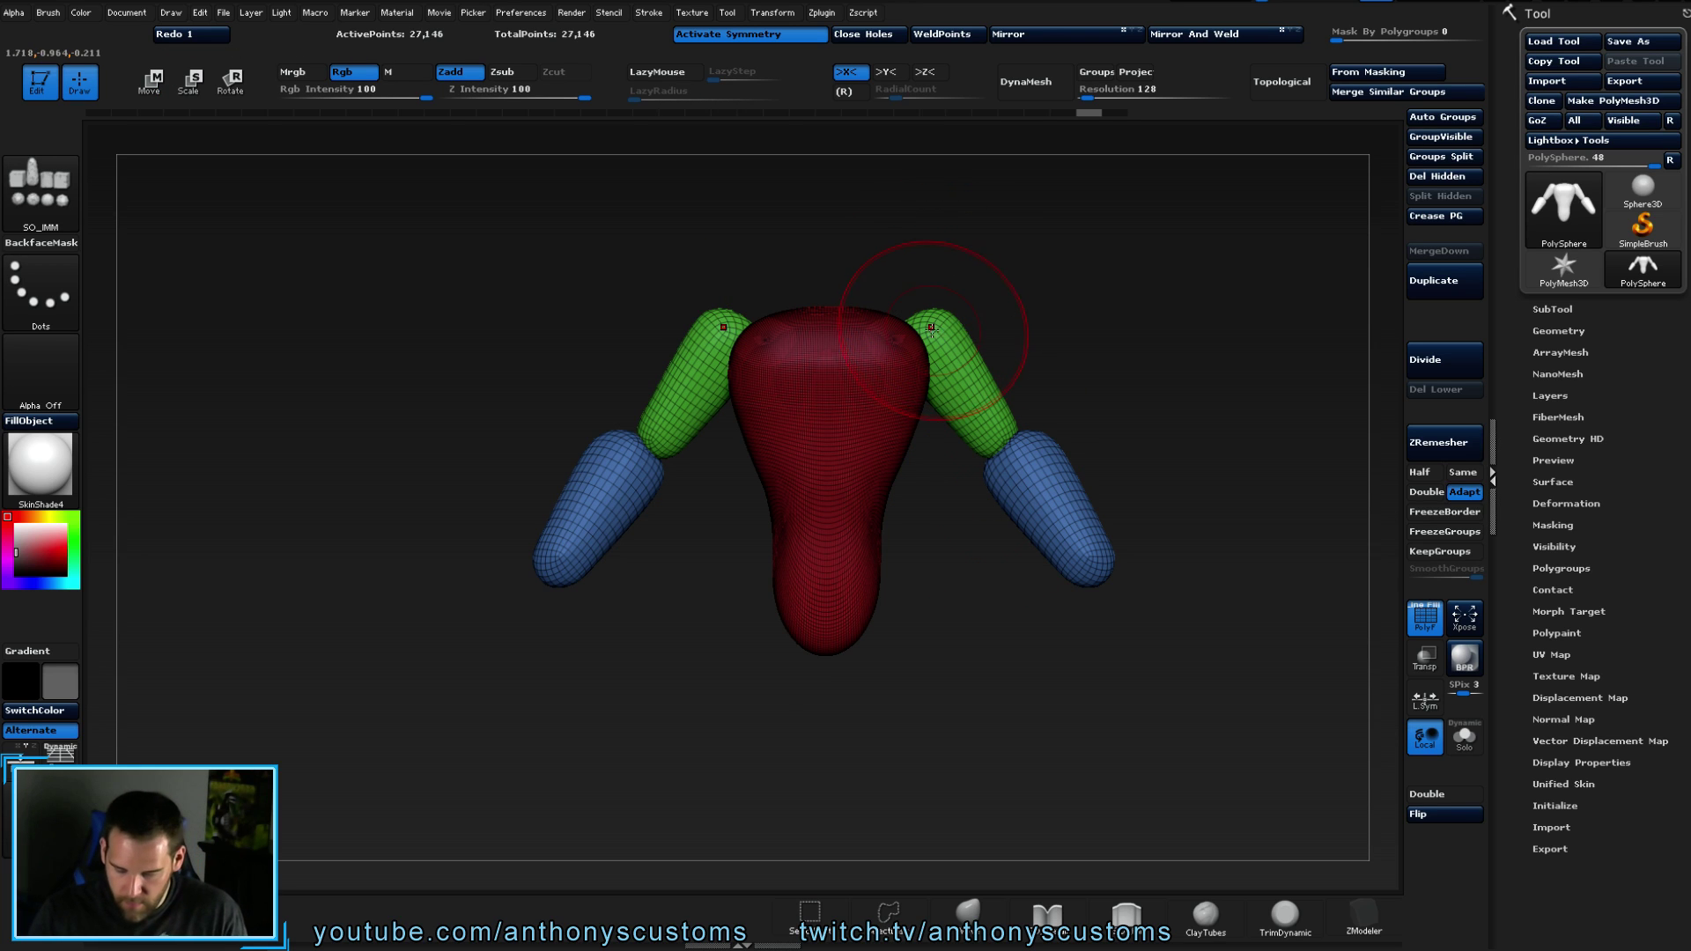
left_click_drag(938, 314, 986, 384)
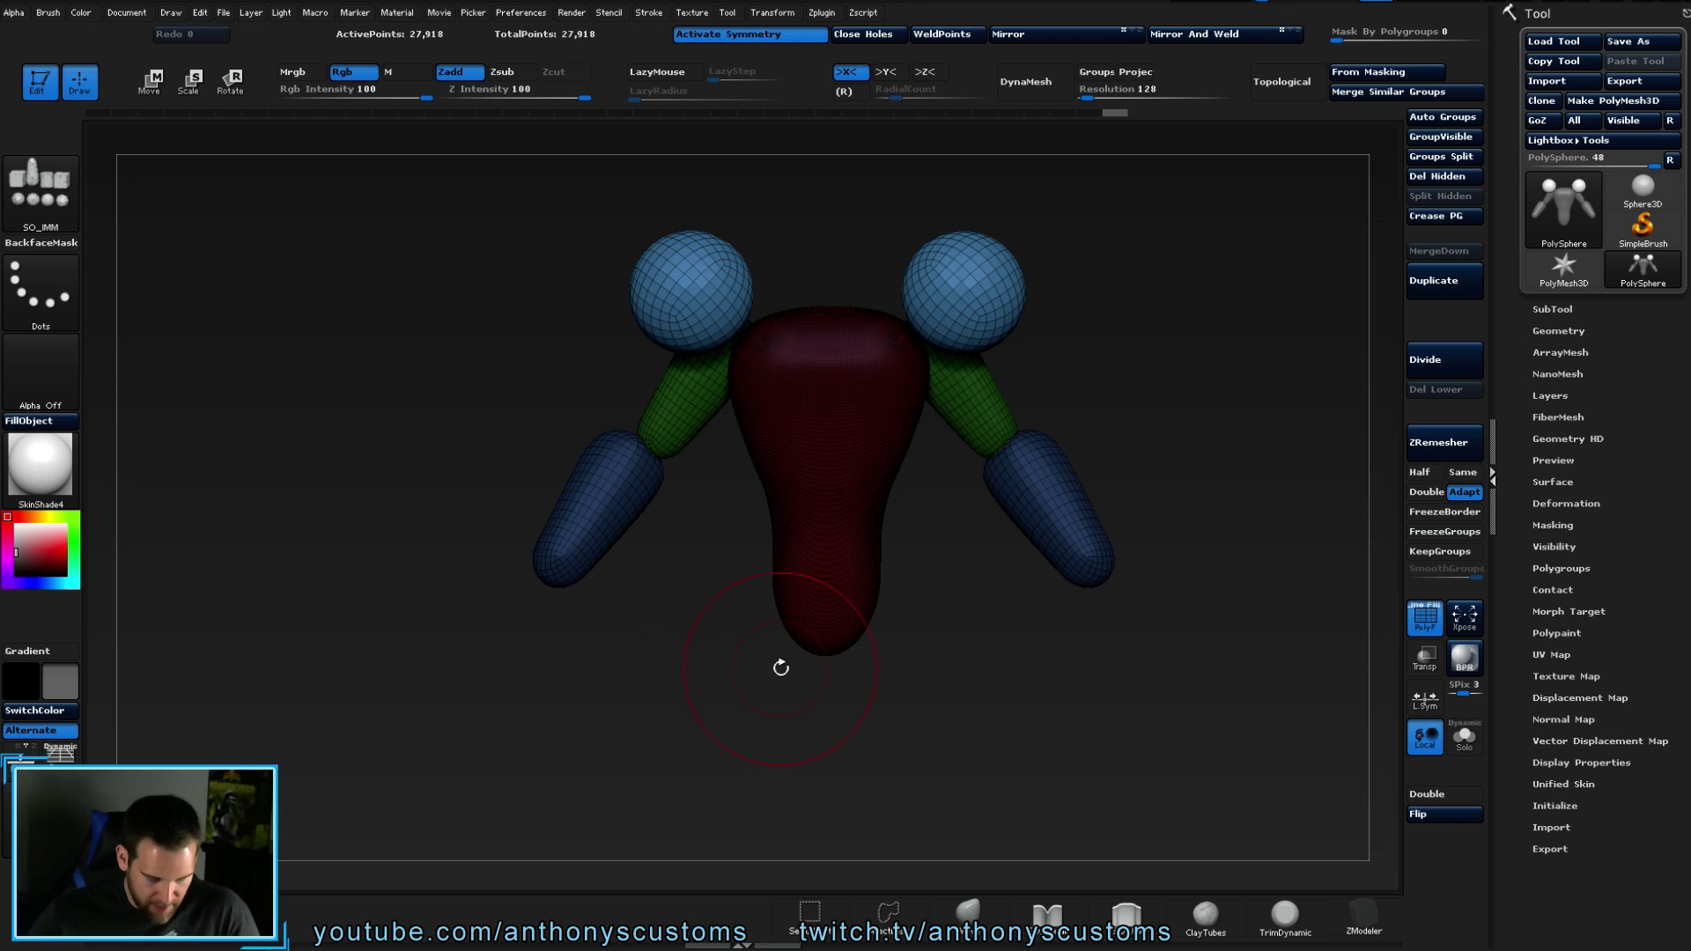
- Move the shoulder spheres outward with the Move transpose and shift them in side view onto the tops of the upper arms
key("w")
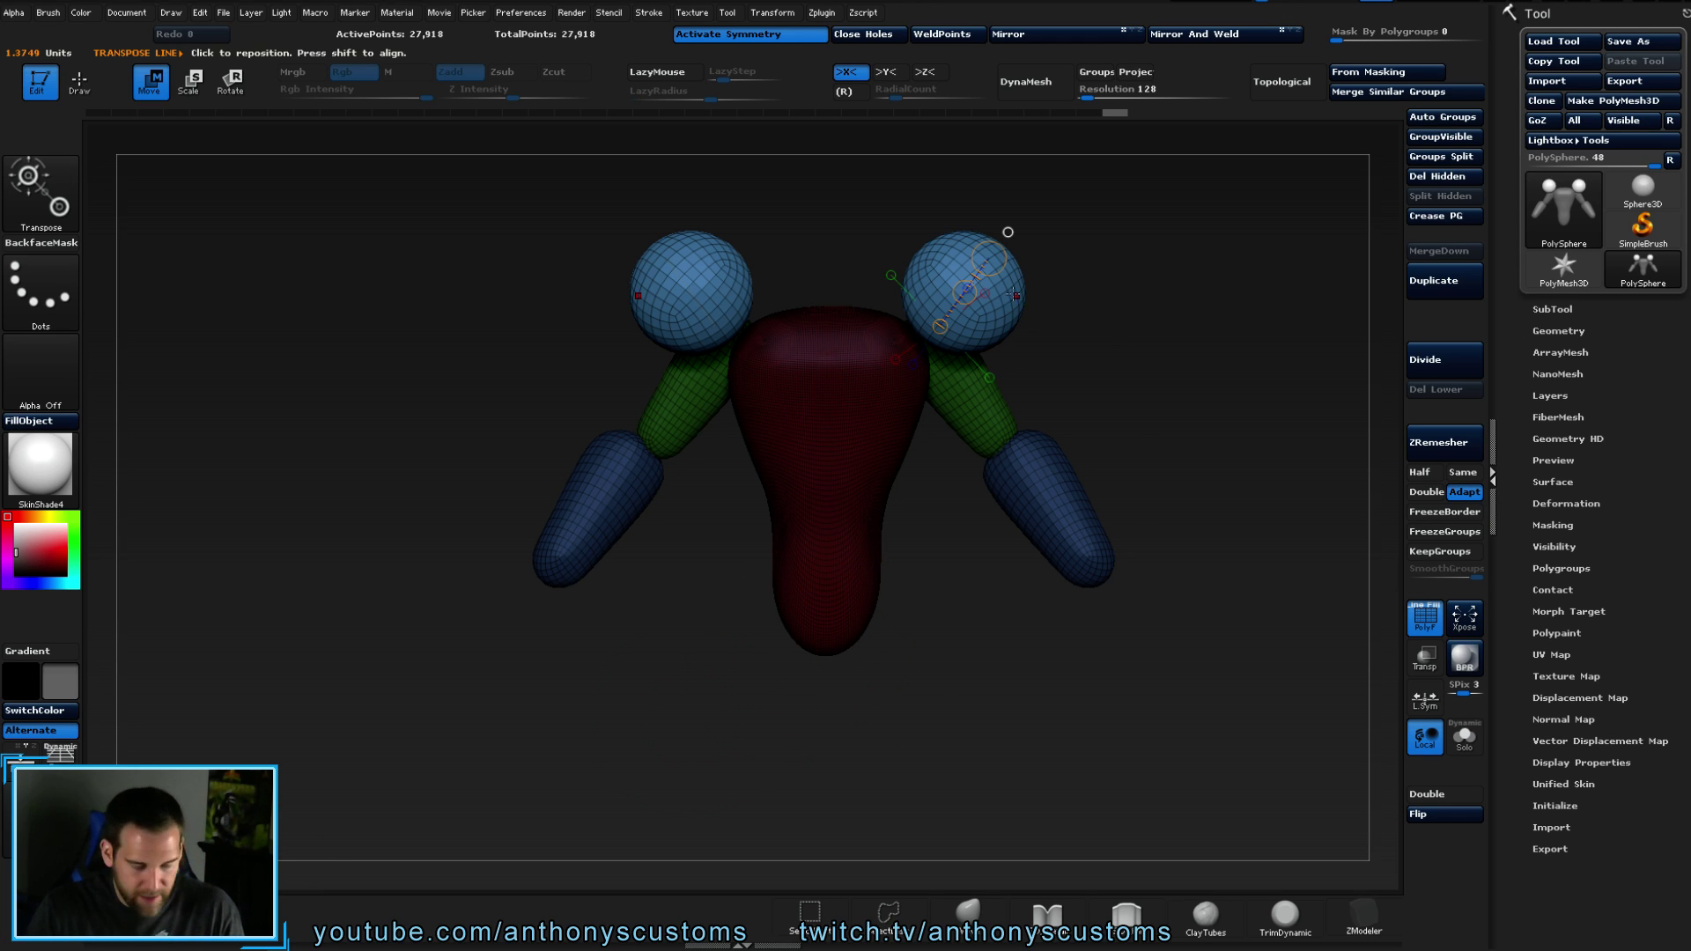
left_click_drag(1003, 307, 1144, 259)
left_click_drag(1130, 359, 1057, 354)
left_click_drag(1059, 282, 1206, 251)
right_click_drag(1158, 335, 823, 394, "alt")
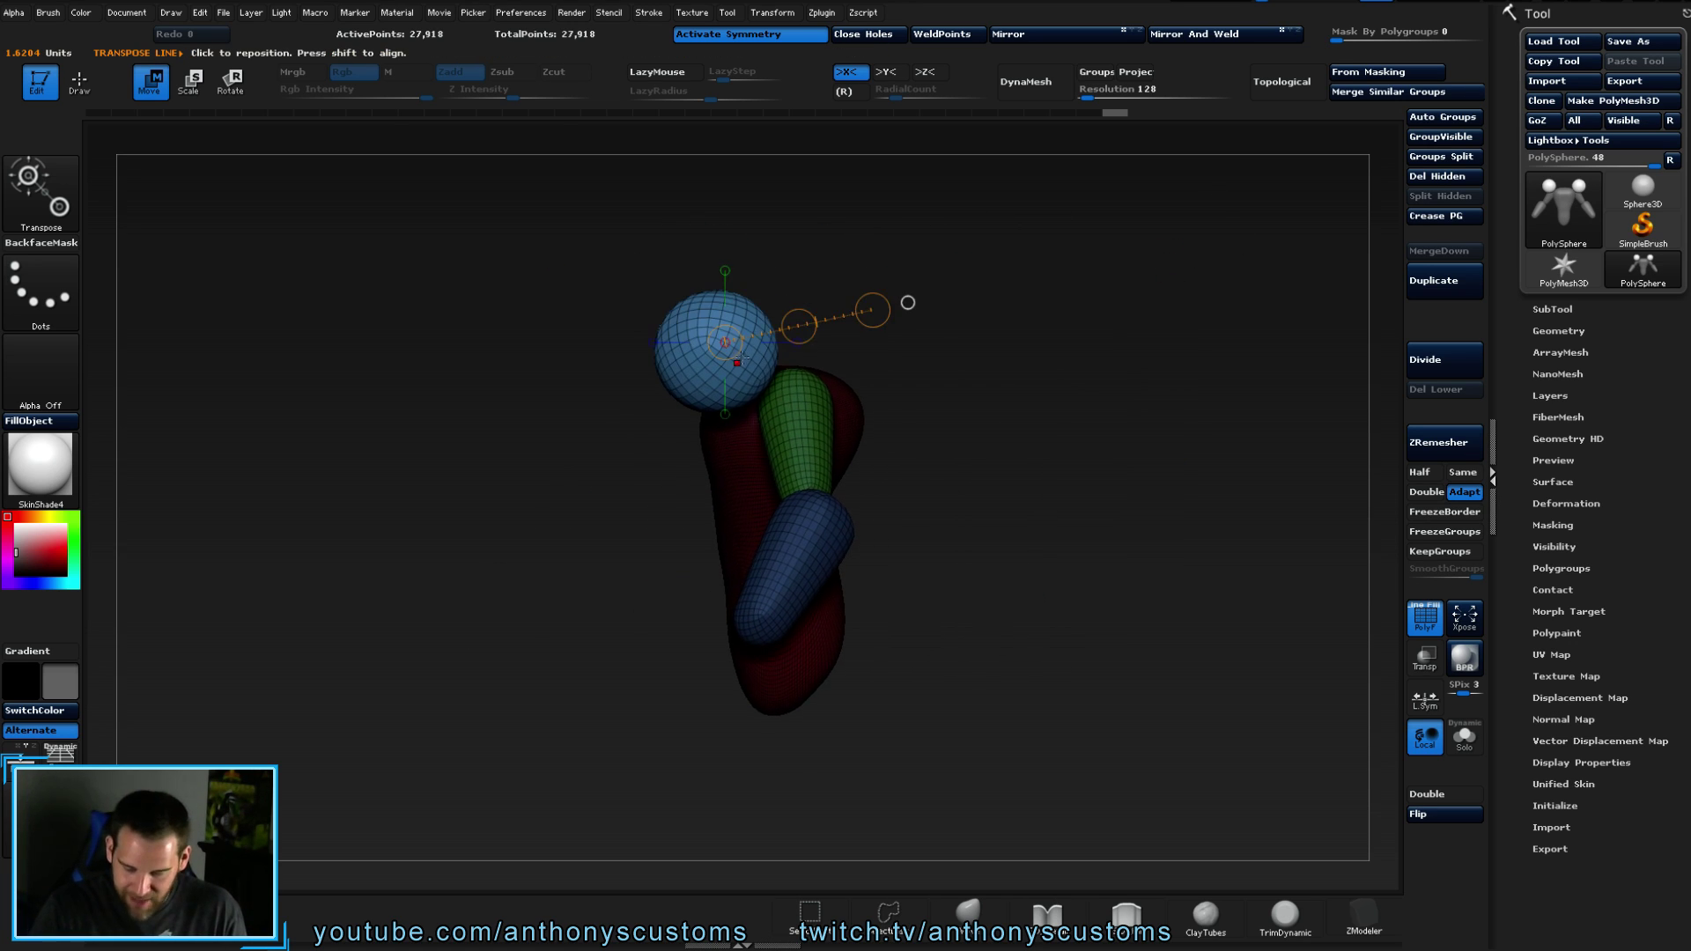
left_click_drag(796, 326, 890, 348)
left_click_drag(954, 441, 1048, 438)
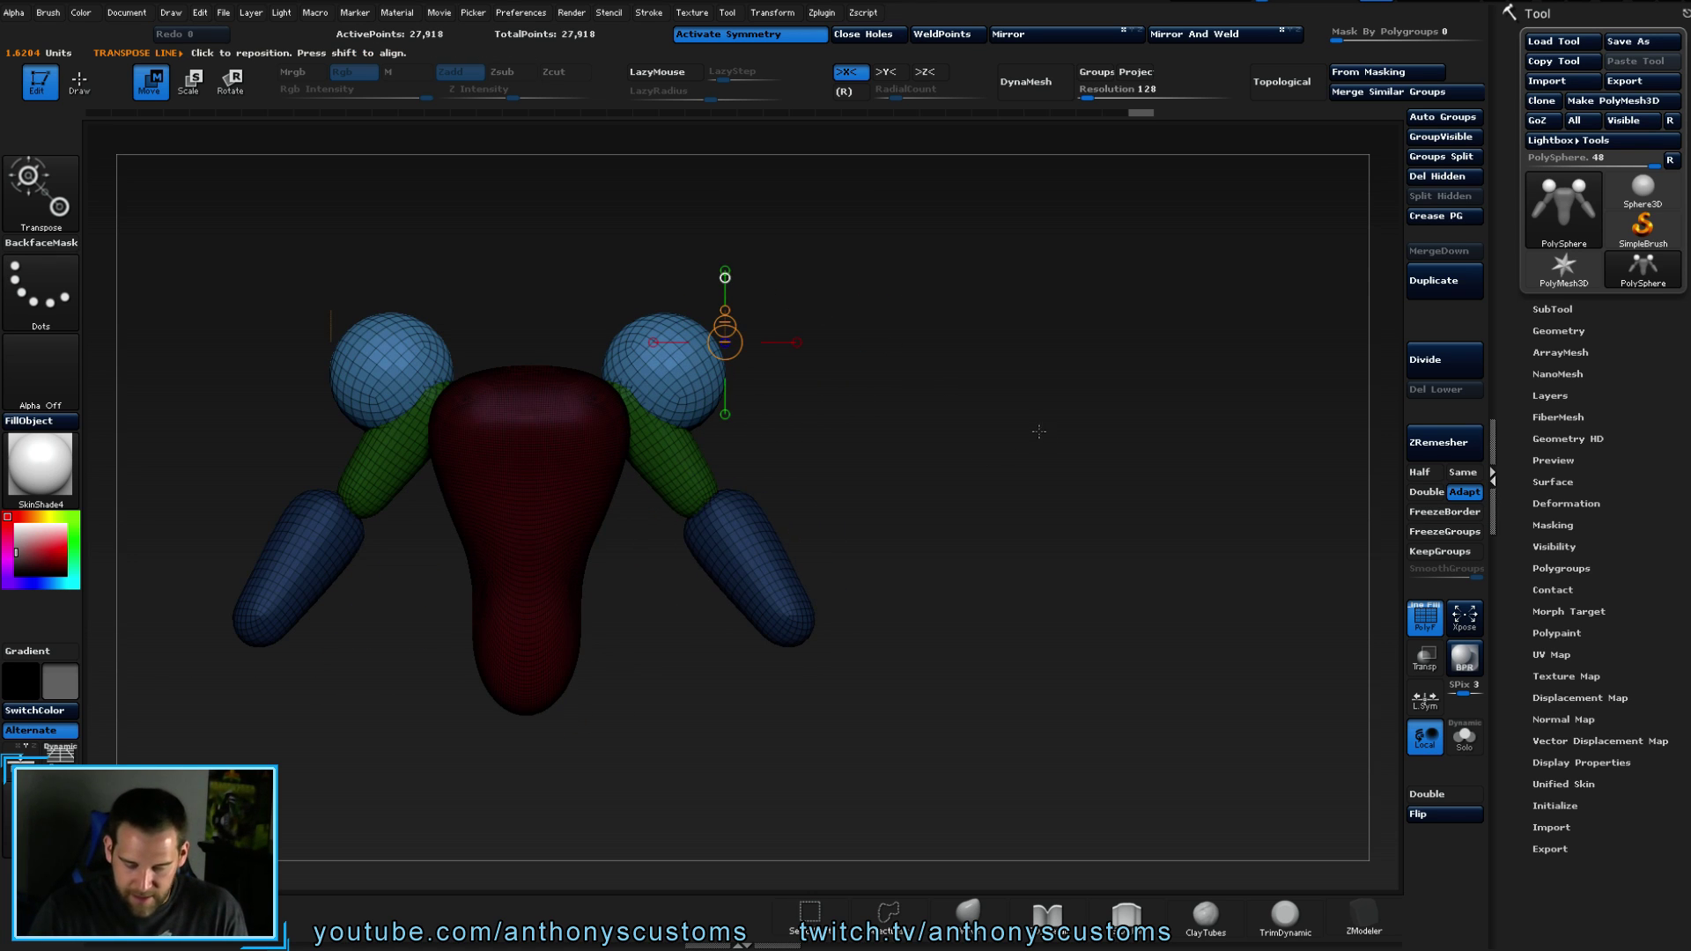
- Lower the shoulder spheres and bring them inward against the torso's upper corners with the Move transpose, unmasking the torso and arms
right_click_drag(992, 446, 1154, 415, "alt")
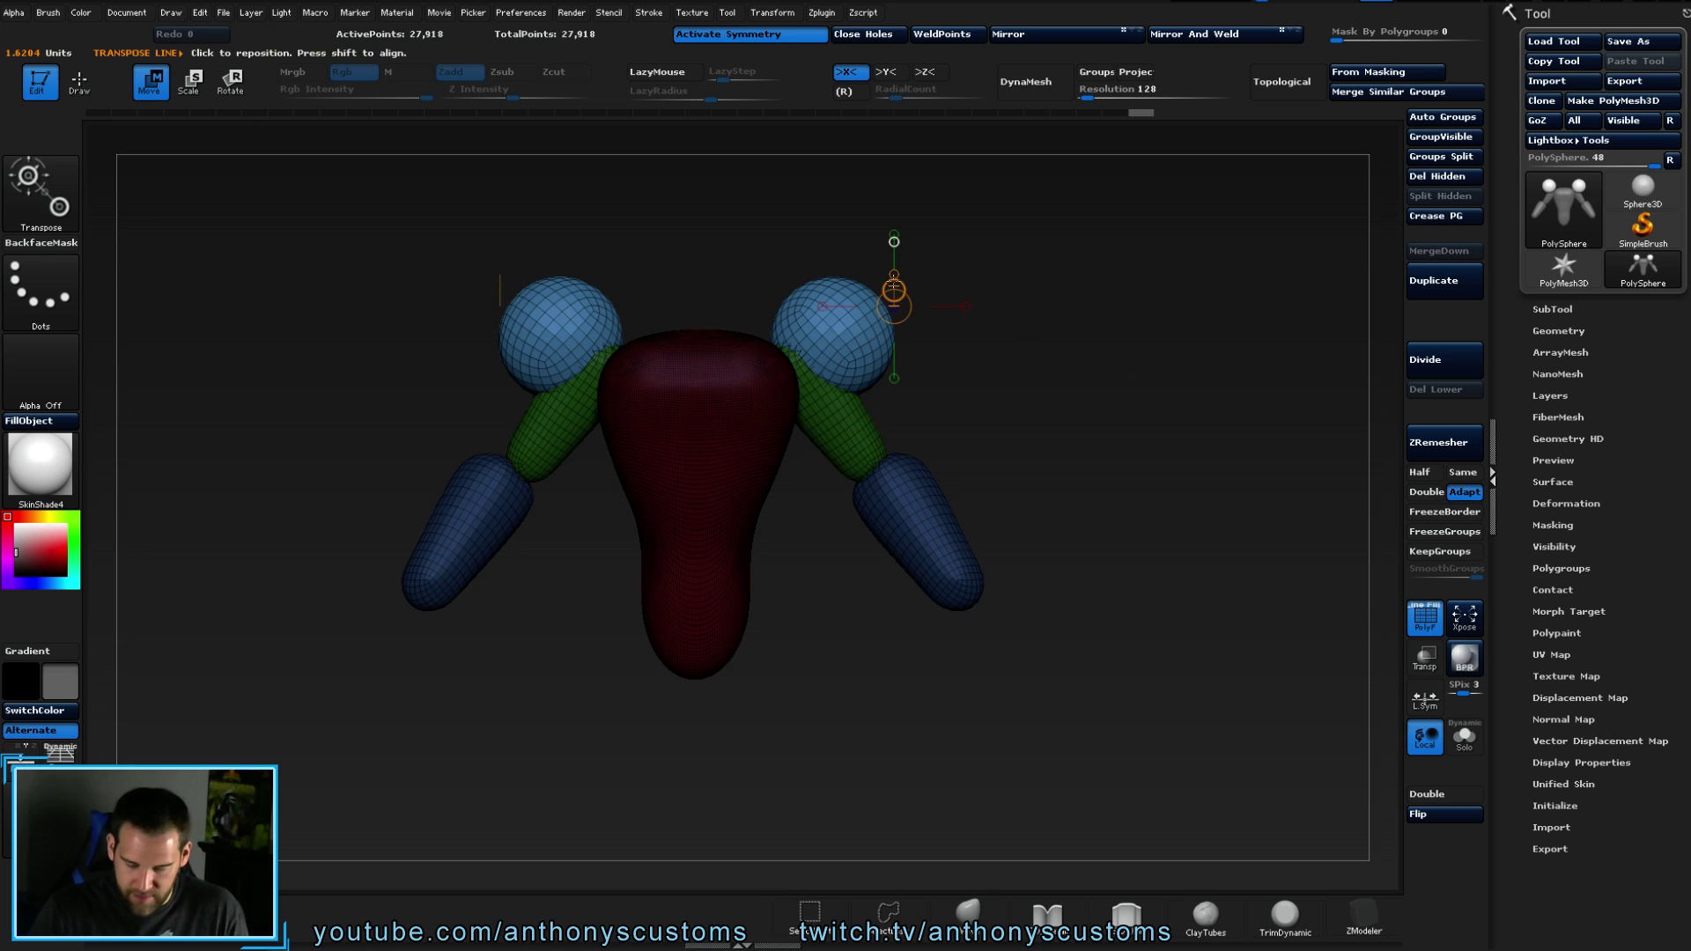
left_click(967, 307)
left_click_drag(969, 305, 990, 365)
right_click_drag(991, 366, 1211, 316)
mouse_move(863, 439)
left_mouse_down()
mouse_move(1012, 426)
mouse_move(1056, 384)
mouse_move(958, 419)
left_mouse_up()
left_click_drag(1075, 277, 1115, 293, "ctrl")
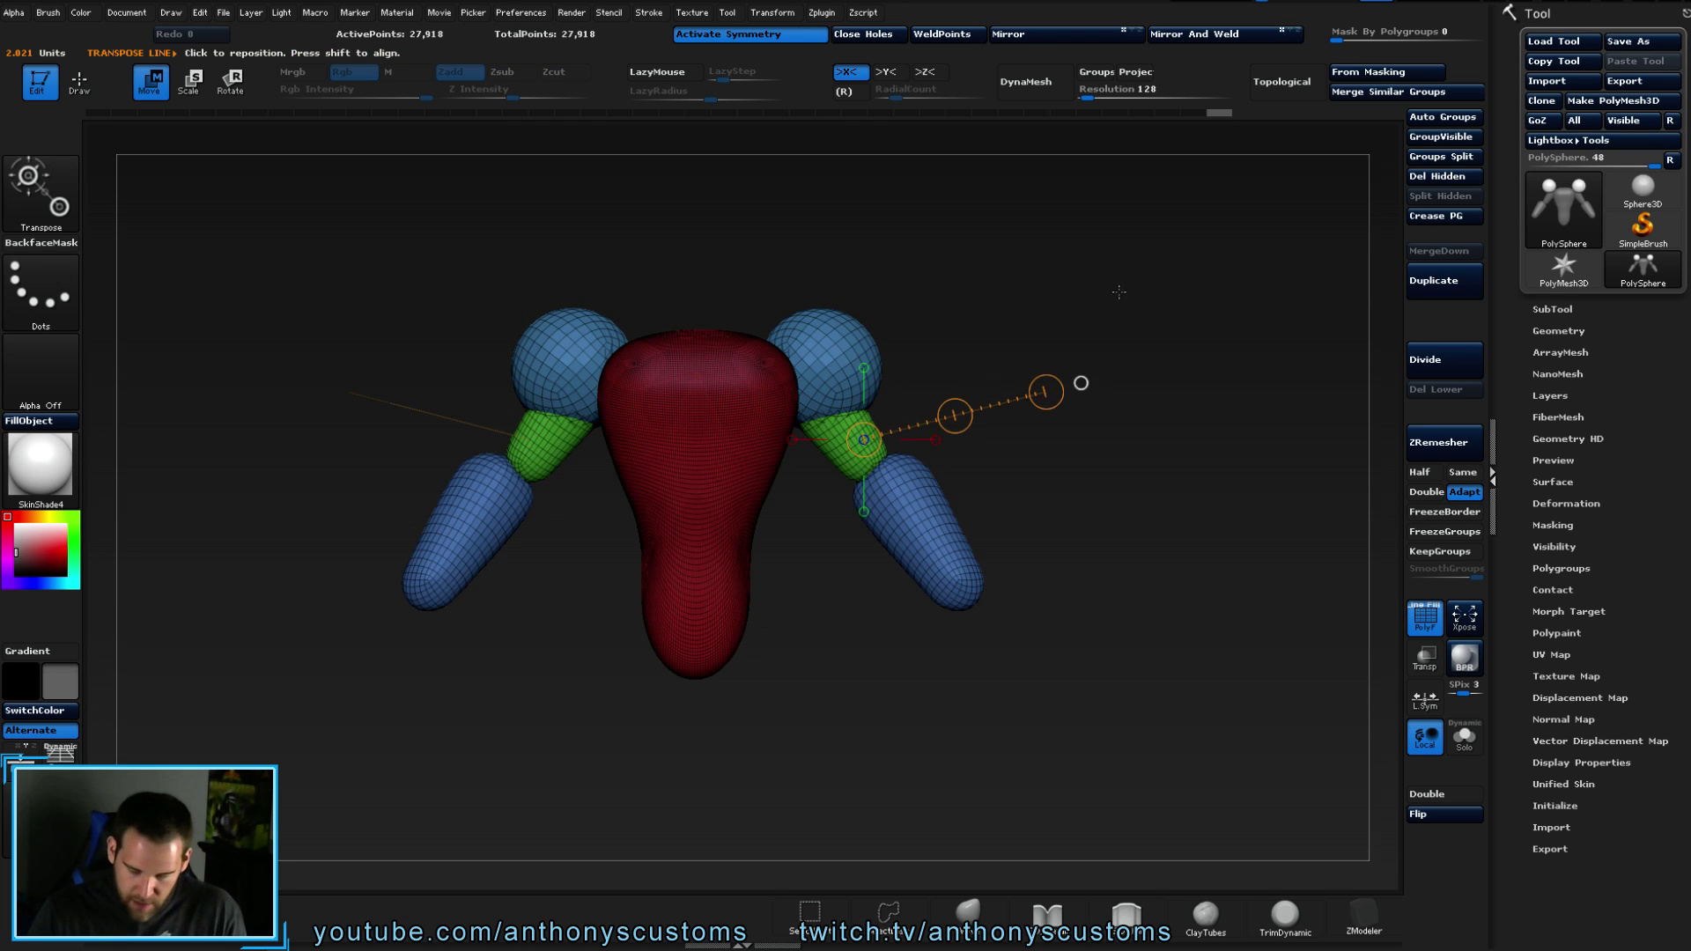
- Widen the torso about its centre and spread both arms slightly outward with the Move transpose
left_click_drag(955, 415, 972, 410)
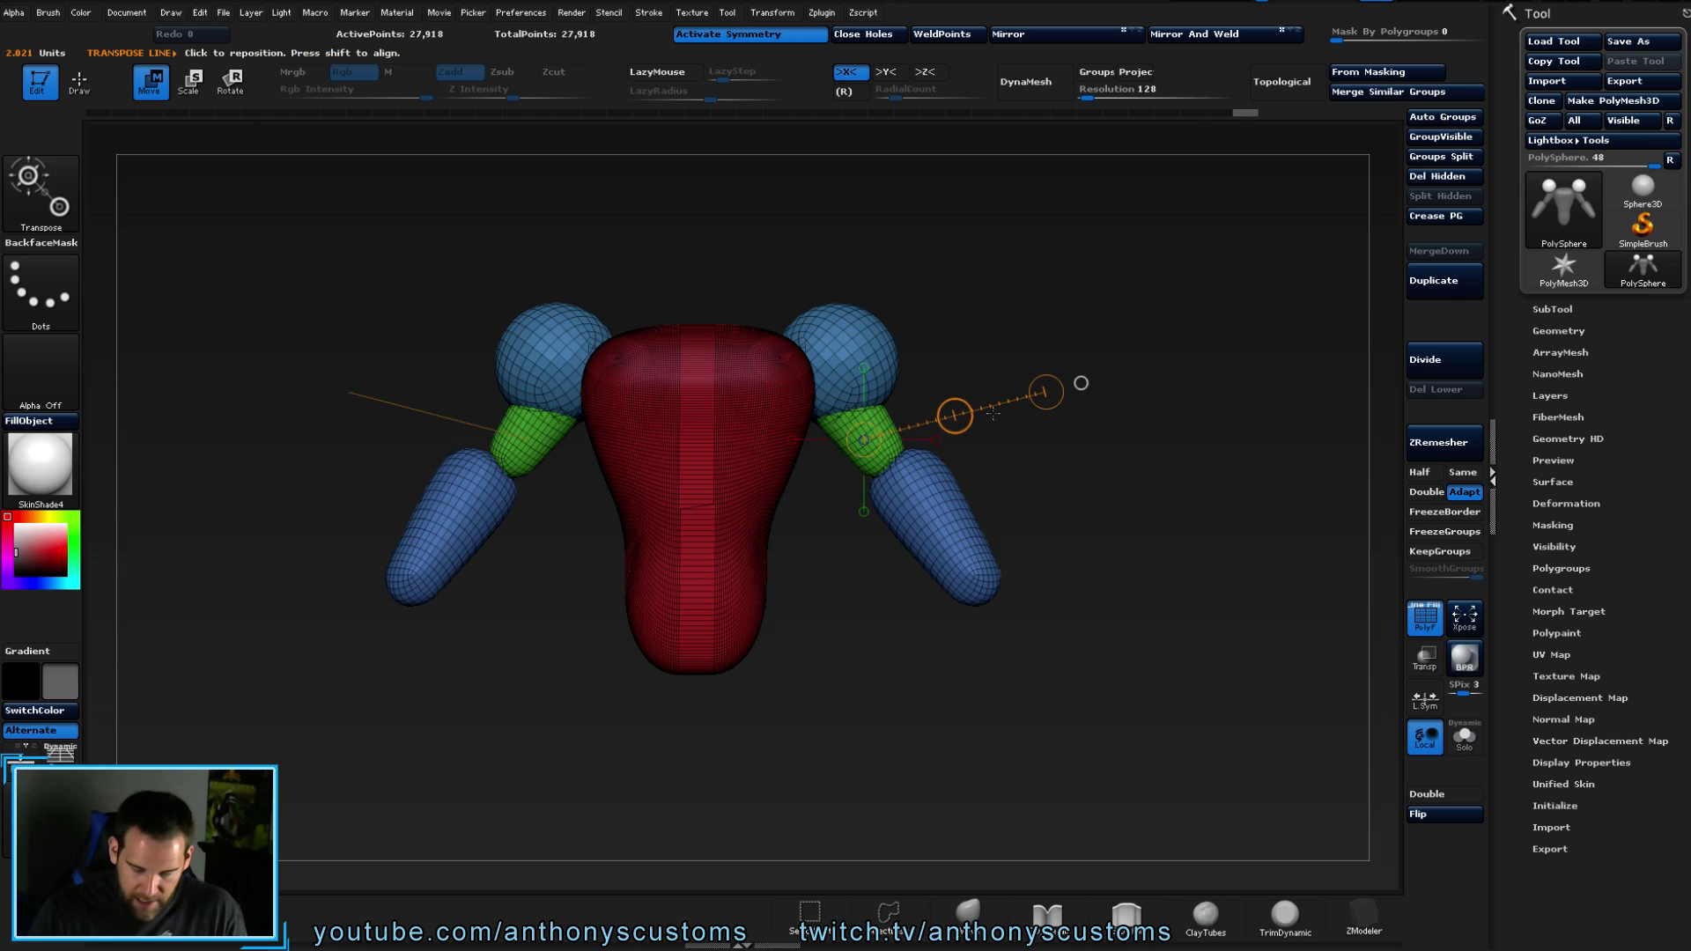
key("q")
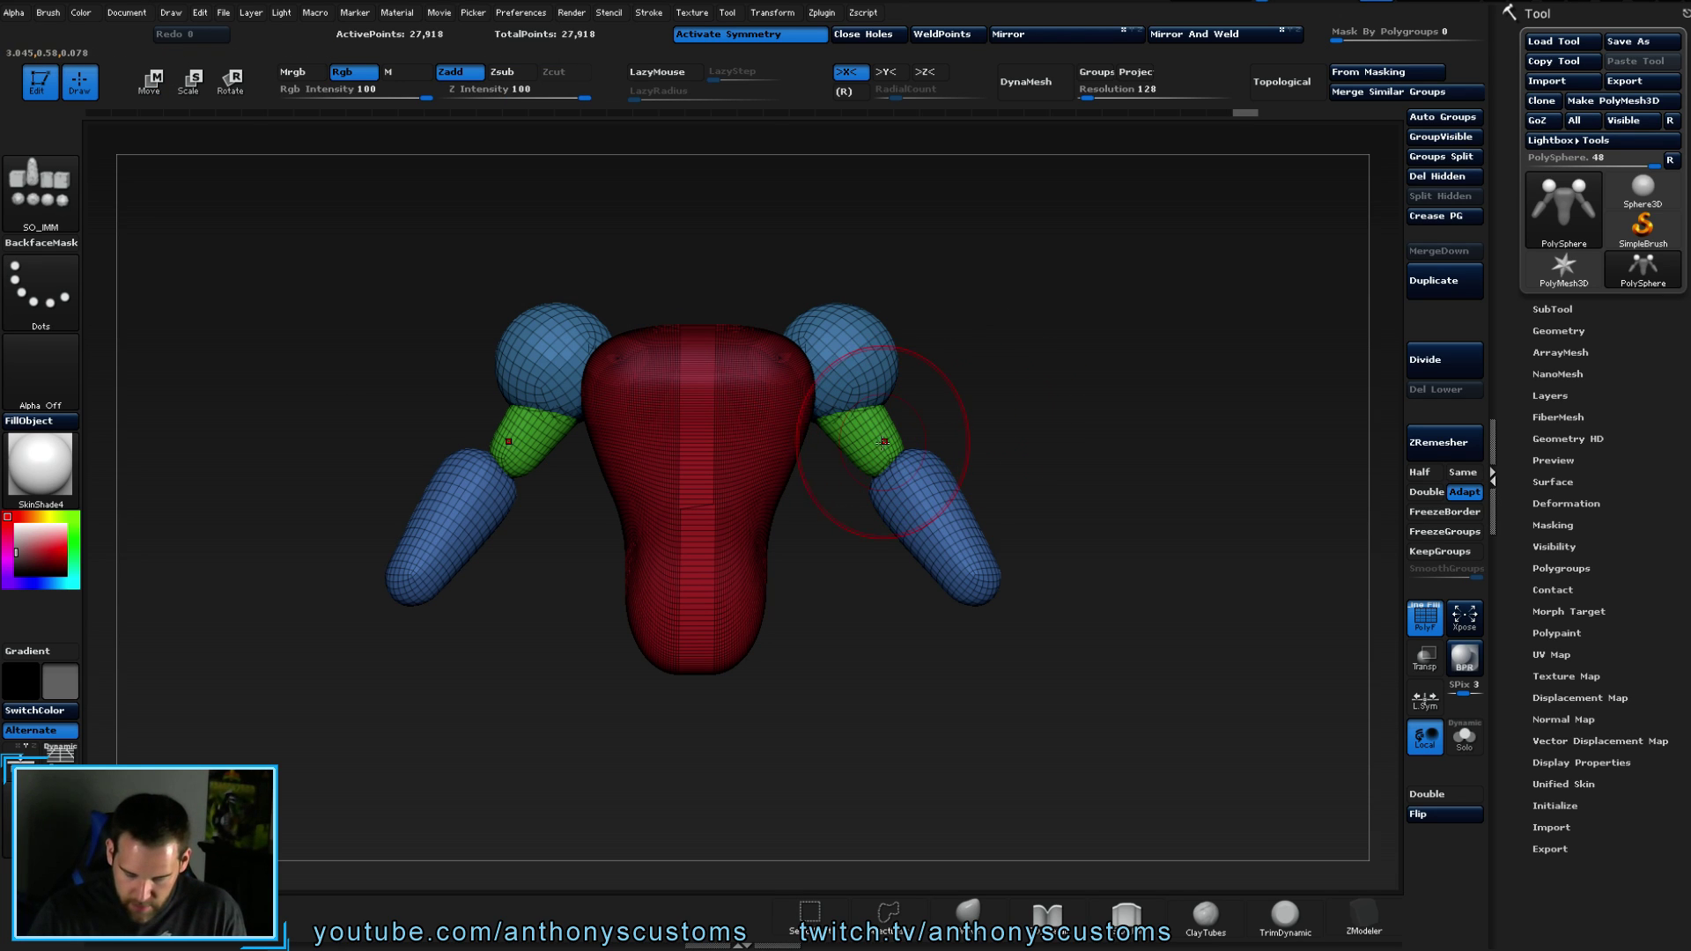
key("w")
mouse_move(923, 440)
left_mouse_down()
mouse_move(947, 439)
mouse_move(923, 443)
left_mouse_up()
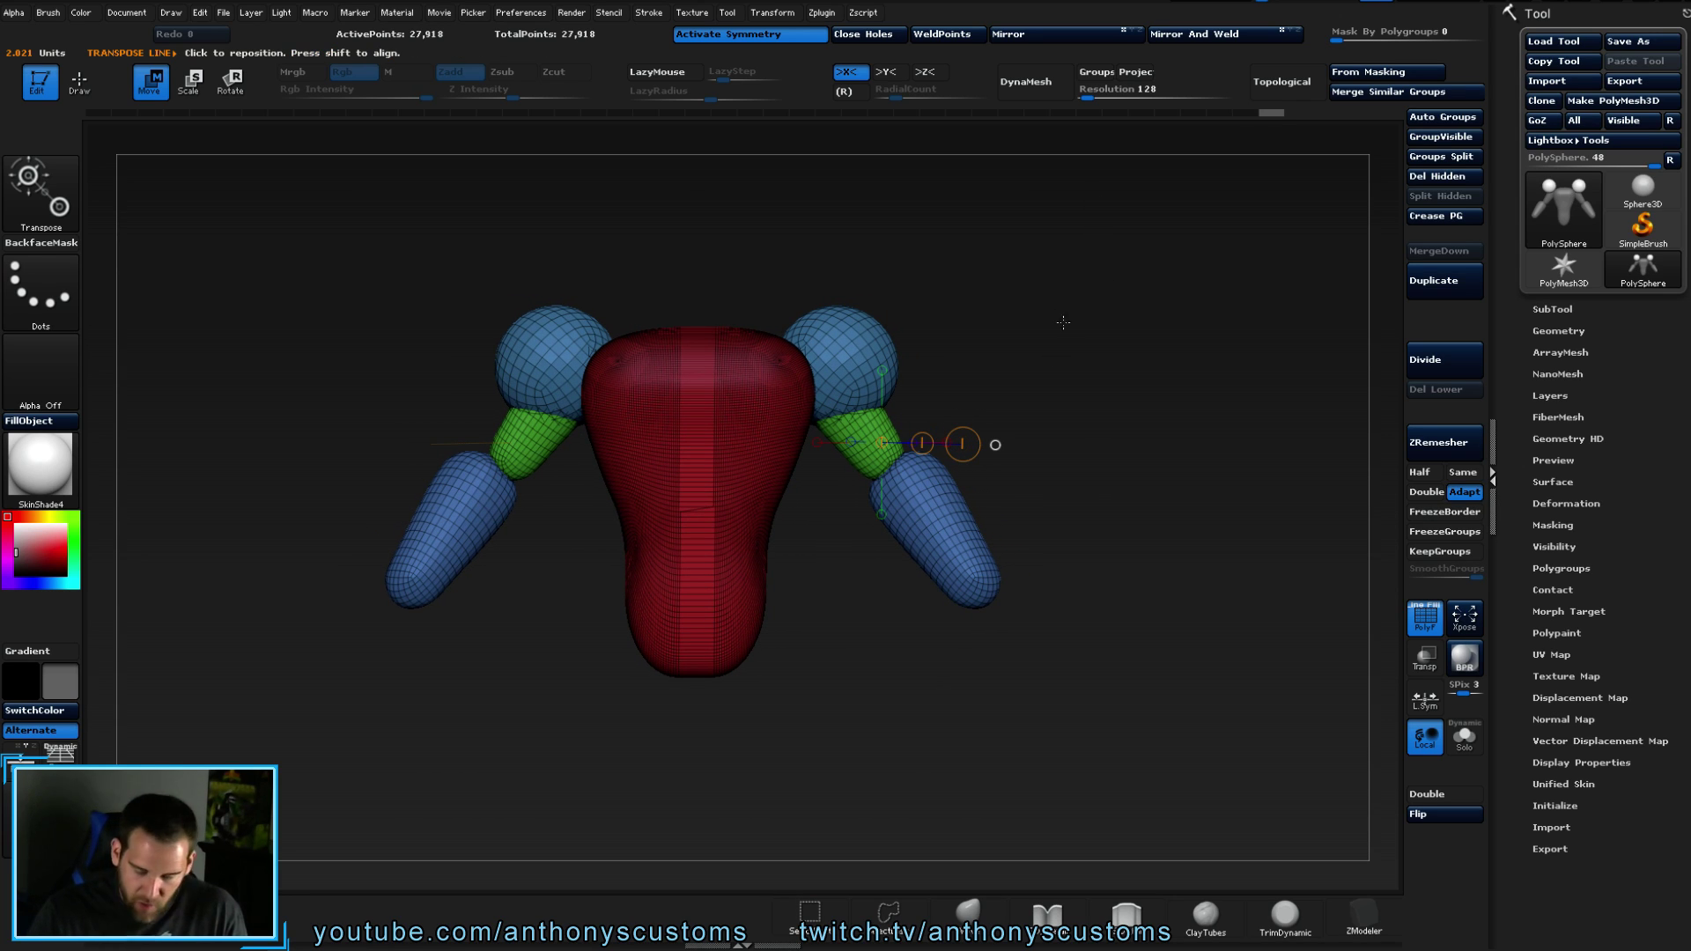
key("q")
- Set Mask By Polygroups to 100 and move the upper arms outward and down from the shoulder spheres
left_click_drag(1341, 32, 1479, 32)
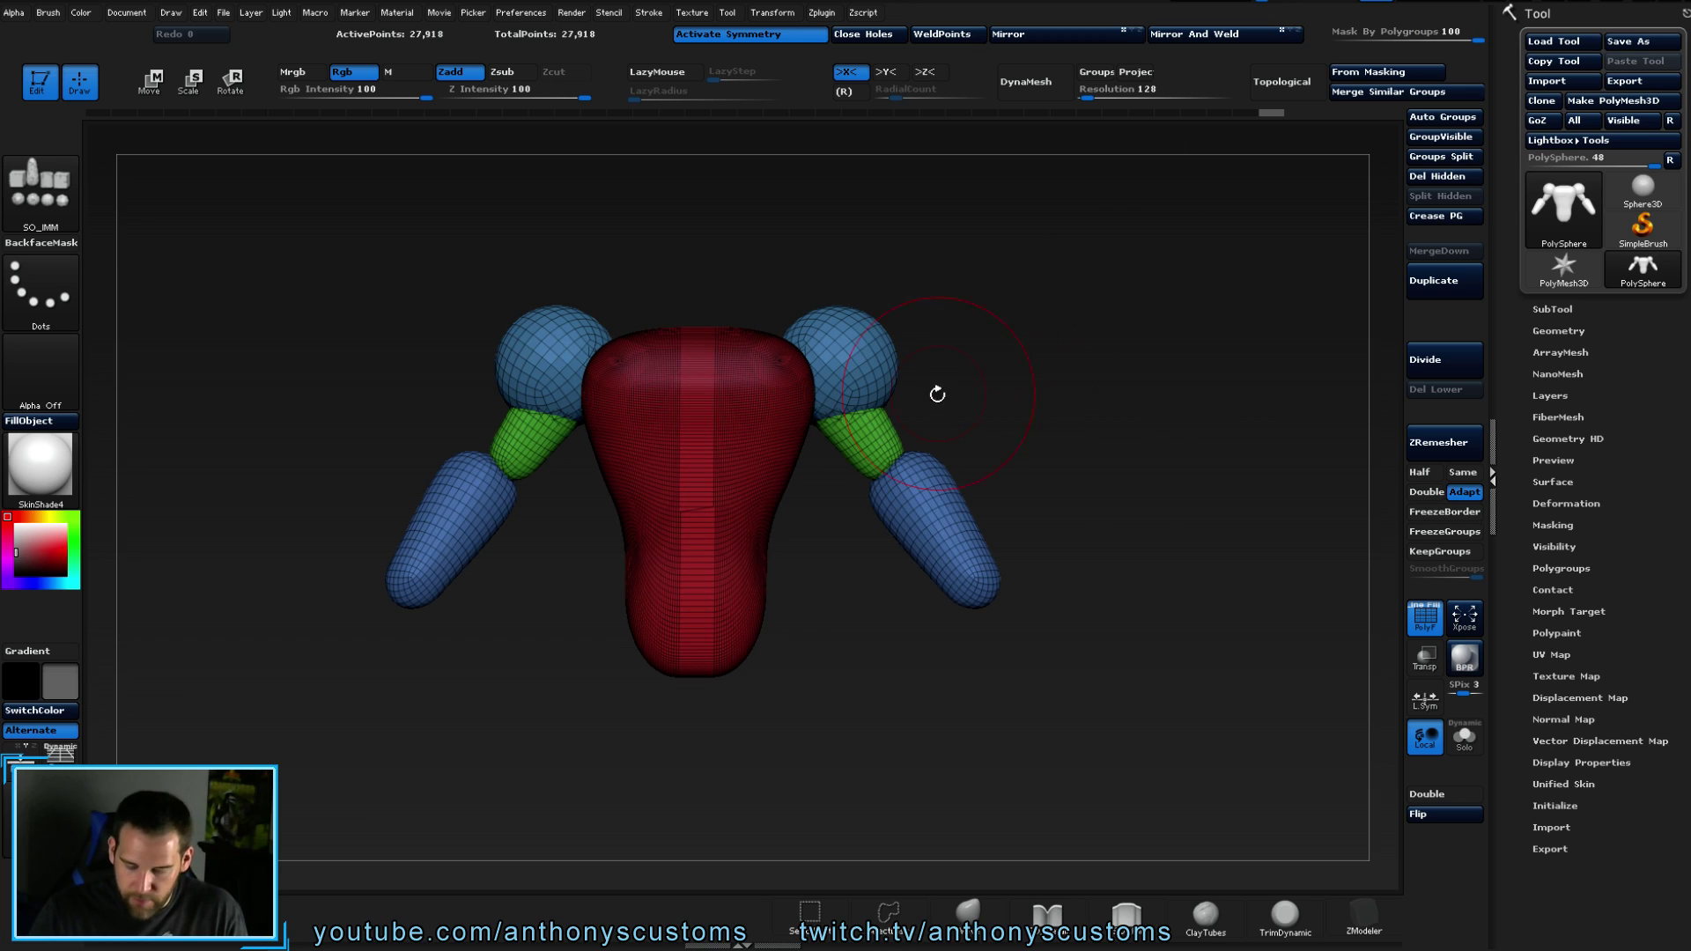
key("w")
left_click_drag(866, 424, 1084, 418)
left_click_drag(974, 421, 1007, 438)
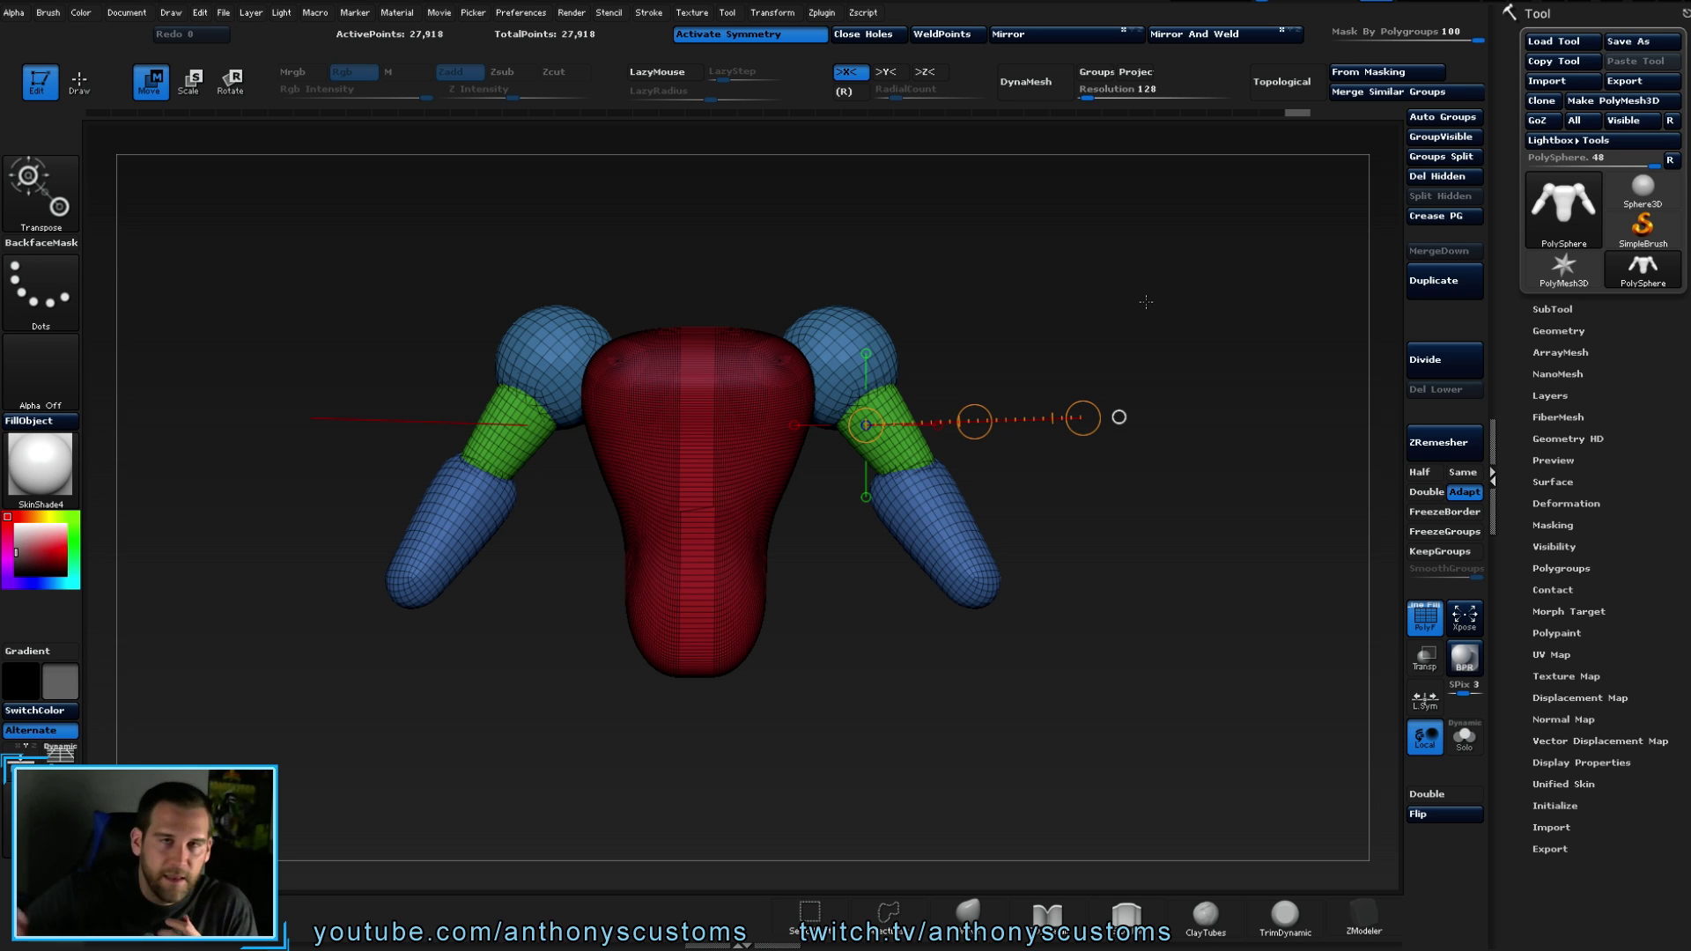
- Move the mirrored forearms outward and down with the Move transpose to sit at the upper arms' lower ends
left_click_drag(1145, 304, 1122, 273)
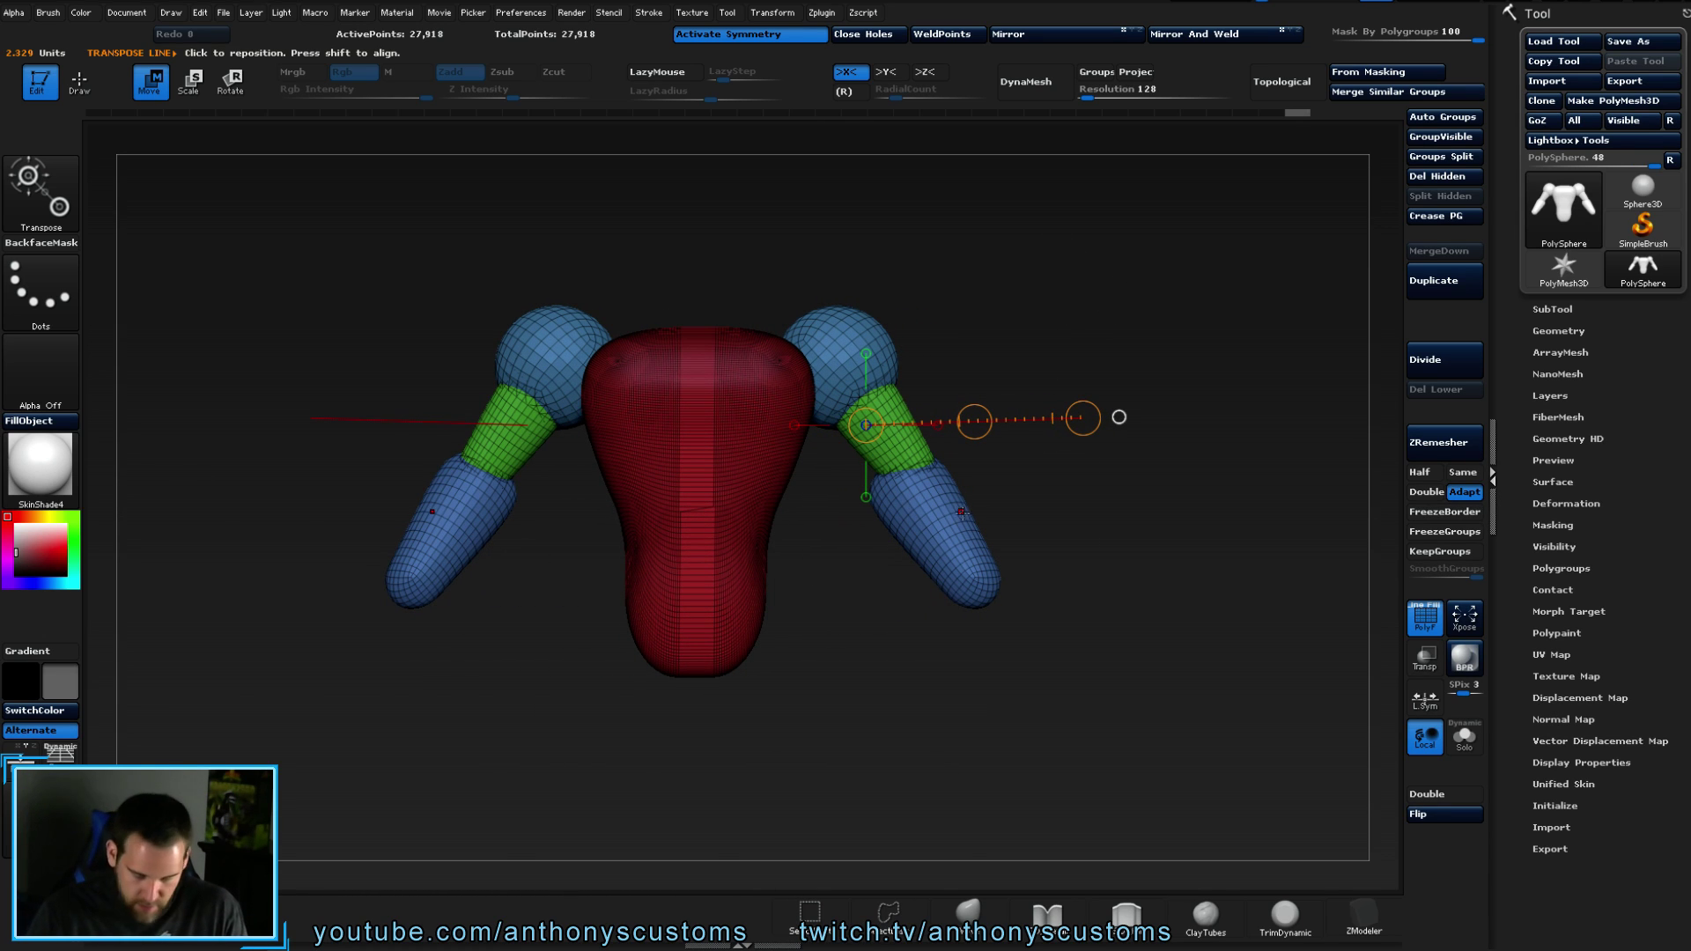
left_click_drag(954, 524, 1178, 517)
left_click_drag(1064, 521, 1090, 546)
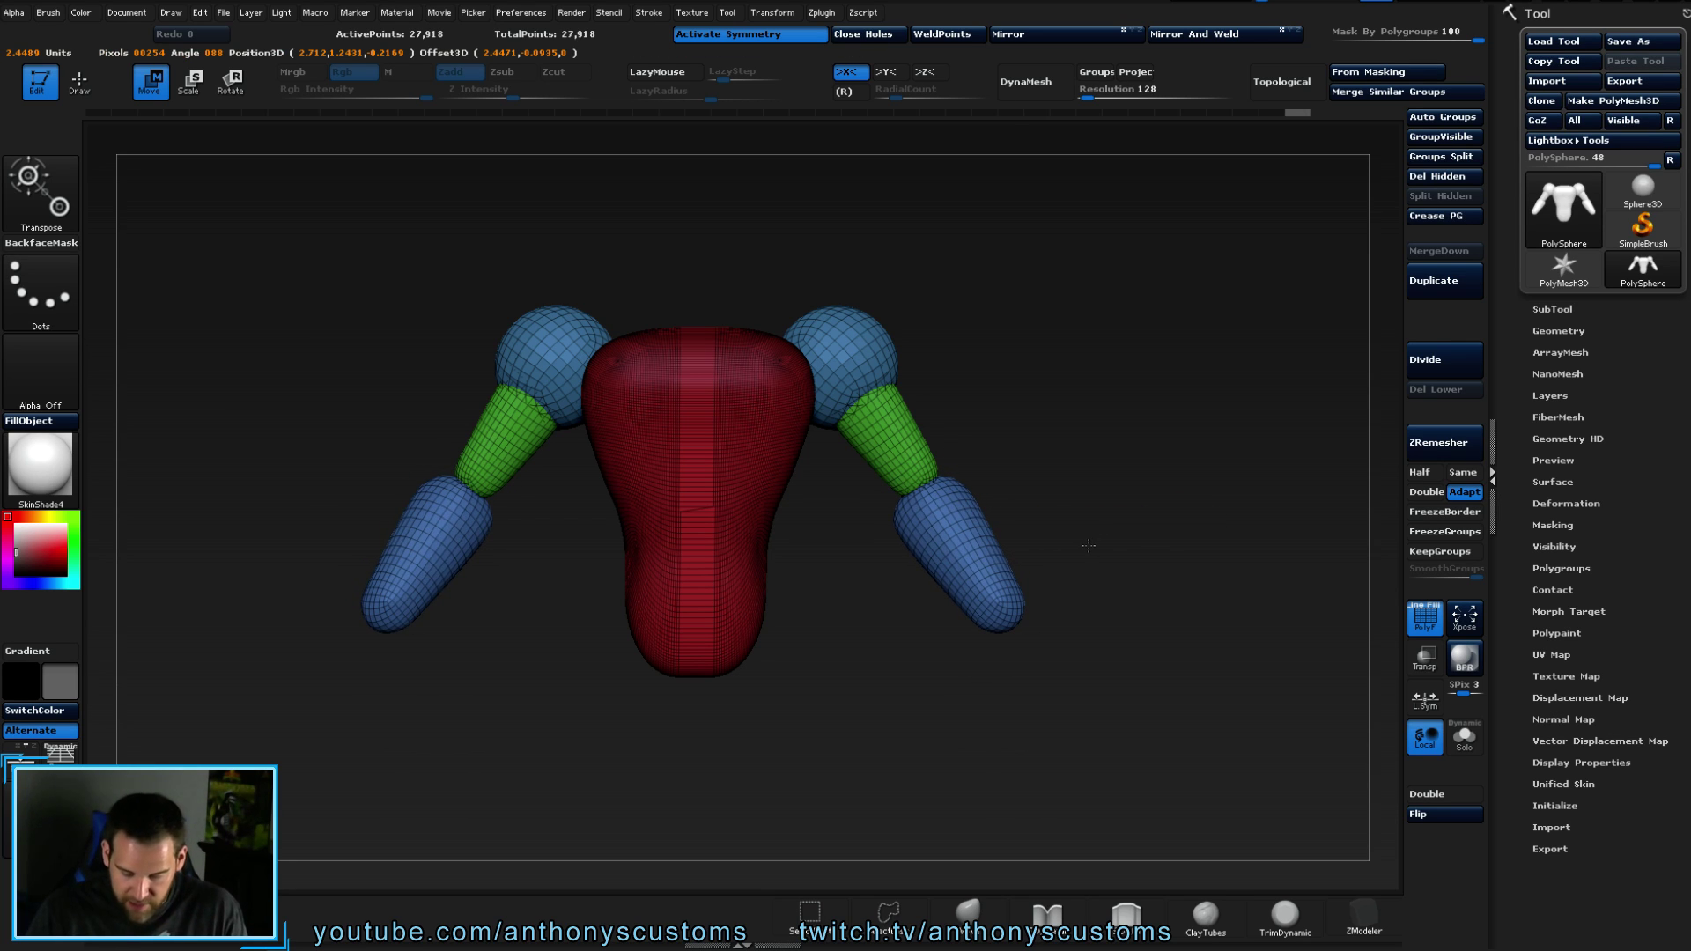
left_click_drag(1095, 354, 1115, 345)
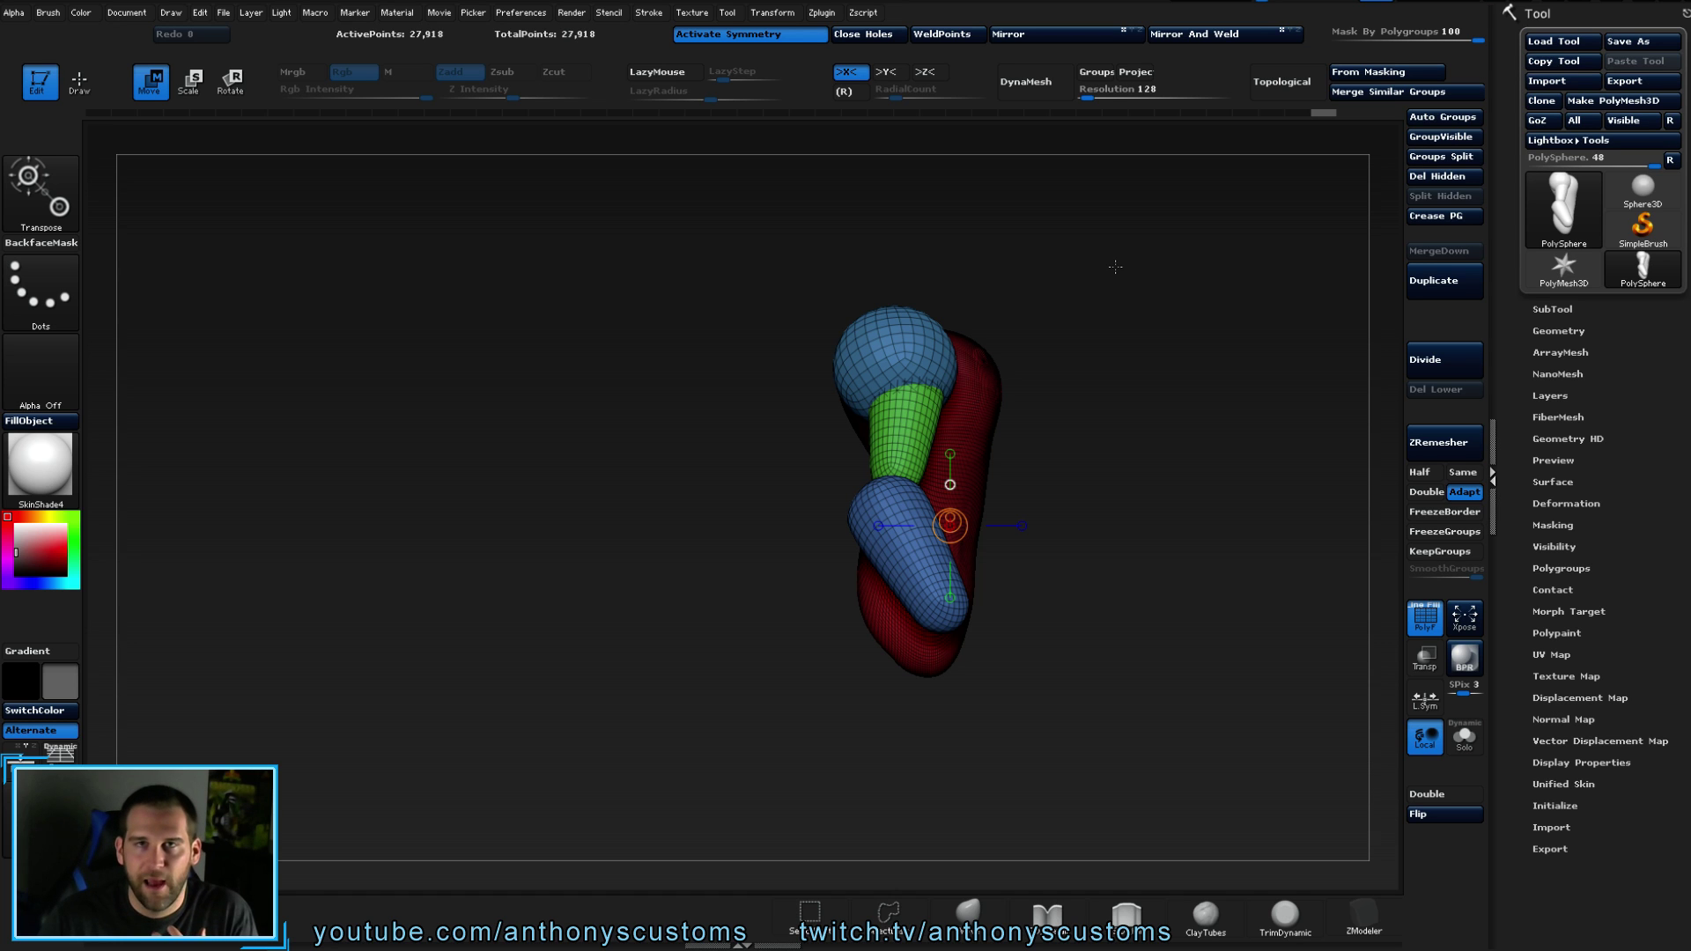
left_click_drag(1166, 331, 1094, 289, "shift")
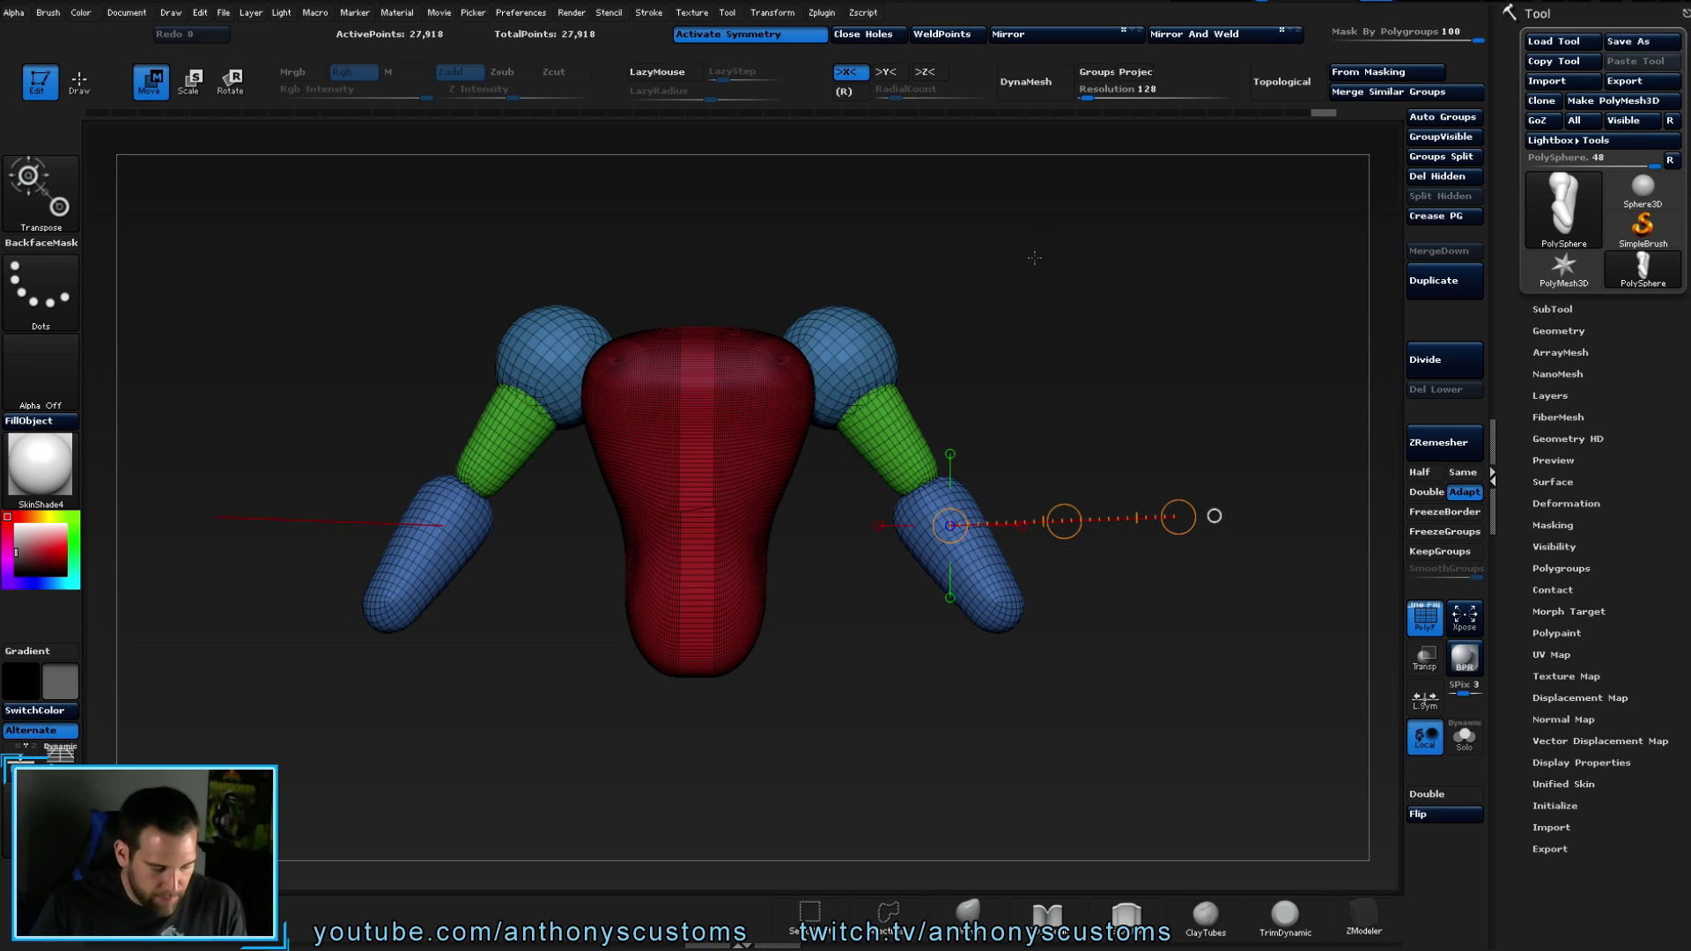
- Return to the SO_IMM insert brush and choose the Appendage mesh for the legs
key("q")
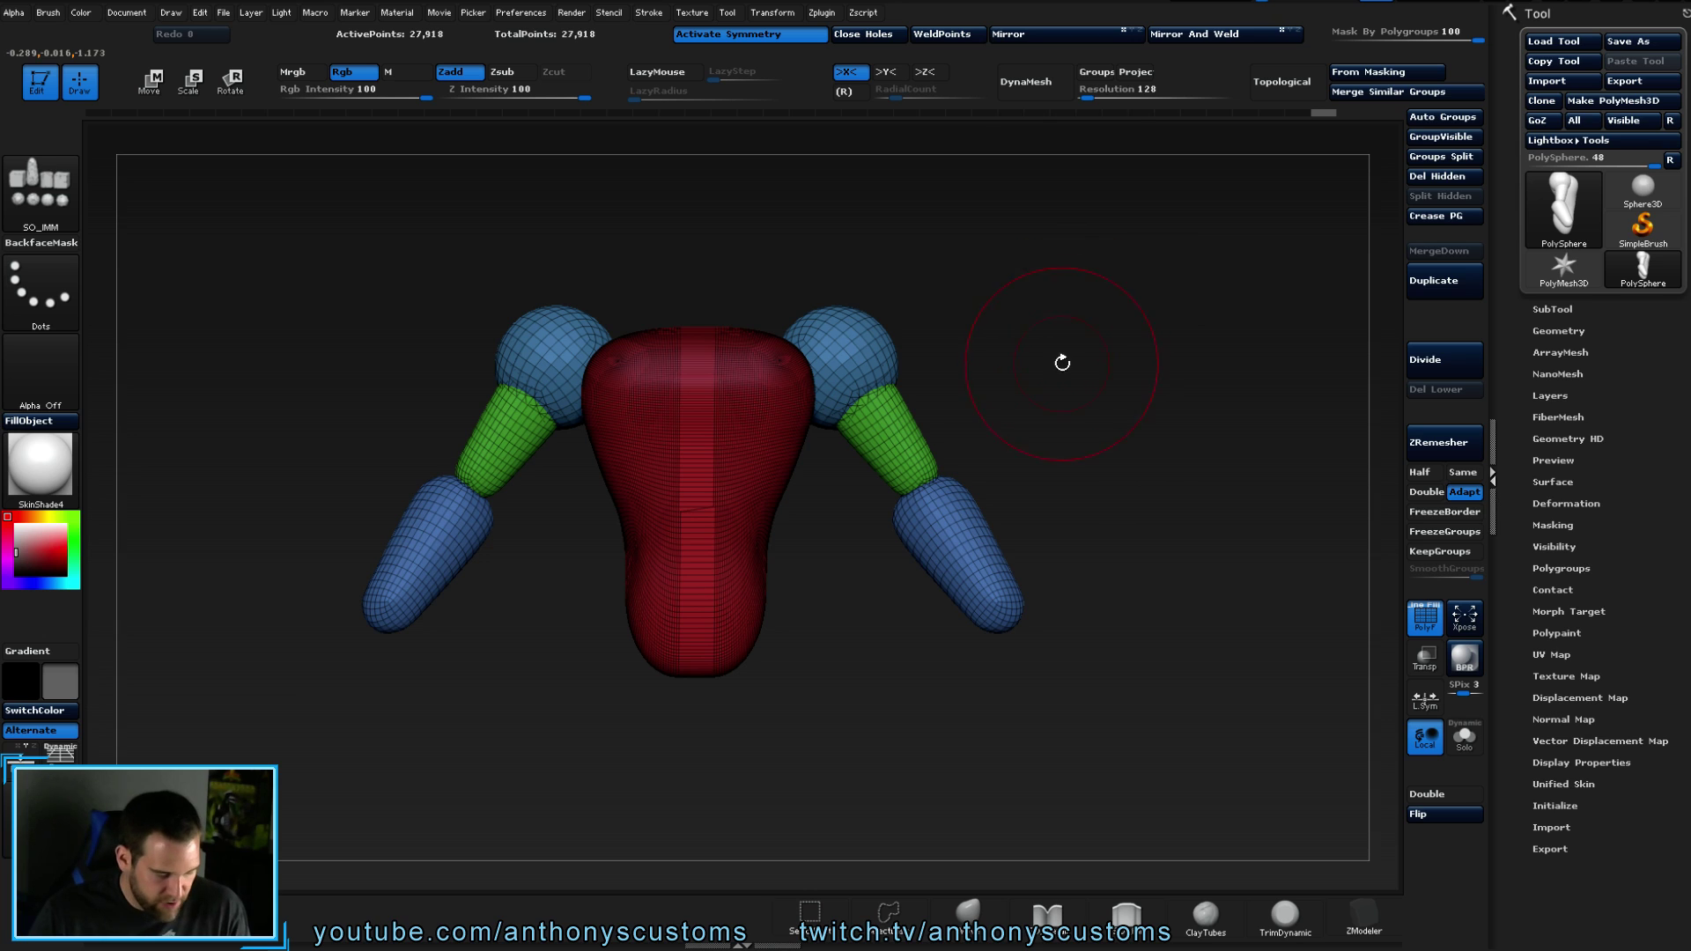
key("f")
left_click_drag(1057, 342, 1056, 334, "alt")
left_click_drag(1083, 461, 1066, 344, "alt")
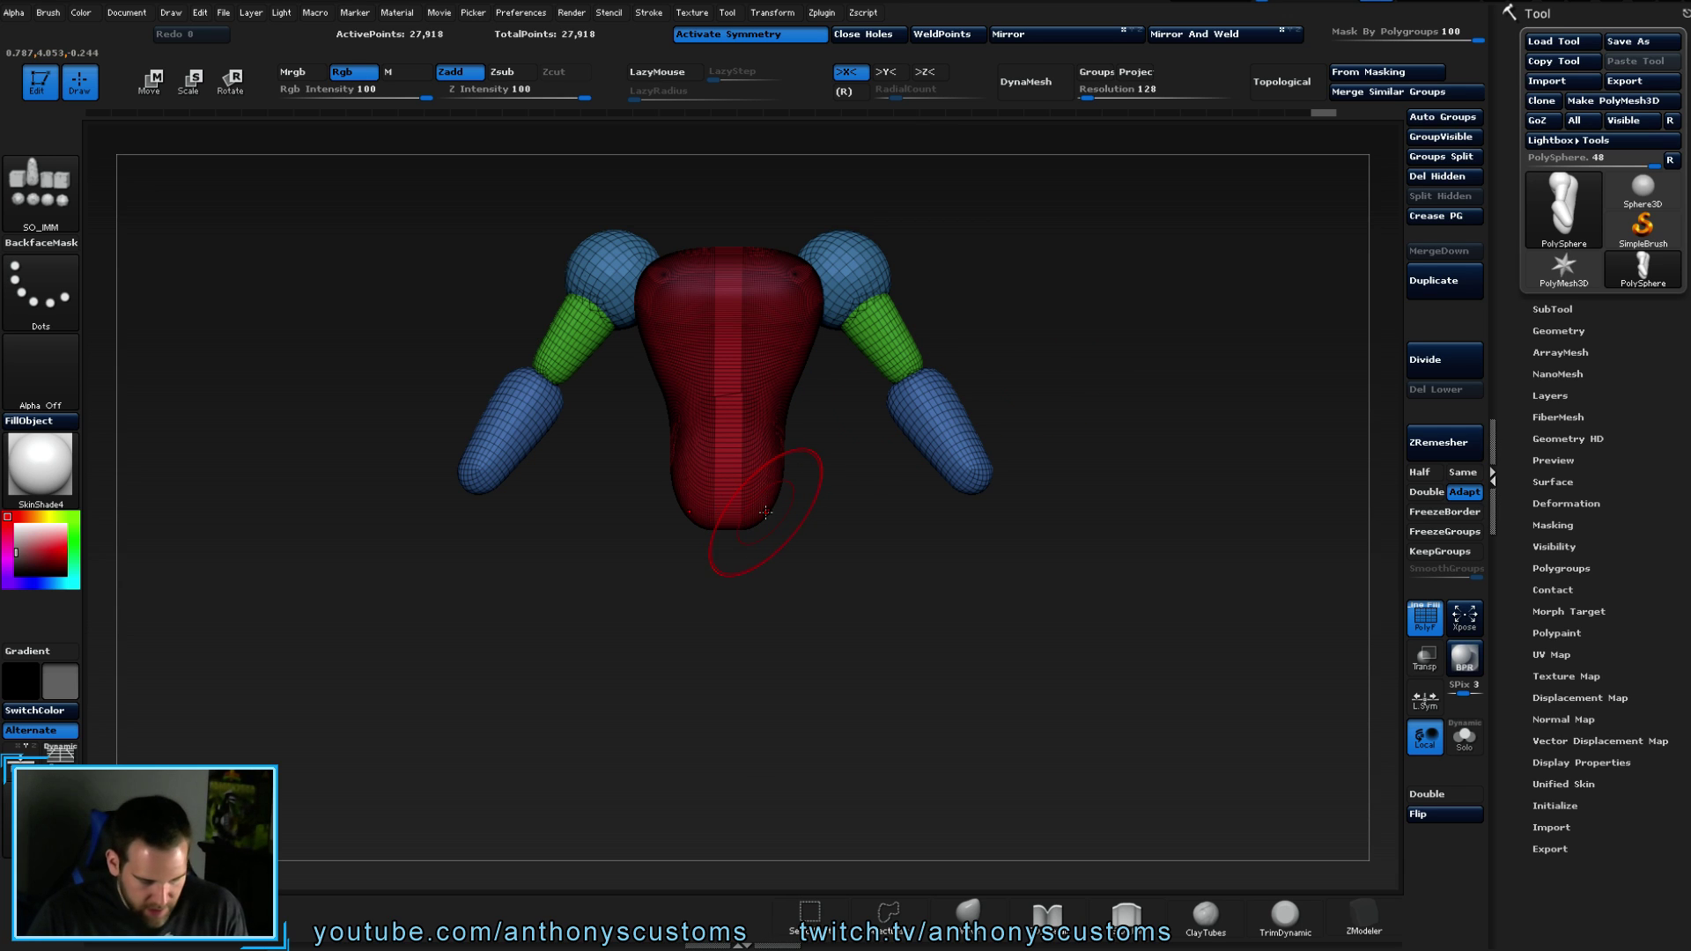
key("m")
left_click(1050, 575)
- Insert a mirrored pair of Appendage upper legs at the torso's lower end, undoing a first try
left_click_drag(850, 586, 785, 579)
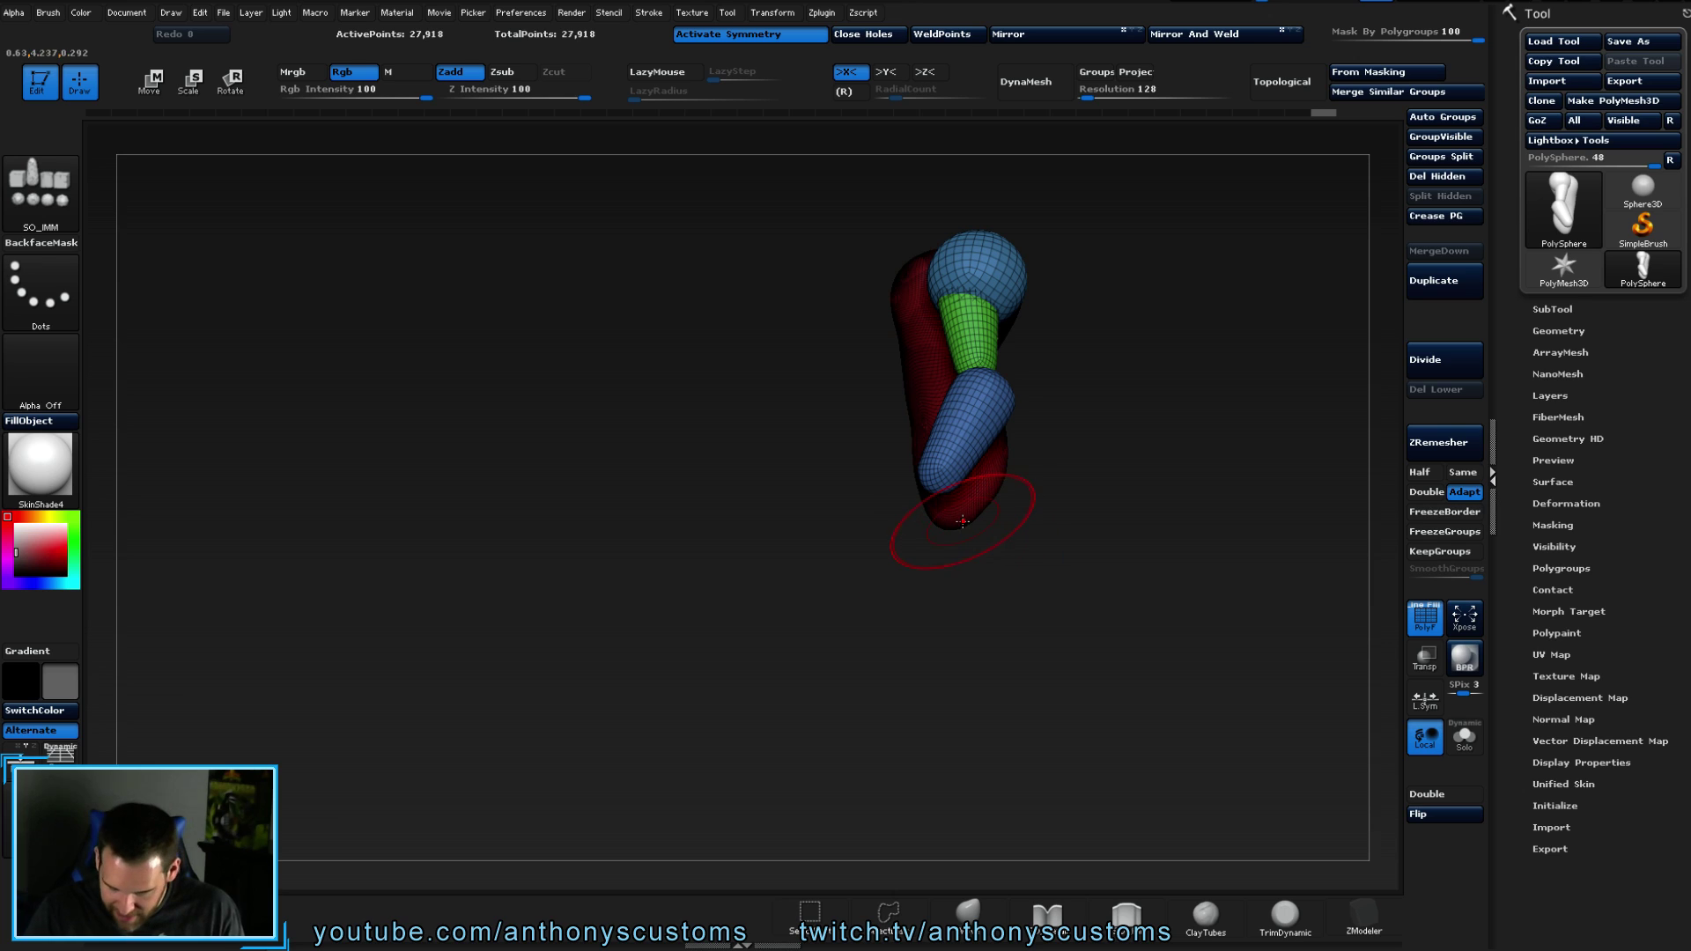
left_click_drag(961, 522, 961, 570)
key("ctrl+z")
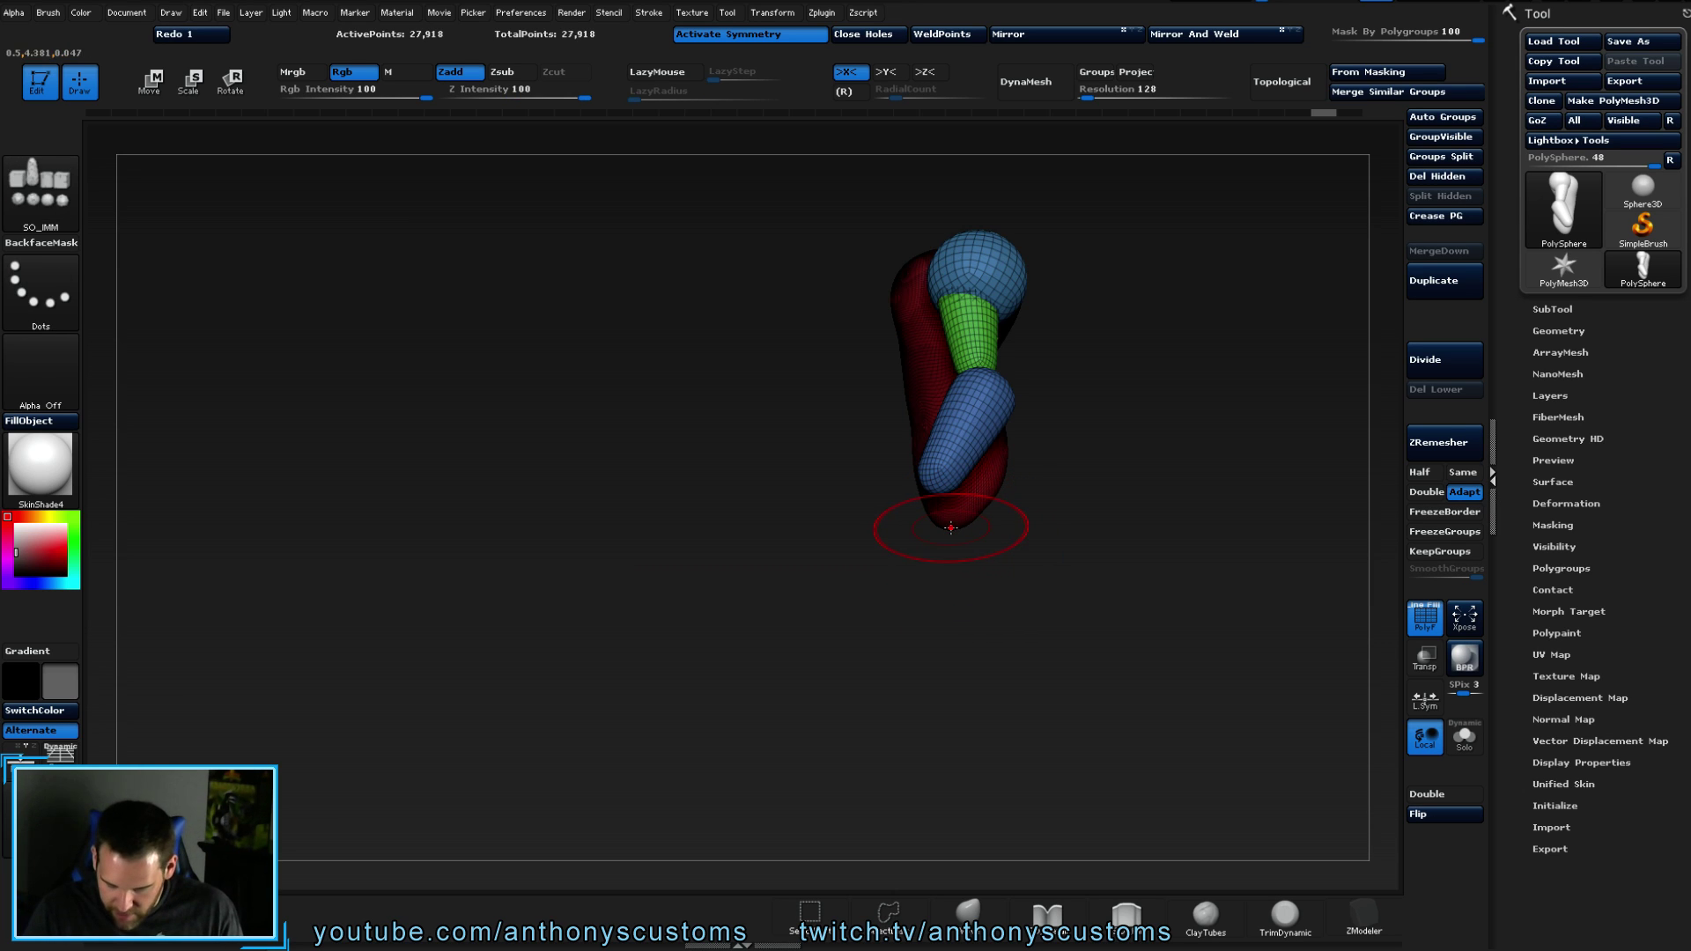
left_click_drag(949, 526, 949, 636)
left_click_drag(1038, 559, 973, 534)
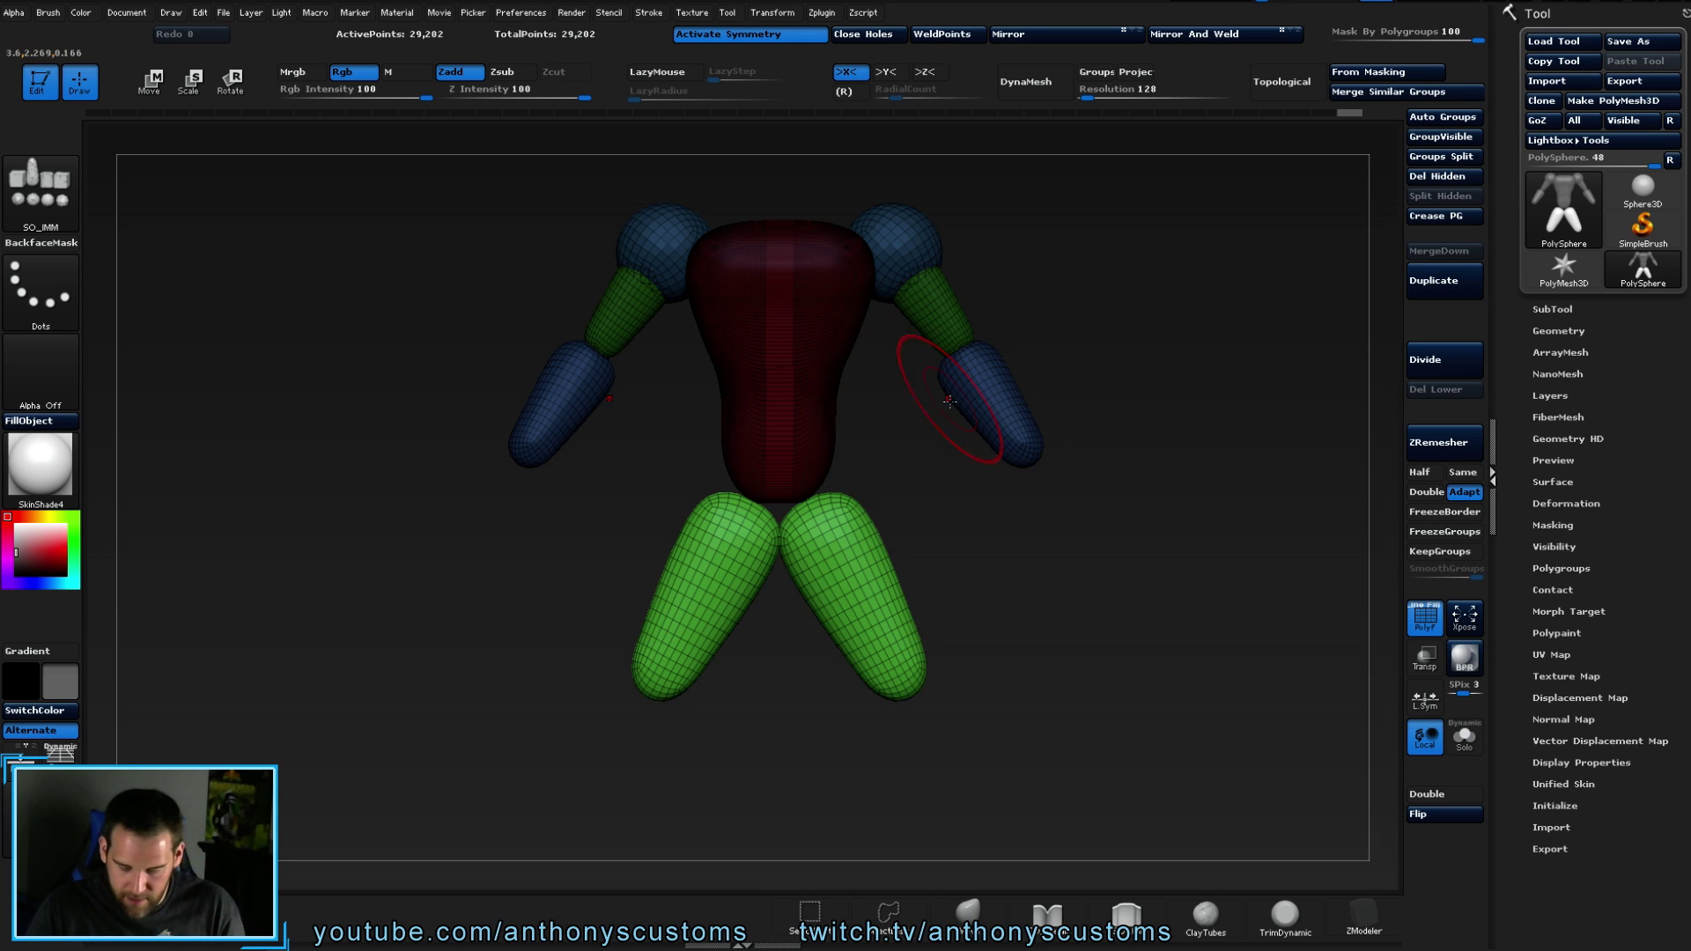
- Clear the mask covering the torso and arms around the newly inserted upper legs
key("w")
left_click_drag(804, 500, 892, 664)
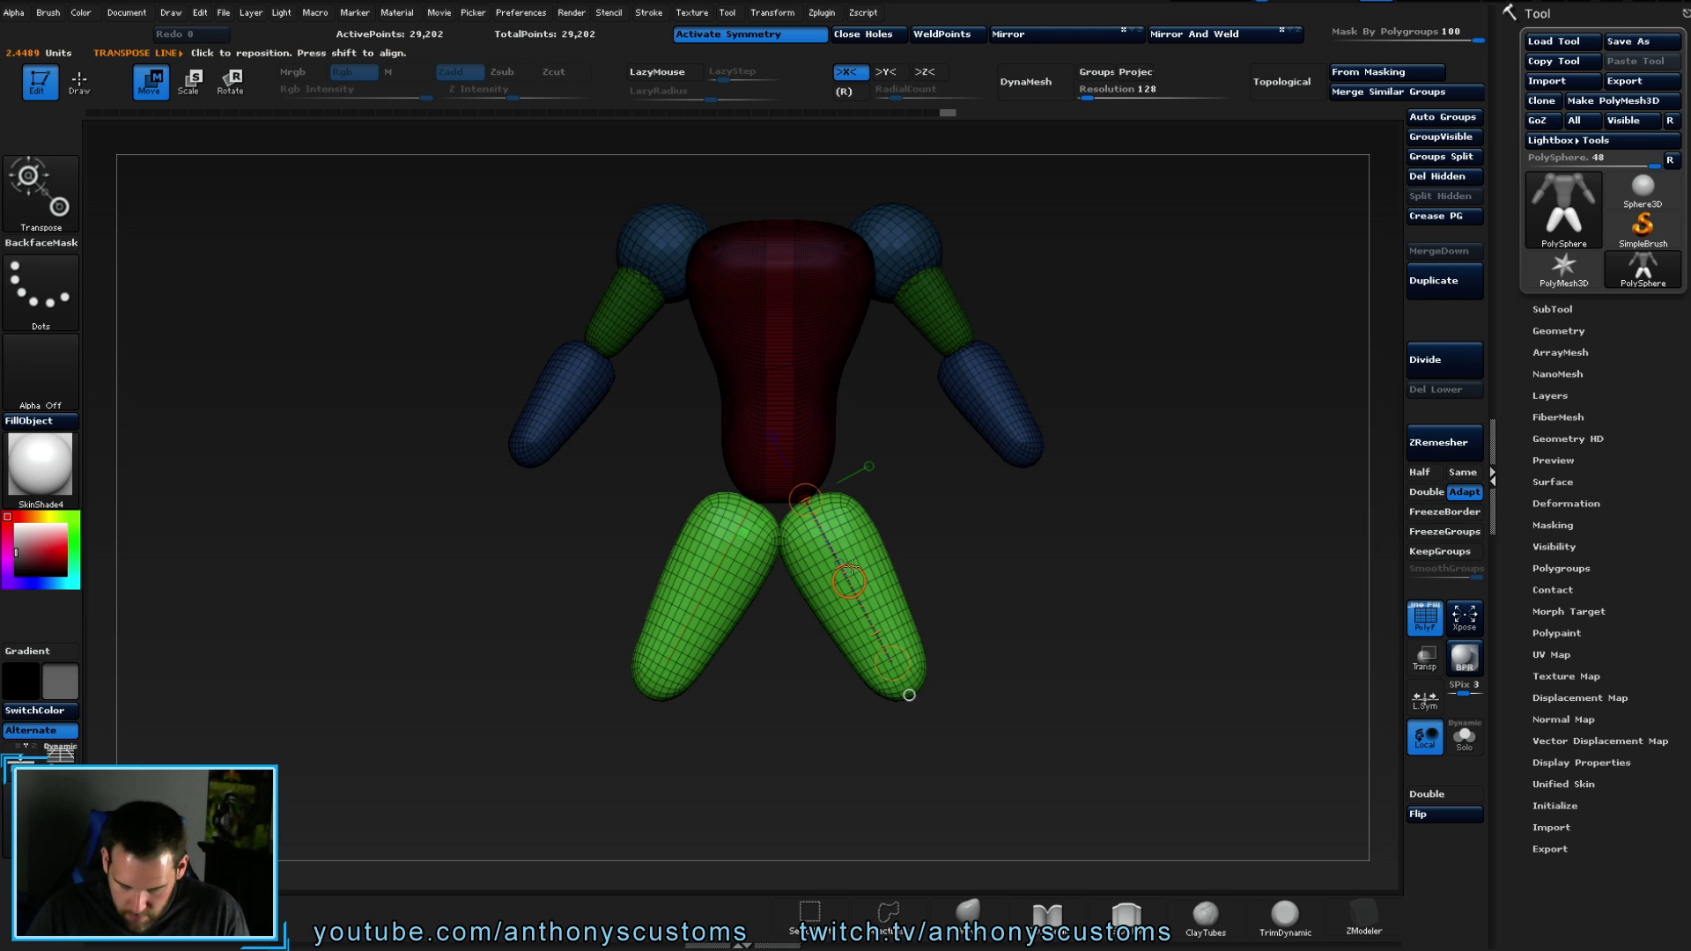
key("q")
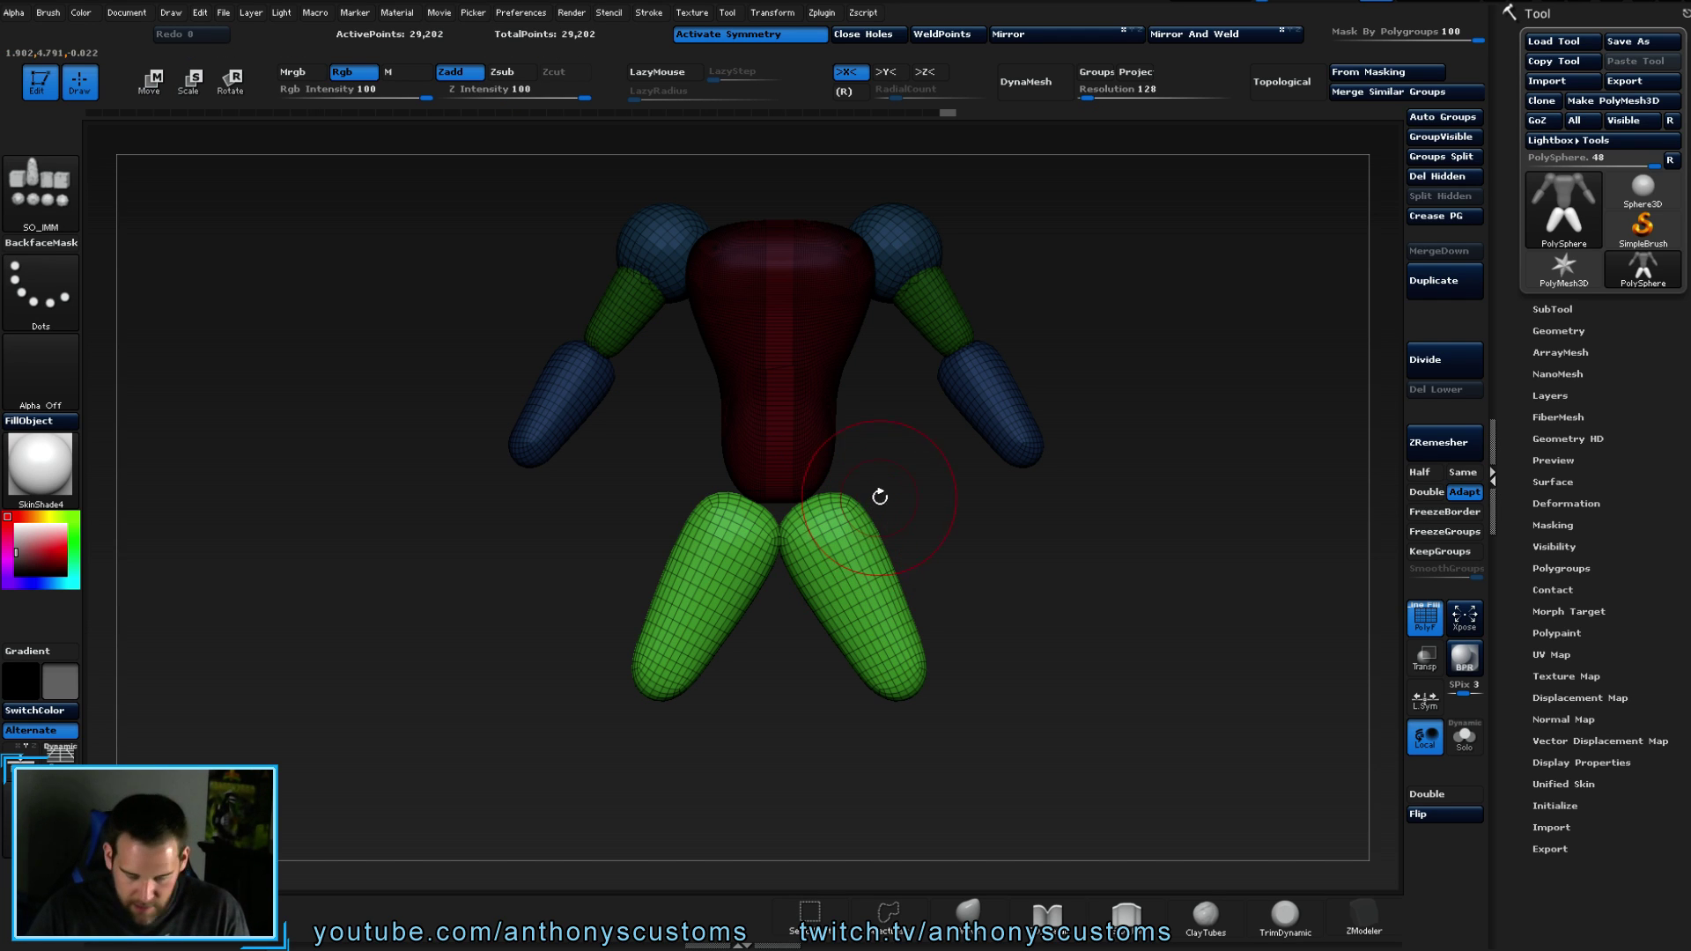
left_click(1025, 573, "ctrl")
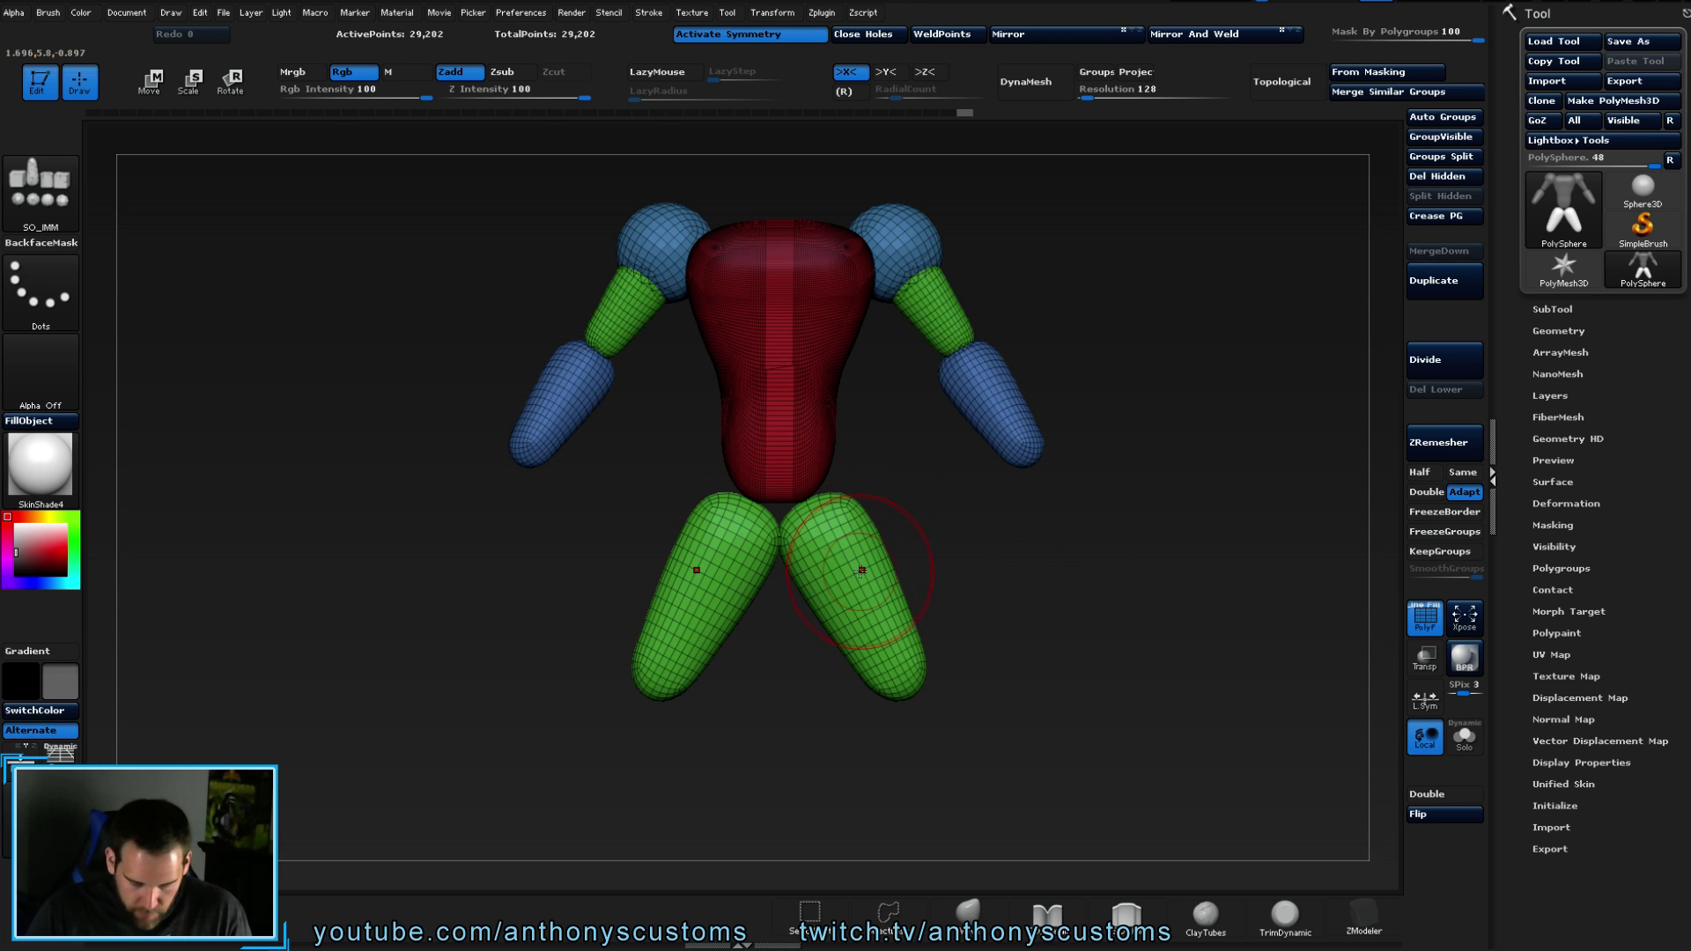
- Try to move the mirrored upper legs with the Move transpose and undo the change
key("w")
mouse_move(862, 553)
left_mouse_down()
mouse_move(970, 540)
mouse_move(917, 531)
mouse_move(922, 562)
left_mouse_up()
key("ctrl+z")
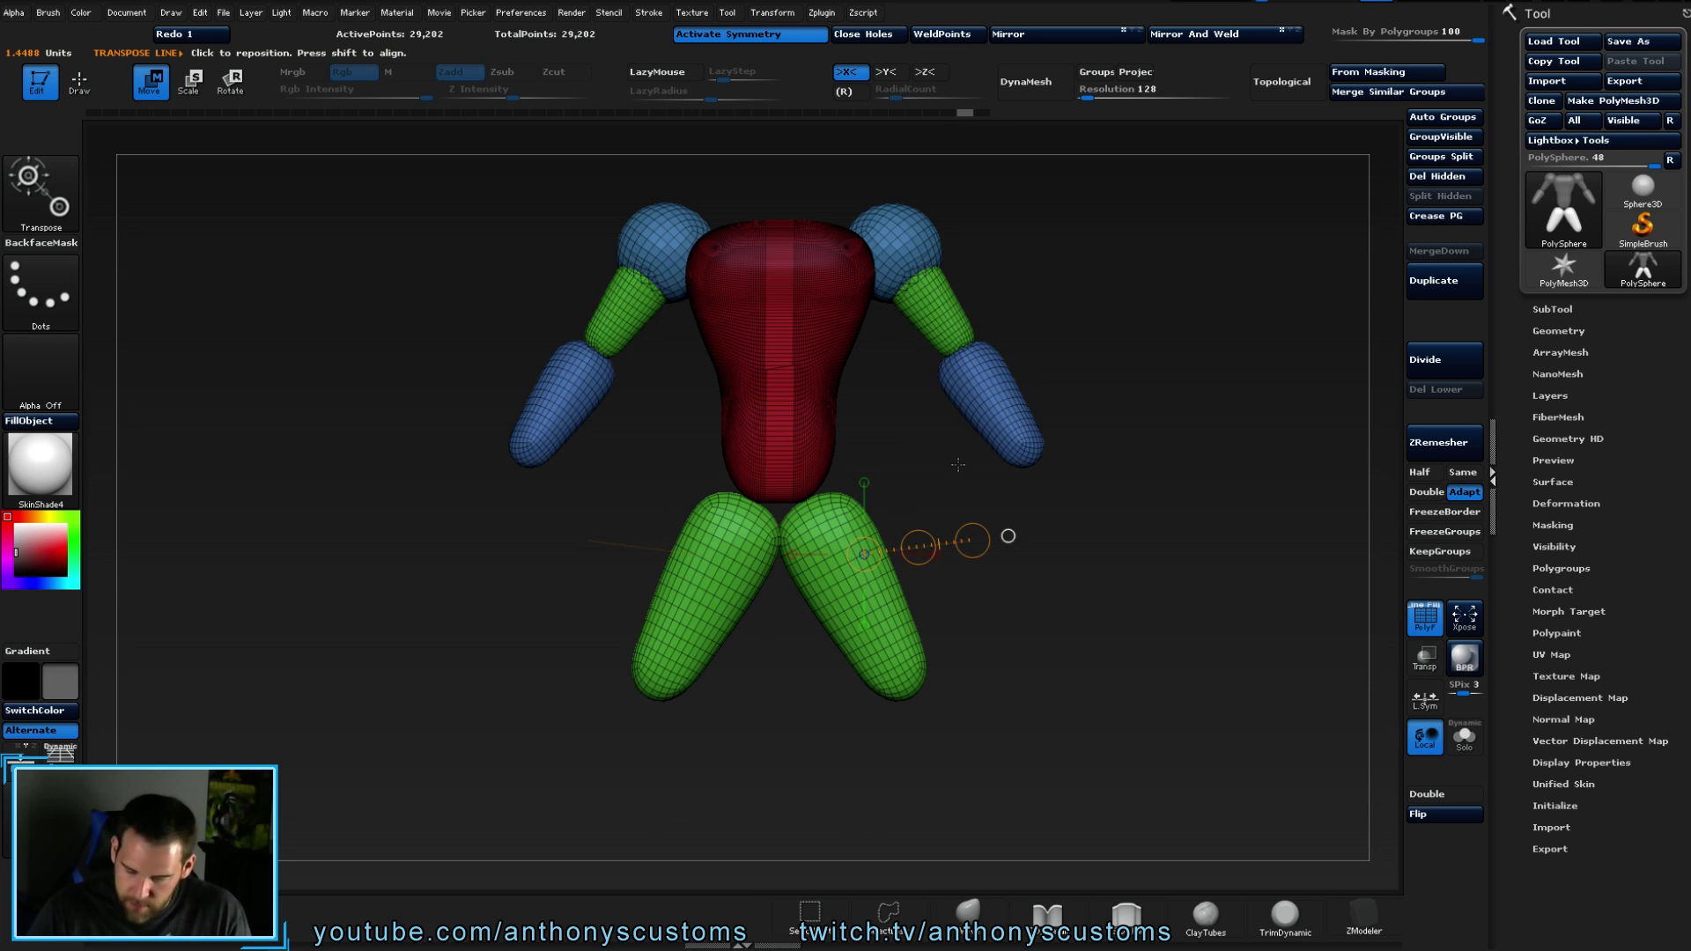
key("q")
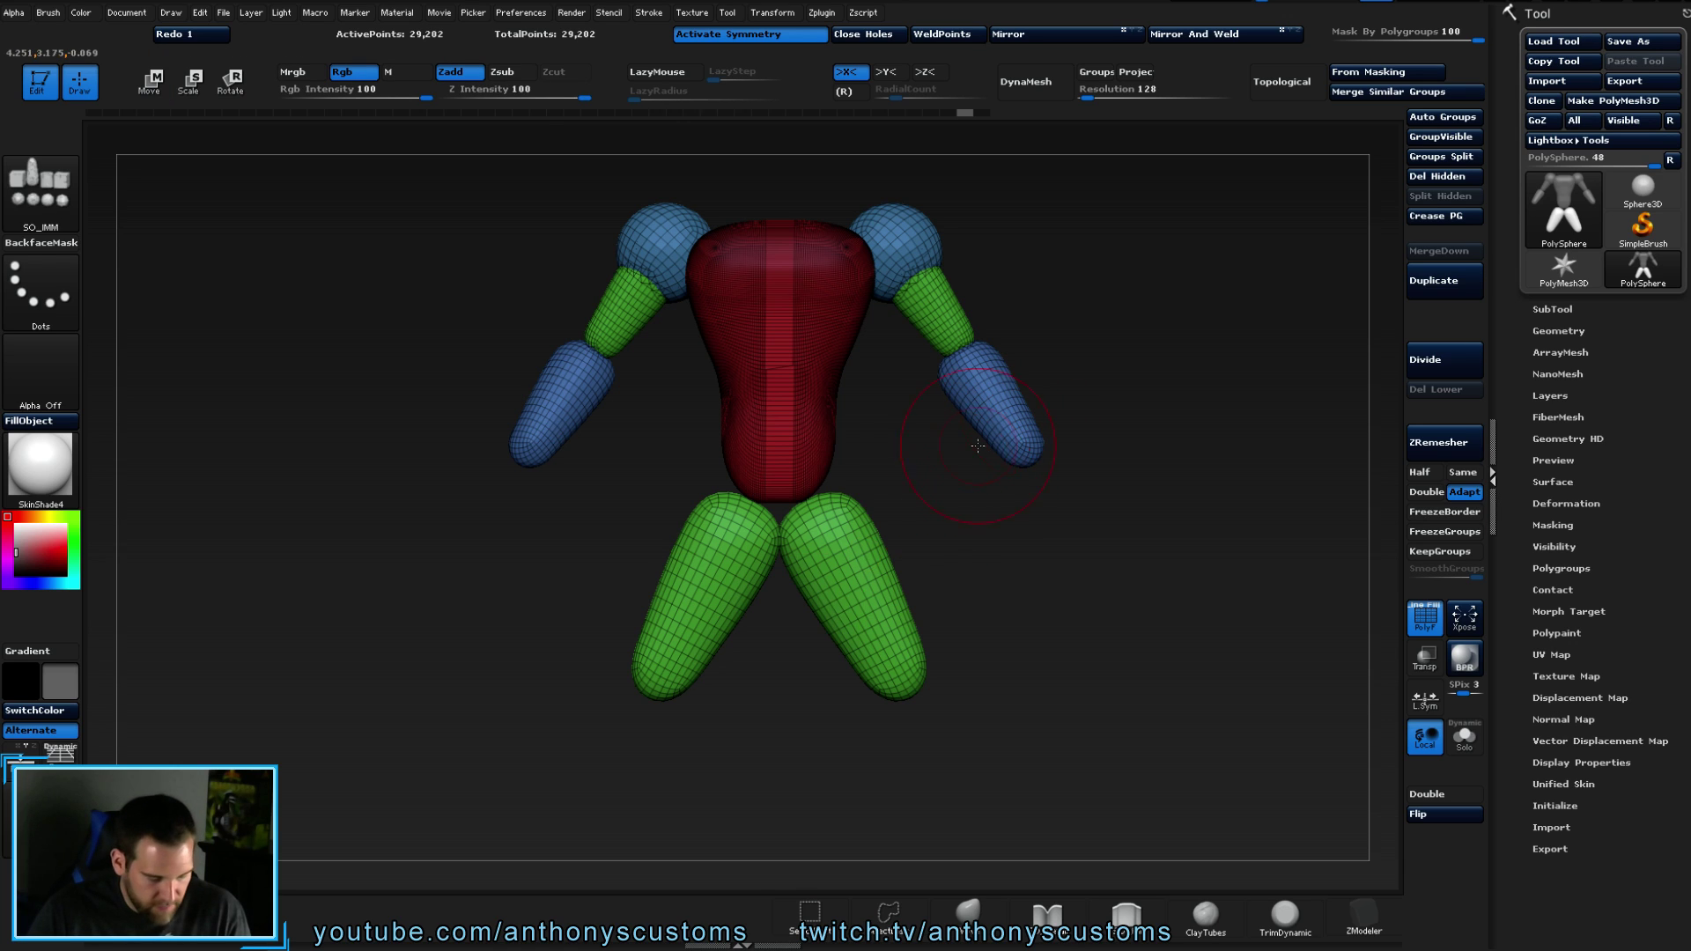
- Isolate the polygroup shared by the upper arms and upper legs and split it into separate groups with Auto Groups
key("ctrl+shift")
left_click(863, 572, "ctrl+shift")
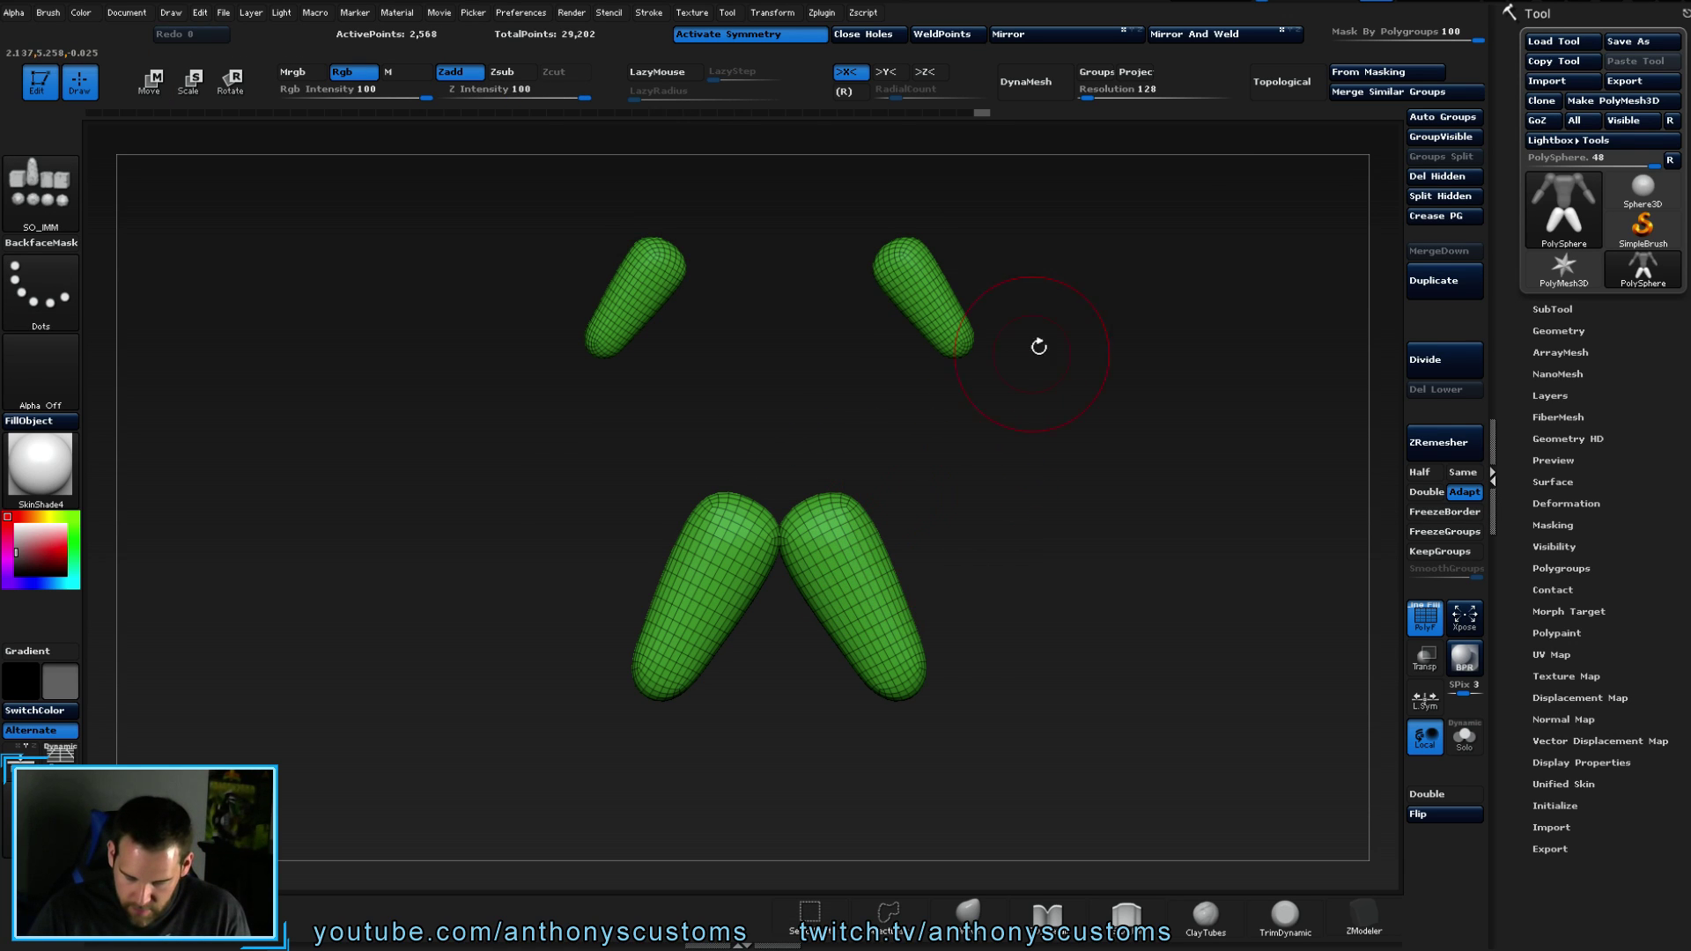
left_click(1460, 116)
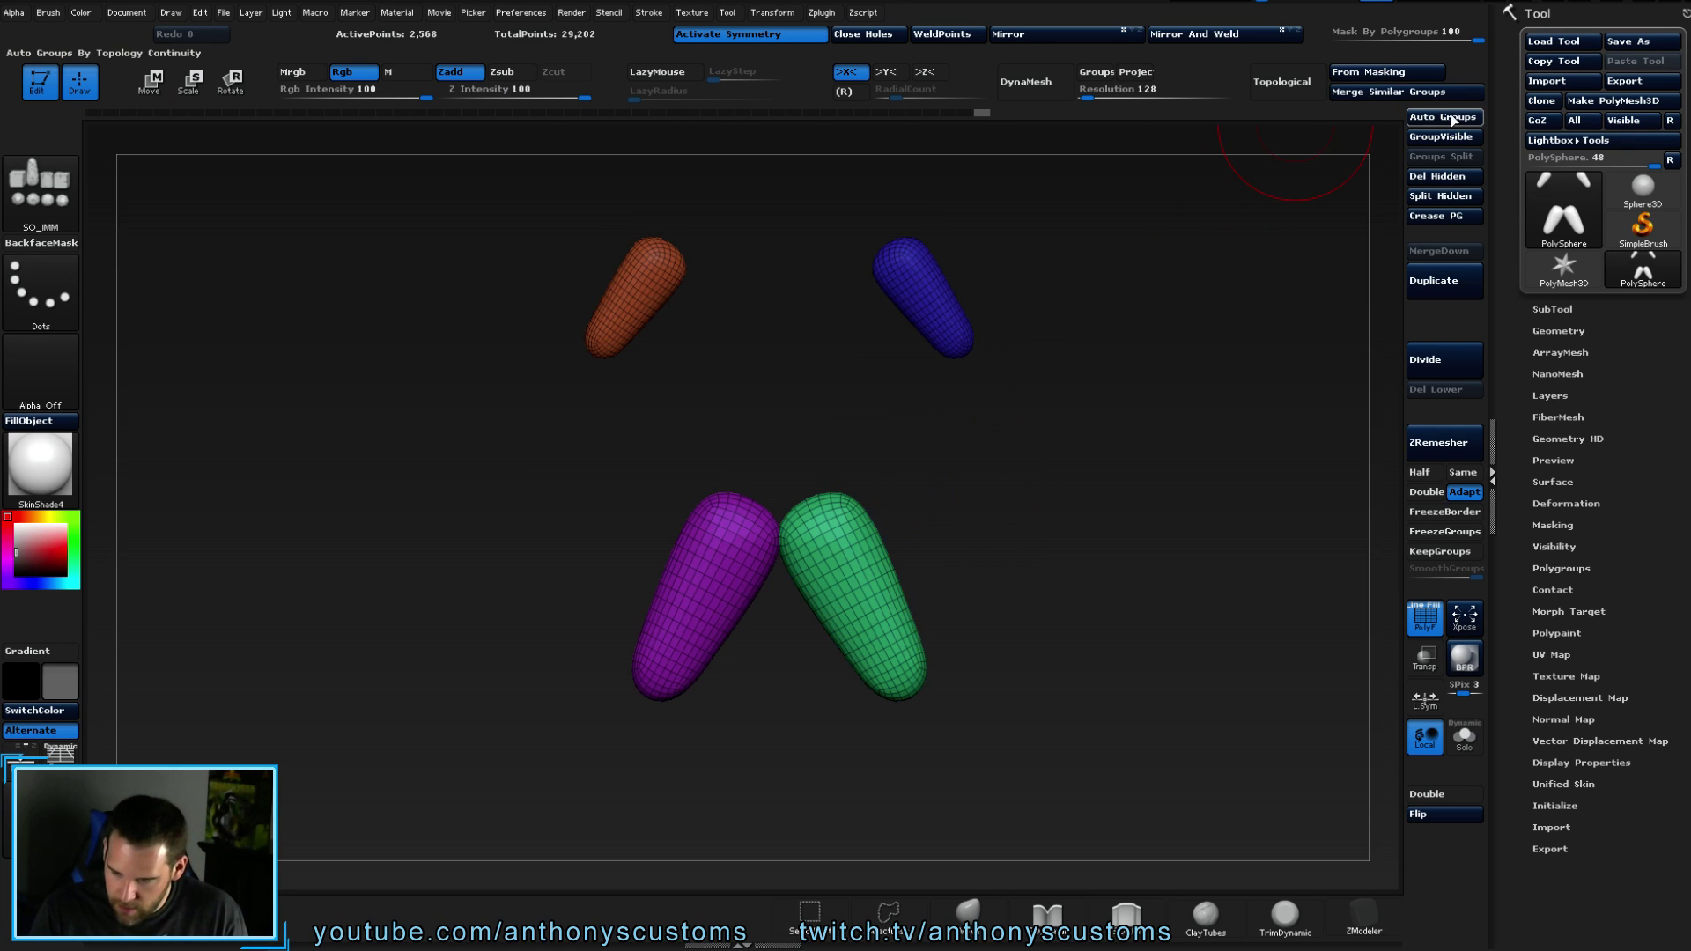
- Hide the upper arms, assign both upper legs to a single polygroup, and show the whole figure again
key("ctrl+shift")
left_click(936, 304, "ctrl+shift")
left_click(674, 277, "ctrl+shift")
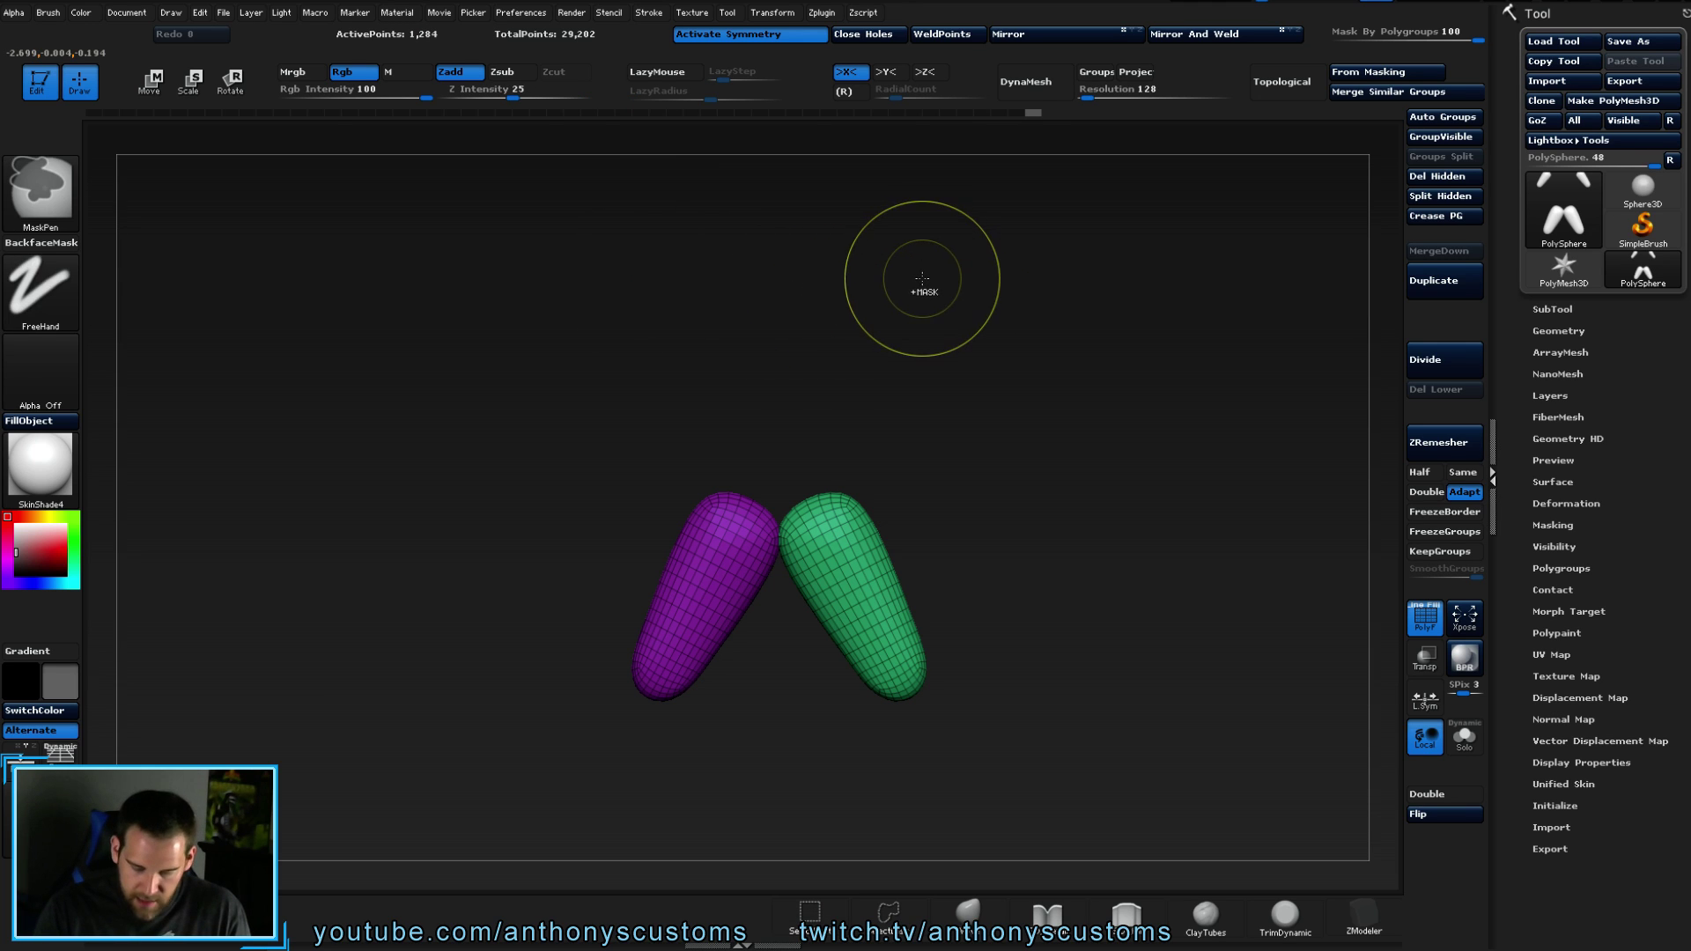
key("ctrl+w")
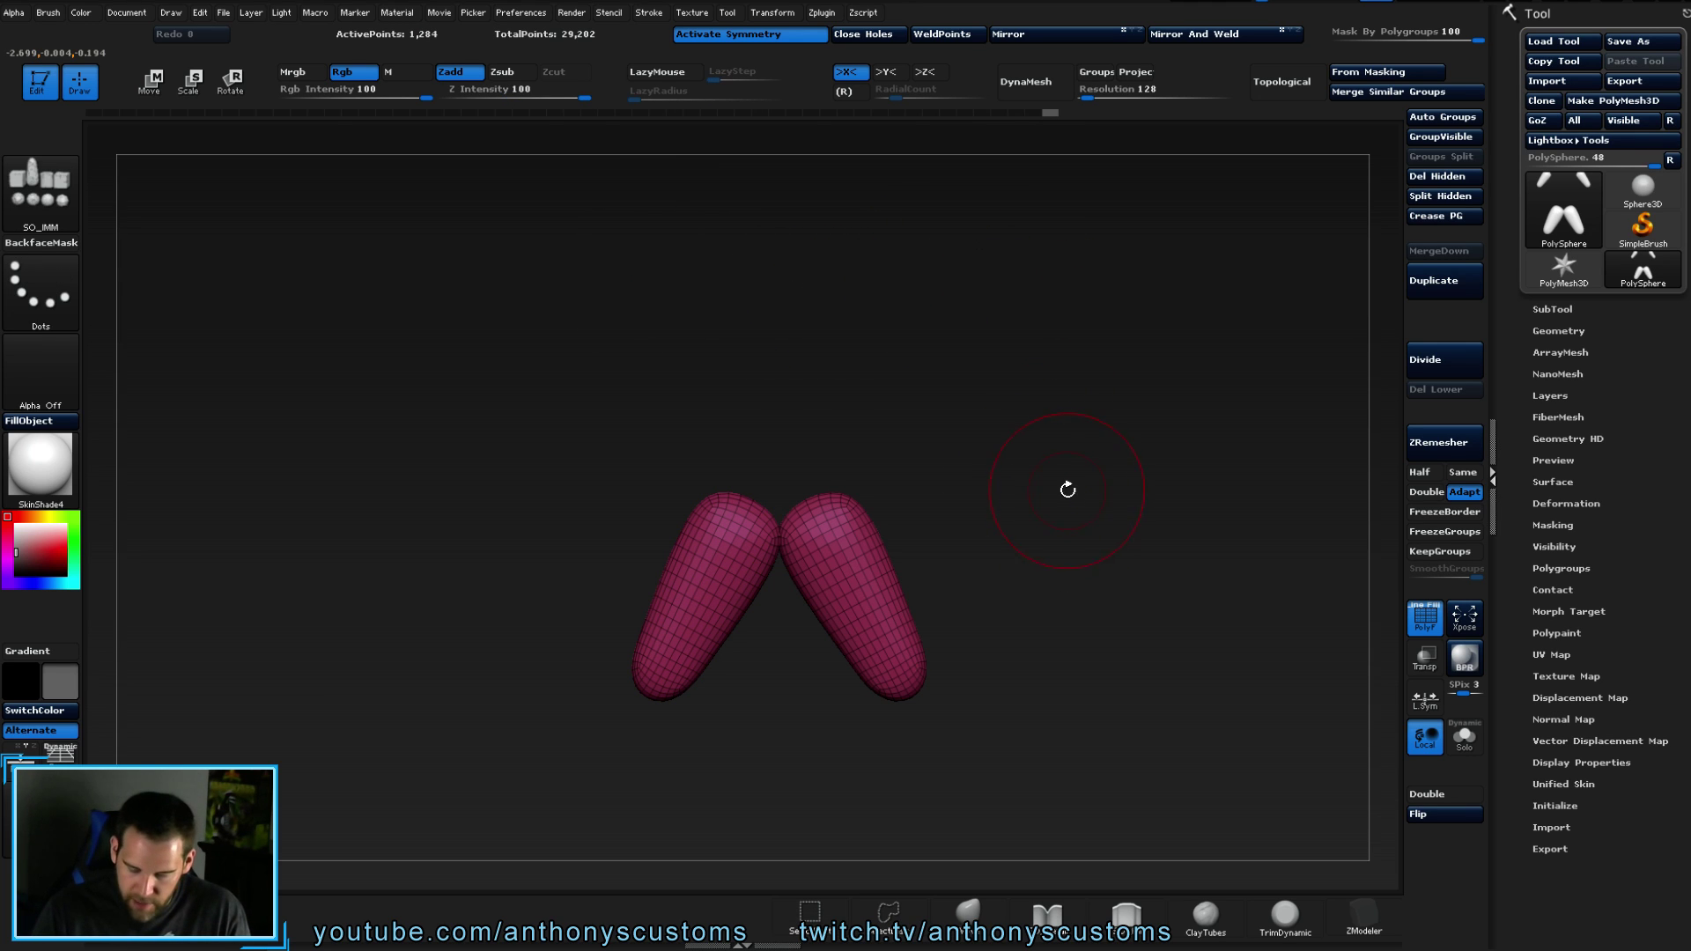
left_click(1067, 489, "ctrl+shift")
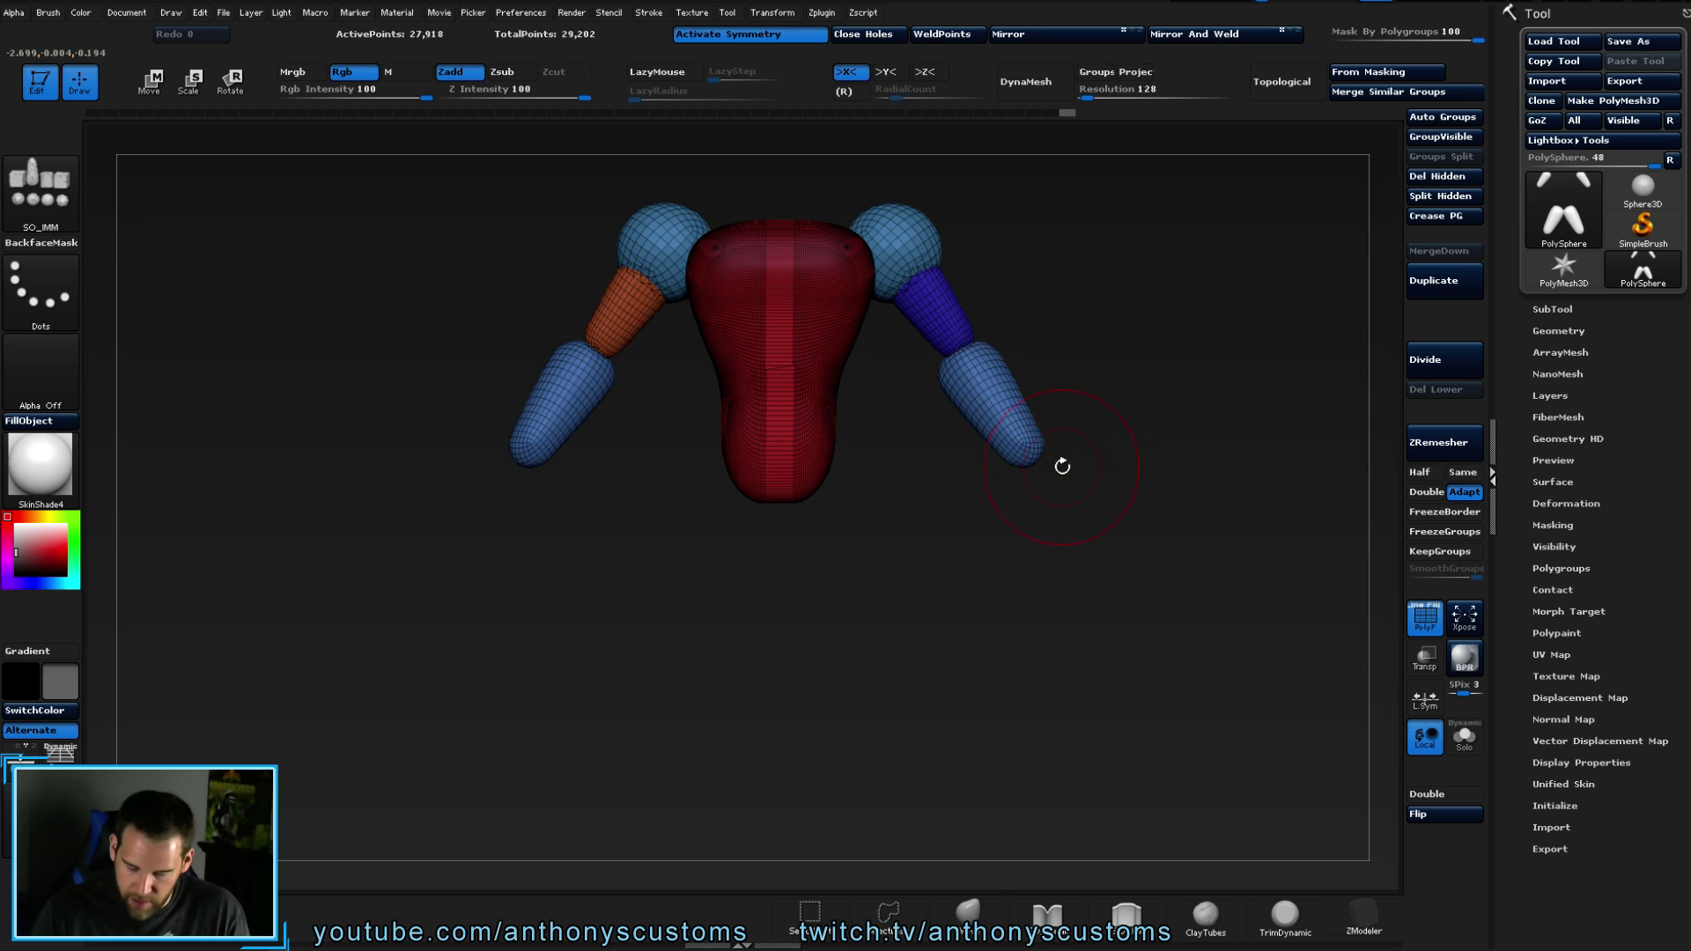
left_click(1161, 376, "ctrl+shift")
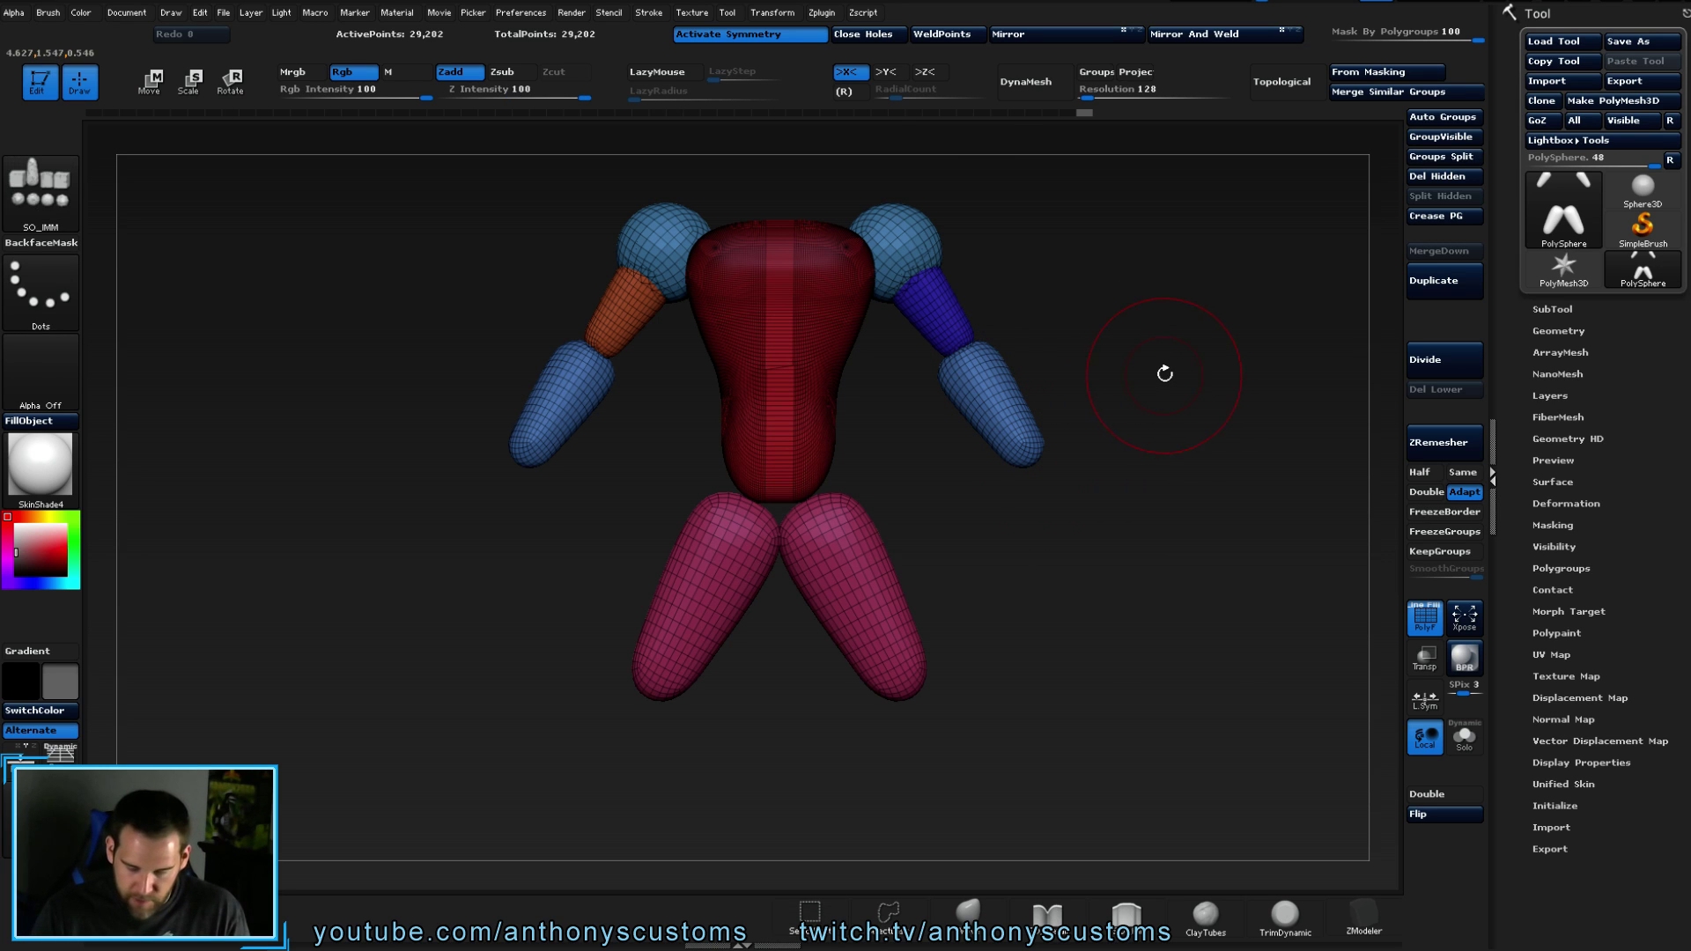
- Isolate both upper arms, assign them to a single polygroup, and restore the full figure's visibility
left_click(950, 315, "ctrl+shift")
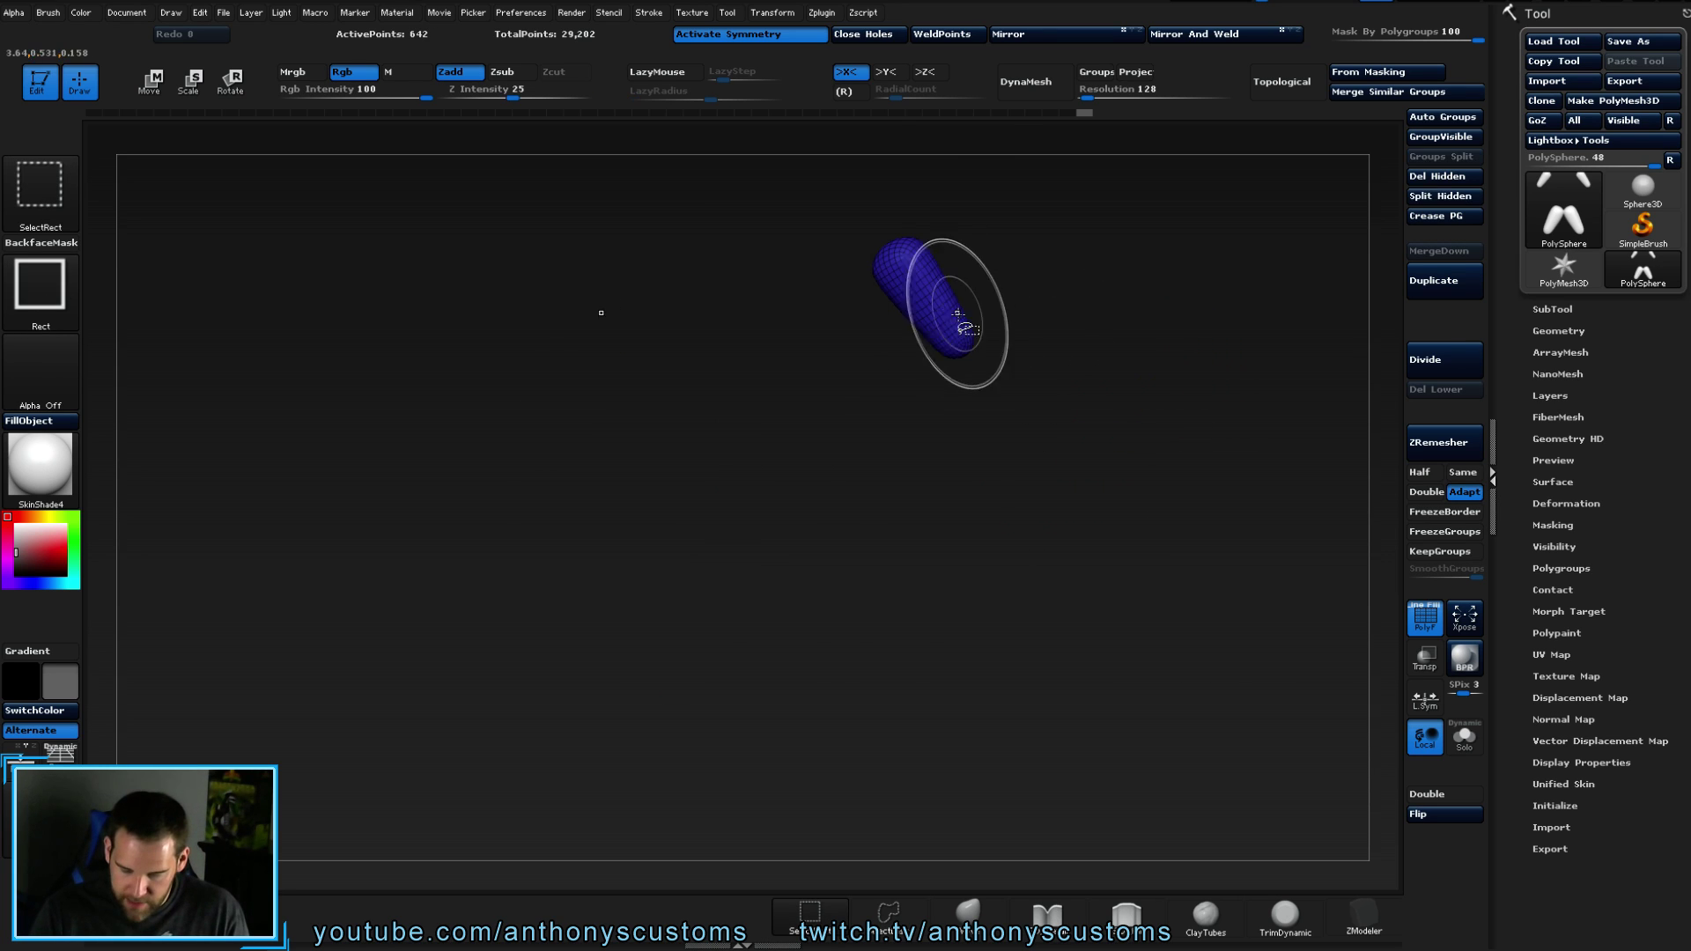
left_click(1040, 475, "ctrl+shift")
left_click(621, 300, "ctrl+alt+shift")
left_click(1174, 414, "ctrl+shift")
key("ctrl+w")
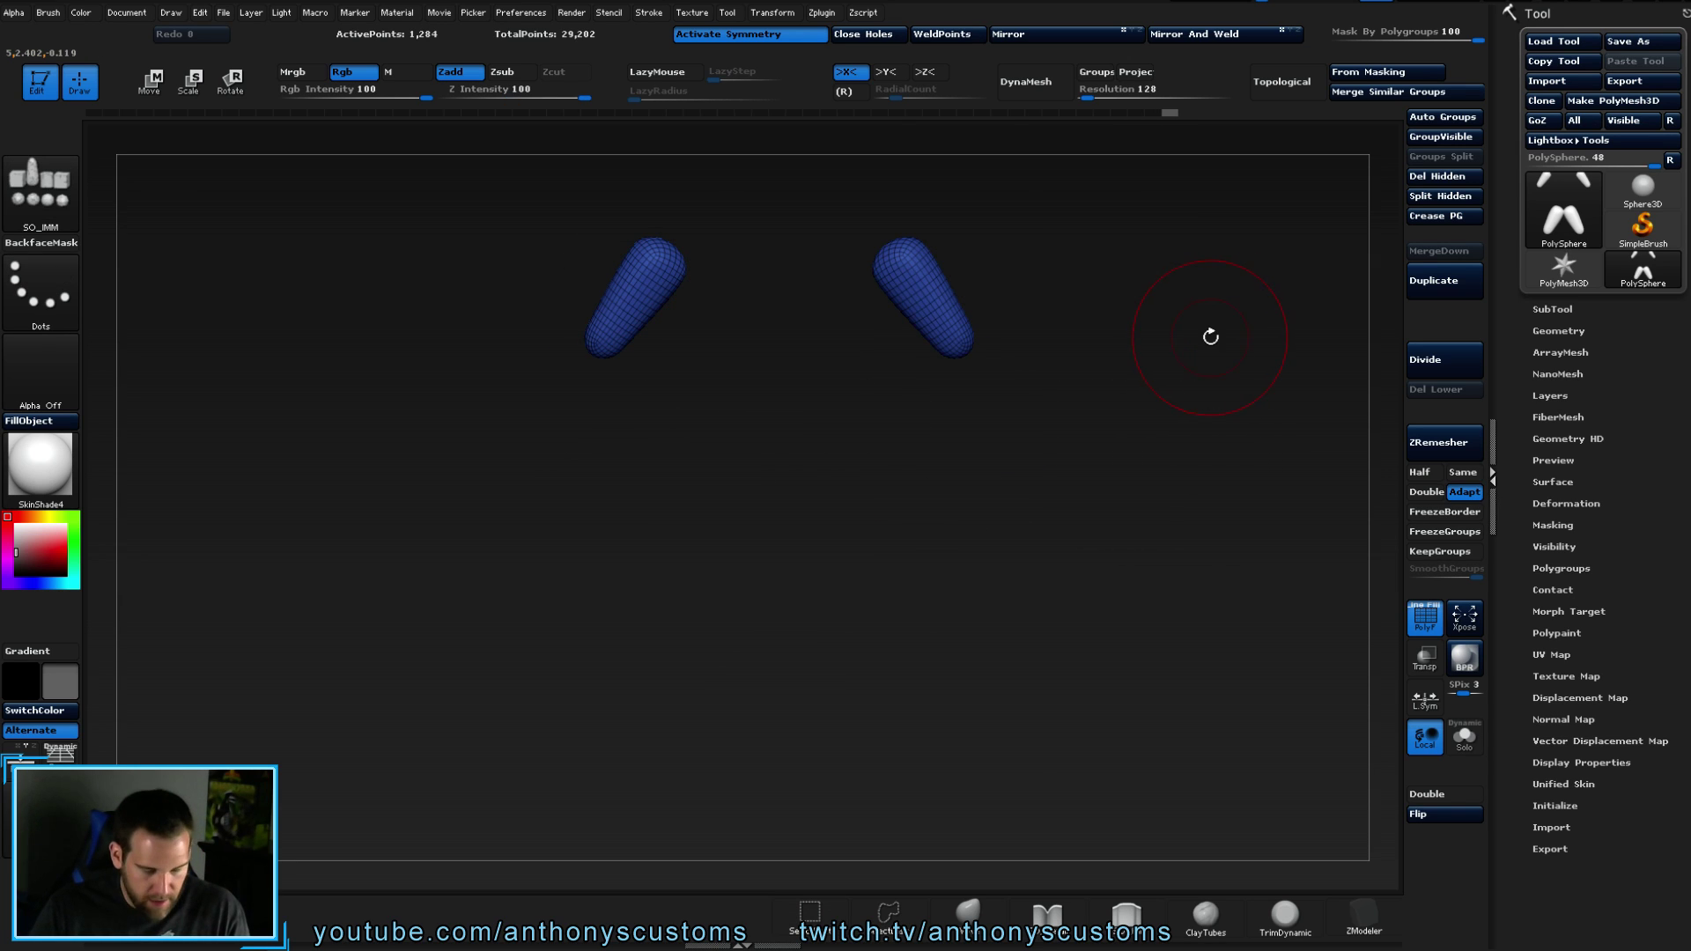
left_click_drag(1138, 433, 1133, 462, "ctrl+shift")
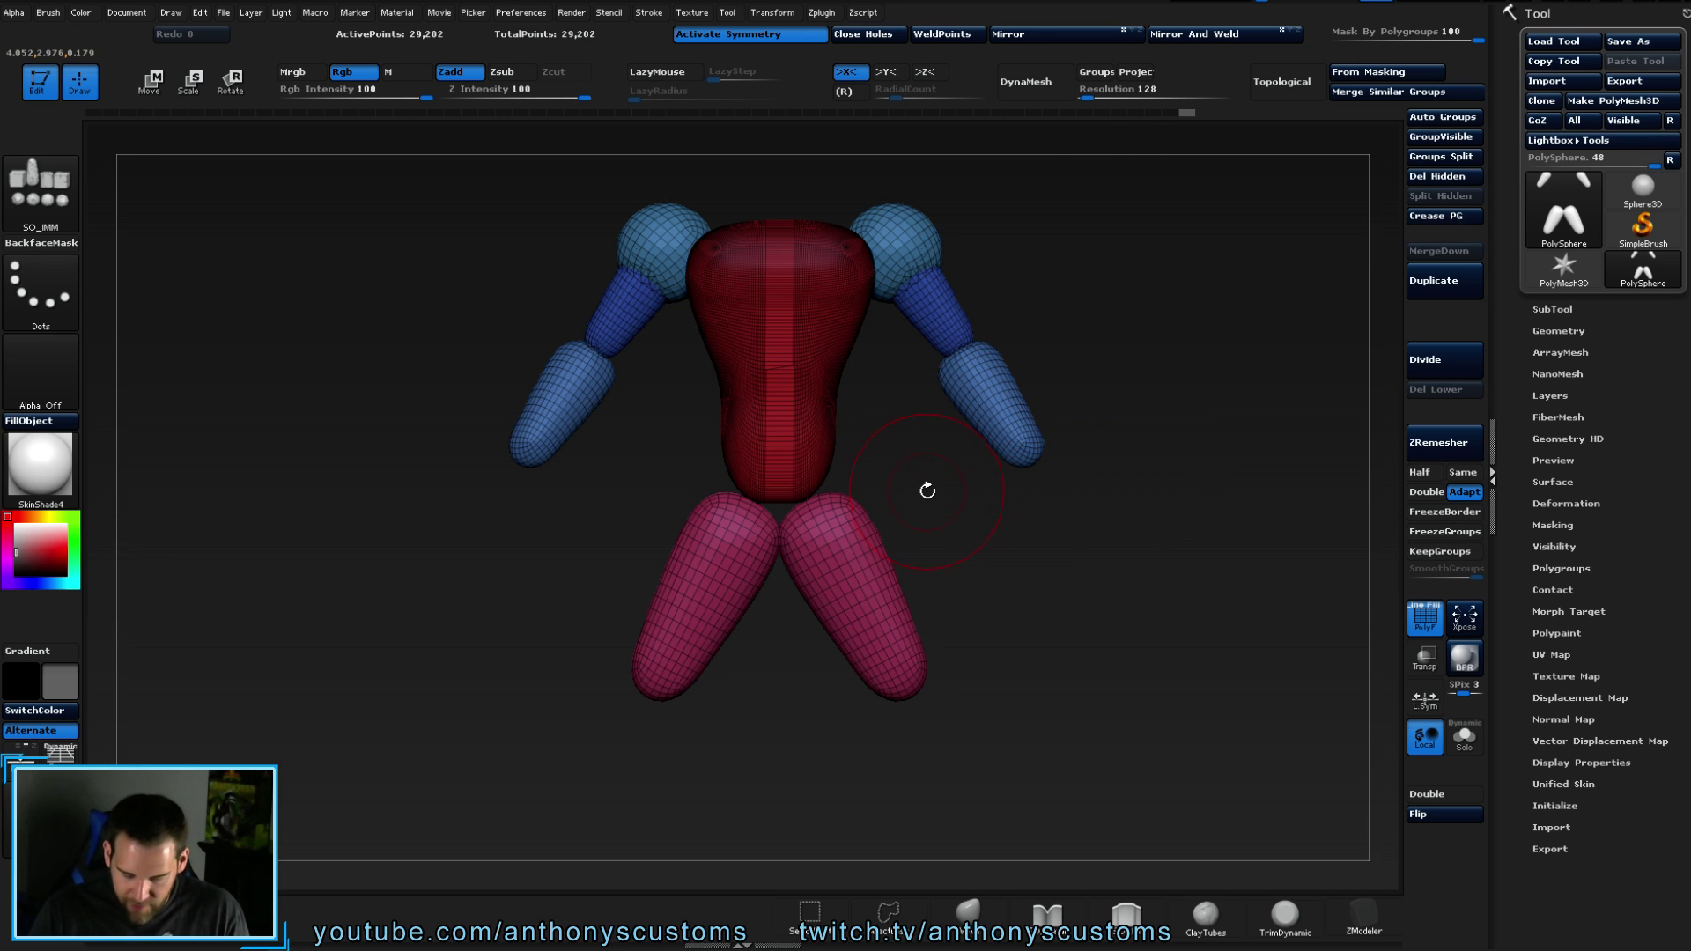
- Move the mirrored upper legs slightly down from the torso with the Move transpose and set Mask By Polygroups to 0
key("w")
mouse_move(893, 615)
left_mouse_down()
mouse_move(938, 613)
mouse_move(914, 609)
mouse_move(912, 579)
mouse_move(916, 614)
left_mouse_up()
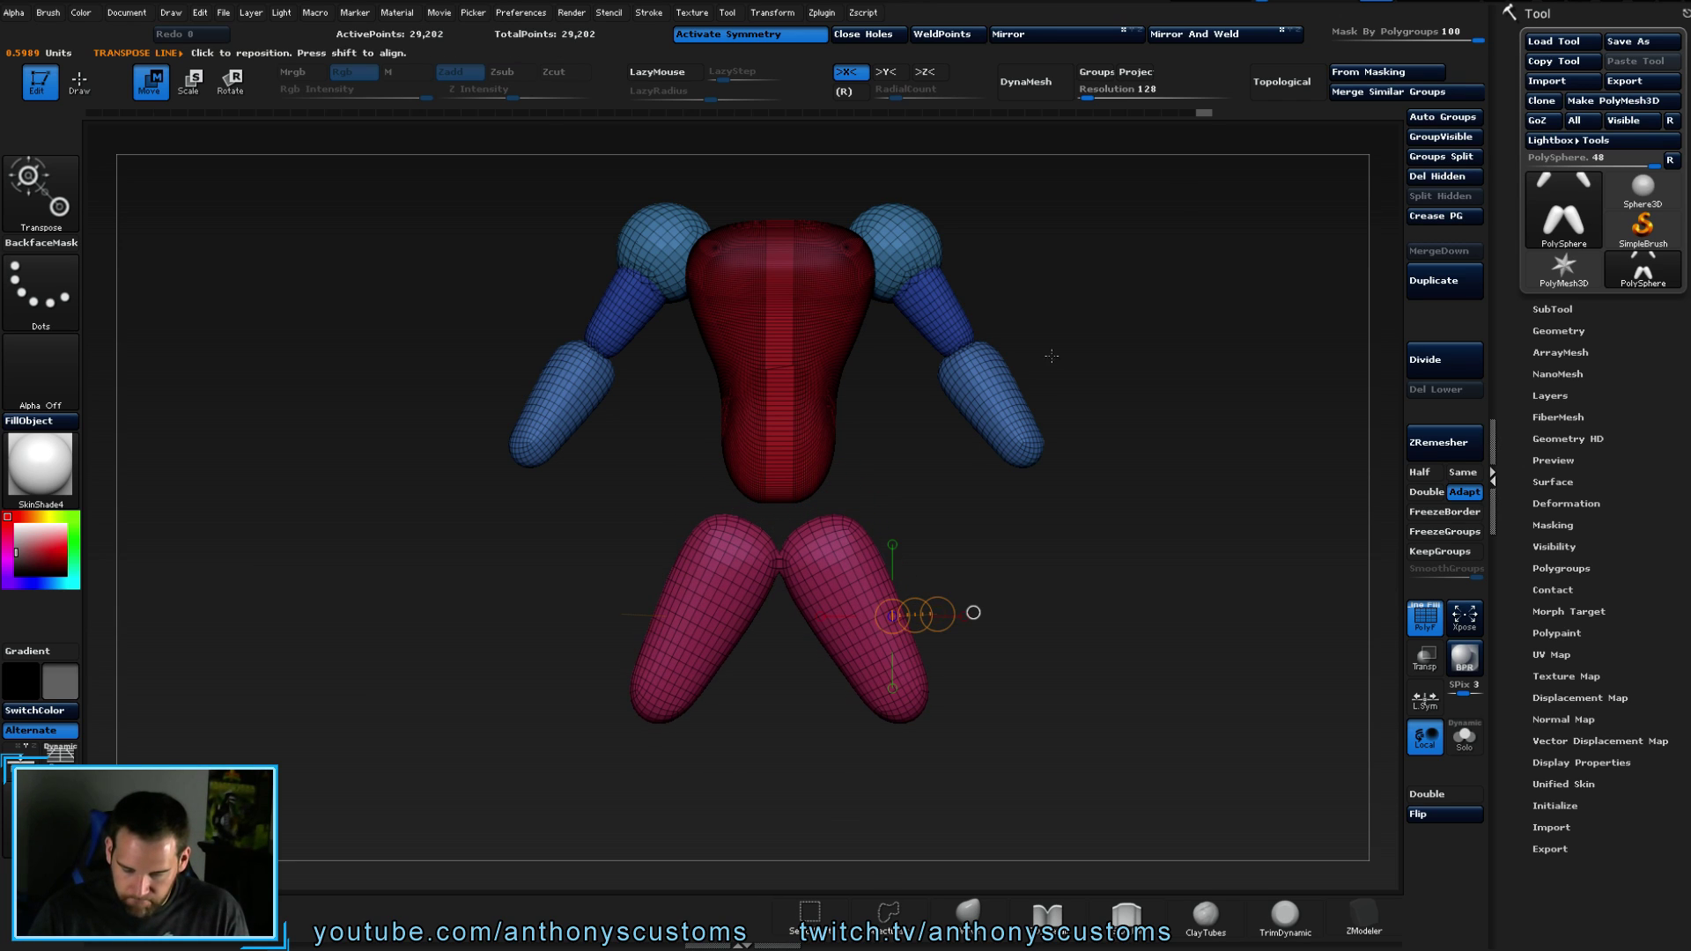
left_click_drag(1429, 37, 1365, 36)
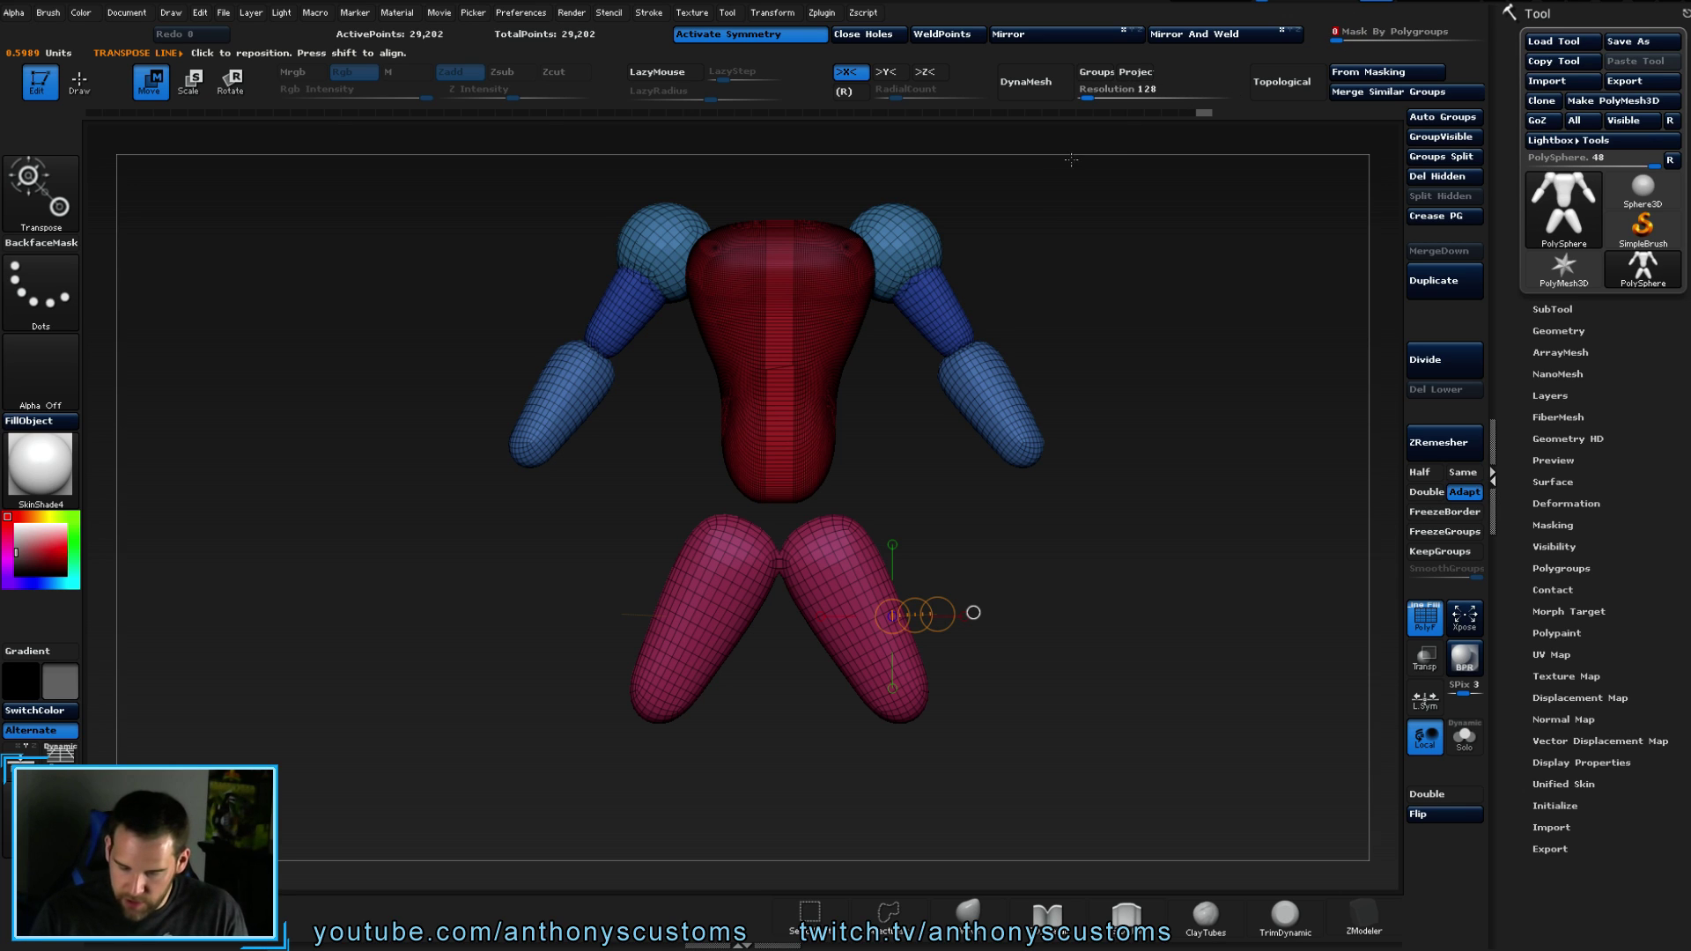
key("q")
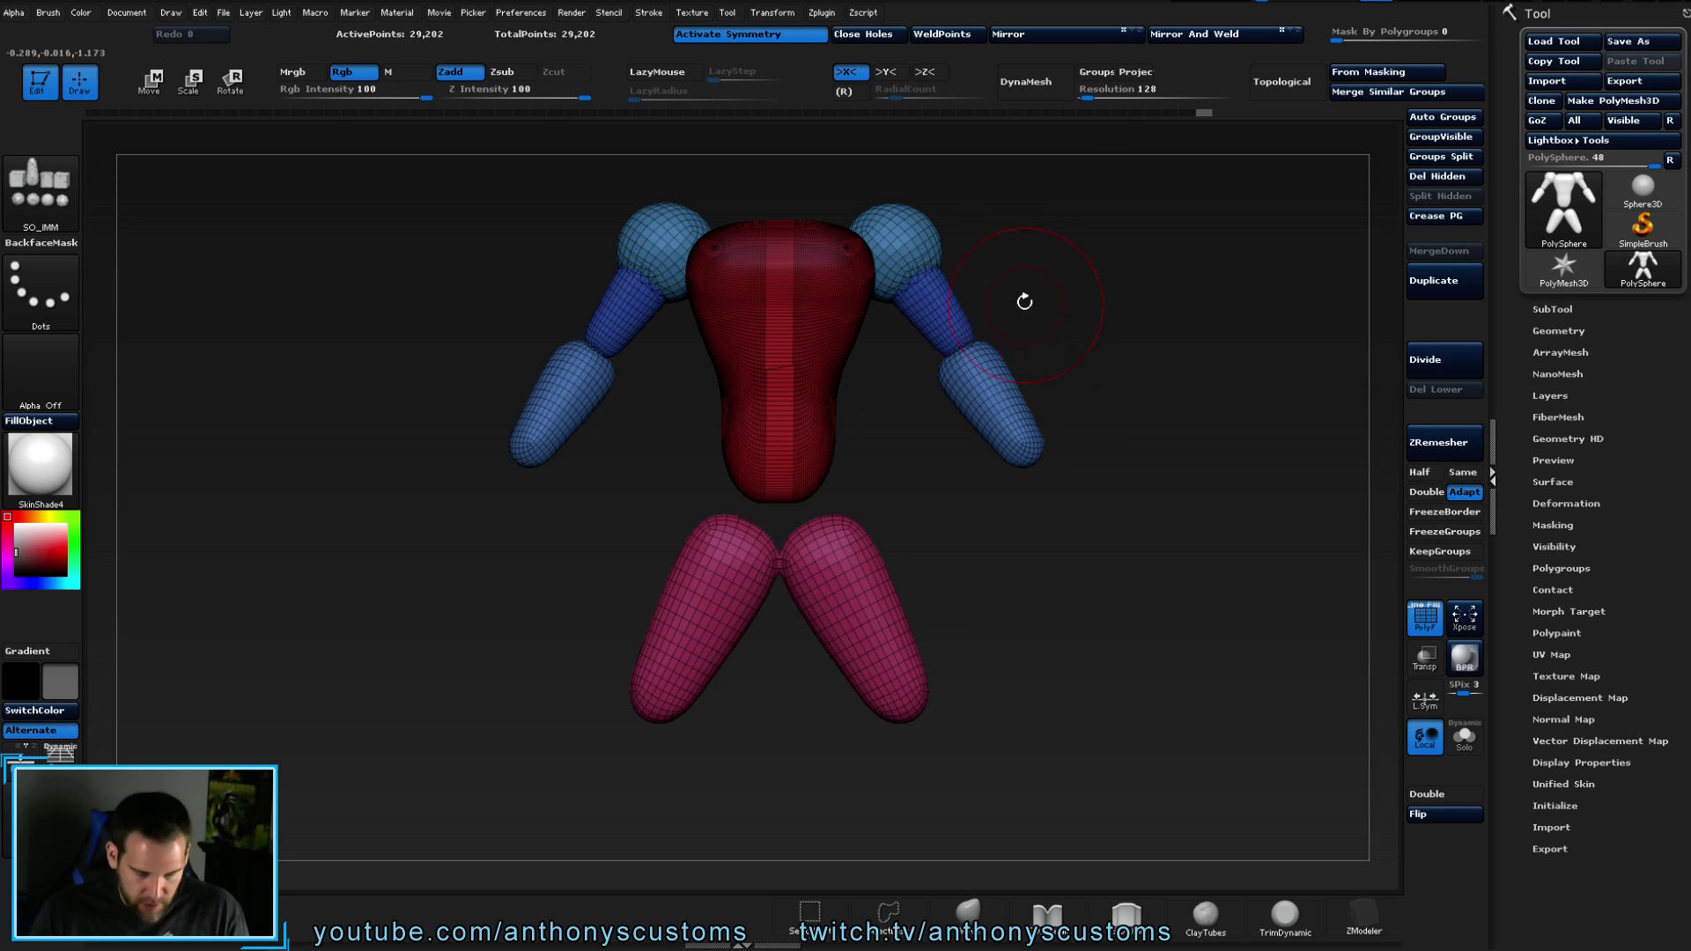
- Mask both upper legs, leaving the torso and arms unmasked
left_click_drag(1122, 499, 1011, 484, "alt")
mouse_move(464, 768)
left_mouse_down("ctrl")
mouse_move(691, 563)
mouse_move(843, 571)
left_mouse_up("ctrl")
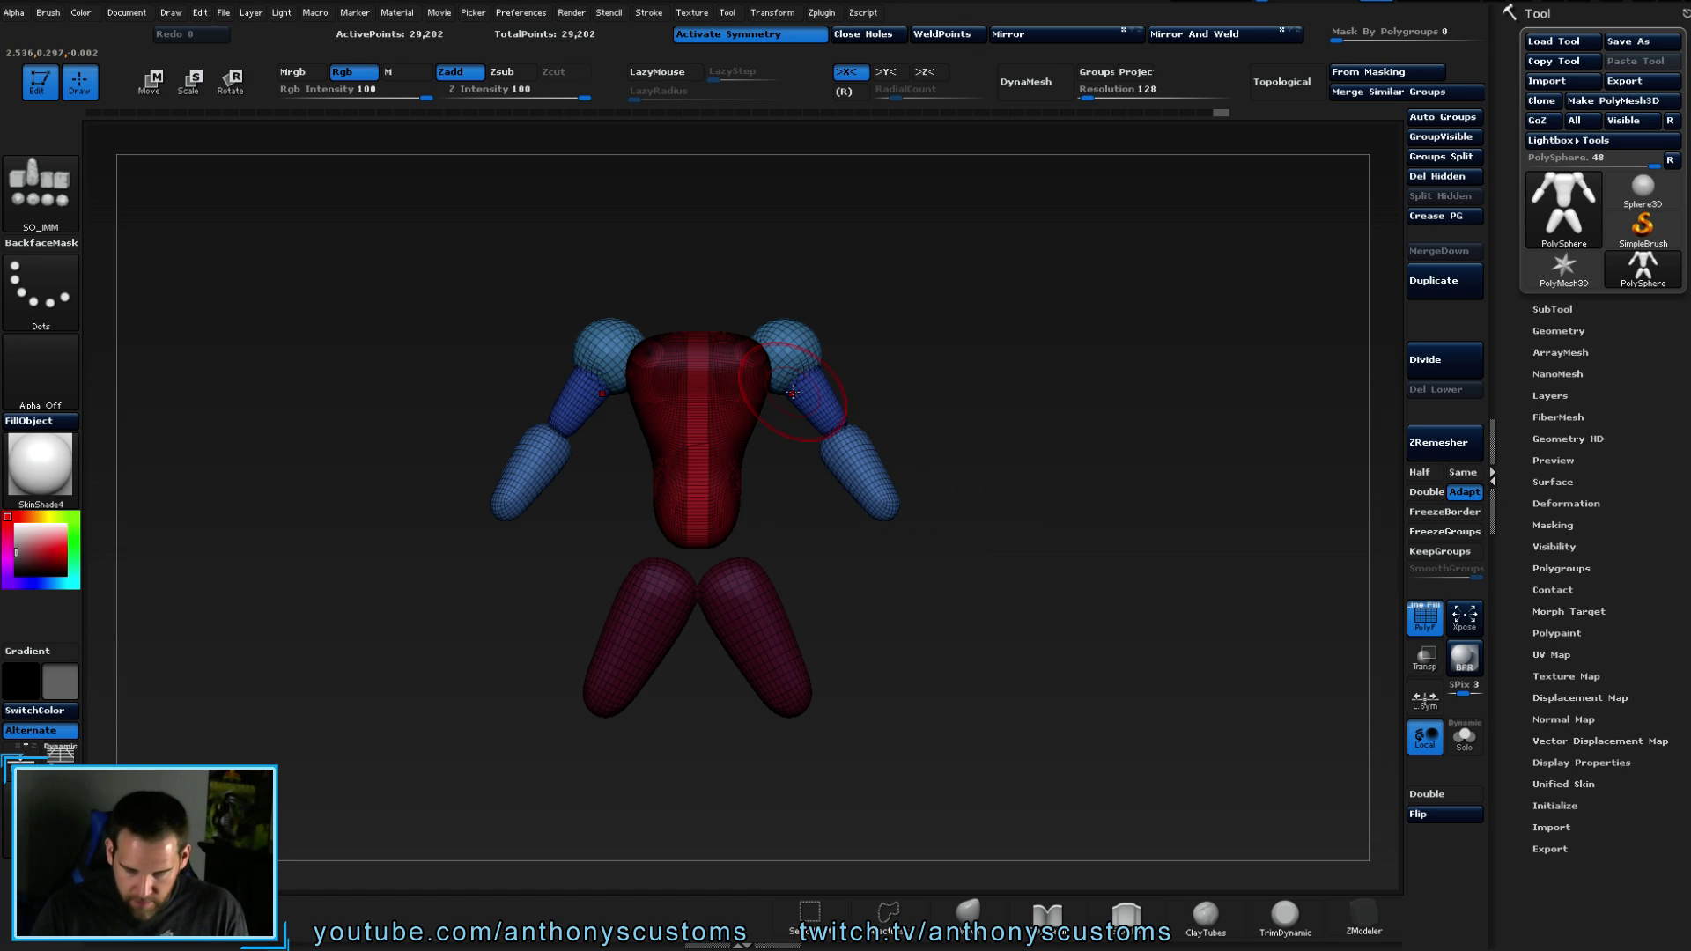
key("e")
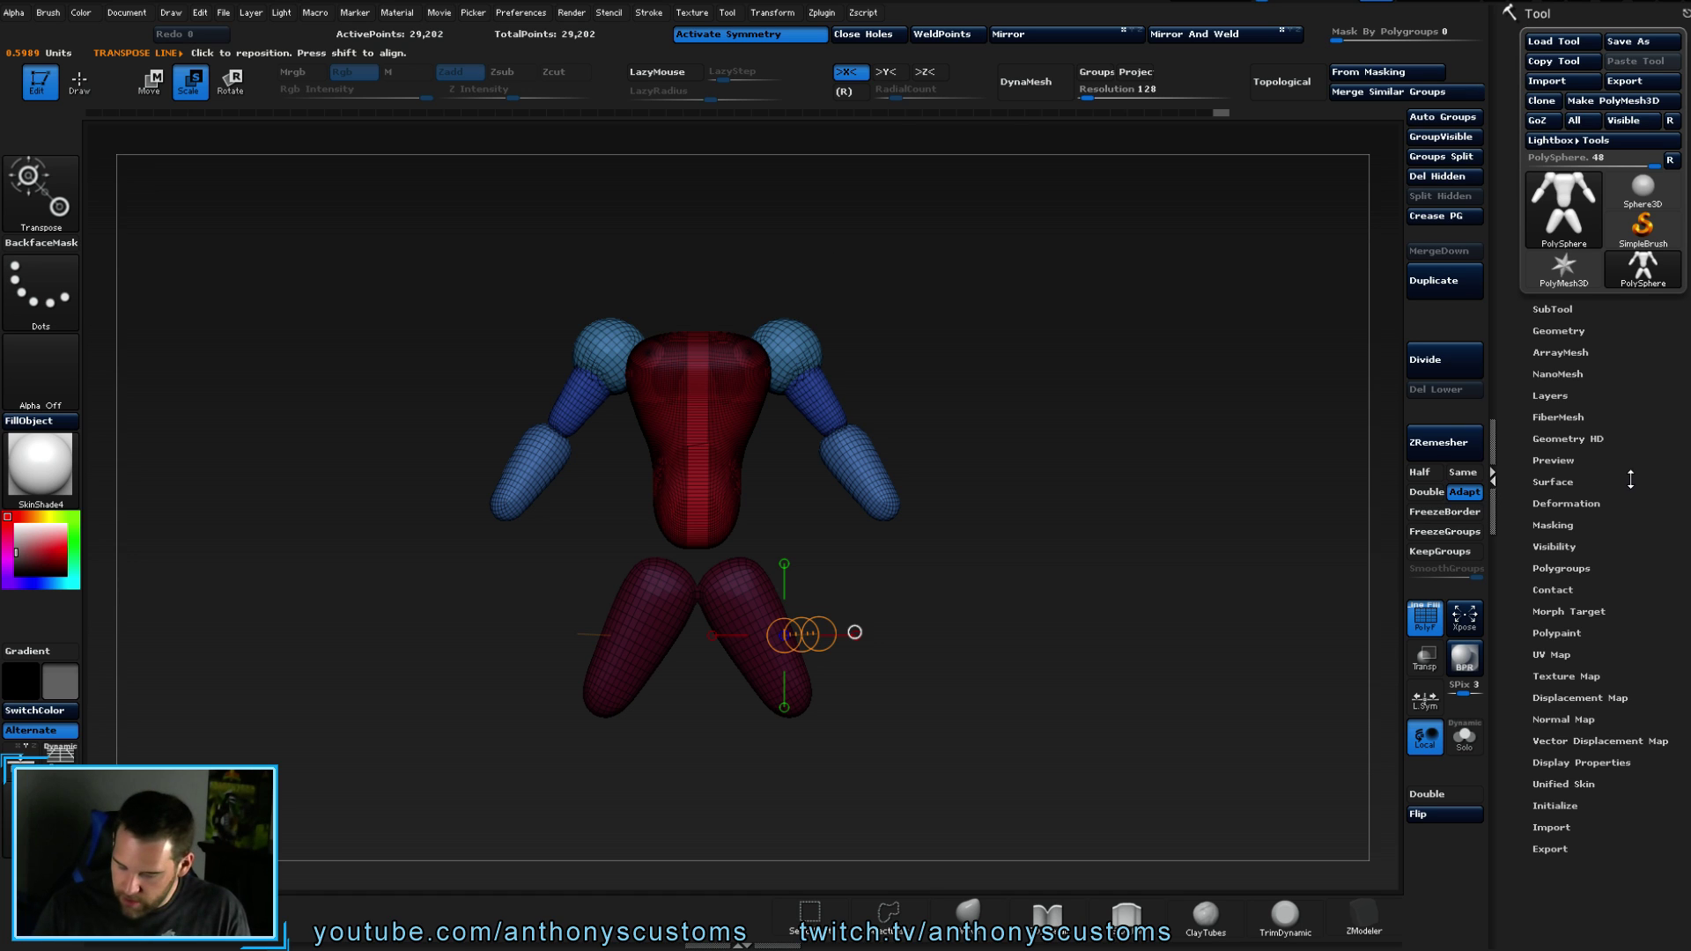
key("q")
- Enlarge the torso and arms with the Size deformation until the torso meets the legs, and clear the mask
left_click_drag(1666, 518, 1619, 388)
left_click(1587, 377)
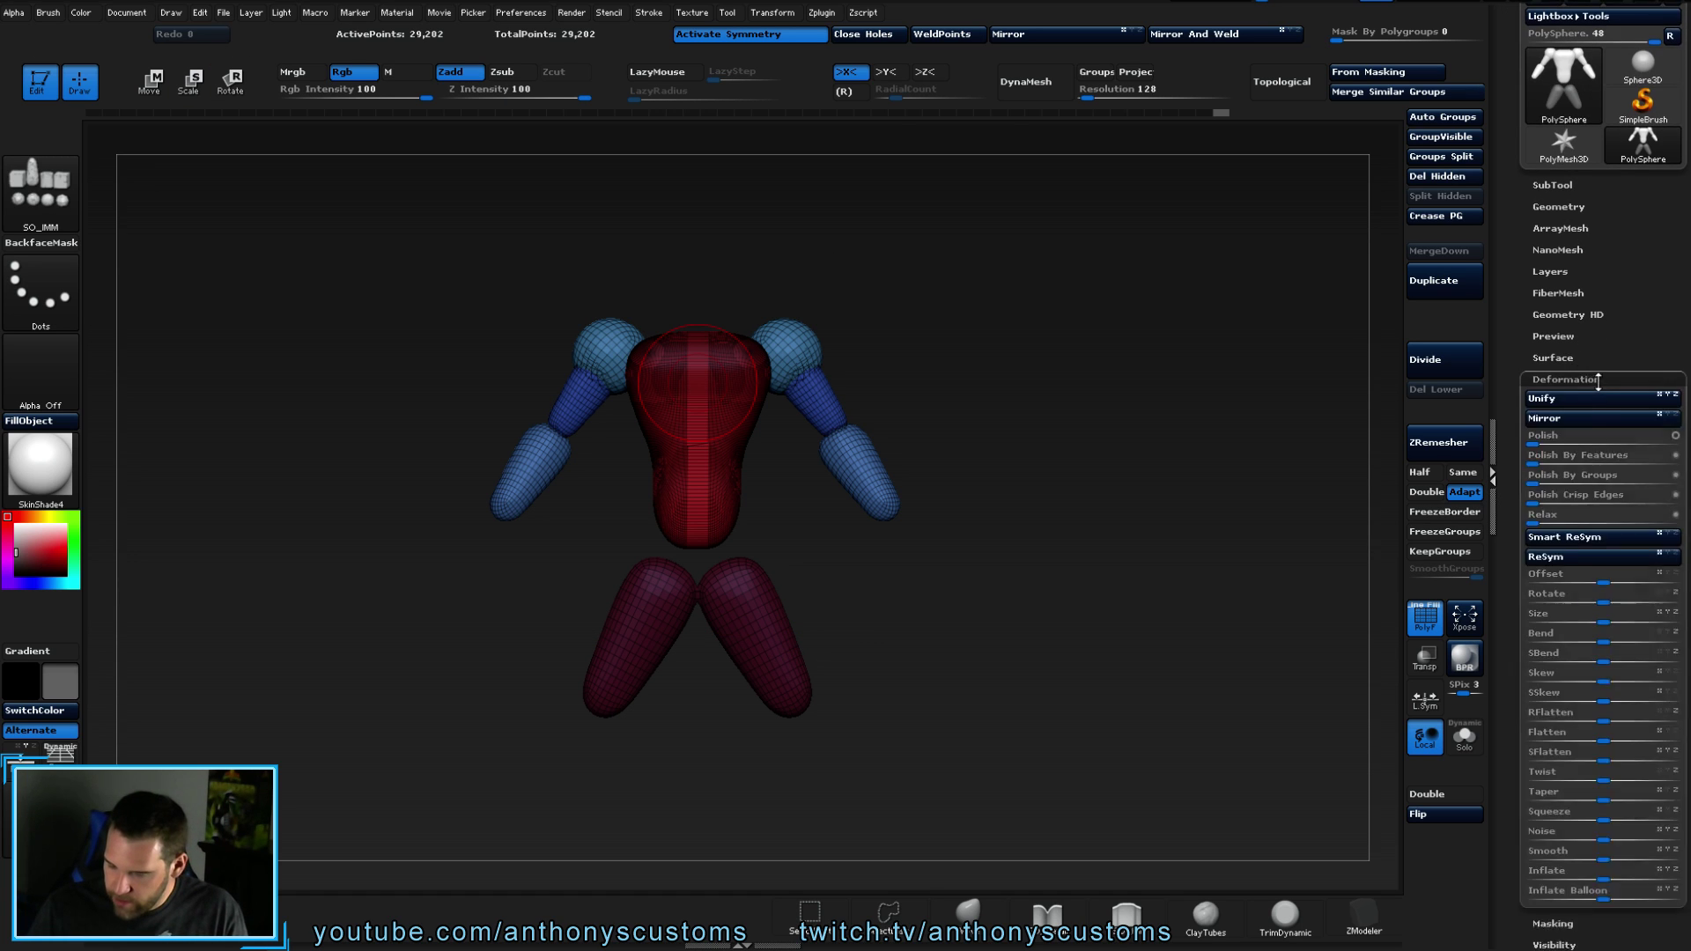
left_click_drag(1605, 510, 1624, 511)
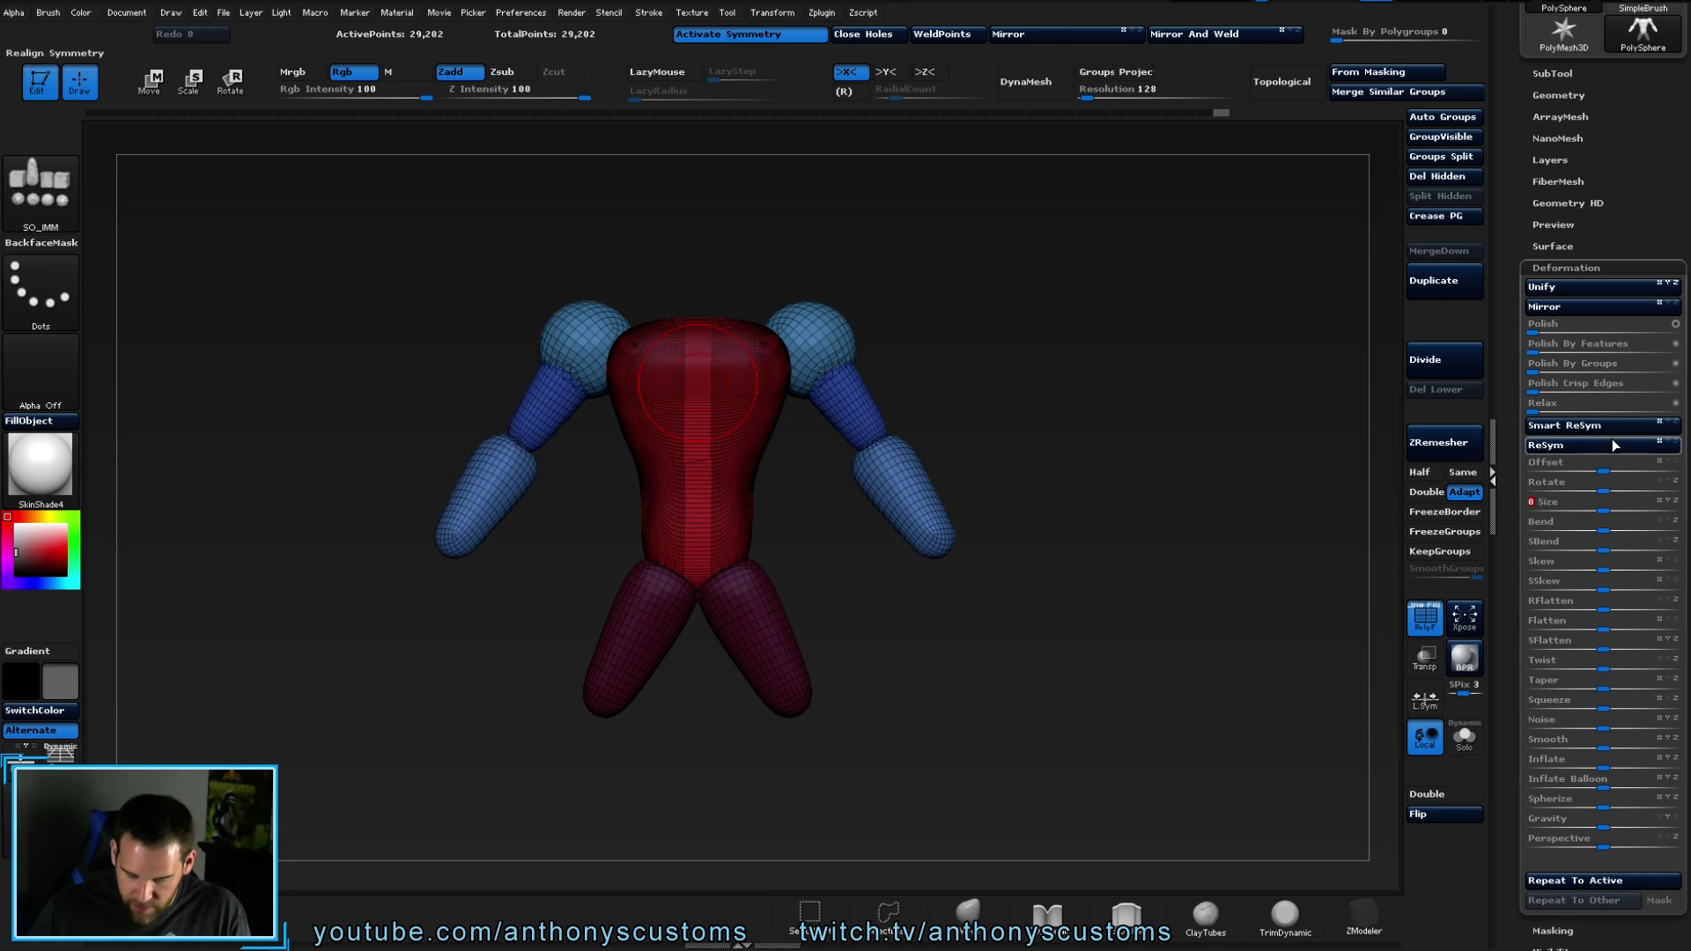
left_click(1139, 520, "ctrl")
left_click_drag(1111, 531, 1100, 639, "ctrl")
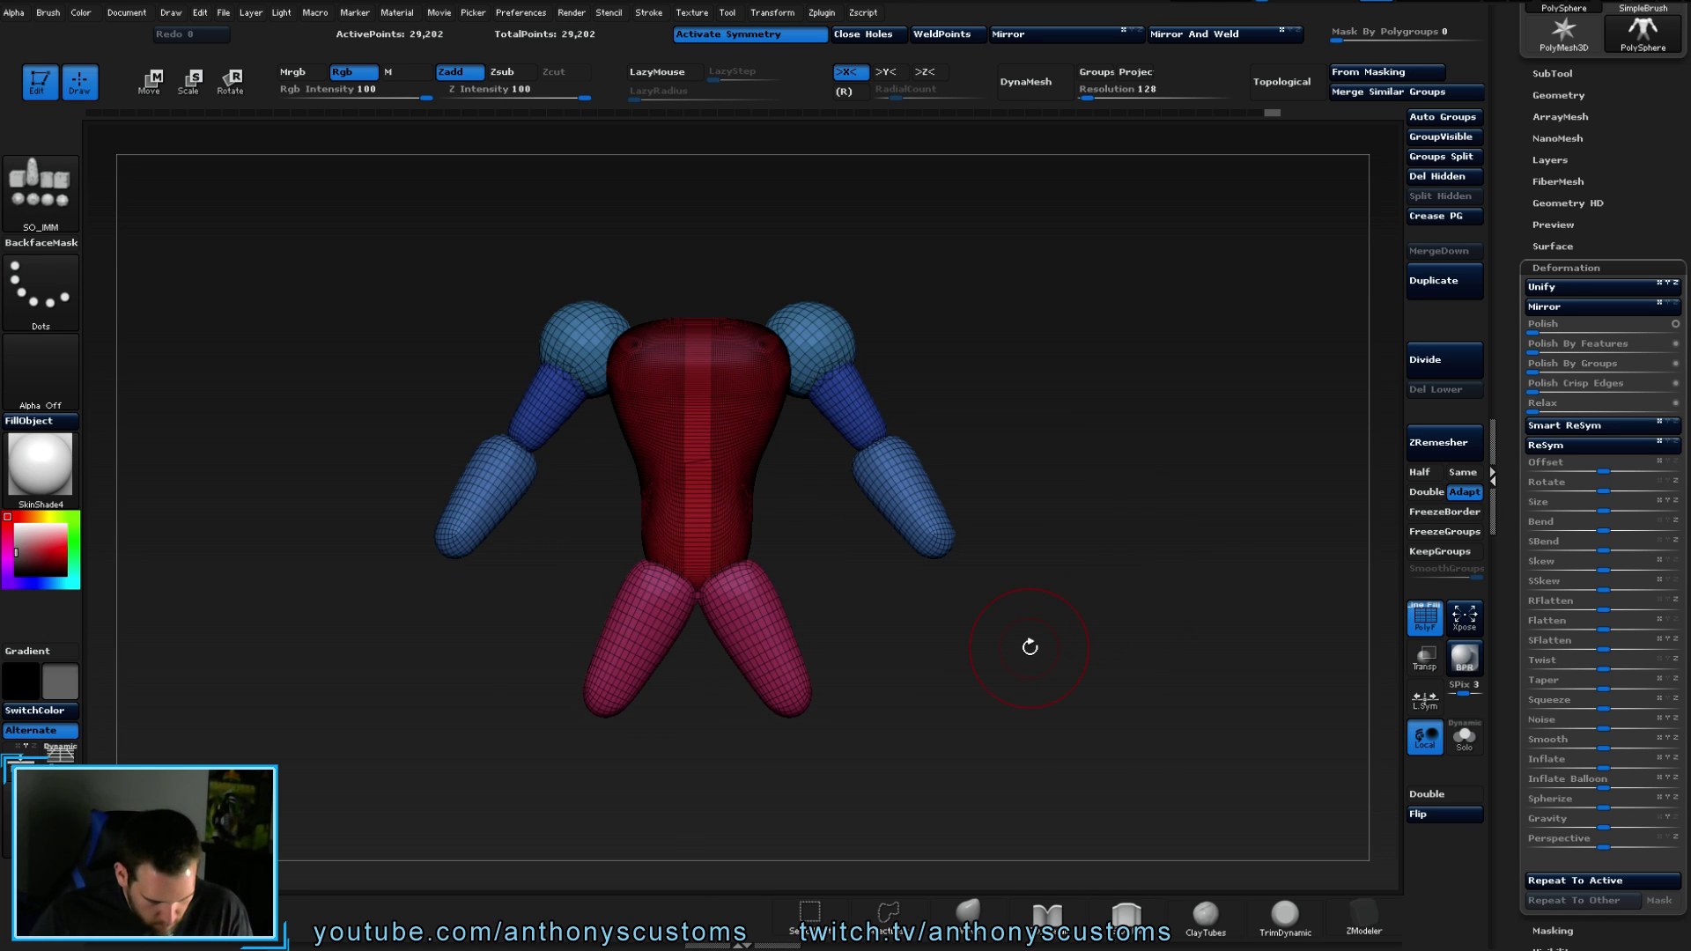
left_click_drag(1060, 495, 1077, 415, "alt")
left_click_drag(1068, 429, 1075, 381)
key("w")
key("space")
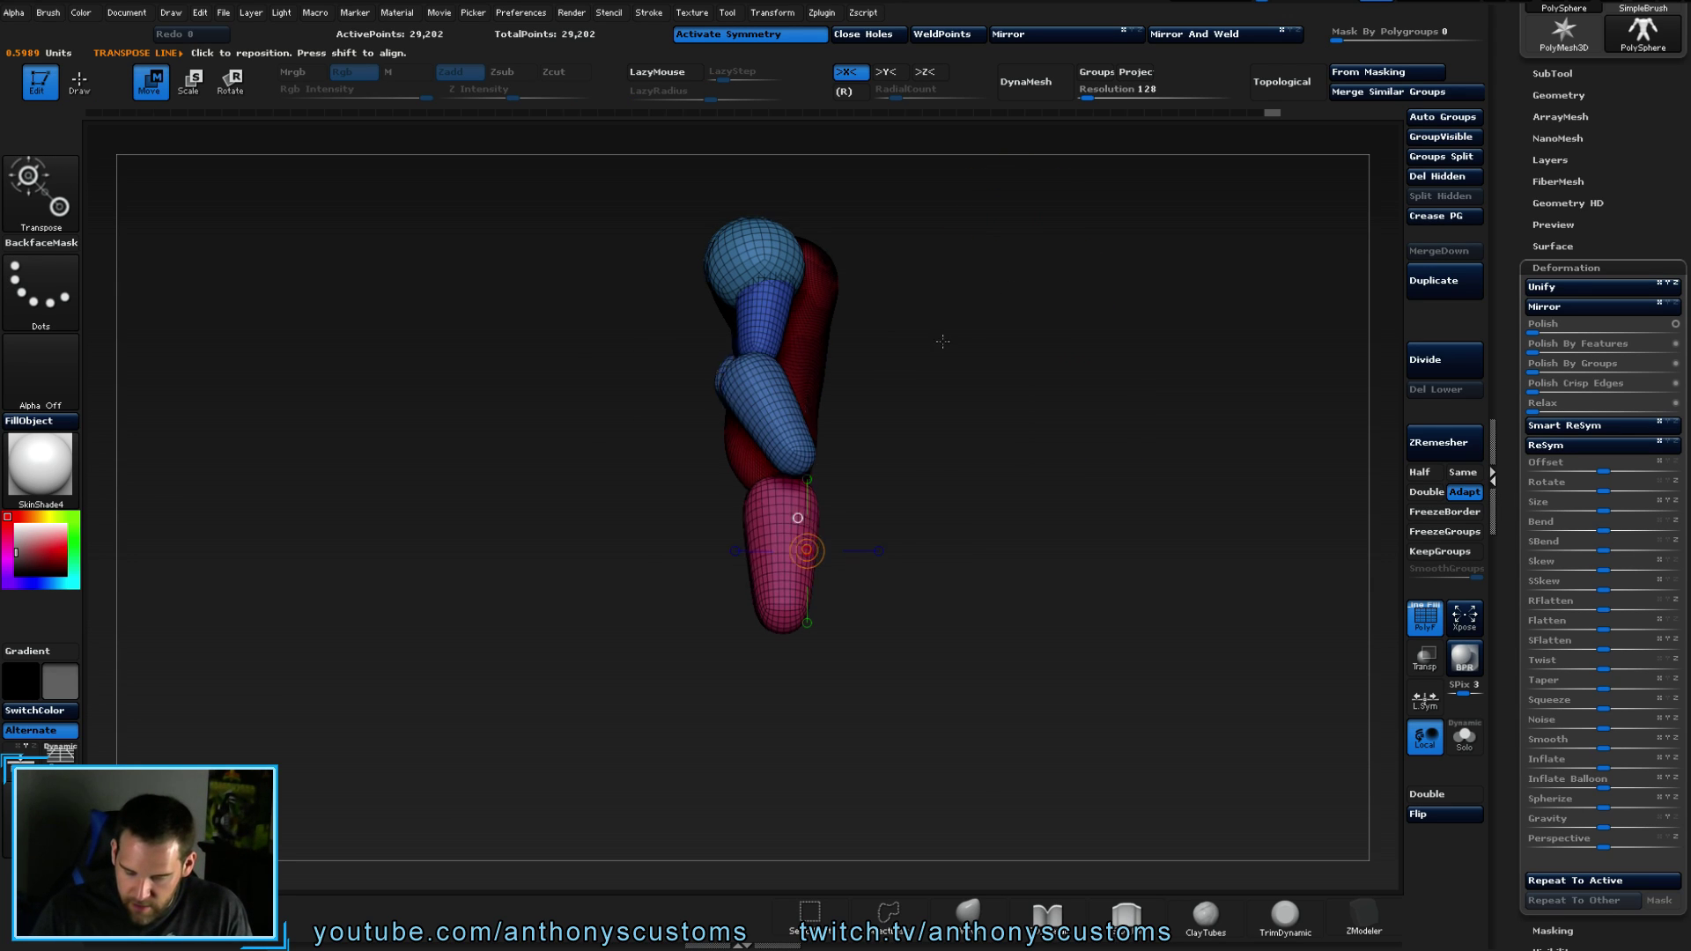
key("space")
left_click_drag(933, 337, 952, 332)
key("q")
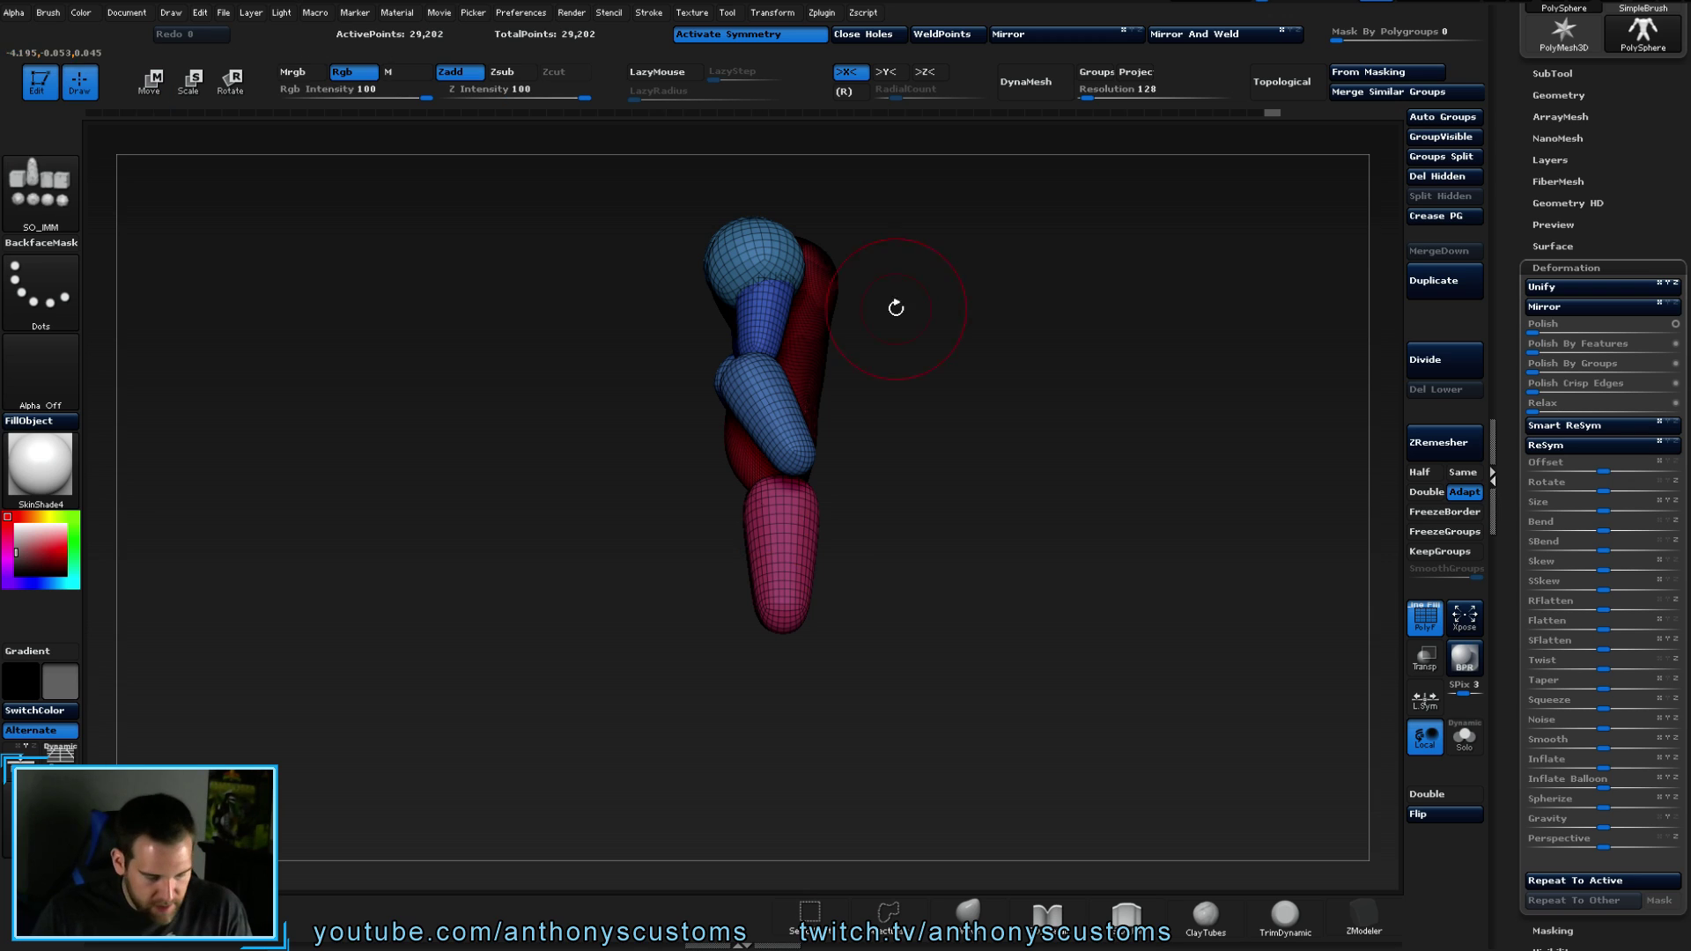
key("ctrl+z")
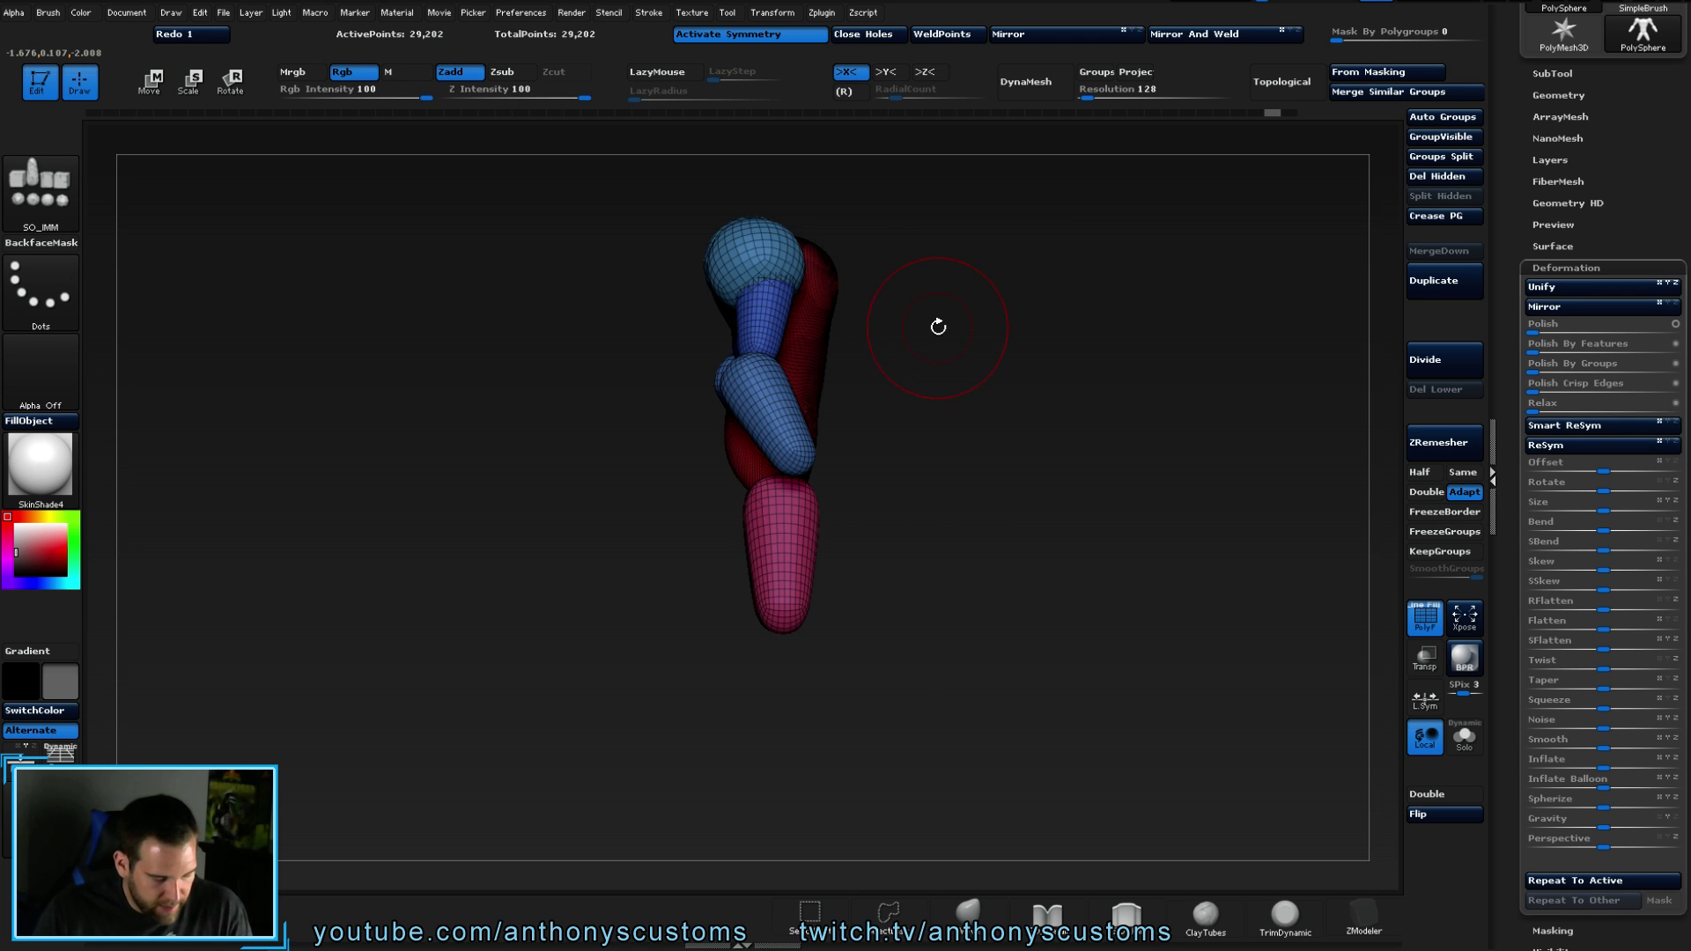
- Pull the upper torso's side profile outward with the Move brush and return to a front view of the figure
key("b")
key("m")
key("v")
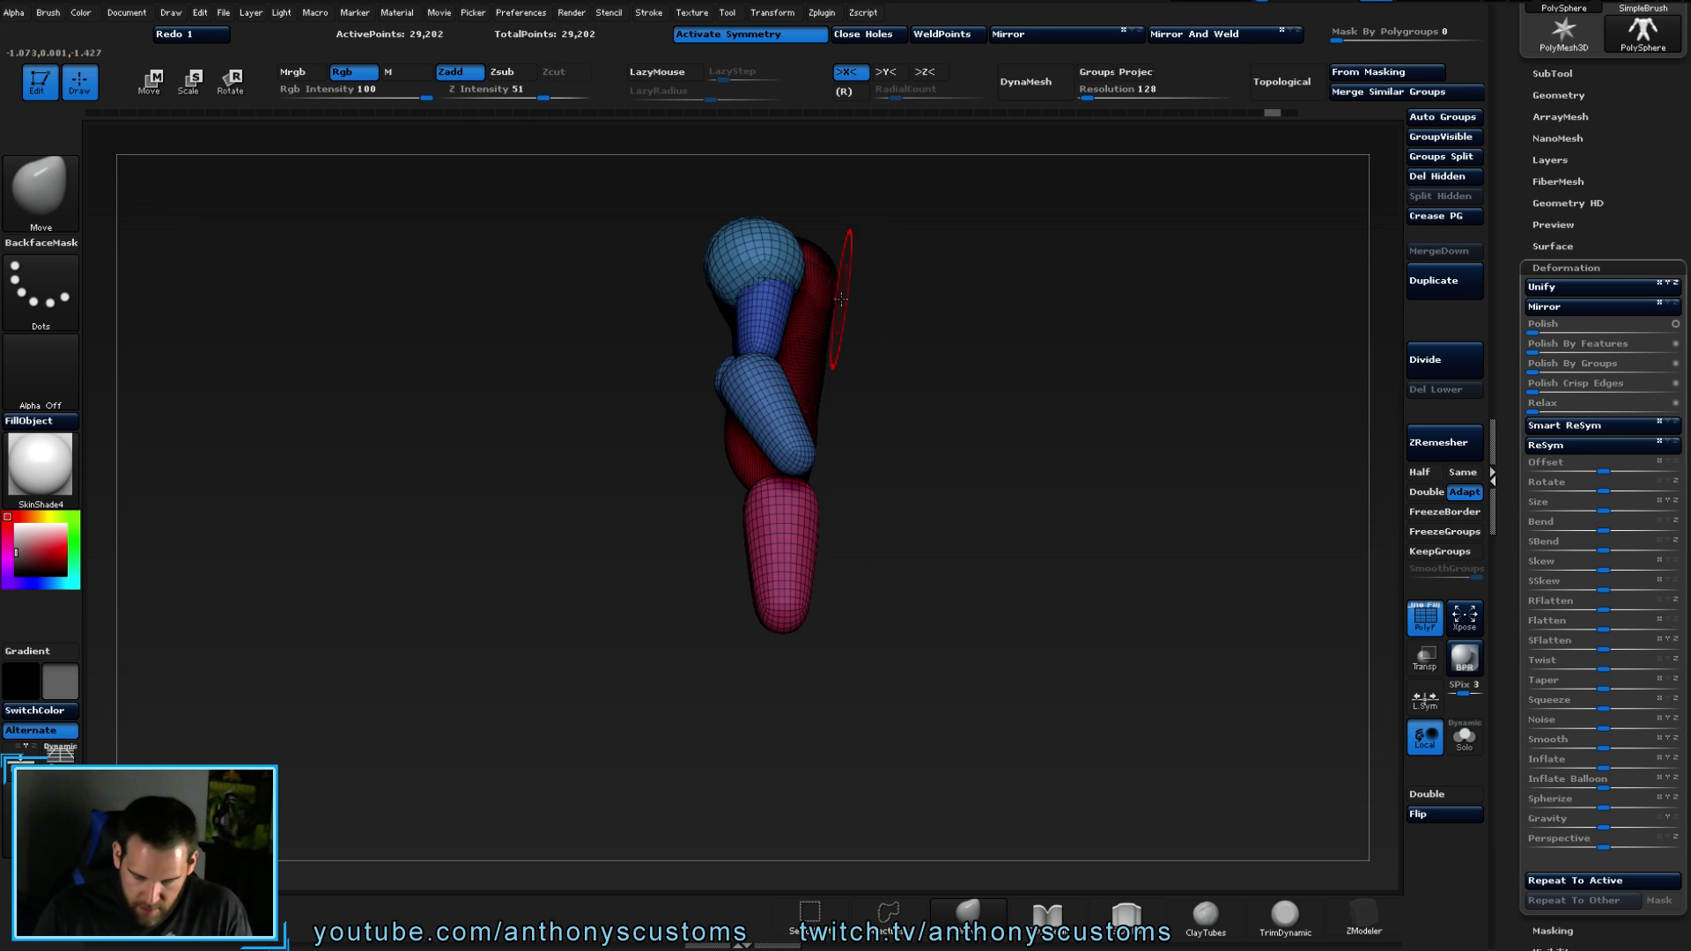
key("ctrl+shift+z")
right_click_drag(894, 321, 841, 328)
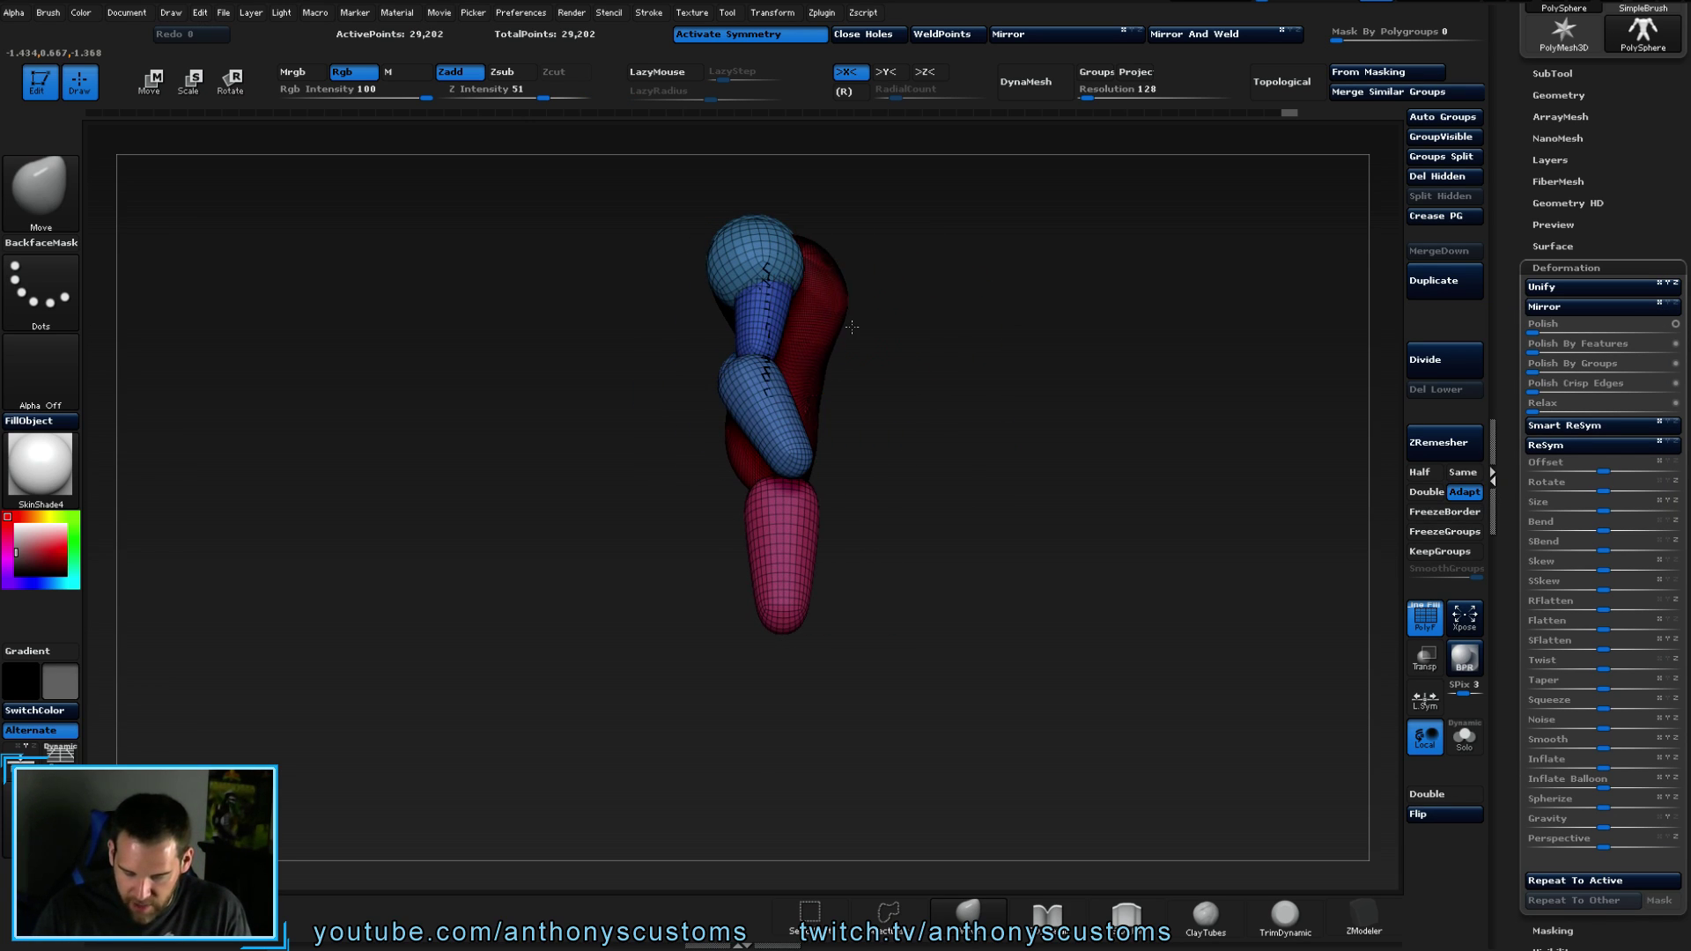
mouse_move(866, 293)
right_mouse_down()
mouse_move(960, 357)
mouse_move(1134, 332)
mouse_move(933, 300)
mouse_move(1147, 317)
mouse_move(989, 371)
mouse_move(915, 352)
right_mouse_up()
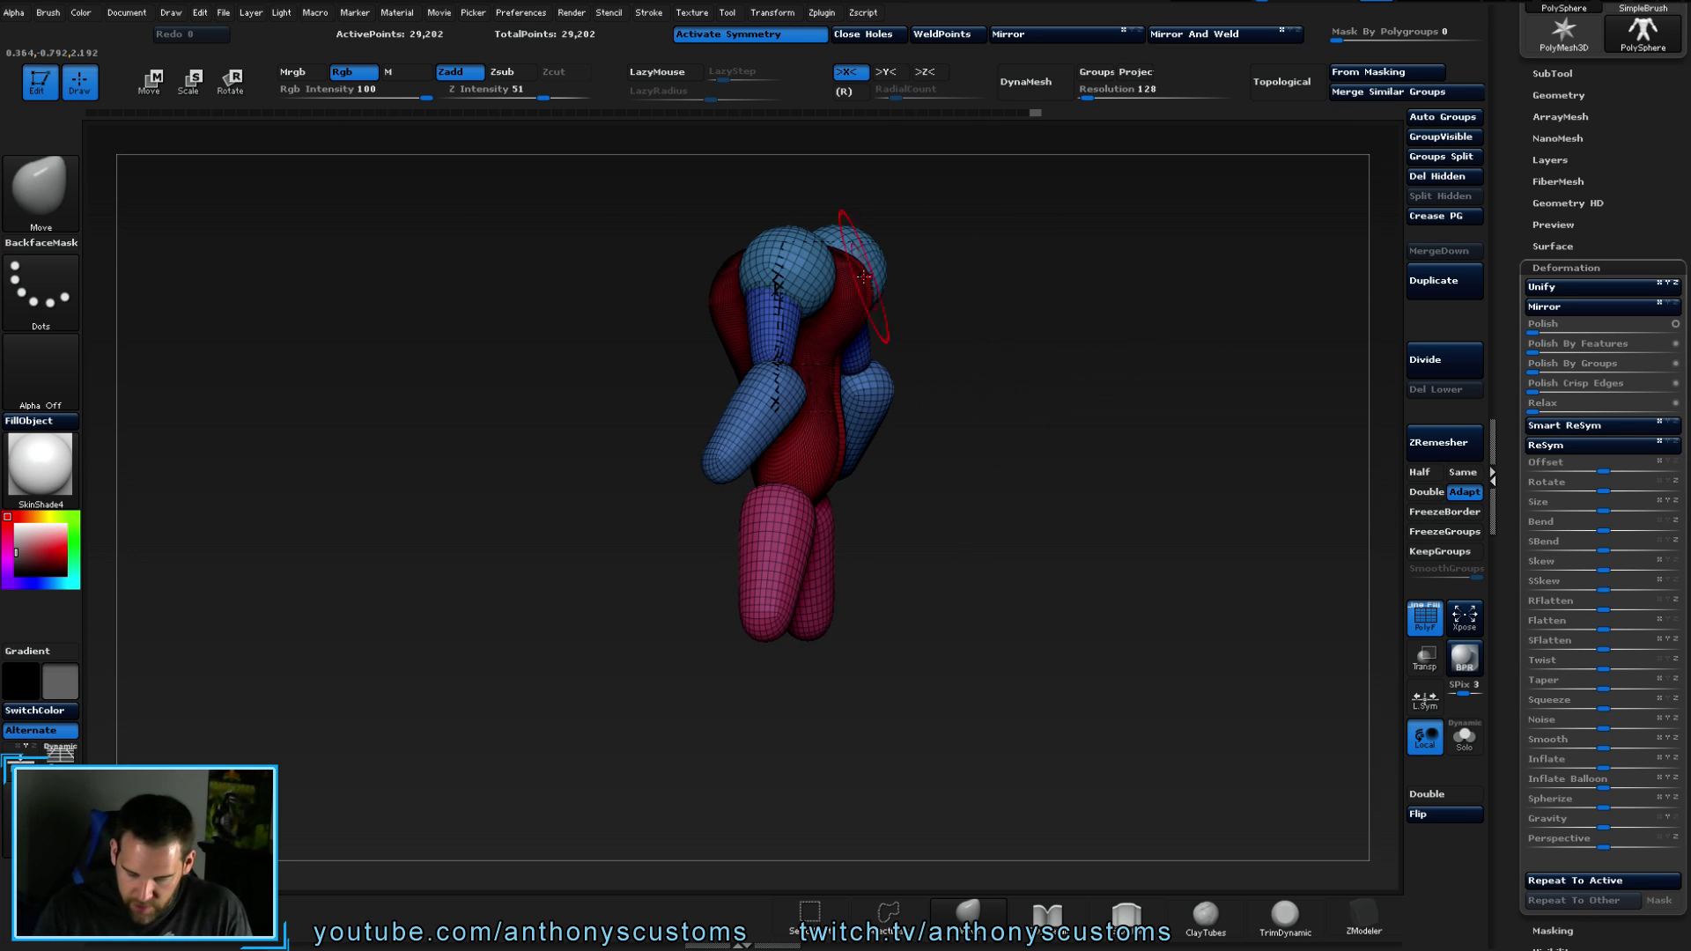
right_click_drag(881, 198, 1052, 262)
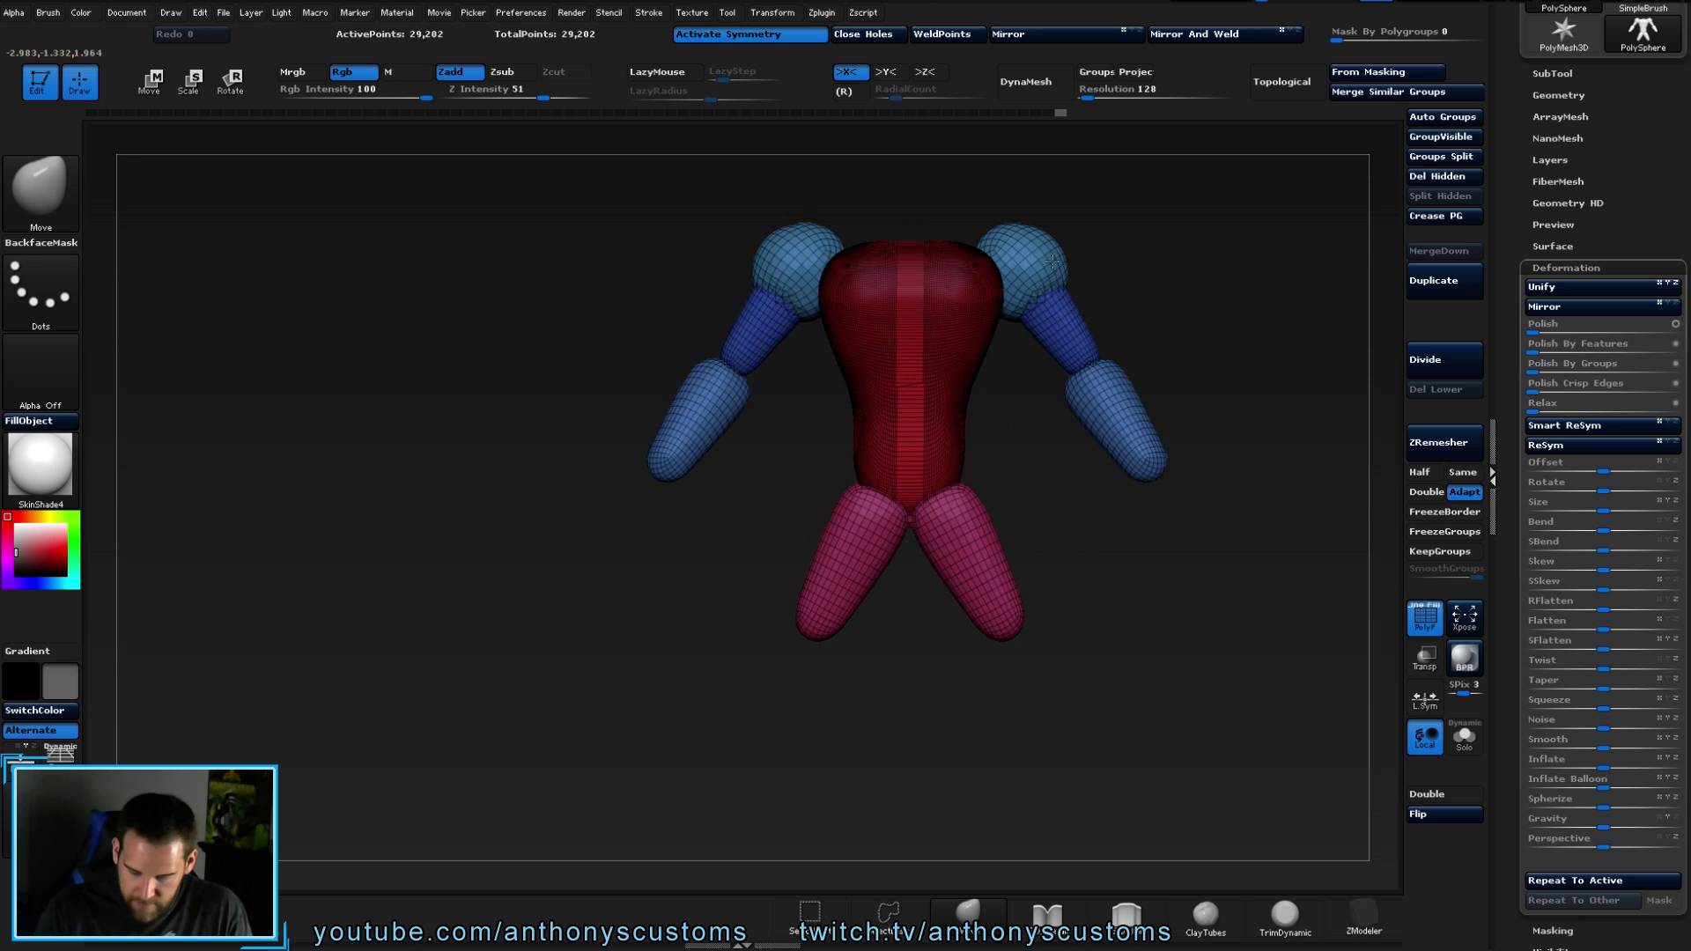
right_click_drag(1182, 276, 964, 274, "alt")
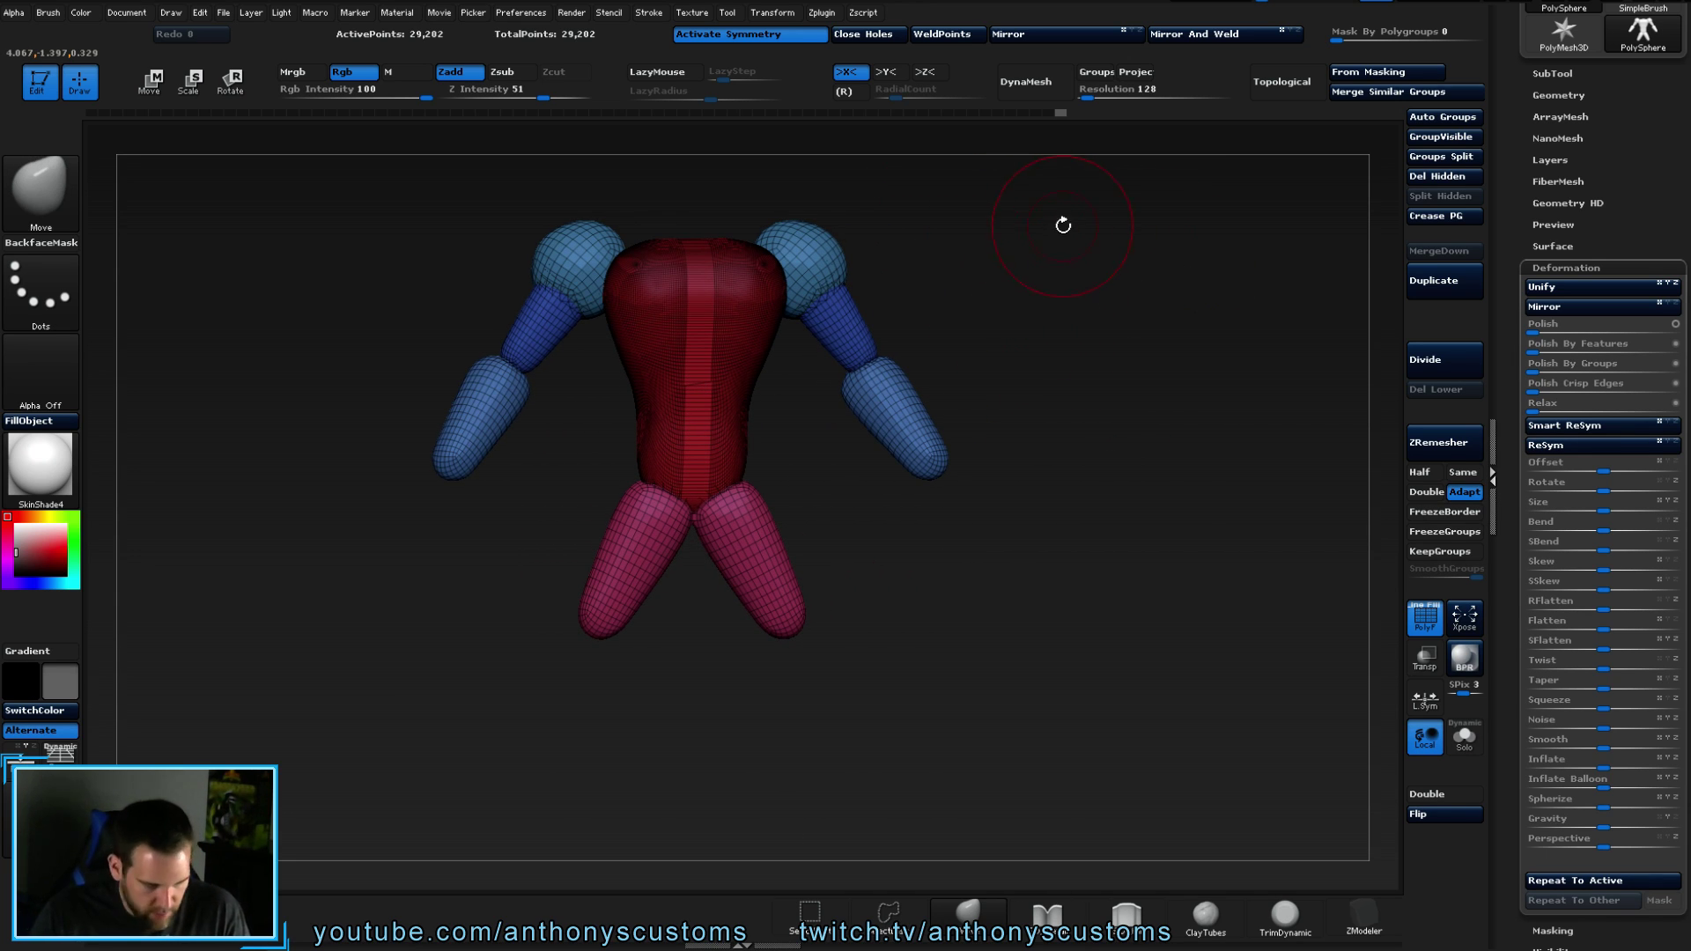
right_click_drag(1053, 392, 1045, 378)
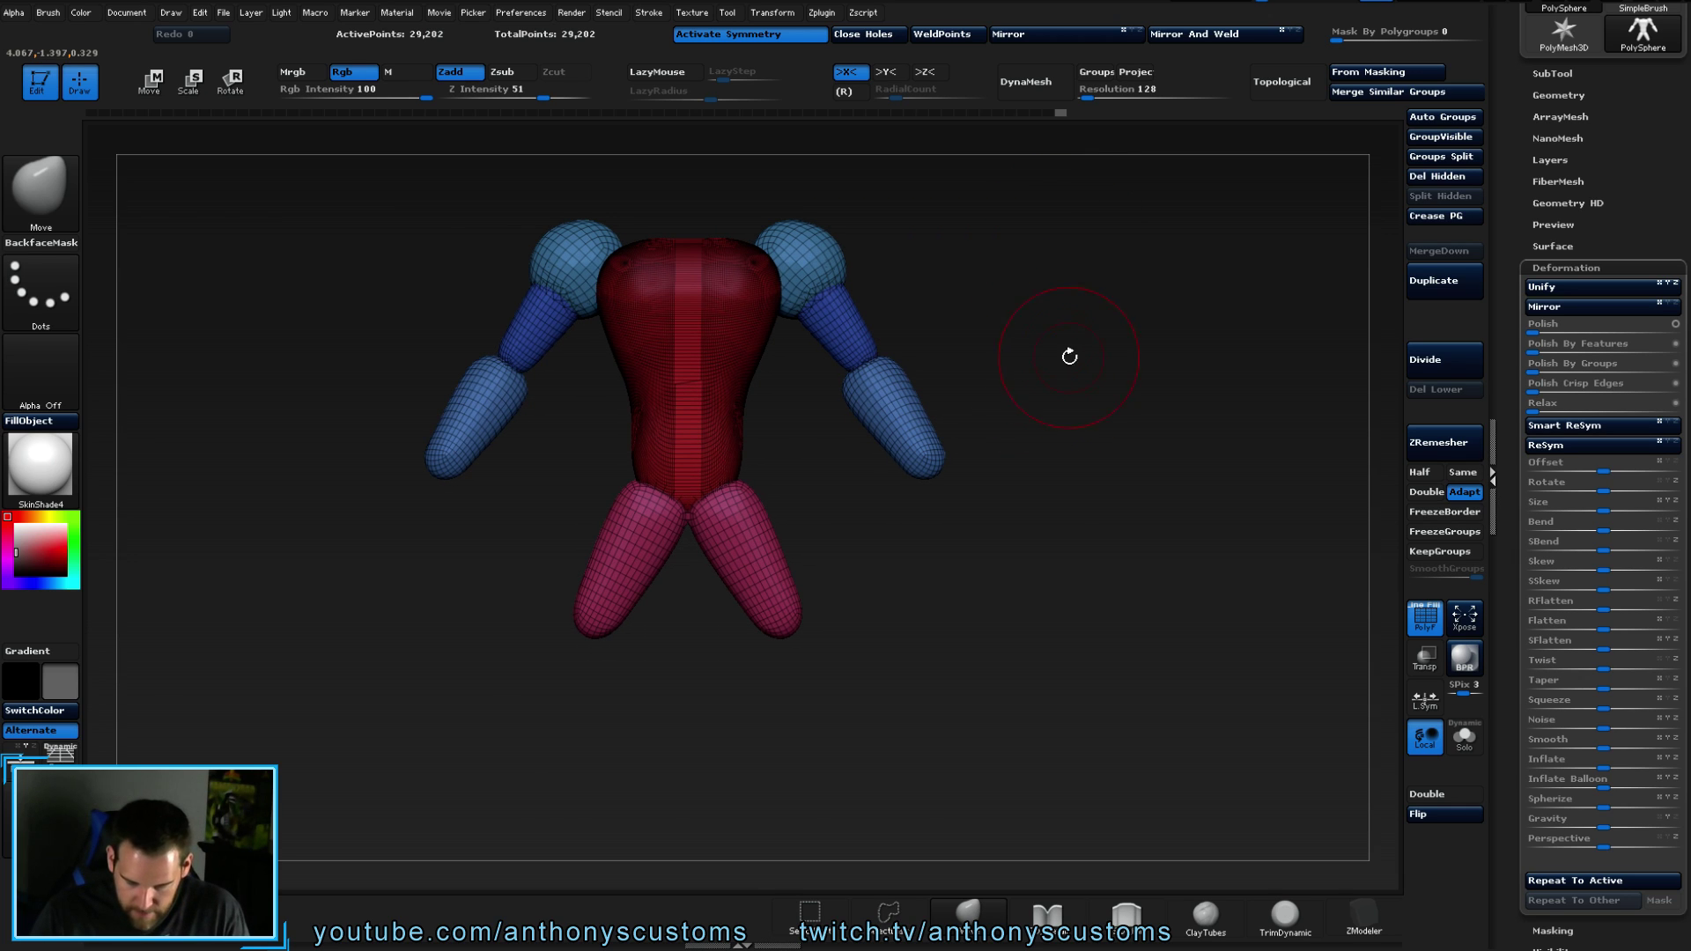
- Try merging the whole figure with DynaMesh at resolution 128 and undo it
left_click(1026, 81)
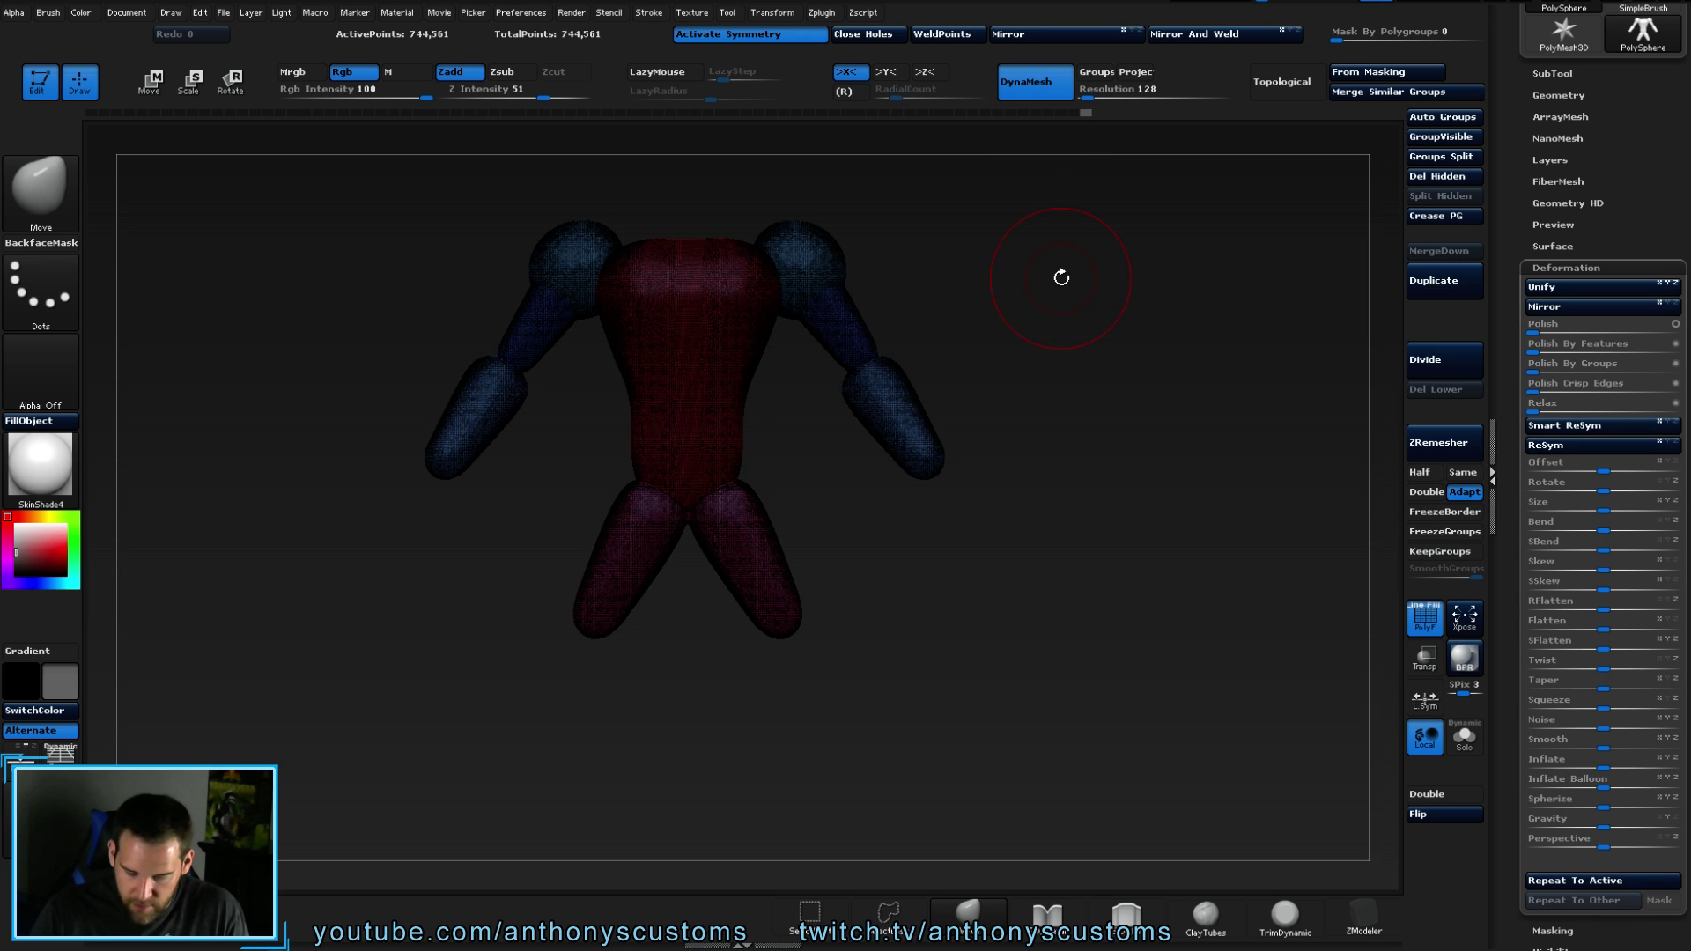
mouse_move(1059, 284)
right_mouse_down()
mouse_move(967, 325)
mouse_move(1011, 316)
right_mouse_up()
key("ctrl+z")
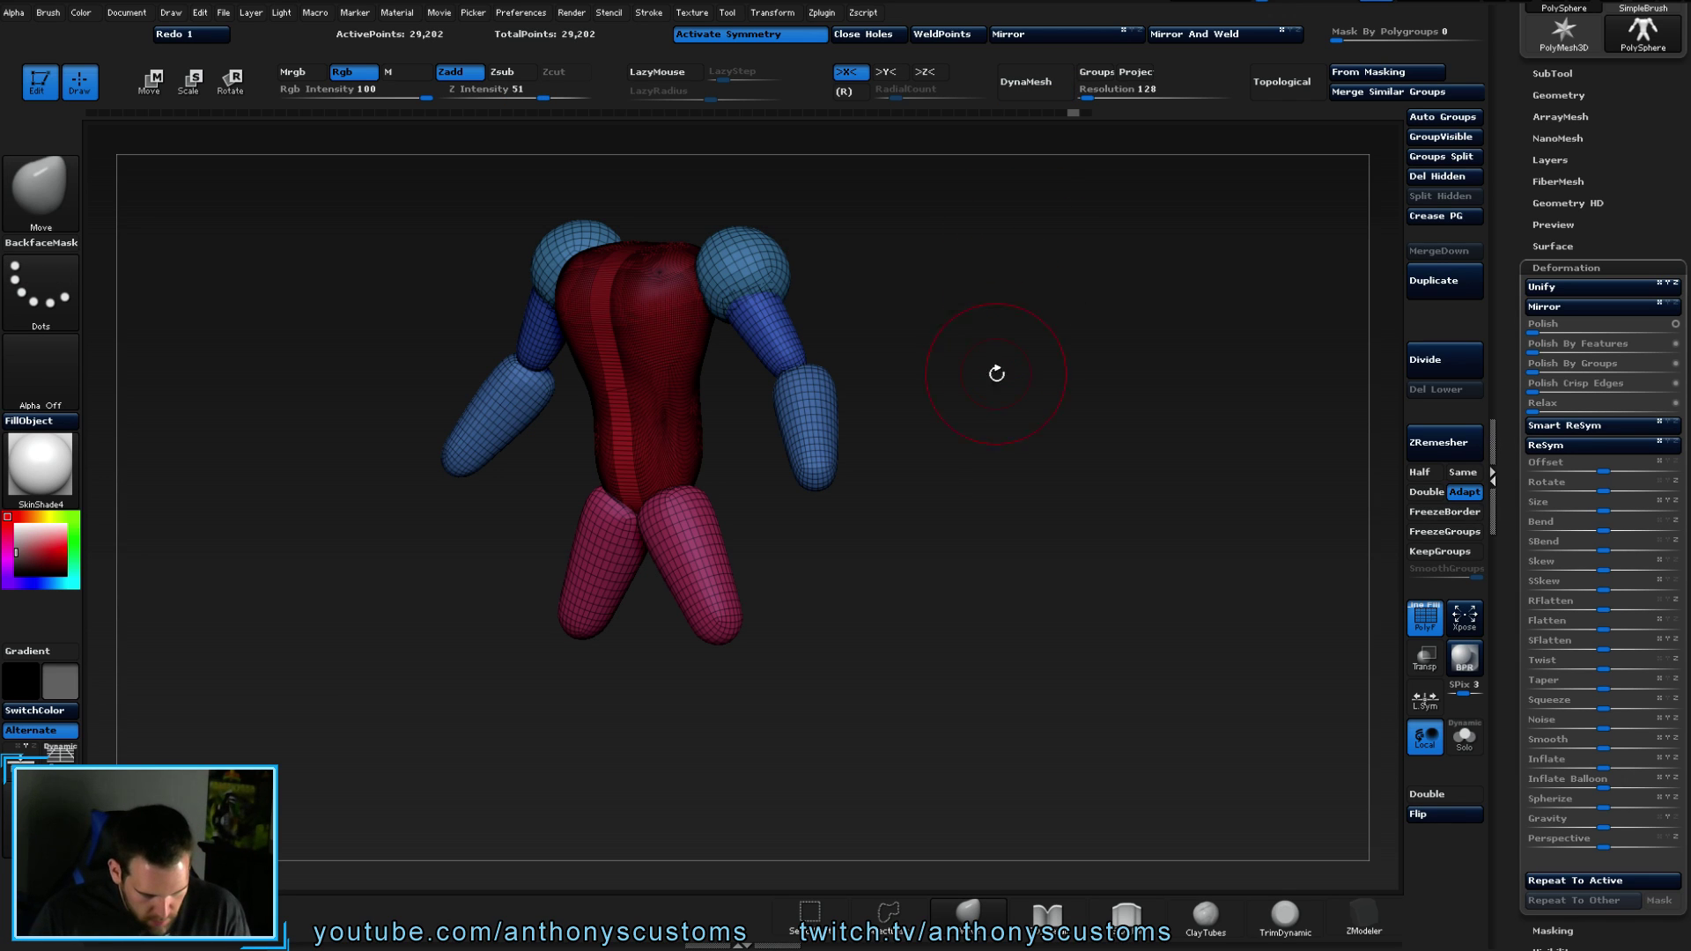
right_click_drag(998, 364, 1008, 361, "shift")
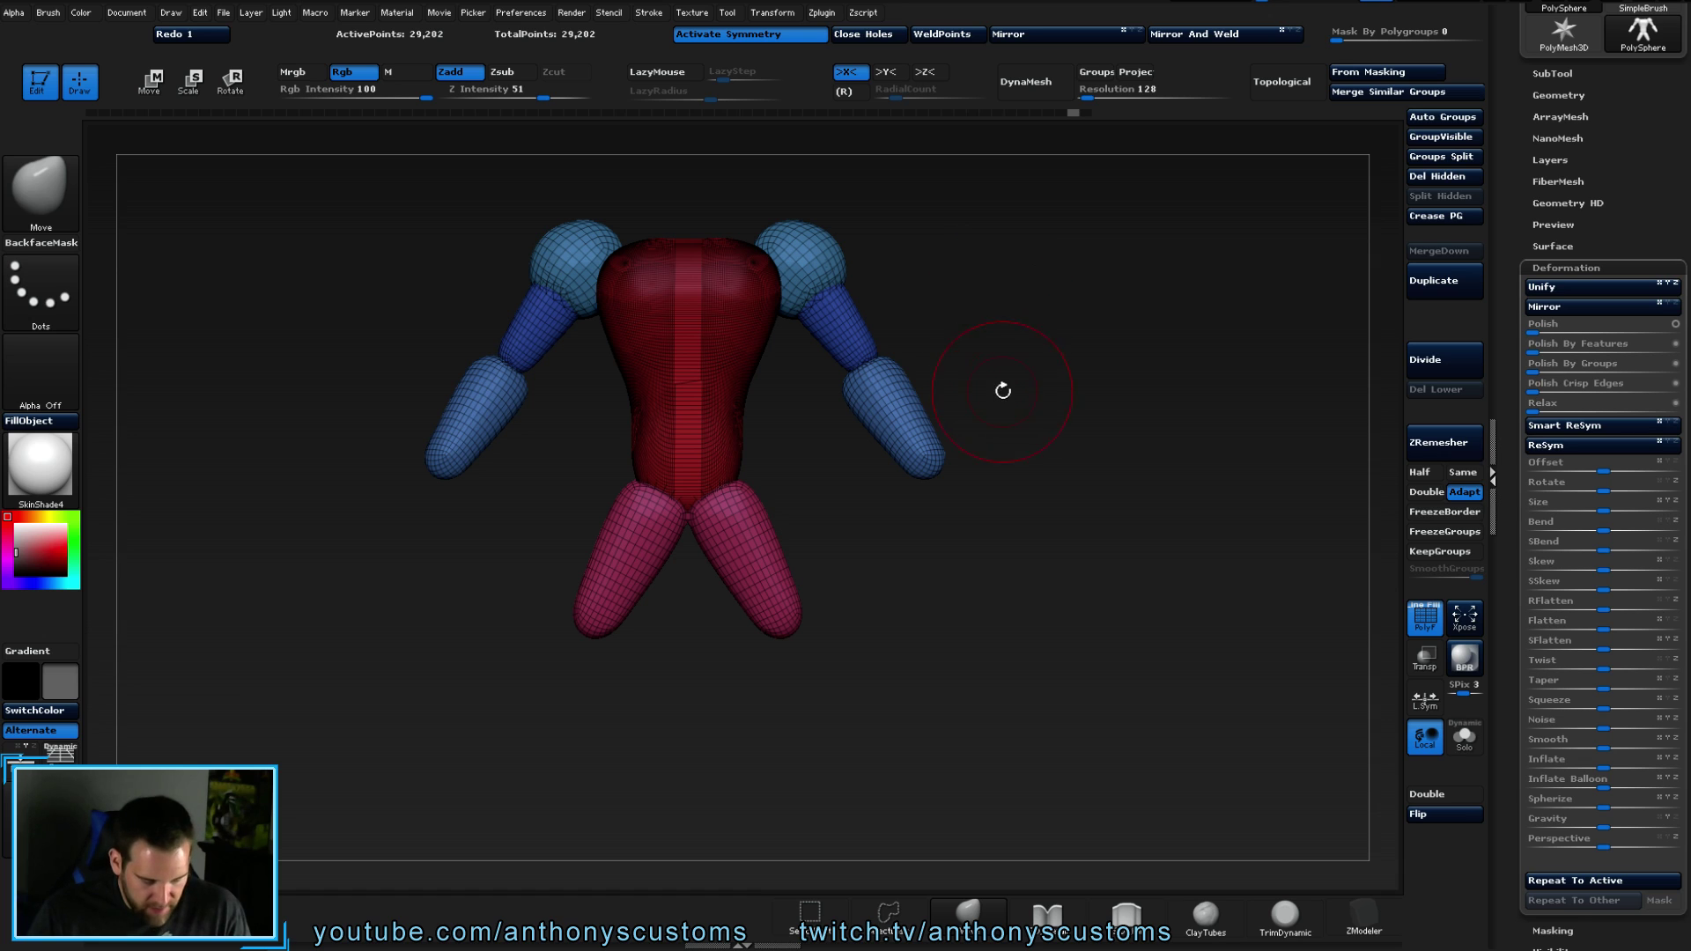
left_click_drag(1009, 414, 1053, 389, "alt")
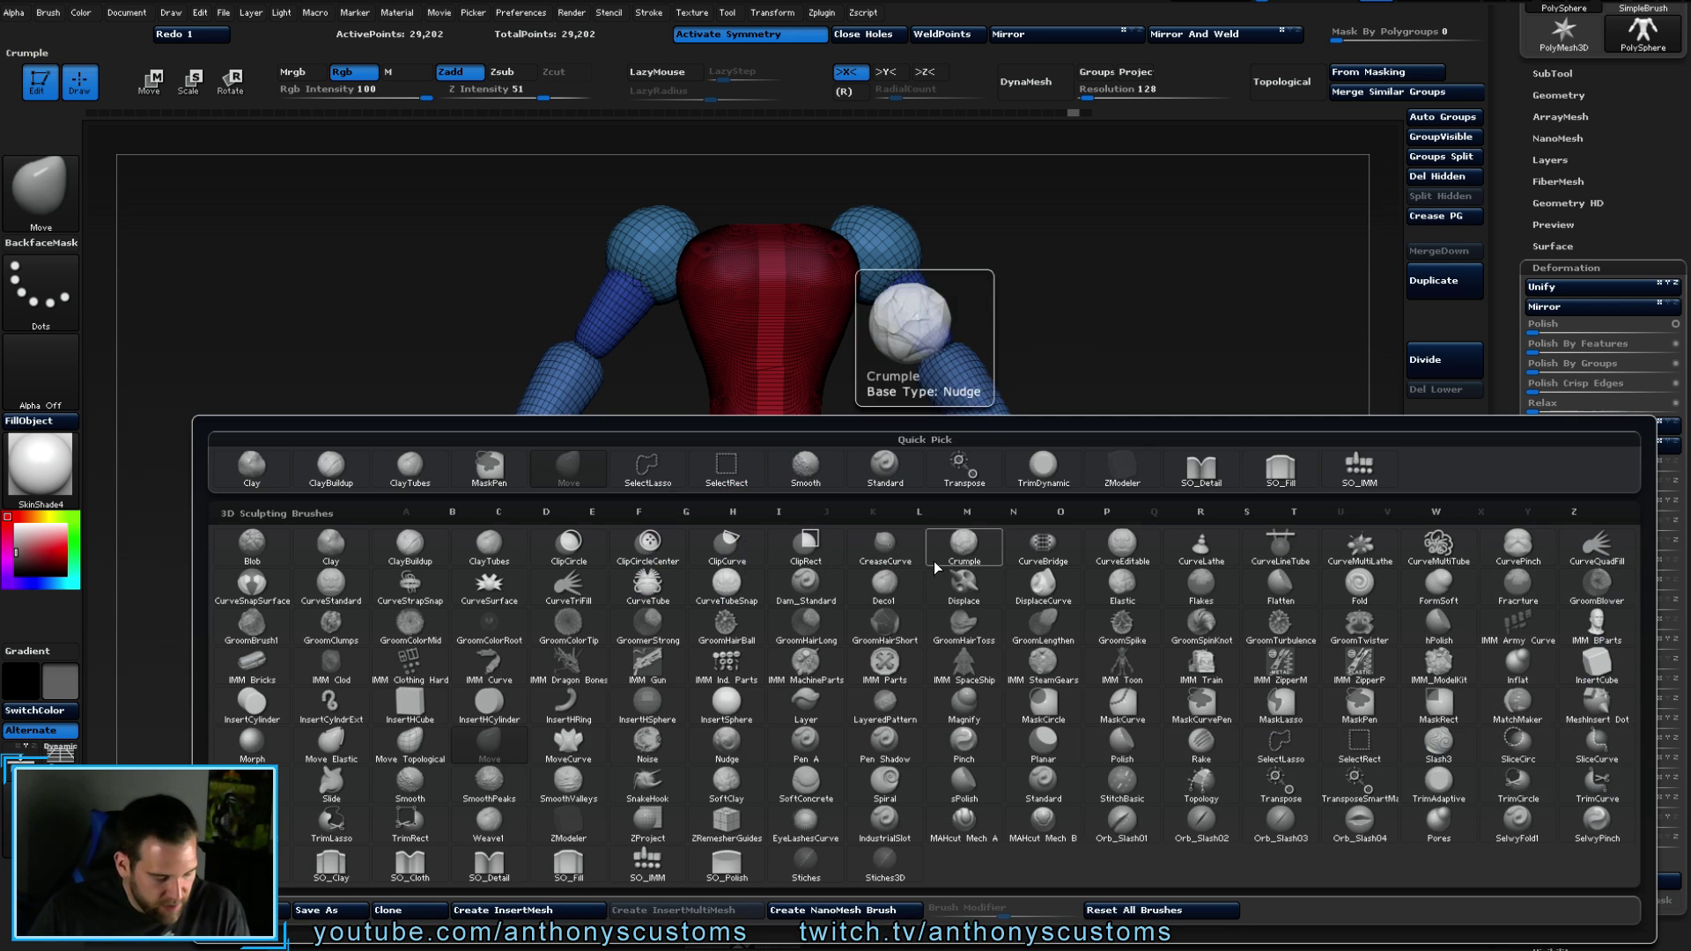
- Activate the SO_IMM brush and choose the rounded limb-segment mesh for insertion
key("b")
left_click(646, 851)
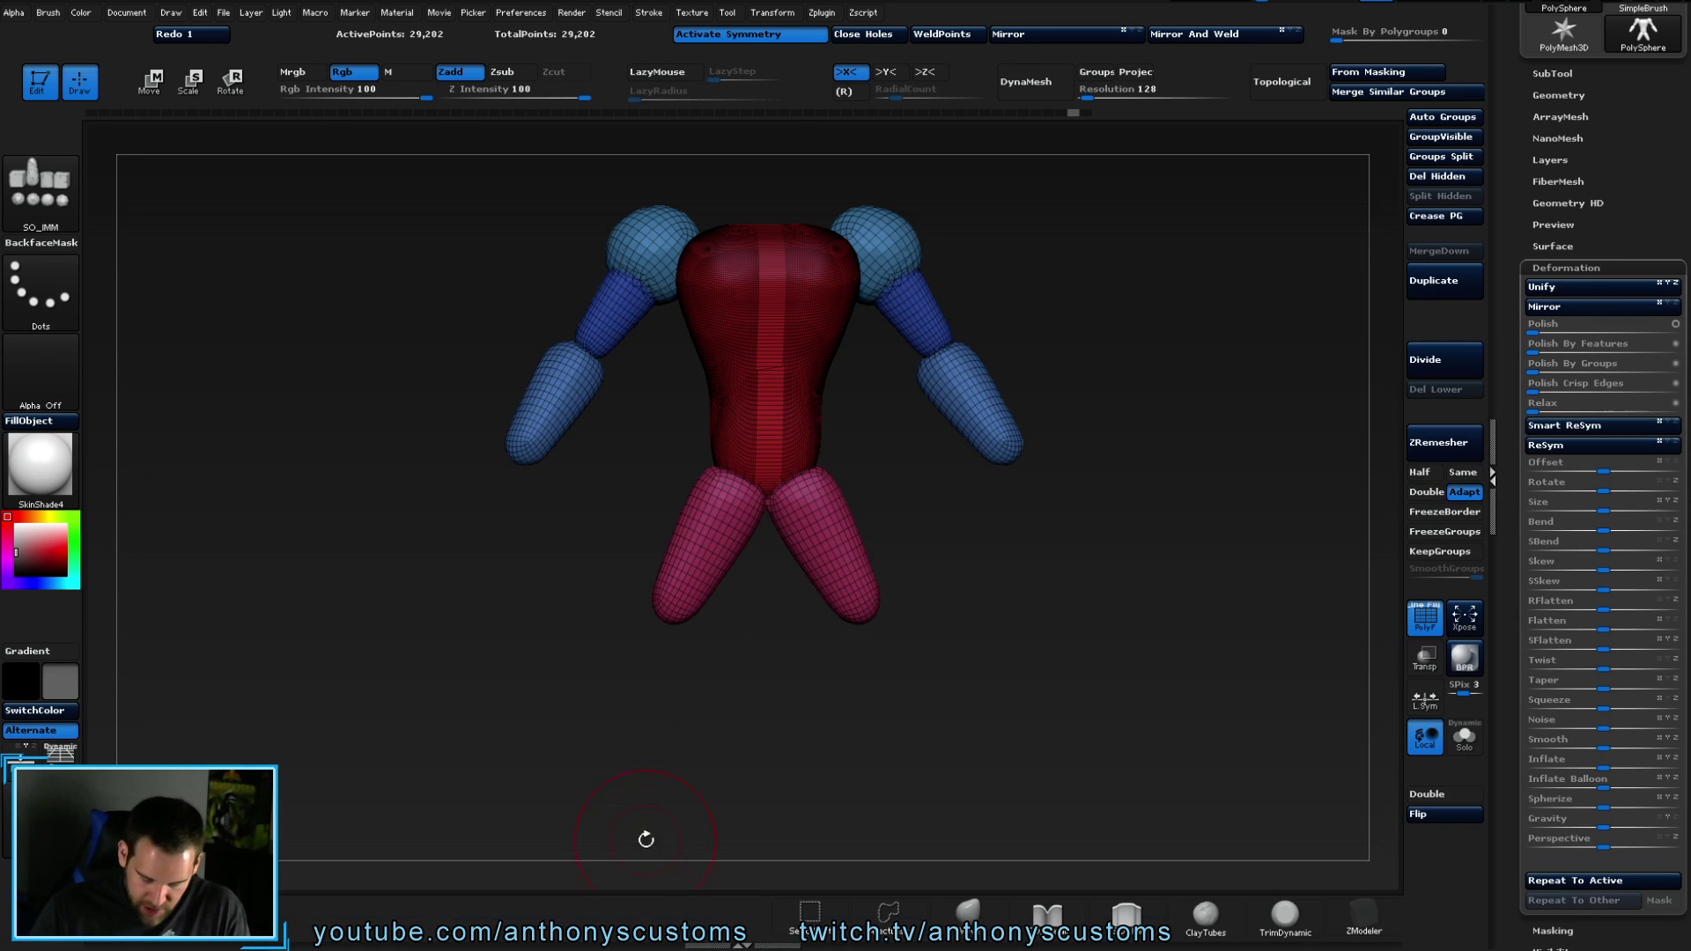
key("m")
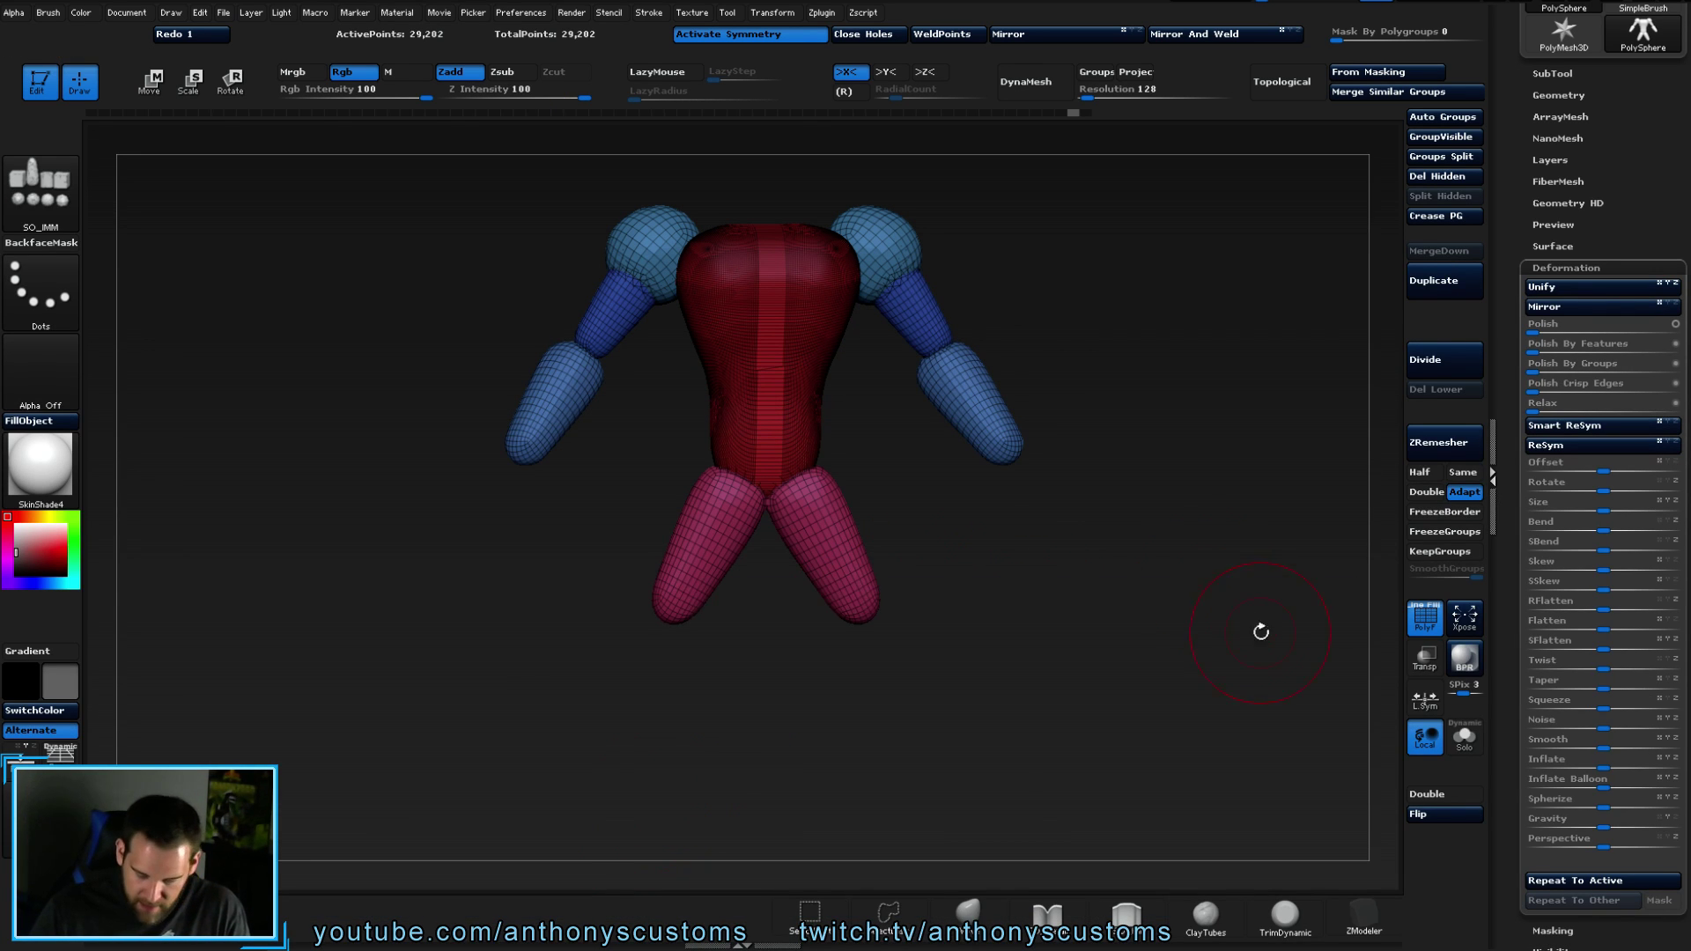
key("m")
left_click(1372, 641)
left_click_drag(1283, 611, 1021, 664)
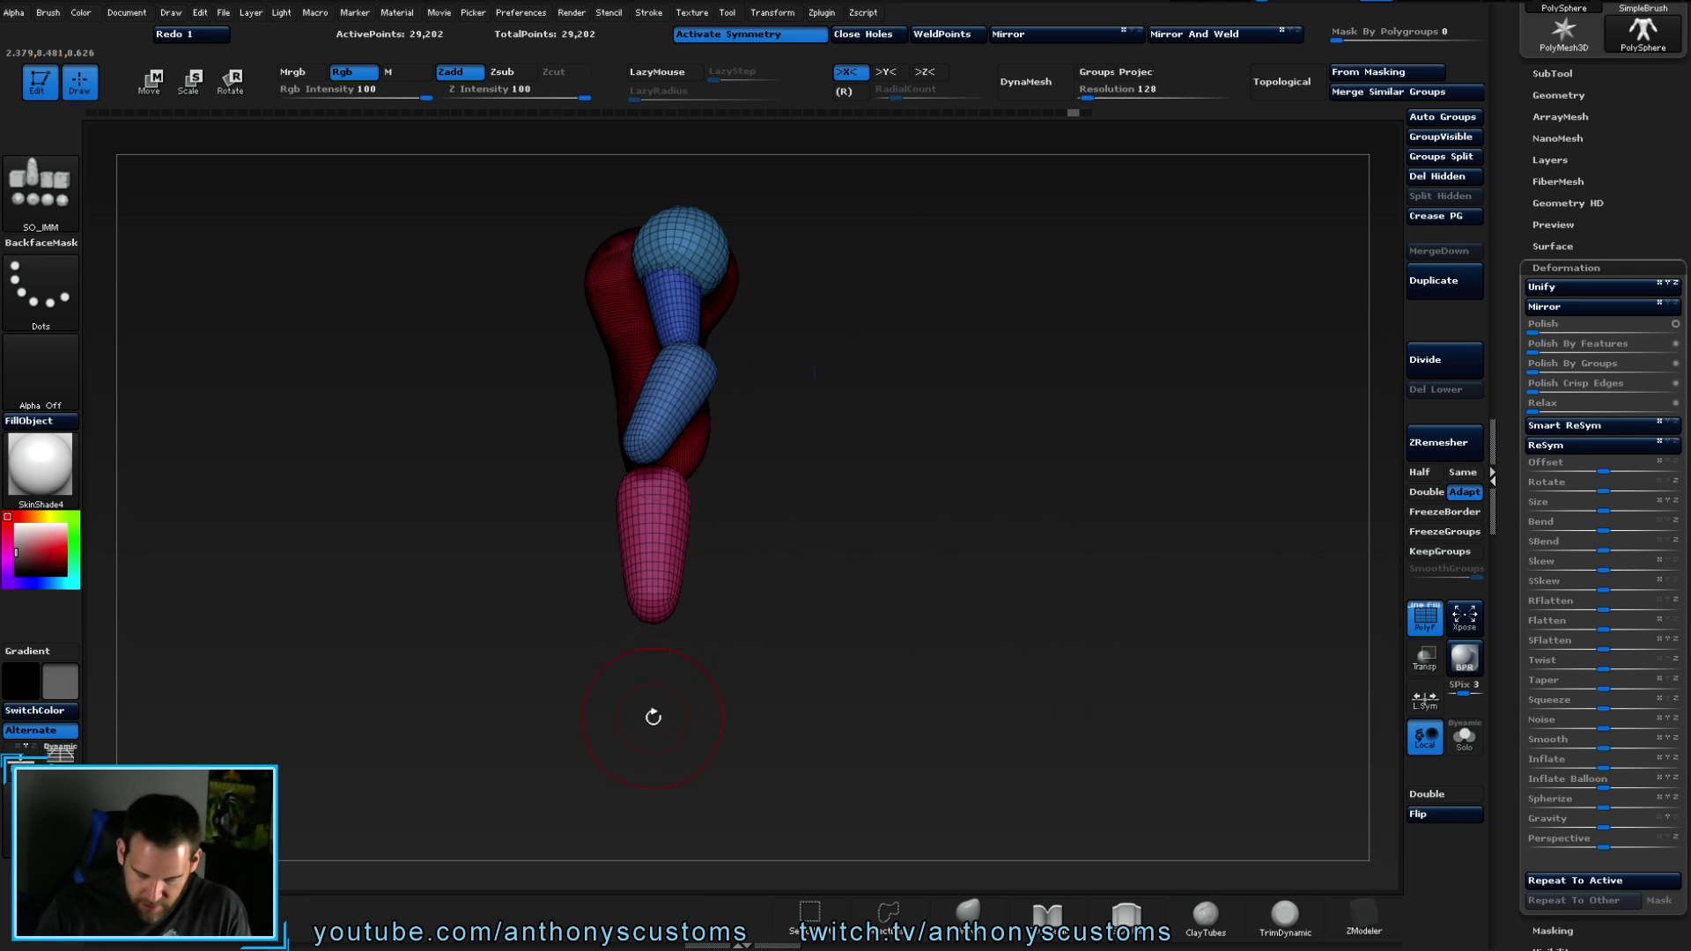
- Try inserting a limb segment at the lower end of each upper leg and undo it
mouse_move(650, 751)
left_mouse_down()
mouse_move(649, 706)
mouse_move(653, 737)
left_mouse_up()
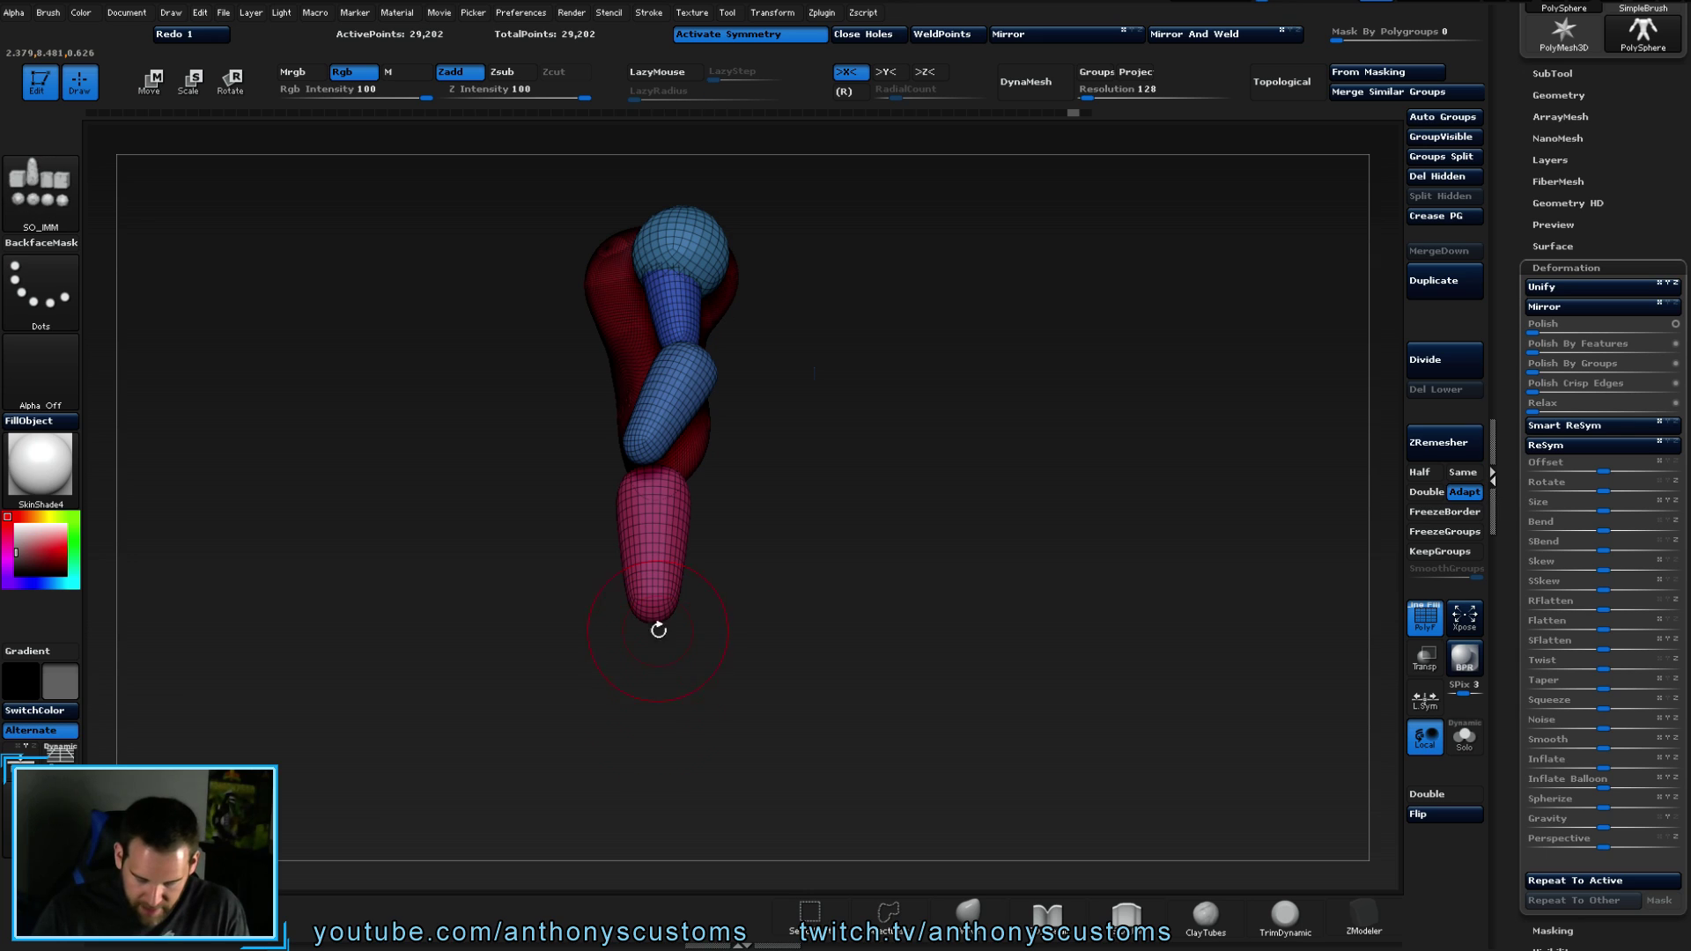
mouse_move(654, 623)
left_mouse_down()
mouse_move(700, 678)
mouse_move(697, 645)
mouse_move(716, 662)
mouse_move(719, 641)
left_mouse_up()
key("ctrl")
key("ctrl+z")
key("ctrl+z")
left_click_drag(821, 558, 925, 547)
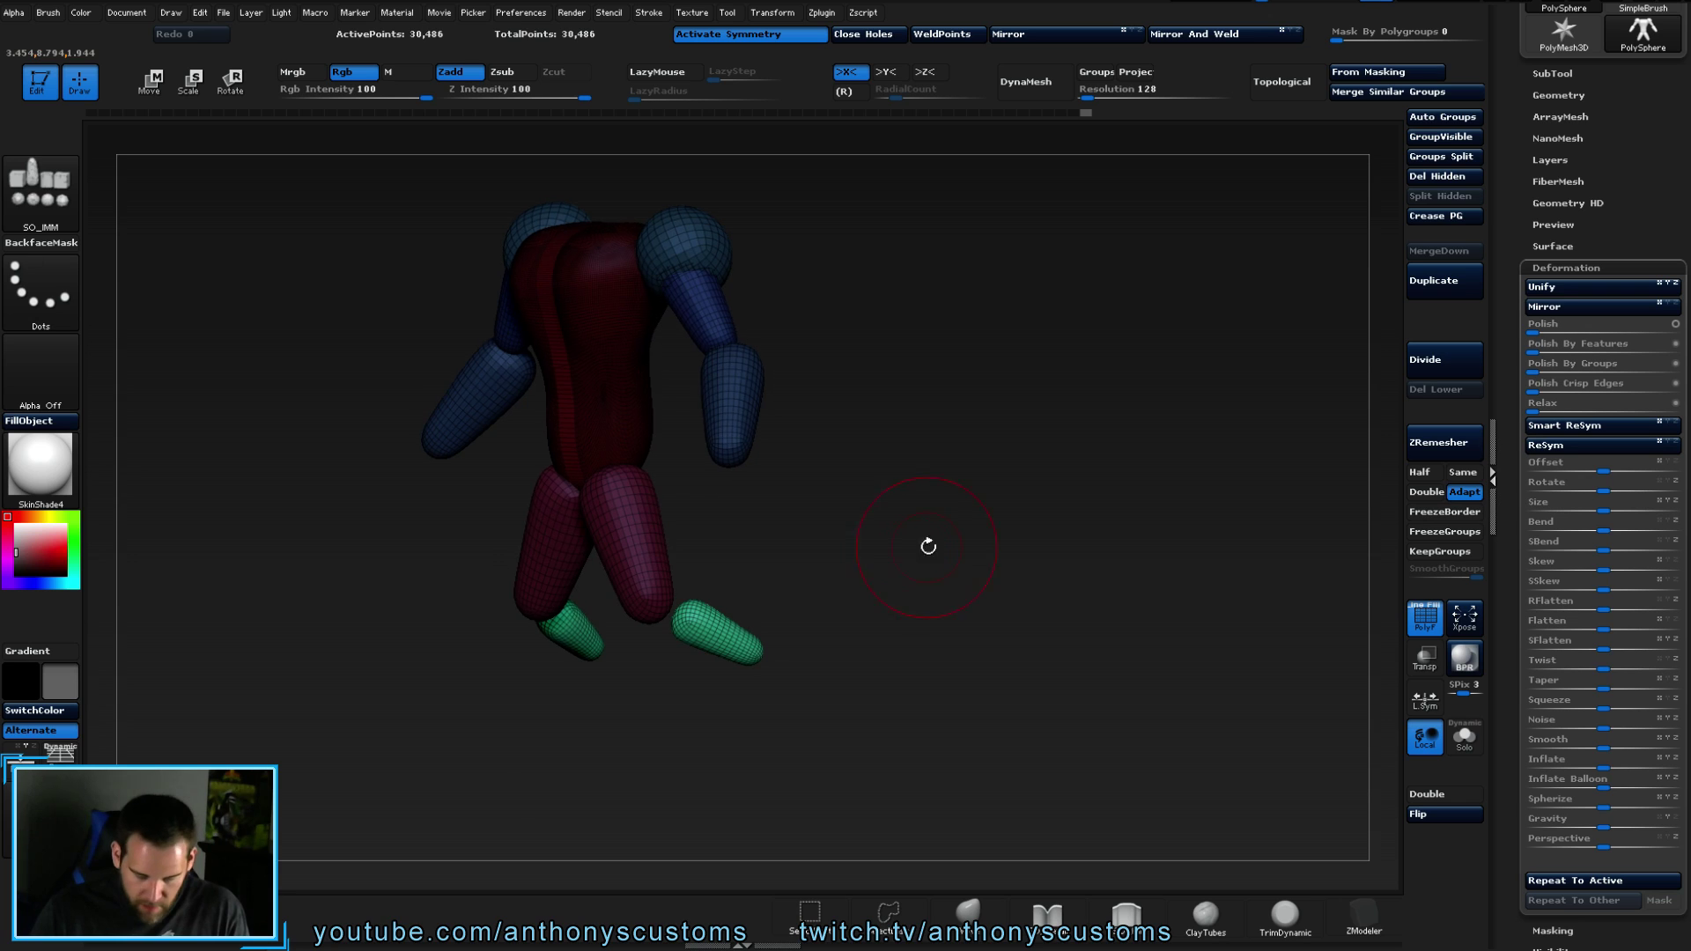
key("ctrl+z")
- Insert a mirrored pair of short segments at the lower ends of the upper legs, angled backward and slightly down
left_click_drag(694, 595, 681, 605)
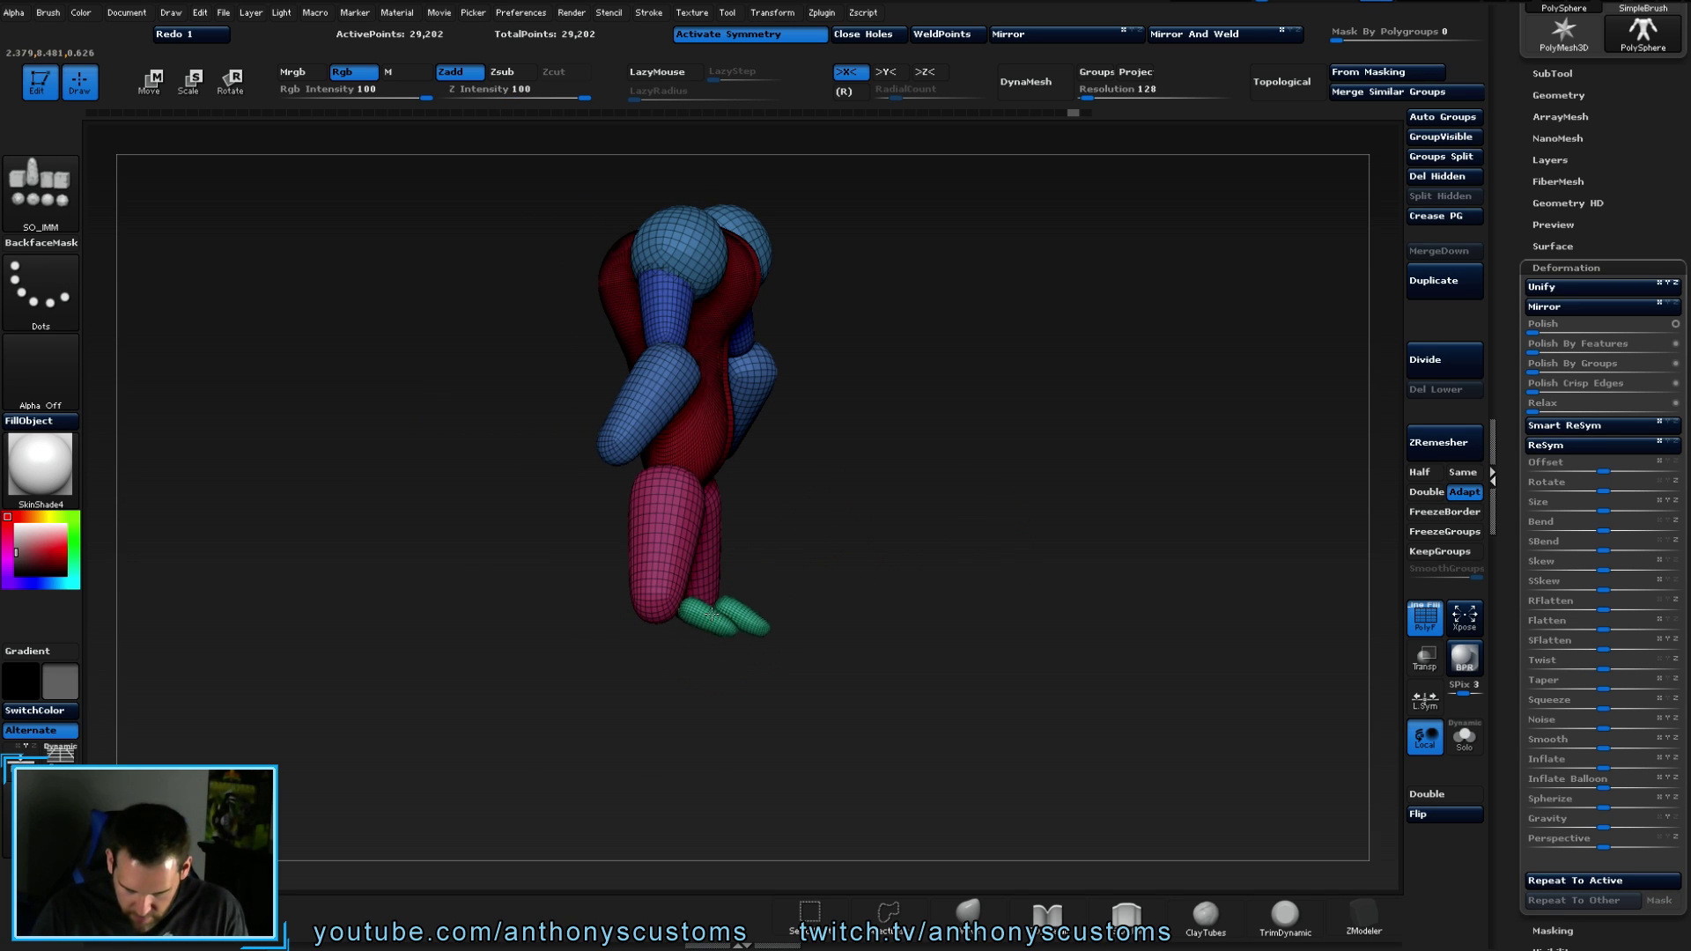
key("ctrl+shift+z")
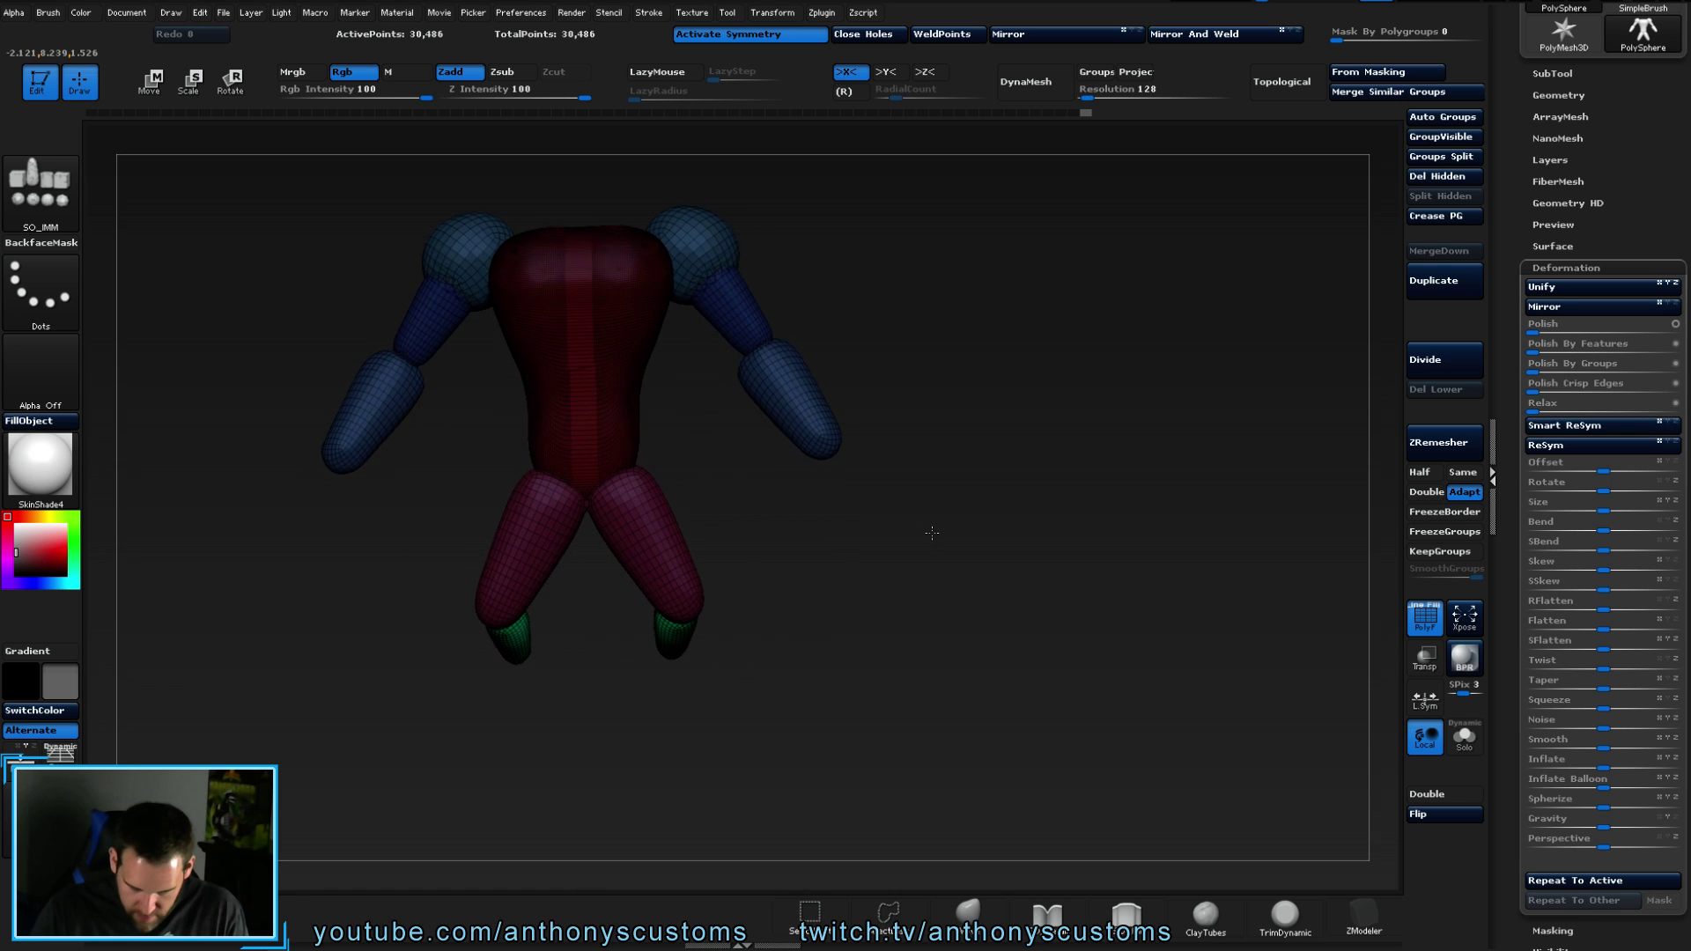
left_click_drag(932, 528, 833, 555)
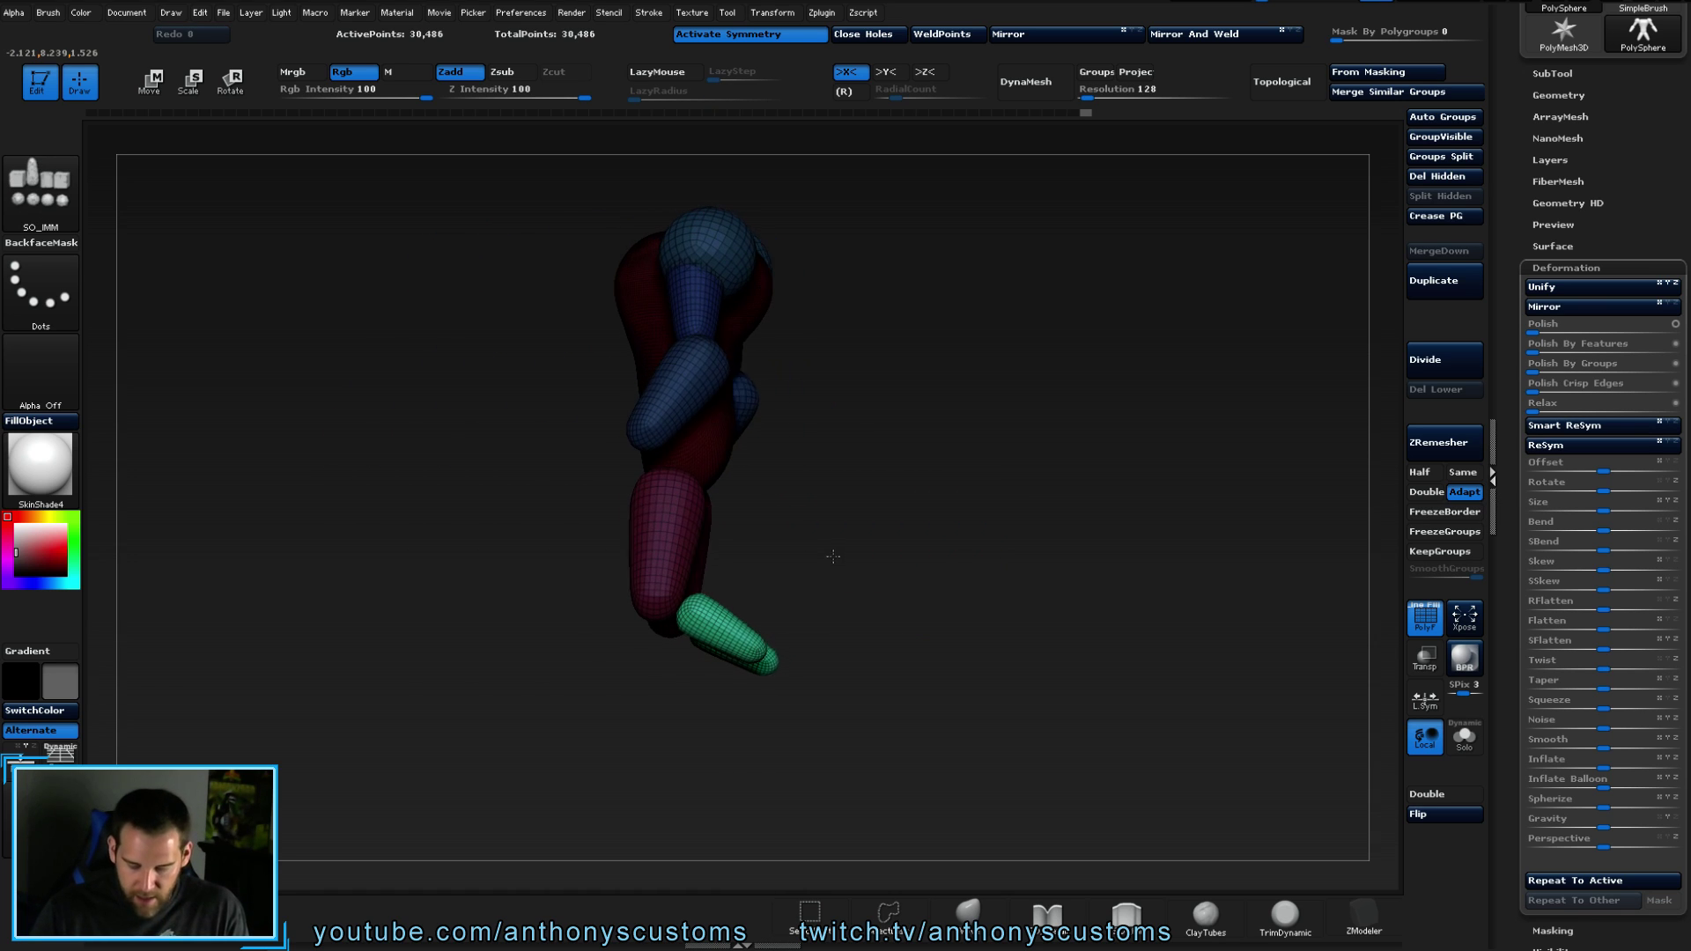
- Move the new short segments closer into the lower ends of the upper legs with Transpose, and clear the mask
key("w")
mouse_move(758, 653)
left_mouse_down()
mouse_move(870, 580)
mouse_move(807, 609)
left_mouse_up()
left_click_drag(916, 484, 1039, 494)
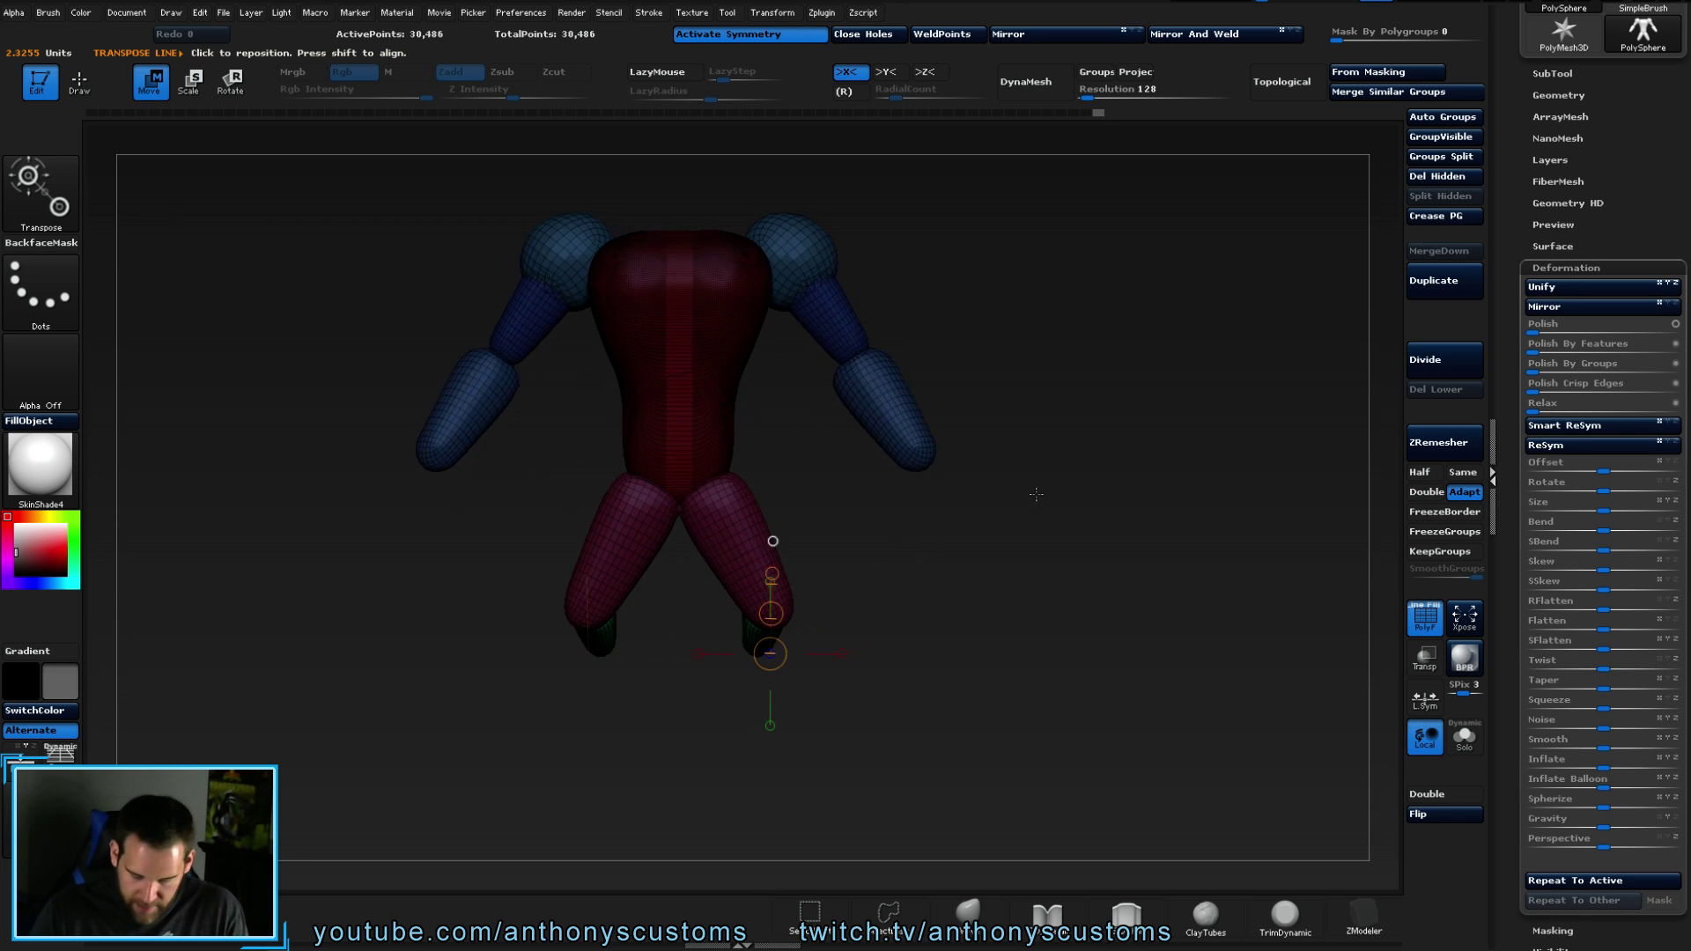
left_click_drag(938, 532, 1034, 527)
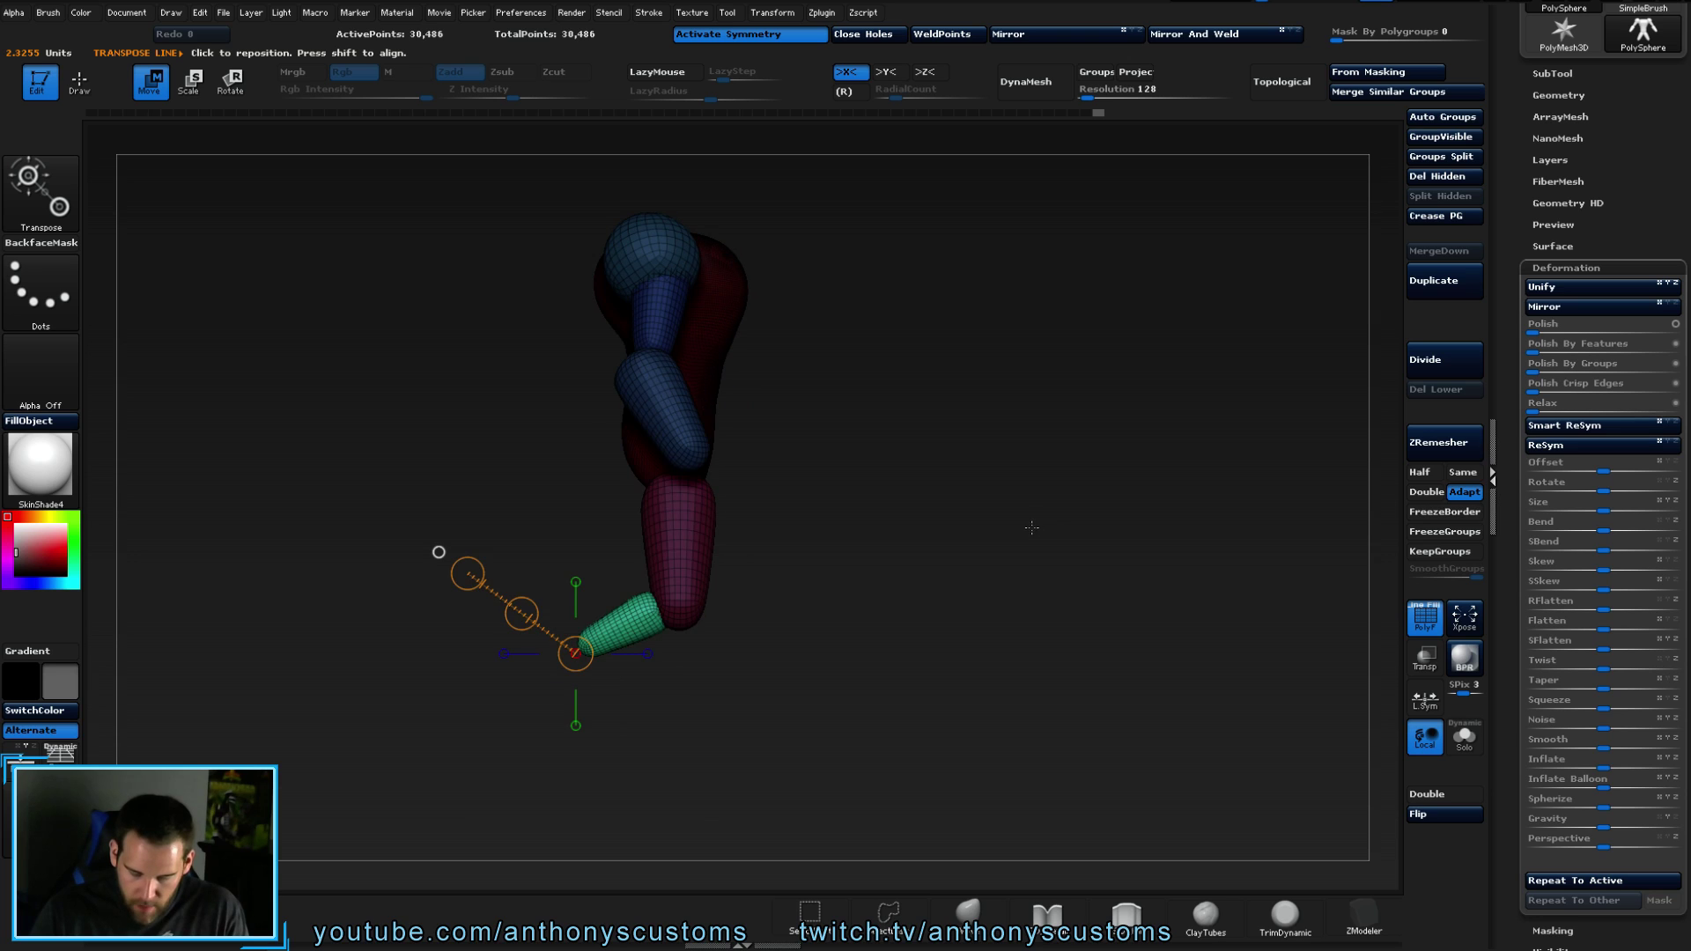
left_click_drag(1015, 376, 1042, 534, "ctrl")
key("q")
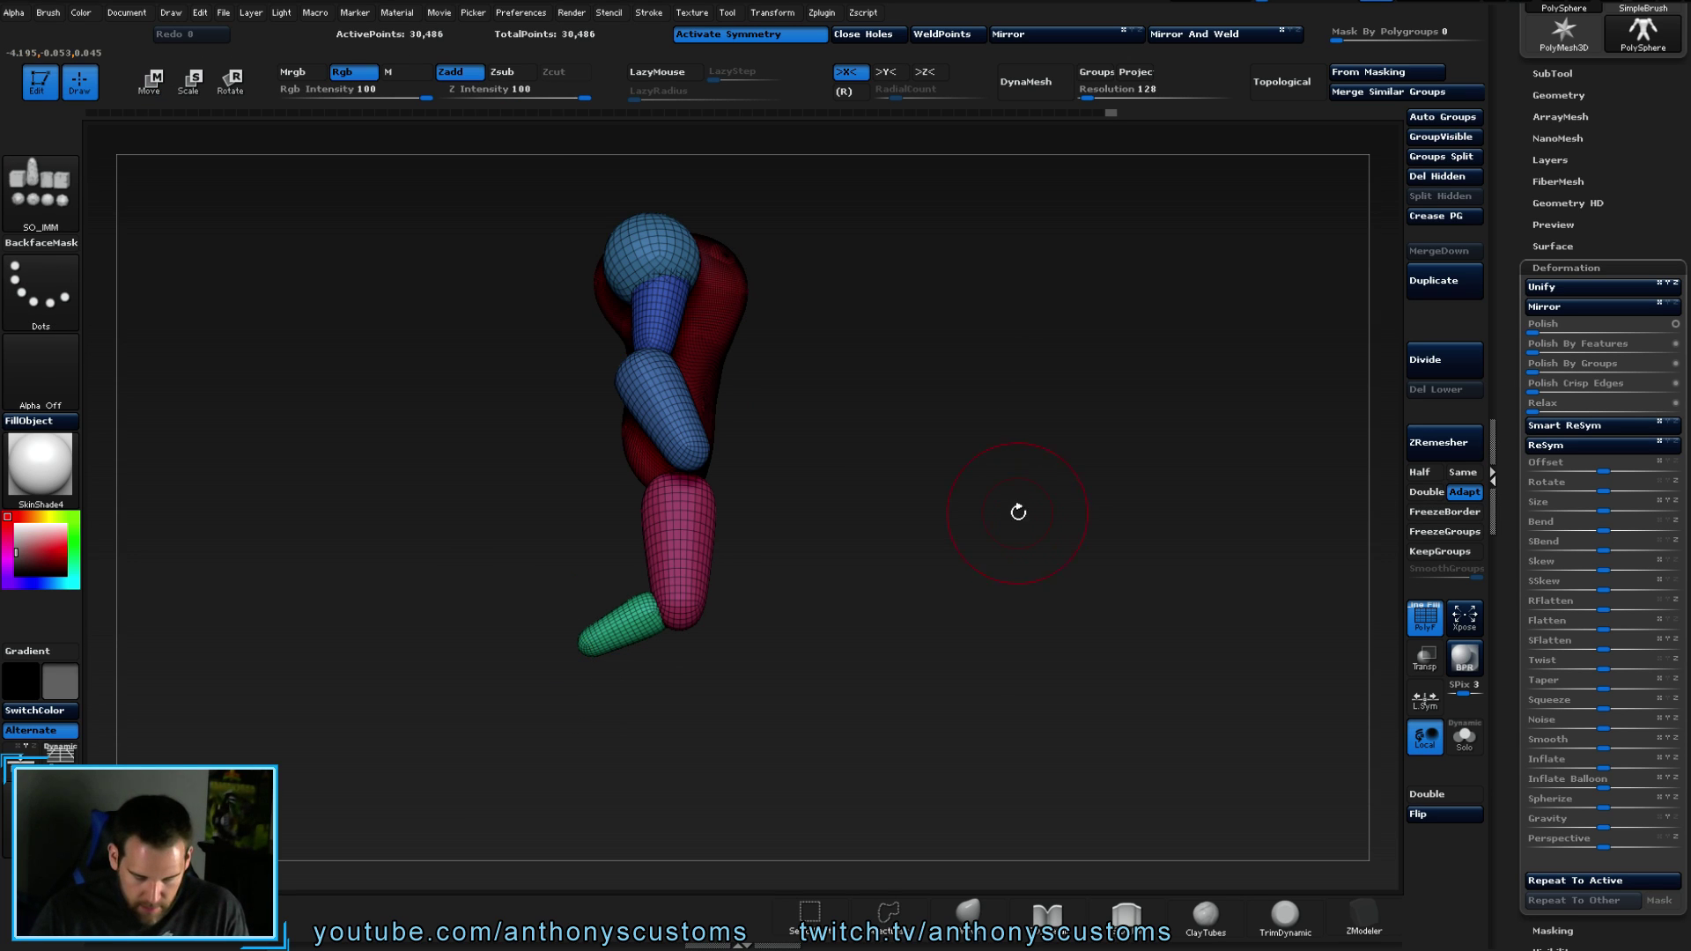
- Insert a mirrored pair of lower-leg segments at the tips of the short segments and move them up to overlap
mouse_move(592, 656)
left_mouse_down()
mouse_move(672, 634)
mouse_move(760, 687)
mouse_move(770, 723)
left_mouse_up()
left_click_drag(839, 672, 955, 633)
key("w")
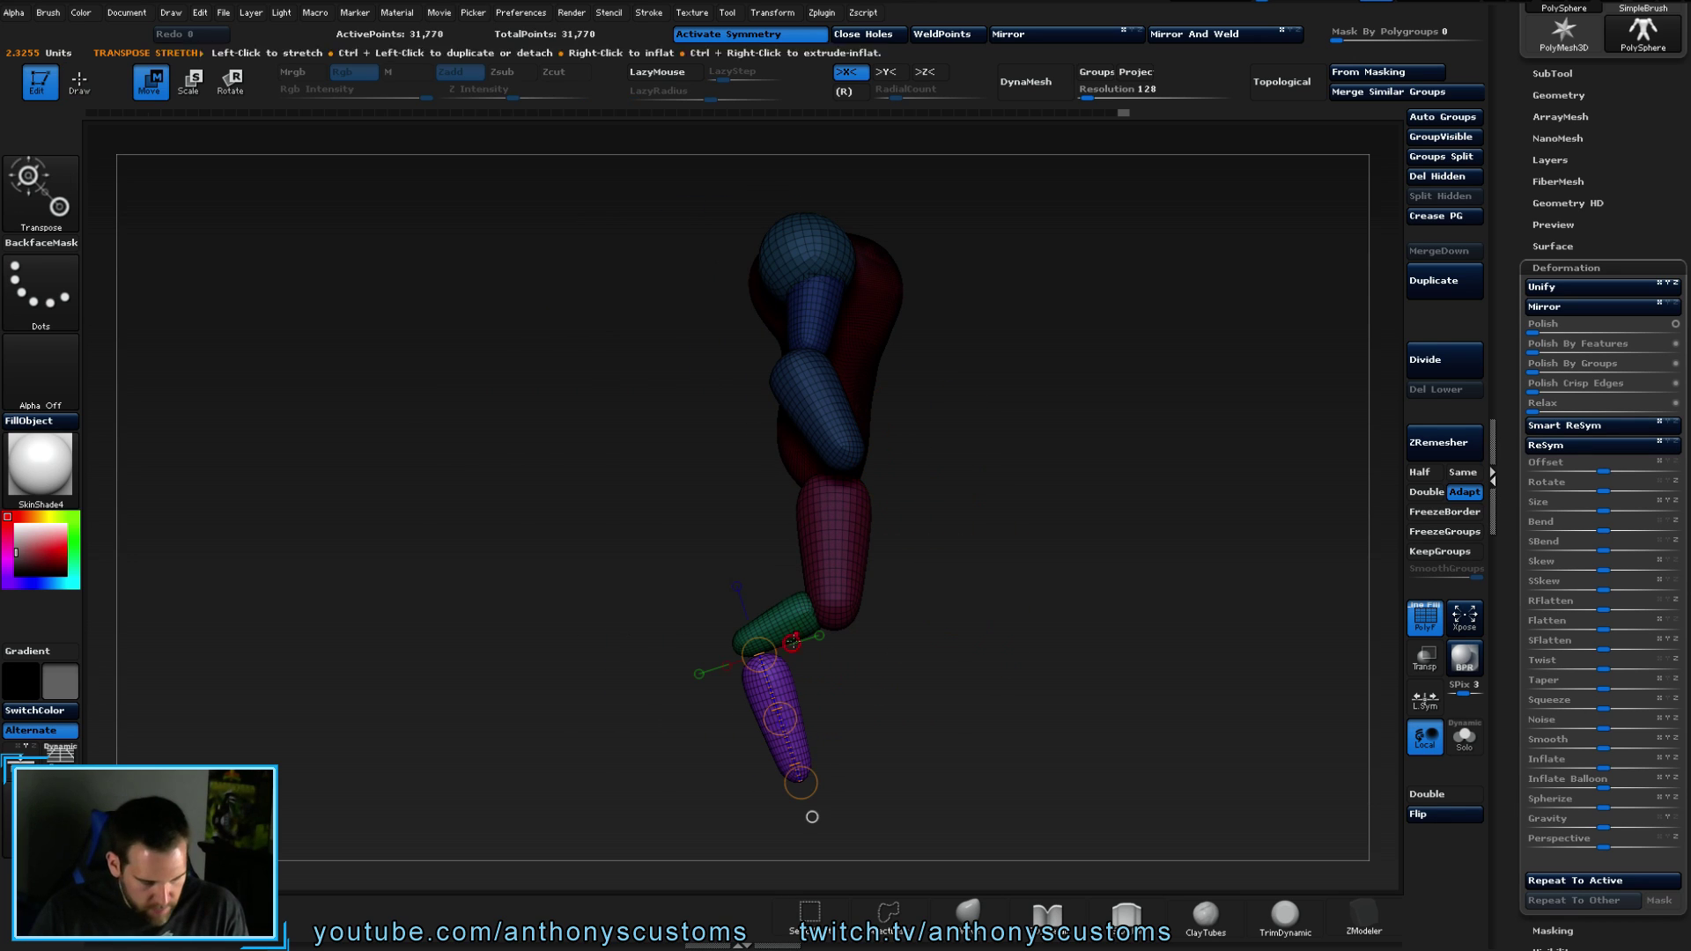
left_click_drag(777, 716, 770, 704)
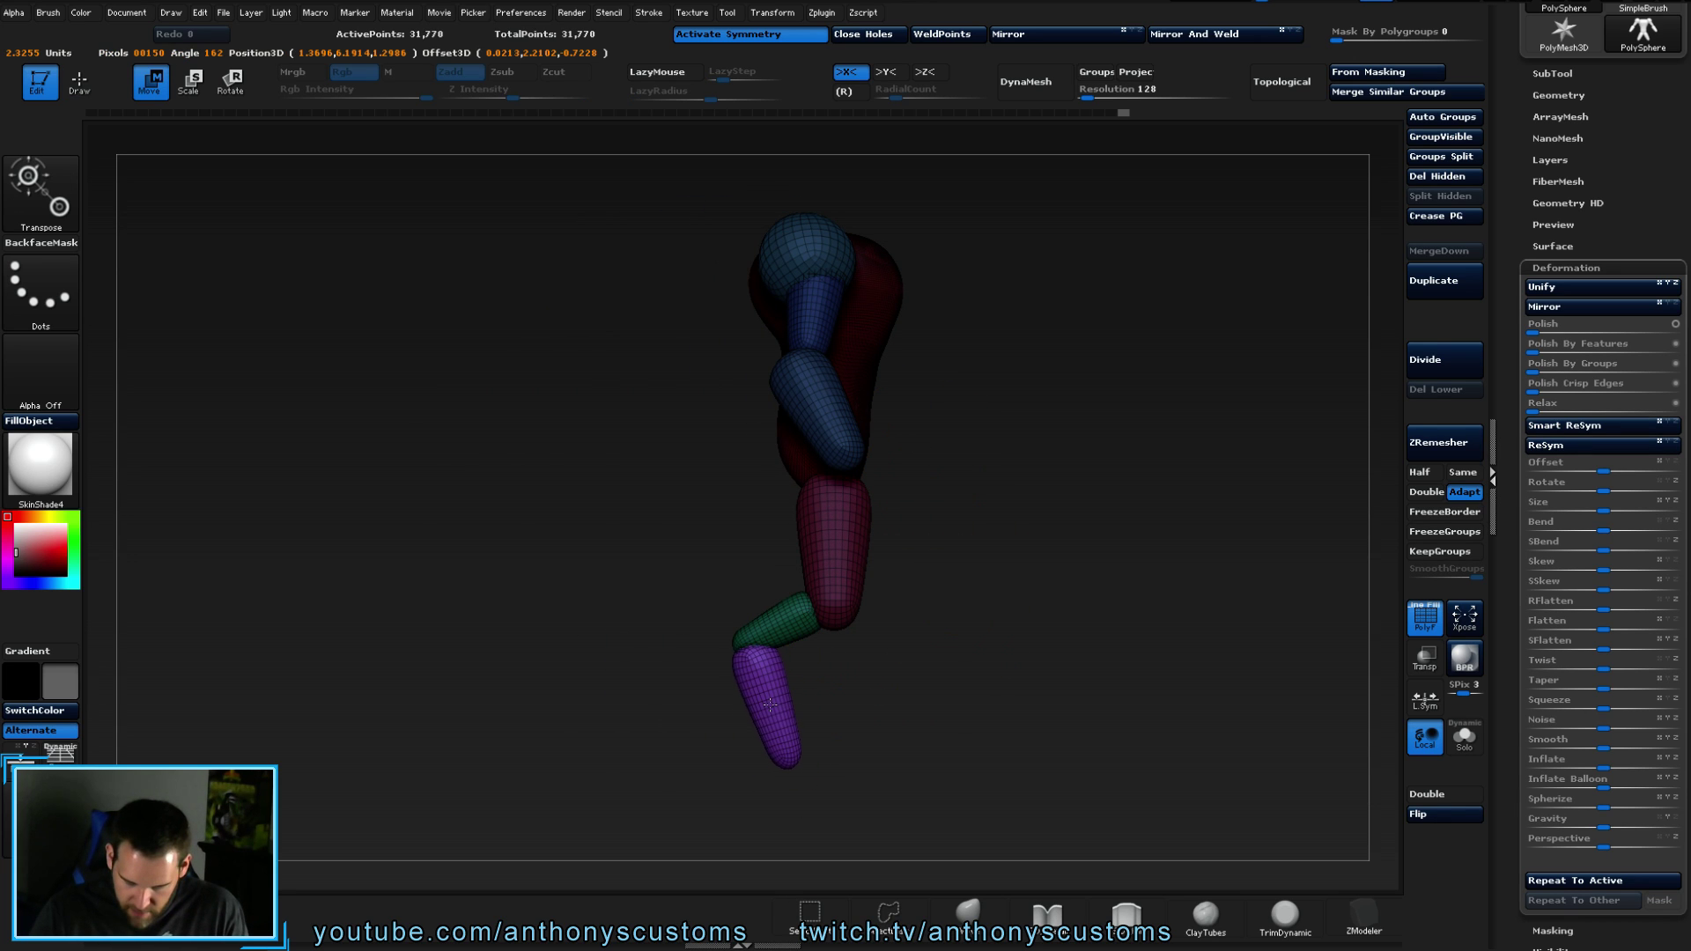
left_click_drag(968, 652, 863, 661)
left_click_drag(1124, 611, 999, 512, "alt")
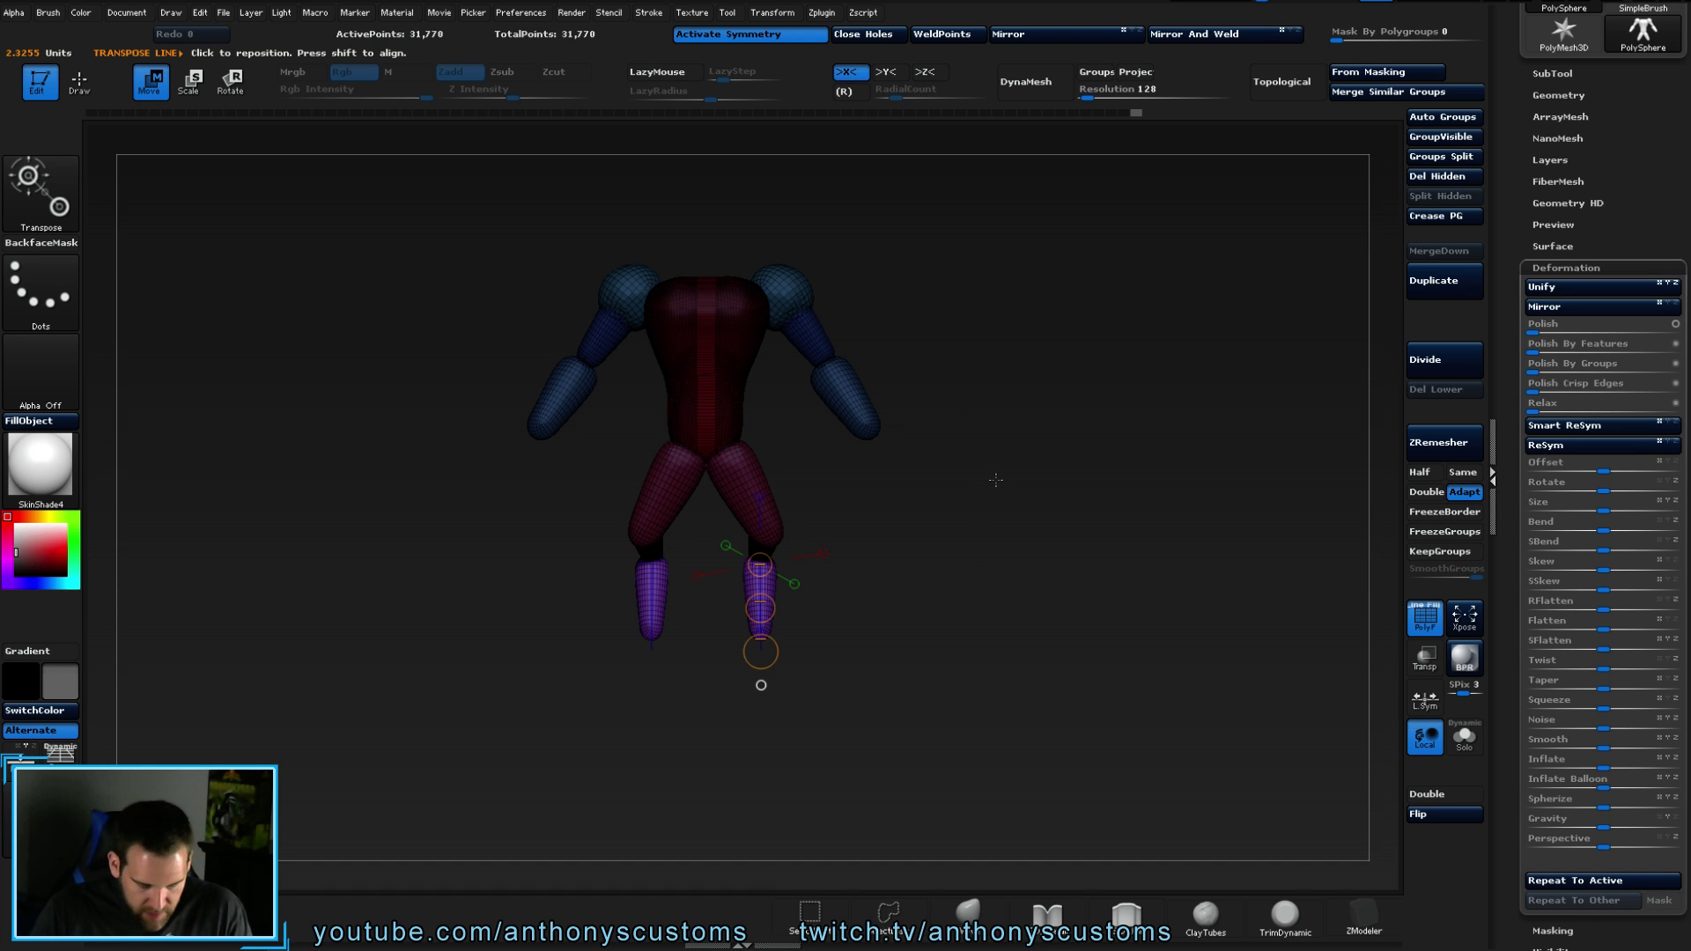
left_click_drag(988, 495, 989, 428)
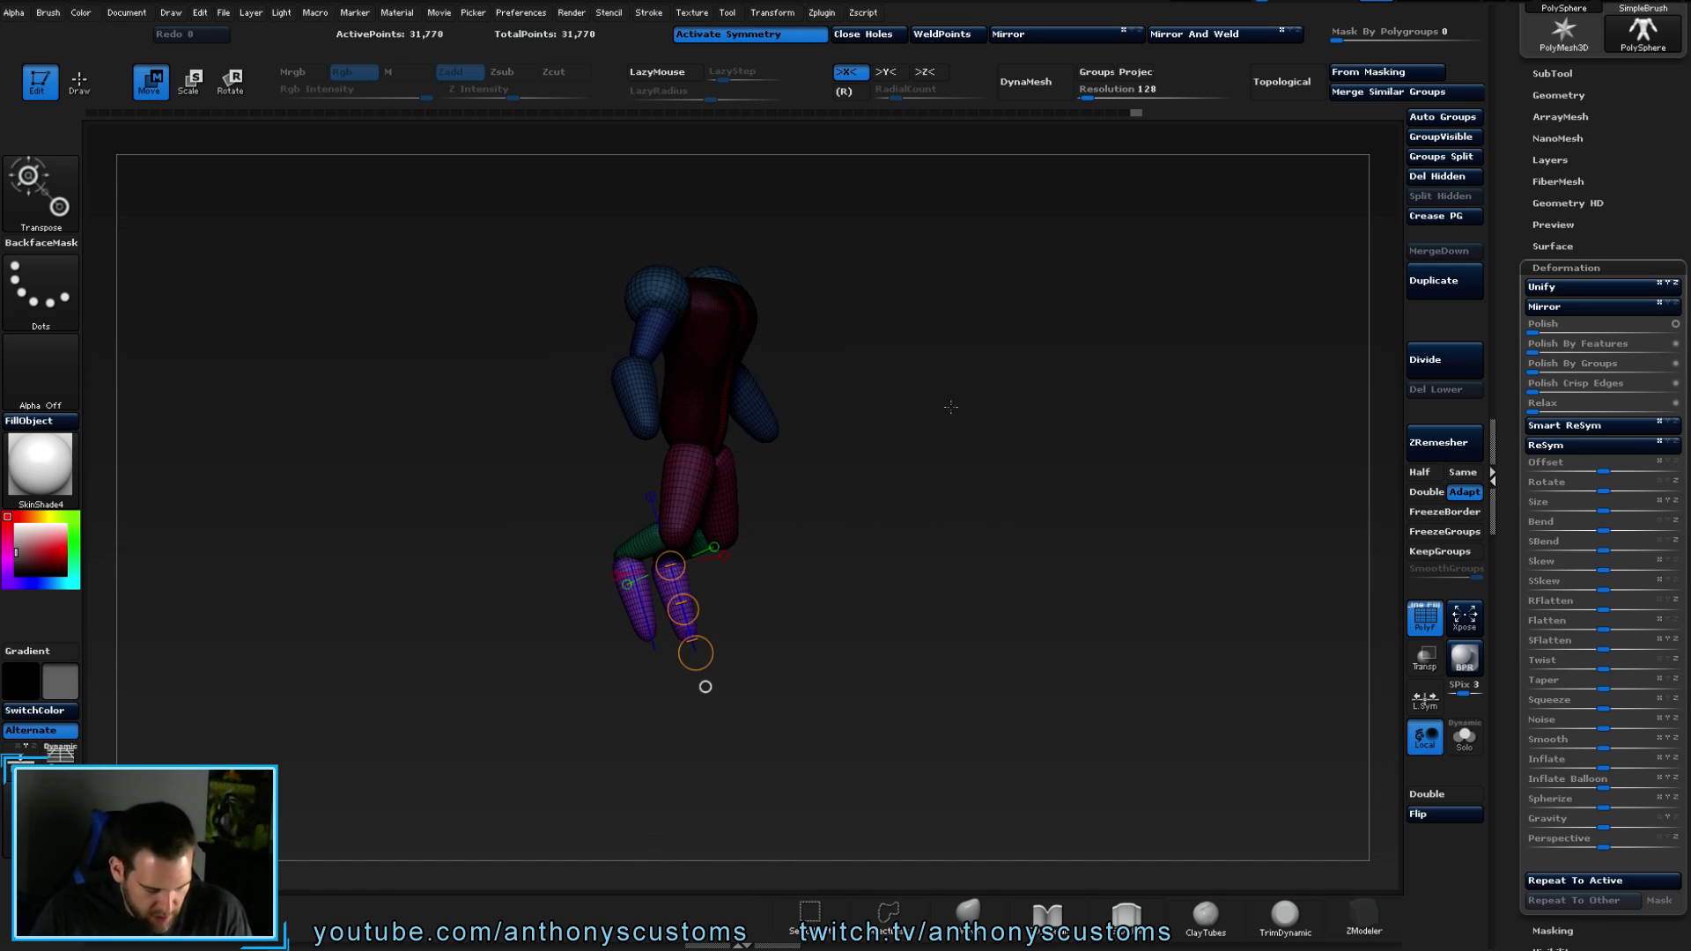
left_click_drag(961, 497, 971, 488)
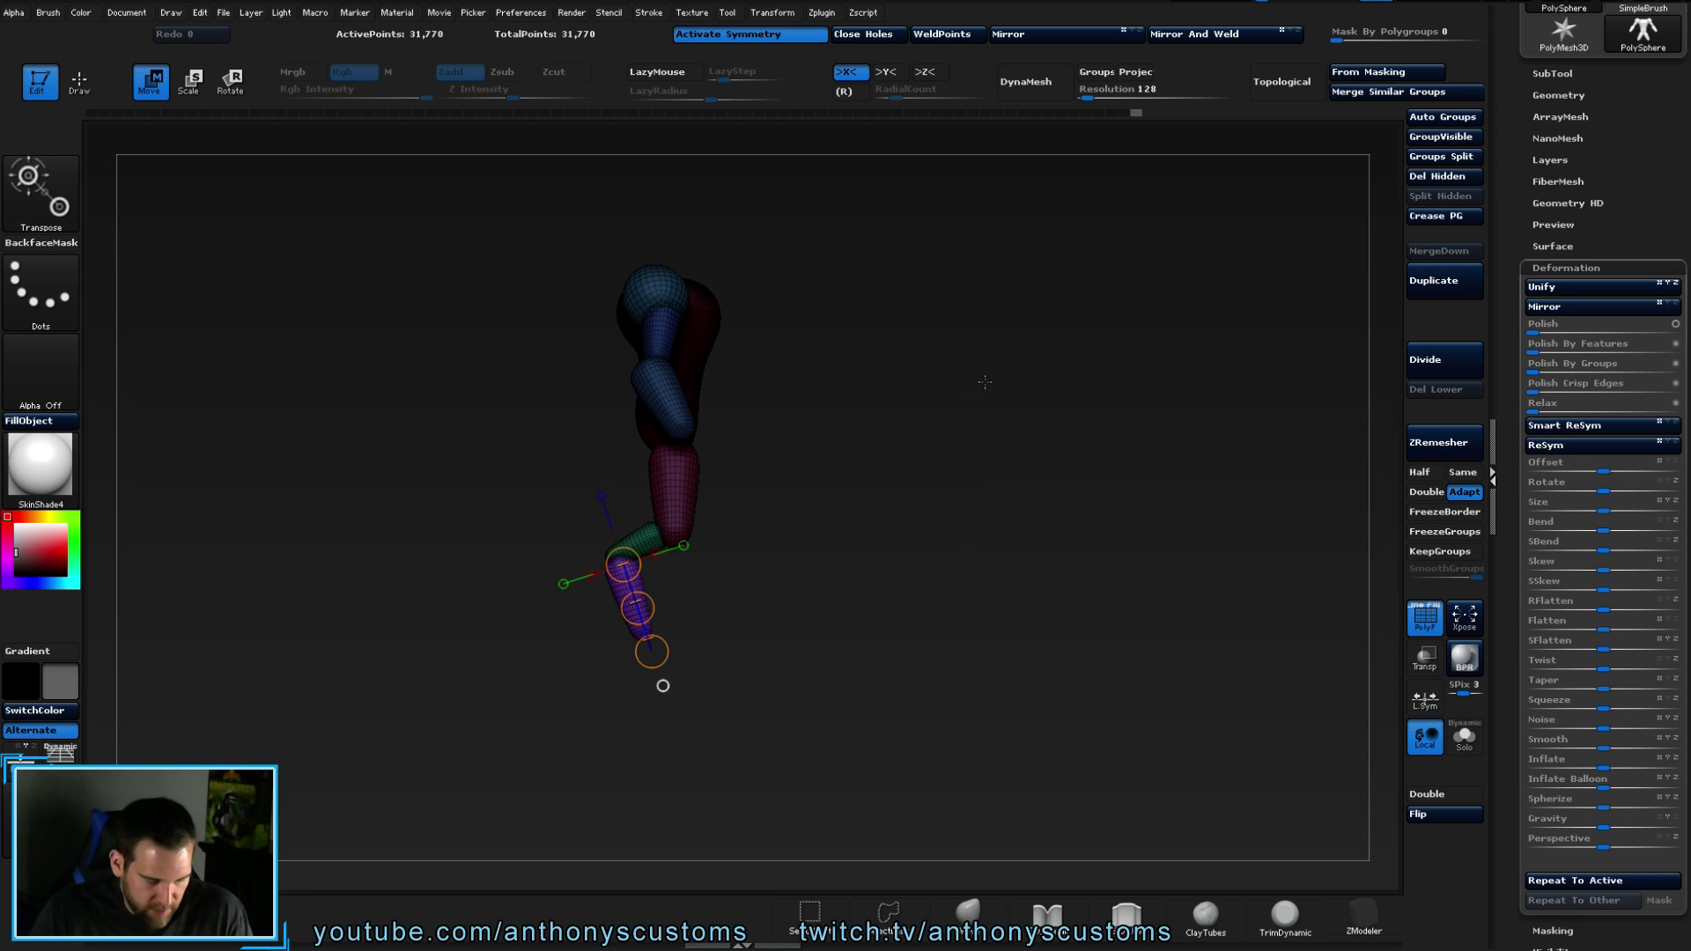
key("q")
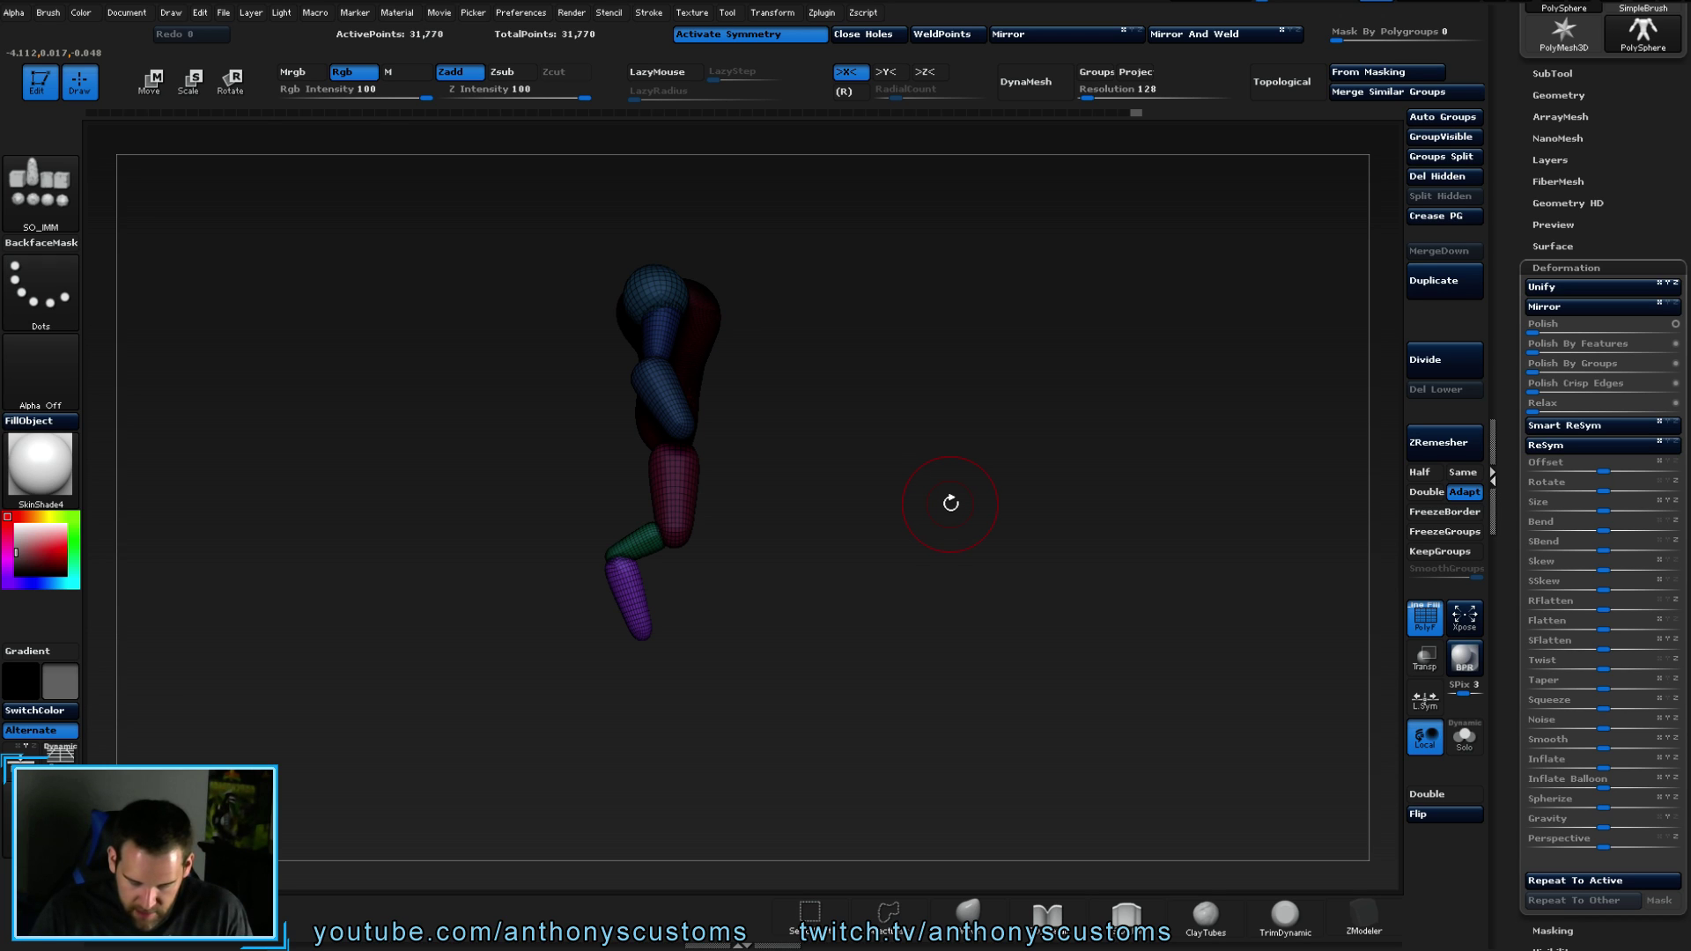
- Rotate and reposition the lower legs with Transpose so they splay outward from the upper legs, and clear the mask
key("r")
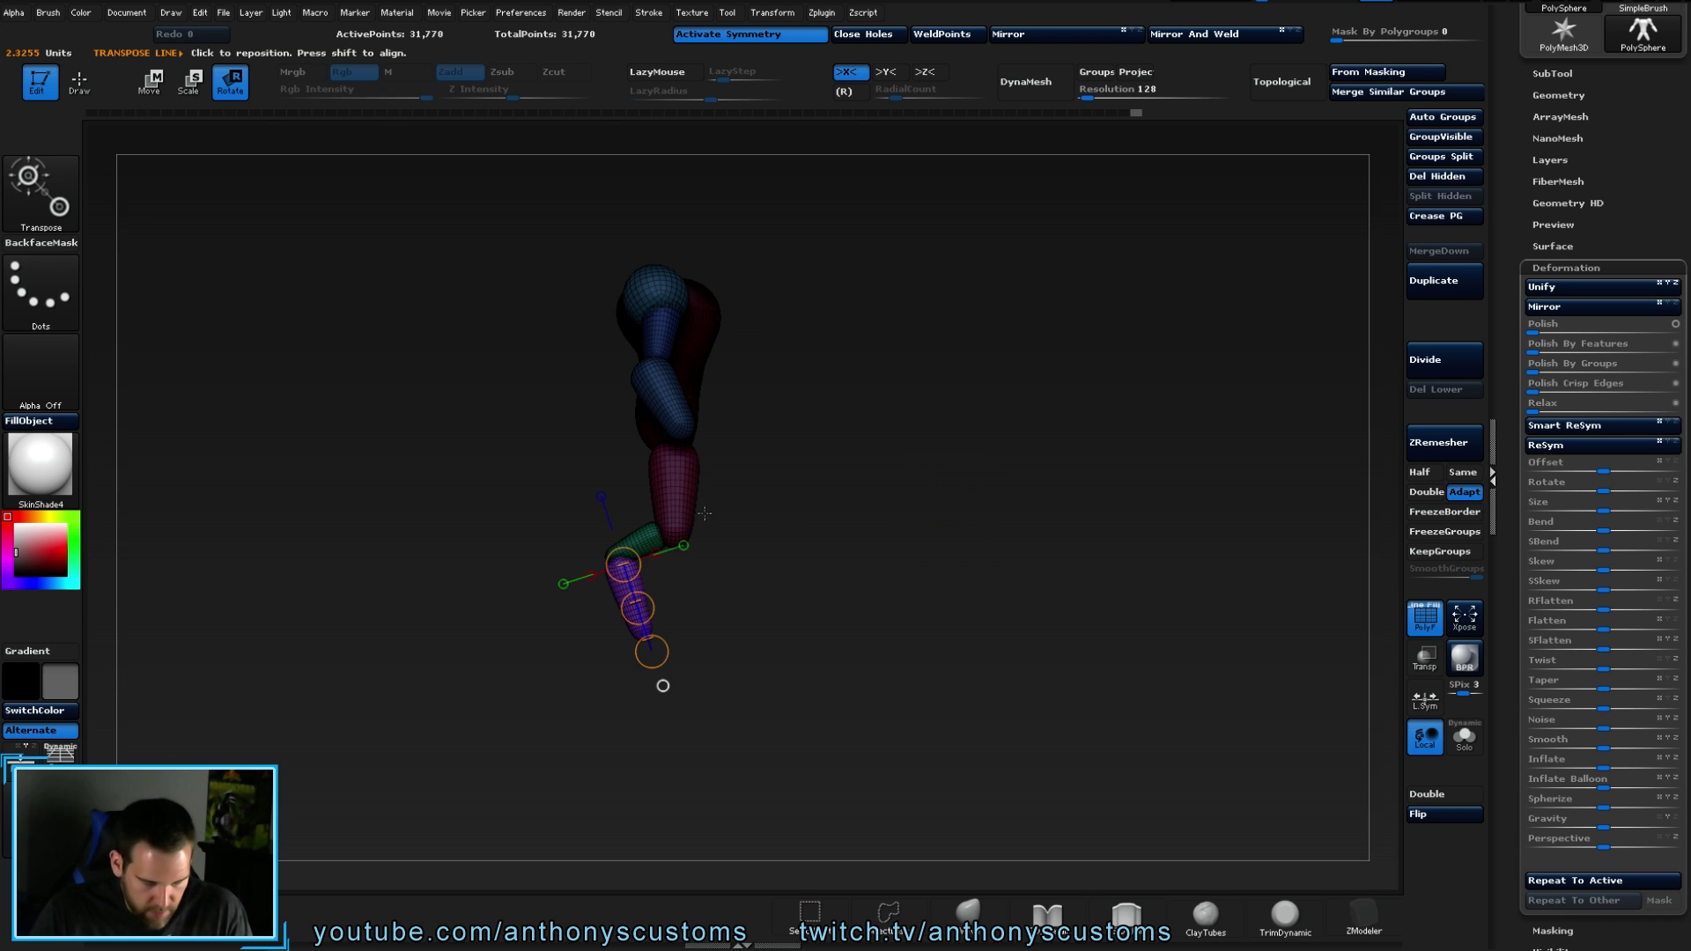
left_click_drag(651, 651, 692, 683)
key("w")
left_click_drag(1012, 566, 989, 604)
key("r")
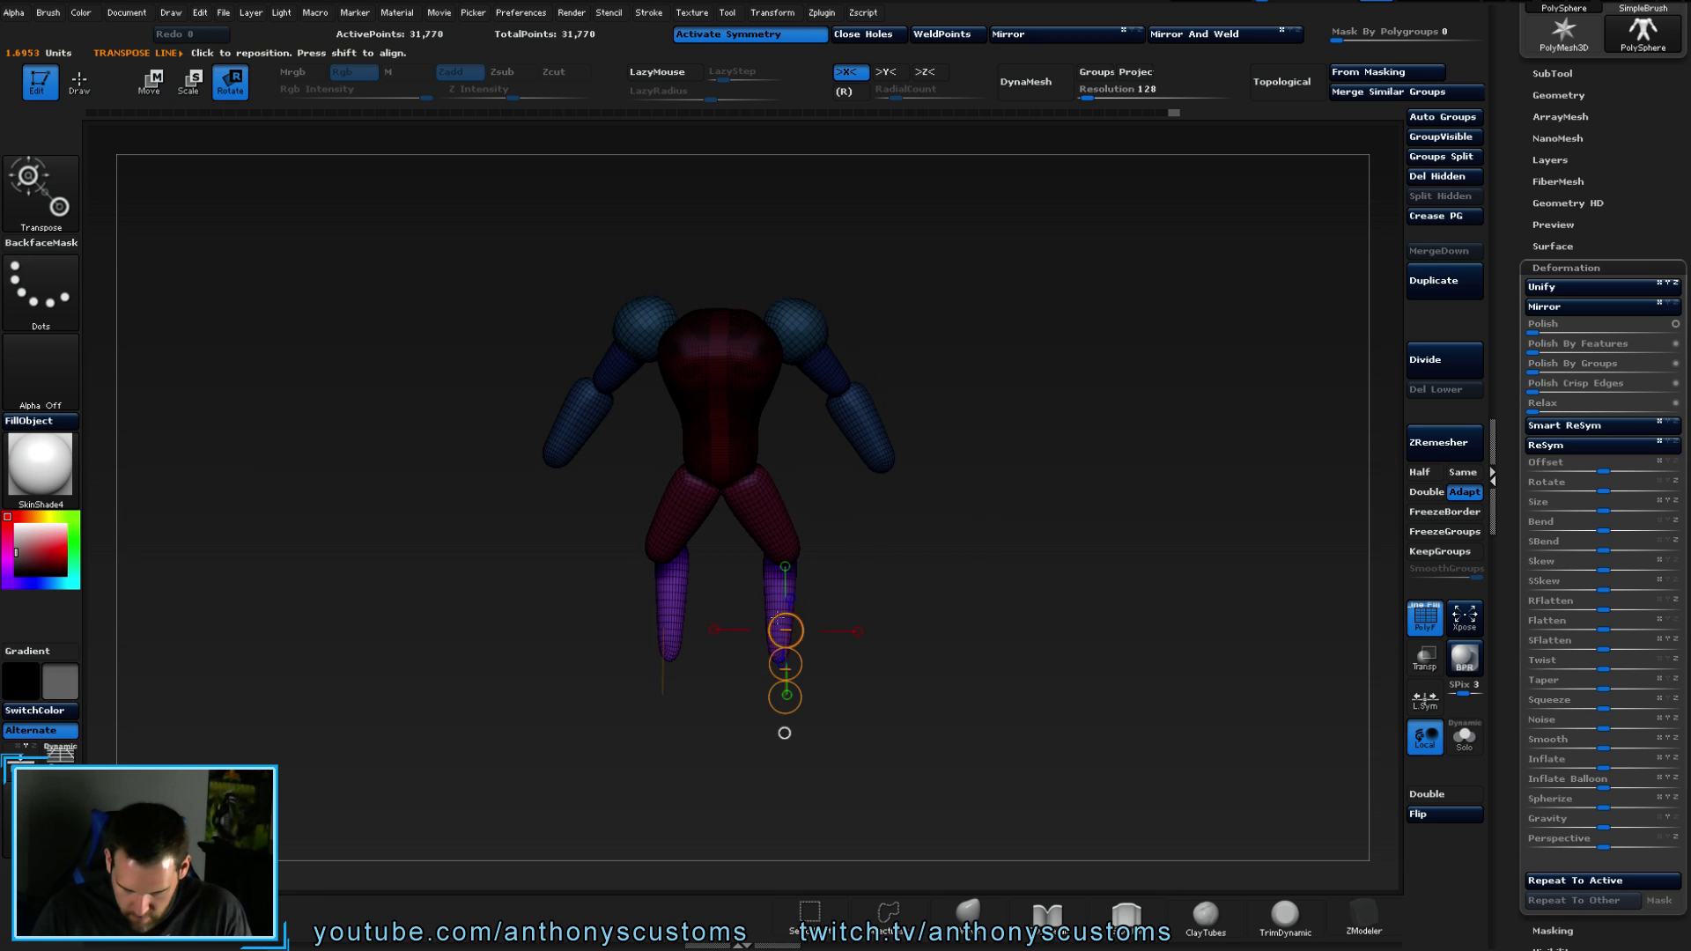
left_click_drag(692, 480, 663, 688)
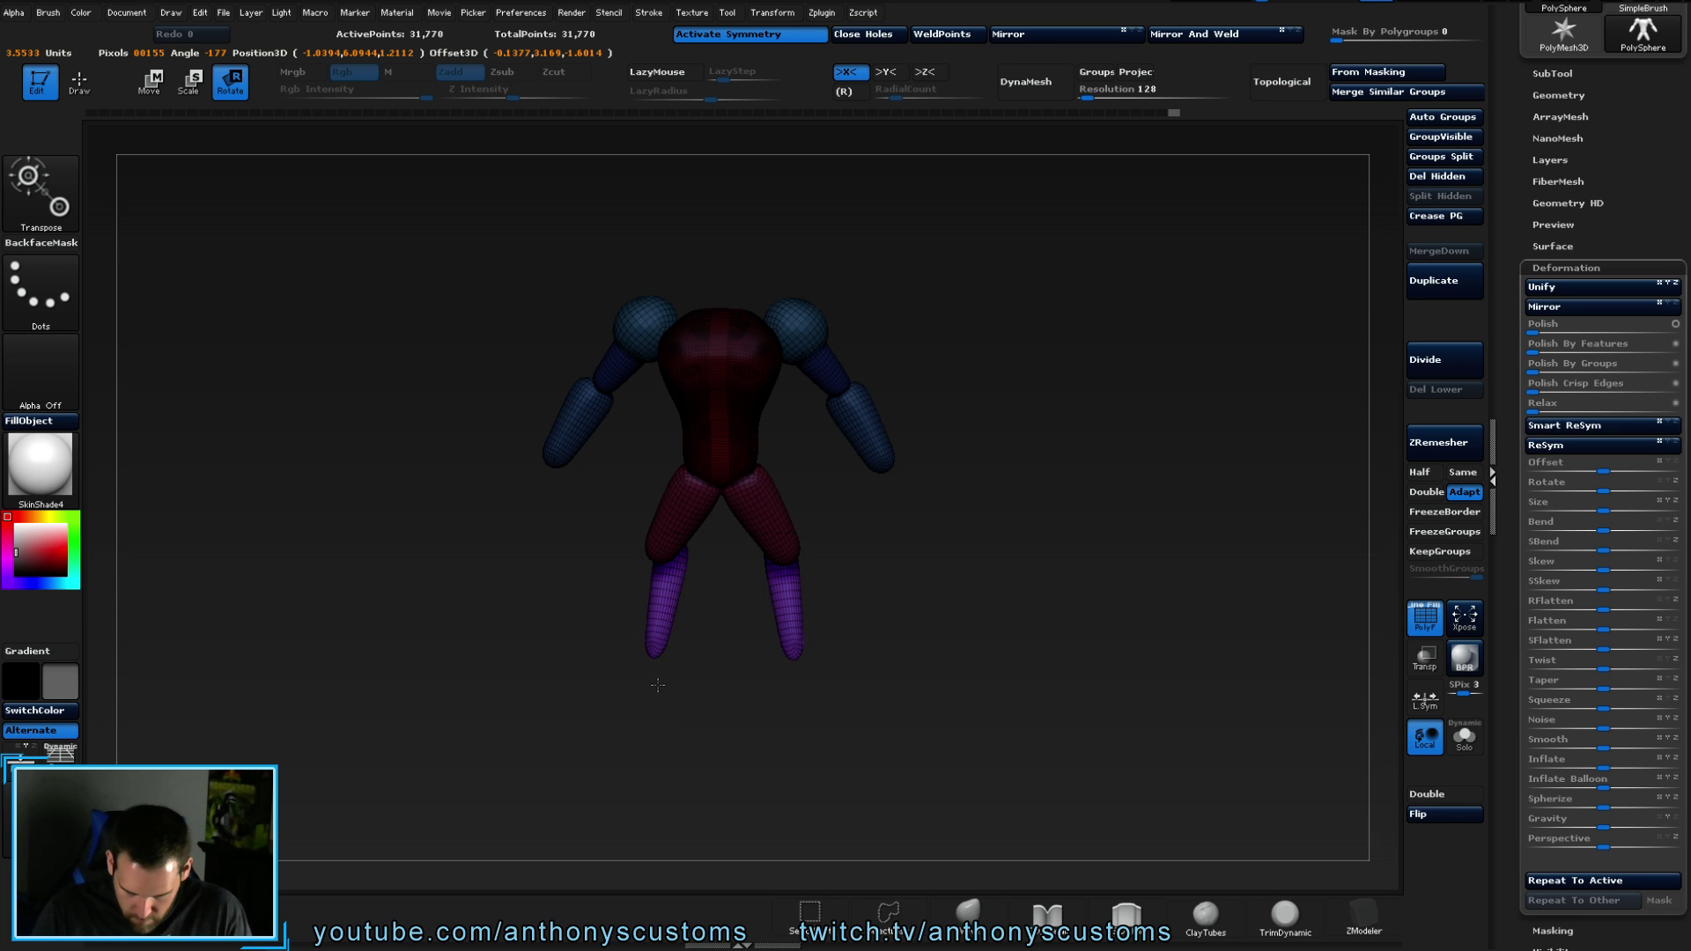
left_click_drag(890, 595, 941, 461)
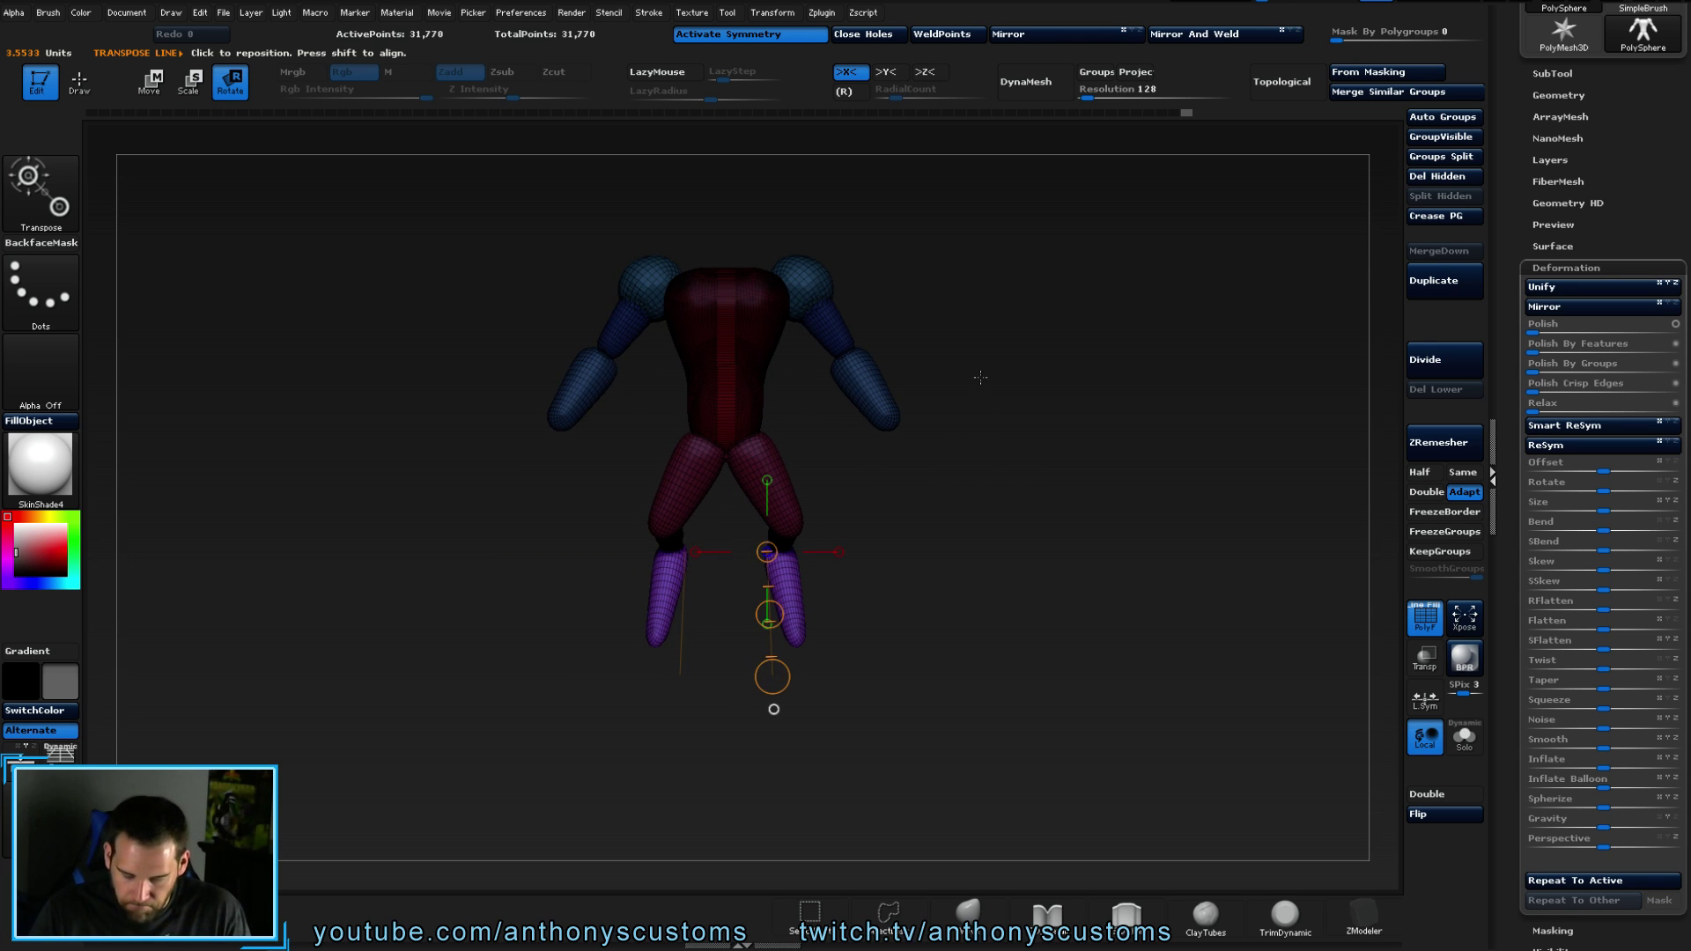
key("q")
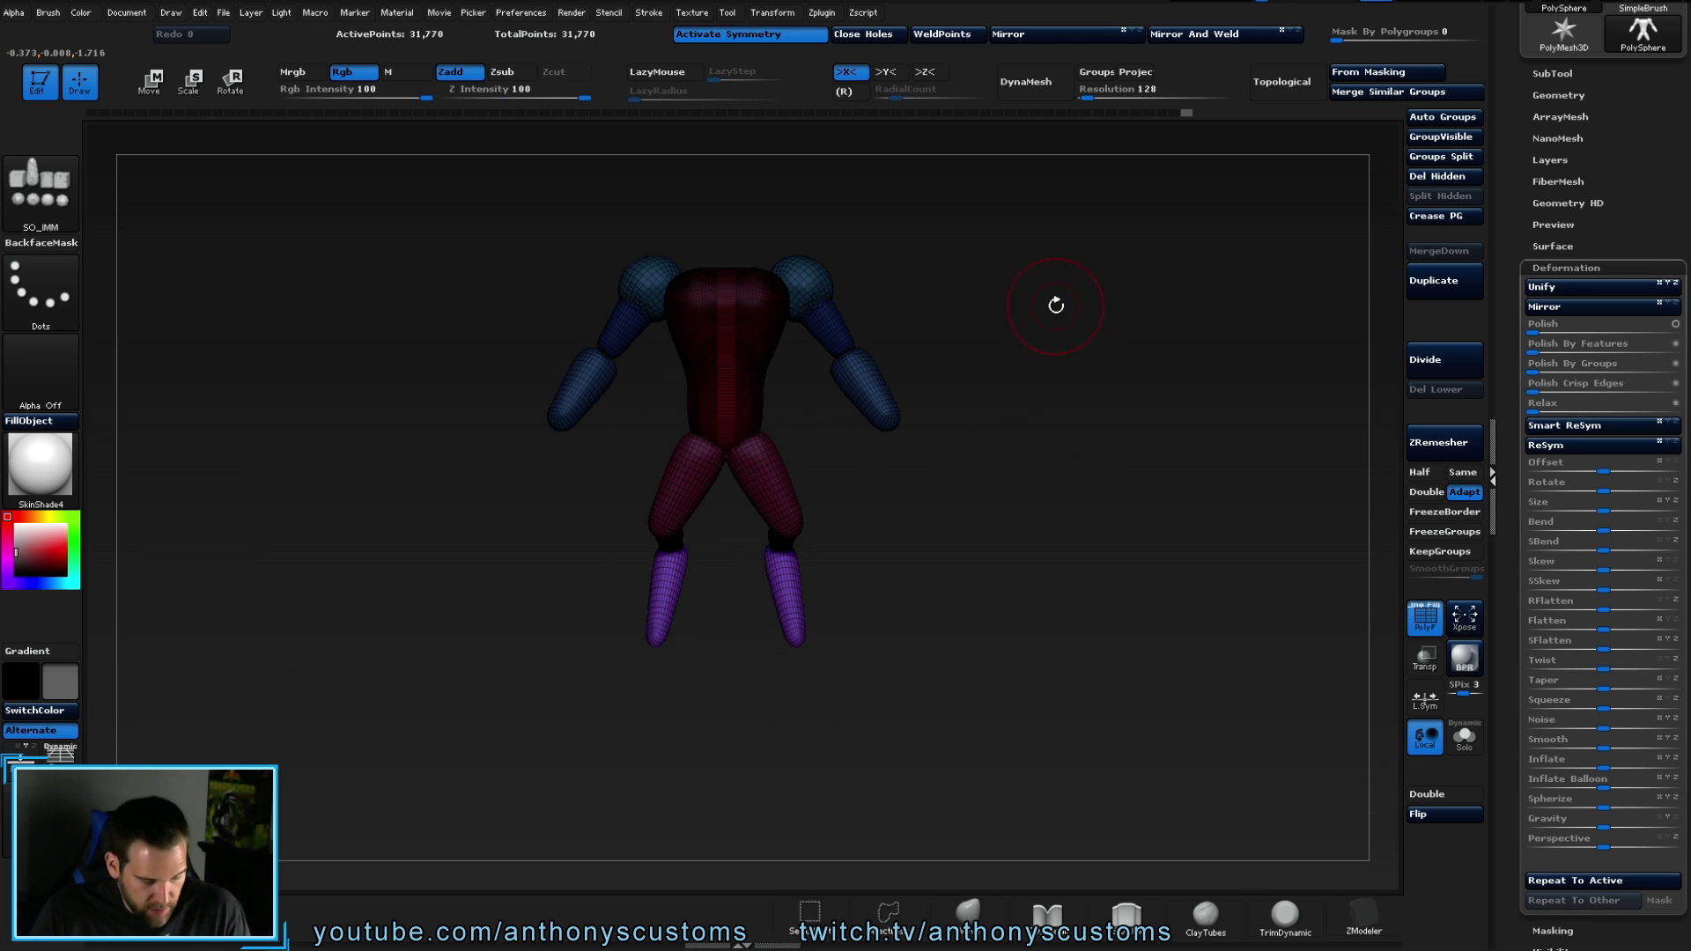
left_click_drag(1021, 547, 1047, 568, "ctrl")
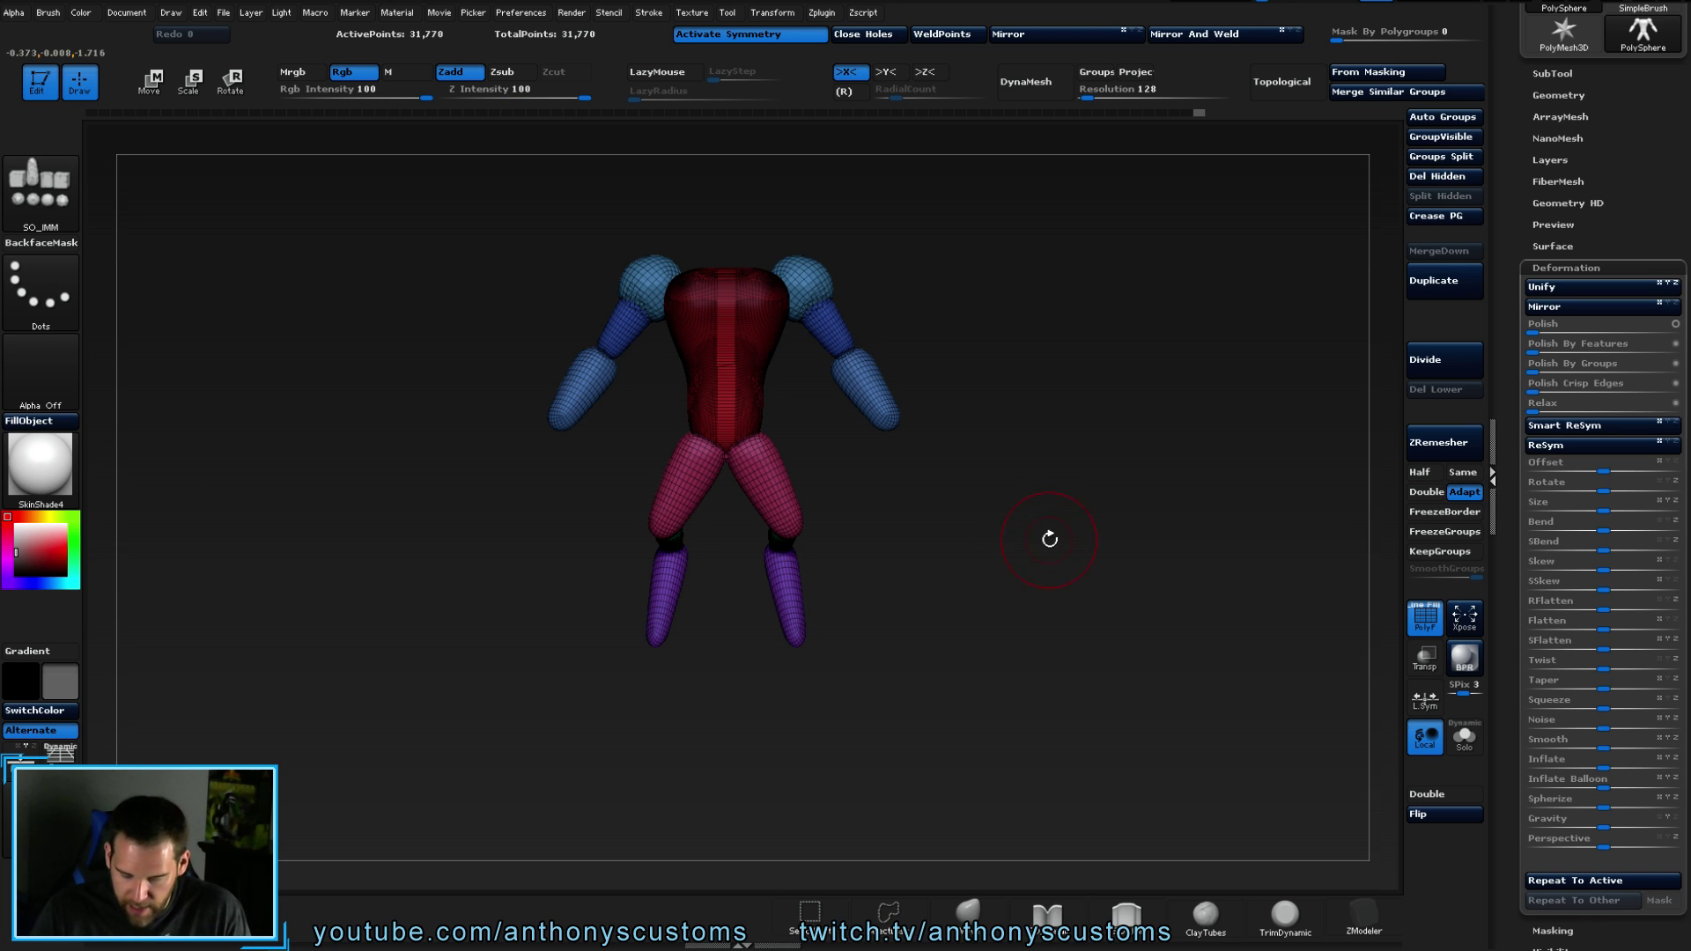
- Set Mask By Polygroups to 100 and try reshaping the upper arms with Transpose Move, undoing the change
left_click_drag(1027, 502, 1013, 534)
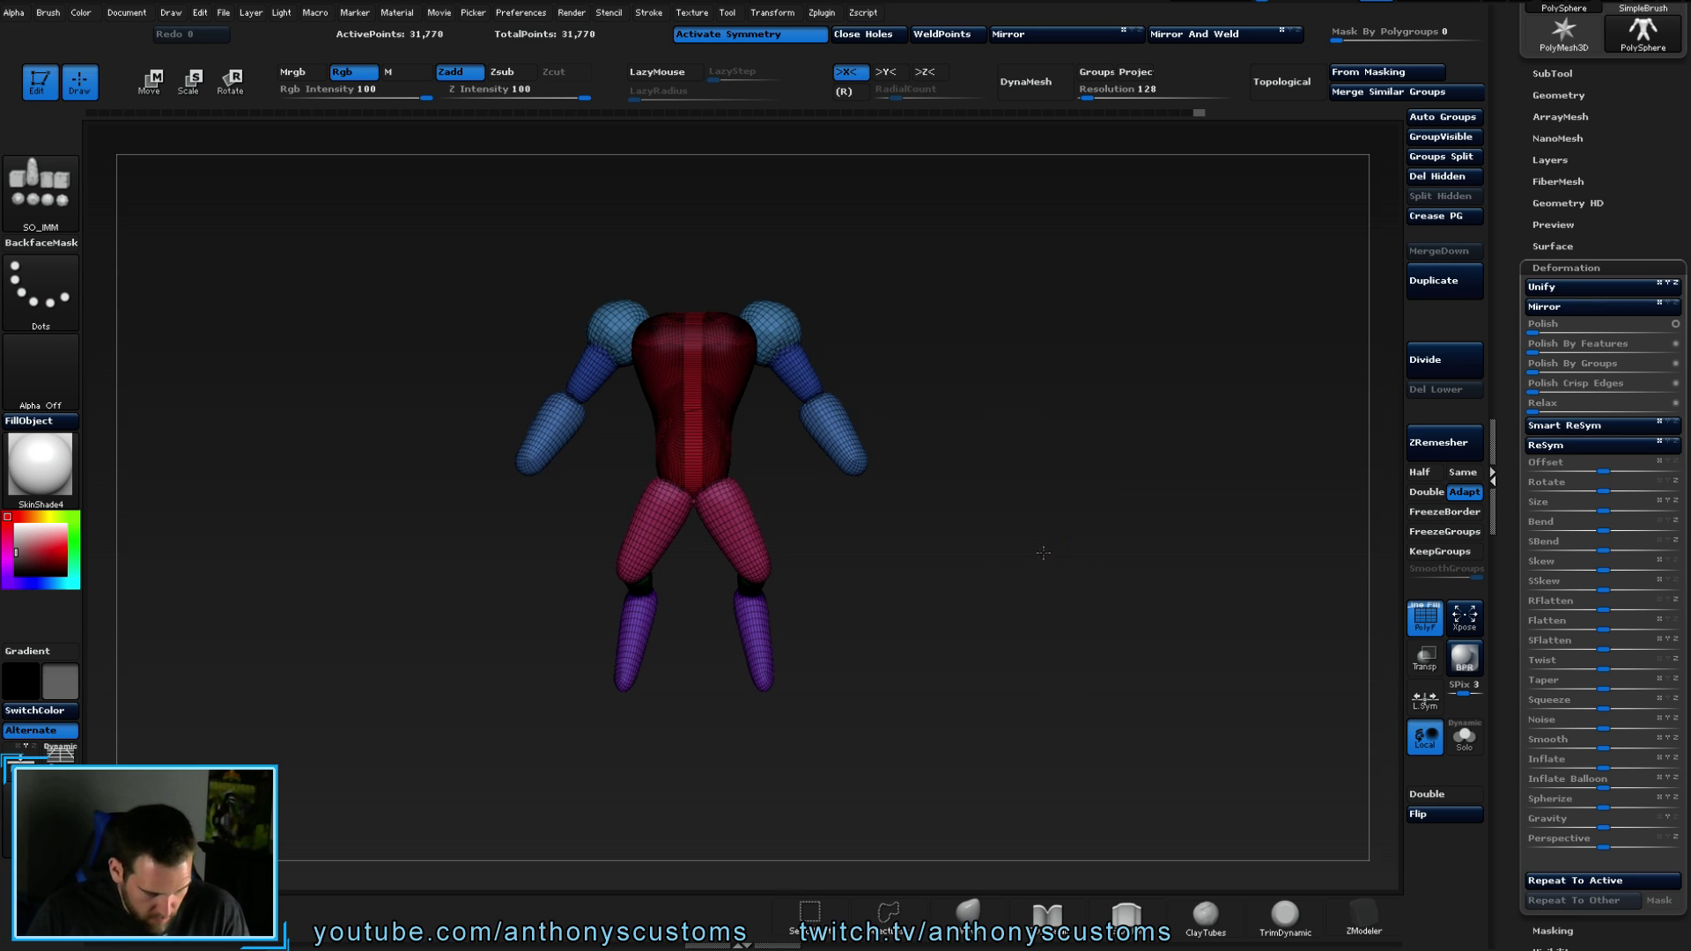
mouse_move(1046, 547)
left_mouse_down()
mouse_move(989, 559)
mouse_move(1036, 526)
left_mouse_up()
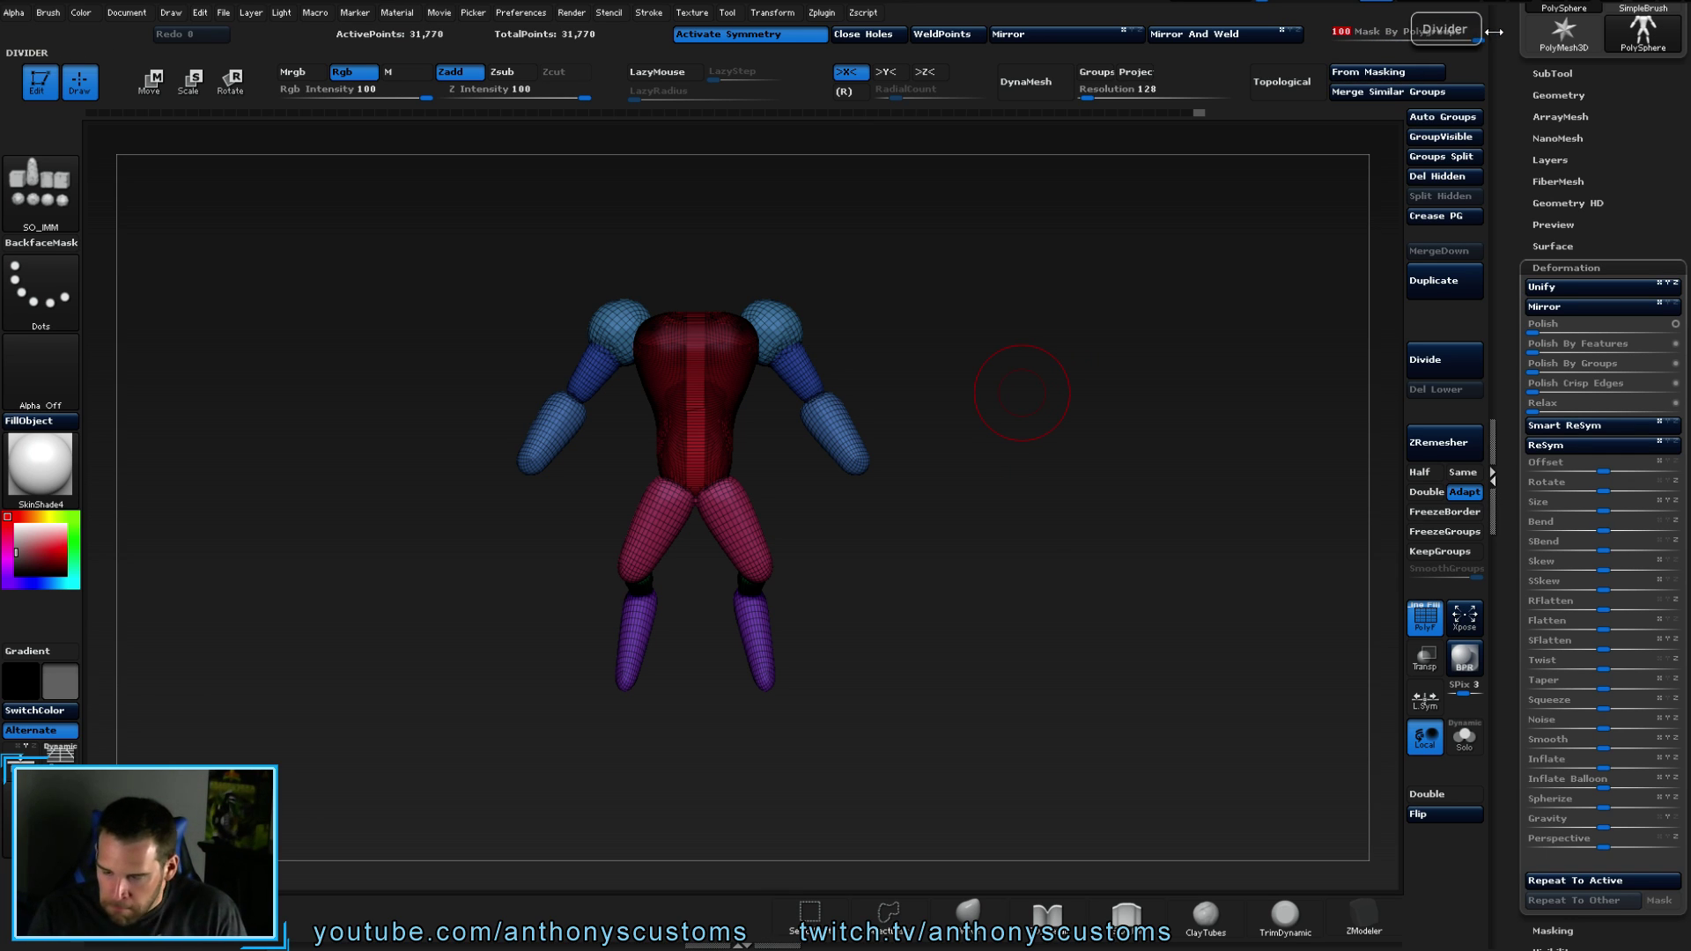
key("w")
left_click_drag(803, 368, 1029, 388)
left_click(1033, 389)
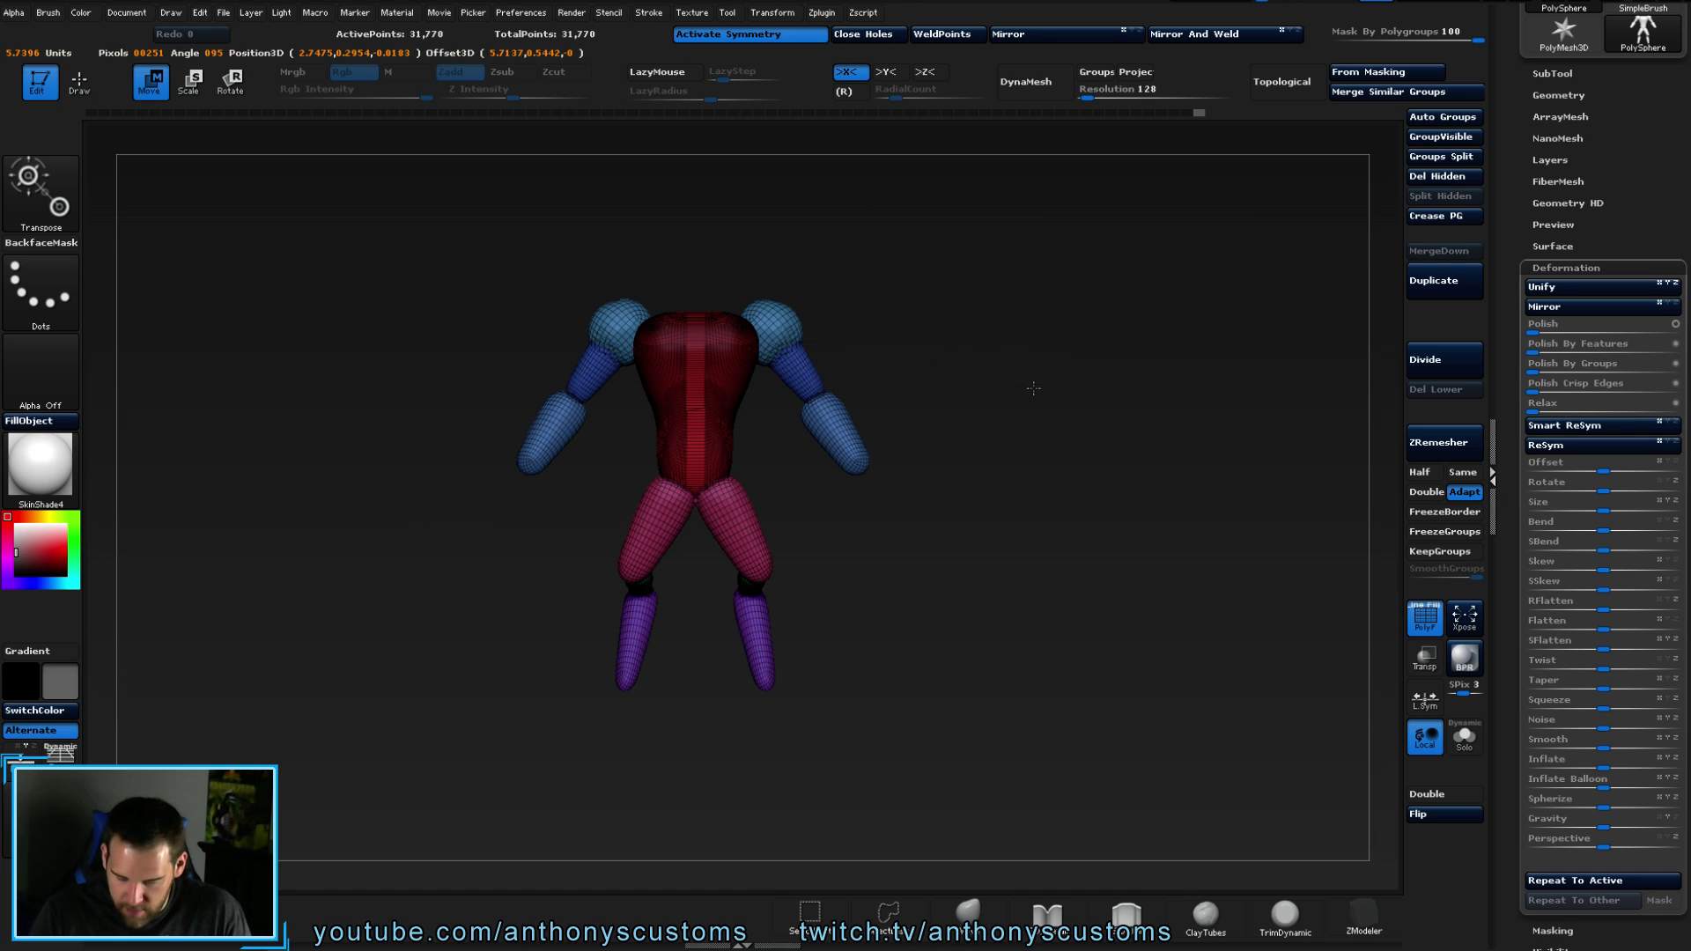
left_click(1043, 389)
left_click(1034, 388)
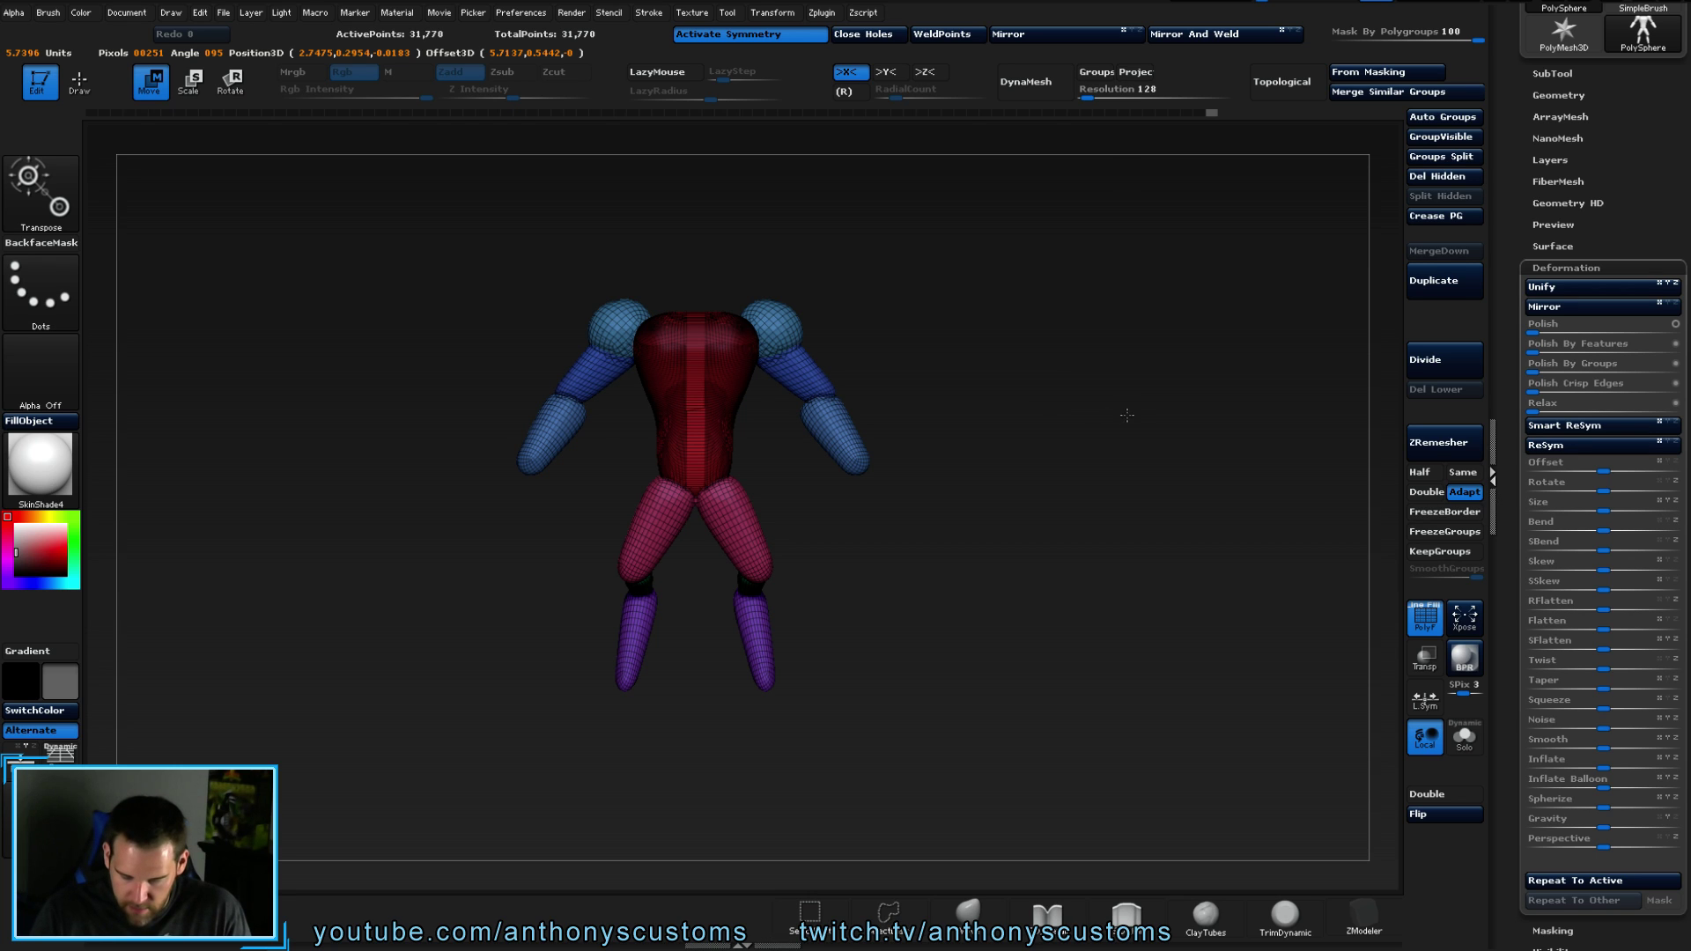
key("ctrl+z")
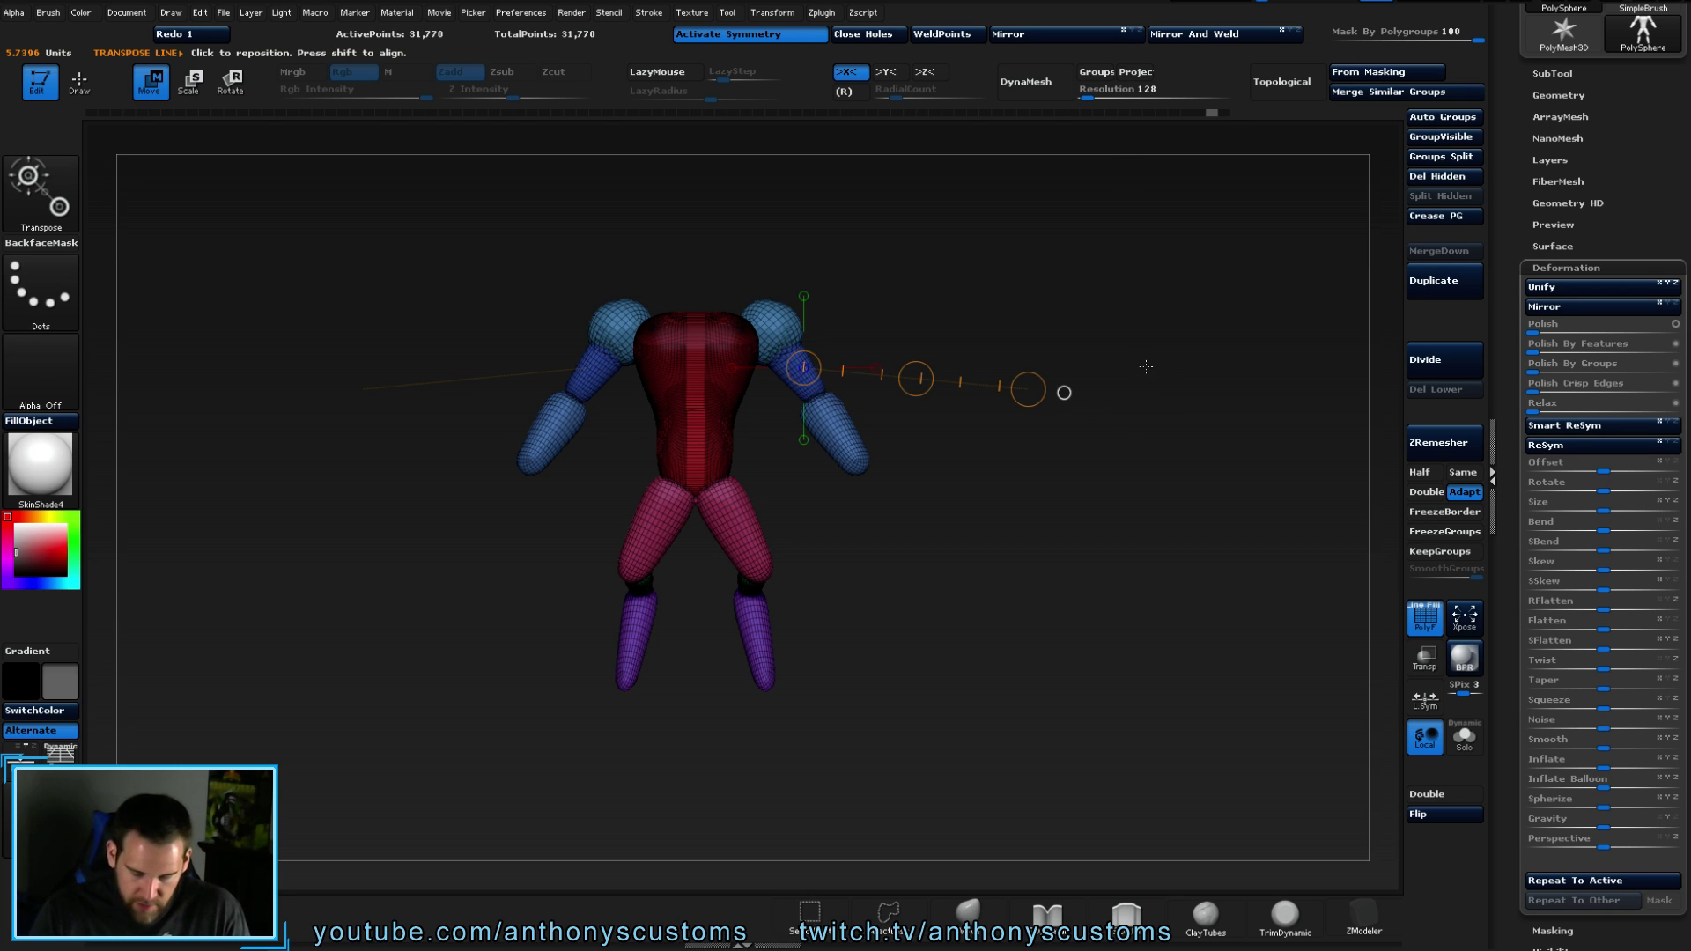
- Thicken the upper arms with Transpose Scale and shift them below the shoulder spheres
key("e")
left_click(1028, 388)
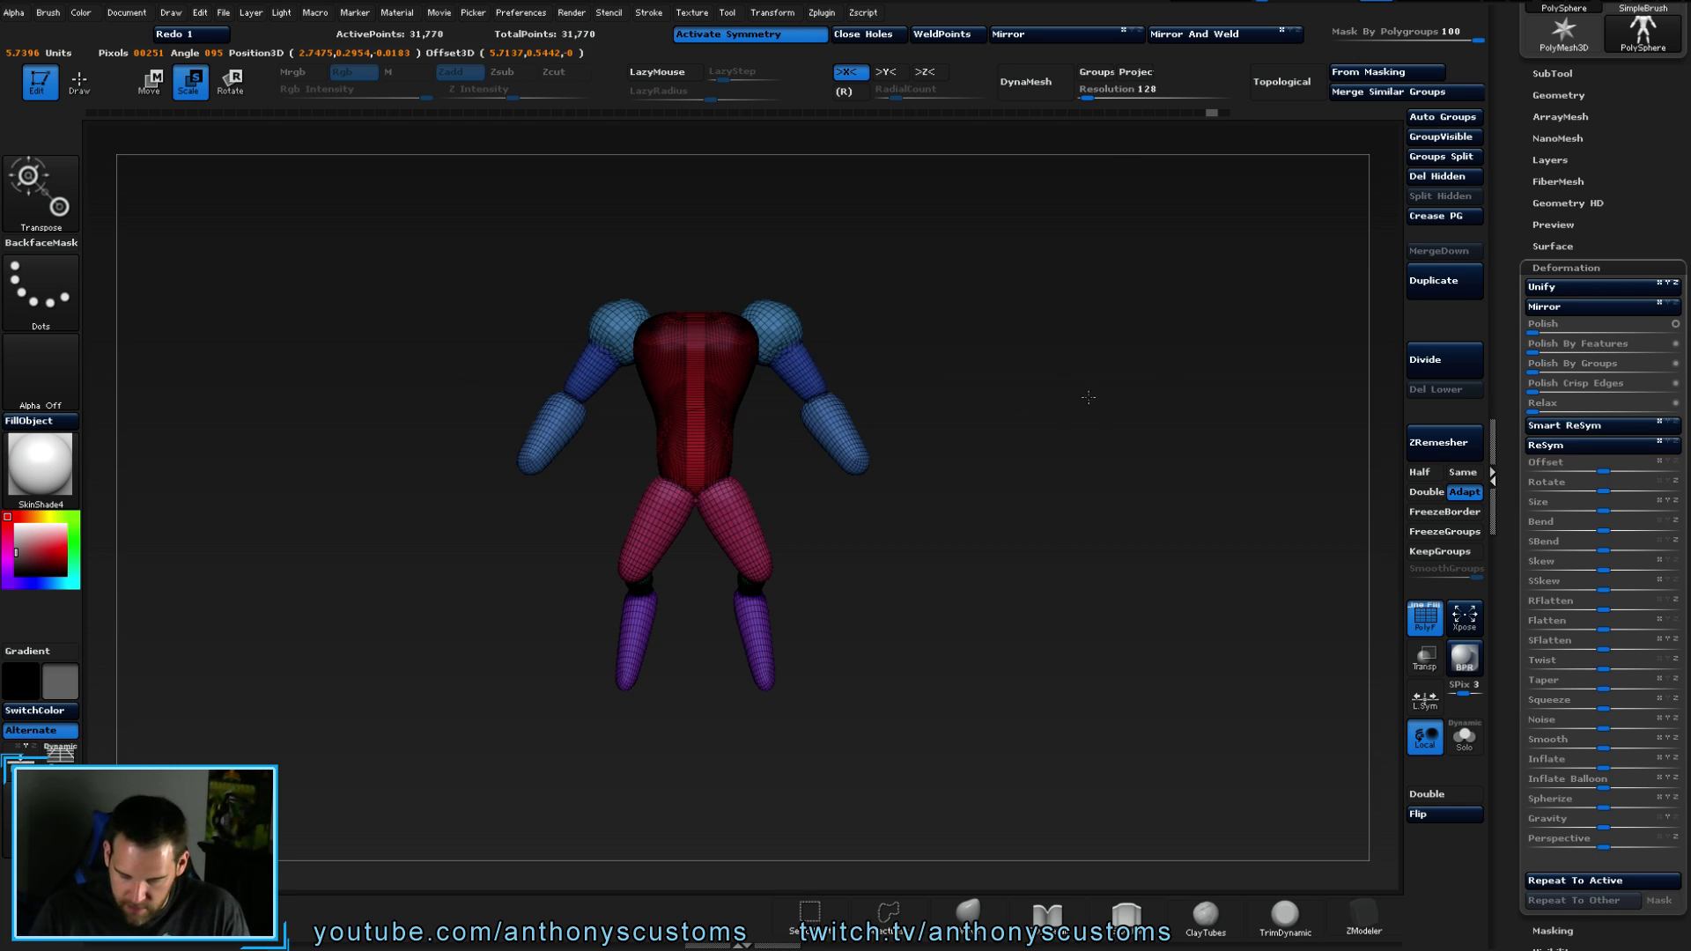
key("ctrl+shift+z")
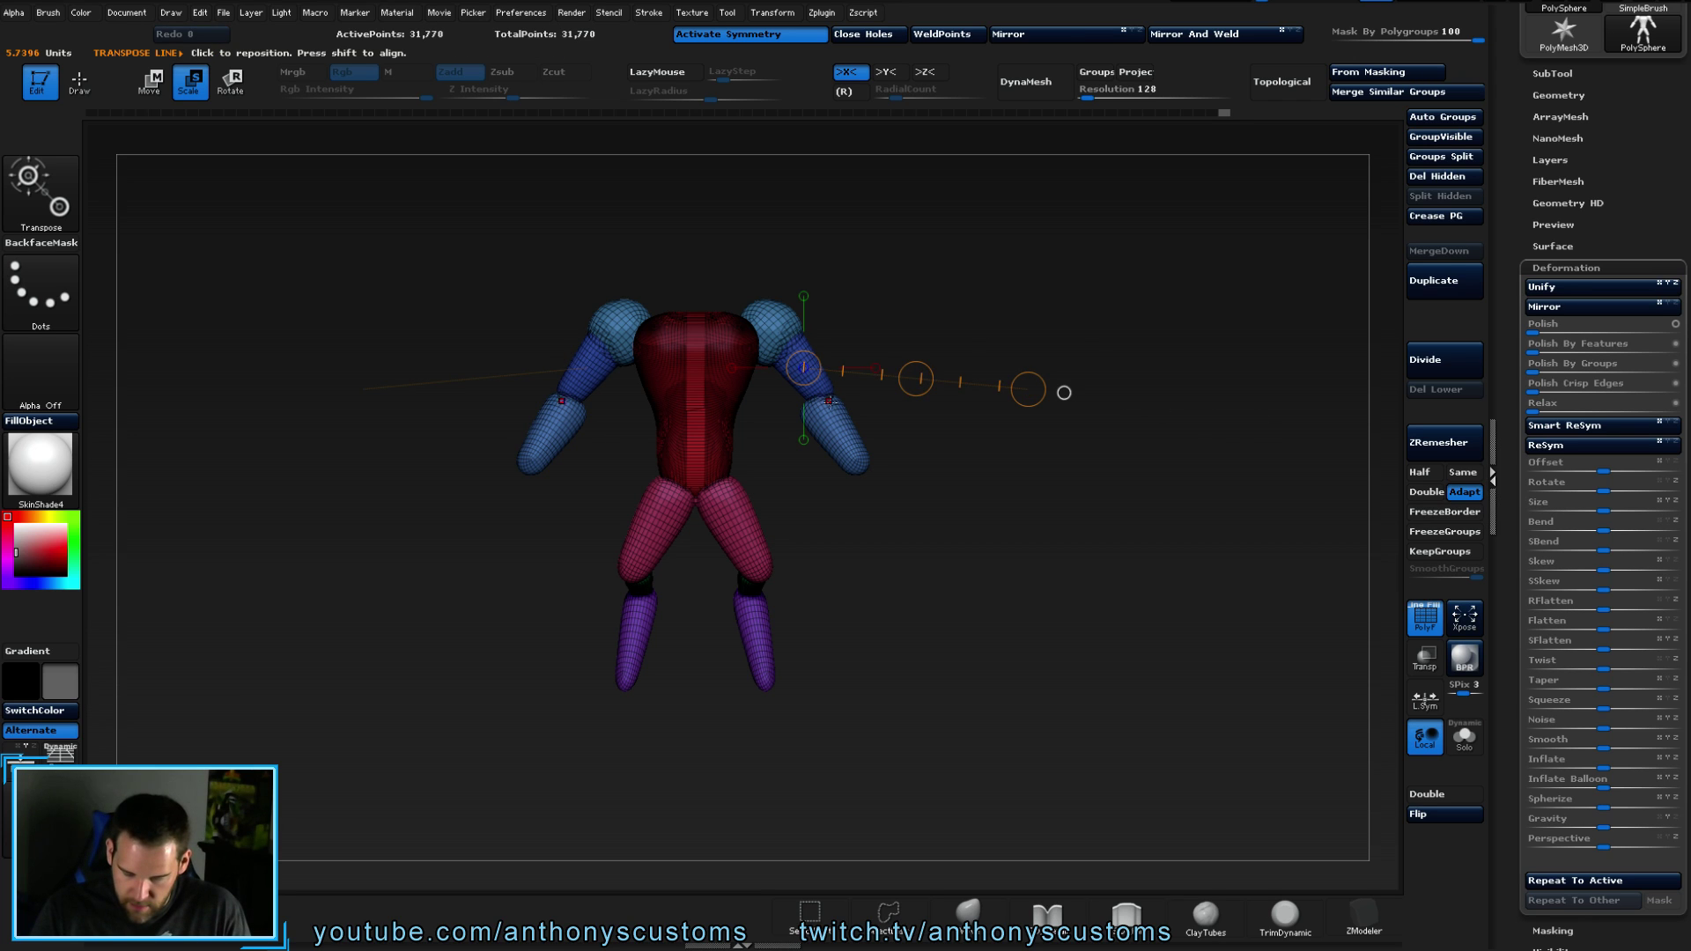
mouse_move(799, 350)
left_mouse_down()
mouse_move(971, 393)
mouse_move(1074, 364)
left_mouse_up()
left_click_drag(941, 384, 1141, 459)
key("w")
left_click_drag(870, 366, 857, 403)
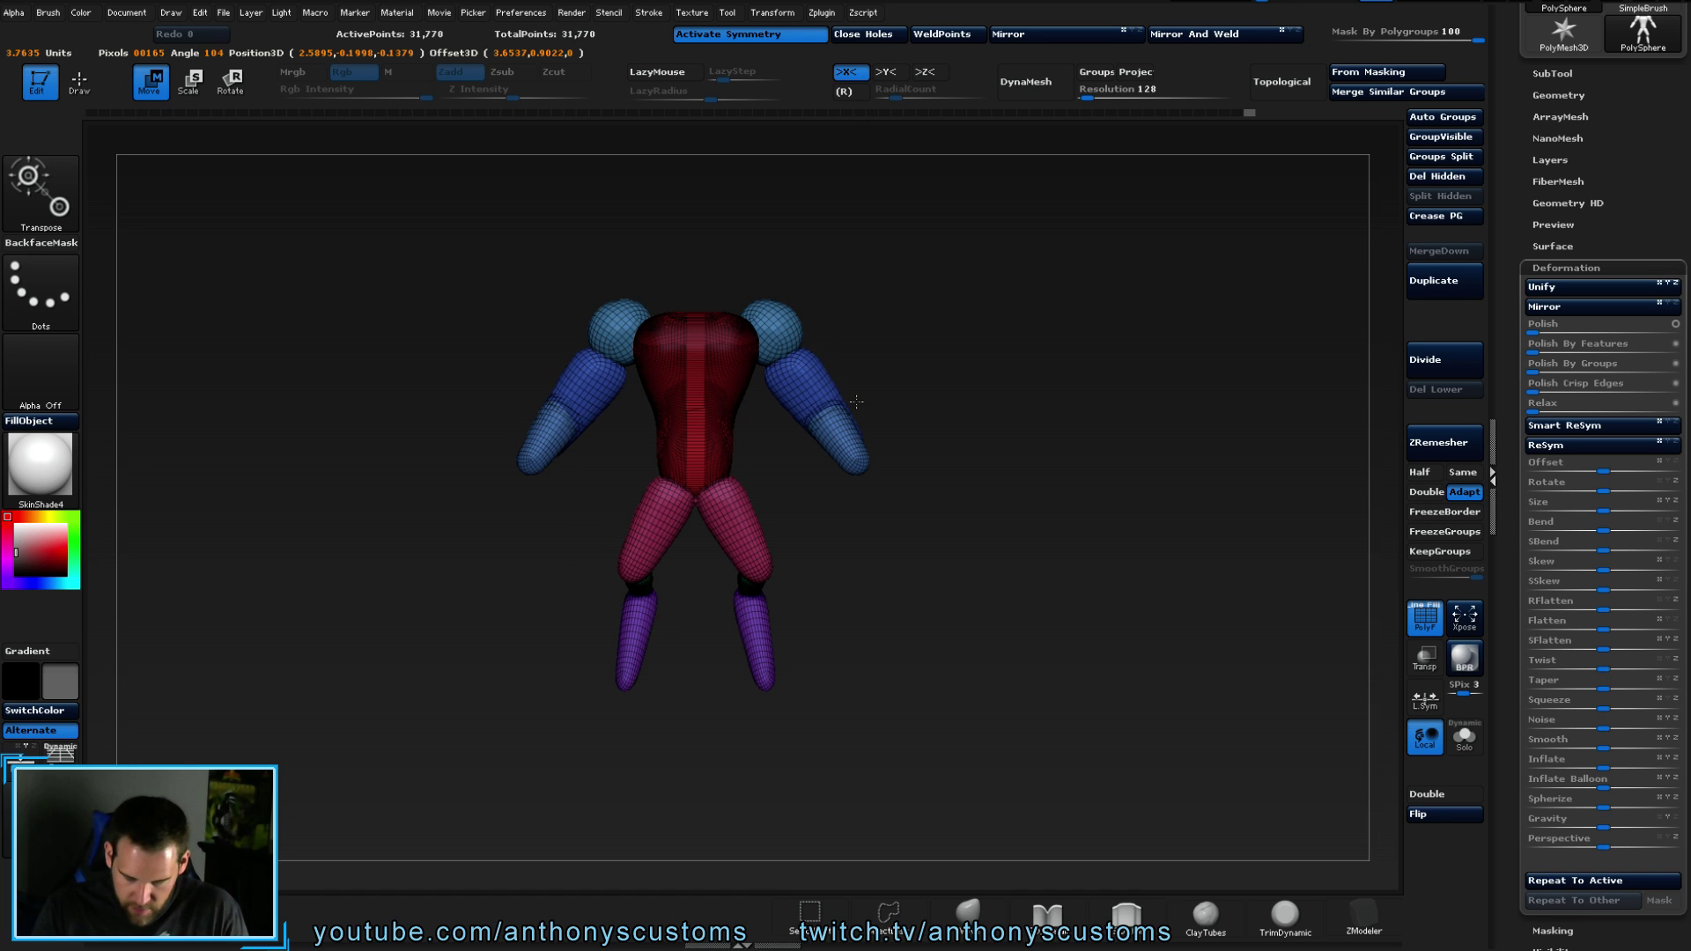
- Lengthen the upper arms with Transpose and move the forearms down and outward to meet their lower ends
right_click_drag(985, 523, 882, 511)
left_click_drag(882, 509, 871, 509)
left_click_drag(796, 463, 635, 577)
left_click_drag(716, 519, 706, 582)
left_click_drag(901, 481, 1070, 484)
left_click_drag(799, 517, 829, 508)
mouse_move(998, 443)
left_mouse_down()
mouse_move(1049, 444)
mouse_move(994, 430)
left_mouse_up()
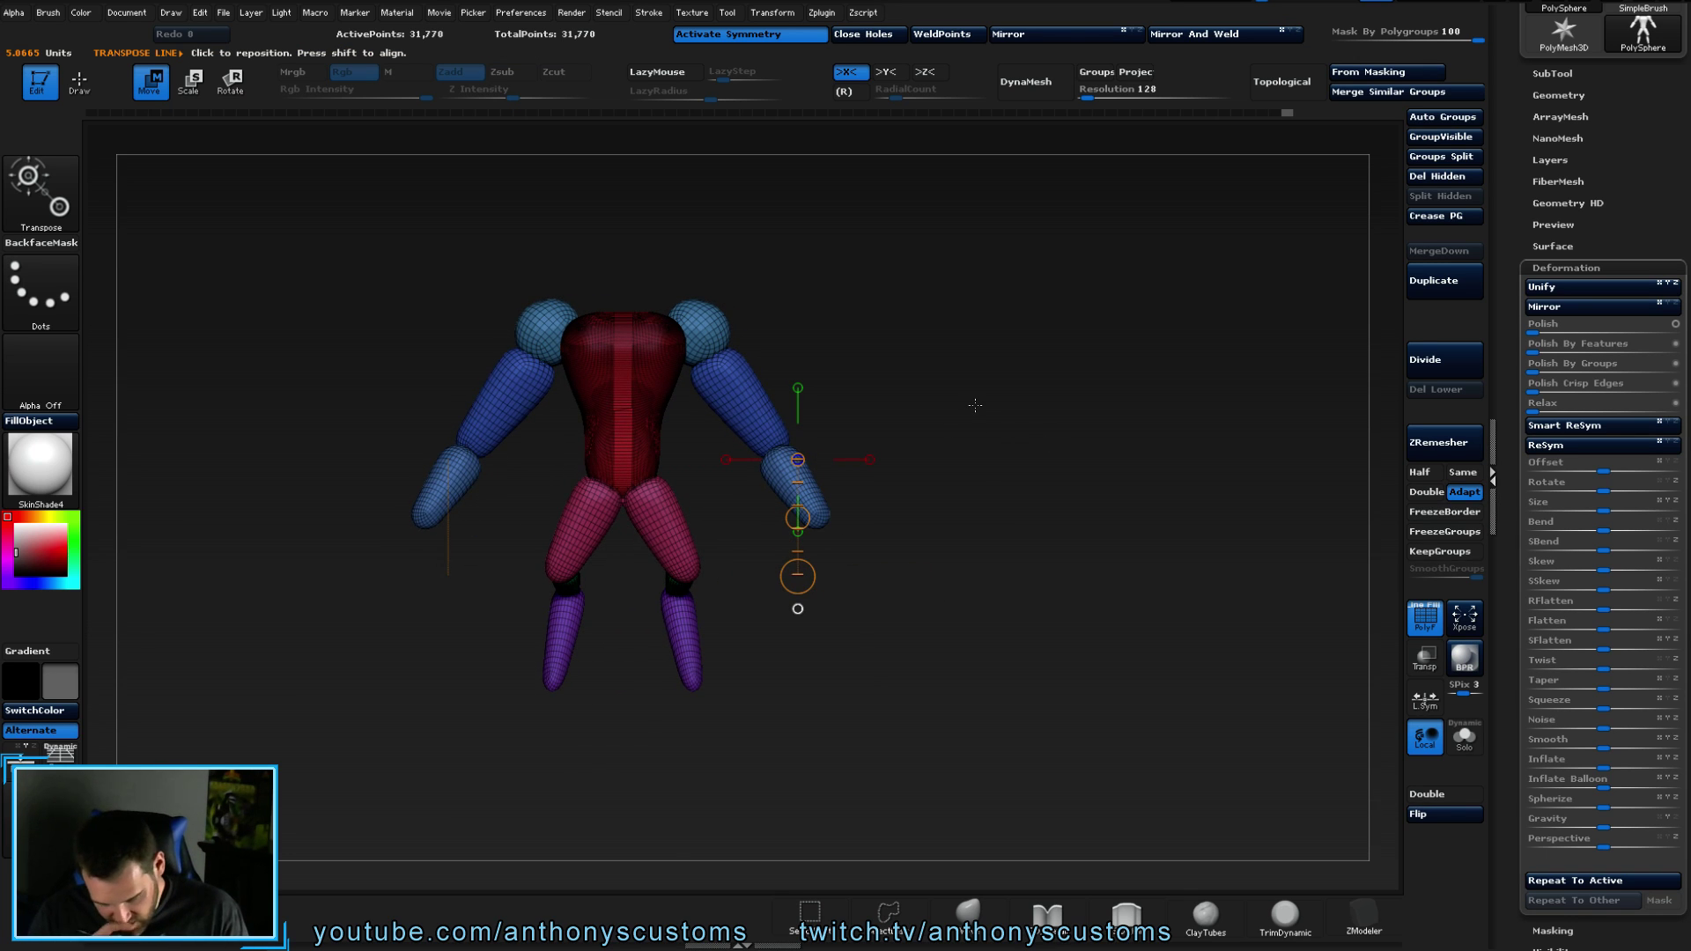
key("q")
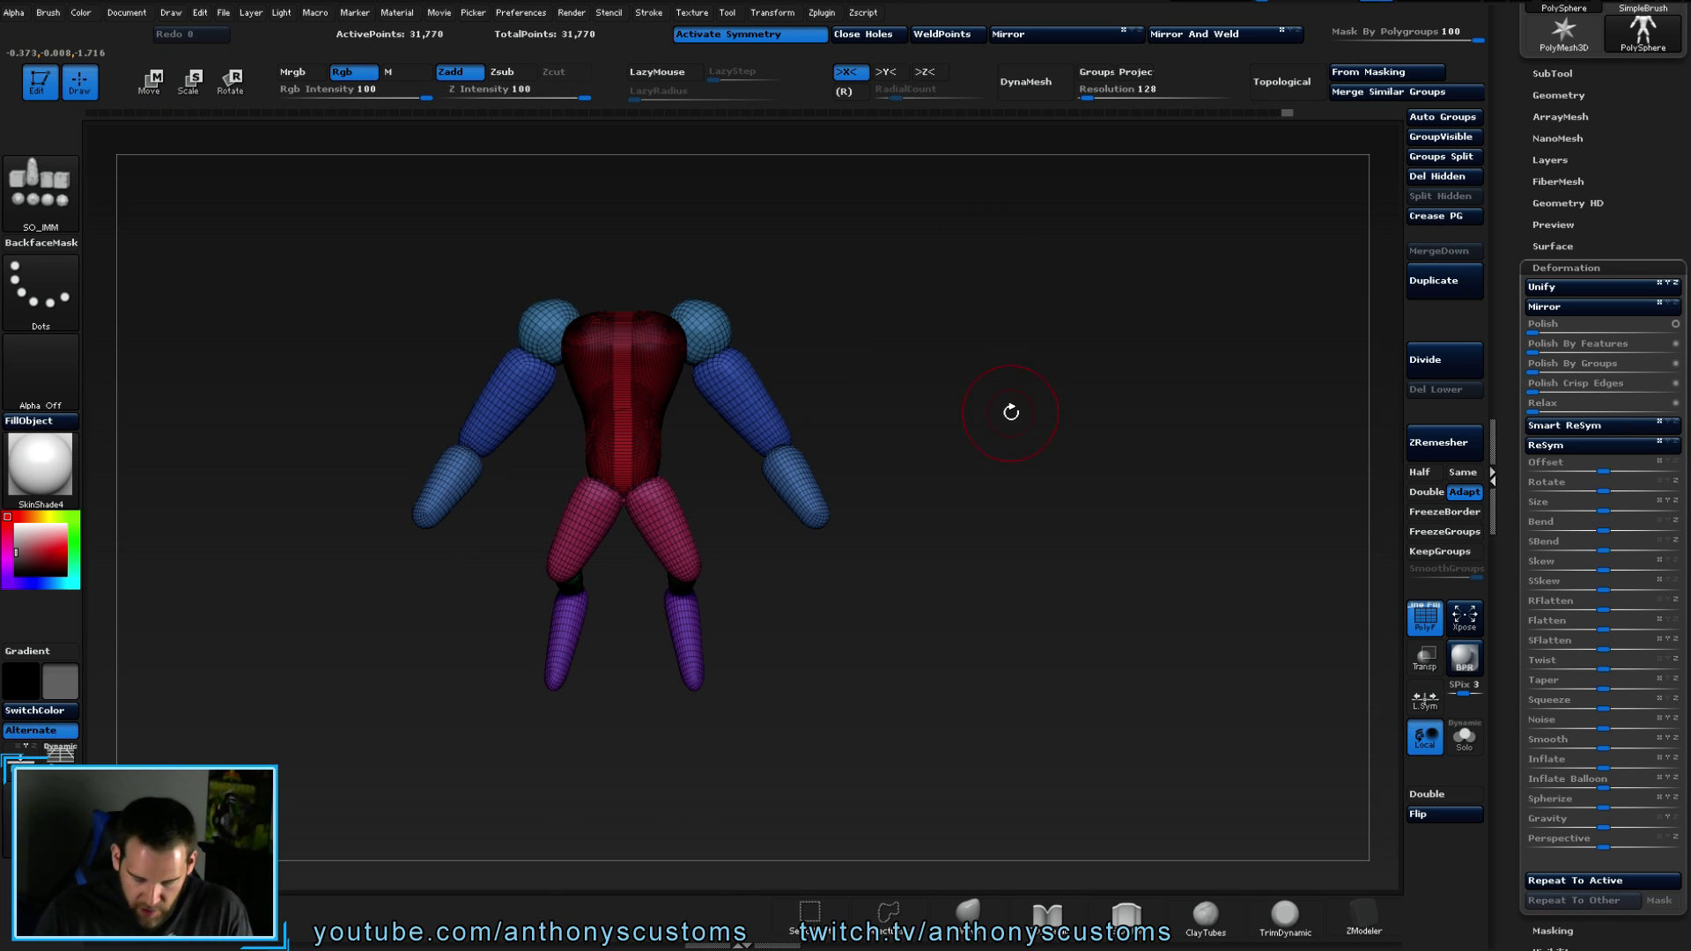
- Add an Appendage insert mesh at the top of the torso as the neck, drawn from the side view
left_click_drag(1004, 431, 1000, 475)
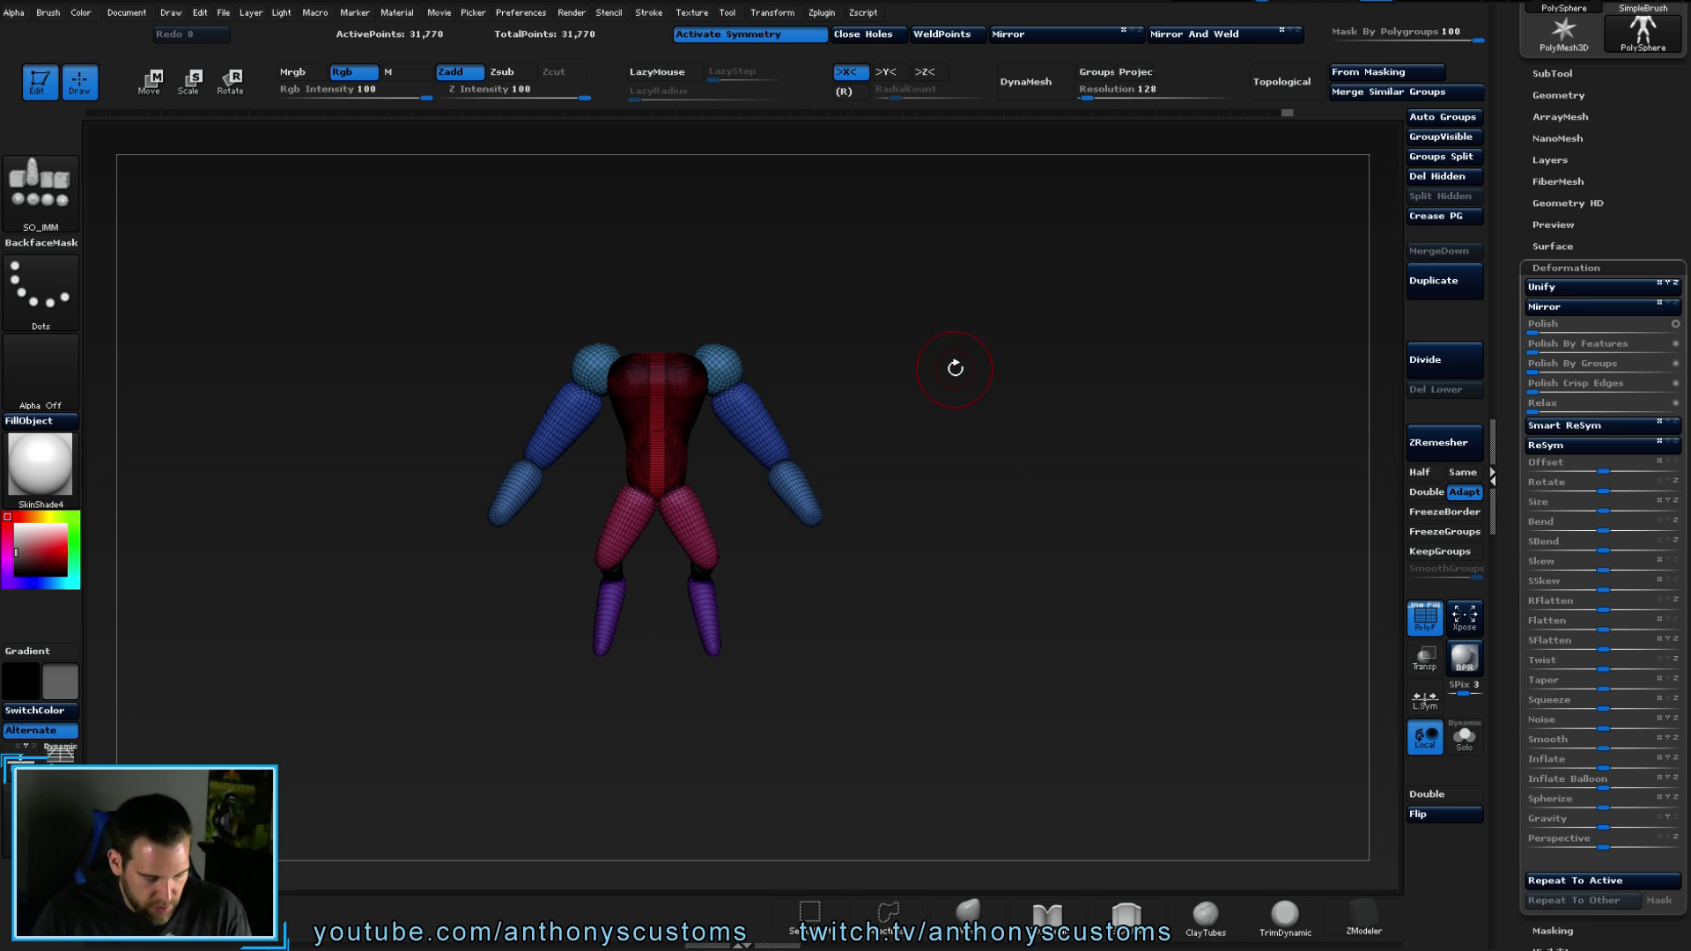
key("m")
left_click(1253, 406)
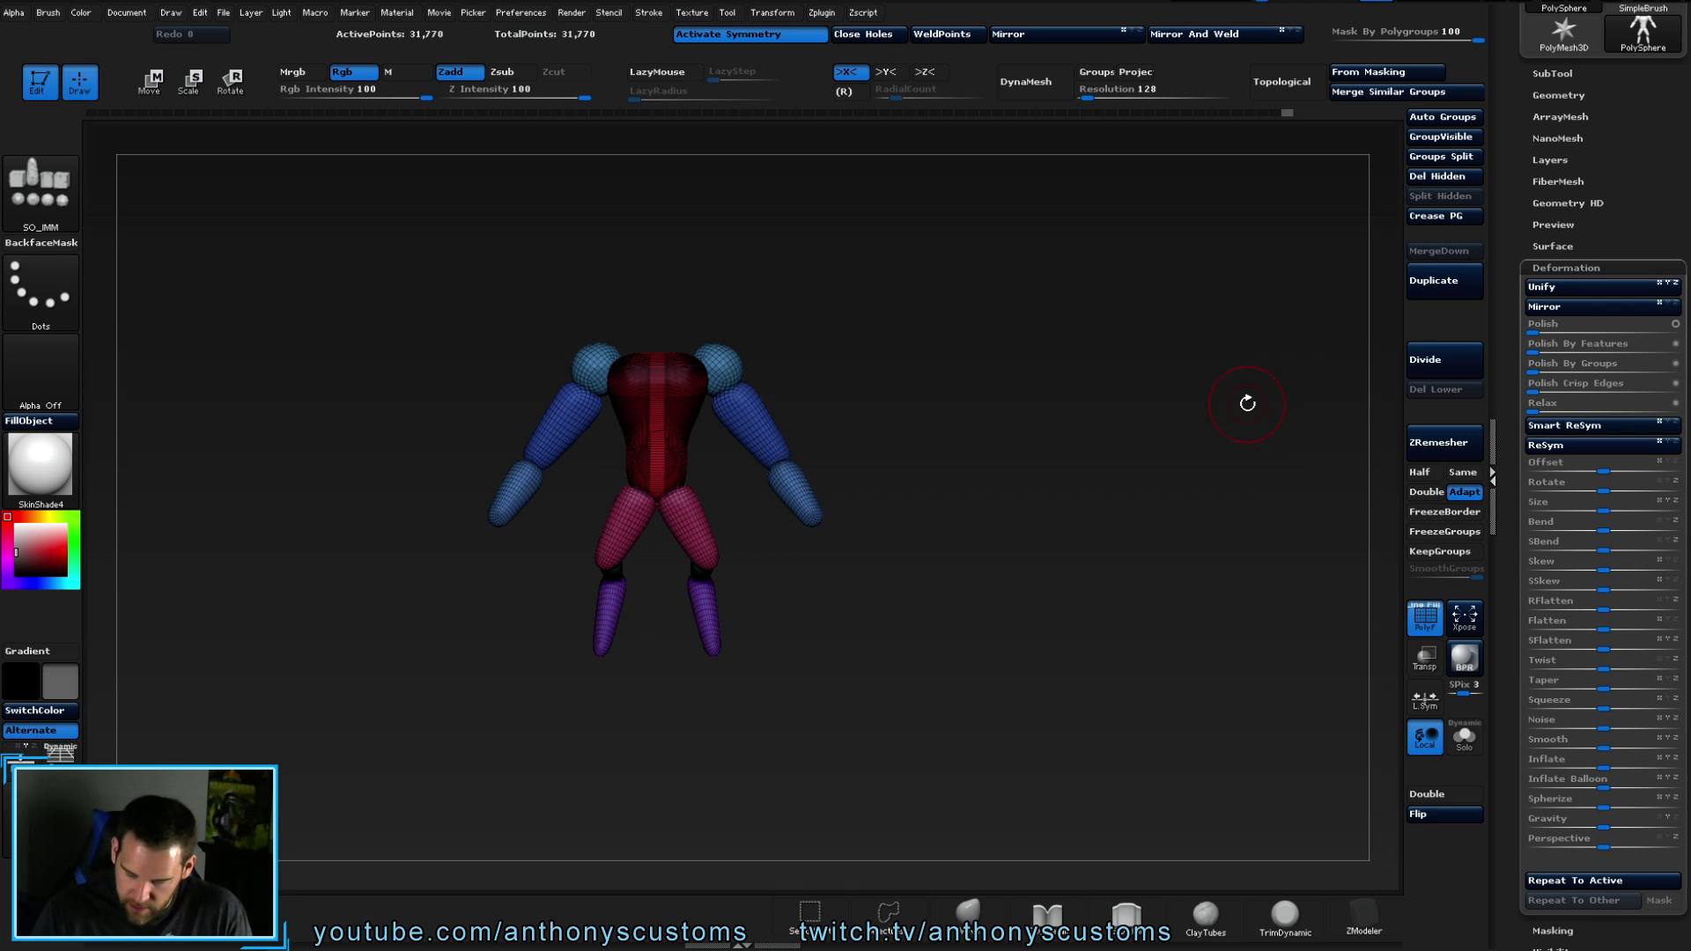
key("m")
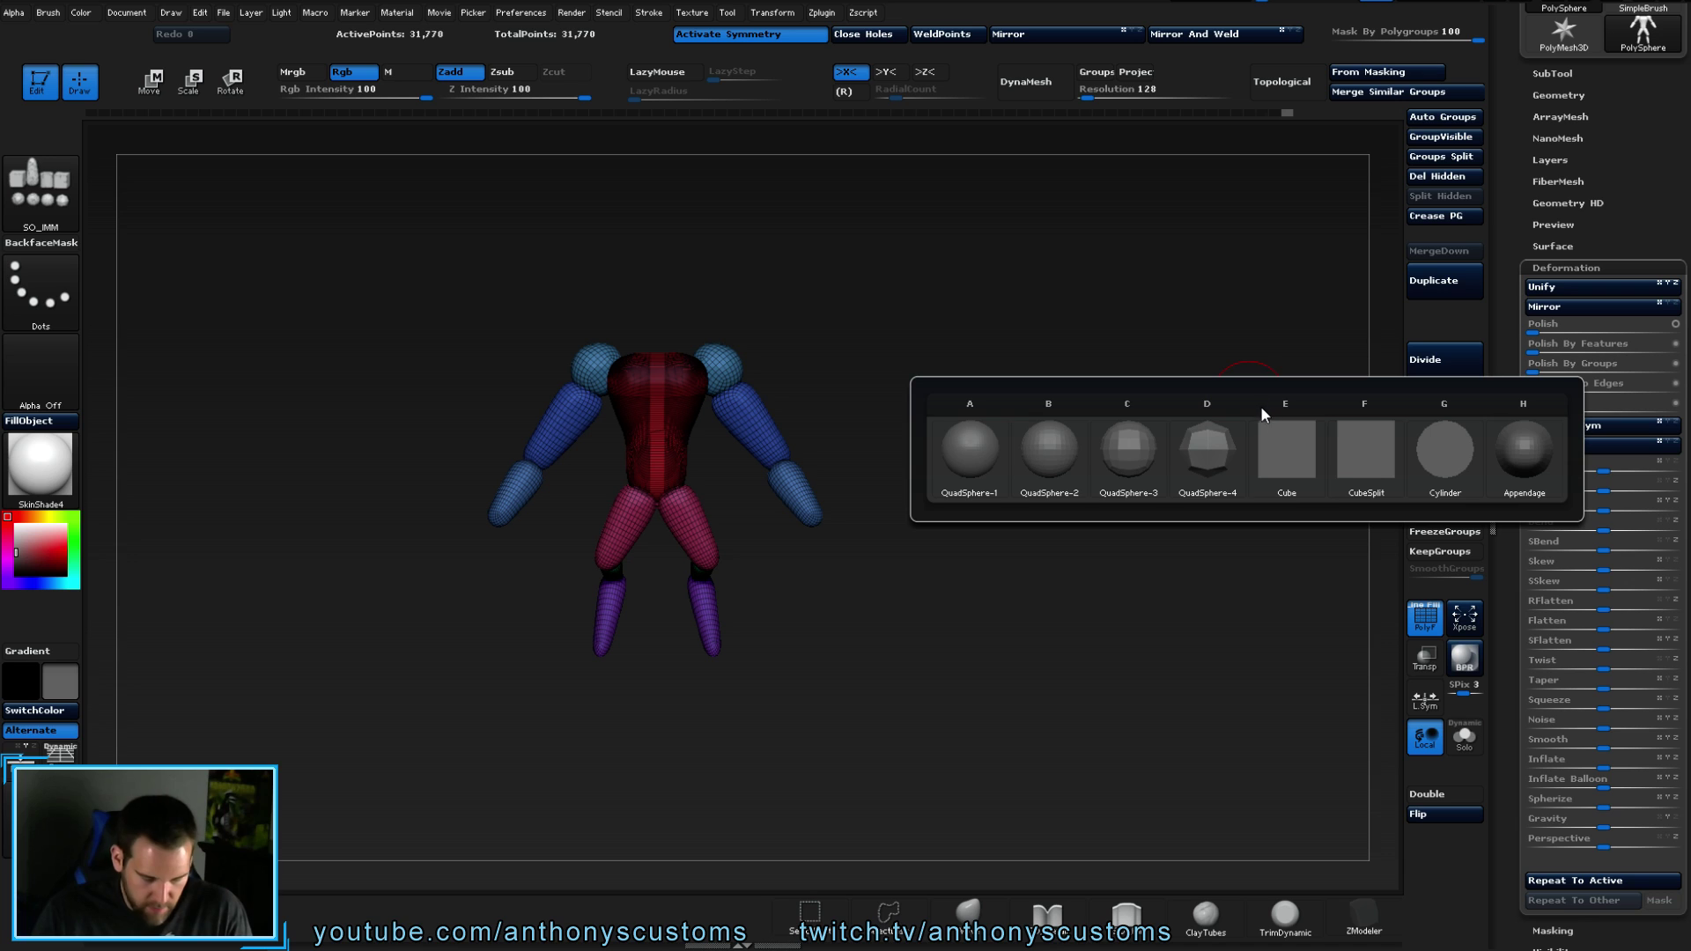
left_click(1509, 440)
left_click_drag(1035, 416, 813, 389)
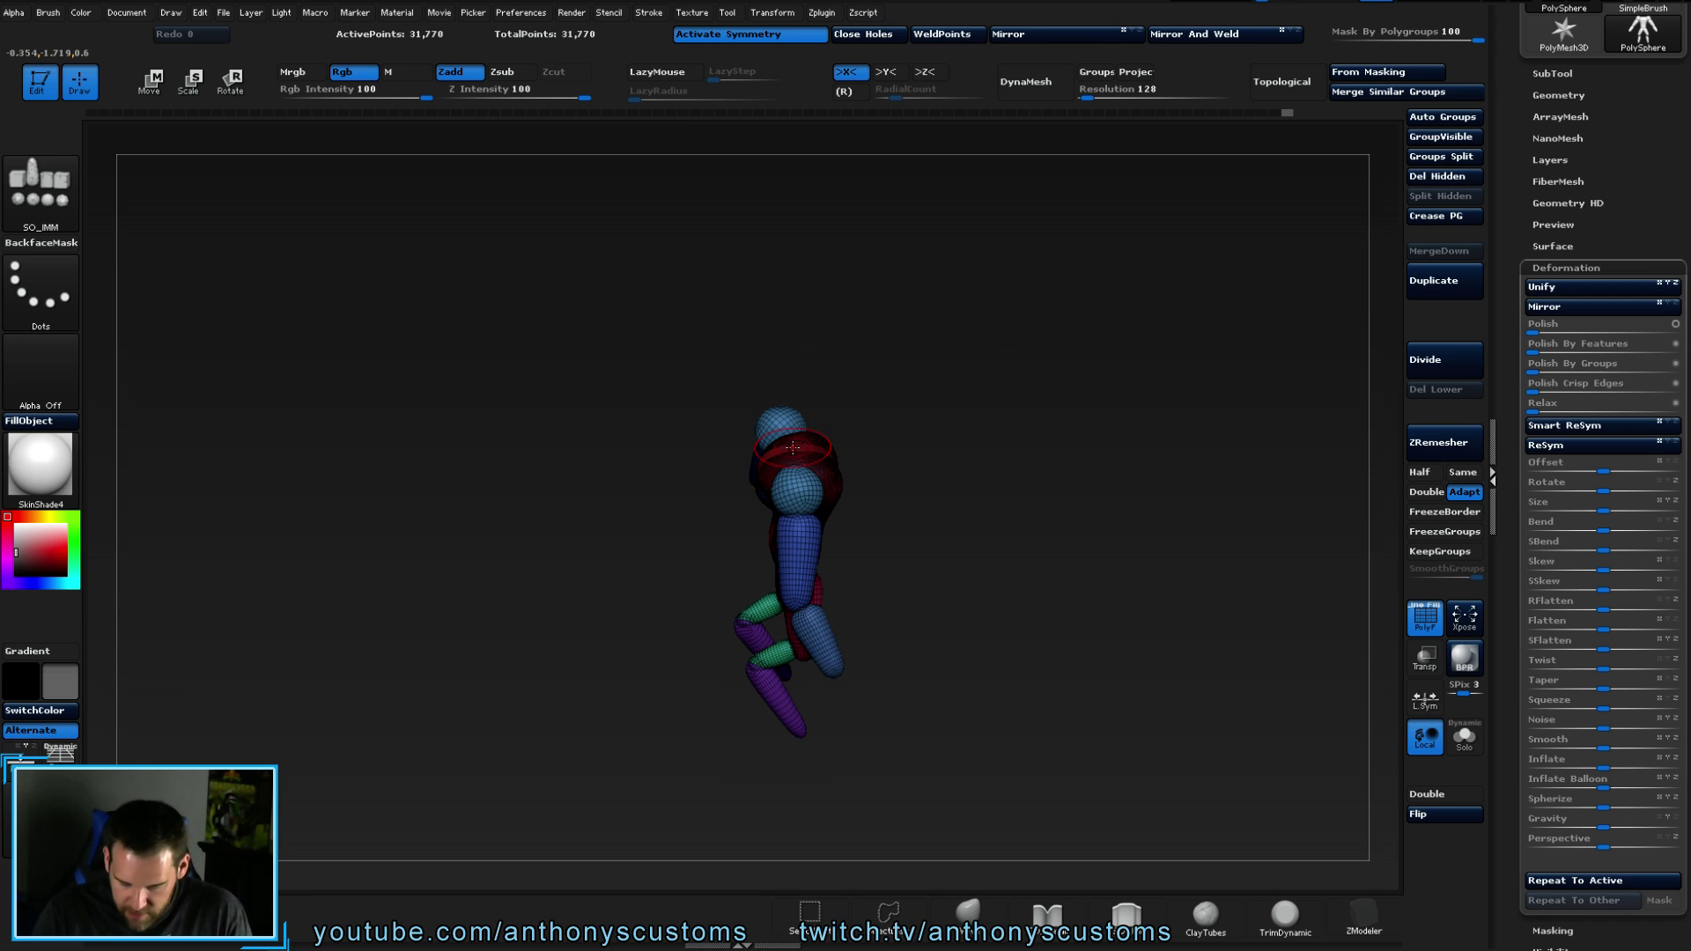
left_click_drag(784, 448, 925, 415)
- Set Mask By Polygroups to 0, tilt the neck forward with Transpose Rotate and move it down onto the torso
key("r")
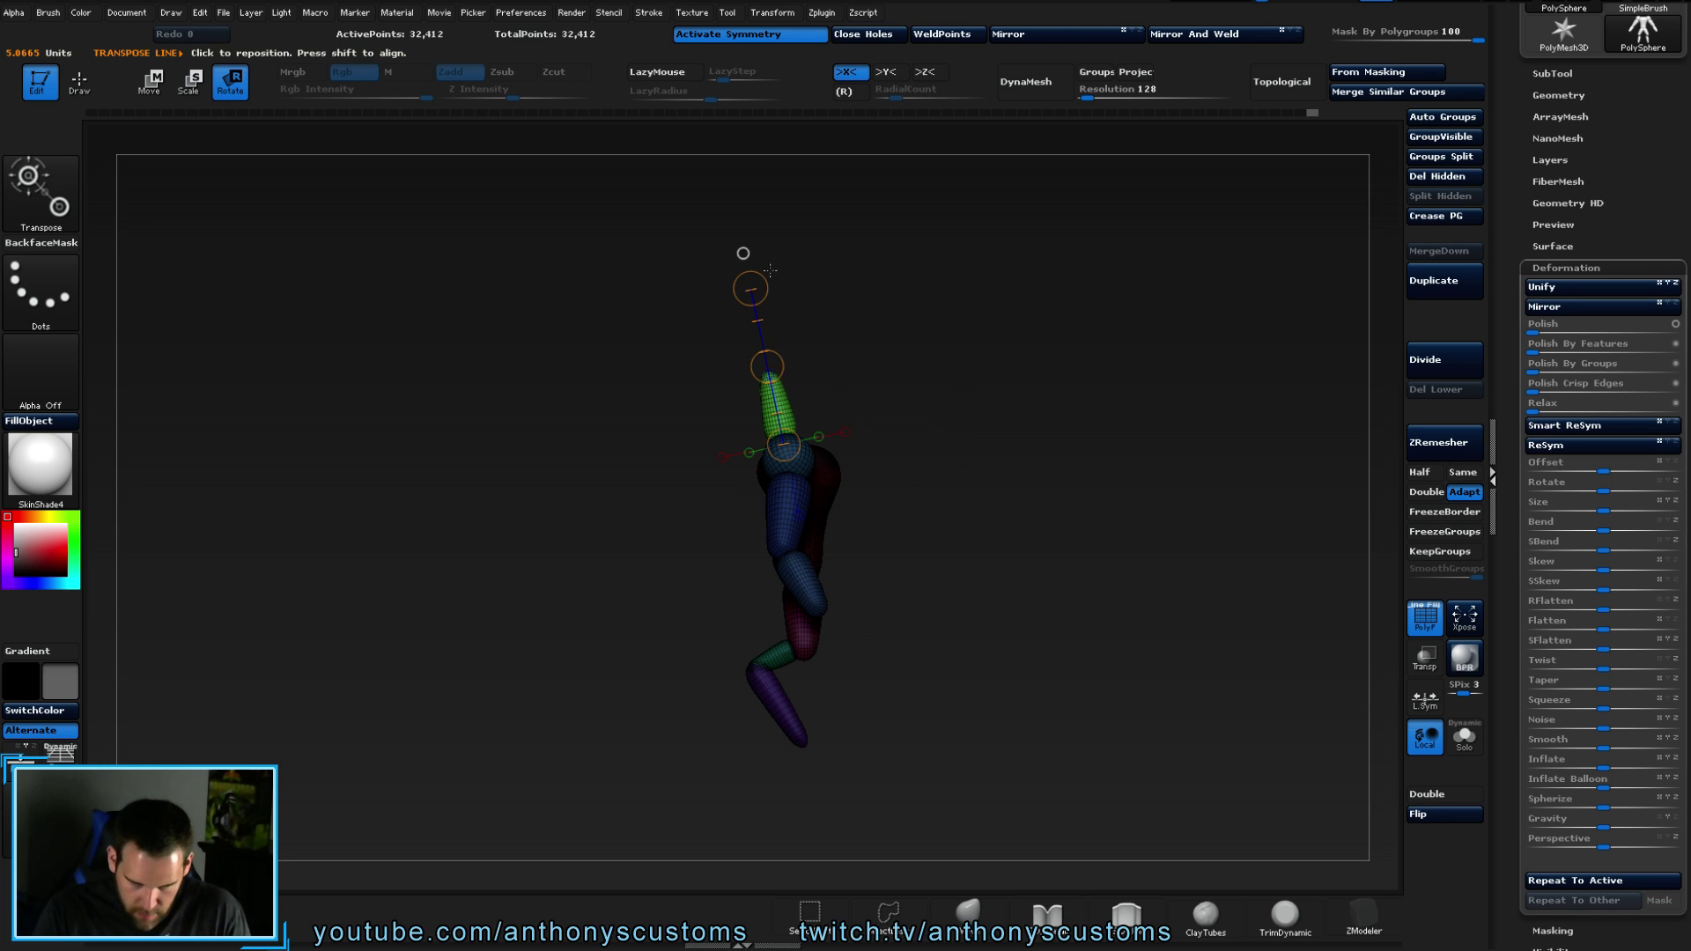
left_click_drag(784, 398, 780, 375)
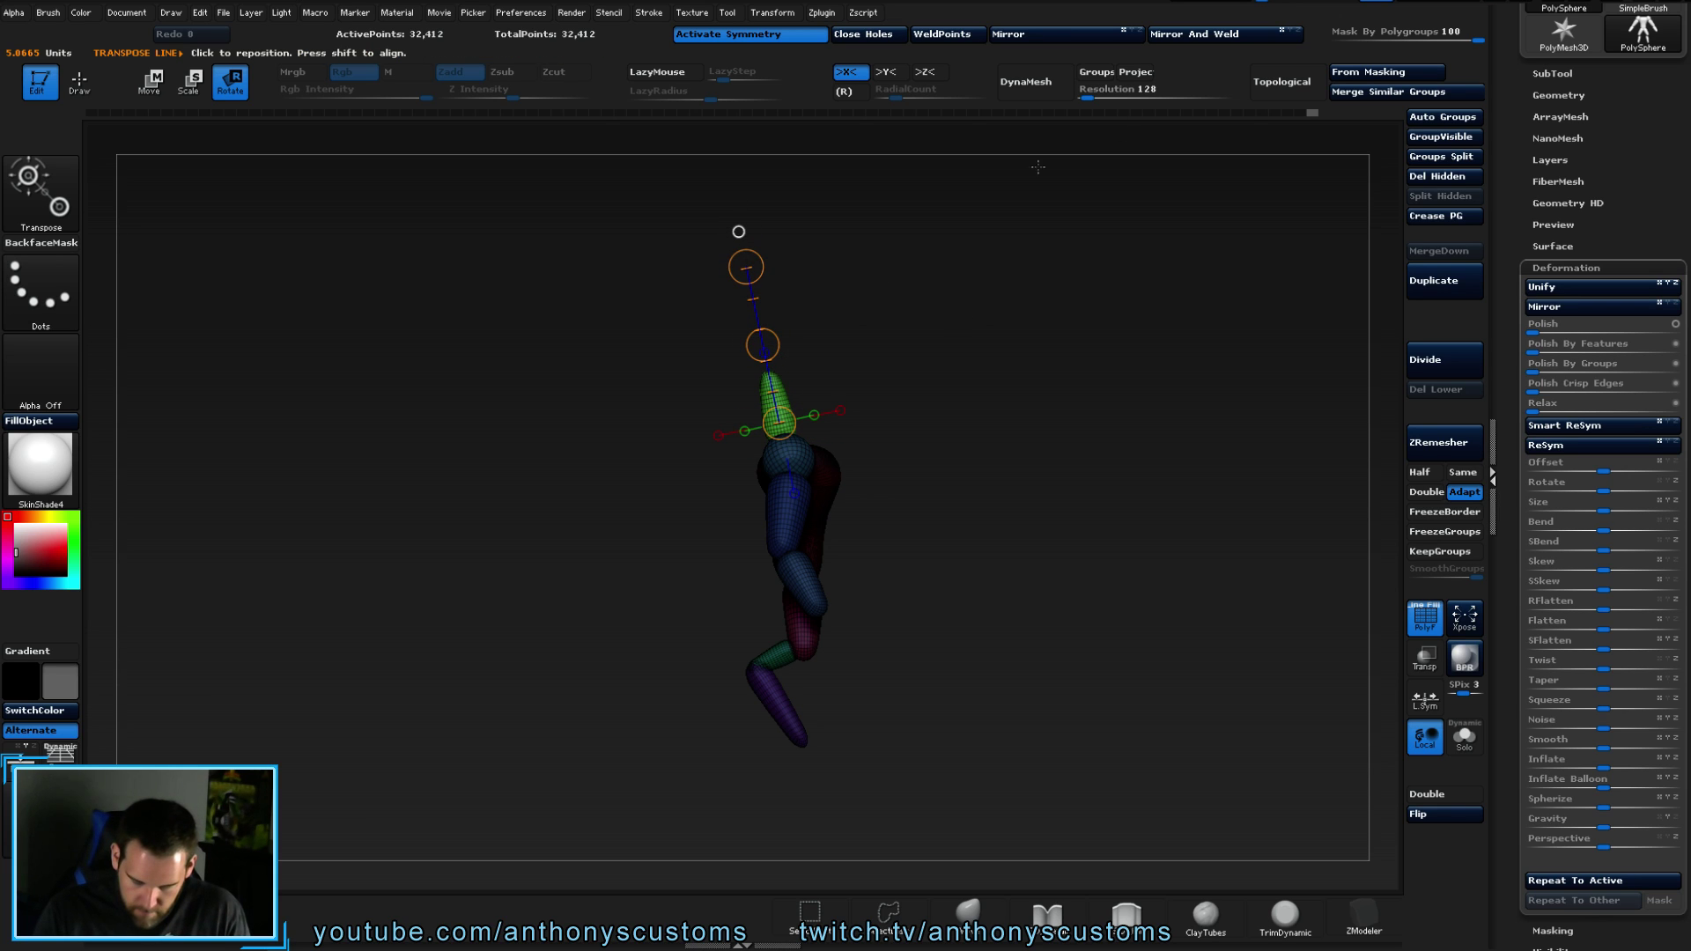
left_click_drag(1467, 38, 1314, 38)
left_click_drag(746, 264, 849, 276)
key("w")
left_click_drag(763, 345, 761, 363)
left_click_drag(886, 340, 1089, 388)
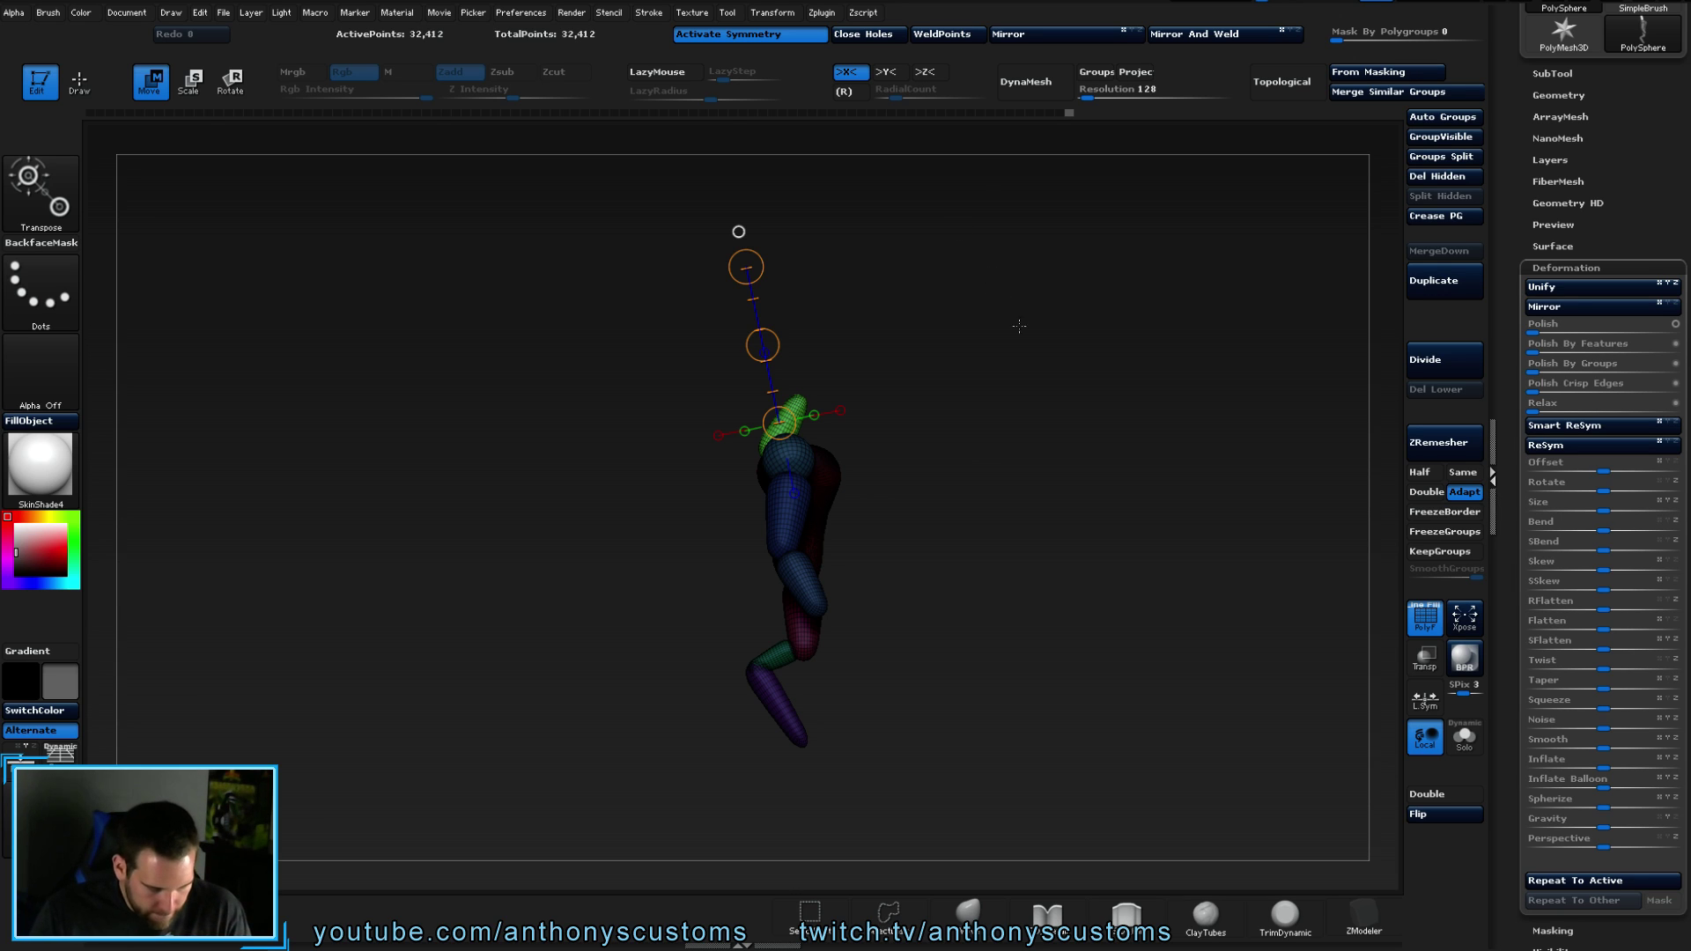
left_click_drag(1034, 387, 1018, 354)
key("q")
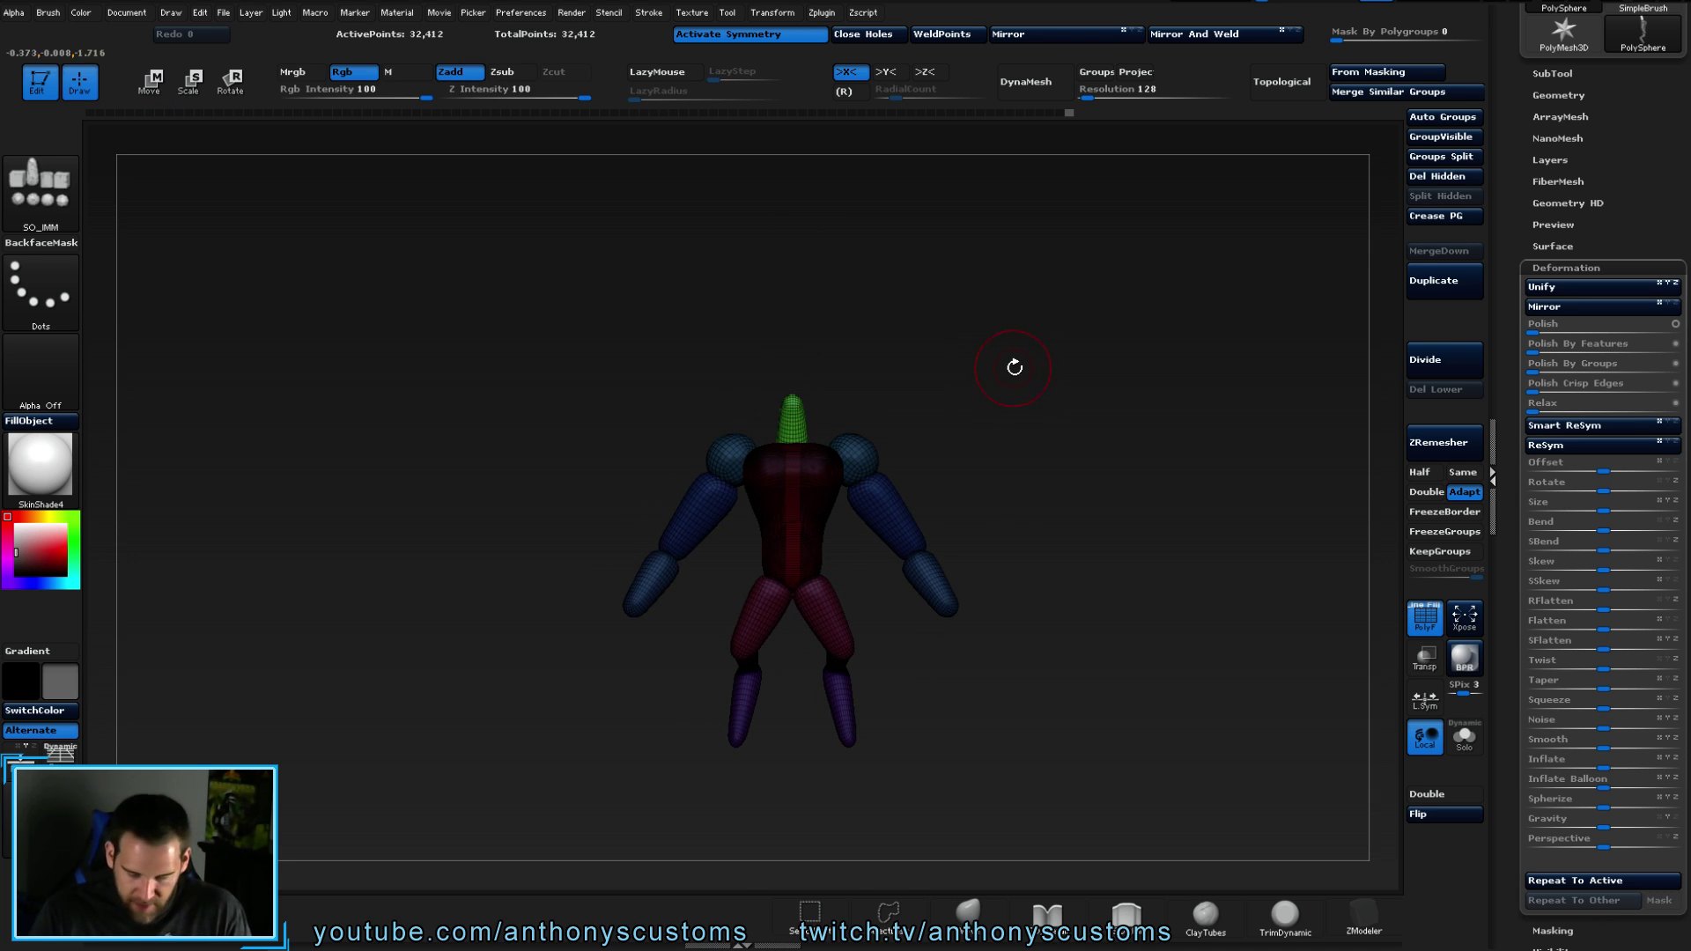
left_click_drag(1057, 399, 1099, 393)
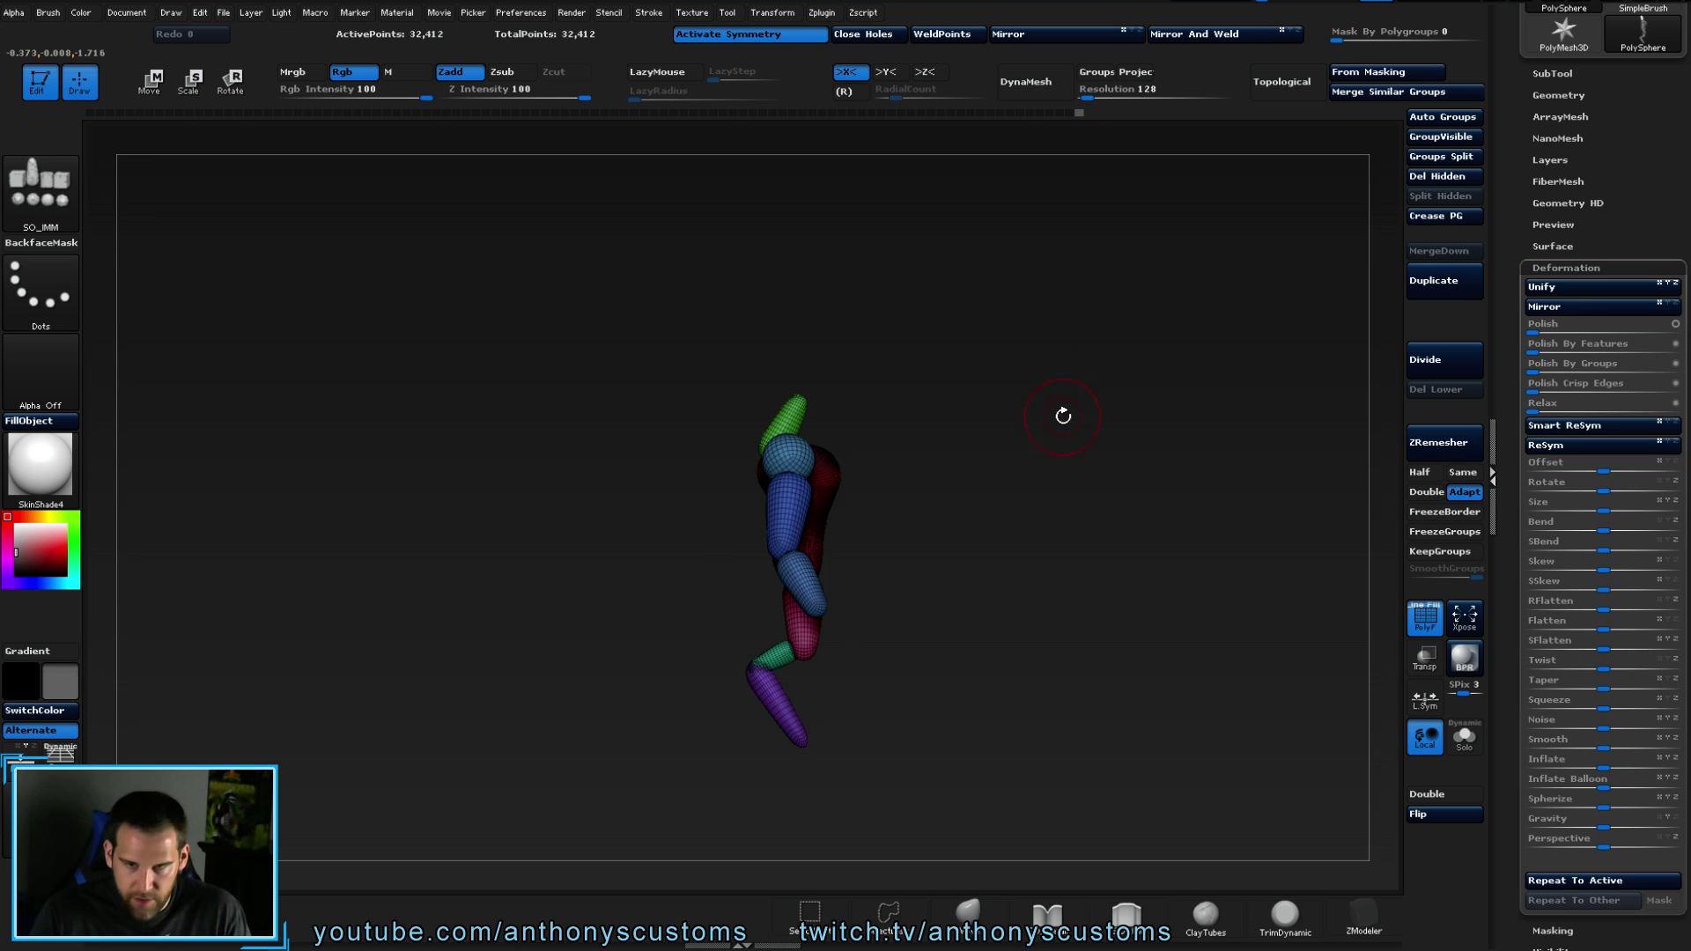
left_click_drag(1063, 414, 1013, 409)
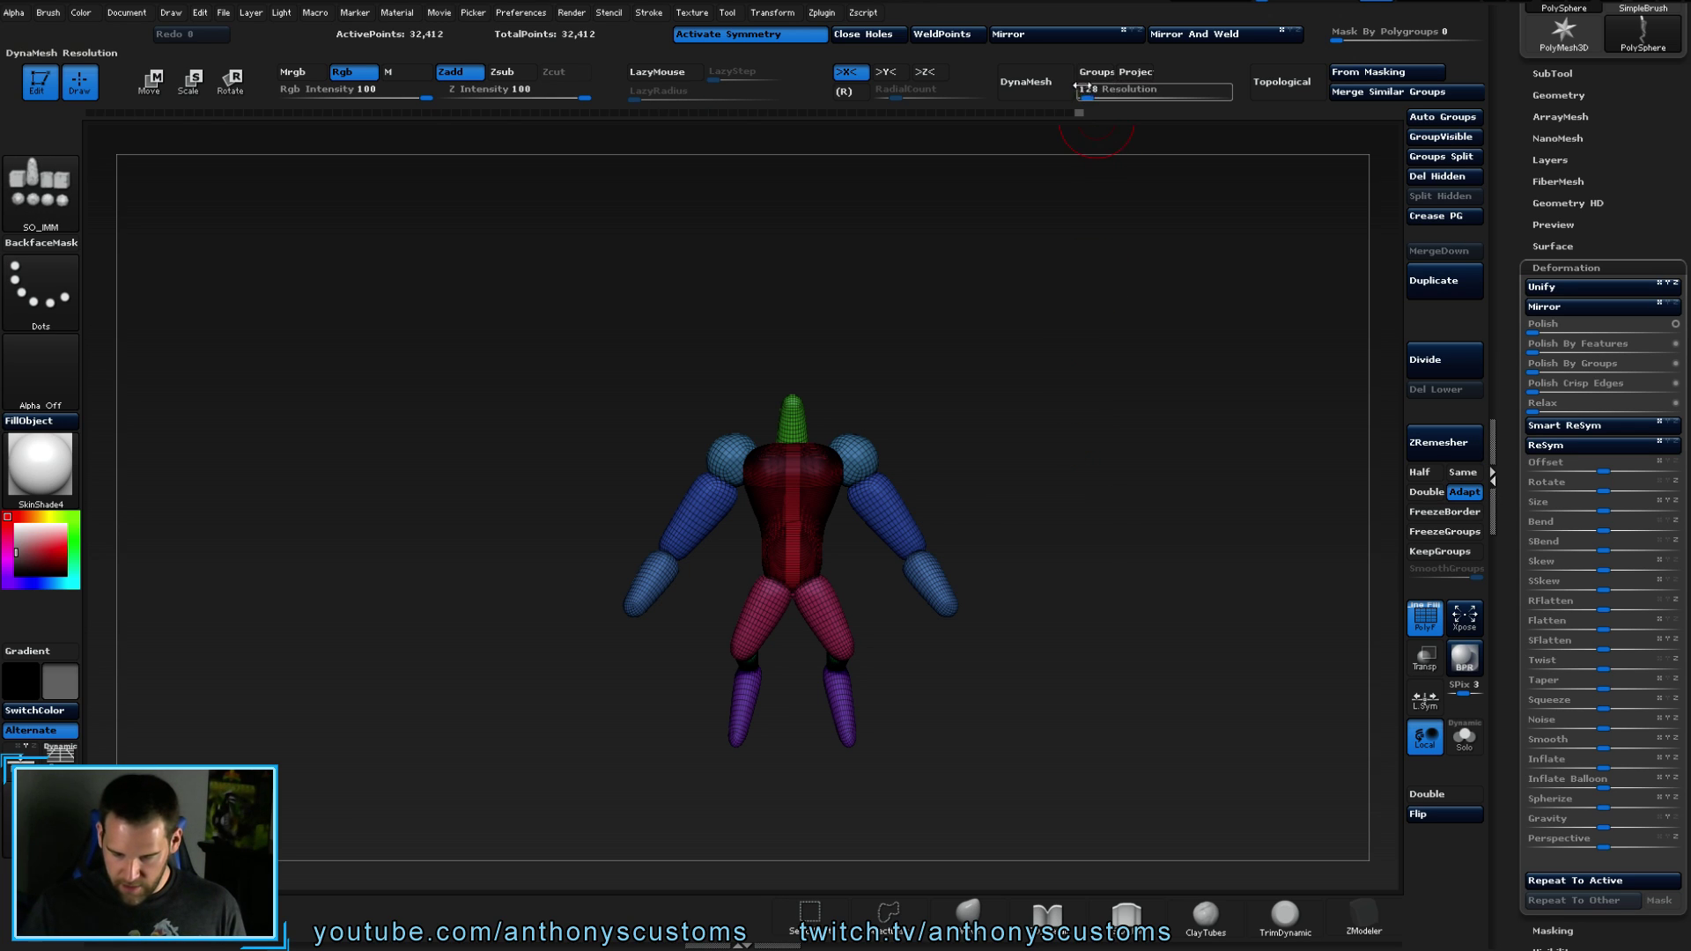
- Fuse the body parts into one mesh with DynaMesh at resolution 32 and turn off the polyframe display
left_click_drag(1079, 92, 1080, 92)
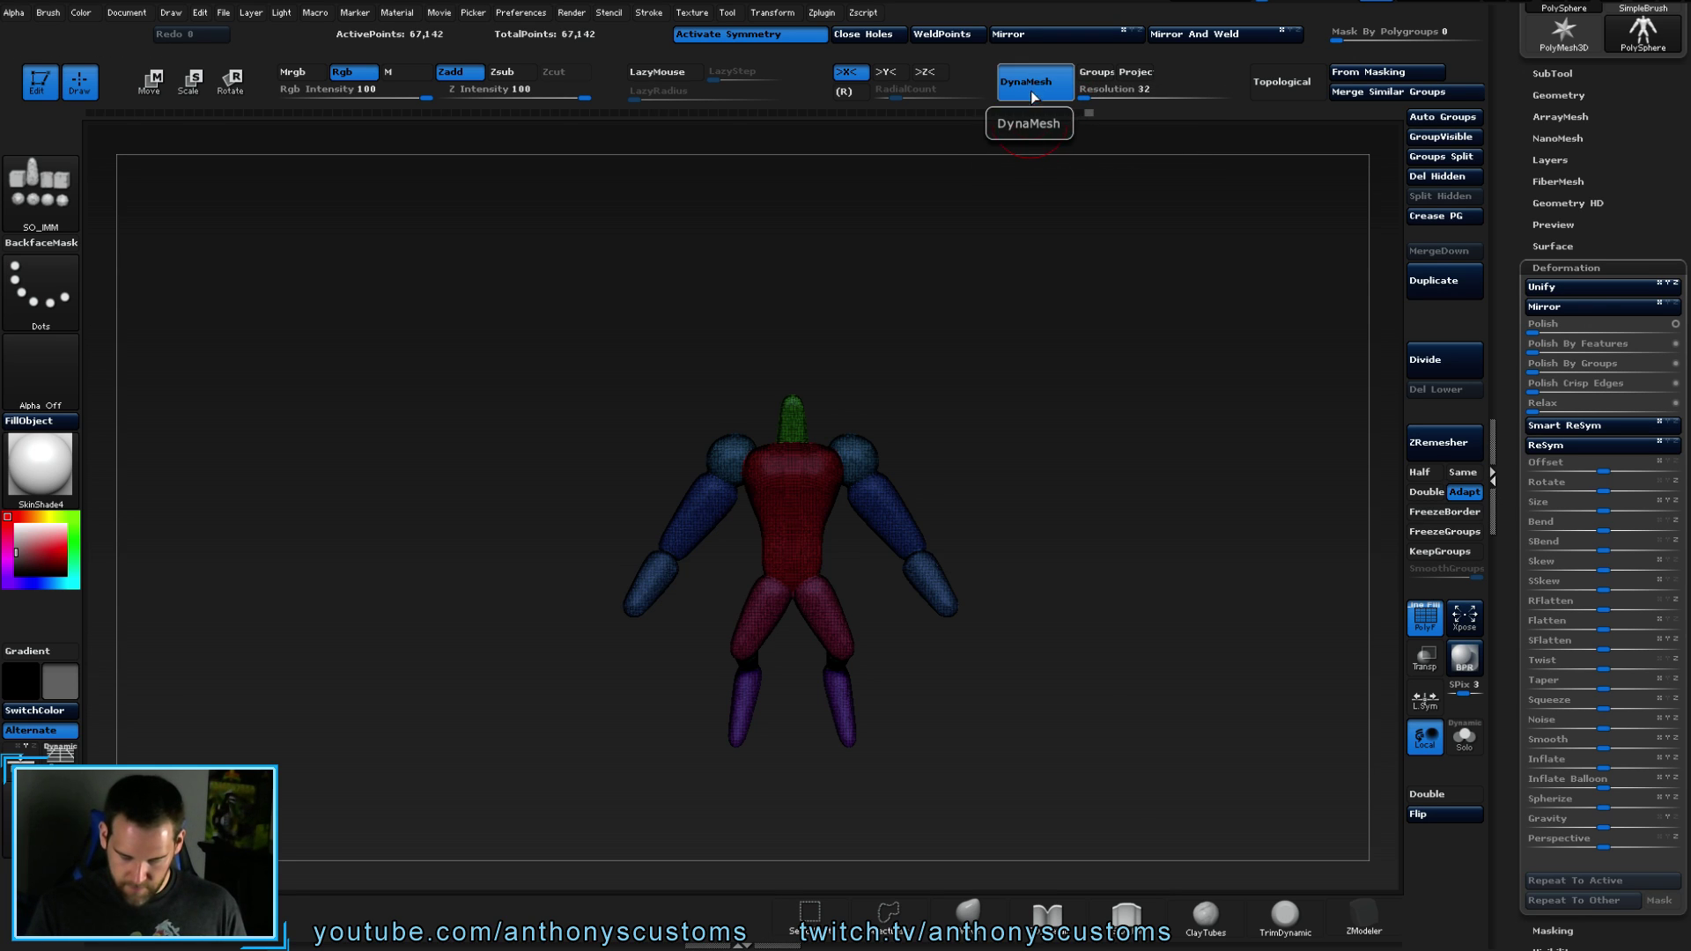
left_click(1028, 83)
mouse_move(1017, 392)
left_mouse_down()
mouse_move(1091, 405)
mouse_move(1019, 414)
mouse_move(1012, 370)
left_mouse_up()
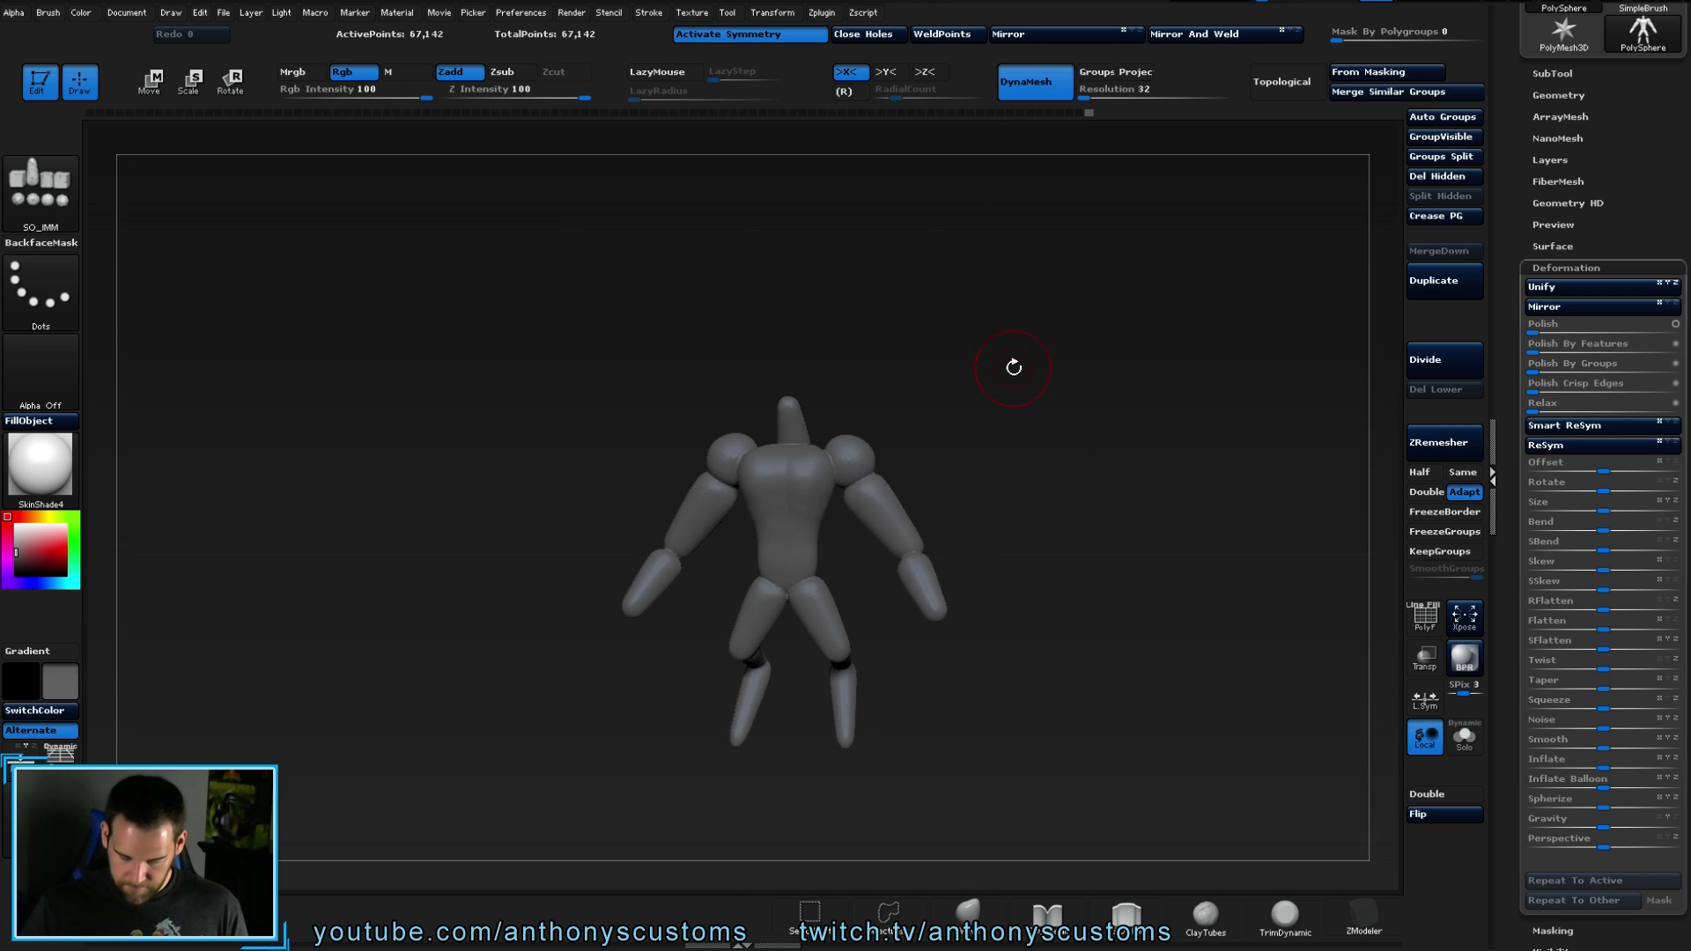
key("space")
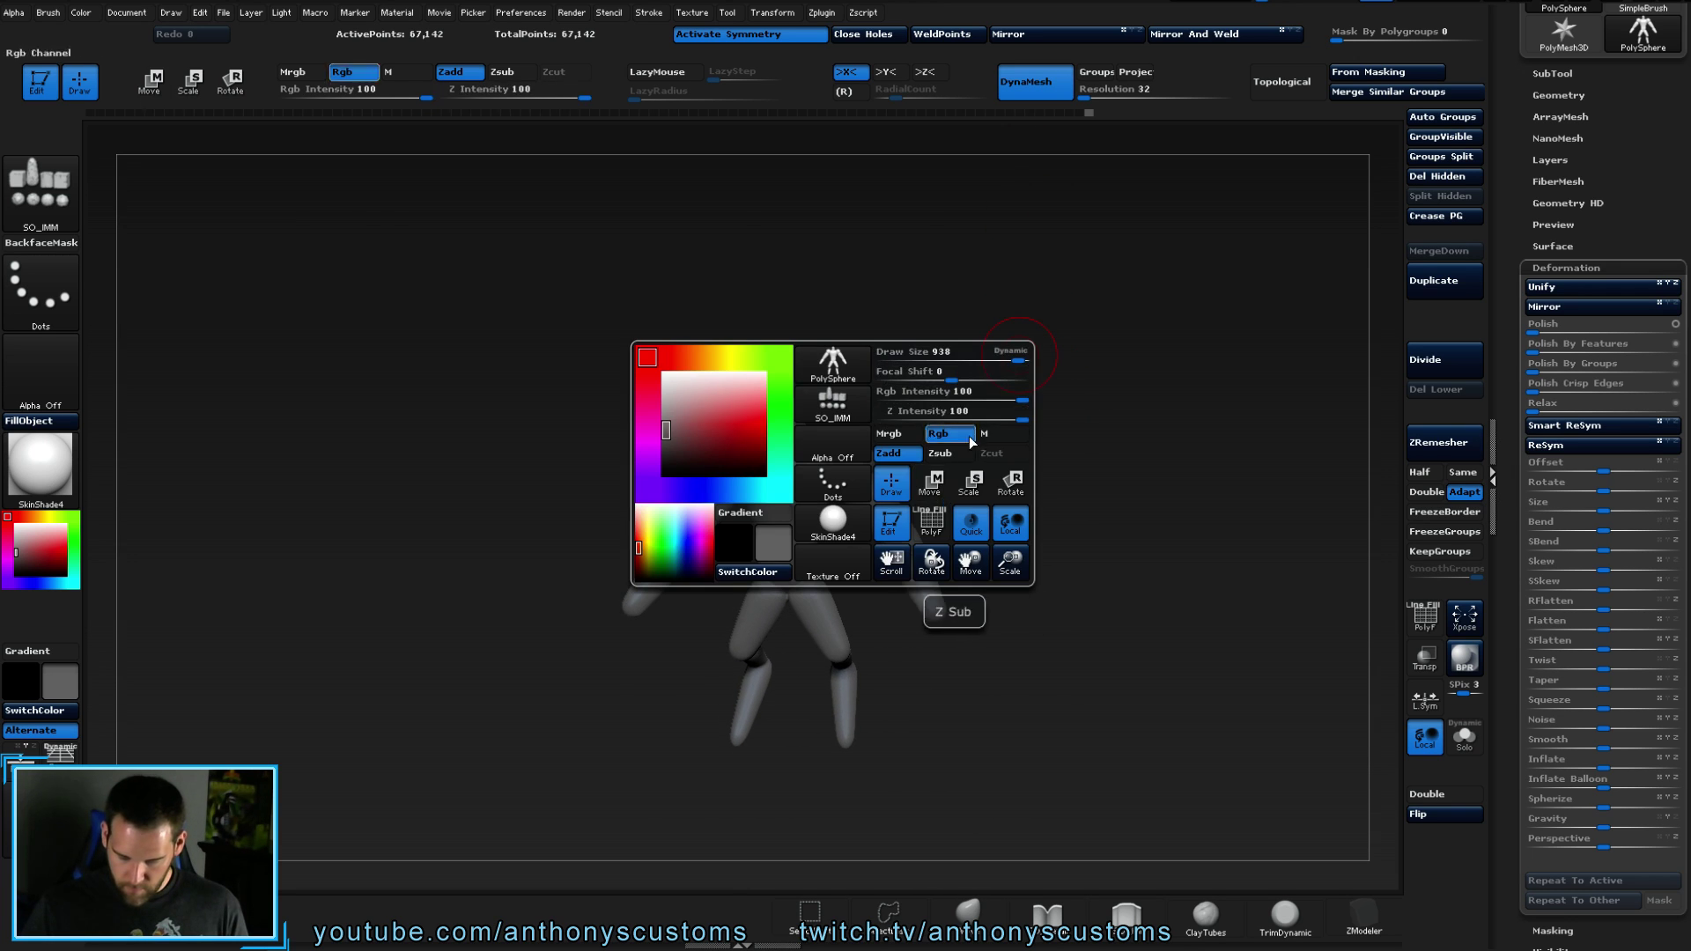
left_click_drag(1053, 434, 1060, 426)
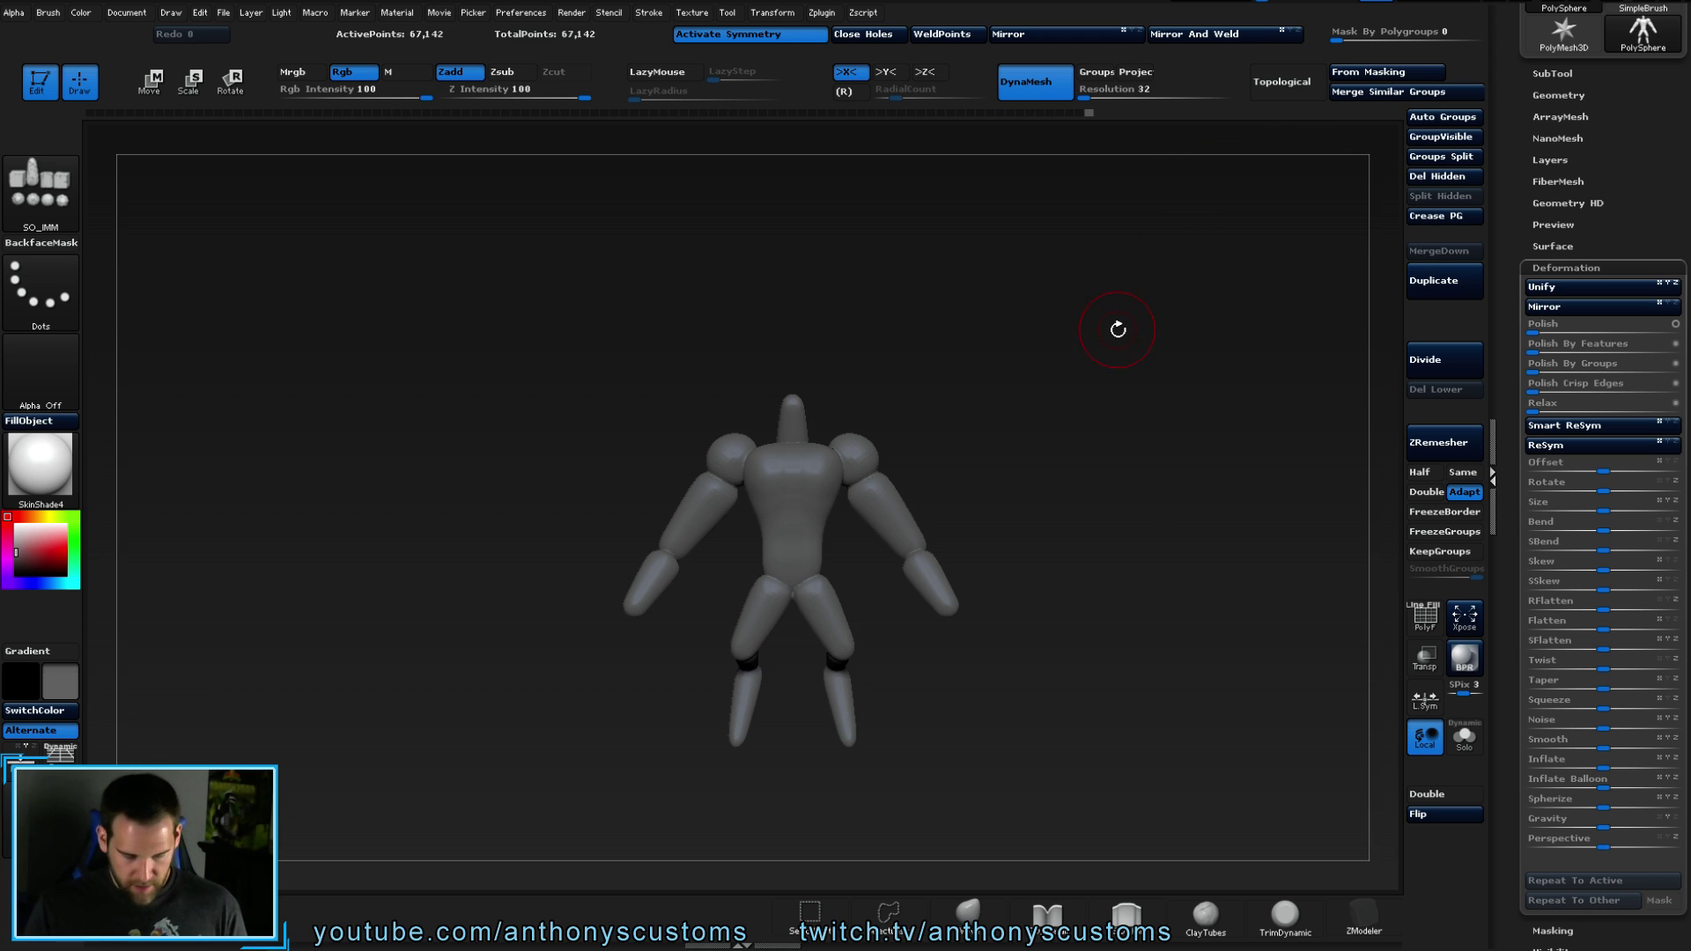
- Shrink the whole figure using the Size deformation, repeating the reduction a second time
key("w")
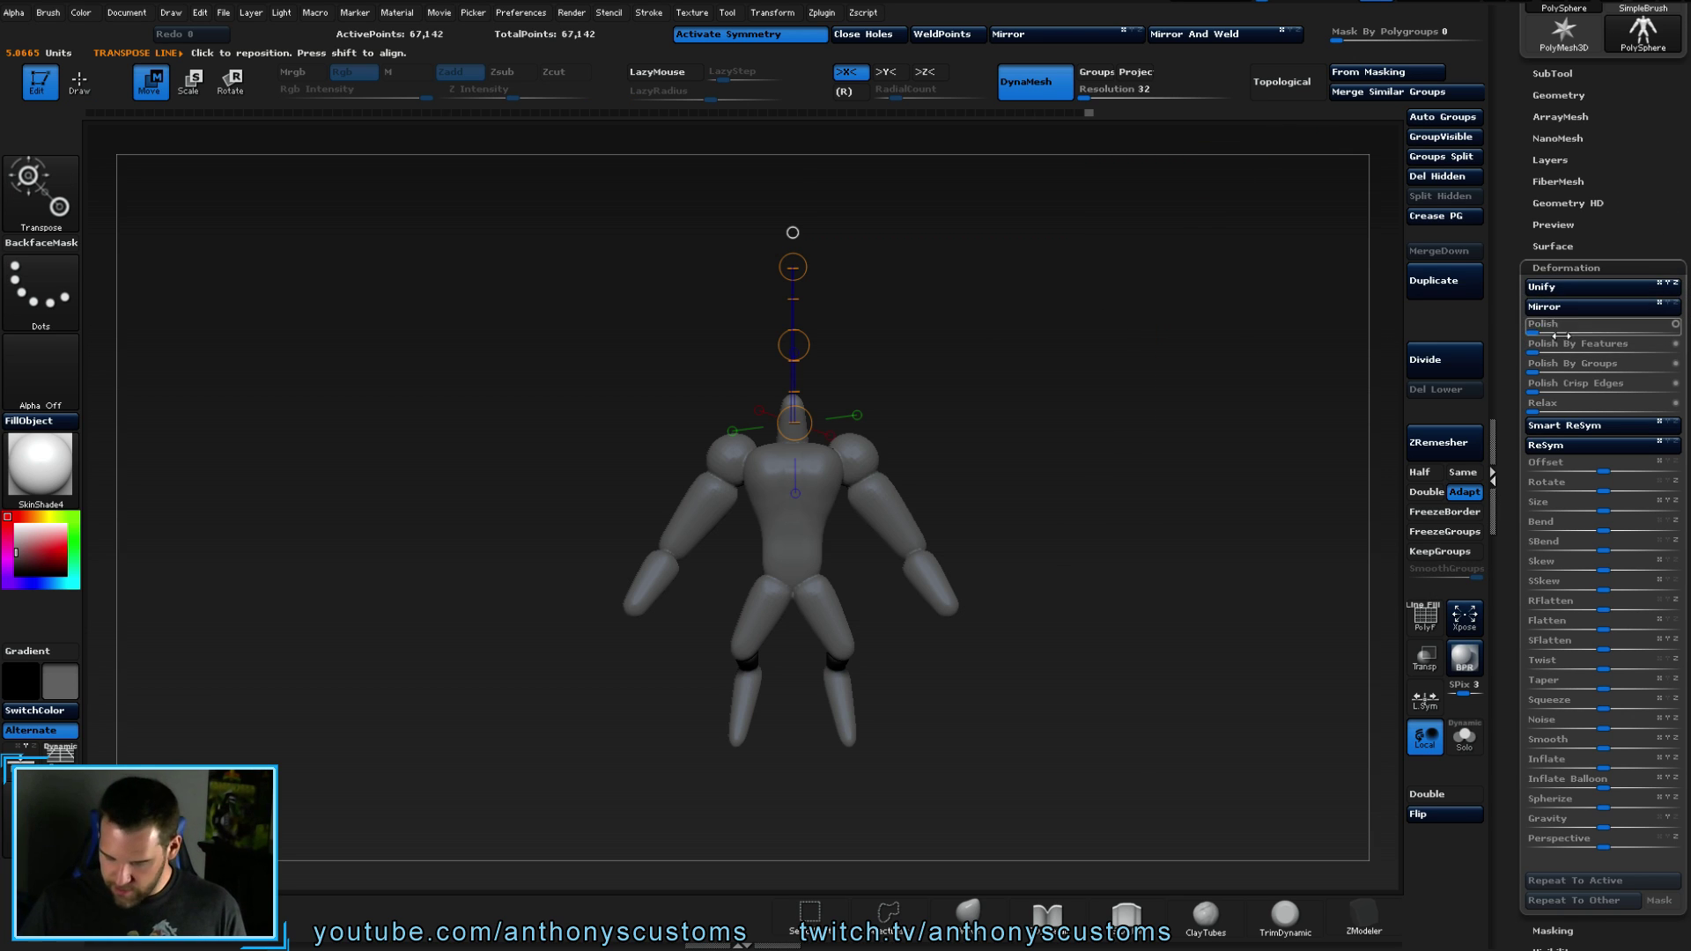
key("q")
left_click_drag(1603, 511, 1578, 511)
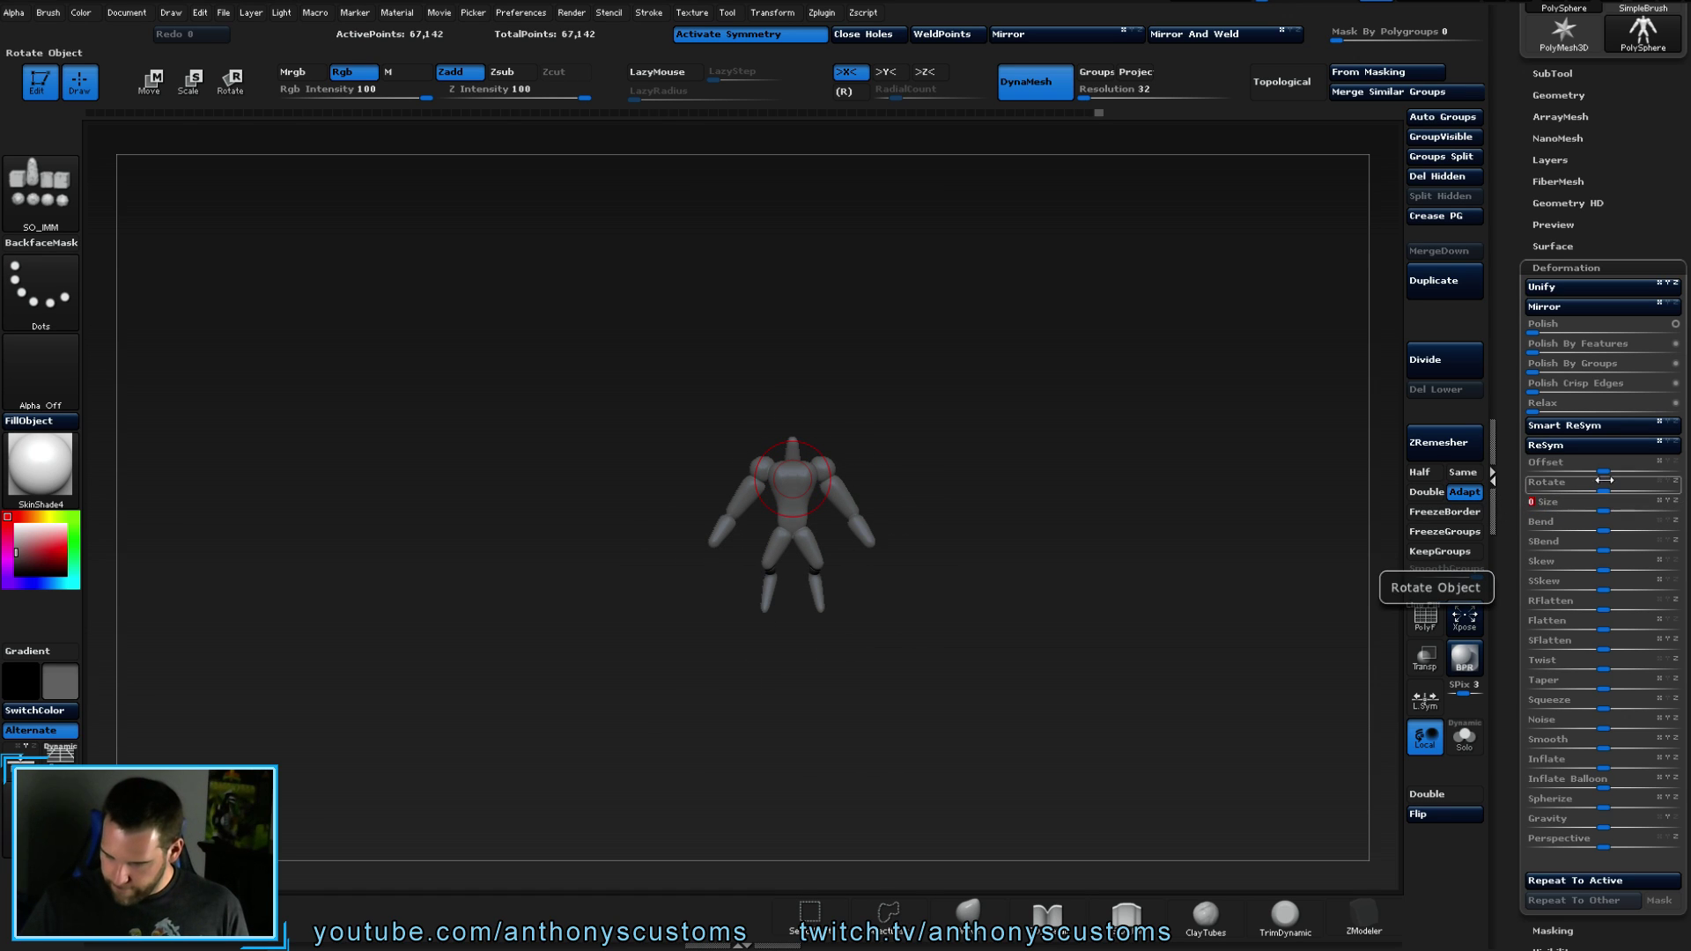
left_click_drag(1603, 511, 1547, 523)
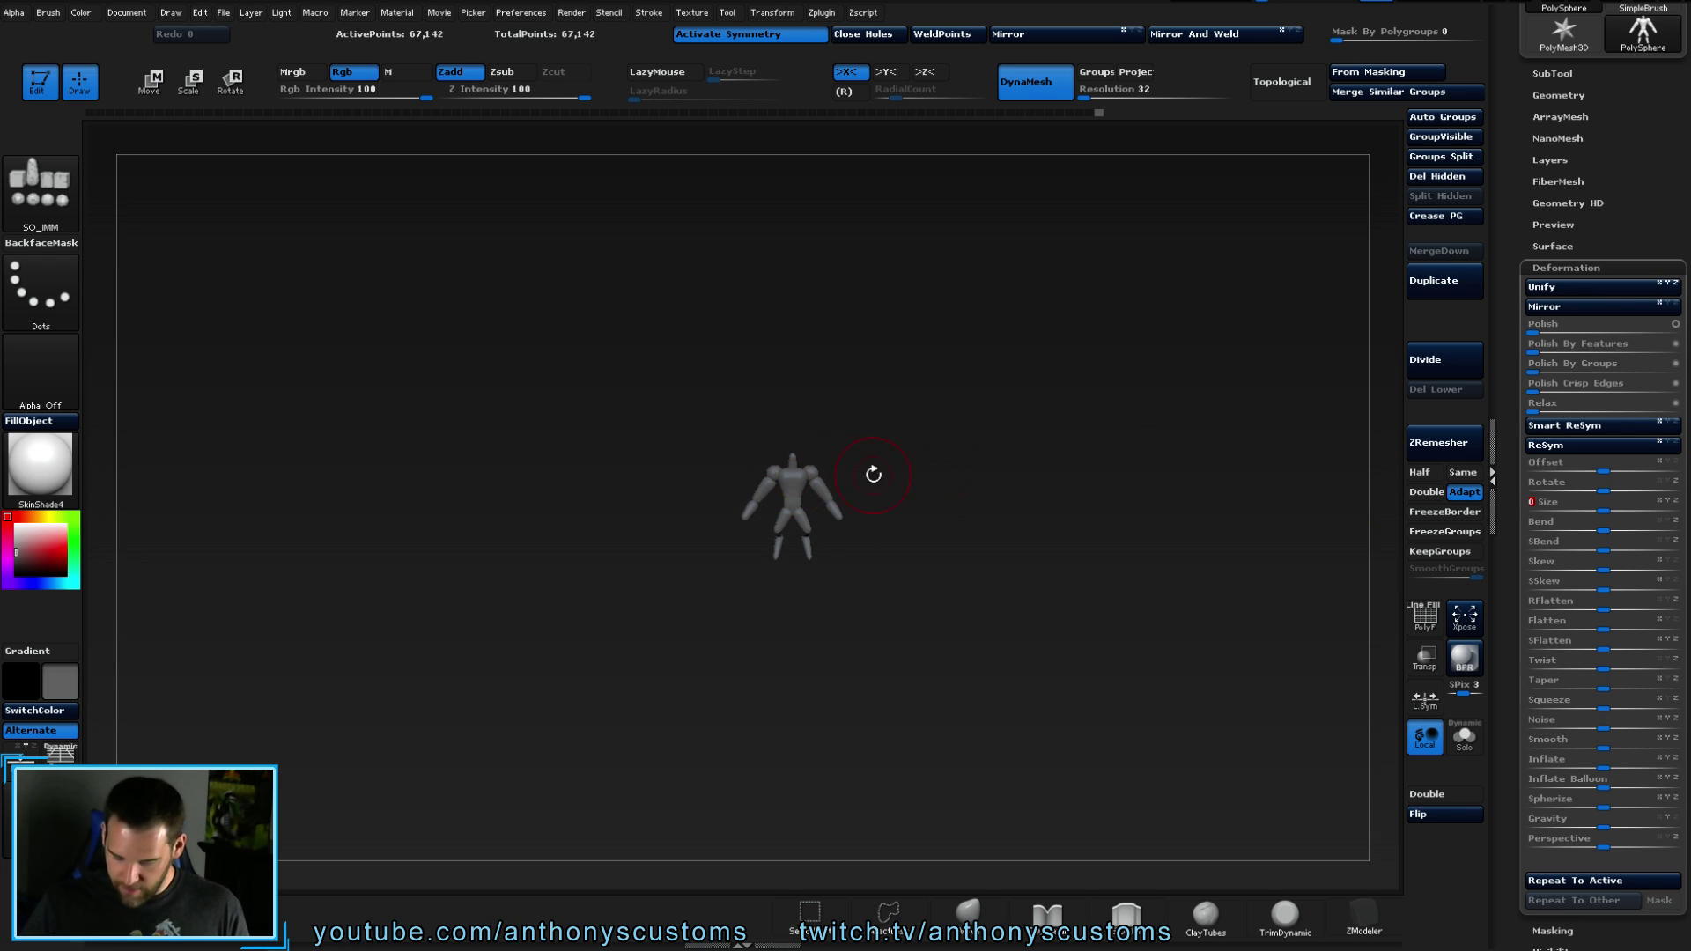
right_click_drag(985, 488, 988, 694, "ctrl")
mouse_move(1053, 528)
right_mouse_down("ctrl")
mouse_move(1084, 607)
mouse_move(1083, 466)
right_mouse_up("ctrl")
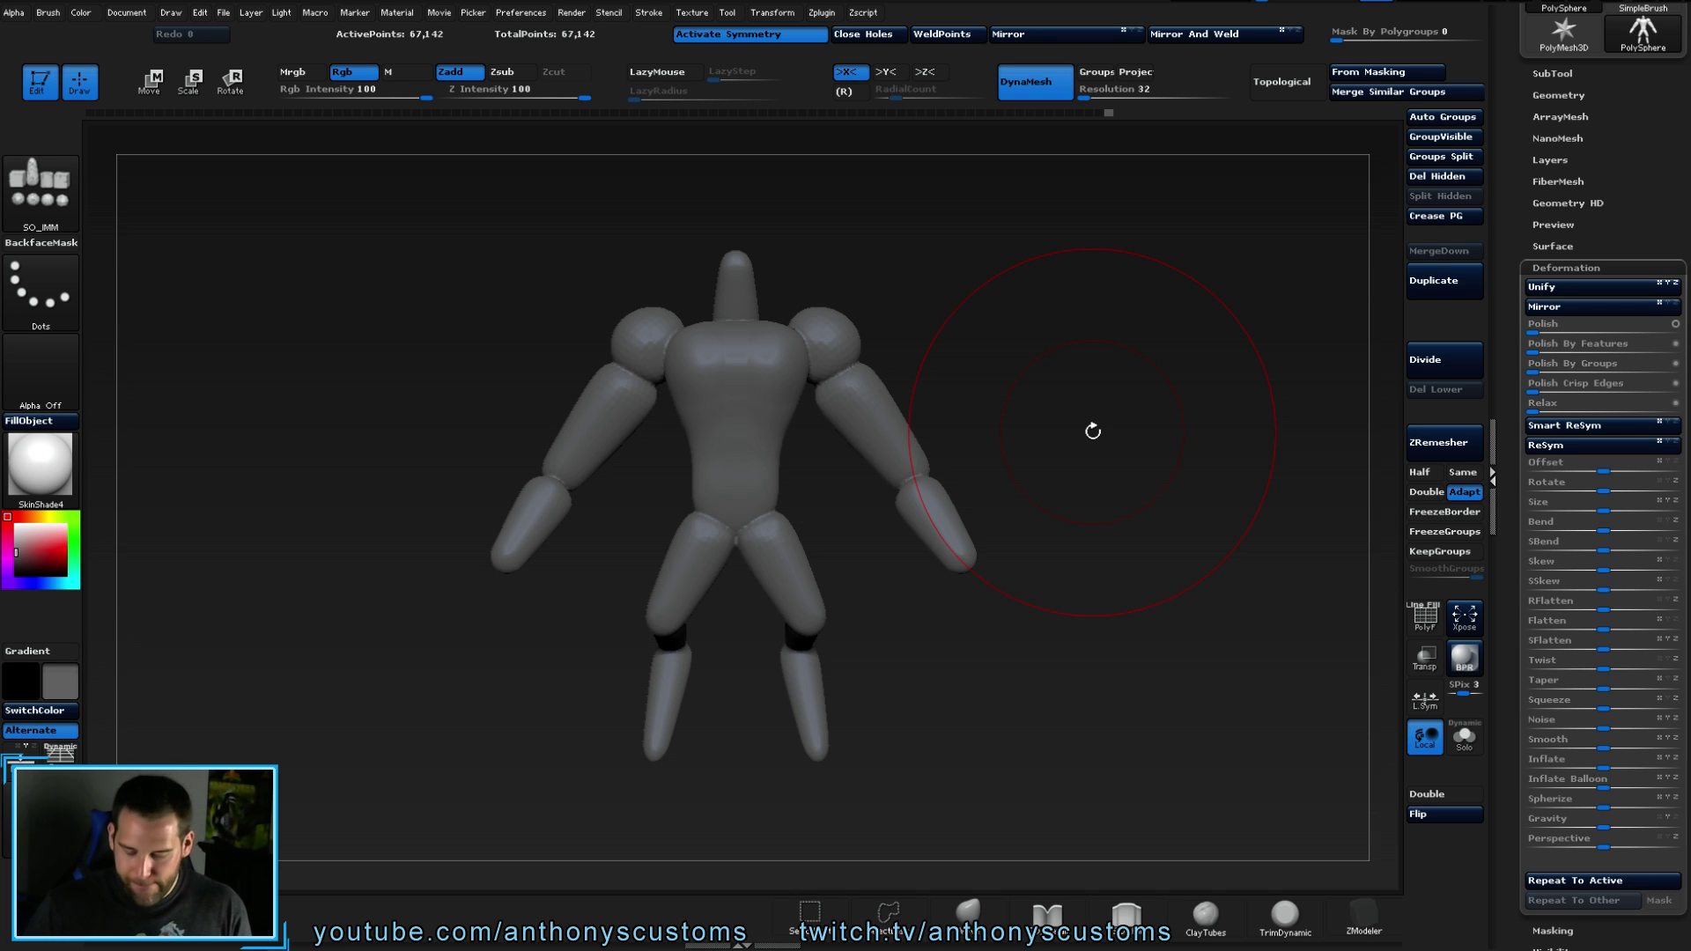
- Smooth the seams where the neck, shoulders, arms and leg segments meet, and make a QuickSave
key("space")
mouse_move(1053, 357)
left_mouse_down()
mouse_move(991, 356)
mouse_move(1123, 362)
left_mouse_up()
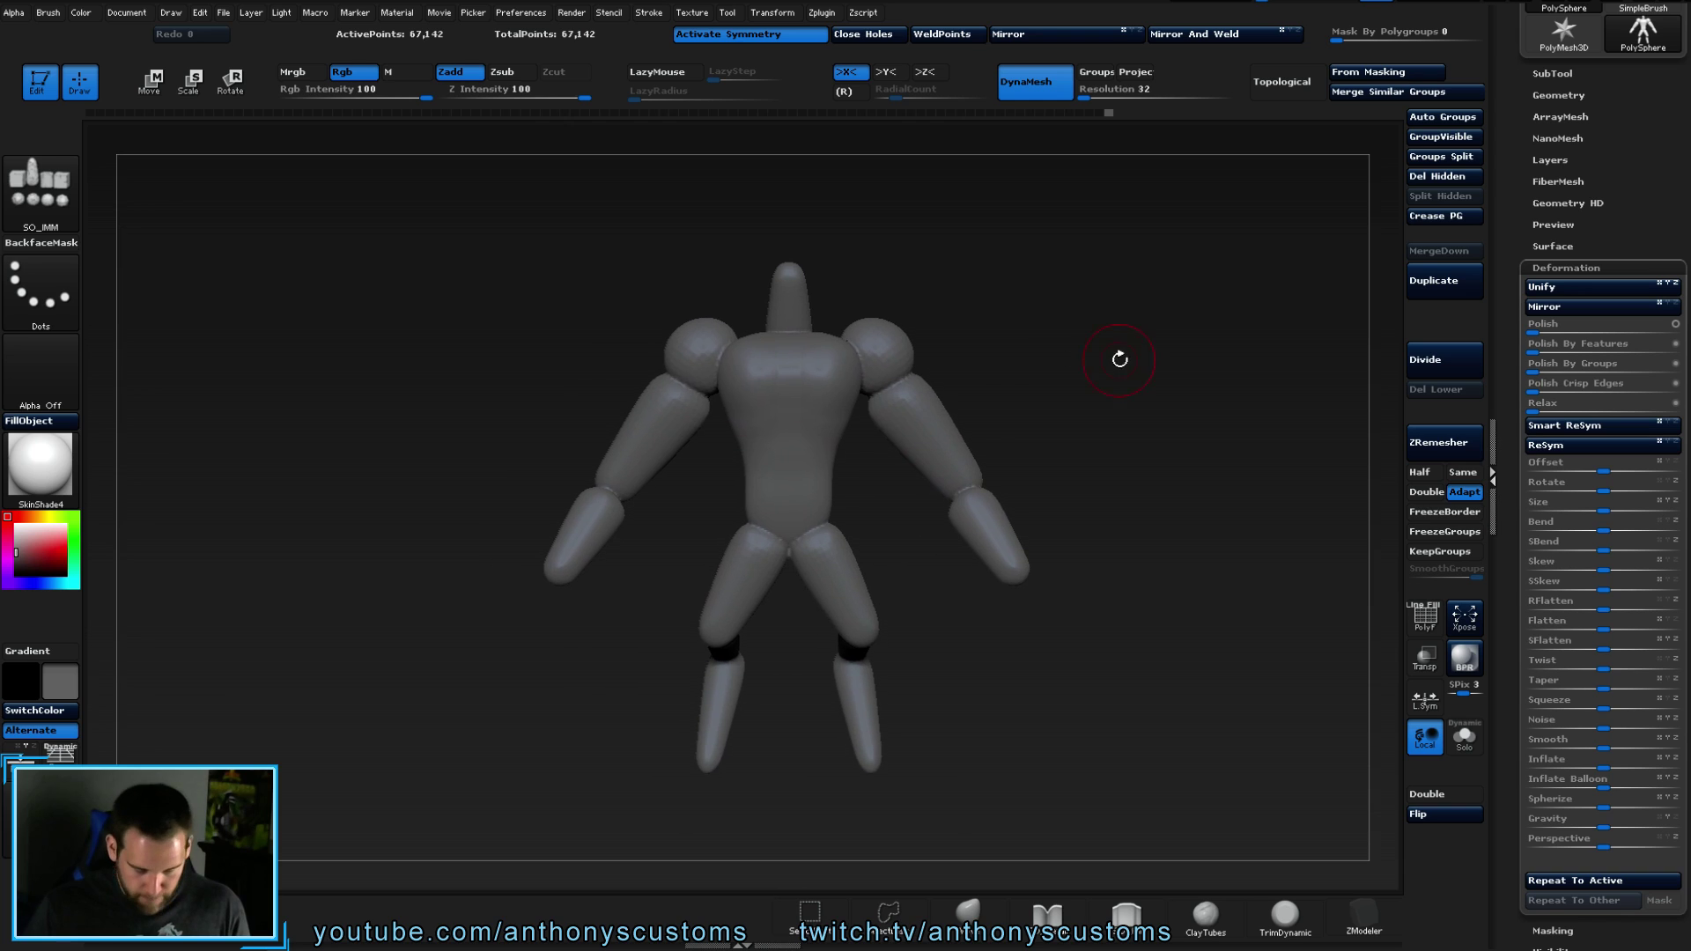
key("shift")
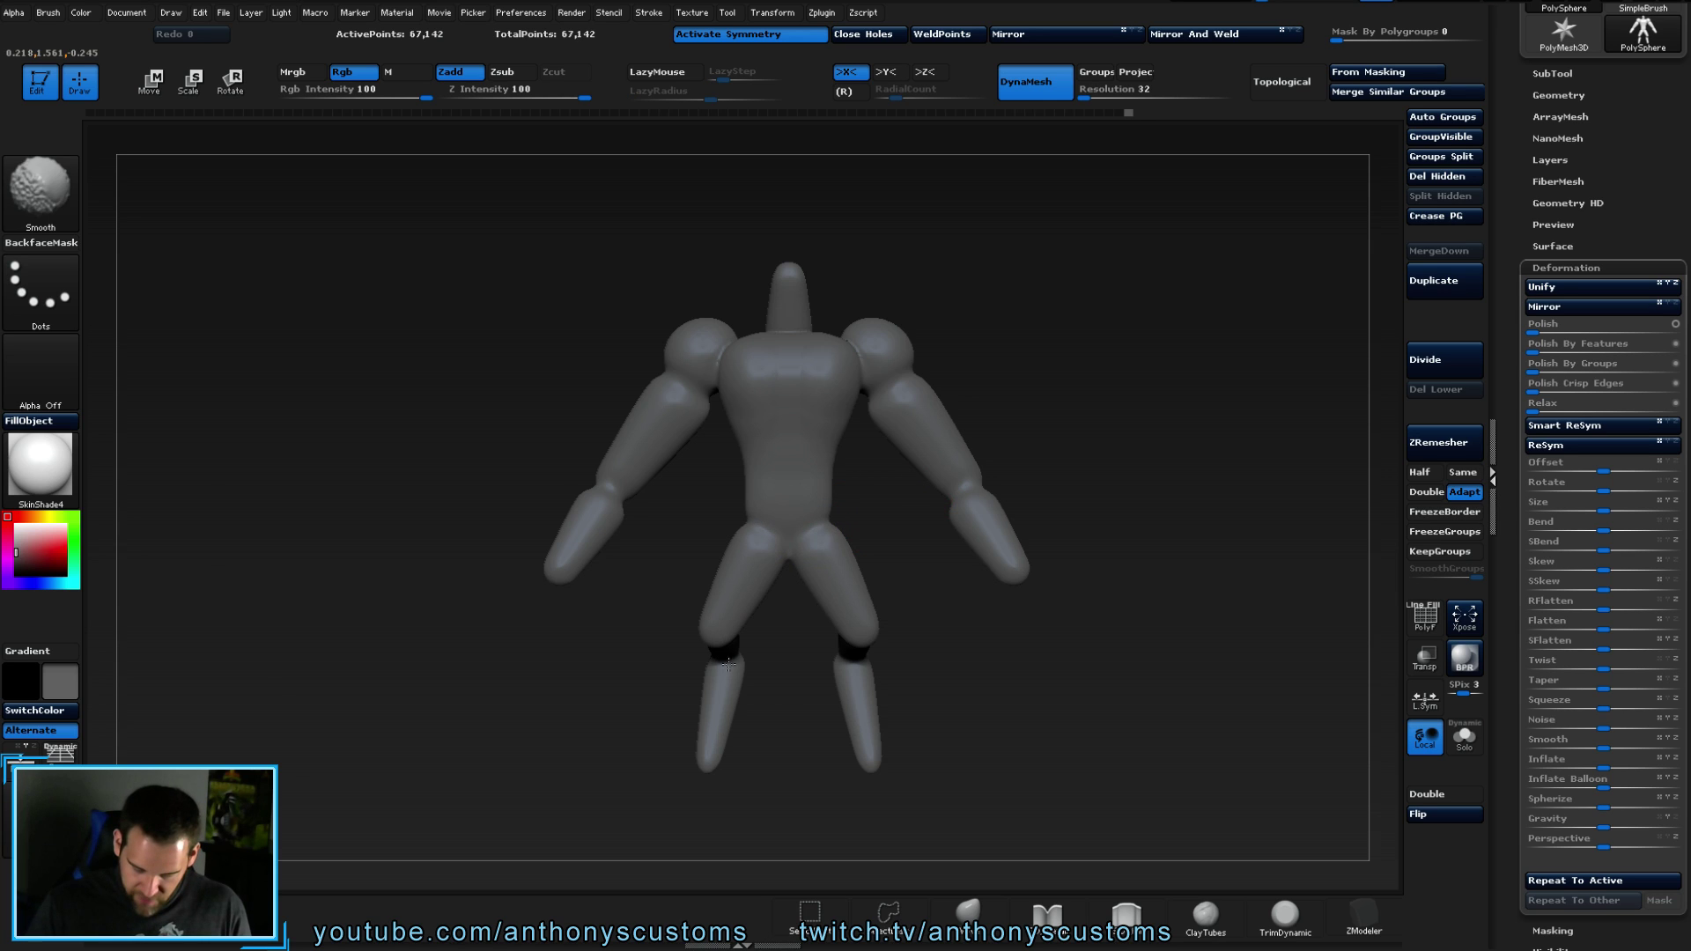
left_click_drag(898, 660, 1032, 662)
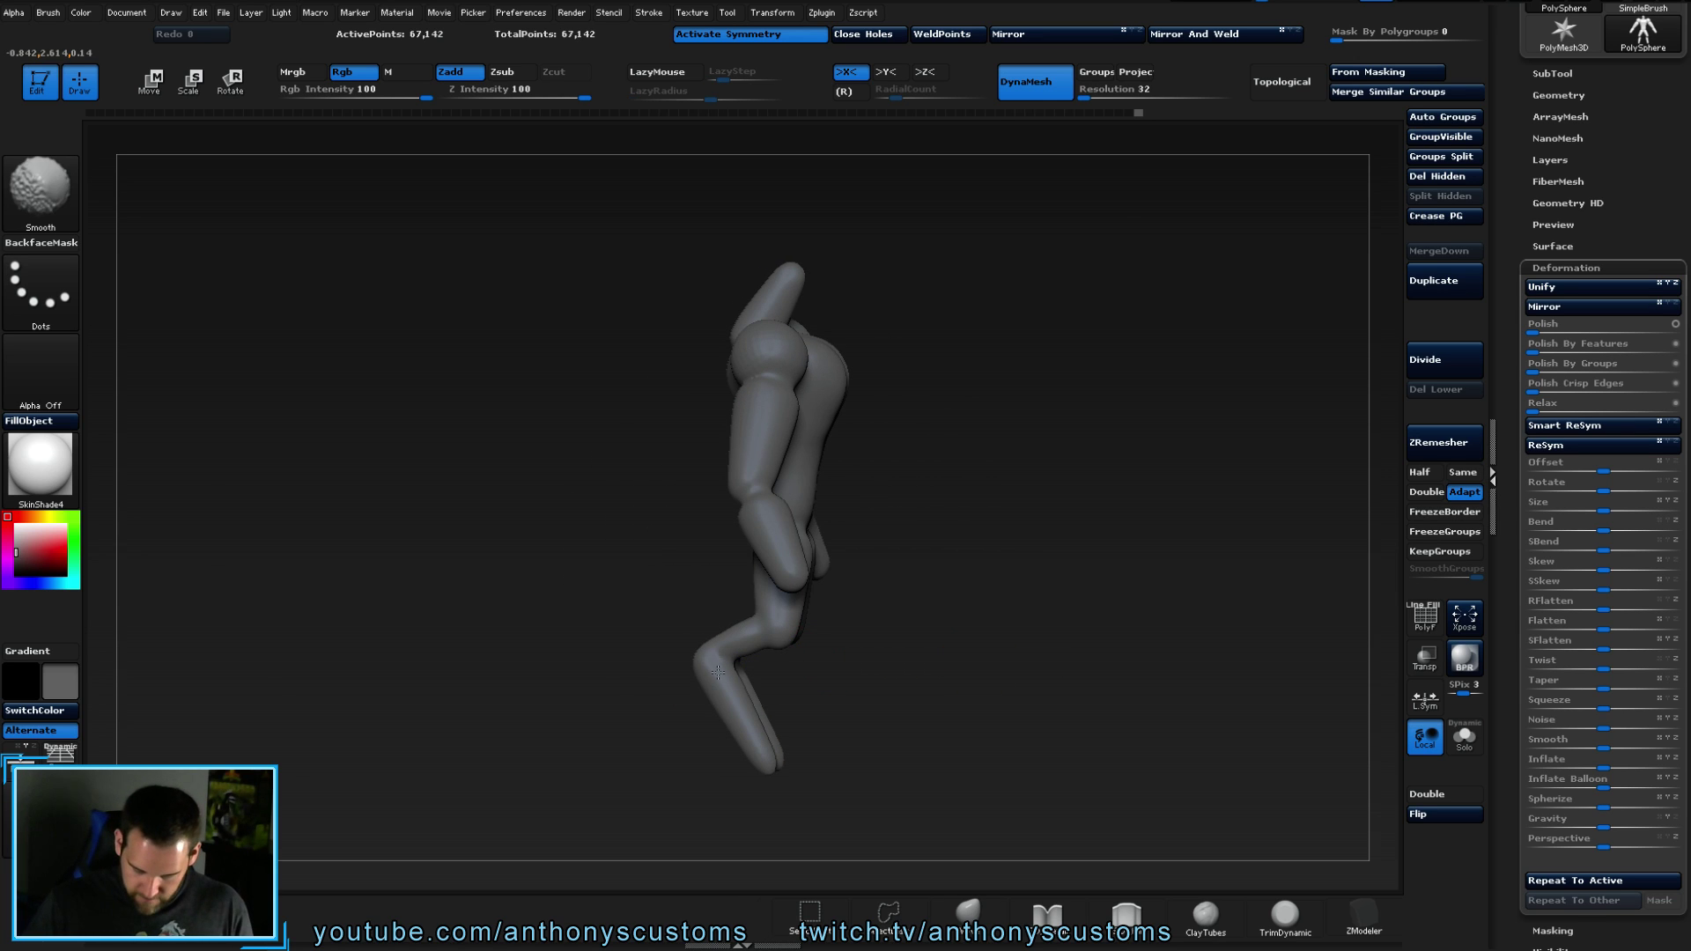
left_click_drag(1079, 449, 779, 393)
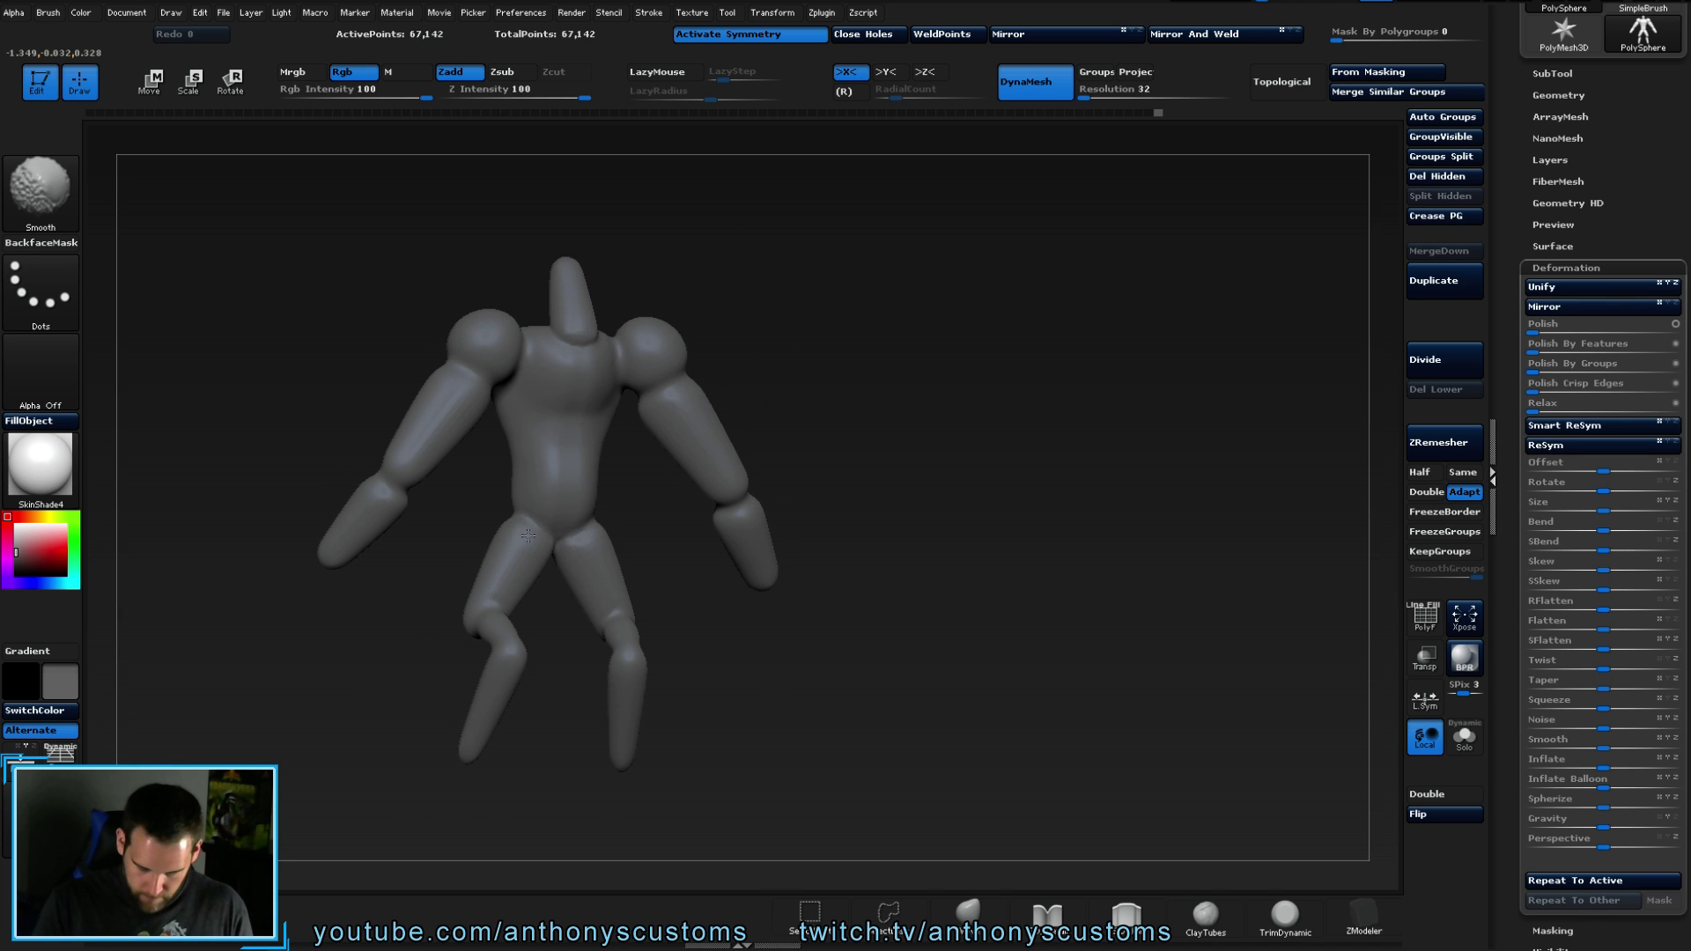
mouse_move(561, 336)
right_mouse_down()
mouse_move(634, 414)
mouse_move(755, 490)
mouse_move(1092, 307)
mouse_move(1194, 393)
mouse_move(1121, 490)
mouse_move(1121, 563)
mouse_move(943, 515)
mouse_move(802, 696)
right_mouse_up()
key("9")
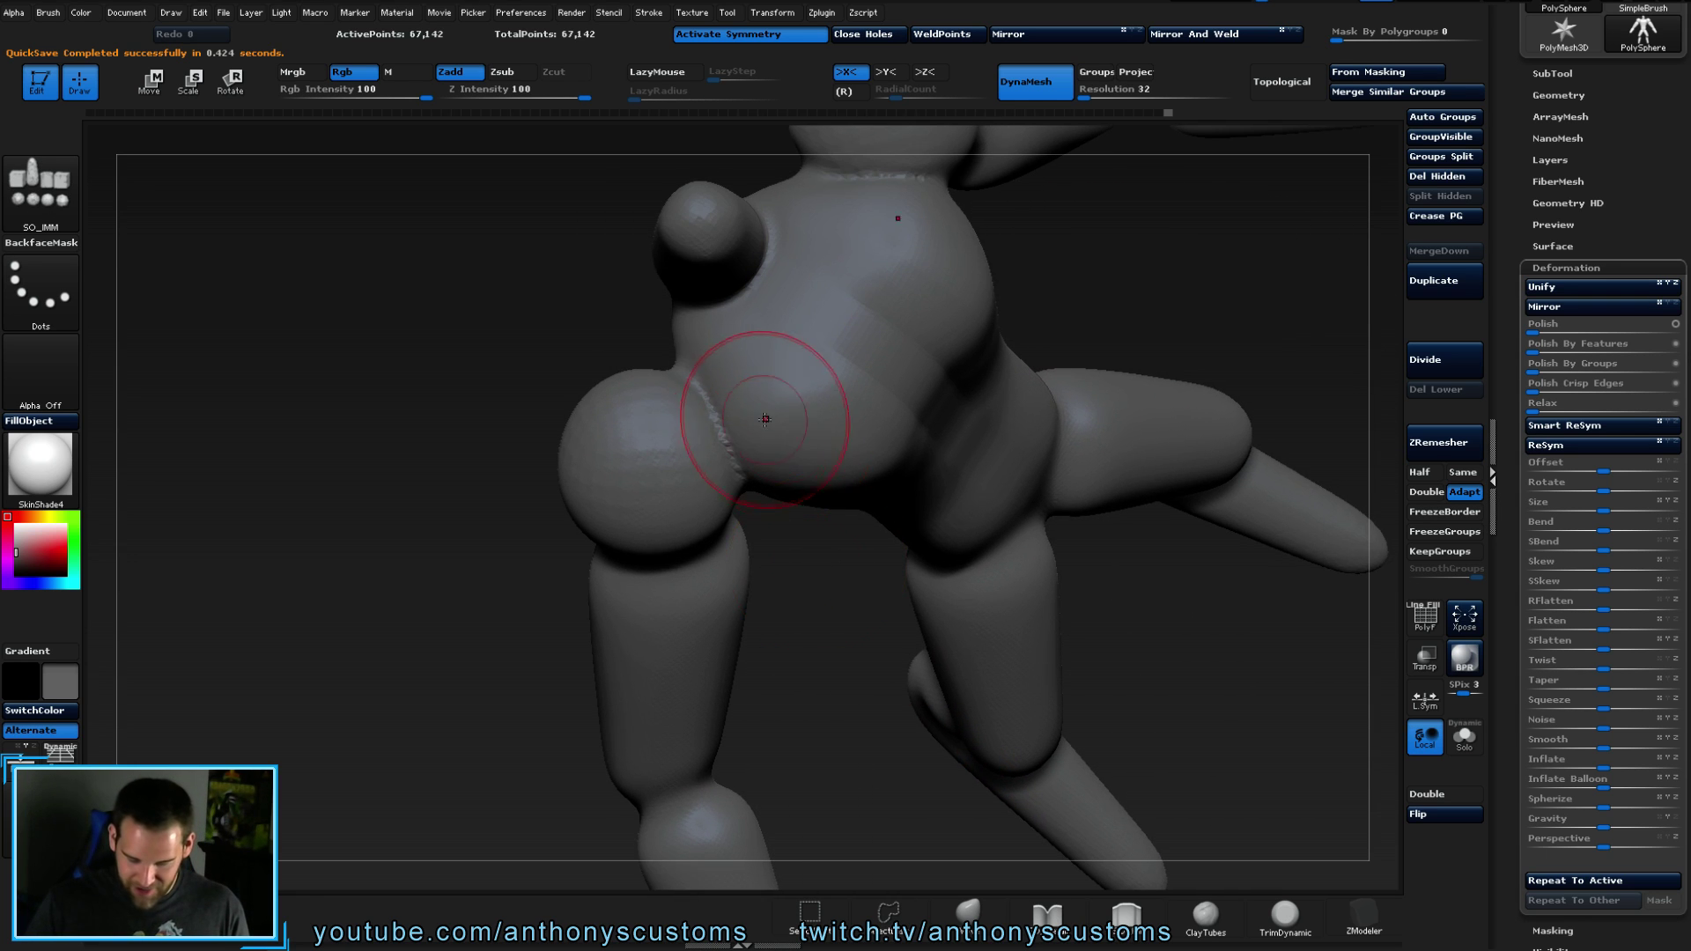
left_click_drag(774, 424, 733, 462, "shift")
mouse_move(703, 501)
right_mouse_down()
mouse_move(1103, 429)
mouse_move(943, 383)
right_mouse_up()
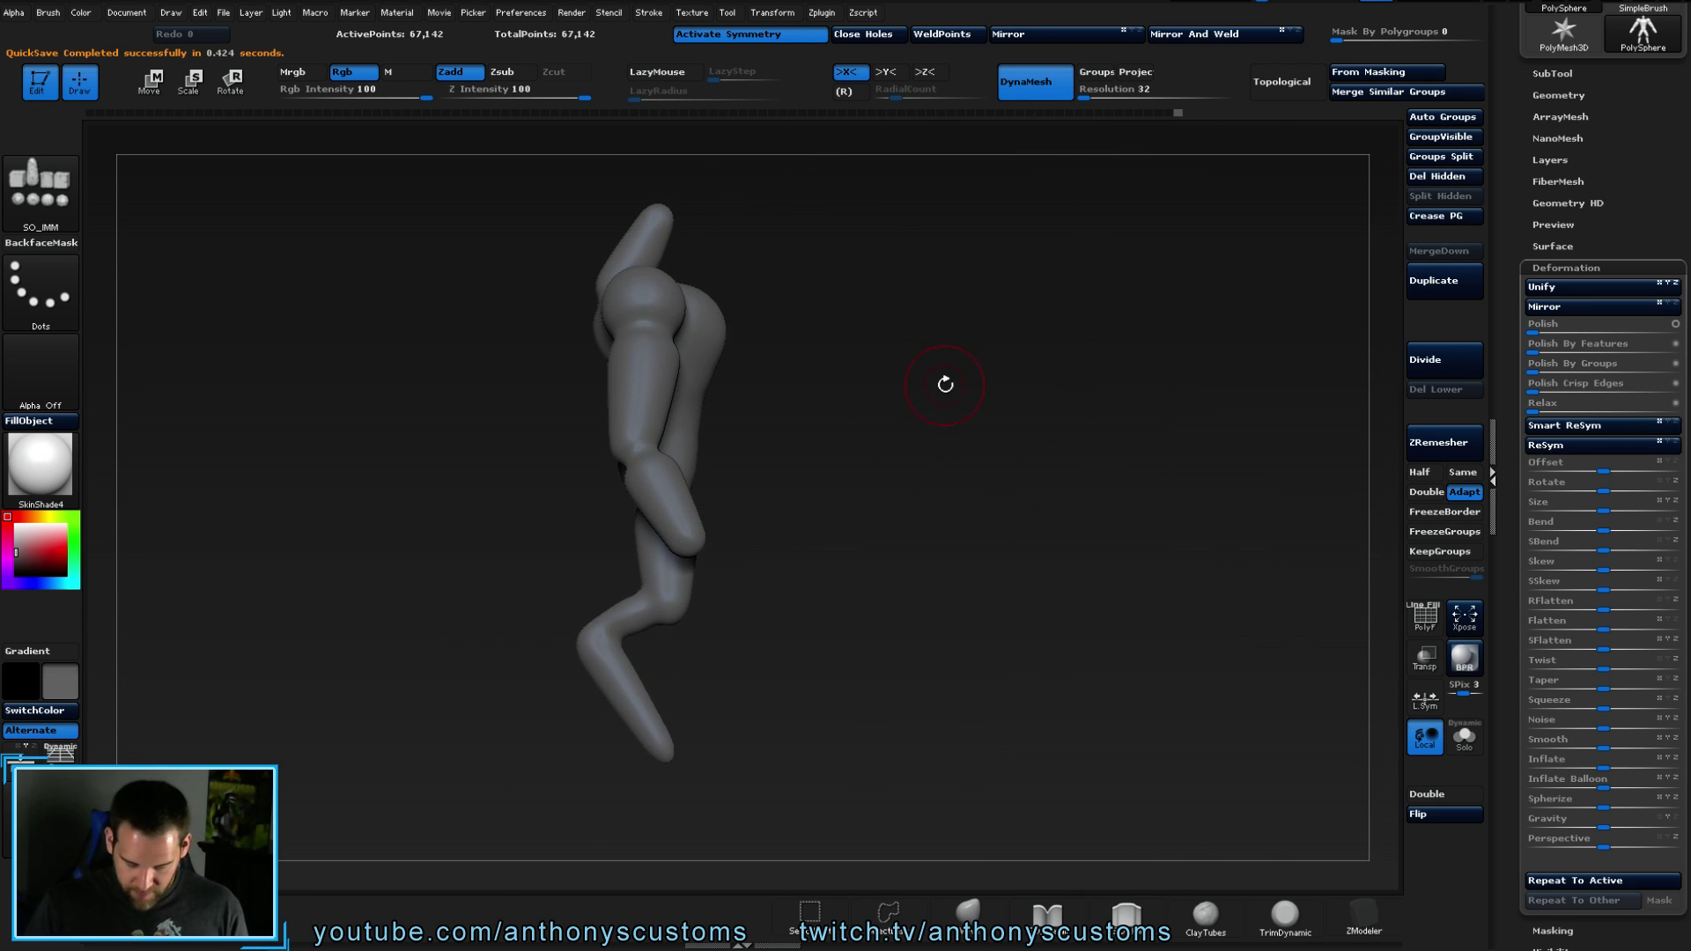
- Pick the Inflat brush, adjust its draw size and bulk up the thighs symmetrically
key("b")
key("i")
key("n")
key("space")
left_click_drag(955, 433, 975, 434)
right_click_drag(1075, 415, 1014, 412, "shift")
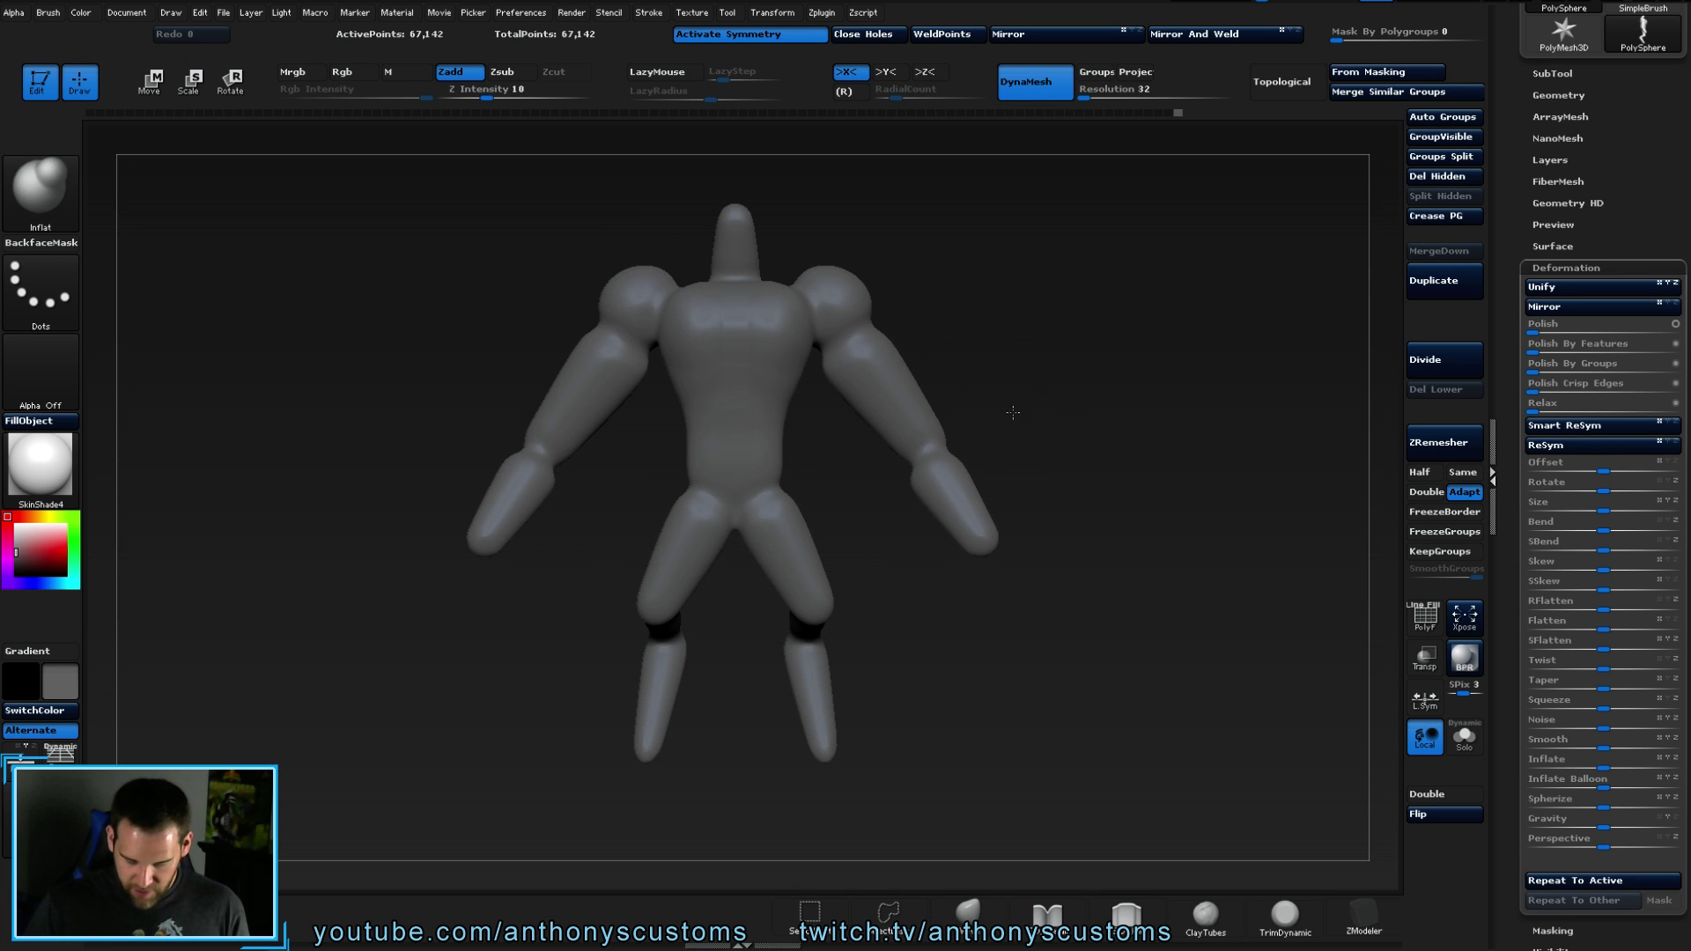
mouse_move(773, 509)
left_mouse_down()
mouse_move(813, 560)
mouse_move(797, 553)
left_mouse_up()
mouse_move(880, 596)
right_mouse_down()
mouse_move(1101, 563)
mouse_move(1000, 586)
right_mouse_up()
- Thicken the lower legs and knee areas with the Inflat brush
left_click_drag(836, 620, 836, 640)
right_click_drag(835, 641, 1007, 540)
right_click_drag(985, 679, 816, 542)
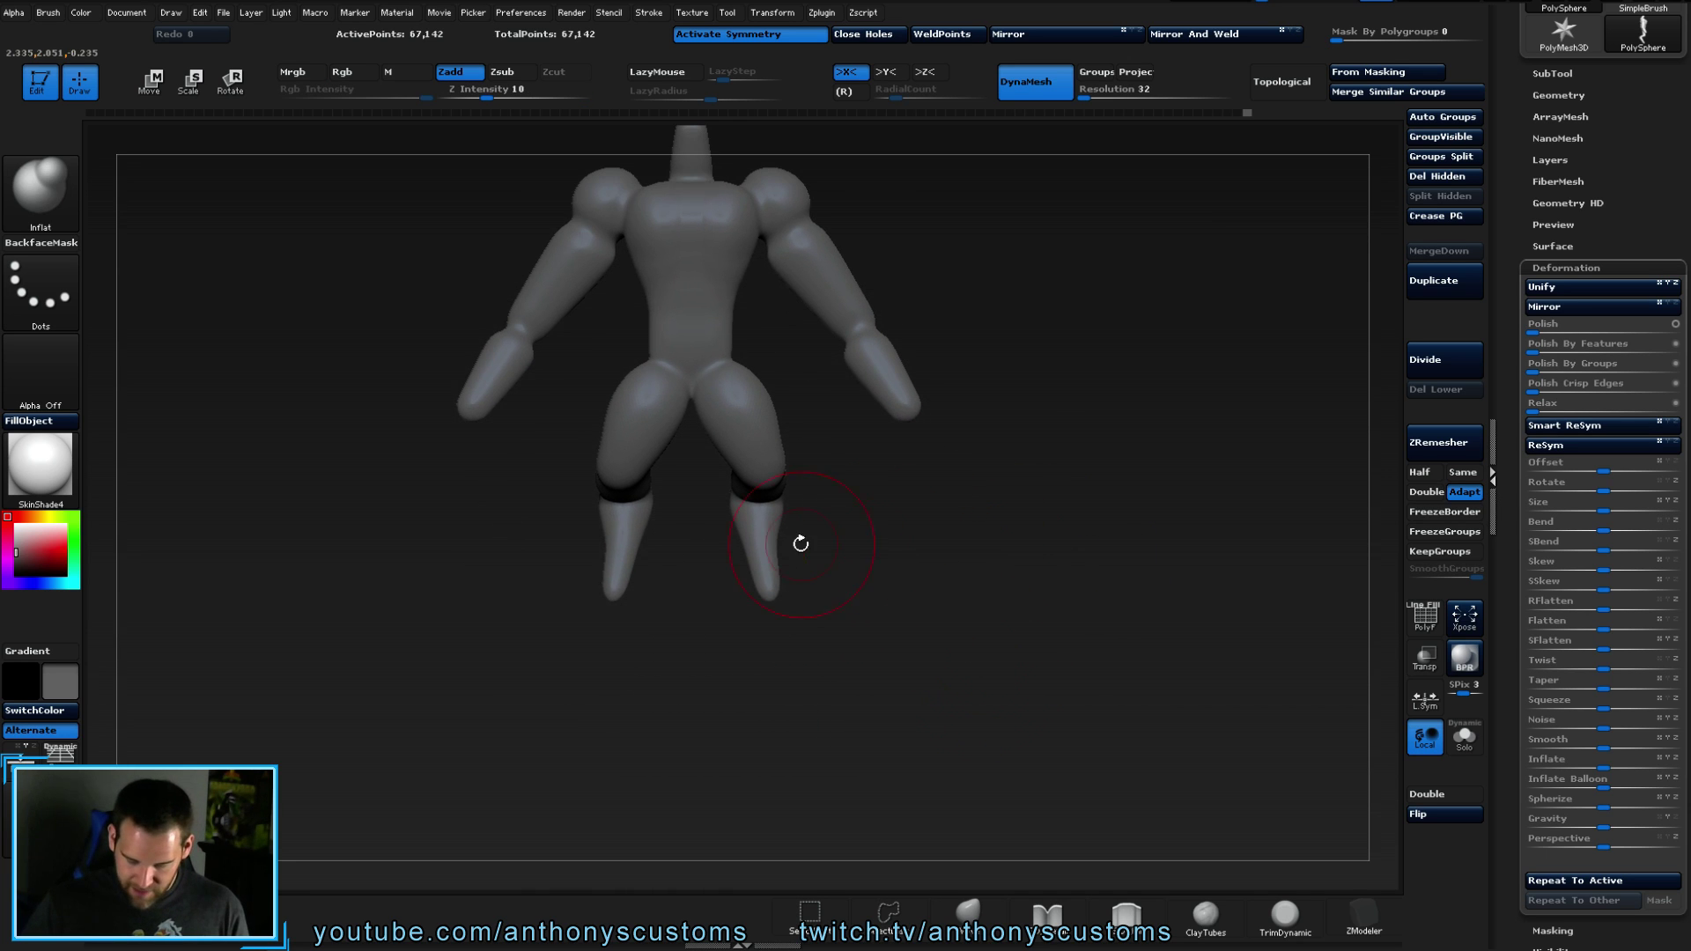
left_click_drag(775, 561, 771, 553)
right_click_drag(832, 552, 917, 578)
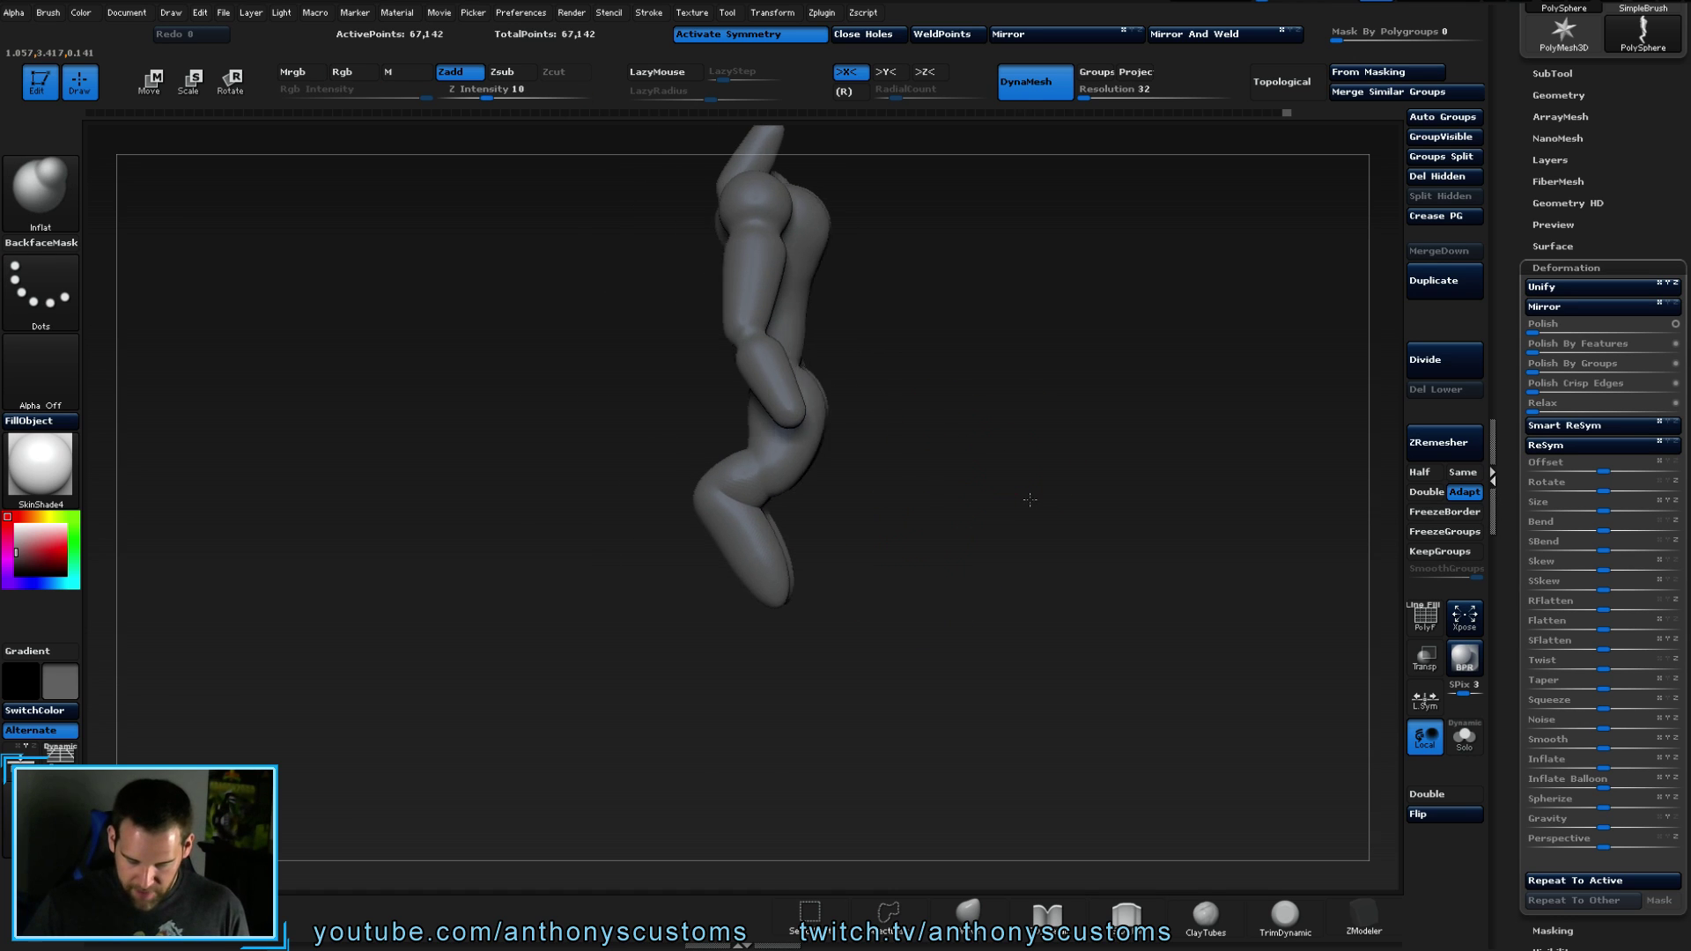
- Build up the shoulders and upper torso with Inflat strokes, working from several angles
right_click_drag(1004, 491, 731, 402)
right_click_drag(713, 482, 805, 377)
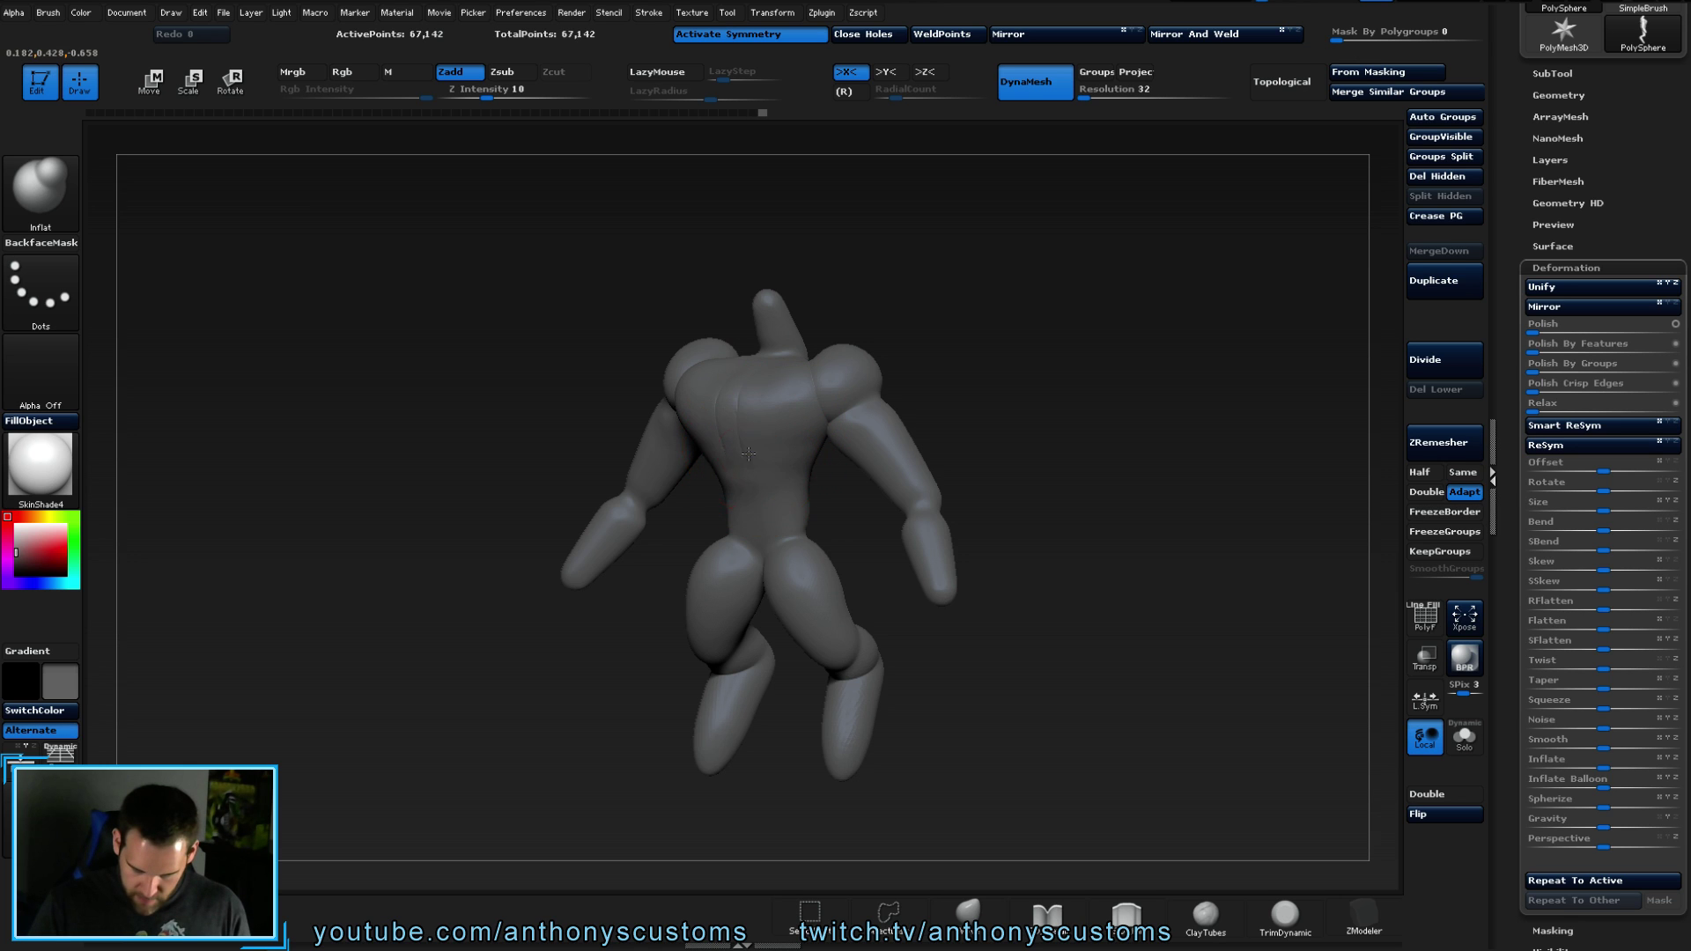
right_click_drag(1025, 400, 891, 437)
left_click_drag(738, 451, 770, 467)
right_click_drag(772, 431, 880, 431)
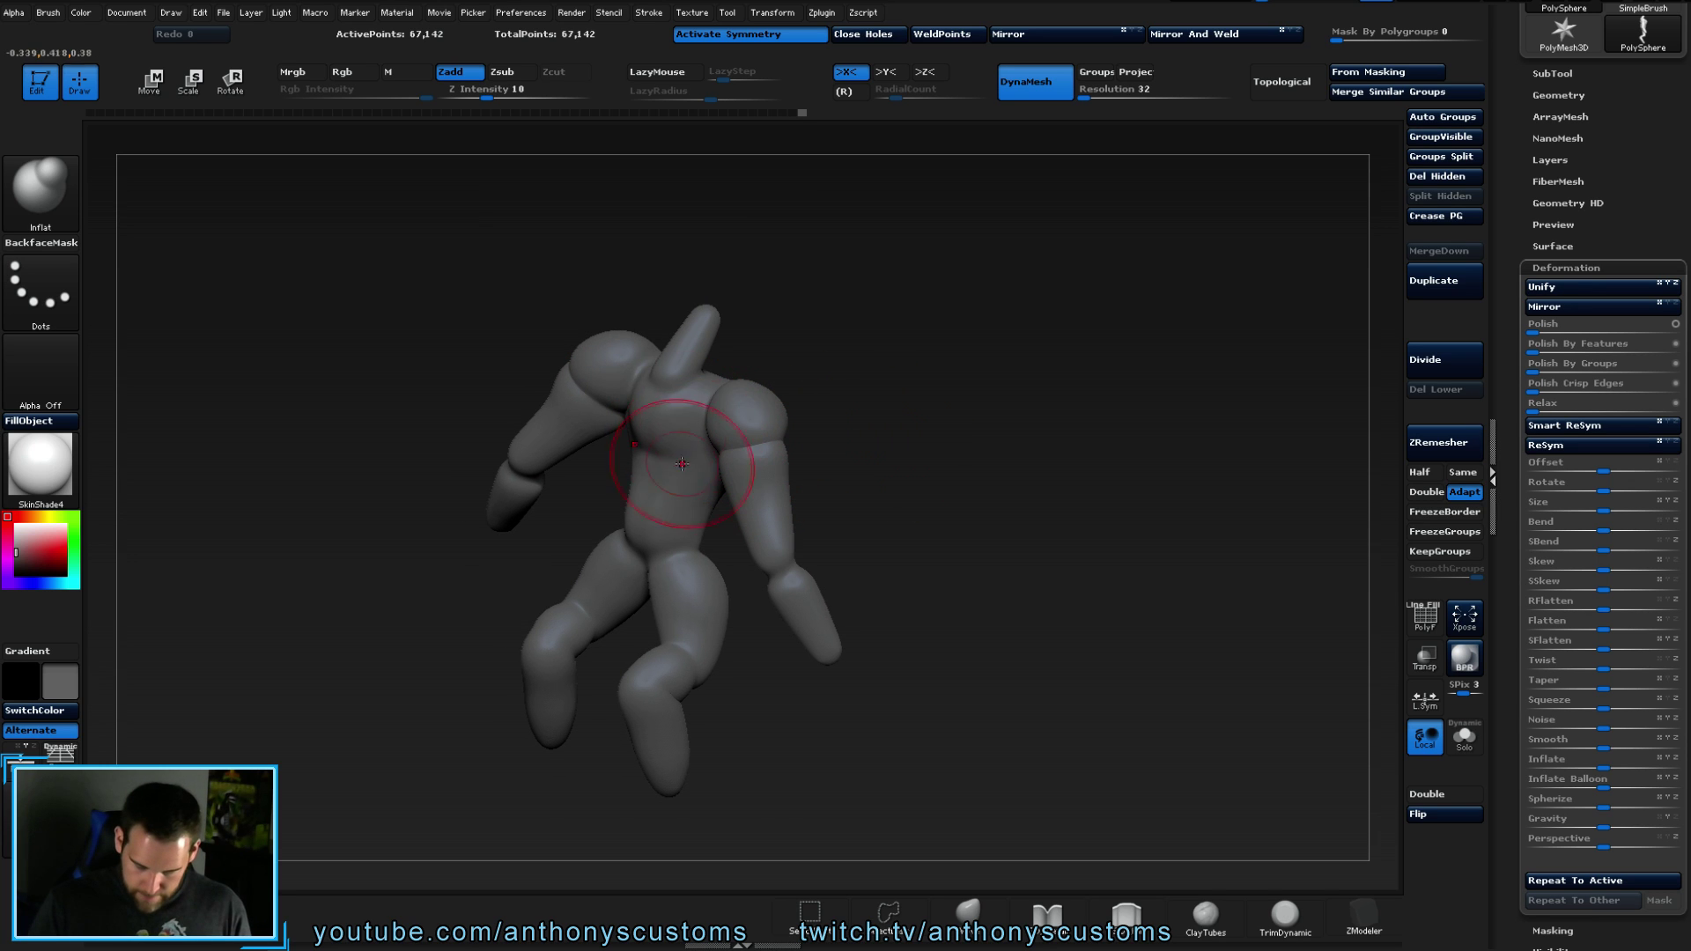
- Readjust the Inflat brush's draw size and add mass to the upper back between the shoulders
key("space")
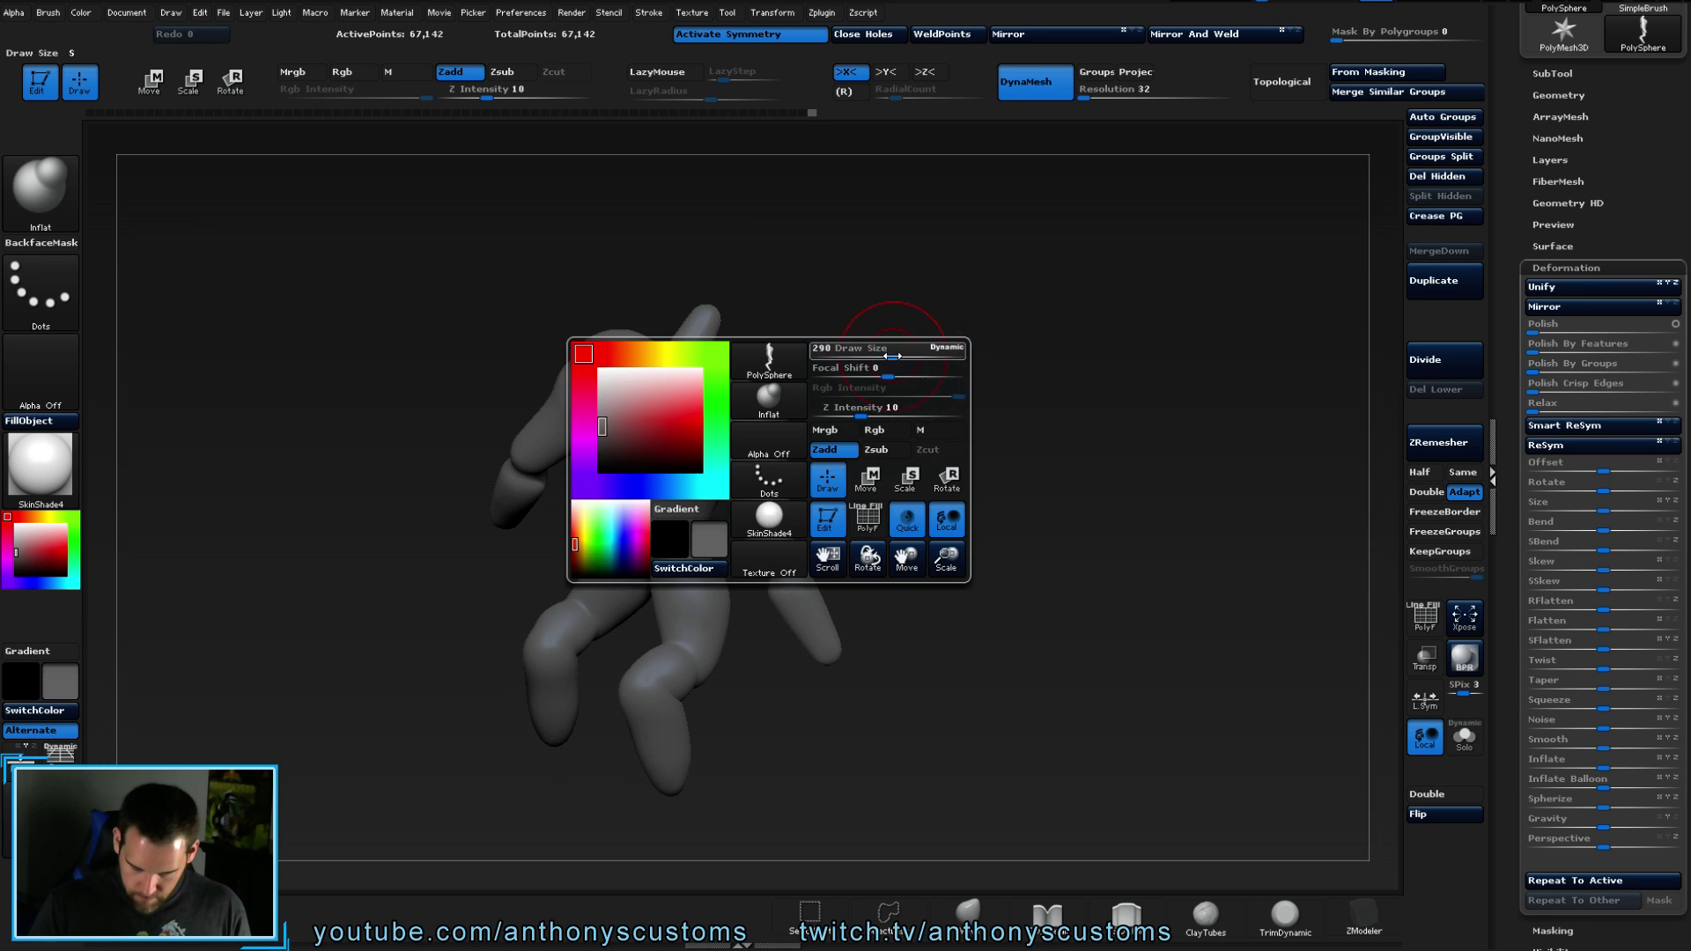
right_click_drag(917, 314, 931, 315)
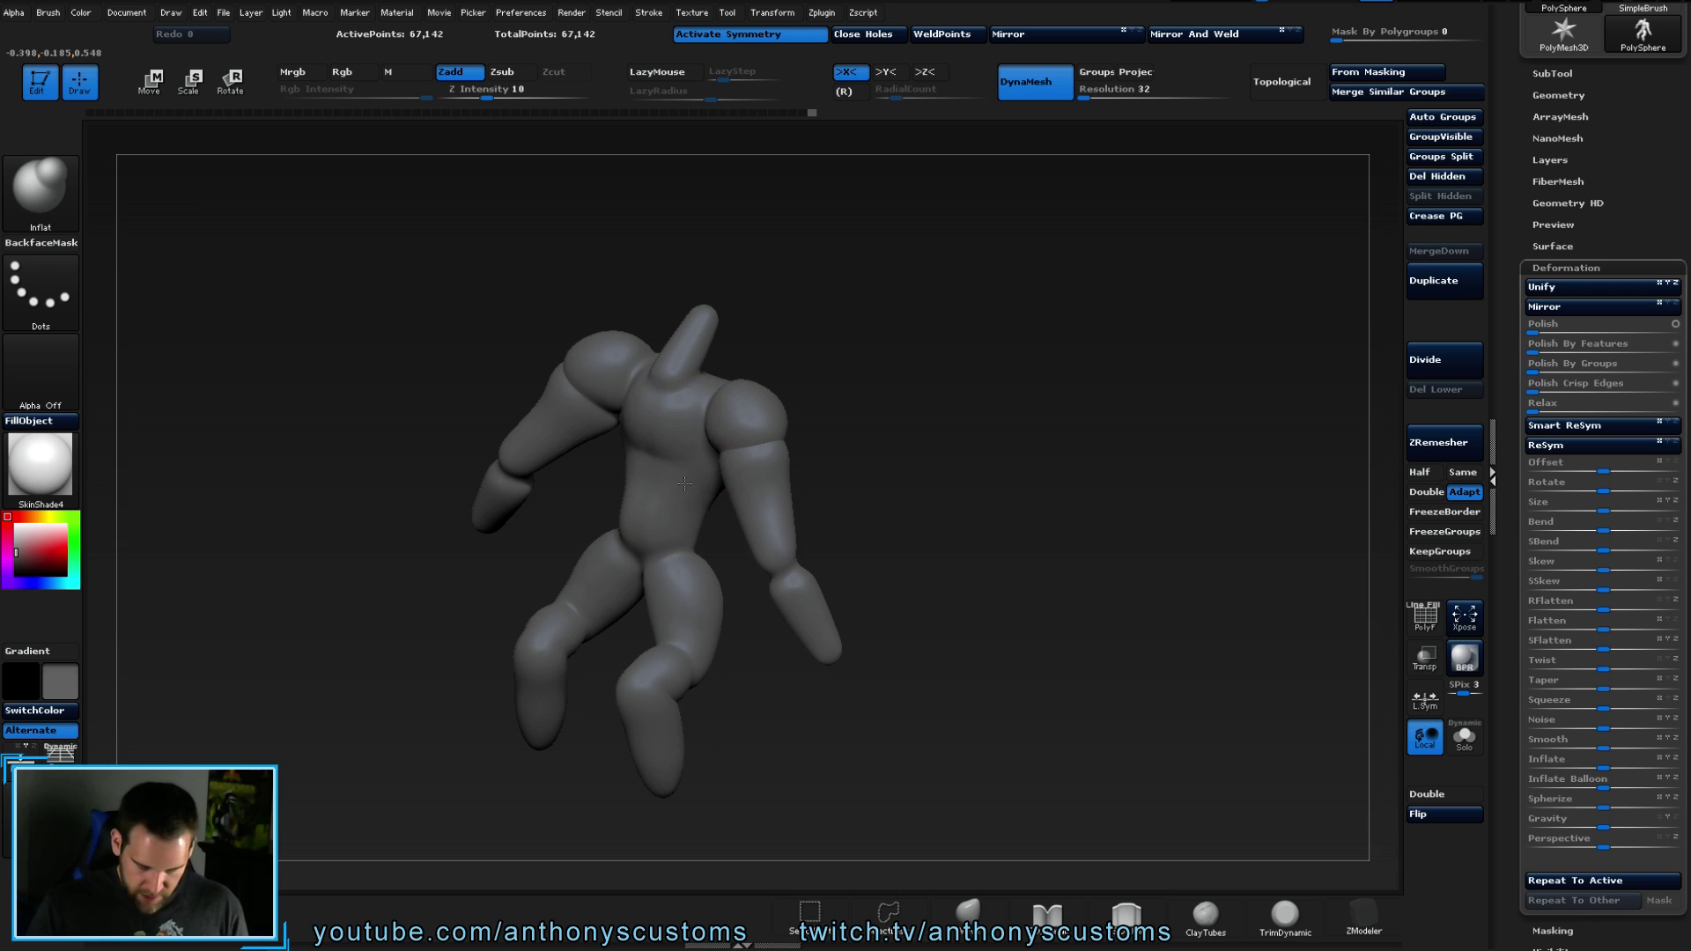
left_click_drag(685, 423, 678, 456)
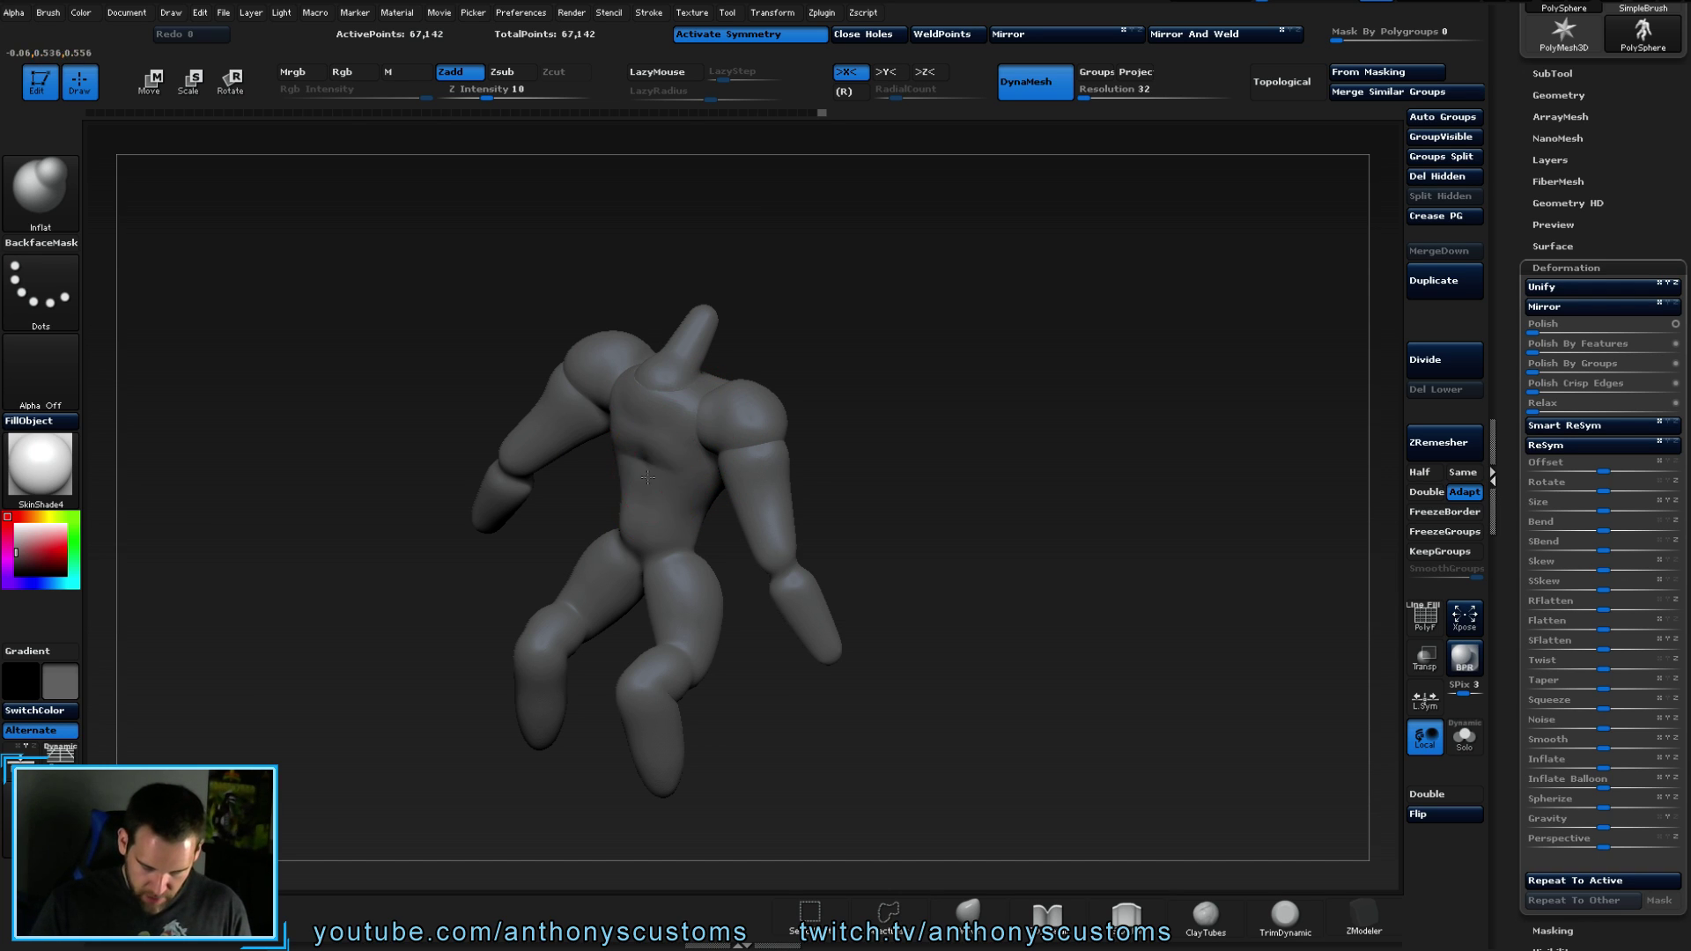
left_click_drag(883, 410, 839, 463, "shift")
left_click_drag(635, 399, 682, 402)
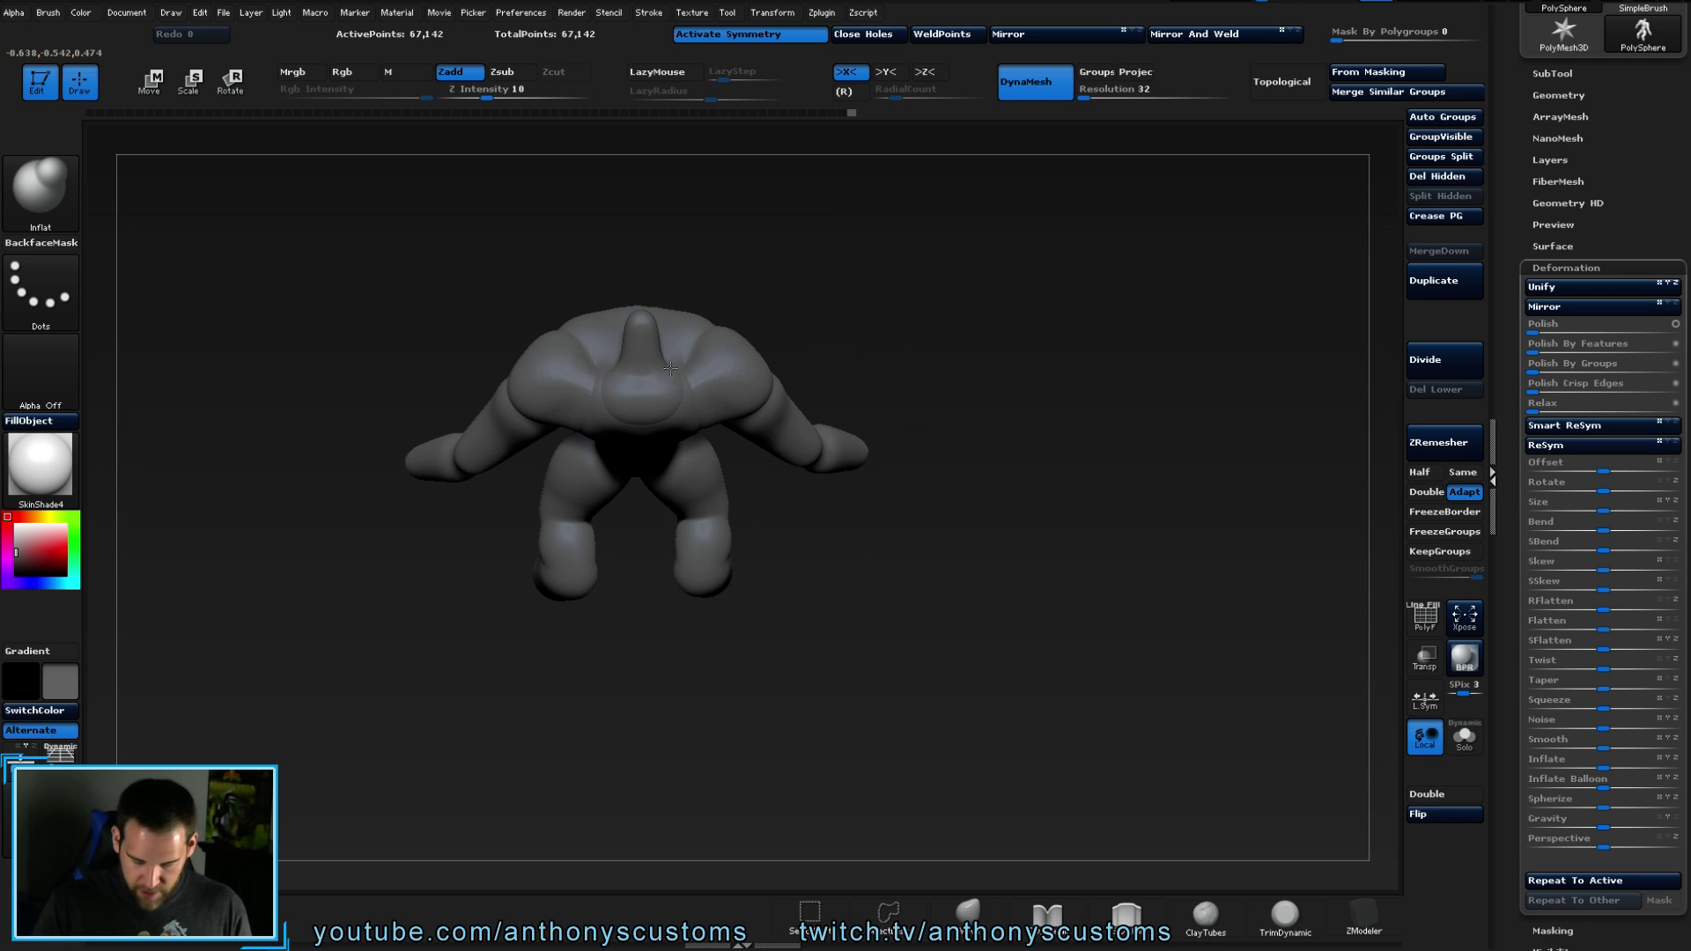
- Inflate the neck into a thick, rounded form and bulk up the upper arms
left_click_drag(909, 362, 644, 334)
mouse_move(856, 409)
left_mouse_down()
mouse_move(1015, 437)
mouse_move(872, 420)
mouse_move(1013, 491)
mouse_move(631, 369)
left_mouse_up()
mouse_move(827, 362)
left_mouse_down()
mouse_move(630, 364)
mouse_move(837, 379)
mouse_move(964, 438)
left_mouse_up()
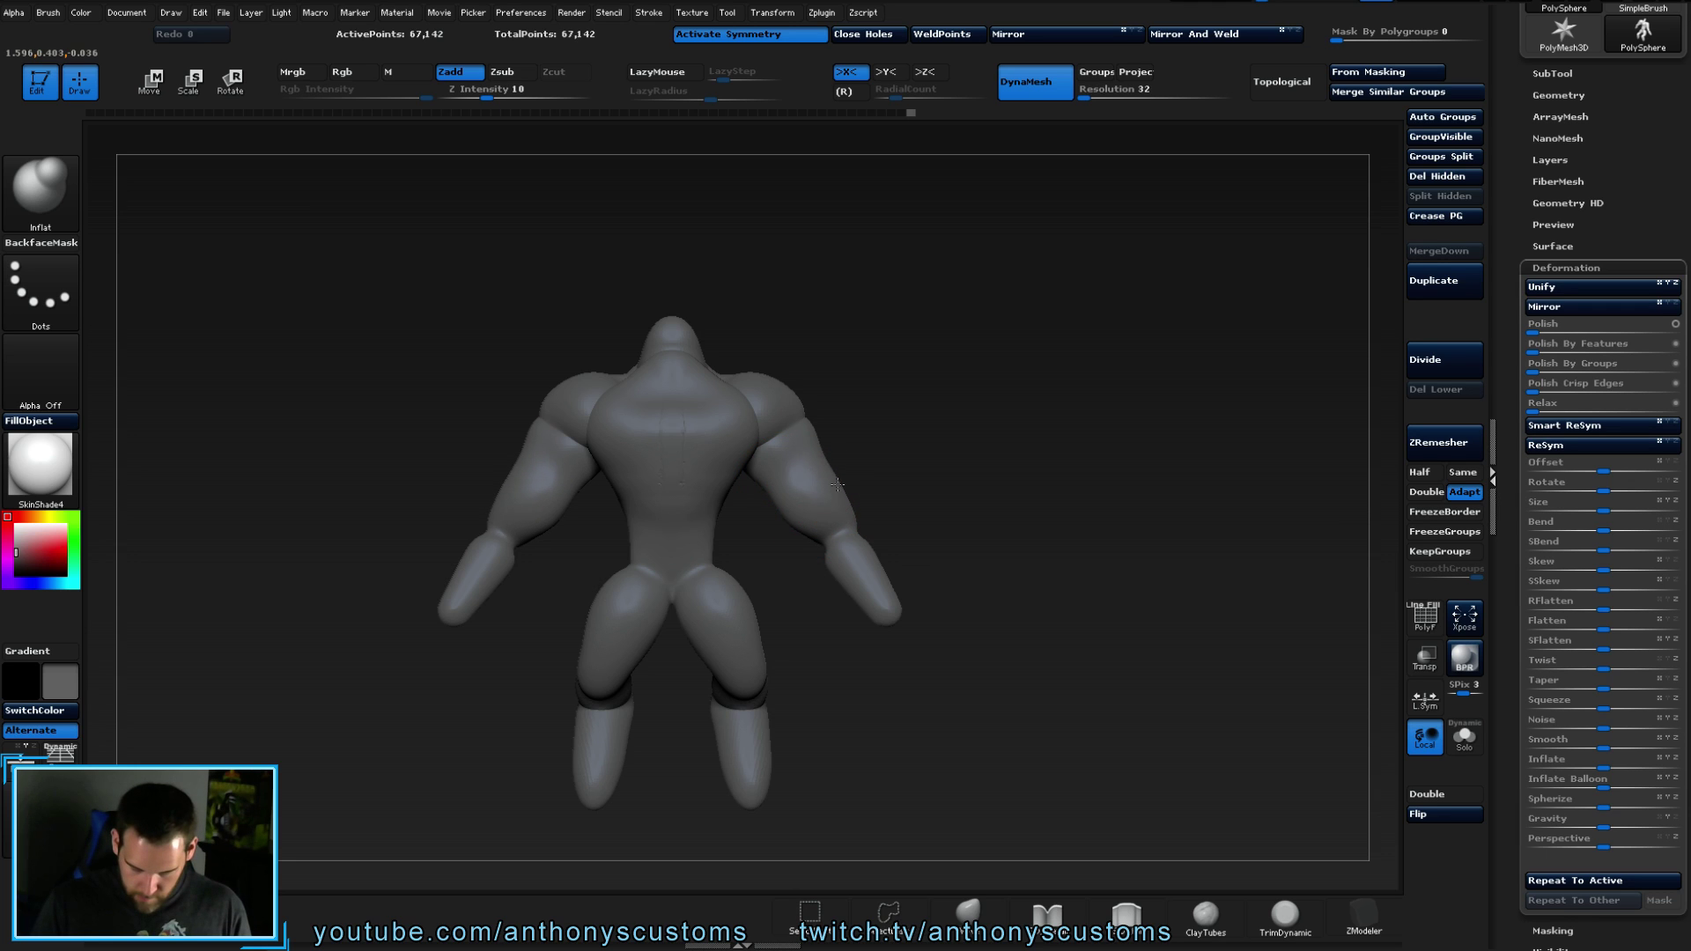
left_click_drag(1031, 526, 826, 461)
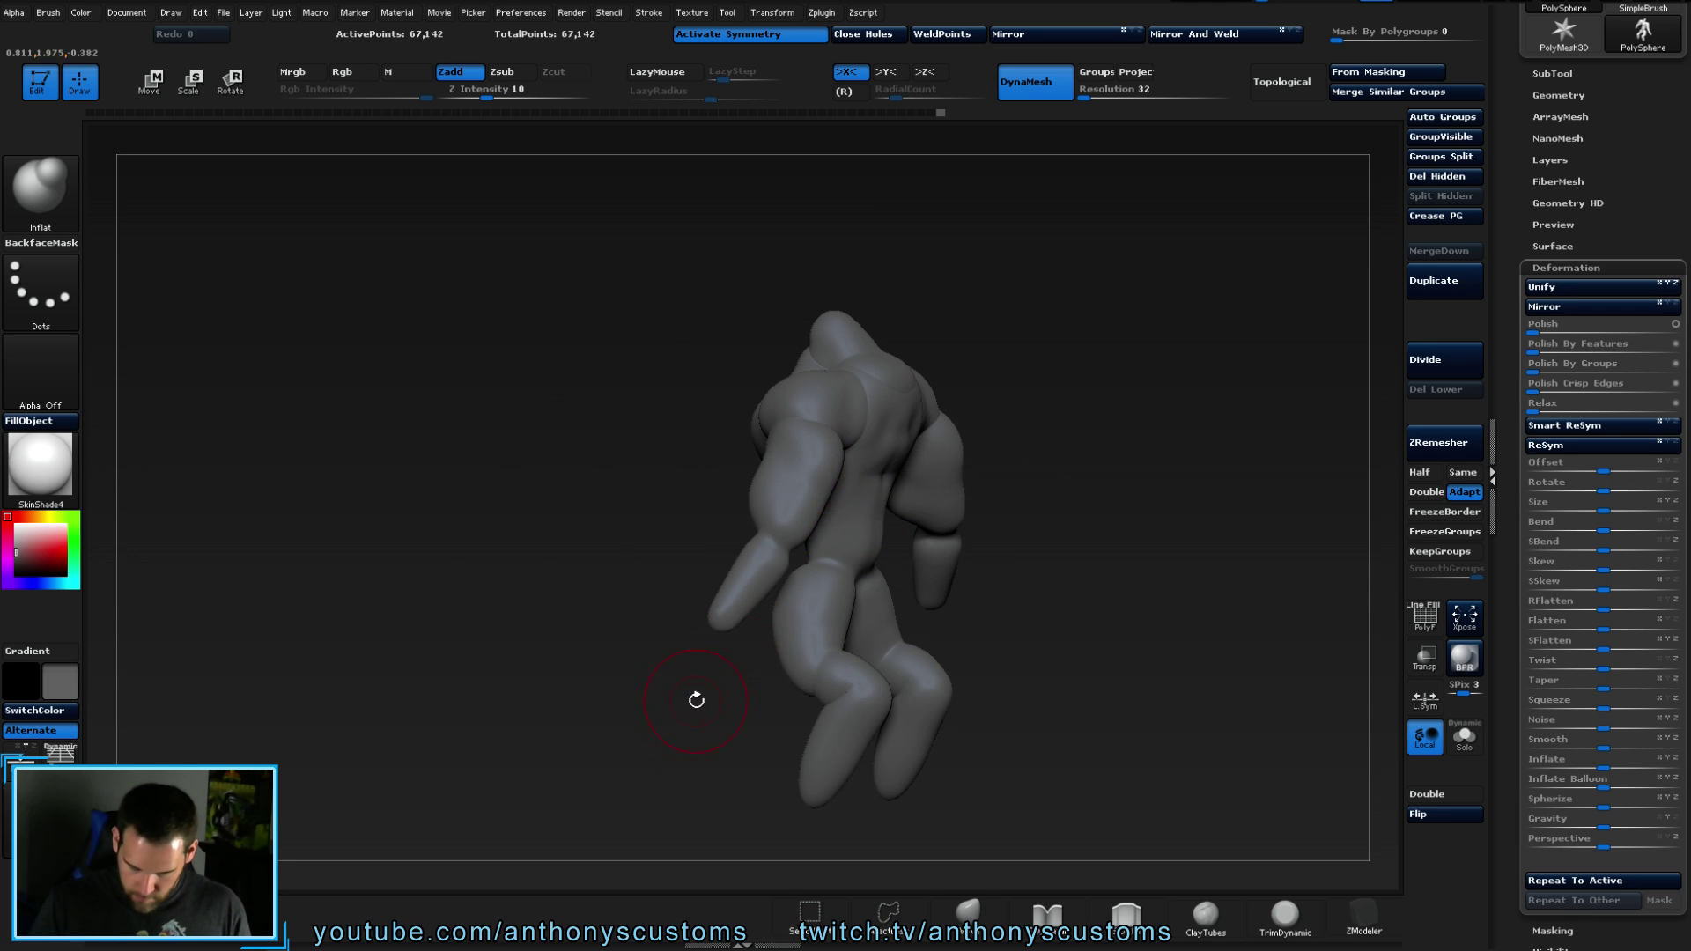
- Remesh the thickened figure with DynaMesh at resolution 32 and check the fused body from several angles
mouse_move(696, 691)
left_mouse_down()
mouse_move(775, 569)
mouse_move(786, 606)
mouse_move(825, 575)
mouse_move(688, 469)
mouse_move(719, 473)
mouse_move(699, 430)
mouse_move(675, 479)
left_mouse_up()
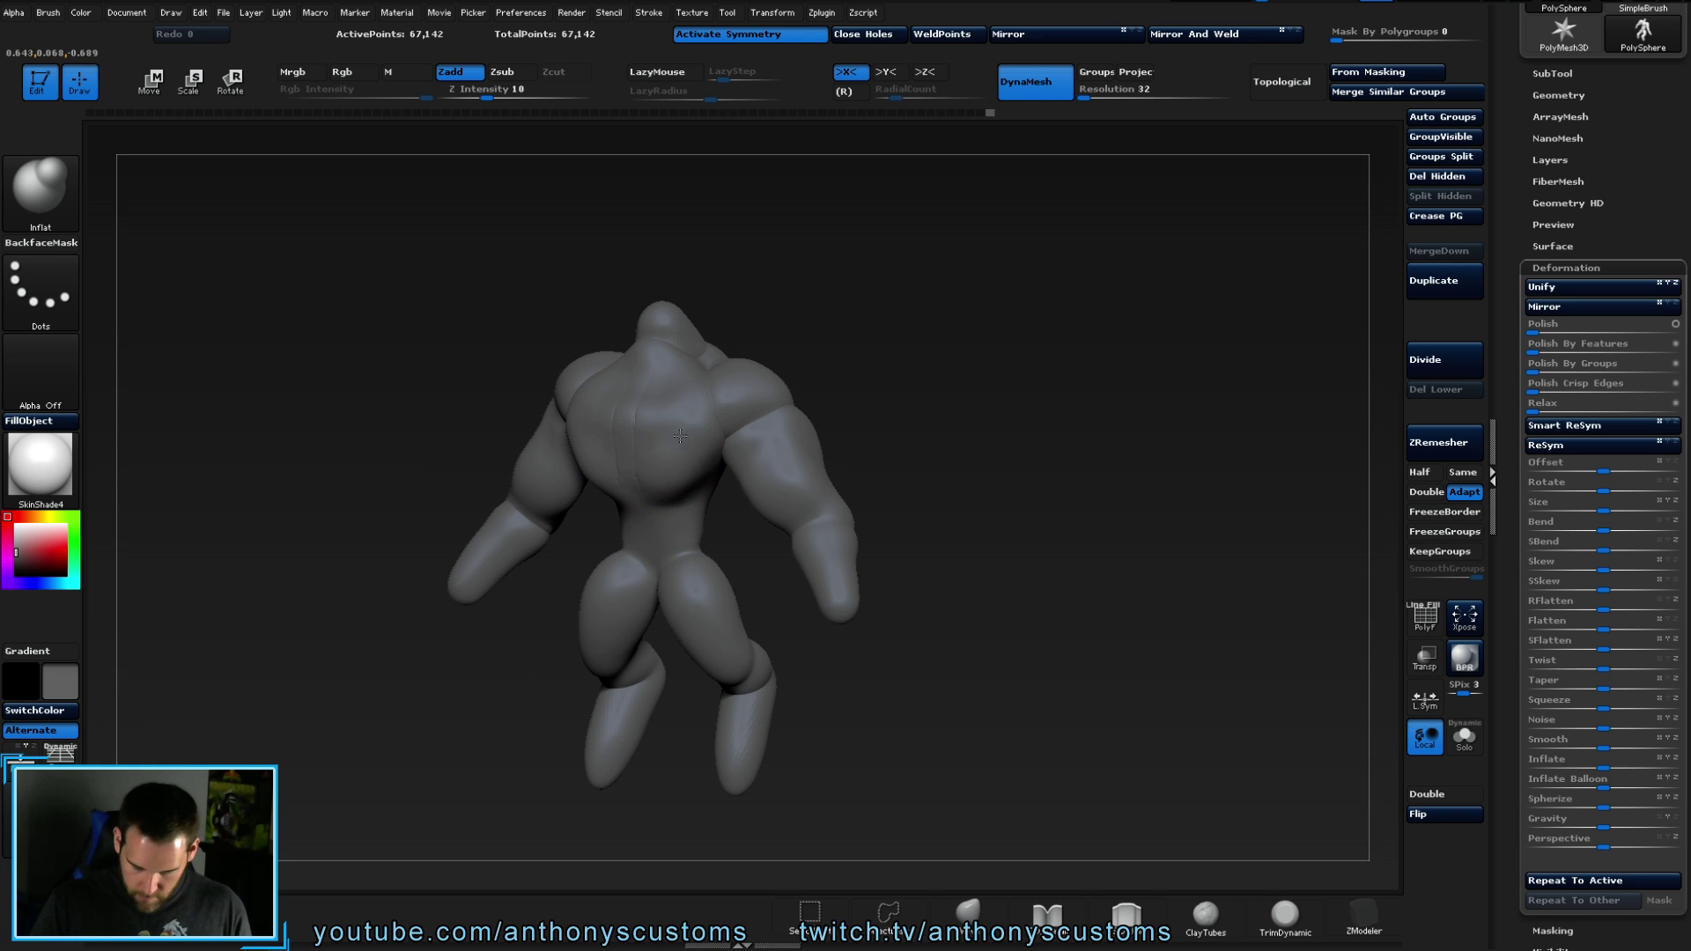
left_click_drag(979, 453, 773, 461)
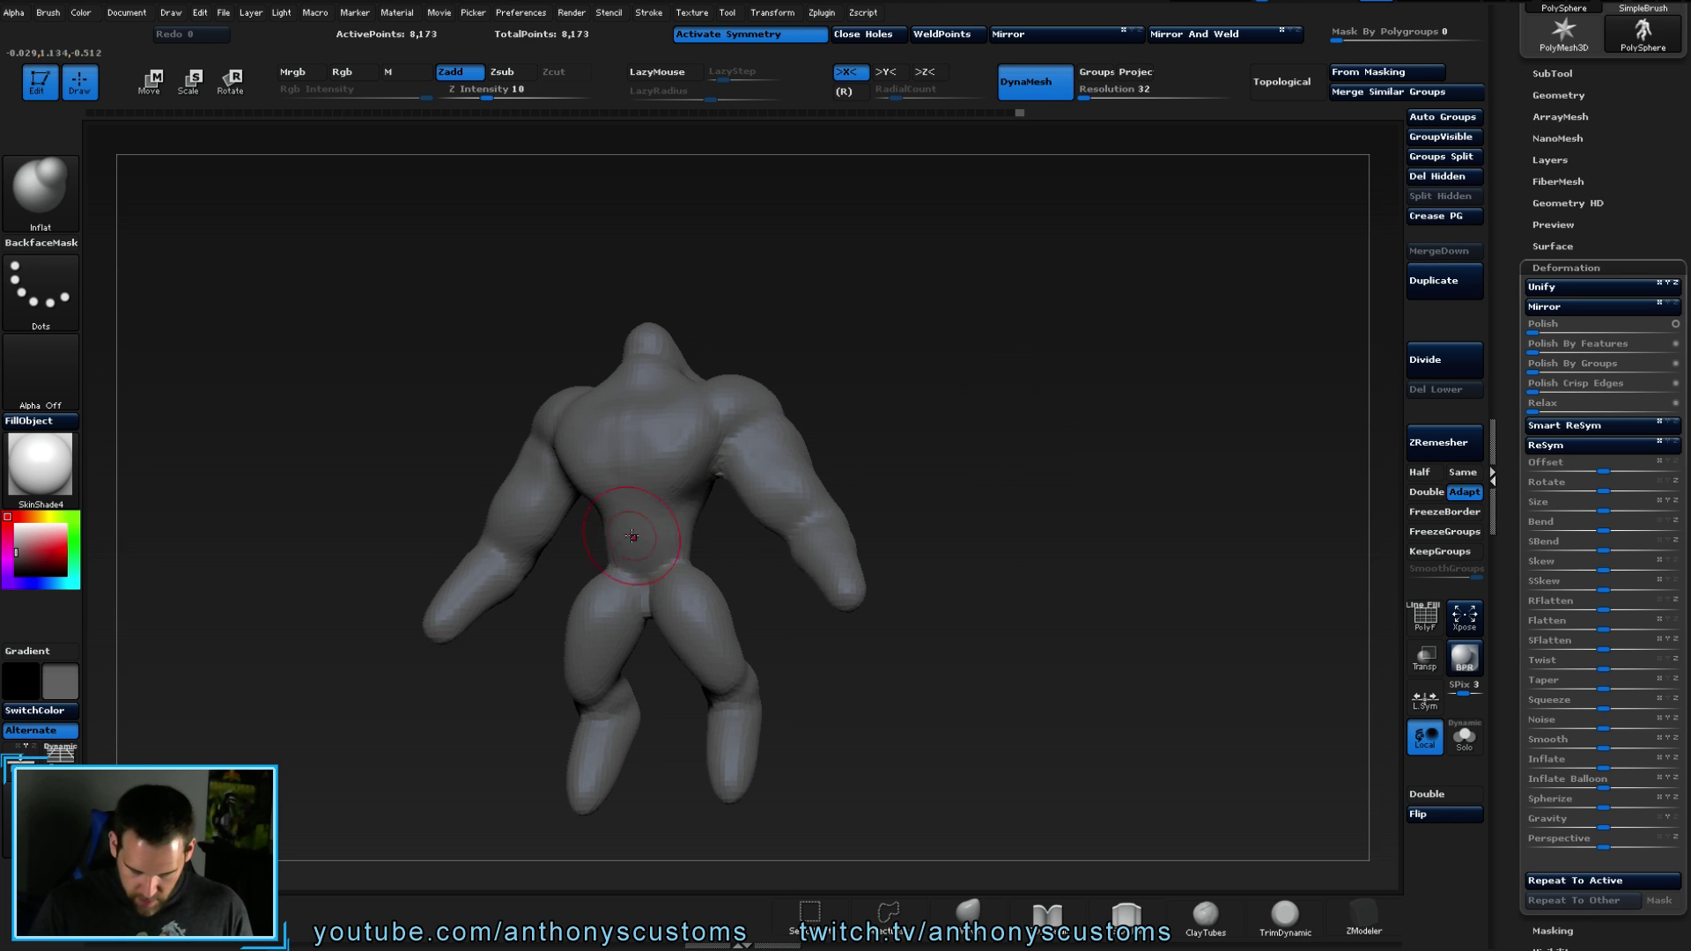
left_click_drag(906, 485, 909, 403)
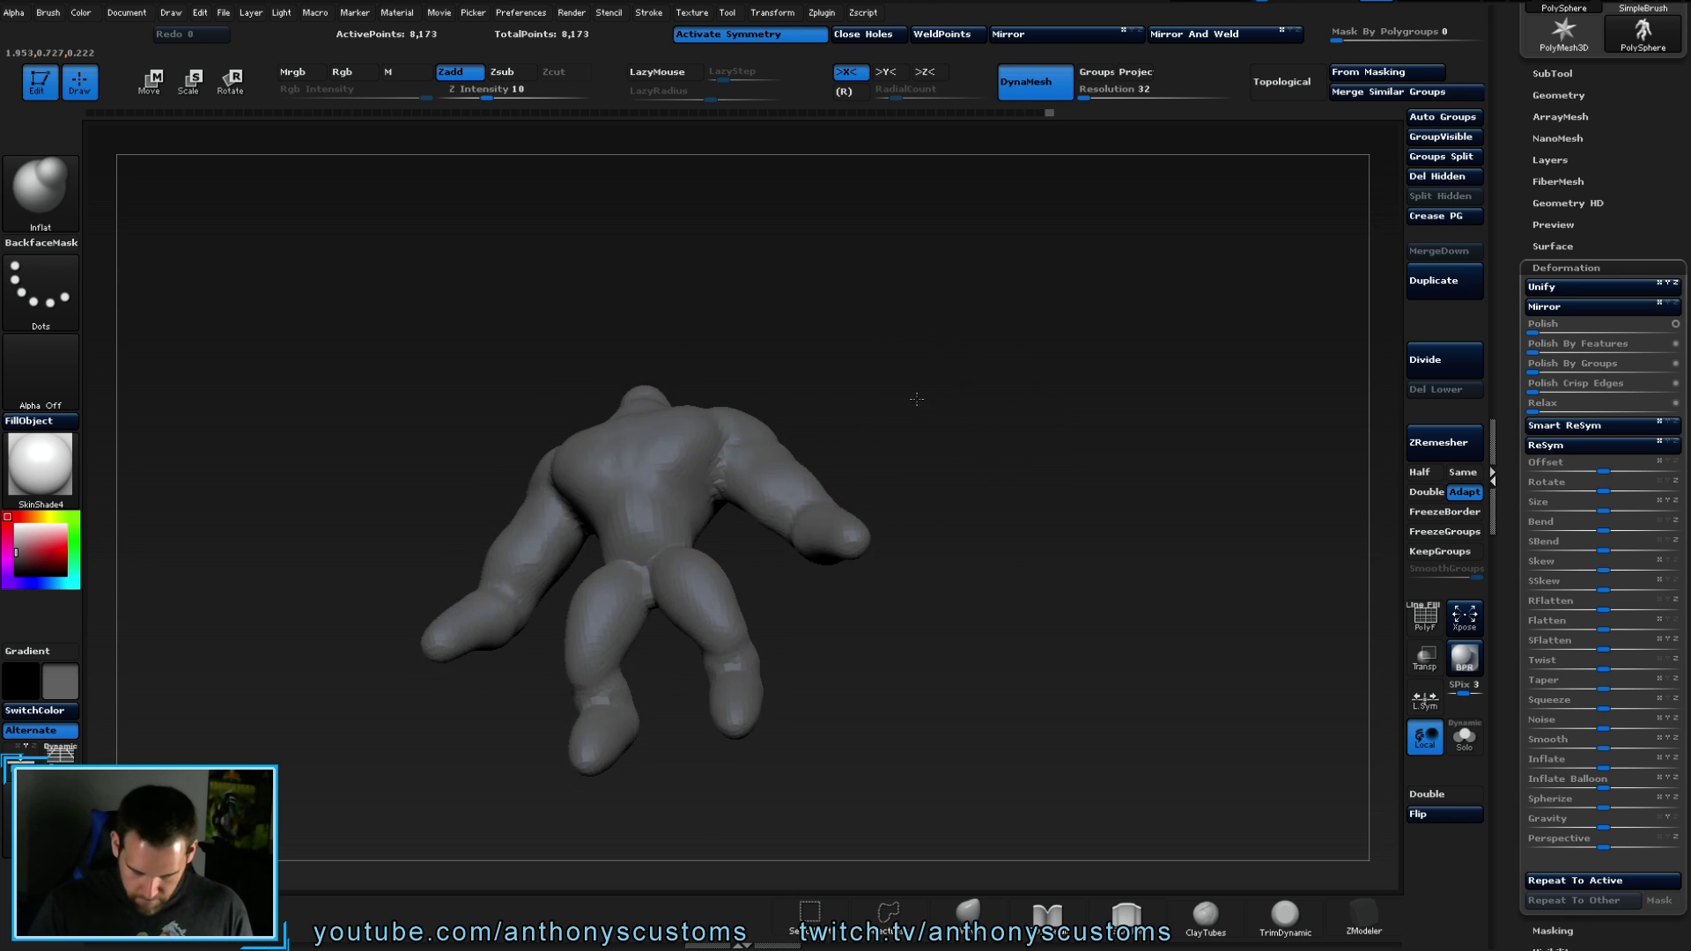
left_click_drag(1021, 463, 837, 445)
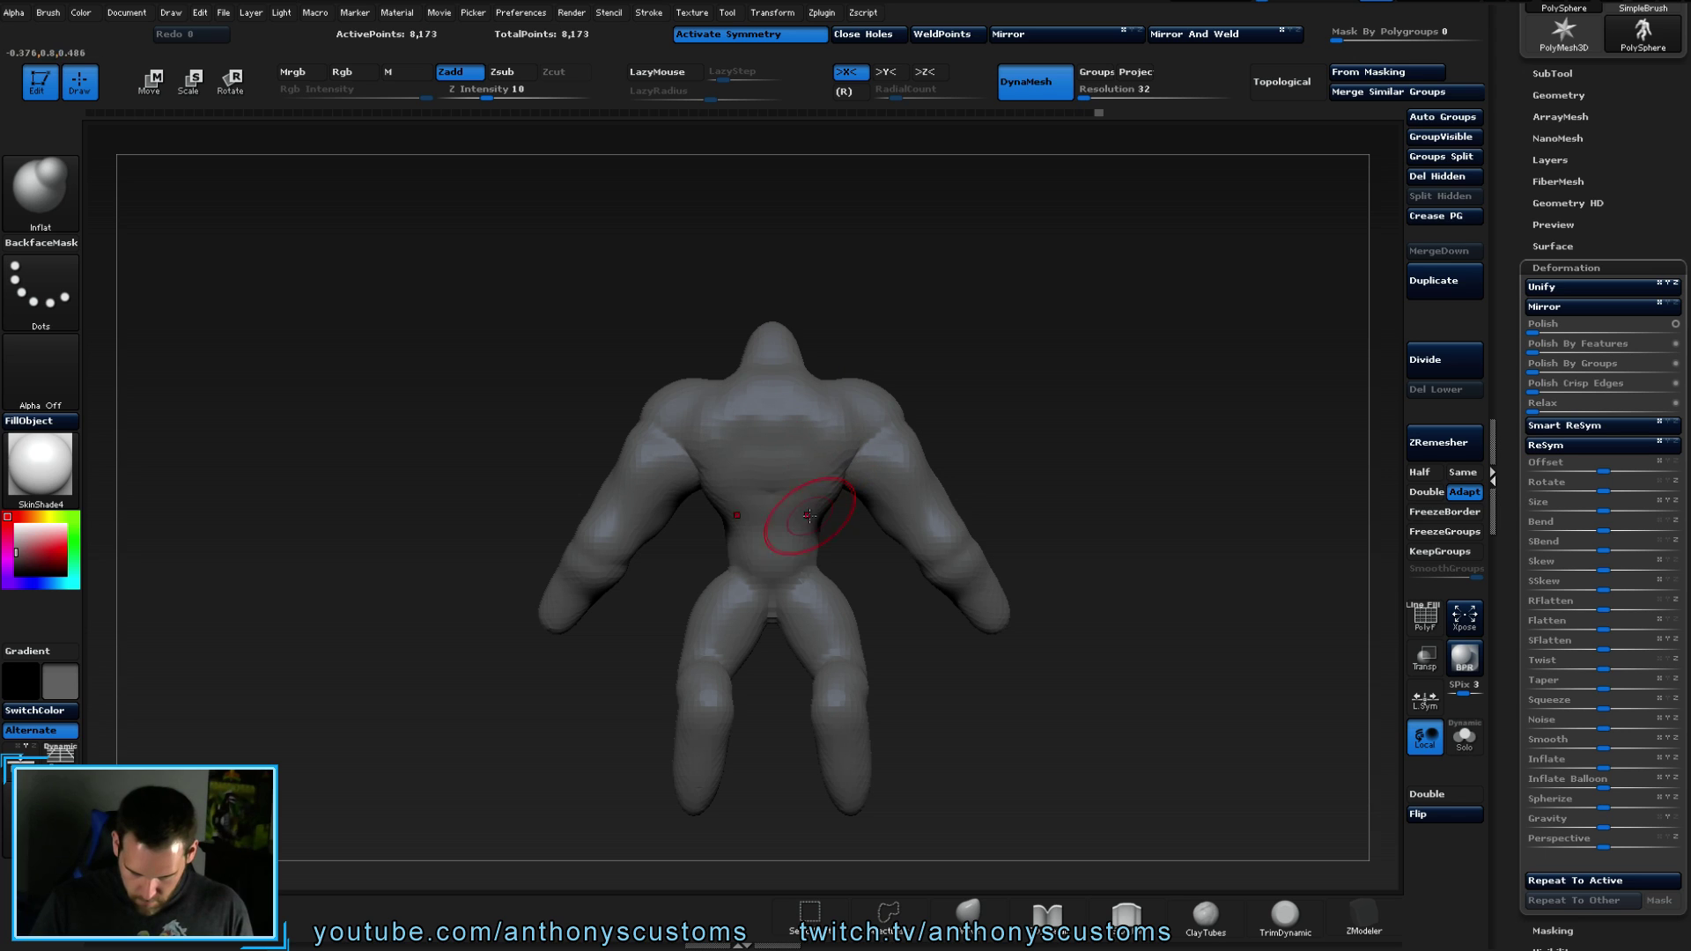
left_click_drag(1065, 401, 1196, 446)
left_click_drag(1048, 674, 1007, 529, "alt")
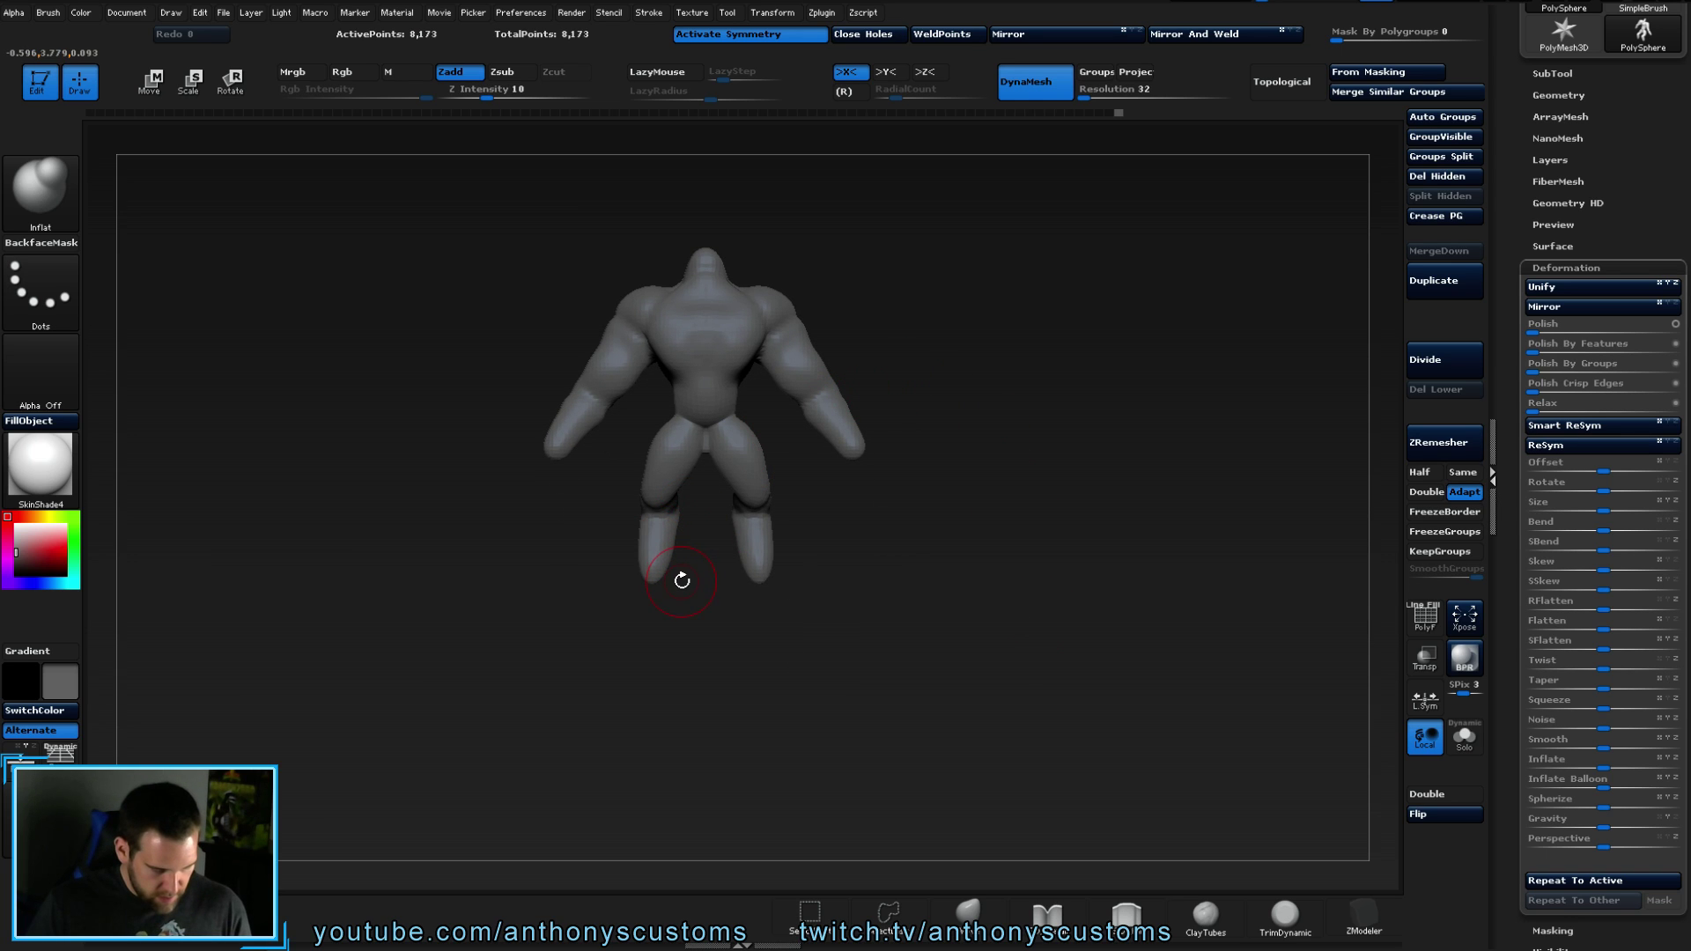
- Mask the legs, raise the upper body slightly with Transpose to lengthen the waist, and clear the mask
mouse_move(793, 631)
left_mouse_down("ctrl")
mouse_move(640, 479)
mouse_move(622, 419)
left_mouse_up("ctrl")
mouse_move(913, 445)
left_mouse_down()
mouse_move(1012, 538)
mouse_move(1015, 683)
left_mouse_up()
key("w")
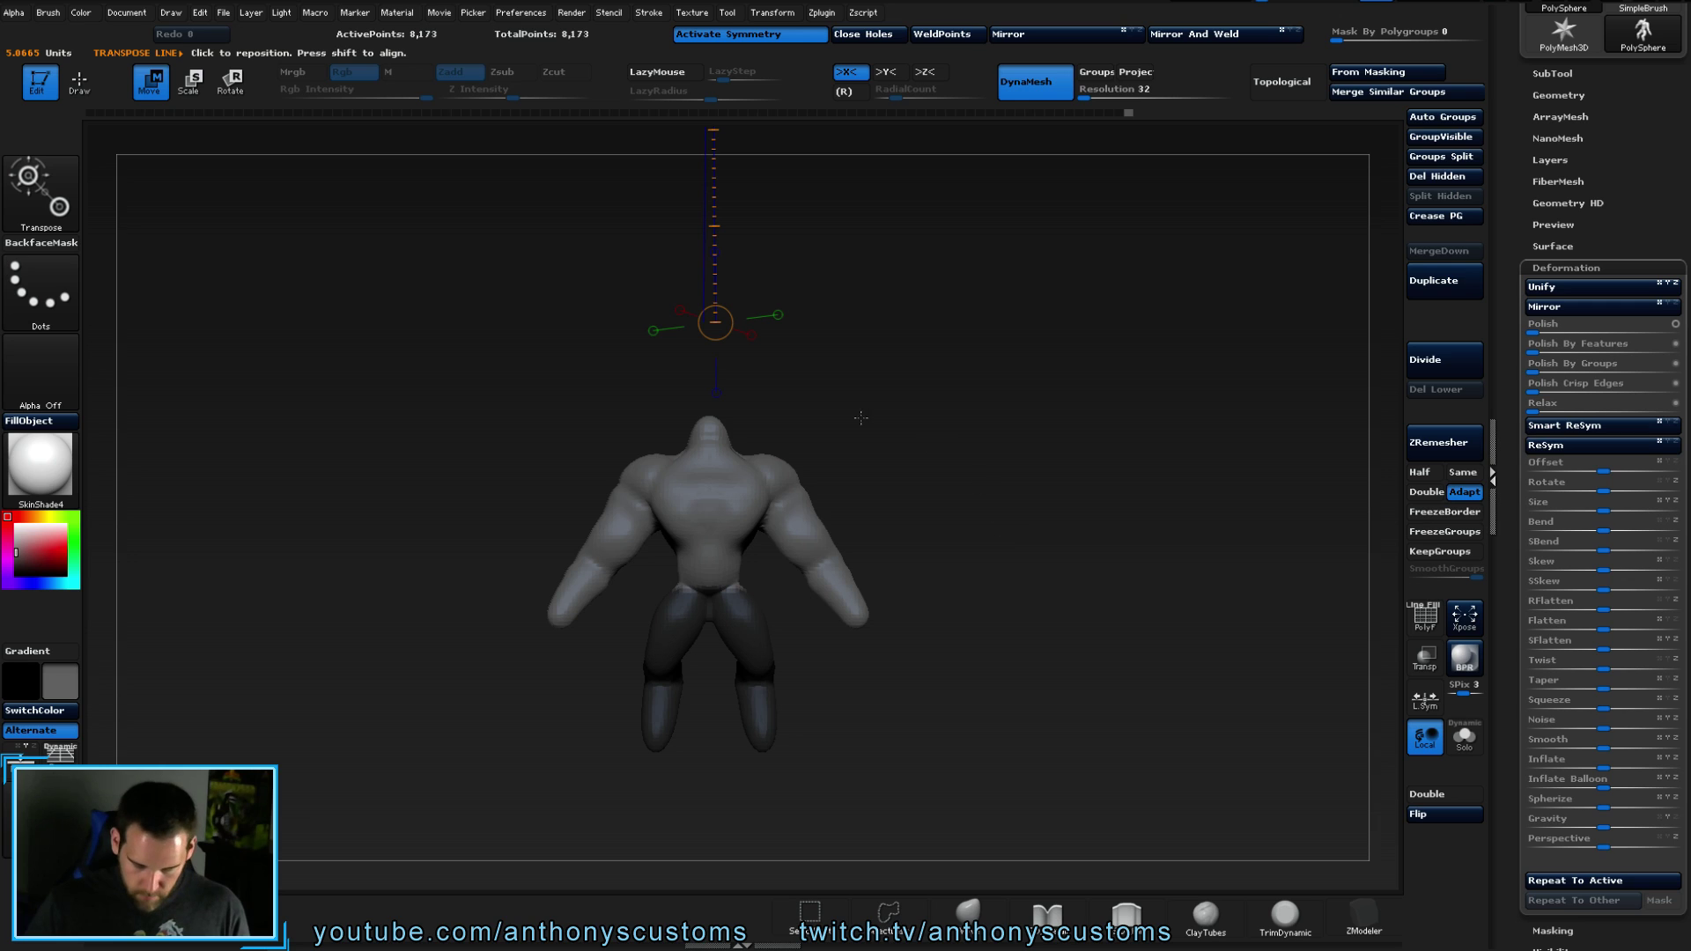
left_click_drag(709, 467, 712, 244)
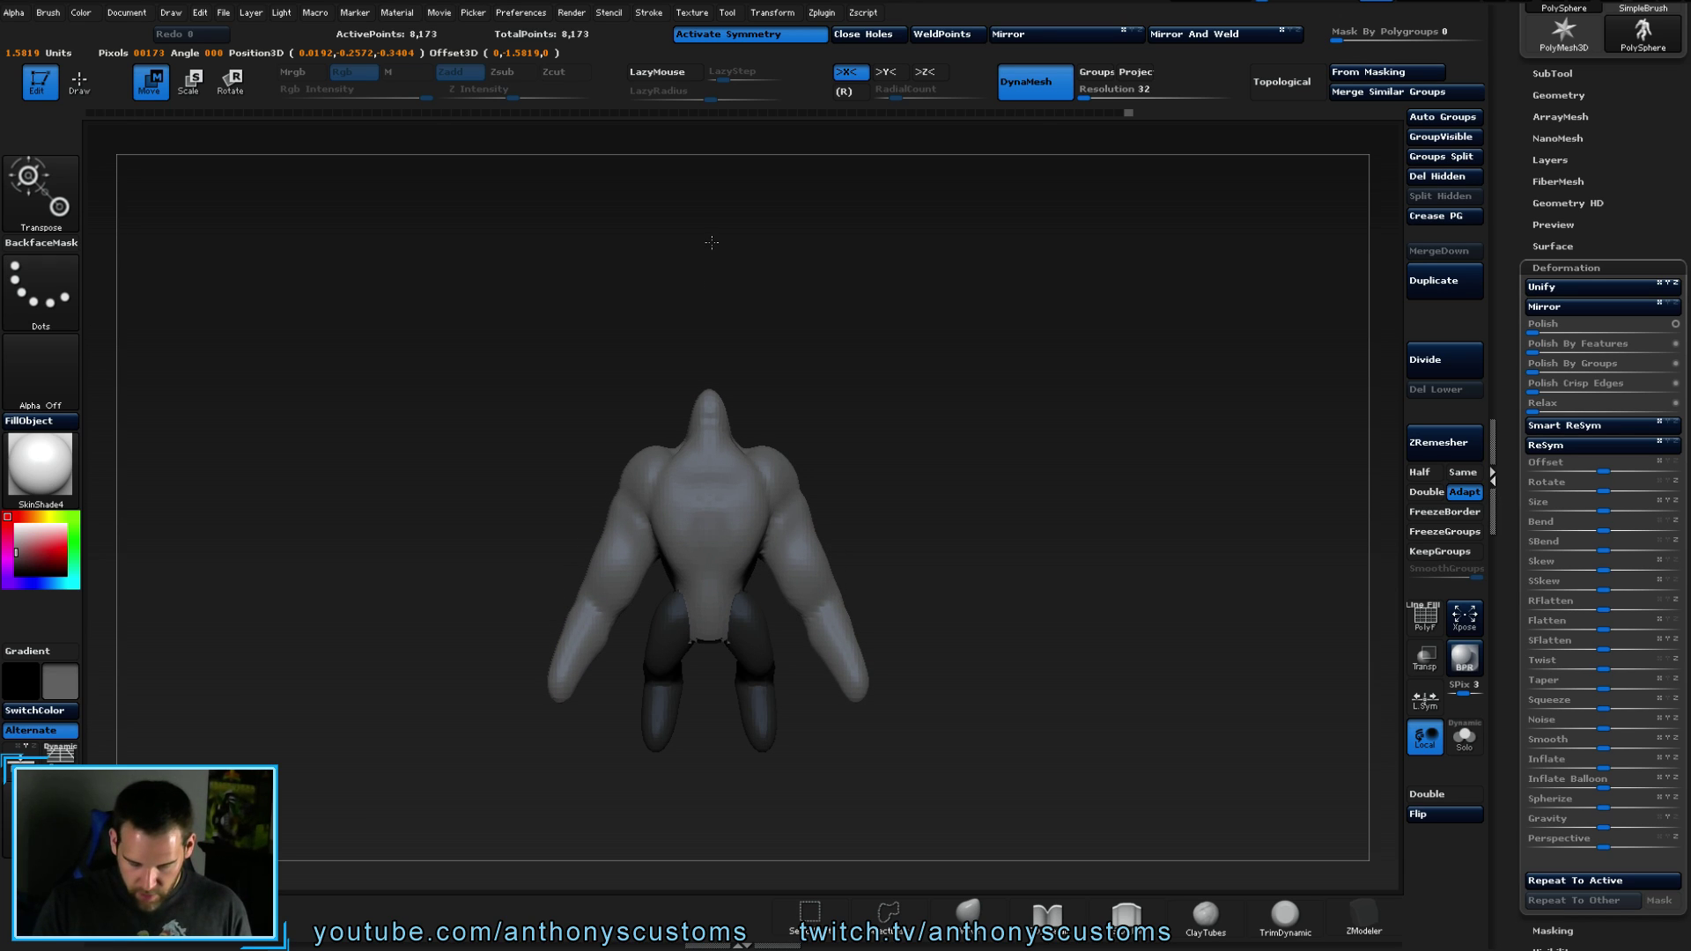
key("ctrl+z")
mouse_move(711, 392)
left_mouse_down()
mouse_move(713, 357)
mouse_move(709, 371)
left_mouse_up()
mouse_move(946, 403)
left_mouse_down()
mouse_move(1017, 462)
mouse_move(969, 457)
left_mouse_up()
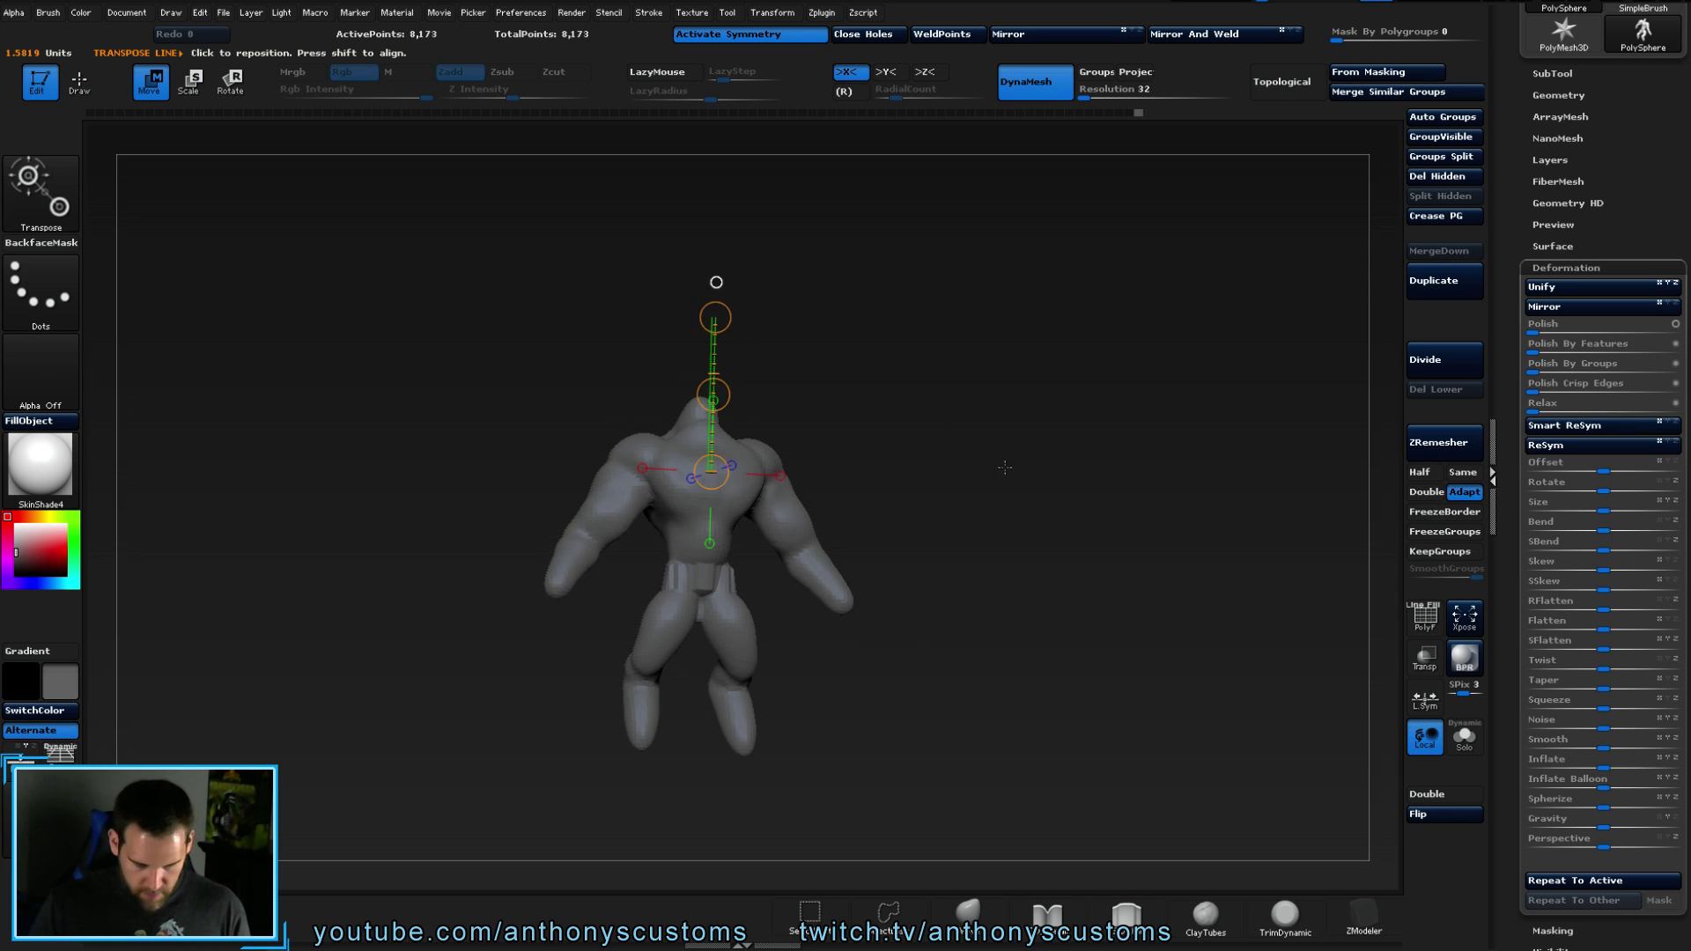
- Return to sculpting and smooth the stretched area between the waist and the hips
key("q")
key("shift")
left_click_drag(686, 581, 746, 583, "shift")
left_click_drag(1002, 530, 964, 533)
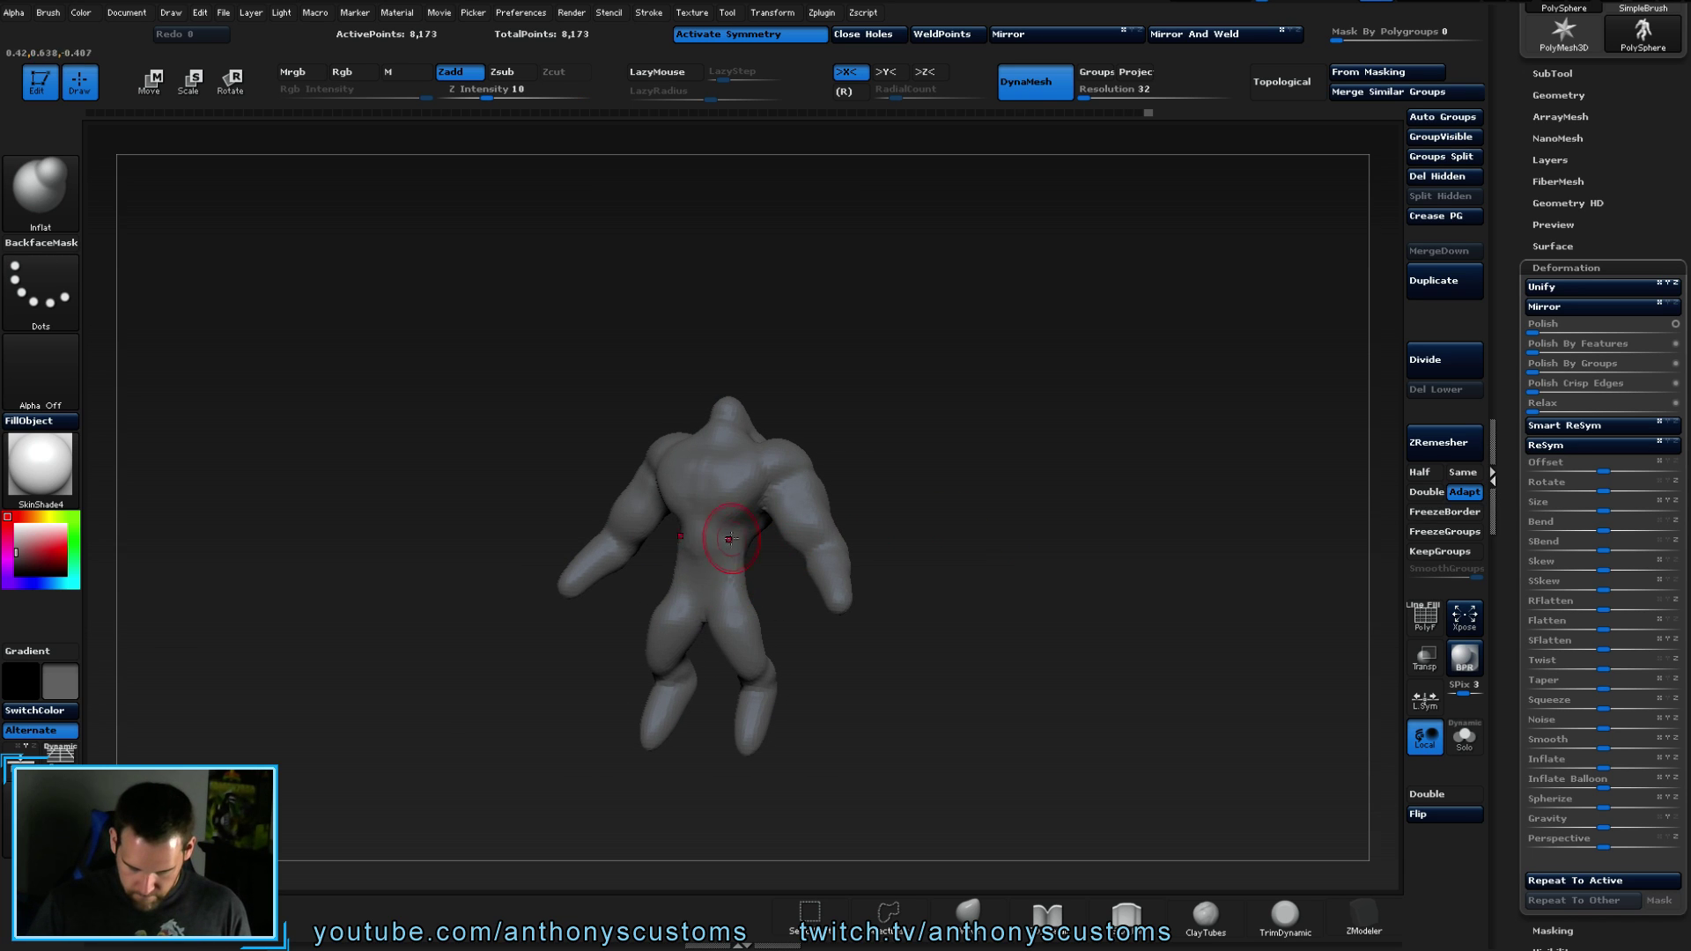
left_click_drag(934, 488, 1004, 578)
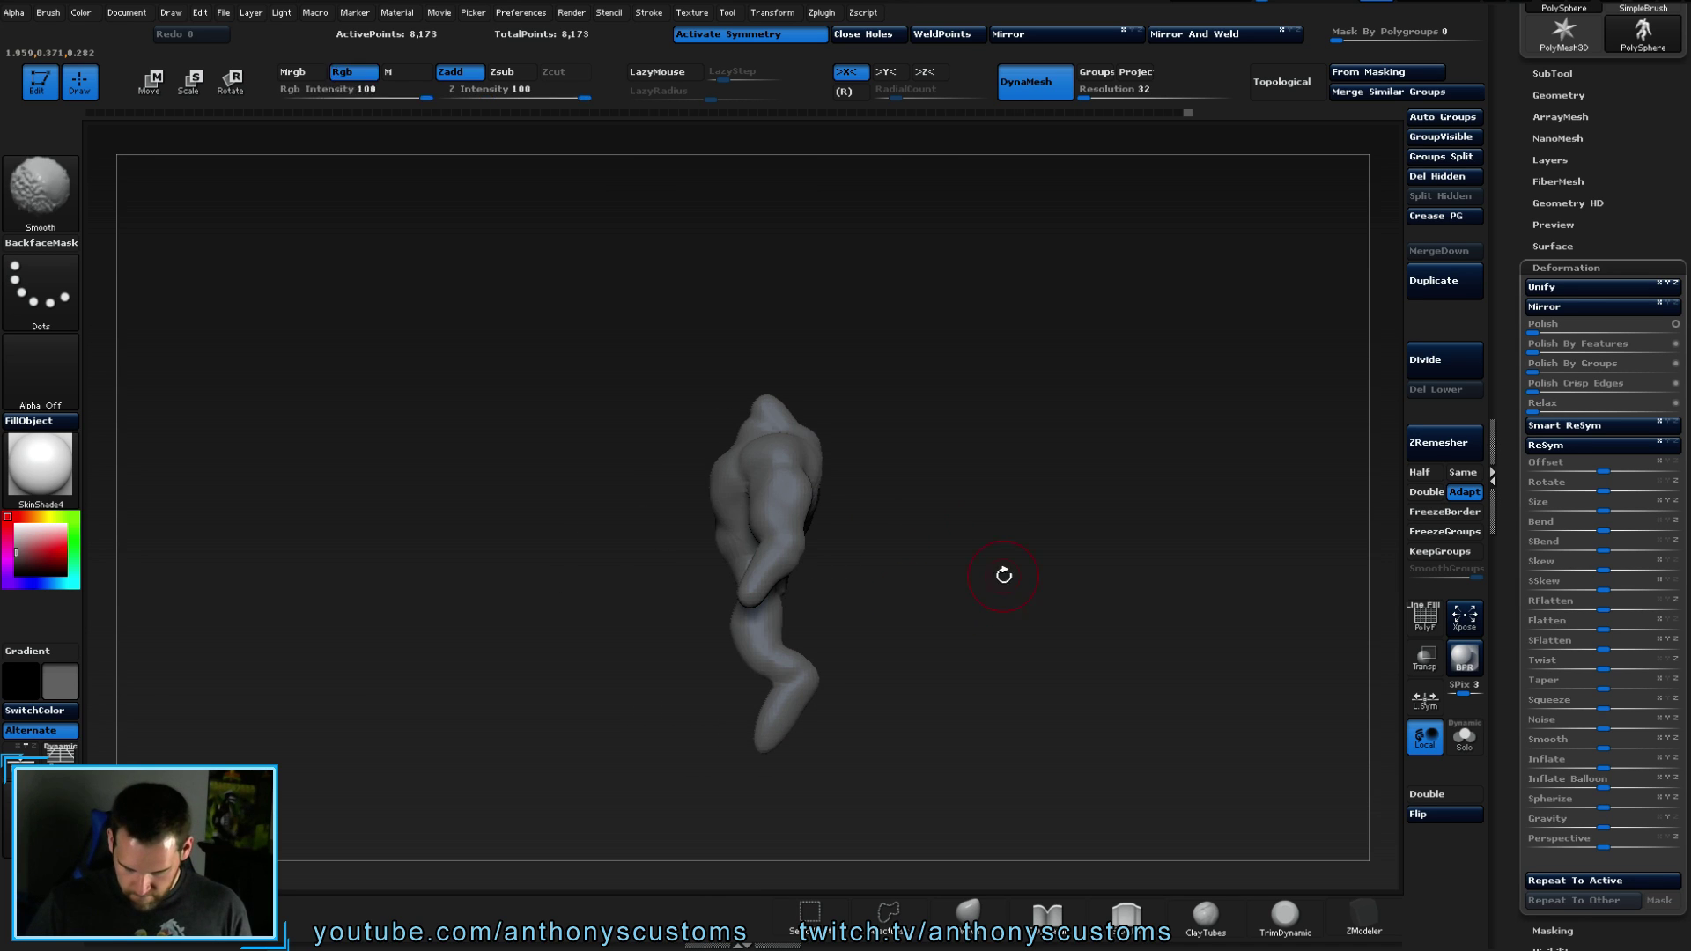
- Mask the whole body above the thighs for Transpose, undoing the extra masking adjustments
left_click_drag(1005, 687, 966, 517)
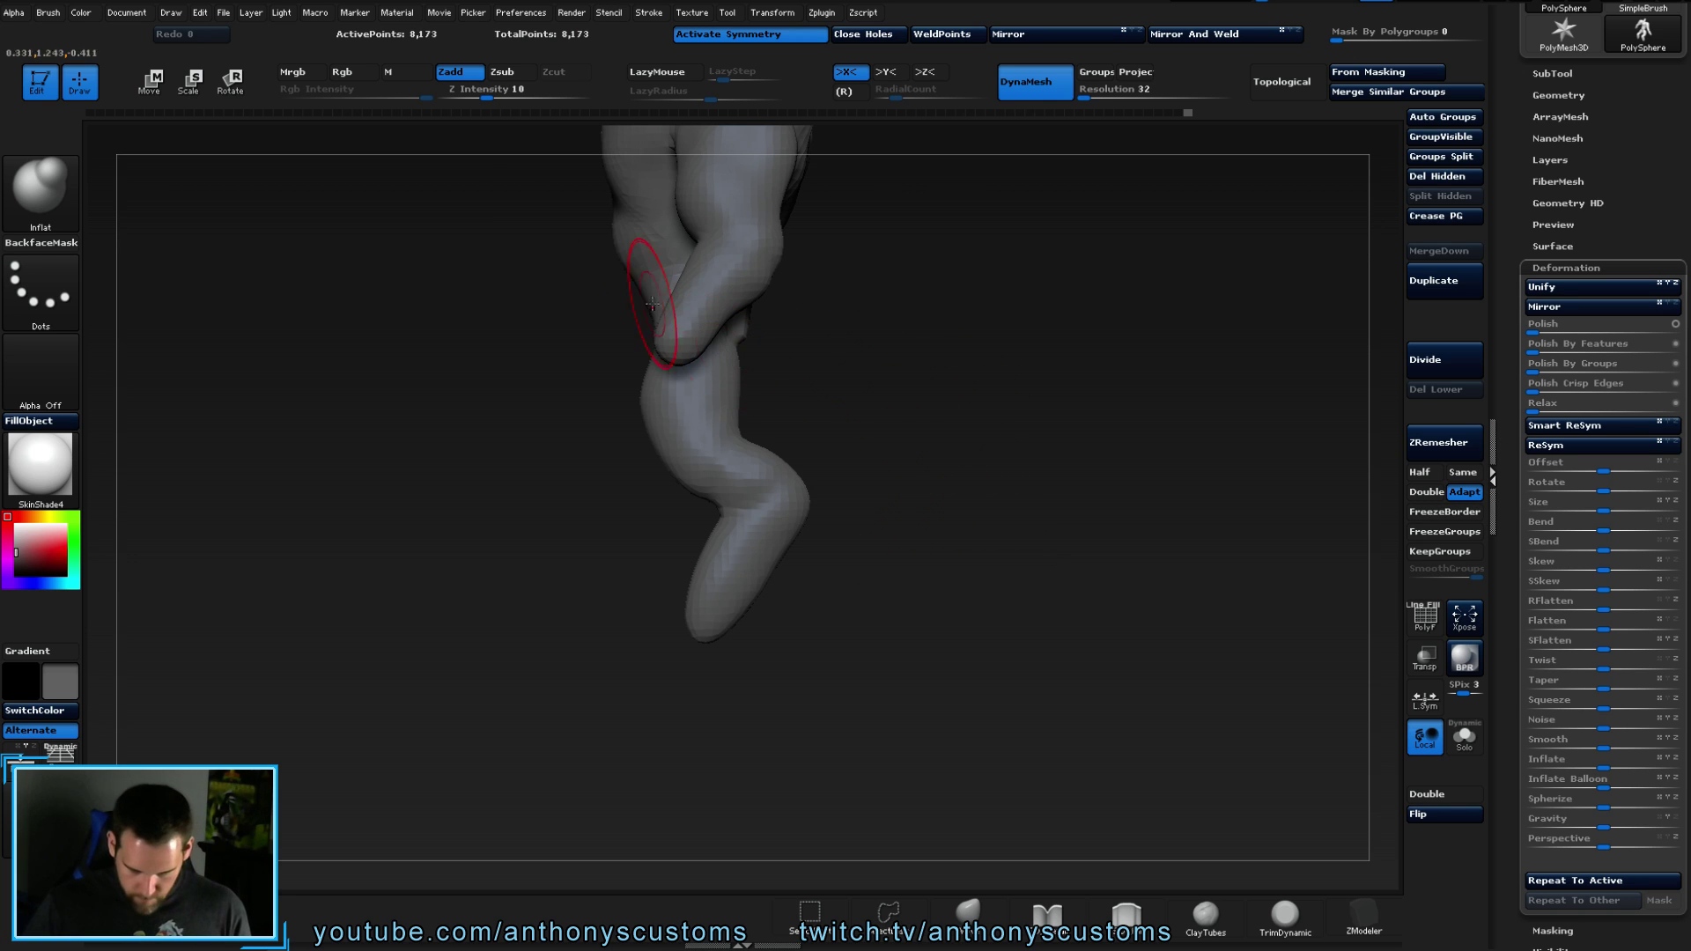
mouse_move(994, 532)
left_mouse_down("alt")
mouse_move(993, 457)
mouse_move(996, 594)
left_mouse_up("alt")
left_click_drag(578, 200, 838, 492)
key("w")
mouse_move(695, 557)
left_mouse_down()
mouse_move(795, 654)
mouse_move(747, 607)
left_mouse_up()
left_click_drag(943, 522, 1003, 523)
key("ctrl+z")
mouse_move(414, 183)
left_mouse_down("ctrl")
mouse_move(726, 243)
mouse_move(867, 414)
mouse_move(911, 526)
mouse_move(961, 545)
mouse_move(907, 544)
left_mouse_up("ctrl")
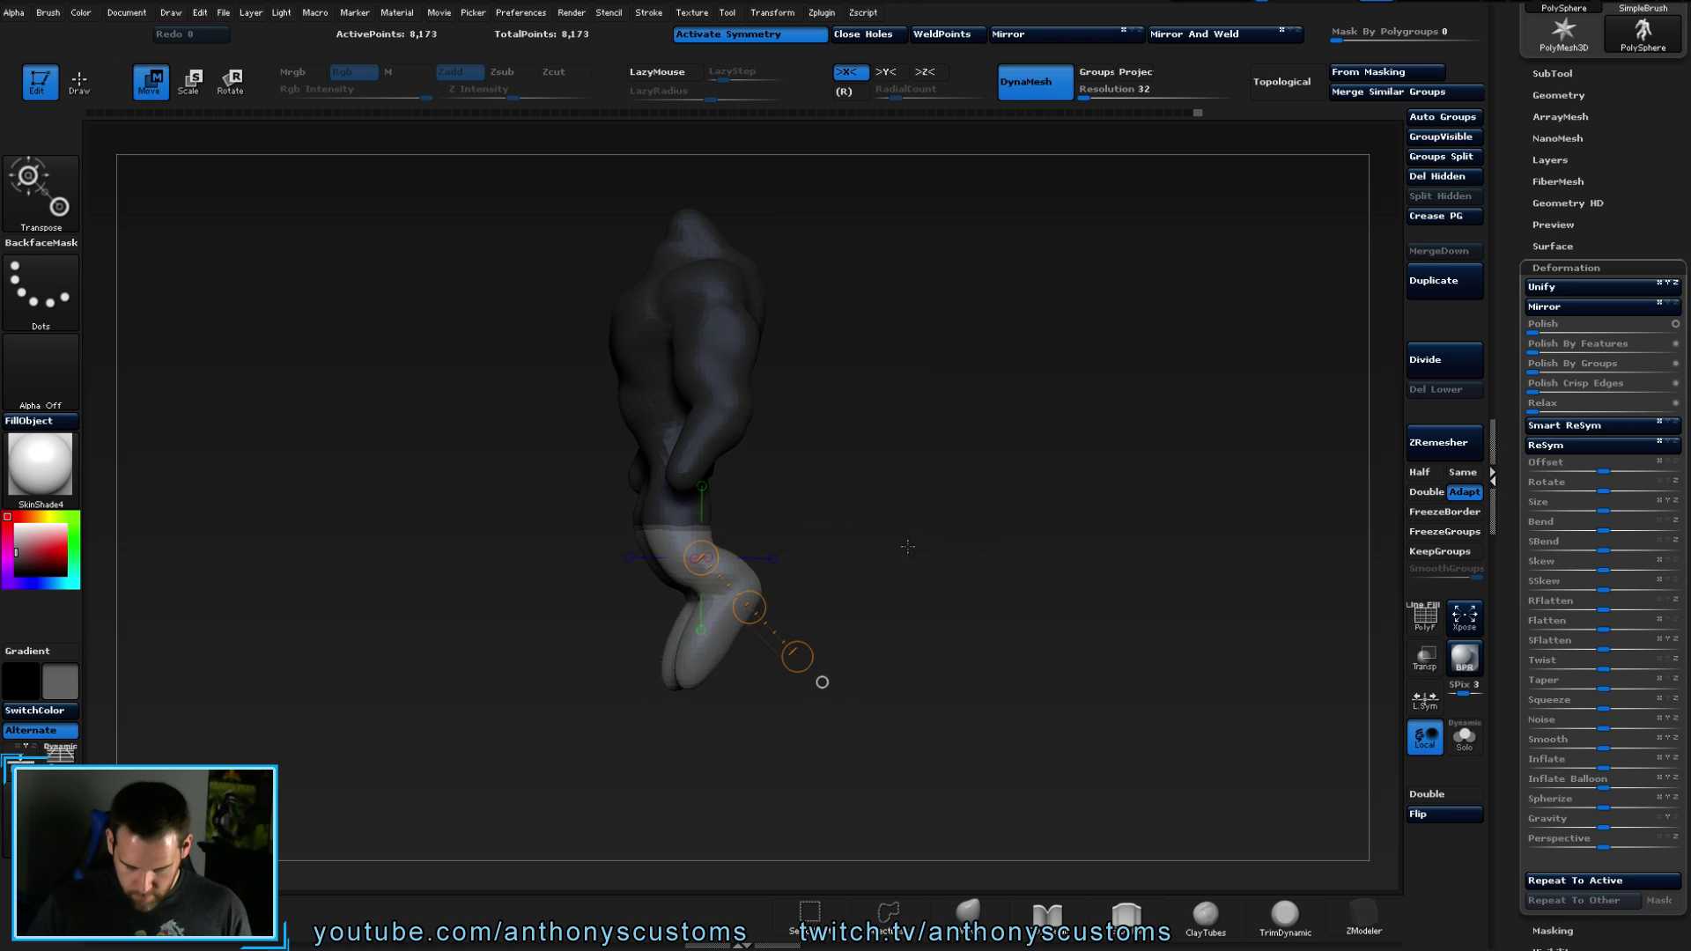
key("ctrl+z")
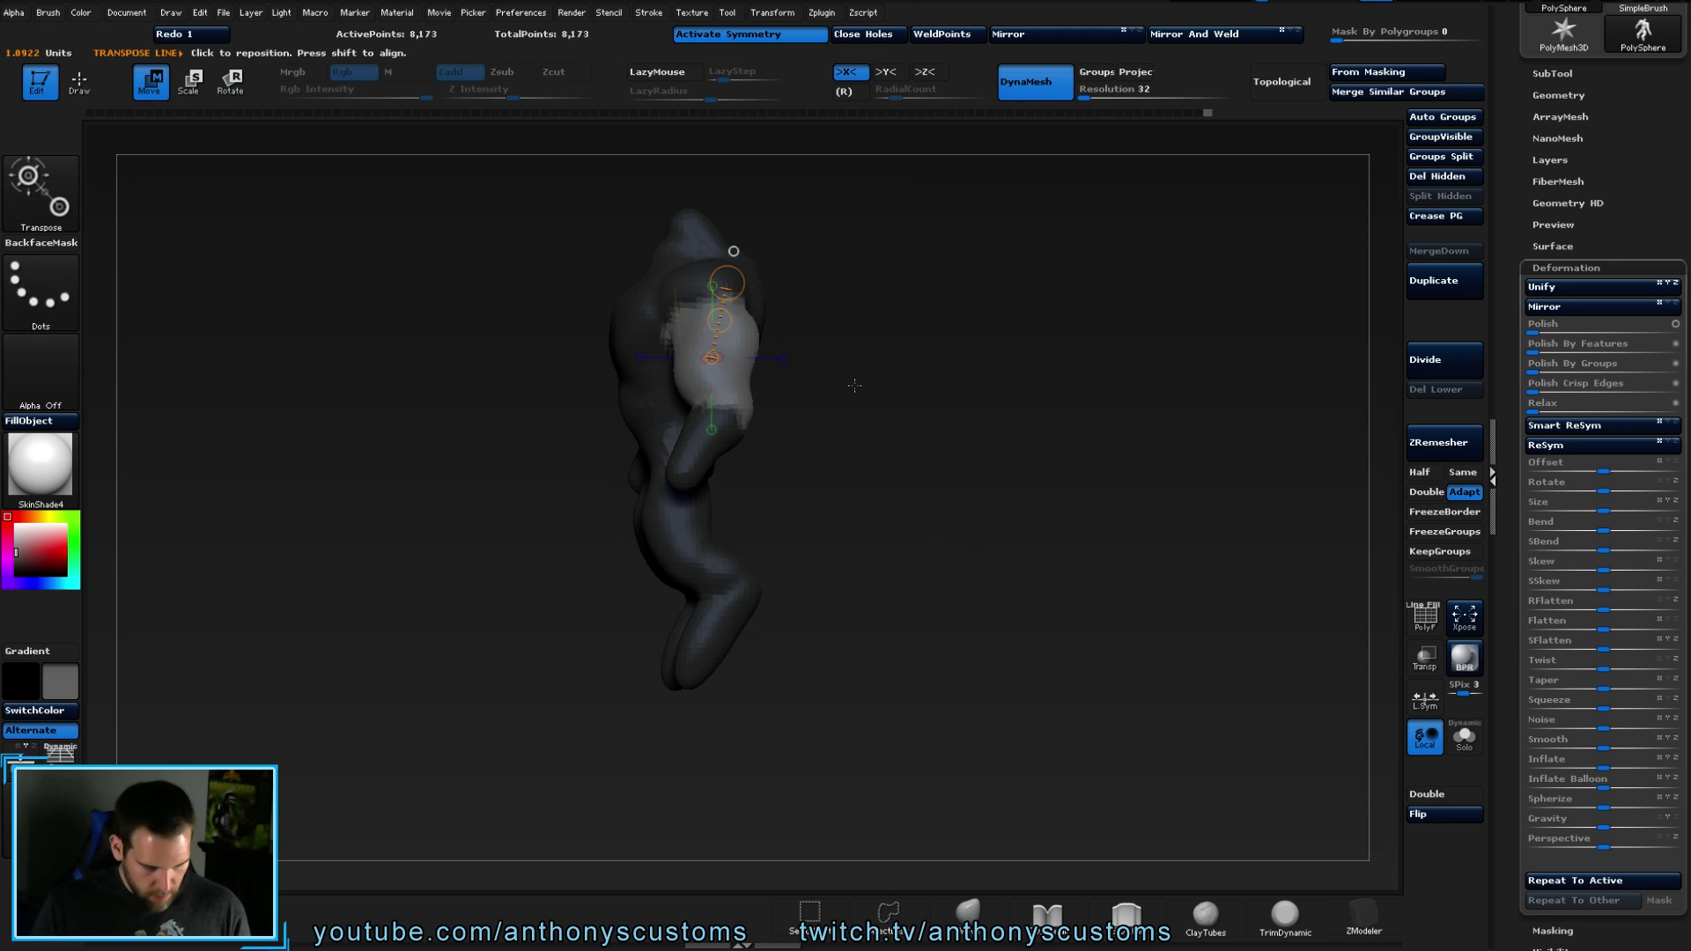
key("ctrl+z")
left_click_drag(864, 390, 932, 443)
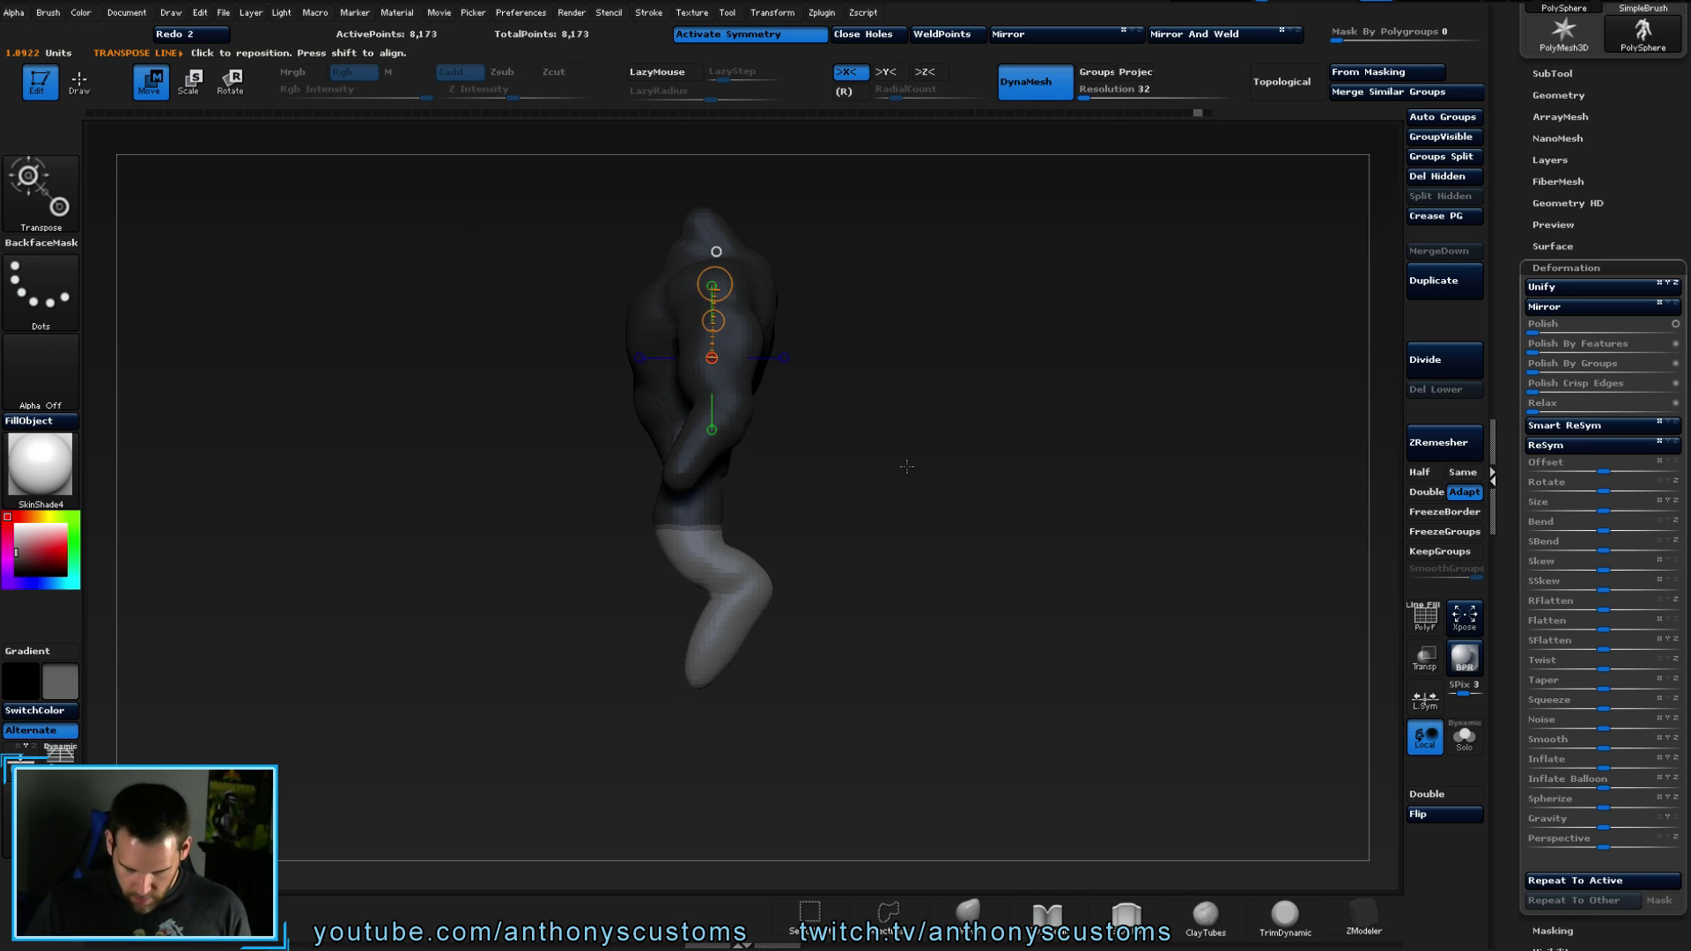
- Lengthen and enlarge the unmasked legs with Transpose, then clear the mask and smooth the upper thighs
left_click_drag(710, 561, 906, 738)
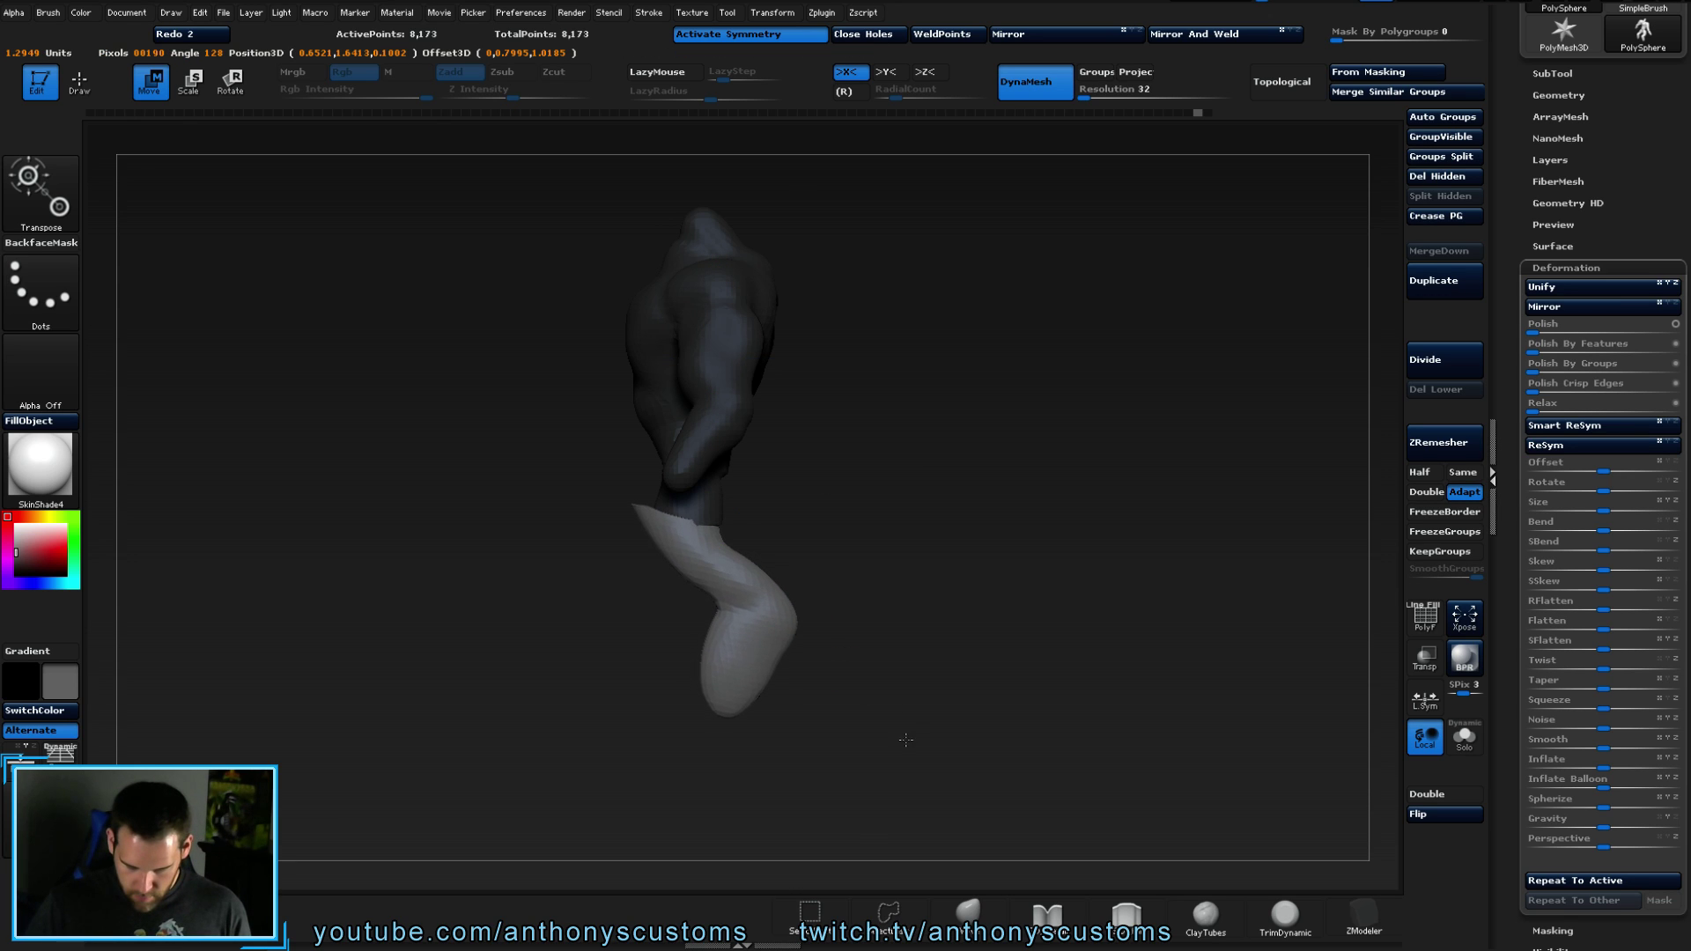
left_click_drag(777, 614, 799, 662)
left_click_drag(890, 559, 1058, 573)
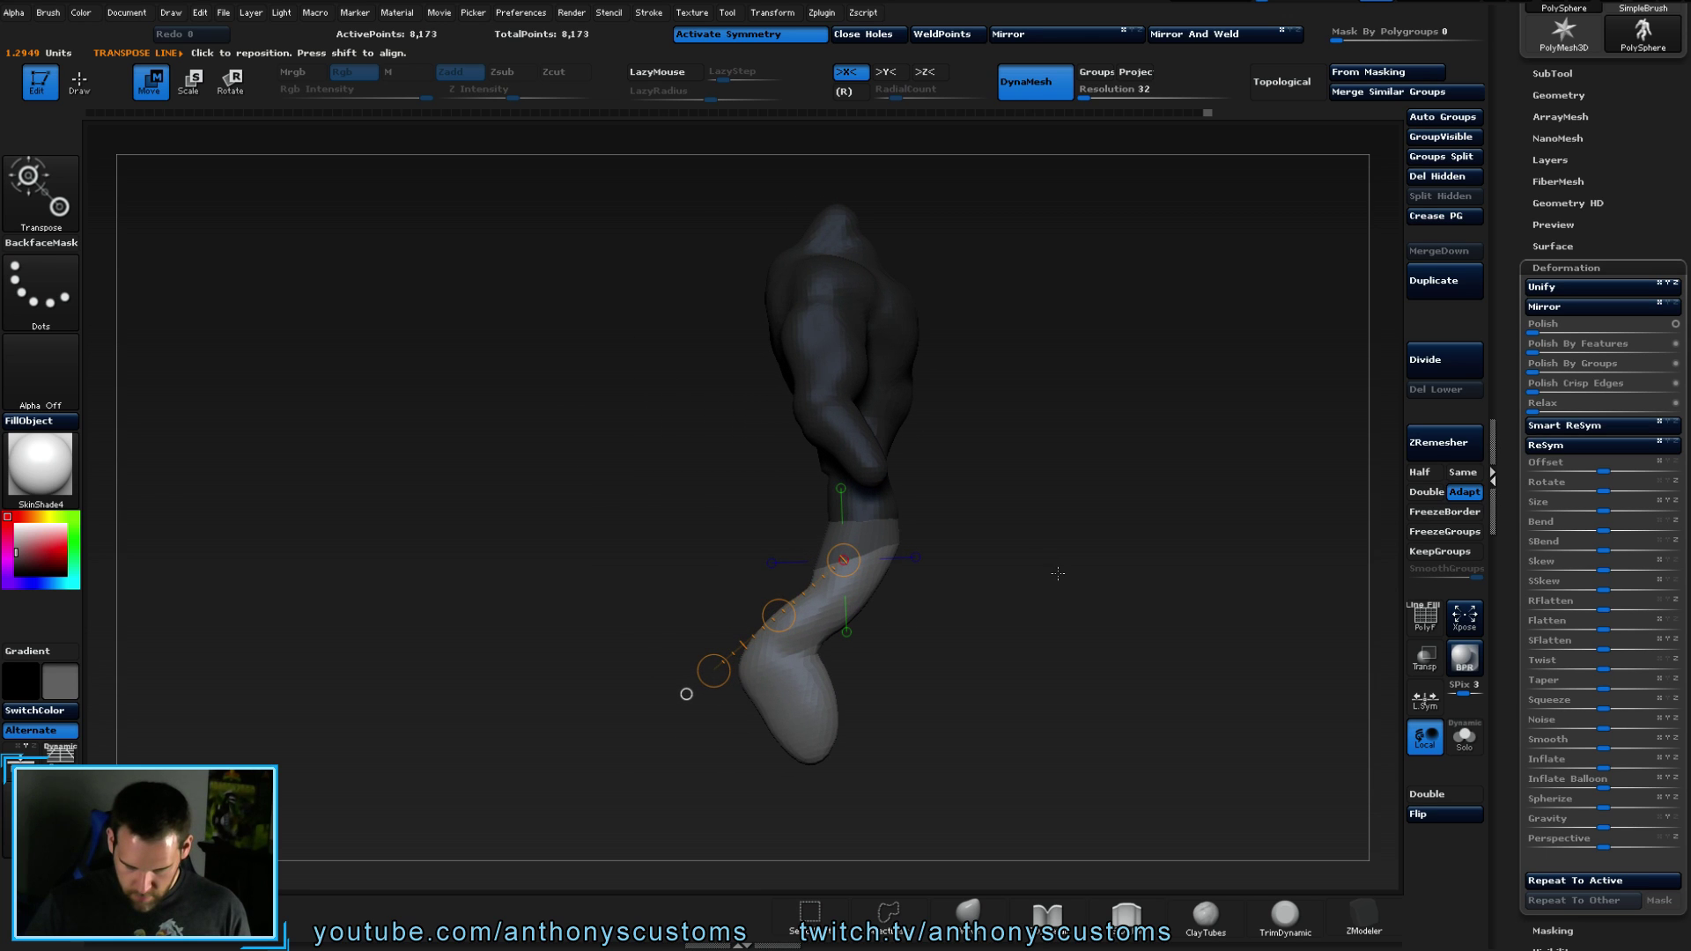
mouse_move(1054, 507)
left_mouse_down("ctrl")
mouse_move(1068, 536)
mouse_move(1029, 539)
left_mouse_up("ctrl")
key("q")
left_click_drag(868, 543, 881, 548, "shift")
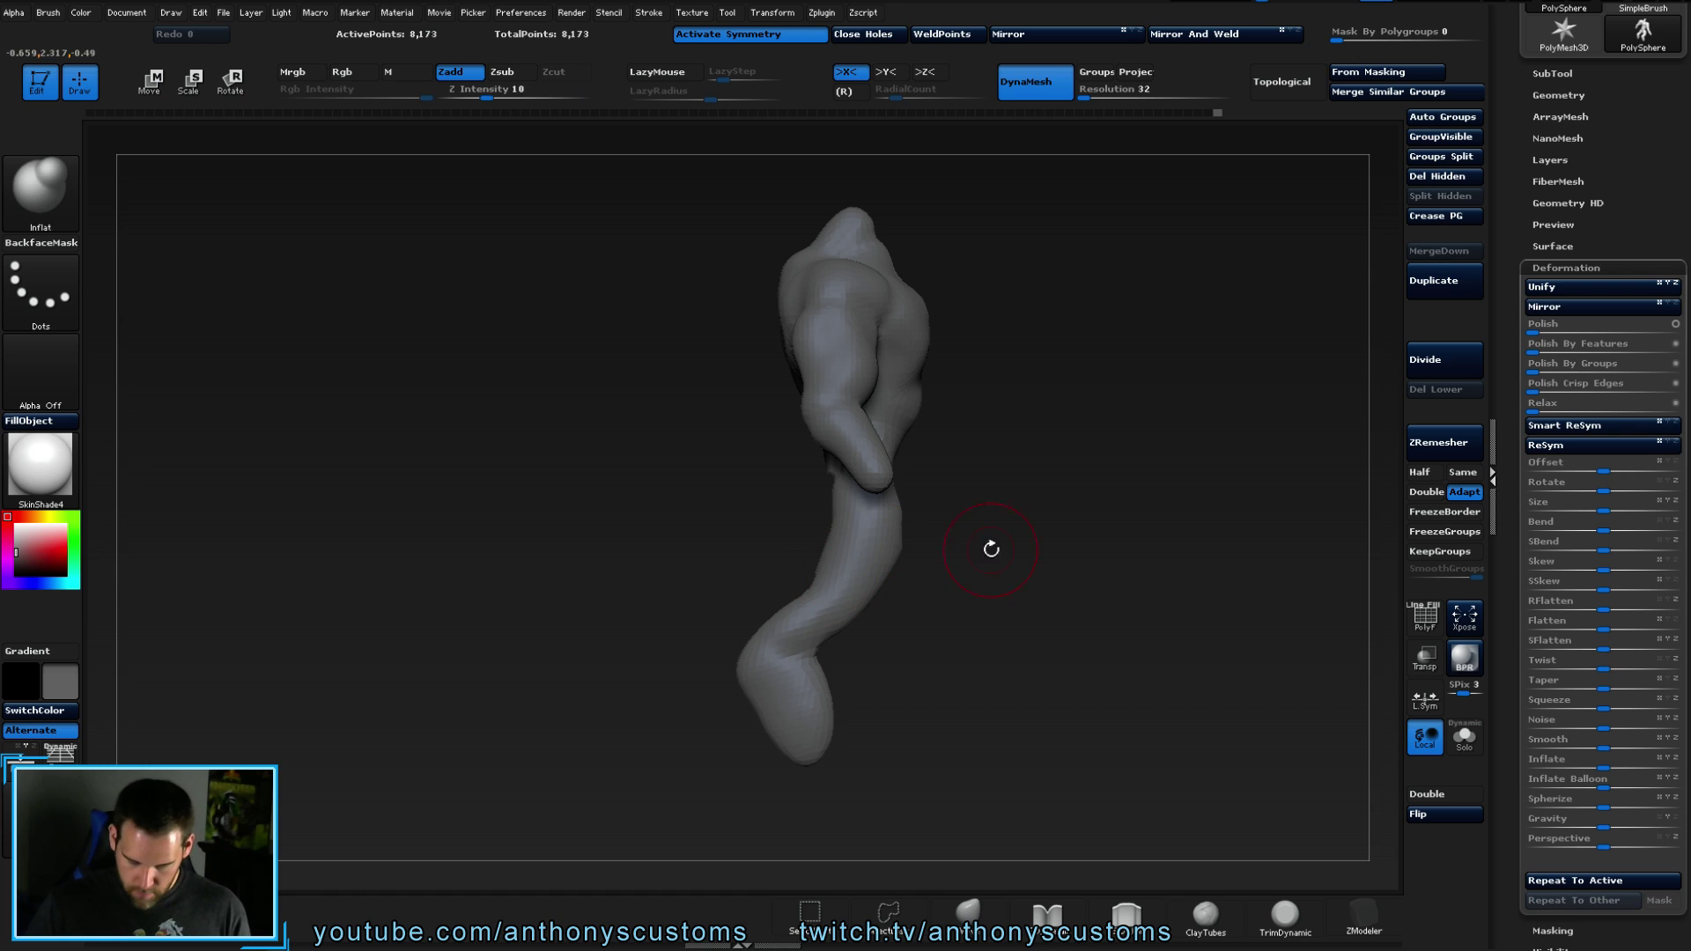
- Switch to the Move brush, adjust its size, and pull the thighs and hips into fuller shapes
key("b")
key("m")
key("v")
key("space")
left_click_drag(895, 569, 922, 569)
left_click_drag(1021, 505, 1029, 505)
mouse_move(881, 585)
left_mouse_down()
mouse_move(936, 627)
mouse_move(1171, 507)
left_mouse_up()
left_click_drag(1144, 576, 927, 541, "alt")
mouse_move(808, 531)
left_mouse_down()
mouse_move(838, 525)
mouse_move(809, 595)
mouse_move(736, 547)
mouse_move(710, 498)
left_mouse_up()
mouse_move(816, 468)
left_mouse_down()
mouse_move(810, 364)
mouse_move(734, 328)
mouse_move(1219, 346)
left_mouse_up()
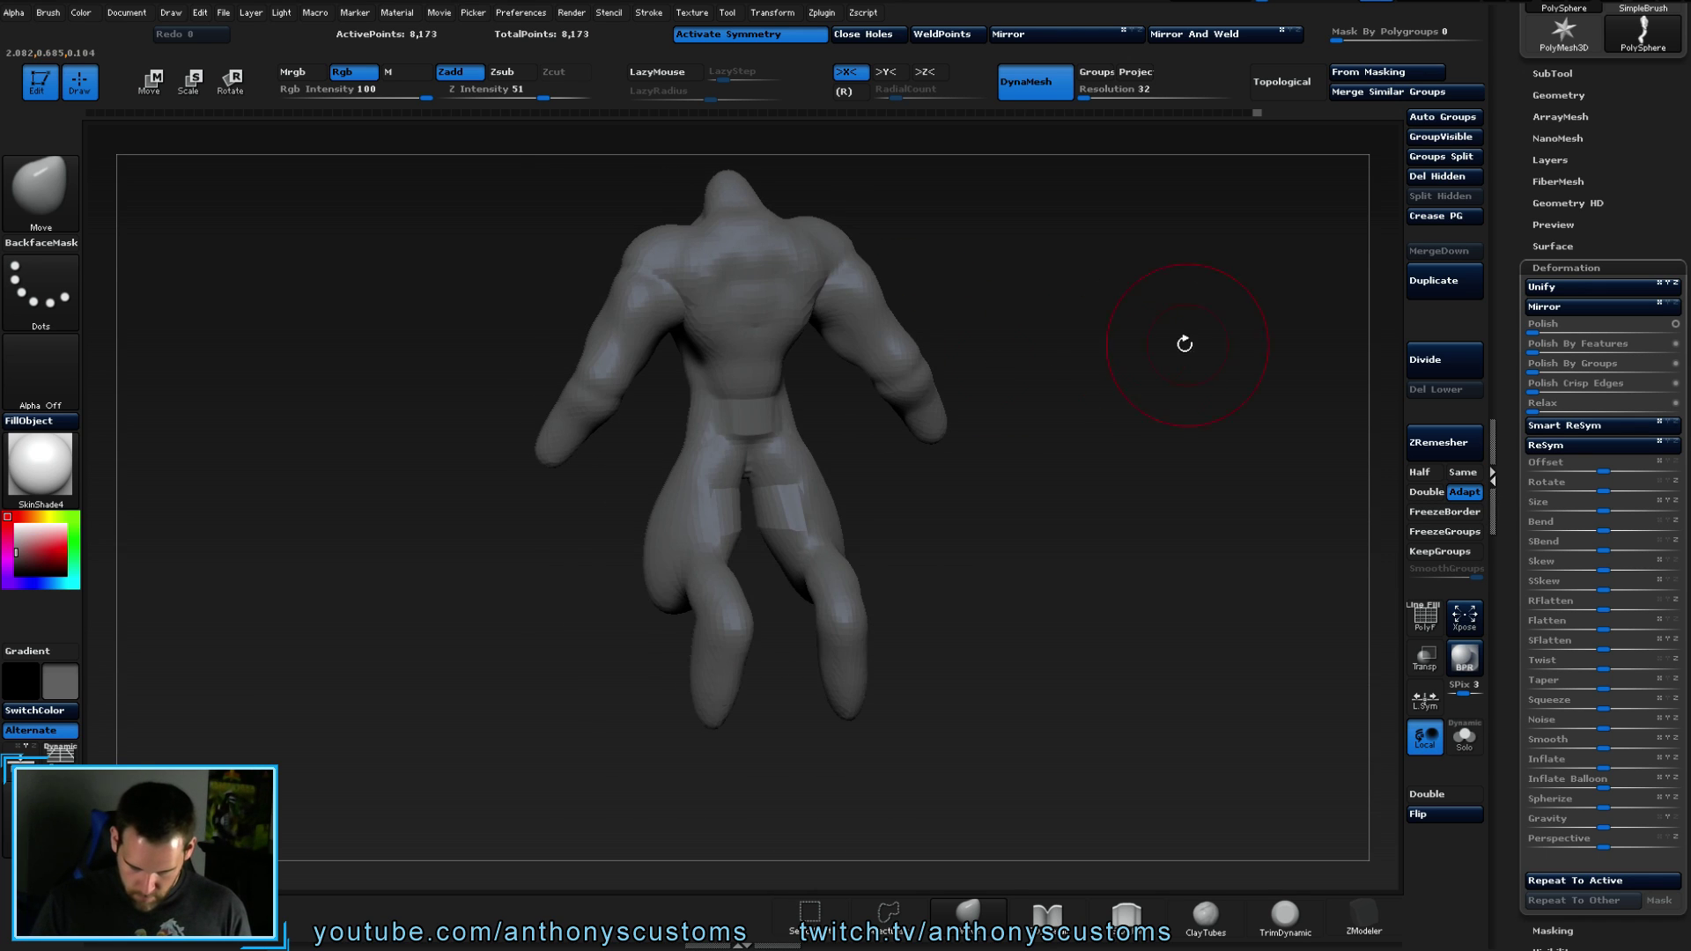
- Widen and reshape the waist and sides of the torso with the Move brush
mouse_move(850, 389)
left_mouse_down()
mouse_move(819, 405)
mouse_move(739, 389)
mouse_move(755, 374)
left_mouse_up()
left_click_drag(868, 467, 1049, 484)
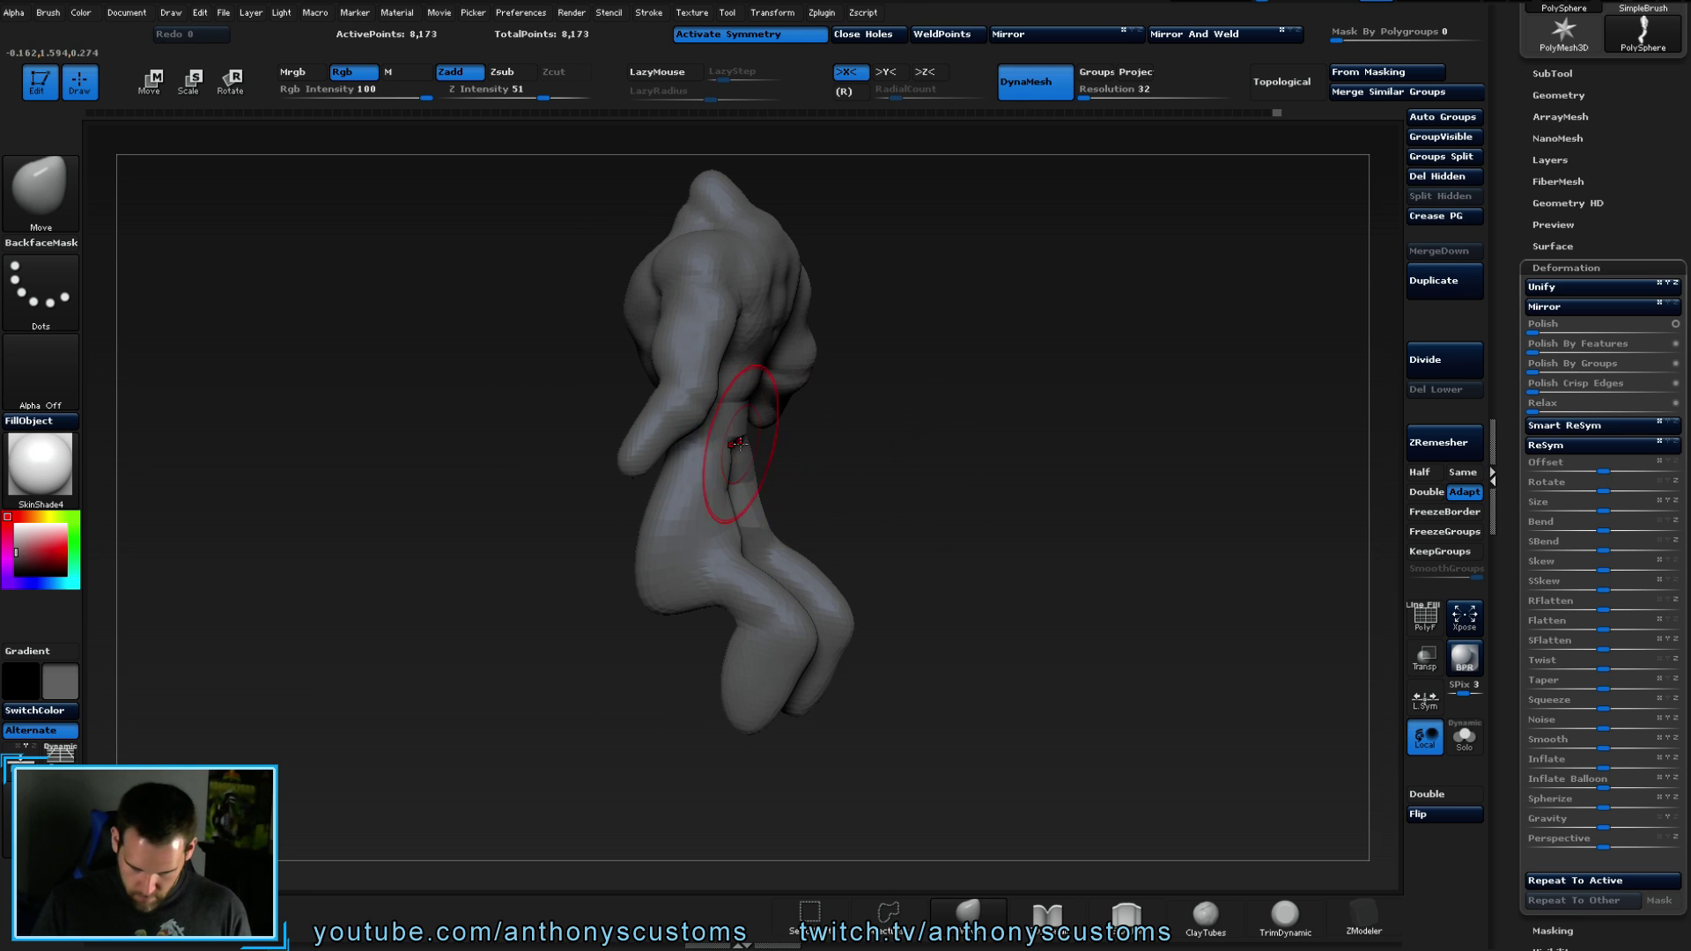
mouse_move(797, 450)
left_mouse_down()
mouse_move(974, 445)
mouse_move(1012, 415)
mouse_move(846, 300)
left_mouse_up()
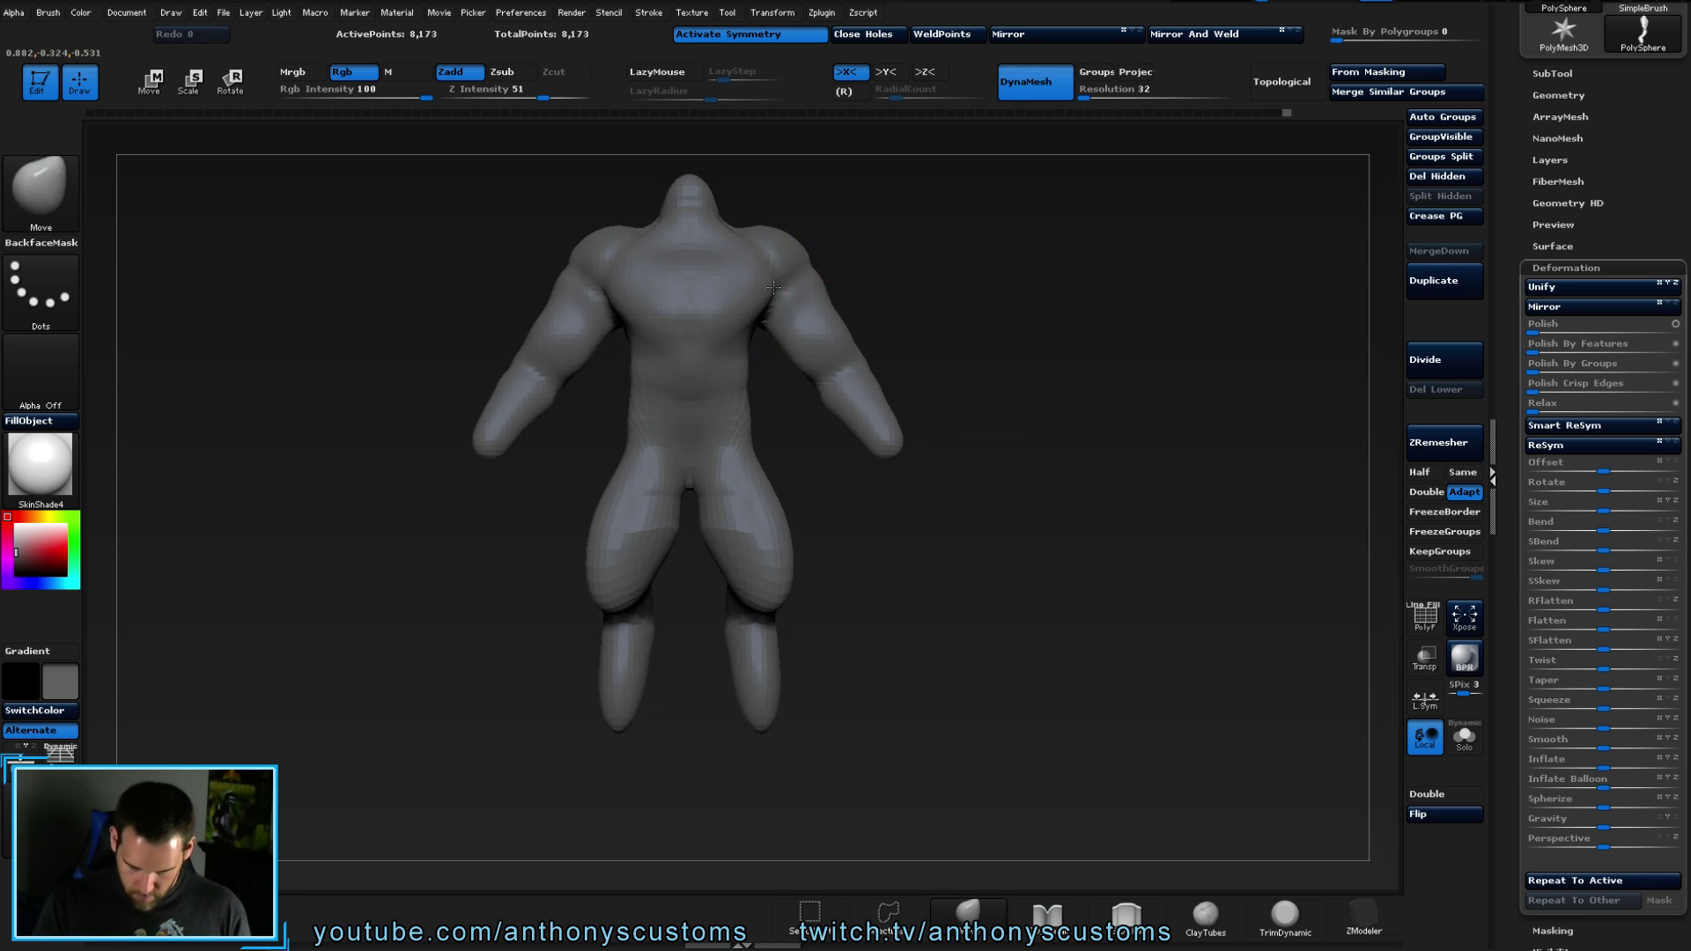
left_click_drag(955, 351, 968, 383)
mouse_move(1009, 643)
left_mouse_down()
mouse_move(1023, 630)
mouse_move(1037, 649)
mouse_move(1017, 493)
left_mouse_up()
mouse_move(859, 504)
left_mouse_down()
mouse_move(763, 598)
mouse_move(1004, 434)
left_mouse_up()
- Switch to the Inflat brush and build up the hips and buttocks from several angles
key("b")
key("i")
key("n")
left_click_drag(811, 411, 825, 511)
left_click_drag(983, 456, 912, 450)
left_click_drag(852, 378, 856, 411)
left_click_drag(980, 420, 916, 387)
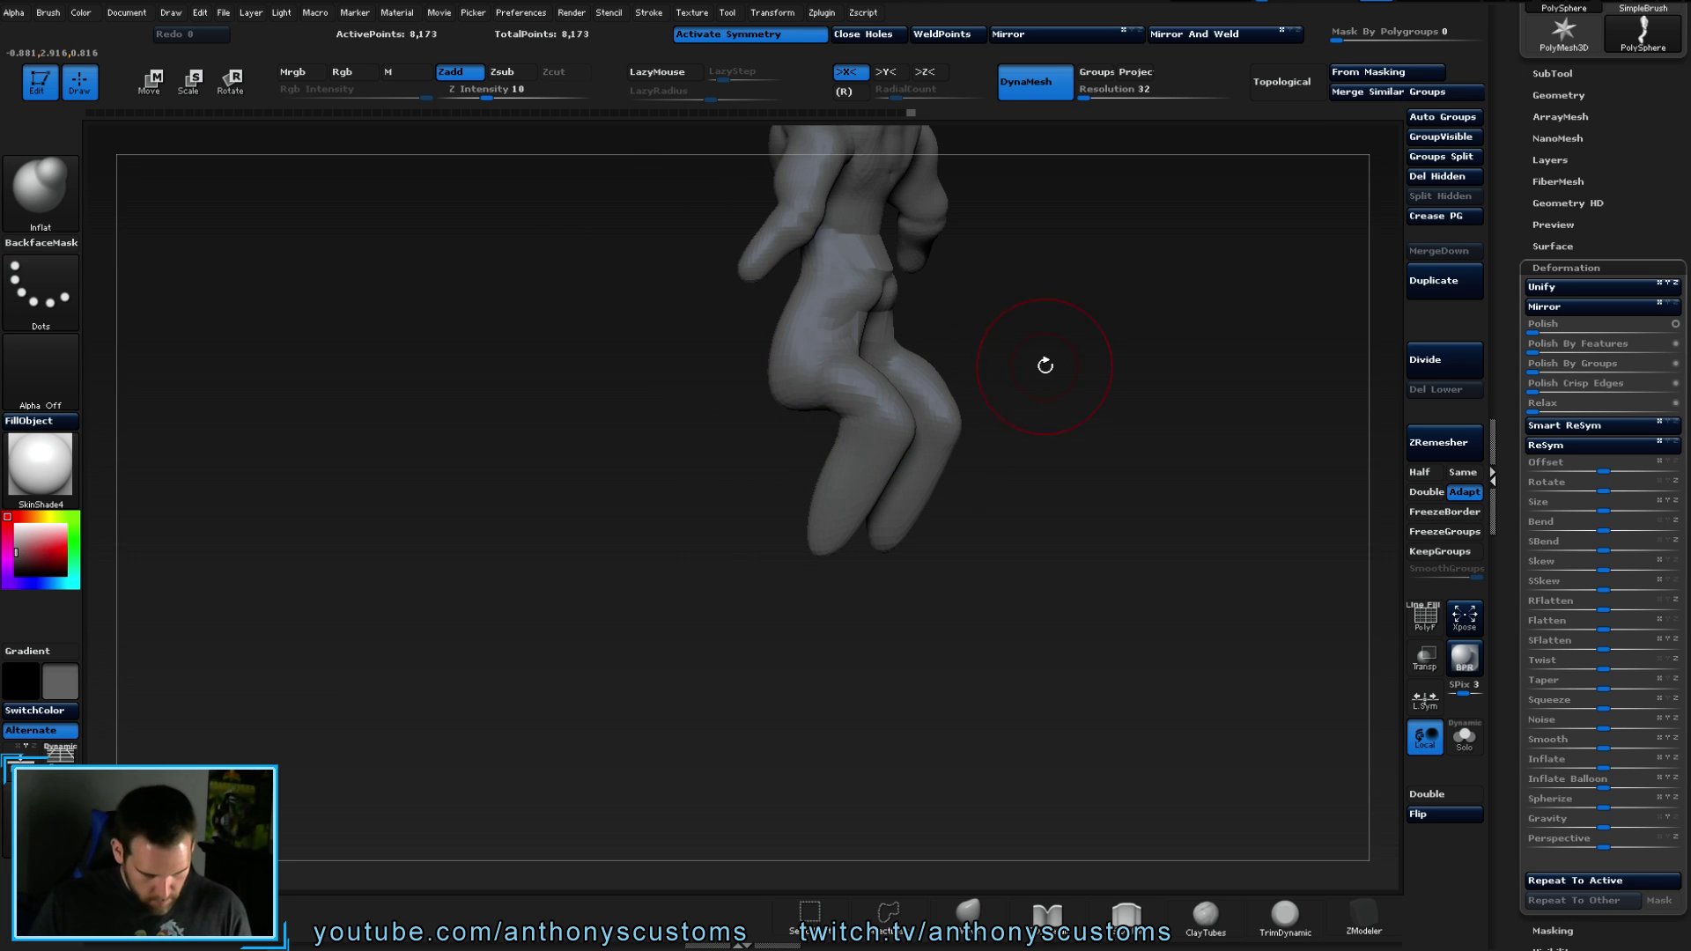
left_click_drag(1000, 529, 1065, 573)
mouse_move(937, 455)
left_mouse_down()
mouse_move(969, 486)
mouse_move(1012, 592)
mouse_move(915, 463)
left_mouse_up()
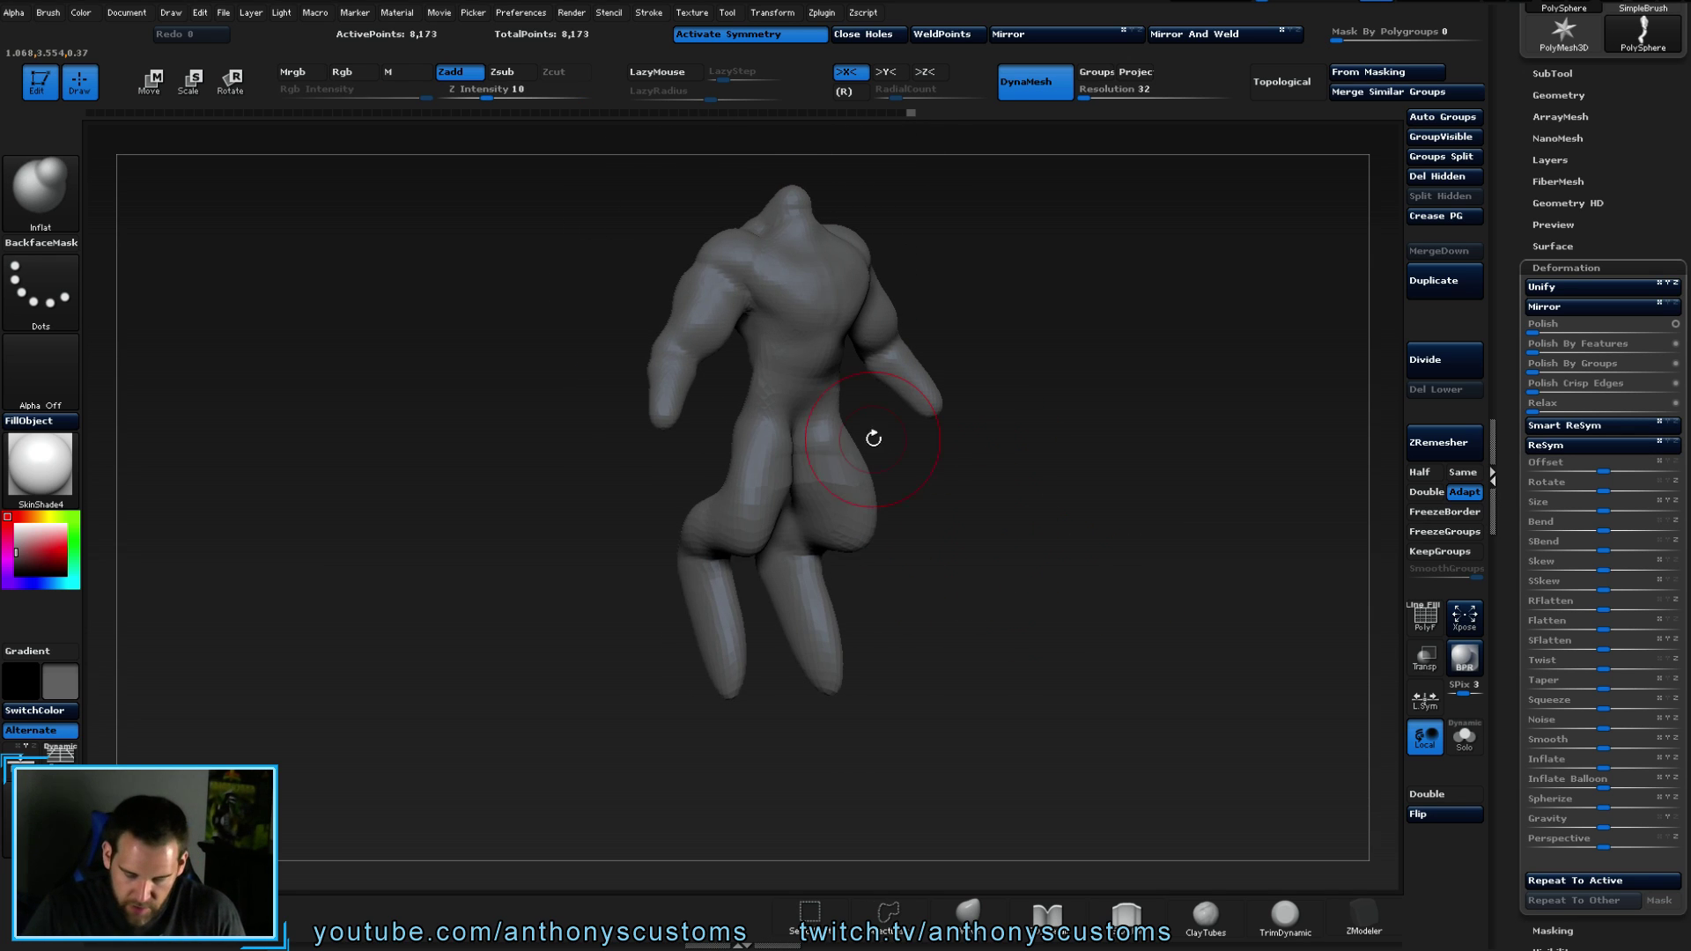
- Remesh the figure with DynaMesh and smooth the torso, hips and limbs
key("ctrl")
mouse_move(1039, 473)
left_mouse_down("ctrl")
mouse_move(1087, 512)
mouse_move(1053, 438)
left_mouse_up("ctrl")
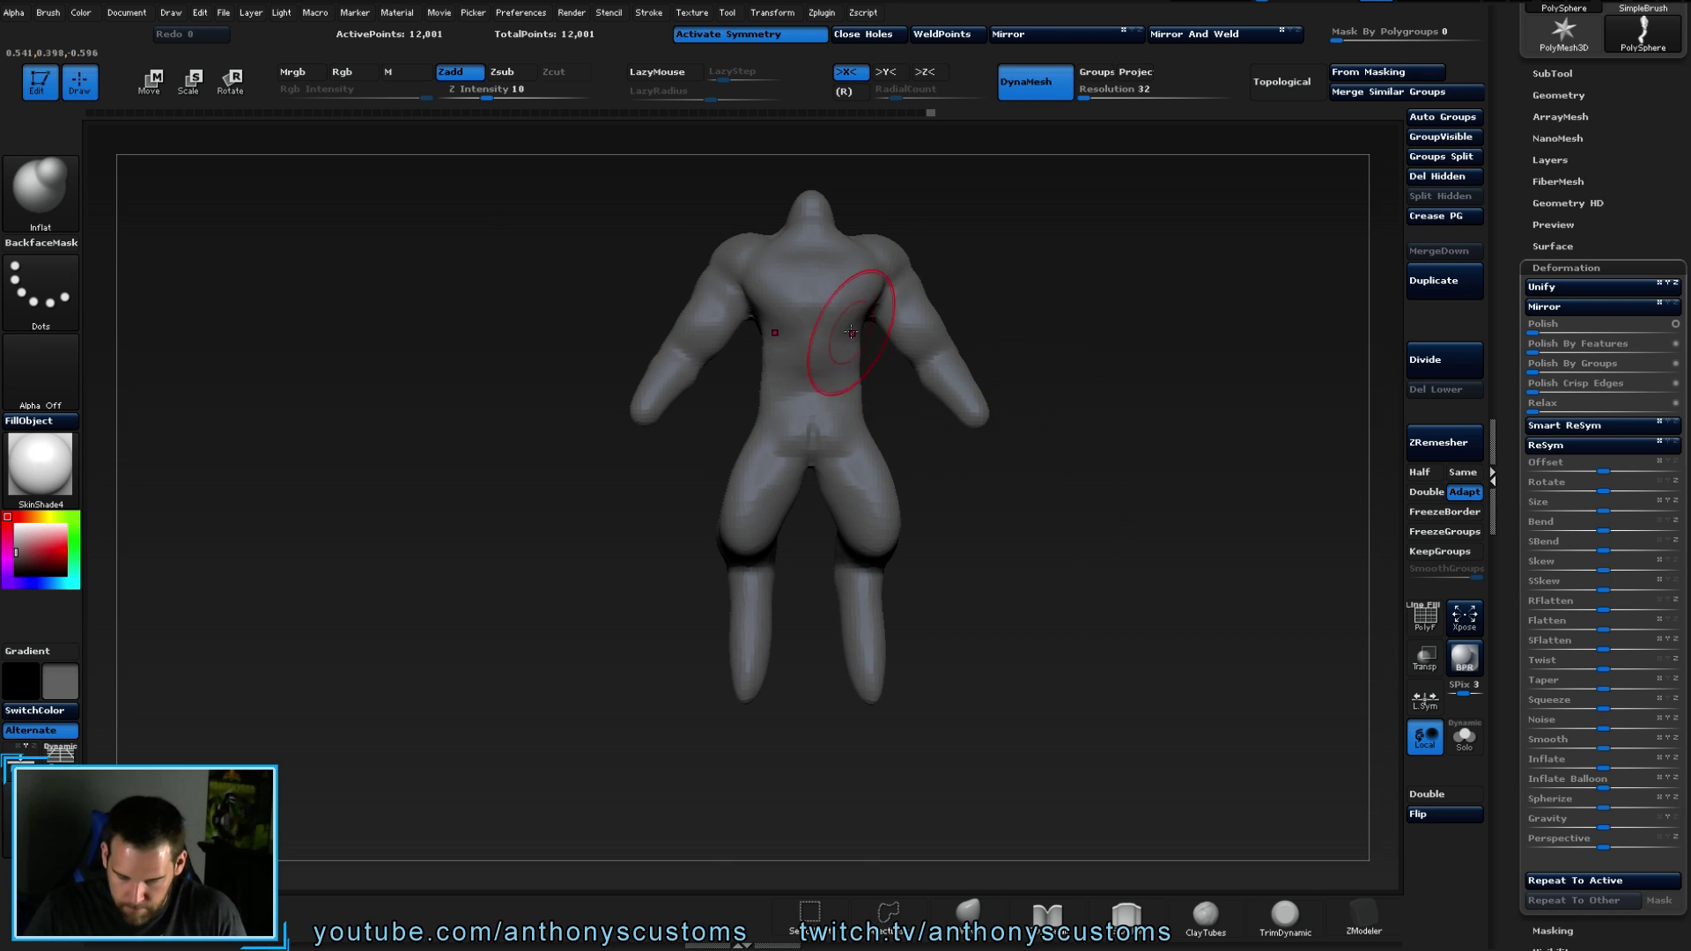
left_click_drag(839, 412, 813, 384, "shift")
left_click_drag(751, 520, 766, 491, "shift")
left_click_drag(745, 273, 609, 442, "shift")
mouse_move(955, 352)
left_mouse_down()
mouse_move(1113, 393)
mouse_move(1172, 384)
left_mouse_up()
key("shift")
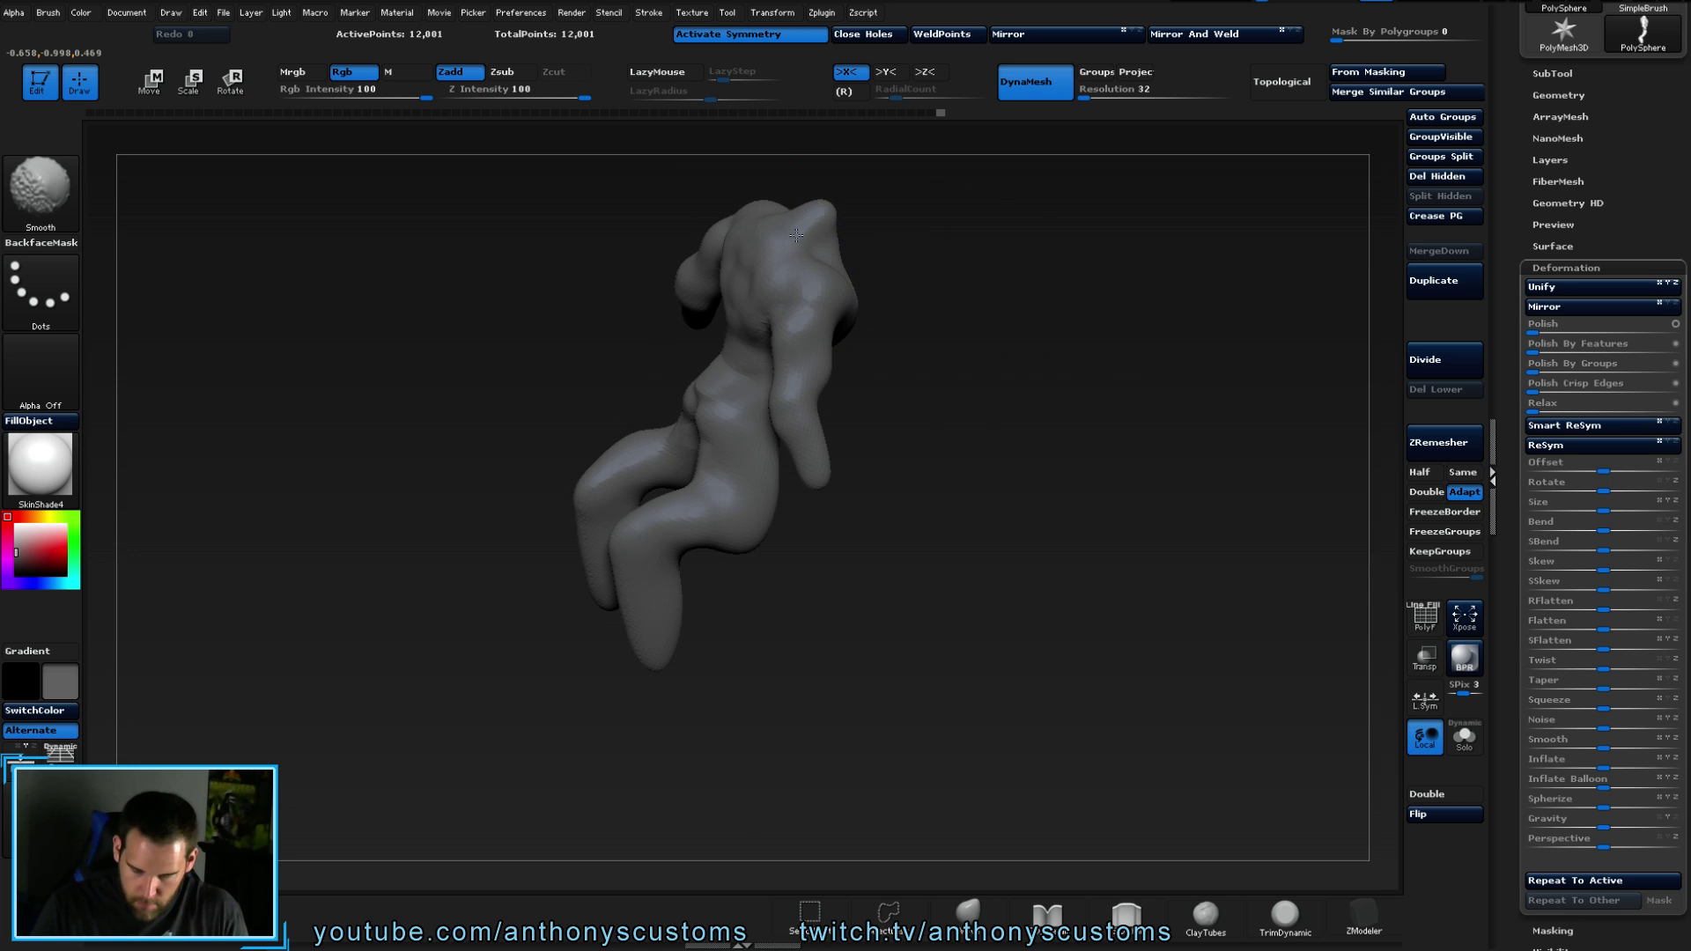
left_click_drag(958, 358, 959, 320)
mouse_move(959, 319)
right_mouse_down()
mouse_move(1094, 381)
mouse_move(1151, 367)
mouse_move(1154, 341)
right_mouse_up()
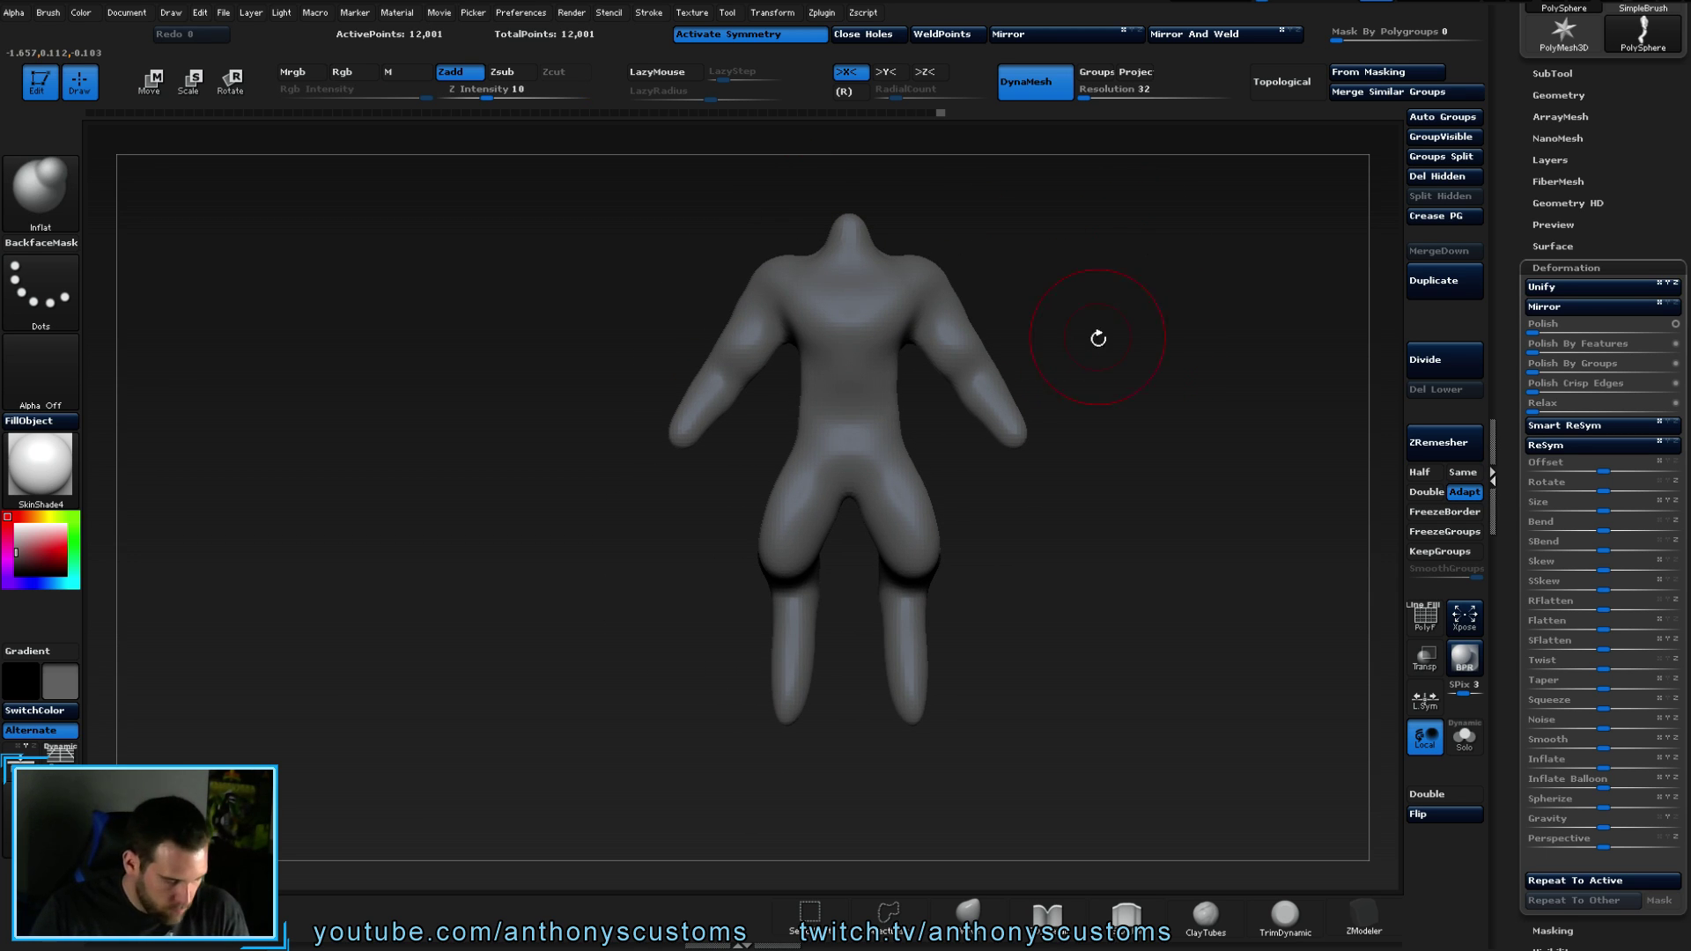
- Inflate the ends of the forearms into bulky rounded forms and add volume to the shoulders
mouse_move(987, 381)
left_mouse_down()
mouse_move(1012, 431)
mouse_move(1006, 402)
left_mouse_up()
left_click_drag(947, 294, 937, 289)
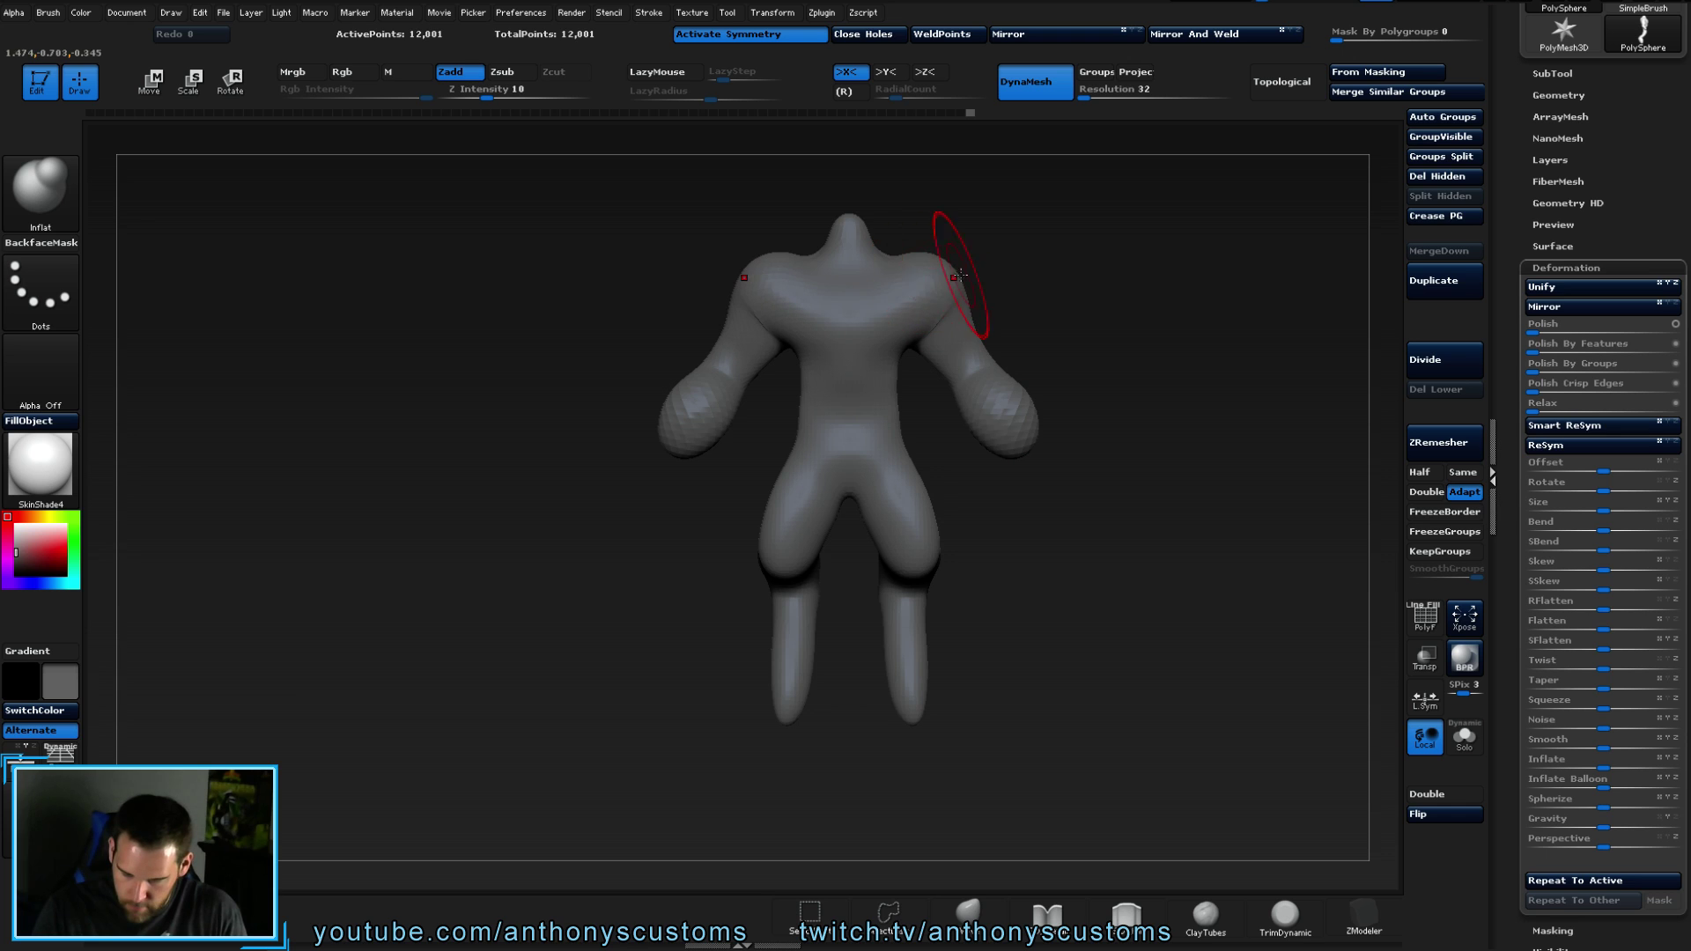
mouse_move(1220, 340)
left_mouse_down()
mouse_move(1118, 352)
mouse_move(1182, 321)
left_mouse_up()
left_click_drag(1178, 521, 856, 503, "shift")
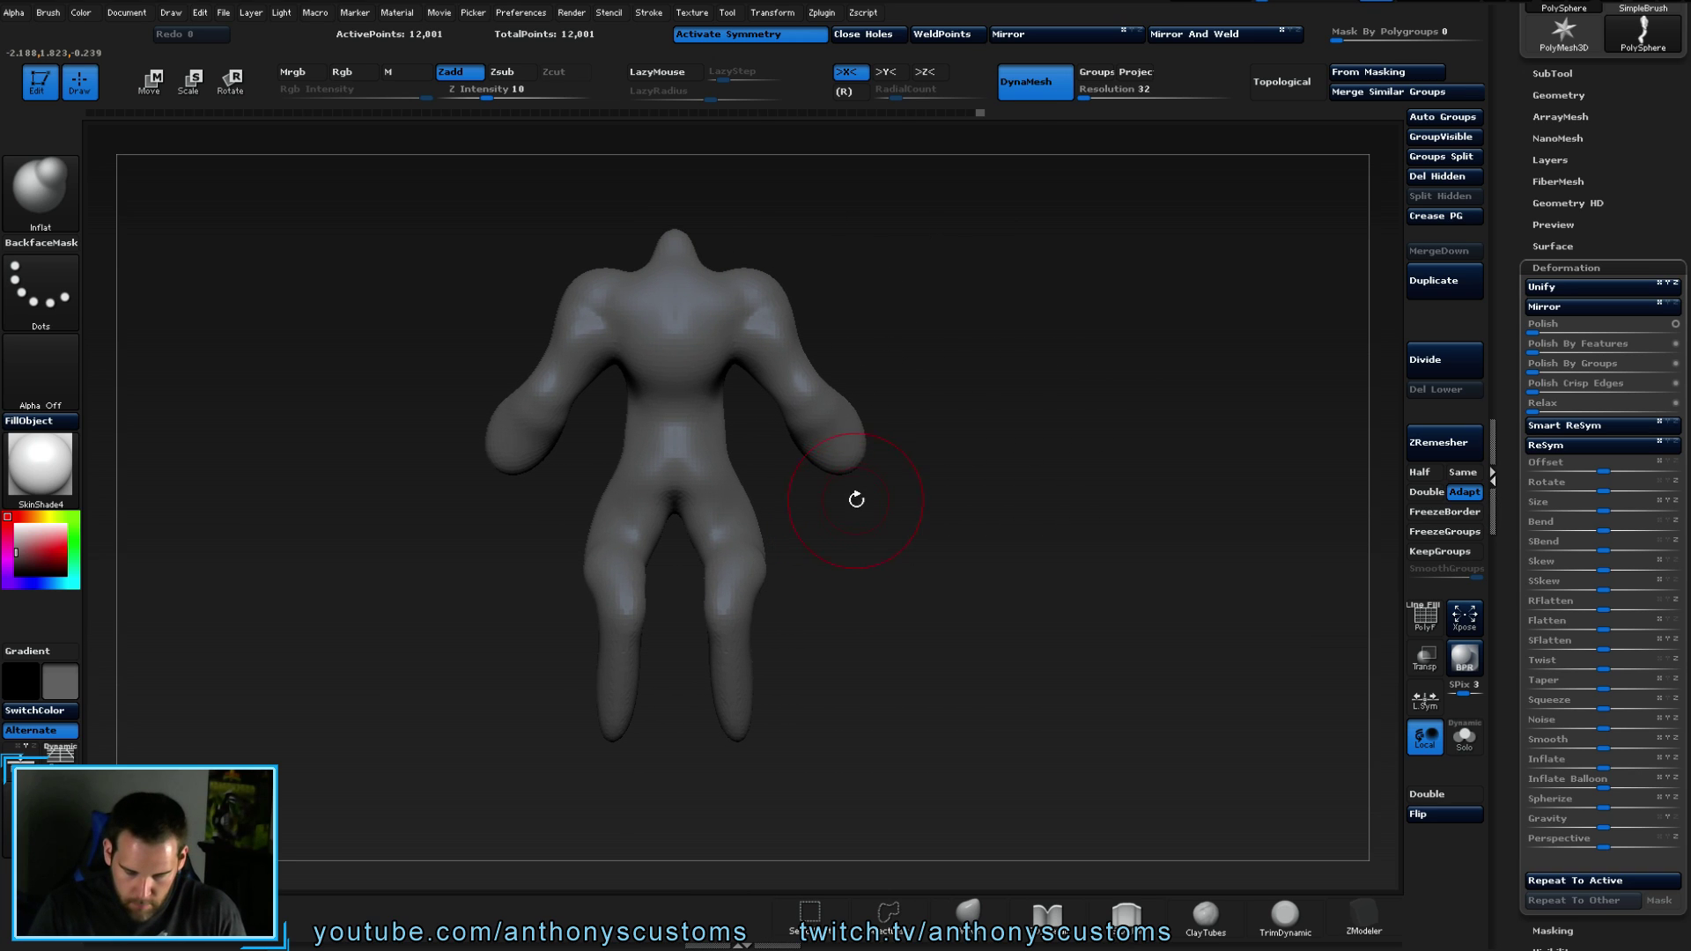
- Mask the legs from the hips down and blur the mask's edge
mouse_move(859, 761)
left_mouse_down("ctrl")
mouse_move(592, 549)
mouse_move(555, 480)
mouse_move(592, 517)
mouse_move(489, 601)
left_mouse_up("ctrl")
mouse_move(598, 439)
left_mouse_down("ctrl")
mouse_move(727, 494)
mouse_move(779, 674)
left_mouse_up("ctrl")
mouse_move(978, 548)
left_mouse_down()
mouse_move(777, 555)
mouse_move(889, 594)
left_mouse_up()
left_click(716, 564, "ctrl")
left_click(708, 573, "ctrl")
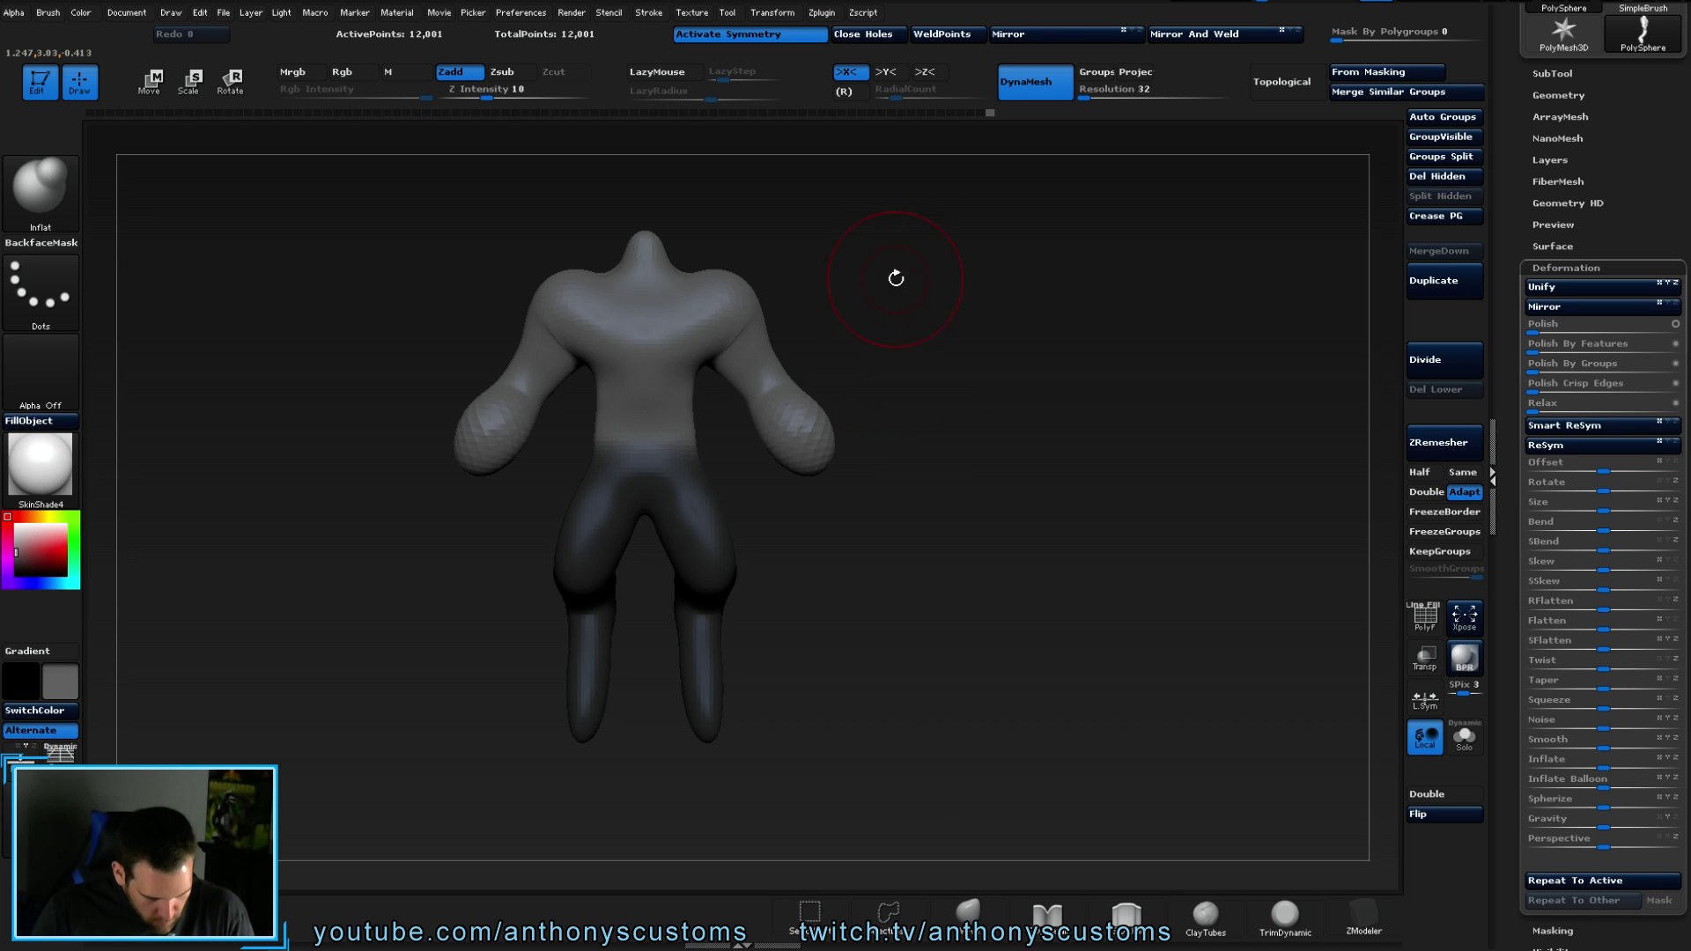
mouse_move(900, 532)
left_mouse_down()
mouse_move(896, 485)
mouse_move(914, 523)
left_mouse_up()
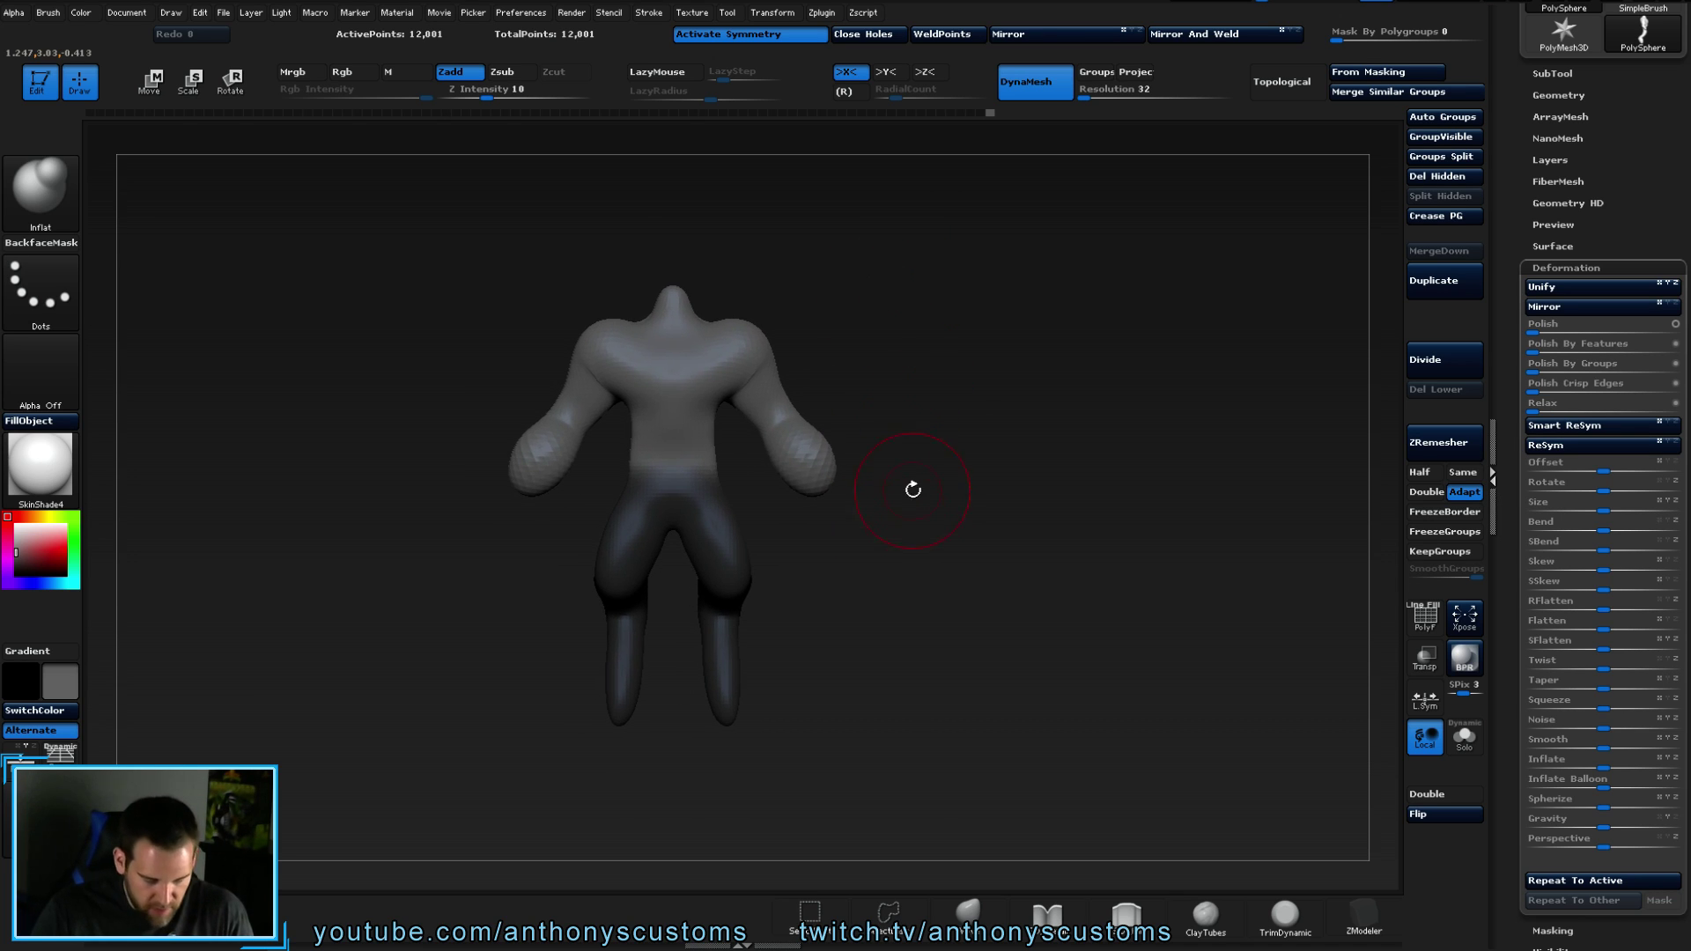
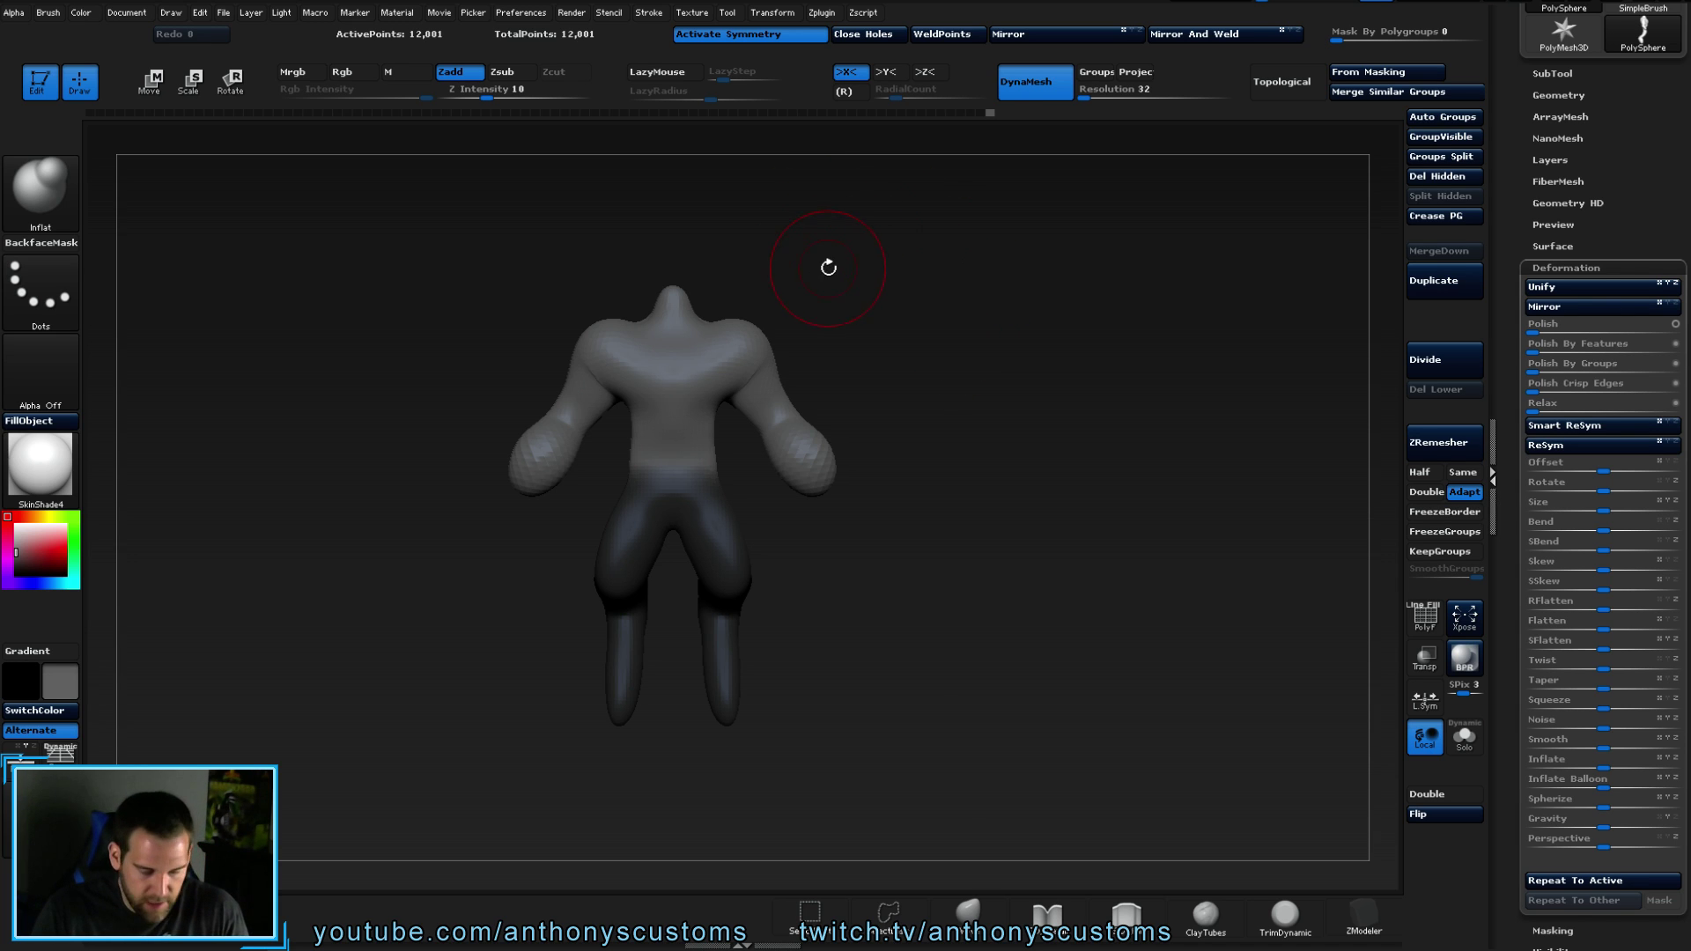
- Widen the unmasked torso, shoulders and arms with Transpose while the legs stay masked
key("w")
left_click_drag(683, 390, 962, 367)
left_click_drag(985, 442, 1026, 494)
- Clear the leg mask, remesh the figure with DynaMesh and rework the forearm ends with the Inflat brush
key("b")
key("i")
key("n")
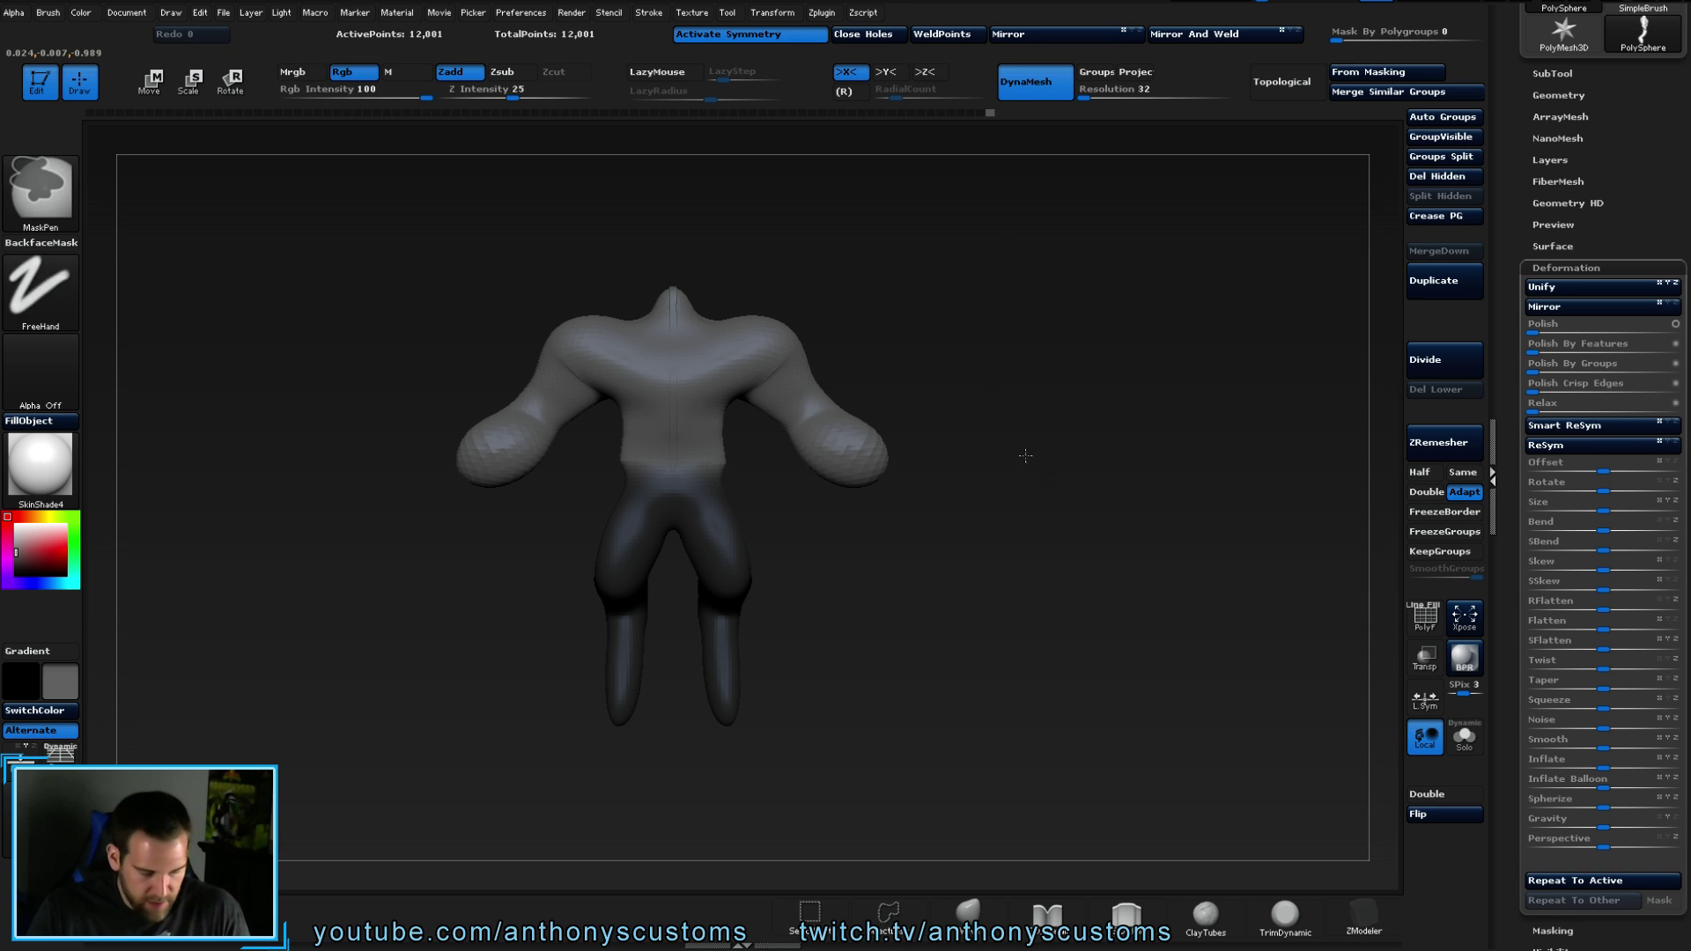
left_click(1061, 475, "ctrl")
left_click_drag(1017, 362, 1010, 524, "ctrl")
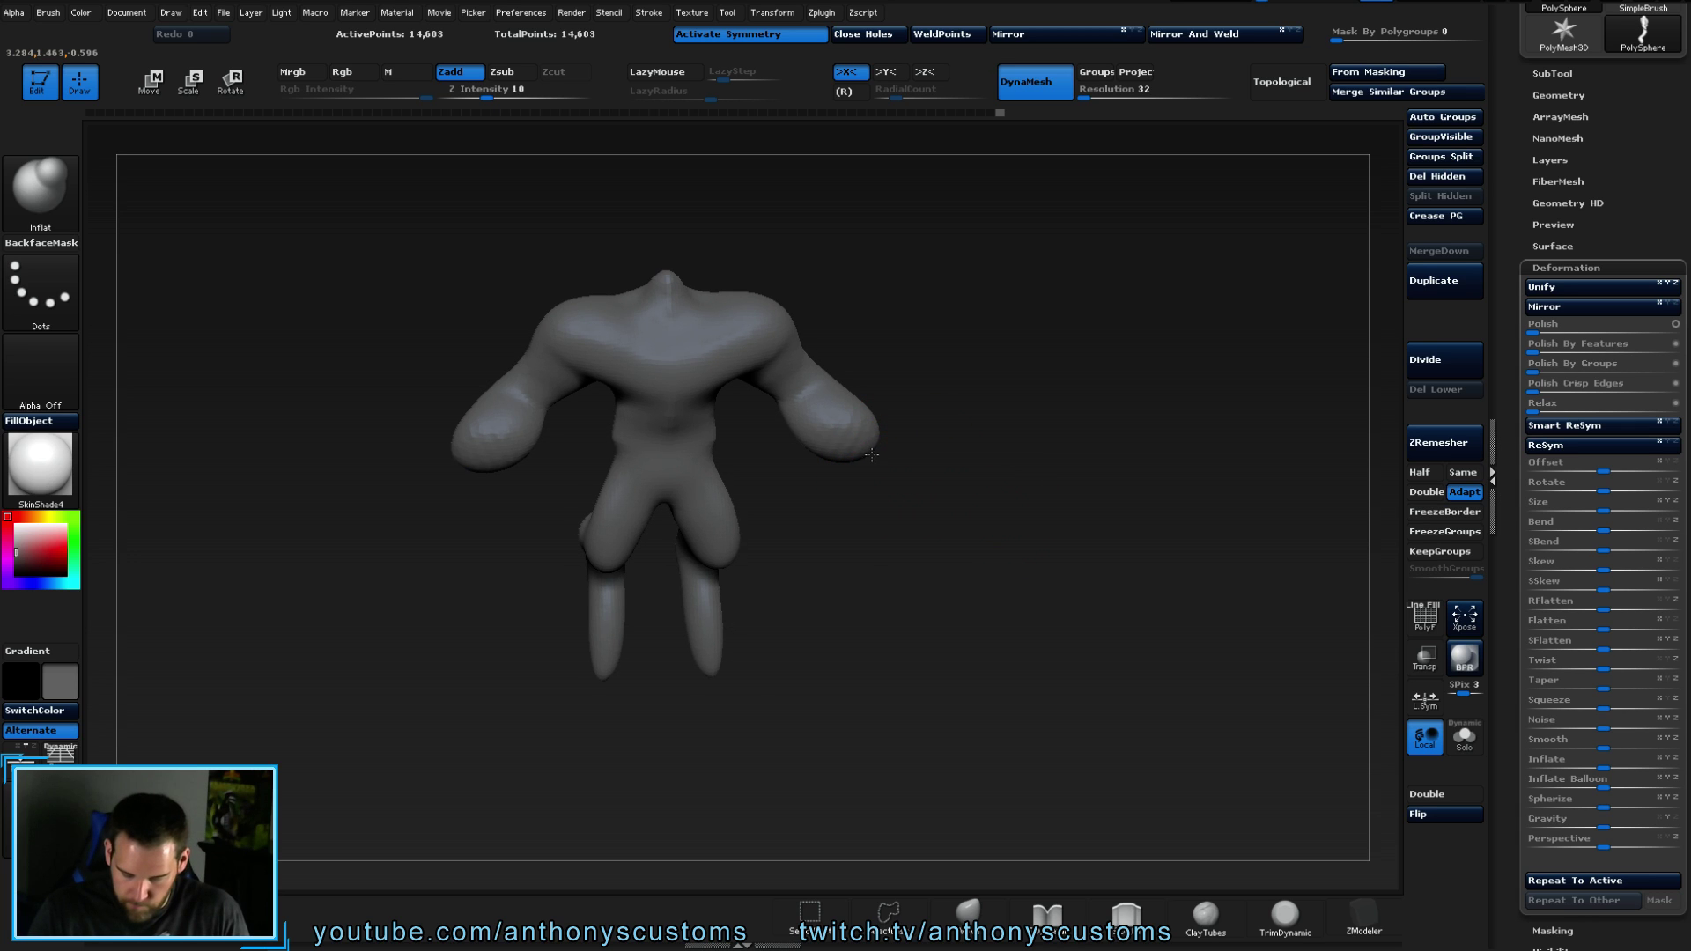
left_click_drag(885, 465, 917, 488)
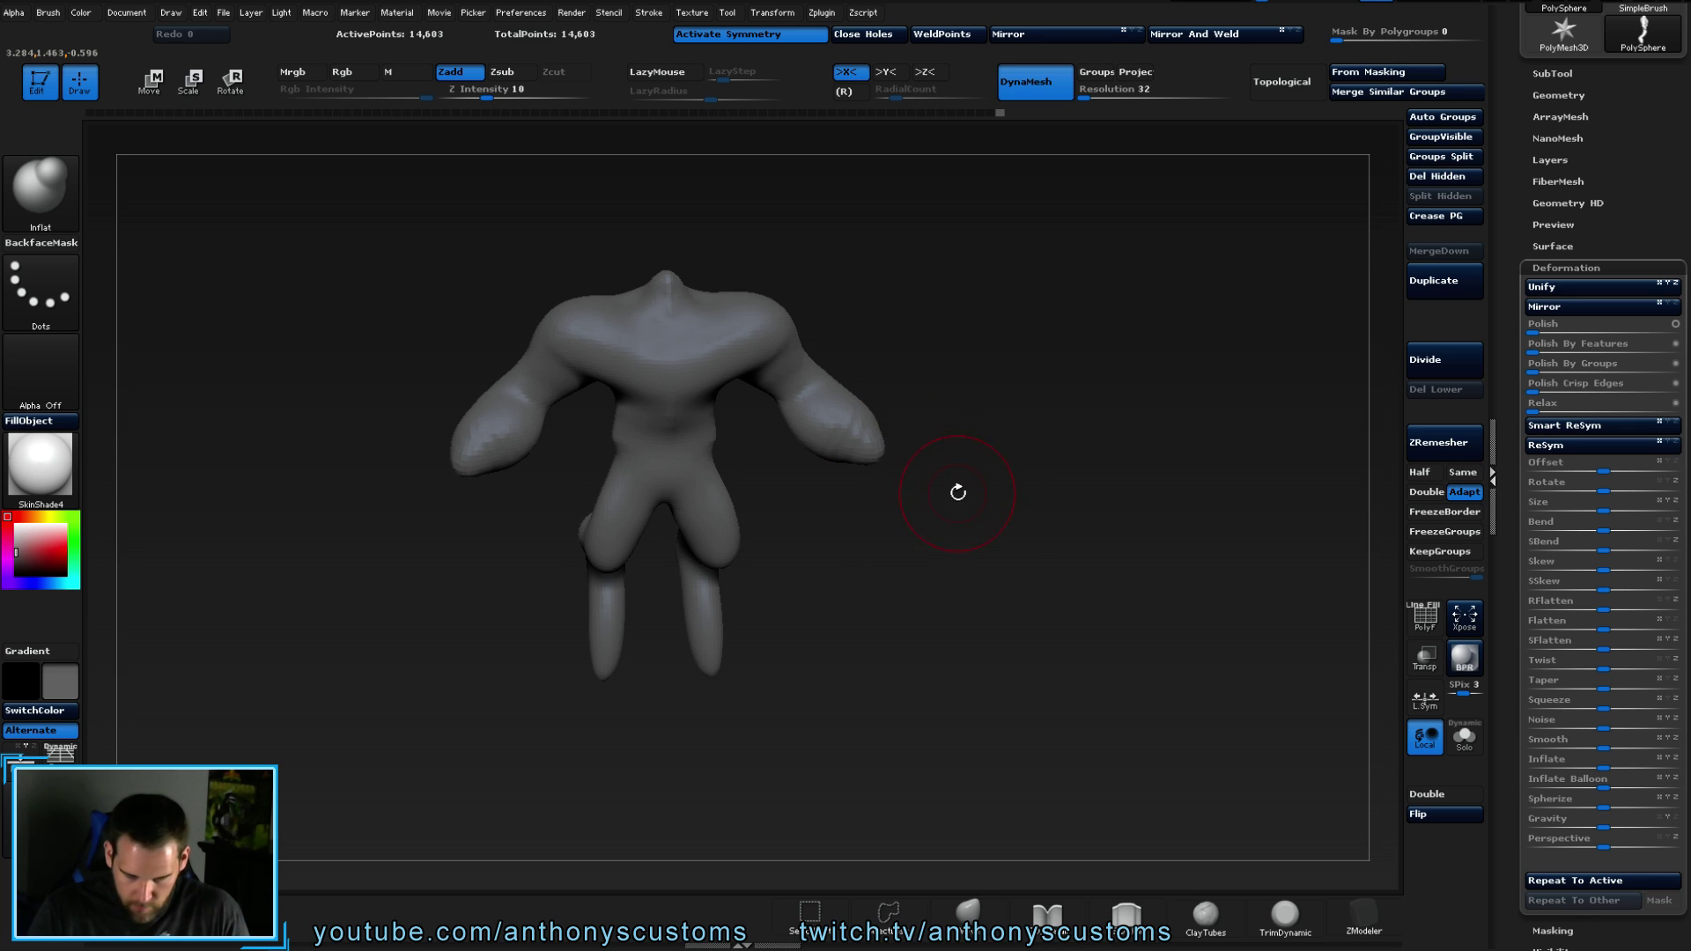
- Pull the forearms into longer, tapered shapes with the Move brush and remesh the figure with DynaMesh
key("b")
key("m")
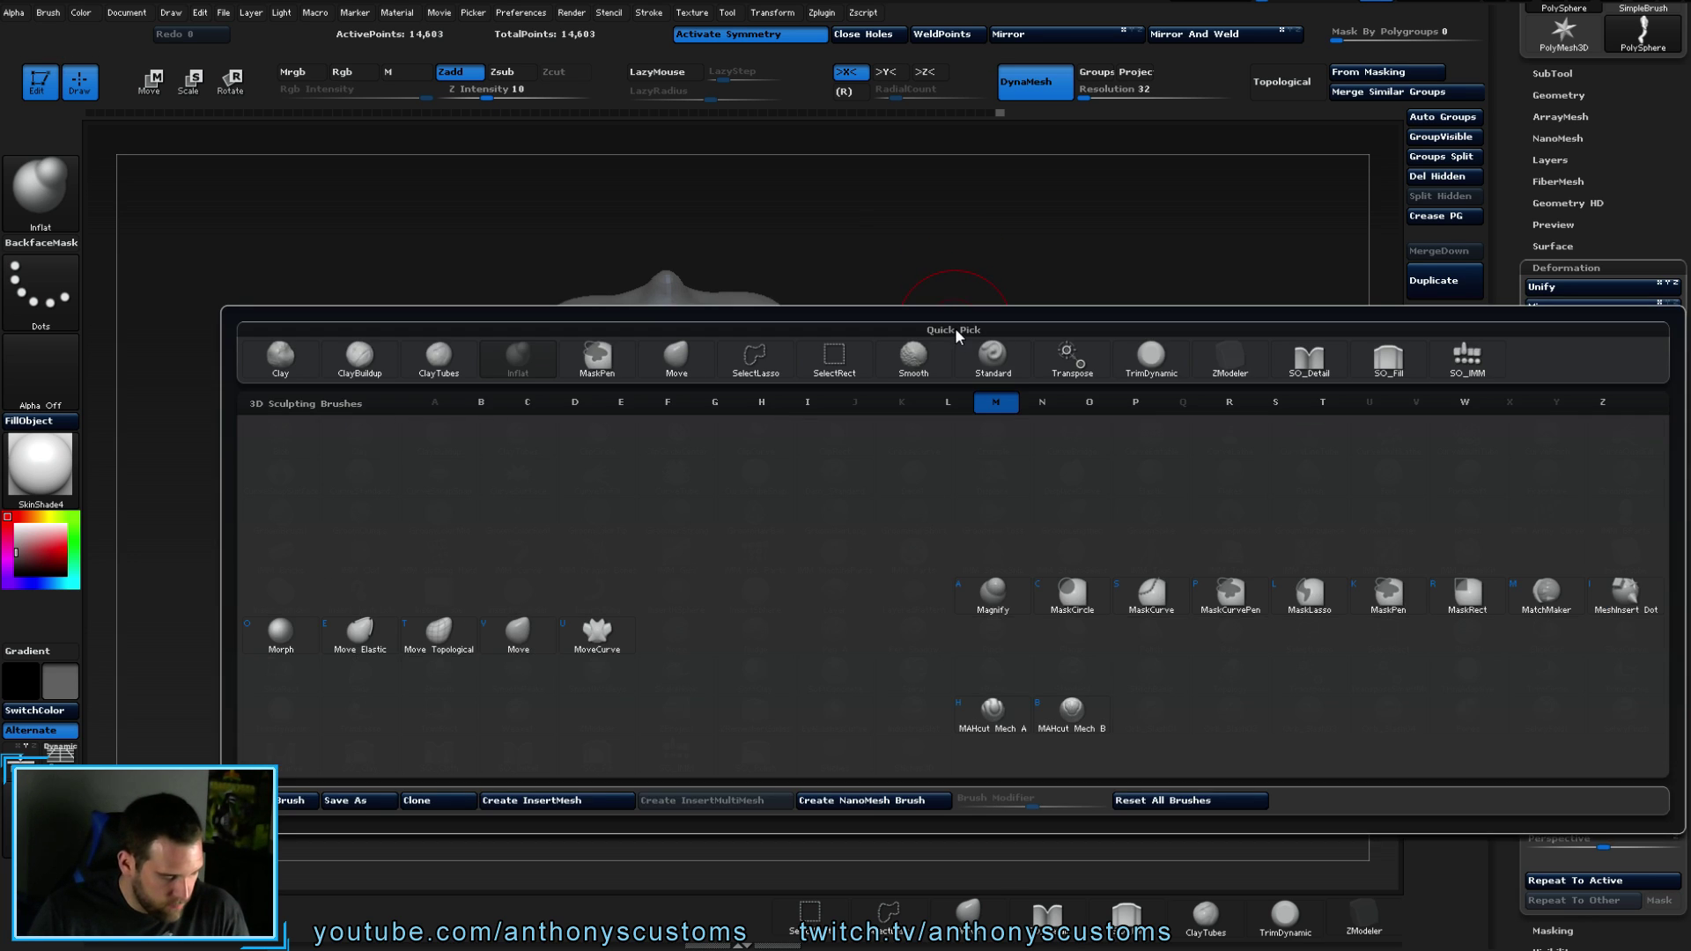
key("v")
left_click_drag(881, 455, 907, 488)
left_click_drag(1027, 494, 992, 438)
mouse_move(890, 477)
left_mouse_down()
mouse_move(896, 493)
mouse_move(858, 475)
left_mouse_up()
mouse_move(975, 435)
left_mouse_down()
mouse_move(985, 421)
mouse_move(1004, 468)
mouse_move(682, 491)
mouse_move(682, 549)
left_mouse_up()
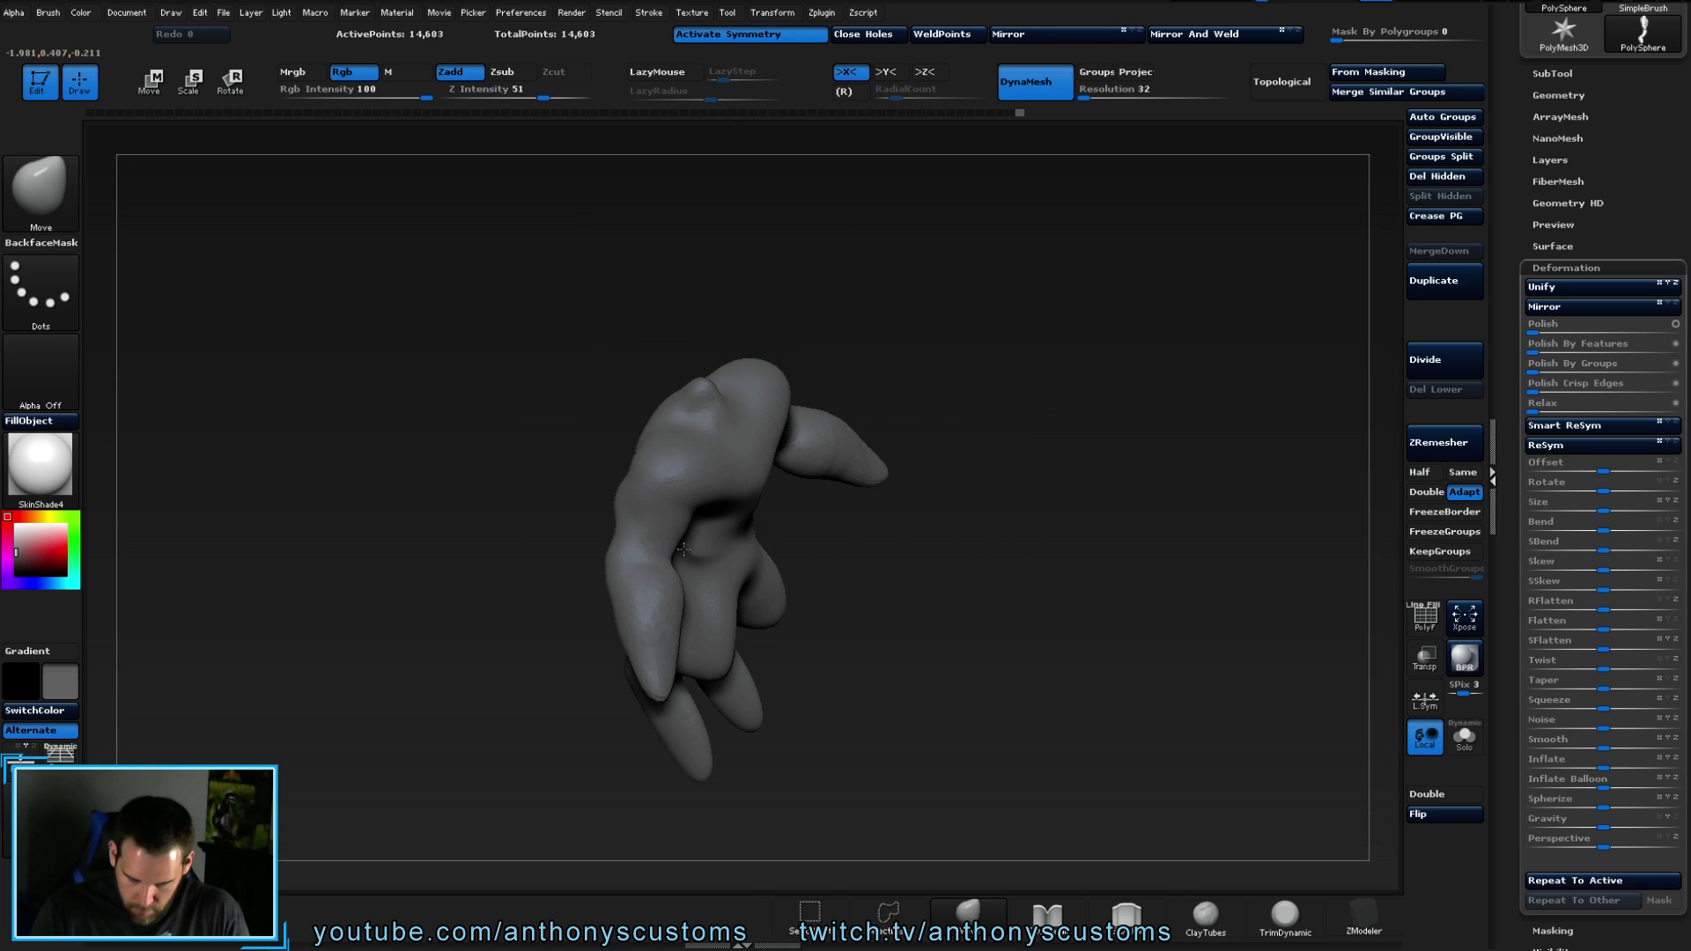
mouse_move(857, 540)
left_mouse_down()
mouse_move(994, 453)
mouse_move(960, 304)
left_mouse_up()
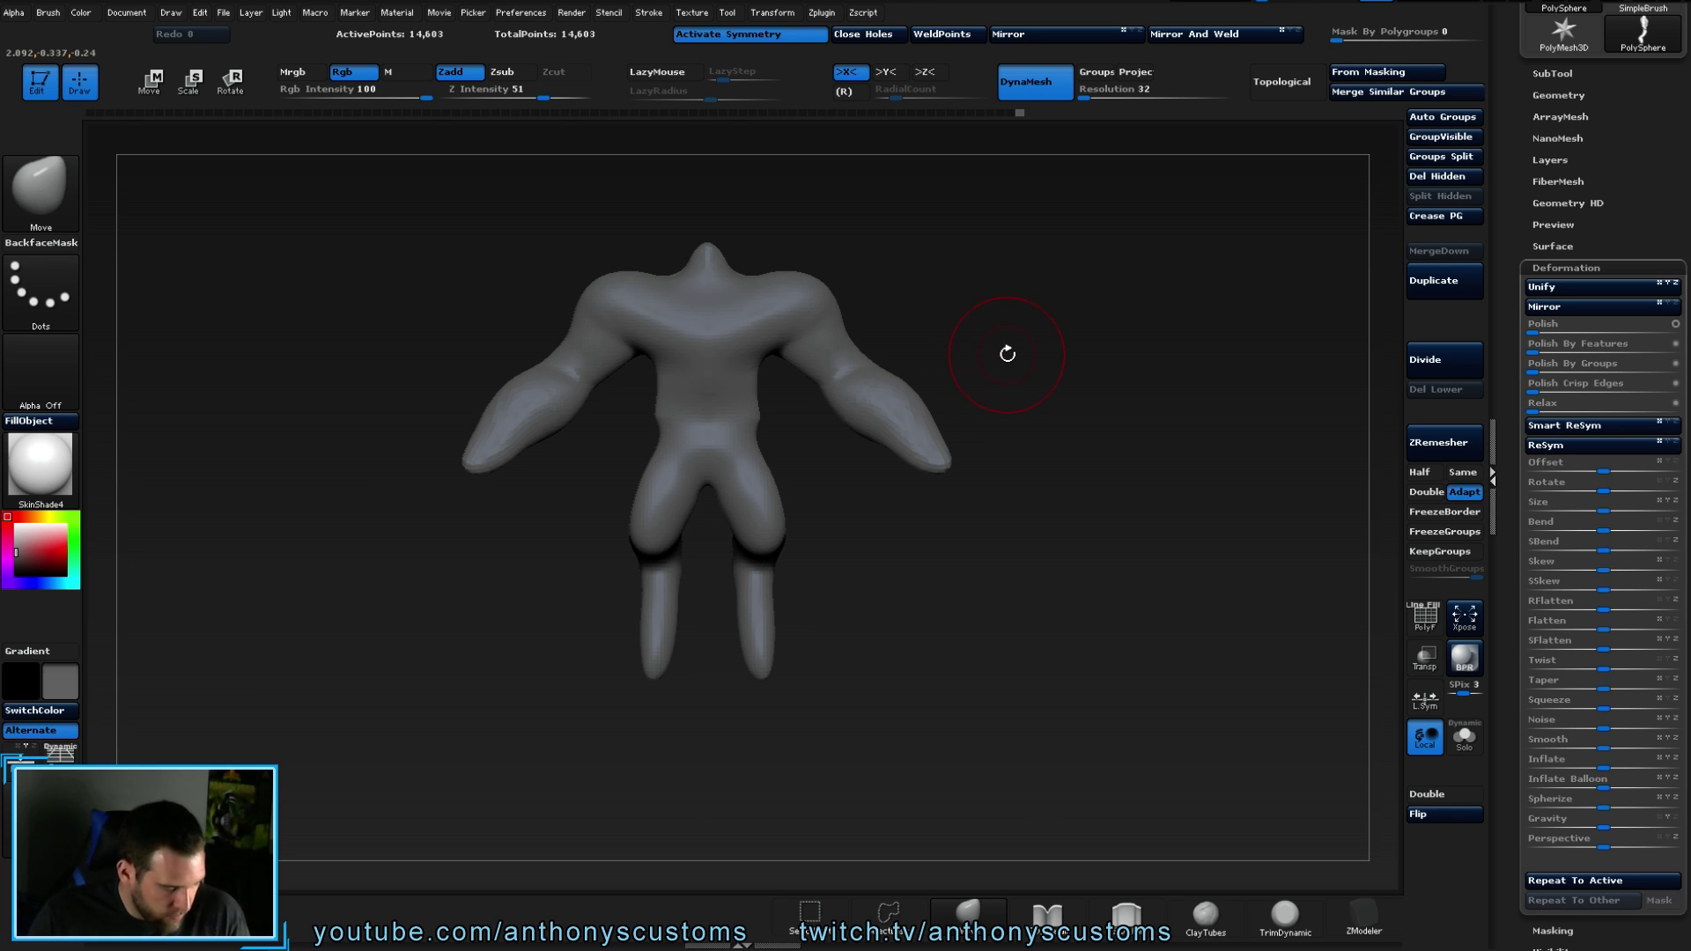
left_click_drag(1019, 264, 1038, 404, "ctrl")
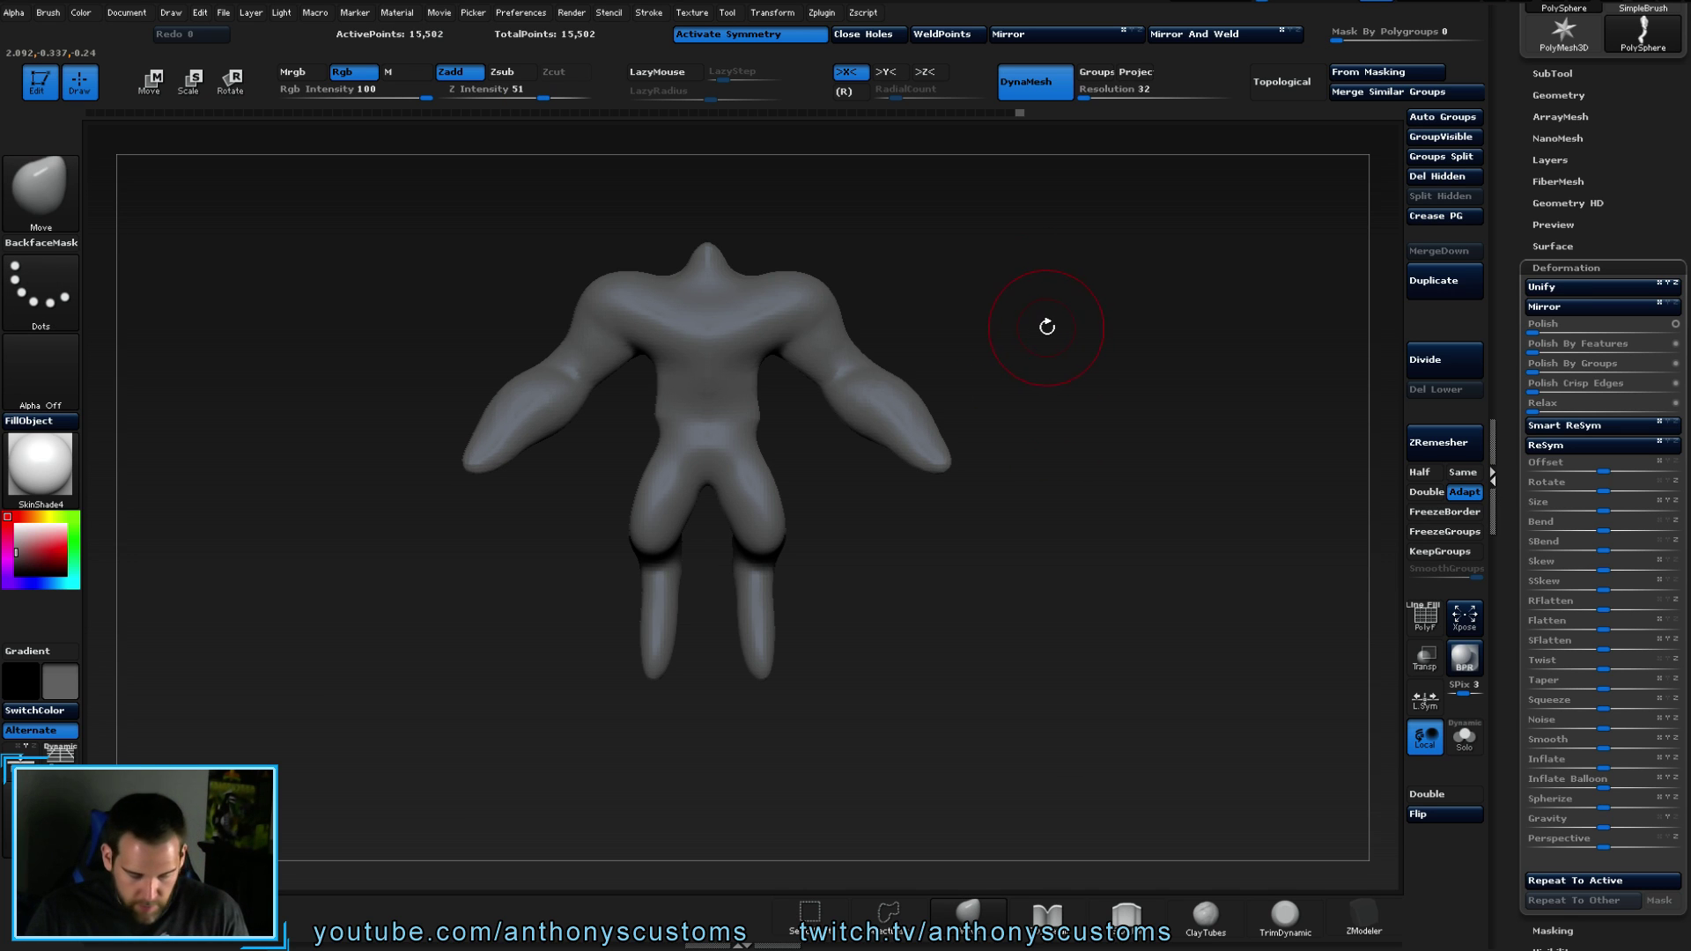
- Switch to the ClayBuildup brush and build up the pectorals out to the front of the shoulders
key("b")
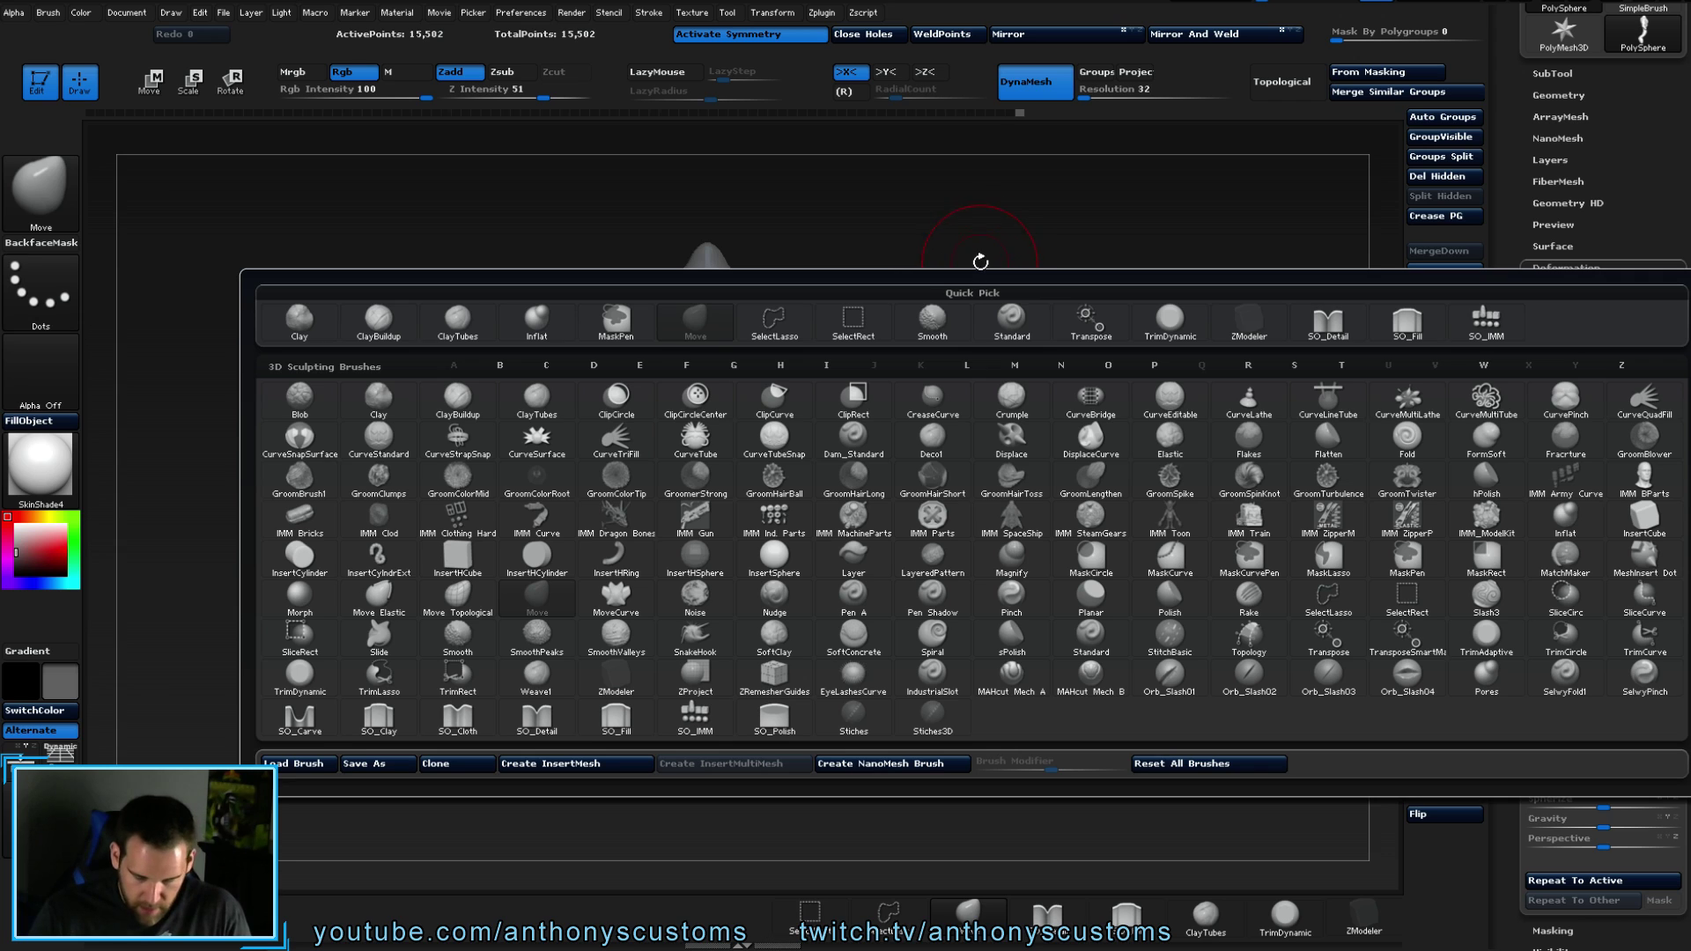
key("c")
key("b")
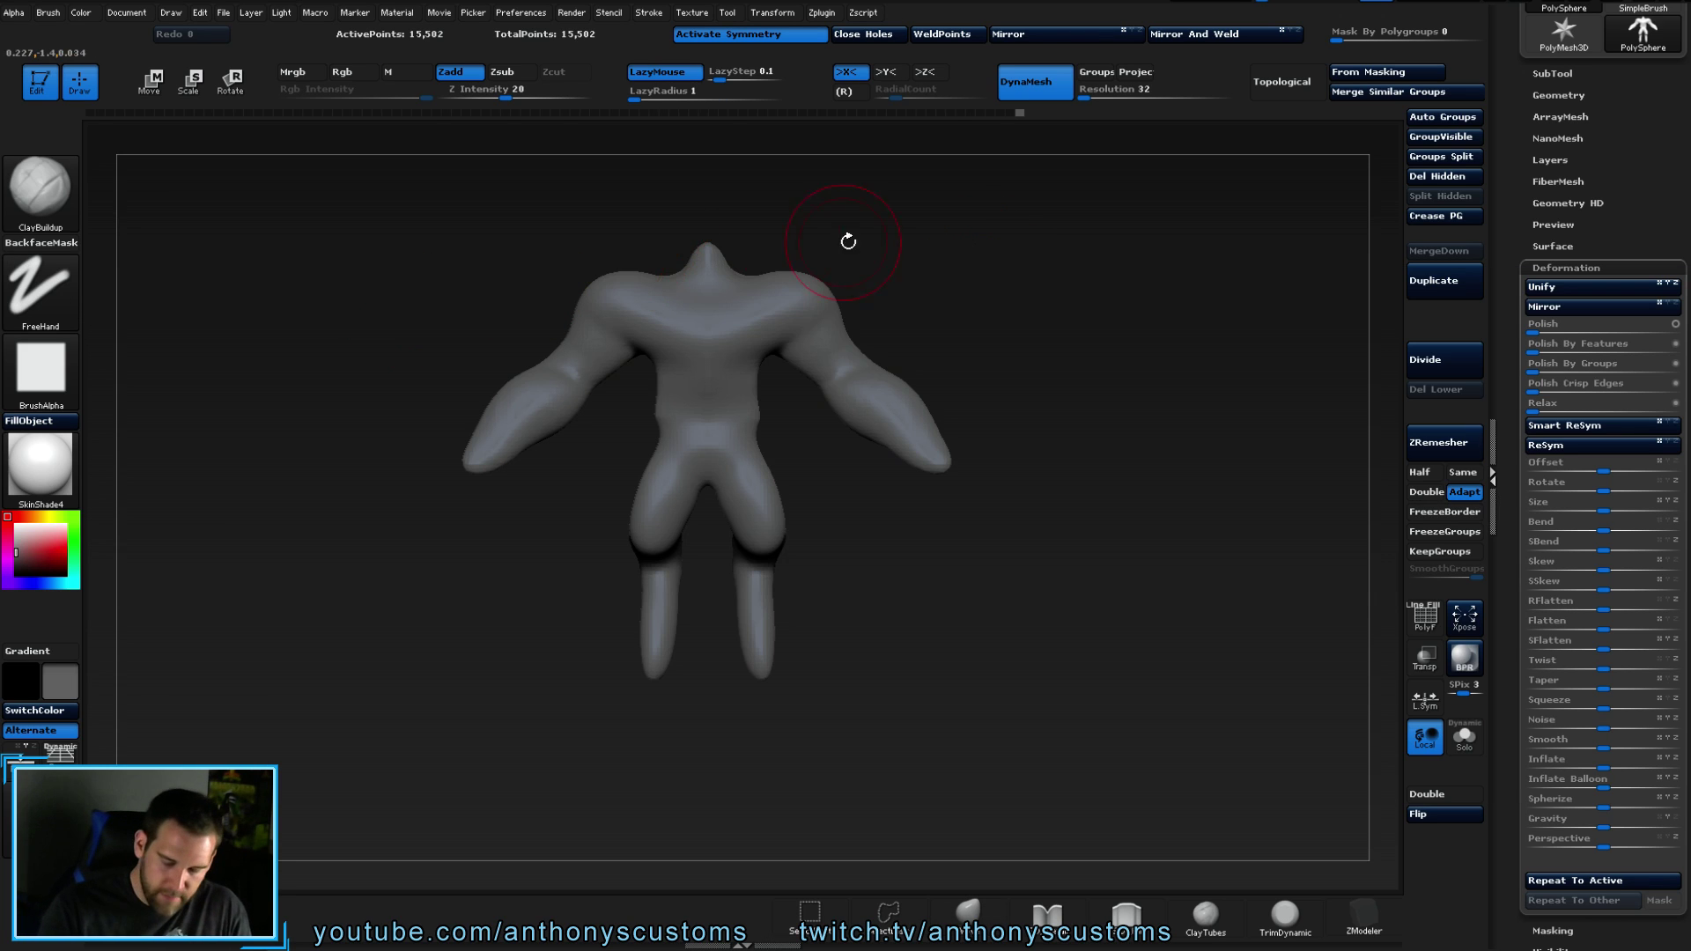
mouse_move(770, 331)
left_mouse_down()
mouse_move(715, 346)
mouse_move(774, 313)
mouse_move(829, 322)
left_mouse_up()
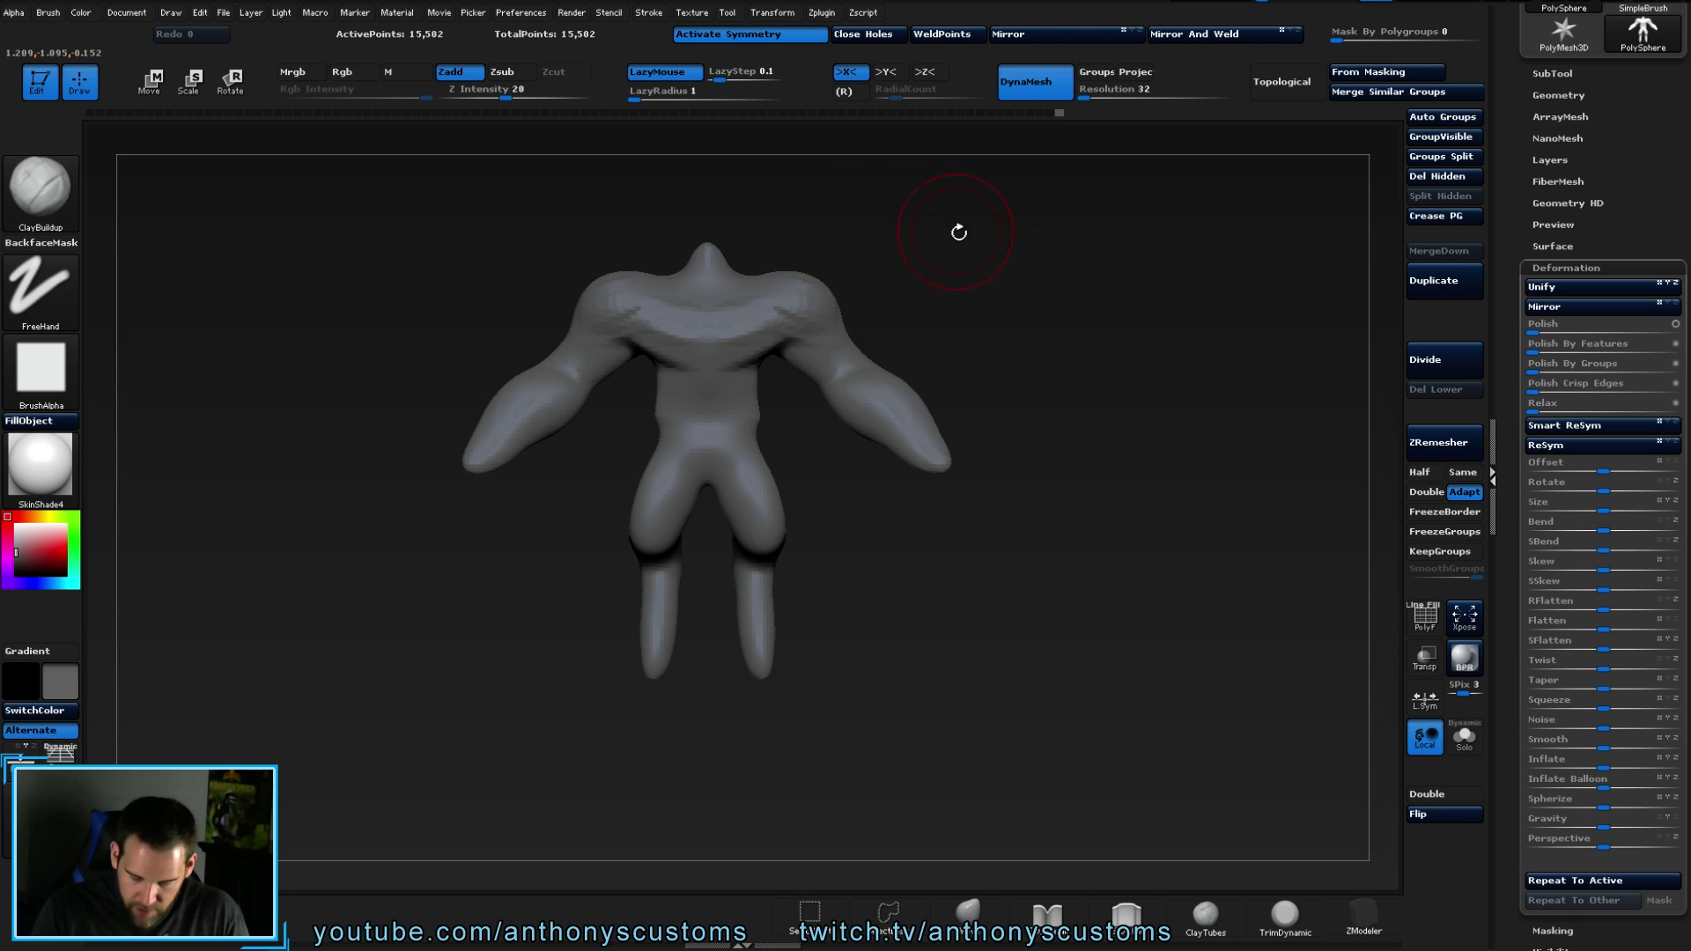
- Display the polyframe, merge the whole figure into a single polygroup and hide the polyframe again
key("shift")
key("shift+f")
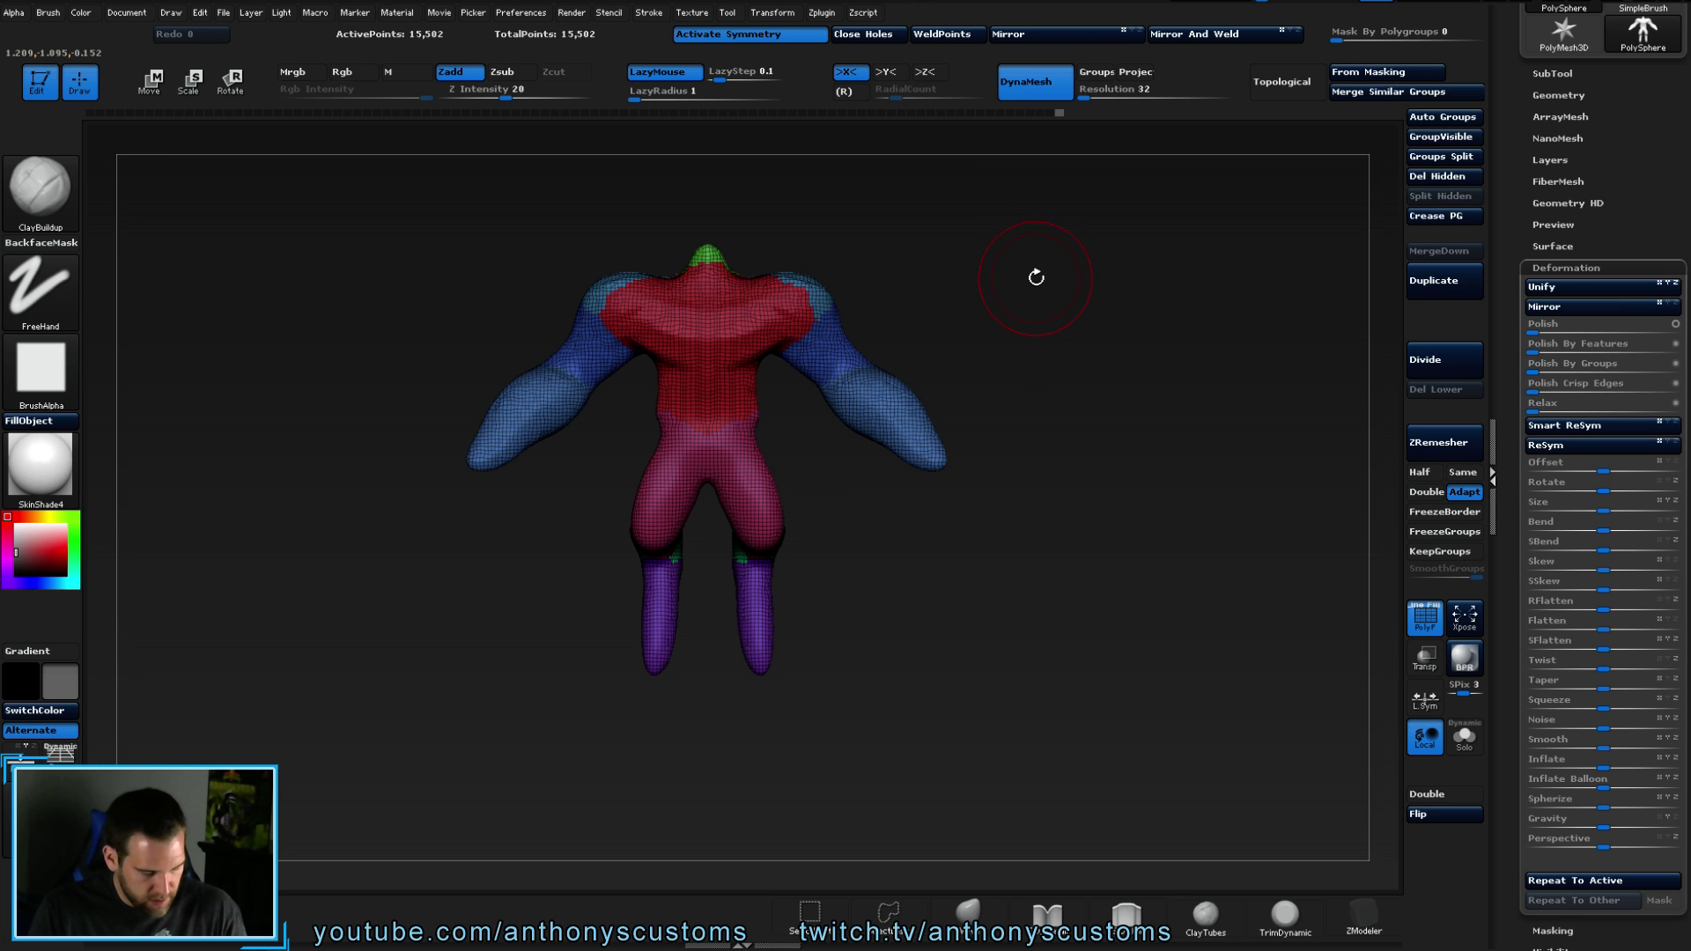
key("ctrl+w")
key("shift+f")
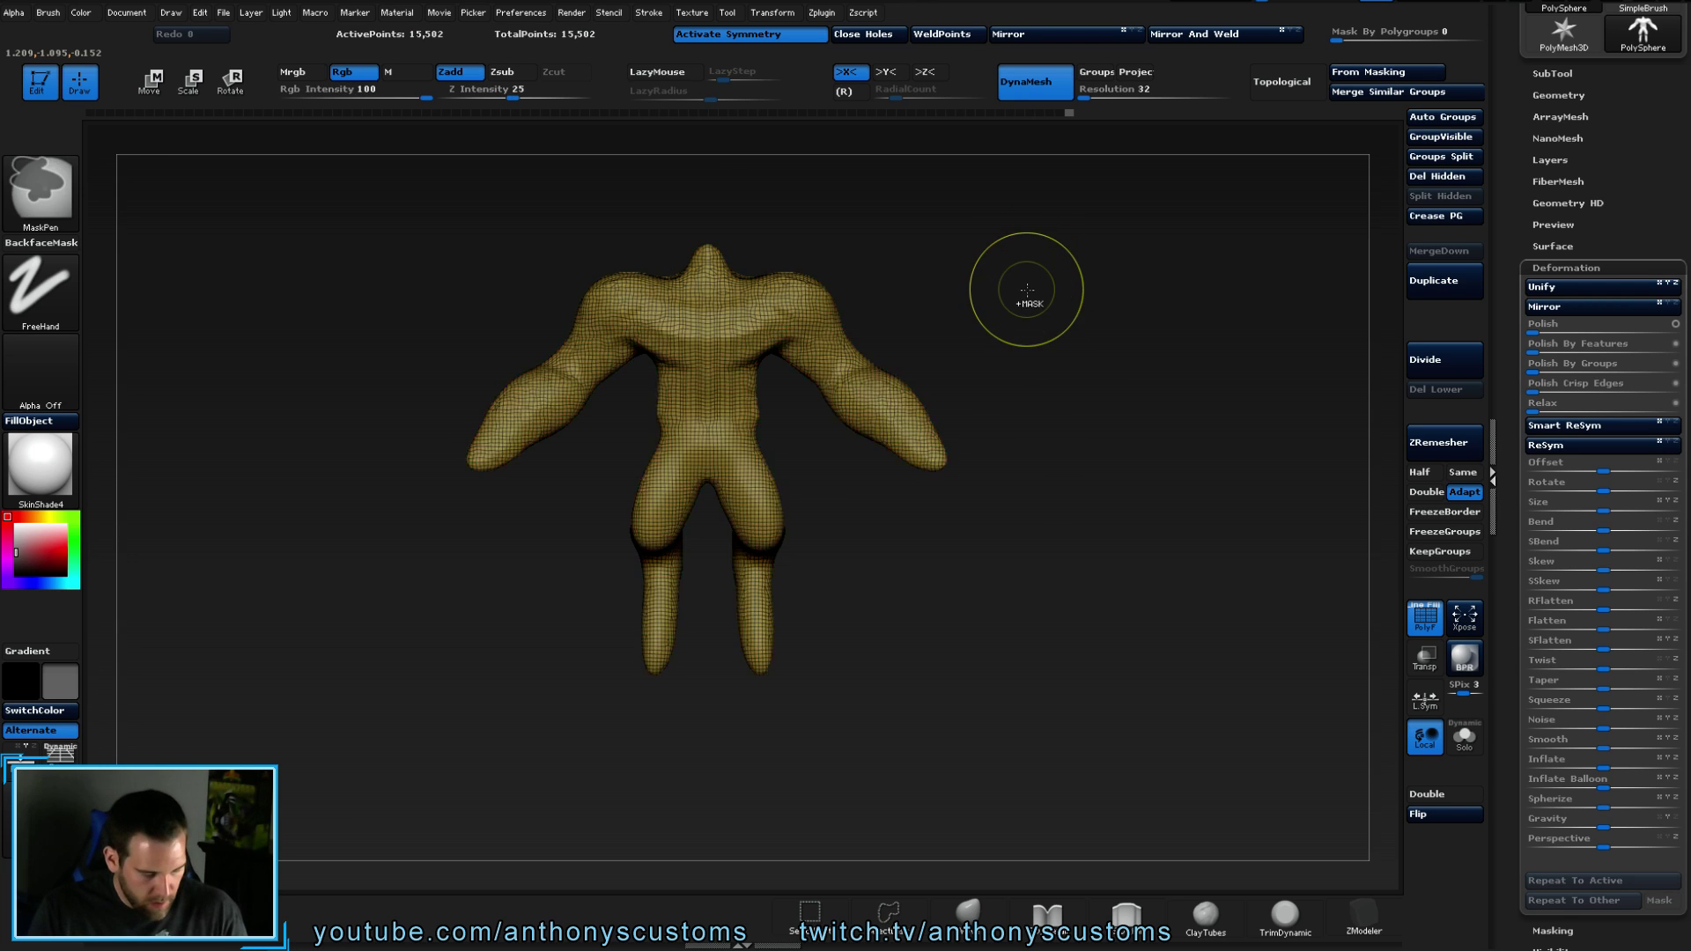
key("shift+f")
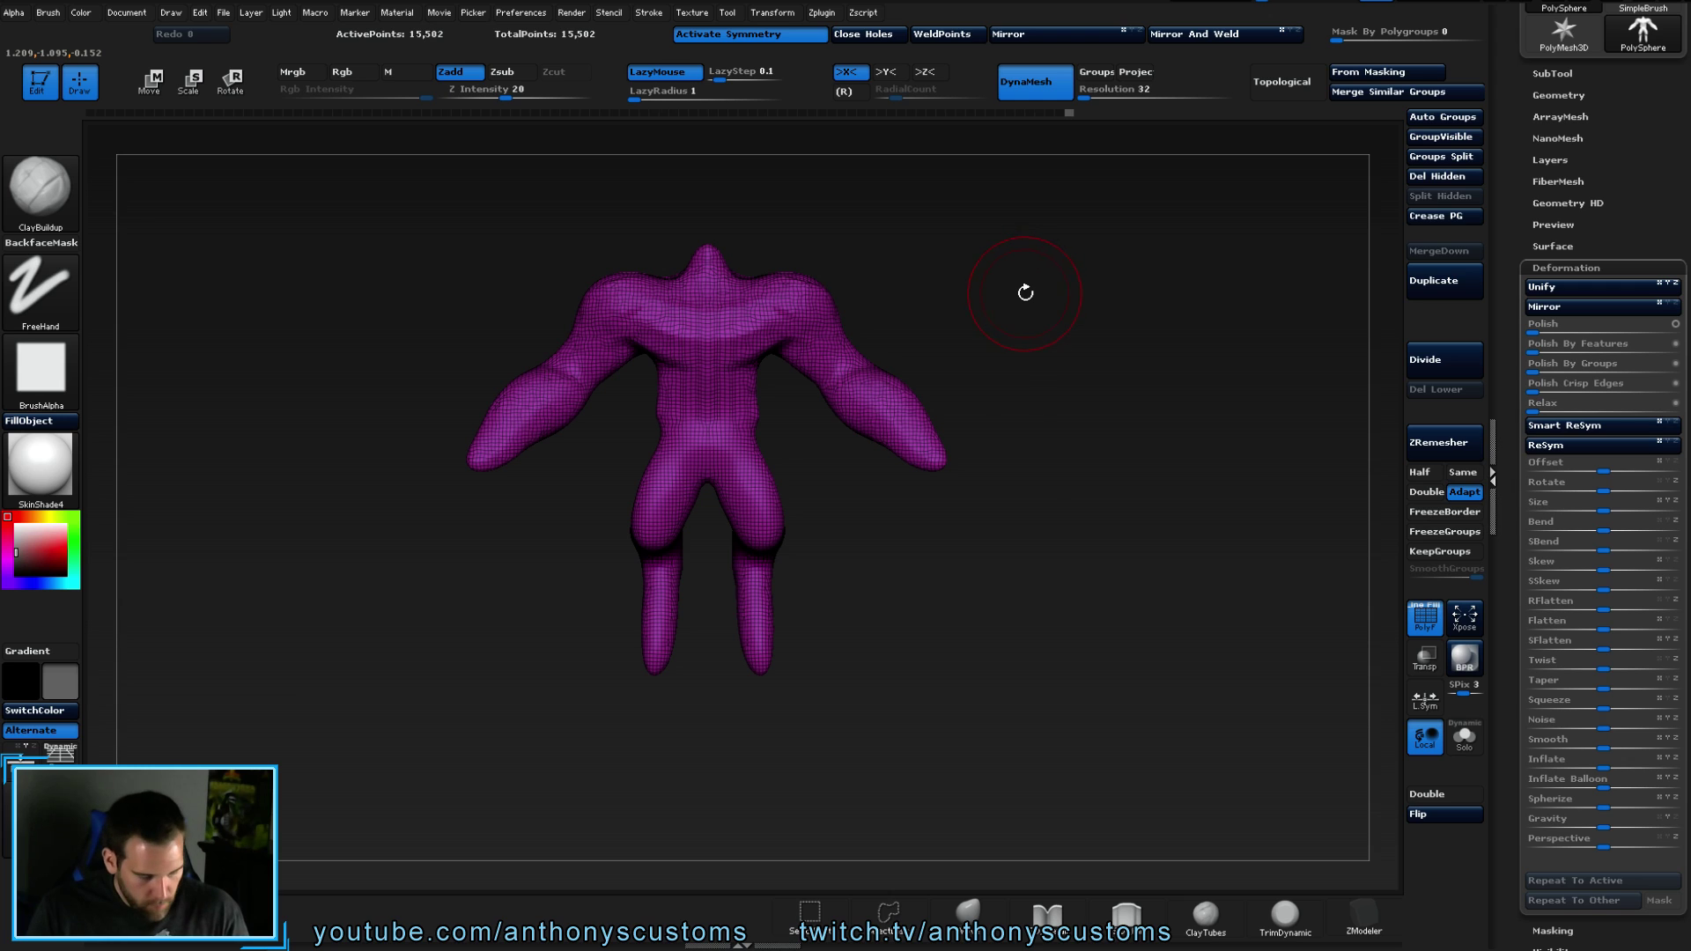
key("shift+f")
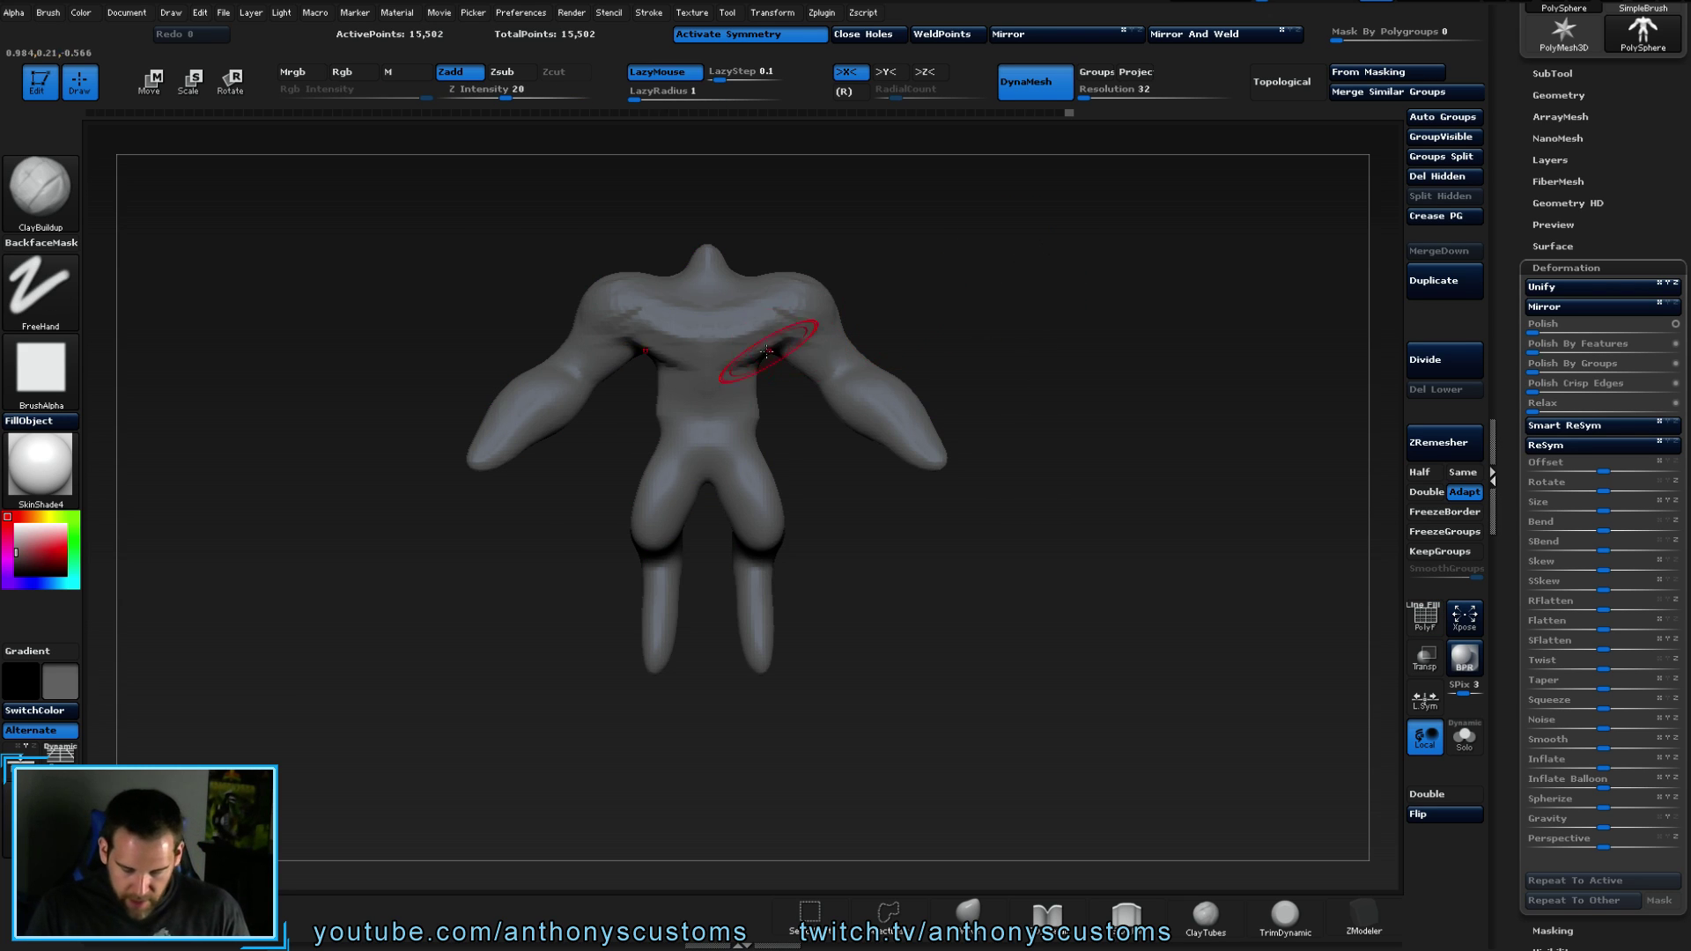
- Build up the chest, abdomen and sides of the torso with ClayBuildup from the front and side
left_click_drag(1031, 351, 996, 336)
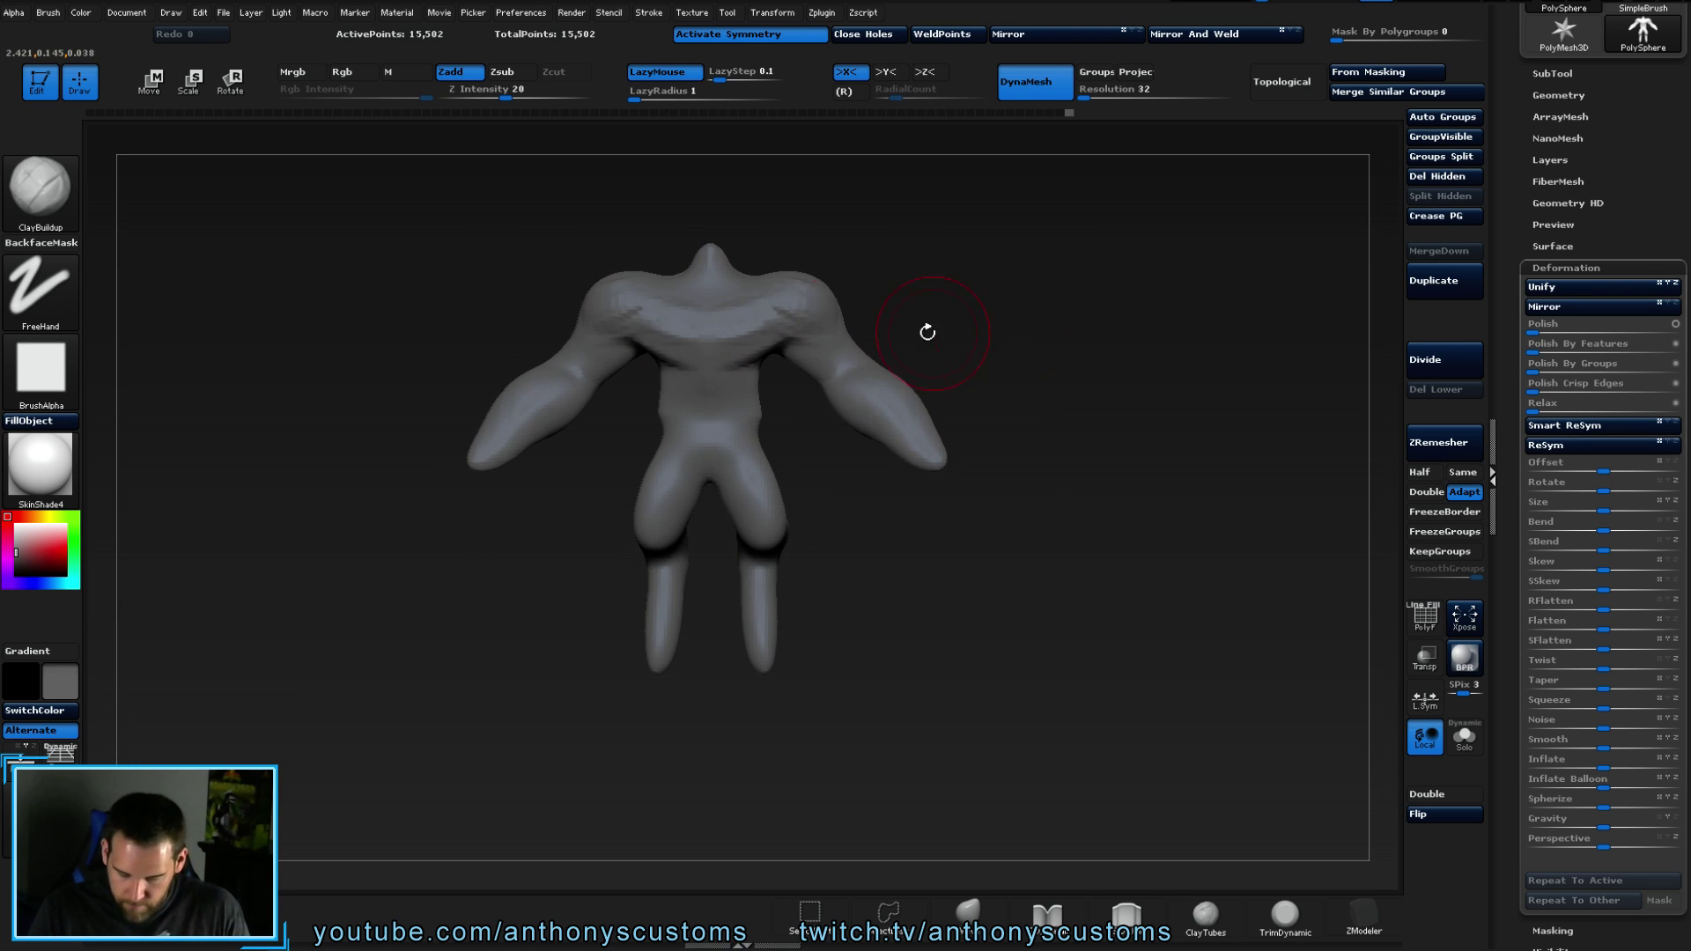
mouse_move(718, 432)
left_mouse_down()
mouse_move(737, 332)
mouse_move(775, 326)
mouse_move(766, 348)
mouse_move(800, 297)
mouse_move(841, 306)
left_mouse_up()
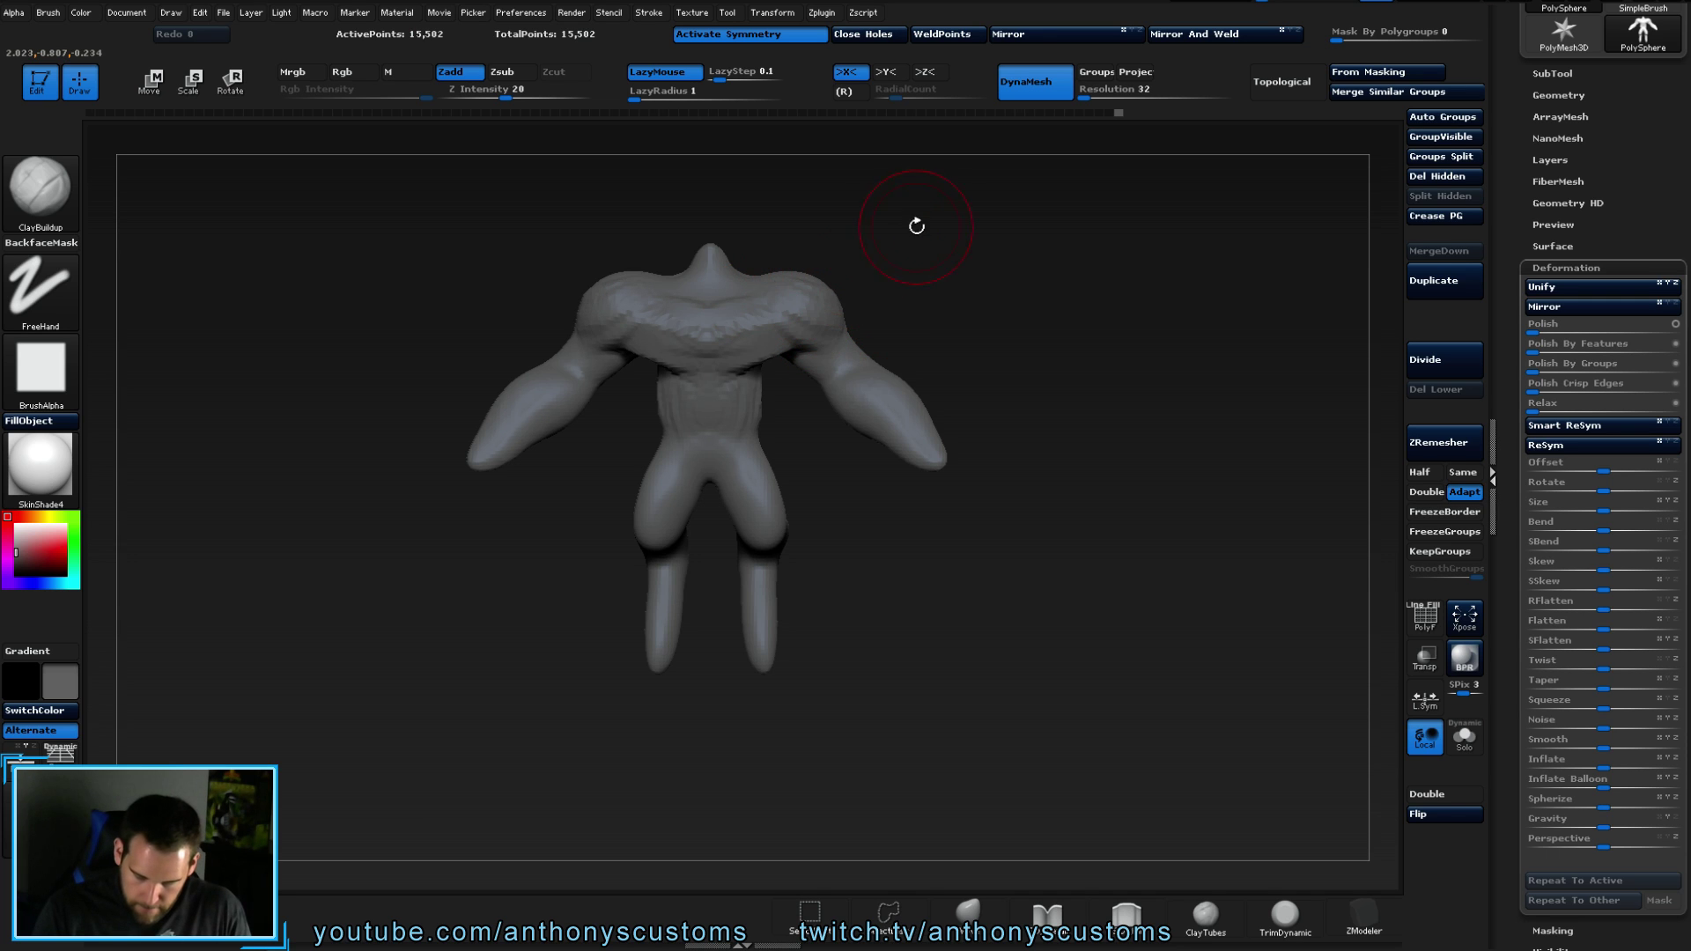
mouse_move(1028, 340)
left_mouse_down()
mouse_move(974, 347)
mouse_move(1046, 352)
mouse_move(995, 330)
mouse_move(962, 279)
left_mouse_up()
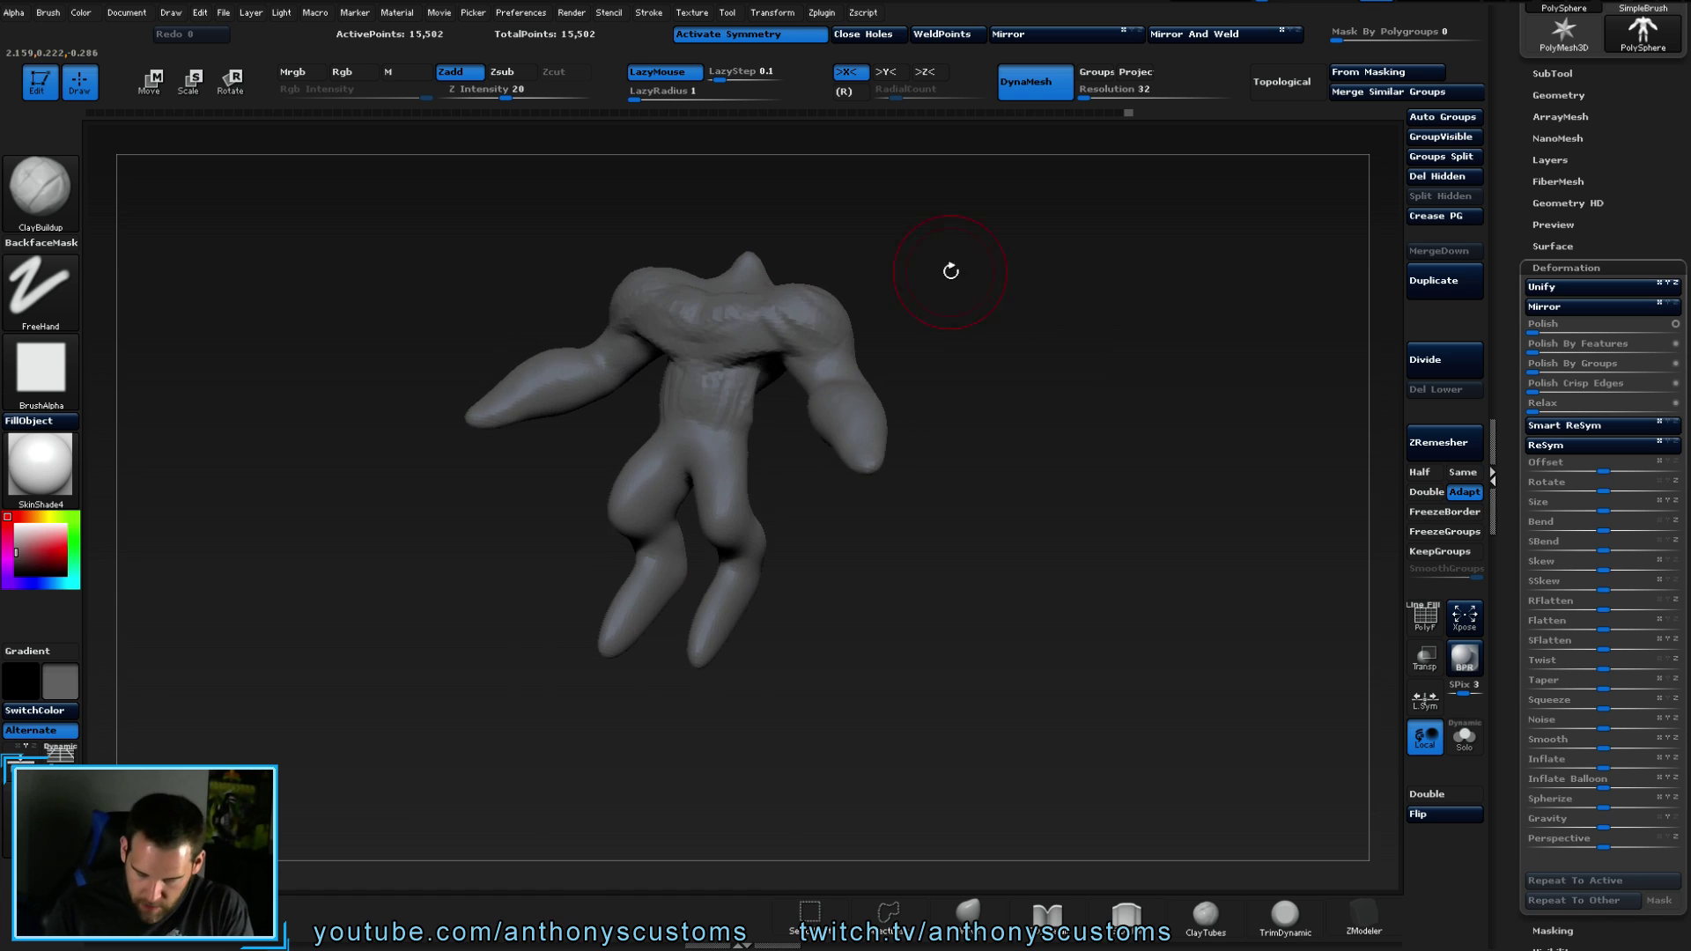
left_click_drag(999, 480, 975, 384)
left_click_drag(987, 467, 911, 352)
mouse_move(792, 388)
left_mouse_down()
mouse_move(774, 388)
mouse_move(773, 360)
mouse_move(776, 402)
left_mouse_up()
- Build up the spine, trapezius and shoulder blades on the upper back with ClayBuildup
mouse_move(1068, 440)
left_mouse_down()
mouse_move(1036, 437)
mouse_move(1057, 489)
mouse_move(995, 476)
mouse_move(1025, 443)
mouse_move(995, 361)
left_mouse_up()
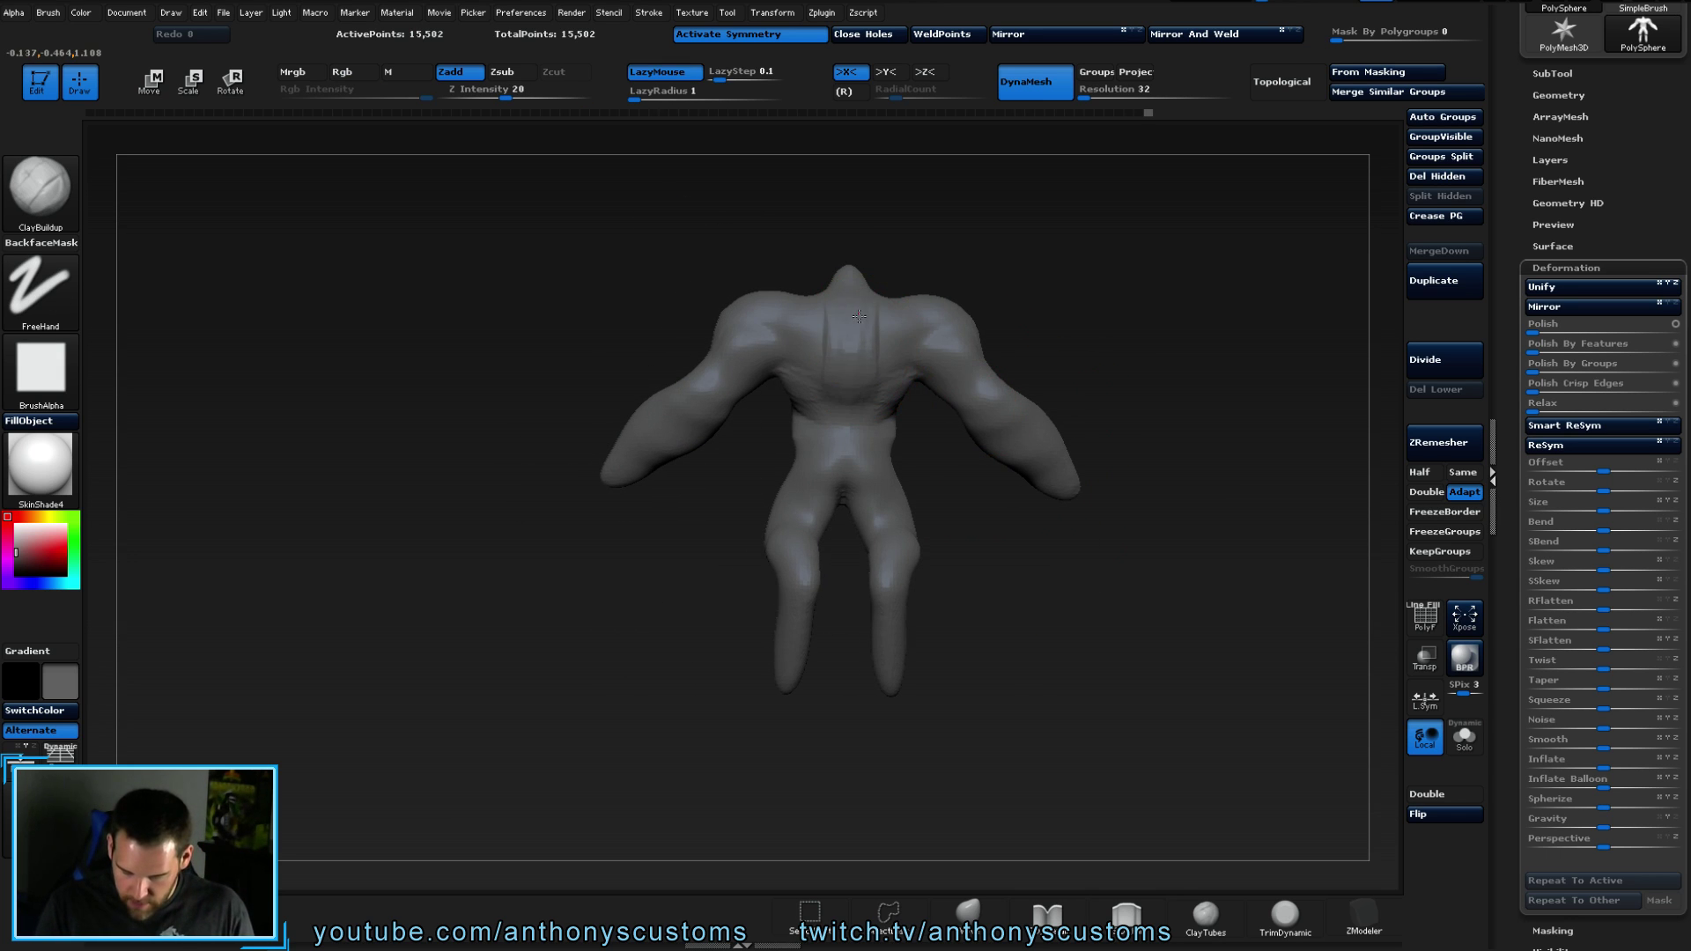
left_click_drag(1045, 250, 881, 282)
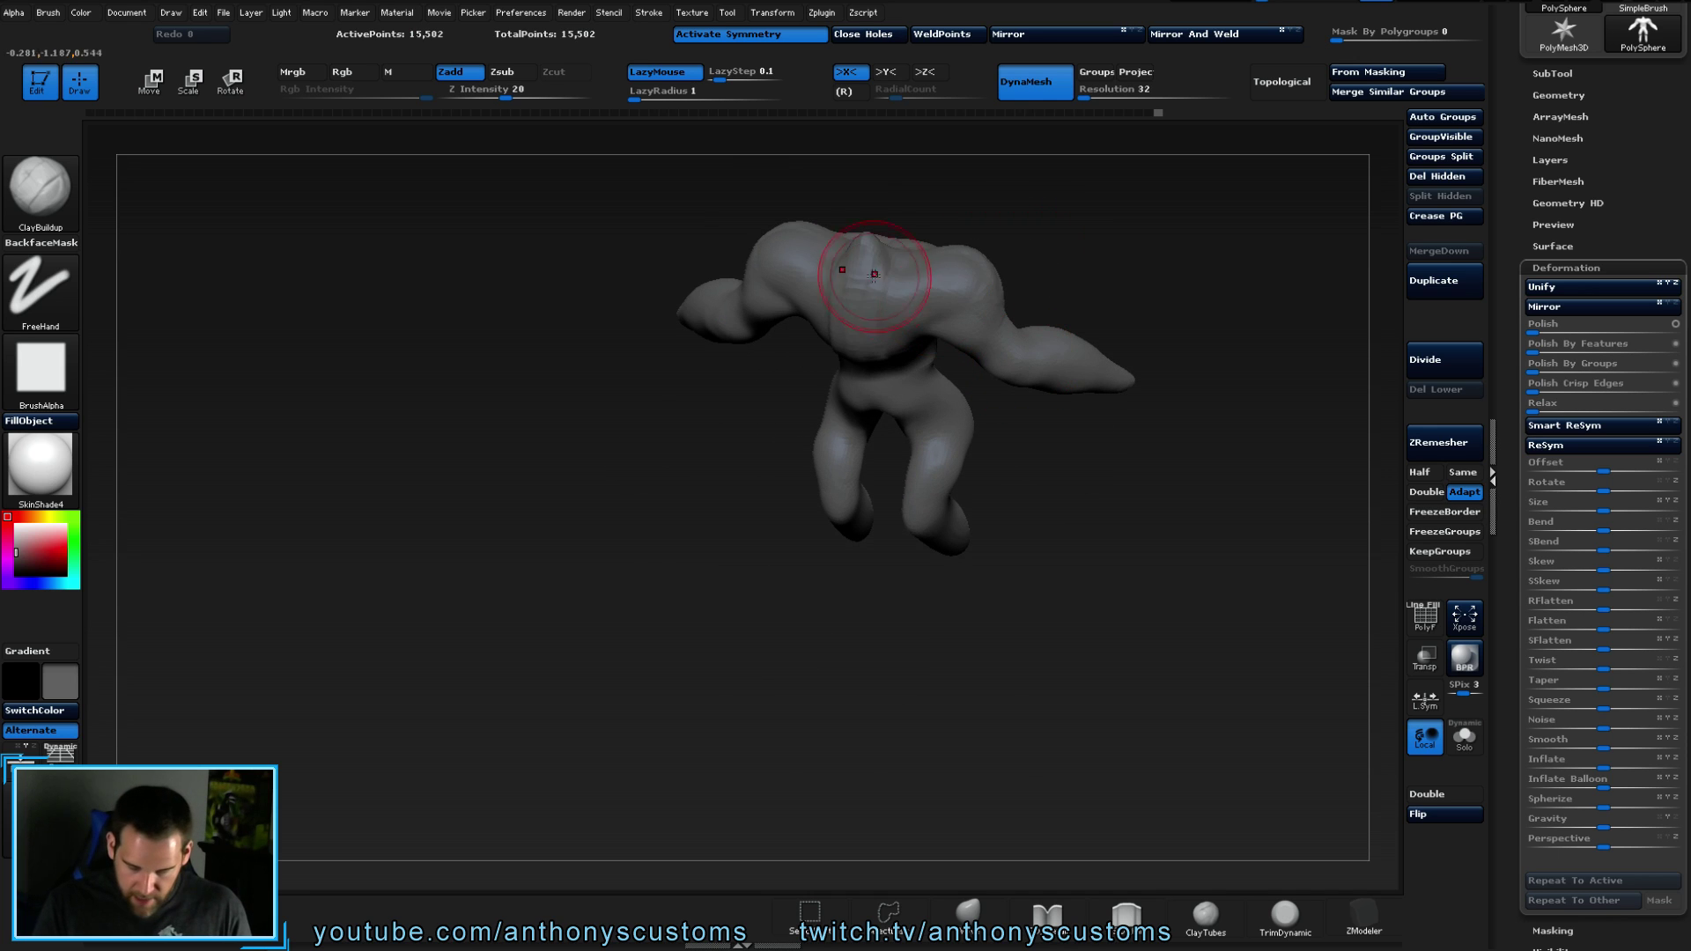
left_click_drag(1111, 264, 1088, 198)
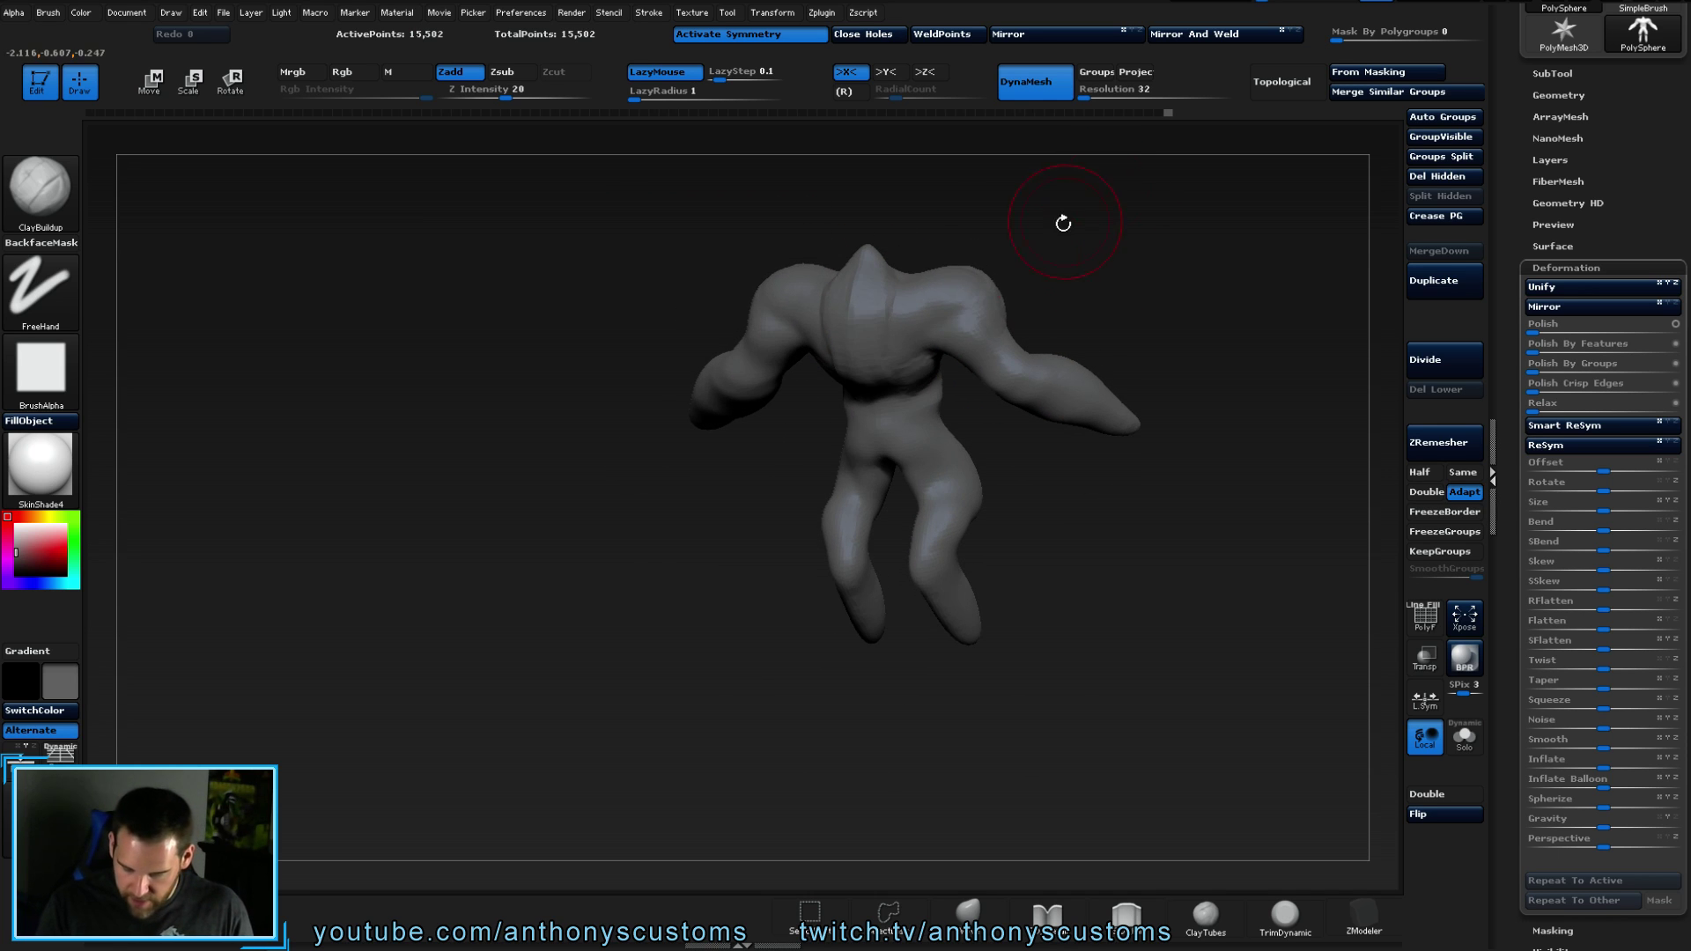
left_click_drag(1065, 264, 921, 277)
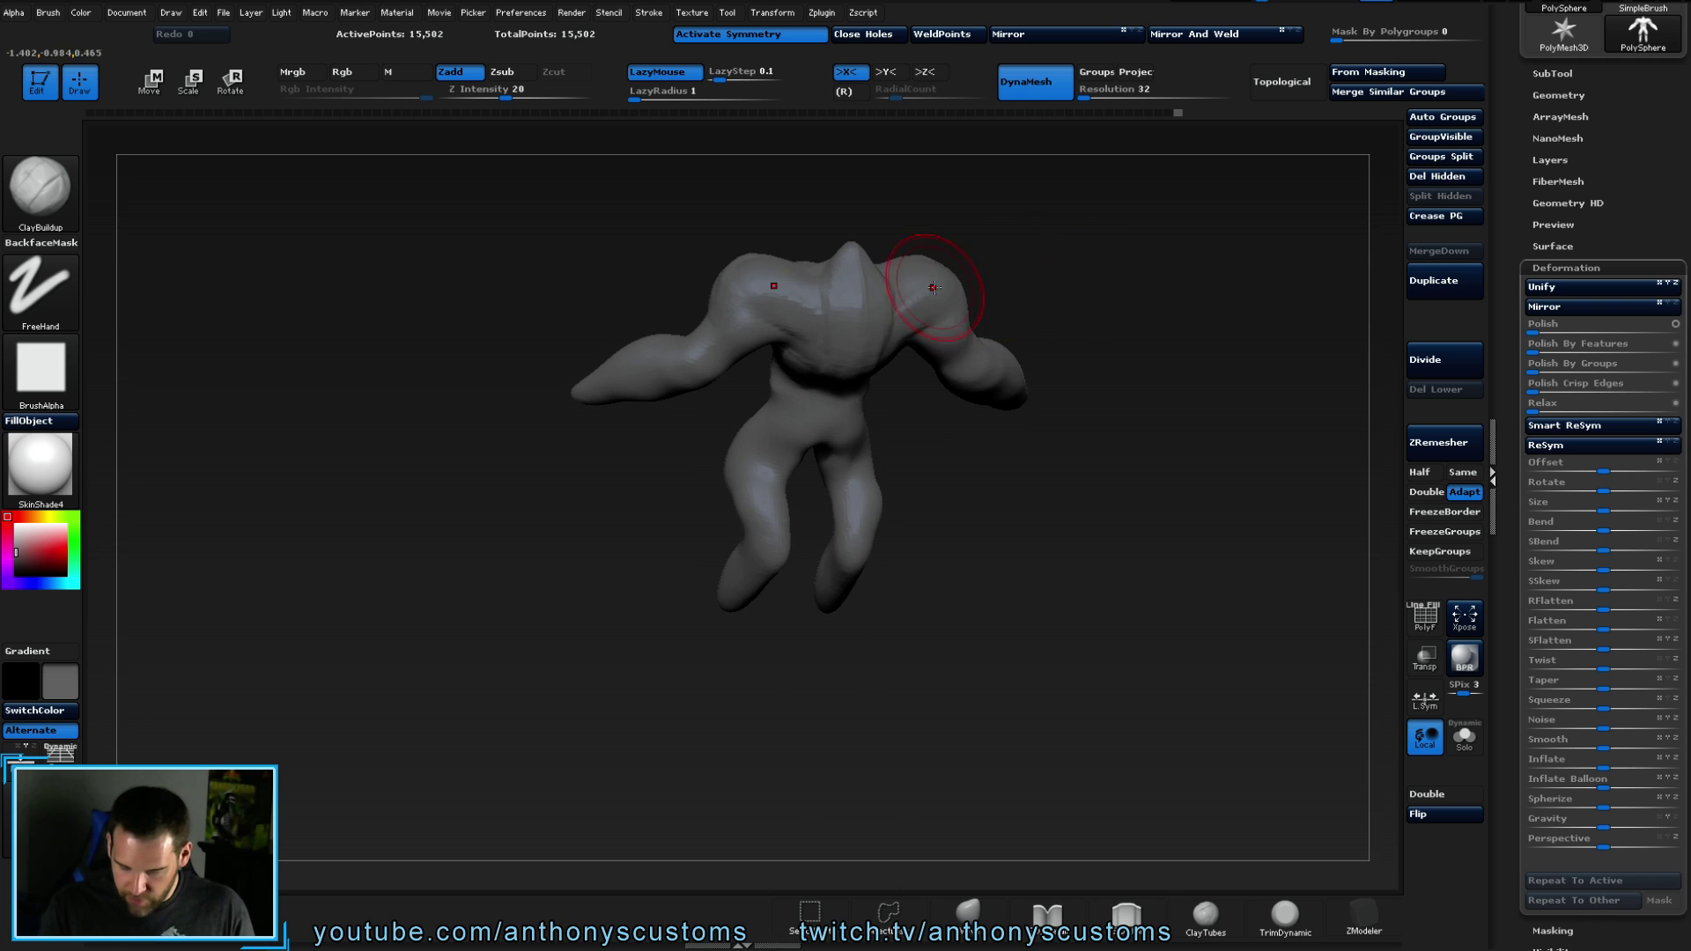
- Add clay strokes to the rear shoulders and along the backs of the upper arms
mouse_move(1093, 285)
left_mouse_down()
mouse_move(1076, 227)
mouse_move(1144, 370)
mouse_move(1125, 294)
left_mouse_up()
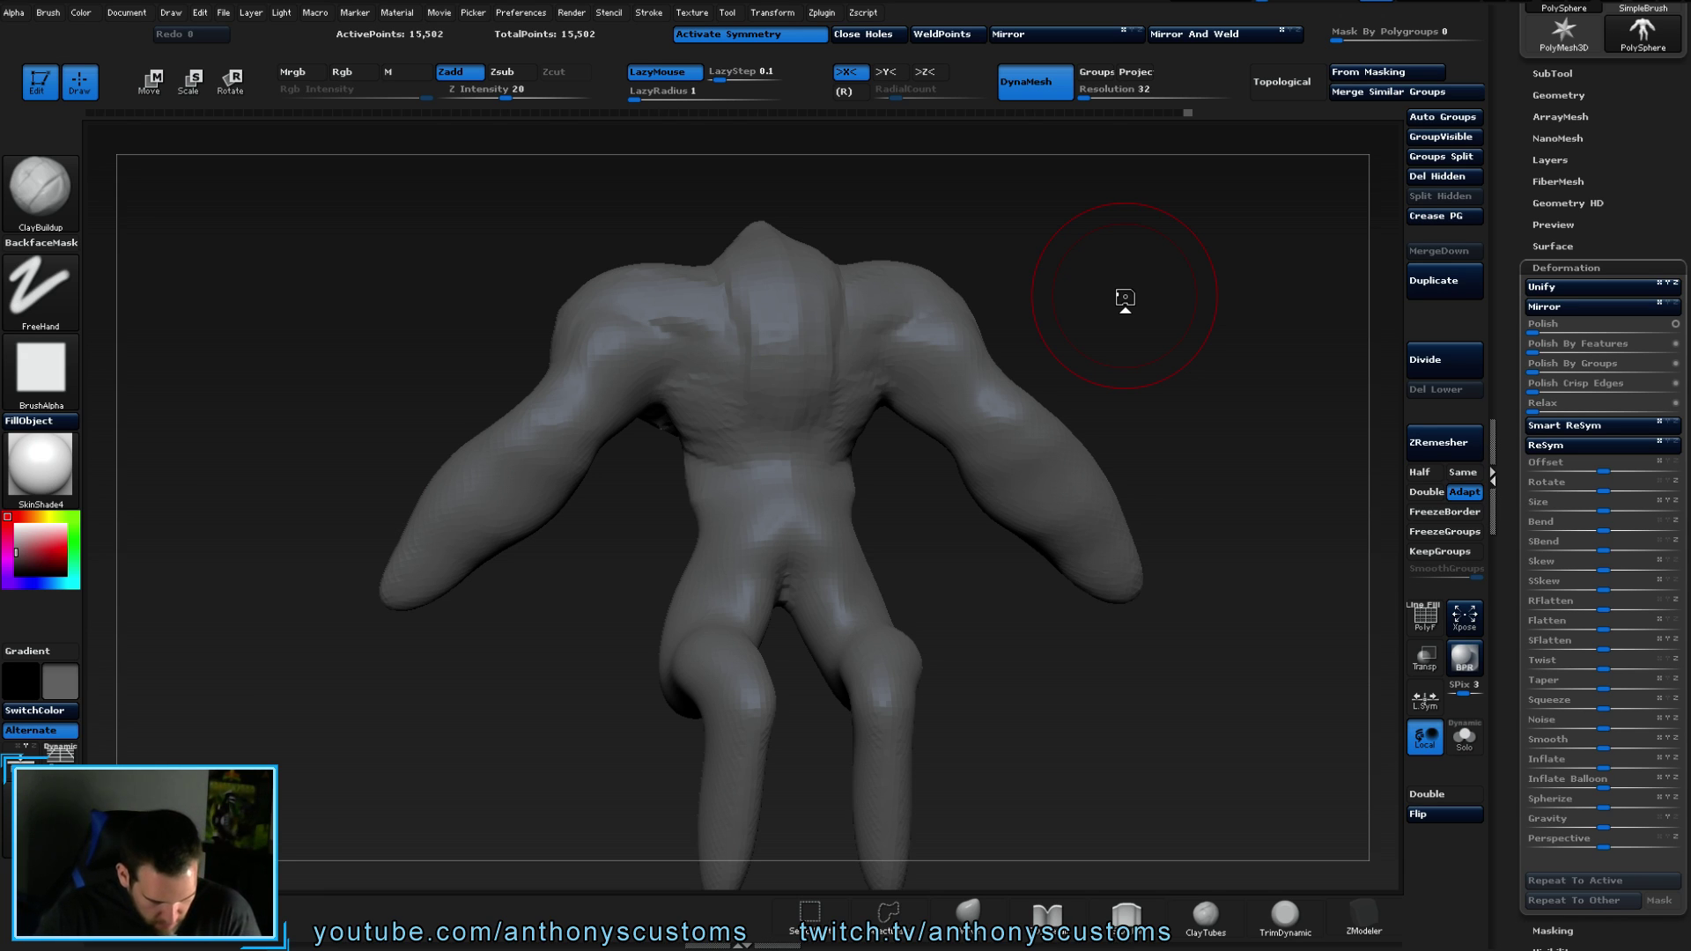
mouse_move(1183, 303)
left_mouse_down()
mouse_move(1155, 321)
mouse_move(1177, 314)
left_mouse_up()
mouse_move(650, 364)
left_mouse_down()
mouse_move(581, 394)
mouse_move(598, 370)
left_mouse_up()
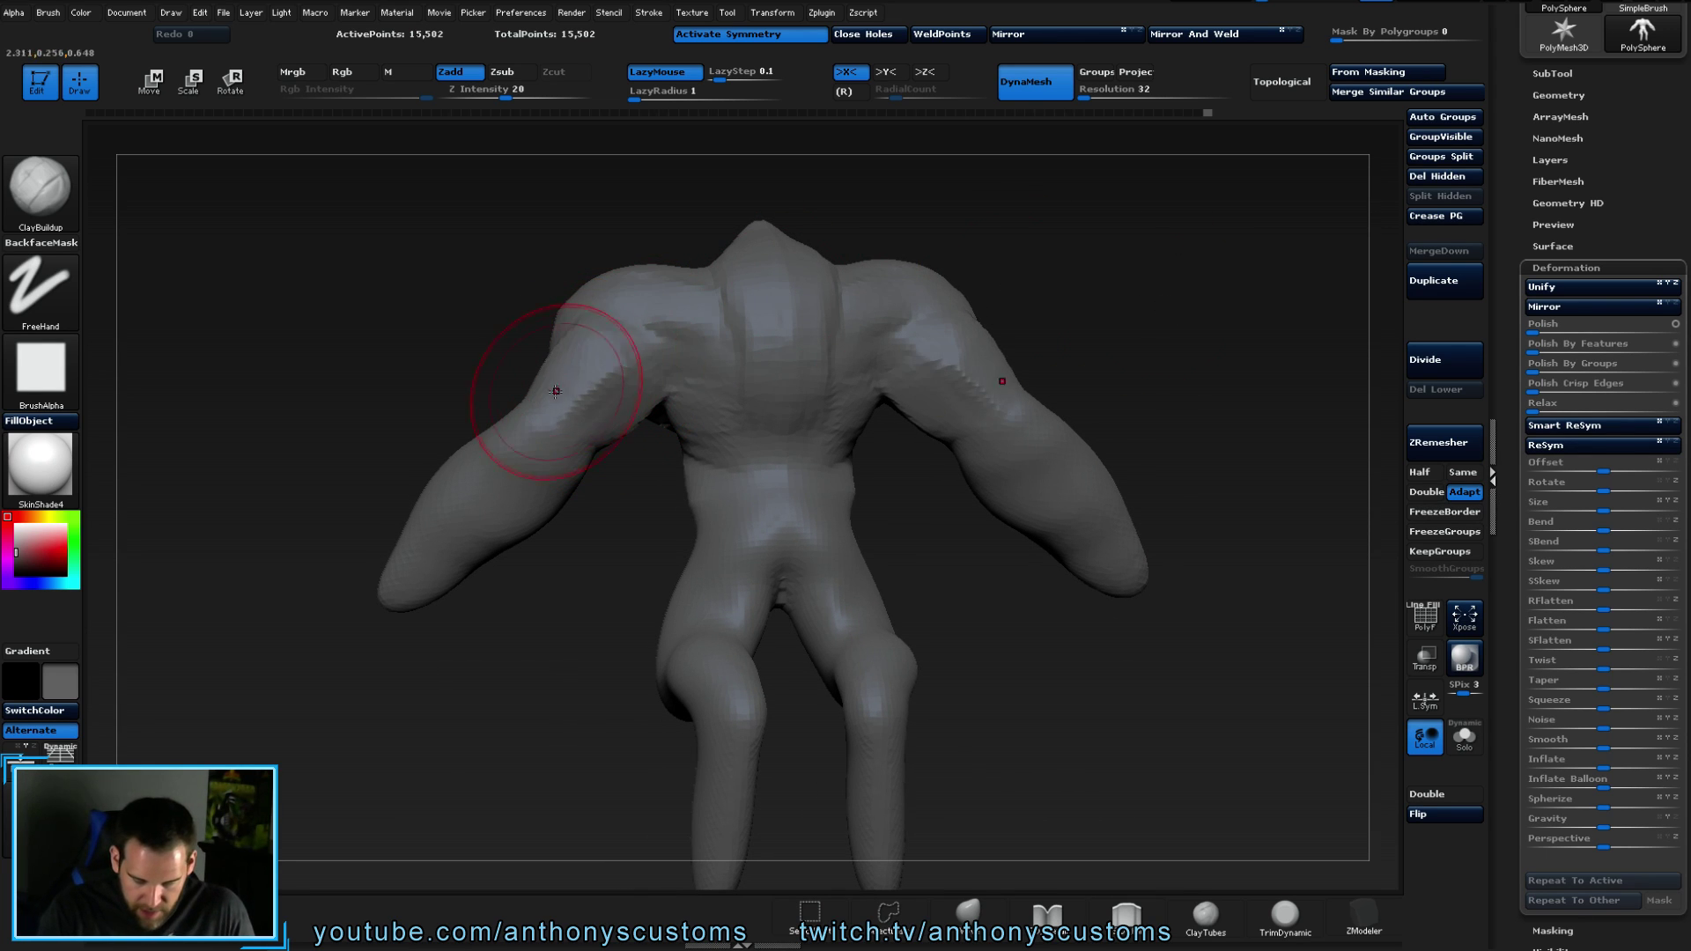
left_click_drag(1034, 287, 1067, 323)
left_click_drag(981, 363, 1016, 436)
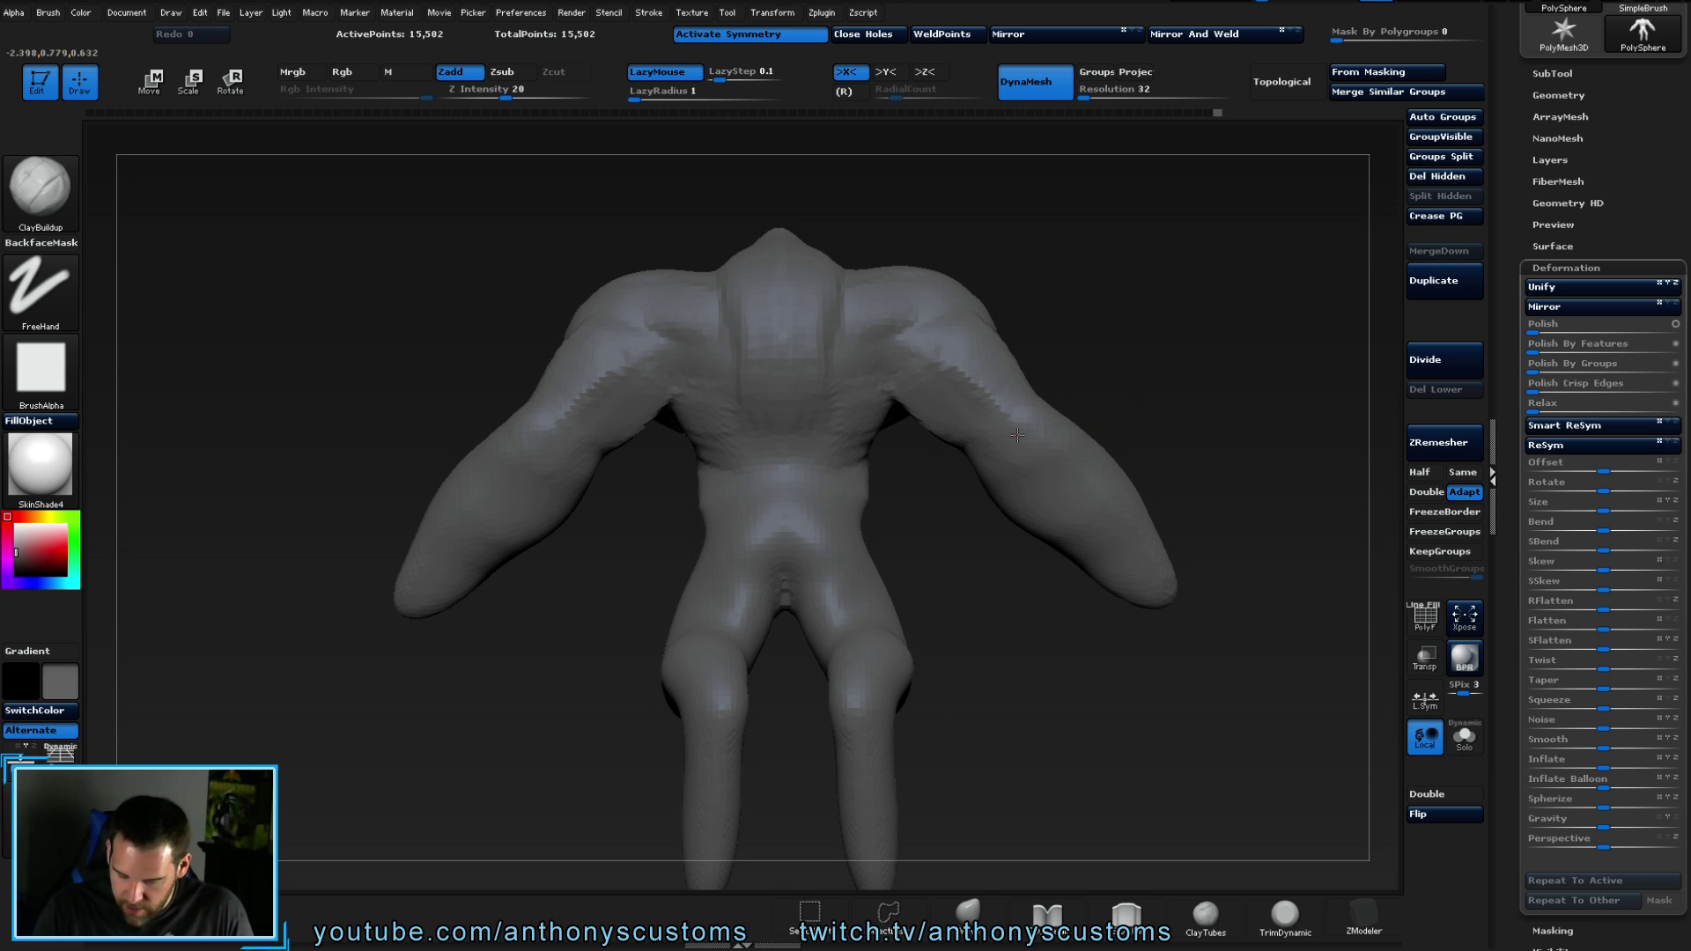
- Build up the forearms, biceps, shoulders and chest with ClayBuildup from several angles
key("space")
mouse_move(1107, 299)
left_mouse_down()
mouse_move(1206, 387)
mouse_move(1132, 363)
left_mouse_up()
mouse_move(577, 504)
left_mouse_down()
mouse_move(559, 538)
mouse_move(579, 507)
left_mouse_up()
left_click_drag(636, 564, 771, 544)
mouse_move(482, 493)
left_mouse_down()
mouse_move(509, 512)
mouse_move(480, 546)
mouse_move(608, 600)
mouse_move(633, 590)
left_mouse_up()
mouse_move(534, 491)
left_mouse_down()
mouse_move(520, 534)
mouse_move(528, 490)
mouse_move(775, 485)
mouse_move(1098, 521)
mouse_move(1075, 460)
mouse_move(1121, 435)
mouse_move(1049, 396)
mouse_move(845, 466)
mouse_move(791, 449)
mouse_move(801, 494)
mouse_move(836, 480)
left_mouse_up()
mouse_move(943, 422)
left_mouse_down()
mouse_move(951, 340)
mouse_move(965, 397)
mouse_move(744, 478)
mouse_move(687, 540)
mouse_move(755, 479)
mouse_move(642, 439)
mouse_move(683, 424)
left_mouse_up()
mouse_move(880, 340)
left_mouse_down()
mouse_move(922, 358)
mouse_move(861, 377)
mouse_move(843, 416)
left_mouse_up()
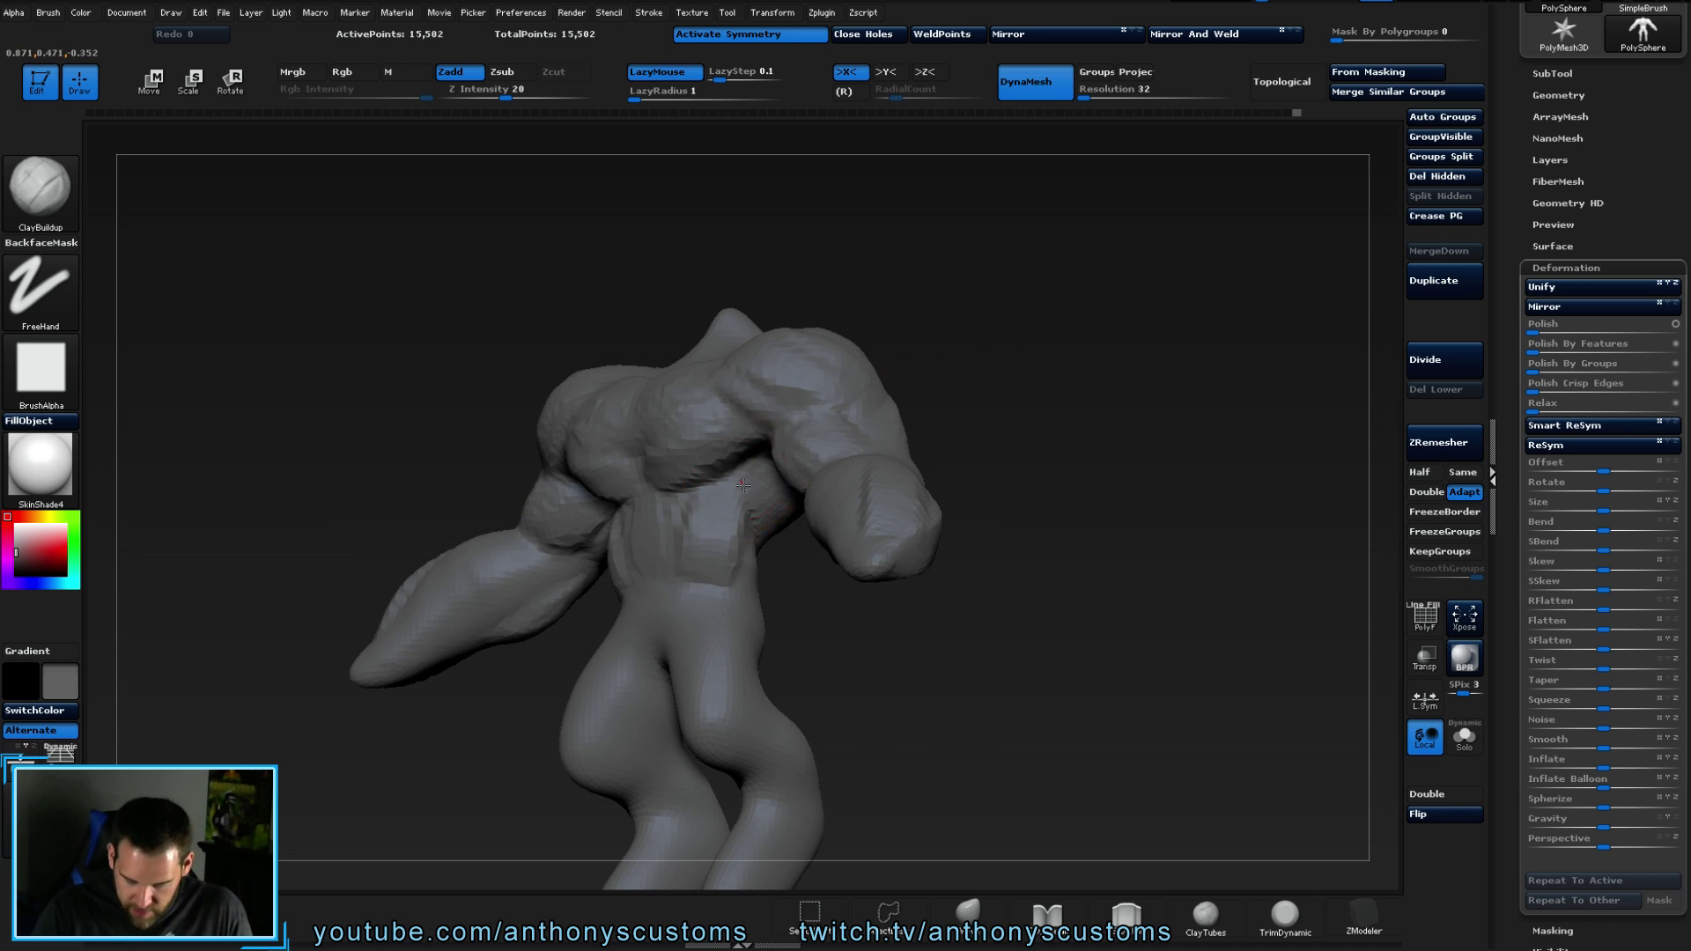
- Build up the lower abdomen and hips, continuing down the front of the thighs with ClayBuildup
left_click_drag(881, 414, 1087, 353)
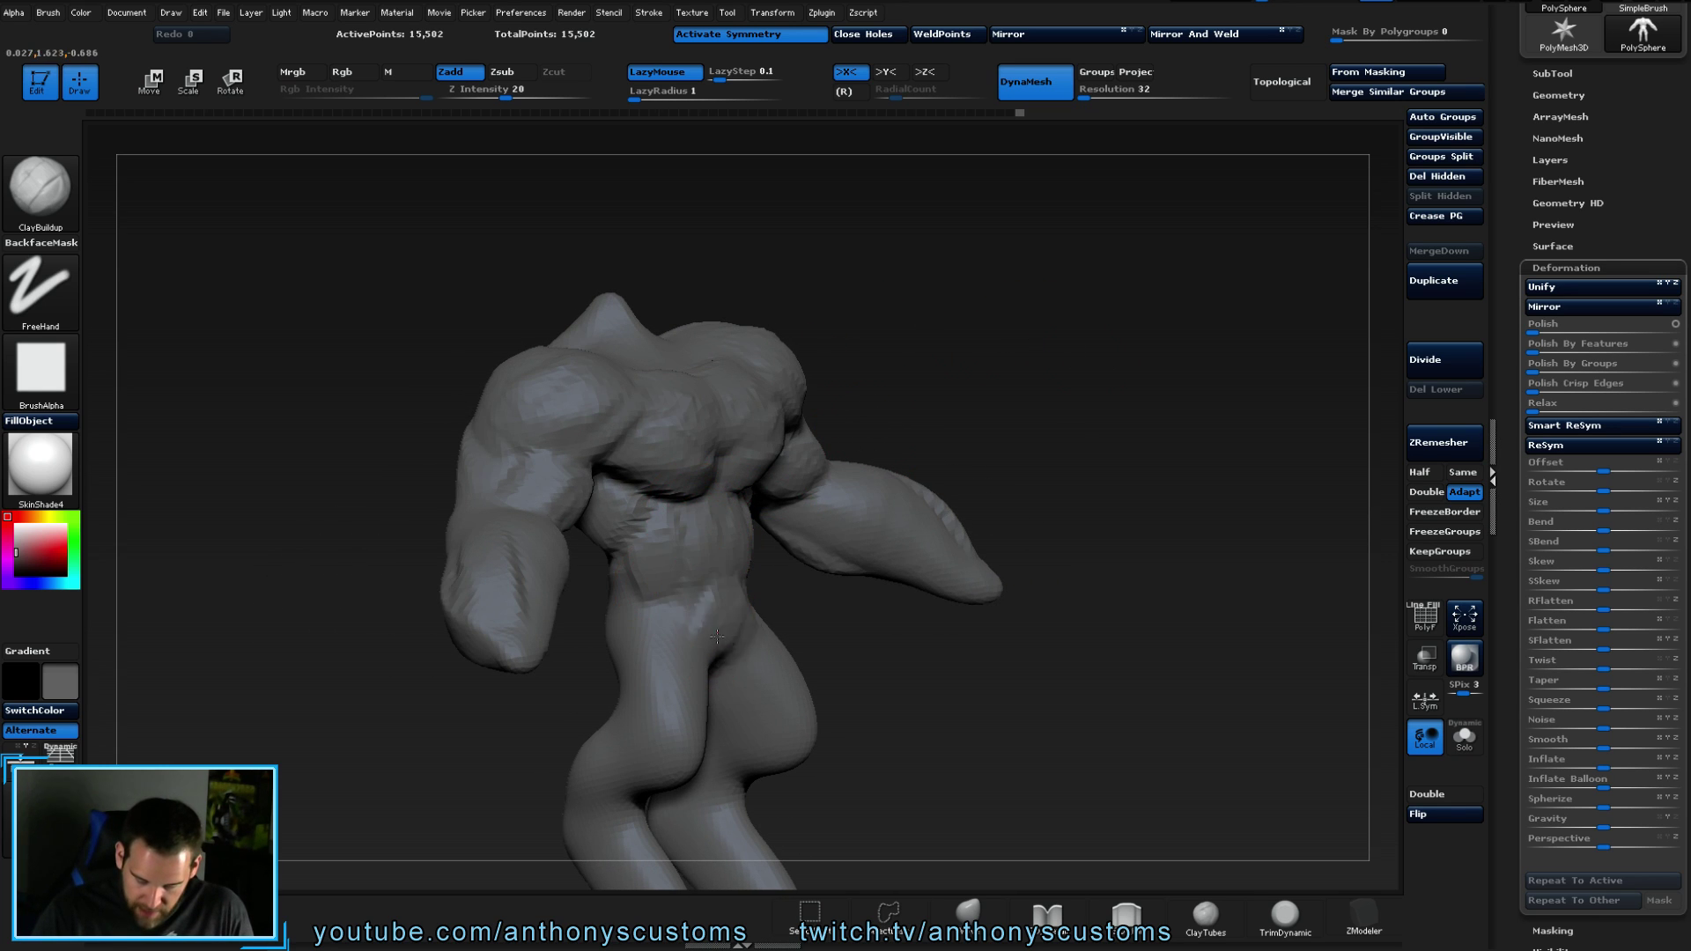
left_click_drag(1143, 370, 1052, 358)
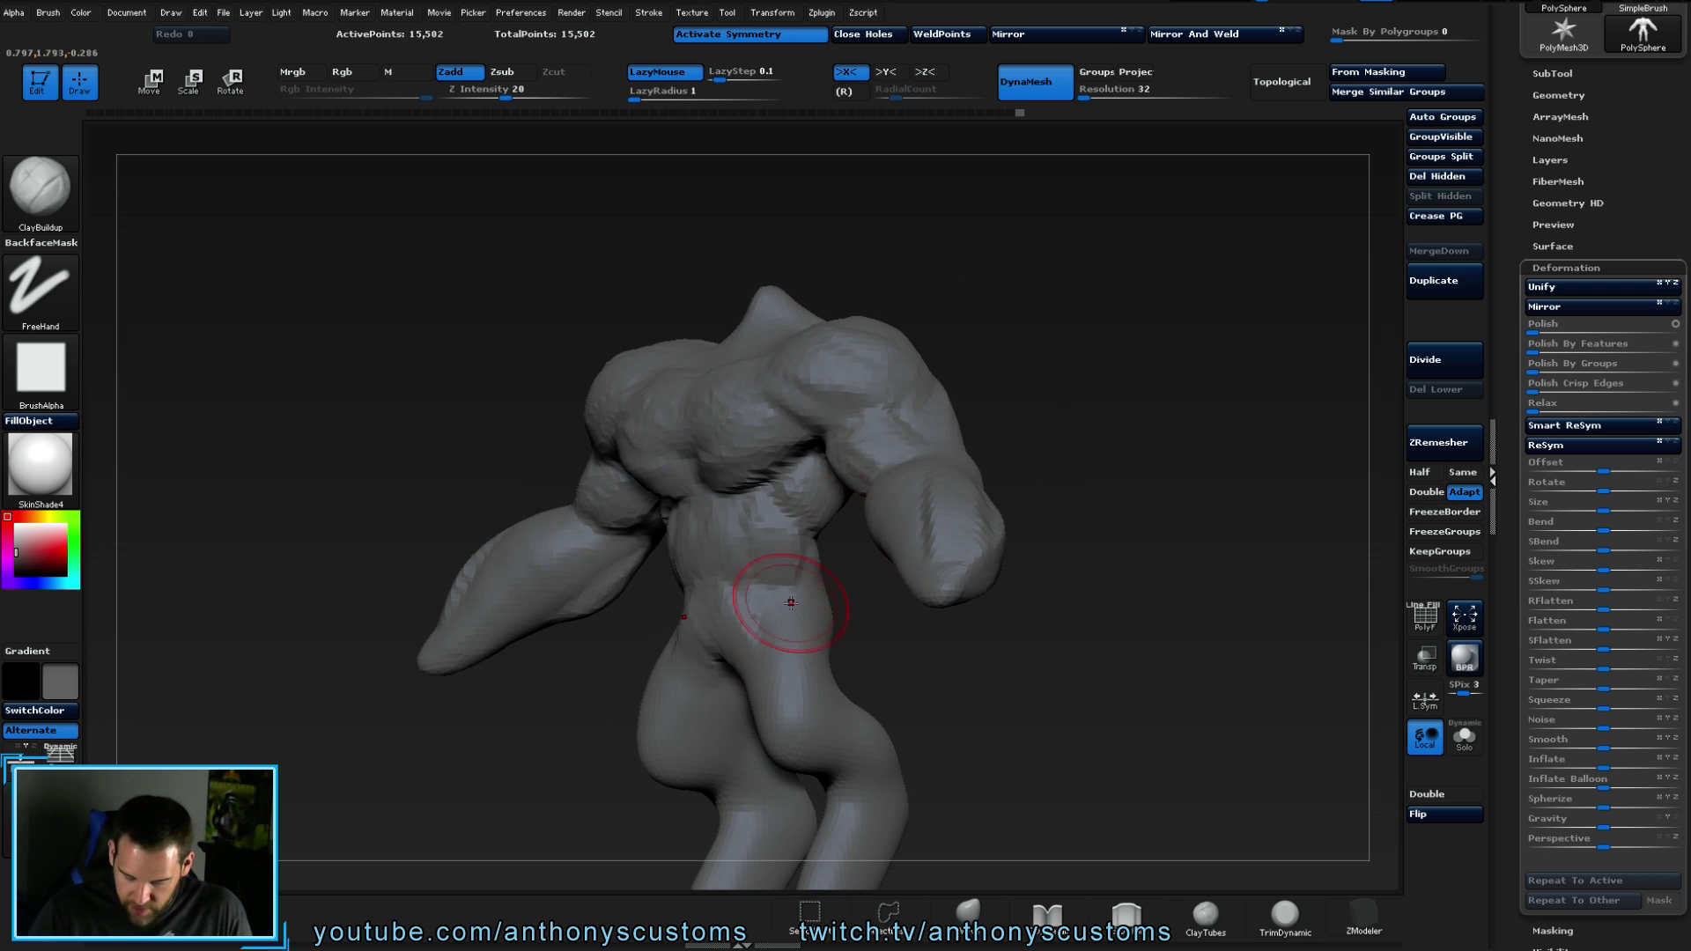
left_click_drag(790, 636, 798, 712)
left_click_drag(1061, 674, 1034, 483, "alt")
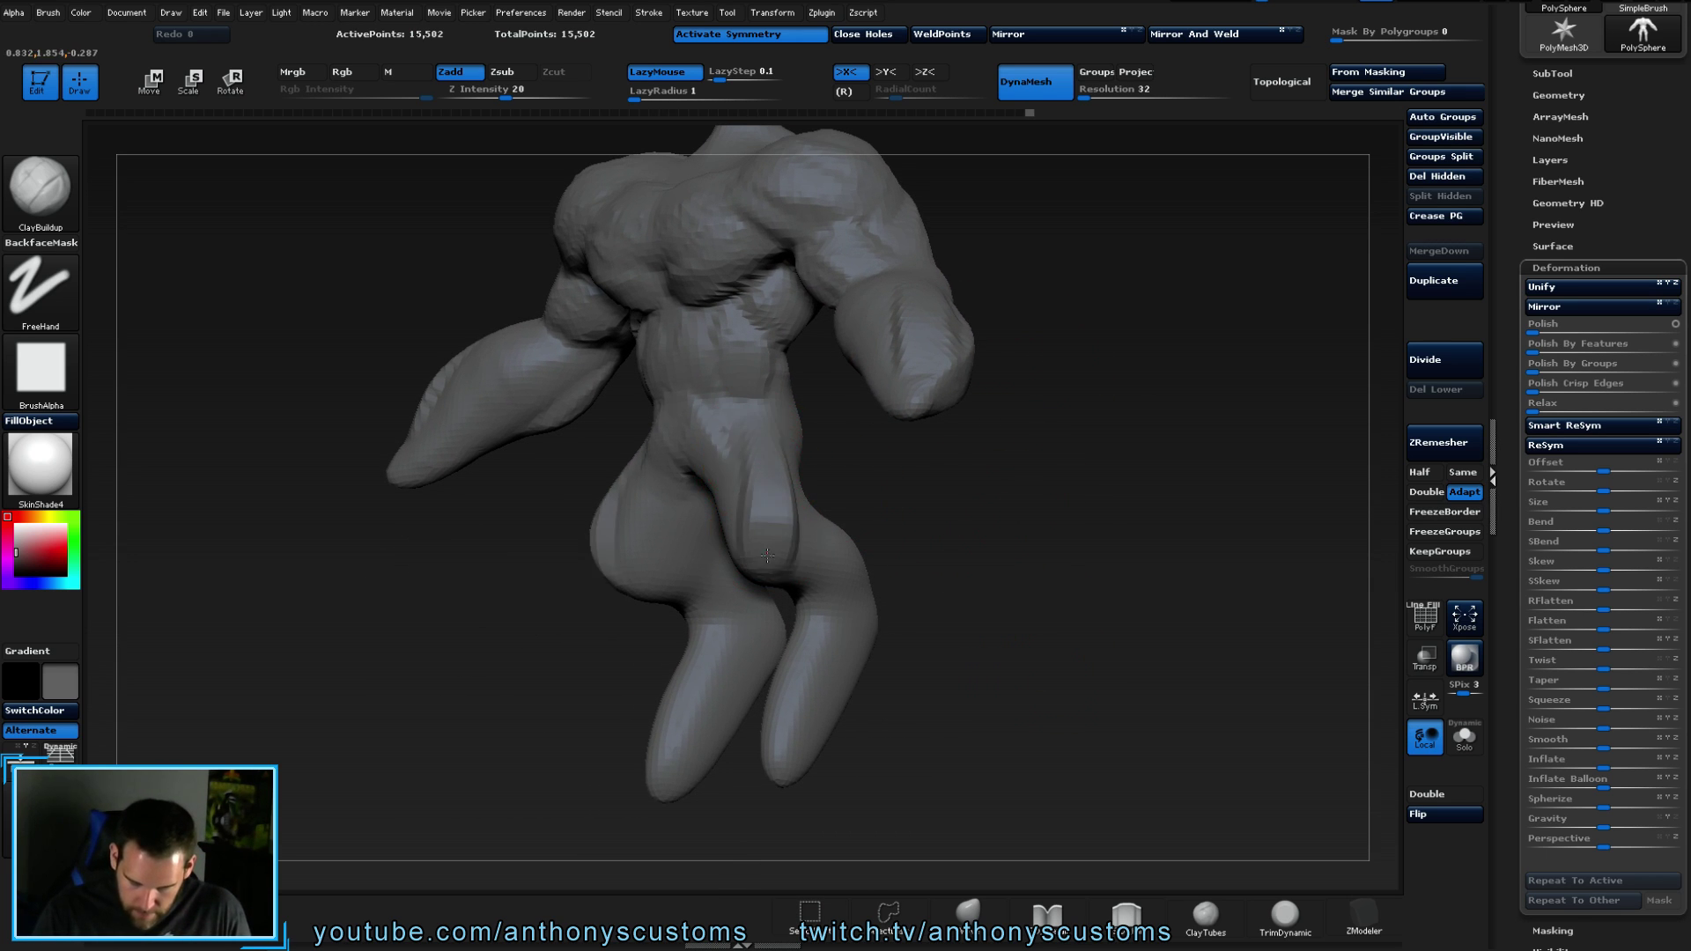
- Add muscle mass to the front and outer sides of the thighs above the knees
left_click_drag(886, 522, 969, 533)
mouse_move(701, 475)
left_mouse_down()
mouse_move(712, 521)
mouse_move(696, 539)
left_mouse_up()
mouse_move(612, 486)
left_mouse_down()
mouse_move(609, 467)
mouse_move(599, 526)
left_mouse_up()
left_click_drag(923, 551, 882, 500)
mouse_move(931, 560)
left_mouse_down()
mouse_move(861, 544)
mouse_move(843, 519)
left_mouse_up()
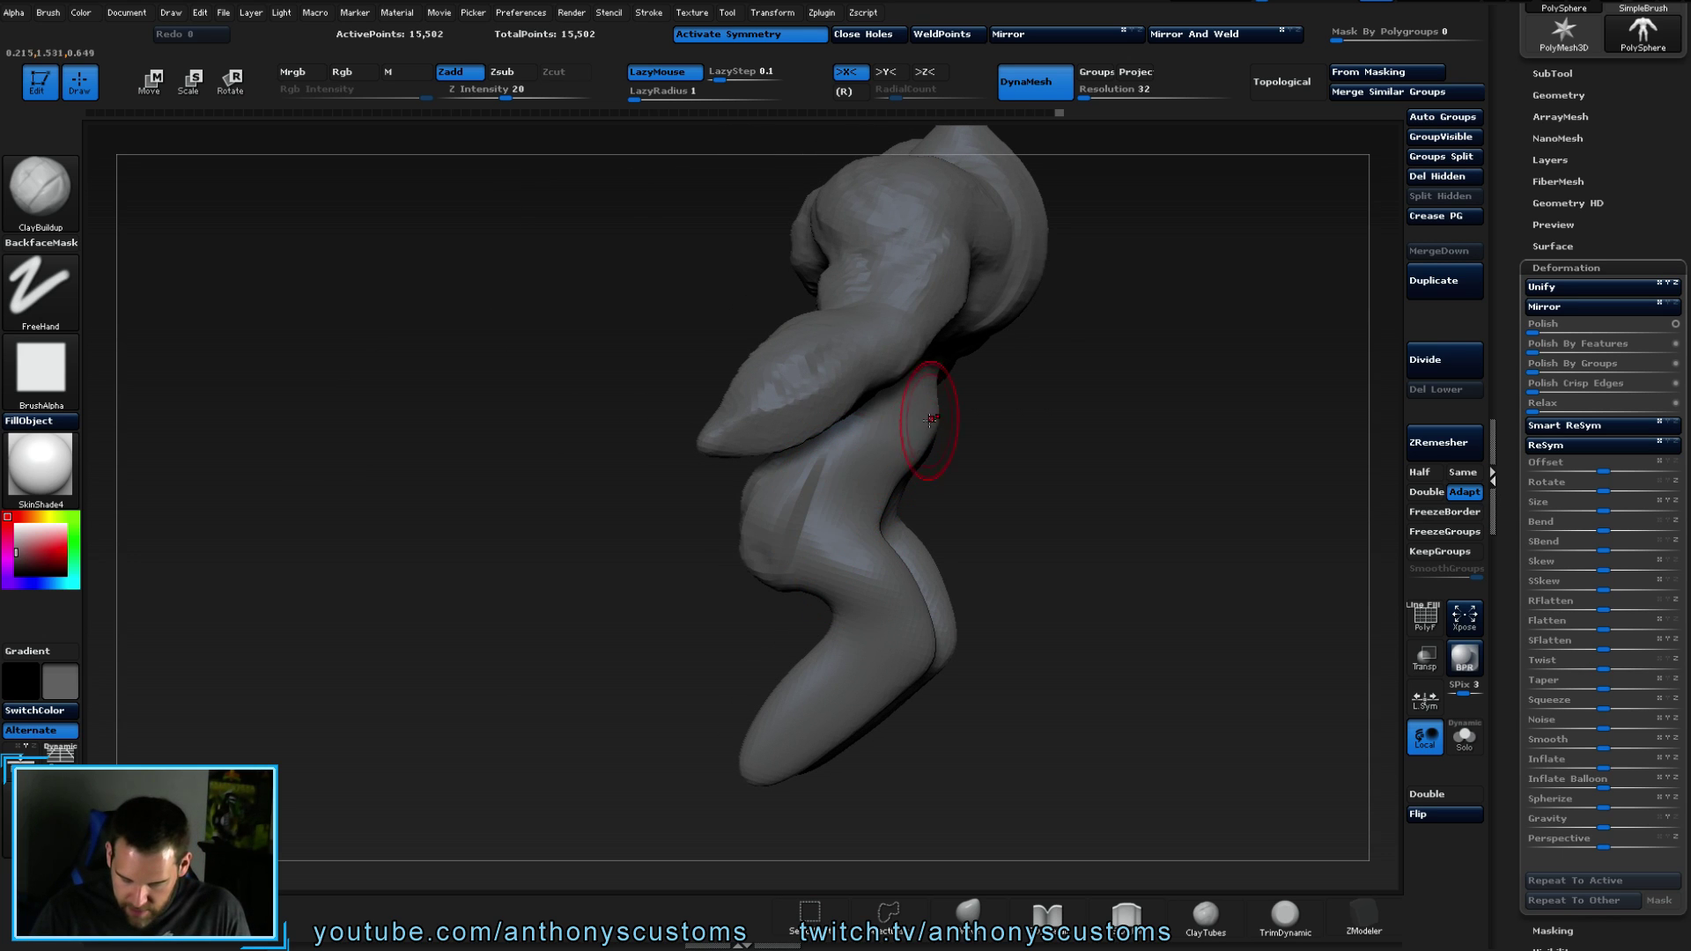
- Build up the buttocks and the backs and sides of the thighs with ClayBuildup
mouse_move(1035, 421)
left_mouse_down()
mouse_move(917, 422)
mouse_move(923, 458)
mouse_move(933, 388)
mouse_move(906, 390)
mouse_move(832, 461)
mouse_move(859, 464)
left_mouse_up()
mouse_move(1156, 510)
left_mouse_down()
mouse_move(1113, 555)
mouse_move(1070, 522)
left_mouse_up()
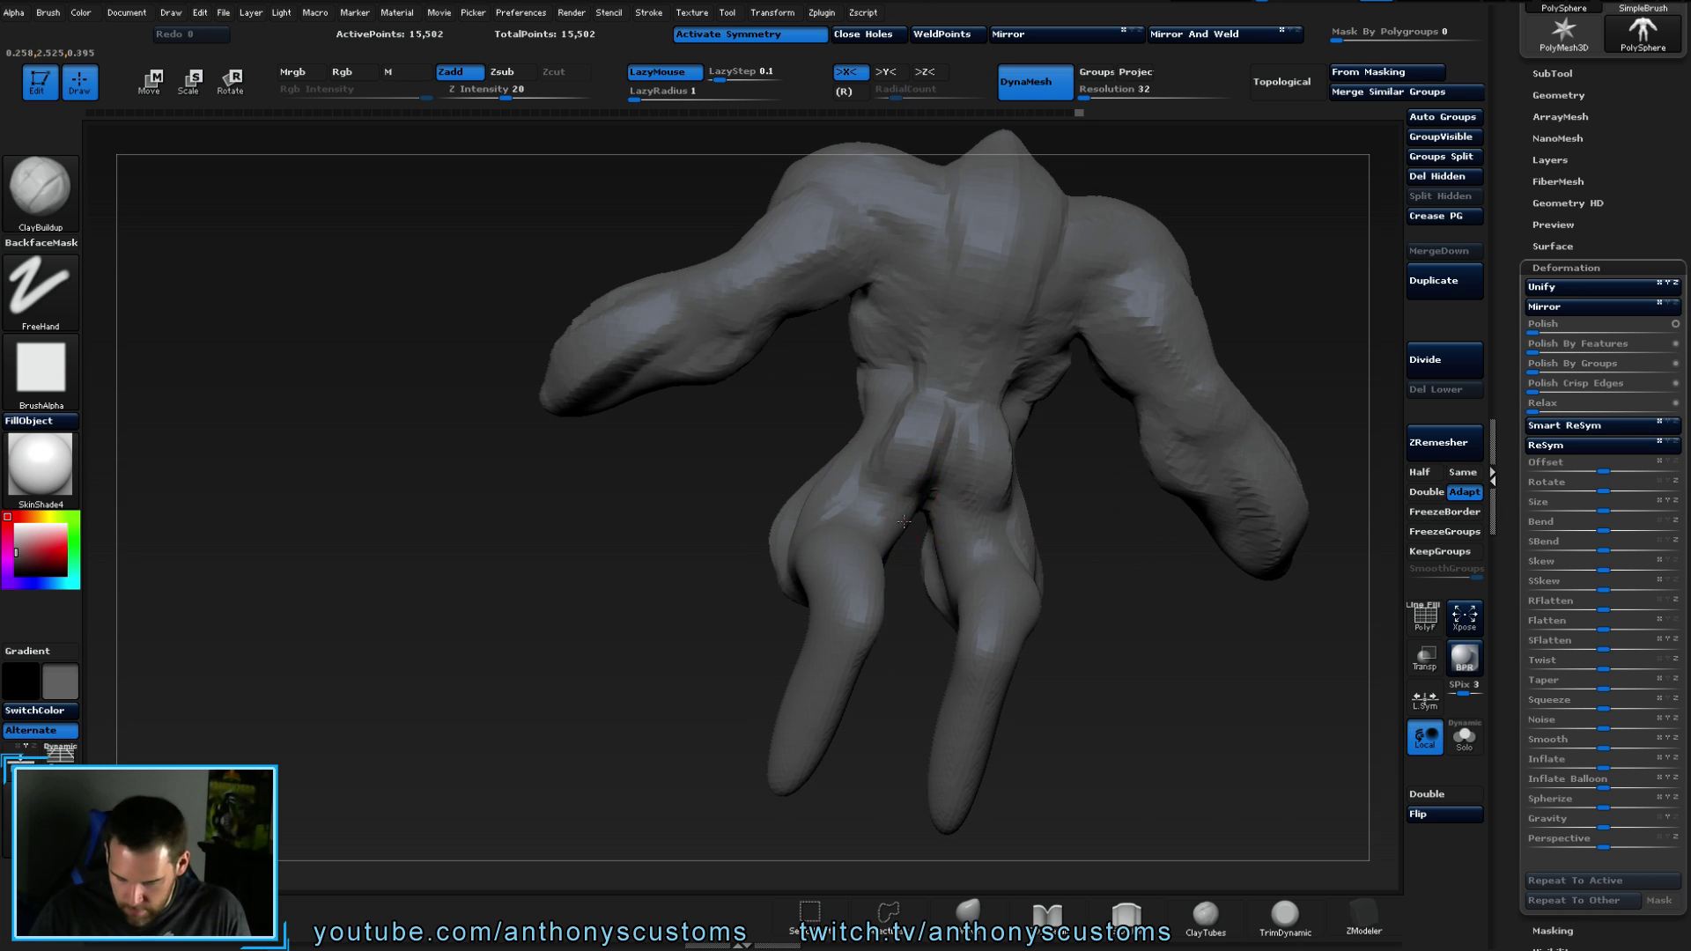
left_click_drag(867, 511, 832, 524)
left_click_drag(722, 563, 828, 573)
mouse_move(911, 610)
left_mouse_down()
mouse_move(917, 637)
mouse_move(1041, 575)
left_mouse_up()
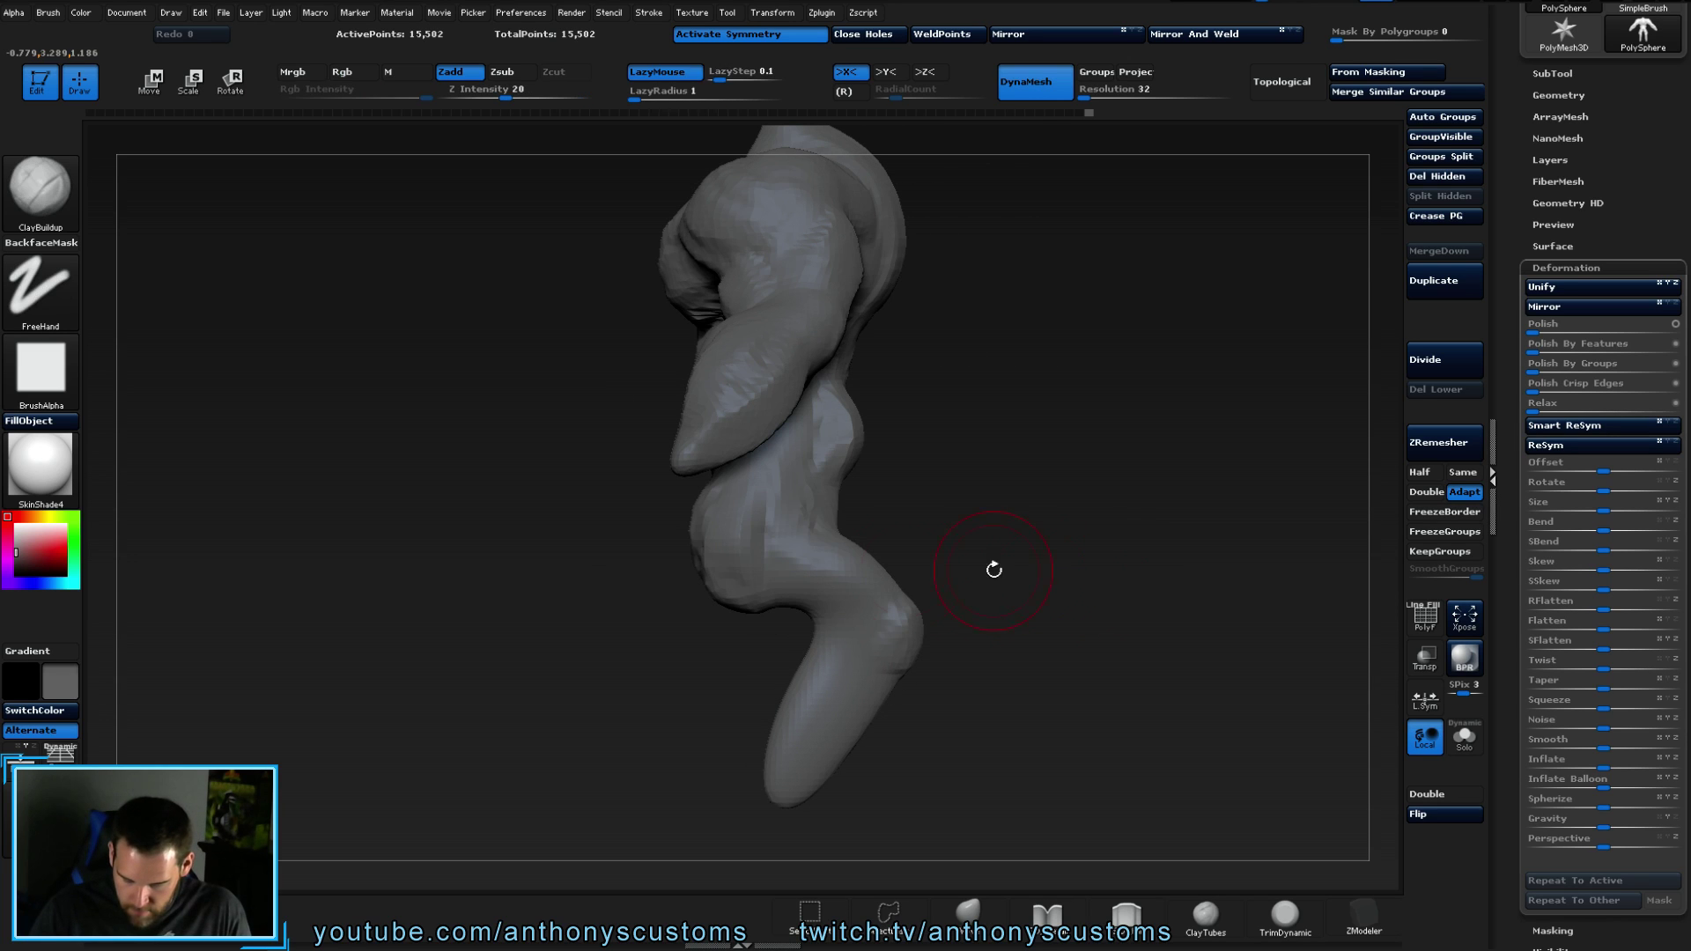
mouse_move(844, 572)
left_mouse_down()
mouse_move(875, 607)
mouse_move(830, 570)
left_mouse_up()
left_click_drag(1082, 573, 943, 564)
left_click_drag(646, 654, 699, 612, "alt")
- Thicken the lower legs by building up the calves and shins with ClayBuildup from all sides
mouse_move(1067, 627)
left_mouse_down("alt")
mouse_move(832, 488)
mouse_move(619, 437)
mouse_move(795, 451)
mouse_move(587, 432)
mouse_move(562, 481)
left_mouse_up("alt")
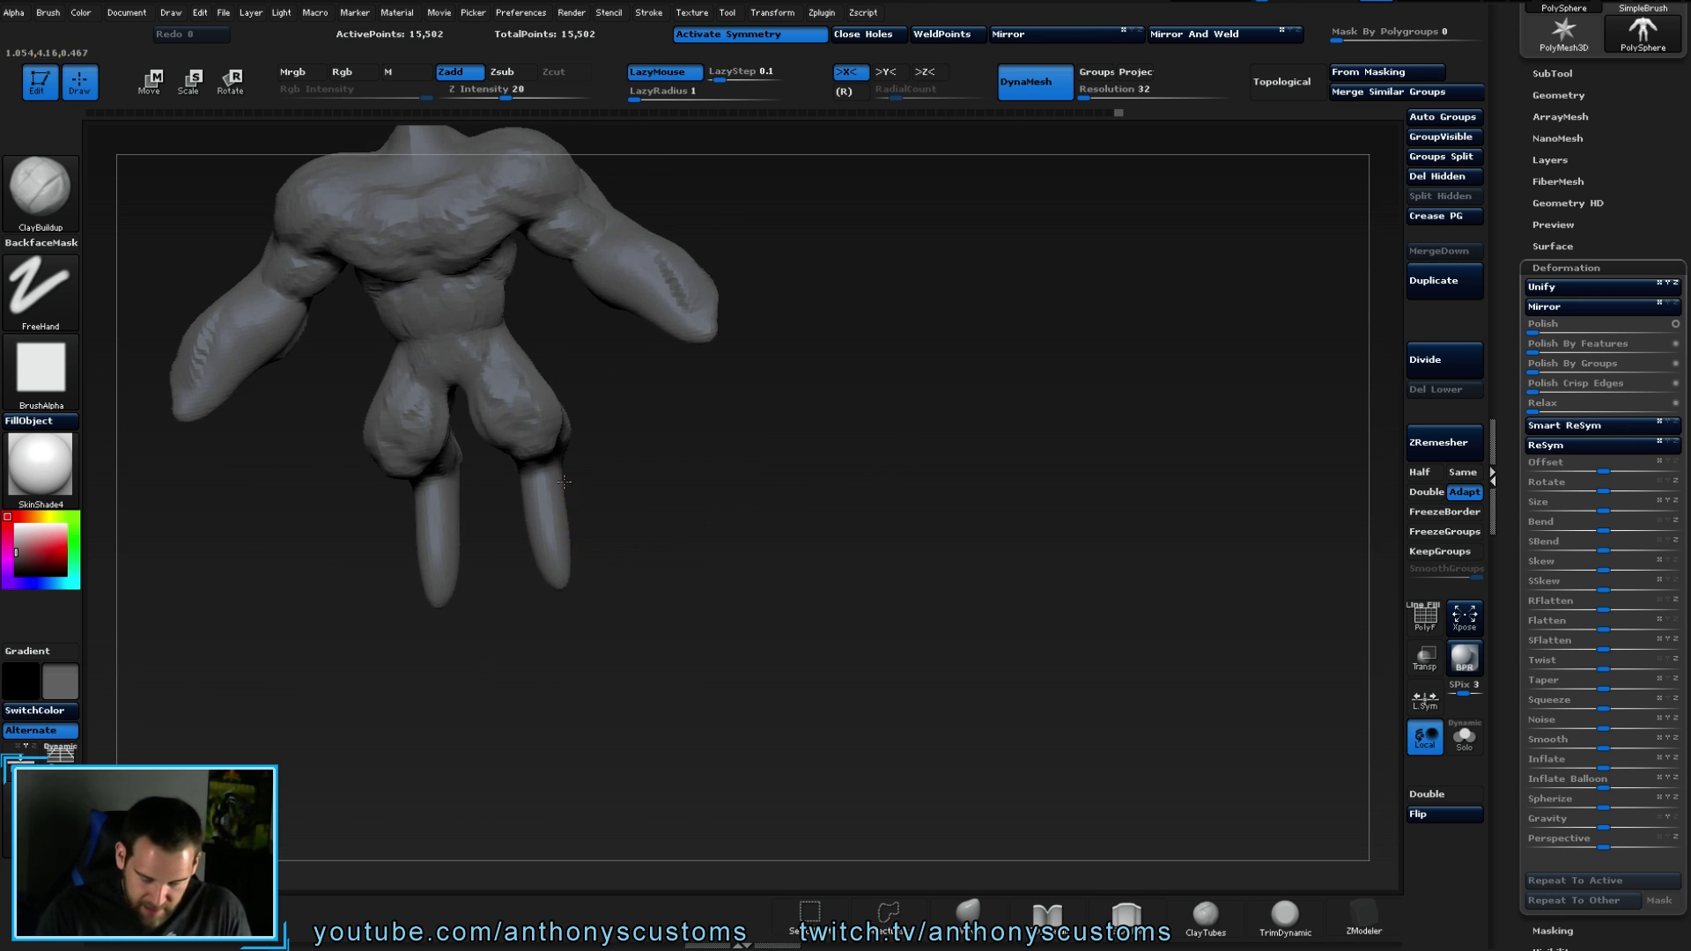
mouse_move(687, 468)
left_mouse_down()
mouse_move(558, 502)
mouse_move(607, 480)
mouse_move(679, 528)
mouse_move(637, 585)
left_mouse_up()
mouse_move(549, 486)
left_mouse_down()
mouse_move(630, 472)
mouse_move(555, 523)
left_mouse_up()
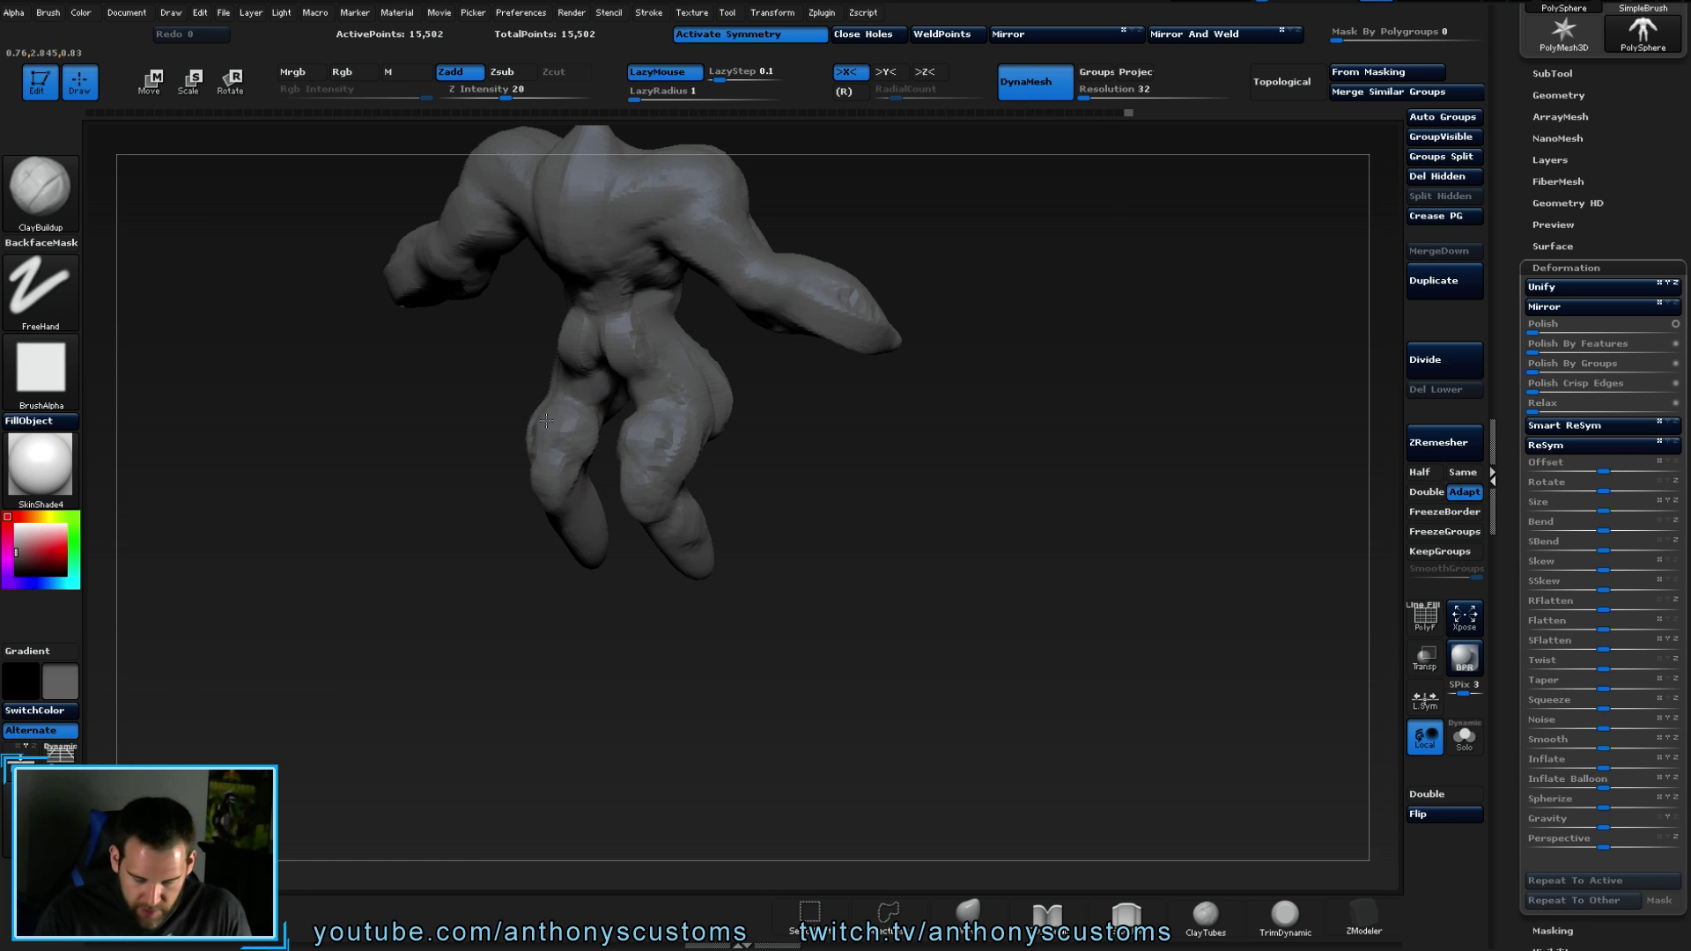
mouse_move(614, 520)
left_mouse_down()
mouse_move(634, 642)
mouse_move(616, 608)
mouse_move(563, 578)
left_mouse_up()
mouse_move(529, 652)
left_mouse_down()
mouse_move(700, 670)
mouse_move(635, 532)
left_mouse_up()
mouse_move(515, 539)
left_mouse_down()
mouse_move(514, 592)
mouse_move(506, 571)
mouse_move(718, 554)
left_mouse_up()
left_click_drag(483, 511, 476, 590)
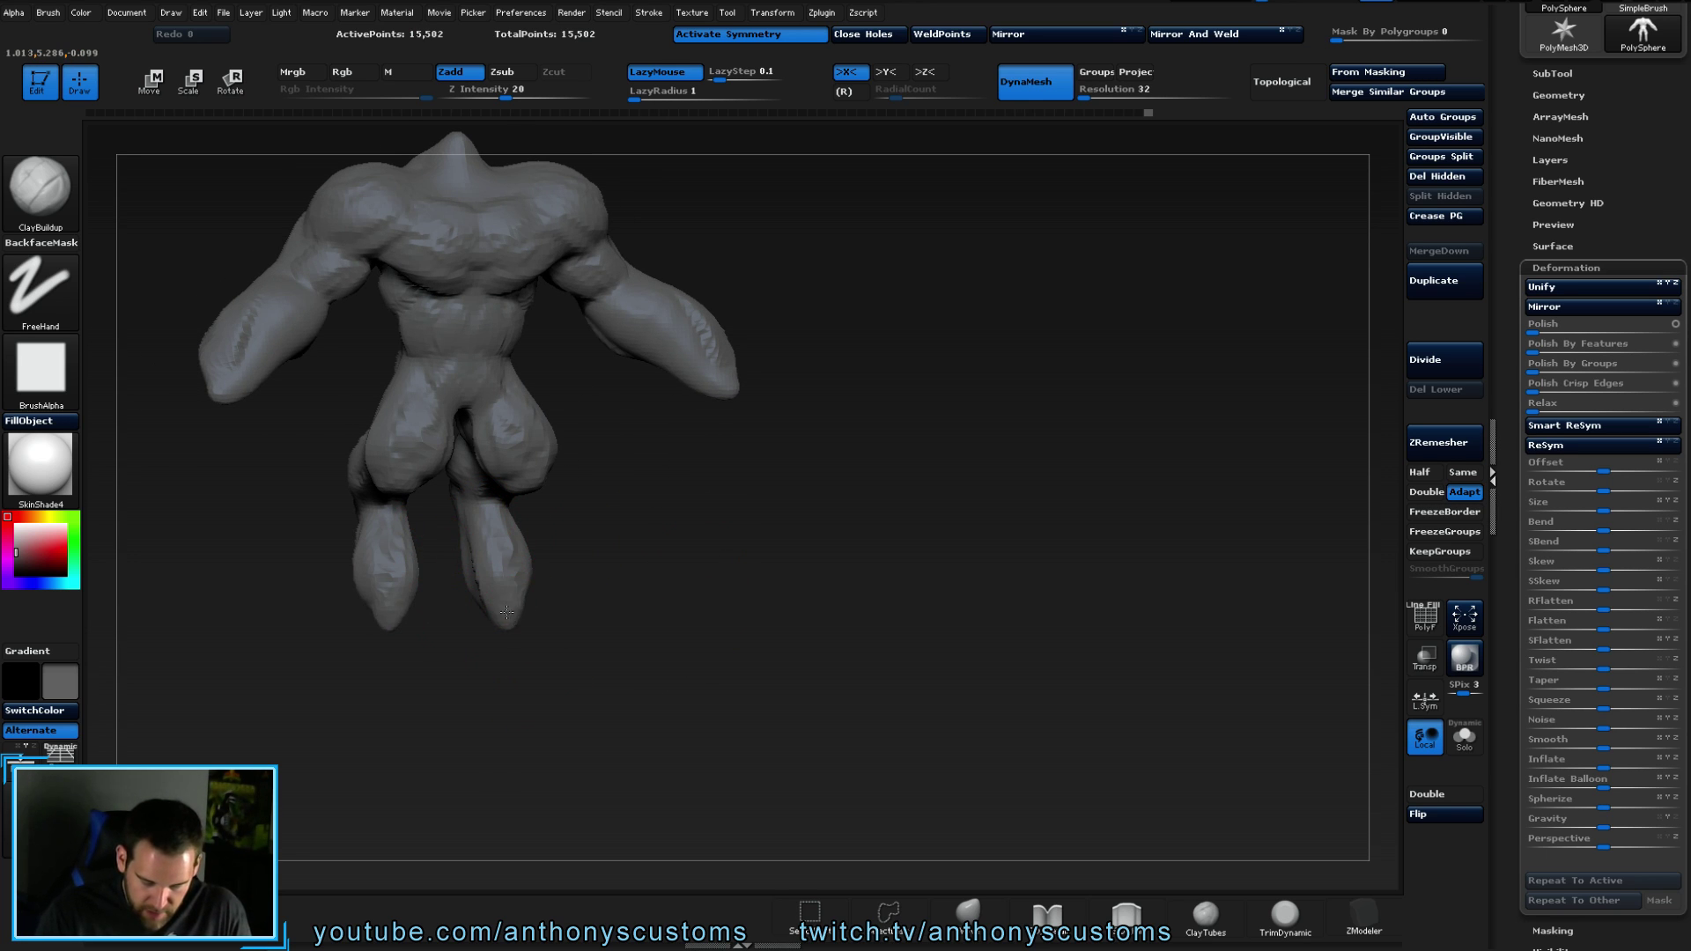
left_click_drag(373, 604, 377, 610)
- Build up the lower back, shoulder blades and rear shoulders with ClayBuildup
left_click_drag(649, 587, 769, 564)
mouse_move(702, 442)
left_mouse_down()
mouse_move(741, 524)
mouse_move(928, 547)
mouse_move(969, 535)
mouse_move(646, 448)
left_mouse_up()
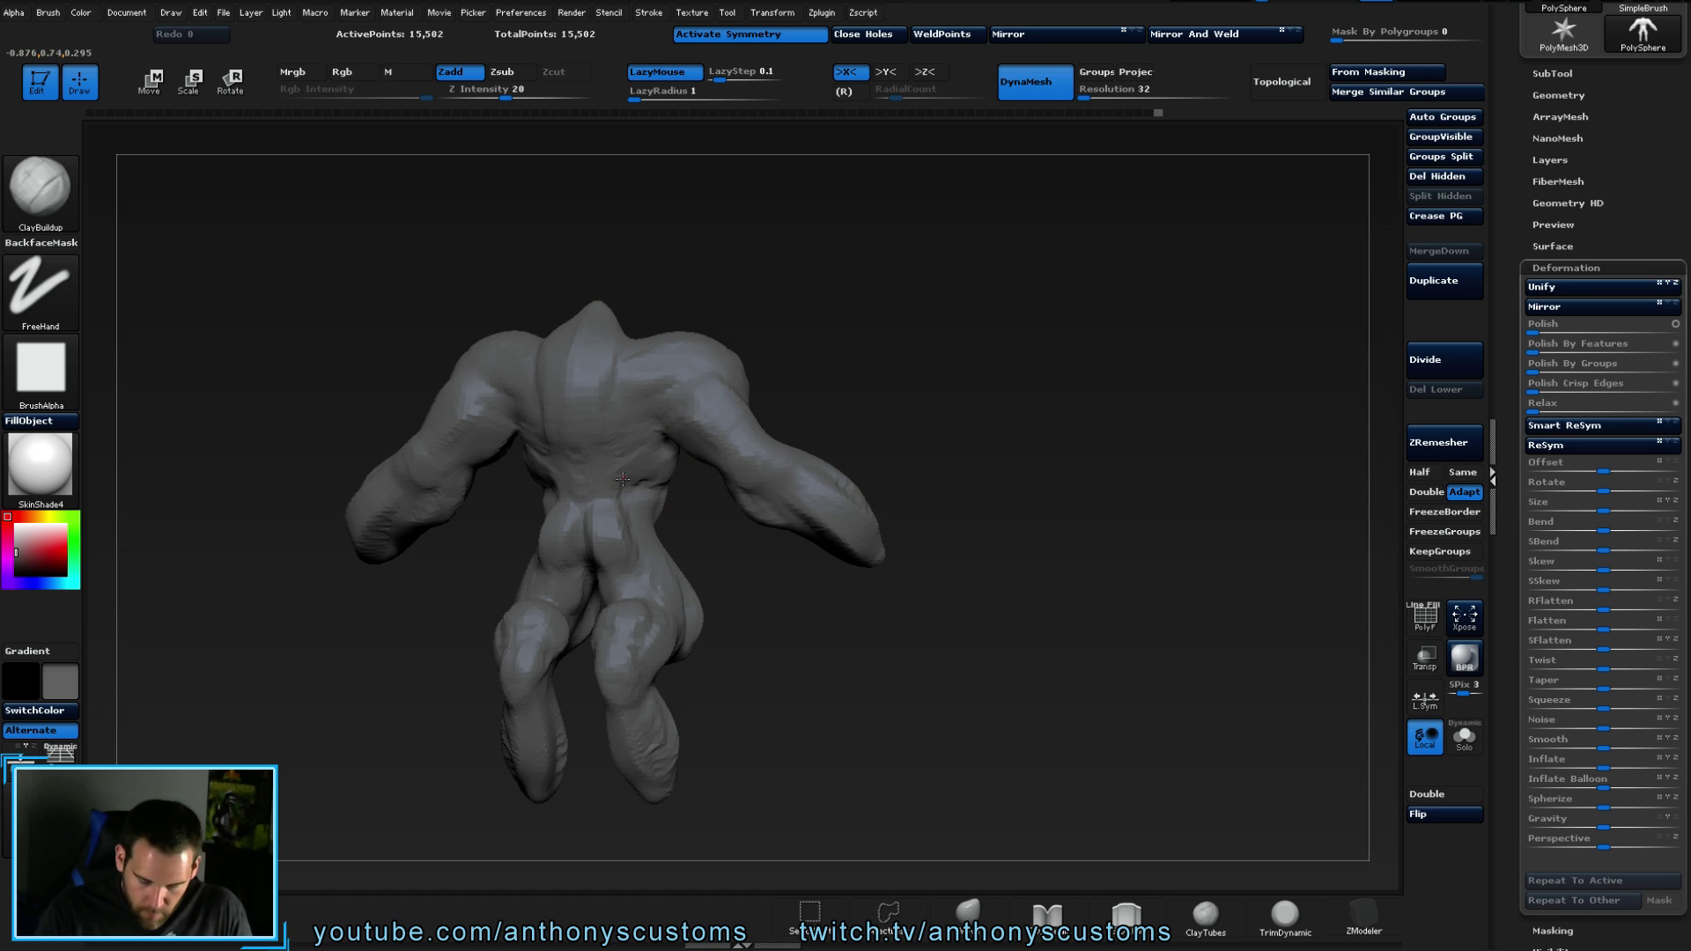
left_click_drag(660, 447, 593, 497)
mouse_move(635, 443)
left_mouse_down()
mouse_move(602, 472)
mouse_move(633, 444)
left_mouse_up()
mouse_move(922, 336)
left_mouse_down()
mouse_move(980, 363)
mouse_move(988, 323)
left_mouse_up()
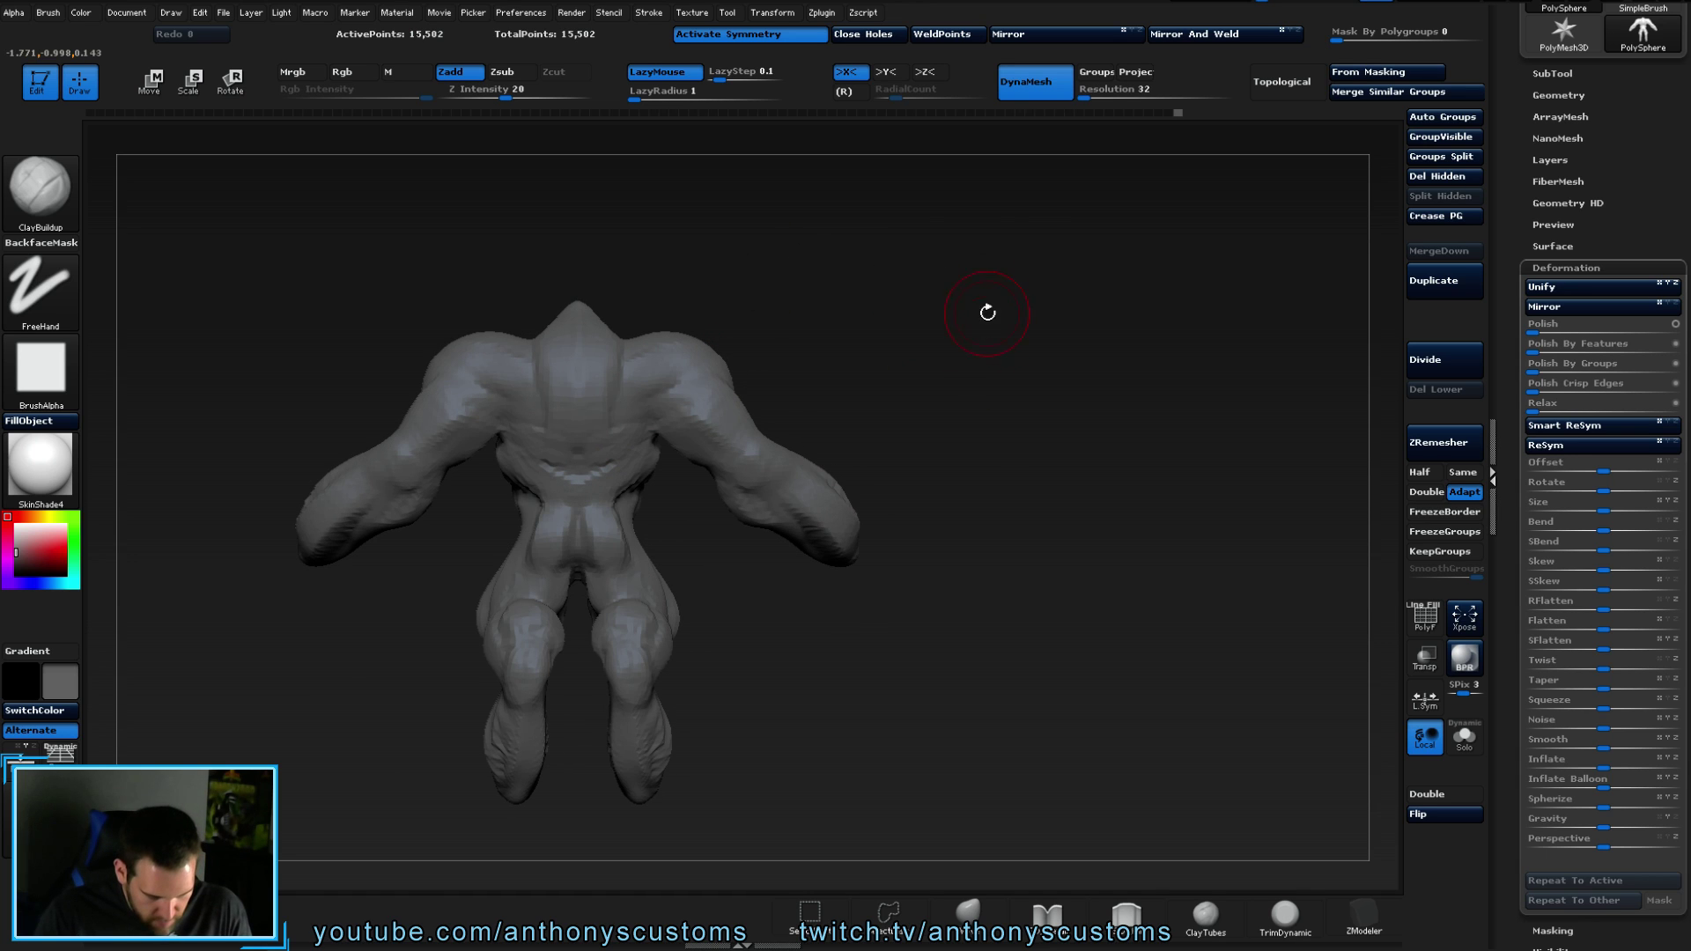
left_click_drag(966, 416, 966, 418)
mouse_move(644, 379)
left_mouse_down()
mouse_move(687, 382)
mouse_move(642, 380)
mouse_move(671, 387)
mouse_move(636, 390)
mouse_move(650, 407)
mouse_move(693, 390)
left_mouse_up()
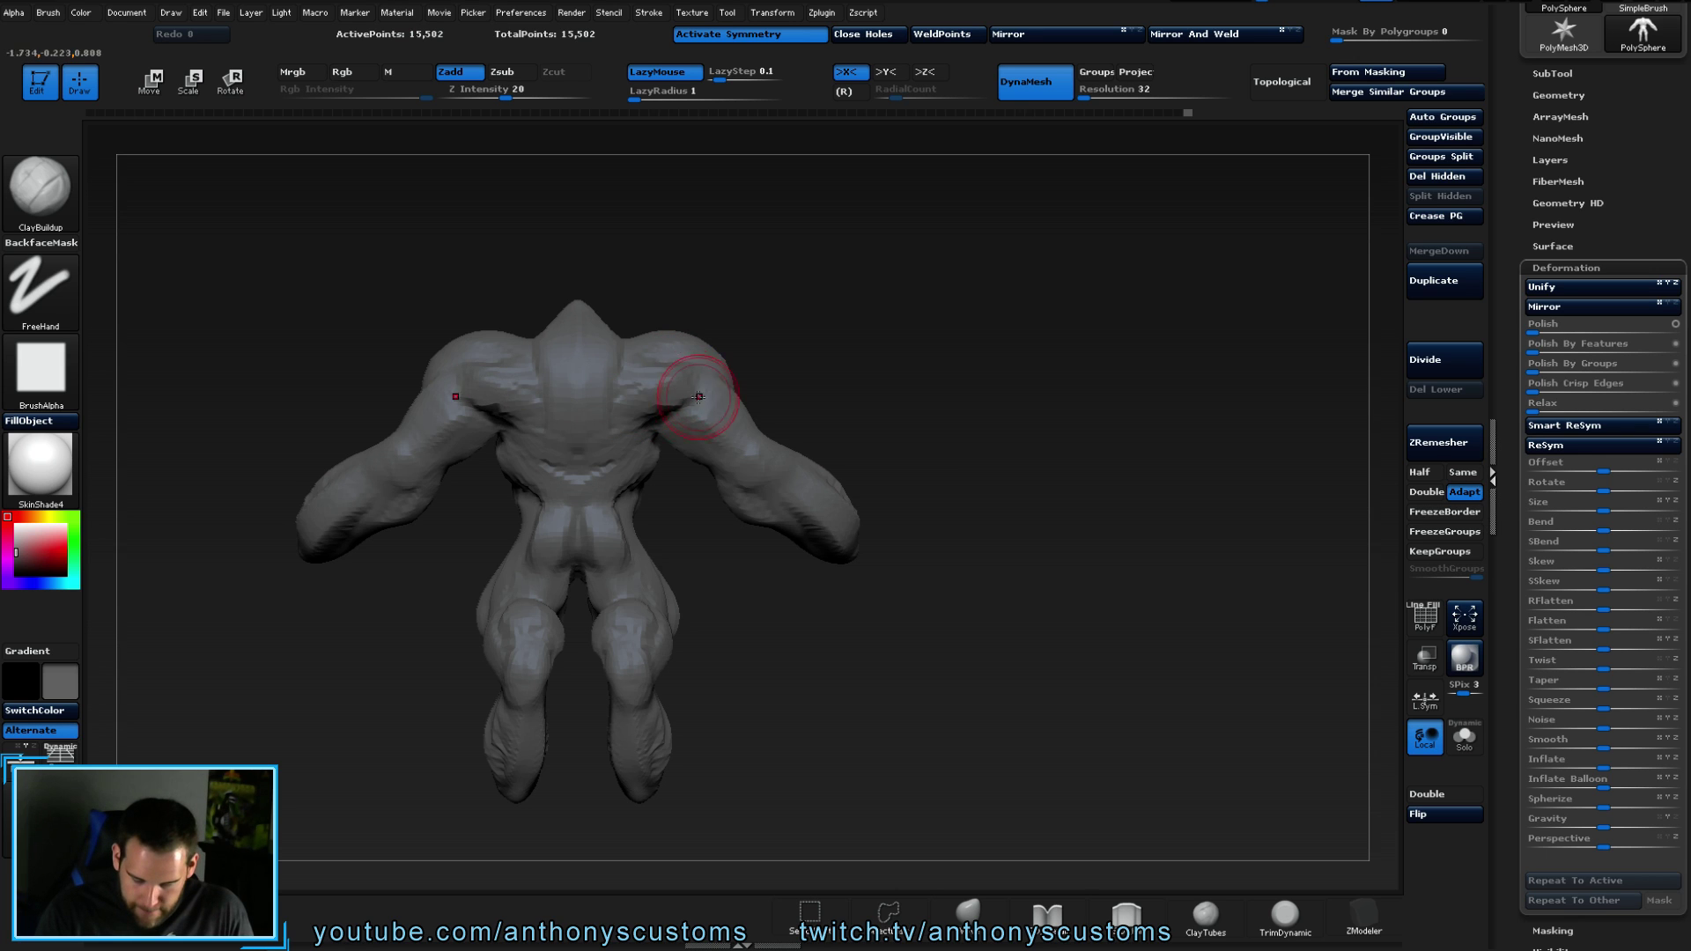
left_click_drag(826, 381, 1015, 383)
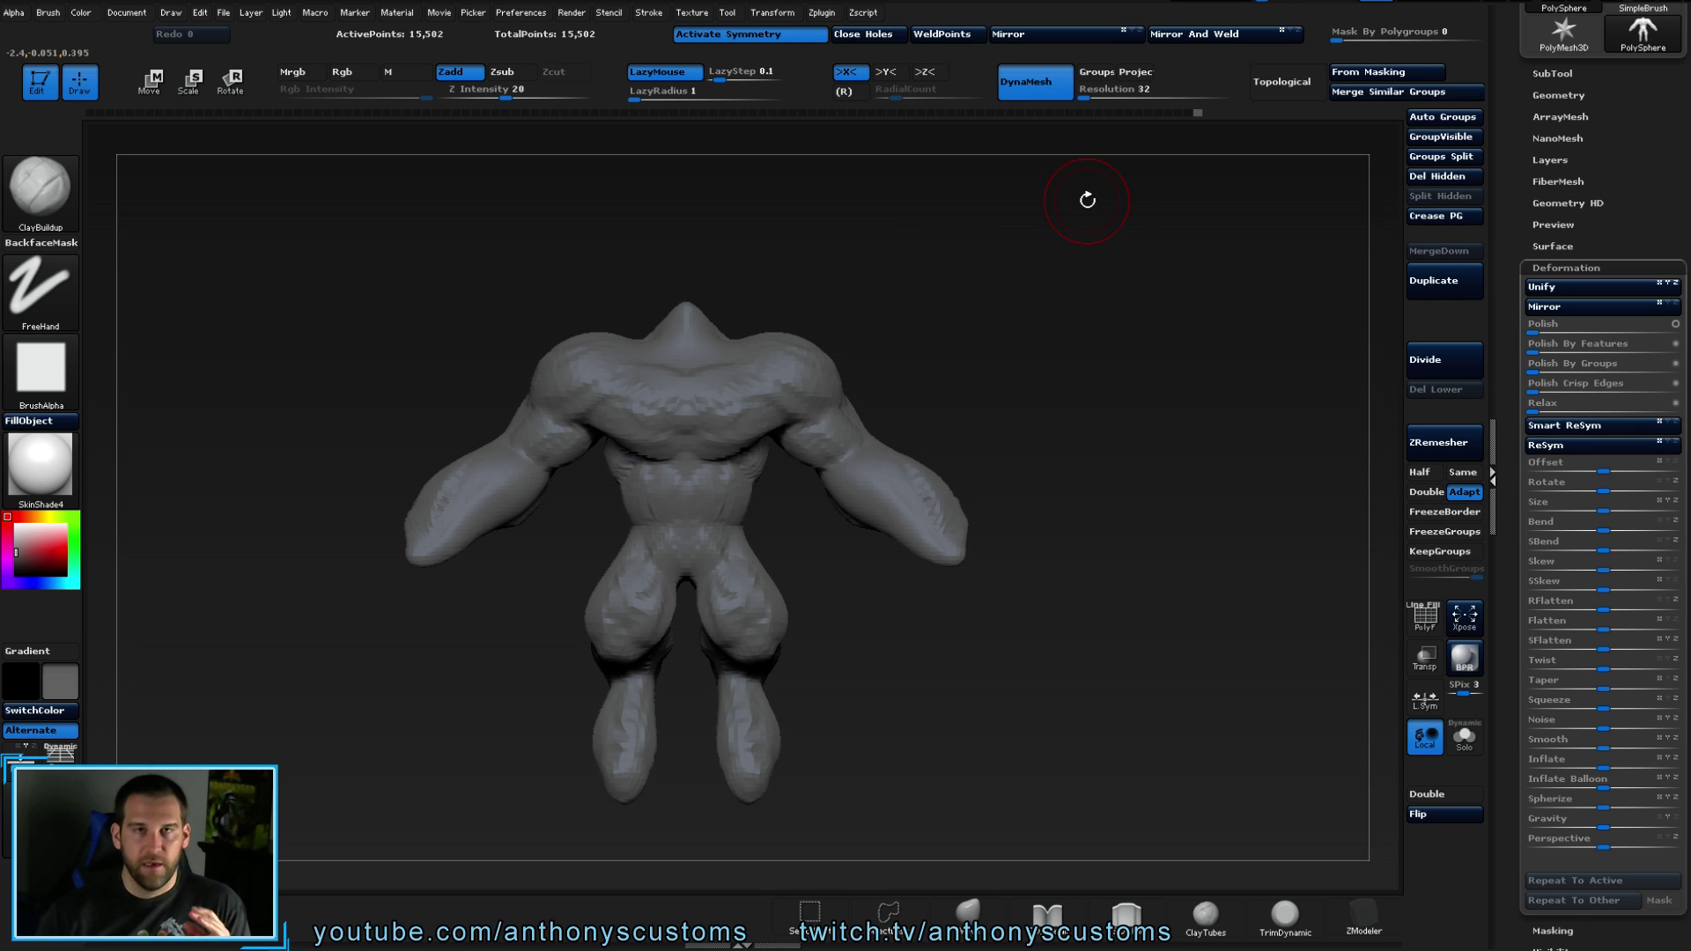
- Check the figure's side silhouette in solid black, and recolour the figure near-white
left_click_drag(996, 360, 978, 259, "alt")
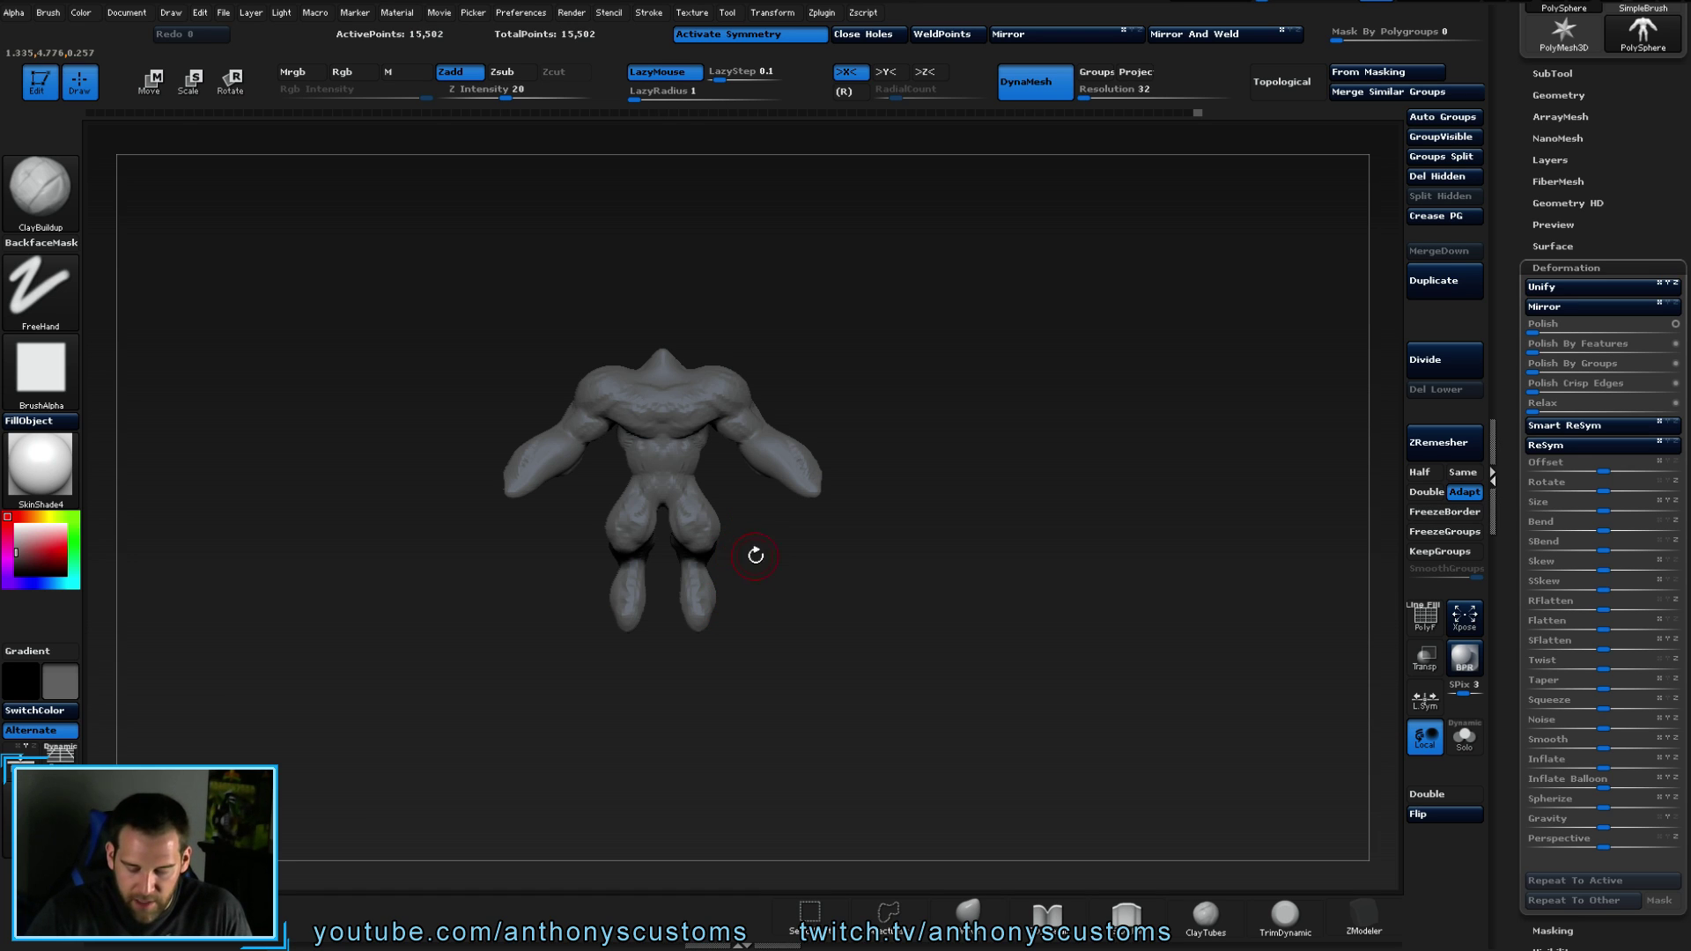
left_click_drag(963, 432, 1055, 440)
left_click_drag(830, 587, 855, 537)
key("v")
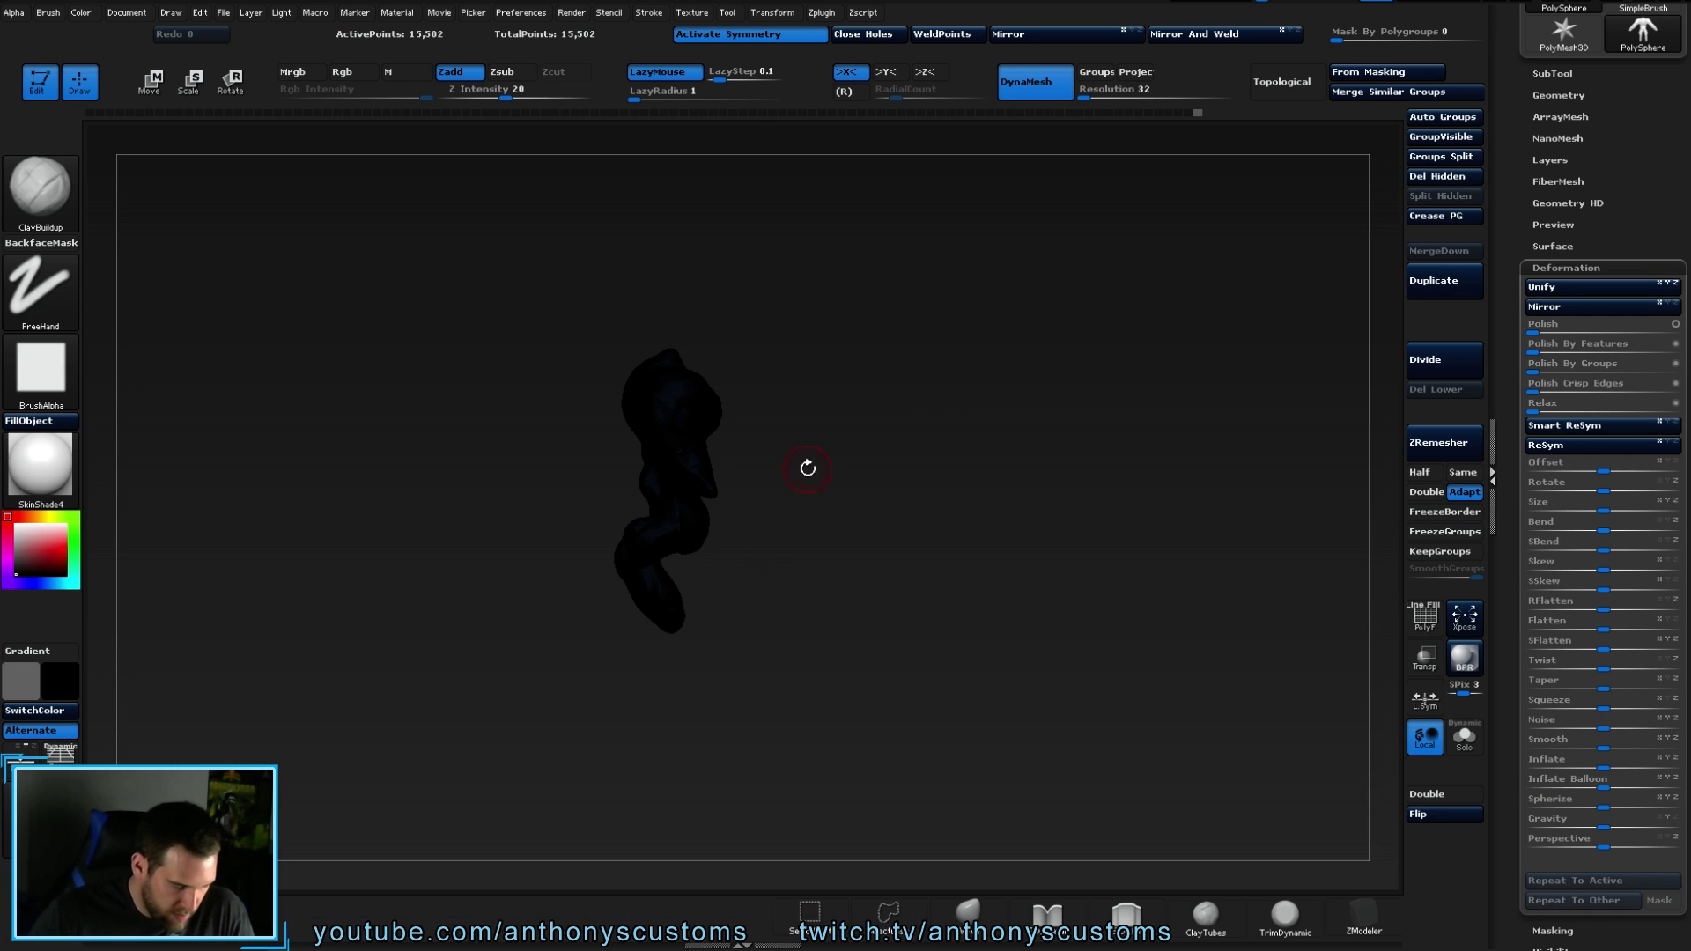
left_click(15, 528)
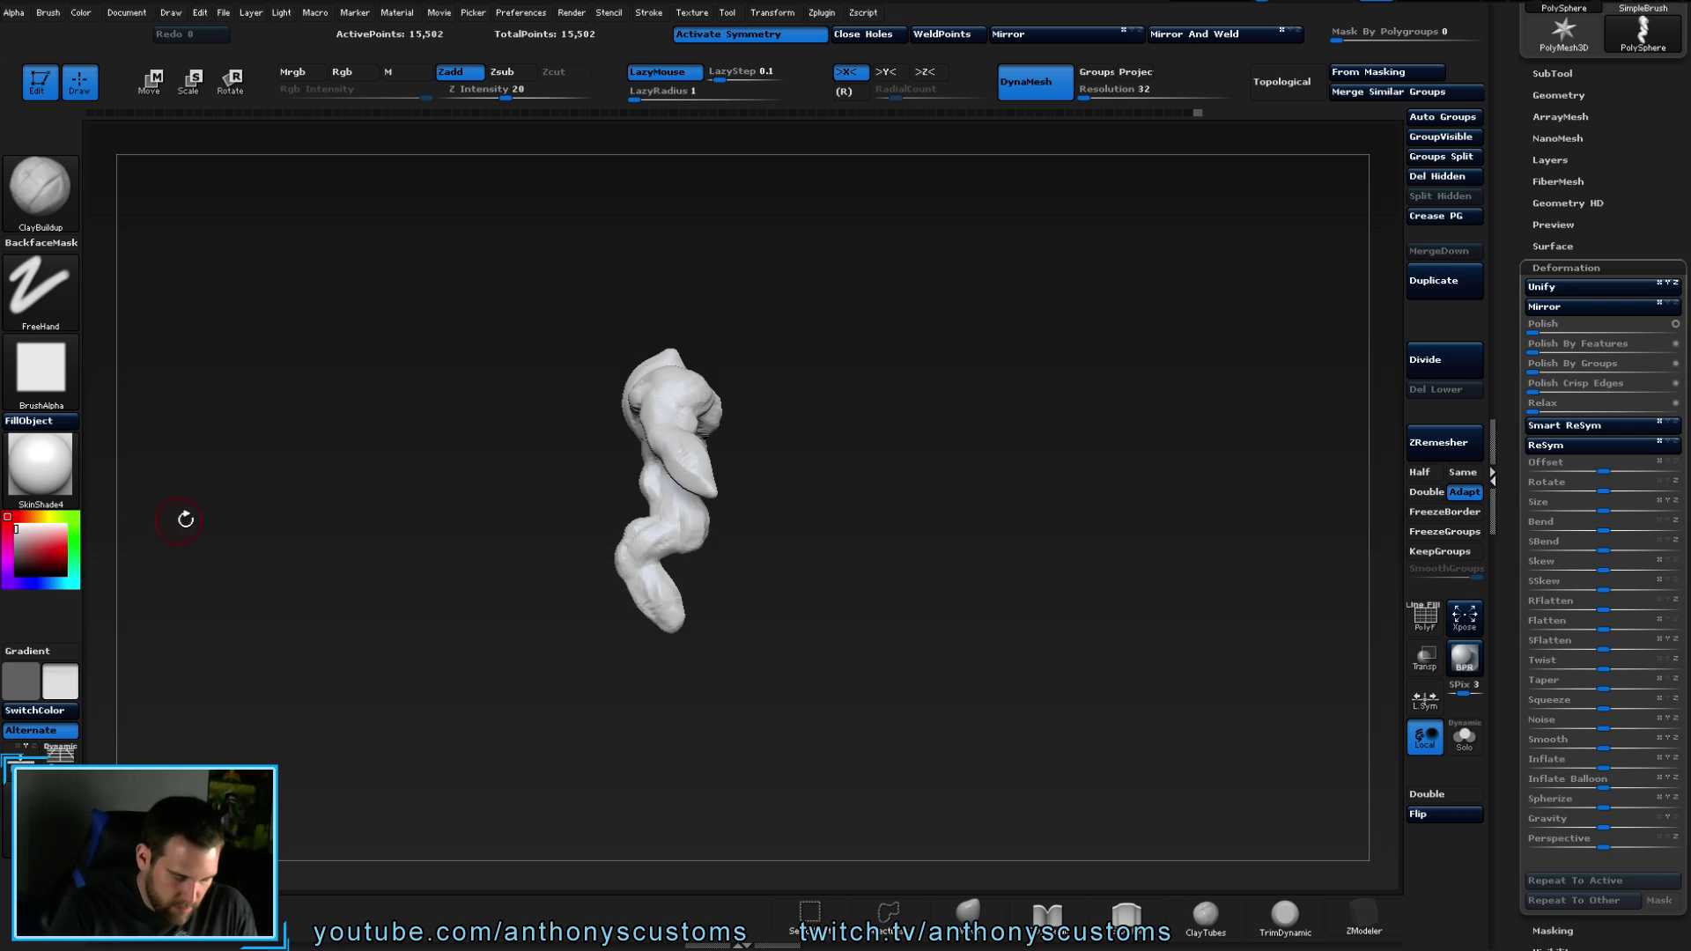
- Reshape the calves and lower legs with the Move brush from the side and back
key("b")
key("m")
key("v")
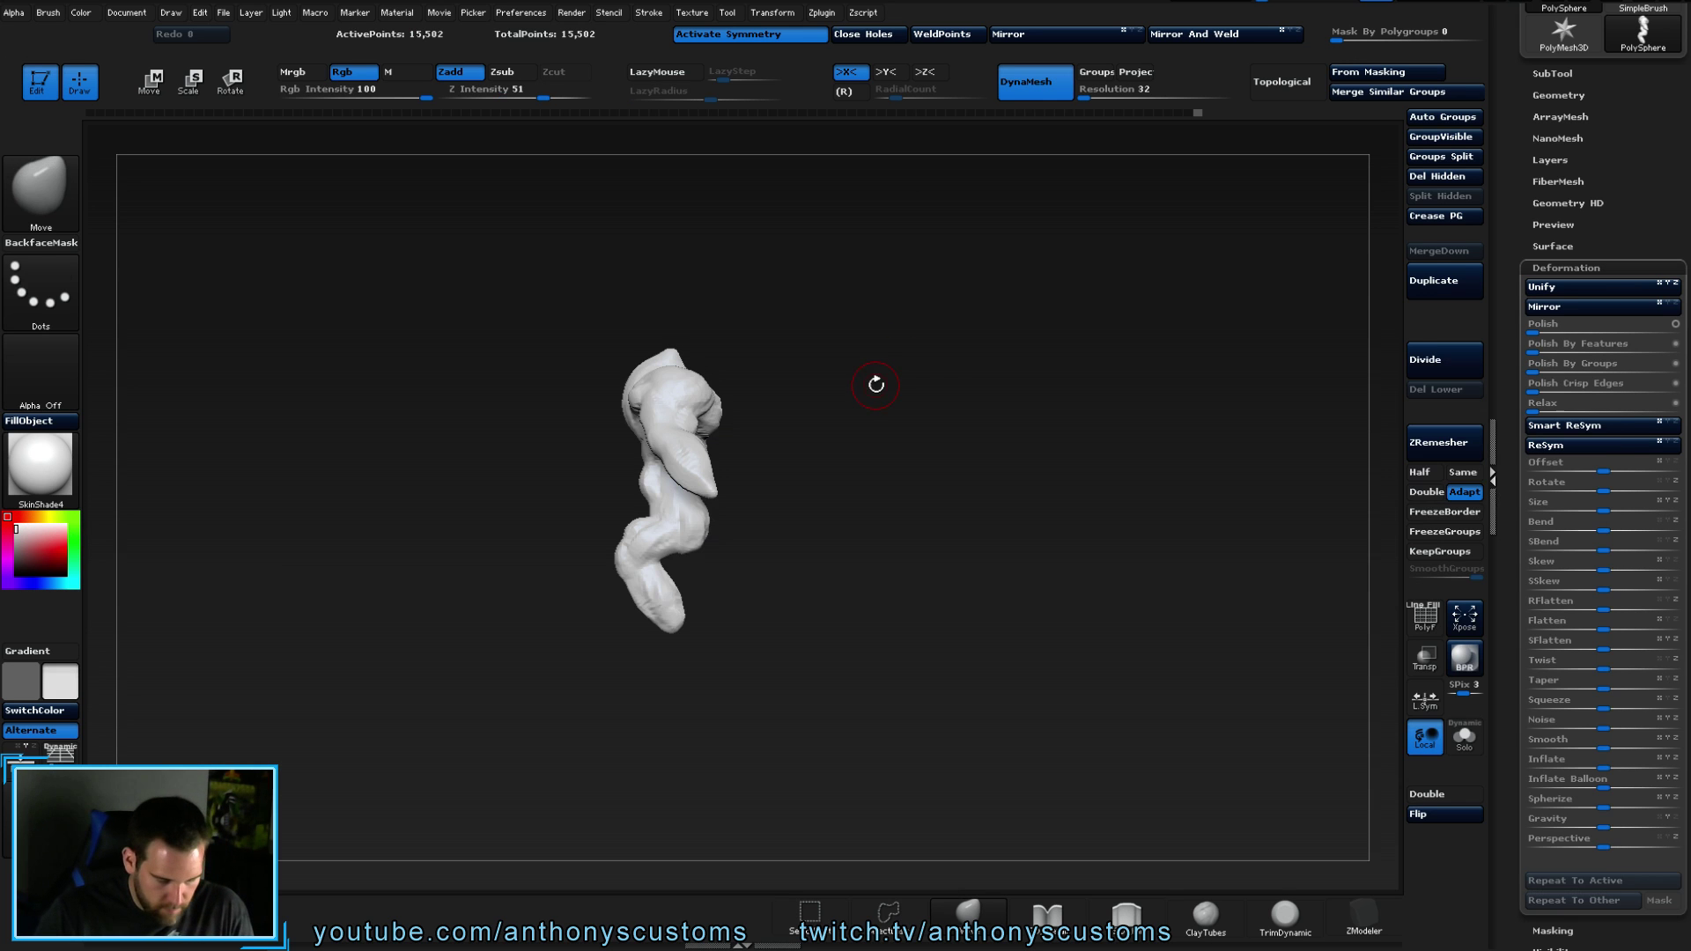
key("space")
left_click_drag(799, 541, 807, 544, "shift")
mouse_move(710, 670)
left_mouse_down()
mouse_move(815, 611)
mouse_move(834, 567)
mouse_move(876, 585)
mouse_move(851, 577)
mouse_move(916, 557)
mouse_move(671, 557)
mouse_move(922, 507)
mouse_move(881, 493)
mouse_move(917, 479)
mouse_move(736, 540)
left_mouse_up()
left_click_drag(709, 621, 758, 607, "shift")
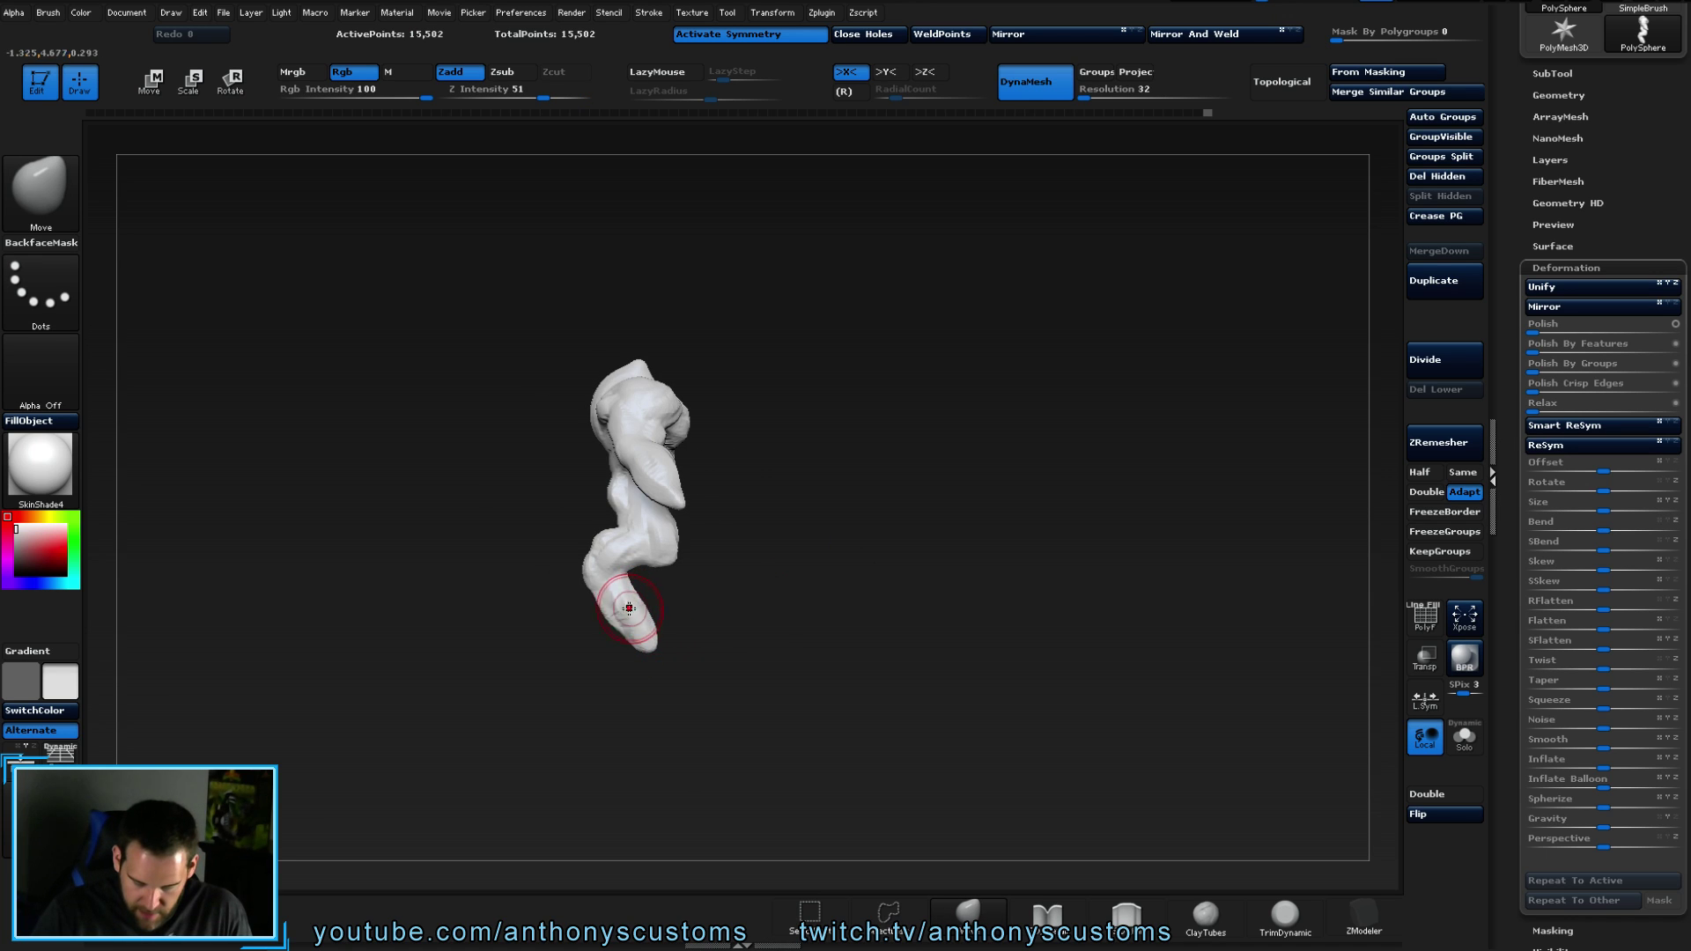
left_click_drag(697, 601, 640, 622)
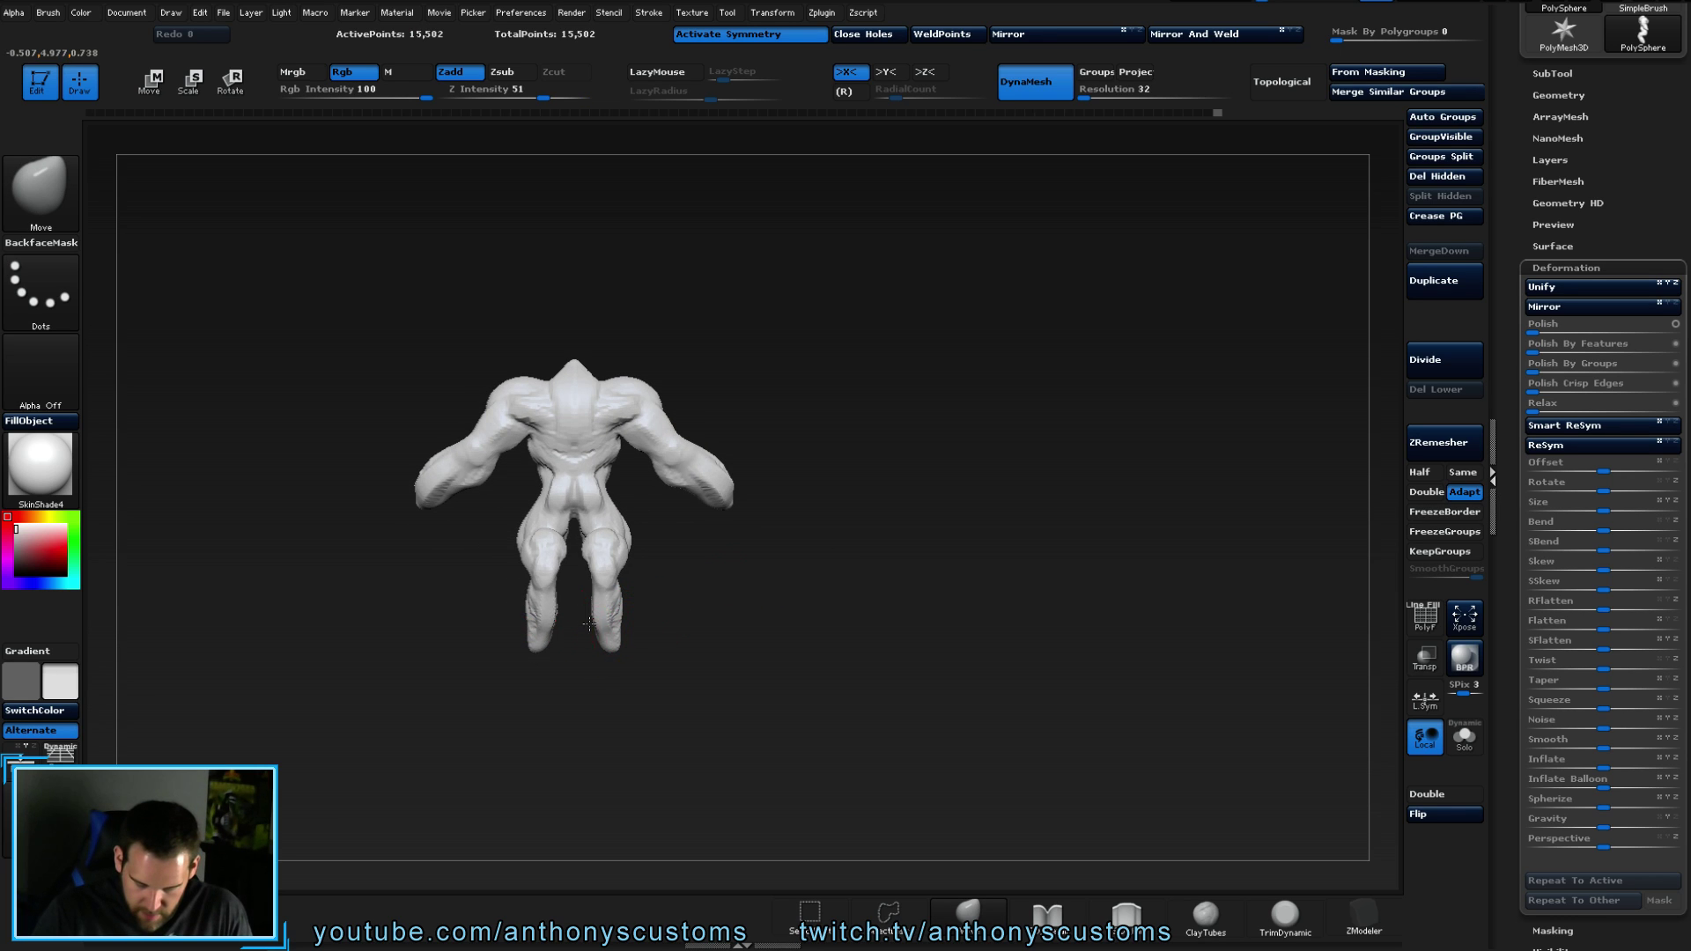
left_click_drag(552, 616, 535, 617)
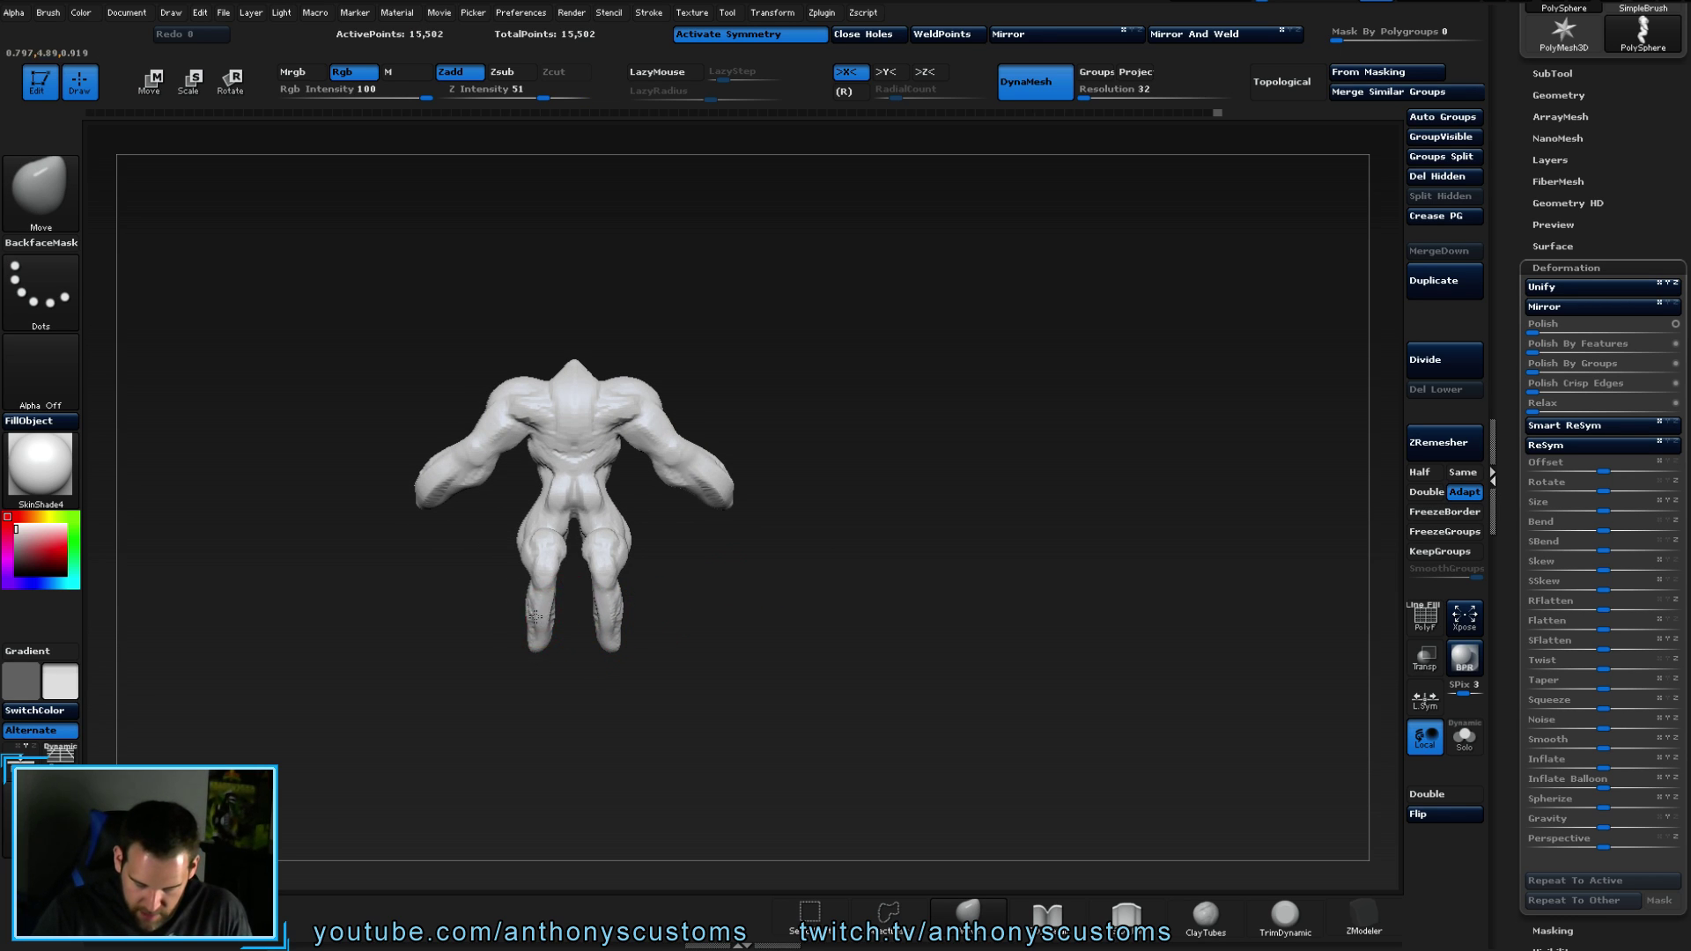
left_click_drag(683, 611, 558, 566)
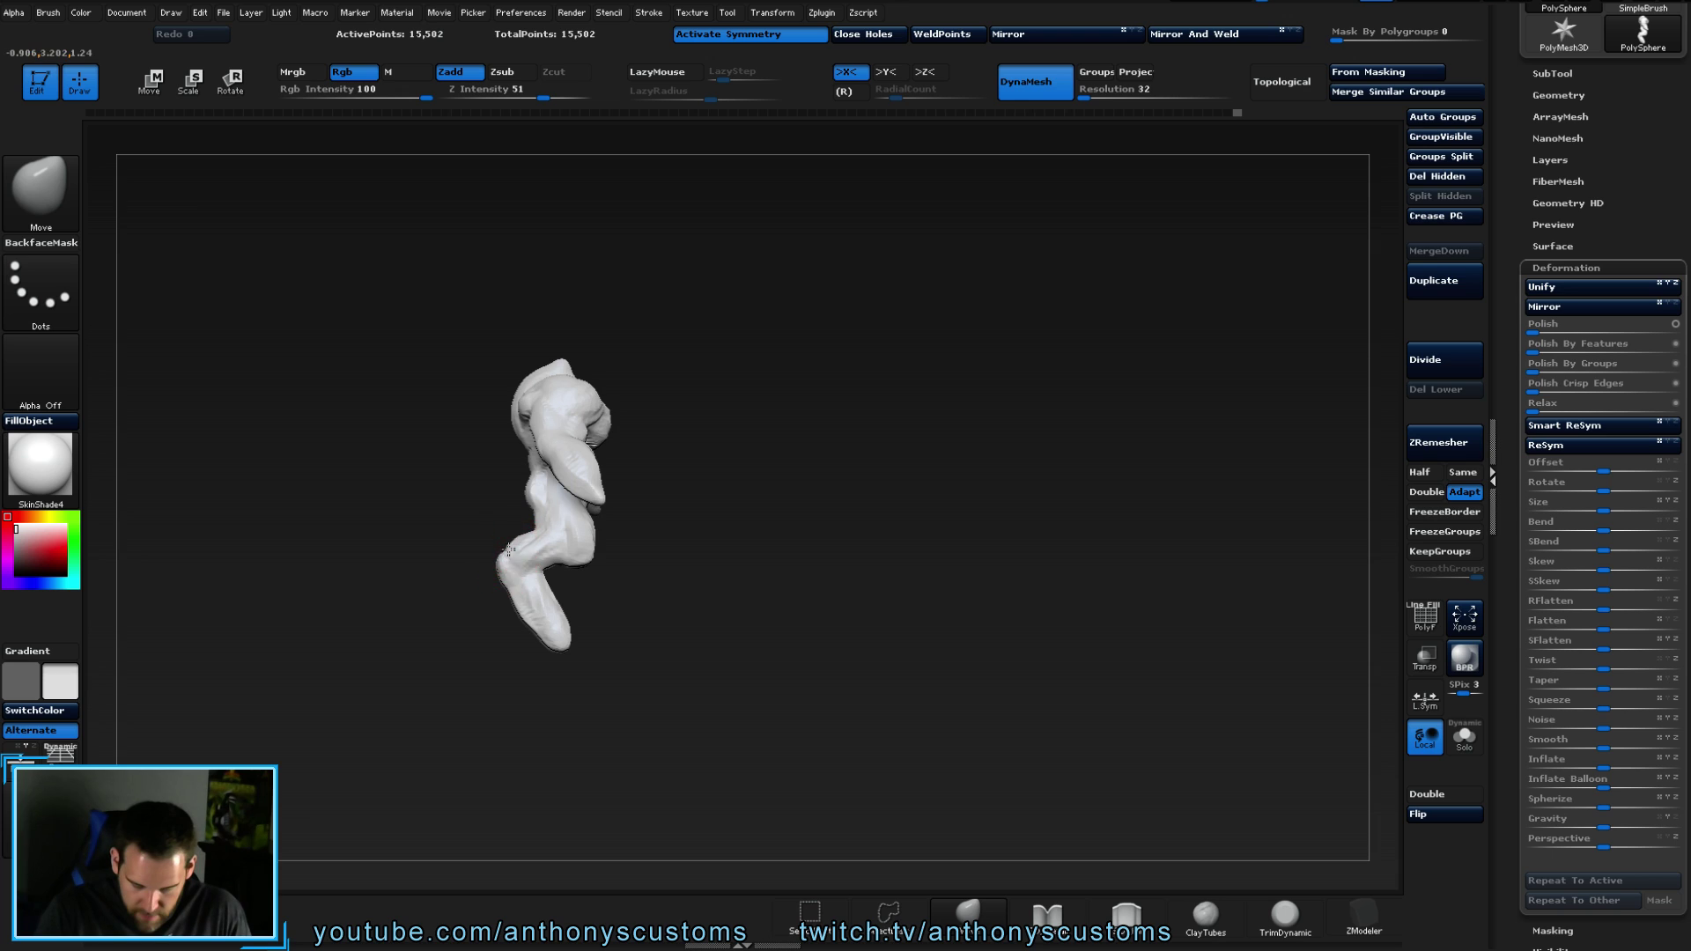
- Mask both lower legs, clearing the mask from the fronts of the thighs and extending it around the backs of the knees
left_click_drag(643, 571, 707, 587)
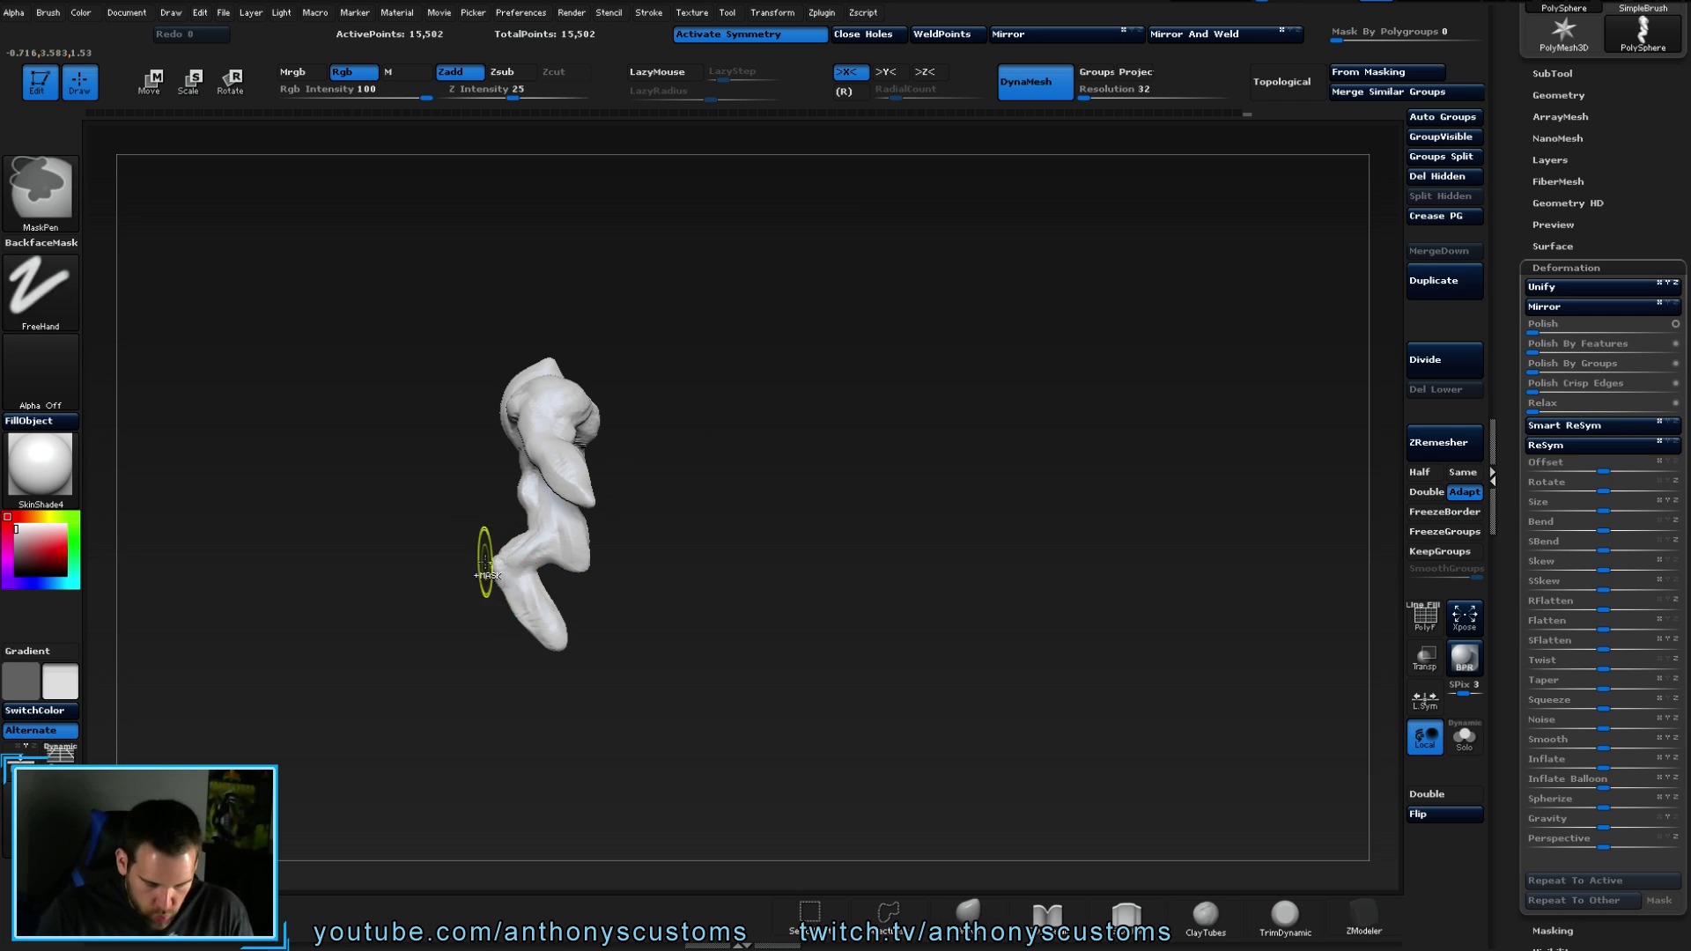
mouse_move(467, 542)
left_mouse_down("ctrl")
mouse_move(606, 594)
mouse_move(632, 697)
left_mouse_up("ctrl")
mouse_move(652, 626)
left_mouse_down()
mouse_move(682, 594)
mouse_move(655, 594)
mouse_move(819, 360)
left_mouse_up()
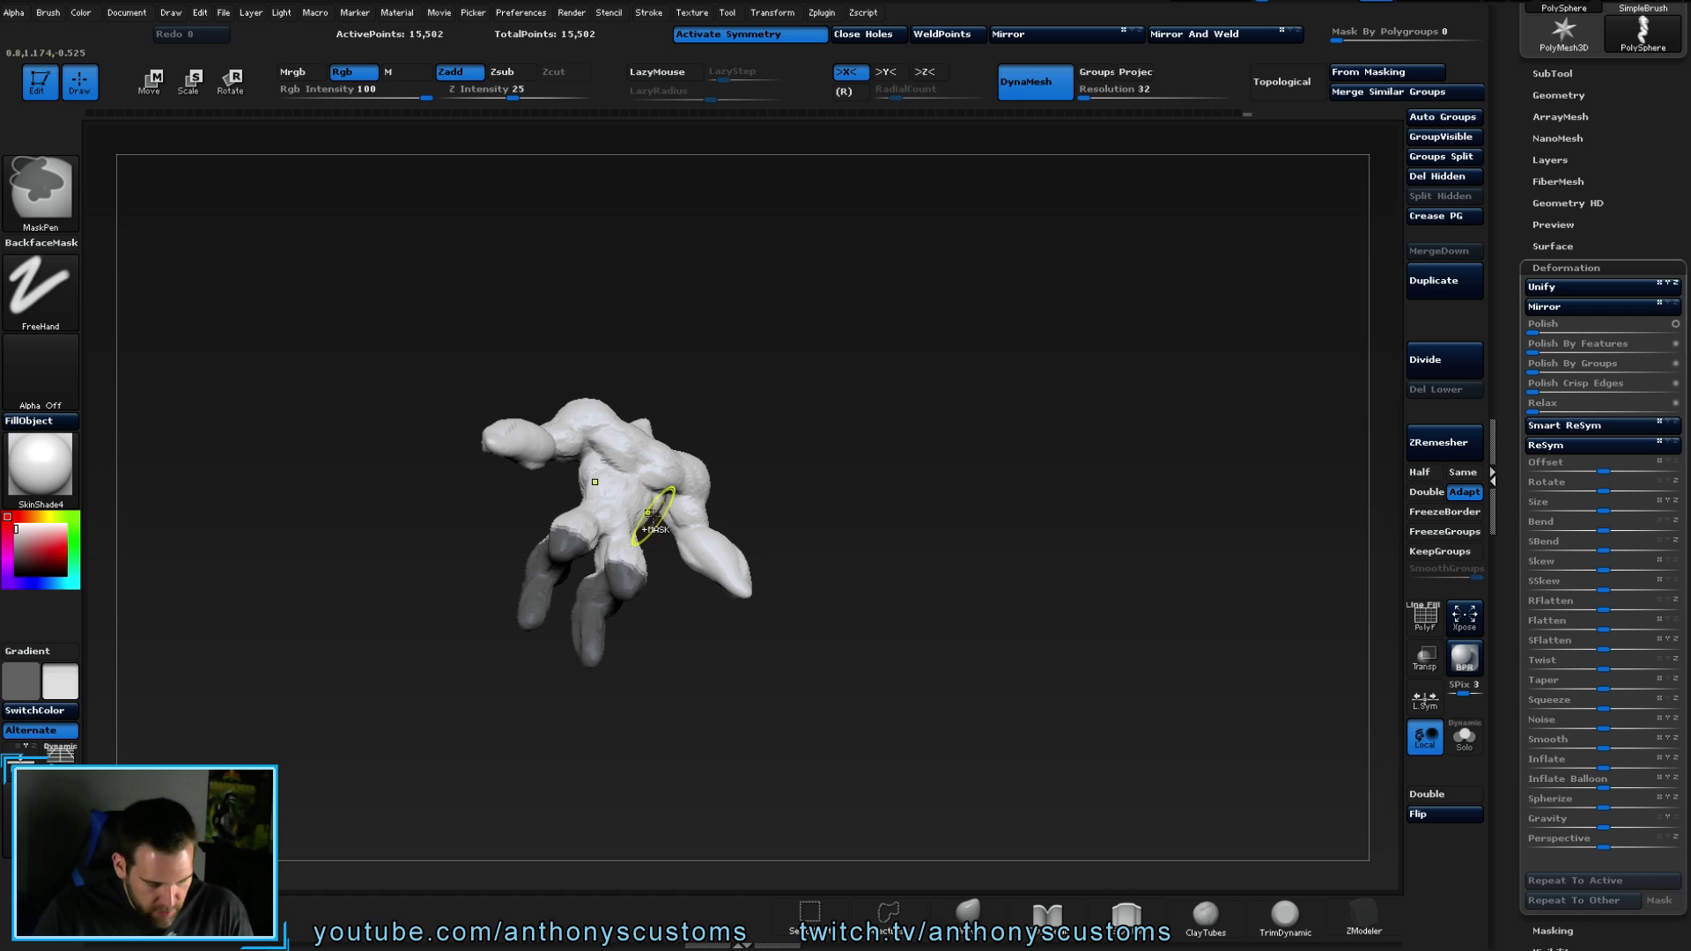
left_click_drag(635, 585, 623, 569, "ctrl+alt")
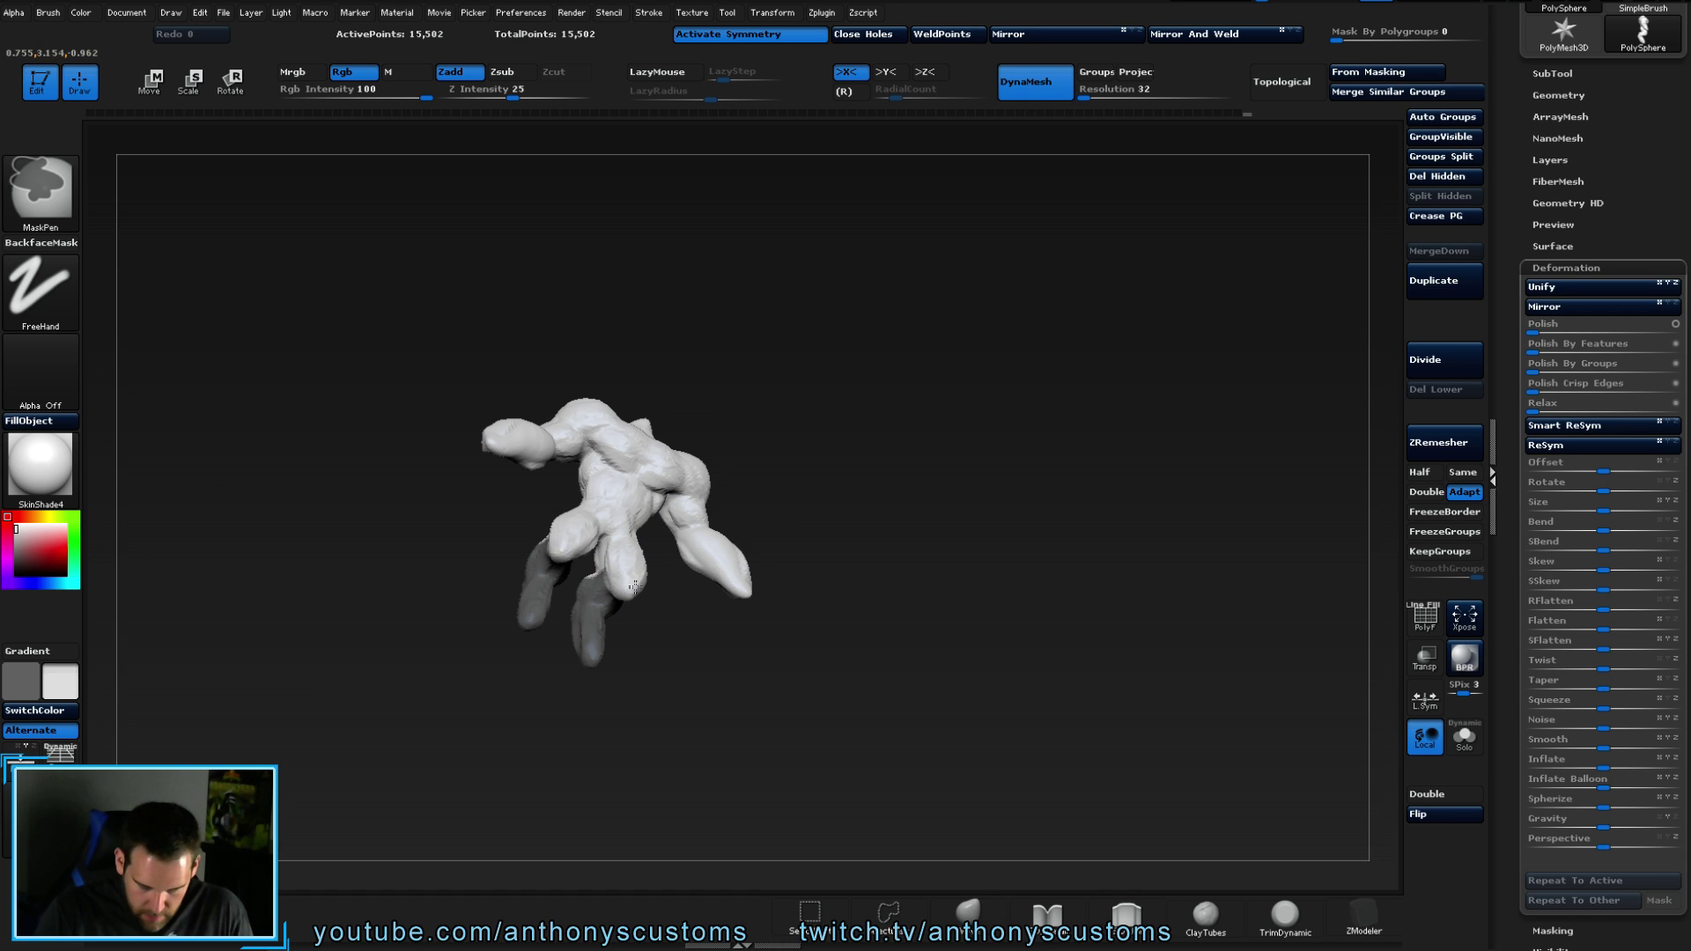
mouse_move(825, 488)
left_mouse_down()
mouse_move(907, 532)
mouse_move(1007, 533)
mouse_move(1016, 511)
left_mouse_up()
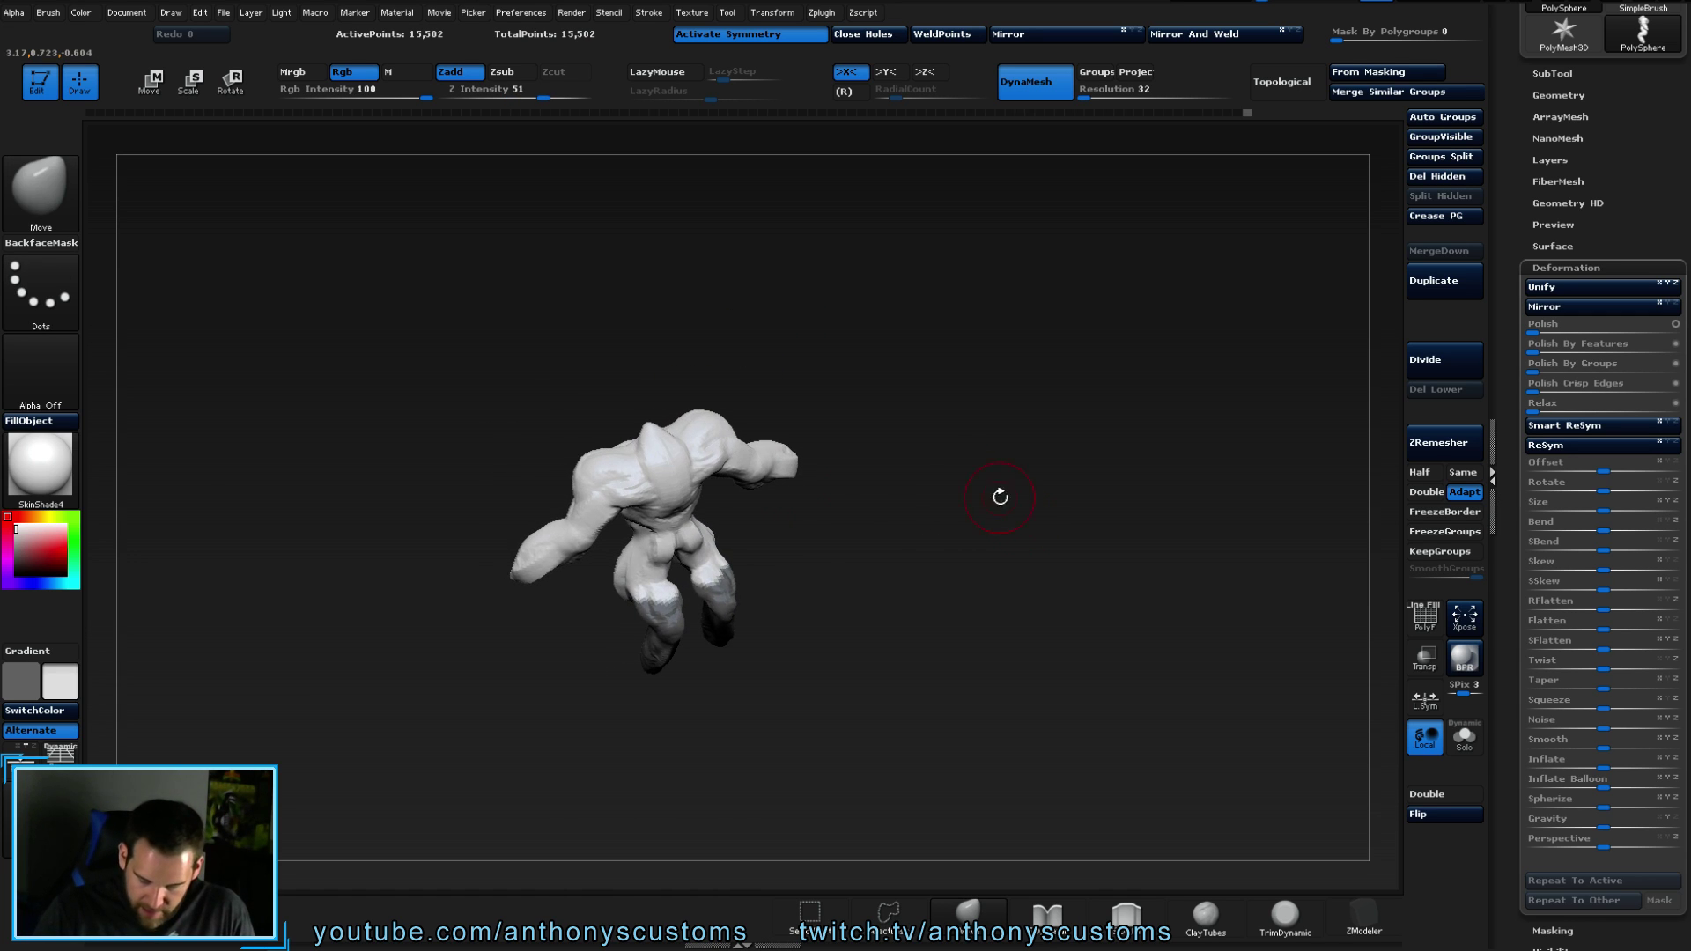
left_click(721, 593, "ctrl")
left_click(722, 594, "ctrl")
left_click(722, 593, "ctrl")
left_click(724, 594, "ctrl")
left_click_drag(724, 593, 718, 595, "ctrl")
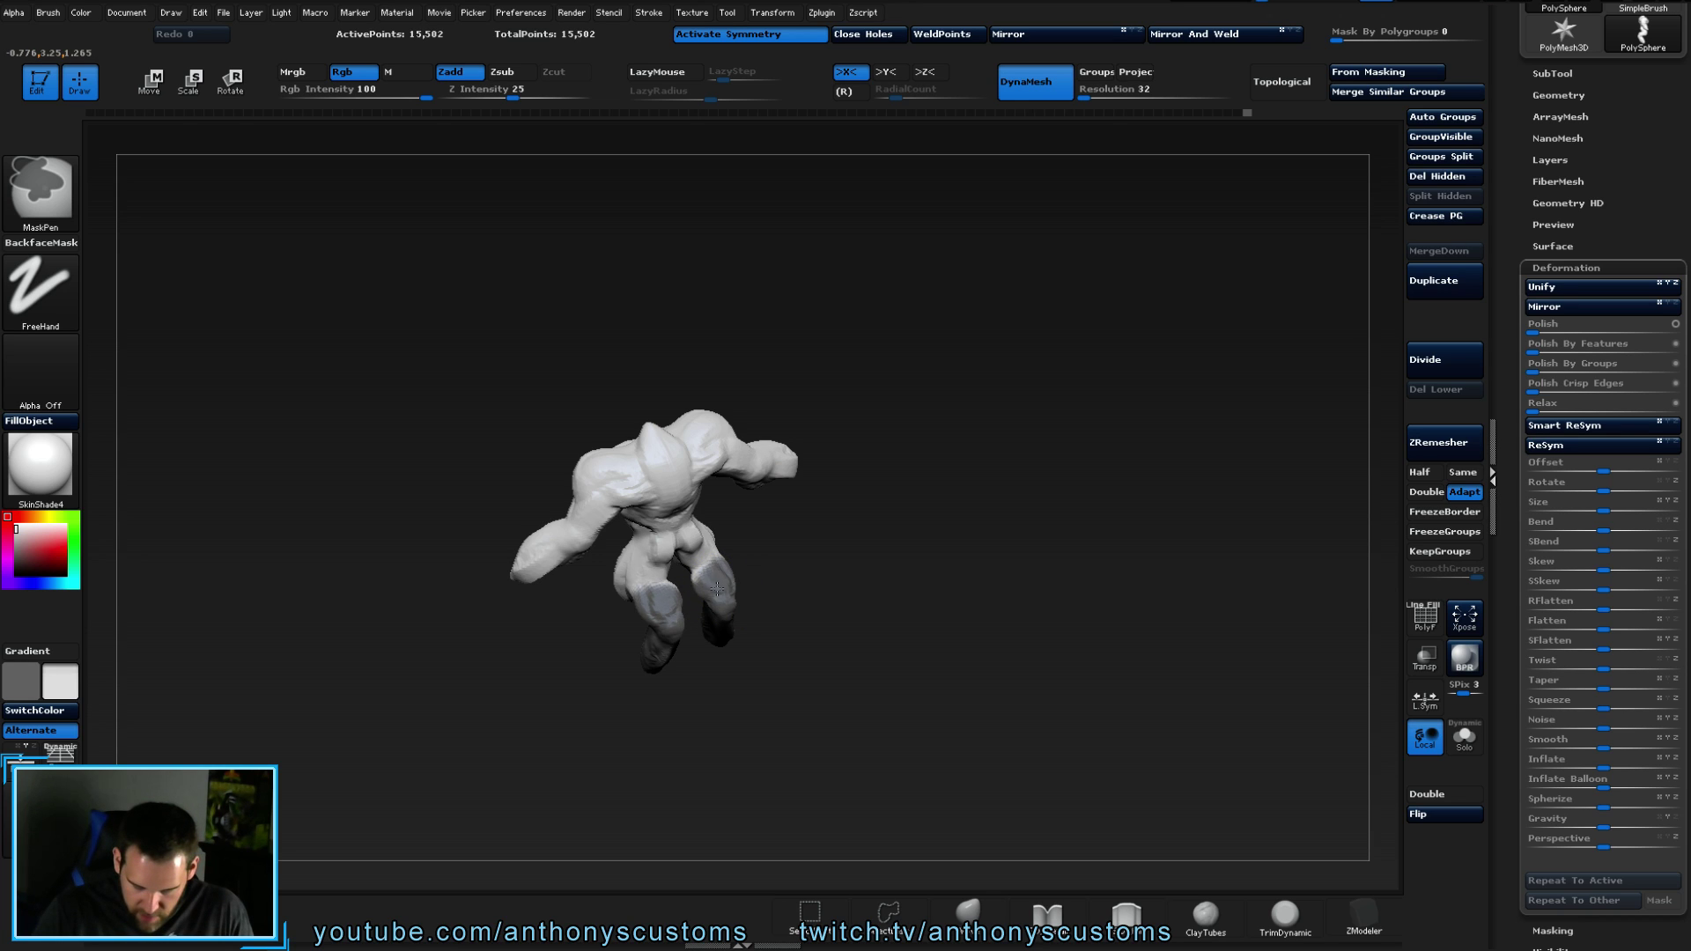
left_click_drag(842, 577, 882, 504)
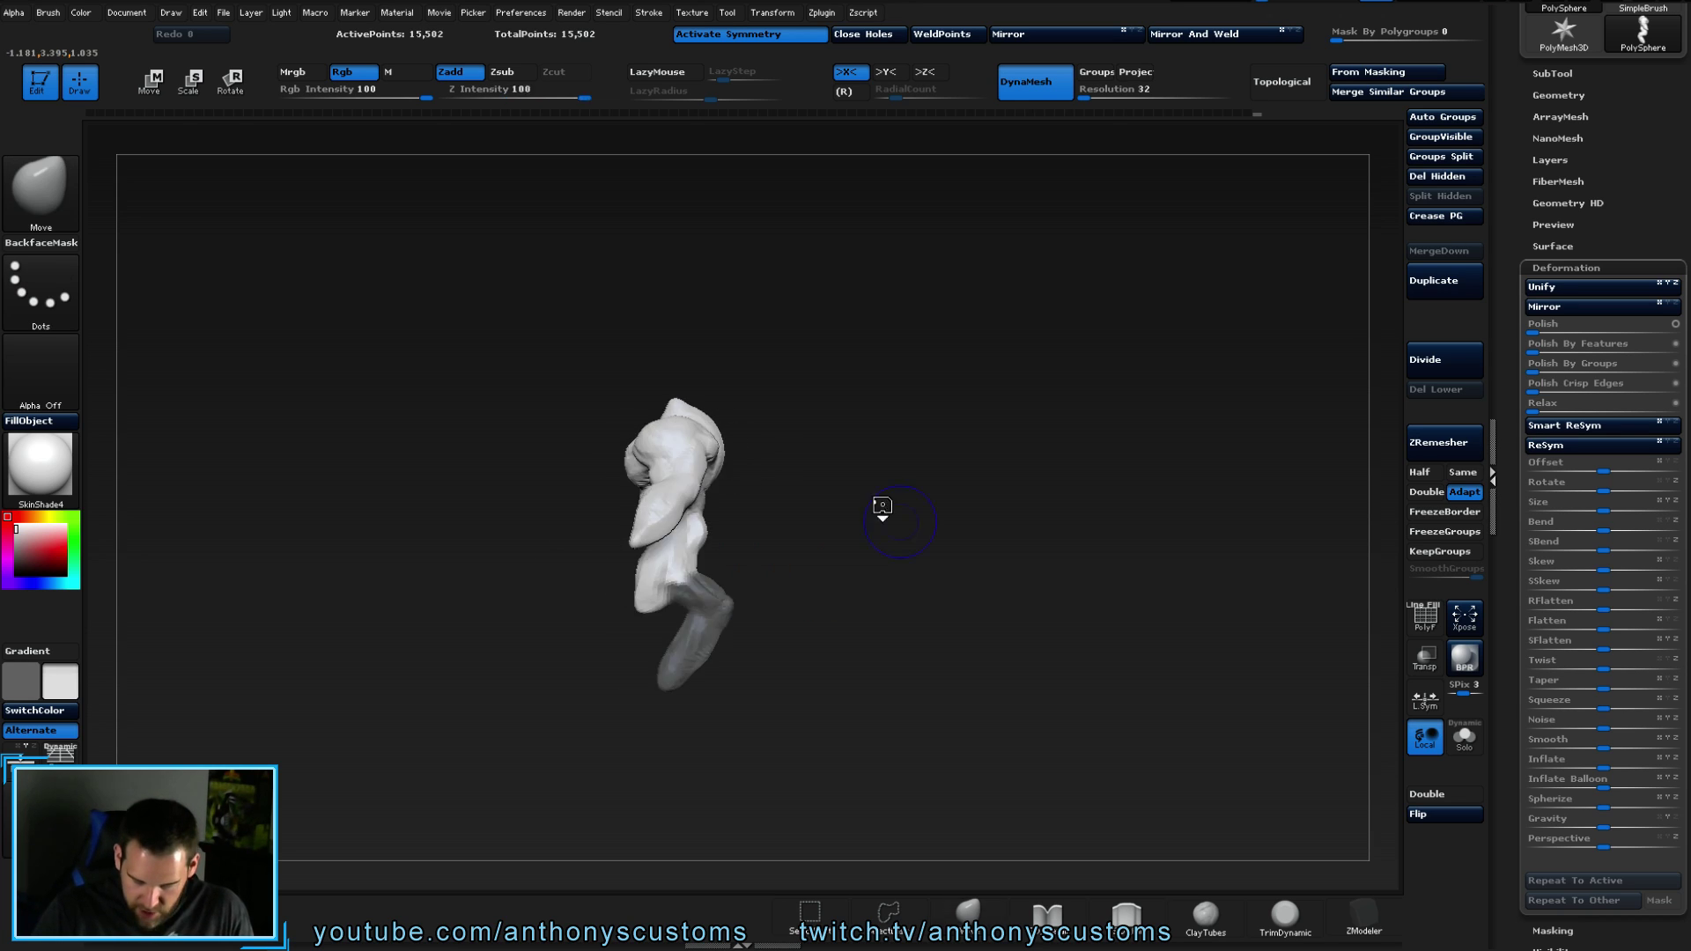
- Invert the mask, lengthen the legs by moving the lower legs down with Transpose, and remesh the figure with DynaMesh
left_click(876, 539, "ctrl")
left_click_drag(901, 575, 965, 549)
key("w")
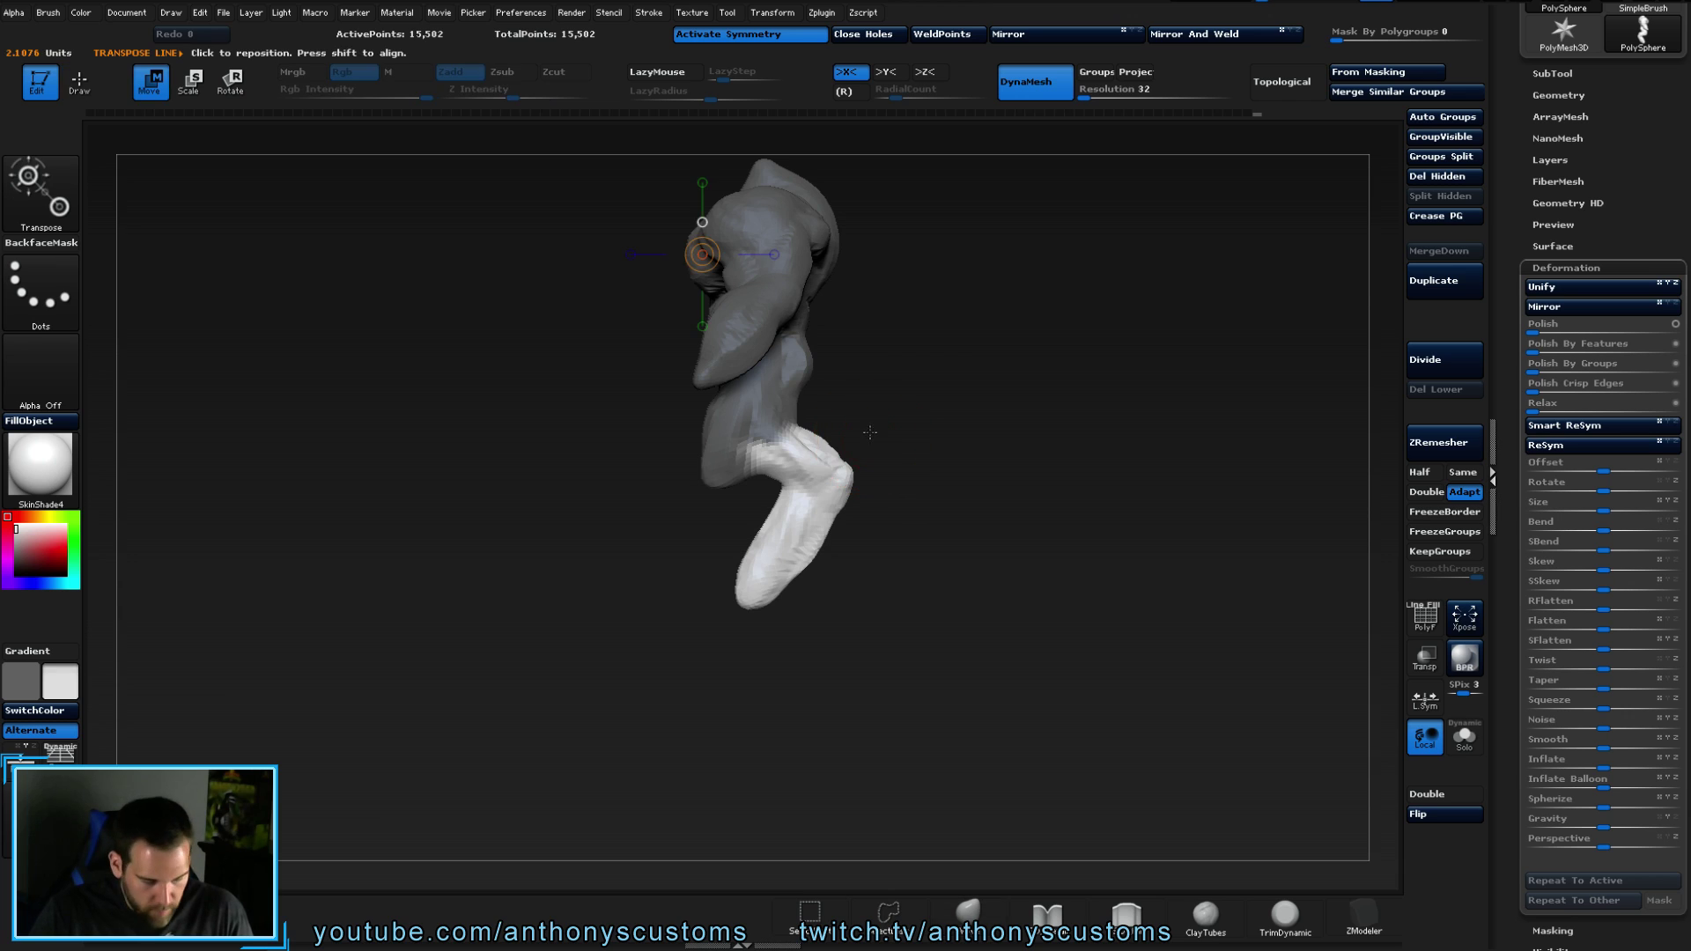
left_click_drag(815, 503, 767, 582)
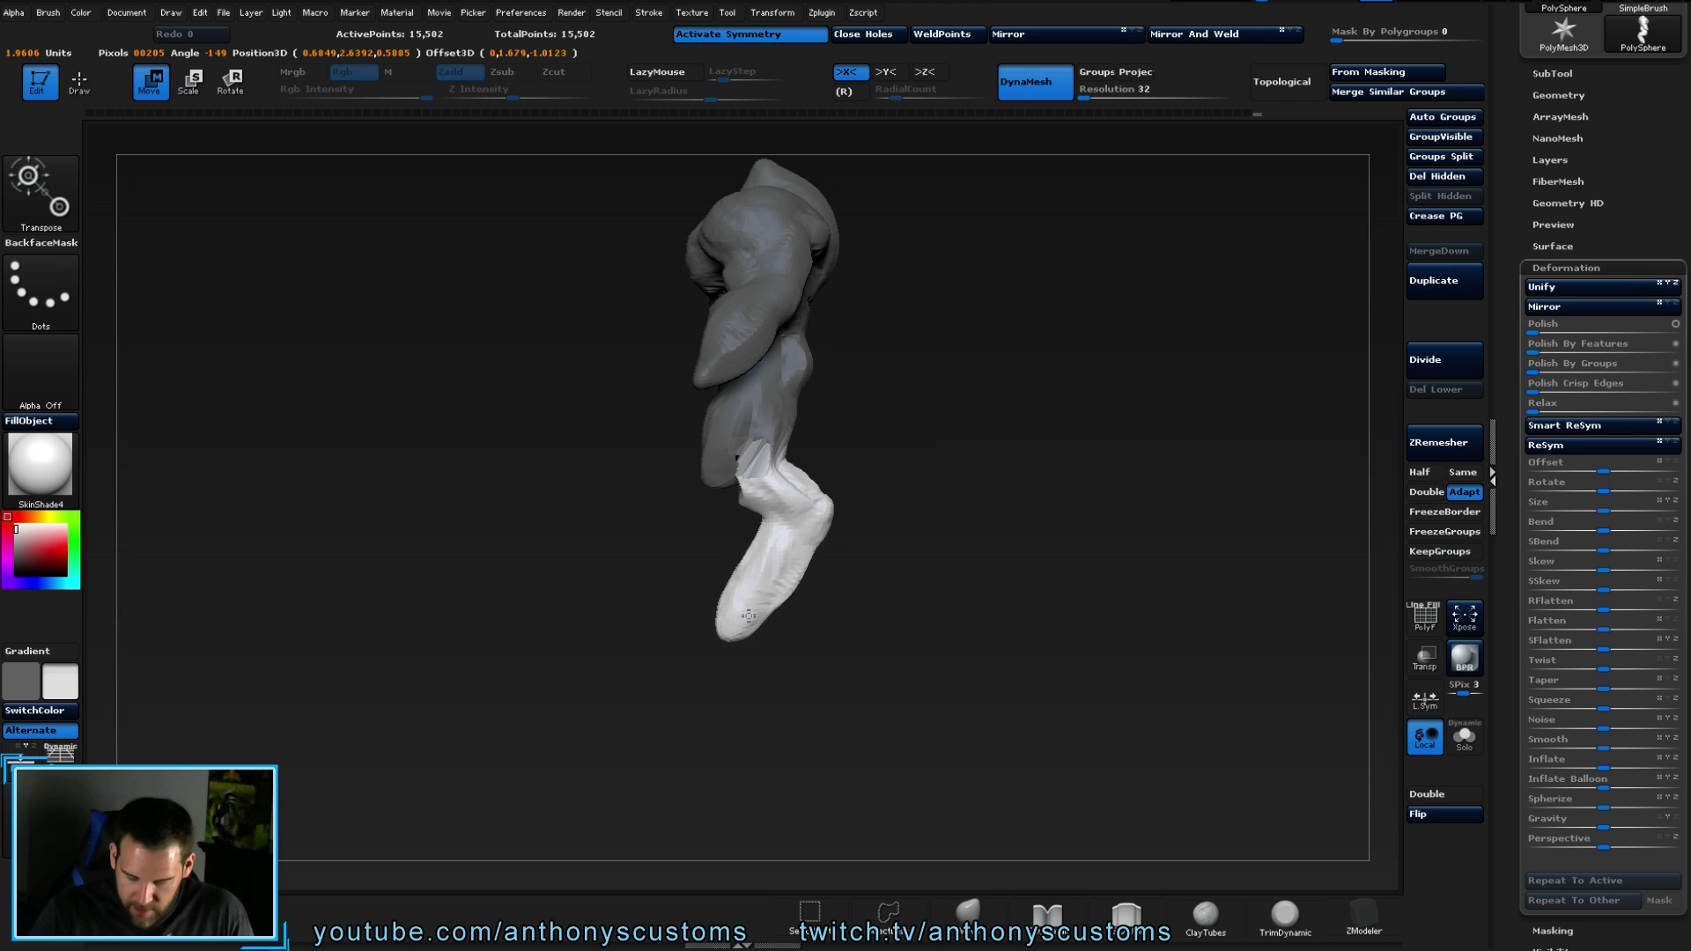
mouse_move(704, 696)
left_mouse_down()
mouse_move(910, 695)
mouse_move(695, 709)
left_mouse_up()
mouse_move(1030, 477)
left_mouse_down()
mouse_move(1053, 508)
mouse_move(986, 529)
mouse_move(1004, 513)
mouse_move(1013, 569)
left_mouse_up()
key("q")
mouse_move(1062, 501)
left_mouse_down()
mouse_move(836, 499)
mouse_move(985, 492)
left_mouse_up()
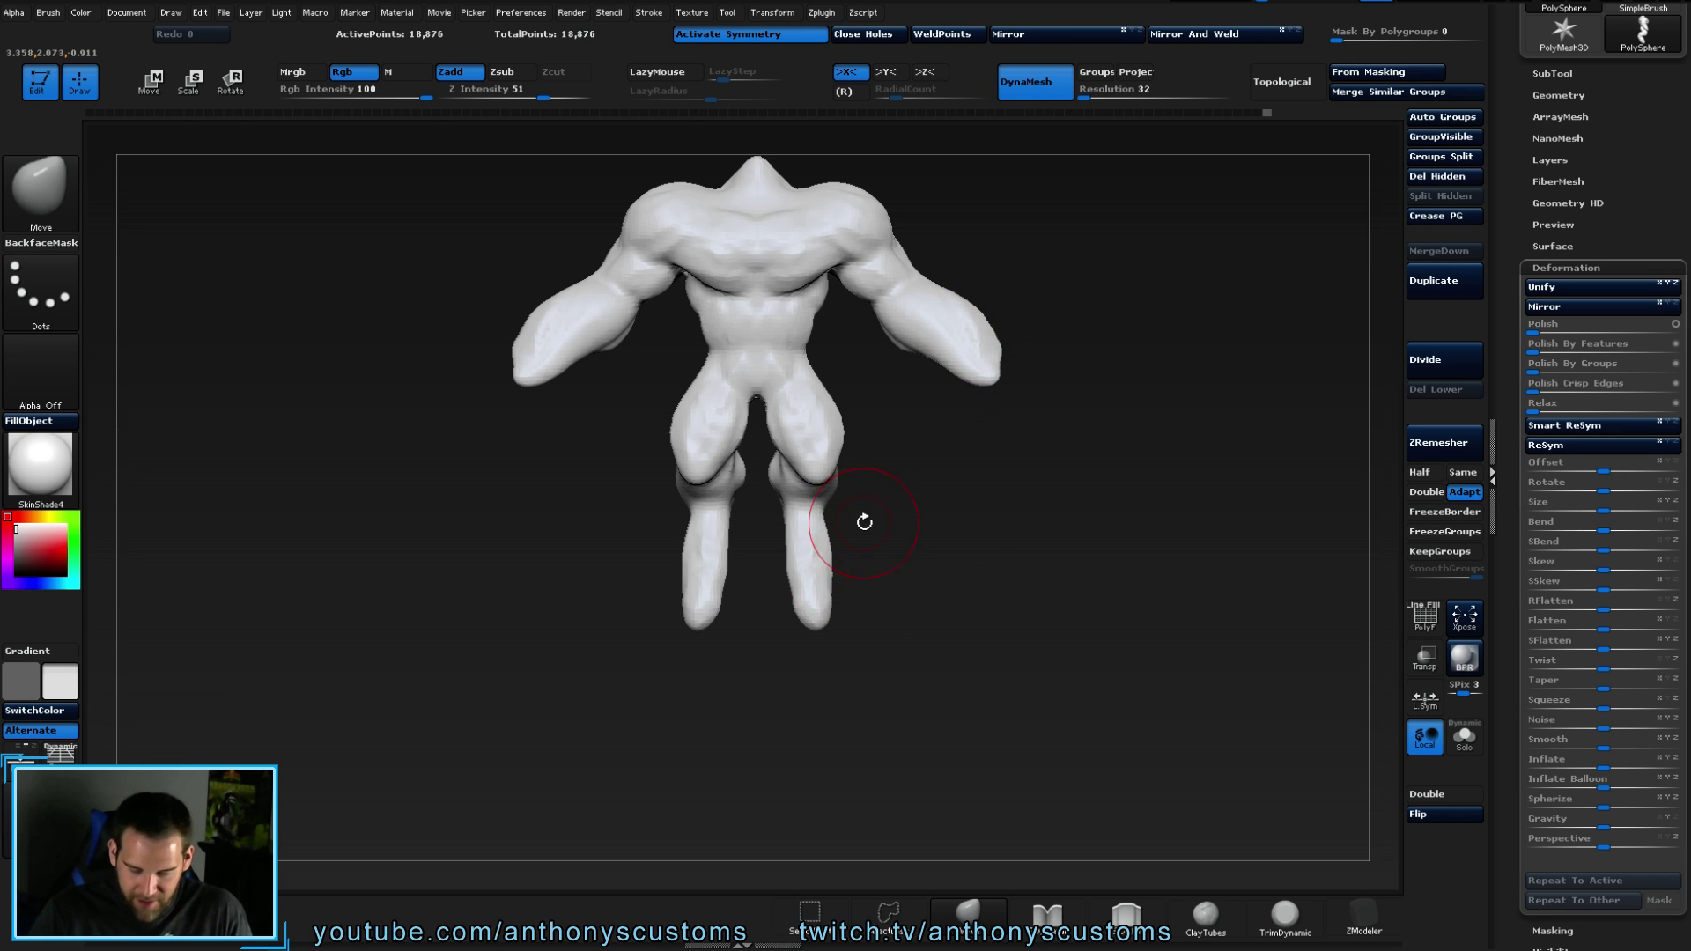
left_click_drag(928, 598, 881, 569)
left_click_drag(886, 458, 852, 450)
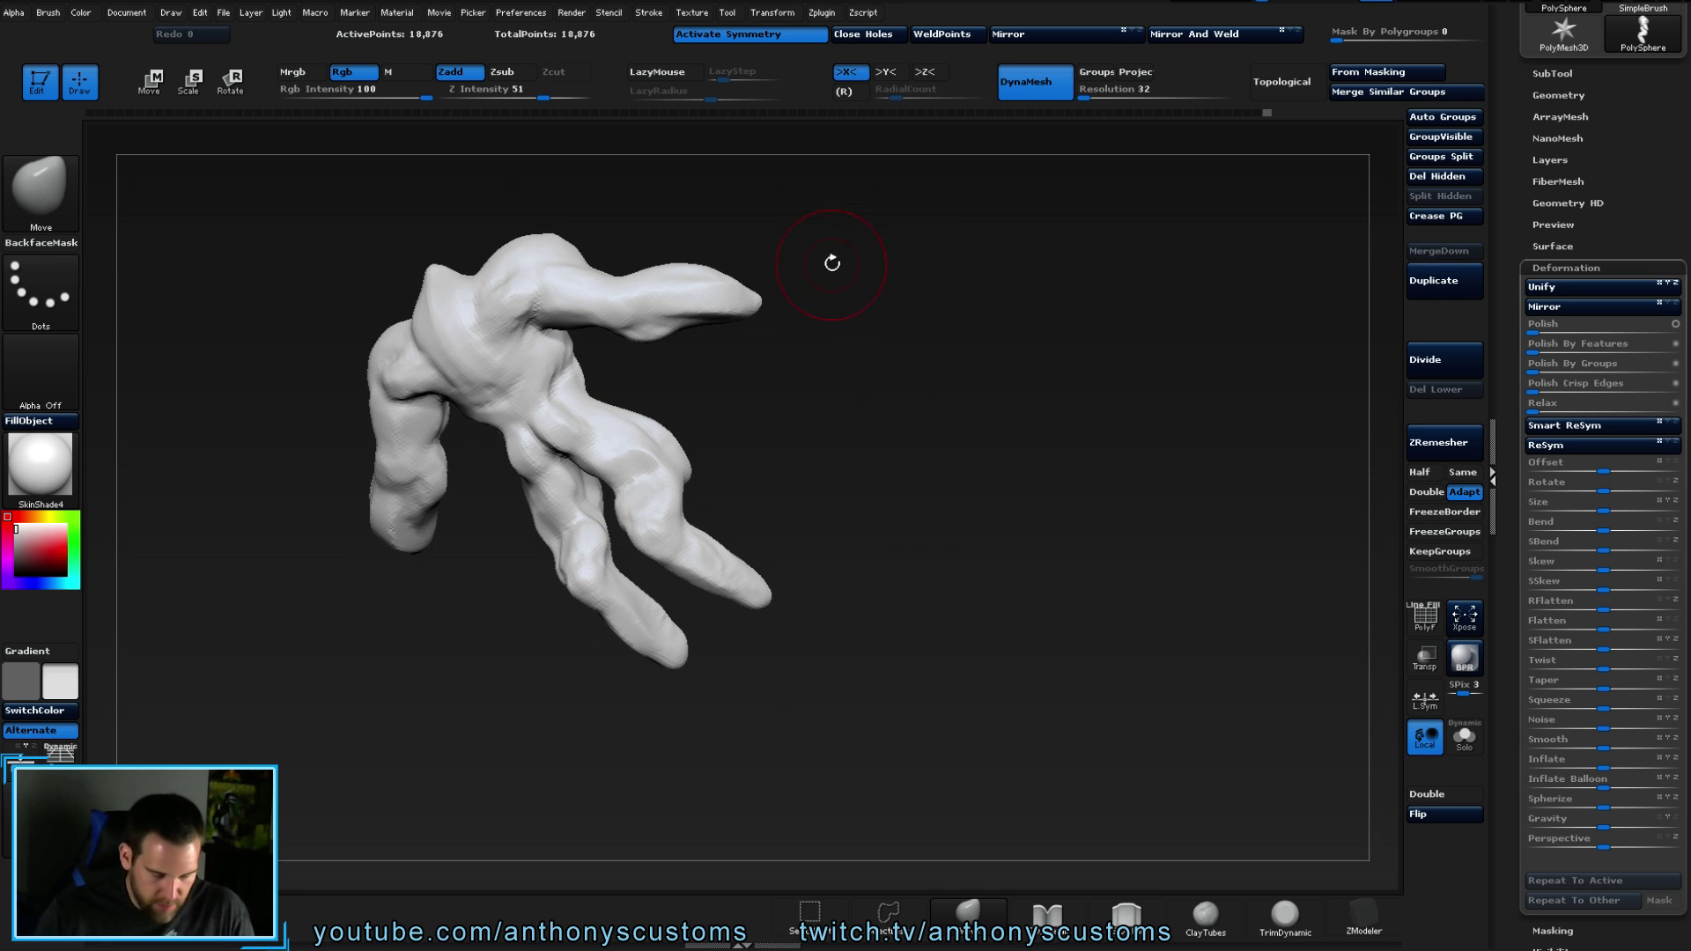
left_click_drag(824, 250, 715, 322, "ctrl")
left_click_drag(618, 359, 616, 360, "ctrl")
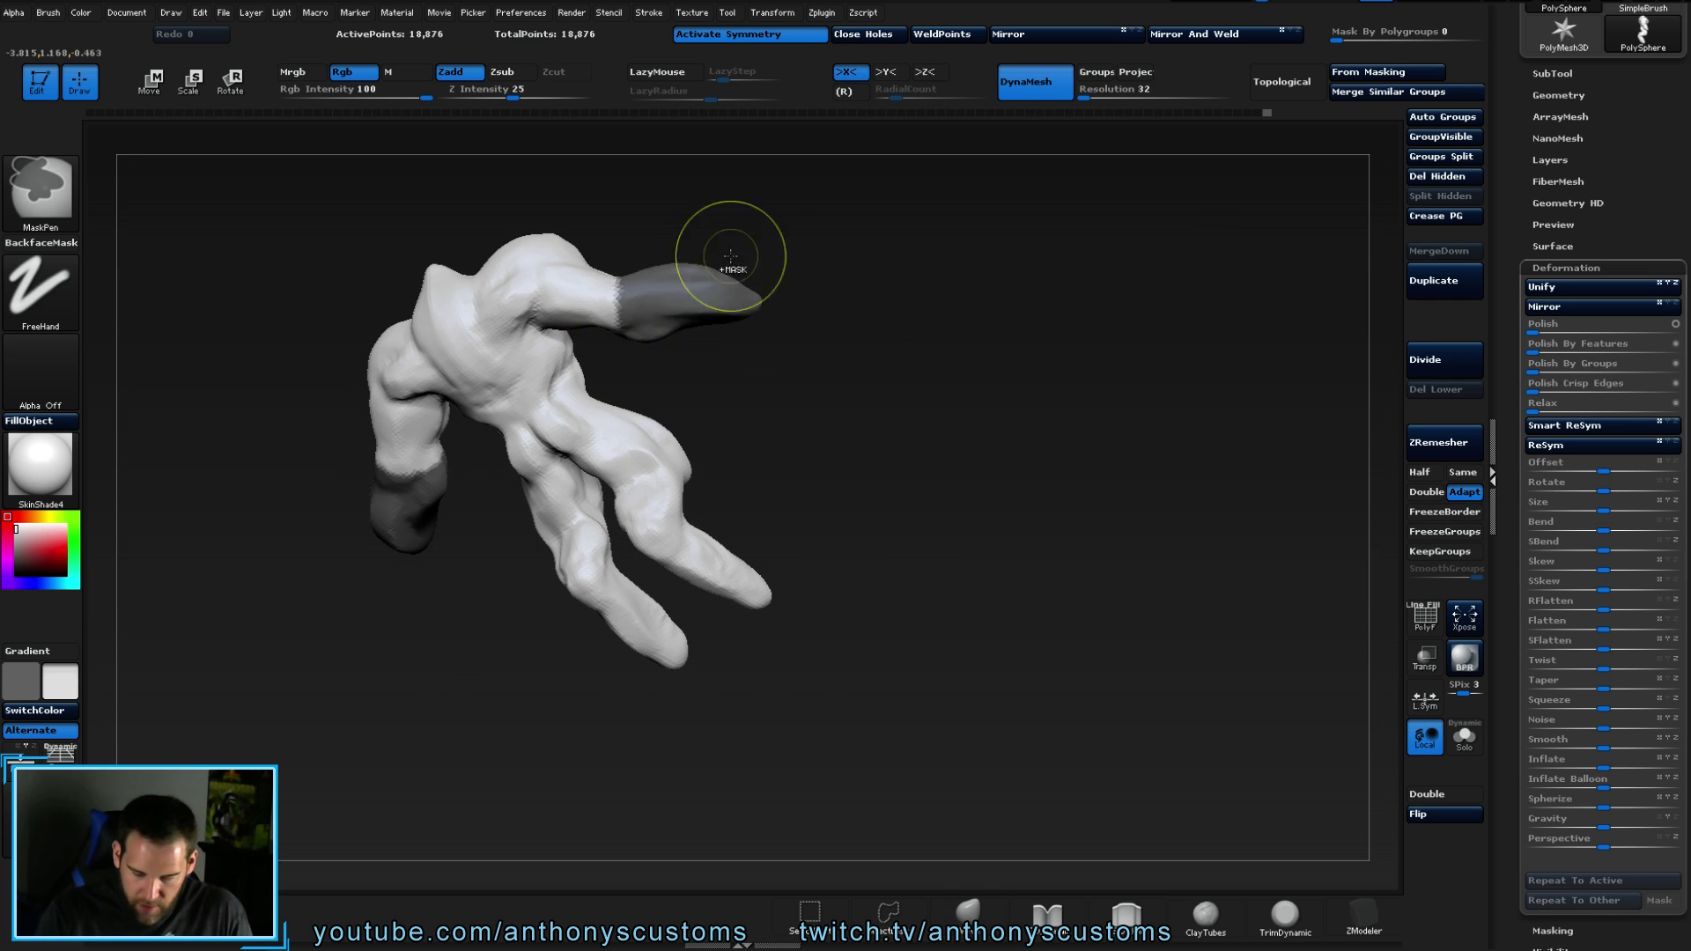
left_click(939, 468, "ctrl")
mouse_move(895, 495)
left_mouse_down()
mouse_move(995, 430)
mouse_move(968, 517)
left_mouse_up()
key("w")
mouse_move(629, 509)
left_mouse_down()
mouse_move(577, 598)
mouse_move(601, 571)
left_mouse_up()
key("ctrl+z")
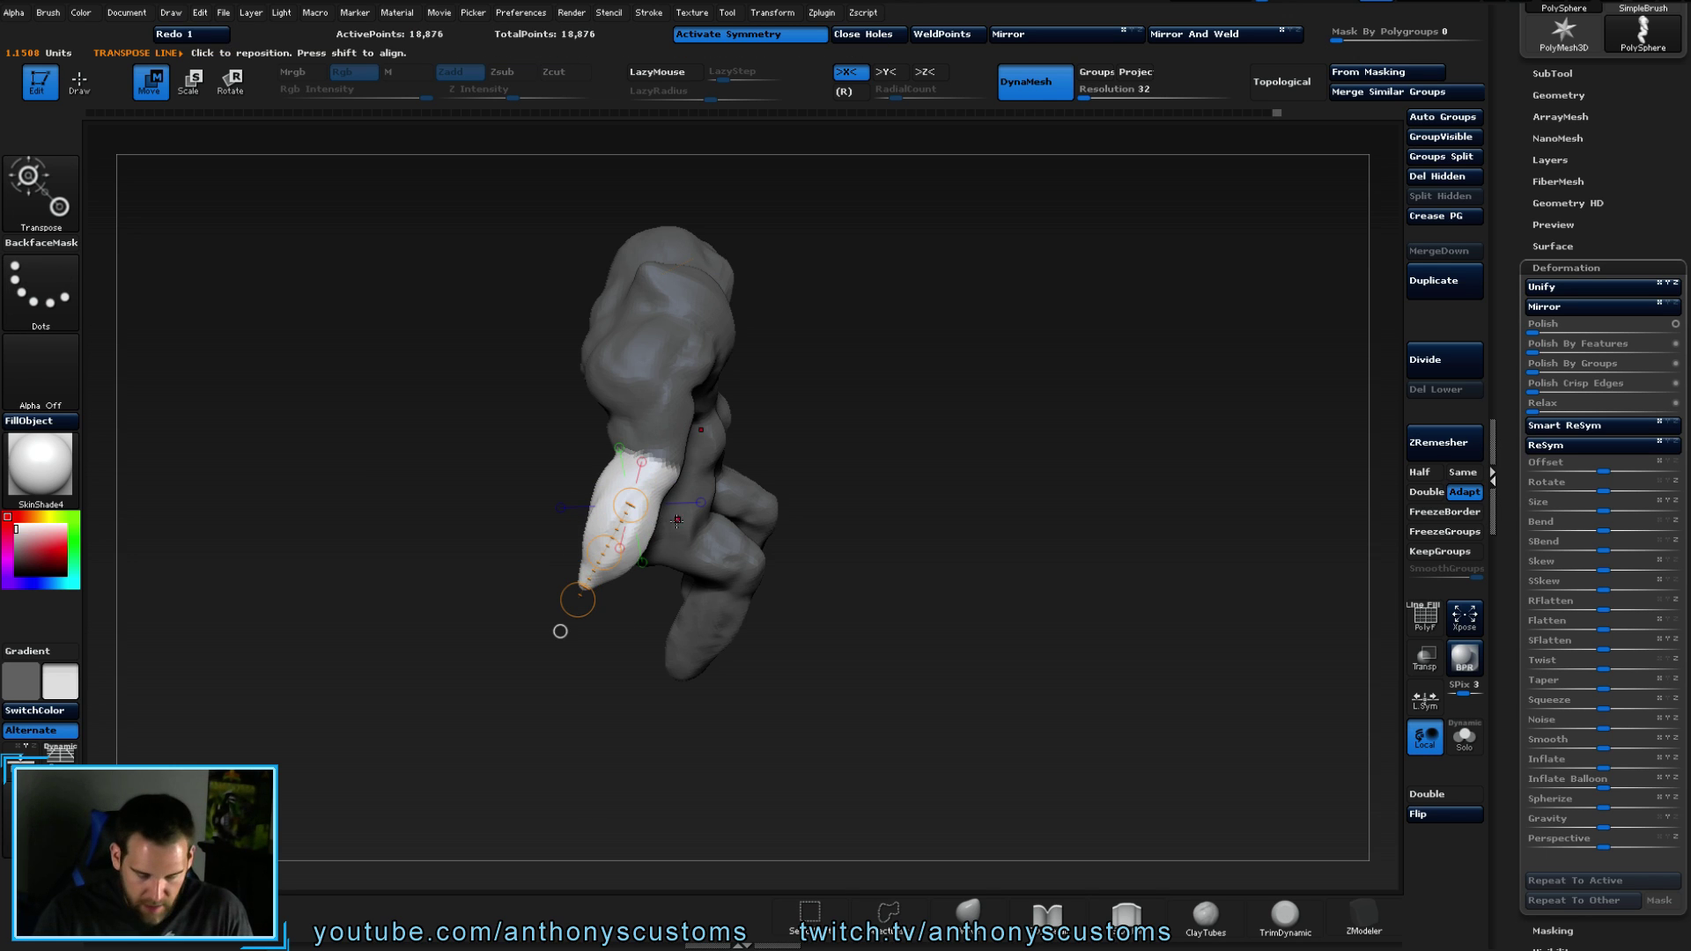
left_click_drag(835, 430, 872, 418)
left_click(1113, 400, "ctrl")
left_click_drag(1112, 400, 1069, 517)
left_click_drag(1069, 517, 1058, 631, "alt")
left_click_drag(807, 317, 911, 294)
key("ctrl")
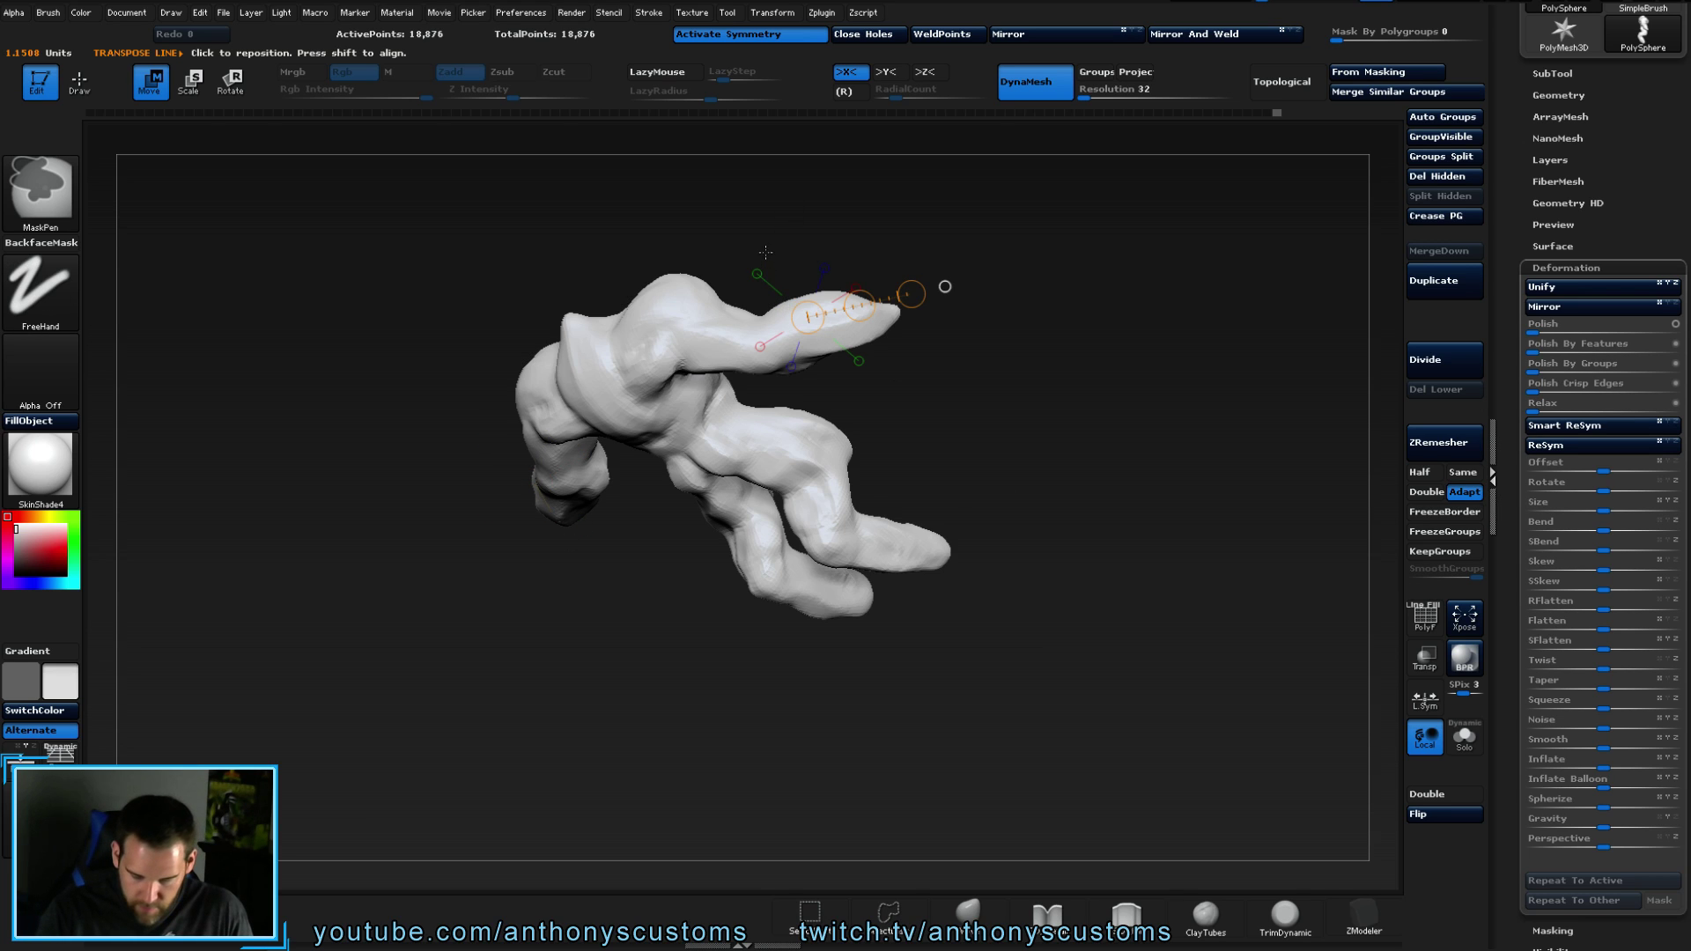
- Mask both forearms from just below the elbows to the ends of the arms
left_click_drag(764, 383, 962, 380, "ctrl")
left_click_drag(759, 354, 814, 392, "ctrl")
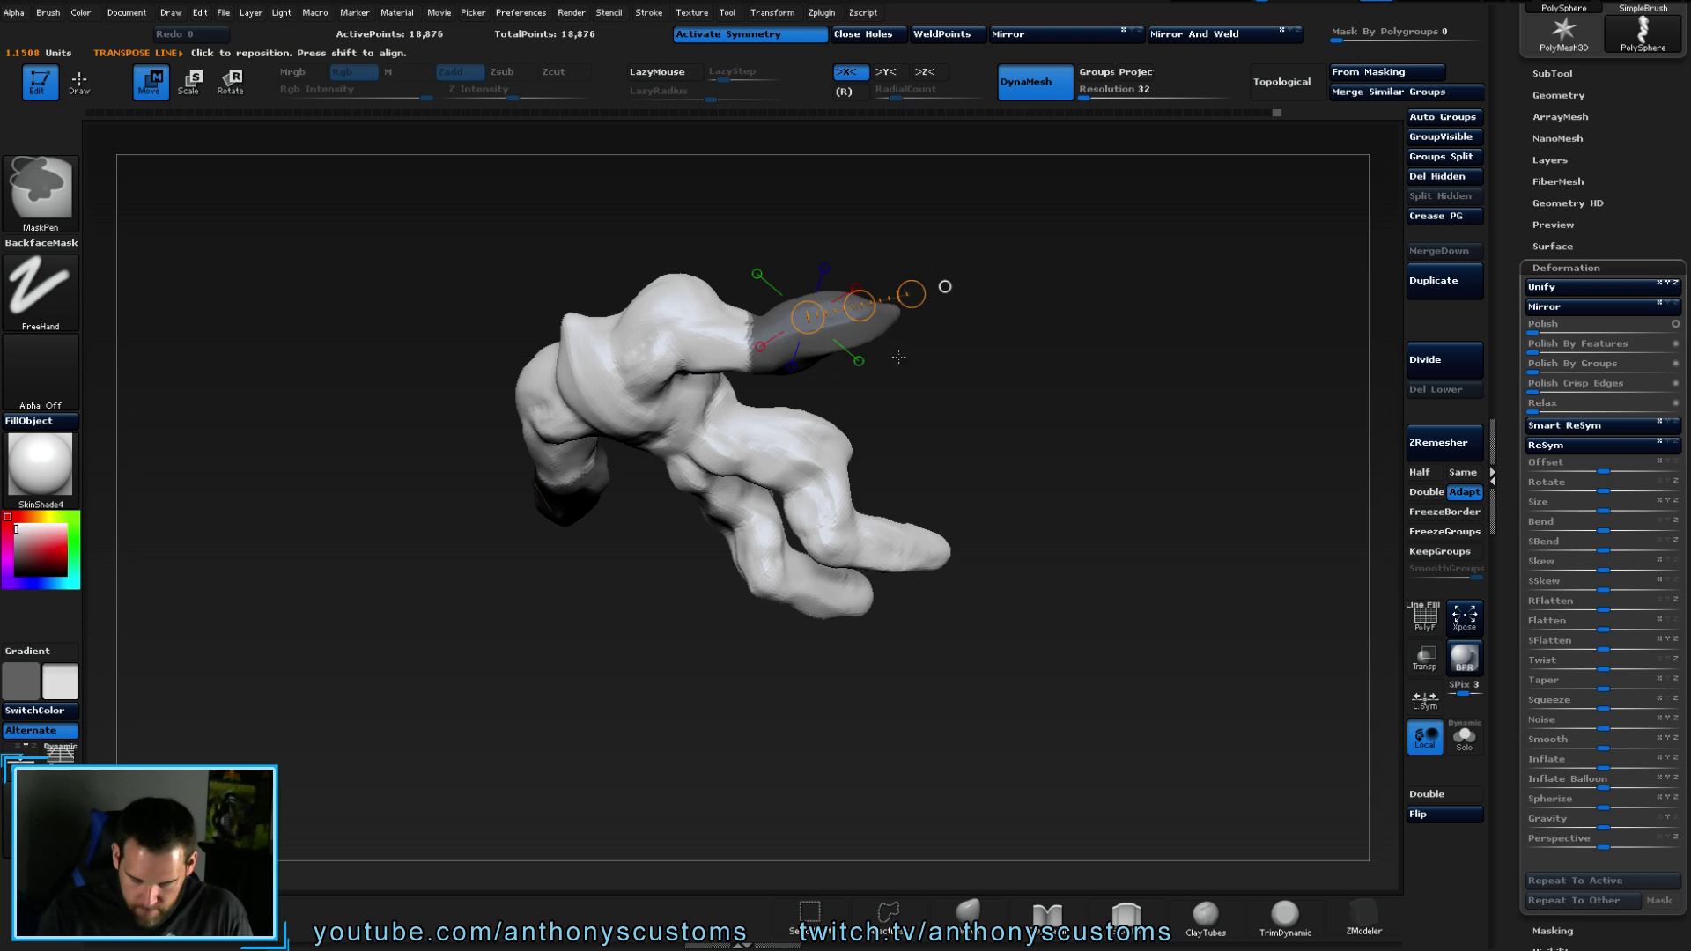
left_click_drag(947, 374, 987, 476)
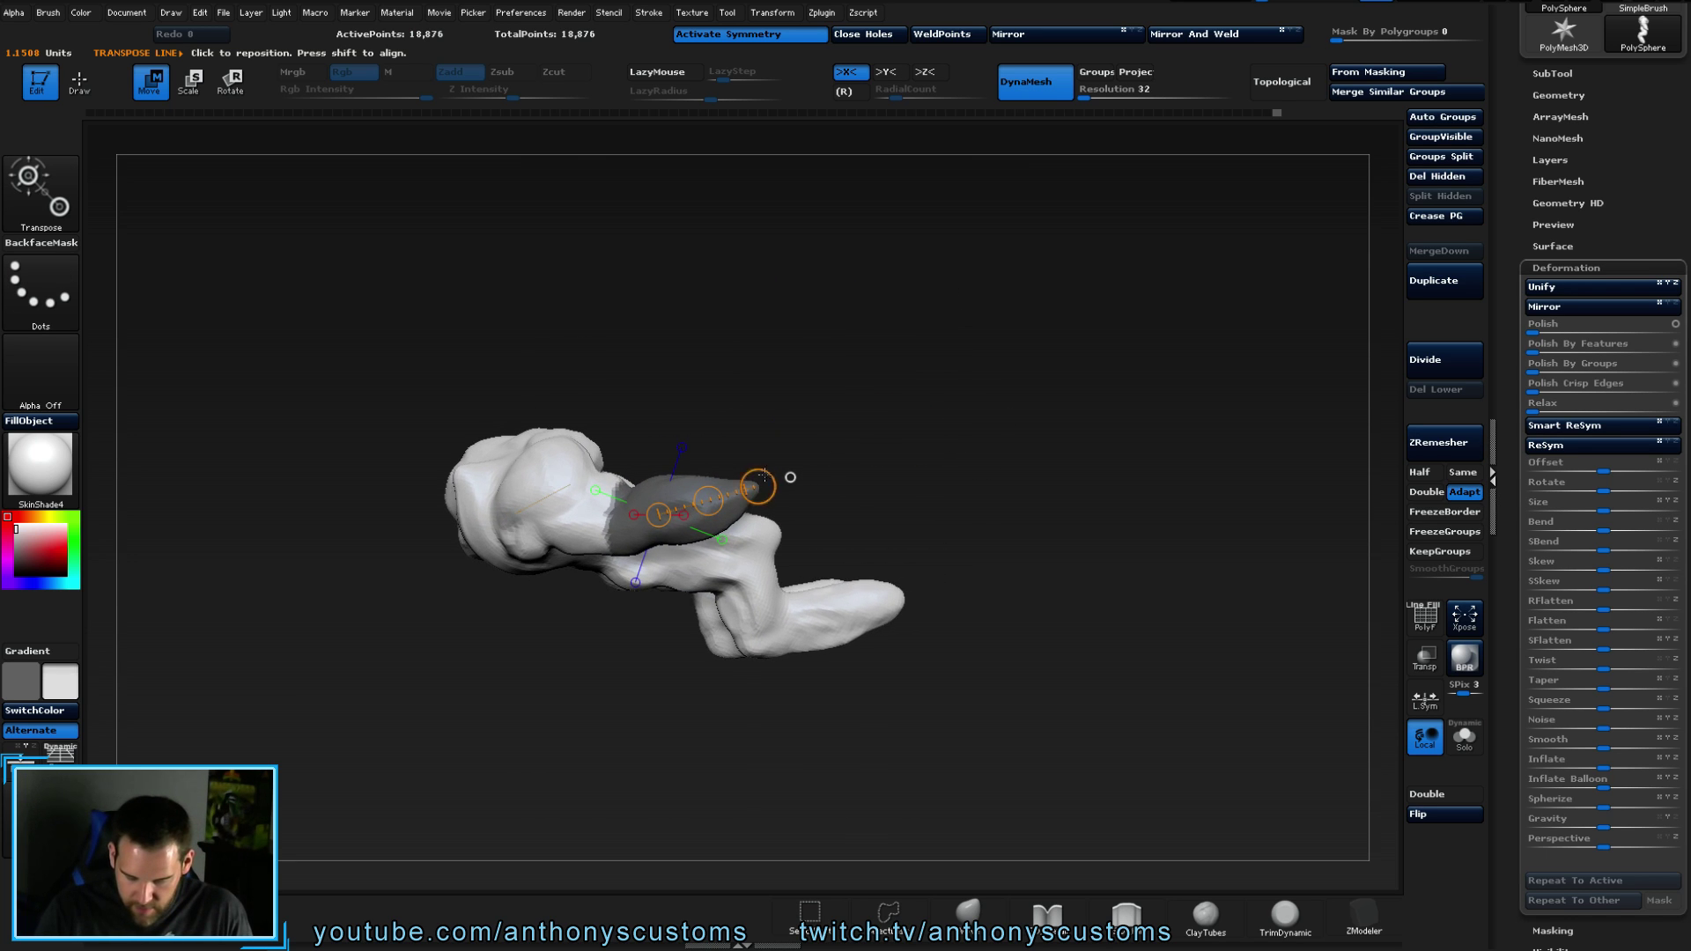
- Invert the mask, lengthen the arms by moving the forearms away from the elbows with Transpose, and remesh with DynaMesh
mouse_move(708, 501)
left_mouse_down()
mouse_move(683, 495)
mouse_move(741, 507)
left_mouse_up()
key("ctrl+z")
left_click(961, 364, "ctrl")
left_click_drag(885, 493, 996, 521)
left_click_drag(1163, 447, 1099, 459)
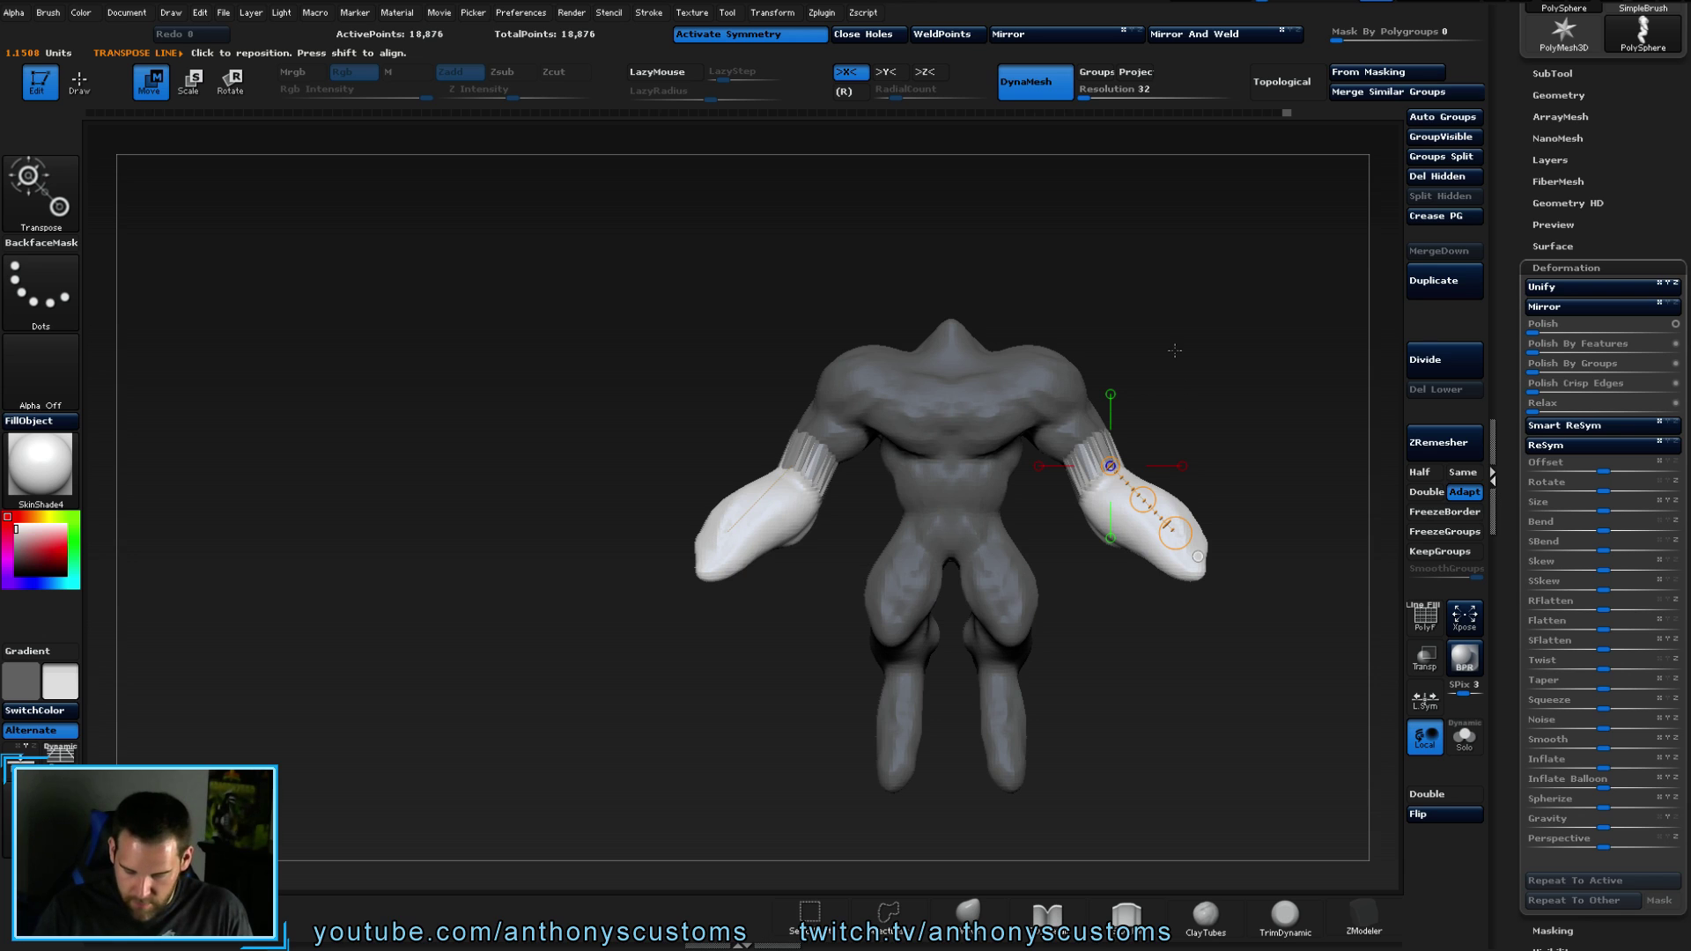
key("q")
left_click_drag(1185, 333, 962, 334, "ctrl")
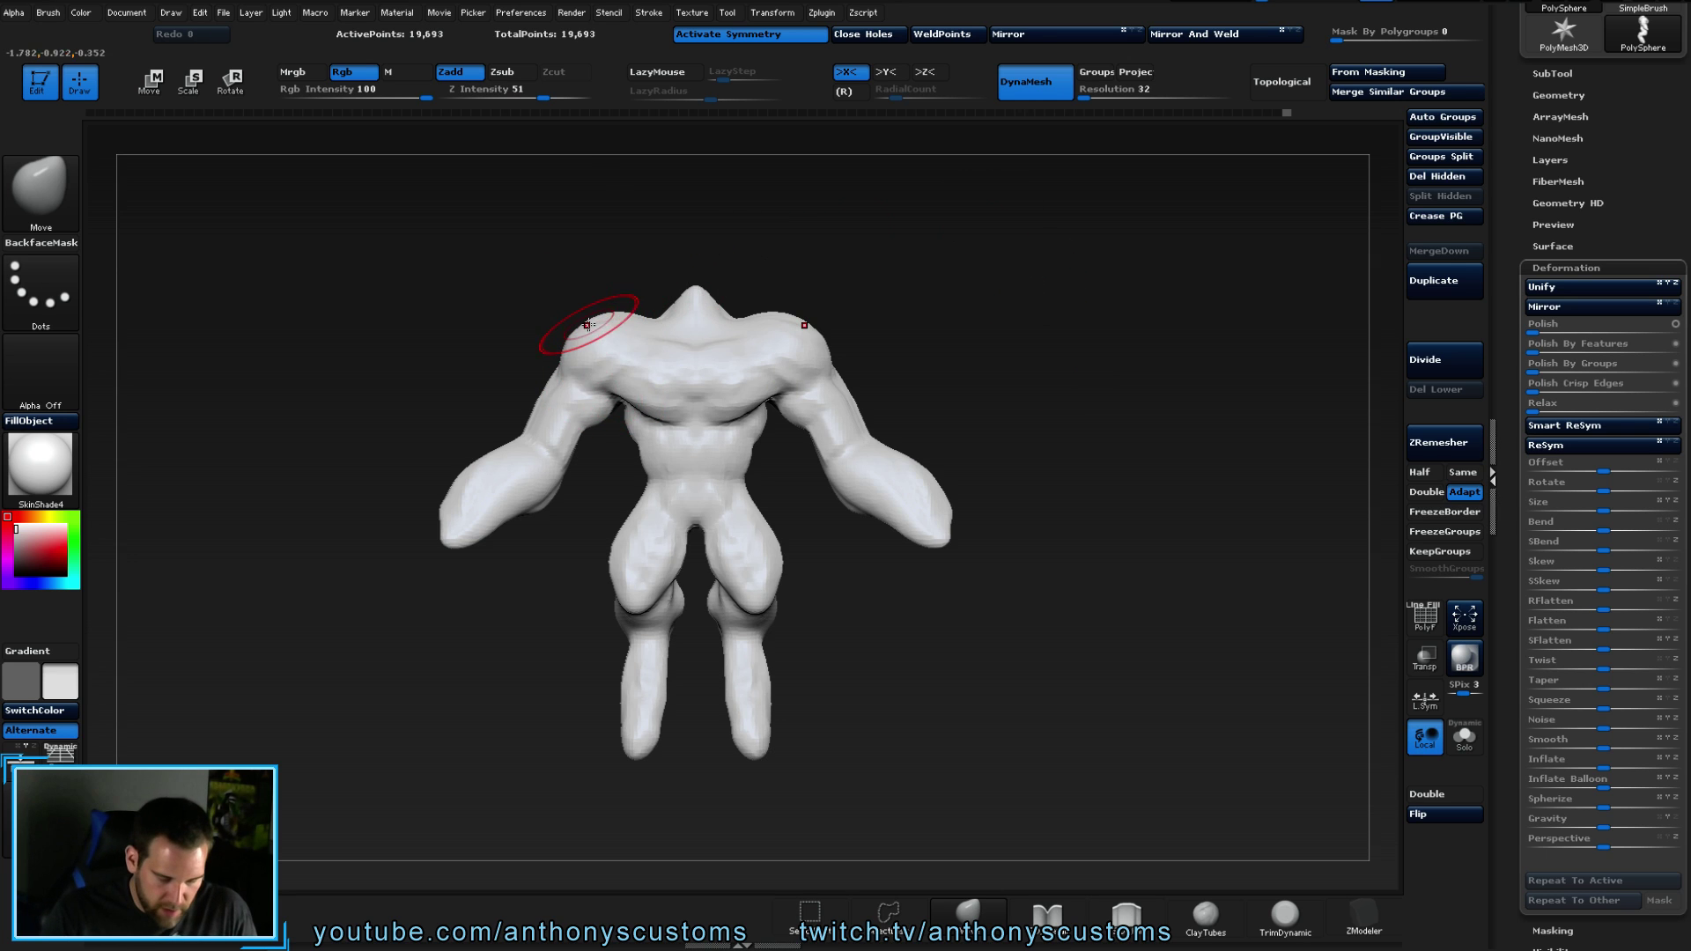
- Build up the biceps and the backs of the upper arms with ClayBuildup
key("b")
key("c")
key("b")
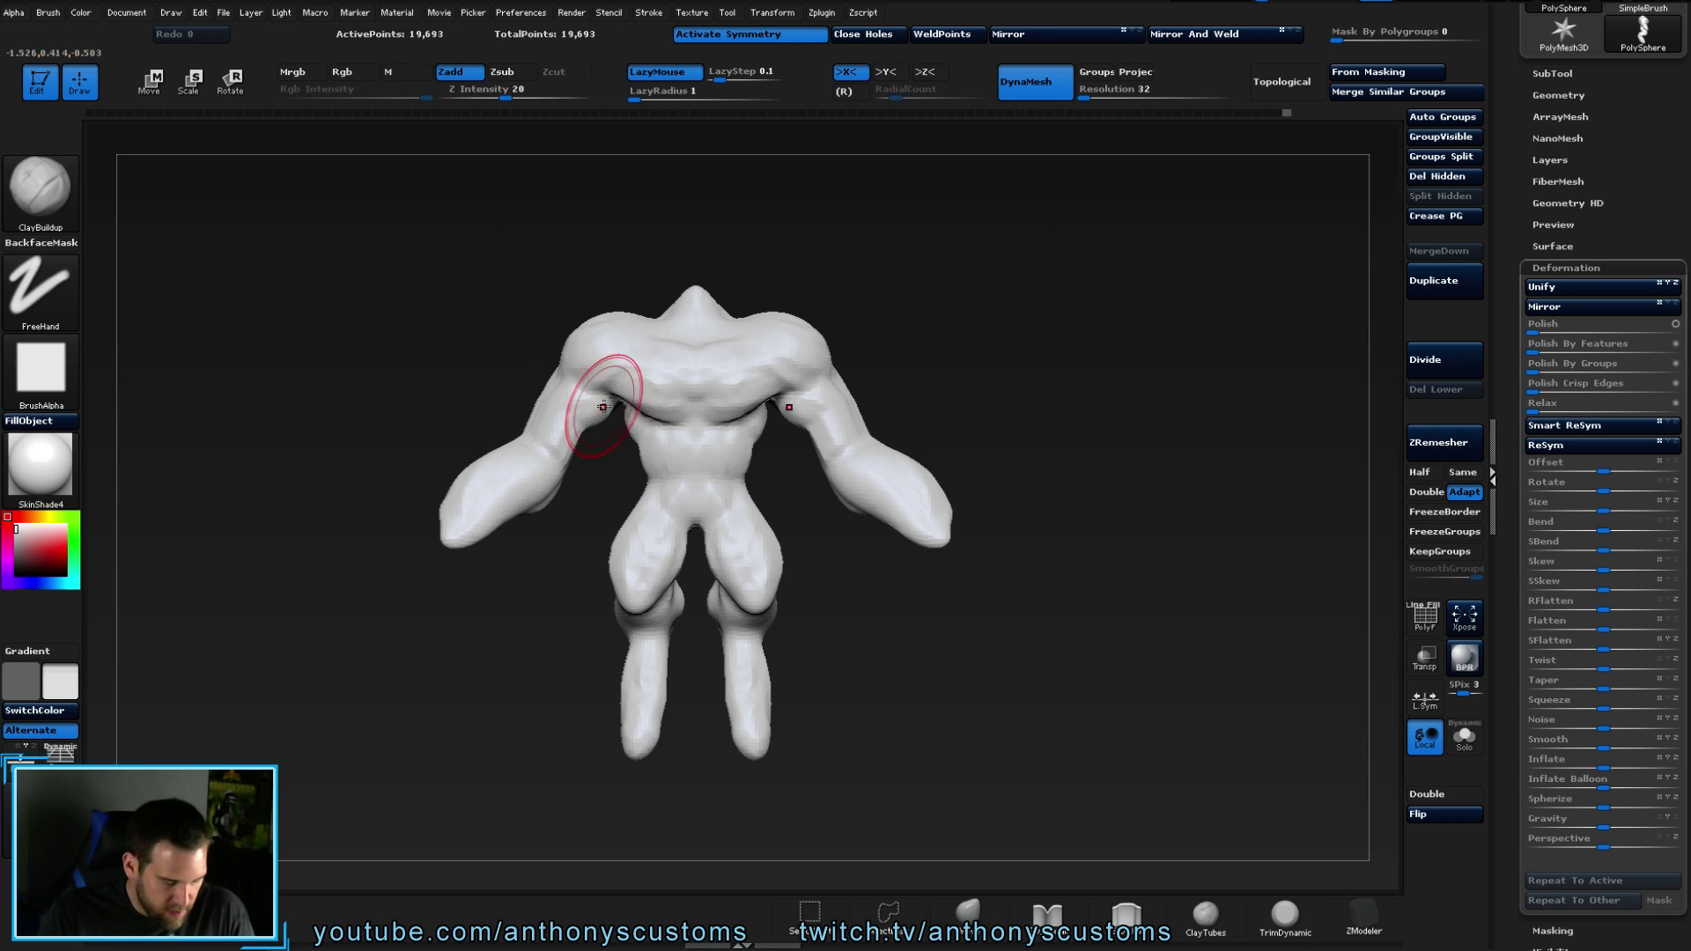
mouse_move(593, 419)
left_mouse_down()
mouse_move(570, 440)
mouse_move(573, 416)
mouse_move(566, 443)
left_mouse_up()
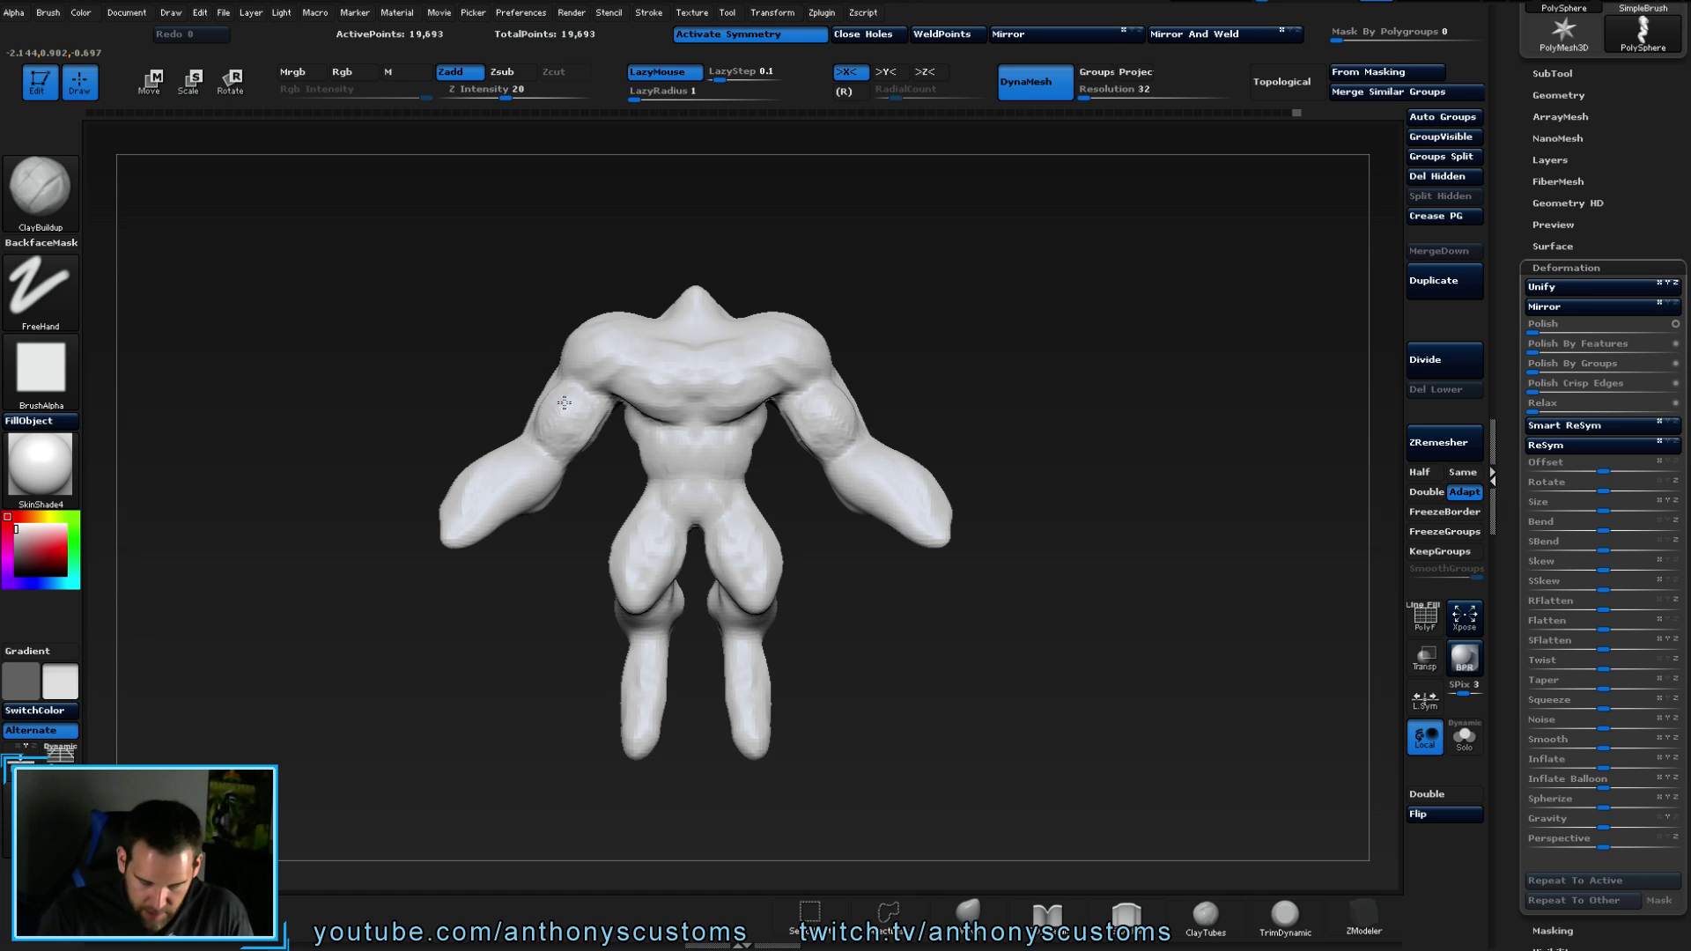
left_click_drag(867, 319, 969, 449)
left_click_drag(566, 432, 572, 420)
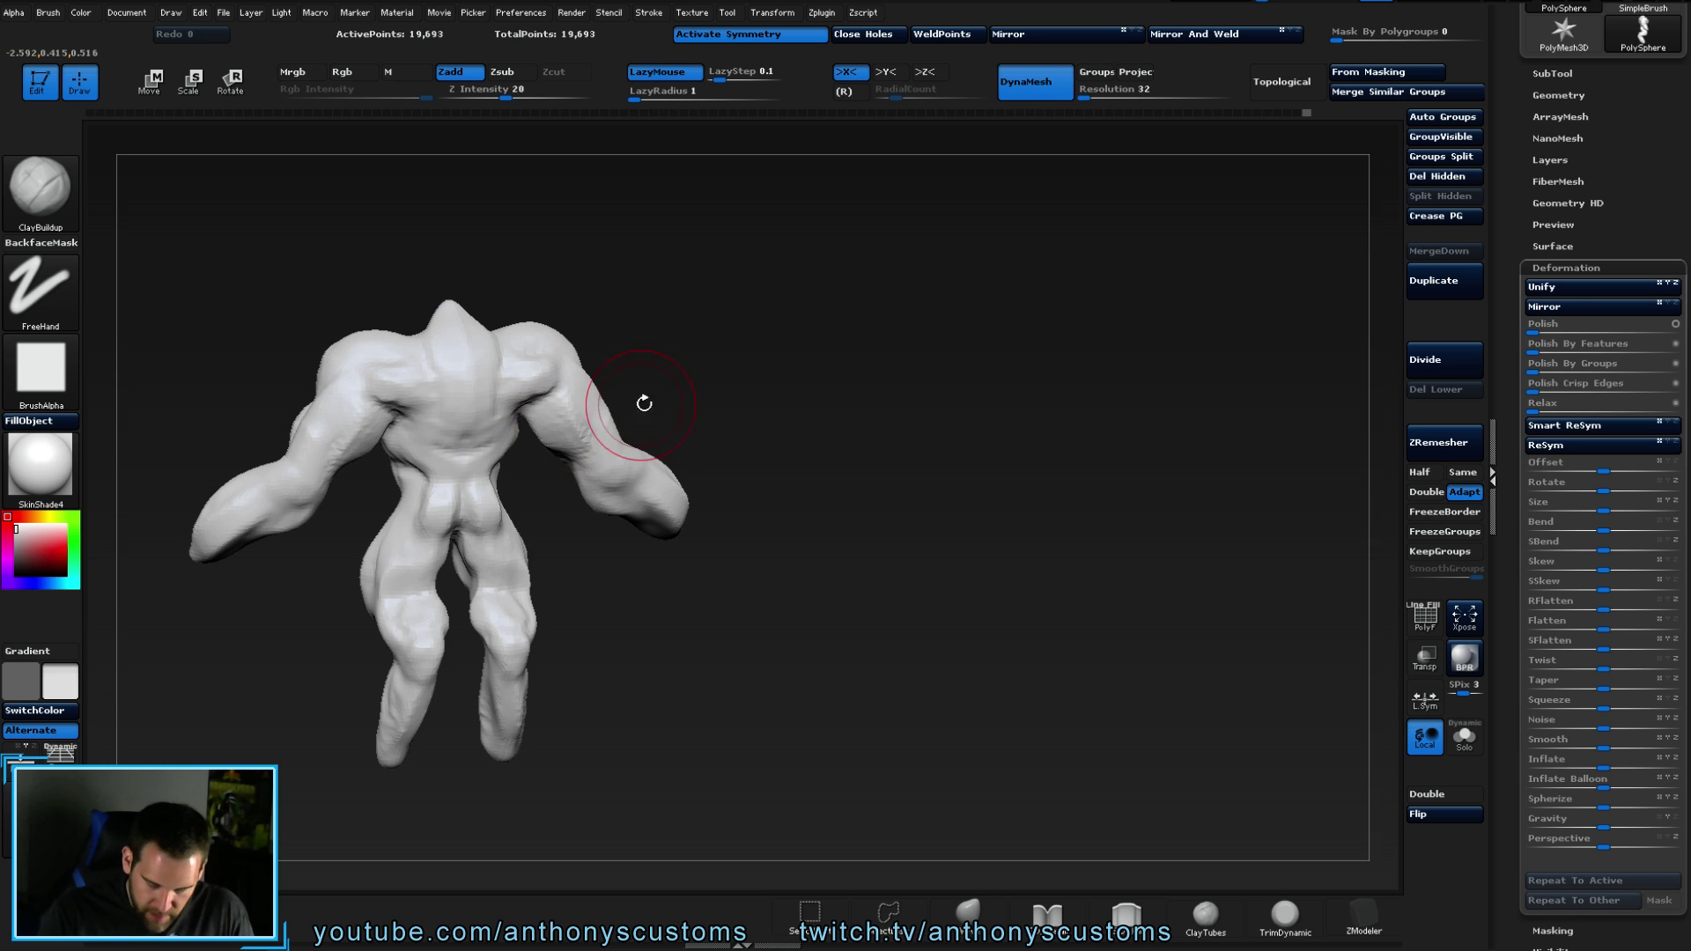
mouse_move(859, 413)
left_mouse_down()
mouse_move(1019, 408)
mouse_move(881, 409)
left_mouse_up()
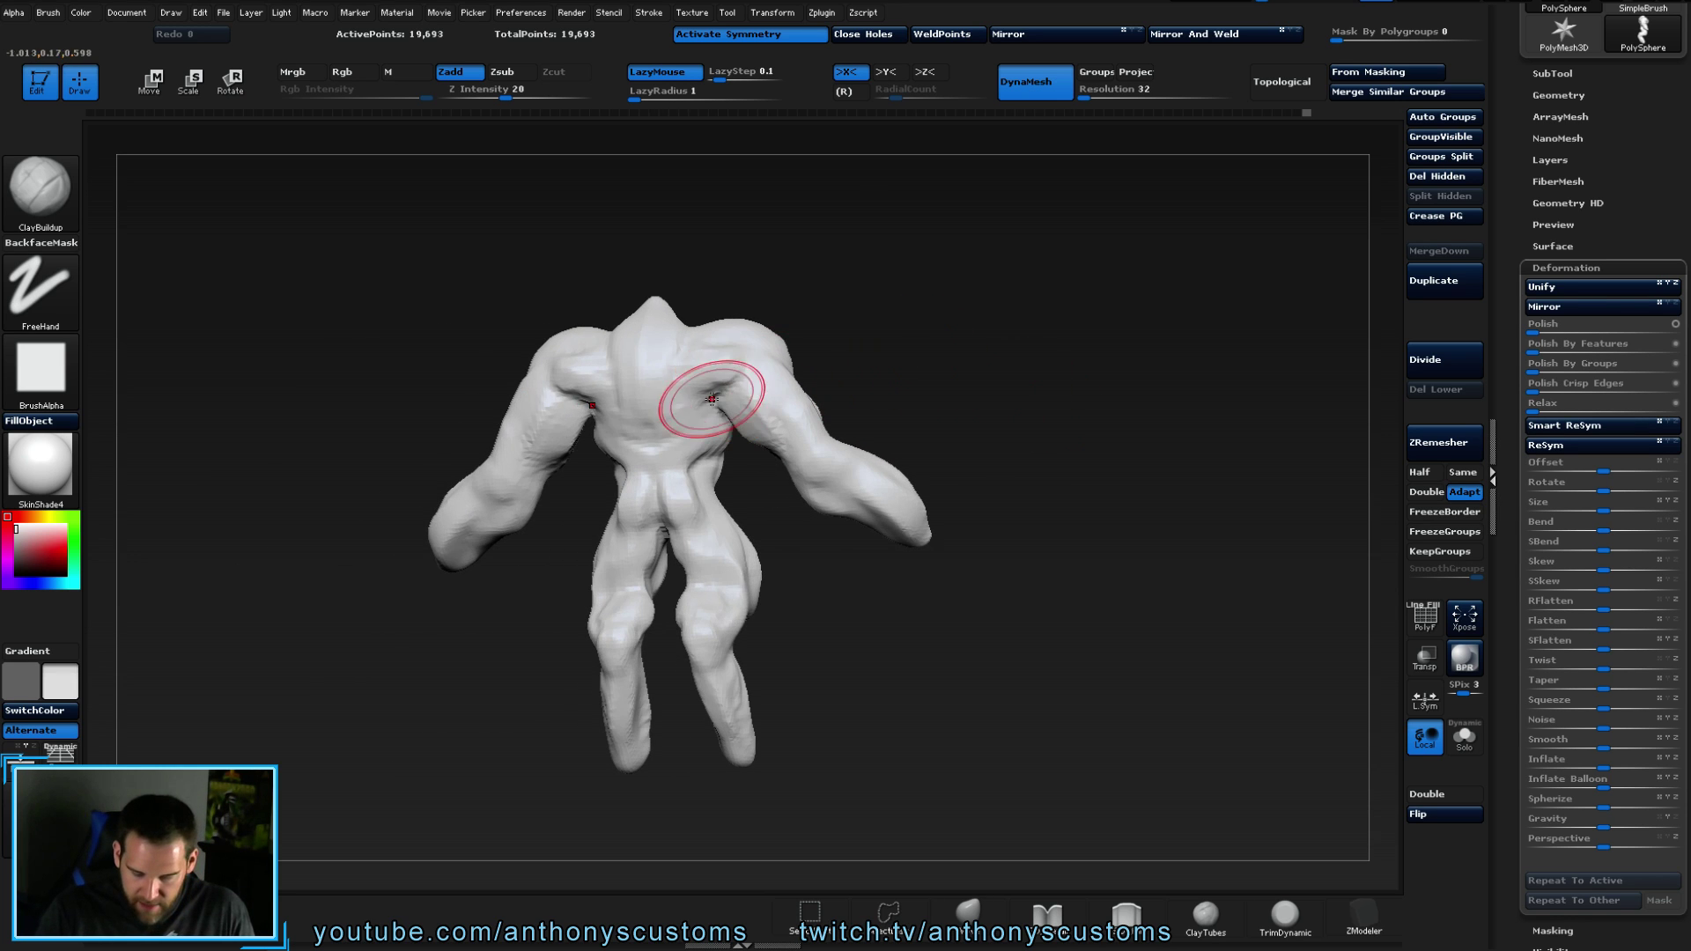
- Add muscle mass to the sides of the back below the armpits and to the lower chest and abdomen
mouse_move(707, 405)
left_mouse_down()
mouse_move(693, 444)
mouse_move(709, 494)
mouse_move(701, 474)
mouse_move(687, 500)
mouse_move(657, 487)
mouse_move(668, 500)
left_mouse_up()
mouse_move(924, 393)
left_mouse_down()
mouse_move(1100, 355)
mouse_move(981, 410)
mouse_move(996, 393)
left_mouse_up()
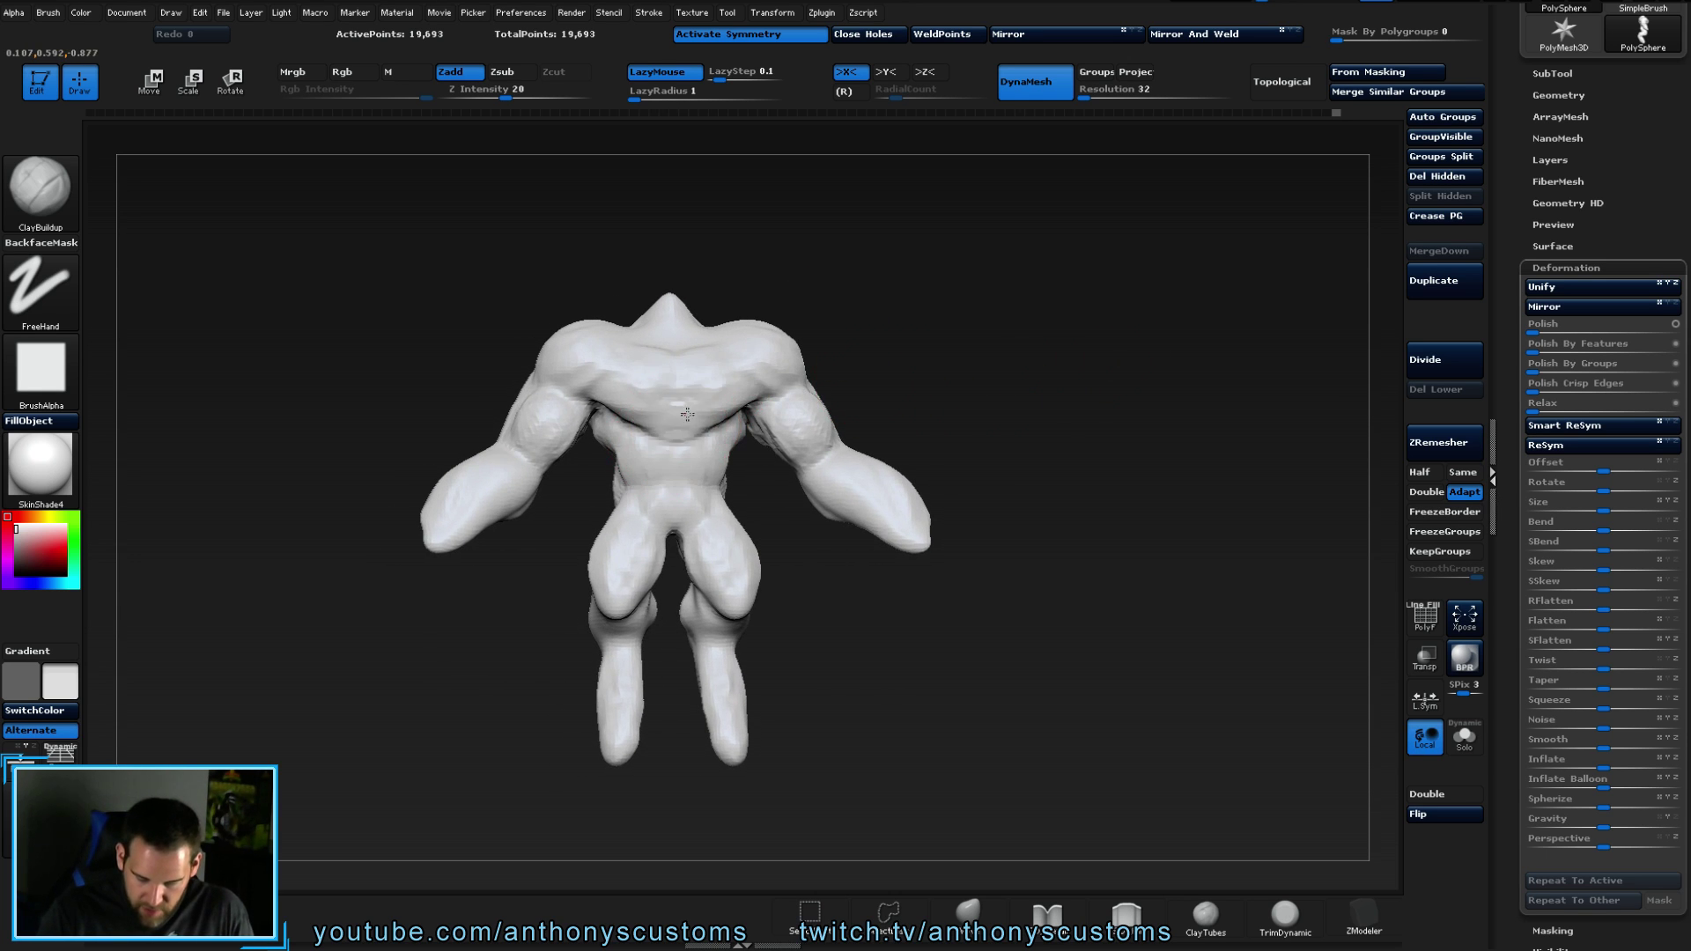
mouse_move(698, 420)
left_mouse_down()
mouse_move(759, 402)
mouse_move(697, 402)
mouse_move(653, 498)
left_mouse_up()
left_click_drag(1026, 387, 1057, 370)
left_click_drag(1046, 272, 1014, 405)
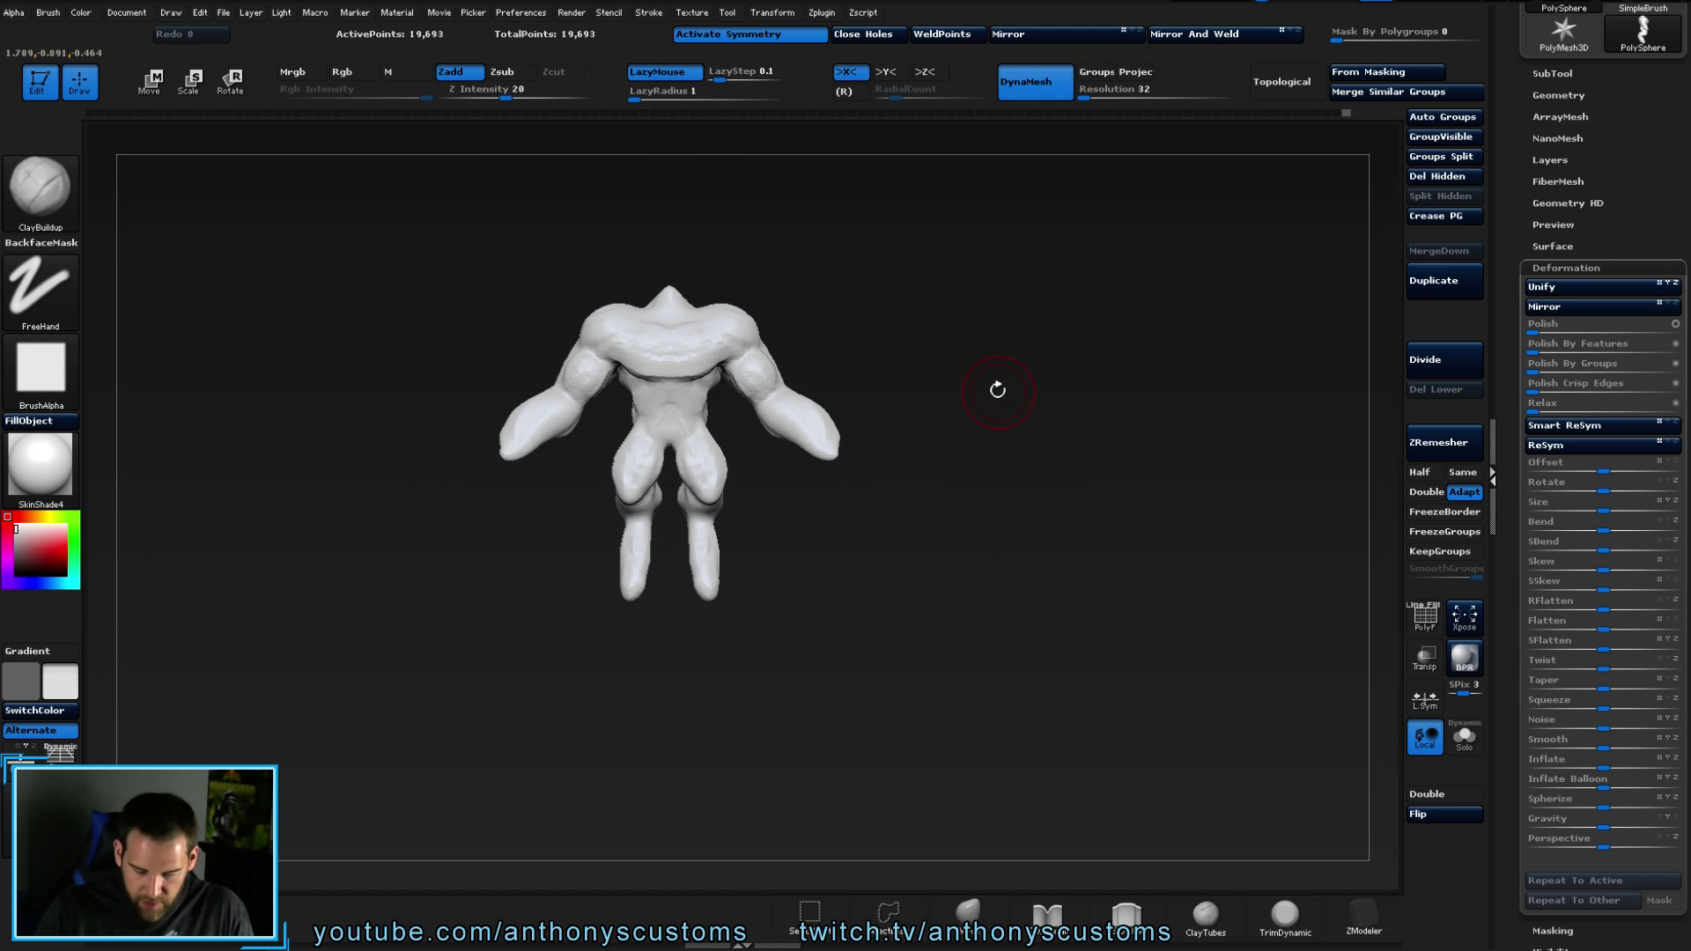
- Mask the hips and legs, raise the upper body with Transpose to lengthen the torso, and clear the mask
mouse_move(599, 627)
left_mouse_down("ctrl")
mouse_move(640, 443)
mouse_move(722, 441)
mouse_move(731, 416)
left_mouse_up("ctrl")
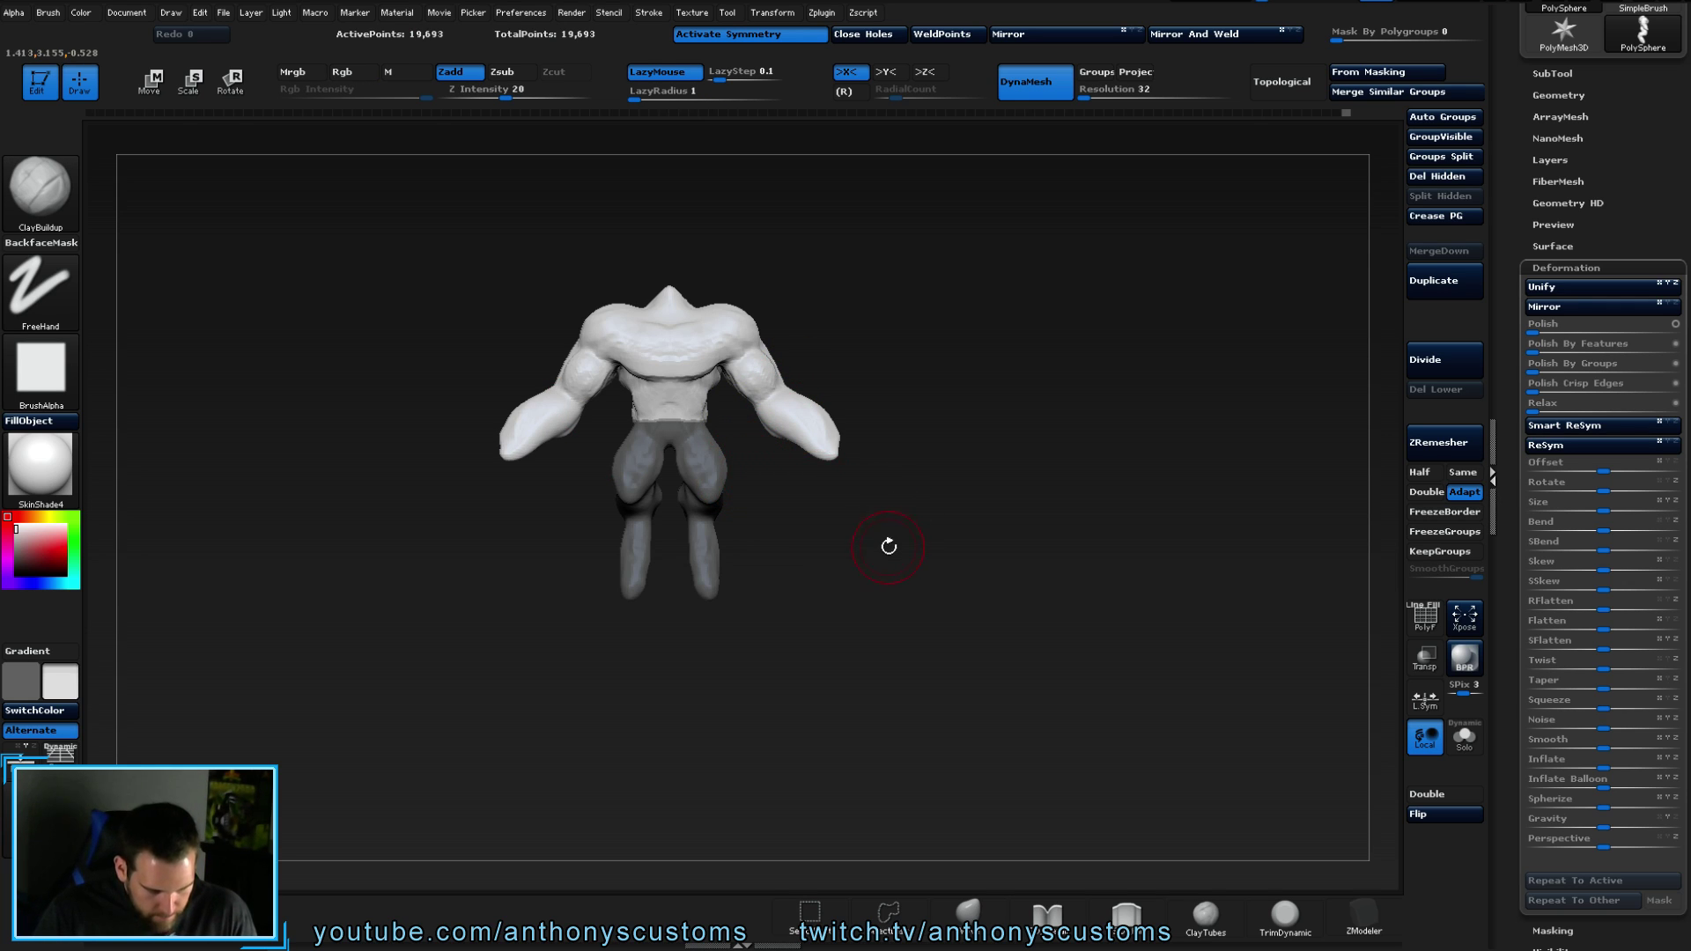
key("m")
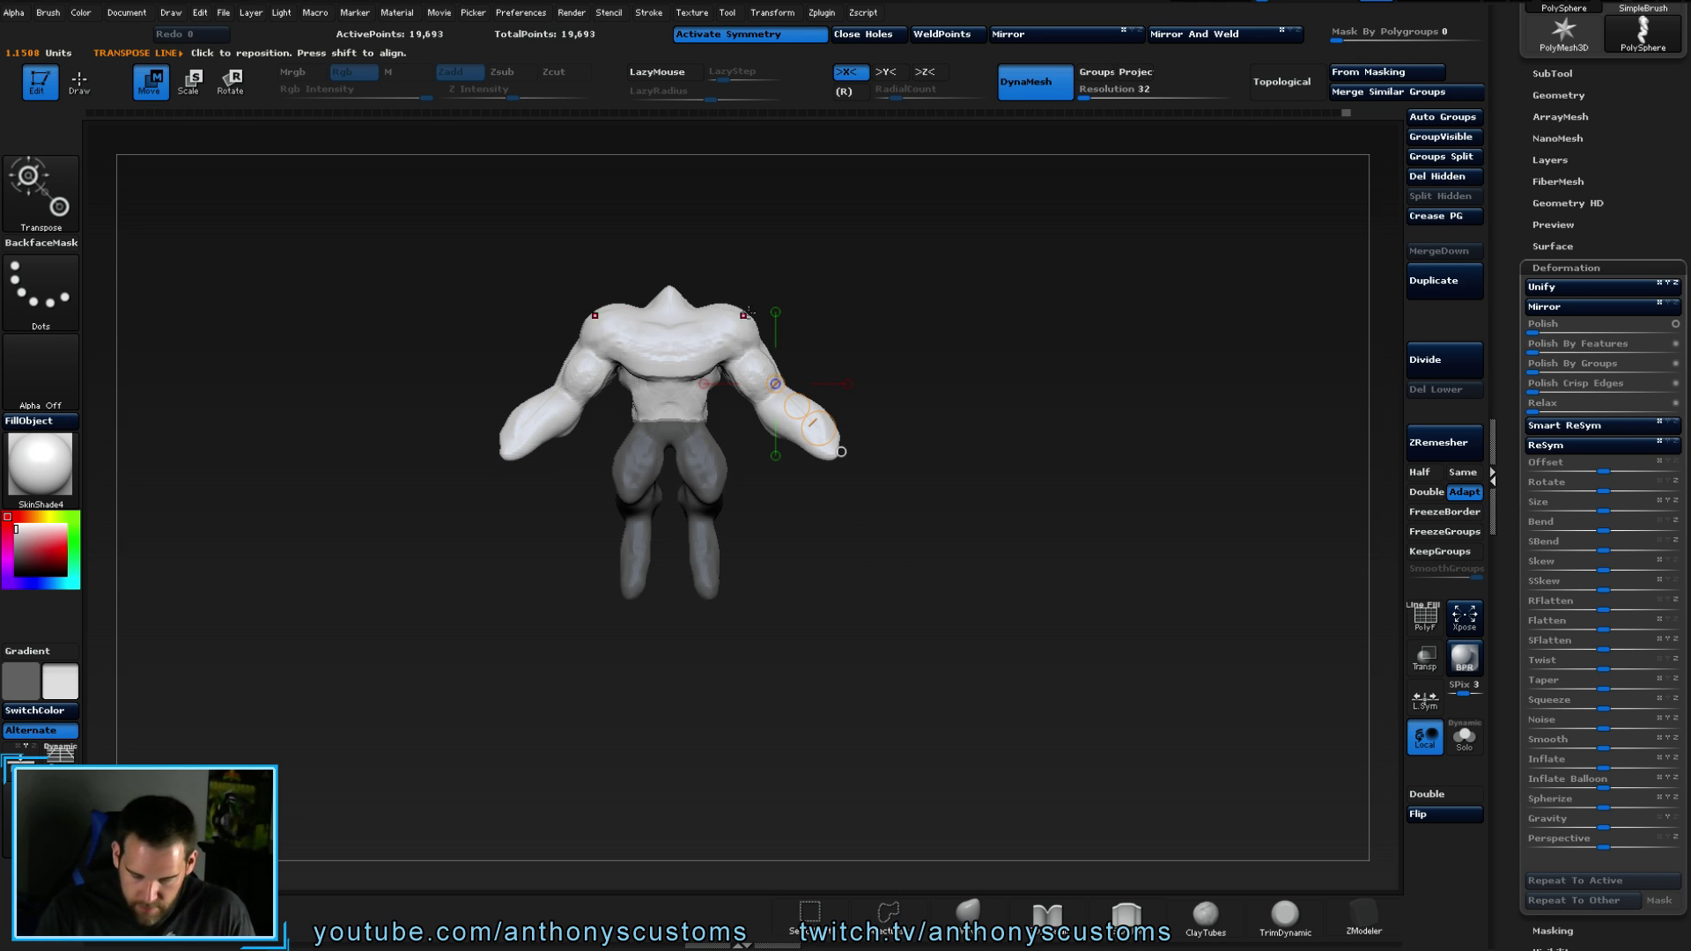
mouse_move(701, 346)
left_mouse_down("shift")
mouse_move(704, 273)
mouse_move(702, 321)
mouse_move(703, 295)
left_mouse_up("shift")
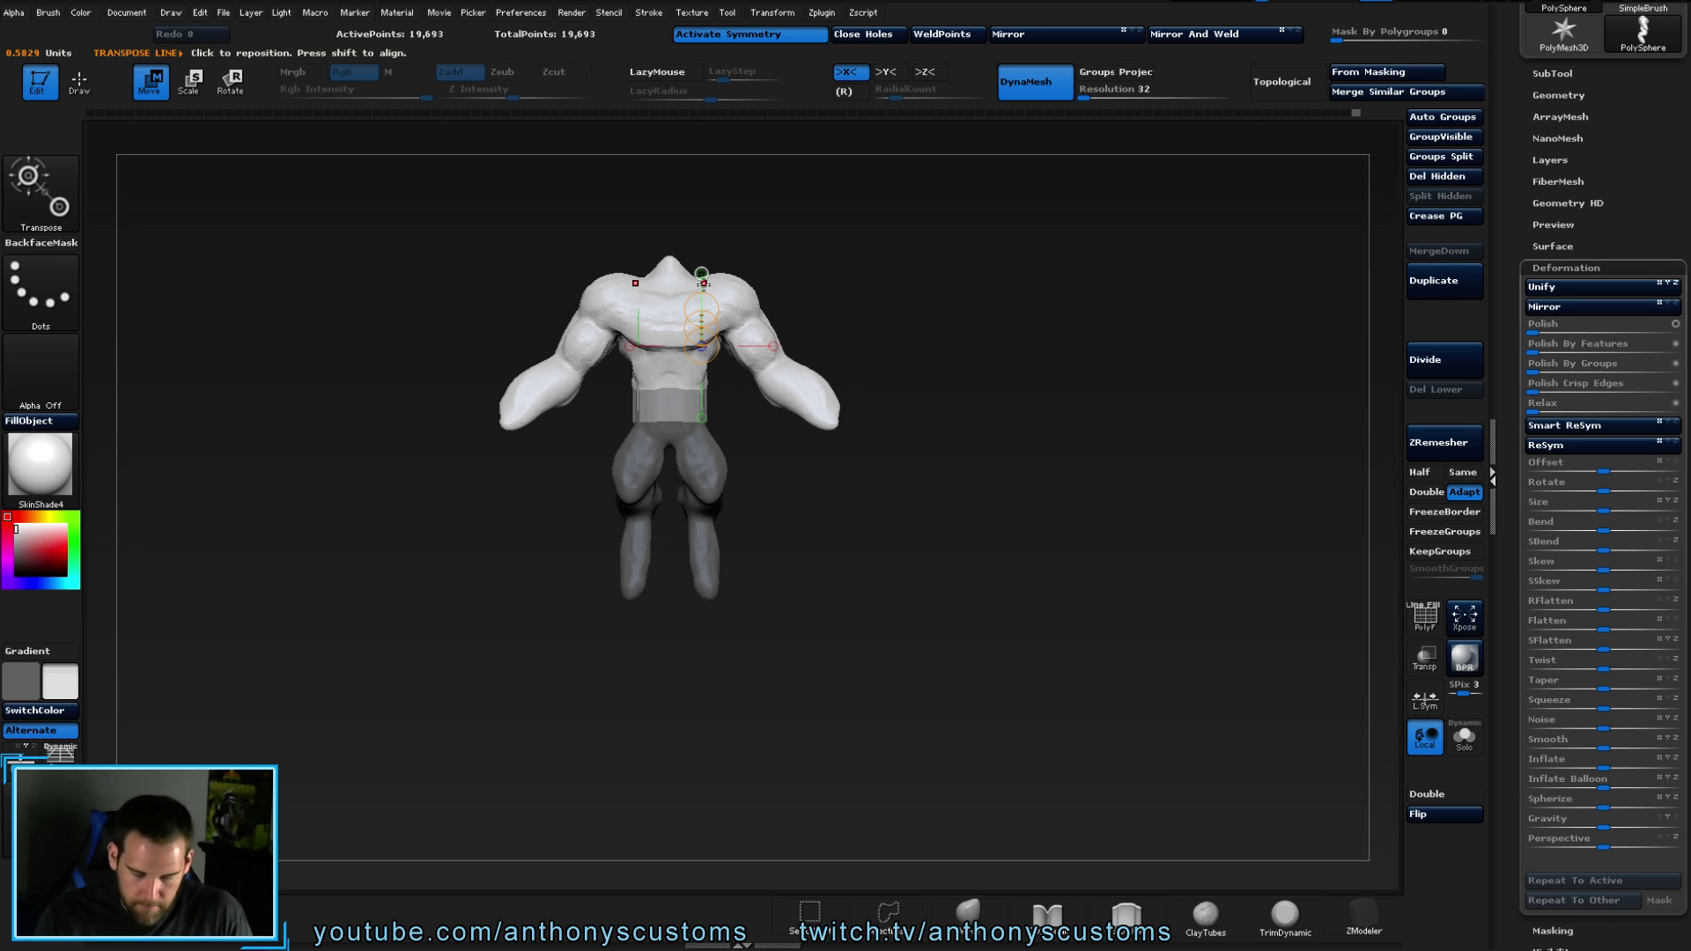
key("q")
left_click_drag(940, 406, 954, 423, "ctrl")
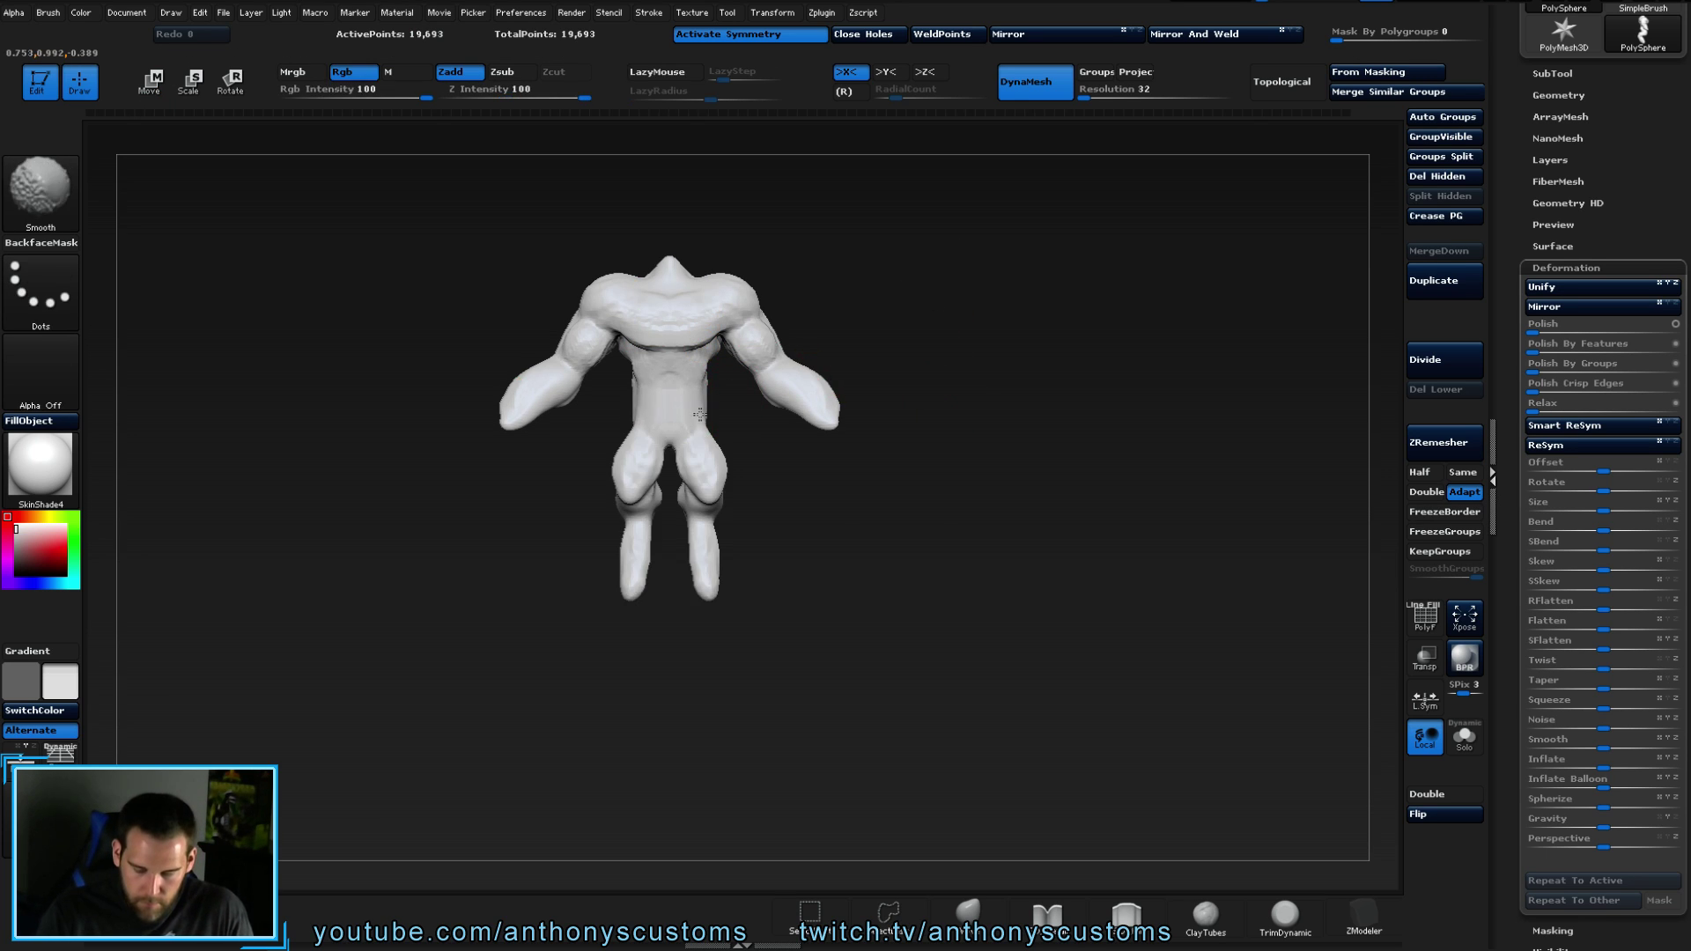
- Smooth the stretched waist and build up the flanks and abdomen with ClayBuildup
left_click_drag(683, 395, 675, 390, "shift")
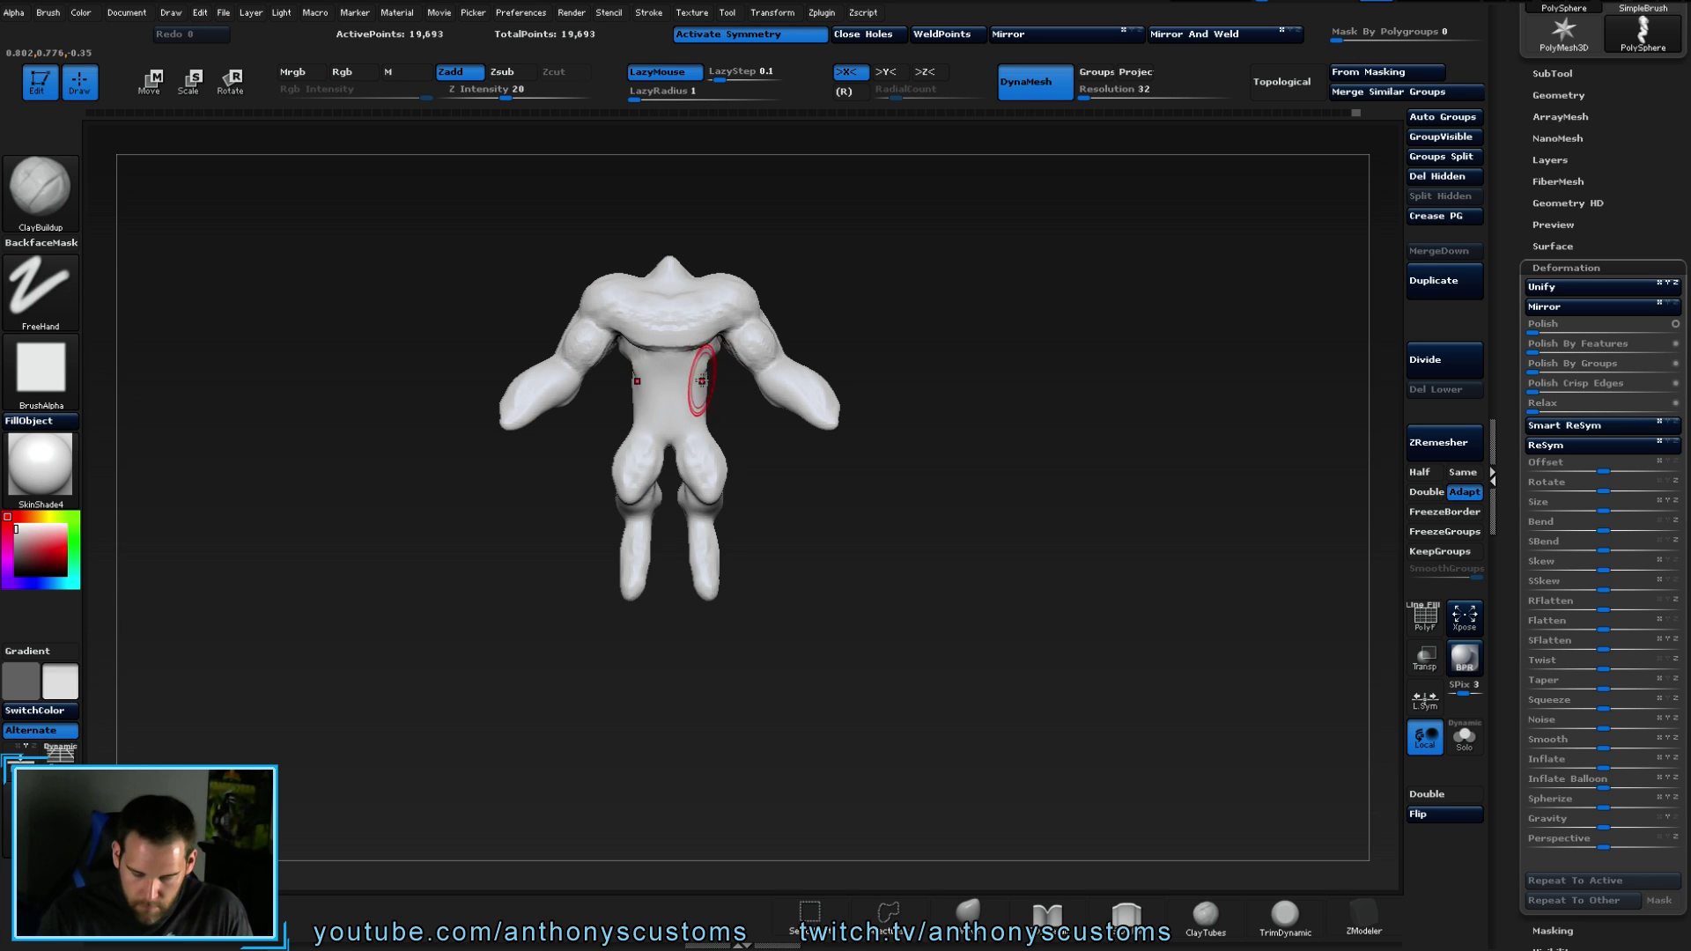
left_click_drag(797, 449, 695, 351)
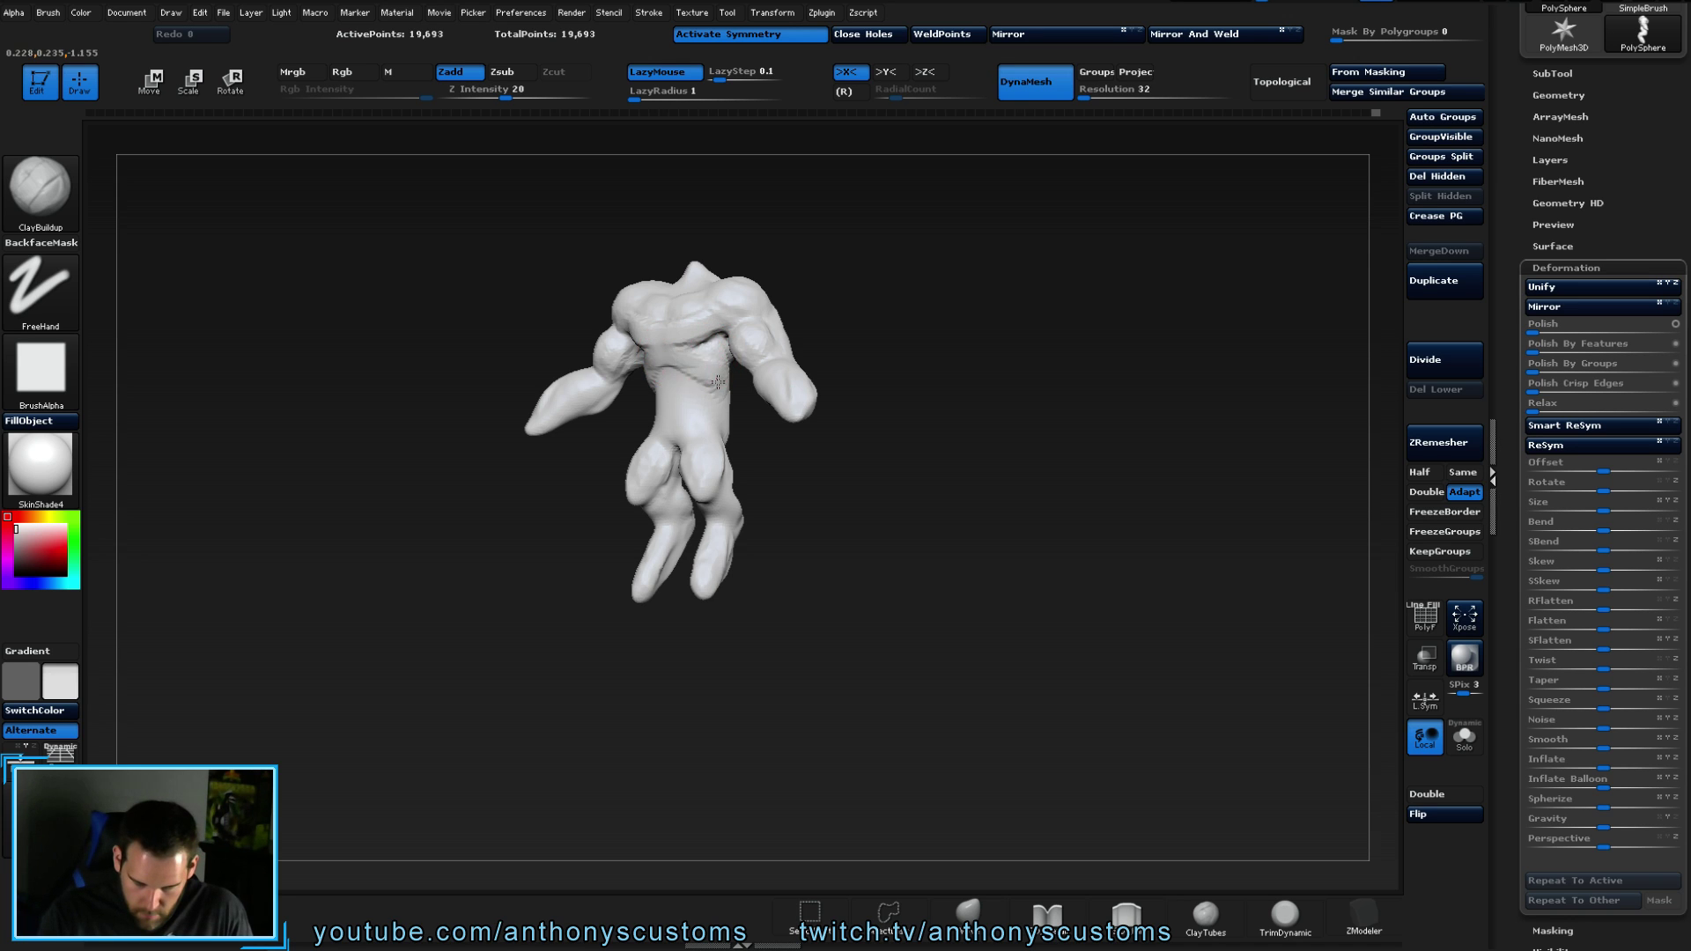
left_click_drag(810, 476, 679, 425)
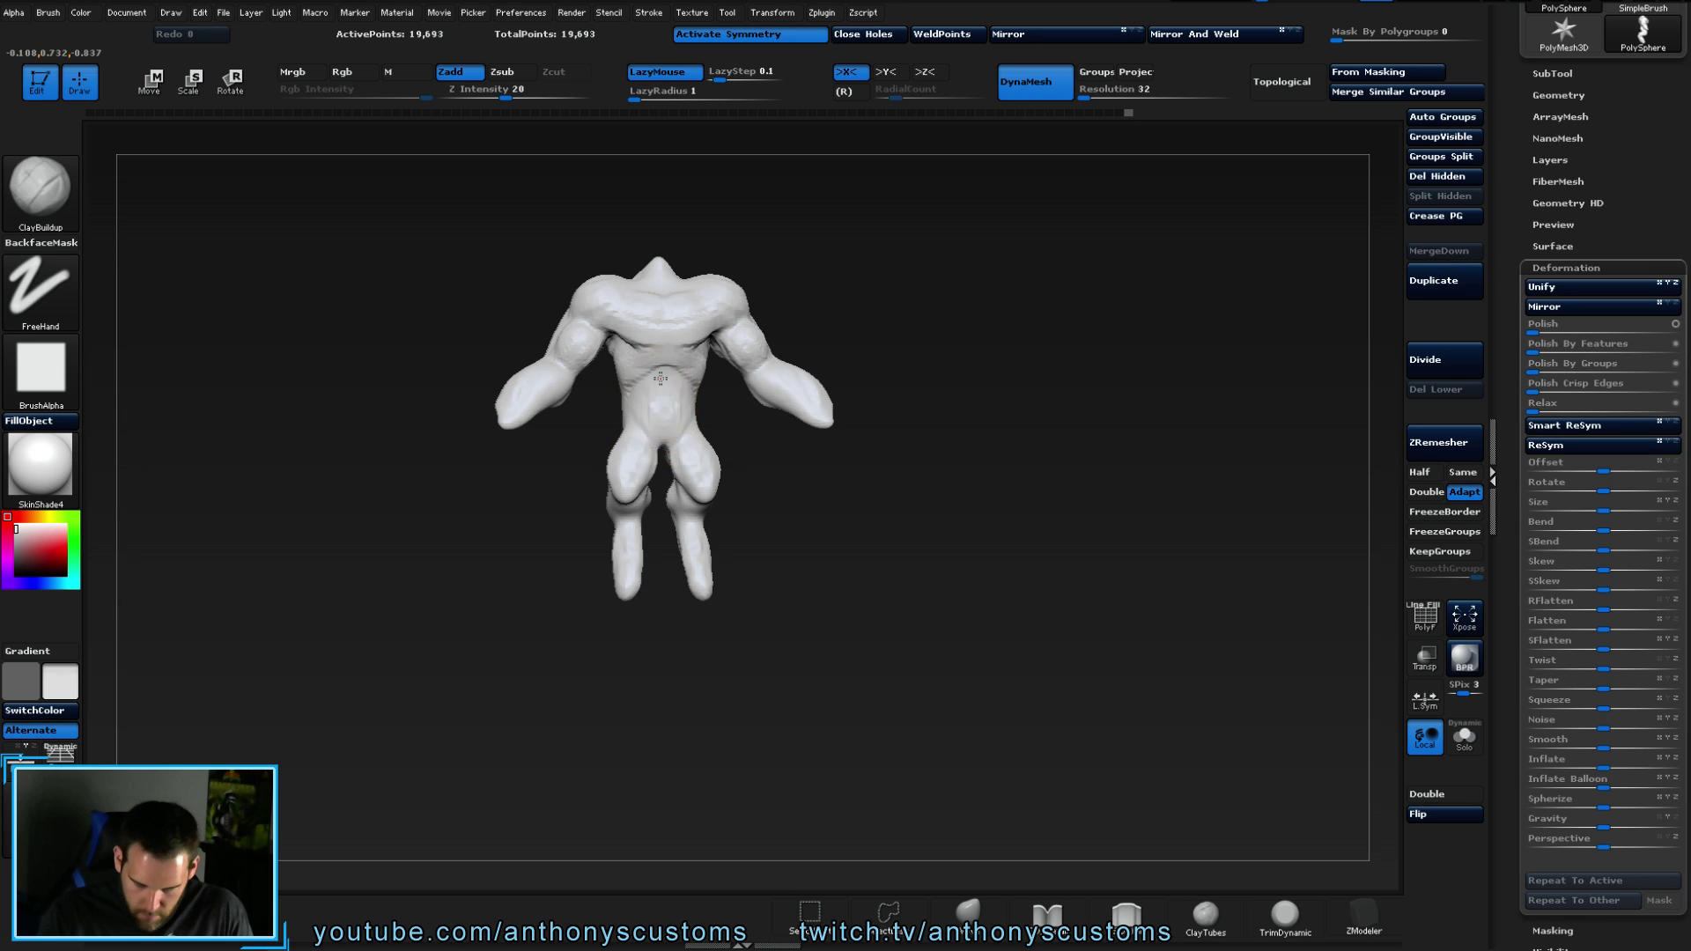
mouse_move(677, 417)
right_mouse_down()
mouse_move(776, 426)
mouse_move(755, 468)
mouse_move(717, 457)
mouse_move(849, 472)
right_mouse_up()
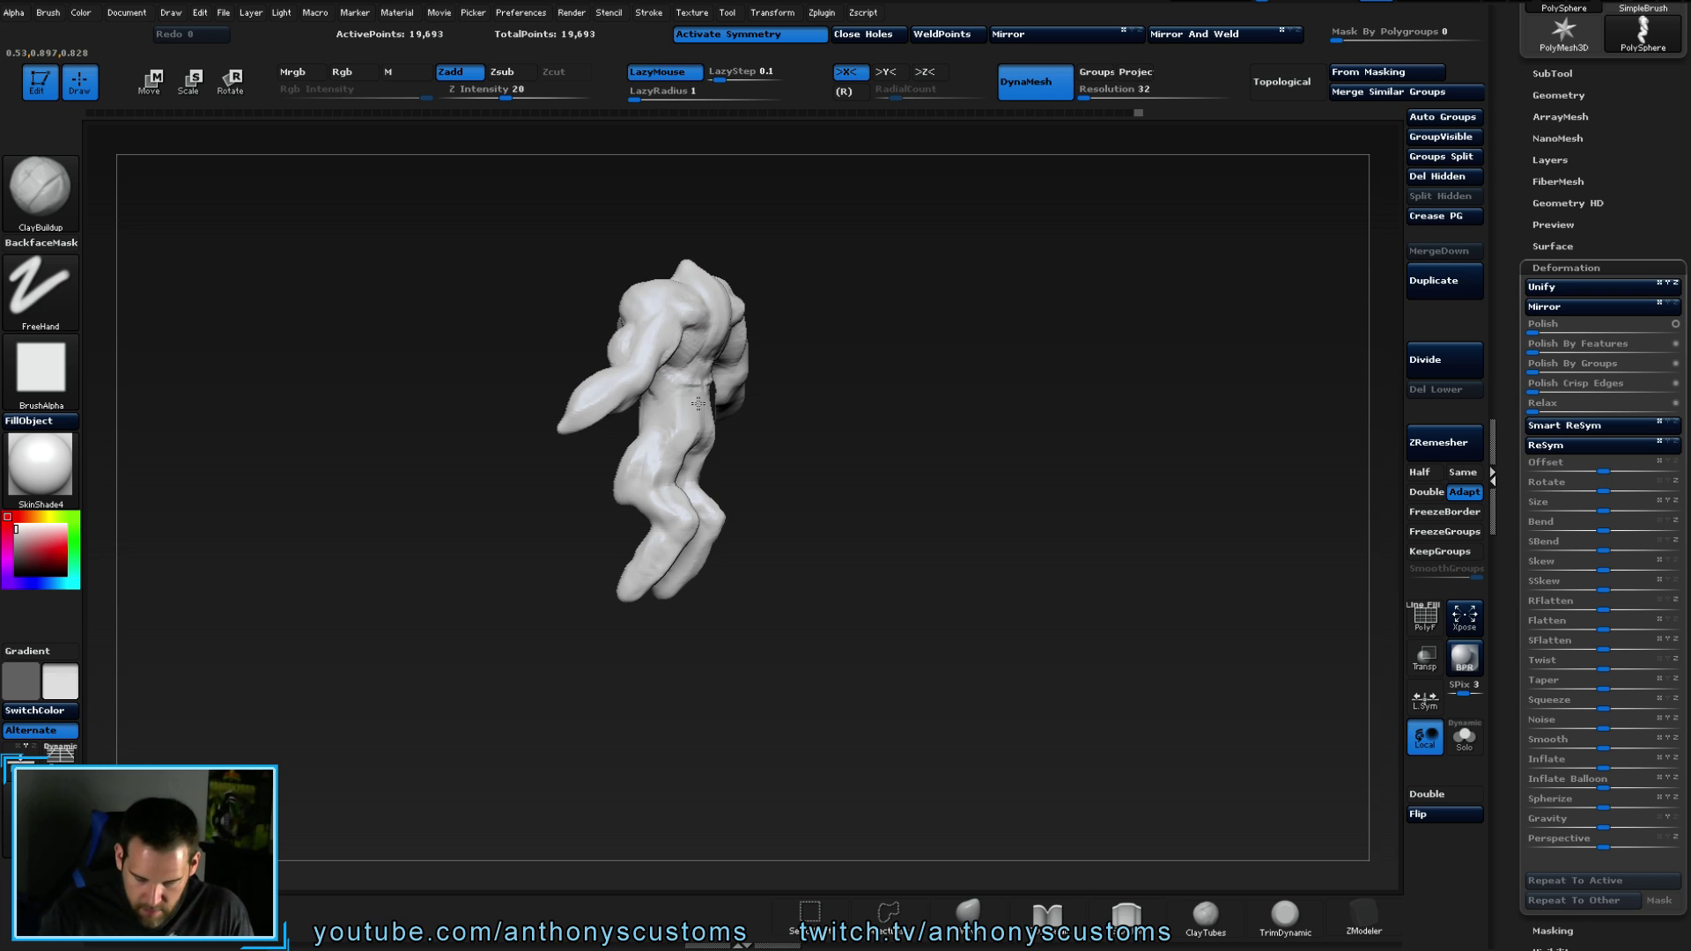
- Add ClayBuildup mass to the lower back and up along the spine toward the shoulder blades
right_click_drag(701, 405, 735, 465)
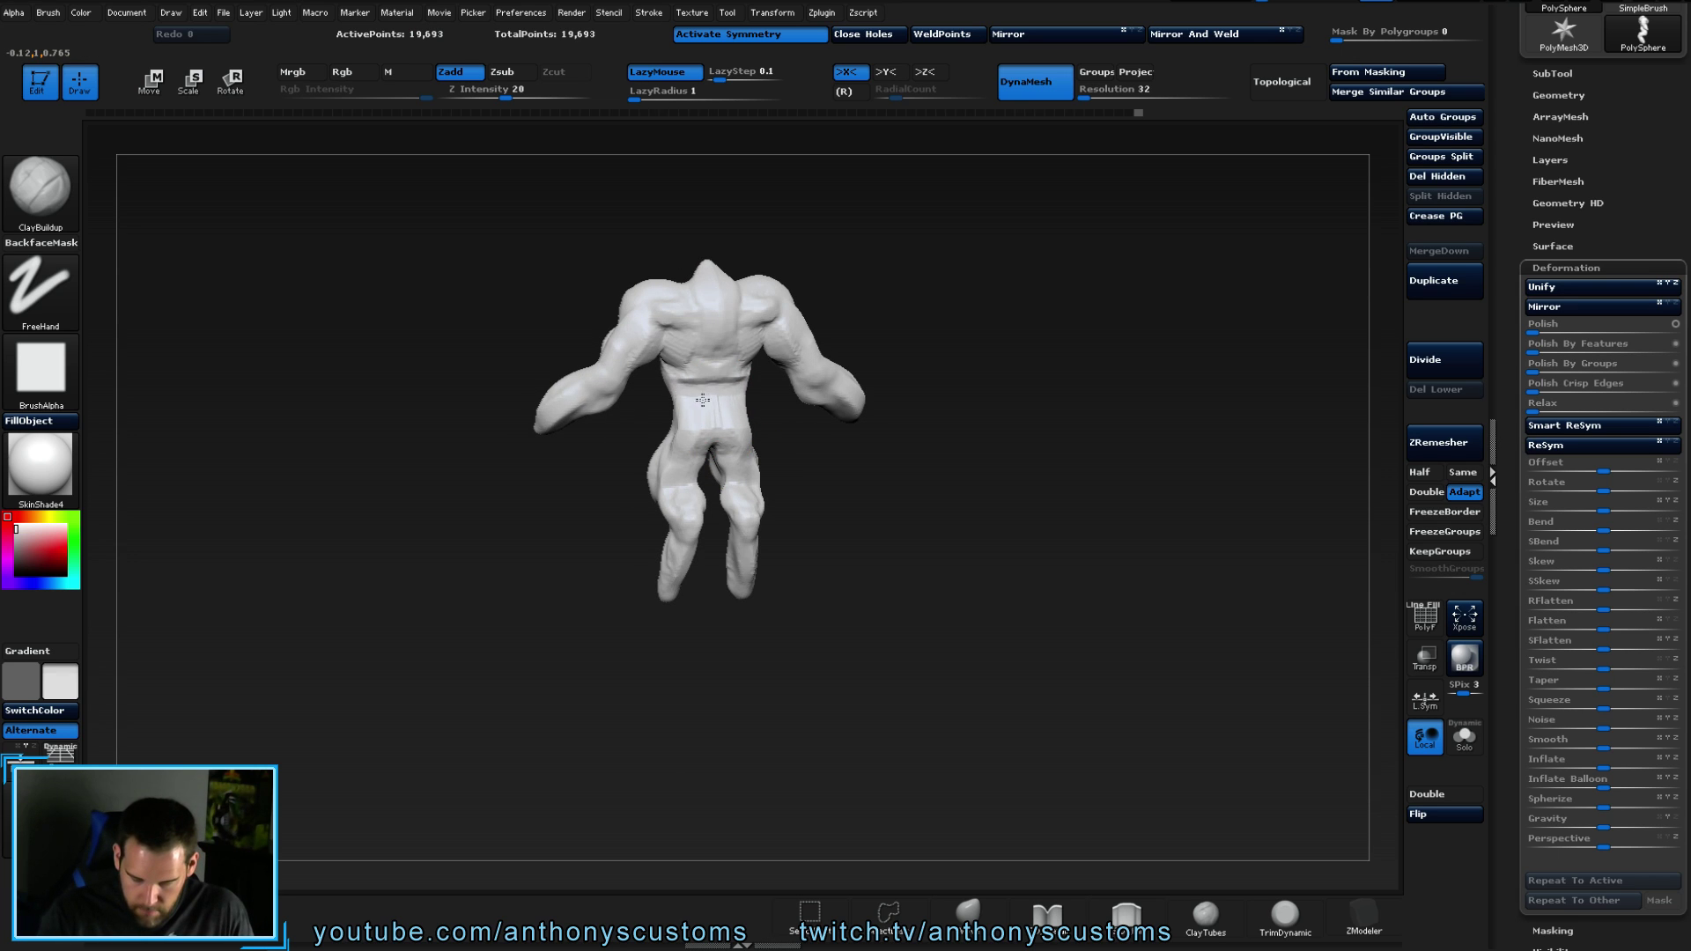
right_click_drag(830, 468, 733, 388)
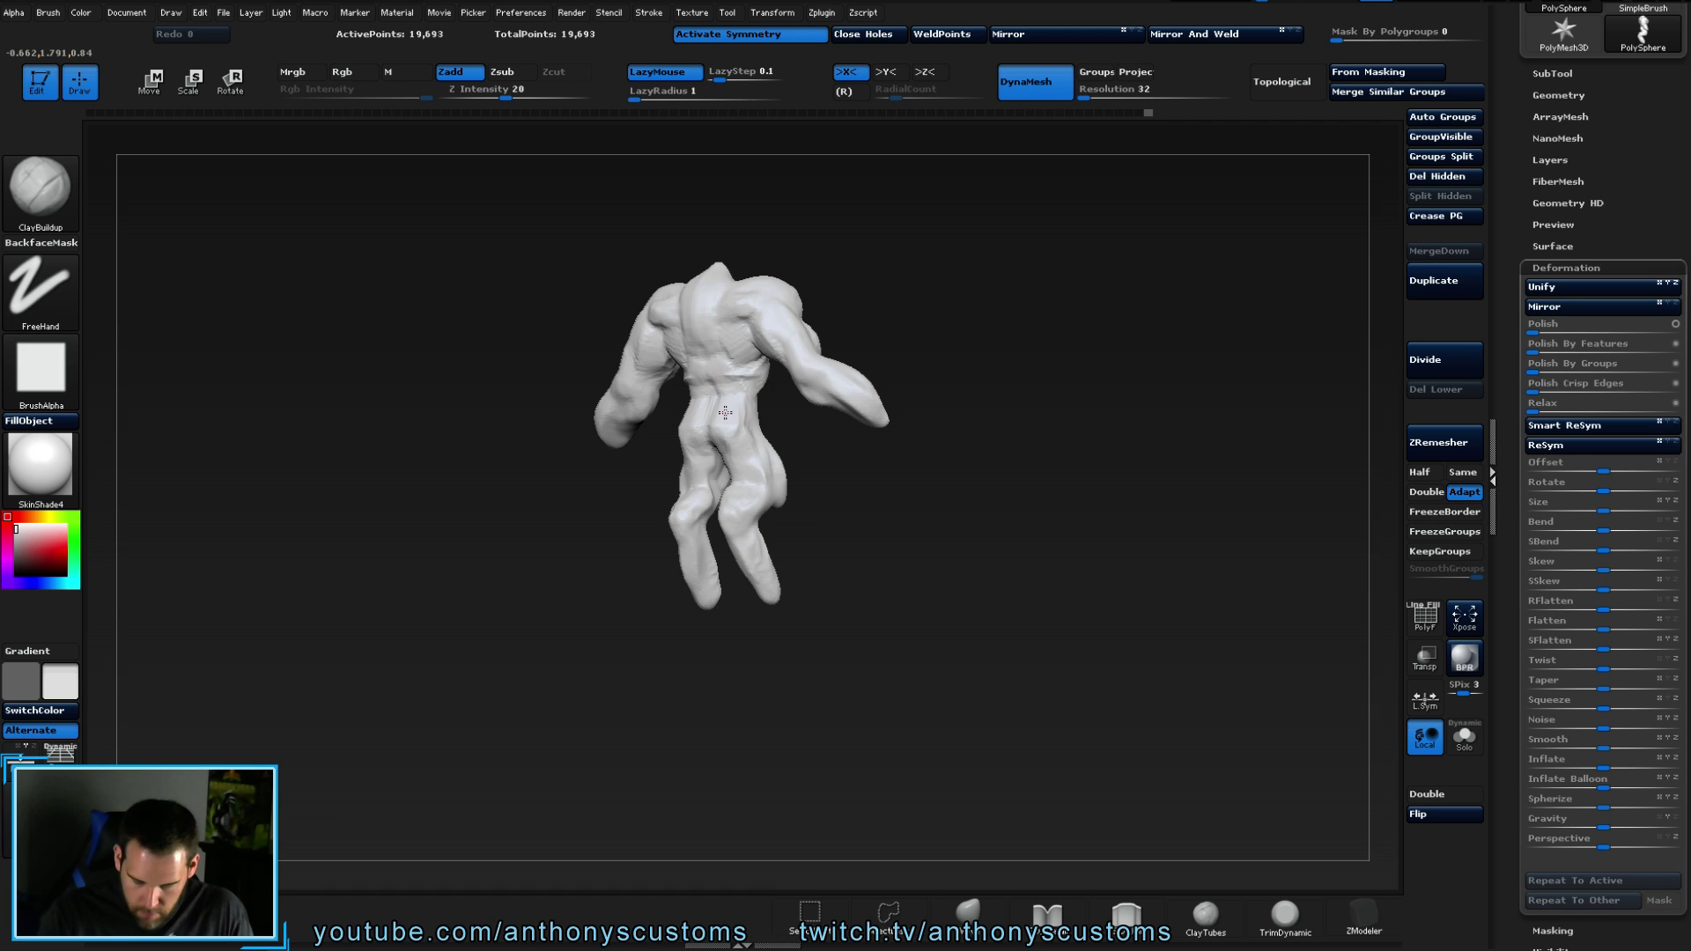
mouse_move(721, 356)
left_mouse_down()
mouse_move(734, 365)
mouse_move(742, 297)
mouse_move(745, 327)
left_mouse_up()
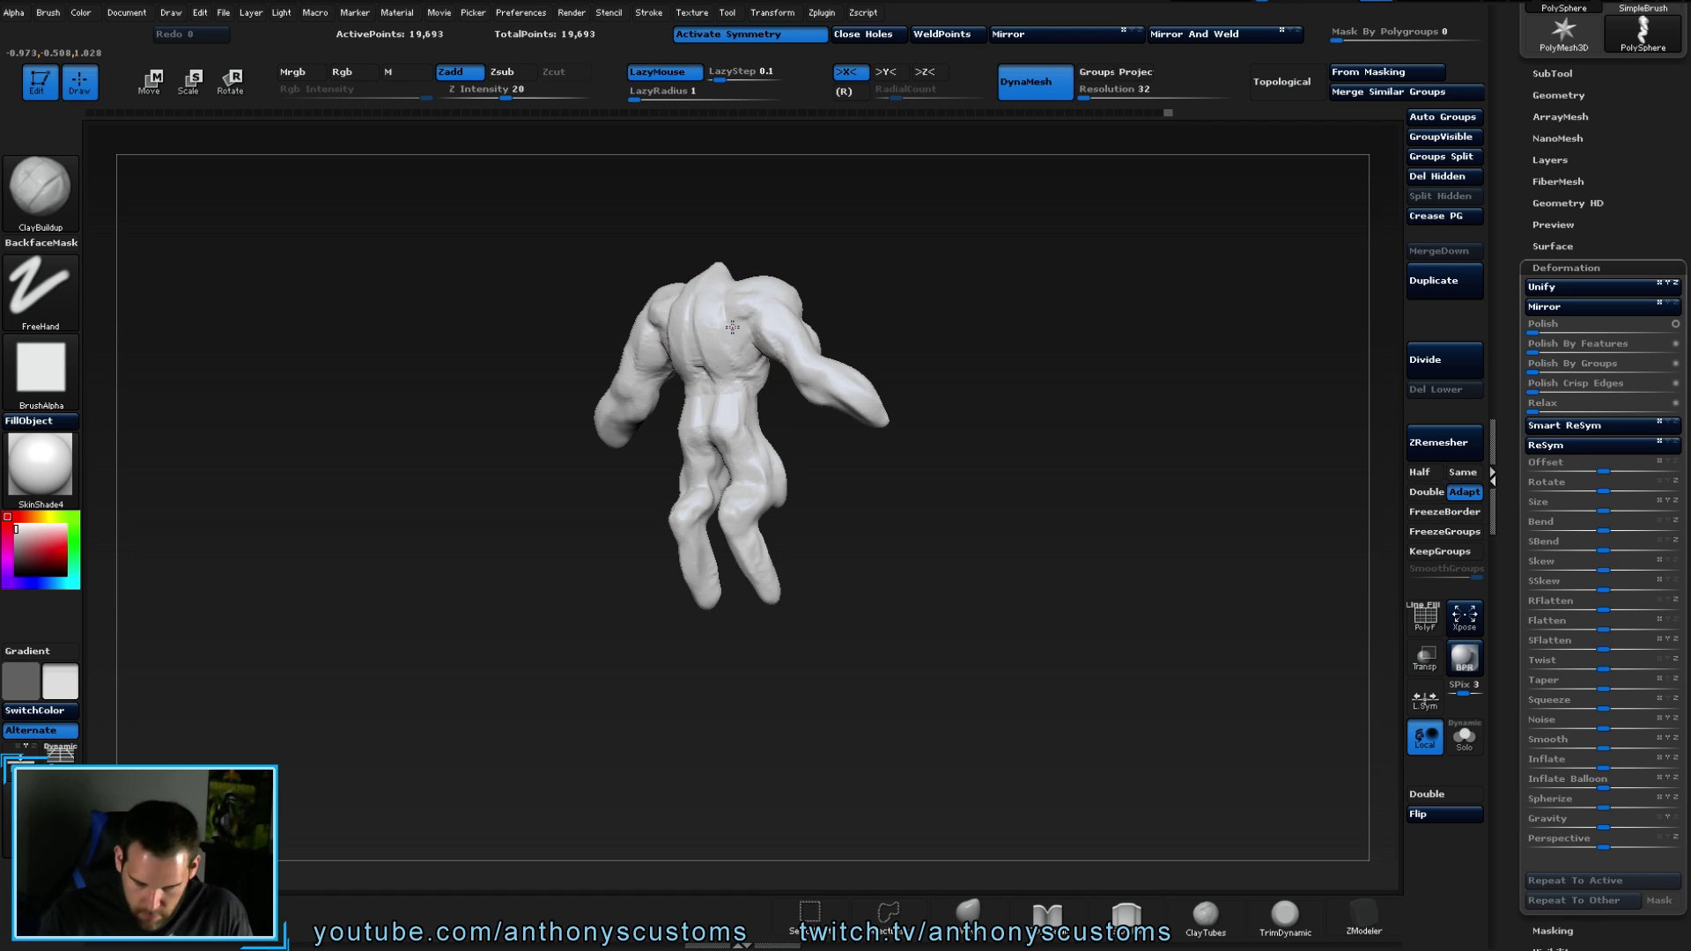
- Smooth the front of the torso and refine the chest with ClayBuildup and further smoothing
mouse_move(851, 299)
left_mouse_down()
mouse_move(1028, 301)
mouse_move(1015, 293)
mouse_move(977, 327)
mouse_move(1044, 334)
mouse_move(1055, 229)
left_mouse_up()
mouse_move(1005, 468)
left_mouse_down()
mouse_move(1095, 464)
mouse_move(995, 469)
left_mouse_up()
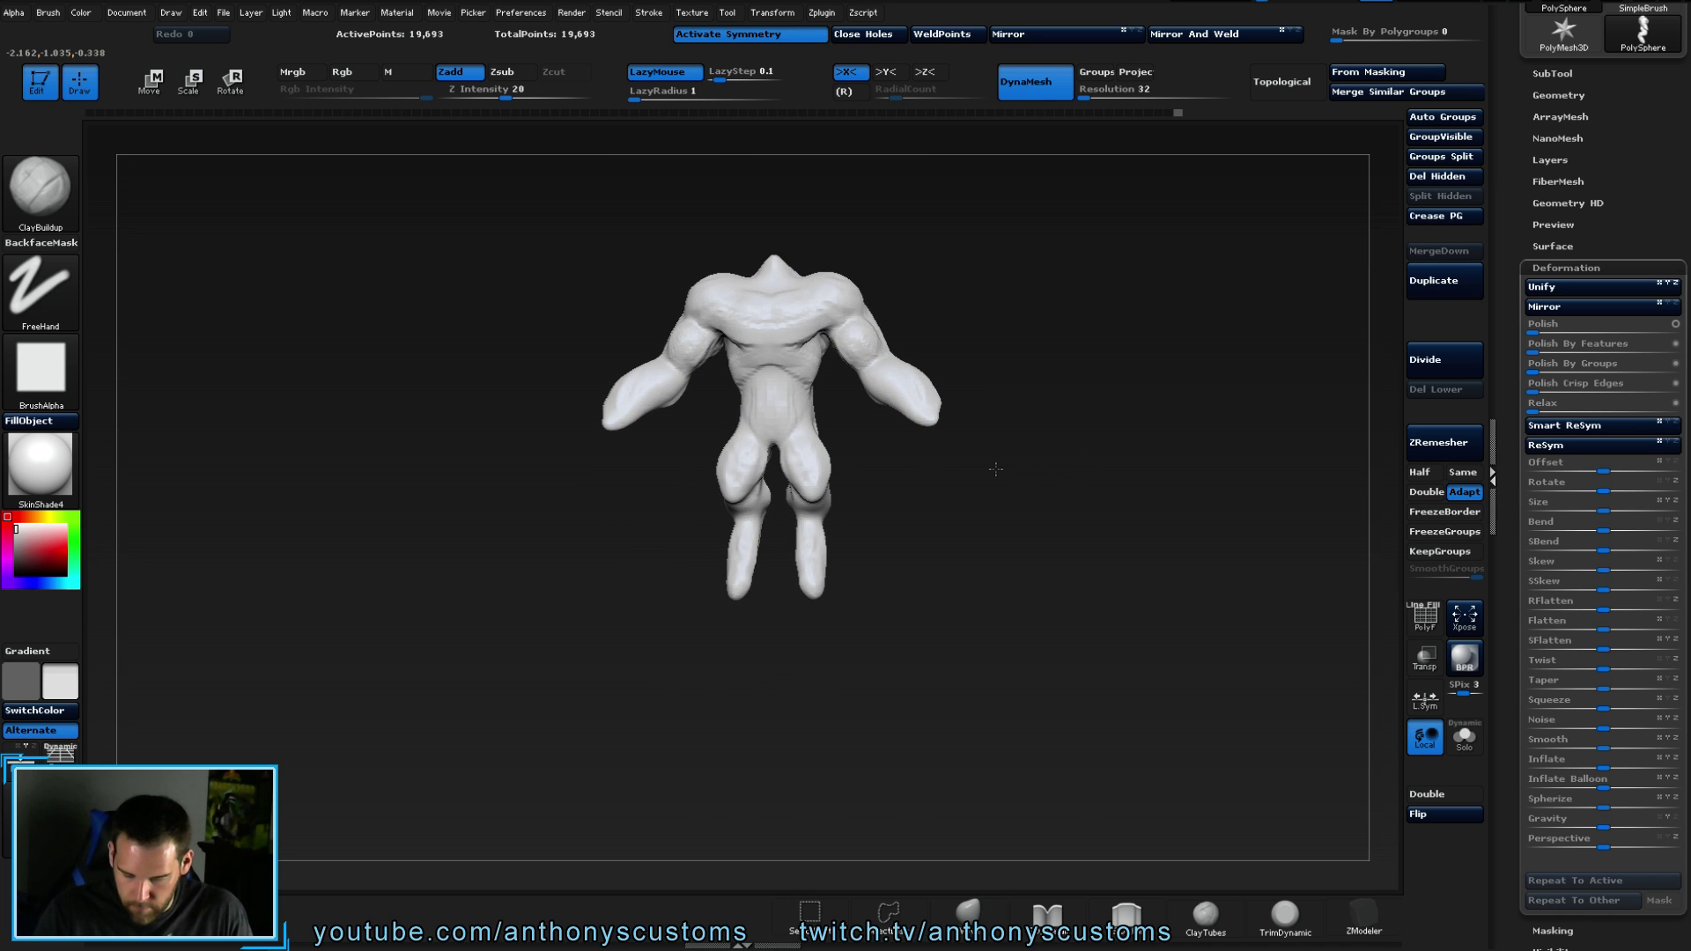
key("shift")
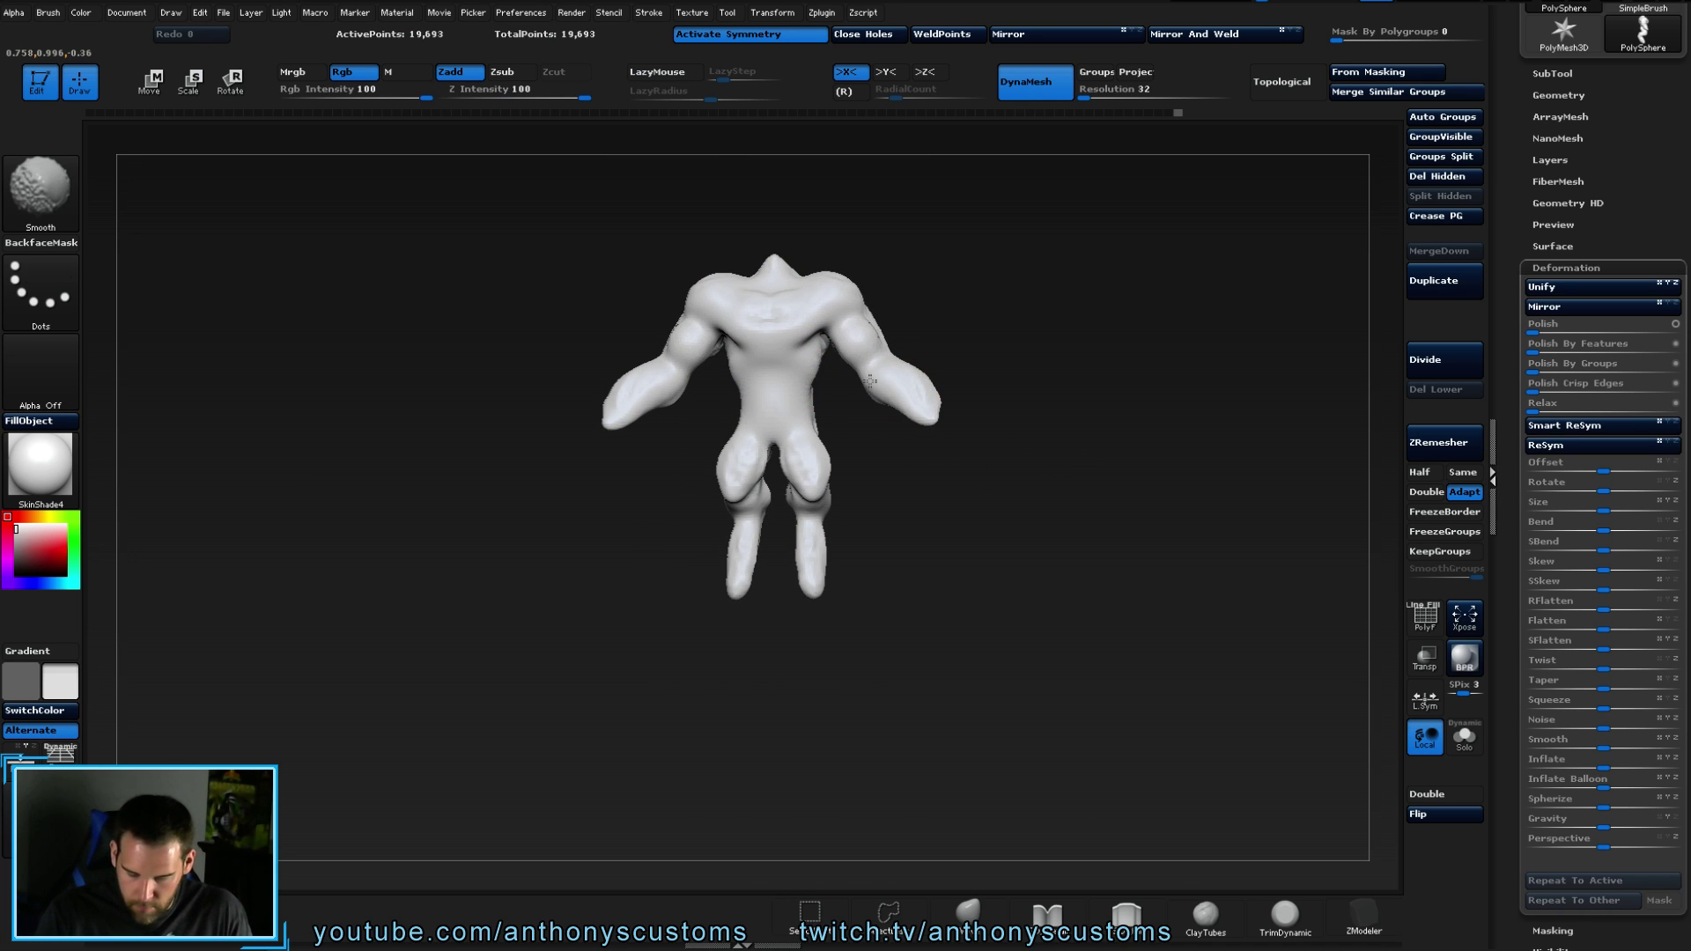
left_click_drag(769, 308, 799, 317)
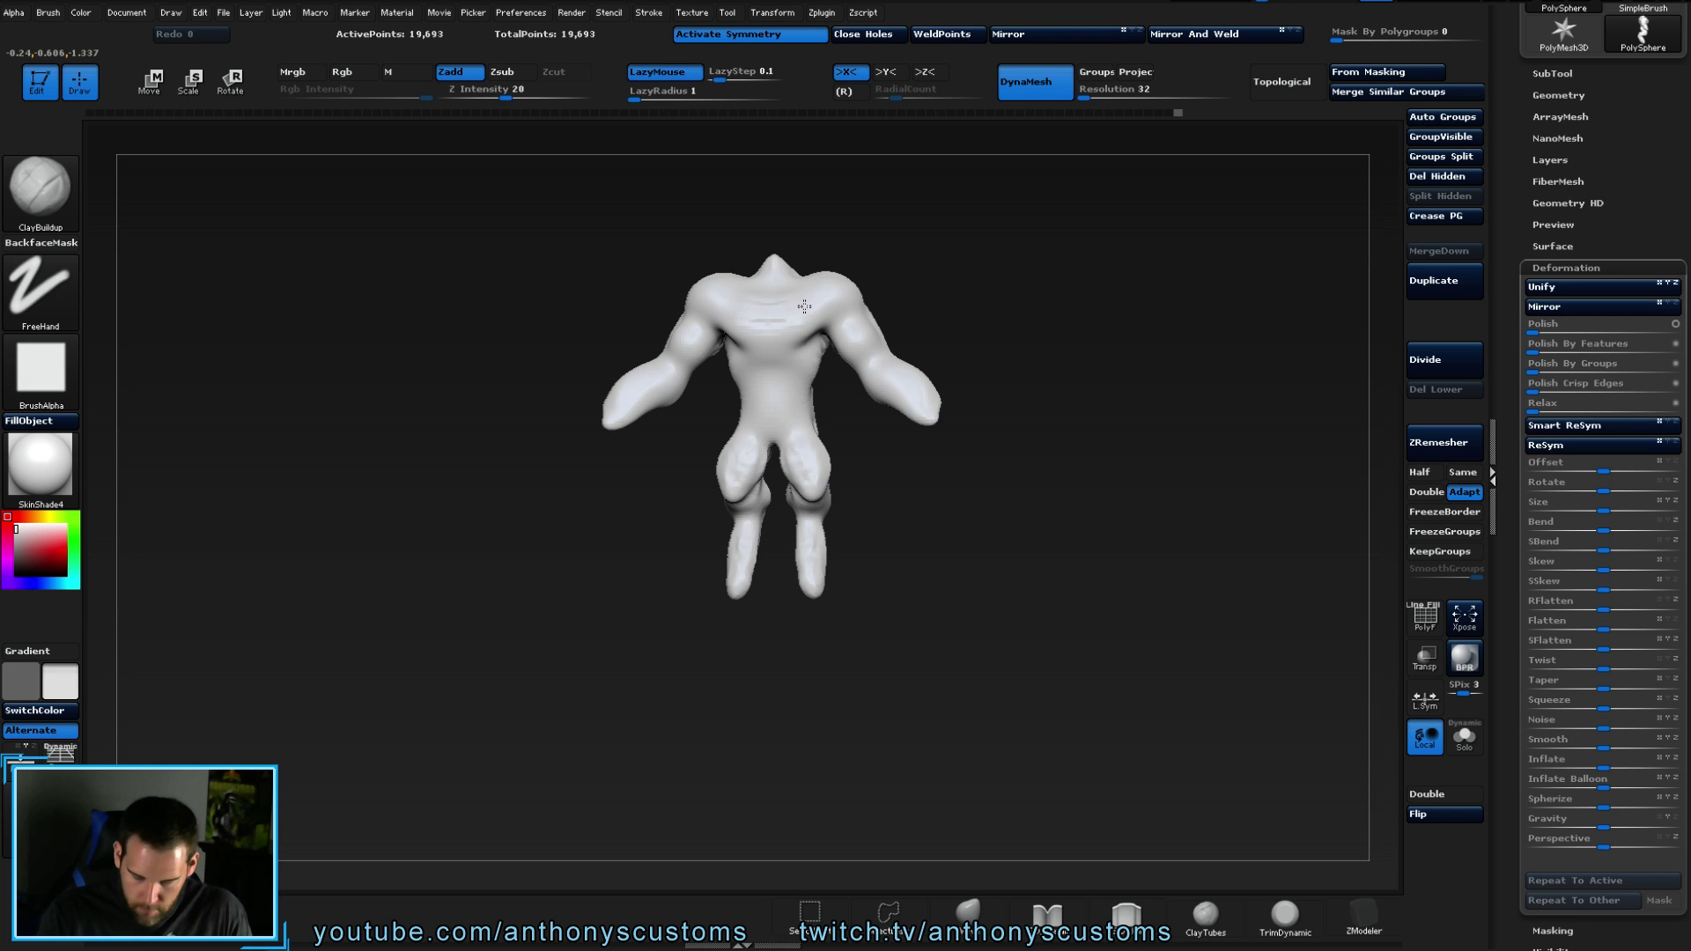
key("shift")
mouse_move(588, 506)
left_mouse_down()
mouse_move(642, 584)
mouse_move(556, 525)
left_mouse_up()
left_click_drag(940, 468, 933, 447)
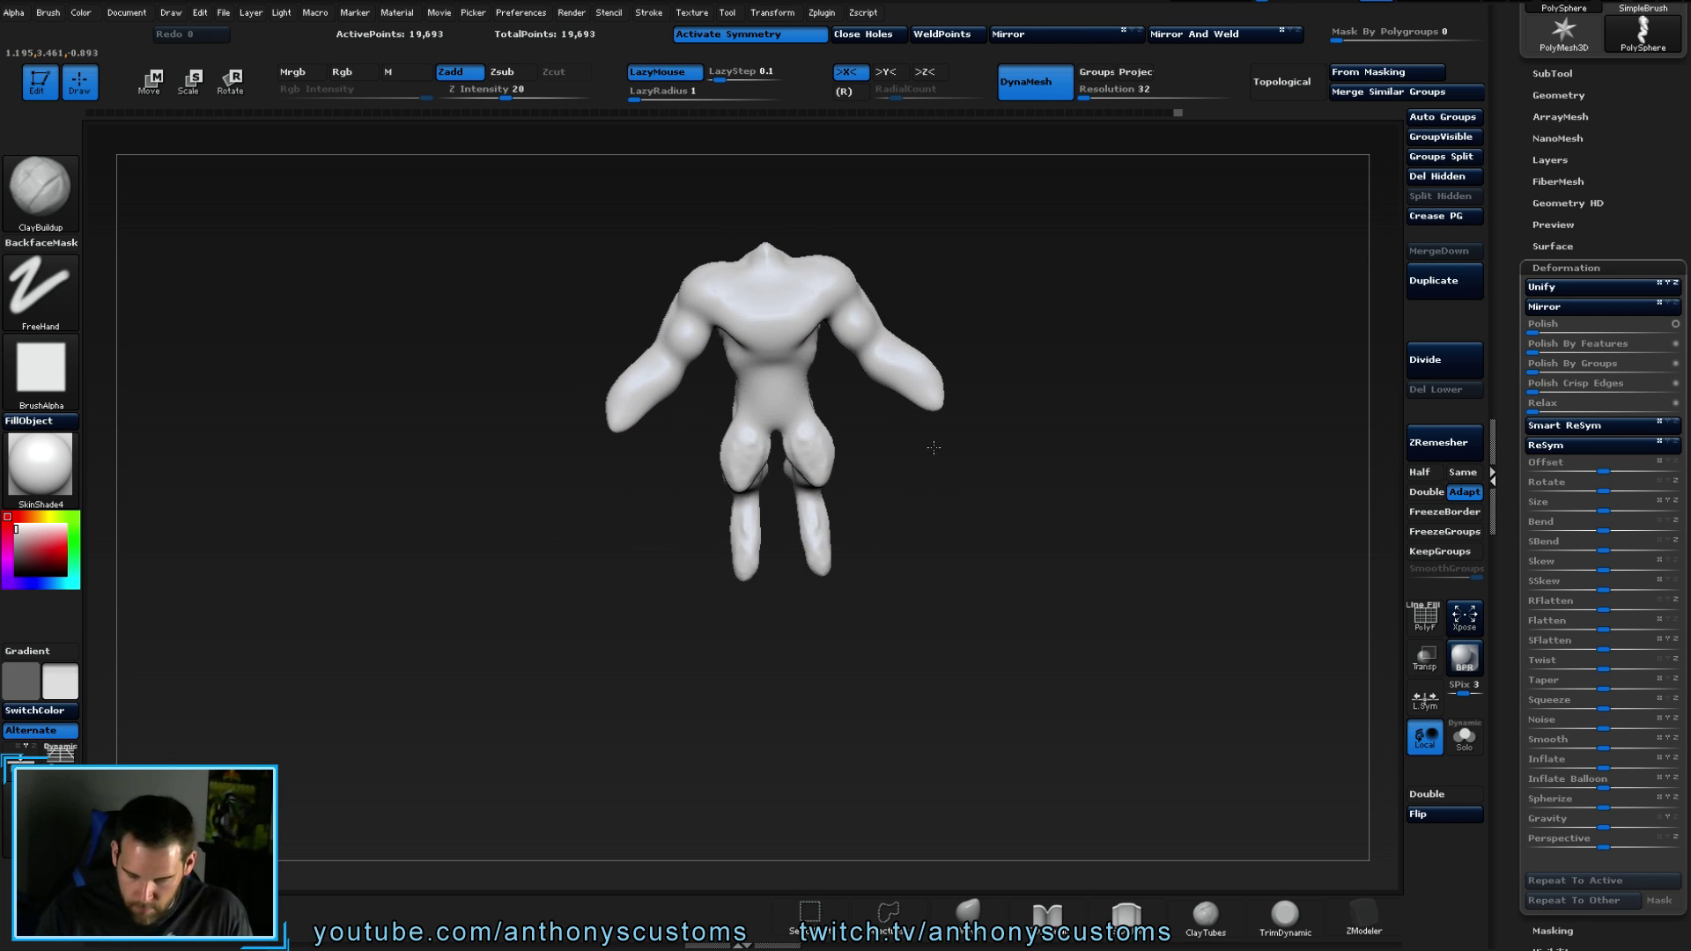
- Reshape the side profile of the thighs and shins with the Move brush
key("b")
key("m")
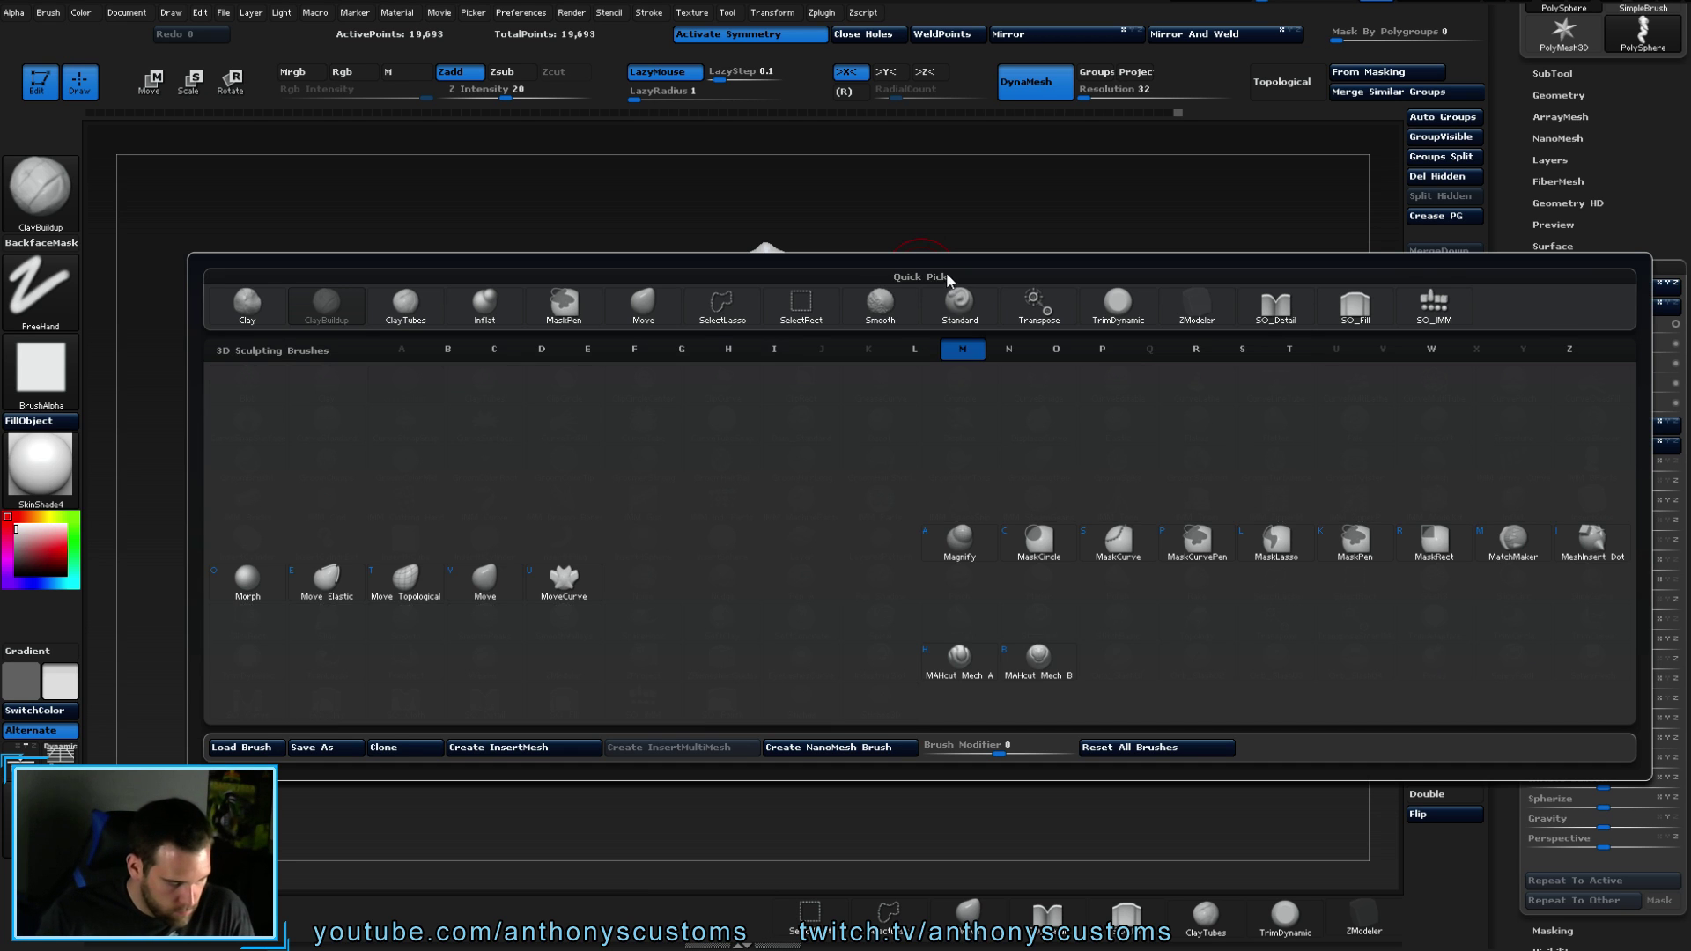
key("v")
mouse_move(1076, 321)
left_mouse_down("alt")
mouse_move(1045, 596)
mouse_move(880, 538)
left_mouse_up("alt")
left_click_drag(977, 430, 991, 429)
mouse_move(983, 341)
left_mouse_down()
mouse_move(1053, 368)
mouse_move(990, 360)
mouse_move(1021, 383)
mouse_move(1154, 366)
mouse_move(915, 436)
left_mouse_up()
left_click_drag(697, 525, 720, 559)
left_click_drag(718, 639, 725, 631)
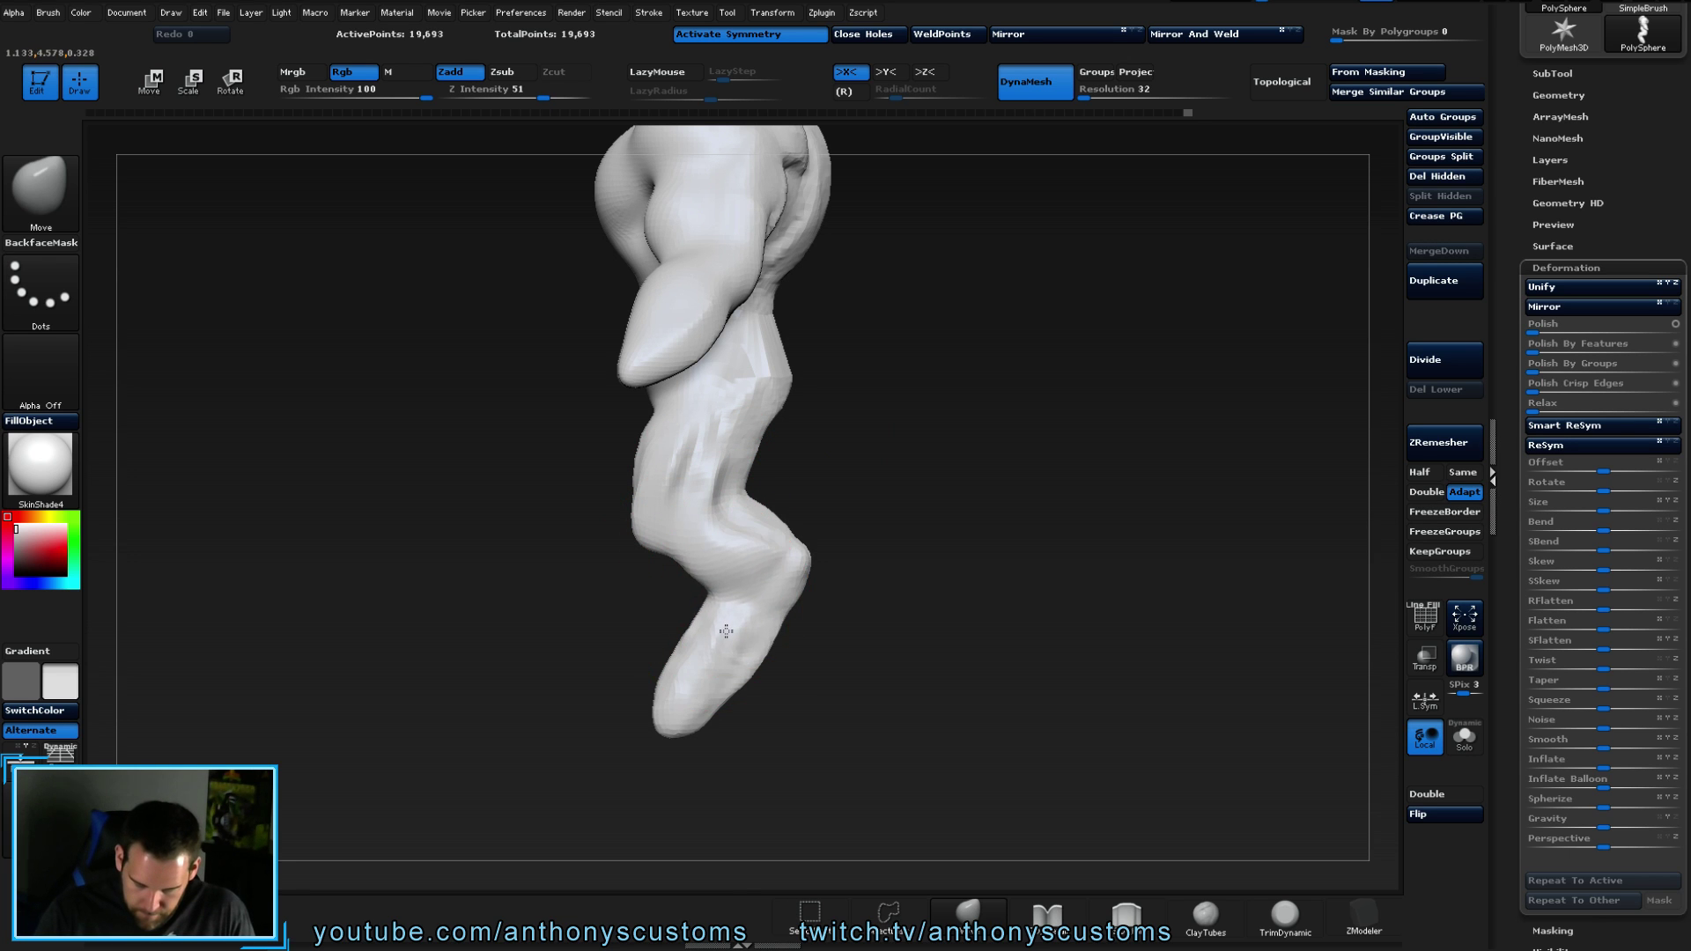
- Adjust the inner knees, crotch, sides of the chest and hips with the Move brush
left_click_drag(867, 556, 954, 540)
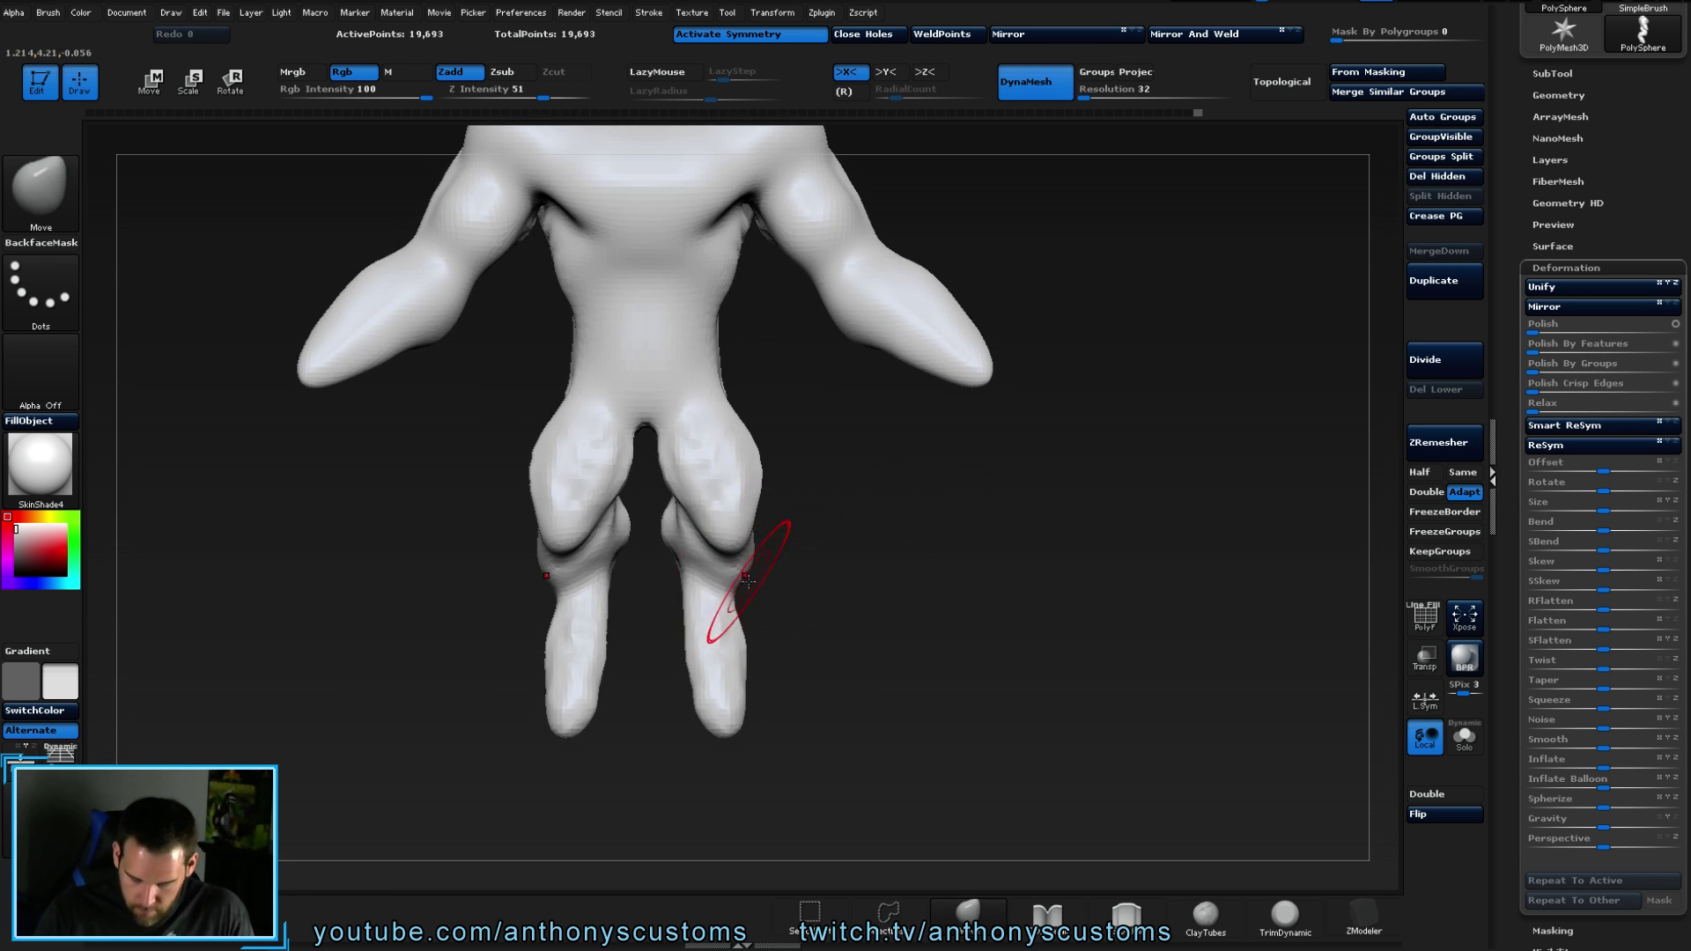
left_click_drag(692, 532, 702, 519)
left_click_drag(815, 460, 793, 456)
left_click_drag(650, 426, 647, 401)
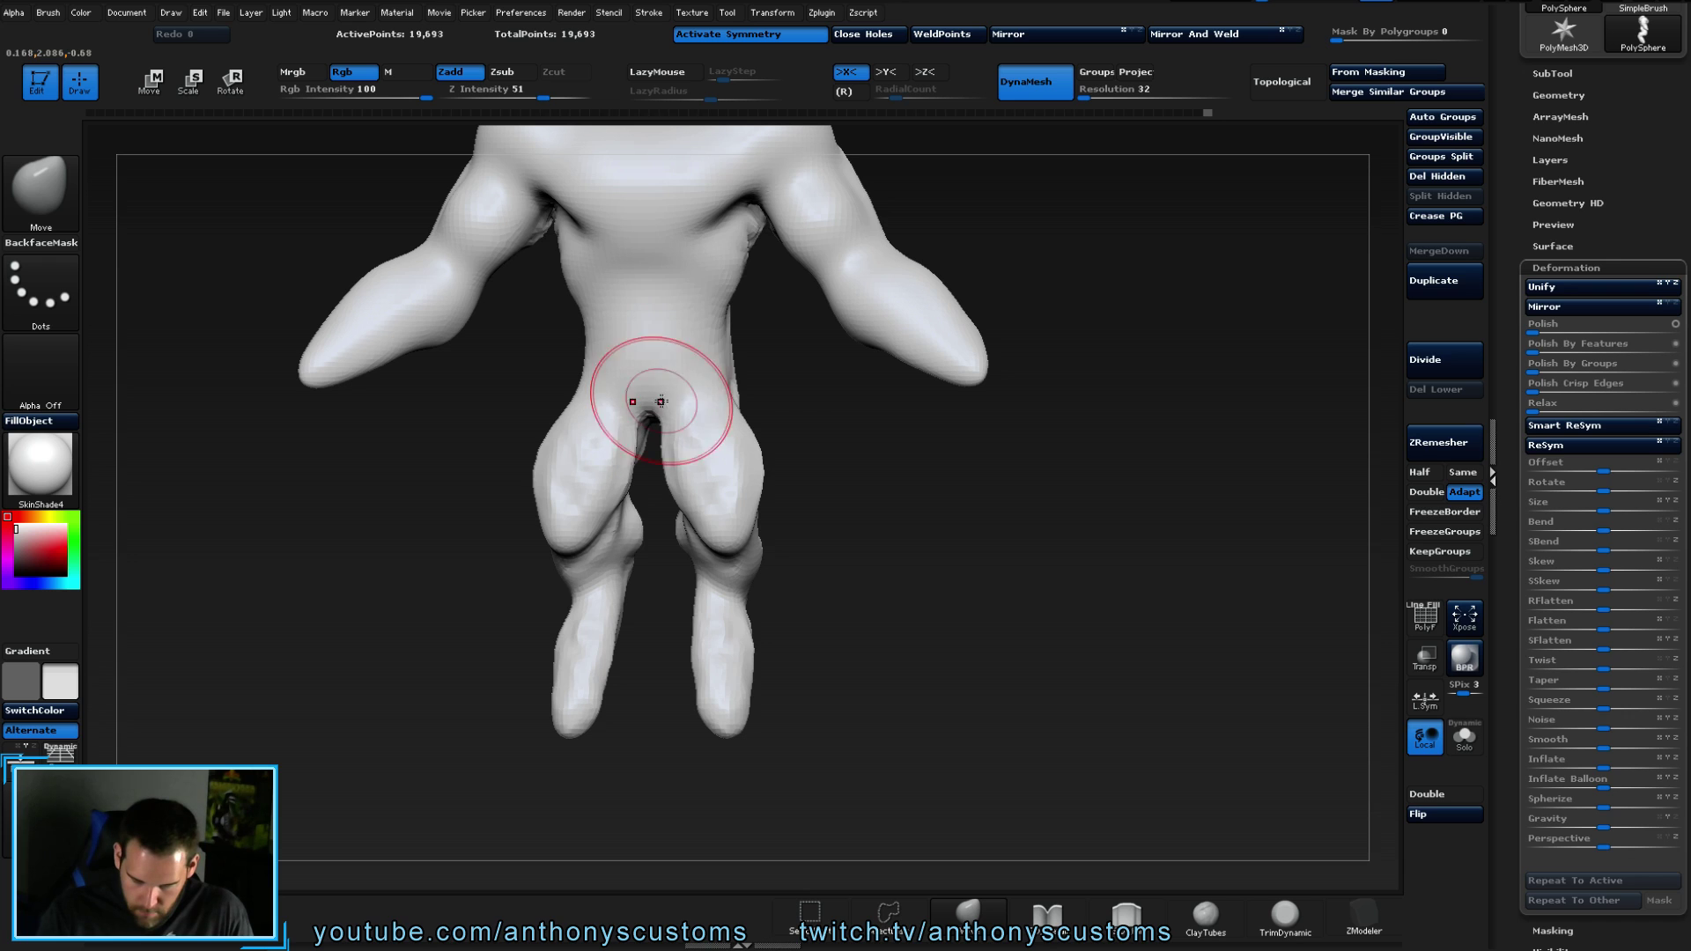
left_click_drag(717, 212, 750, 218)
left_click_drag(820, 431, 843, 437)
left_click_drag(722, 321, 739, 417)
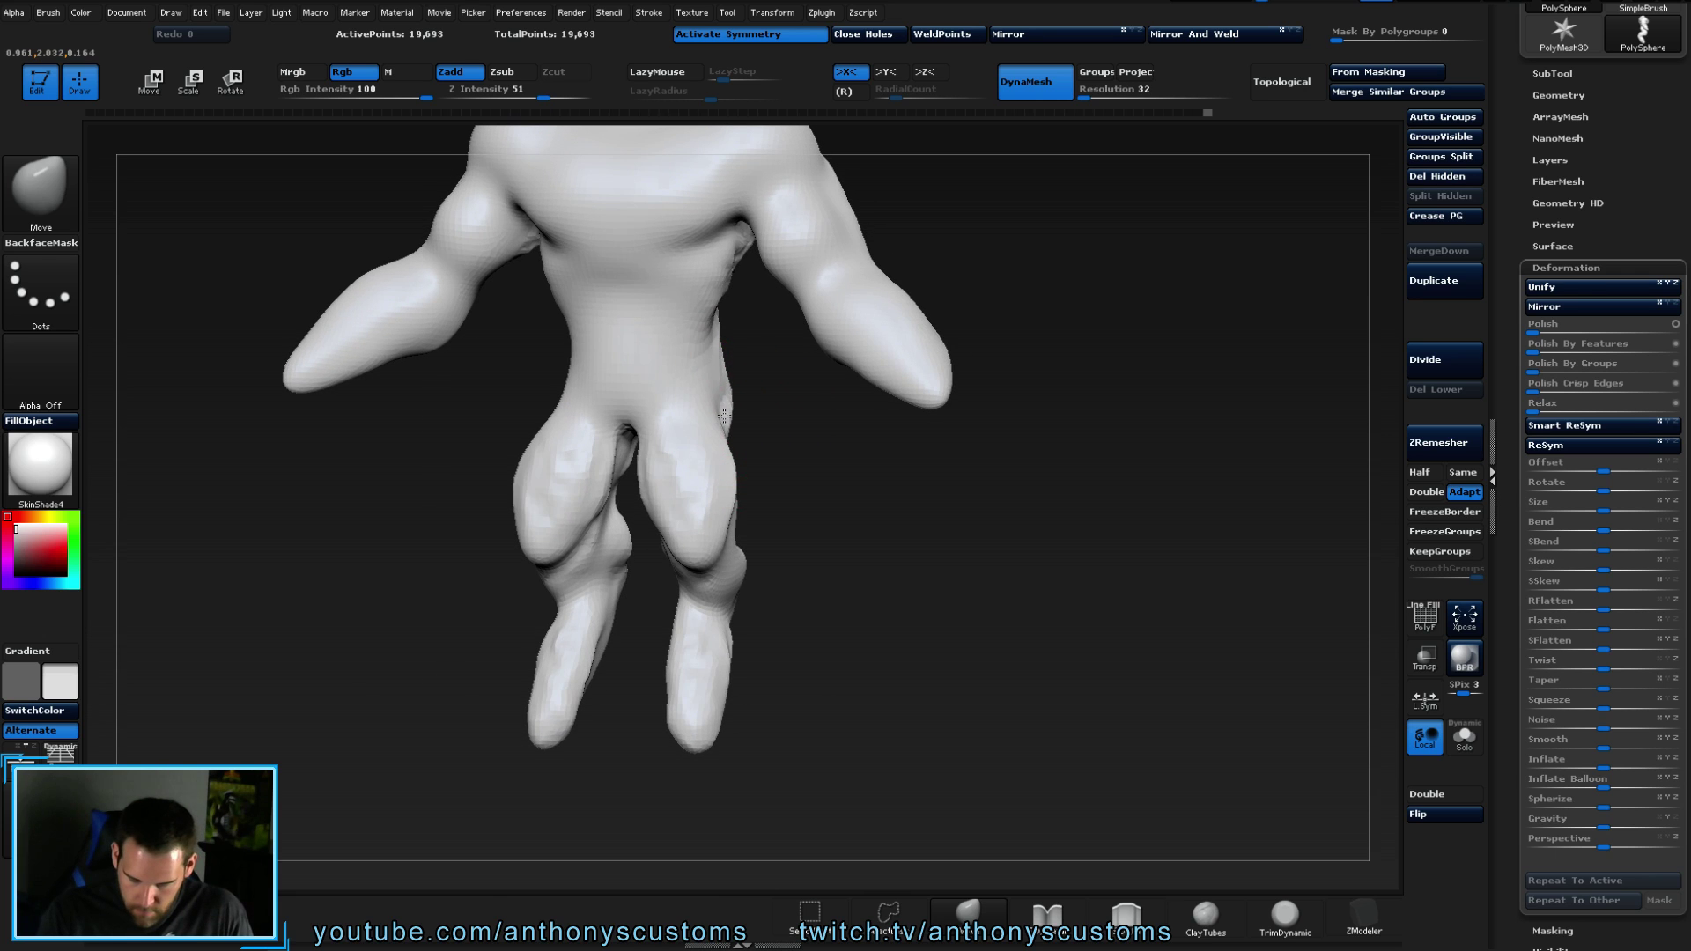
mouse_move(810, 472)
left_mouse_down()
mouse_move(945, 384)
mouse_move(988, 407)
mouse_move(916, 396)
mouse_move(816, 265)
left_mouse_up()
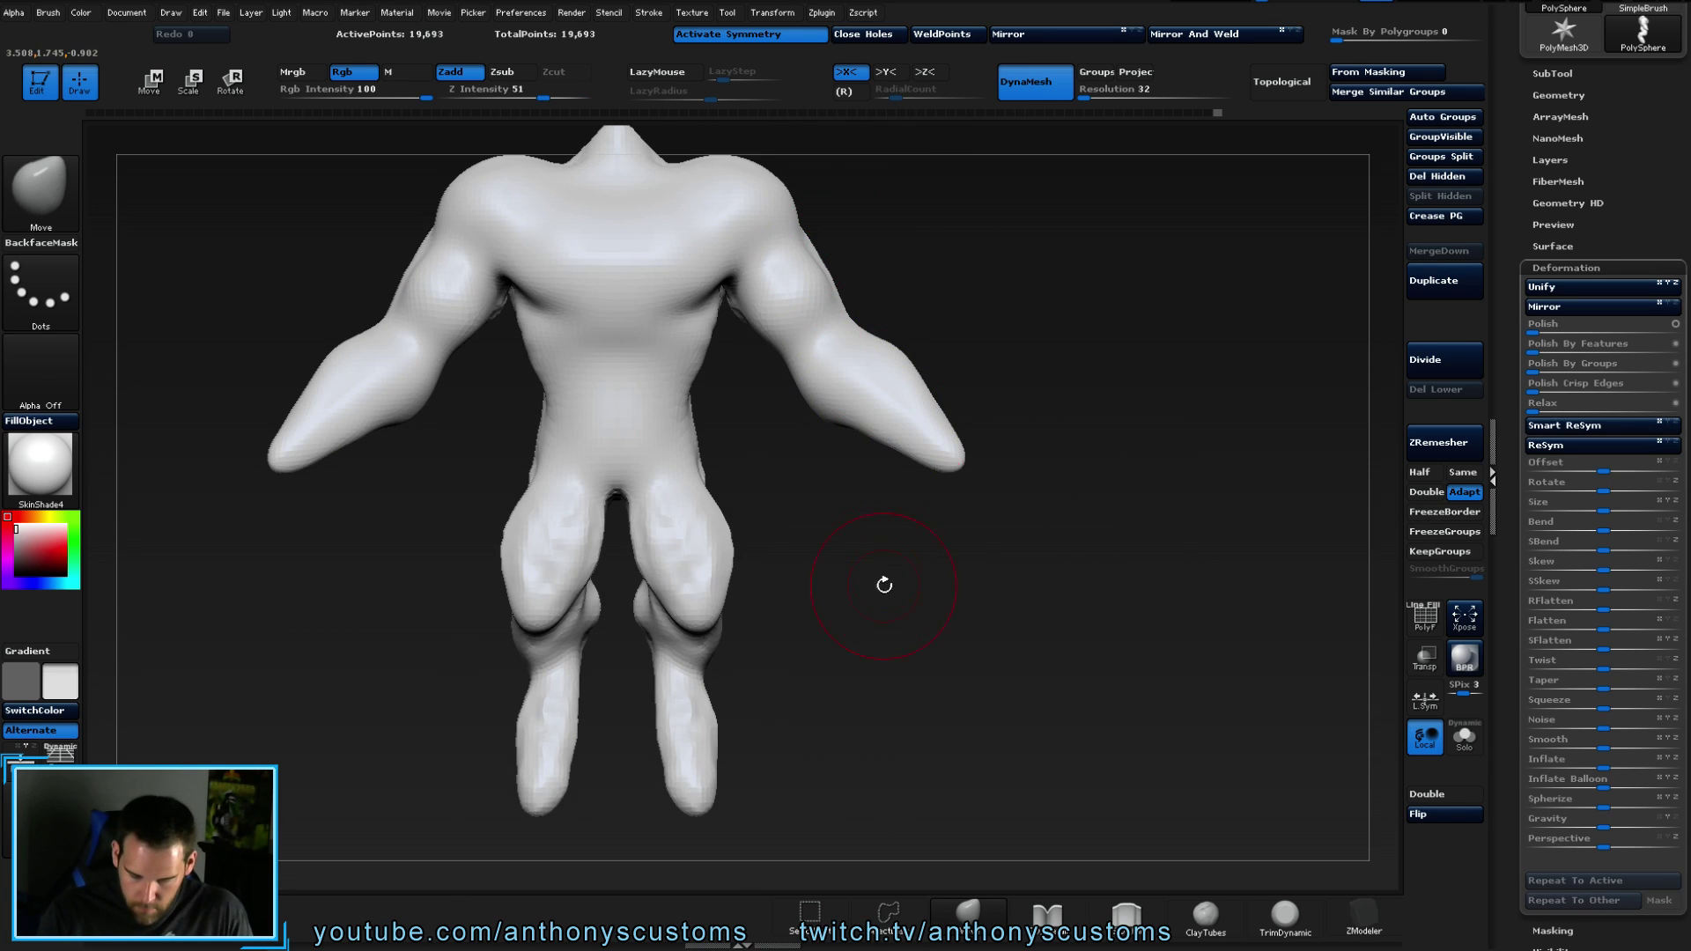
mouse_move(864, 596)
left_mouse_down("alt")
mouse_move(860, 555)
mouse_move(894, 479)
mouse_move(988, 492)
mouse_move(914, 511)
mouse_move(951, 529)
mouse_move(1030, 517)
mouse_move(902, 543)
mouse_move(931, 540)
left_mouse_up("alt")
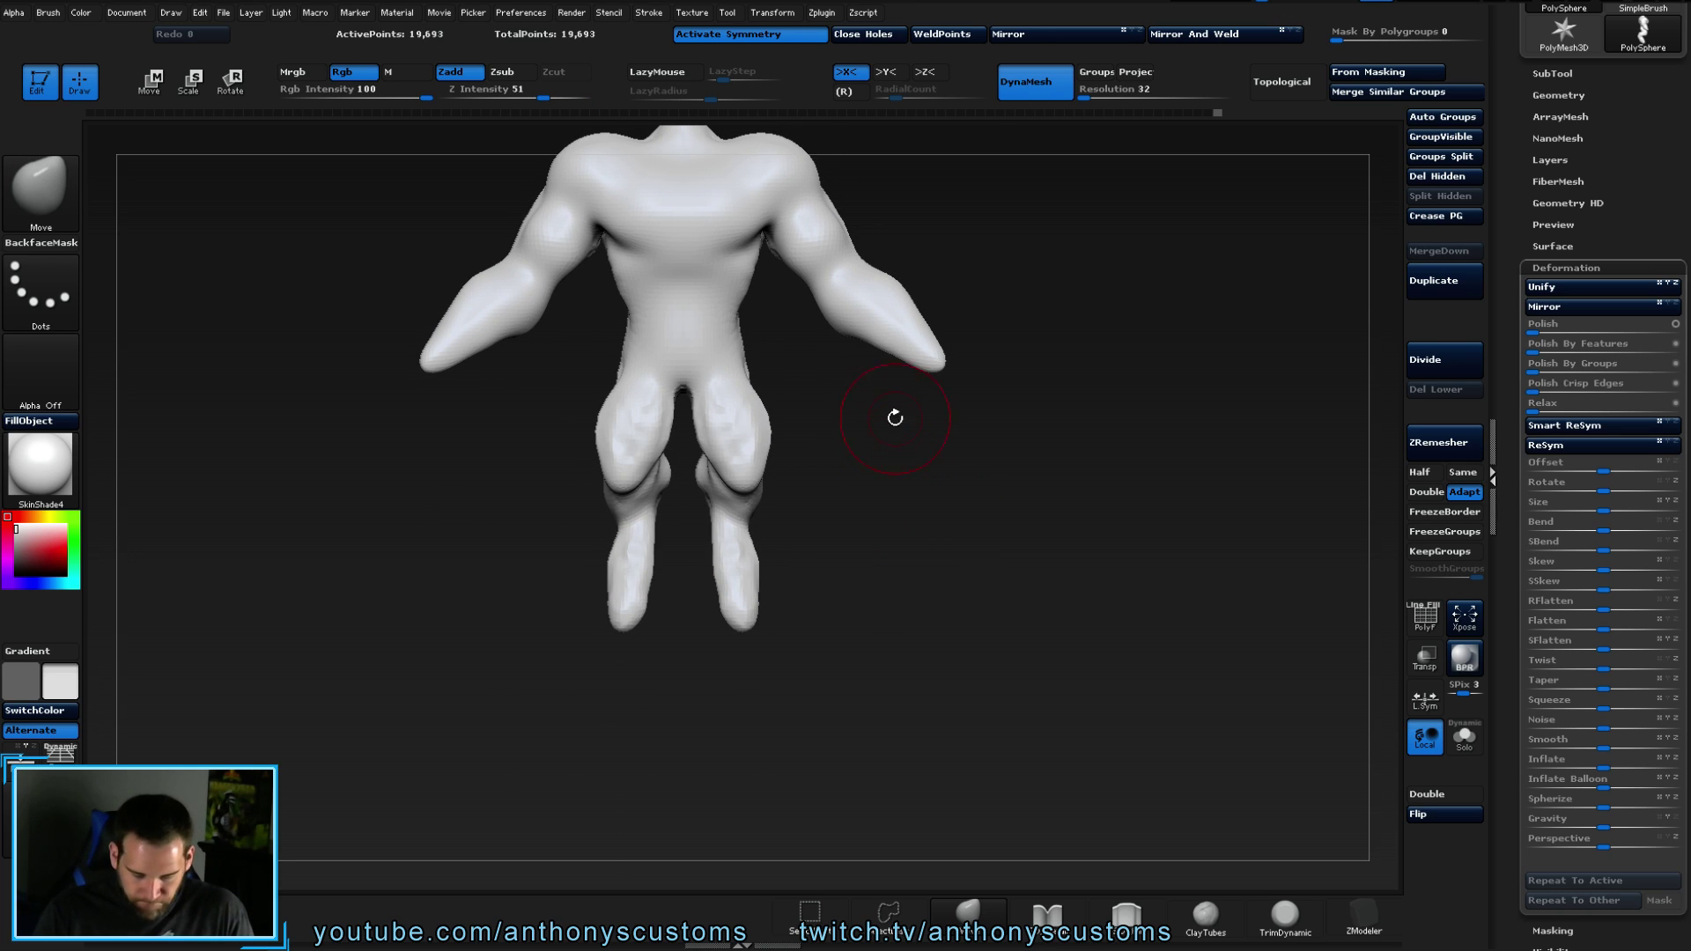
- Isolate the legs with an inverted mask and pull them down and slightly outward with Transpose to lengthen the thighs
mouse_move(842, 652)
left_mouse_down("ctrl")
mouse_move(747, 558)
mouse_move(676, 391)
left_mouse_up("ctrl")
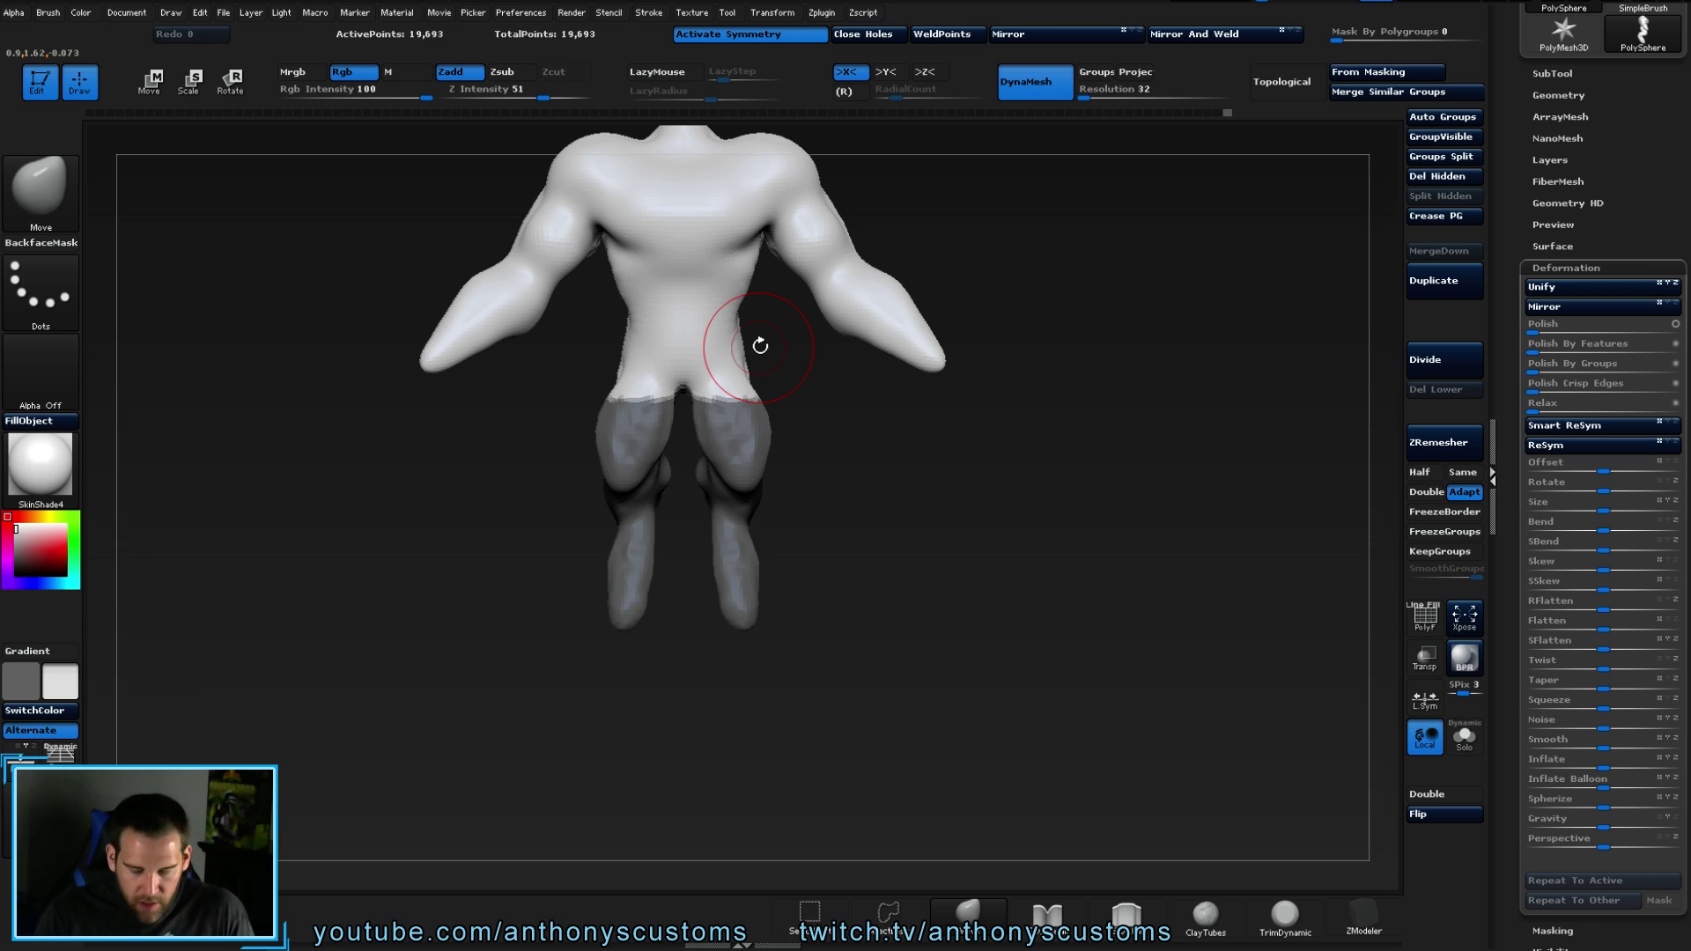
left_click(950, 456, "ctrl")
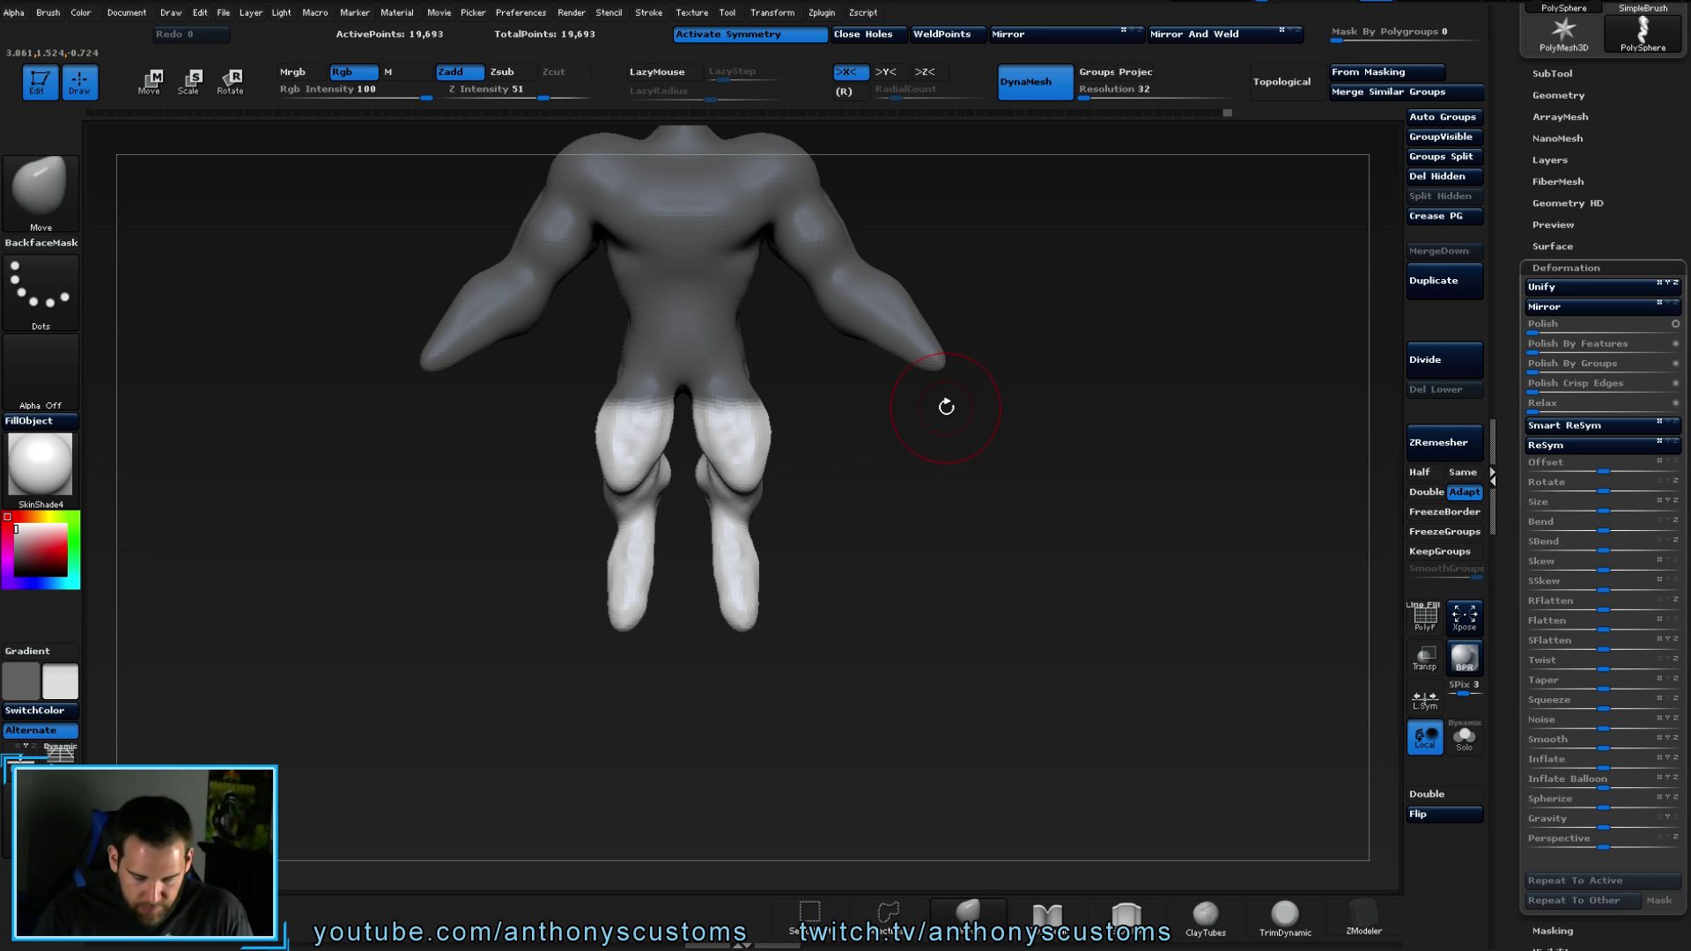
key("w")
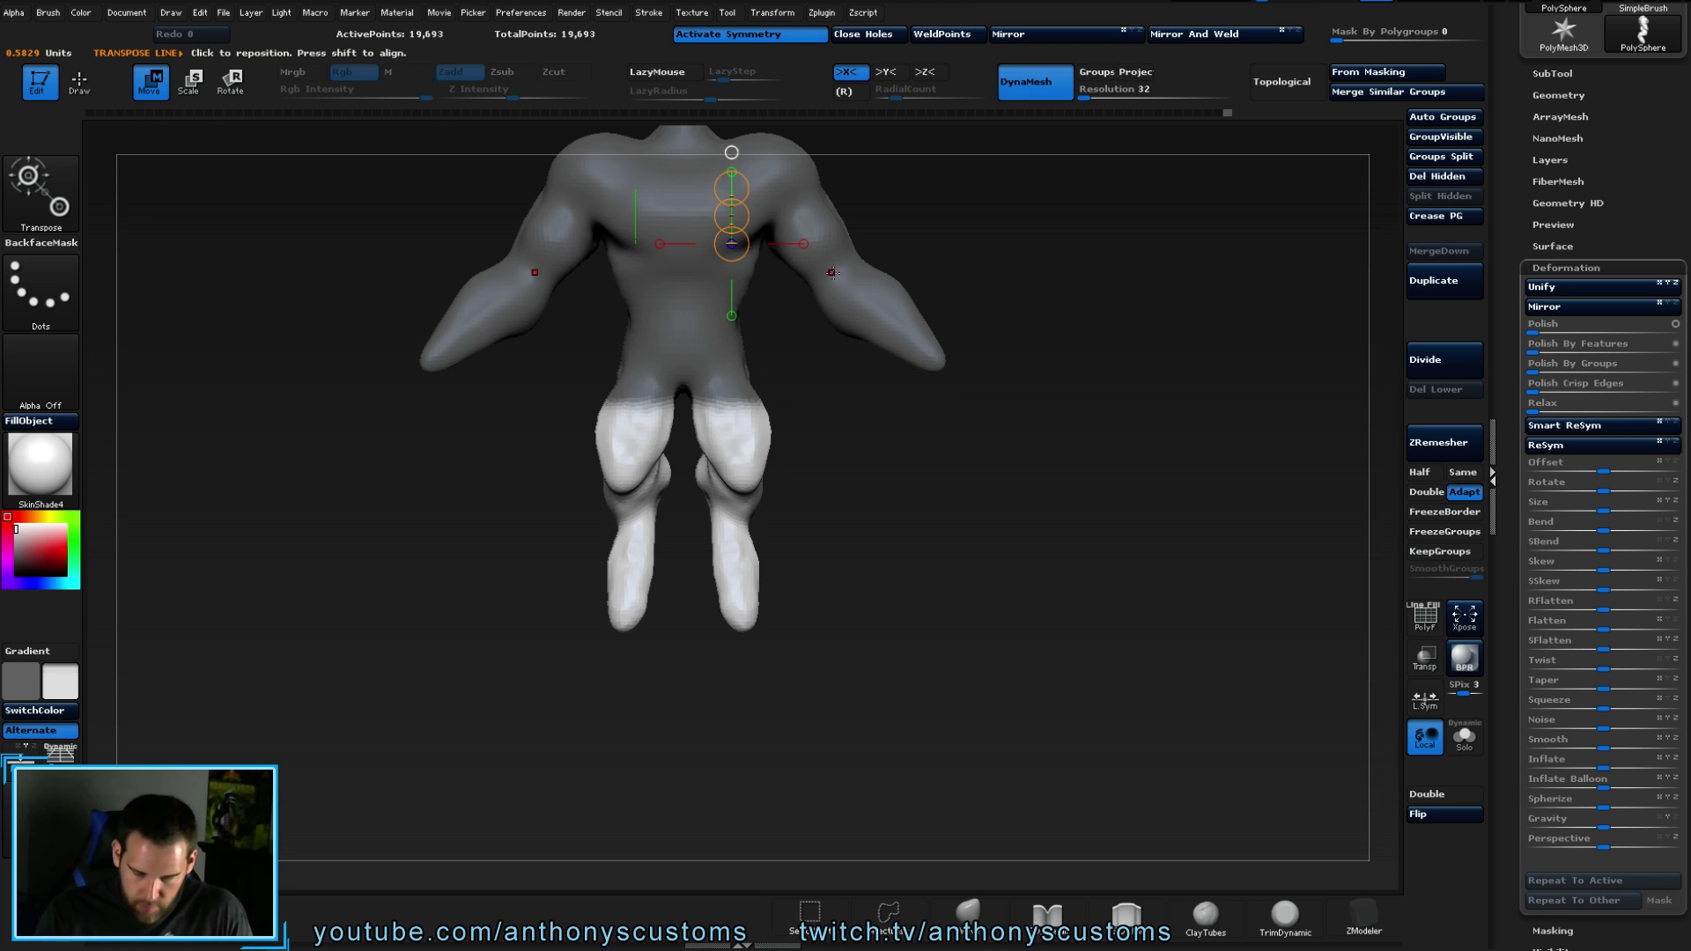
key("e")
left_click_drag(739, 603, 748, 766)
key("w")
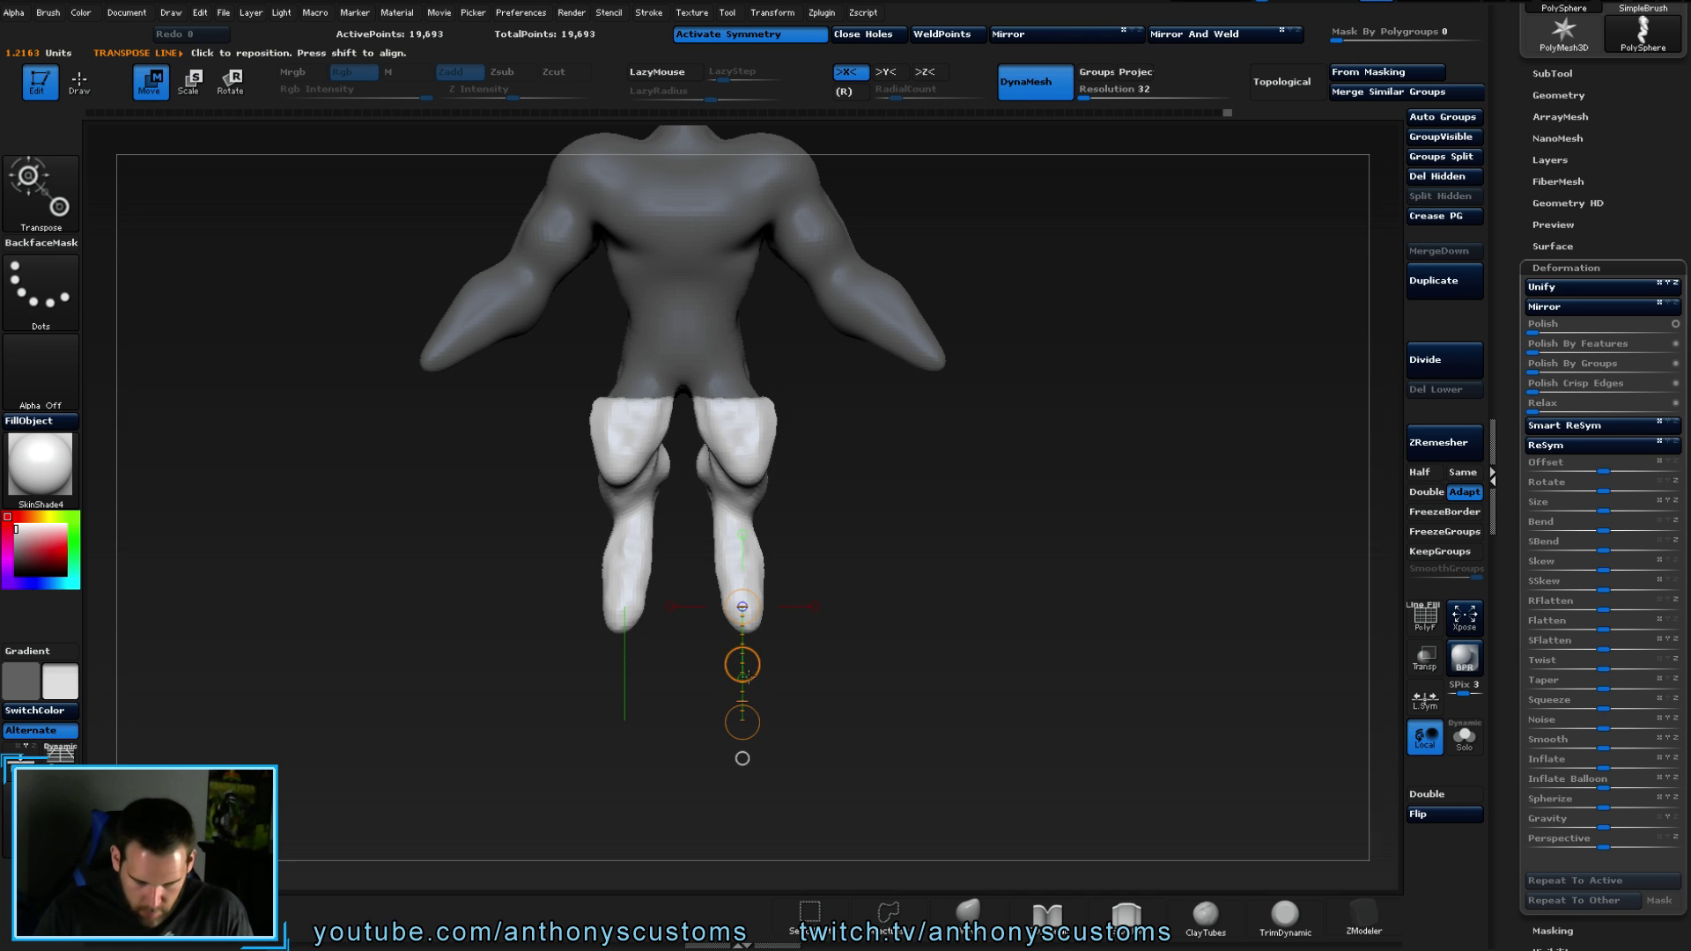
left_click_drag(744, 663, 748, 700)
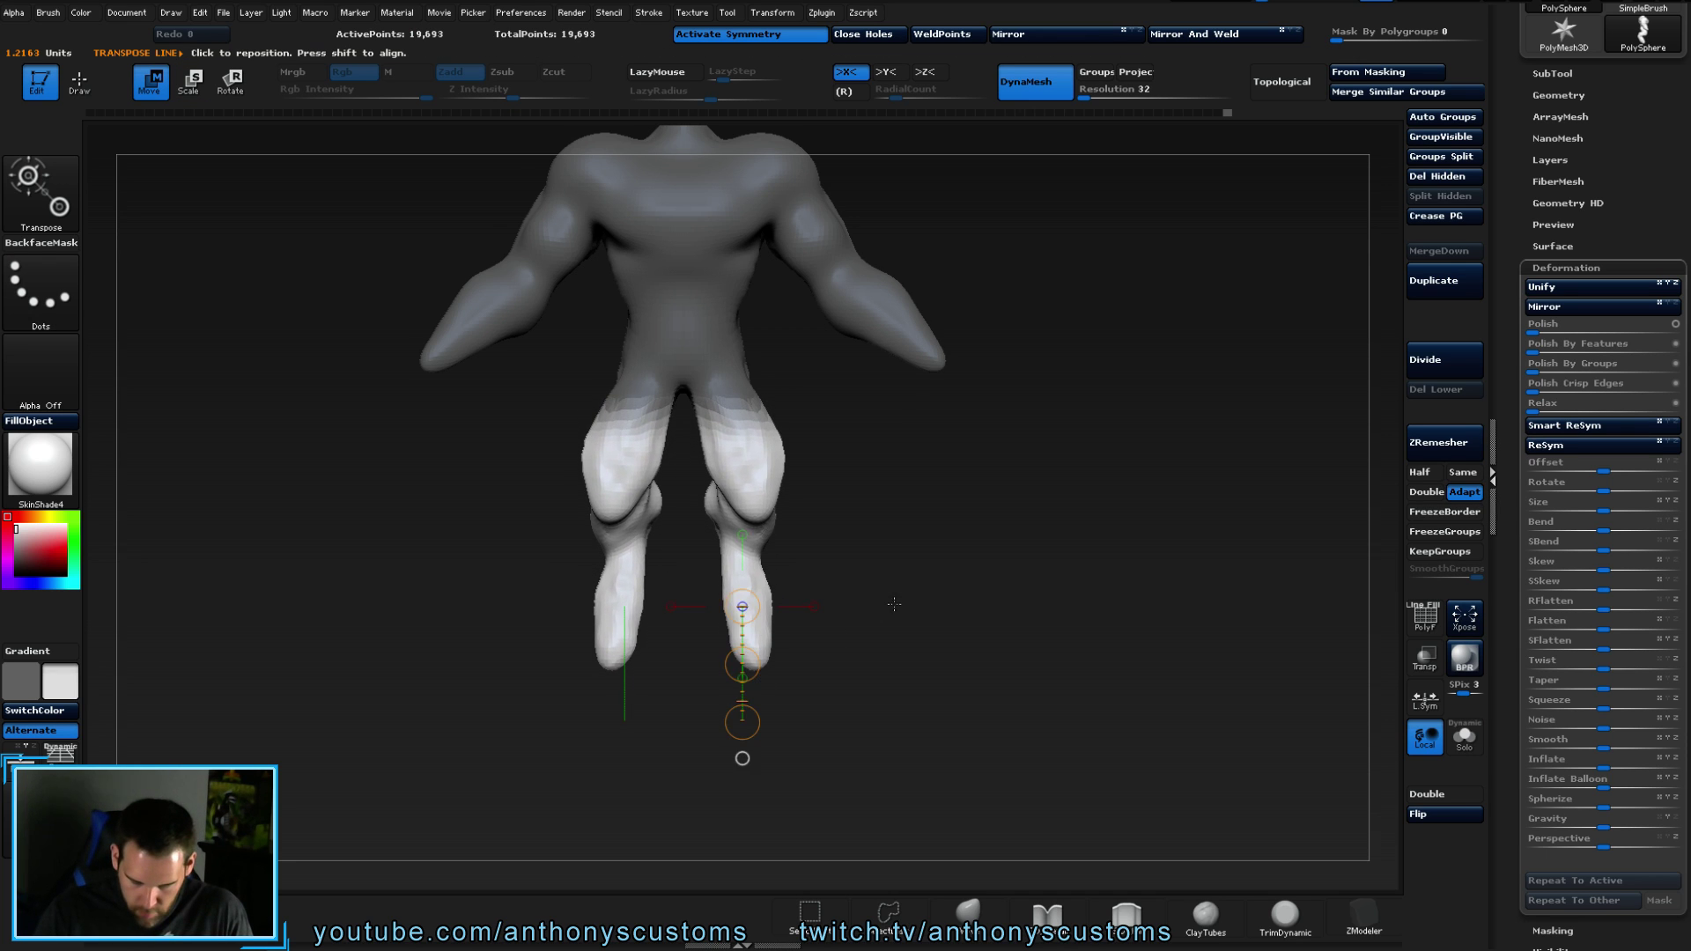
right_click_drag(879, 611, 965, 588)
left_click_drag(965, 588, 891, 606)
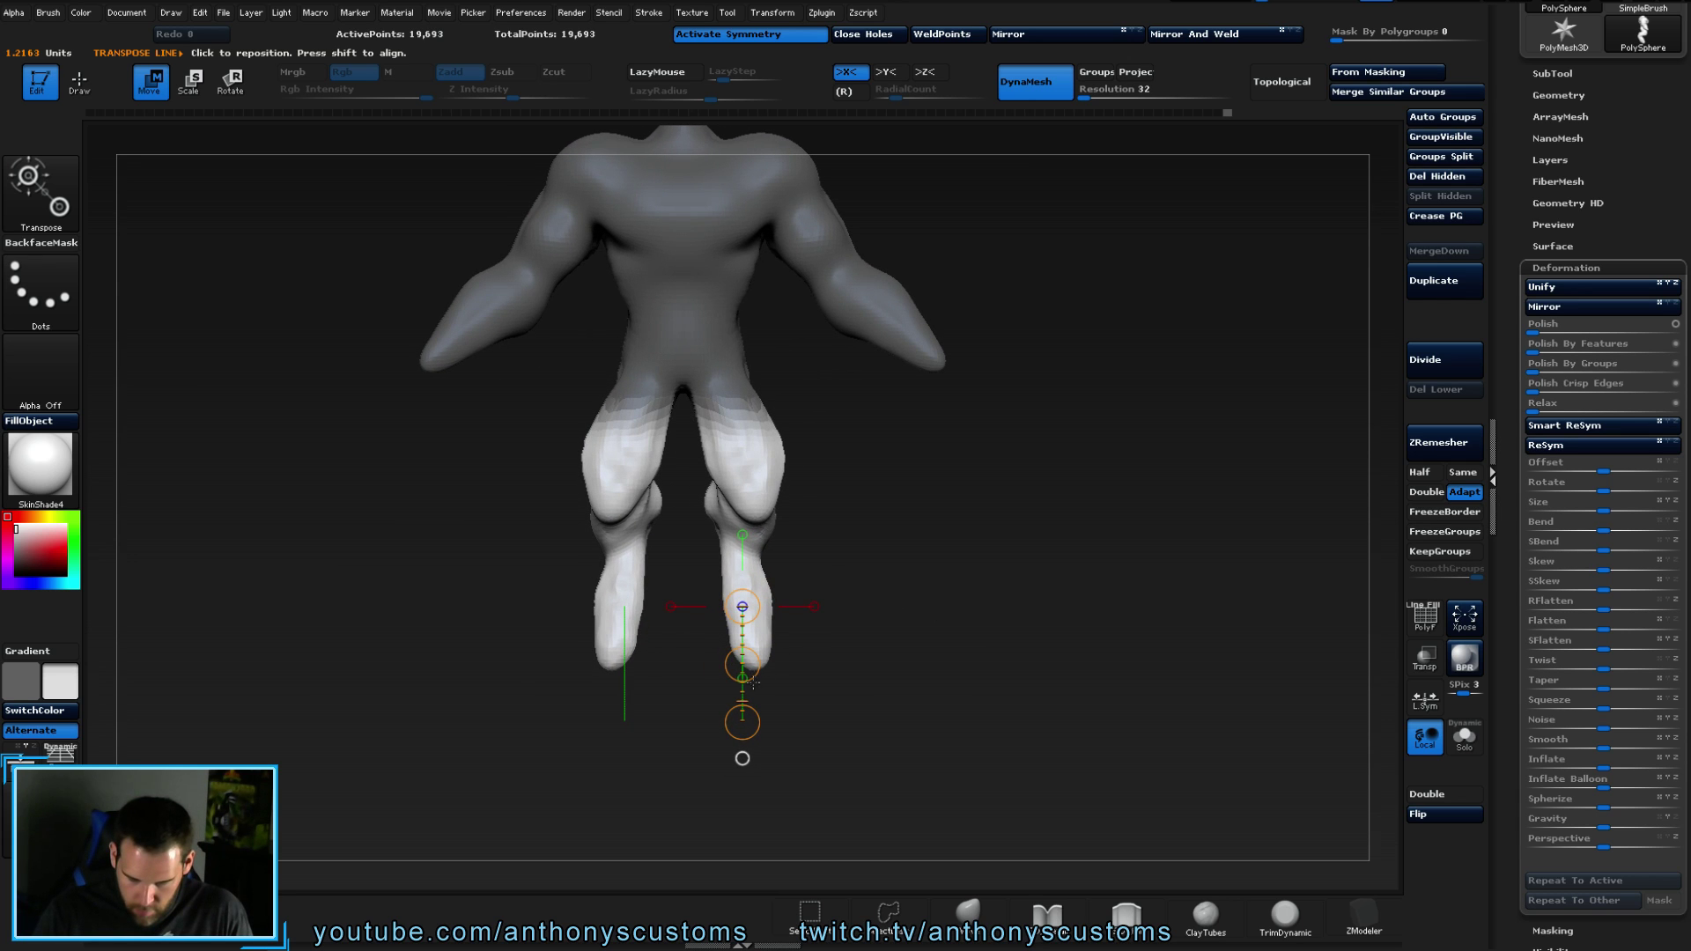
left_click_drag(743, 665, 745, 679)
- Shift the unmasked legs forward in side profile with Transpose
left_click_drag(899, 612, 861, 596)
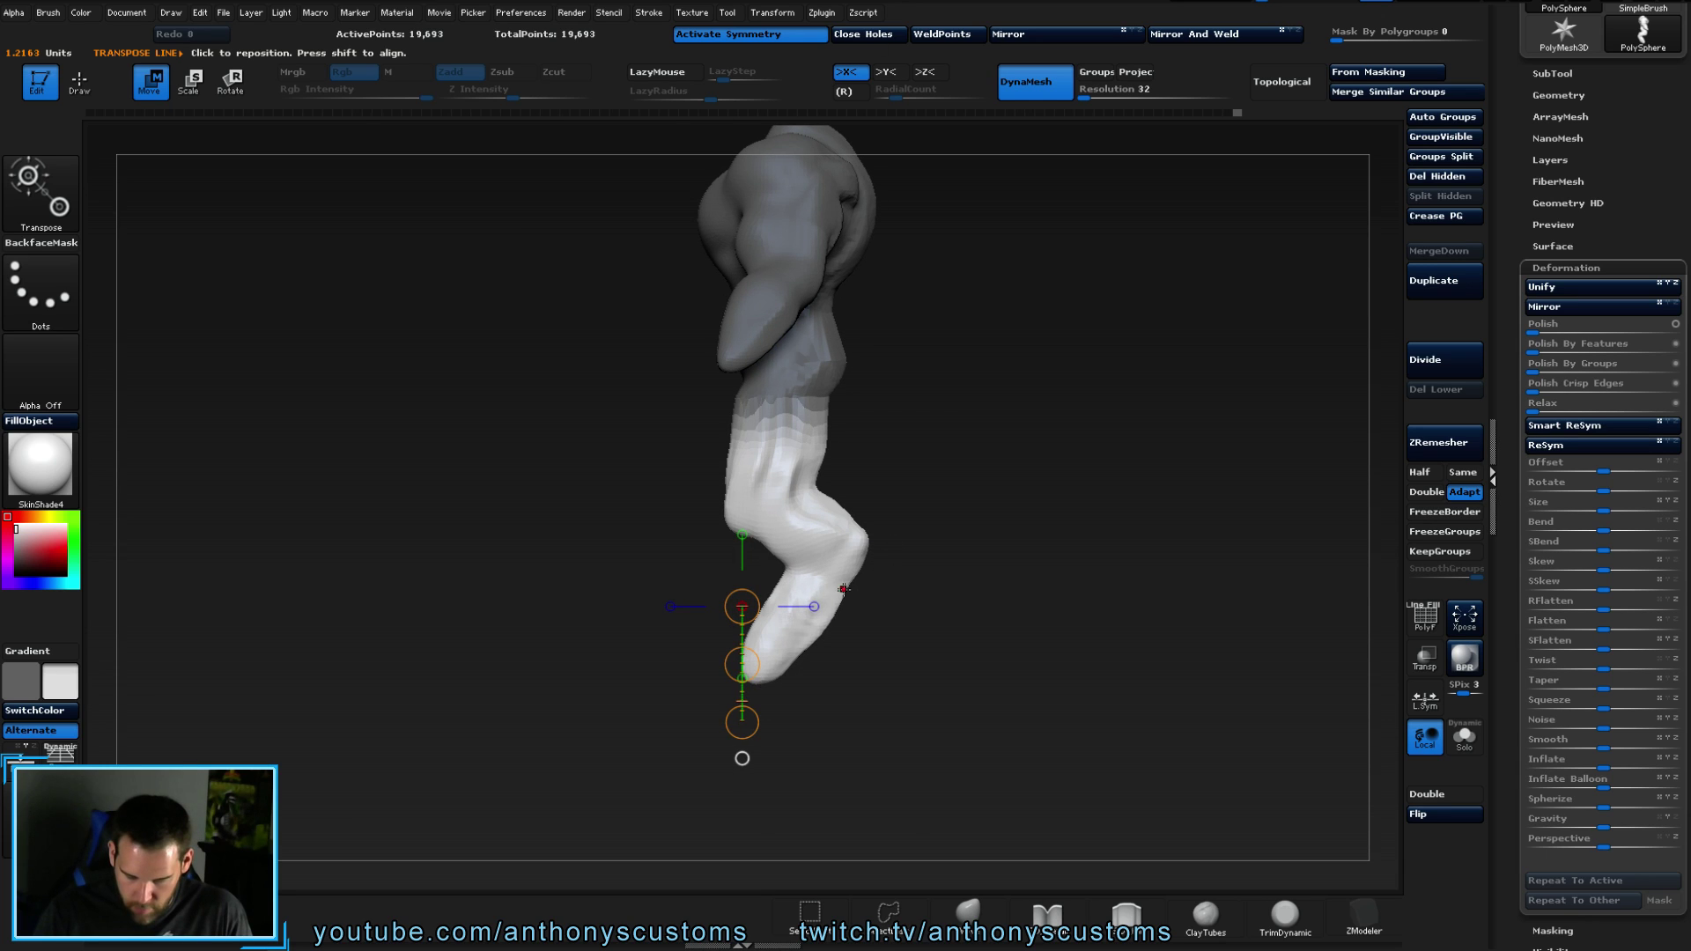
left_click_drag(742, 665, 717, 668)
left_click_drag(742, 606, 742, 722)
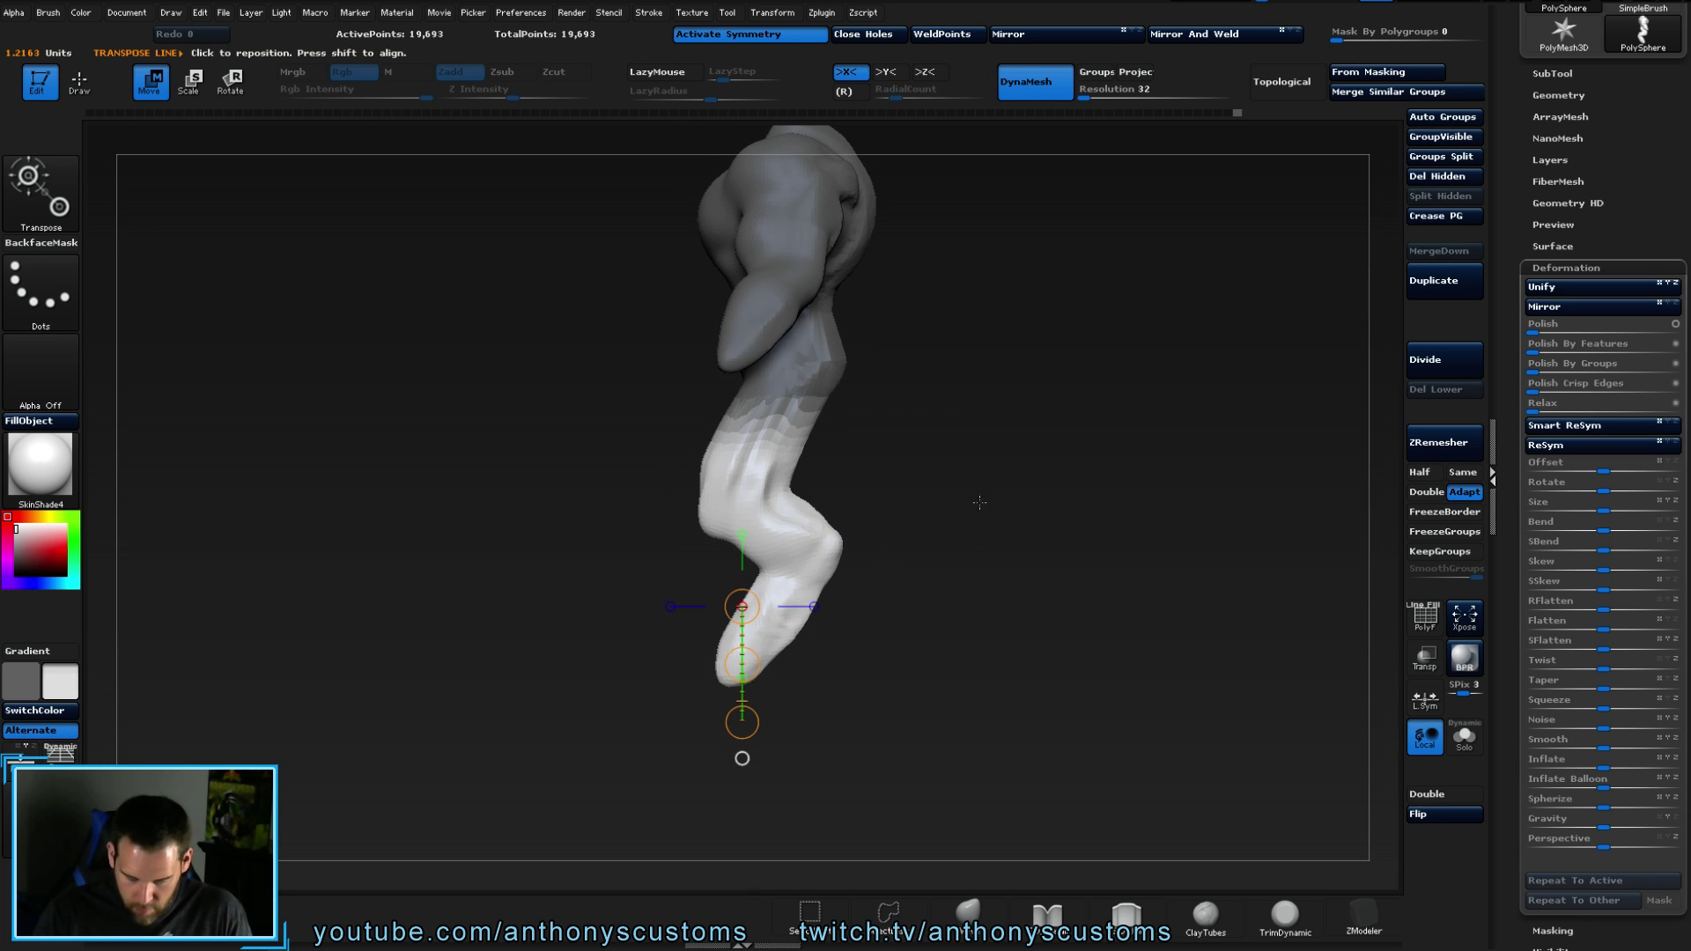
- Extend the mask over the thighs and the fronts of the knees, and move the lower legs downward with Transpose
left_click_drag(578, 306, 927, 491, "ctrl")
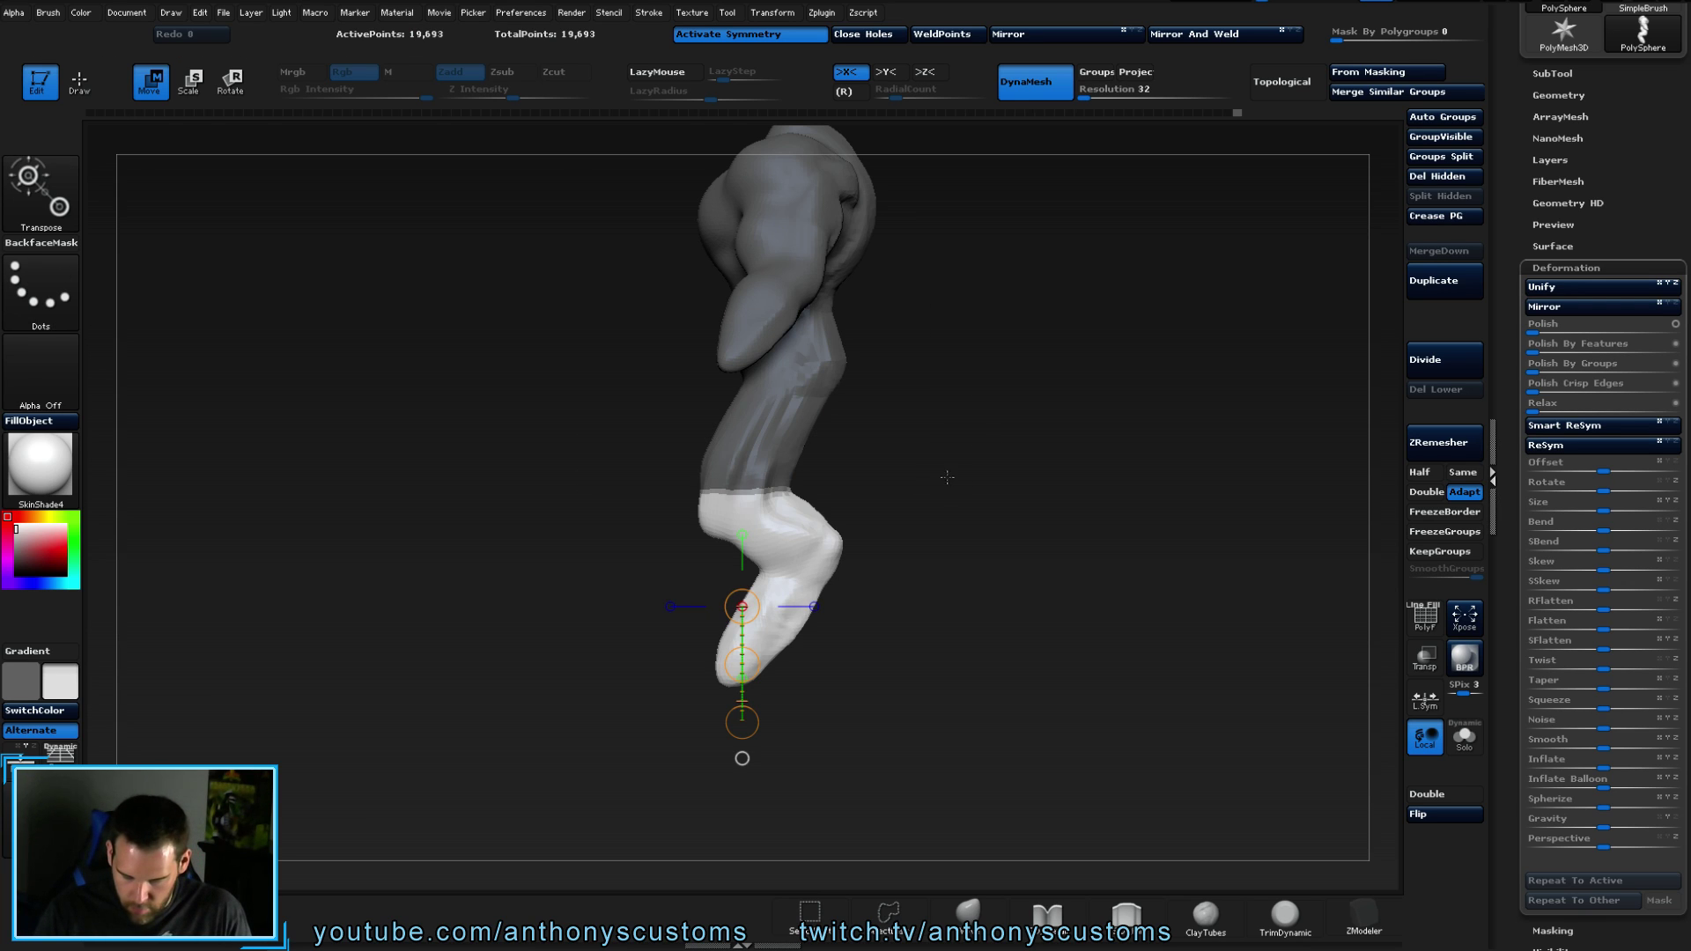
mouse_move(743, 664)
left_mouse_down()
mouse_move(768, 670)
mouse_move(747, 664)
left_mouse_up()
key("ctrl+z")
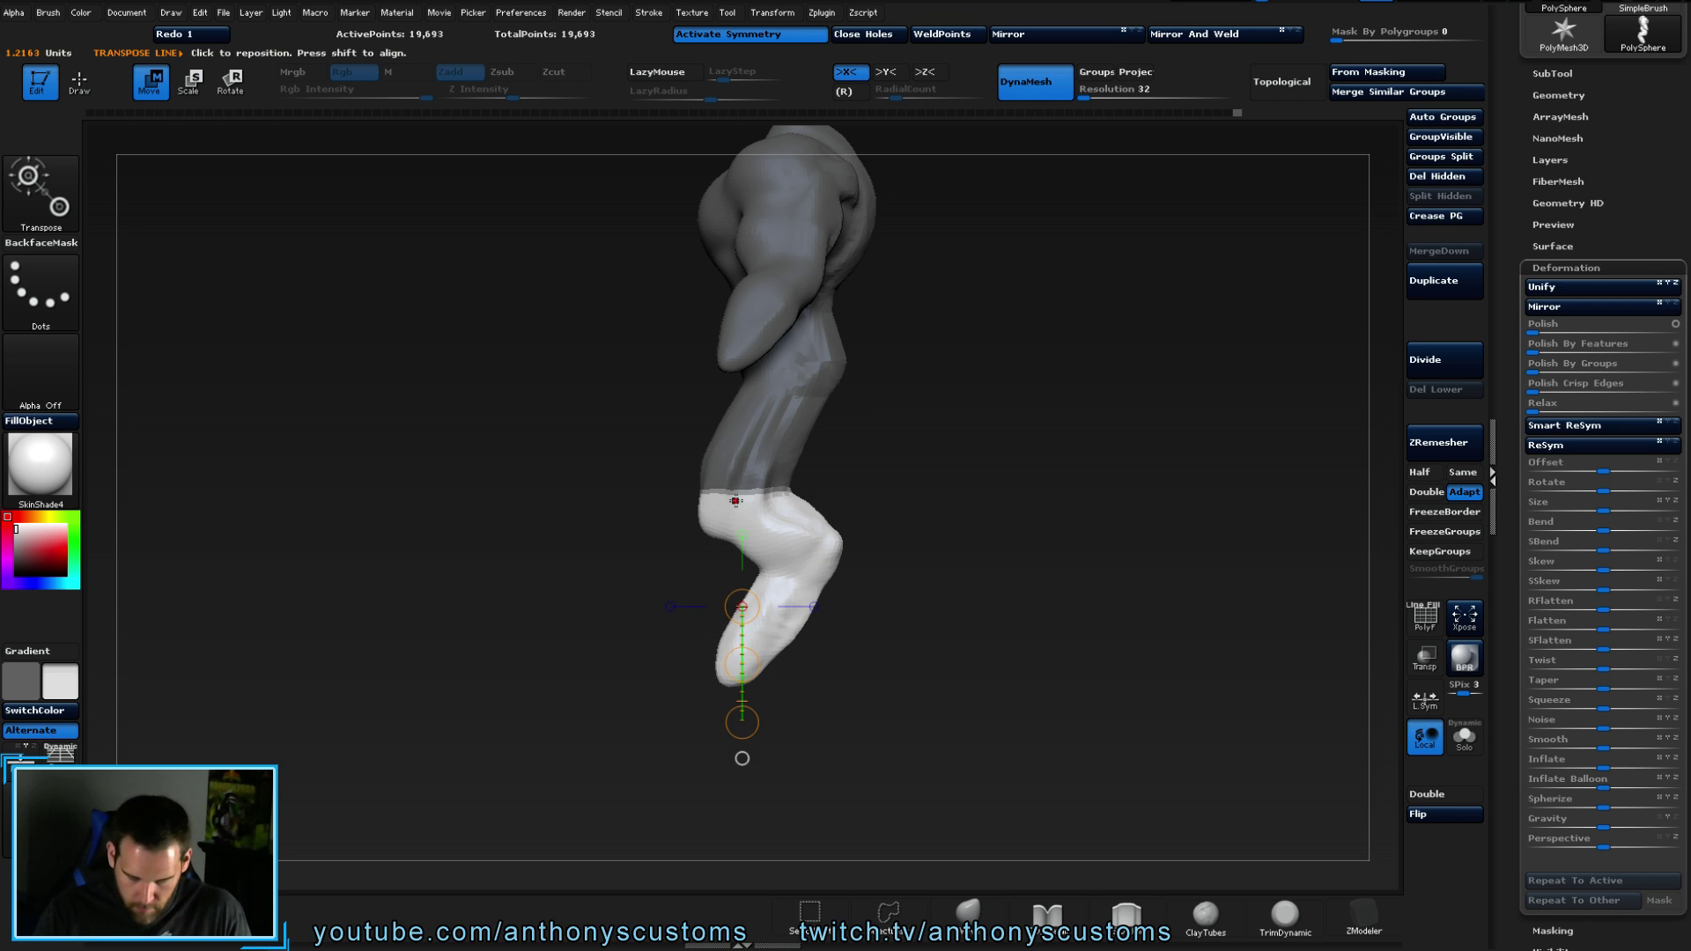
left_click_drag(616, 391, 808, 485, "ctrl")
left_click_drag(658, 471, 732, 558, "ctrl")
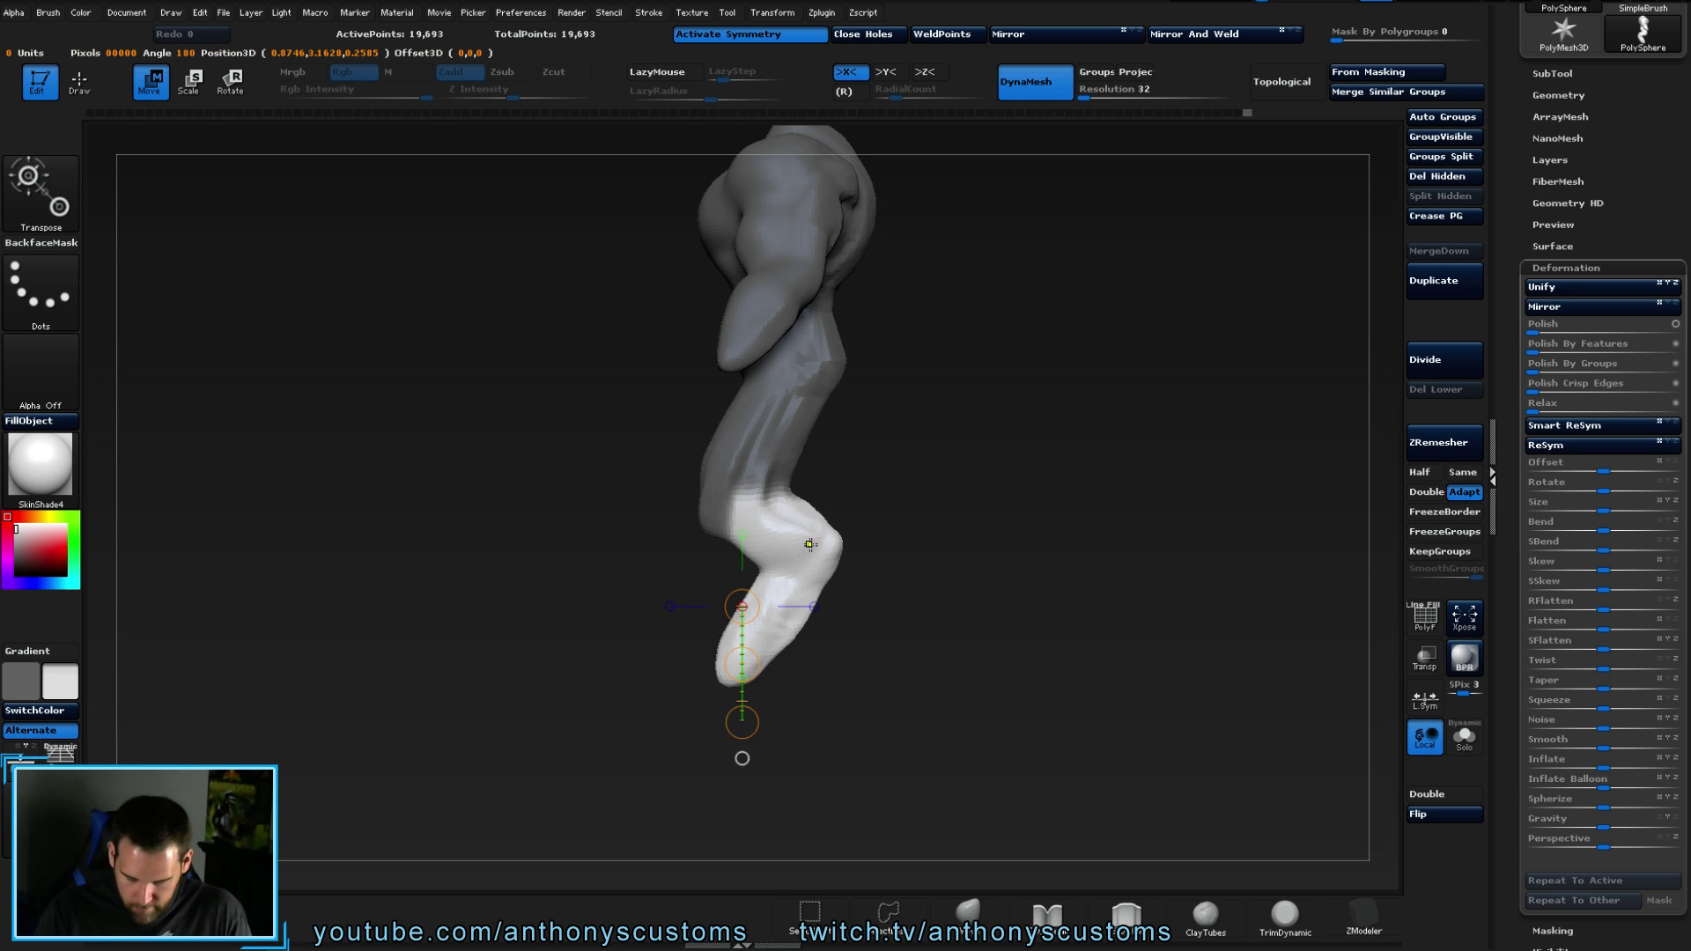
left_click_drag(780, 611, 783, 654)
- Clear the mask, return to sculpting and select the Inflat brush for the backs of the legs
left_click_drag(900, 603, 1001, 586)
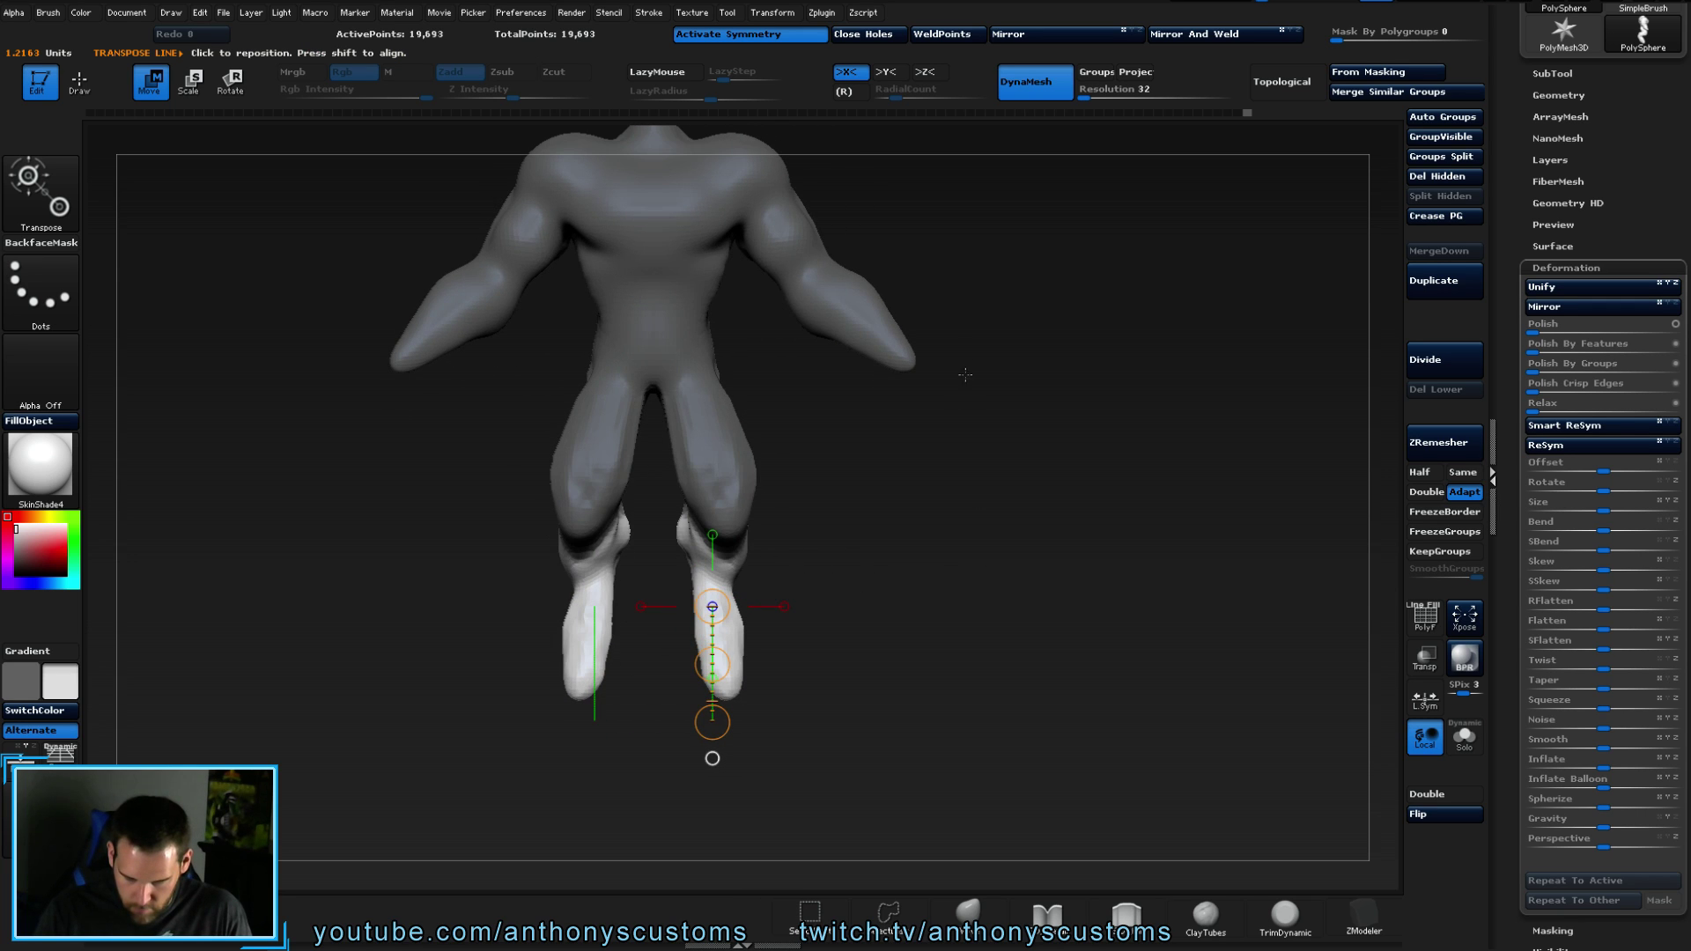
key("q")
mouse_move(959, 525)
left_mouse_down("ctrl")
mouse_move(973, 555)
mouse_move(820, 521)
mouse_move(937, 540)
mouse_move(830, 558)
mouse_move(924, 568)
mouse_move(905, 484)
left_mouse_up("ctrl")
key("b")
key("i")
key("n")
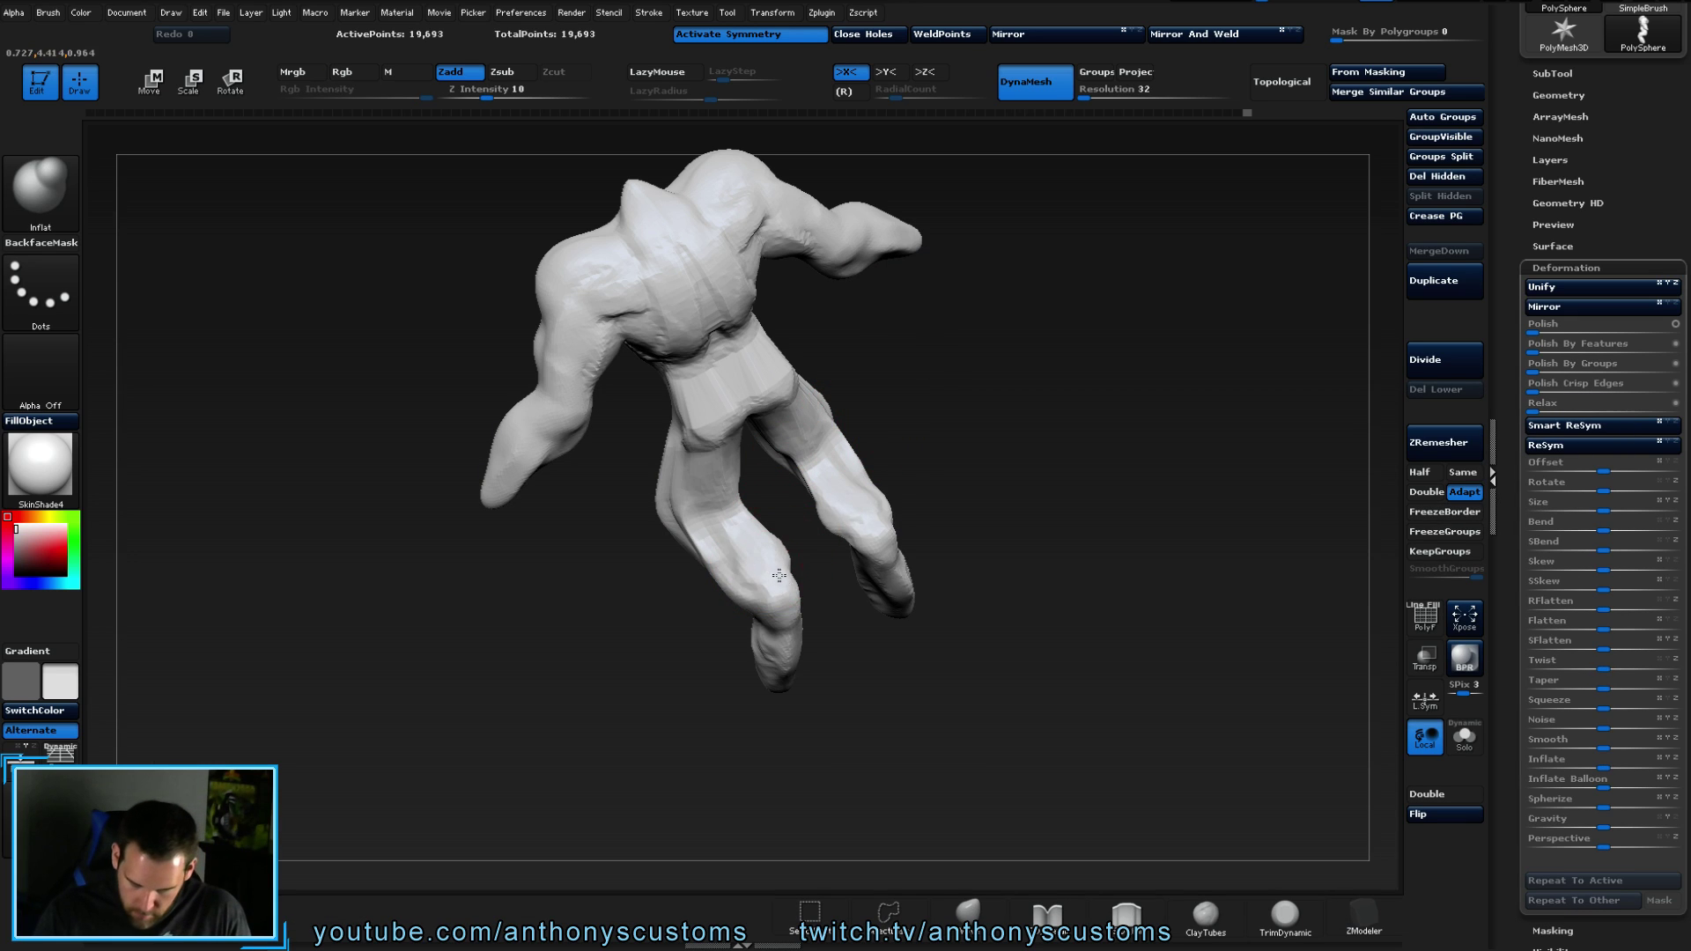
- Fill out the backs of the legs and the abdomen with the Inflat brush, and remesh the figure with DynaMesh
right_click_drag(733, 547, 713, 459)
mouse_move(578, 652)
right_mouse_down()
mouse_move(884, 528)
mouse_move(832, 556)
mouse_move(845, 566)
mouse_move(812, 654)
mouse_move(738, 638)
mouse_move(889, 612)
mouse_move(1002, 636)
mouse_move(1013, 608)
mouse_move(1050, 608)
mouse_move(718, 451)
right_mouse_up()
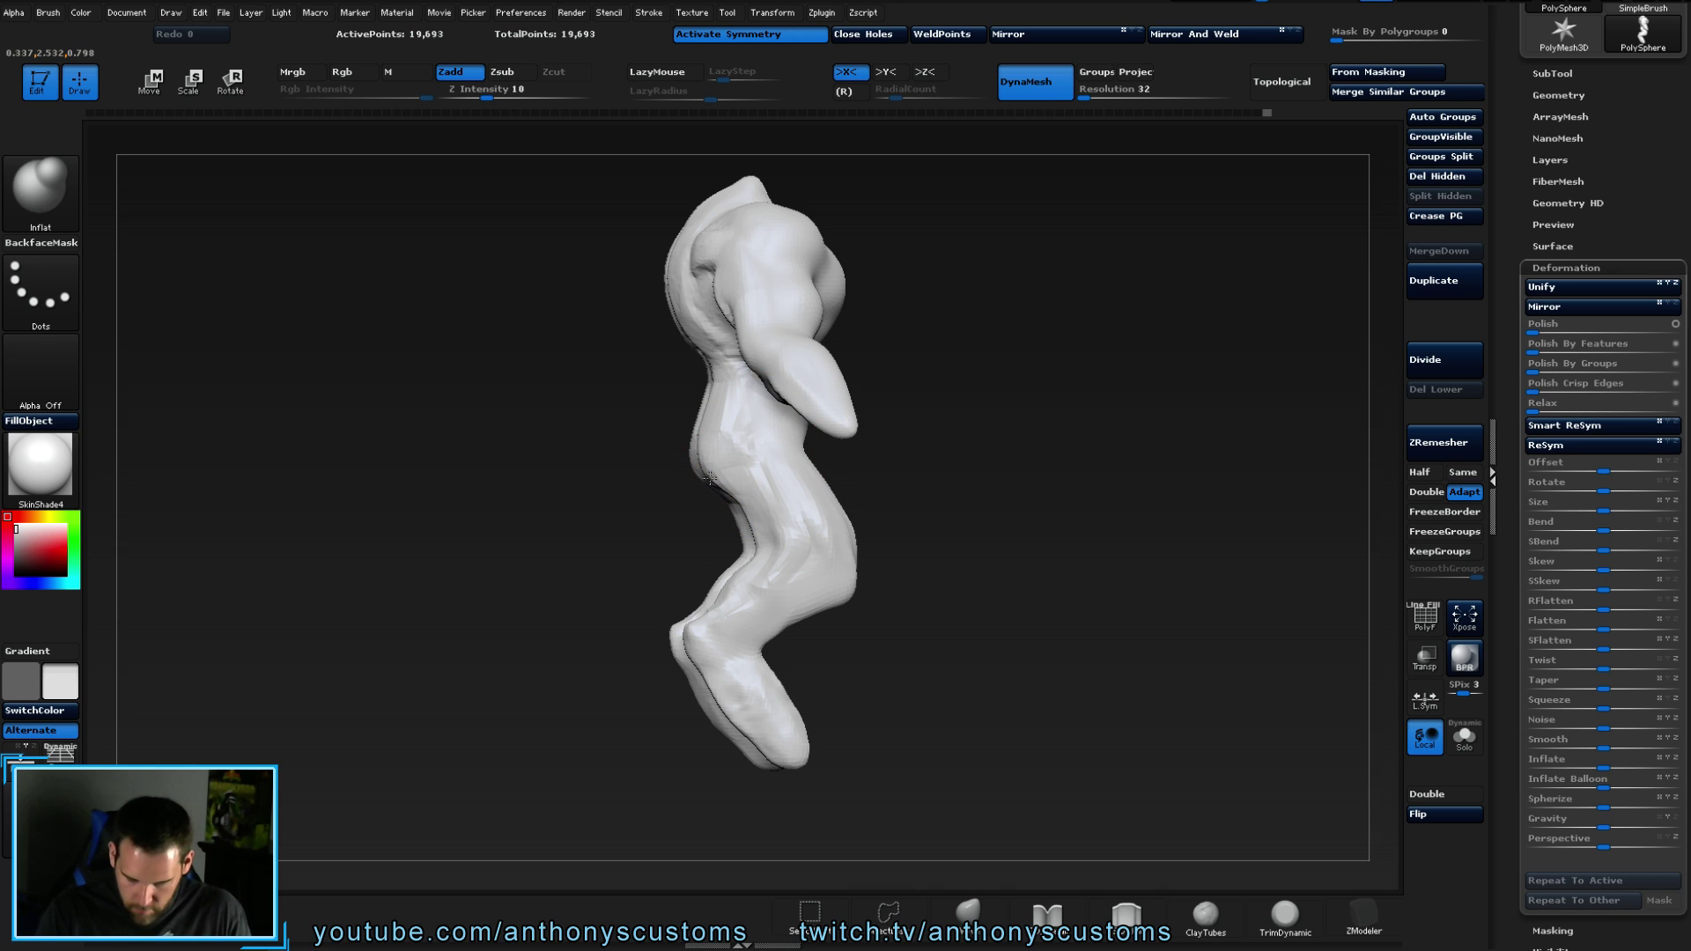
mouse_move(955, 492)
right_mouse_down()
mouse_move(955, 517)
mouse_move(754, 481)
right_mouse_up()
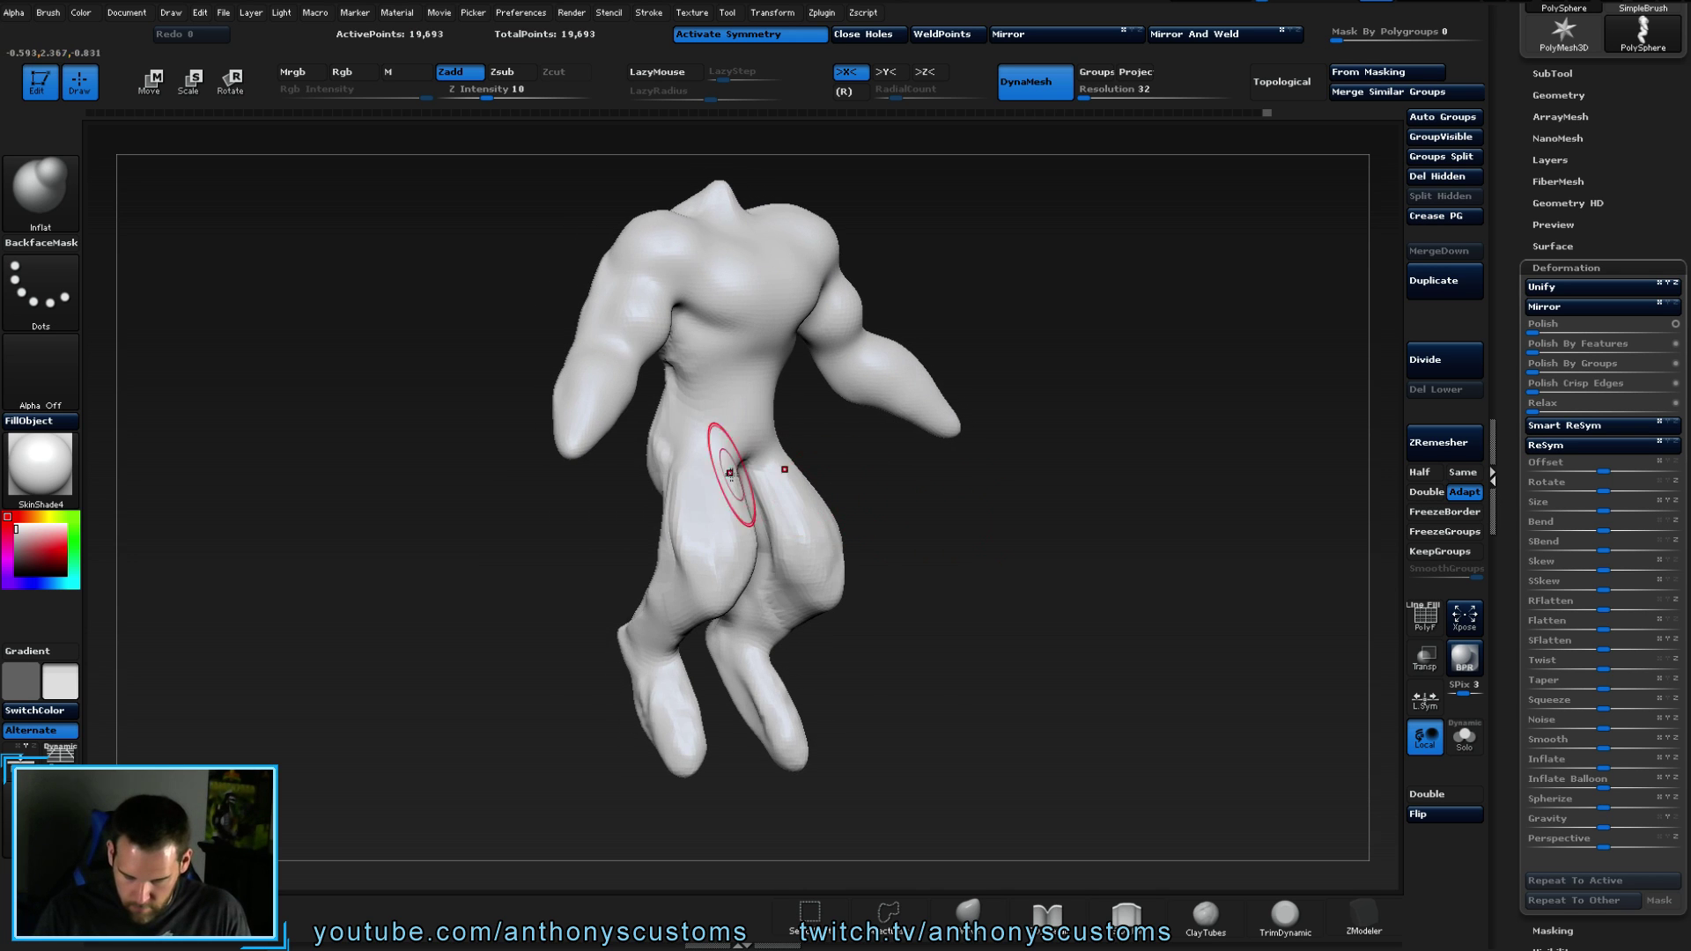
right_click_drag(970, 558, 918, 562)
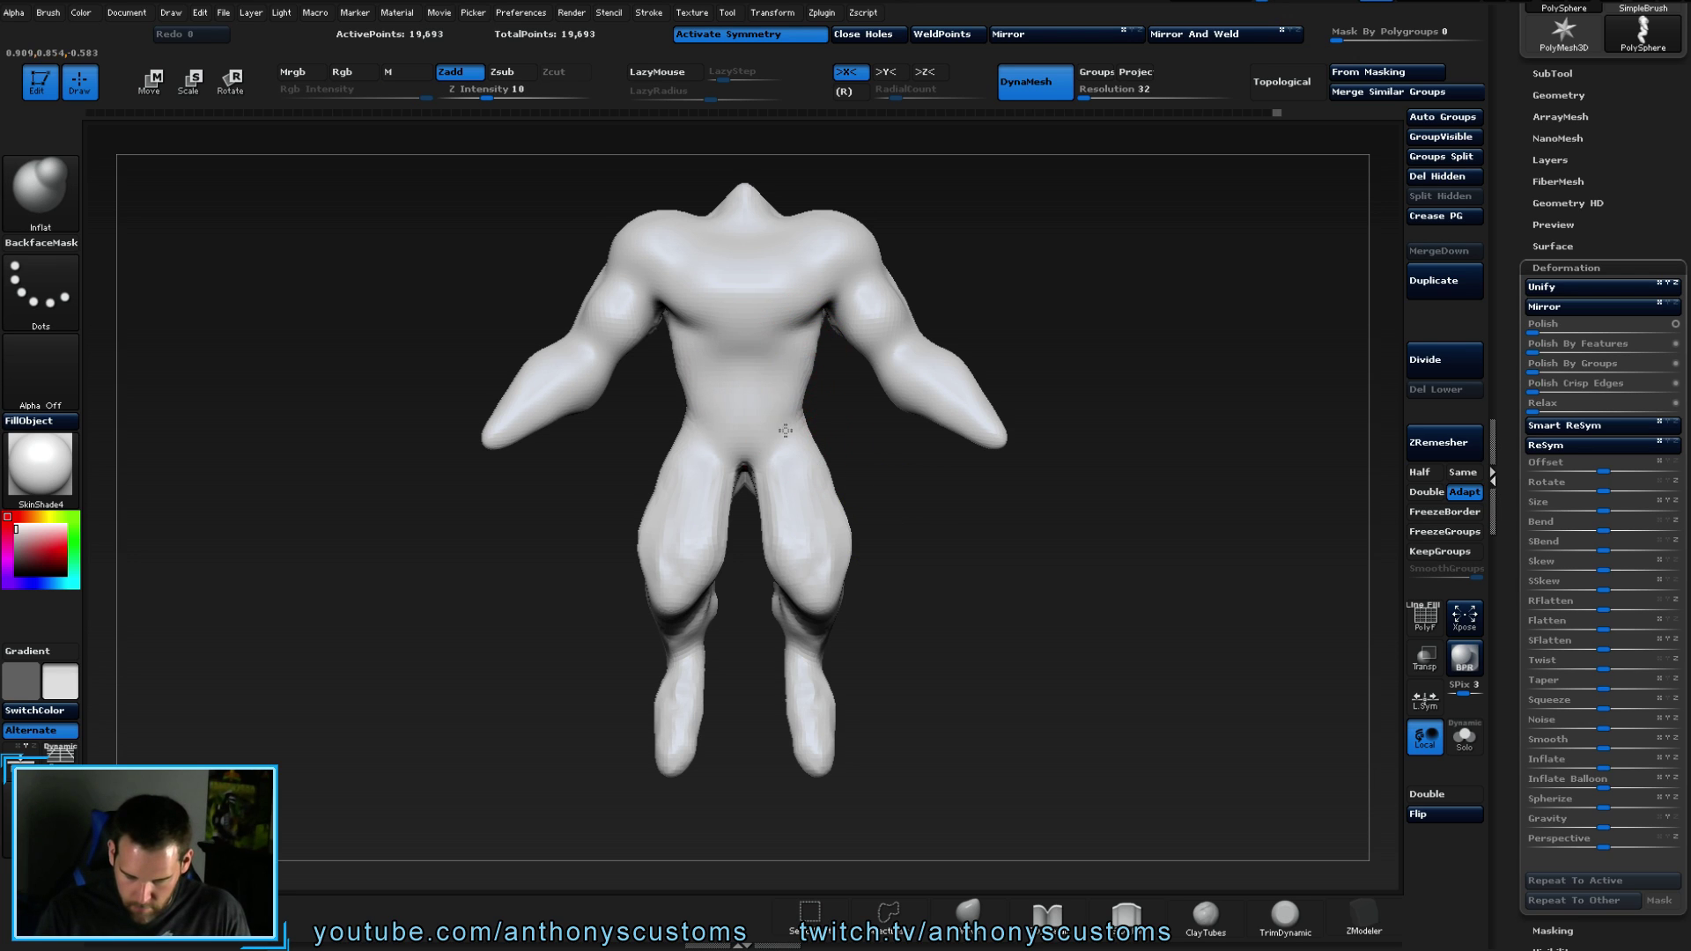
left_click_drag(750, 382, 708, 333)
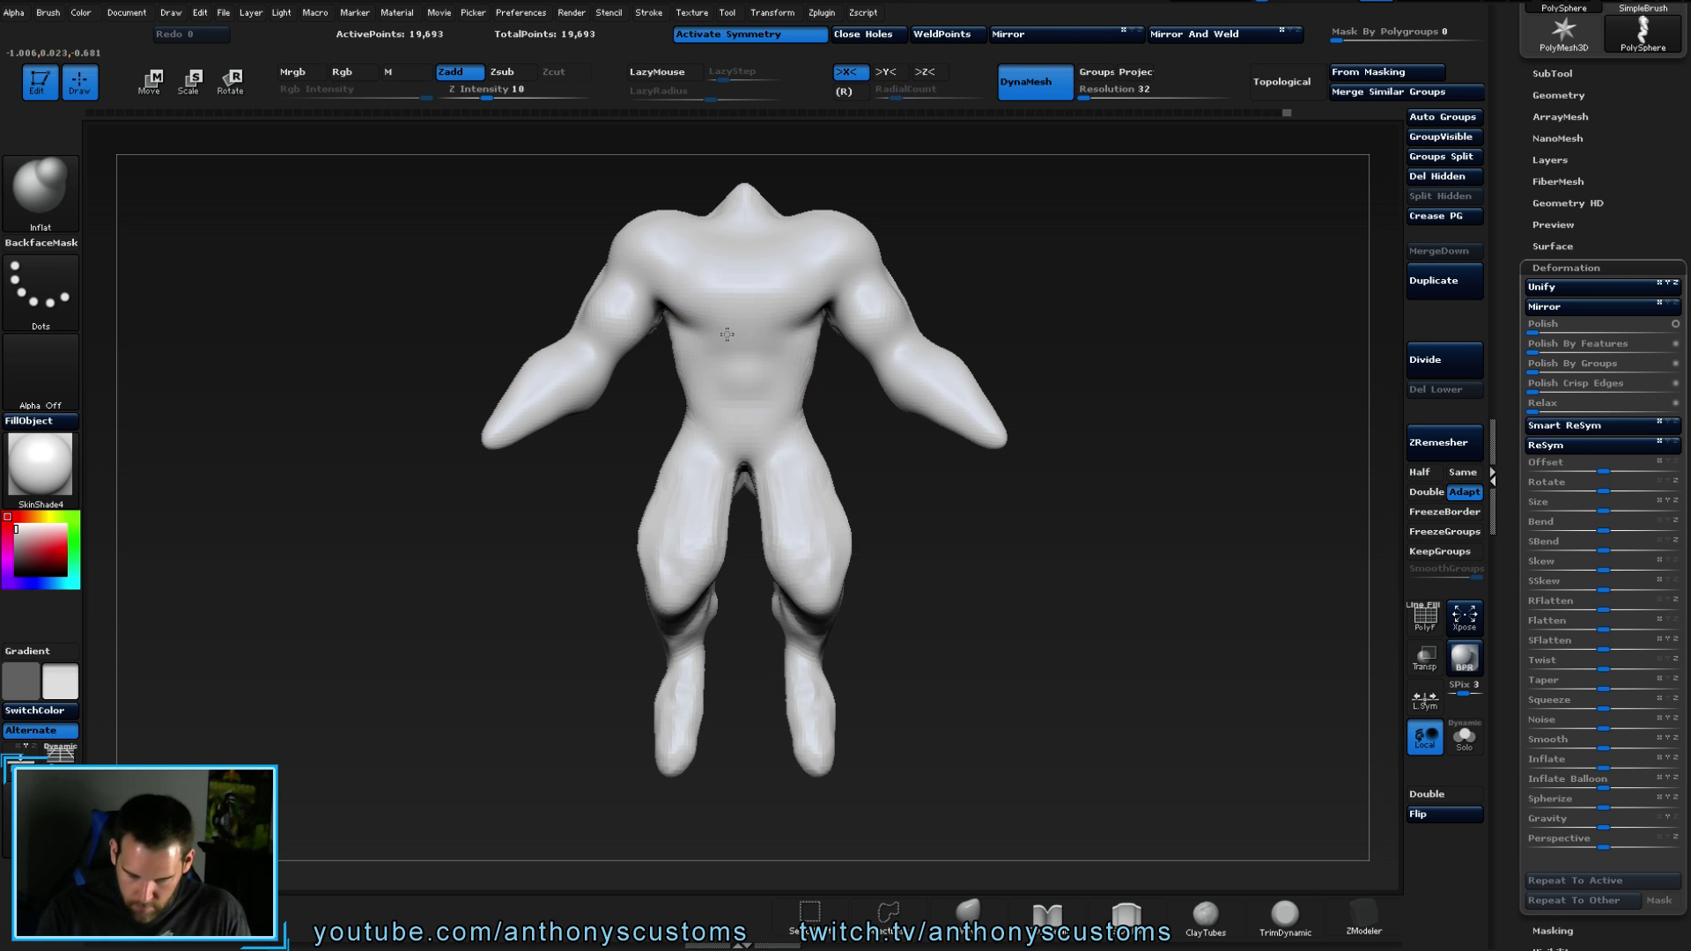
right_click_drag(867, 341, 983, 308)
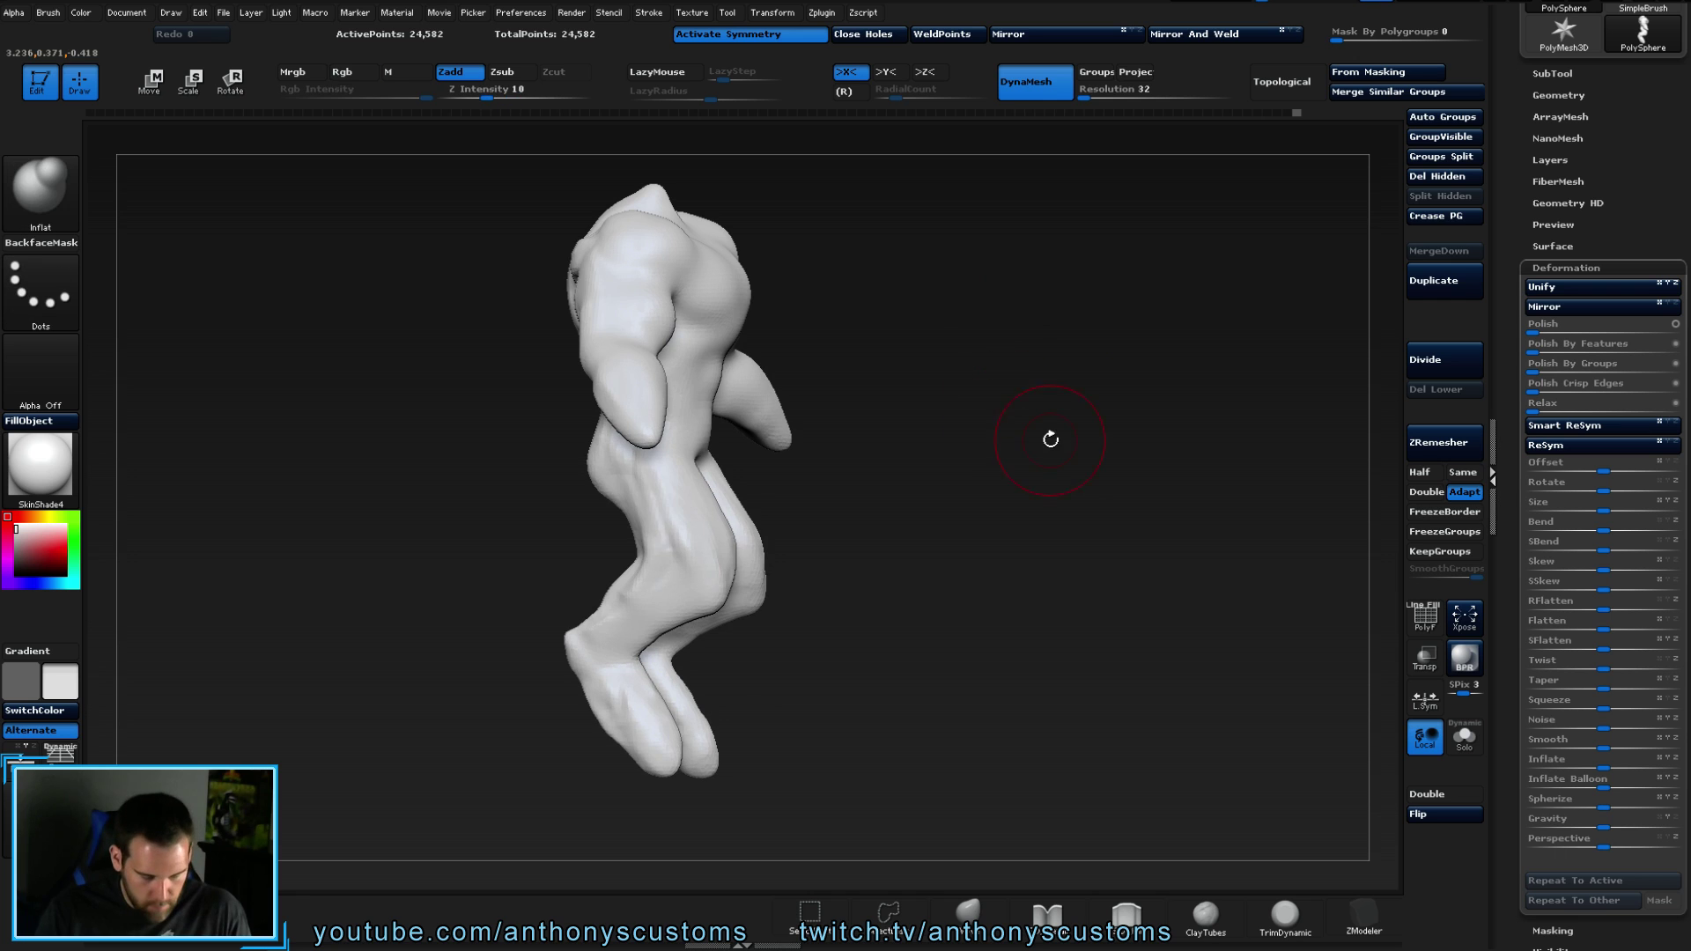
mouse_move(1052, 480)
right_mouse_down()
mouse_move(1031, 483)
mouse_move(1027, 464)
mouse_move(1075, 529)
mouse_move(1098, 509)
right_mouse_up()
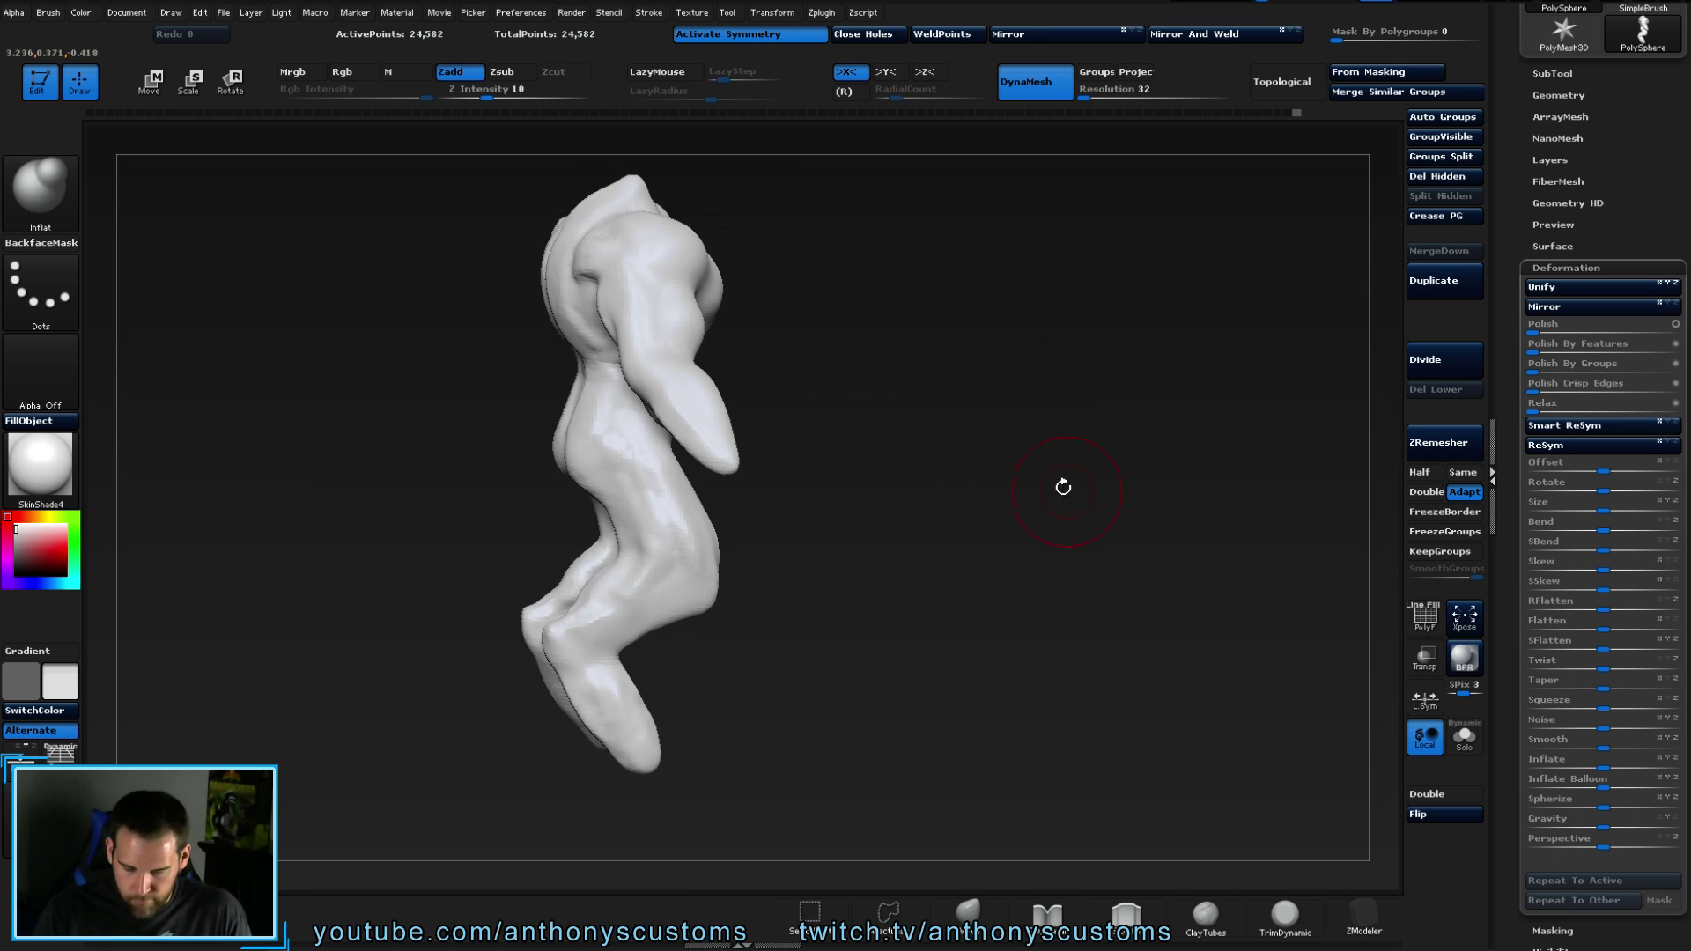
- Thicken the upper back and round out the pointed neck stump with Inflat strokes
left_click_drag(611, 230, 587, 286)
mouse_move(591, 219)
left_mouse_down()
mouse_move(568, 322)
mouse_move(577, 418)
left_mouse_up()
mouse_move(747, 253)
right_mouse_down()
mouse_move(863, 291)
mouse_move(647, 226)
mouse_move(886, 260)
mouse_move(890, 233)
right_mouse_up()
mouse_move(907, 477)
right_mouse_down("ctrl")
mouse_move(990, 632)
mouse_move(775, 547)
mouse_move(732, 451)
right_mouse_up("ctrl")
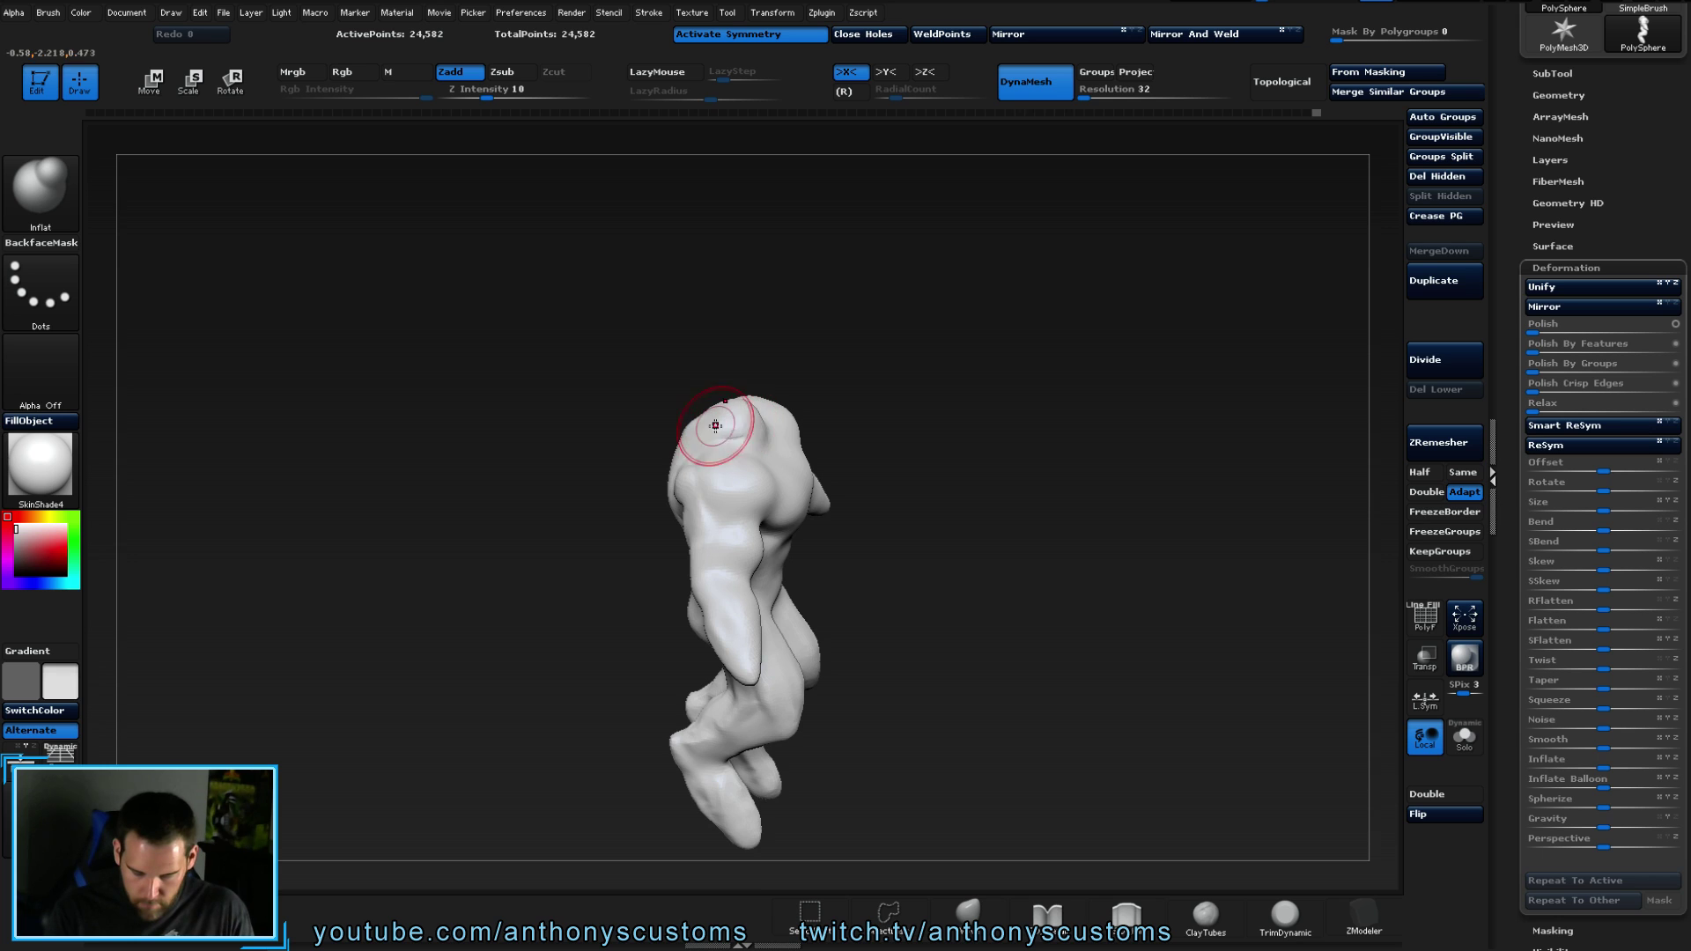
right_click_drag(857, 429, 1067, 491)
right_click_drag(966, 348, 1017, 690)
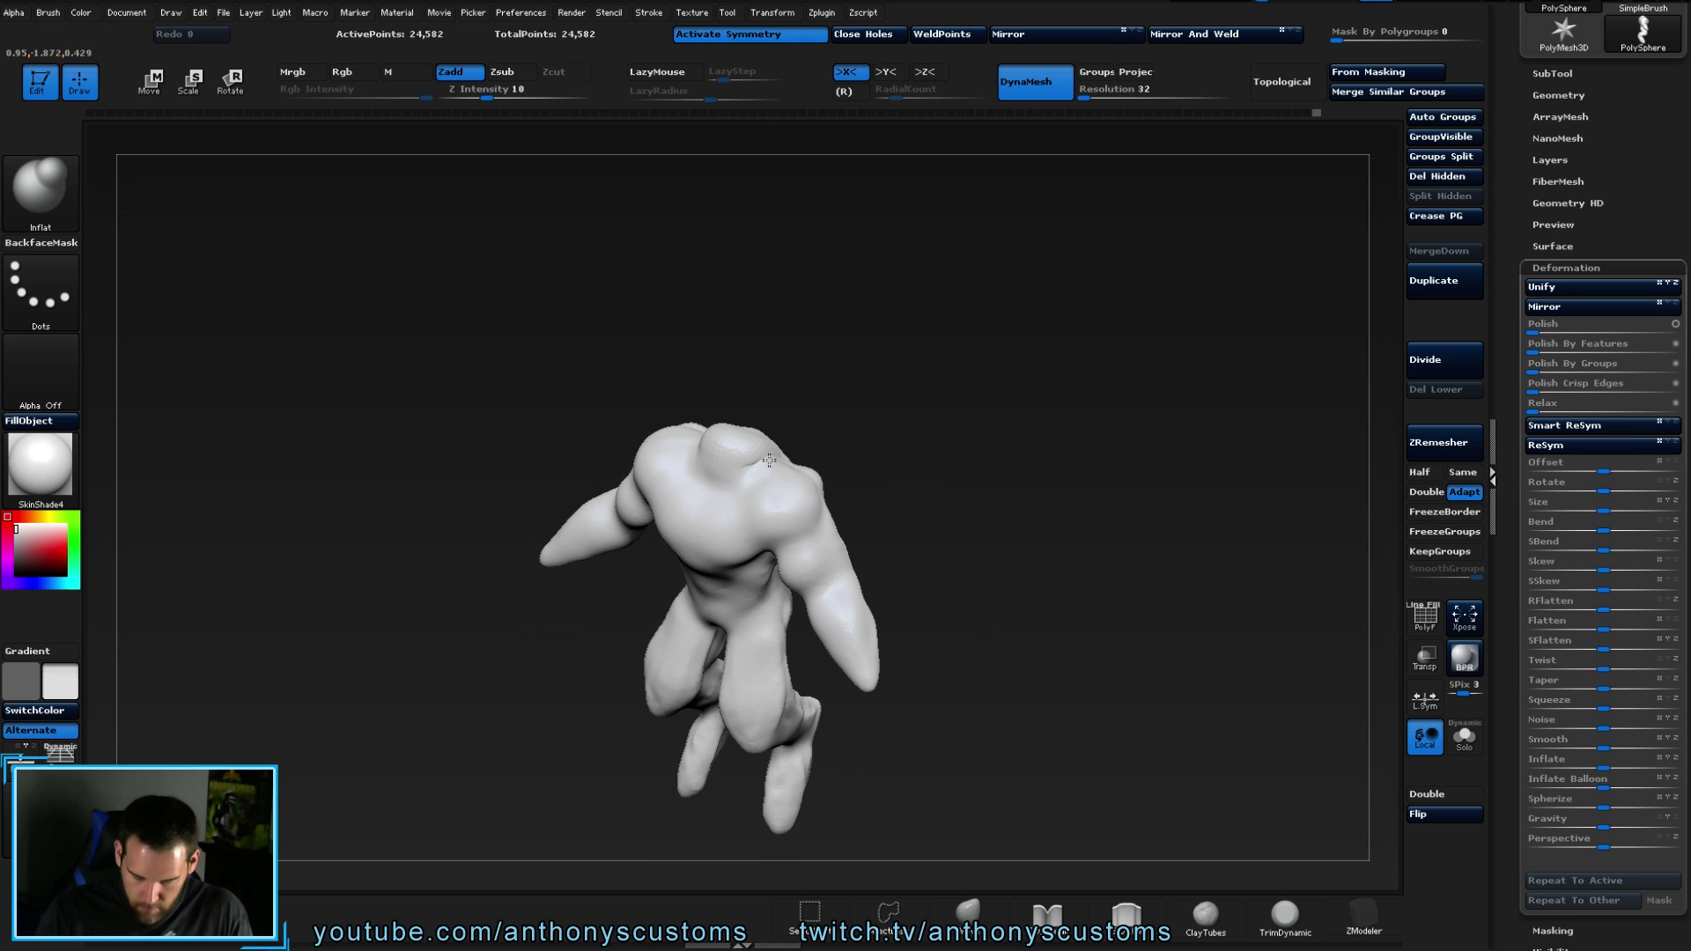
- Blend the neck stump into sloping trapezius muscles and update the DynaMesh
right_click_drag(918, 451, 984, 393)
left_click_drag(1008, 457, 1060, 493, "ctrl")
right_click_drag(1028, 473, 862, 478)
mouse_move(764, 449)
left_mouse_down("shift")
mouse_move(724, 441)
mouse_move(768, 451)
left_mouse_up("shift")
mouse_move(892, 441)
right_mouse_down()
mouse_move(993, 404)
mouse_move(1001, 421)
right_mouse_up()
left_click_drag(1002, 425, 1060, 482, "ctrl")
right_click_drag(1061, 484, 1052, 390)
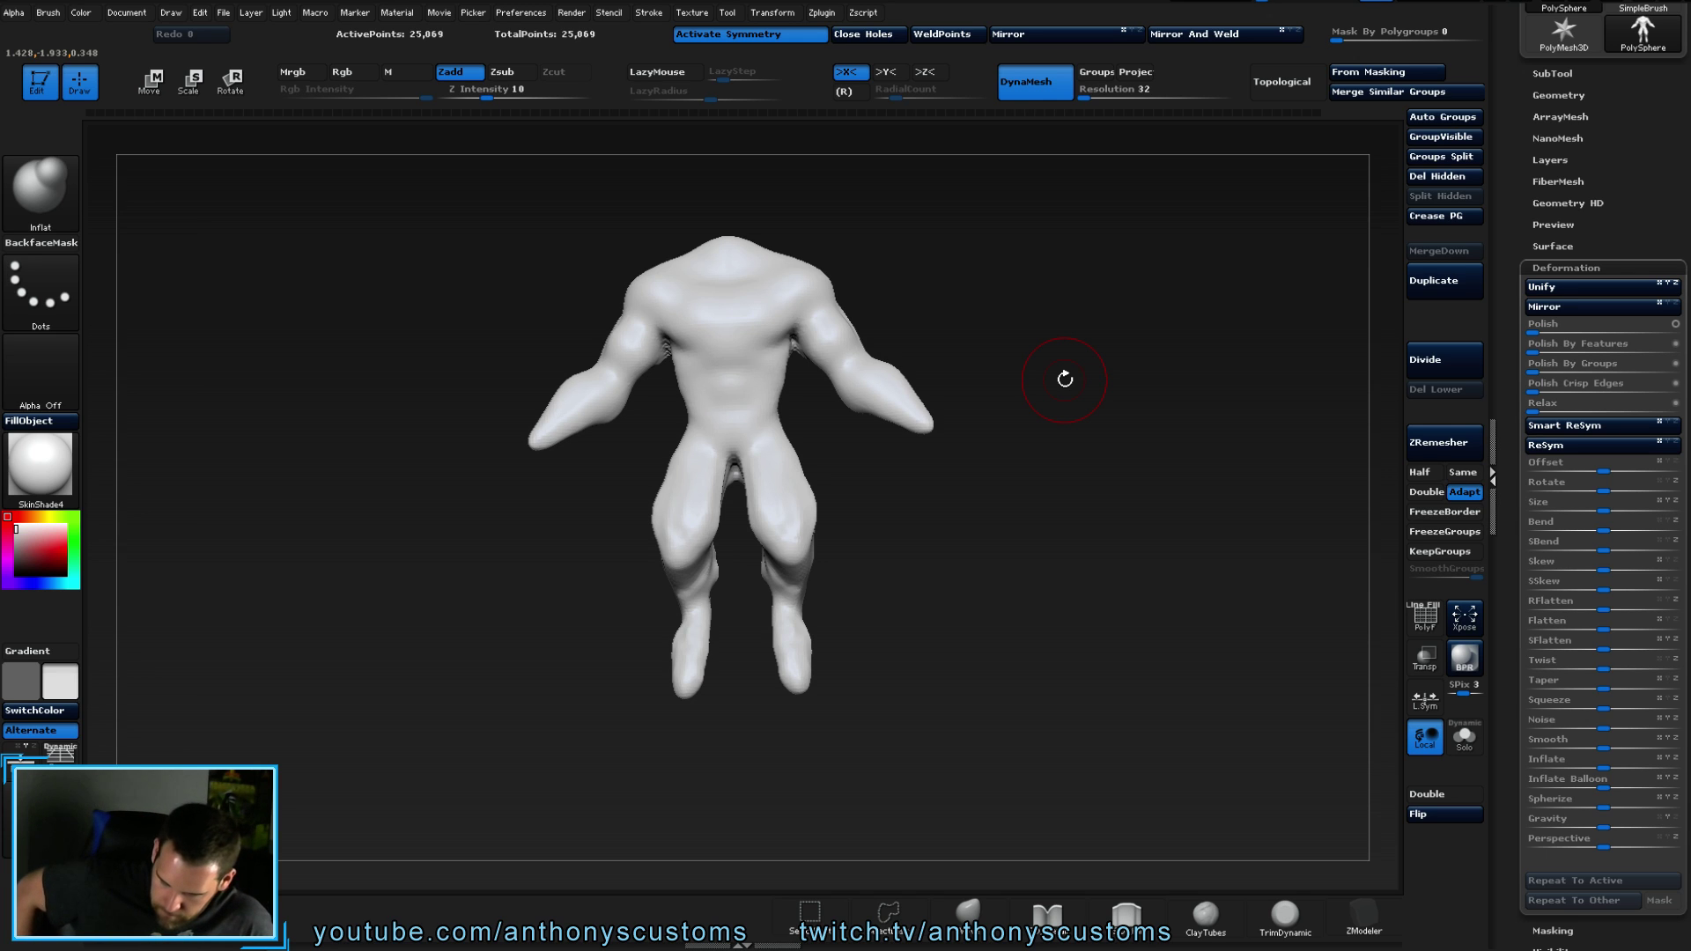
- Round out the thighs, knees and lower legs with the Inflat brush and smooth the reworked surfaces
right_click_drag(1064, 378, 789, 502)
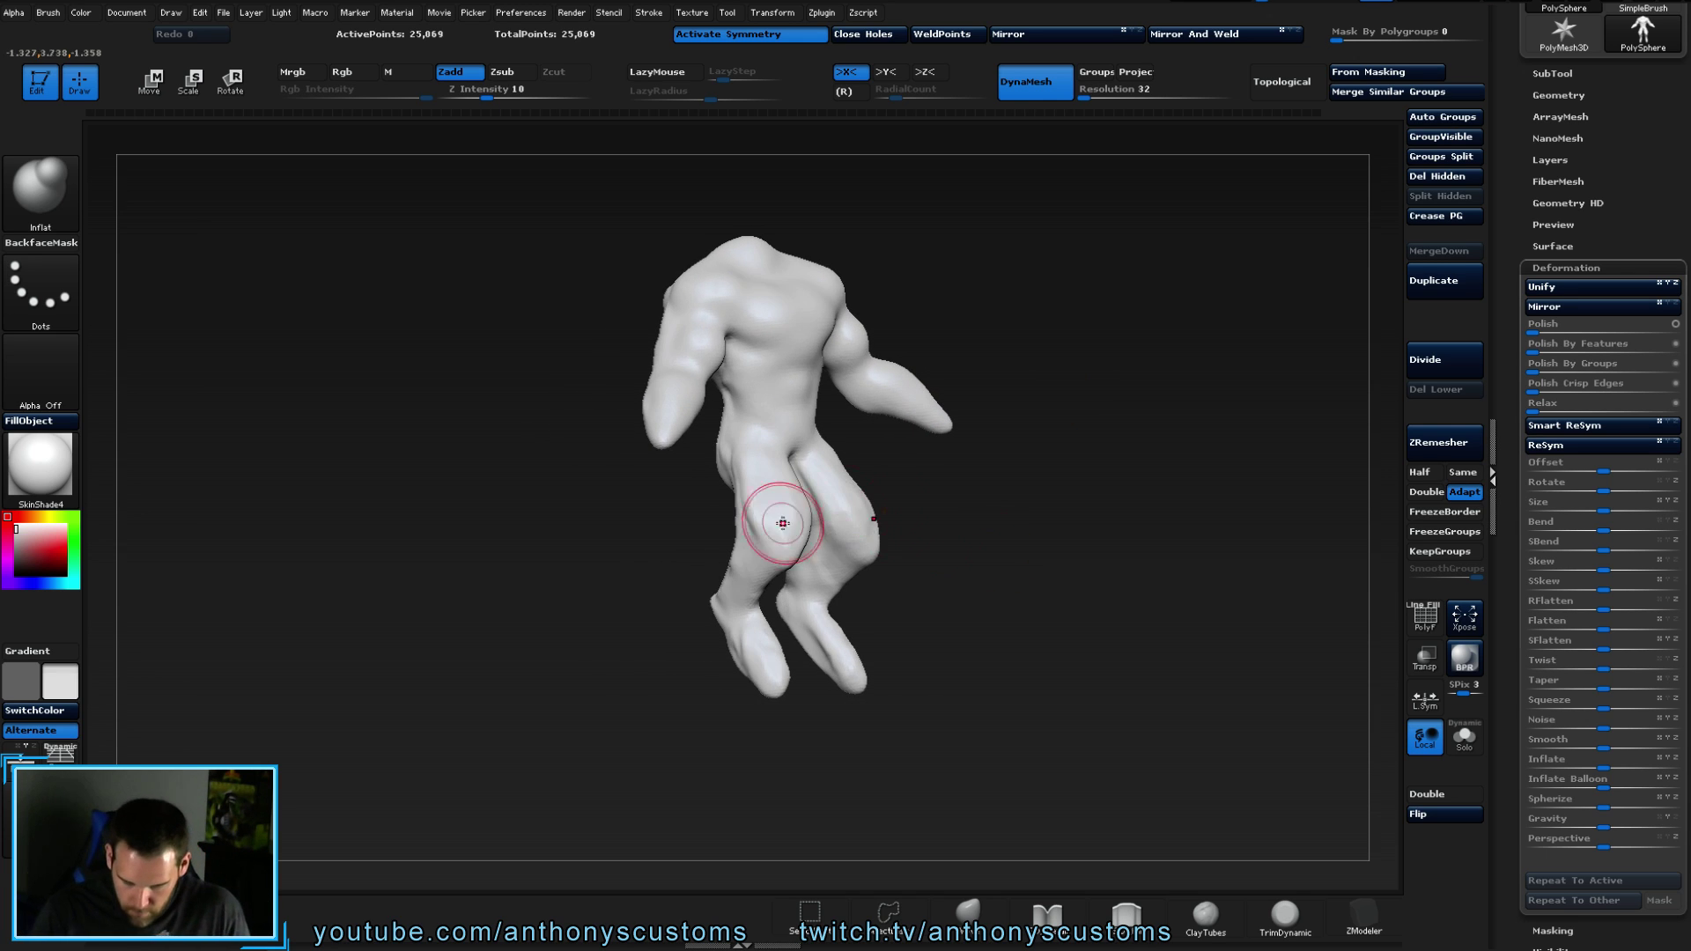
right_click_drag(898, 546, 970, 617)
left_click_drag(868, 539, 863, 482)
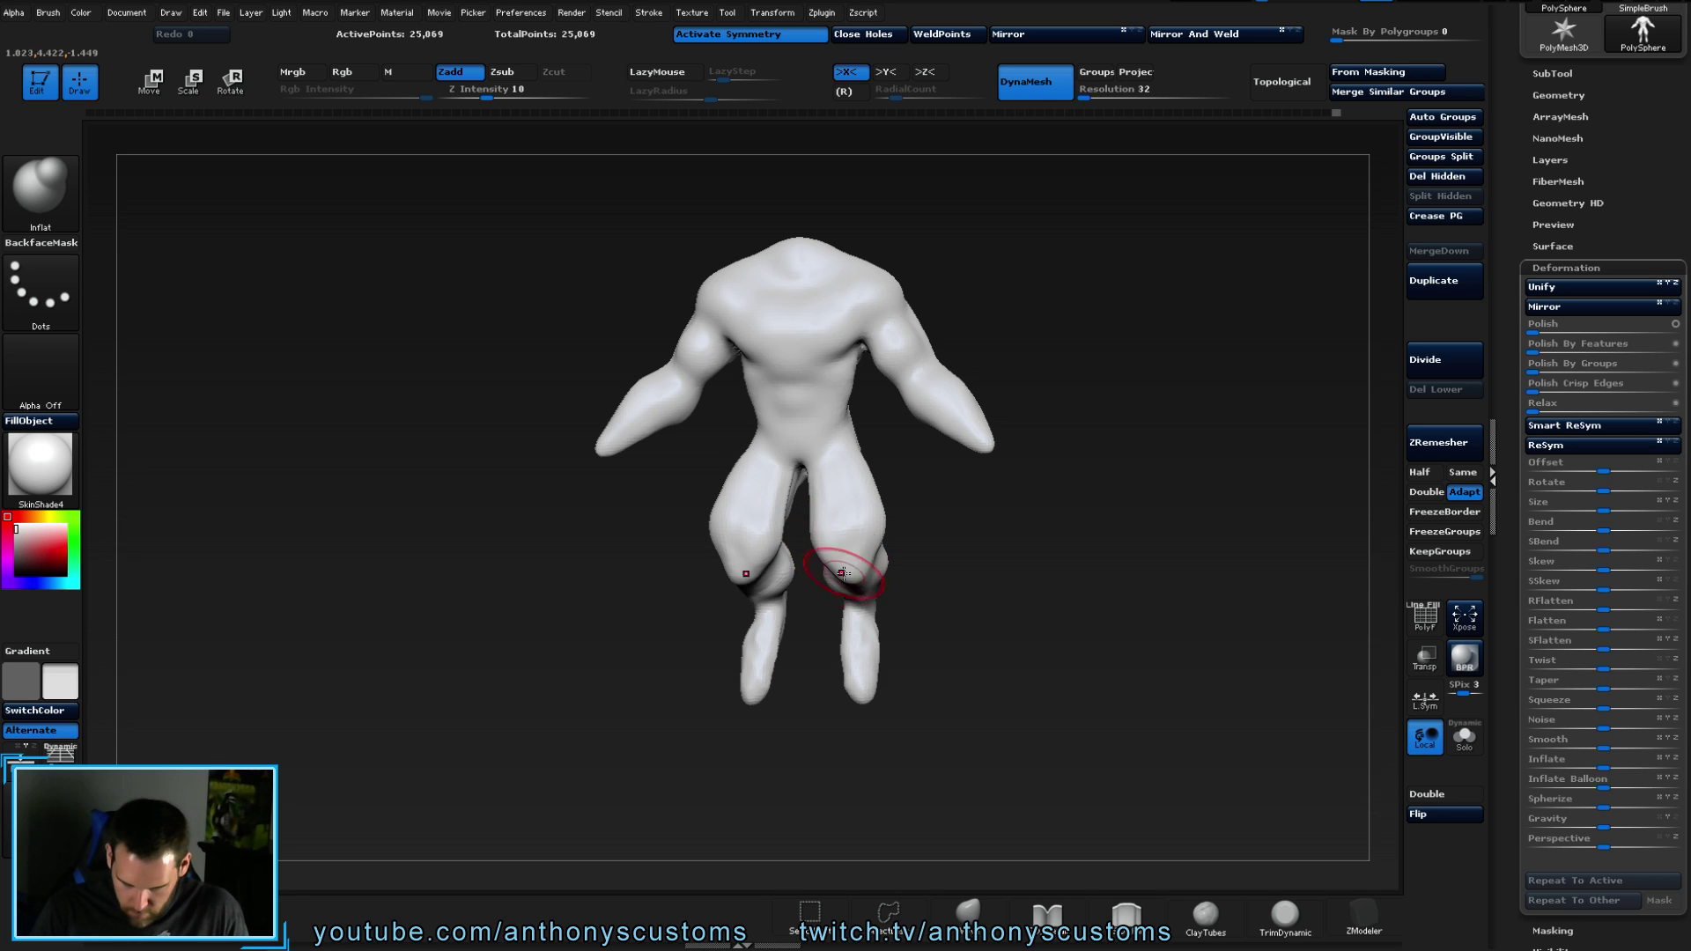
right_click_drag(896, 542, 838, 649)
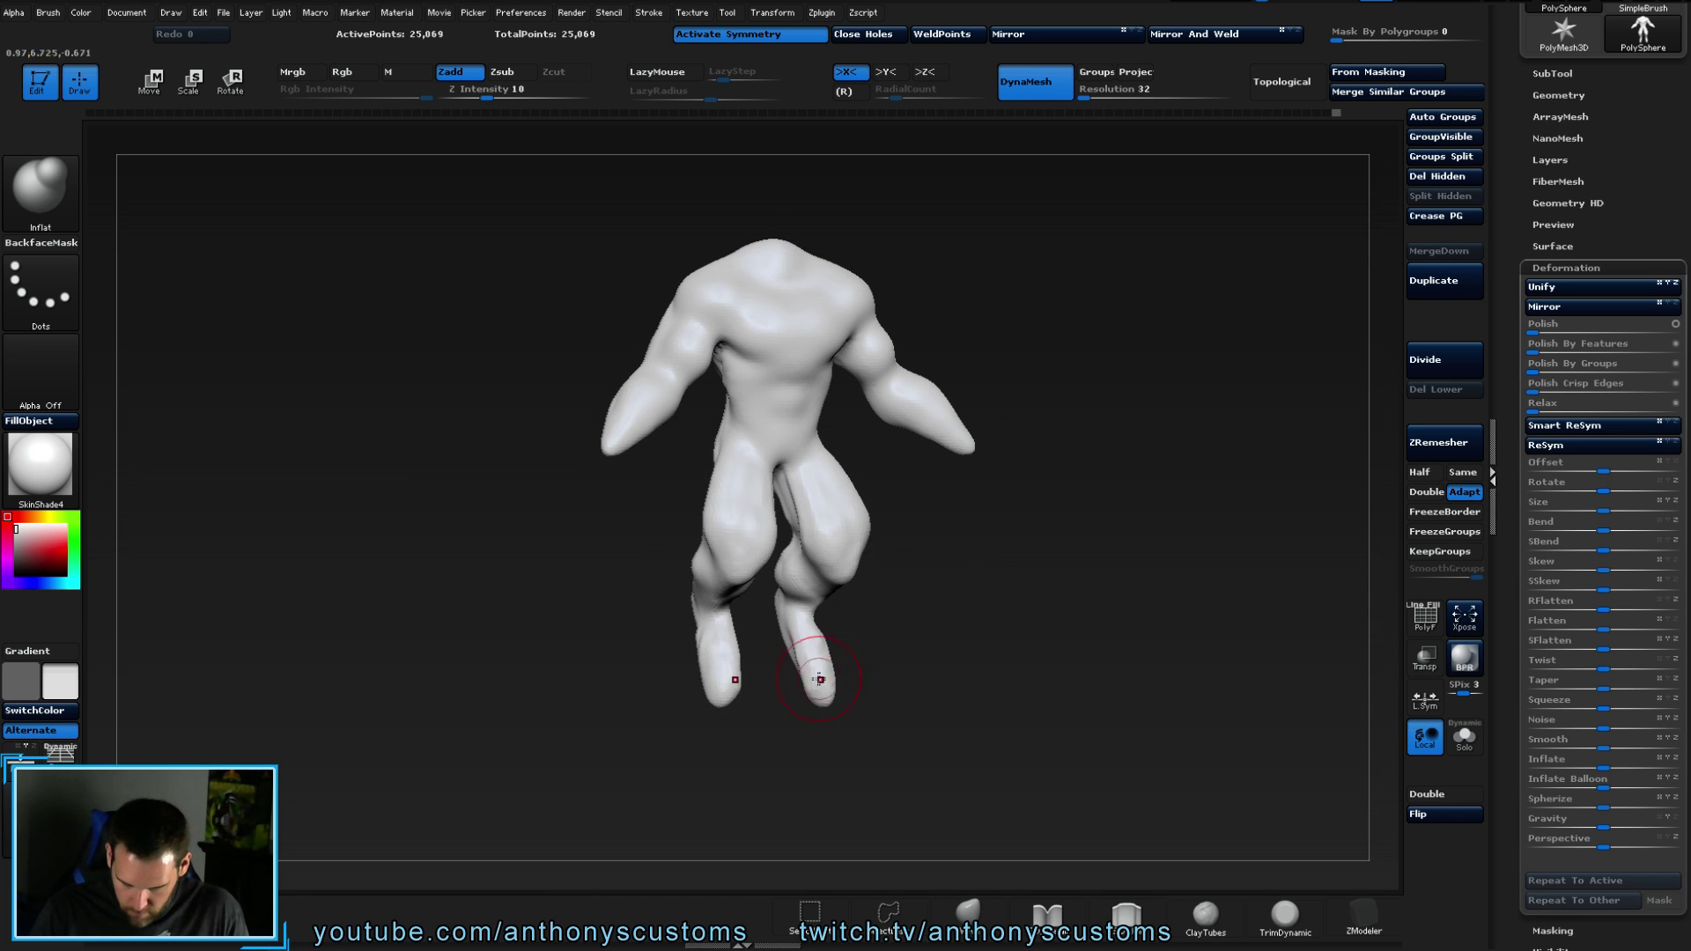
left_click_drag(804, 623, 817, 655, "shift")
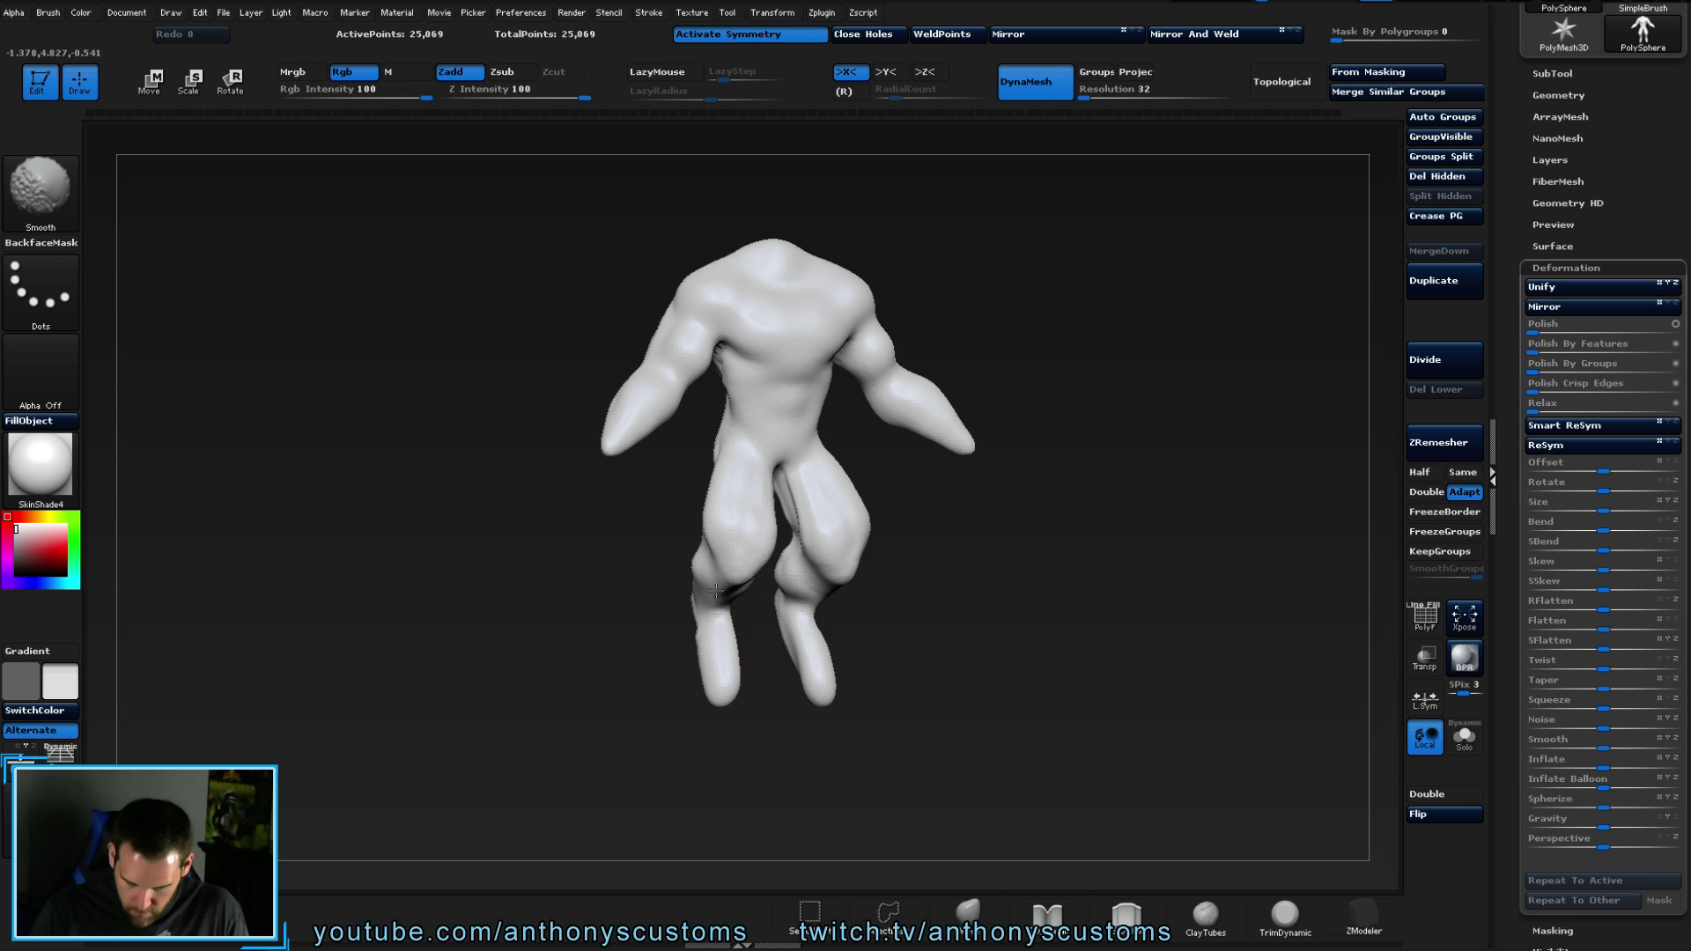
mouse_move(729, 358)
right_mouse_down()
mouse_move(1056, 362)
mouse_move(1044, 478)
mouse_move(1184, 486)
mouse_move(898, 359)
right_mouse_up()
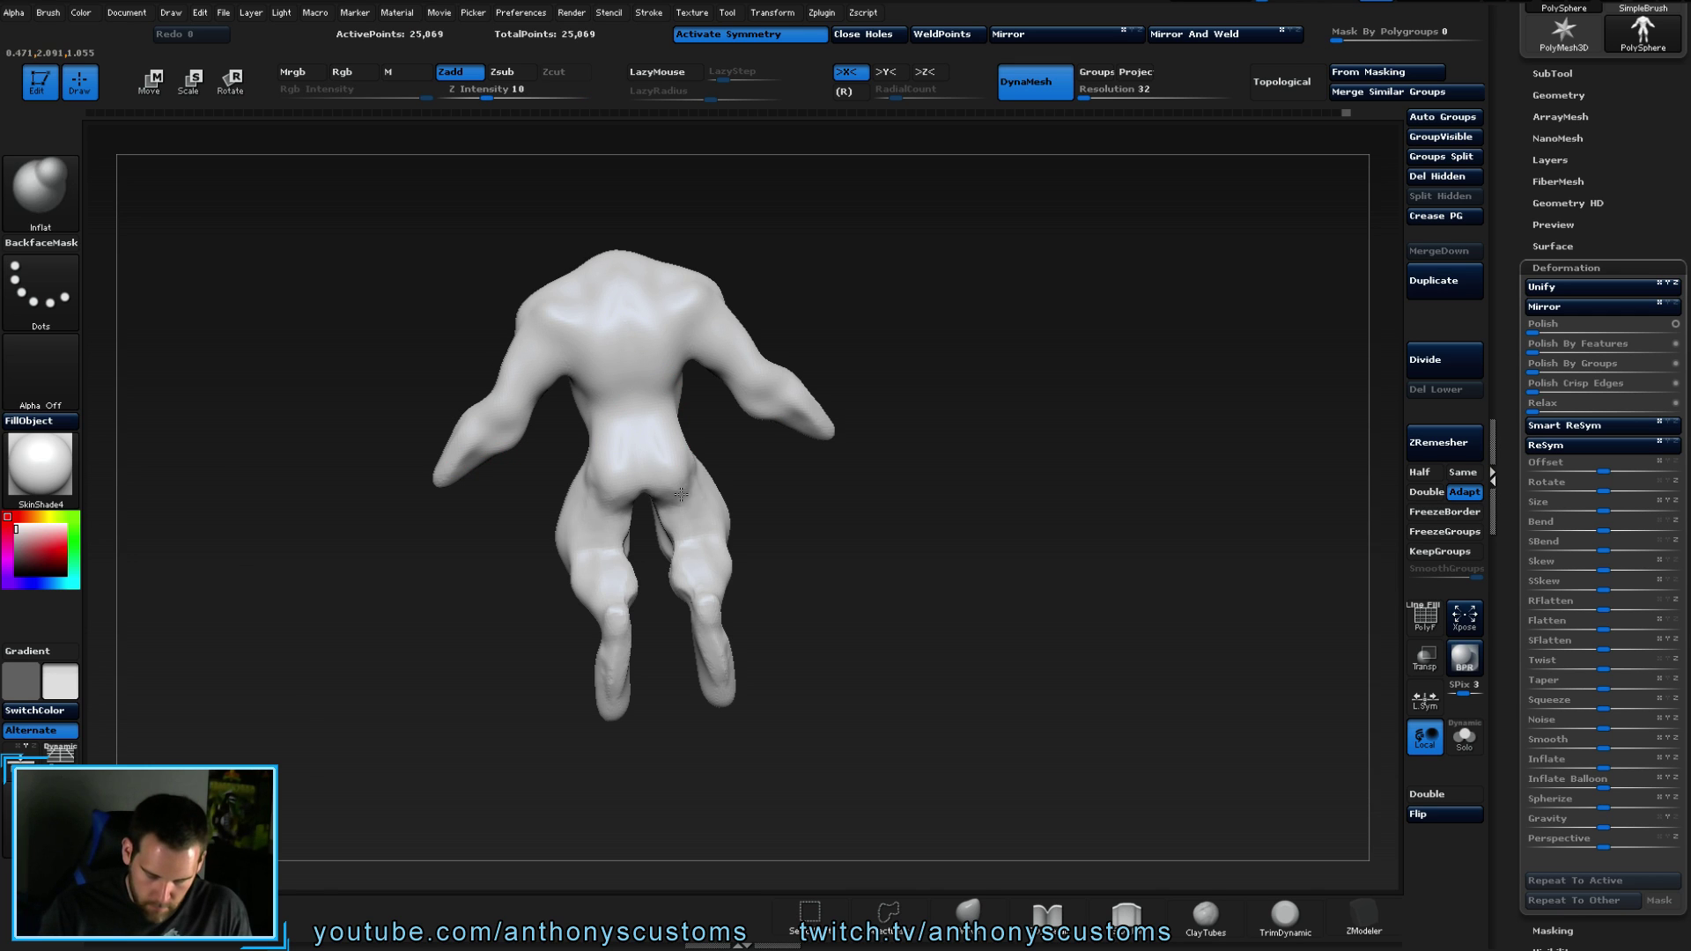
right_click_drag(673, 480, 1094, 536)
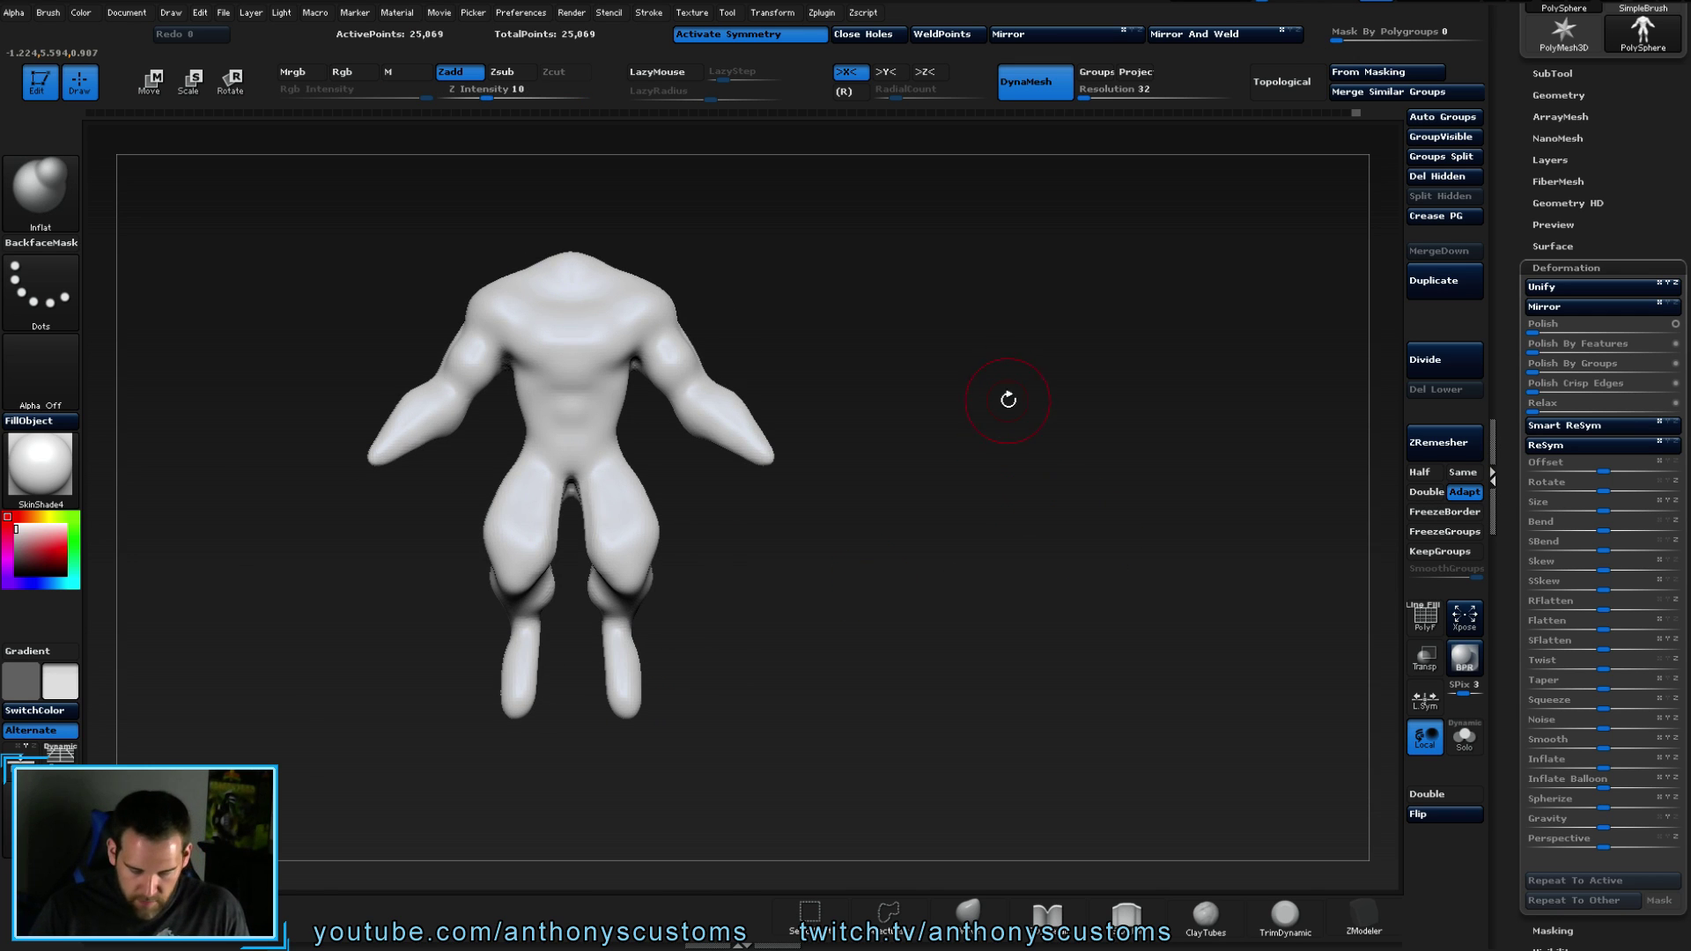
- Switch to the ClayTubes brush and build up the pectoral muscles across the chest
key("b")
key("c")
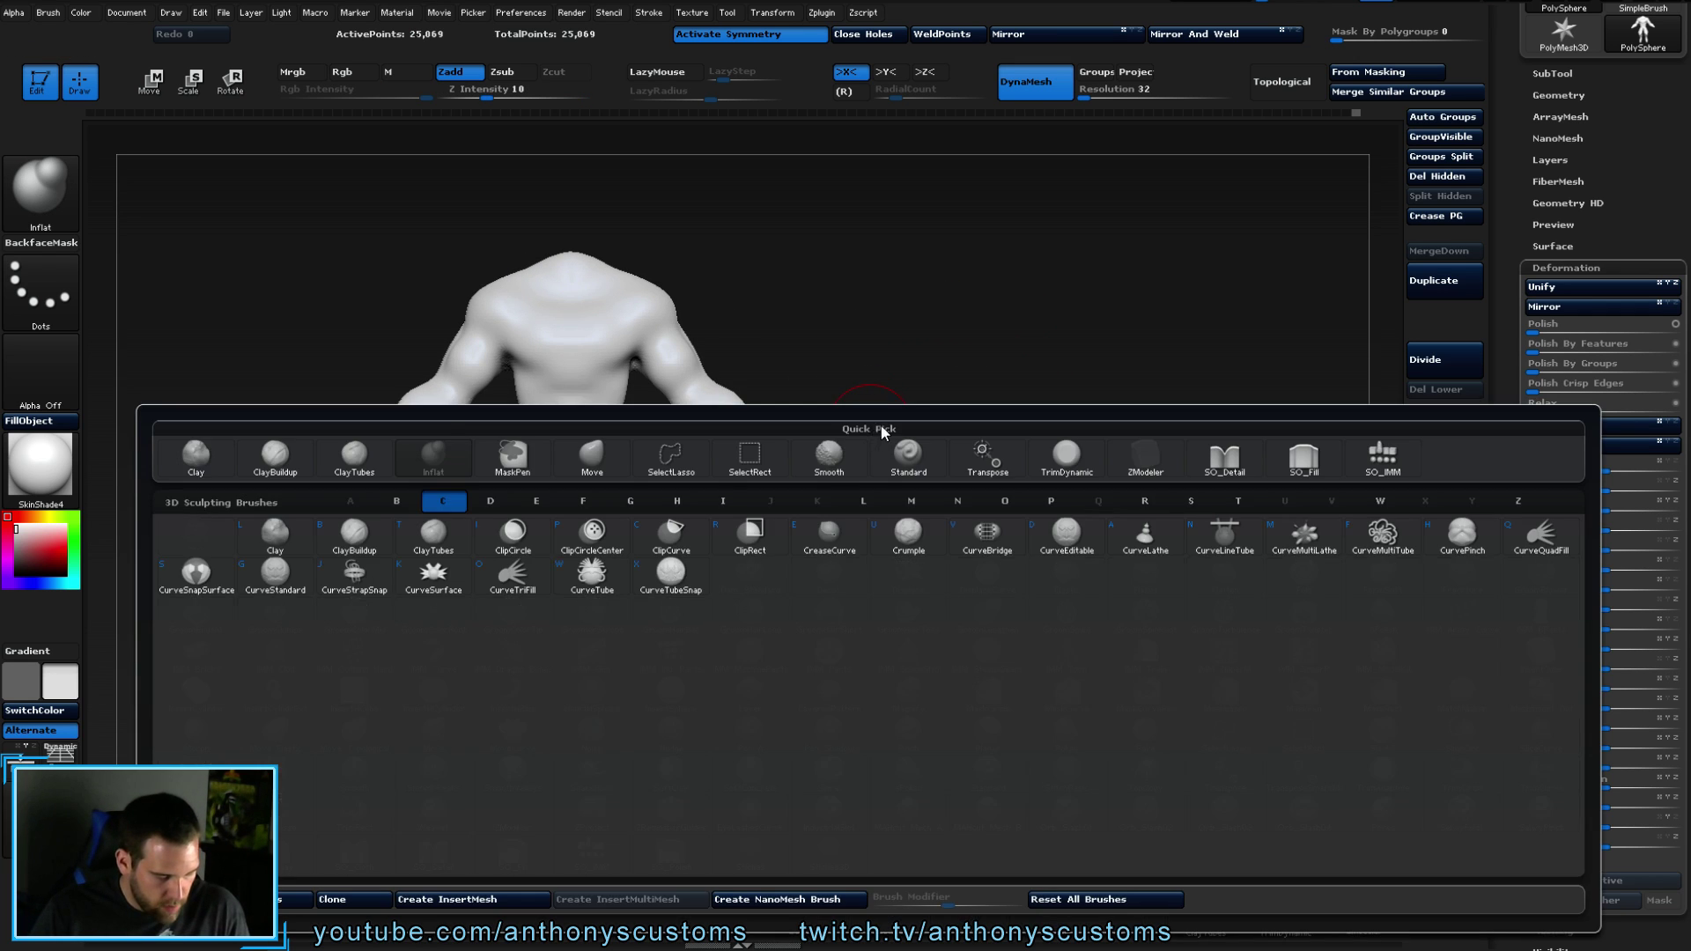
key("t")
right_click_drag(916, 517, 1049, 572, "alt")
mouse_move(1040, 498)
right_mouse_down("ctrl")
mouse_move(1027, 556)
mouse_move(1085, 580)
right_mouse_up("ctrl")
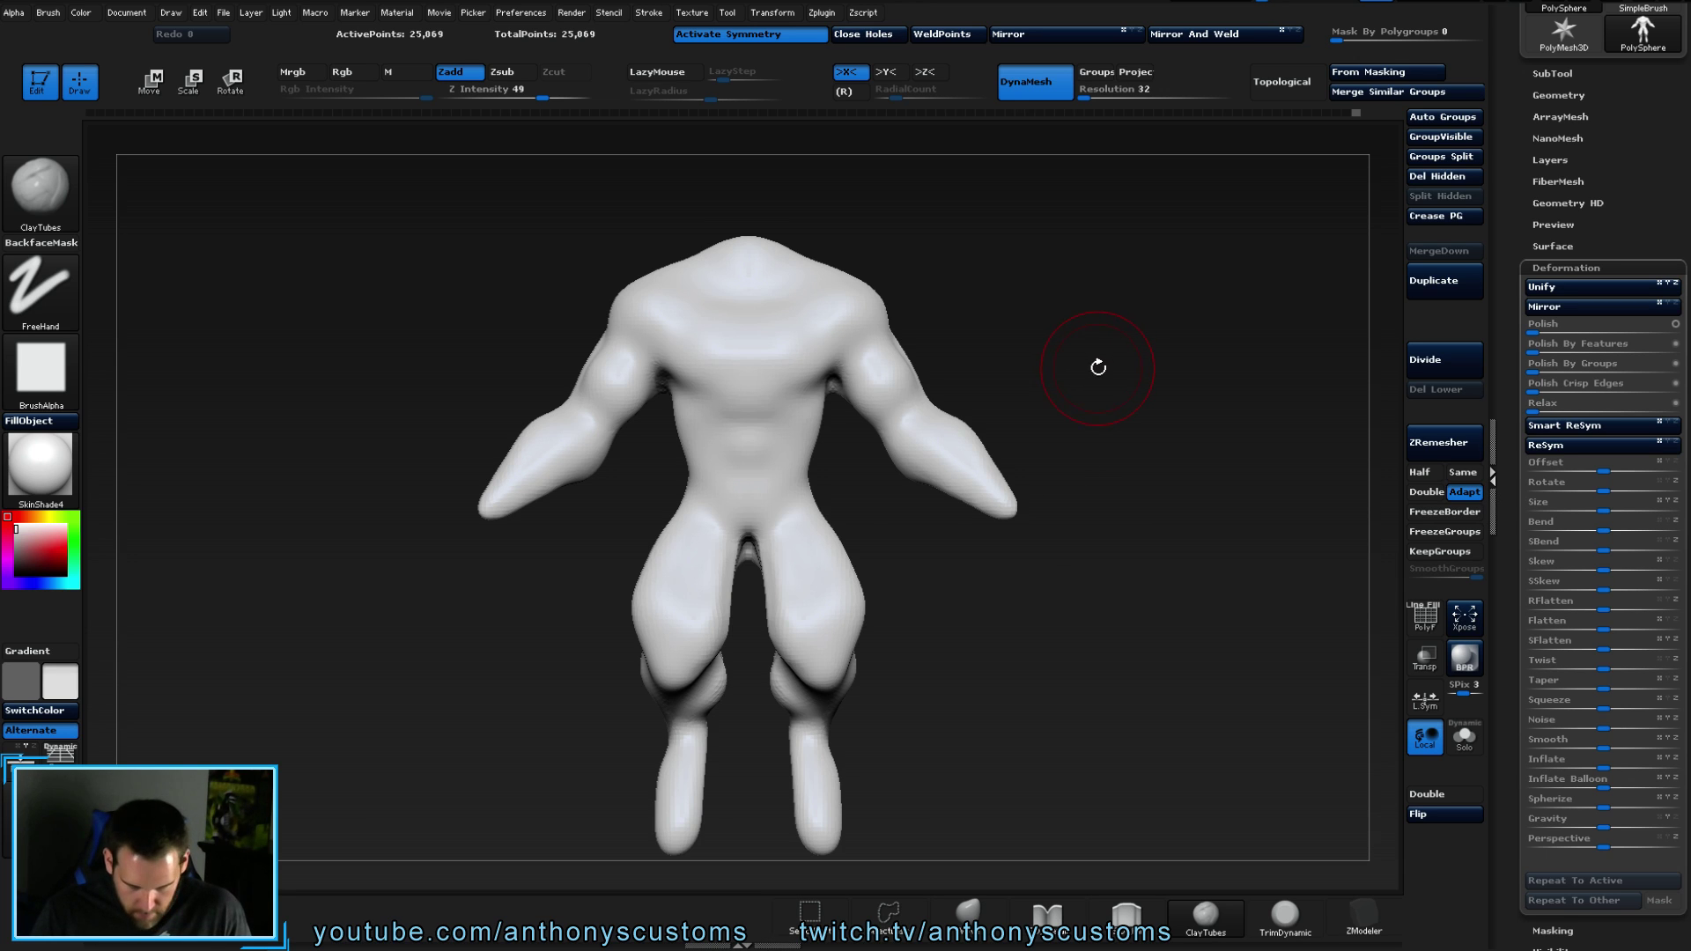
right_click(1098, 368)
left_click_drag(1094, 368, 1085, 368)
mouse_move(775, 390)
left_mouse_down()
mouse_move(758, 395)
mouse_move(855, 360)
mouse_move(753, 370)
mouse_move(872, 332)
left_mouse_up()
- Build up the deltoids with ClayTubes and tie them into the upper chest
left_click_drag(1048, 308, 970, 335)
left_click_drag(877, 294, 885, 278)
mouse_move(1087, 280)
left_mouse_down()
mouse_move(929, 272)
mouse_move(919, 341)
left_mouse_up()
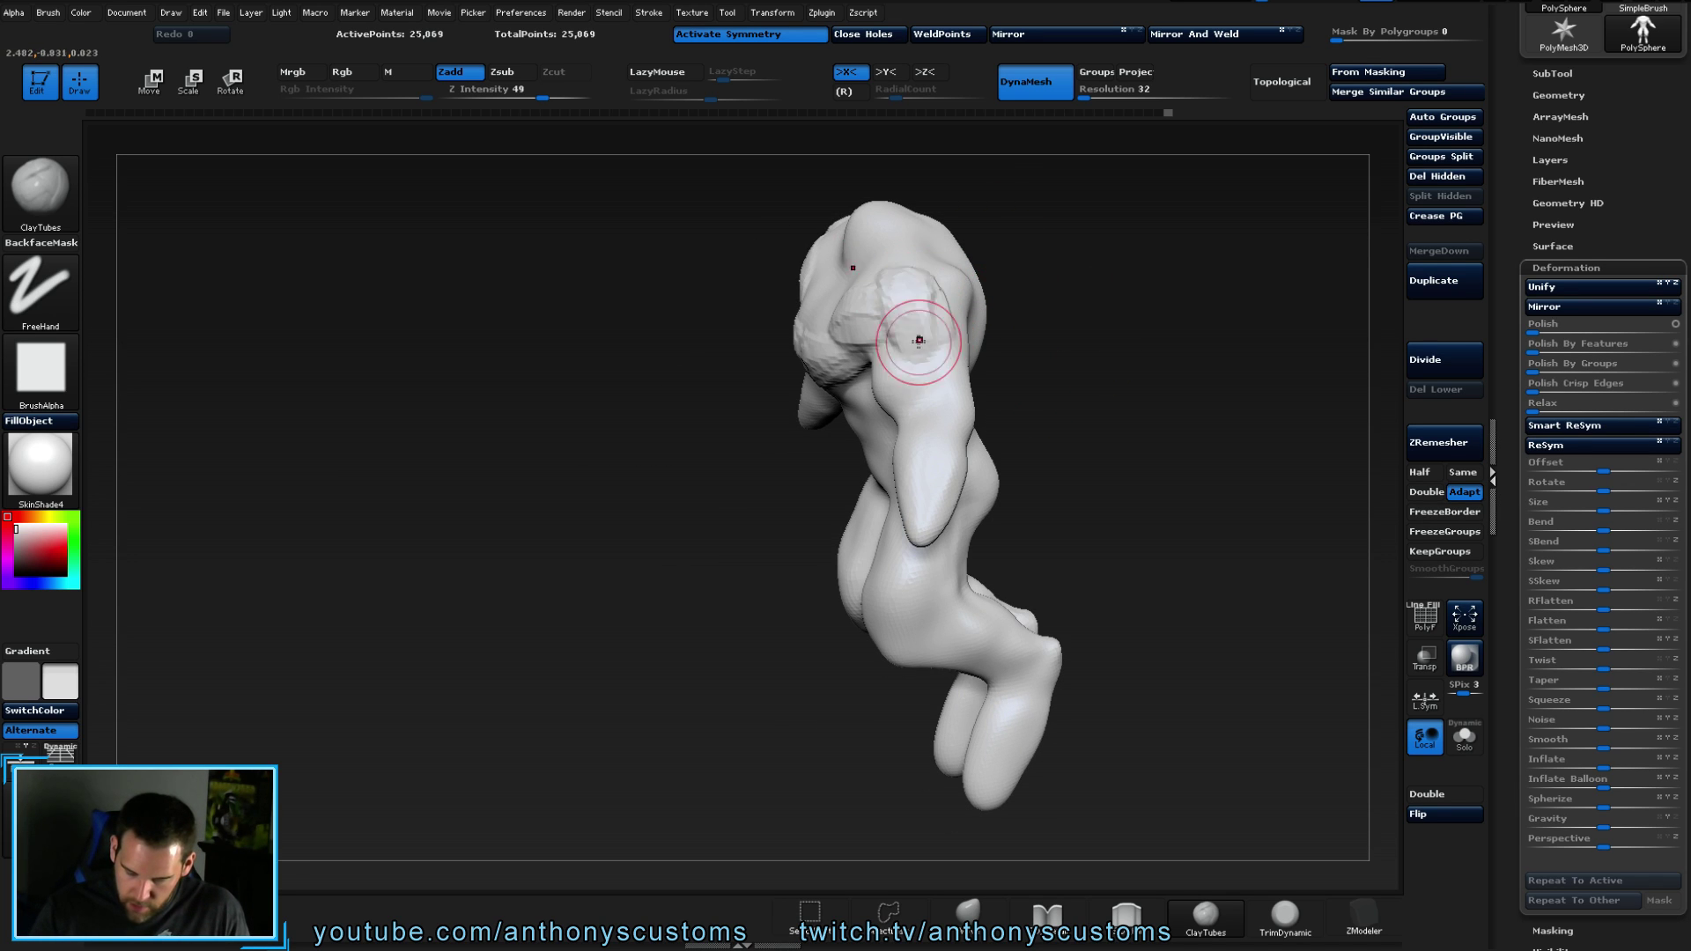
left_click_drag(1021, 308, 1137, 310, "shift")
left_click_drag(890, 337, 835, 313)
mouse_move(835, 313)
left_mouse_down()
mouse_move(874, 296)
mouse_move(822, 325)
mouse_move(724, 322)
mouse_move(751, 313)
mouse_move(726, 290)
mouse_move(758, 301)
left_mouse_up()
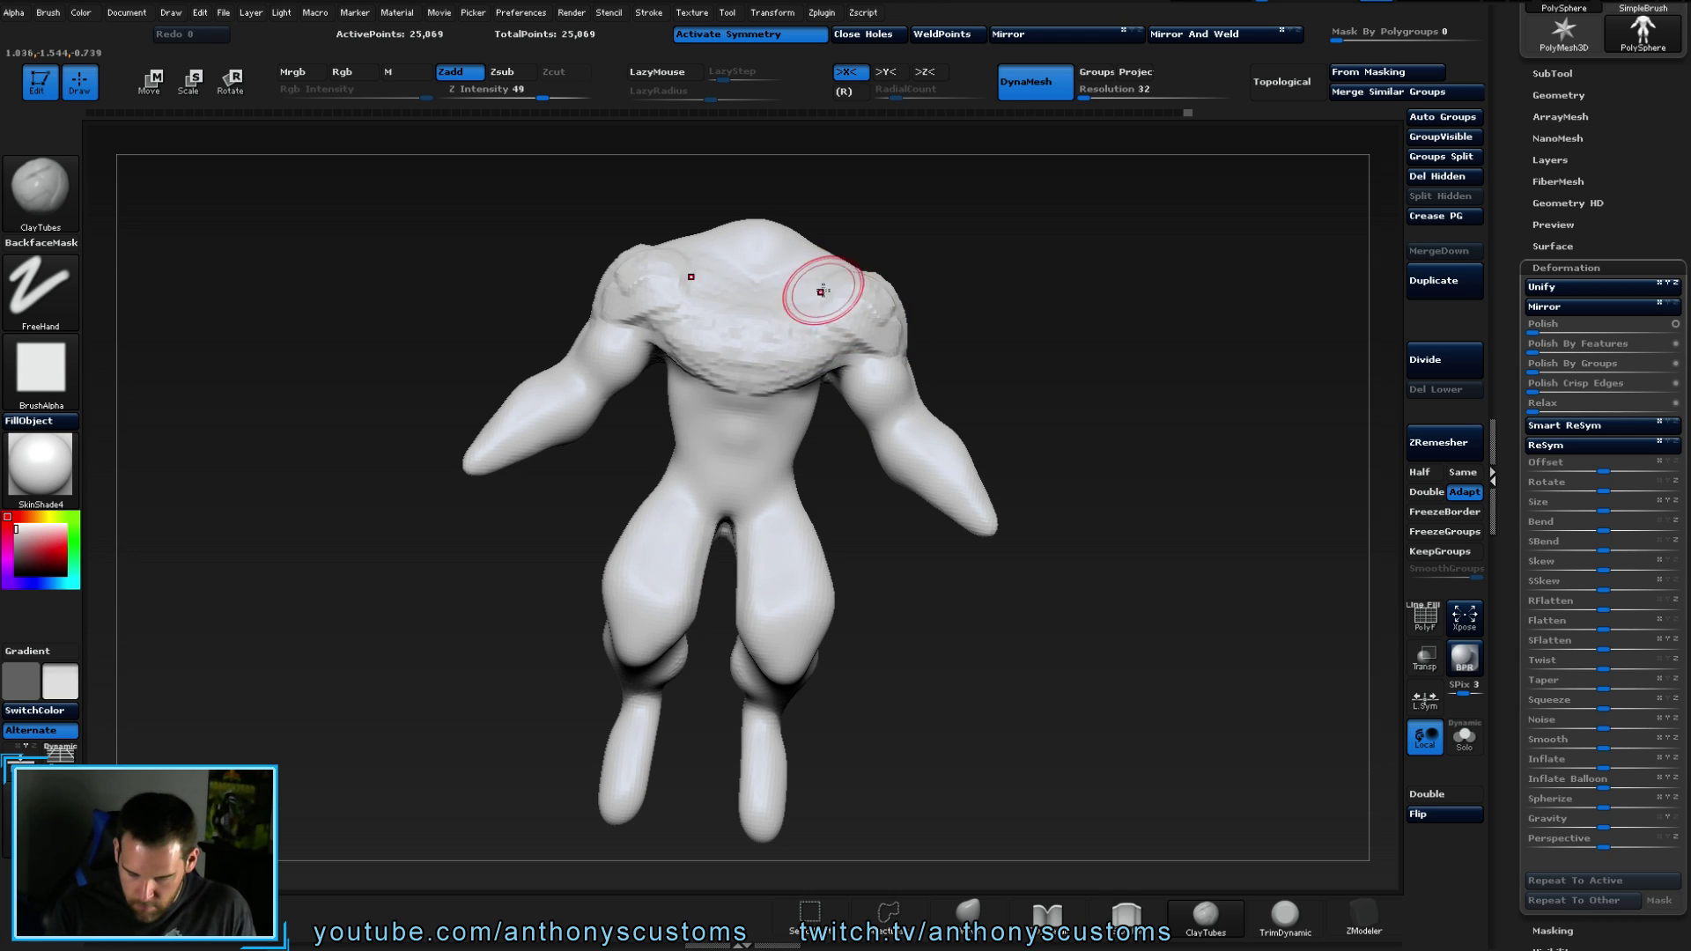
- Add muscle volume along both sides of the rib cage and in two columns beside the spine with ClayTubes
left_click_drag(964, 332, 696, 401)
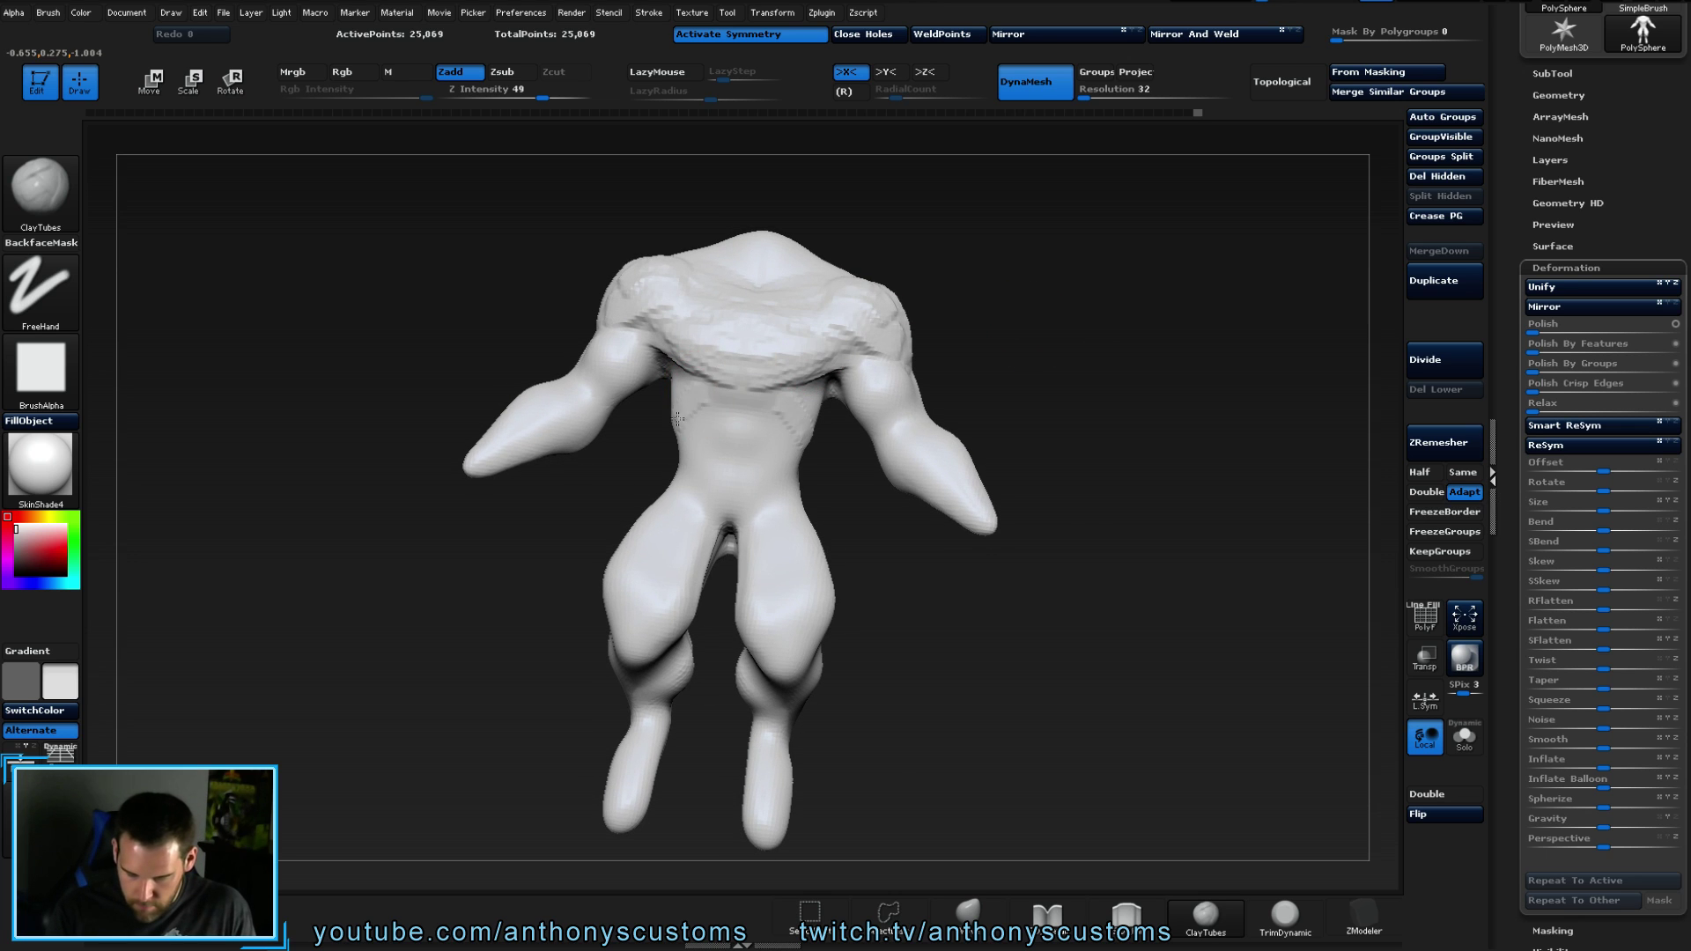
left_click_drag(1003, 417, 1228, 445)
left_click_drag(667, 389, 645, 403)
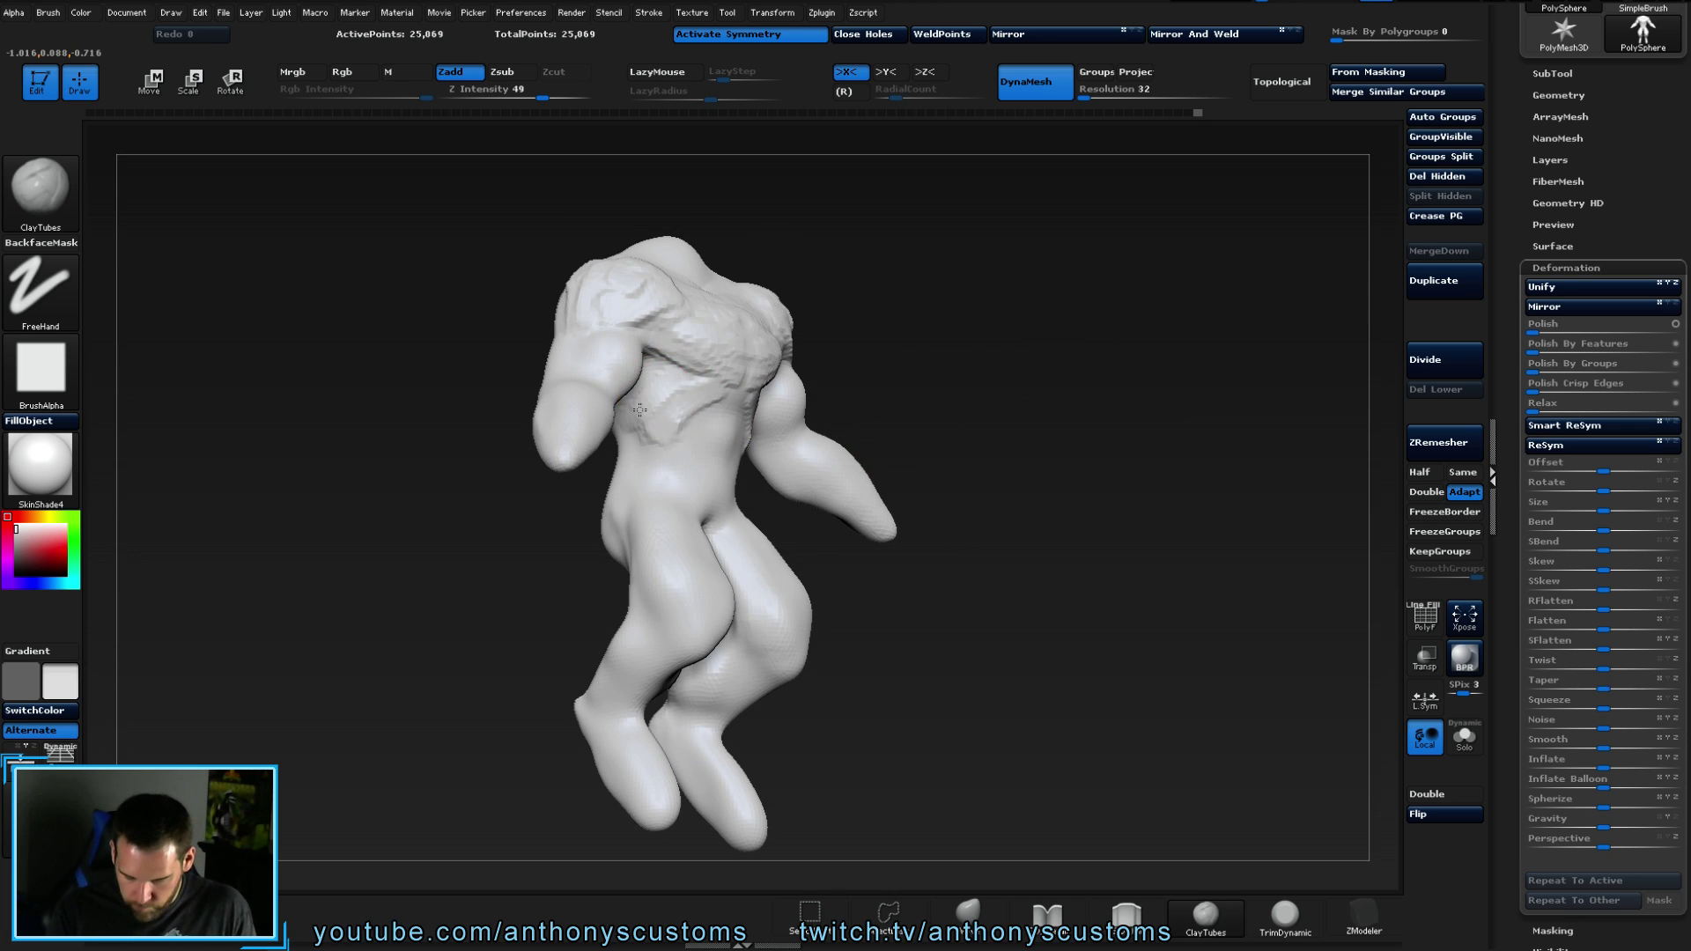
left_click_drag(925, 388, 1108, 415)
mouse_move(666, 441)
left_mouse_down()
mouse_move(657, 396)
mouse_move(616, 447)
mouse_move(641, 434)
mouse_move(649, 396)
mouse_move(621, 440)
mouse_move(744, 377)
left_mouse_up()
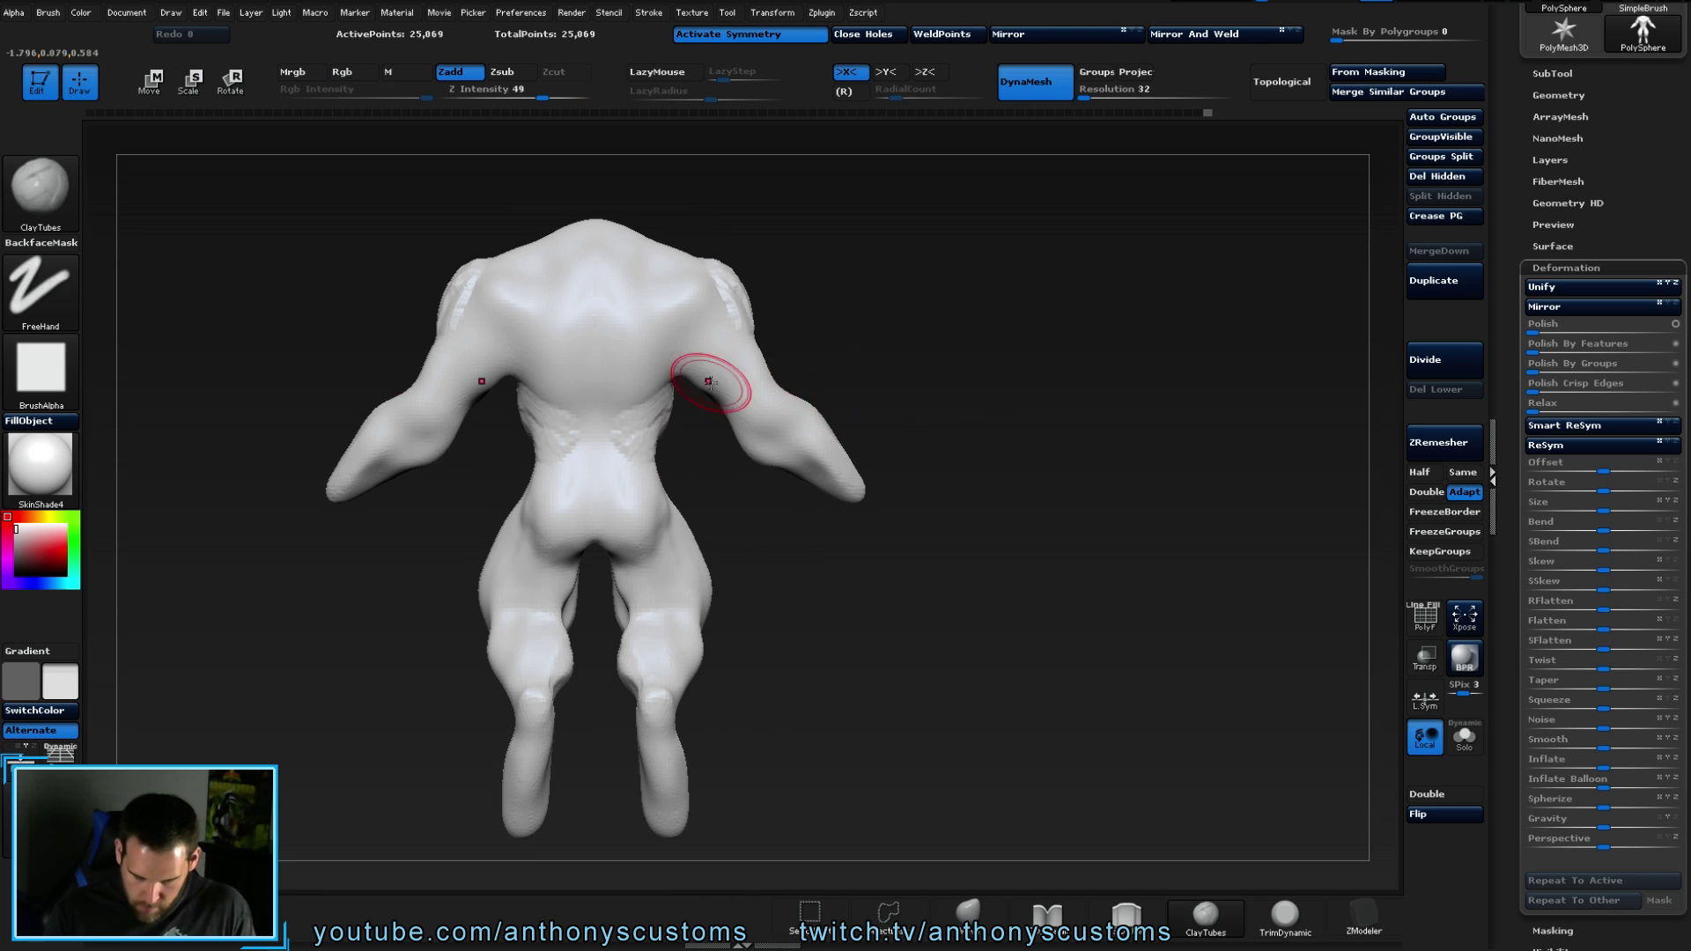
mouse_move(573, 340)
left_mouse_down()
mouse_move(571, 369)
mouse_move(569, 347)
left_mouse_up()
mouse_move(571, 308)
left_mouse_down()
mouse_move(551, 300)
mouse_move(553, 253)
mouse_move(575, 269)
mouse_move(566, 348)
left_mouse_up()
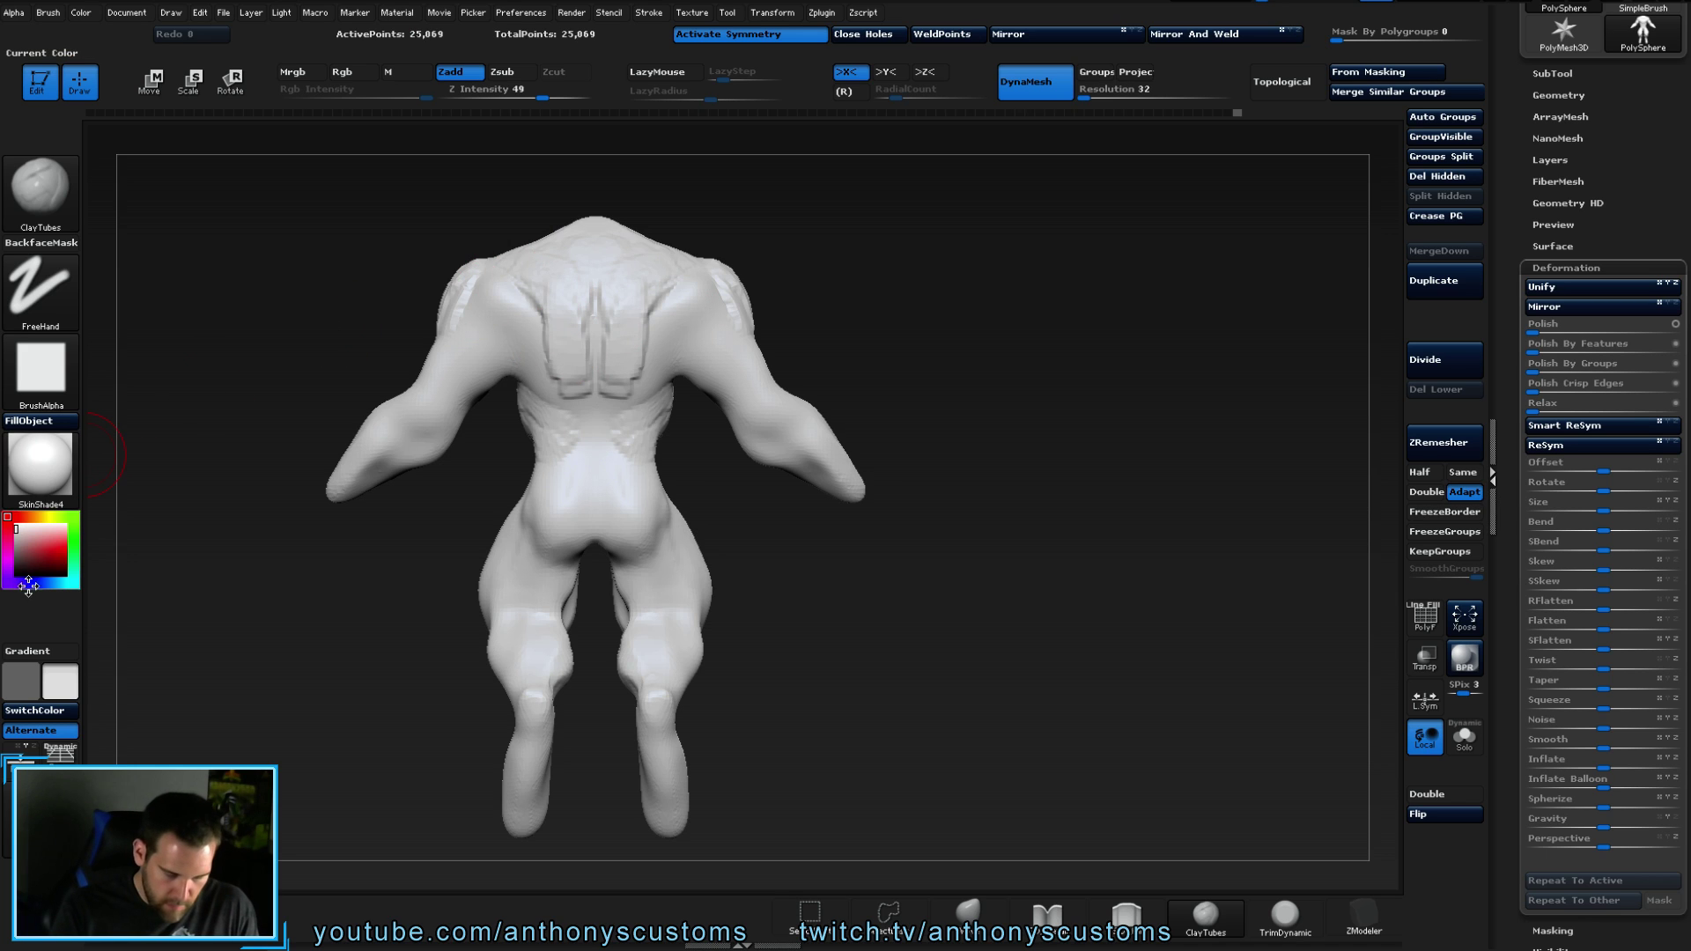
- Change the figure's material to MatCap Gray and set the current color to white
left_click(12, 525)
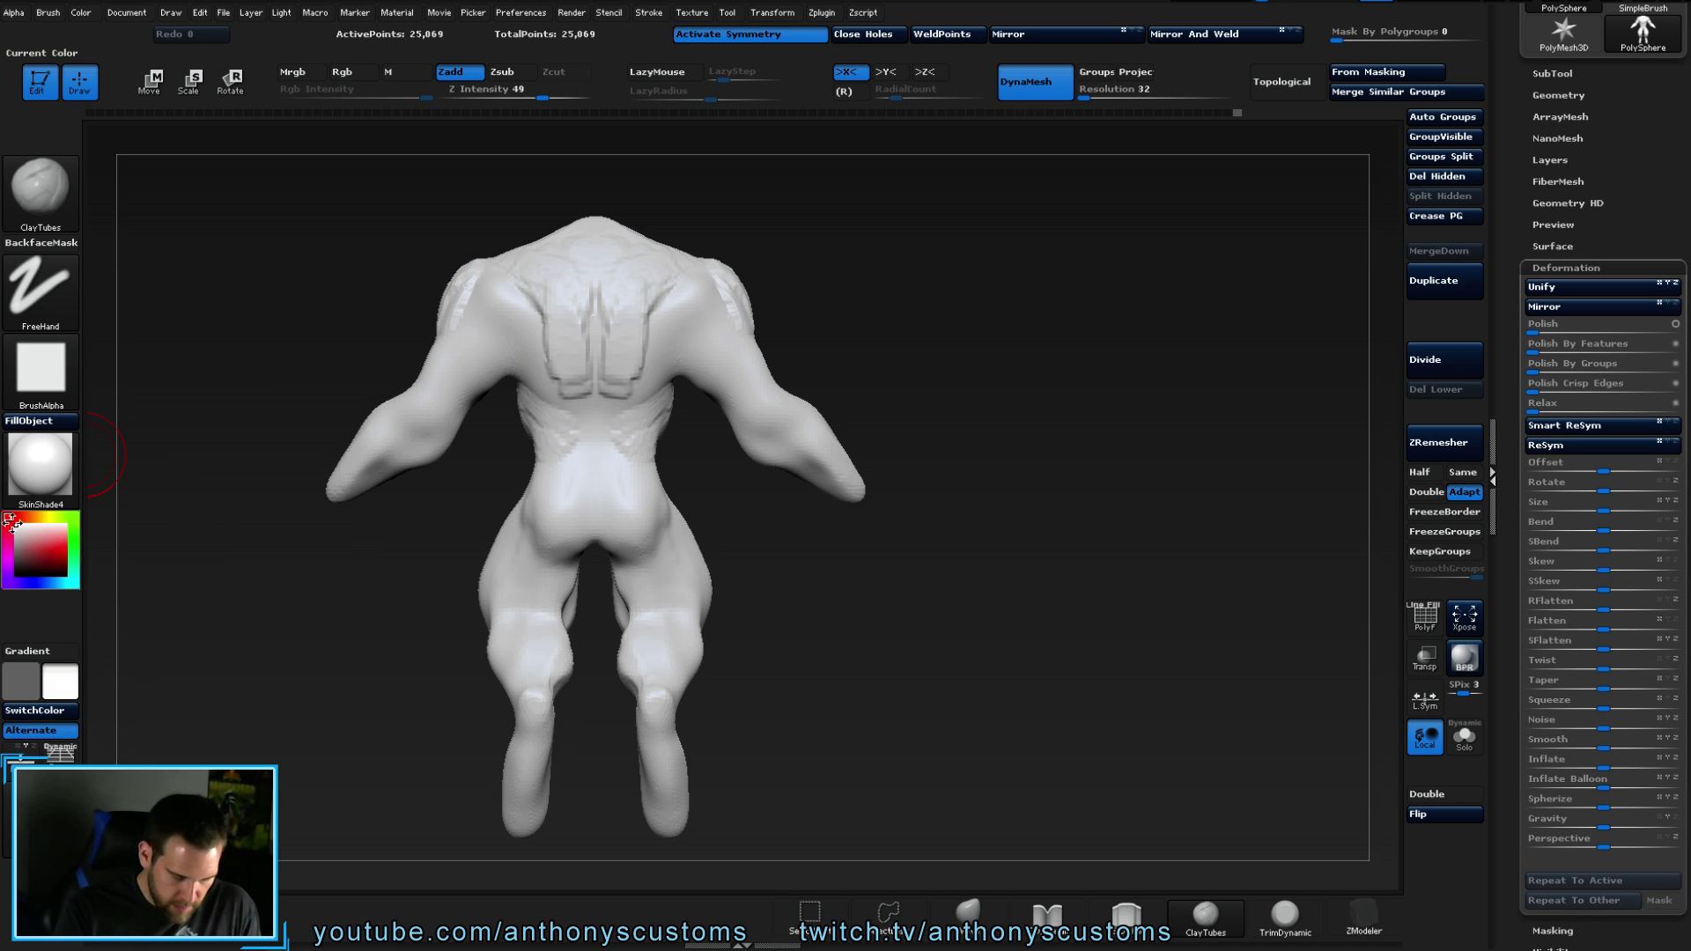
left_click(17, 544)
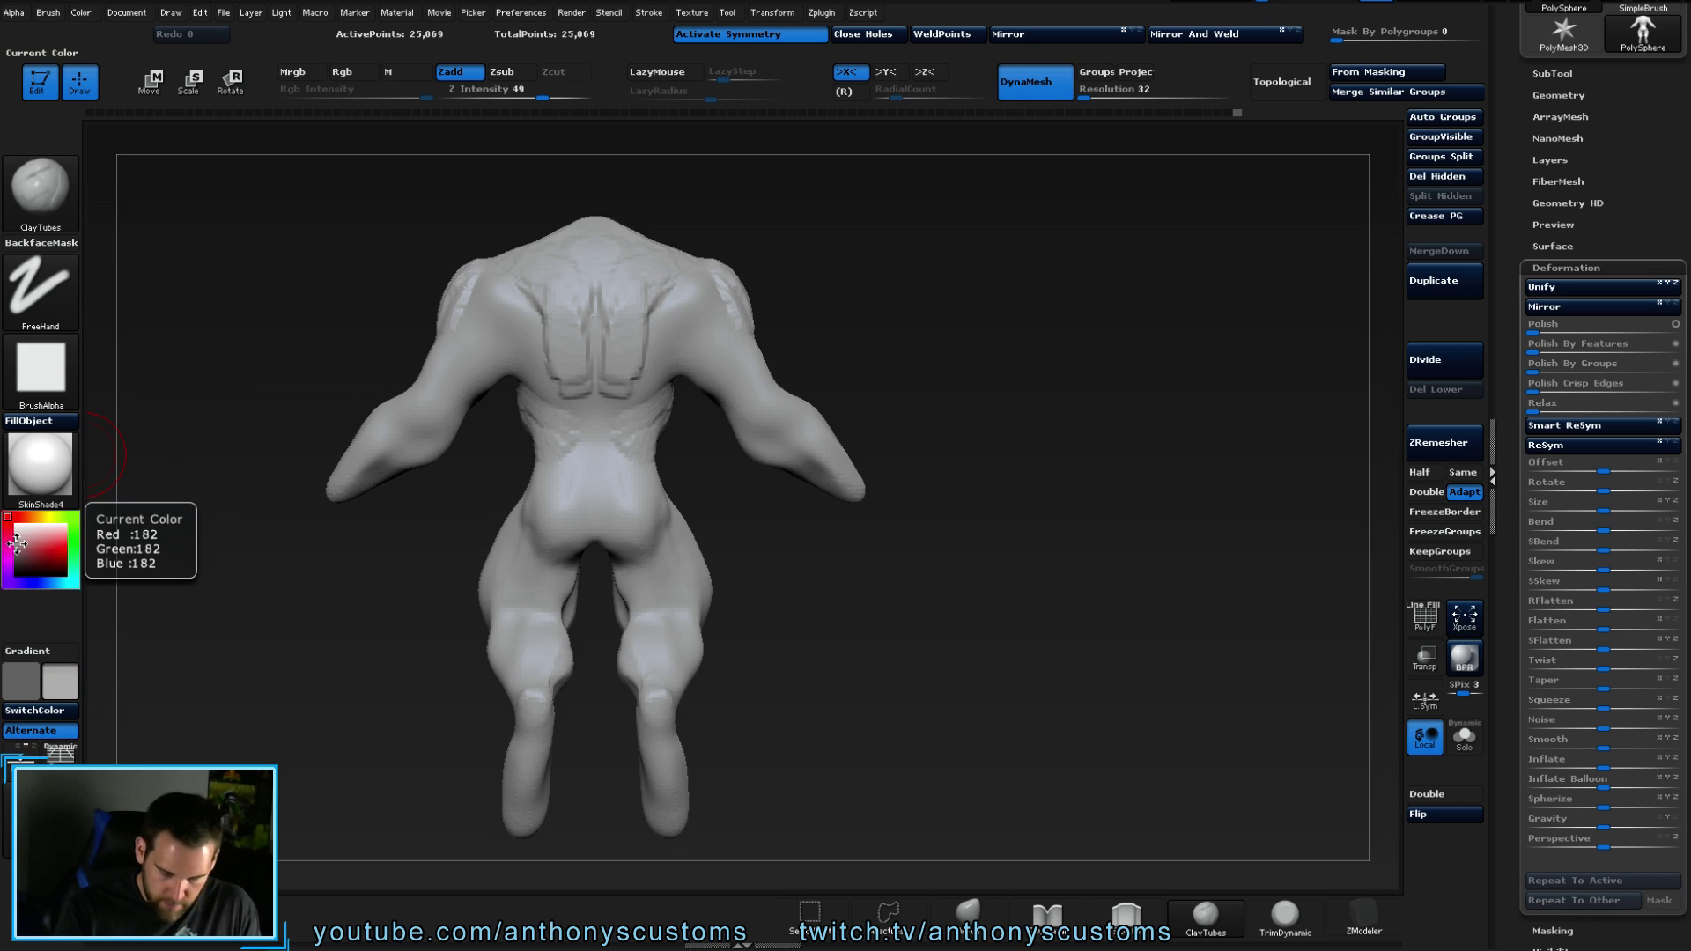
left_click(35, 466)
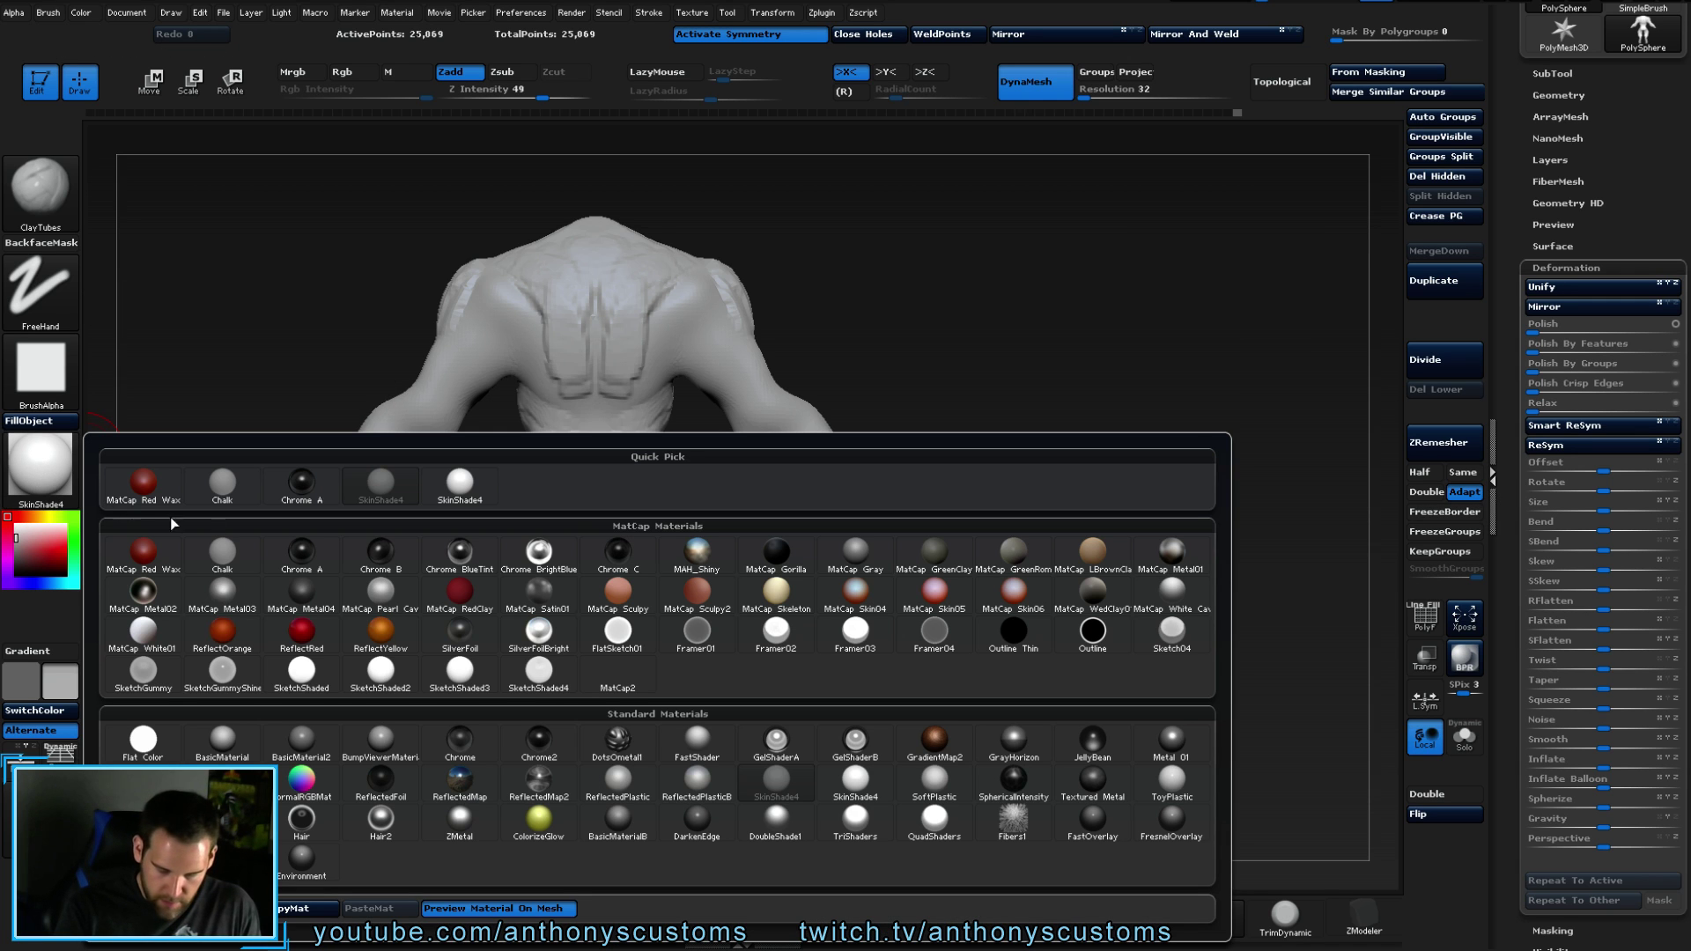
left_click(865, 558)
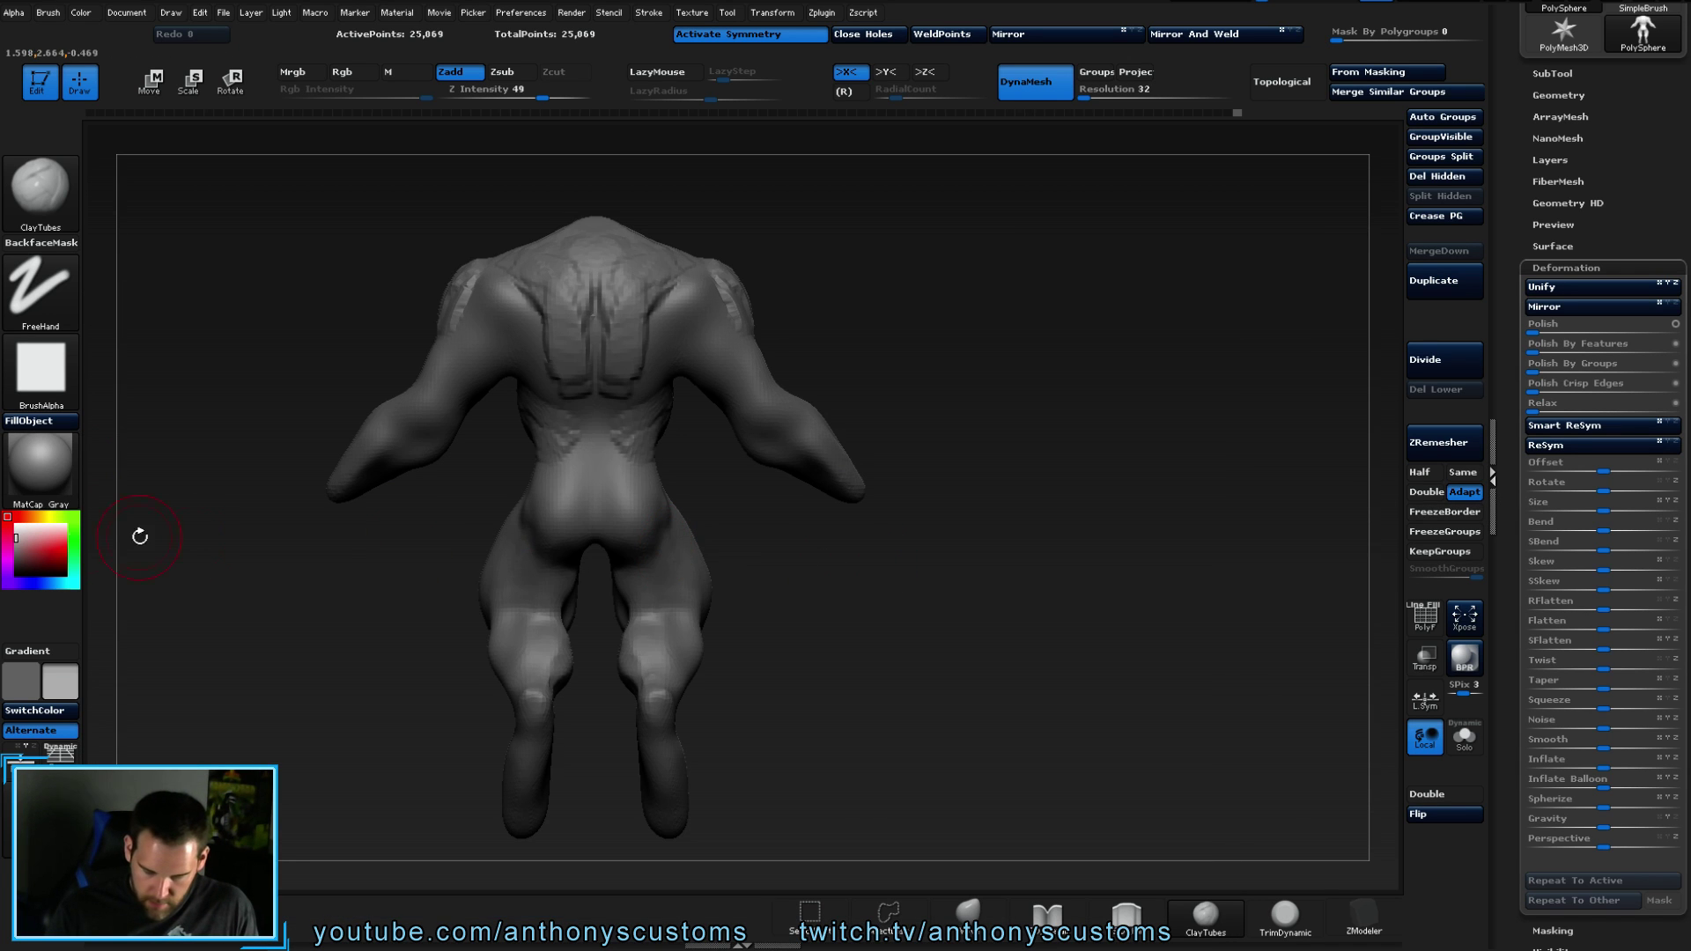
left_click(17, 525)
- Build up the shoulder blades, rear upper arms, lats and glutes on the back of the figure with ClayTubes
left_click_drag(1017, 605, 1043, 529)
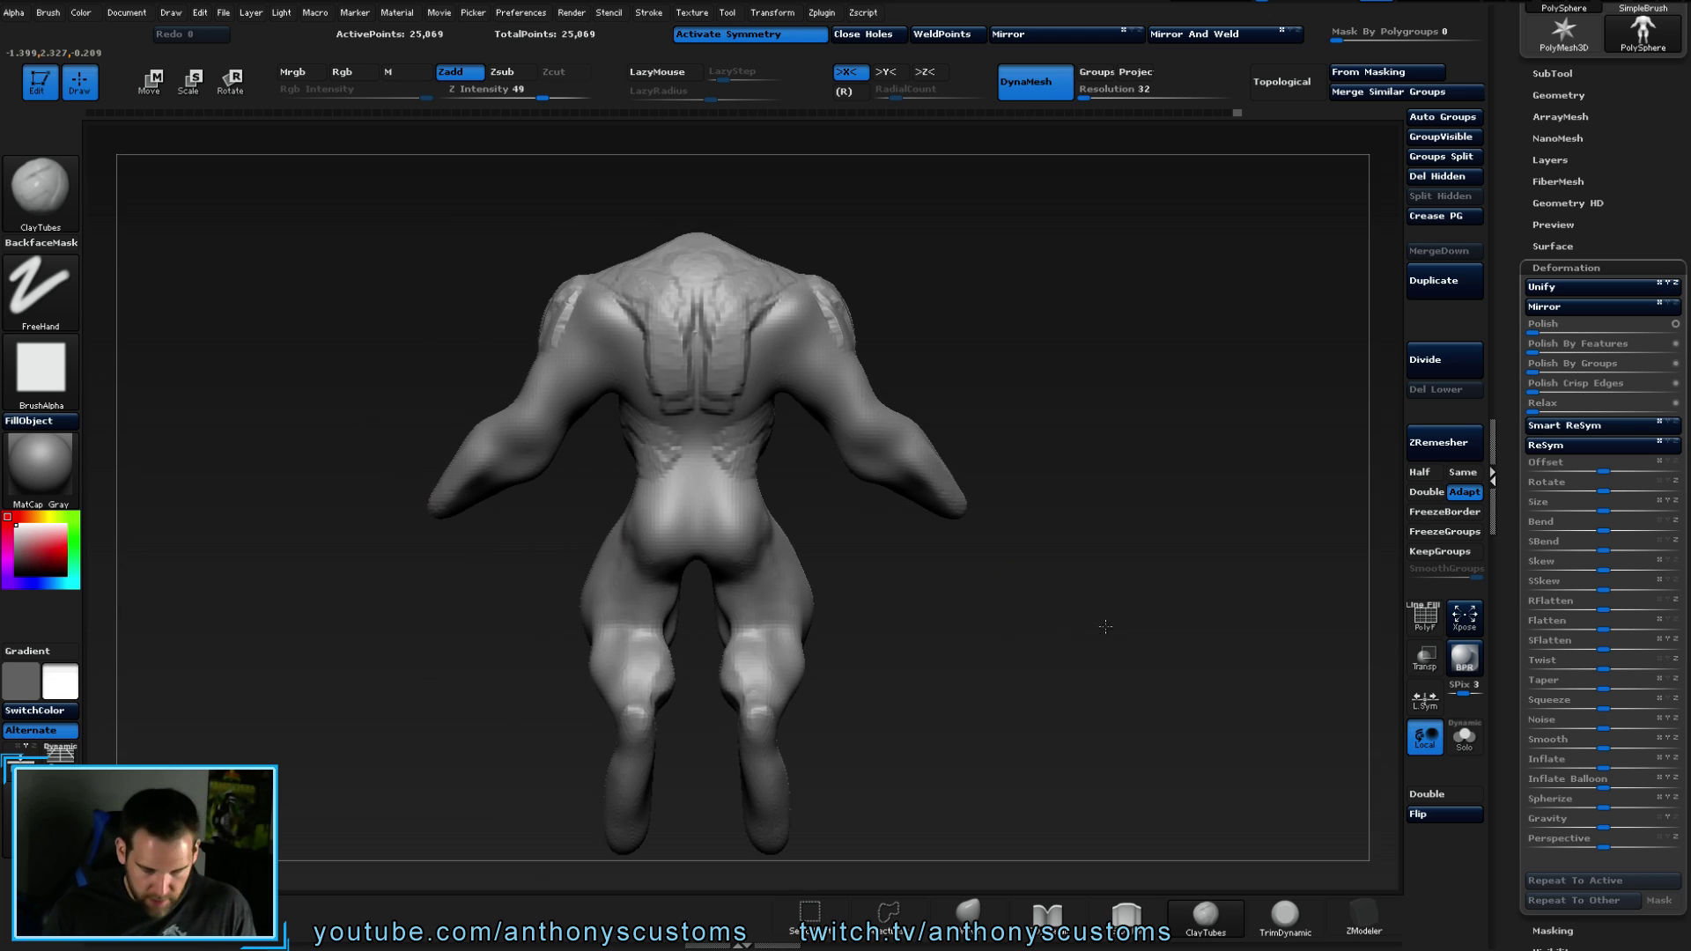
left_click_drag(1061, 427, 917, 317)
mouse_move(788, 317)
left_mouse_down()
mouse_move(841, 324)
mouse_move(817, 292)
mouse_move(849, 315)
mouse_move(1037, 316)
mouse_move(812, 328)
mouse_move(839, 336)
left_mouse_up()
mouse_move(779, 311)
left_mouse_down()
mouse_move(838, 327)
mouse_move(856, 398)
mouse_move(815, 400)
mouse_move(775, 359)
mouse_move(624, 368)
mouse_move(773, 529)
mouse_move(679, 540)
mouse_move(730, 555)
left_mouse_up()
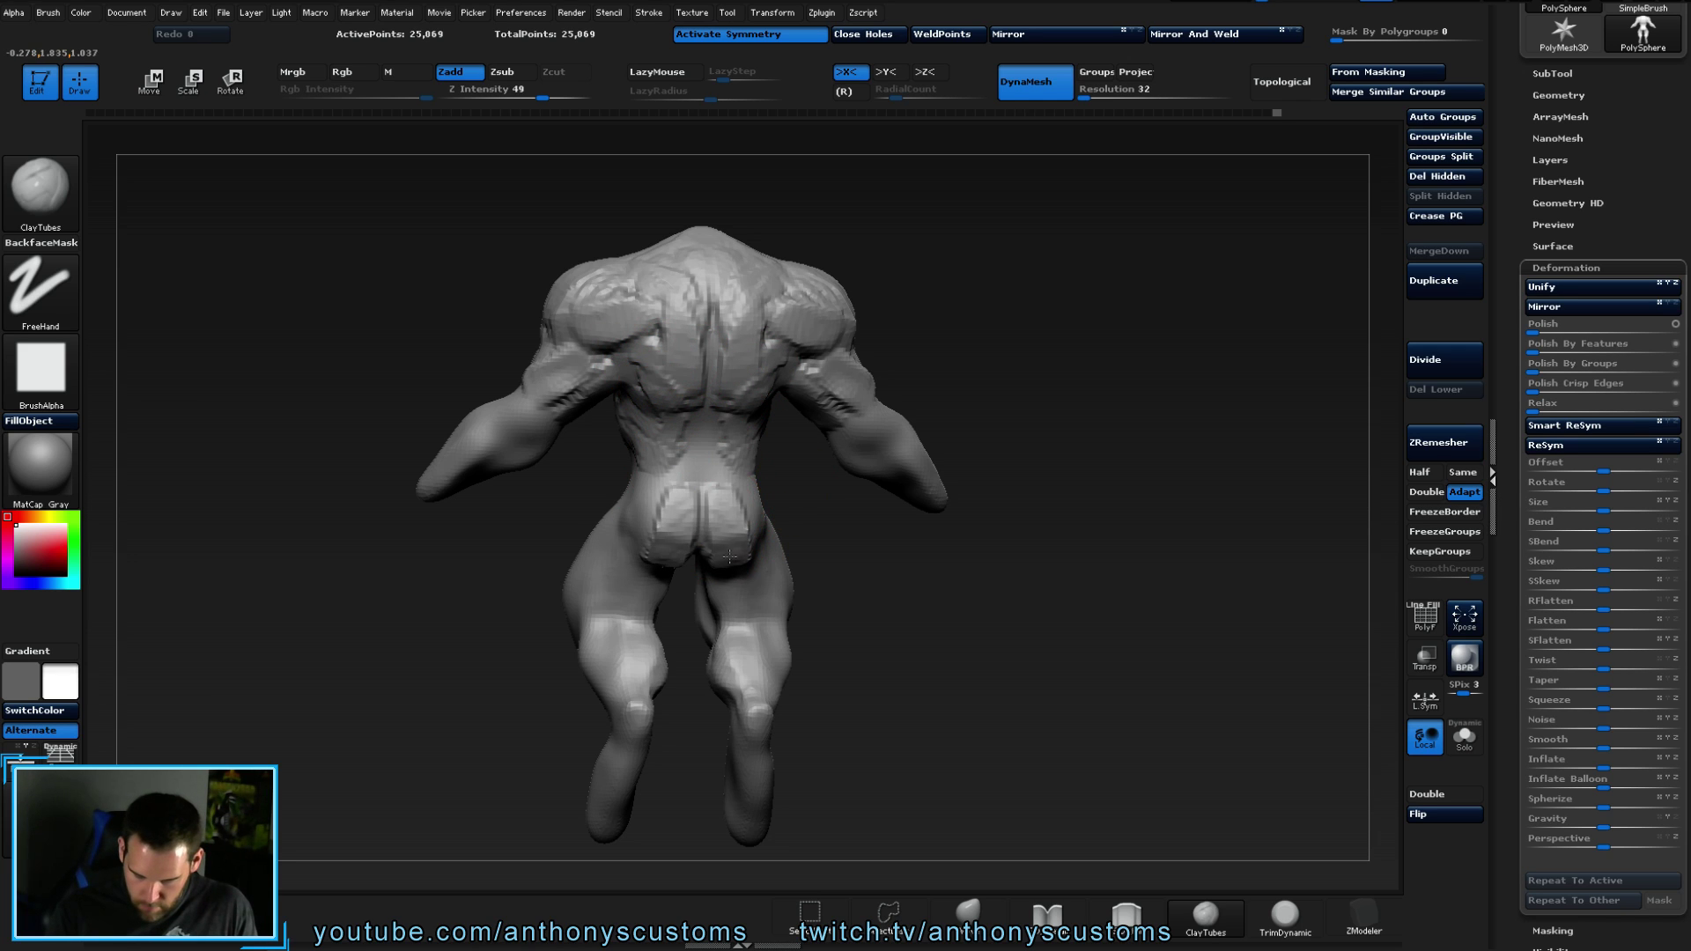
mouse_move(728, 498)
left_mouse_down()
mouse_move(703, 470)
mouse_move(745, 520)
left_mouse_up()
- Lay ClayTubes strokes along the outer thighs and hamstrings to define the muscles below the glutes
left_click_drag(836, 568, 930, 544)
left_click_drag(617, 558, 601, 573)
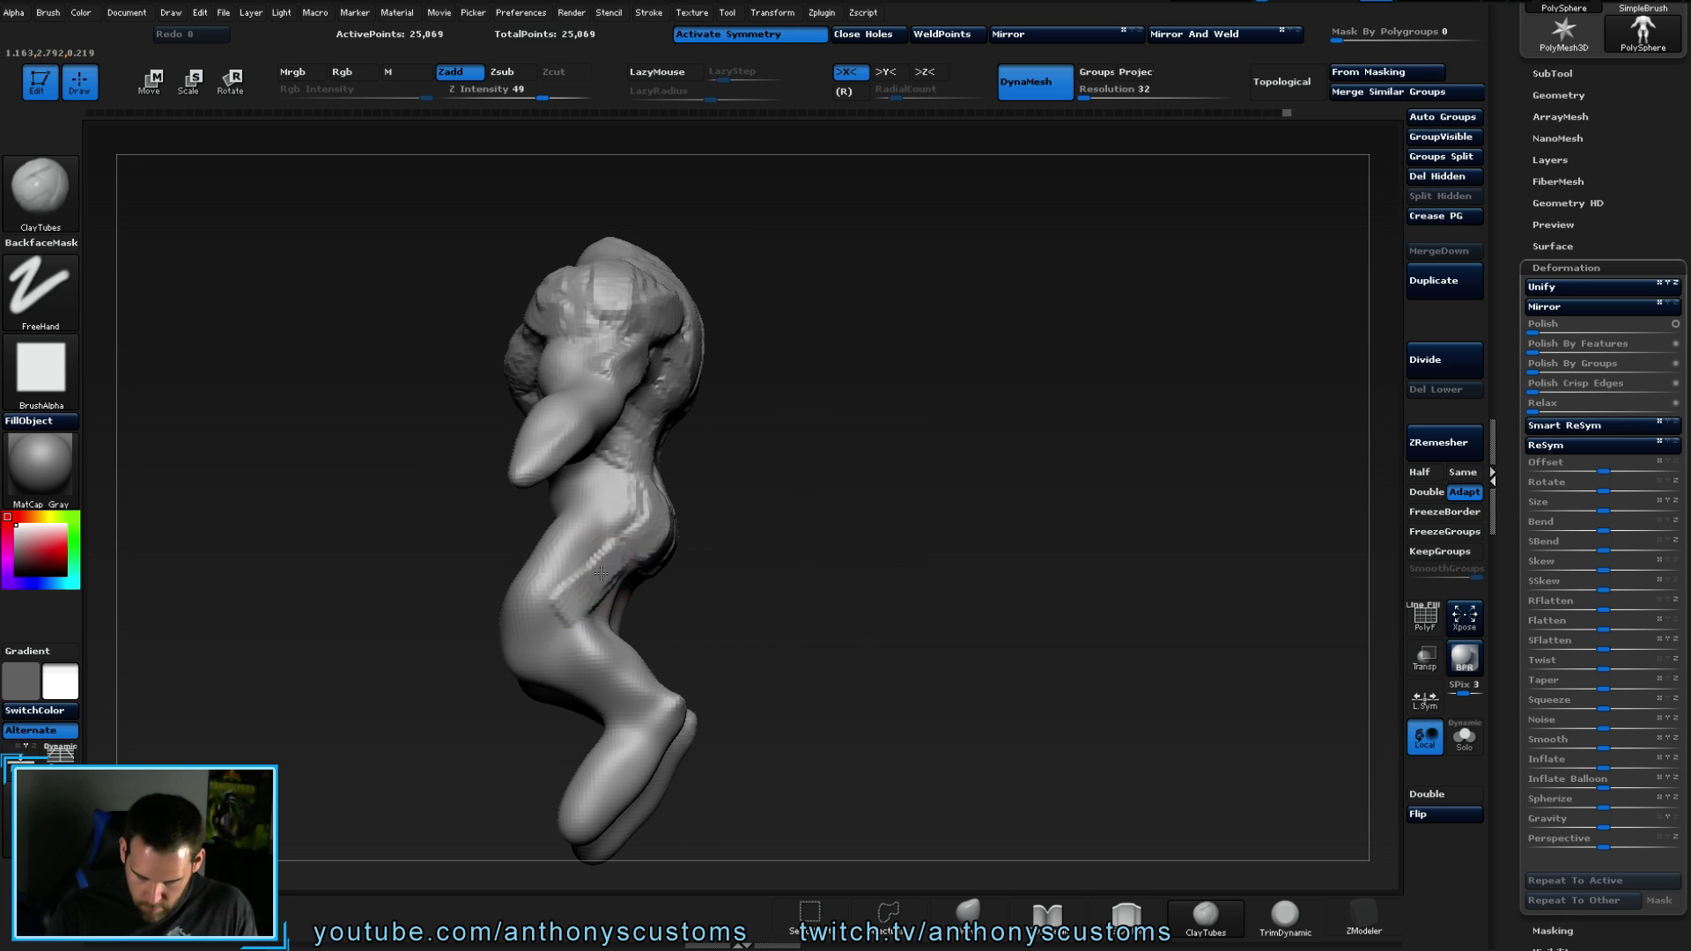
left_click_drag(949, 571, 858, 539)
mouse_move(652, 588)
left_mouse_down()
mouse_move(635, 613)
mouse_move(662, 586)
left_mouse_up()
left_click_drag(897, 671, 692, 712)
left_click_drag(948, 656, 878, 637)
left_click_drag(648, 554, 631, 562)
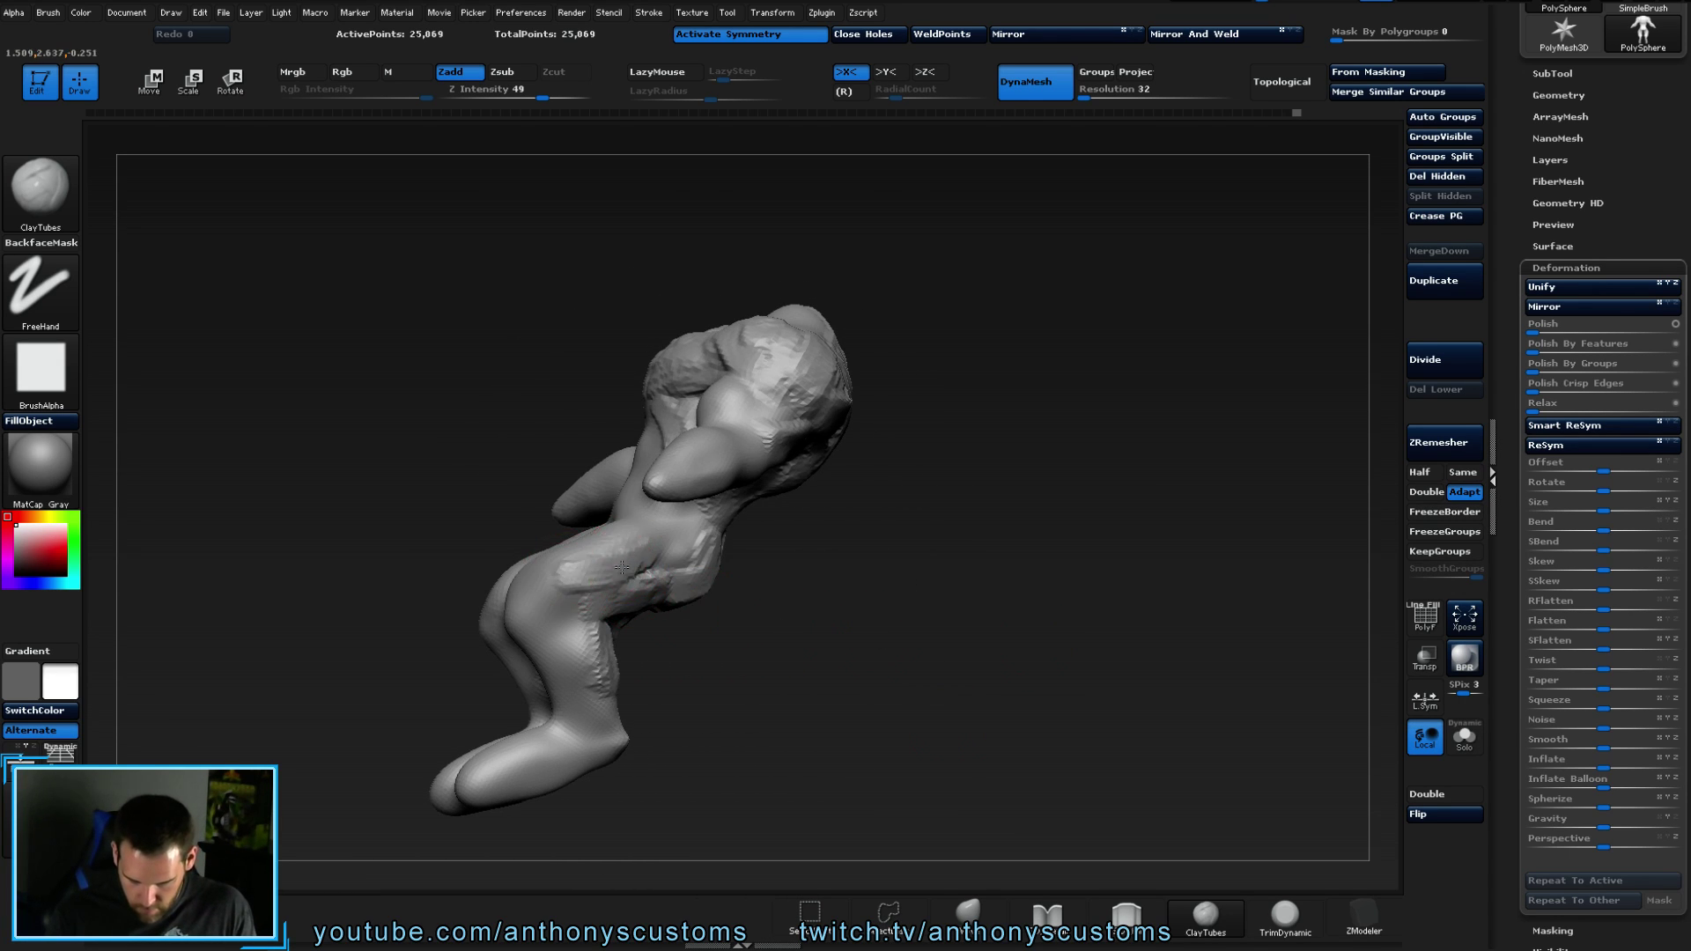
- Build up the quadriceps on the fronts of the thighs with ClayTubes strokes
left_click_drag(889, 646, 959, 660, "shift")
mouse_move(607, 597)
left_mouse_down()
mouse_move(592, 538)
mouse_move(627, 627)
mouse_move(641, 592)
mouse_move(571, 562)
mouse_move(583, 609)
left_mouse_up()
mouse_move(721, 617)
left_mouse_down()
mouse_move(747, 624)
mouse_move(718, 611)
left_mouse_up()
mouse_move(603, 572)
left_mouse_down()
mouse_move(613, 660)
mouse_move(585, 604)
left_mouse_up()
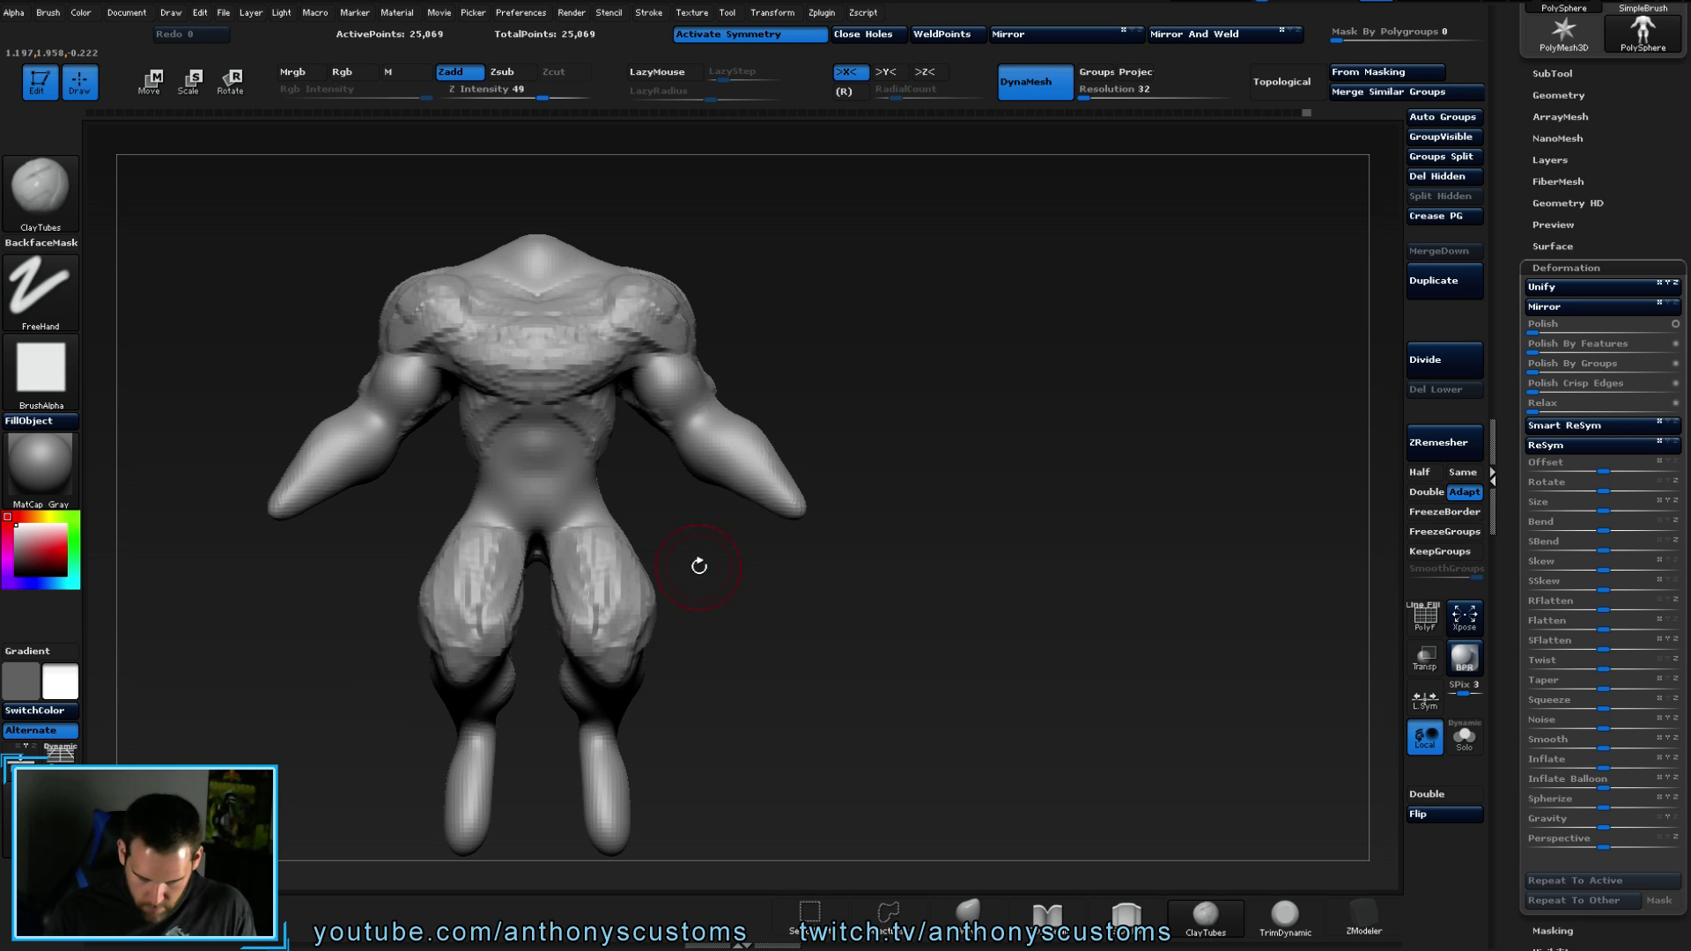
- Sculpt the abdominal muscles from the pelvis up to the ribs with ClayTubes and reinforce the lower chest
mouse_move(524, 514)
left_mouse_down()
mouse_move(533, 529)
mouse_move(540, 442)
left_mouse_up()
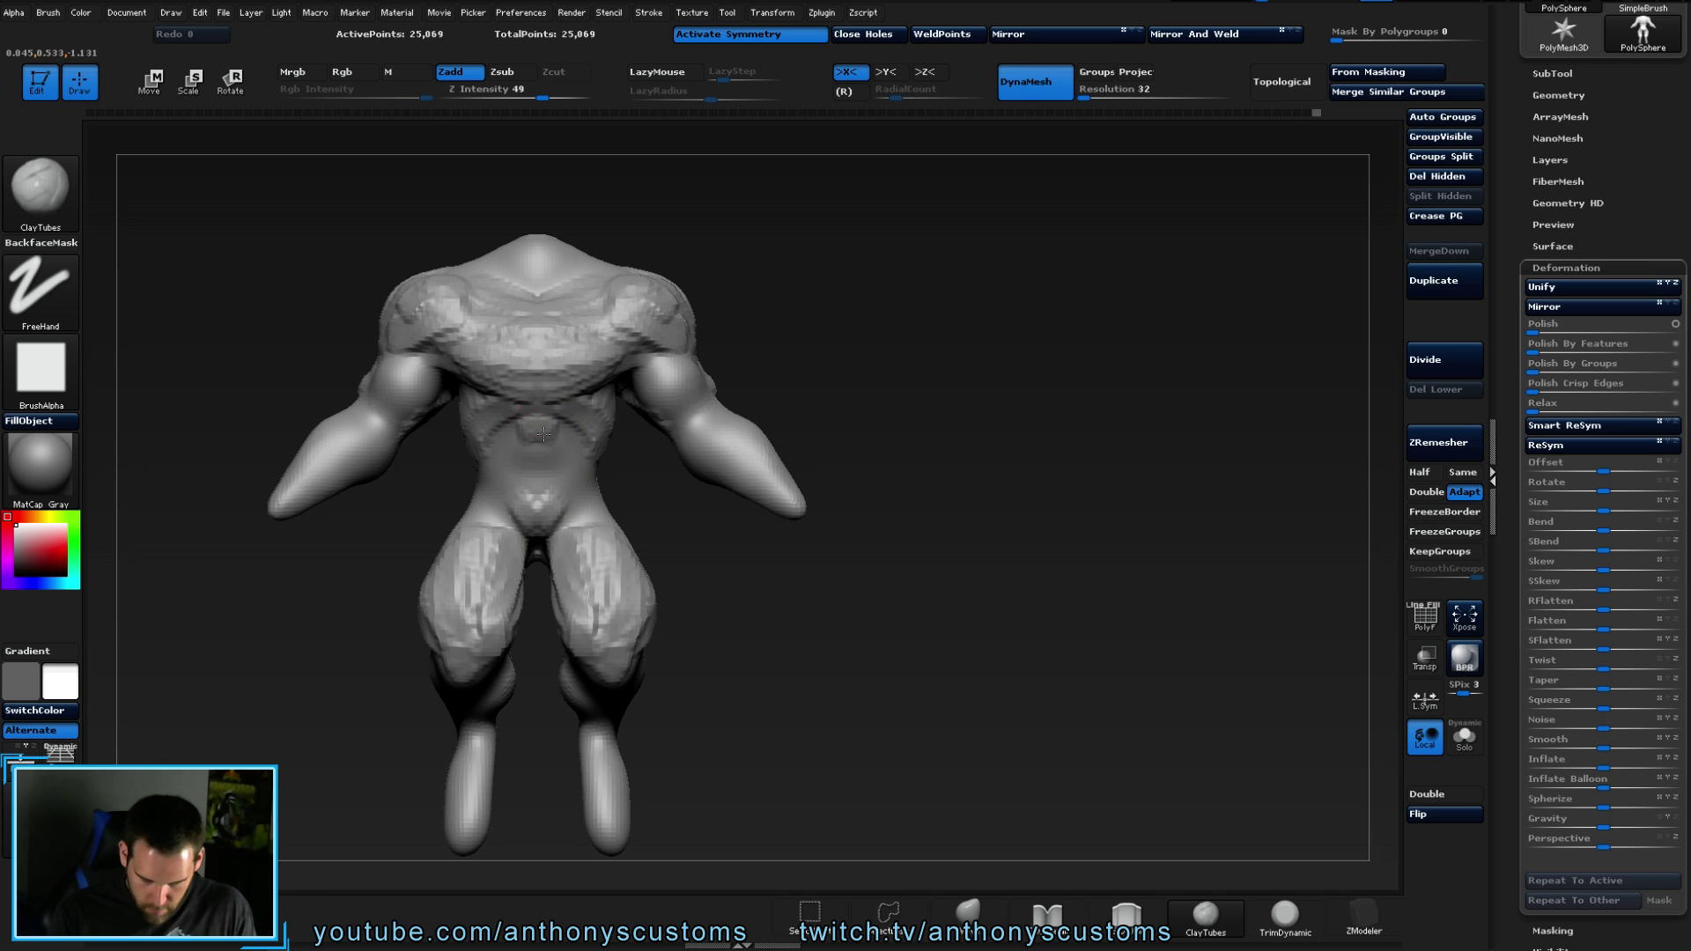
left_click_drag(551, 446, 562, 450)
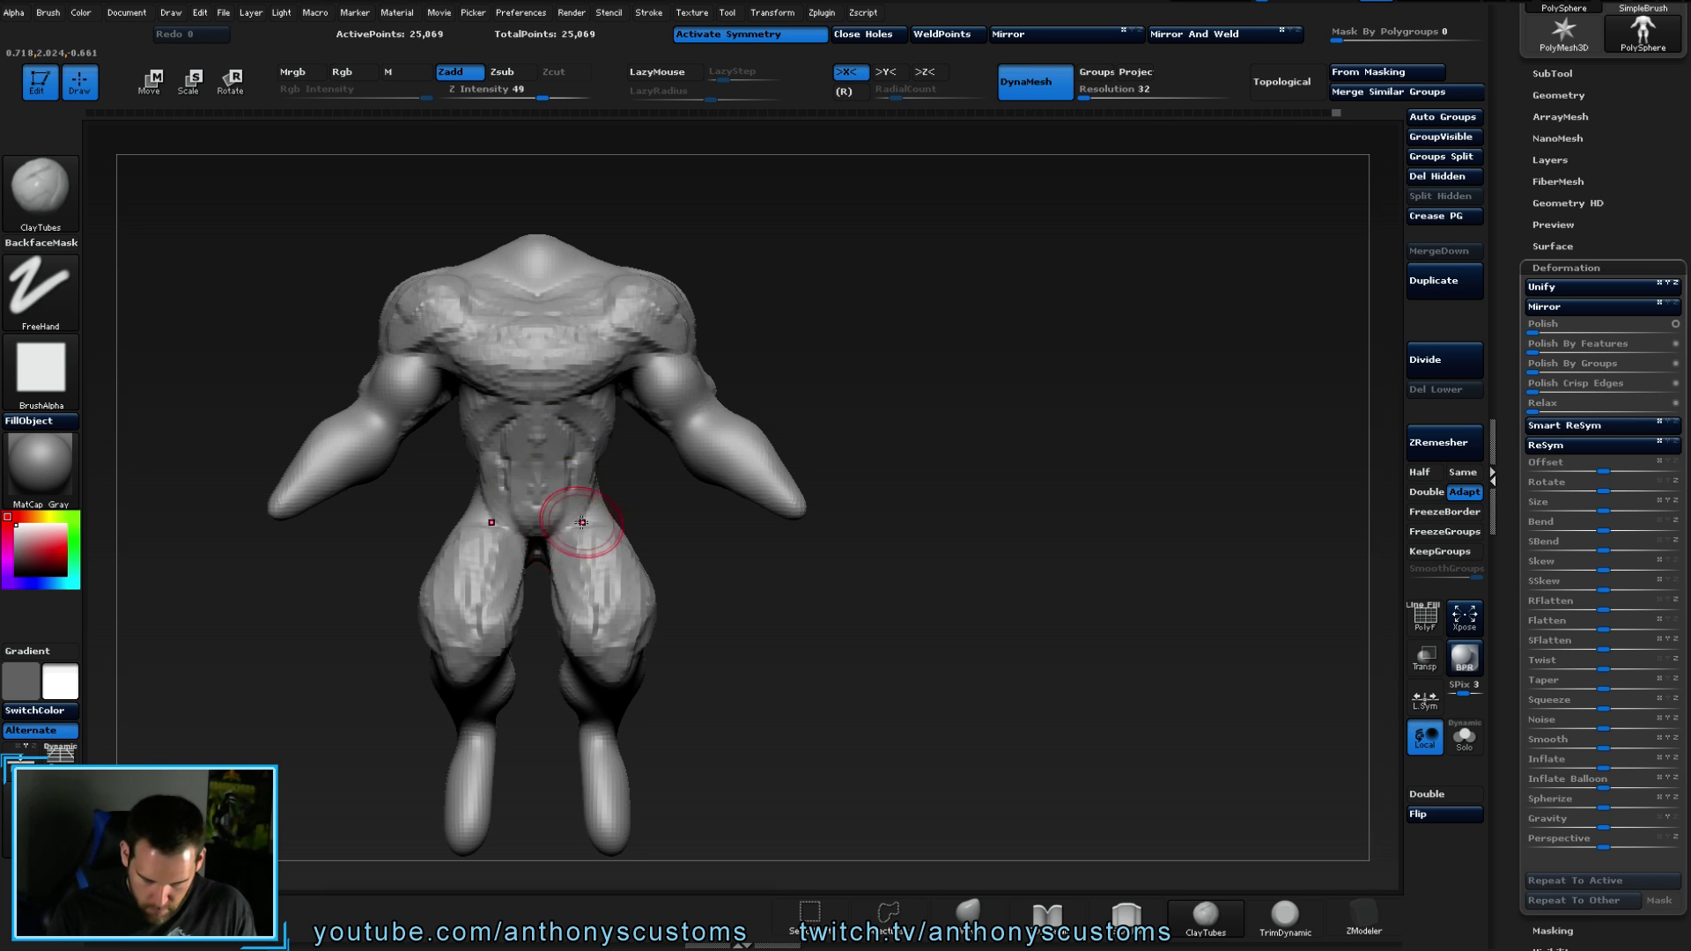
mouse_move(752, 584)
left_mouse_down()
mouse_move(594, 393)
mouse_move(616, 364)
mouse_move(600, 386)
mouse_move(564, 375)
mouse_move(621, 353)
left_mouse_up()
left_click_drag(938, 380, 957, 382, "shift")
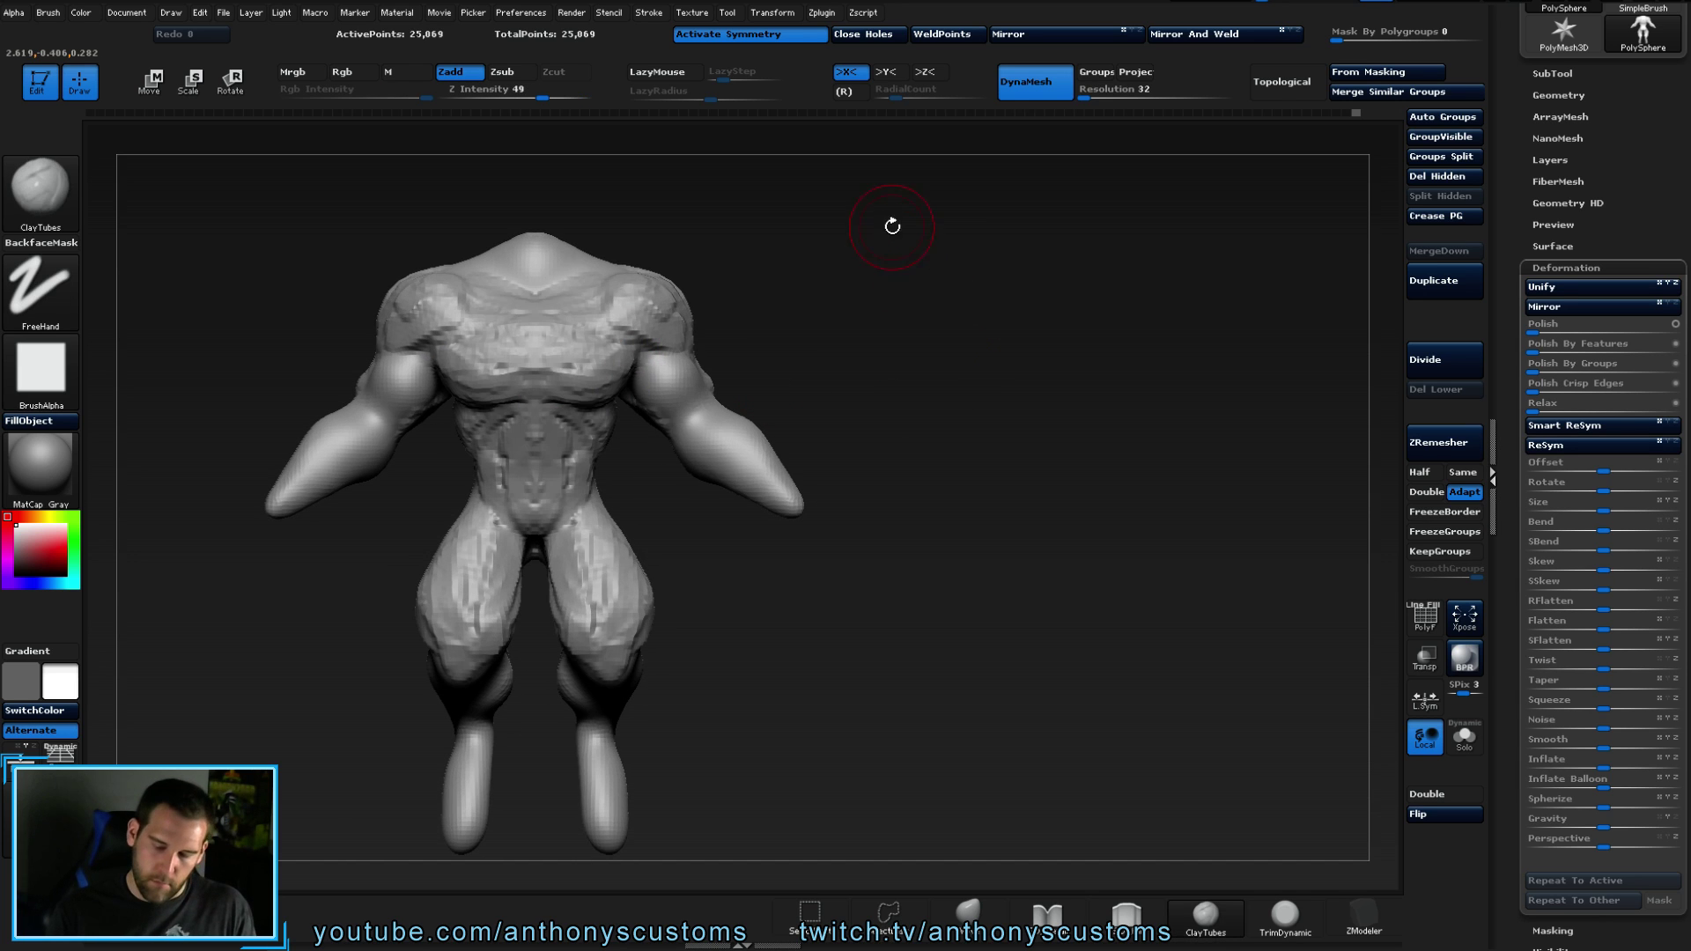
- Build up the biceps and triceps of both upper arms with ClayTubes strokes around the front, side and back
left_click_drag(929, 552, 1023, 480, "alt")
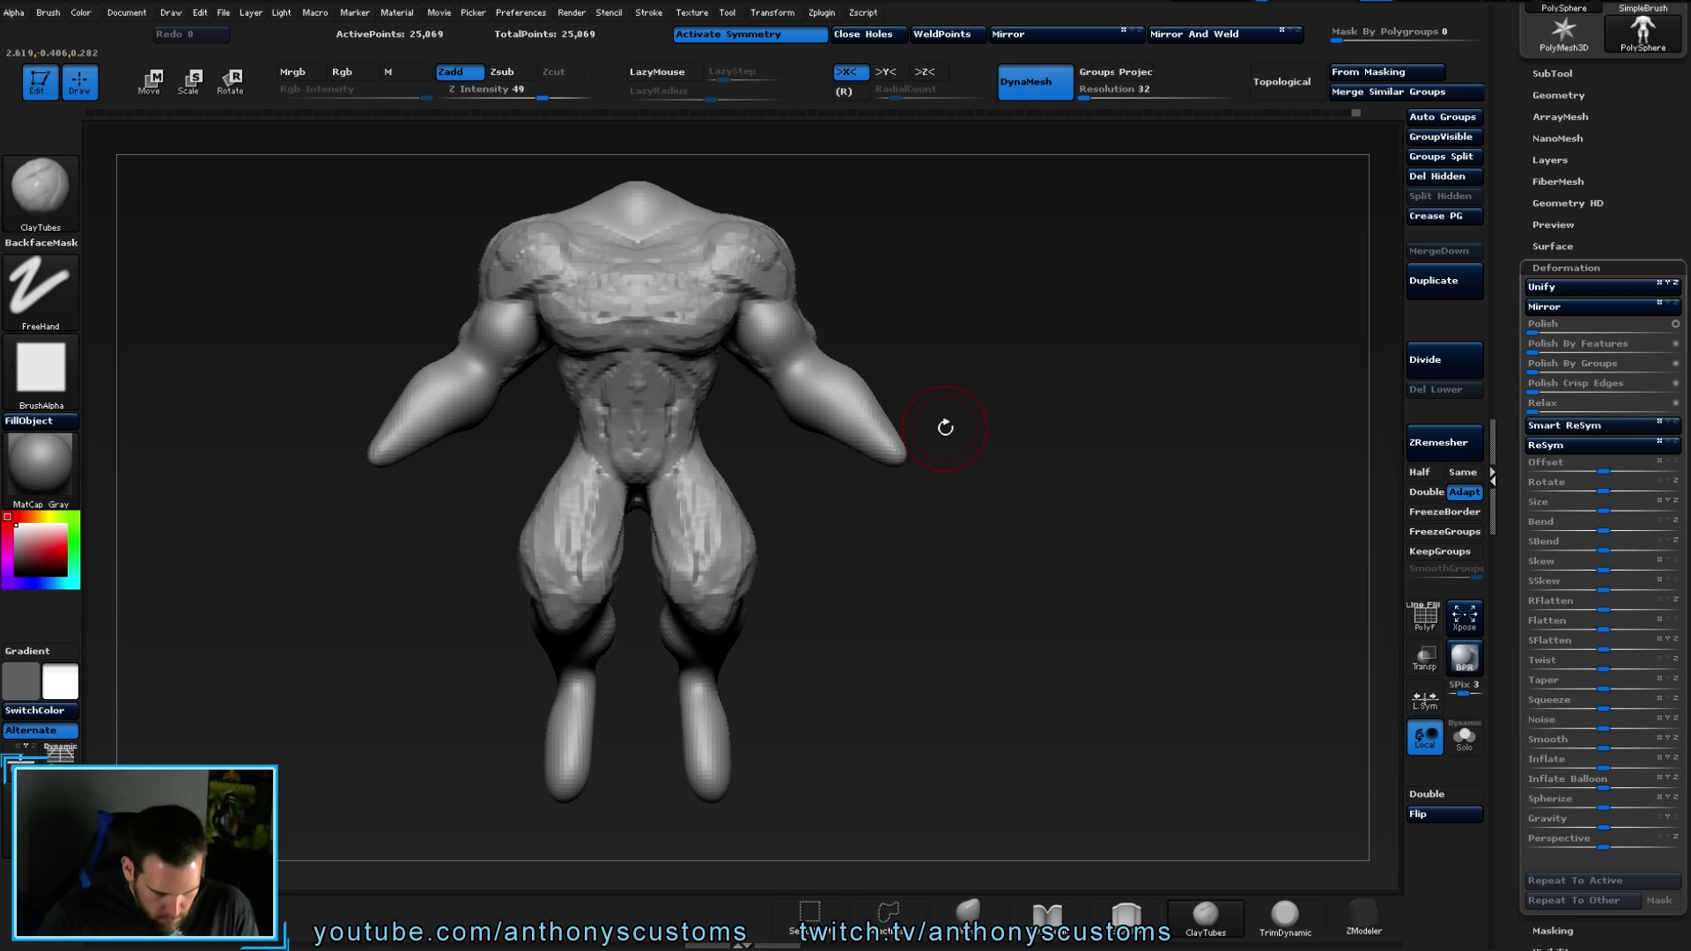
left_click_drag(984, 523, 967, 556)
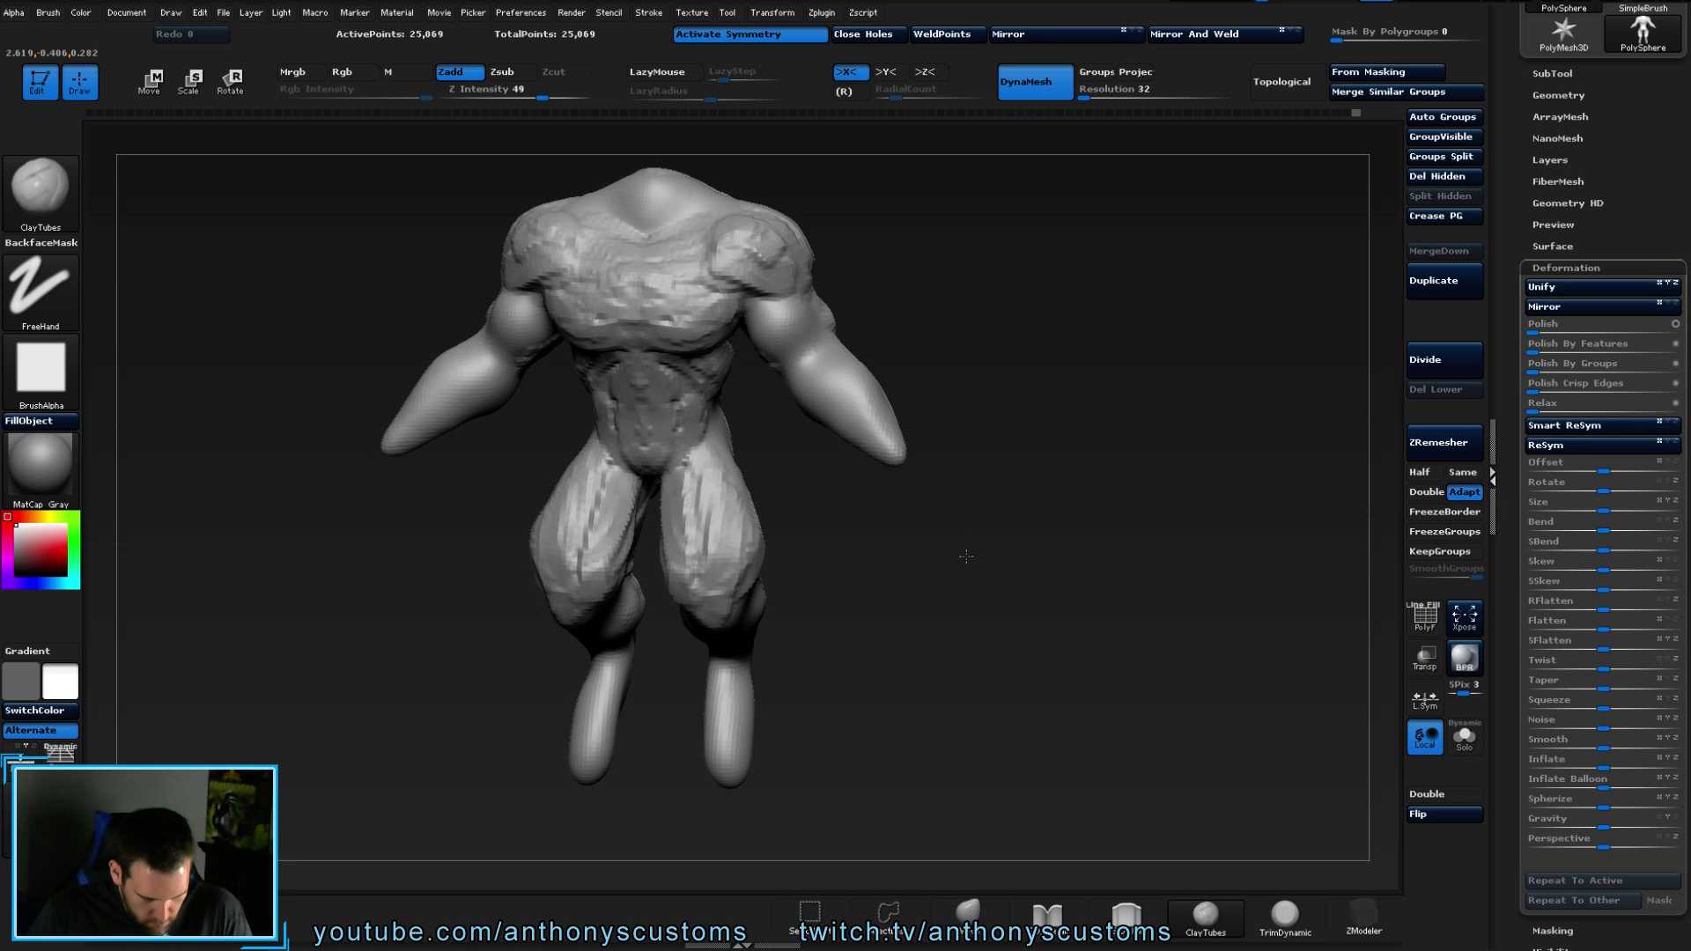
mouse_move(966, 557)
left_mouse_down()
mouse_move(963, 592)
mouse_move(965, 536)
left_mouse_up()
mouse_move(787, 292)
left_mouse_down()
mouse_move(783, 340)
mouse_move(793, 302)
mouse_move(756, 328)
mouse_move(792, 364)
left_mouse_up()
left_click_drag(936, 332, 837, 340)
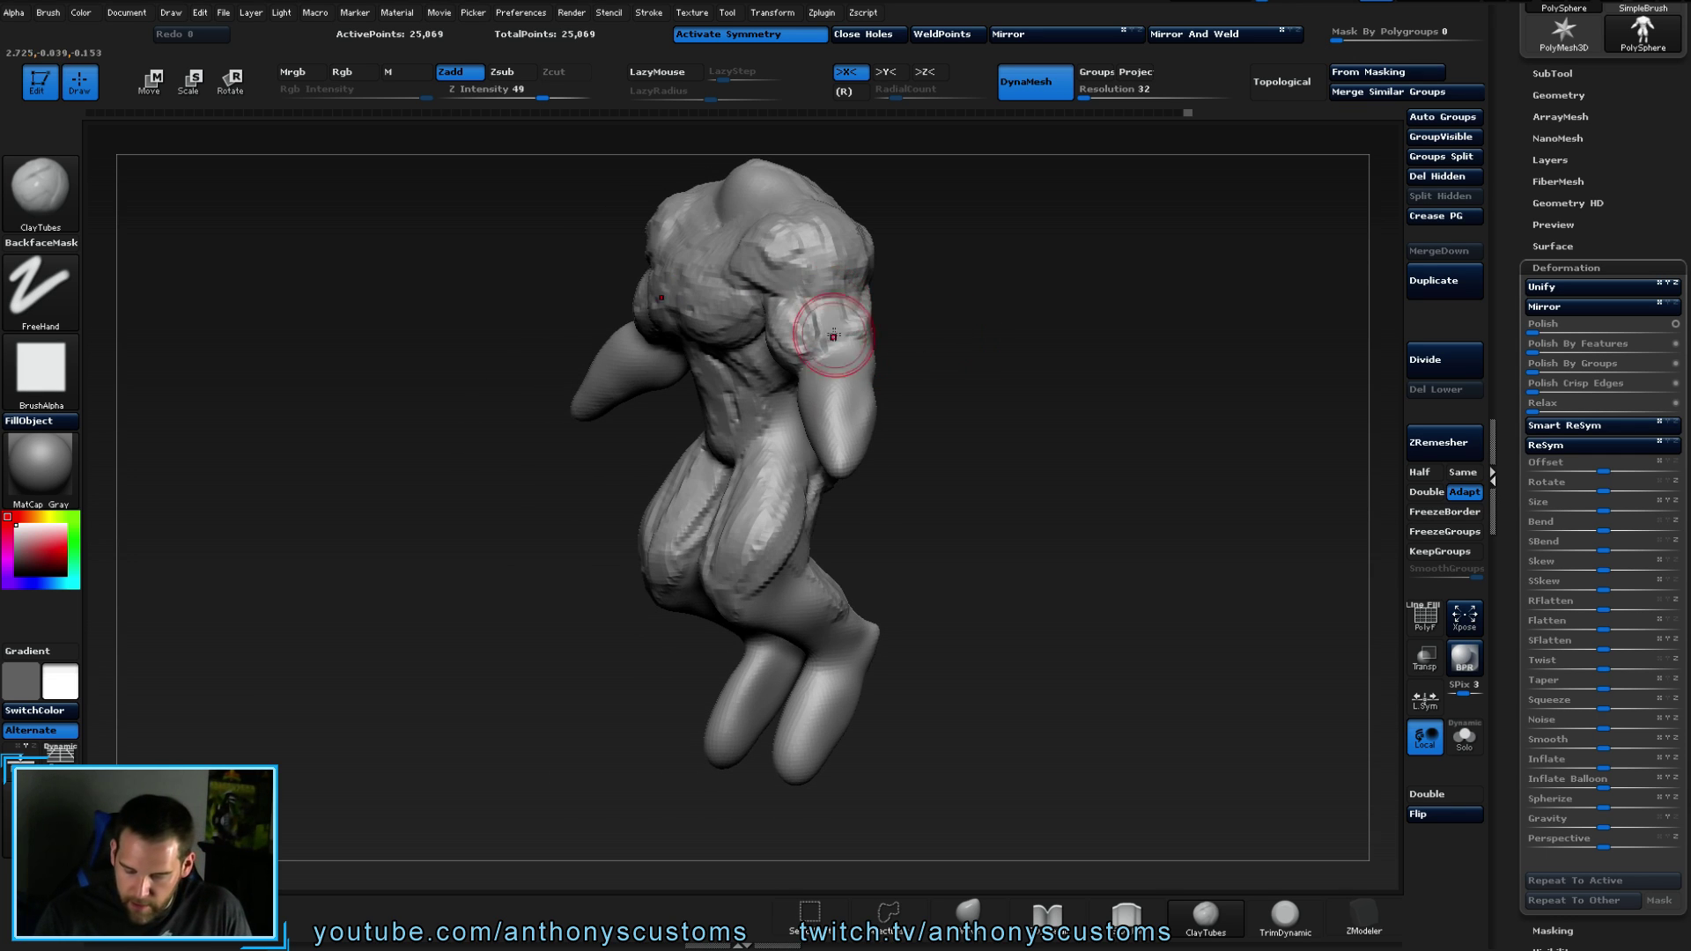
left_click_drag(921, 294, 895, 329)
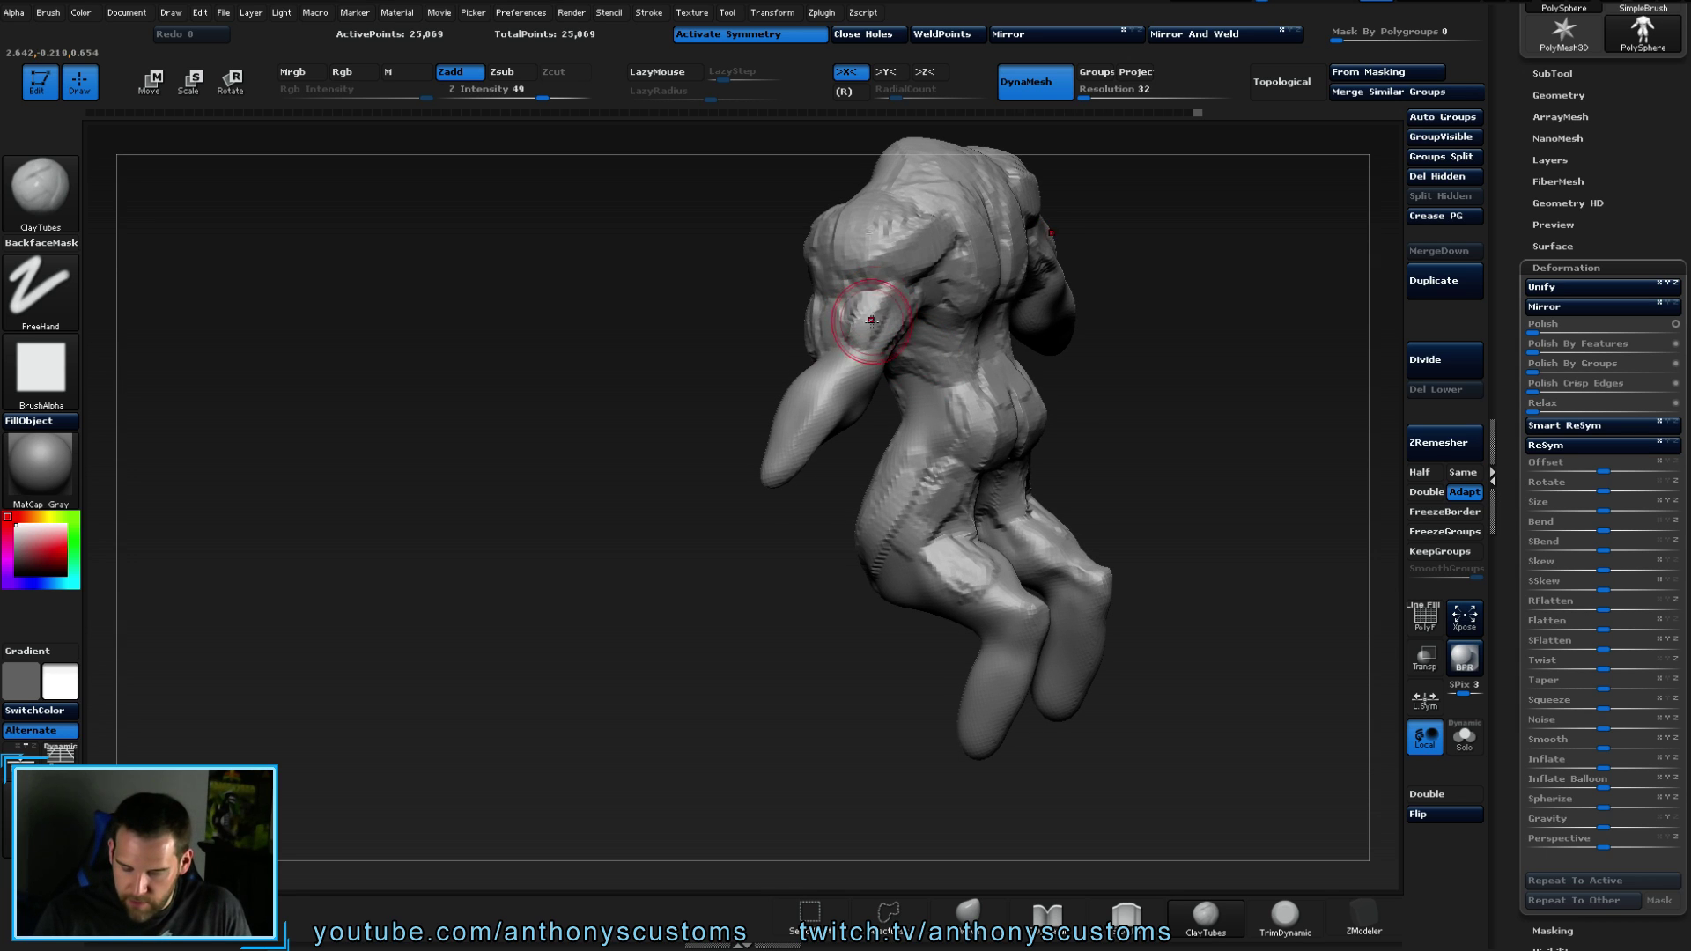
left_click_drag(769, 627, 902, 347)
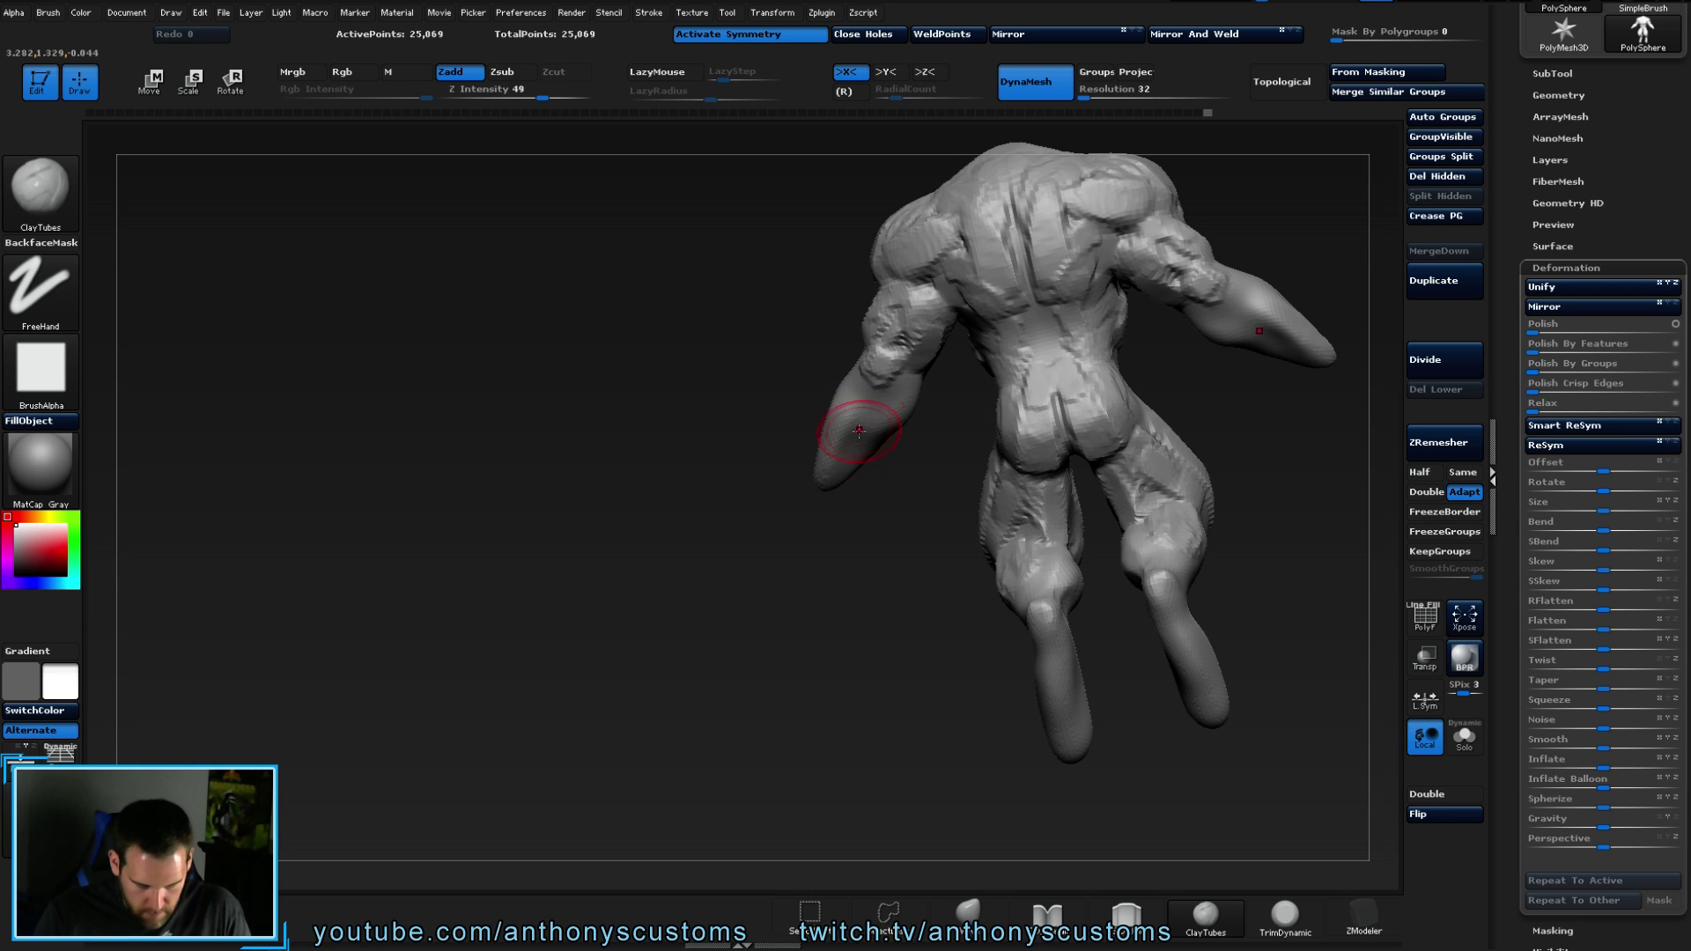
- Lay ClayTubes strokes along the outer and inner forearms to build up their muscle mass
mouse_move(858, 399)
left_mouse_down()
mouse_move(860, 378)
mouse_move(906, 414)
left_mouse_up()
mouse_move(824, 525)
left_mouse_down()
mouse_move(861, 568)
mouse_move(963, 458)
mouse_move(942, 480)
left_mouse_up()
mouse_move(863, 423)
left_mouse_down()
mouse_move(872, 458)
mouse_move(896, 388)
mouse_move(848, 369)
left_mouse_up()
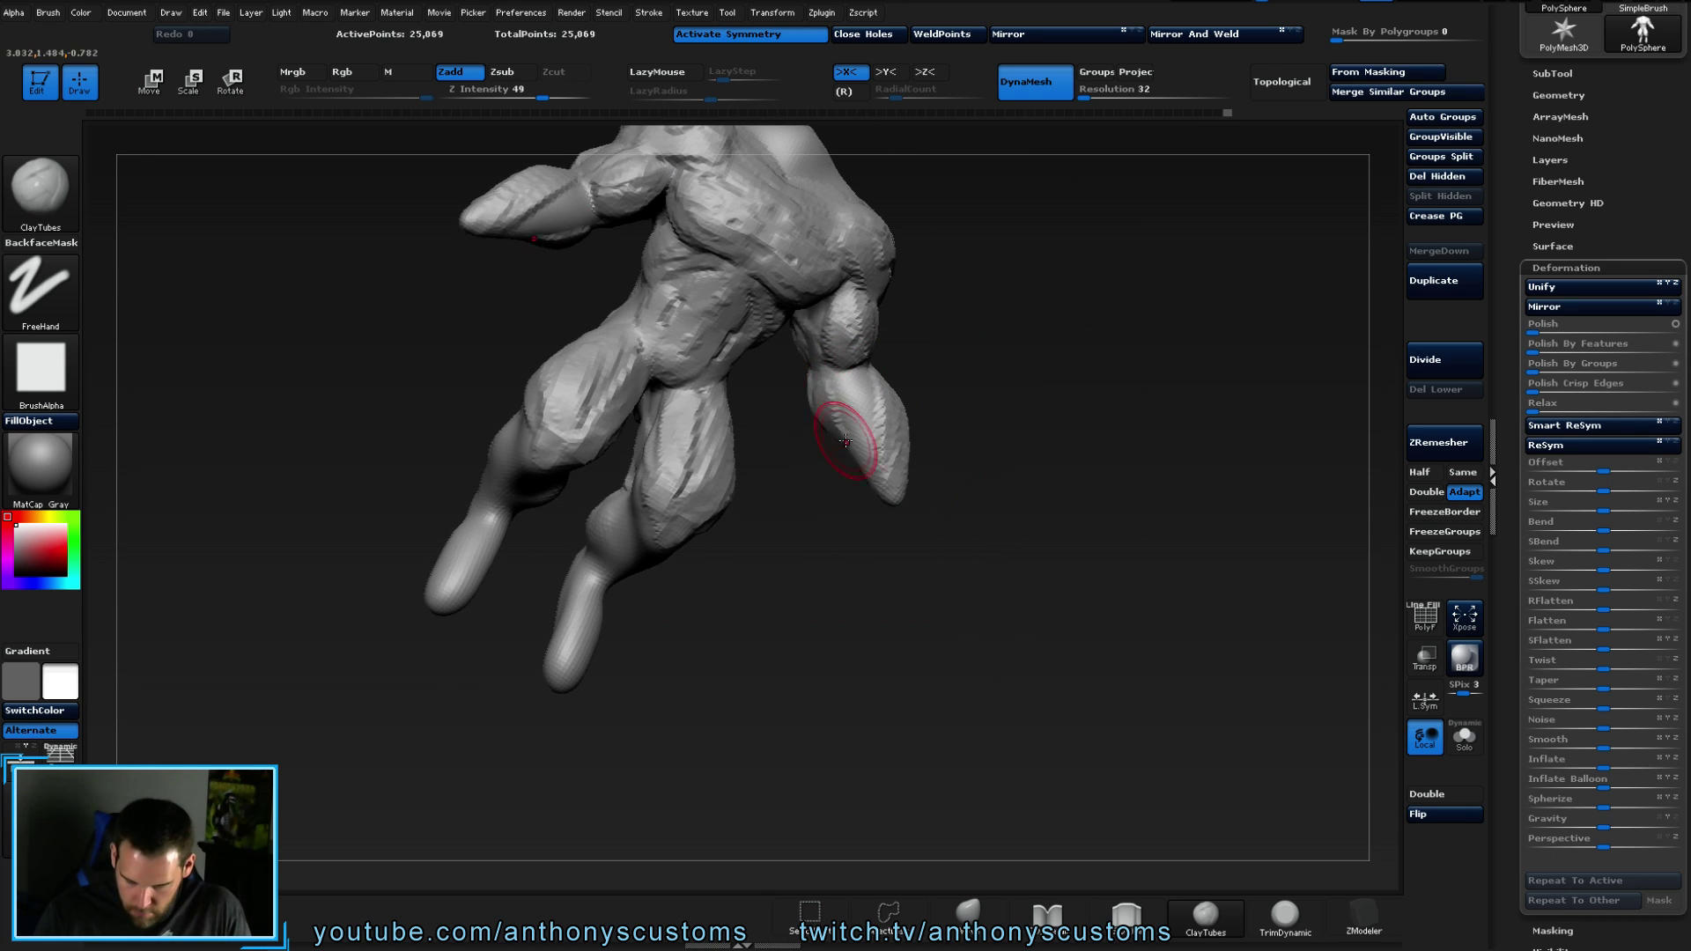
left_click_drag(855, 441, 886, 476)
left_click_drag(993, 456, 979, 263, "shift")
mouse_move(1077, 323)
left_mouse_down()
mouse_move(1085, 347)
mouse_move(1039, 352)
mouse_move(1083, 361)
left_mouse_up()
- Mask the legs and pelvis, move the upper body upward with Transpose to lengthen the waist, and clear the mask
left_click_drag(991, 577, 1061, 477, "alt")
mouse_move(900, 771)
left_mouse_down("ctrl")
mouse_move(634, 442)
mouse_move(578, 399)
mouse_move(588, 375)
left_mouse_up("ctrl")
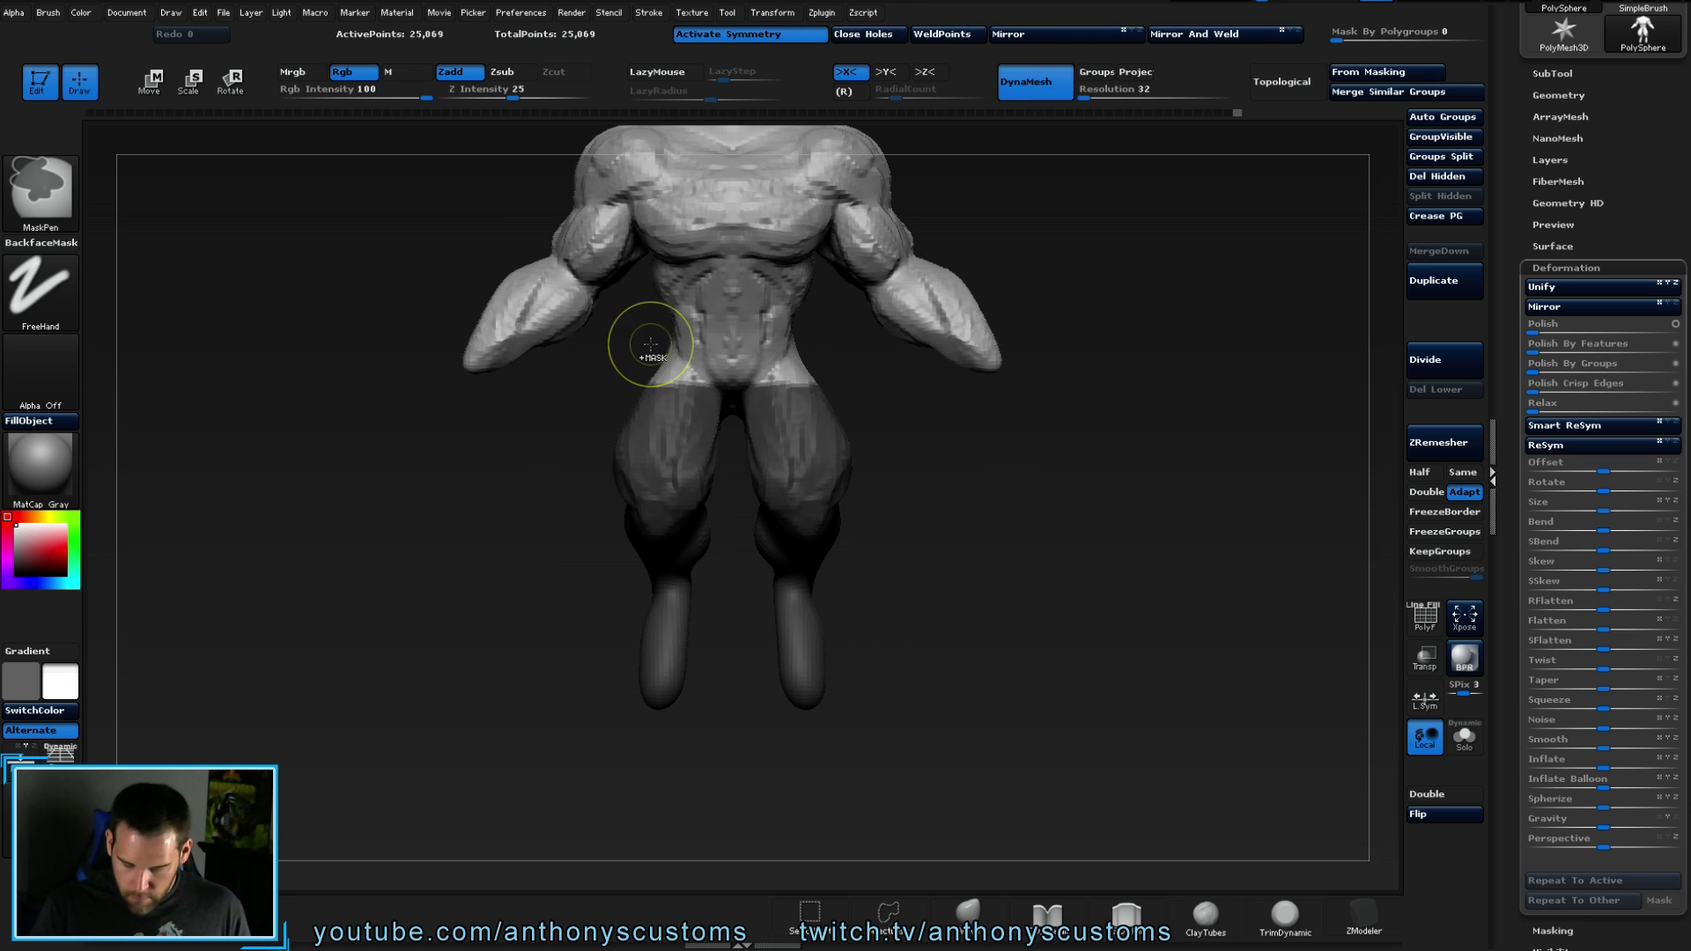
left_click_drag(730, 367, 853, 483, "ctrl")
left_click_drag(941, 419, 932, 600, "alt")
key("w")
left_click_drag(729, 407, 730, 287, "shift")
left_click_drag(729, 350, 729, 321)
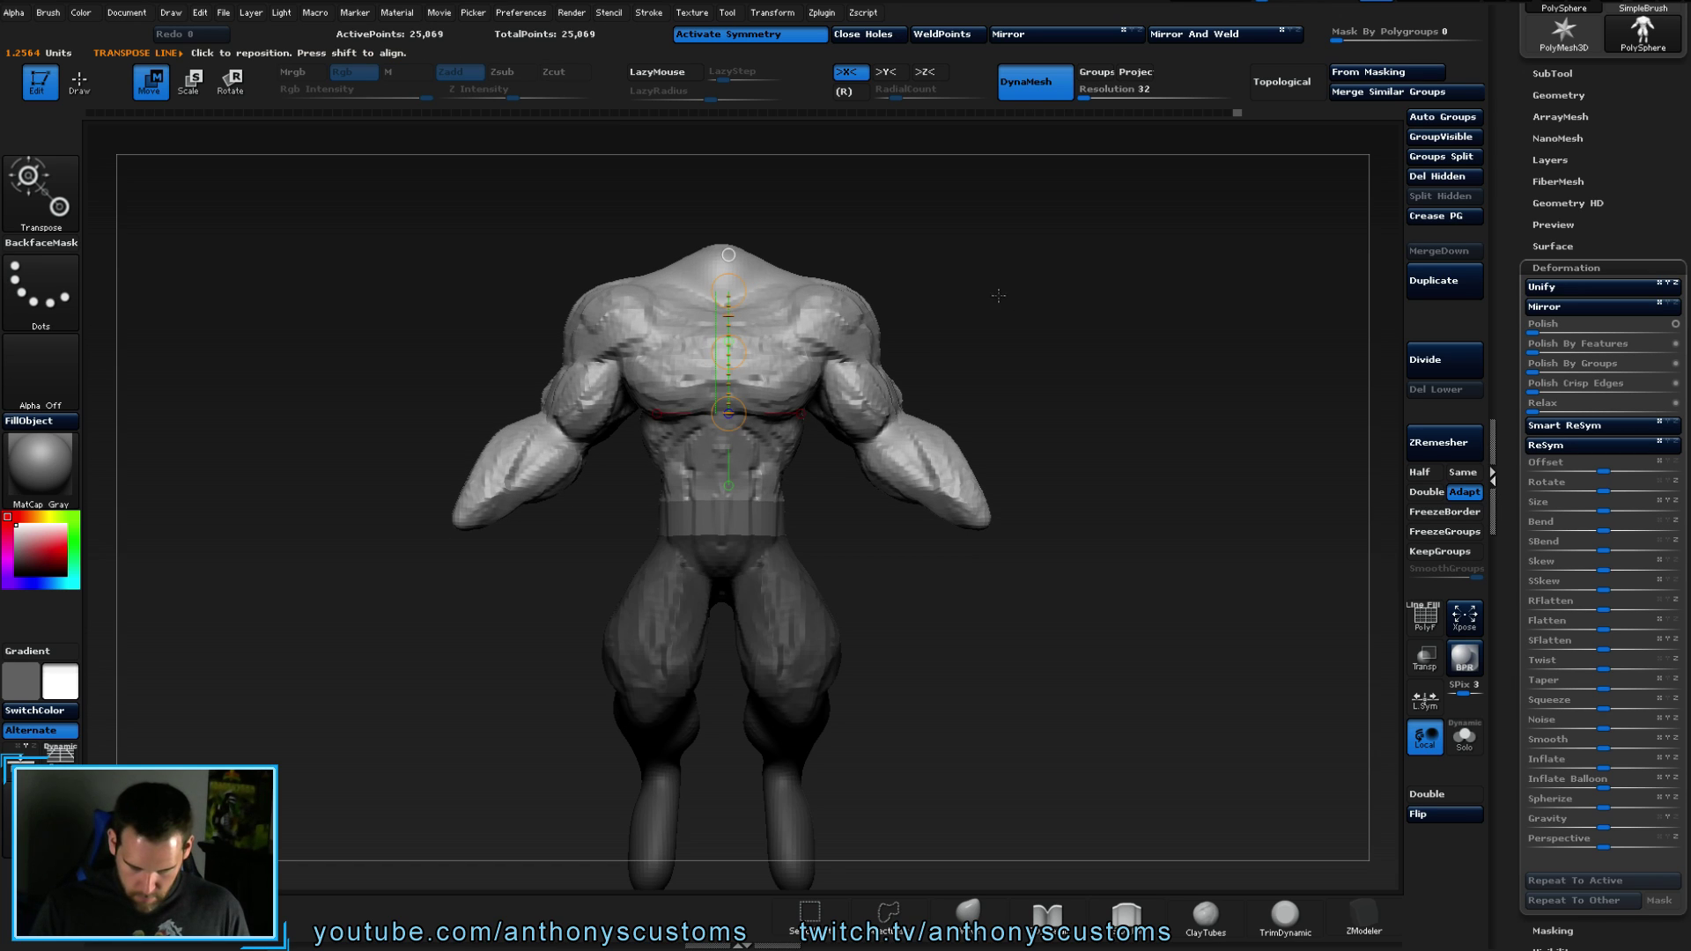
left_click_drag(983, 286, 999, 295, "ctrl")
key("q")
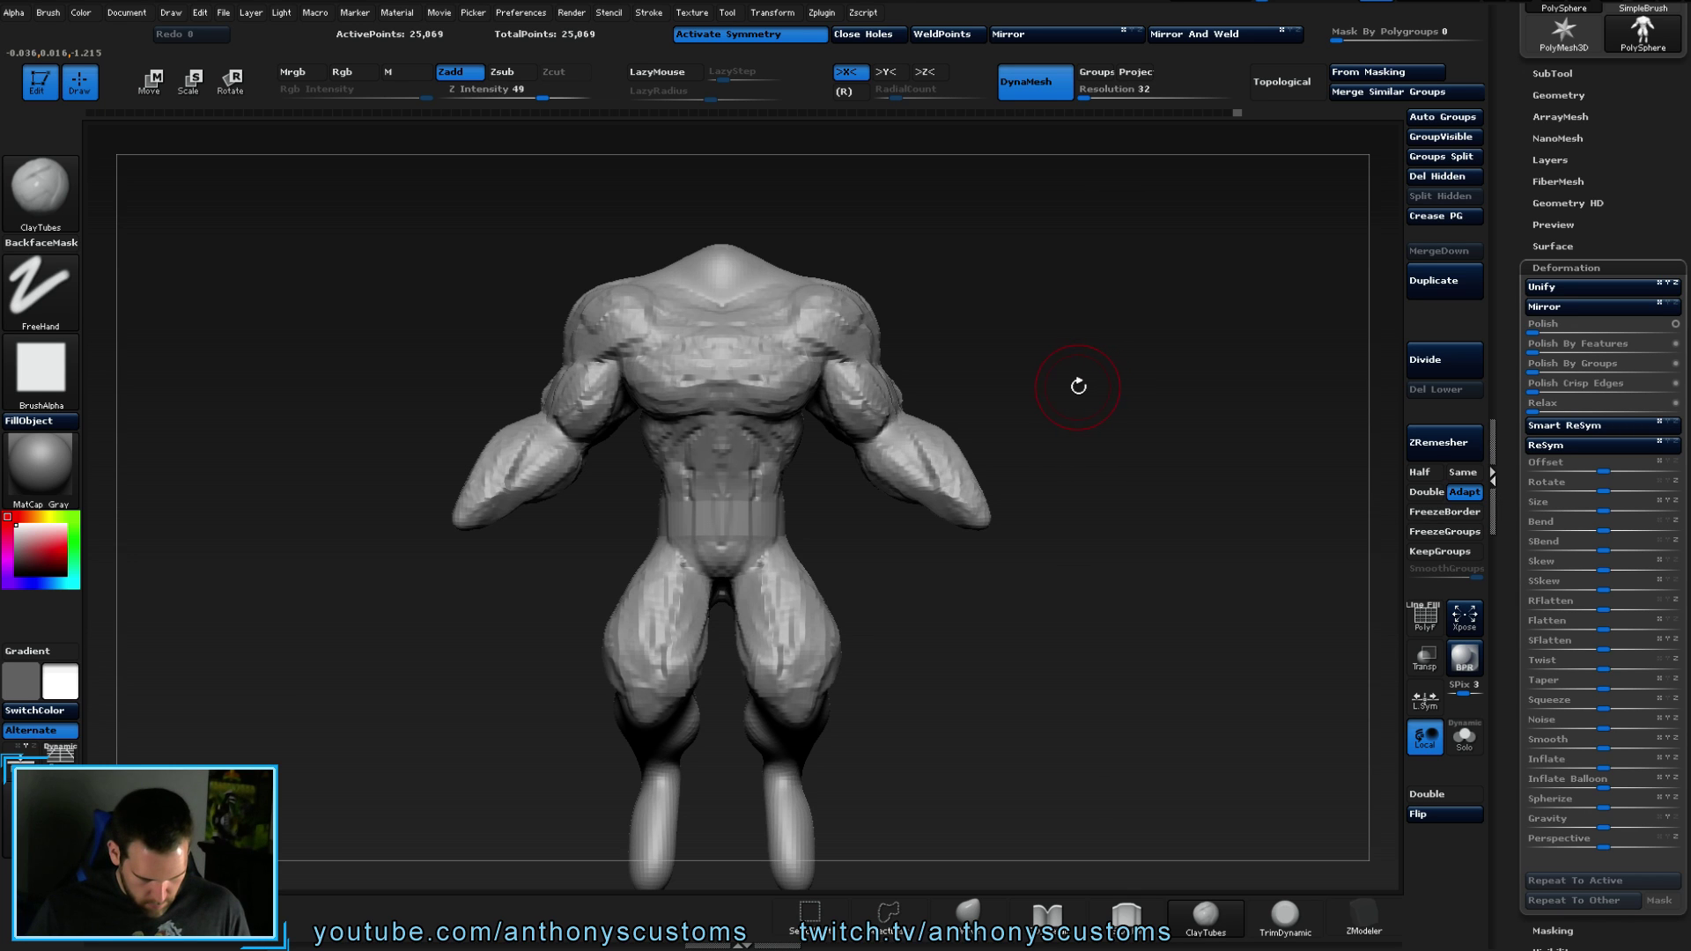
- Rebuild the lower back and glutes over the stretched waist with ClayTubes strokes
left_click_drag(1054, 381, 656, 429)
mouse_move(935, 388)
left_mouse_down()
mouse_move(887, 318)
mouse_move(859, 308)
left_mouse_up()
left_click_drag(615, 398, 632, 433)
mouse_move(650, 374)
left_mouse_down()
mouse_move(633, 403)
mouse_move(659, 370)
left_mouse_up()
mouse_move(619, 424)
left_mouse_down()
mouse_move(685, 380)
mouse_move(633, 390)
left_mouse_up()
left_click_drag(924, 366, 1039, 315)
mouse_move(657, 423)
left_mouse_down()
mouse_move(610, 392)
mouse_move(634, 377)
left_mouse_up()
left_click_drag(993, 309, 1019, 283)
right_click_drag(744, 446, 955, 258)
left_click_drag(955, 258, 953, 252)
mouse_move(629, 500)
left_mouse_down()
mouse_move(511, 493)
mouse_move(585, 486)
left_mouse_up()
left_click_drag(877, 298, 789, 382)
left_click_drag(667, 349, 656, 264)
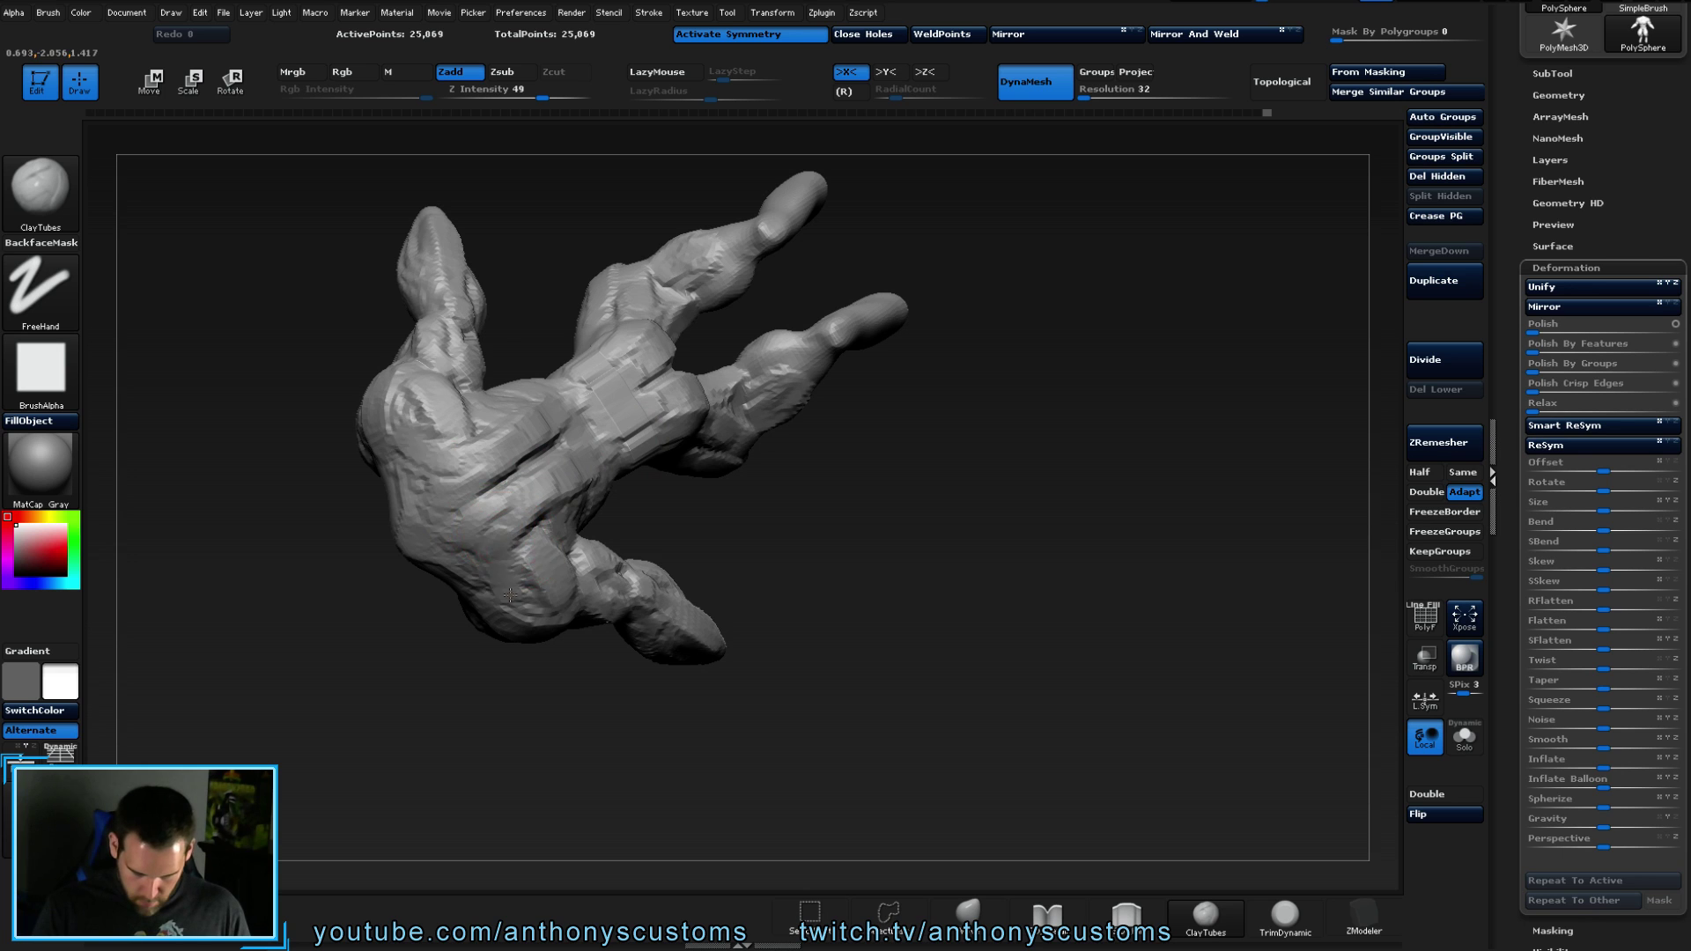
- Add ClayTubes strokes to the upper fronts of the thighs and update the figure's DynaMesh
mouse_move(419, 511)
right_mouse_down()
mouse_move(841, 596)
mouse_move(816, 405)
mouse_move(936, 321)
mouse_move(838, 507)
mouse_move(757, 355)
right_mouse_up()
mouse_move(886, 457)
right_mouse_down()
mouse_move(937, 310)
mouse_move(944, 342)
mouse_move(1101, 299)
mouse_move(873, 592)
mouse_move(812, 407)
mouse_move(792, 493)
right_mouse_up()
left_click_drag(849, 586, 1145, 328, "alt")
mouse_move(904, 568)
right_mouse_down()
mouse_move(804, 558)
mouse_move(1054, 313)
right_mouse_up()
left_click_drag(1083, 287, 1064, 381, "ctrl")
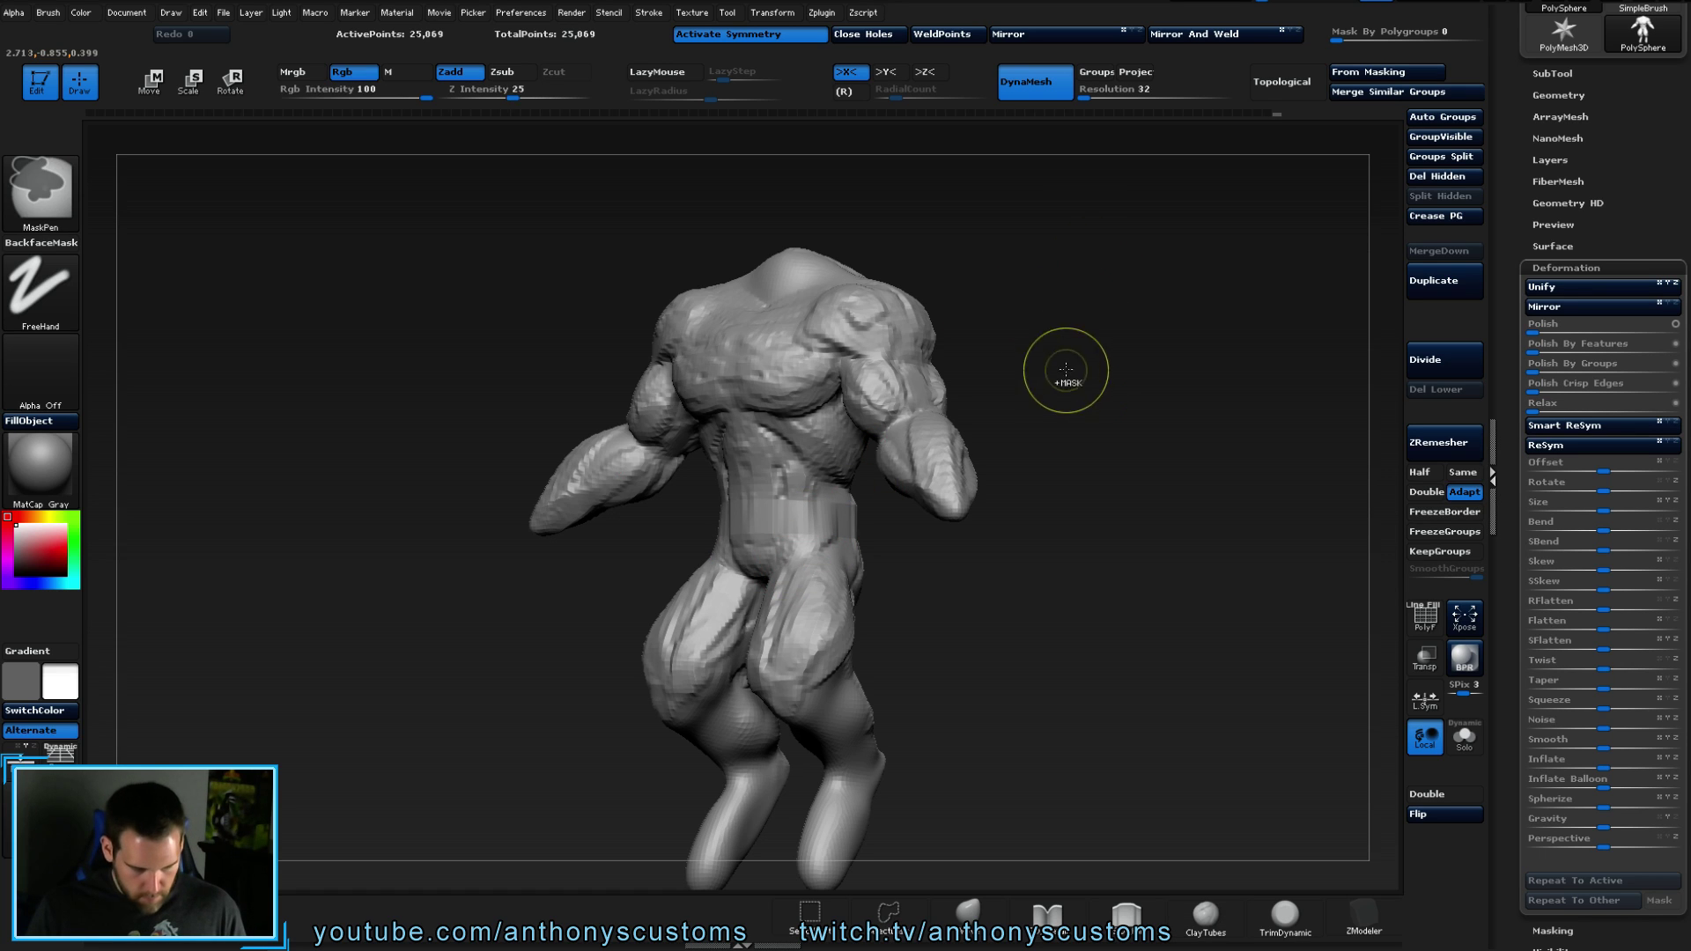
right_click_drag(1093, 429, 1077, 366, "shift")
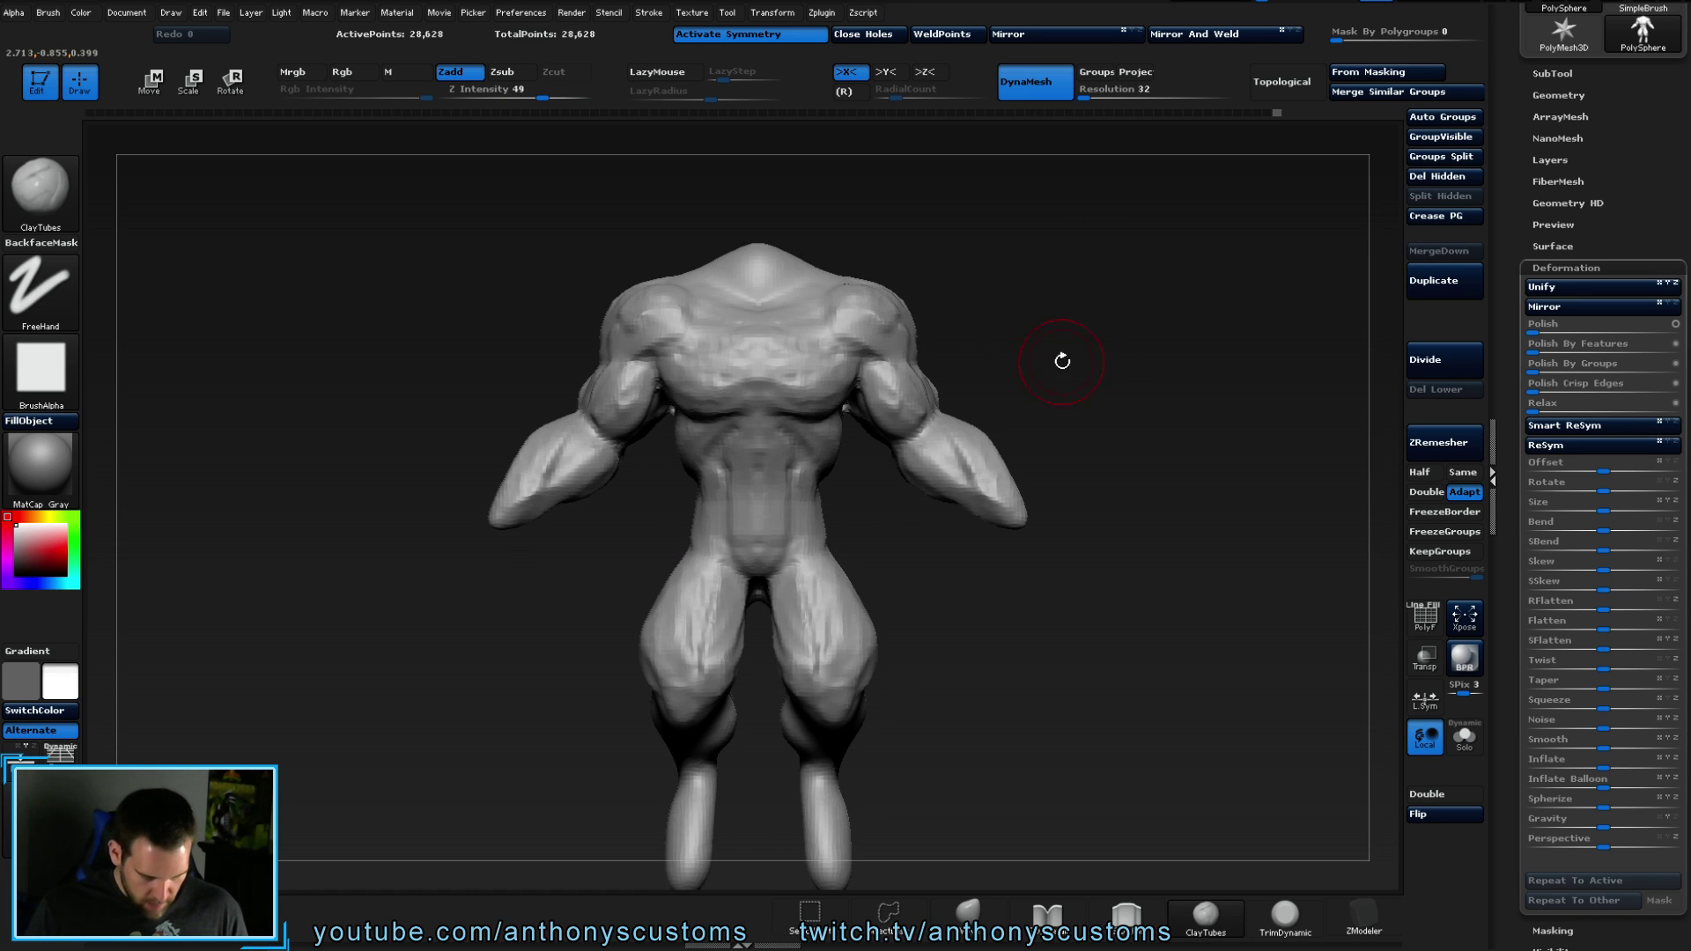
- Sculpt the obliques, lower abdominals and pelvis on the lengthened waist with ClayTubes
right_click_drag(838, 480, 850, 509)
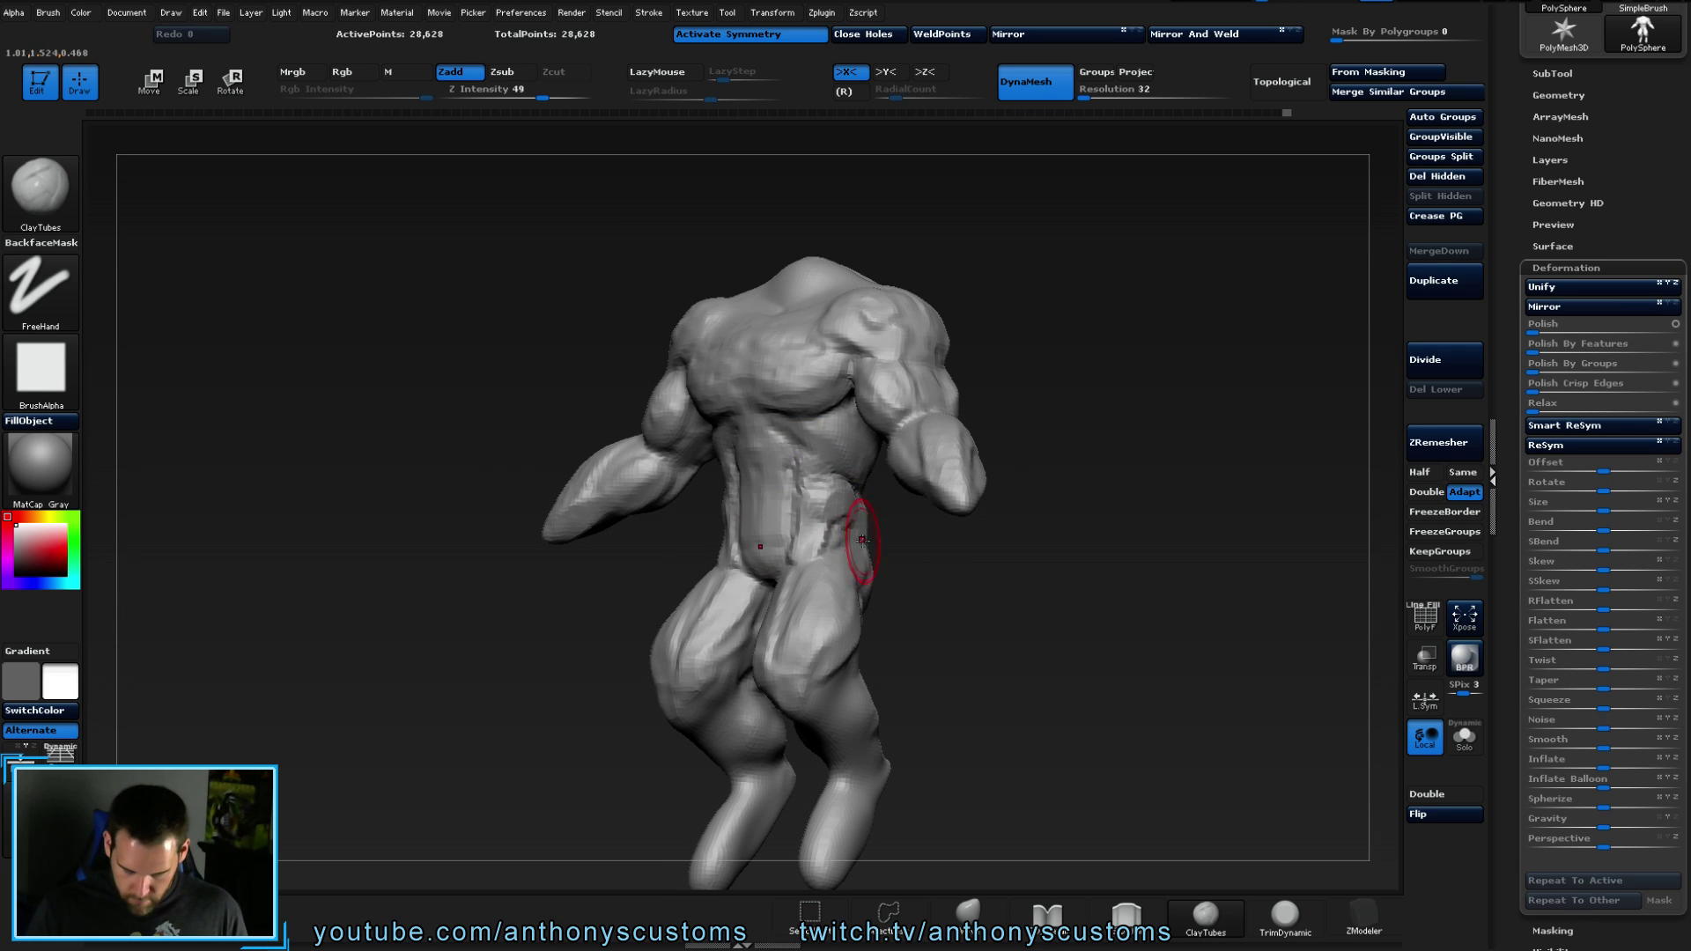
right_click_drag(820, 545, 965, 600)
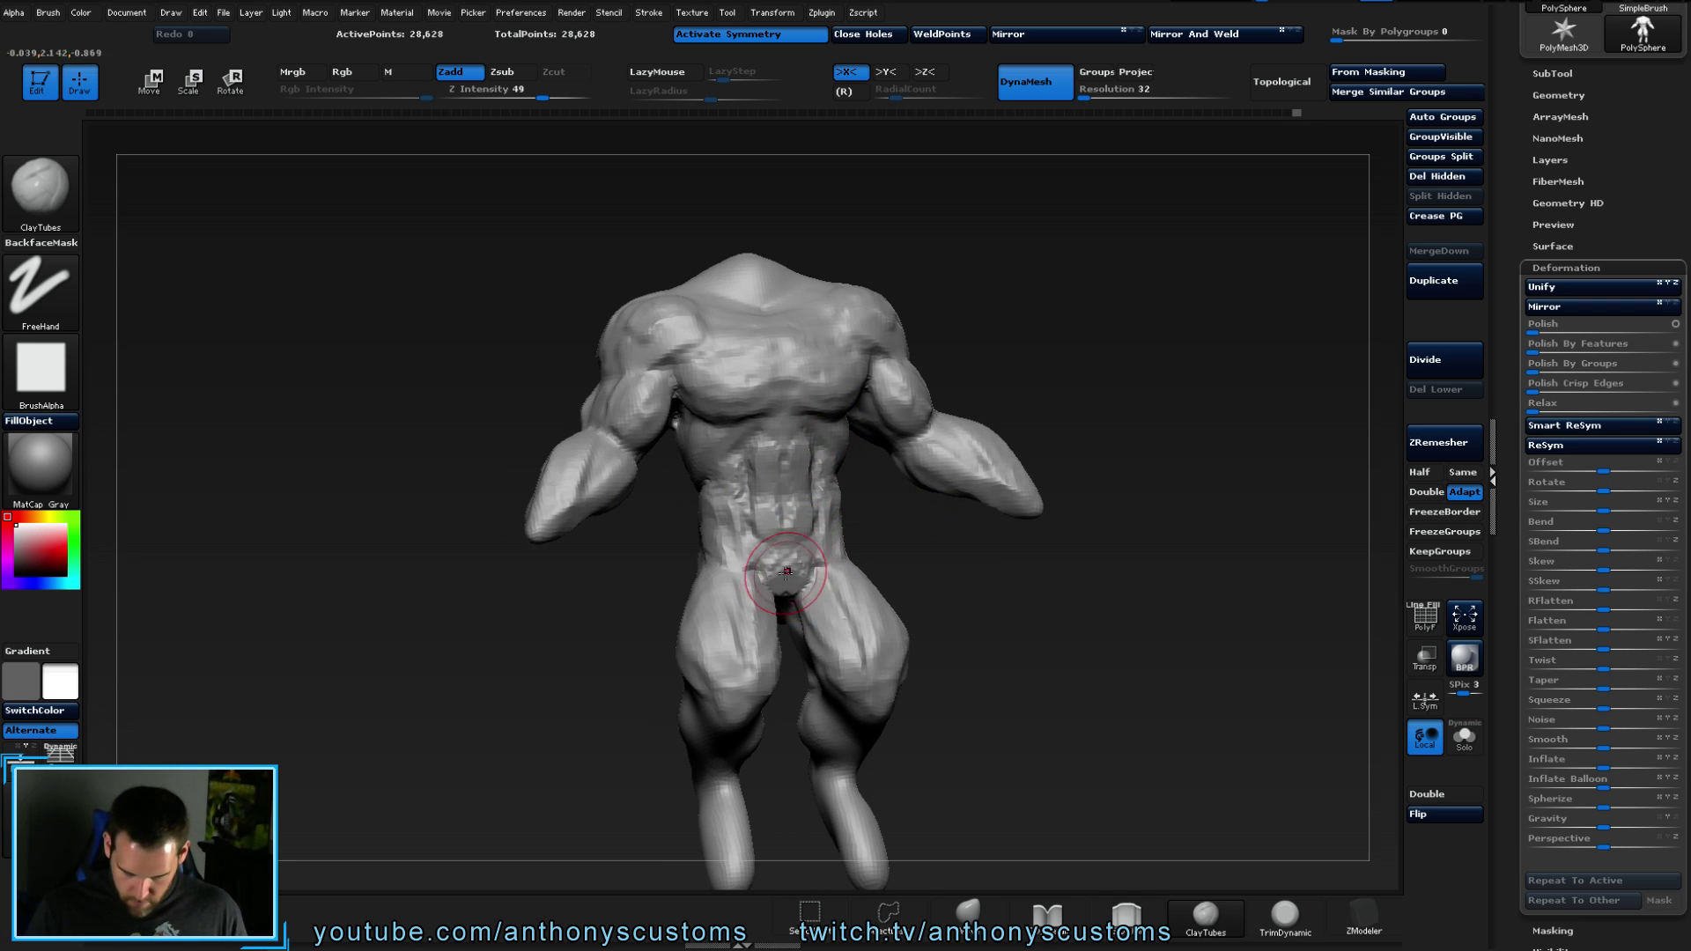
mouse_move(868, 526)
right_mouse_down()
mouse_move(985, 630)
mouse_move(997, 589)
right_mouse_up()
mouse_move(1055, 668)
right_mouse_down("alt")
mouse_move(982, 578)
mouse_move(1009, 600)
mouse_move(992, 596)
mouse_move(1016, 589)
mouse_move(935, 564)
right_mouse_up("alt")
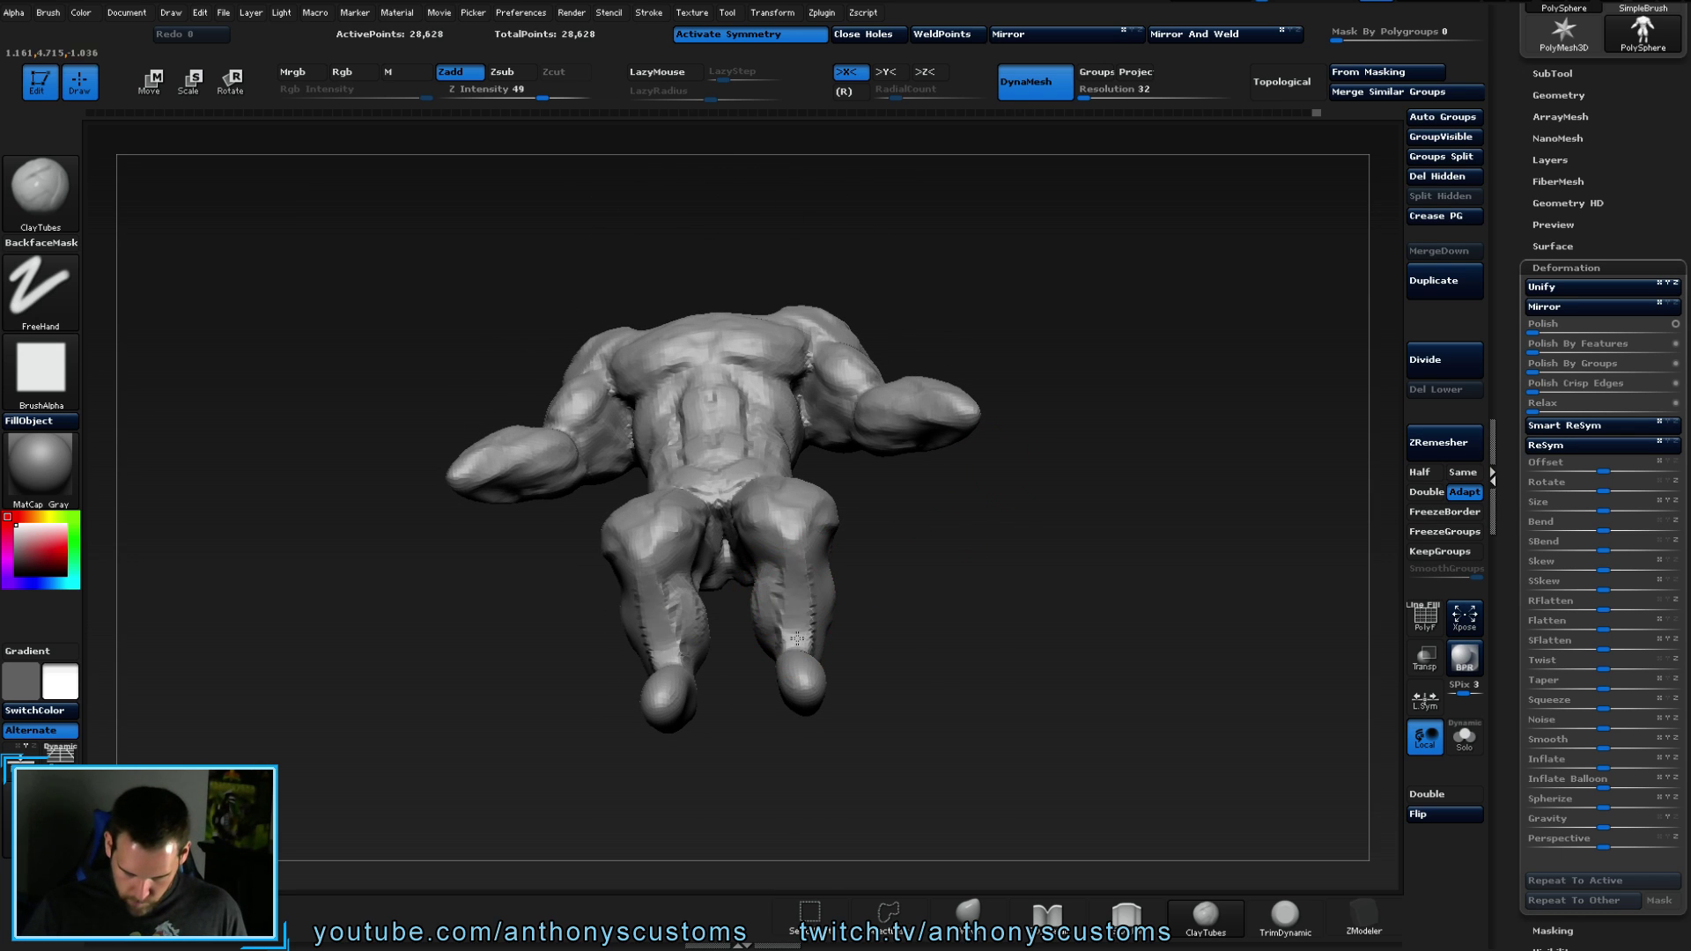
- Build up the knee area, outer thighs, hamstrings and sides of the glutes with ClayTubes strokes
right_click_drag(792, 517, 830, 611)
right_click_drag(833, 575, 824, 633)
right_click_drag(987, 585, 876, 558)
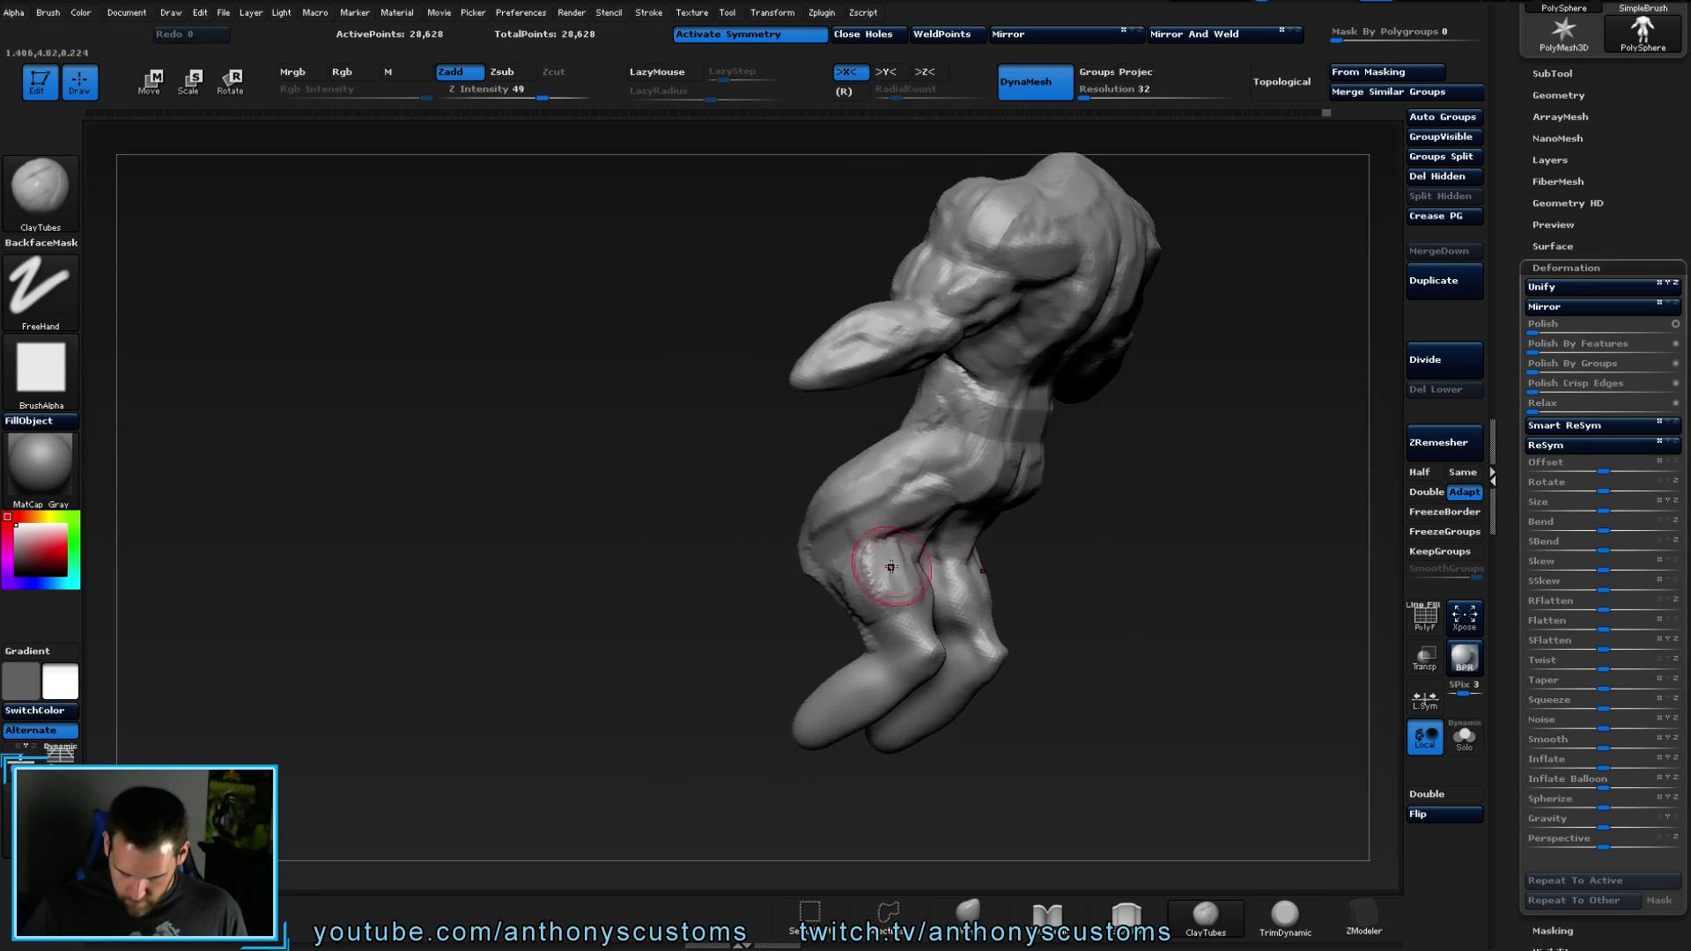
mouse_move(905, 529)
left_mouse_down()
mouse_move(918, 513)
mouse_move(885, 527)
mouse_move(960, 497)
mouse_move(993, 447)
mouse_move(970, 449)
left_mouse_up()
mouse_move(1133, 506)
left_mouse_down()
mouse_move(990, 498)
mouse_move(981, 464)
mouse_move(962, 495)
left_mouse_up()
left_click_drag(801, 525, 891, 535)
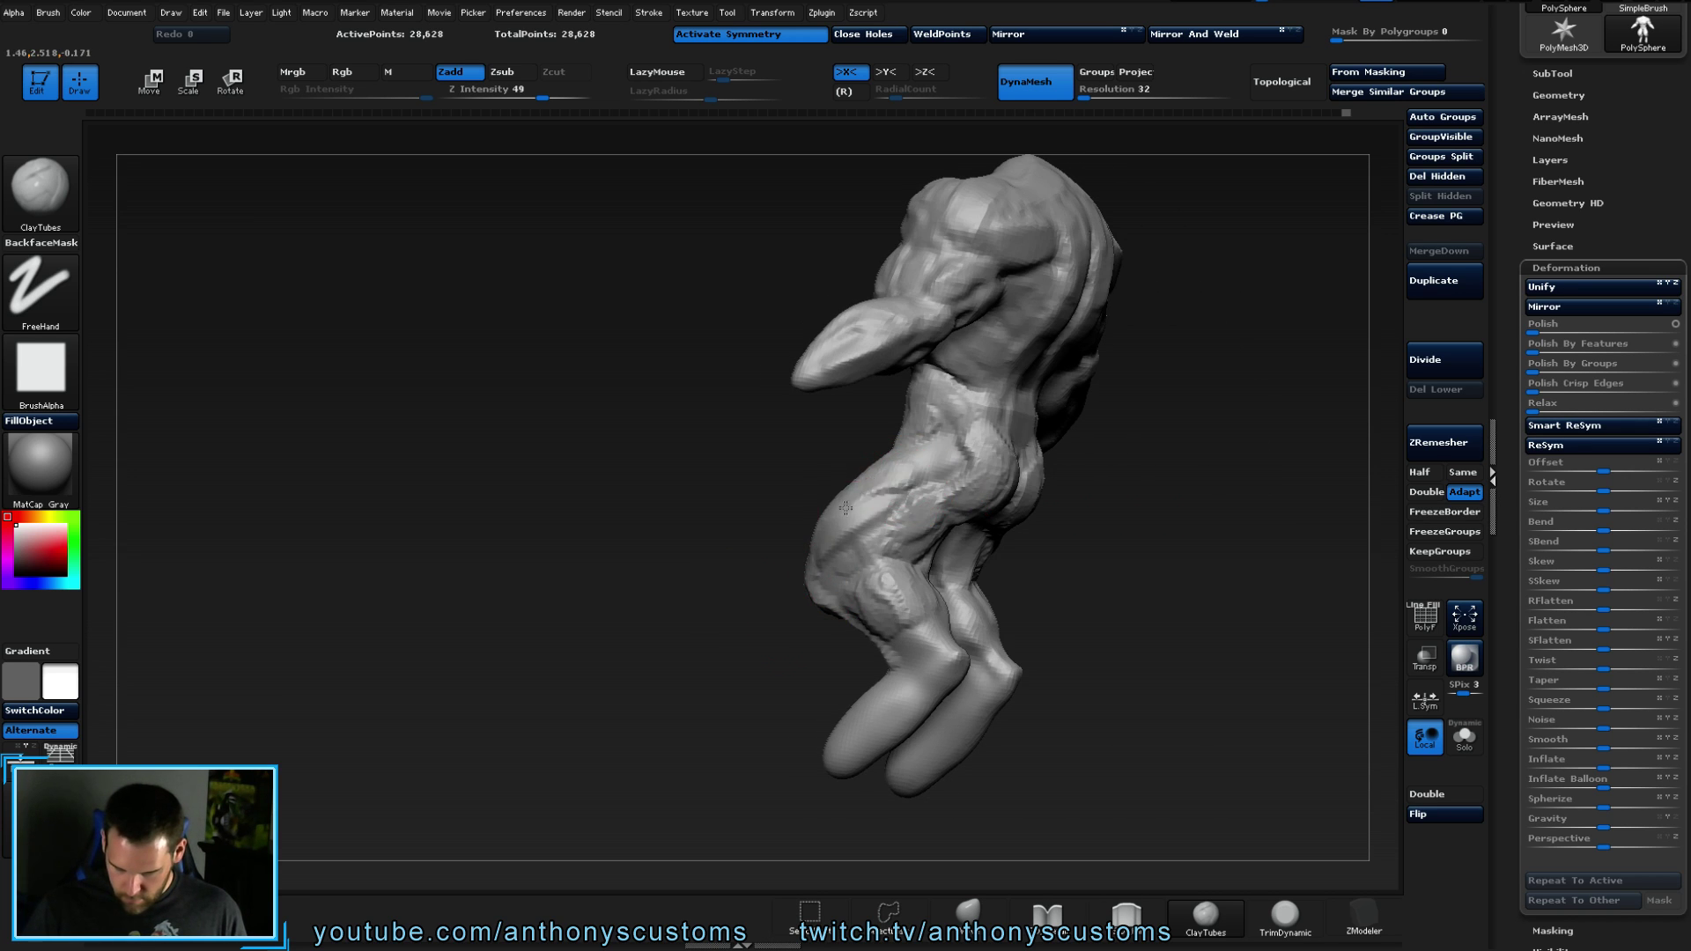
- Lay ClayTubes strokes down the fronts of the lower legs and update the figure's DynaMesh
mouse_move(759, 591)
right_mouse_down()
mouse_move(693, 695)
mouse_move(1031, 585)
mouse_move(1060, 513)
mouse_move(1108, 520)
mouse_move(1102, 577)
mouse_move(1110, 561)
mouse_move(864, 523)
right_mouse_up()
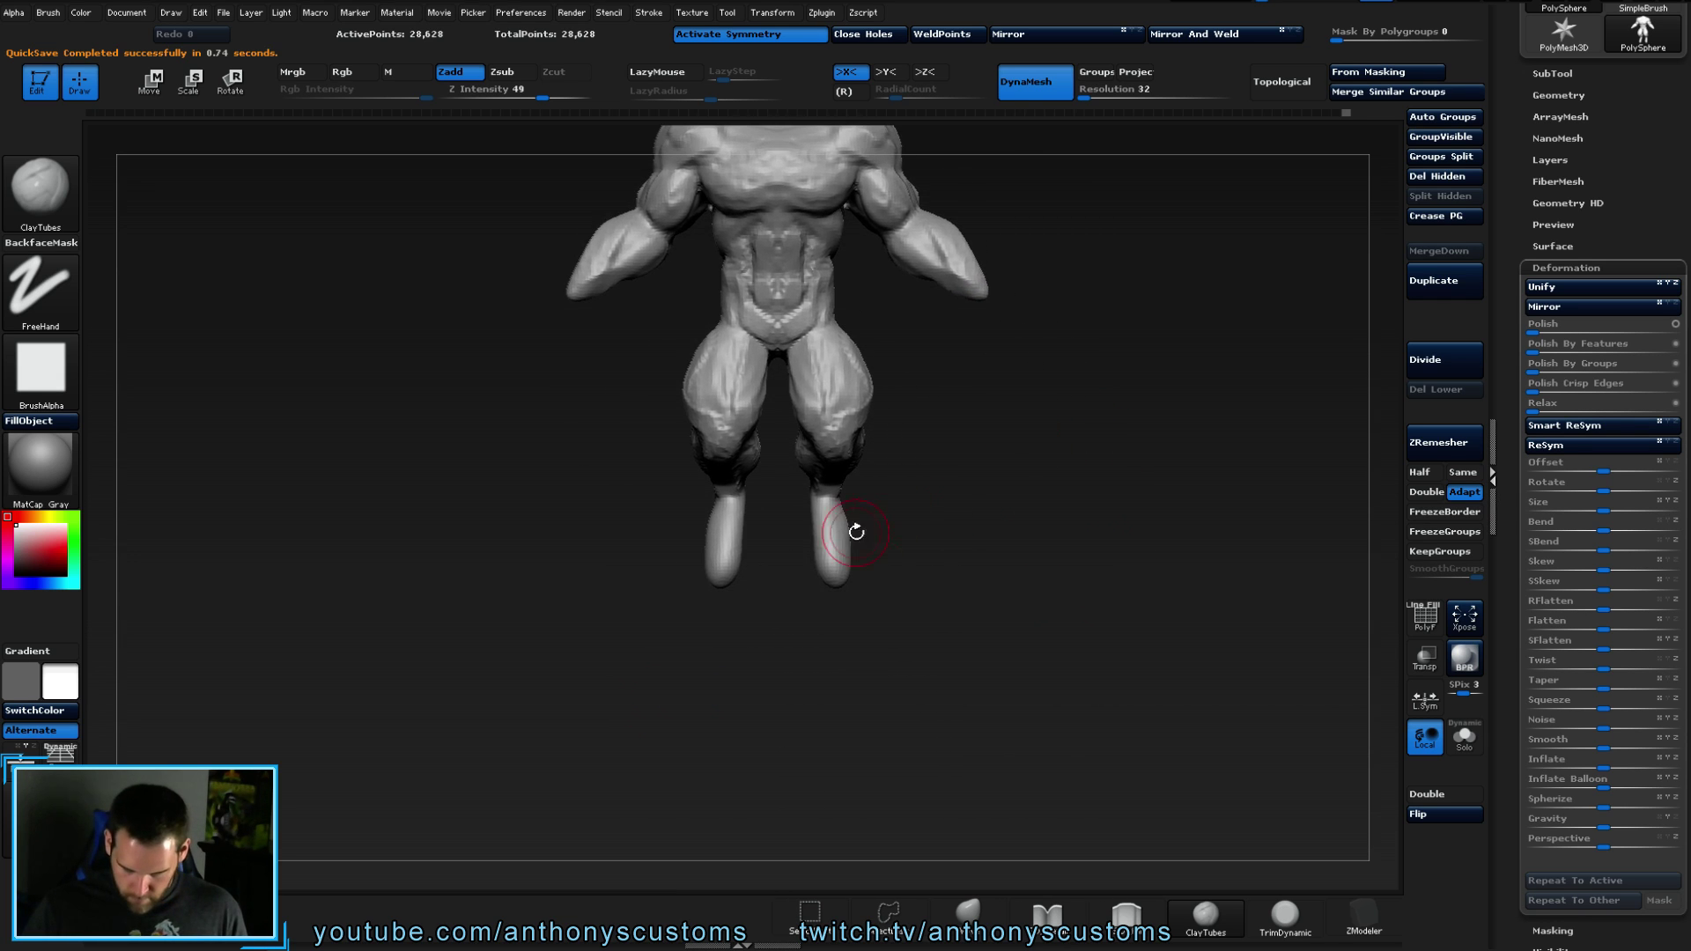
left_click_drag(833, 506, 832, 549)
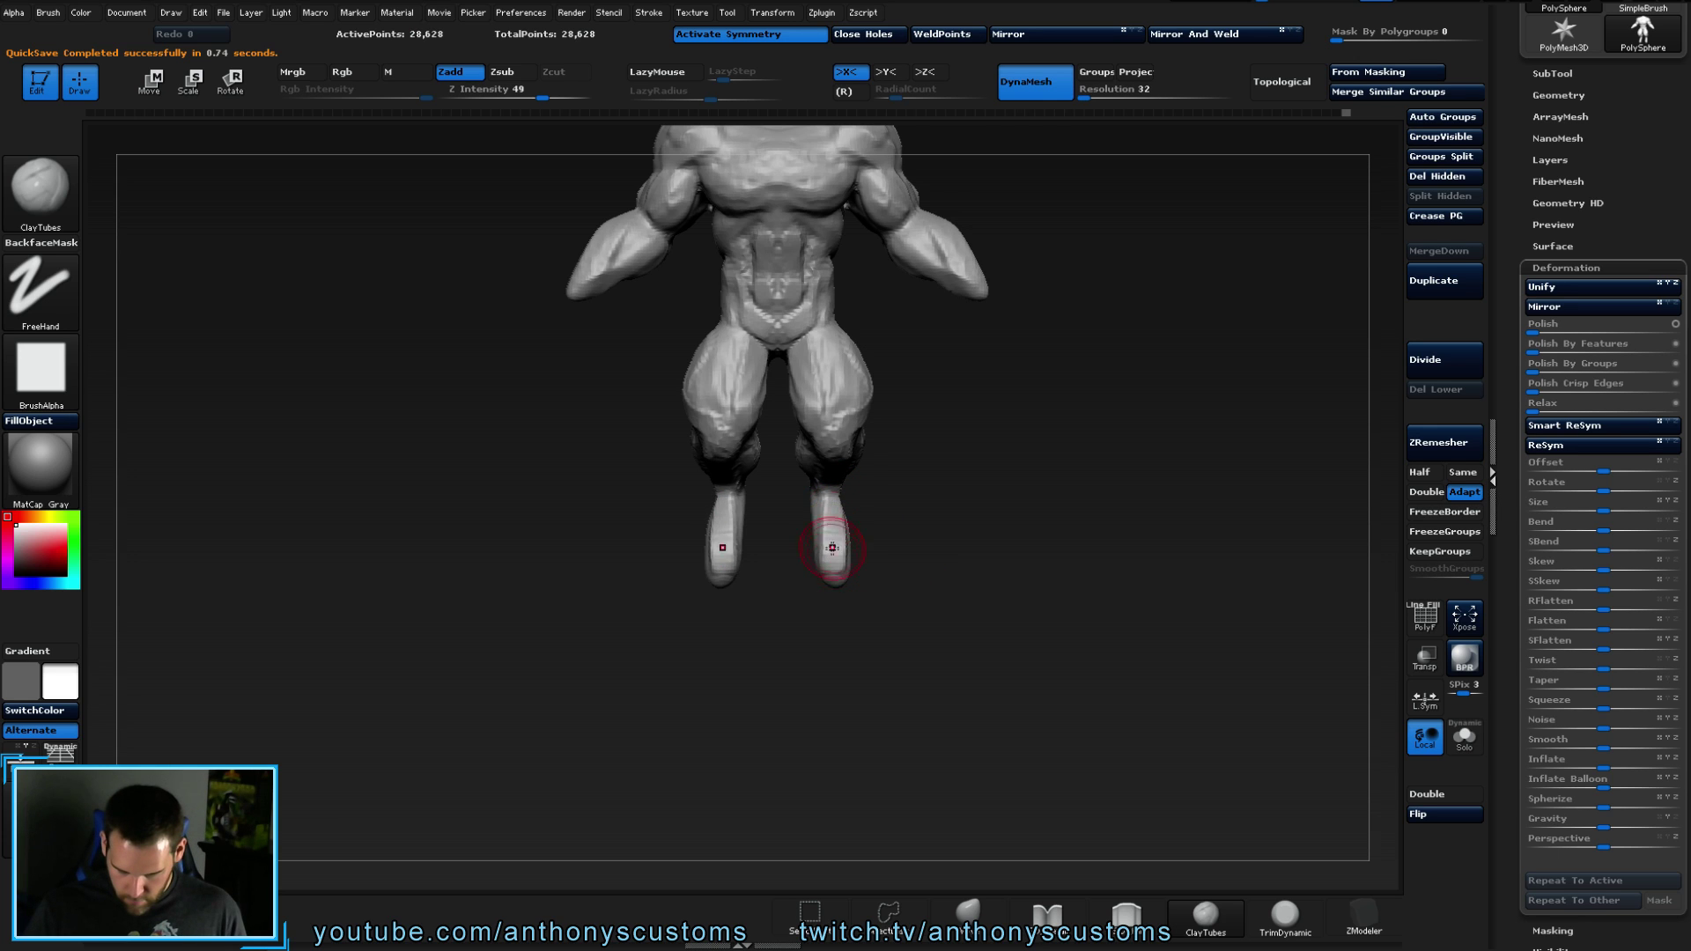
right_click_drag(817, 489, 843, 493)
left_click_drag(1045, 535, 938, 505, "ctrl")
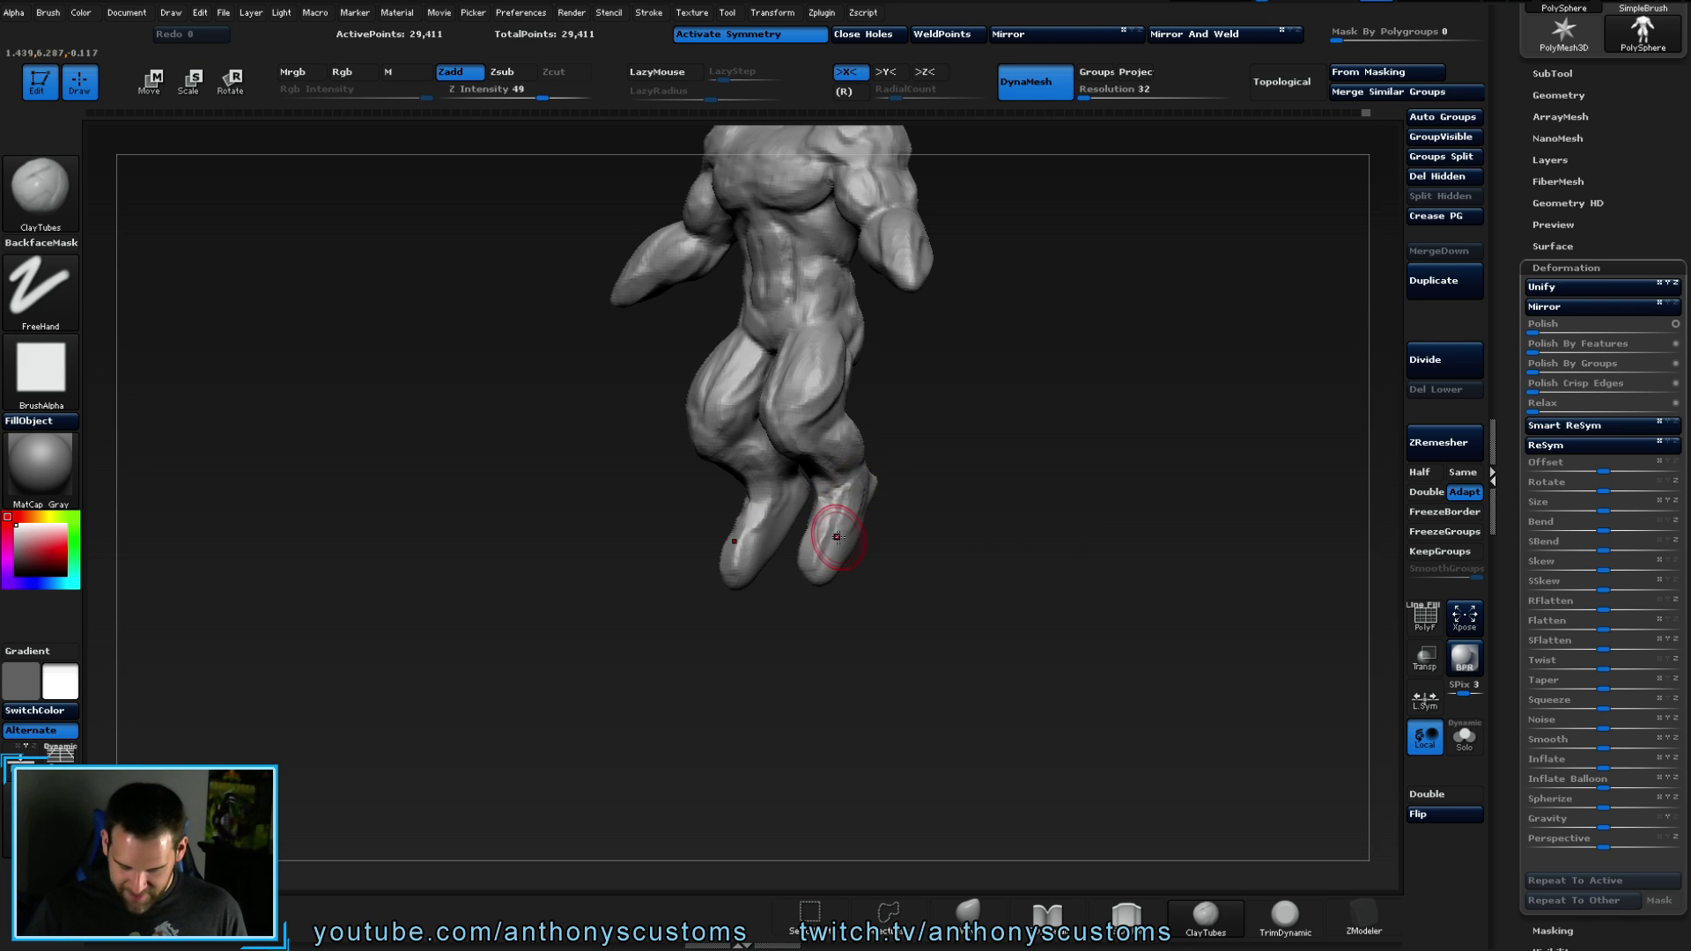
right_click_drag(819, 487, 826, 503)
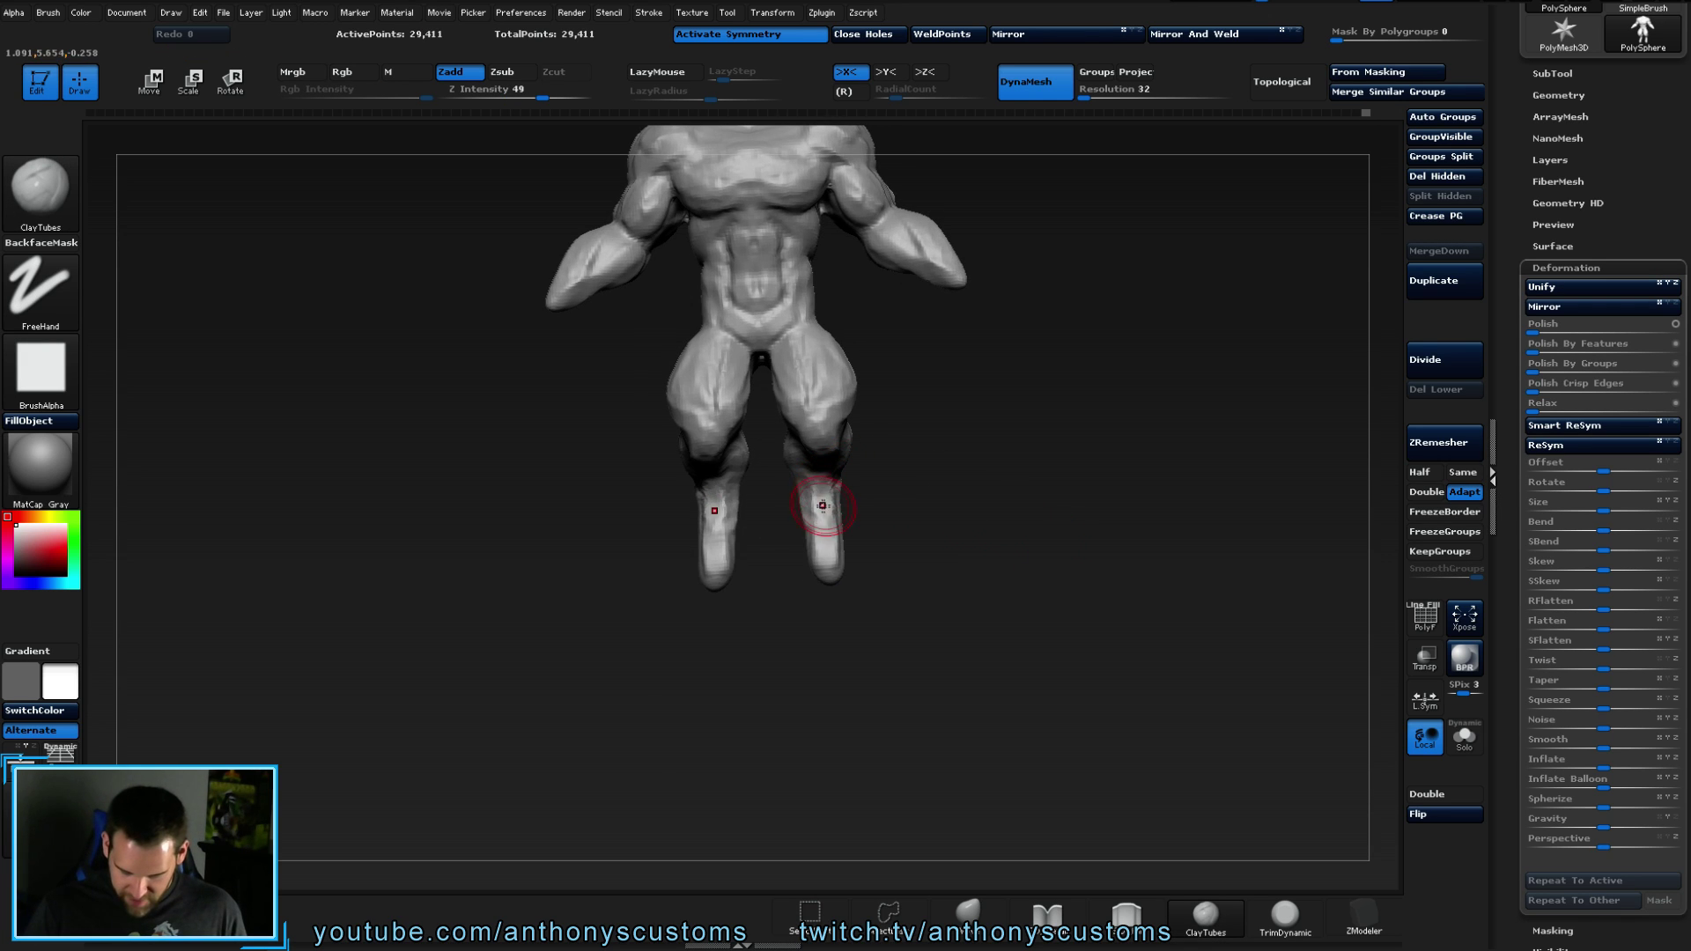
- Build up the inner and outer sides of the lower legs down to the ankles with ClayTubes
left_click_drag(925, 528, 1020, 568)
left_click_drag(867, 519, 825, 563)
mouse_move(830, 564)
right_mouse_down()
mouse_move(910, 532)
mouse_move(845, 572)
right_mouse_up()
mouse_move(819, 573)
left_mouse_down()
mouse_move(869, 496)
mouse_move(847, 537)
left_mouse_up()
mouse_move(918, 506)
left_mouse_down()
mouse_move(999, 517)
mouse_move(961, 516)
left_mouse_up()
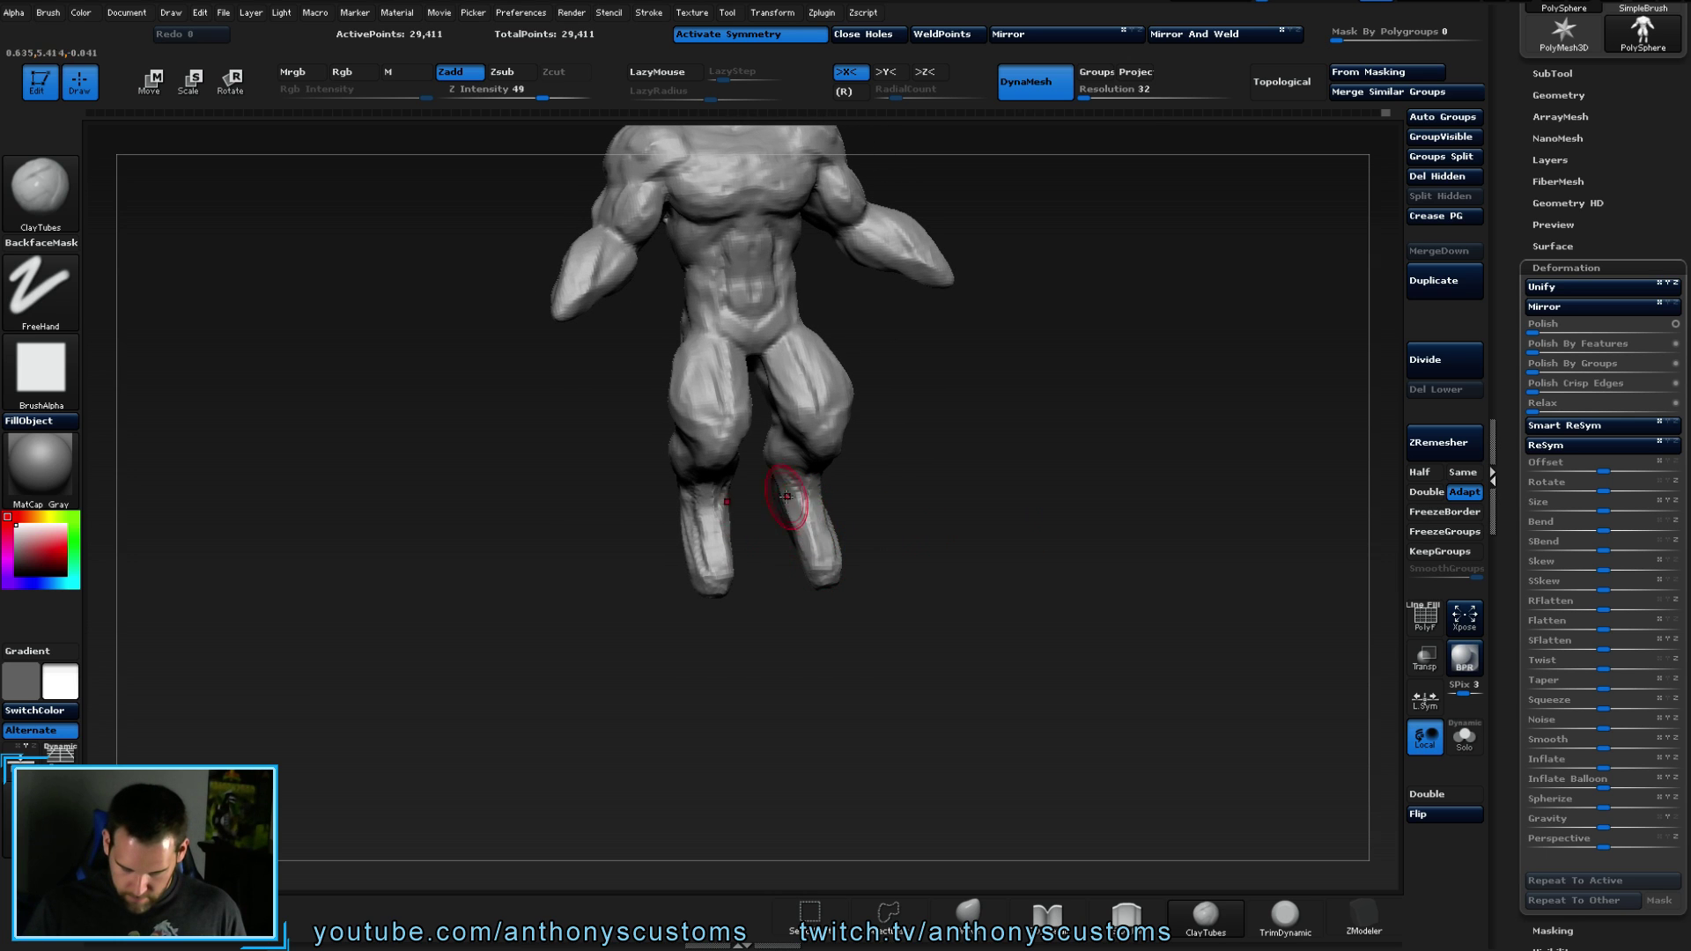
mouse_move(860, 525)
right_mouse_down()
mouse_move(1015, 510)
mouse_move(1046, 473)
mouse_move(1045, 566)
mouse_move(907, 510)
mouse_move(900, 553)
mouse_move(816, 520)
right_mouse_up()
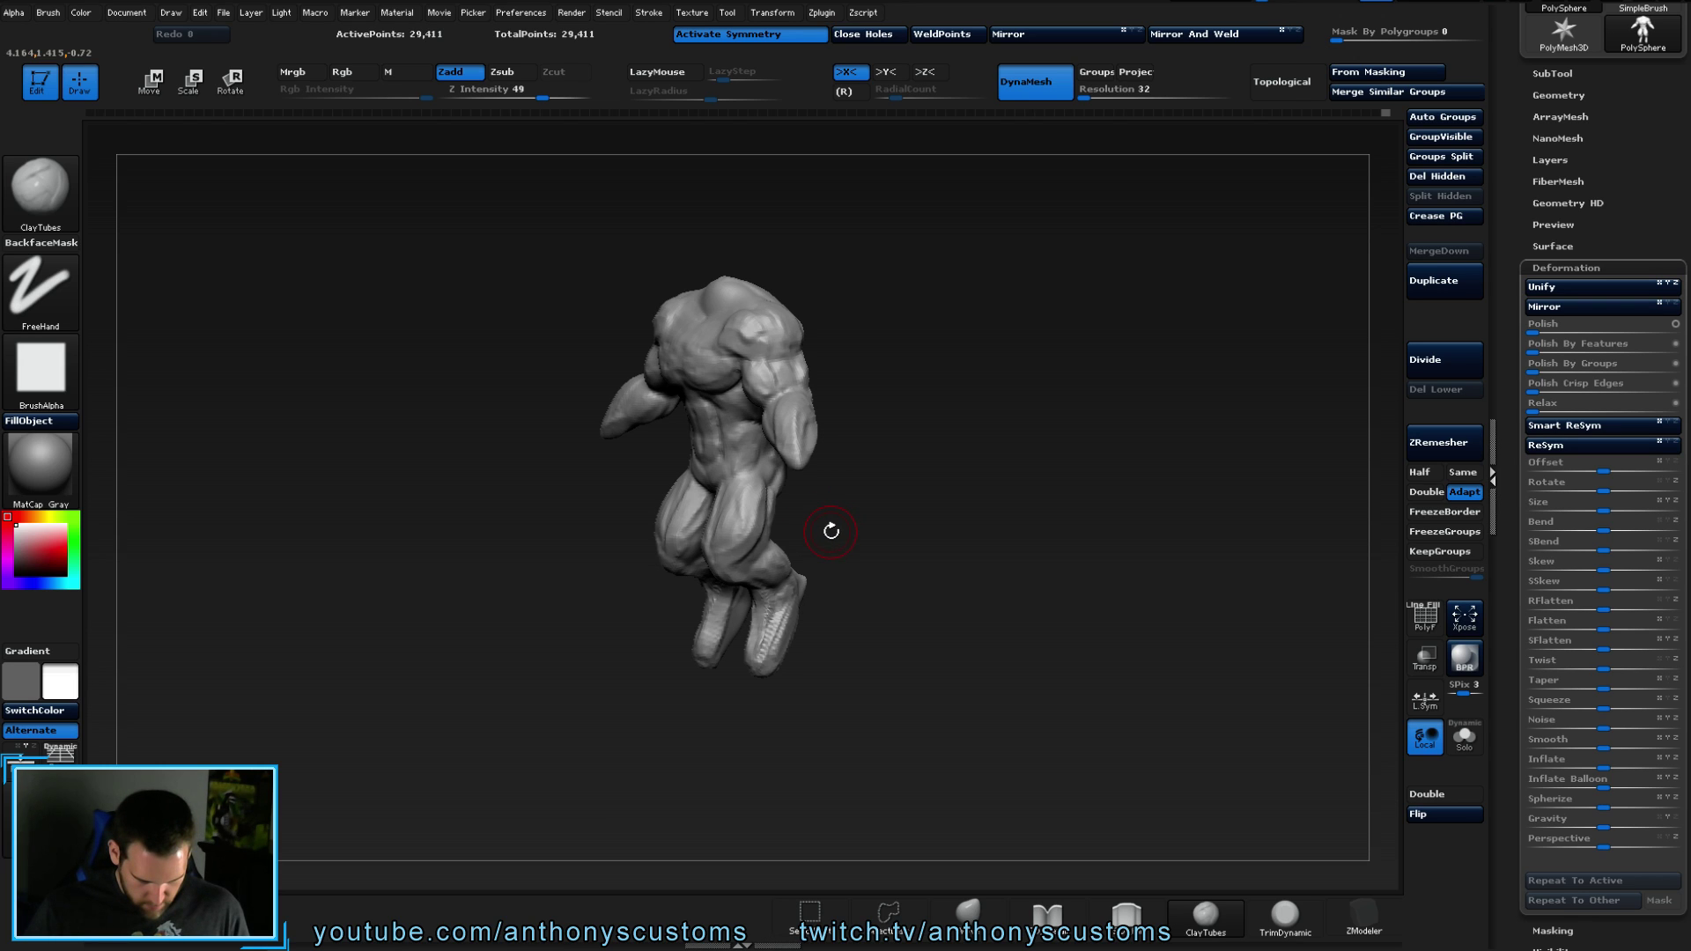
- Mask the legs, pelvis and a central torso strip, leaving the shoulders and arms unmasked, and soften the mask edge
right_click_drag(899, 535, 841, 538)
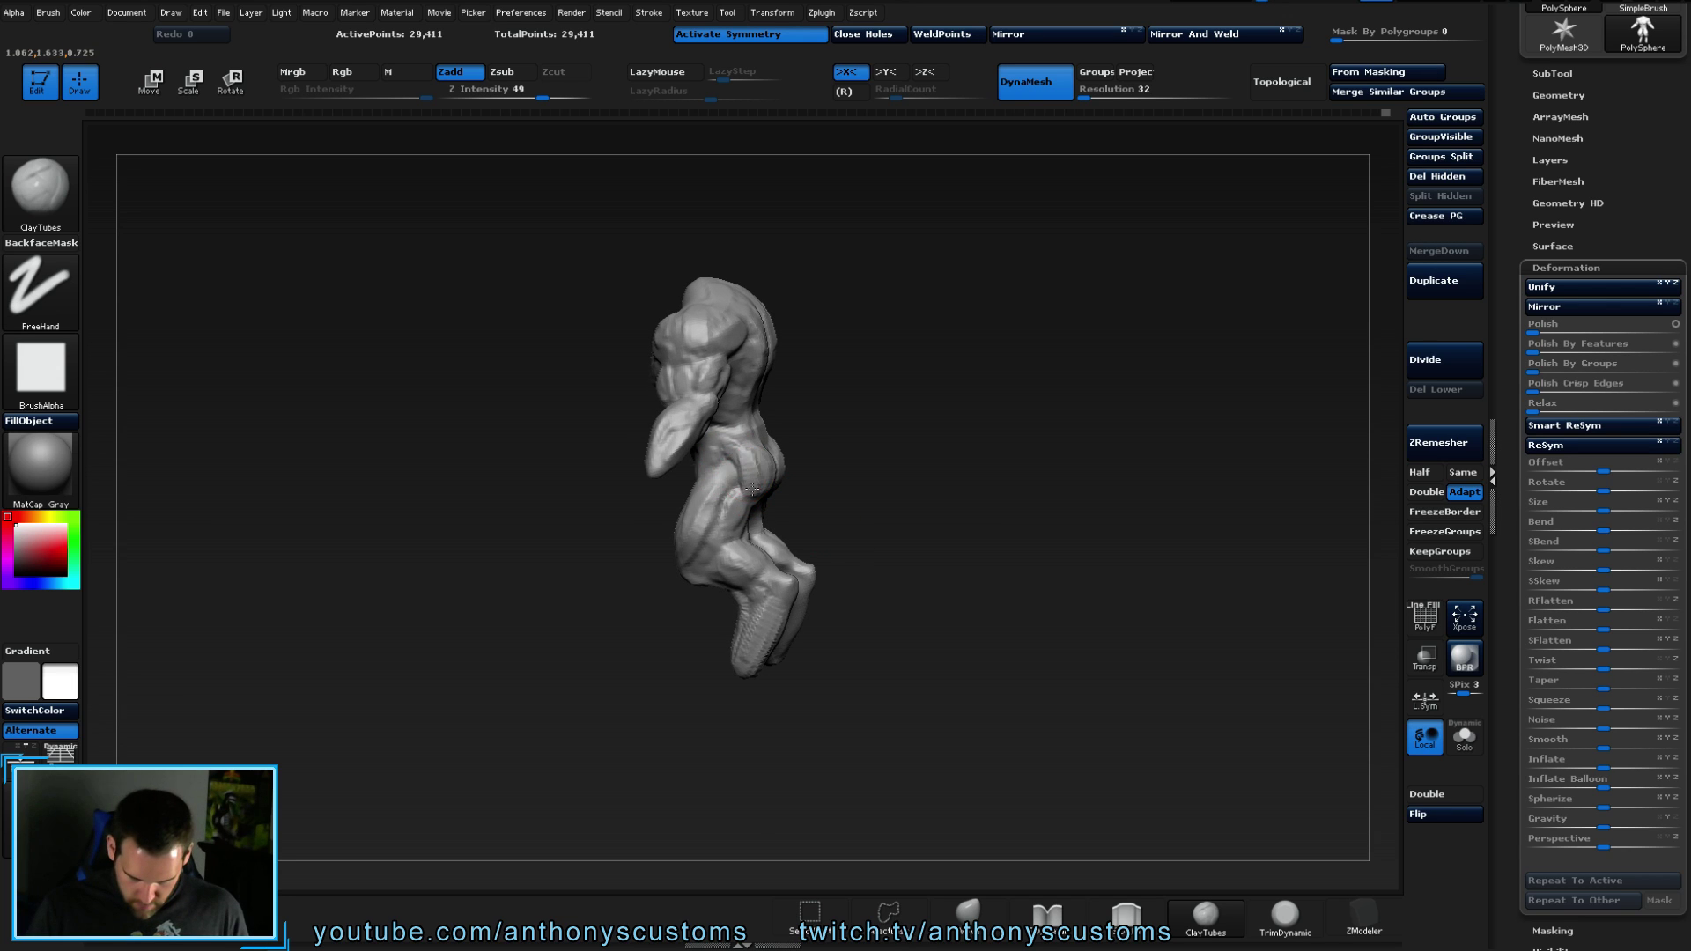
mouse_move(869, 479)
right_mouse_down()
mouse_move(970, 494)
mouse_move(1120, 482)
right_mouse_up()
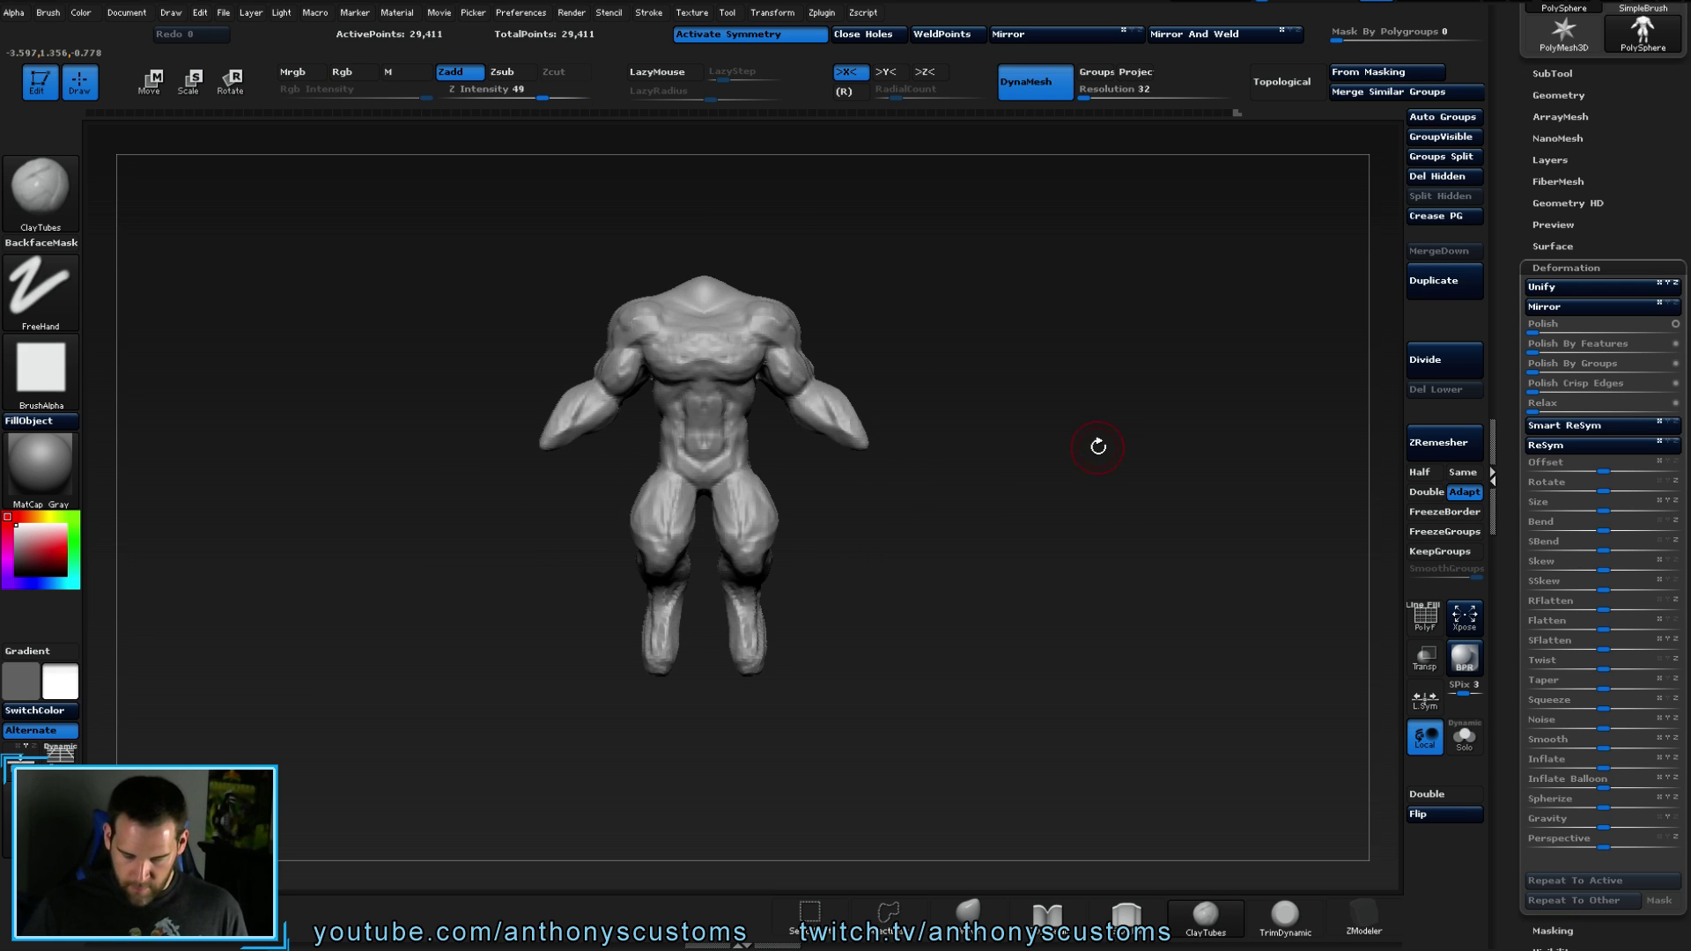
mouse_move(712, 241)
left_mouse_down("ctrl")
mouse_move(782, 425)
mouse_move(930, 419)
left_mouse_up("ctrl")
left_click_drag(930, 497, 791, 357, "ctrl")
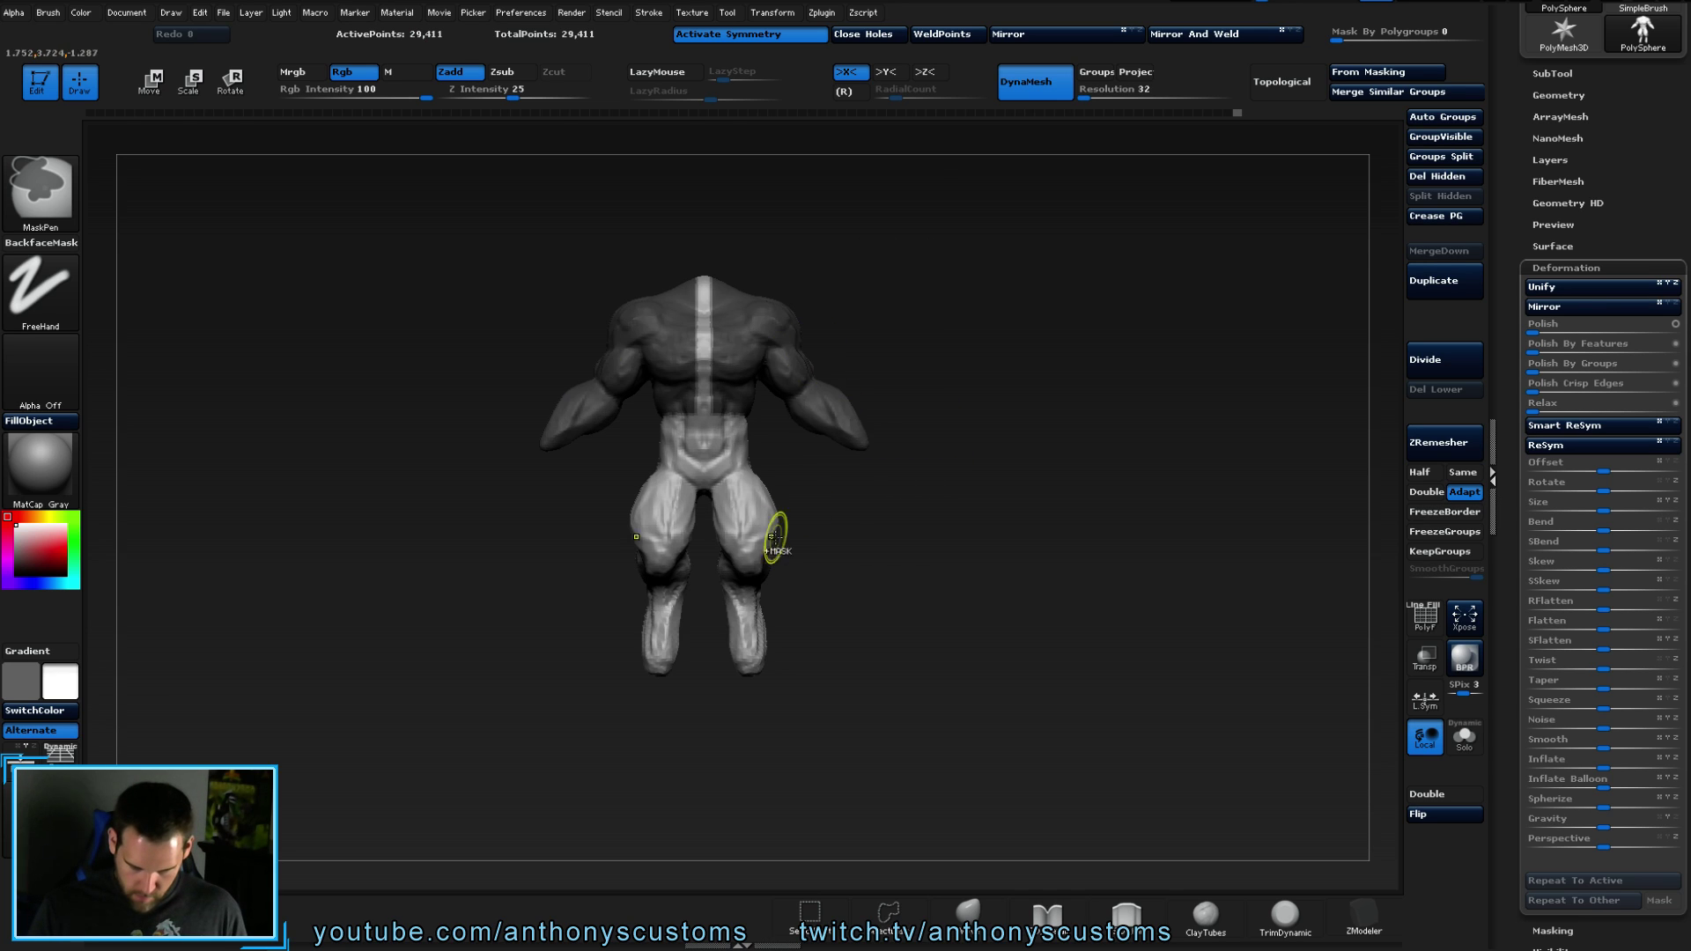
left_click(872, 524, "ctrl")
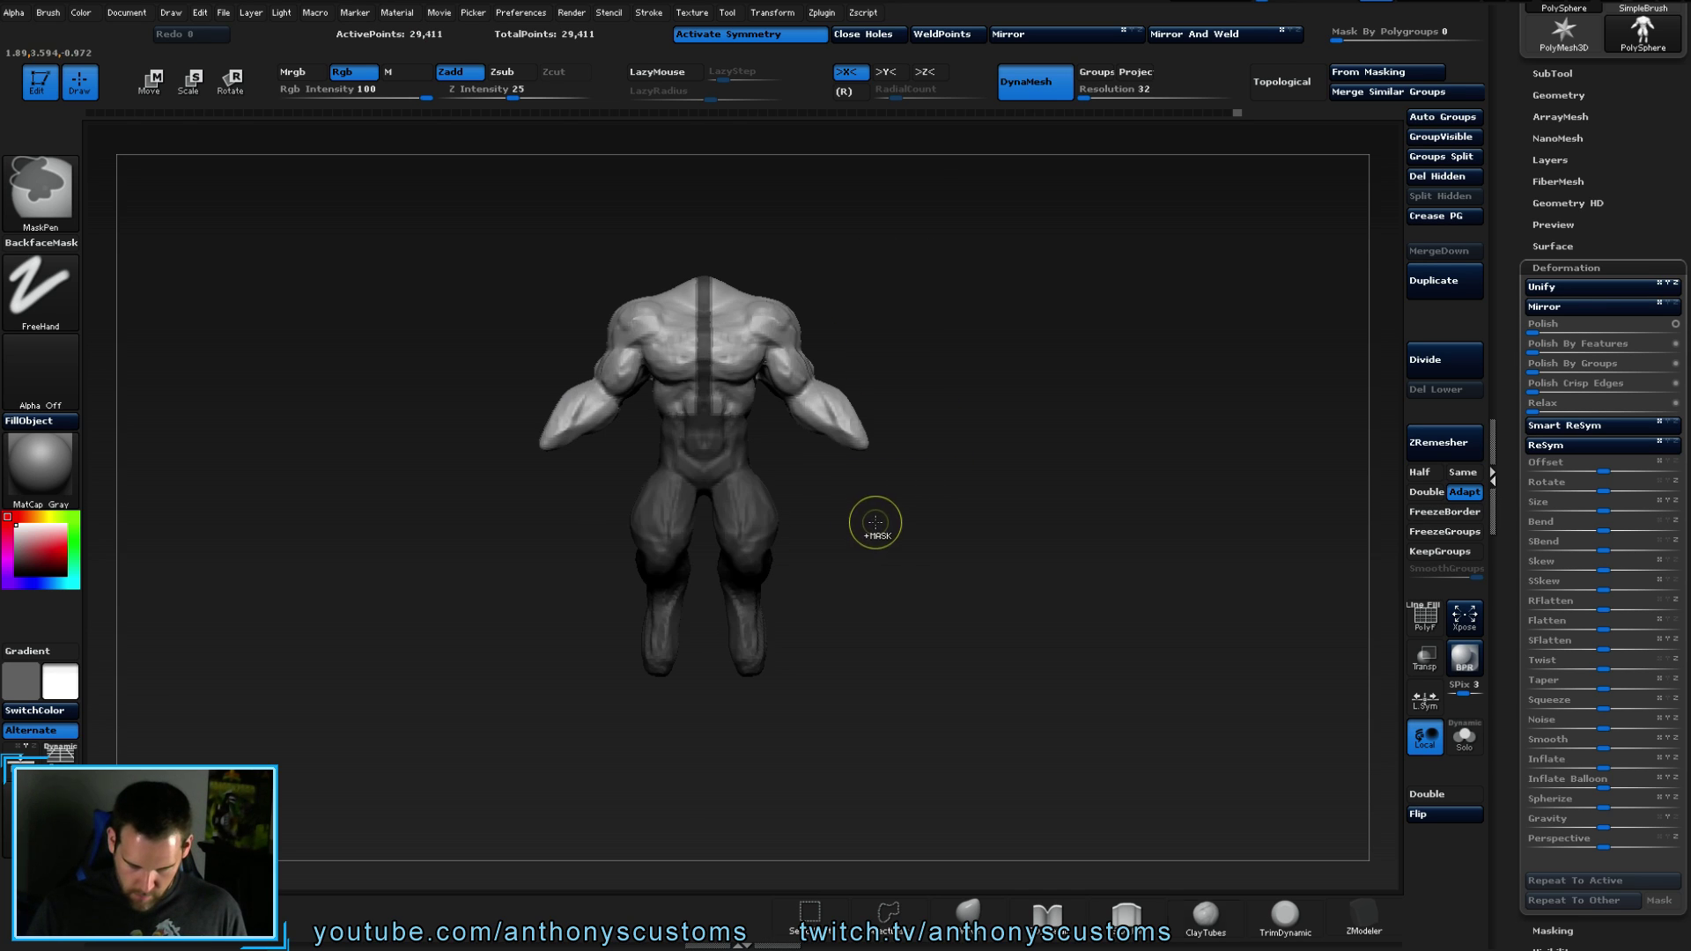
left_click(748, 505, "ctrl")
- Widen the shoulders by moving the unmasked upper torso and arms outward with Transpose, and clear the mask
key("w")
mouse_move(766, 338)
left_mouse_down()
mouse_move(933, 340)
mouse_move(858, 337)
left_mouse_up()
key("ctrl+z")
key("ctrl+z")
left_click_drag(1006, 468, 1108, 256)
left_click_drag(766, 337, 606, 332)
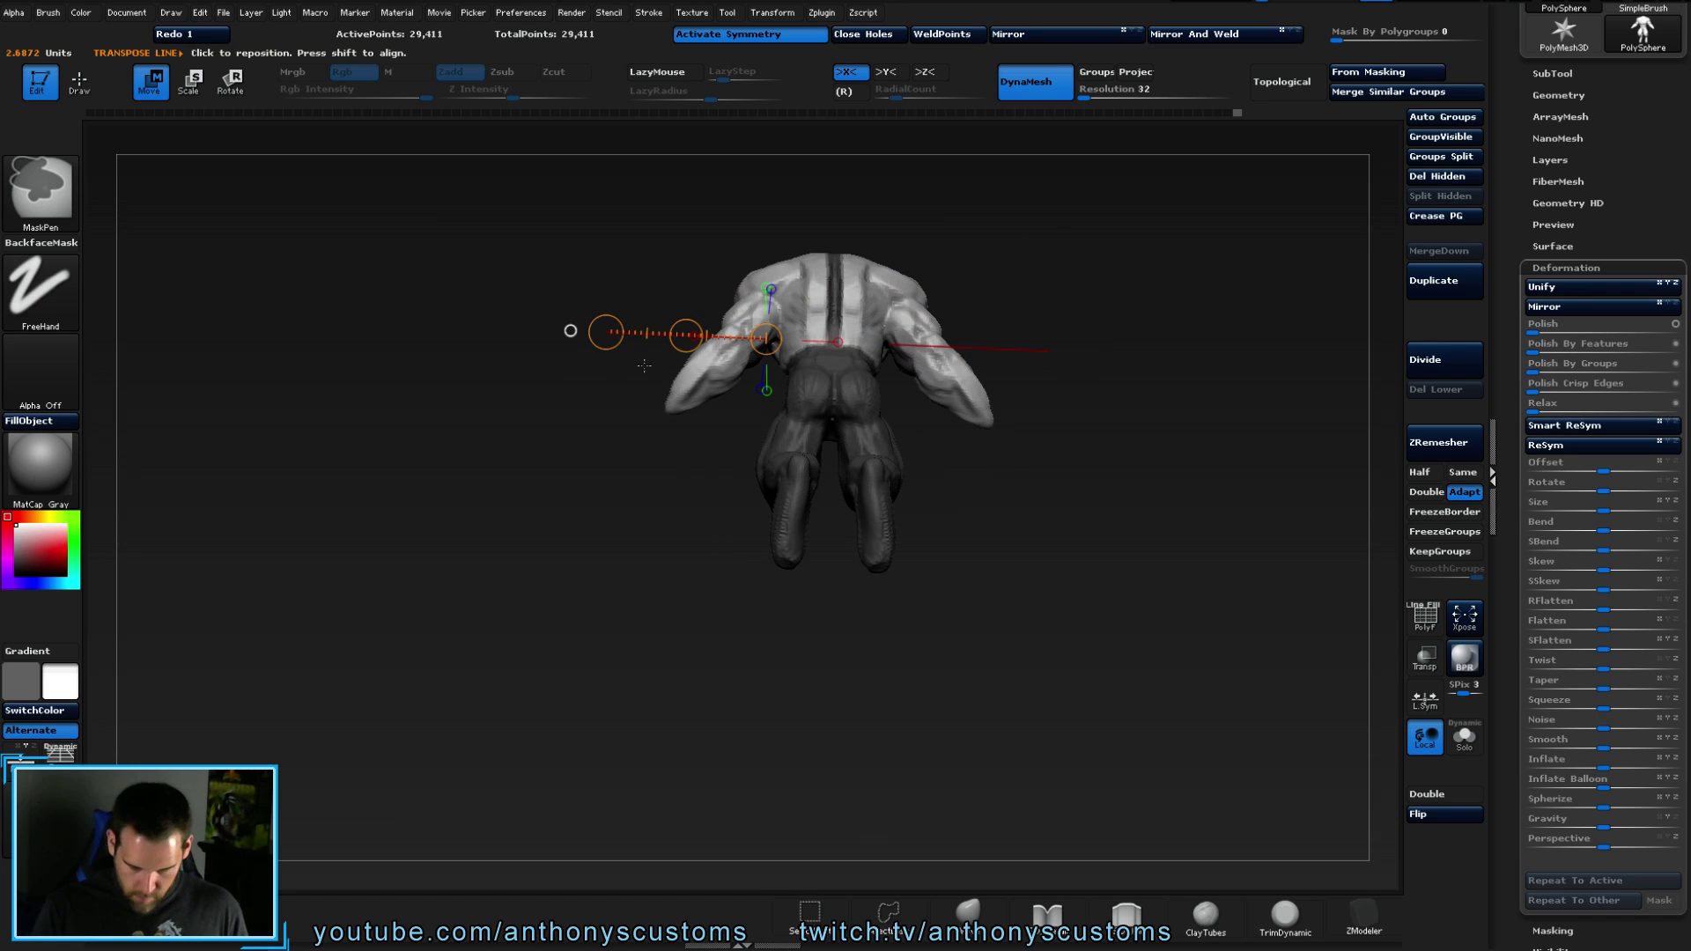
left_click_drag(638, 236, 767, 403, "ctrl")
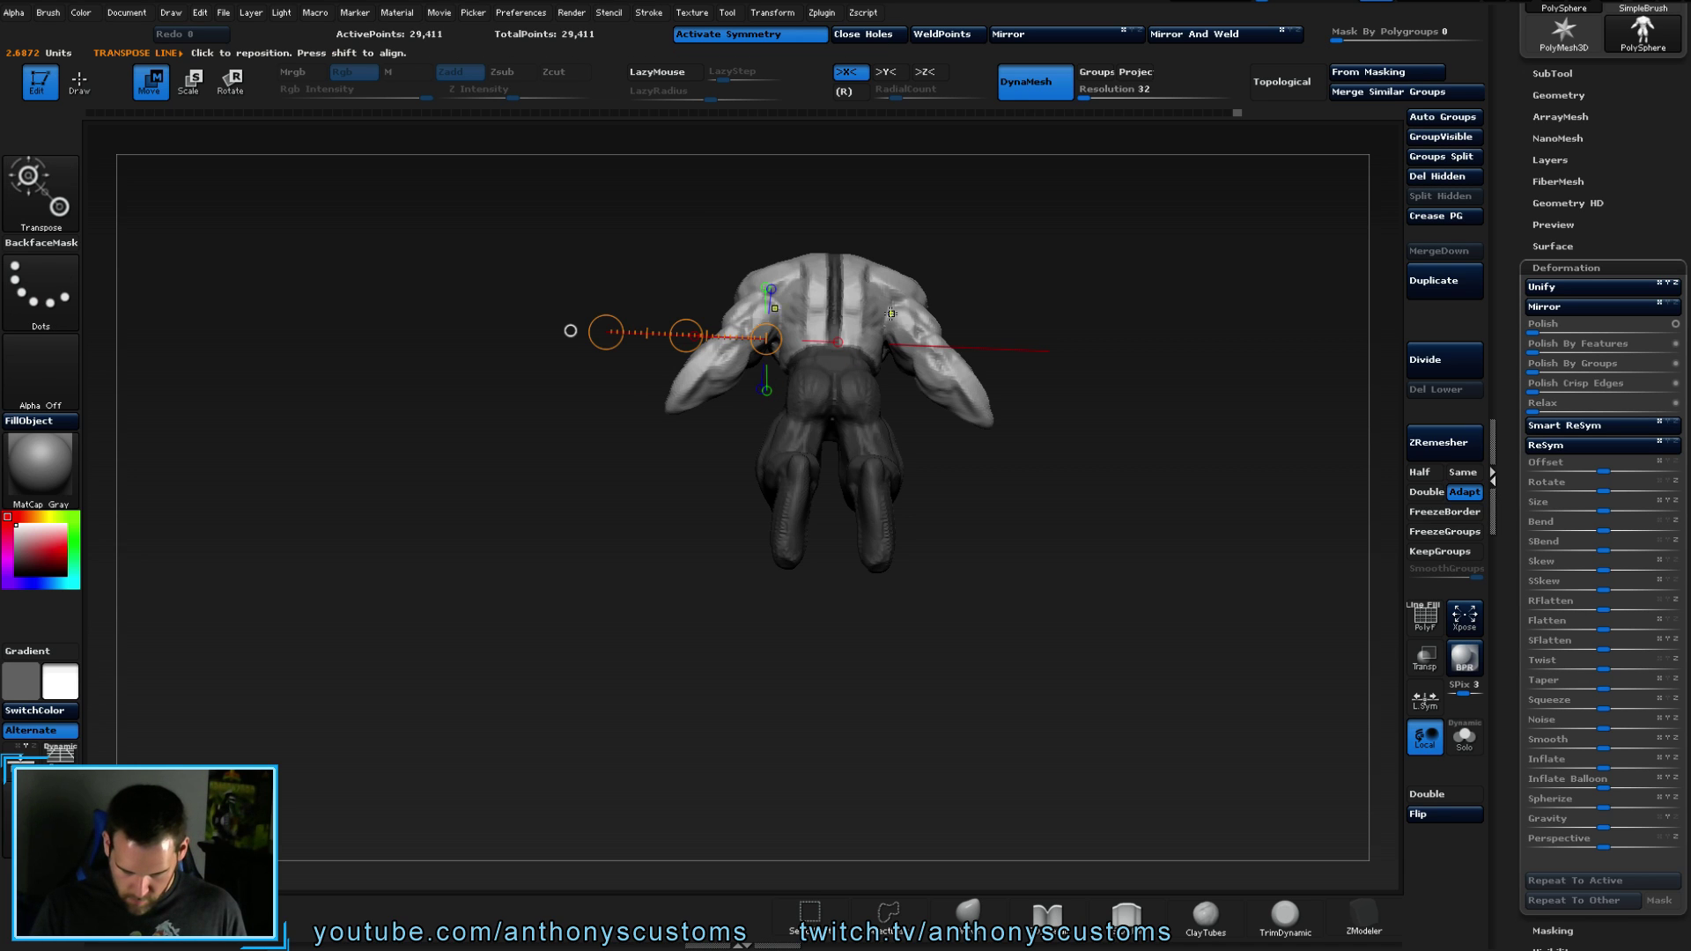
left_click_drag(1117, 367, 1159, 359)
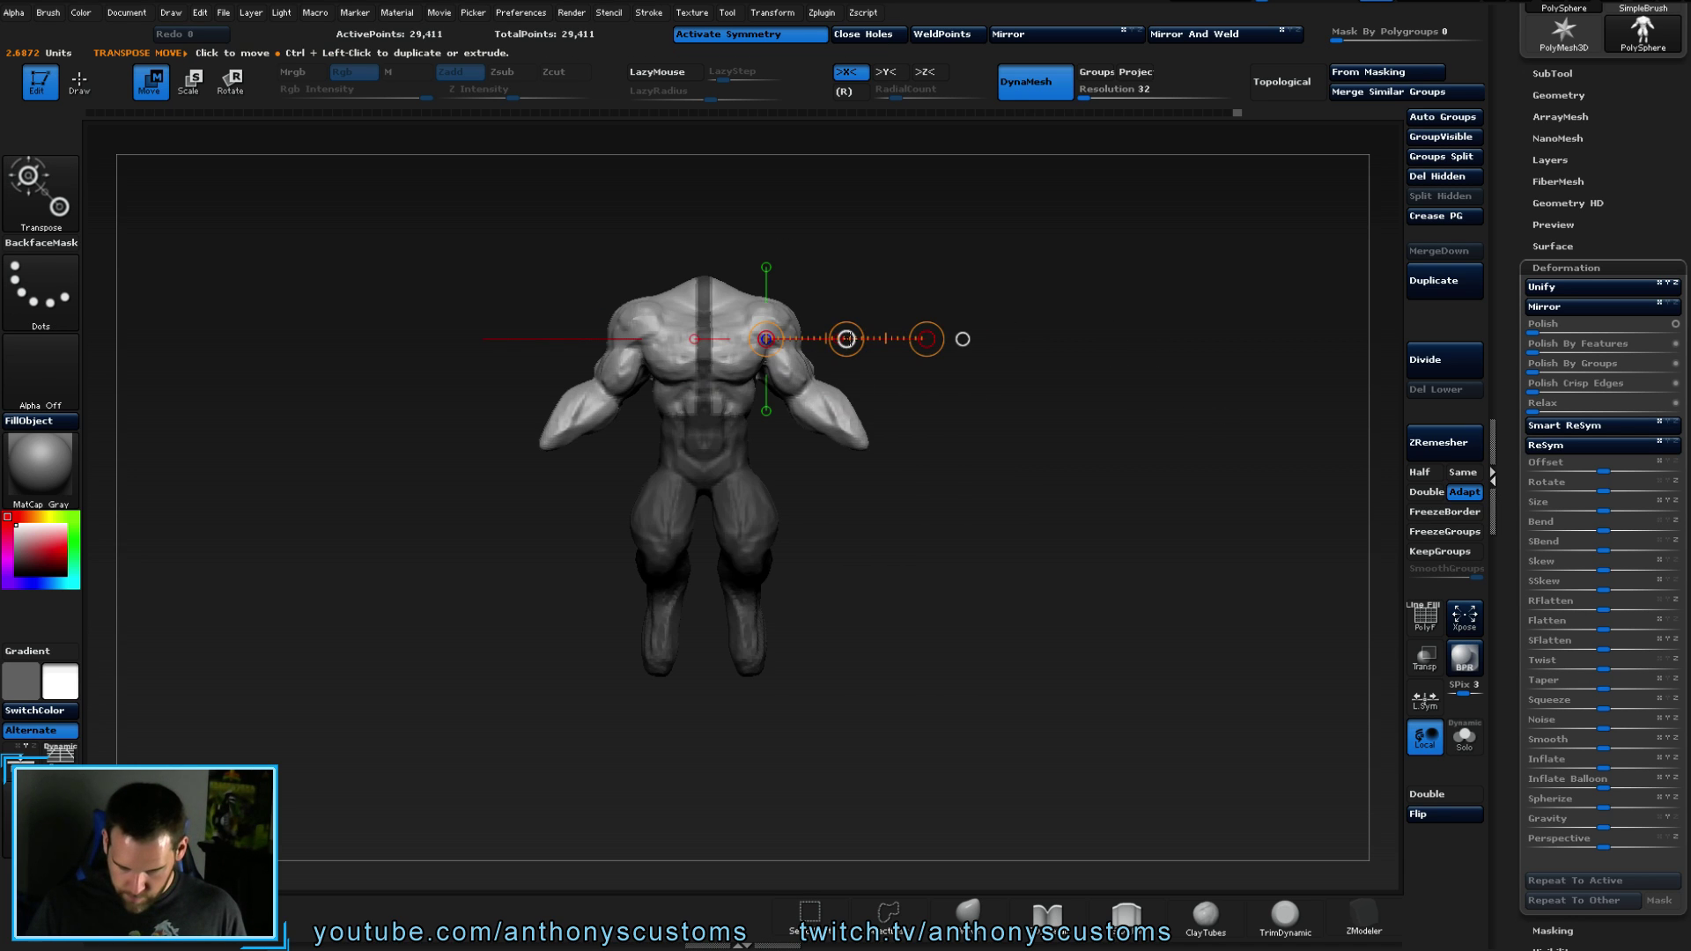
mouse_move(846, 338)
left_mouse_down()
mouse_move(867, 330)
mouse_move(839, 332)
left_mouse_up()
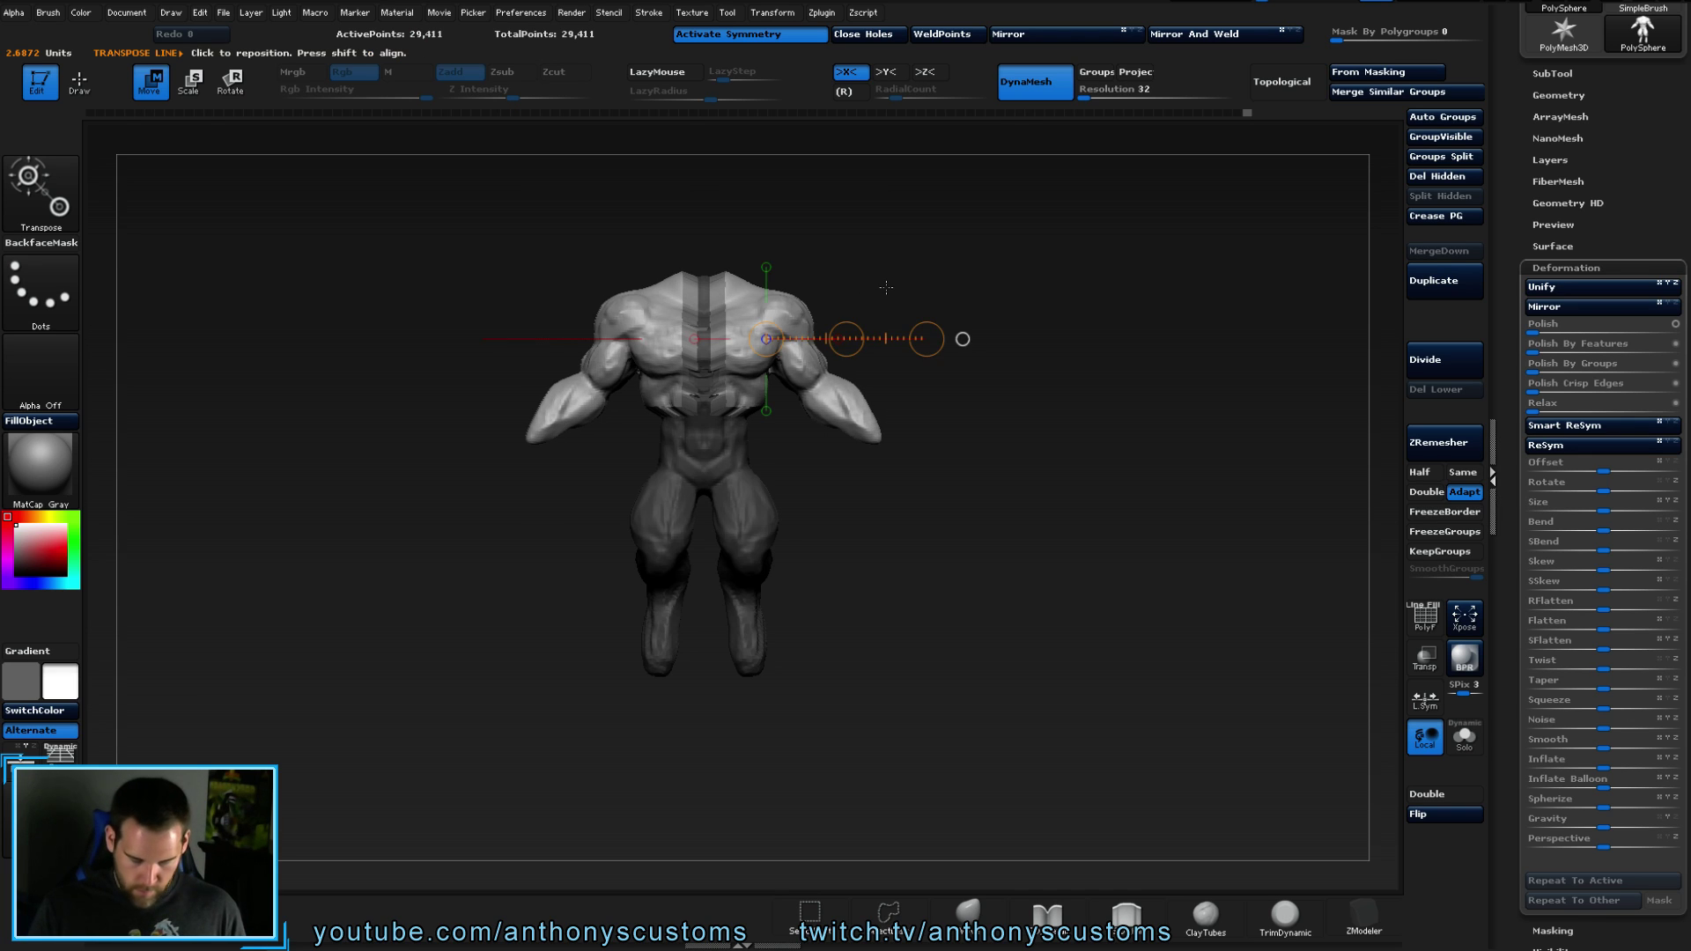
key("q")
left_click(992, 537, "ctrl")
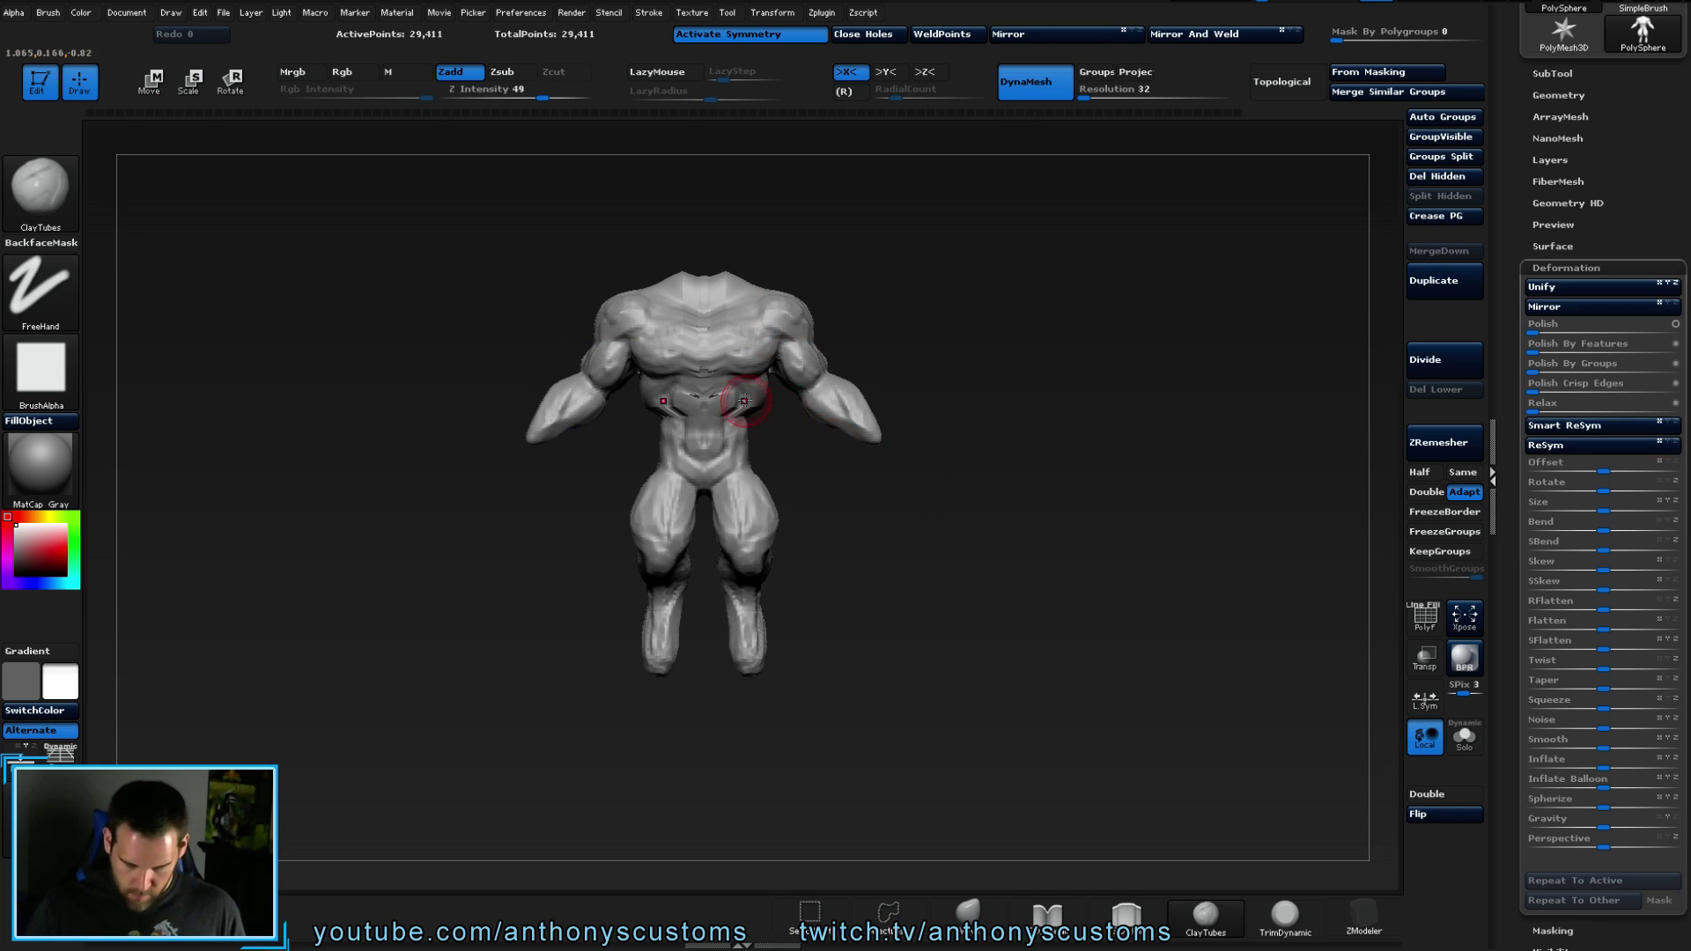
- Smooth the stretched chest and upper abdomen along the torso's centre
key("shift")
left_click_drag(694, 323, 676, 417, "shift")
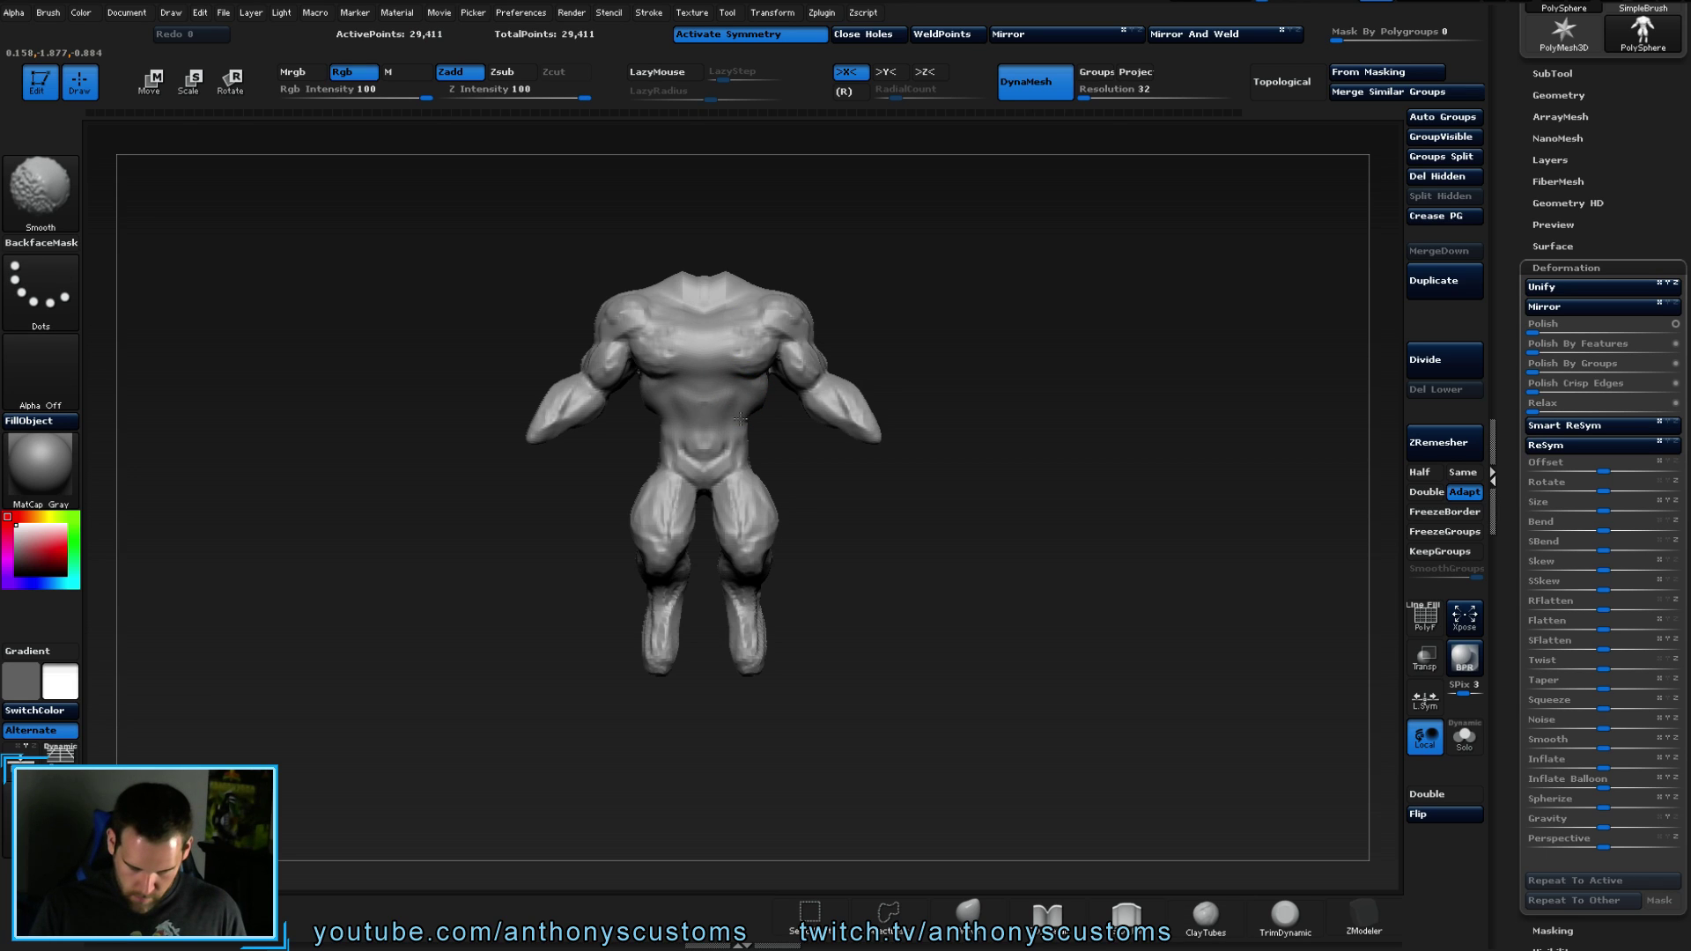
mouse_move(684, 355)
left_mouse_down()
mouse_move(695, 370)
mouse_move(677, 347)
left_mouse_up()
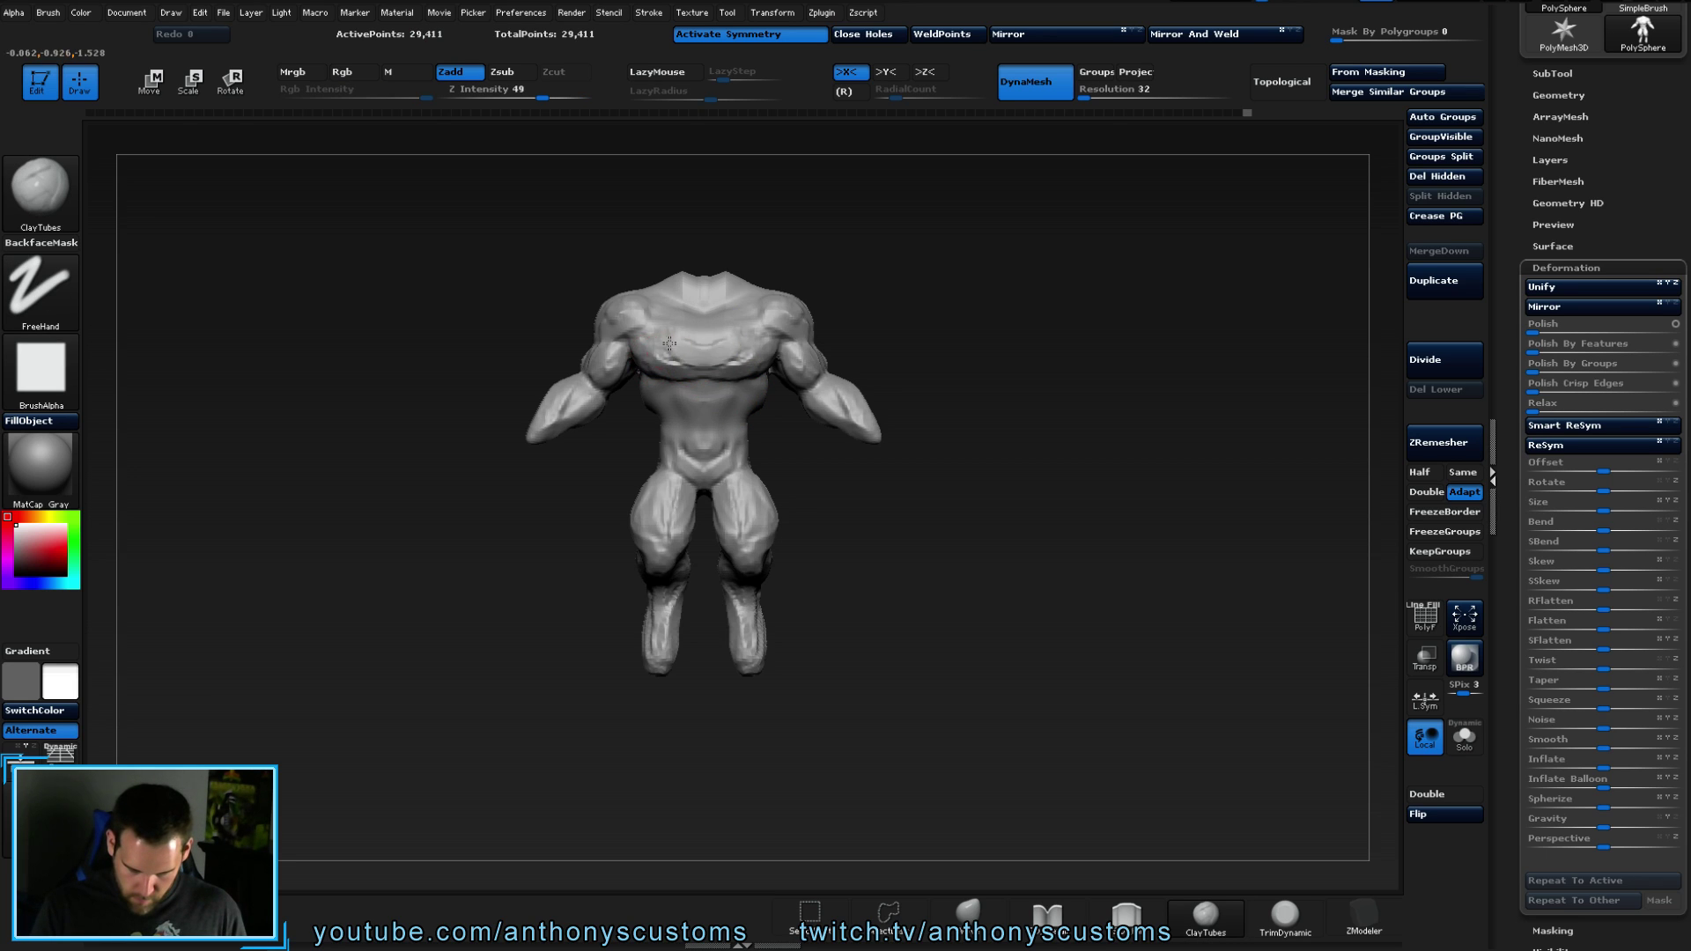
- Update the DynaMesh and build up the neck base and collarbone area with ClayTubes
left_click_drag(704, 276, 708, 287)
left_click_drag(1045, 328, 1061, 345, "ctrl")
mouse_move(734, 296)
left_mouse_down()
mouse_move(692, 282)
mouse_move(701, 300)
left_mouse_up()
left_click_drag(816, 260, 947, 339)
mouse_move(694, 292)
left_mouse_down()
mouse_move(703, 333)
mouse_move(662, 289)
left_mouse_up()
- Update the DynaMesh and build up the neck base and abdominal area with ClayTubes
mouse_move(934, 286)
left_mouse_down()
mouse_move(787, 294)
mouse_move(708, 335)
left_mouse_up()
mouse_move(770, 333)
right_mouse_down()
mouse_move(989, 351)
mouse_move(987, 402)
right_mouse_up()
left_click_drag(802, 330, 791, 383)
mouse_move(913, 343)
right_mouse_down()
mouse_move(1042, 328)
mouse_move(1095, 209)
right_mouse_up()
mouse_move(1142, 401)
right_mouse_down()
mouse_move(1030, 429)
mouse_move(921, 396)
right_mouse_up()
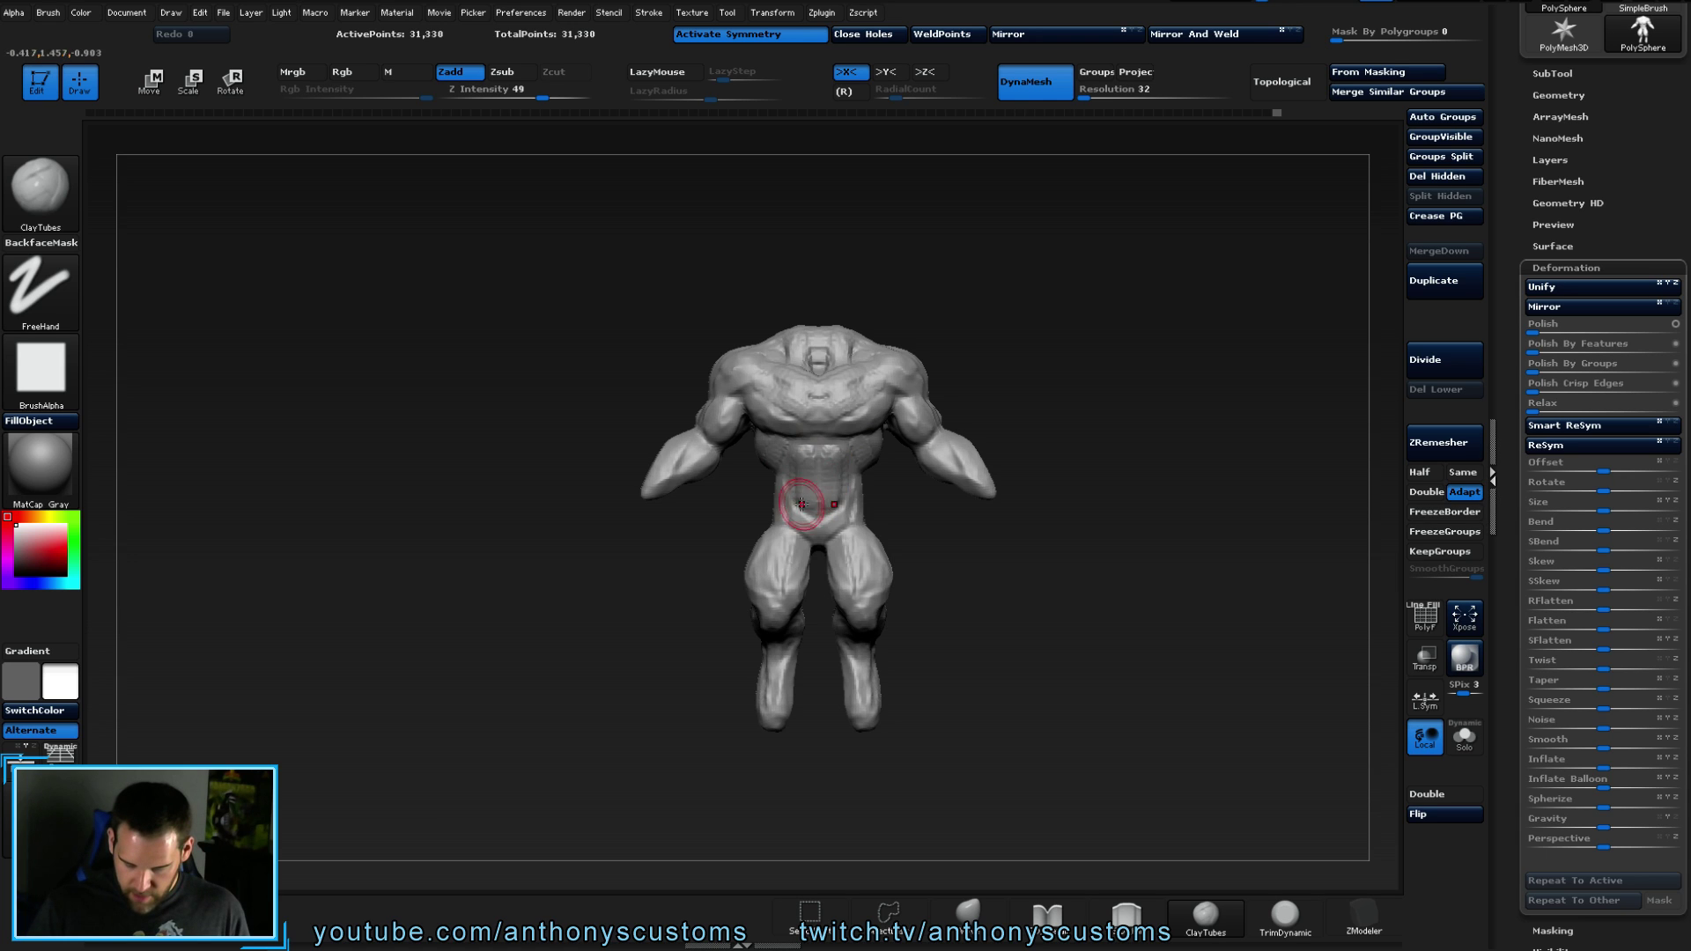
left_click_drag(1123, 373, 819, 461)
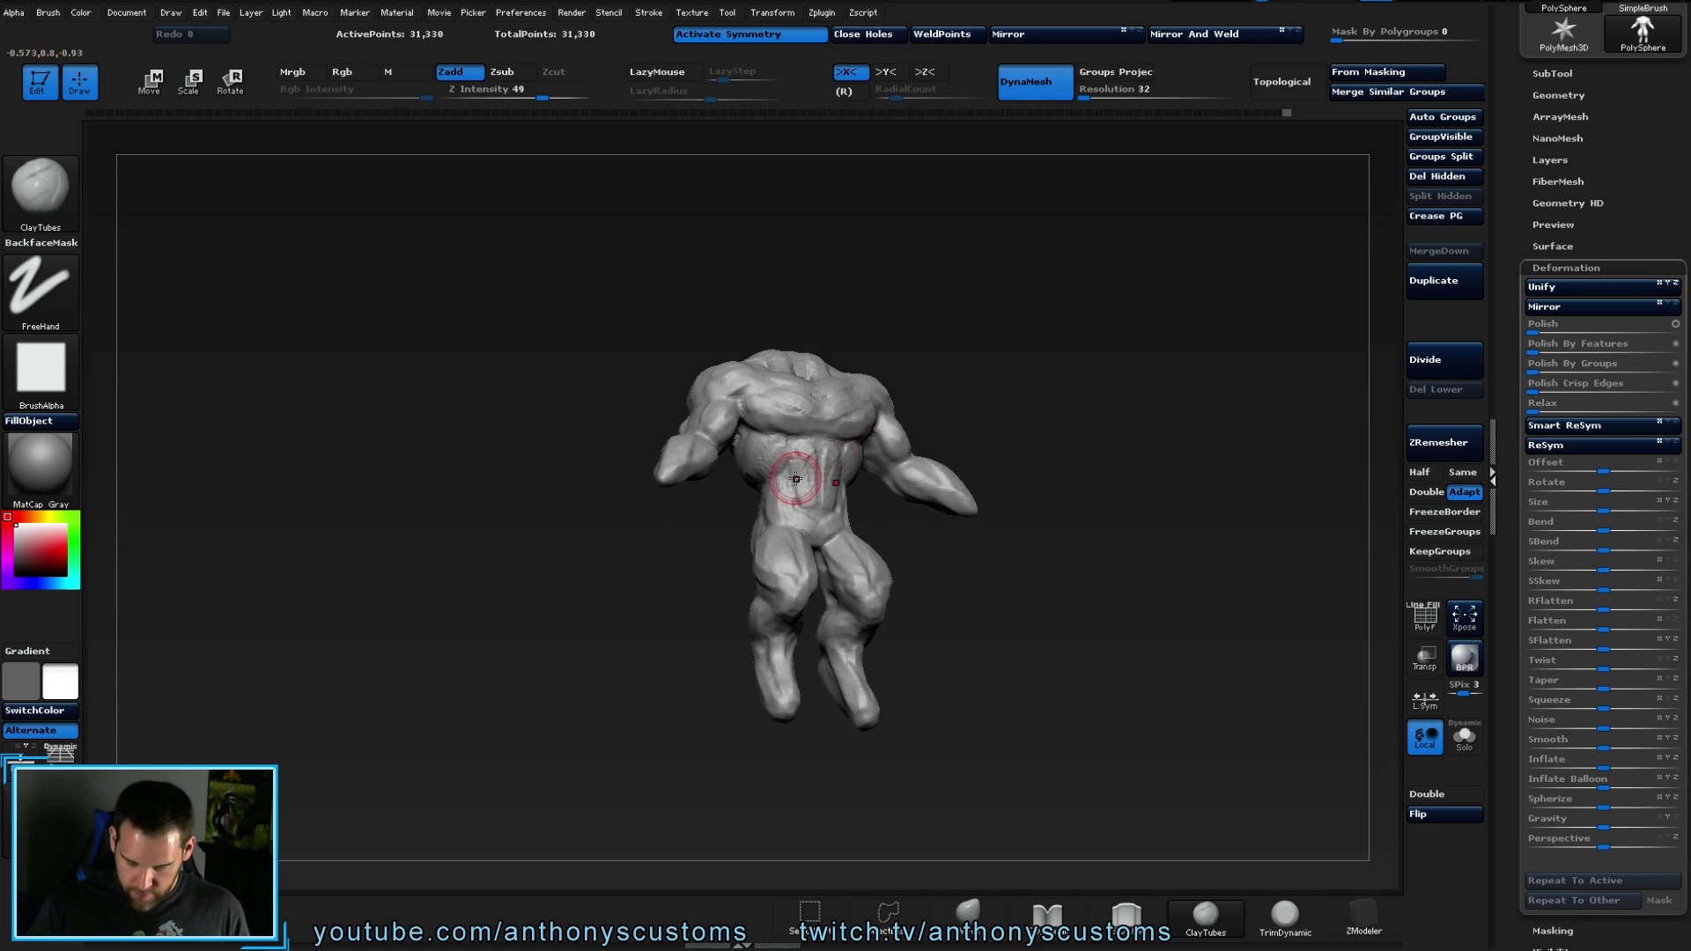
- Build up the back muscles beside the spine, the lower back and the buttocks with ClayTubes
mouse_move(971, 368)
left_mouse_down()
mouse_move(952, 418)
mouse_move(981, 359)
mouse_move(872, 401)
left_mouse_up()
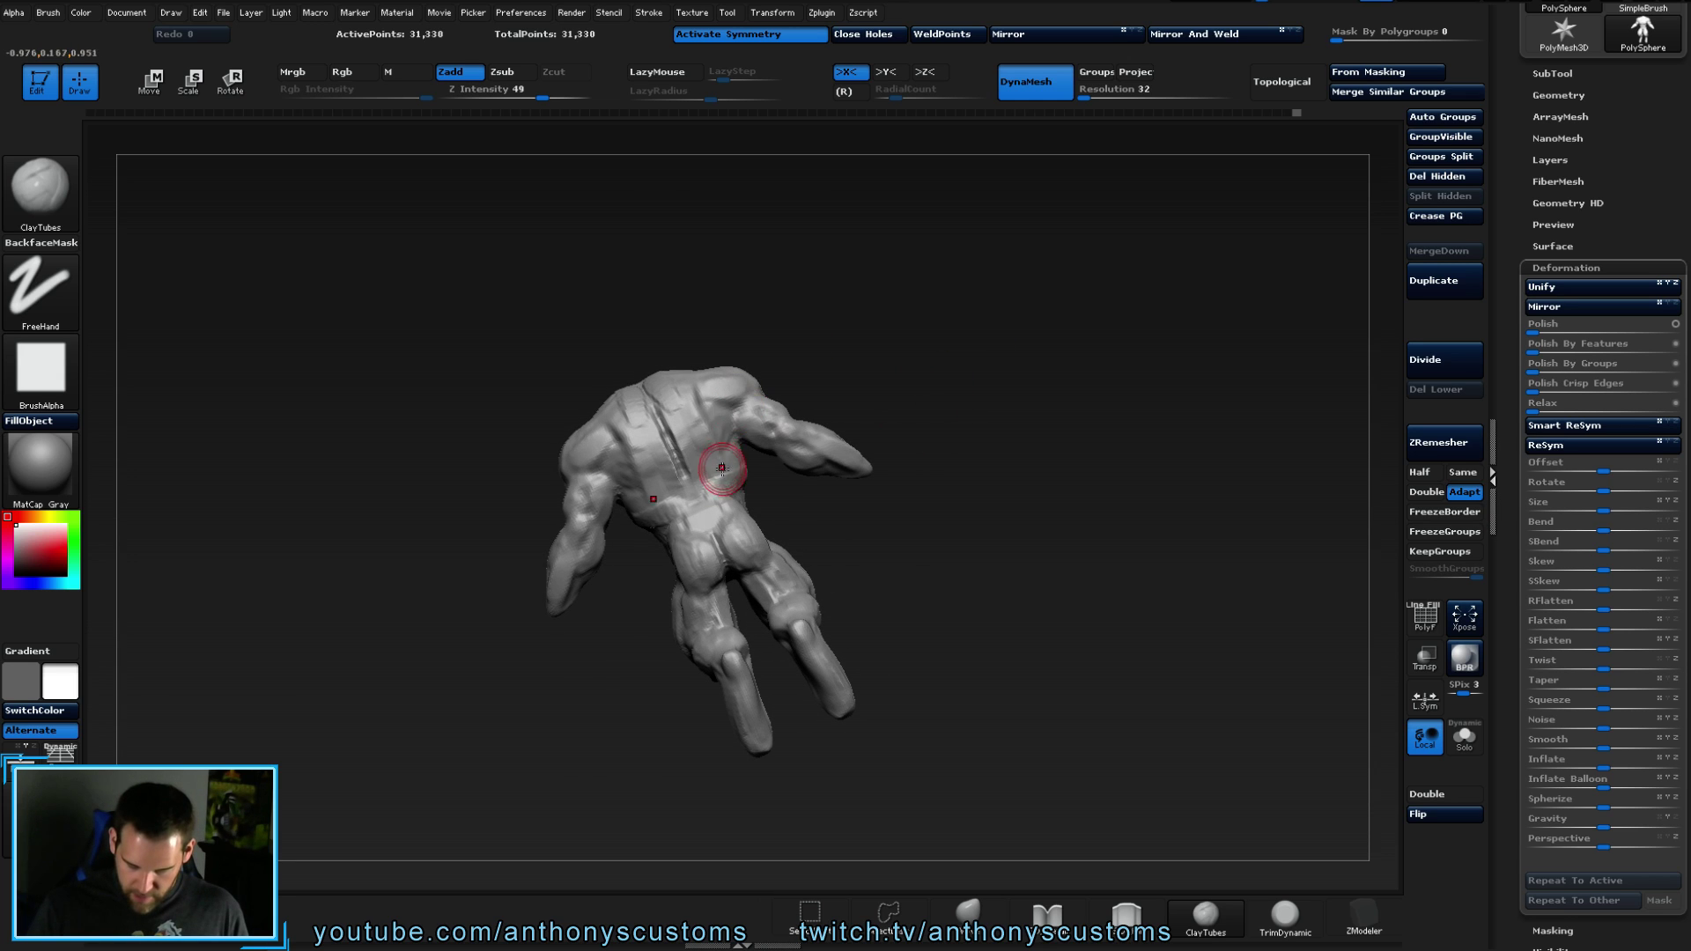
left_click_drag(696, 448, 708, 485)
left_click_drag(870, 391, 1001, 363)
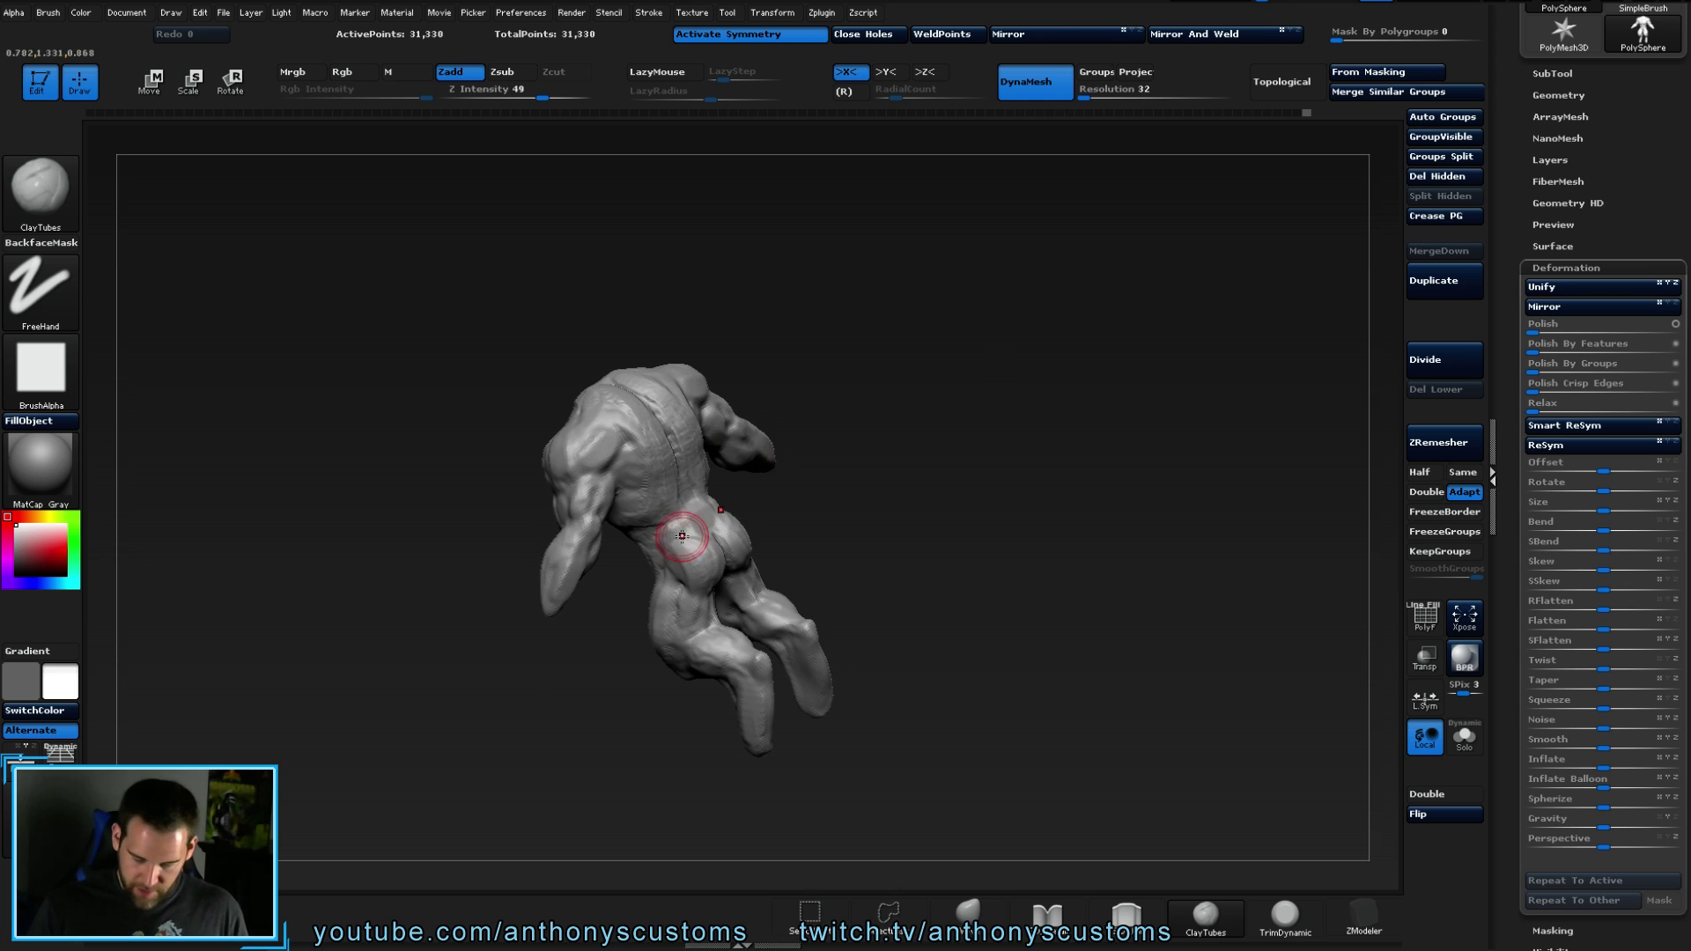
left_click_drag(818, 451, 929, 468)
mouse_move(652, 515)
left_mouse_down()
mouse_move(706, 537)
mouse_move(688, 536)
mouse_move(715, 570)
left_mouse_up()
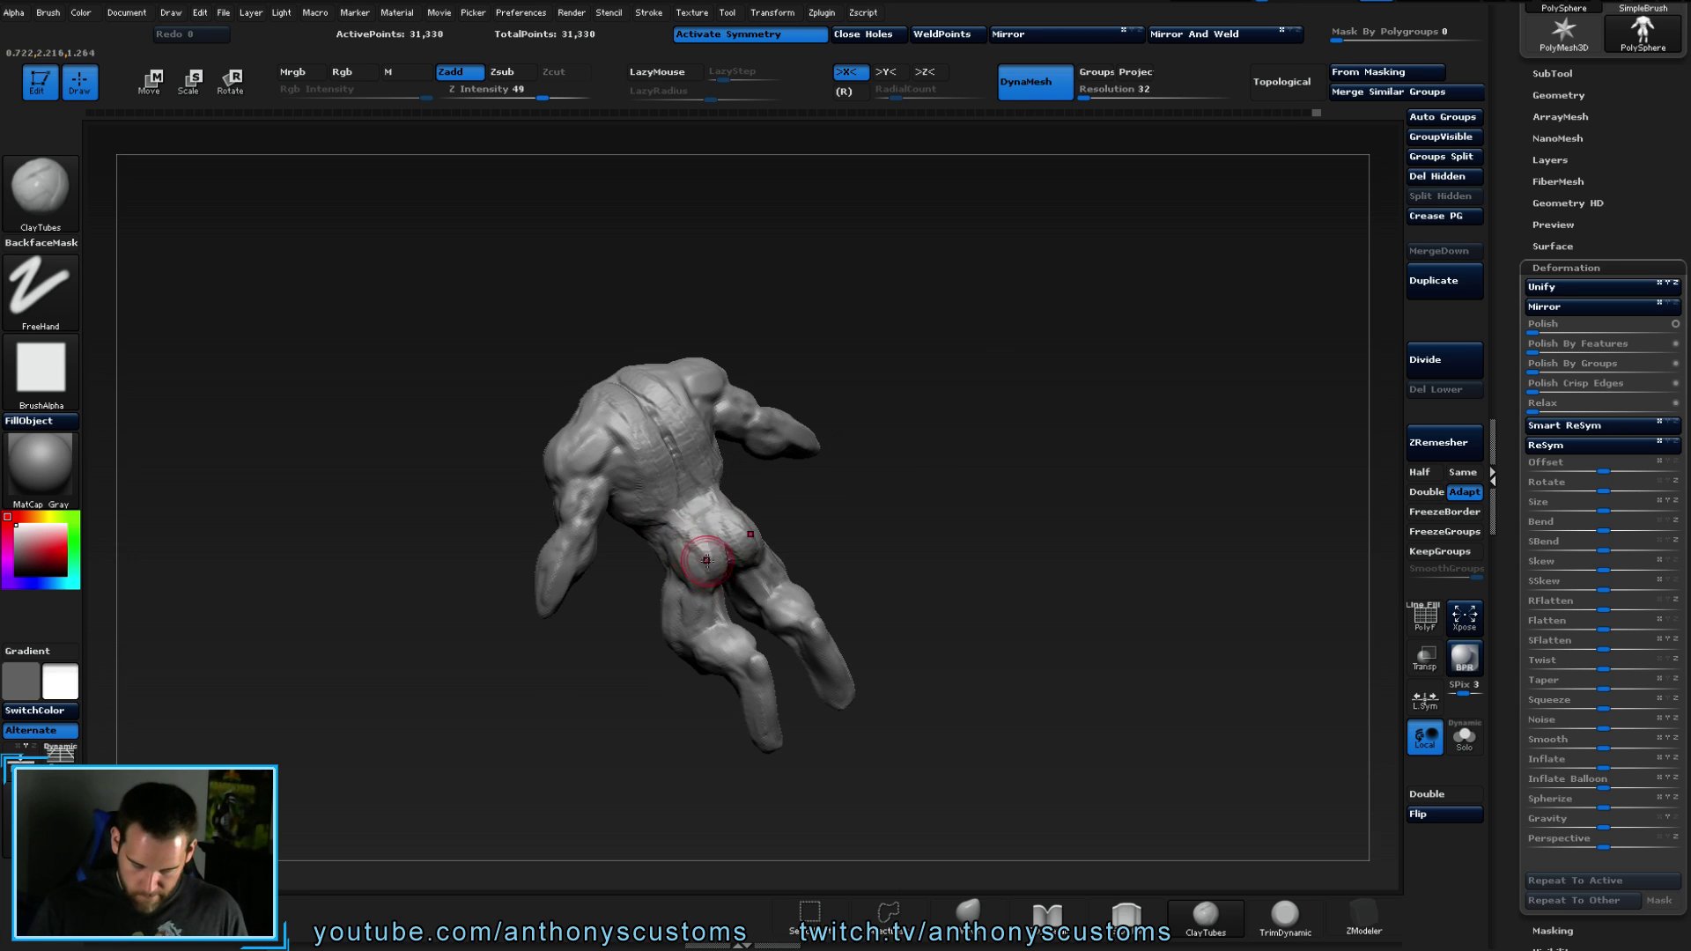
mouse_move(873, 484)
left_mouse_down()
mouse_move(936, 400)
mouse_move(951, 404)
mouse_move(943, 322)
mouse_move(906, 404)
mouse_move(907, 381)
left_mouse_up()
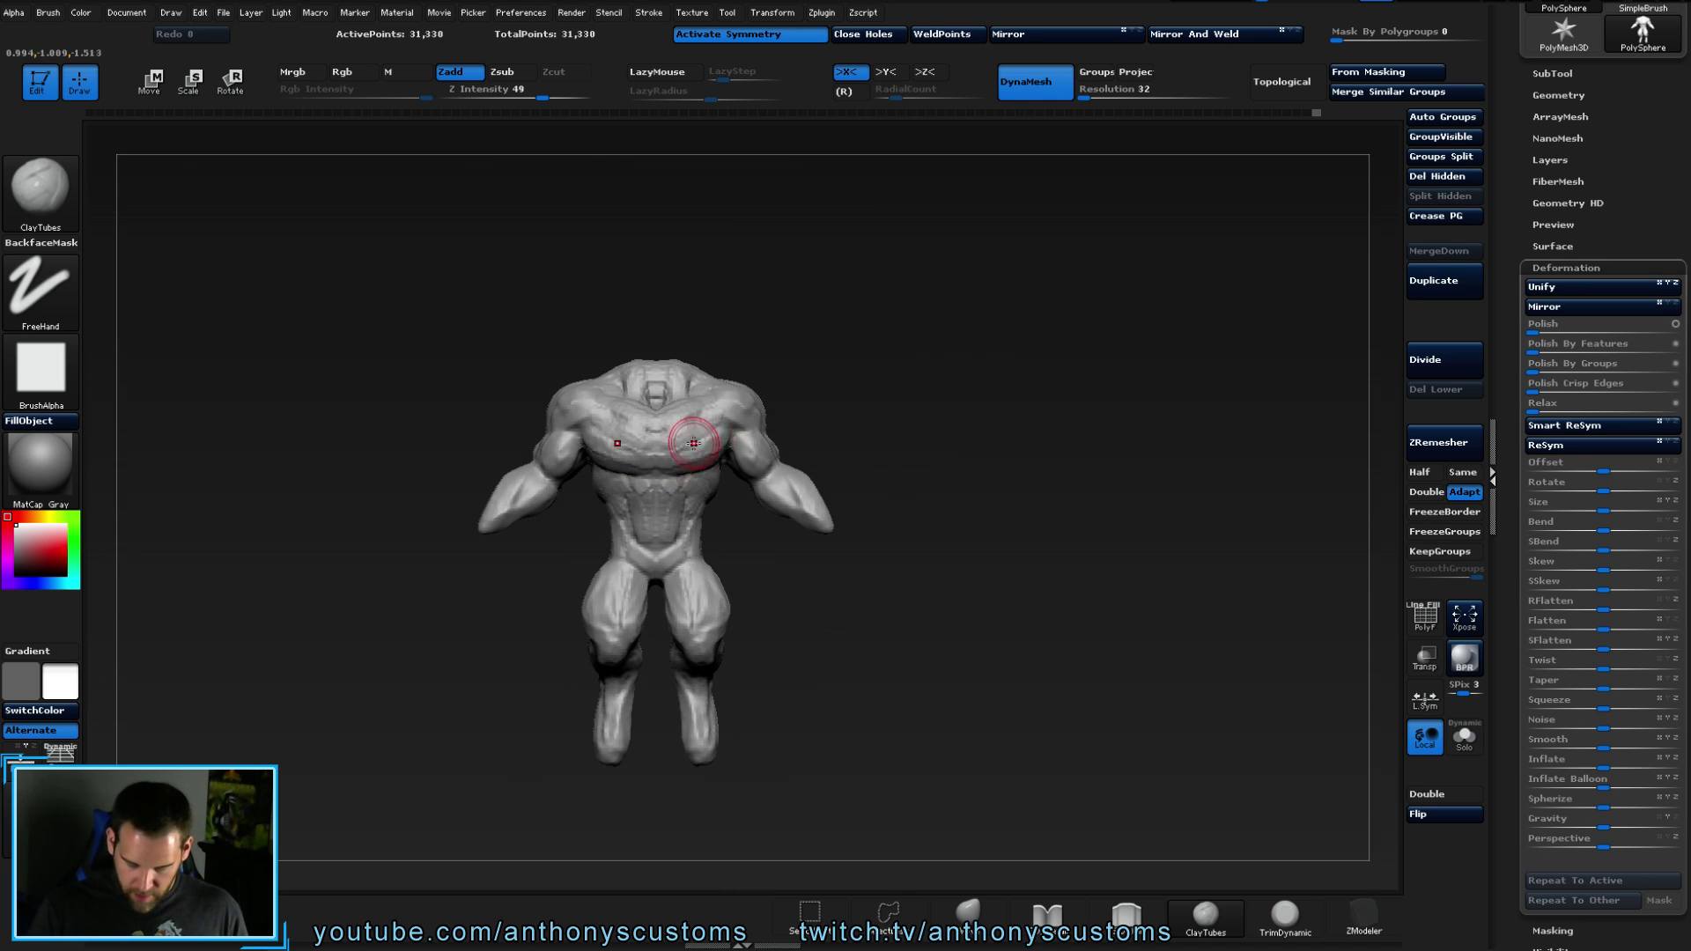
- Adjust the chest and torso silhouette with the Move brush, checking it from the front and side
mouse_move(927, 429)
left_mouse_down()
mouse_move(972, 458)
mouse_move(986, 431)
mouse_move(916, 453)
mouse_move(914, 494)
mouse_move(891, 461)
left_mouse_up()
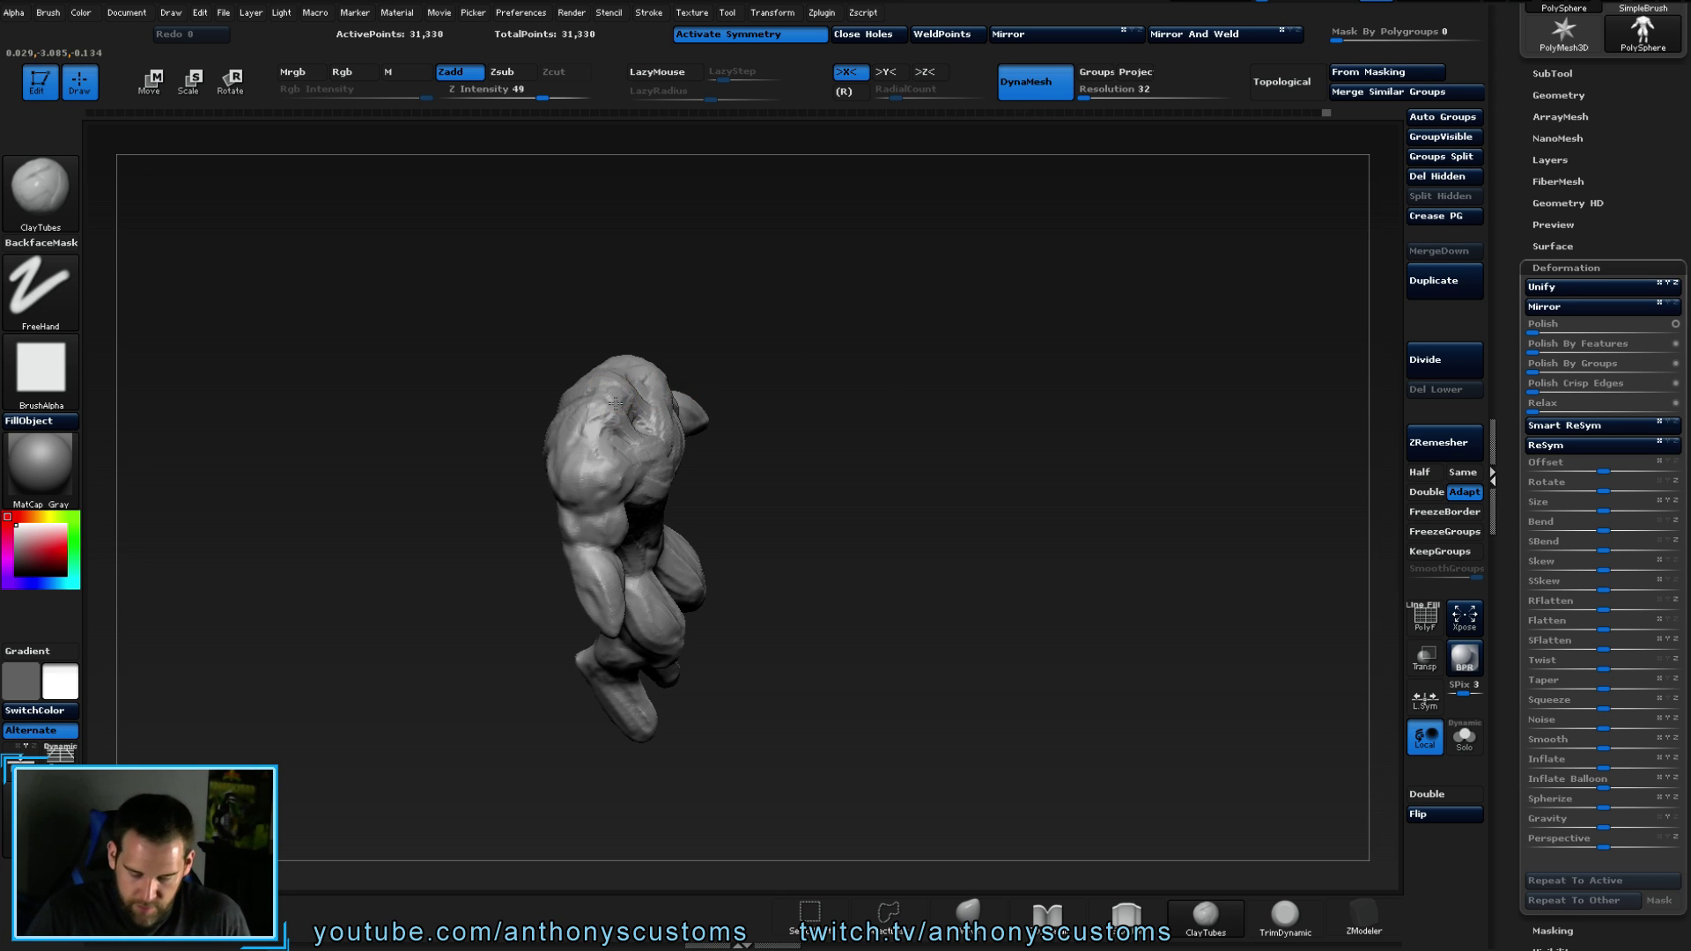
mouse_move(814, 448)
left_mouse_down()
mouse_move(875, 434)
mouse_move(923, 465)
mouse_move(898, 279)
mouse_move(917, 475)
mouse_move(894, 458)
mouse_move(899, 476)
left_mouse_up()
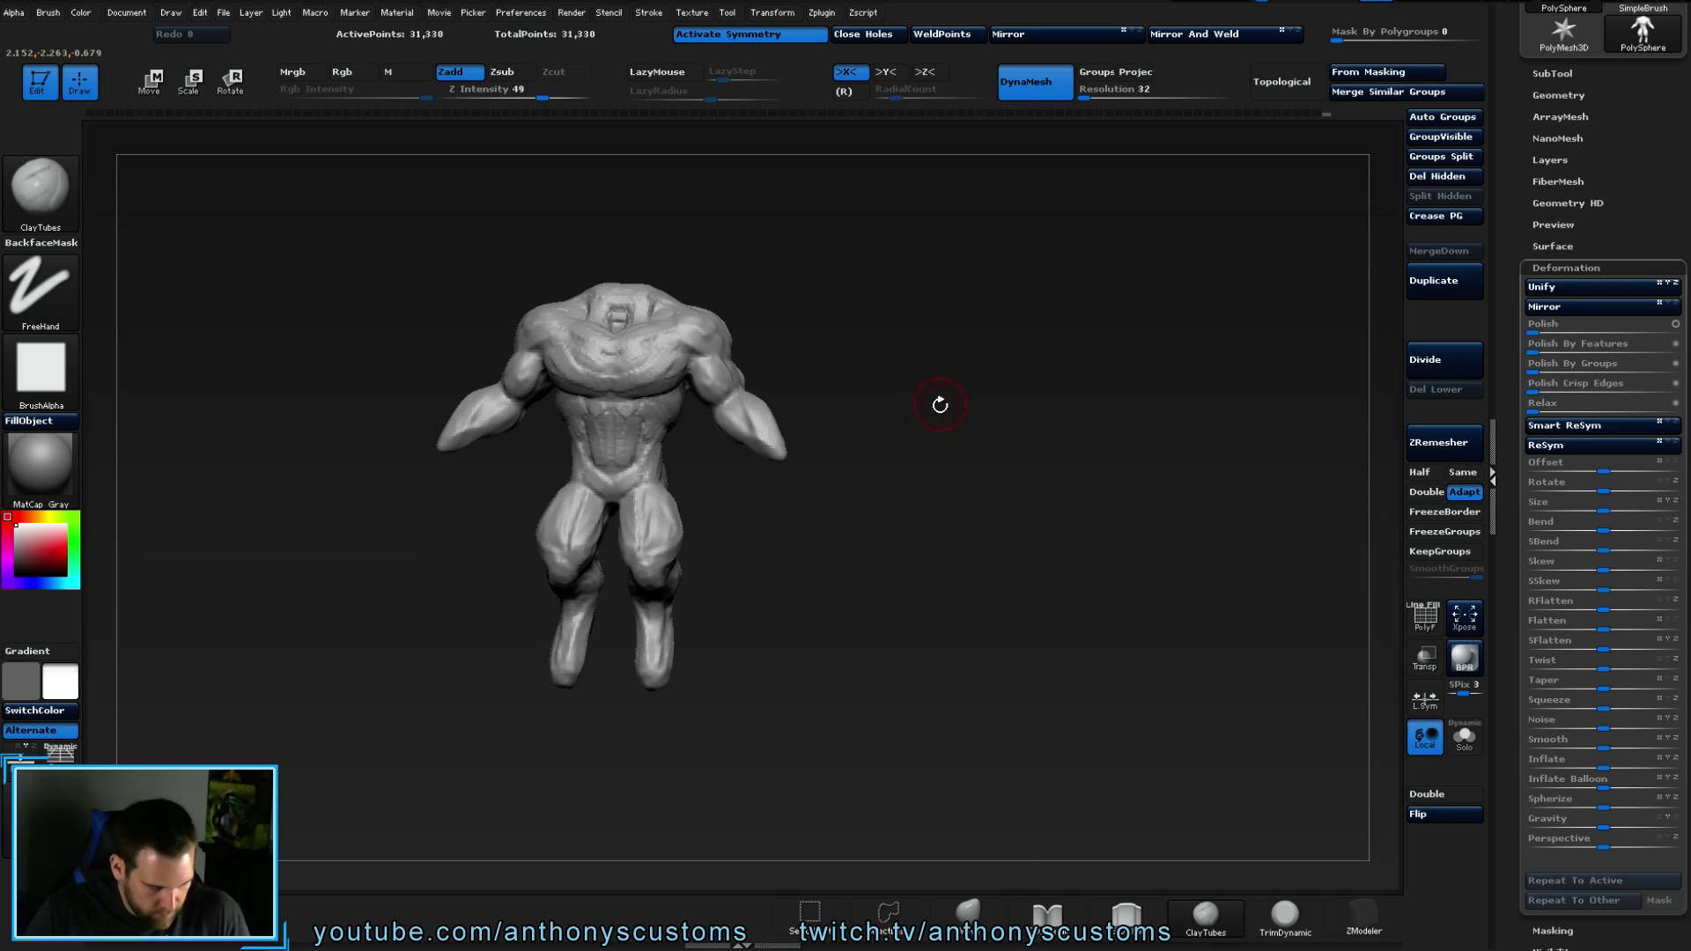
key("b")
key("m")
key("v")
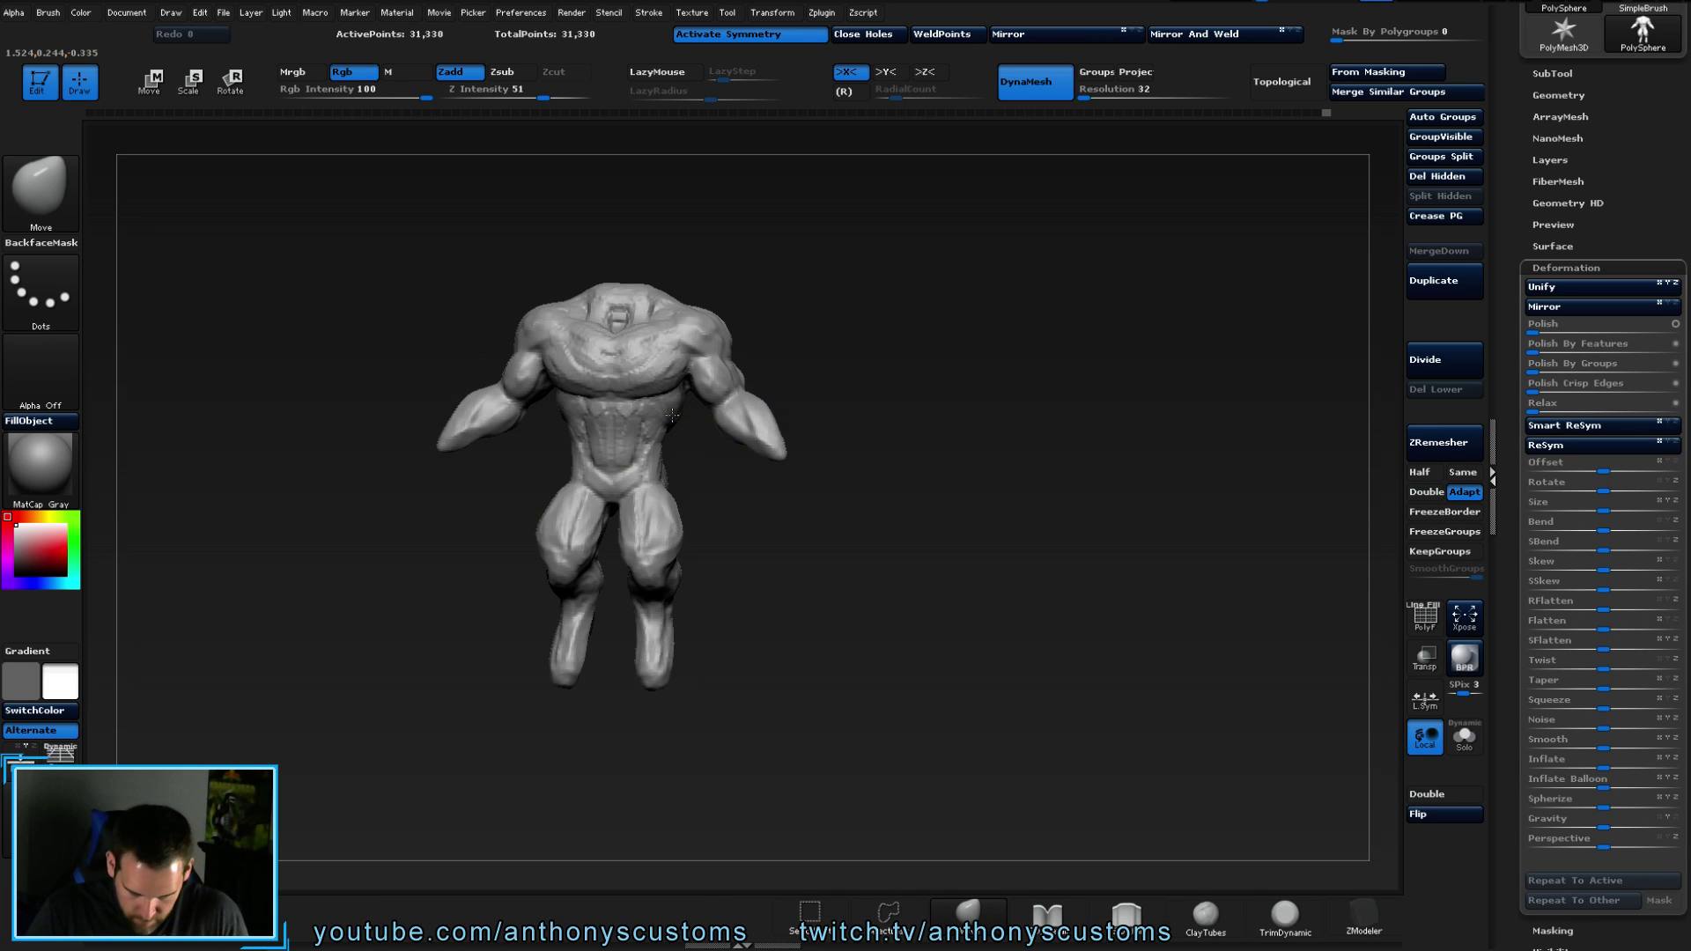
mouse_move(719, 485)
left_mouse_down()
mouse_move(863, 526)
mouse_move(834, 348)
mouse_move(815, 366)
mouse_move(831, 369)
mouse_move(771, 349)
mouse_move(696, 379)
mouse_move(761, 383)
left_mouse_up()
key("space")
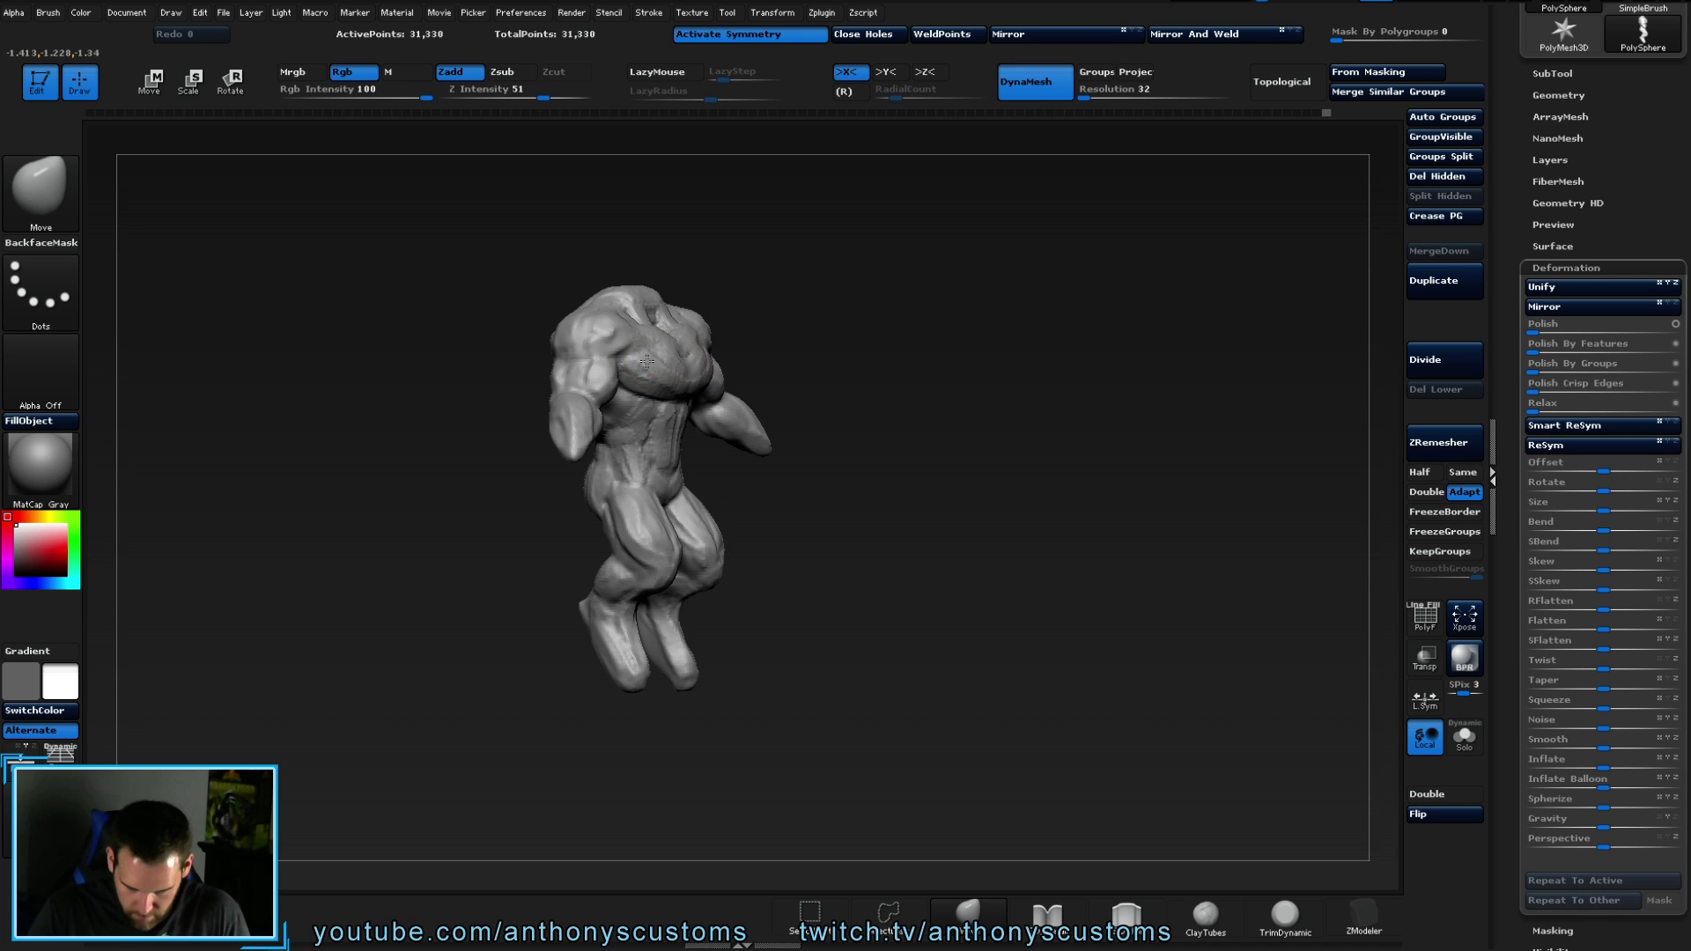
left_click_drag(773, 336, 856, 326)
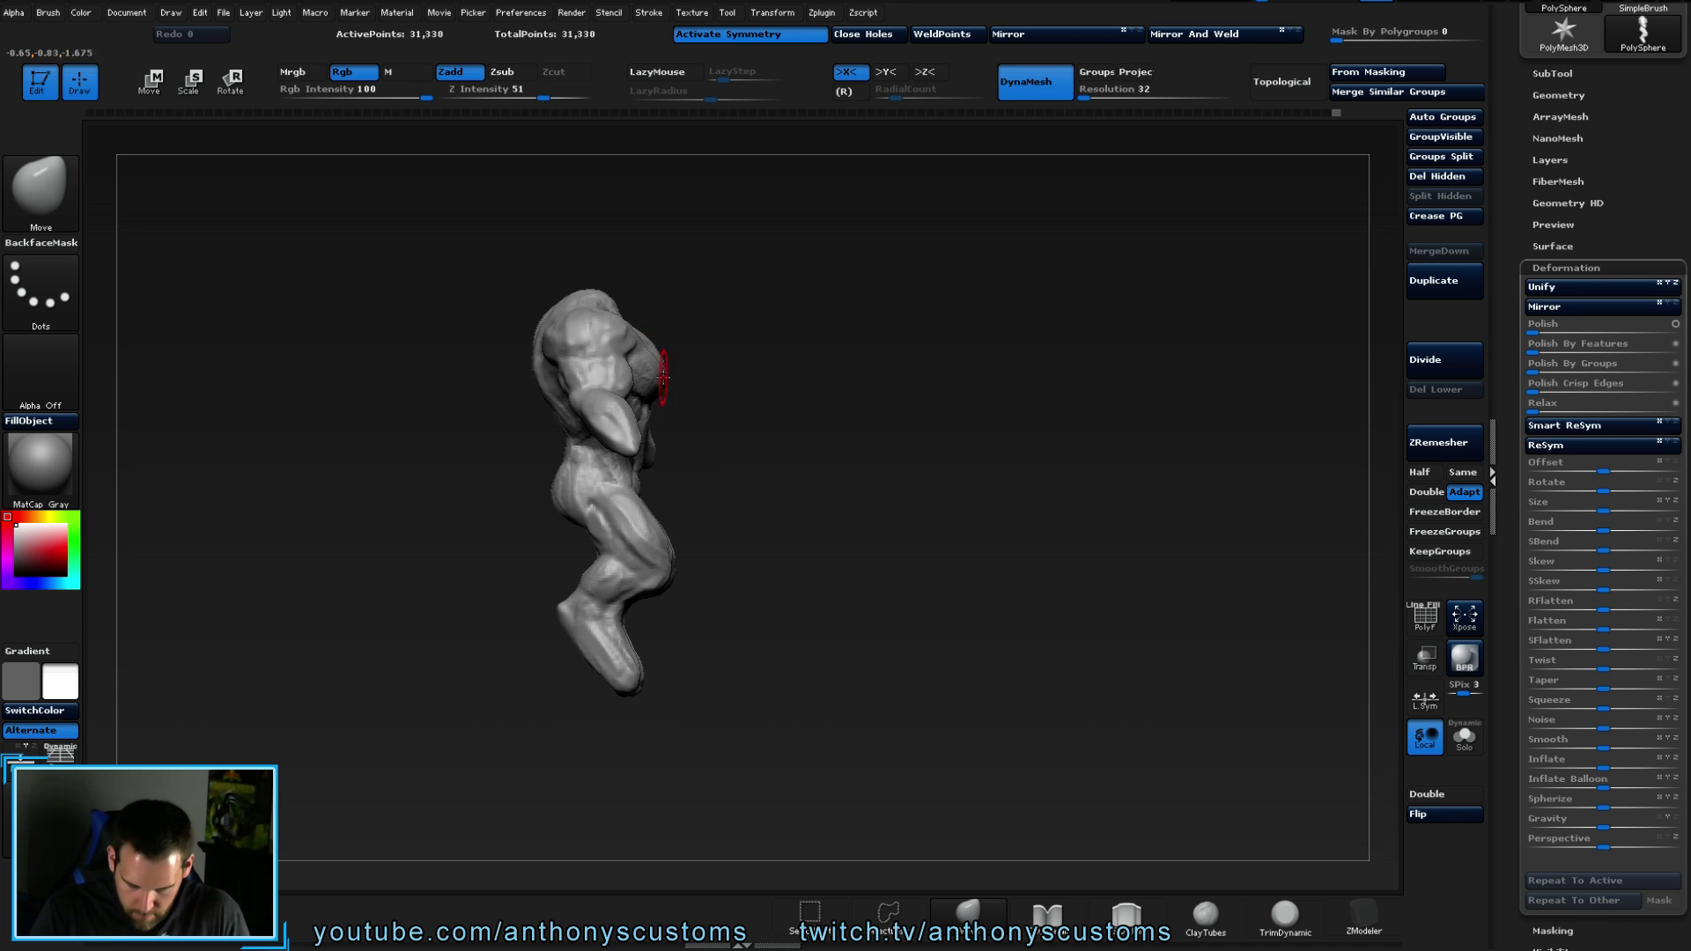
left_click_drag(735, 413, 657, 426)
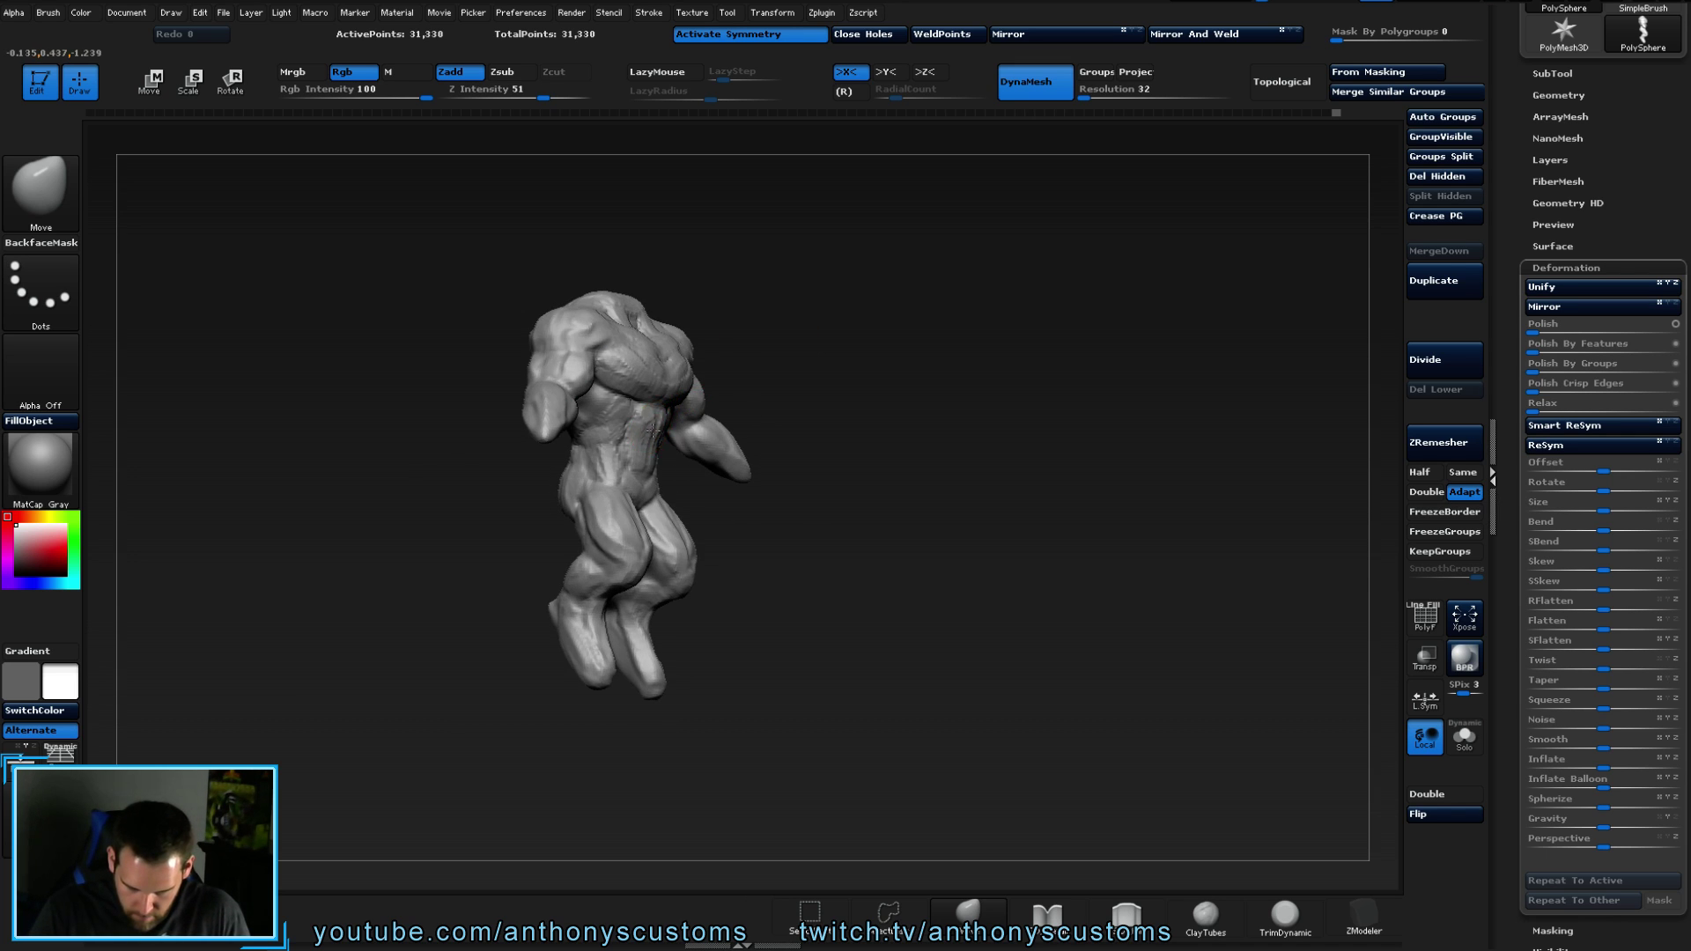
mouse_move(765, 427)
left_mouse_down()
mouse_move(774, 377)
mouse_move(898, 366)
mouse_move(895, 303)
mouse_move(904, 428)
mouse_move(1001, 489)
mouse_move(922, 473)
mouse_move(990, 482)
left_mouse_up()
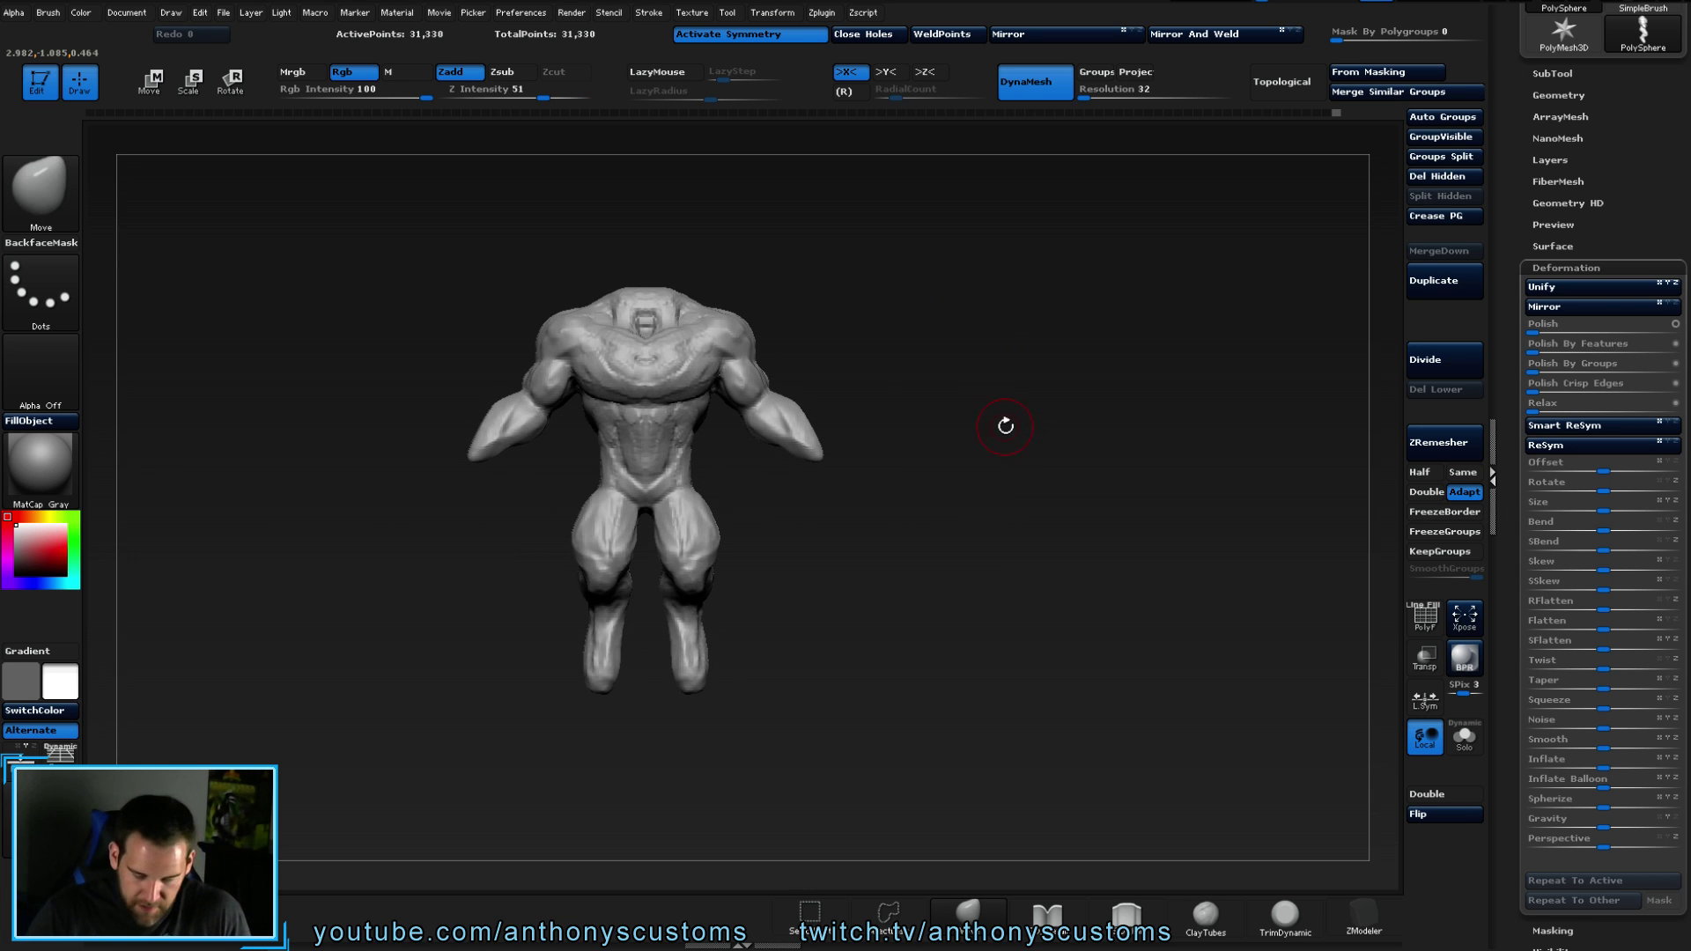
key("space")
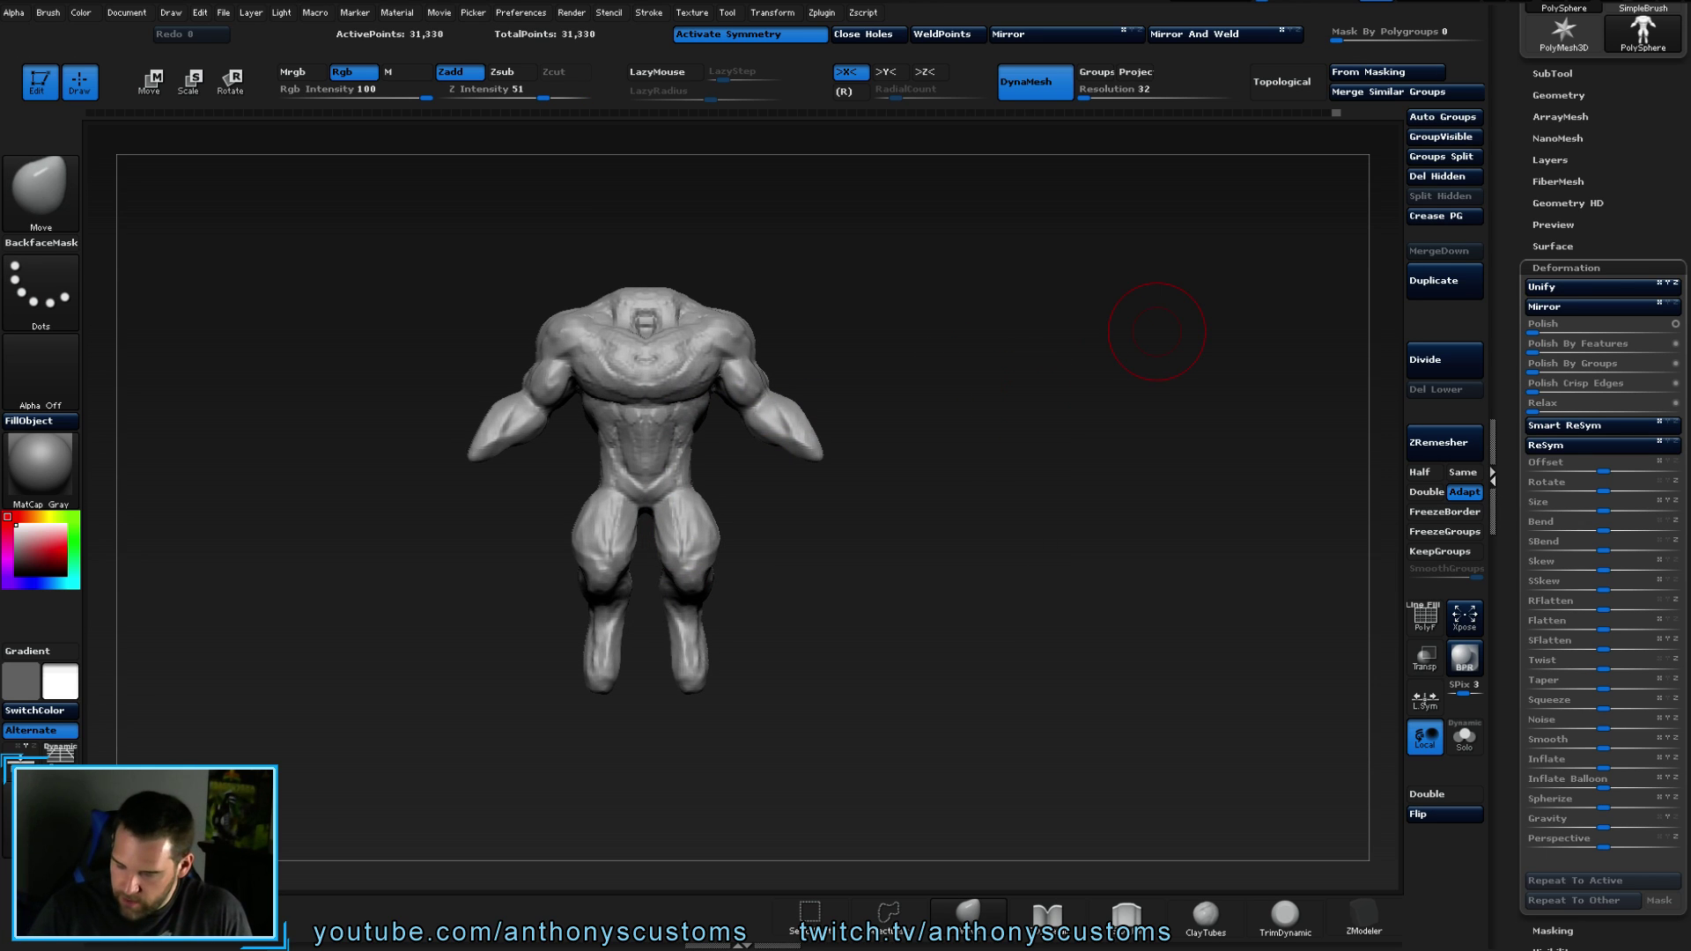
- Scale the whole figure down uniformly with the Size deformation
scroll(1602, 314, "down", 3)
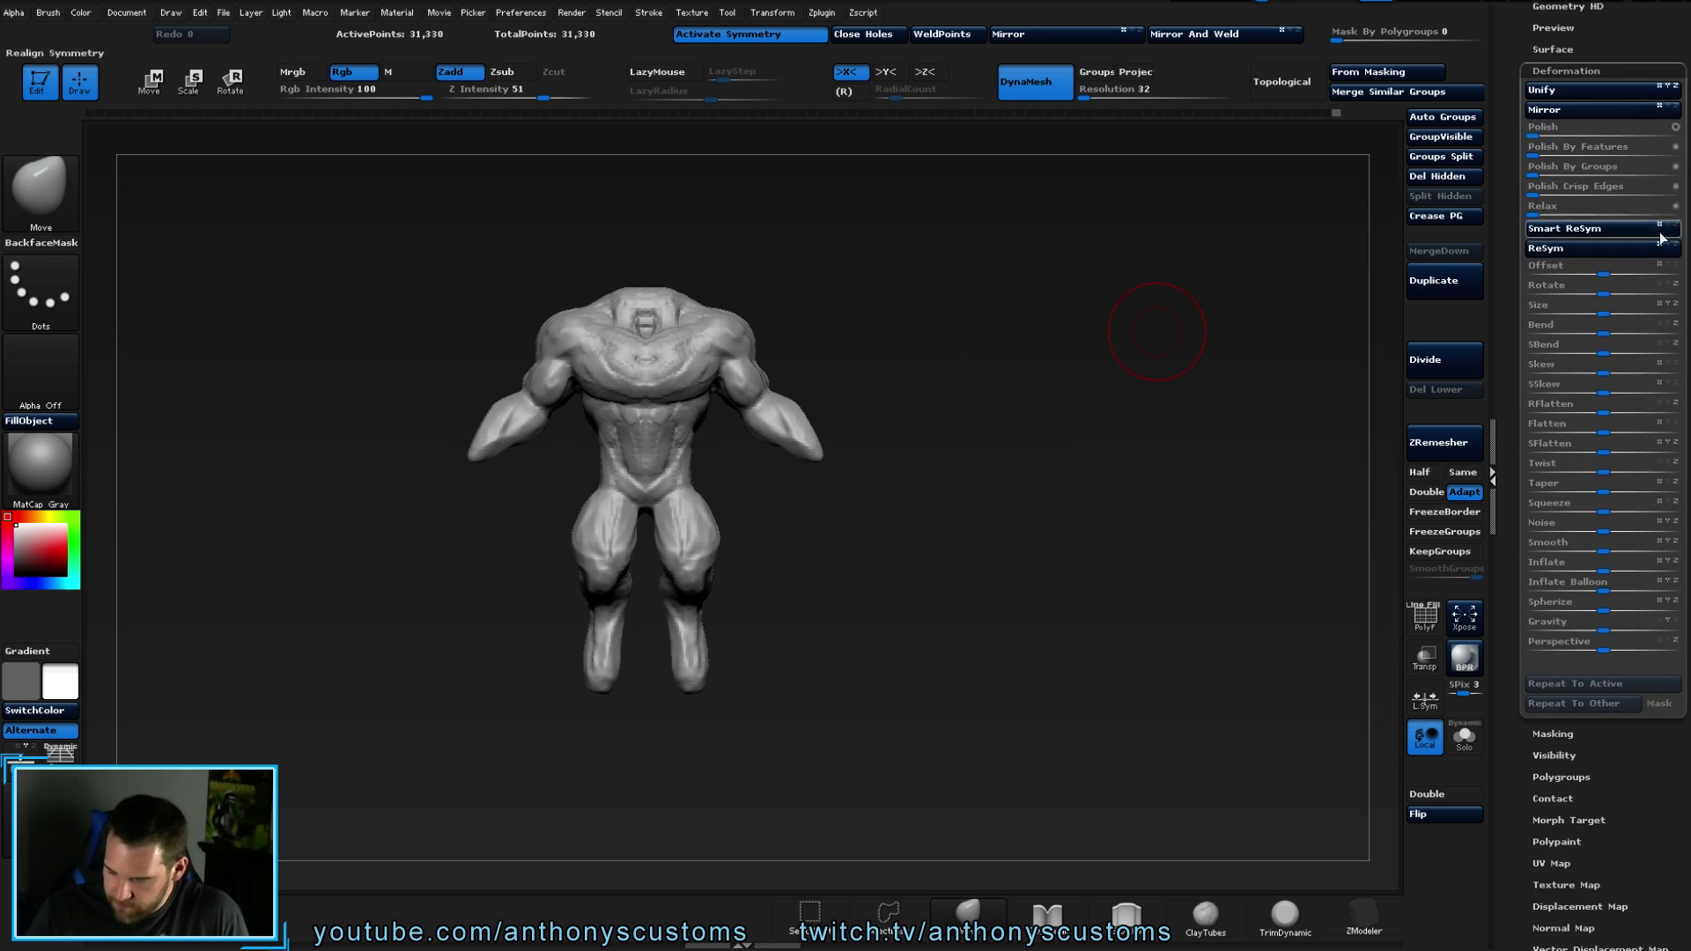
left_click_drag(1602, 315, 1599, 315)
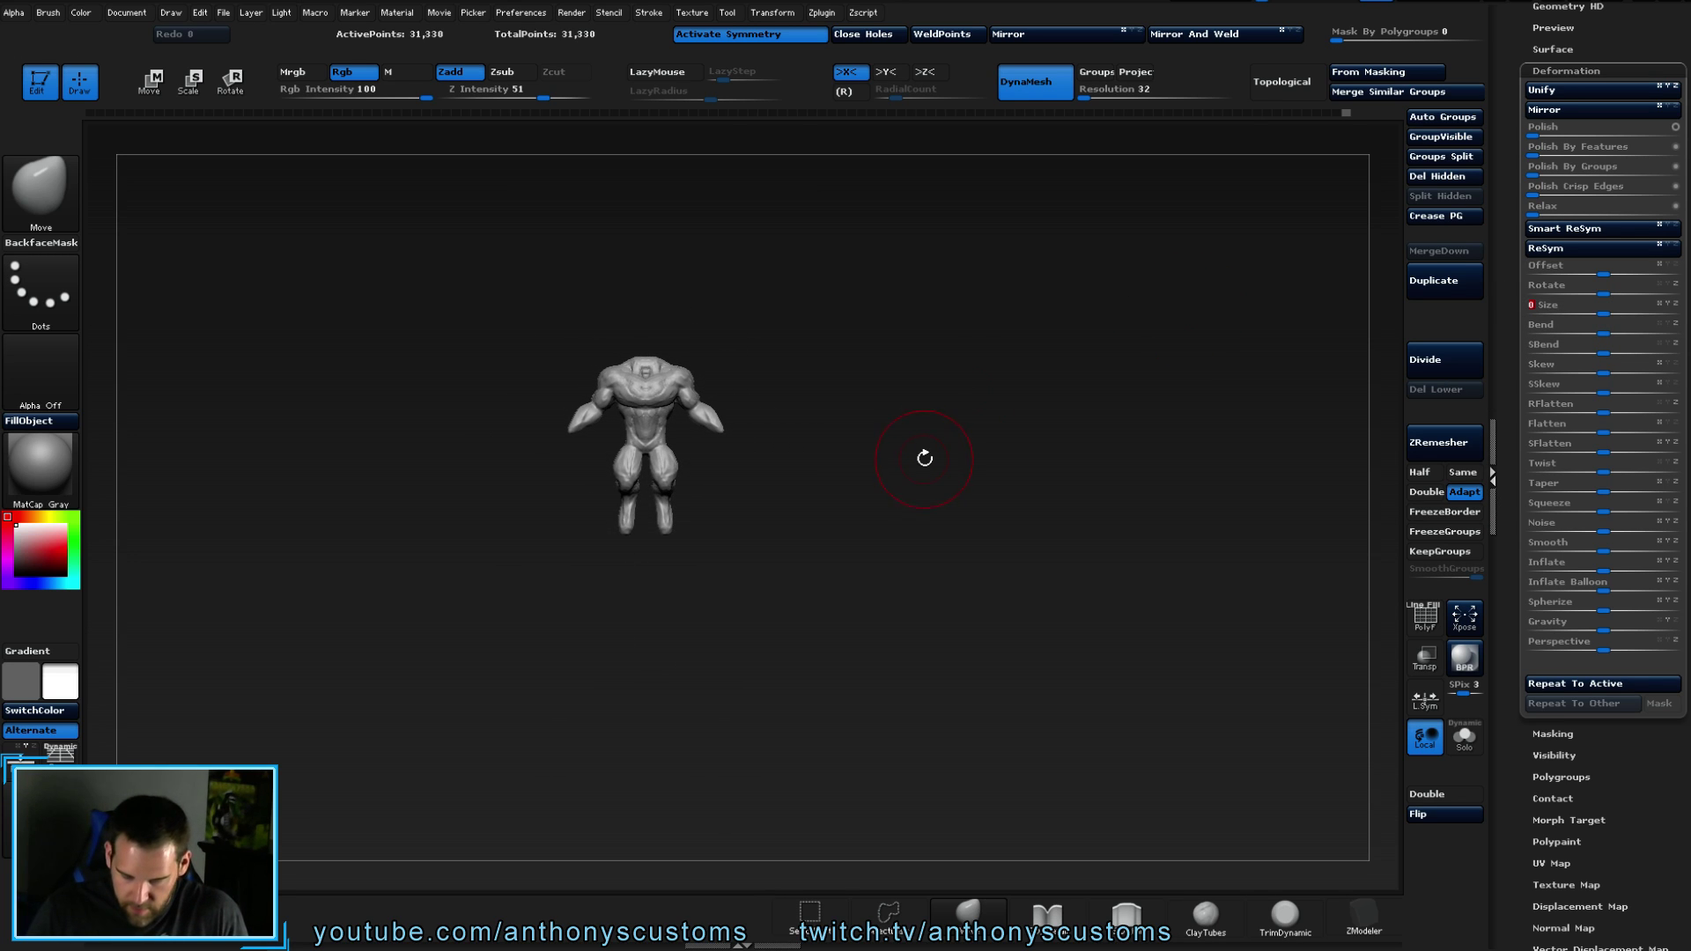
left_click_drag(906, 422, 892, 480)
left_click_drag(880, 726, 922, 649, "alt")
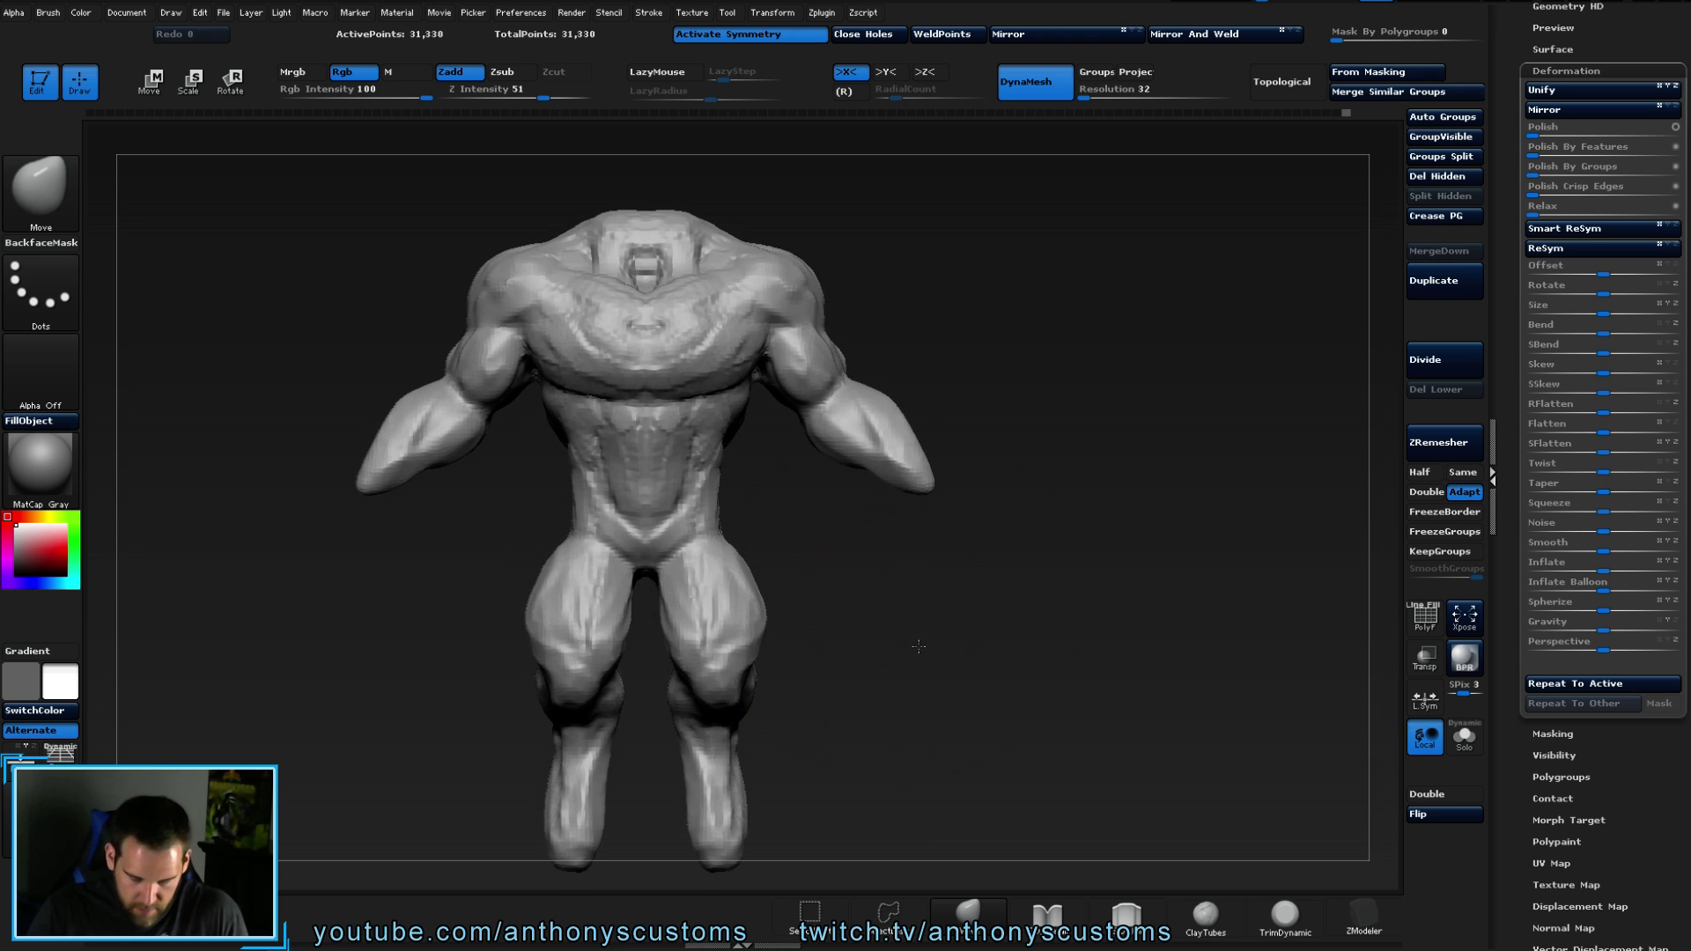
- Reduce the brush size and smooth the front of the chest, abdomen, shoulders and arms
key("space")
left_click_drag(876, 515, 850, 516)
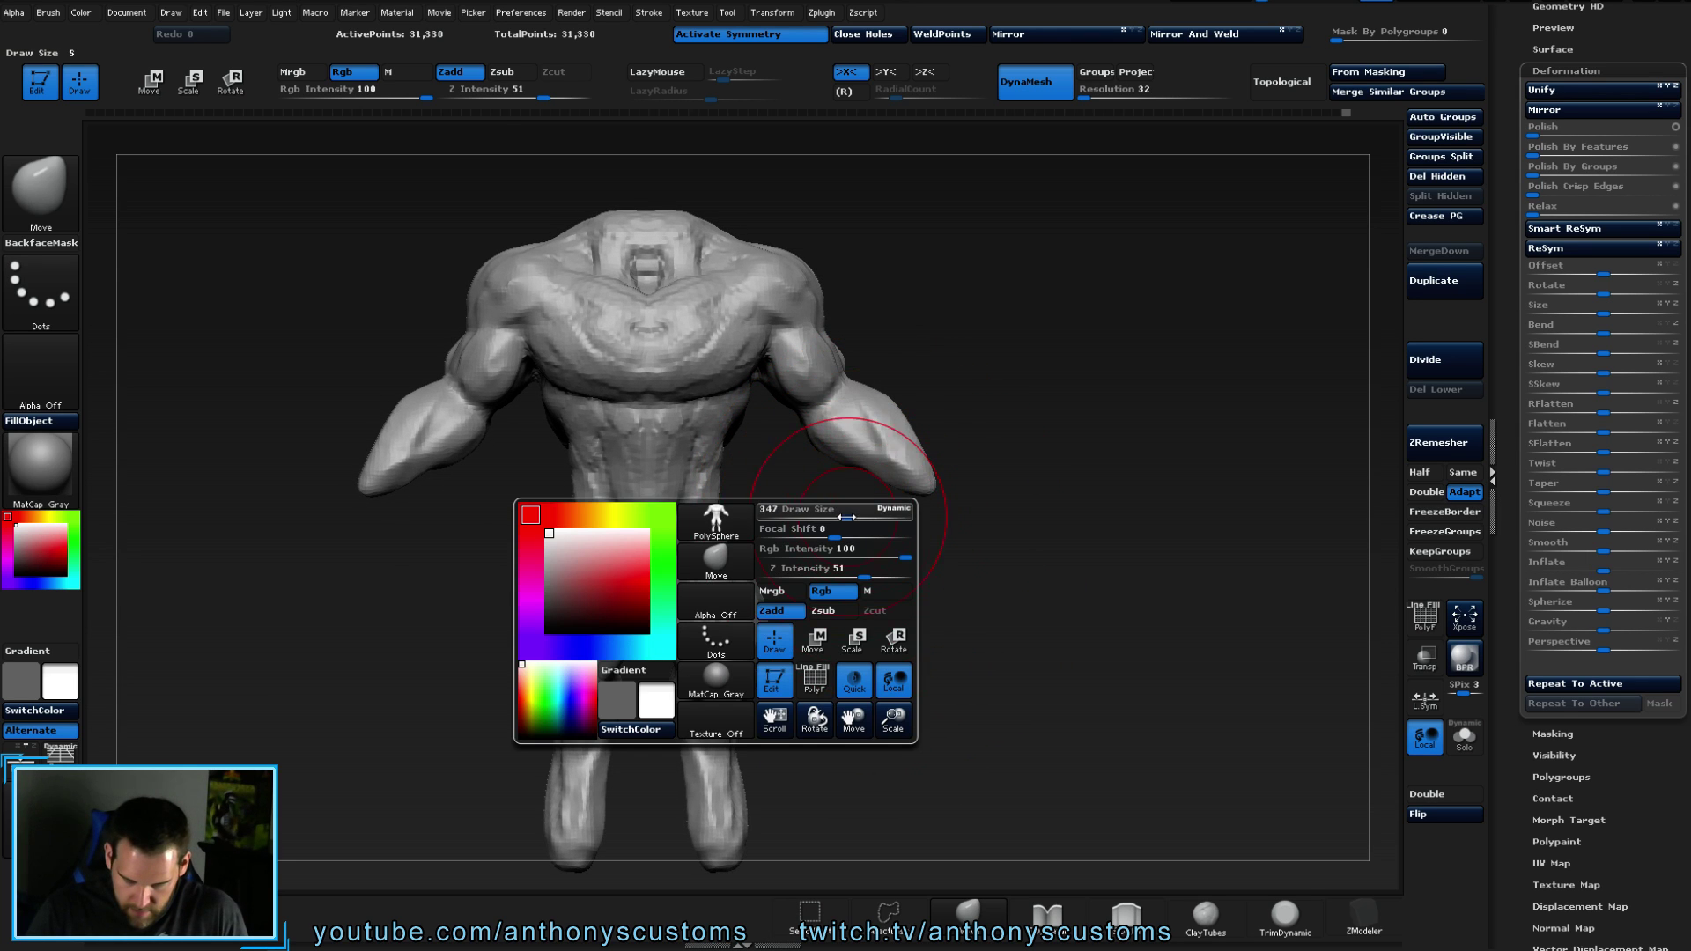
left_click_drag(996, 378, 1117, 343)
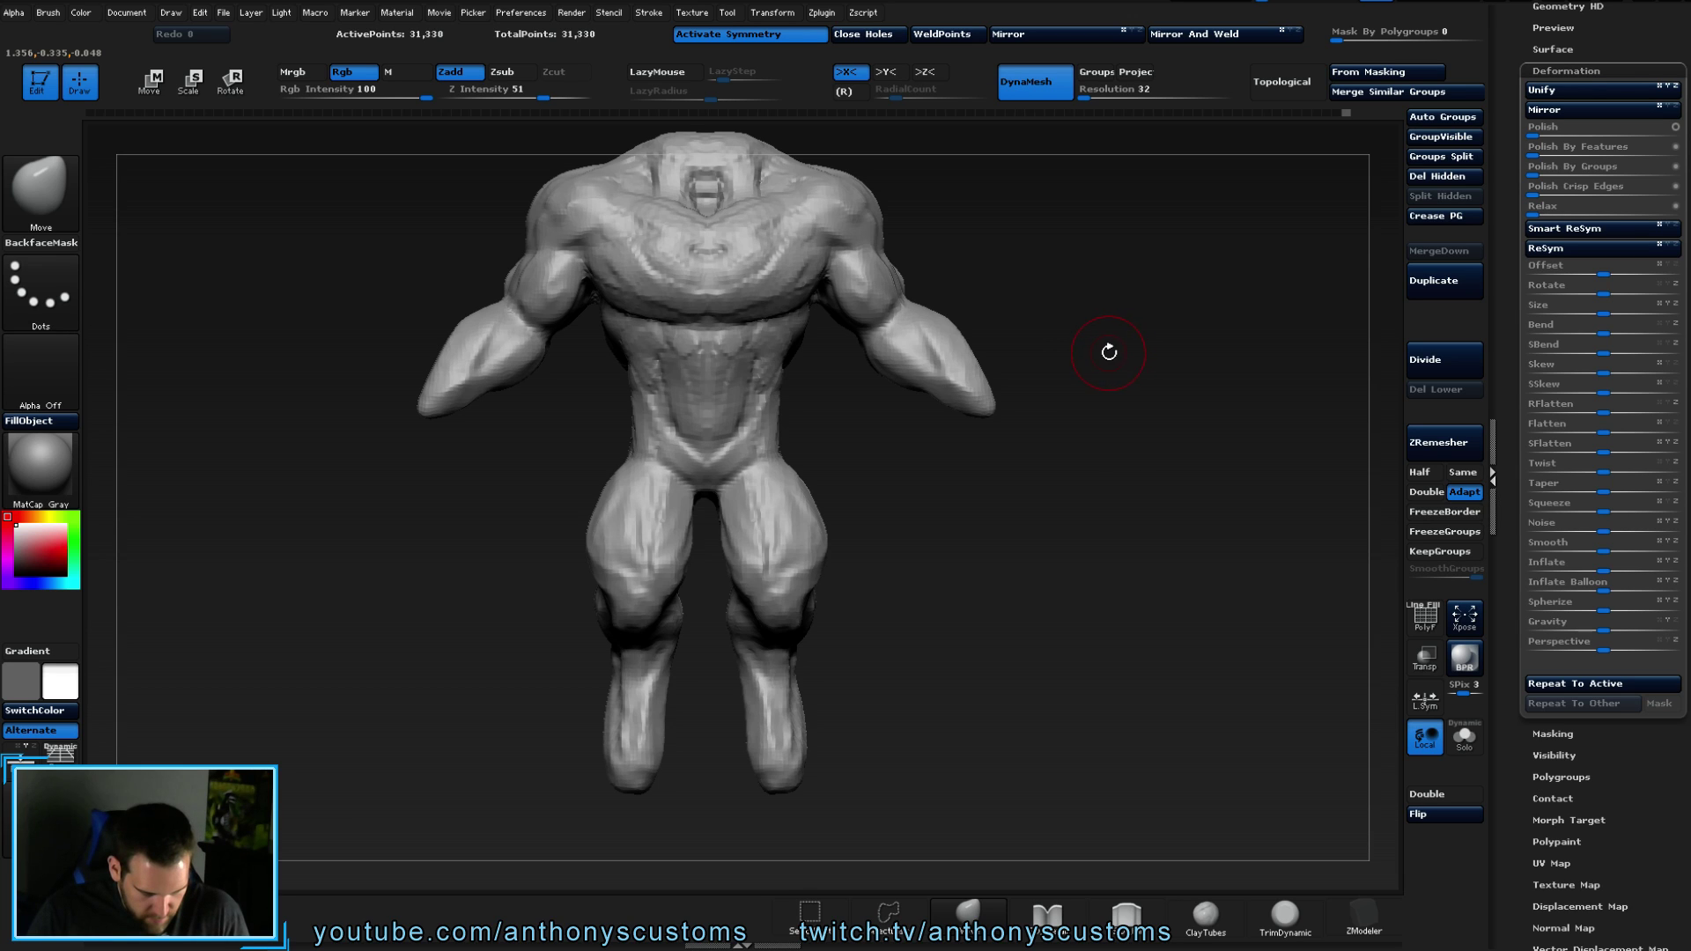
mouse_move(792, 254)
left_mouse_down("shift")
mouse_move(704, 347)
mouse_move(753, 394)
mouse_move(735, 458)
mouse_move(775, 364)
mouse_move(870, 332)
mouse_move(957, 385)
left_mouse_up("shift")
left_click_drag(764, 191, 752, 210, "shift")
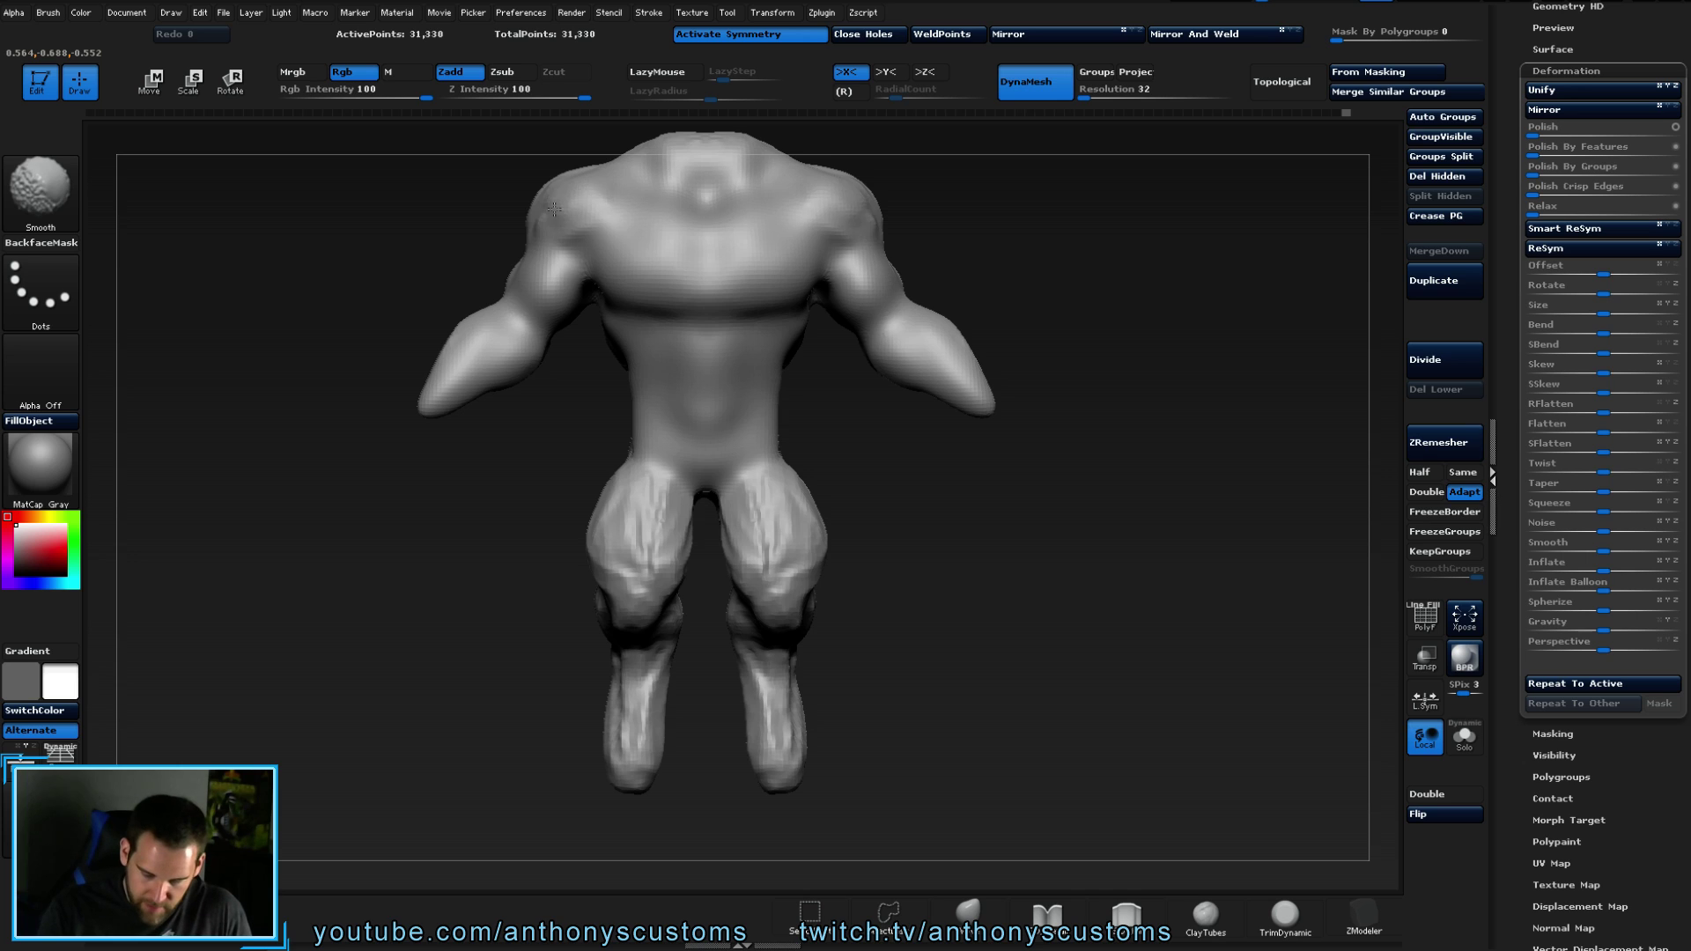
- Smooth the legs, buttocks, back and sides of the figure into soft, simplified forms
mouse_move(790, 493)
left_mouse_down("shift")
mouse_move(775, 599)
mouse_move(799, 505)
left_mouse_up("shift")
mouse_move(962, 555)
left_mouse_down()
mouse_move(811, 558)
mouse_move(839, 432)
mouse_move(814, 651)
mouse_move(881, 660)
mouse_move(819, 704)
left_mouse_up()
mouse_move(1064, 606)
left_mouse_down()
mouse_move(1087, 608)
mouse_move(962, 559)
left_mouse_up()
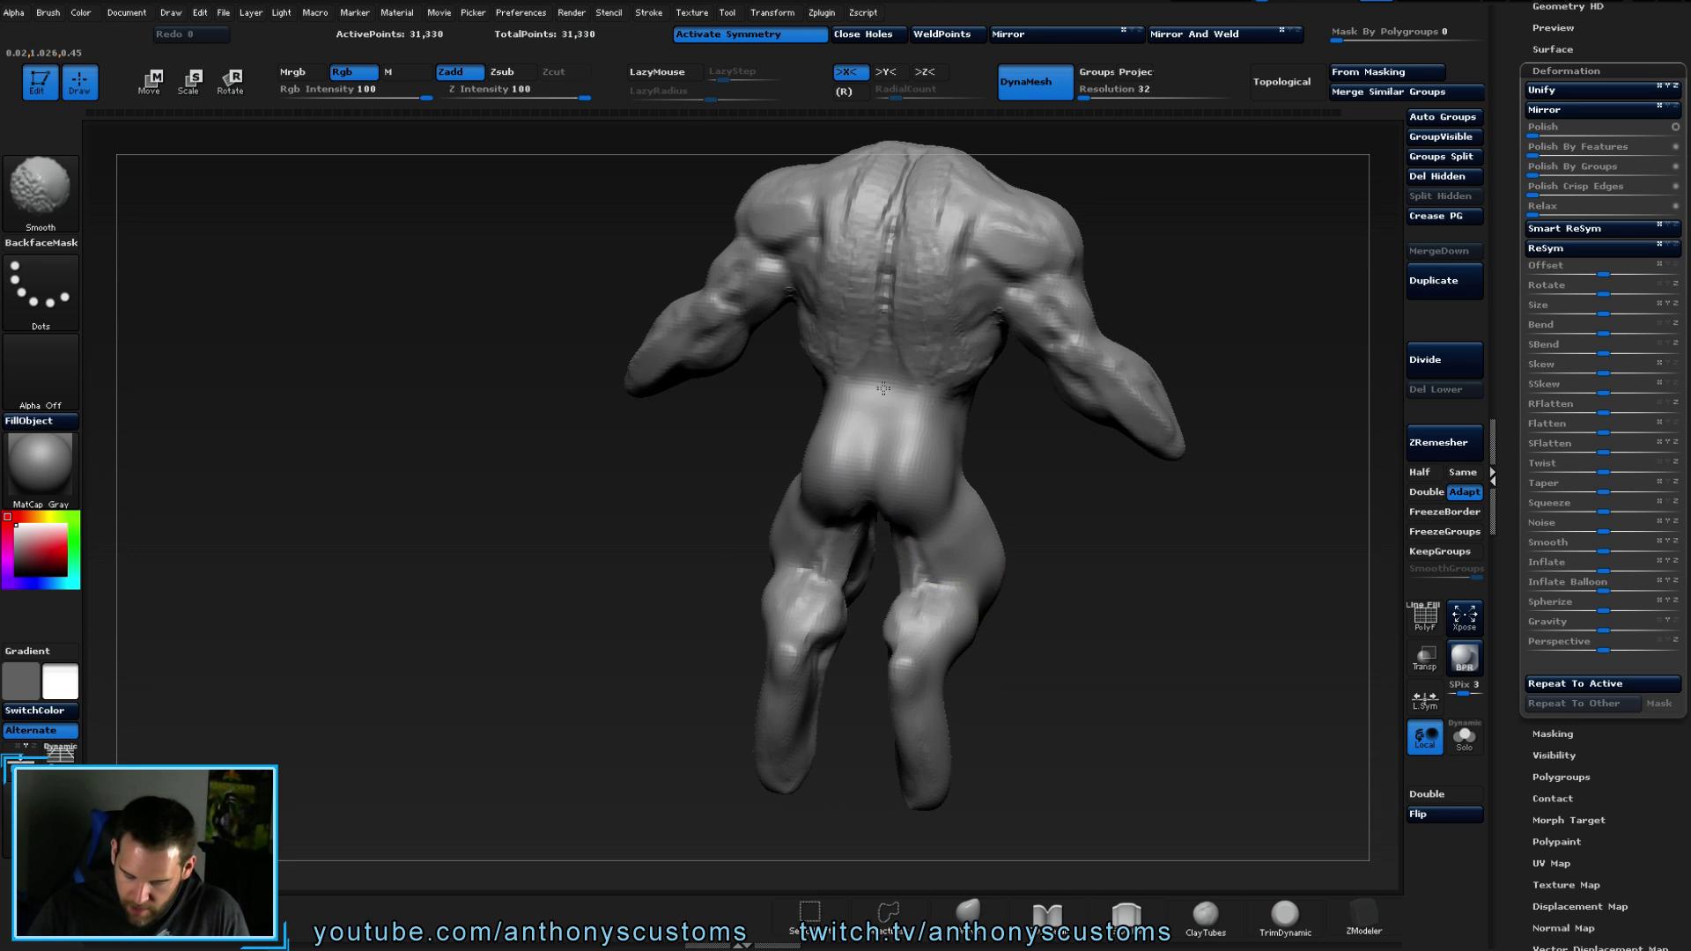
mouse_move(868, 331)
left_mouse_down("shift")
mouse_move(824, 225)
mouse_move(720, 290)
left_mouse_up("shift")
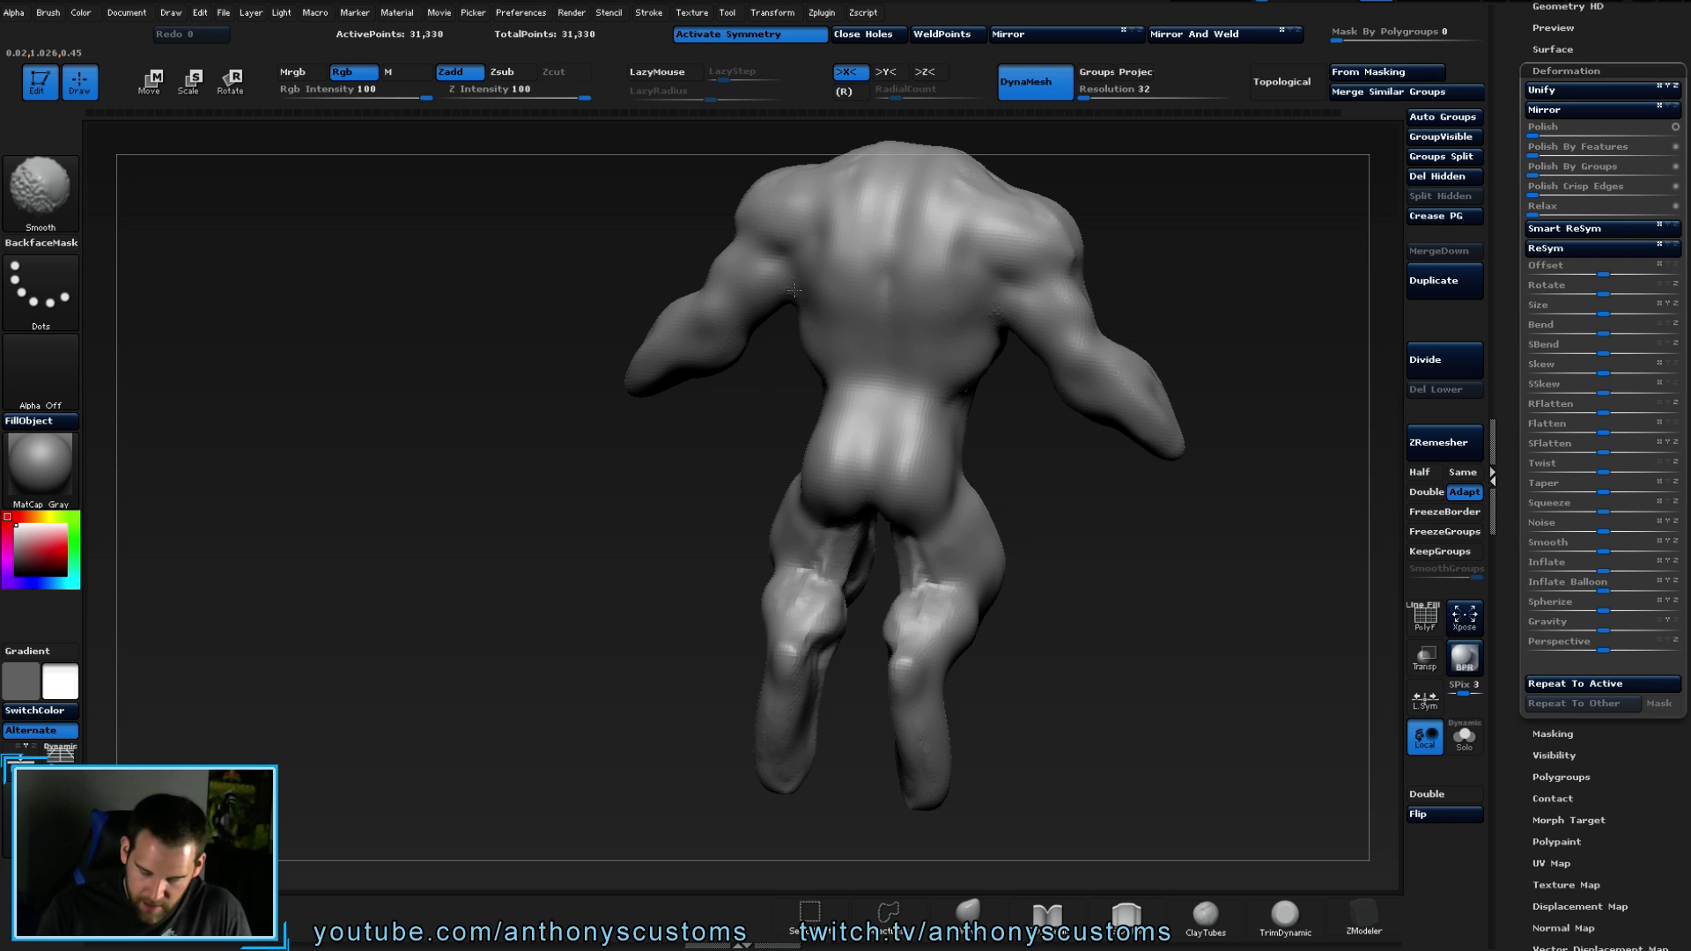
left_click_drag(818, 557, 854, 565, "shift")
left_click_drag(762, 729, 828, 665)
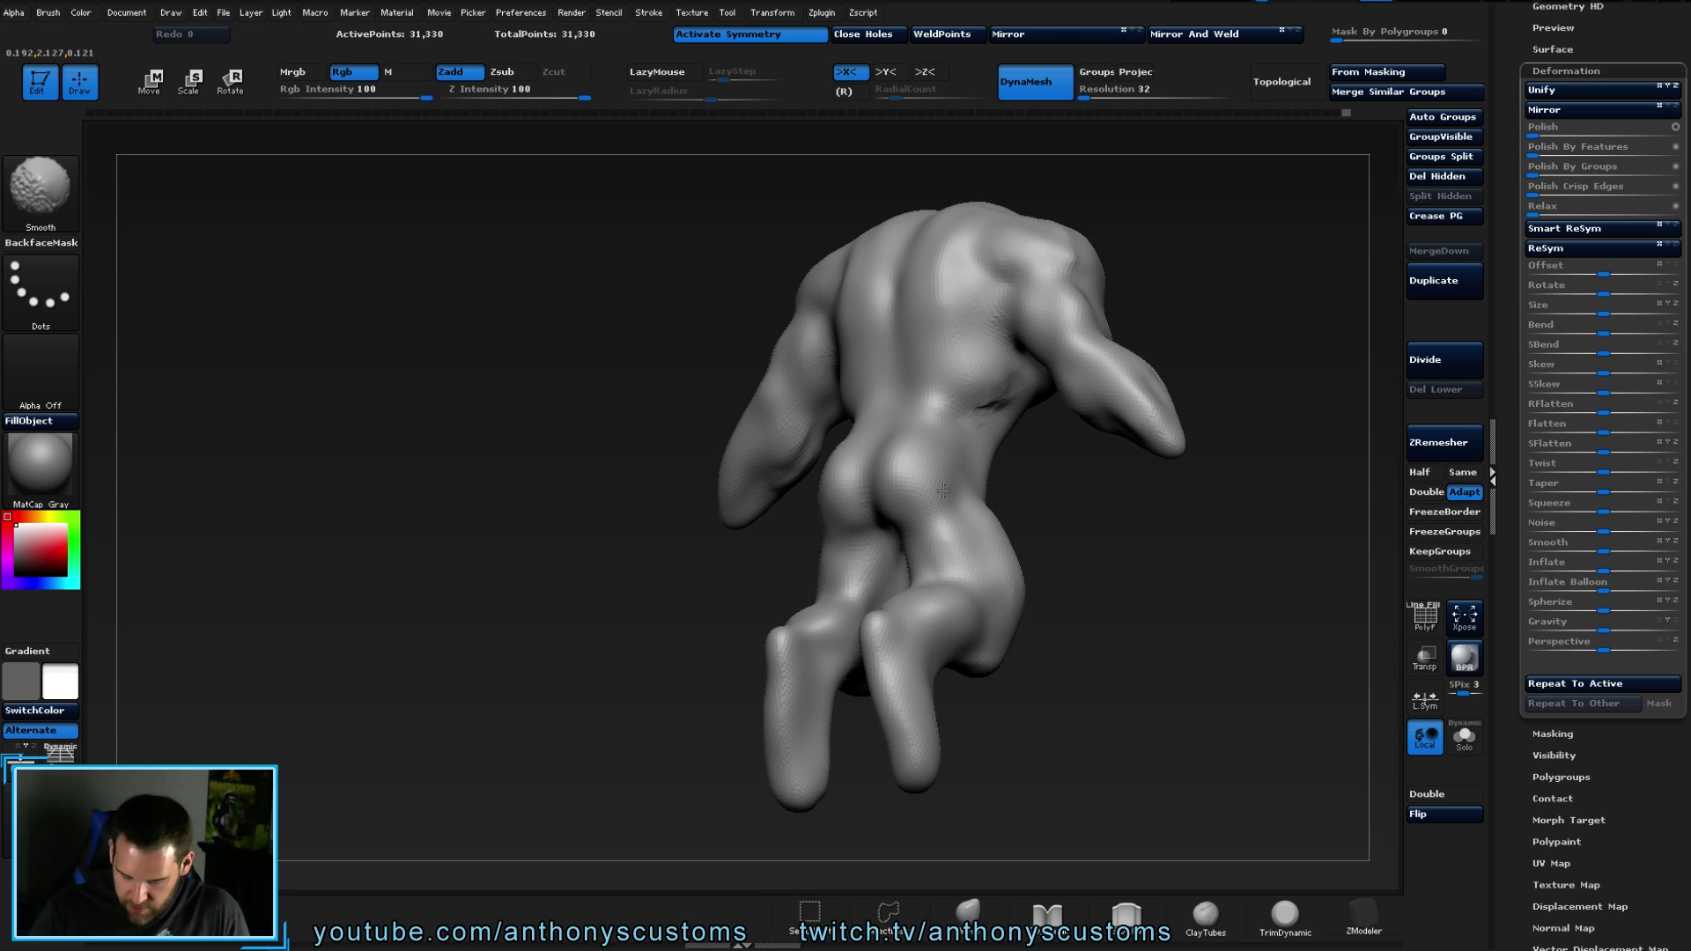
left_click_drag(982, 426, 1010, 282, "shift")
mouse_move(1074, 438)
left_mouse_down()
mouse_move(1132, 531)
mouse_move(1196, 501)
left_mouse_up()
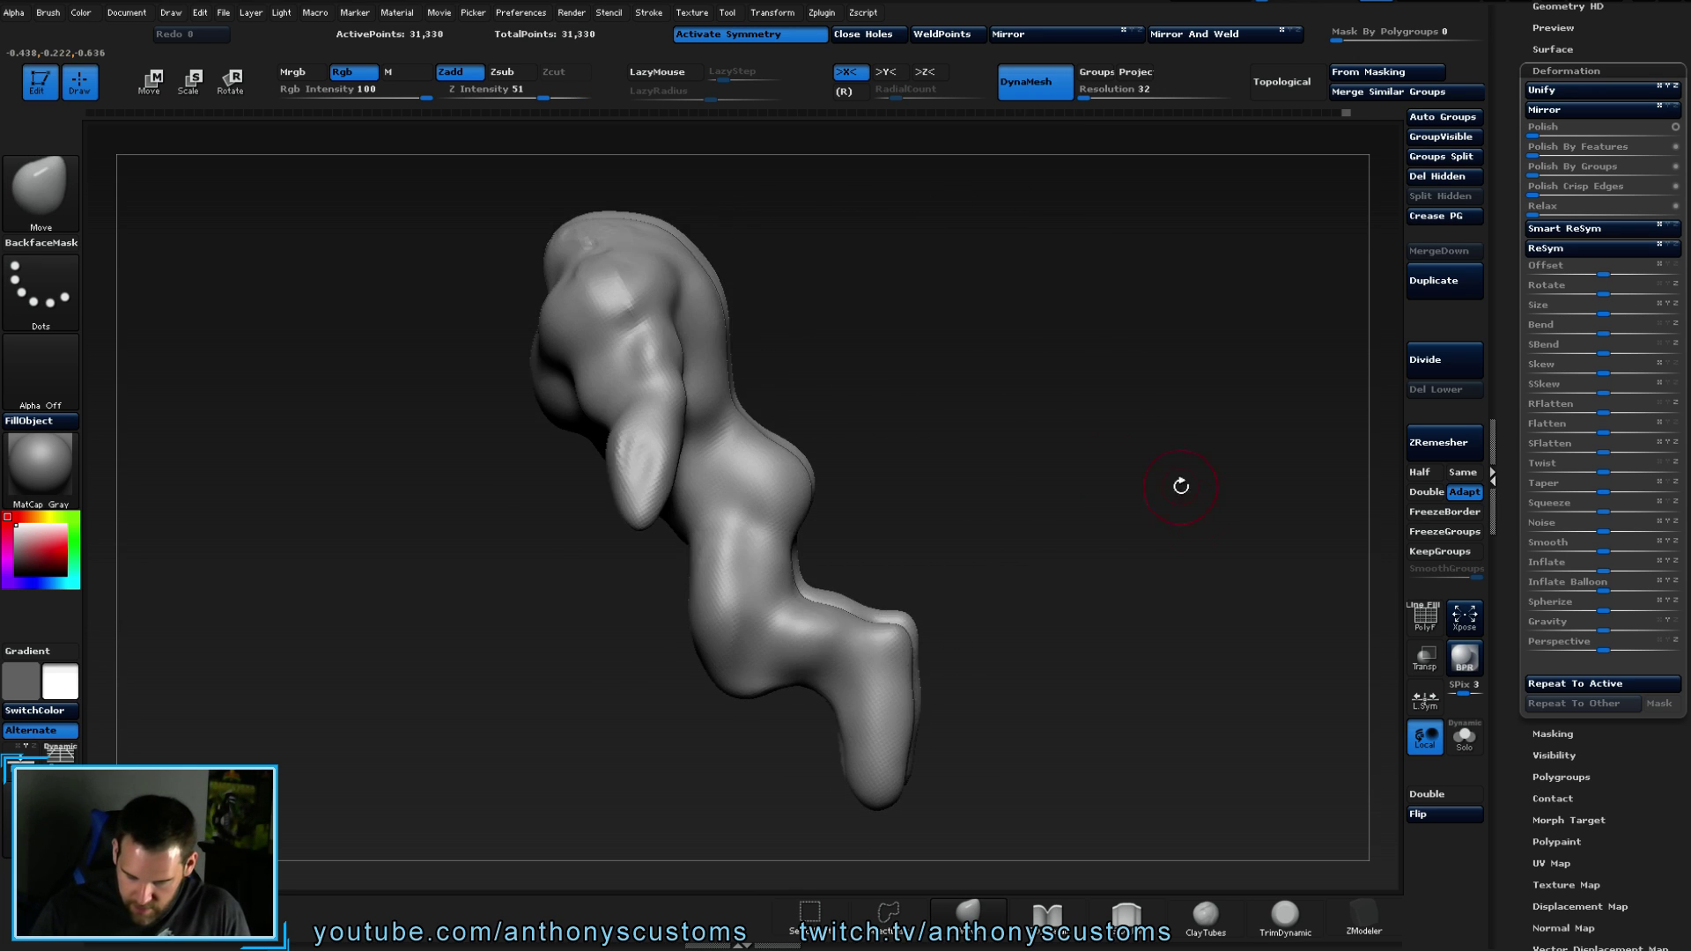
left_click_drag(804, 309, 975, 313, "shift")
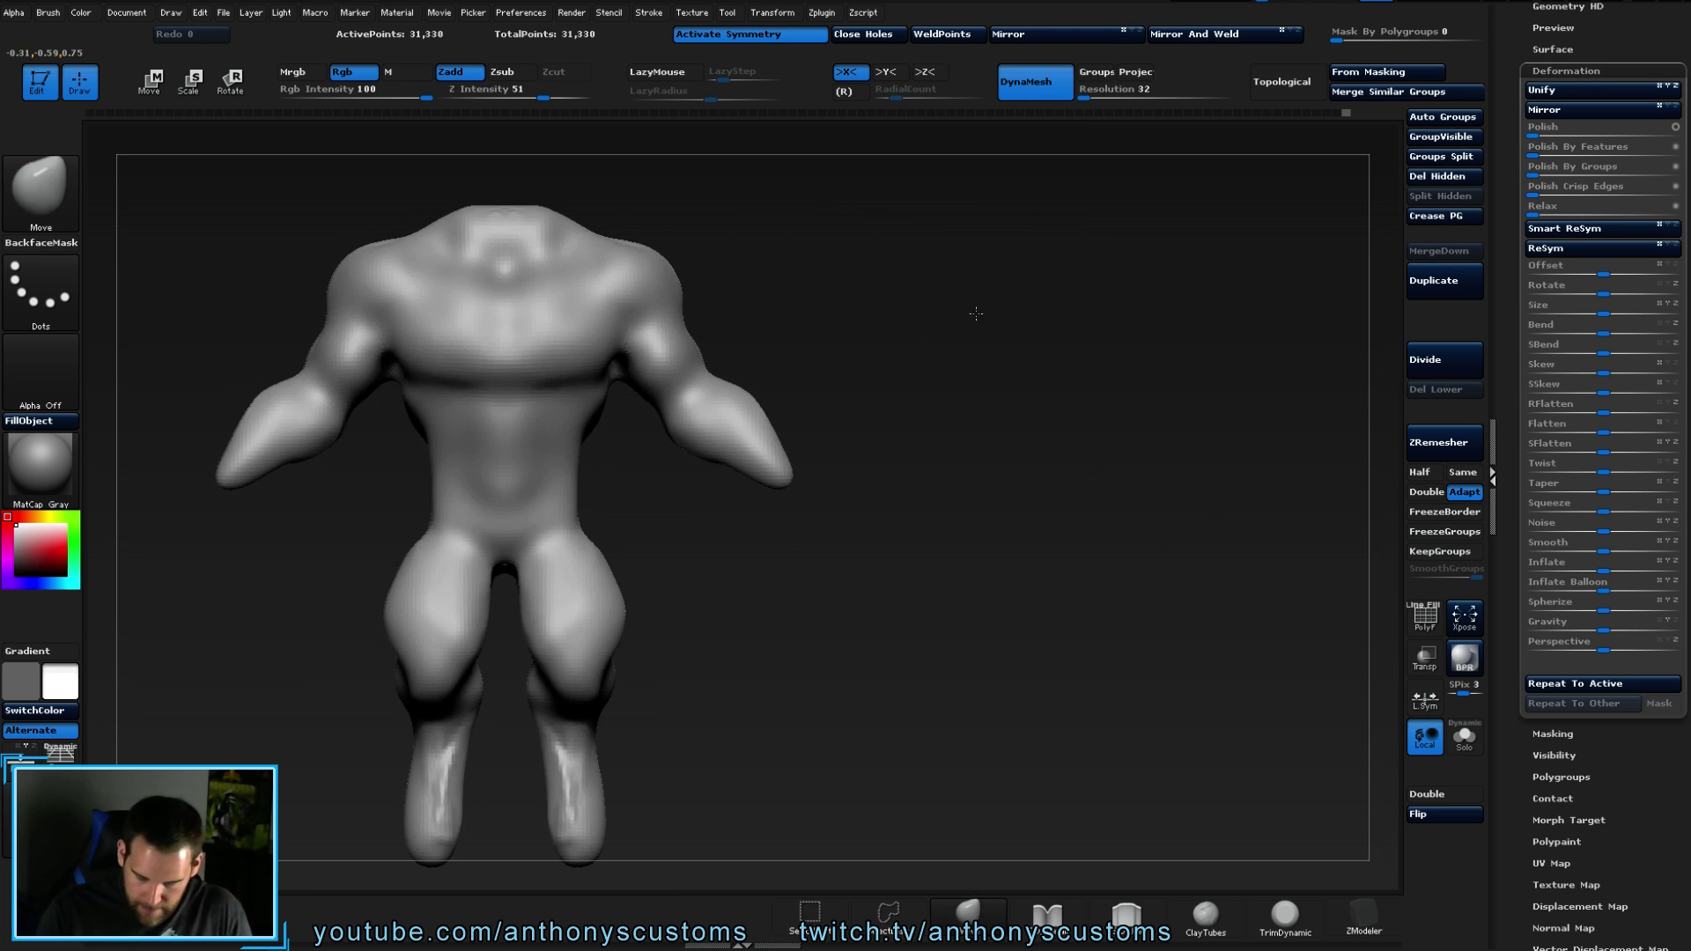
left_click_drag(927, 466, 1145, 432, "alt")
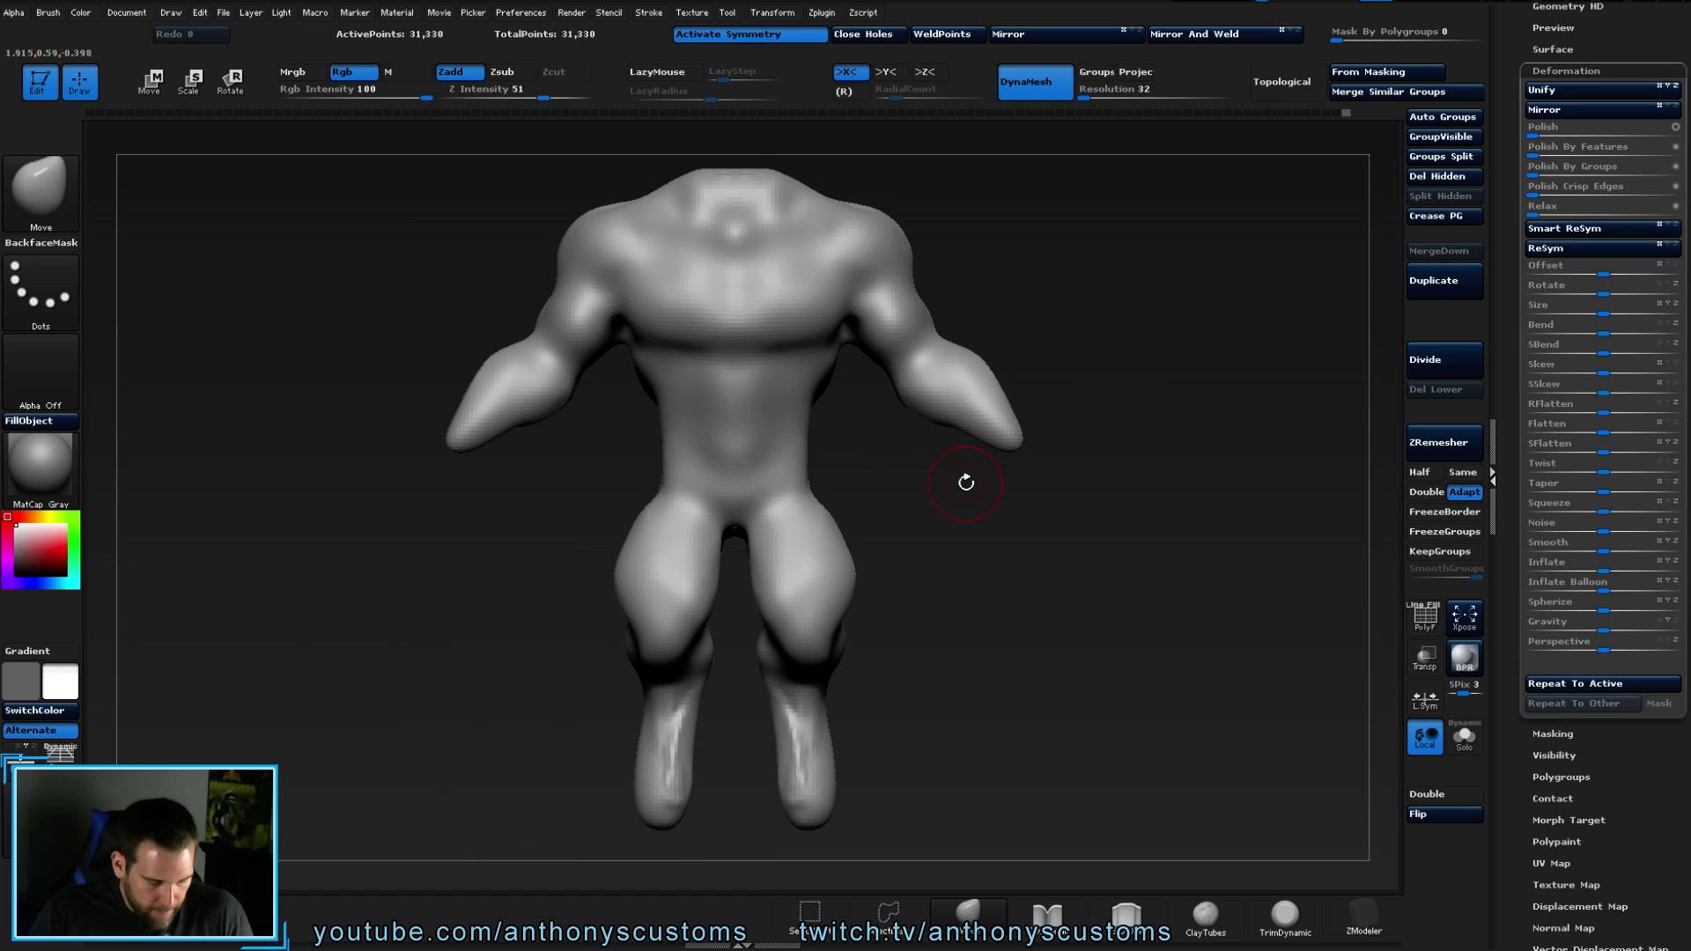
- Undo the last two brush strokes on the figure
right_click(966, 485)
left_click_drag(966, 493, 939, 484)
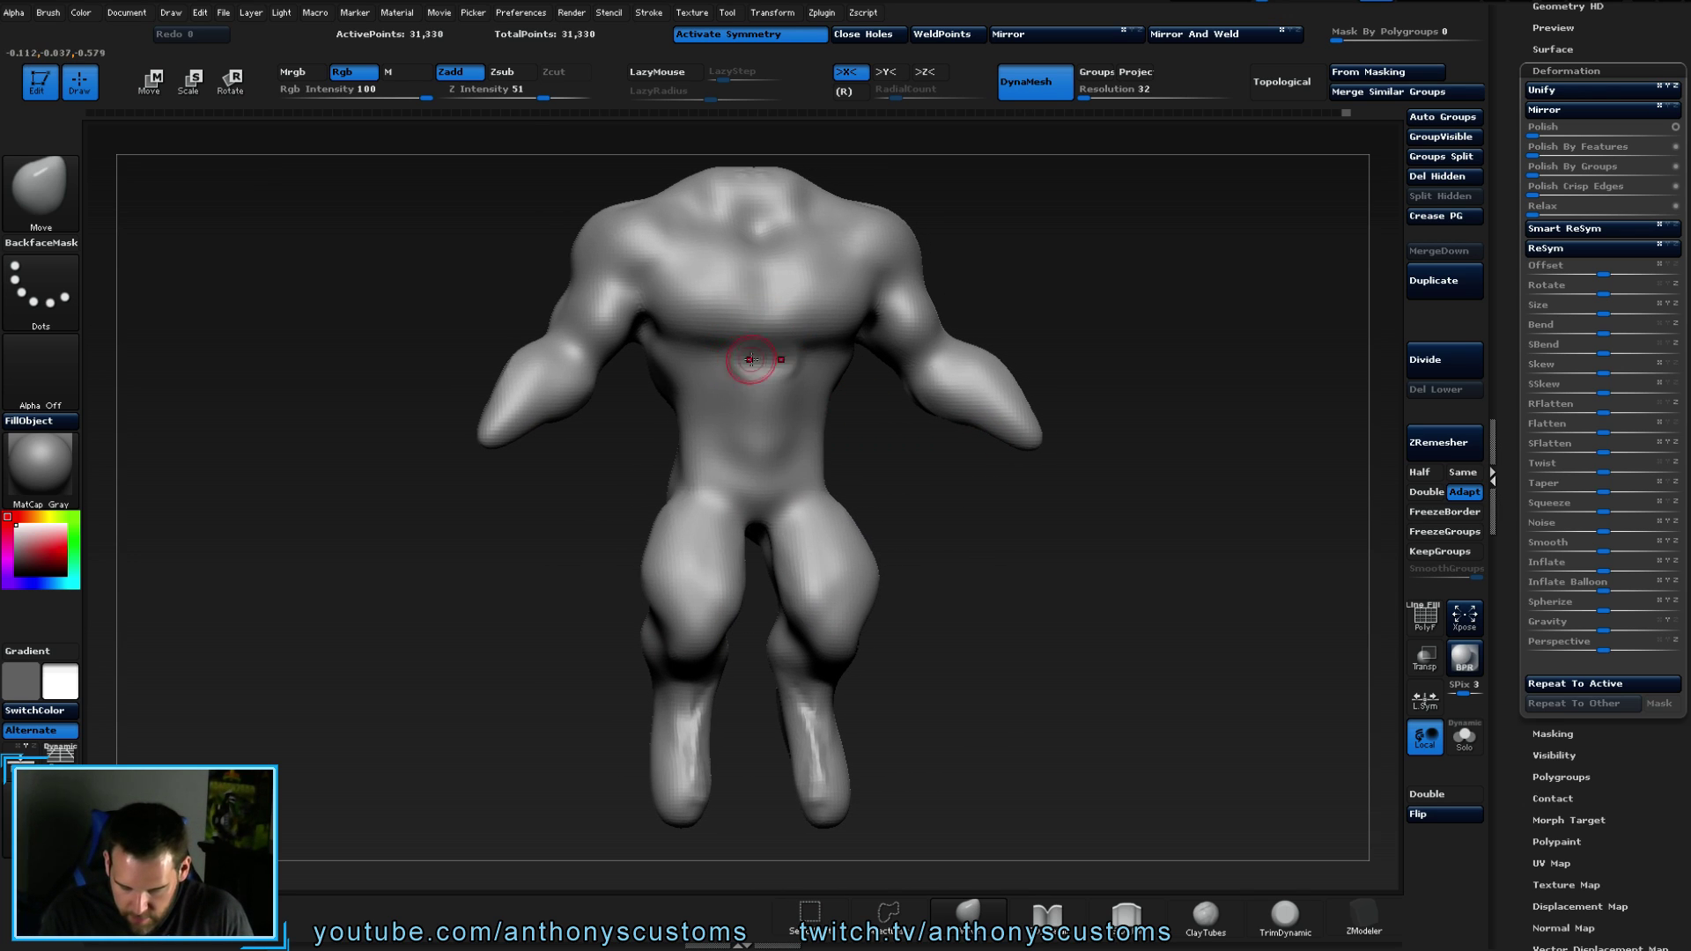
key("ctrl+z")
key("ctrl+z")
- Block in the abdominal muscles and the lower edge of the ribcage with ClayTubes
key("b")
key("c")
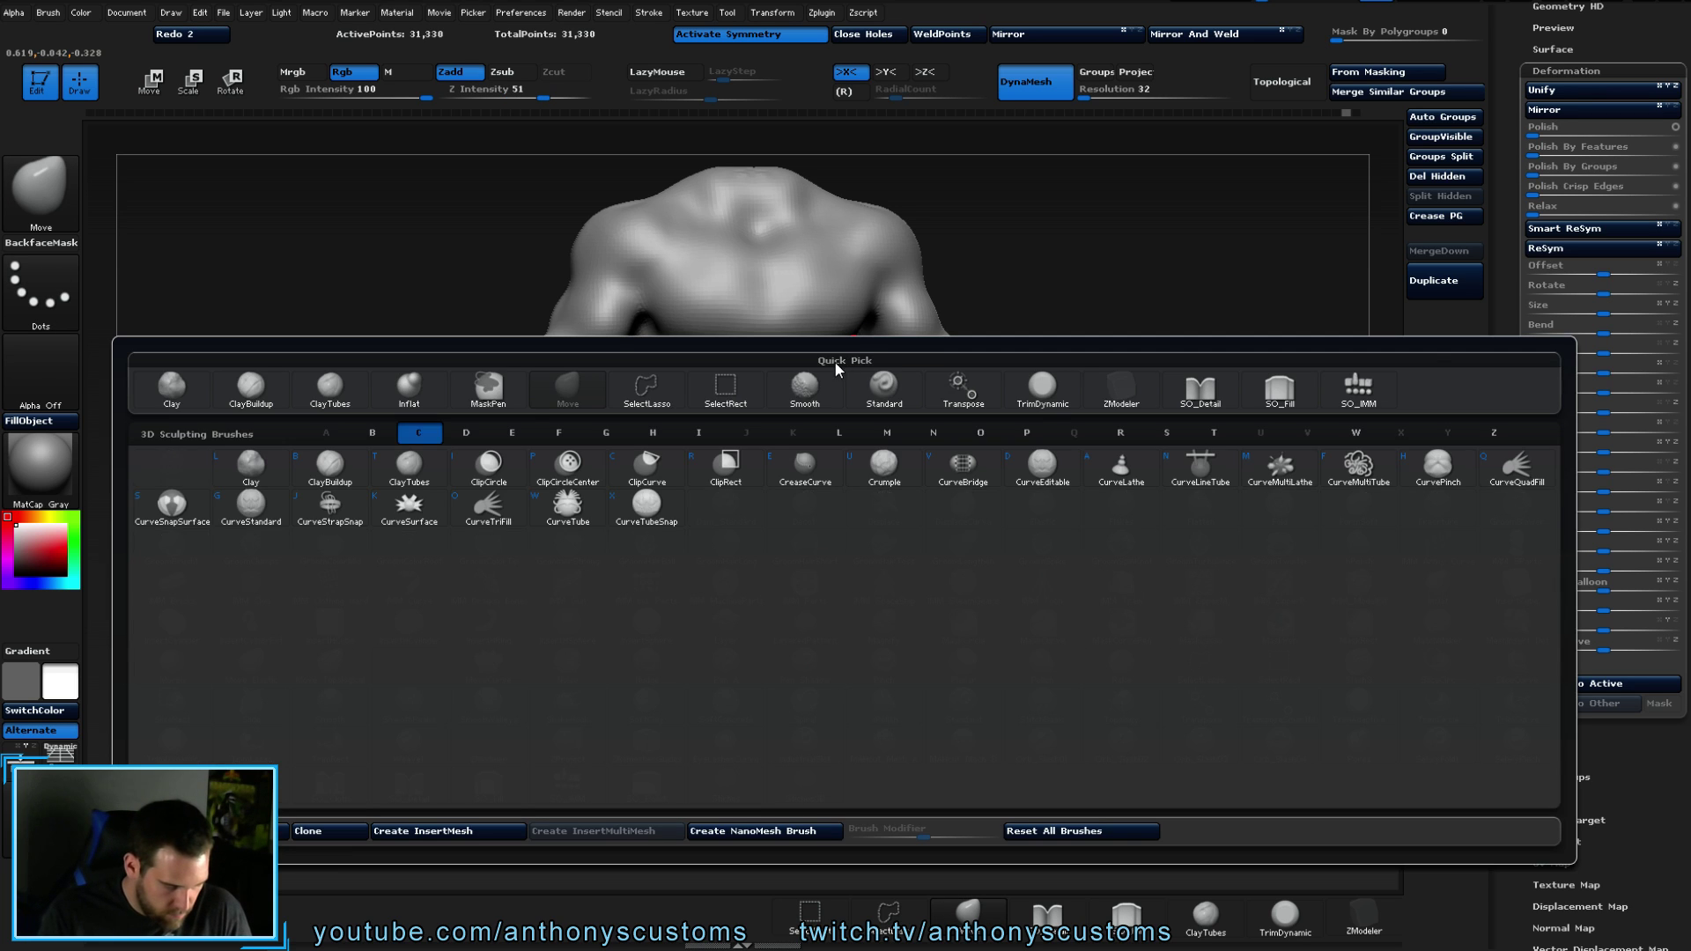
key("t")
mouse_move(741, 368)
left_mouse_down()
mouse_move(756, 366)
mouse_move(744, 393)
mouse_move(766, 385)
mouse_move(737, 454)
mouse_move(808, 428)
left_mouse_up()
left_click_drag(735, 372, 713, 393)
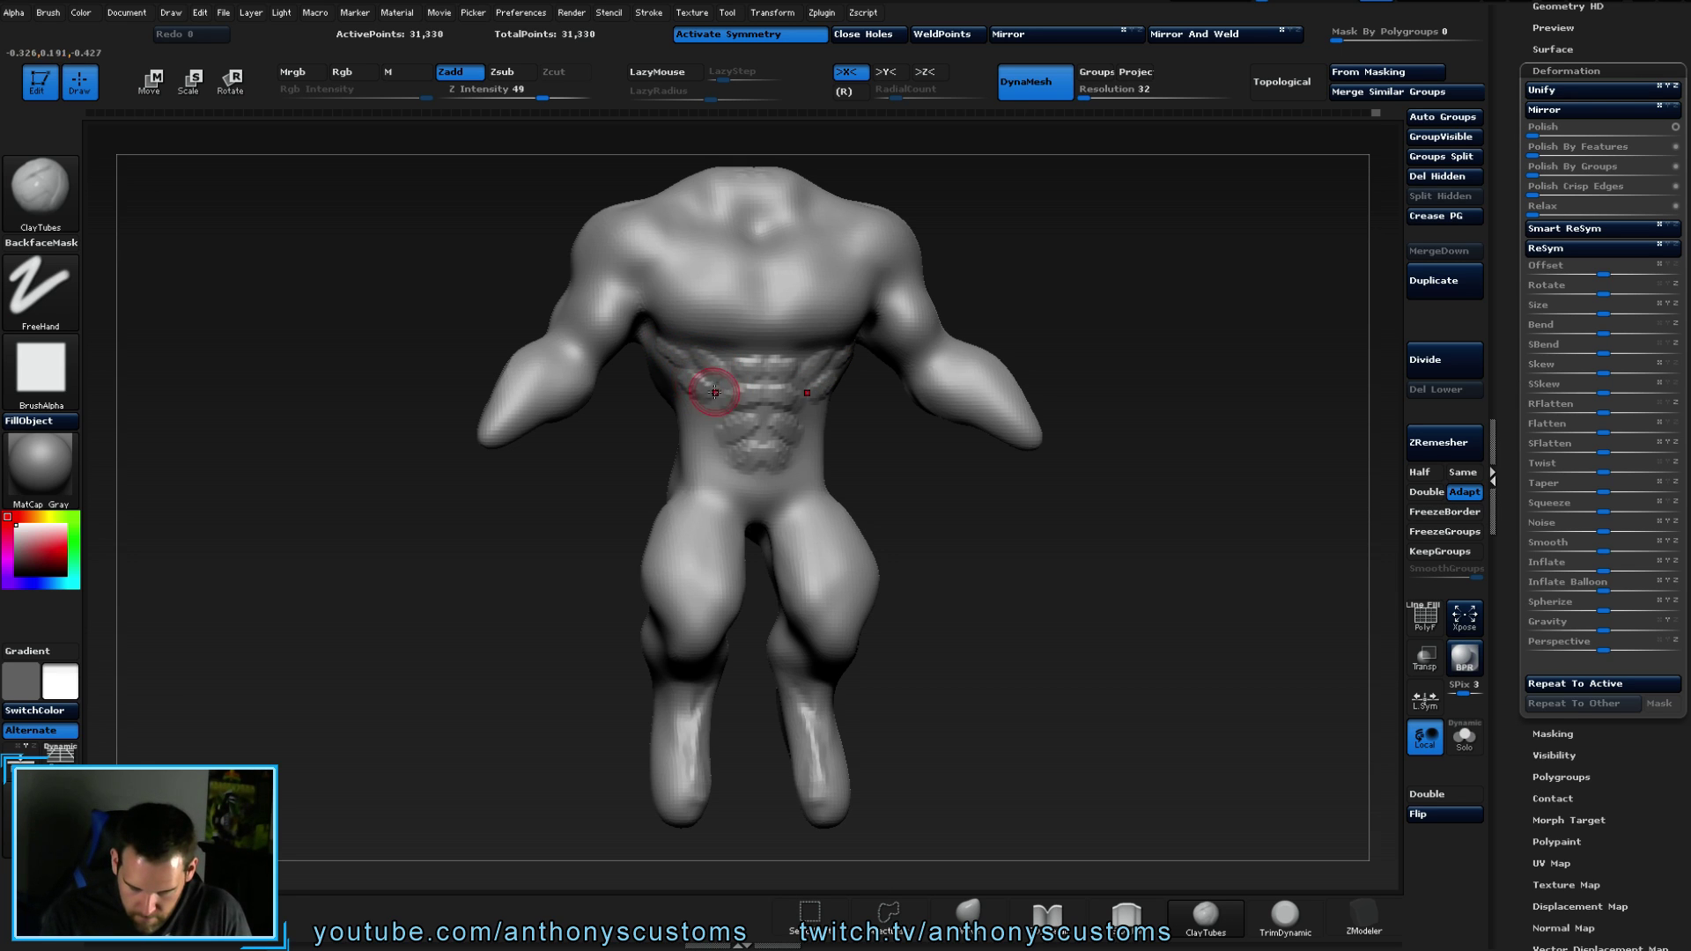
- Extend the ClayTubes build-up along the sides of the ribcage and the upper obliques
left_click_drag(991, 524, 941, 514)
left_click_drag(821, 397, 797, 417)
mouse_move(944, 500)
left_mouse_down()
mouse_move(918, 498)
mouse_move(823, 404)
left_mouse_up()
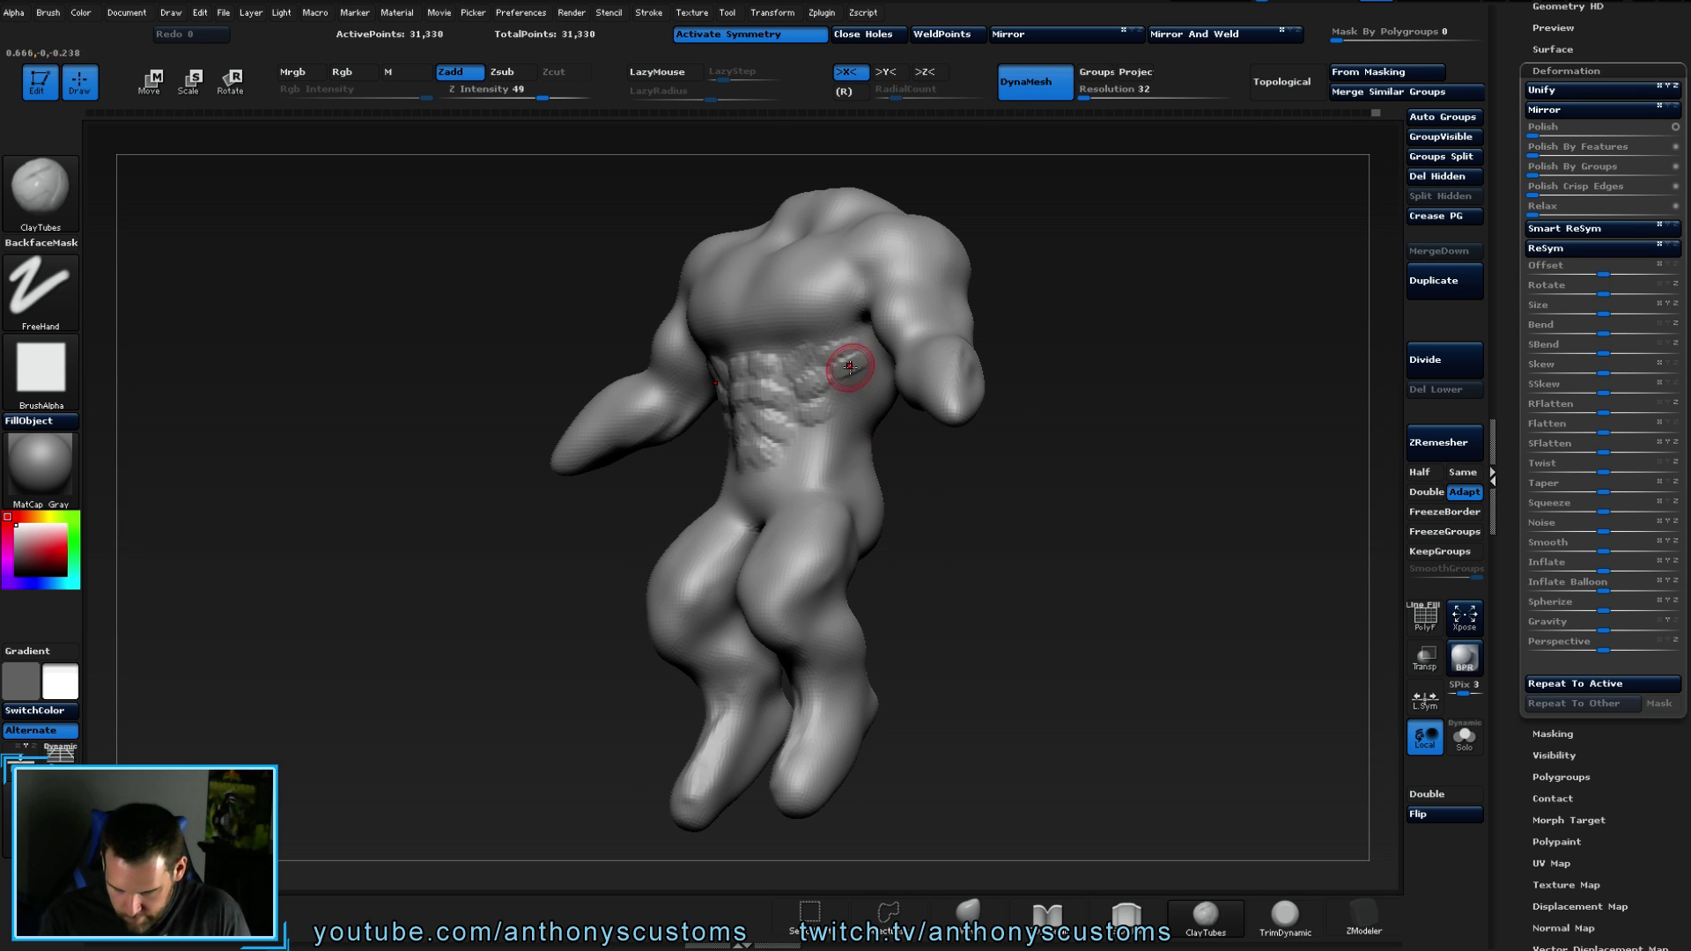
left_click_drag(924, 479, 965, 514)
- Hide both arms and shoulders and build up the serratus and lat area below the armpits with ClayTubes
key("ctrl+shift")
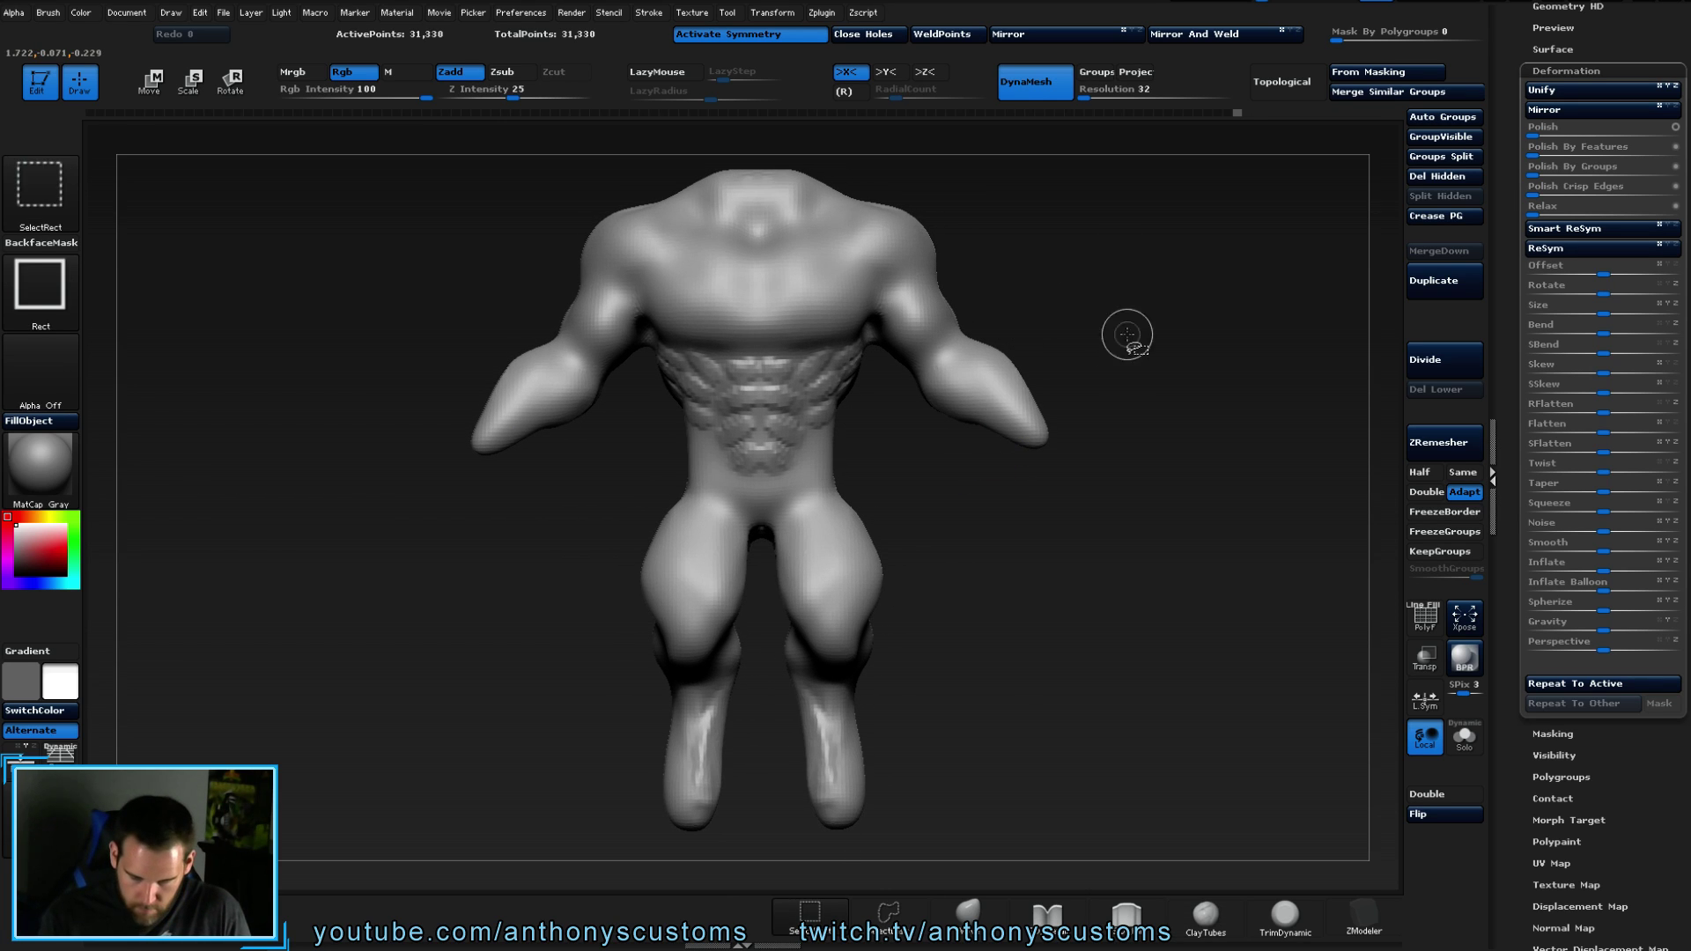
mouse_move(421, 183)
left_mouse_down("ctrl+shift")
mouse_move(510, 445)
mouse_move(618, 482)
mouse_move(648, 465)
left_mouse_up("ctrl+shift")
left_click_drag(942, 450, 1076, 483)
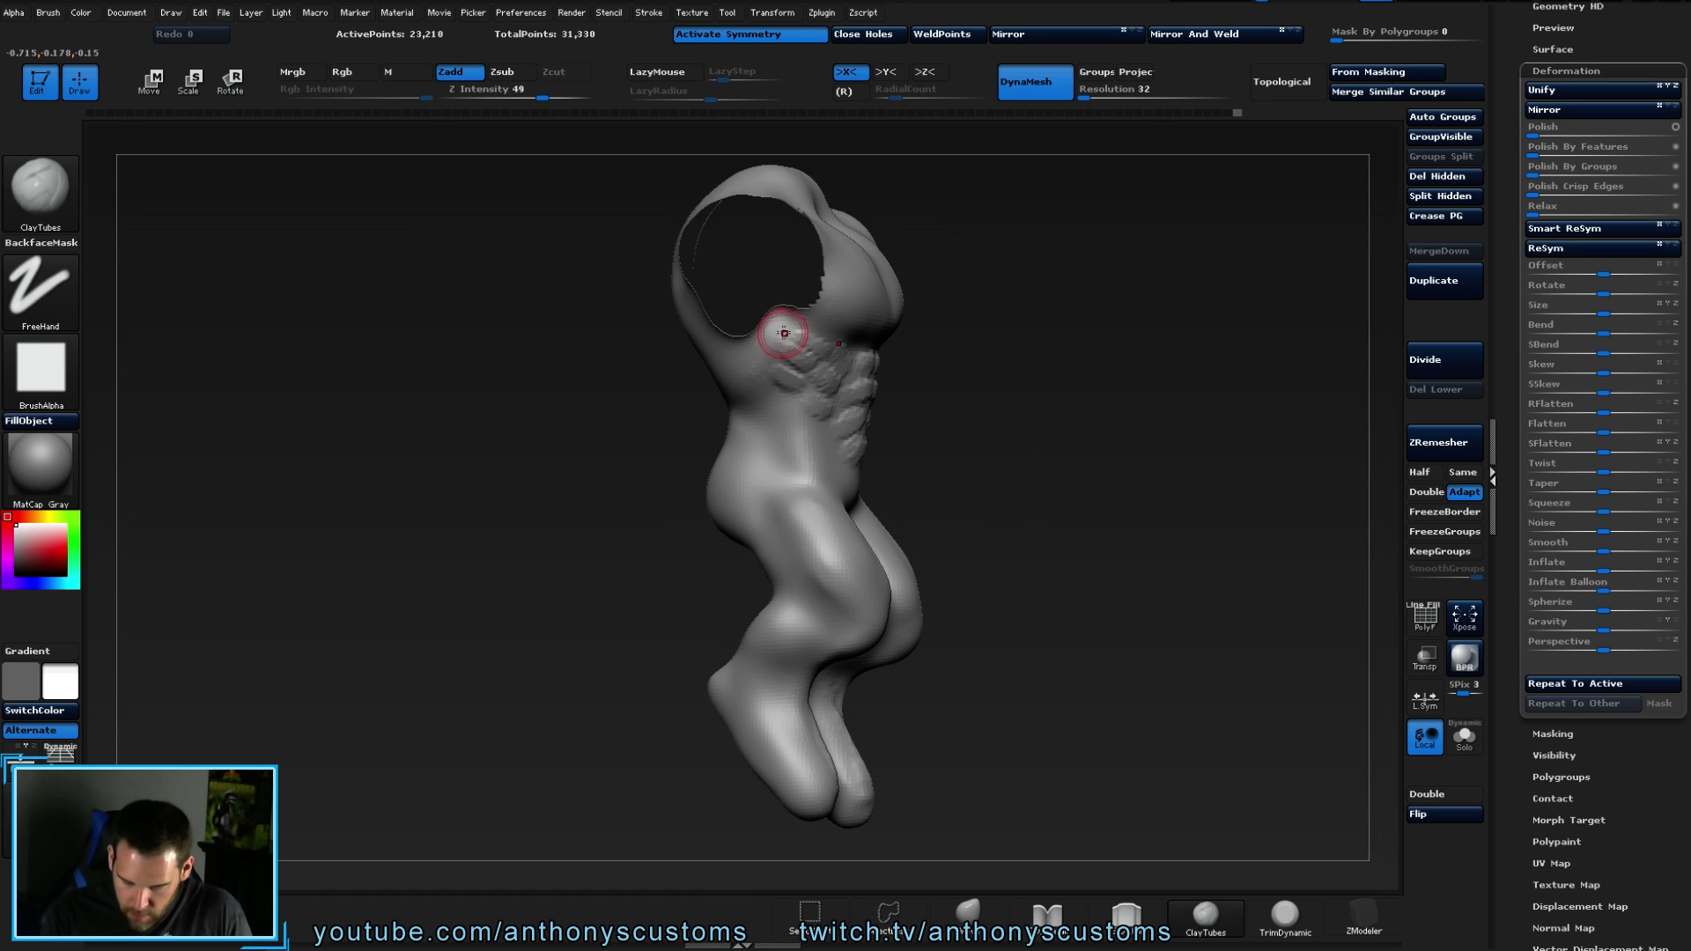
left_click_drag(992, 421, 1063, 401)
mouse_move(725, 392)
left_mouse_down()
mouse_move(743, 386)
mouse_move(708, 410)
mouse_move(743, 356)
left_mouse_up()
left_click_drag(1004, 396, 907, 401)
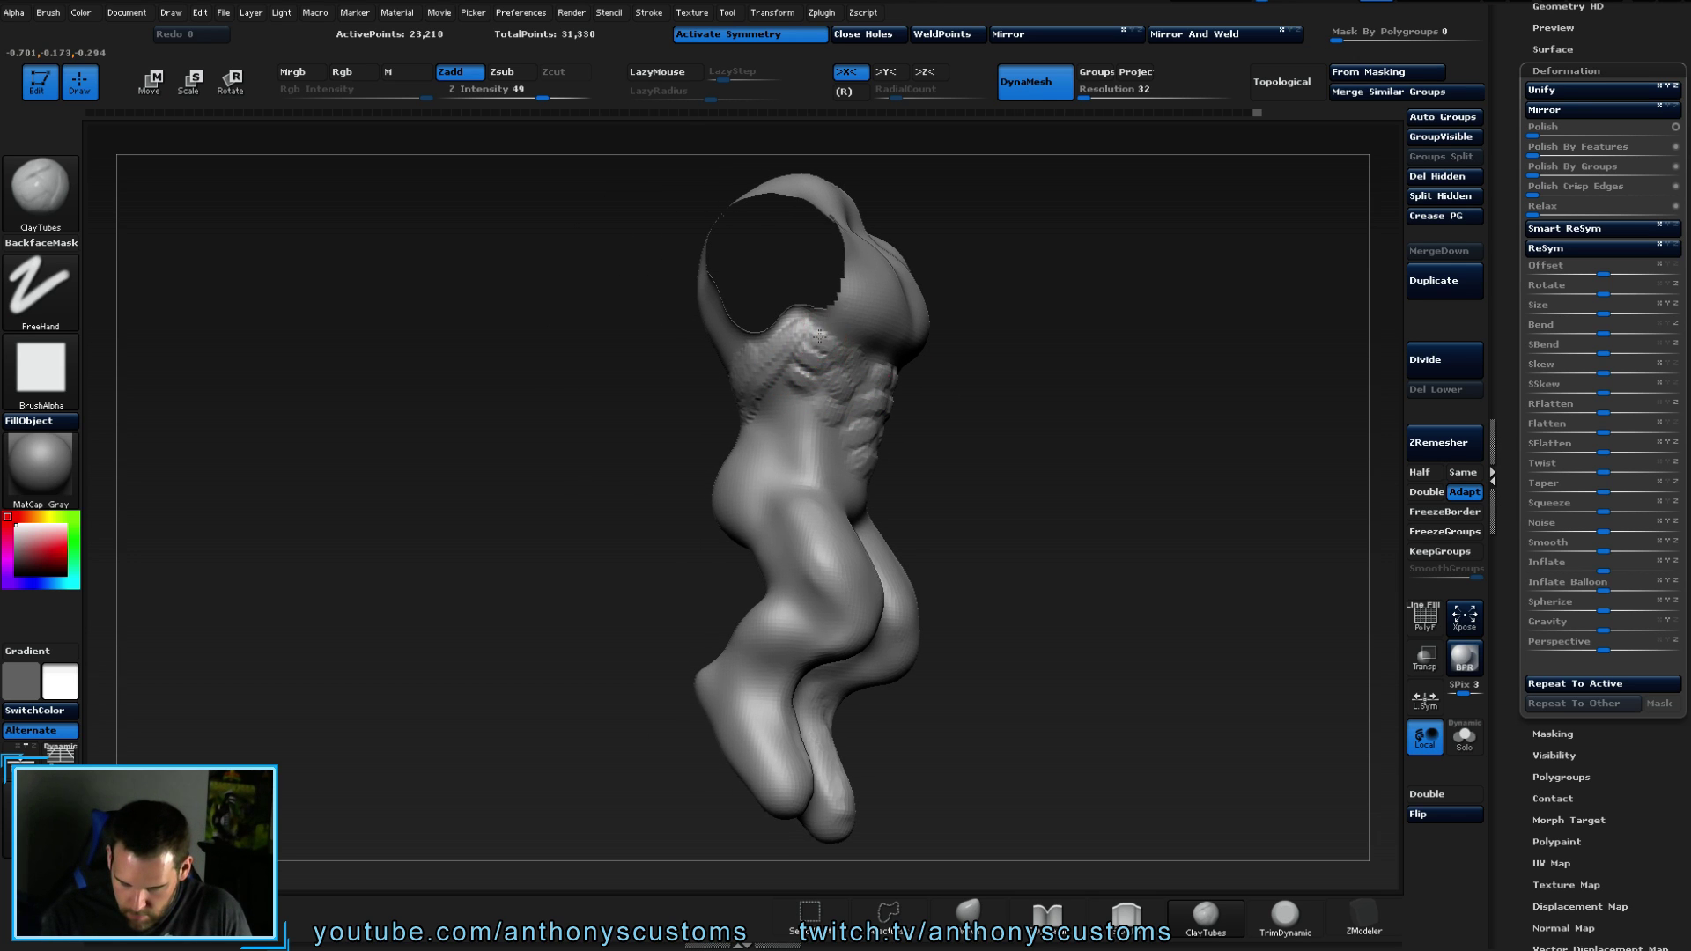
- Build up the obliques and lower abdomen toward the hips with ClayTubes
left_click_drag(975, 397, 955, 407)
left_click_drag(1074, 448, 910, 482)
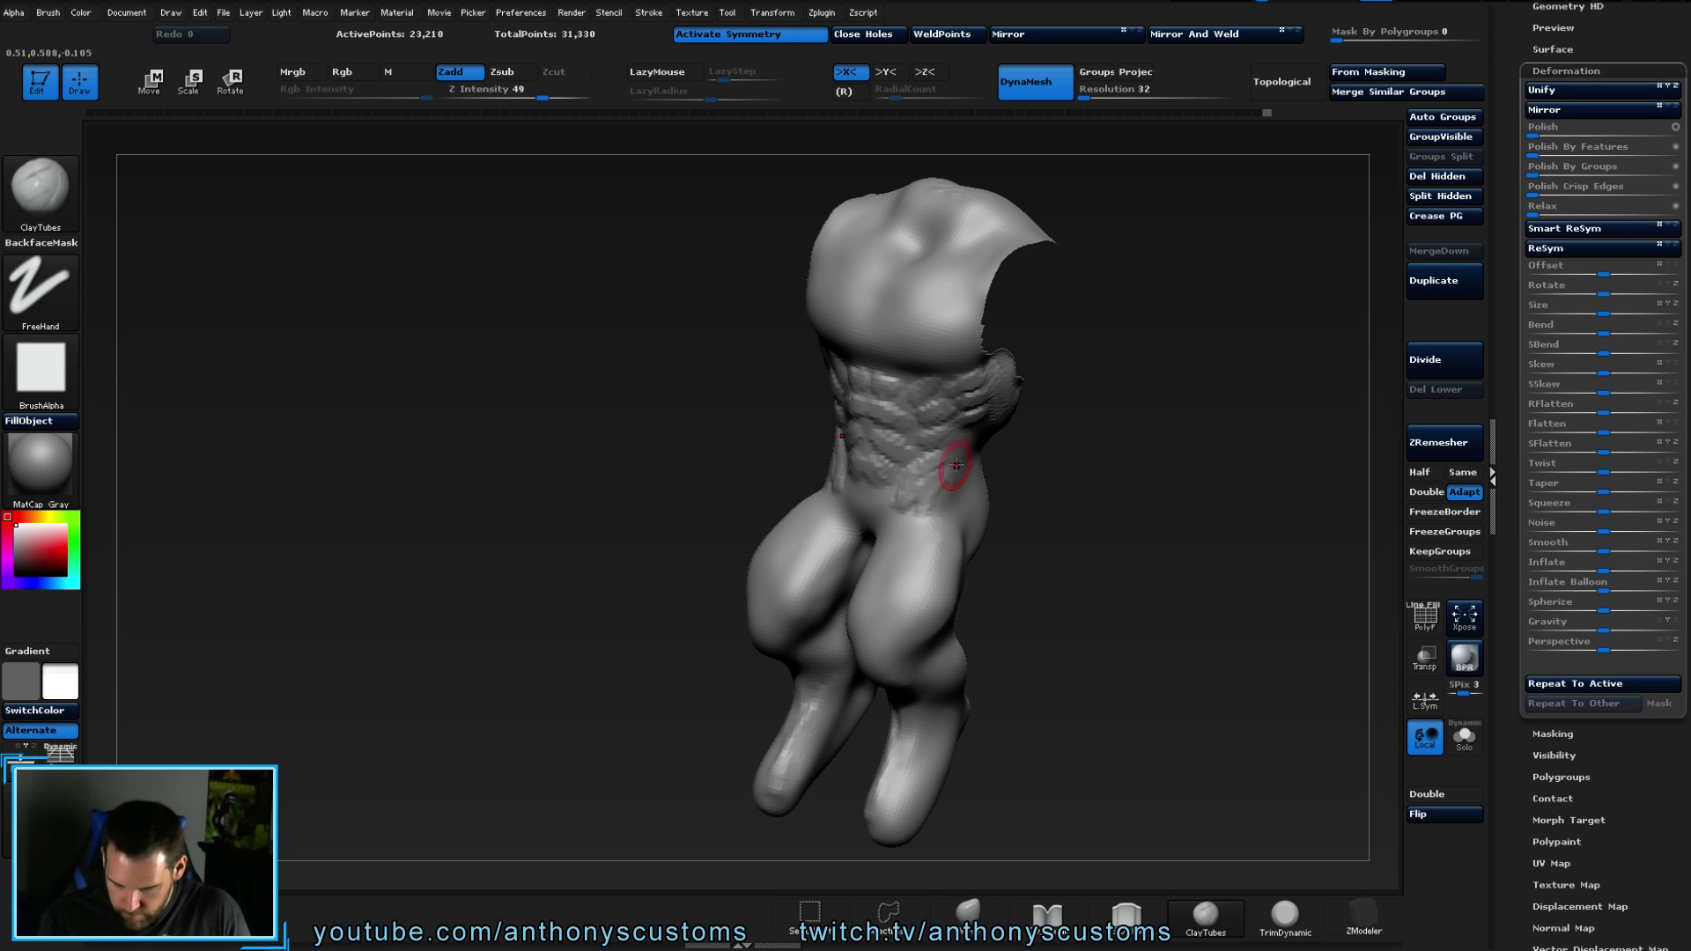
mouse_move(1026, 432)
left_mouse_down()
mouse_move(1212, 404)
mouse_move(857, 408)
left_mouse_up()
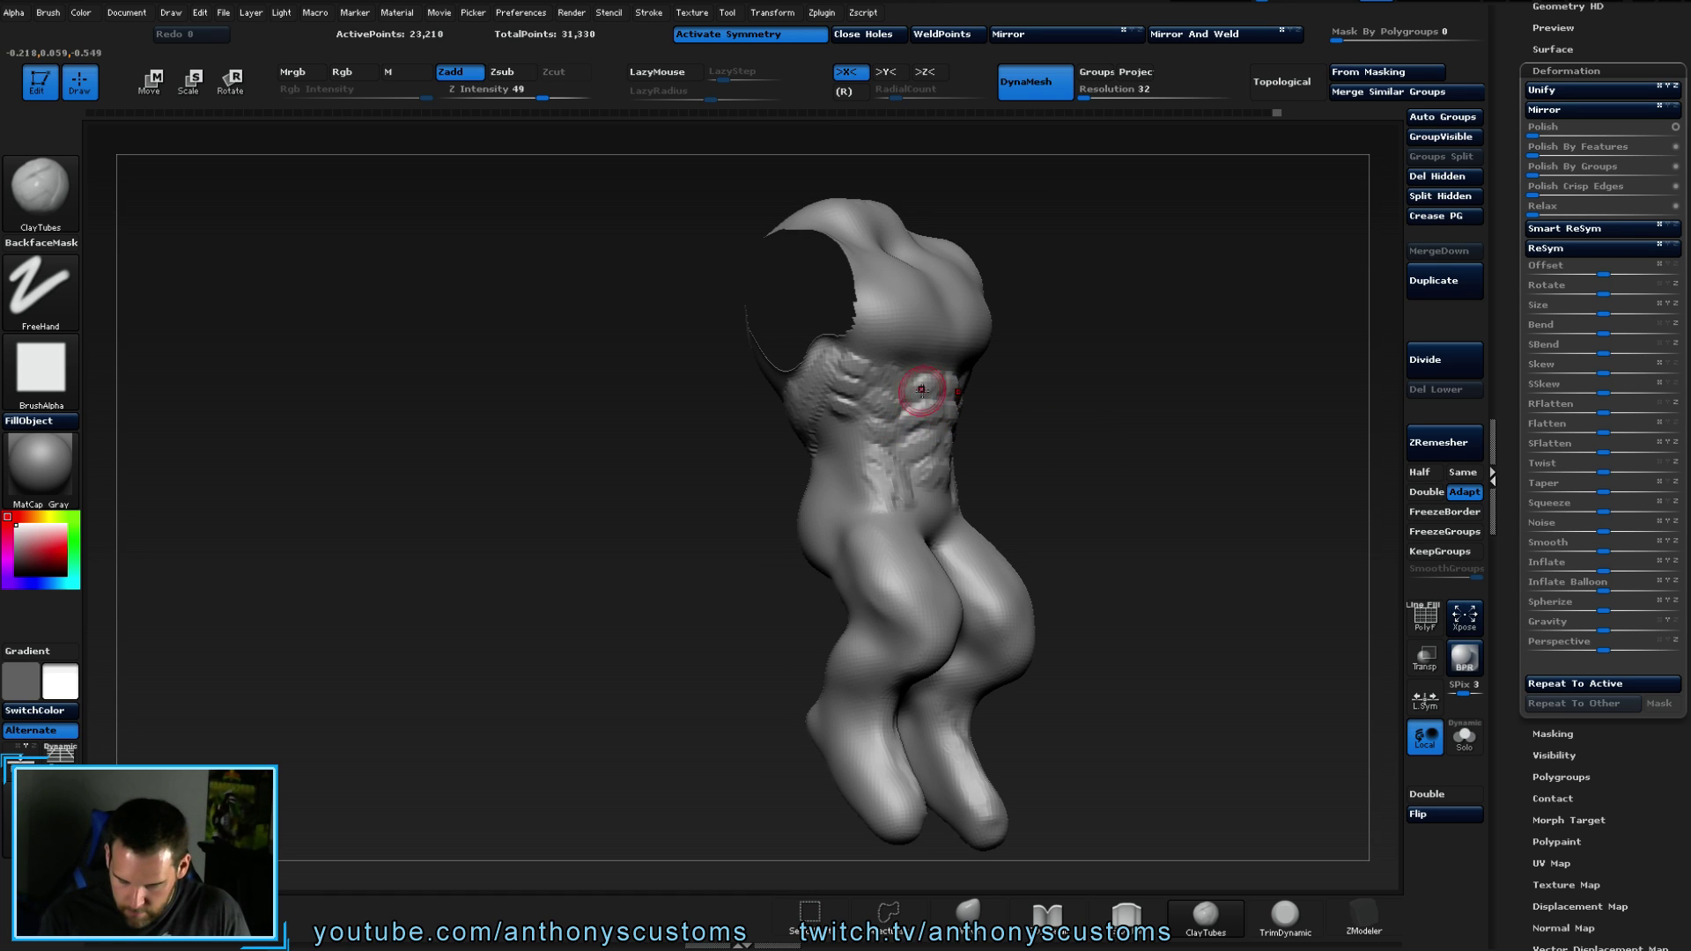
- Build up the lower edge of the pectorals above the ribcage with ClayTubes
mouse_move(943, 427)
left_mouse_down()
mouse_move(907, 453)
mouse_move(916, 478)
mouse_move(1130, 457)
mouse_move(1208, 359)
mouse_move(1057, 446)
mouse_move(986, 408)
left_mouse_up()
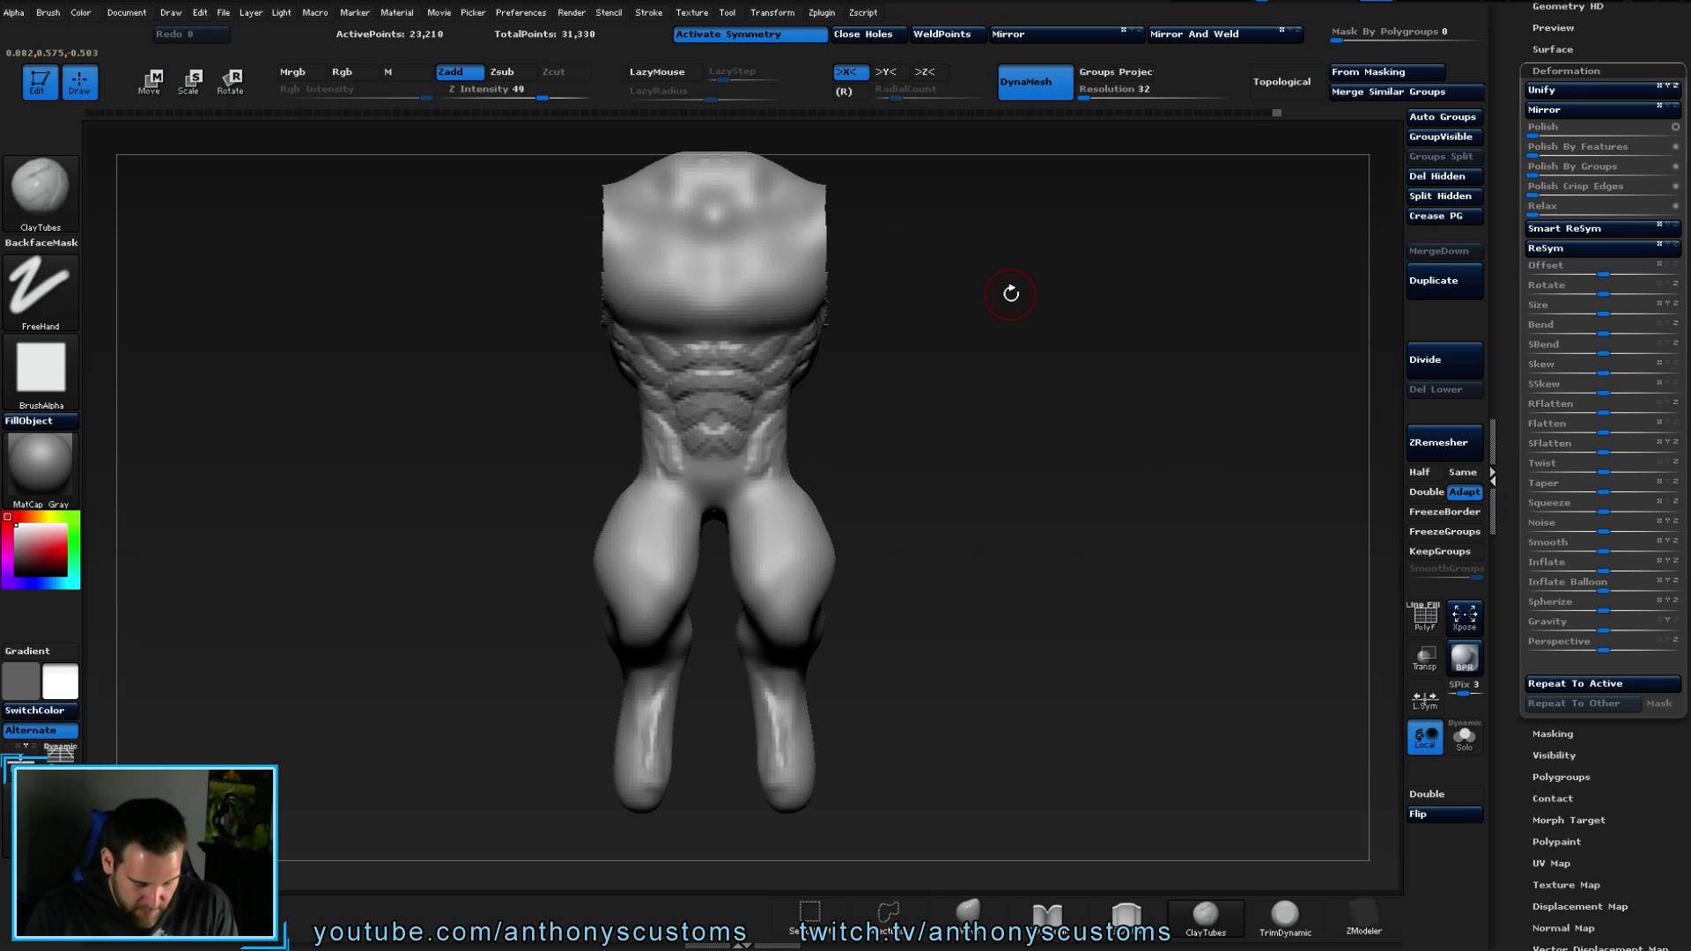
left_click_drag(966, 408, 988, 476)
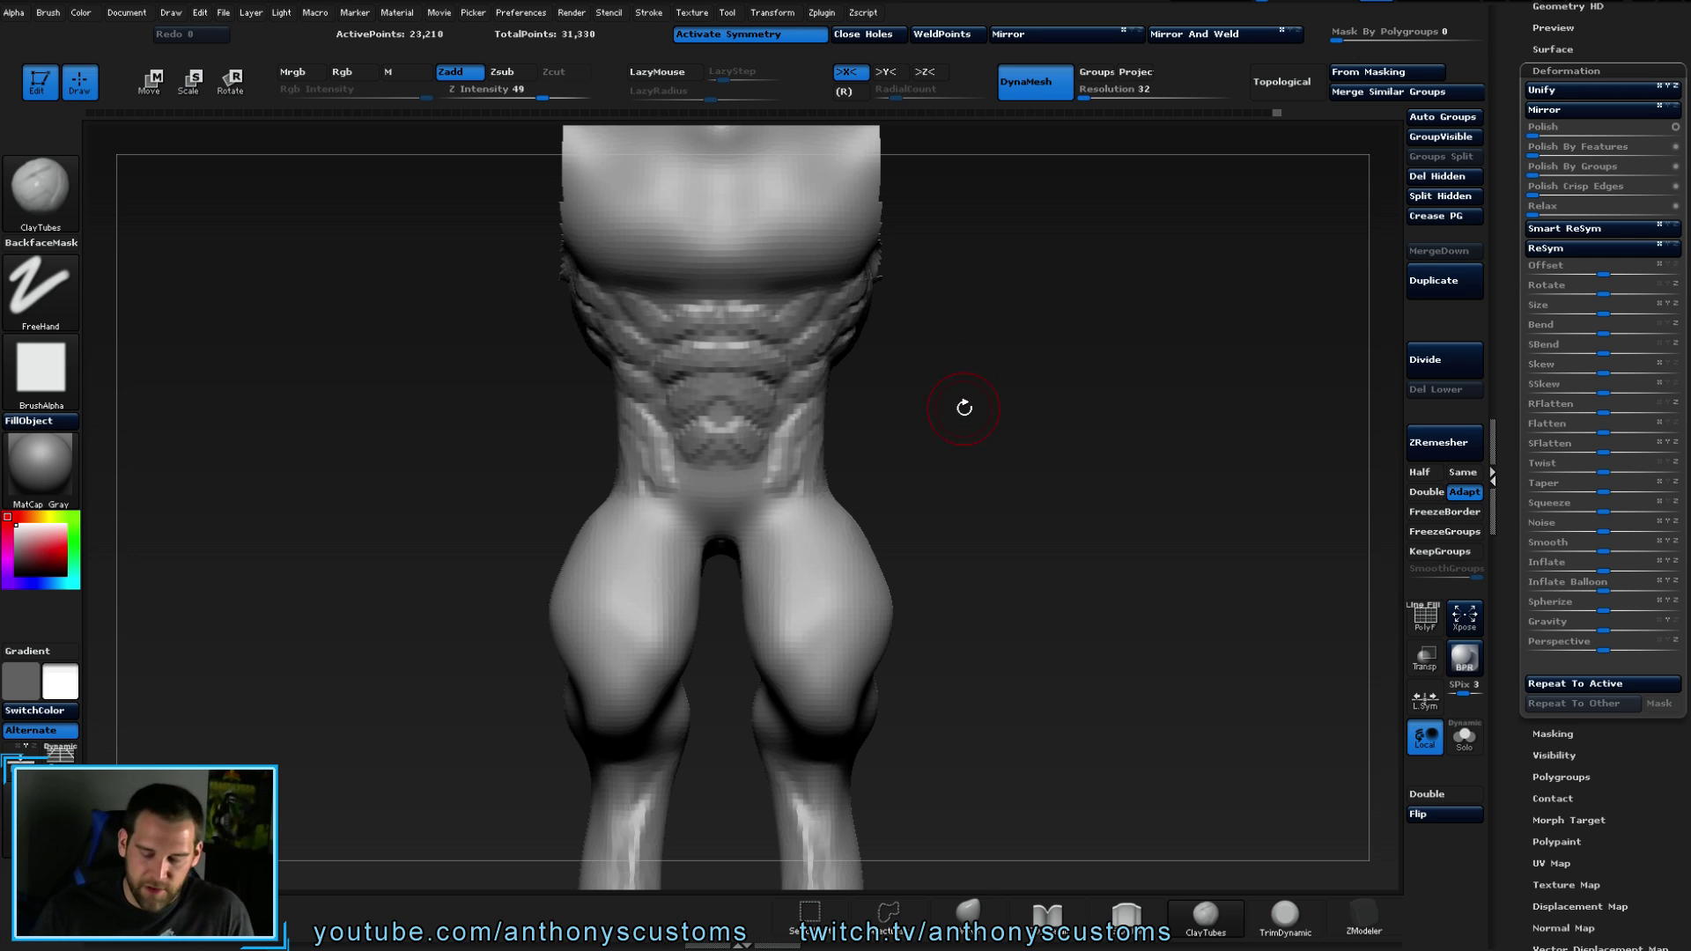
mouse_move(960, 411)
left_mouse_down()
mouse_move(907, 361)
mouse_move(843, 356)
mouse_move(855, 308)
mouse_move(961, 339)
left_mouse_up()
mouse_move(821, 309)
left_mouse_down()
mouse_move(795, 340)
mouse_move(720, 312)
mouse_move(701, 325)
left_mouse_up()
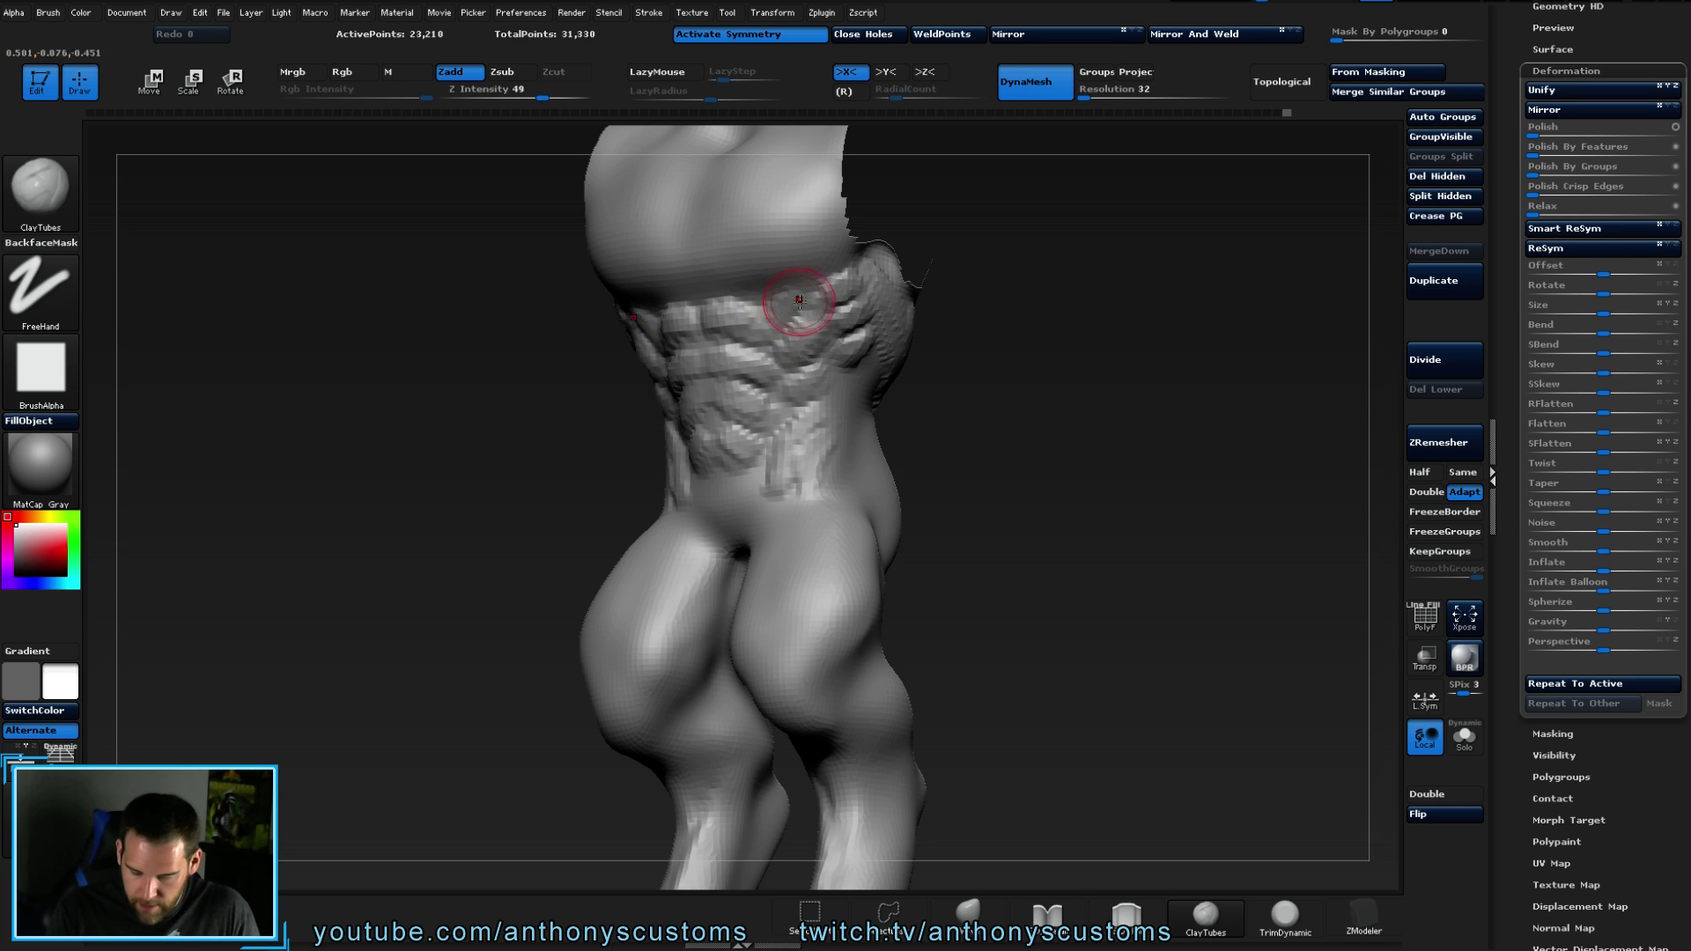
left_click_drag(946, 304, 969, 296)
left_click_drag(724, 281, 814, 240)
mouse_move(712, 248)
left_mouse_down()
mouse_move(829, 227)
mouse_move(811, 209)
mouse_move(793, 208)
mouse_move(925, 246)
mouse_move(977, 294)
left_mouse_up()
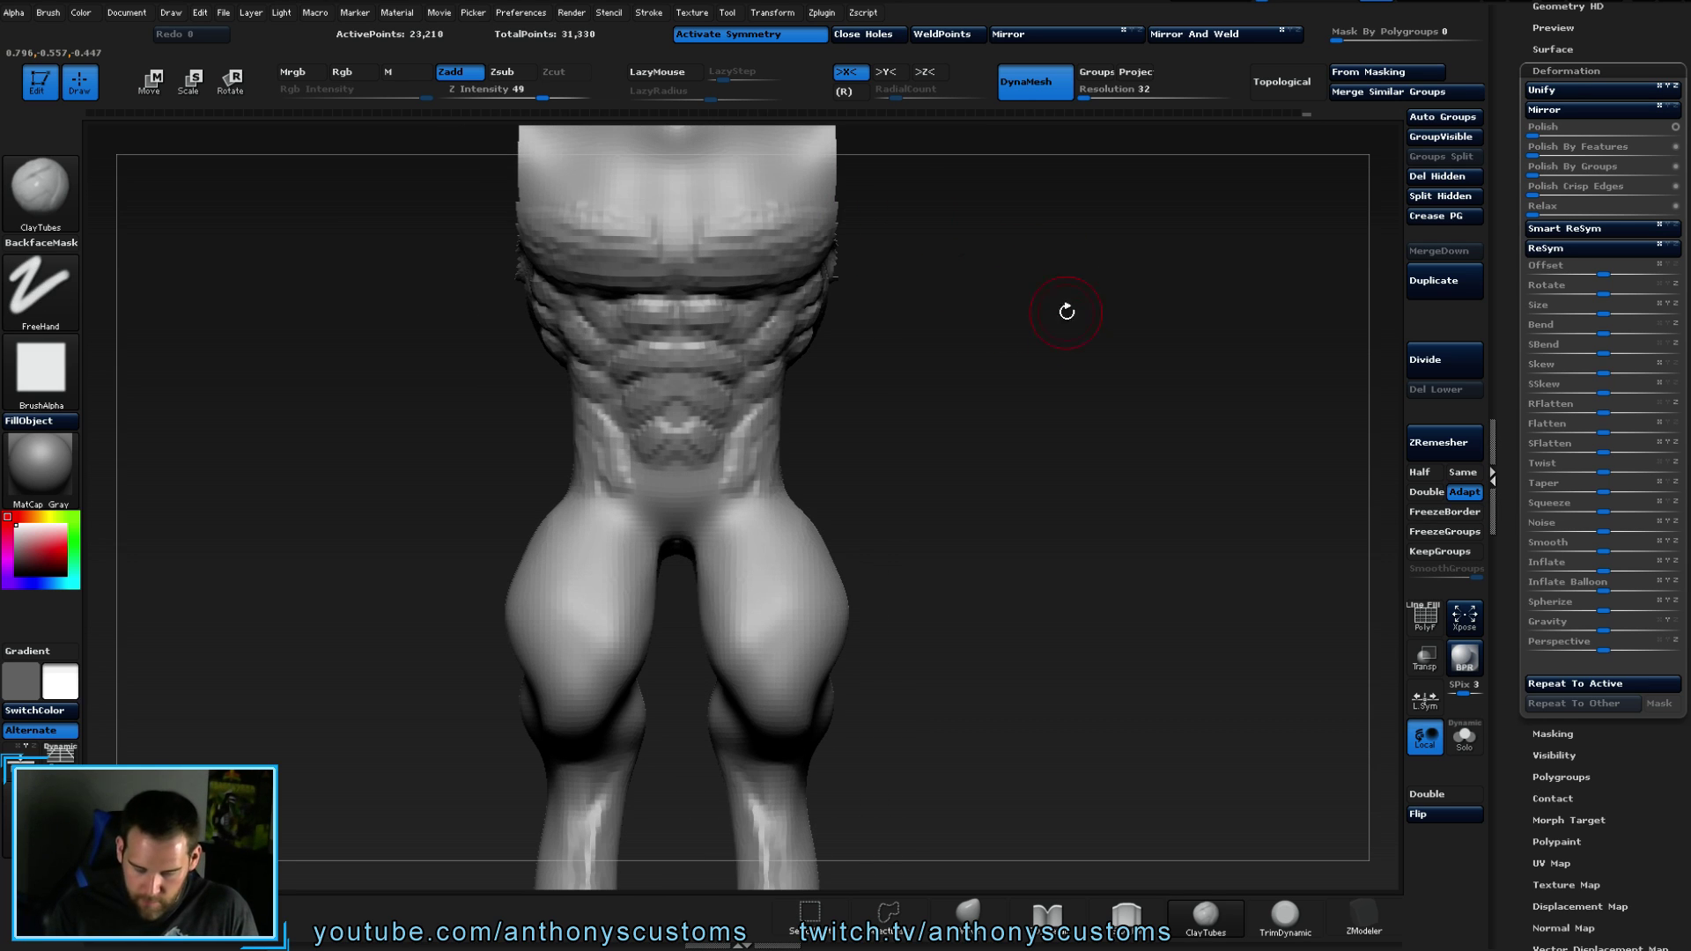
- Unhide the arms and shoulders and fill out the pectorals from the sternum toward the armpits with ClayTubes
left_click(1108, 422, "ctrl+shift")
left_click_drag(1031, 509, 991, 591)
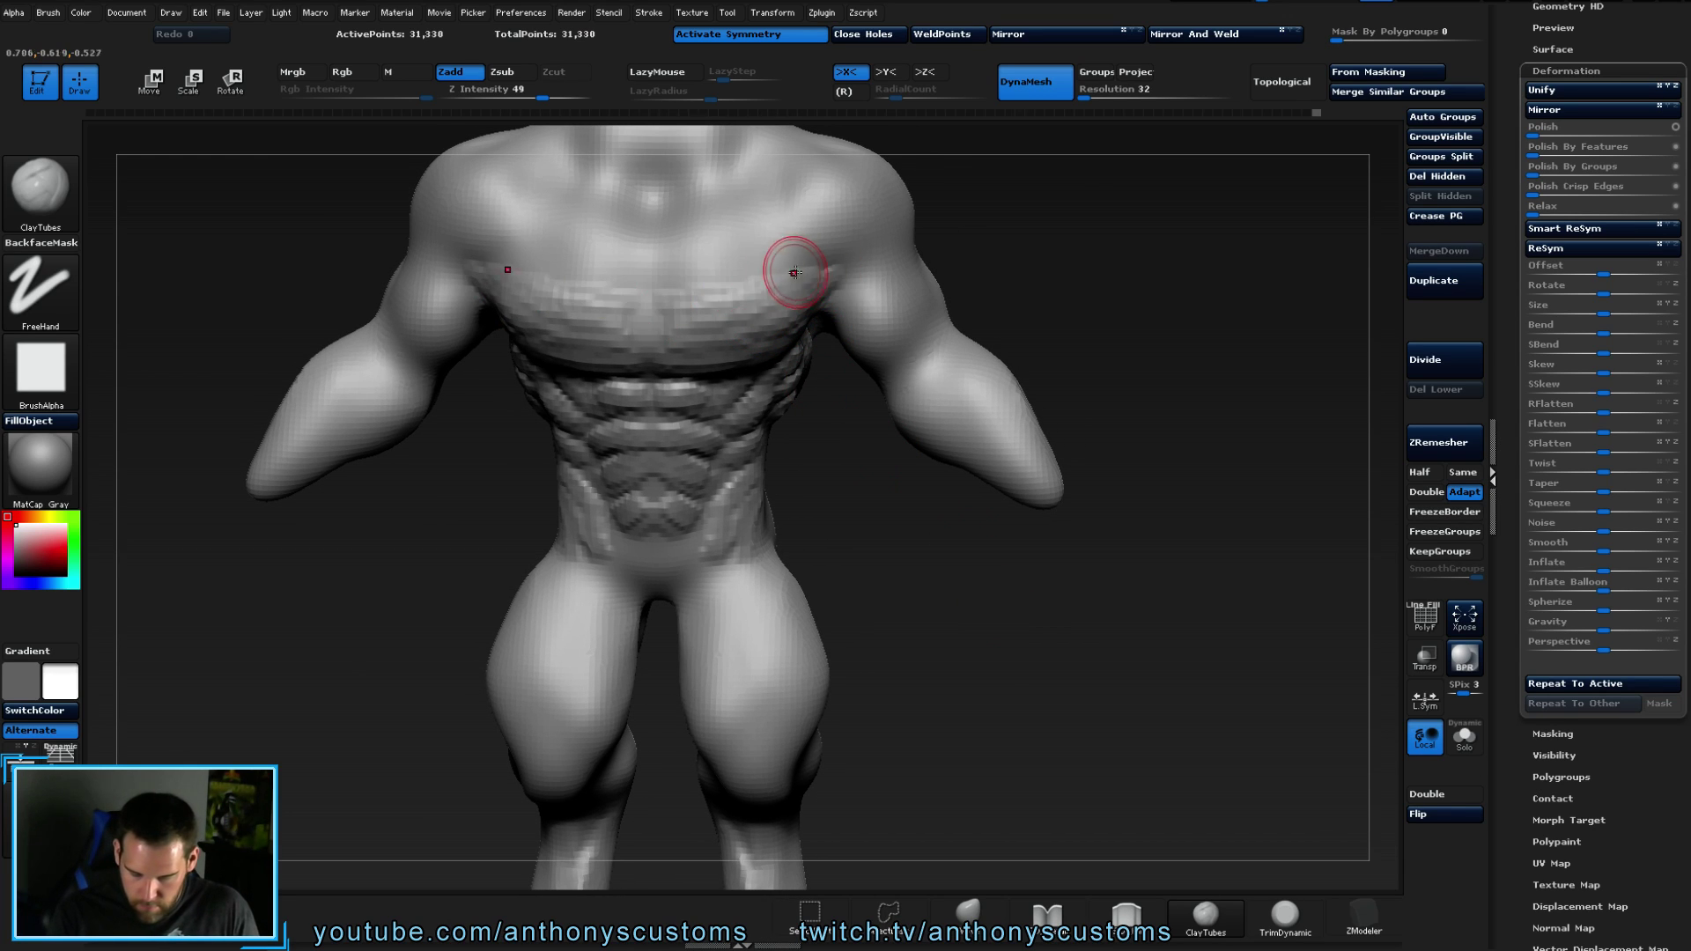
mouse_move(615, 227)
left_mouse_down()
mouse_move(536, 253)
mouse_move(566, 238)
mouse_move(636, 274)
mouse_move(563, 300)
mouse_move(696, 295)
left_mouse_up()
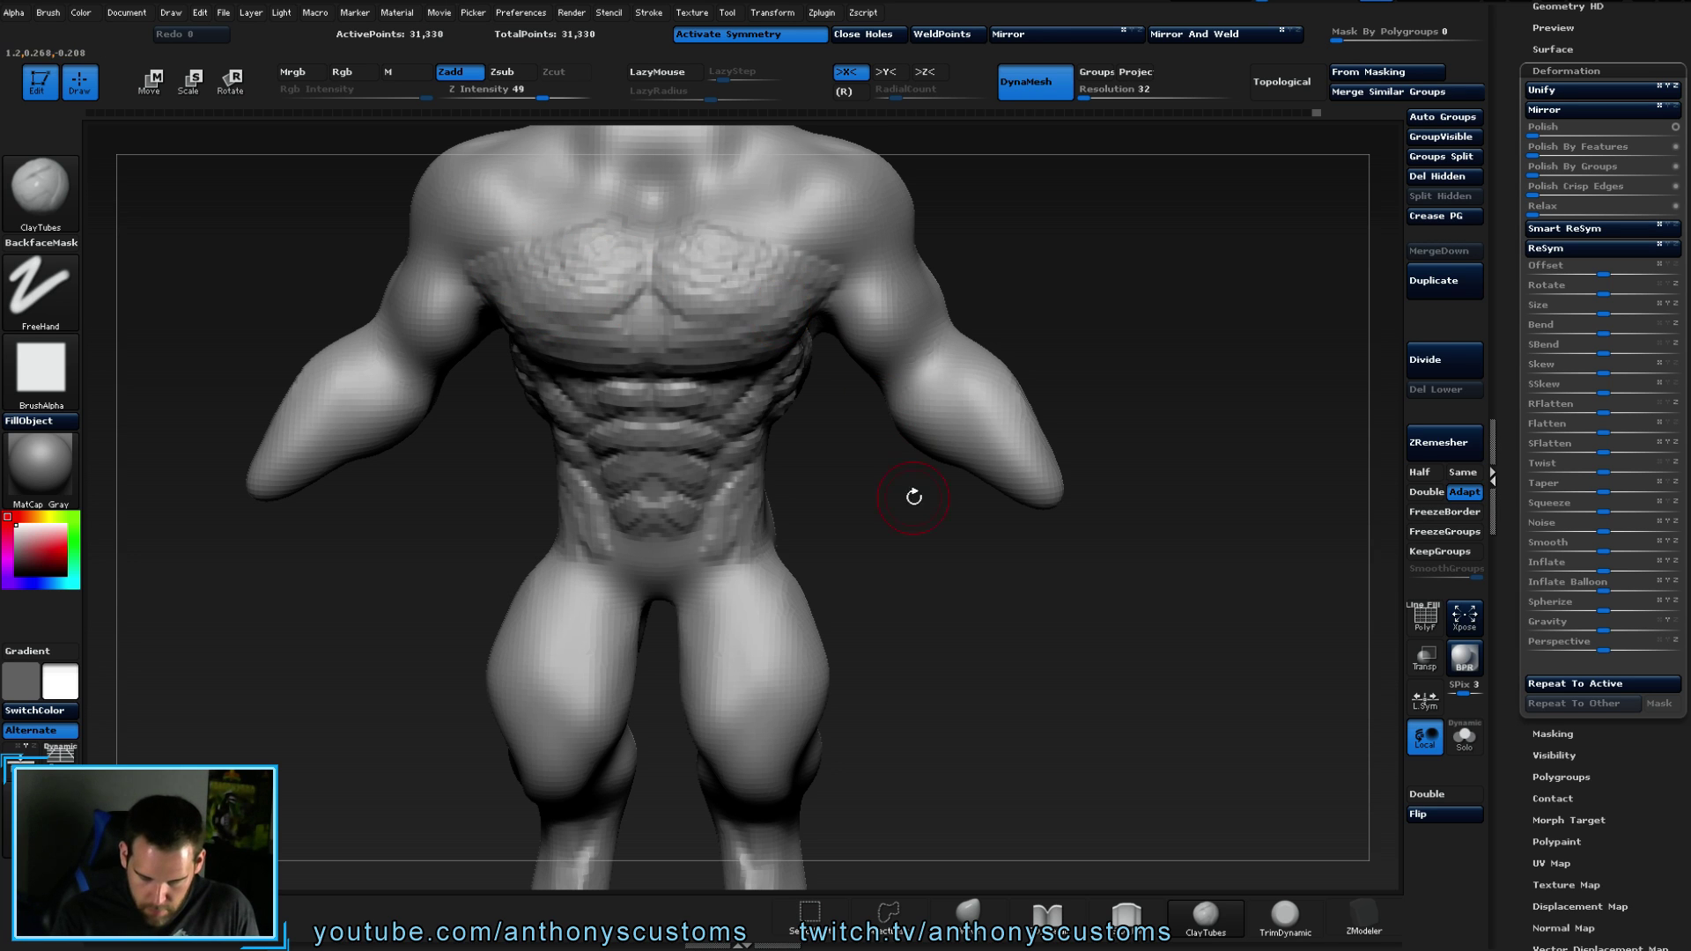
left_click_drag(857, 464, 1009, 463)
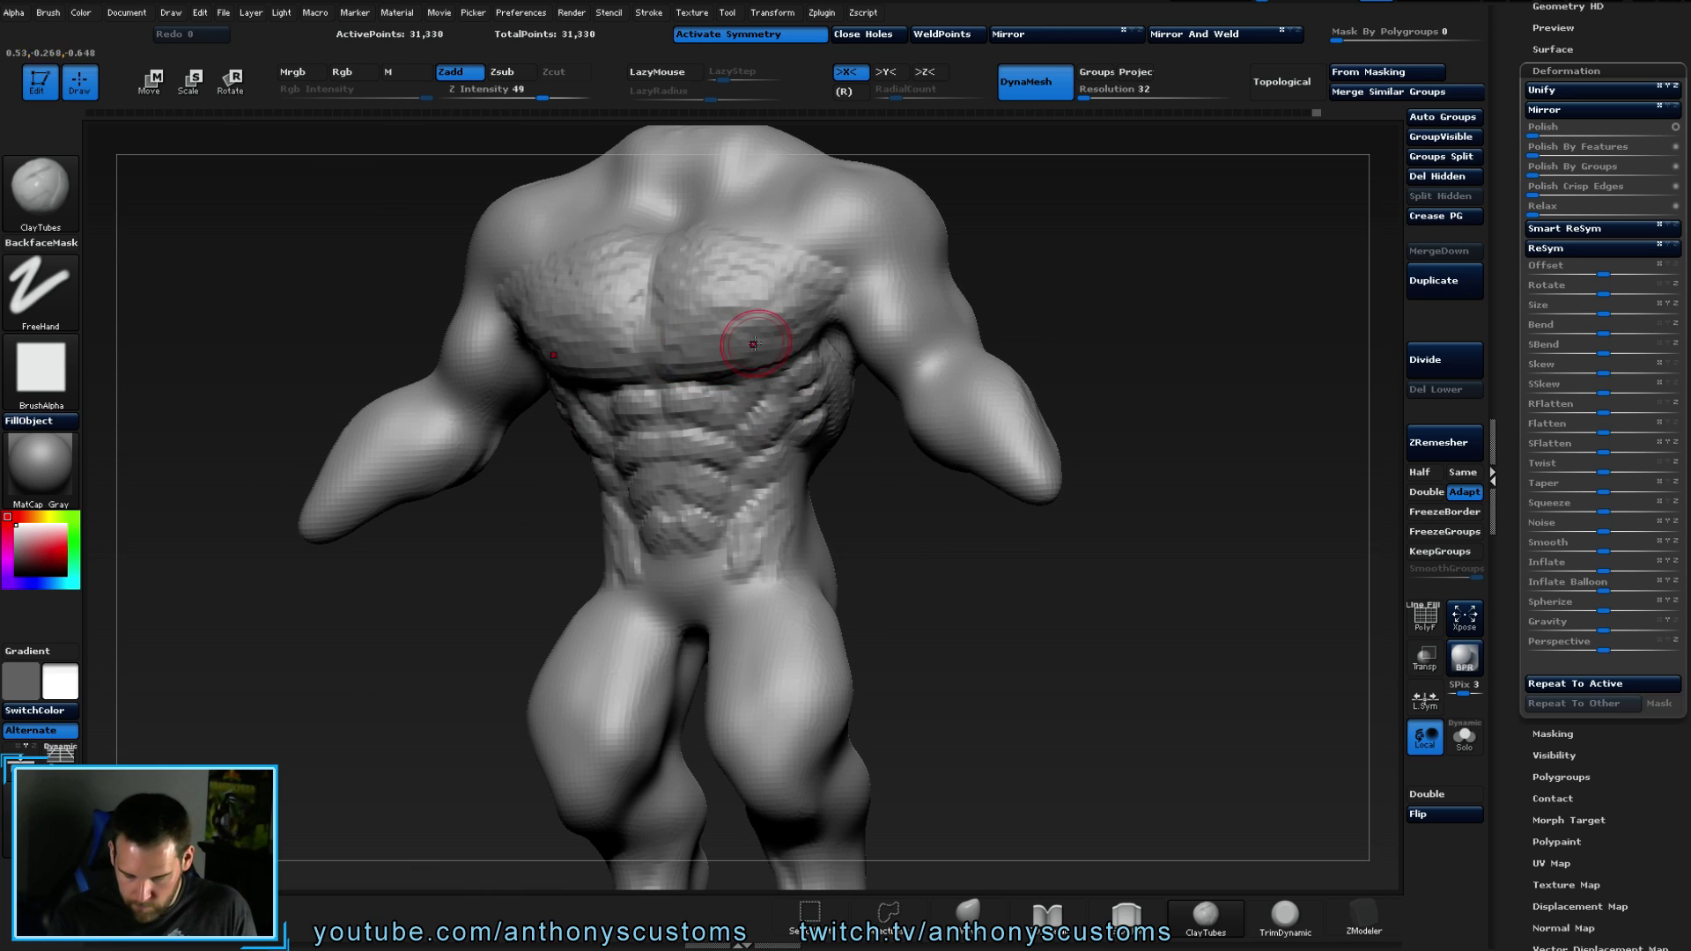
mouse_move(705, 359)
left_mouse_down()
mouse_move(682, 361)
mouse_move(788, 304)
mouse_move(691, 335)
mouse_move(787, 297)
mouse_move(812, 317)
mouse_move(674, 352)
mouse_move(757, 318)
mouse_move(735, 299)
left_mouse_up()
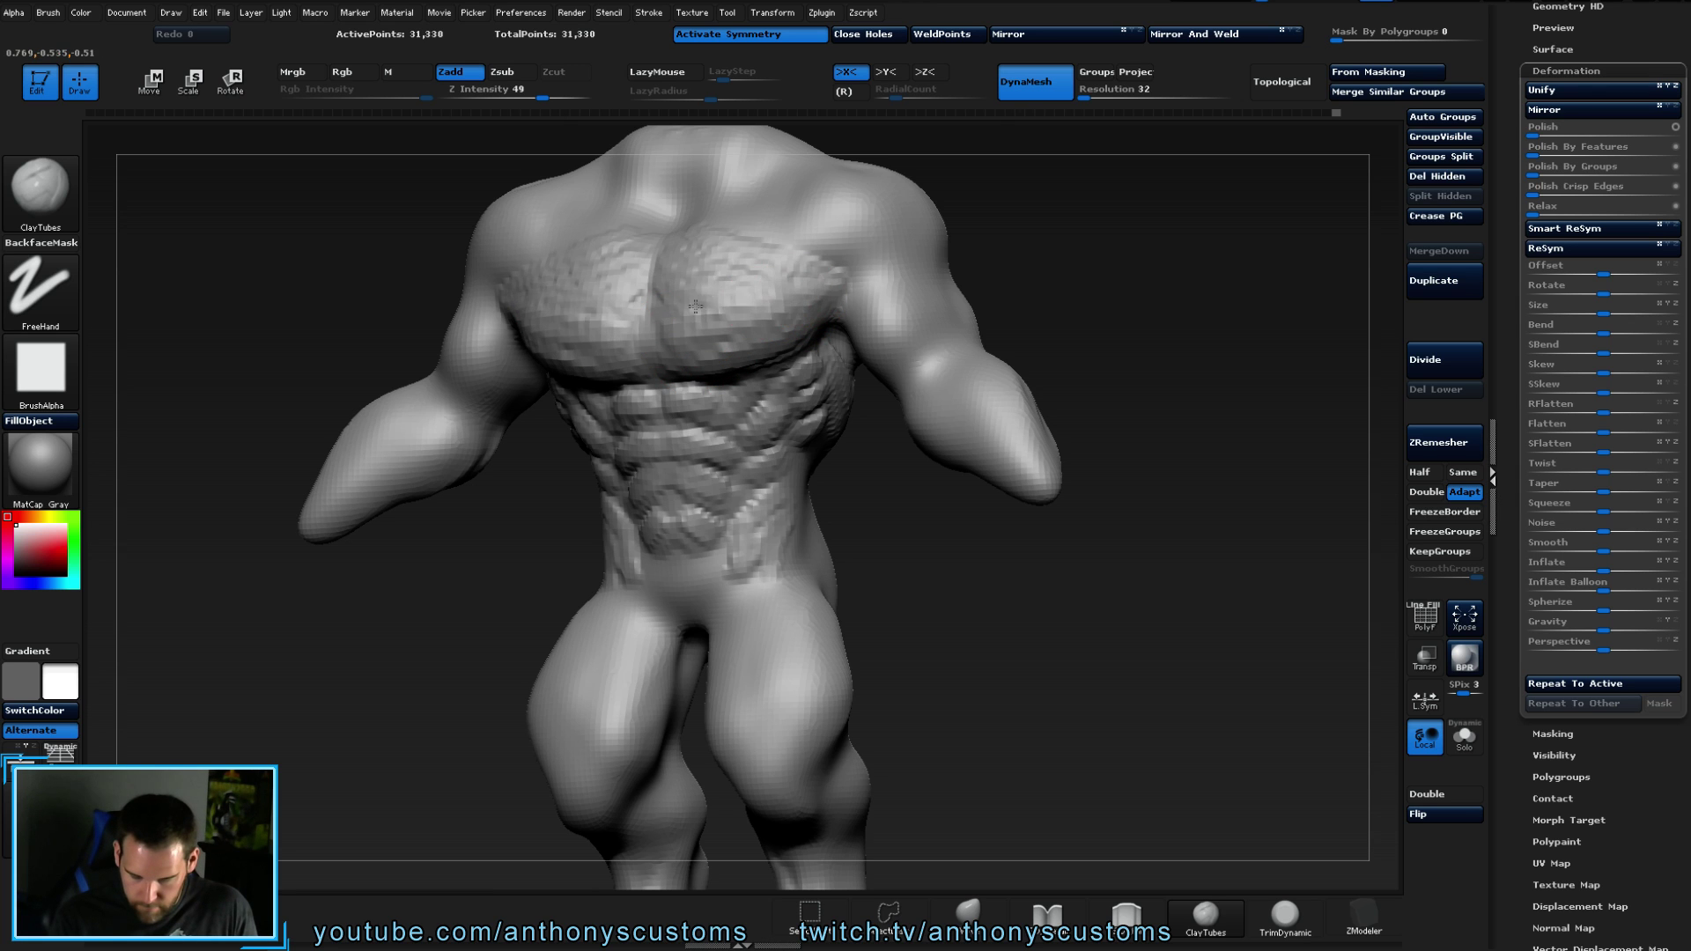
mouse_move(1008, 296)
left_mouse_down()
mouse_move(1193, 275)
mouse_move(848, 331)
left_mouse_up()
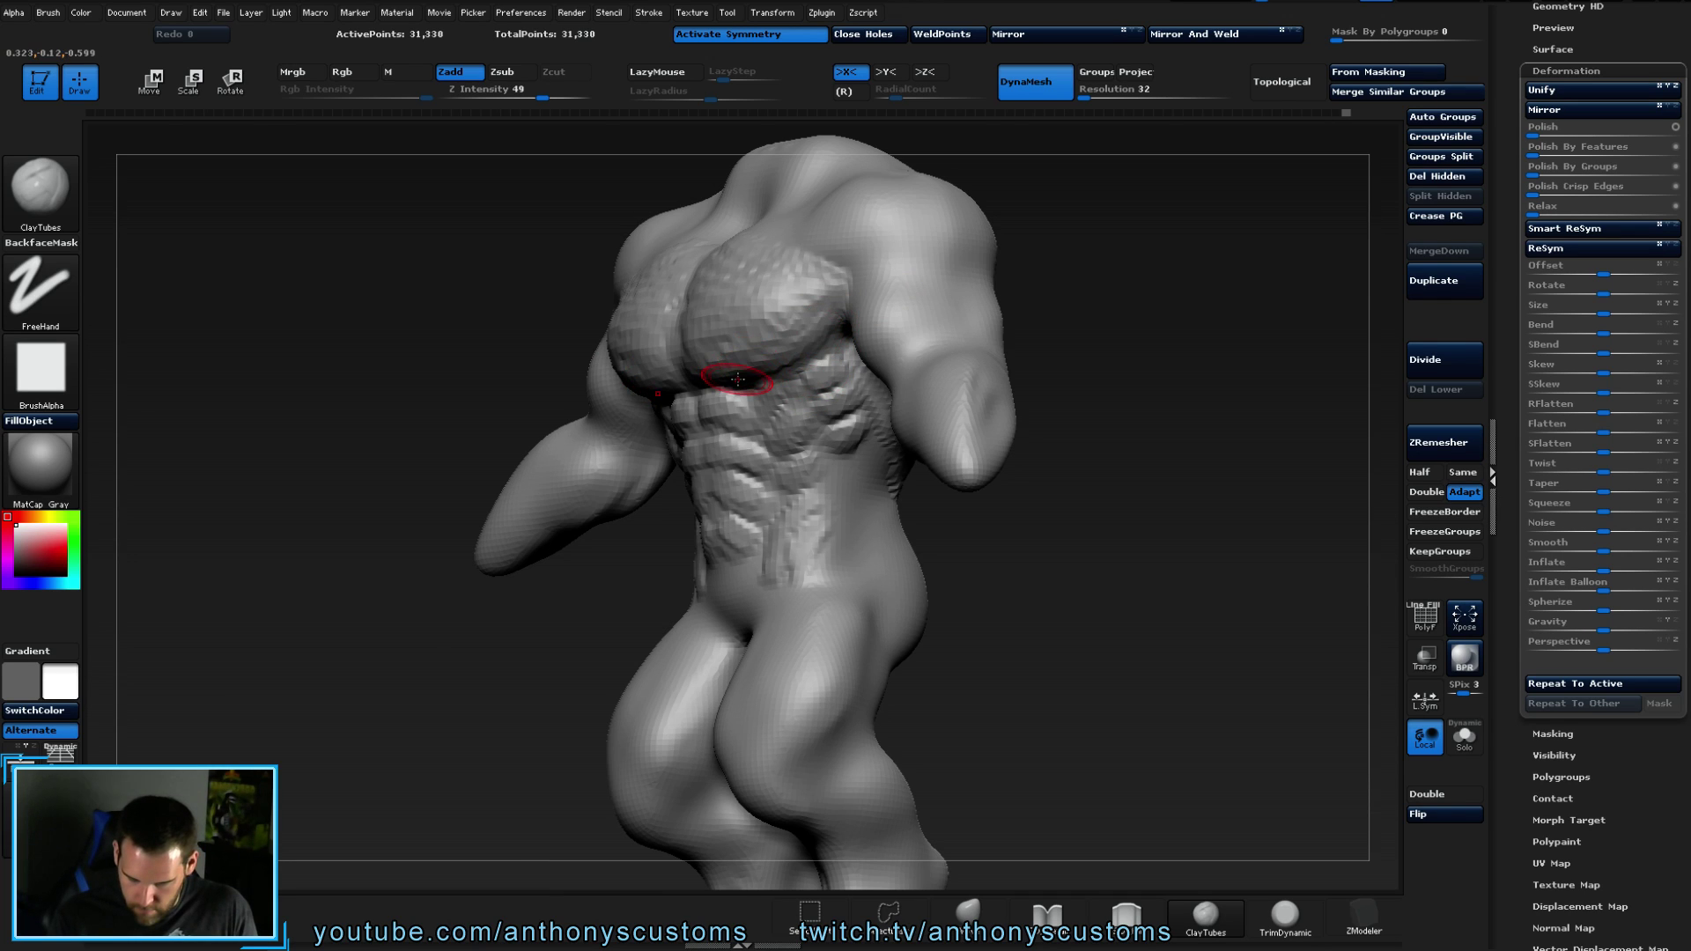
left_click_drag(765, 363, 849, 298)
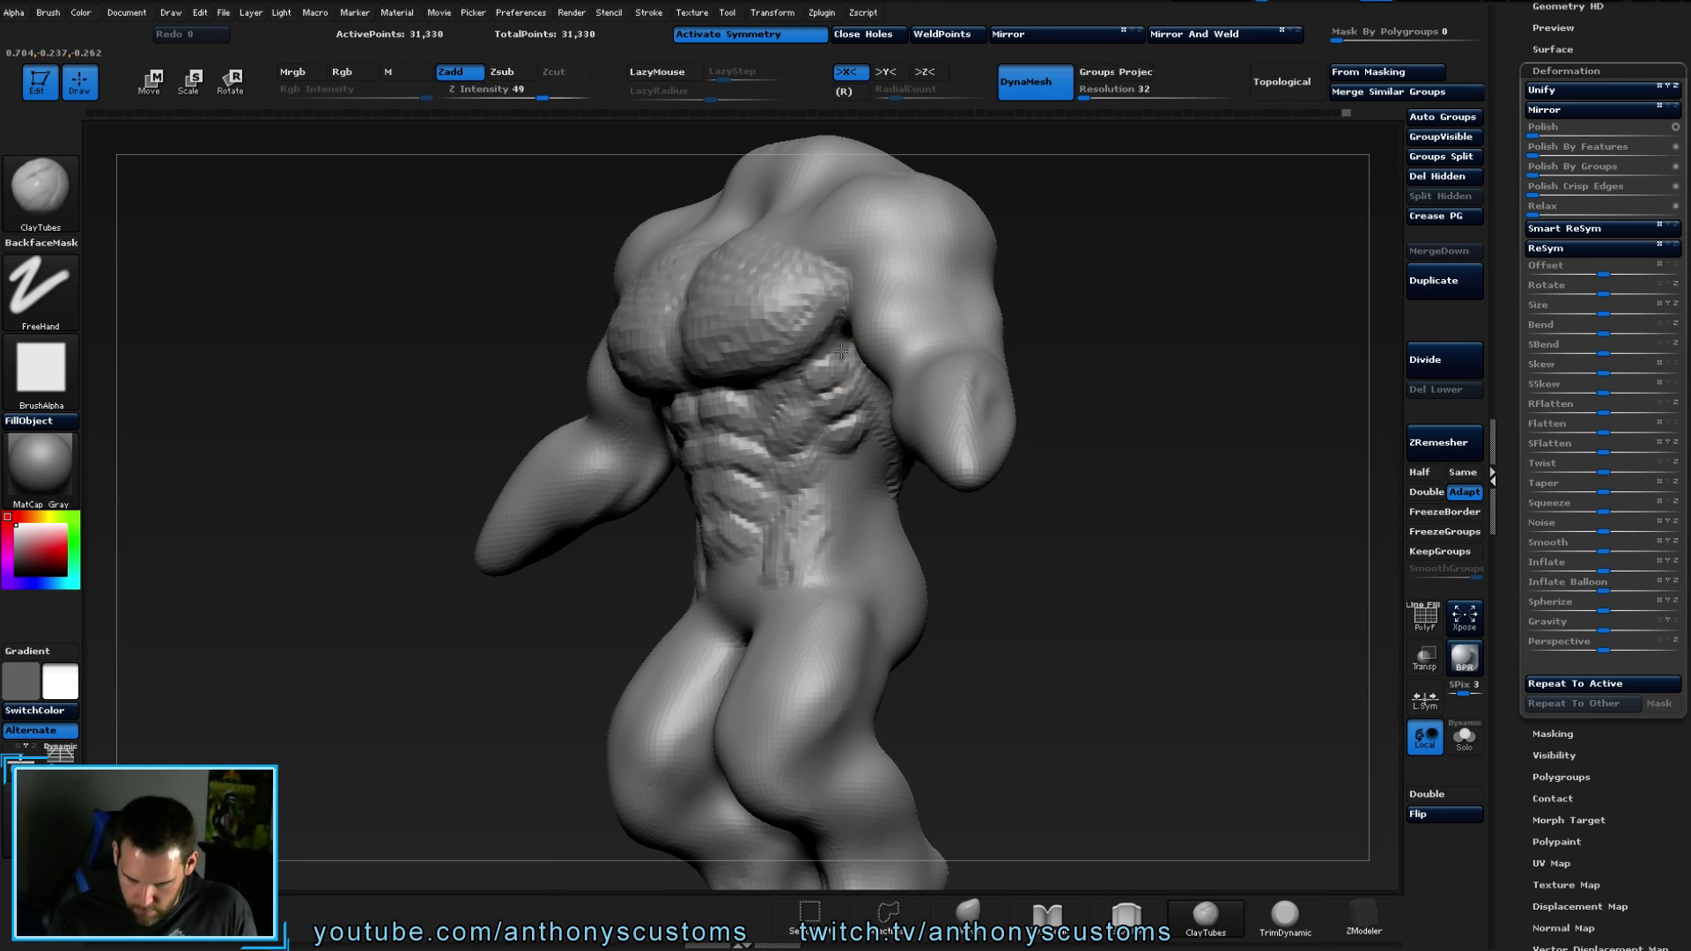
- Build up the upper abdominals and the ribcage muscles directly beneath the pectorals with ClayTubes
mouse_move(827, 365)
left_mouse_down()
mouse_move(830, 437)
mouse_move(786, 432)
left_mouse_up()
left_click_drag(940, 490, 1044, 539)
left_click_drag(775, 389, 751, 408)
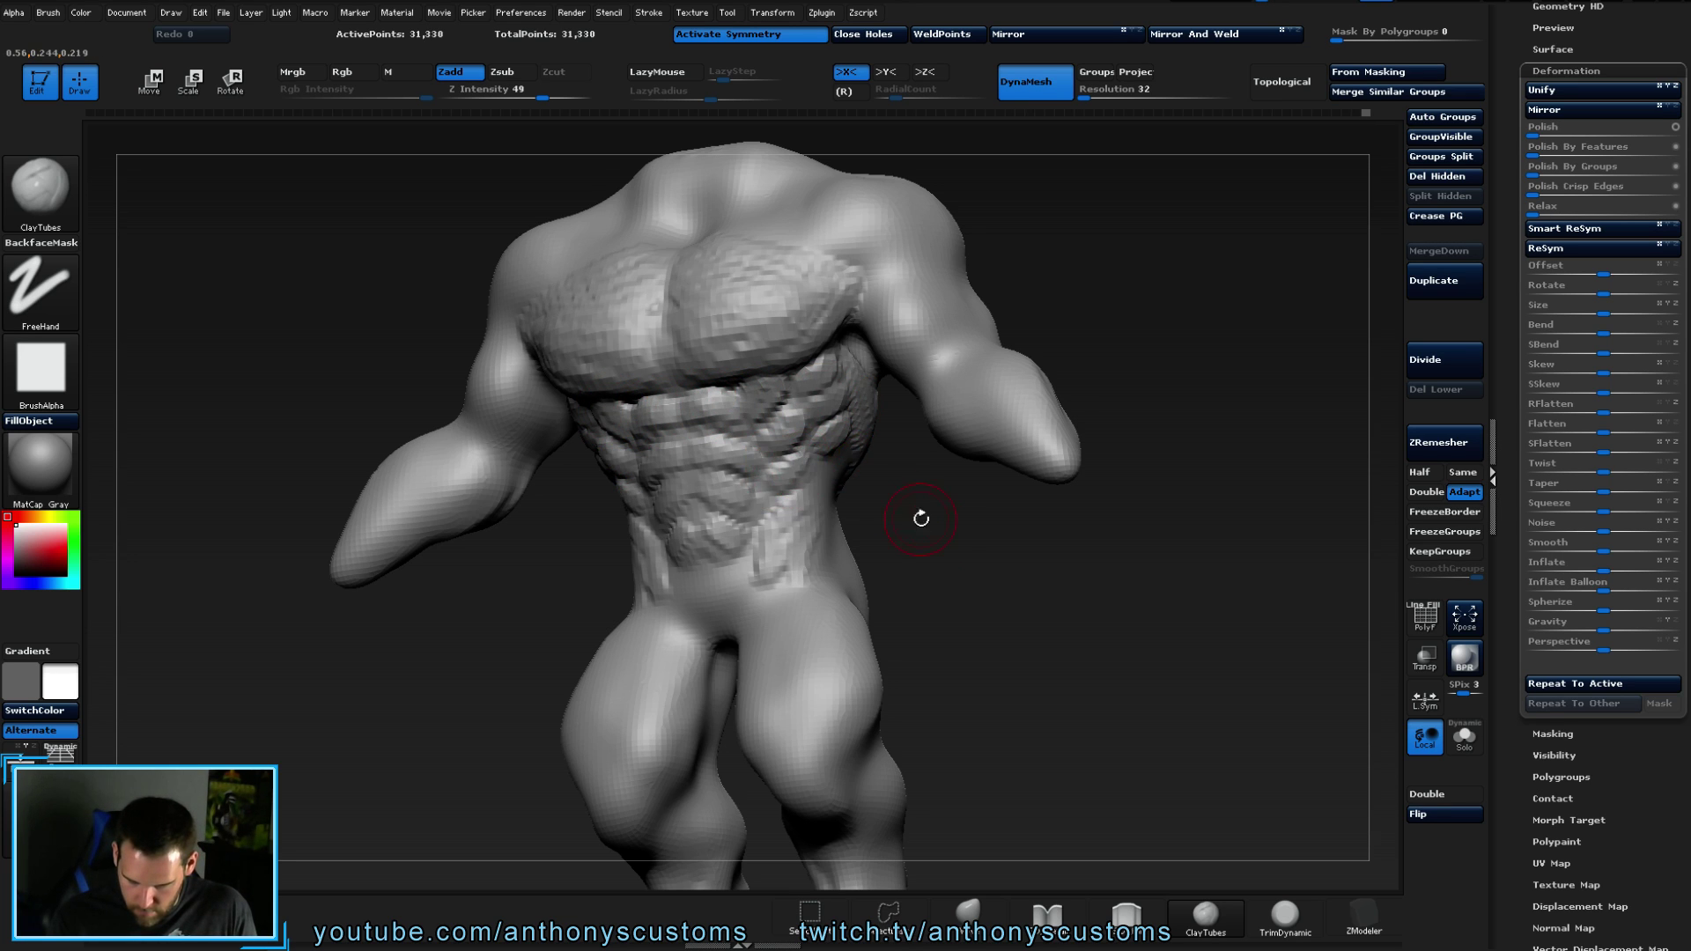
right_click_drag(906, 502, 958, 538)
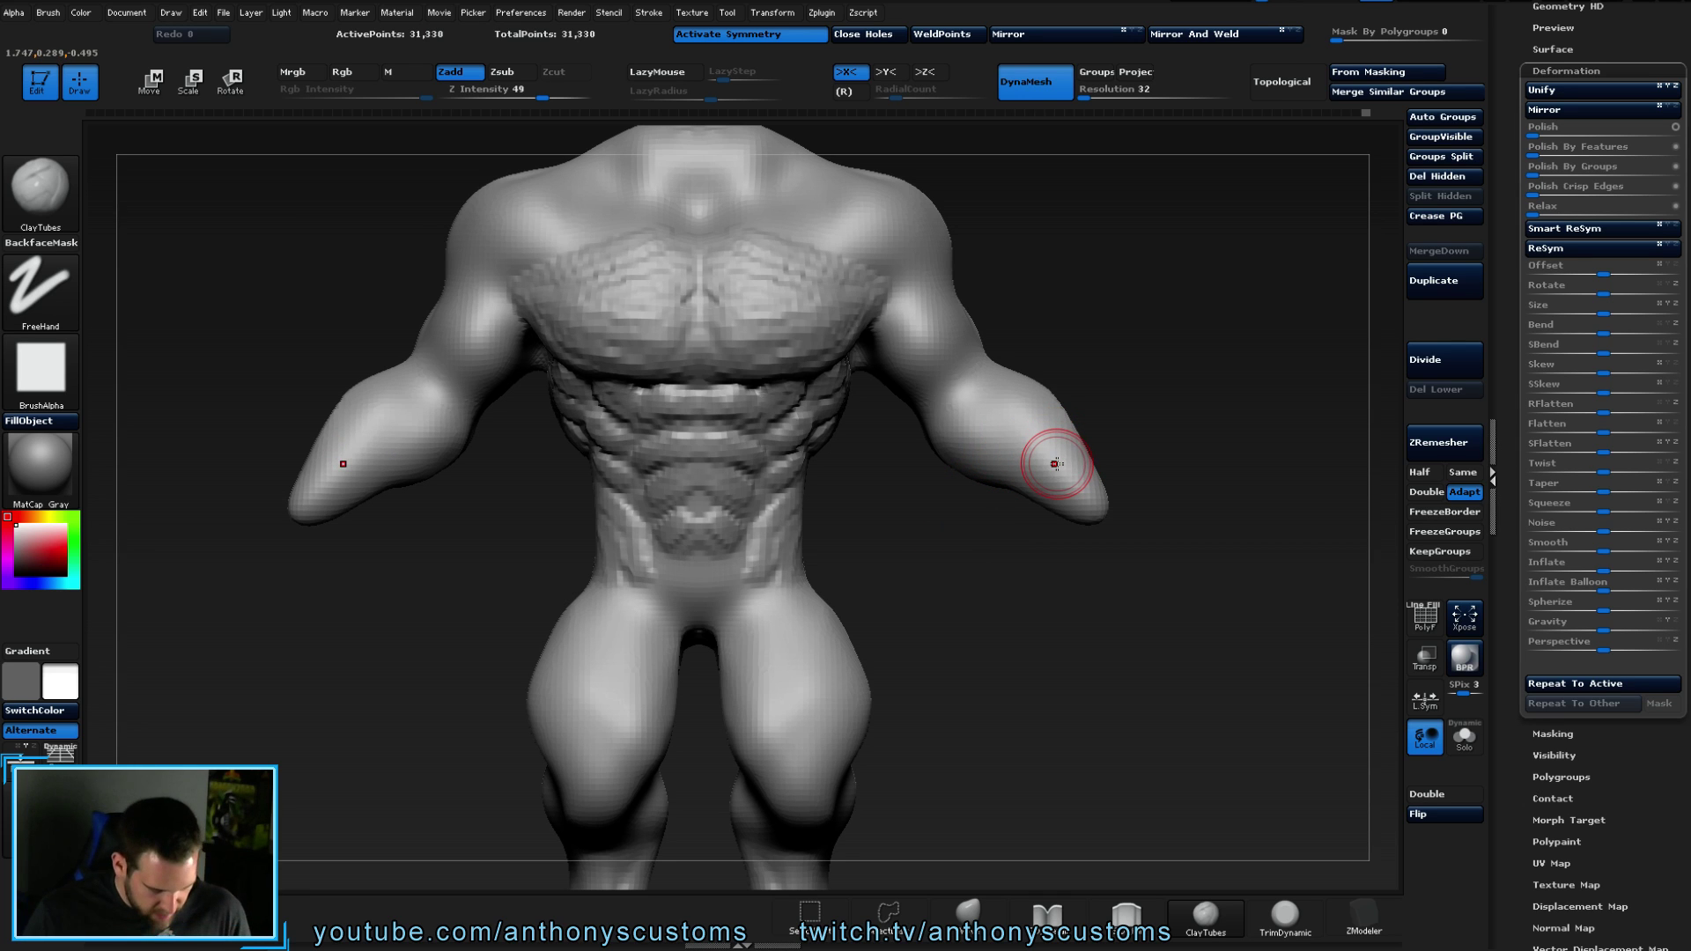
left_click_drag(1016, 613, 914, 521)
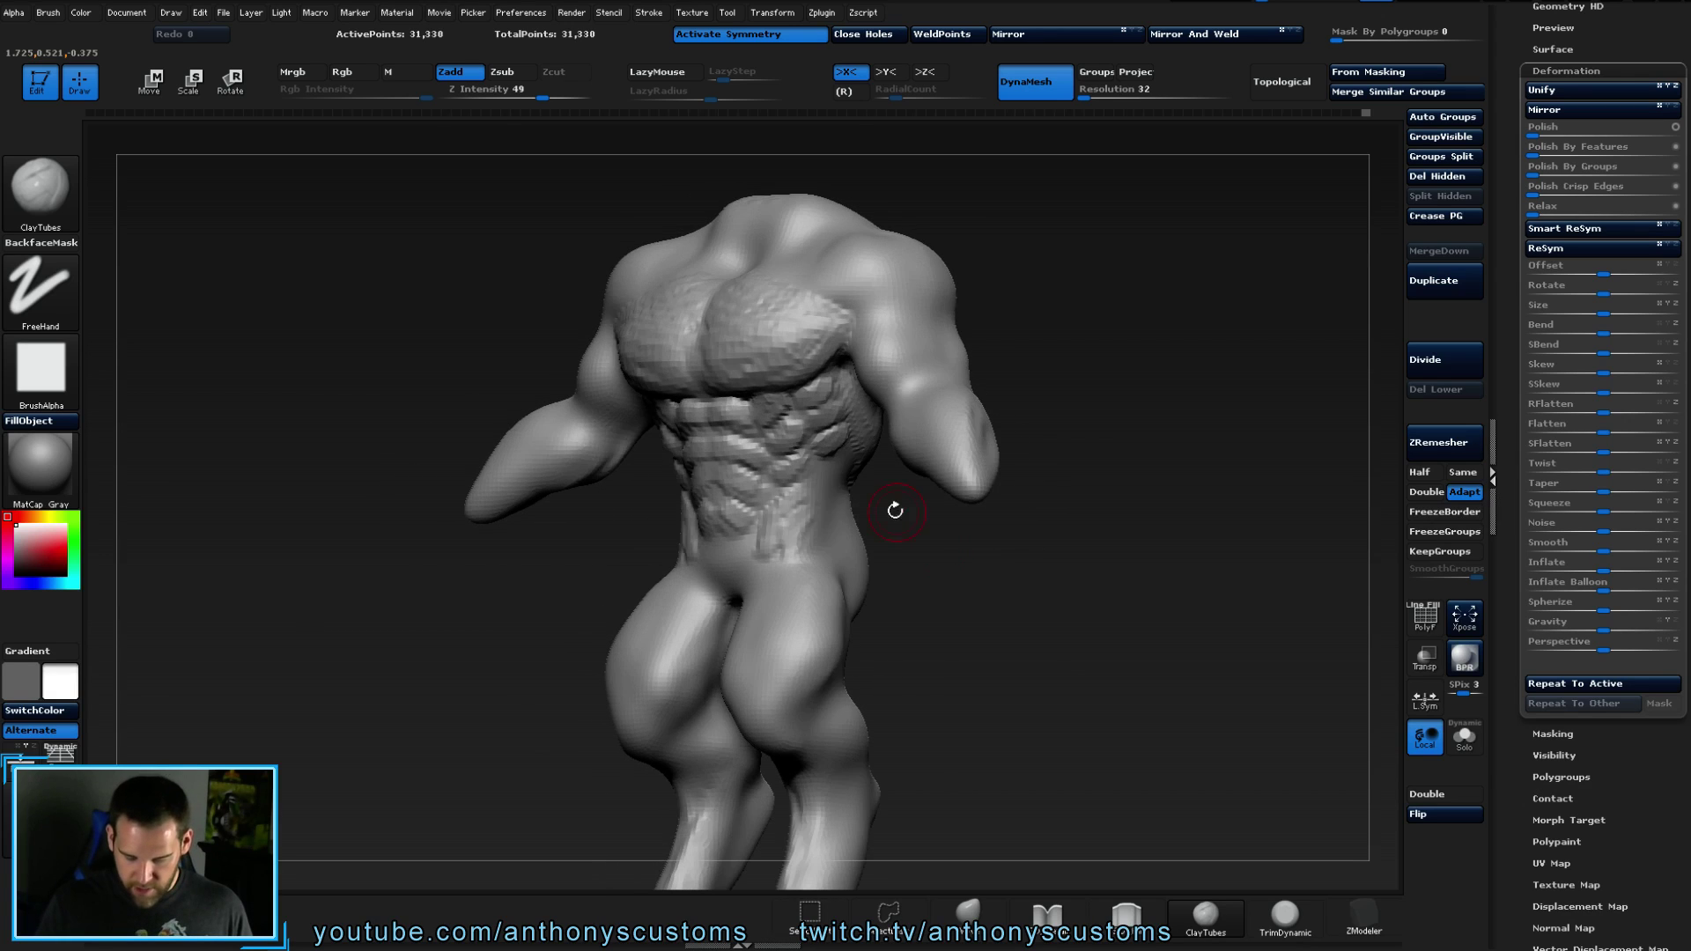
- Define the abdominal blocks and extend the lower abdomen and obliques down to the groin with ClayTubes
left_click_drag(778, 518, 782, 557)
mouse_move(935, 536)
left_mouse_down()
mouse_move(974, 550)
mouse_move(698, 511)
left_mouse_up()
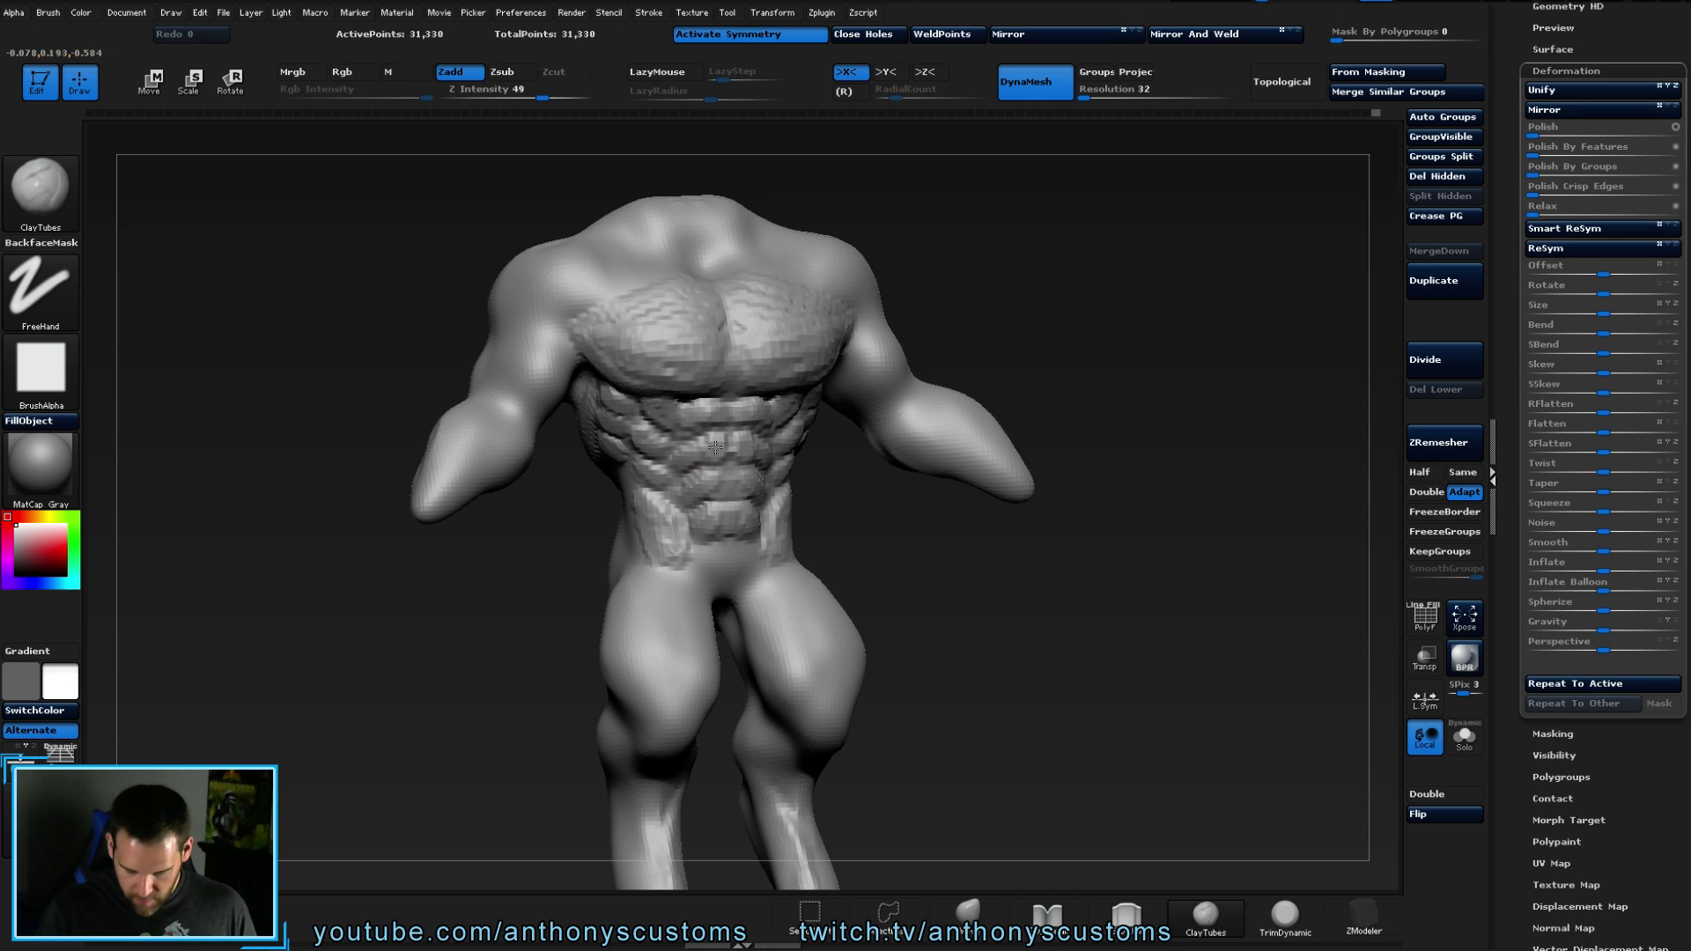
mouse_move(903, 520)
left_mouse_down()
mouse_move(872, 532)
mouse_move(984, 564)
left_mouse_up()
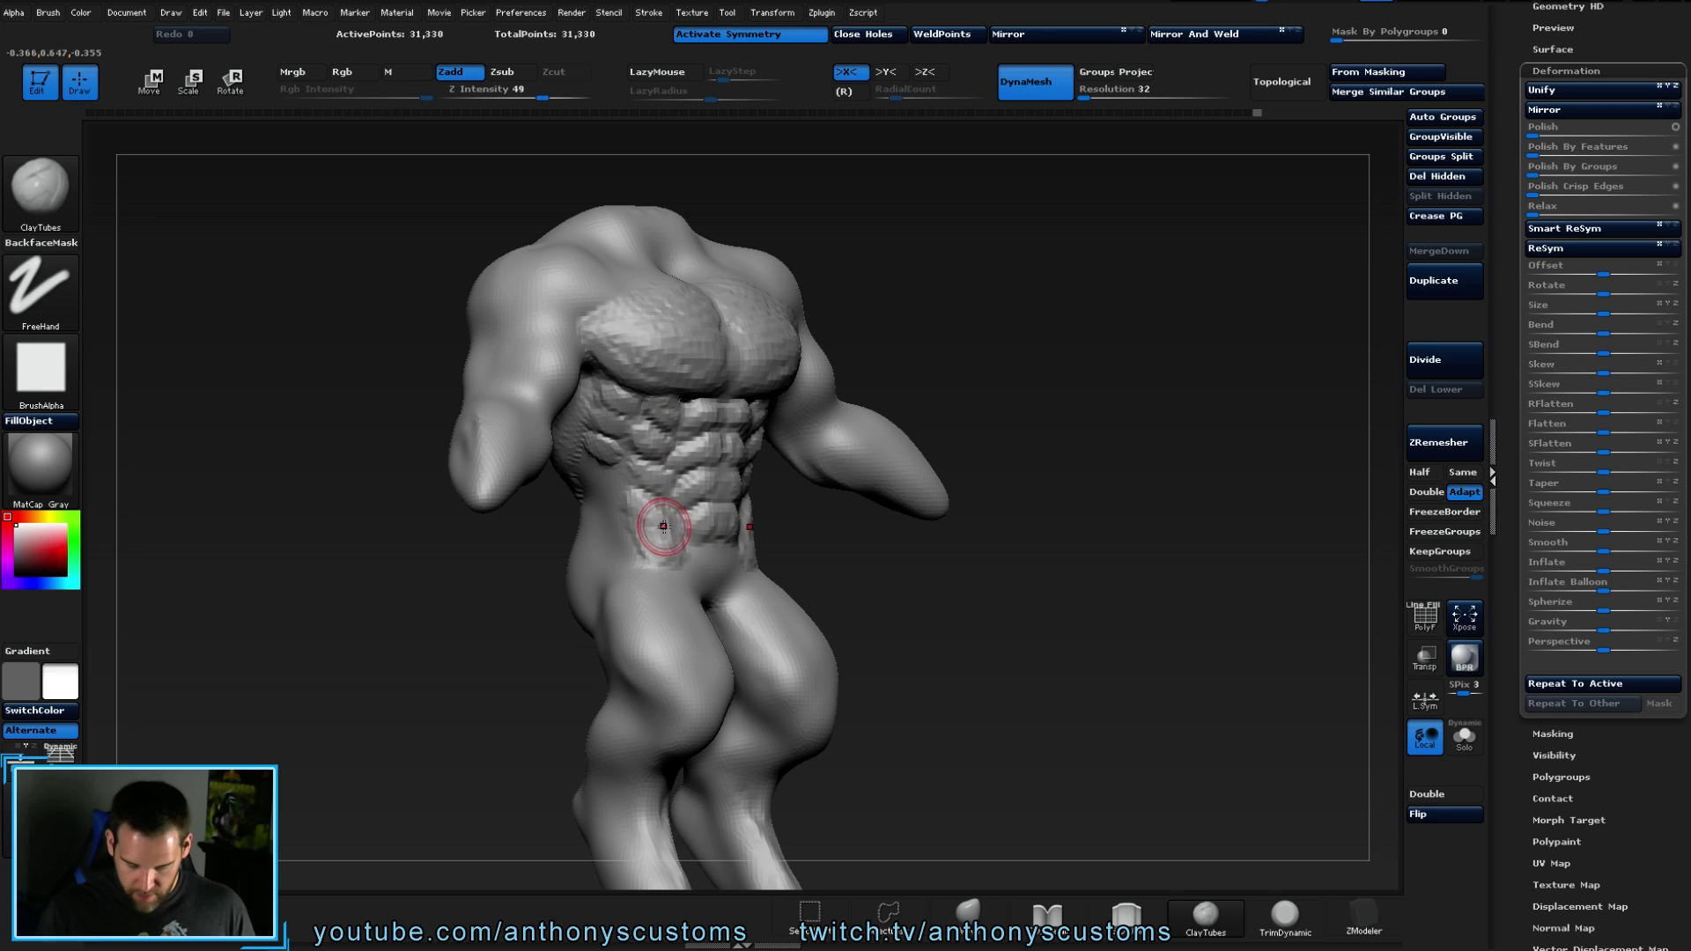
mouse_move(800, 572)
left_mouse_down()
mouse_move(748, 558)
mouse_move(737, 583)
mouse_move(748, 568)
left_mouse_up()
mouse_move(913, 563)
left_mouse_down()
mouse_move(898, 622)
mouse_move(877, 599)
mouse_move(933, 570)
left_mouse_up()
left_click_drag(928, 667, 924, 509)
left_click_drag(1008, 613, 999, 560, "alt")
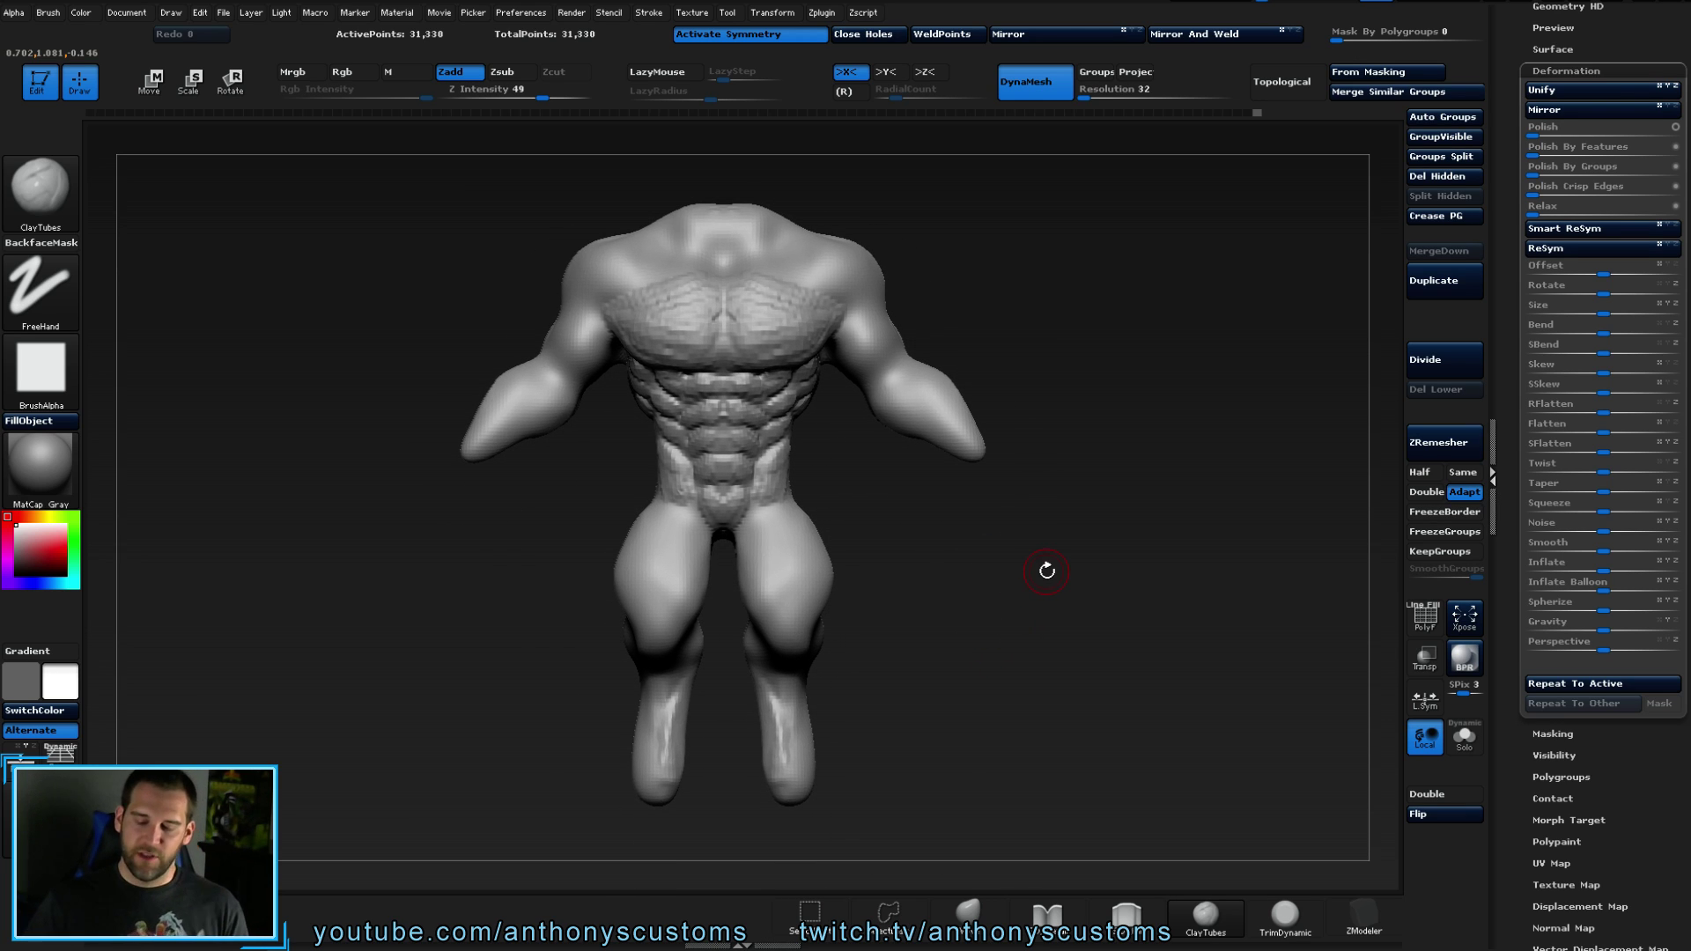
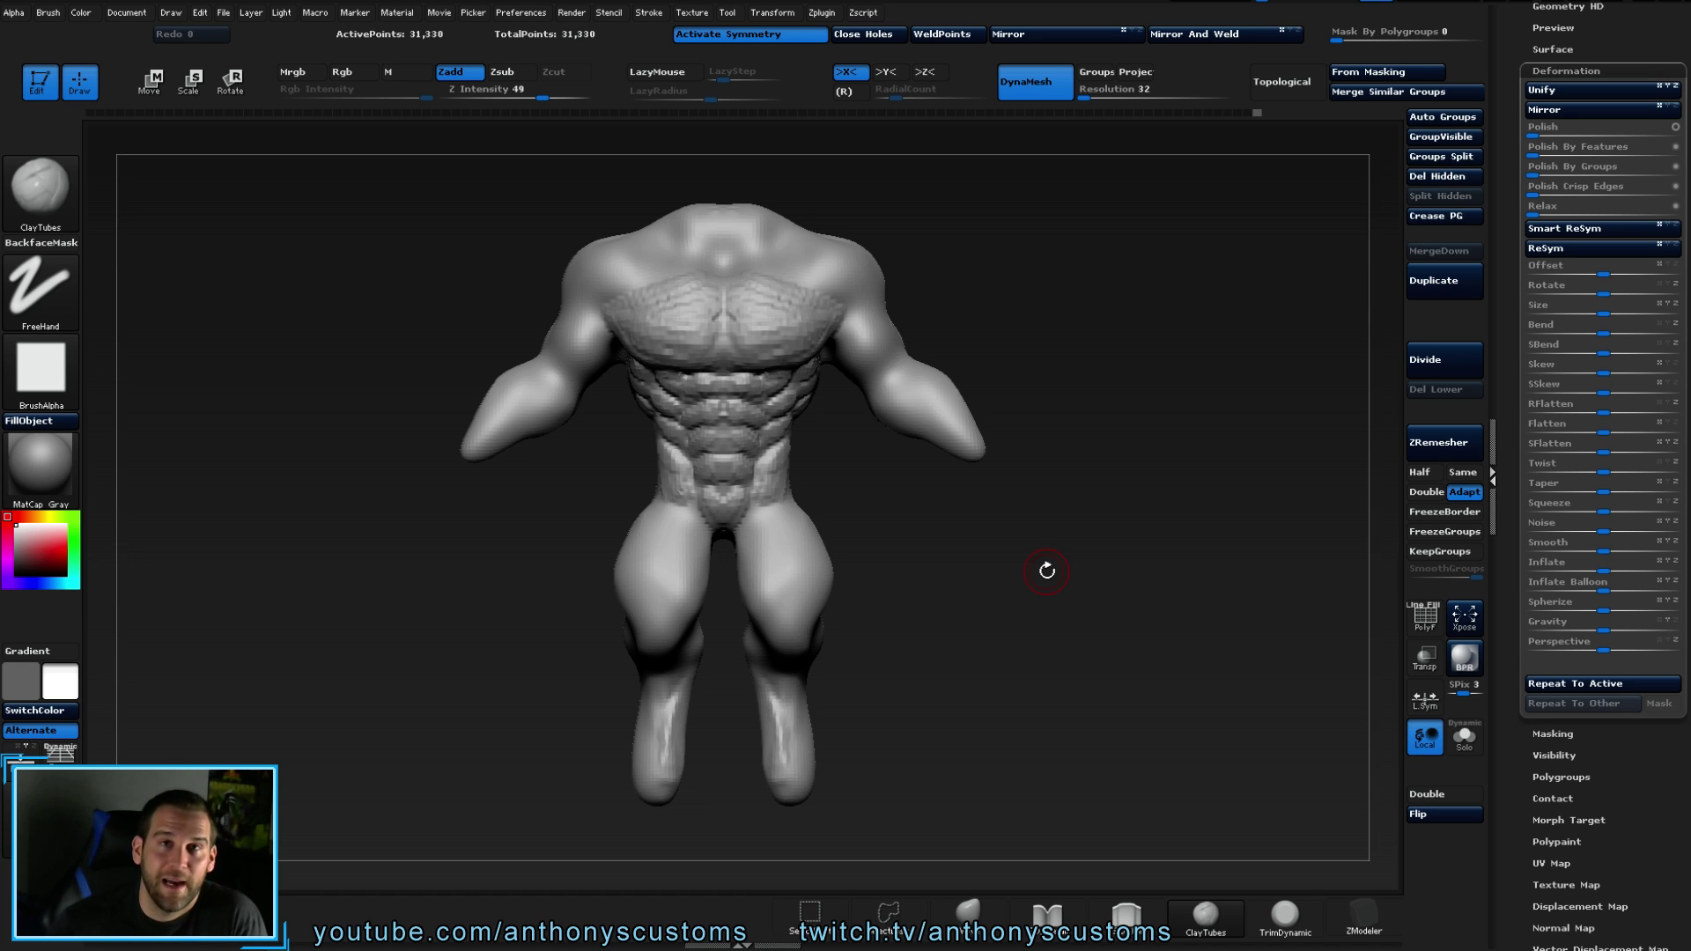
- Build up the biceps on the front of both upper arms with ClayTubes
left_click_drag(1063, 326, 1055, 273)
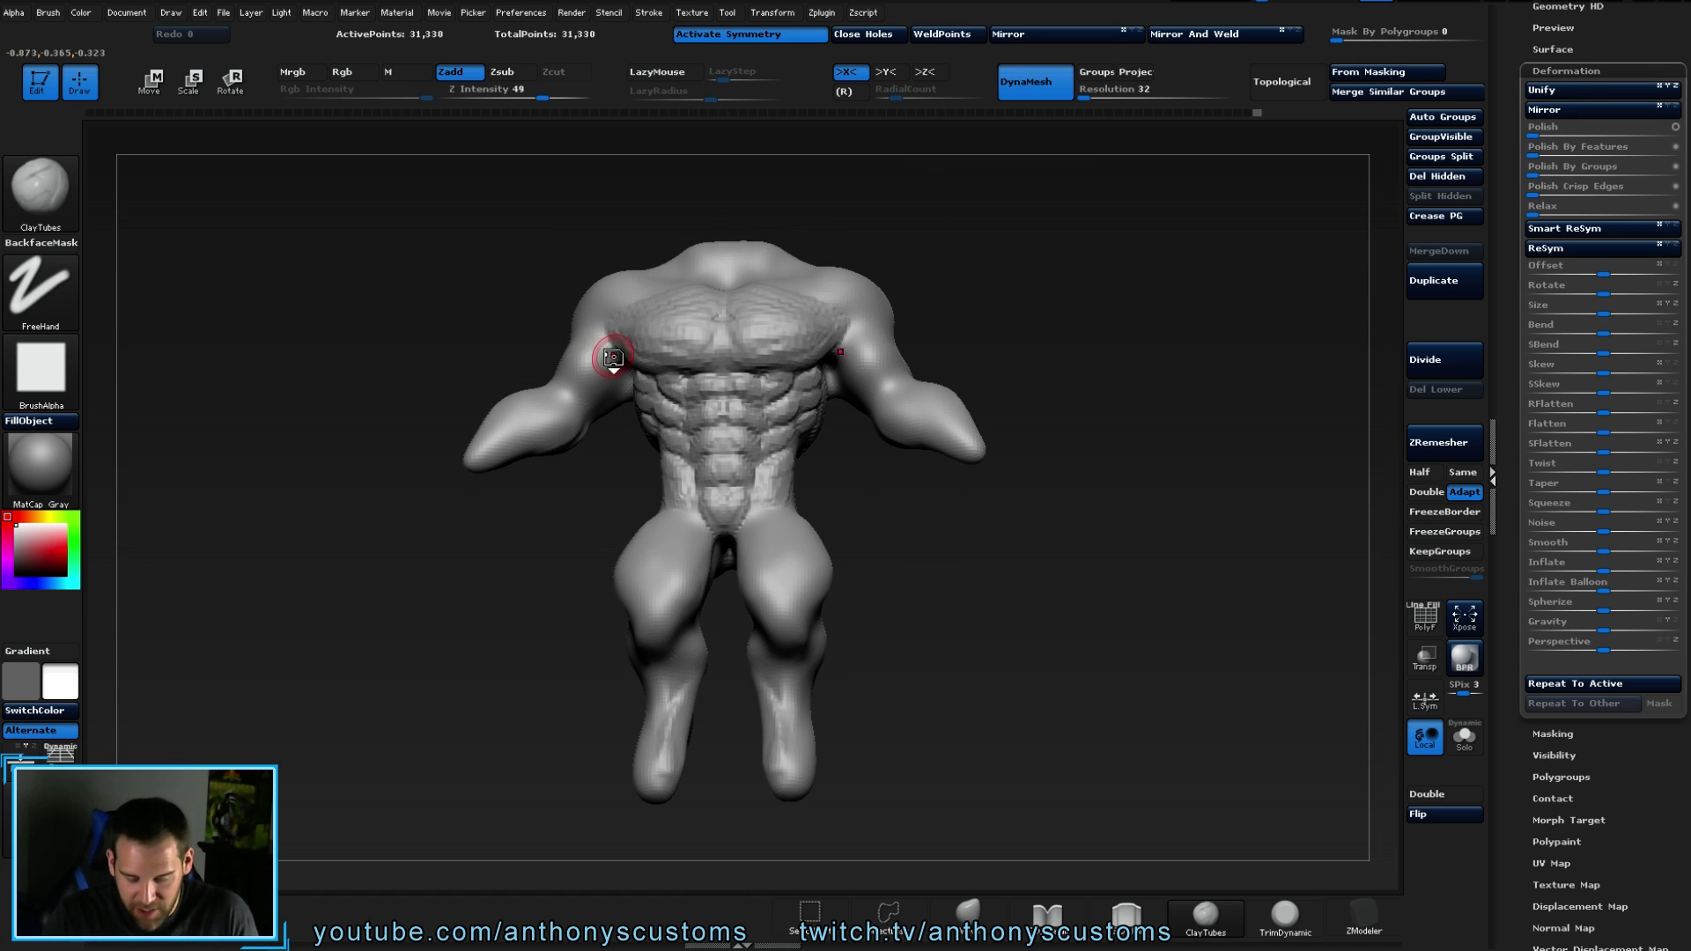
left_click_drag(590, 394, 601, 365)
left_click_drag(540, 483, 562, 531)
mouse_move(606, 326)
left_mouse_down()
mouse_move(572, 397)
mouse_move(573, 343)
left_mouse_up()
mouse_move(611, 424)
left_mouse_down()
mouse_move(558, 488)
mouse_move(557, 519)
mouse_move(963, 536)
mouse_move(1022, 553)
mouse_move(1007, 560)
left_mouse_up()
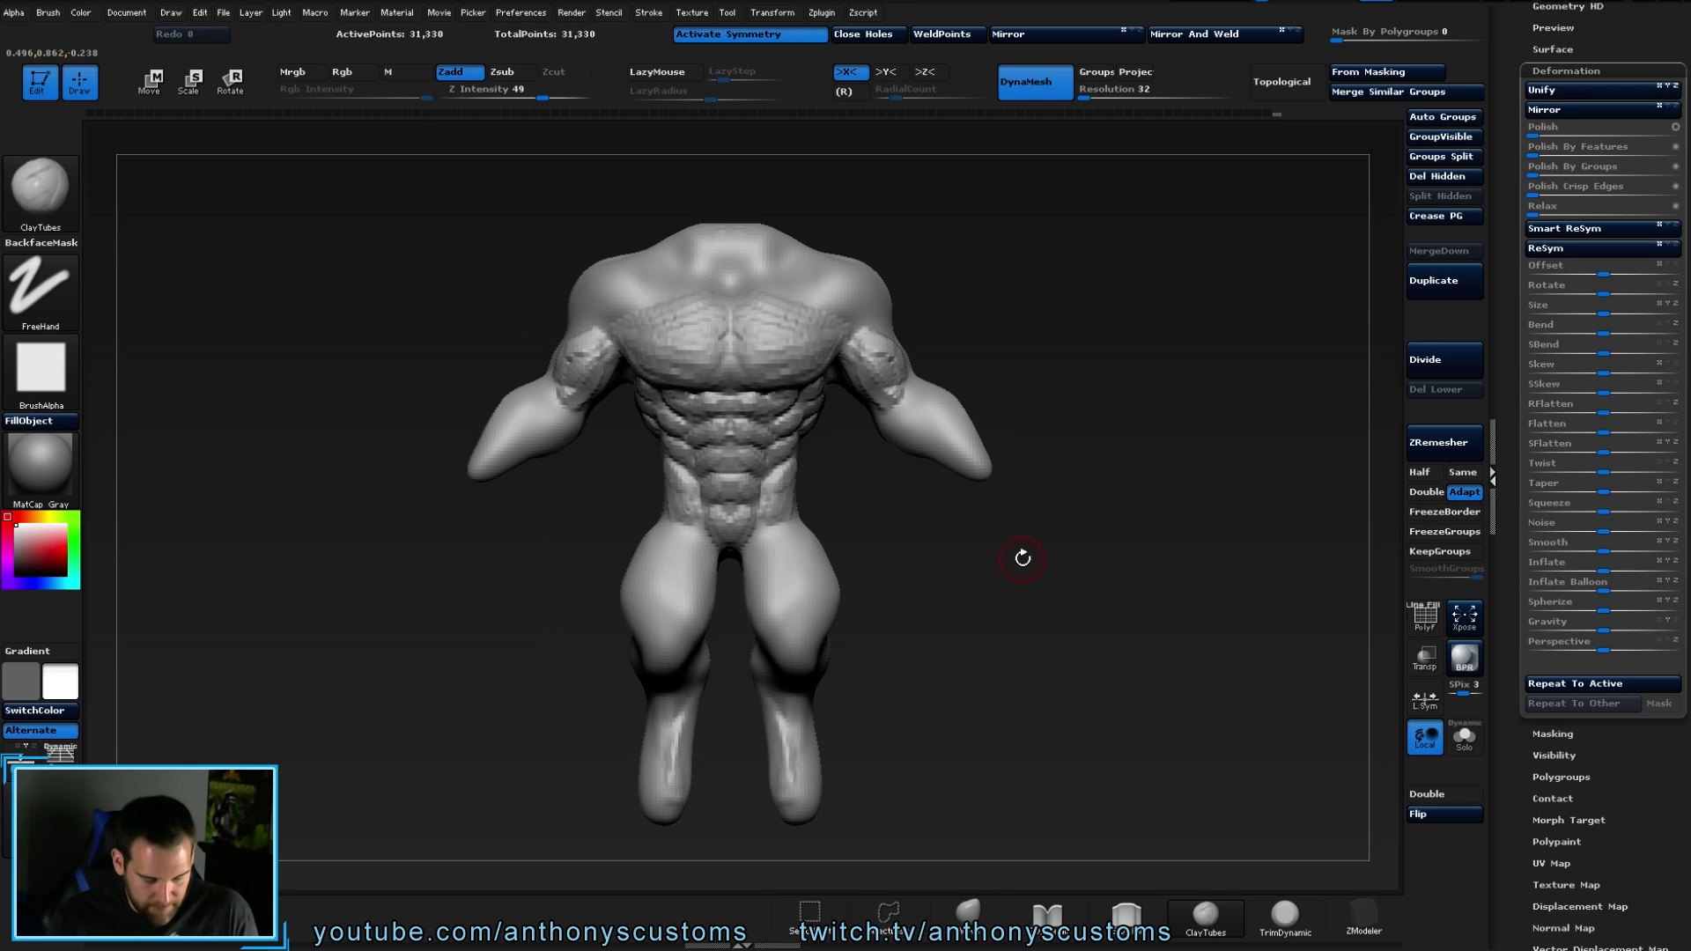
- Mask the whole figure except the forearms below the elbows
mouse_move(1060, 498)
left_mouse_down()
mouse_move(1083, 464)
mouse_move(1083, 393)
mouse_move(1023, 637)
left_mouse_up()
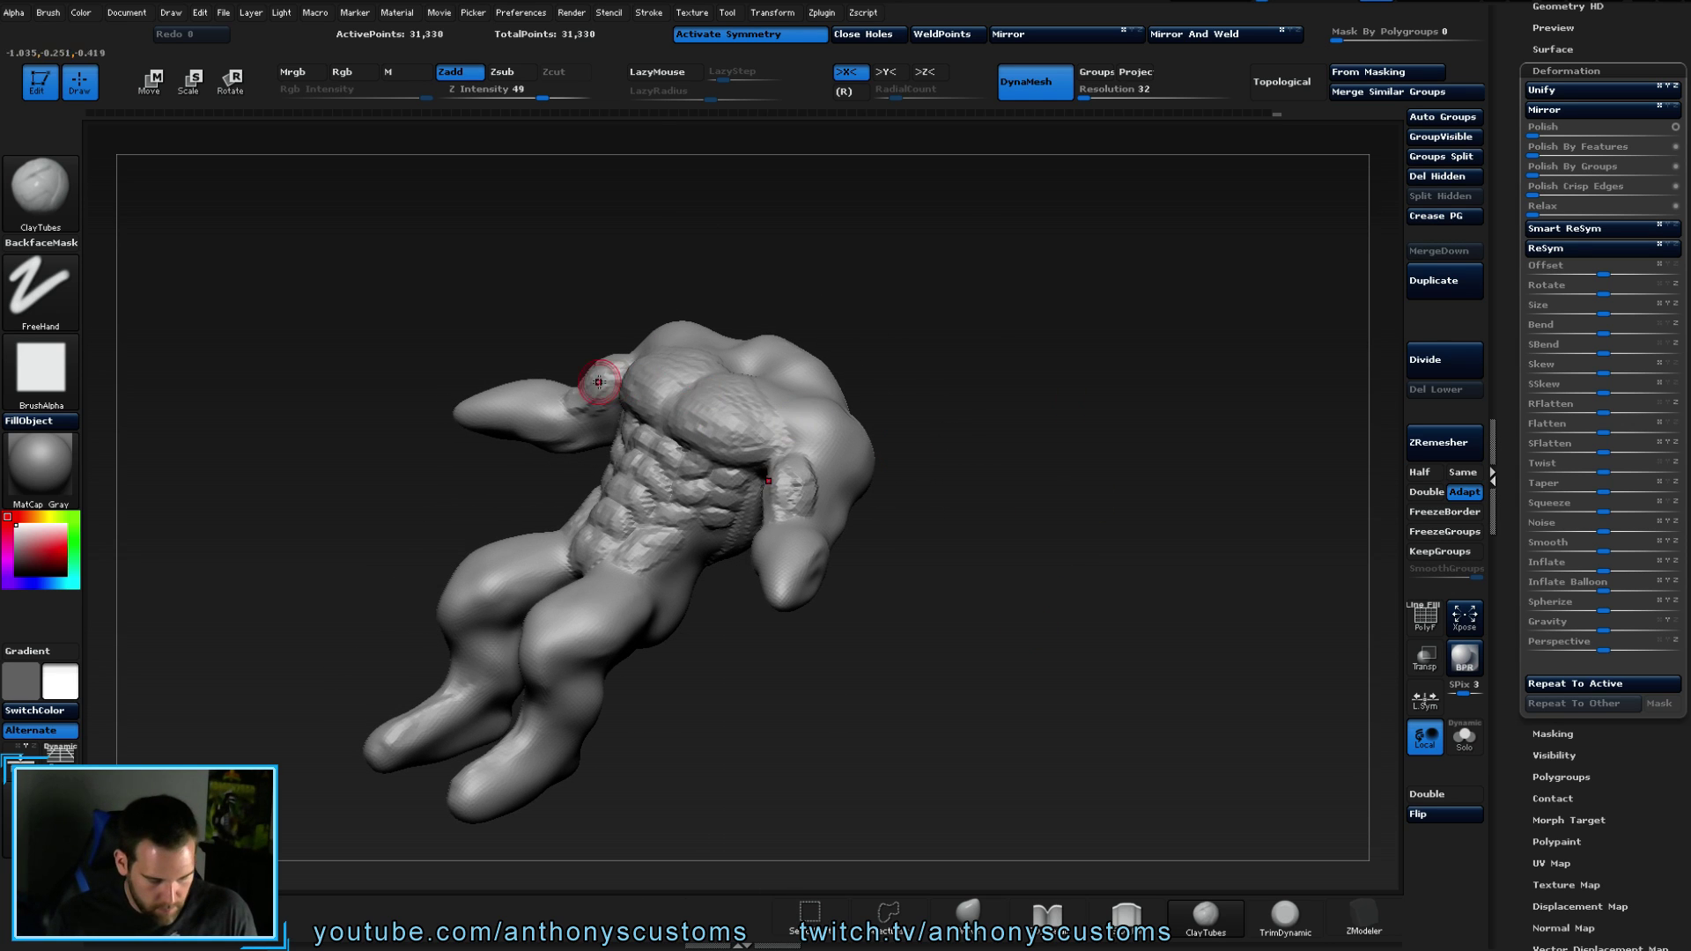
mouse_move(417, 361)
left_mouse_down("ctrl")
mouse_move(464, 453)
mouse_move(577, 468)
left_mouse_up("ctrl")
mouse_move(1019, 484)
left_mouse_down()
mouse_move(952, 649)
mouse_move(955, 634)
mouse_move(951, 695)
mouse_move(954, 659)
left_mouse_up()
left_click(775, 454, "ctrl")
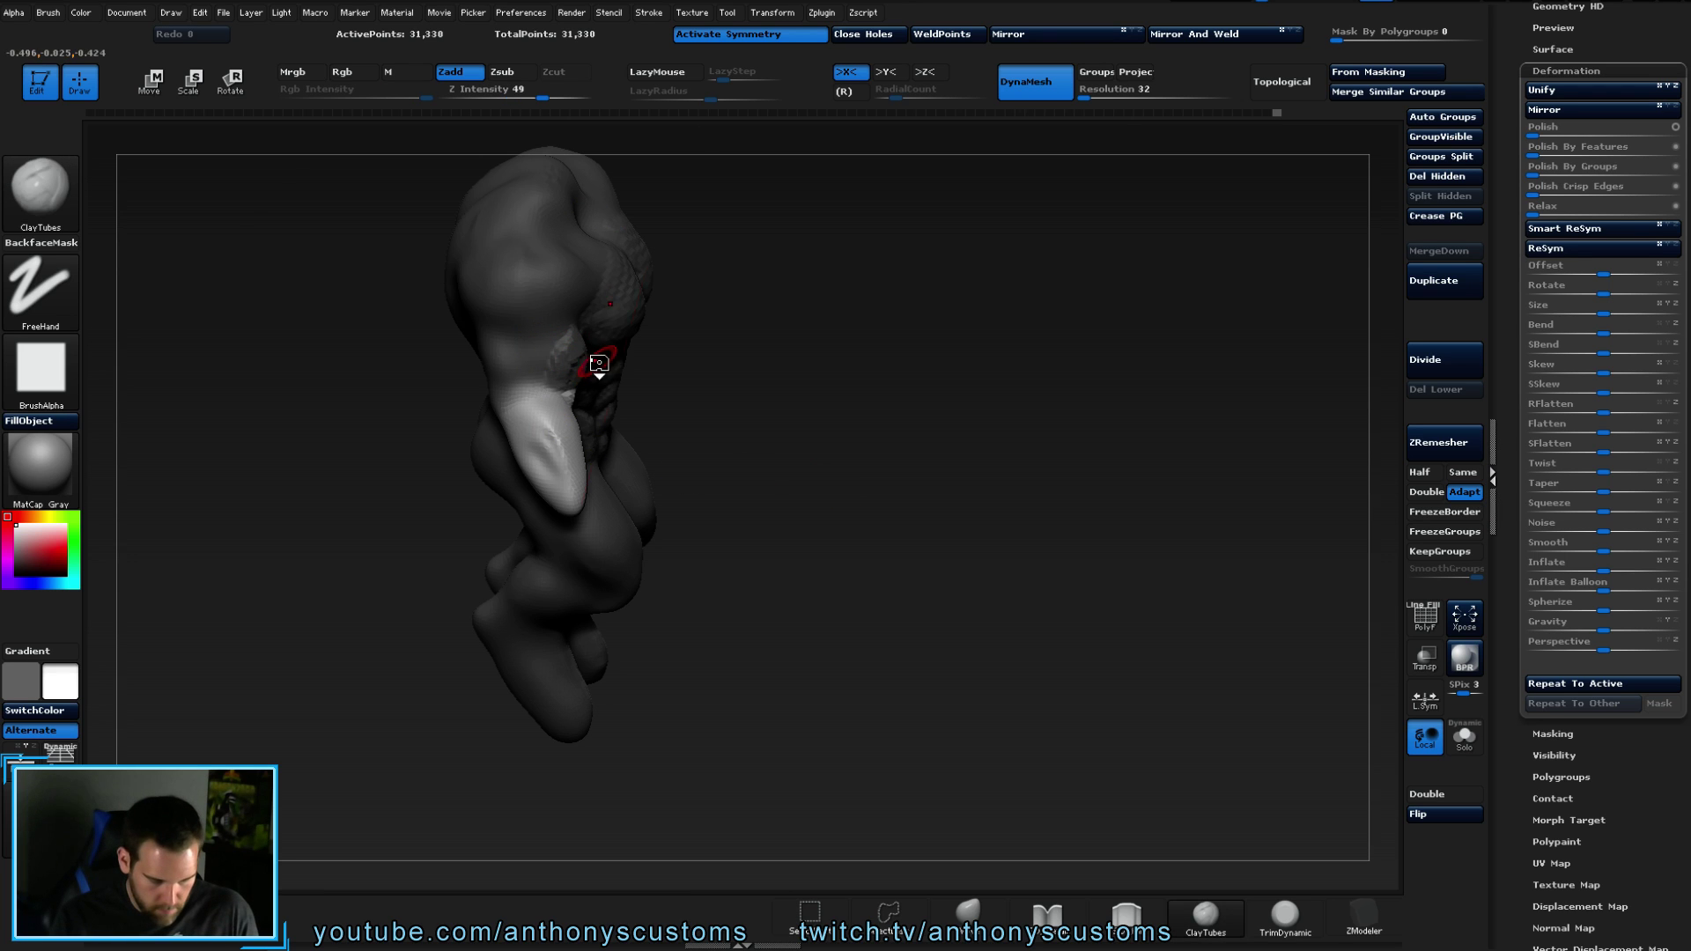
- Lay a Transpose line down the forearm from the elbow and nudge the unmasked forearms slightly along it
key("w")
left_click_drag(546, 442, 609, 627)
left_click_drag(888, 574, 798, 558)
left_click_drag(546, 534, 543, 558)
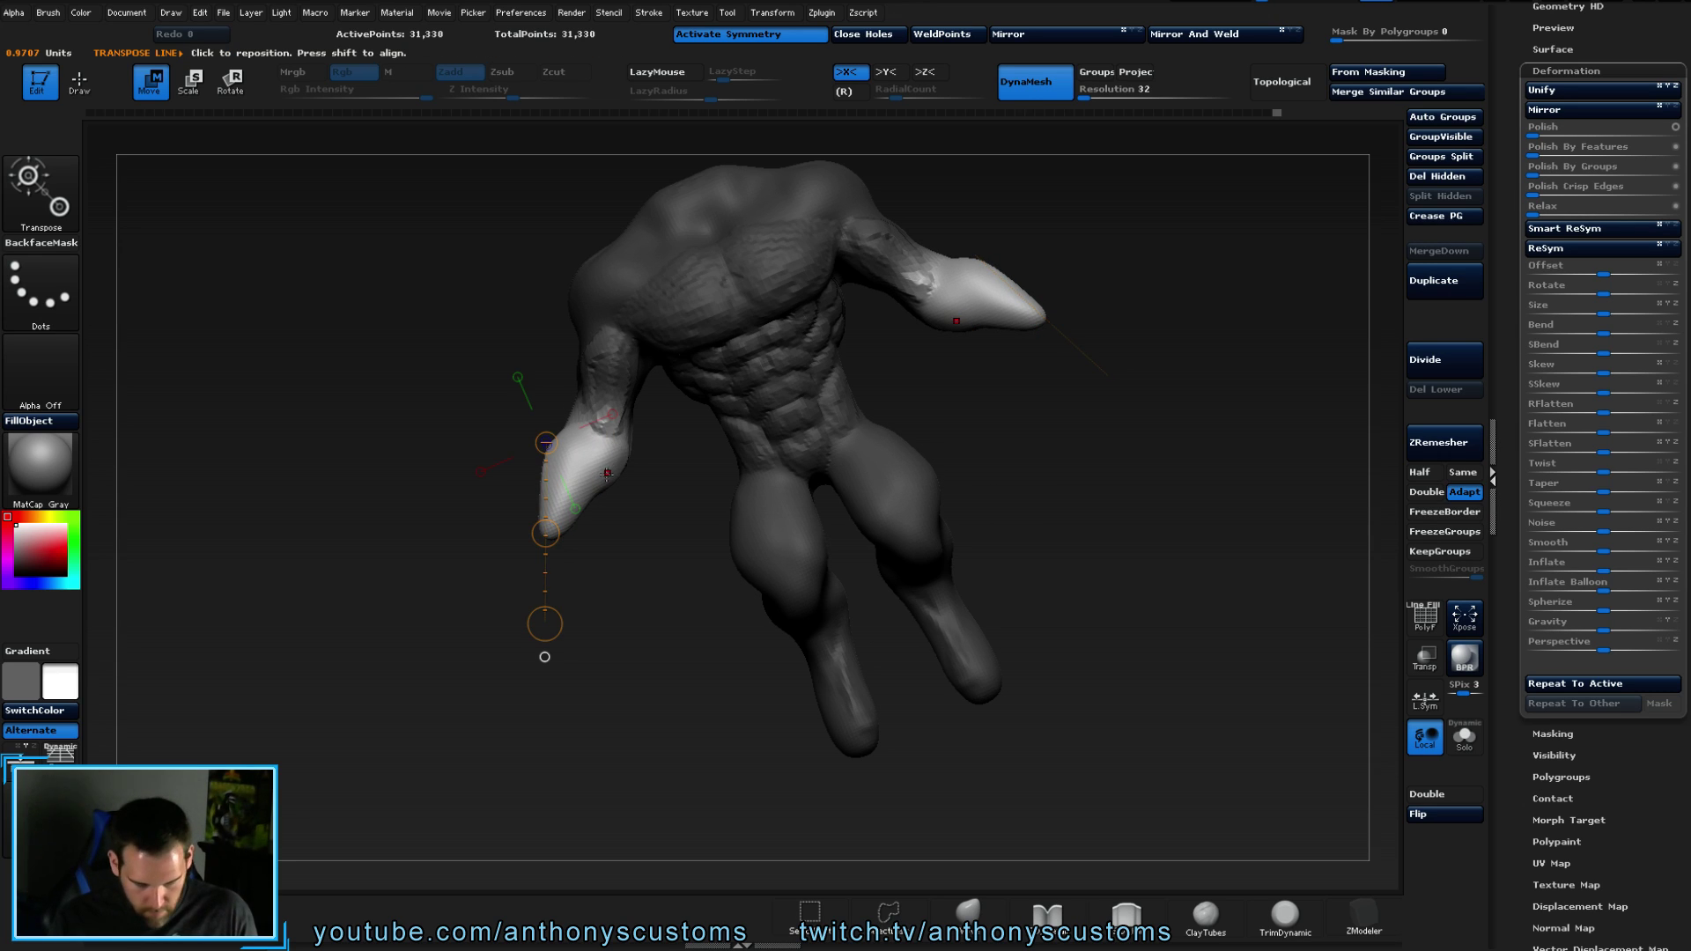
key("r")
mouse_move(594, 457)
left_mouse_down()
mouse_move(546, 584)
mouse_move(513, 604)
mouse_move(710, 587)
mouse_move(573, 481)
mouse_move(619, 643)
left_mouse_up()
- Redraw the Transpose line through the forearm's length and adjust the forearm's position below the elbow in Move mode
key("w")
left_click_drag(925, 573, 724, 555)
mouse_move(593, 451)
left_mouse_down()
mouse_move(534, 646)
mouse_move(708, 665)
left_mouse_up()
left_click_drag(594, 657, 678, 649)
left_click_drag(638, 561, 607, 564)
left_click_drag(833, 581, 678, 528)
left_click_drag(600, 455, 592, 453)
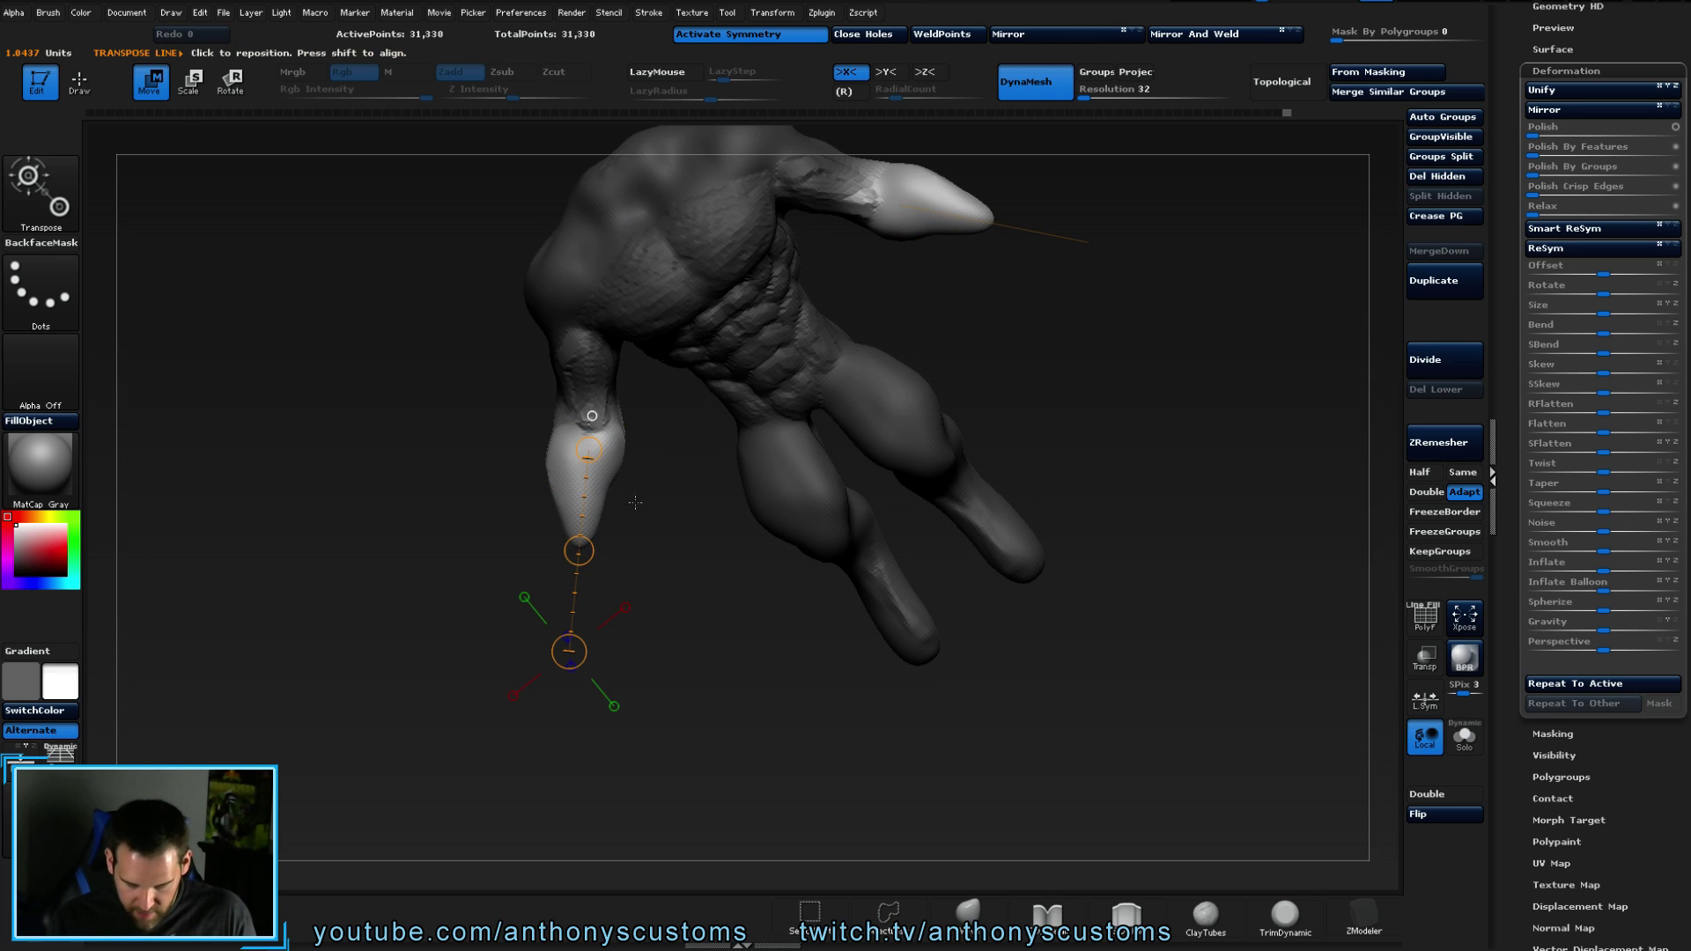
- Undo the accidental forearm stretch and realign the Transpose line down the forearm from the elbow
left_click(568, 652)
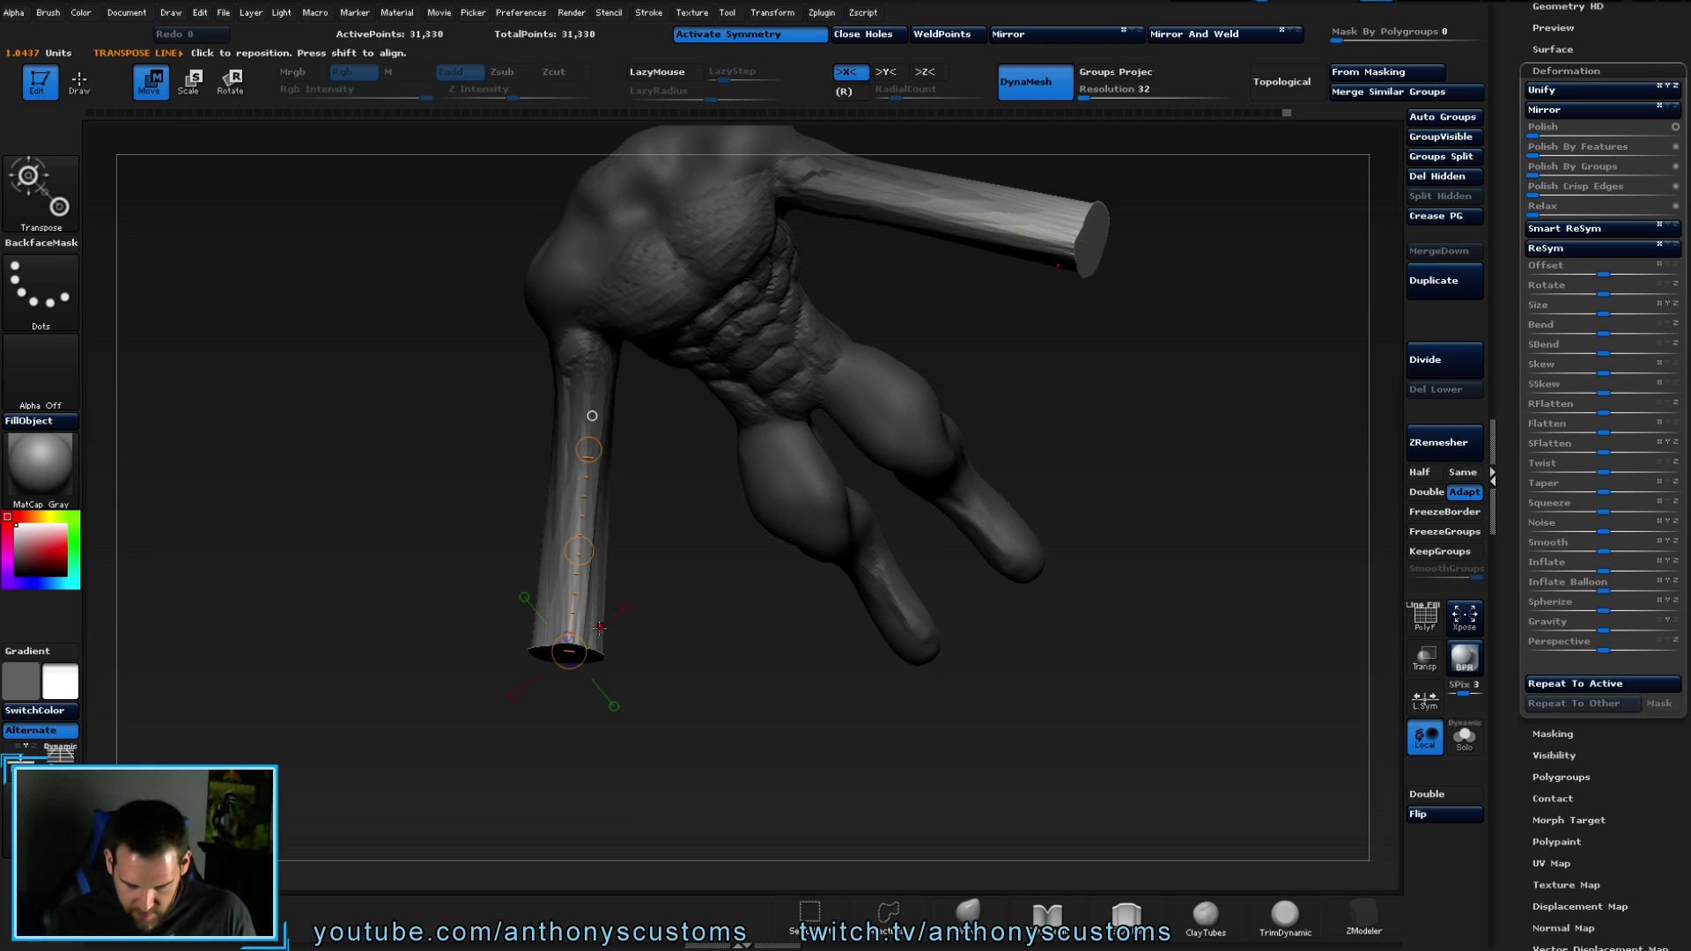
key("ctrl+z")
left_click(588, 450)
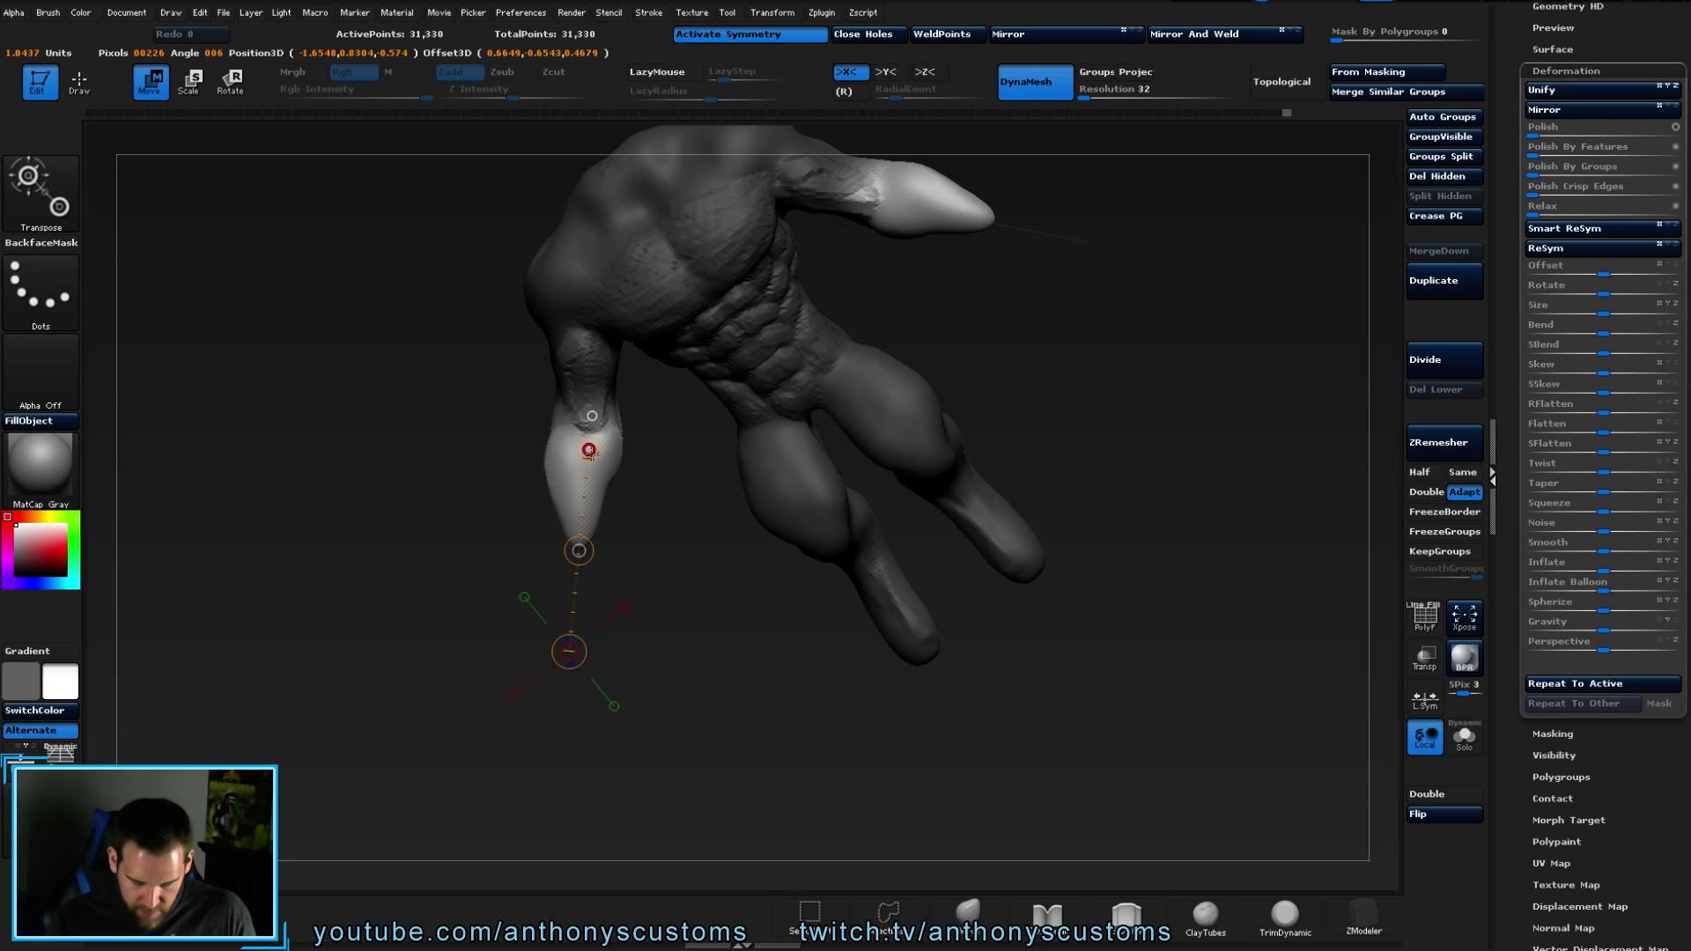
mouse_move(588, 450)
left_mouse_down()
mouse_move(567, 650)
mouse_move(601, 654)
mouse_move(603, 528)
mouse_move(579, 680)
left_mouse_up()
- Bend both forearms downward at the elbows with Transpose Rotate, realigning the line from the elbow past the forearm's tip
key("r")
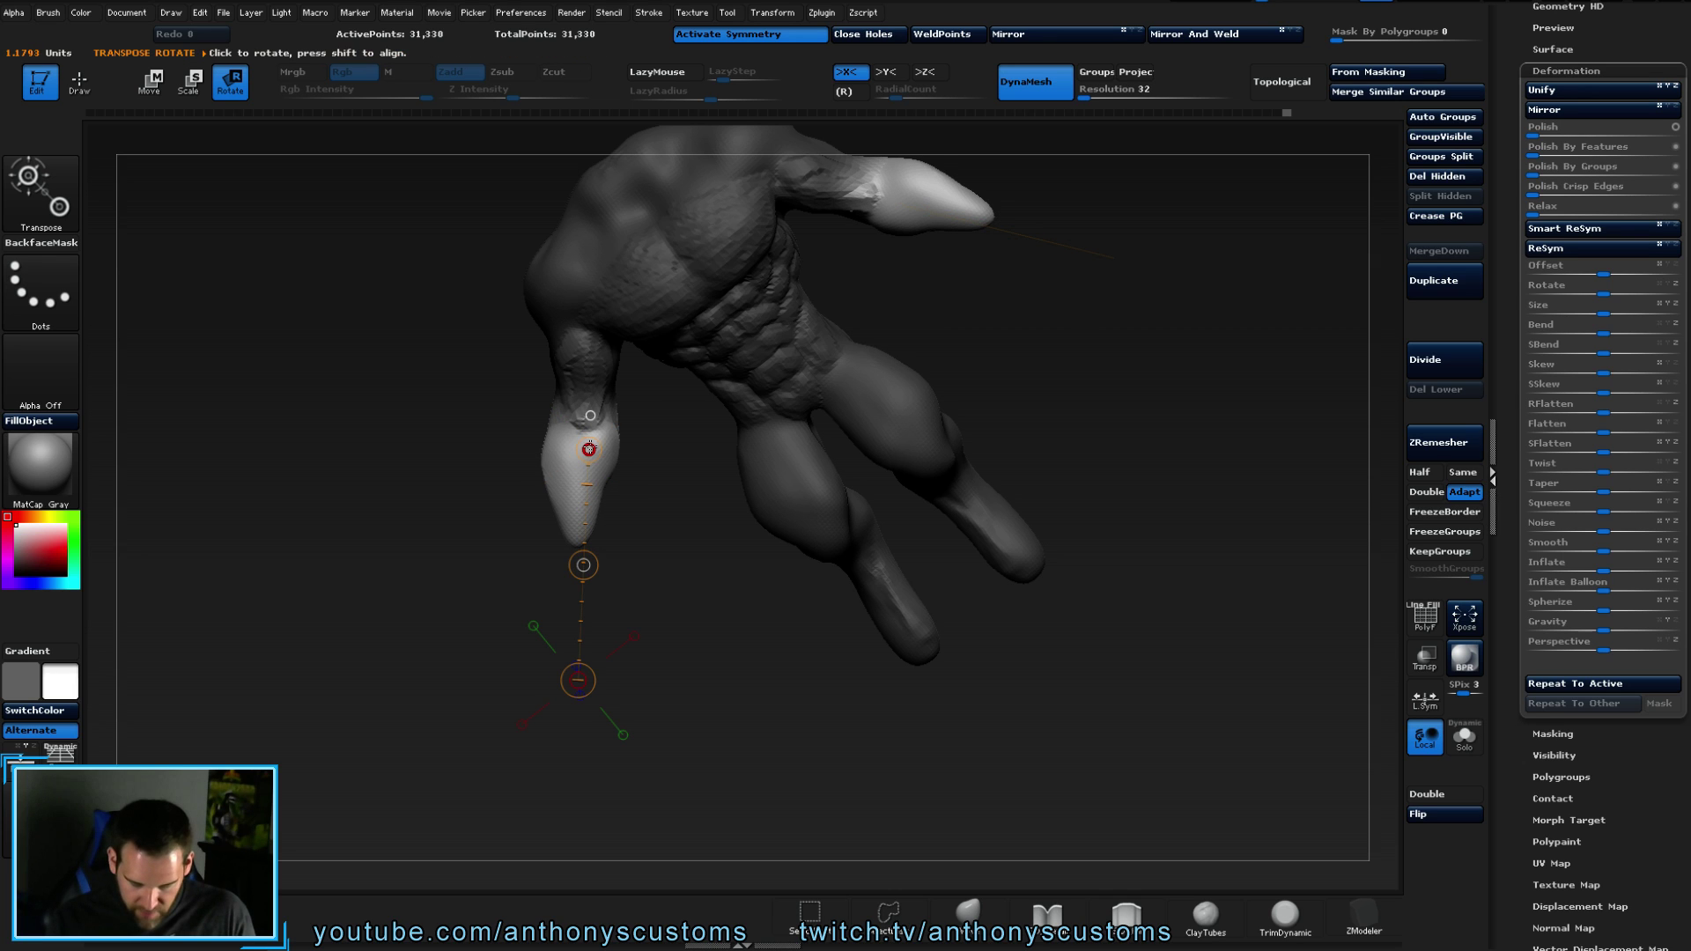
left_click_drag(572, 434, 566, 738)
left_click_drag(648, 634, 736, 593)
left_click_drag(593, 707, 665, 734)
left_click_drag(614, 578, 595, 582)
left_click_drag(850, 572, 1092, 628)
left_click_drag(804, 646, 770, 660)
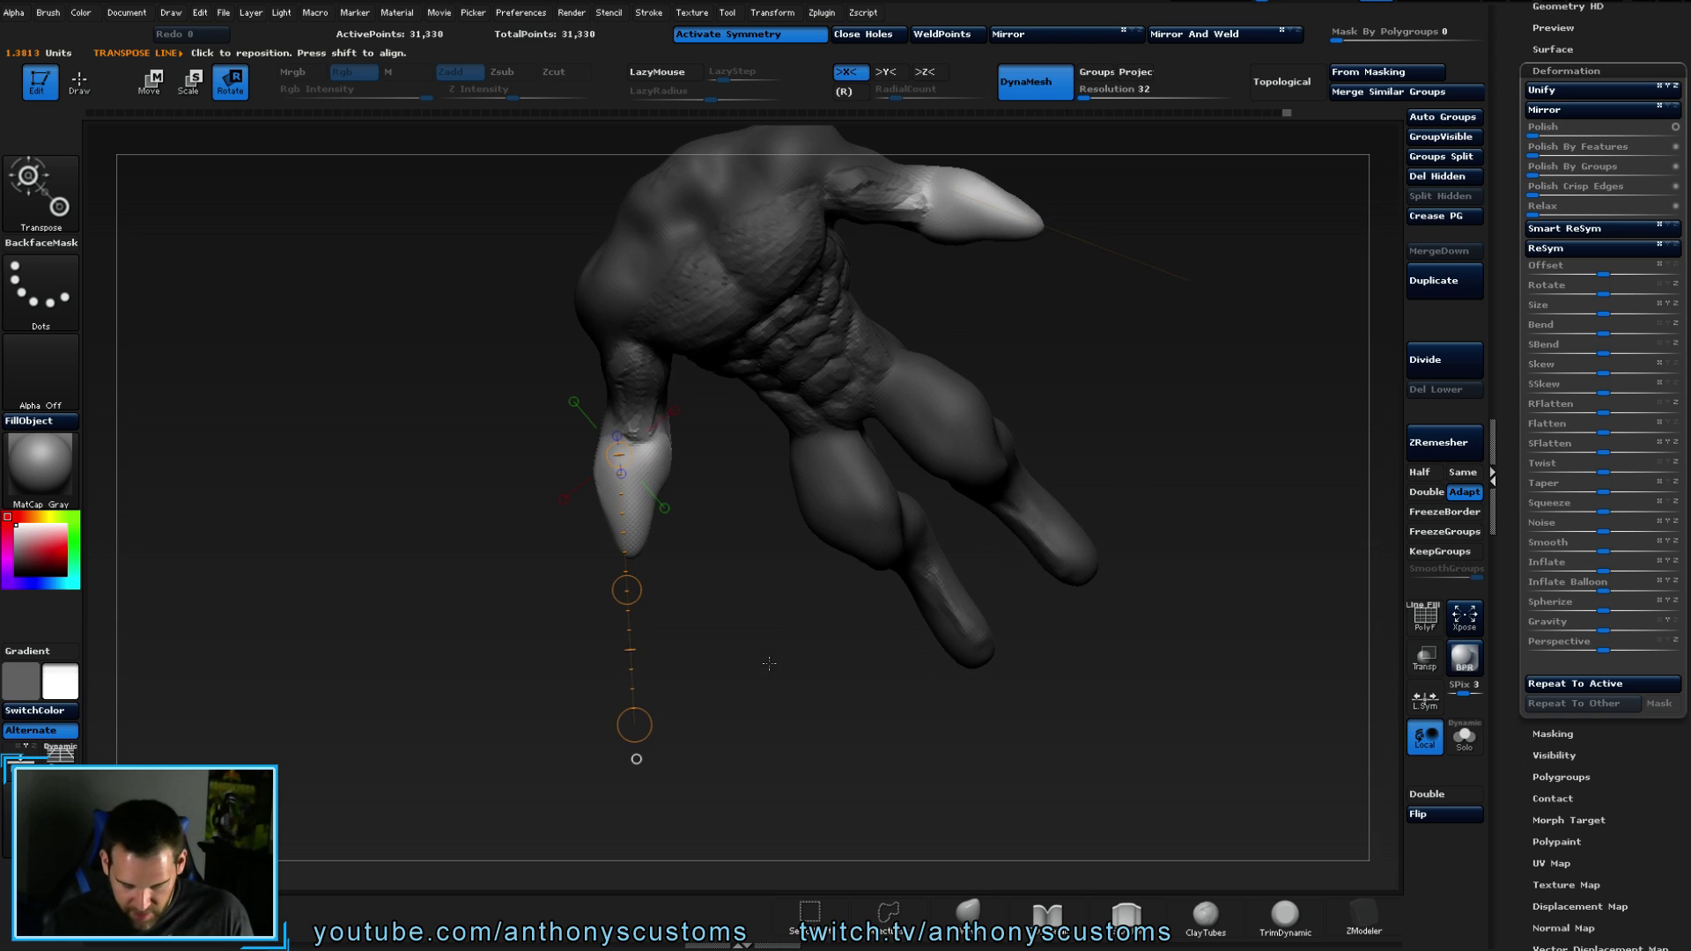
mouse_move(632, 462)
left_mouse_down()
mouse_move(653, 475)
mouse_move(650, 596)
left_mouse_up()
left_click_drag(761, 710, 765, 694)
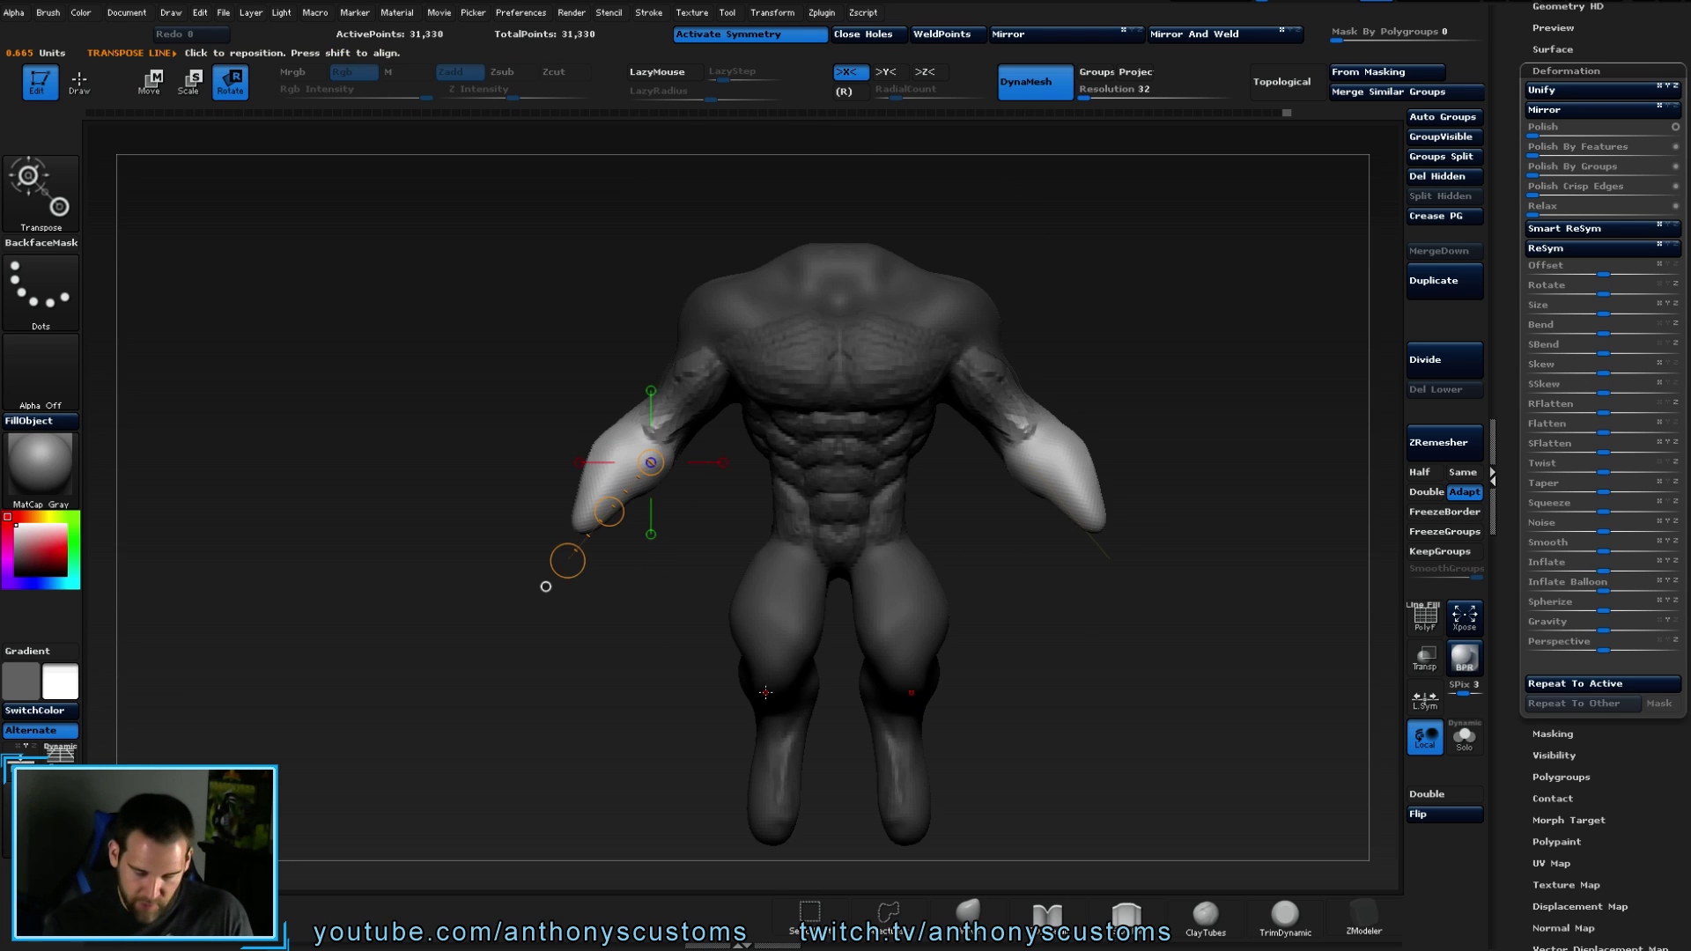
- Return to the ClayTubes brush and clear the mask from the figure
key("b")
key("c")
key("t")
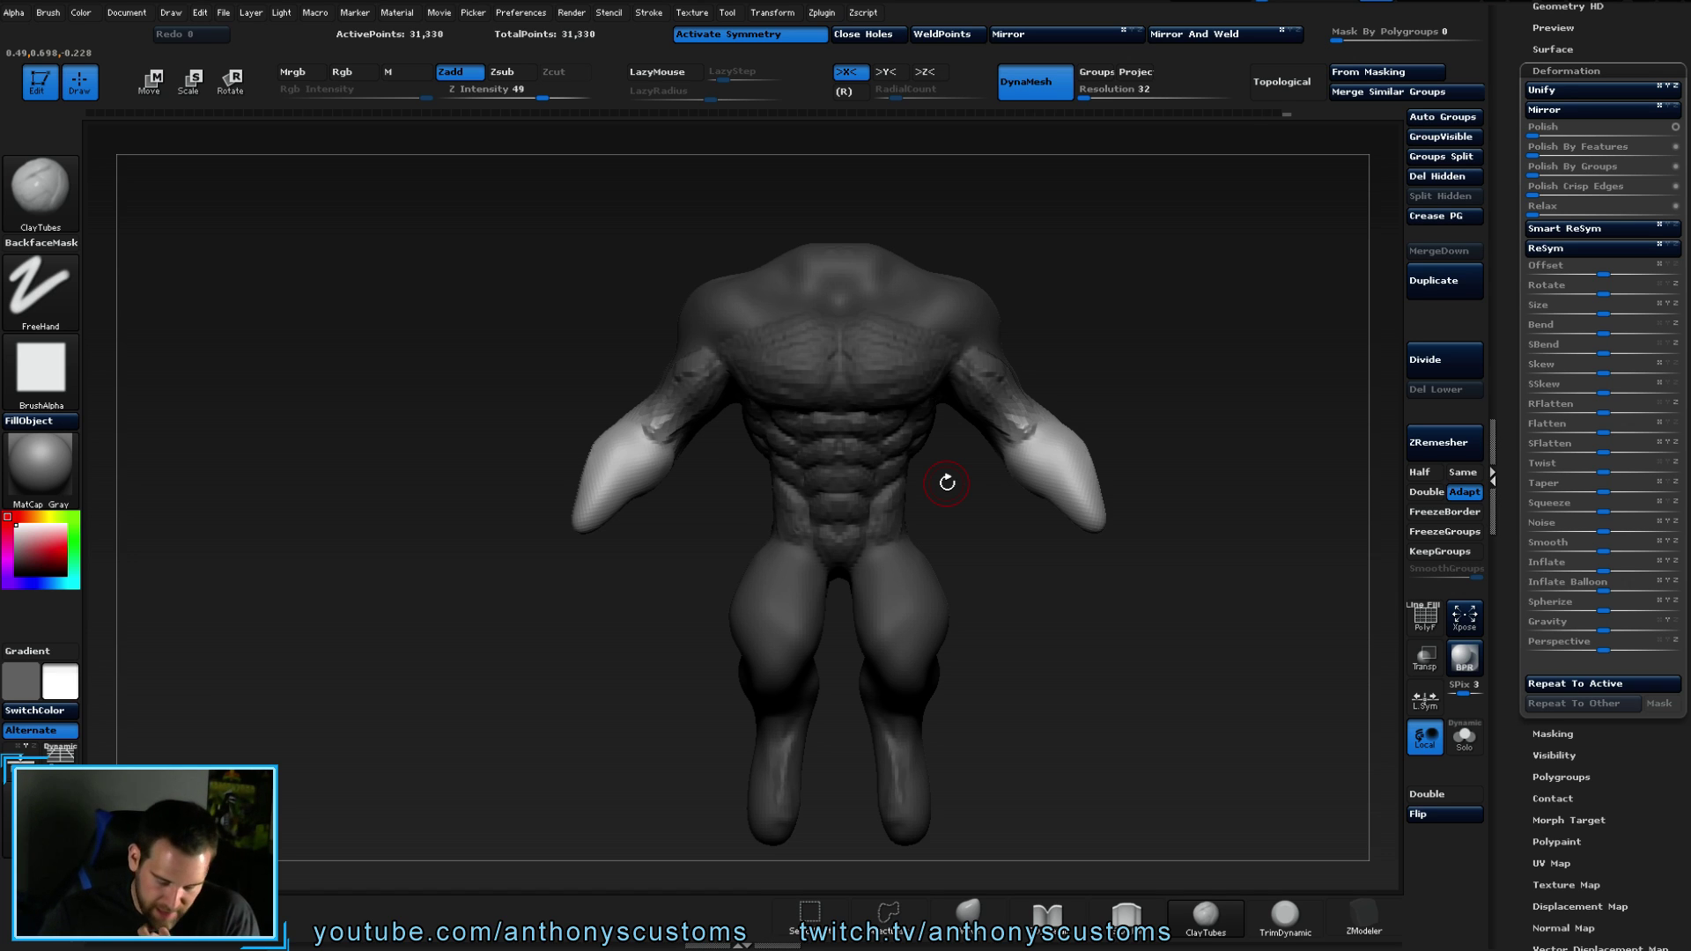
left_click(1156, 343, "ctrl")
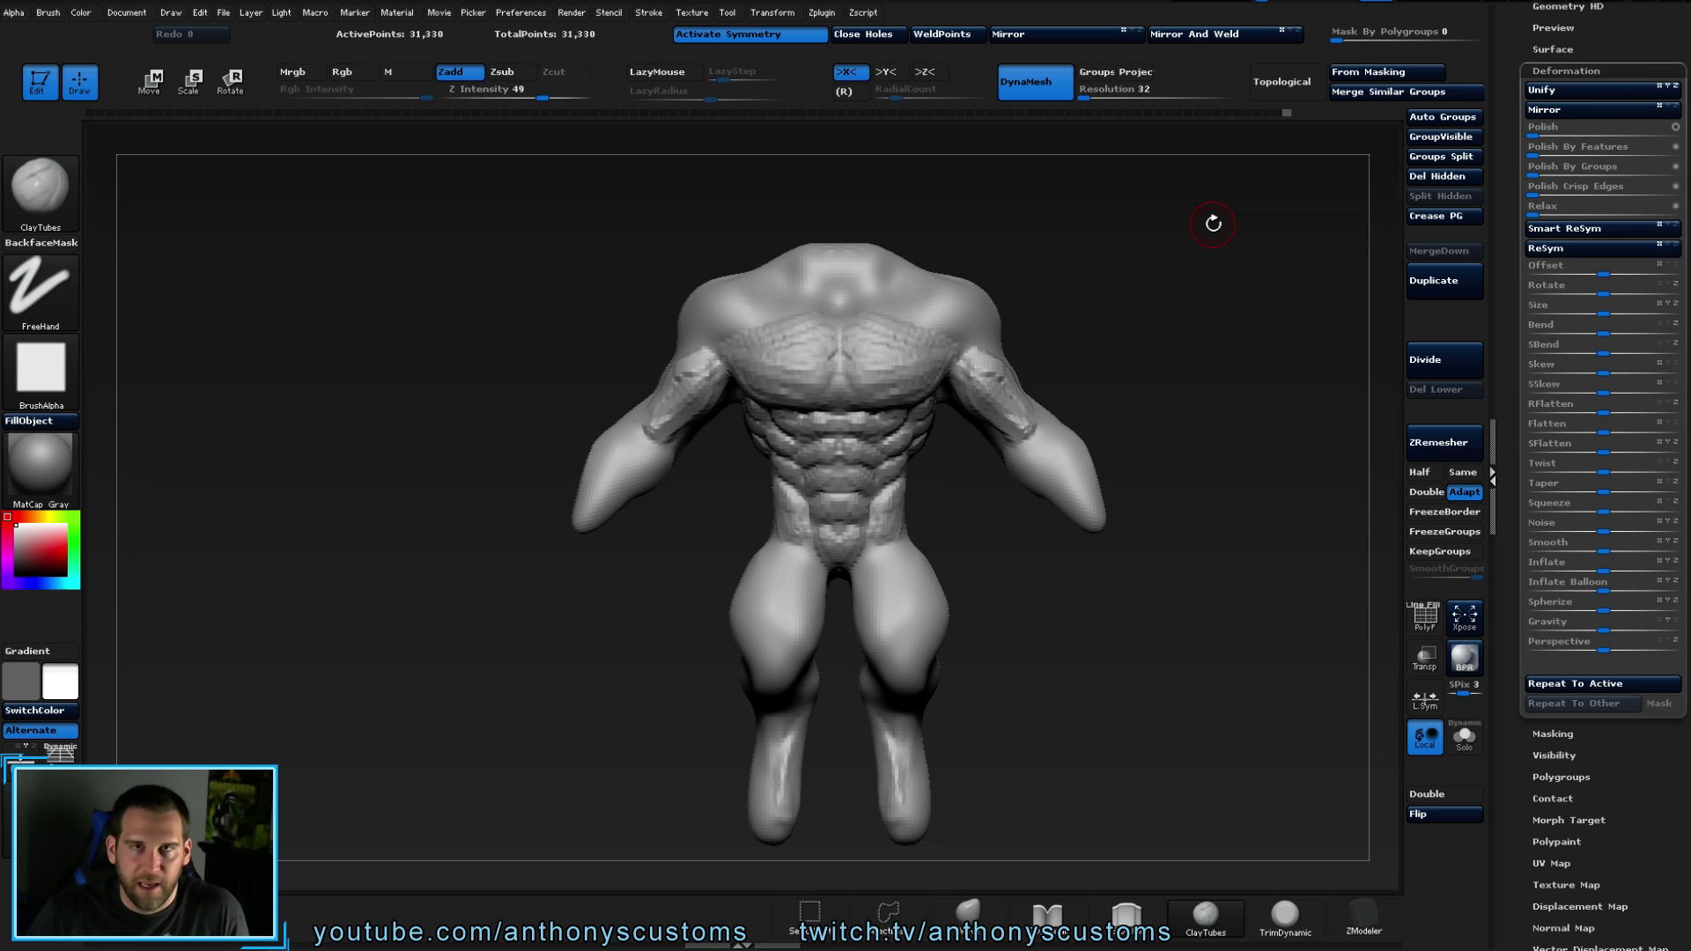
- Undo the low-resolution remesh, set the DynaMesh resolution to 112 and remesh the figure
left_click_drag(1152, 315, 1192, 335)
key("ctrl+z")
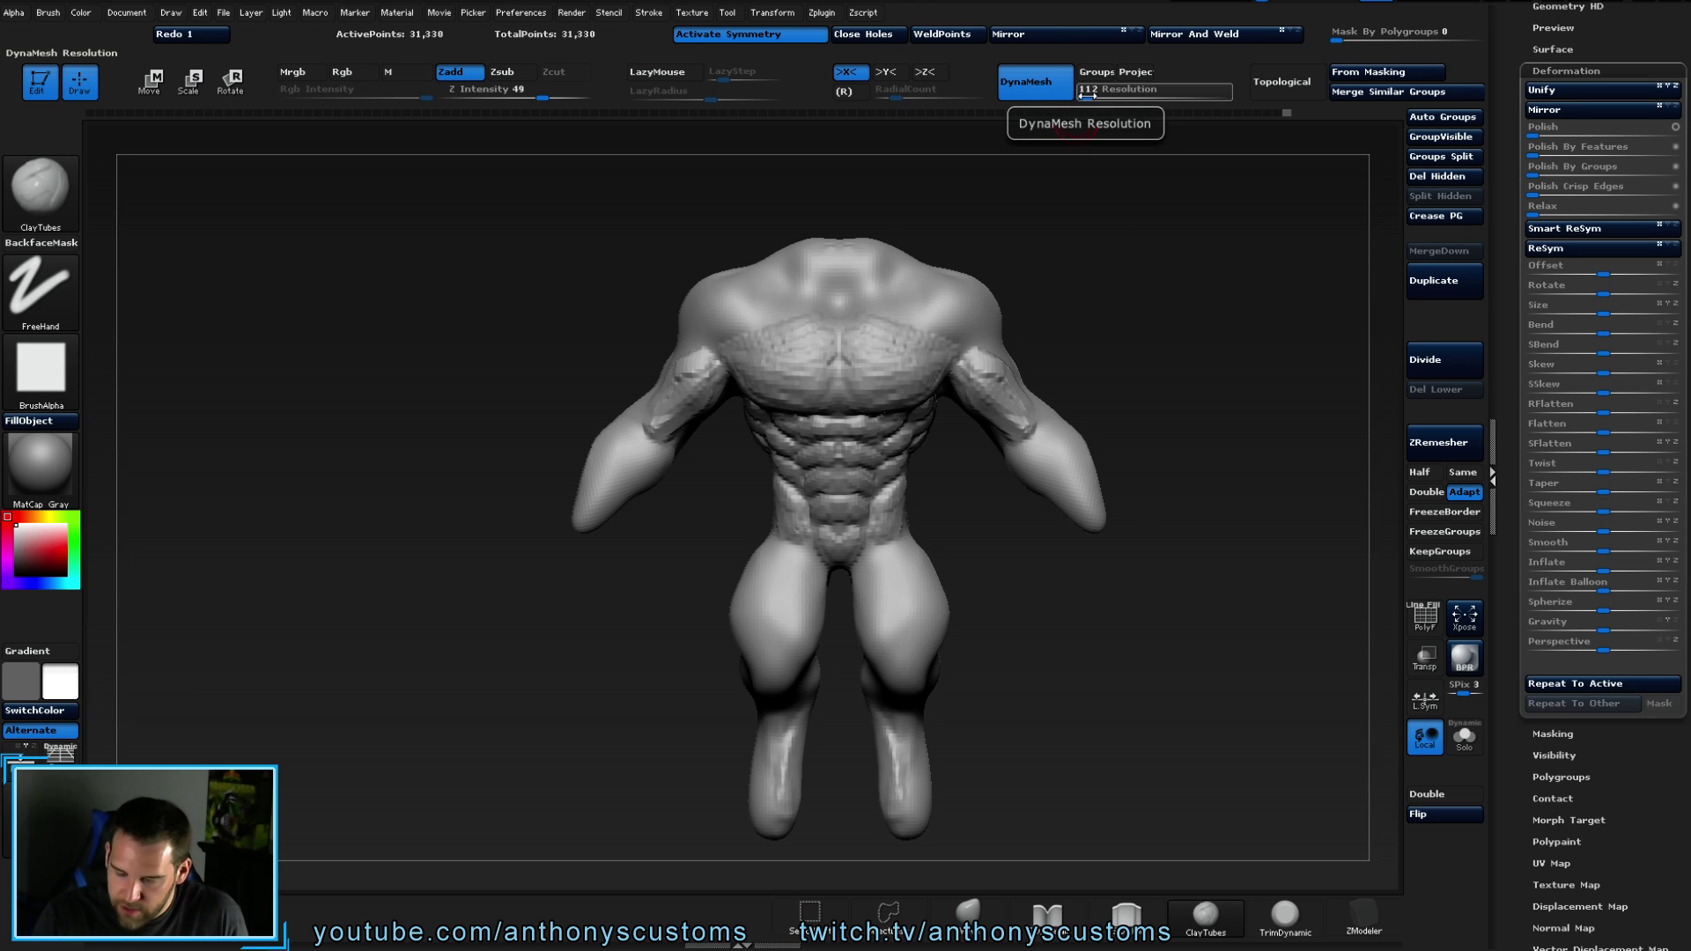
left_click_drag(1086, 94, 1091, 94)
mouse_move(1129, 270)
left_mouse_down("ctrl")
mouse_move(1154, 303)
mouse_move(1163, 289)
left_mouse_up("ctrl")
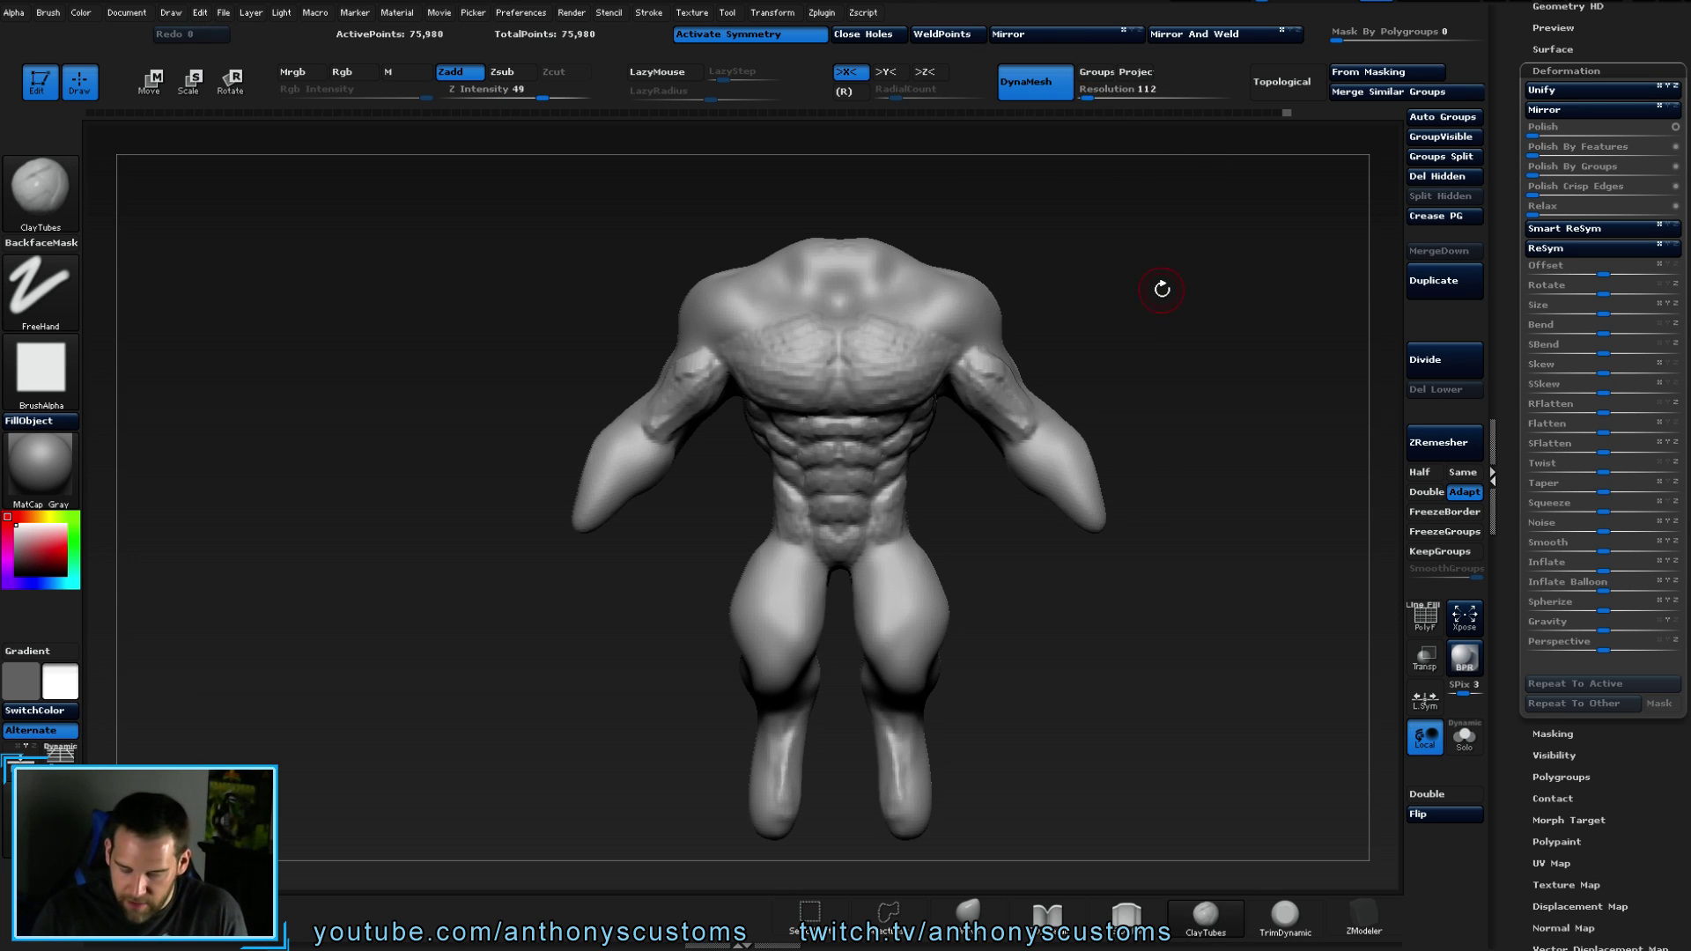
- Define the biceps between the armpit and the elbow crease with ClayTubes
mouse_move(671, 437)
left_mouse_down()
mouse_move(713, 388)
mouse_move(676, 434)
left_mouse_up()
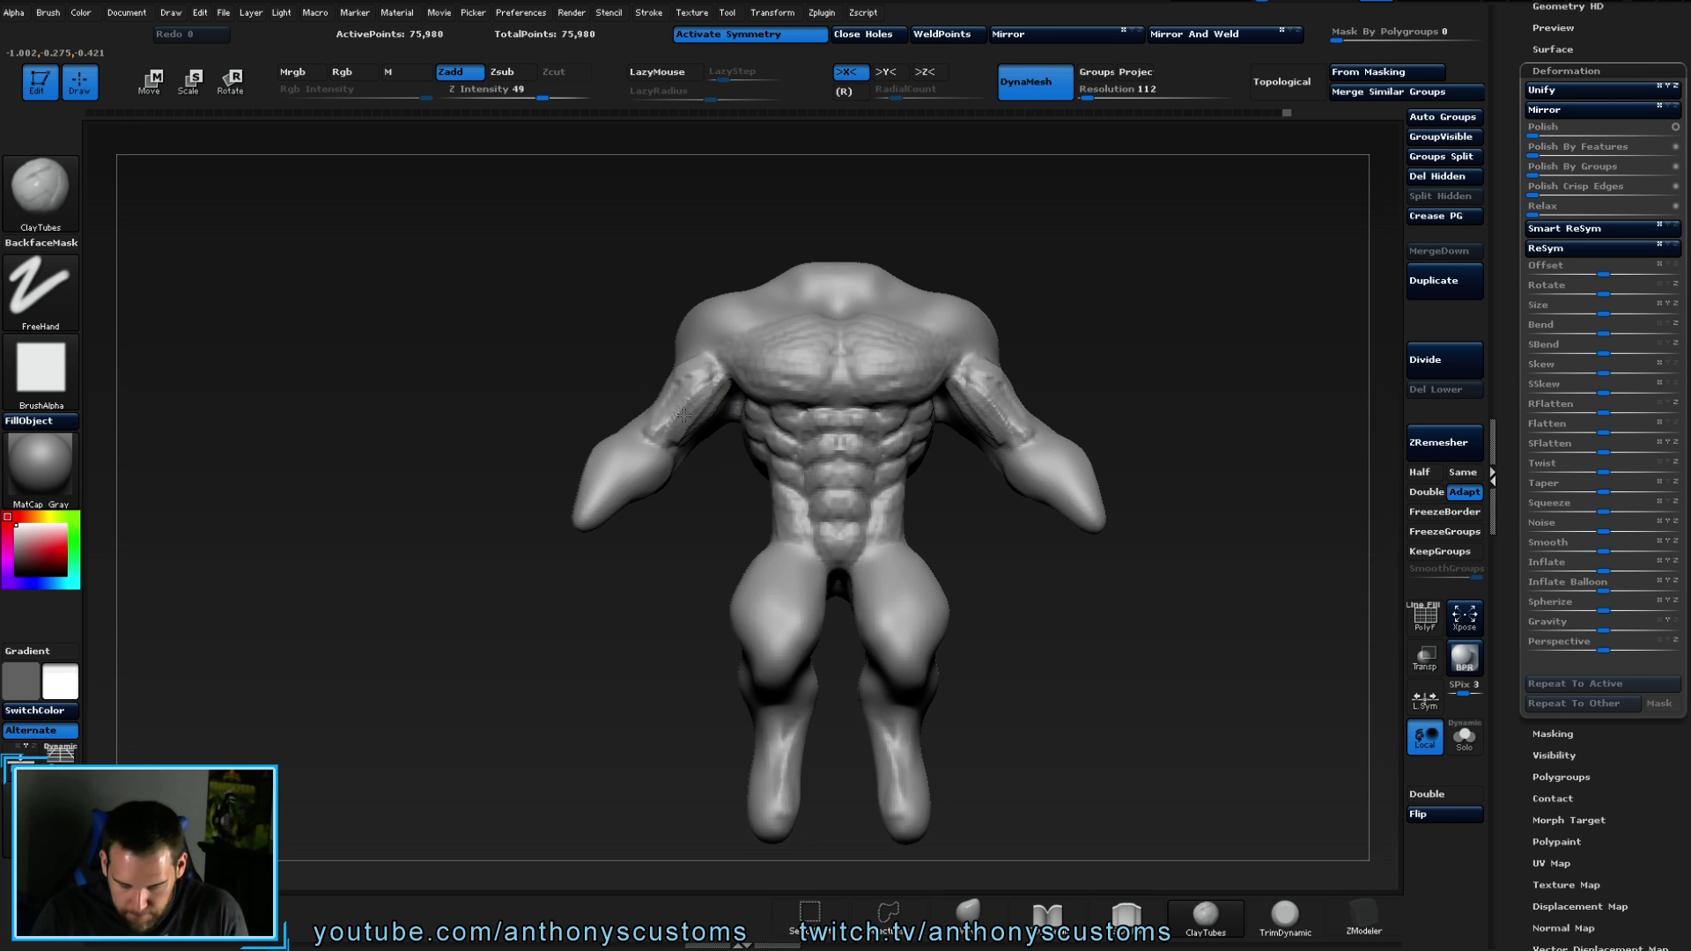
left_click_drag(645, 513, 683, 528)
mouse_move(697, 370)
left_mouse_down()
mouse_move(662, 423)
mouse_move(655, 408)
left_mouse_up()
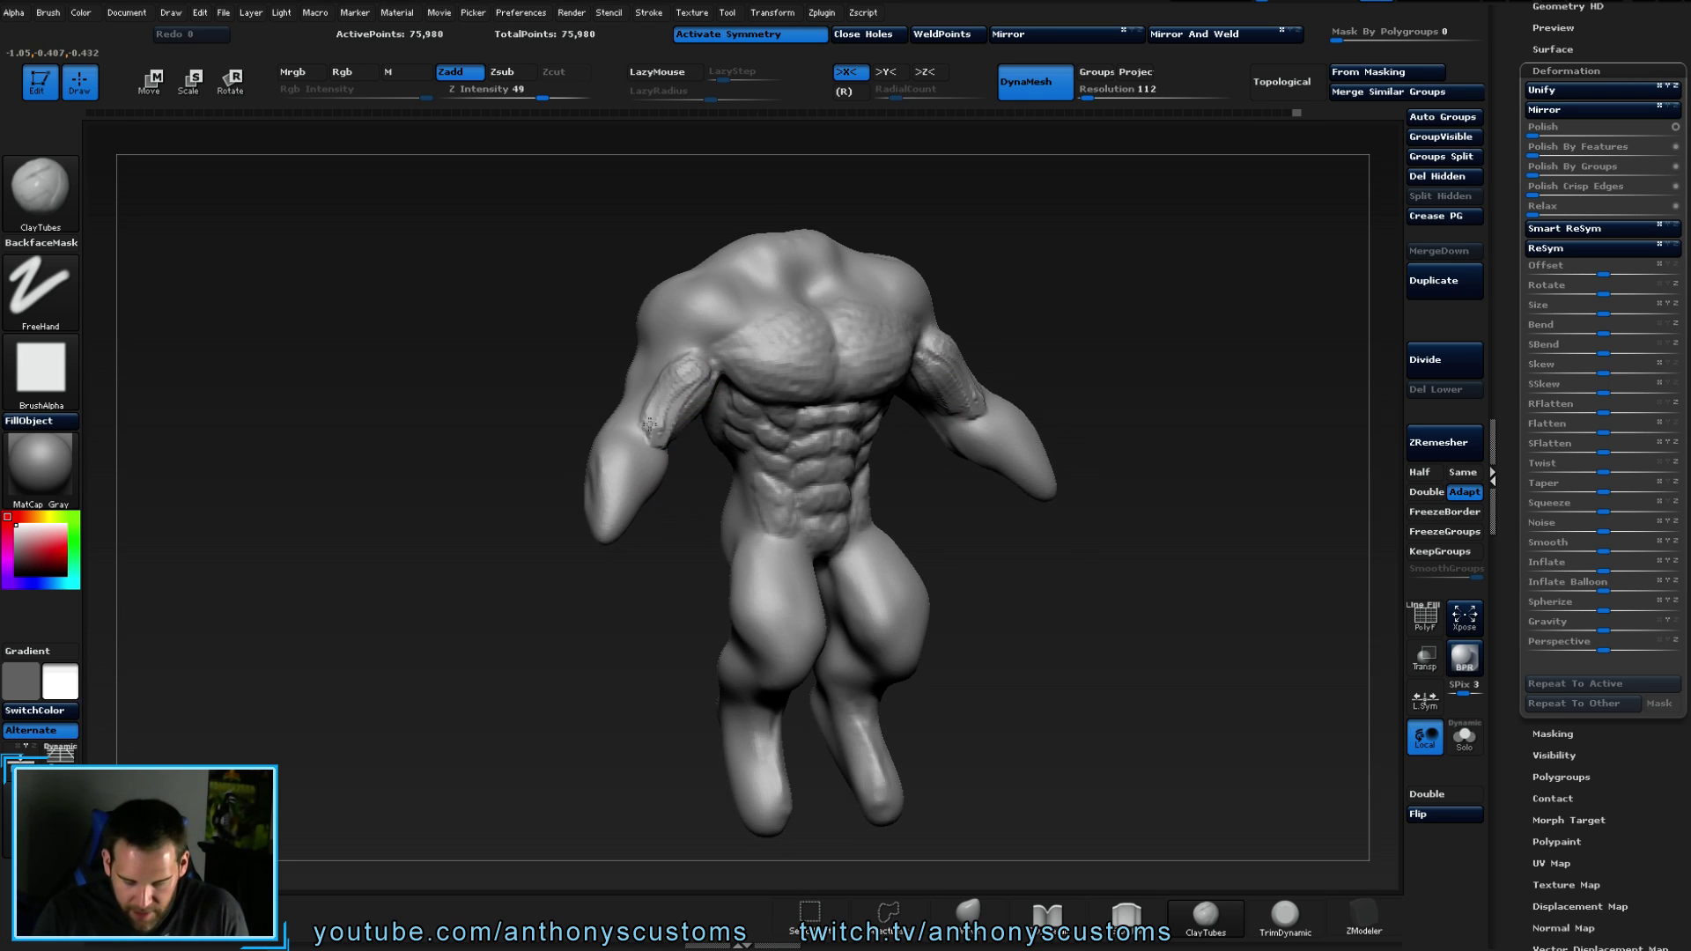
left_click_drag(687, 484, 654, 470)
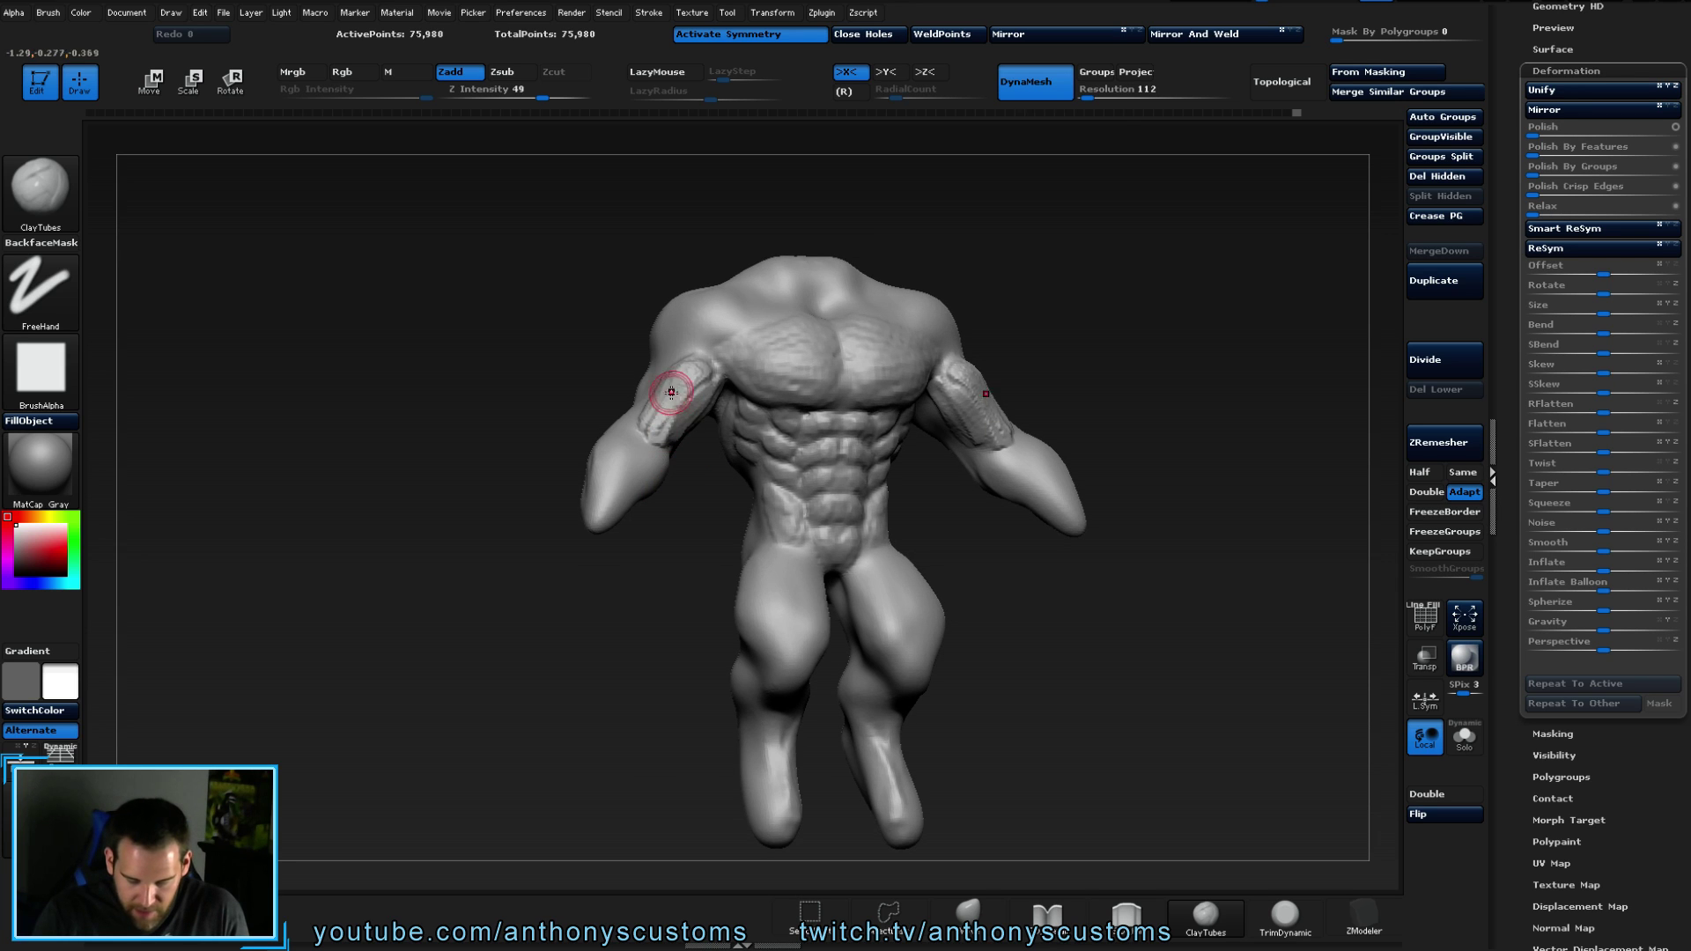
left_click_drag(665, 410, 691, 378)
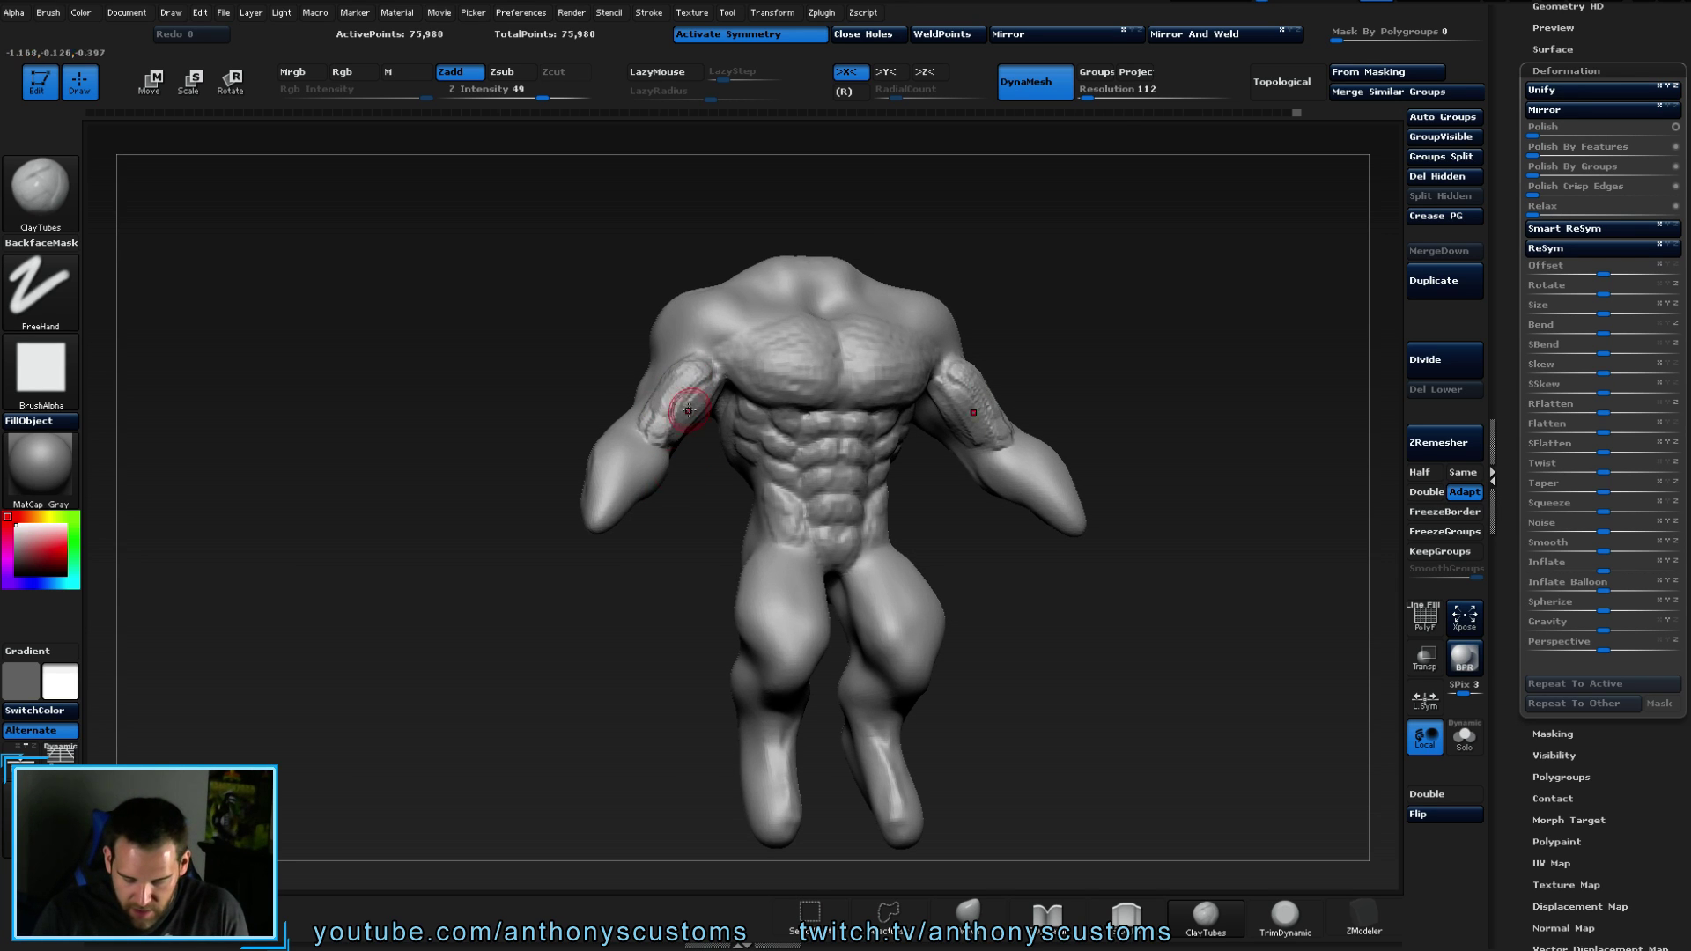
left_click_drag(667, 530, 706, 556)
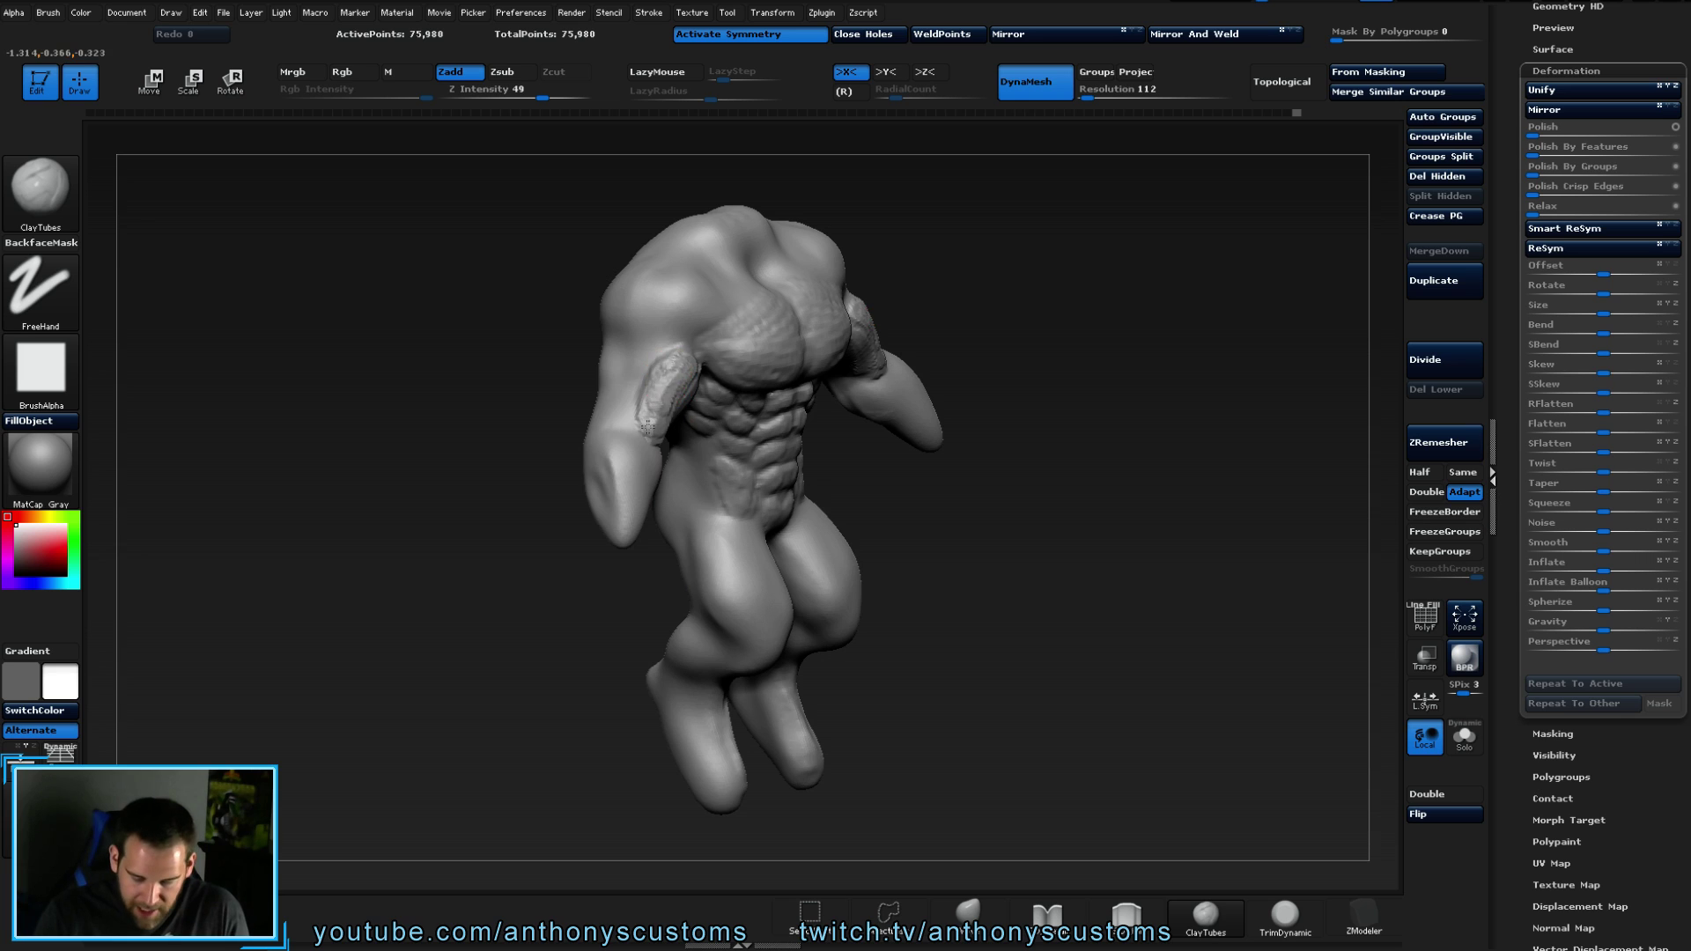
- Fill out the inner and lower biceps toward the elbow with ClayTubes
mouse_move(649, 389)
right_mouse_down()
mouse_move(711, 455)
mouse_move(679, 418)
right_mouse_up()
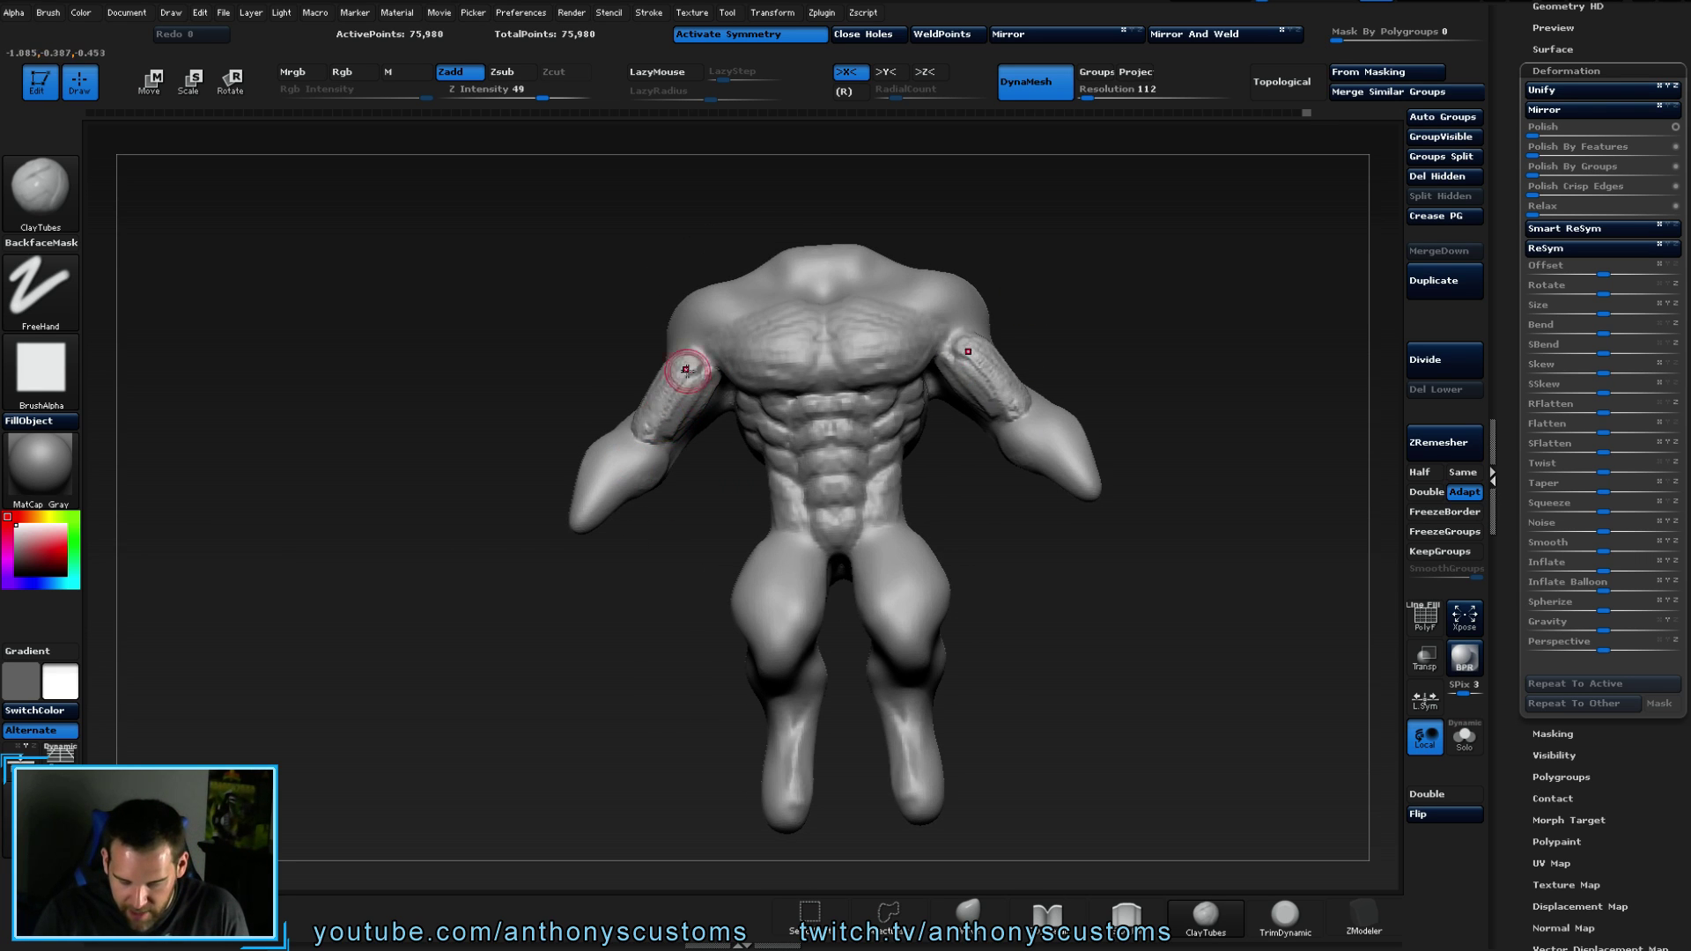
right_click_drag(668, 487, 667, 503)
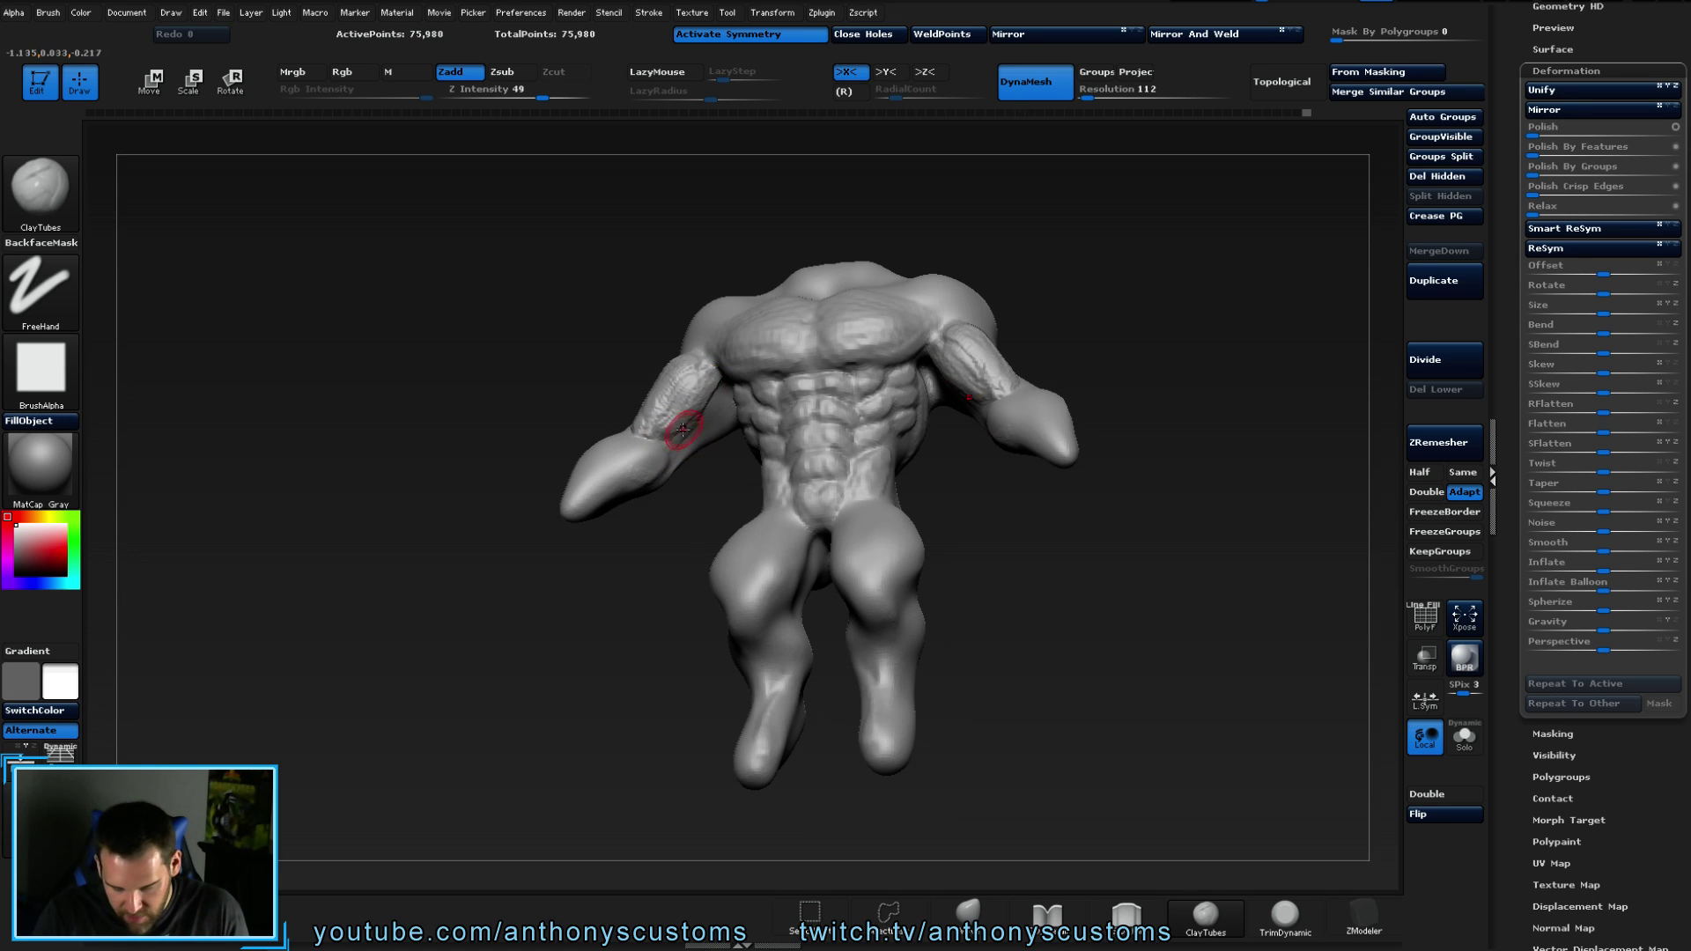
mouse_move(689, 401)
left_mouse_down()
mouse_move(672, 369)
mouse_move(686, 378)
mouse_move(672, 416)
mouse_move(677, 399)
left_mouse_up()
mouse_move(656, 514)
right_mouse_down()
mouse_move(694, 584)
mouse_move(686, 512)
right_mouse_up()
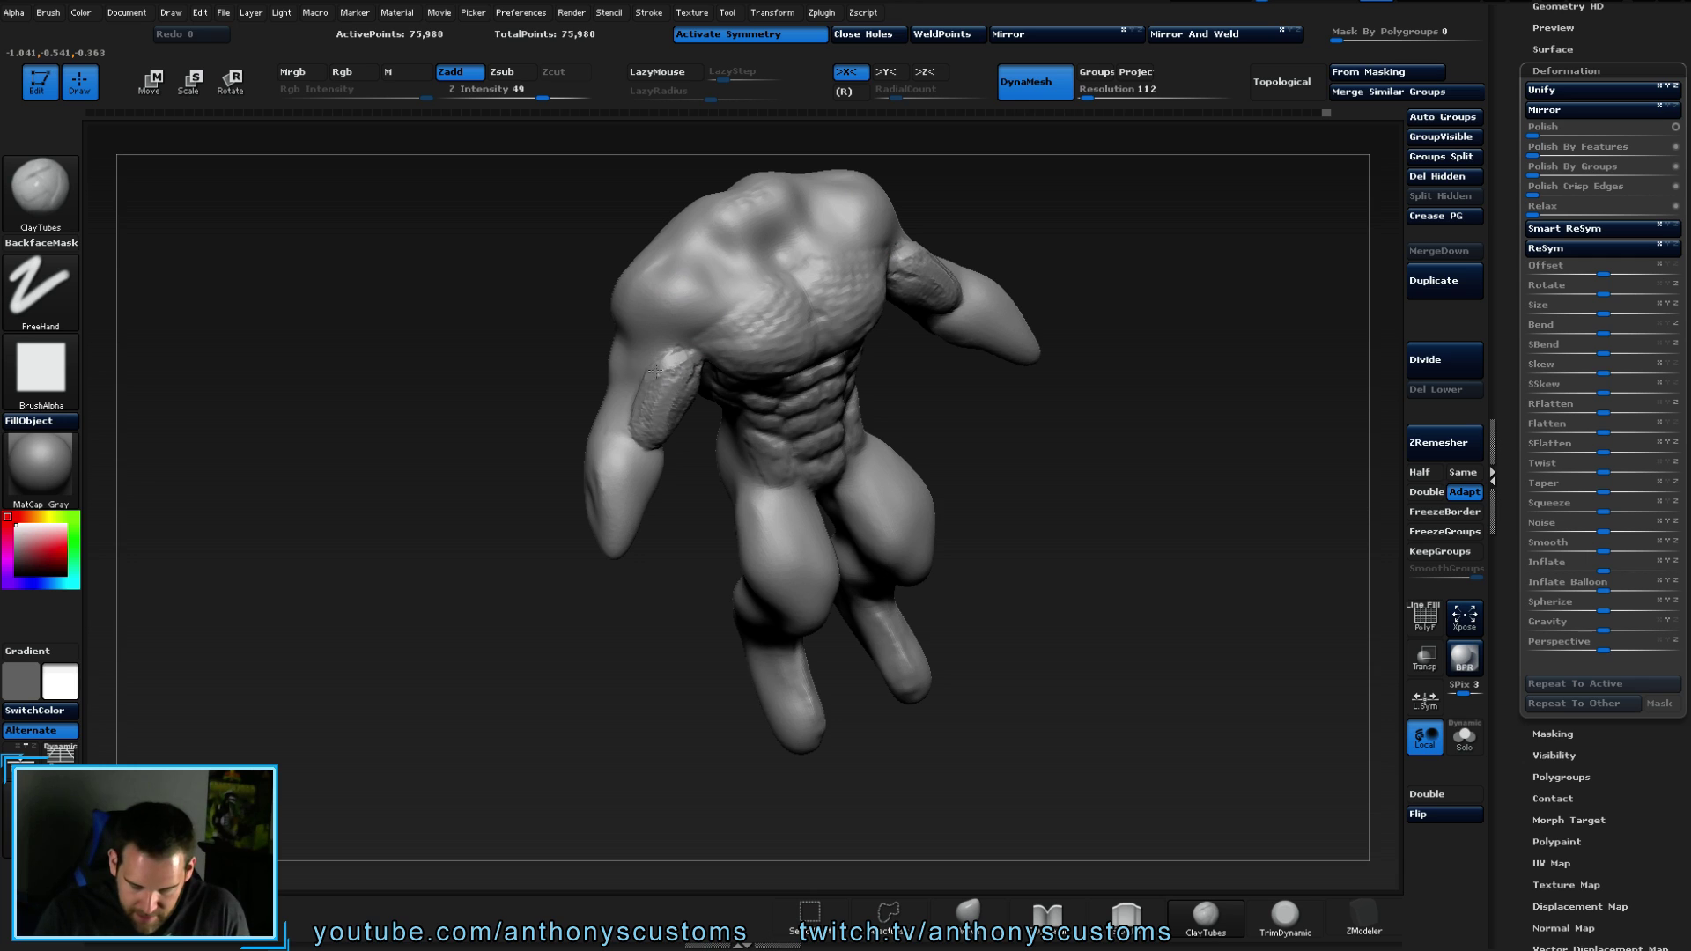
- Lay in the front and side heads of the deltoids, tapering them into the upper arms with ClayTubes
mouse_move(1013, 423)
left_mouse_down()
mouse_move(1049, 426)
mouse_move(983, 381)
left_mouse_up()
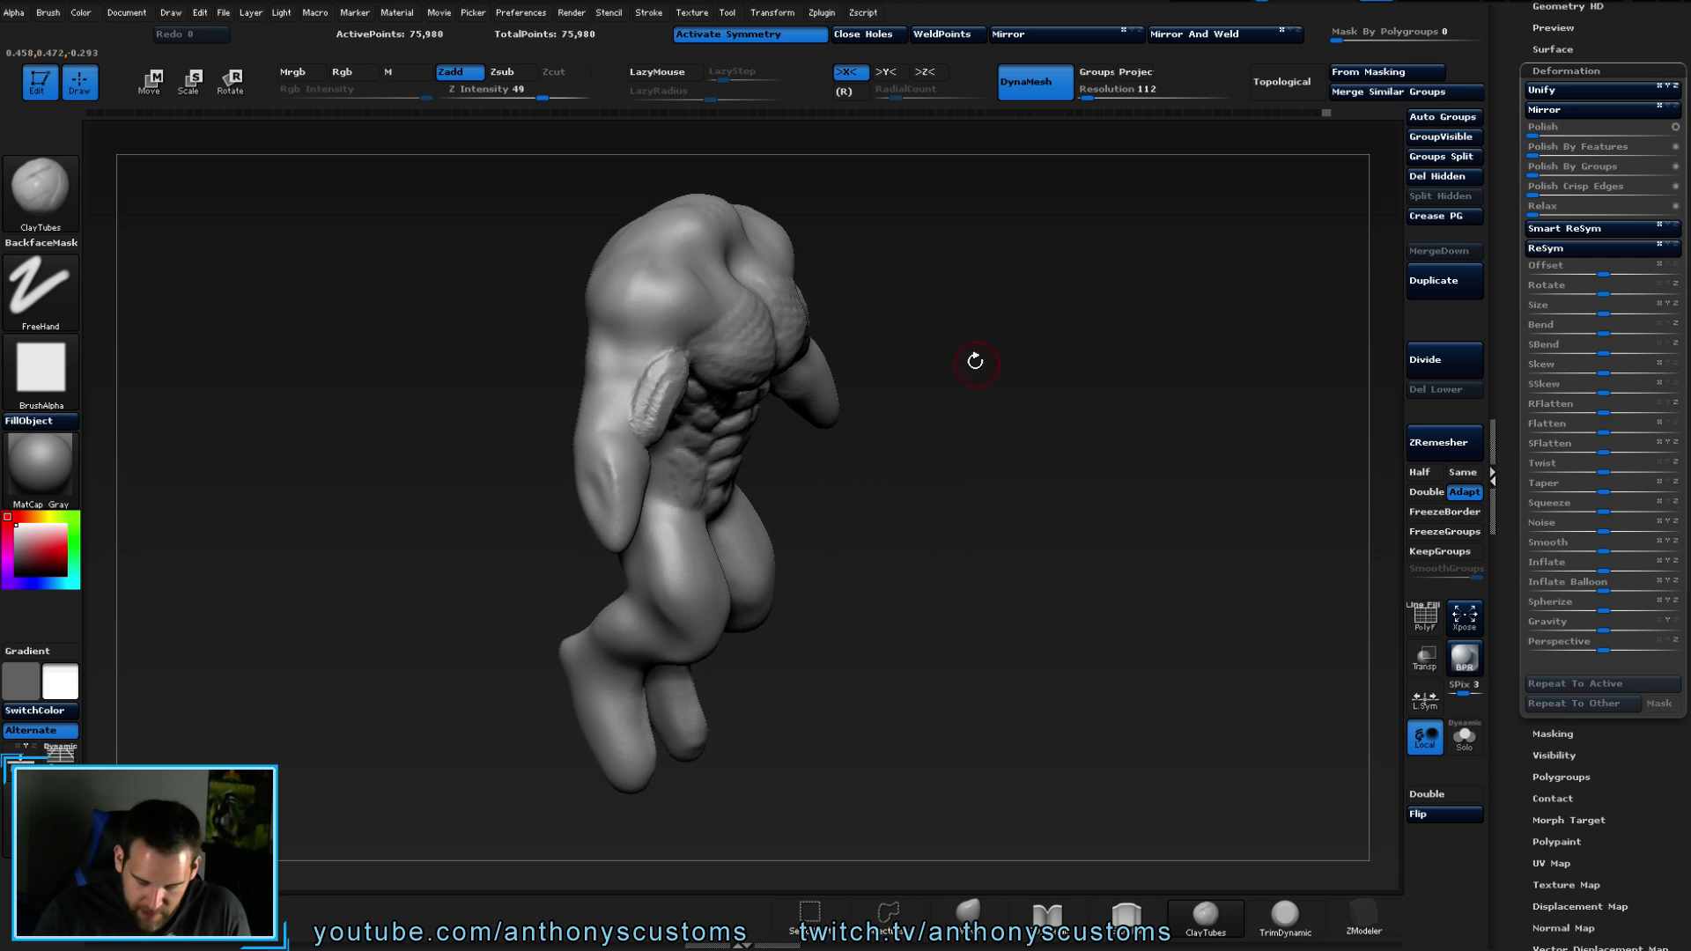
mouse_move(648, 345)
left_mouse_down()
mouse_move(702, 310)
mouse_move(628, 367)
left_mouse_up()
mouse_move(606, 289)
left_mouse_down()
mouse_move(632, 360)
mouse_move(601, 304)
left_mouse_up()
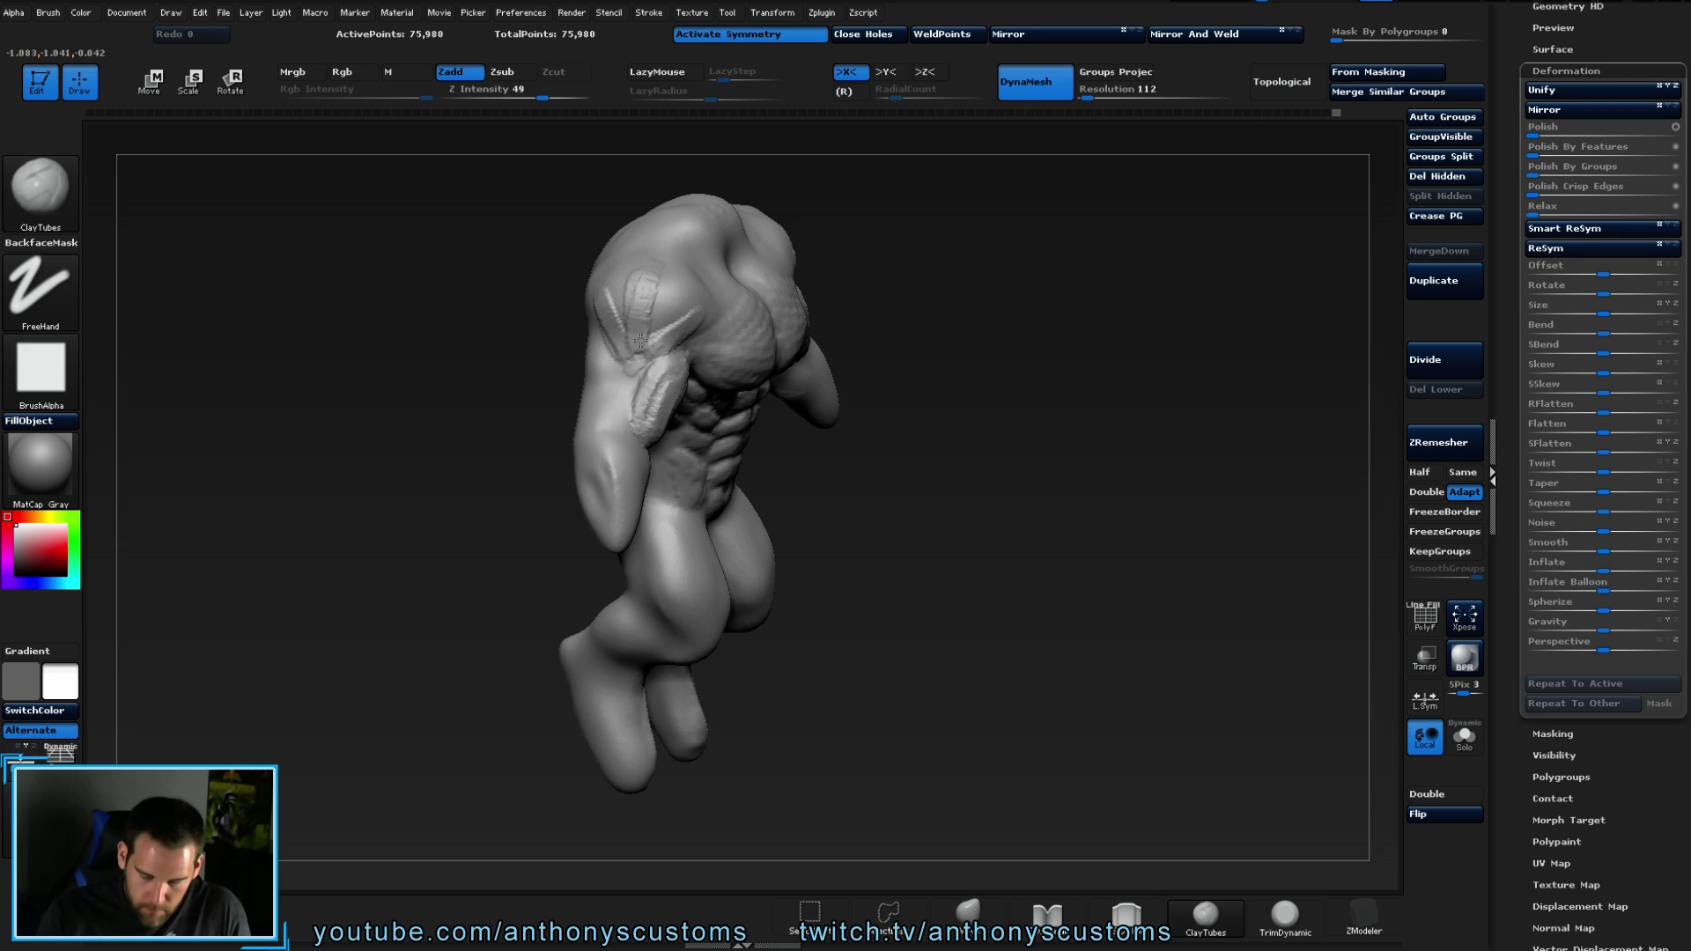
mouse_move(784, 257)
left_mouse_down()
mouse_move(979, 352)
mouse_move(772, 307)
left_mouse_up()
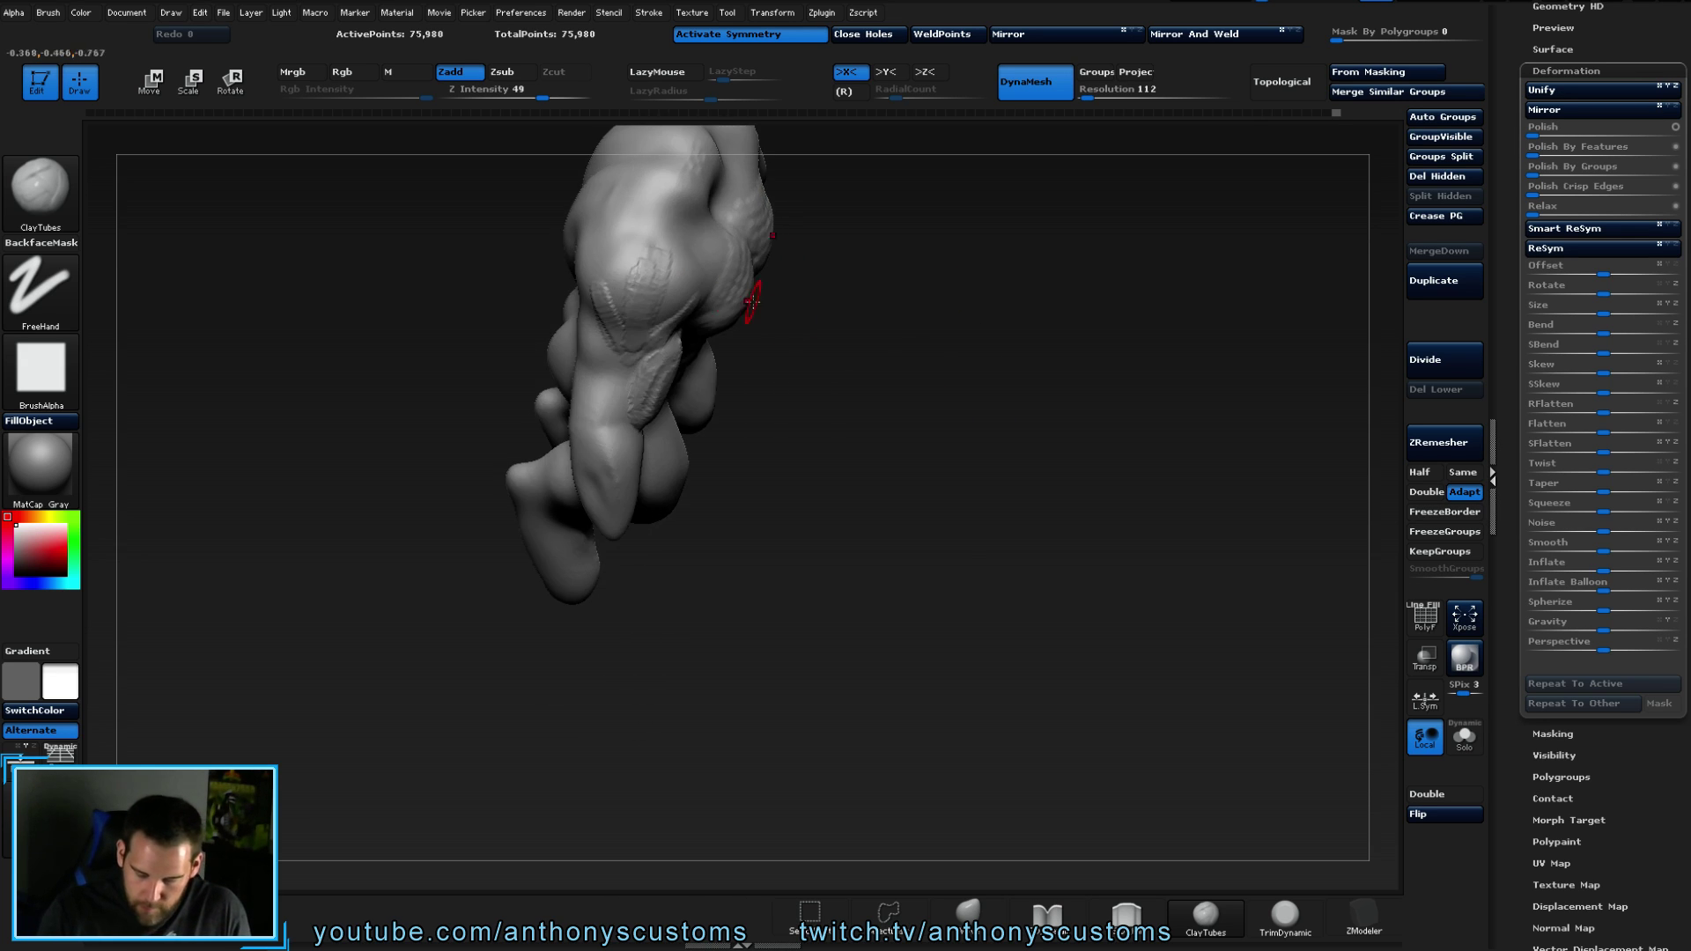
mouse_move(811, 461)
left_mouse_down()
mouse_move(684, 297)
mouse_move(699, 283)
mouse_move(664, 310)
left_mouse_up()
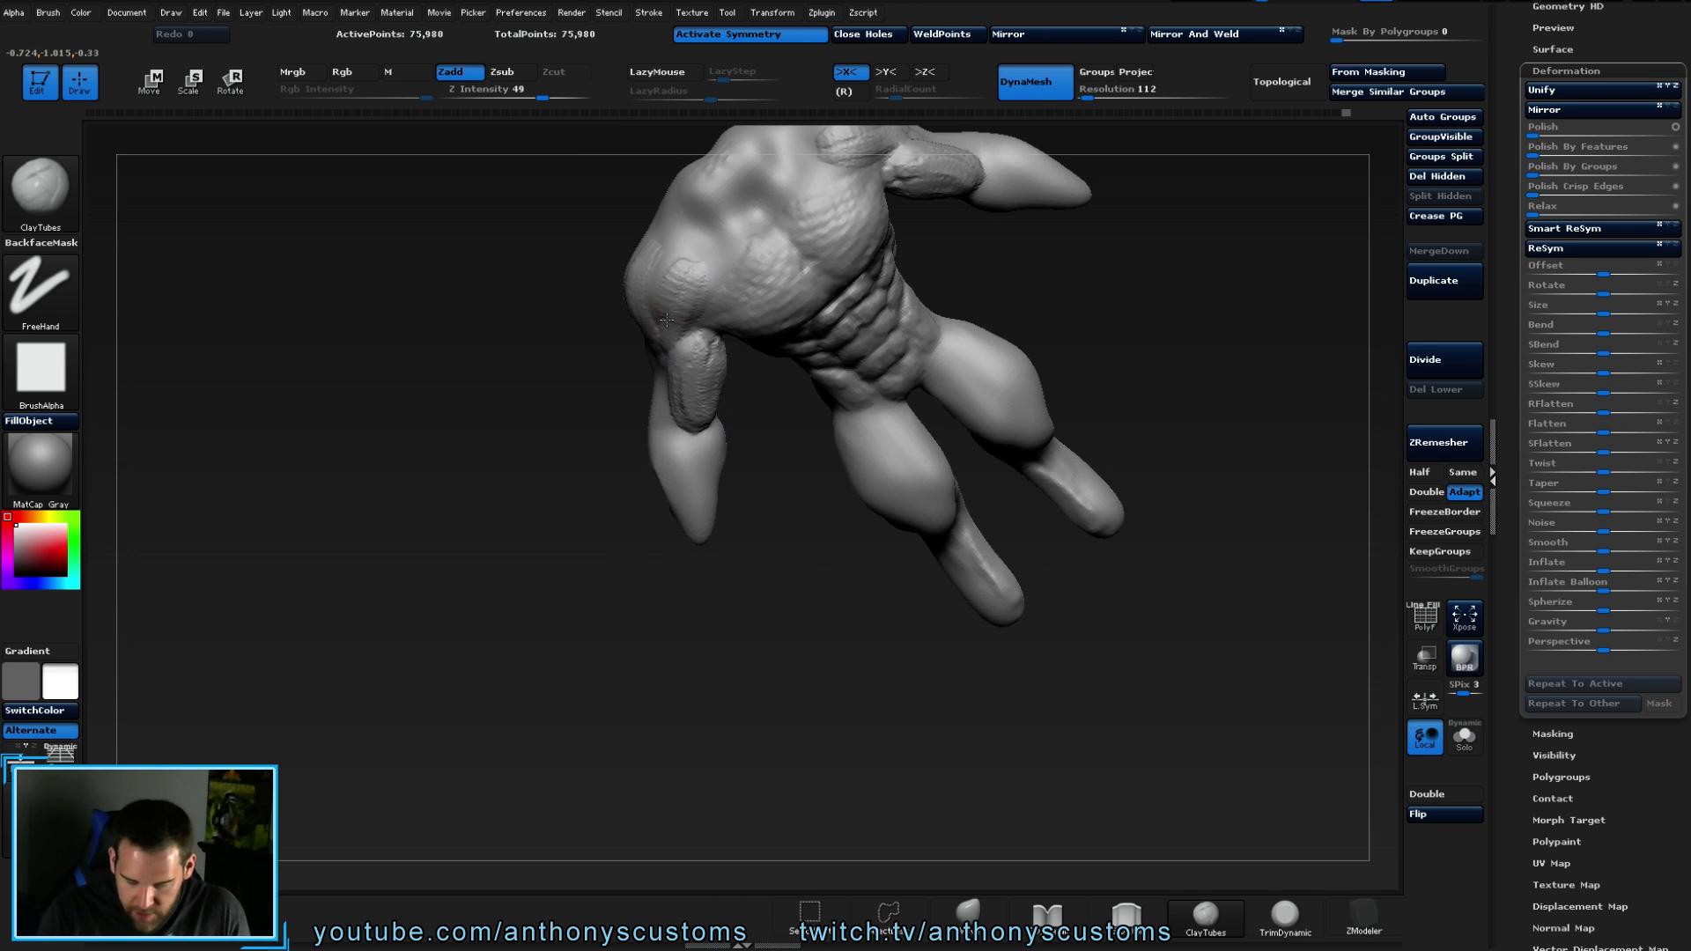
- Build up the top and rear of the deltoids around the shoulder caps with ClayTubes
mouse_move(669, 249)
left_mouse_down()
mouse_move(683, 282)
mouse_move(695, 269)
mouse_move(671, 244)
left_mouse_up()
left_click_drag(746, 608, 746, 337)
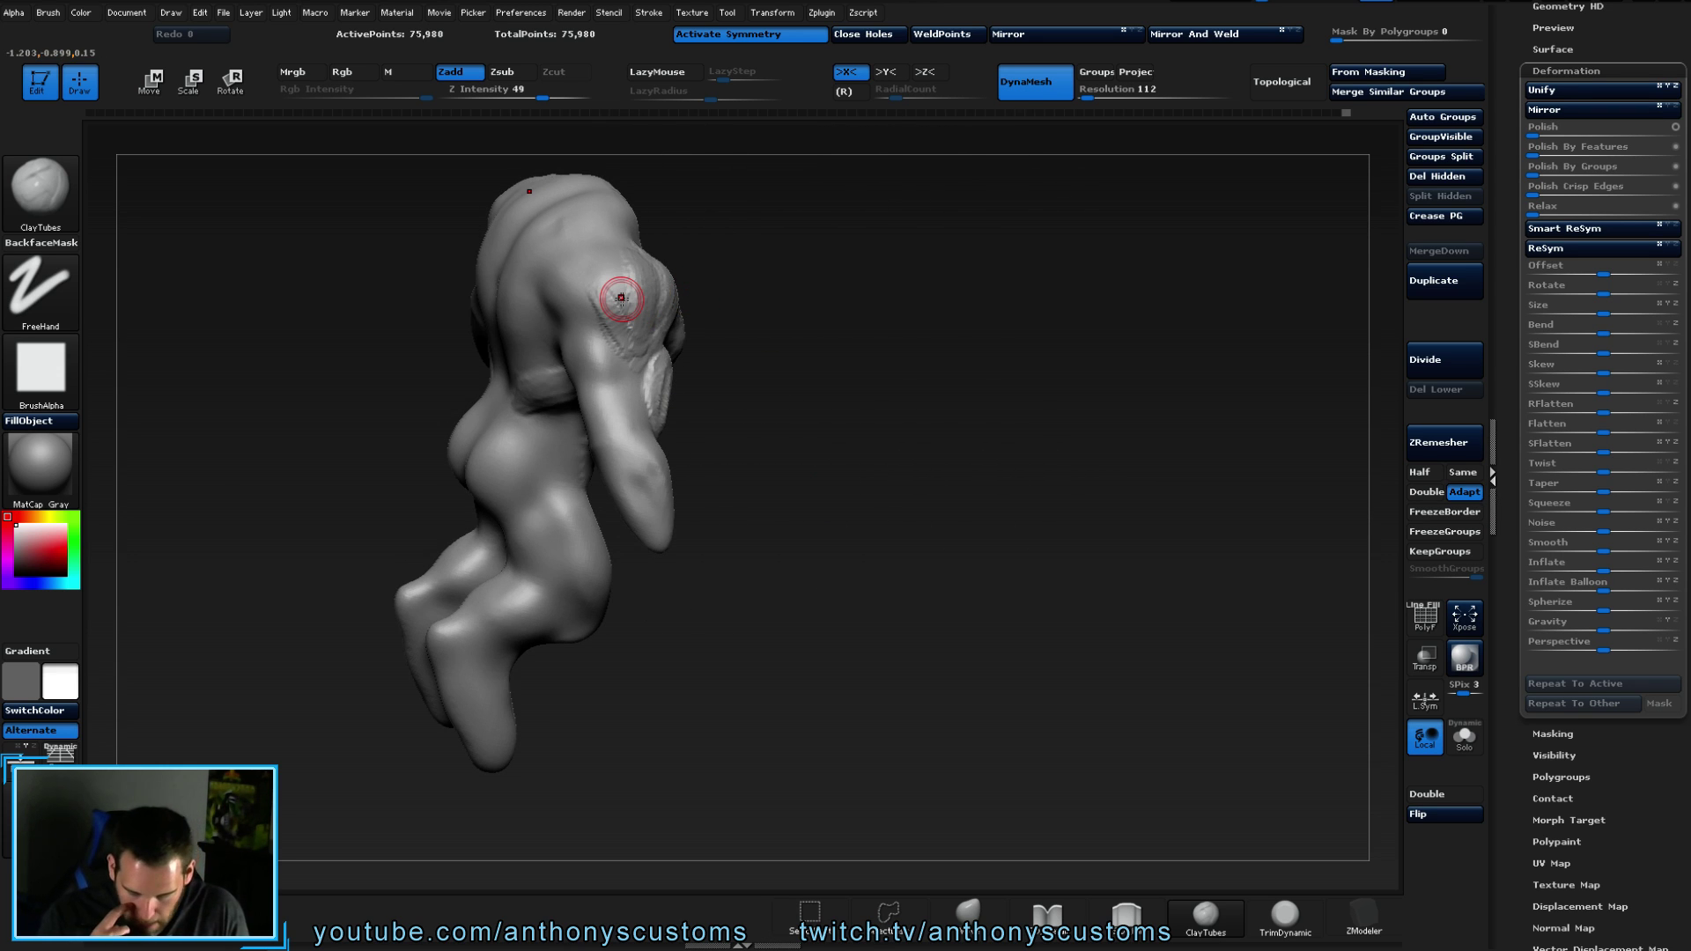
mouse_move(833, 407)
left_mouse_down()
mouse_move(954, 472)
mouse_move(767, 365)
mouse_move(786, 407)
left_mouse_up()
mouse_move(731, 340)
left_mouse_down()
mouse_move(773, 382)
mouse_move(744, 351)
mouse_move(750, 339)
mouse_move(774, 367)
mouse_move(760, 332)
mouse_move(775, 361)
mouse_move(755, 351)
mouse_move(773, 329)
left_mouse_up()
mouse_move(940, 318)
left_mouse_down()
mouse_move(845, 289)
mouse_move(1133, 303)
left_mouse_up()
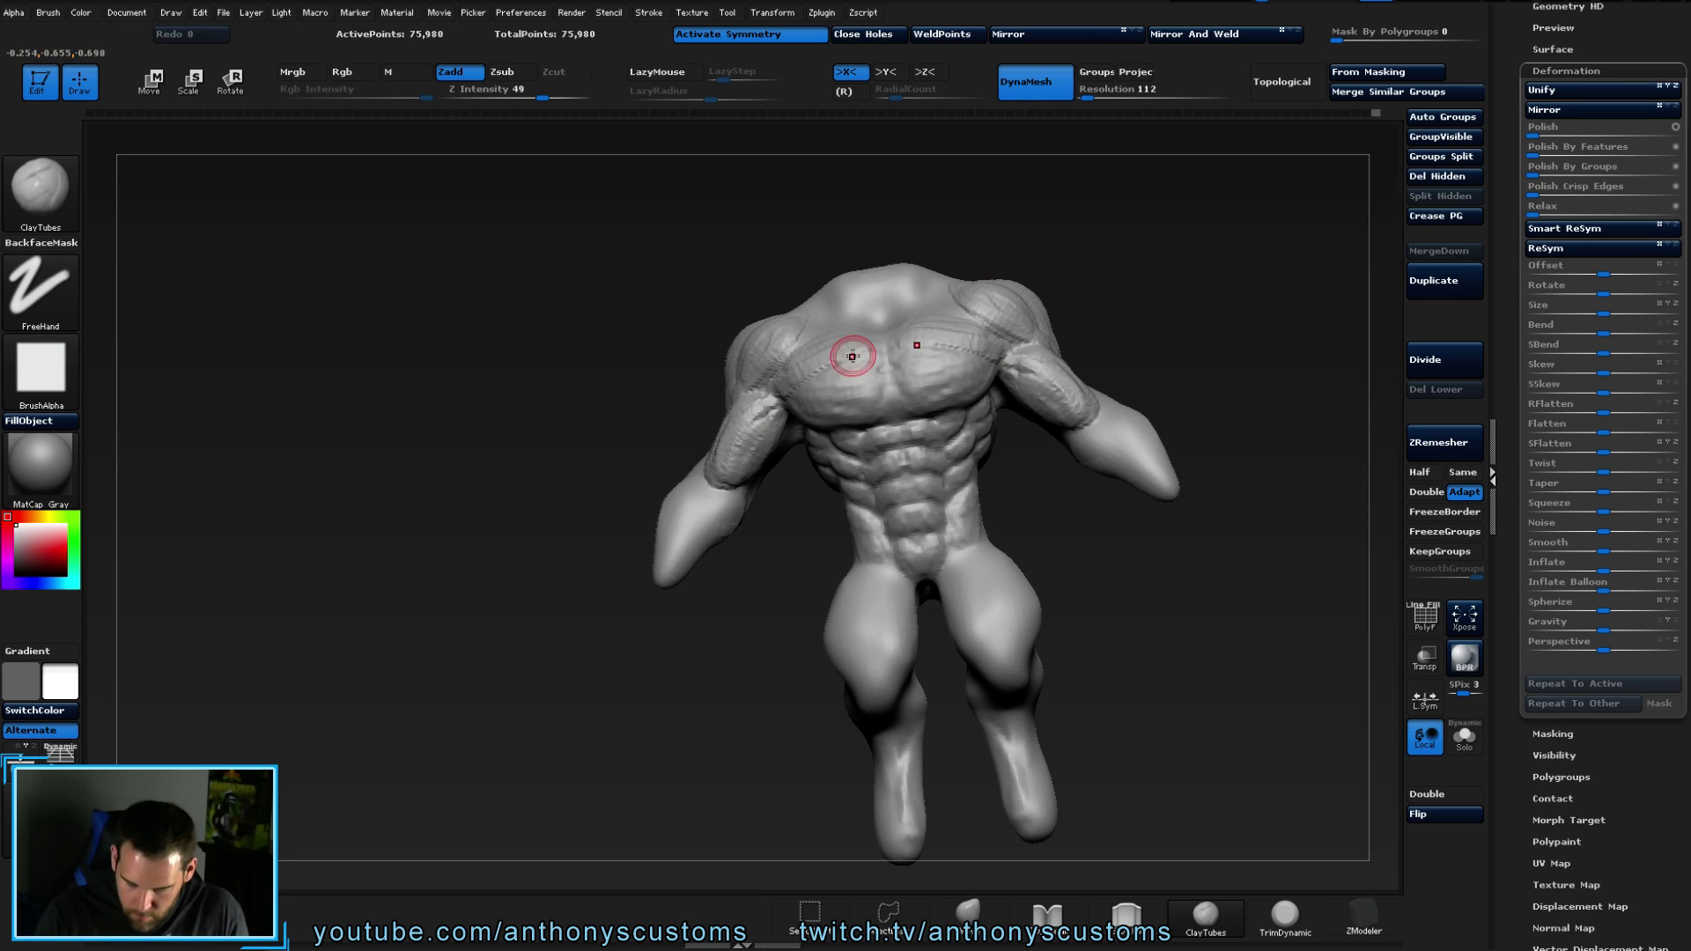
- Build up the upper pectorals and the collarbones between the sternum and the deltoids with ClayTubes
right_click_drag(857, 347, 919, 305)
mouse_move(918, 305)
left_mouse_down()
mouse_move(977, 256)
mouse_move(924, 283)
mouse_move(978, 303)
mouse_move(894, 325)
left_mouse_up()
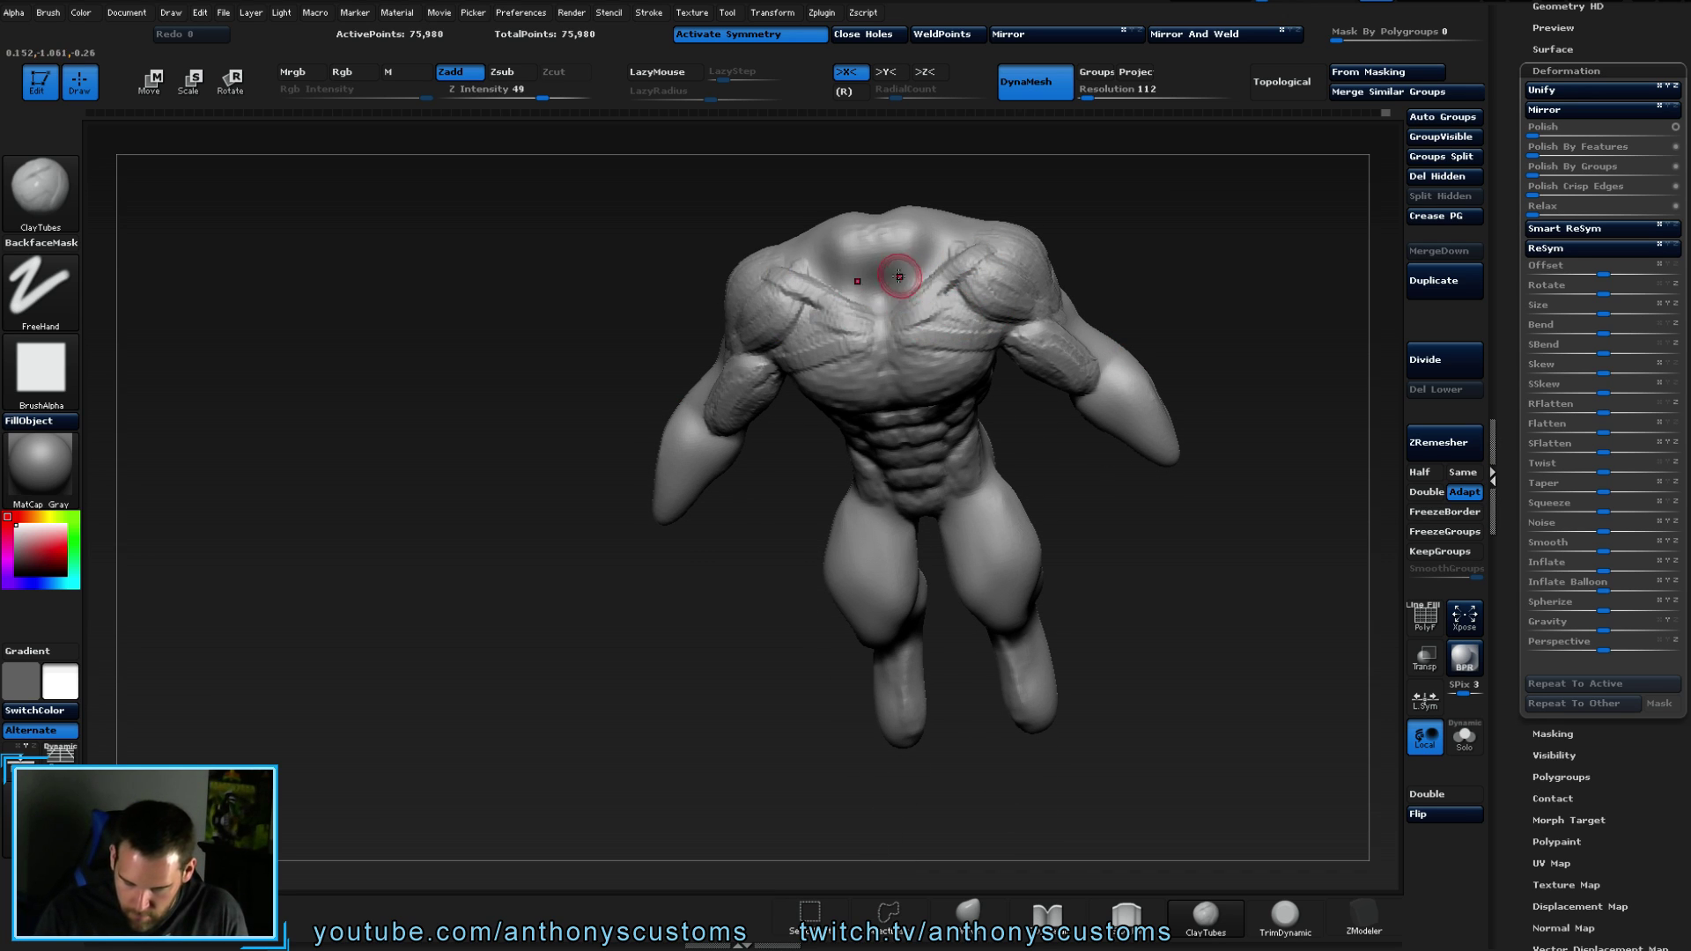
left_click_drag(1134, 291, 1139, 232)
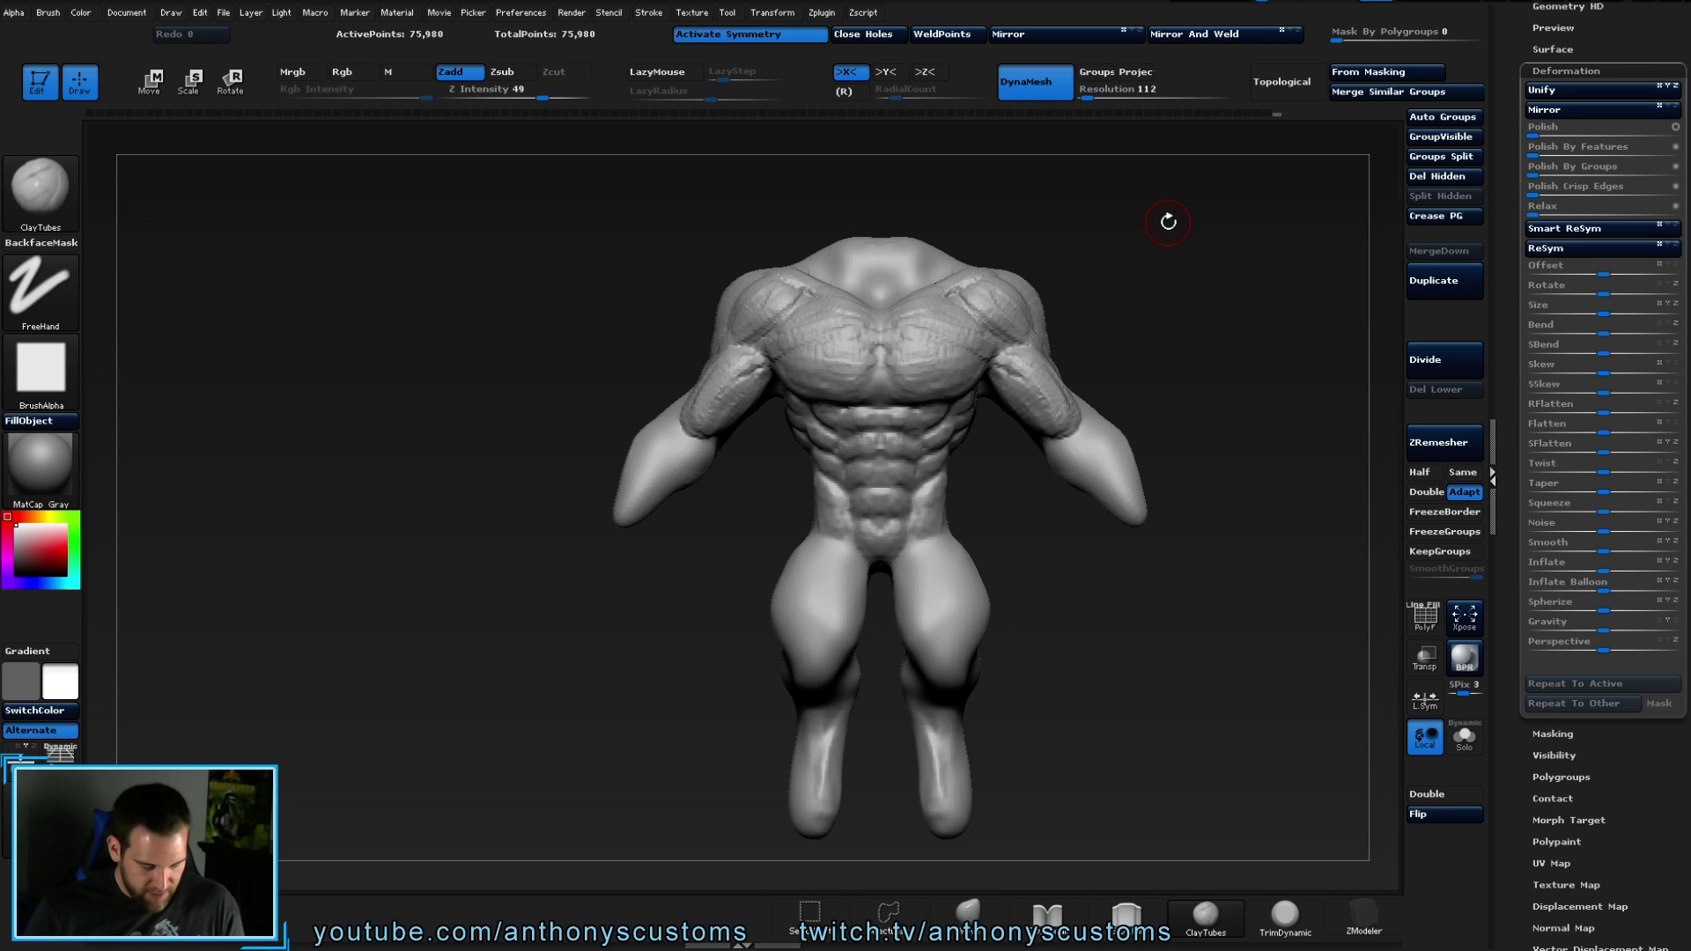
- Build up the triceps on the backs of the upper arms below the rear deltoids with ClayTubes
mouse_move(1101, 268)
left_mouse_down()
mouse_move(1192, 317)
mouse_move(1057, 332)
mouse_move(812, 453)
left_mouse_up()
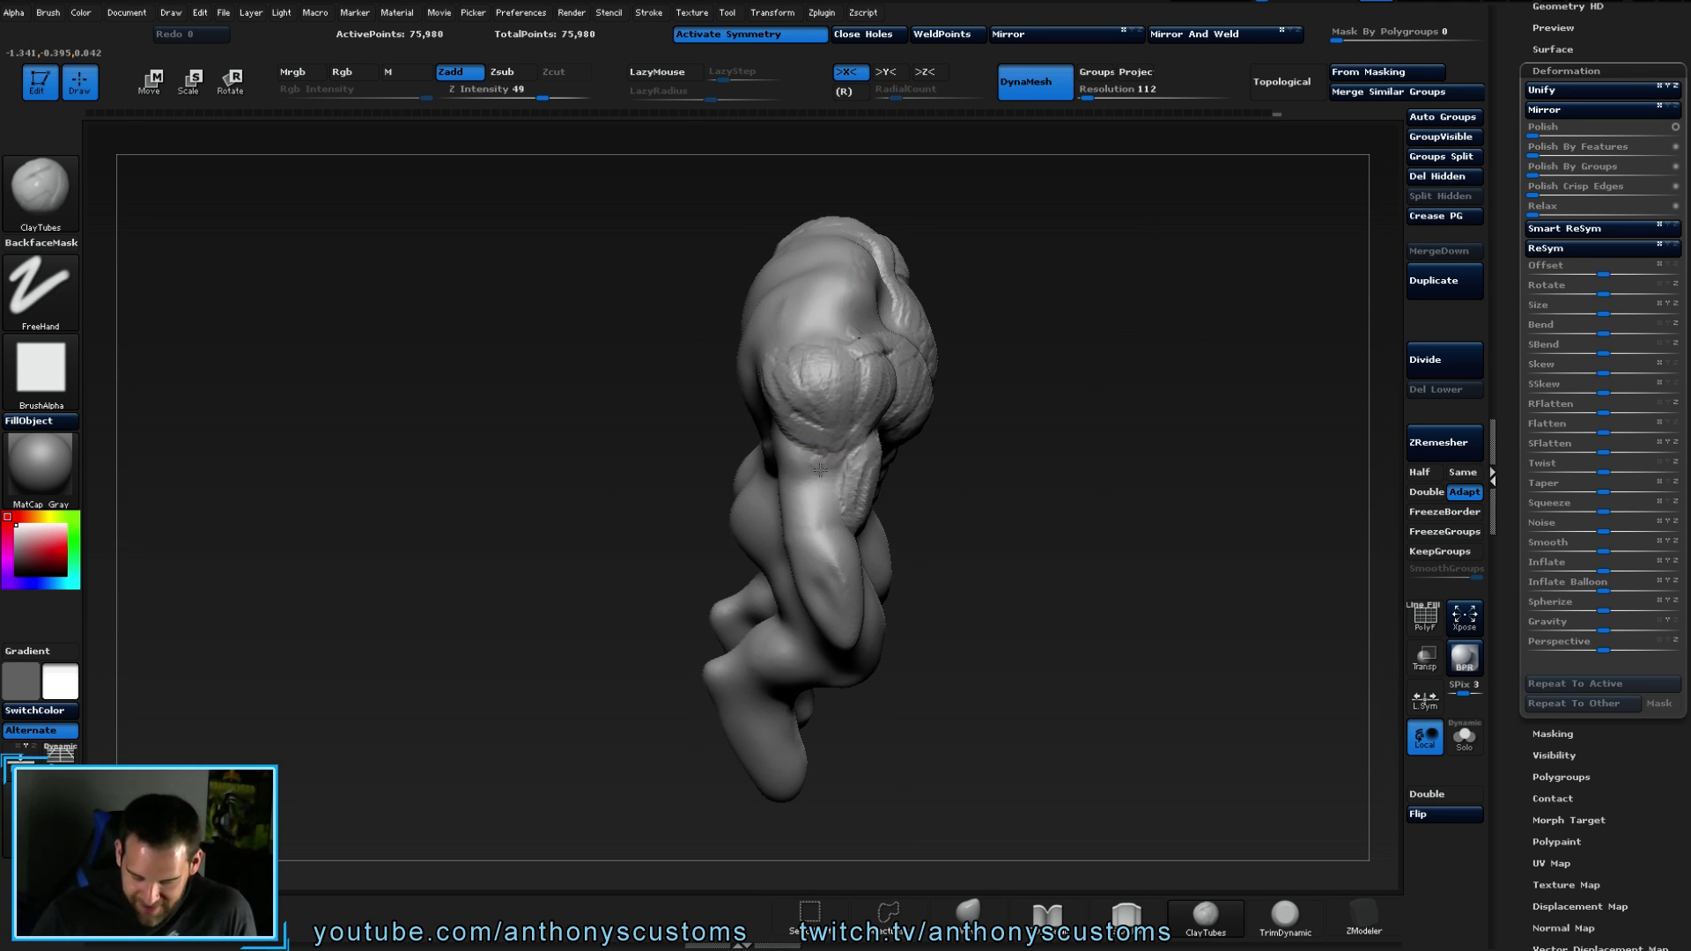
left_click_drag(1038, 517, 826, 476)
left_click_drag(1133, 373, 1220, 321)
left_click_drag(788, 464, 806, 518)
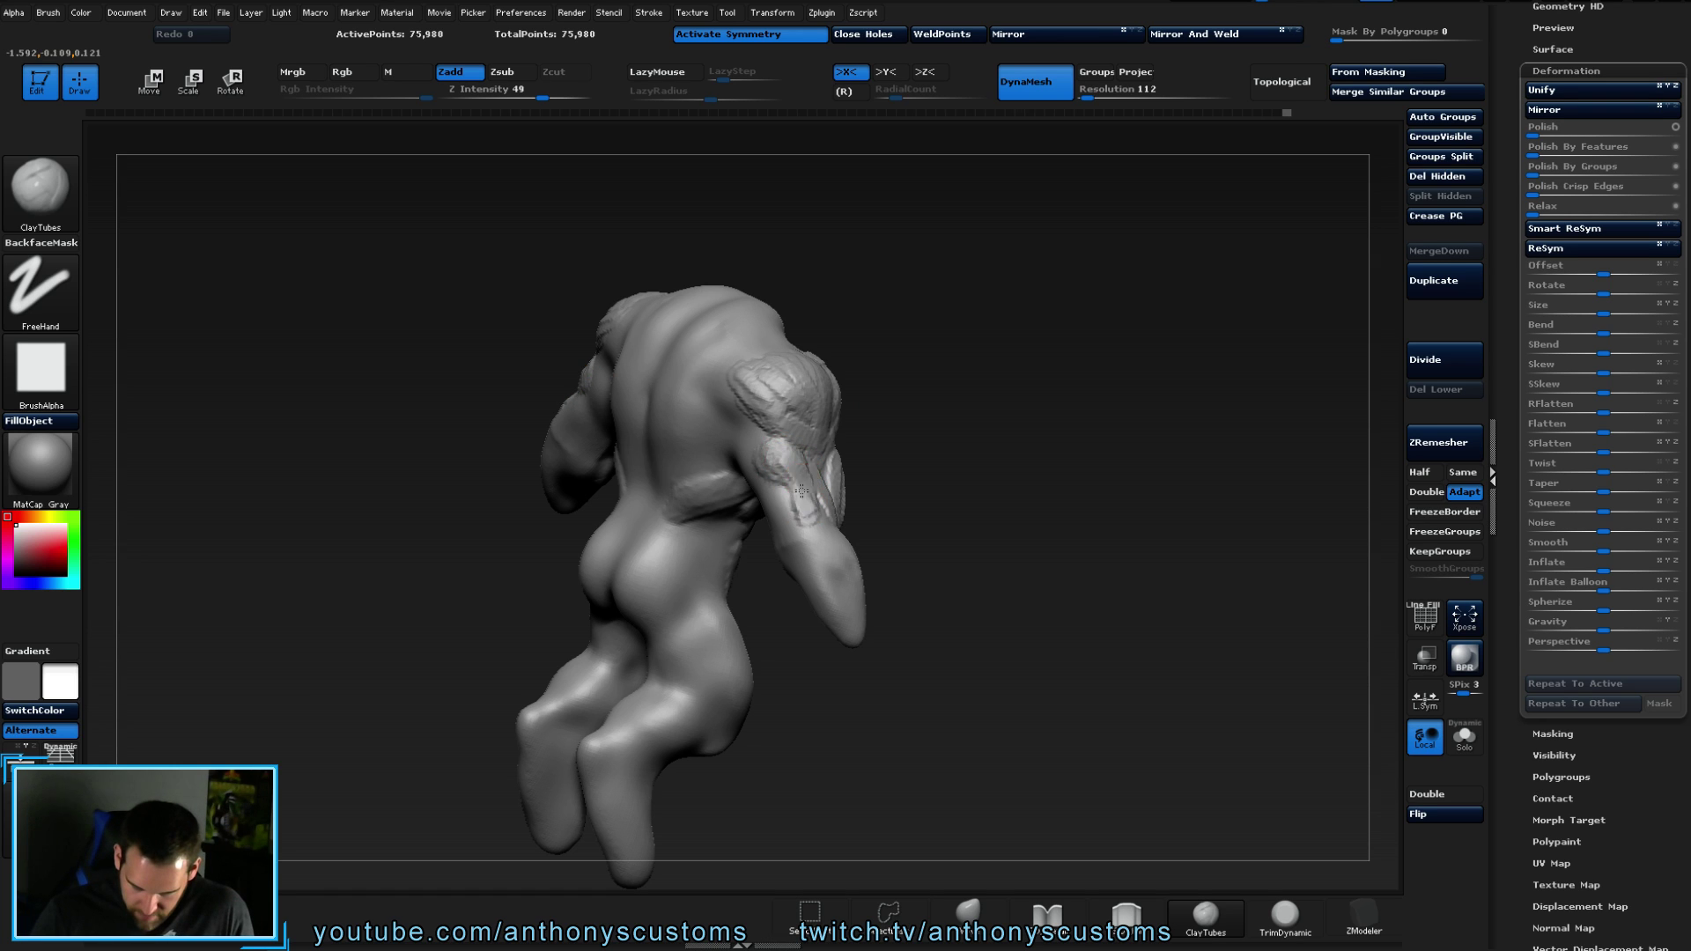
left_click_drag(890, 414, 976, 405)
mouse_move(773, 451)
left_mouse_down()
mouse_move(735, 476)
mouse_move(764, 484)
mouse_move(729, 487)
mouse_move(756, 520)
mouse_move(751, 500)
left_mouse_up()
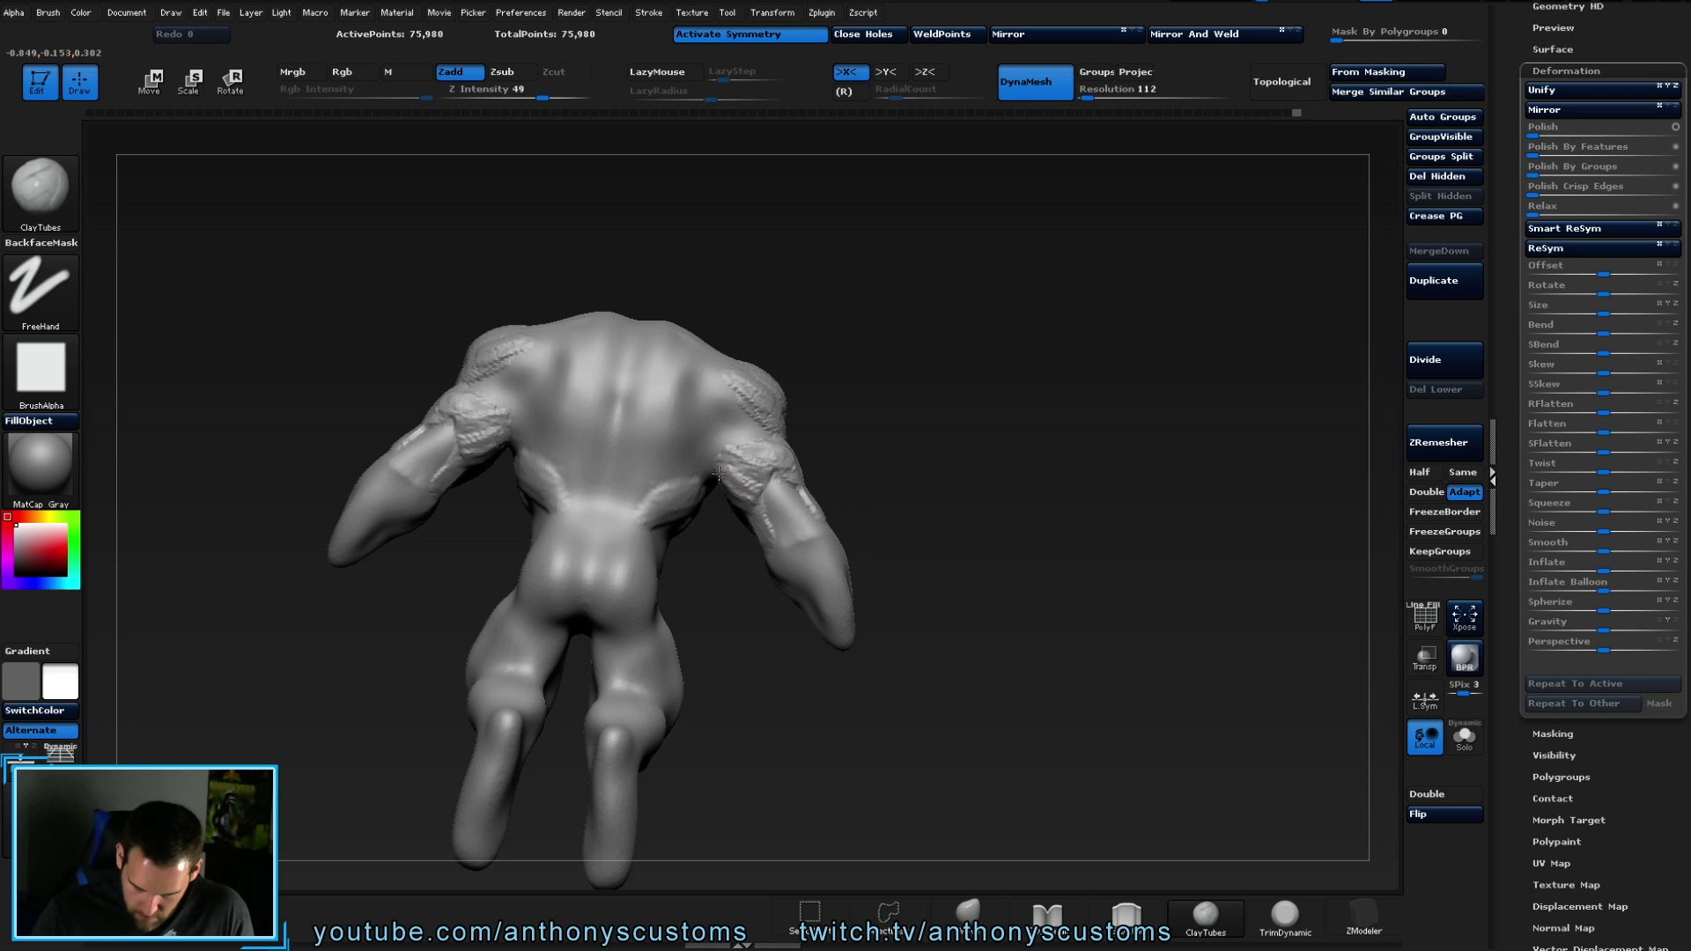
- Extend the triceps heads down the rear and outer upper arms toward the elbows with ClayTubes
left_click_drag(811, 441, 748, 457)
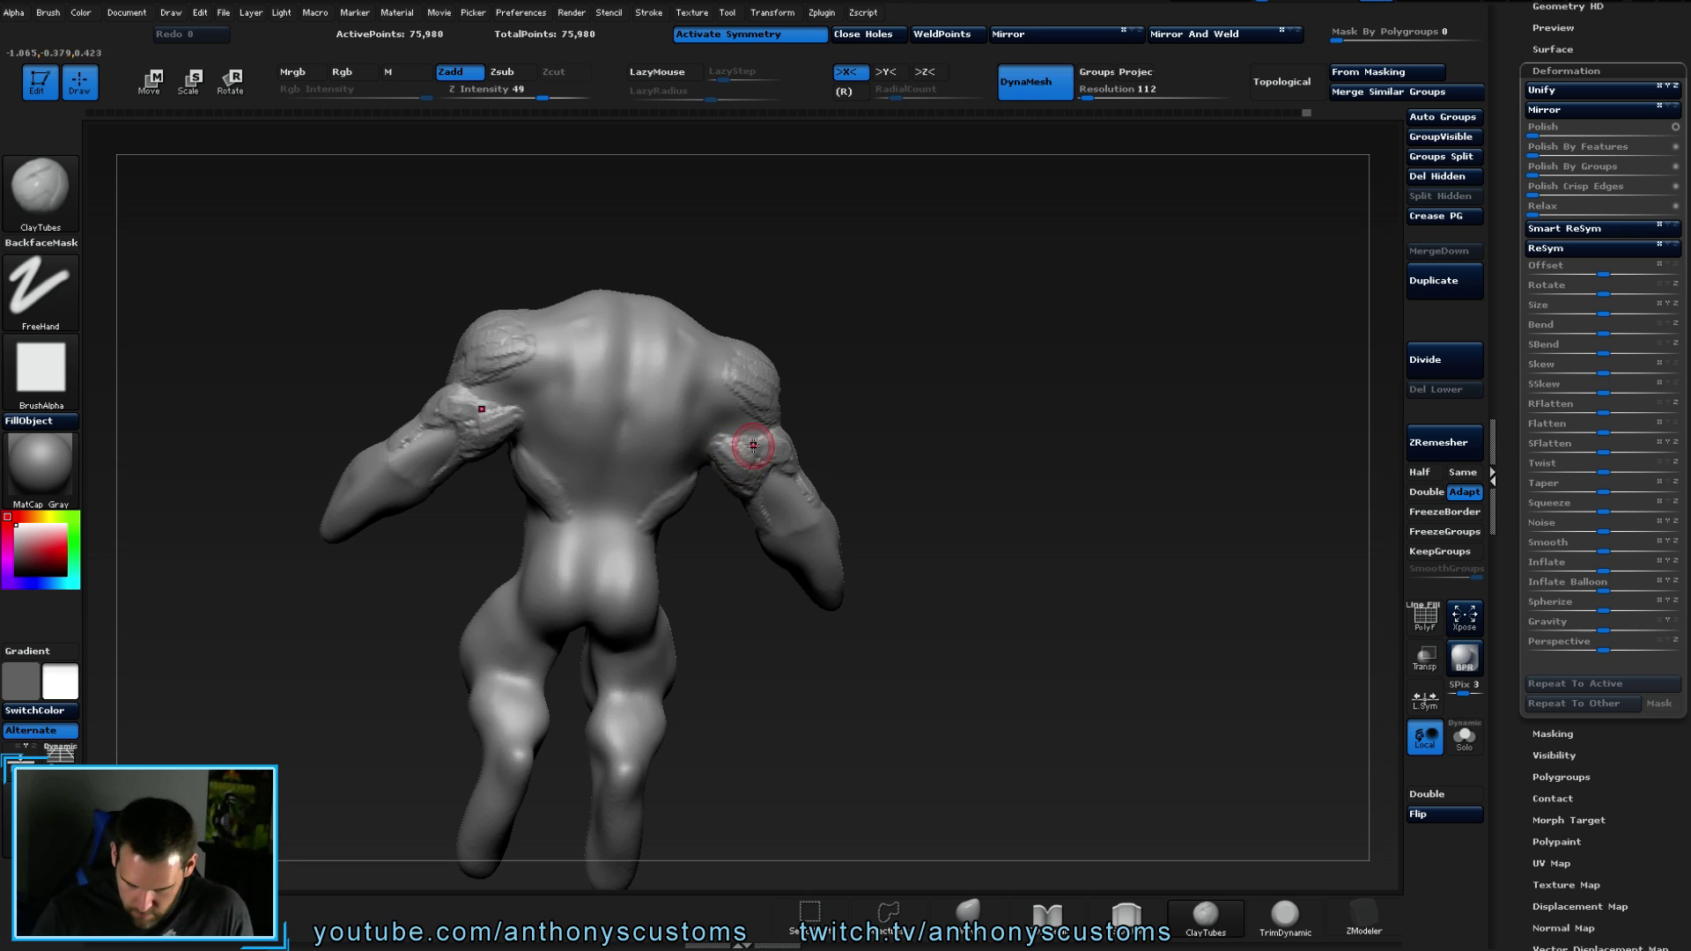
left_click_drag(875, 453, 805, 429)
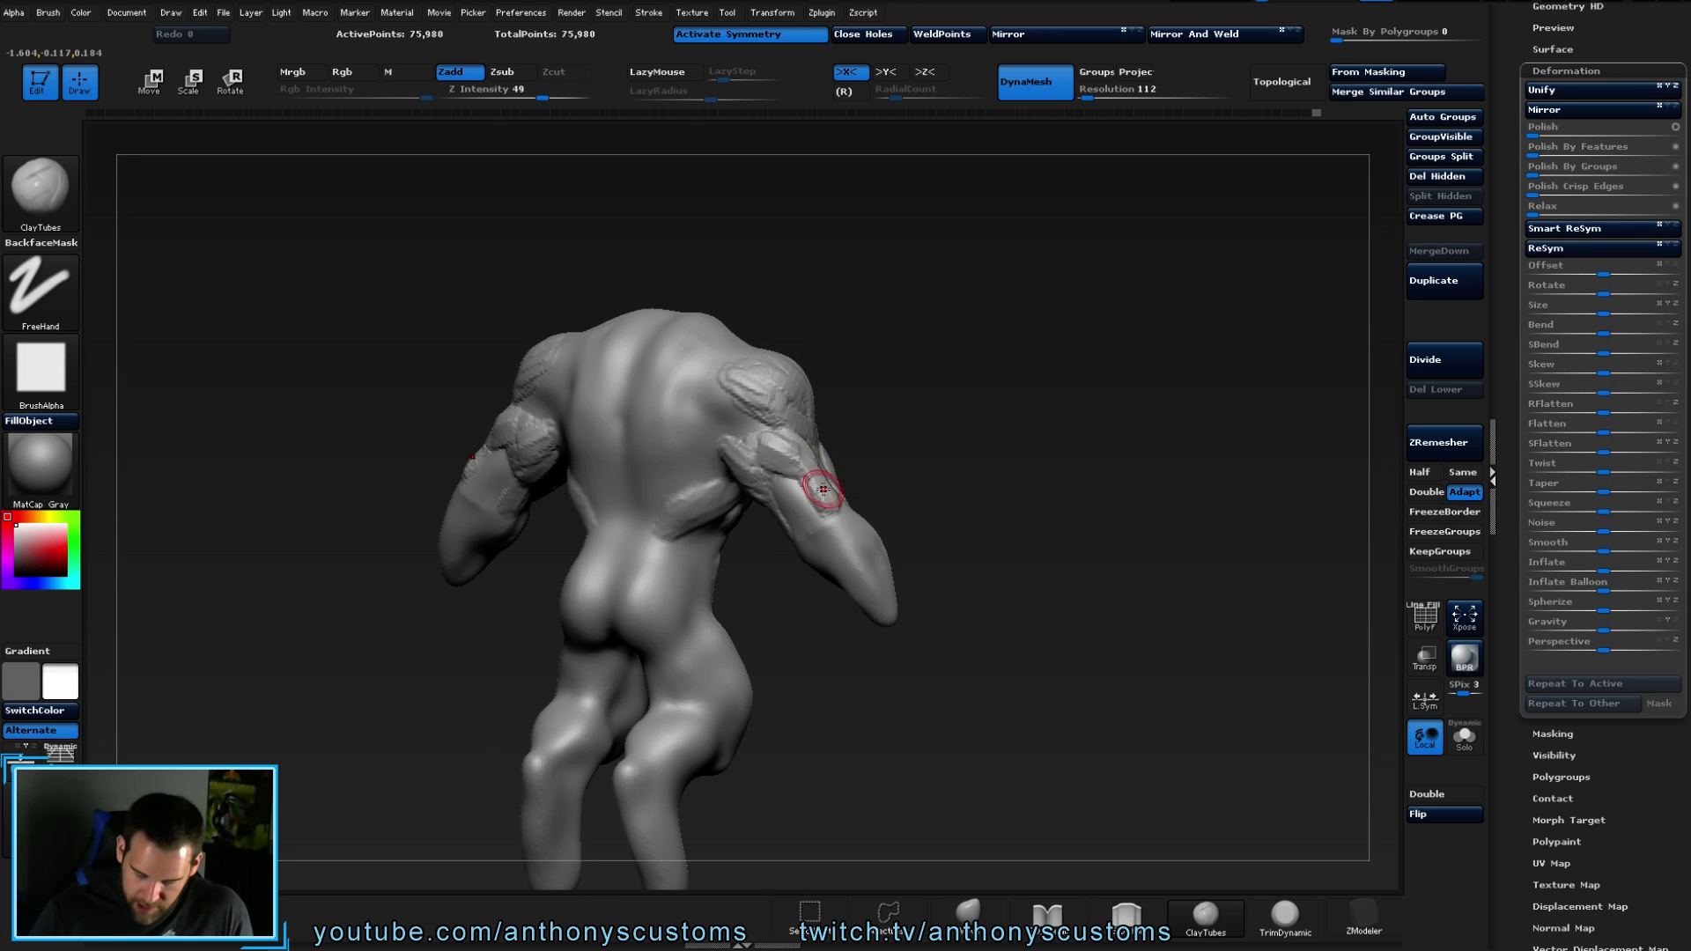
mouse_move(880, 442)
left_mouse_down()
mouse_move(956, 363)
mouse_move(898, 479)
mouse_move(966, 426)
mouse_move(907, 428)
mouse_move(1027, 381)
mouse_move(841, 438)
left_mouse_up()
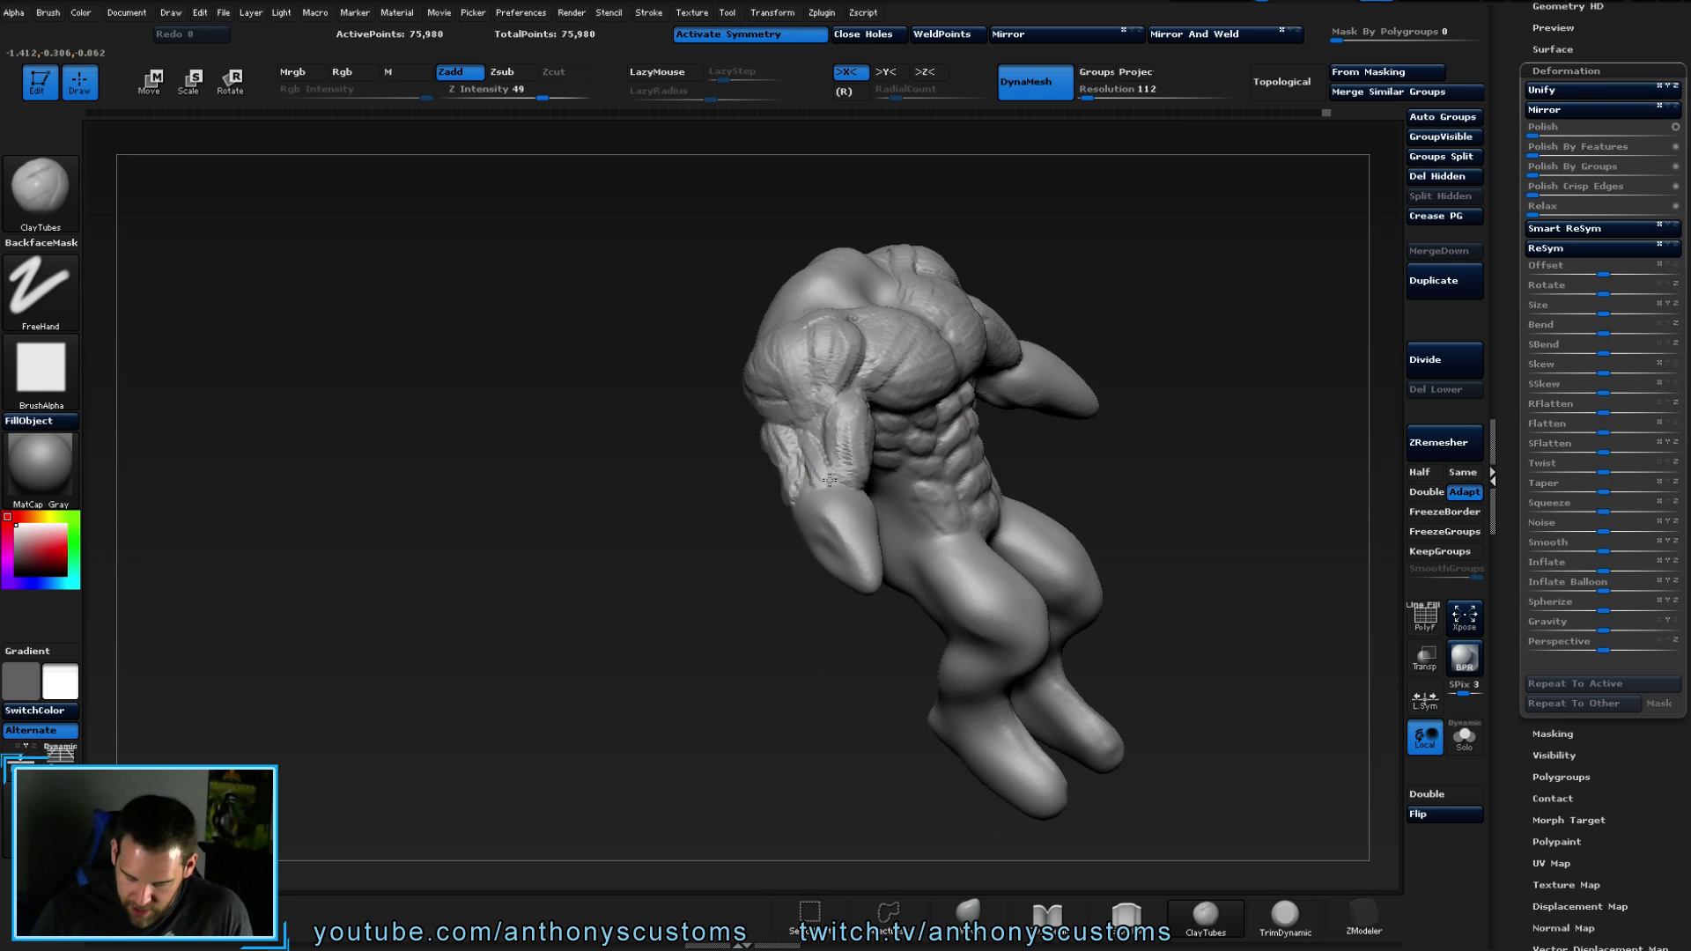
mouse_move(1008, 210)
left_mouse_down()
mouse_move(1181, 249)
mouse_move(1092, 291)
mouse_move(1026, 212)
left_mouse_up()
mouse_move(1026, 395)
left_mouse_down()
mouse_move(1069, 283)
mouse_move(1049, 379)
mouse_move(1042, 309)
mouse_move(1020, 323)
left_mouse_up()
left_click_drag(785, 358, 785, 367)
mouse_move(947, 354)
left_mouse_down()
mouse_move(971, 362)
mouse_move(895, 362)
mouse_move(961, 359)
left_mouse_up()
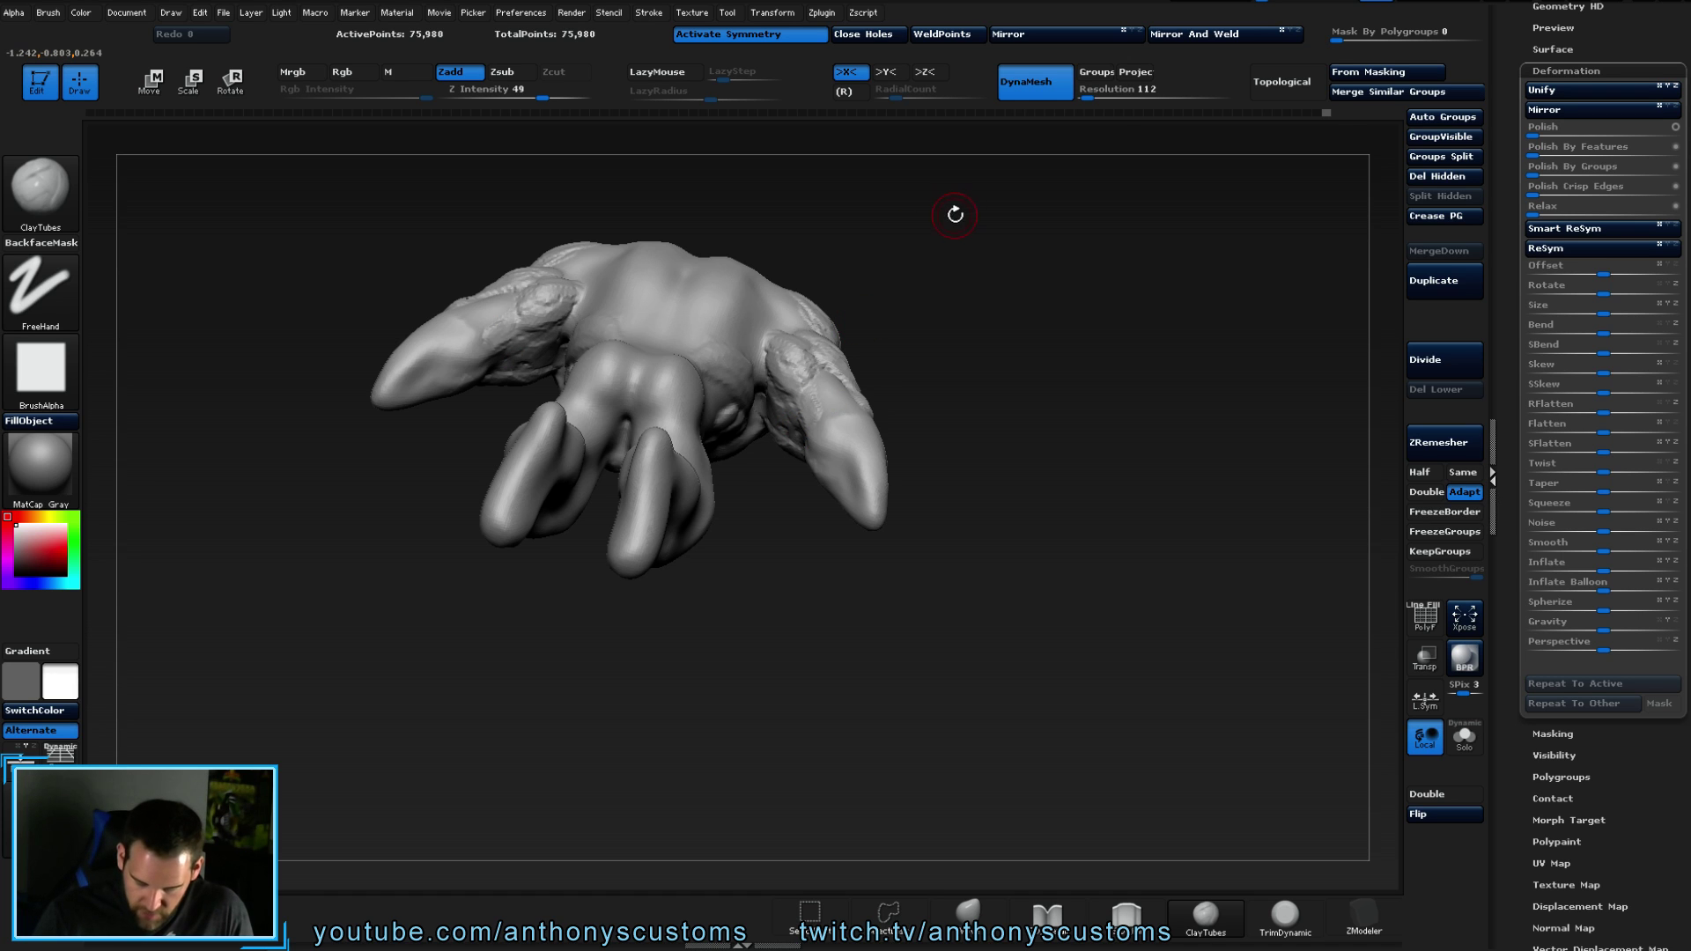
mouse_move(1019, 376)
left_mouse_down()
mouse_move(1044, 410)
mouse_move(966, 393)
mouse_move(895, 250)
left_mouse_up()
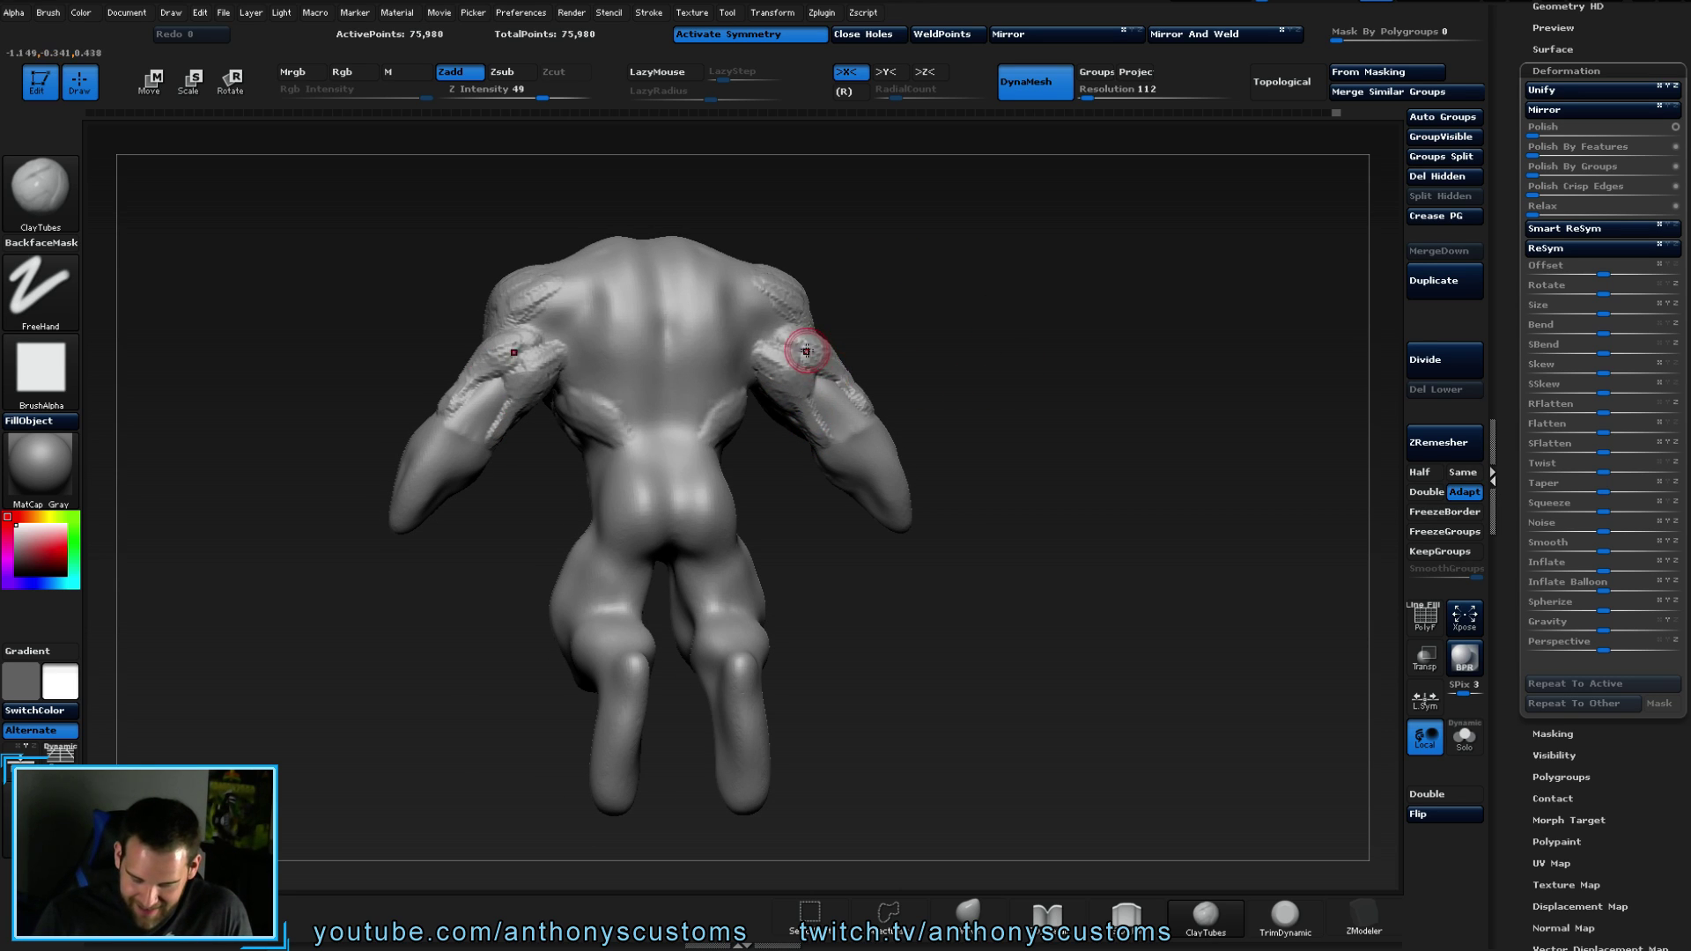
- Build up the elbows and lay in the forearm muscles down to the wrists with ClayTubes
mouse_move(1036, 340)
left_mouse_down()
mouse_move(981, 344)
mouse_move(1087, 325)
mouse_move(969, 367)
mouse_move(950, 408)
mouse_move(986, 362)
mouse_move(823, 340)
left_mouse_up()
left_click_drag(775, 480, 830, 473)
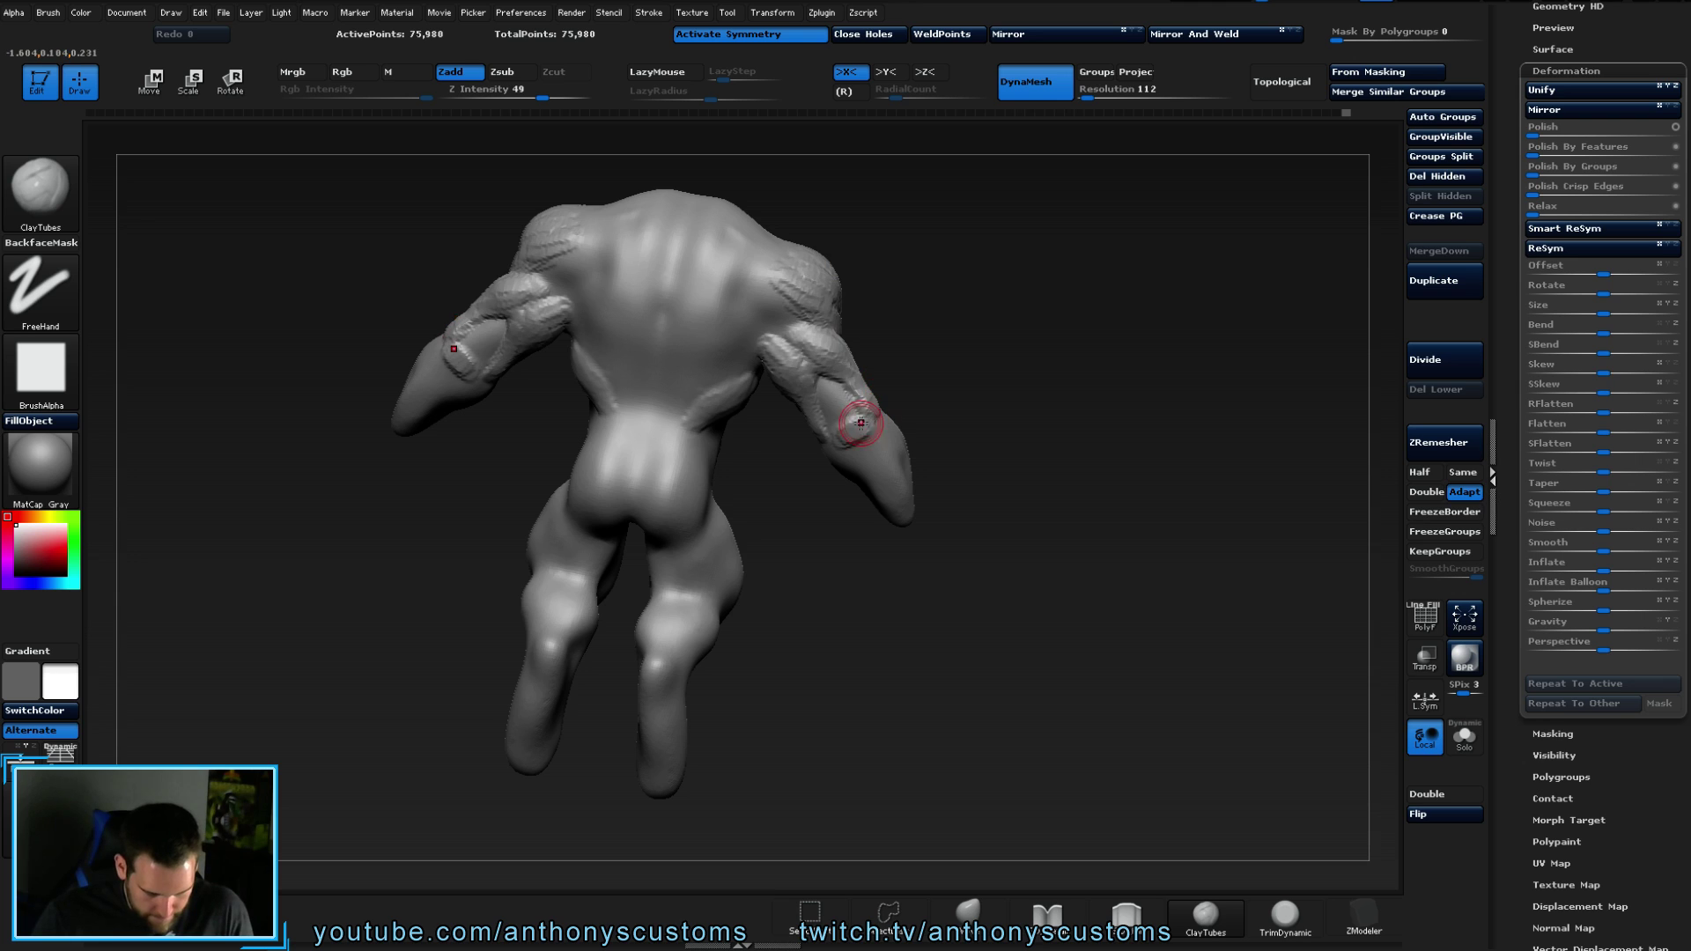
mouse_move(946, 383)
left_mouse_down()
mouse_move(920, 475)
mouse_move(956, 355)
left_mouse_up()
left_click_drag(860, 443, 908, 521)
mouse_move(1041, 475)
left_mouse_down()
mouse_move(989, 461)
mouse_move(973, 395)
mouse_move(984, 415)
mouse_move(917, 446)
mouse_move(934, 462)
mouse_move(913, 436)
mouse_move(916, 480)
mouse_move(917, 423)
mouse_move(937, 564)
left_mouse_up()
left_click_drag(1012, 451, 947, 427)
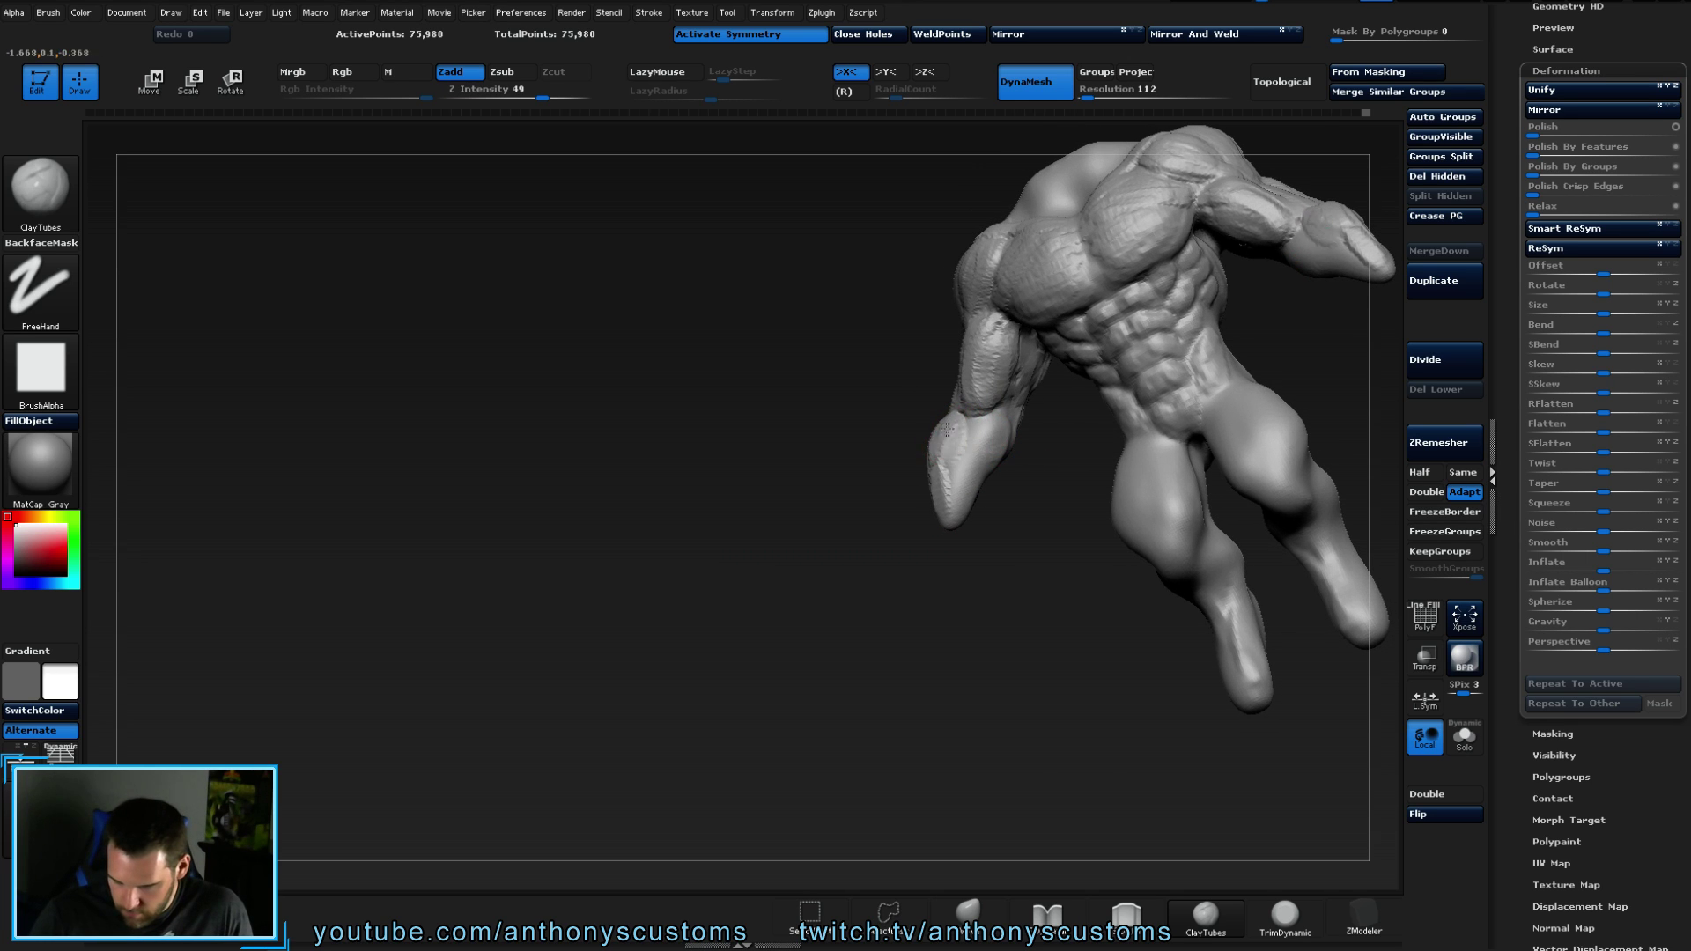
mouse_move(989, 528)
left_mouse_down()
mouse_move(995, 427)
mouse_move(987, 458)
mouse_move(1004, 443)
mouse_move(960, 490)
mouse_move(974, 431)
mouse_move(1004, 500)
mouse_move(1016, 458)
left_mouse_up()
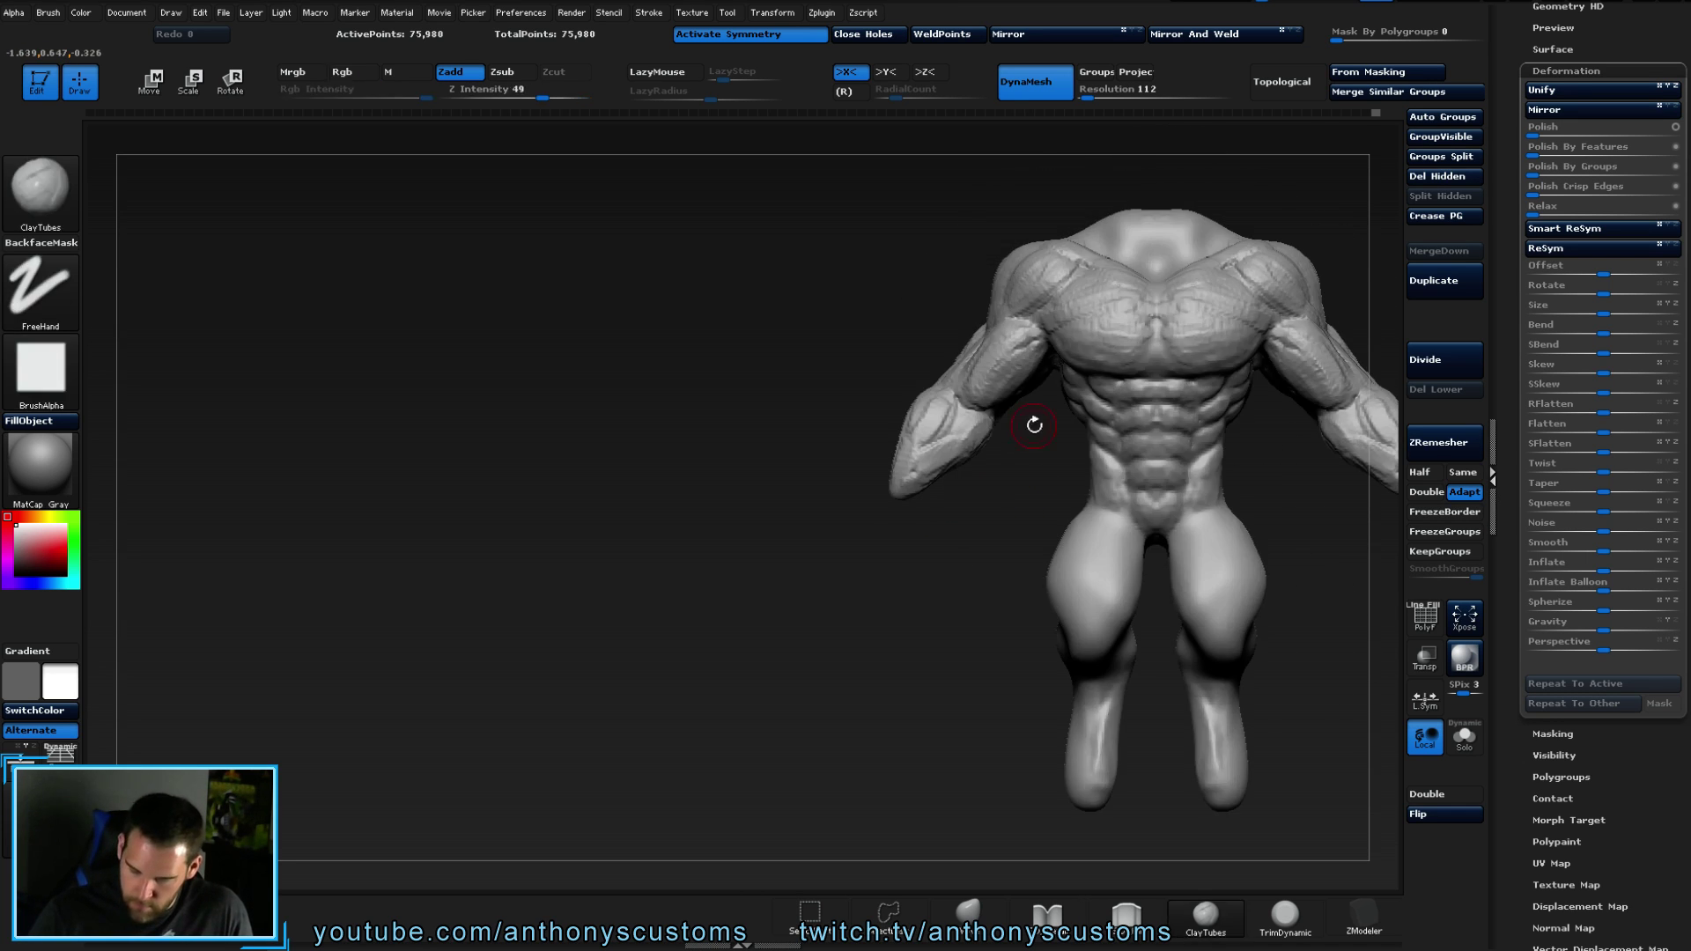
- Fill in the outer upper arms between the deltoids, biceps and triceps with ClayTubes
left_click_drag(945, 536, 836, 380)
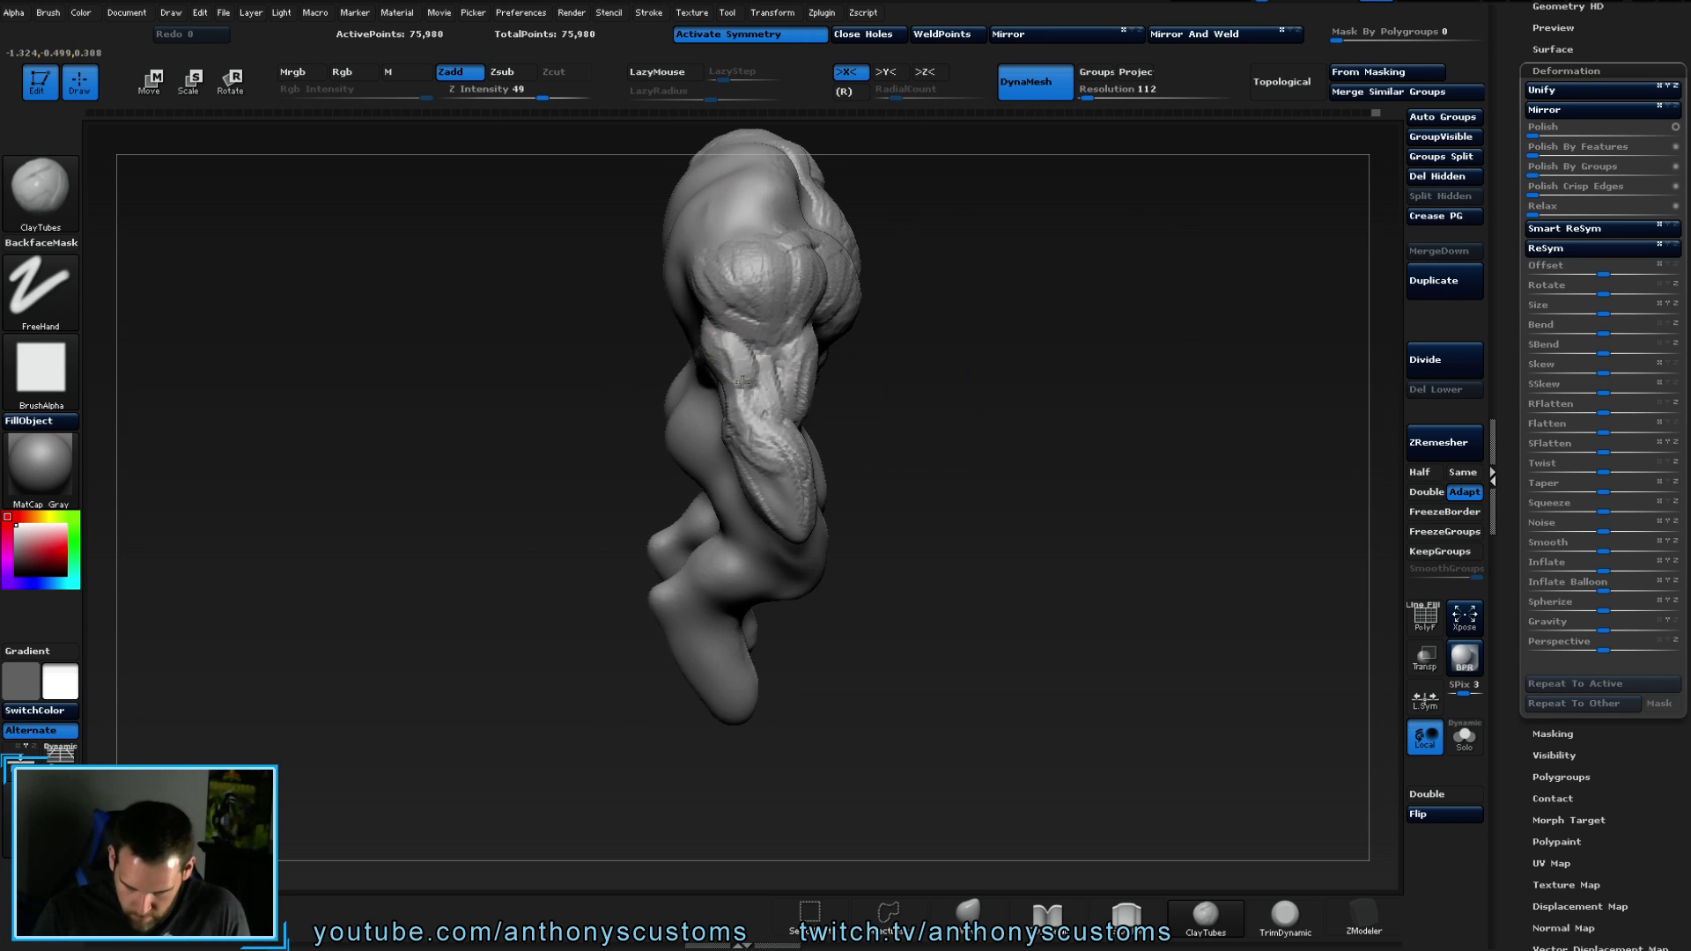
mouse_move(717, 333)
left_mouse_down()
mouse_move(751, 416)
mouse_move(745, 368)
left_mouse_up()
left_click_drag(917, 379, 874, 347)
left_click_drag(763, 361, 757, 395)
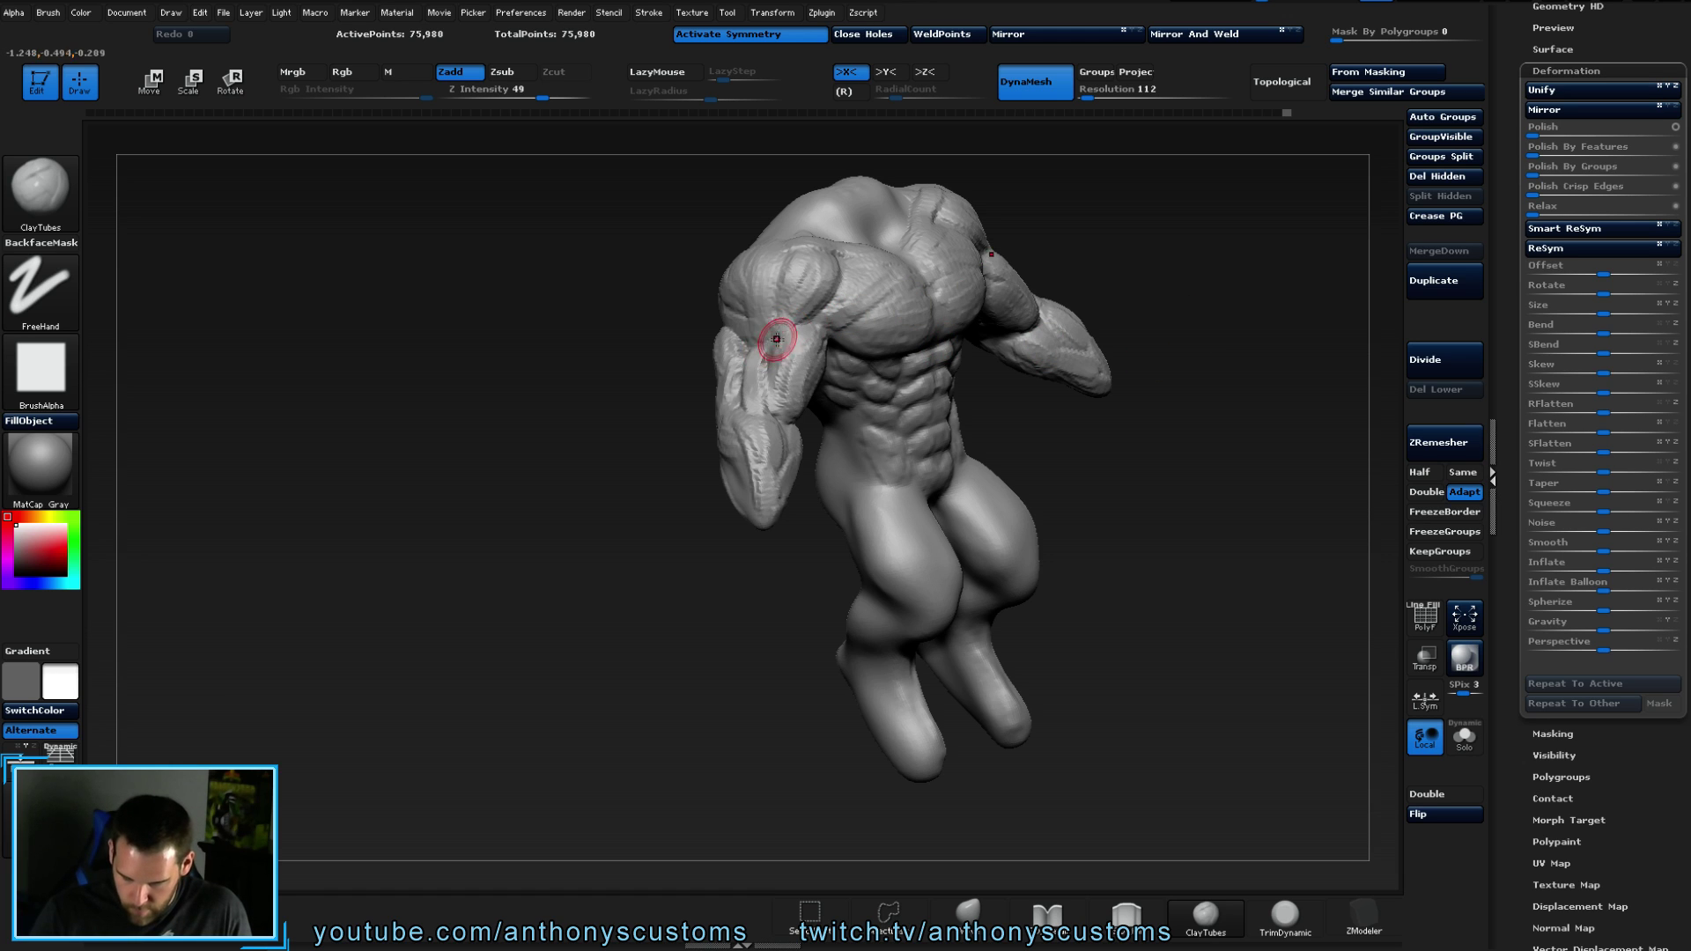
mouse_move(763, 352)
left_mouse_down()
mouse_move(772, 281)
mouse_move(754, 292)
left_mouse_up()
left_click_drag(703, 615, 639, 585, "shift")
mouse_move(782, 307)
left_mouse_down()
mouse_move(802, 284)
mouse_move(828, 290)
mouse_move(808, 323)
mouse_move(833, 267)
left_mouse_up()
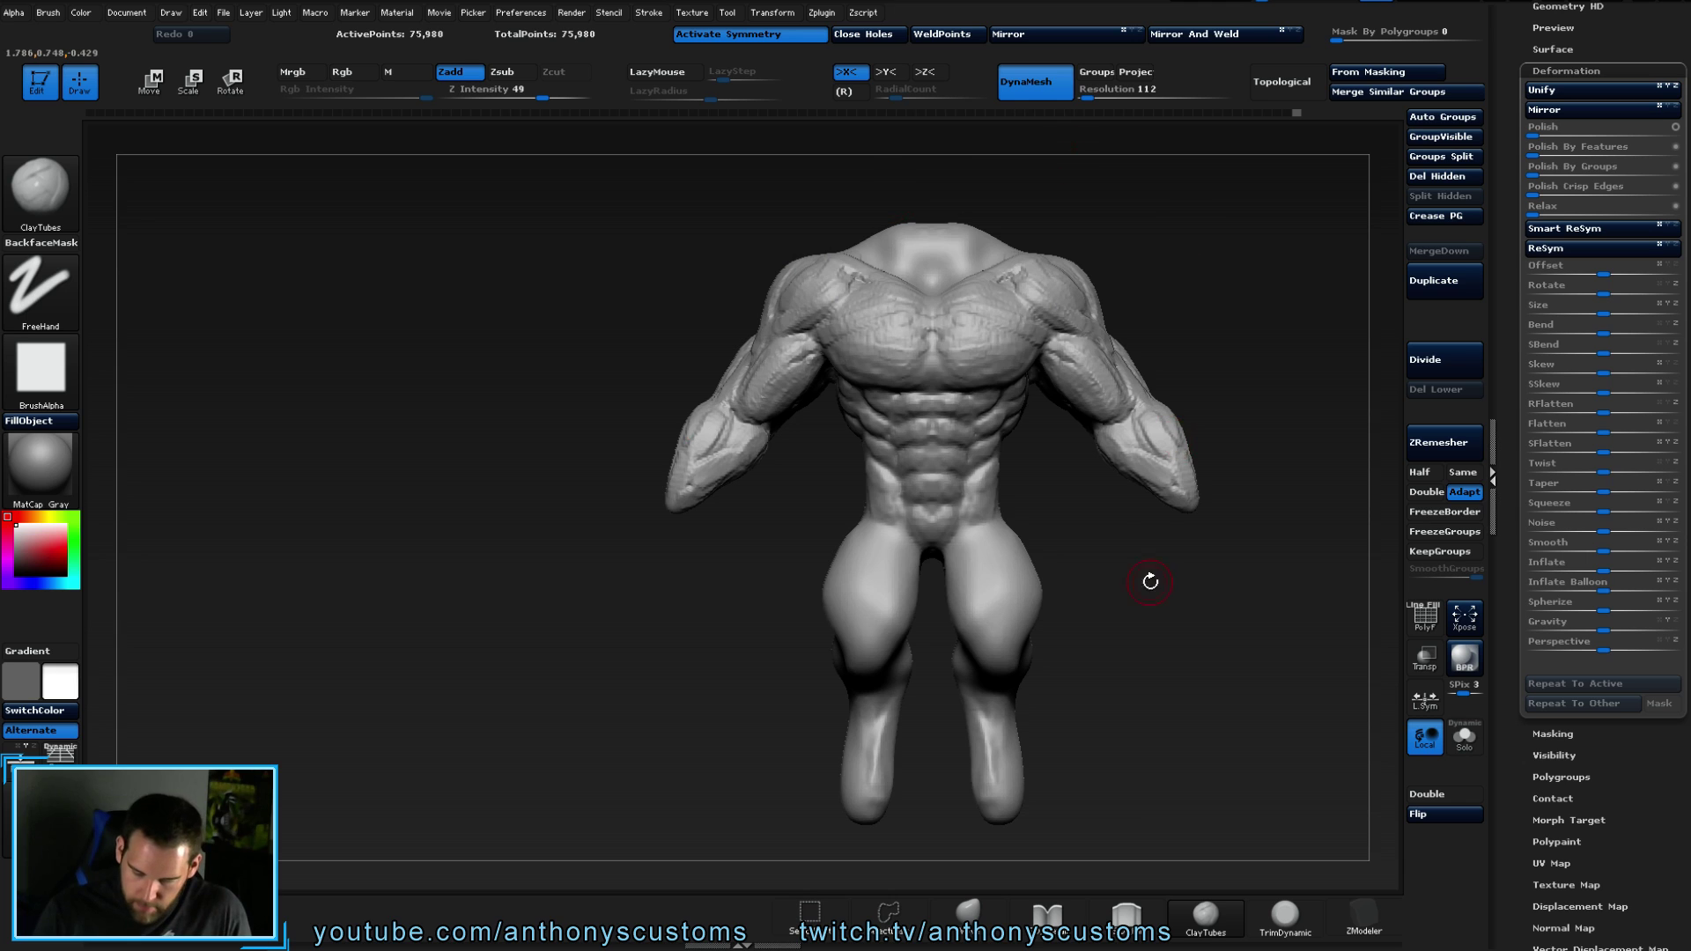
- Thicken the lower pectorals and add muscle along the sides of the ribcage with ClayTubes
mouse_move(1139, 550)
left_mouse_down()
mouse_move(1109, 476)
mouse_move(962, 304)
mouse_move(859, 308)
mouse_move(855, 291)
mouse_move(846, 317)
mouse_move(907, 295)
left_mouse_up()
left_click_drag(991, 395, 938, 370)
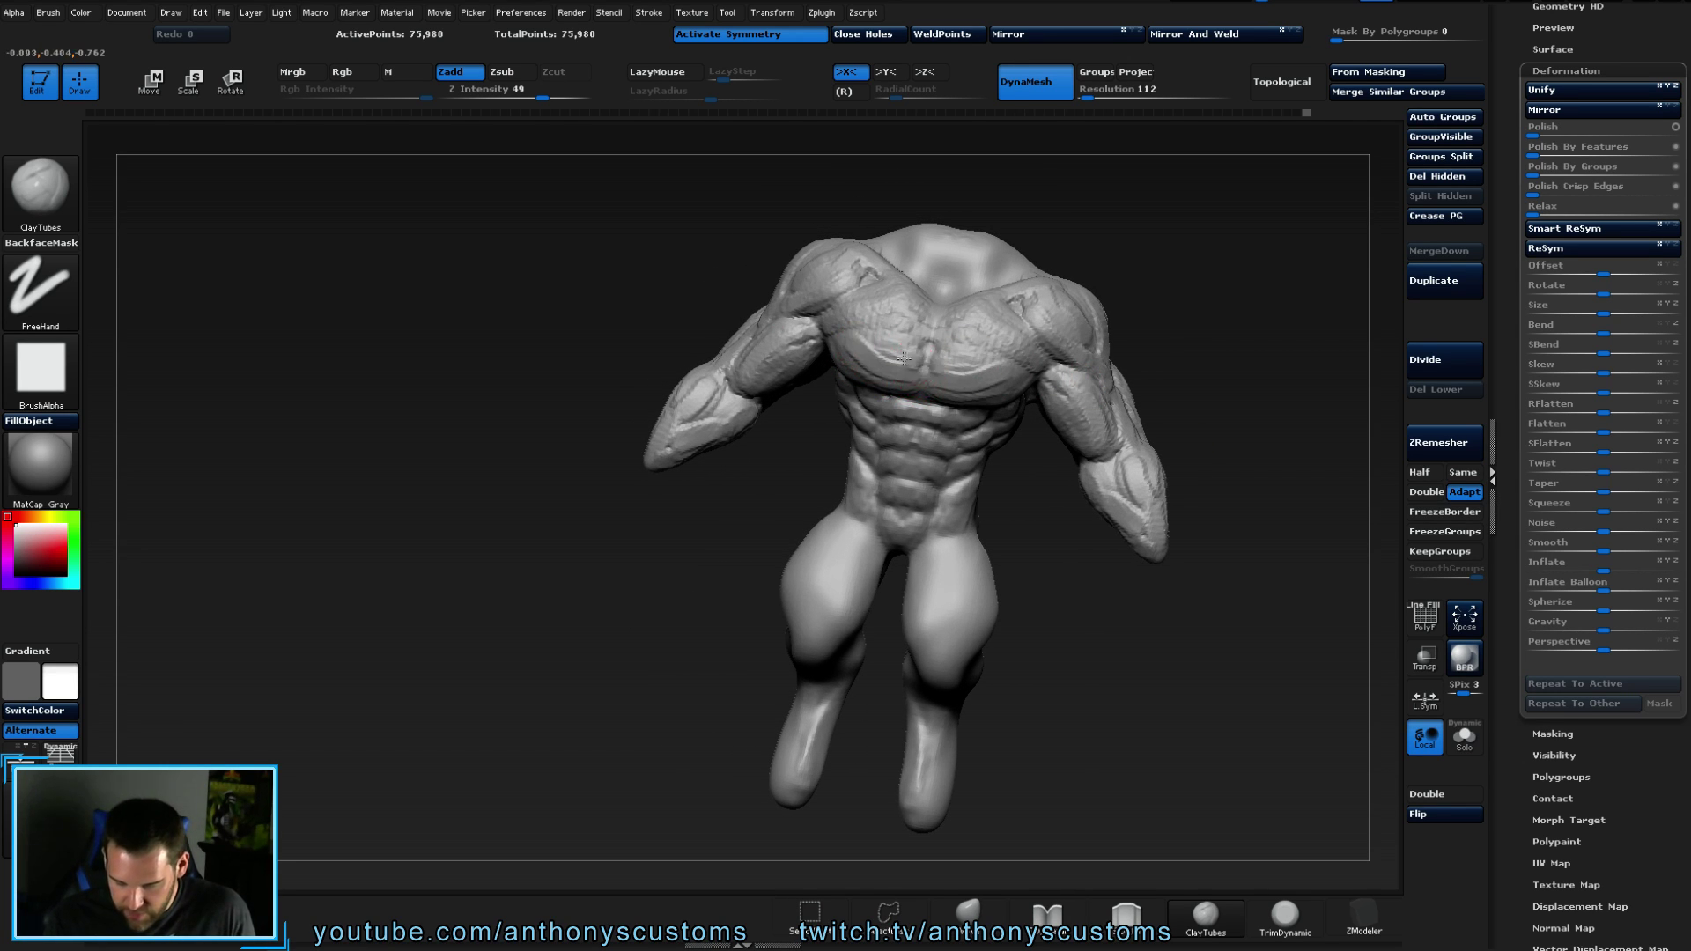
mouse_move(1142, 585)
left_mouse_down()
mouse_move(1102, 607)
mouse_move(825, 363)
mouse_move(785, 426)
mouse_move(793, 392)
left_mouse_up()
mouse_move(638, 590)
left_mouse_down()
mouse_move(664, 582)
mouse_move(704, 480)
left_mouse_up()
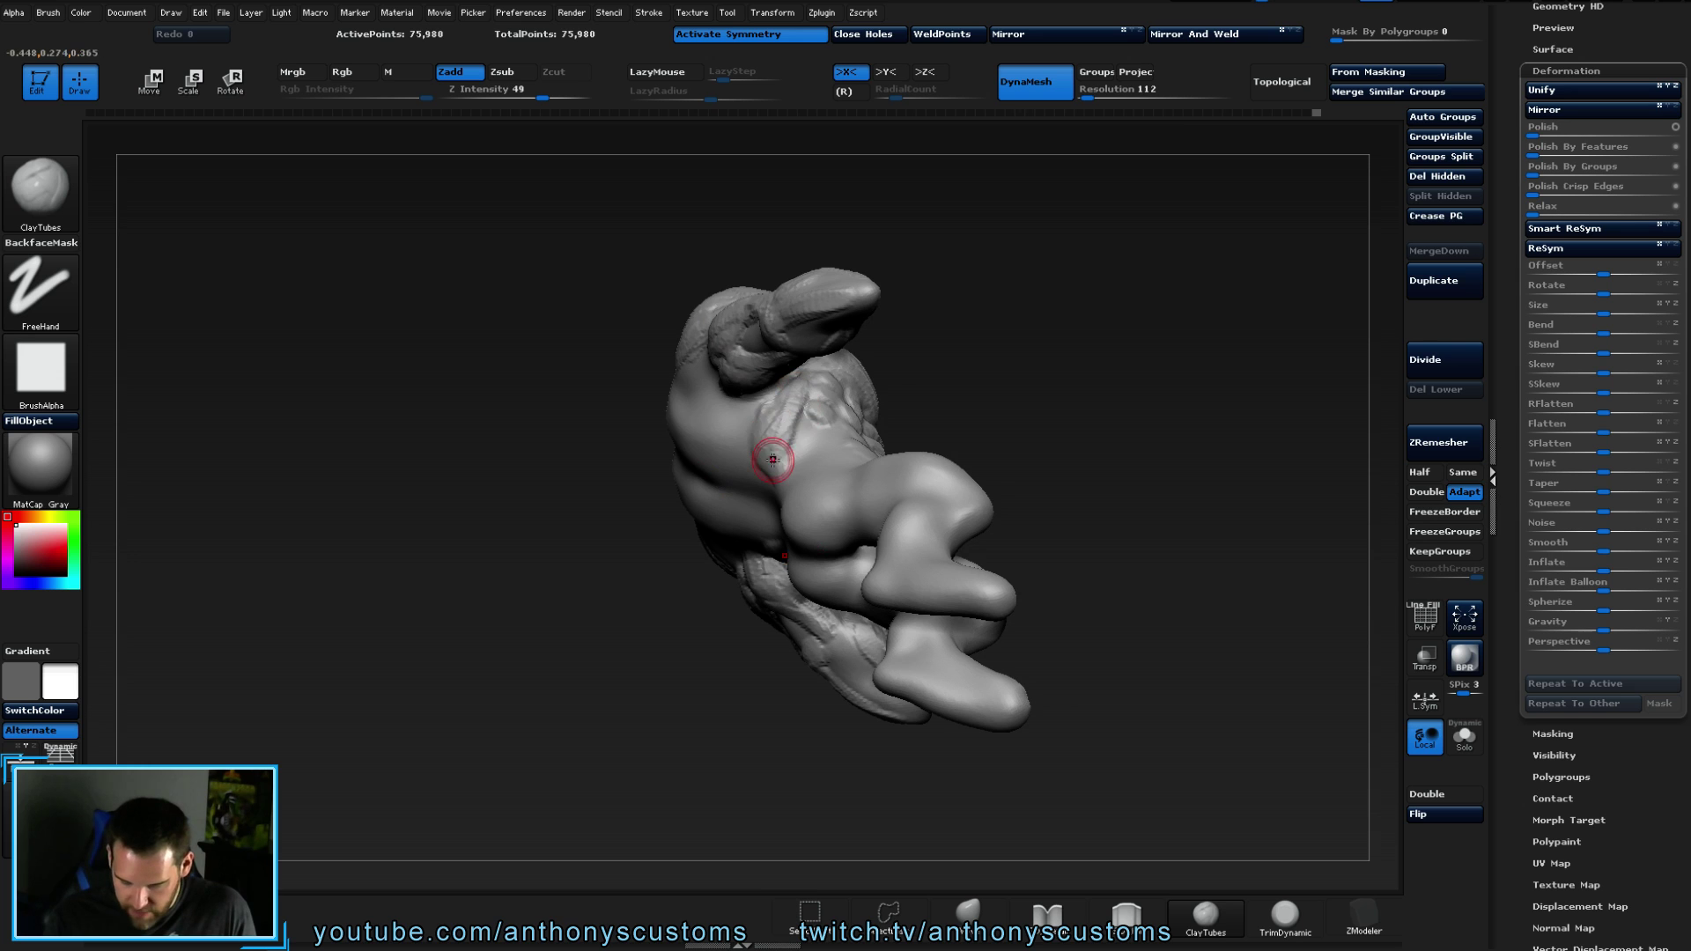
mouse_move(970, 393)
left_mouse_down()
mouse_move(1140, 370)
mouse_move(996, 733)
mouse_move(1048, 705)
mouse_move(1133, 404)
mouse_move(1188, 328)
left_mouse_up()
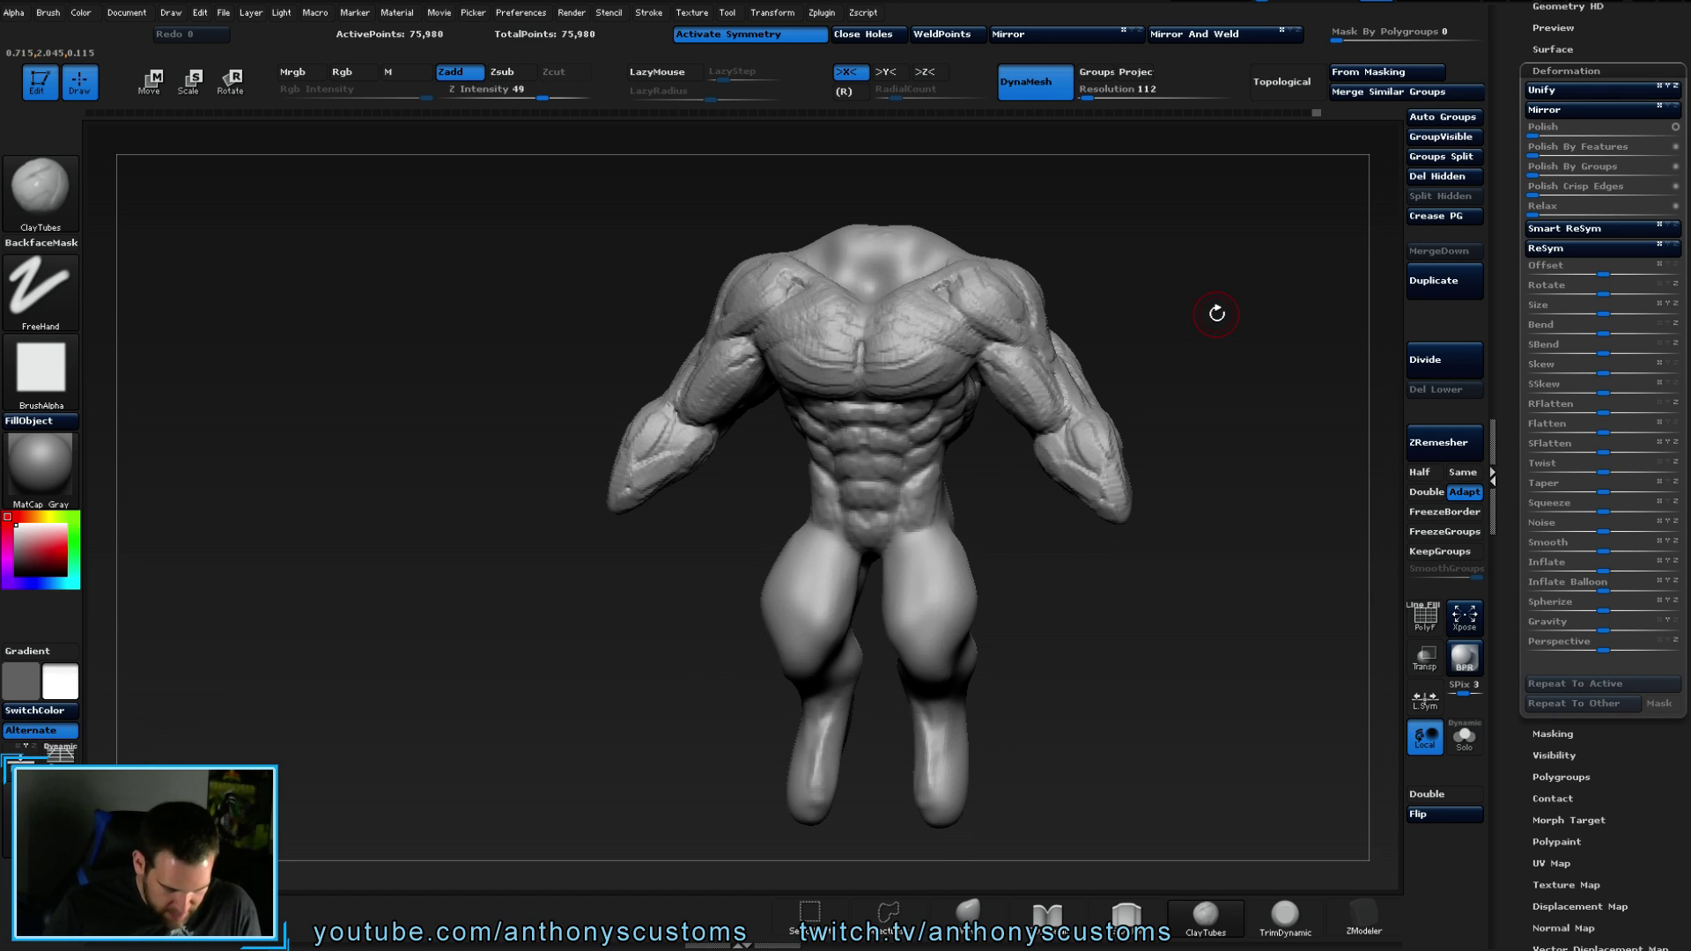
- Build up the lower obliques above the hips and the sides of the lats below the armpits with ClayTubes
mouse_move(1169, 592)
left_mouse_down()
mouse_move(1136, 608)
mouse_move(1181, 635)
mouse_move(1111, 665)
mouse_move(990, 612)
left_mouse_up()
left_click_drag(870, 512, 872, 498)
mouse_move(1196, 433)
left_mouse_down()
mouse_move(1102, 445)
mouse_move(1038, 427)
left_mouse_up()
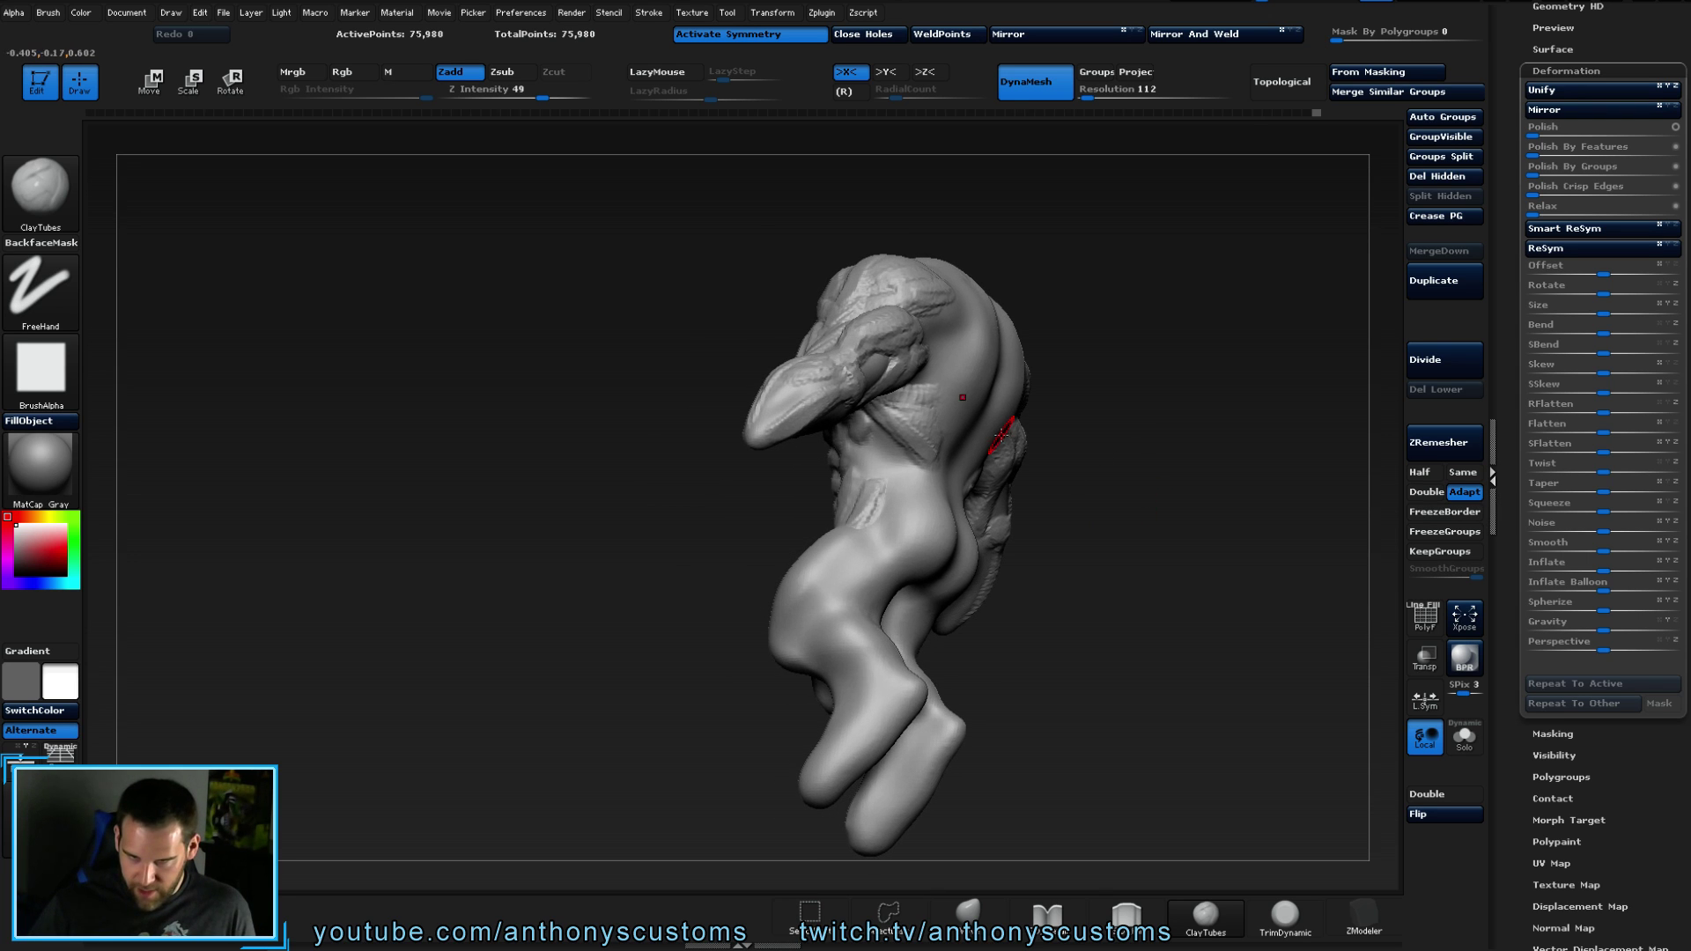
left_click_drag(884, 471, 887, 466)
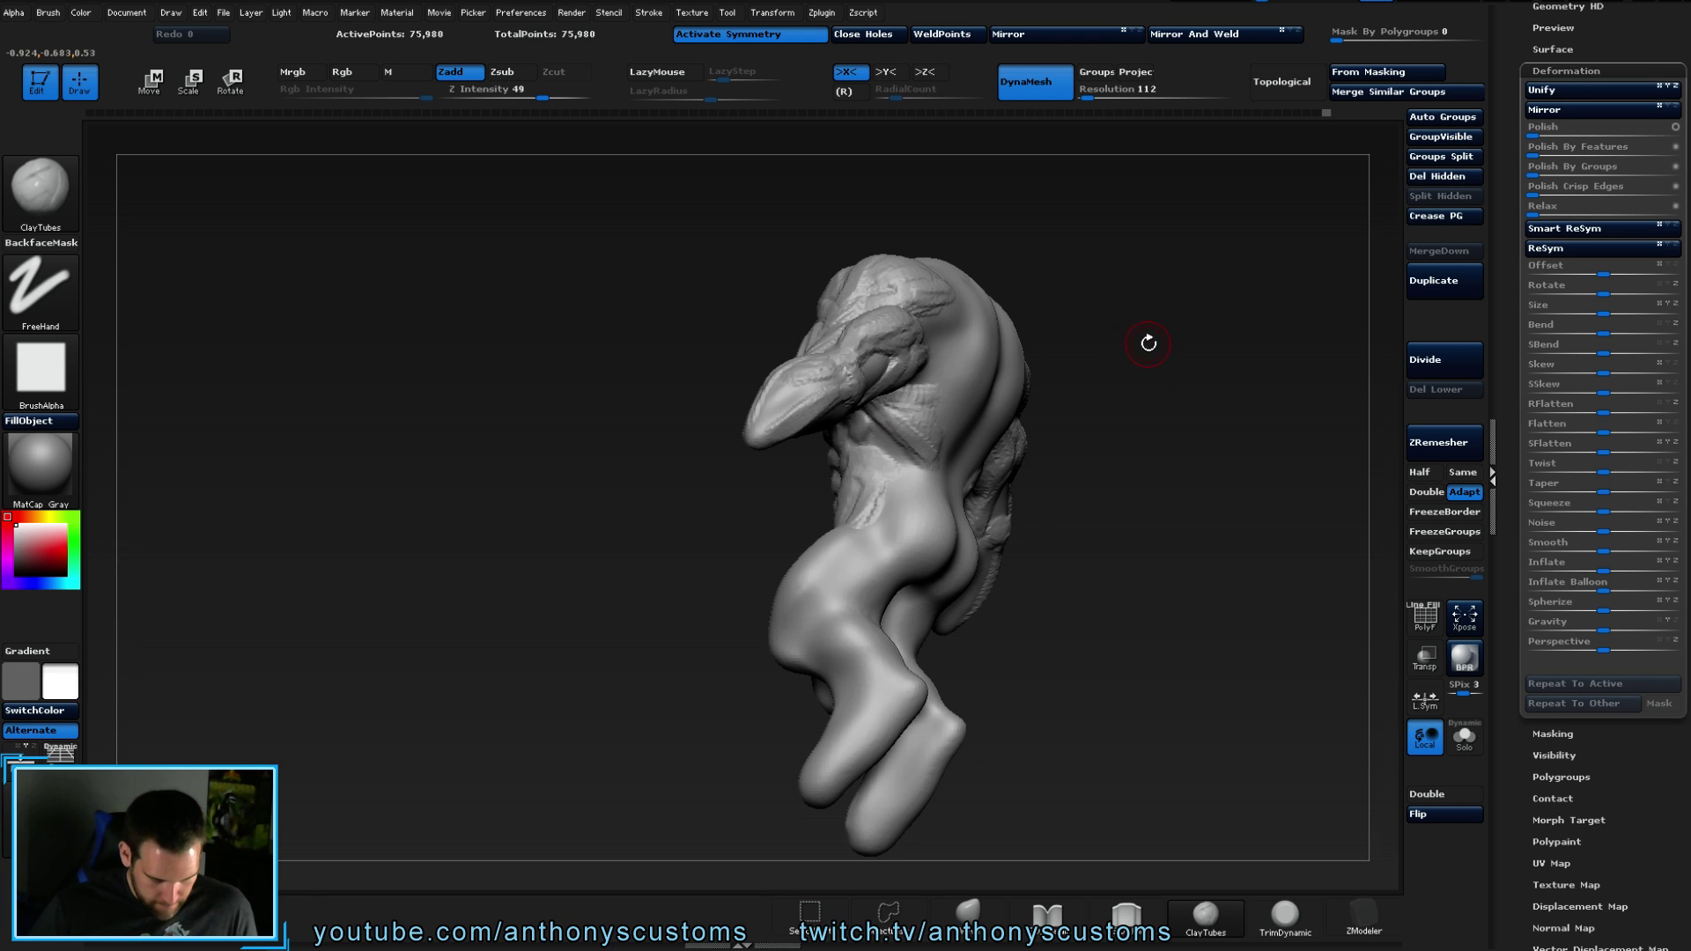
- Lay in the lower lats on both sides of the back with ClayTubes
mouse_move(1150, 466)
left_mouse_down()
mouse_move(1106, 547)
mouse_move(1135, 664)
left_mouse_up()
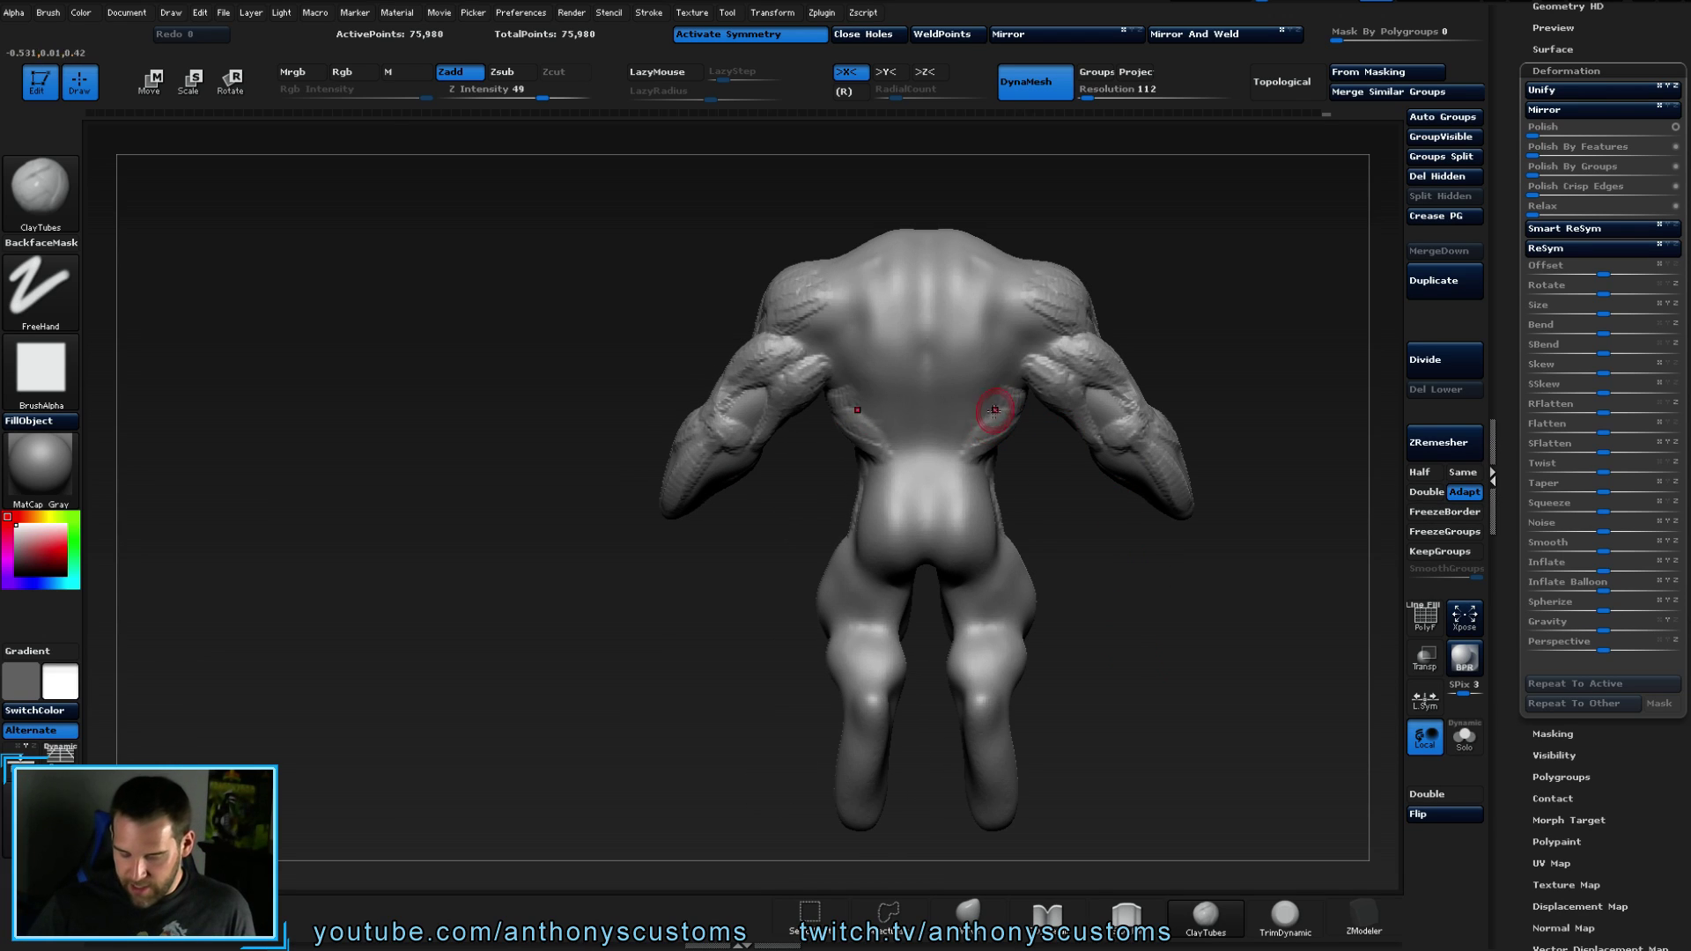
left_click_drag(998, 393, 992, 391)
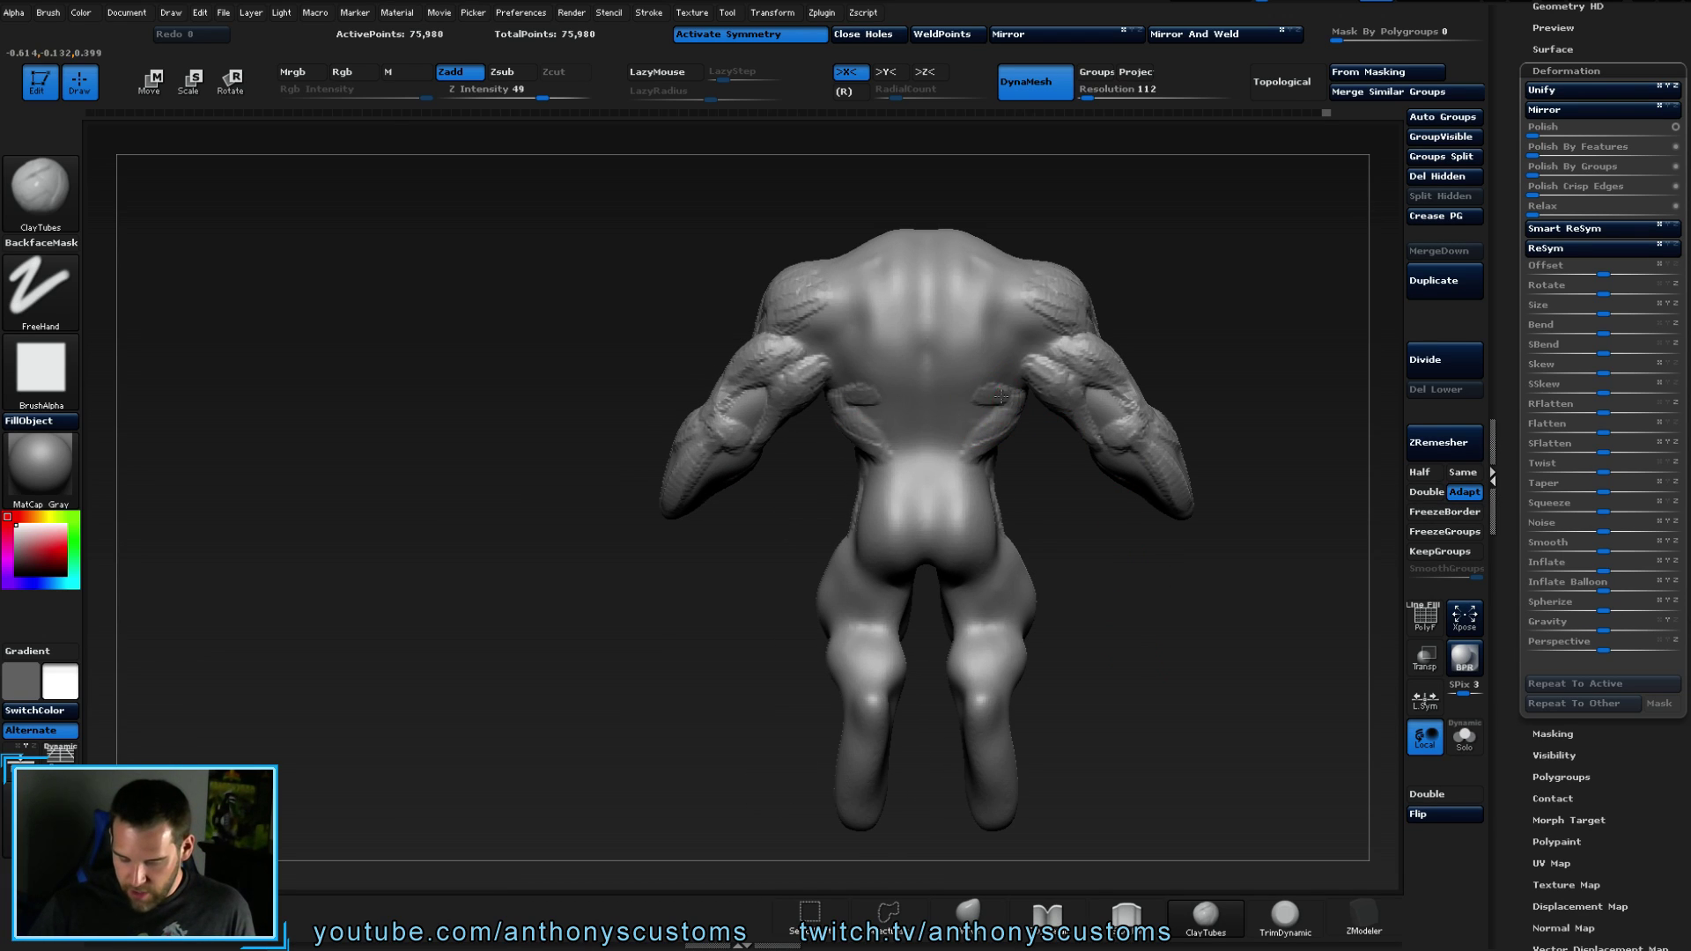
left_click_drag(1209, 310, 1132, 283, "alt")
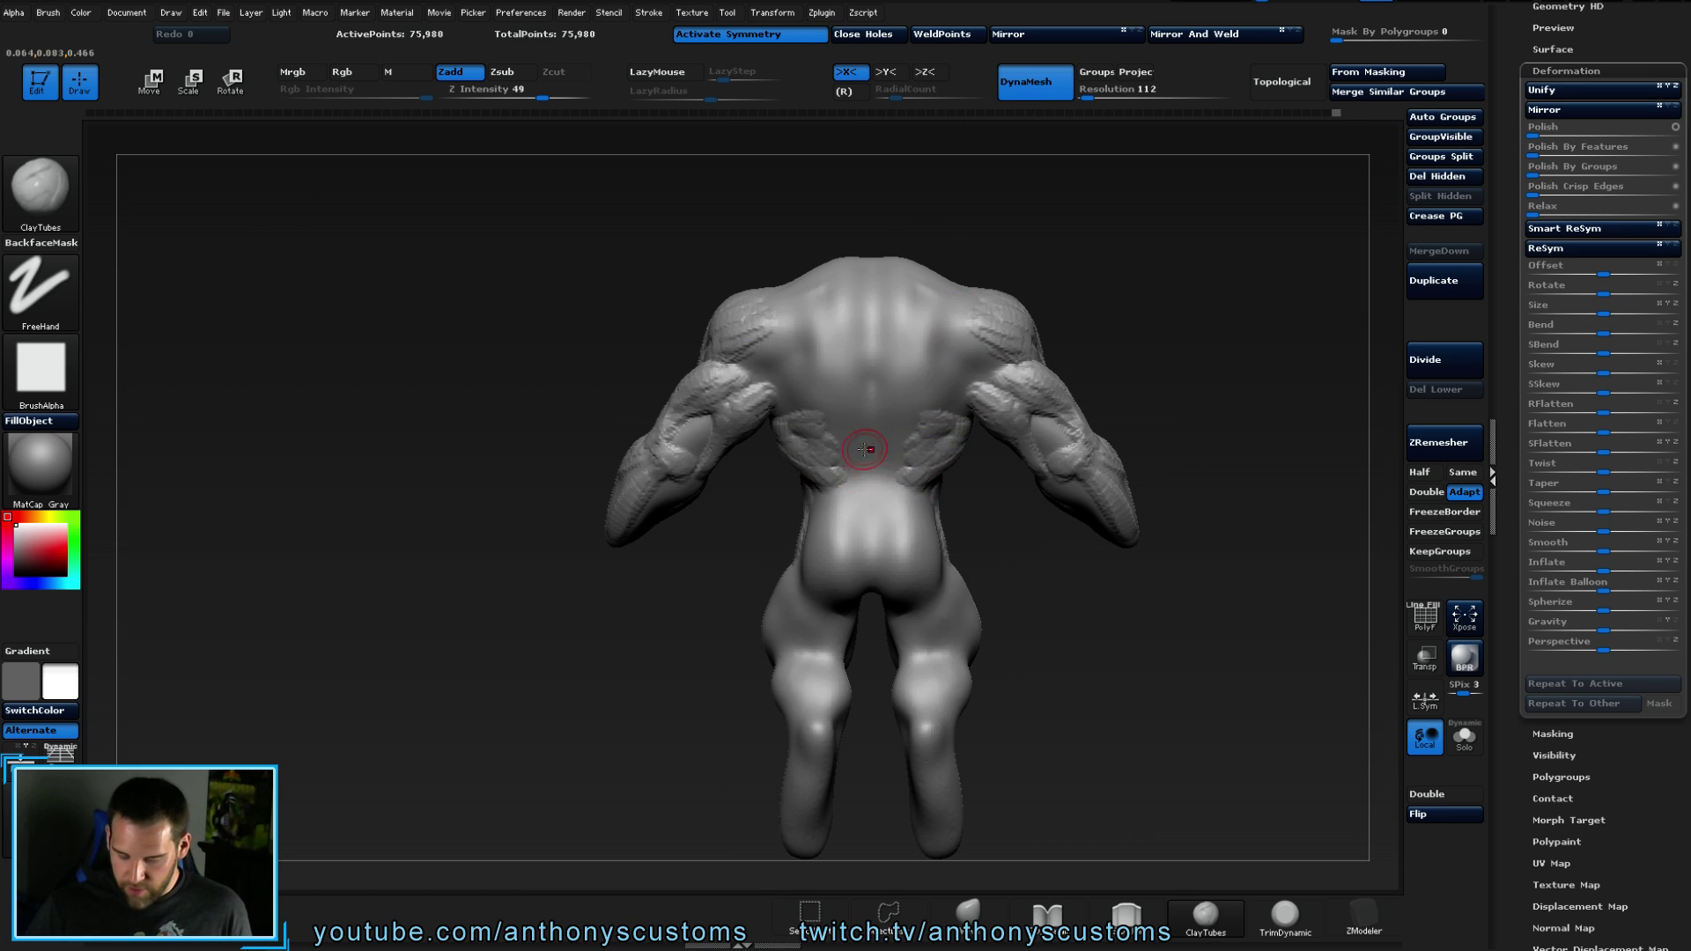
- Build up the lower back and the muscle columns along both sides of the spine with ClayTubes
left_click_drag(851, 464, 868, 502)
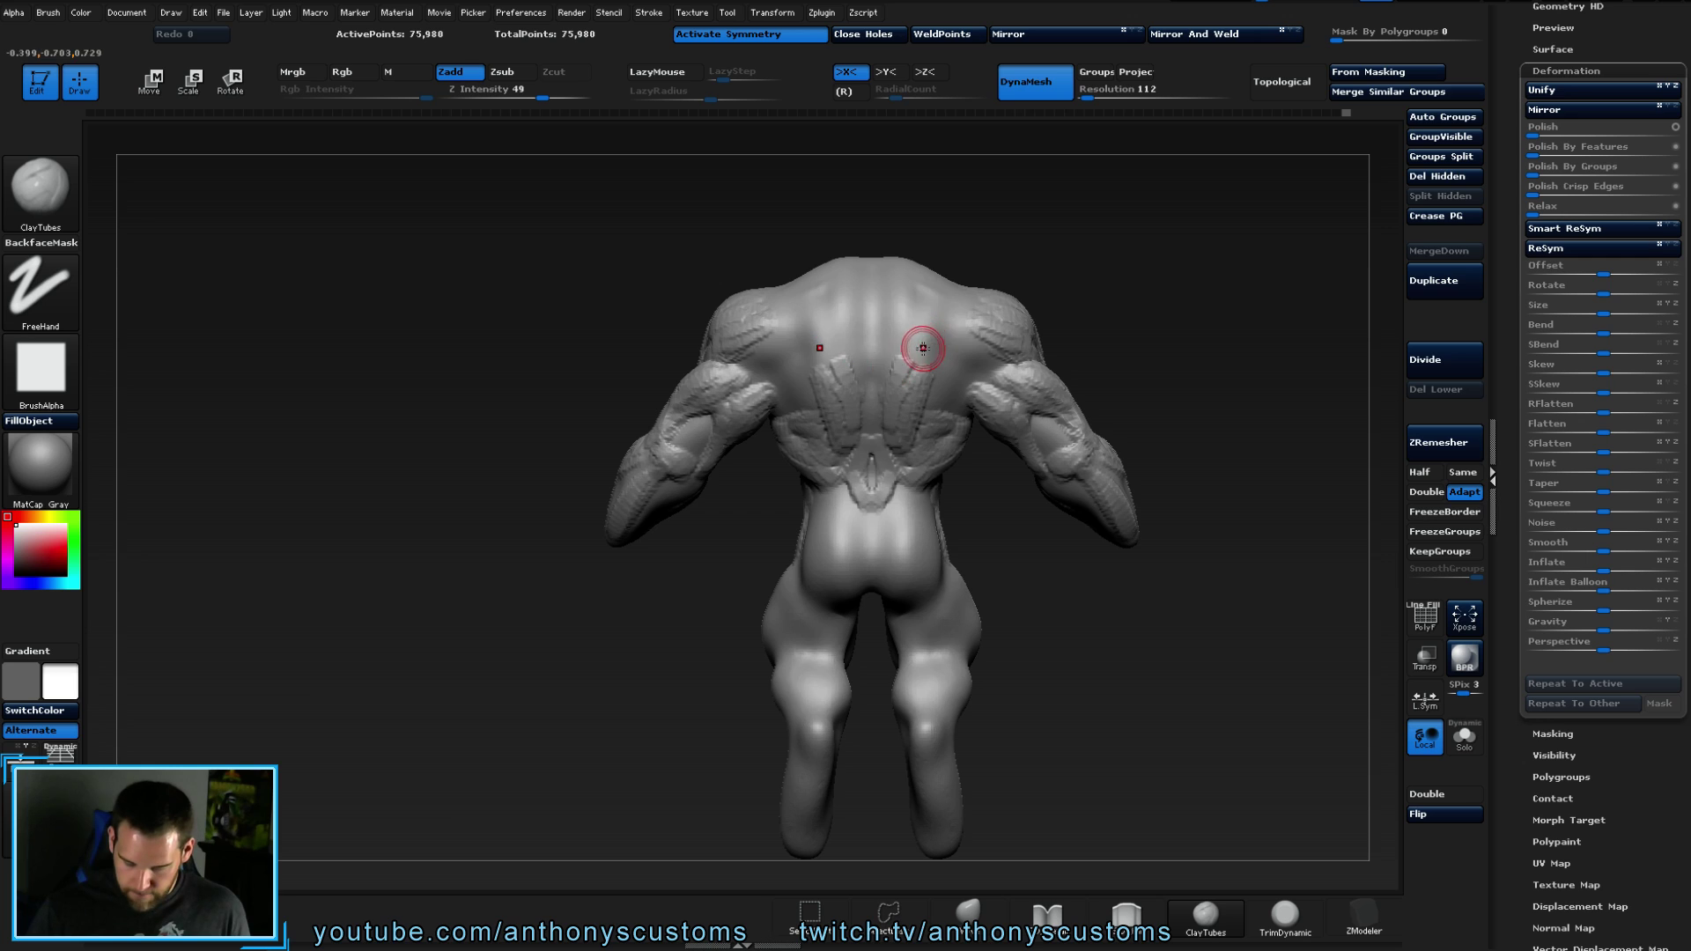
mouse_move(849, 349)
left_mouse_down()
mouse_move(847, 373)
mouse_move(848, 340)
left_mouse_up()
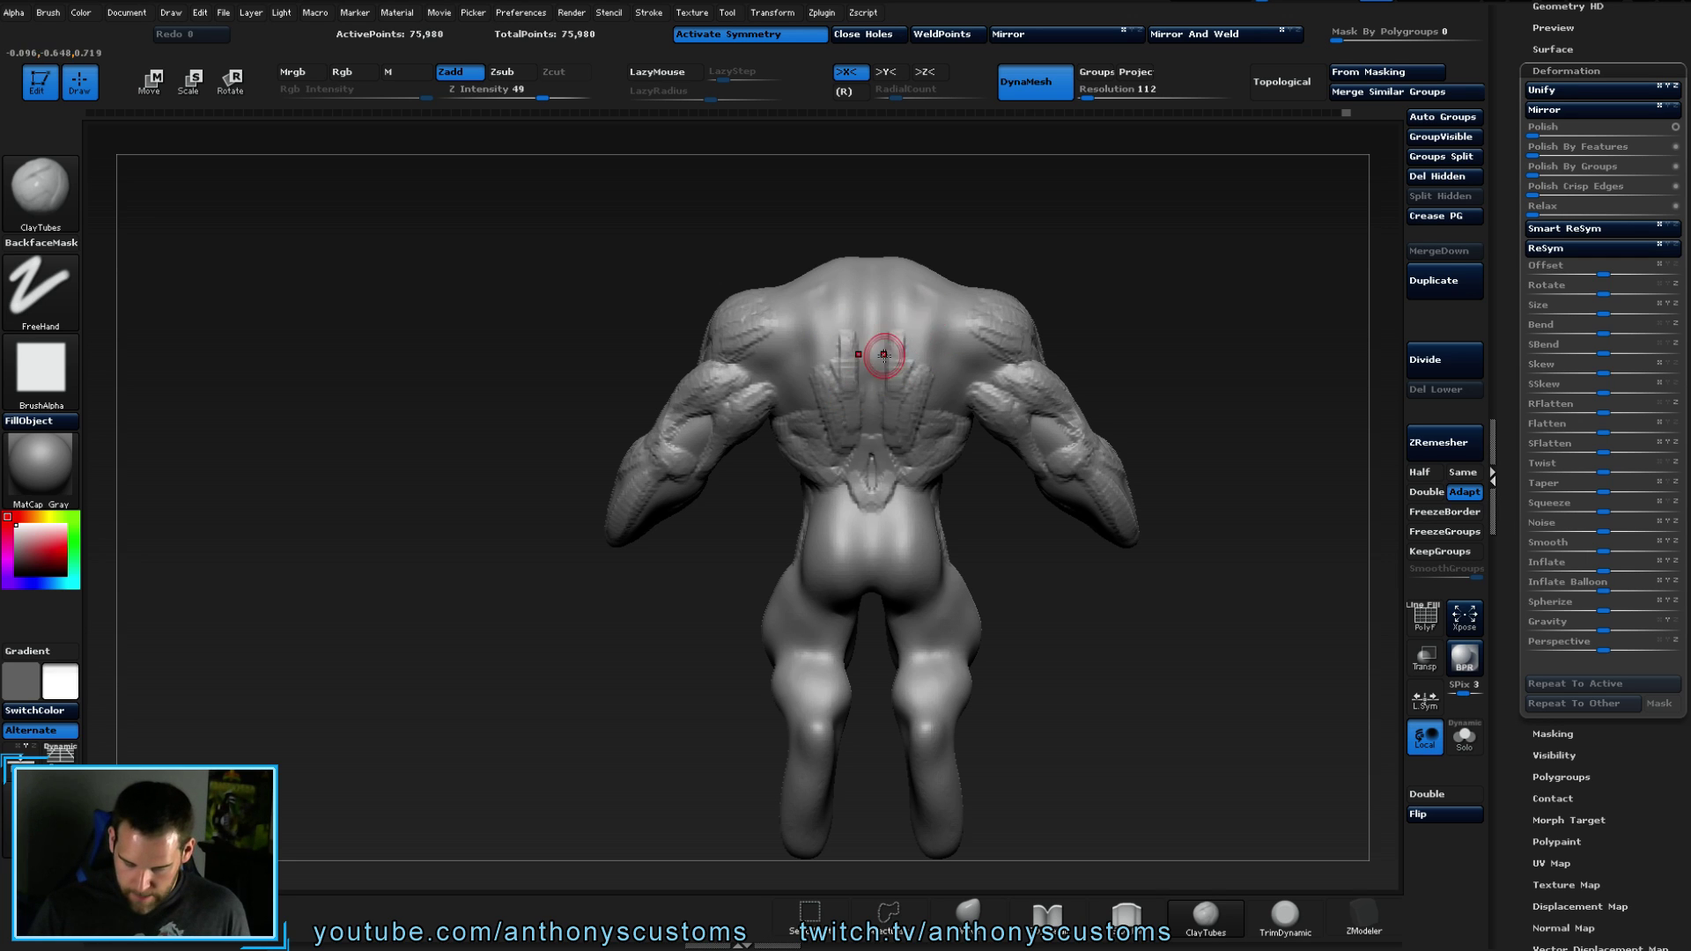
left_click_drag(960, 316, 900, 339)
- Form the trapezius and the shoulder blade muscles across the upper back with ClayTubes
left_click_drag(1107, 260, 1100, 319)
mouse_move(930, 303)
left_mouse_down()
mouse_move(953, 305)
mouse_move(916, 282)
mouse_move(912, 253)
mouse_move(829, 256)
mouse_move(764, 294)
mouse_move(842, 244)
mouse_move(819, 281)
mouse_move(845, 319)
mouse_move(788, 304)
left_mouse_up()
left_click_drag(1080, 279, 1133, 247)
left_click_drag(894, 322, 949, 301)
mouse_move(772, 296)
left_mouse_down()
mouse_move(830, 255)
mouse_move(842, 267)
mouse_move(800, 294)
mouse_move(833, 331)
mouse_move(749, 320)
mouse_move(791, 319)
mouse_move(766, 333)
mouse_move(782, 363)
mouse_move(803, 341)
left_mouse_up()
left_click_drag(1143, 307, 1164, 296)
mouse_move(840, 324)
left_mouse_down()
mouse_move(859, 327)
mouse_move(856, 407)
mouse_move(823, 339)
mouse_move(854, 352)
mouse_move(850, 323)
mouse_move(861, 385)
mouse_move(858, 331)
mouse_move(844, 392)
mouse_move(822, 291)
mouse_move(837, 252)
mouse_move(845, 328)
mouse_move(772, 285)
left_mouse_up()
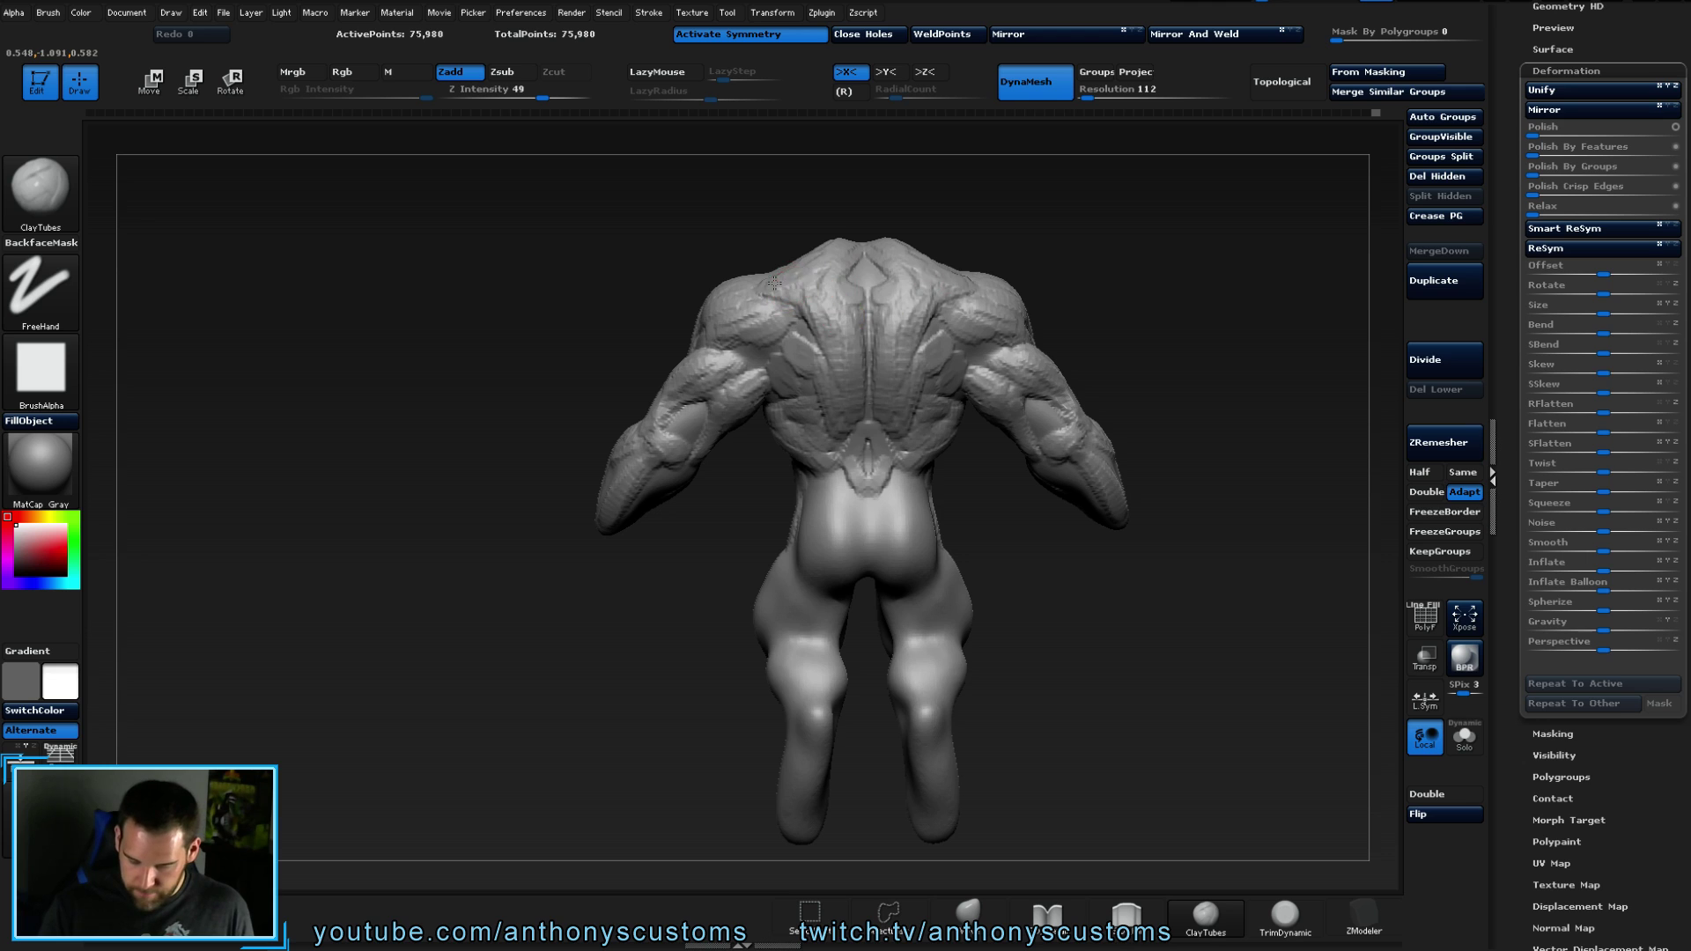
- Fill in the back between the shoulder blades and lats, and build up the lower back above the glutes
mouse_move(876, 151)
left_mouse_down()
mouse_move(1129, 276)
mouse_move(989, 314)
left_mouse_up()
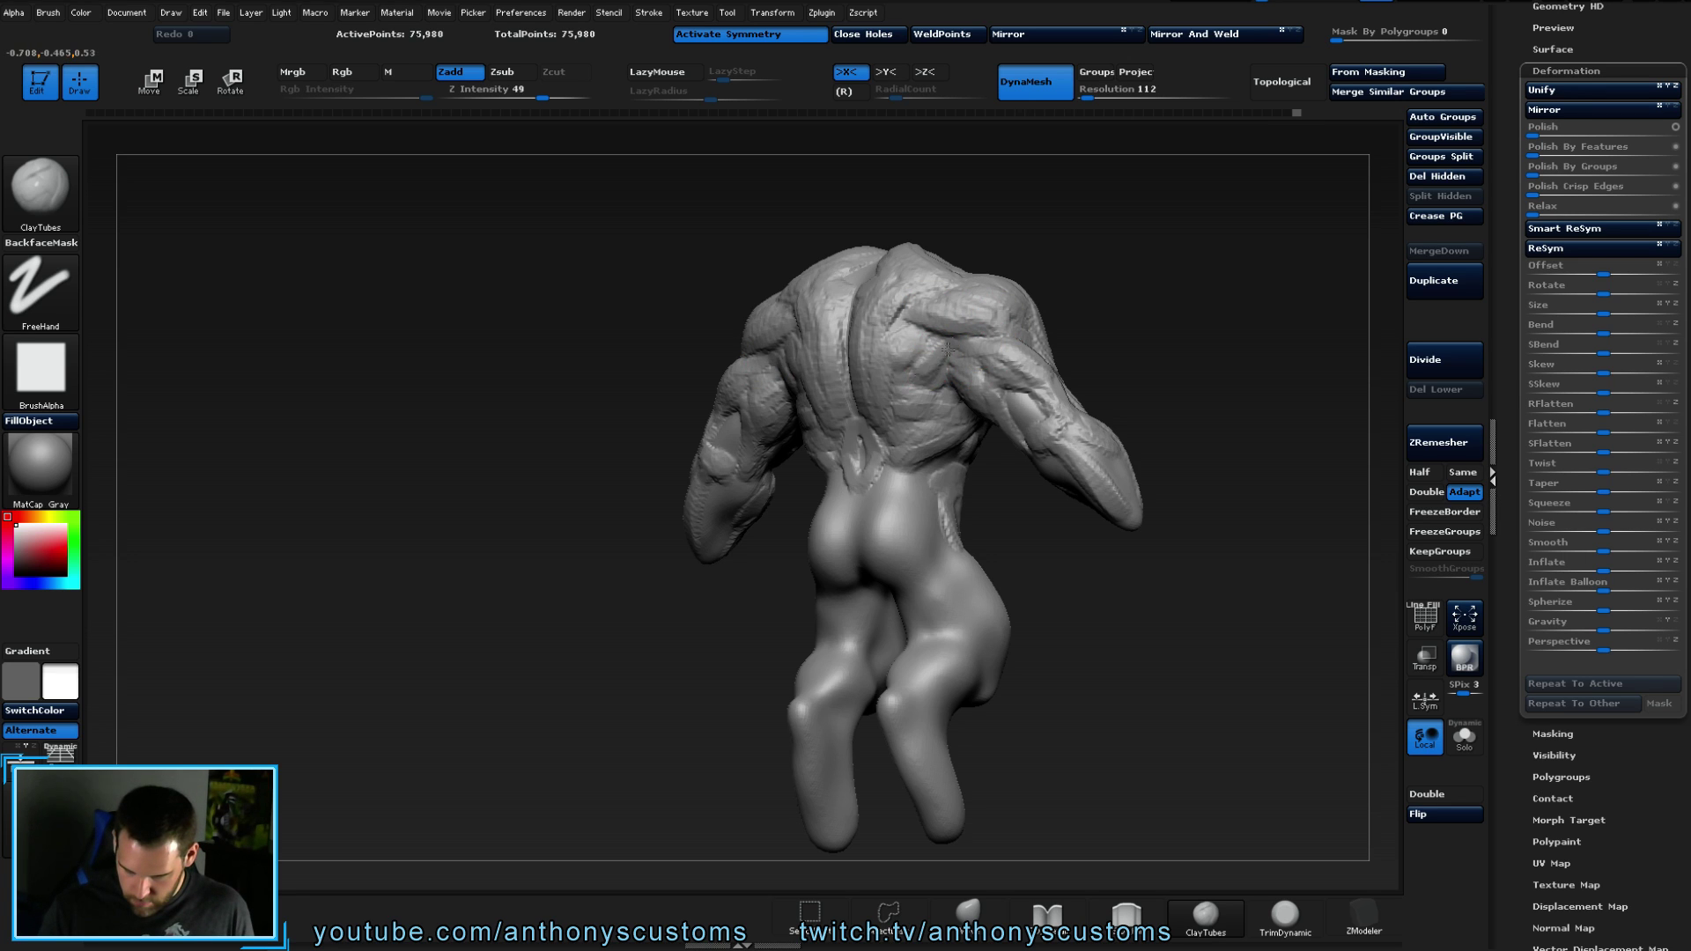
mouse_move(1071, 289)
left_mouse_down()
mouse_move(1148, 287)
mouse_move(1119, 266)
left_mouse_up()
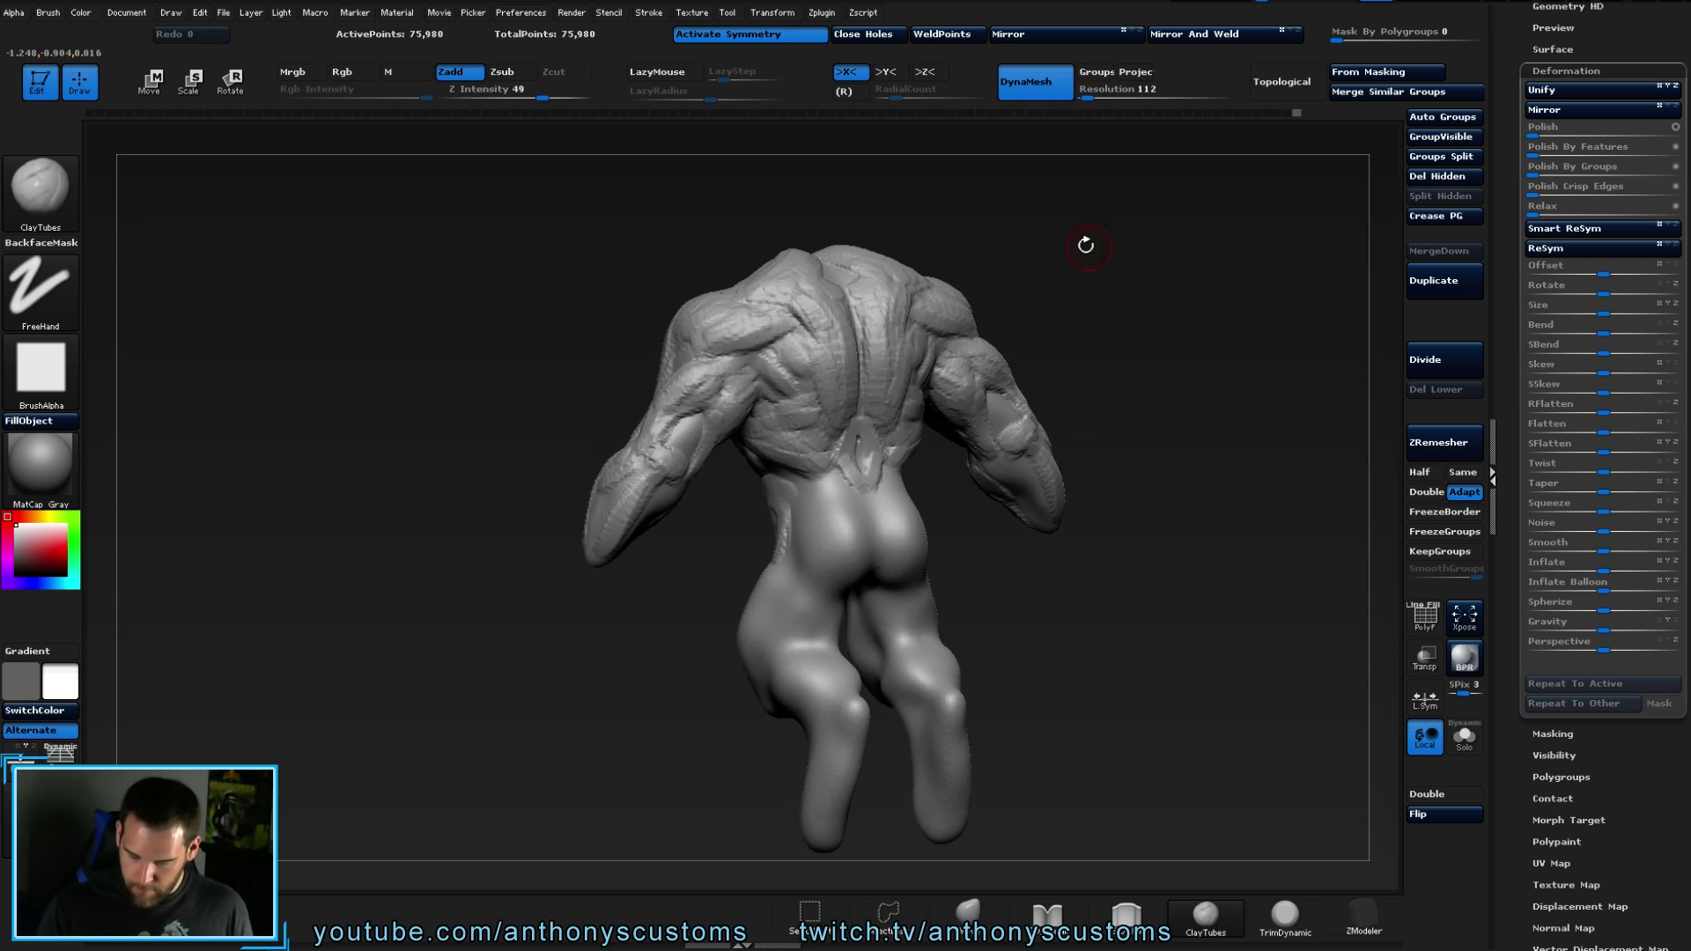
mouse_move(976, 504)
left_mouse_down()
mouse_move(937, 521)
mouse_move(886, 484)
left_mouse_up()
right_click_drag(916, 479, 1086, 547)
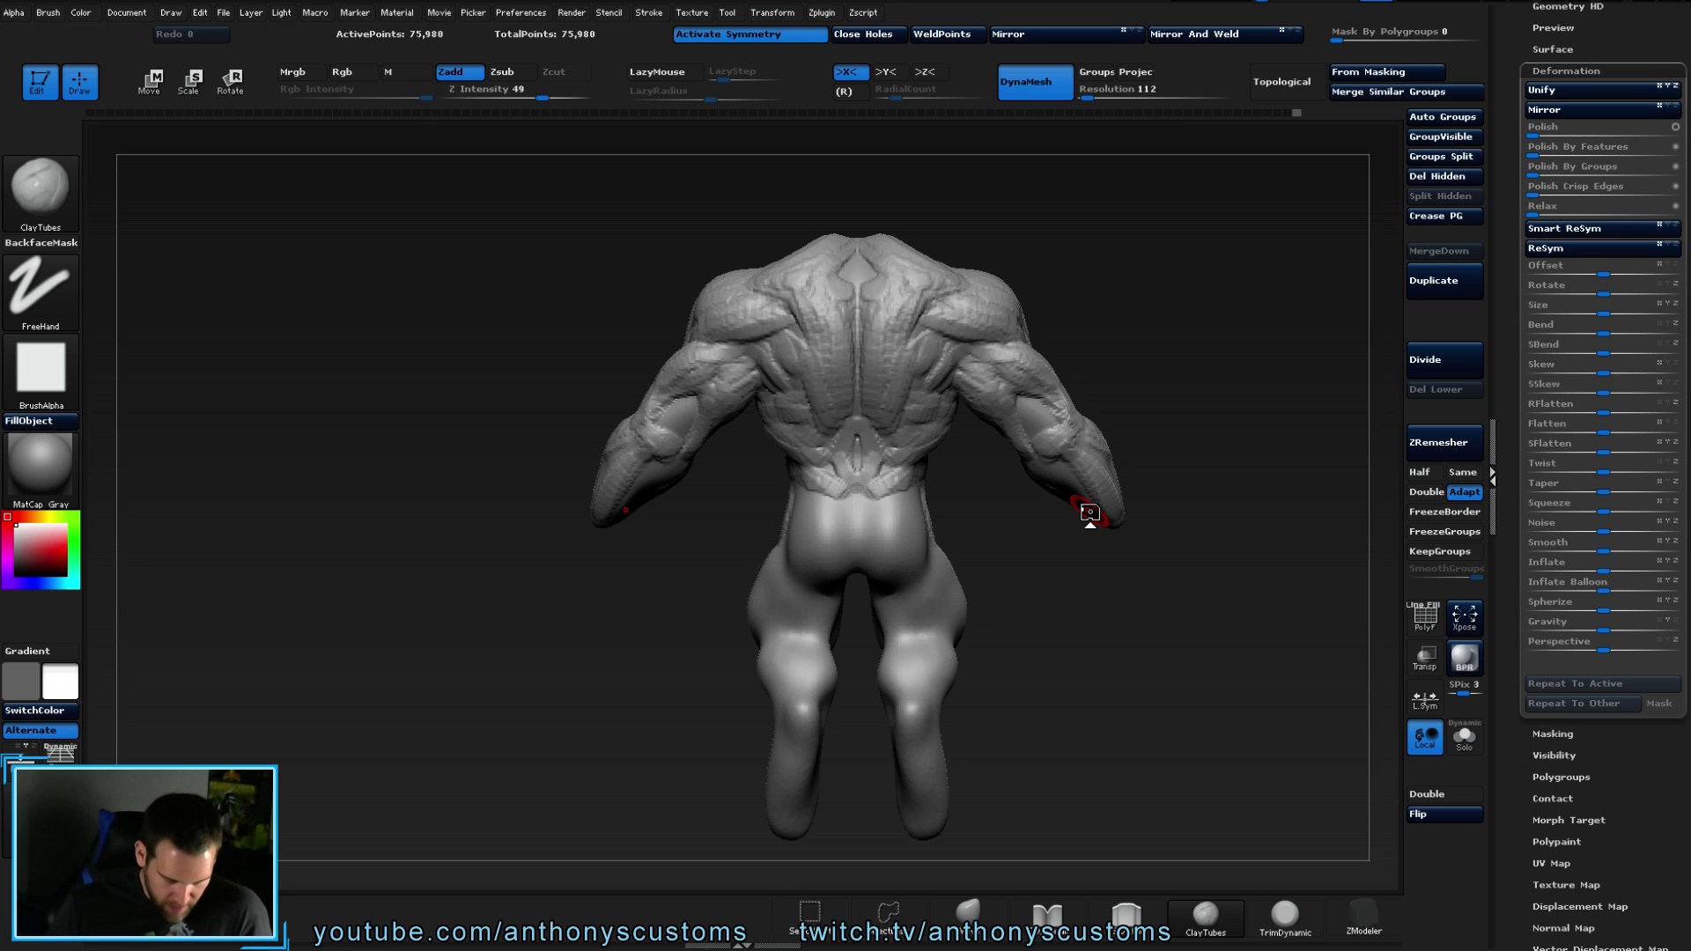
- Build up the glutes and the sides of the hips with ClayTubes
mouse_move(1154, 606)
left_mouse_down()
mouse_move(1107, 690)
mouse_move(1010, 543)
mouse_move(1200, 706)
mouse_move(1040, 568)
mouse_move(996, 579)
left_mouse_up()
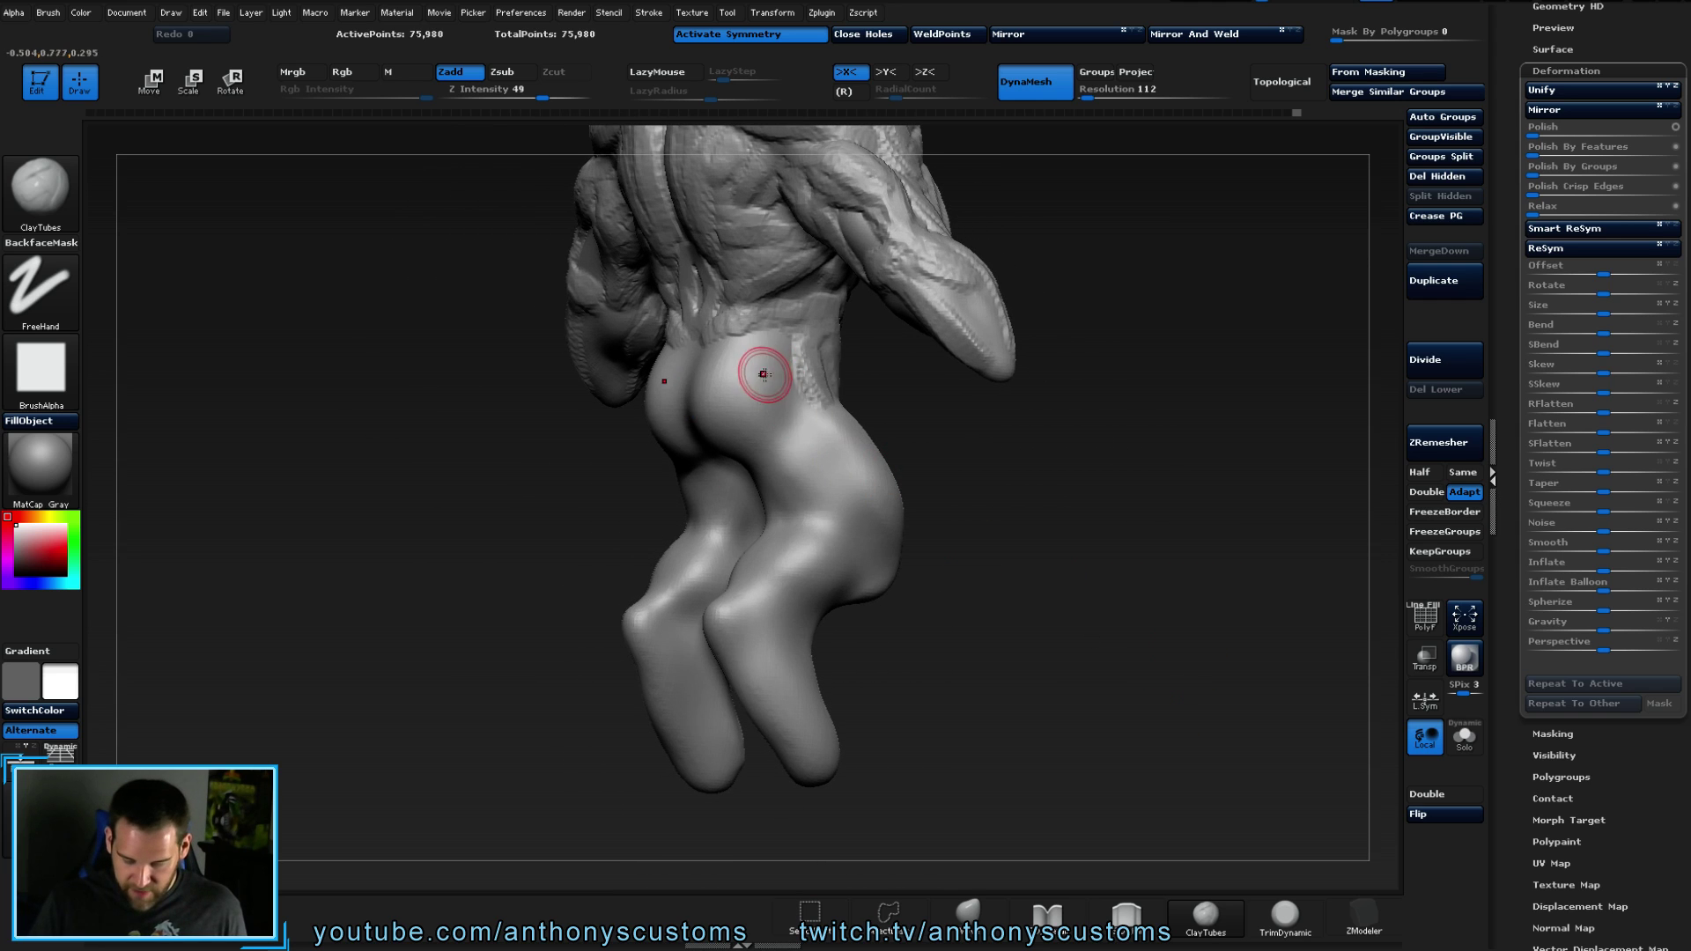
left_click_drag(714, 354, 699, 396)
mouse_move(775, 340)
left_mouse_down()
mouse_move(711, 384)
mouse_move(739, 443)
mouse_move(773, 449)
mouse_move(717, 429)
left_mouse_up()
left_click_drag(925, 445, 1039, 451)
left_click_drag(780, 435, 720, 445)
mouse_move(768, 445)
left_mouse_down()
mouse_move(717, 421)
mouse_move(670, 440)
mouse_move(647, 405)
mouse_move(616, 436)
mouse_move(607, 416)
left_mouse_up()
right_click_drag(736, 381, 898, 453)
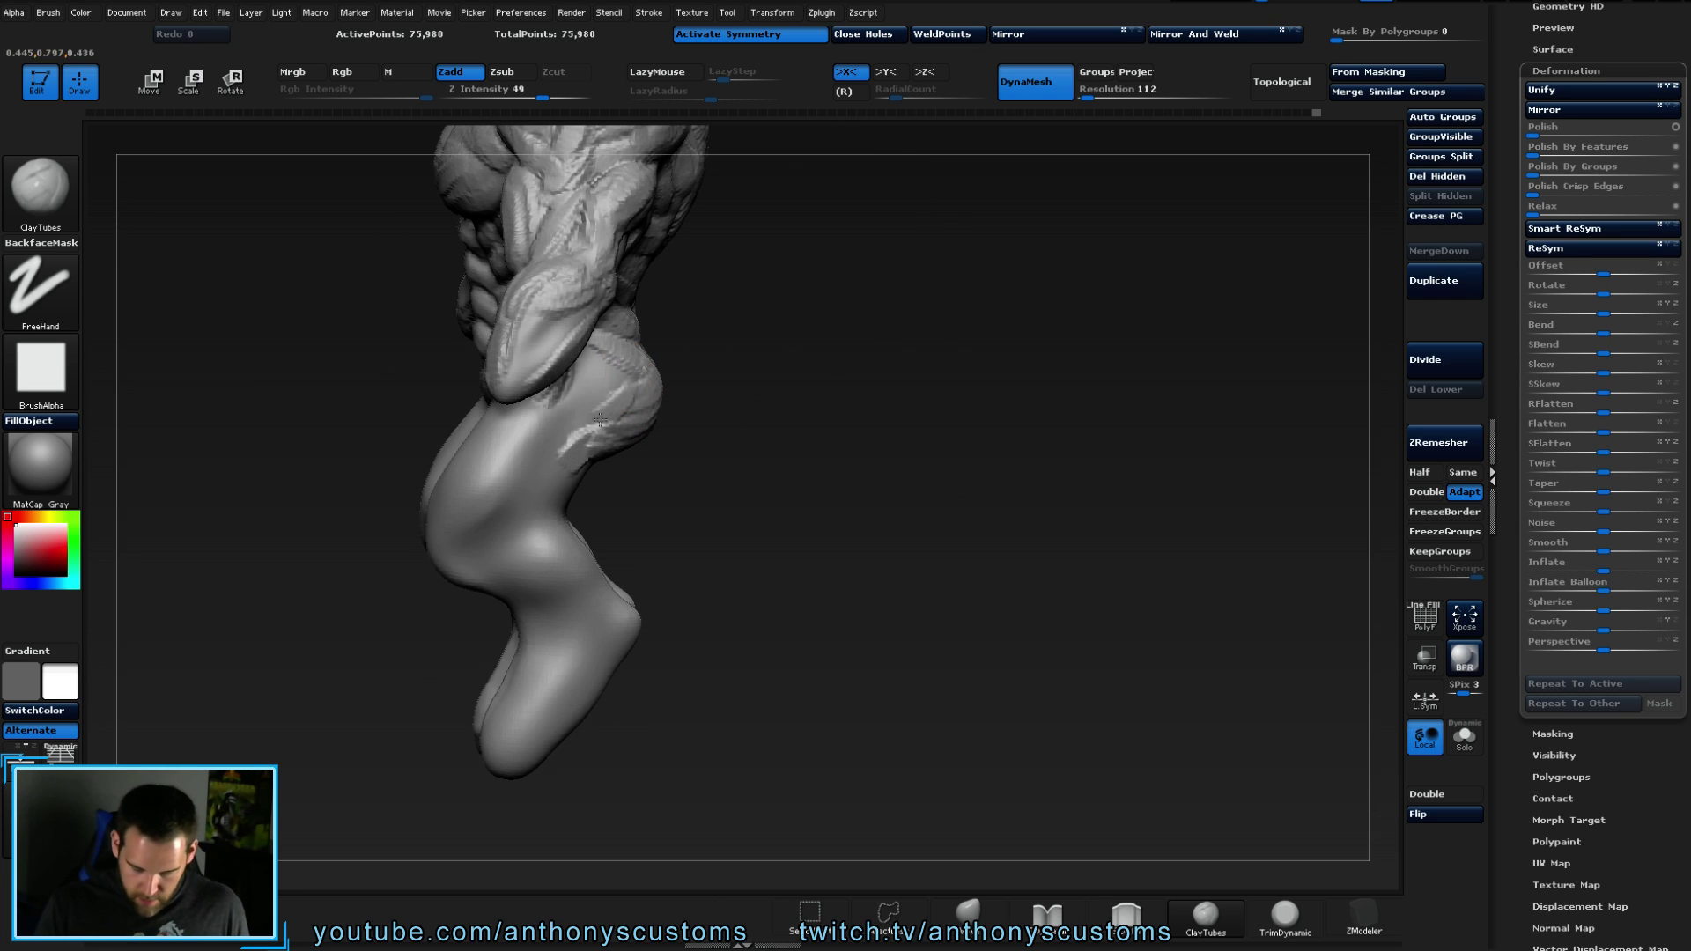
- Blend the outer glutes into the hips and upper thighs and round out their lower edges with ClayTubes
right_click_drag(583, 409, 775, 379)
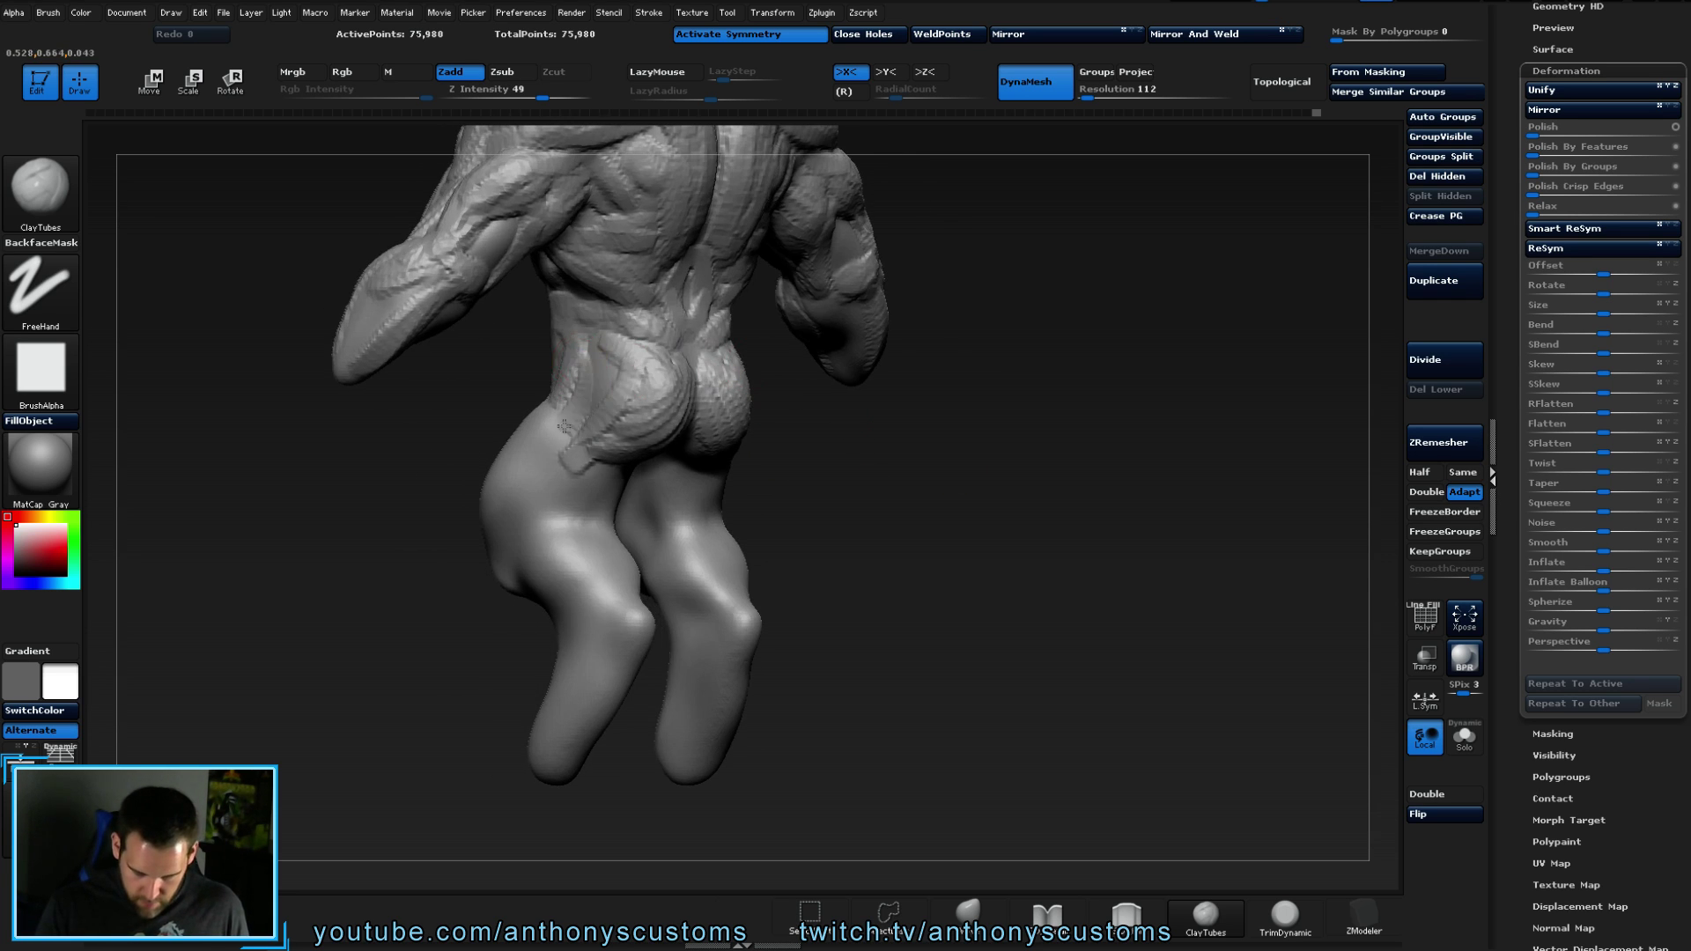
left_click_drag(559, 435, 613, 408)
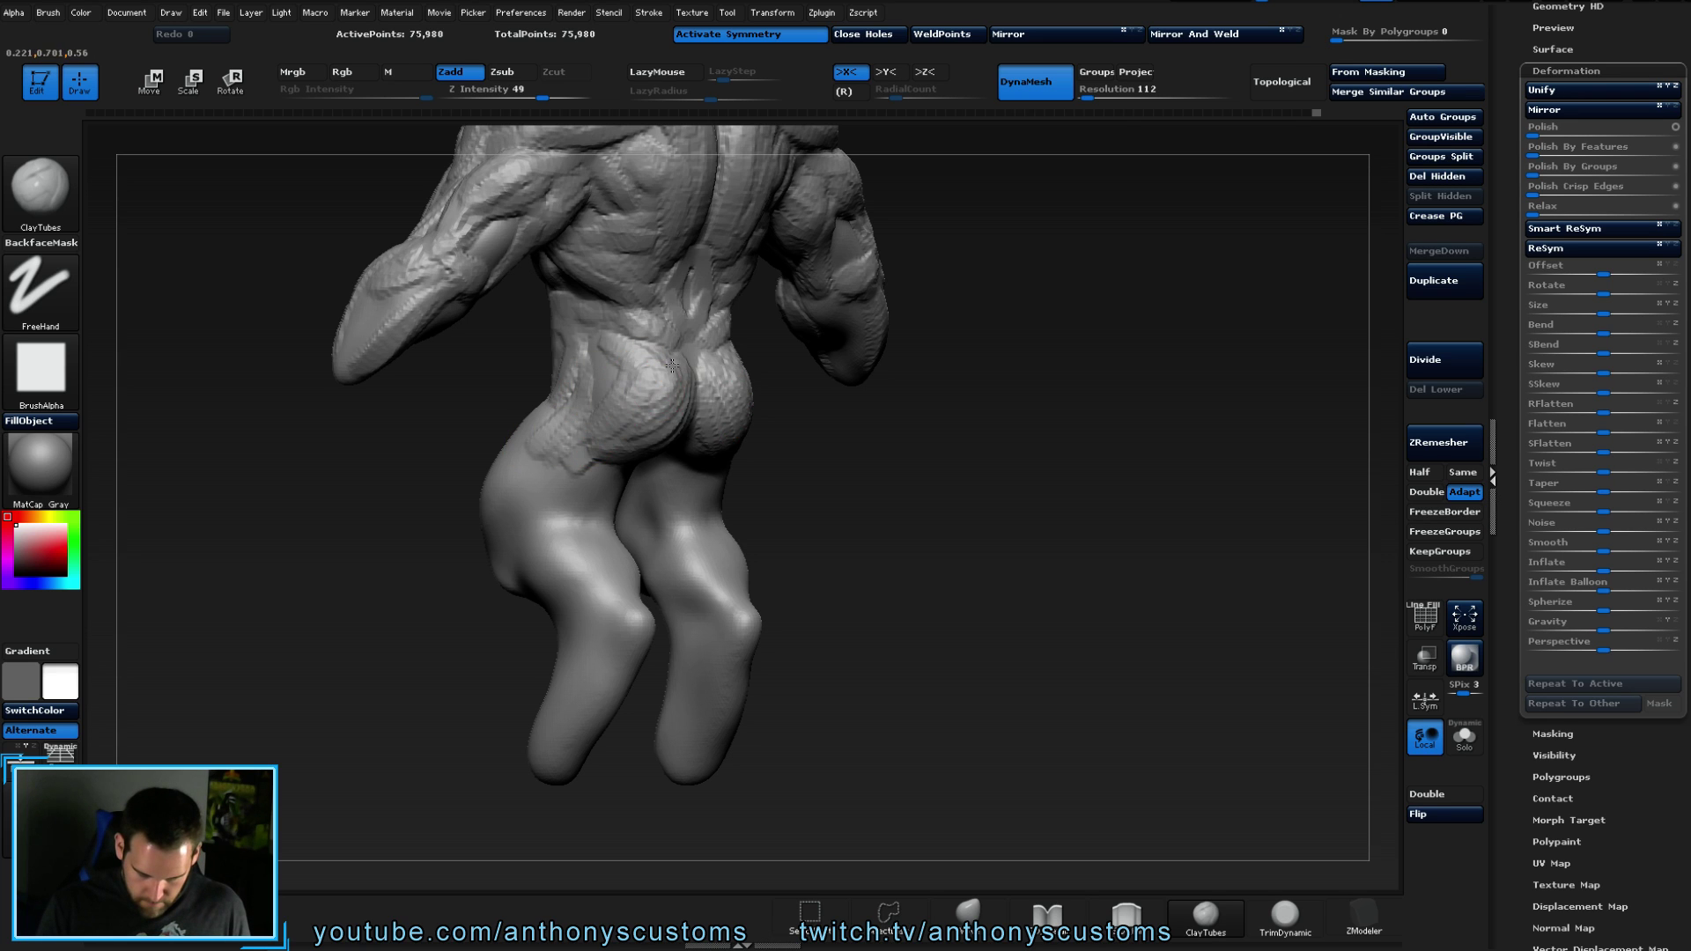
right_click_drag(673, 419, 730, 402)
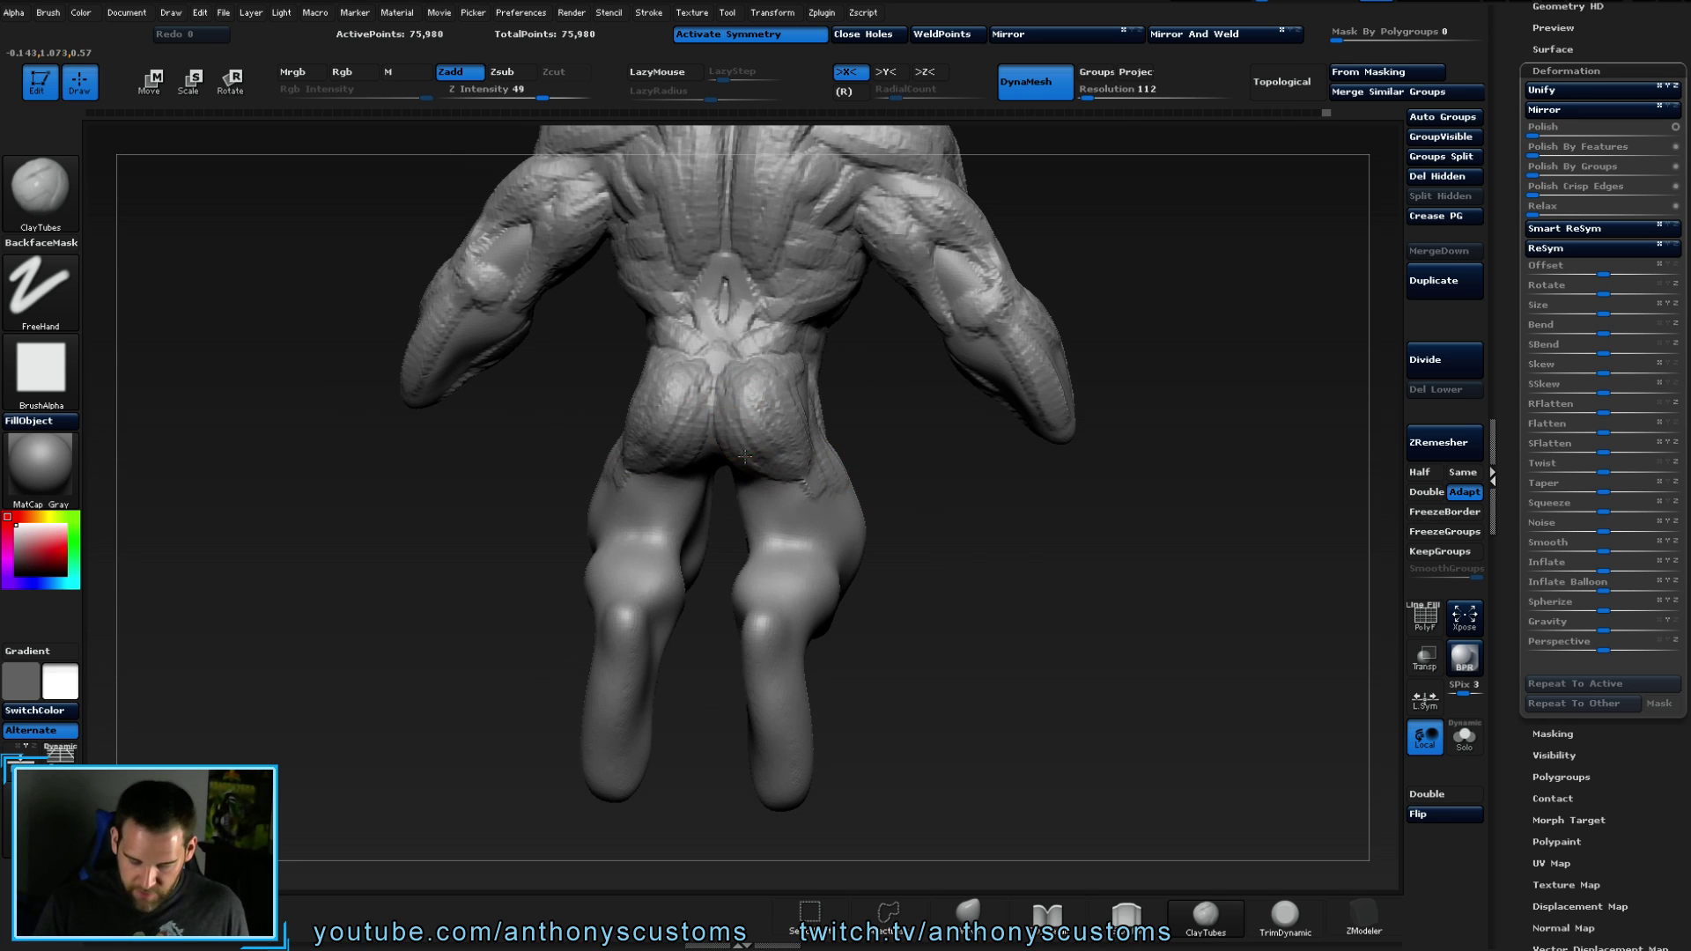
right_click_drag(962, 574, 1069, 578)
right_click(1068, 519)
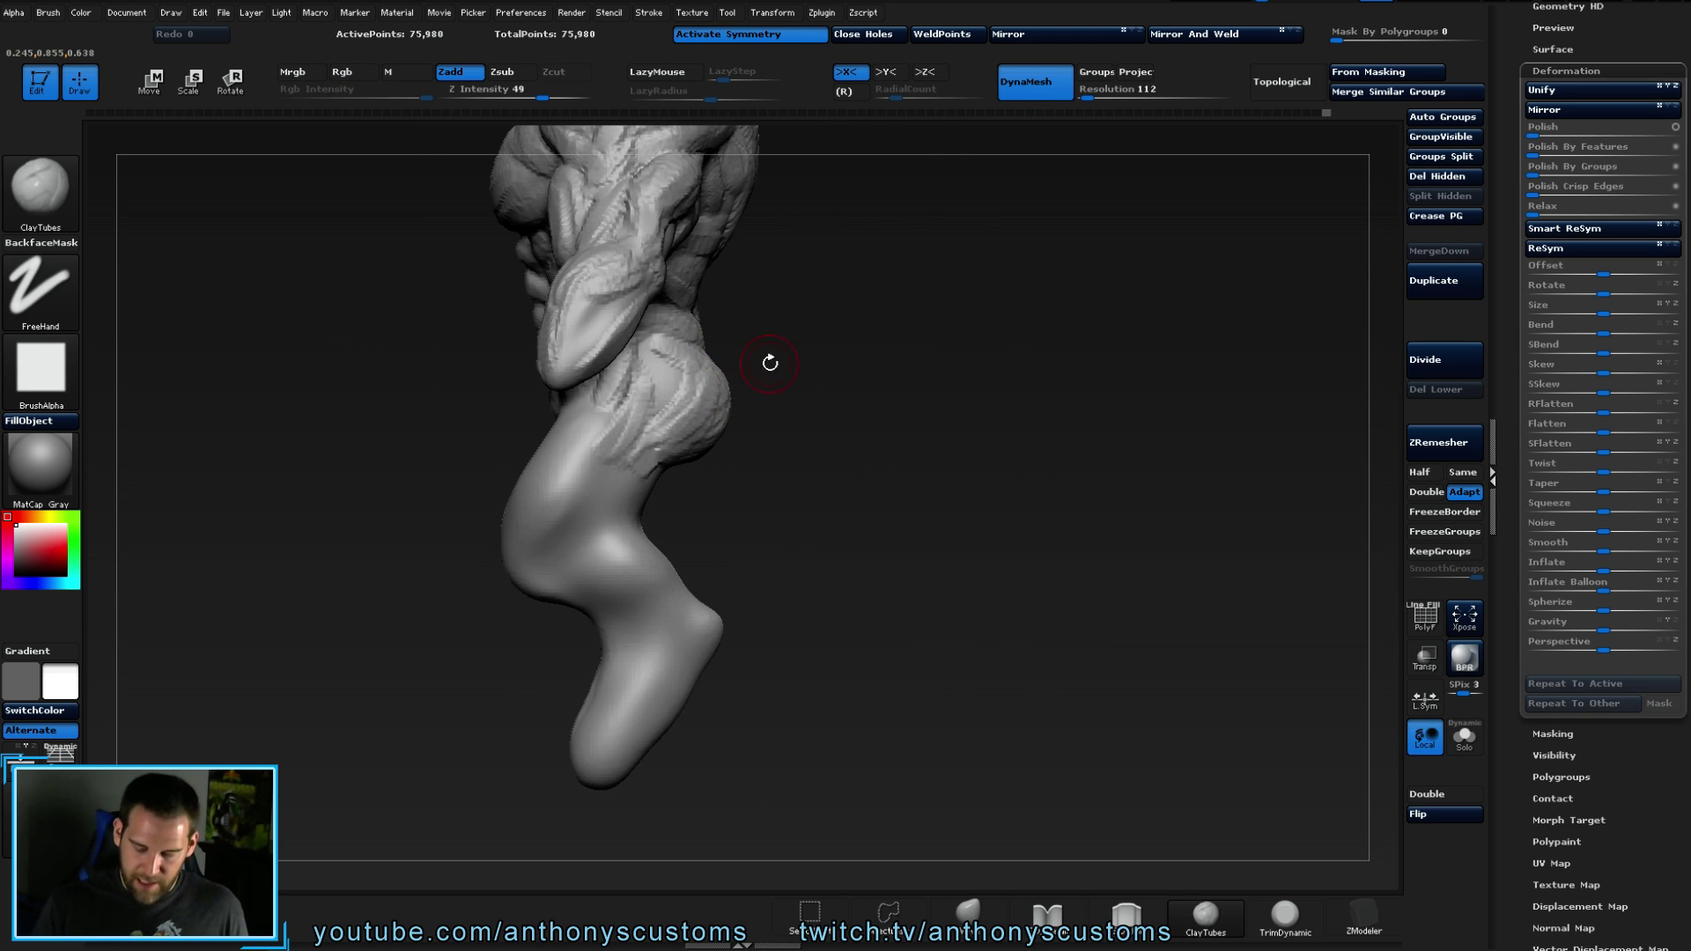
right_click_drag(903, 413, 986, 572)
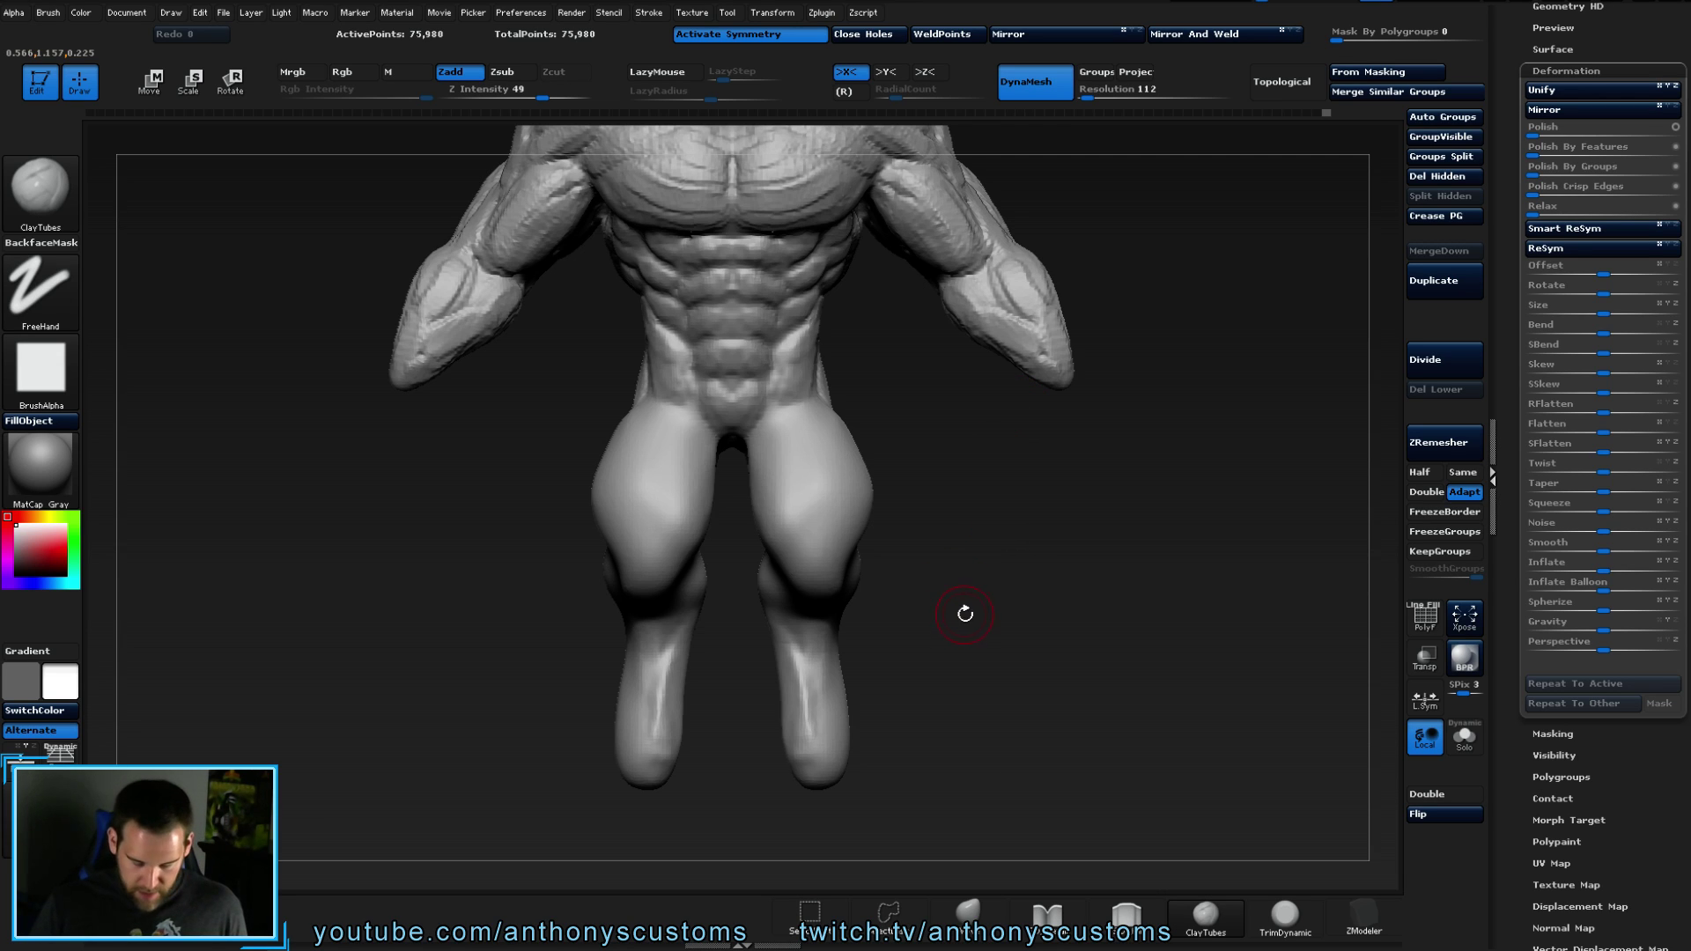
- Save the project and refine the outer forearm muscles with ClayTubes
key("ctrl")
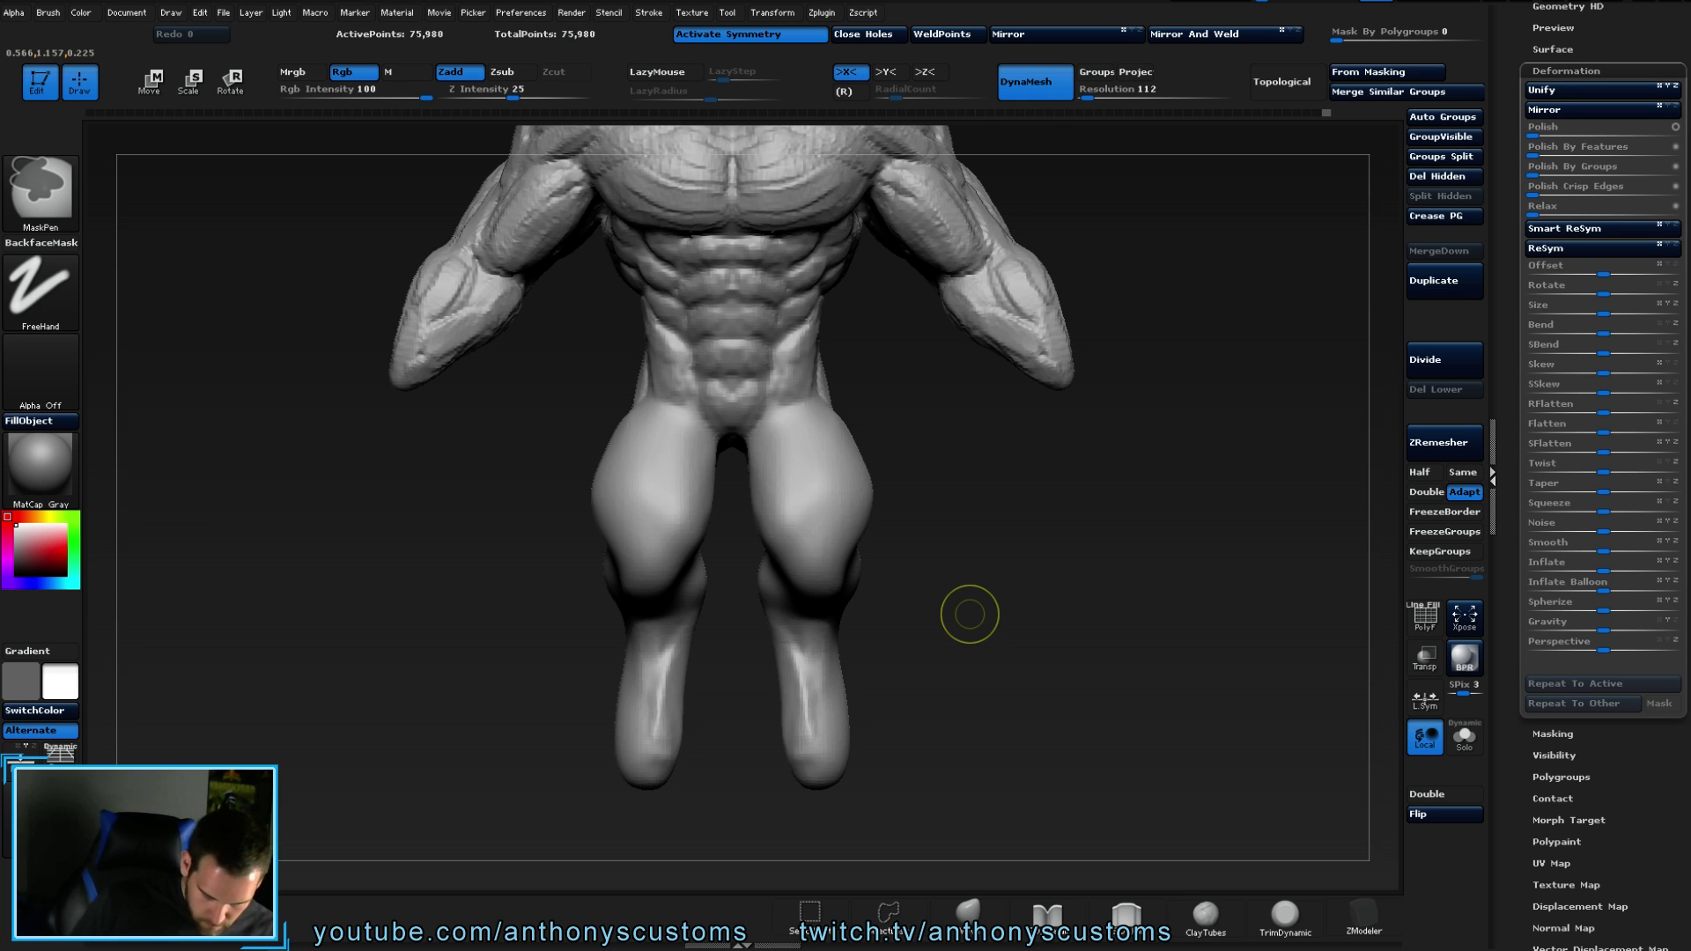
key("ctrl+s")
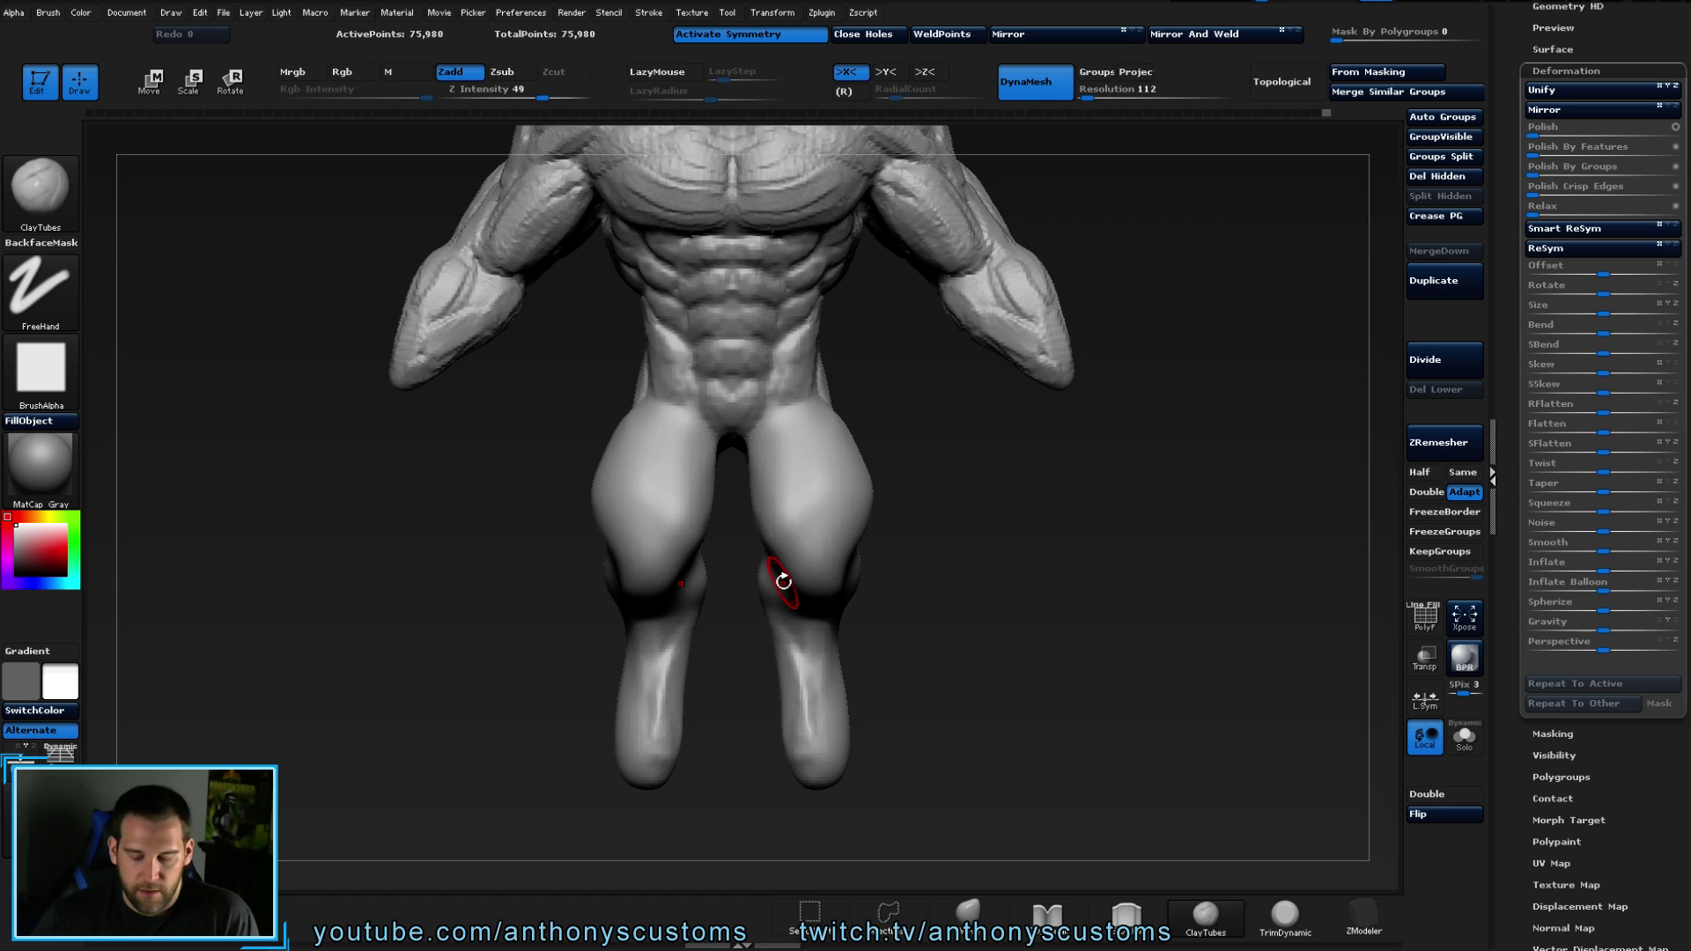
left_click_drag(1017, 535, 912, 567)
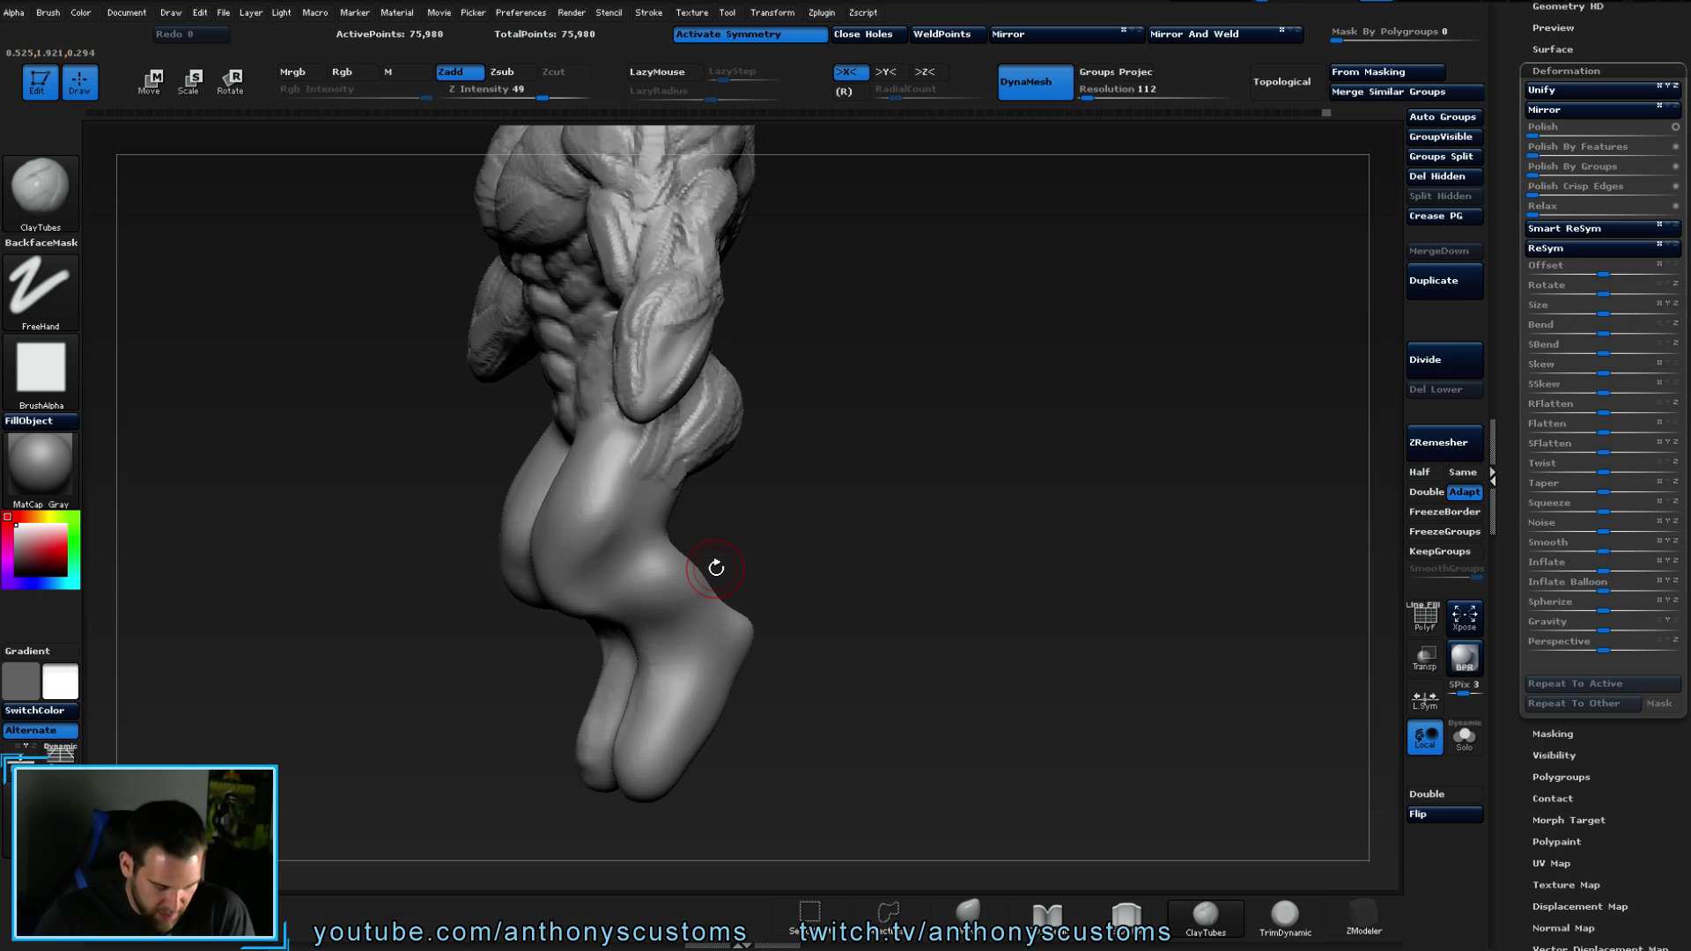
mouse_move(995, 467)
left_mouse_down()
mouse_move(989, 483)
mouse_move(1007, 479)
mouse_move(978, 485)
left_mouse_up()
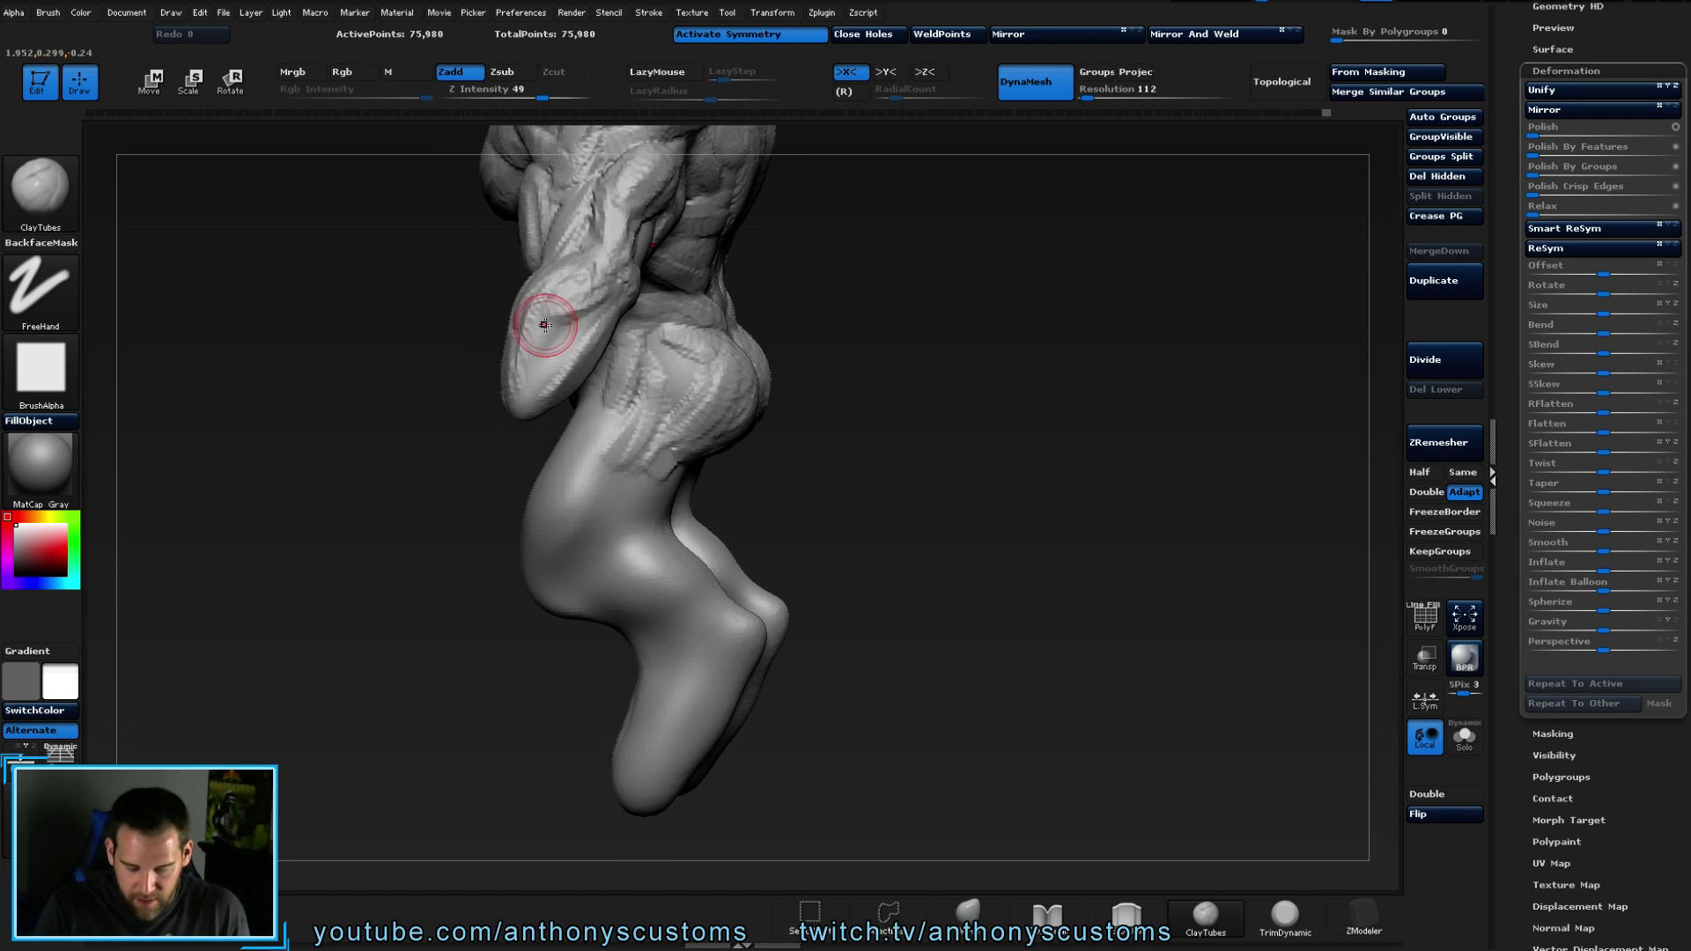
left_click_drag(572, 315, 532, 386)
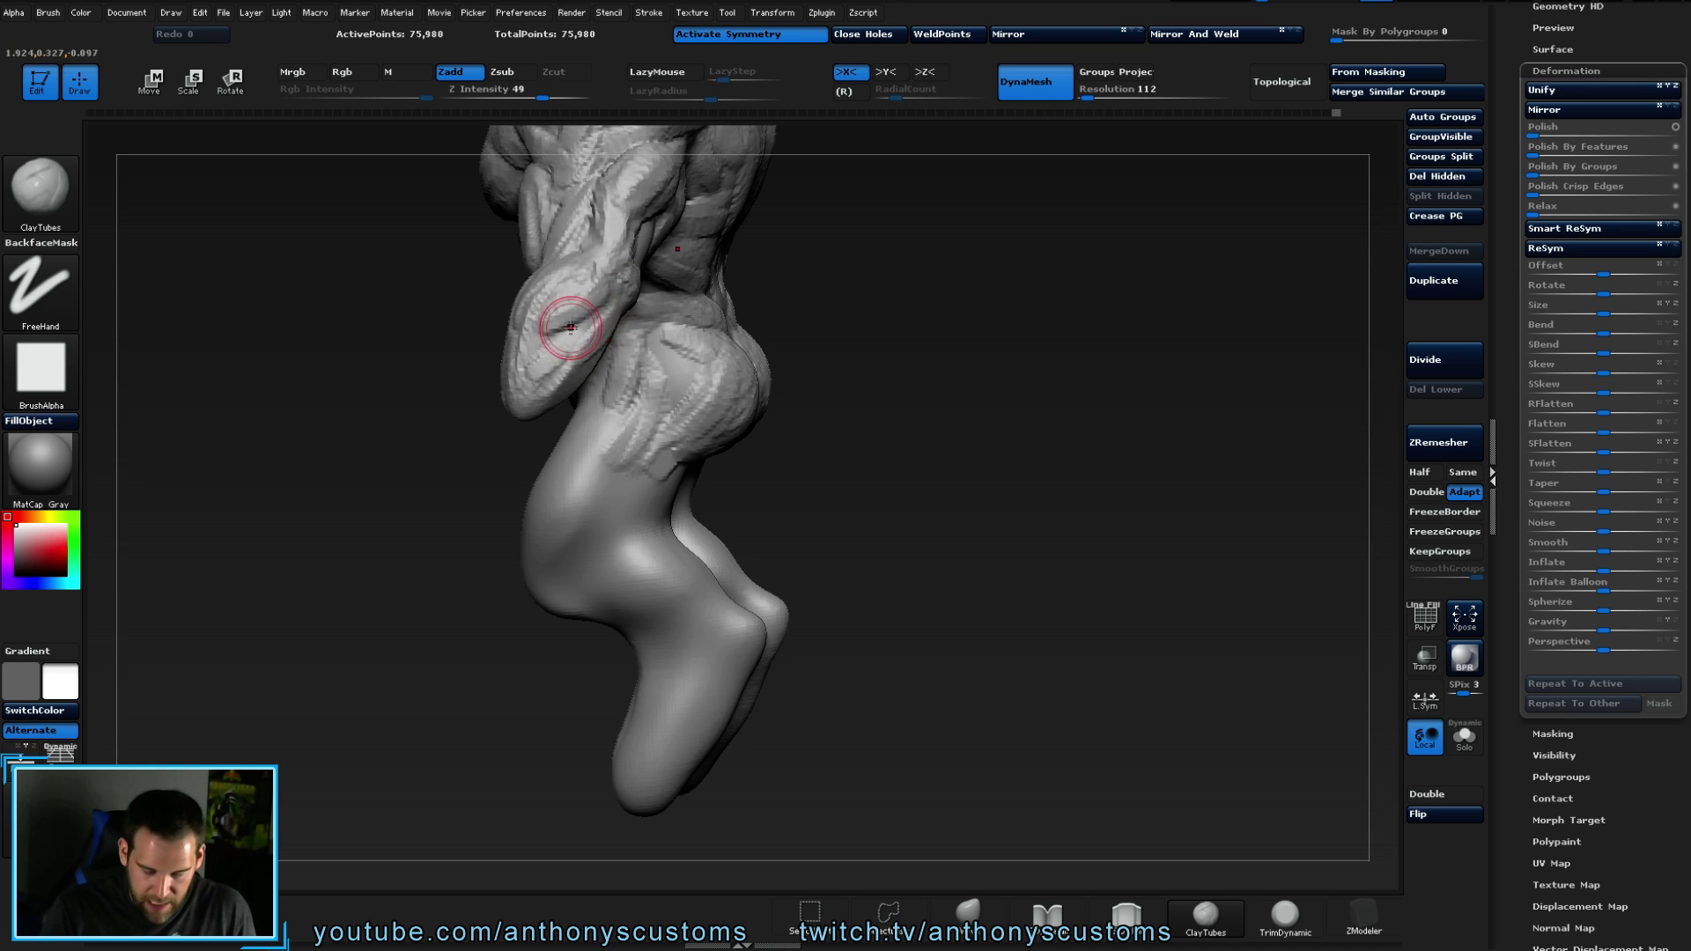
left_click_drag(895, 347, 1033, 266)
left_click_drag(838, 335, 824, 298)
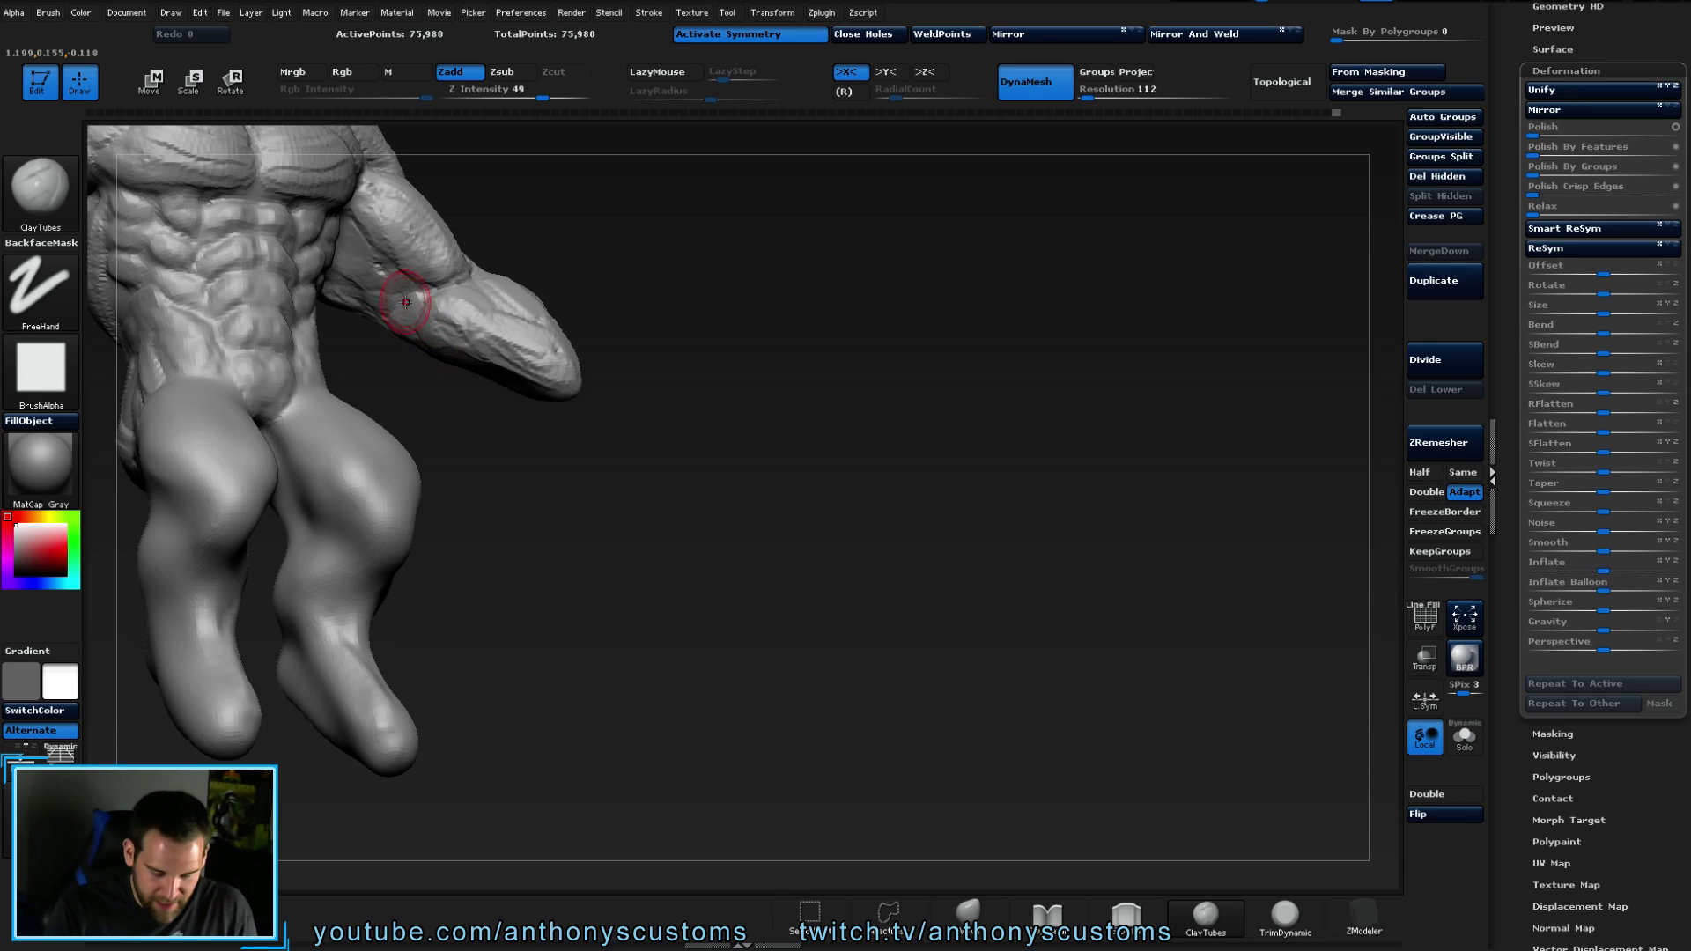
left_click_drag(744, 377, 728, 370)
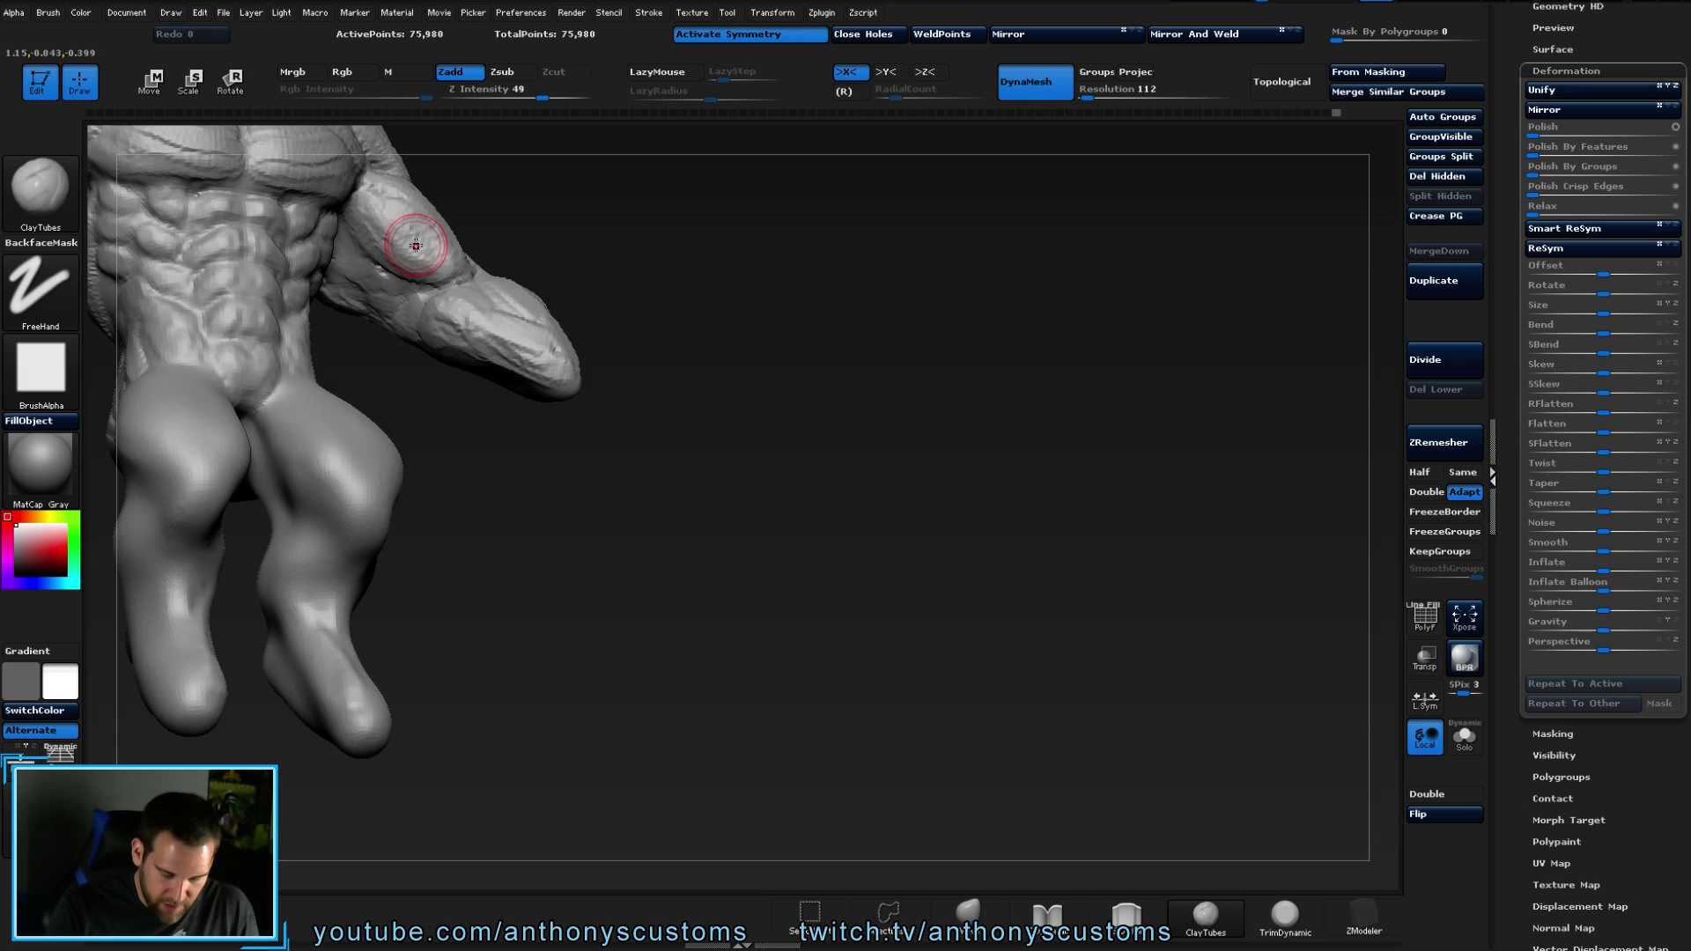
left_click_drag(716, 283, 797, 377)
left_click_drag(776, 480, 1035, 517, "alt")
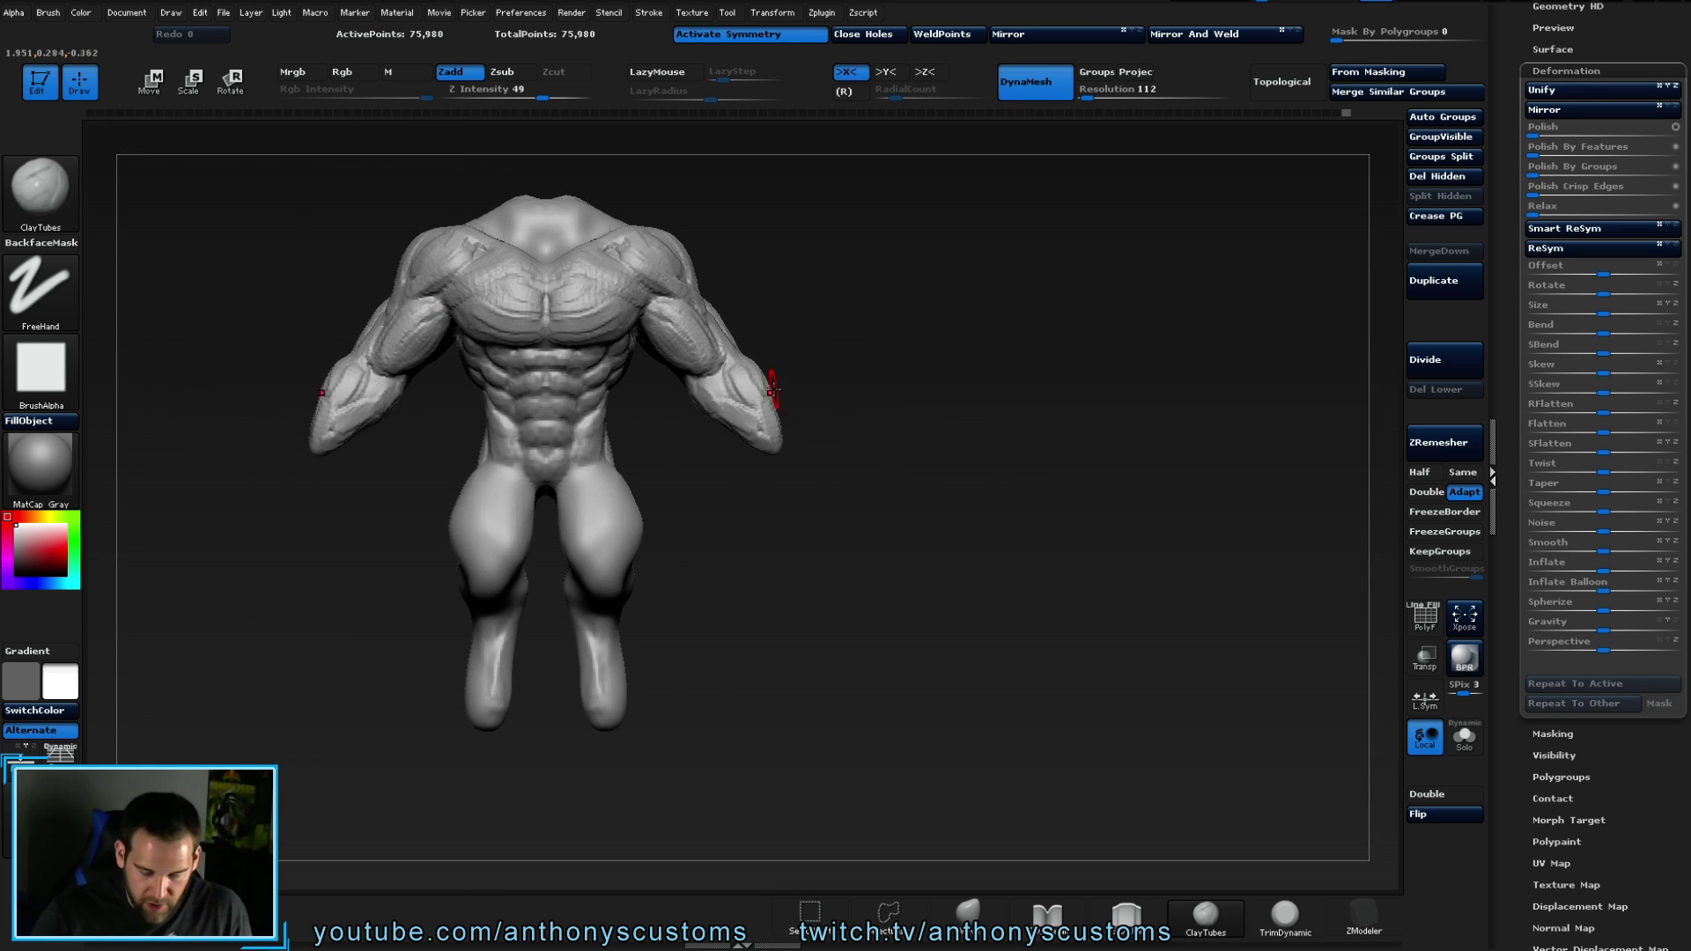
- Sculpt the neck muscles rising from the collarbones and the inner ends of the traps with ClayTubes
mouse_move(846, 393)
left_mouse_down()
mouse_move(801, 423)
mouse_move(908, 352)
mouse_move(970, 473)
left_mouse_up()
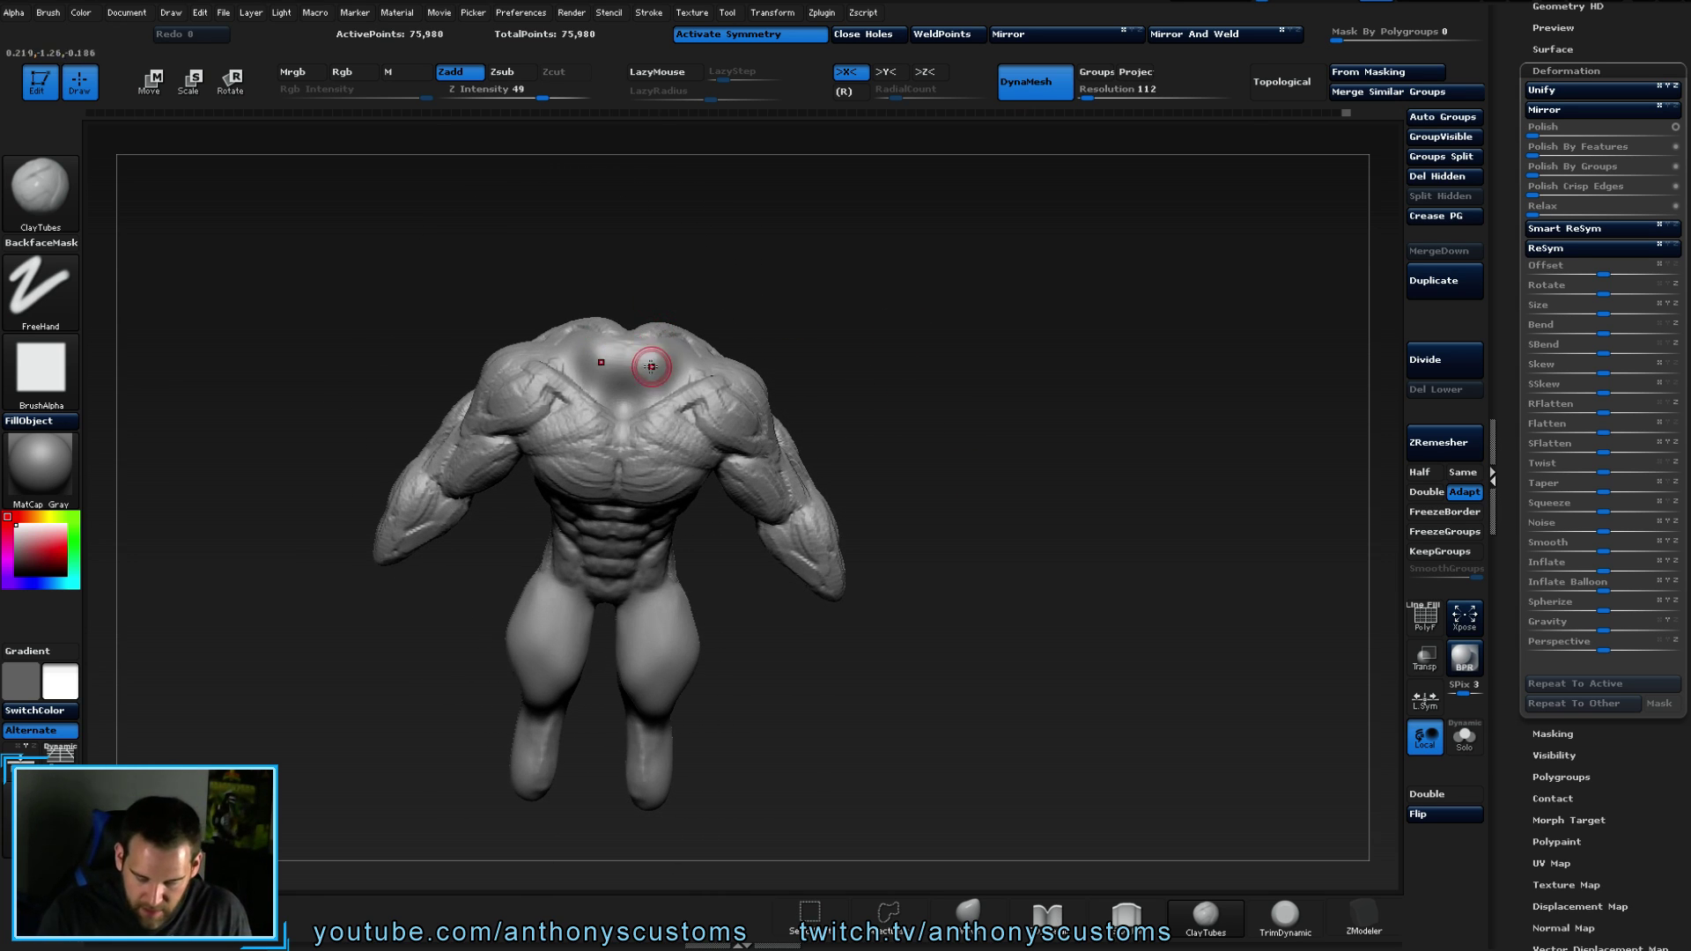
left_click_drag(638, 399, 650, 368)
mouse_move(828, 308)
left_mouse_down()
mouse_move(959, 378)
mouse_move(915, 383)
left_mouse_up()
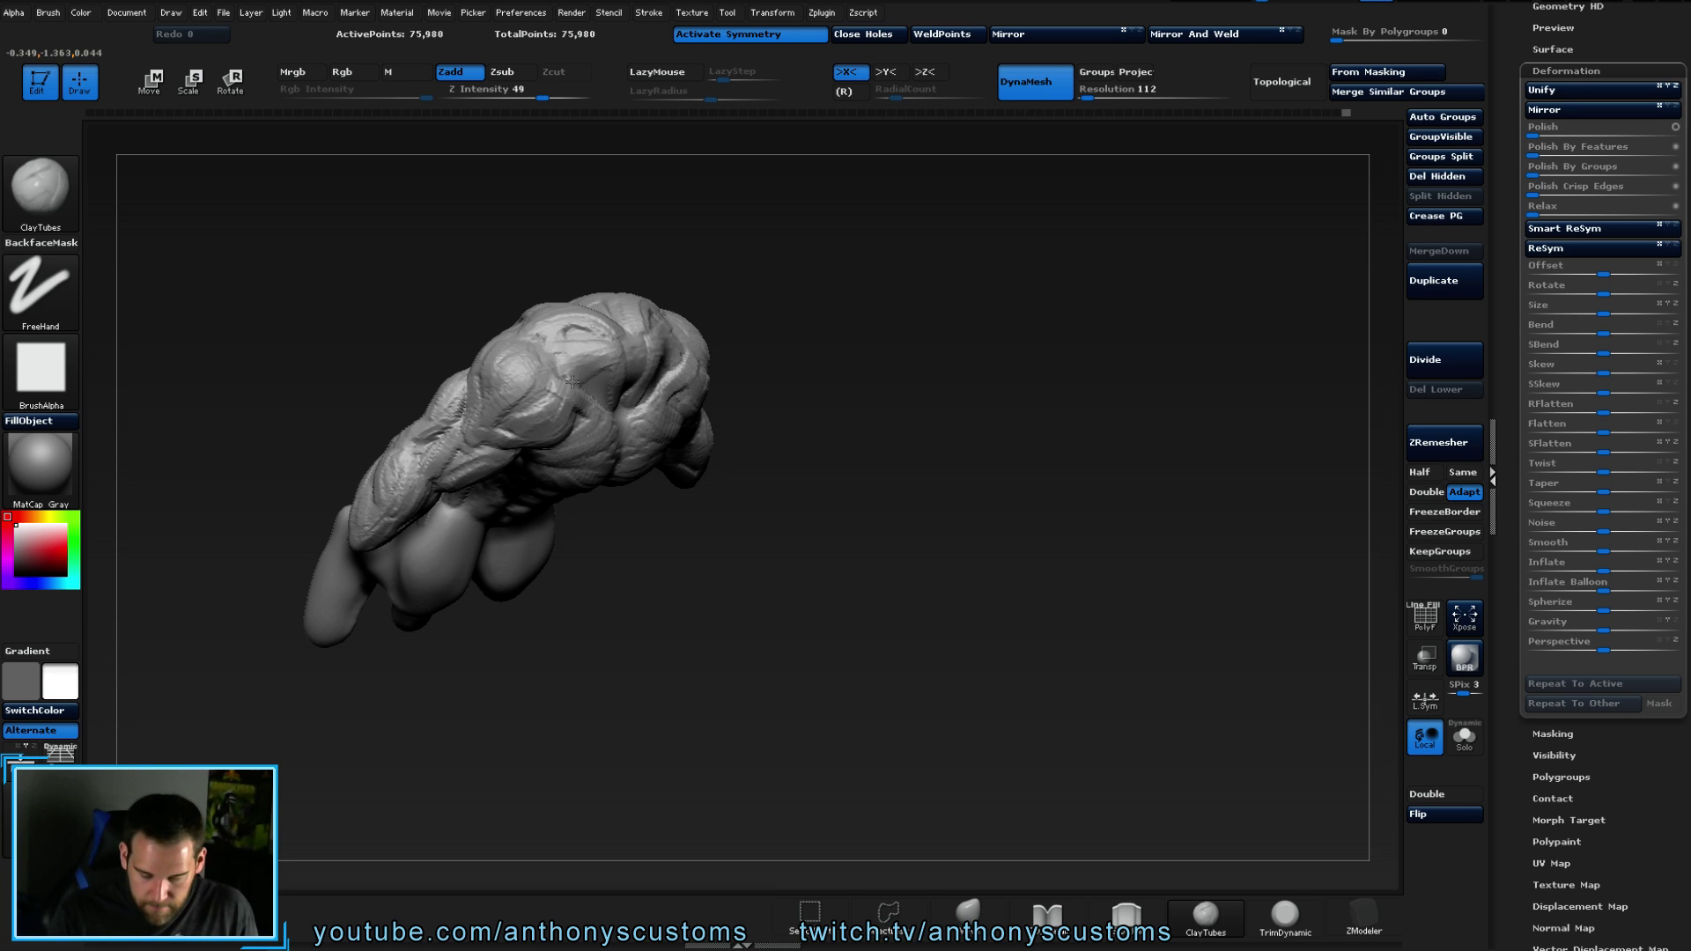
mouse_move(841, 405)
left_mouse_down("shift")
mouse_move(879, 381)
mouse_move(849, 309)
left_mouse_up("shift")
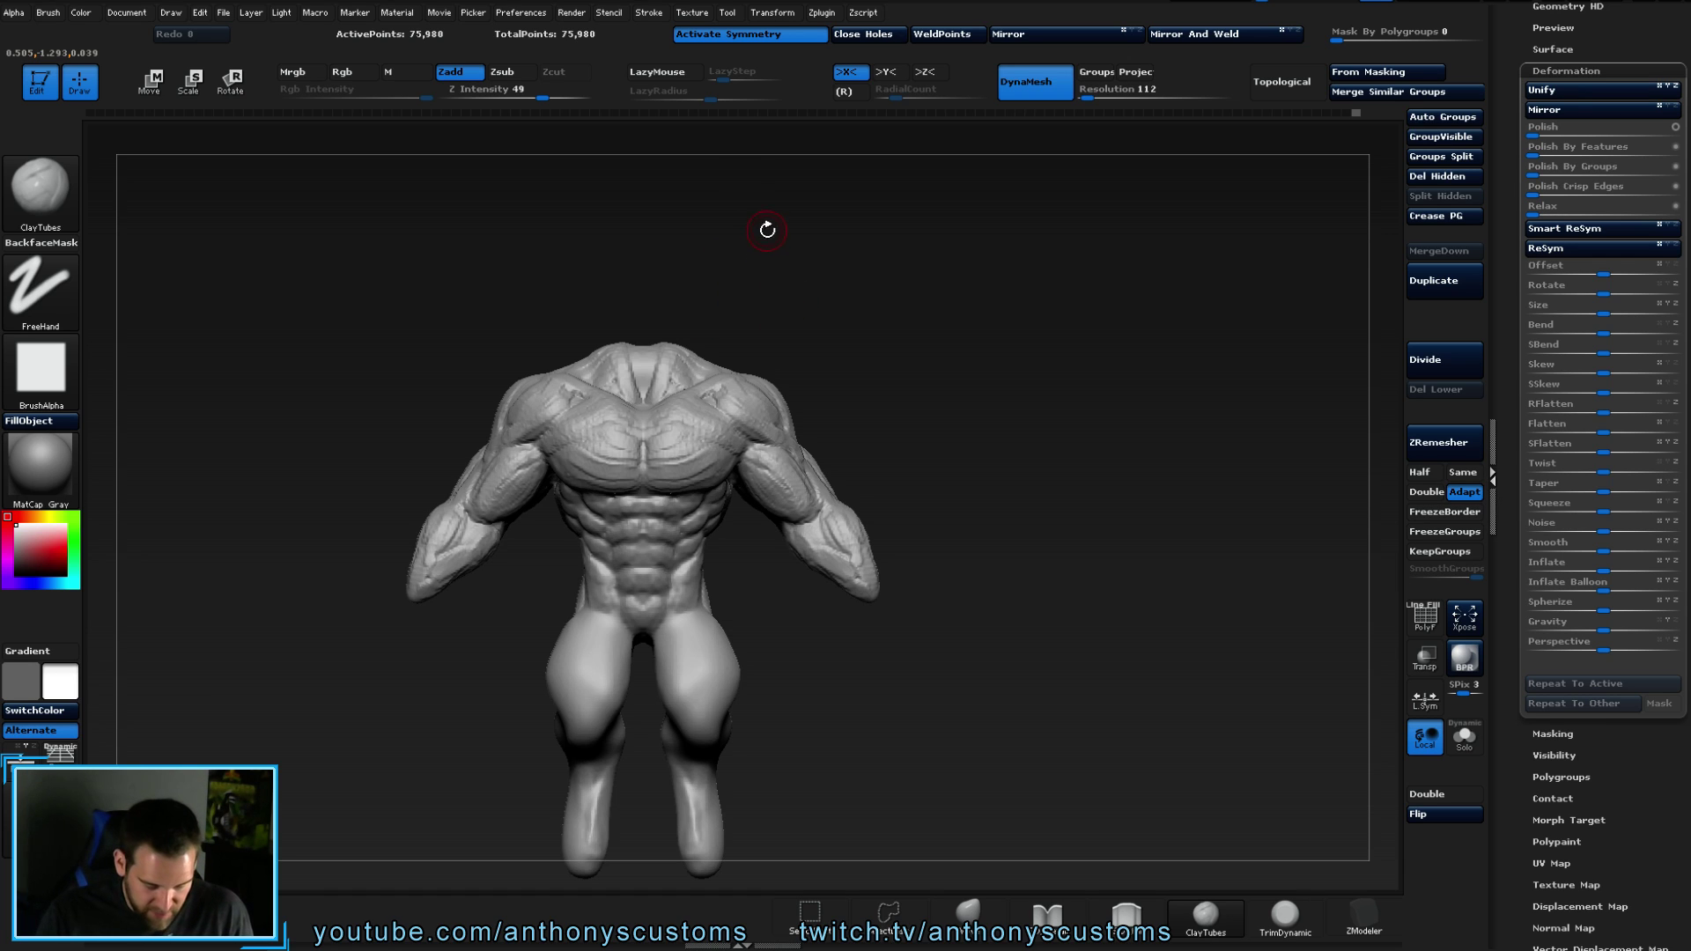
mouse_move(770, 305)
left_mouse_down()
mouse_move(649, 347)
mouse_move(747, 355)
left_mouse_up()
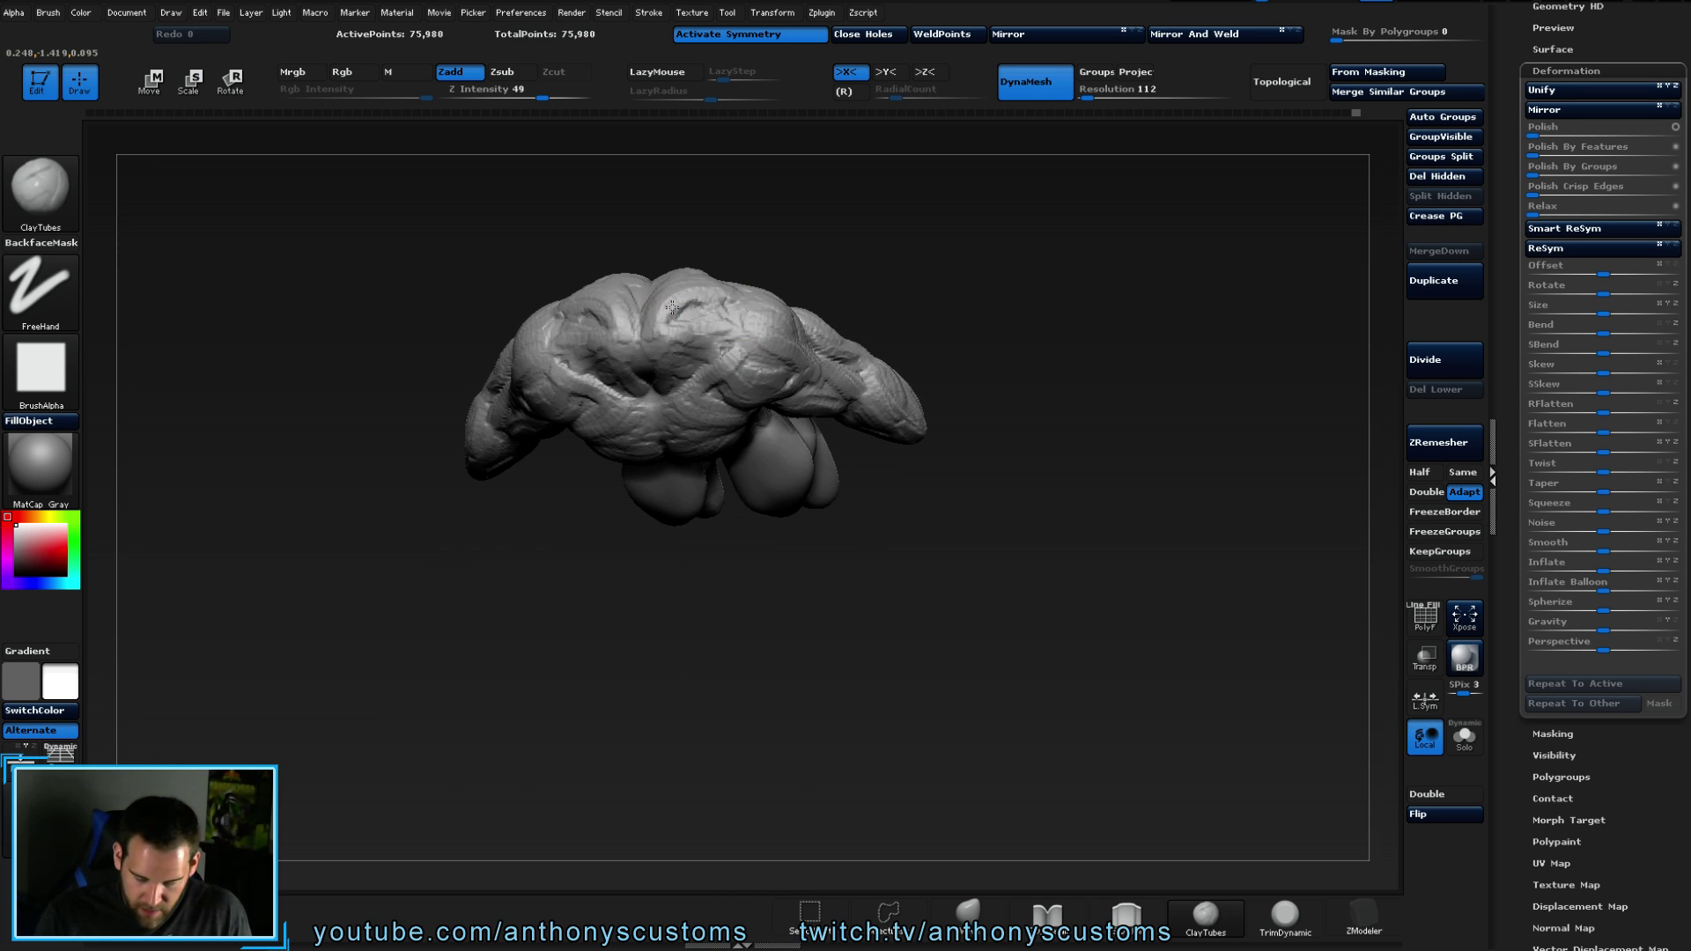
mouse_move(881, 291)
left_mouse_down()
mouse_move(890, 302)
mouse_move(887, 239)
mouse_move(888, 297)
mouse_move(775, 317)
mouse_move(672, 366)
mouse_move(722, 355)
left_mouse_up()
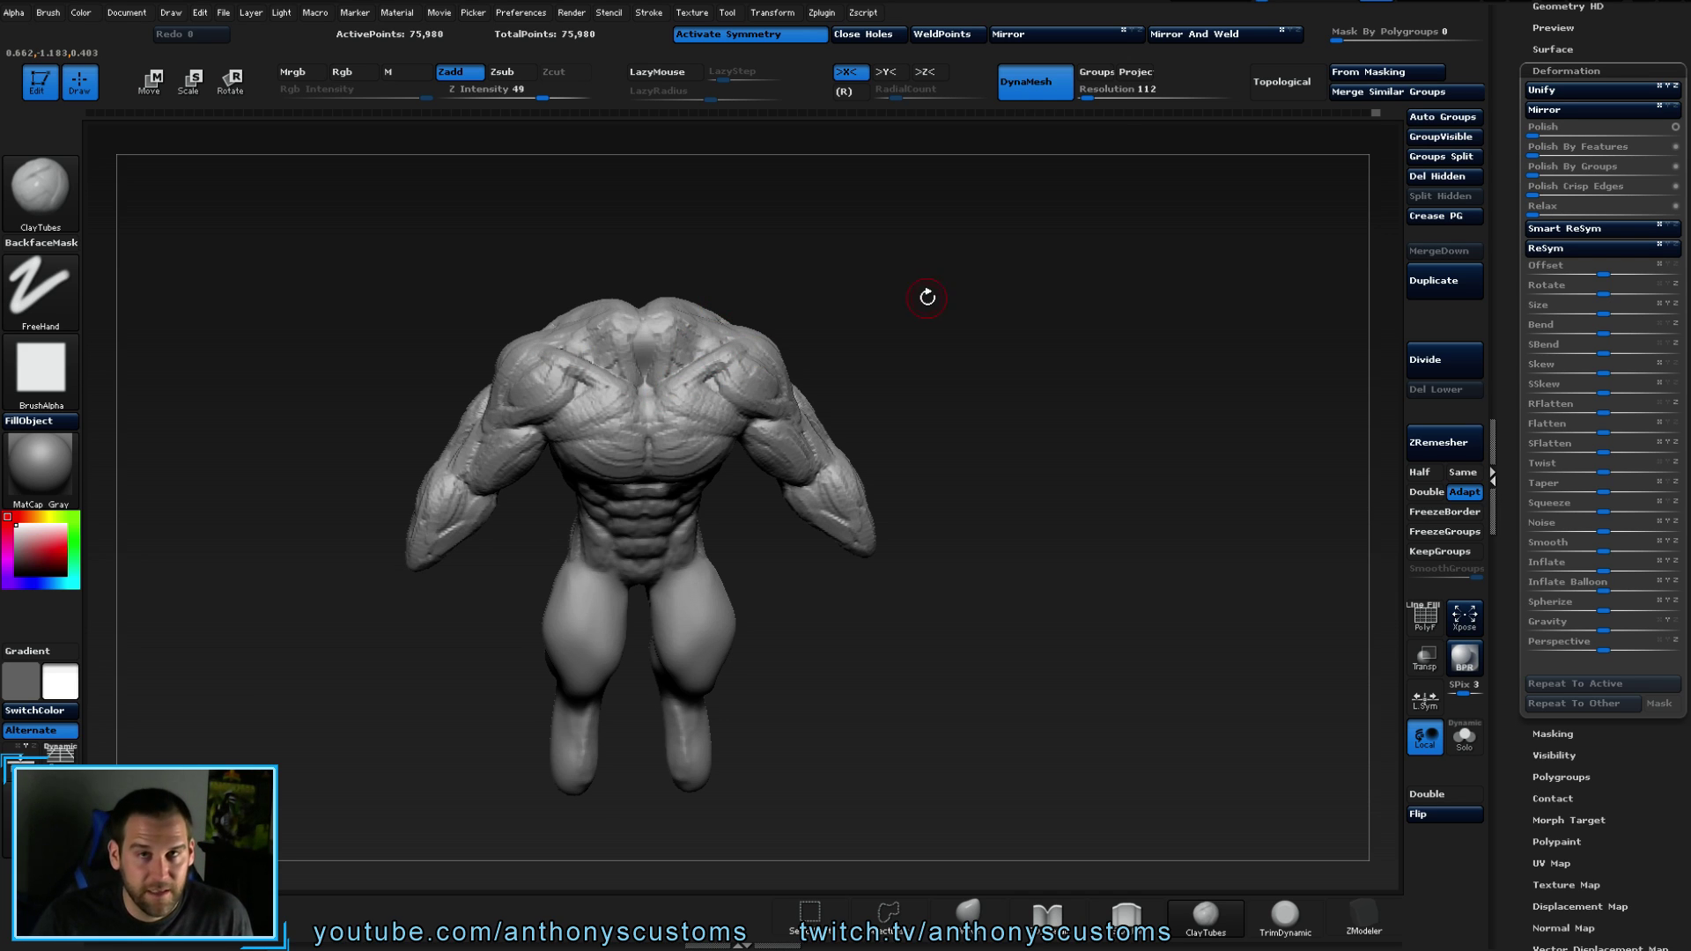
left_click_drag(928, 297, 914, 287)
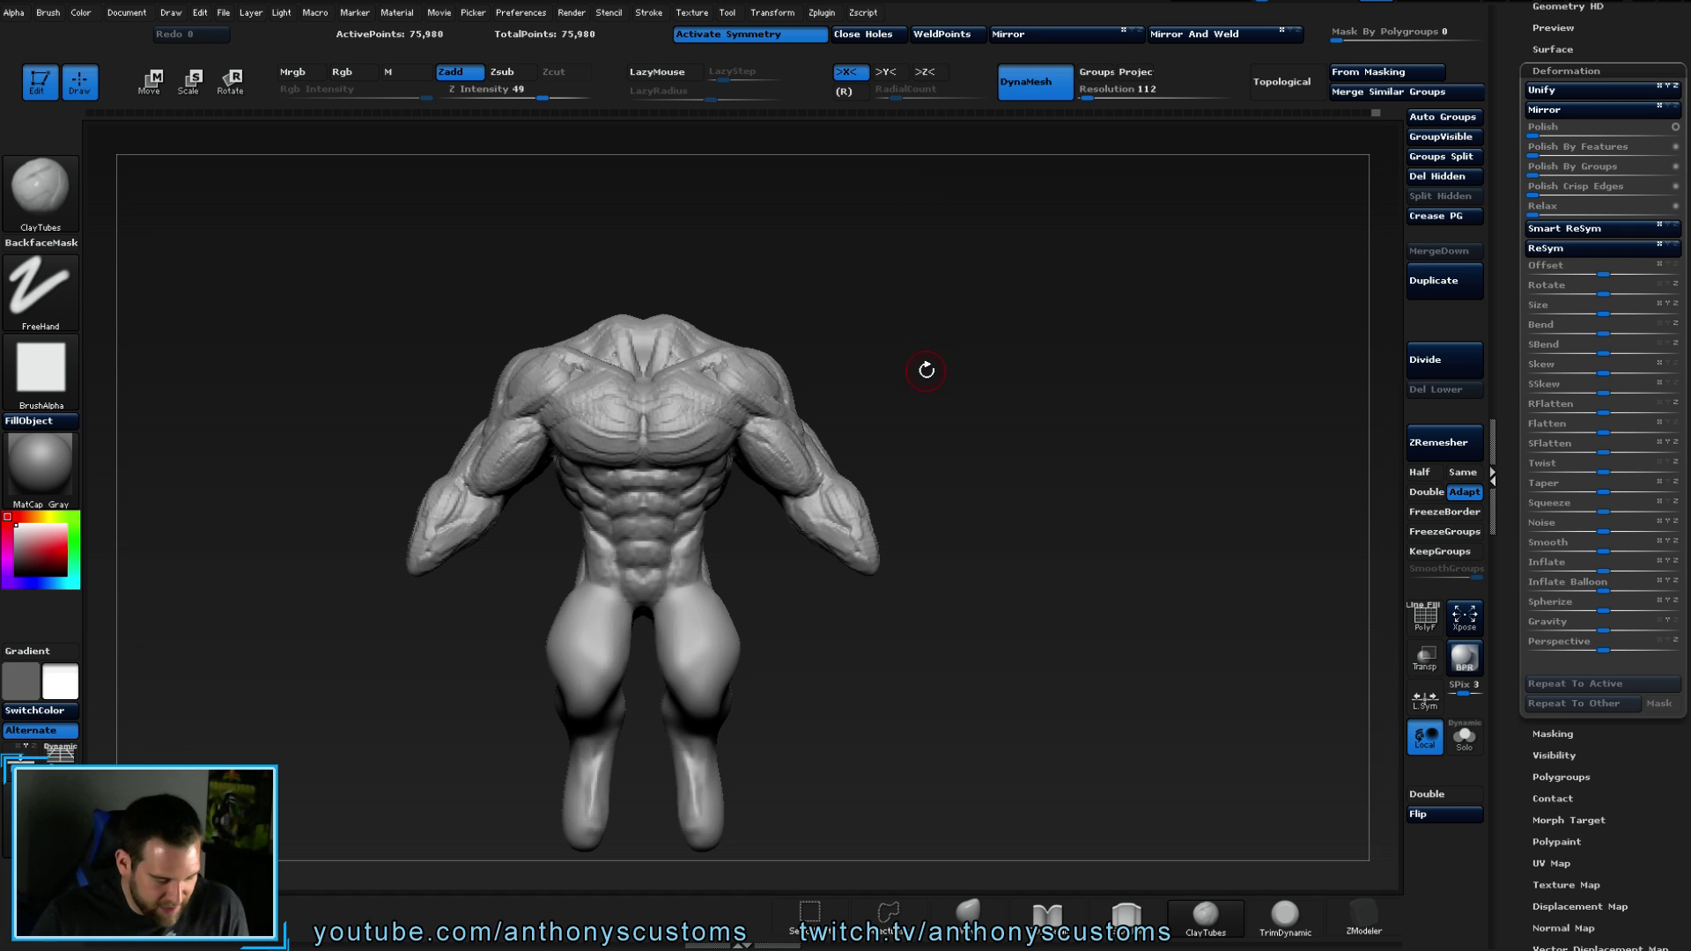
- Mask both legs up to the hips and the lower edges of the glutes, and invert the mask
mouse_move(919, 385)
left_mouse_down()
mouse_move(933, 285)
mouse_move(971, 339)
mouse_move(919, 342)
mouse_move(963, 400)
mouse_move(795, 529)
mouse_move(745, 533)
left_mouse_up()
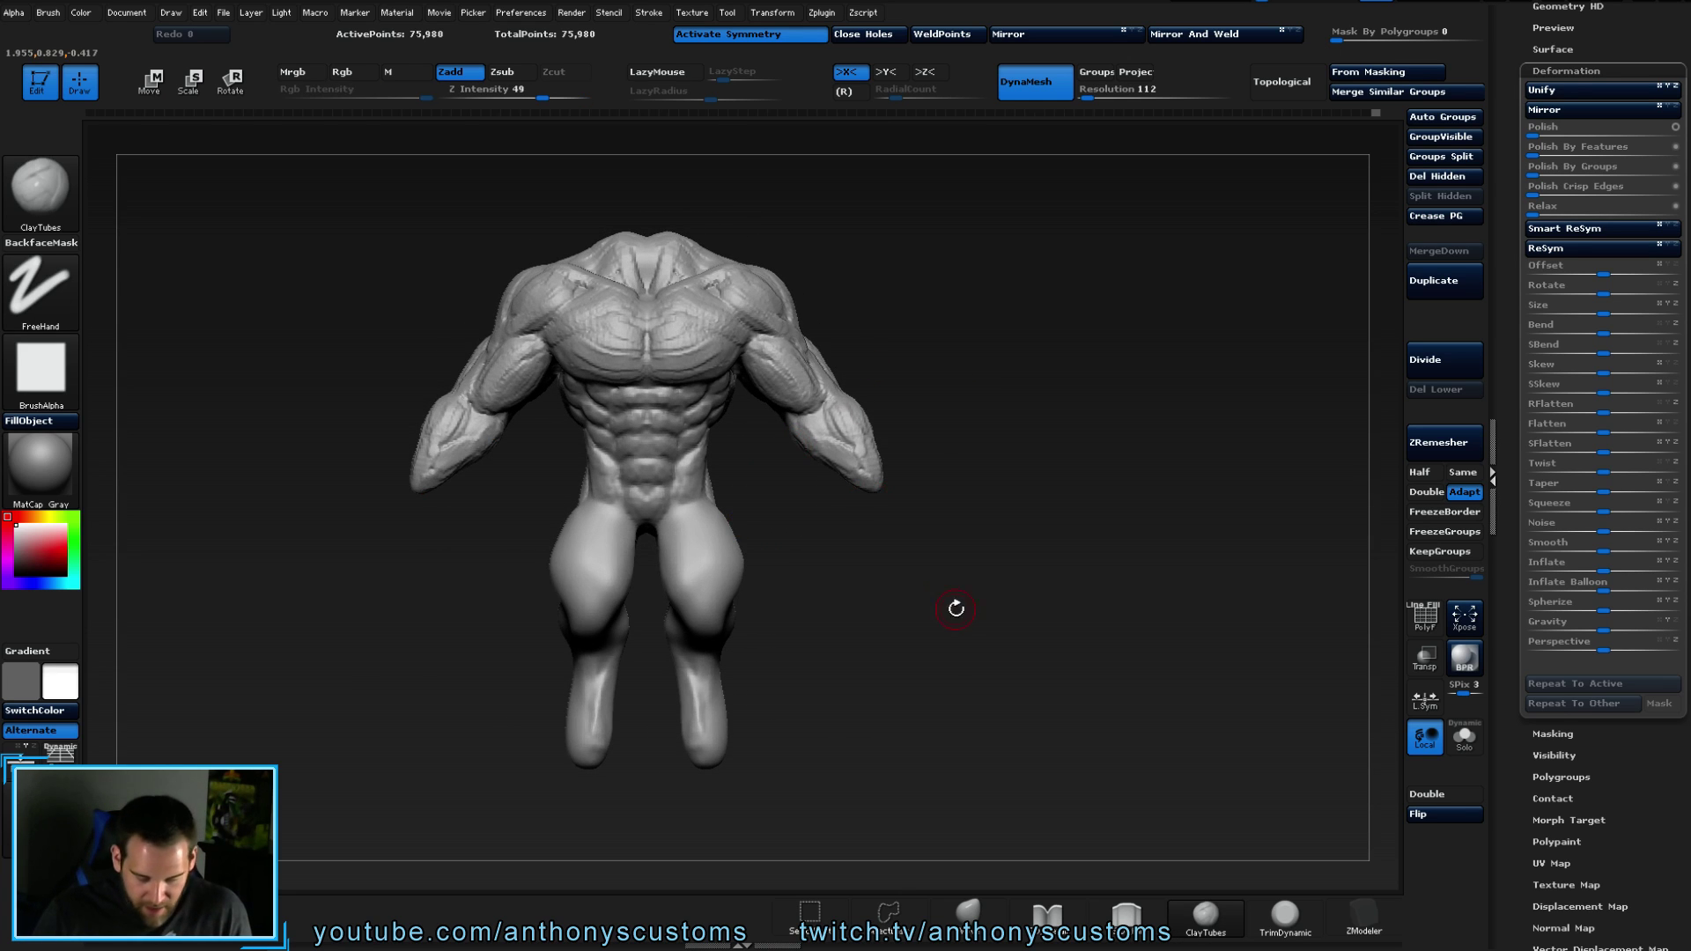
mouse_move(928, 596)
left_mouse_down("alt")
mouse_move(965, 605)
mouse_move(973, 676)
mouse_move(993, 548)
mouse_move(996, 572)
mouse_move(1031, 503)
left_mouse_up("alt")
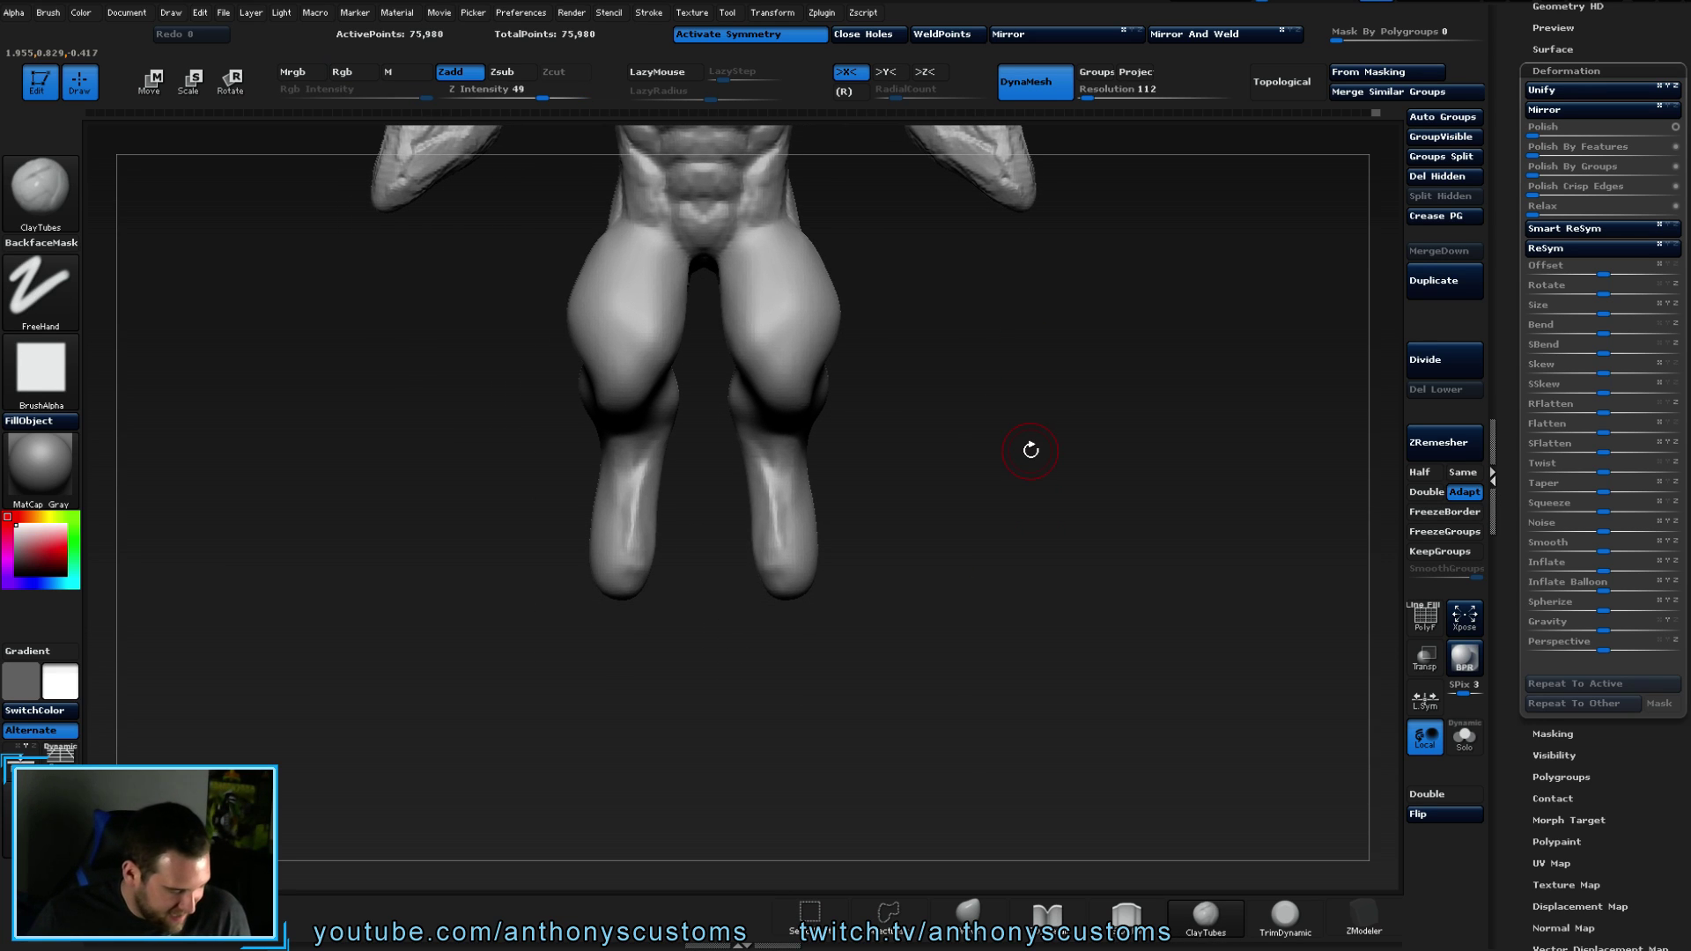
mouse_move(933, 646)
left_mouse_down("ctrl")
mouse_move(822, 570)
mouse_move(709, 267)
left_mouse_up("ctrl")
mouse_move(969, 442)
left_mouse_down("alt")
mouse_move(959, 397)
mouse_move(978, 588)
mouse_move(954, 534)
mouse_move(1021, 521)
mouse_move(979, 512)
mouse_move(996, 476)
left_mouse_up("alt")
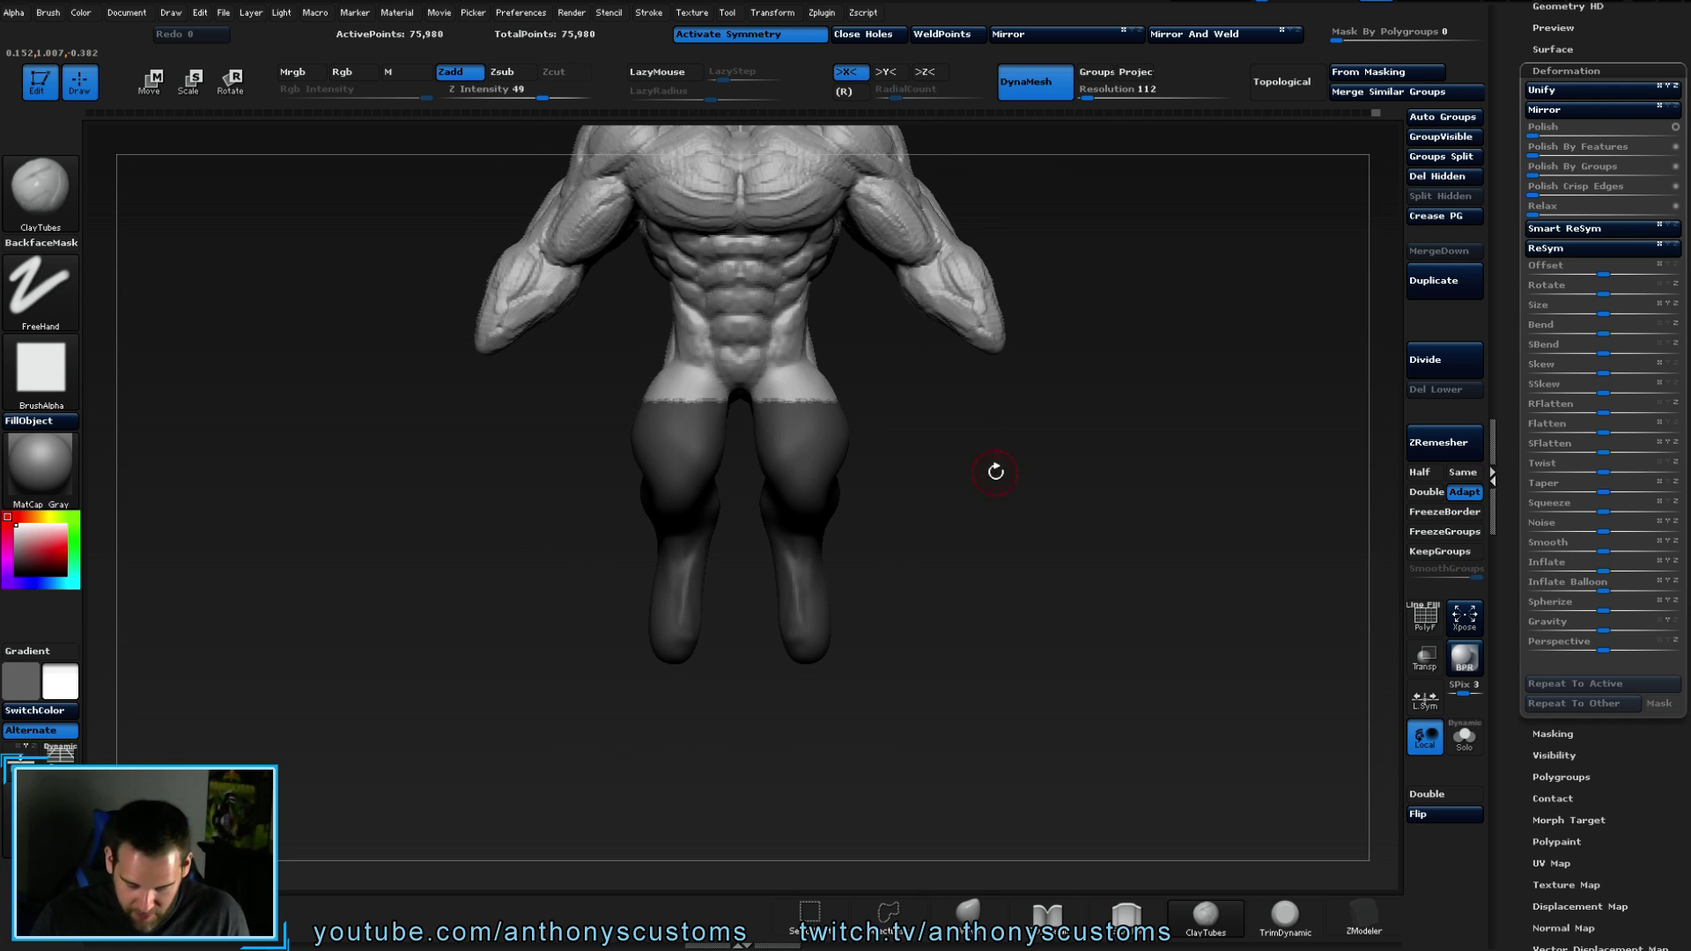
mouse_move(846, 414)
left_mouse_down("ctrl")
mouse_move(771, 392)
mouse_move(775, 377)
mouse_move(951, 396)
mouse_move(849, 422)
left_mouse_up("ctrl")
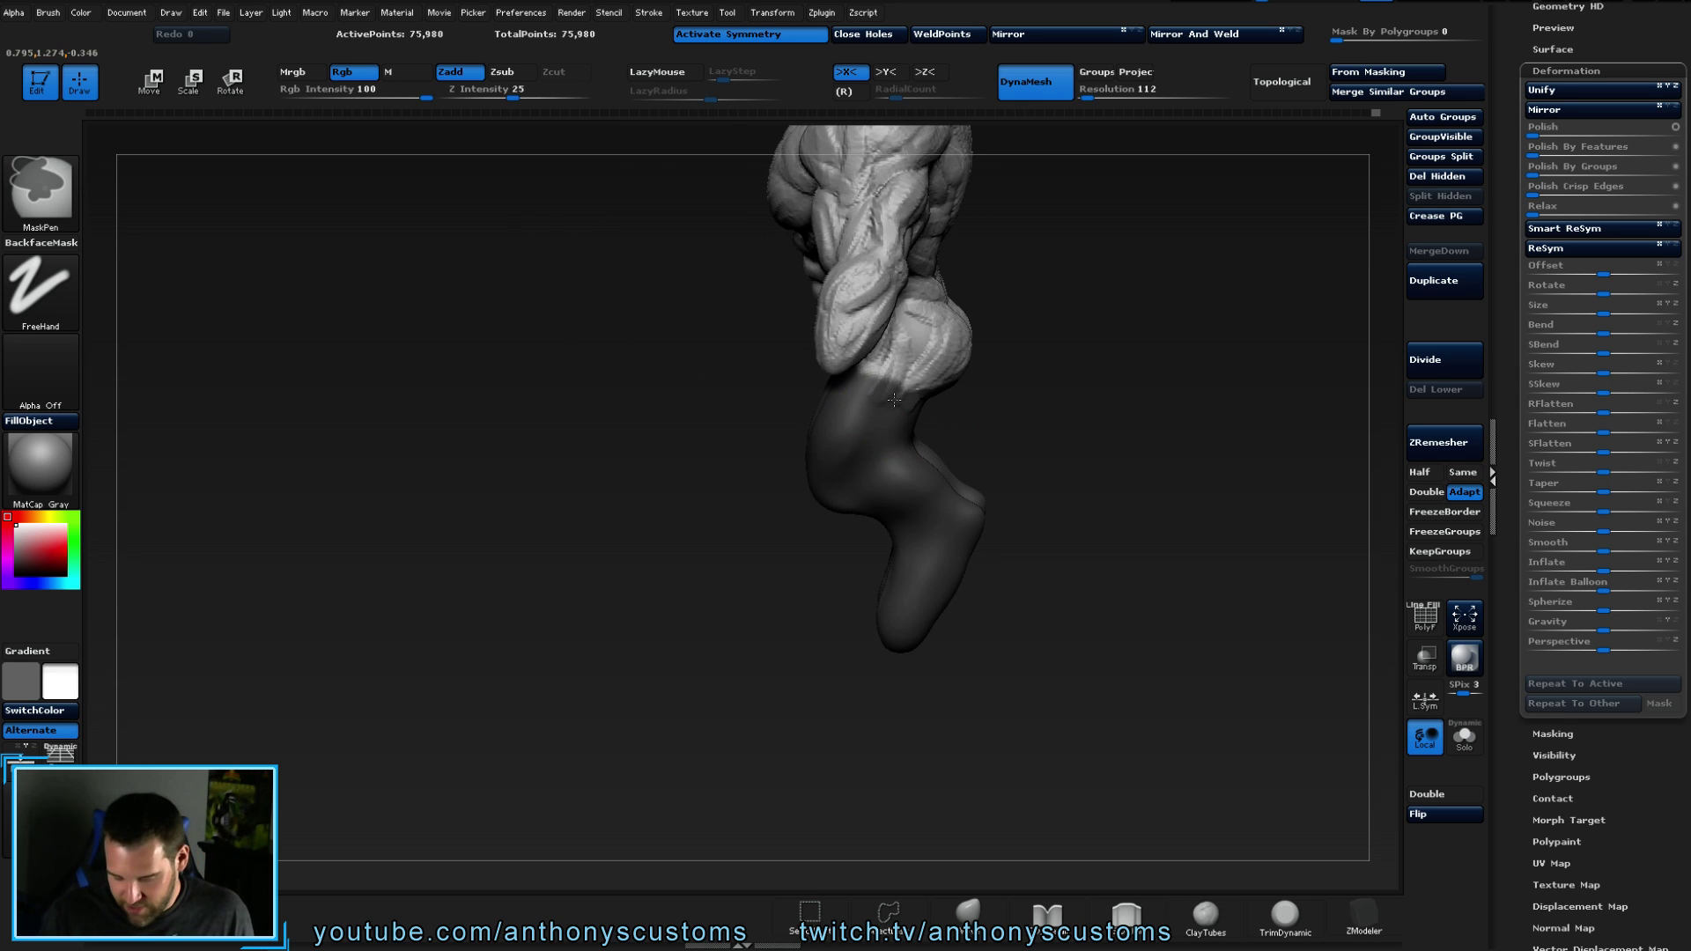
left_click_drag(1045, 461, 1148, 403)
key("ctrl")
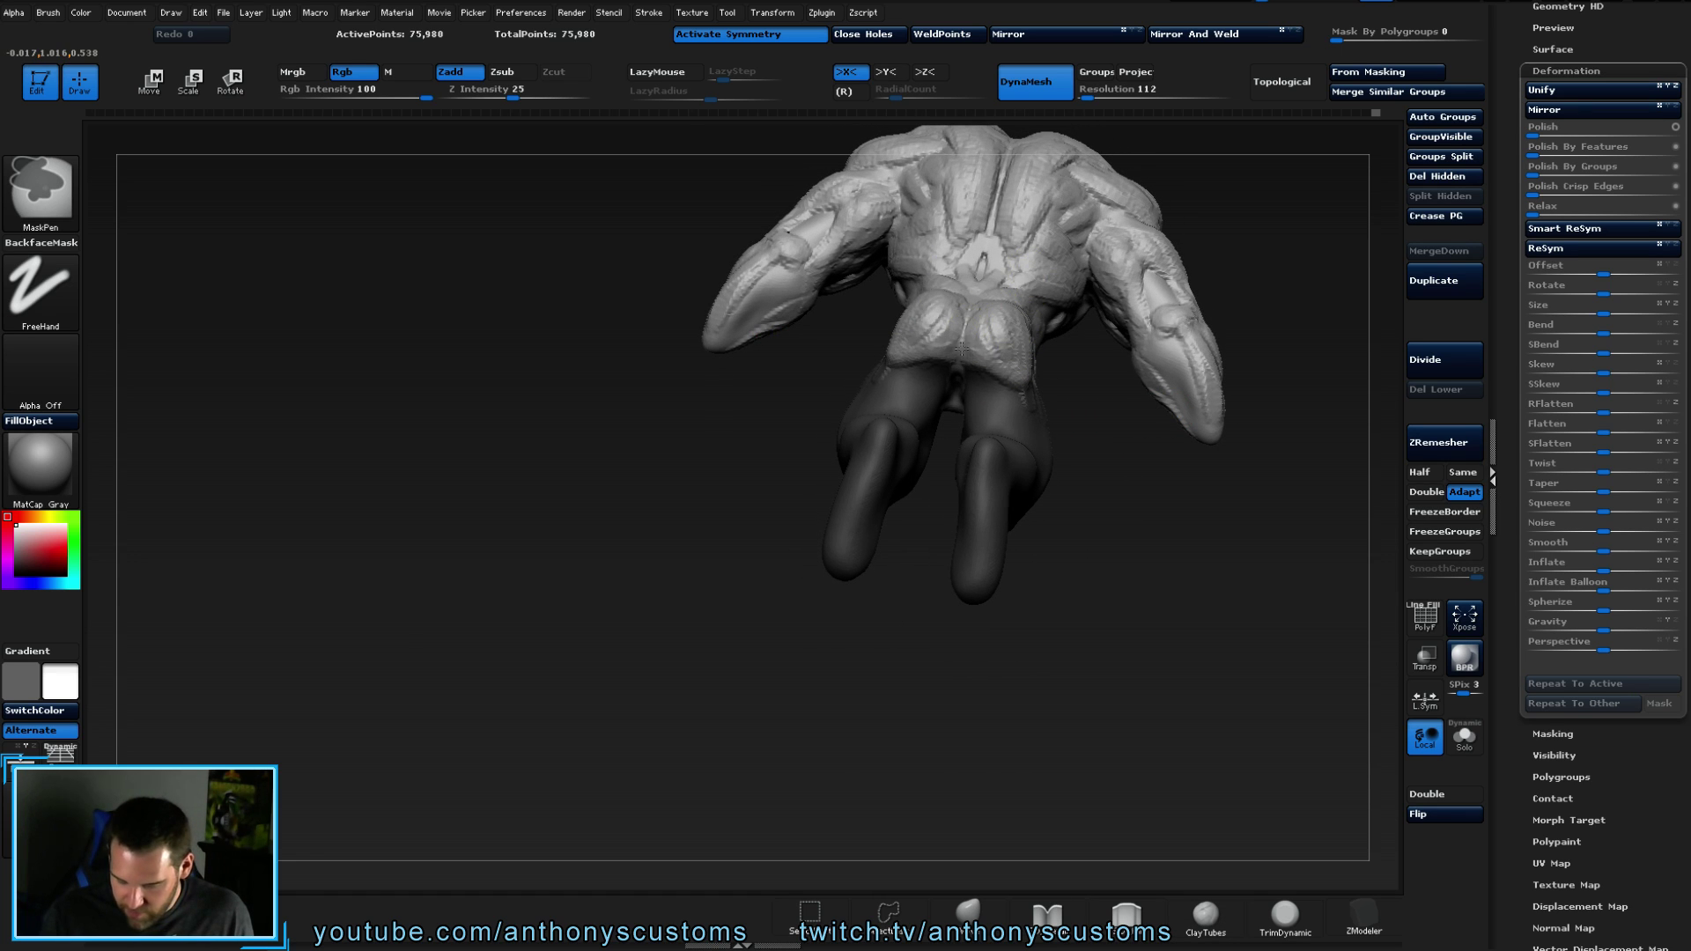
mouse_move(1075, 370)
left_mouse_down()
mouse_move(1123, 593)
mouse_move(1215, 564)
mouse_move(1200, 517)
mouse_move(1016, 573)
left_mouse_up()
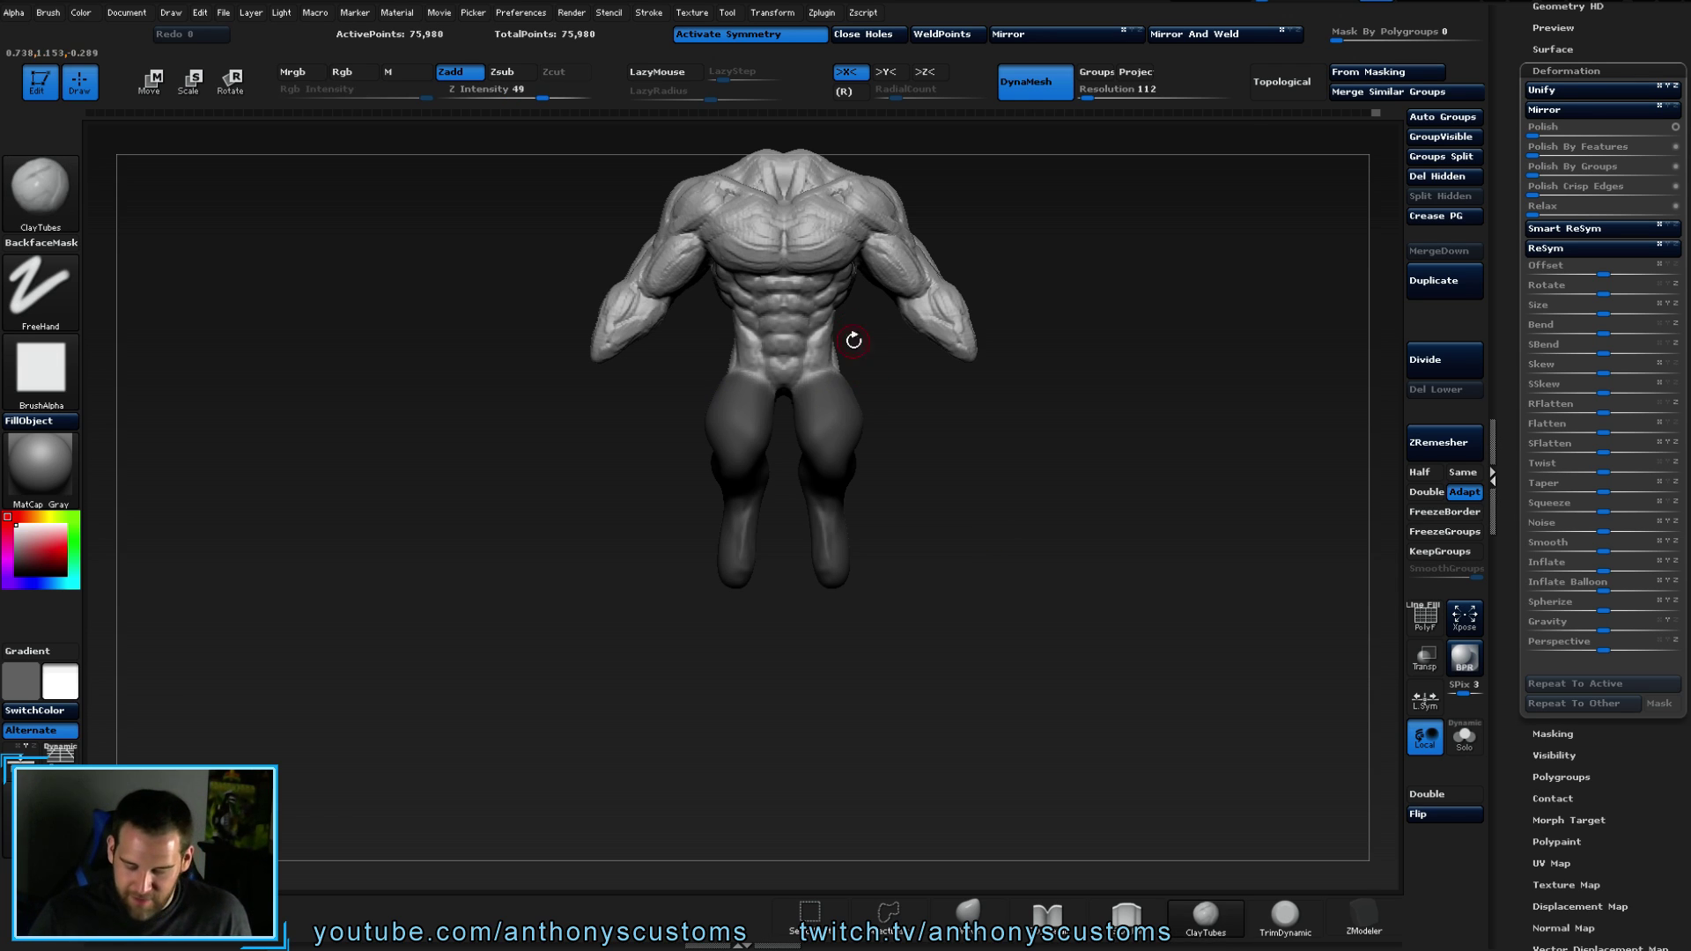
left_click(951, 395, "ctrl")
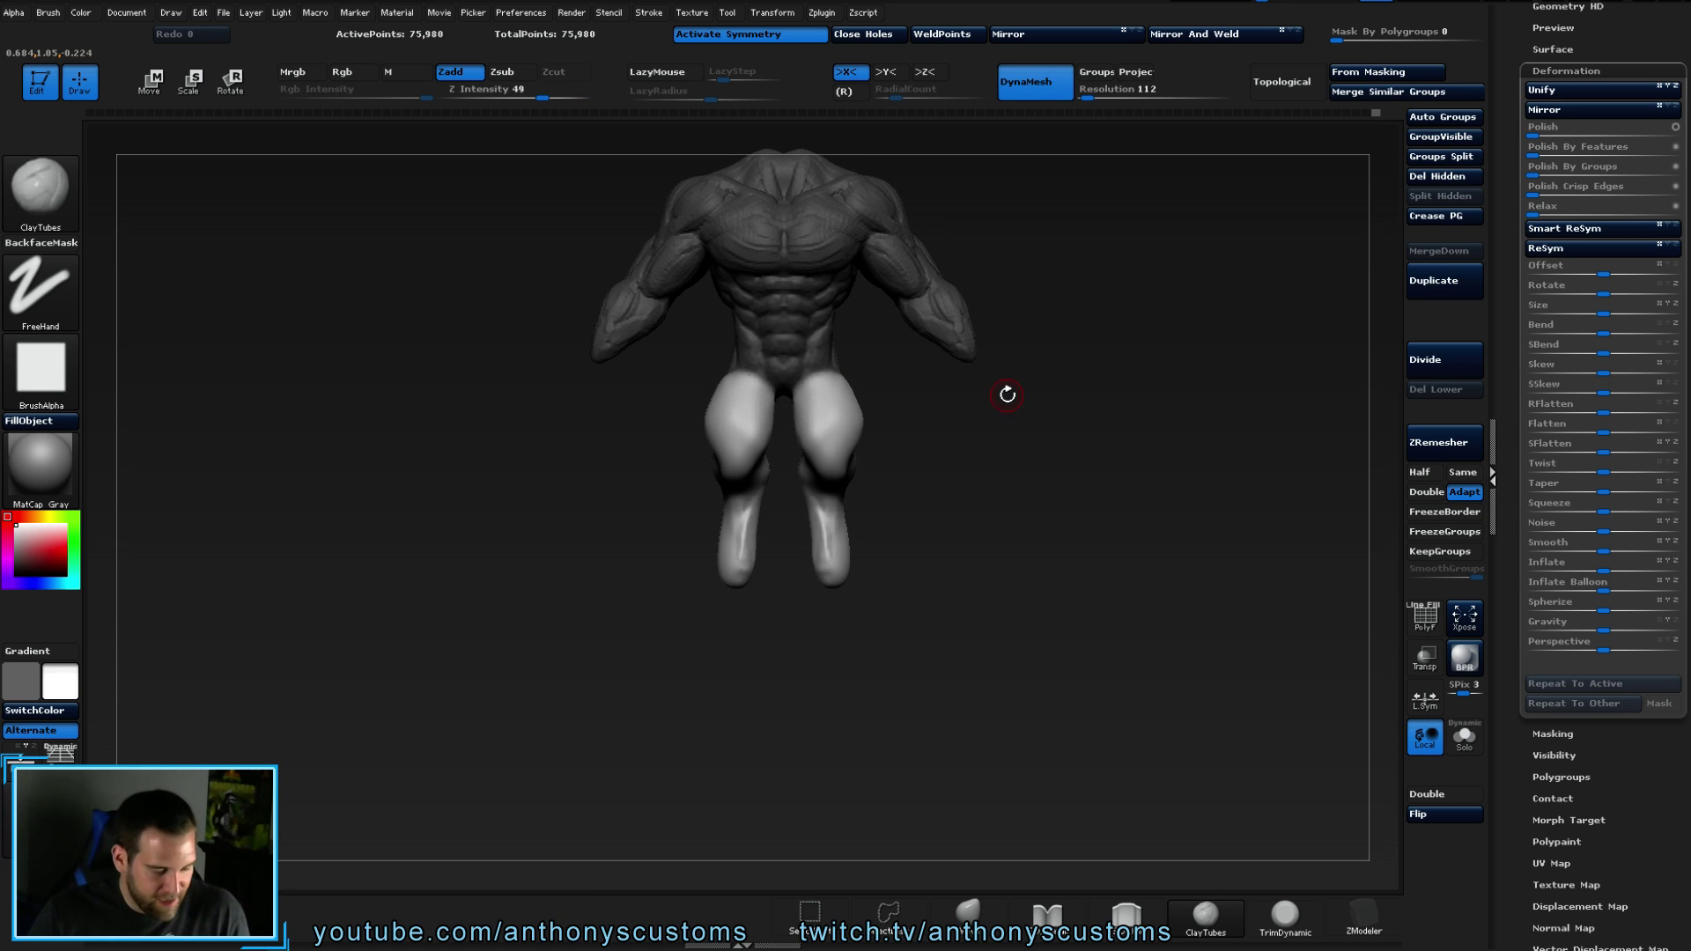
- Rotate both legs slightly outward from the hips with the Transpose line, and clear the mask
key("r")
mouse_move(825, 397)
left_mouse_down()
mouse_move(838, 605)
mouse_move(943, 529)
mouse_move(956, 485)
mouse_move(1106, 461)
mouse_move(1061, 440)
mouse_move(1090, 420)
mouse_move(1012, 413)
mouse_move(1068, 416)
mouse_move(1043, 417)
left_mouse_up()
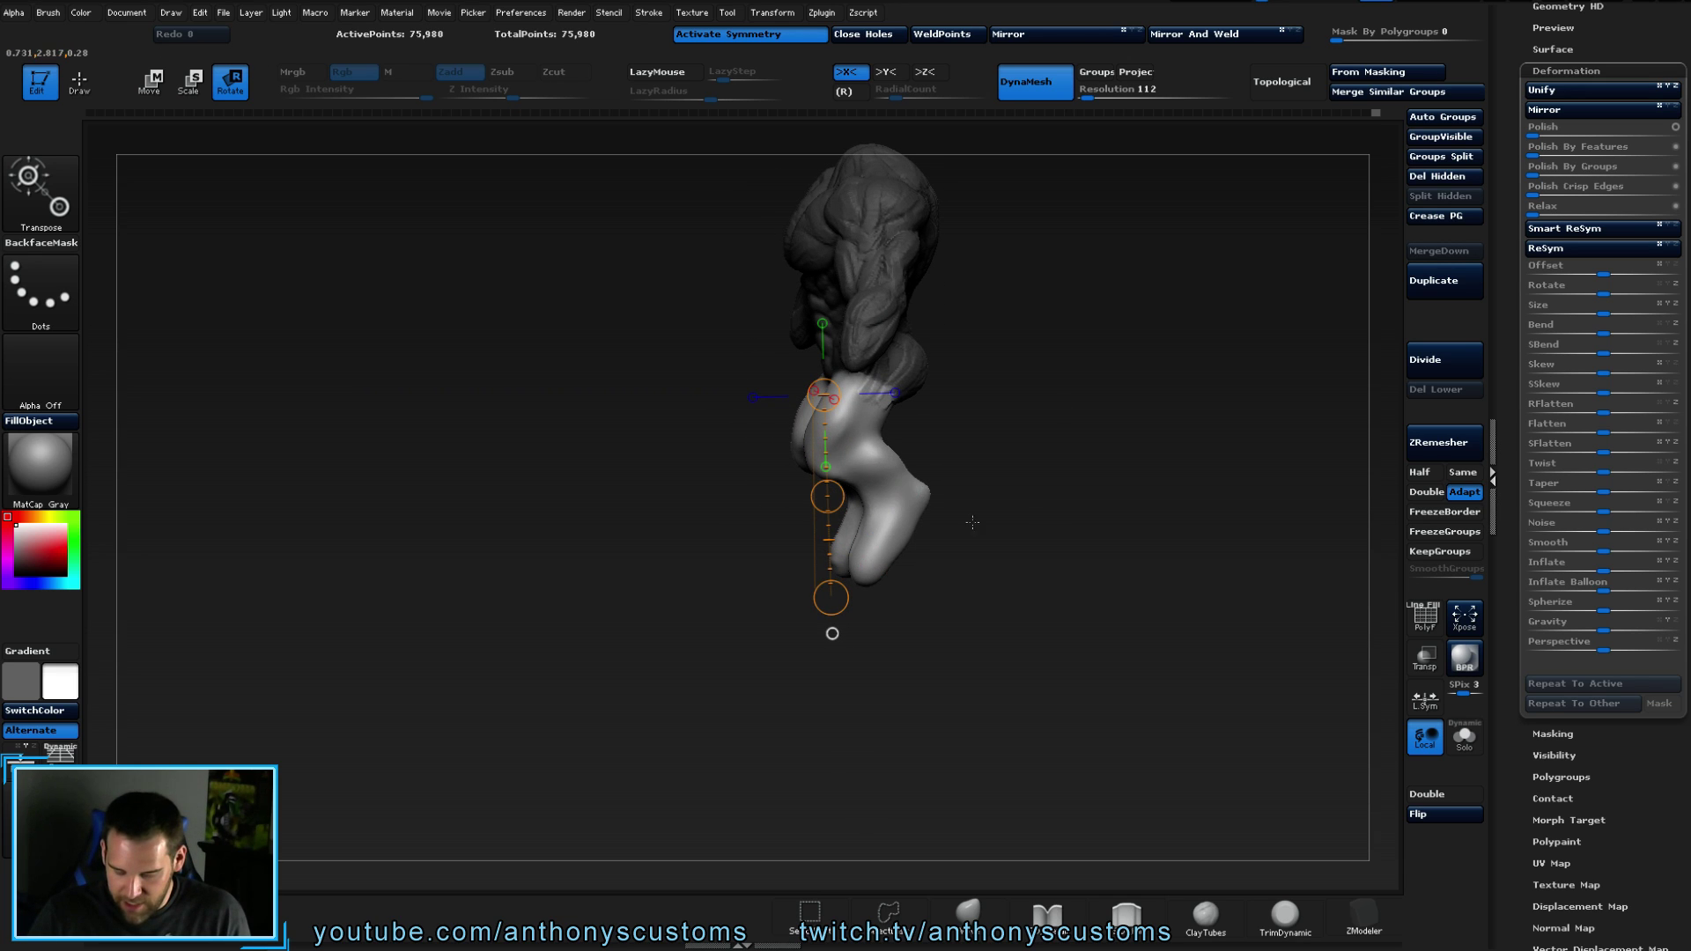
left_click_drag(942, 534, 1001, 492)
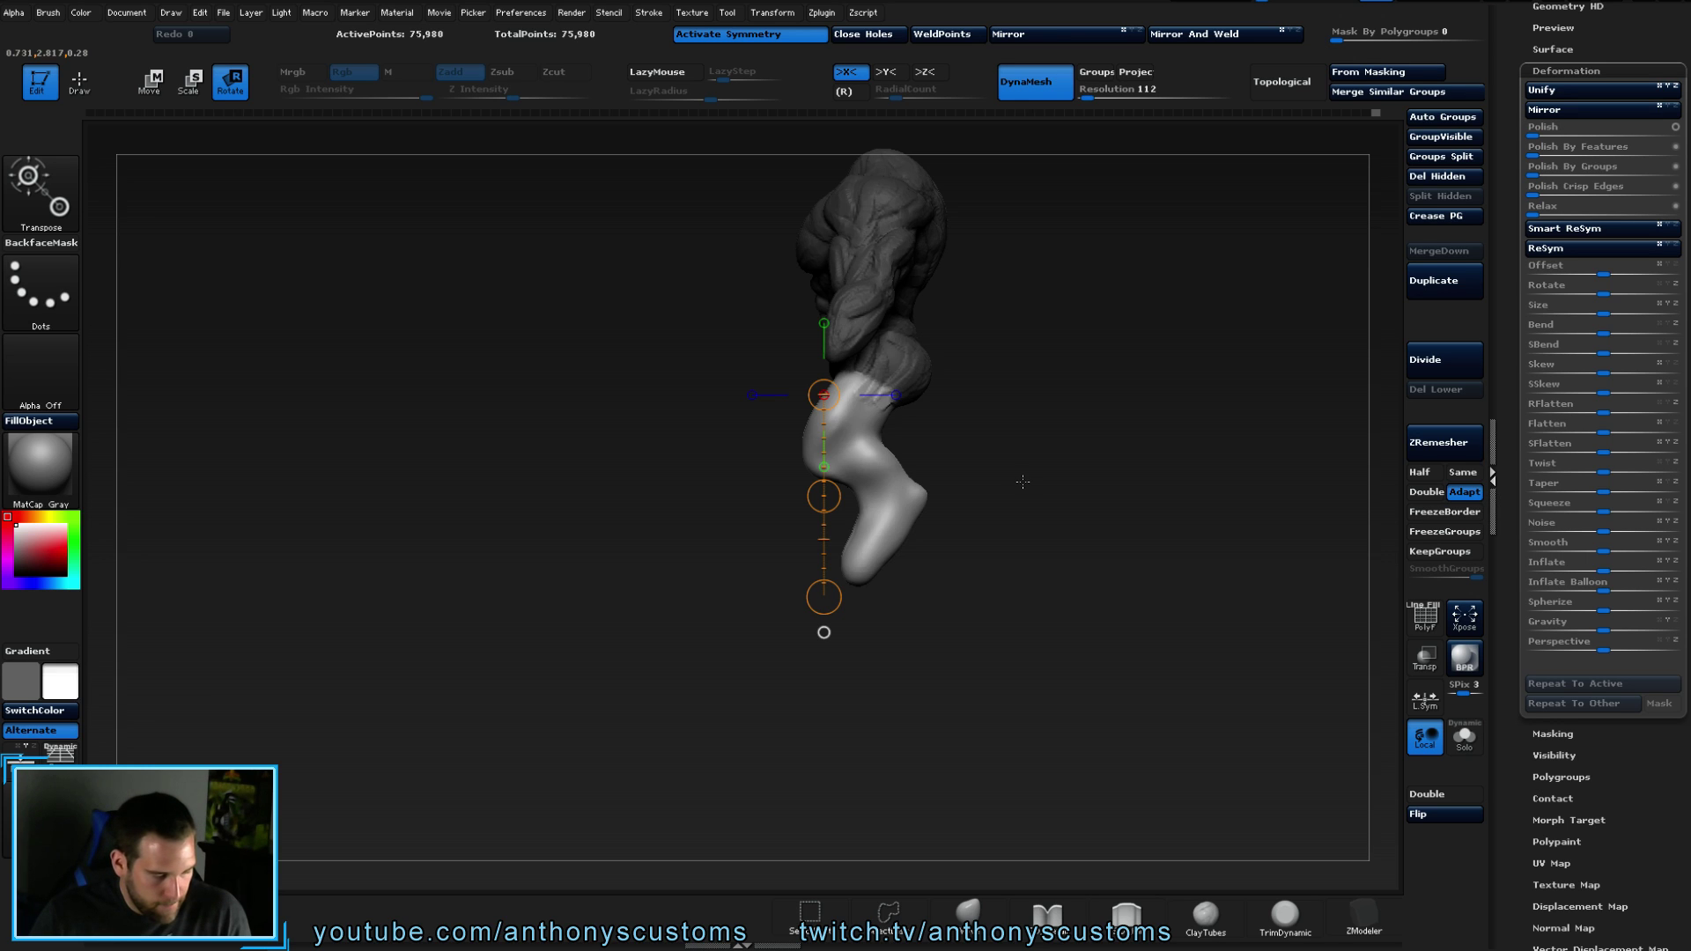
key("q")
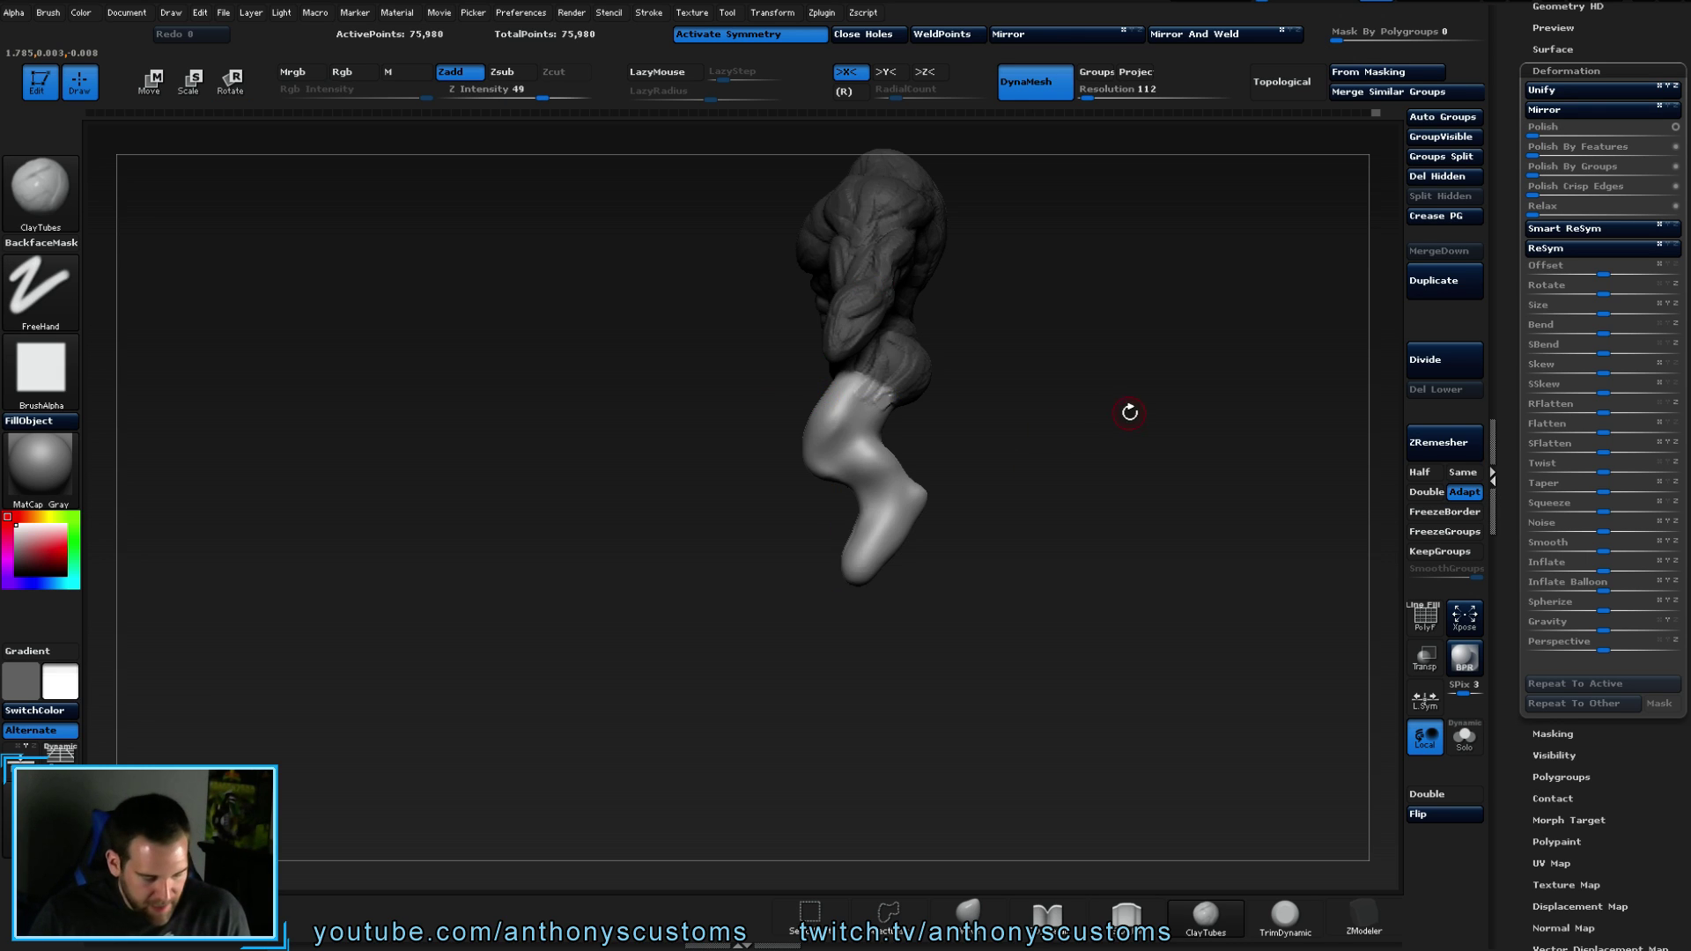
left_click(1111, 429, "ctrl")
- Check the leg stance from the front and the side, and save the project
mouse_move(1076, 430)
left_mouse_down()
mouse_move(1154, 423)
mouse_move(1090, 407)
mouse_move(1166, 408)
mouse_move(1113, 432)
mouse_move(1097, 423)
mouse_move(1113, 411)
left_mouse_up()
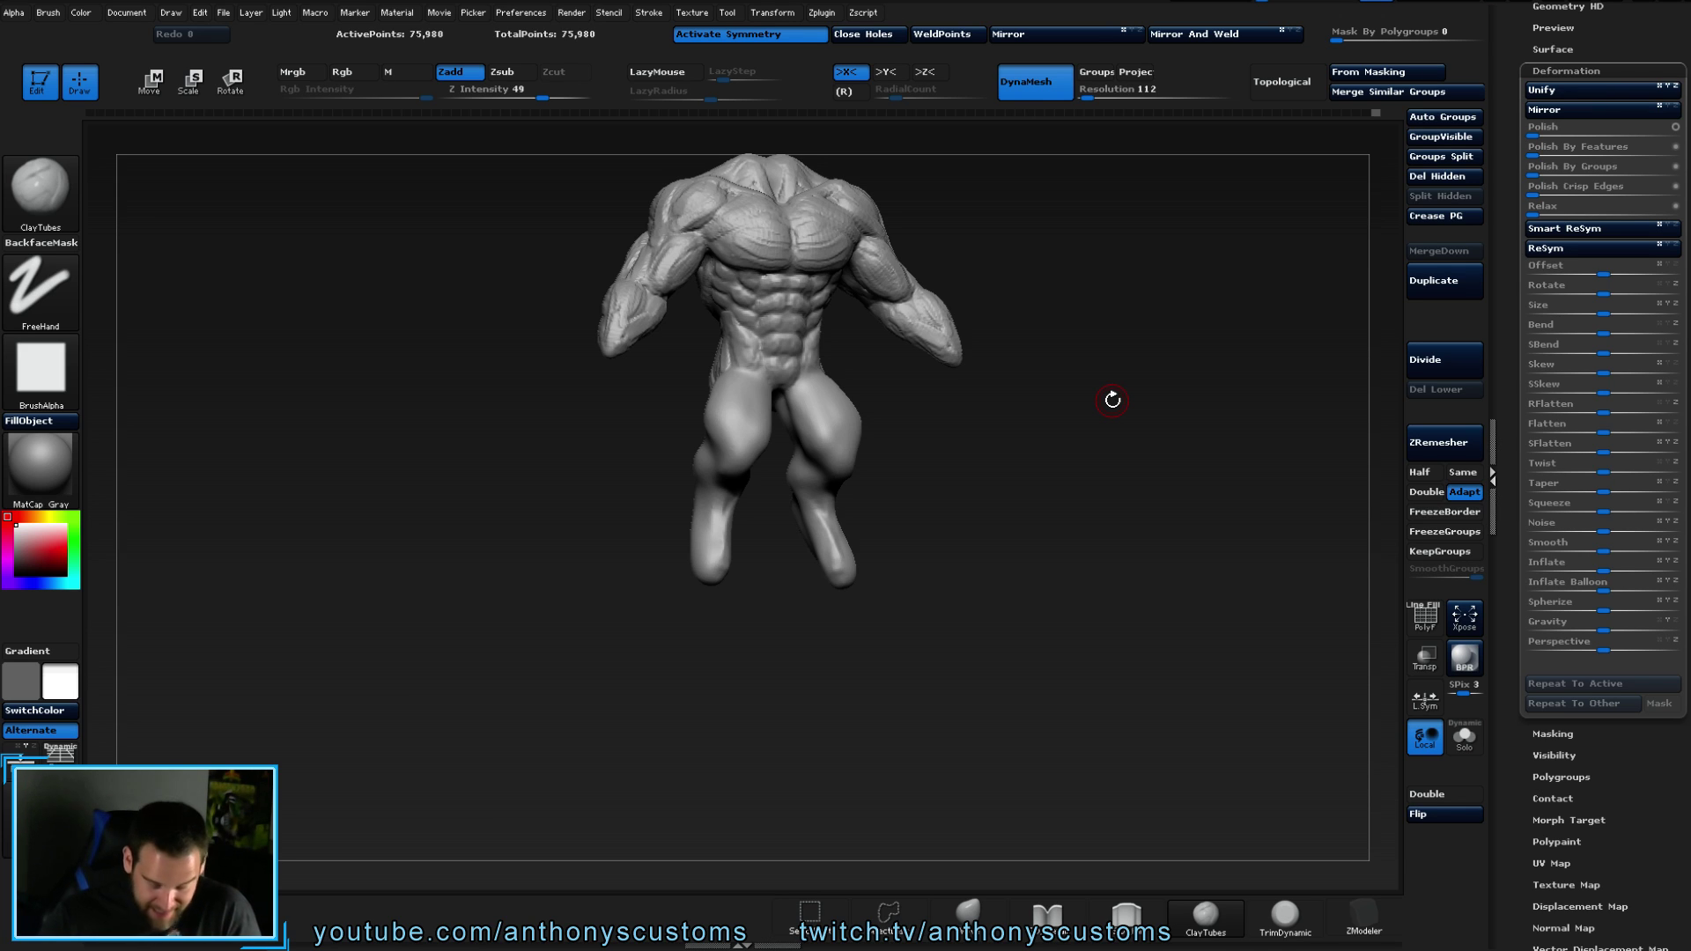
mouse_move(997, 473)
left_mouse_down()
mouse_move(985, 499)
mouse_move(1066, 482)
mouse_move(1019, 509)
mouse_move(1151, 485)
left_mouse_up()
left_click_drag(1120, 483, 1138, 489)
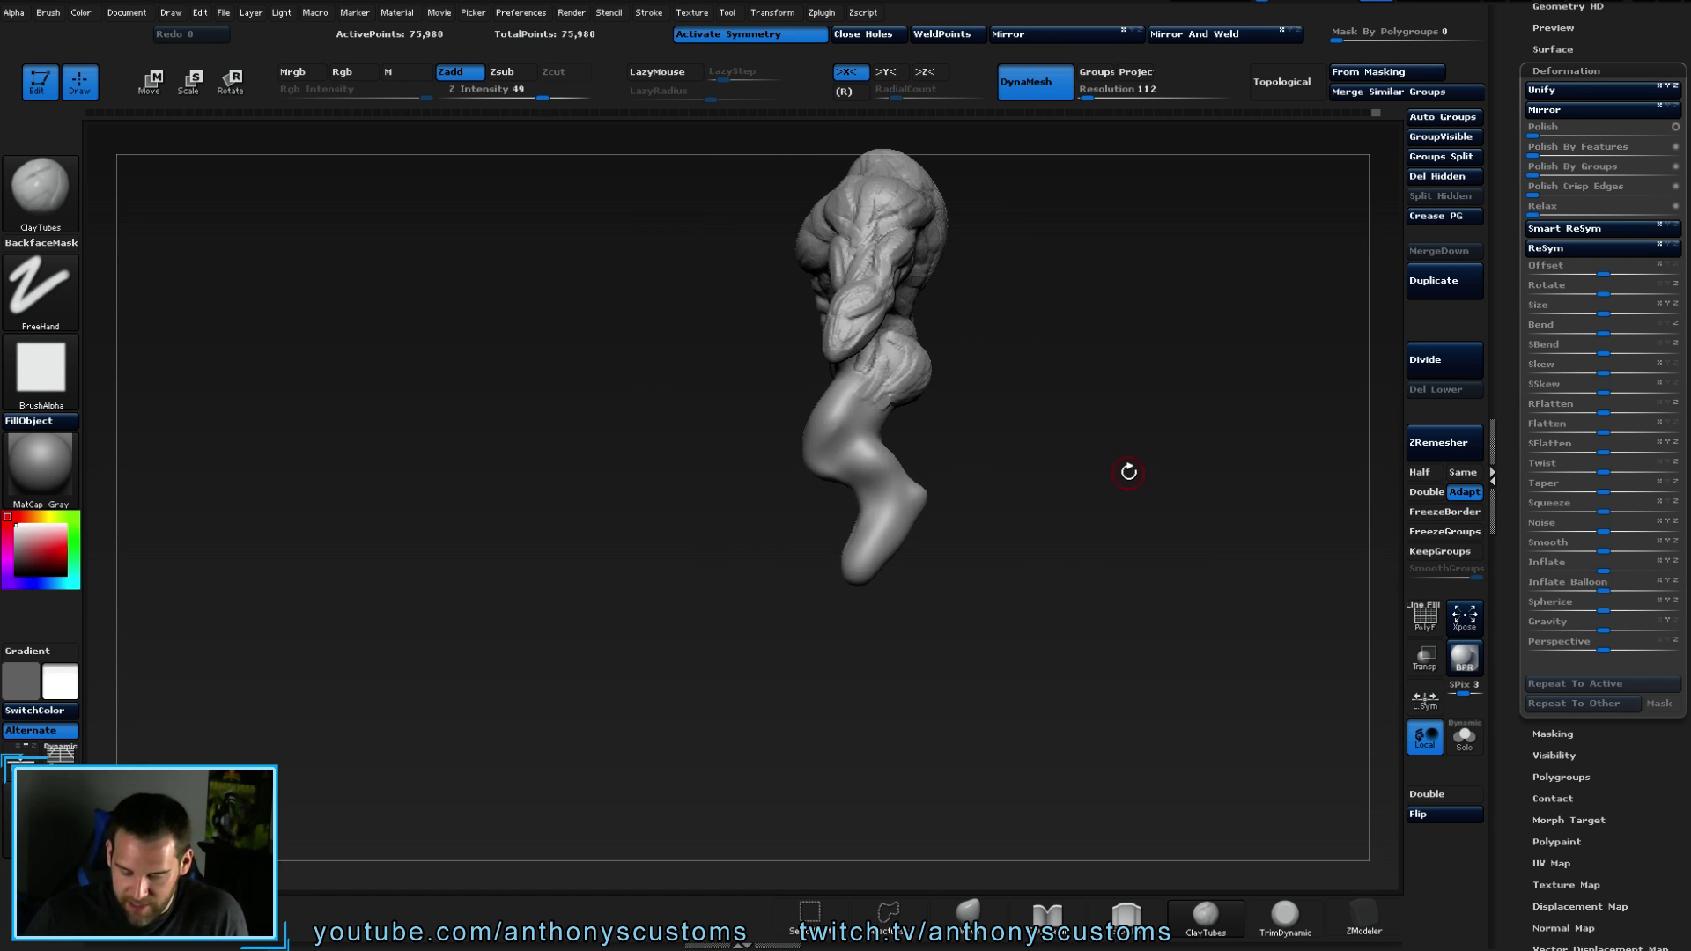
mouse_move(1114, 423)
left_mouse_down()
mouse_move(1088, 516)
mouse_move(1047, 527)
mouse_move(1068, 536)
left_mouse_up()
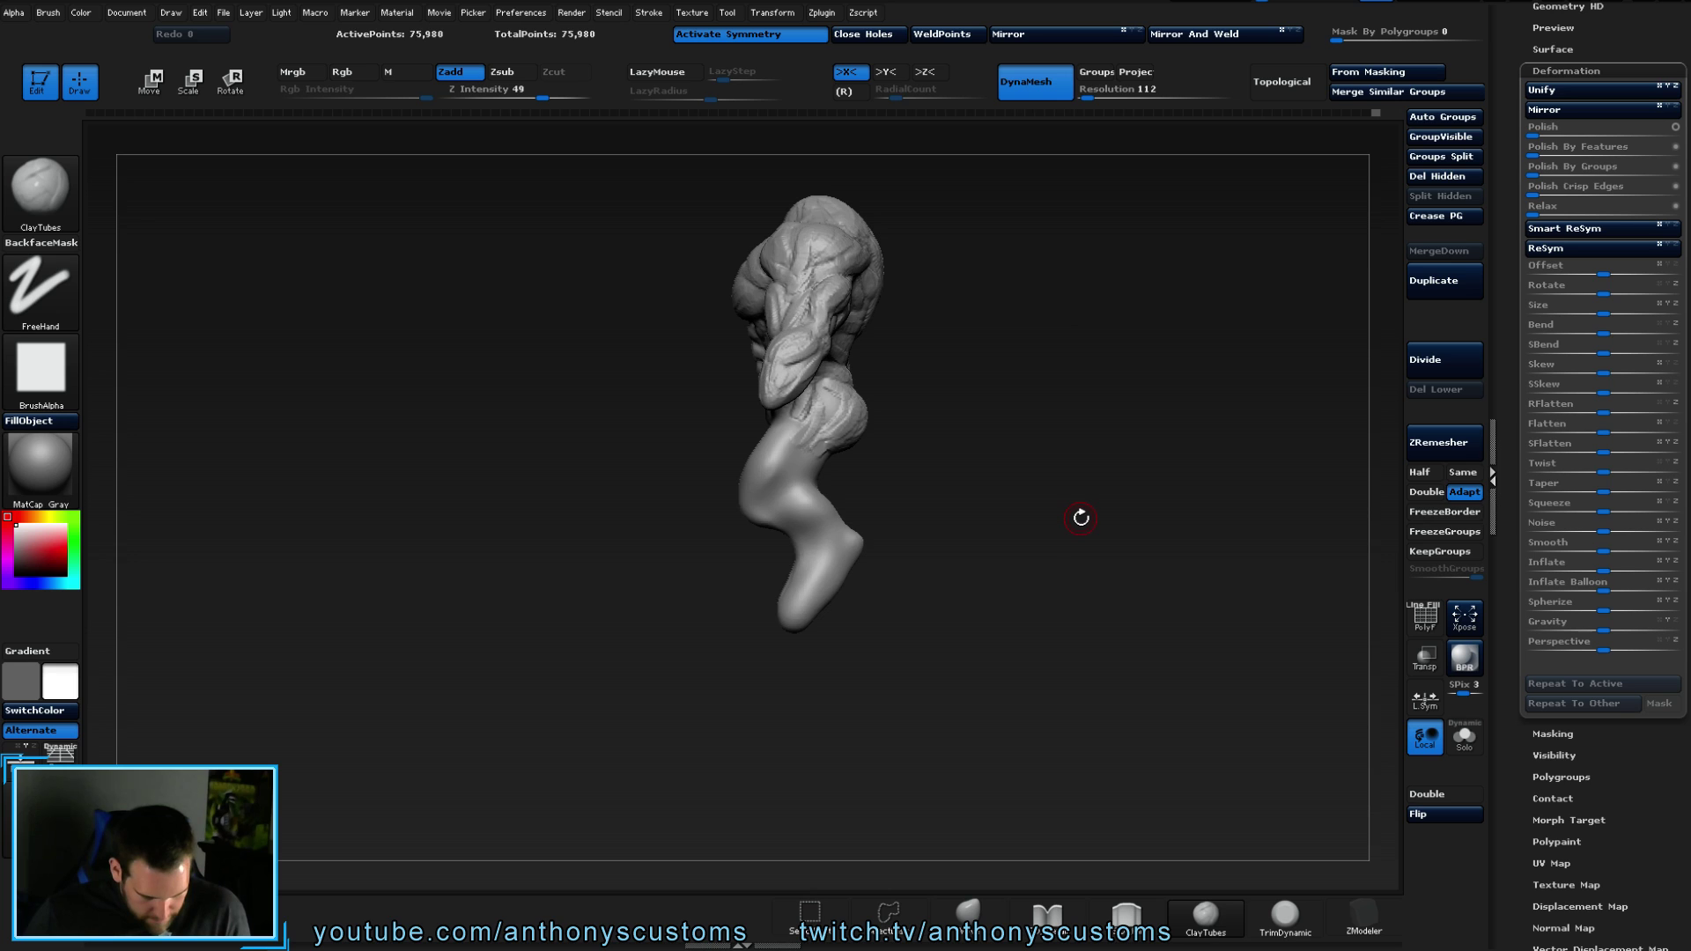
mouse_move(1086, 435)
left_mouse_down()
mouse_move(1068, 555)
mouse_move(1040, 567)
mouse_move(921, 484)
left_mouse_up()
mouse_move(826, 454)
left_mouse_down()
mouse_move(916, 458)
mouse_move(898, 463)
mouse_move(919, 443)
left_mouse_up()
key("ctrl+s")
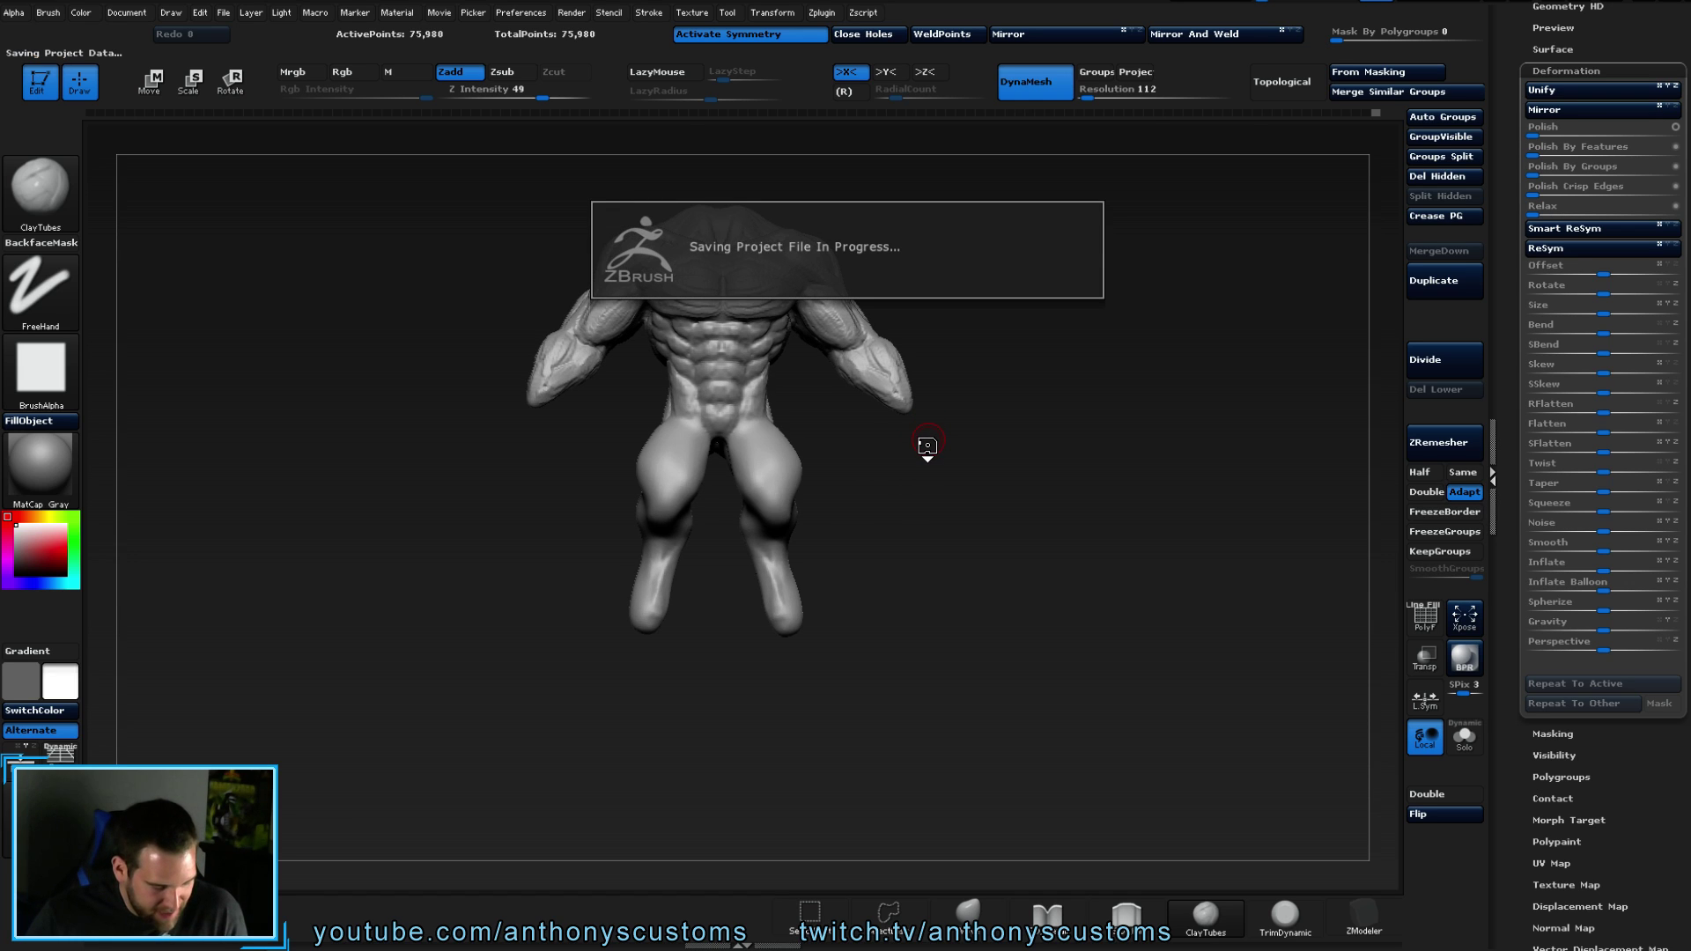
left_click_drag(927, 451, 906, 498)
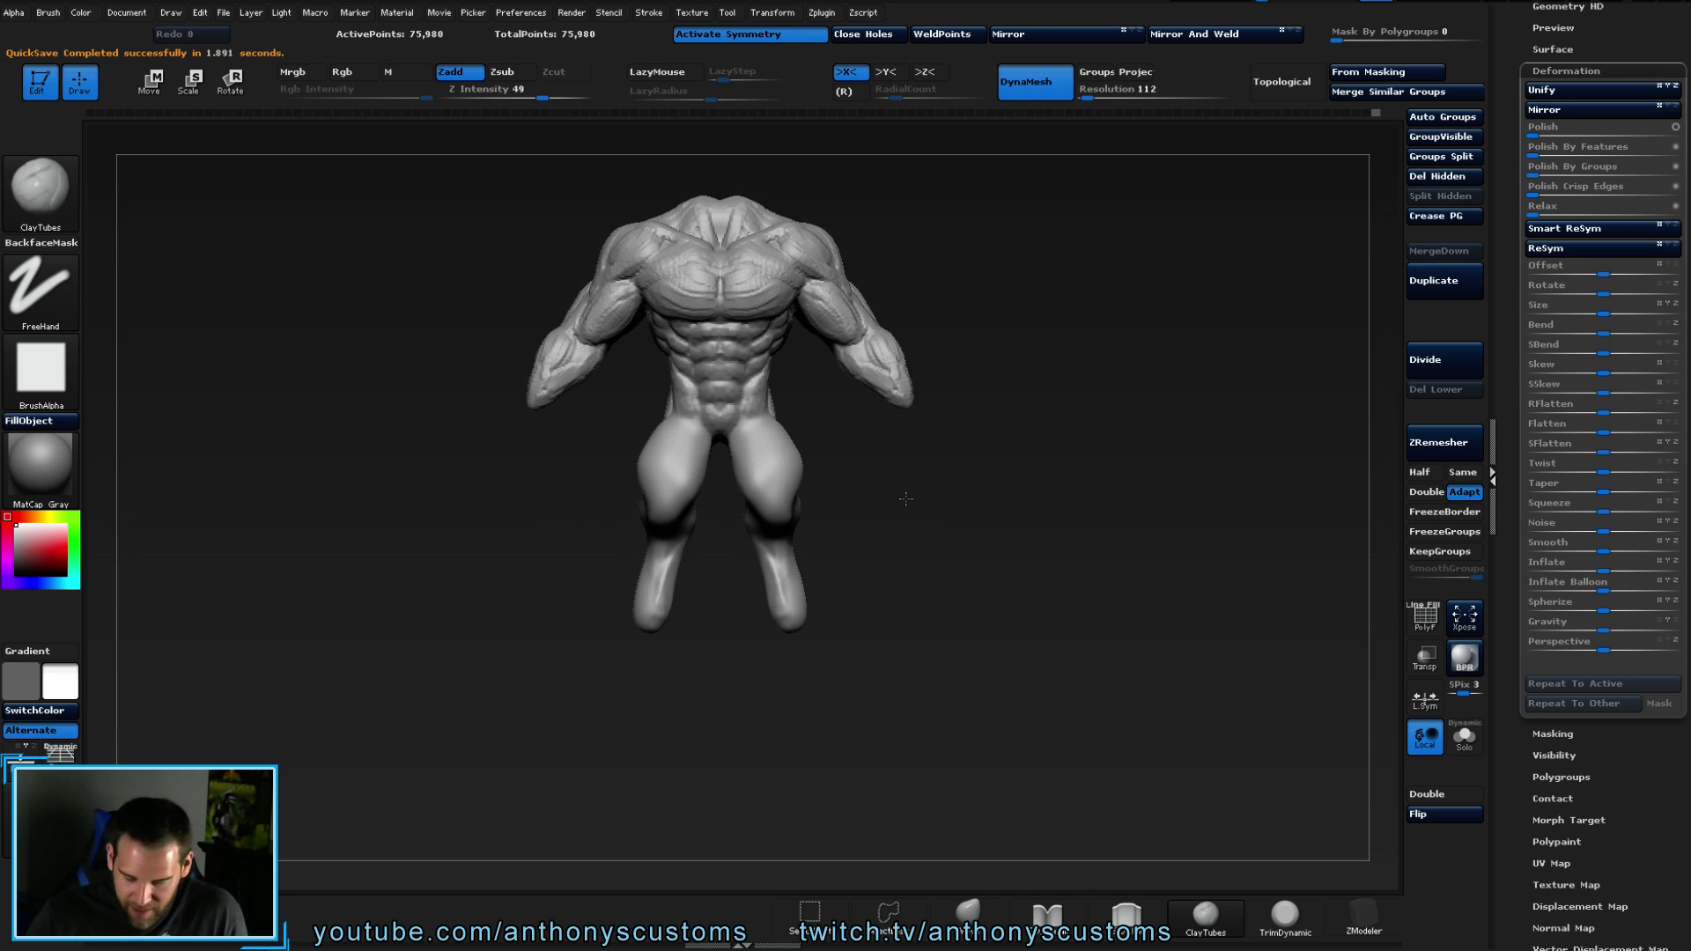
key("ctrl+shift")
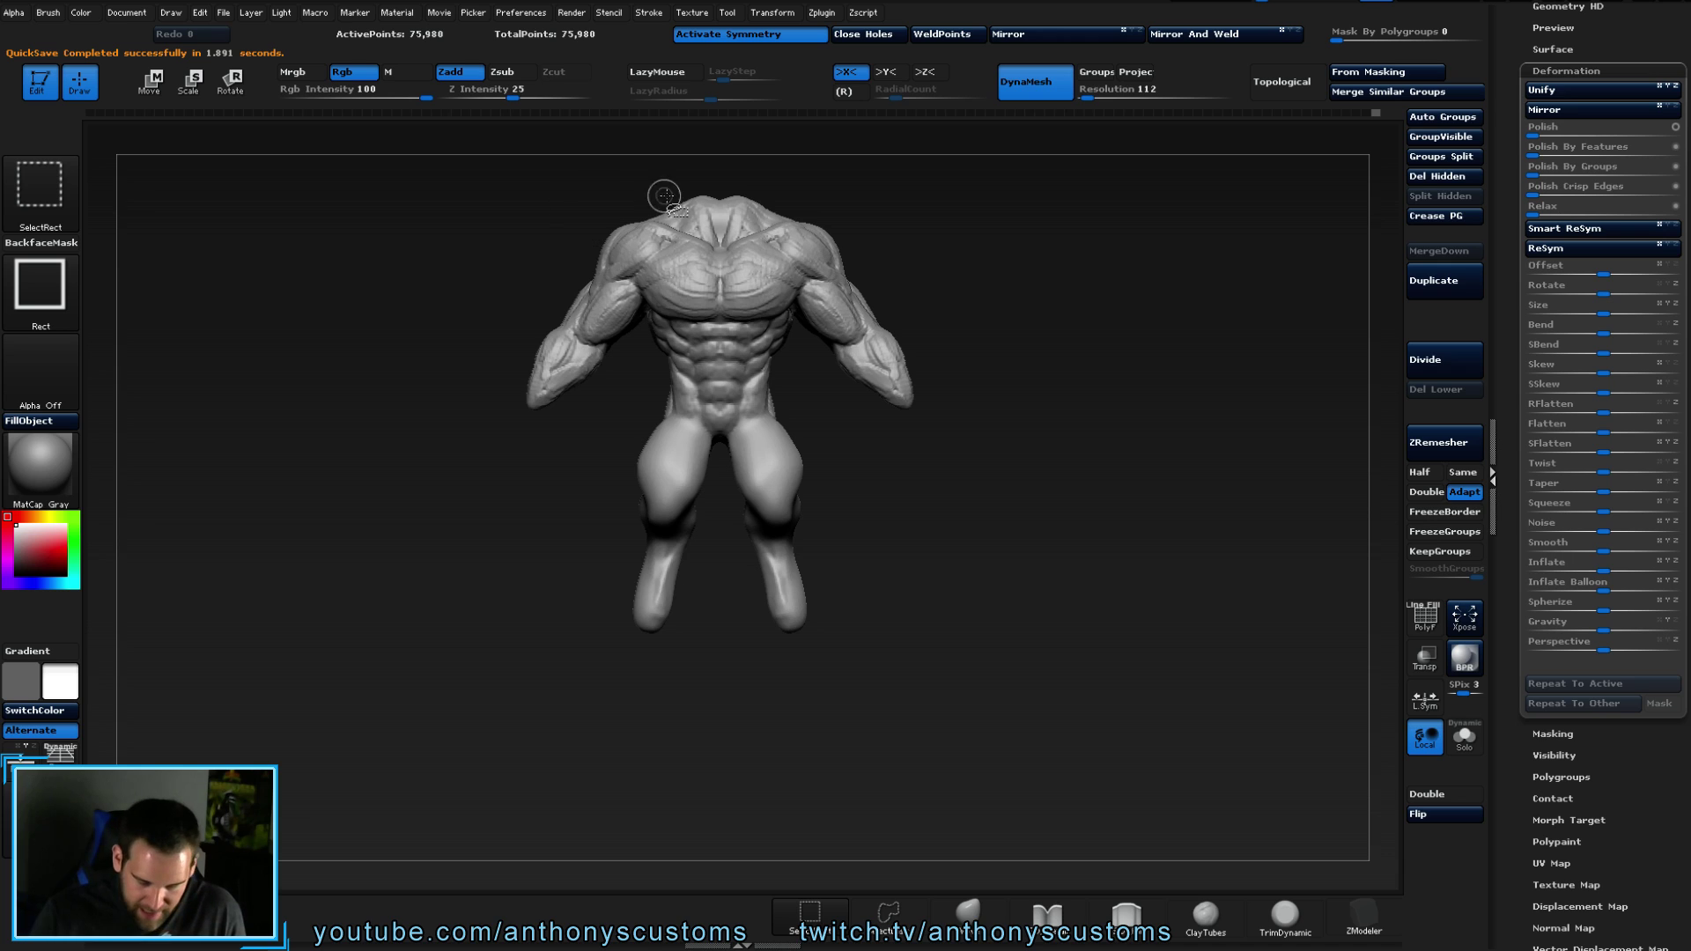
mouse_move(720, 179)
left_mouse_down("ctrl+shift")
mouse_move(940, 551)
mouse_move(1063, 650)
left_mouse_up("ctrl+shift")
key("ctrl+z")
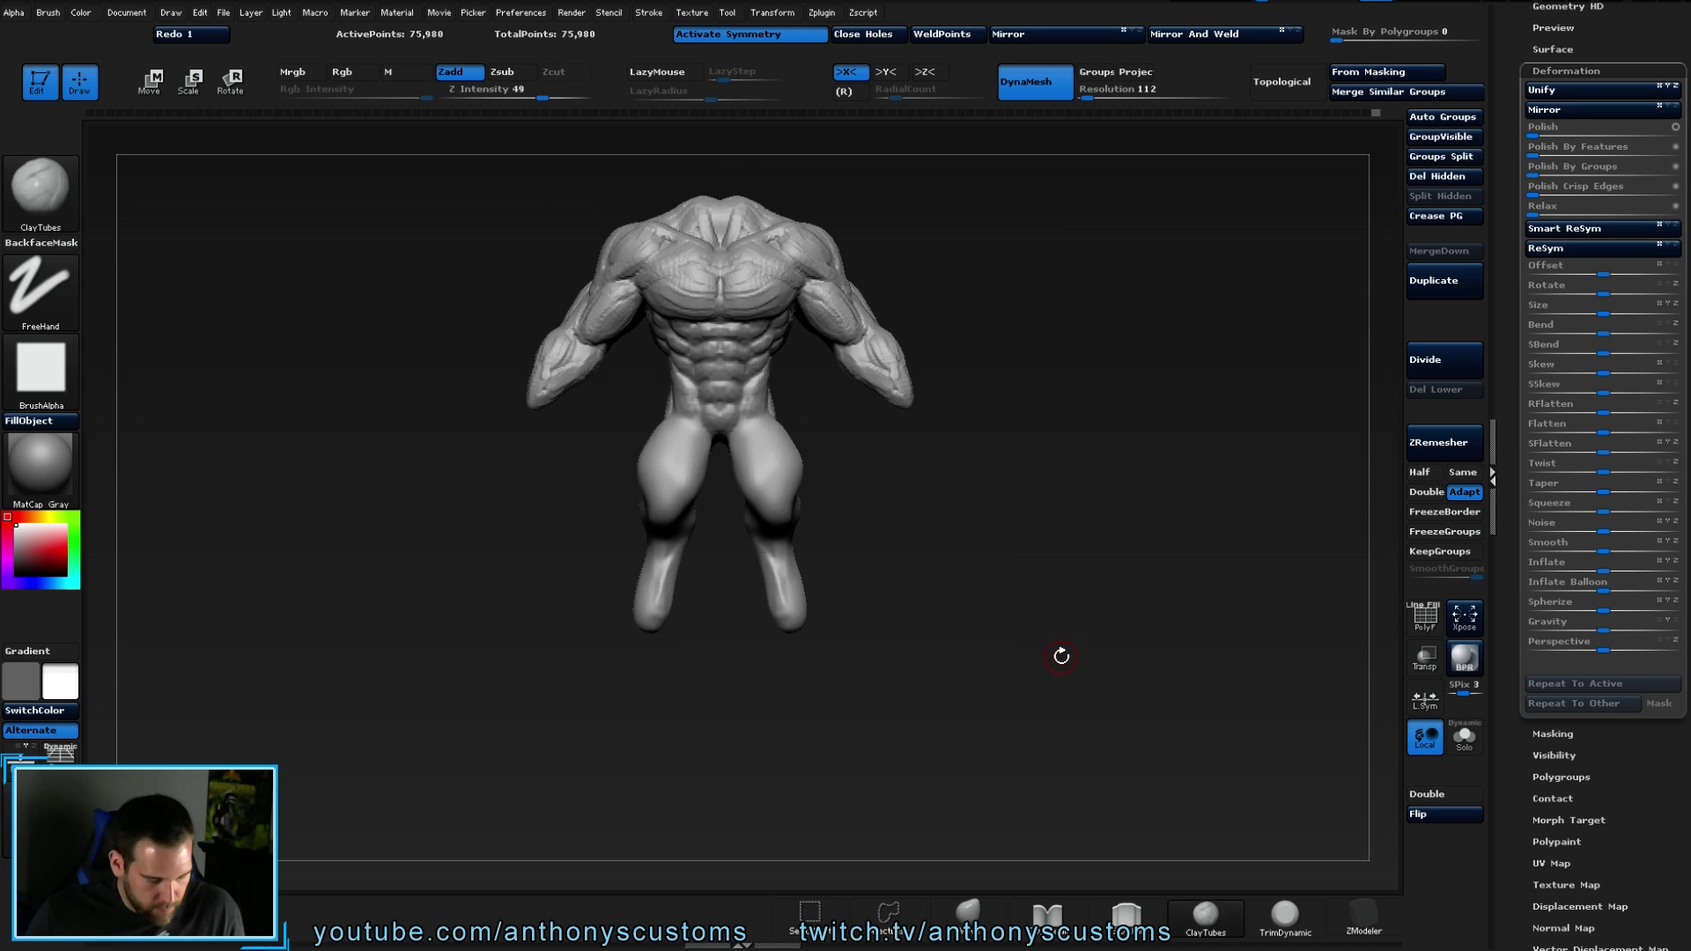
- Turn off symmetry and mask the whole figure except the lower legs below the knees
key("x")
key("ctrl+shift")
mouse_move(723, 176)
left_mouse_down("ctrl+shift")
mouse_move(812, 378)
mouse_move(973, 621)
mouse_move(1046, 661)
left_mouse_up("ctrl+shift")
left_click_drag(1018, 547, 965, 509)
key("ctrl+z")
mouse_move(712, 693)
left_mouse_down("ctrl")
mouse_move(898, 630)
mouse_move(933, 539)
mouse_move(1053, 566)
mouse_move(1110, 555)
mouse_move(1093, 570)
mouse_move(1086, 556)
left_mouse_up("ctrl")
key("ctrl")
left_click(823, 574, "ctrl")
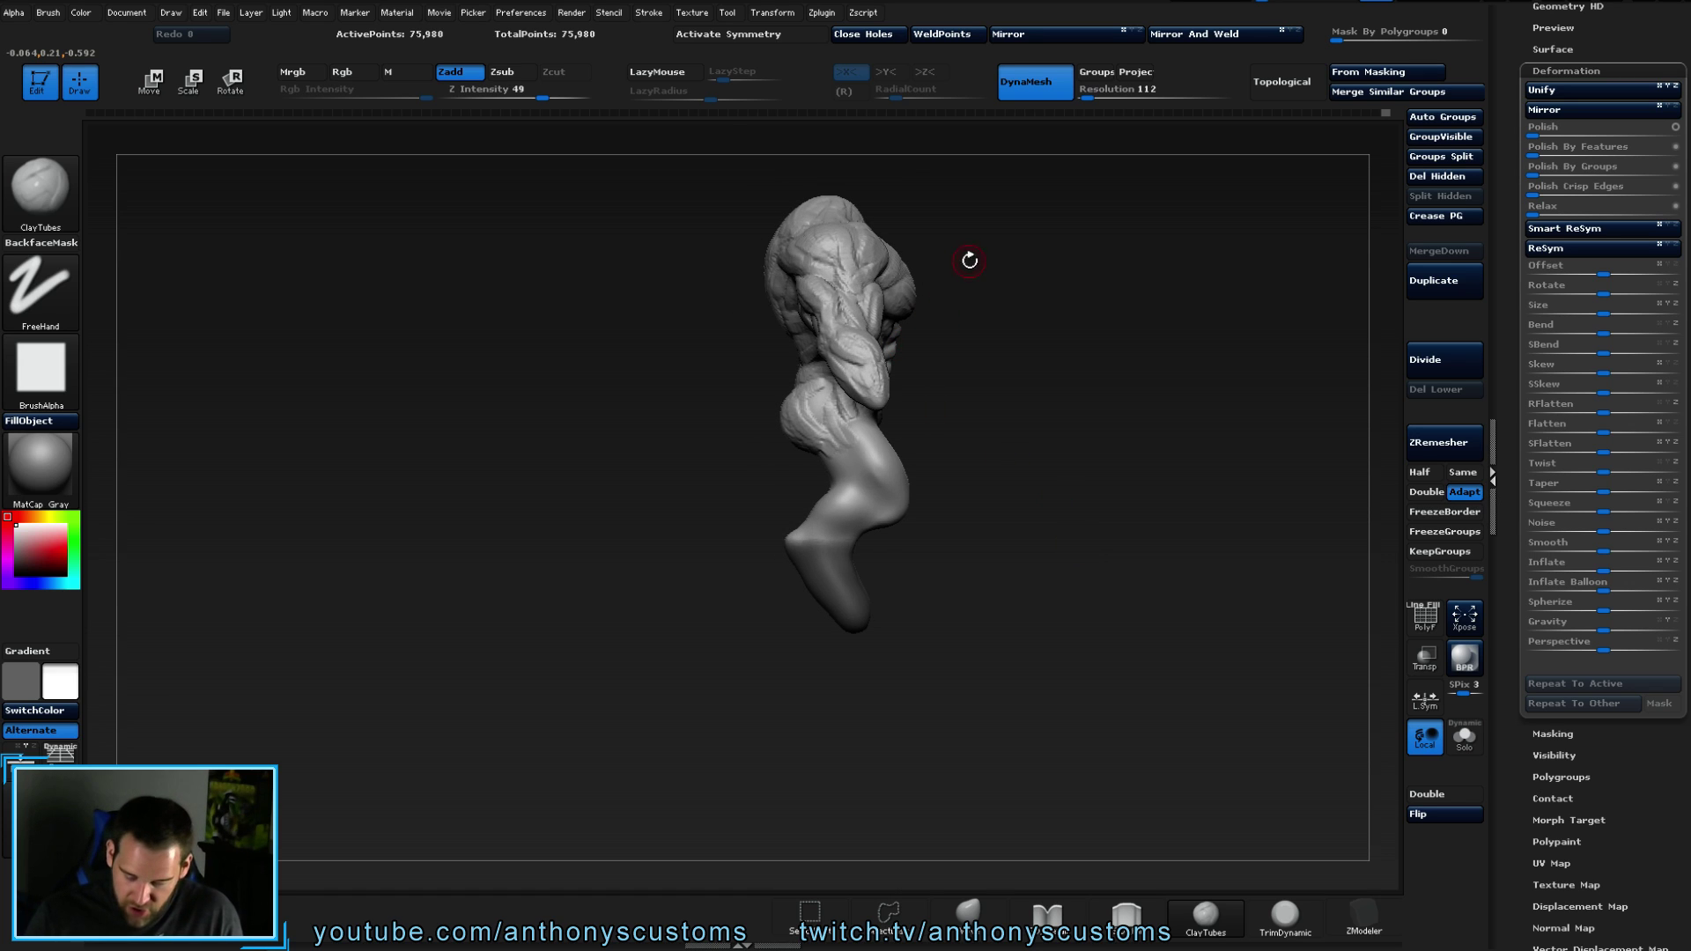
left_click(980, 466, "ctrl")
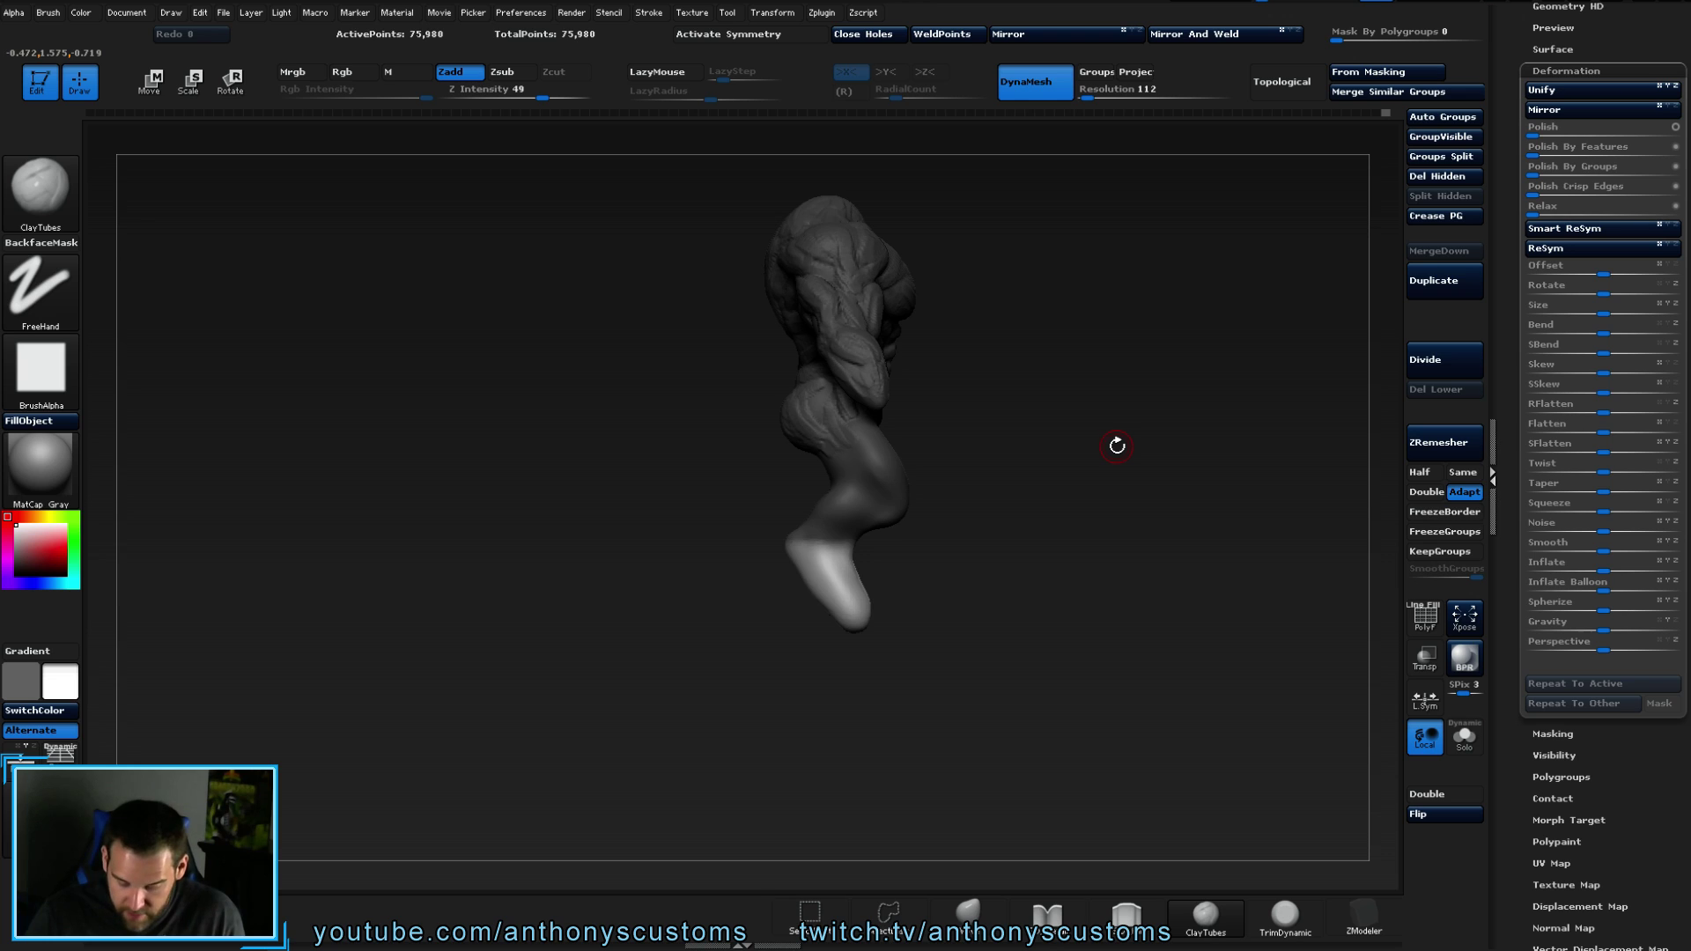
- Lengthen the unmasked lower legs by pulling them downward with the Transpose line in Move mode, and clear the mask
key("r")
mouse_move(815, 551)
left_mouse_down()
mouse_move(920, 709)
mouse_move(895, 741)
left_mouse_up()
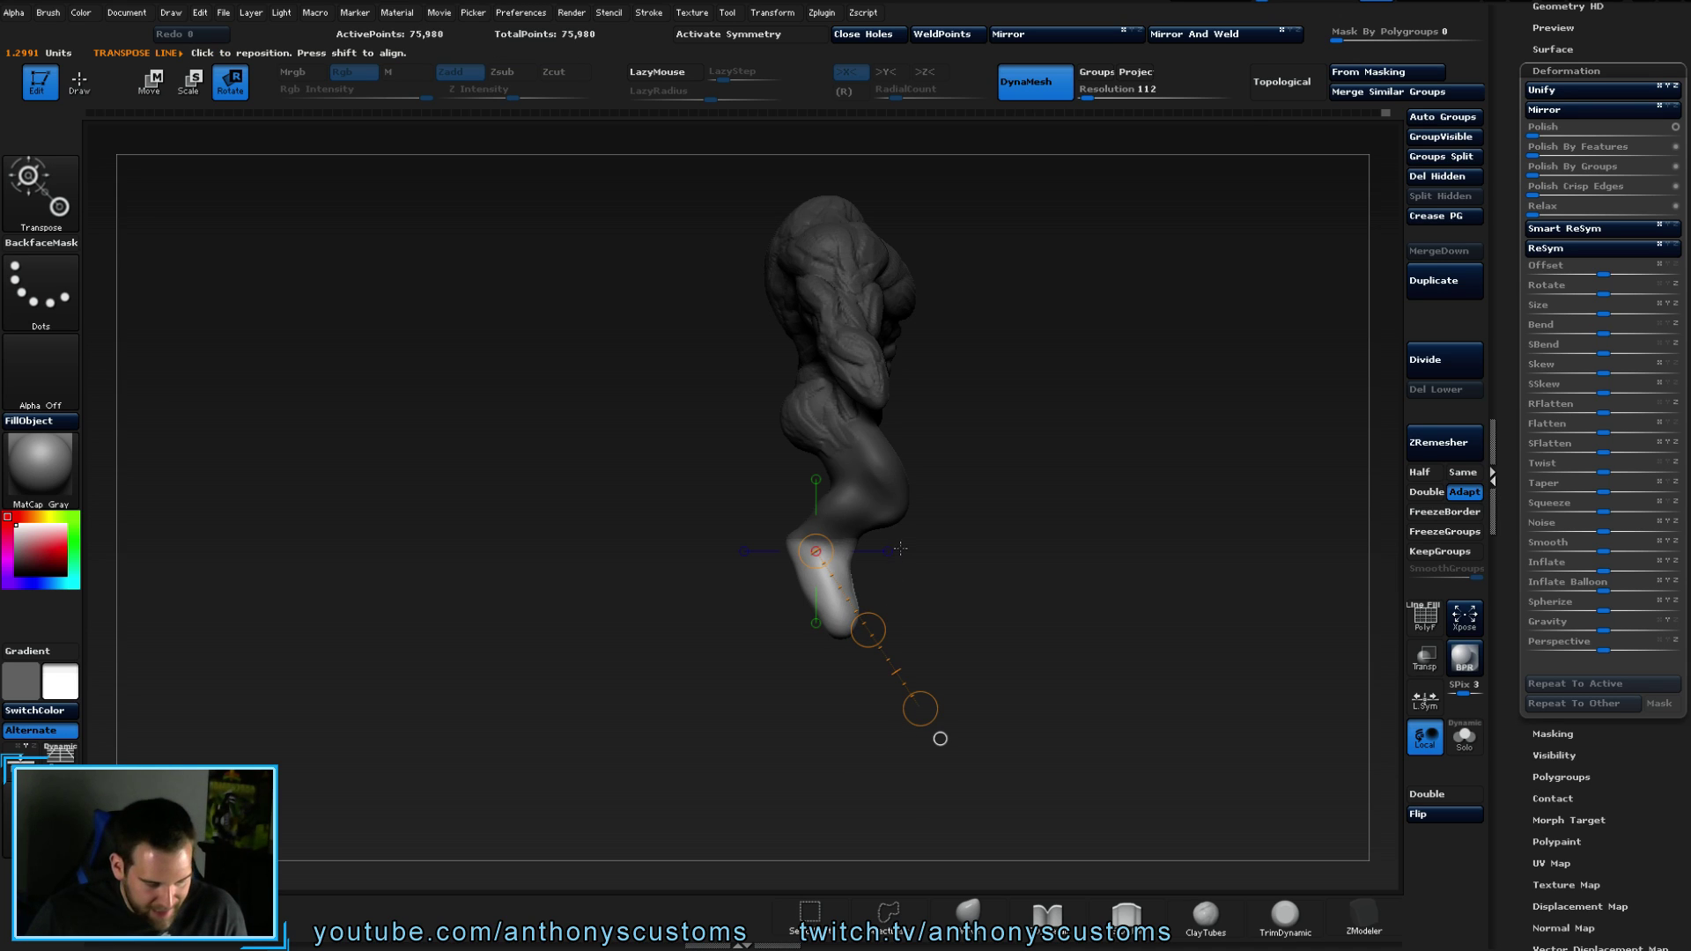
key("w")
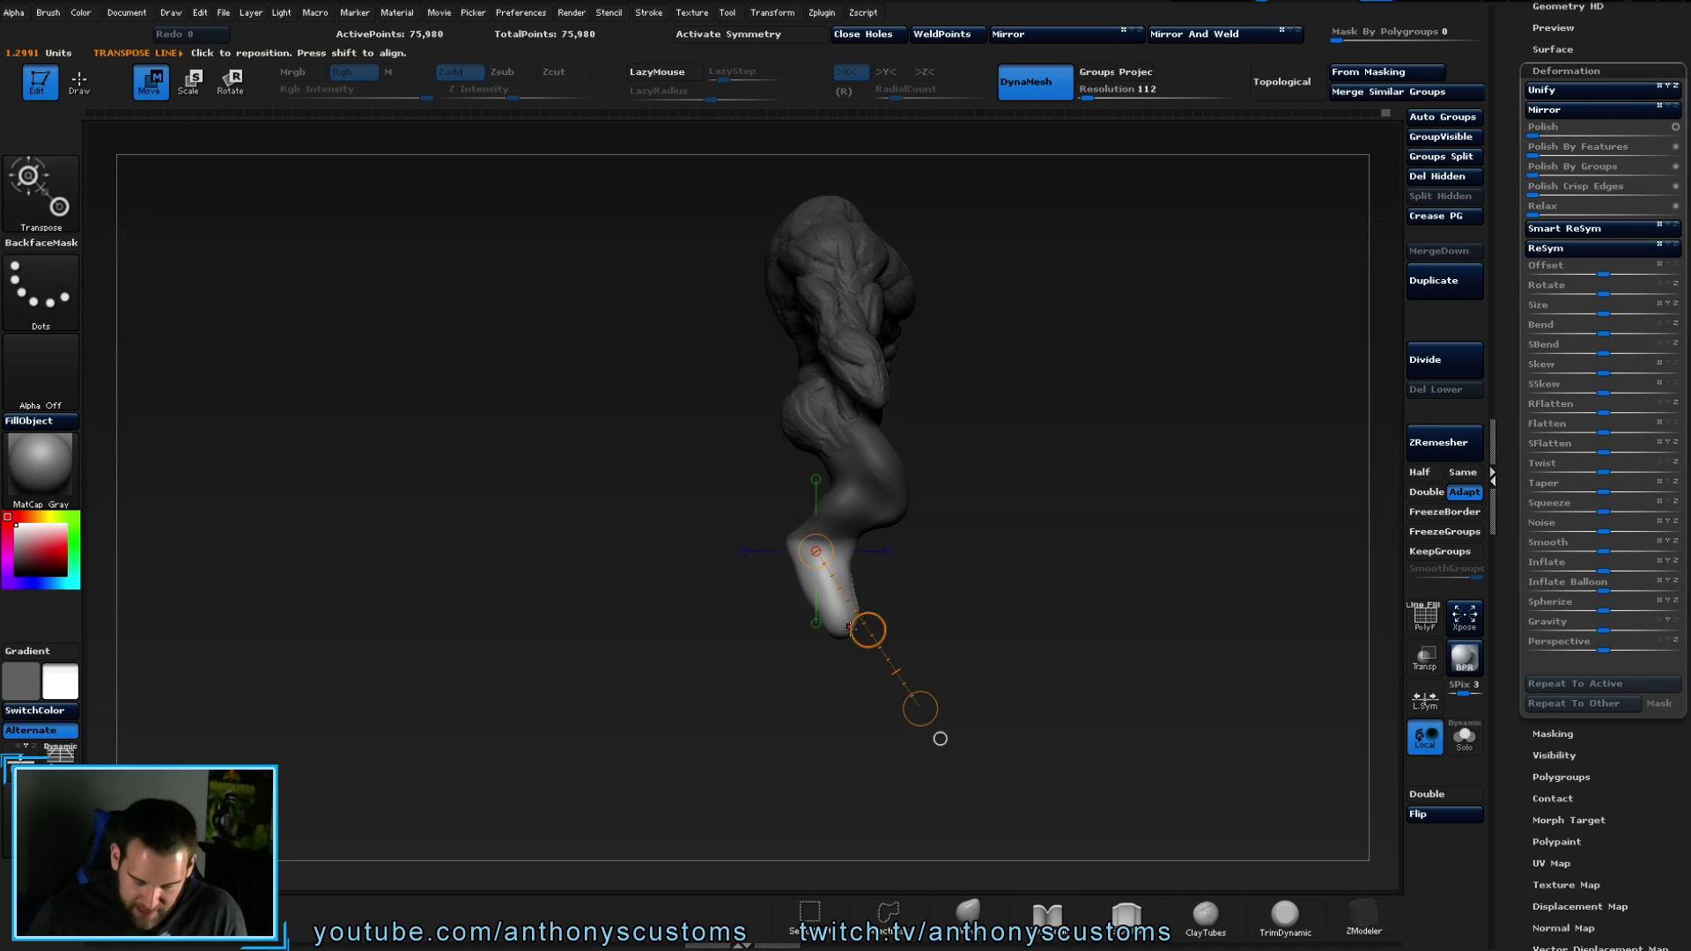
left_click_drag(927, 718, 885, 727)
left_click_drag(1107, 645, 1018, 654)
mouse_move(1113, 586)
left_mouse_down()
mouse_move(1023, 578)
mouse_move(1200, 578)
mouse_move(1137, 600)
mouse_move(1151, 606)
left_mouse_up()
key("q")
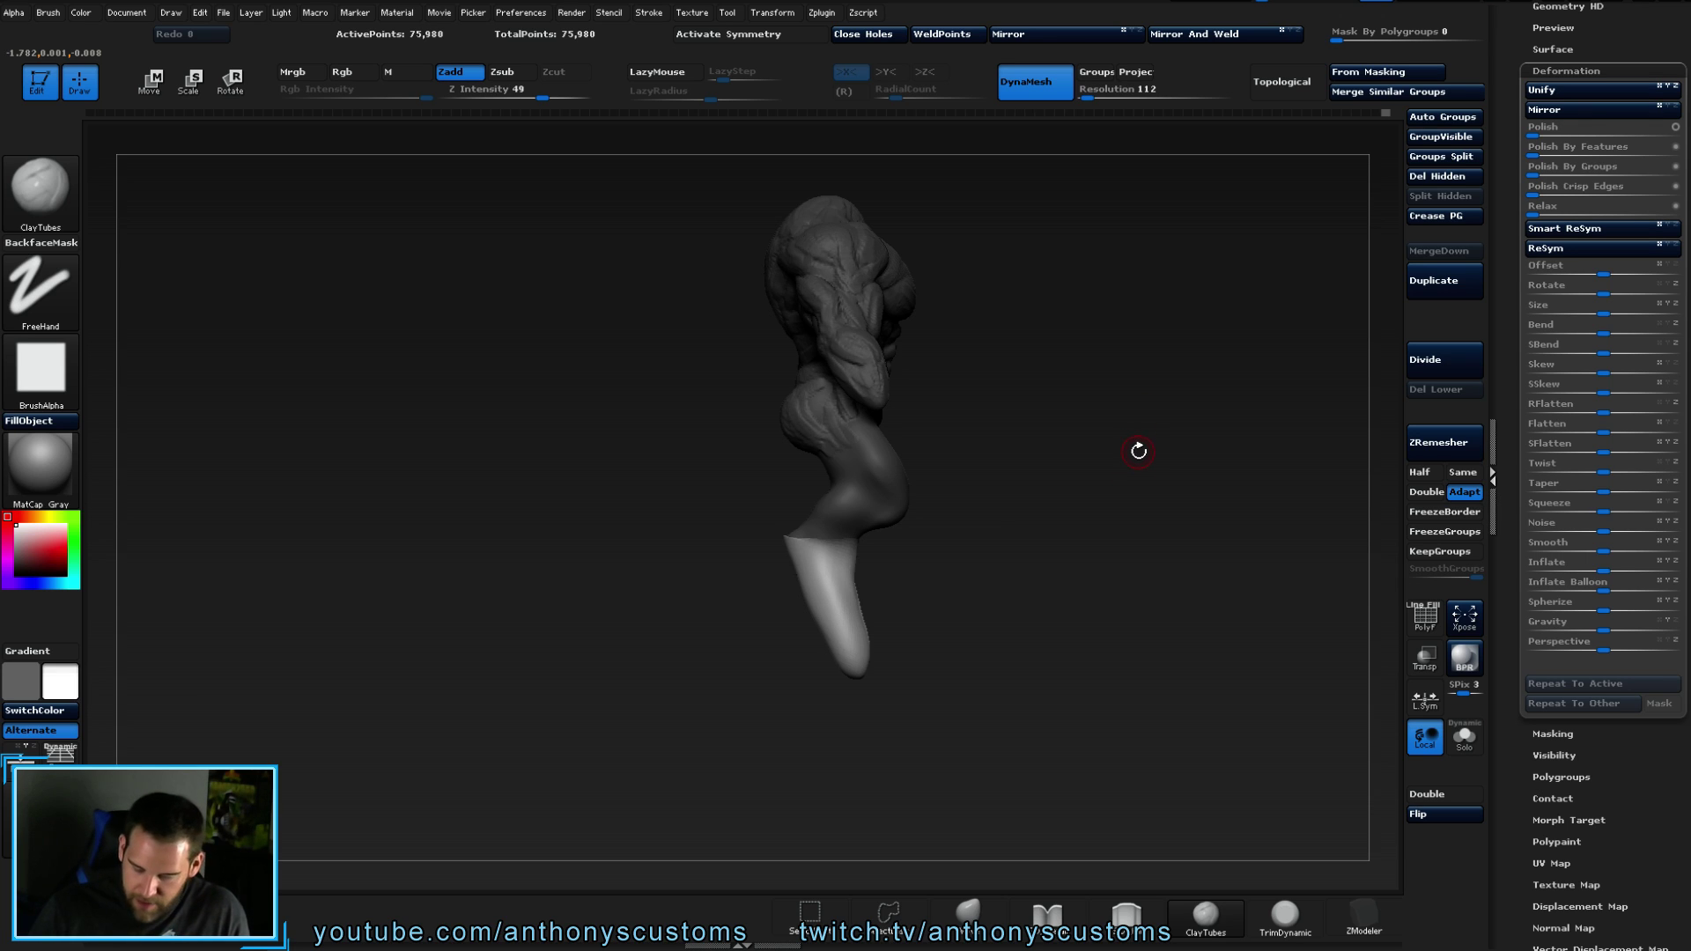
mouse_move(1098, 494)
left_mouse_down("ctrl")
mouse_move(1124, 510)
mouse_move(1090, 533)
mouse_move(1108, 526)
left_mouse_up("ctrl")
- Mask the lower legs up to the knees with the MaskLasso brush, and invert the mask to protect the rest of the figure
mouse_move(751, 721)
left_mouse_down("ctrl")
mouse_move(938, 634)
mouse_move(1002, 483)
left_mouse_up("ctrl")
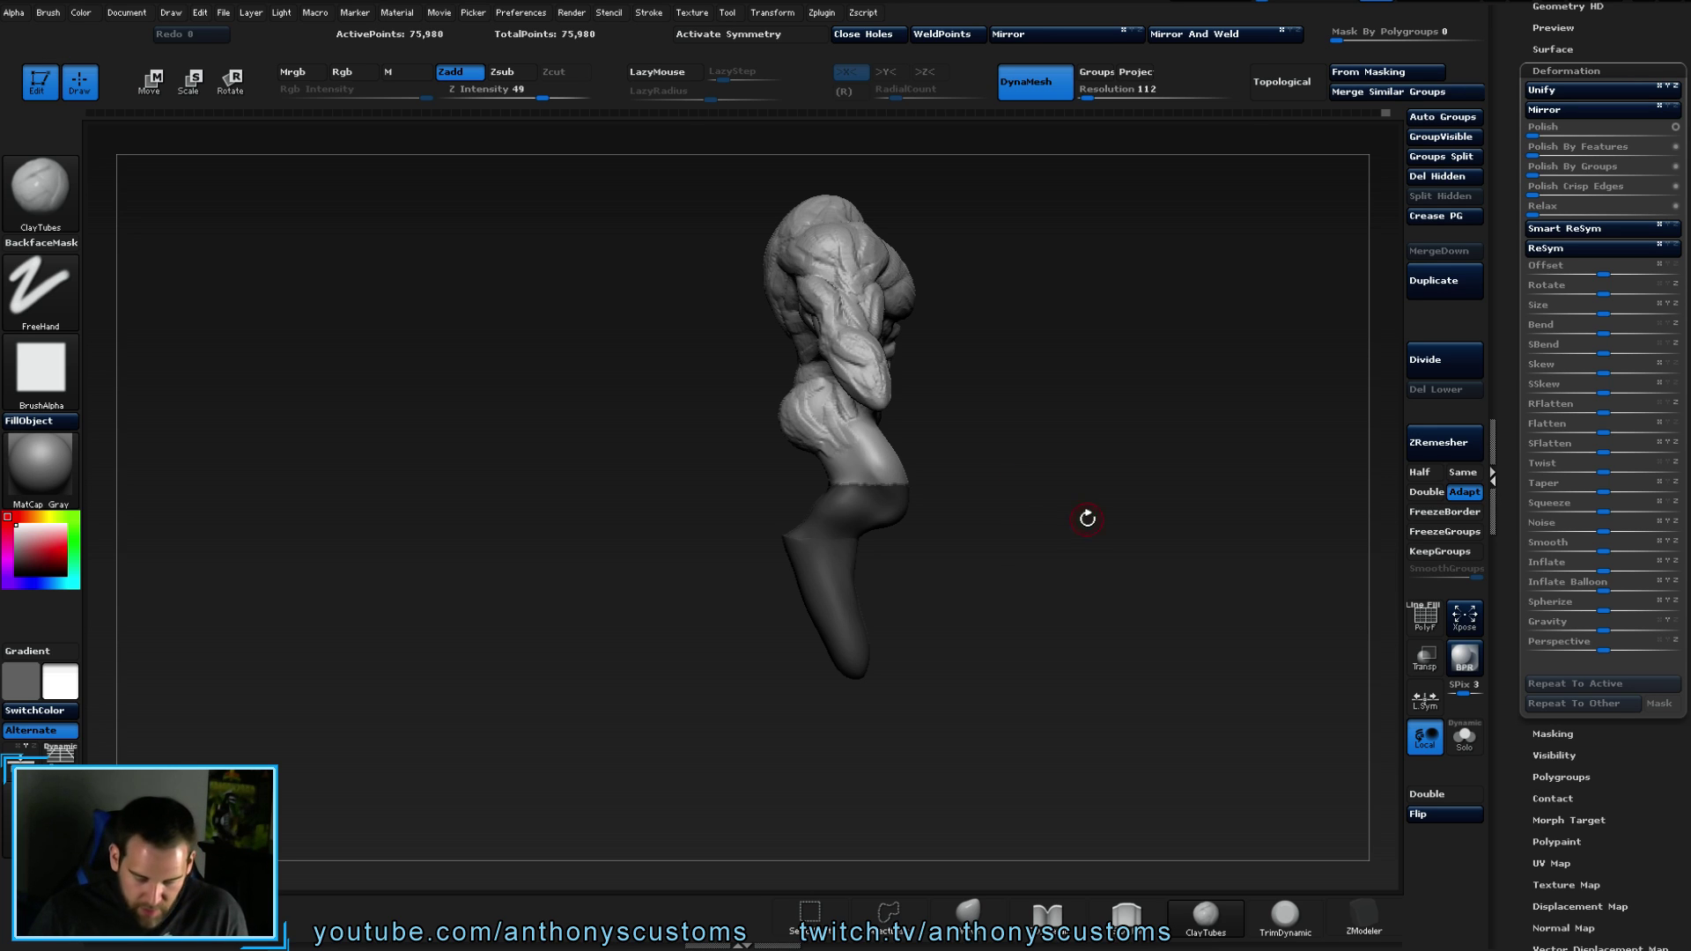
left_click_drag(1084, 509, 1092, 573, "ctrl")
left_click(53, 205)
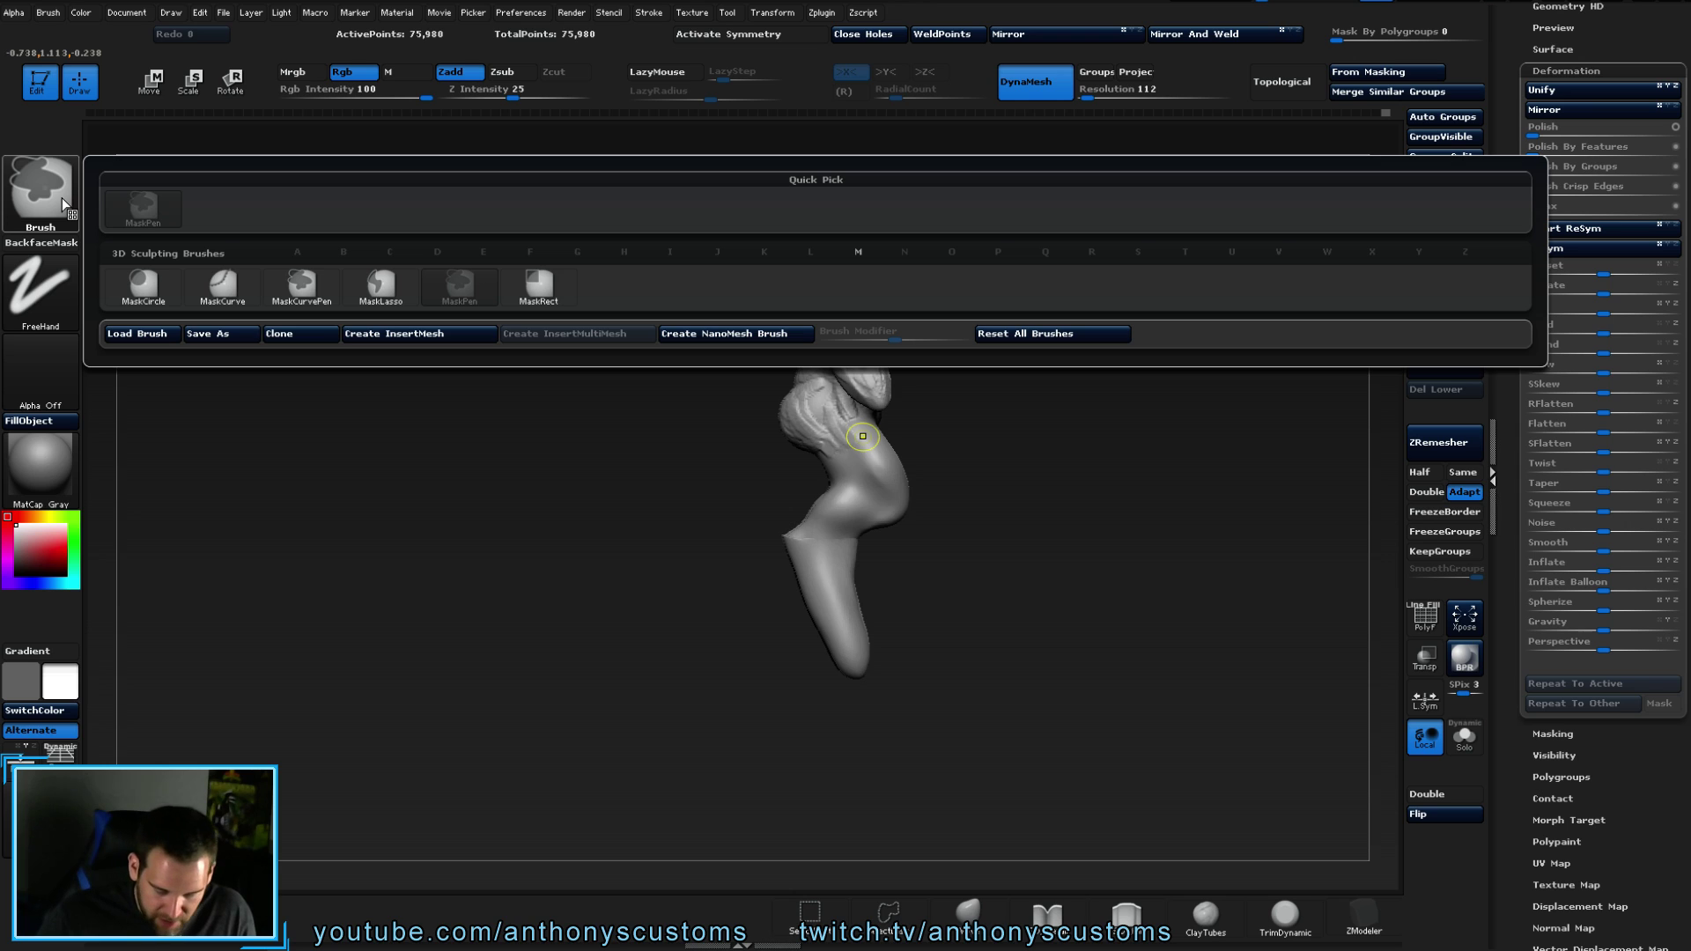
left_click(381, 284)
left_click_drag(740, 488, 851, 491, "ctrl")
mouse_move(671, 509)
left_mouse_down("ctrl")
mouse_move(867, 499)
mouse_move(909, 527)
mouse_move(901, 661)
mouse_move(840, 768)
left_mouse_up("ctrl")
mouse_move(1073, 542)
left_mouse_down()
mouse_move(1073, 557)
mouse_move(1086, 539)
left_mouse_up()
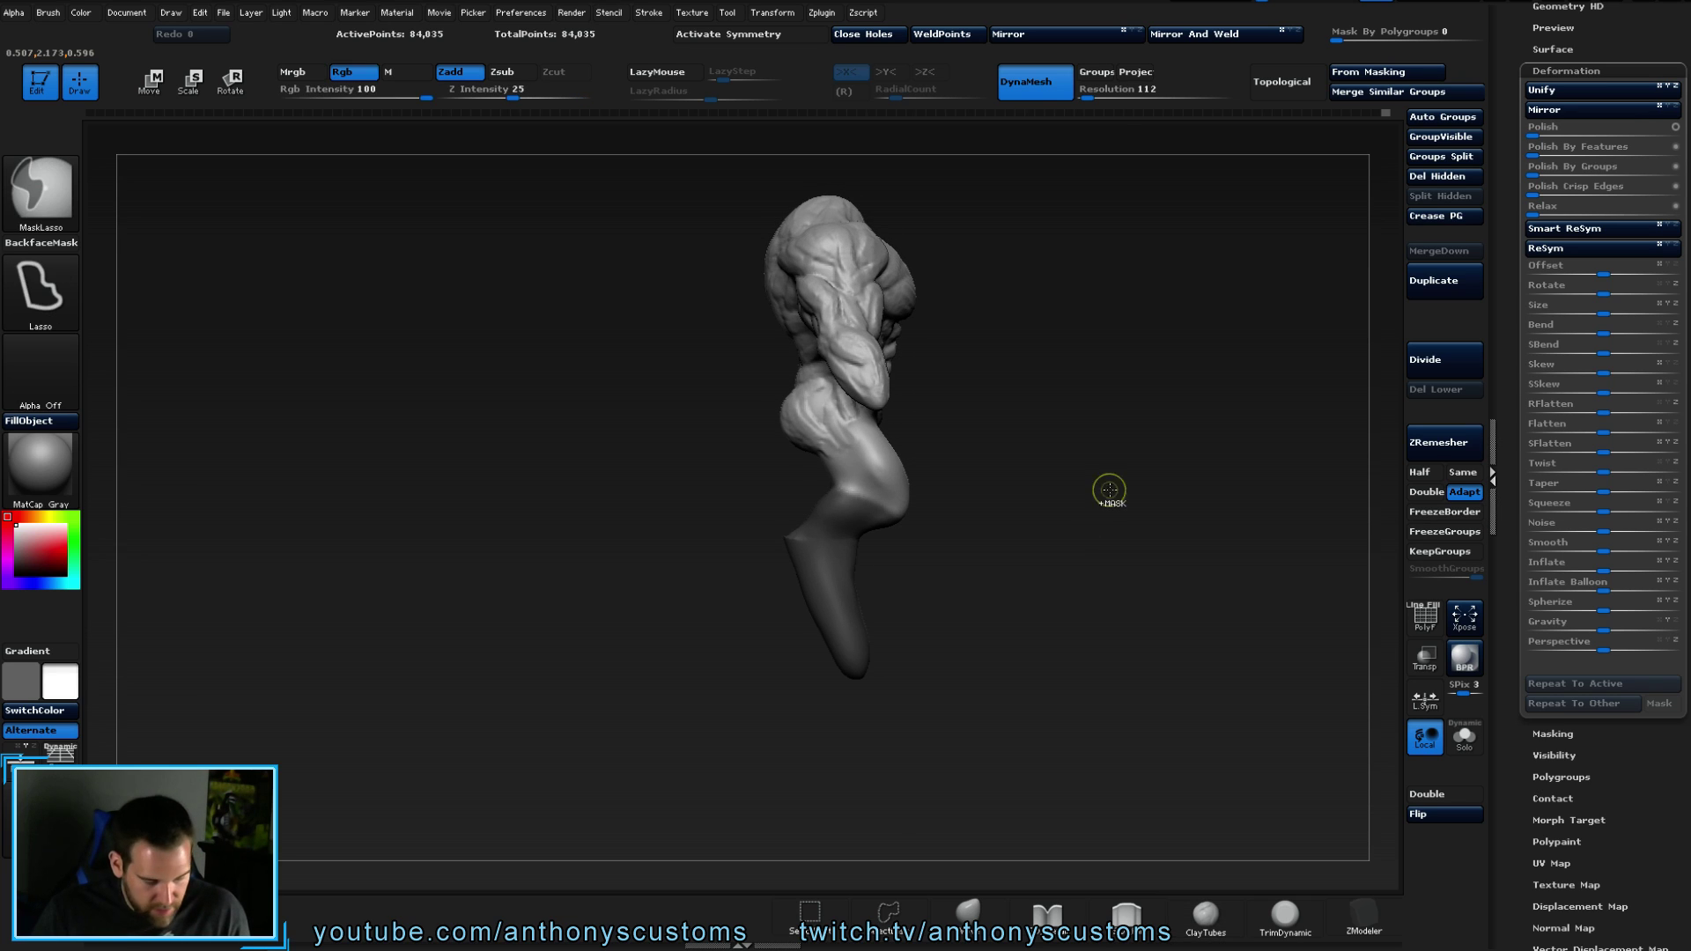
left_click(1108, 502, "ctrl")
- Move the lower legs slightly farther down with the Transpose line, clear the mask, and update the DynaMesh
key("w")
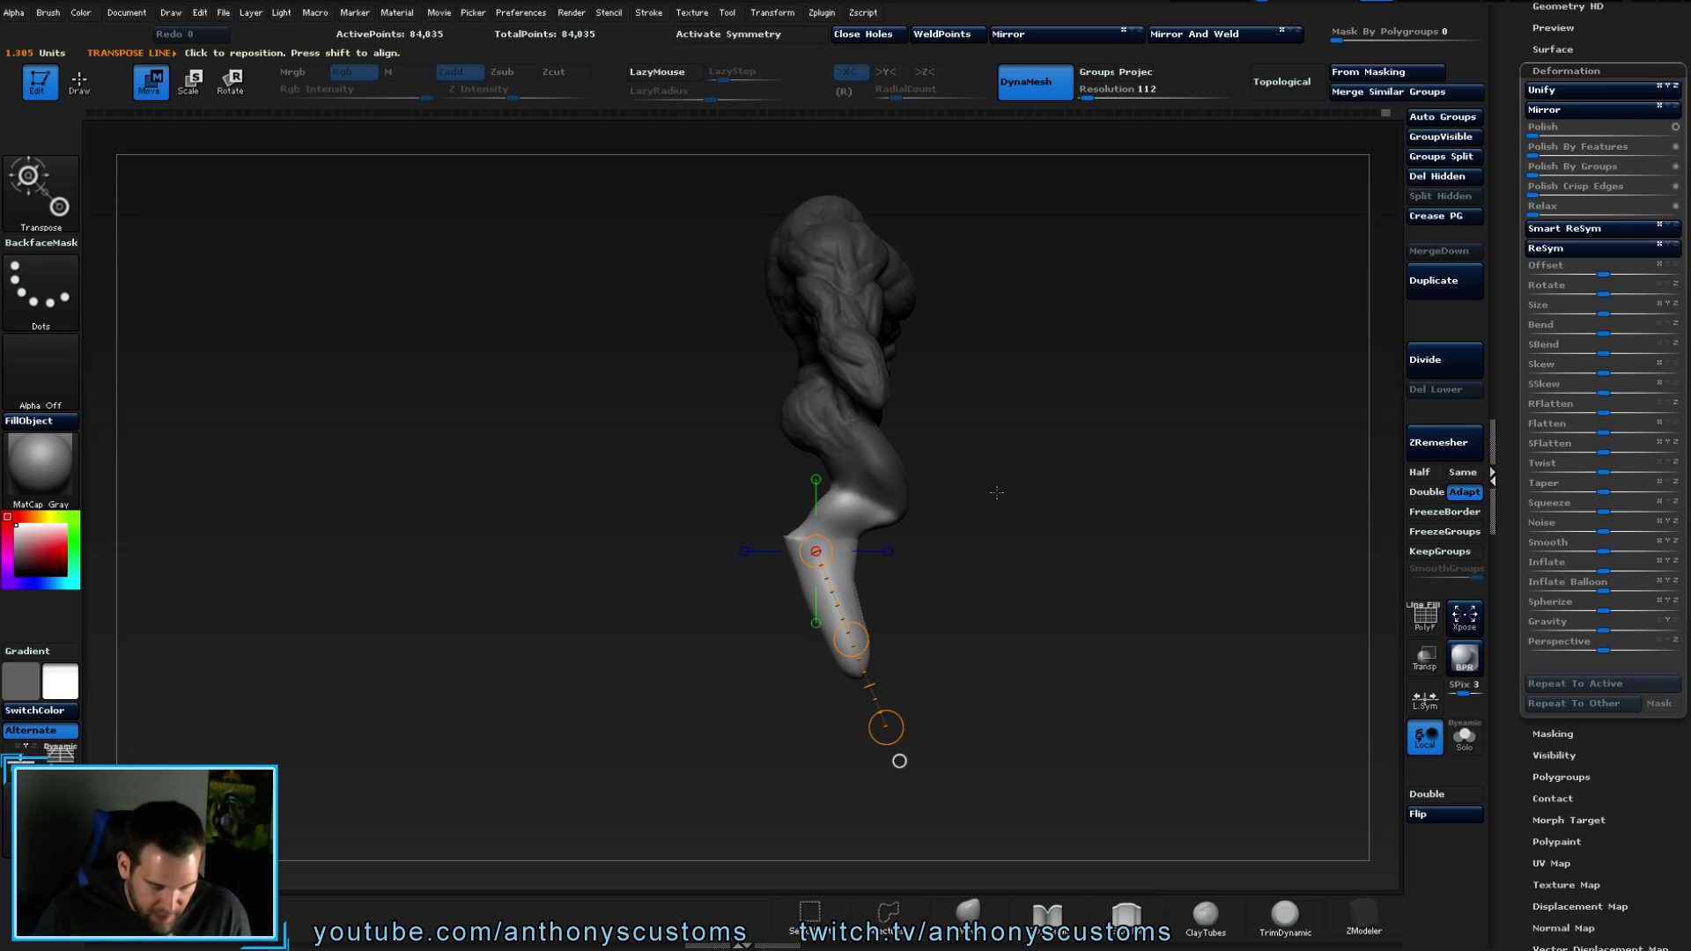
left_click_drag(850, 638, 862, 657)
left_click_drag(1051, 614, 983, 592)
mouse_move(1120, 552)
left_mouse_down()
mouse_move(1057, 539)
mouse_move(1106, 517)
mouse_move(1164, 528)
left_mouse_up()
key("q")
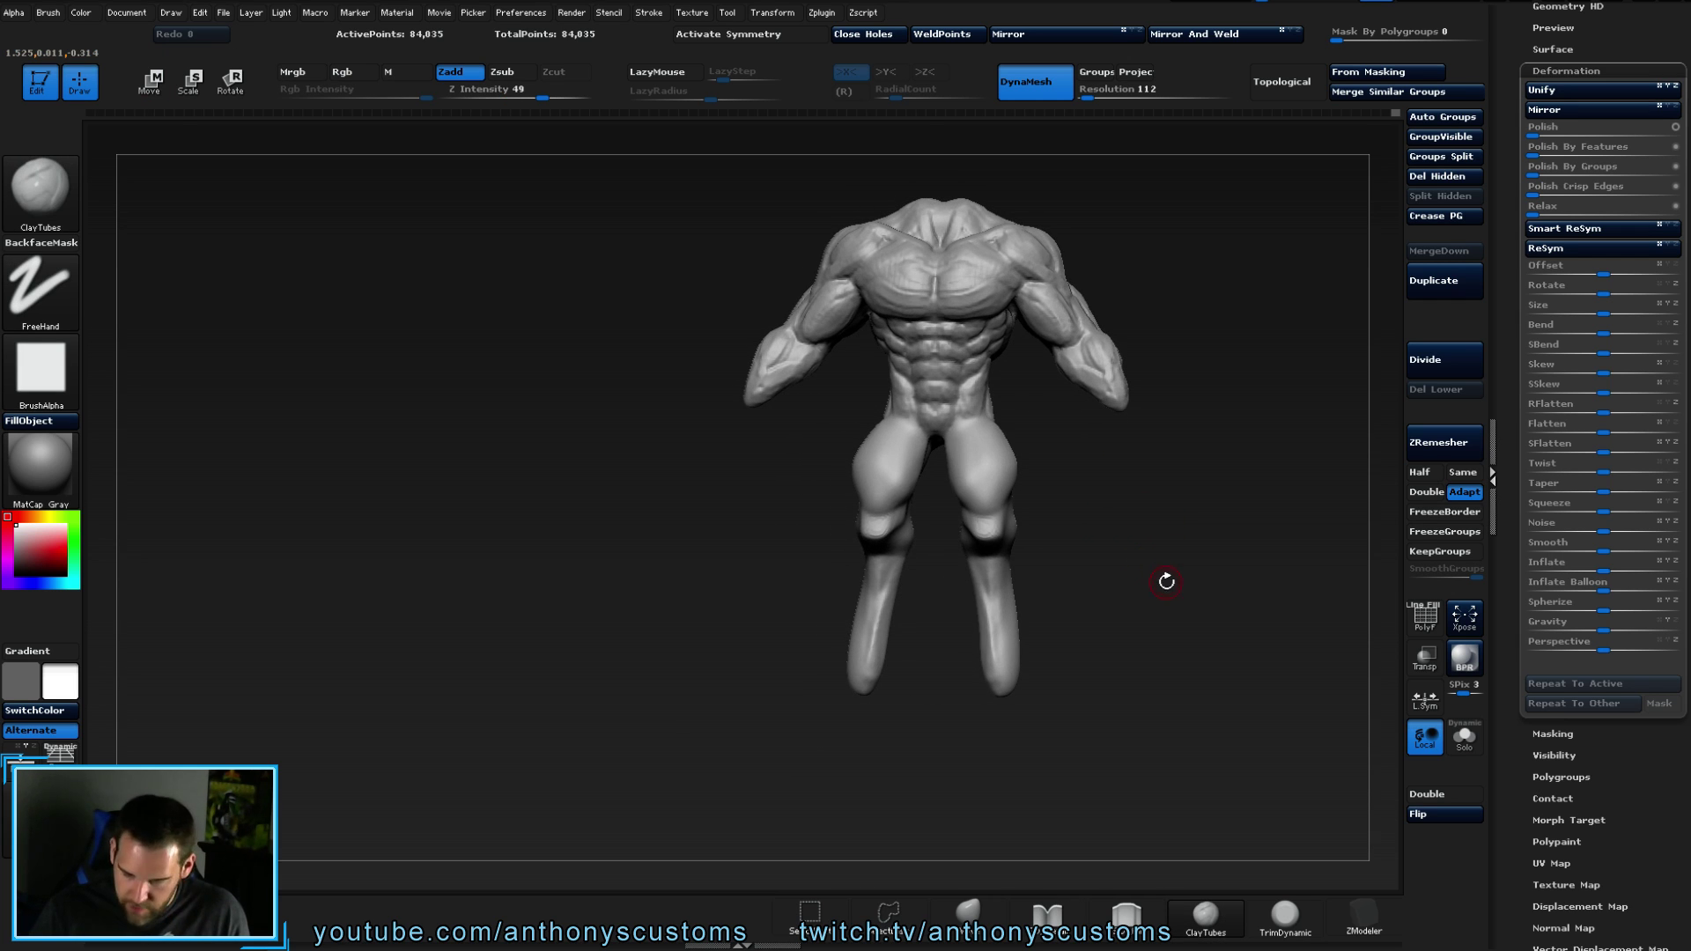
key("ctrl")
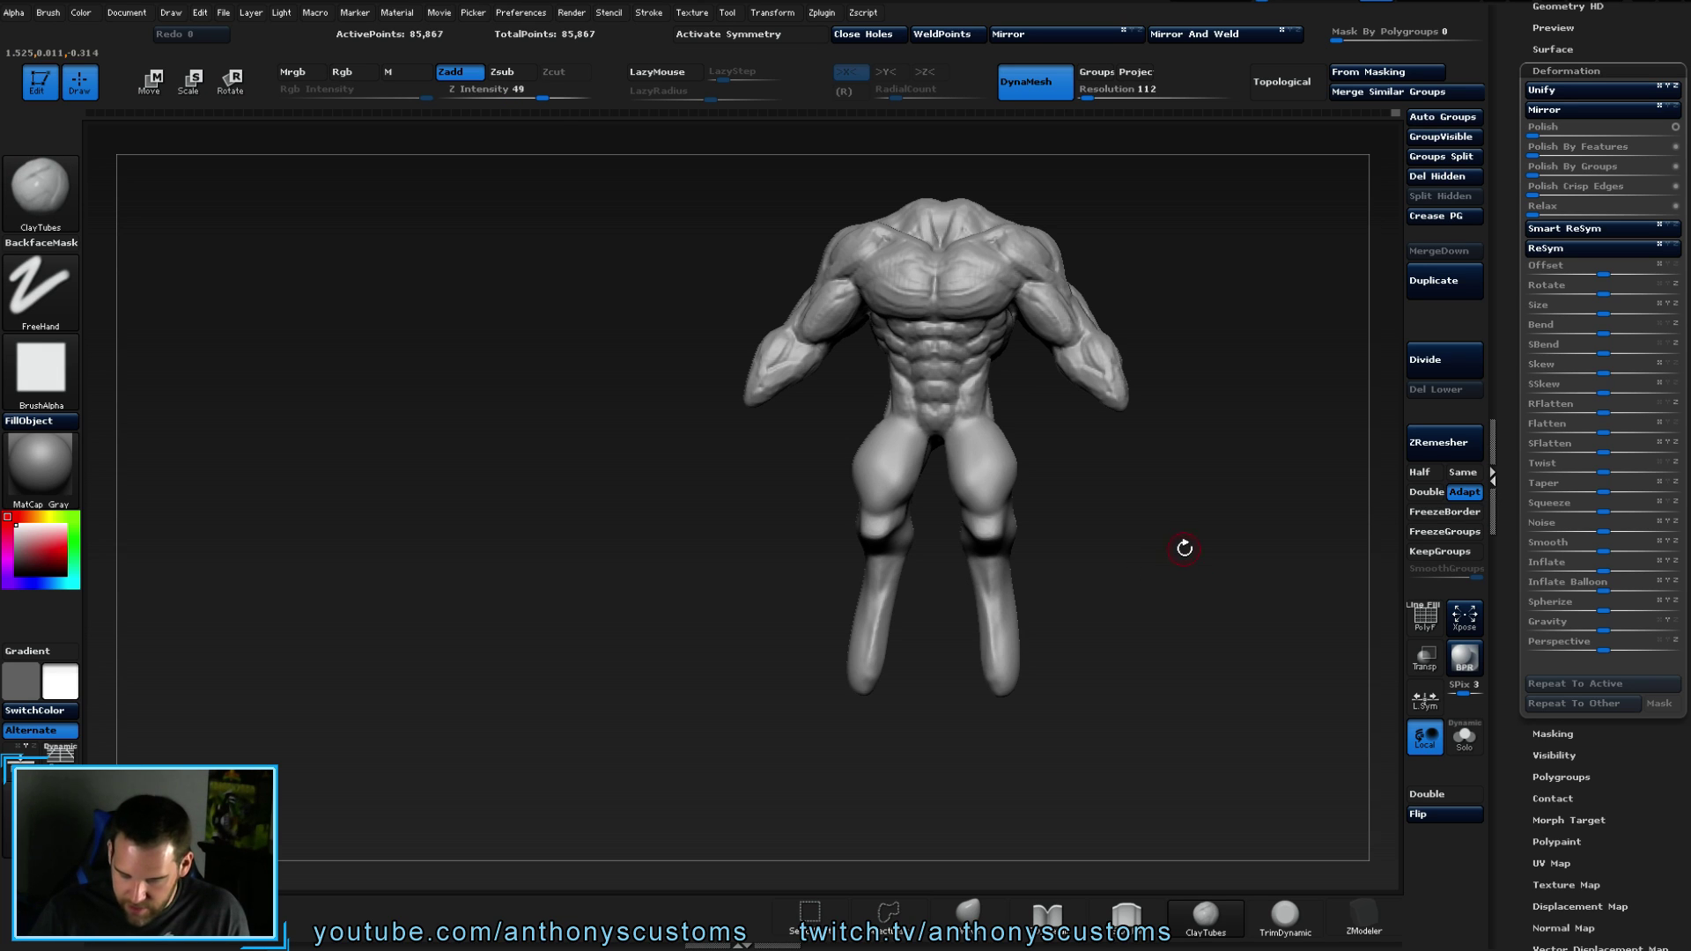
- Hide the left half of the character to isolate its right side, and frame the right leg
mouse_move(1174, 559)
left_mouse_down("alt")
mouse_move(1029, 544)
mouse_move(1005, 521)
mouse_move(1060, 551)
mouse_move(995, 565)
mouse_move(1094, 557)
mouse_move(1032, 536)
left_mouse_up("alt")
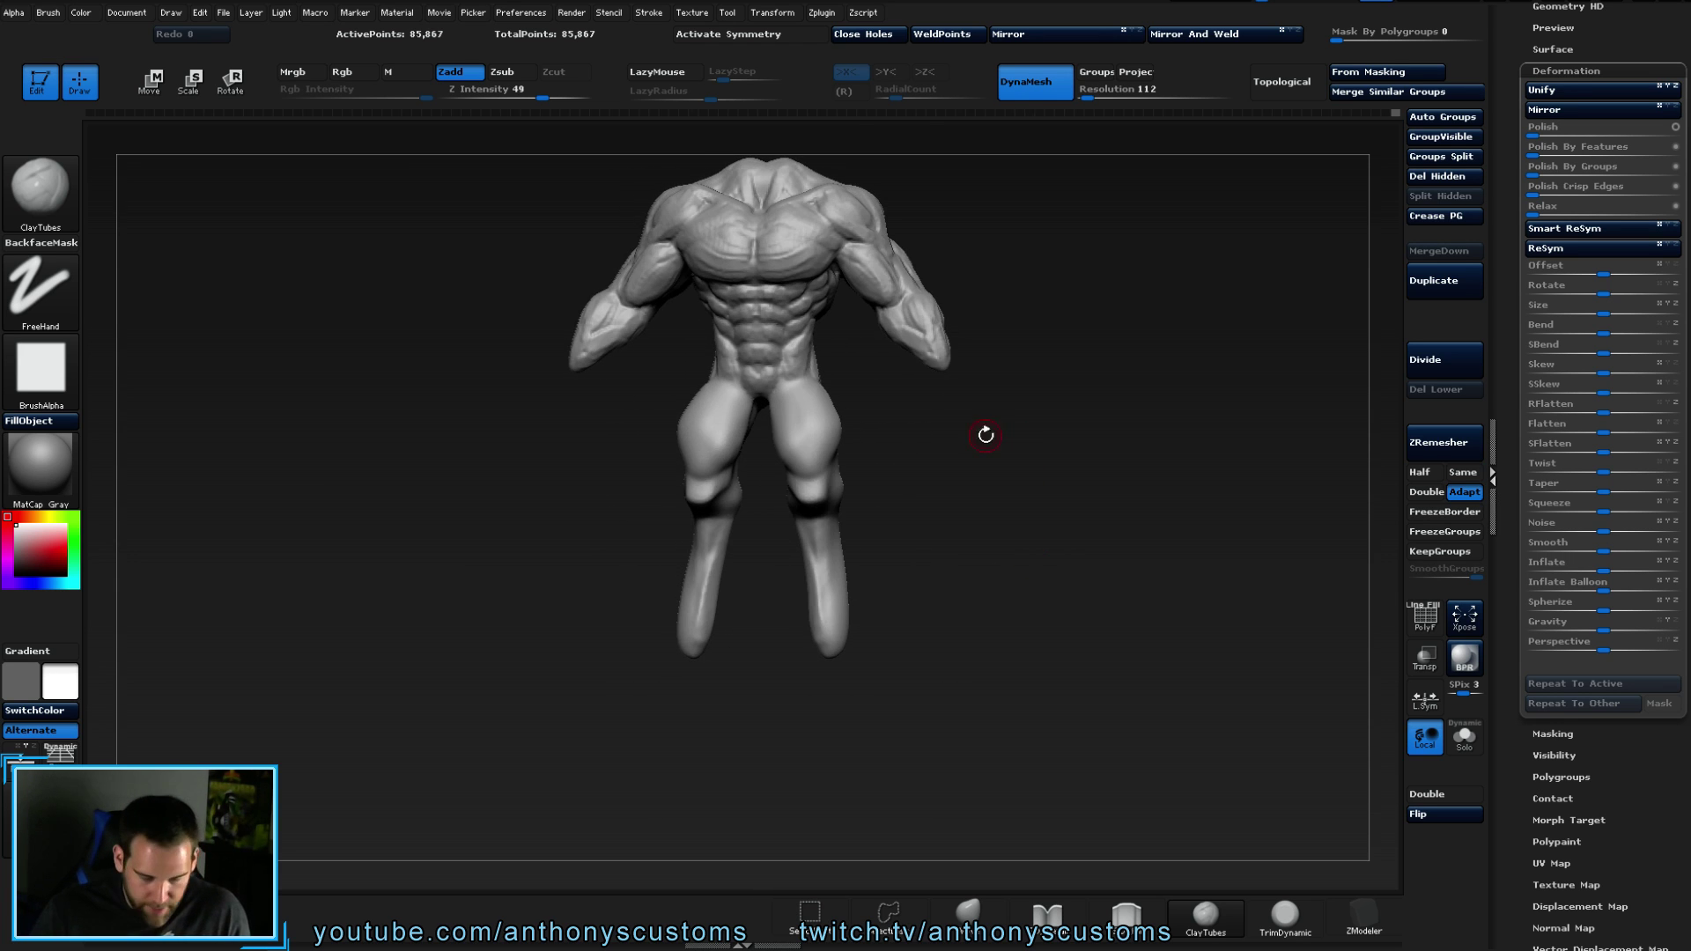
left_click_drag(1030, 450, 1009, 619, "alt")
left_click_drag(1066, 496, 1068, 568, "alt")
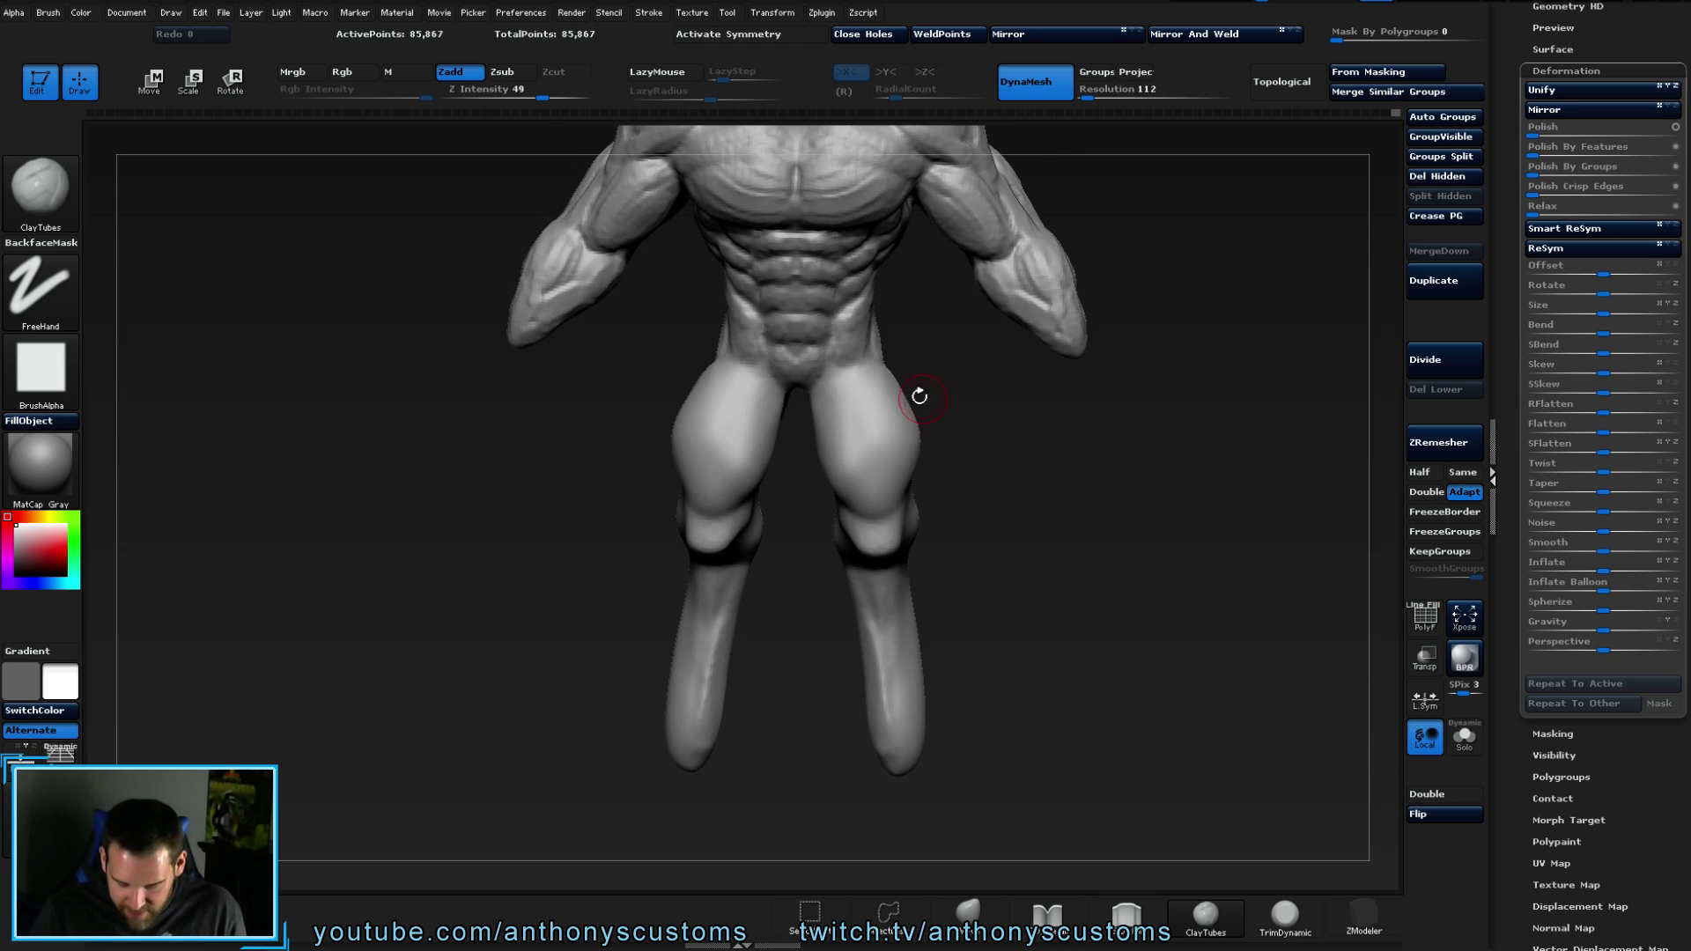
left_click_drag(976, 493, 993, 447)
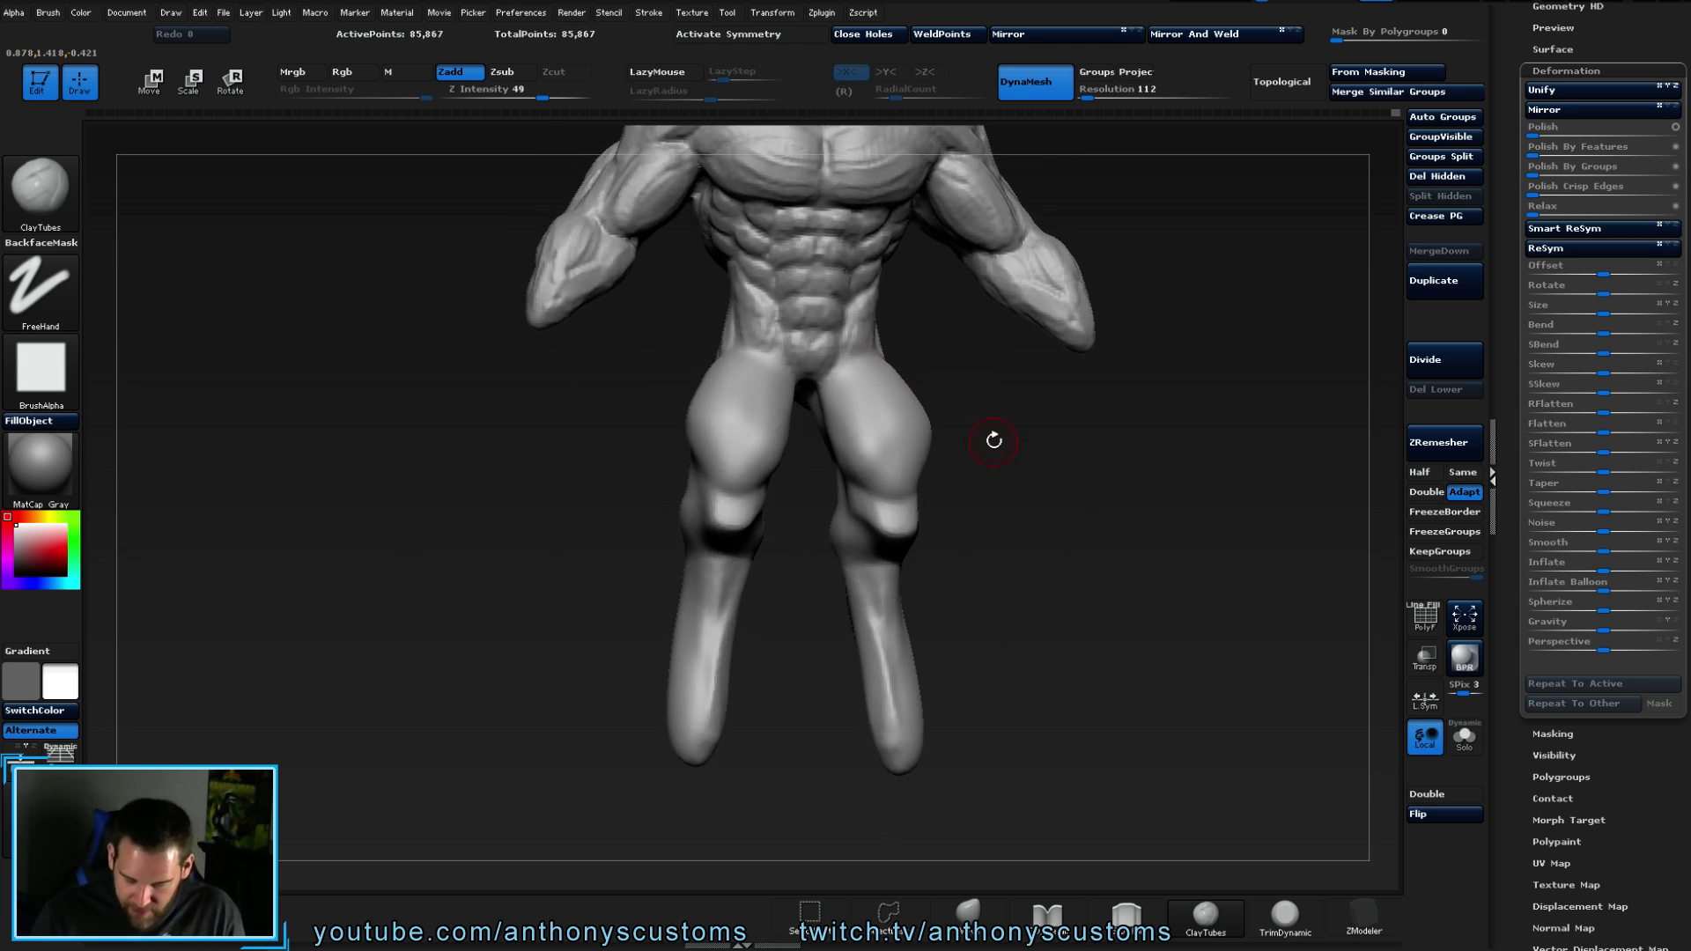
left_click_drag(1095, 508, 1050, 472, "alt")
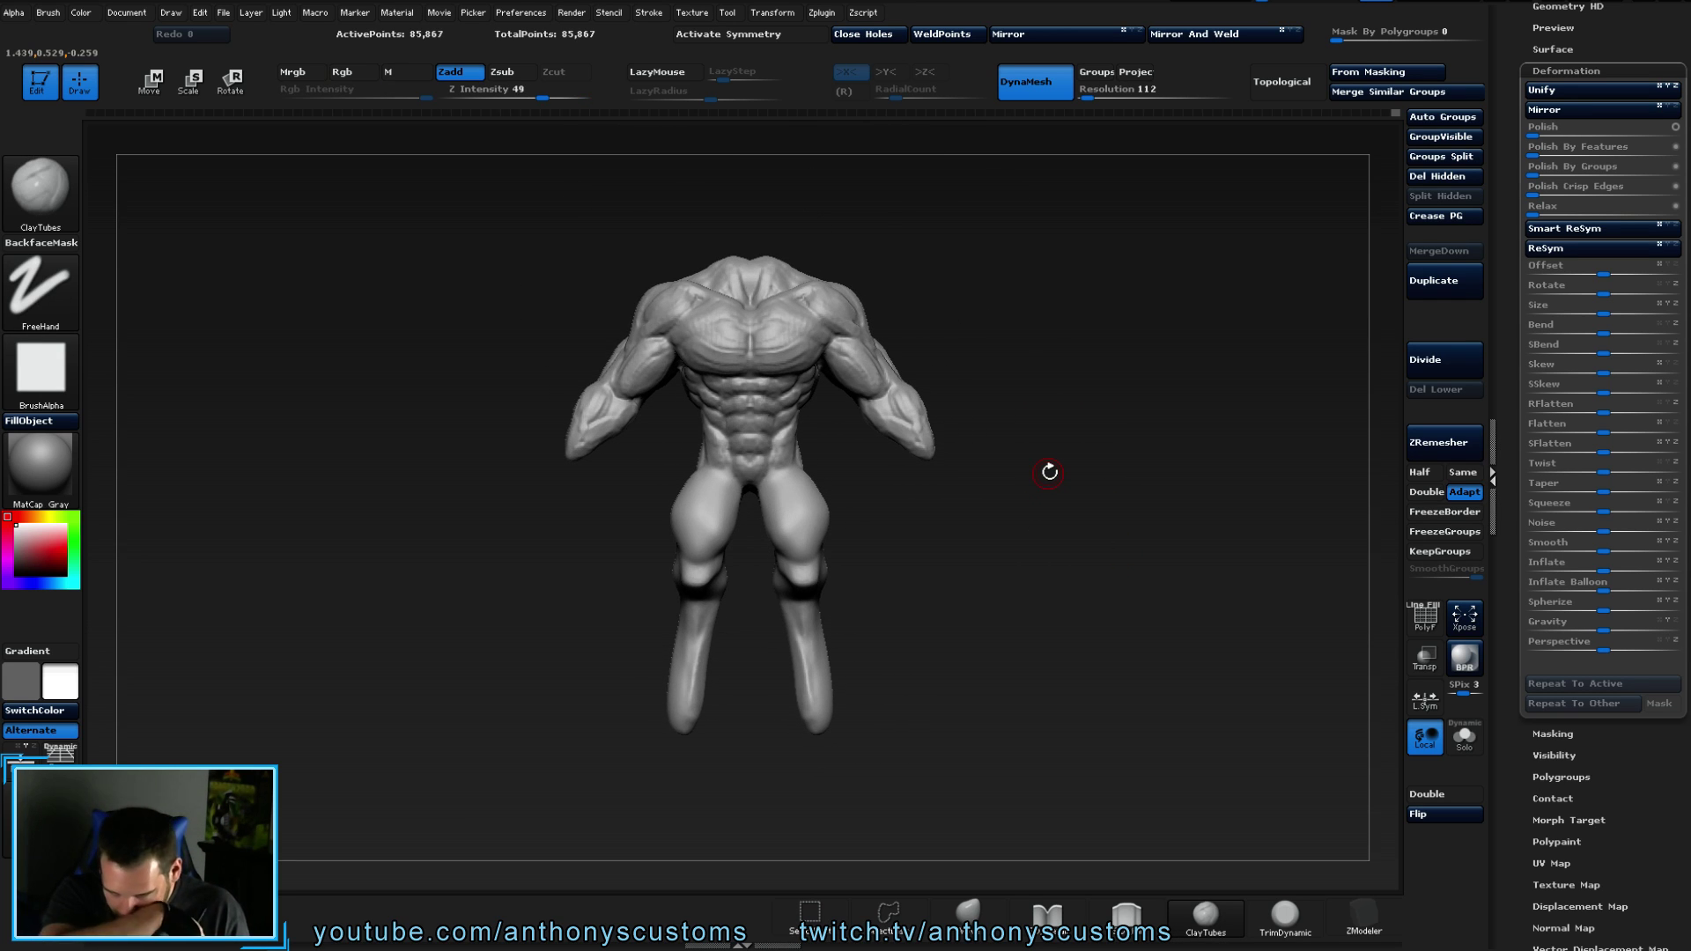
mouse_move(754, 212)
left_mouse_down("ctrl+shift")
mouse_move(906, 547)
mouse_move(1038, 767)
left_mouse_up("ctrl+shift")
left_click_drag(1046, 522, 986, 519)
left_click_drag(983, 403, 1020, 656, "alt")
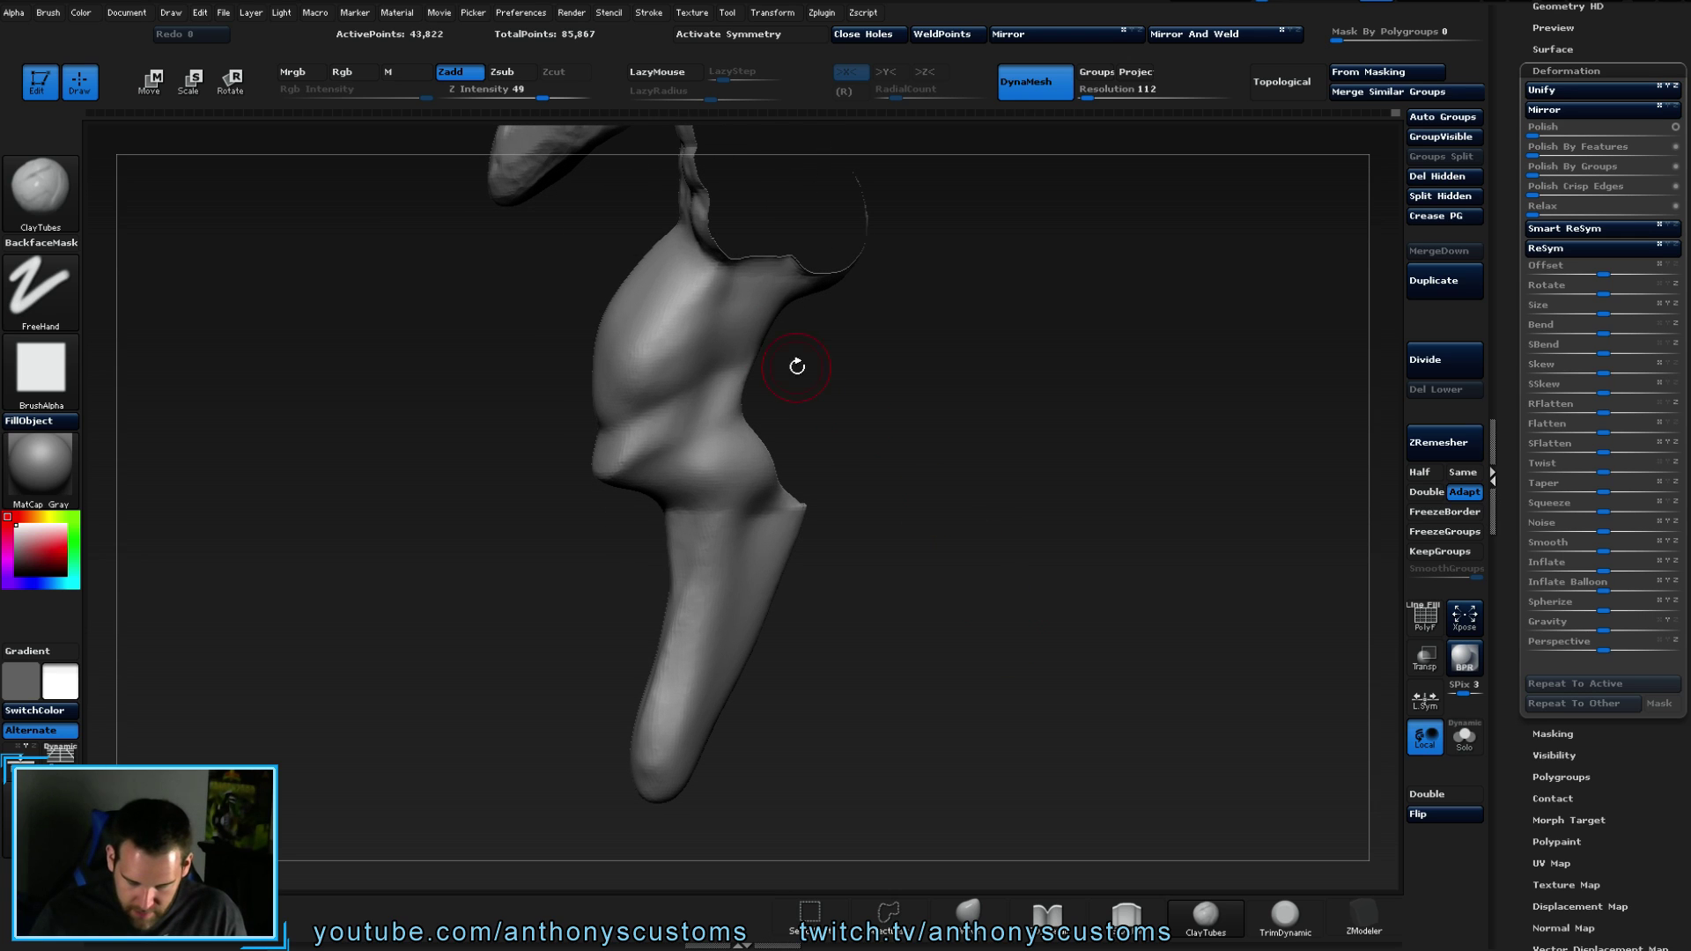
- Build up the adductor along the inner thigh from the groin toward the knee with ClayTubes
left_click_drag(692, 253, 709, 309)
left_click_drag(695, 247, 724, 421)
mouse_move(708, 274)
left_mouse_down()
mouse_move(745, 372)
mouse_move(745, 336)
mouse_move(699, 332)
mouse_move(679, 256)
mouse_move(713, 361)
left_mouse_up()
left_click_drag(837, 398, 881, 415)
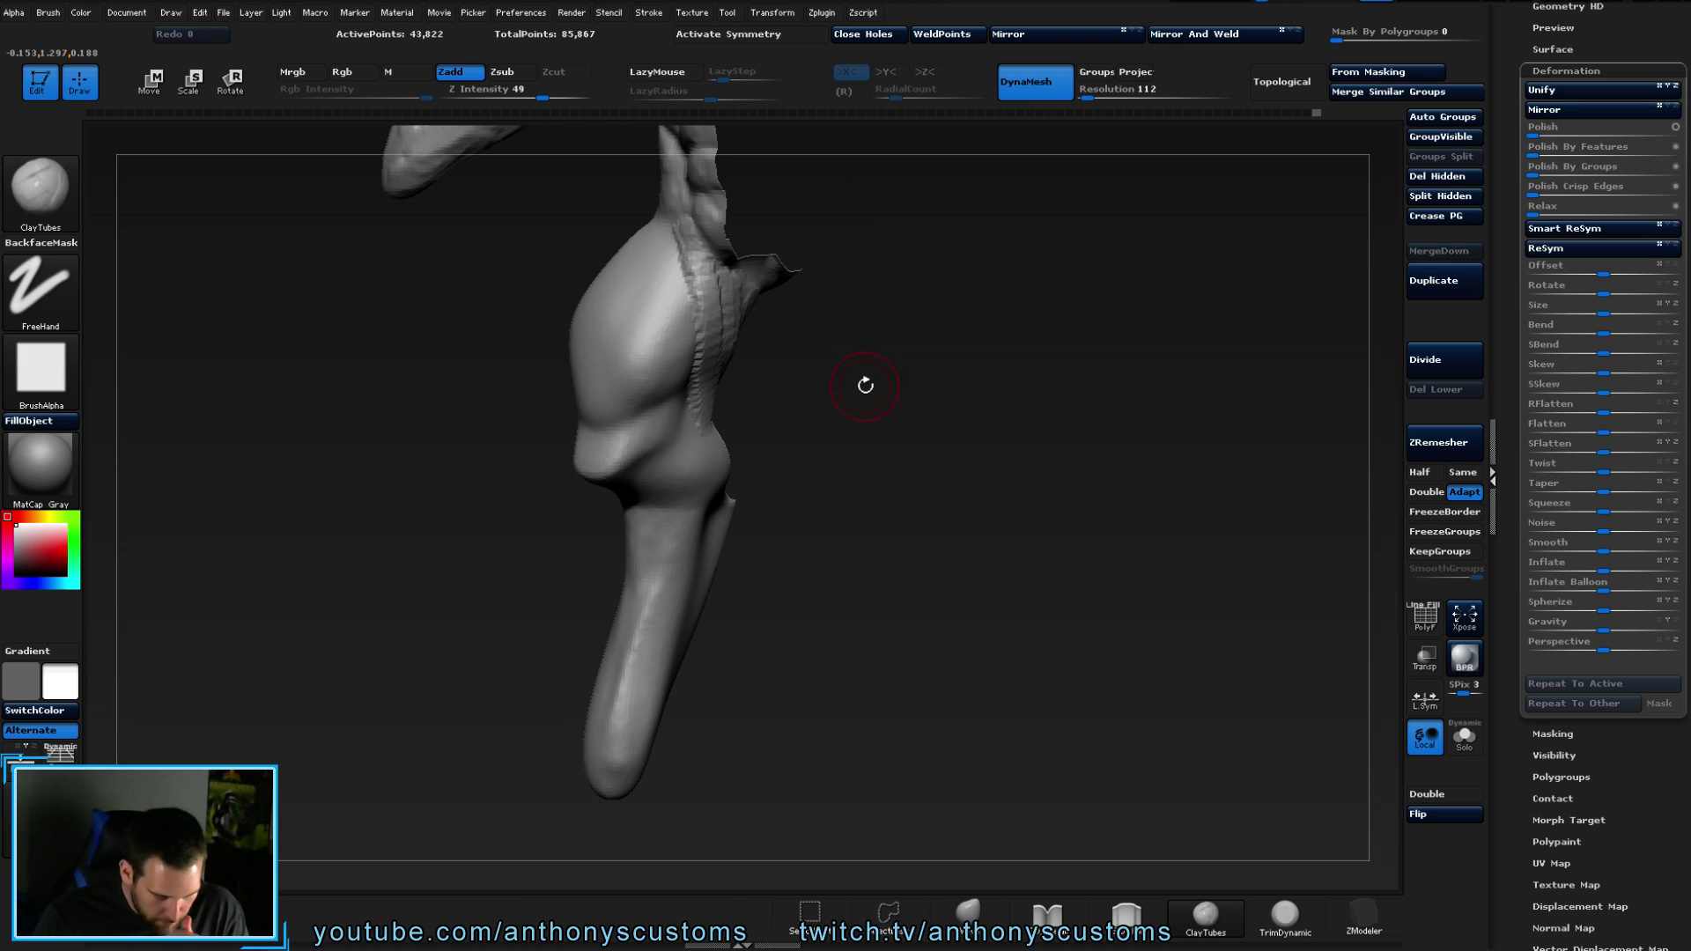
left_click_drag(880, 401, 894, 404)
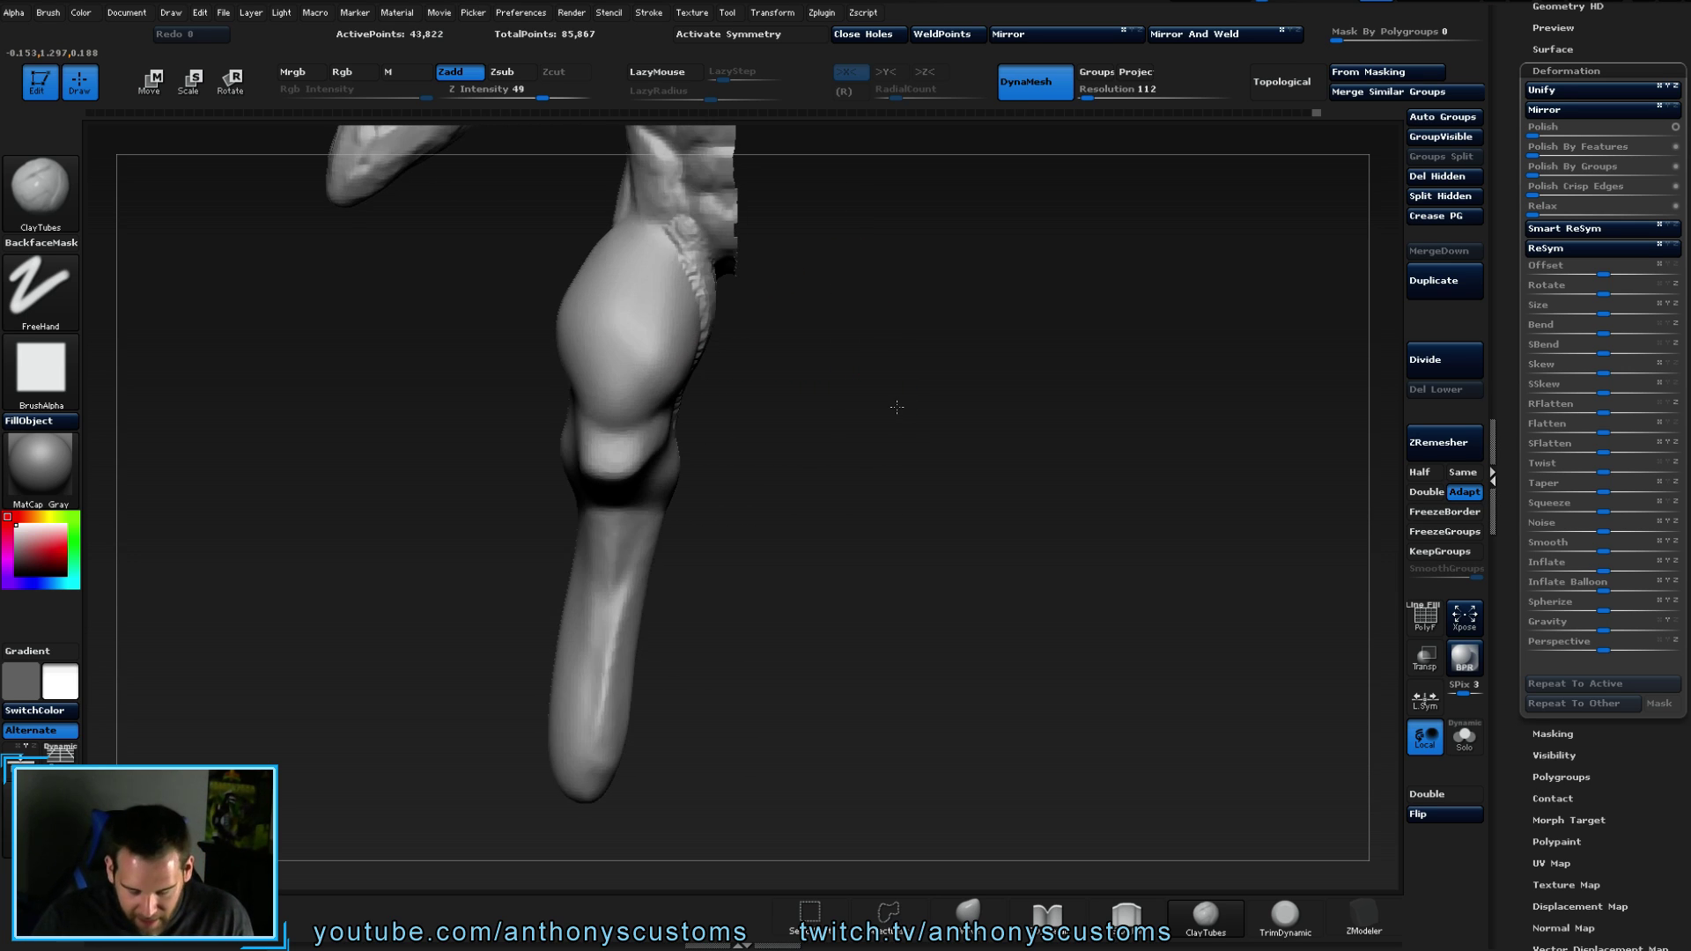
- Sculpt the teardrop-shaped inner quadriceps above the inside of the knee with ClayTubes
mouse_move(921, 329)
left_mouse_down()
mouse_move(887, 378)
mouse_move(799, 365)
left_mouse_up()
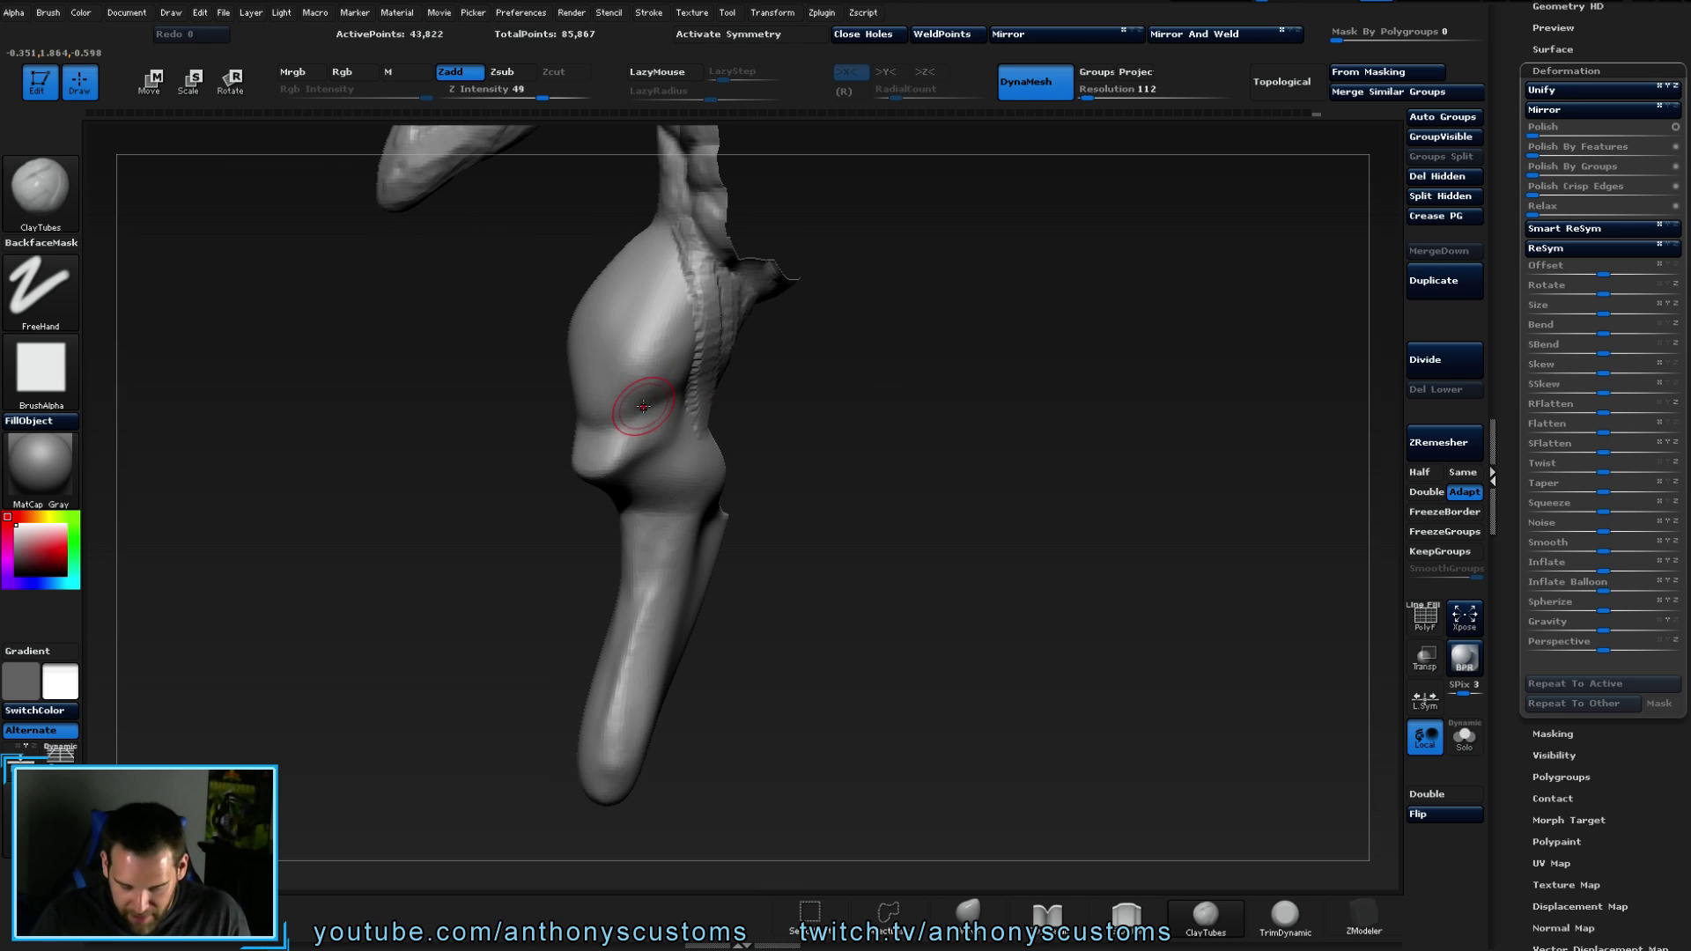
mouse_move(675, 368)
left_mouse_down()
mouse_move(649, 359)
mouse_move(660, 376)
mouse_move(672, 272)
mouse_move(676, 364)
mouse_move(642, 416)
mouse_move(656, 328)
mouse_move(668, 348)
mouse_move(638, 401)
mouse_move(665, 370)
mouse_move(656, 312)
left_mouse_up()
mouse_move(758, 328)
left_mouse_down()
mouse_move(863, 404)
mouse_move(746, 379)
left_mouse_up()
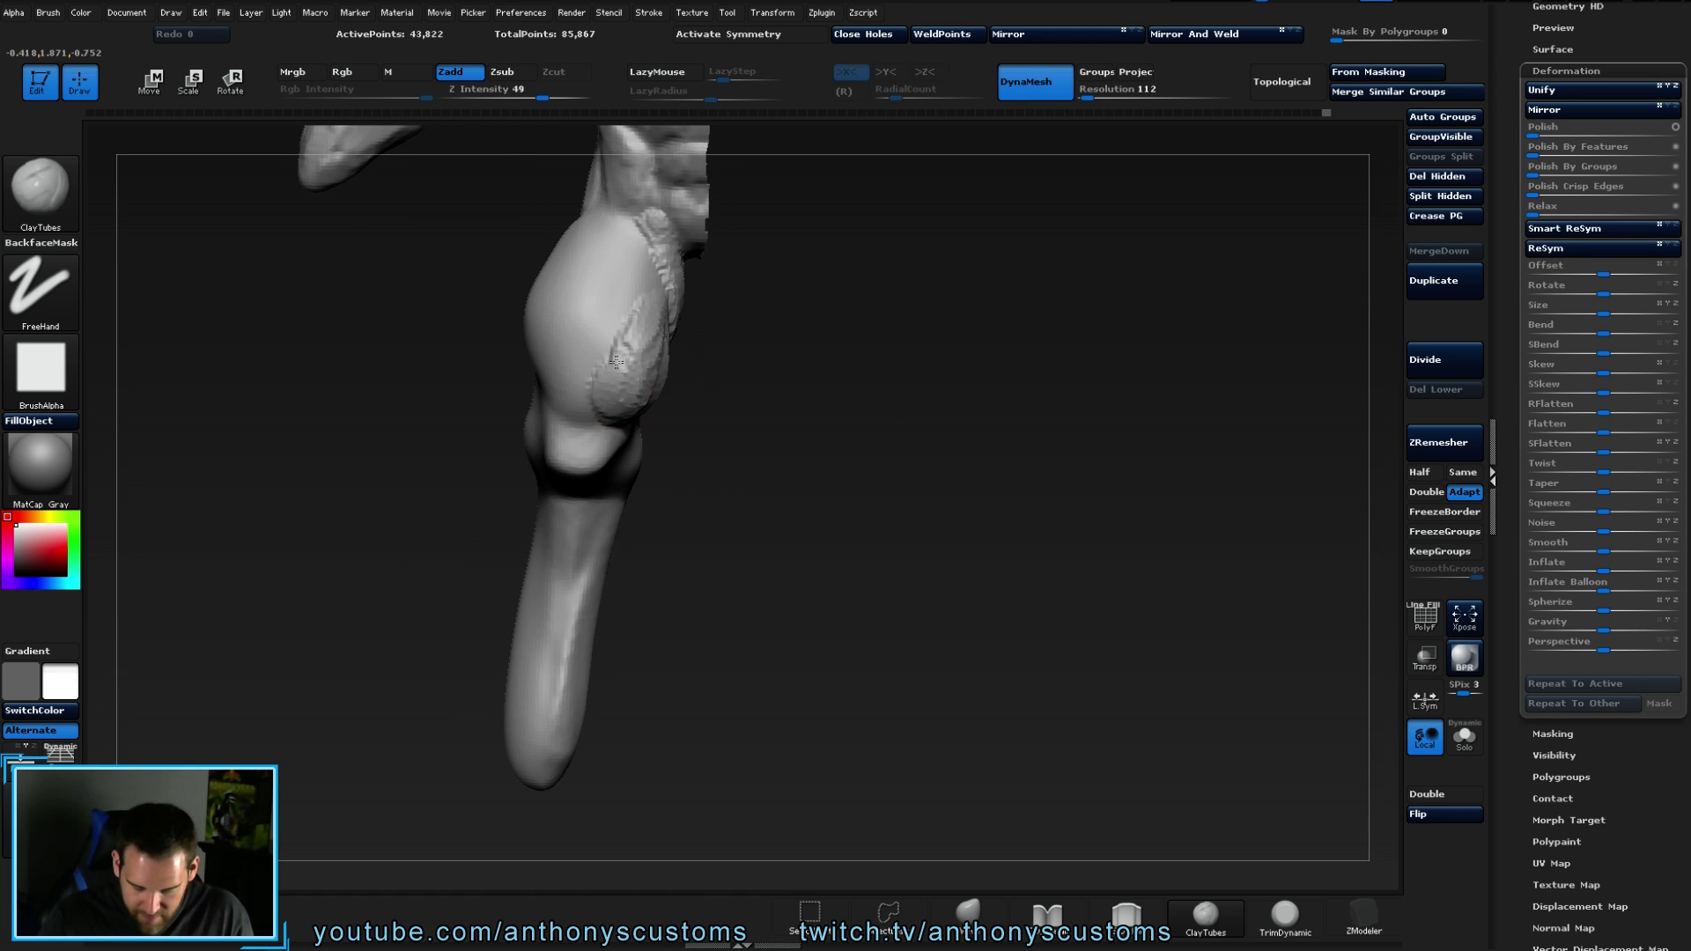
left_click_drag(740, 329, 777, 416)
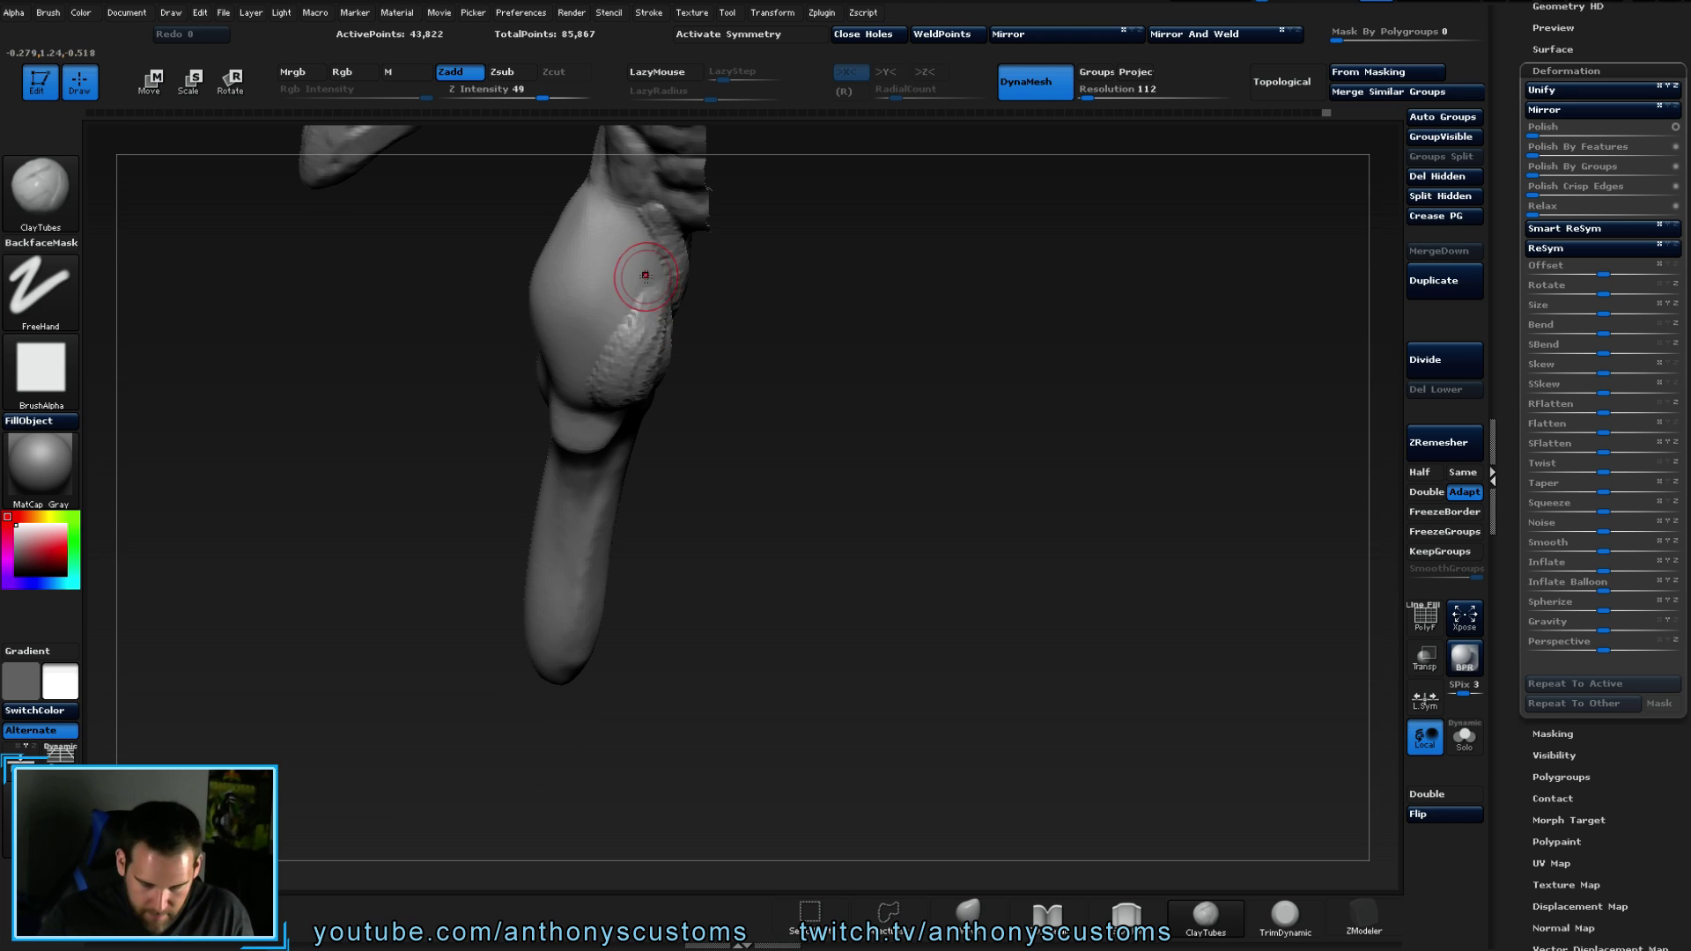
- Build up the central quadriceps down the front of the thigh with ClayTubes strokes
mouse_move(593, 211)
left_mouse_down()
mouse_move(592, 305)
mouse_move(617, 220)
mouse_move(597, 325)
left_mouse_up()
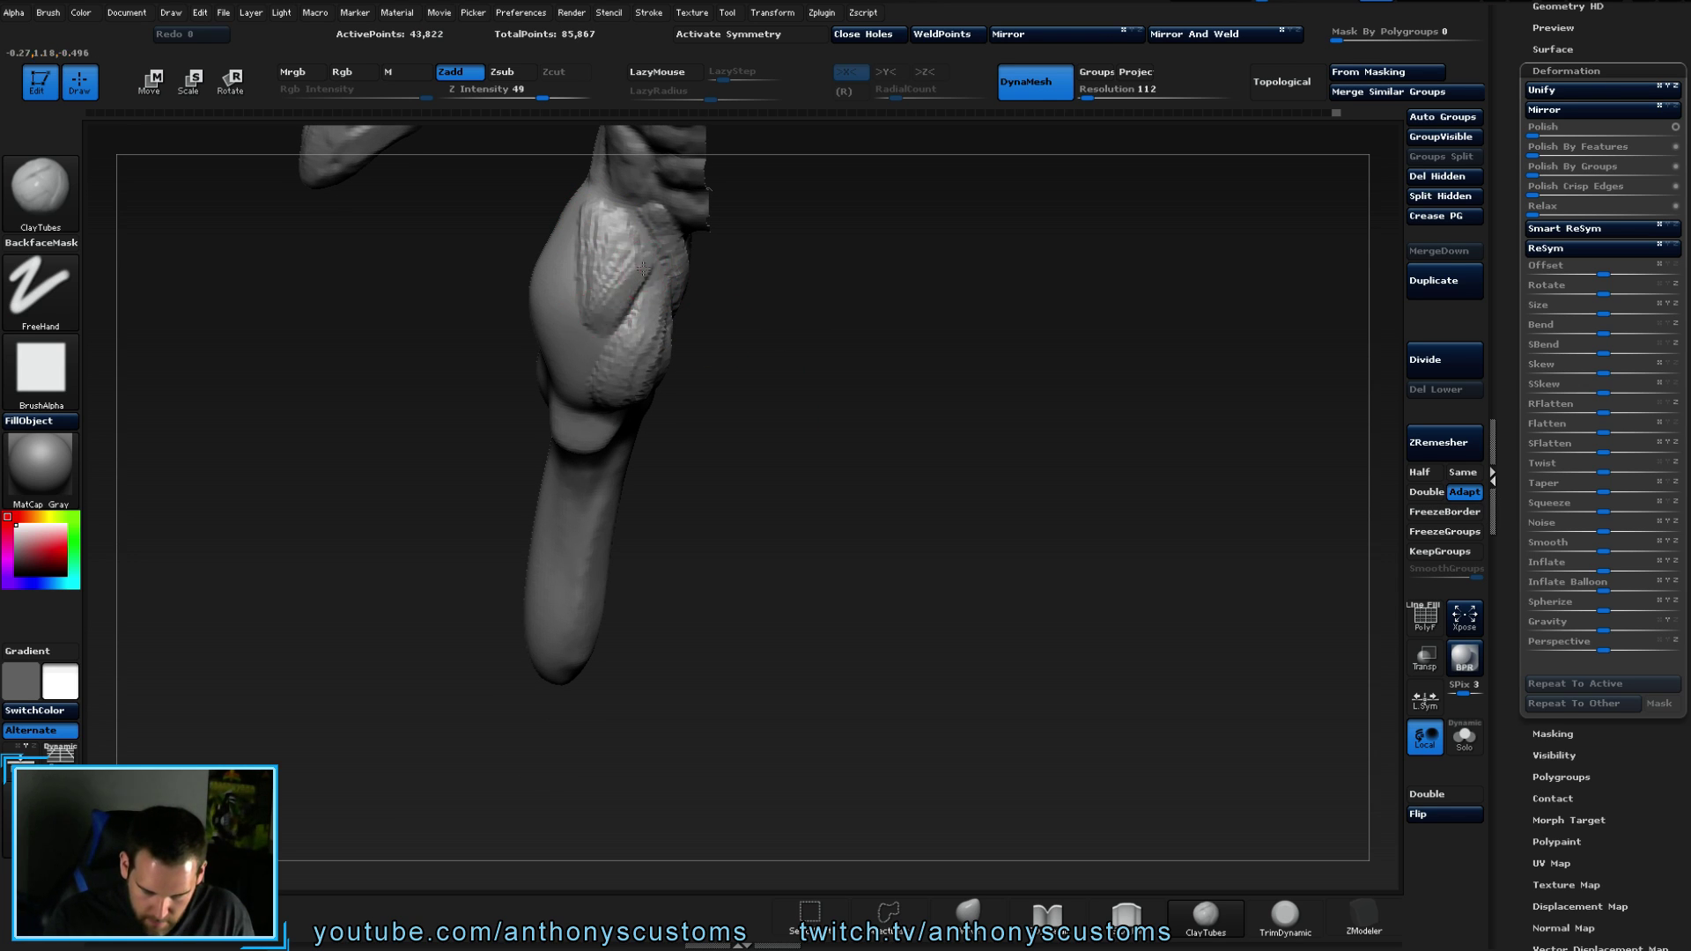
left_click_drag(599, 226, 591, 338)
left_click_drag(584, 212, 590, 339)
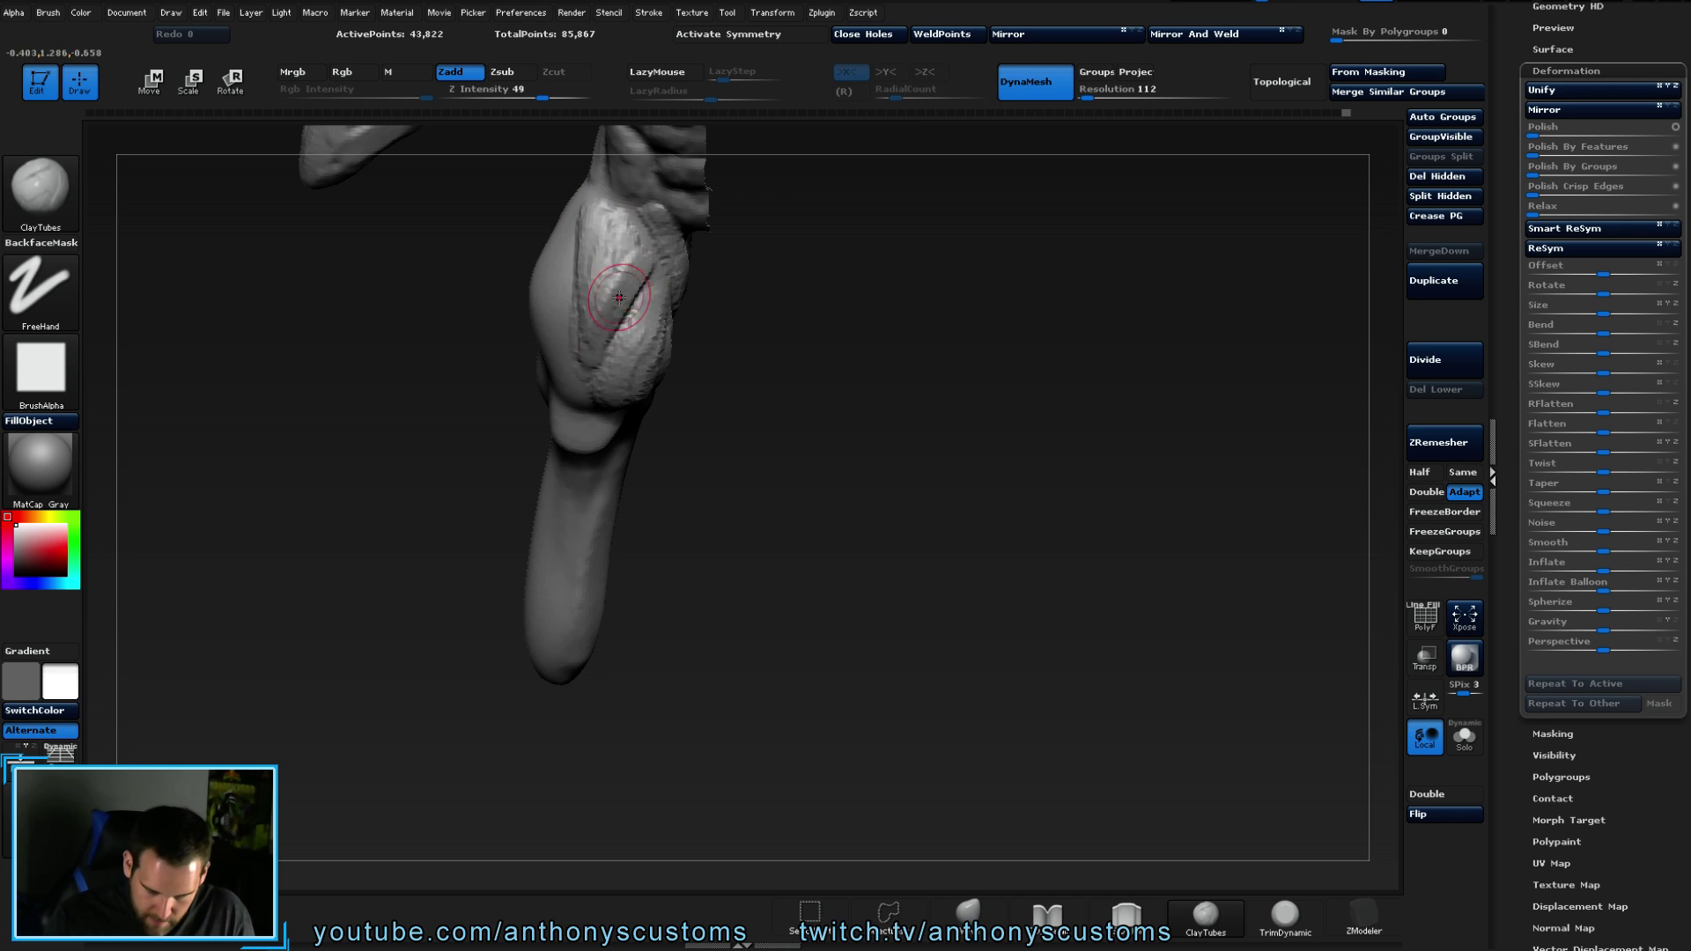
left_click_drag(639, 234, 611, 204)
left_click_drag(627, 289, 610, 249)
- Sculpt the outer quadriceps from the hip to above the knee, separating it from the central muscle
mouse_move(729, 331)
left_mouse_down()
mouse_move(802, 468)
mouse_move(773, 353)
left_mouse_up()
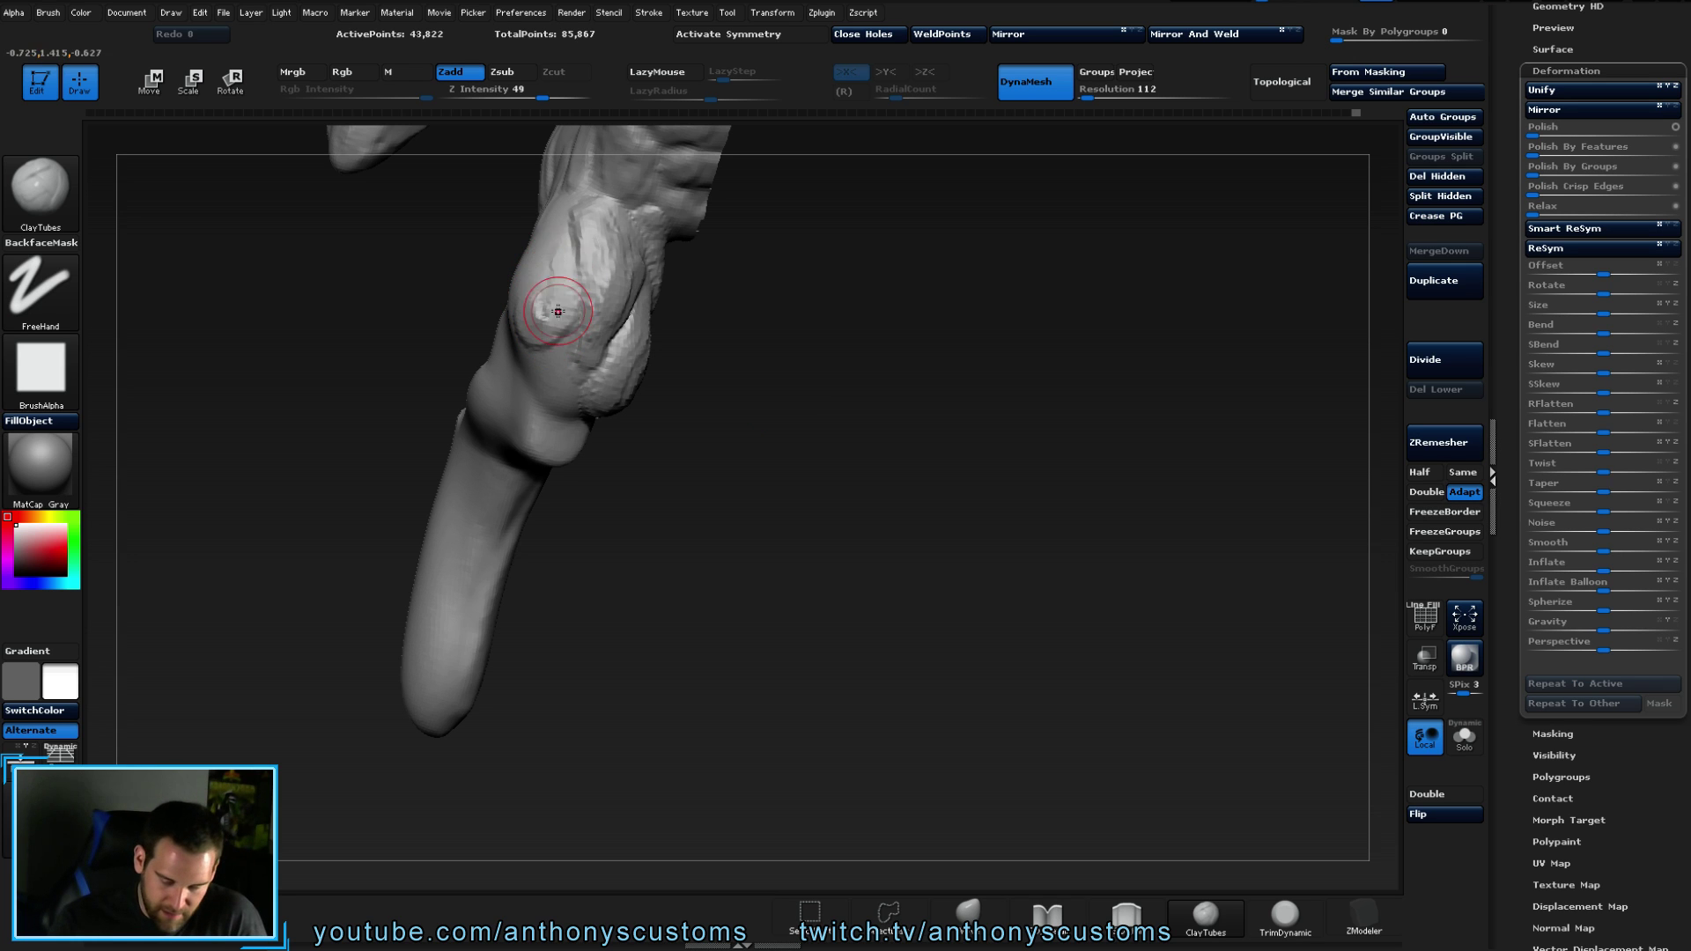
mouse_move(679, 302)
left_mouse_down()
mouse_move(862, 420)
mouse_move(775, 401)
mouse_move(758, 366)
left_mouse_up()
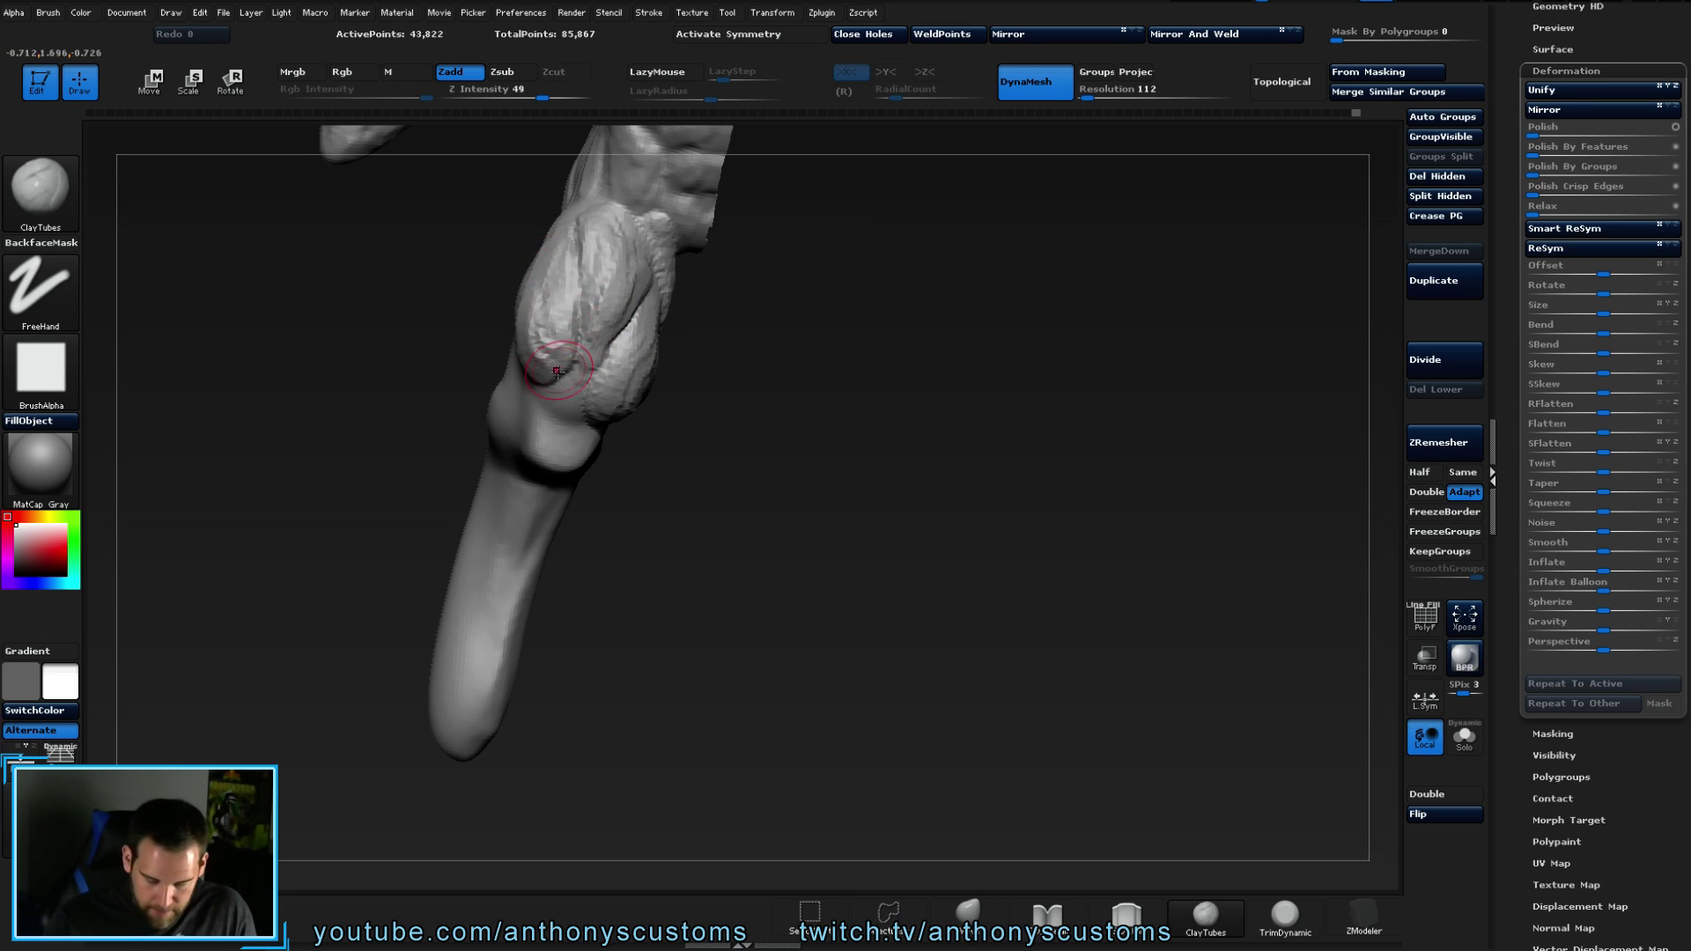
left_click_drag(450, 370, 717, 407)
left_click_drag(528, 339, 502, 214)
mouse_move(521, 304)
left_mouse_down()
mouse_move(502, 218)
mouse_move(518, 249)
mouse_move(527, 236)
left_mouse_up()
left_click_drag(696, 304, 595, 319)
left_click_drag(541, 224, 527, 264)
mouse_move(688, 341)
left_mouse_down()
mouse_move(684, 405)
mouse_move(520, 373)
left_mouse_up()
left_click_drag(682, 399, 621, 410)
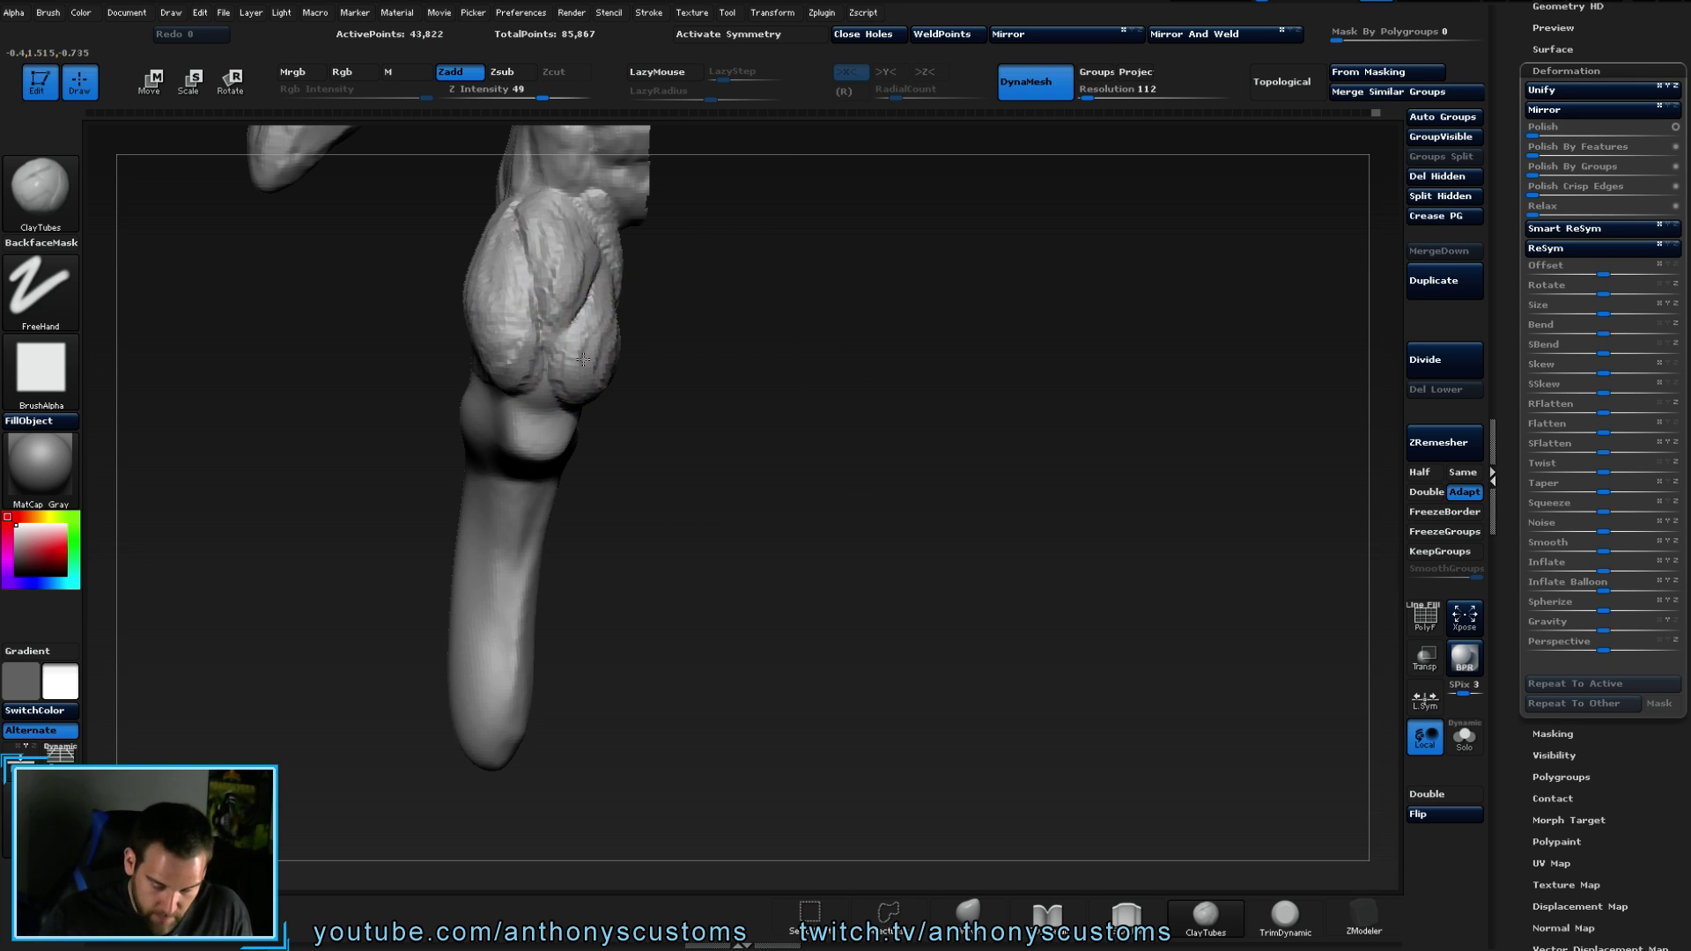
- Refine the inner quadriceps and build up a rounded kneecap on the front of the knee with ClayTubes
right_click_drag(567, 377, 601, 398)
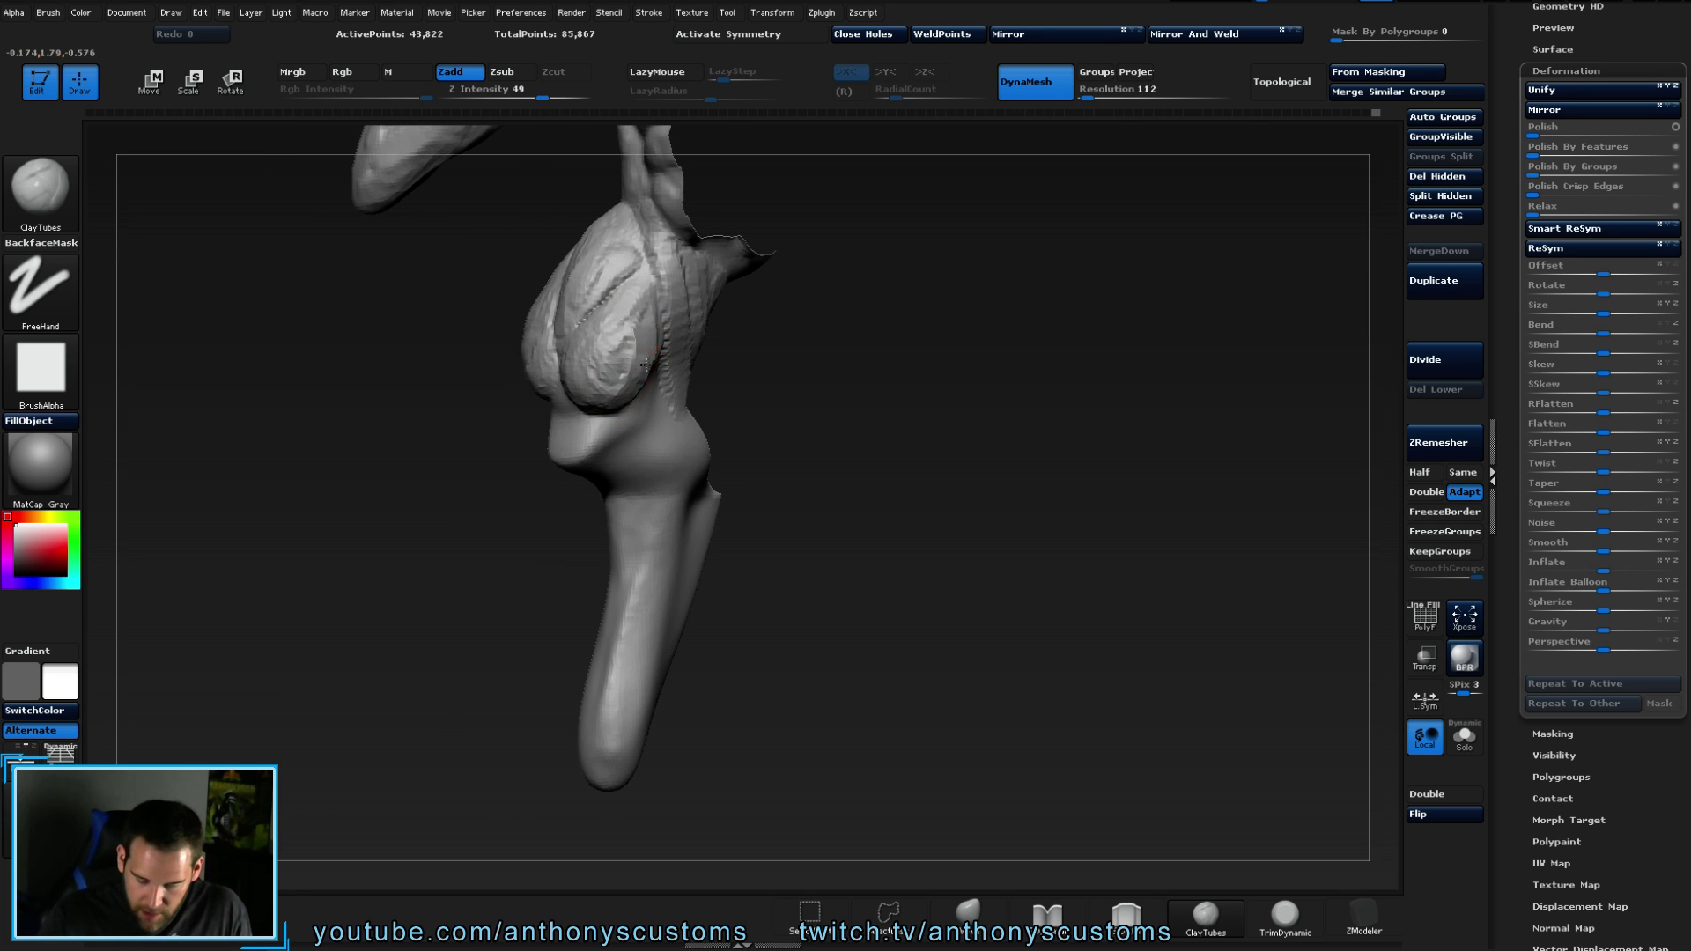
right_click_drag(770, 400, 834, 400)
mouse_move(581, 425)
left_mouse_down()
mouse_move(555, 361)
mouse_move(583, 440)
mouse_move(570, 413)
mouse_move(583, 438)
mouse_move(592, 423)
left_mouse_up()
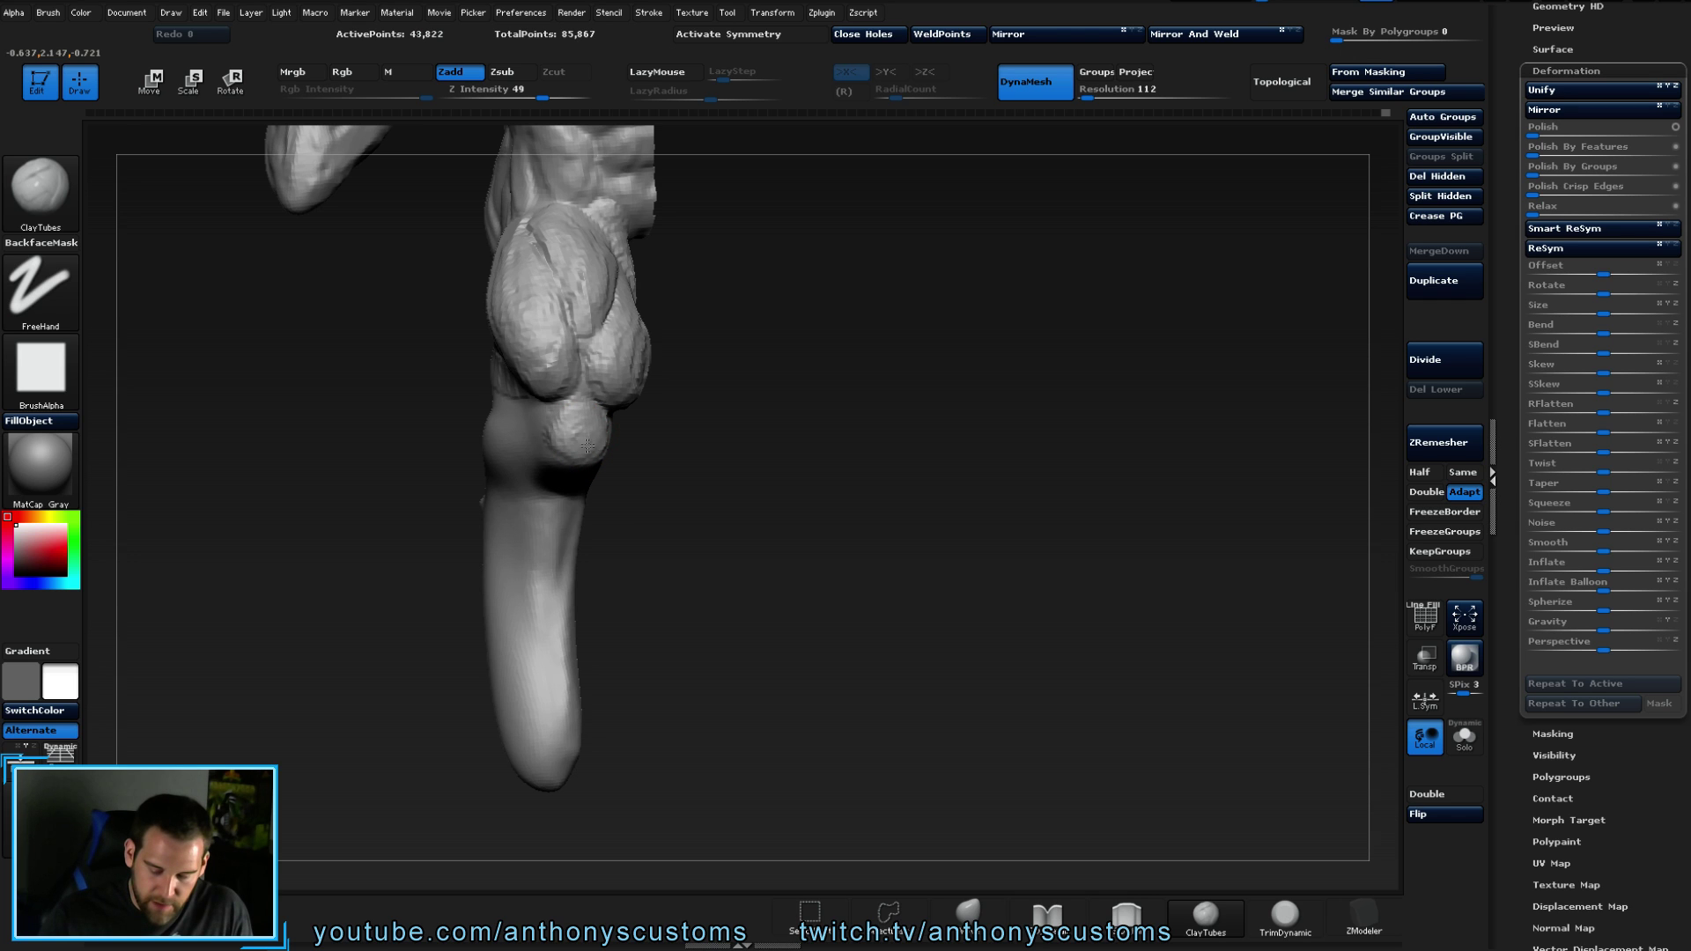
mouse_move(729, 255)
left_mouse_down()
mouse_move(804, 408)
mouse_move(737, 407)
left_mouse_up()
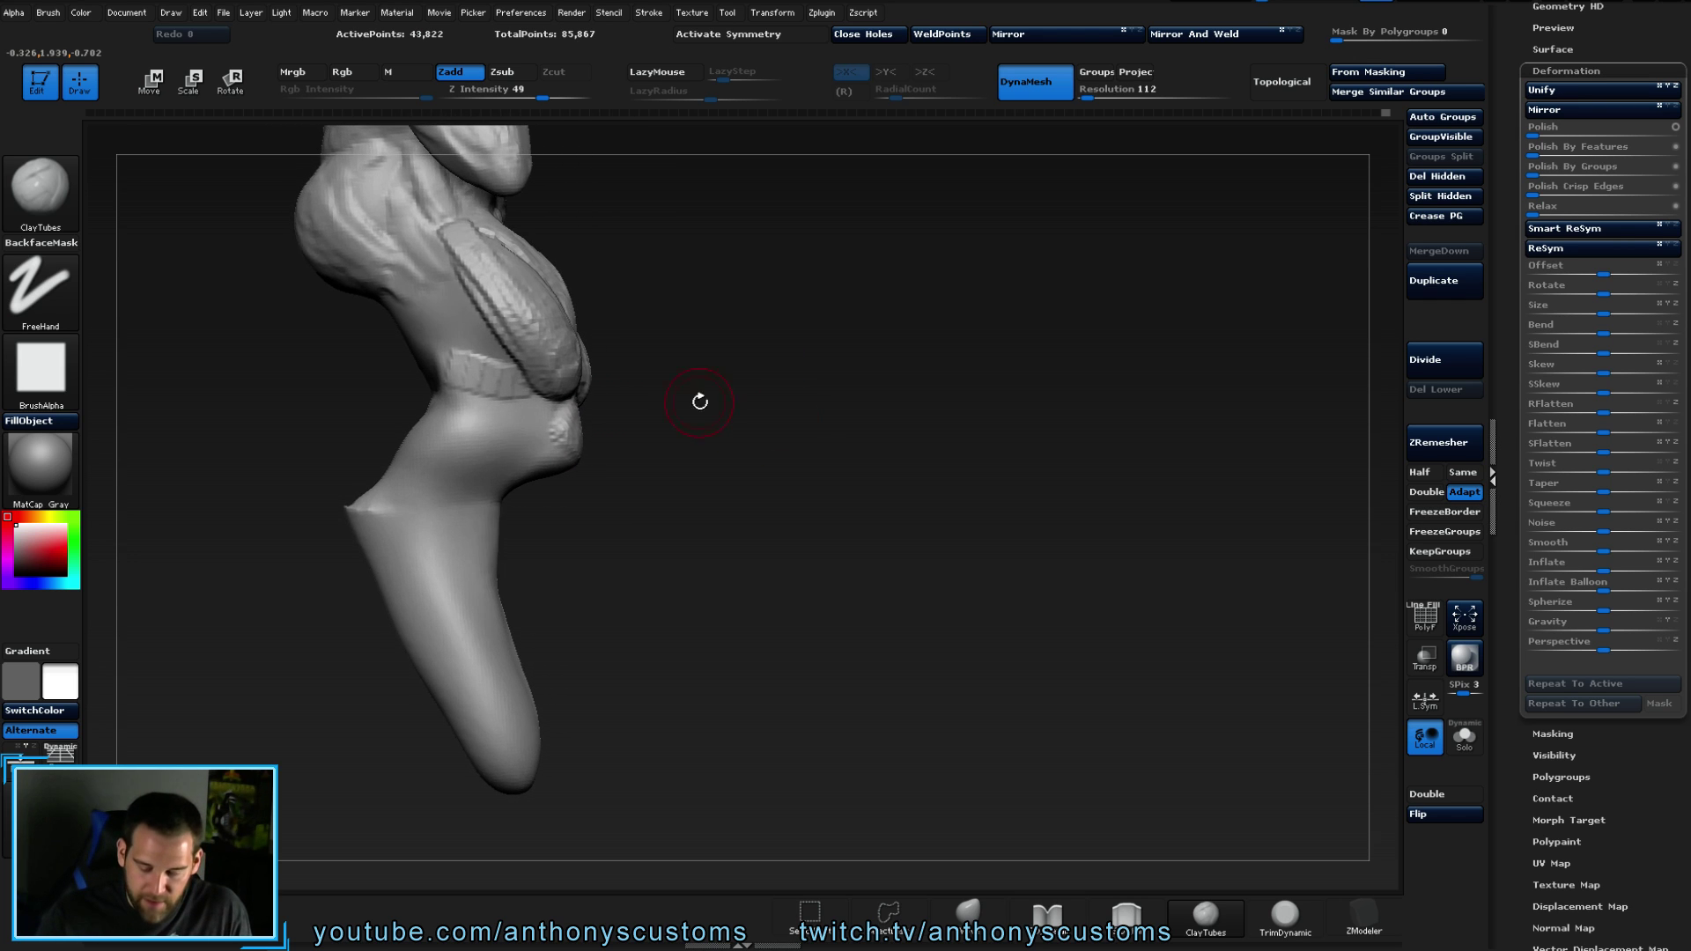
mouse_move(664, 462)
left_mouse_down()
mouse_move(648, 467)
mouse_move(668, 455)
left_mouse_up()
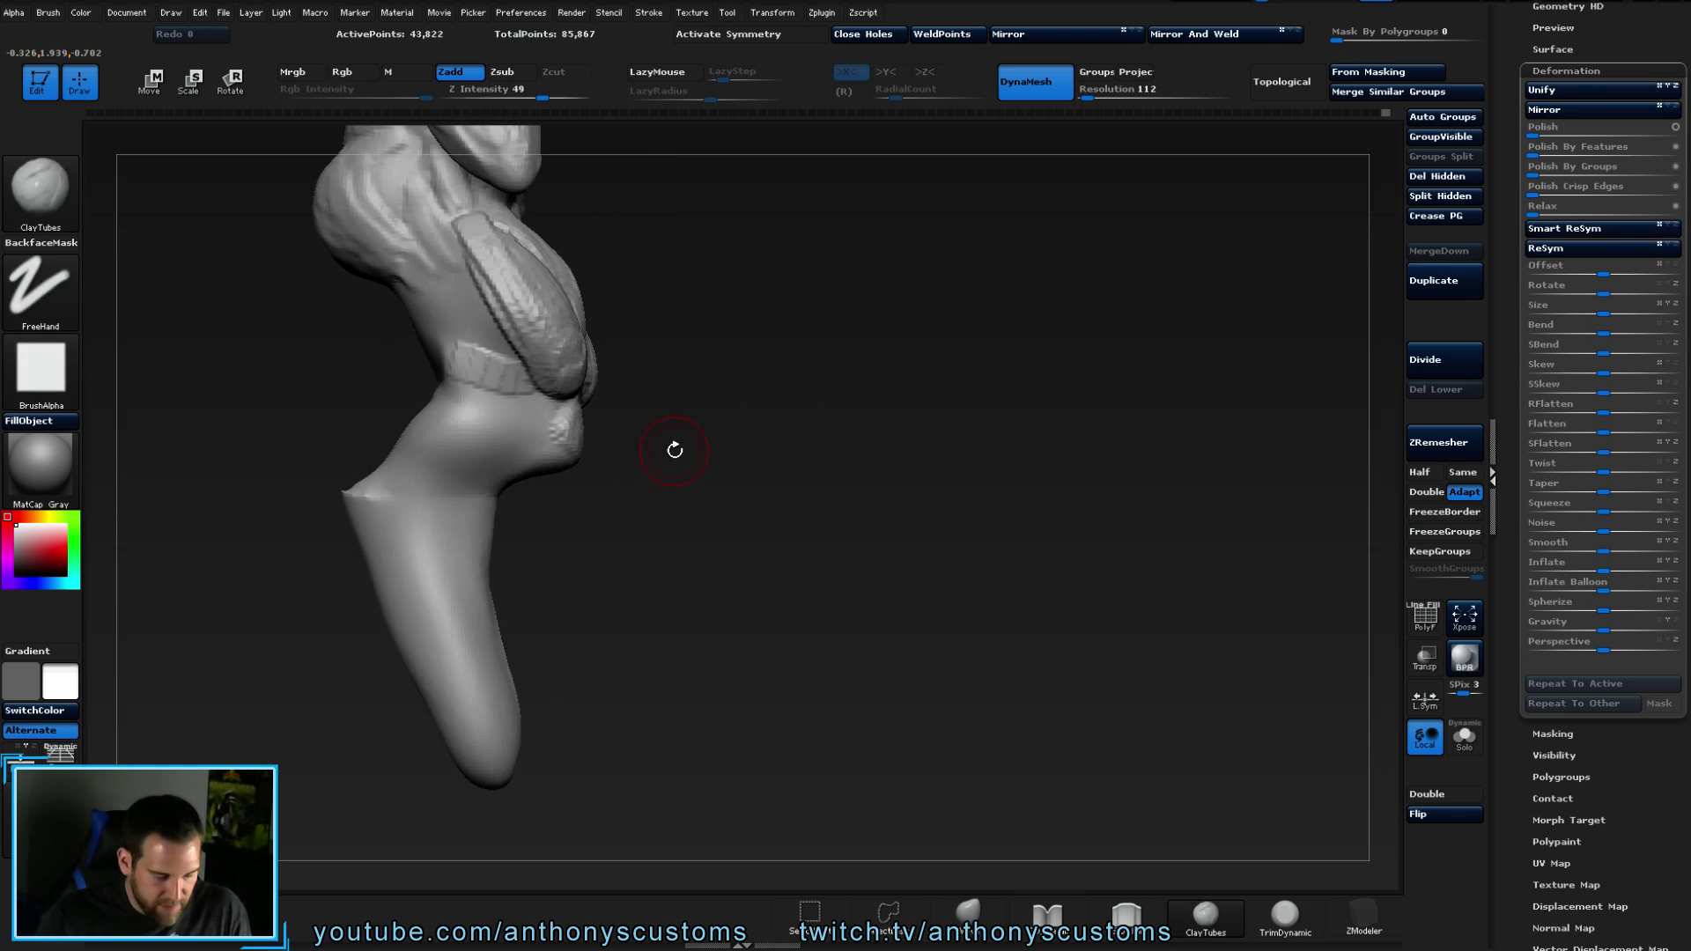
- Switch to the Move brush, adjust its draw size, and reshape the front of the knee from the side
key("b")
key("m")
key("v")
key("space")
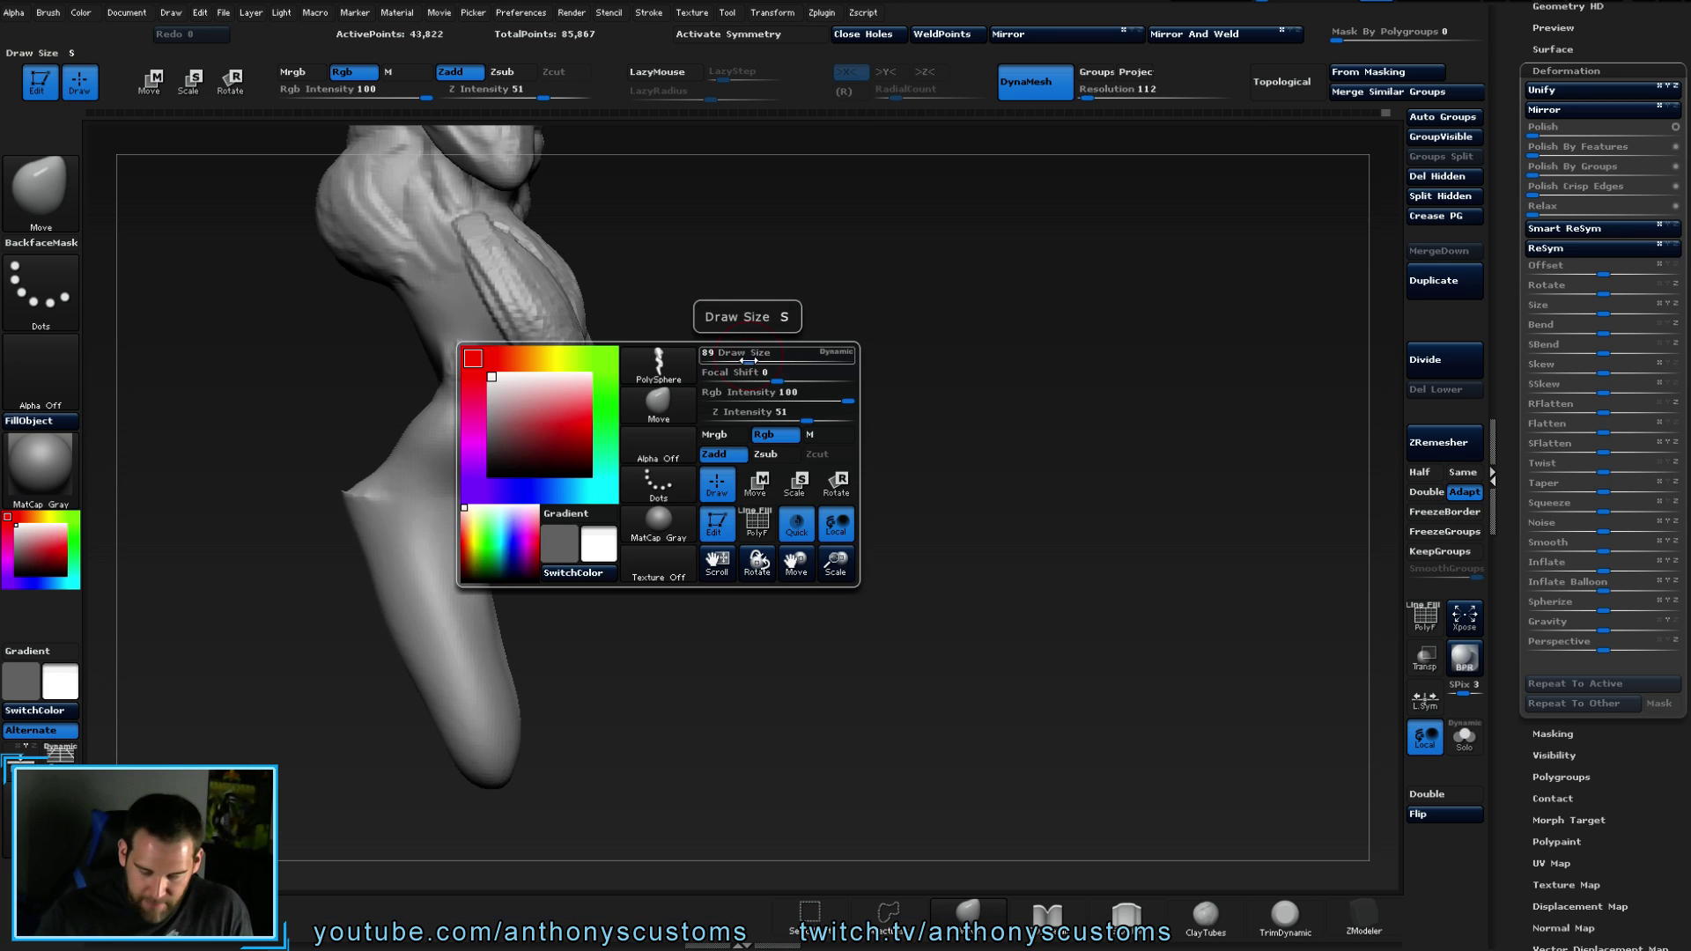
left_click_drag(761, 358, 785, 333)
mouse_move(568, 432)
left_mouse_down()
mouse_move(574, 451)
mouse_move(575, 370)
left_mouse_up()
mouse_move(960, 370)
left_mouse_down()
mouse_move(763, 349)
mouse_move(815, 379)
mouse_move(821, 343)
mouse_move(761, 332)
mouse_move(740, 384)
mouse_move(899, 402)
left_mouse_up()
- Adjust the contour of the back of the thigh just above the knee with the Move brush
key("space")
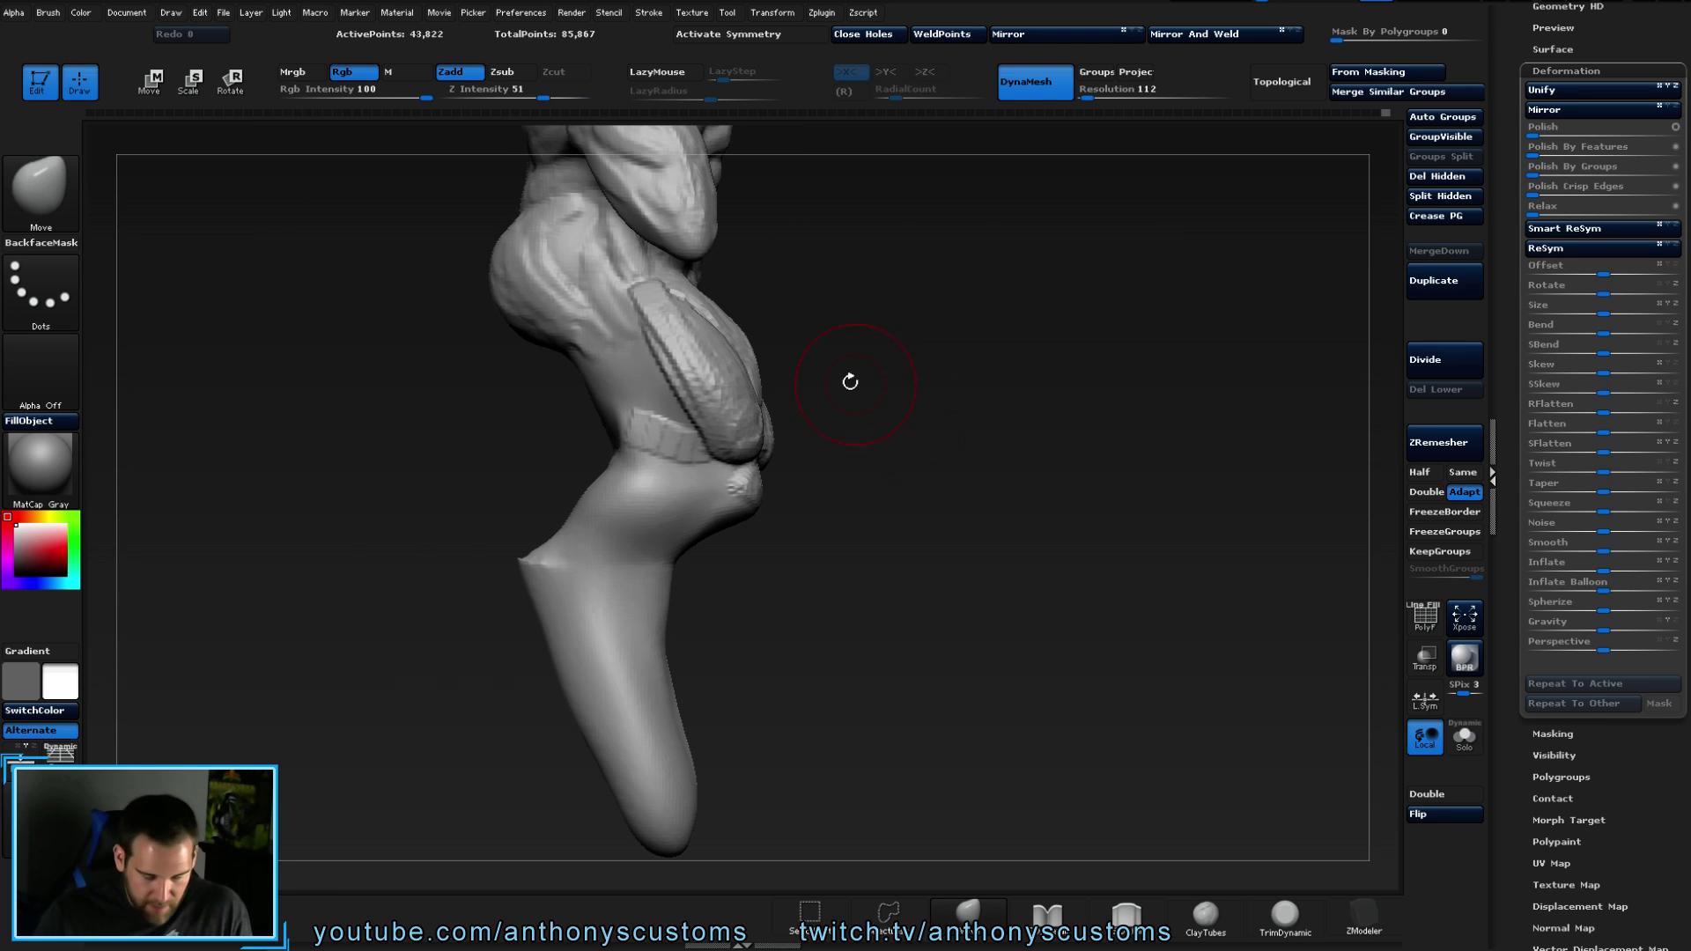
left_click_drag(646, 455, 652, 448)
left_click_drag(819, 403, 1052, 398)
mouse_move(643, 478)
left_mouse_down()
mouse_move(632, 449)
mouse_move(610, 451)
left_mouse_up()
mouse_move(817, 458)
left_mouse_down()
mouse_move(746, 474)
mouse_move(928, 475)
left_mouse_up()
- Switch to ClayTubes with a smaller draw size and build up the hamstrings on the back of the thigh
key("b")
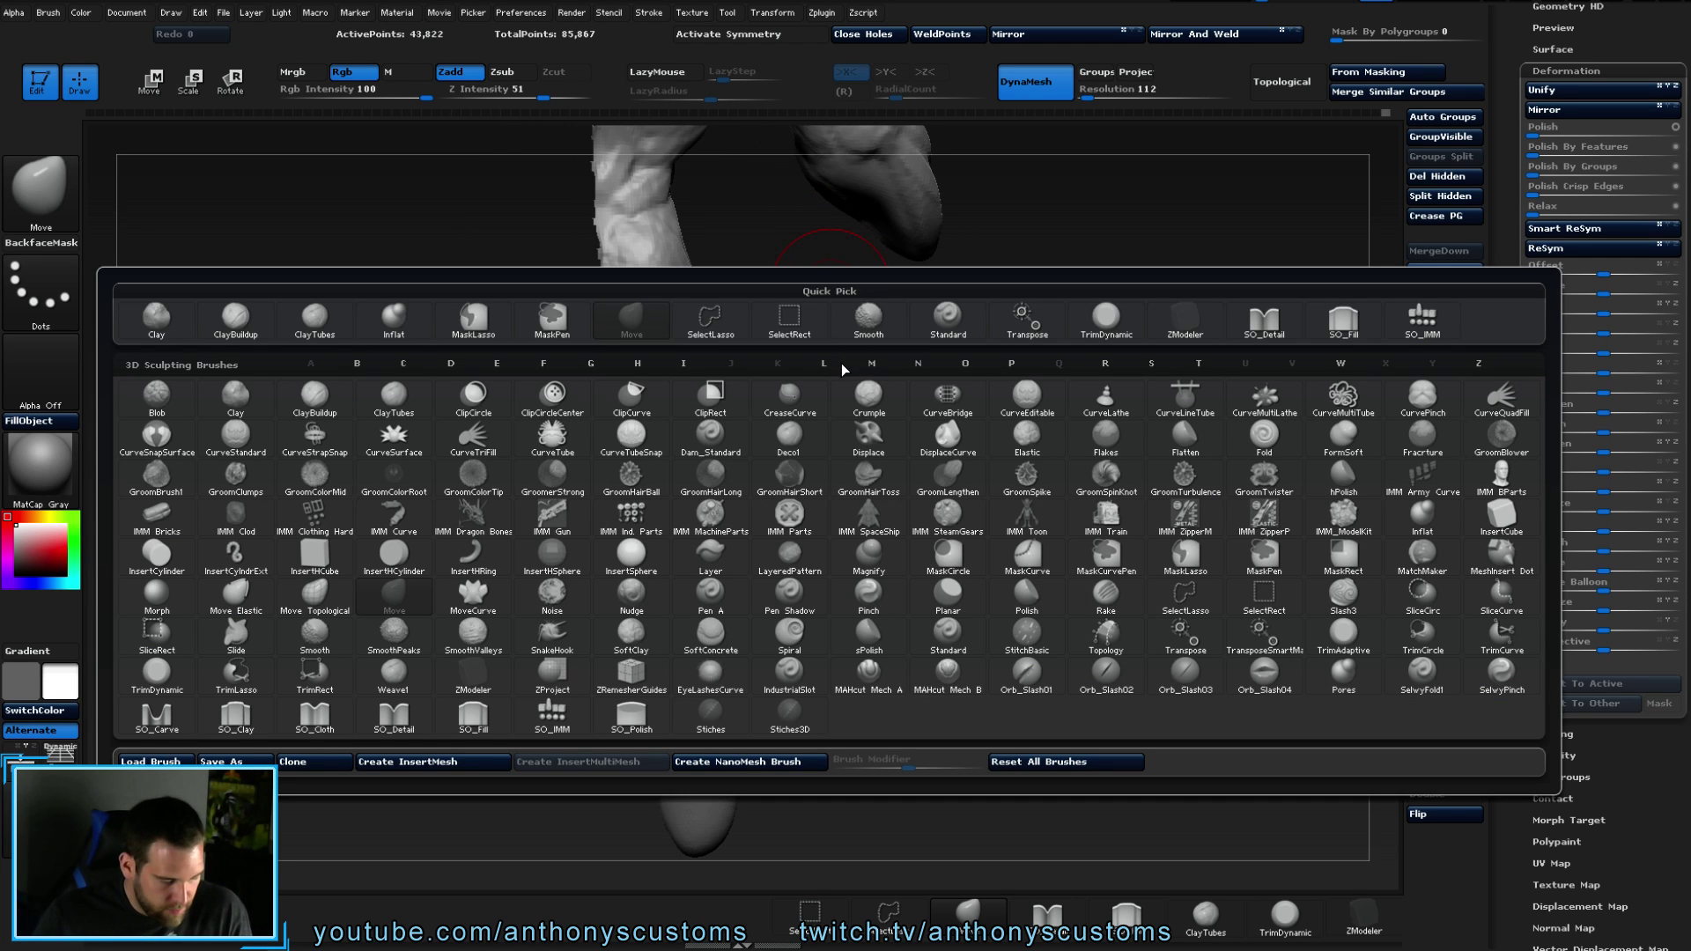
key("c")
key("t")
key("space")
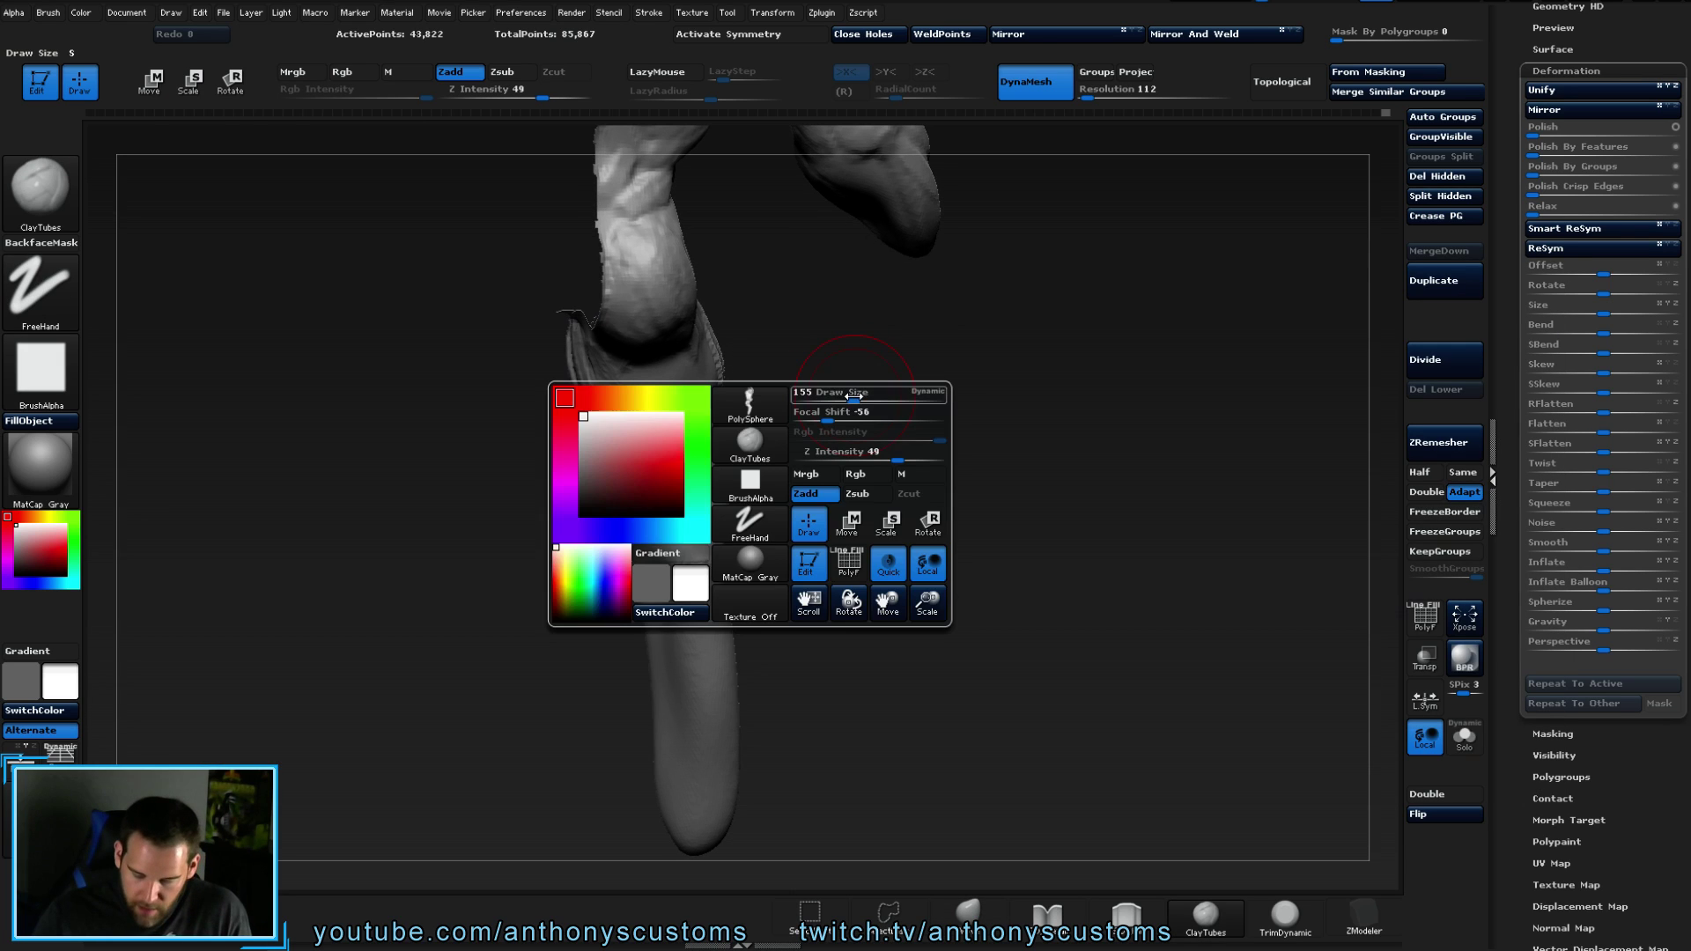
left_click_drag(861, 358, 849, 354)
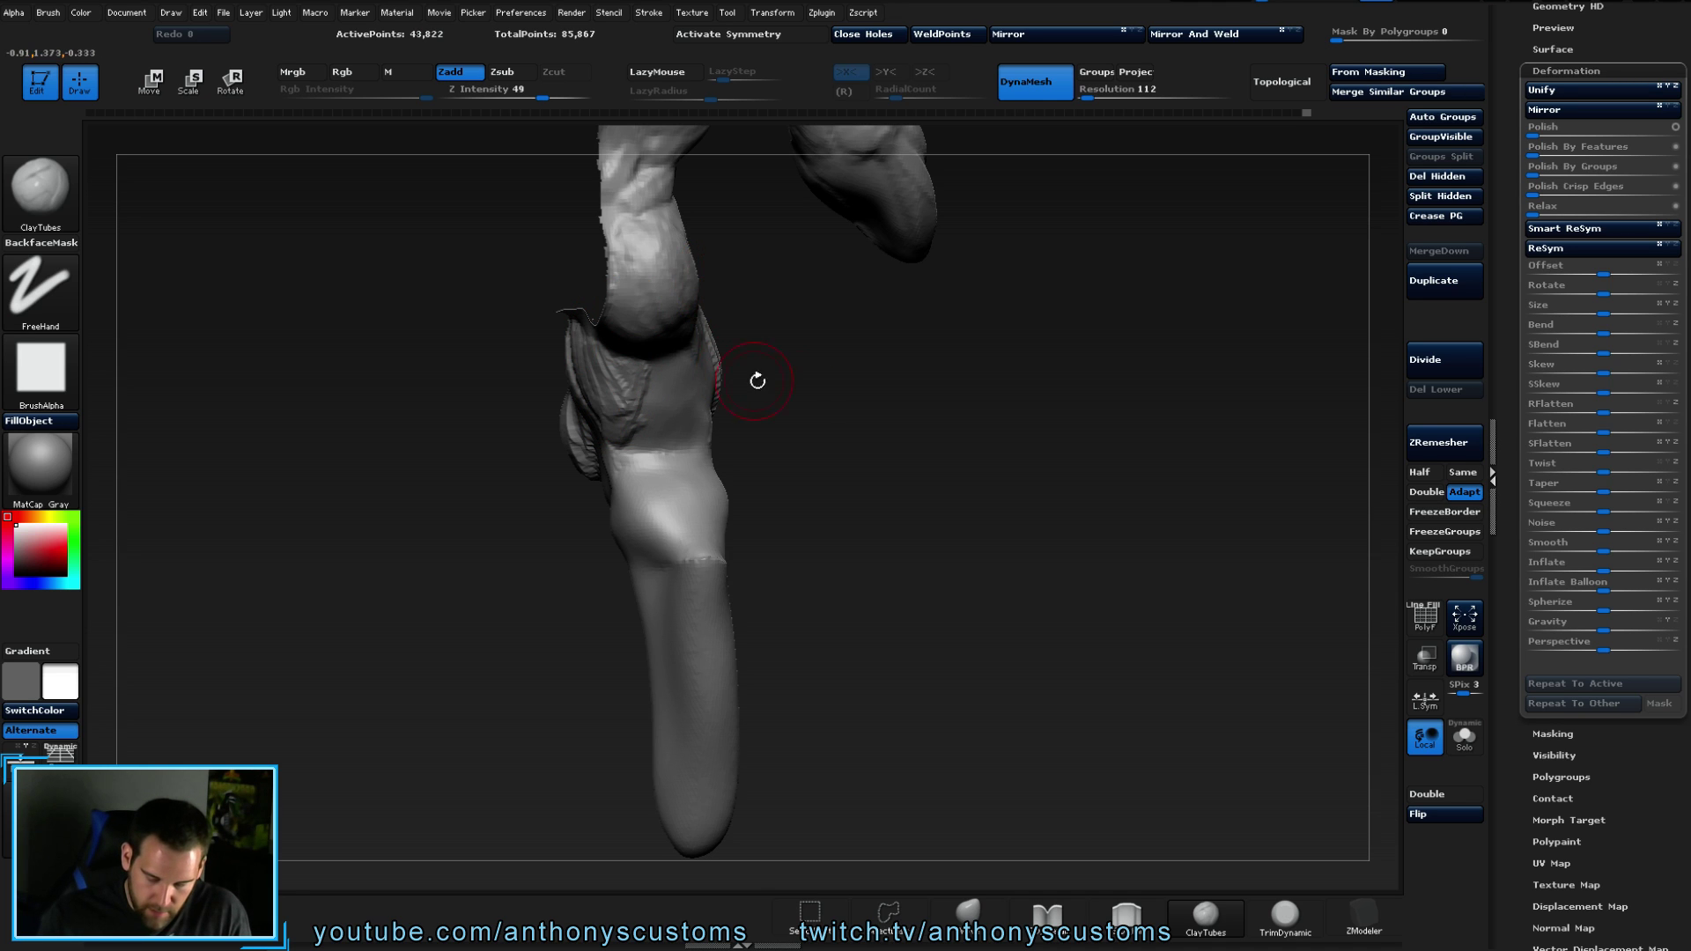
left_click_drag(821, 423, 689, 341)
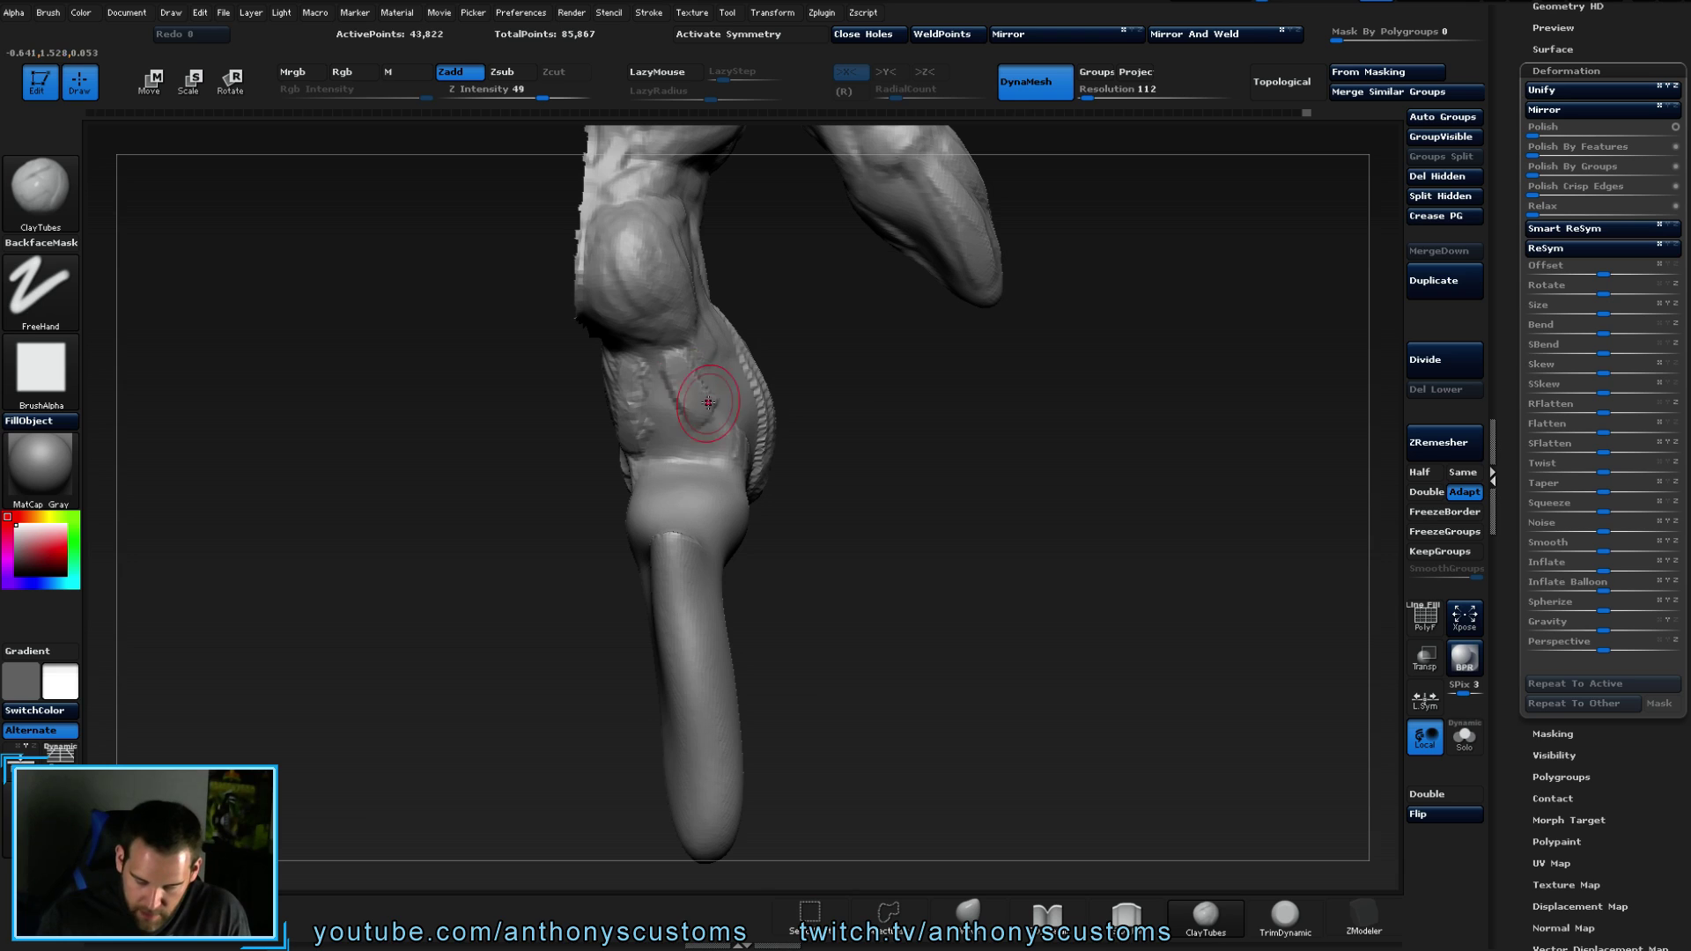
mouse_move(718, 402)
left_mouse_down()
mouse_move(726, 447)
mouse_move(681, 386)
mouse_move(659, 447)
left_mouse_up()
left_click_drag(646, 384, 654, 447)
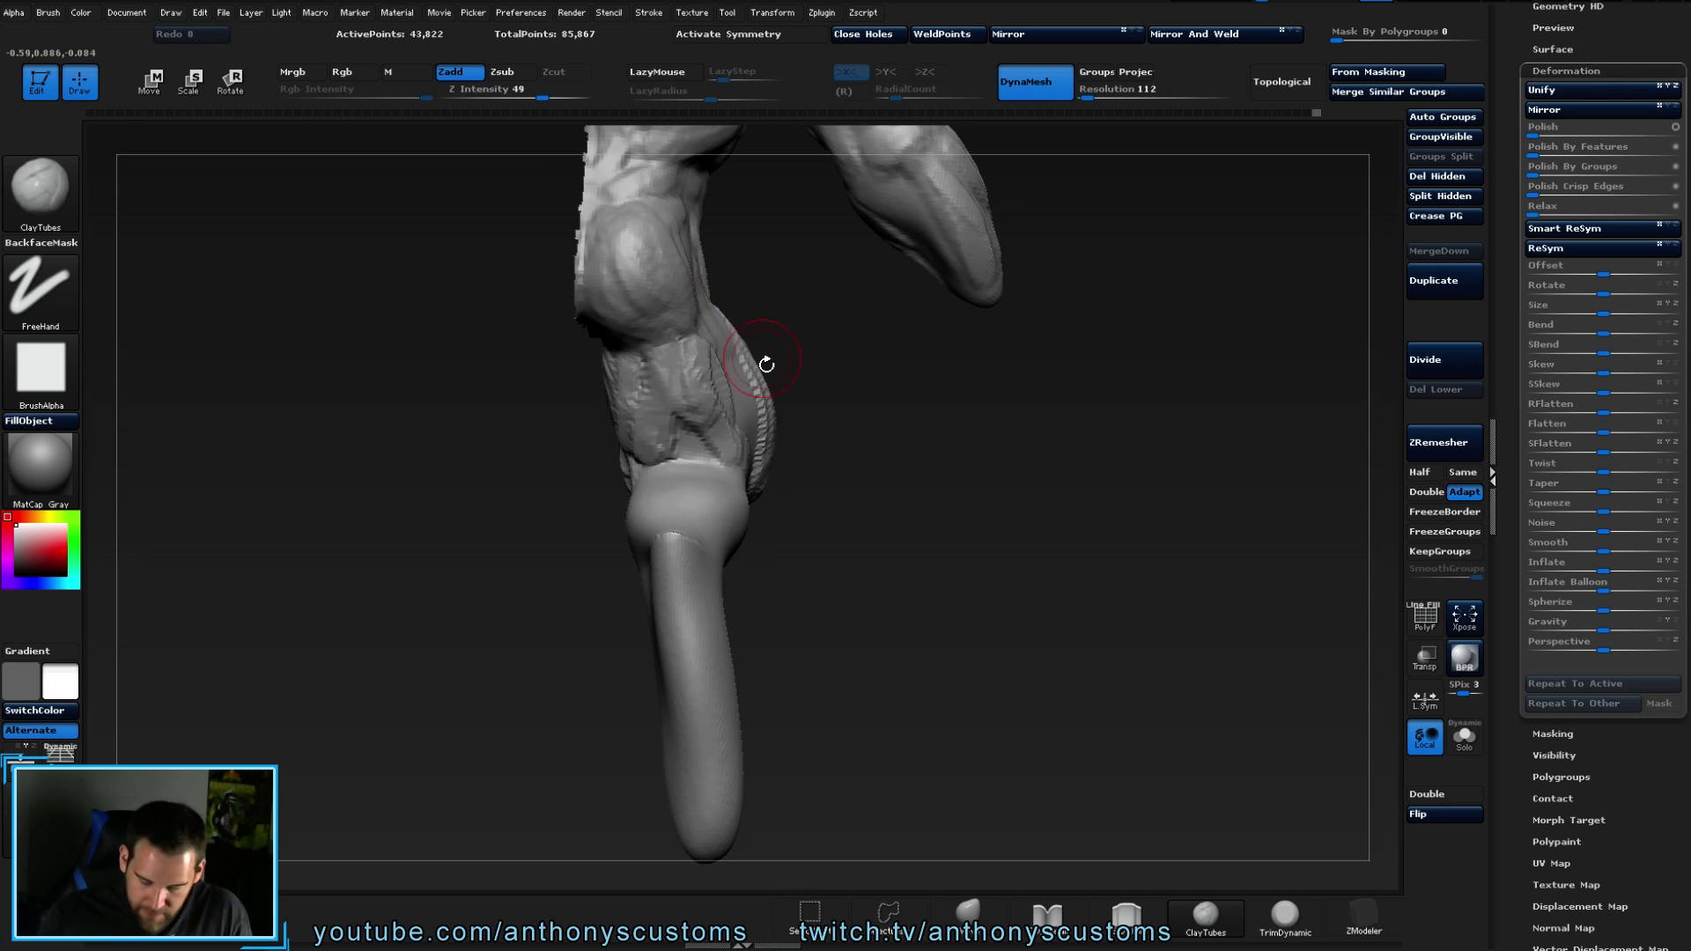
- Build up the muscle strands along the outer side of the thigh down to the knee with ClayTubes
left_click_drag(737, 310, 709, 393)
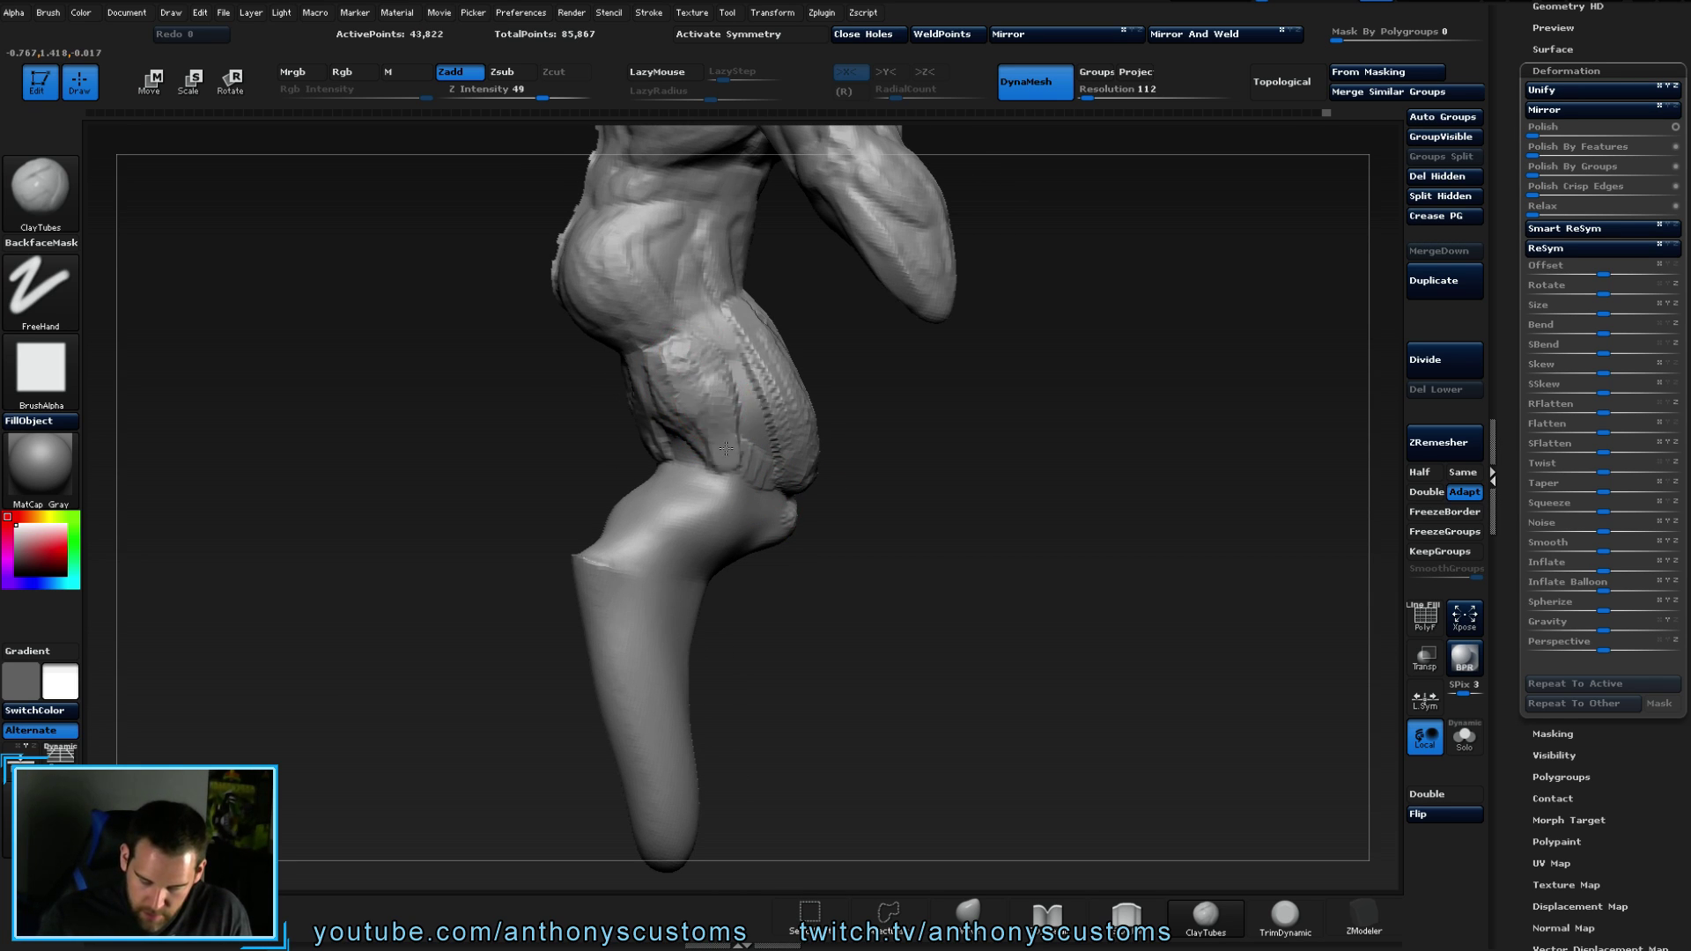
left_click_drag(721, 341, 770, 463)
mouse_move(1145, 445)
left_mouse_down()
mouse_move(967, 450)
mouse_move(913, 403)
left_mouse_up()
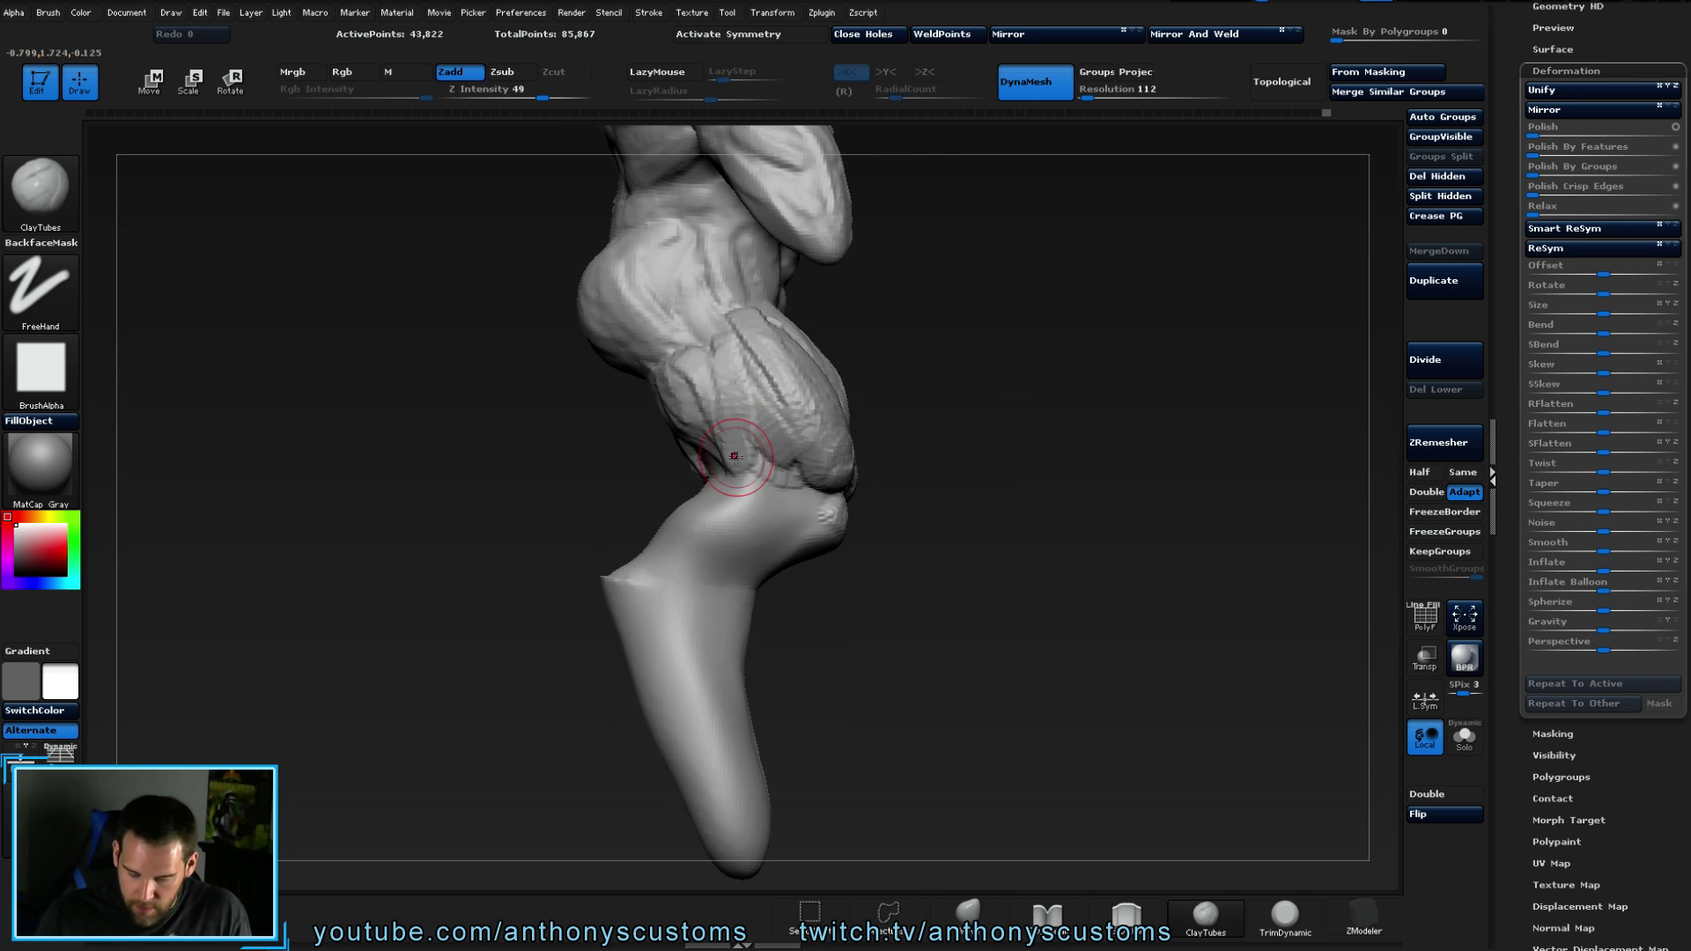
left_click_drag(722, 414, 750, 389)
left_click_drag(843, 349, 974, 453)
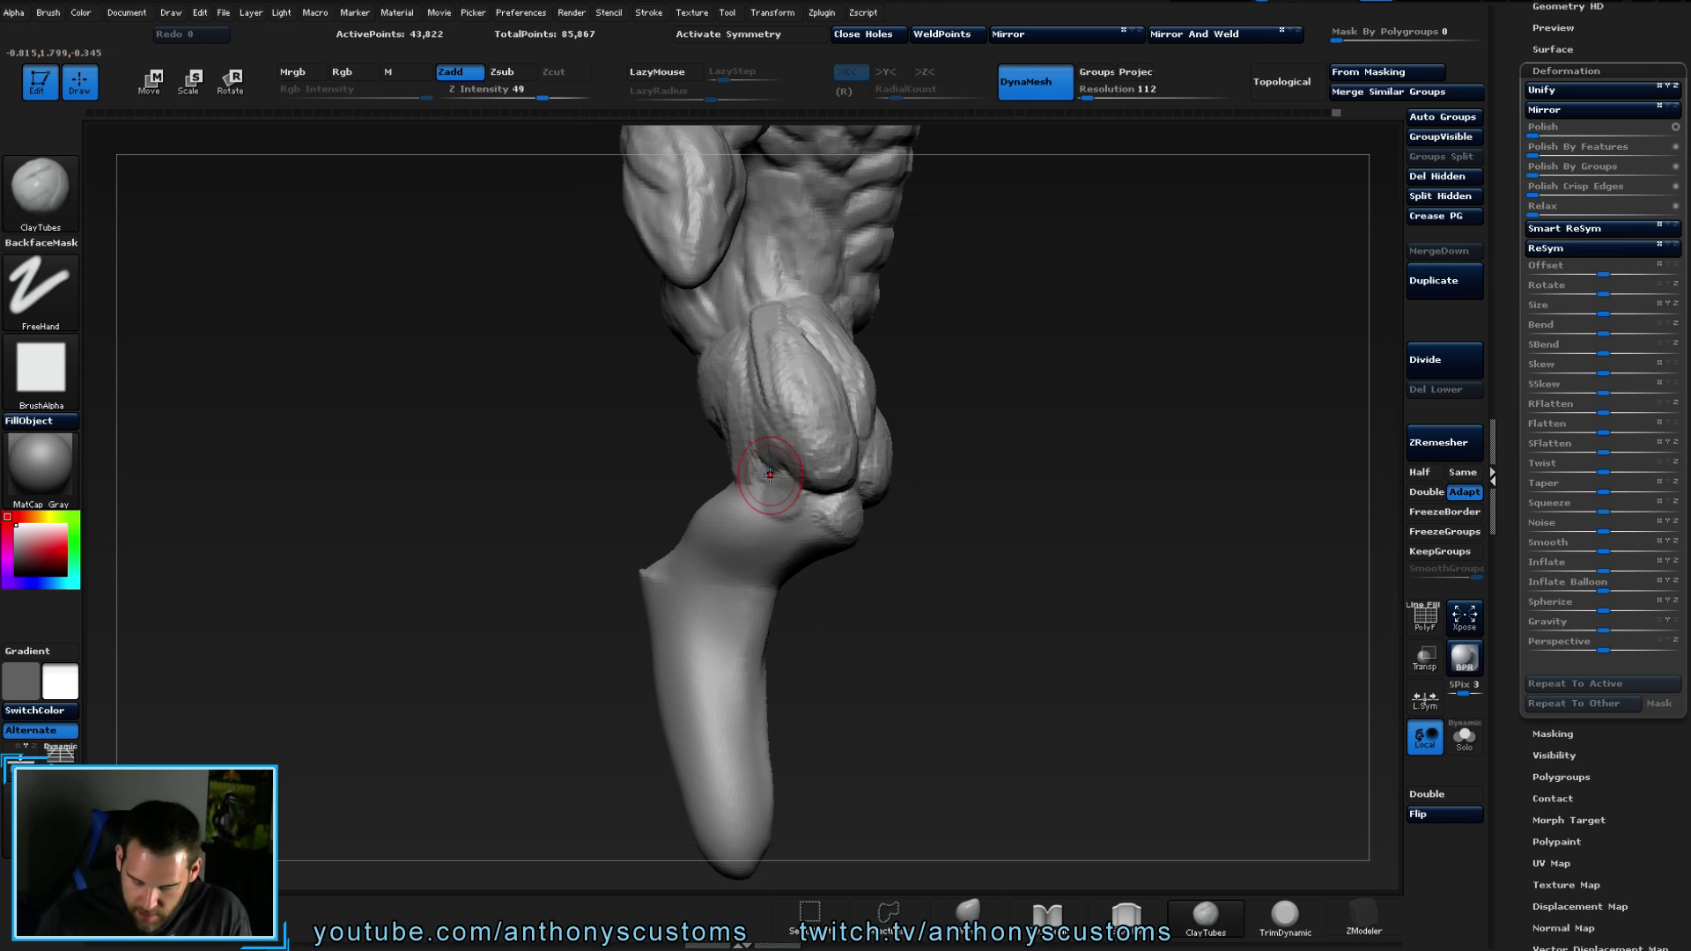
left_click_drag(989, 464, 1048, 499)
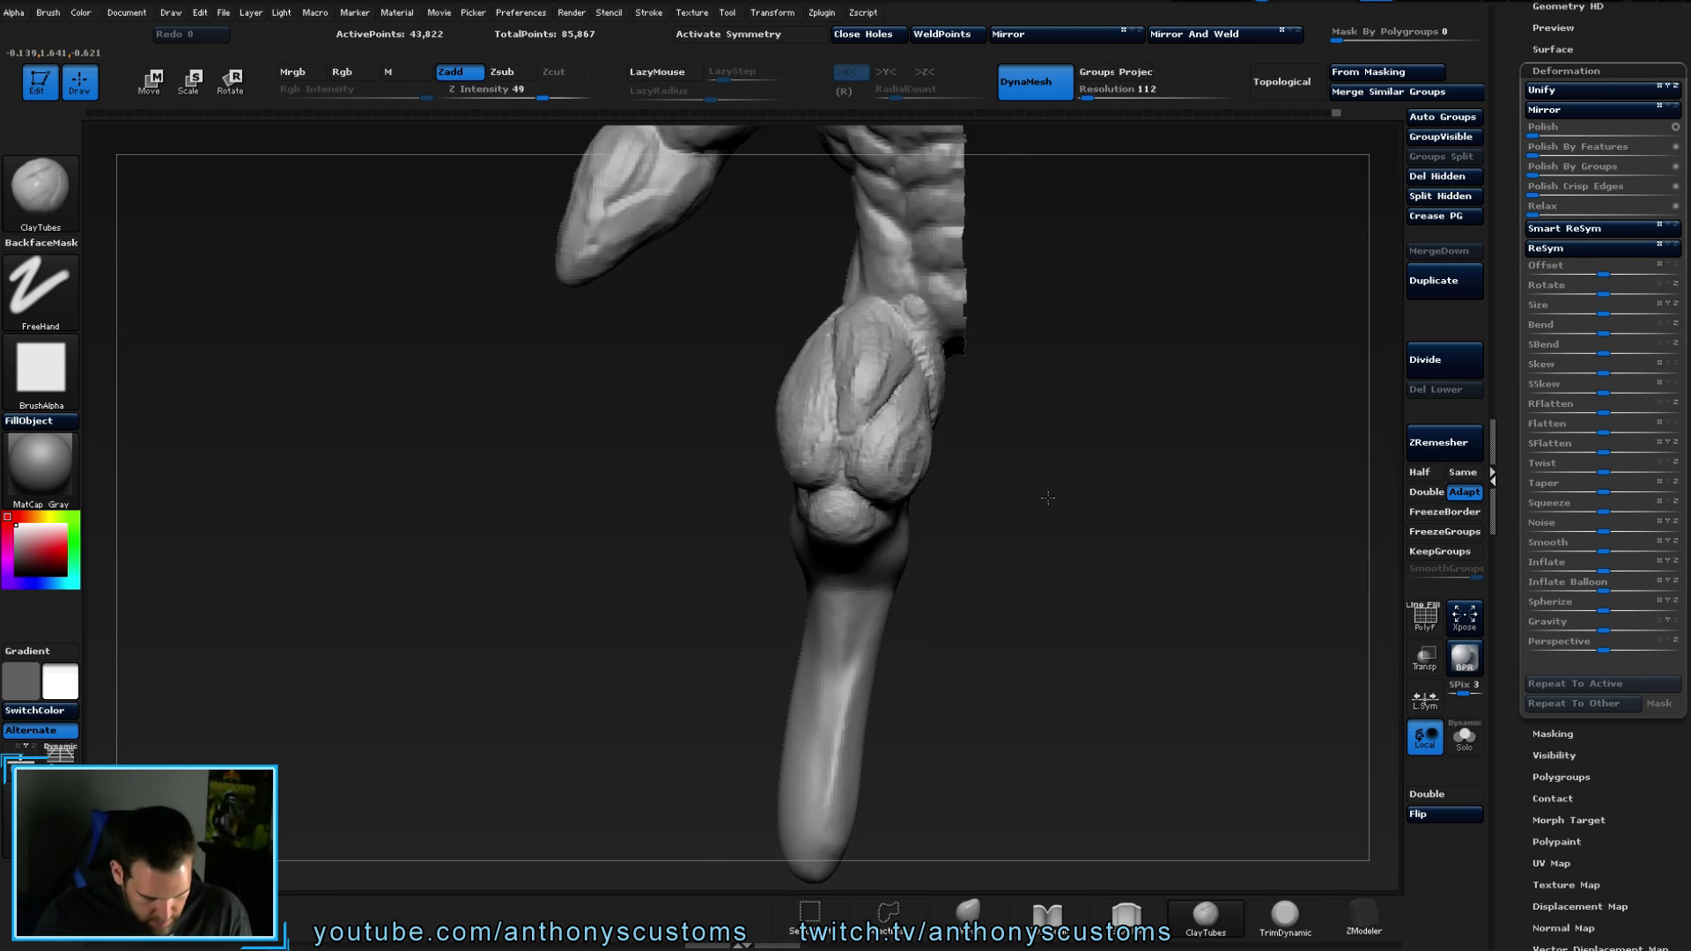
- Unhide the whole figure and apply Mirror And Weld to copy the sculpted leg to the other side
left_click_drag(1033, 435, 912, 489)
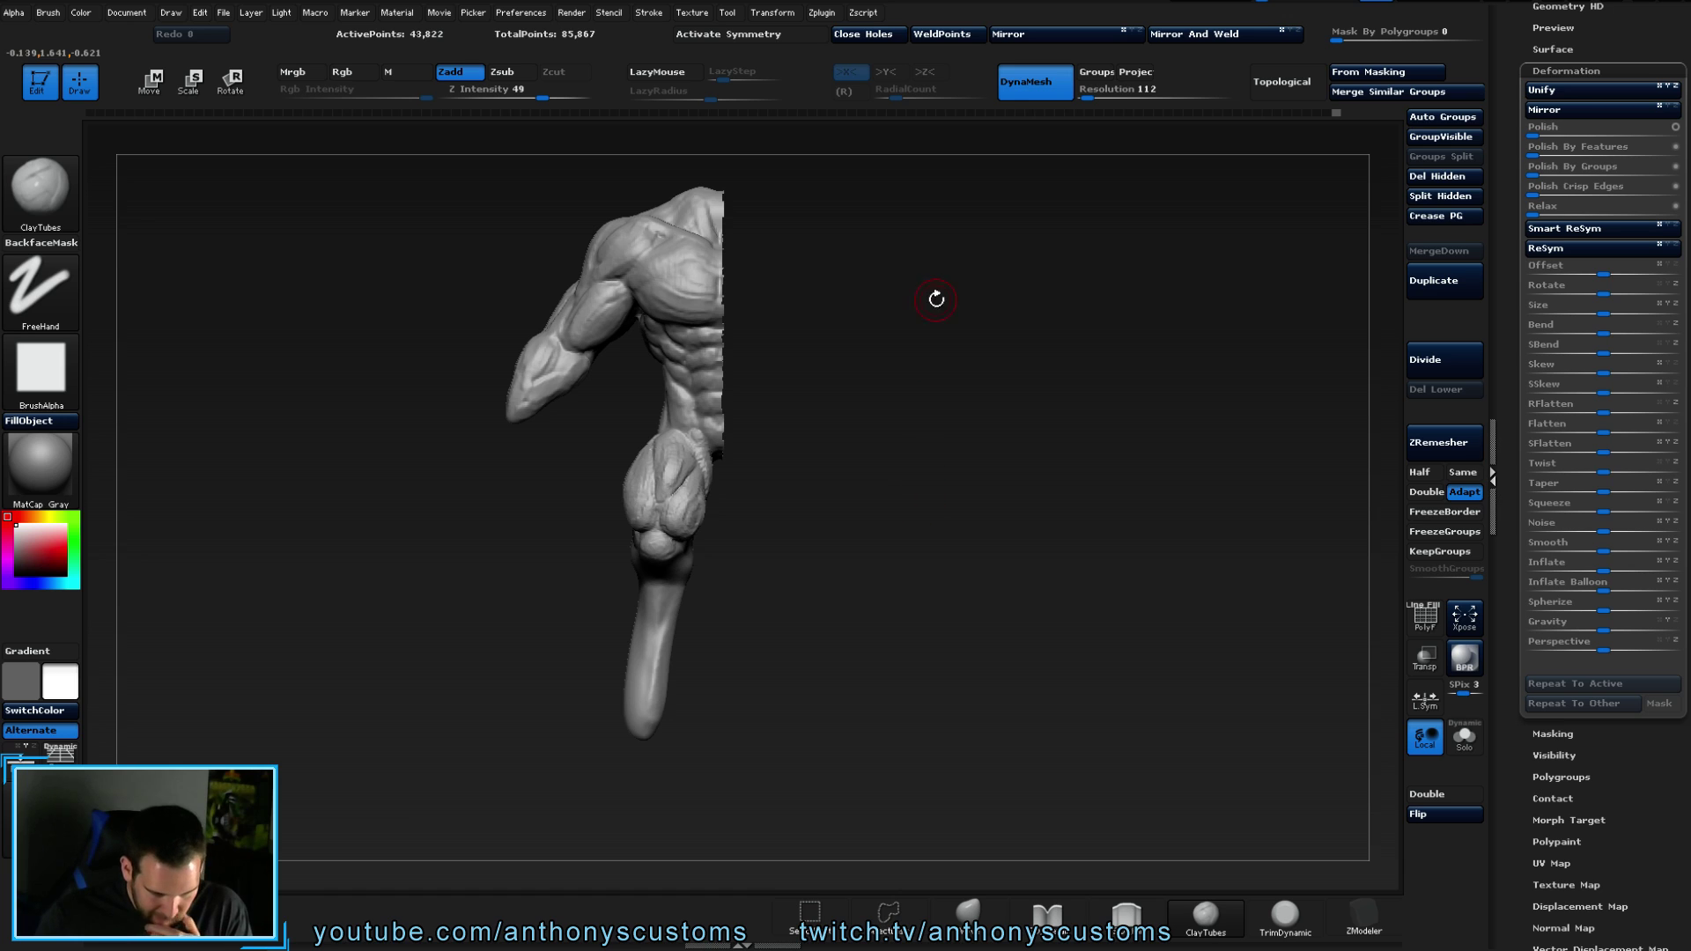
left_click(956, 501, "ctrl+shift")
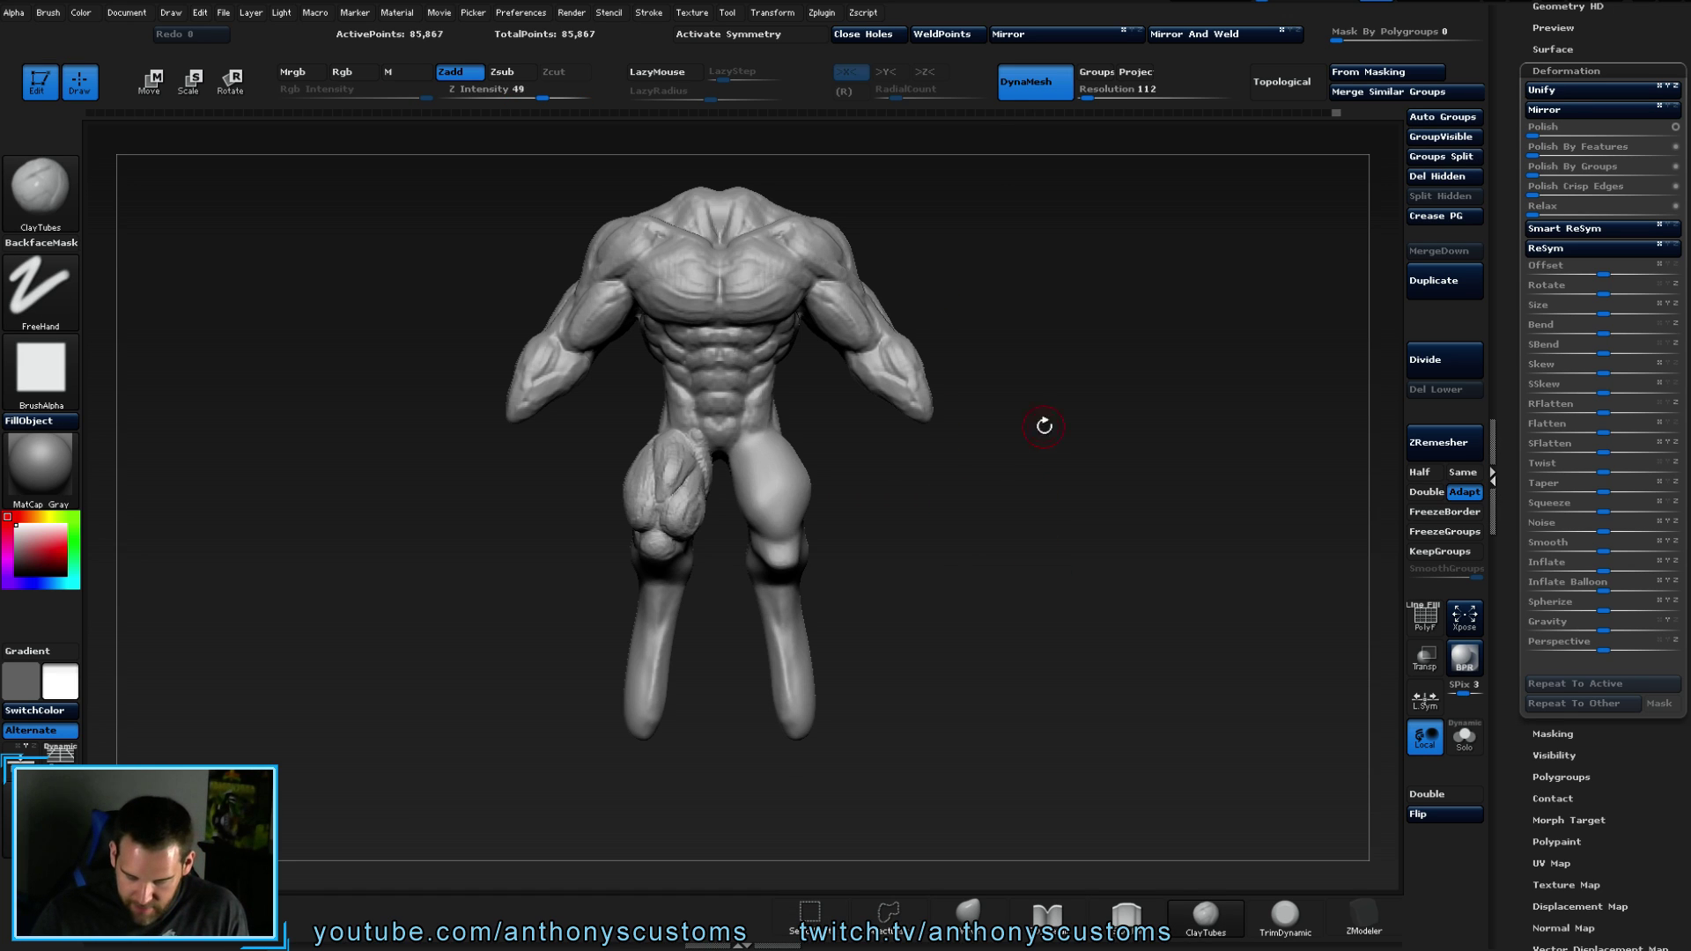
left_click(1194, 33)
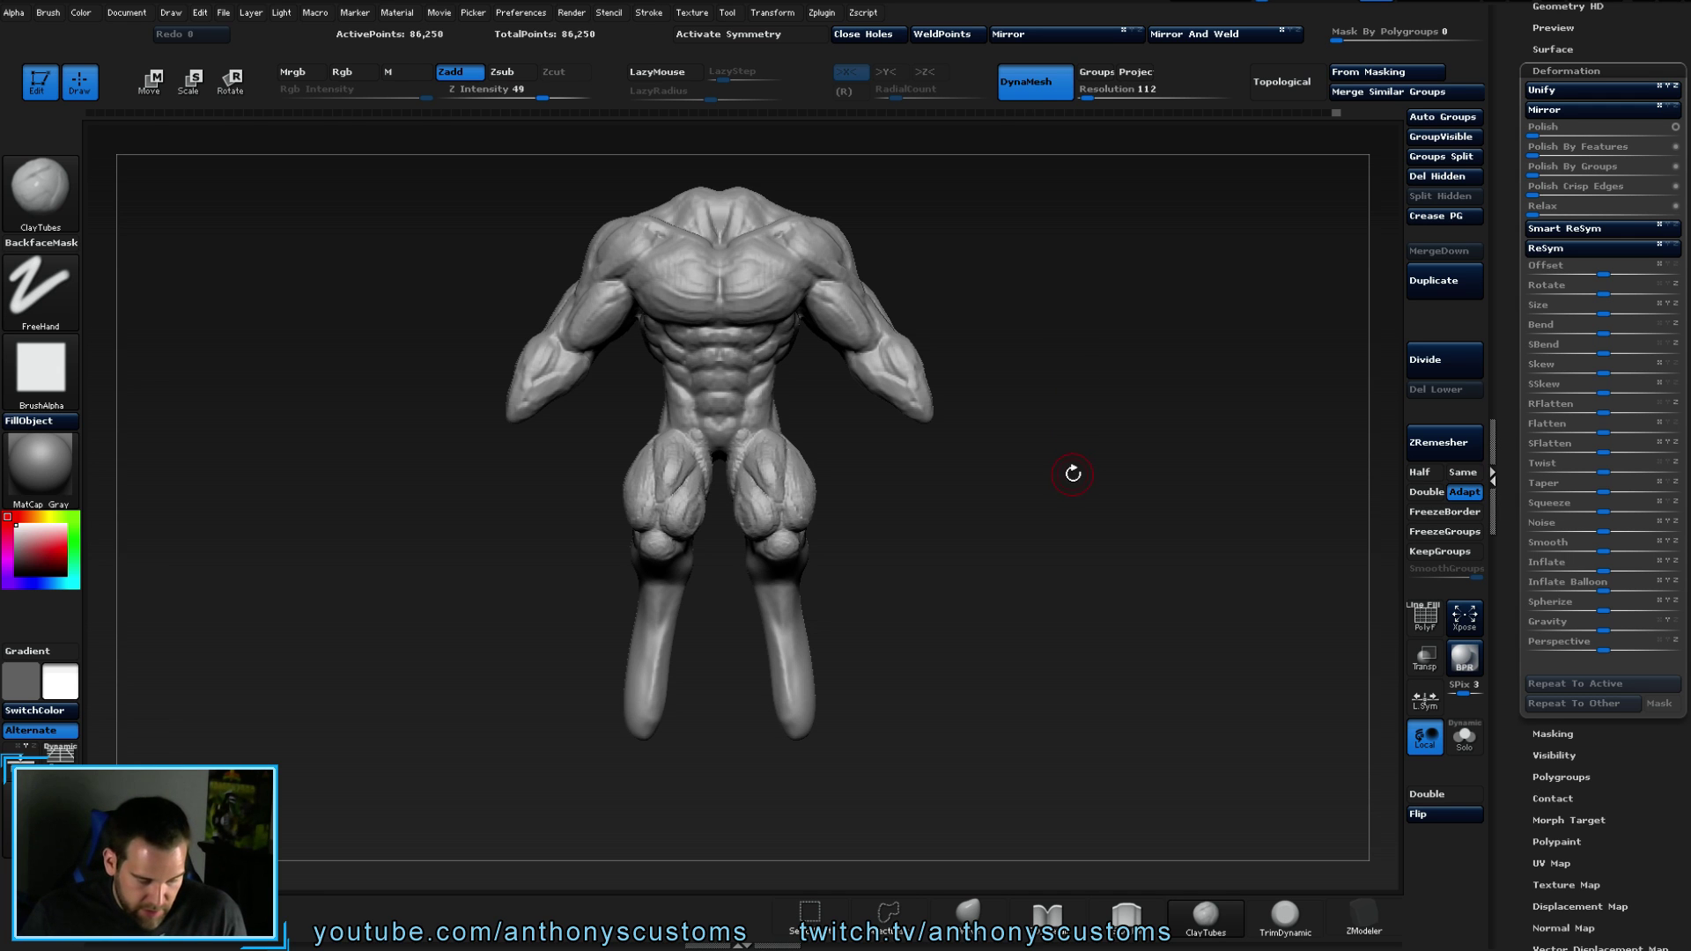
- Mask the legs from the lower thighs down with MaskLasso in side view, and invert the mask
mouse_move(1063, 391)
left_mouse_down()
mouse_move(1079, 528)
mouse_move(978, 516)
mouse_move(1099, 516)
mouse_move(1061, 493)
mouse_move(1192, 483)
left_mouse_up()
key("ctrl")
mouse_move(642, 519)
left_mouse_down("ctrl")
mouse_move(775, 480)
mouse_move(853, 524)
mouse_move(695, 731)
mouse_move(638, 766)
left_mouse_up("ctrl")
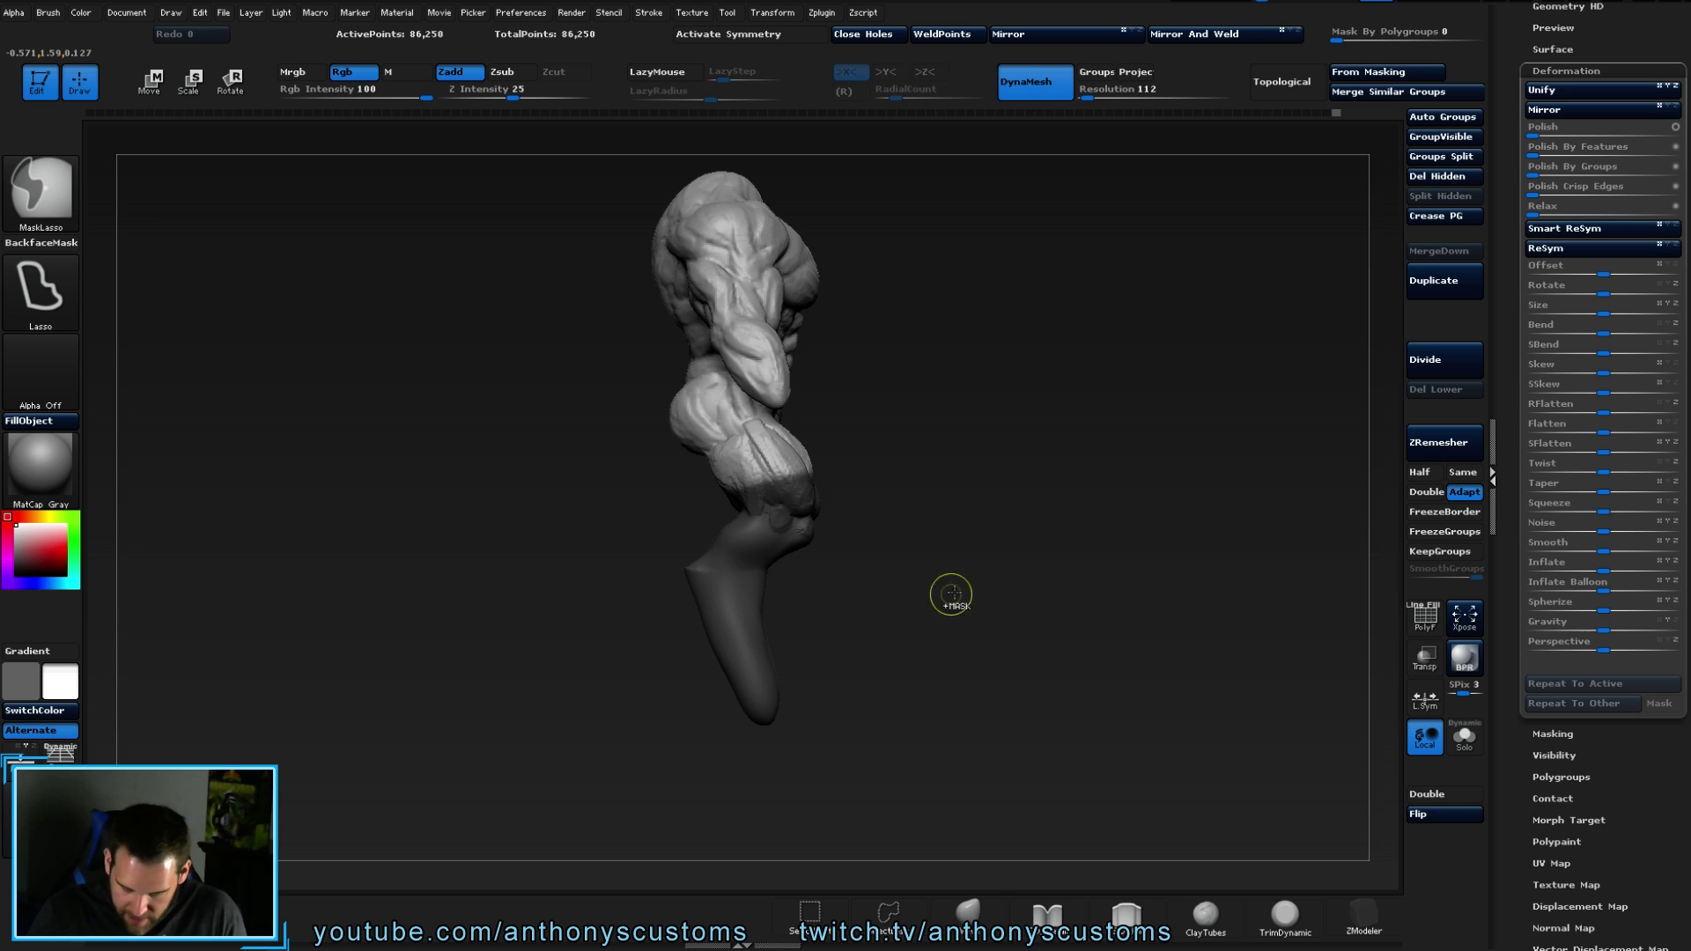
left_click(991, 568, "ctrl")
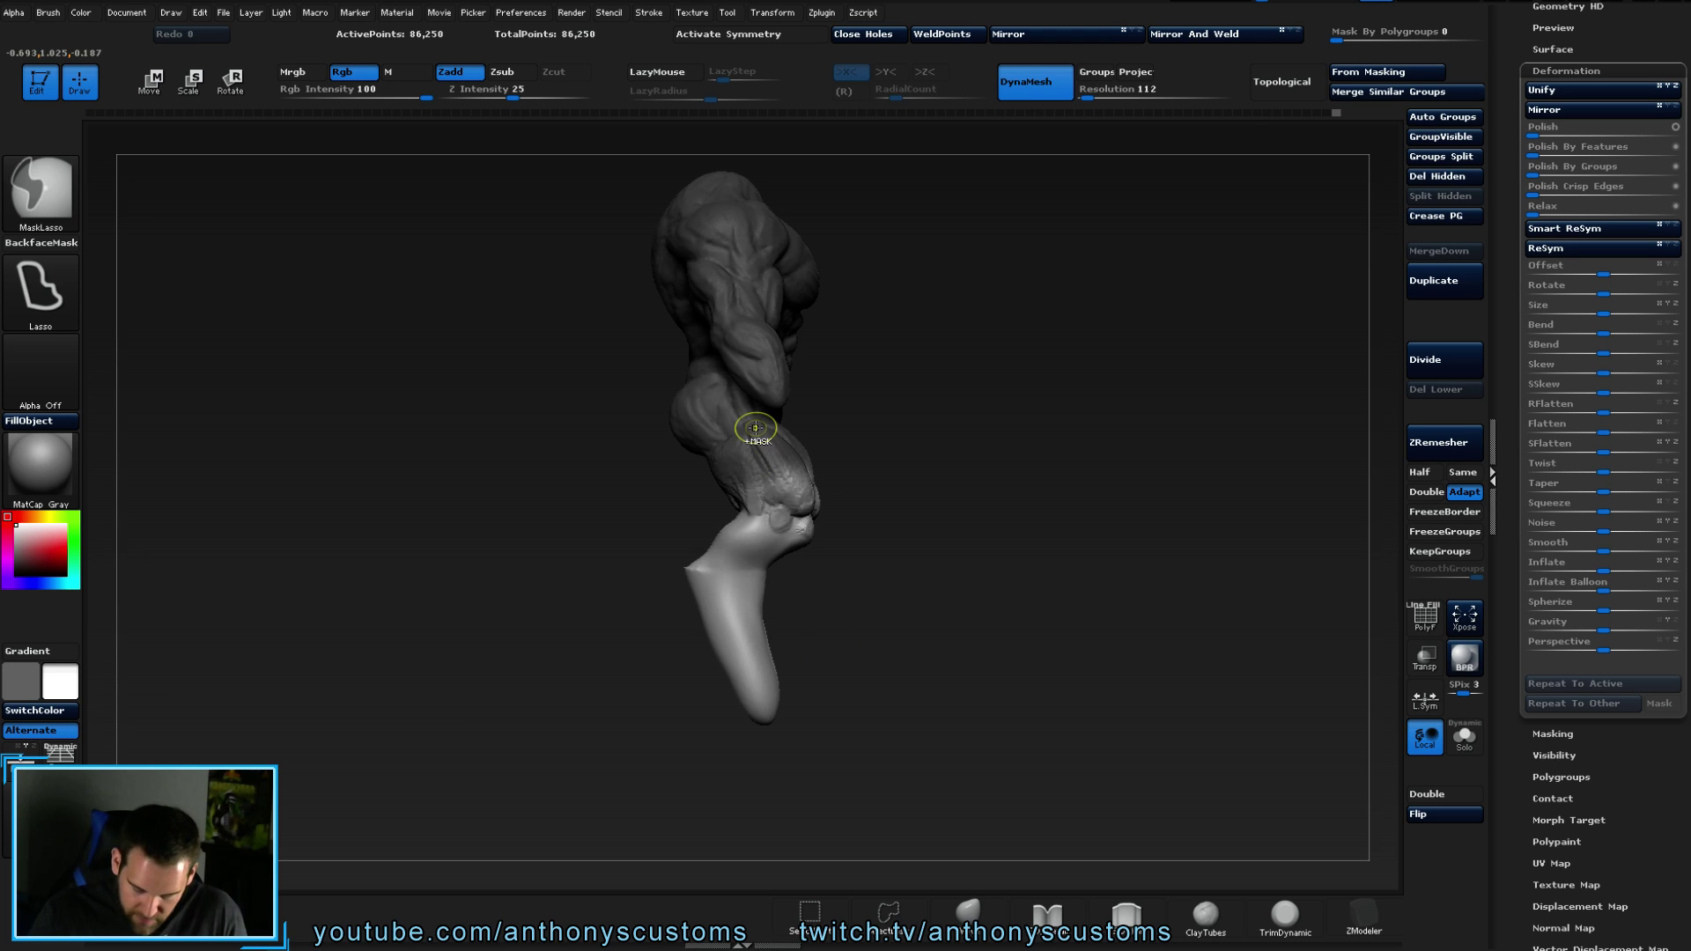
- Move the unmasked knees and lower legs down with a Transpose line to lengthen the thighs, and return to Draw mode
key("w")
left_click_drag(791, 514, 862, 673)
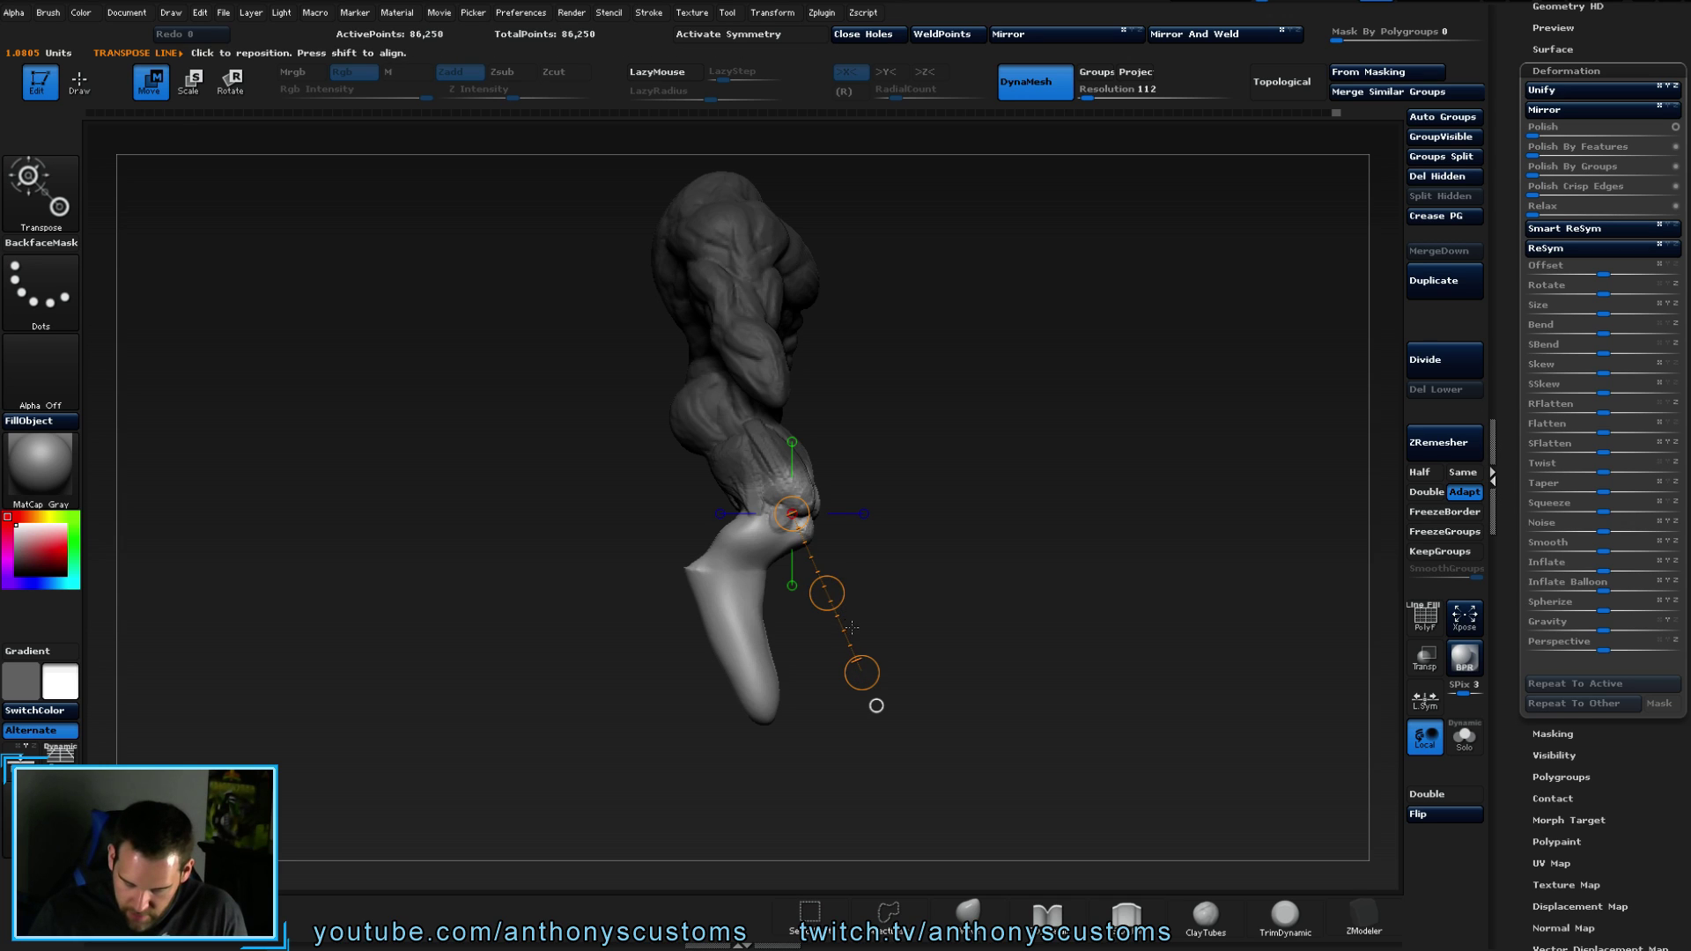
left_click_drag(861, 672, 839, 617)
key("ctrl+z")
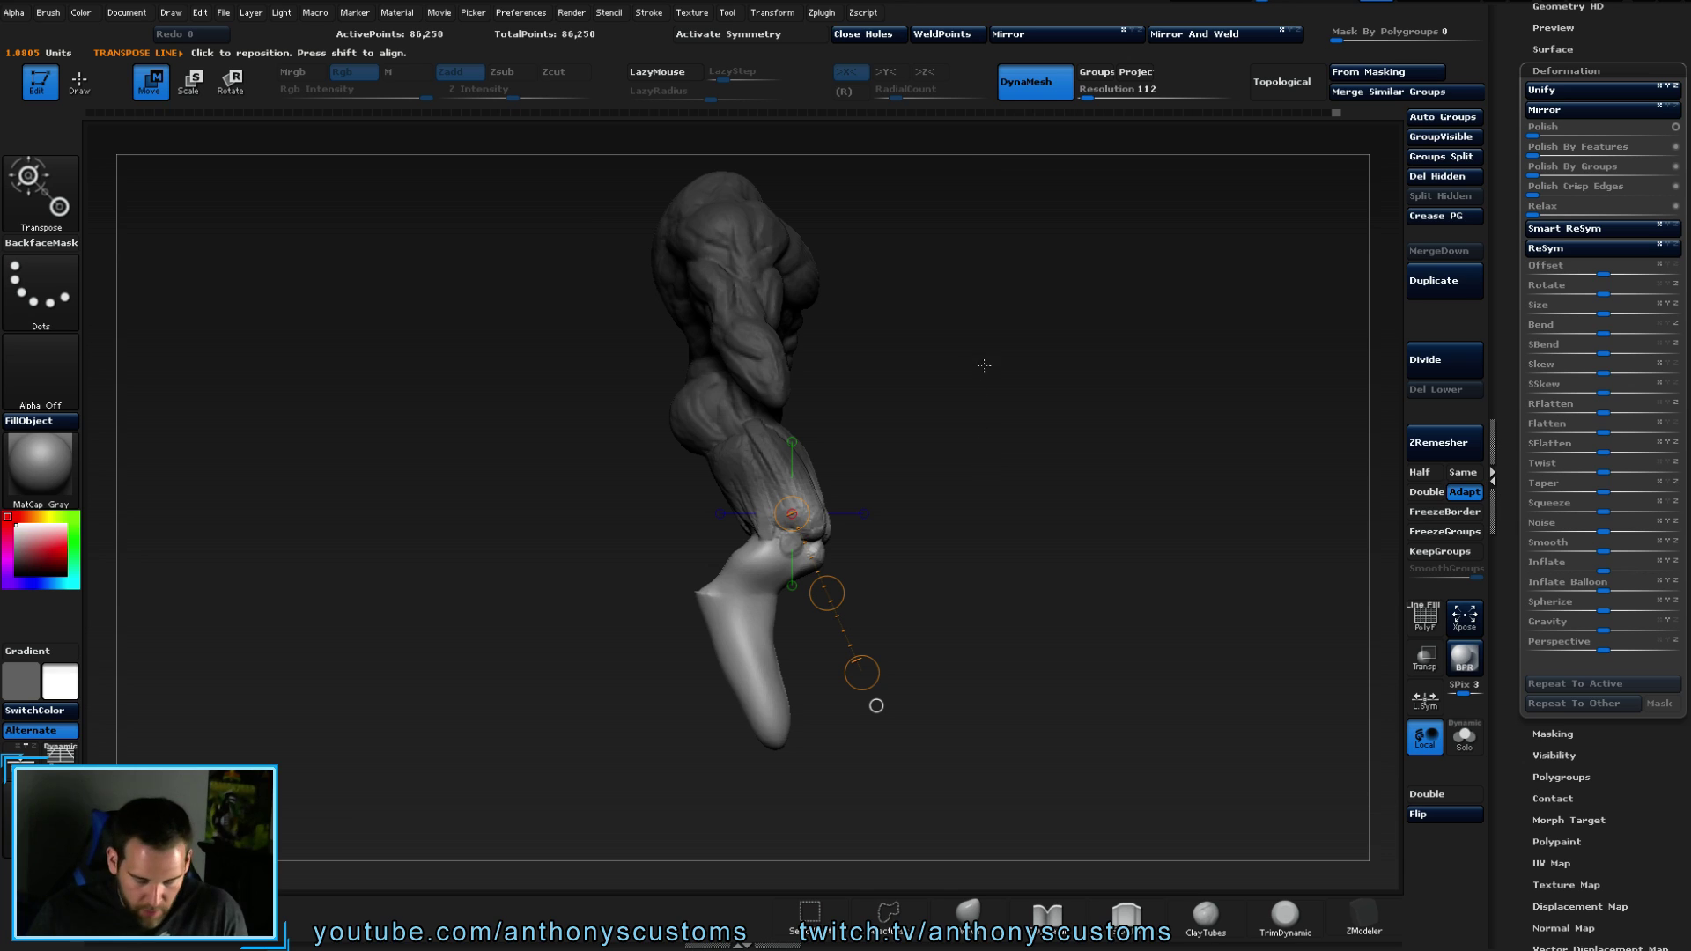
key("q")
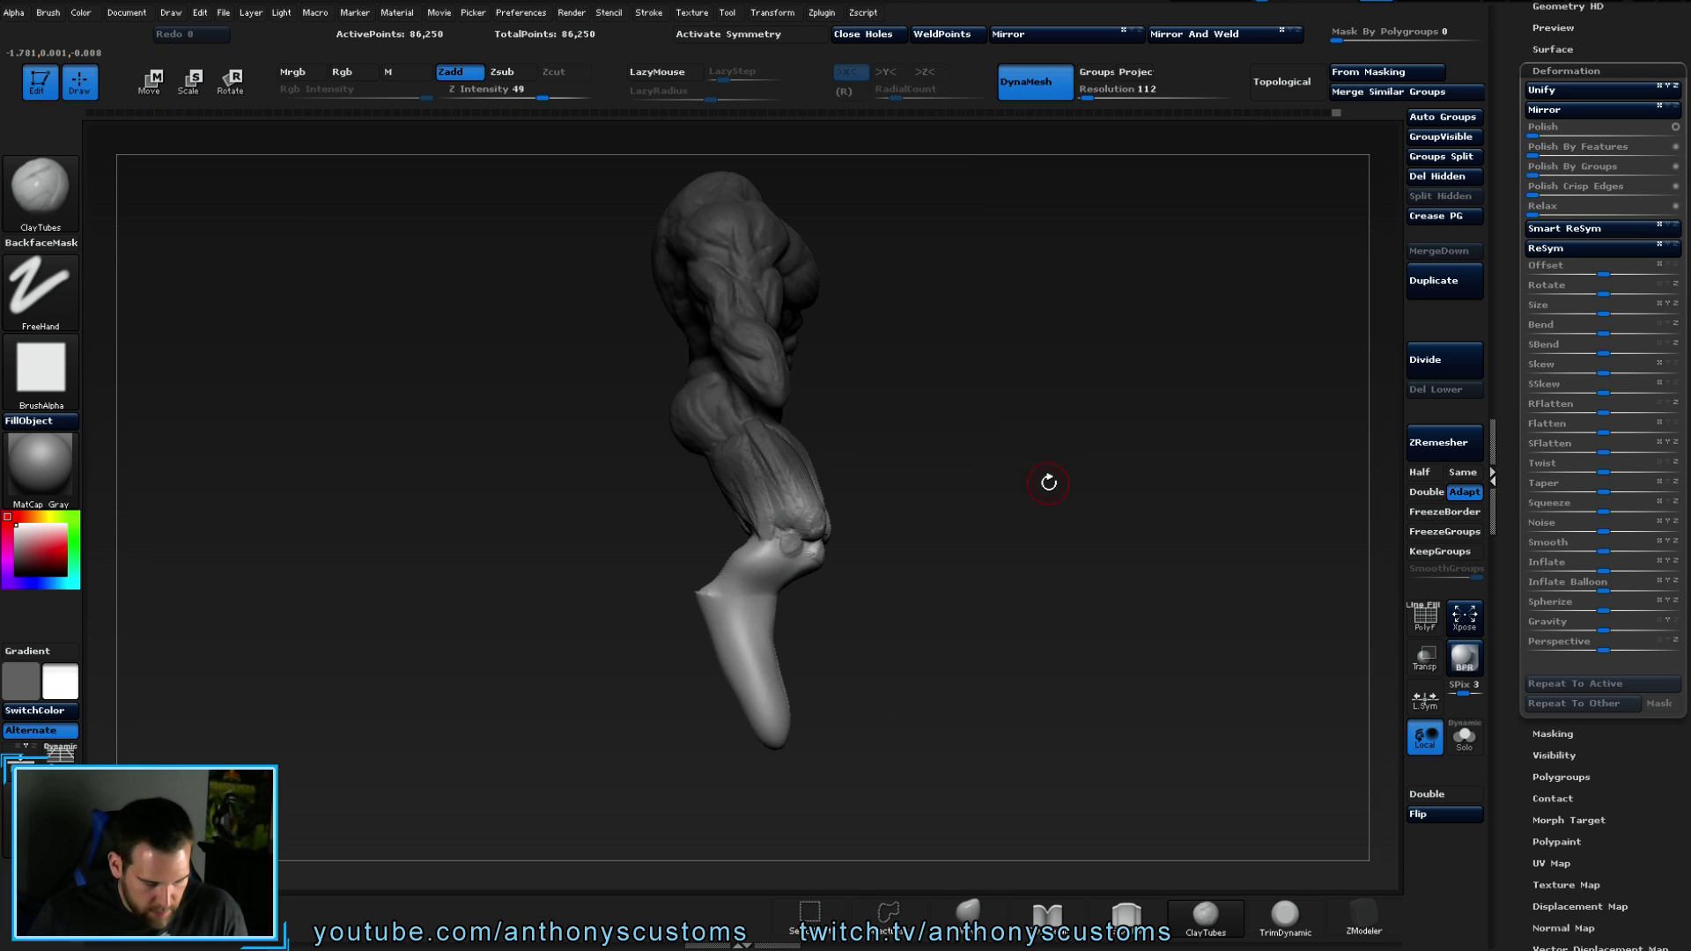
- Mask the legs from the upper thighs down with MaskLasso, and invert the mask to protect the upper body
left_click_drag(1027, 479, 1027, 467, "ctrl")
mouse_move(603, 484)
left_mouse_down("ctrl")
mouse_move(735, 430)
mouse_move(832, 441)
mouse_move(757, 700)
mouse_move(506, 772)
left_mouse_up("ctrl")
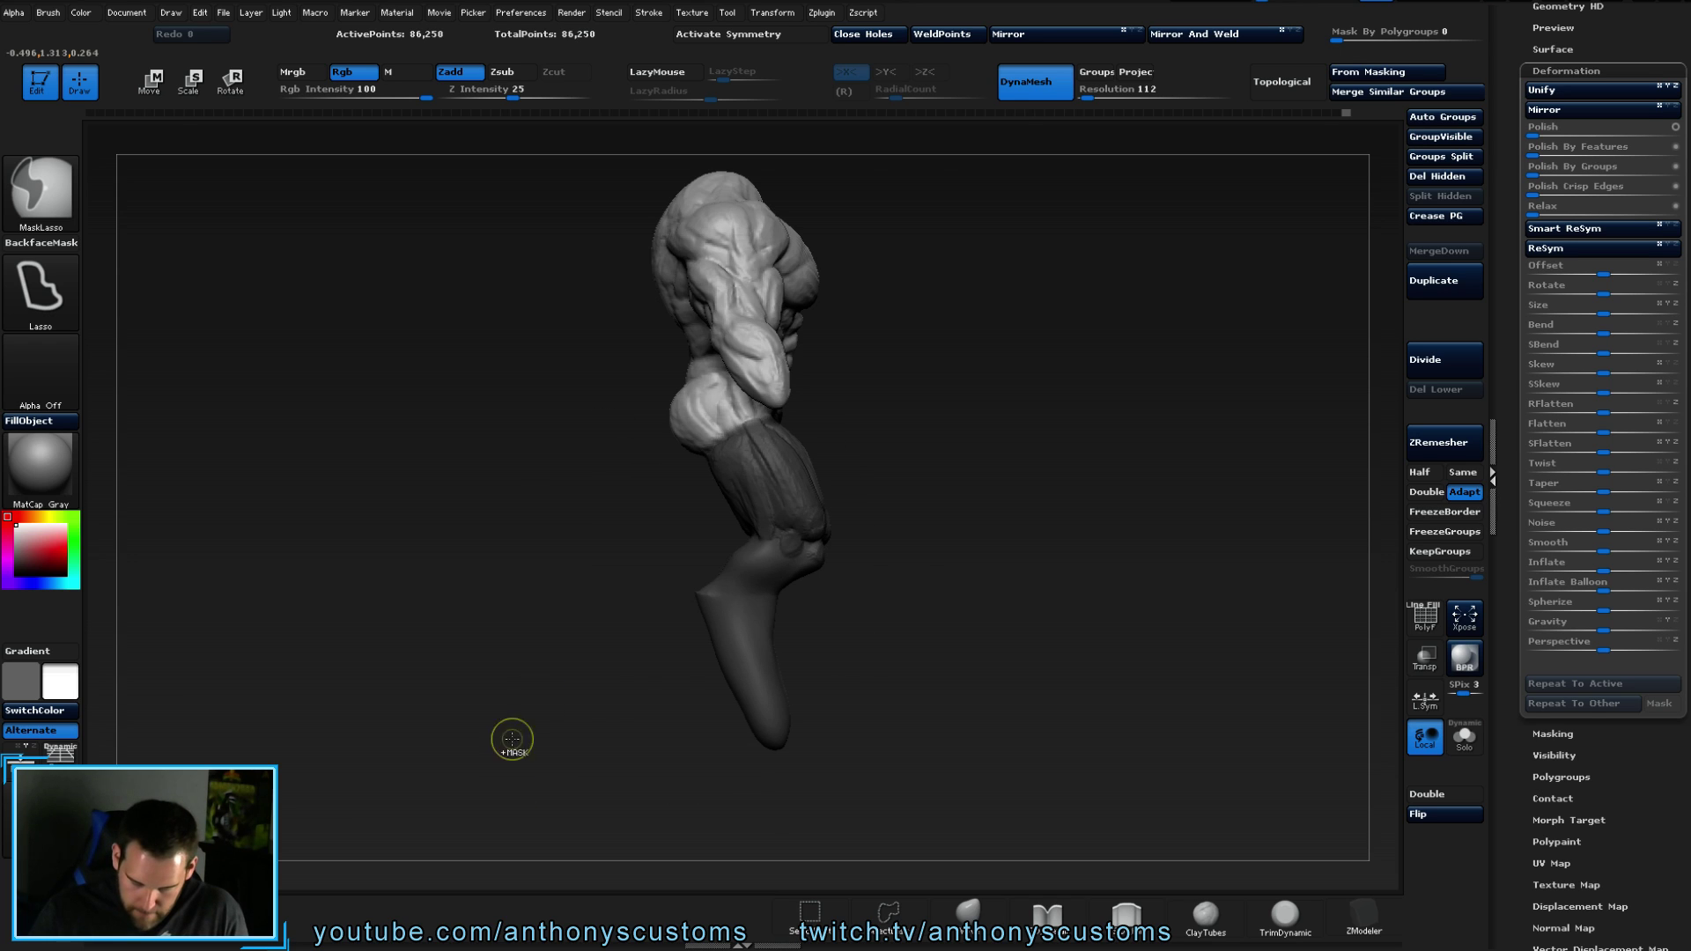
left_click(789, 518, "ctrl")
key("ctrl+i")
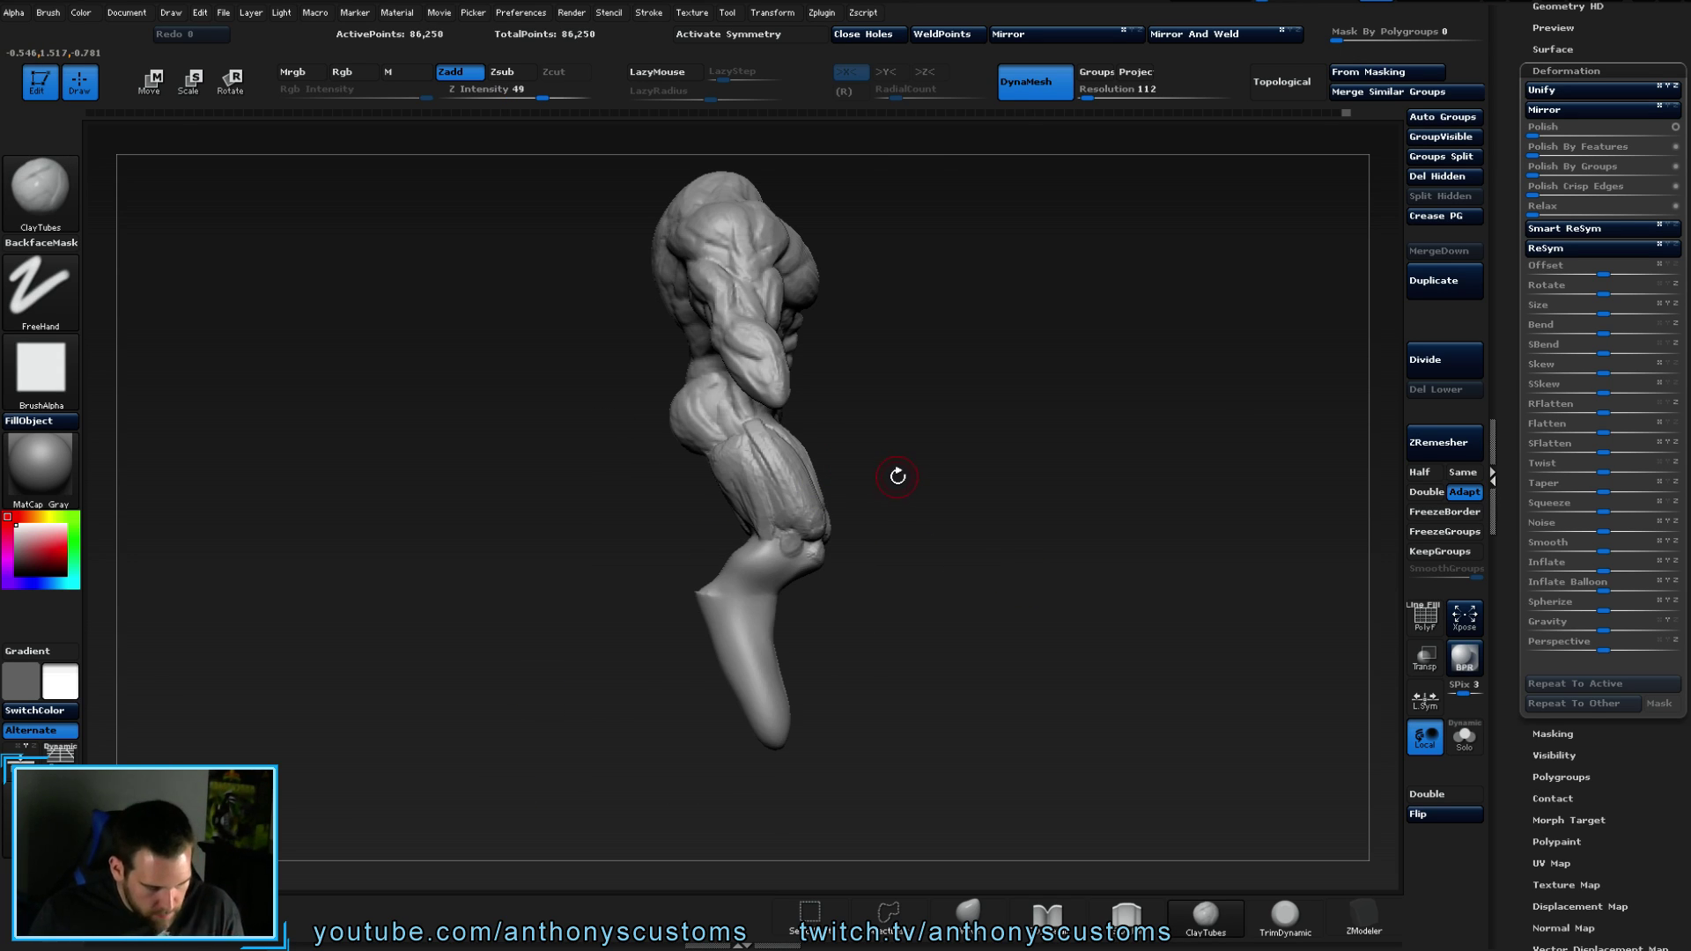
key("ctrl+z")
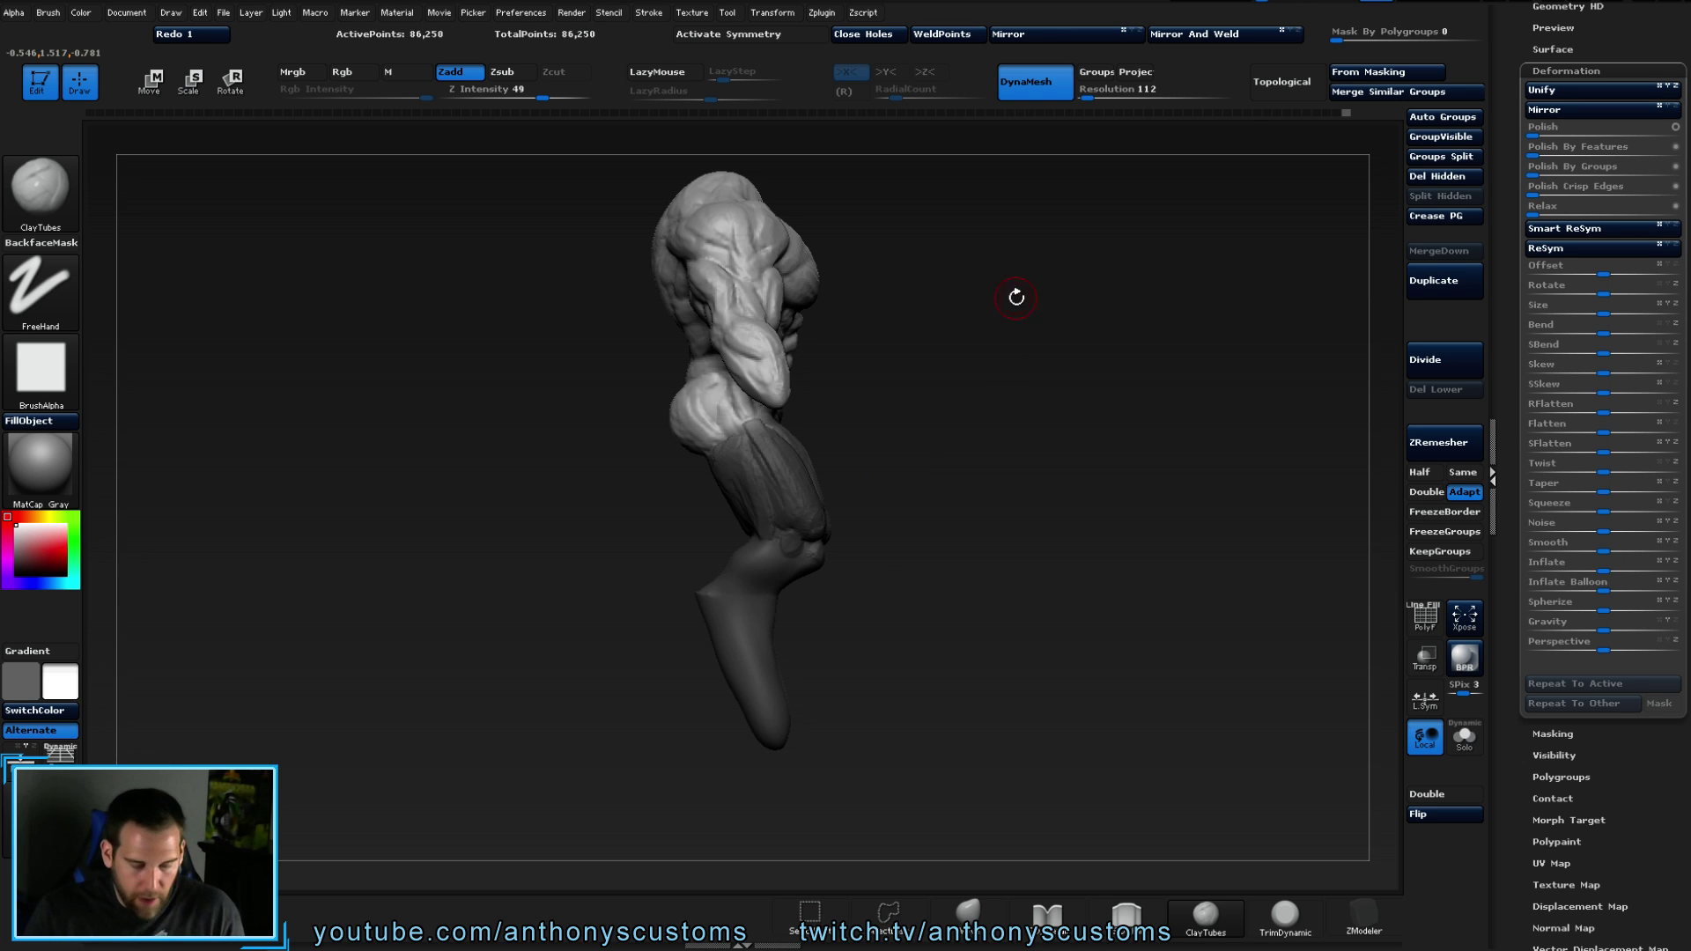
left_click_drag(1039, 434, 969, 427, "shift")
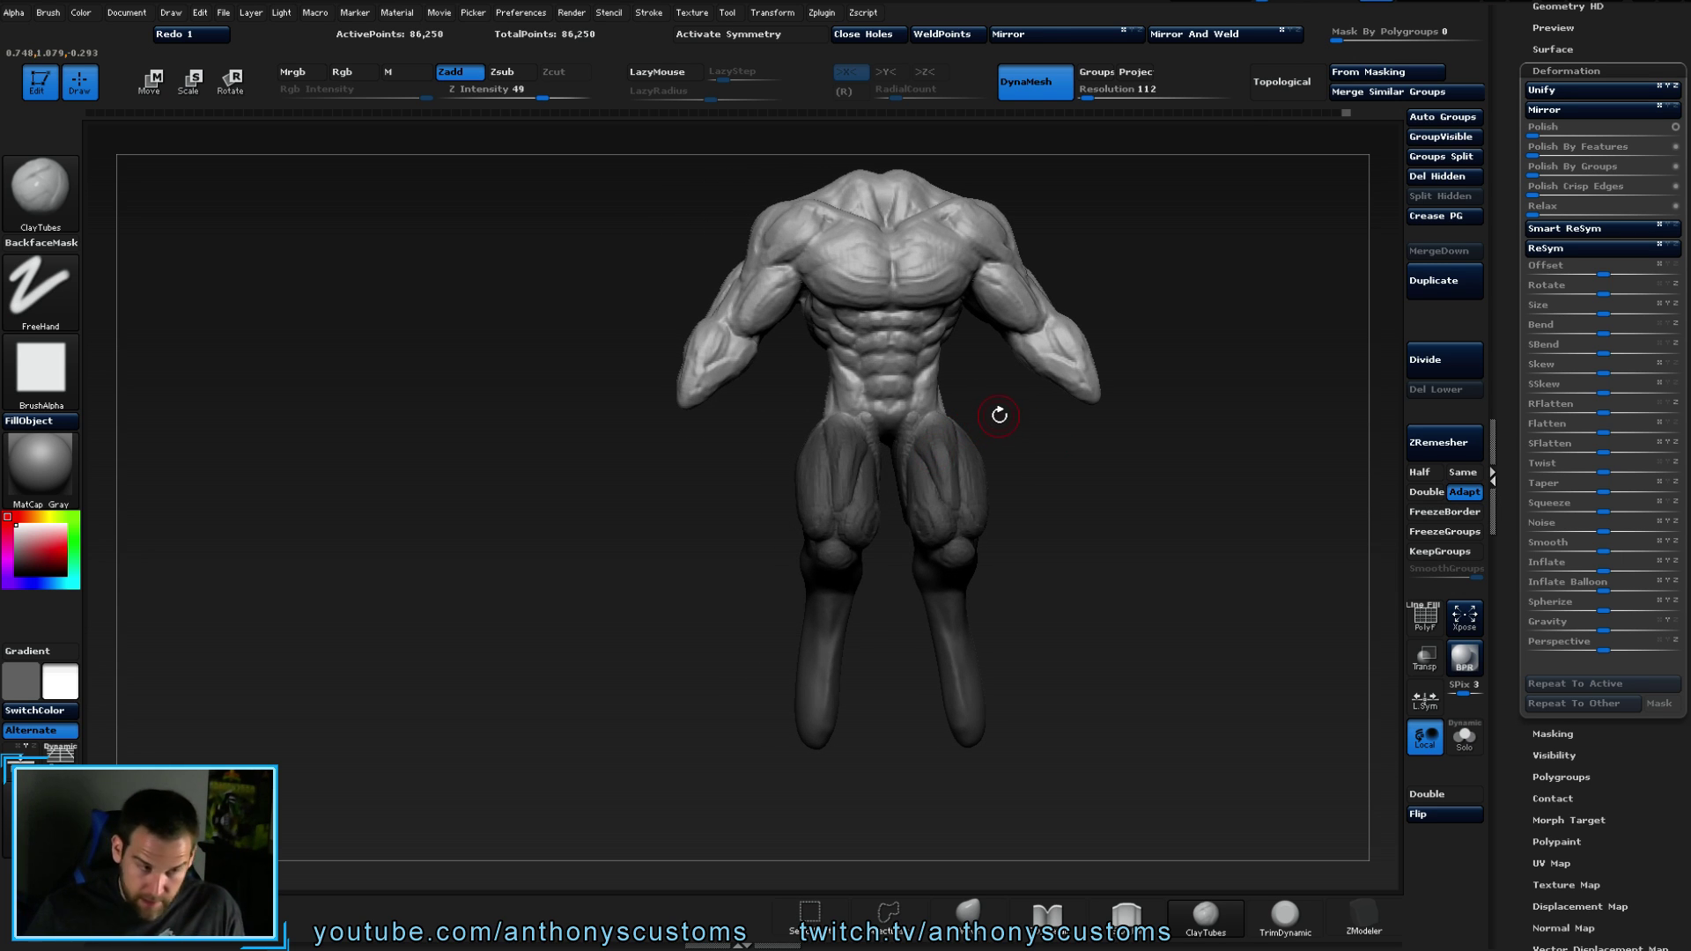
mouse_move(1133, 479)
left_mouse_down()
mouse_move(1091, 480)
mouse_move(1159, 472)
mouse_move(1101, 421)
mouse_move(1133, 439)
mouse_move(1082, 479)
mouse_move(1071, 461)
left_mouse_up()
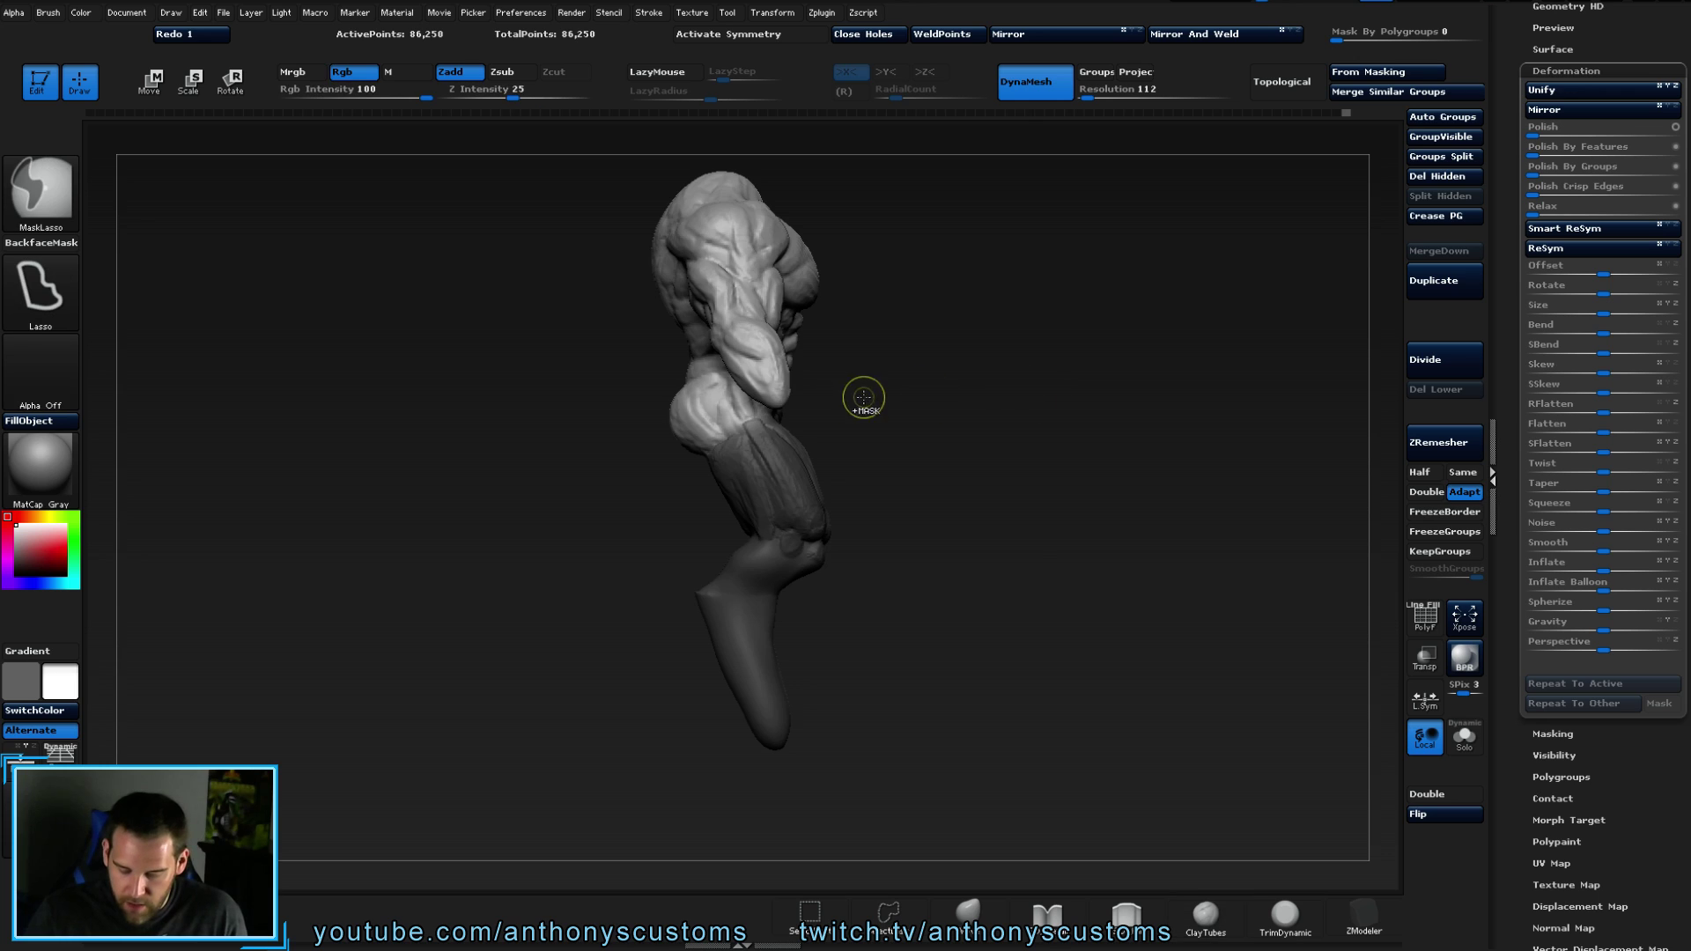
key("ctrl+shift+z")
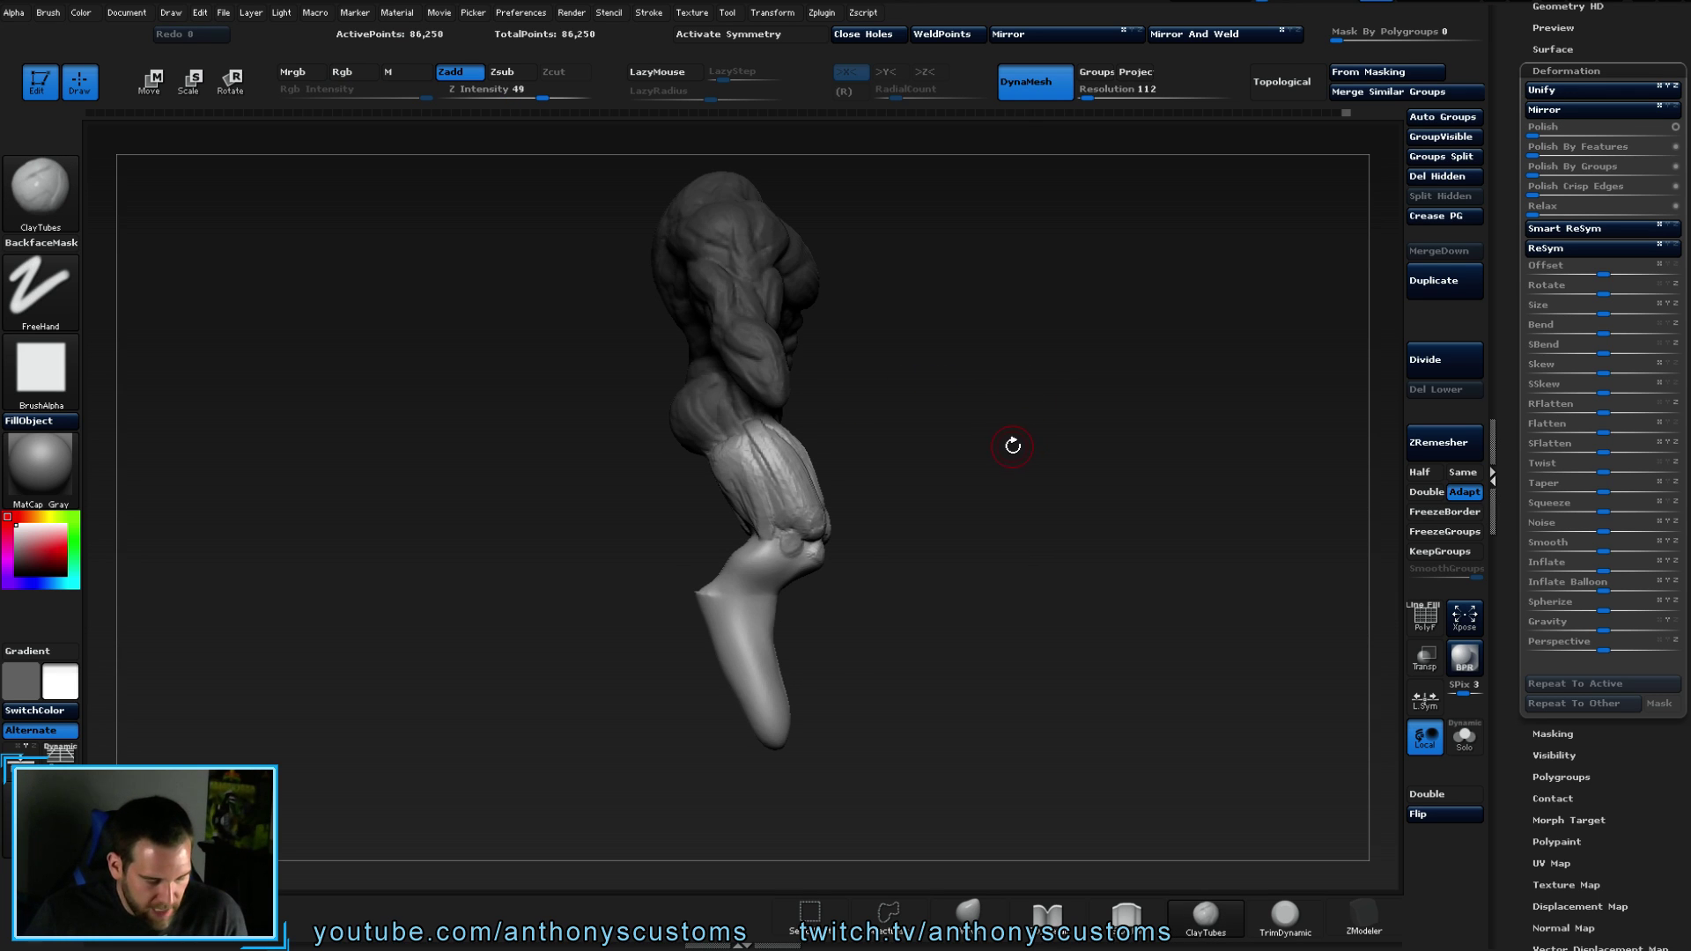
- Try to rotate the legs backward about the hips and shift them slightly with Transpose, and undo both changes
key("r")
left_click_drag(763, 454, 837, 672)
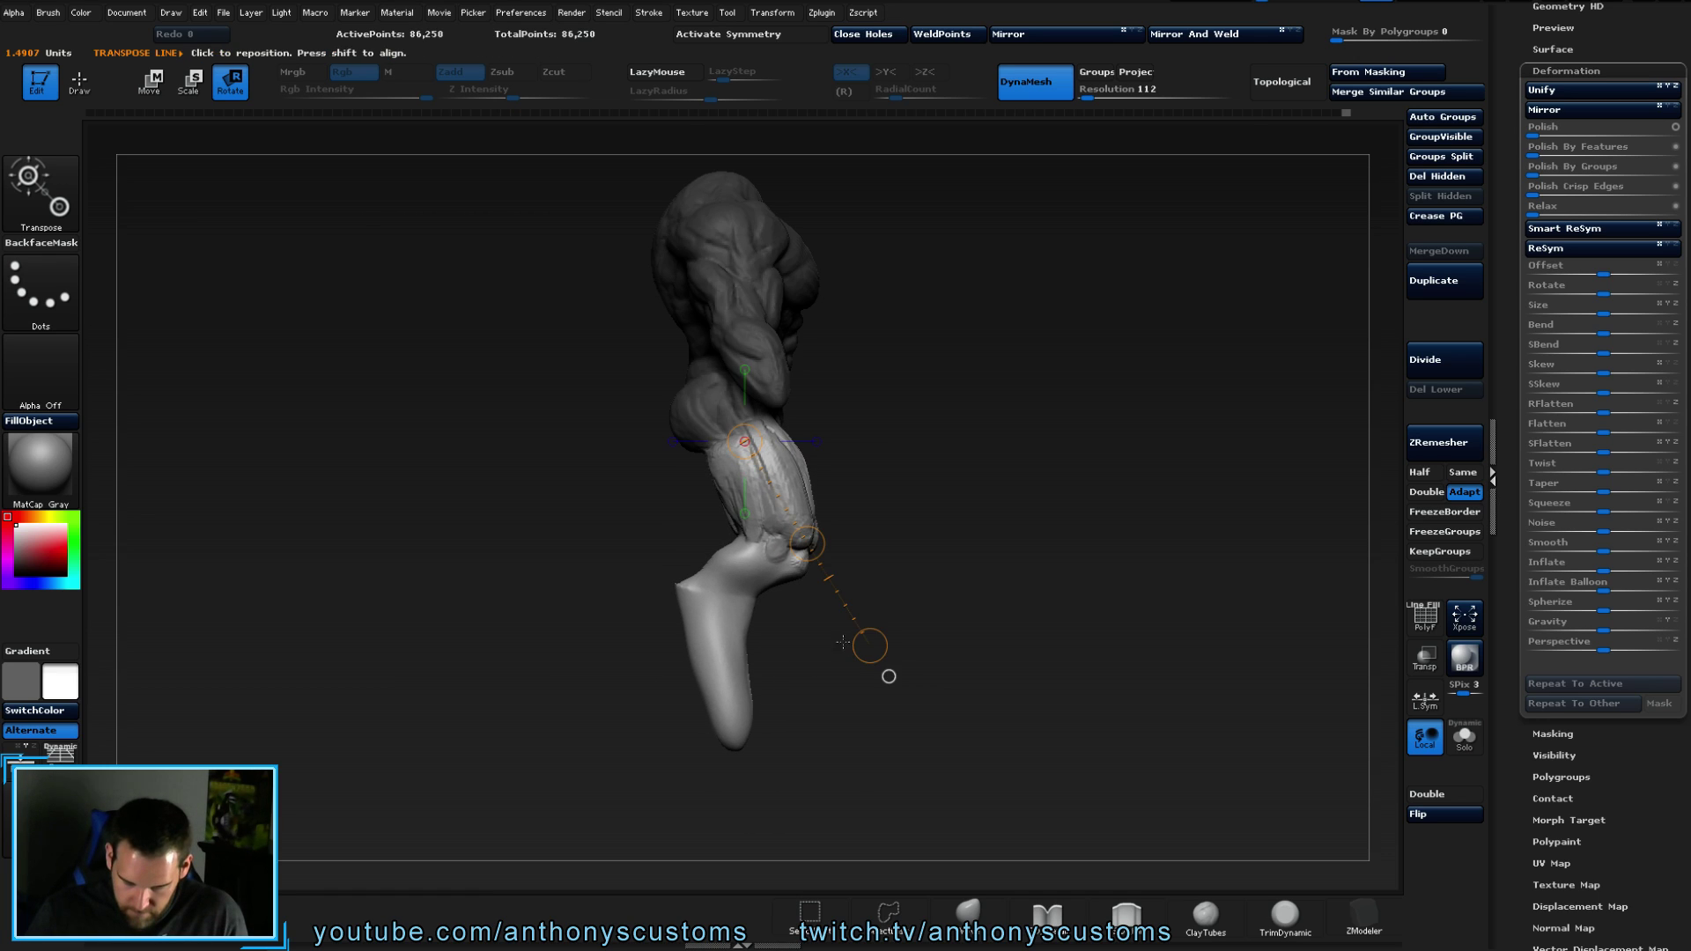
mouse_move(807, 544)
left_mouse_down()
mouse_move(812, 561)
mouse_move(803, 546)
left_mouse_up()
key("w")
left_click_drag(948, 499, 887, 513, "shift")
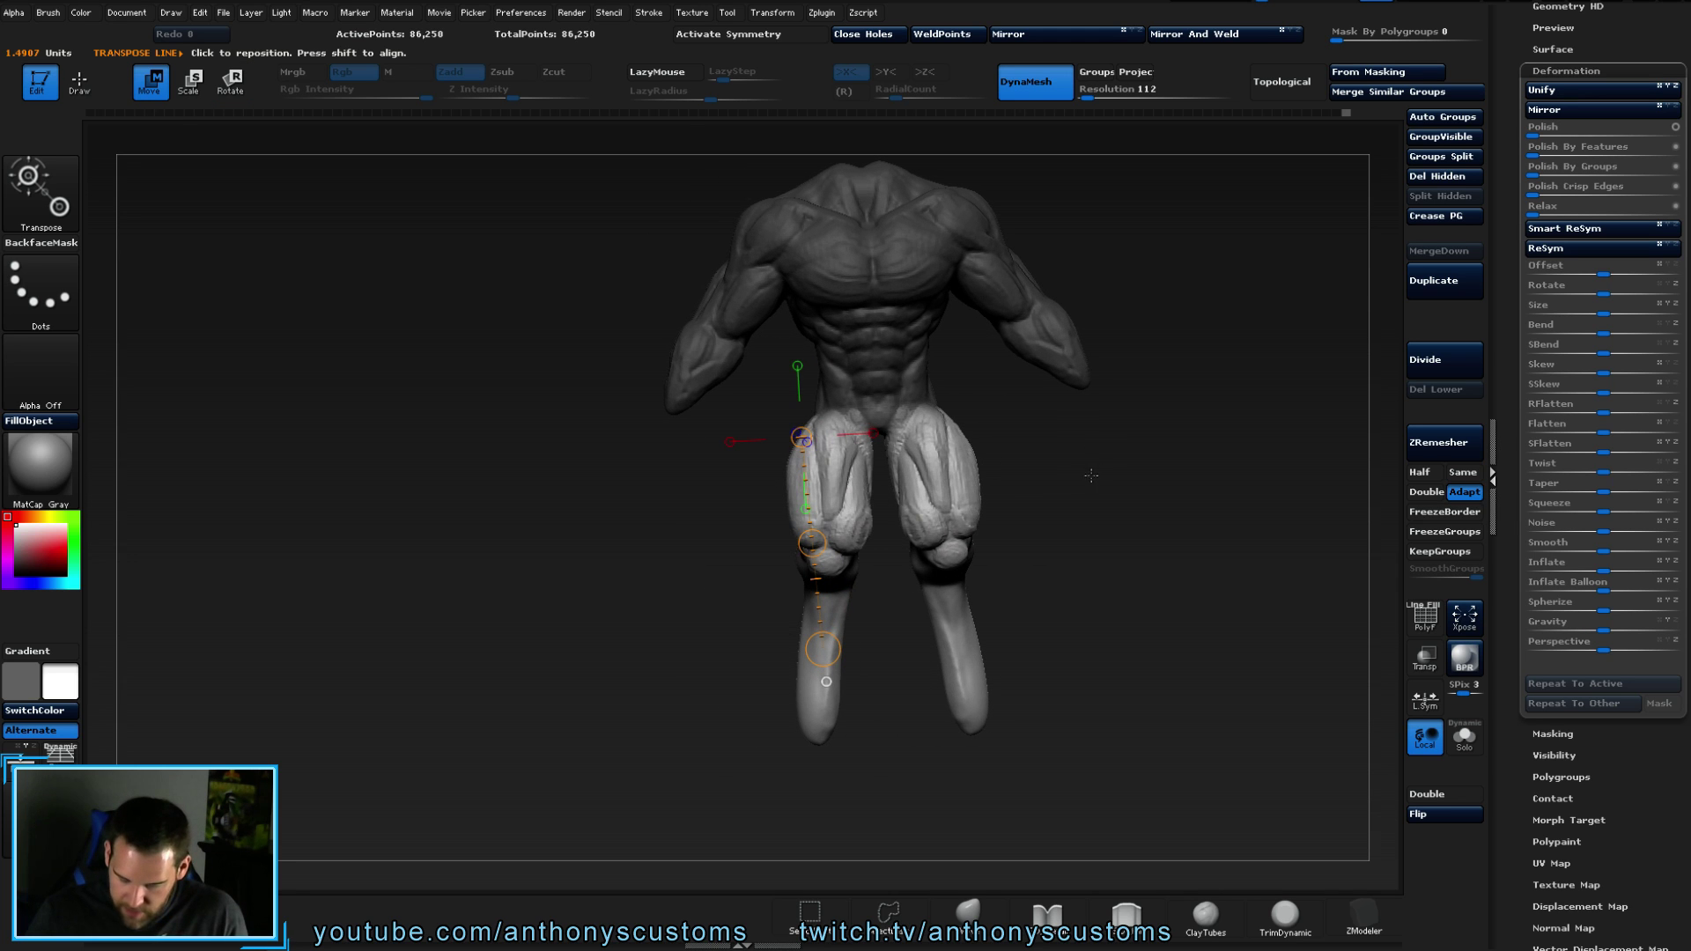
key("ctrl+z")
key("ctrl+z")
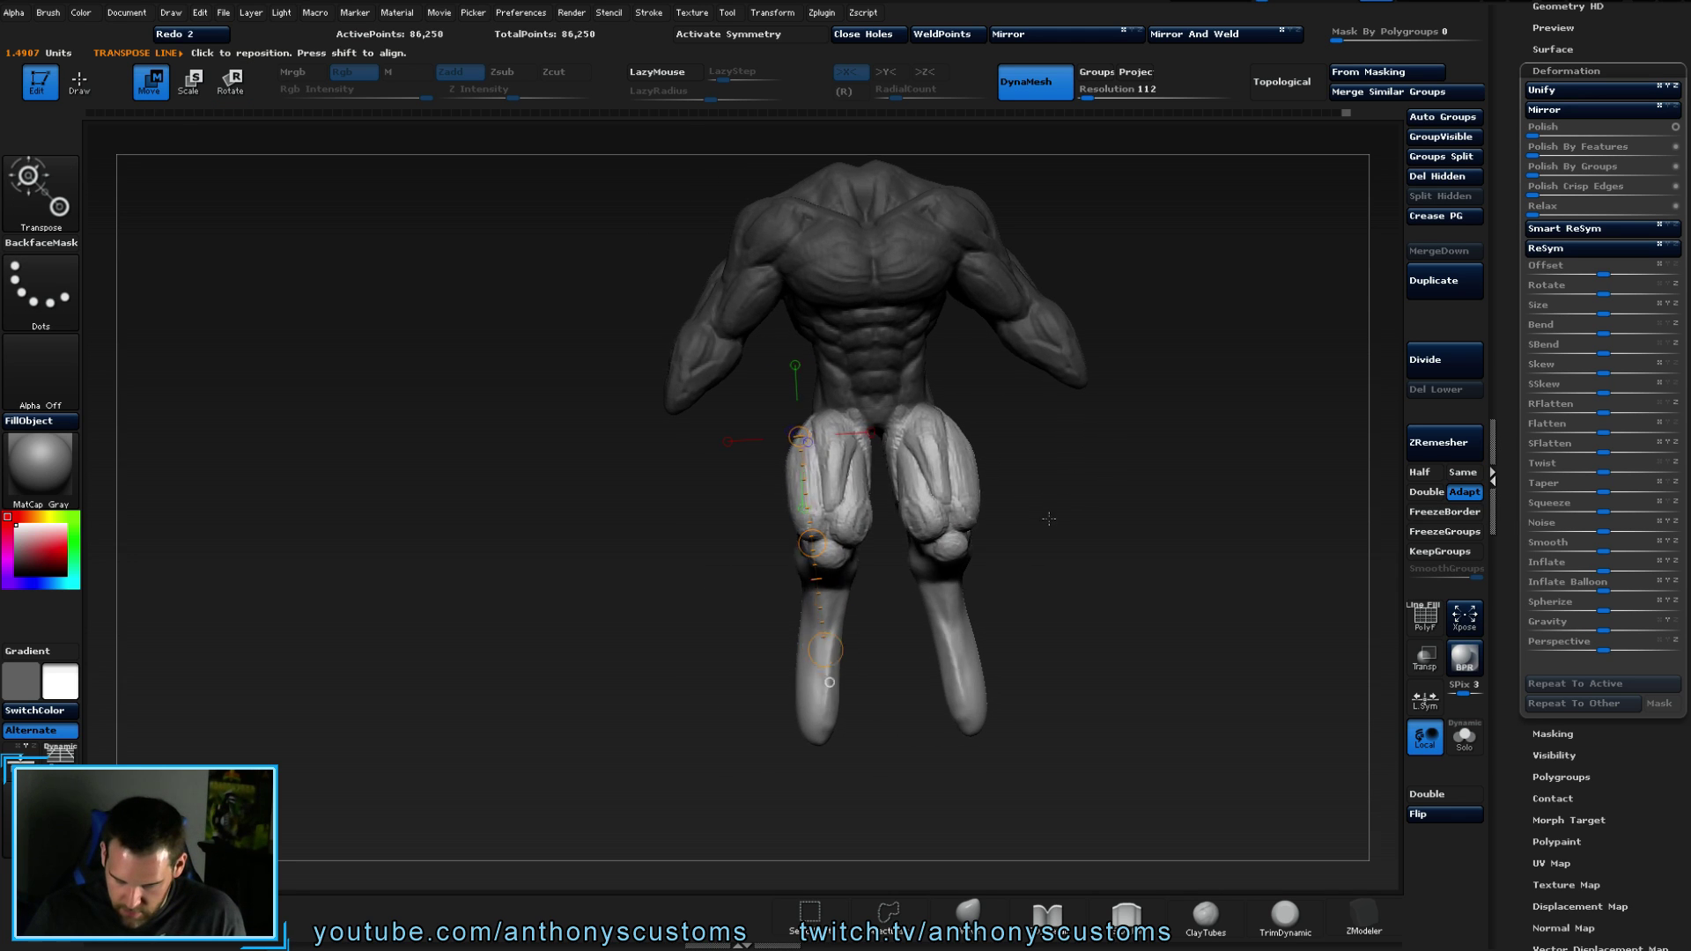
- Try to move the legs down and back with the Transpose line, and undo the move
left_click_drag(1138, 509, 1142, 510, "shift")
left_click_drag(885, 677, 854, 657)
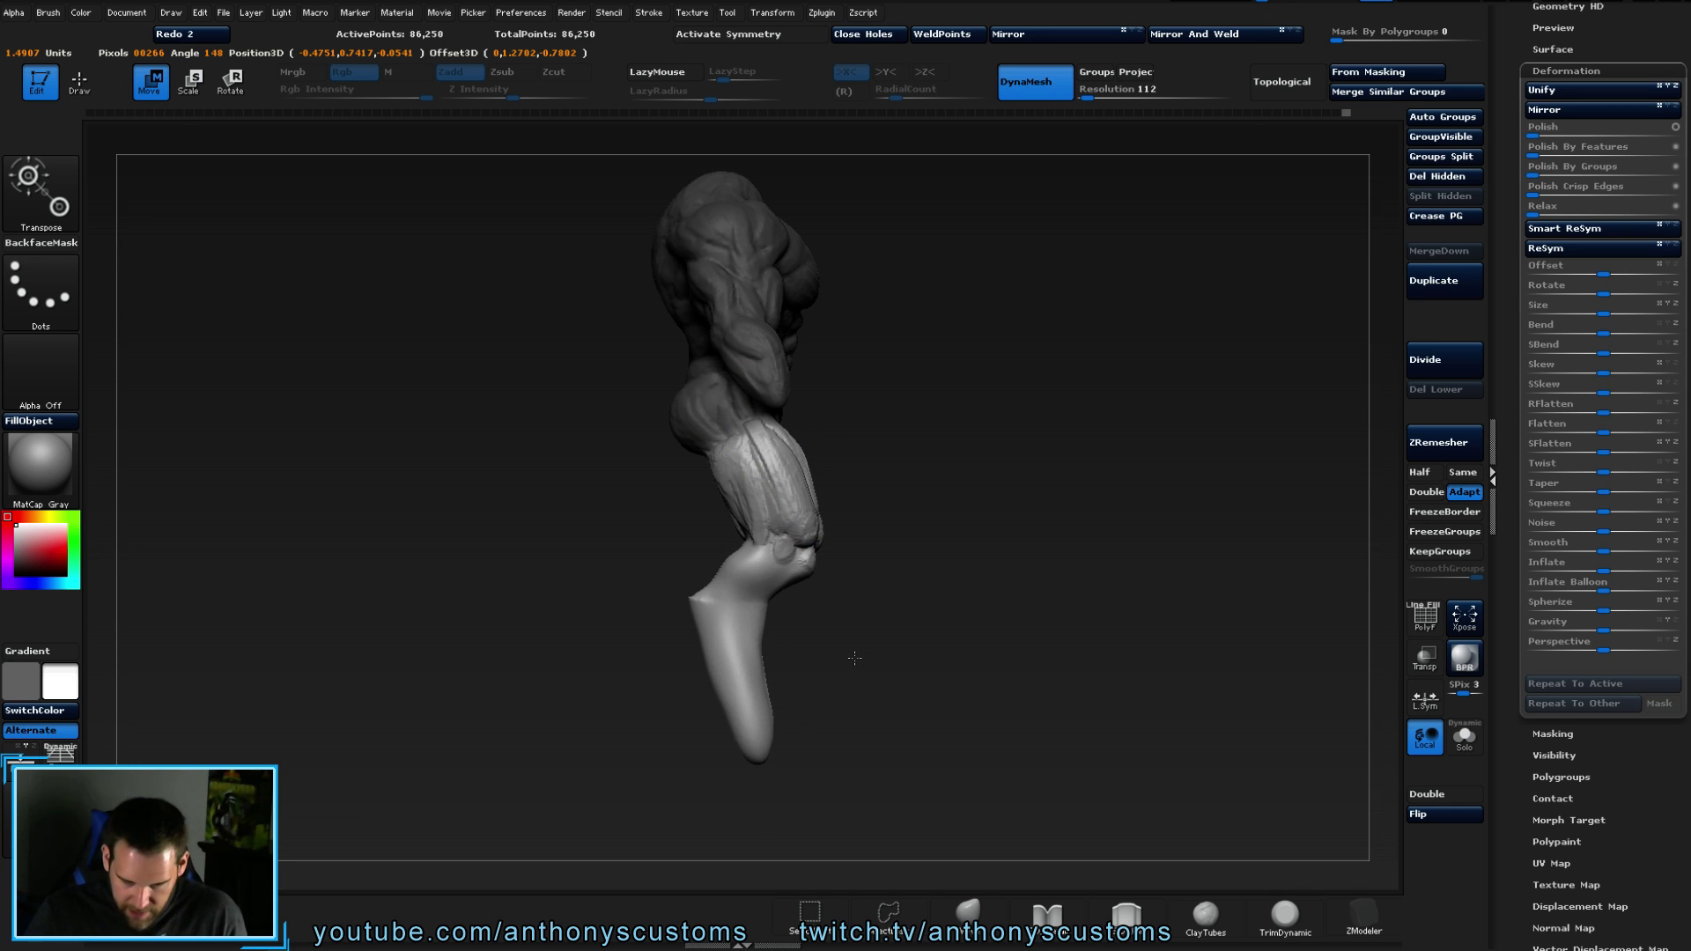
left_click_drag(1045, 558, 961, 574)
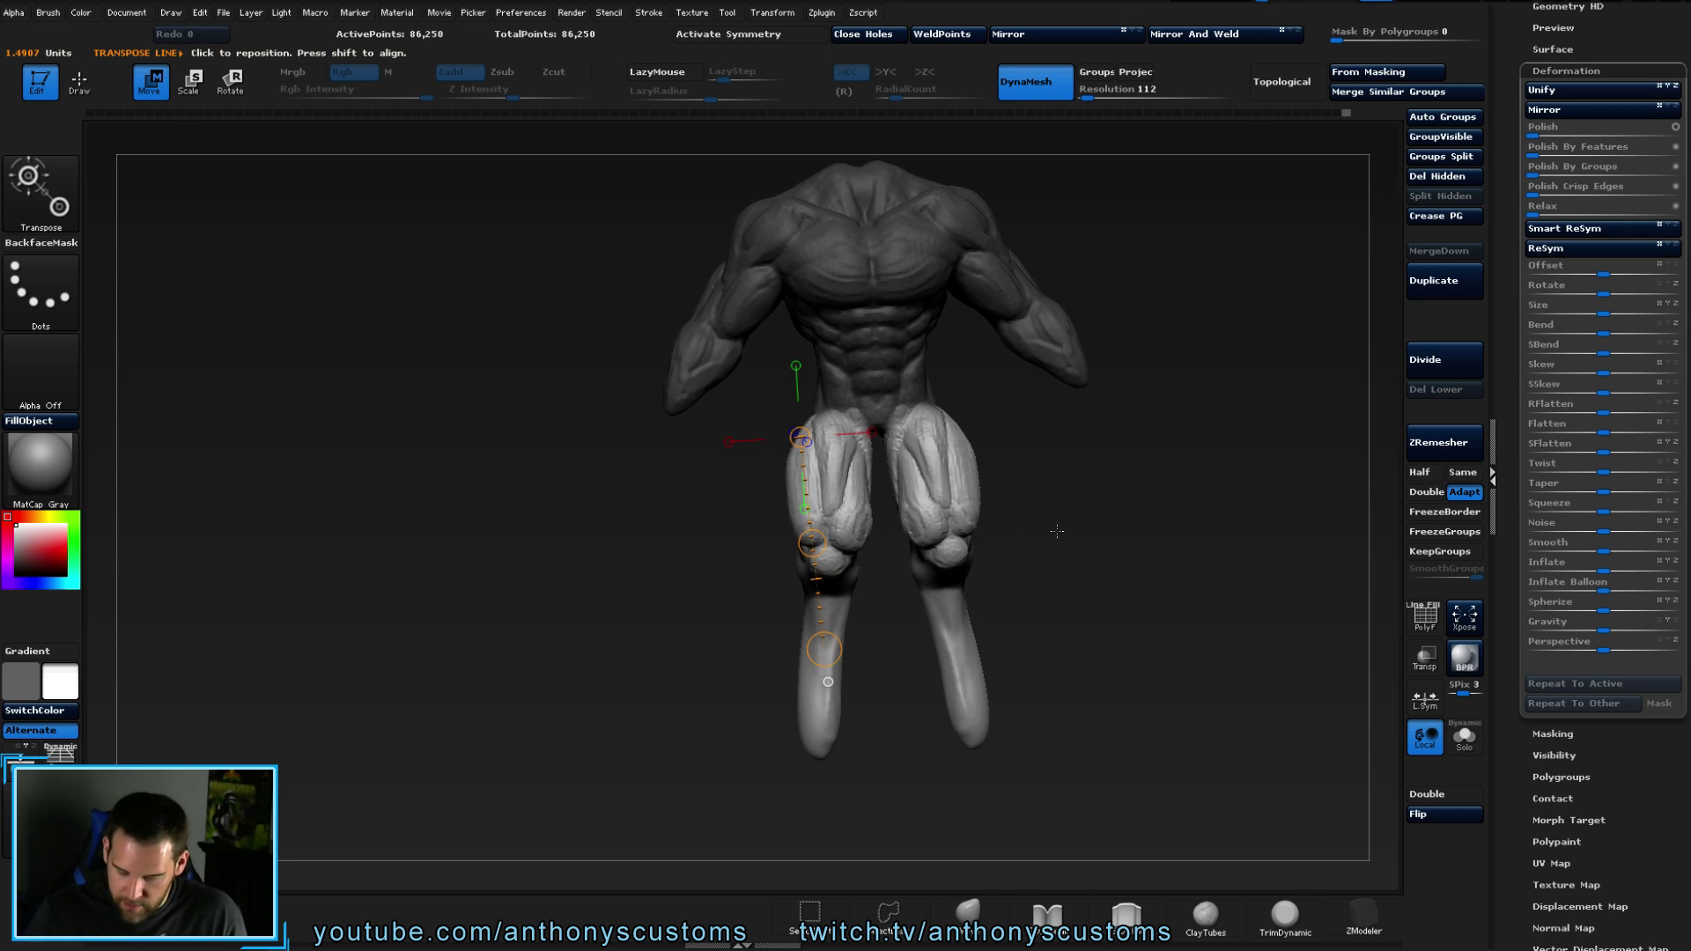
key("ctrl+z")
- Rotate the unmasked legs backward about the hips with the Transpose line, and move them slightly into place
left_click_drag(1062, 531, 982, 539)
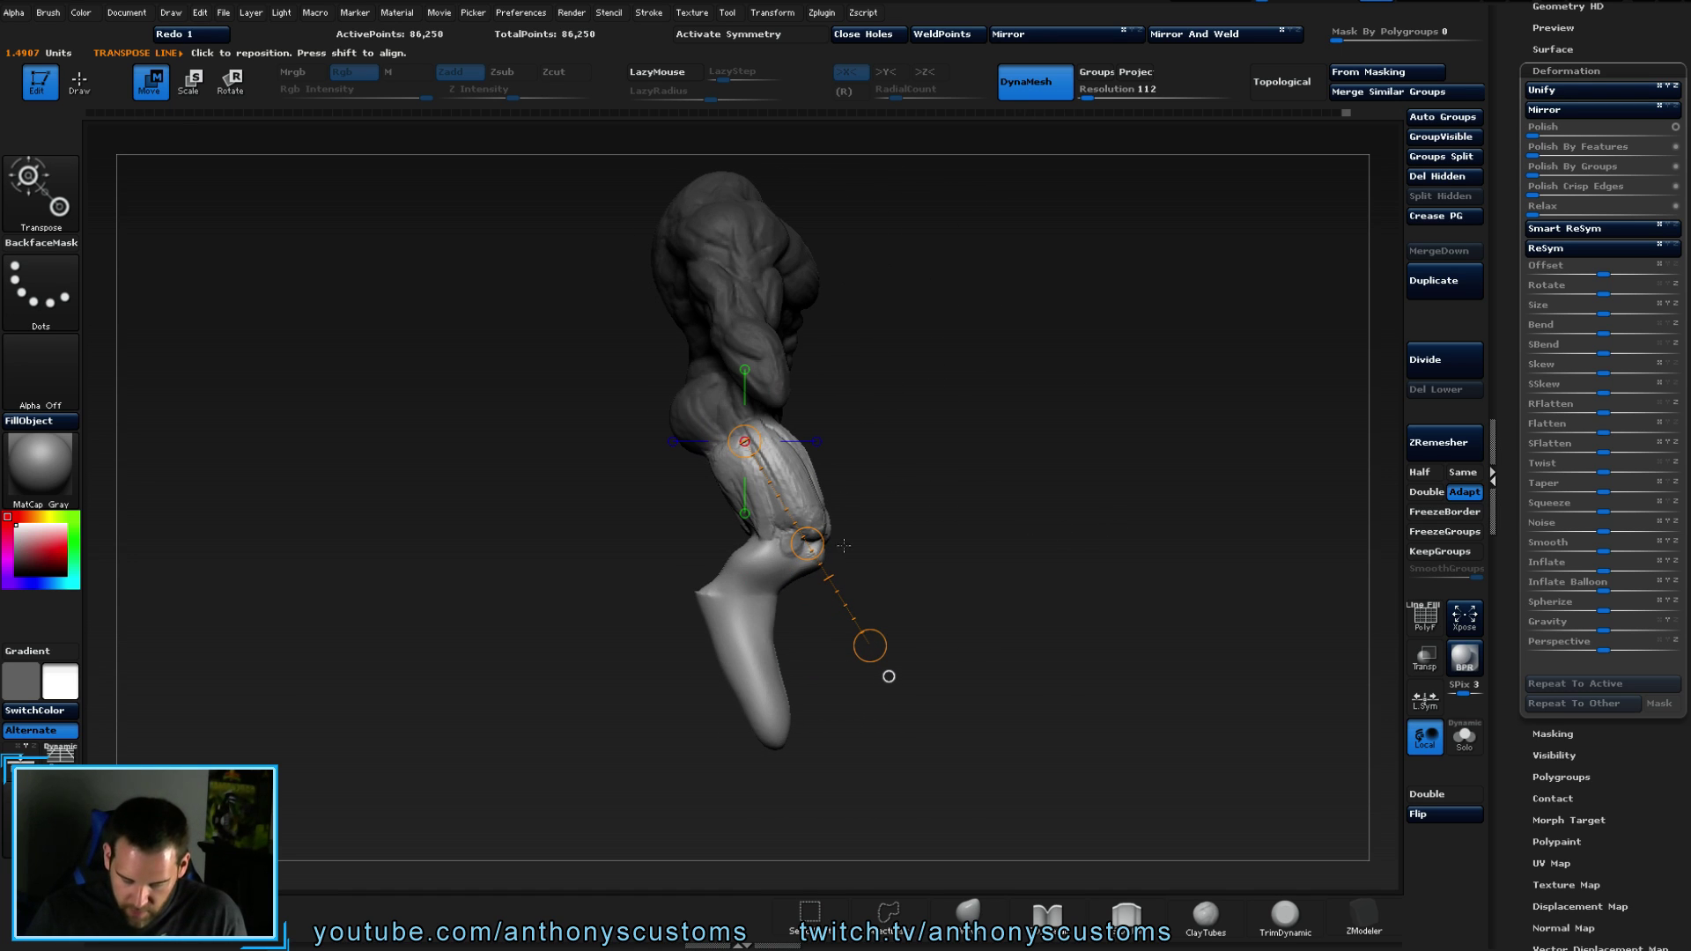
key("r")
left_click_drag(869, 646, 846, 659)
key("ctrl+shift+z")
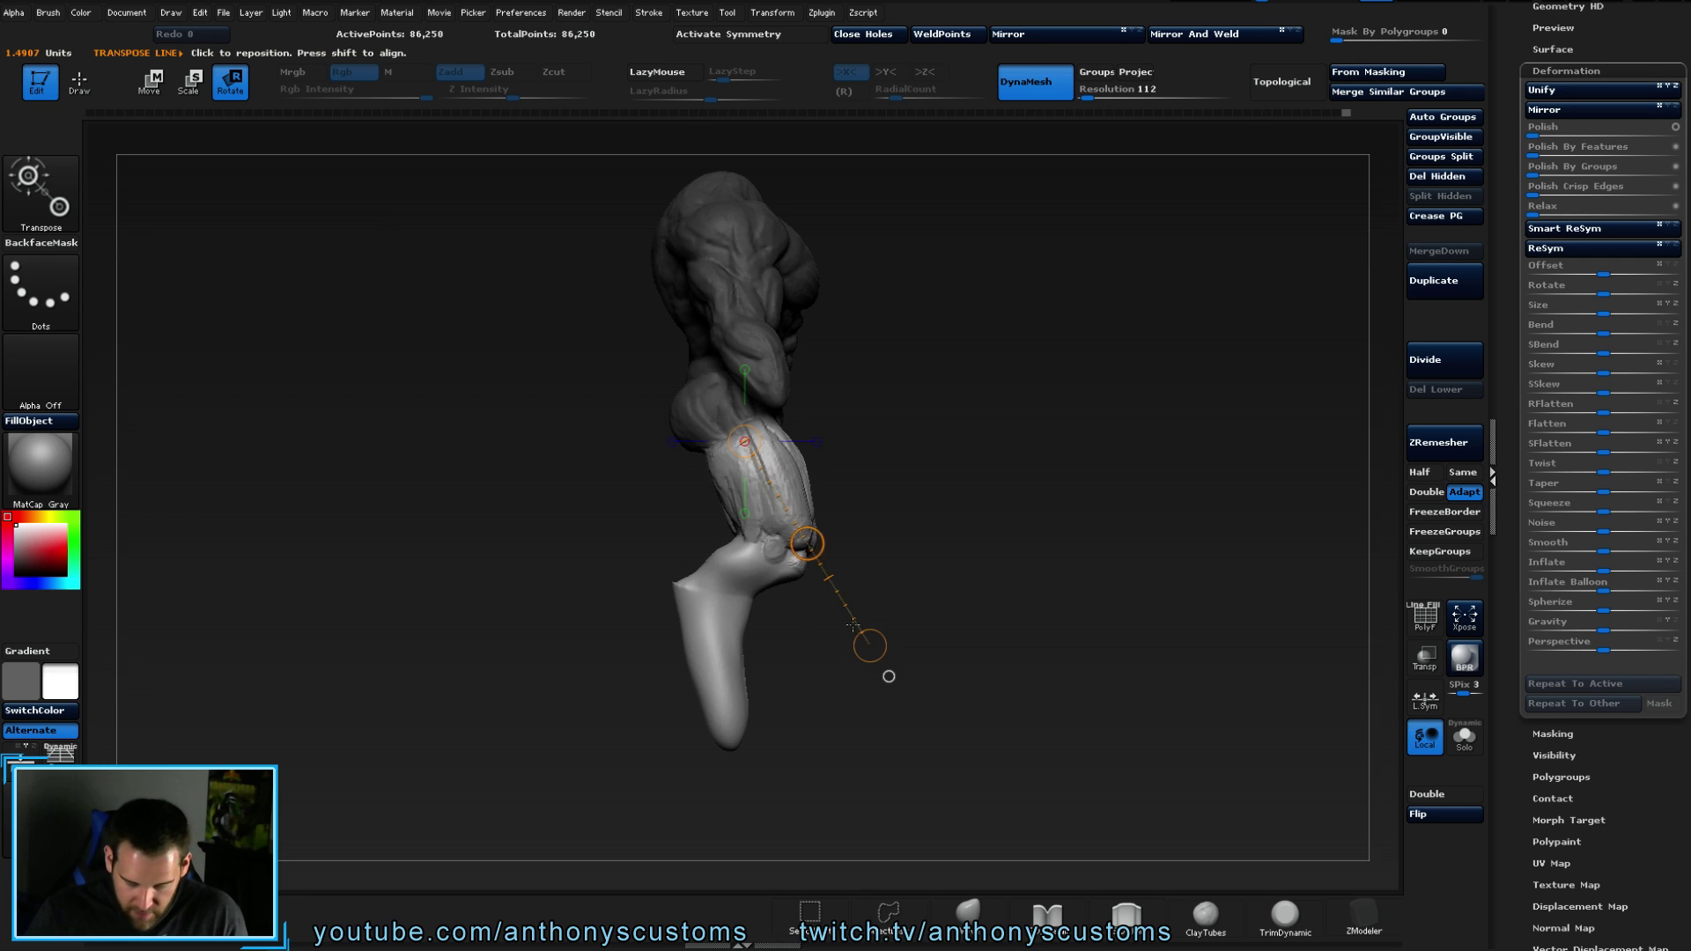
key("w")
left_click_drag(807, 543, 797, 550)
- Return to Draw mode, clear the mask, remesh the figure with DynaMesh, and save the project
left_click_drag(1027, 476, 907, 483)
mouse_move(1089, 495)
left_mouse_down()
mouse_move(1106, 479)
mouse_move(1086, 526)
mouse_move(1106, 540)
mouse_move(1130, 487)
mouse_move(1144, 502)
mouse_move(1078, 509)
mouse_move(1083, 544)
mouse_move(1108, 551)
mouse_move(1094, 557)
left_mouse_up()
key("q")
key("ctrl")
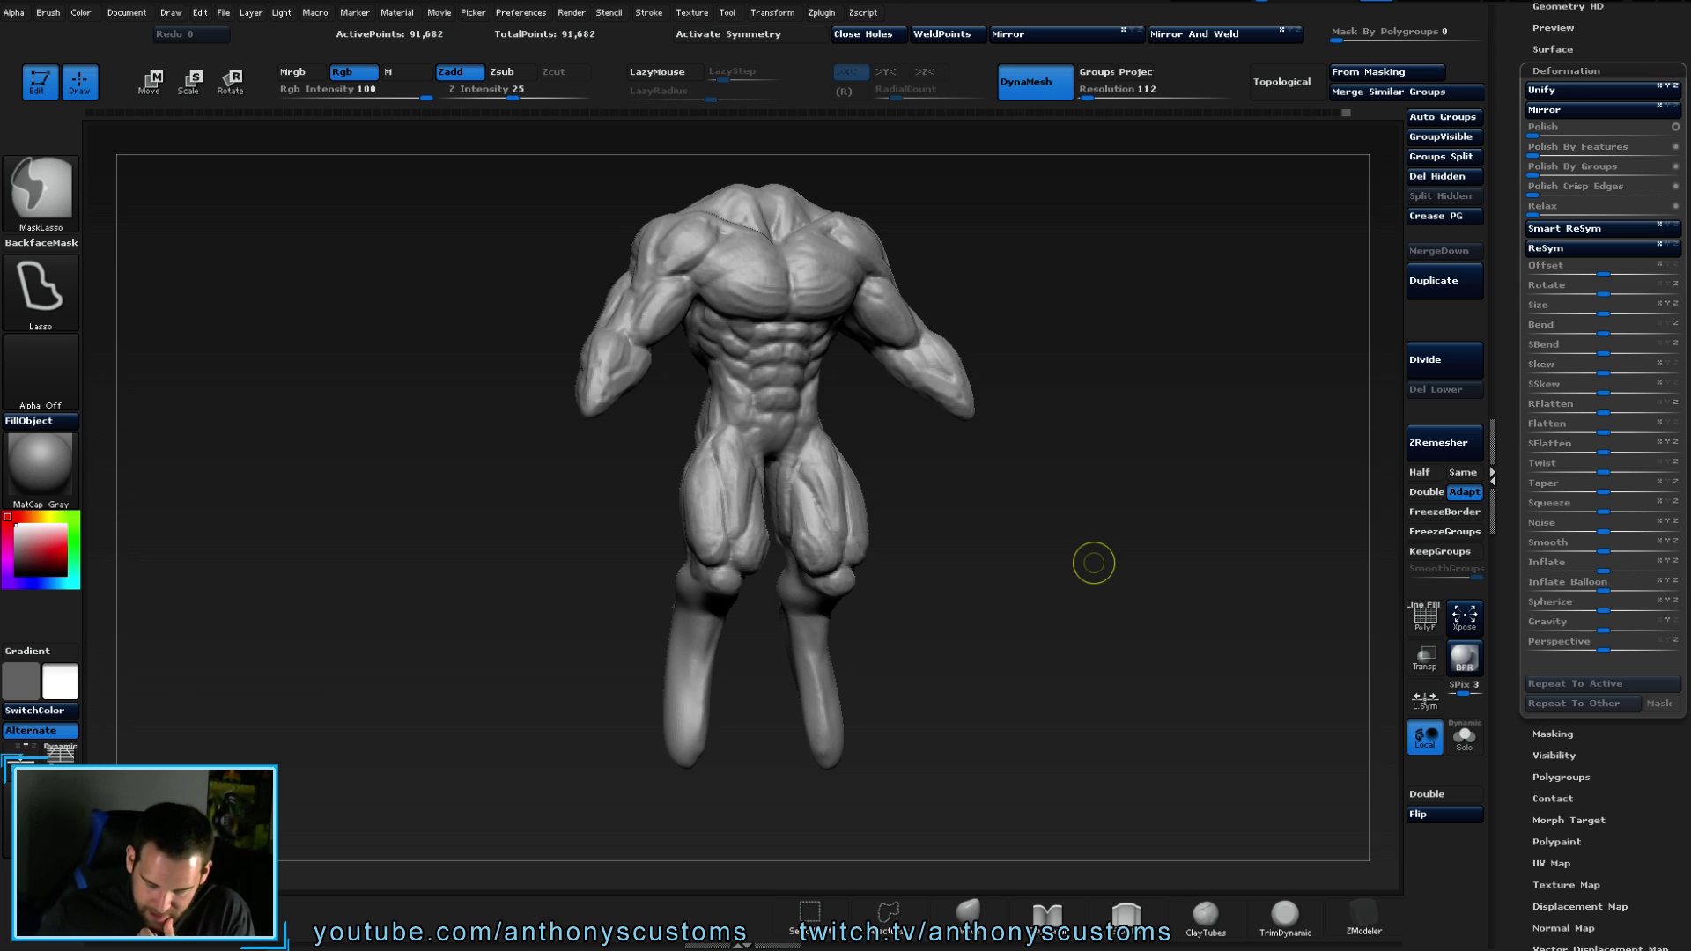
key("ctrl+s")
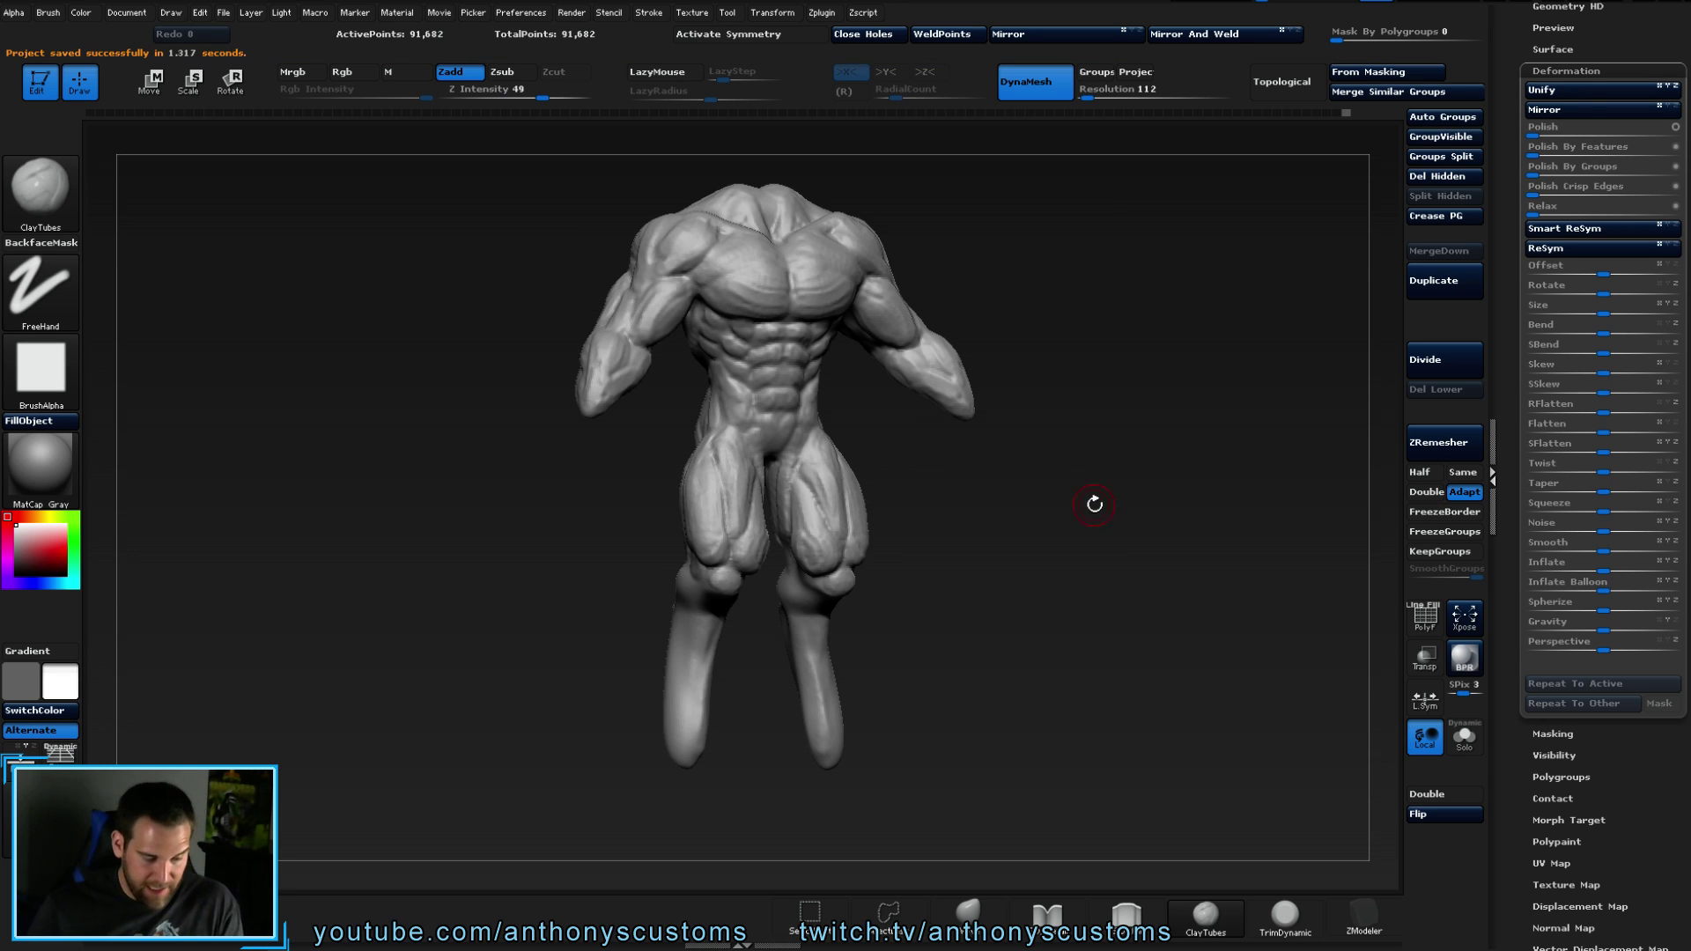
- Examine the figure's overall proportions and the knee area up close
left_click_drag(1094, 496, 1080, 510)
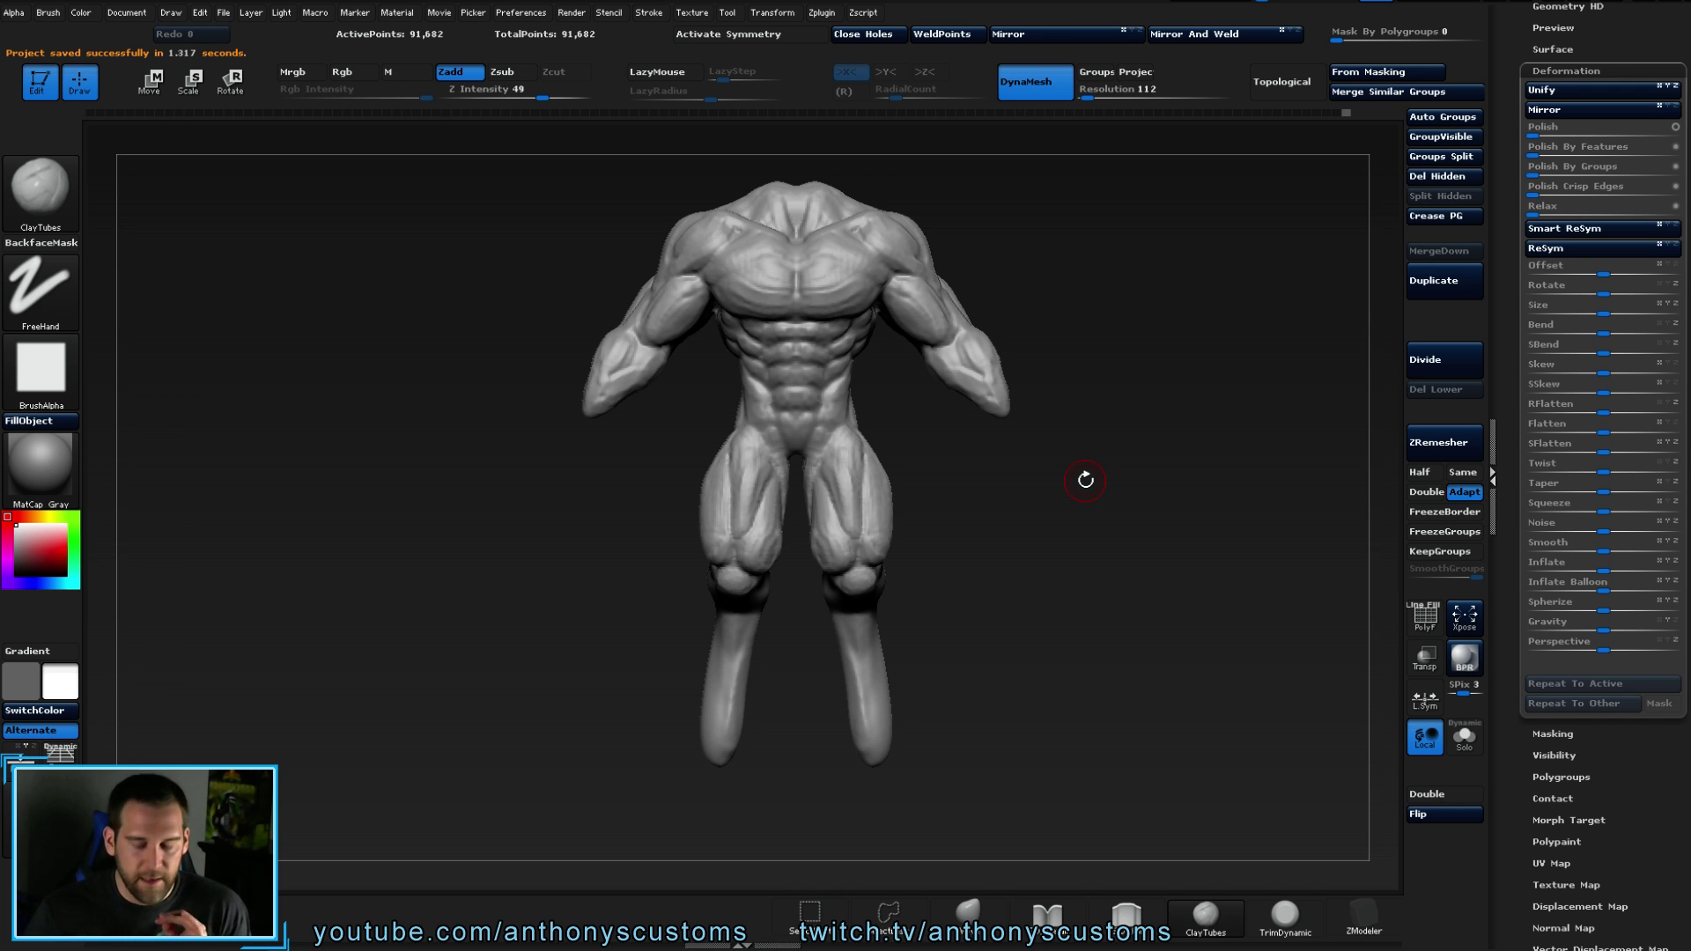
left_click_drag(969, 550, 957, 655, "alt")
left_click_drag(1096, 431, 1132, 665, "alt")
left_click_drag(534, 603, 488, 758, "alt")
mouse_move(467, 663)
left_mouse_down("alt")
mouse_move(468, 817)
mouse_move(447, 767)
left_mouse_up("alt")
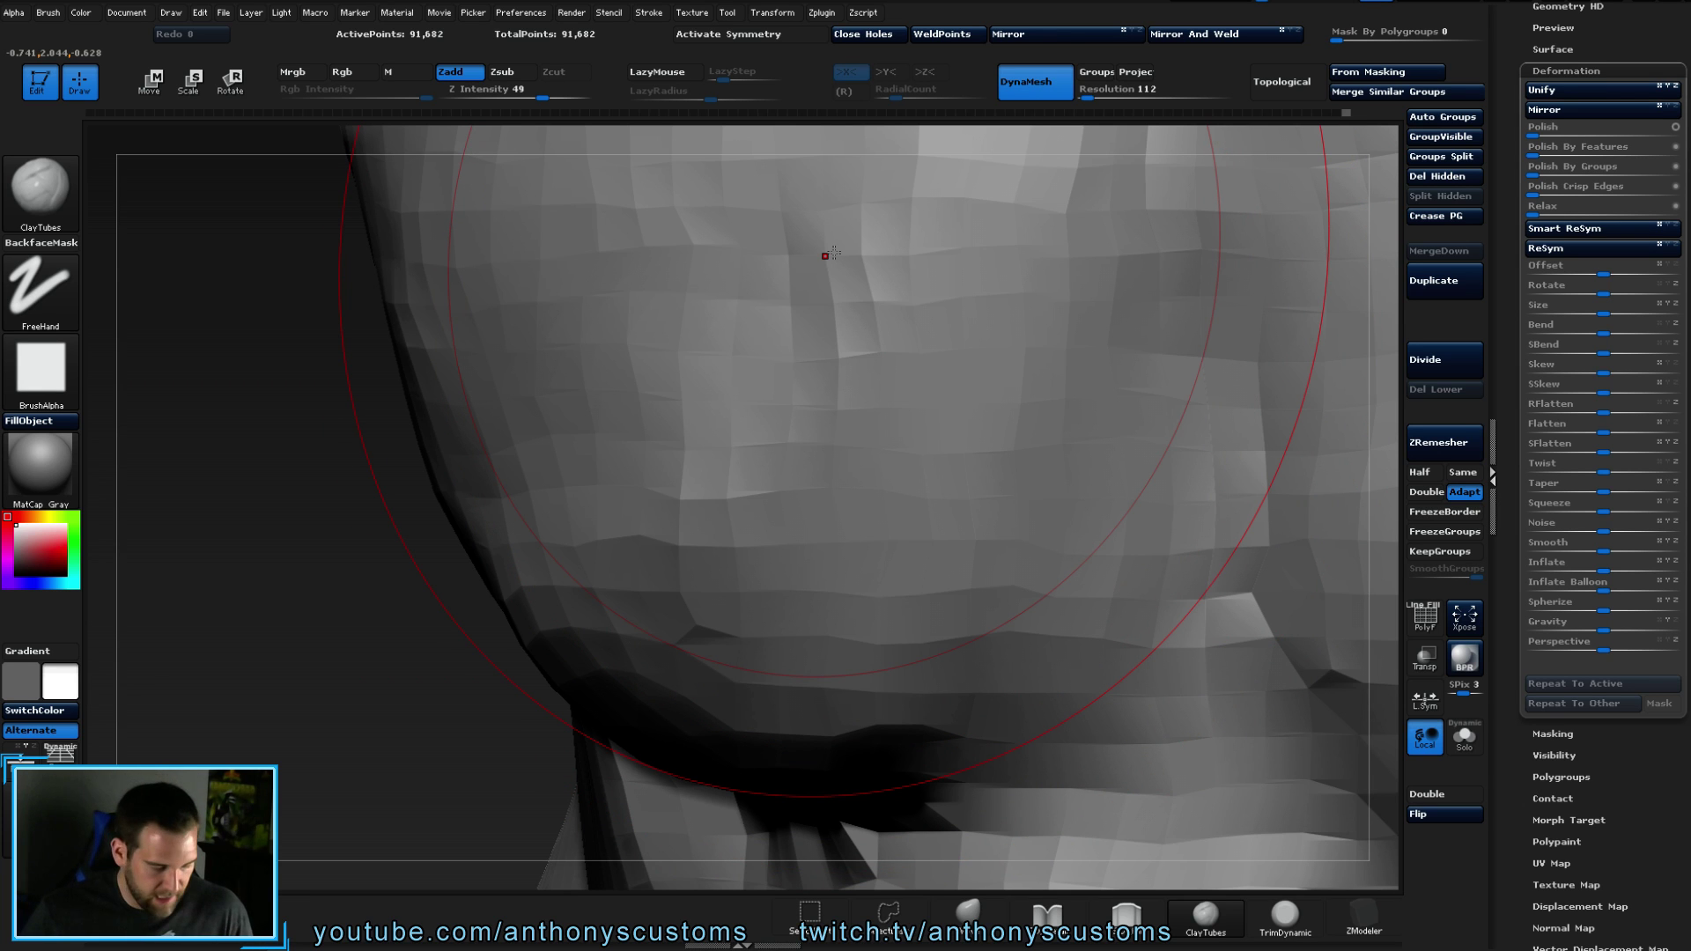
left_click_drag(446, 679, 501, 530, "alt")
left_click_drag(523, 628, 636, 456)
left_click_drag(981, 482, 1029, 514)
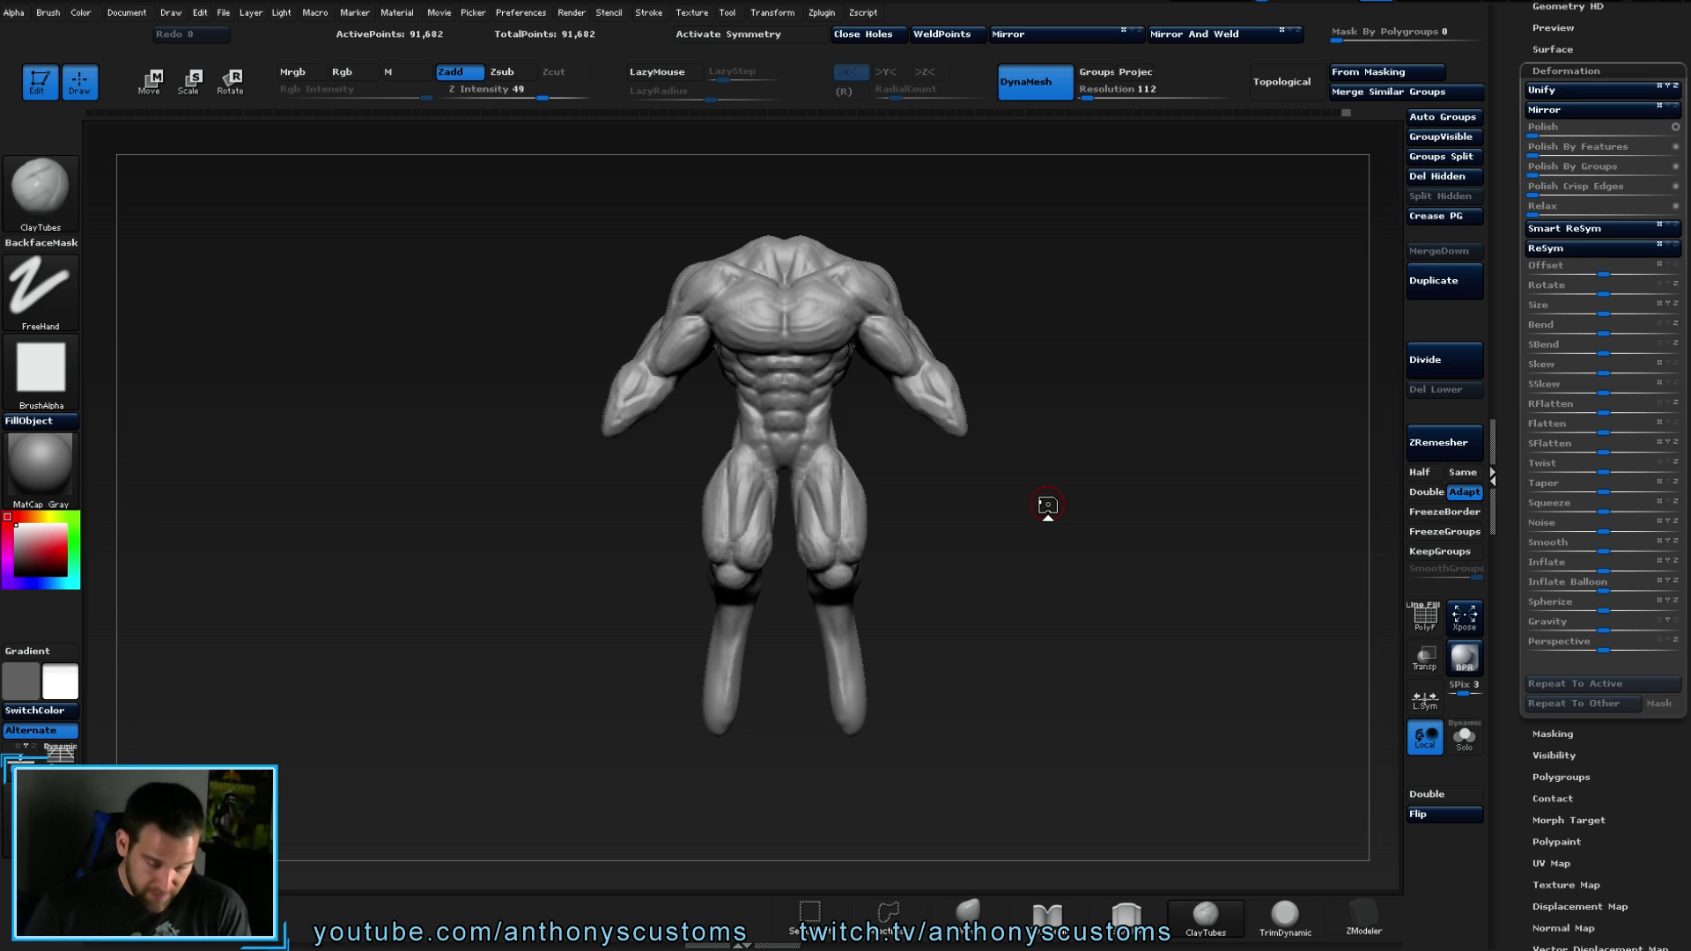
- Select ClayTubes and build up the central quadriceps muscle from the hip to just above the knee
left_click_drag(977, 544, 1086, 519, "alt")
right_click_drag(1085, 518, 1071, 501)
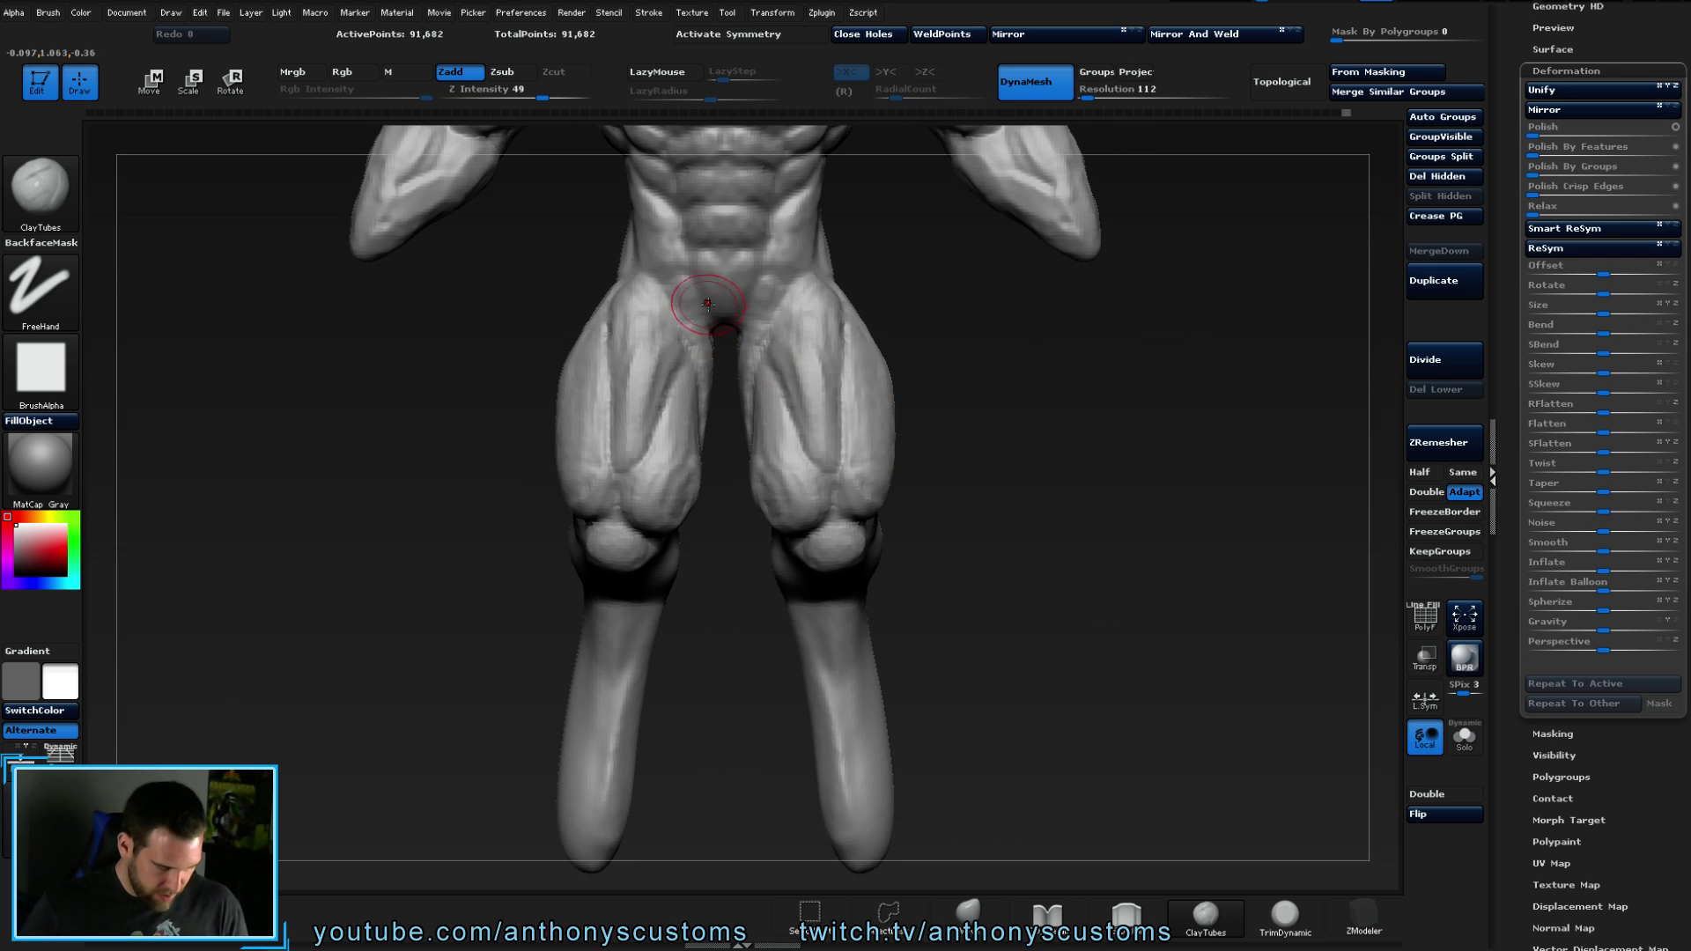
key("b")
key("c")
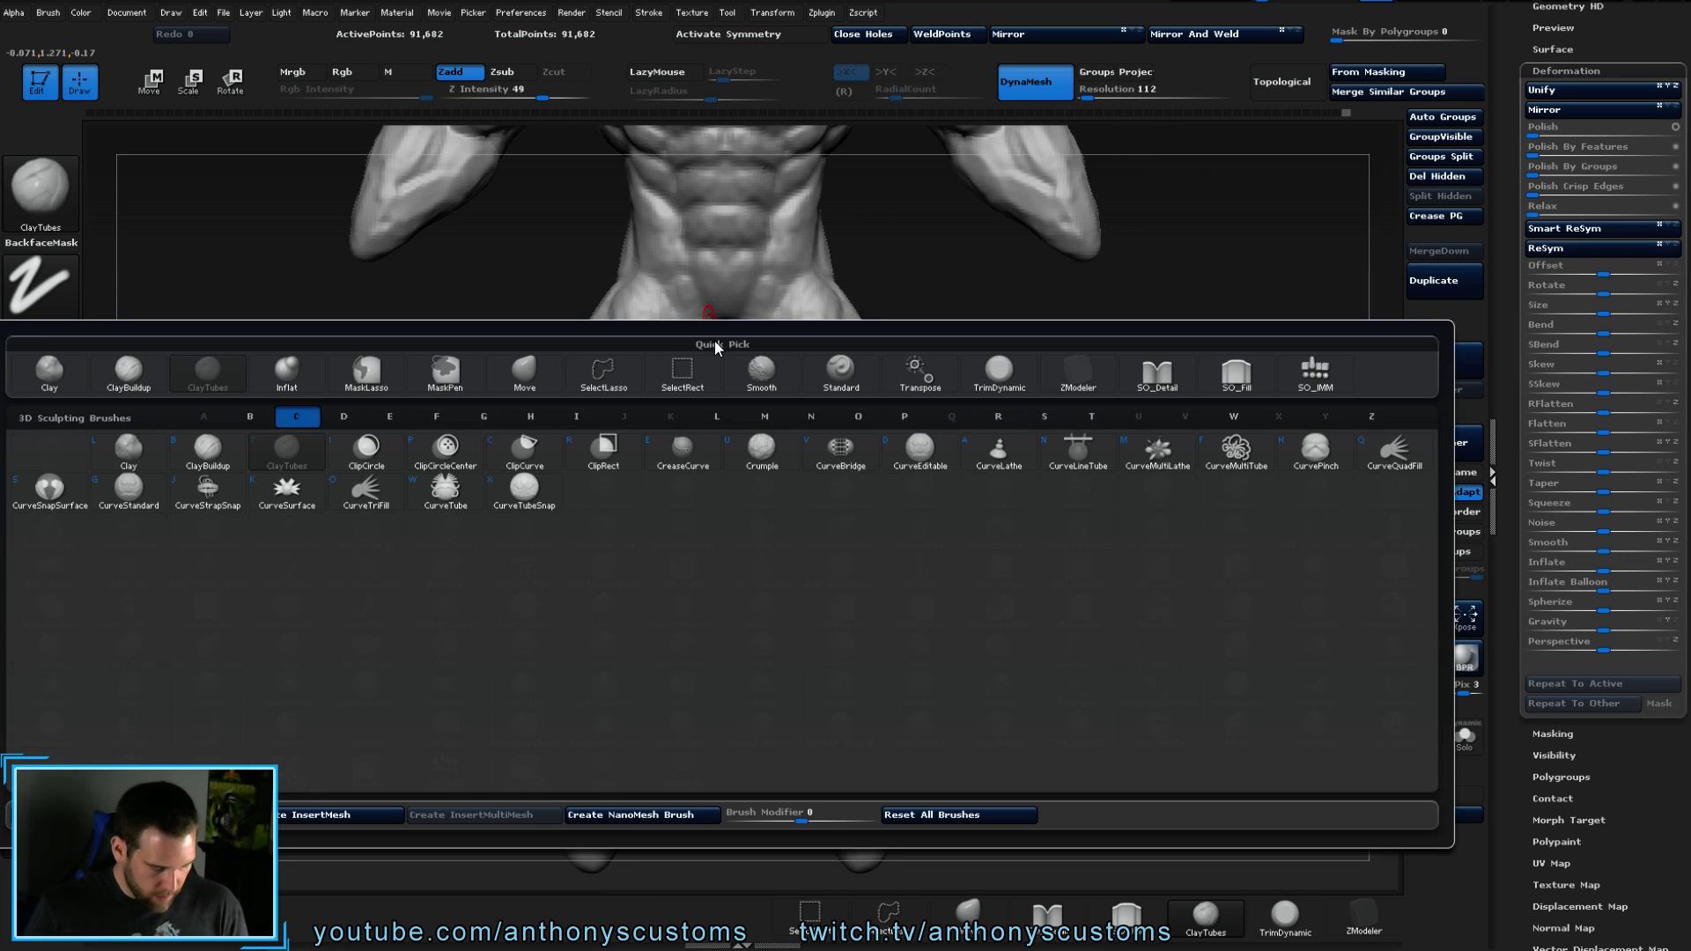
key("t")
mouse_move(644, 489)
left_mouse_down()
mouse_move(671, 370)
mouse_move(616, 435)
mouse_move(618, 449)
mouse_move(658, 298)
left_mouse_up()
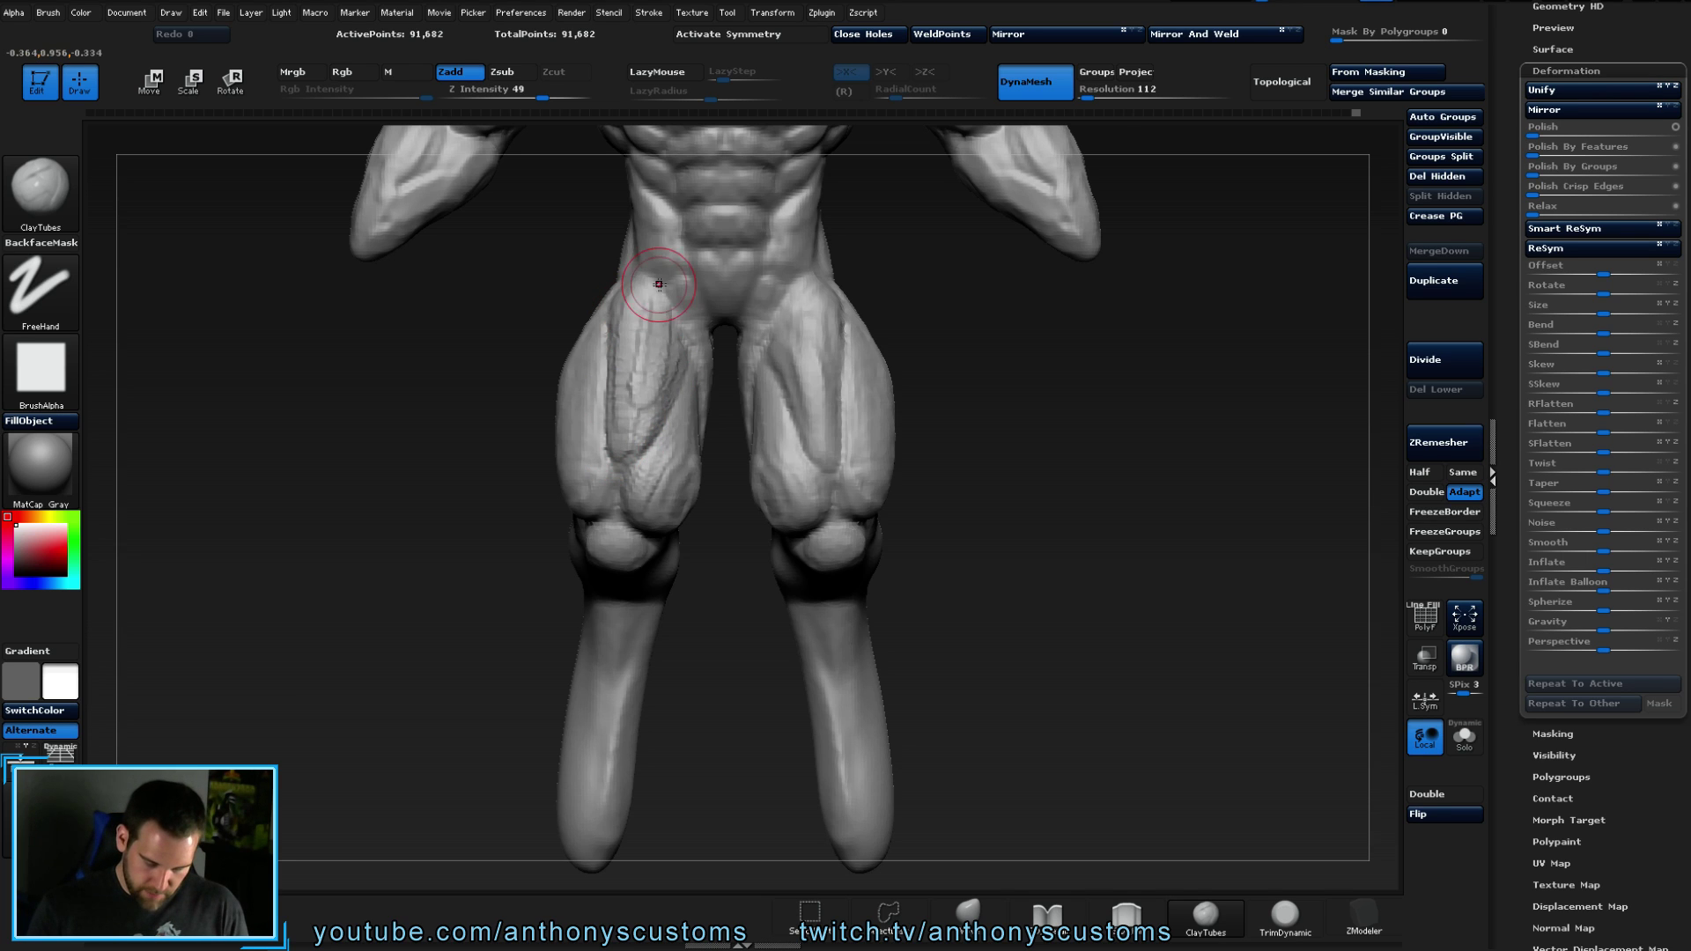
left_click_drag(929, 503, 1048, 468)
left_click_drag(587, 309, 627, 428)
- Refine the outer and inner quadriceps with ClayTubes, and smooth the teardrop muscle on the inside above the knee
right_click_drag(768, 343, 607, 352)
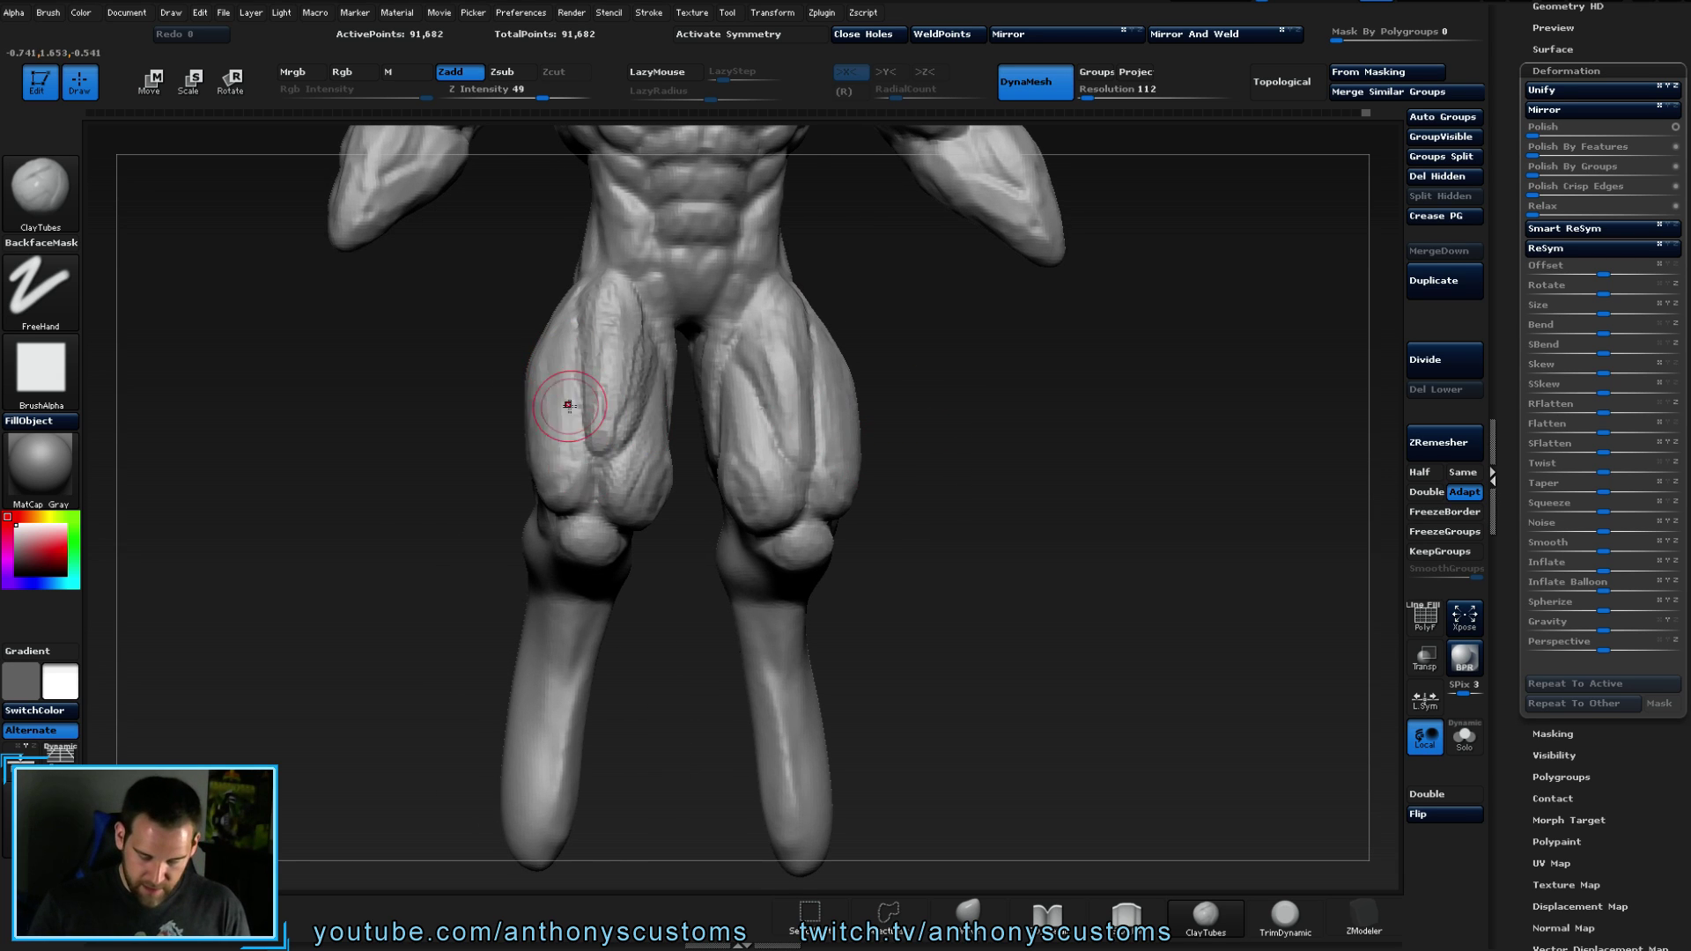
mouse_move(574, 404)
left_mouse_down()
mouse_move(564, 466)
mouse_move(546, 377)
mouse_move(559, 484)
mouse_move(562, 463)
left_mouse_up()
mouse_move(982, 407)
left_mouse_down()
mouse_move(691, 409)
mouse_move(664, 471)
mouse_move(652, 450)
left_mouse_up()
left_click_drag(920, 370, 1074, 479)
mouse_move(1073, 479)
right_mouse_down()
mouse_move(977, 420)
mouse_move(836, 370)
right_mouse_up()
key("shift")
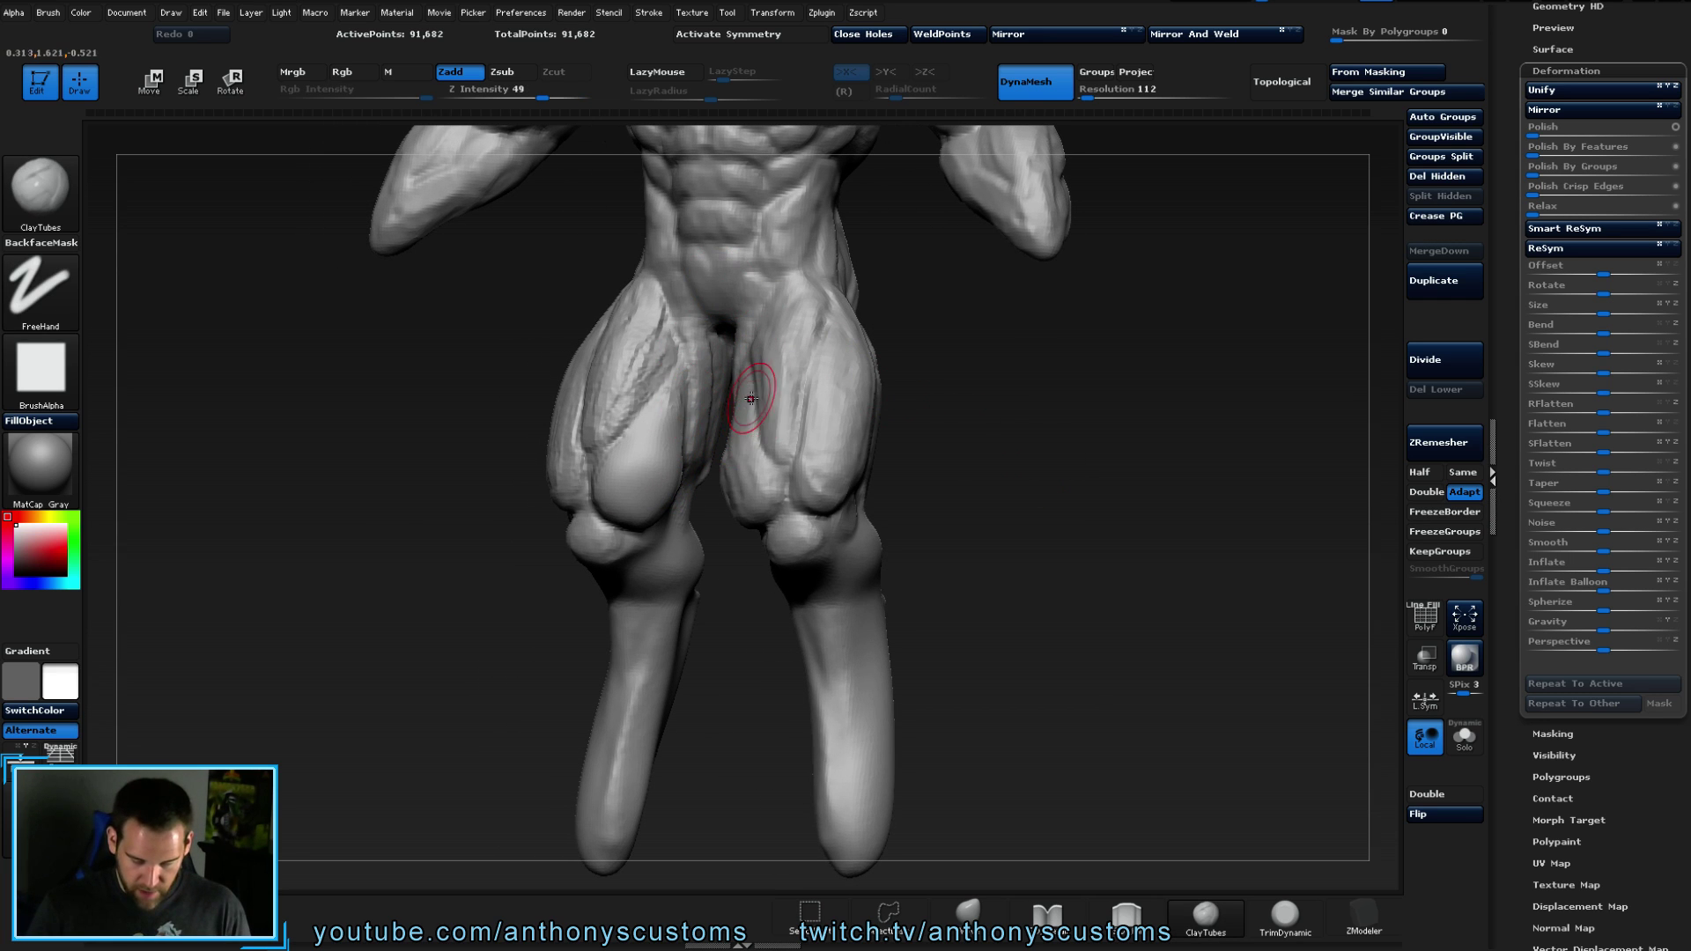
- Build up the outer glute, the outer side of the thigh and the inner hamstring with ClayTubes strokes
right_click_drag(1023, 452, 1136, 442)
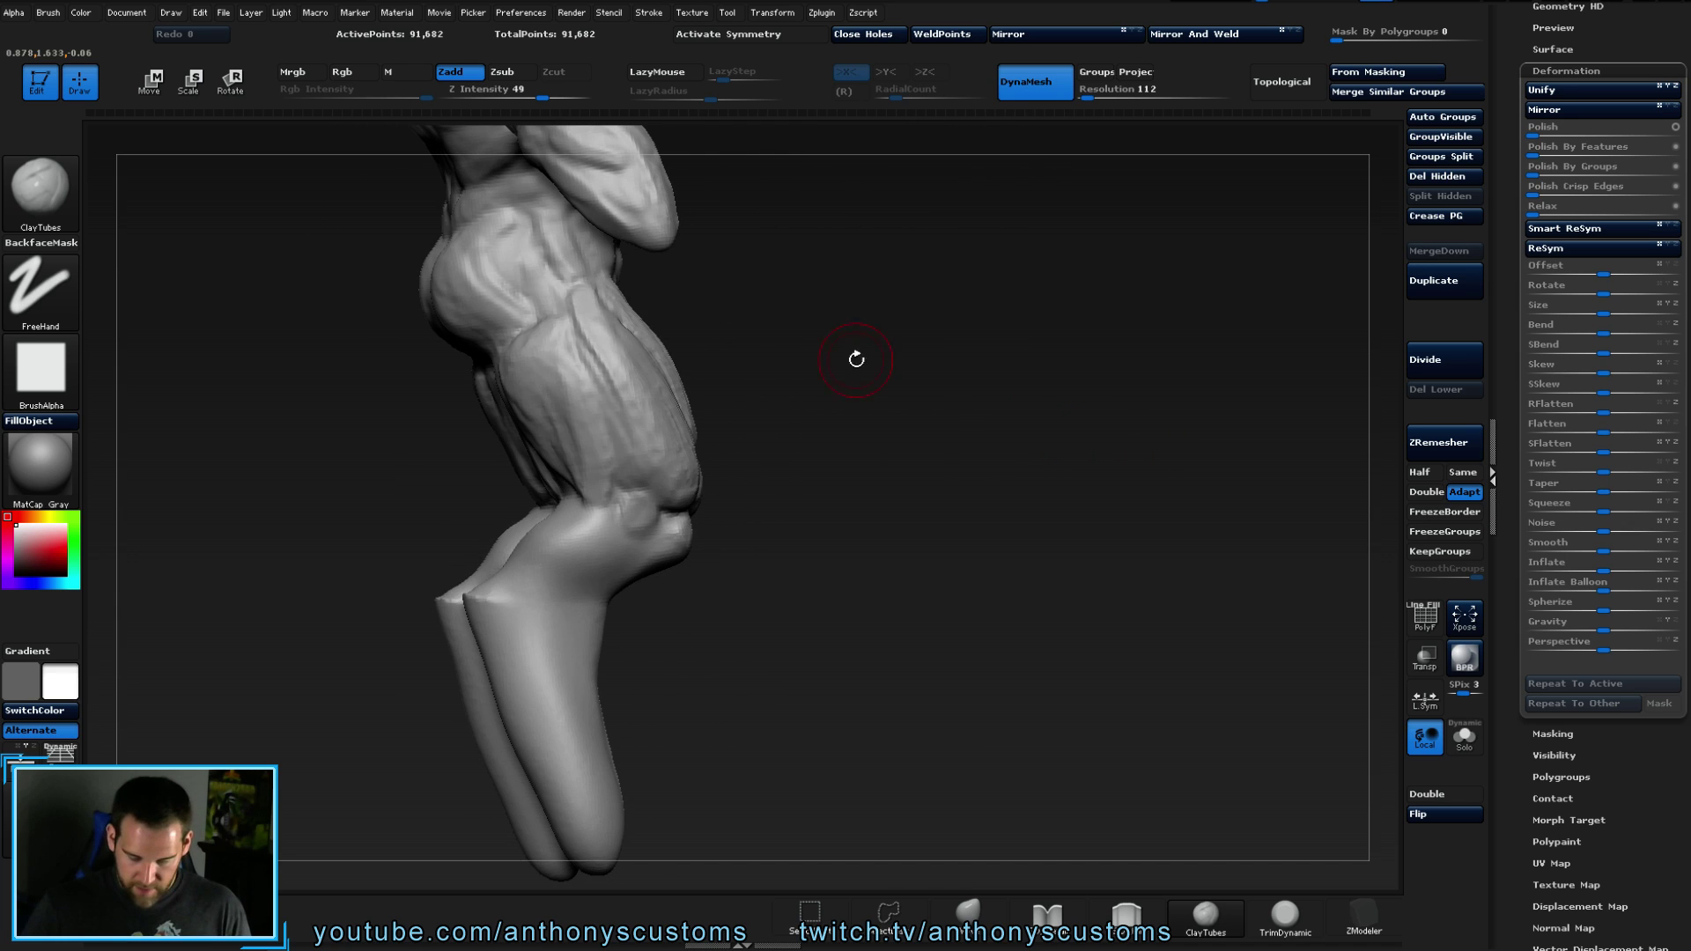
mouse_move(557, 322)
left_mouse_down()
mouse_move(533, 331)
mouse_move(540, 303)
mouse_move(507, 310)
mouse_move(476, 273)
mouse_move(495, 301)
mouse_move(555, 314)
left_mouse_up()
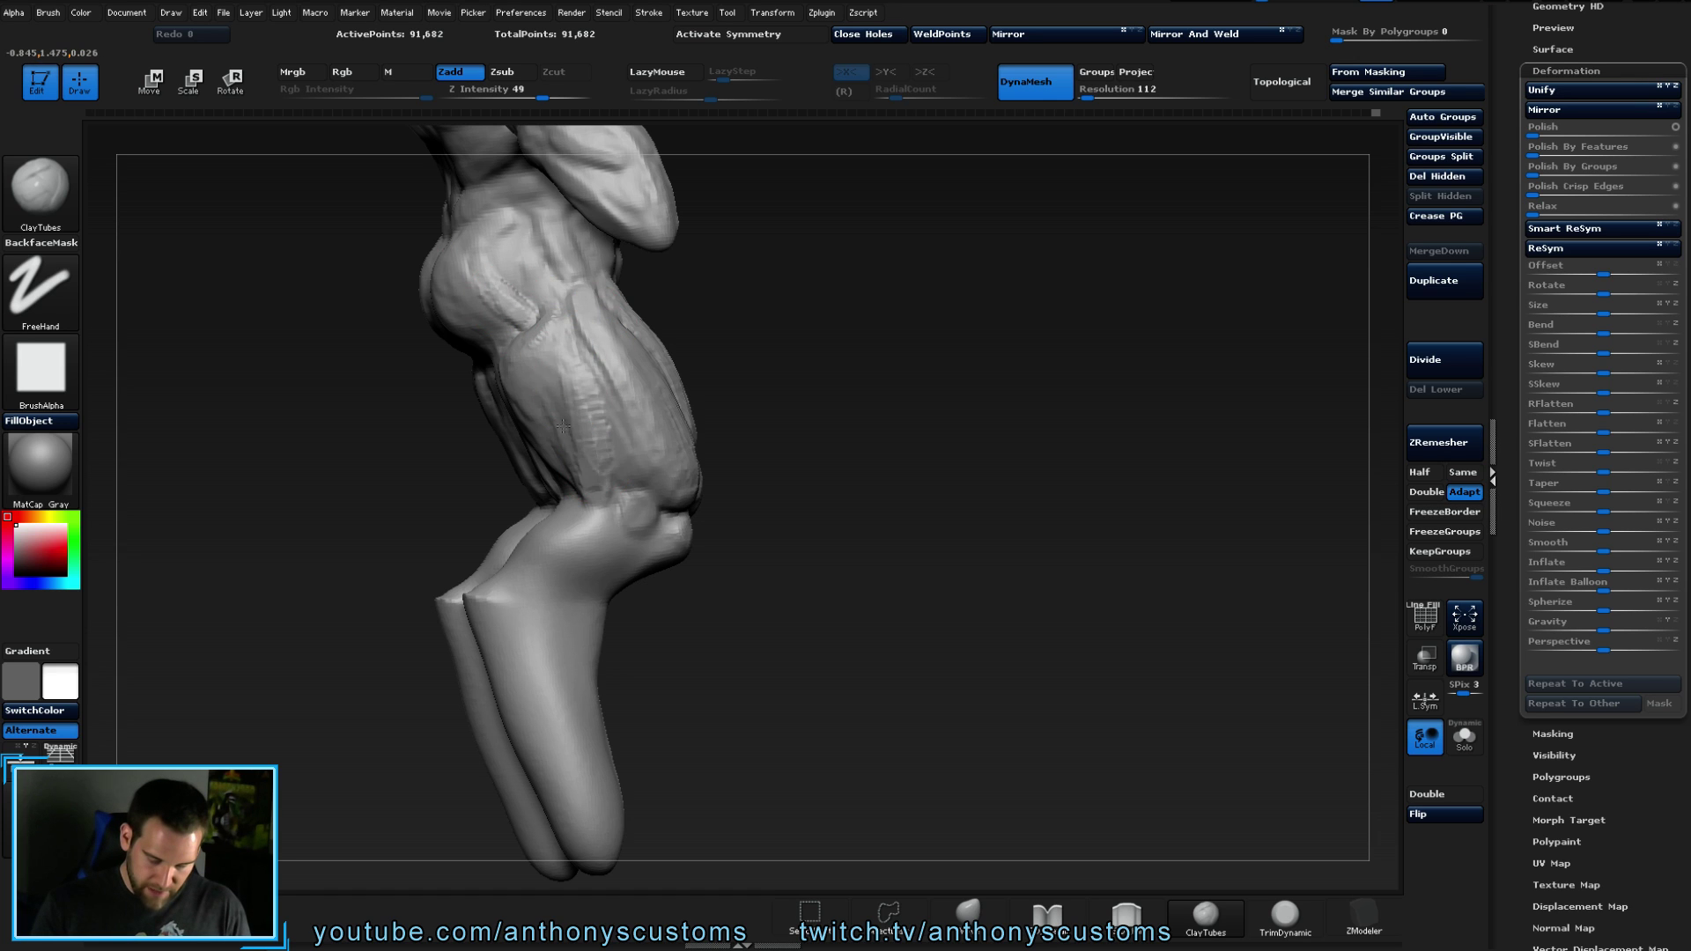
mouse_move(753, 423)
right_mouse_down()
mouse_move(842, 376)
mouse_move(662, 378)
right_mouse_up()
left_click_drag(837, 447, 1051, 466, "alt")
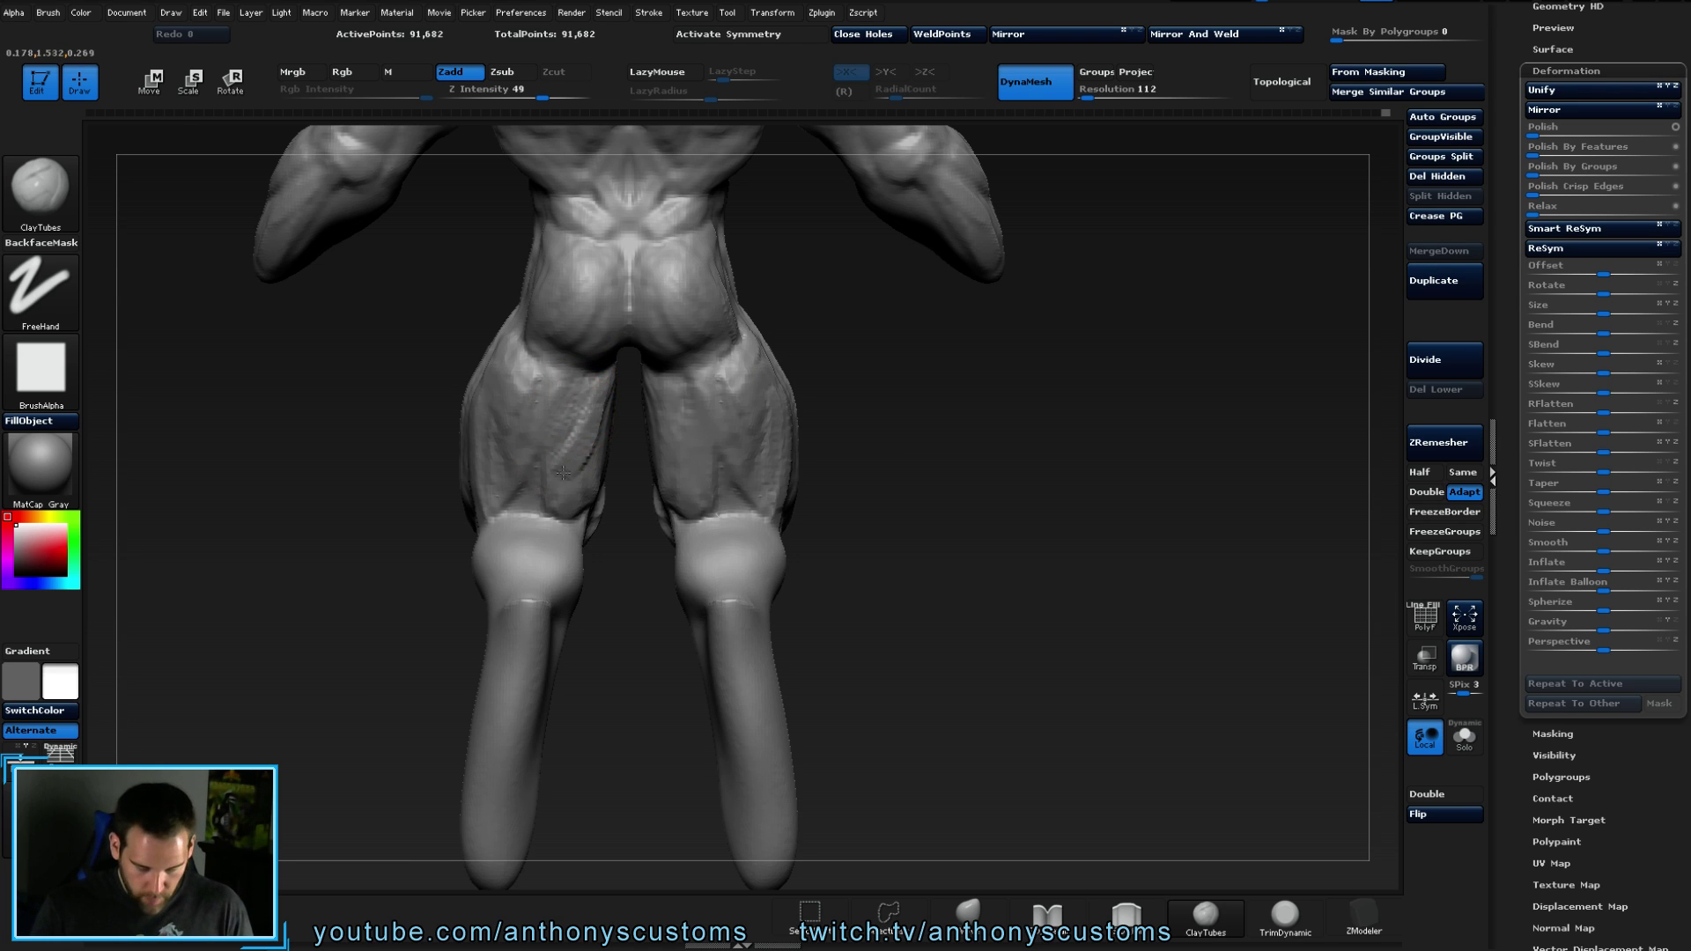
- Select the Move brush and adjust the inner contour of the thigh above the knee as seen from behind
key("b")
key("m")
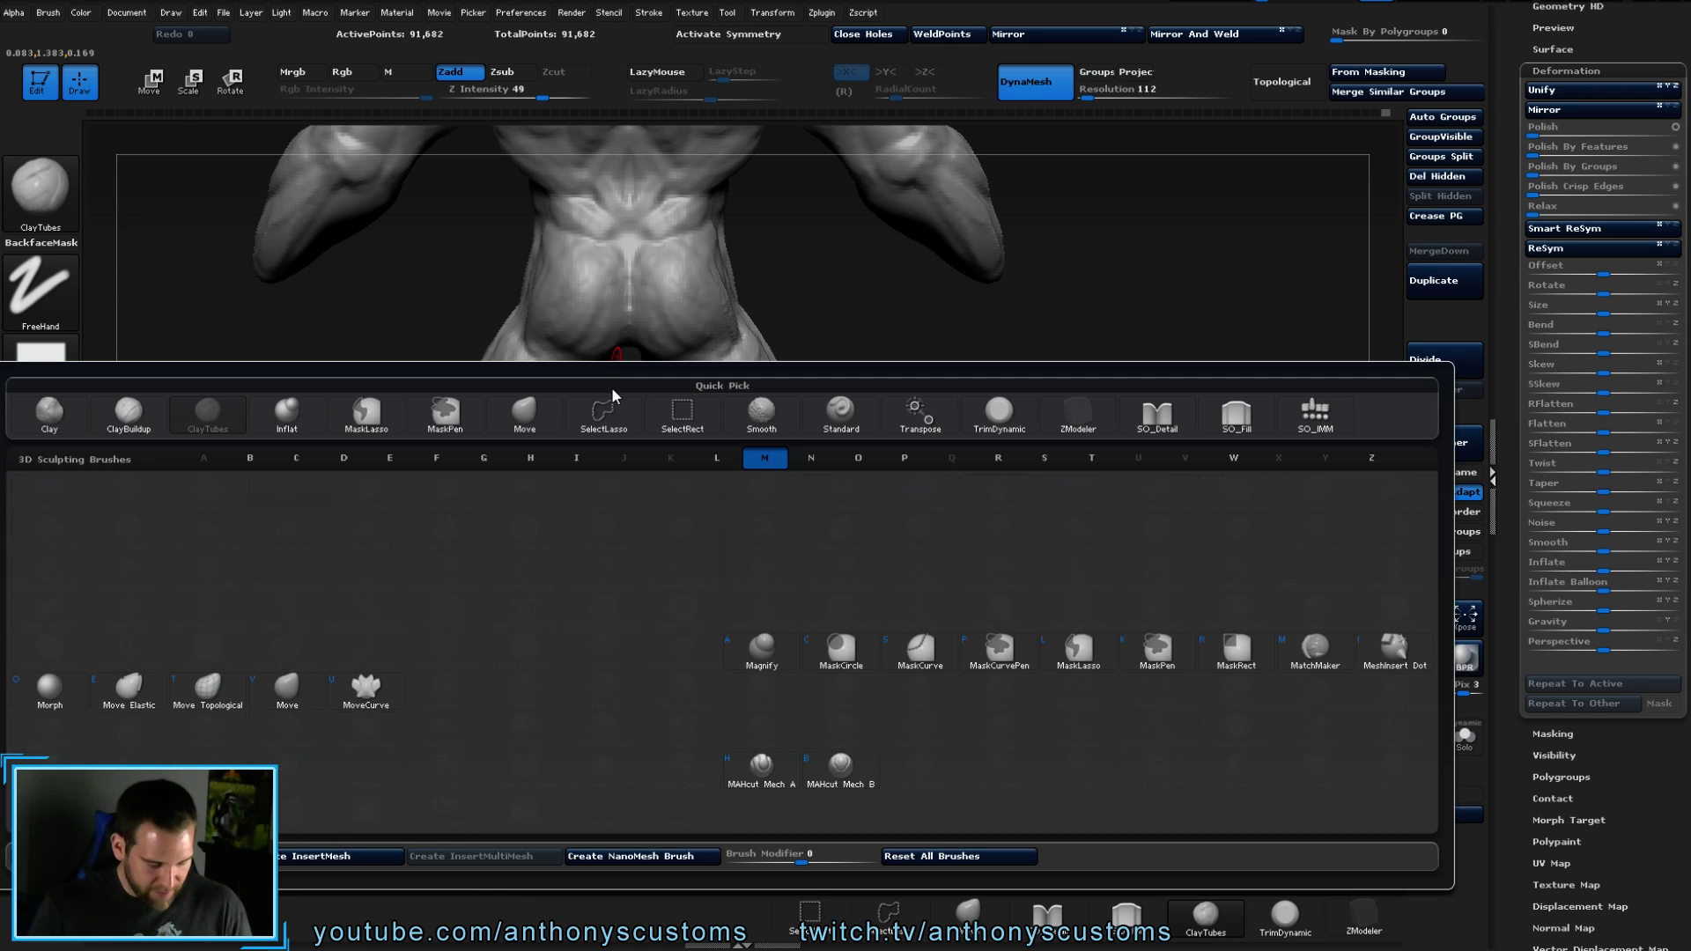
key("v")
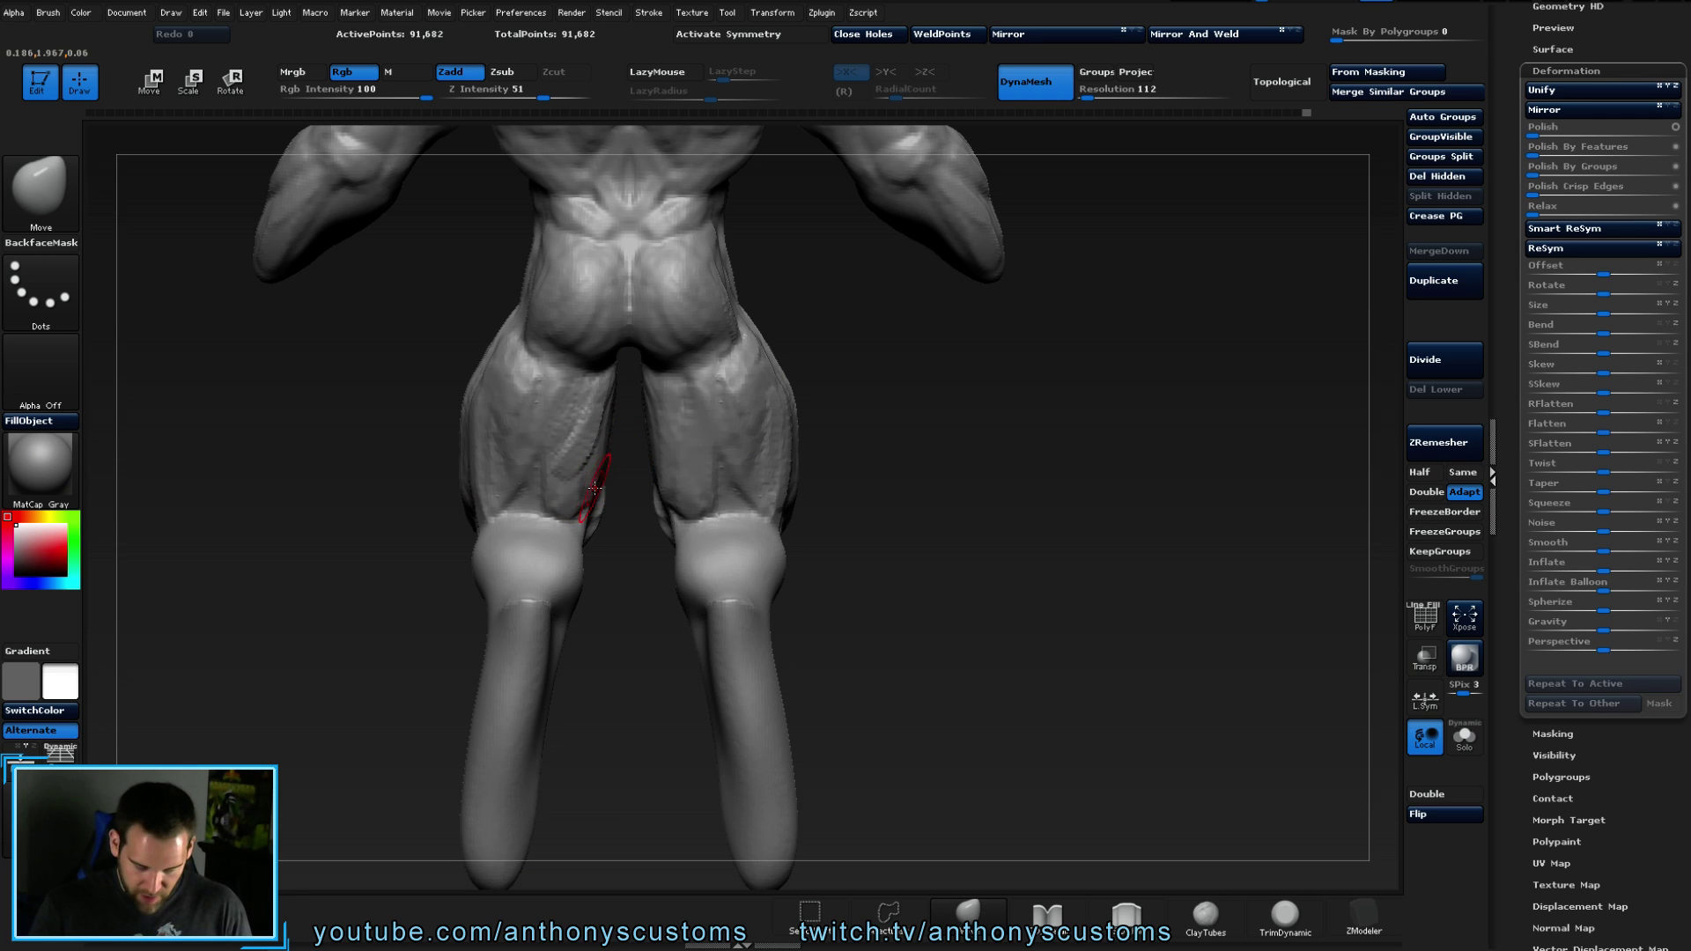
mouse_move(958, 484)
left_mouse_down()
mouse_move(900, 480)
mouse_move(960, 490)
left_mouse_up()
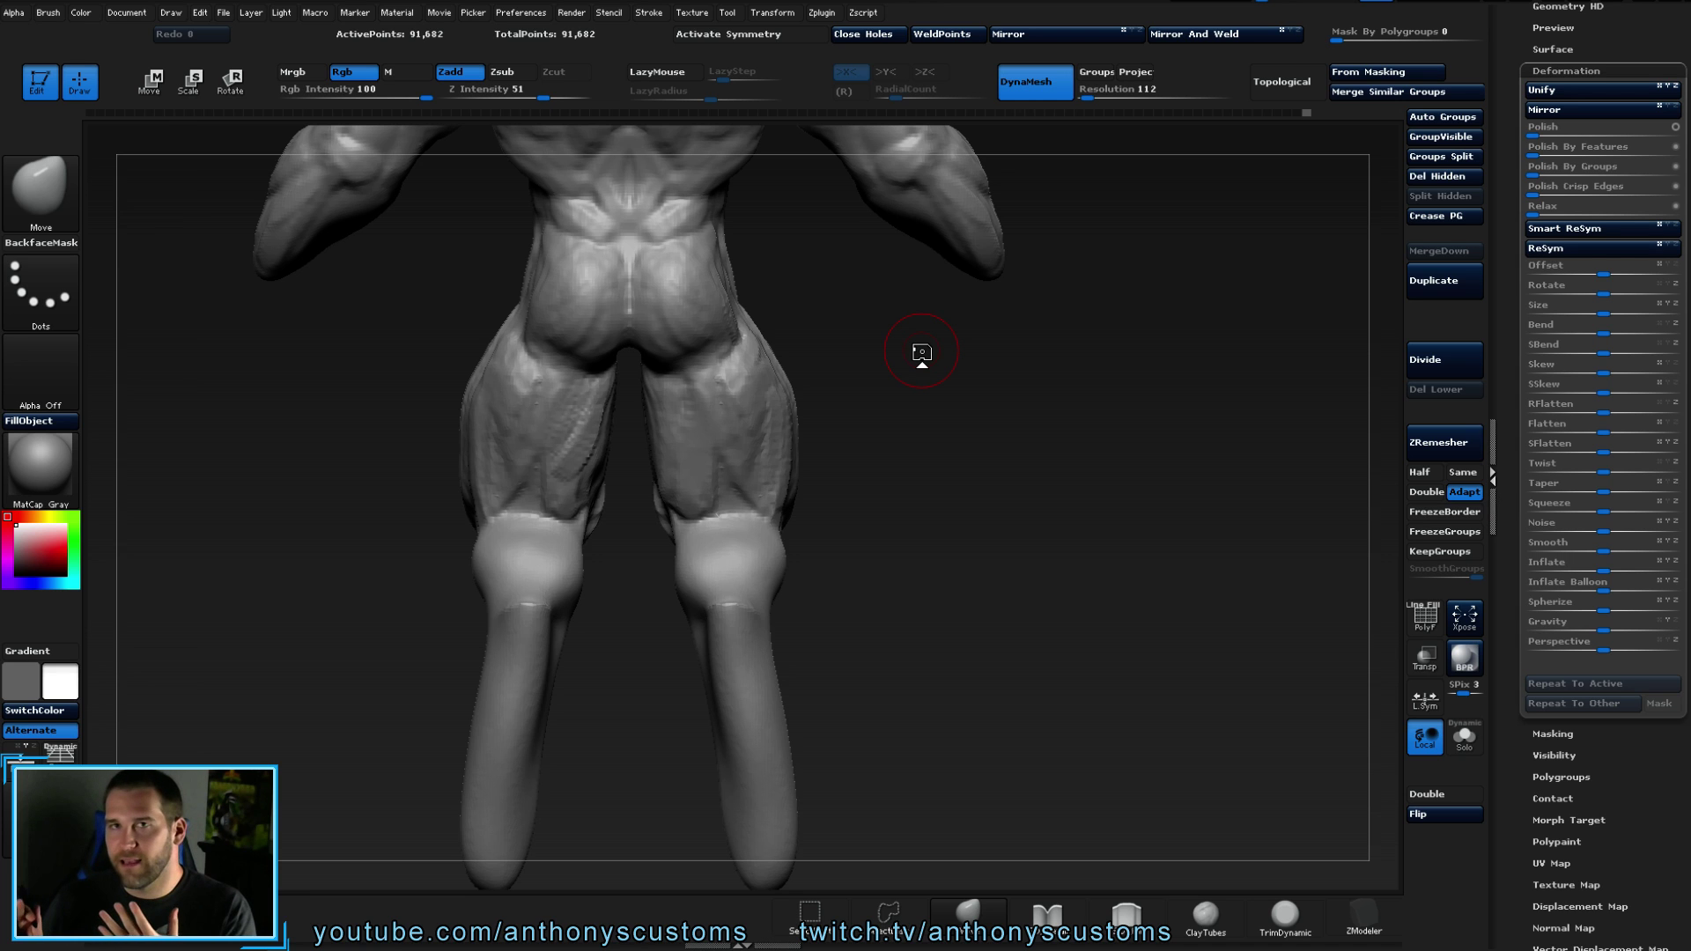
mouse_move(906, 431)
left_mouse_down()
mouse_move(1020, 447)
mouse_move(869, 412)
left_mouse_up()
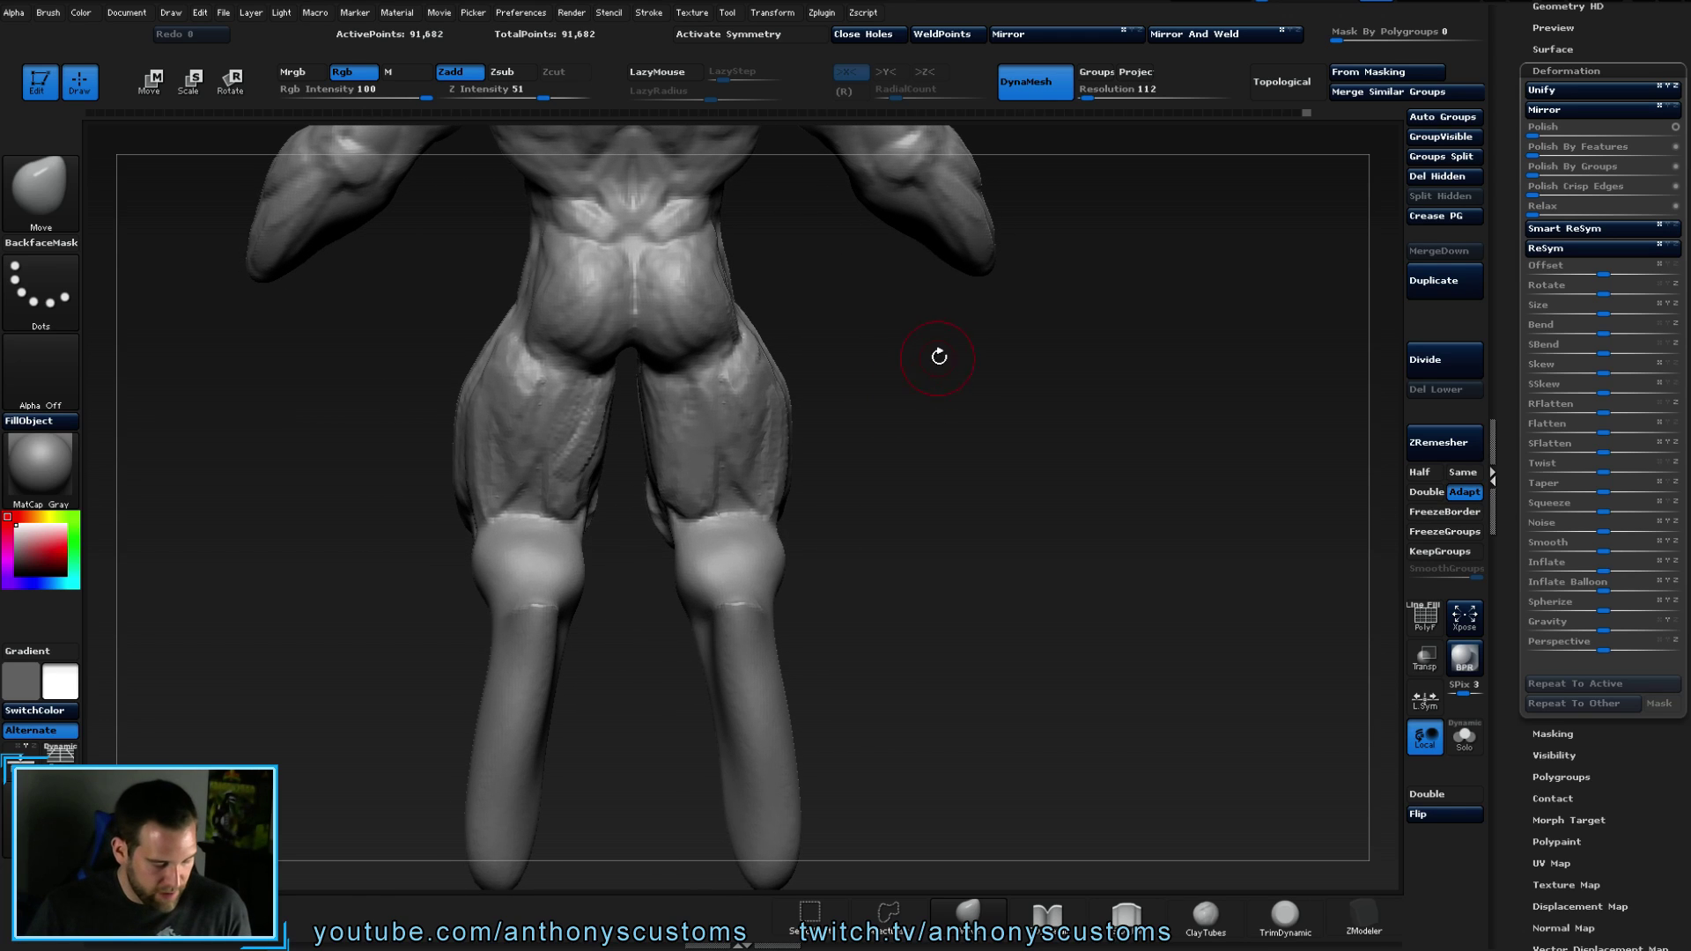
- Switch to ClayTubes and build up the hamstring muscles along the back of the thigh down to the knee
key("b")
key("c")
key("t")
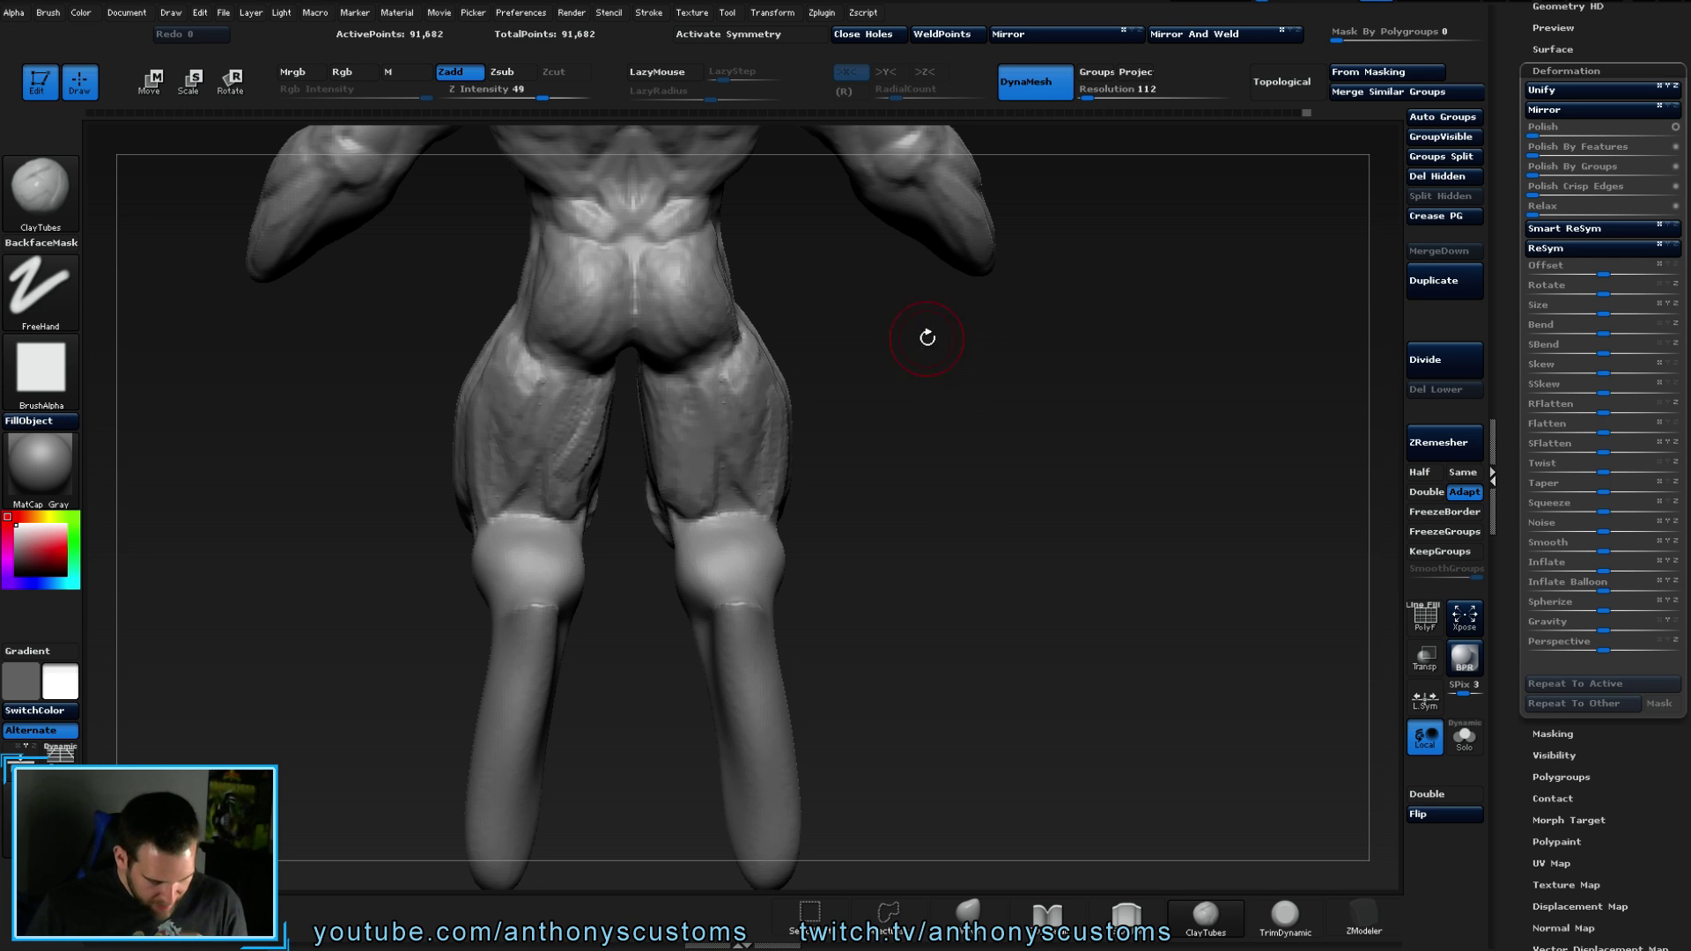
left_click_drag(550, 500, 544, 472, "alt")
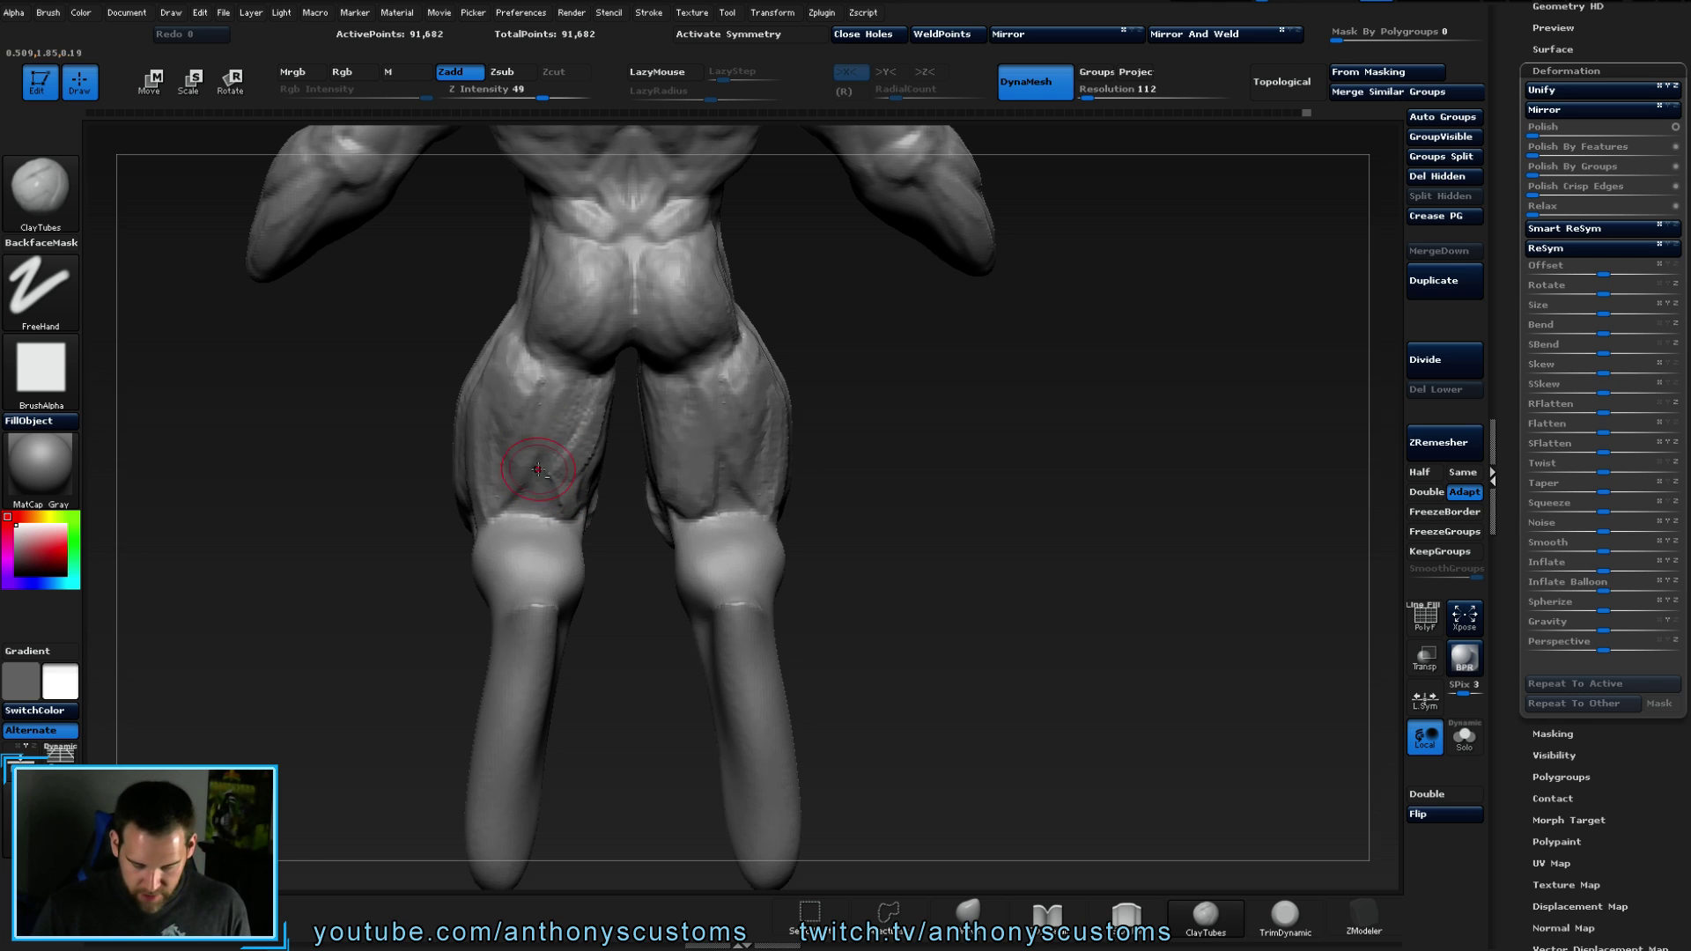
left_click_drag(623, 543, 592, 507)
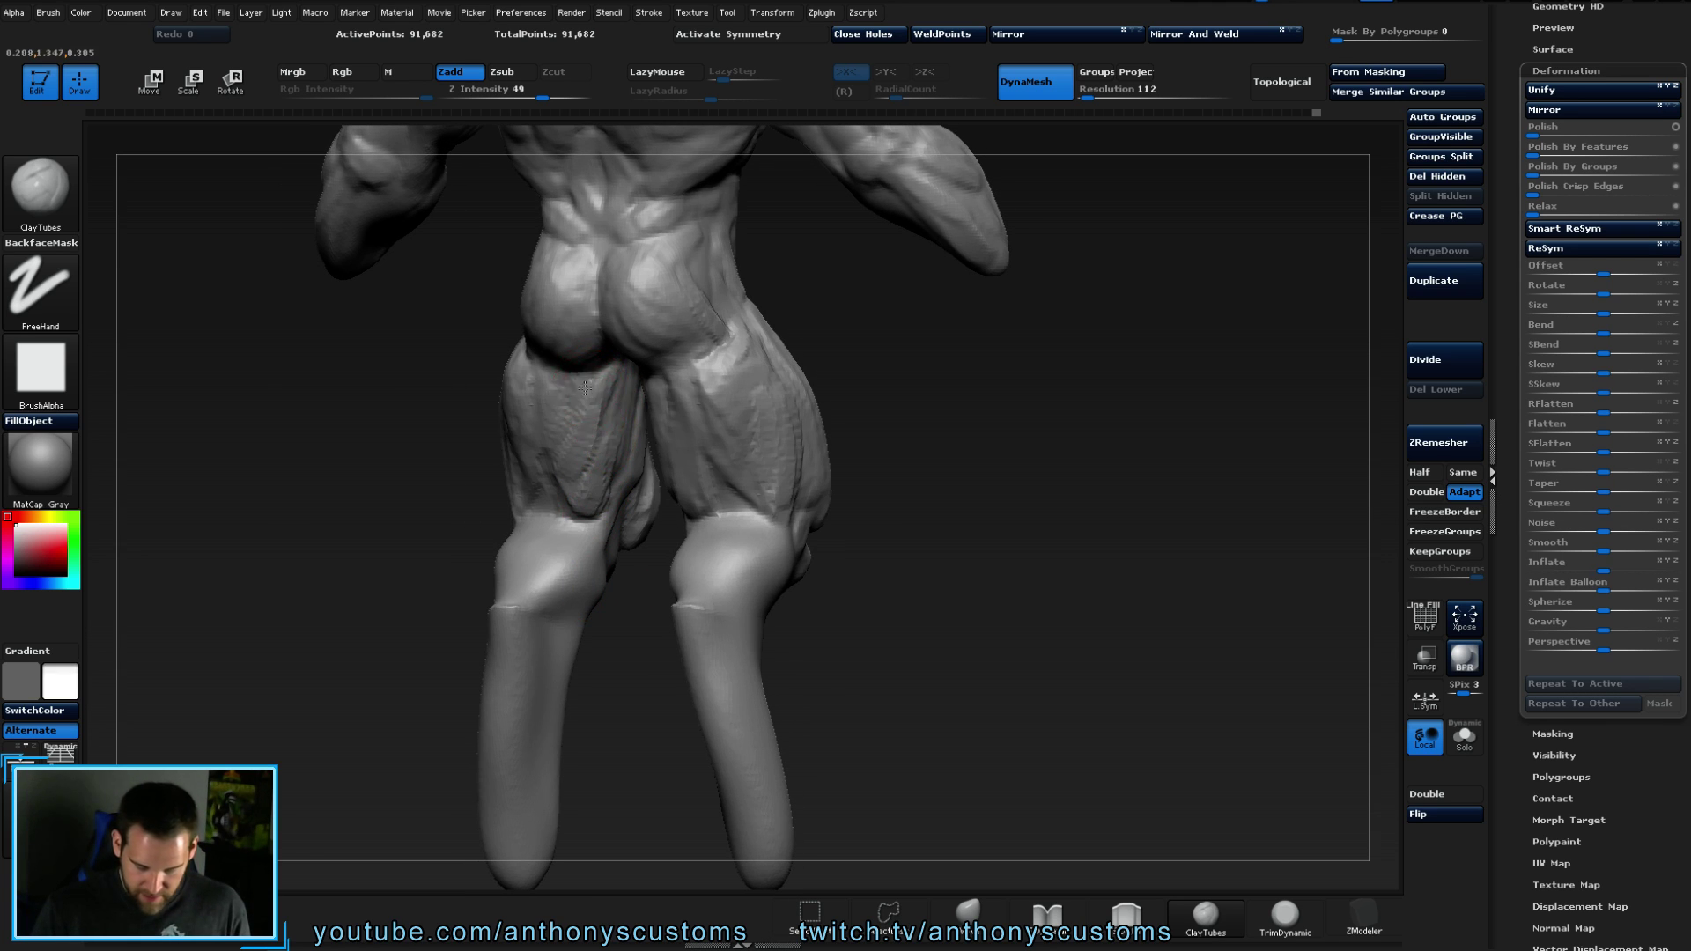
left_click_drag(592, 390, 614, 465)
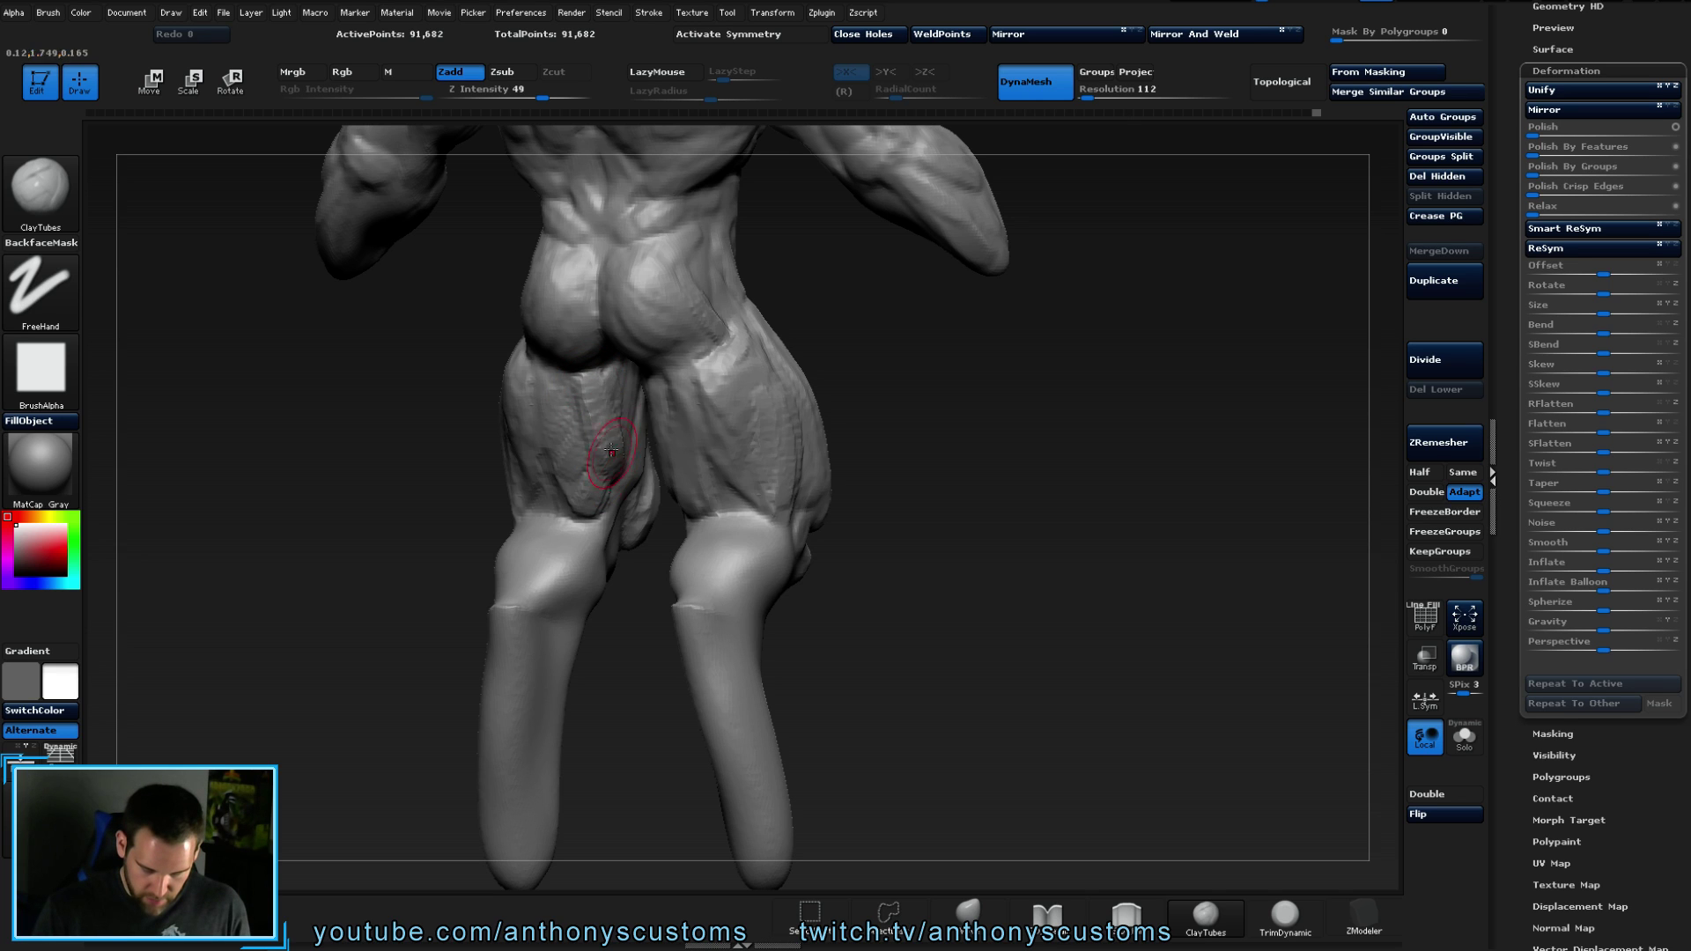
left_click_drag(931, 405, 988, 412)
left_click_drag(564, 499, 551, 461)
- Block in the rounded muscle mass on the back of the knee with ClayTubes
left_click_drag(912, 432, 907, 526)
left_click_drag(719, 513, 703, 570)
left_click_drag(729, 514, 711, 571)
left_click_drag(847, 515, 888, 483)
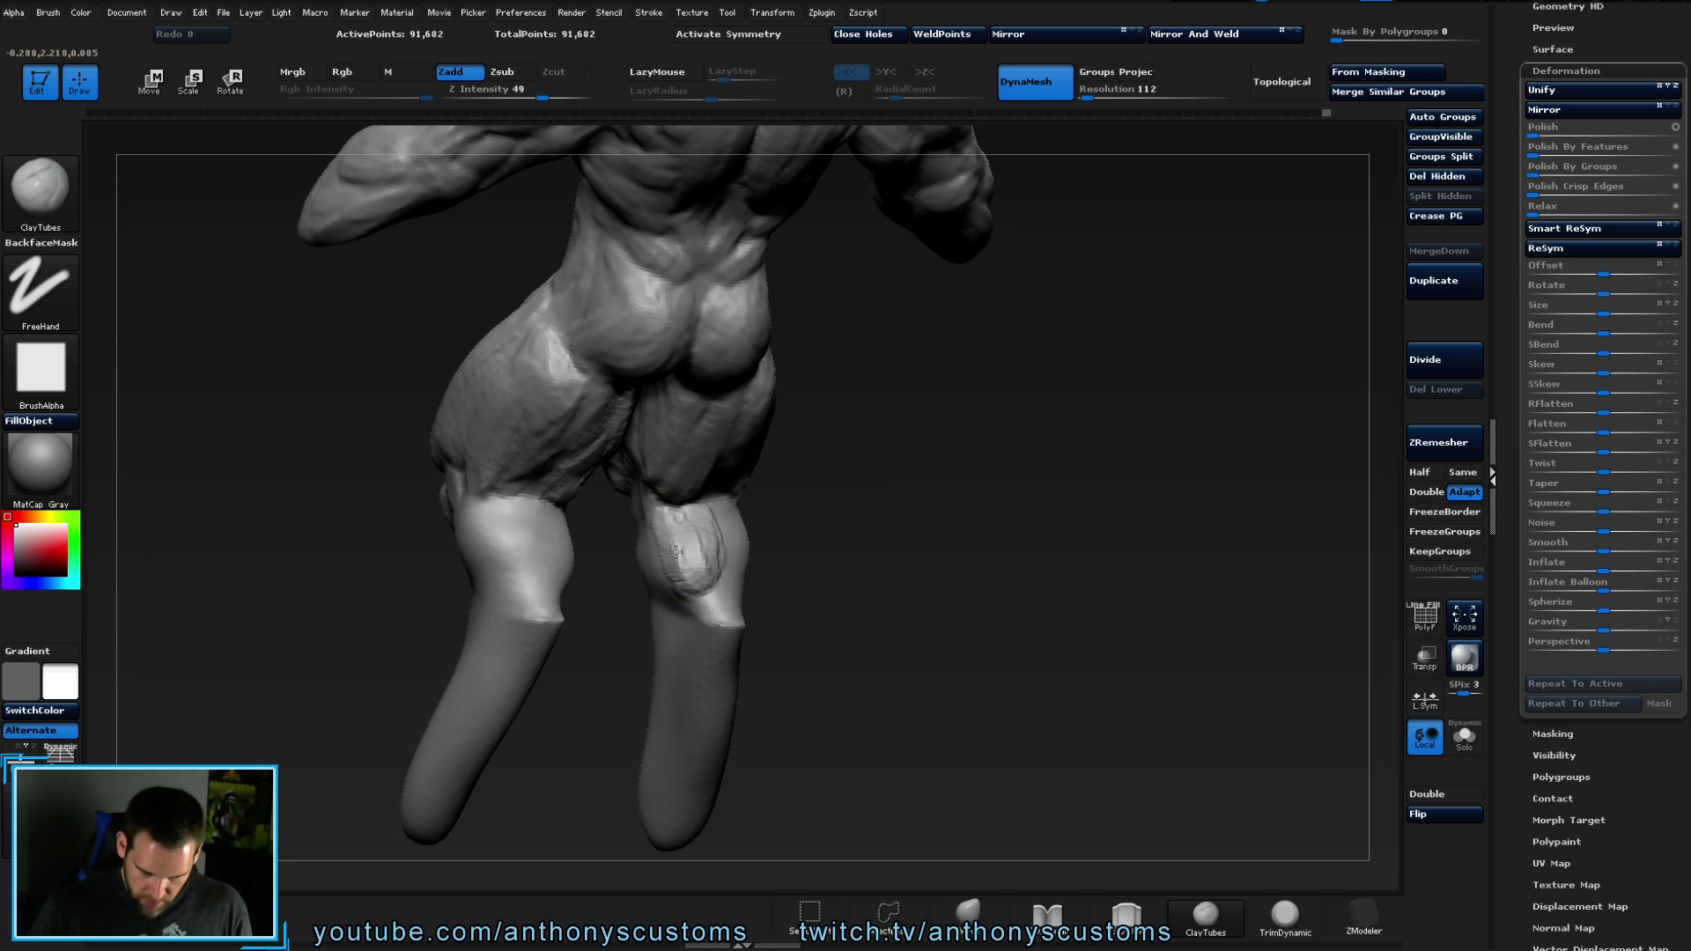
left_click_drag(809, 539, 867, 519)
left_click_drag(659, 521, 685, 576)
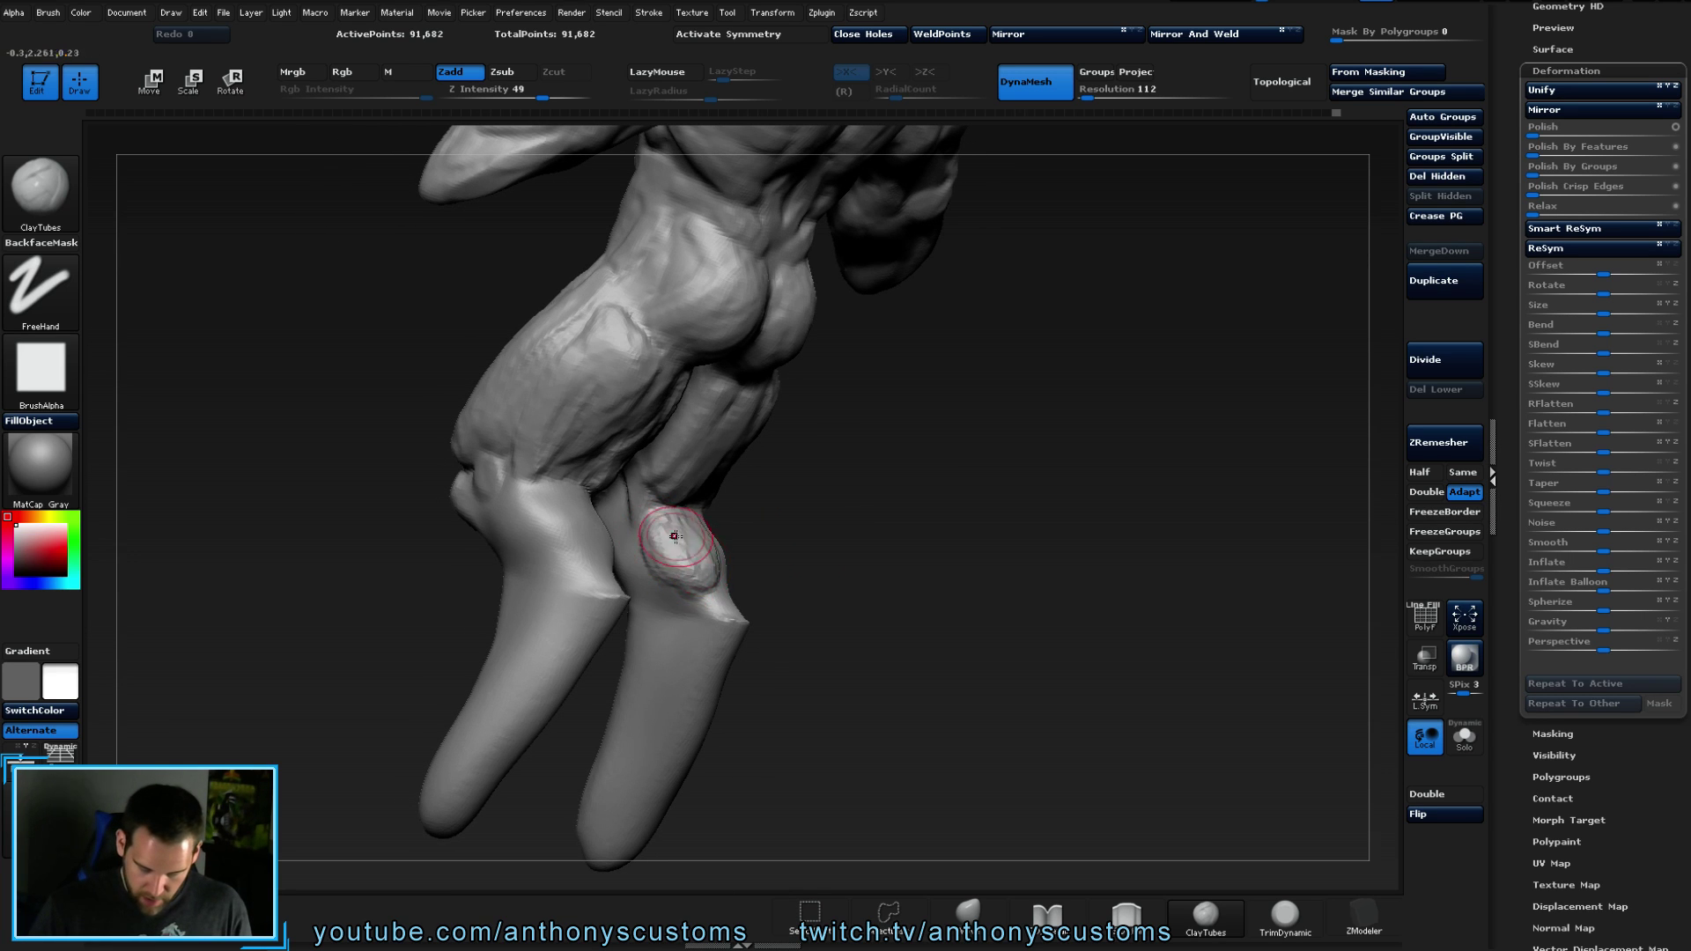
- Extend the muscle mass behind the knee around its outer side with ClayTubes, undoing one stroke
left_click_drag(823, 521, 775, 538)
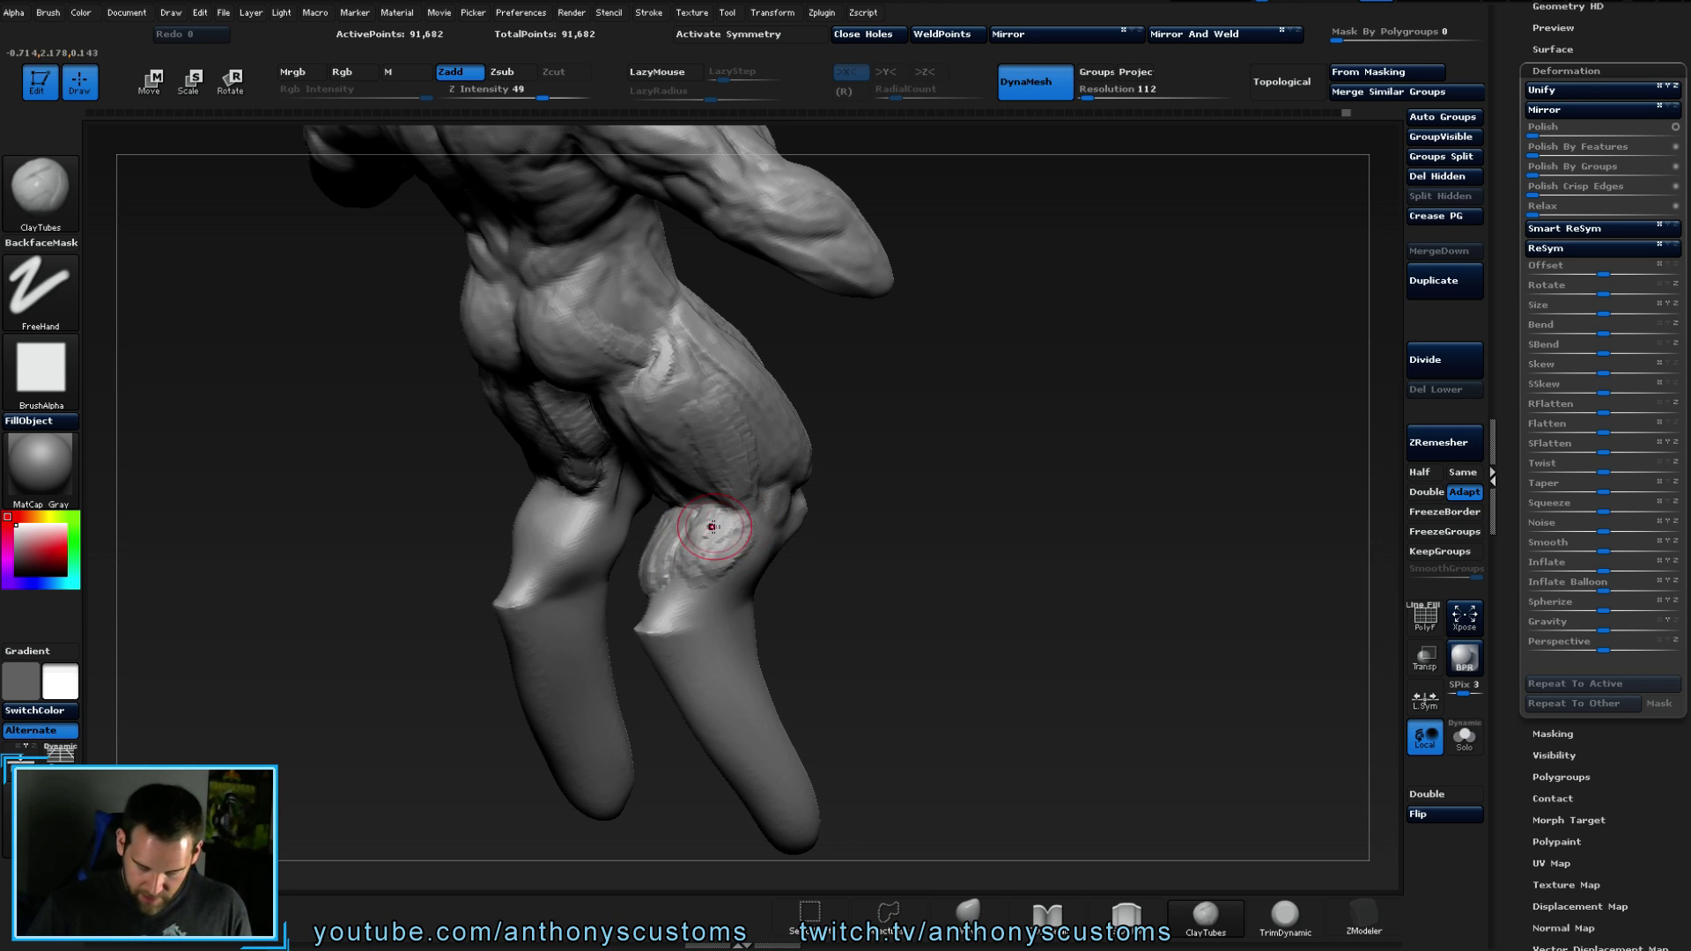
left_click_drag(881, 536, 747, 526)
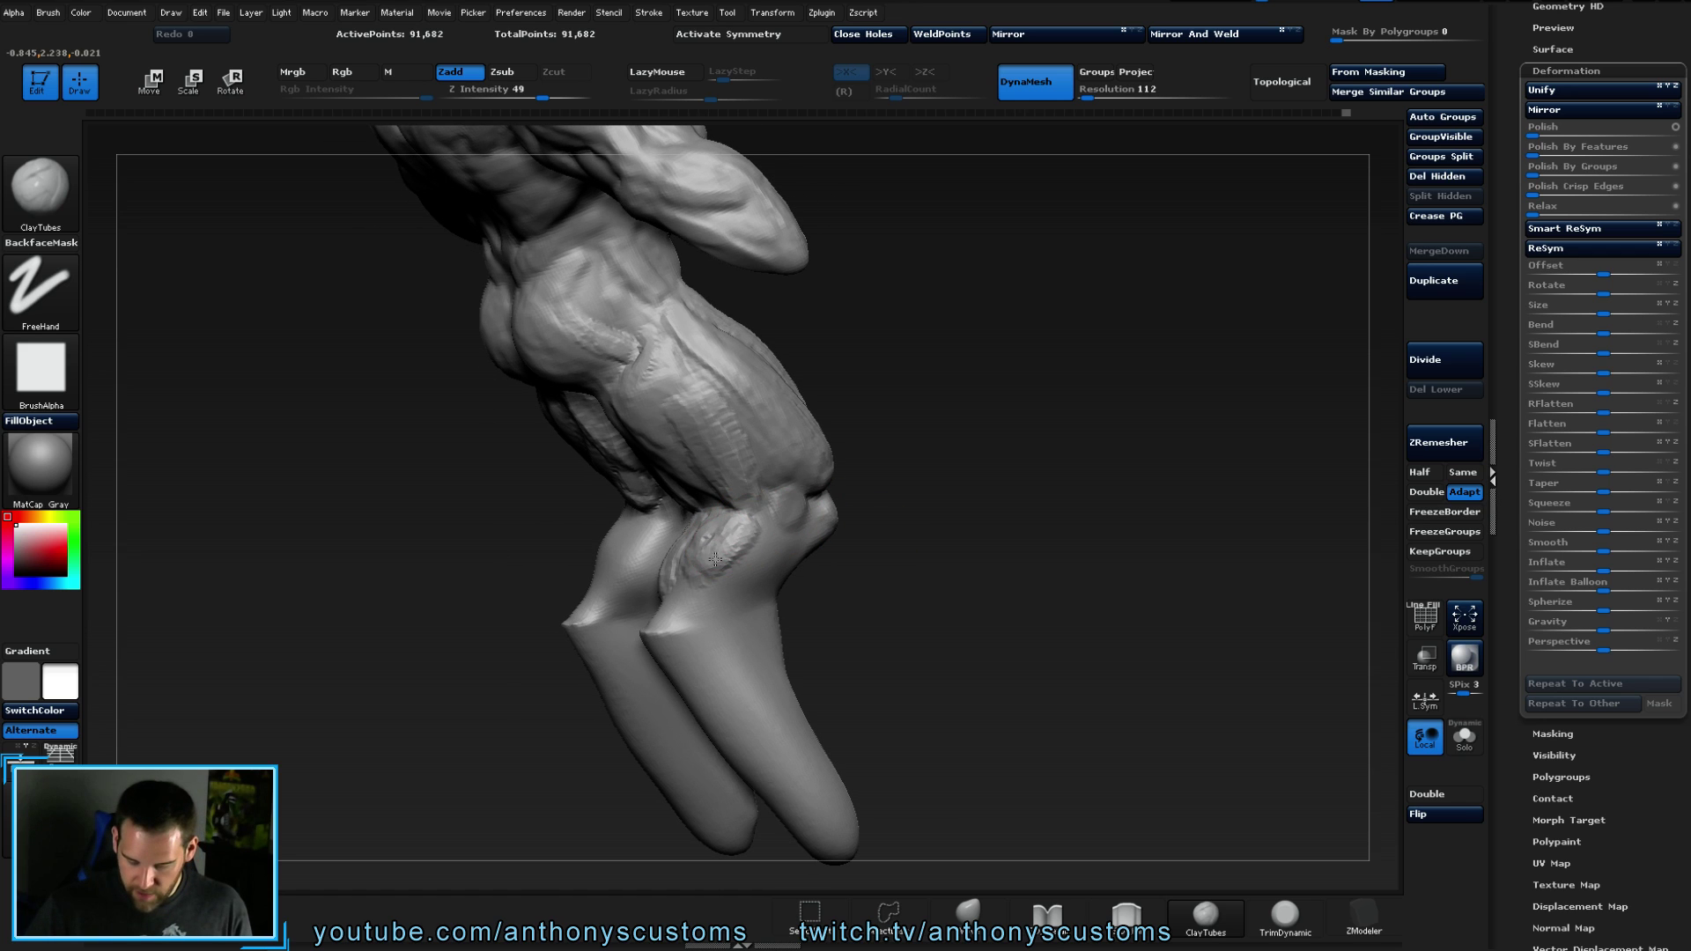
left_click_drag(909, 511, 925, 506)
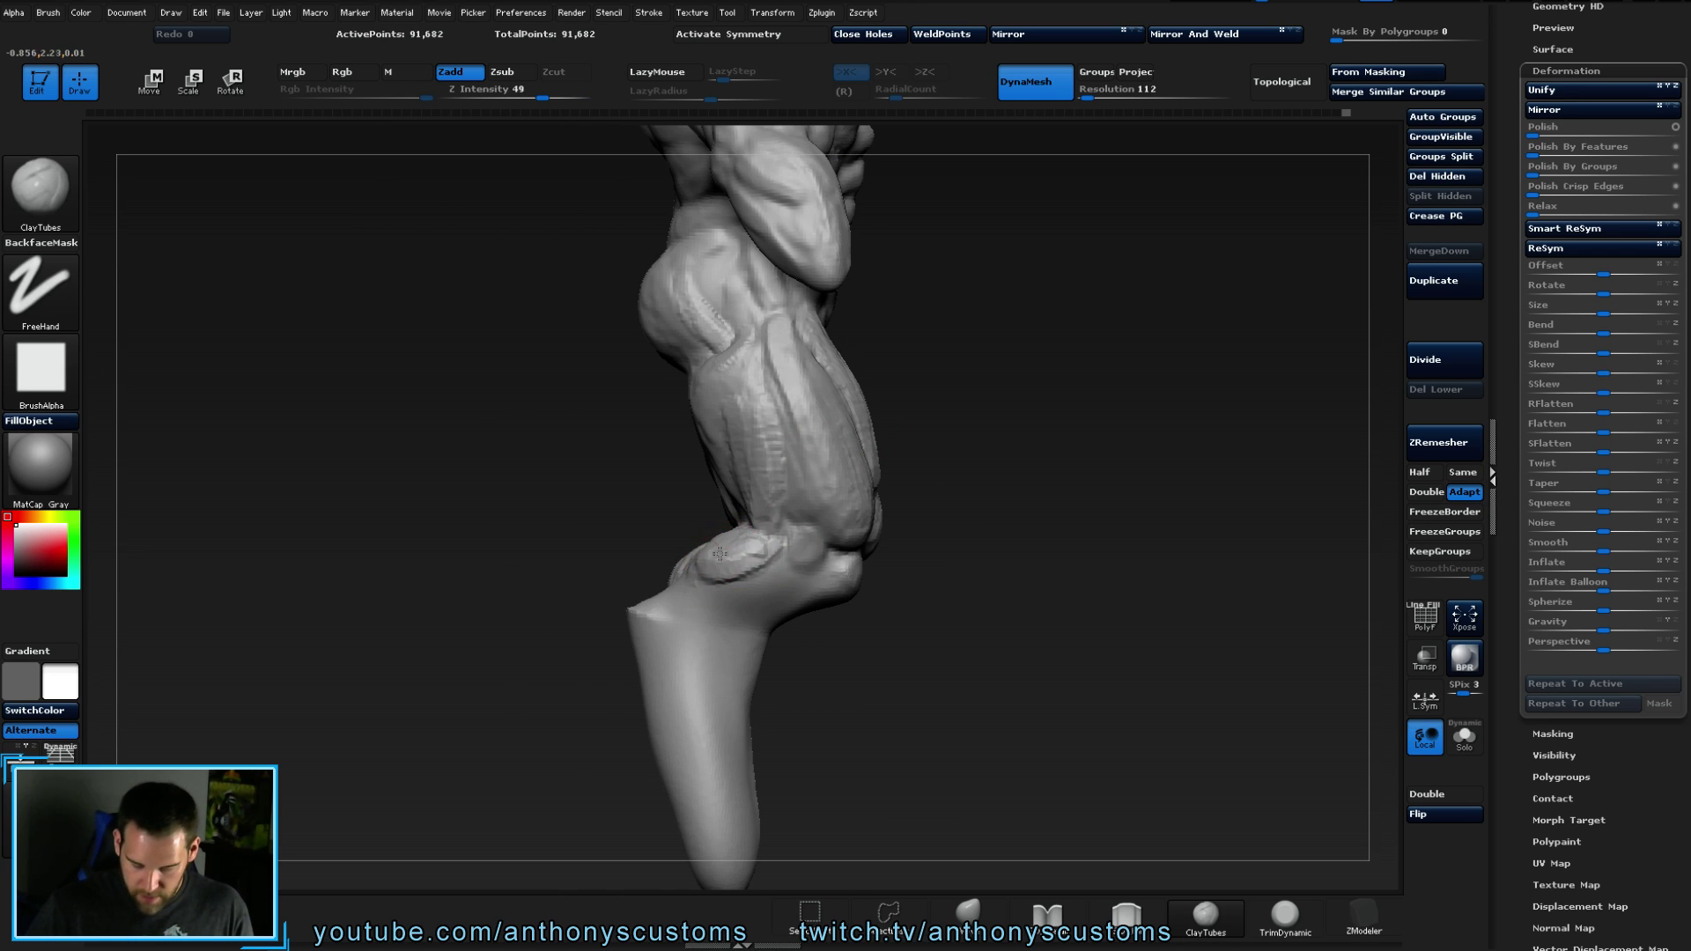
key("ctrl+z")
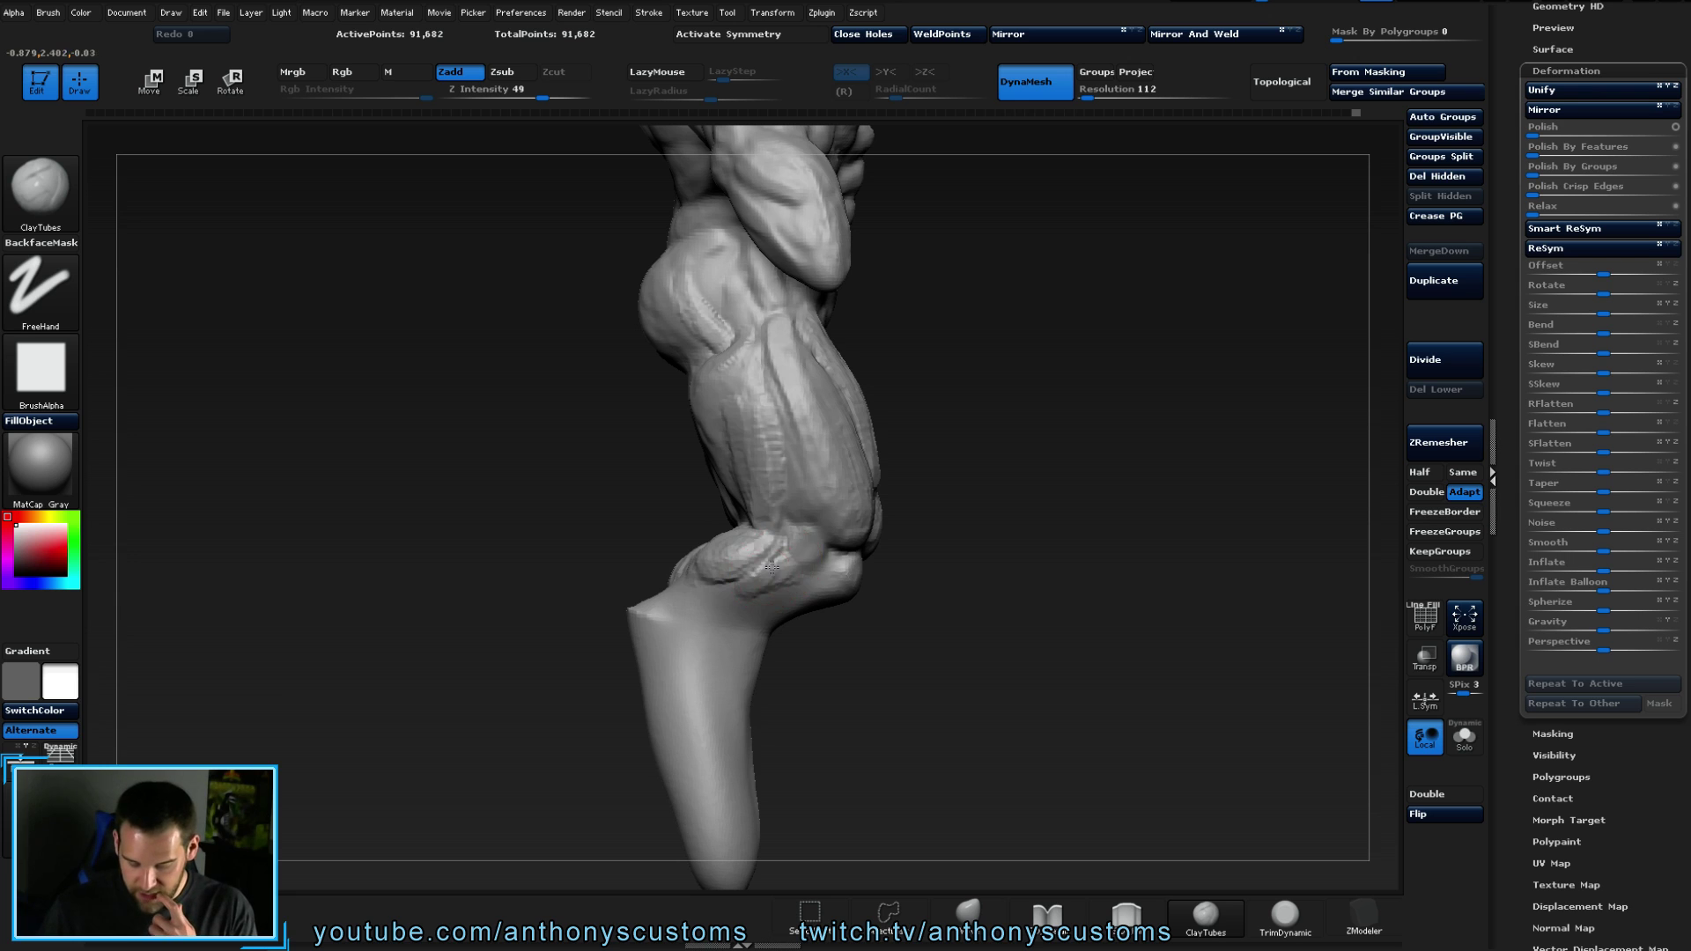
- Refine the teardrop muscle, the kneecap and both sides of the knee from the front with ClayTubes
mouse_move(917, 589)
left_mouse_down()
mouse_move(668, 567)
mouse_move(676, 581)
mouse_move(839, 587)
mouse_move(990, 523)
left_mouse_up()
left_click_drag(1024, 257, 1030, 449)
left_click_drag(1063, 326, 990, 382)
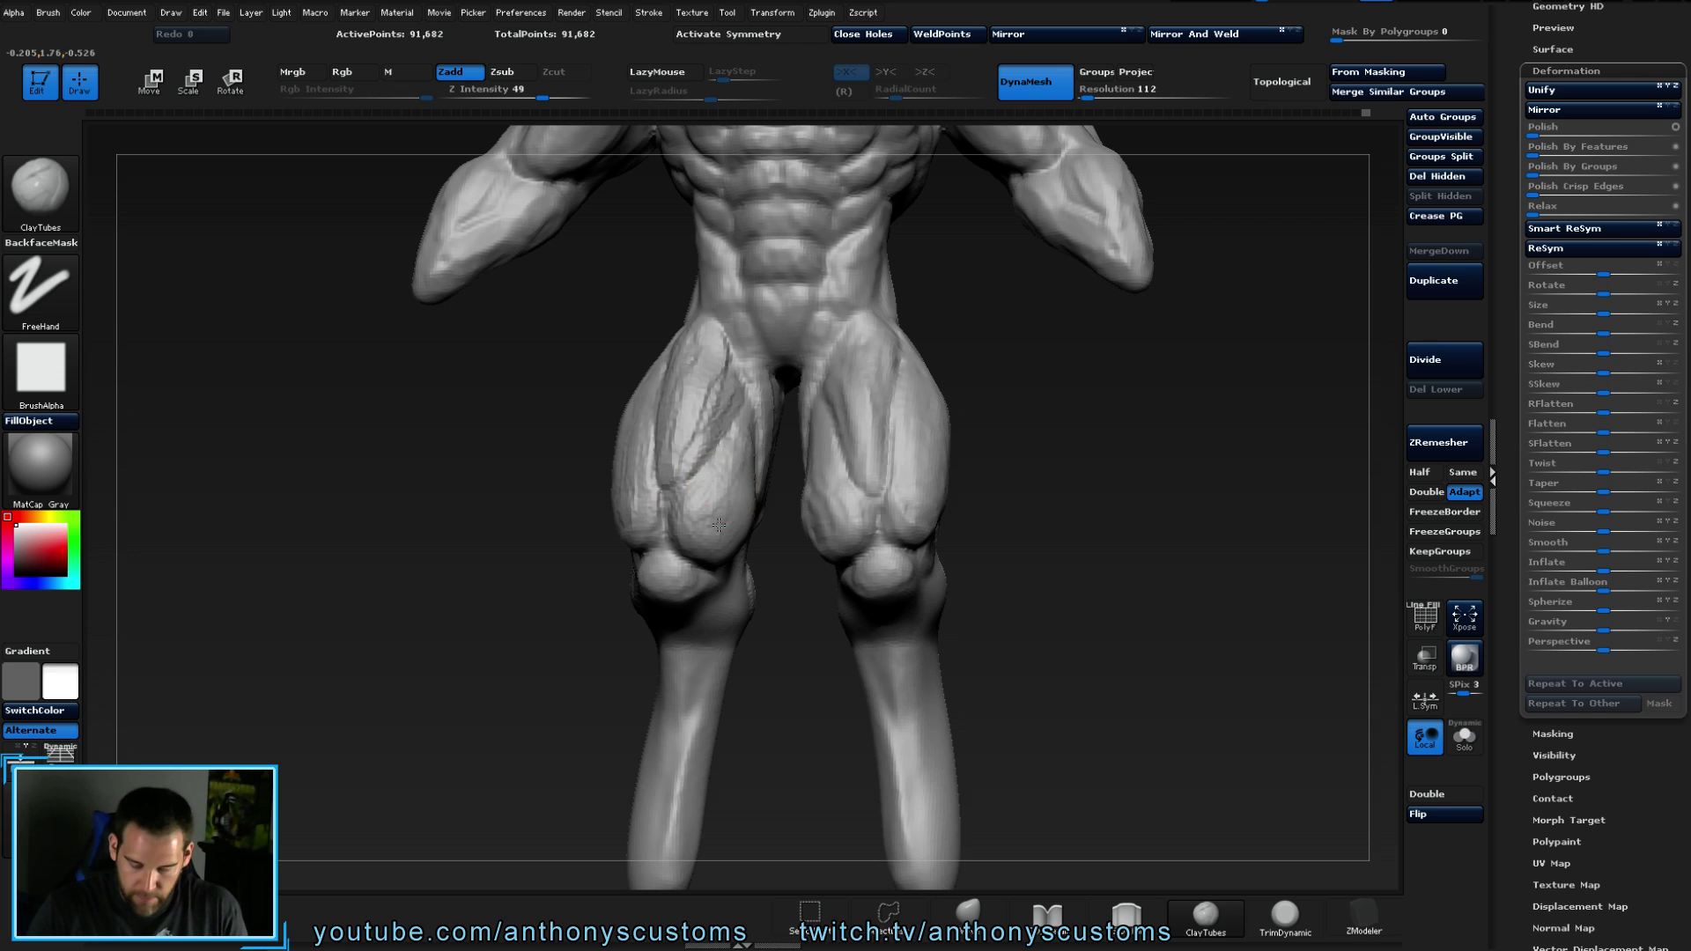
left_click_drag(785, 629, 748, 614)
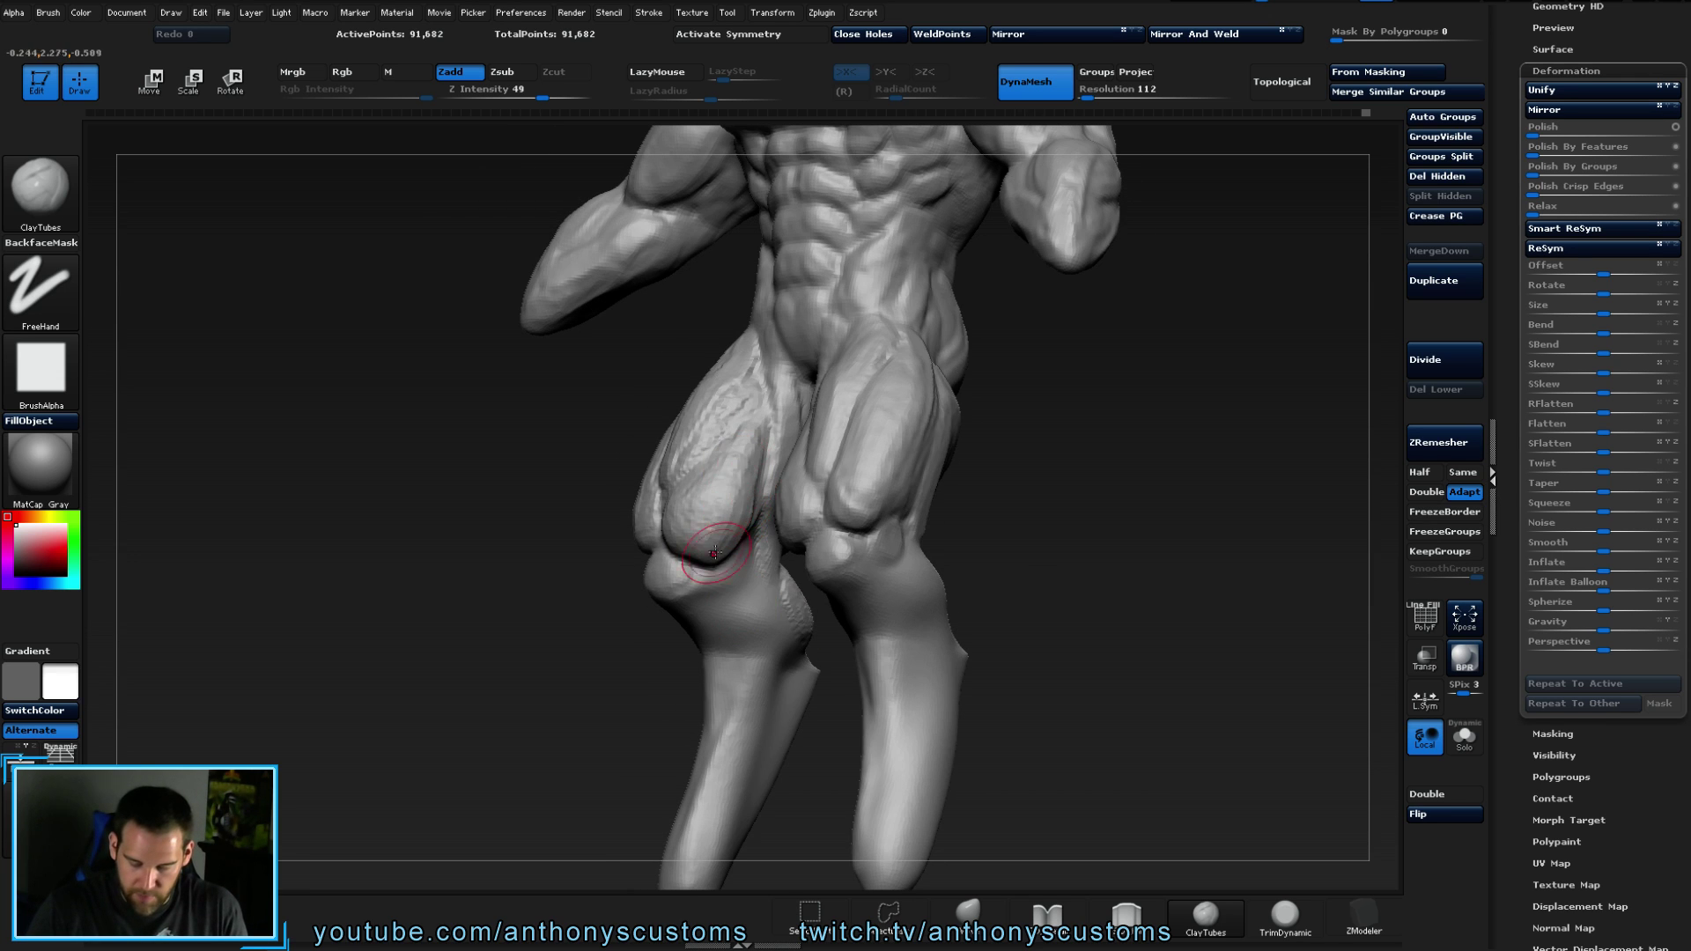
left_click_drag(1042, 485, 1079, 473)
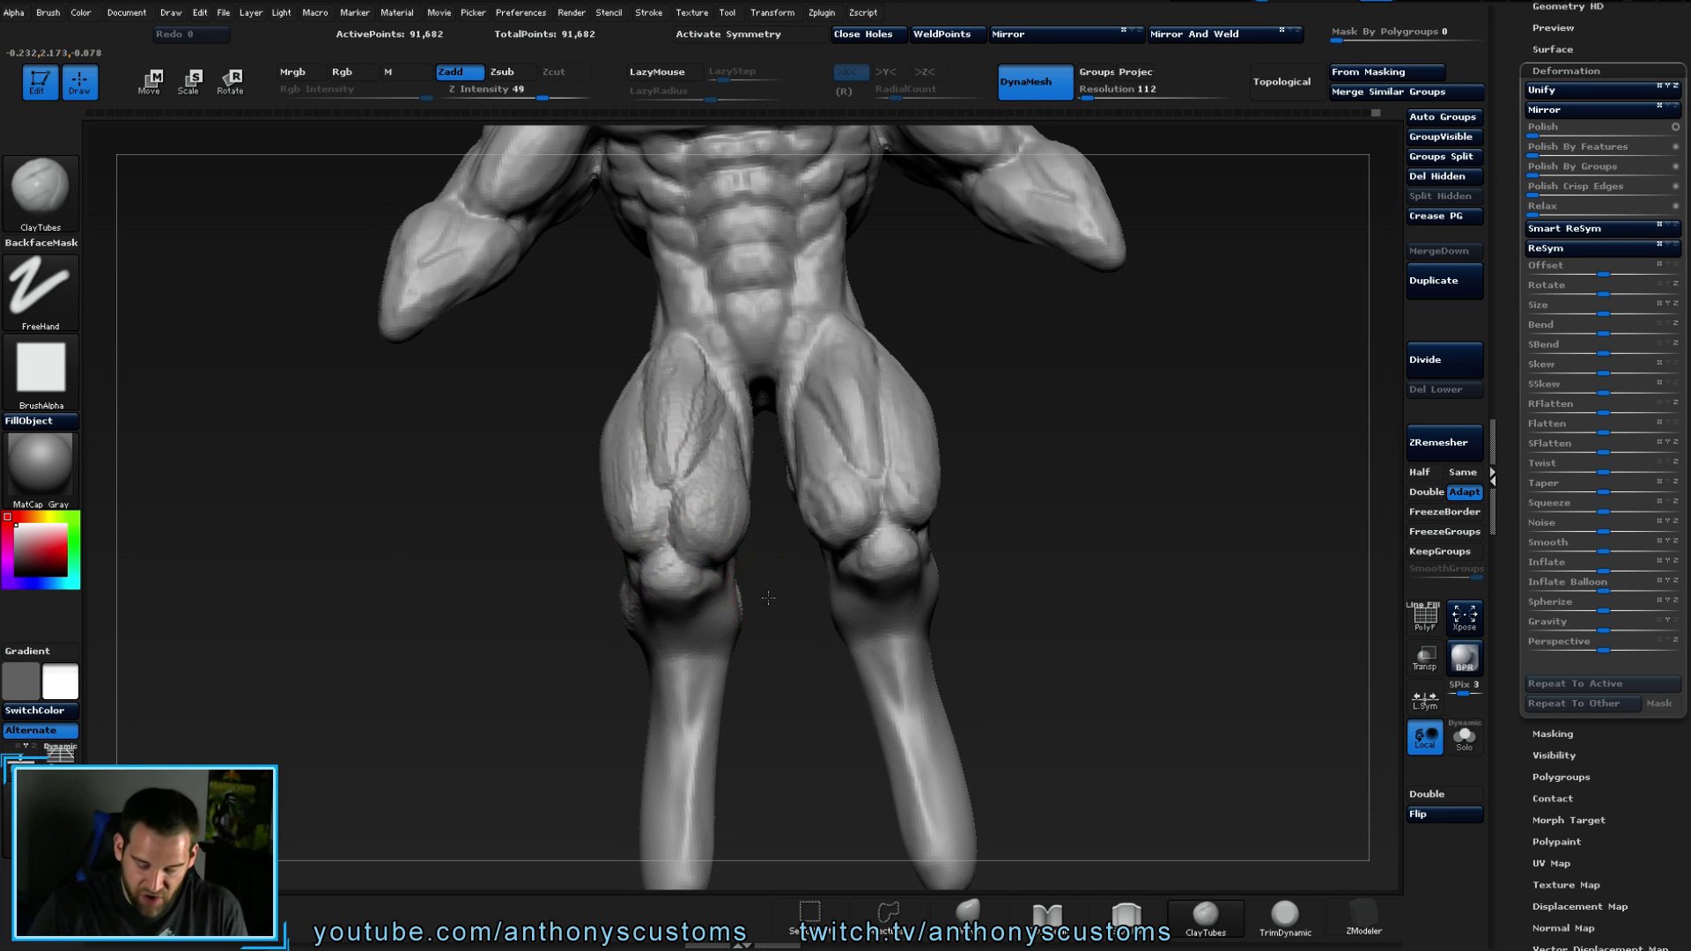
left_click_drag(762, 594, 657, 563)
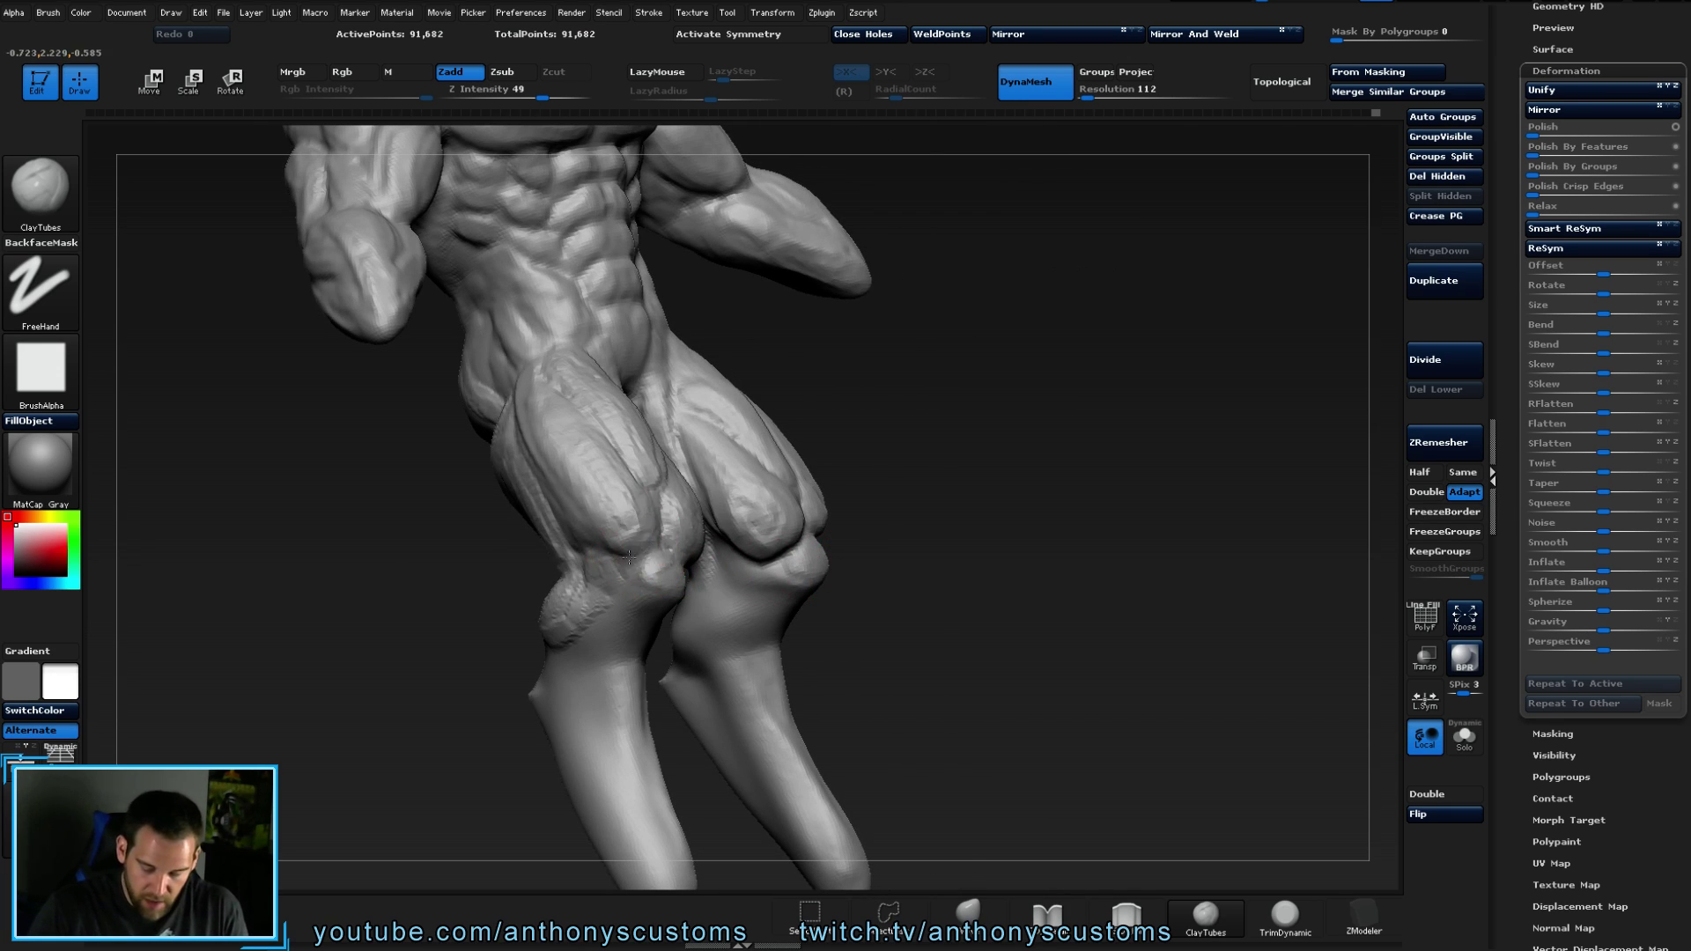
- Mirror and weld the figure, turn on X symmetry, and save the project
left_click_drag(875, 343, 984, 387)
left_click_drag(1087, 436, 1078, 365, "alt")
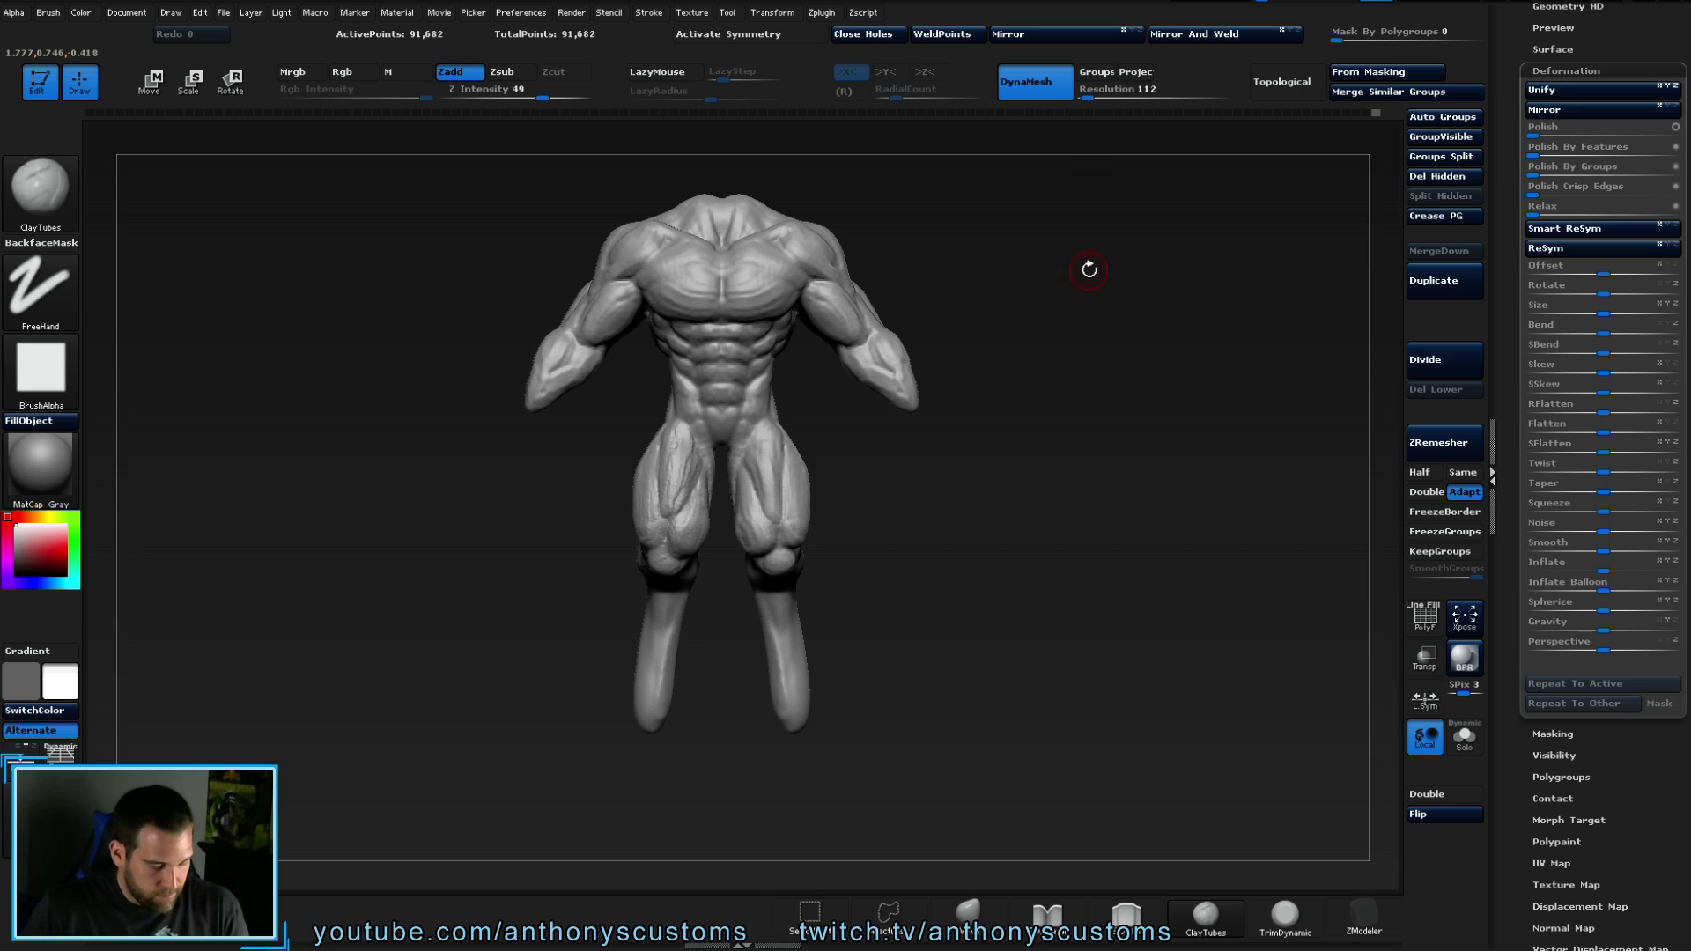
left_click(1224, 35)
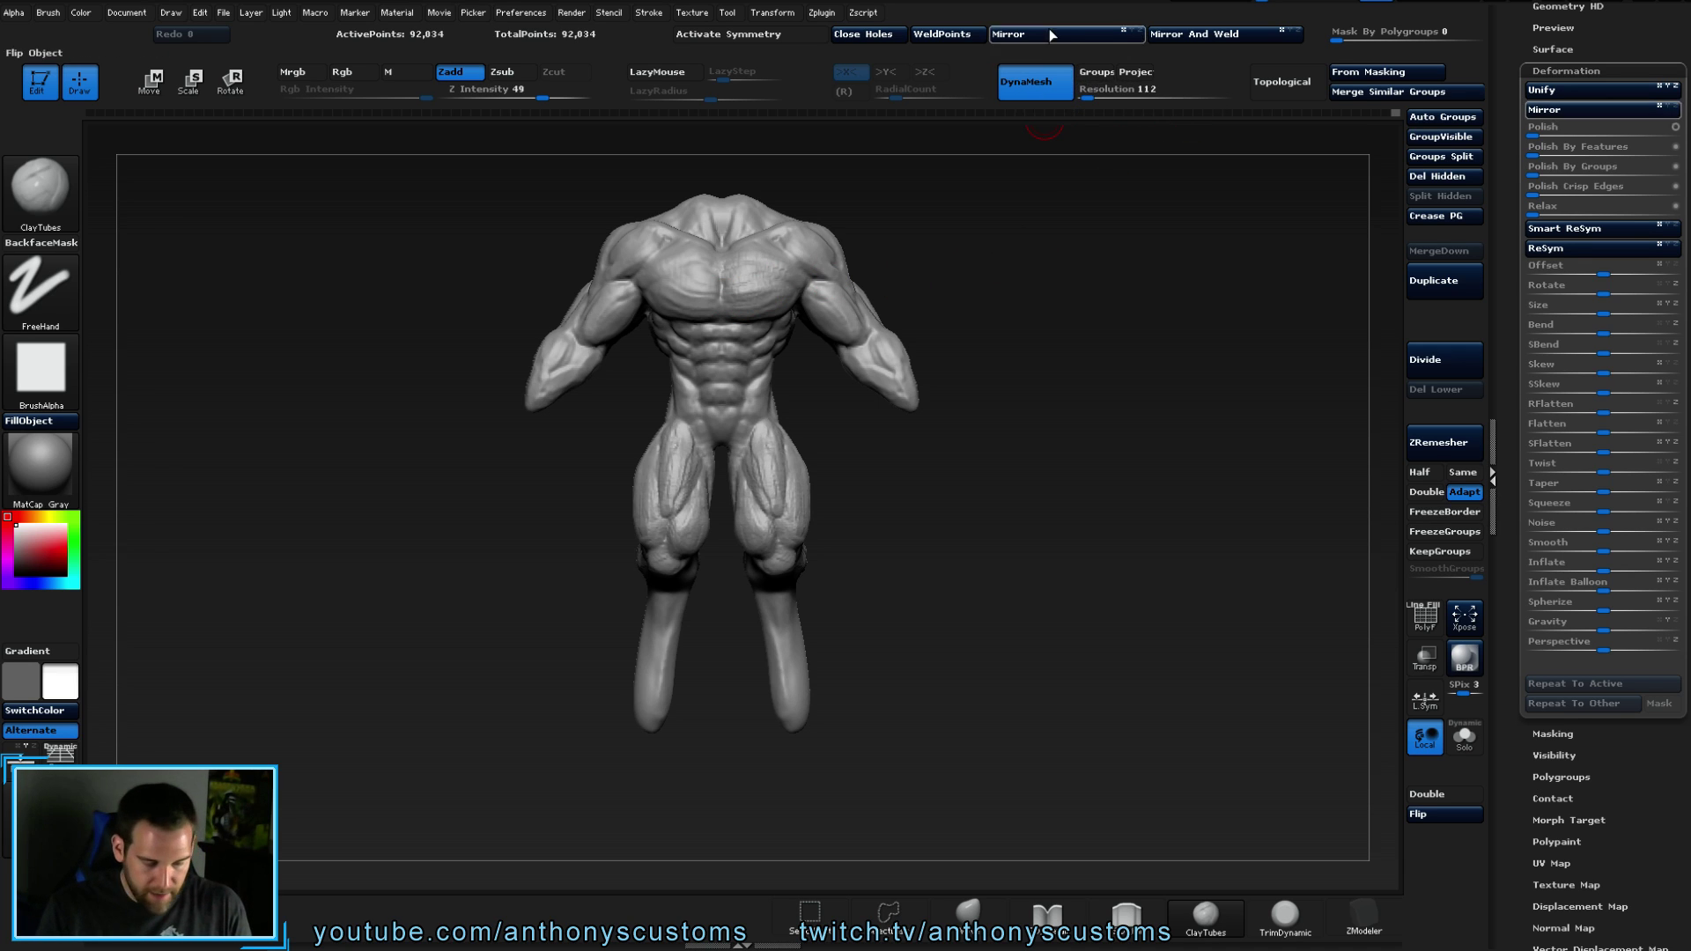
key("x")
left_click_drag(1074, 363, 1059, 362)
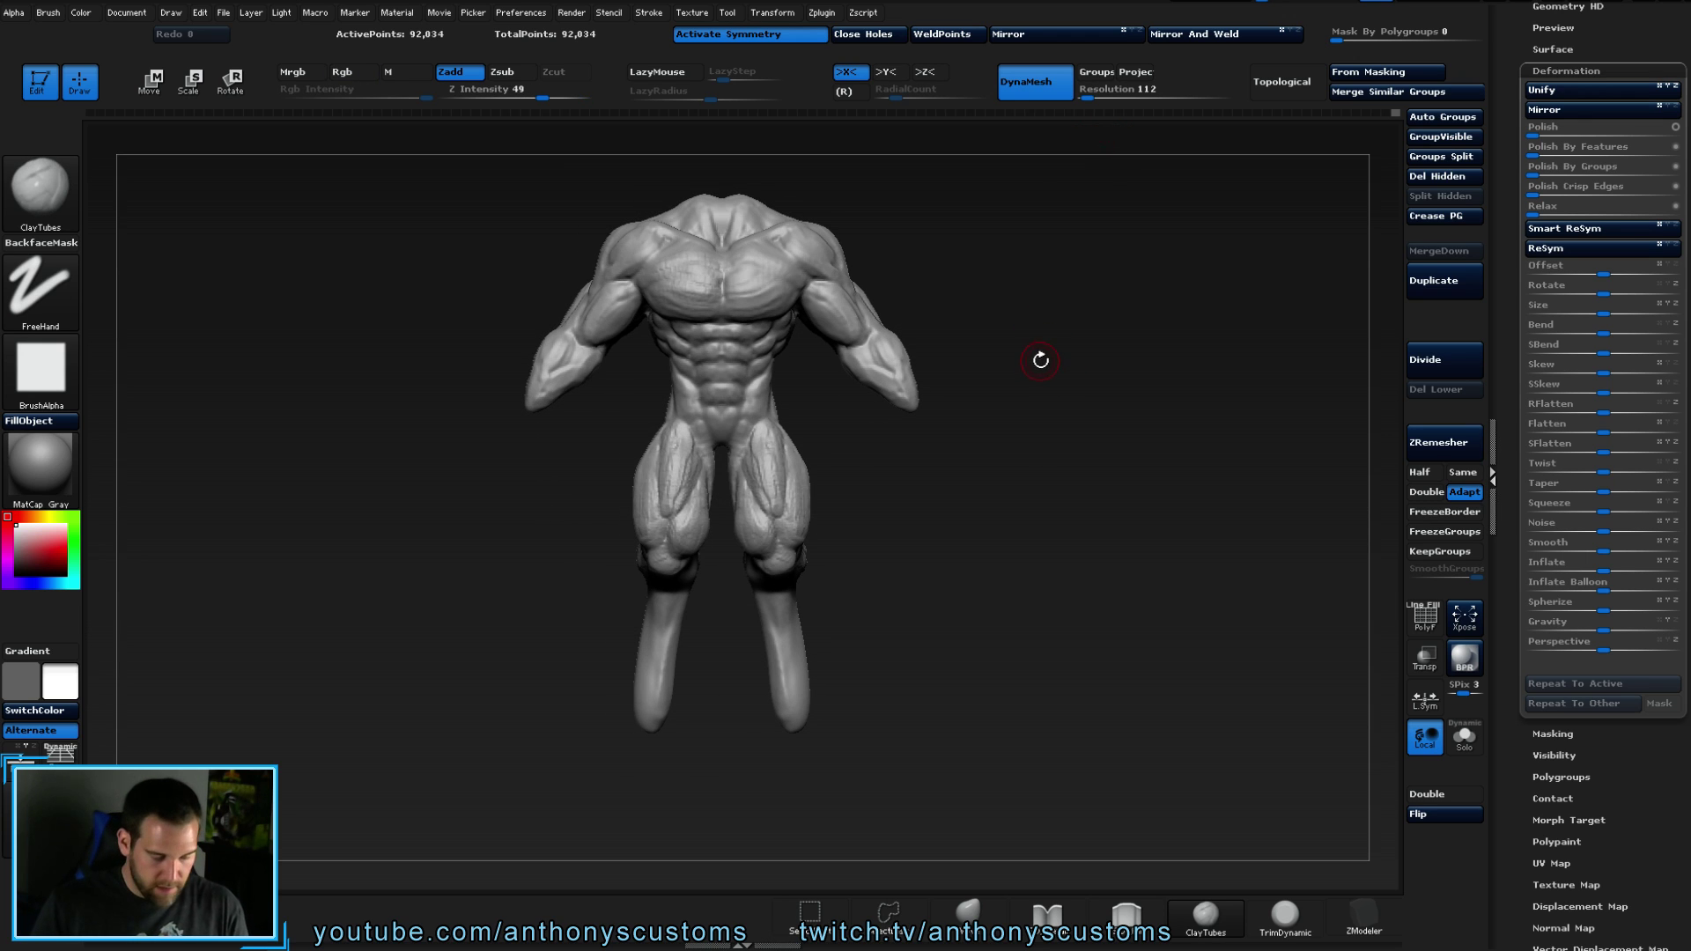
key("ctrl")
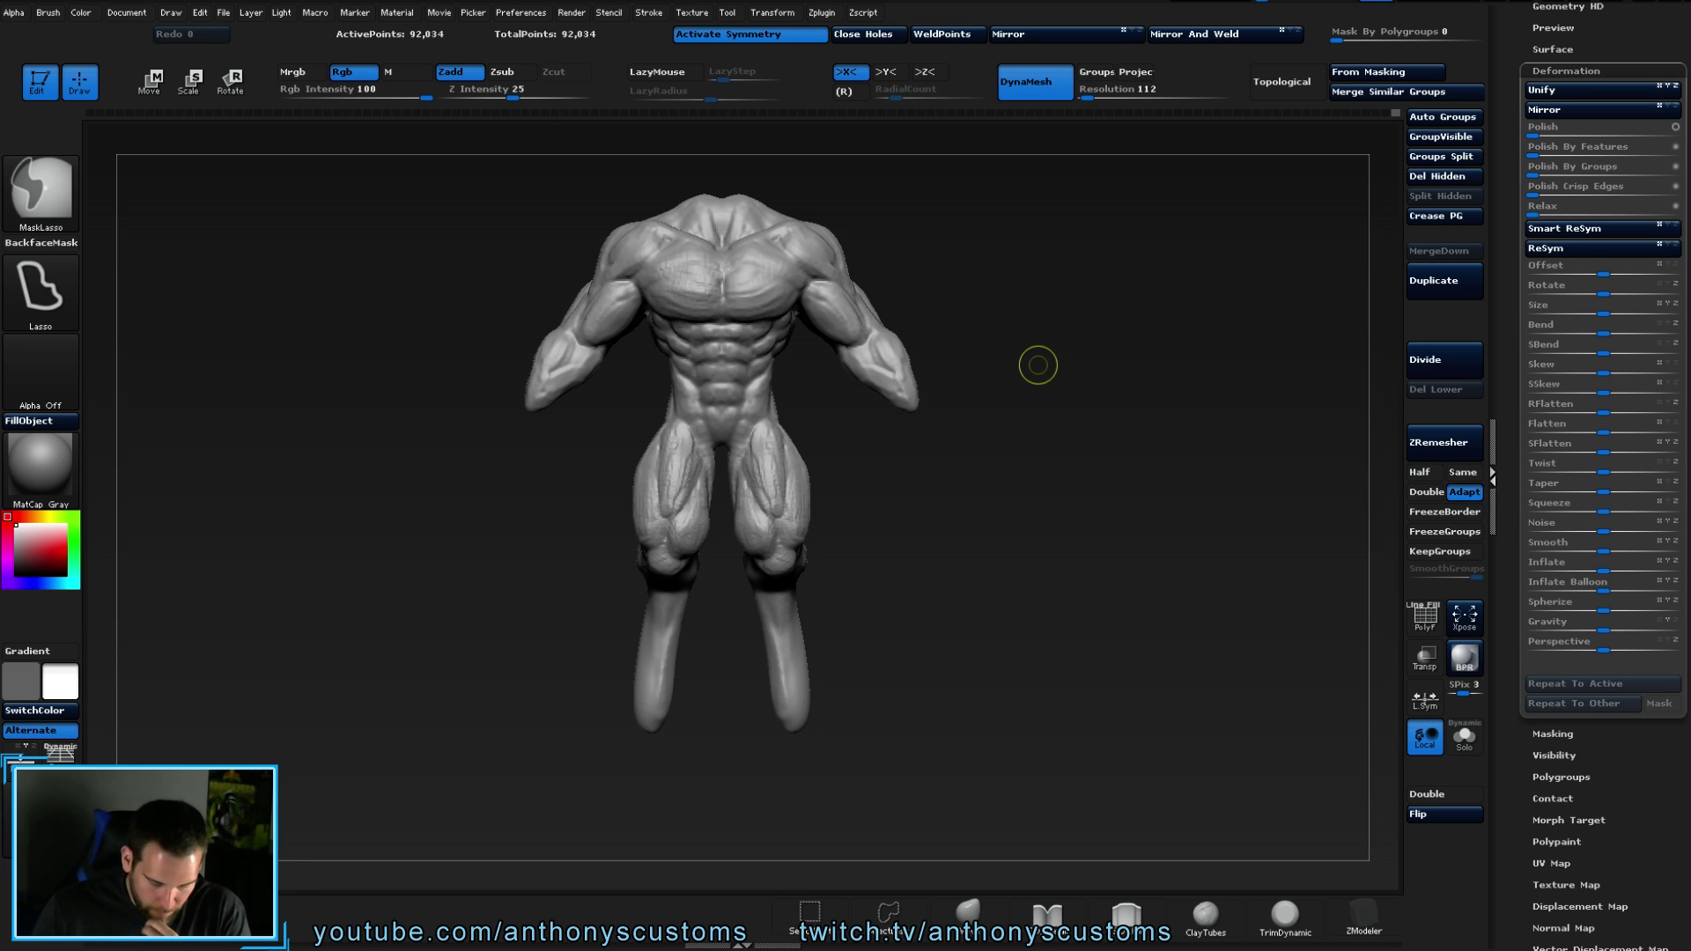
key("ctrl+s")
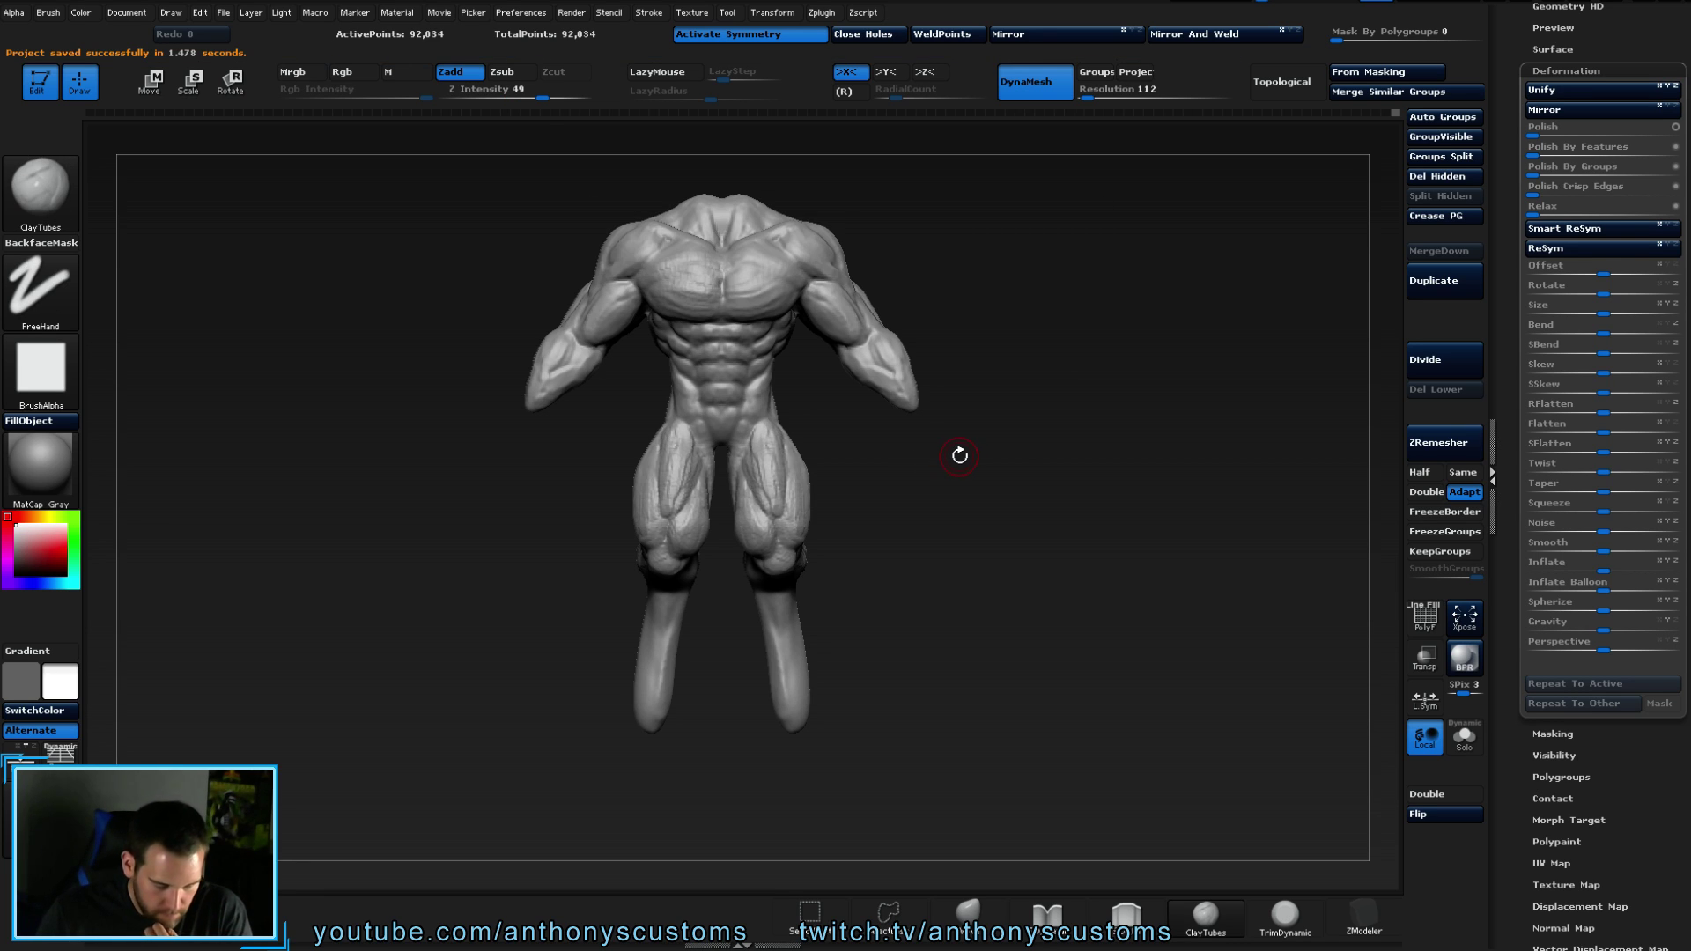
- Add volume to the hips and glutes symmetrically with ClayTubes strokes
mouse_move(1002, 471)
left_mouse_down()
mouse_move(857, 397)
mouse_move(916, 532)
mouse_move(860, 457)
left_mouse_up()
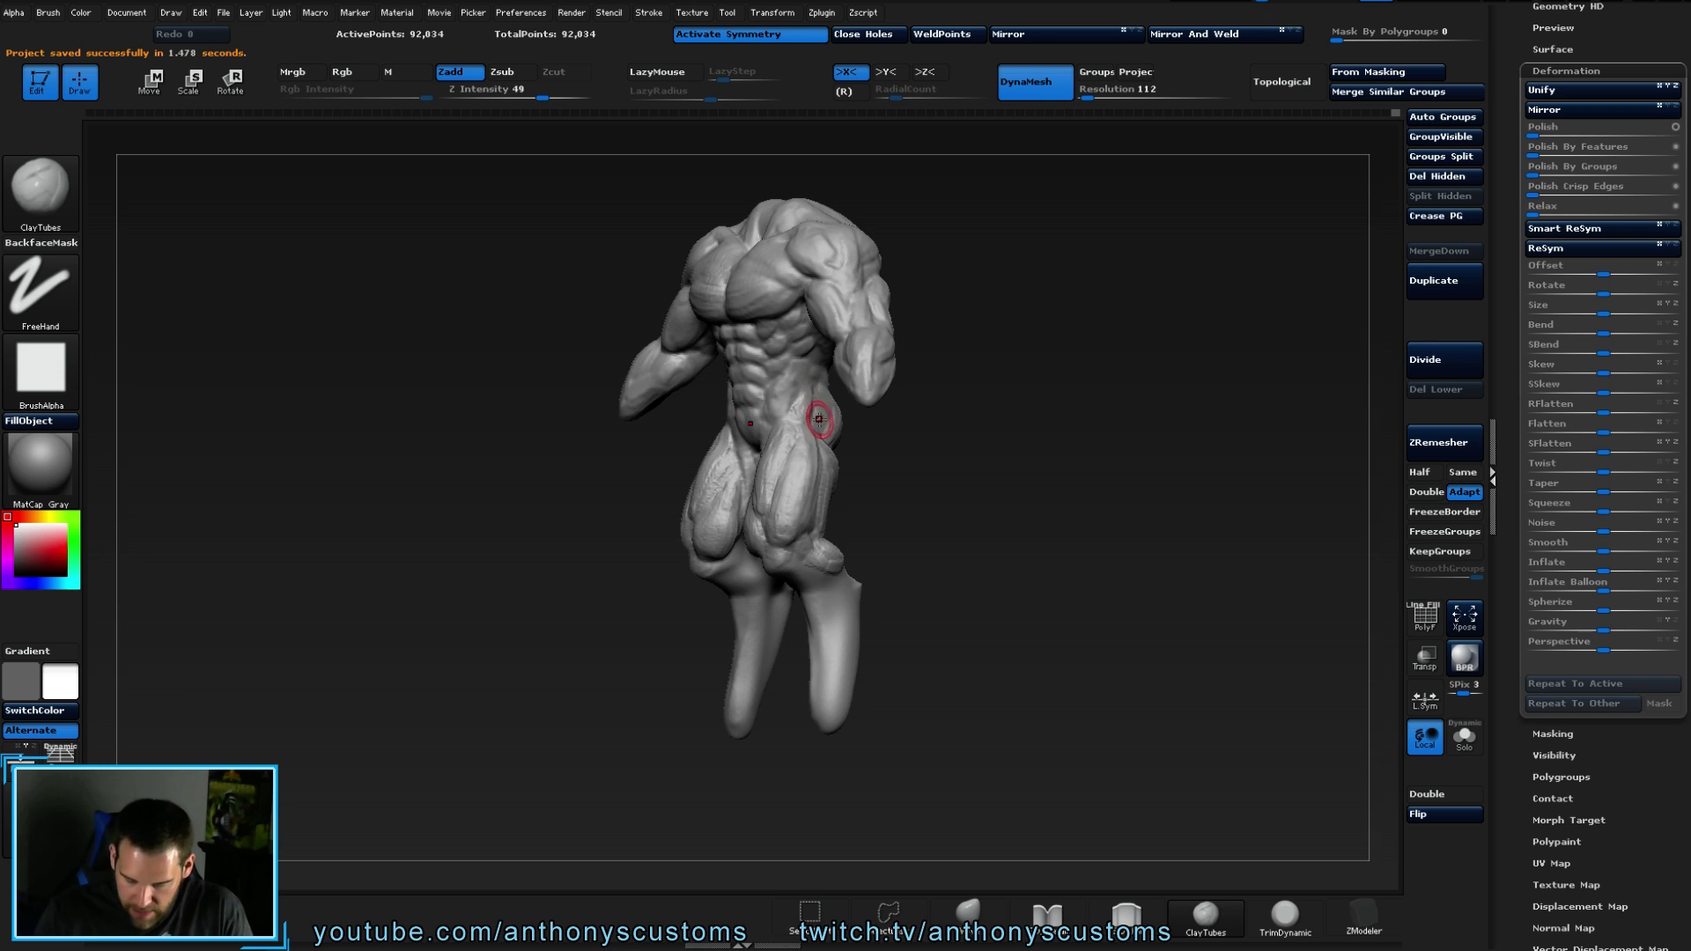
right_click_drag(825, 424, 809, 429)
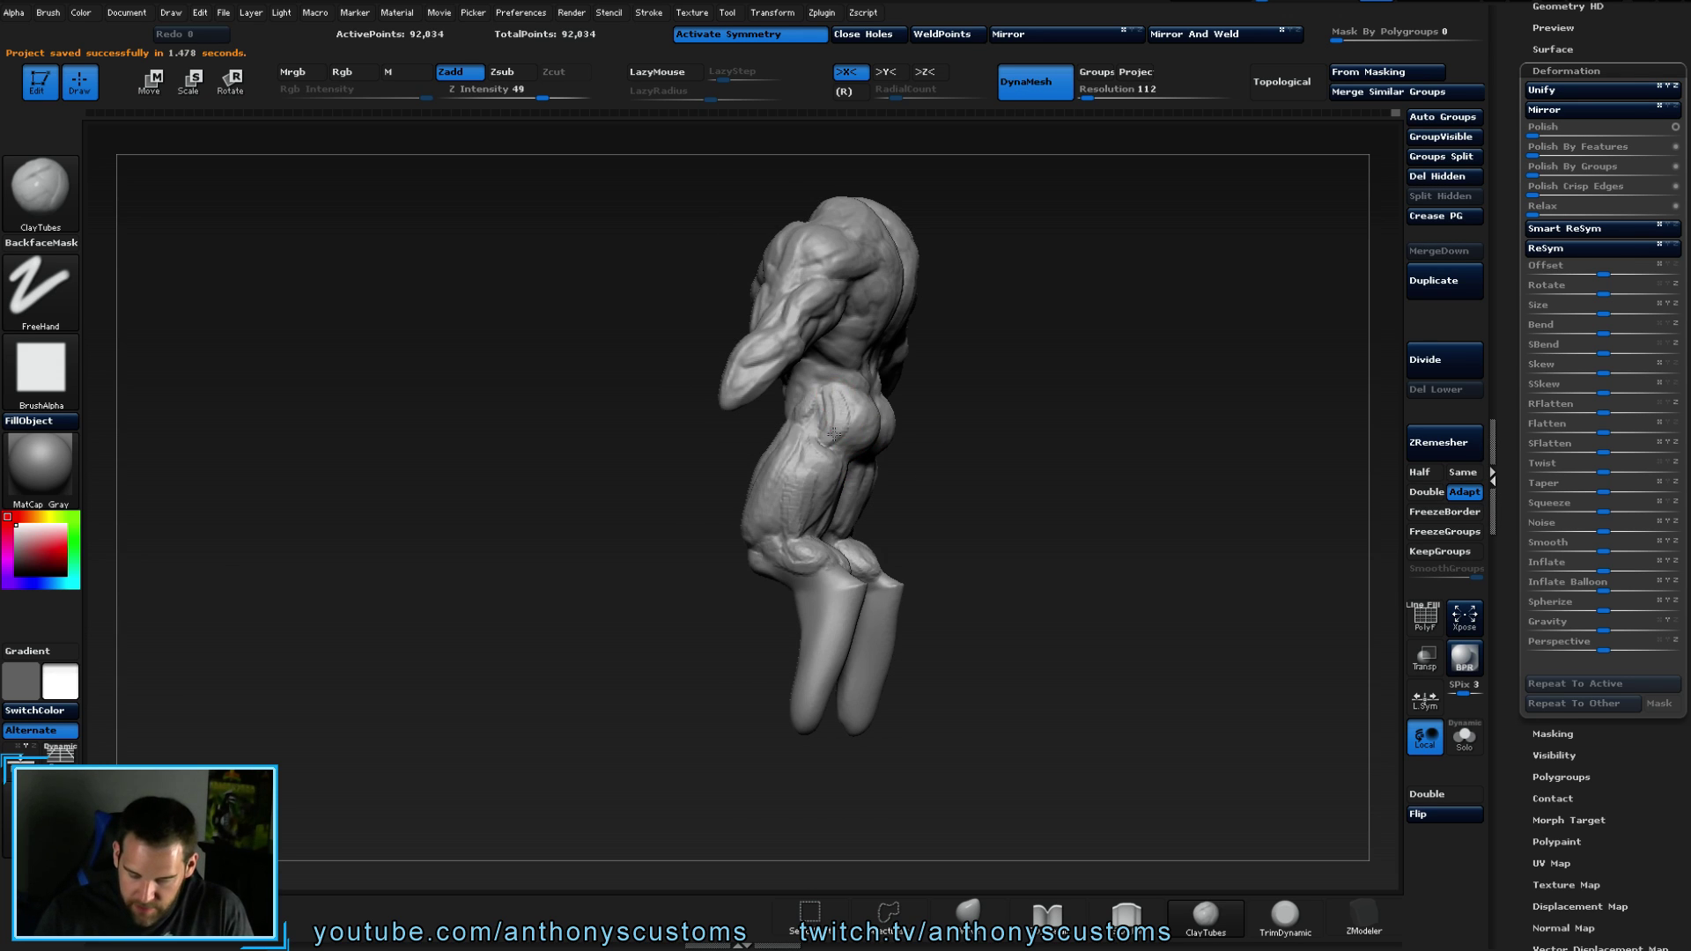
mouse_move(809, 425)
left_mouse_down()
mouse_move(776, 465)
mouse_move(796, 421)
left_mouse_up()
left_click_drag(956, 426, 898, 407)
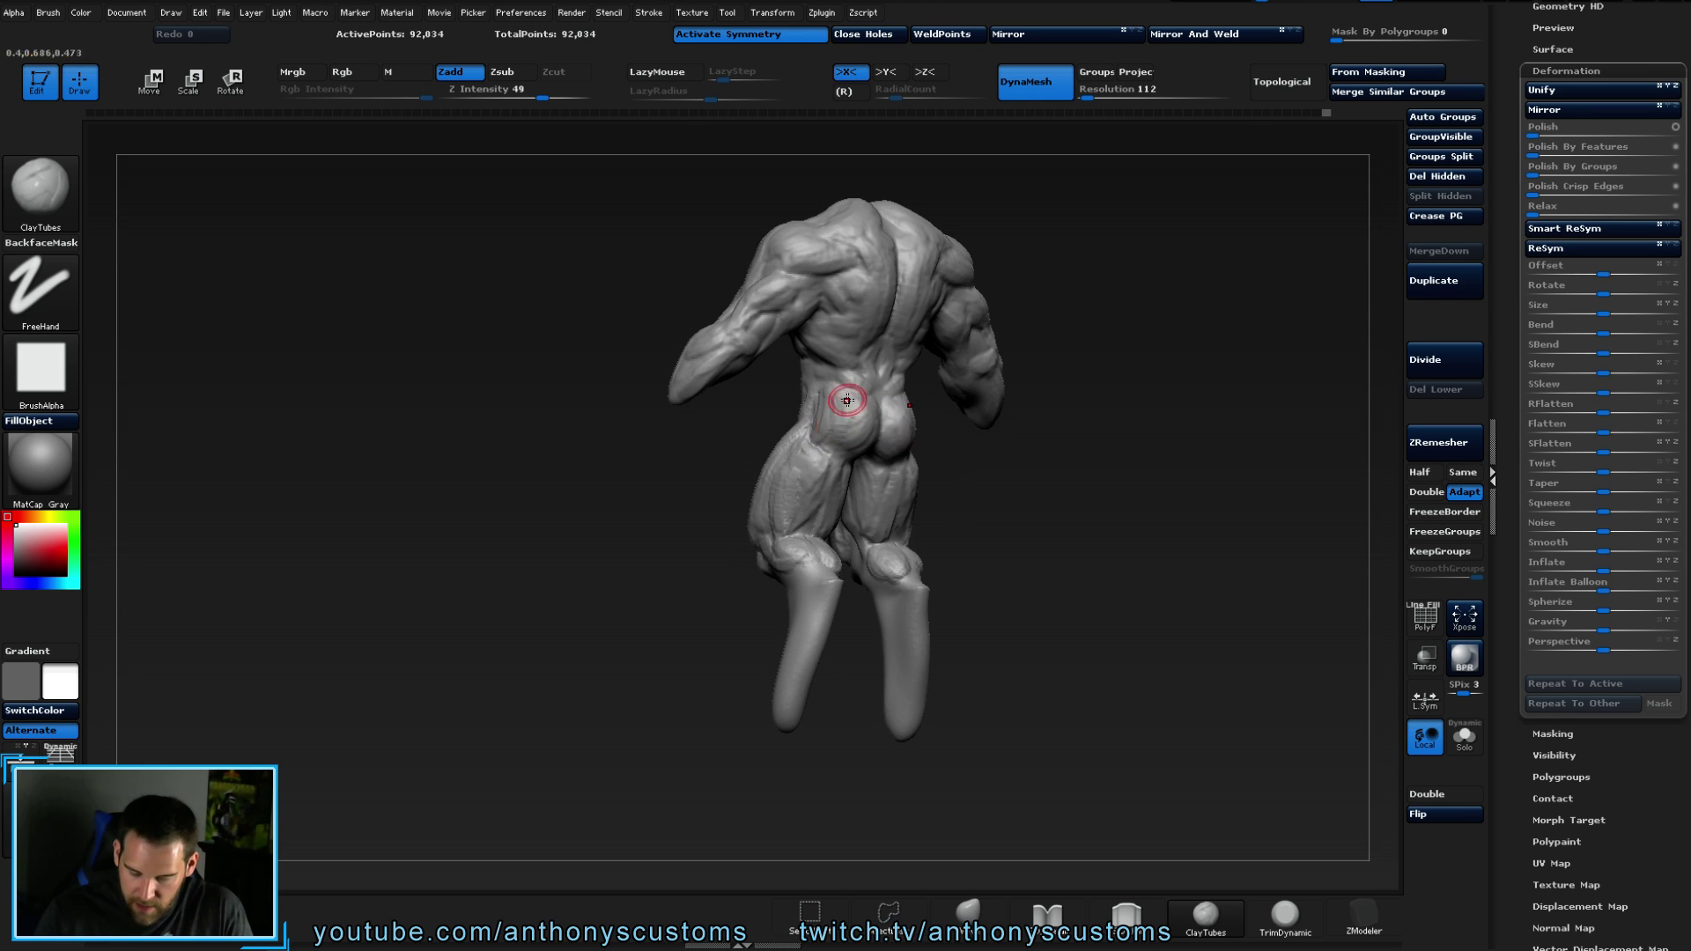
right_click_drag(989, 400, 860, 393)
right_click_drag(1000, 482, 1047, 455)
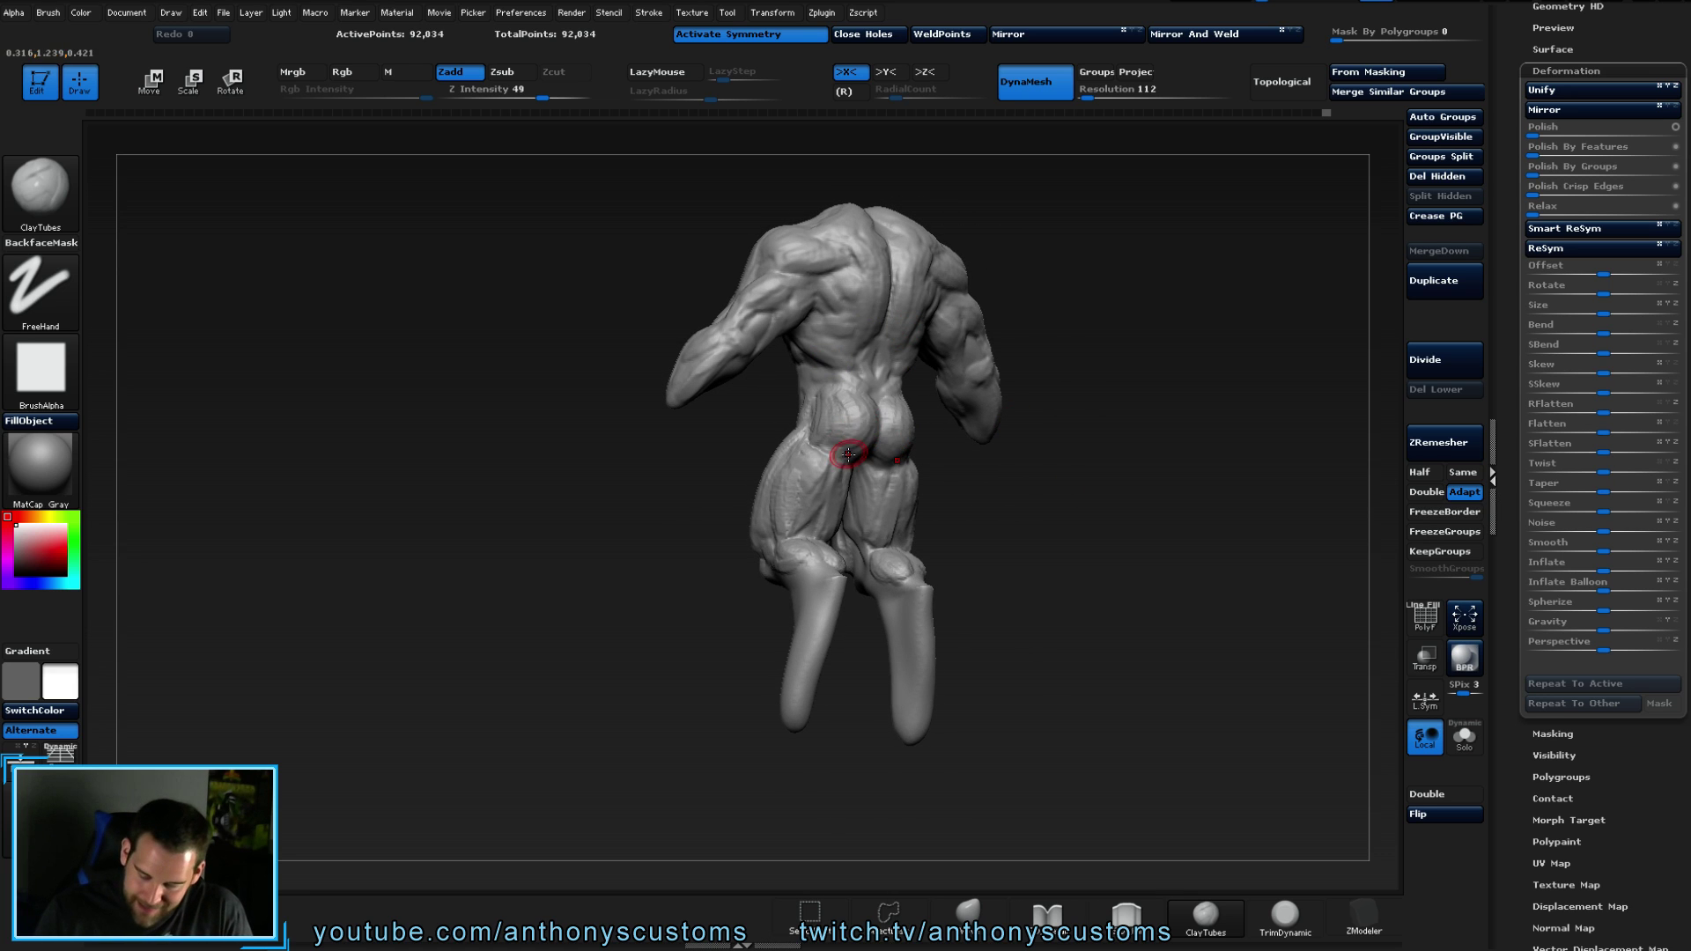
mouse_move(964, 455)
right_mouse_down()
mouse_move(1036, 441)
mouse_move(1013, 390)
mouse_move(1030, 344)
right_mouse_up()
- Select the Move brush, adjust its size, and reshape the contours of the thighs and the area behind the knees
key("space")
key("b")
key("m")
key("v")
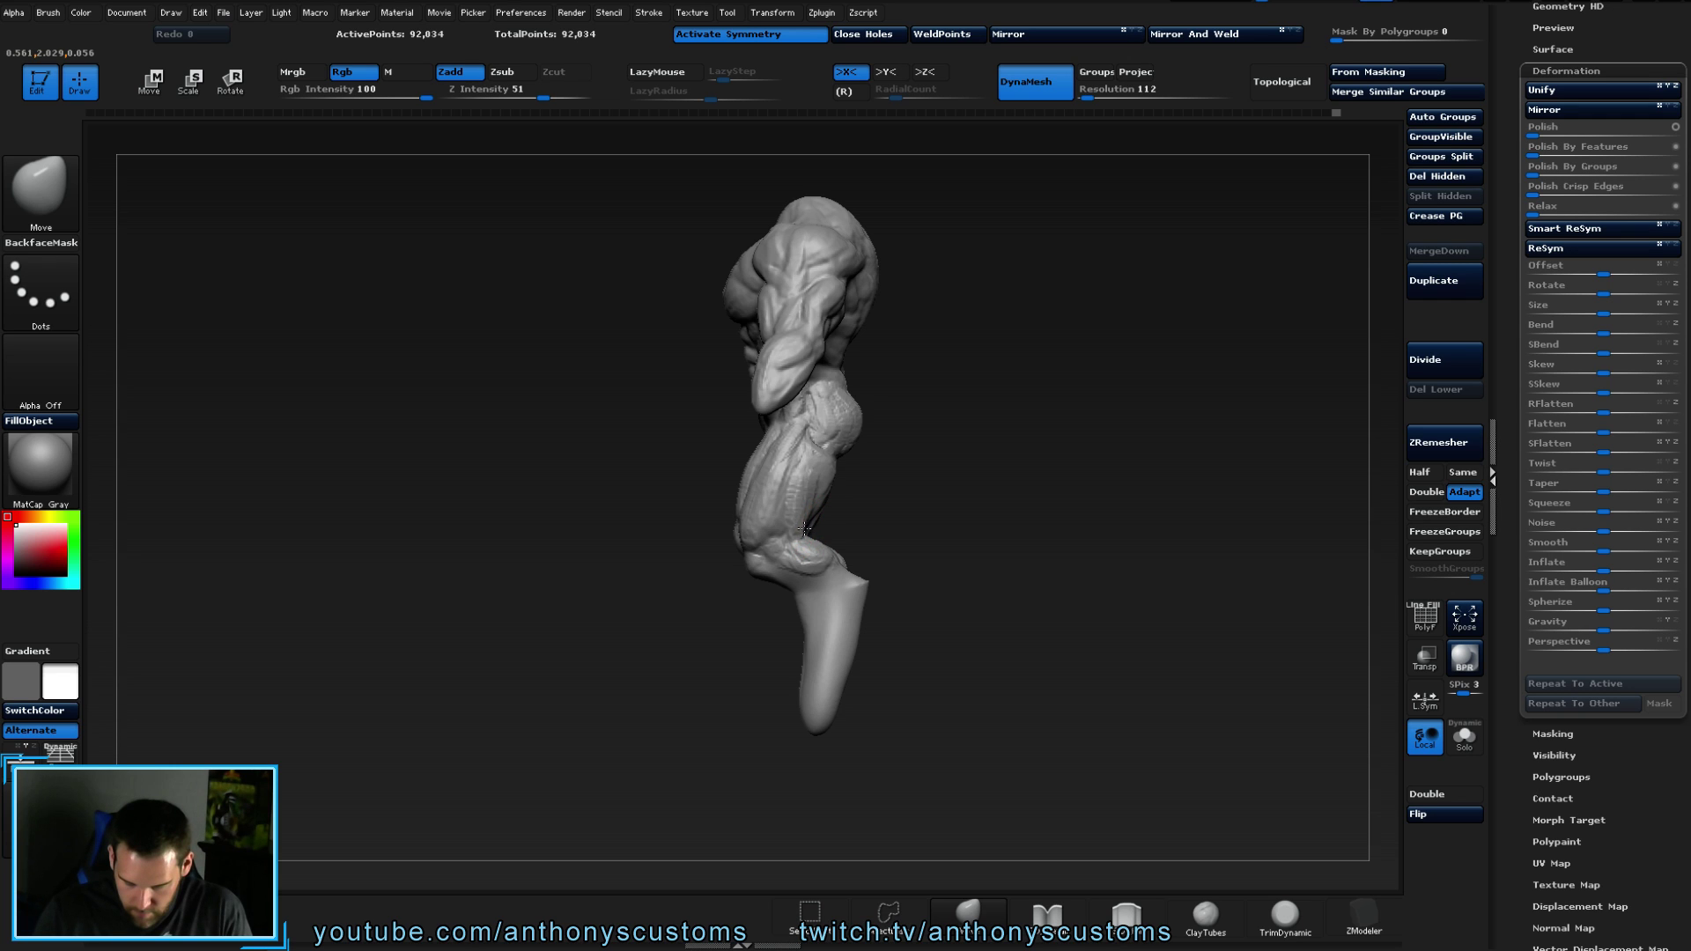
right_click_drag(811, 523, 822, 532)
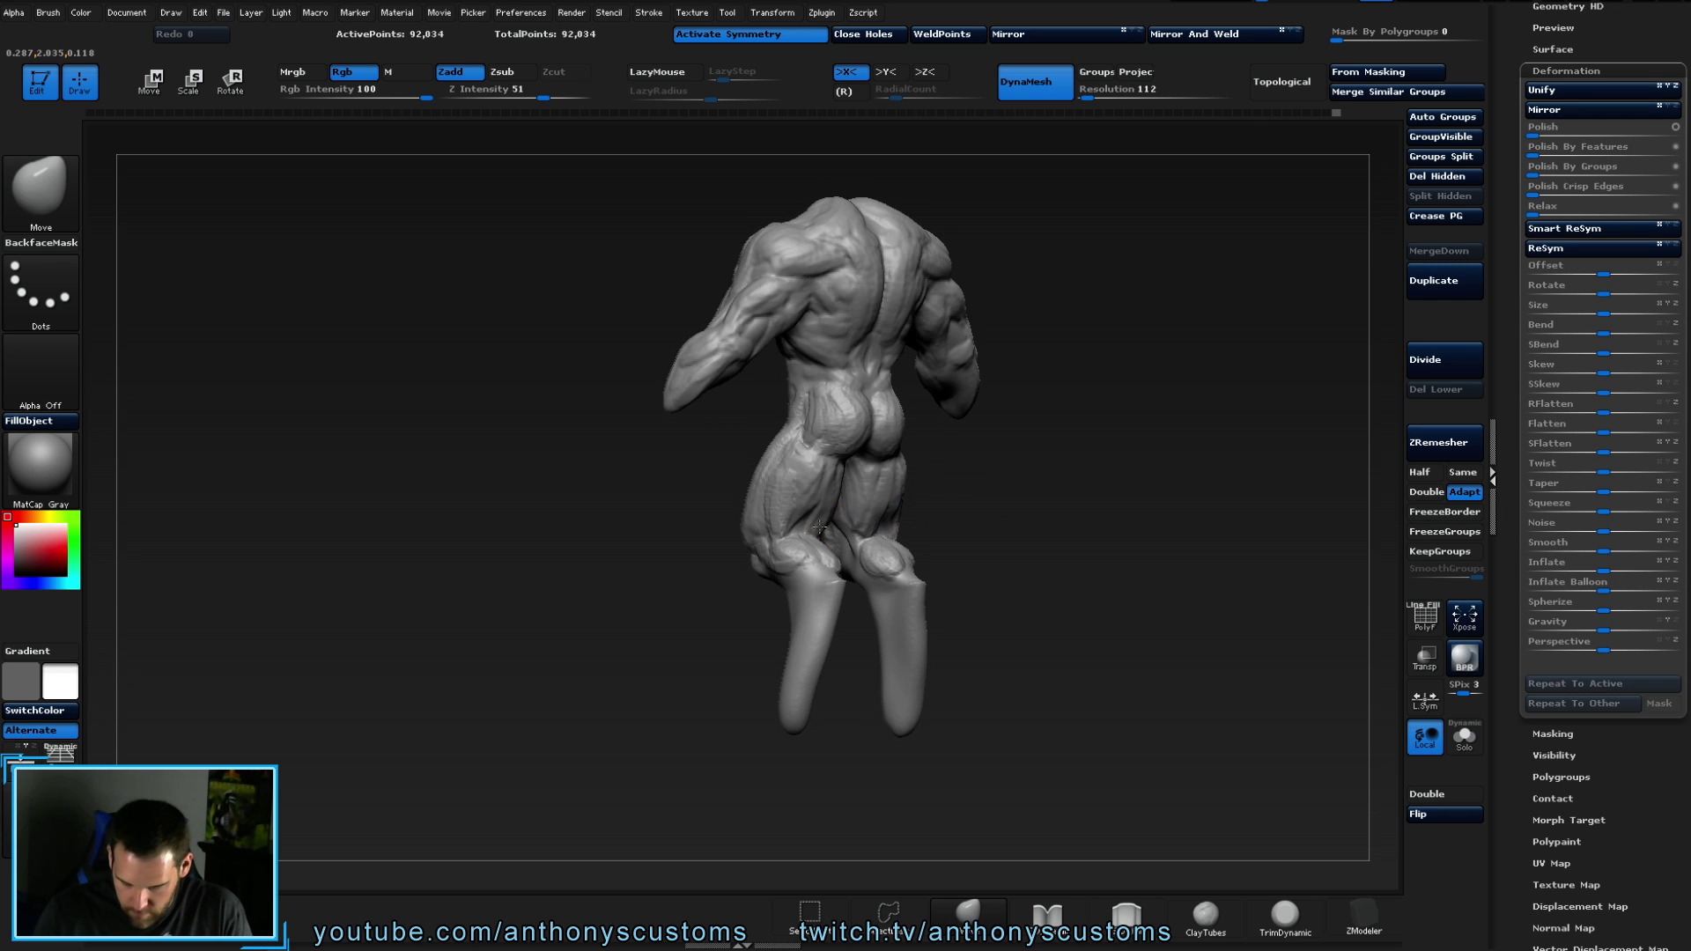
mouse_move(1029, 501)
right_mouse_down()
mouse_move(955, 481)
mouse_move(1060, 484)
mouse_move(1025, 389)
right_mouse_up()
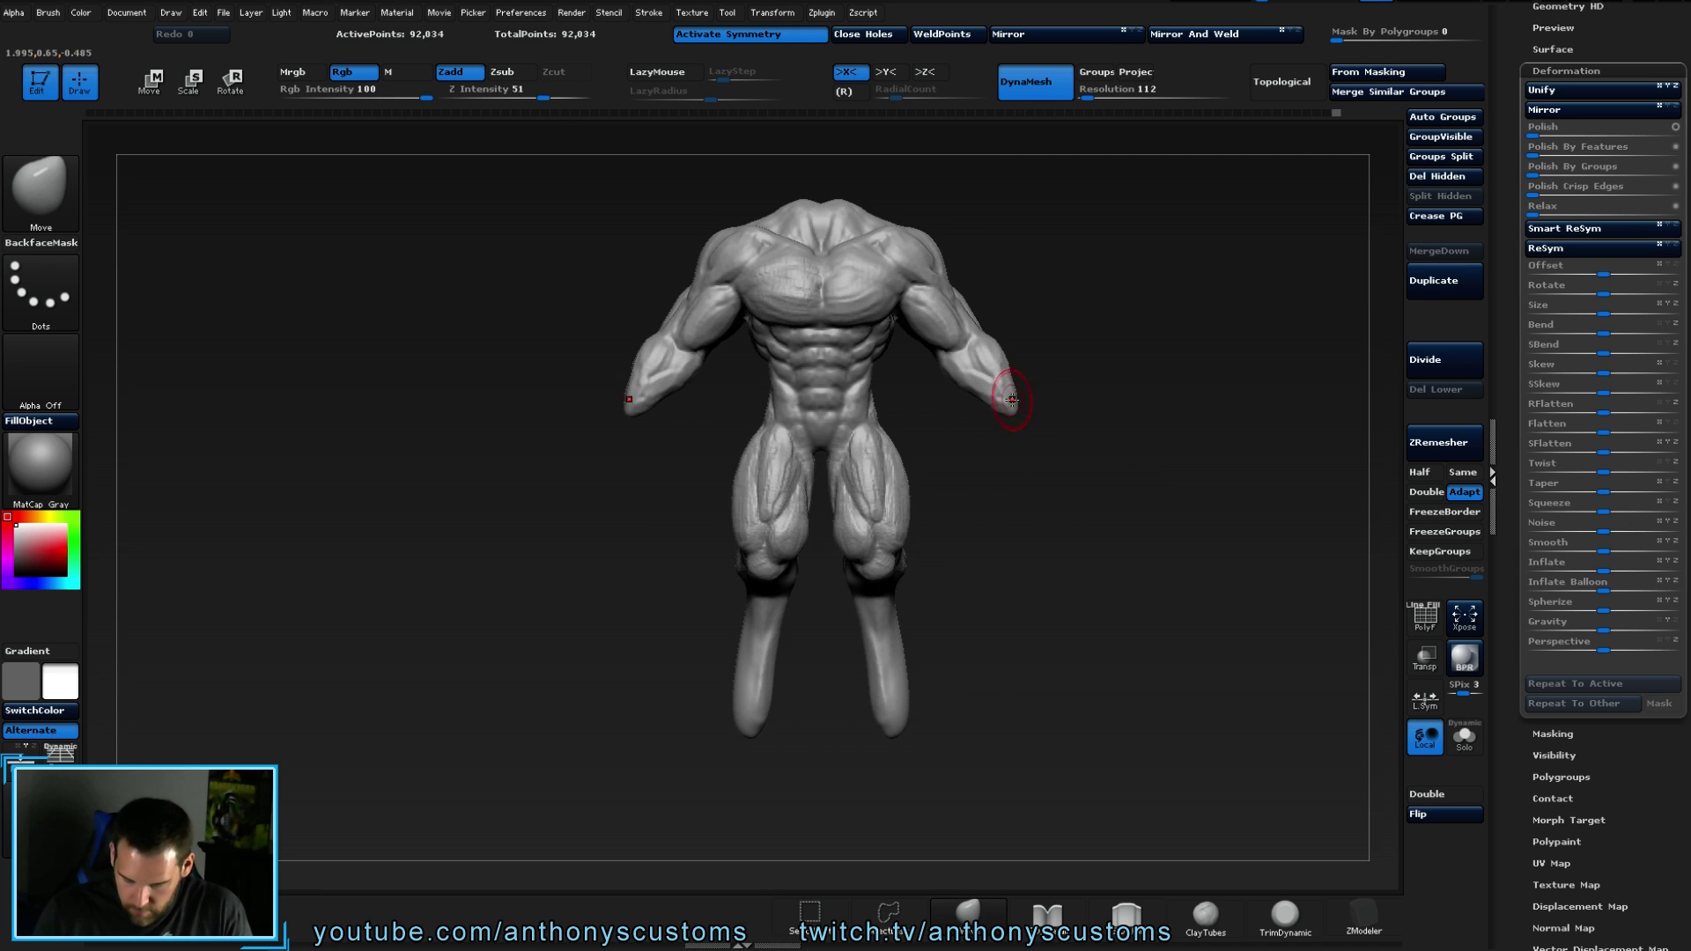
key("space")
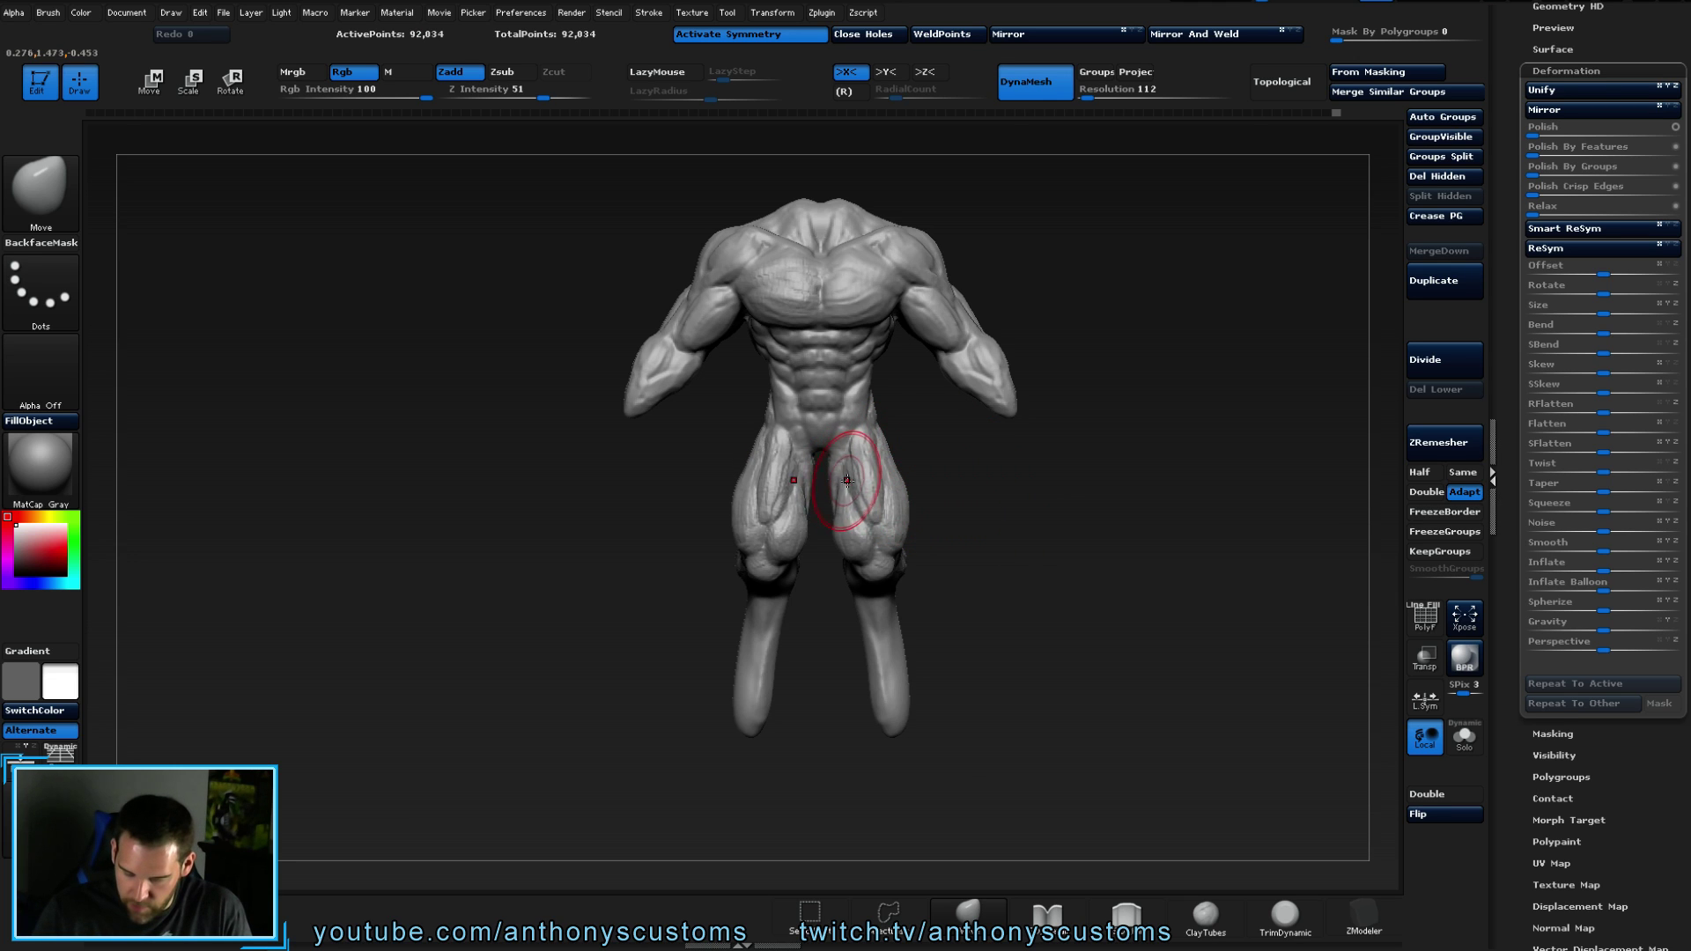
mouse_move(802, 476)
right_mouse_down()
mouse_move(847, 480)
mouse_move(868, 463)
mouse_move(951, 479)
right_mouse_up()
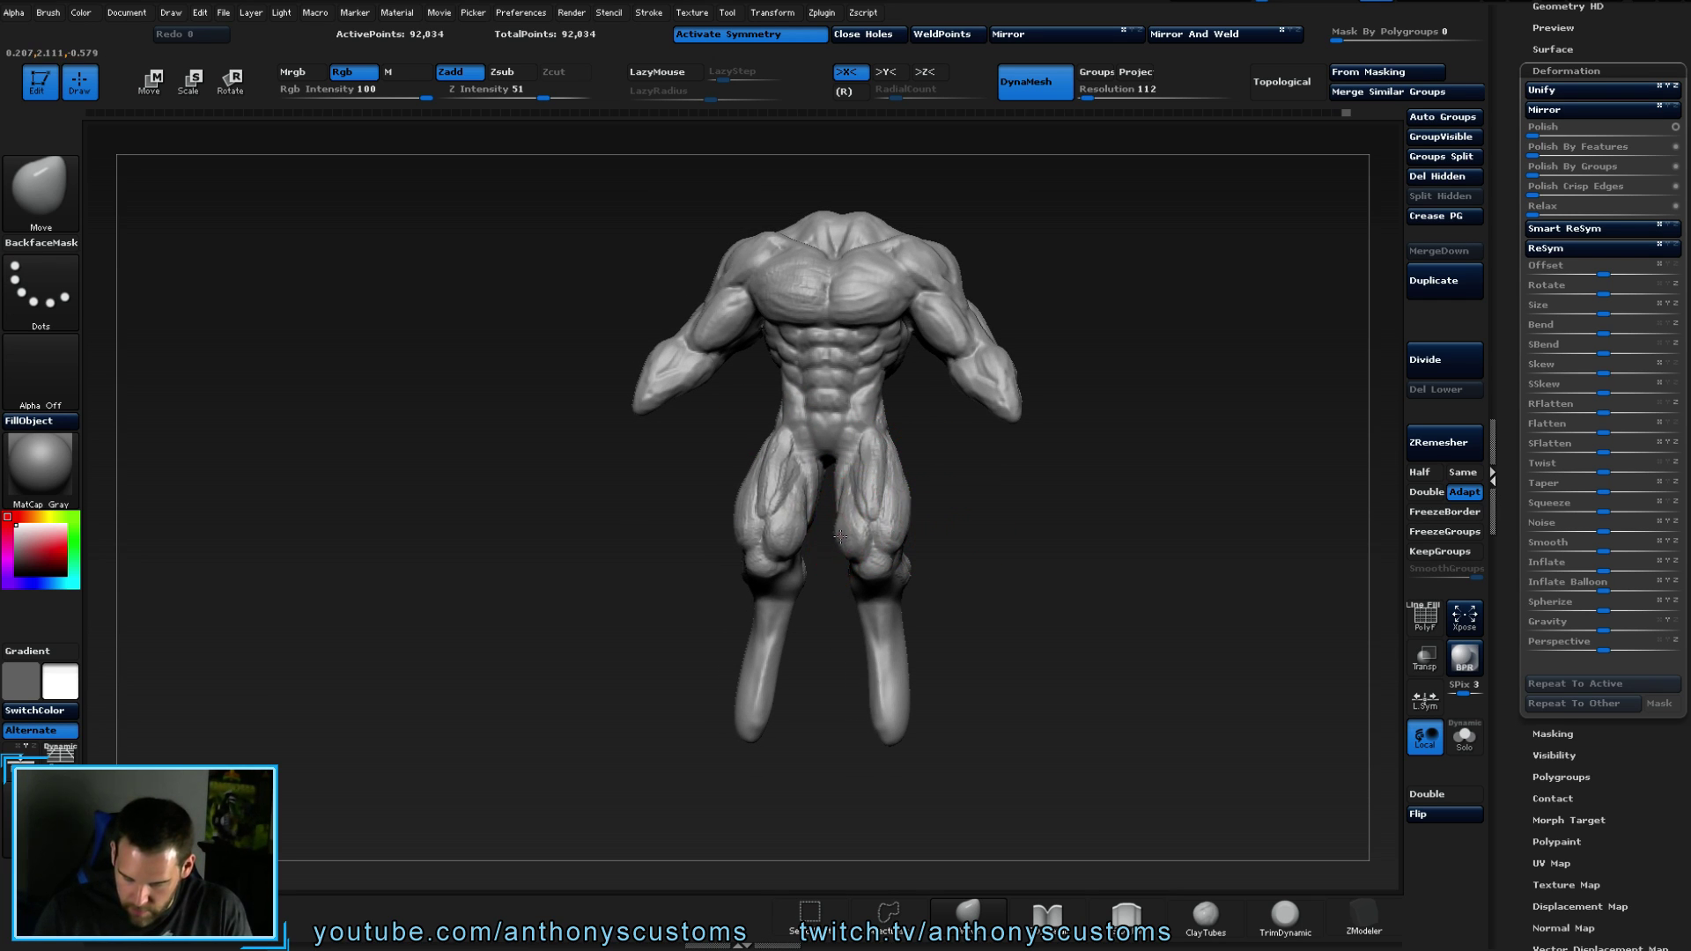
- Fine-tune the contours of the upper thighs and waist symmetrically with the Move brush from the front
right_click_drag(963, 547, 978, 550)
right_click_drag(861, 502, 869, 528)
right_click_drag(984, 551, 1010, 588, "shift")
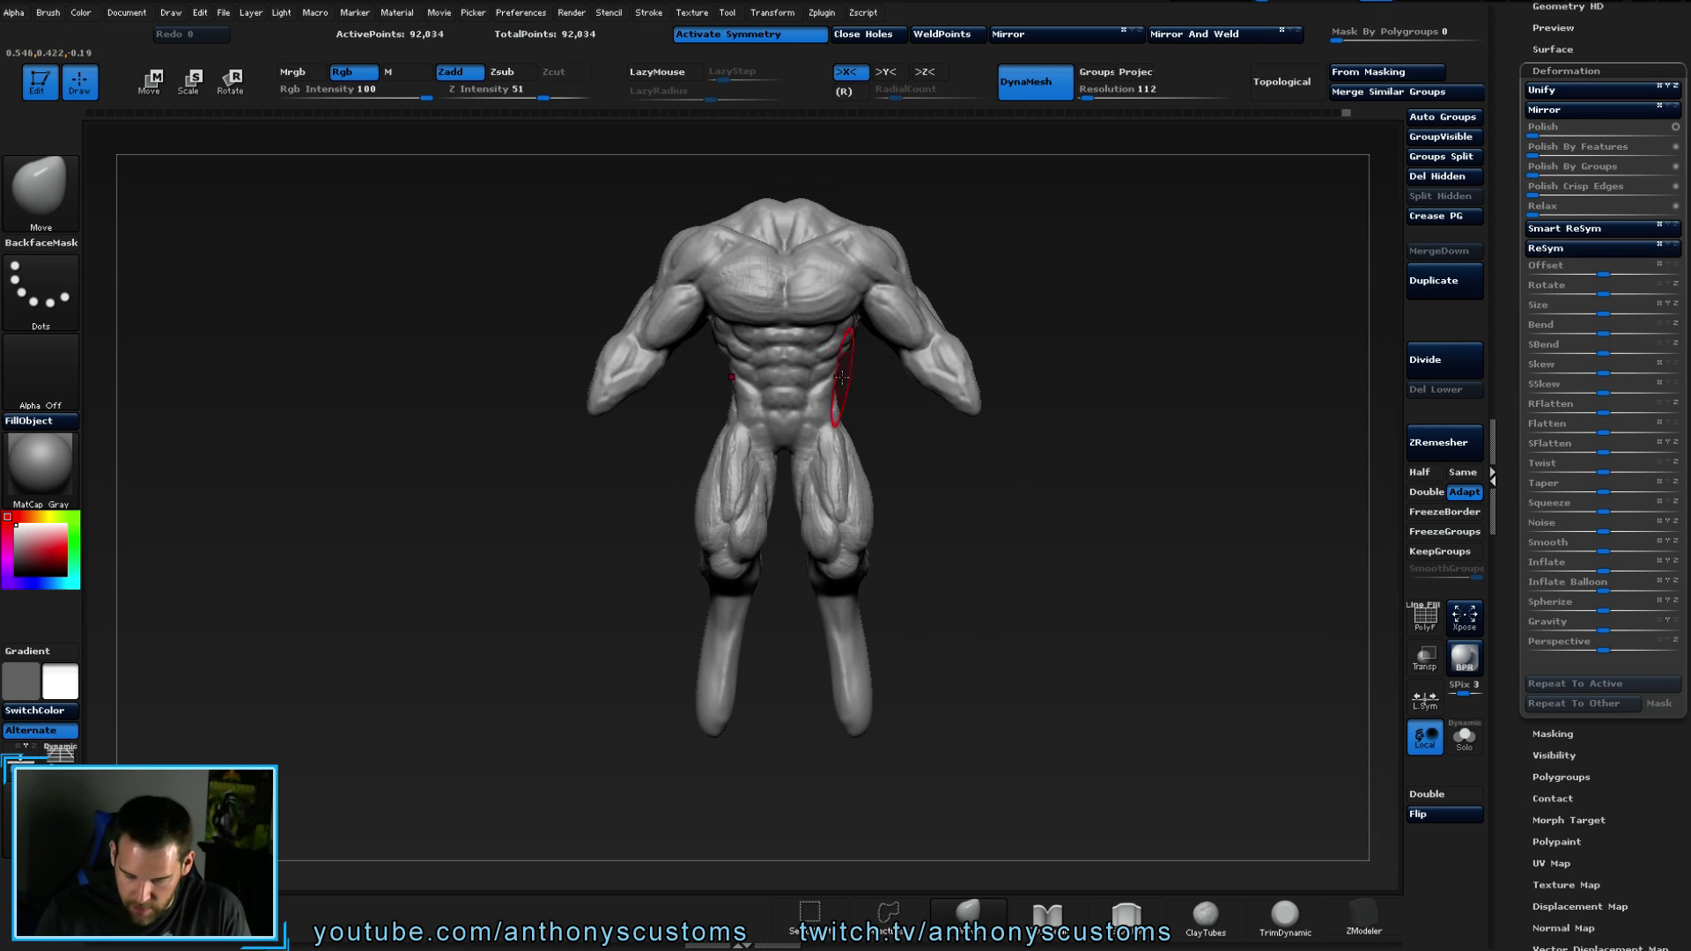
mouse_move(841, 370)
right_mouse_down()
mouse_move(960, 416)
mouse_move(1083, 317)
mouse_move(1056, 421)
mouse_move(1095, 345)
right_mouse_up()
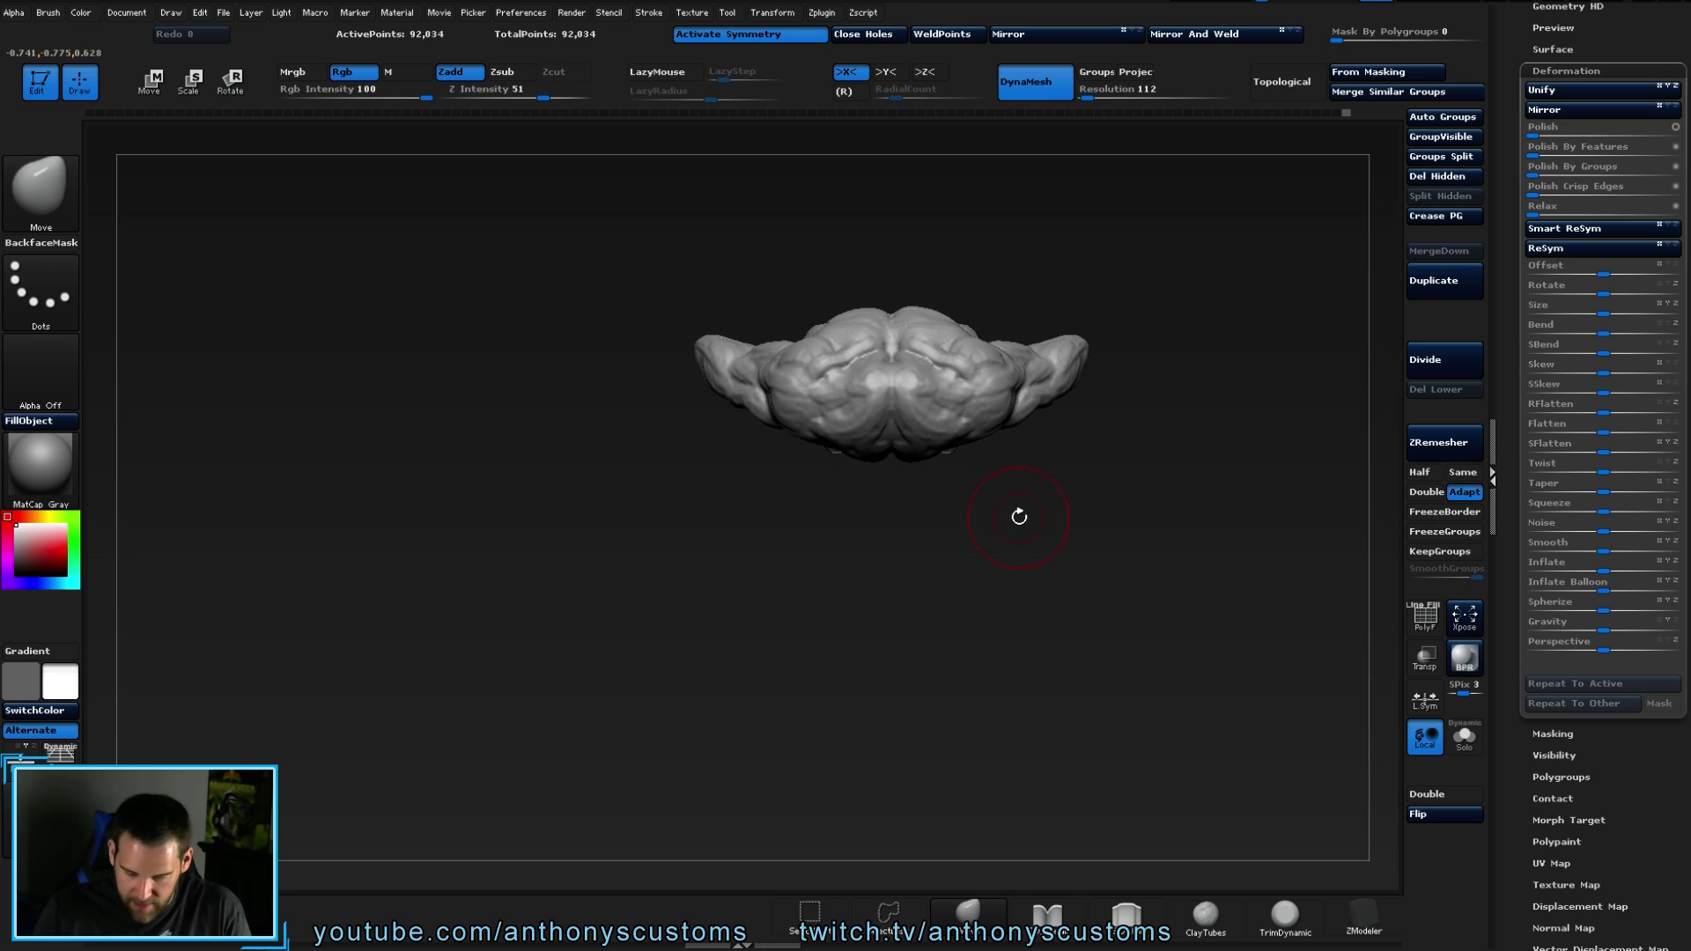
- Examine the figure's overall proportions and posture from above, from the side and from the front
mouse_move(1016, 478)
left_mouse_down()
mouse_move(938, 382)
mouse_move(1052, 281)
mouse_move(888, 377)
mouse_move(967, 389)
mouse_move(1060, 457)
mouse_move(1071, 376)
left_mouse_up()
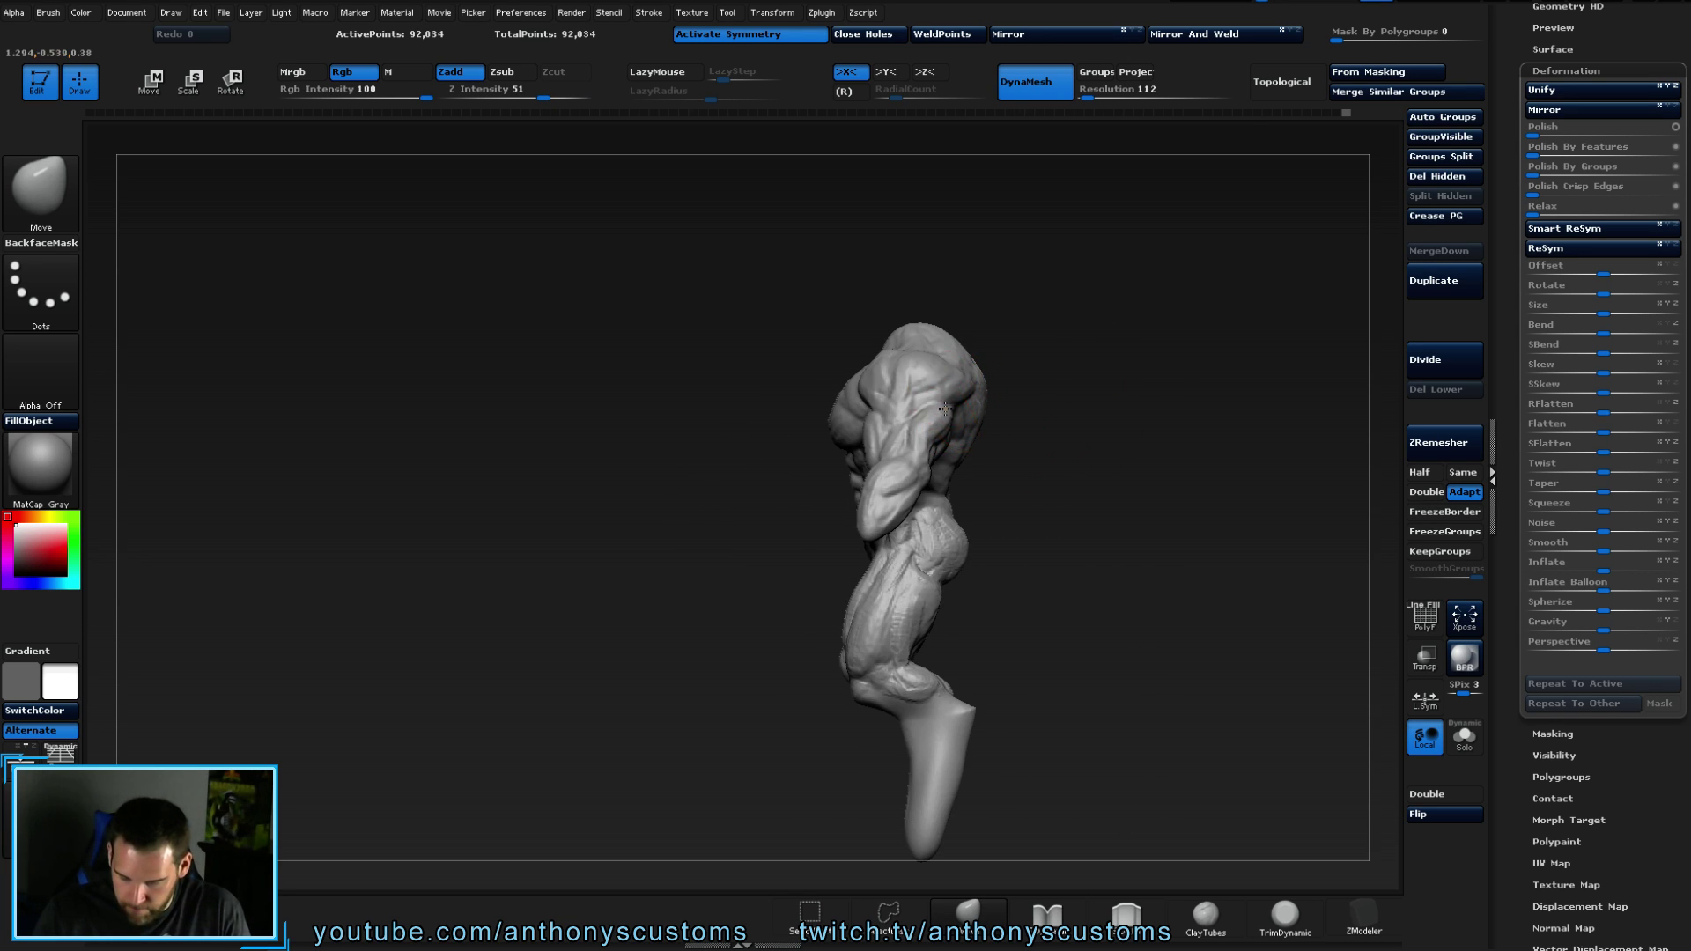
mouse_move(1082, 334)
left_mouse_down()
mouse_move(1151, 378)
mouse_move(1120, 379)
left_mouse_up()
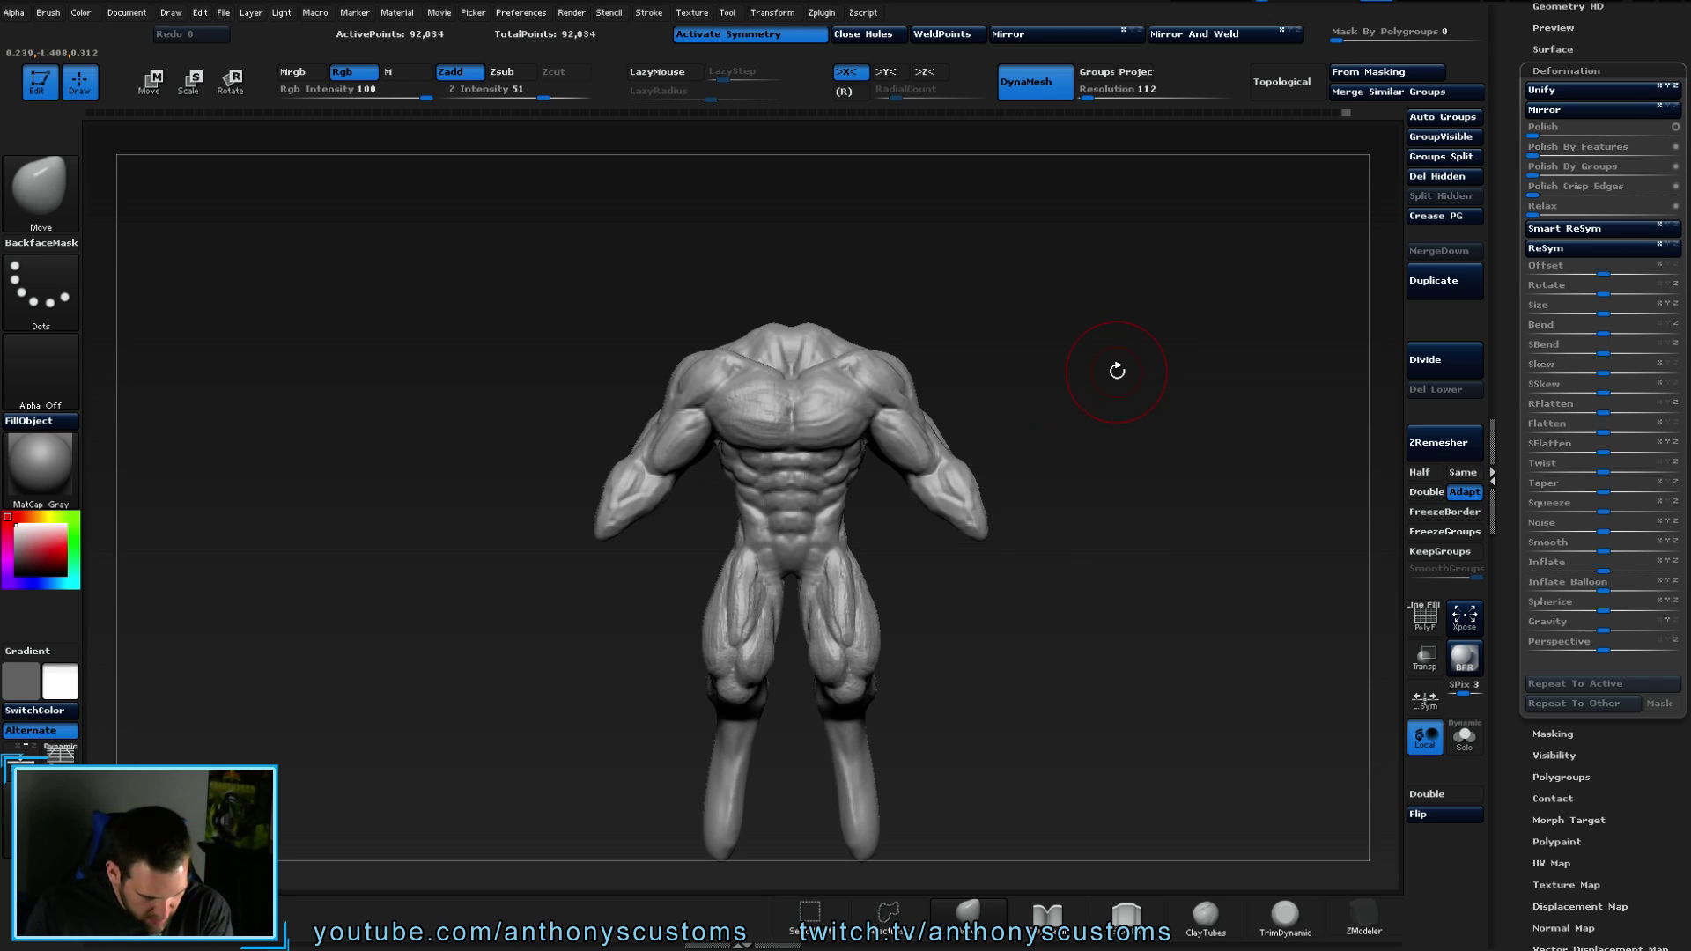
left_click_drag(1113, 391, 1012, 351)
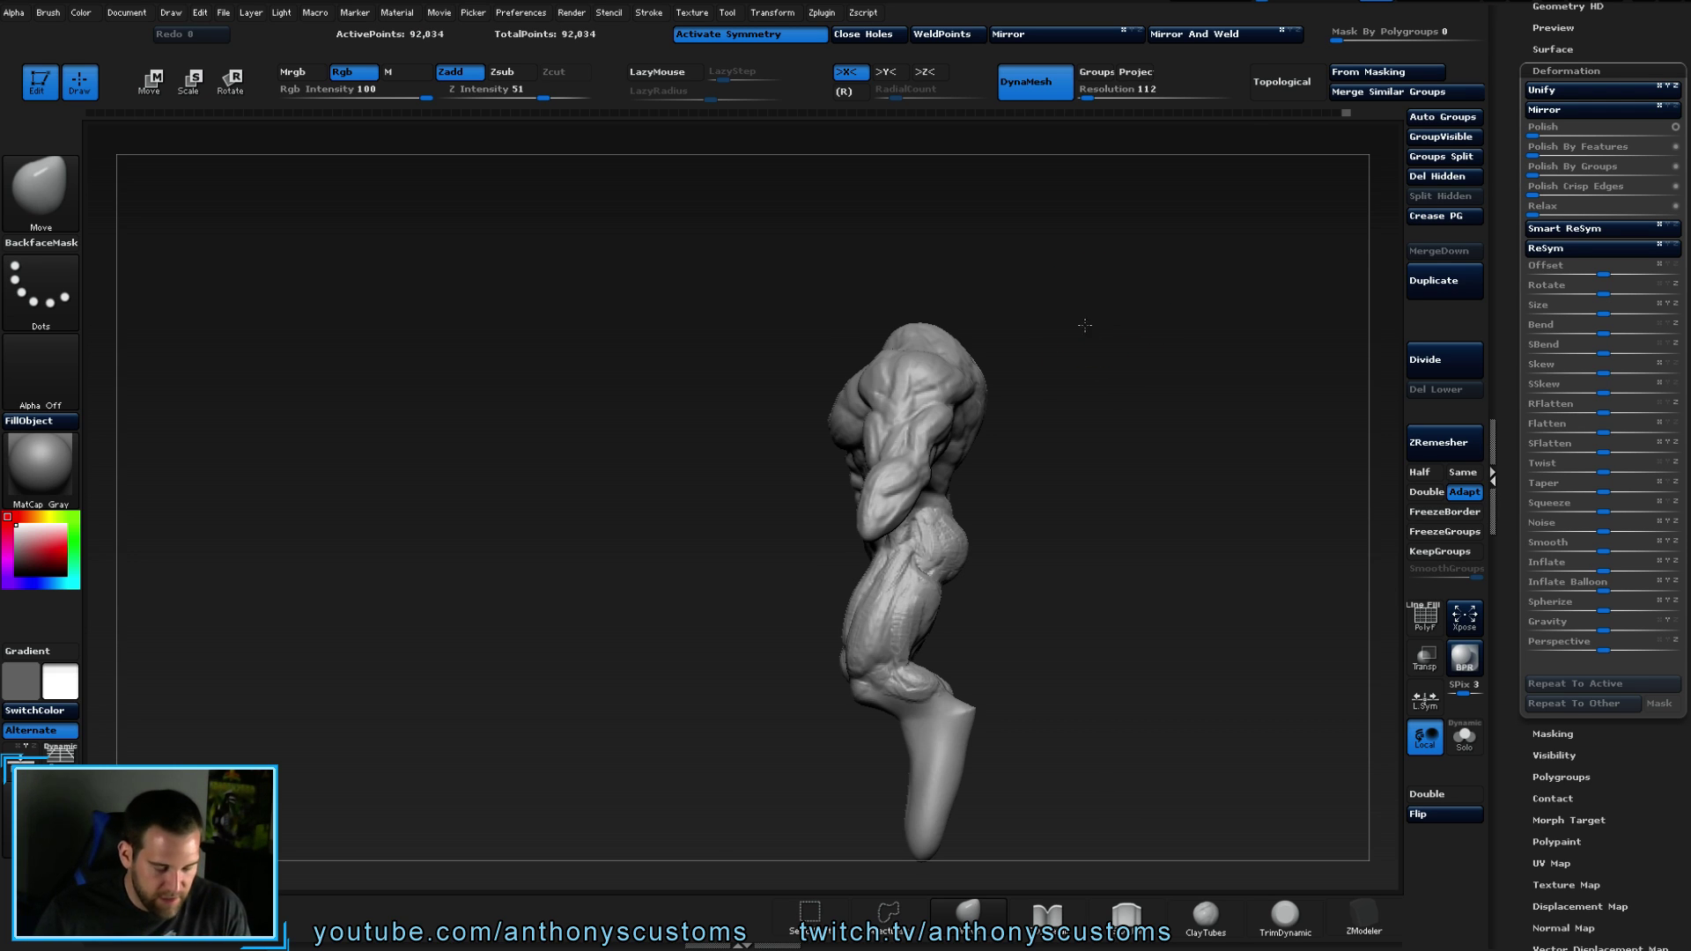
left_click_drag(1084, 323, 1144, 336)
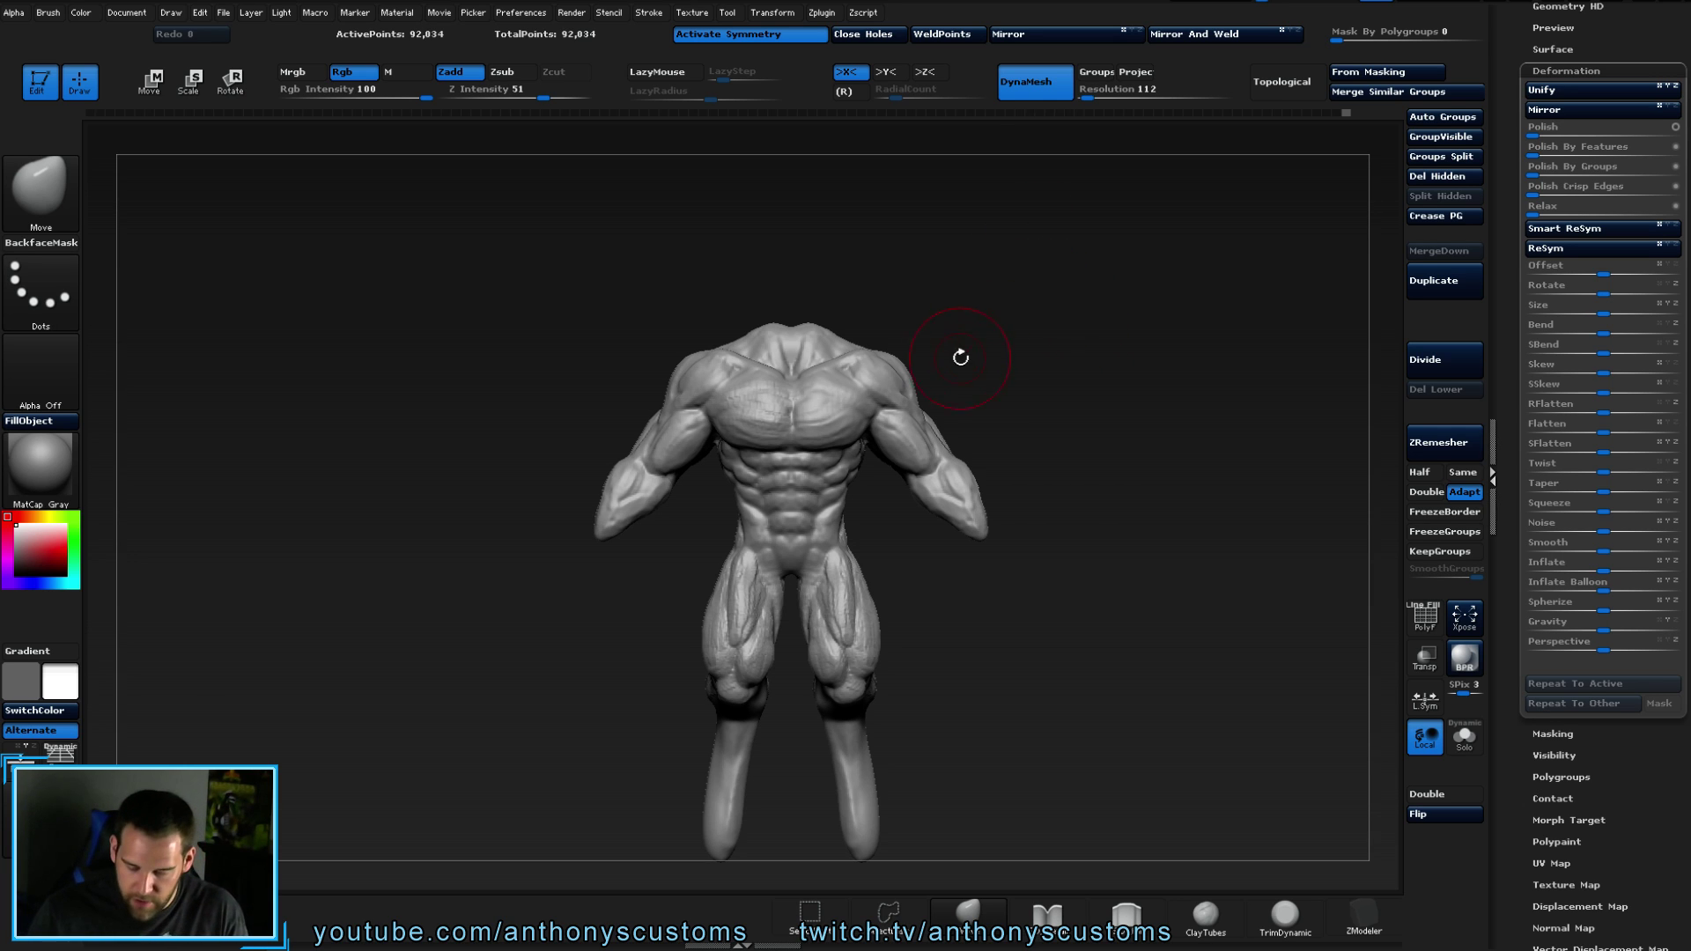
mouse_move(1127, 470)
left_mouse_down()
mouse_move(1042, 450)
mouse_move(1054, 427)
left_mouse_up()
right_click(1080, 394)
left_click_drag(1104, 363, 1106, 340)
- Enlarge the Move brush and adjust the profile of the upper chest and shoulders from the side
key("space")
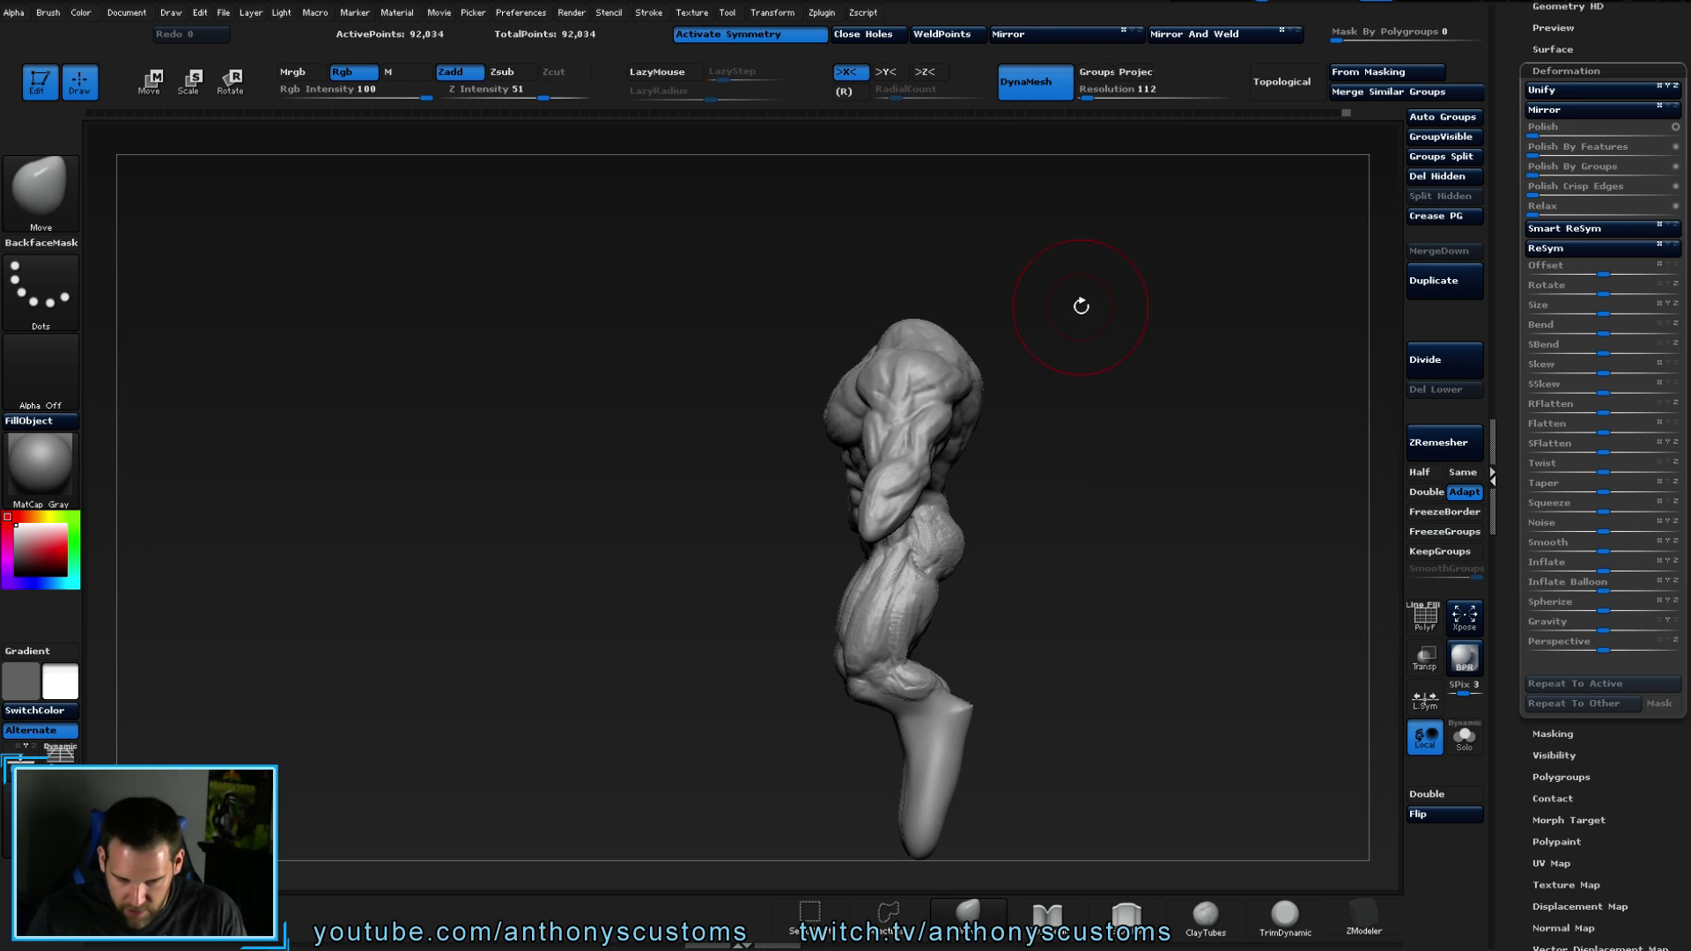
key("space")
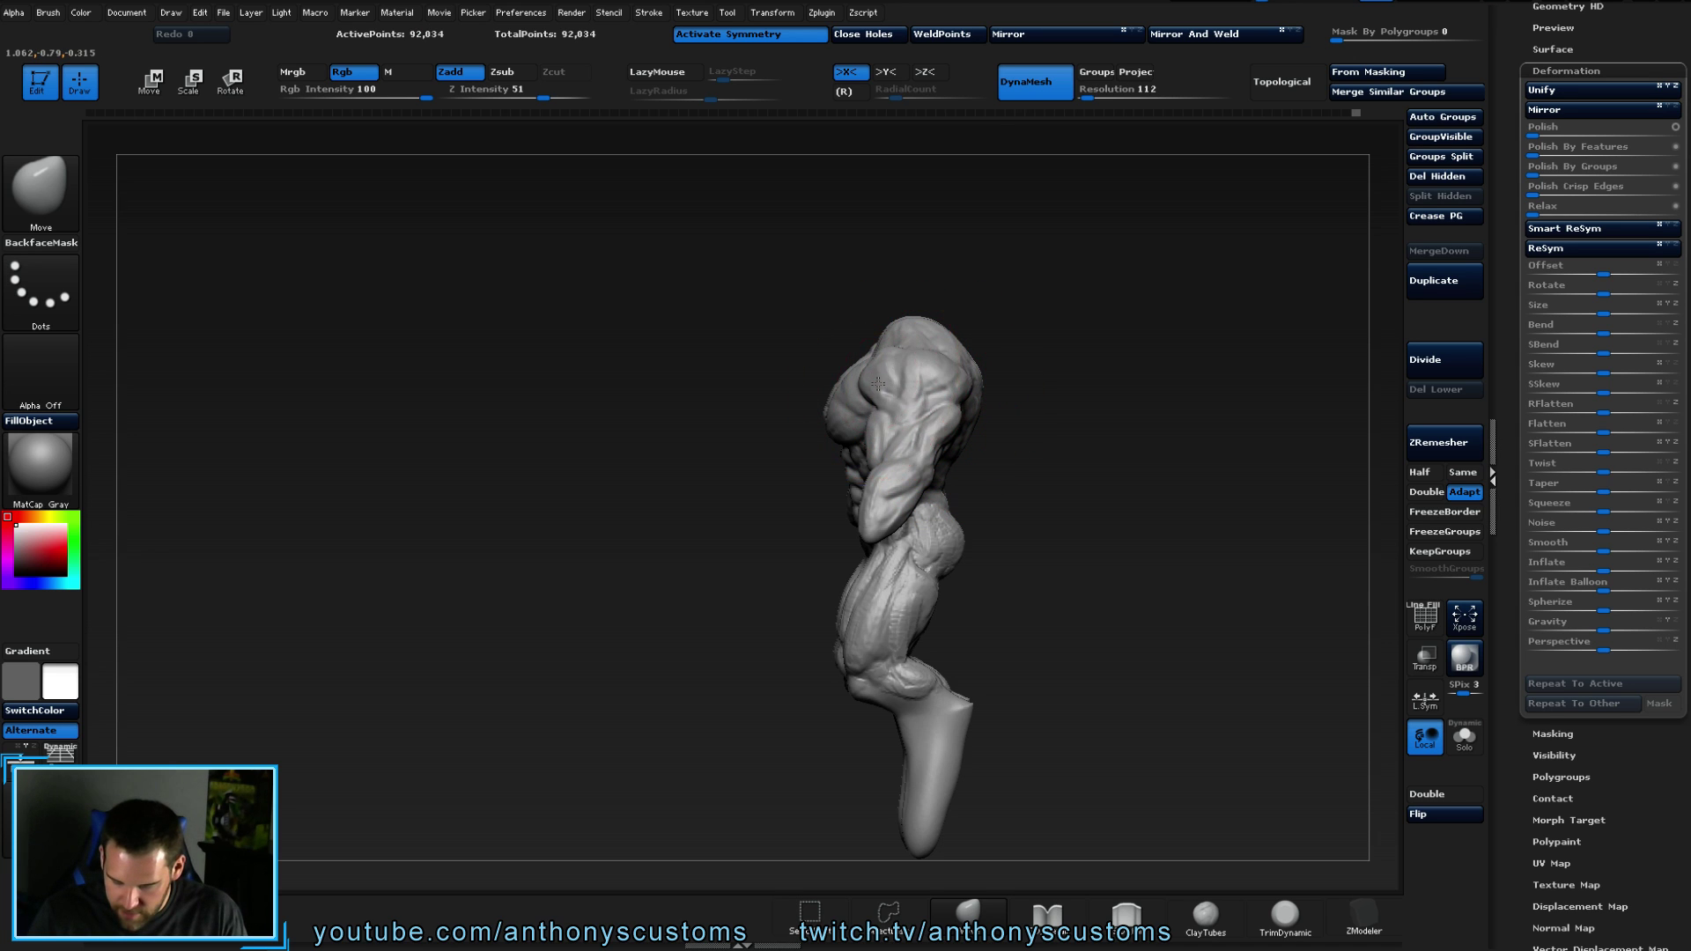
mouse_move(1049, 381)
left_mouse_down()
mouse_move(1127, 389)
mouse_move(1056, 422)
mouse_move(1045, 408)
left_mouse_up()
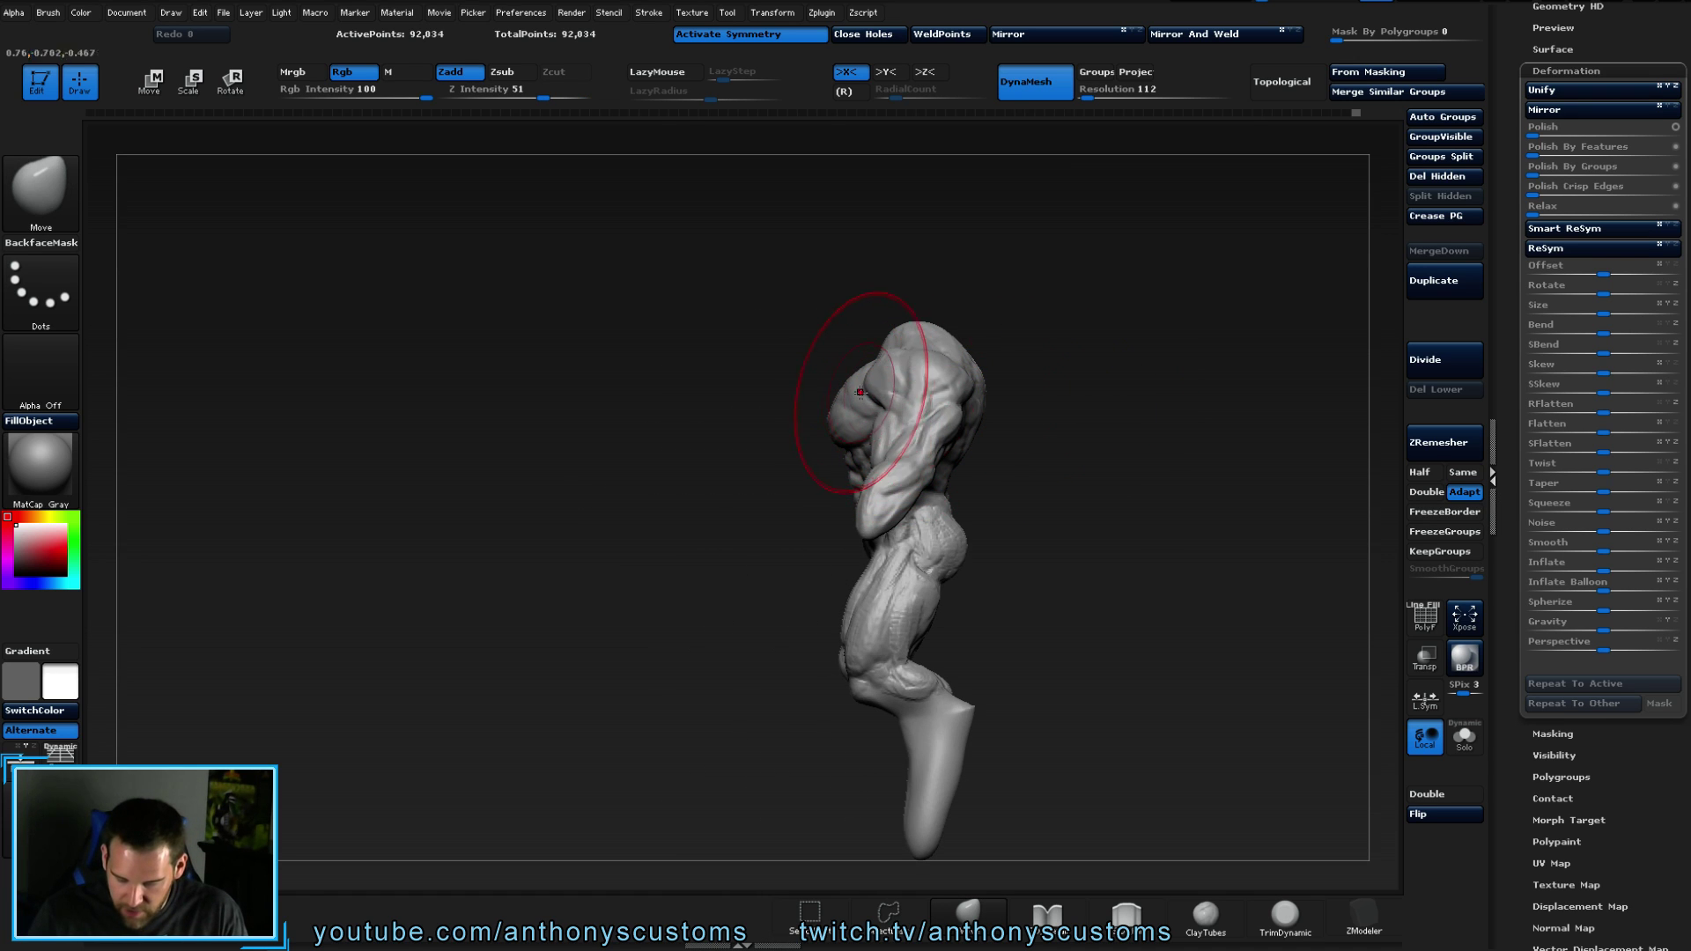
mouse_move(989, 368)
left_mouse_down()
mouse_move(1124, 397)
mouse_move(1074, 398)
mouse_move(1080, 378)
left_mouse_up()
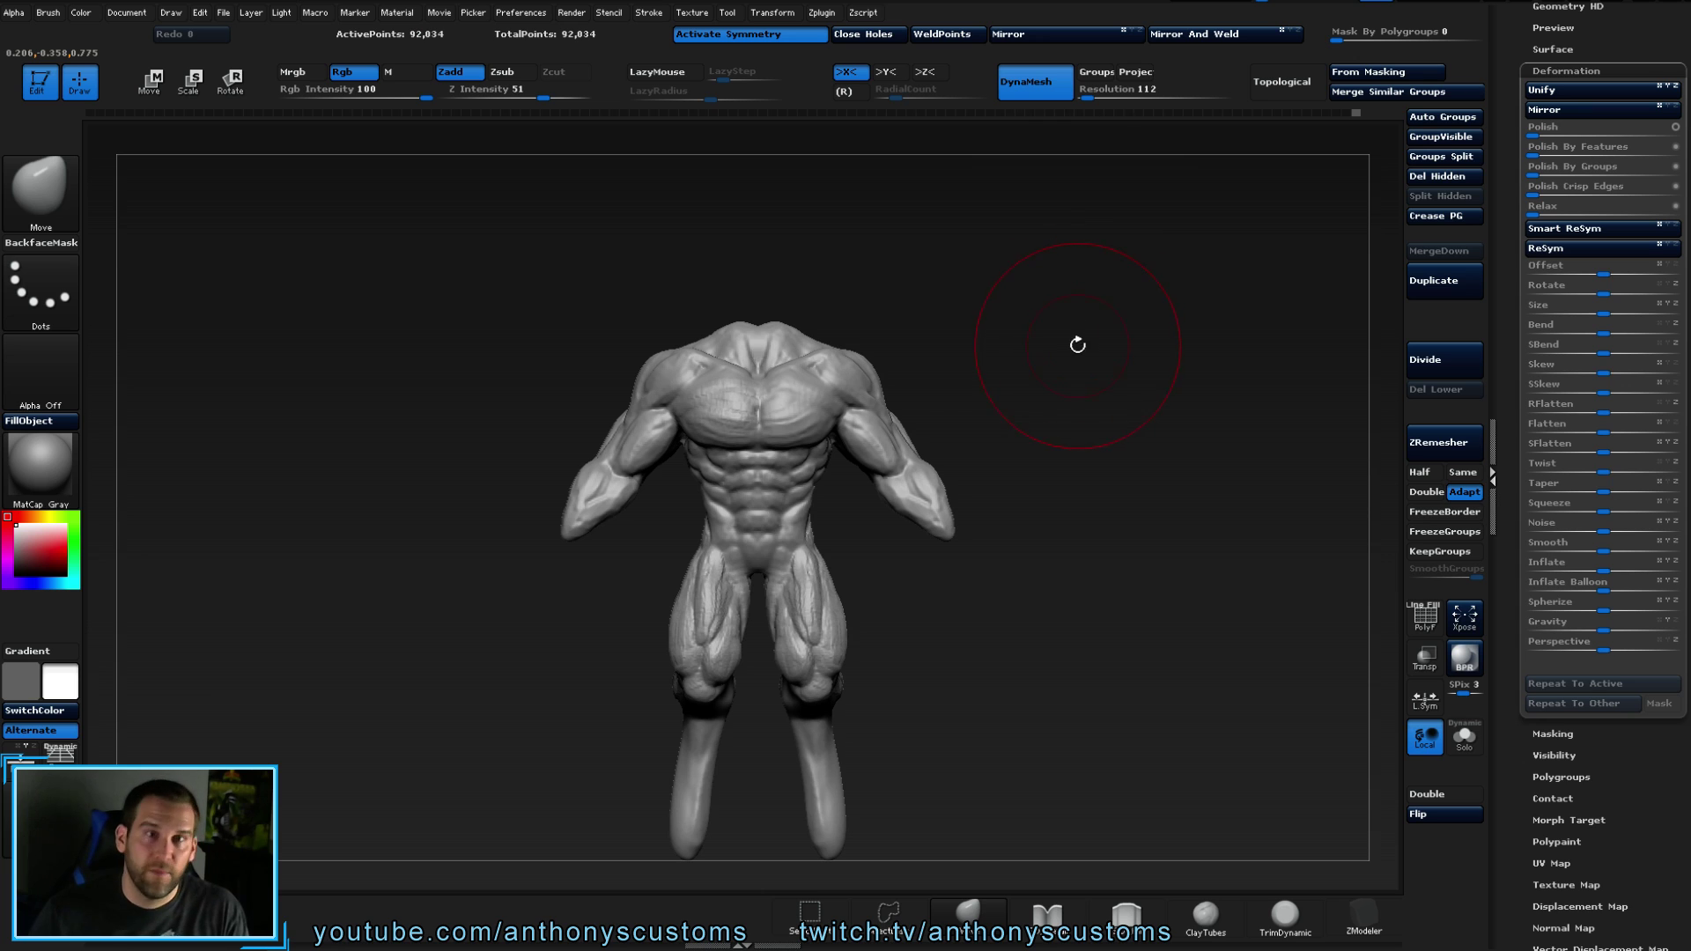
left_click_drag(1091, 400, 1092, 435, "alt")
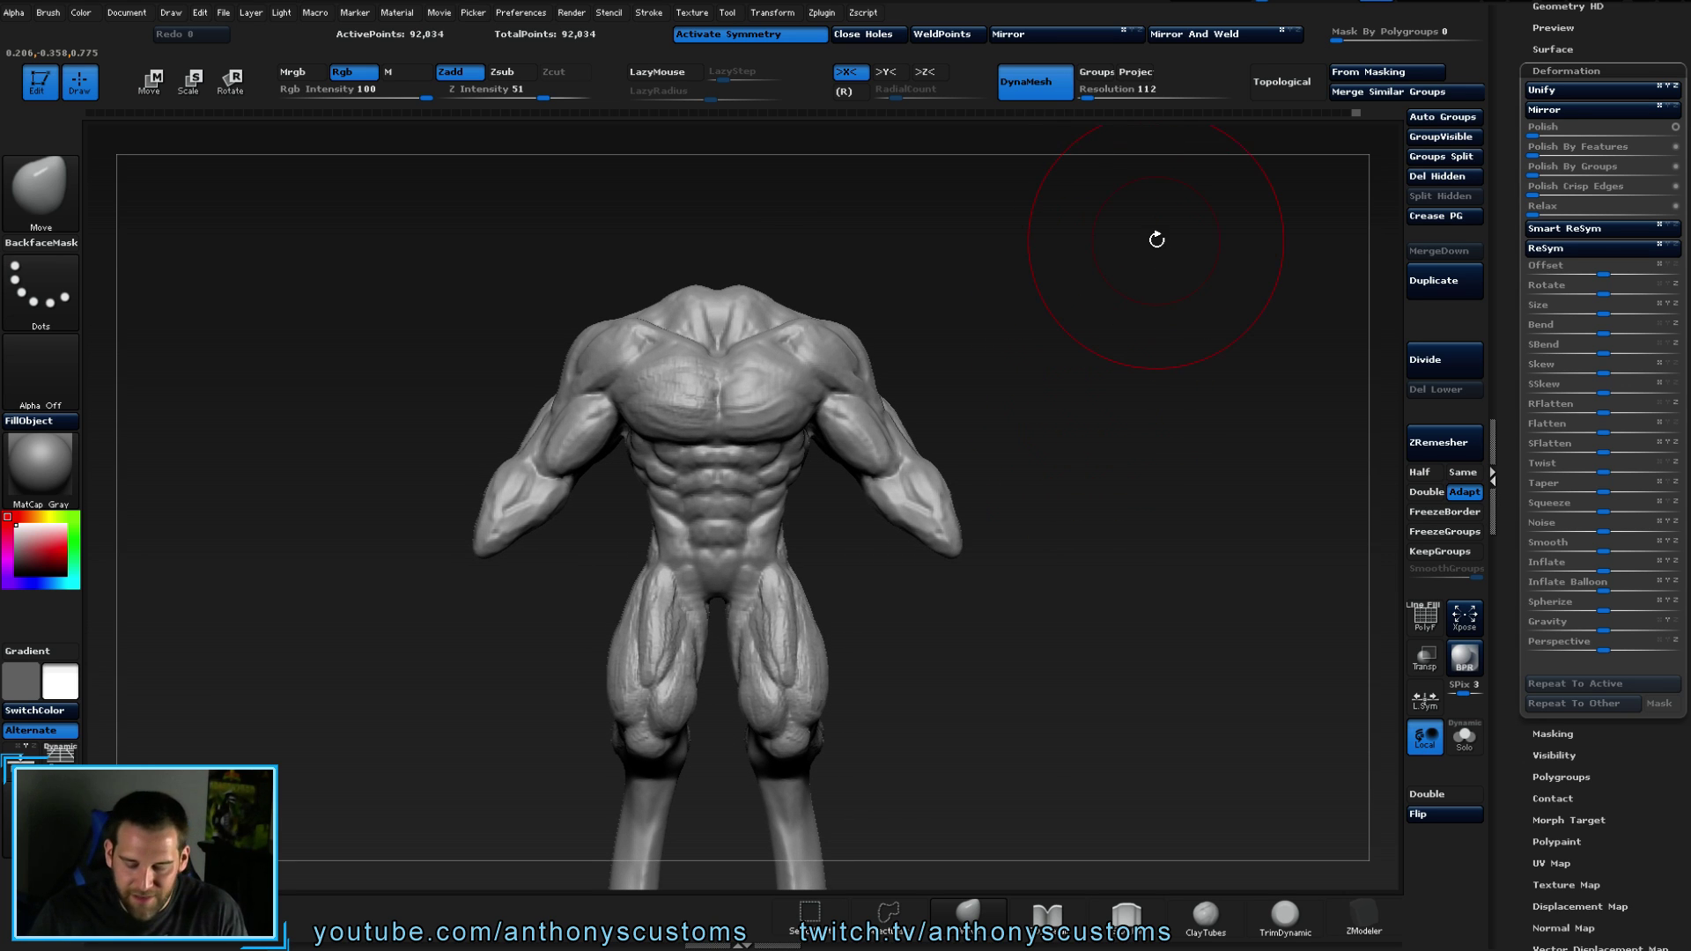
- Select the ClayTubes brush and build up the front and side of the deltoids symmetrically
right_click(1092, 332)
left_click_drag(1092, 332, 1047, 331)
key("b")
key("c")
key("t")
left_click_drag(1105, 375, 999, 381)
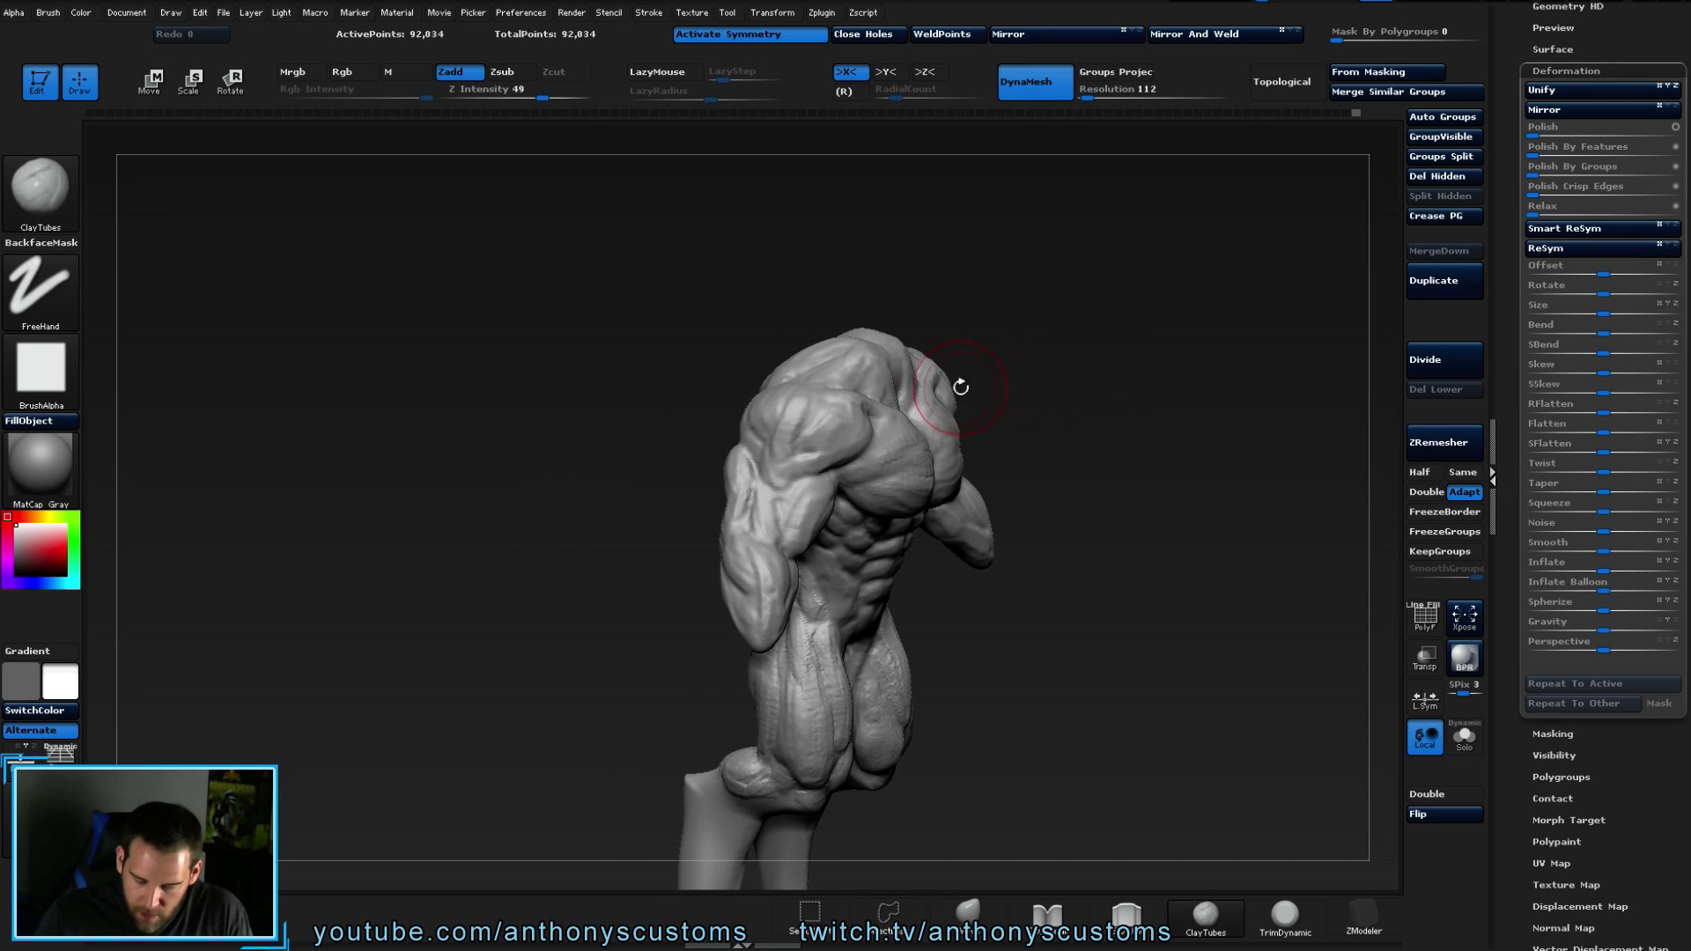
left_click_drag(859, 425, 782, 466)
left_click_drag(1082, 341, 867, 356)
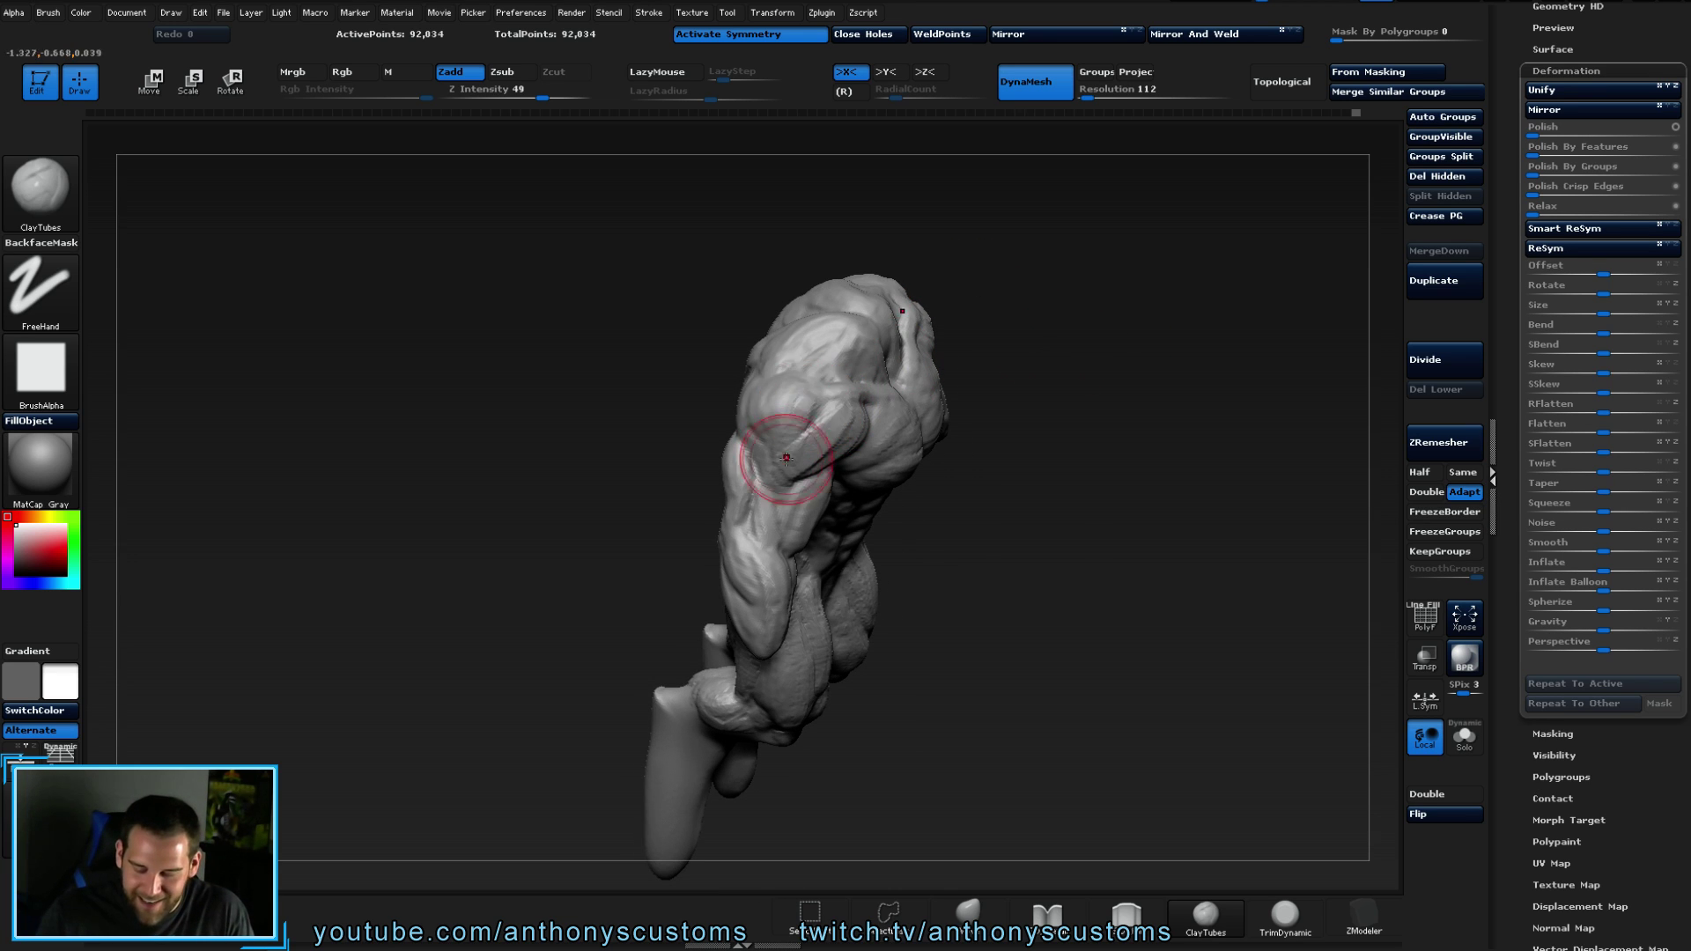
left_click_drag(804, 413, 781, 471)
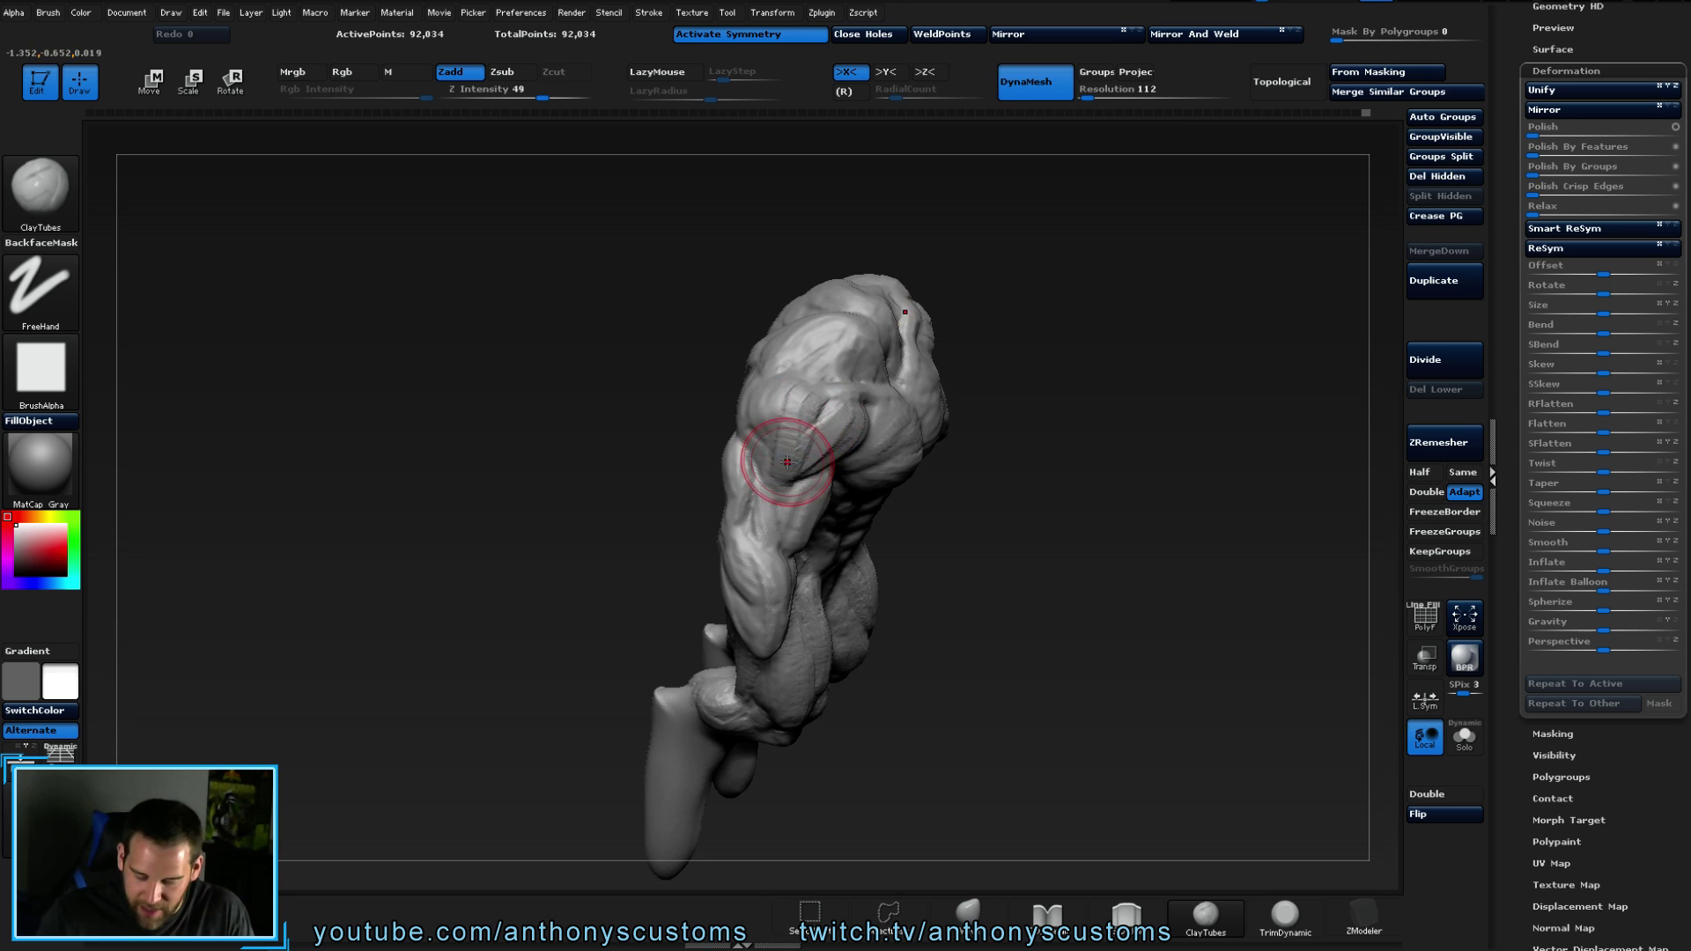
left_click_drag(1109, 352, 832, 433)
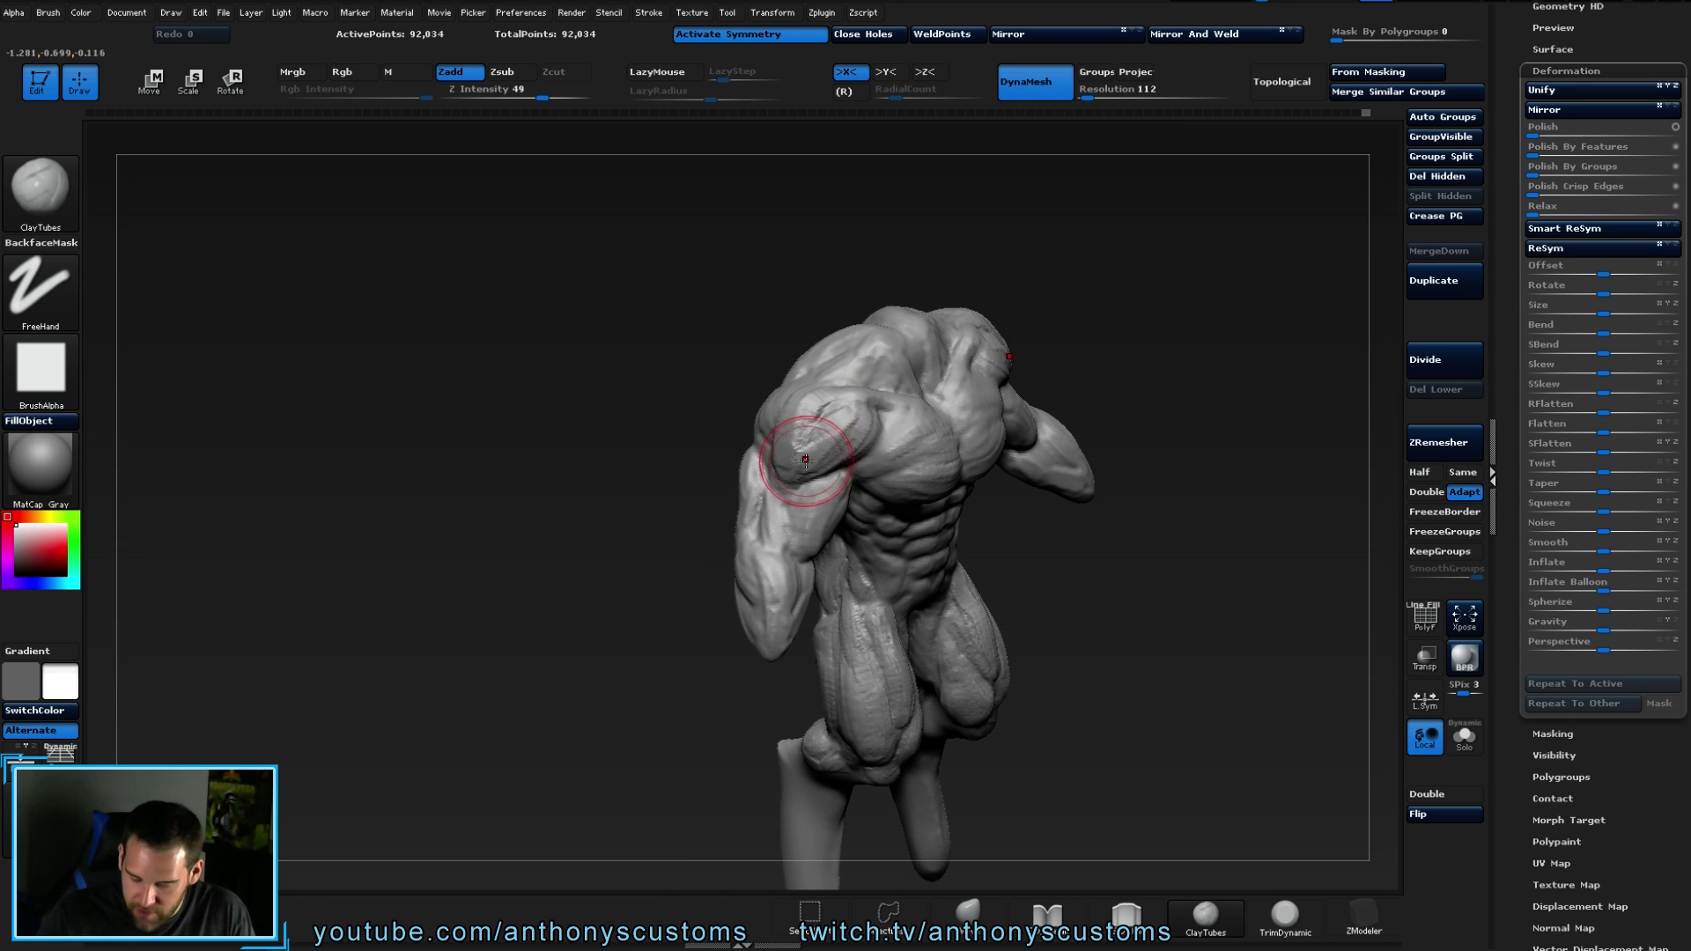
left_click_drag(974, 347, 1151, 264)
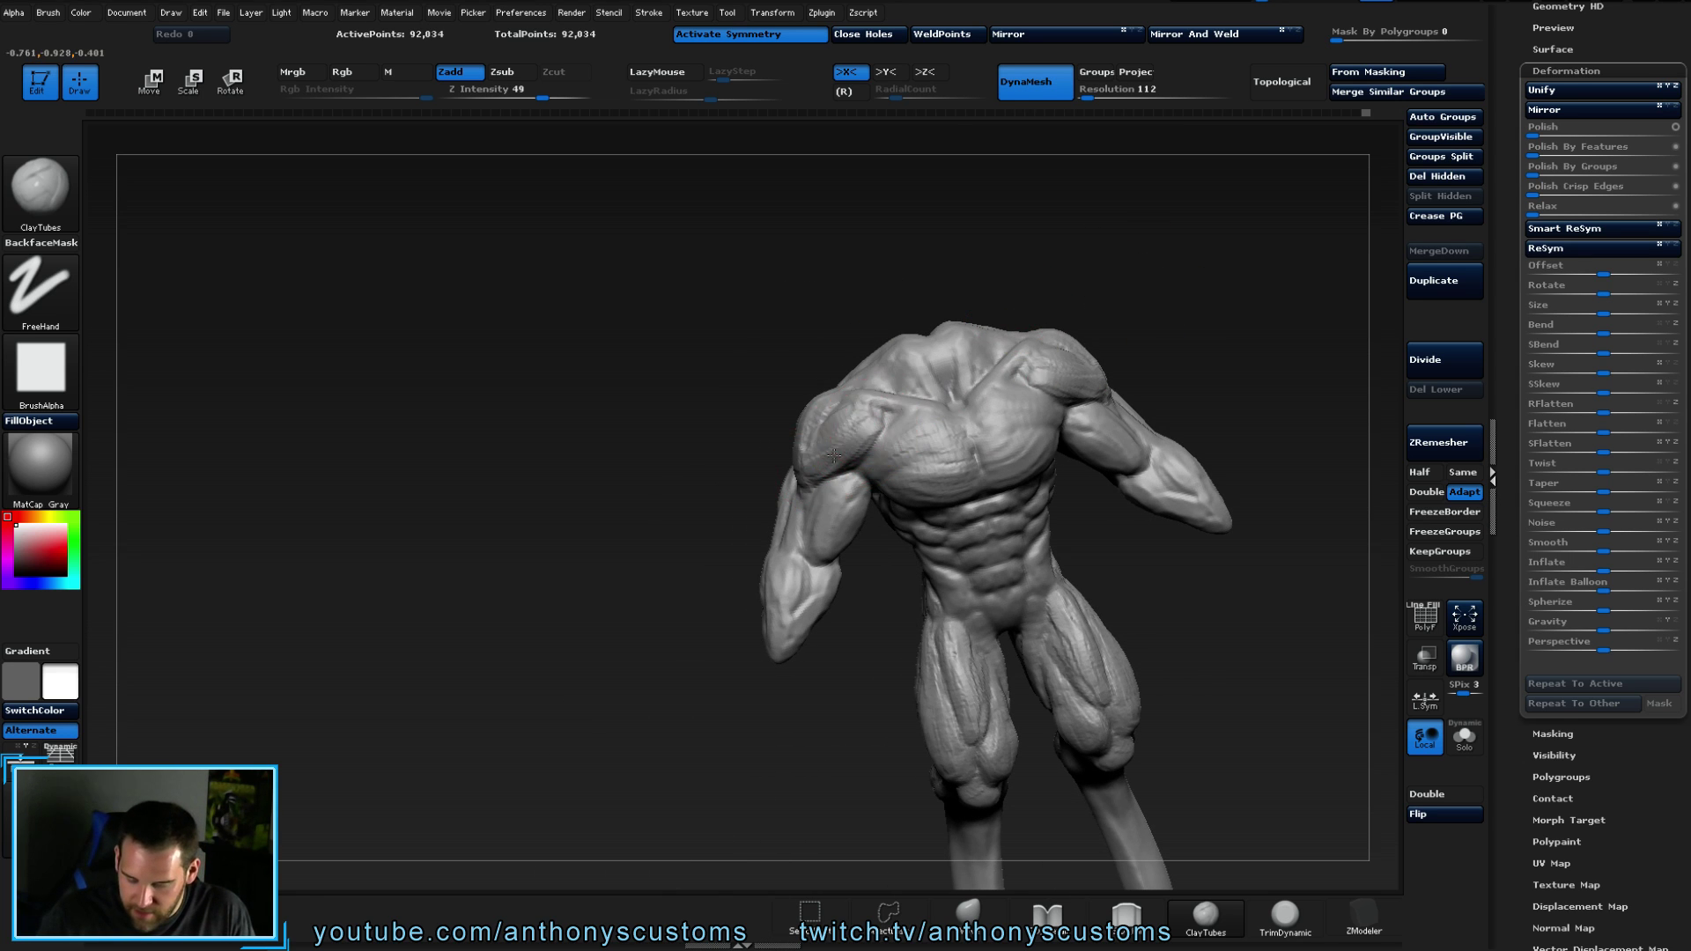
- Add volume to the side and rear heads of the deltoids with ClayTubes strokes
left_click_drag(913, 313, 1080, 264)
mouse_move(772, 424)
left_mouse_down()
mouse_move(812, 436)
mouse_move(789, 408)
mouse_move(815, 431)
left_mouse_up()
mouse_move(958, 356)
left_mouse_down()
mouse_move(960, 434)
mouse_move(912, 404)
left_mouse_up()
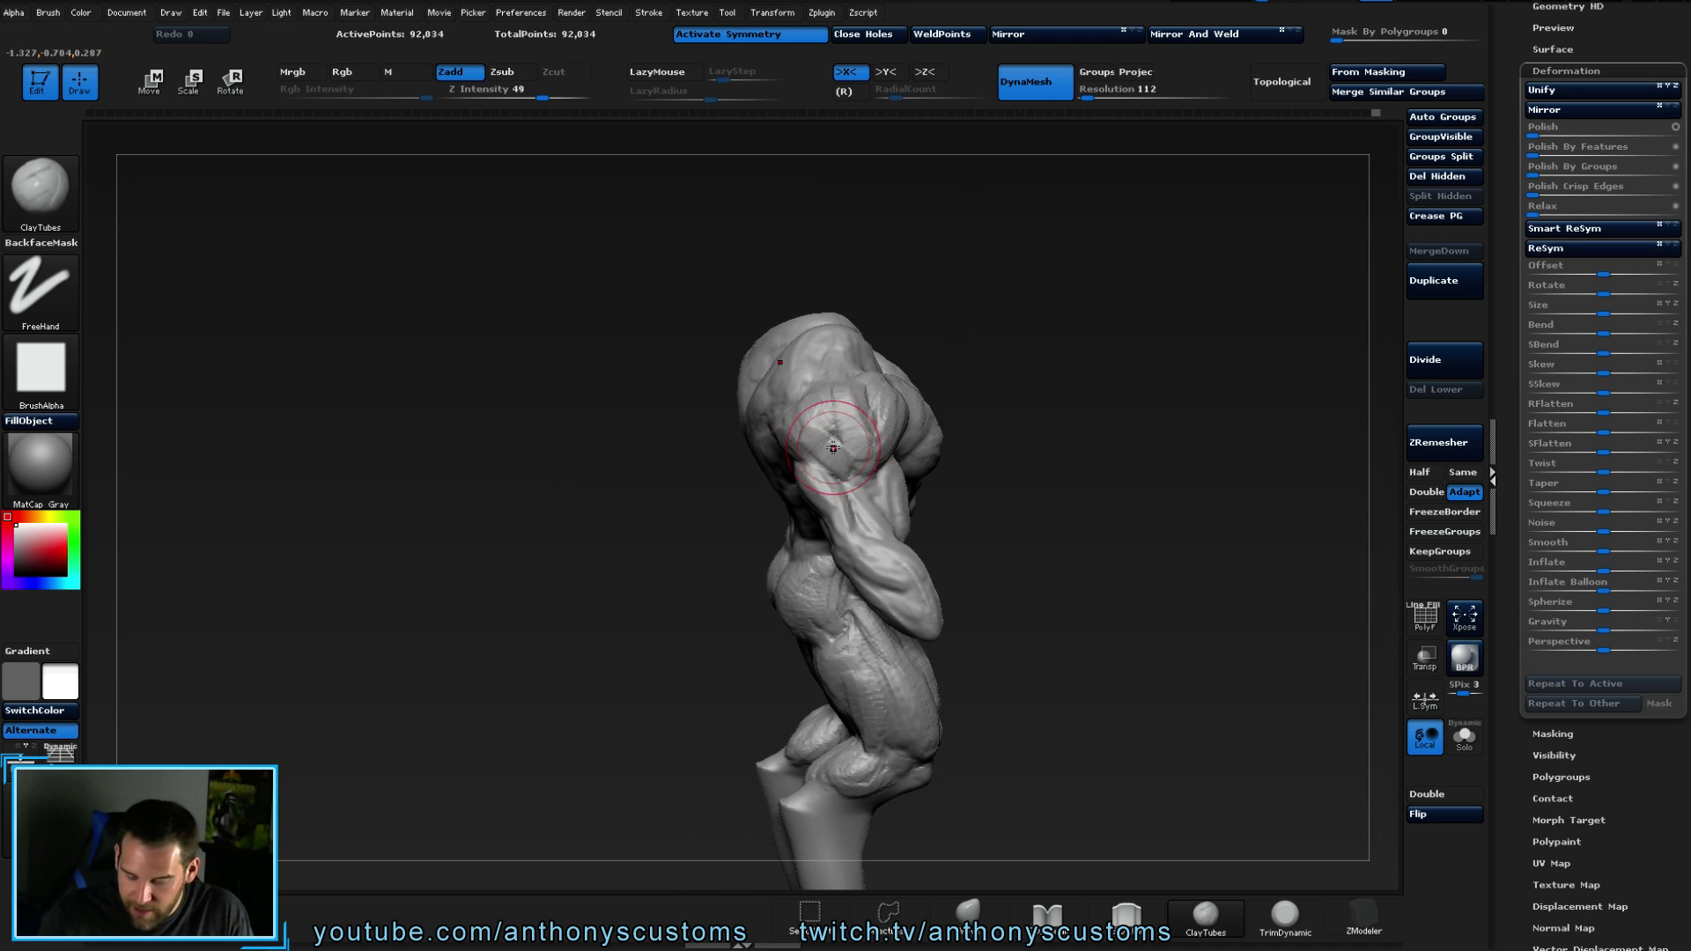
left_click_drag(930, 277, 1123, 339)
mouse_move(942, 392)
left_mouse_down()
mouse_move(1000, 396)
mouse_move(991, 314)
left_mouse_up()
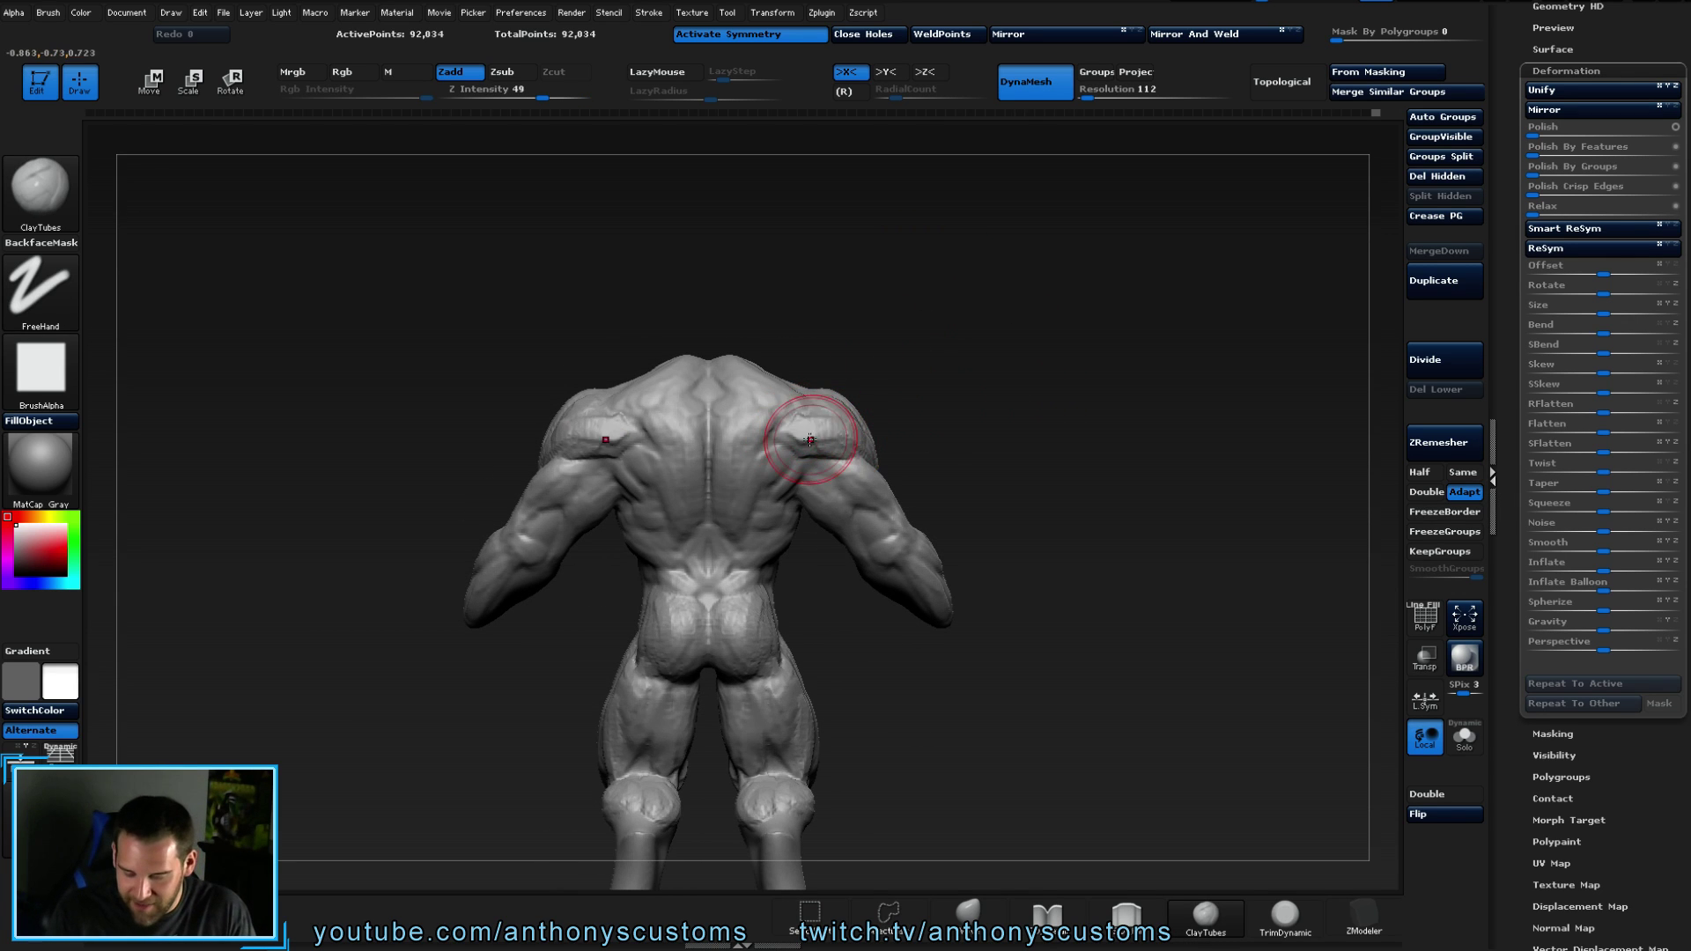
left_click_drag(936, 405, 868, 480)
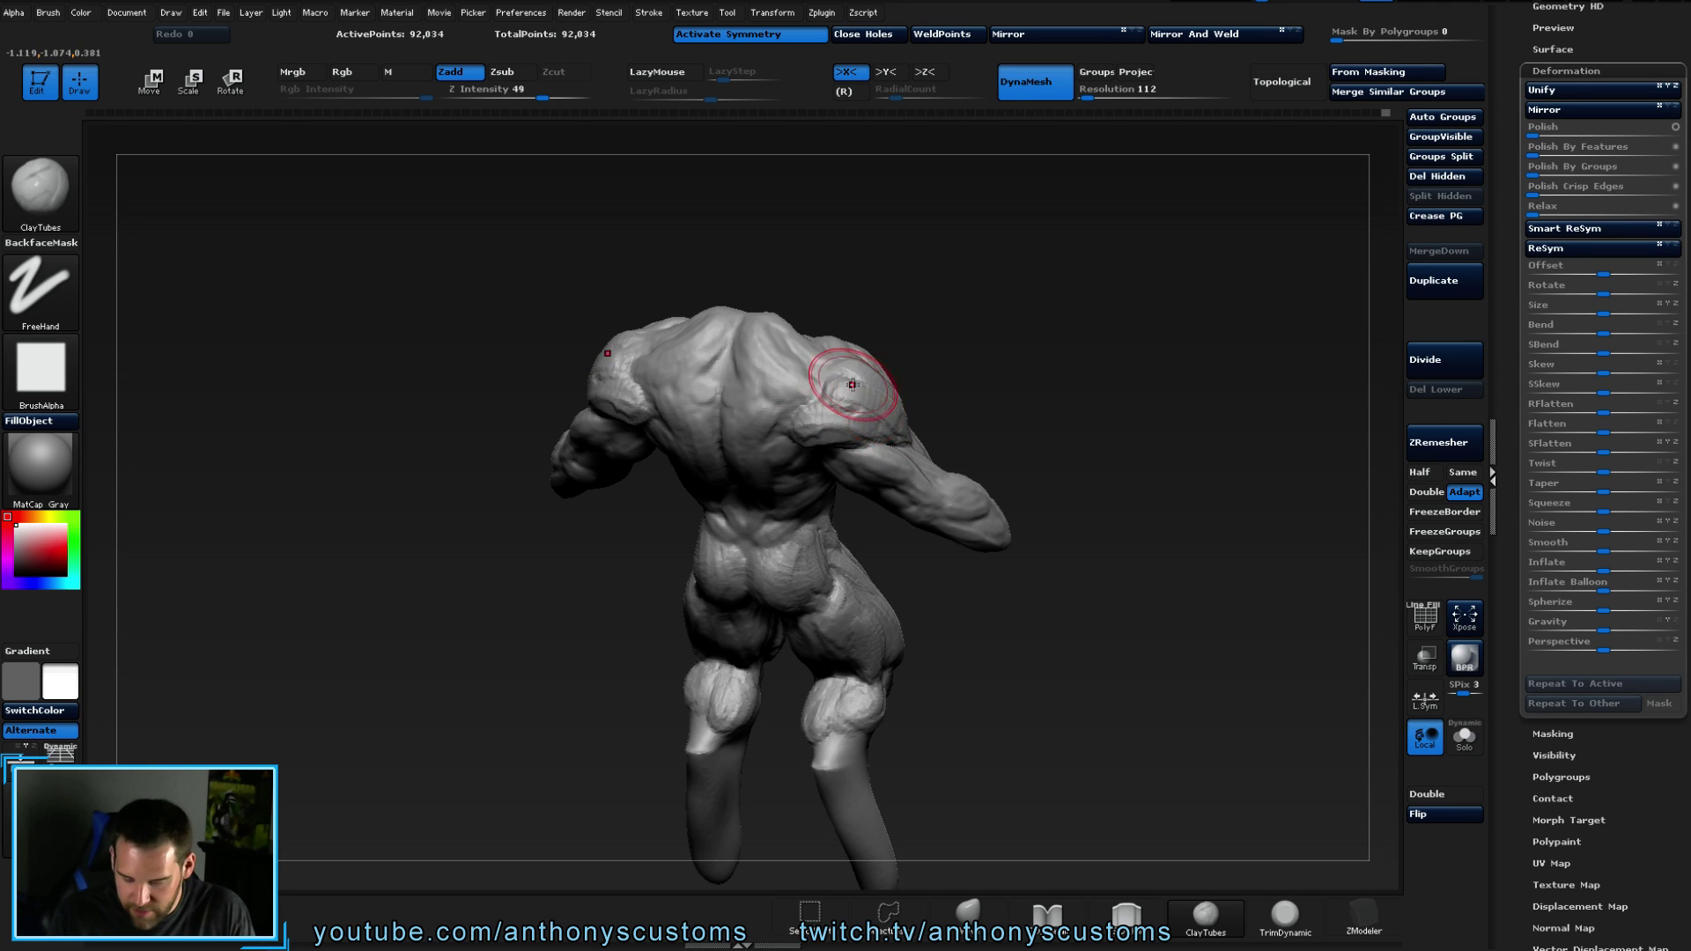
- Lay ClayTubes strokes down the outer deltoids toward their insertion on the upper arms
mouse_move(936, 387)
left_mouse_down()
mouse_move(996, 341)
mouse_move(1021, 389)
mouse_move(1079, 365)
left_mouse_up()
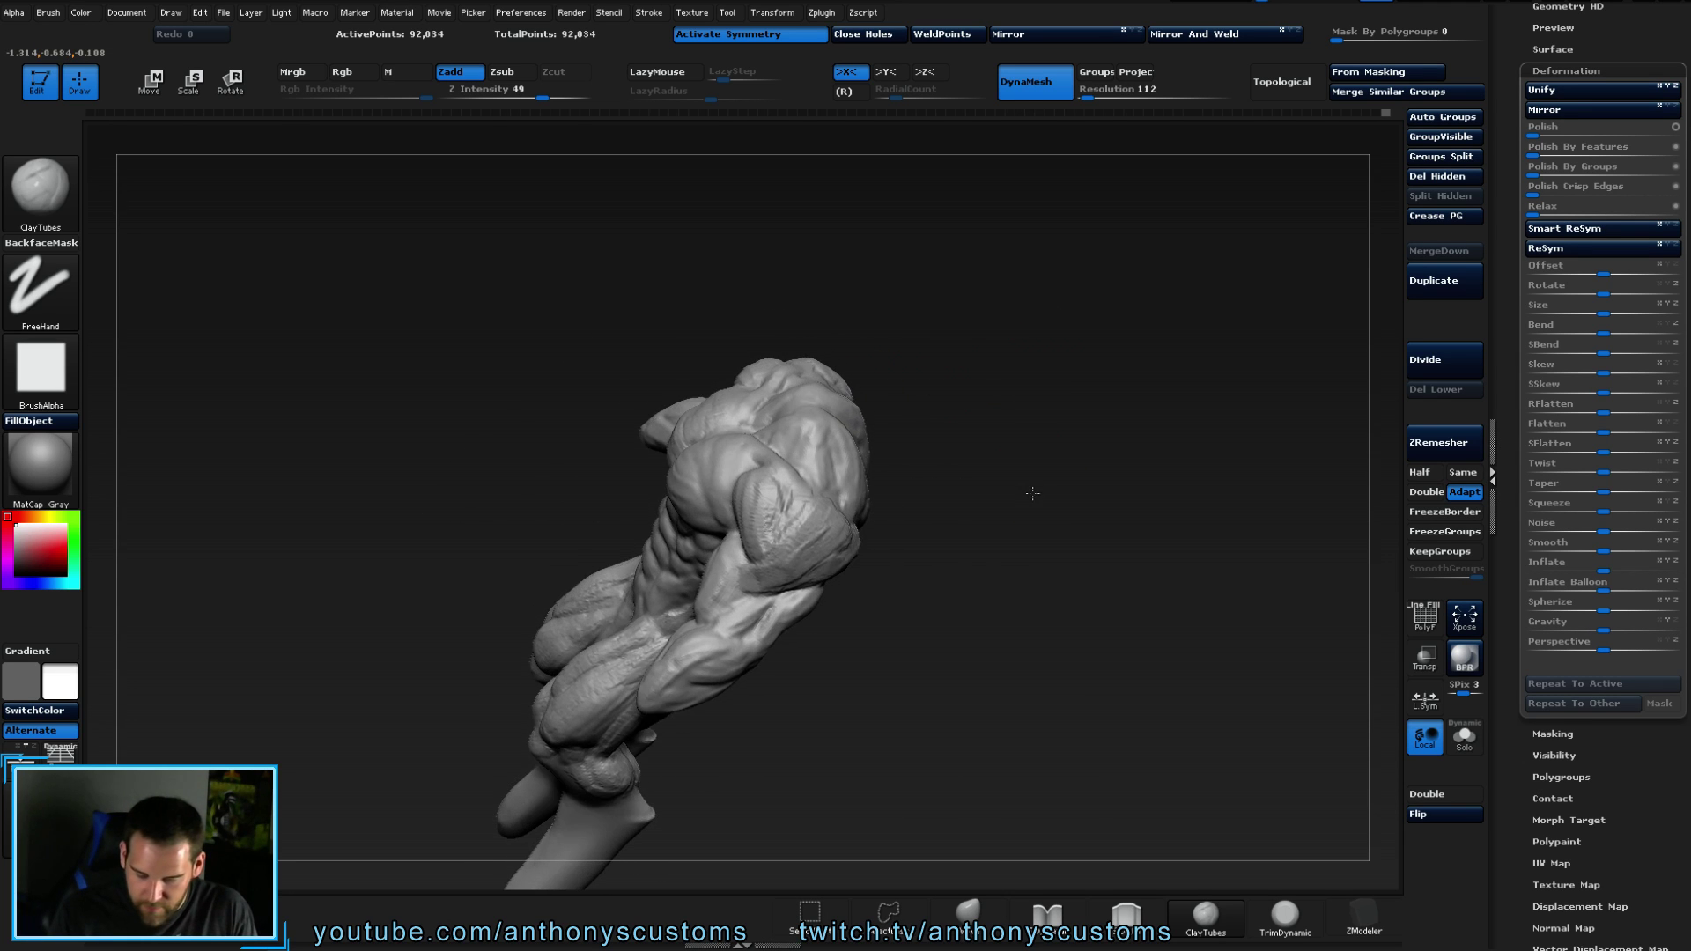
left_click_drag(1034, 480, 1055, 453)
left_click_drag(1048, 333, 1016, 532)
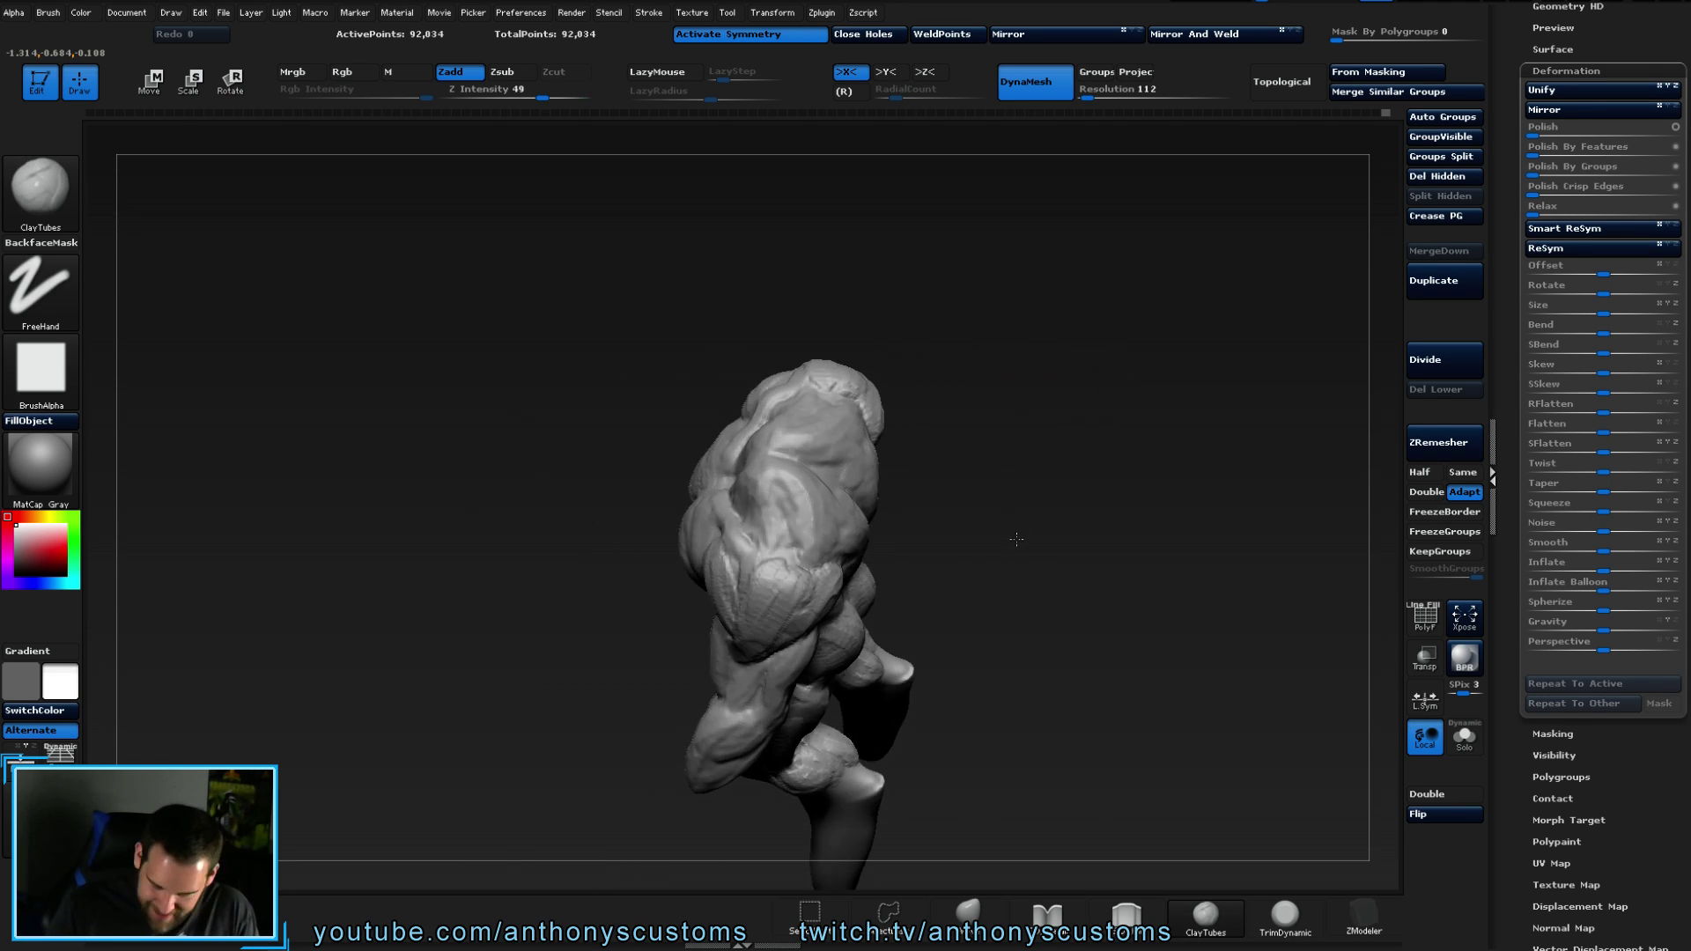
left_click_drag(771, 553, 768, 642)
left_click_drag(791, 586, 772, 644)
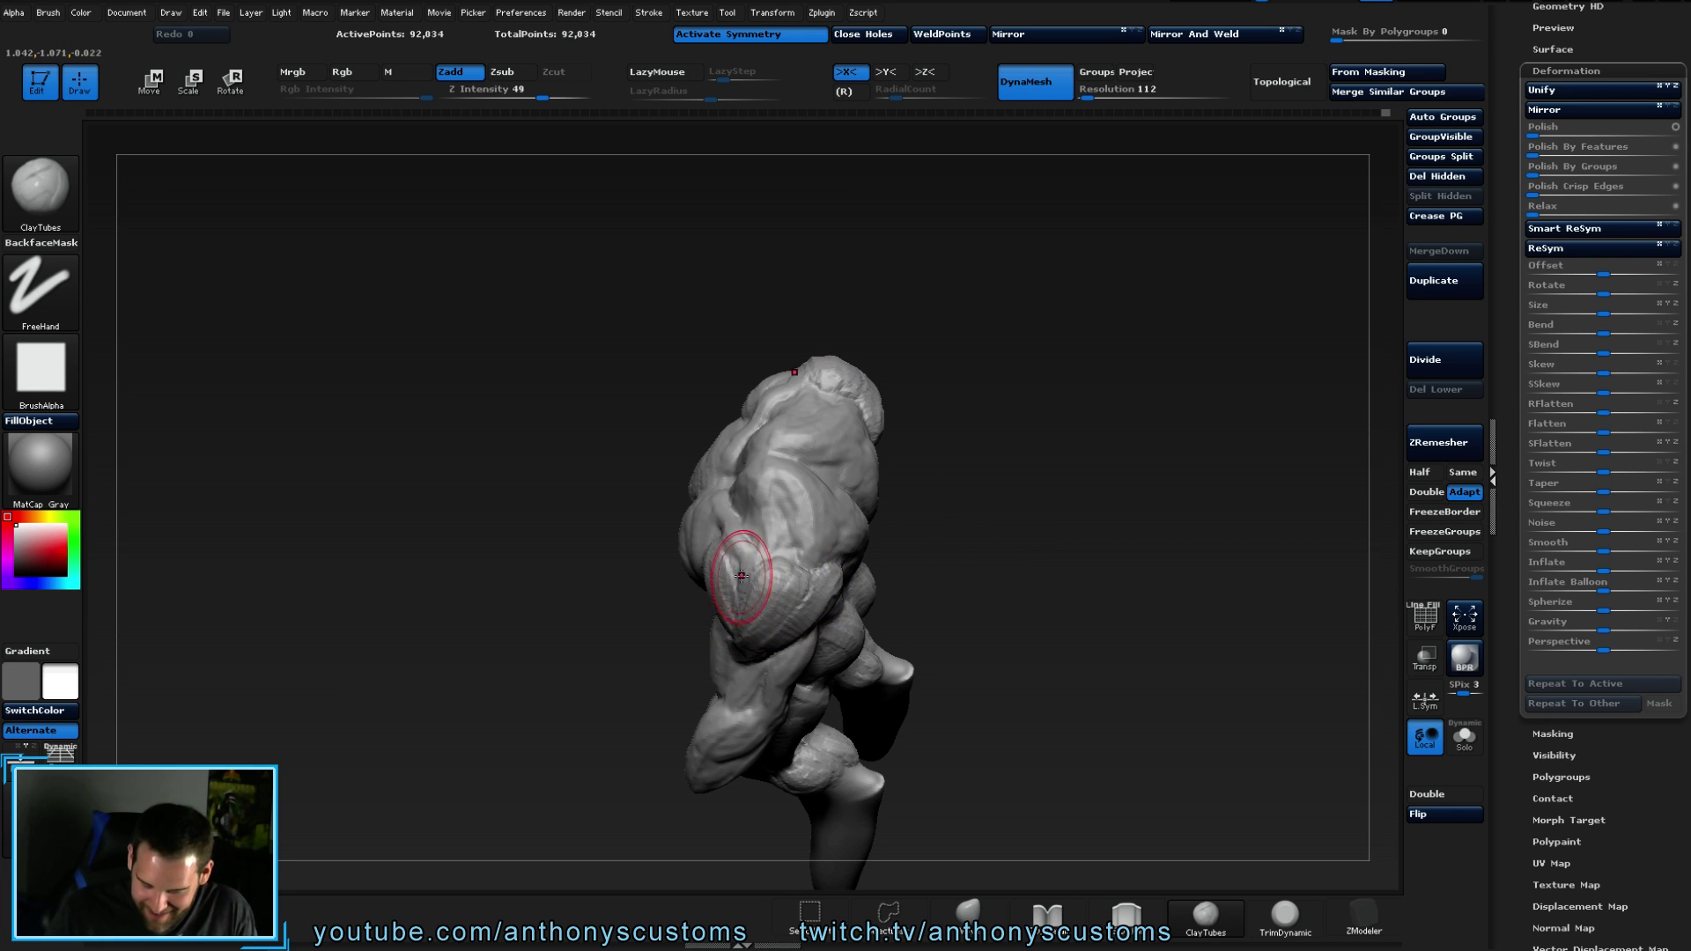
mouse_move(960, 520)
left_mouse_down()
mouse_move(1018, 474)
mouse_move(754, 585)
left_mouse_up()
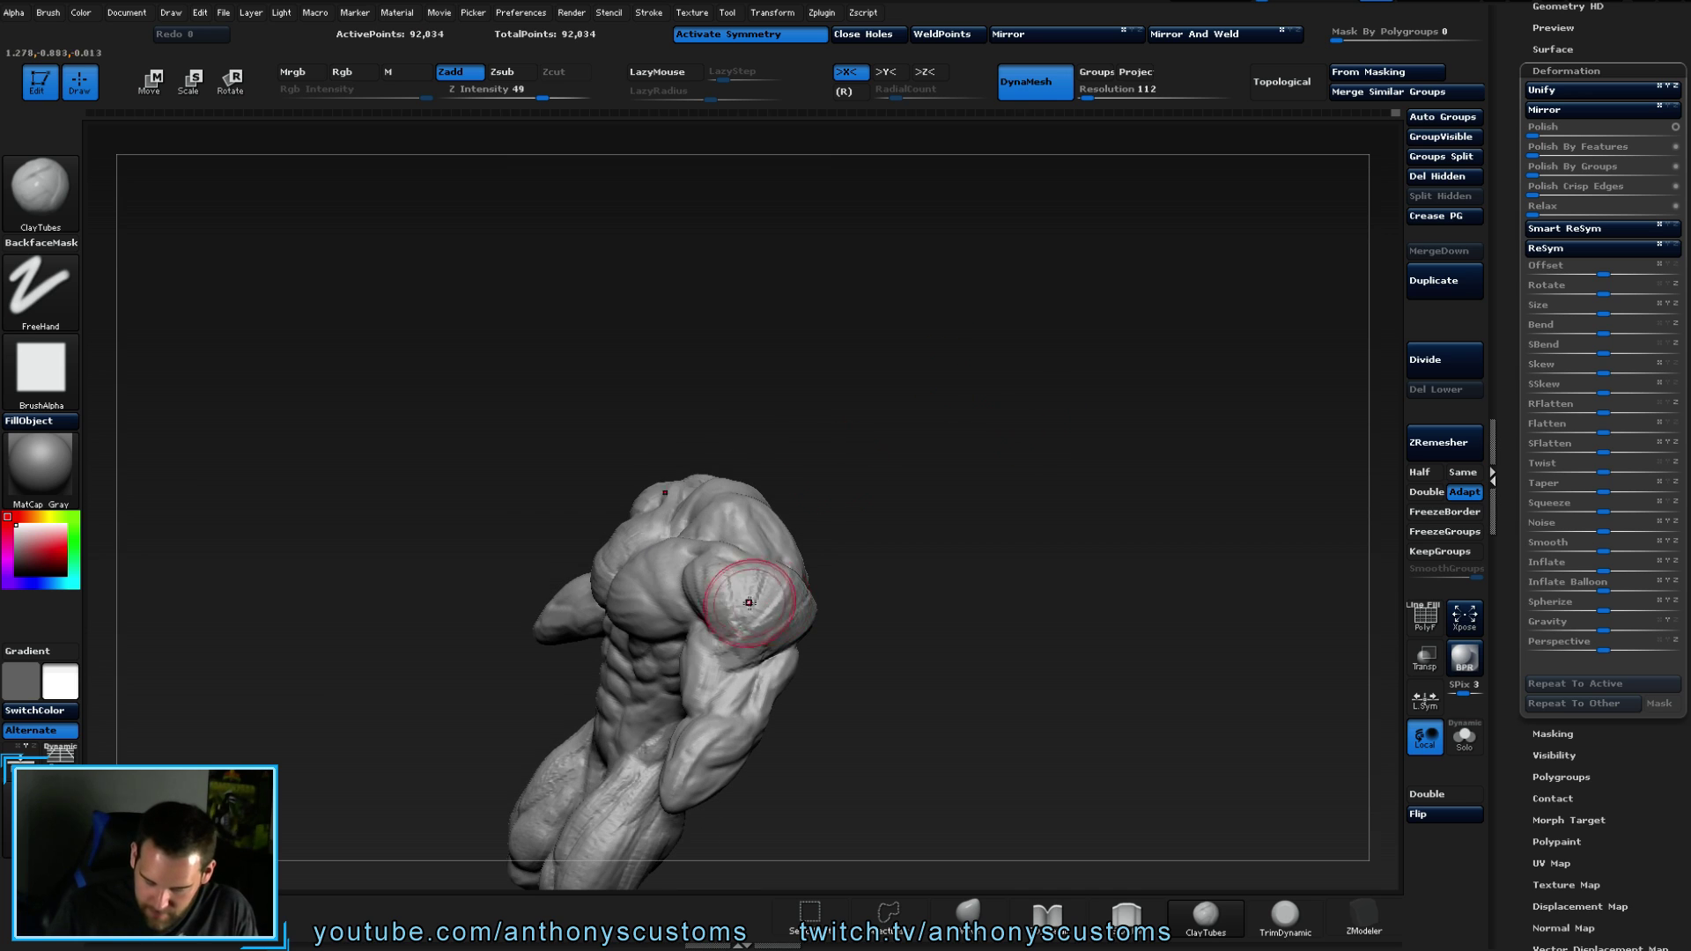
mouse_move(881, 563)
left_mouse_down()
mouse_move(948, 581)
mouse_move(906, 559)
left_mouse_up()
left_click_drag(713, 658, 710, 694)
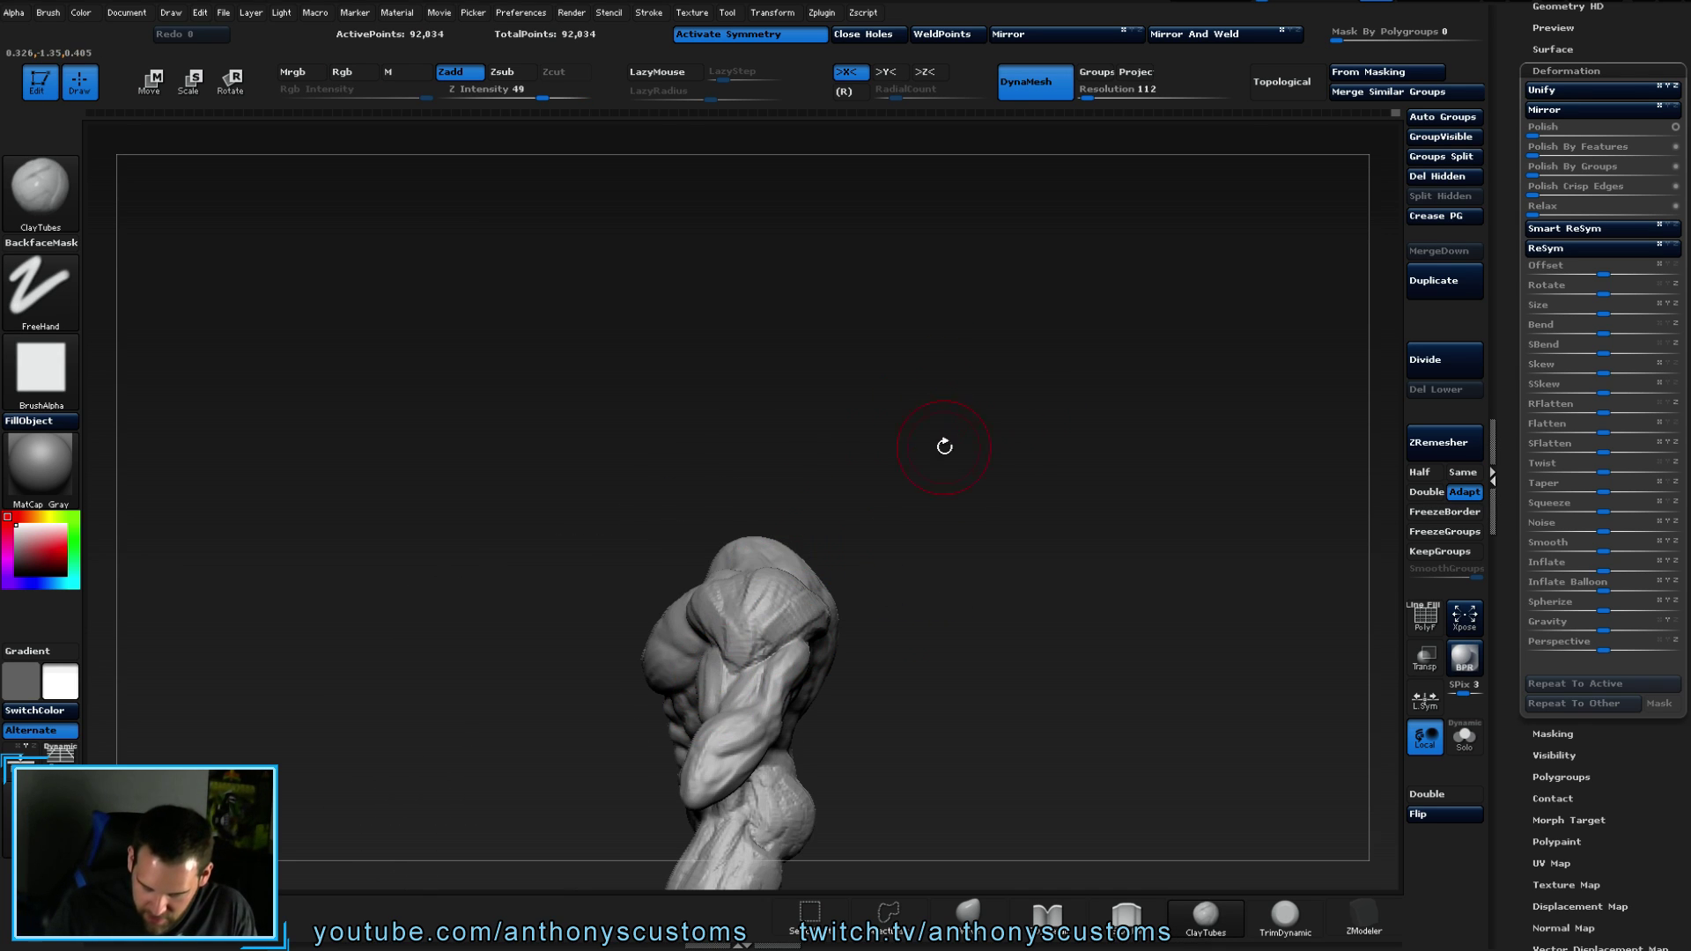
- Refine the deltoid shapes from several angles and build up the biceps with ClayTubes
mouse_move(996, 480)
left_mouse_down()
mouse_move(1055, 536)
mouse_move(1007, 393)
mouse_move(999, 441)
left_mouse_up()
mouse_move(798, 468)
left_mouse_down()
mouse_move(821, 447)
mouse_move(736, 551)
left_mouse_up()
left_click_drag(914, 461, 1070, 498)
mouse_move(695, 539)
left_mouse_down()
mouse_move(667, 462)
mouse_move(679, 530)
mouse_move(679, 472)
mouse_move(642, 491)
left_mouse_up()
left_click_drag(820, 476, 795, 375)
left_click_drag(607, 458, 636, 531)
left_click_drag(606, 461, 641, 527)
left_click_drag(853, 510, 777, 508)
left_click_drag(680, 532, 676, 555)
mouse_move(881, 511)
left_mouse_down()
mouse_move(920, 512)
mouse_move(932, 465)
mouse_move(998, 433)
mouse_move(1095, 414)
mouse_move(1124, 515)
mouse_move(1083, 453)
left_mouse_up()
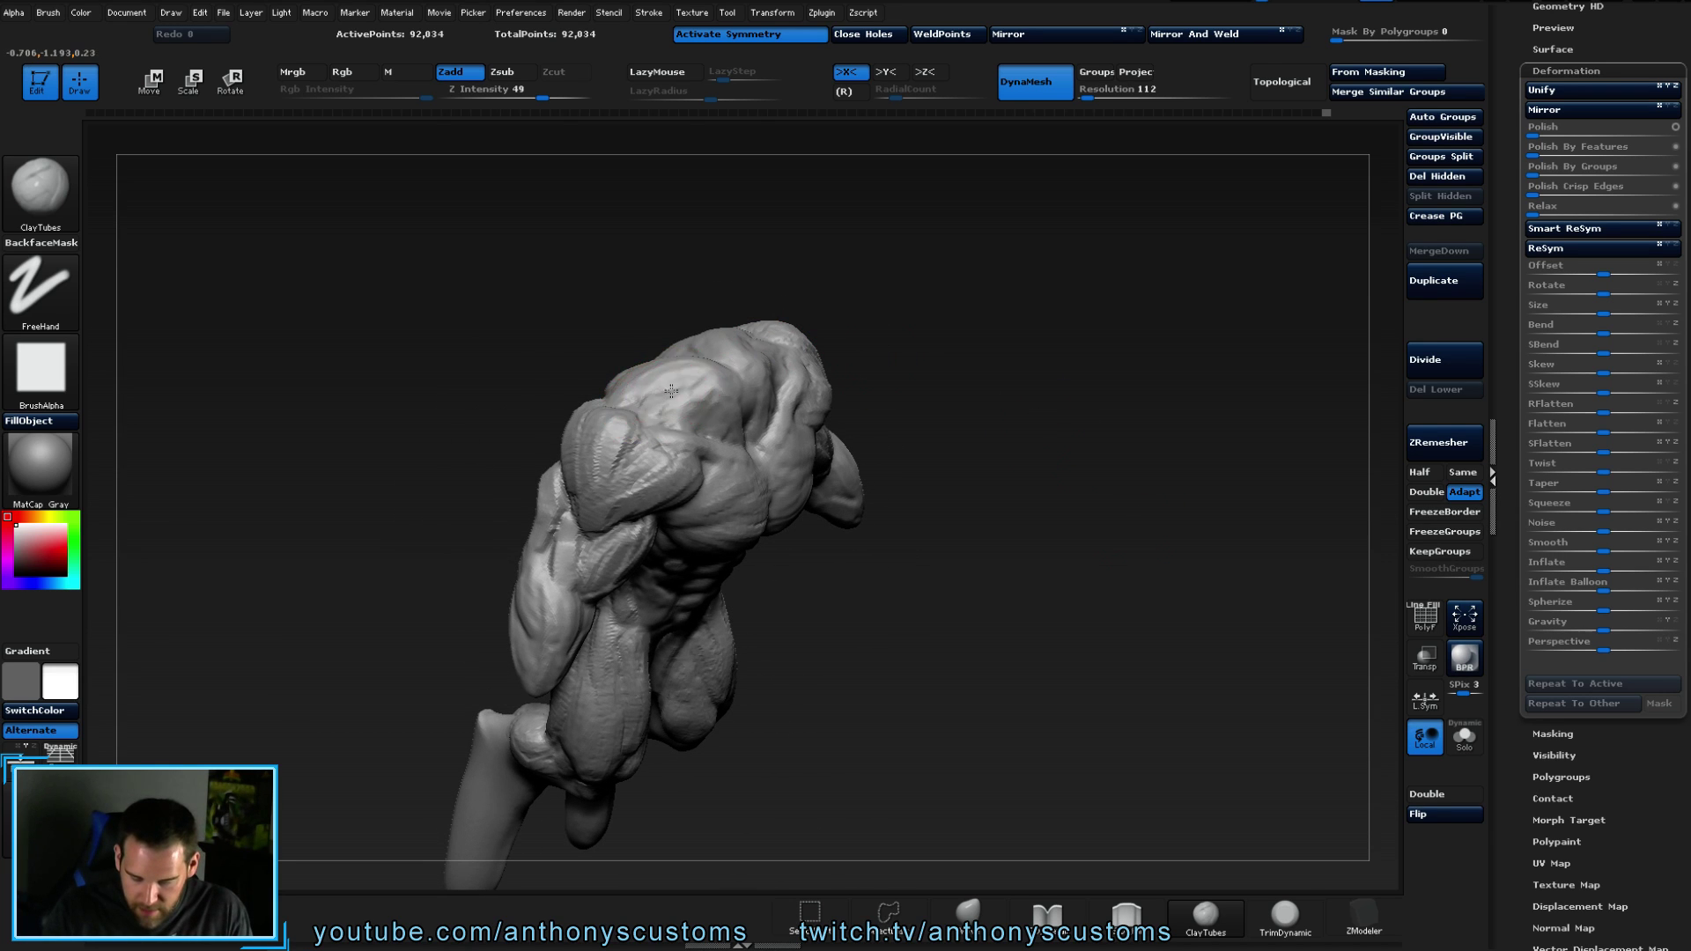
- Build up the trapezius muscles from the upper back over to the collarbones with ClayTubes
left_click_drag(676, 386, 698, 376)
left_click_drag(960, 359, 957, 458)
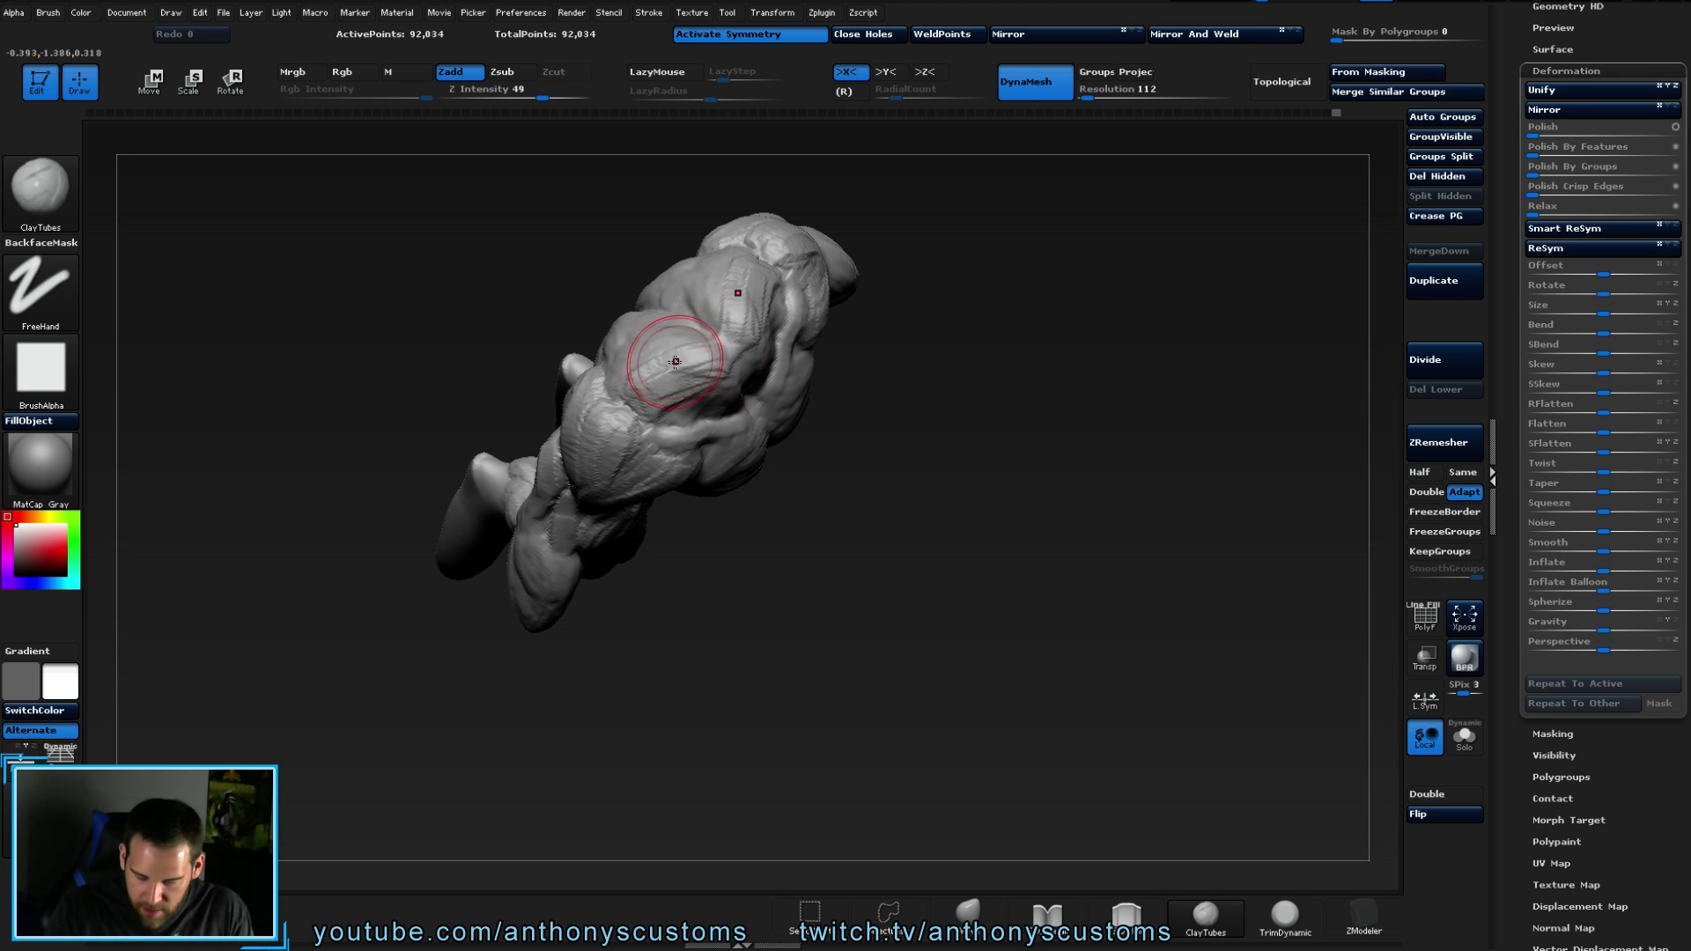
left_click_drag(862, 384, 955, 400)
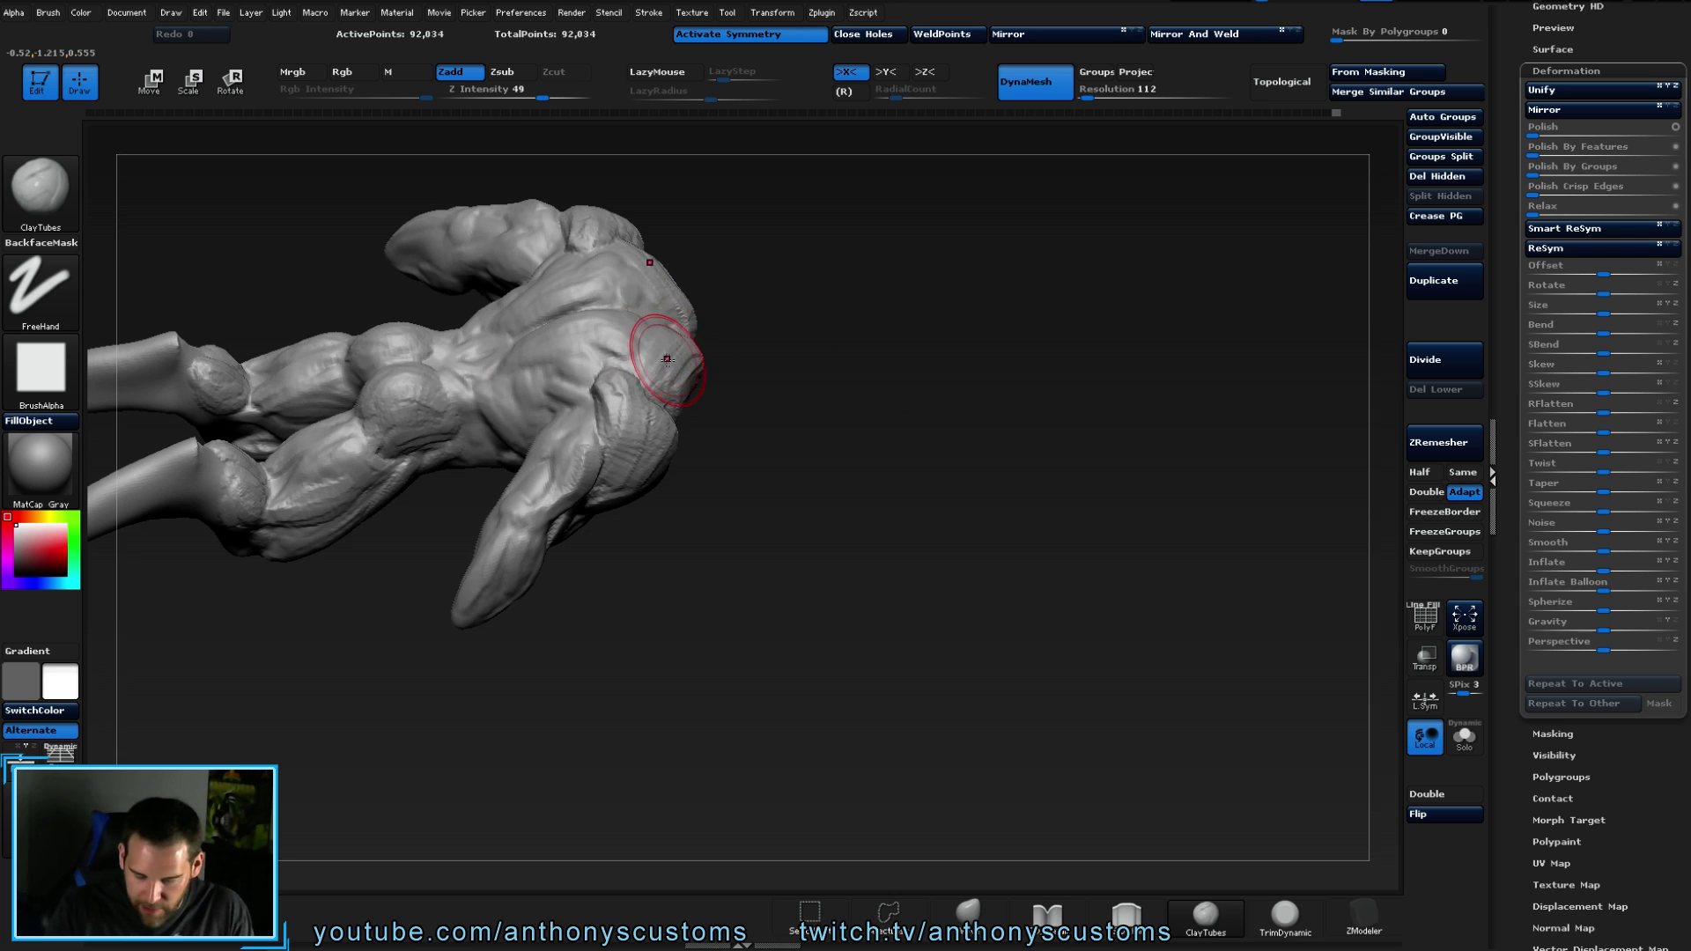
right_click_drag(655, 335, 994, 398)
mouse_move(717, 310)
left_mouse_down("alt")
mouse_move(704, 352)
mouse_move(735, 306)
mouse_move(717, 340)
mouse_move(778, 321)
left_mouse_up("alt")
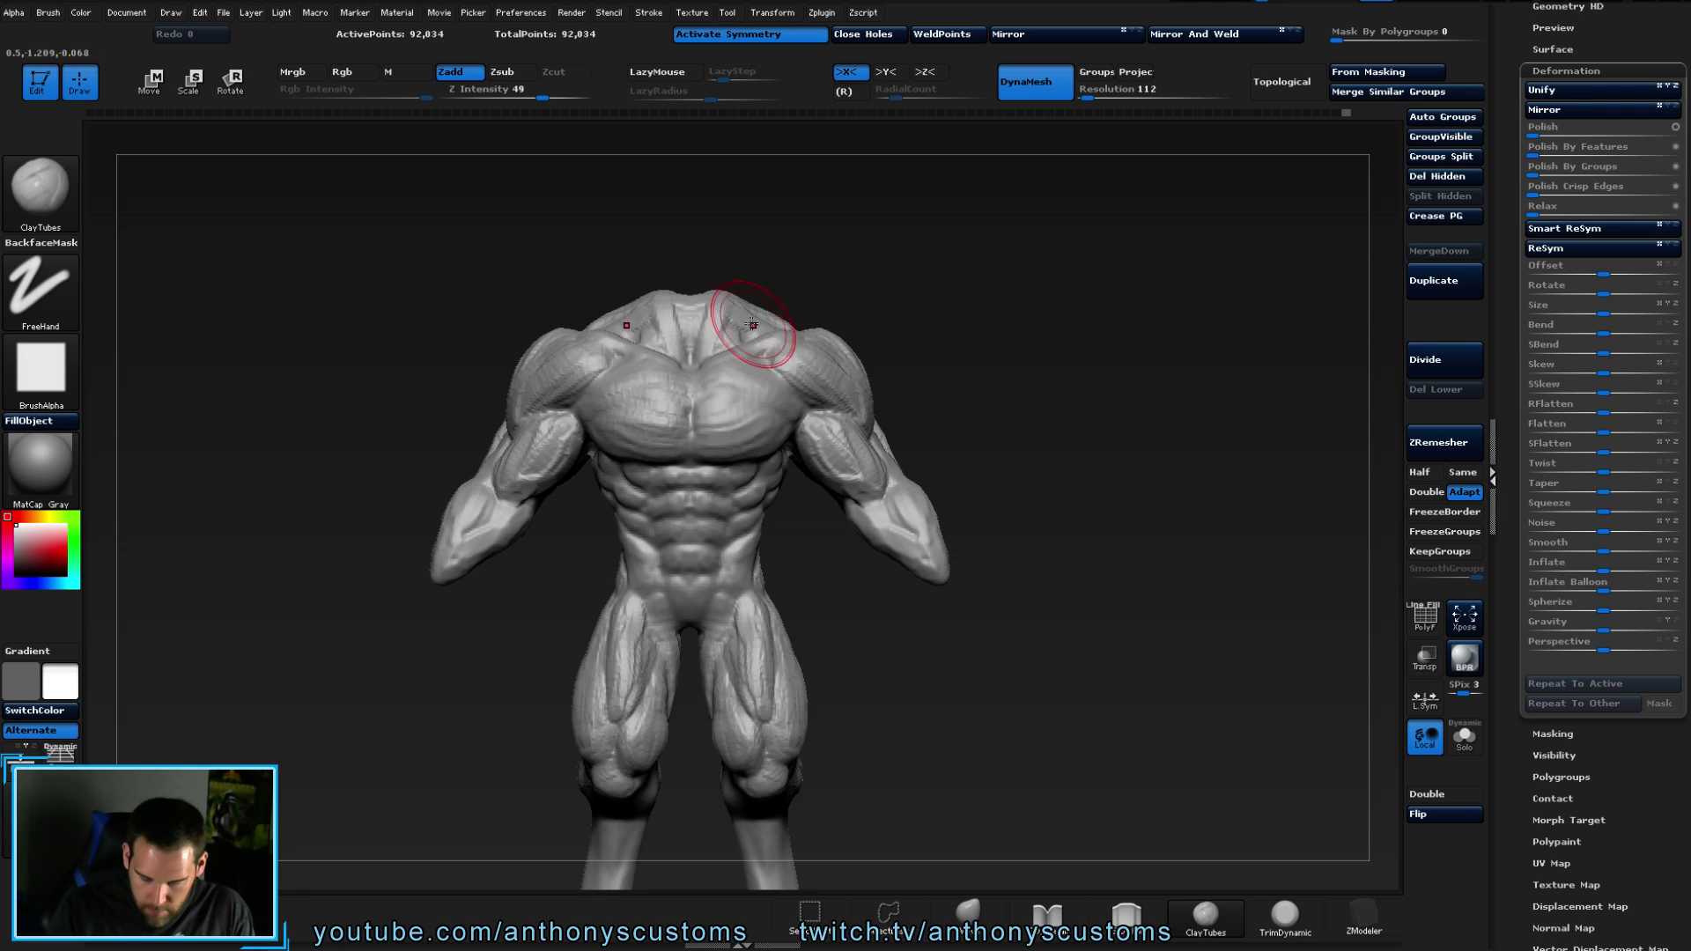
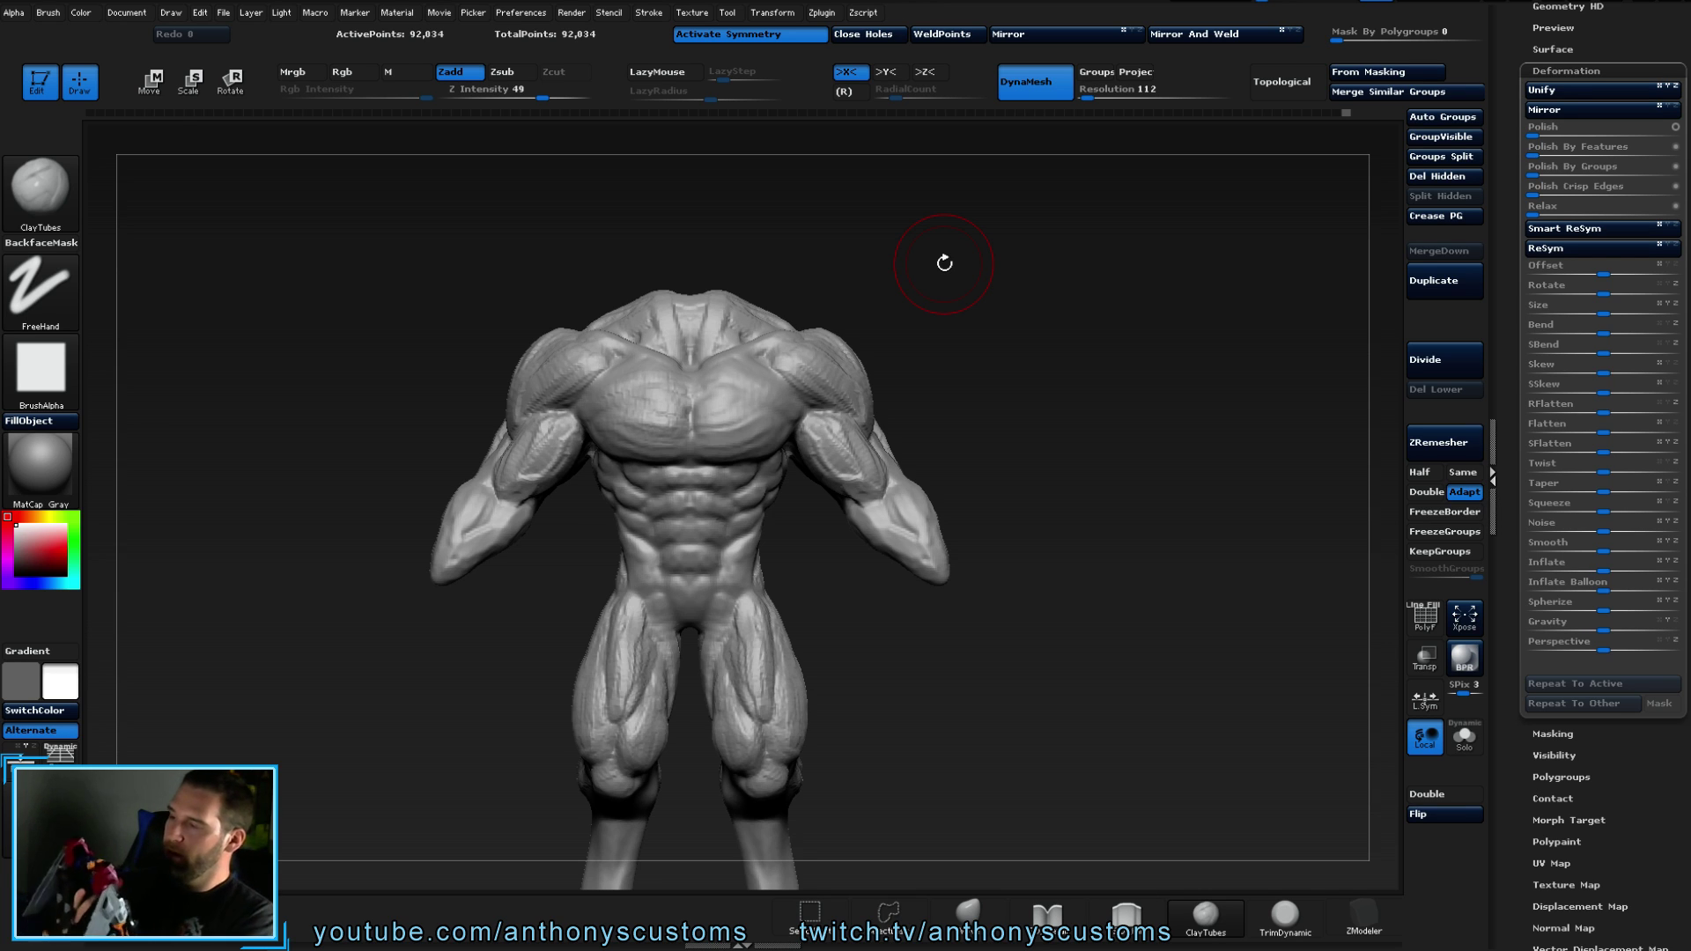
- Save the project and refine the forearm masses on both arms with ClayTubes strokes
key("ctrl+s")
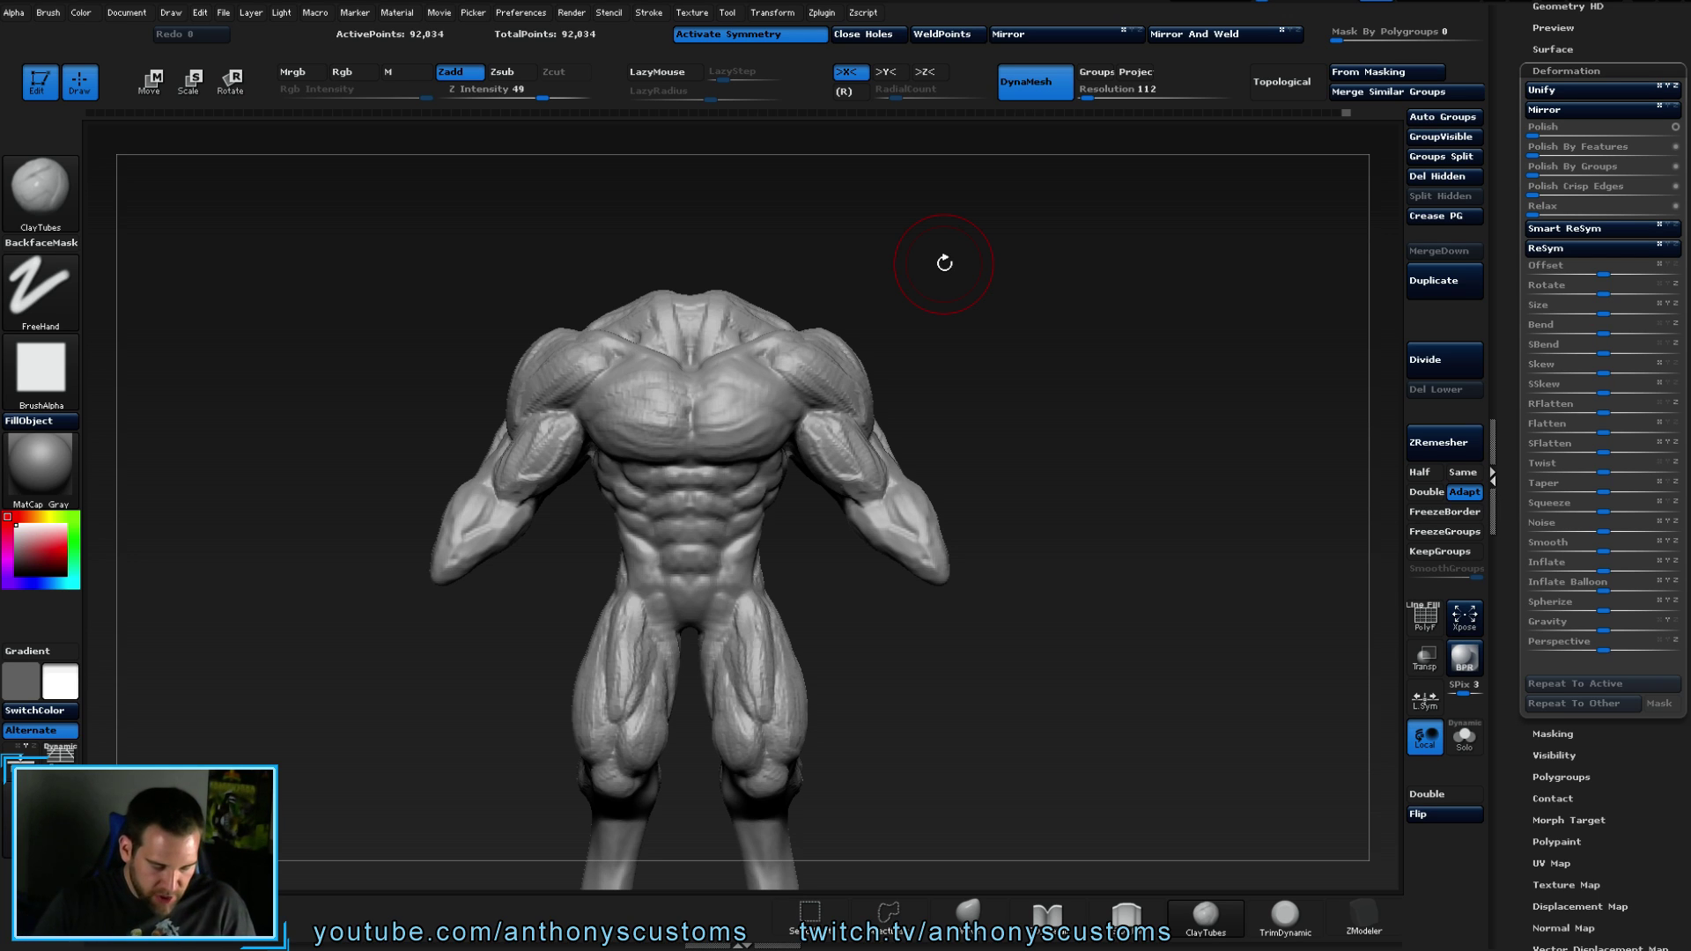
left_click_drag(1039, 486, 1082, 340)
mouse_move(1021, 444)
left_mouse_down()
mouse_move(1025, 484)
mouse_move(1120, 481)
mouse_move(1019, 445)
mouse_move(1063, 426)
mouse_move(1040, 424)
mouse_move(1056, 504)
mouse_move(1074, 443)
mouse_move(1096, 517)
mouse_move(827, 358)
left_mouse_up()
key("space")
mouse_move(782, 284)
left_mouse_down()
mouse_move(796, 319)
mouse_move(780, 335)
mouse_move(773, 320)
left_mouse_up()
left_click_drag(867, 416, 910, 555)
left_click_drag(932, 630, 899, 513, "alt")
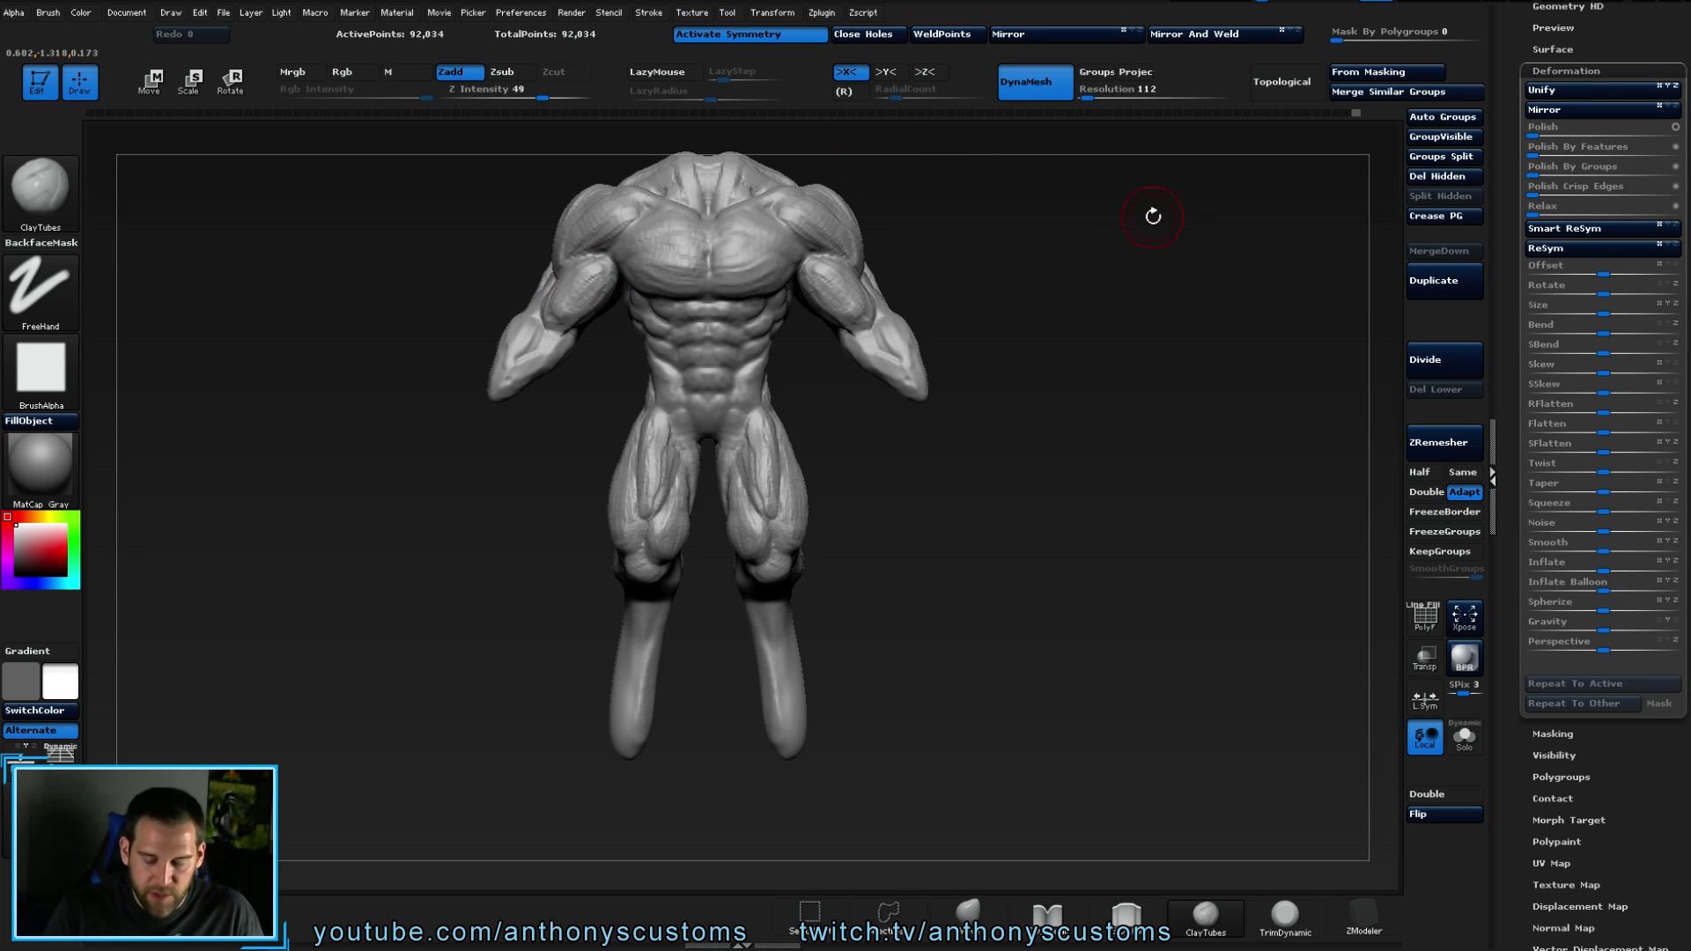
mouse_move(1069, 300)
left_mouse_down()
mouse_move(1061, 326)
mouse_move(1083, 330)
mouse_move(1055, 324)
left_mouse_up()
mouse_move(561, 408)
left_mouse_down()
mouse_move(515, 388)
mouse_move(546, 353)
mouse_move(560, 368)
mouse_move(525, 467)
mouse_move(573, 457)
left_mouse_up()
mouse_move(887, 434)
left_mouse_down()
mouse_move(1075, 423)
mouse_move(921, 384)
left_mouse_up()
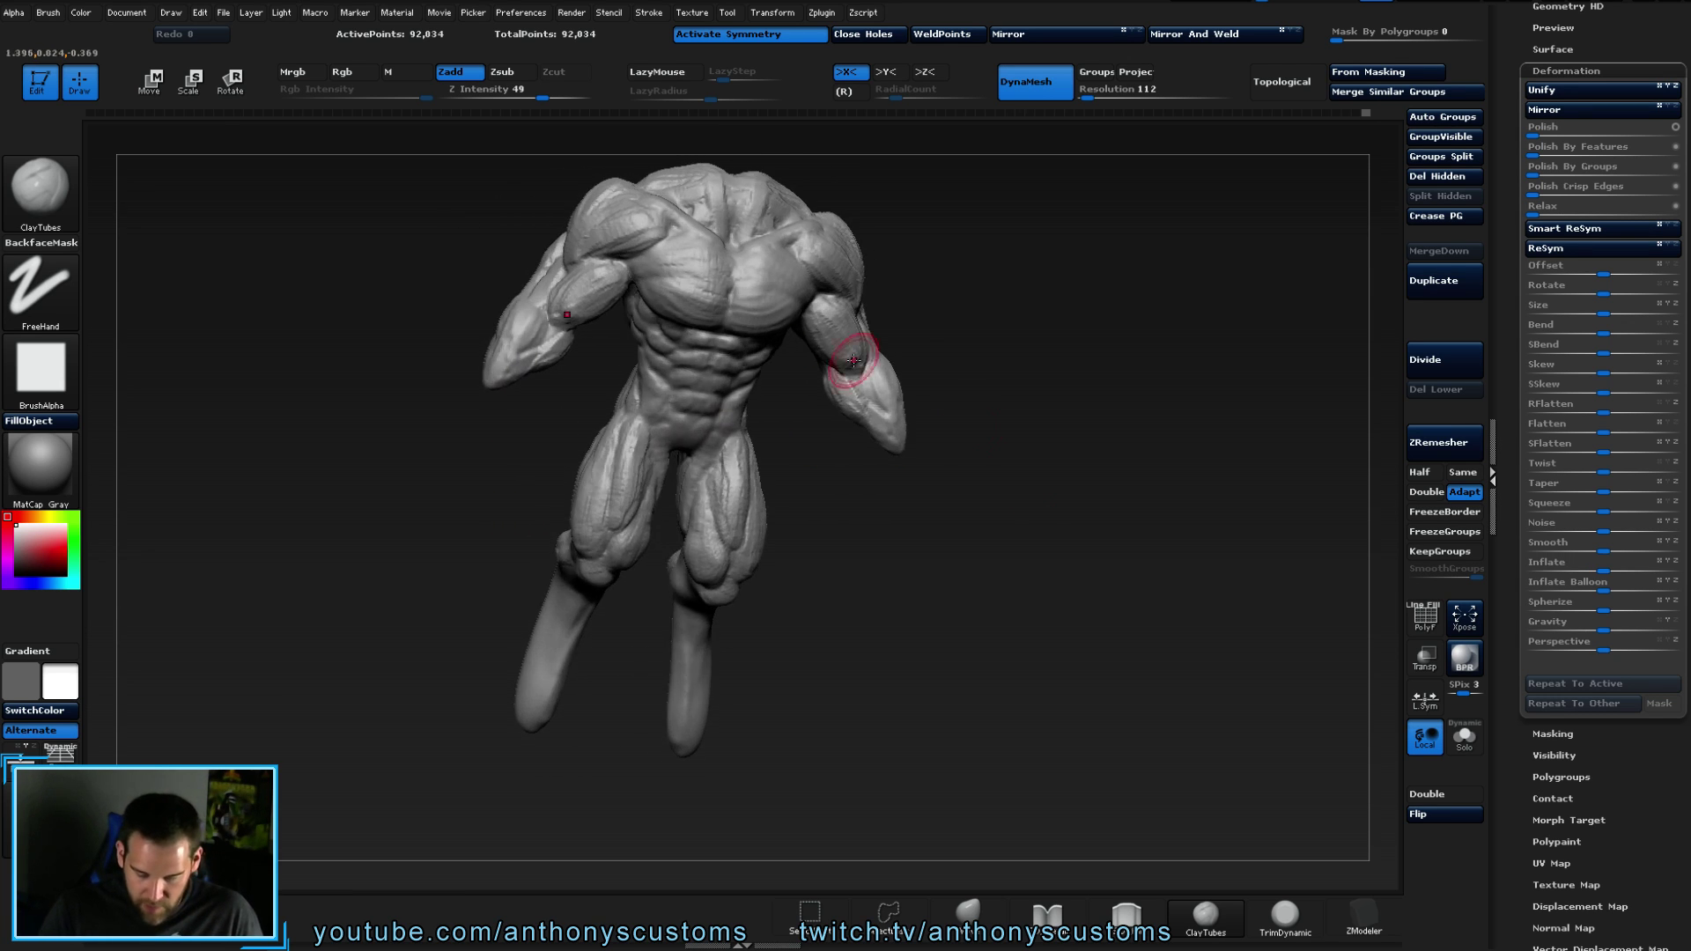
mouse_move(521, 325)
left_mouse_down()
mouse_move(513, 345)
mouse_move(526, 338)
left_mouse_up()
left_click_drag(492, 421, 494, 472)
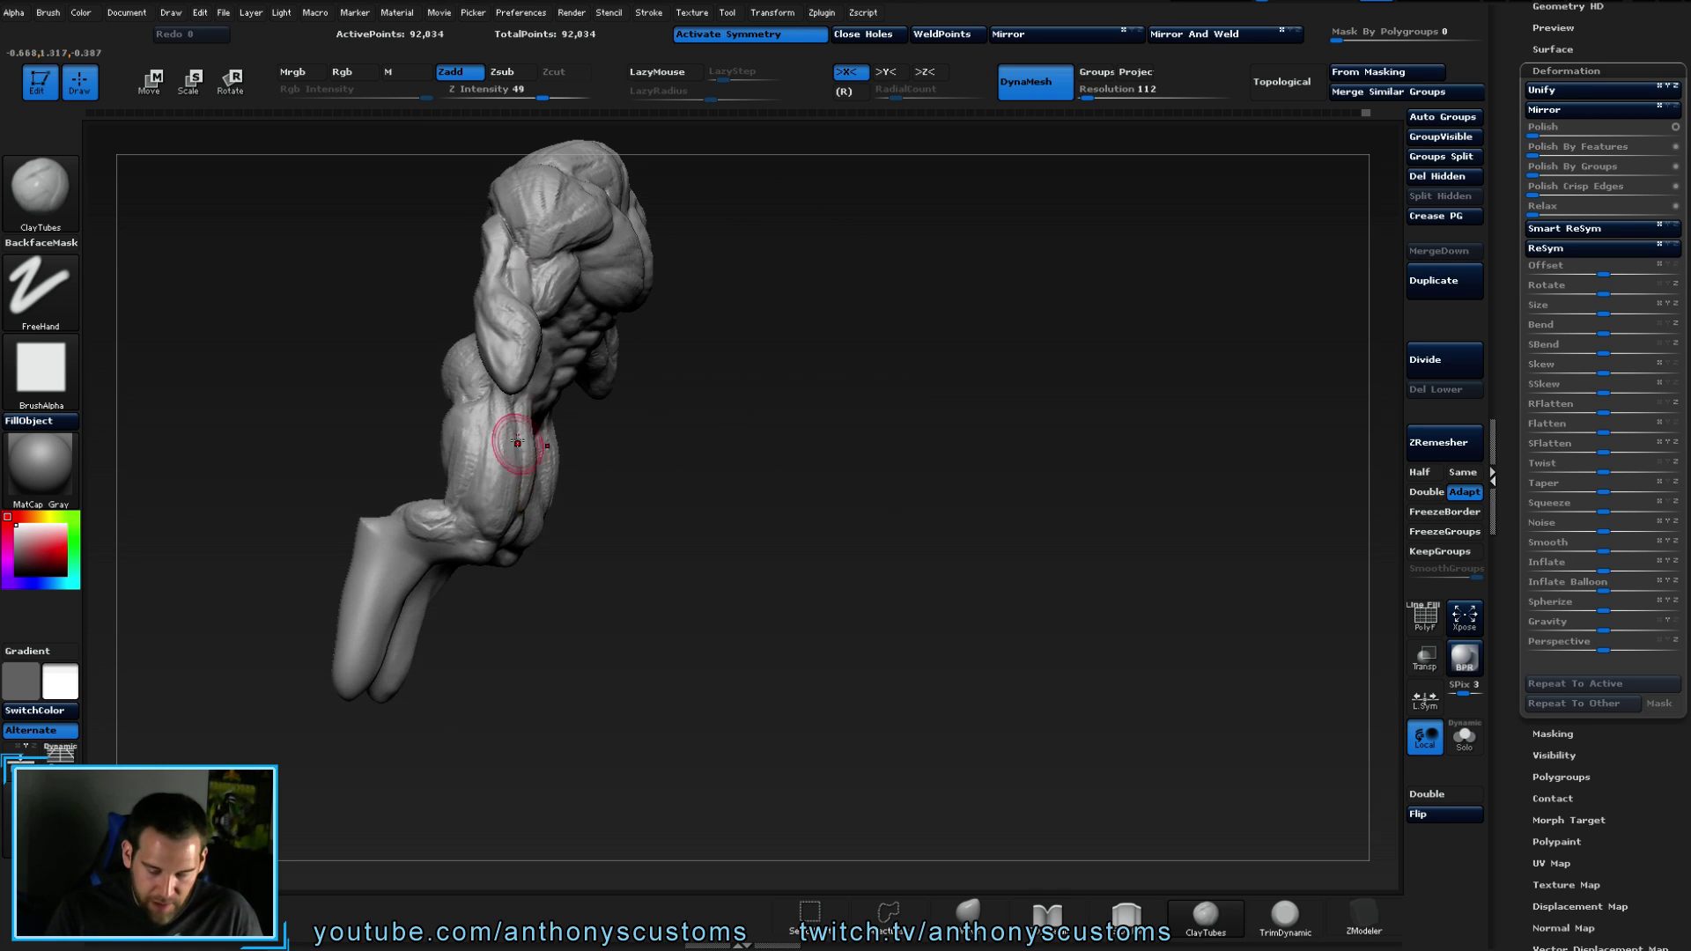
- Shape the elbows, triceps and outer forearms with ClayTubes from the side and back
left_click_drag(646, 346, 778, 329)
mouse_move(493, 350)
left_mouse_down()
mouse_move(465, 305)
mouse_move(505, 364)
mouse_move(636, 335)
left_mouse_up()
mouse_move(447, 322)
left_mouse_down()
mouse_move(454, 352)
mouse_move(460, 300)
left_mouse_up()
left_click_drag(494, 191, 599, 372)
mouse_move(525, 324)
left_mouse_down()
mouse_move(408, 235)
mouse_move(451, 280)
mouse_move(434, 280)
left_mouse_up()
mouse_move(569, 296)
left_mouse_down()
mouse_move(593, 295)
mouse_move(573, 302)
left_mouse_up()
mouse_move(187, 278)
left_mouse_down()
mouse_move(173, 315)
mouse_move(157, 299)
mouse_move(163, 321)
mouse_move(209, 280)
mouse_move(198, 244)
mouse_move(238, 257)
mouse_move(220, 228)
left_mouse_up()
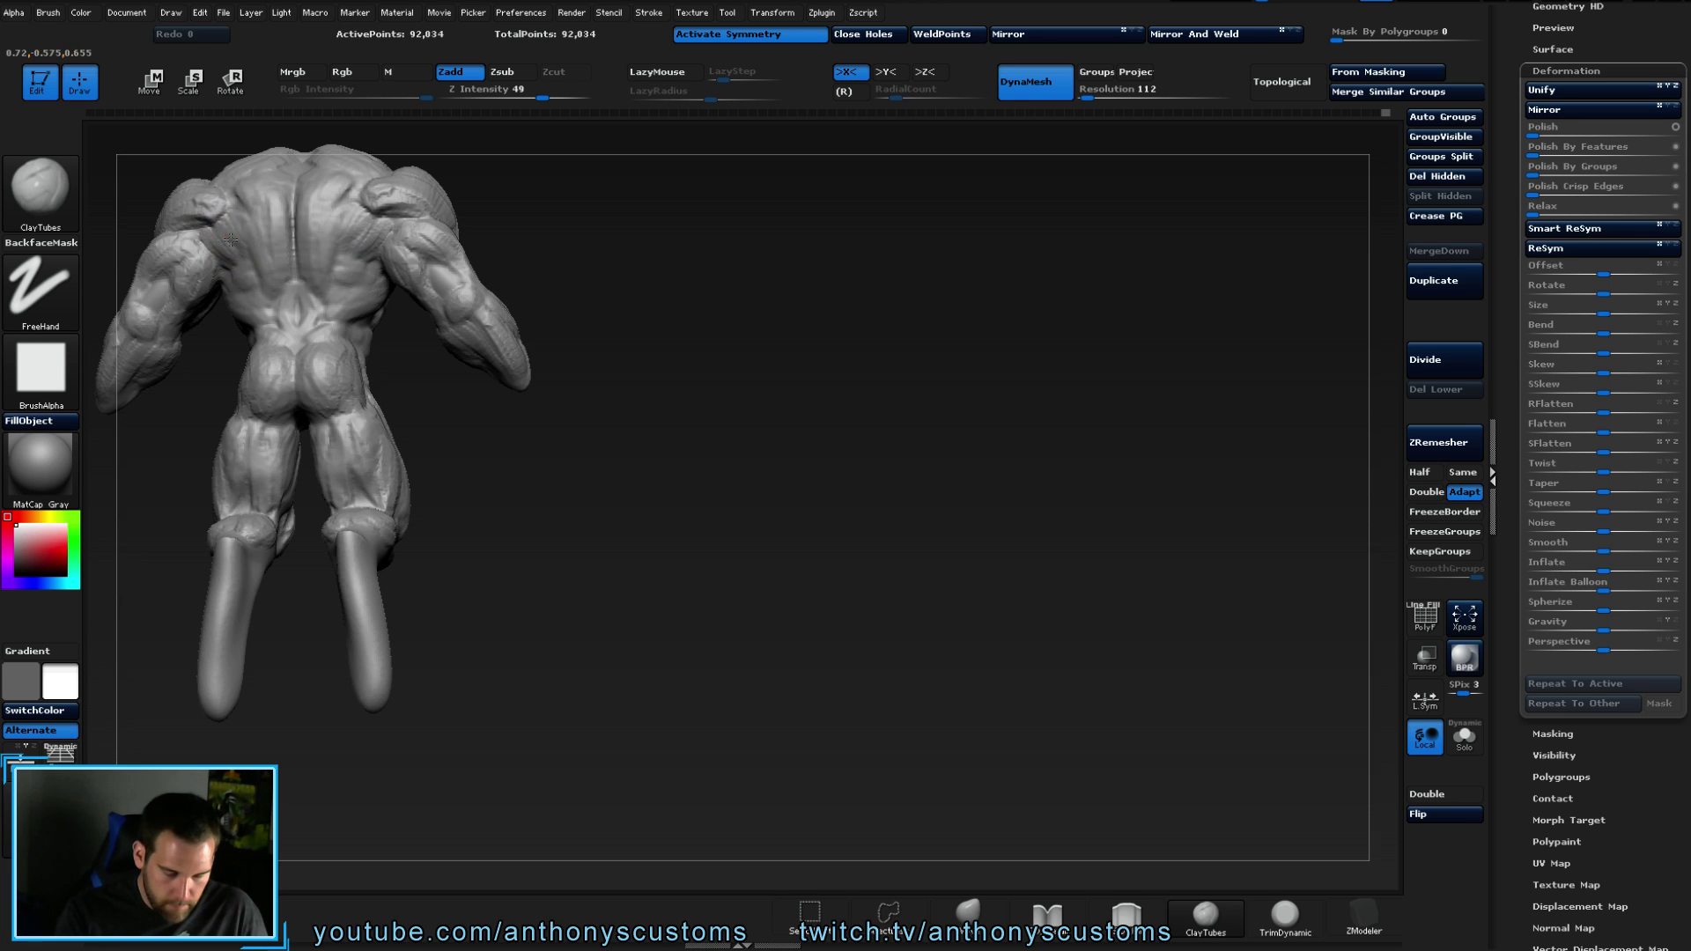
- Refine the upper back muscles beside the spine and around the shoulder blades with ClayTubes
mouse_move(753, 319)
left_mouse_down()
mouse_move(769, 340)
mouse_move(672, 315)
left_mouse_up()
mouse_move(381, 261)
left_mouse_down()
mouse_move(358, 231)
mouse_move(344, 257)
left_mouse_up()
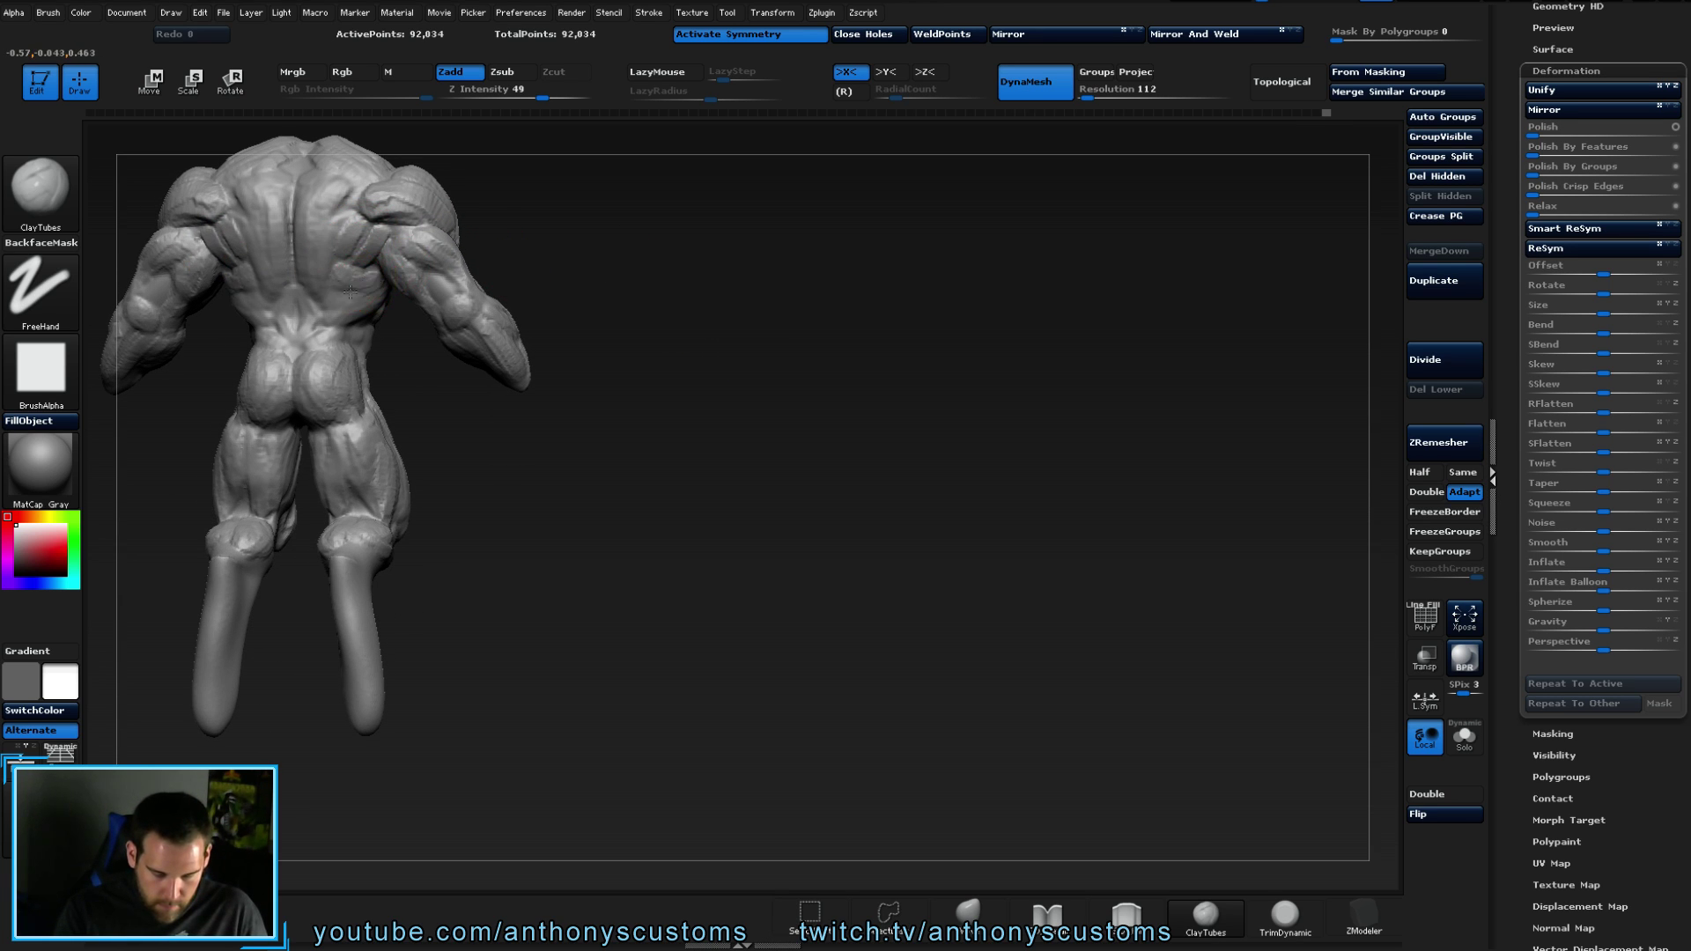
mouse_move(341, 309)
left_mouse_down()
mouse_move(314, 303)
mouse_move(319, 201)
left_mouse_up()
mouse_move(614, 278)
left_mouse_down()
mouse_move(683, 330)
mouse_move(732, 466)
left_mouse_up()
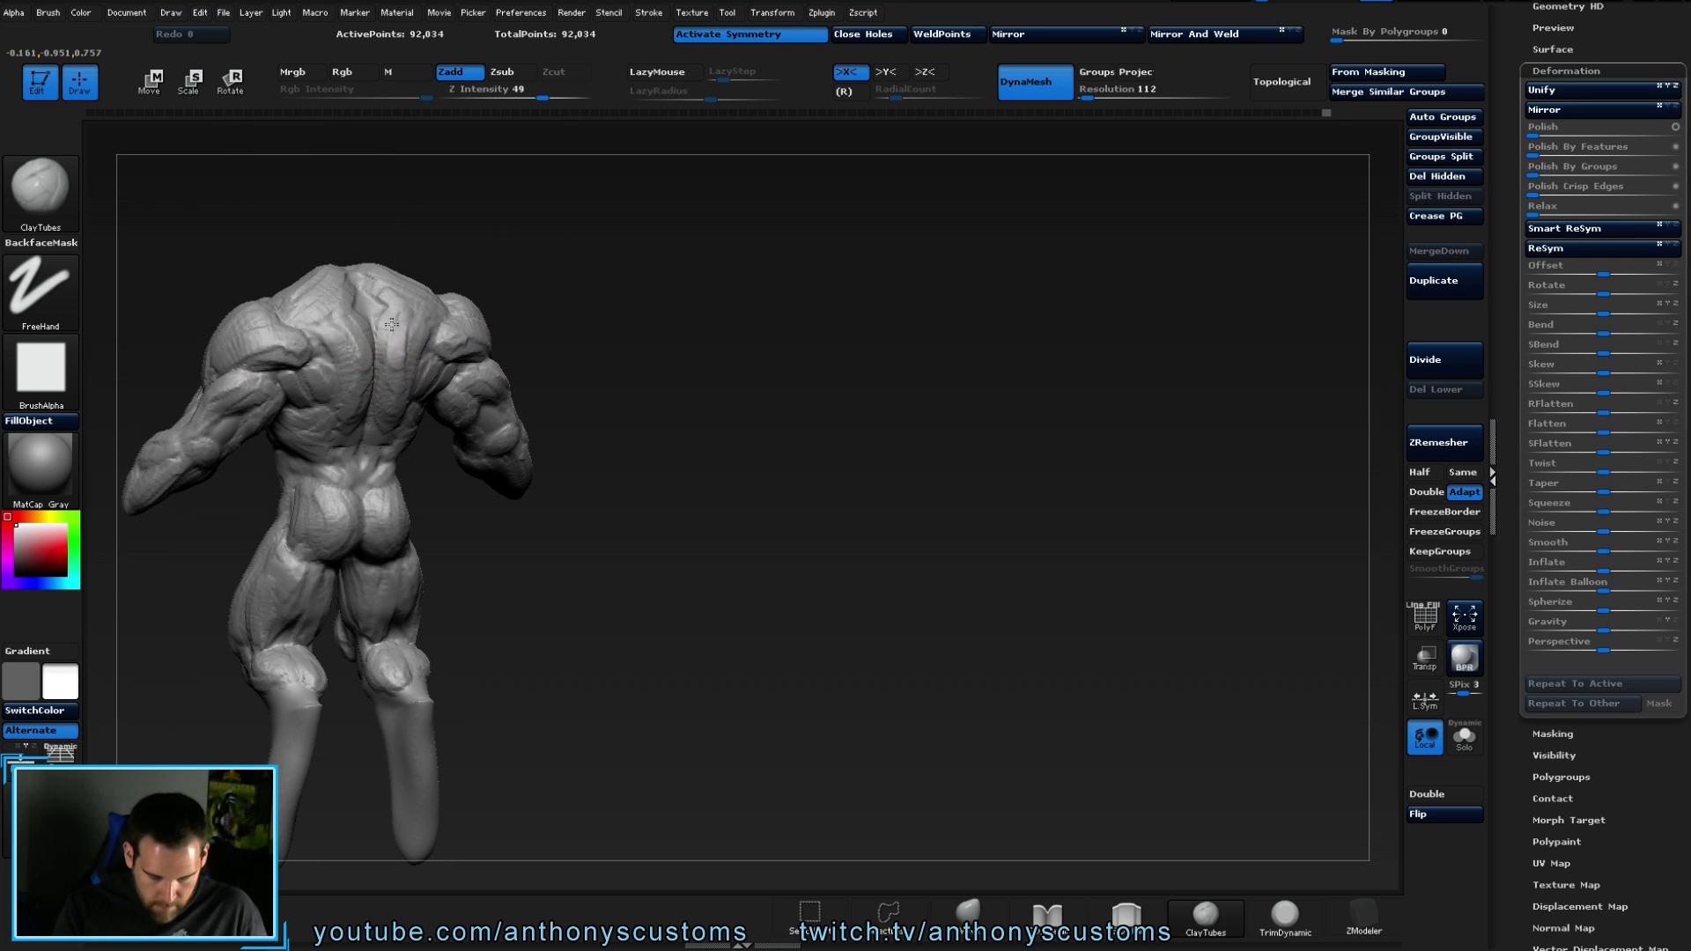
mouse_move(649, 374)
left_mouse_down()
mouse_move(586, 375)
mouse_move(609, 367)
left_mouse_up()
mouse_move(368, 271)
left_mouse_down()
mouse_move(333, 308)
mouse_move(377, 313)
left_mouse_up()
left_click_drag(644, 332, 789, 303)
left_click_drag(723, 356, 930, 344, "alt")
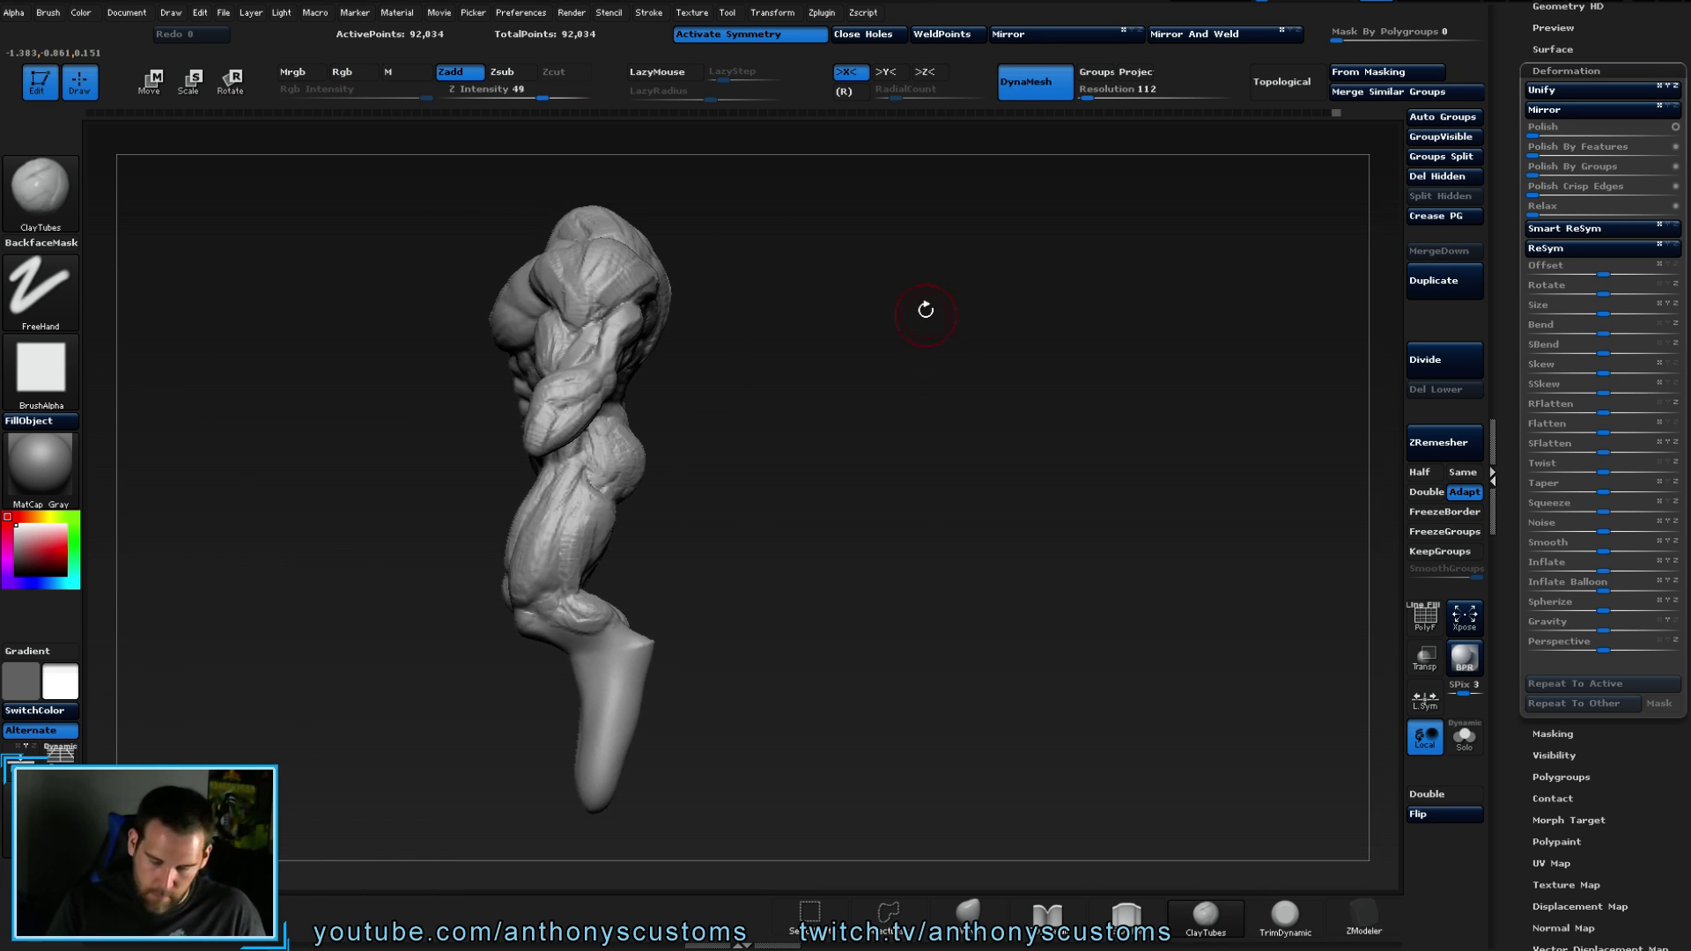
- Refine the ribs, obliques and groin from the front with ClayTubes
left_click_drag(858, 404, 972, 402)
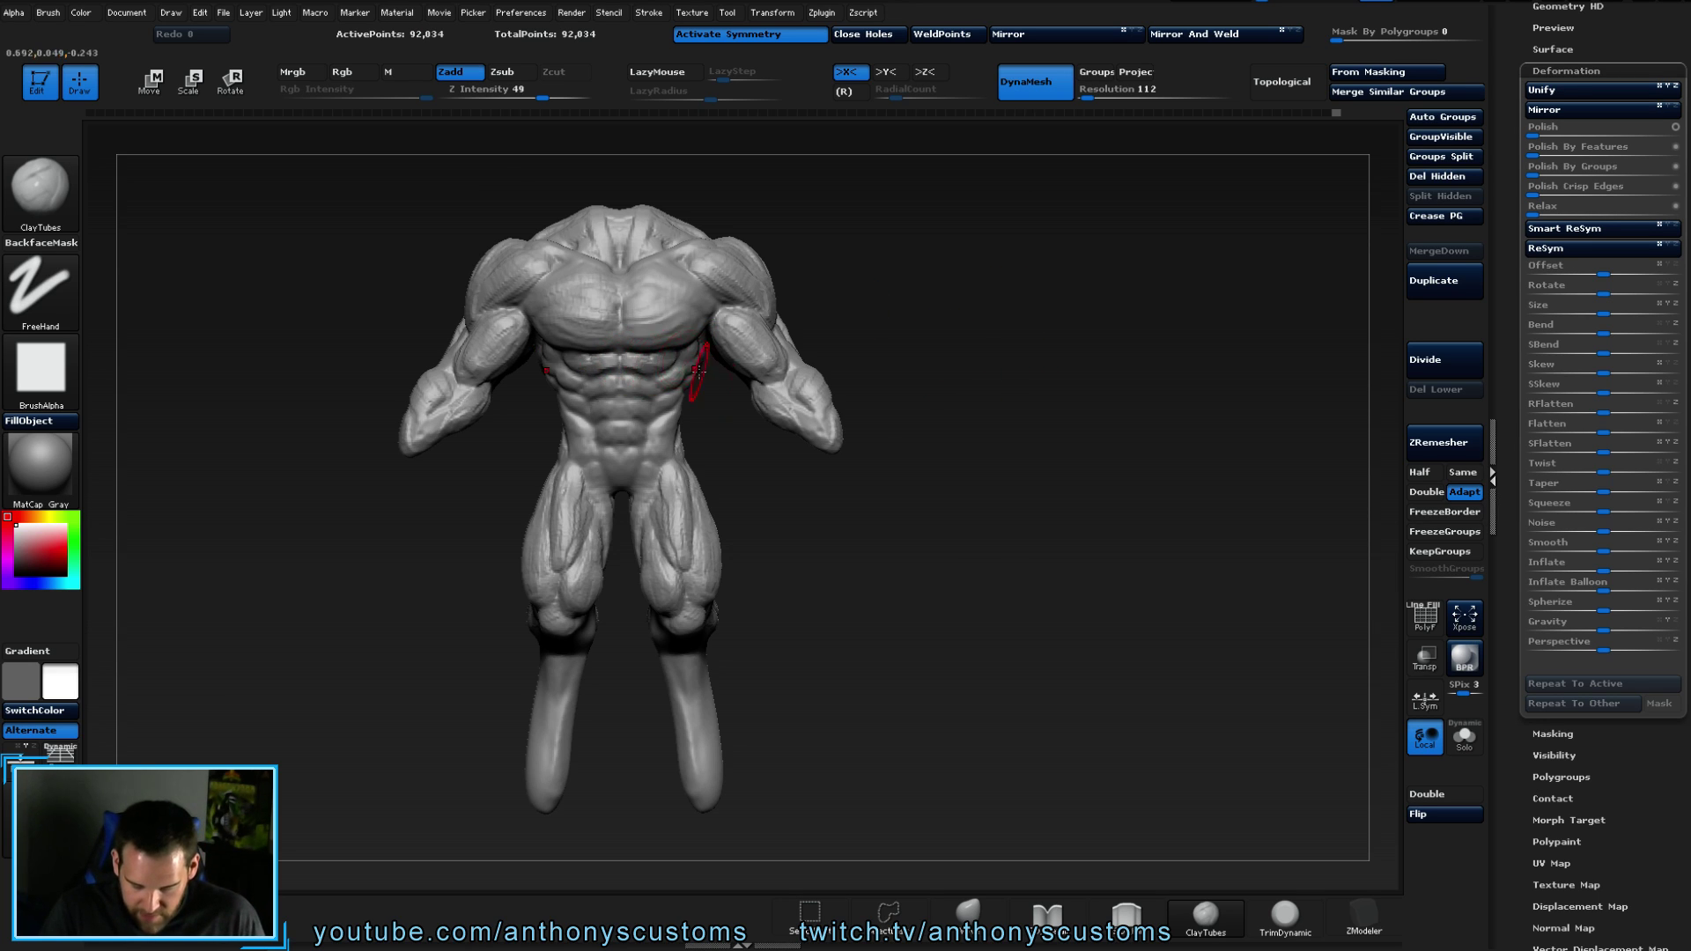
left_click_drag(679, 358, 725, 434)
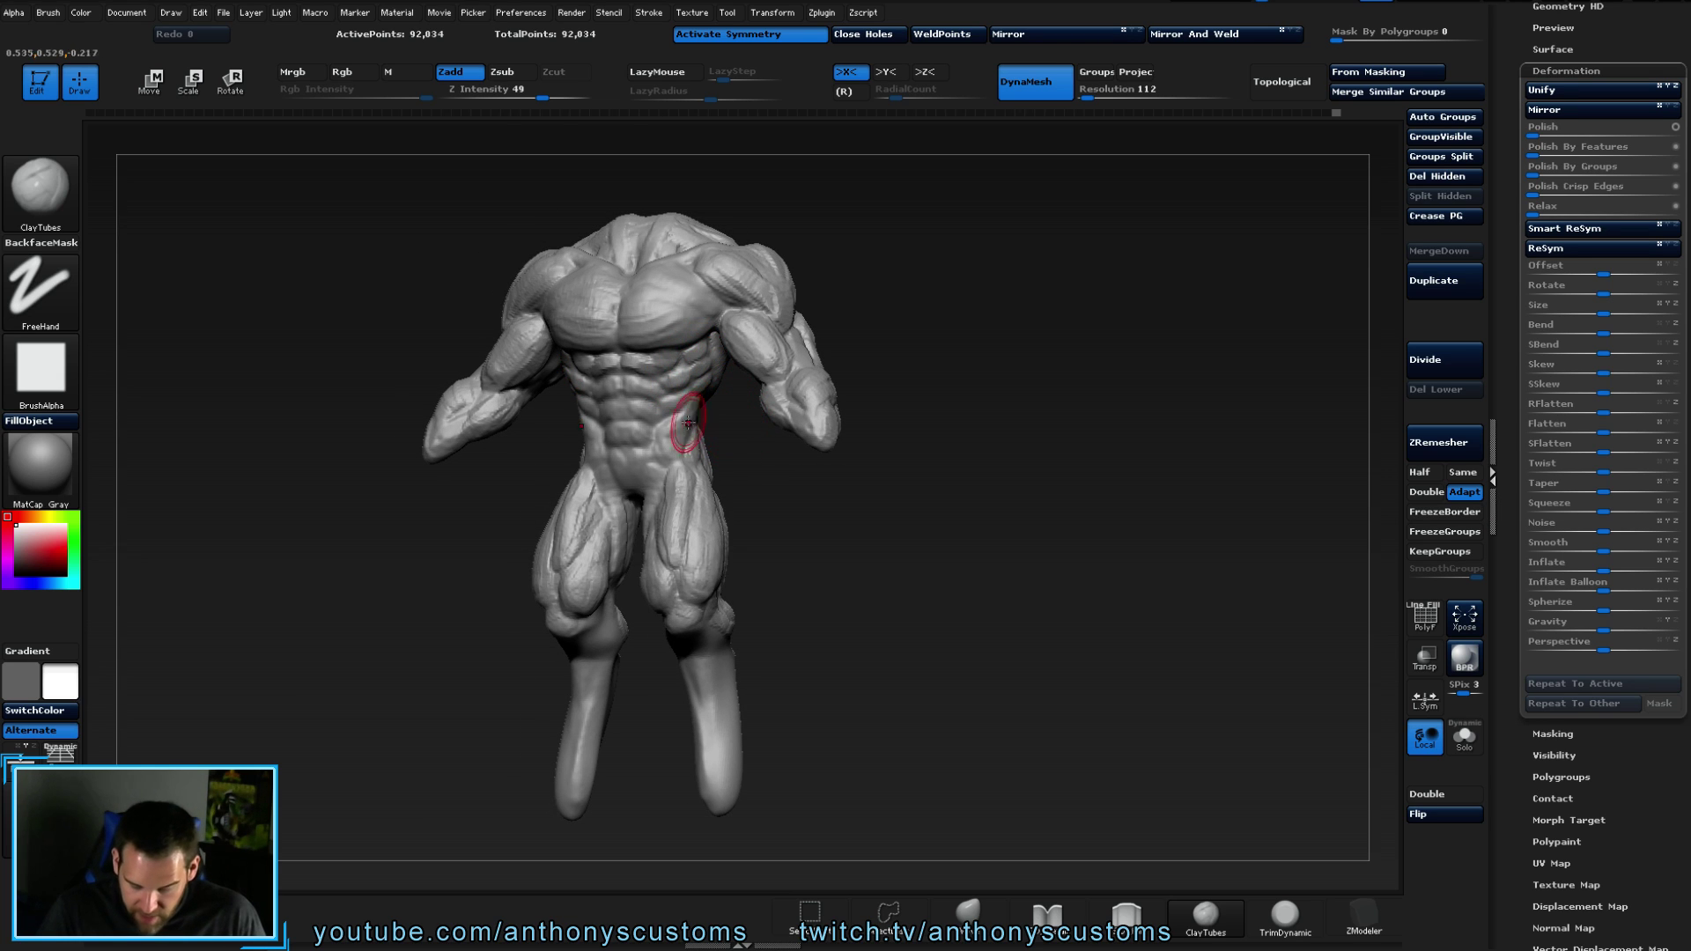
left_click_drag(733, 437, 731, 443)
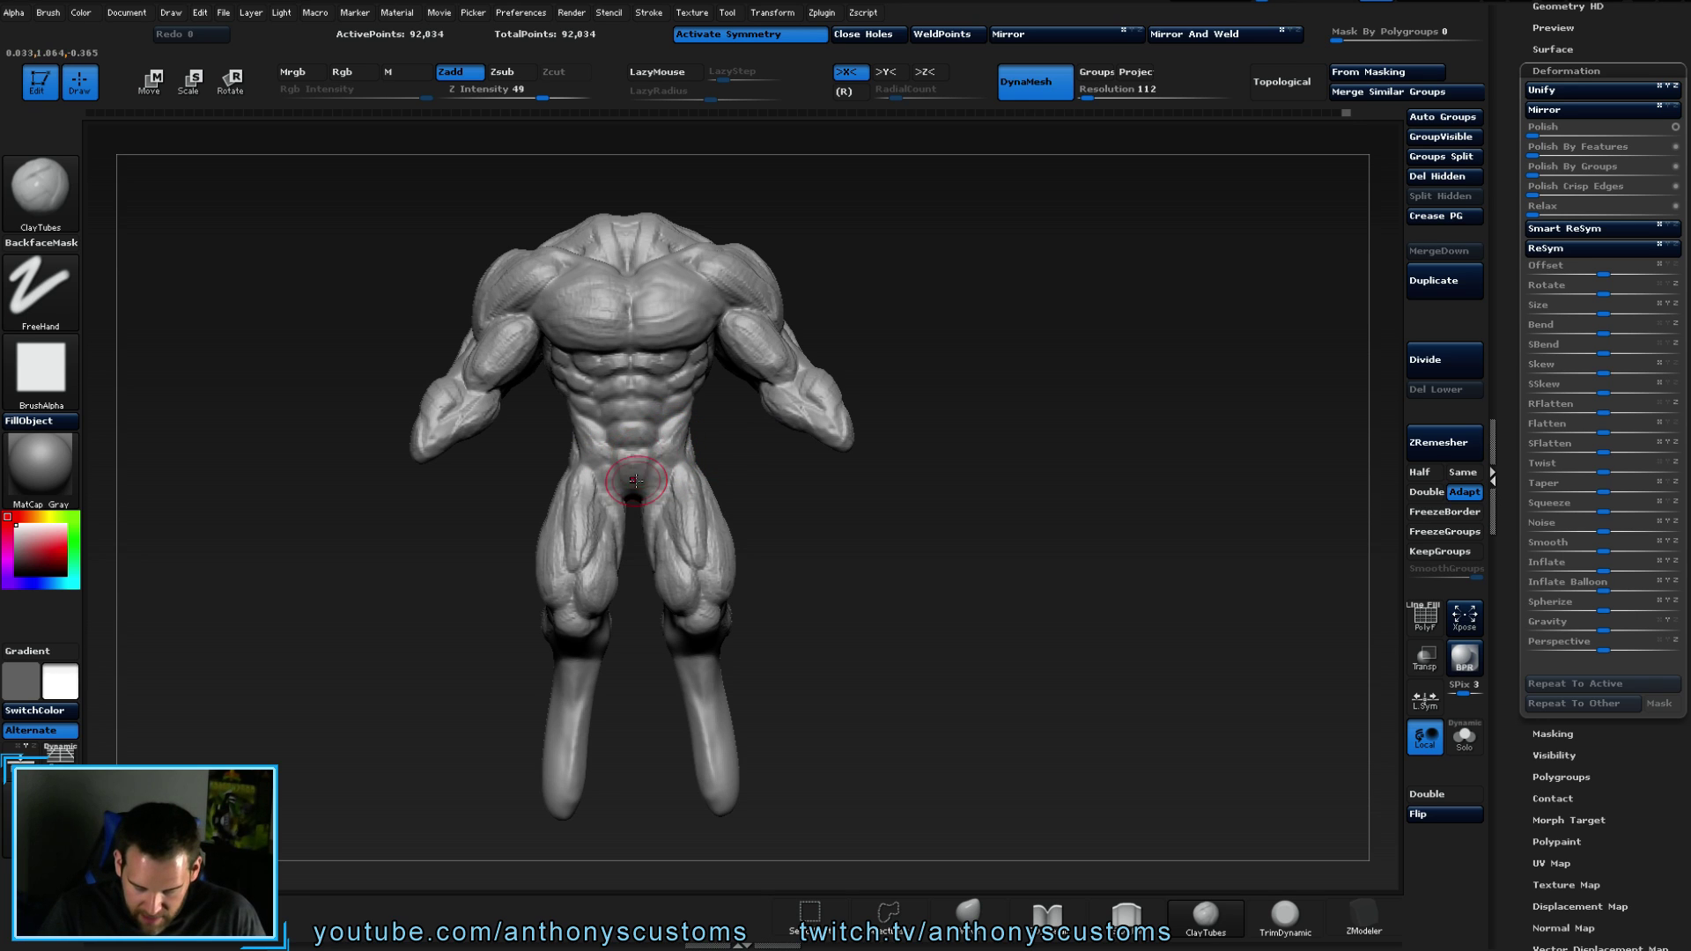
mouse_move(726, 496)
left_mouse_down()
mouse_move(756, 478)
mouse_move(709, 484)
left_mouse_up()
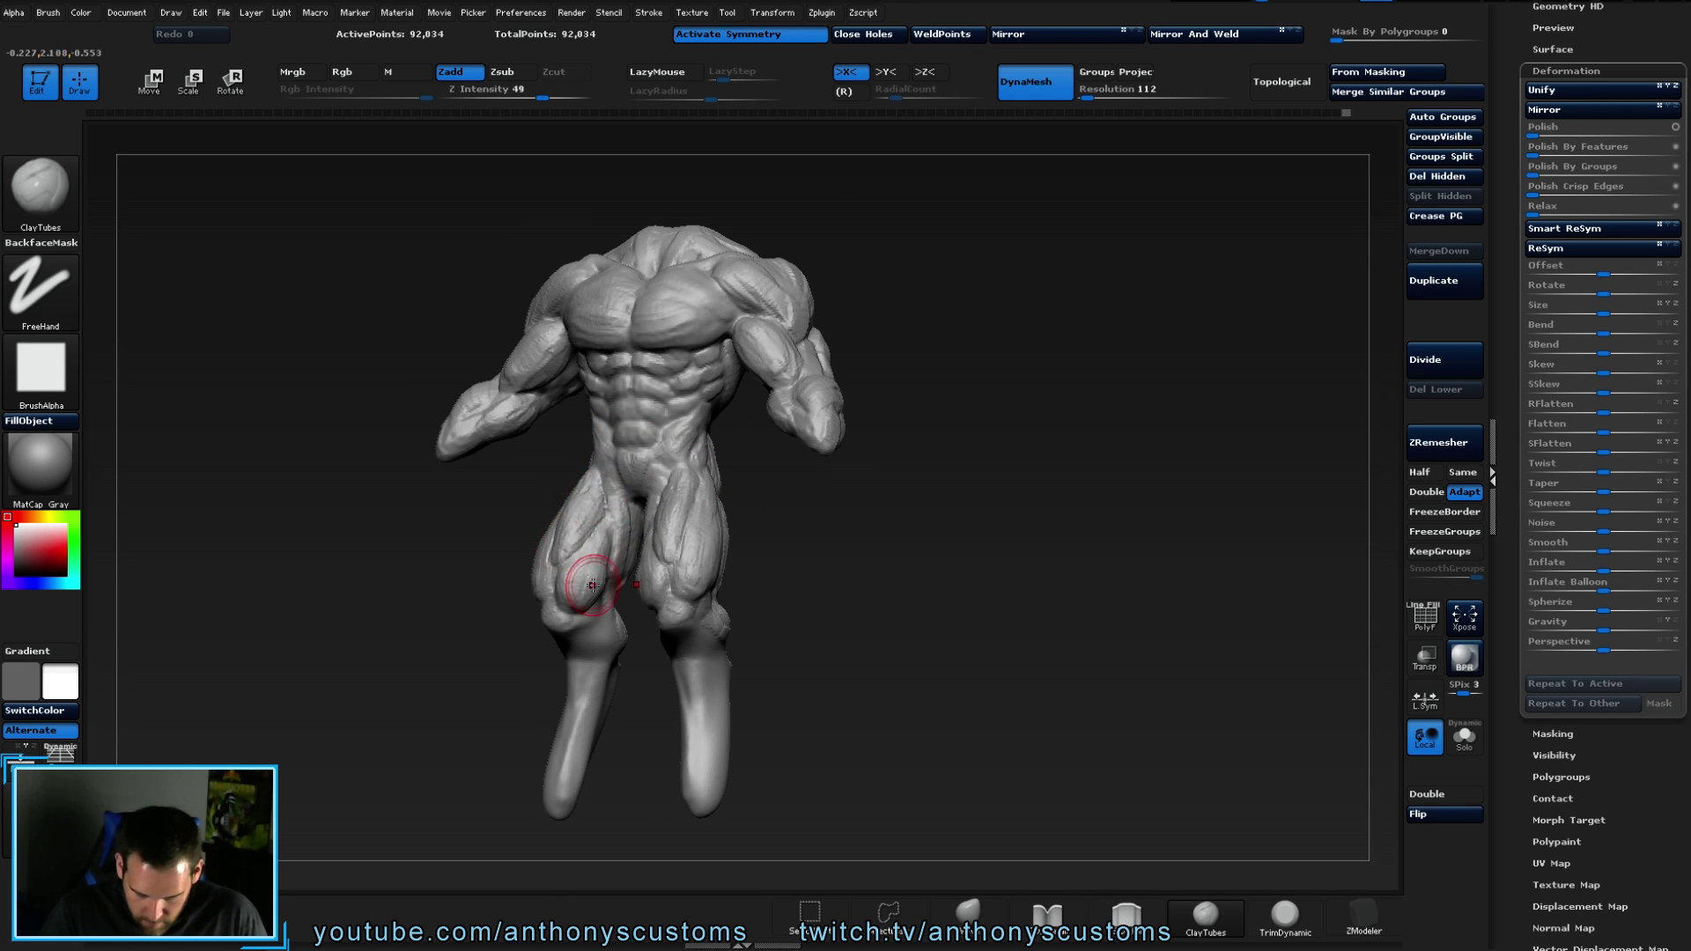
mouse_move(802, 555)
left_mouse_down()
mouse_move(800, 519)
mouse_move(779, 518)
mouse_move(760, 472)
mouse_move(804, 490)
mouse_move(797, 388)
mouse_move(829, 371)
left_mouse_up()
mouse_move(814, 487)
left_mouse_down()
mouse_move(848, 466)
mouse_move(895, 494)
mouse_move(662, 442)
left_mouse_up()
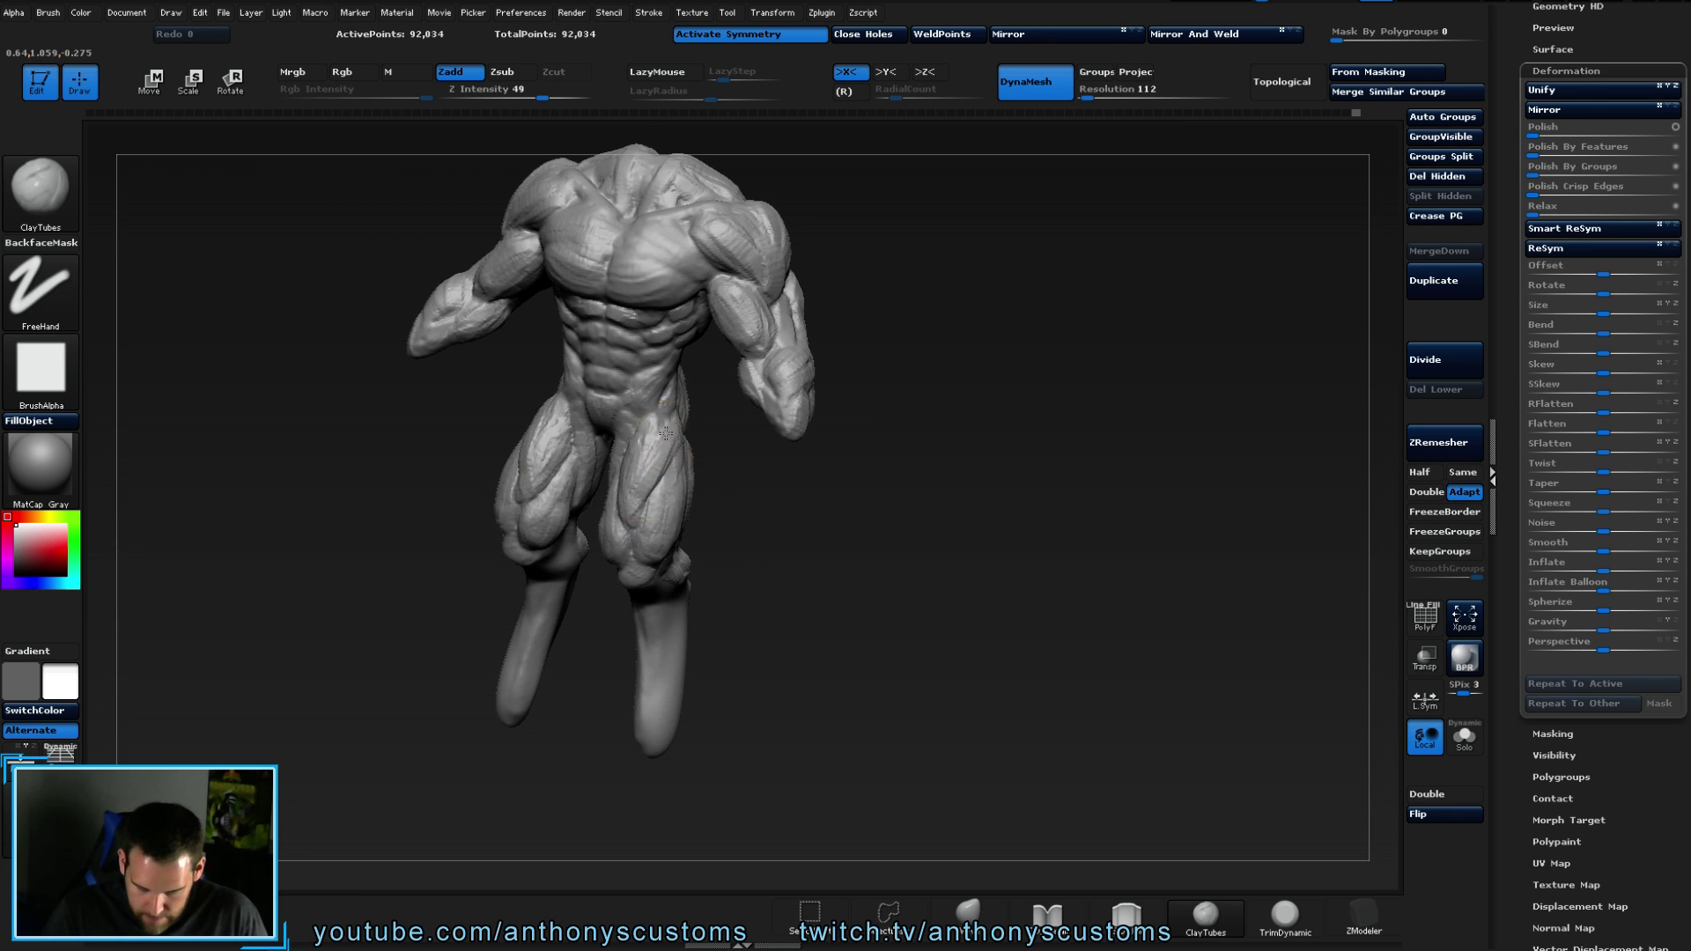
left_click_drag(738, 507, 732, 460)
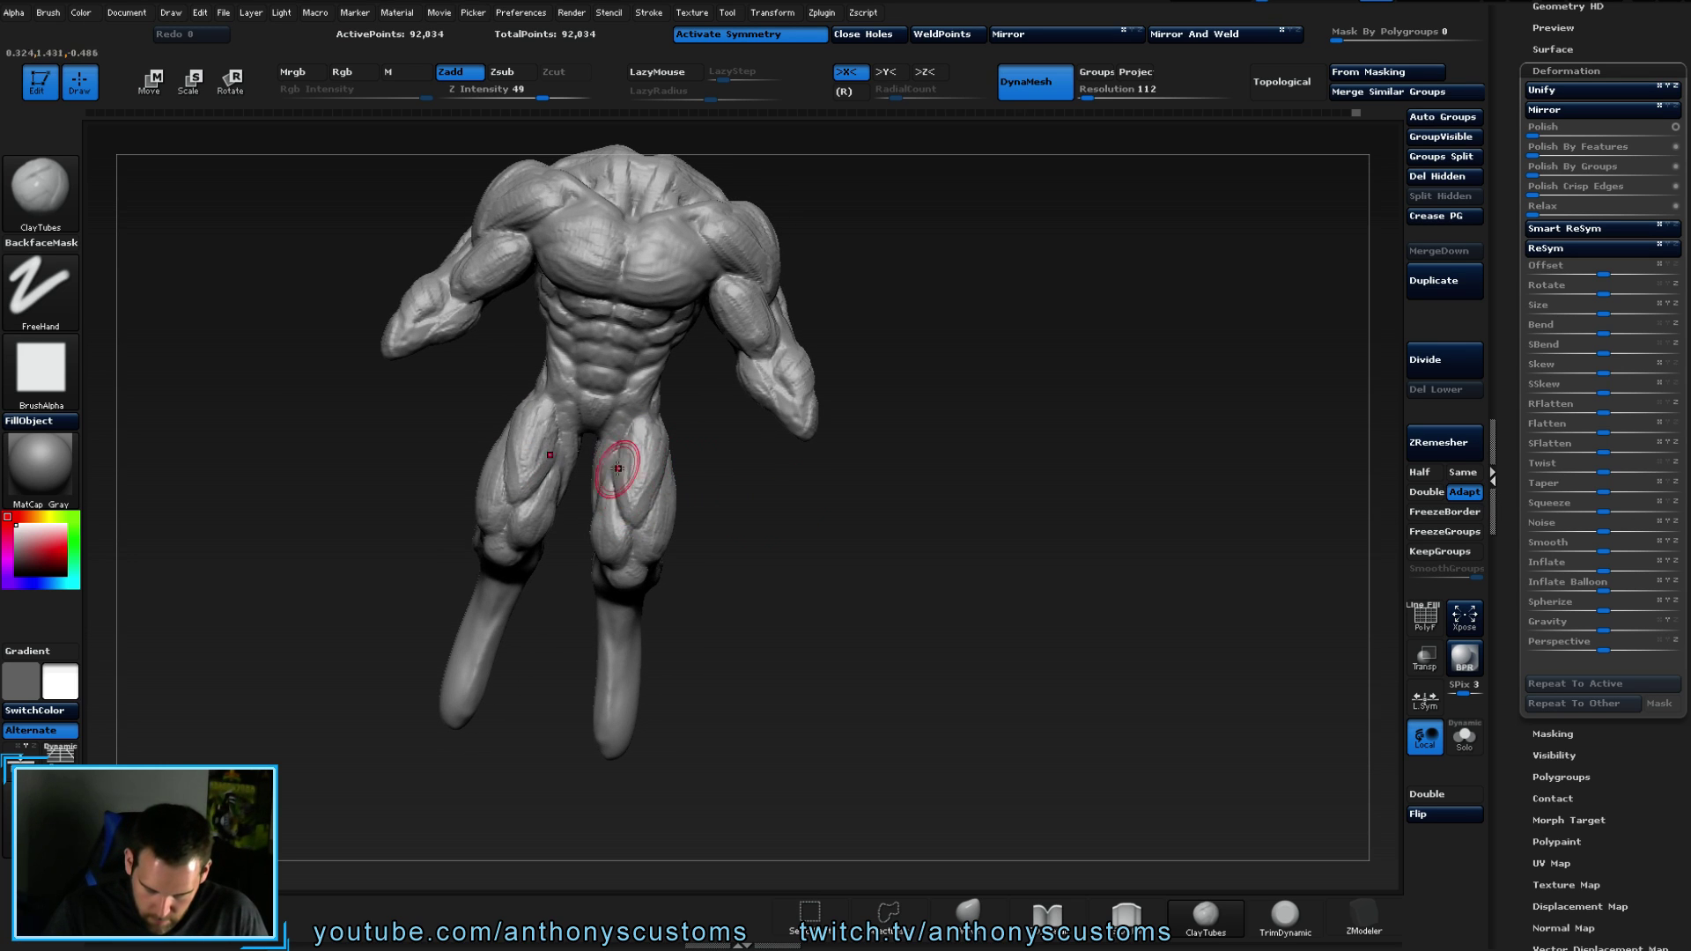
- Define the quadriceps and inner thigh muscles on both legs with ClayTubes strokes and smoothing
left_click_drag(548, 471, 527, 511)
left_click_drag(628, 476, 672, 516)
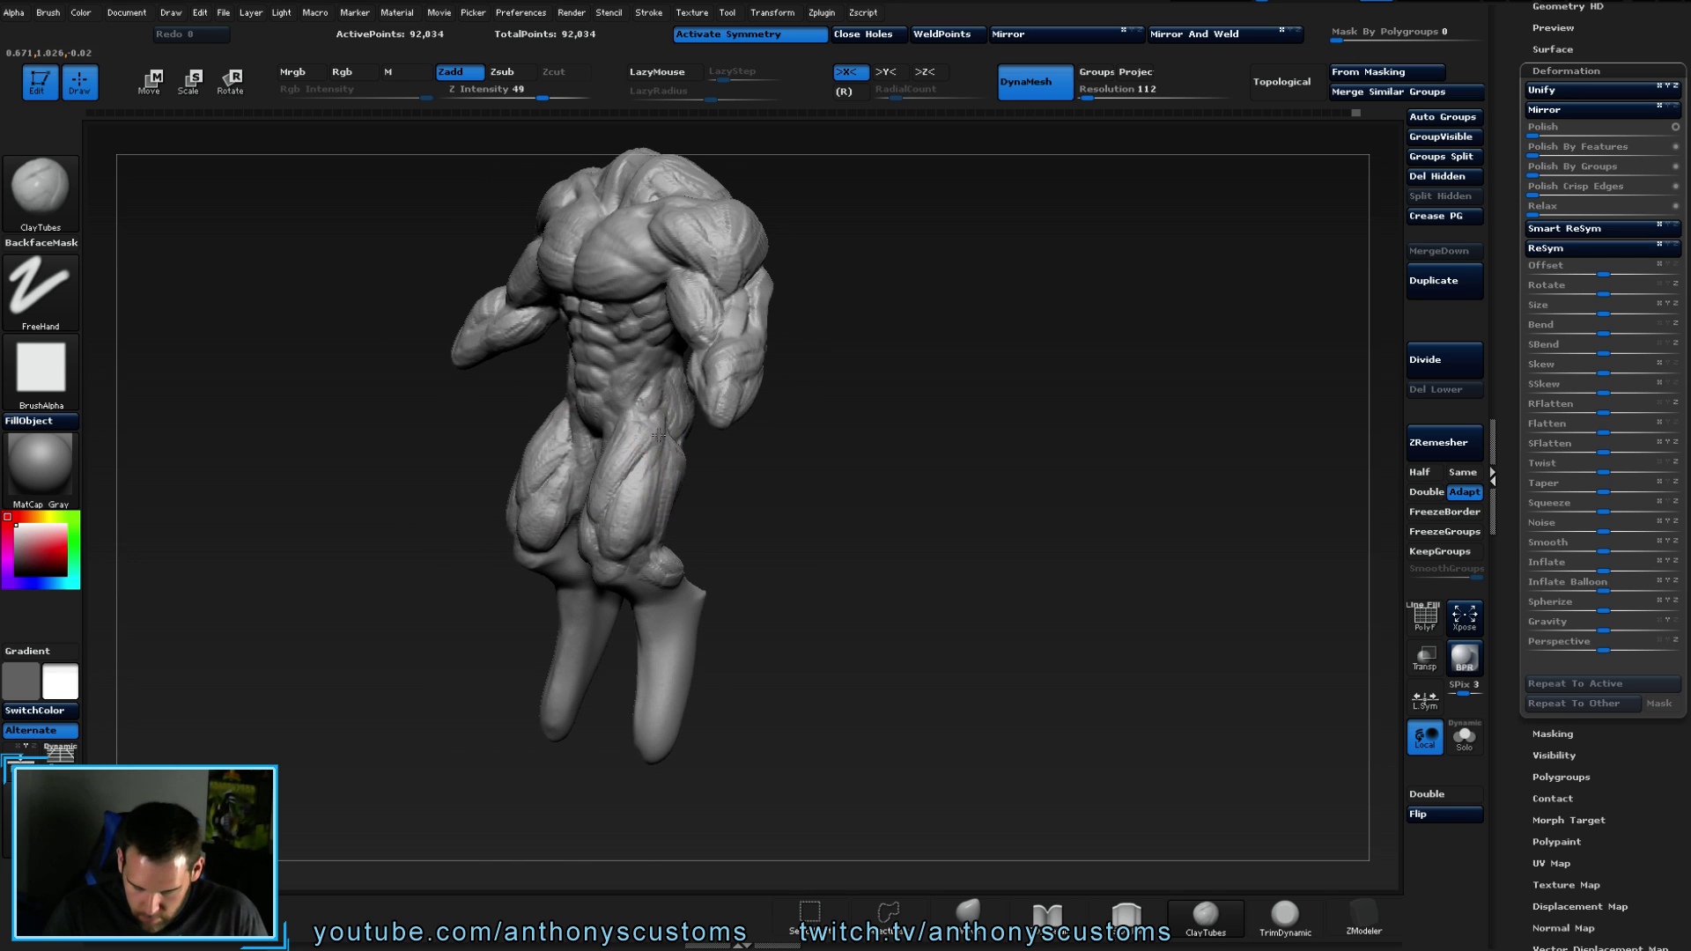
mouse_move(629, 465)
left_mouse_down()
mouse_move(621, 480)
mouse_move(631, 468)
left_mouse_up()
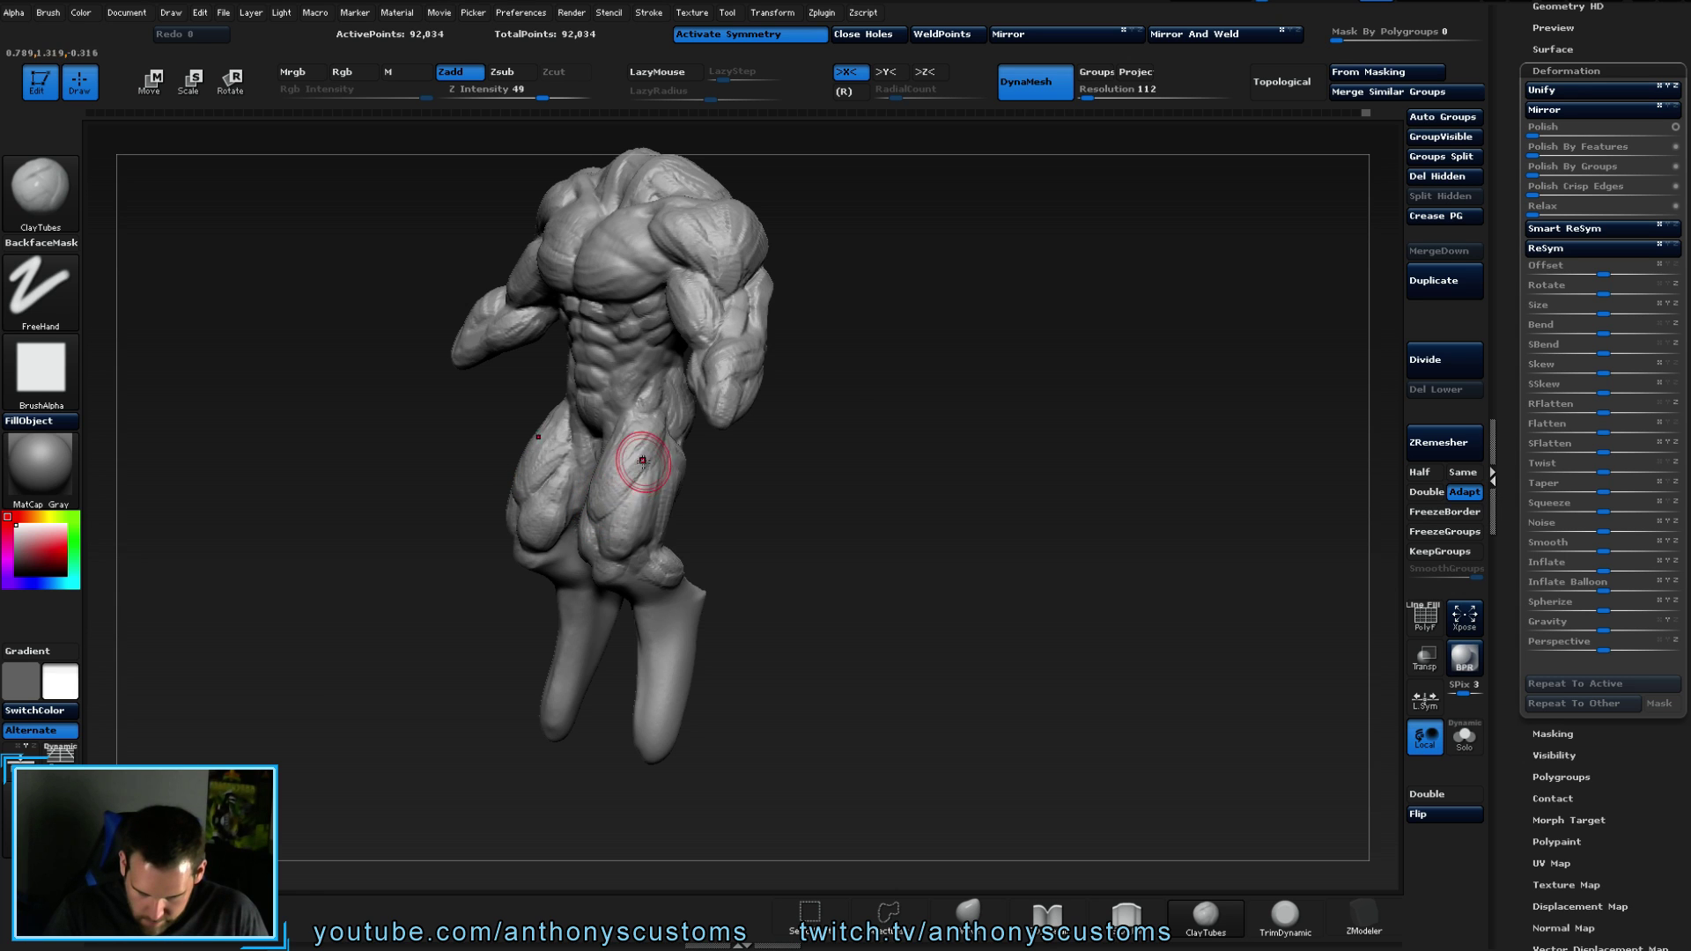
left_click_drag(766, 493, 864, 517)
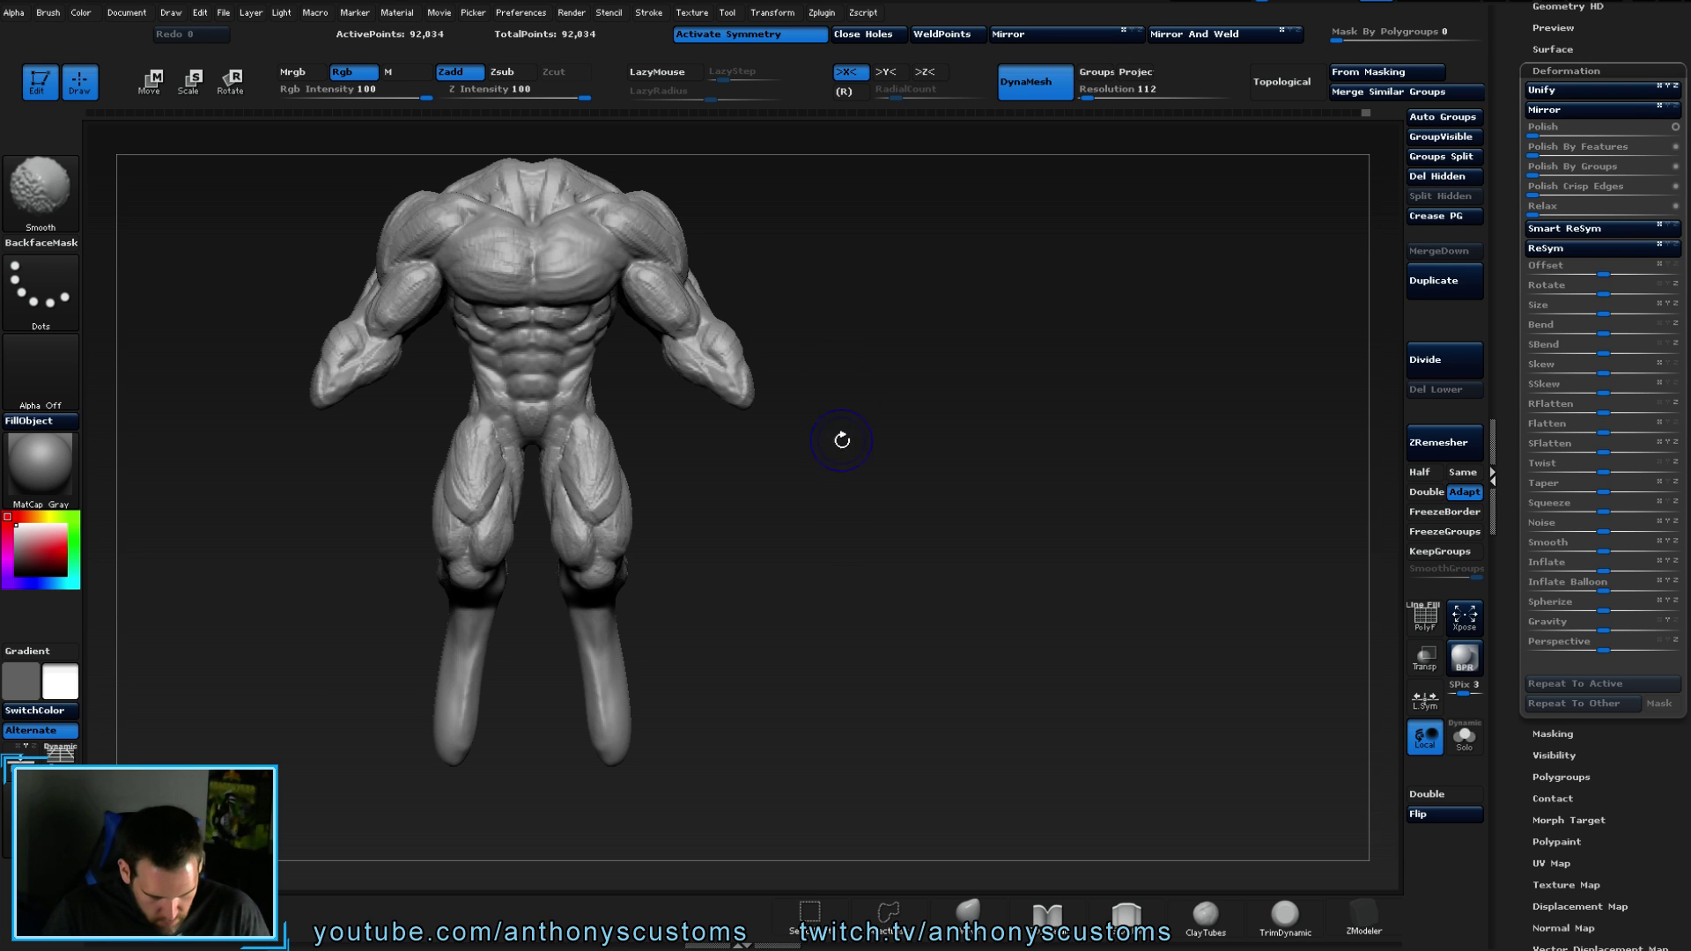
mouse_move(848, 511)
left_mouse_down("alt")
mouse_move(849, 593)
mouse_move(856, 552)
left_mouse_up("alt")
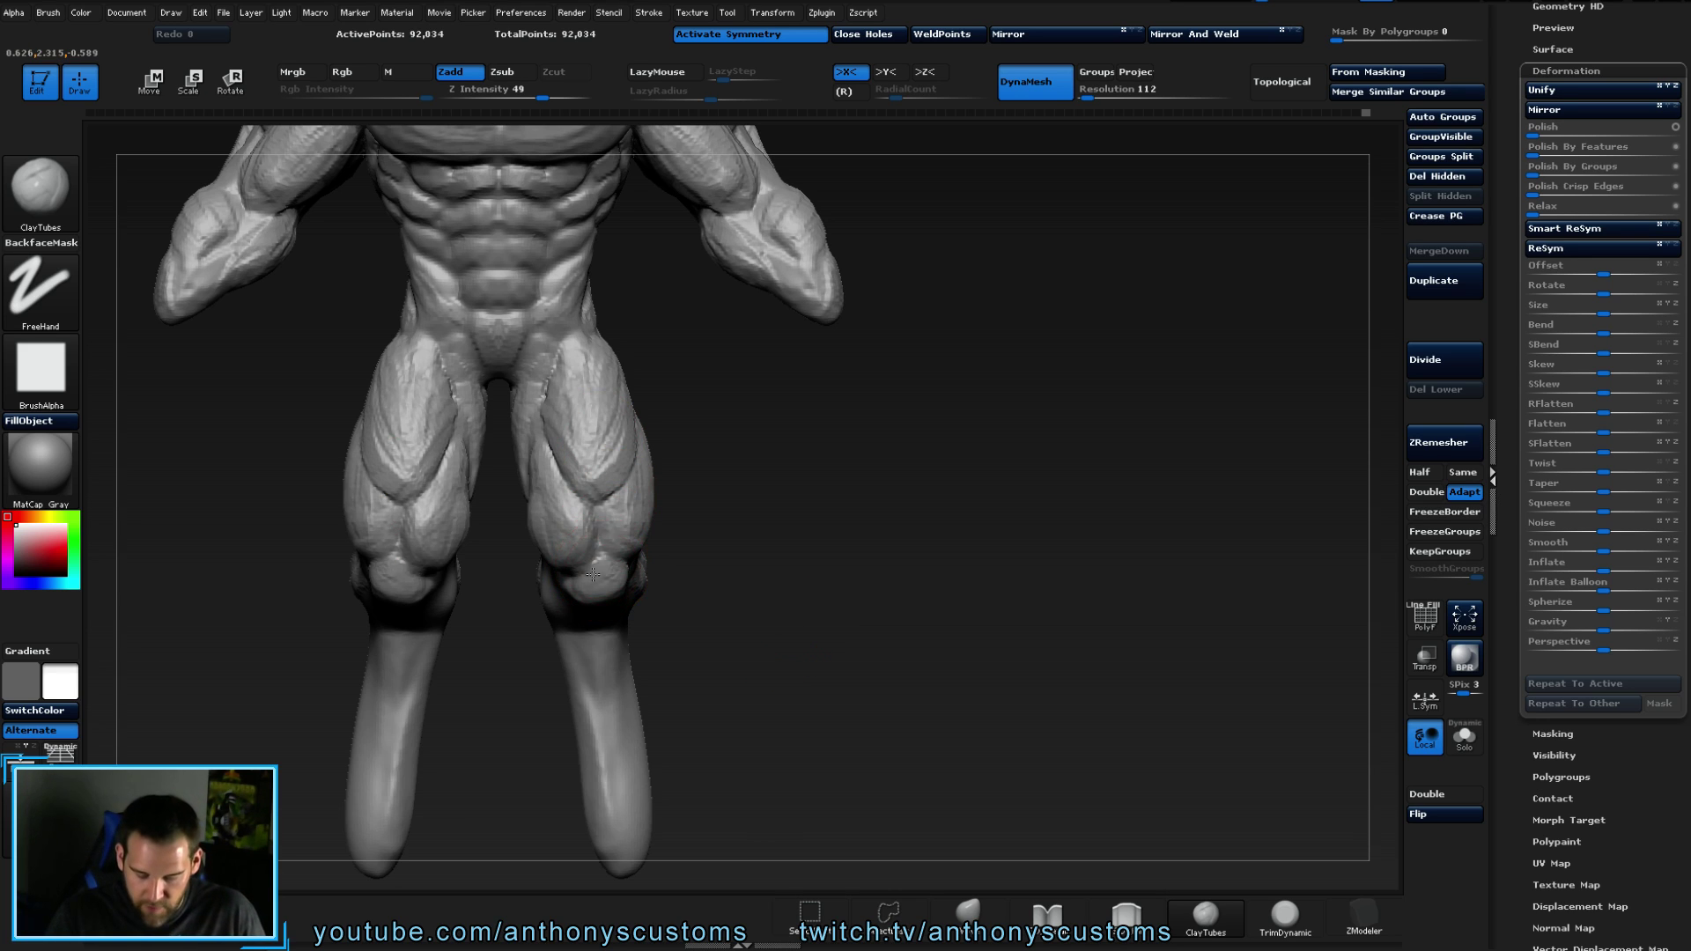
- Build up the knees and the upper lower legs beneath them with ClayTubes strokes from low angles
mouse_move(598, 548)
left_mouse_down()
mouse_move(619, 548)
mouse_move(571, 577)
mouse_move(620, 564)
mouse_move(691, 455)
left_mouse_up()
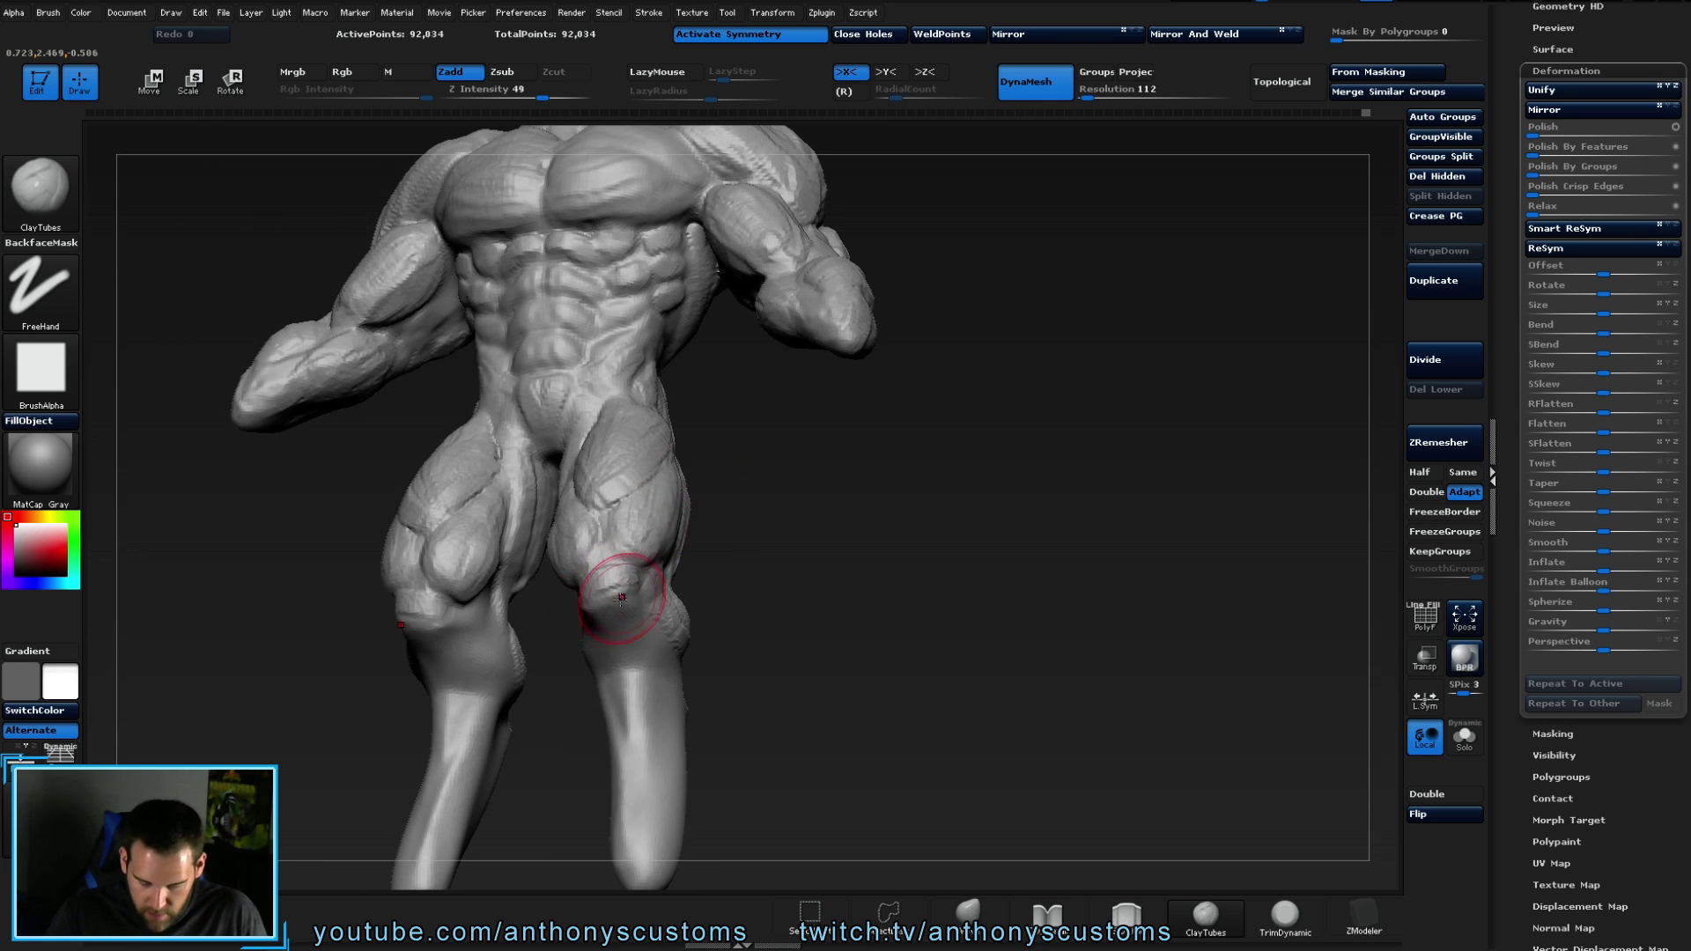
mouse_move(671, 597)
right_mouse_down()
mouse_move(710, 605)
mouse_move(696, 590)
mouse_move(865, 483)
right_mouse_up()
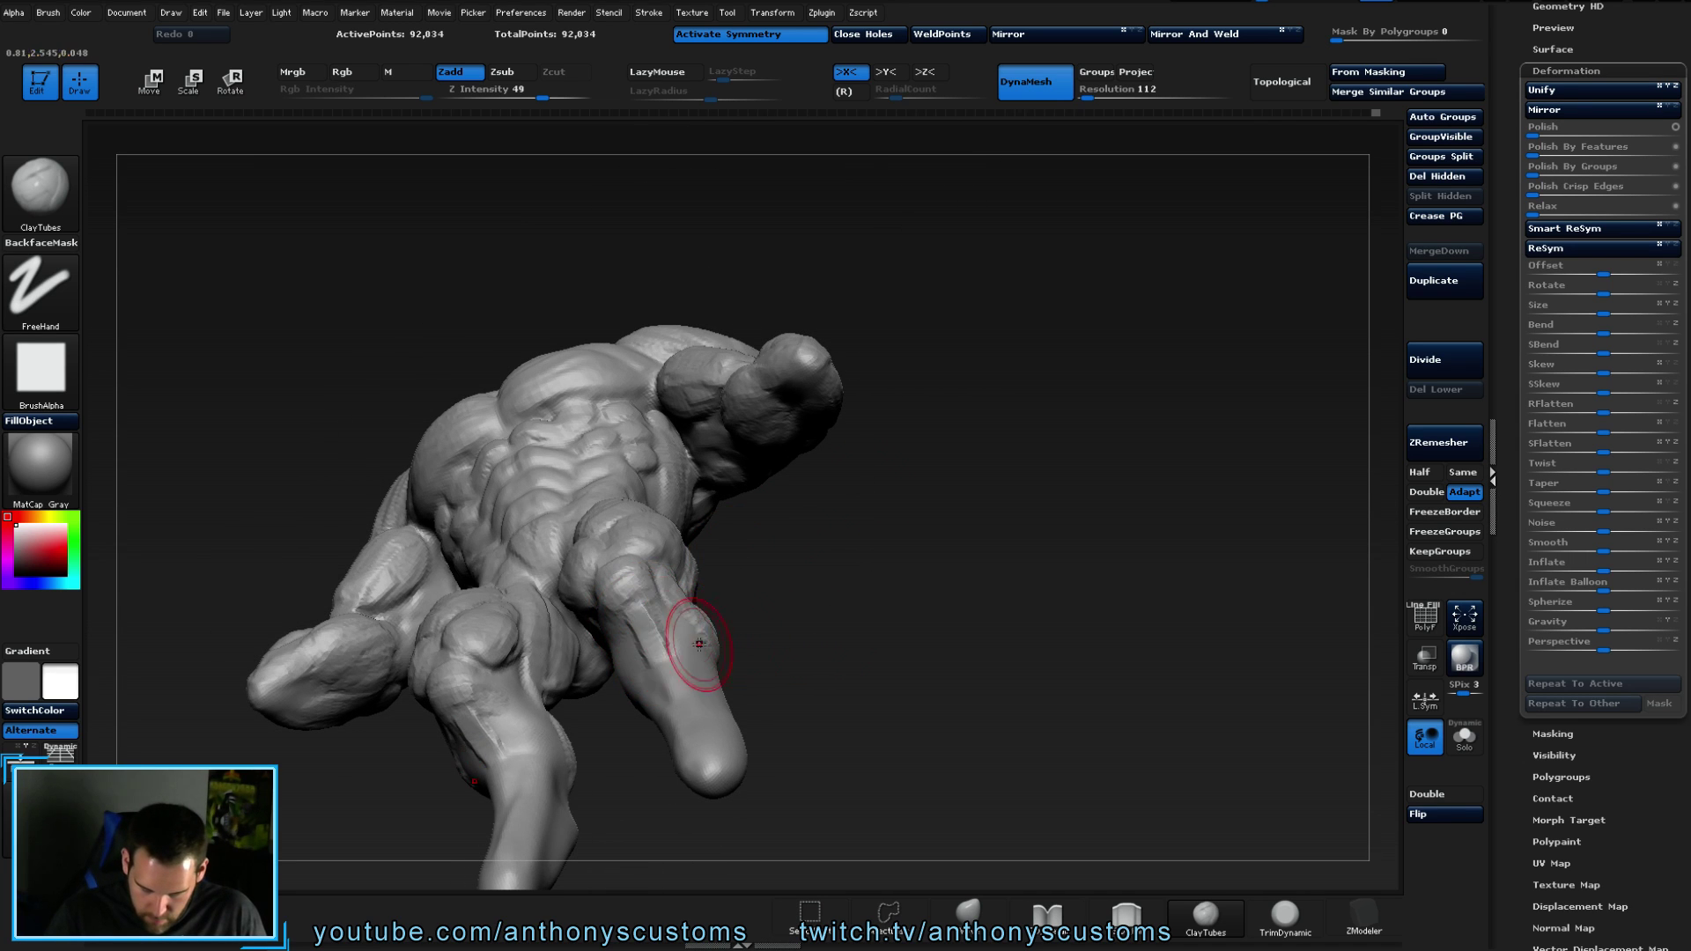
right_click_drag(680, 631, 754, 658)
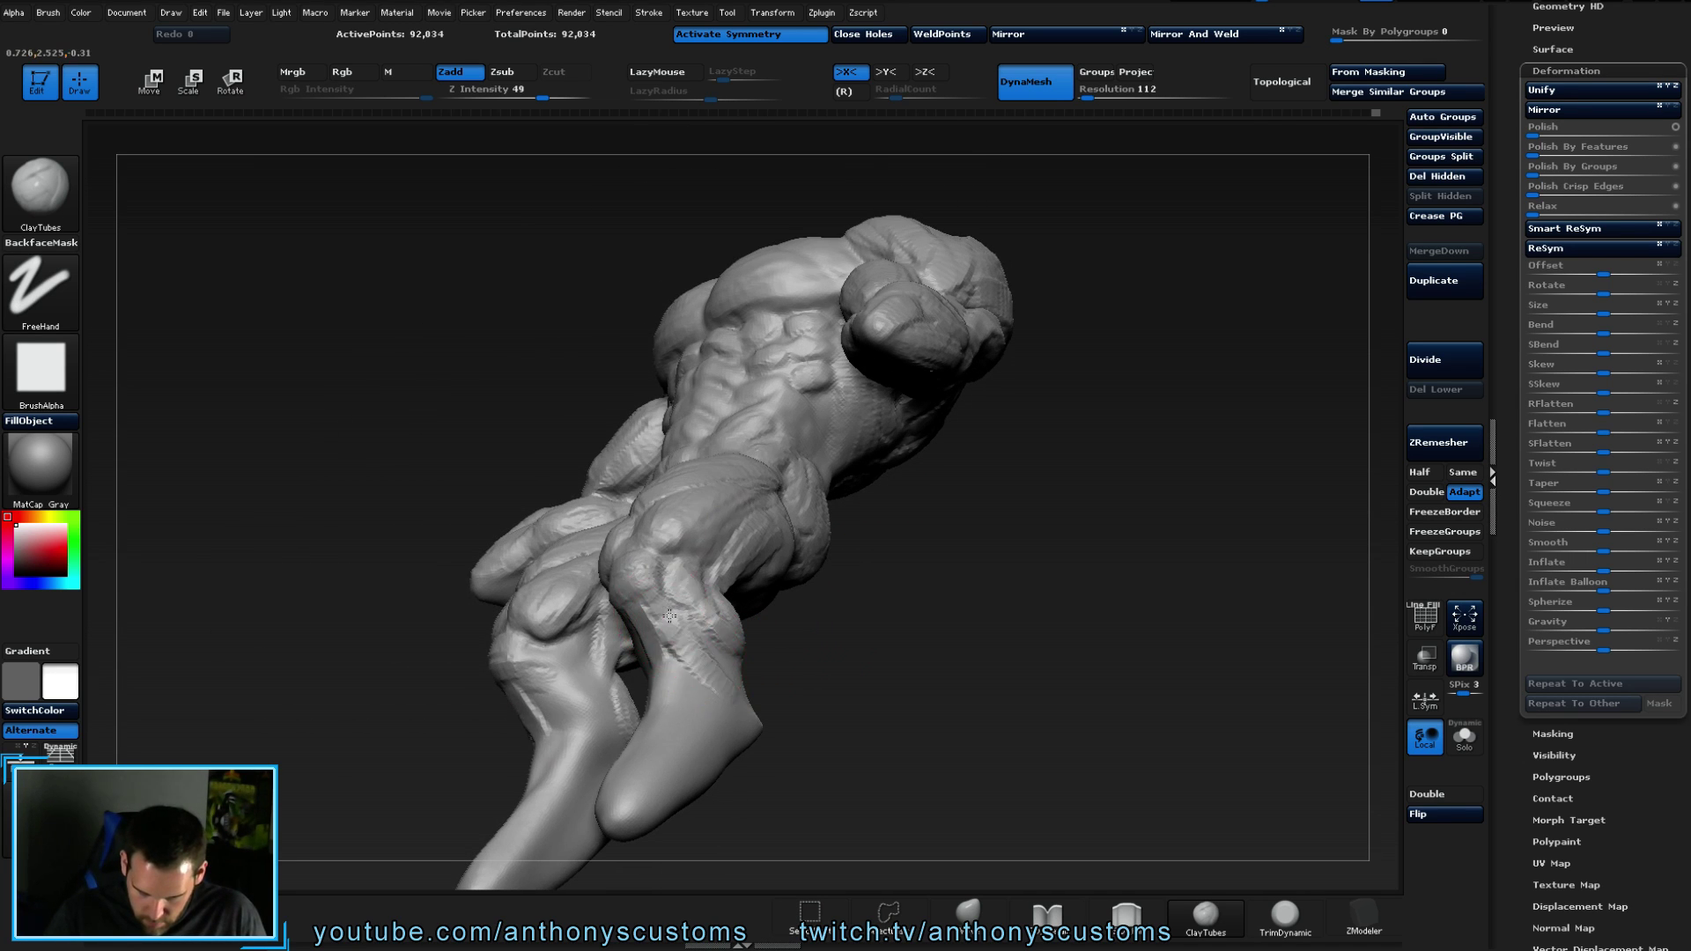
right_click_drag(748, 693, 659, 673)
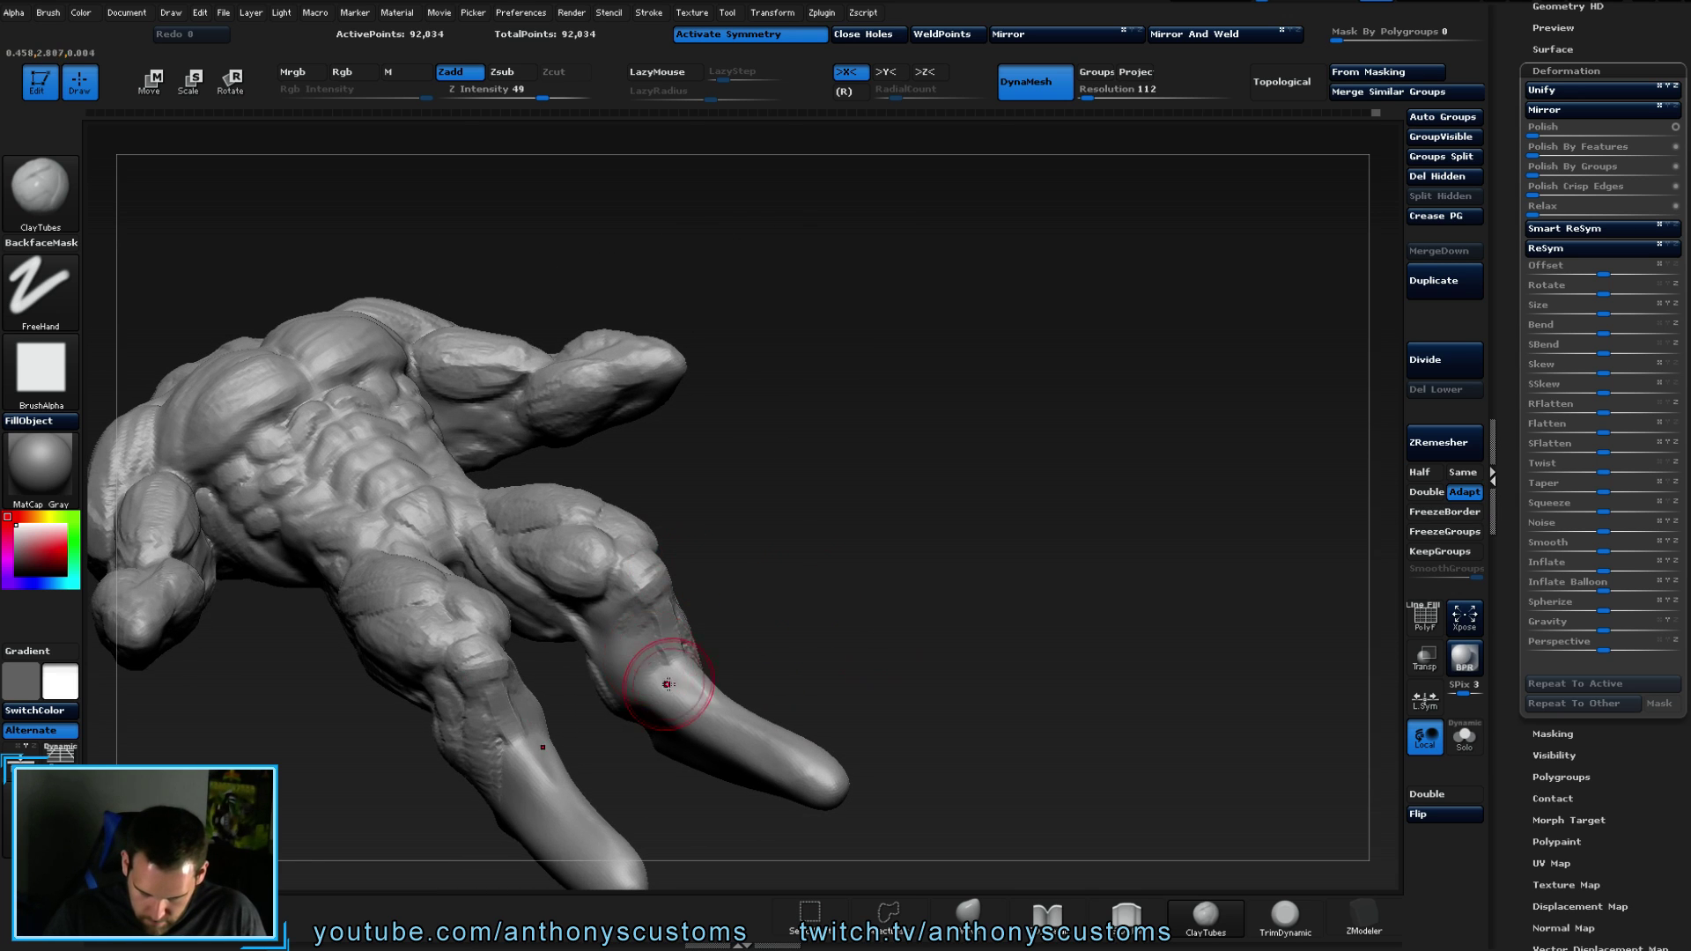
right_click_drag(729, 623, 775, 562)
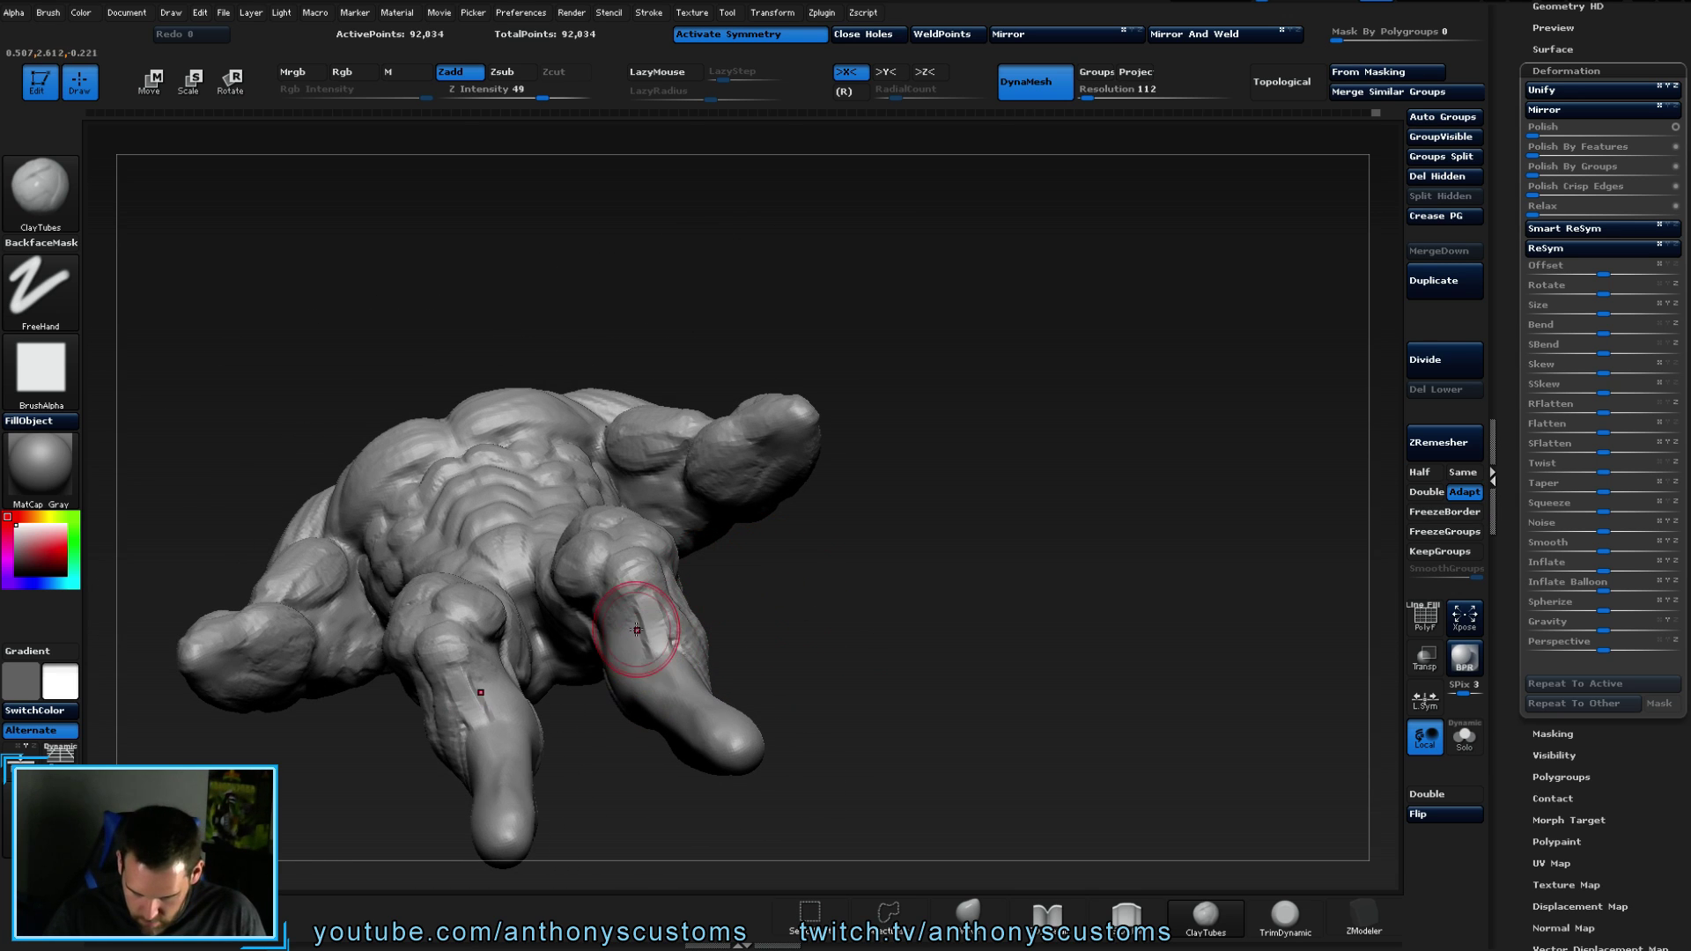
right_click_drag(652, 650, 713, 640)
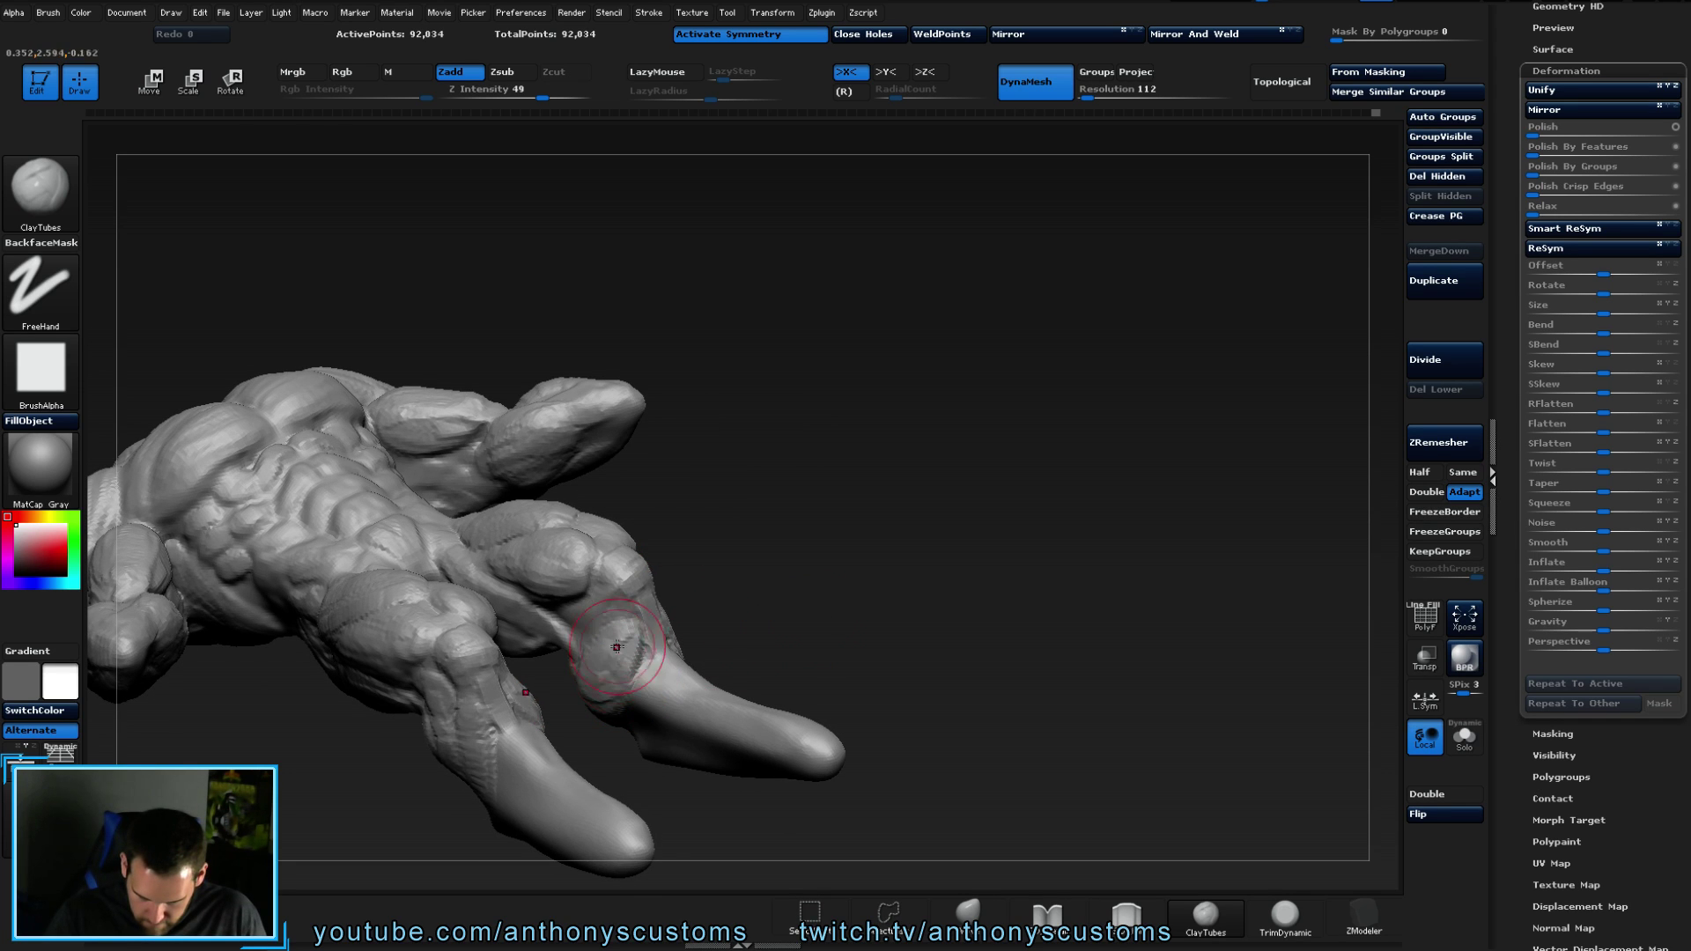
- Add ClayTubes volume to the inner upper calves just below the knees
mouse_move(619, 685)
right_mouse_down()
mouse_move(933, 575)
mouse_move(889, 572)
mouse_move(874, 605)
right_mouse_up()
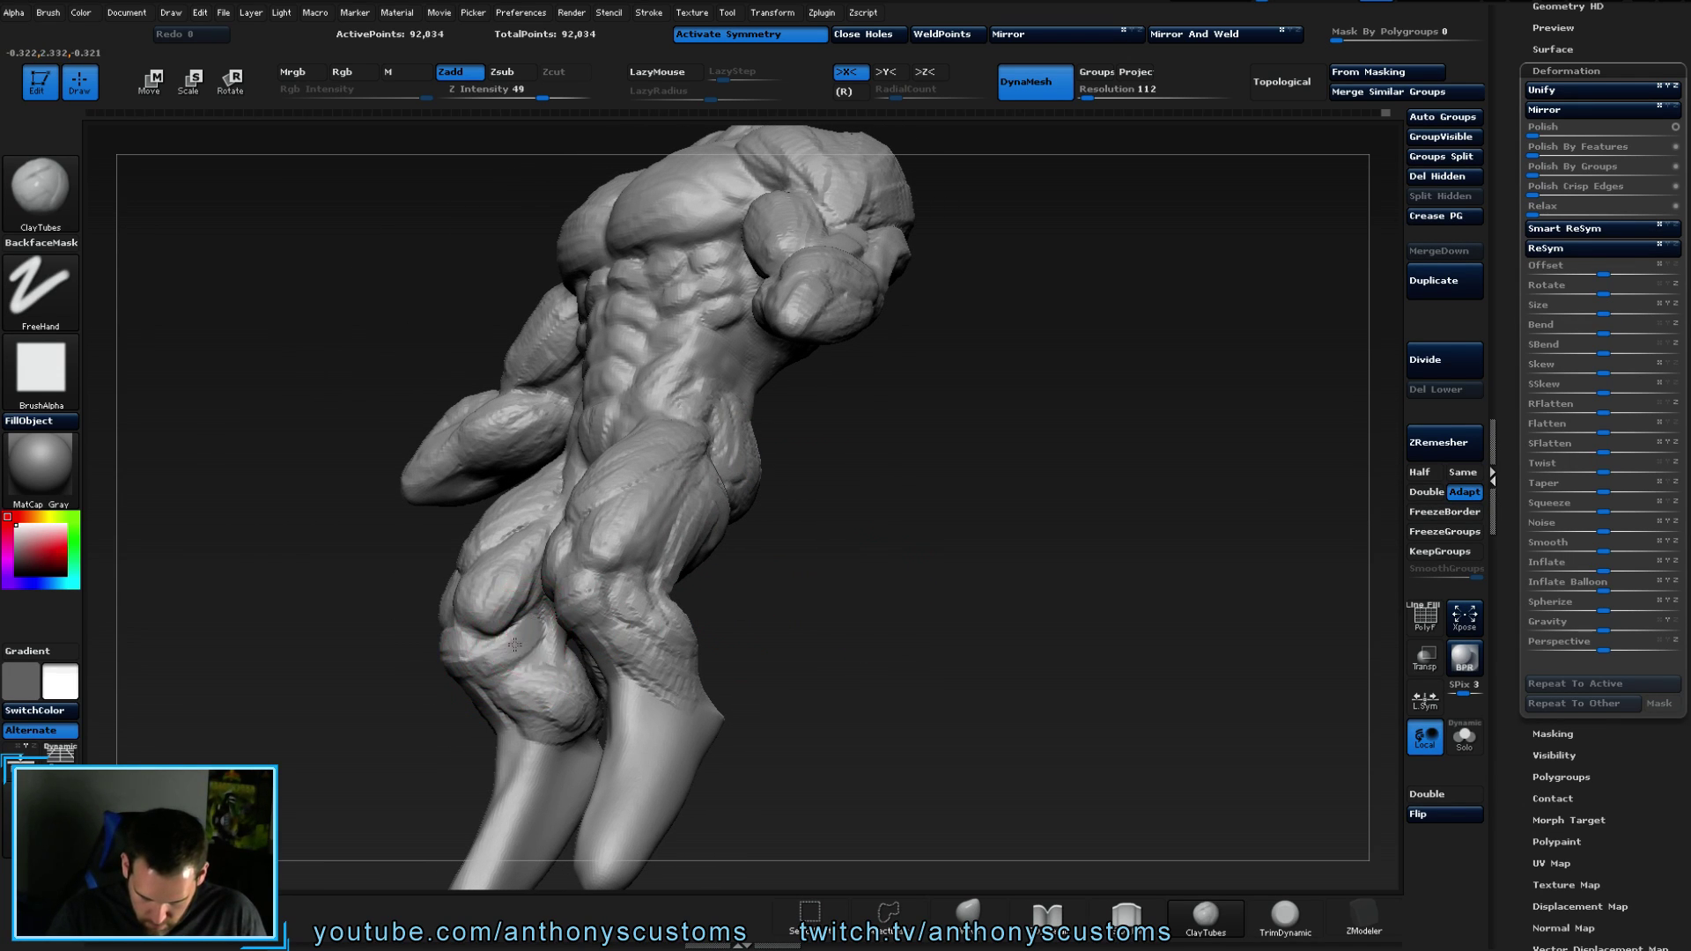
right_click_drag(643, 629, 785, 645)
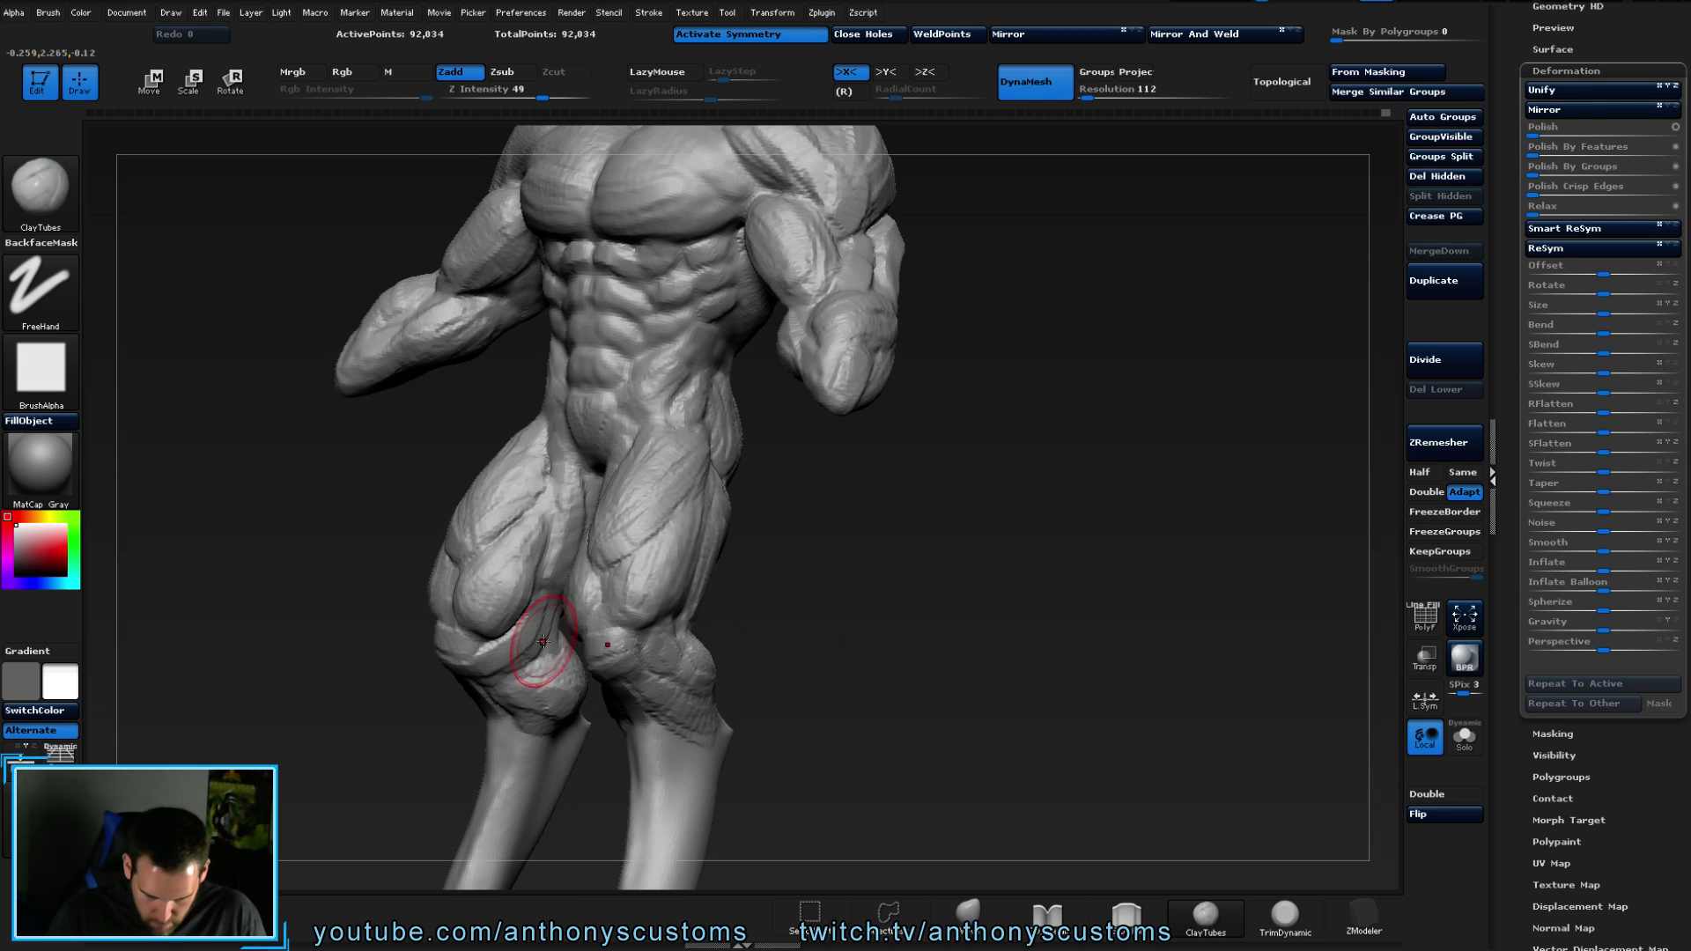
right_click_drag(576, 634, 695, 491)
right_click_drag(729, 573, 694, 517)
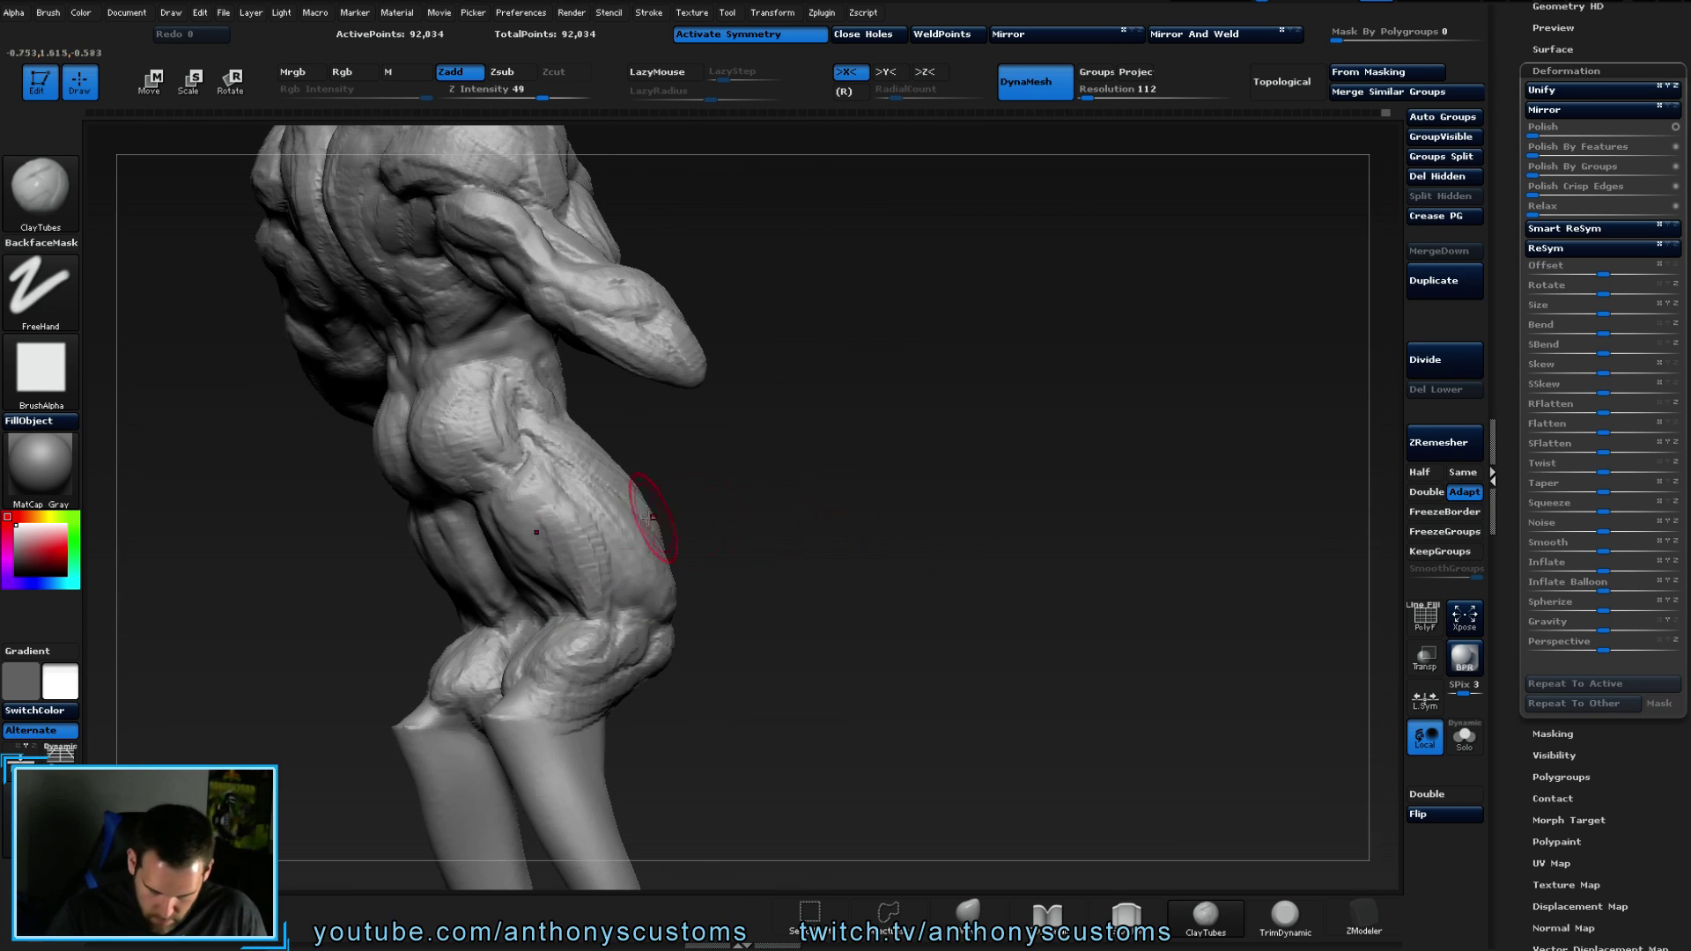
- Shape the outer sides of the knees and lay ClayTubes strokes down the shins toward the ankles
mouse_move(614, 539)
left_mouse_down()
mouse_move(630, 635)
mouse_move(604, 645)
mouse_move(617, 683)
left_mouse_up()
left_click_drag(957, 573, 911, 574)
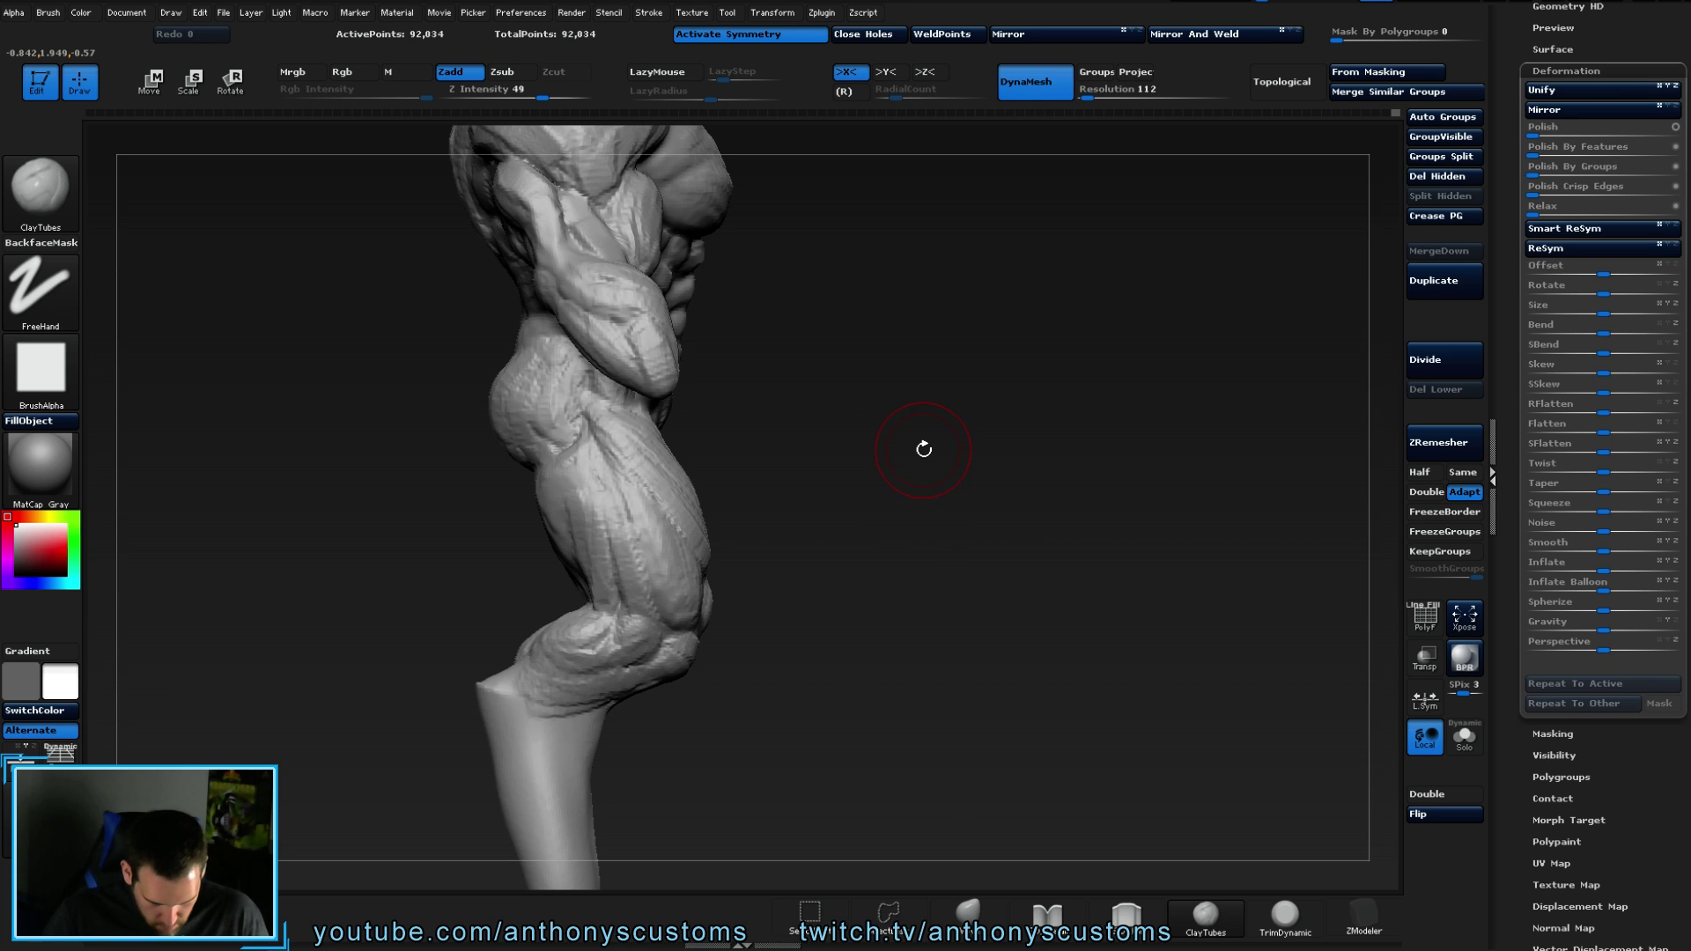
mouse_move(923, 518)
left_mouse_down("alt")
mouse_move(917, 574)
mouse_move(913, 503)
left_mouse_up("alt")
mouse_move(949, 572)
left_mouse_down("alt")
mouse_move(966, 525)
mouse_move(938, 528)
mouse_move(938, 462)
mouse_move(987, 534)
mouse_move(950, 533)
mouse_move(977, 448)
mouse_move(1009, 436)
mouse_move(941, 403)
mouse_move(792, 548)
mouse_move(895, 557)
mouse_move(917, 532)
mouse_move(782, 521)
left_mouse_up("alt")
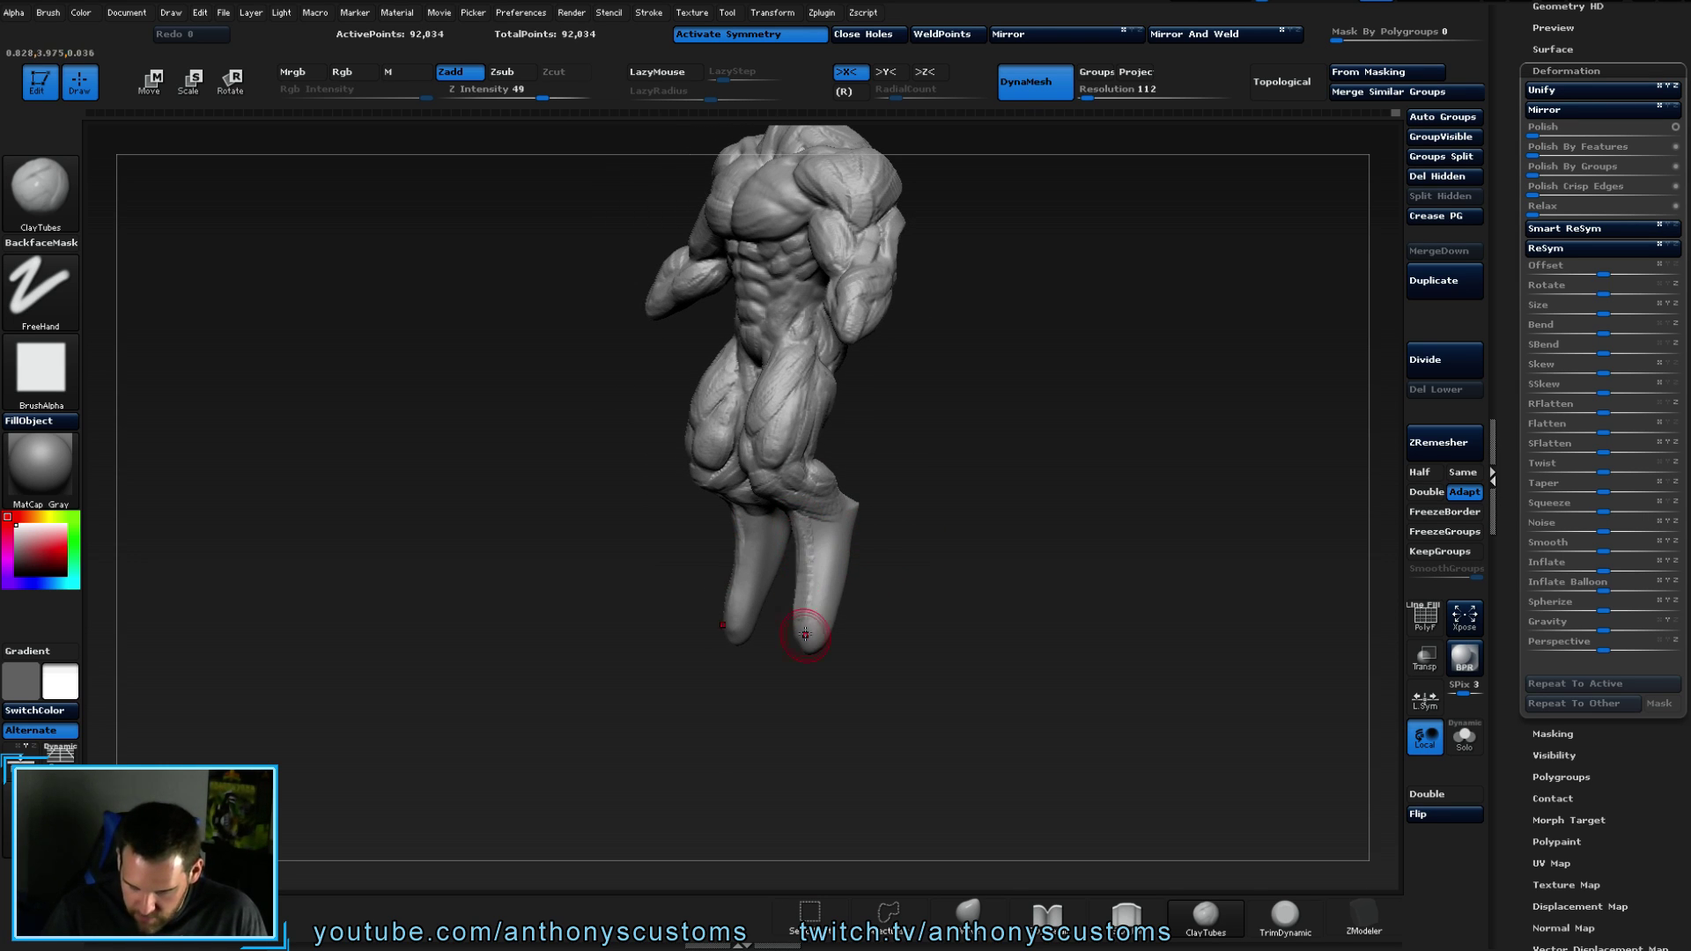
- Build up the upper calves and the backs of the knees on both legs with ClayTubes strokes from behind
mouse_move(985, 502)
left_mouse_down()
mouse_move(1131, 456)
mouse_move(959, 472)
left_mouse_up()
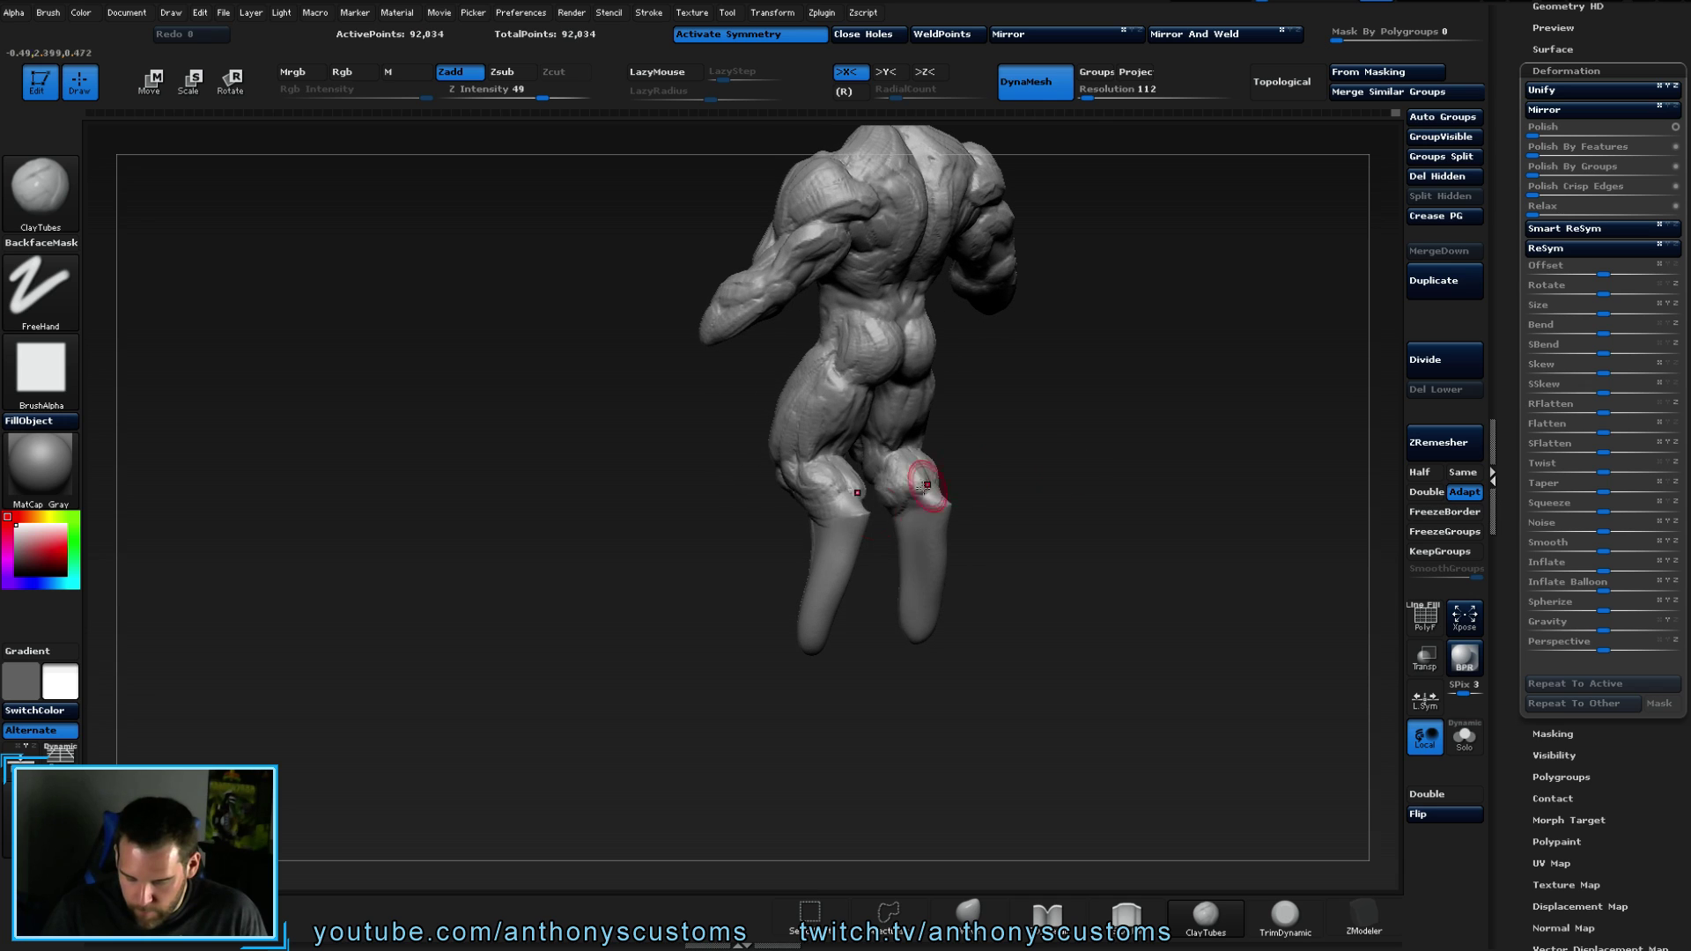
left_click_drag(1092, 464, 1042, 495)
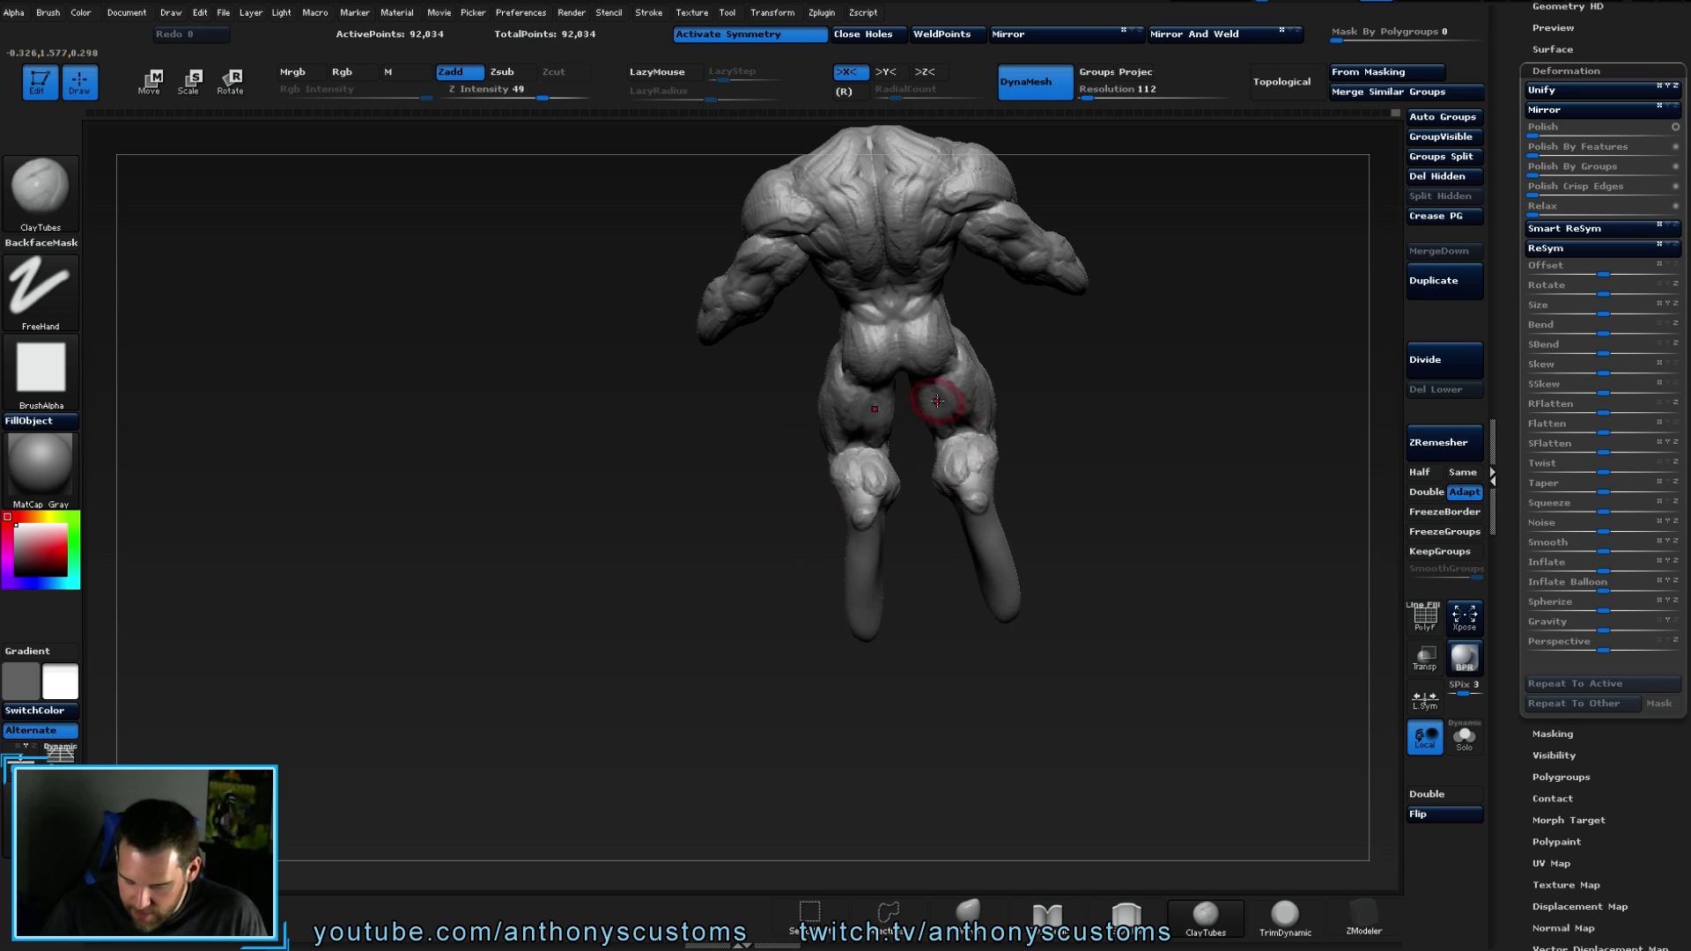
key("ctrl")
key("ctrl")
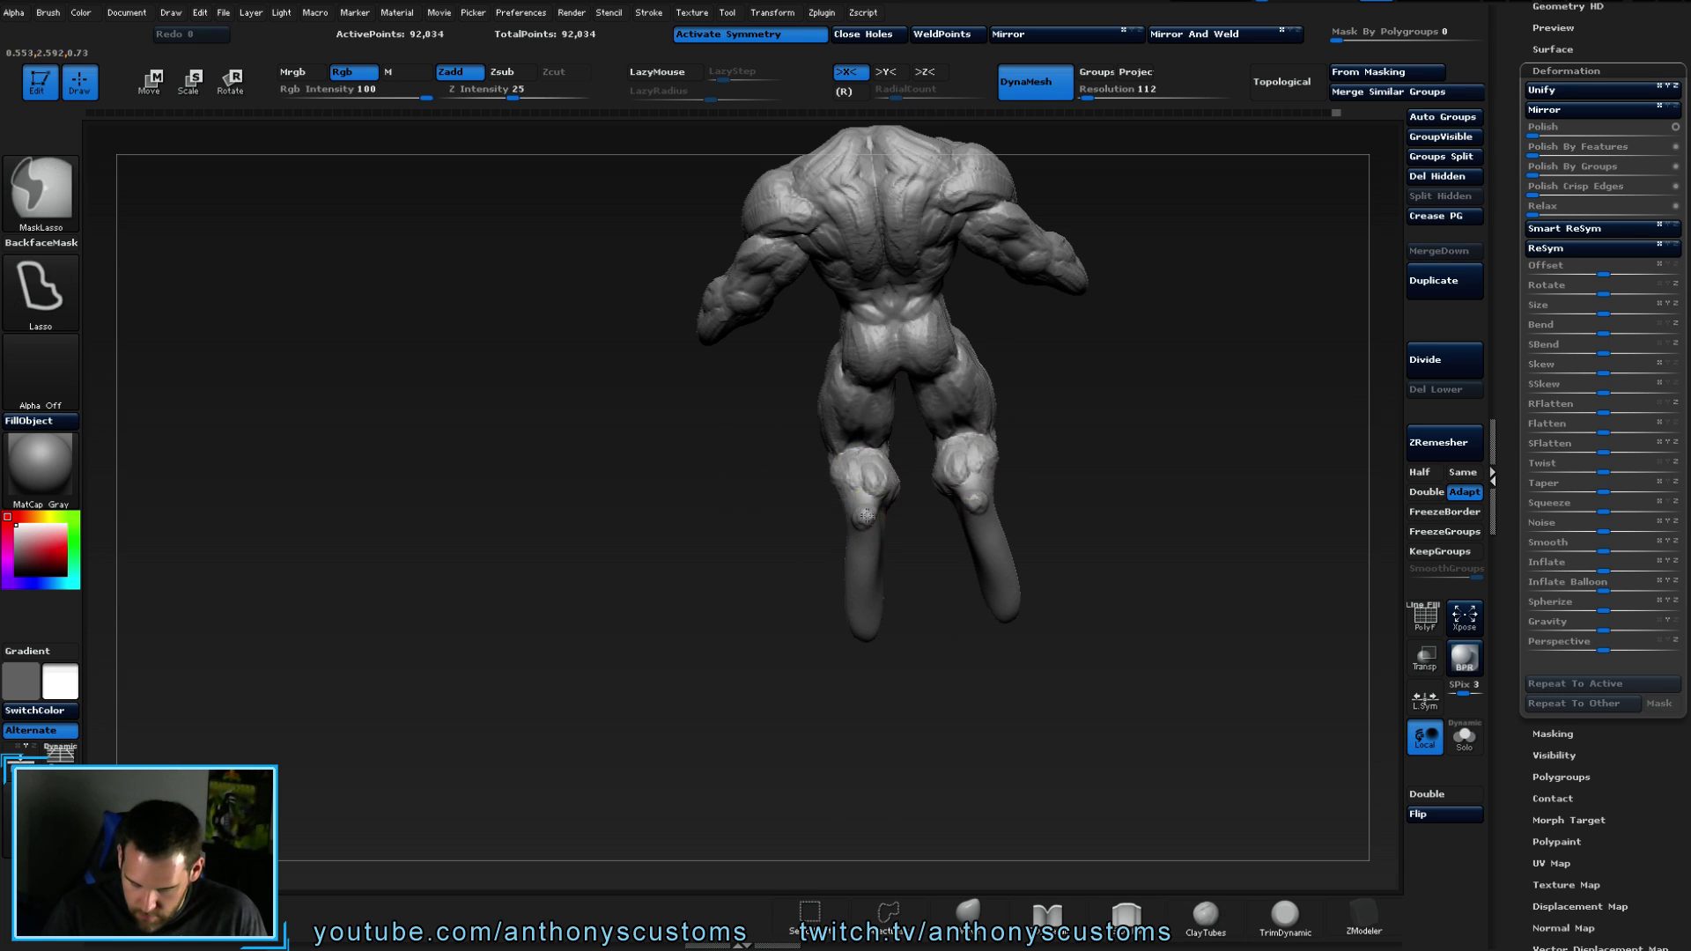
key("shift")
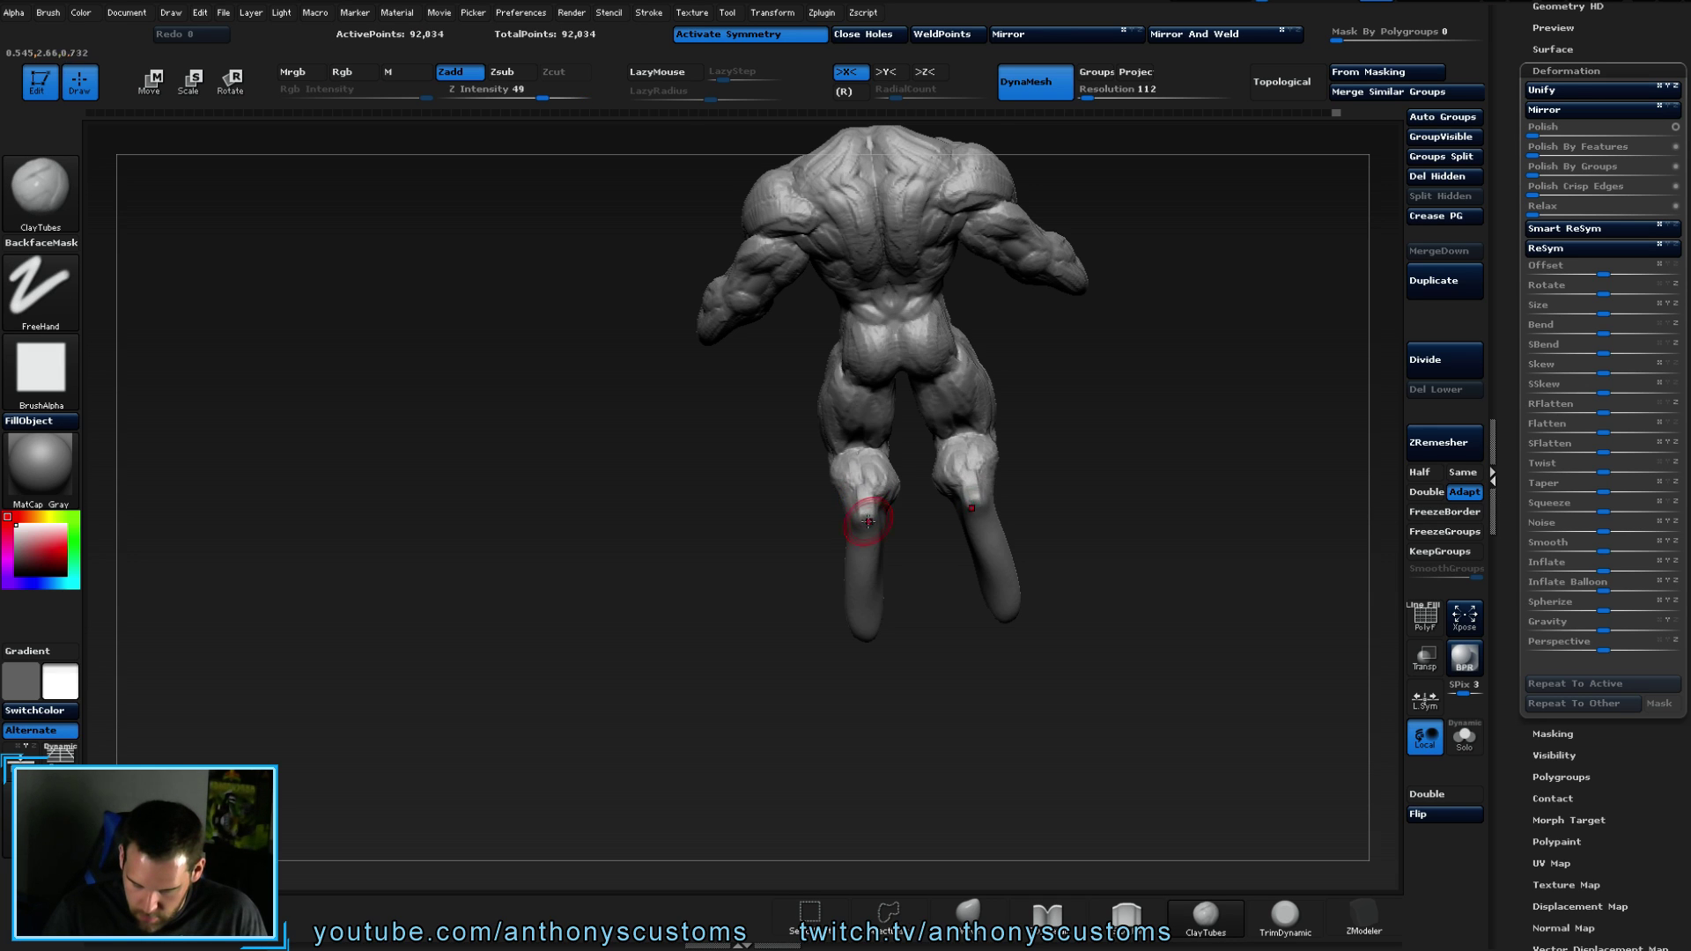
left_click_drag(777, 594, 766, 645)
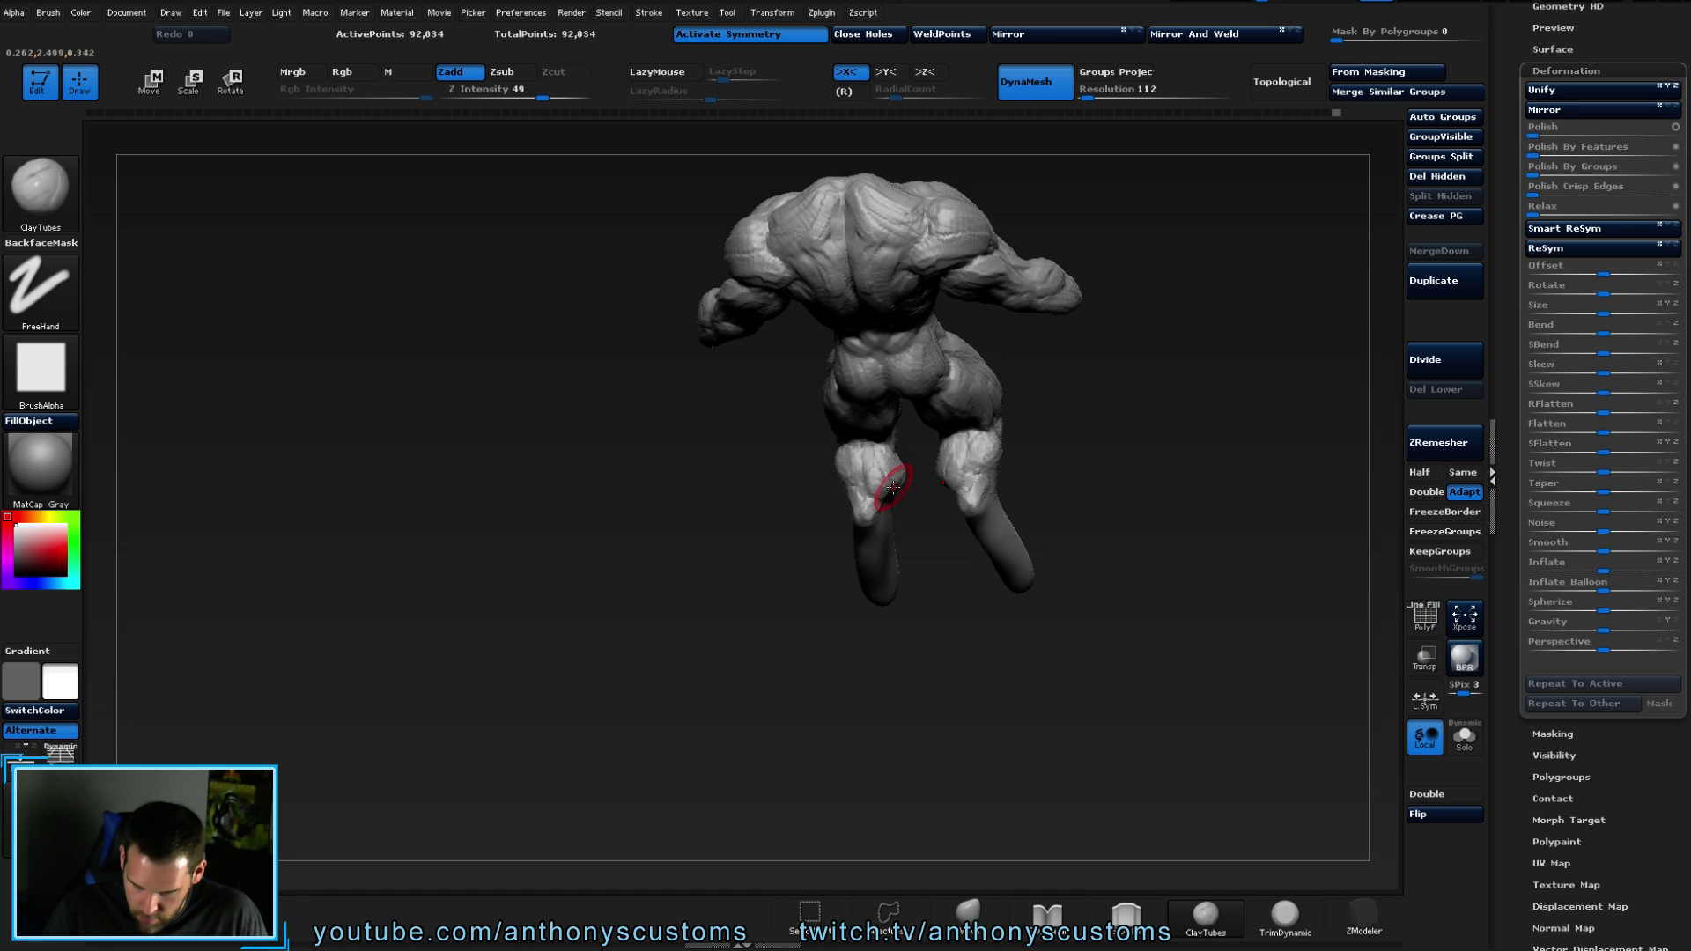
mouse_move(923, 546)
left_mouse_down()
mouse_move(974, 490)
mouse_move(884, 470)
left_mouse_up()
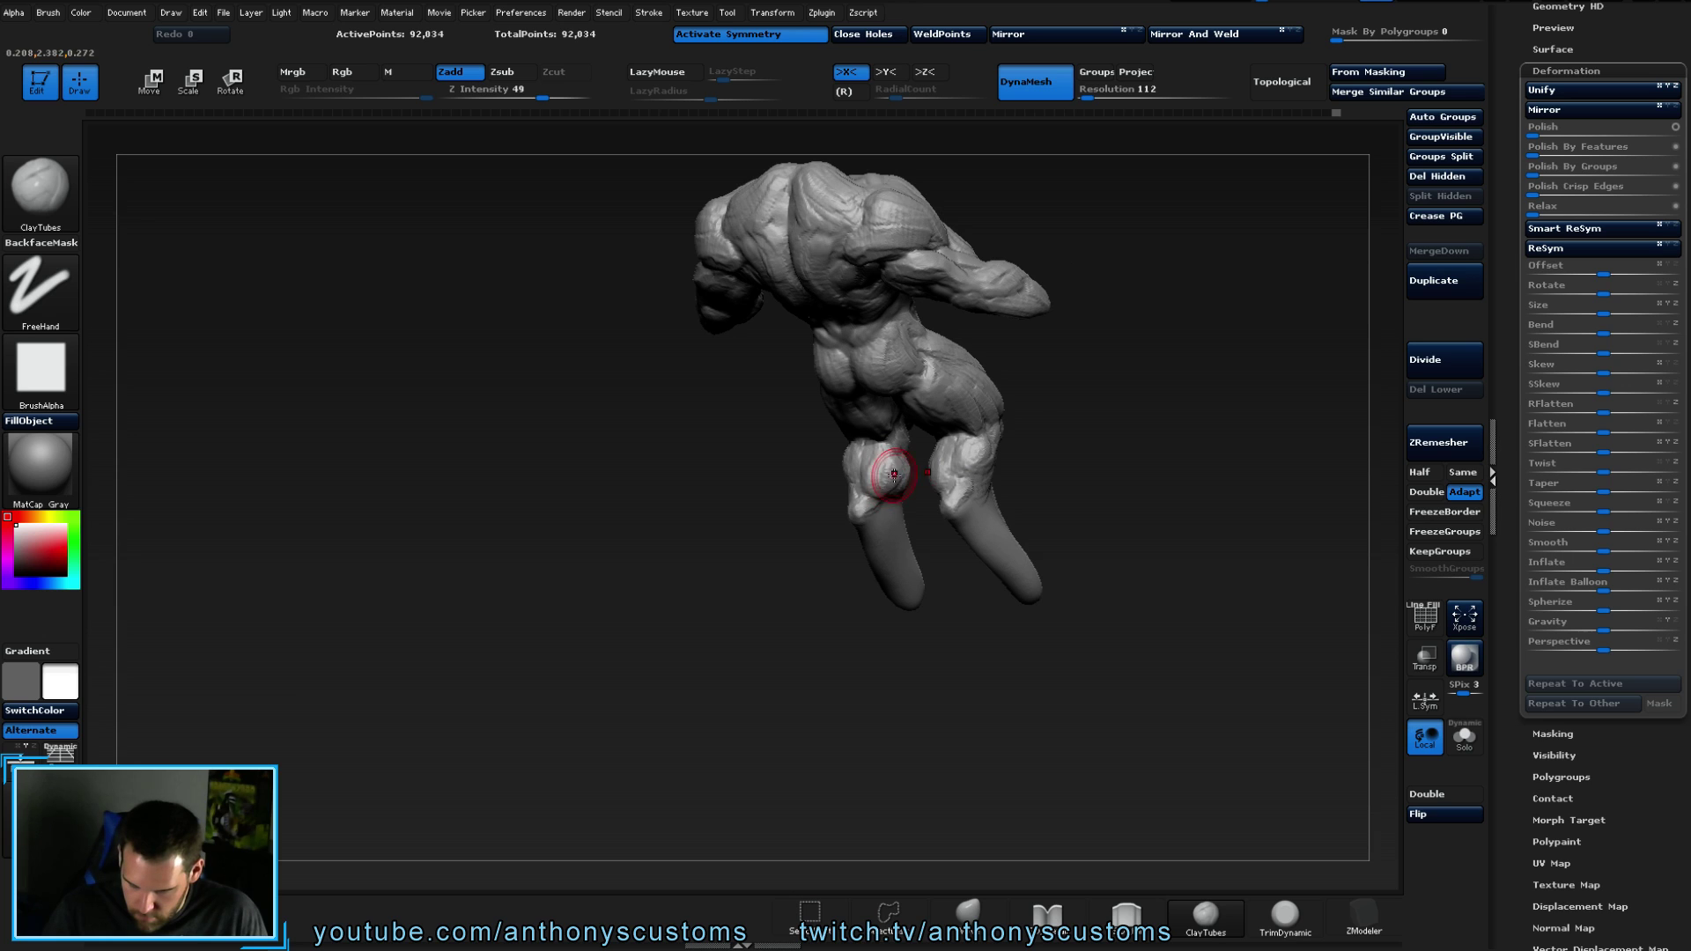
left_click_drag(863, 476, 870, 488)
- Run long ClayTubes strokes down the sides of both lower legs from the knees toward the ankles
mouse_move(770, 595)
left_mouse_down()
mouse_move(751, 616)
mouse_move(793, 608)
left_mouse_up()
mouse_move(1023, 465)
left_mouse_down()
mouse_move(1117, 458)
mouse_move(1072, 483)
mouse_move(1095, 479)
mouse_move(1076, 570)
mouse_move(1057, 513)
mouse_move(1004, 459)
left_mouse_up()
mouse_move(989, 358)
left_mouse_down()
mouse_move(744, 392)
mouse_move(766, 419)
mouse_move(745, 608)
left_mouse_up()
mouse_move(840, 529)
left_mouse_down()
mouse_move(781, 510)
mouse_move(821, 563)
left_mouse_up()
mouse_move(765, 424)
left_mouse_down()
mouse_move(724, 627)
mouse_move(743, 542)
left_mouse_up()
mouse_move(735, 608)
left_mouse_down()
mouse_move(758, 494)
mouse_move(726, 612)
left_mouse_up()
left_click_drag(729, 687, 889, 702)
mouse_move(788, 432)
left_mouse_down()
mouse_move(862, 424)
mouse_move(766, 425)
mouse_move(699, 521)
mouse_move(712, 432)
mouse_move(694, 618)
left_mouse_up()
mouse_move(702, 548)
left_mouse_down()
mouse_move(706, 427)
mouse_move(700, 603)
left_mouse_up()
- Strengthen the front of the shins below the kneecaps with ClayTubes strokes
mouse_move(818, 506)
left_mouse_down()
mouse_move(925, 495)
mouse_move(925, 467)
left_mouse_up()
mouse_move(777, 439)
left_mouse_down()
mouse_move(796, 396)
mouse_move(698, 359)
left_mouse_up()
left_click_drag(512, 598, 572, 446)
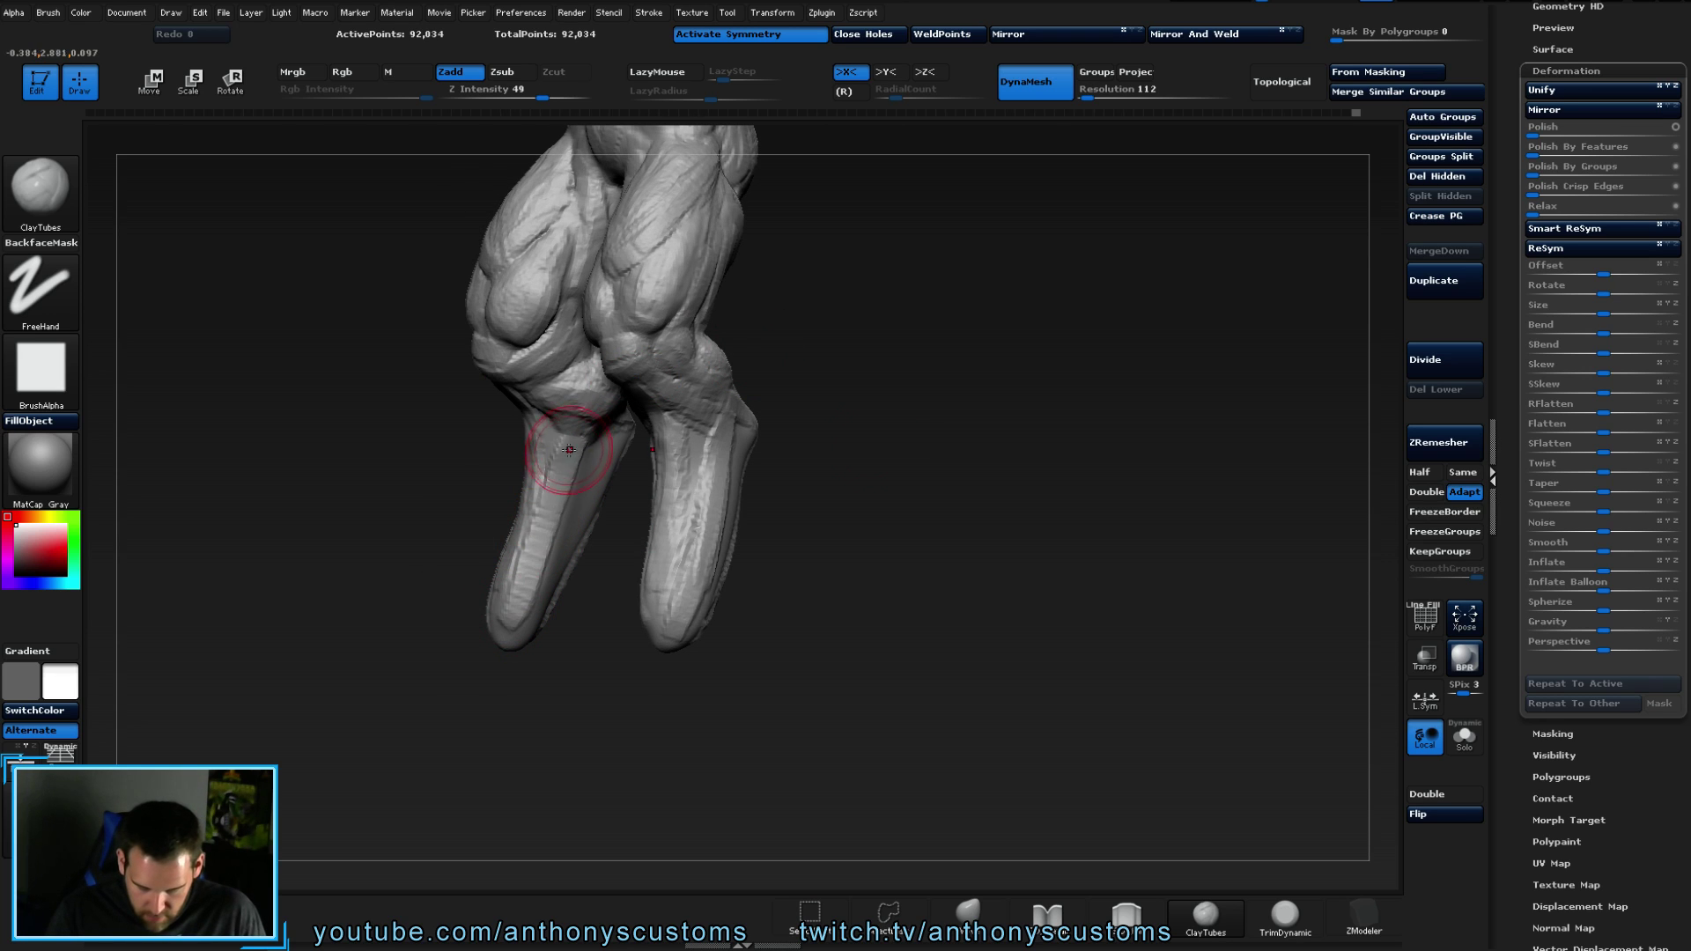
mouse_move(548, 505)
left_mouse_down()
mouse_move(516, 611)
mouse_move(592, 450)
mouse_move(545, 535)
mouse_move(578, 479)
left_mouse_up()
mouse_move(607, 547)
left_mouse_down()
mouse_move(902, 525)
mouse_move(886, 570)
left_mouse_up()
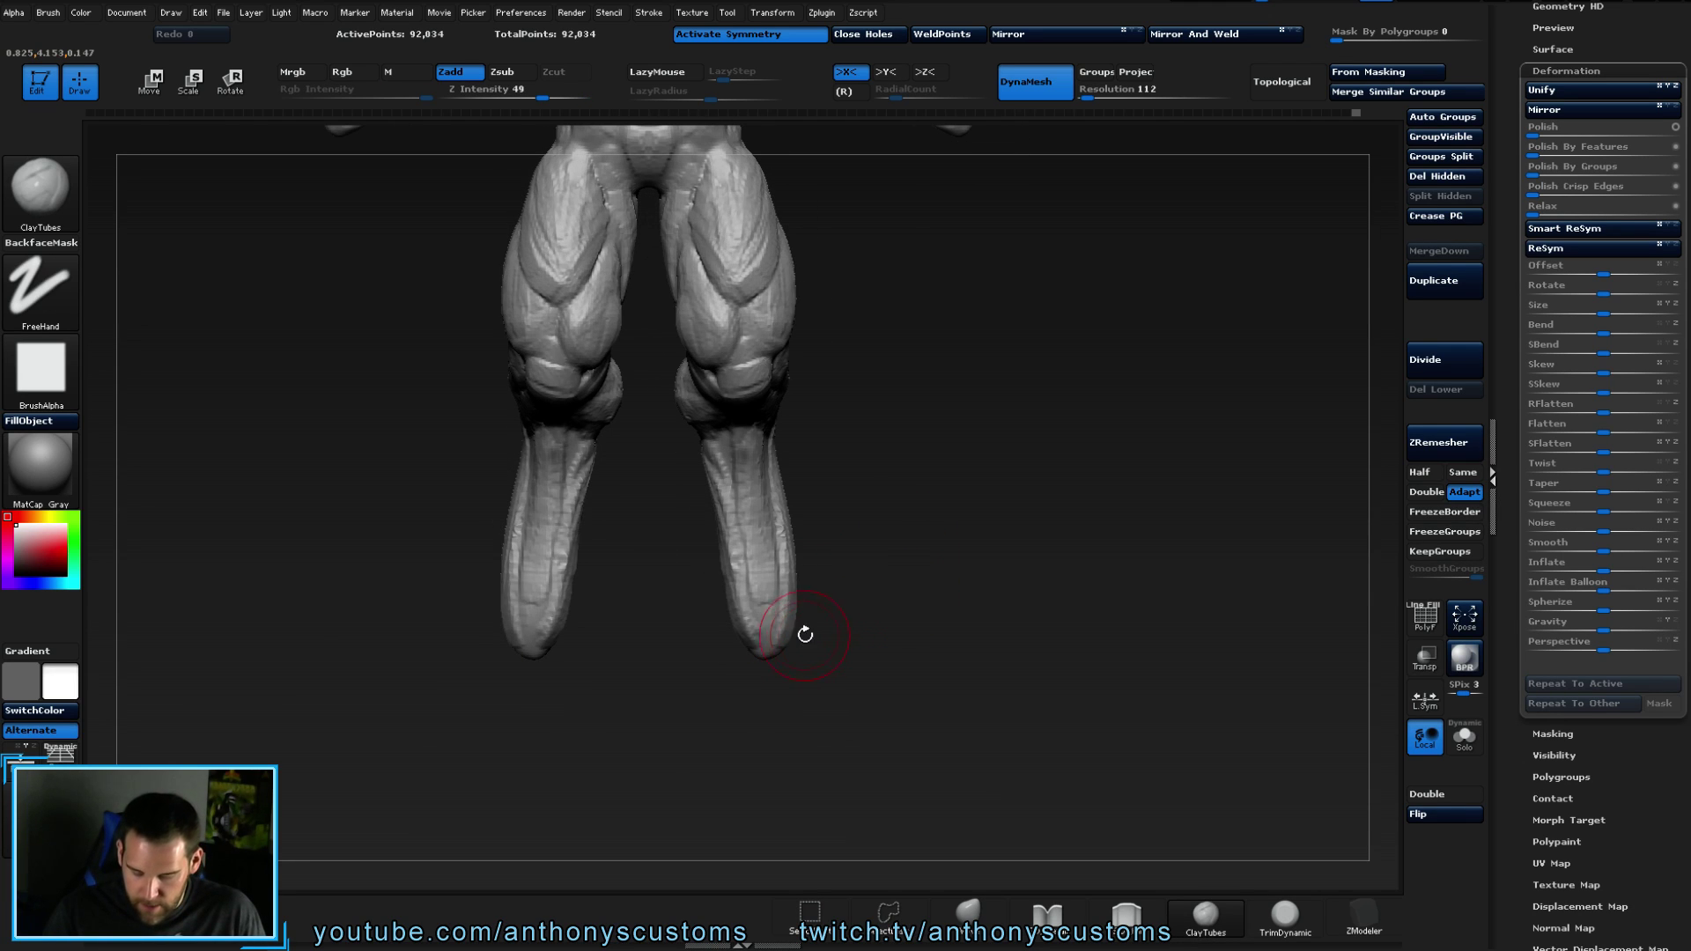
- Add ClayTubes volume around the ankle ends and lay strokes down the inner and rear edges of the calves
left_click_drag(797, 644, 745, 632)
left_click_drag(837, 615, 890, 609)
left_click_drag(745, 610, 739, 633)
mouse_move(809, 604)
left_mouse_down()
mouse_move(881, 595)
mouse_move(823, 592)
left_mouse_up()
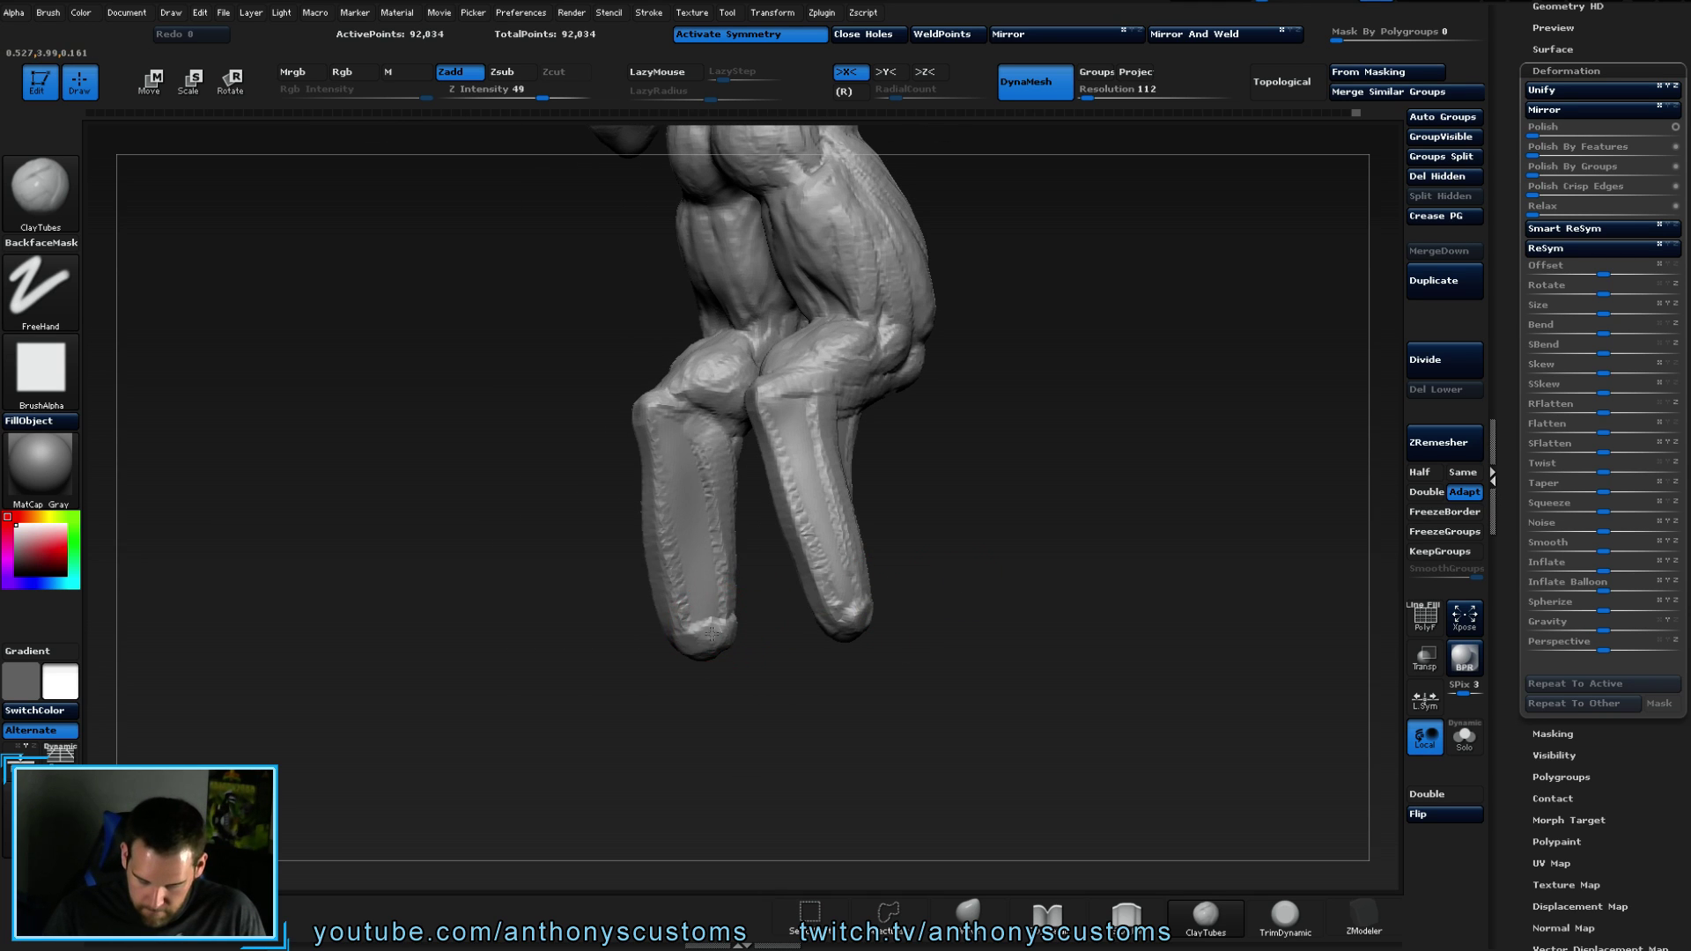
left_click_drag(690, 444, 705, 583)
left_click_drag(659, 414, 664, 604)
- Examine the whole figure's proportions from the back, side and front
left_click_drag(924, 465, 1049, 394)
left_click_drag(1055, 505, 1029, 328, "alt")
left_click_drag(917, 468, 944, 508, "alt")
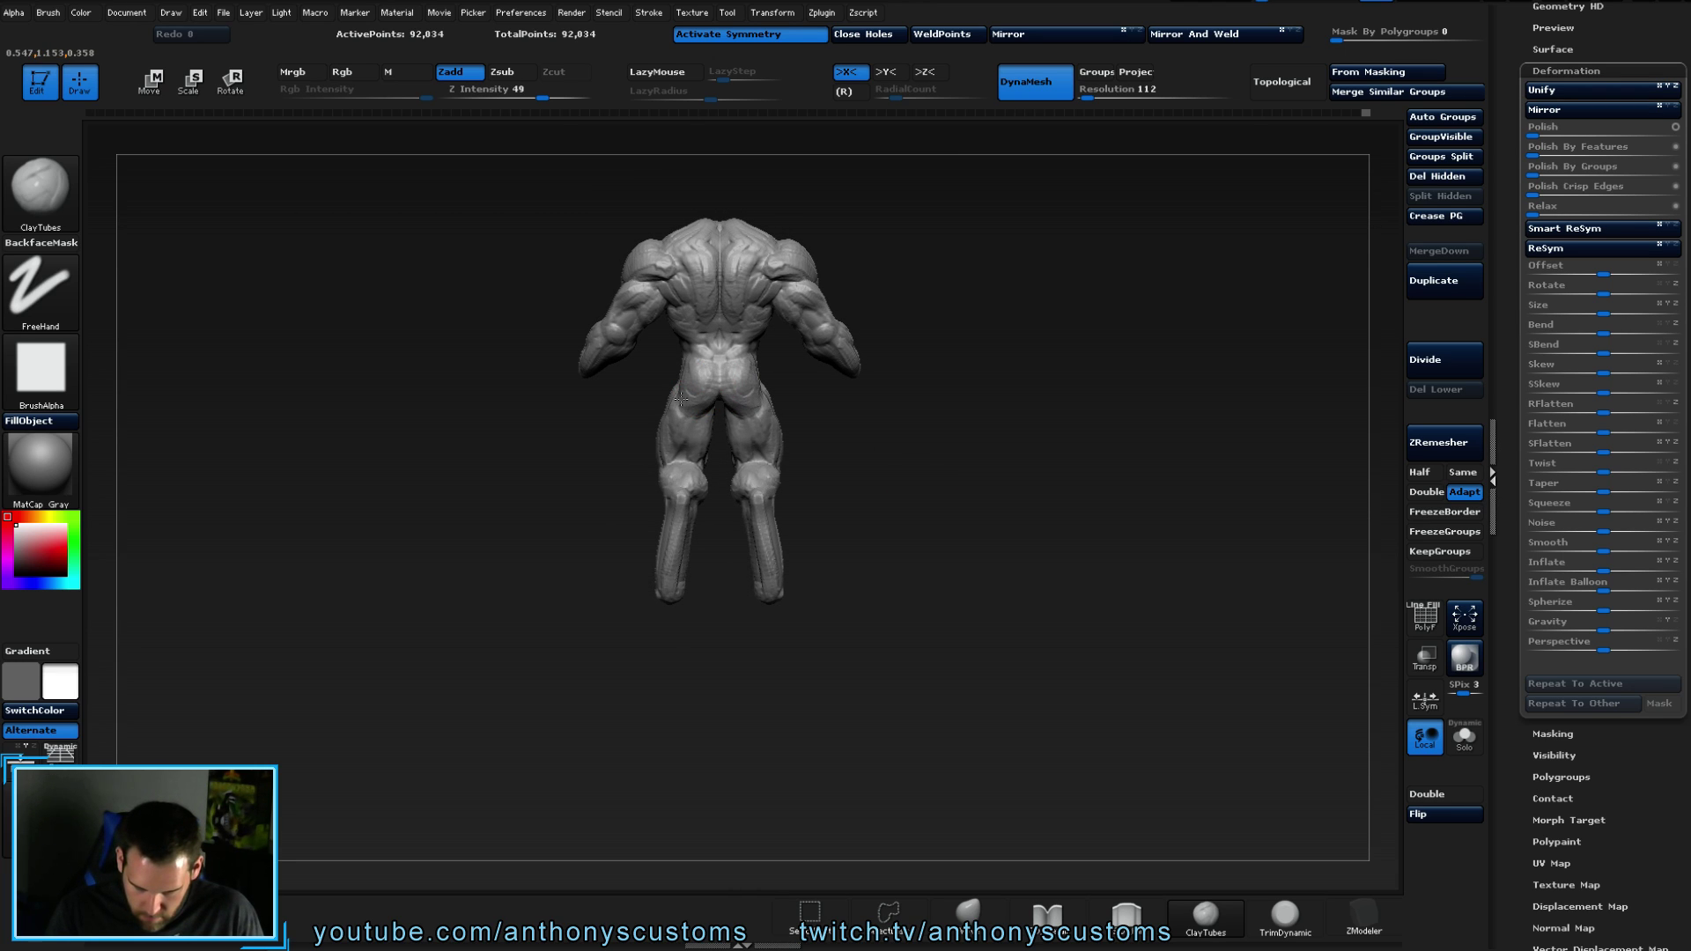
left_click_drag(892, 386, 813, 440)
mouse_move(812, 440)
right_mouse_down()
mouse_move(737, 321)
mouse_move(917, 397)
mouse_move(685, 443)
mouse_move(679, 381)
right_mouse_up()
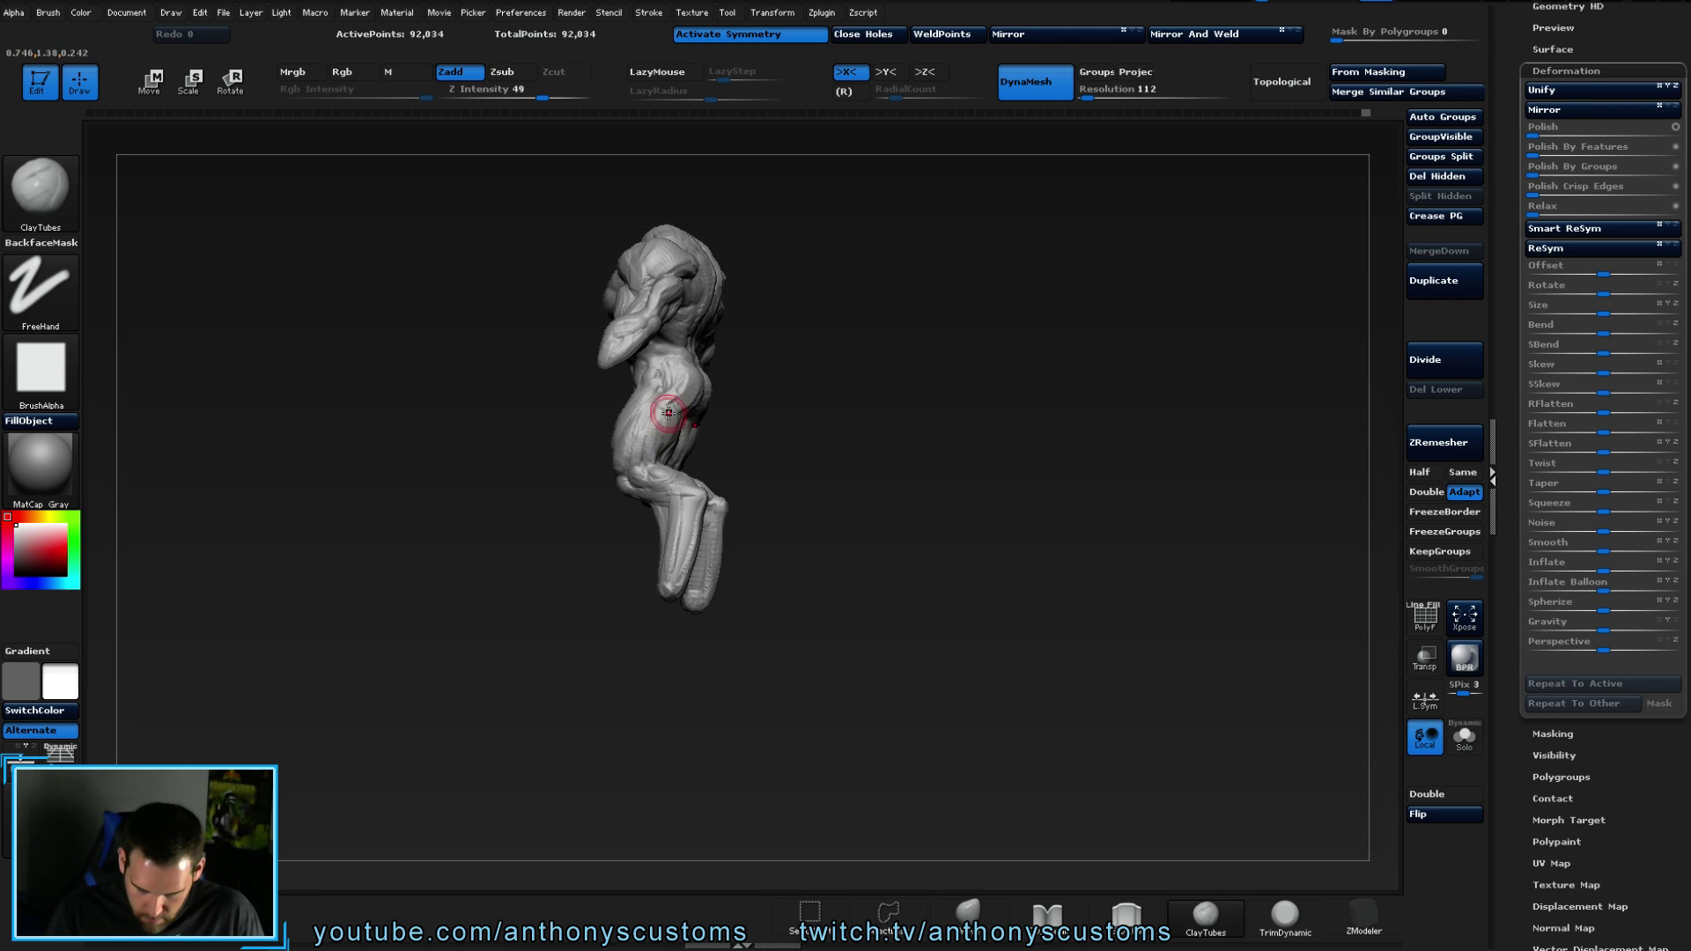
right_click_drag(667, 414, 850, 417)
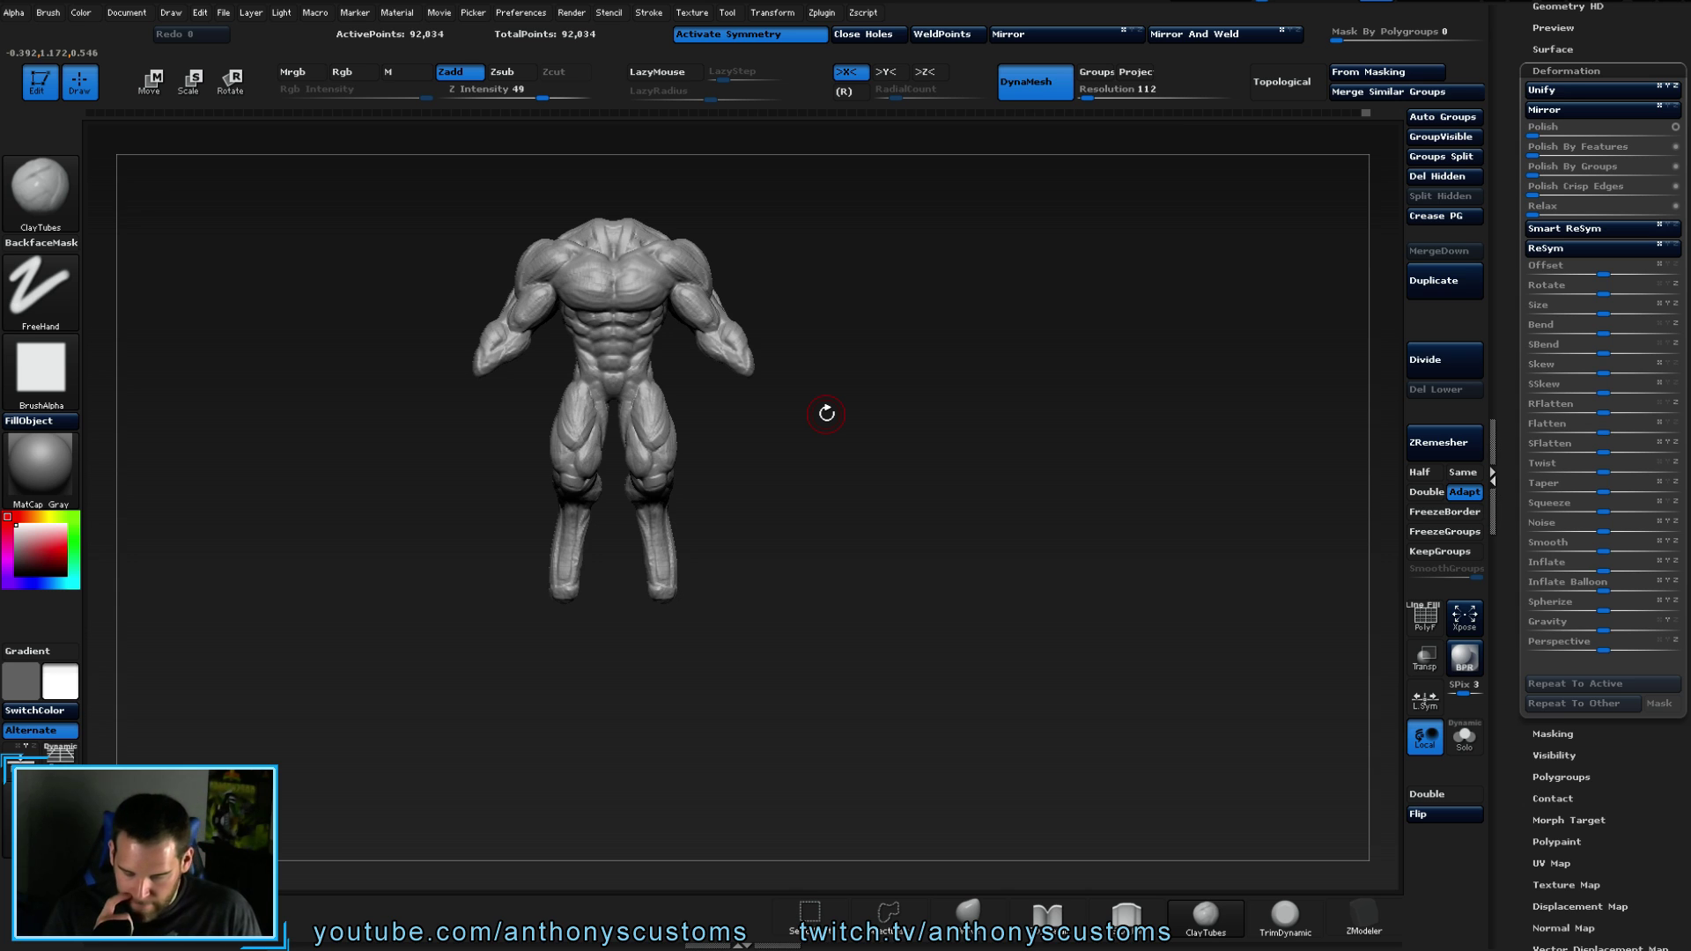
mouse_move(799, 524)
left_mouse_down()
mouse_move(902, 537)
mouse_move(791, 528)
left_mouse_up()
right_click_drag(790, 526, 819, 511)
- Sculpt the serratus and rib muscles beside the upper abdominals with ClayTubes strokes
mouse_move(892, 314)
right_mouse_down()
mouse_move(872, 373)
mouse_move(883, 343)
mouse_move(926, 653)
mouse_move(981, 714)
right_mouse_up()
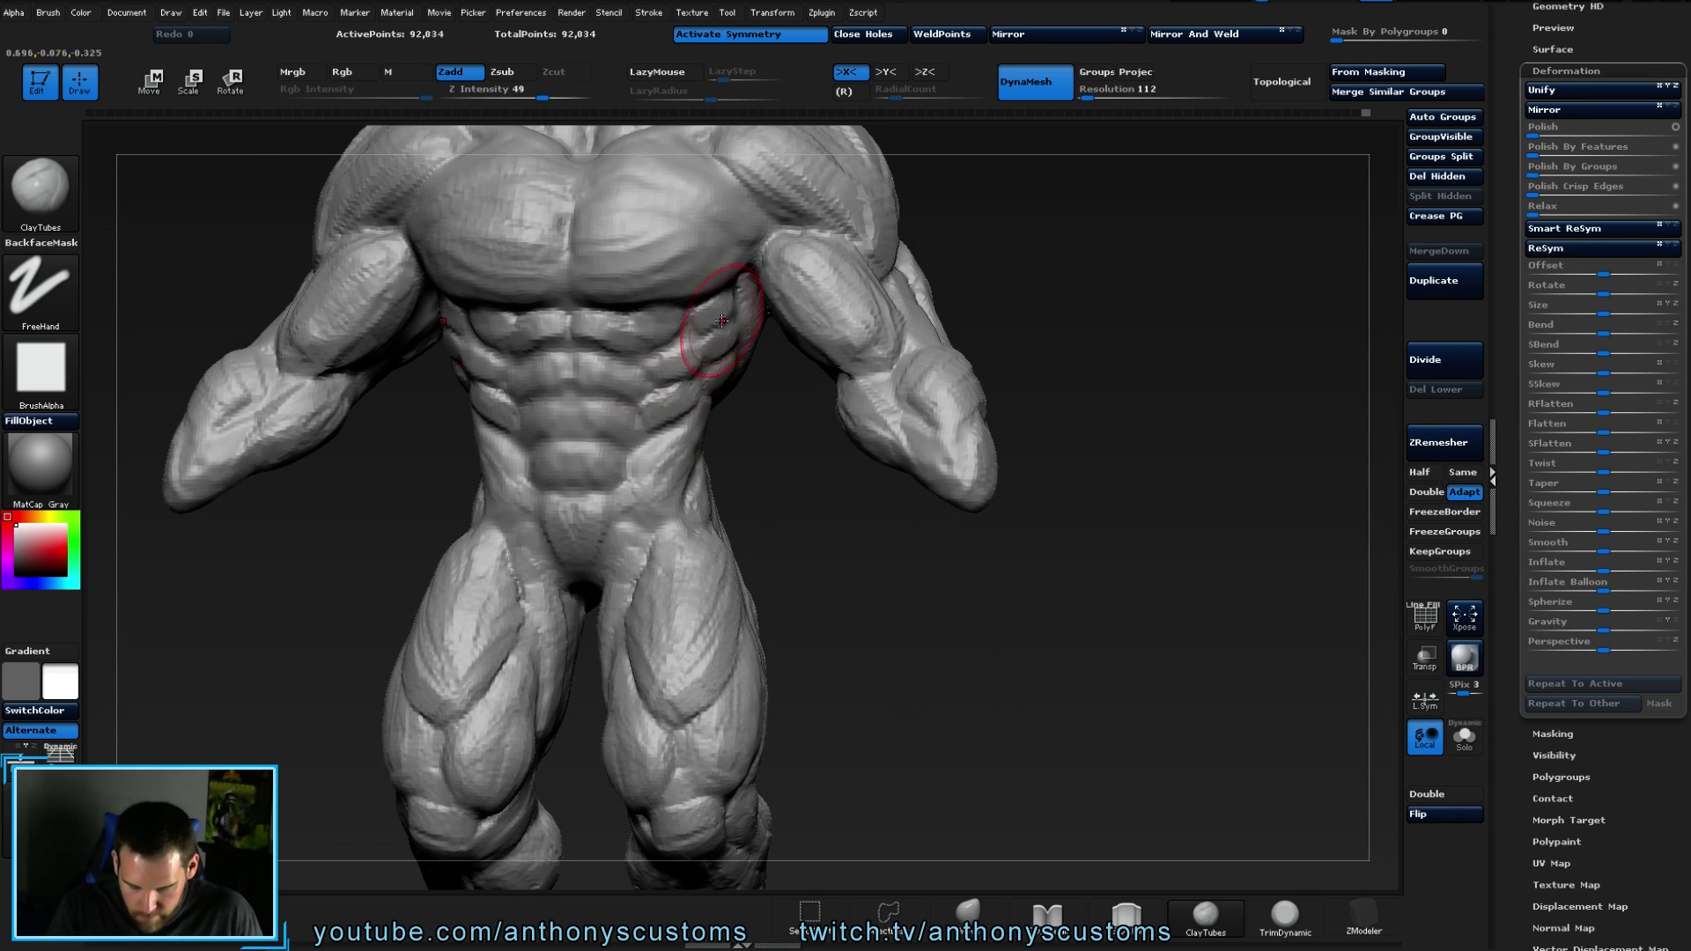
right_click(803, 480)
left_click_drag(808, 489, 800, 491)
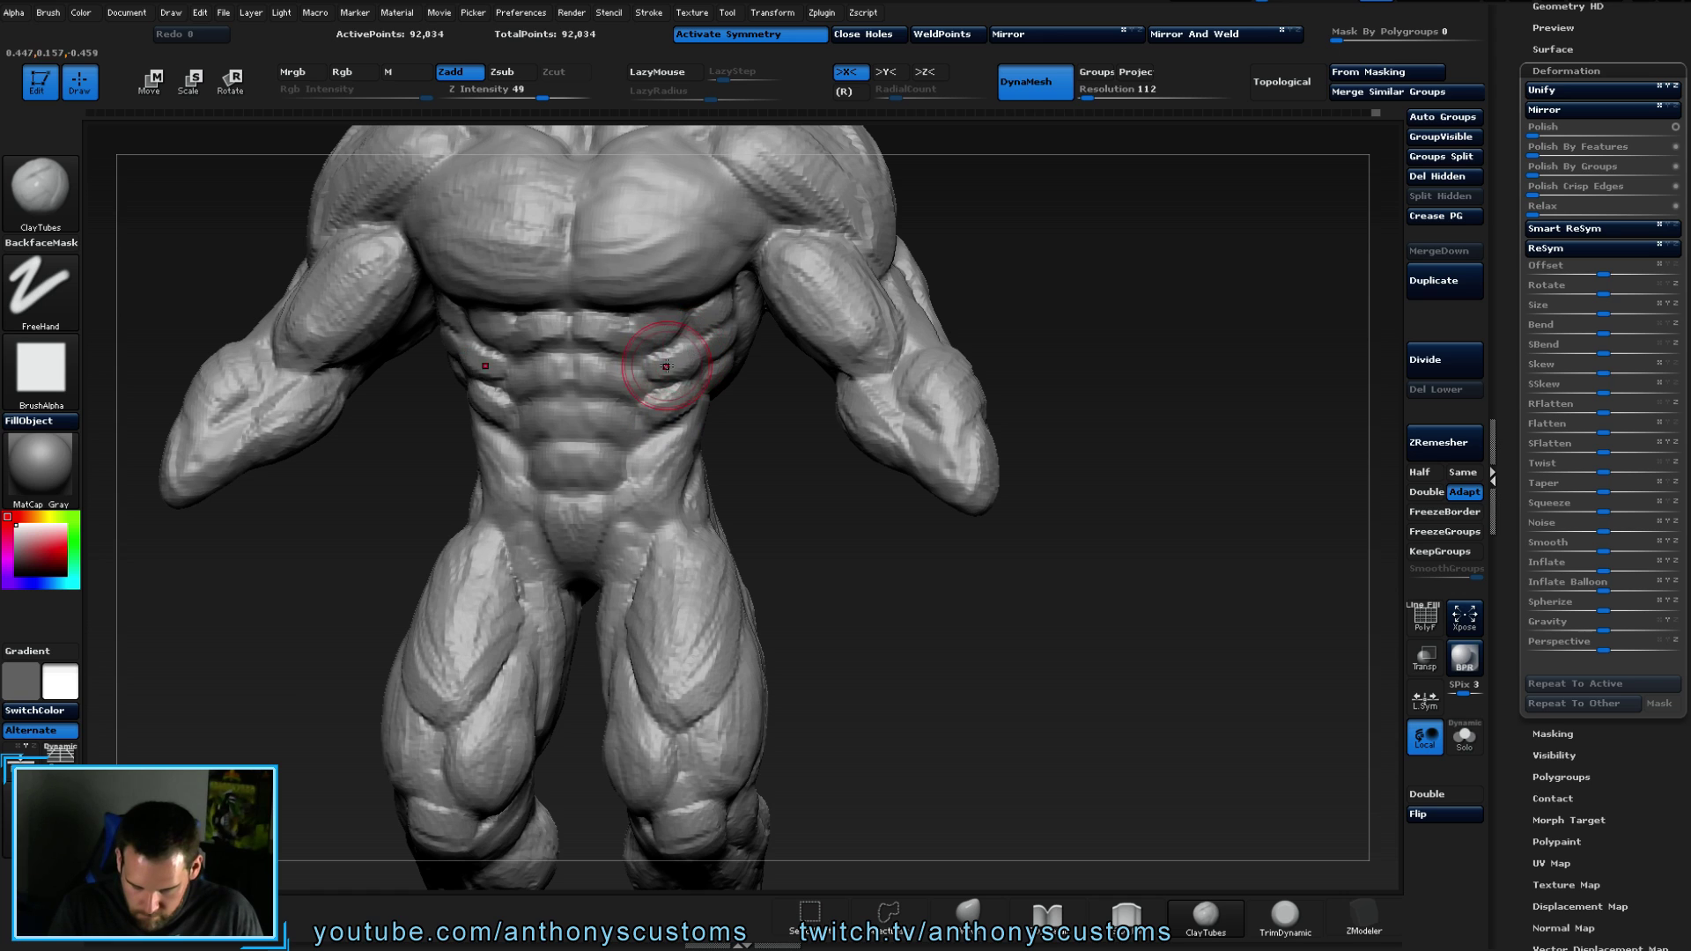
left_click_drag(697, 338, 664, 363)
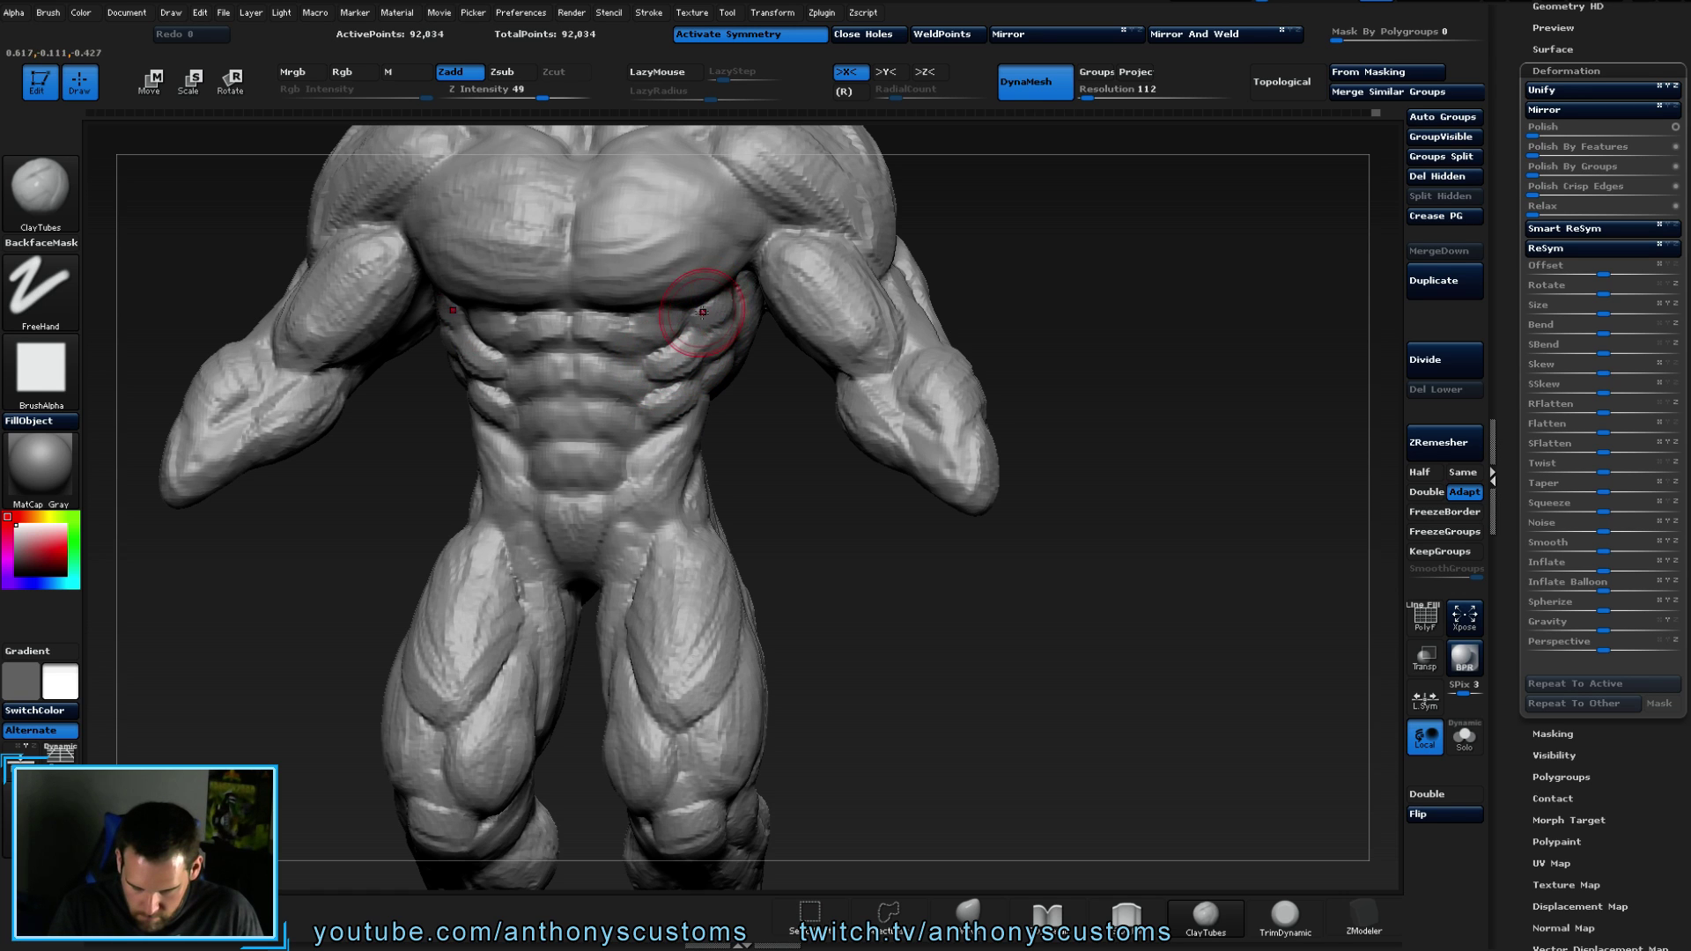
- Define the obliques along the waist and deepen the grooves between the abdominal blocks with ClayTubes
left_click_drag(800, 437, 712, 424)
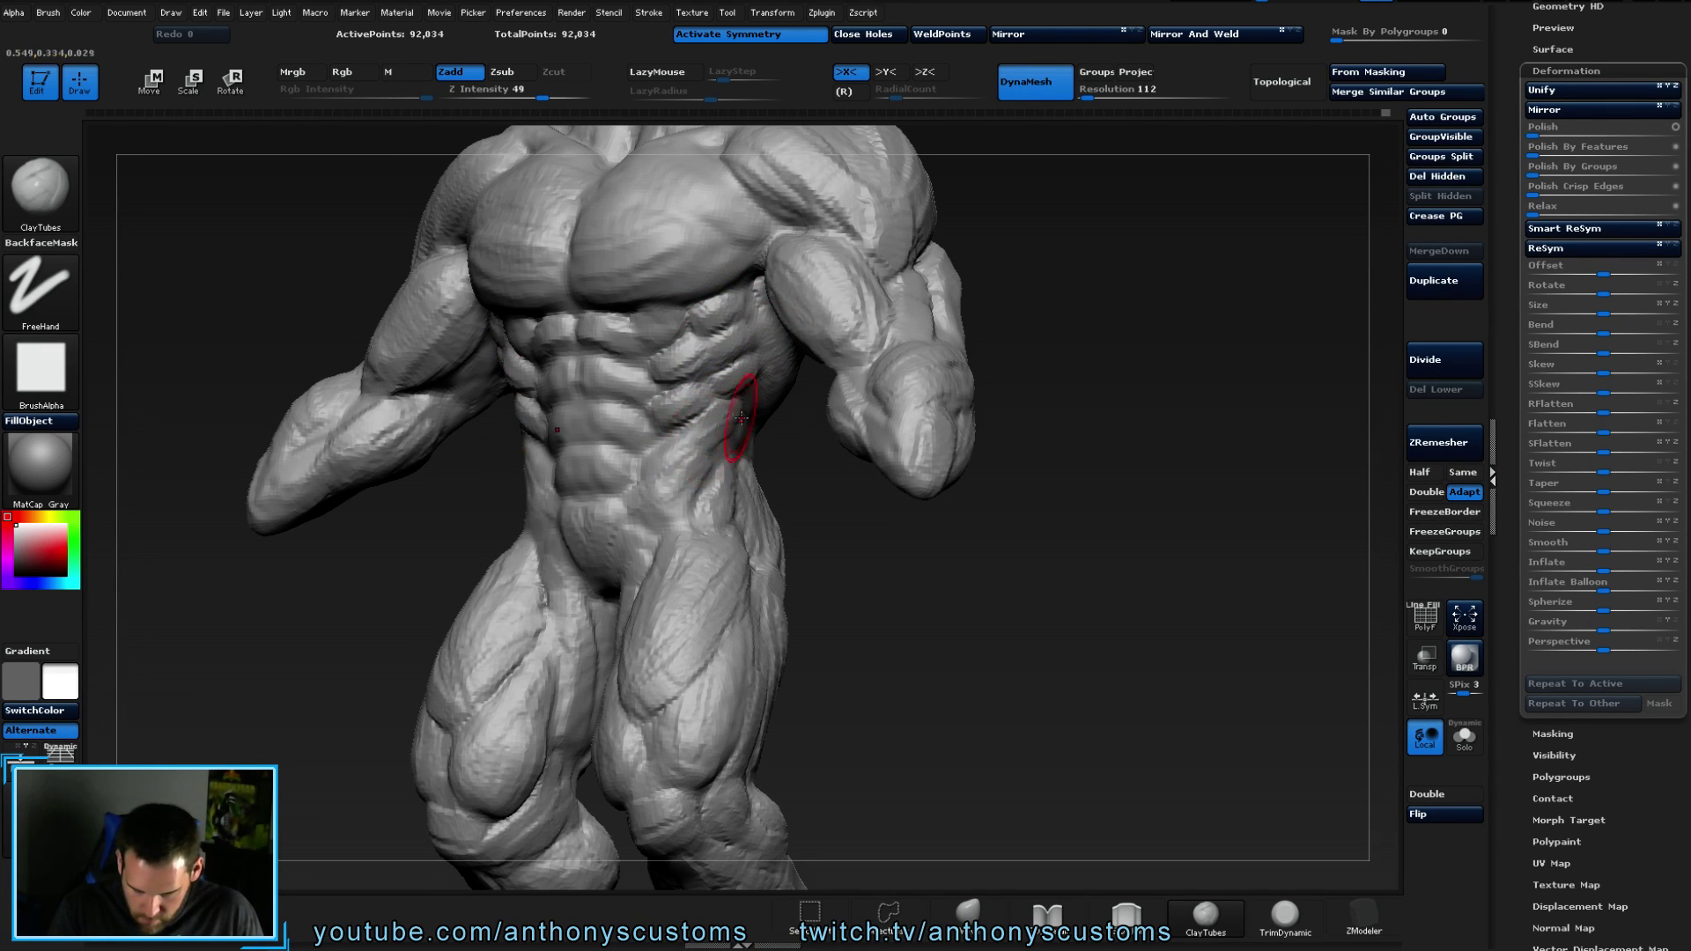
left_click_drag(651, 468, 693, 447)
left_click_drag(652, 522, 710, 463)
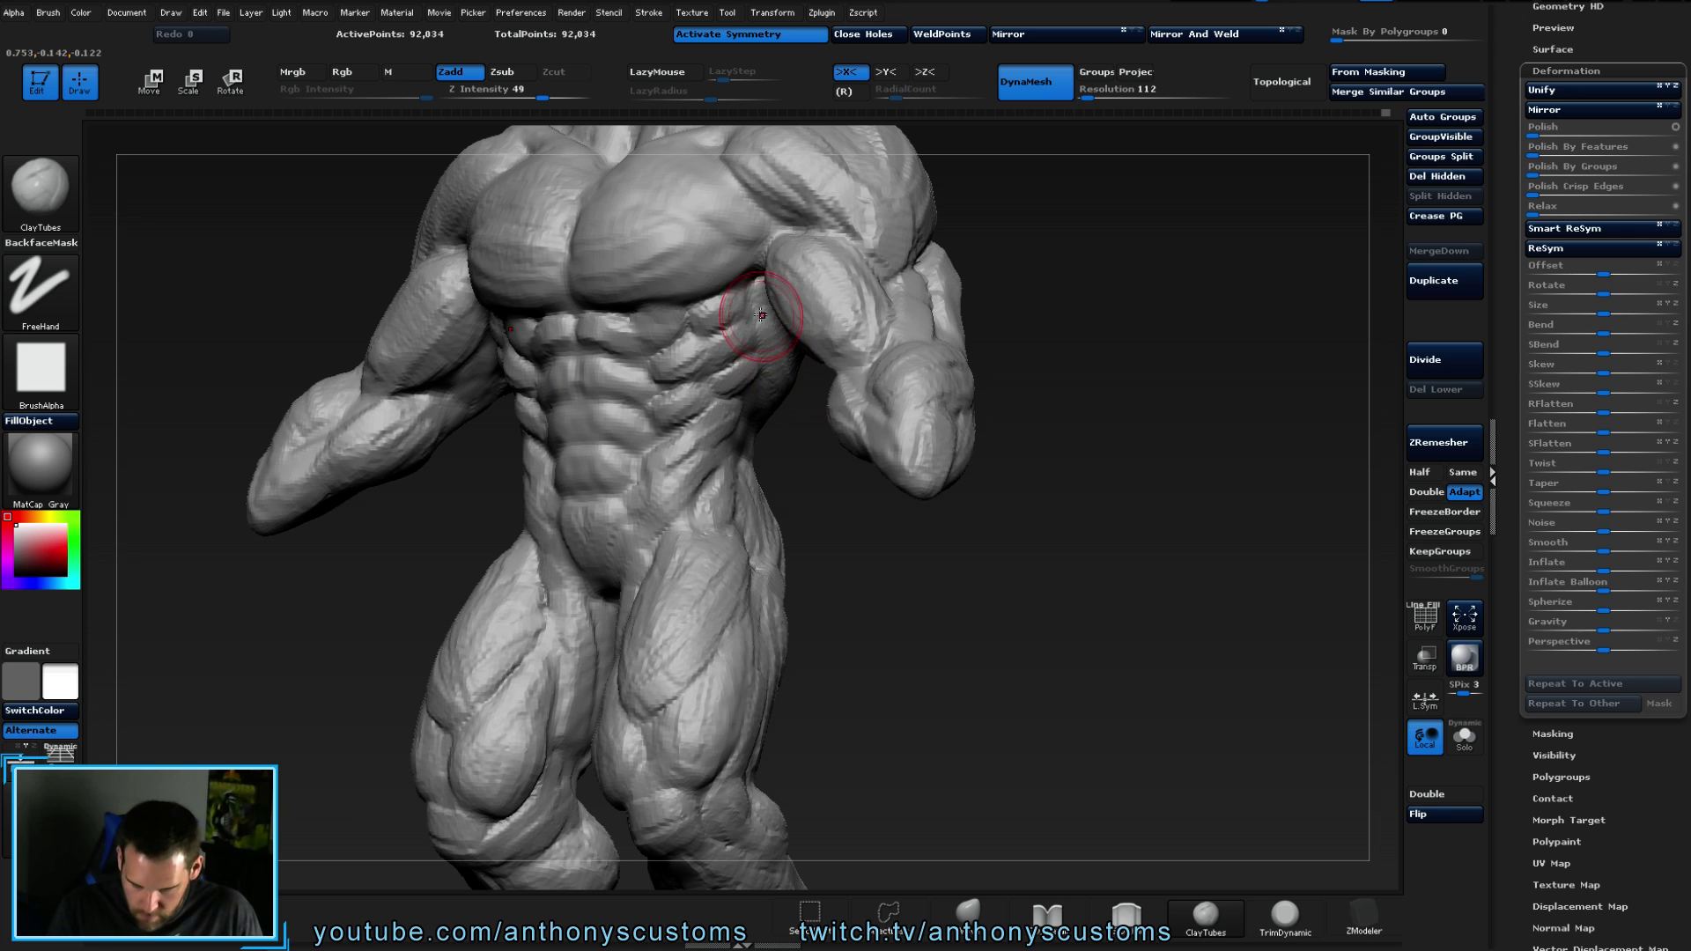
left_click_drag(796, 434, 844, 450)
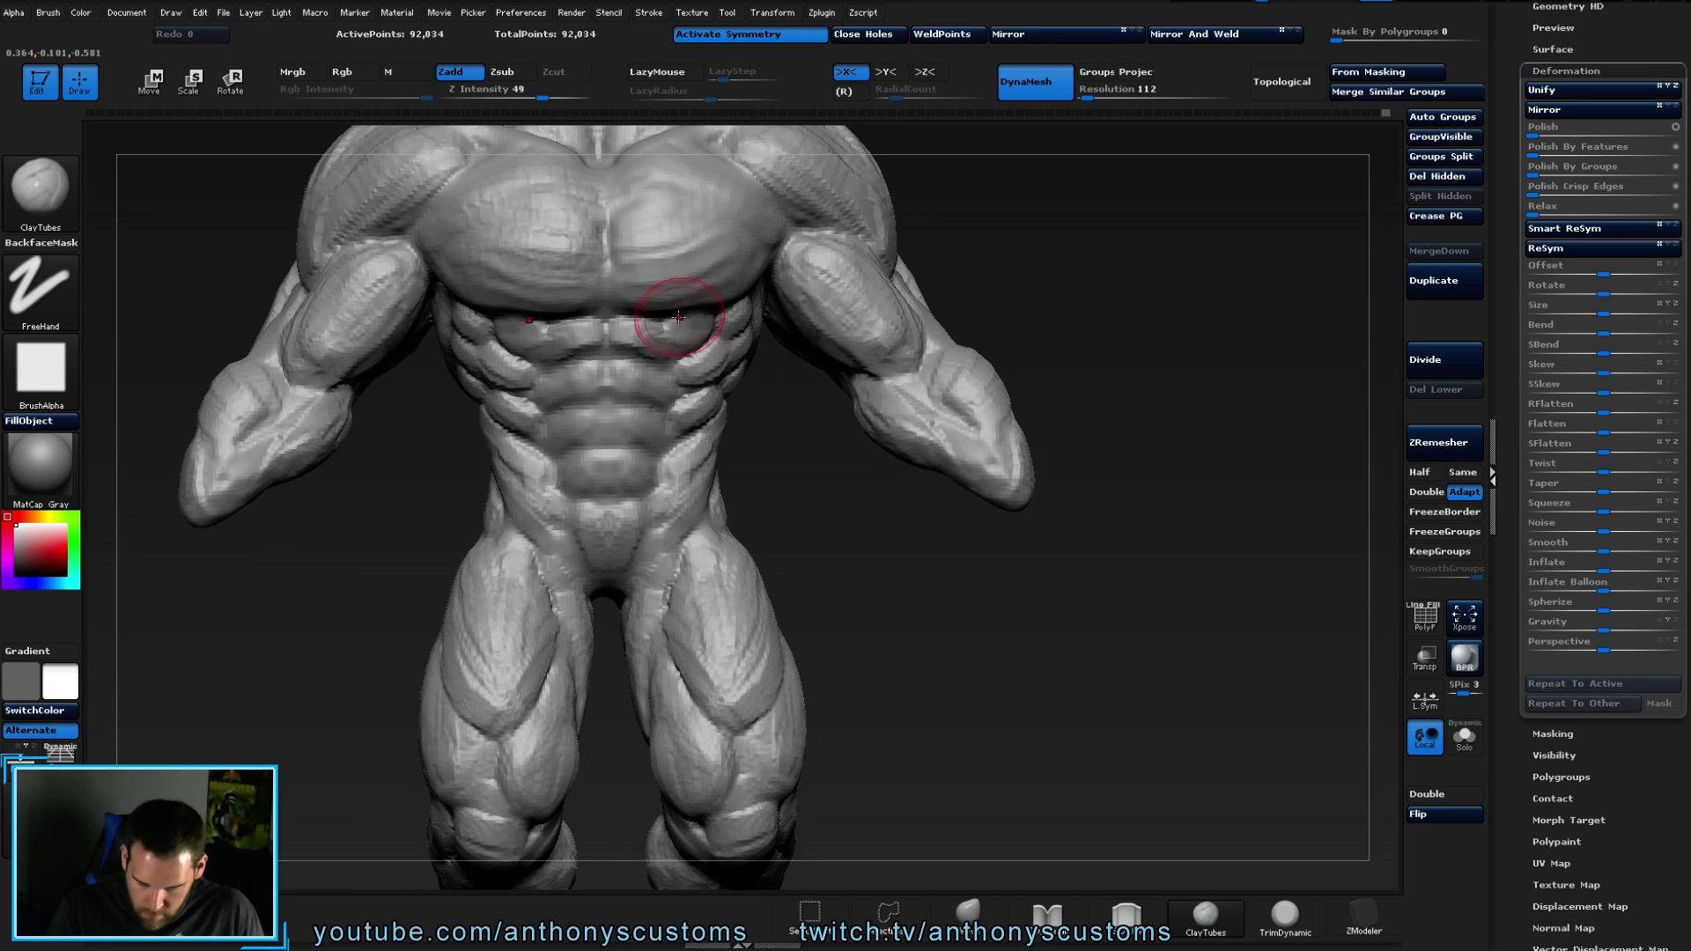
left_click_drag(696, 329, 679, 325)
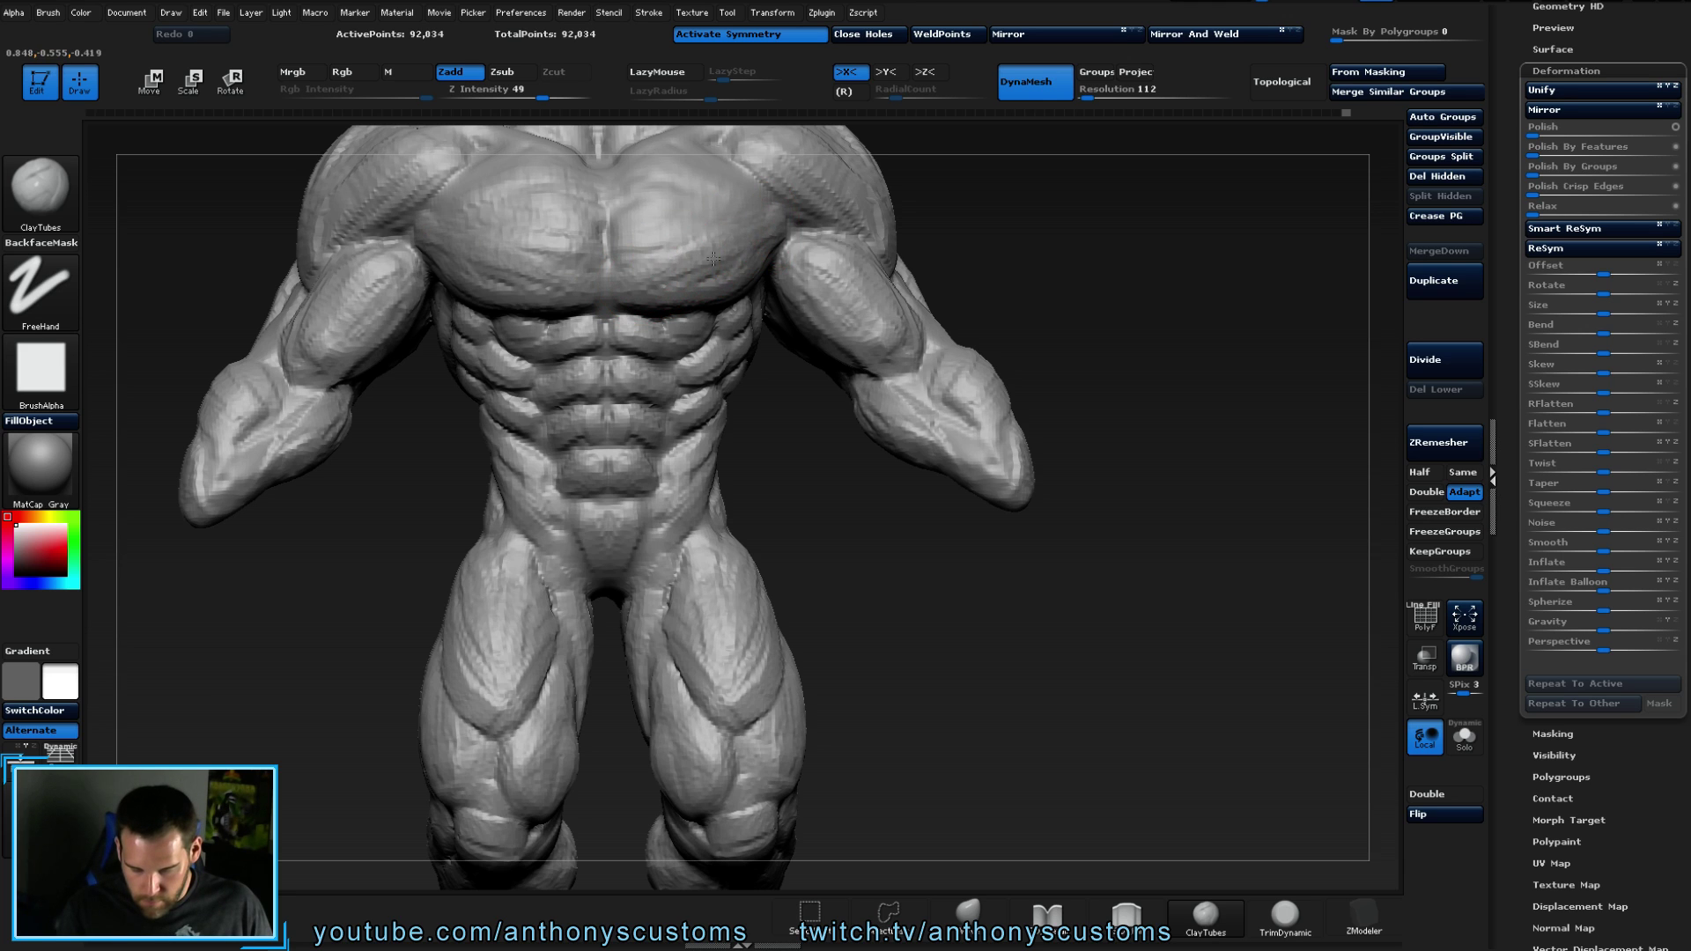
- Lay ClayTubes strokes across the pectorals from the sternum toward the armpits
left_click_drag(1082, 255, 1133, 377, "alt")
mouse_move(656, 341)
left_mouse_down()
mouse_move(496, 402)
mouse_move(563, 370)
mouse_move(555, 392)
mouse_move(603, 394)
mouse_move(559, 411)
left_mouse_up()
left_click_drag(661, 428, 530, 417)
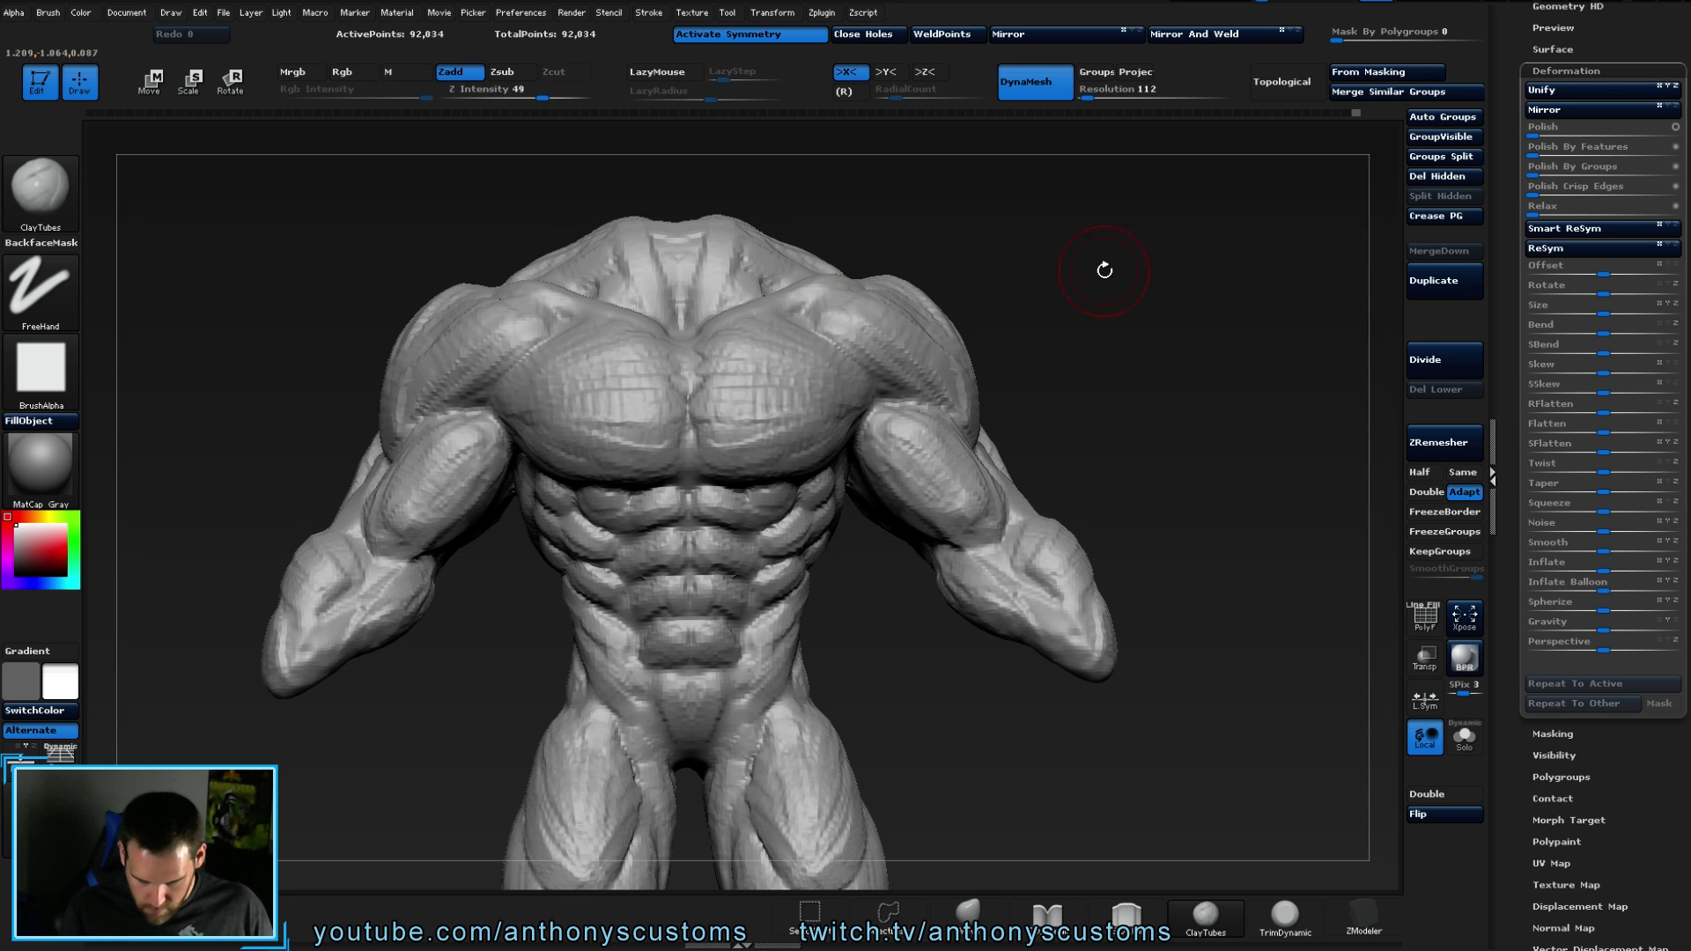
- Build up the collarbones and the front deltoids with ClayTubes strokes from above
left_click_drag(1099, 264, 1064, 309)
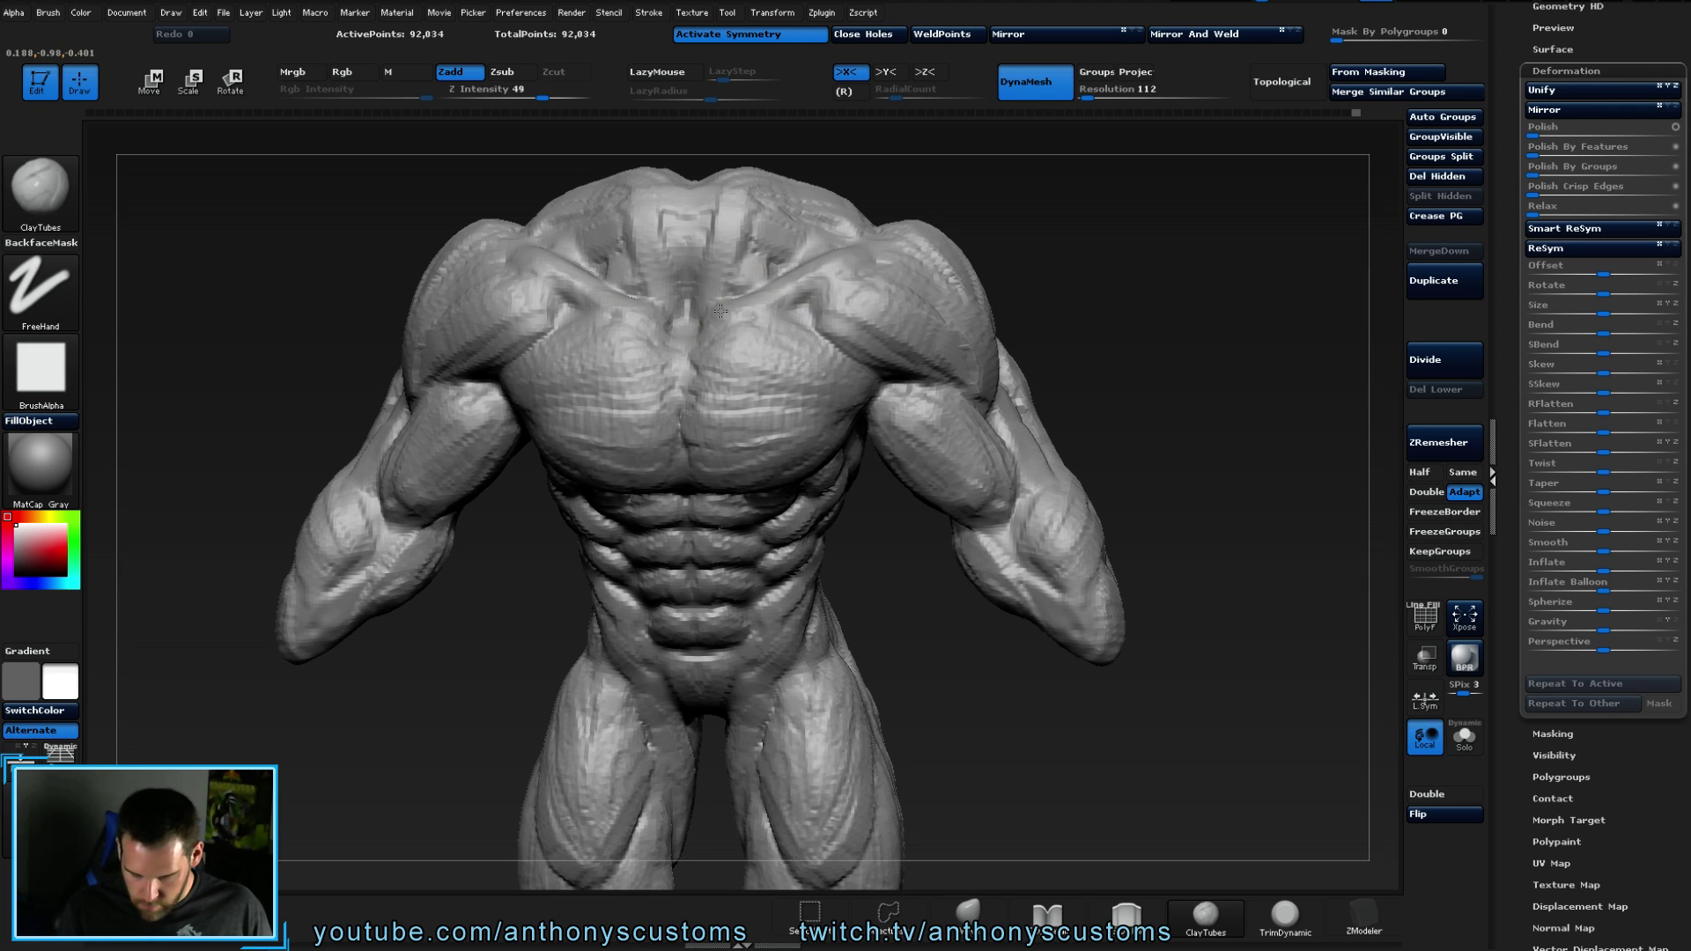
mouse_move(819, 308)
left_mouse_down()
mouse_move(844, 320)
mouse_move(890, 304)
left_mouse_up()
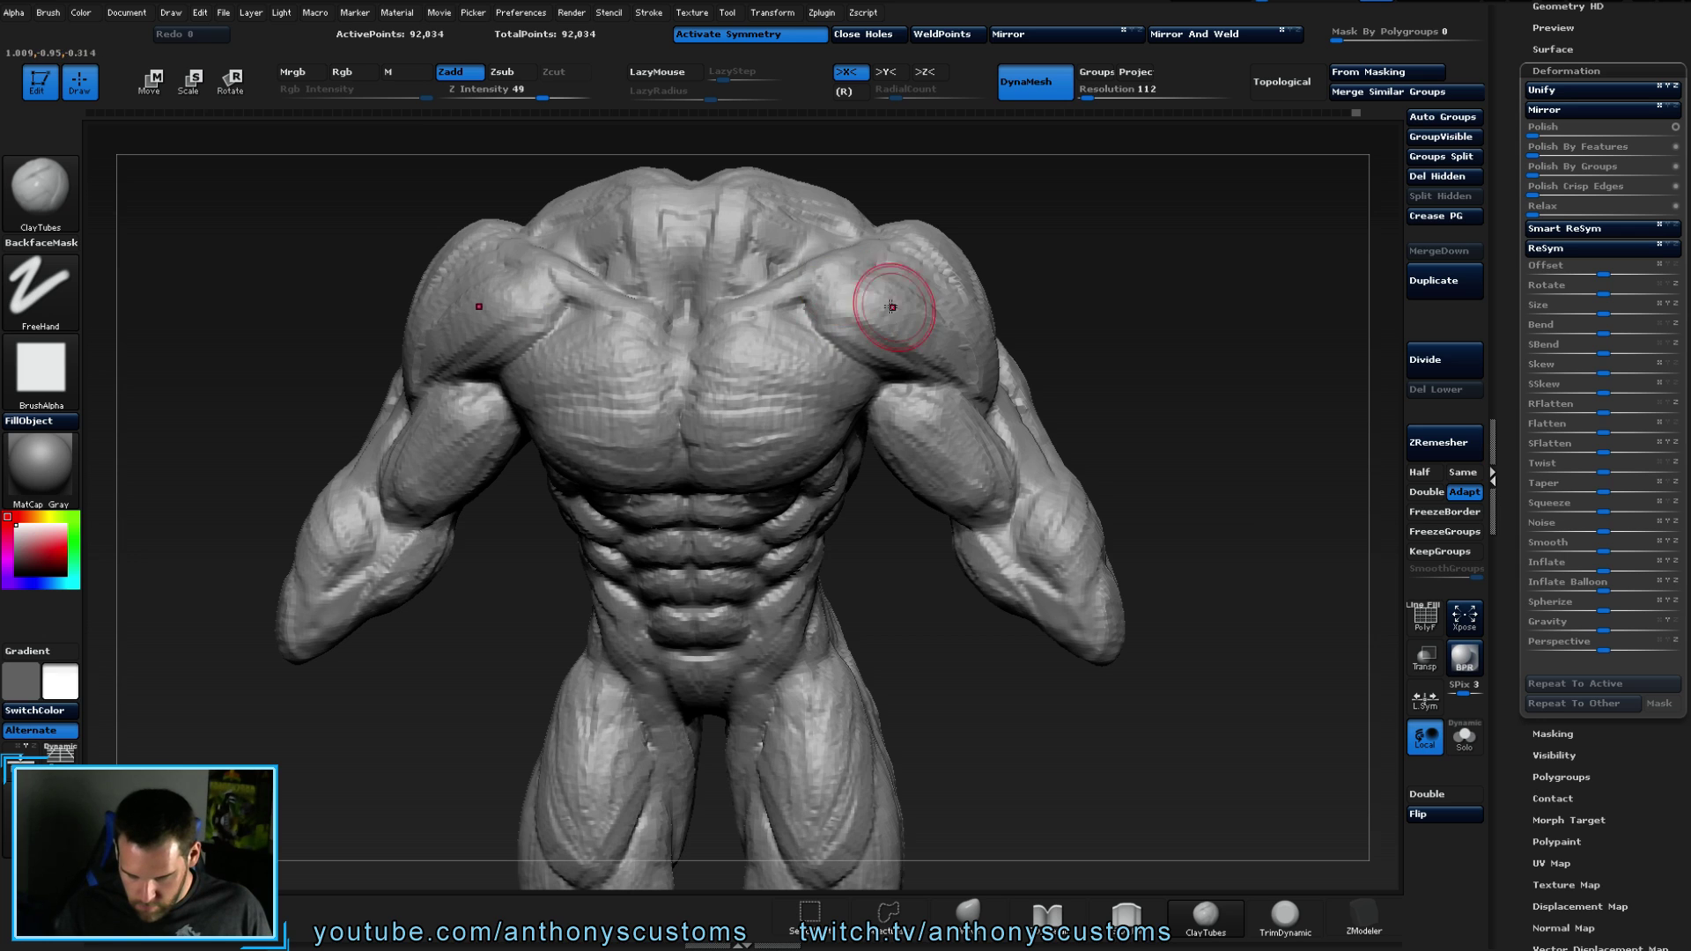
left_click_drag(1114, 314, 1001, 309)
mouse_move(866, 277)
left_mouse_down()
mouse_move(961, 294)
mouse_move(937, 238)
left_mouse_up()
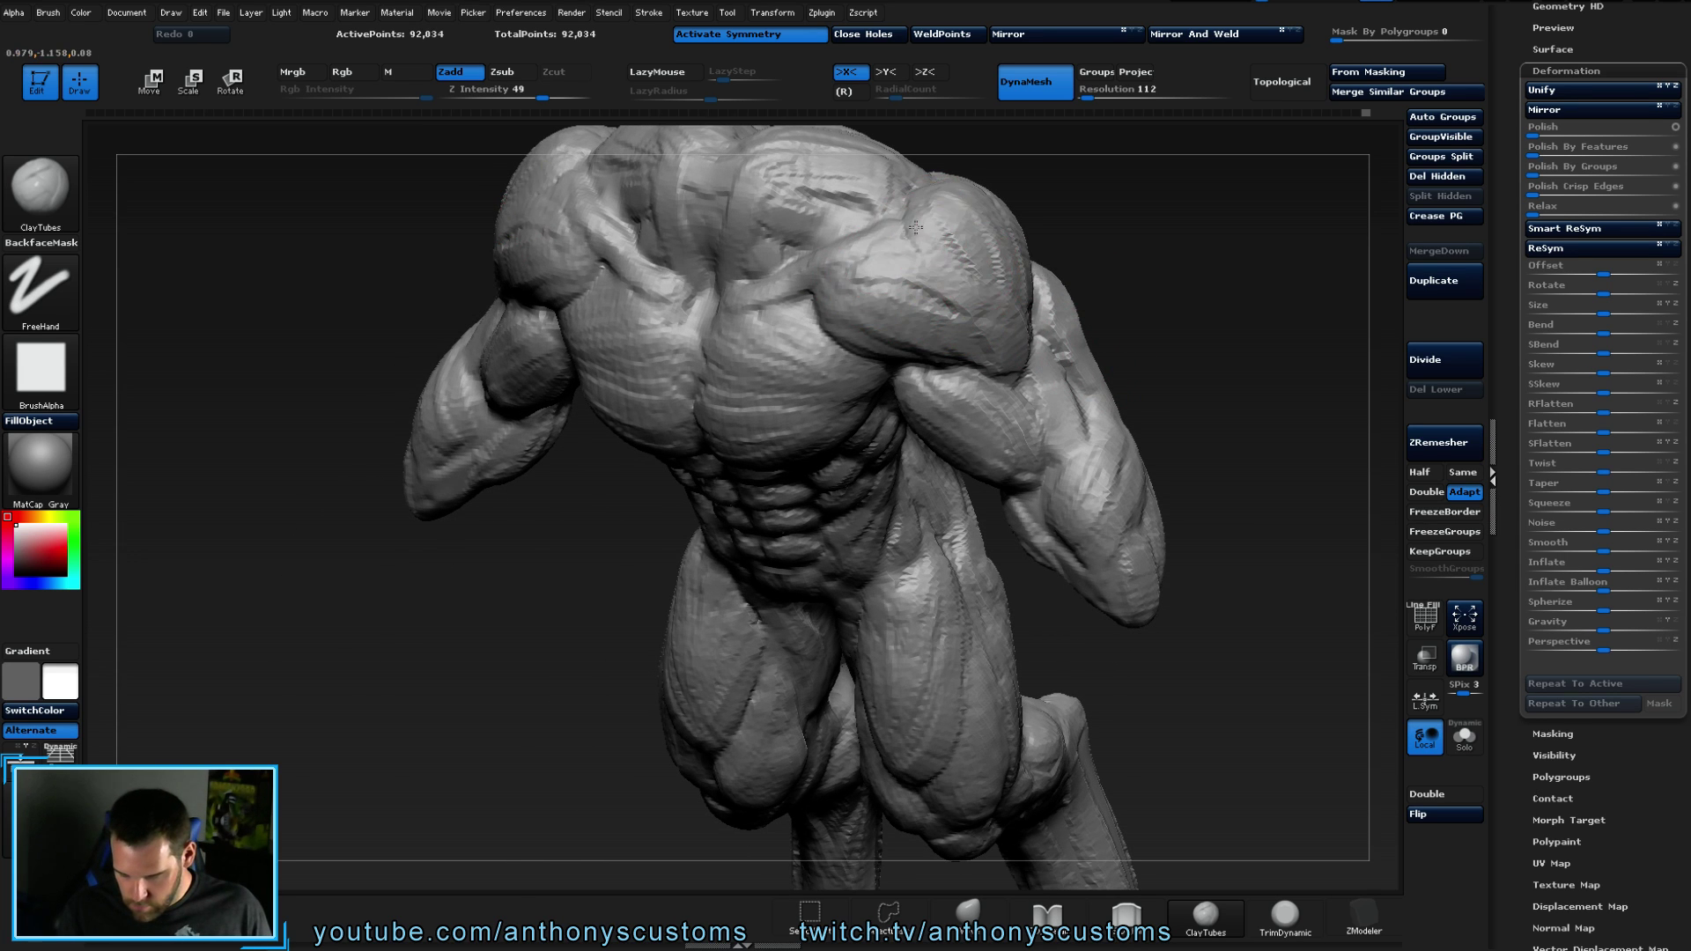
- Shape the base of the neck and the upper trapezius above the collarbones with ClayTubes strokes
mouse_move(1132, 283)
left_mouse_down()
mouse_move(1174, 264)
mouse_move(1126, 265)
mouse_move(1114, 334)
left_mouse_up()
mouse_move(689, 403)
left_mouse_down()
mouse_move(660, 381)
mouse_move(689, 363)
left_mouse_up()
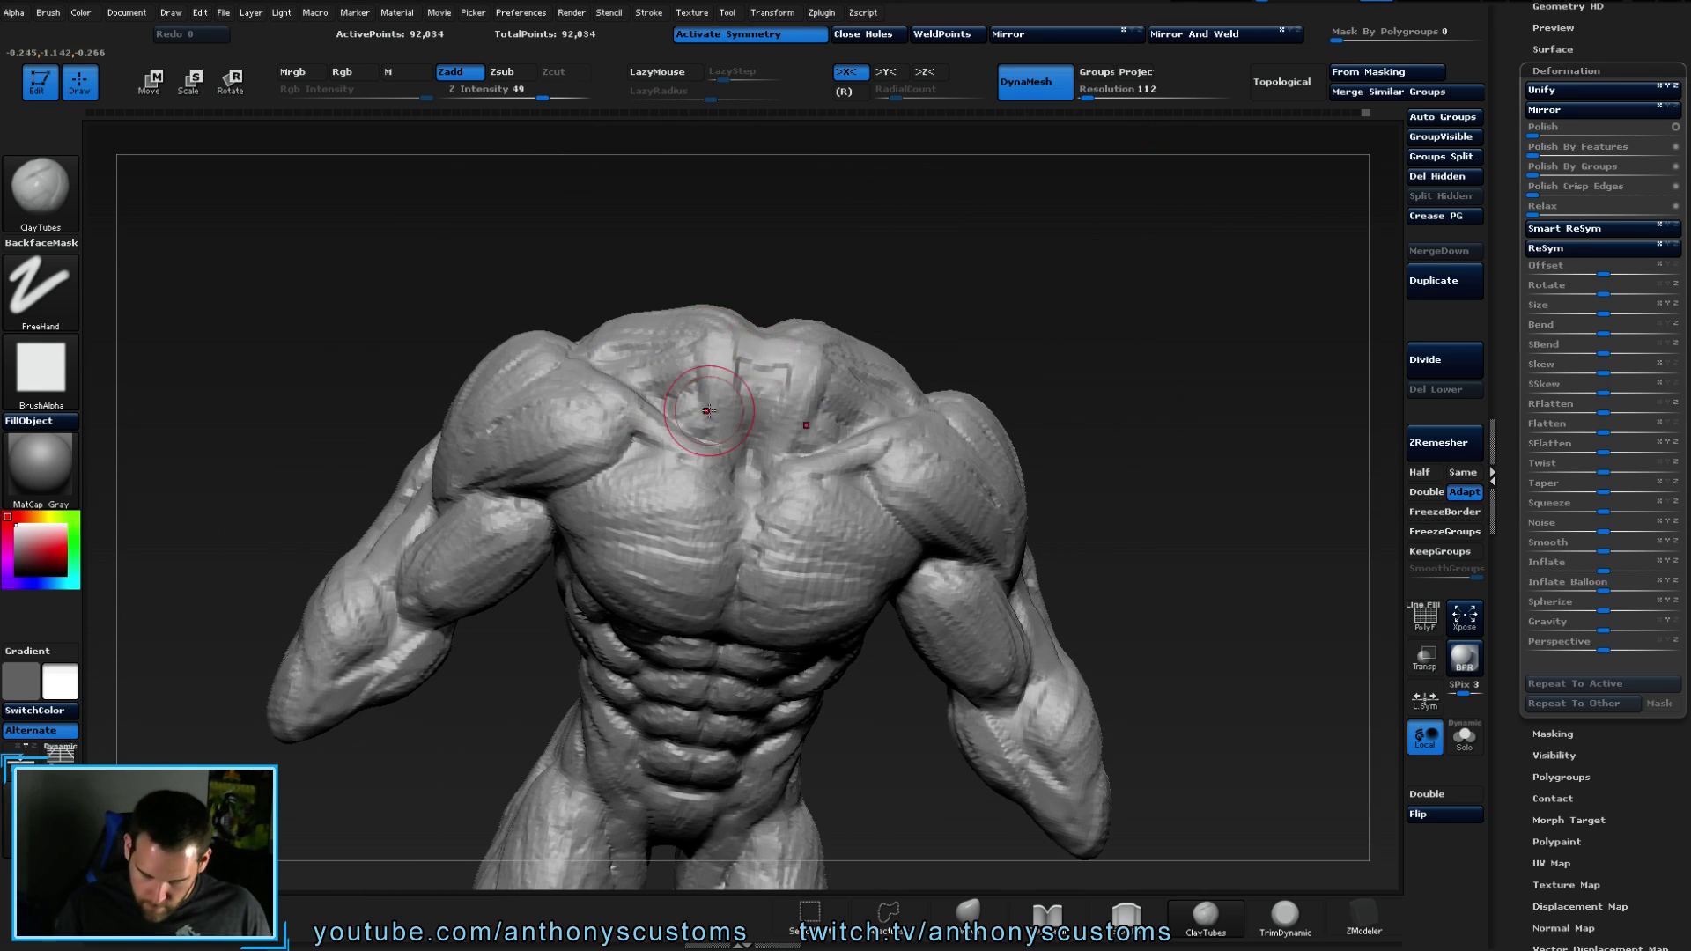
left_click_drag(973, 273, 768, 332)
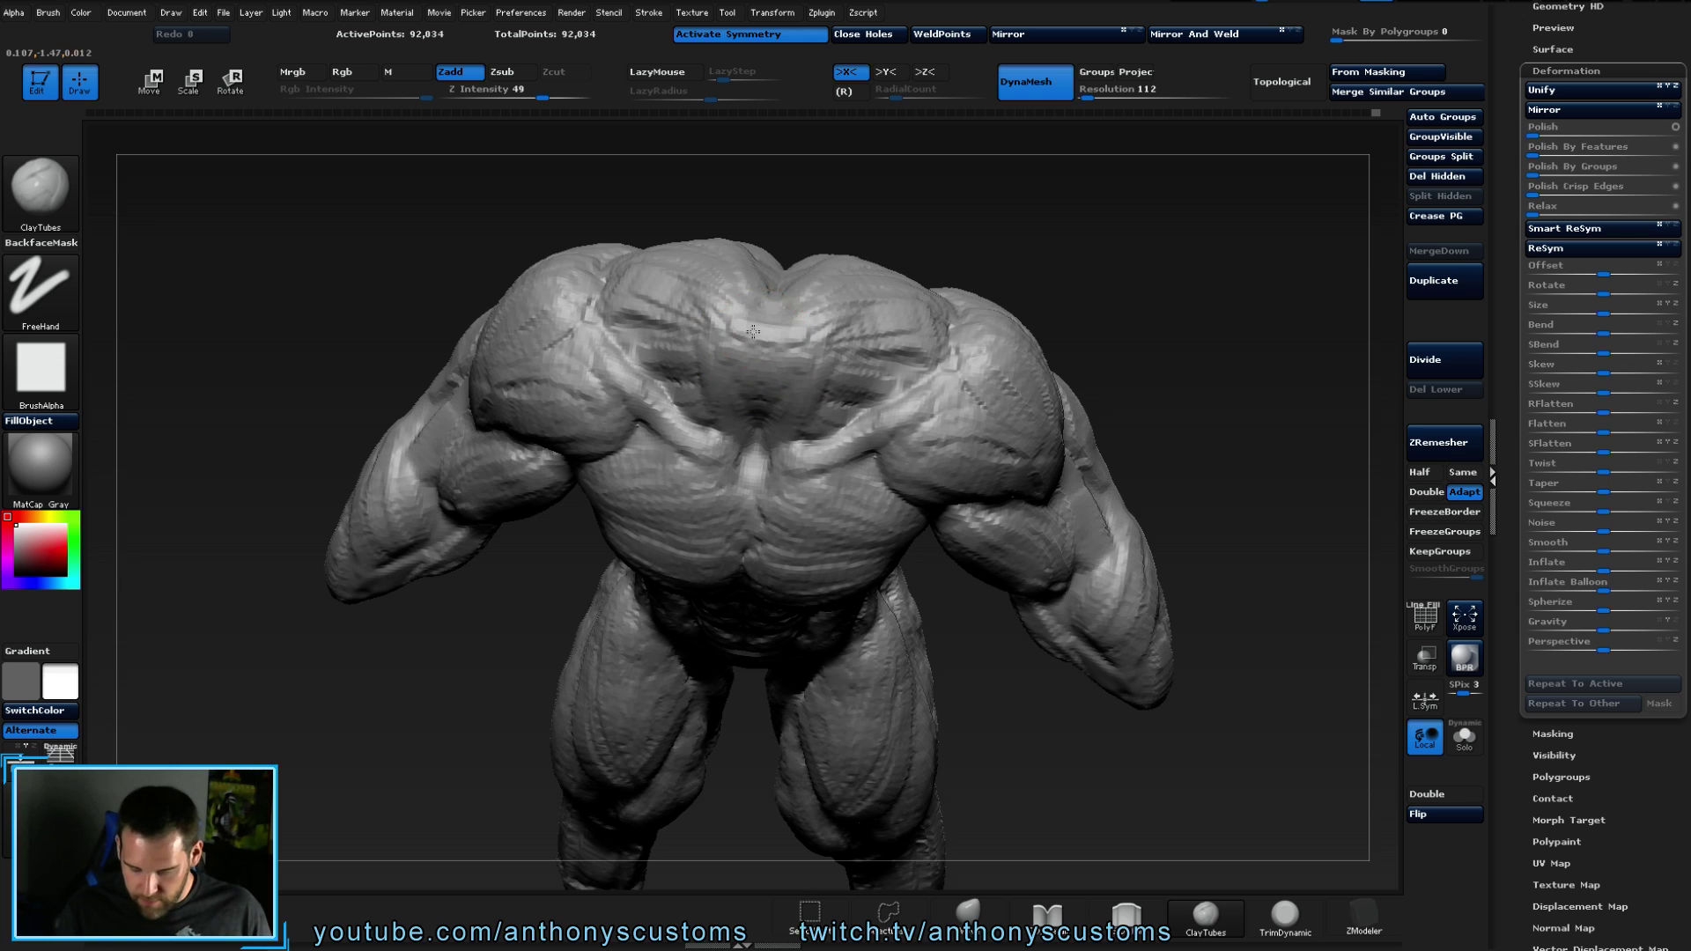
- Review the full figure's silhouette and muscle forms from the front, side and back
mouse_move(1181, 291)
left_mouse_down()
mouse_move(1167, 313)
mouse_move(1143, 291)
mouse_move(1136, 326)
mouse_move(1084, 291)
left_mouse_up()
mouse_move(1108, 415)
left_mouse_down()
mouse_move(1039, 433)
mouse_move(1189, 413)
mouse_move(1151, 423)
left_mouse_up()
left_click_drag(986, 330, 945, 333)
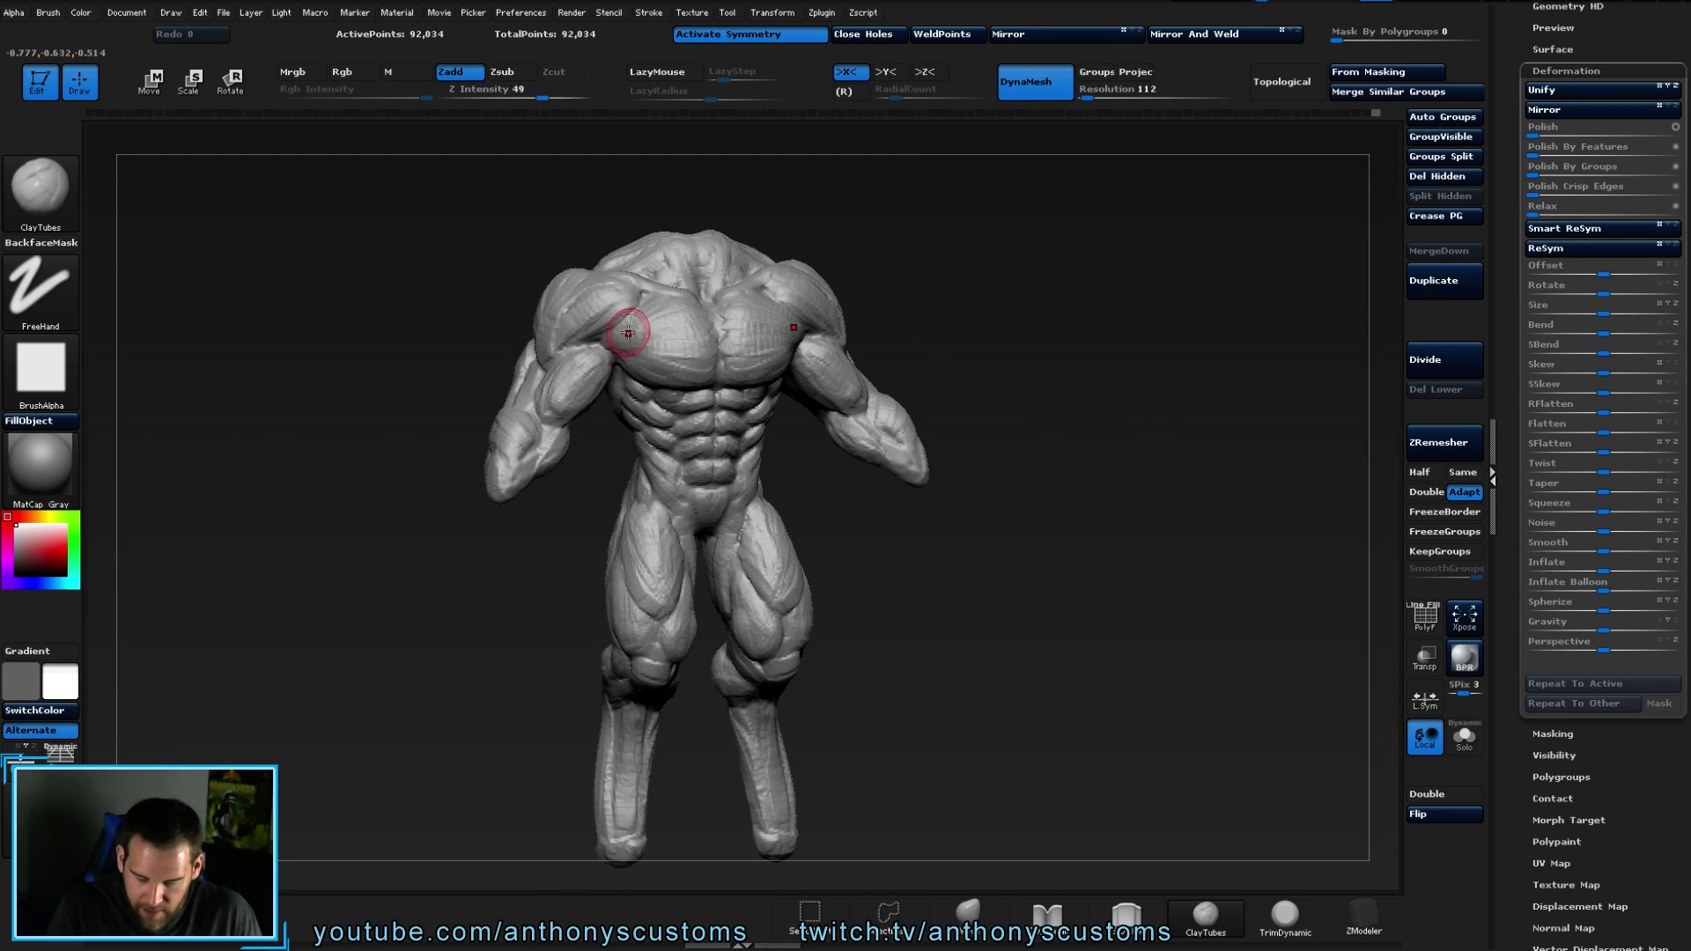
mouse_move(1083, 323)
left_mouse_down()
mouse_move(1045, 294)
mouse_move(1075, 298)
mouse_move(1057, 301)
left_mouse_up()
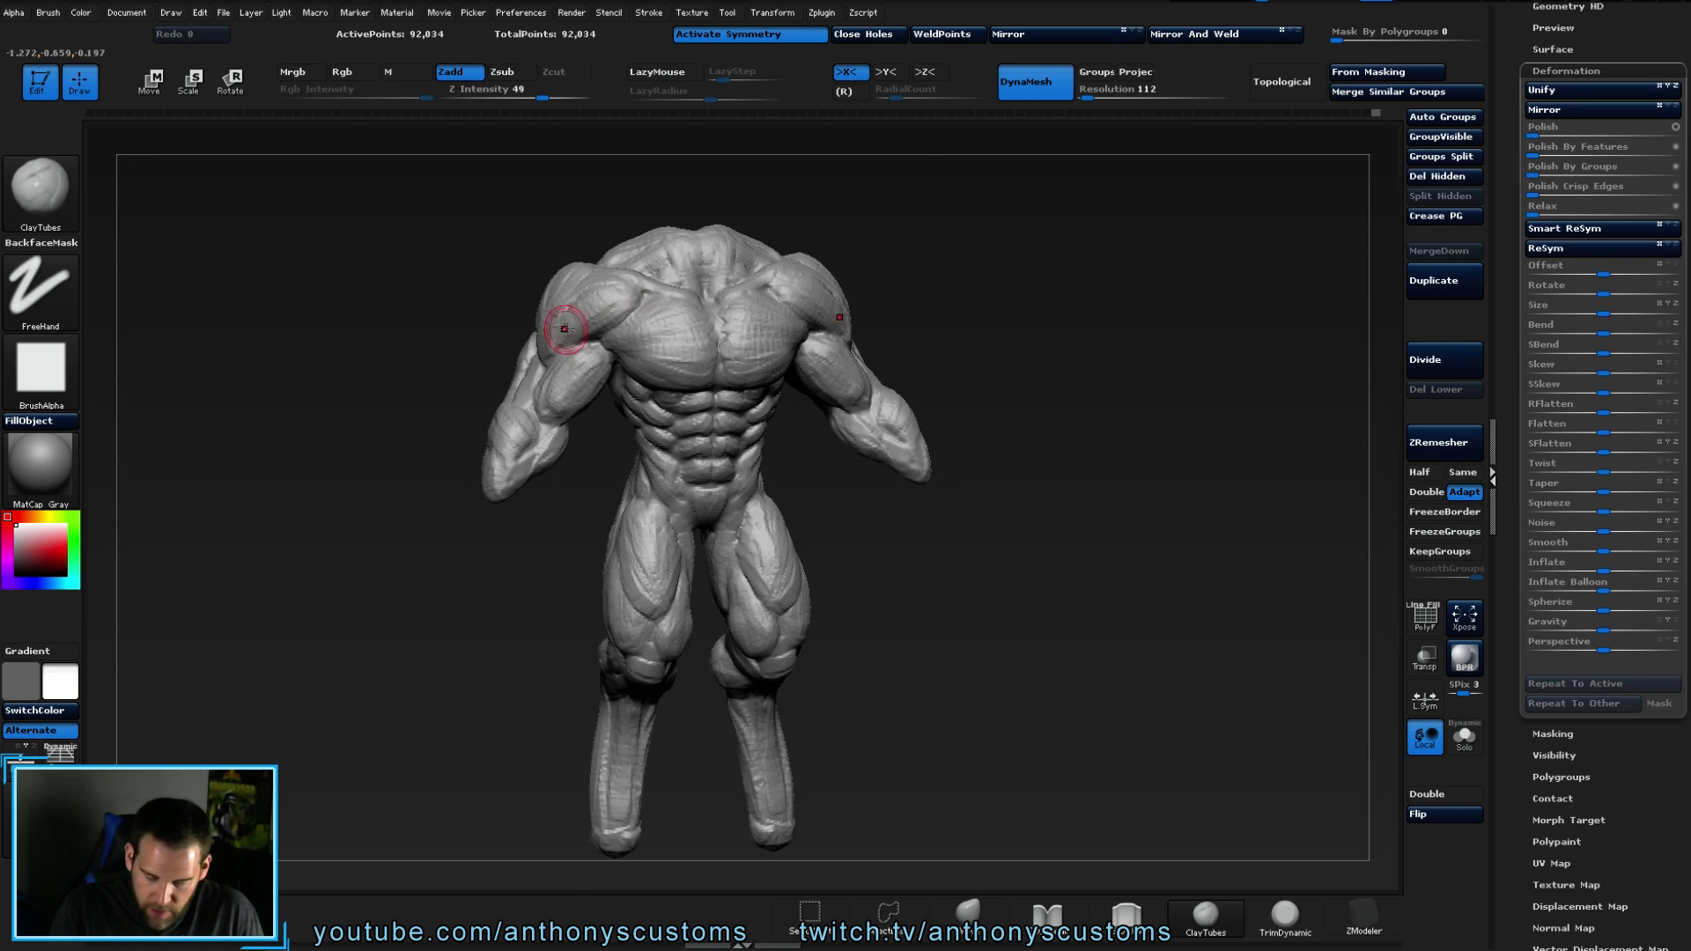
left_click_drag(1082, 391, 1062, 356)
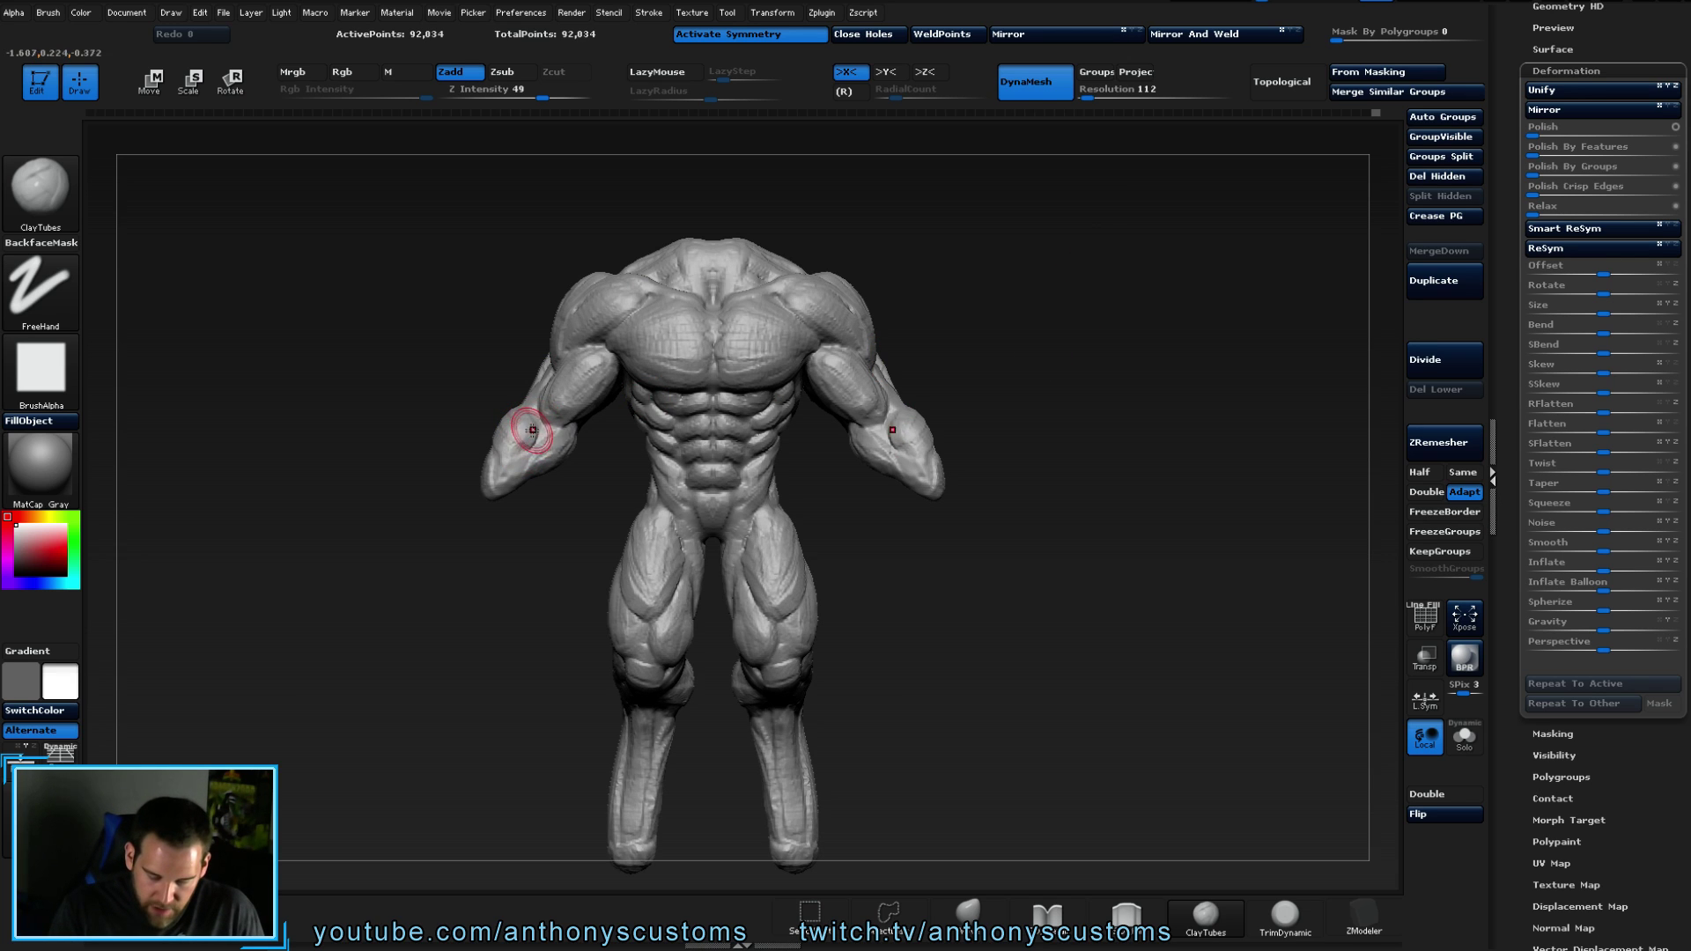
left_click_drag(494, 473, 551, 559)
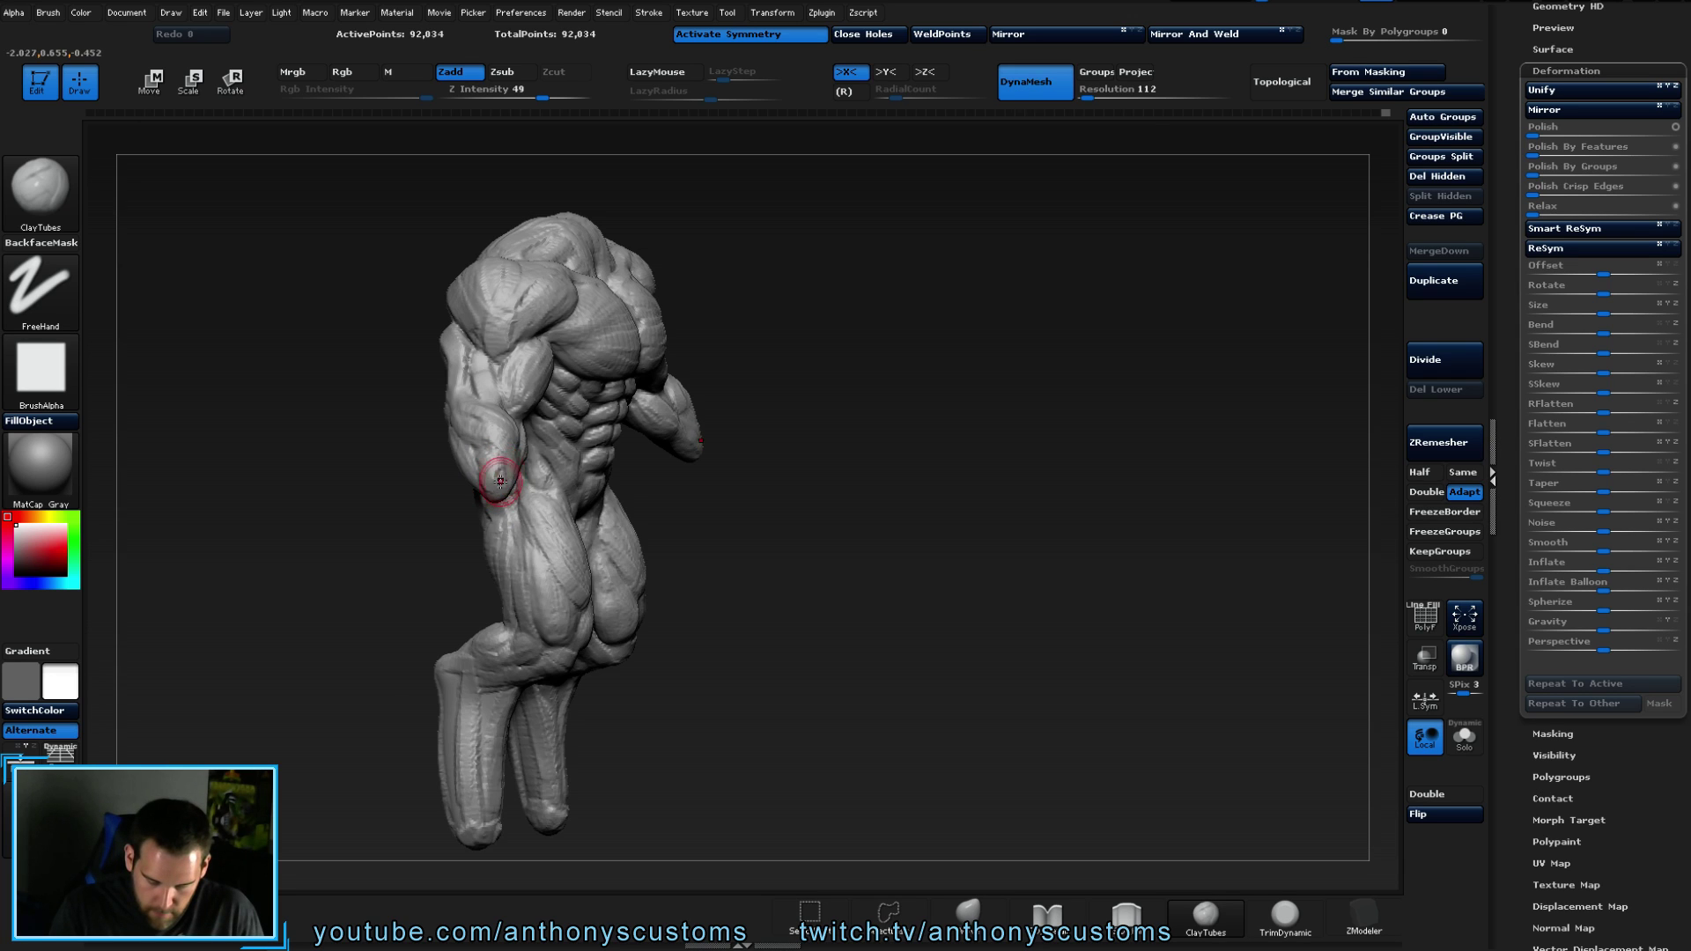
left_click_drag(577, 438, 893, 361)
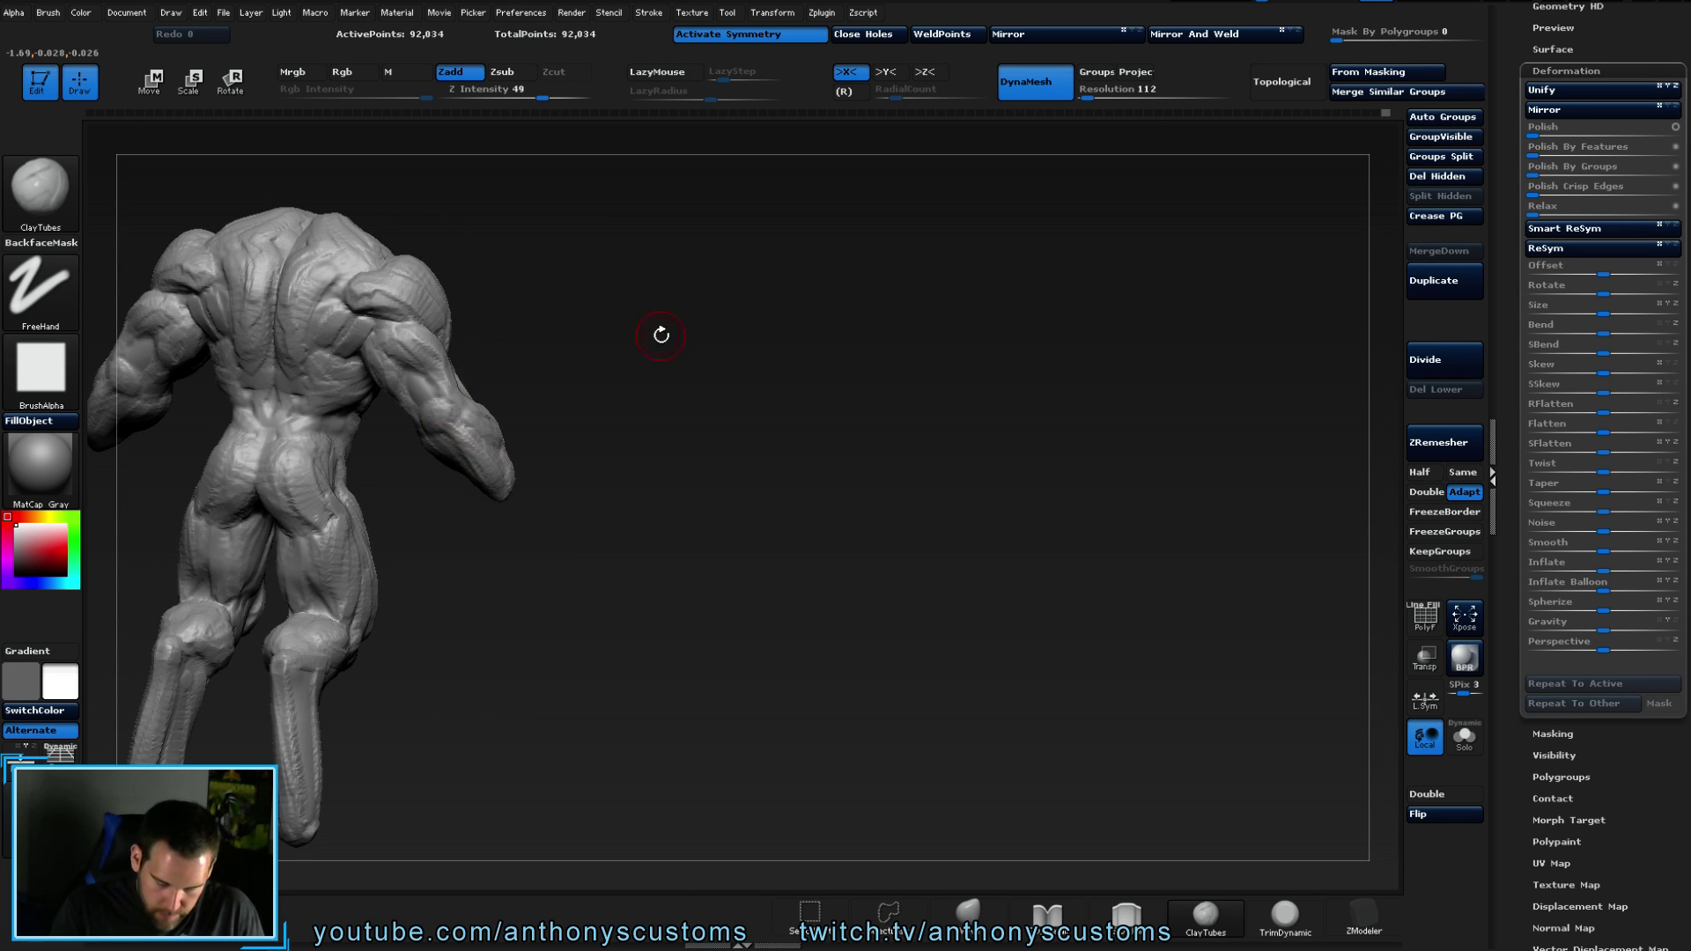
left_click_drag(719, 380, 998, 266, "alt")
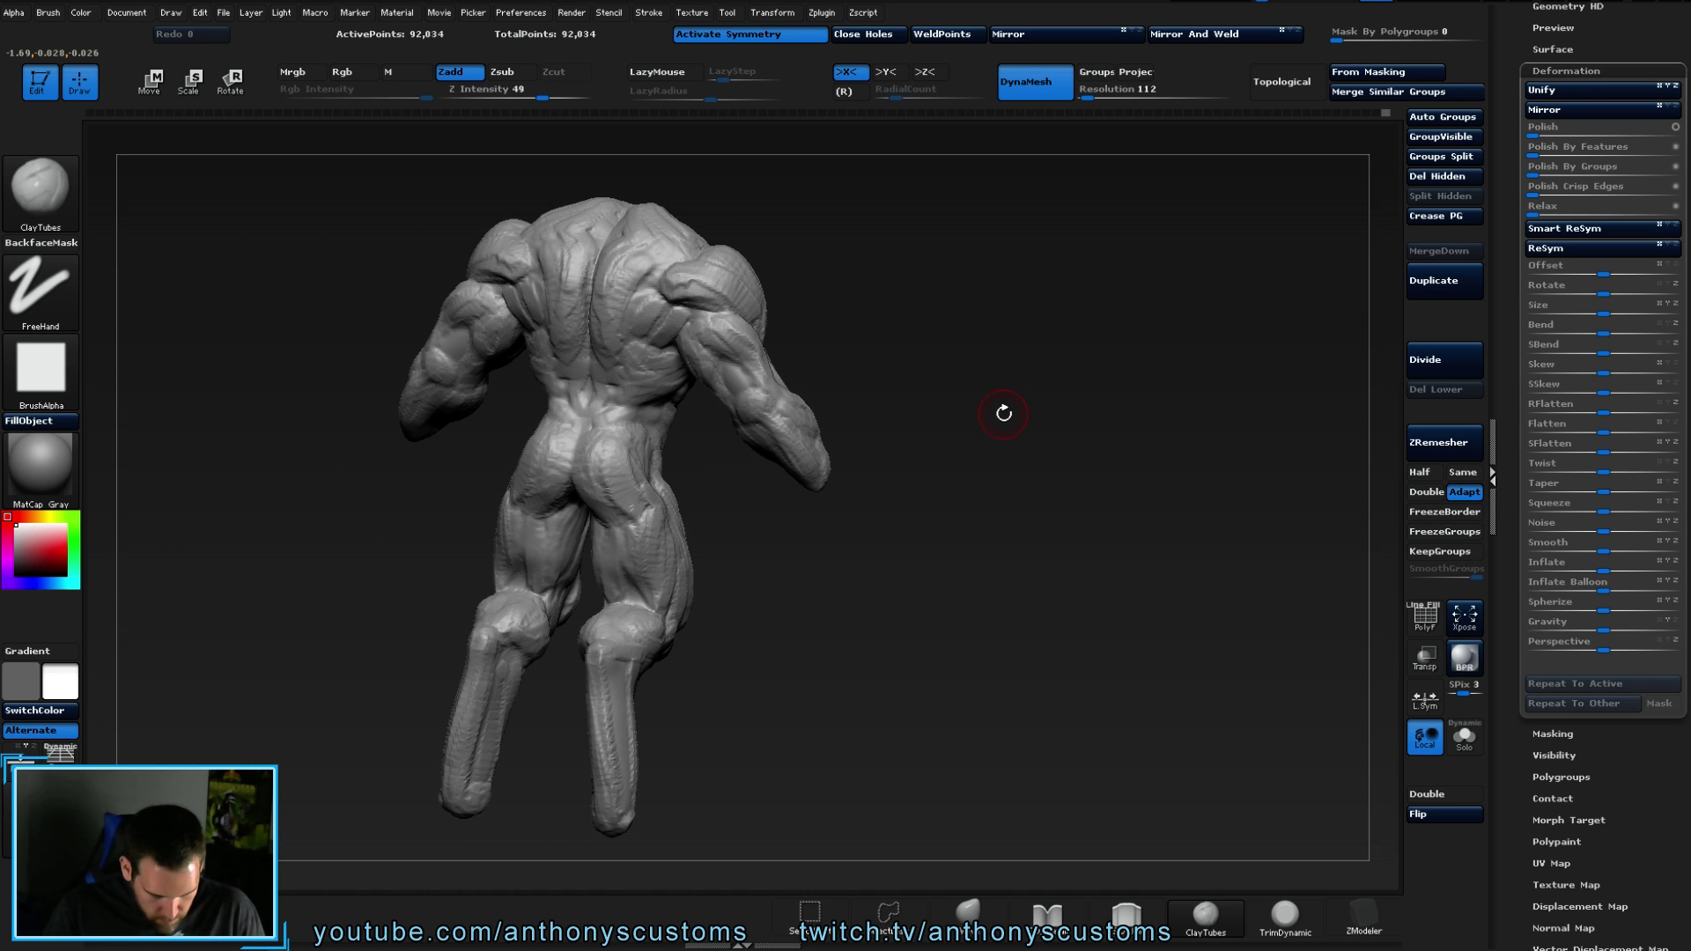
left_click_drag(999, 419, 919, 416)
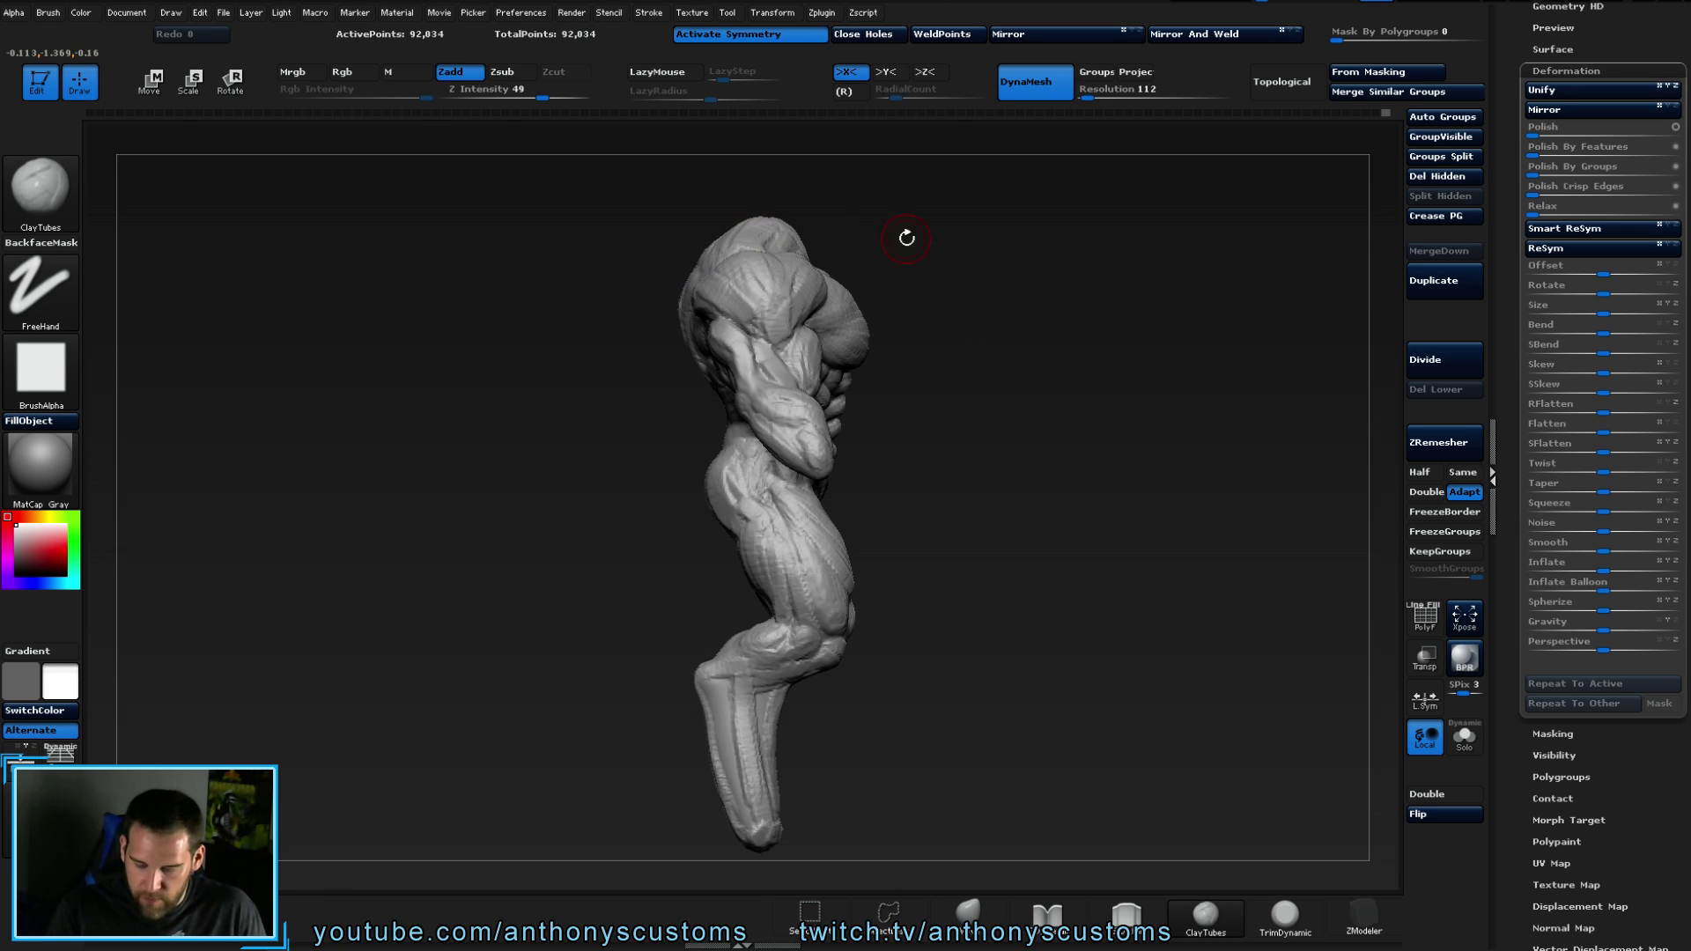
- Refine the lower back above the glutes with a ClayTubes stroke from the rear
mouse_move(807, 219)
left_mouse_down()
mouse_move(1008, 275)
mouse_move(1059, 310)
mouse_move(1106, 314)
mouse_move(1057, 238)
mouse_move(1126, 277)
left_mouse_up()
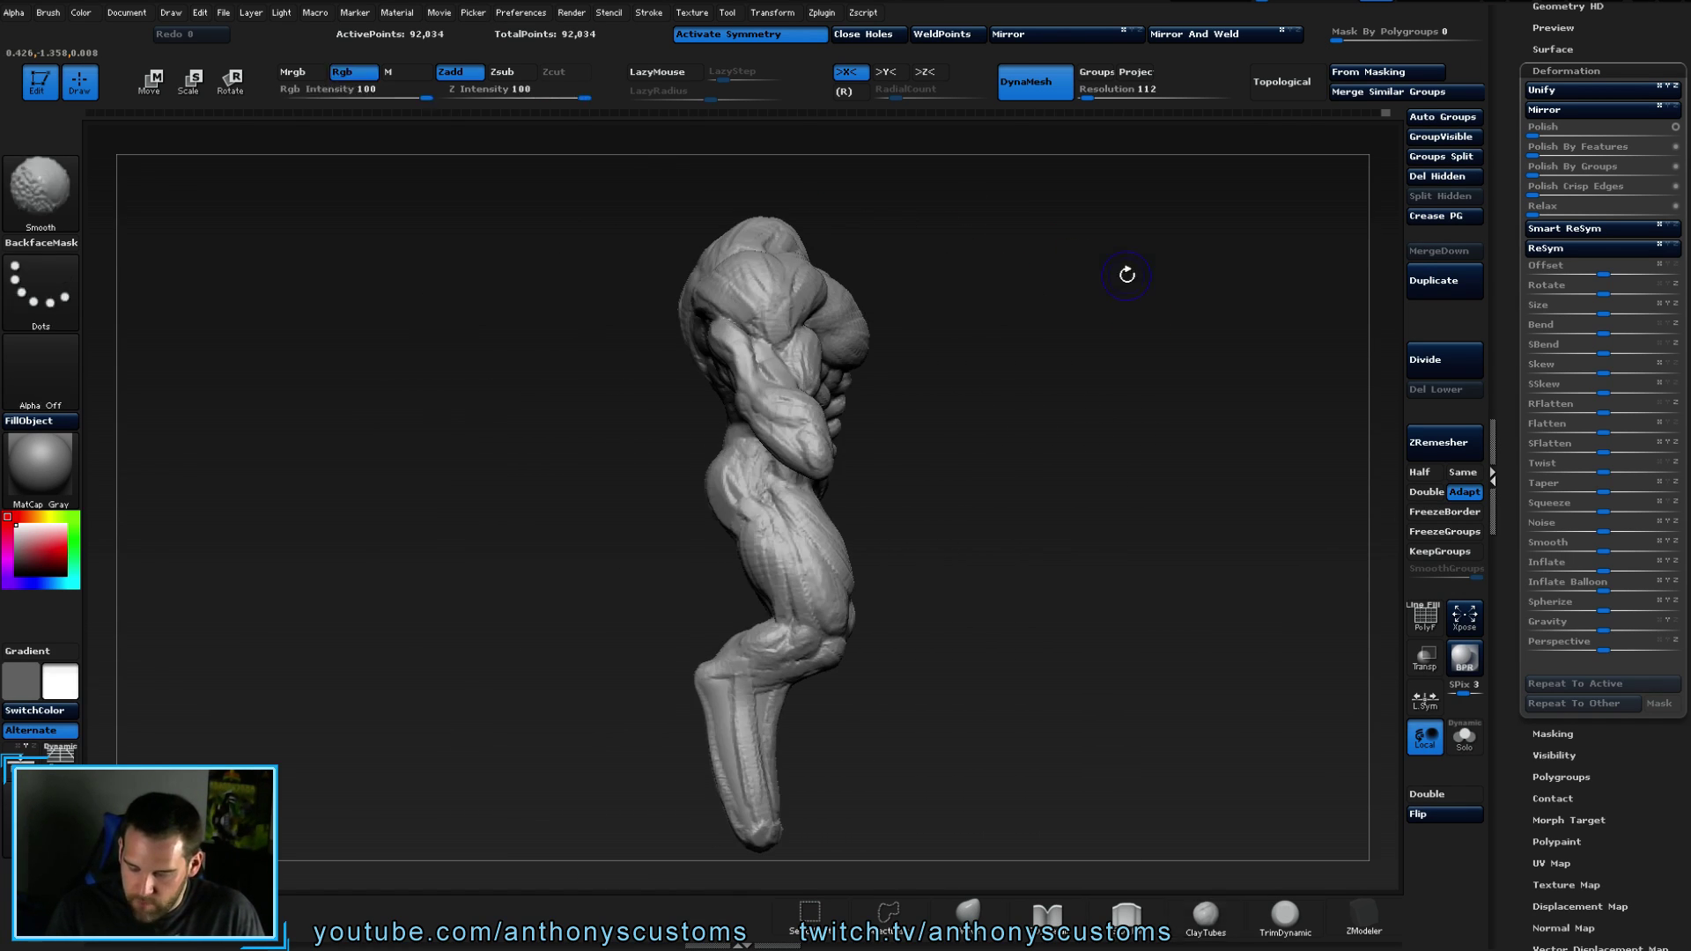
left_click_drag(1071, 186, 1079, 327)
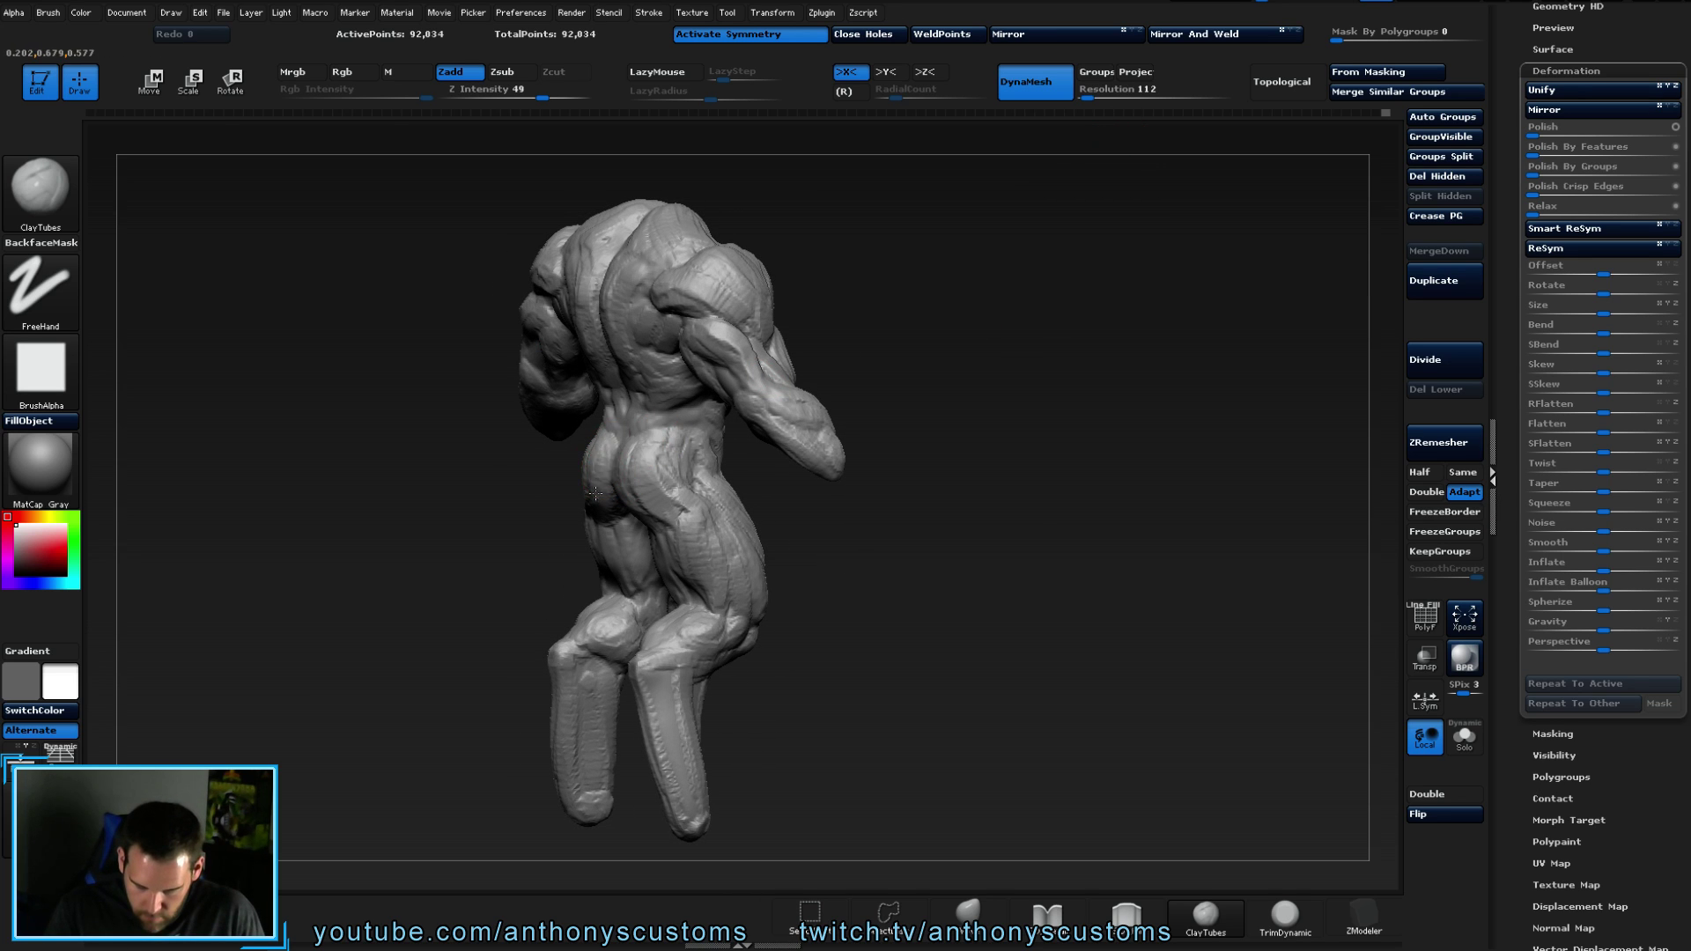
mouse_move(594, 453)
left_mouse_down()
mouse_move(598, 512)
mouse_move(653, 449)
mouse_move(644, 503)
mouse_move(657, 458)
mouse_move(636, 423)
left_mouse_up()
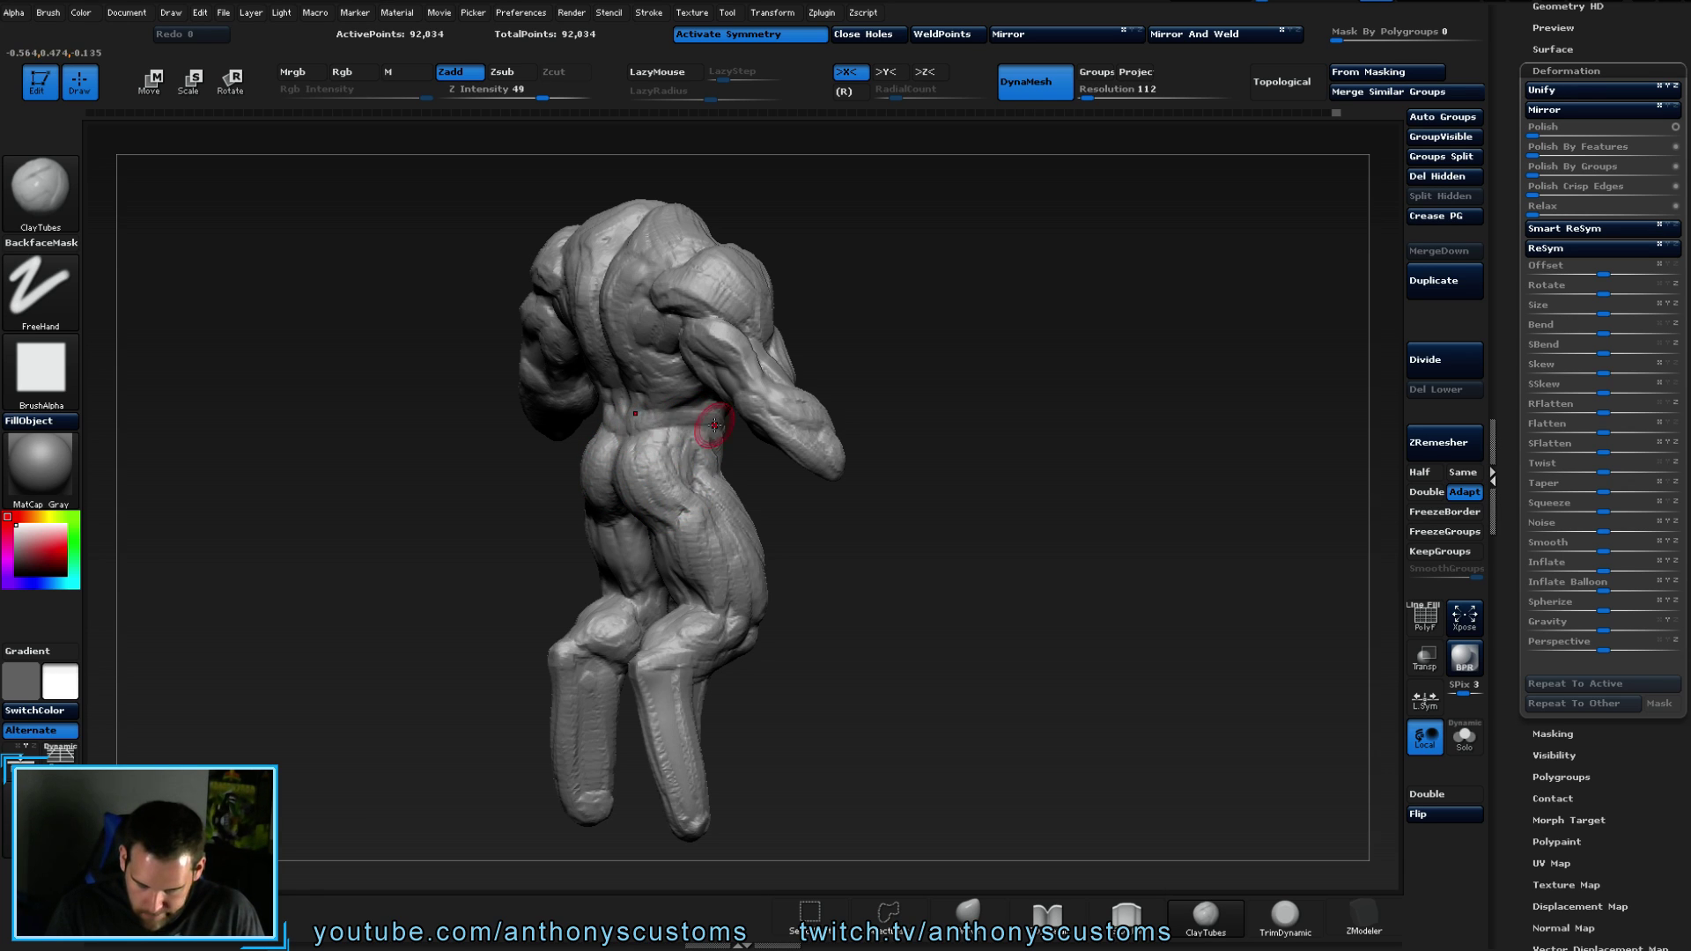
left_click_drag(1070, 401, 926, 358)
left_click_drag(1074, 364, 1032, 402)
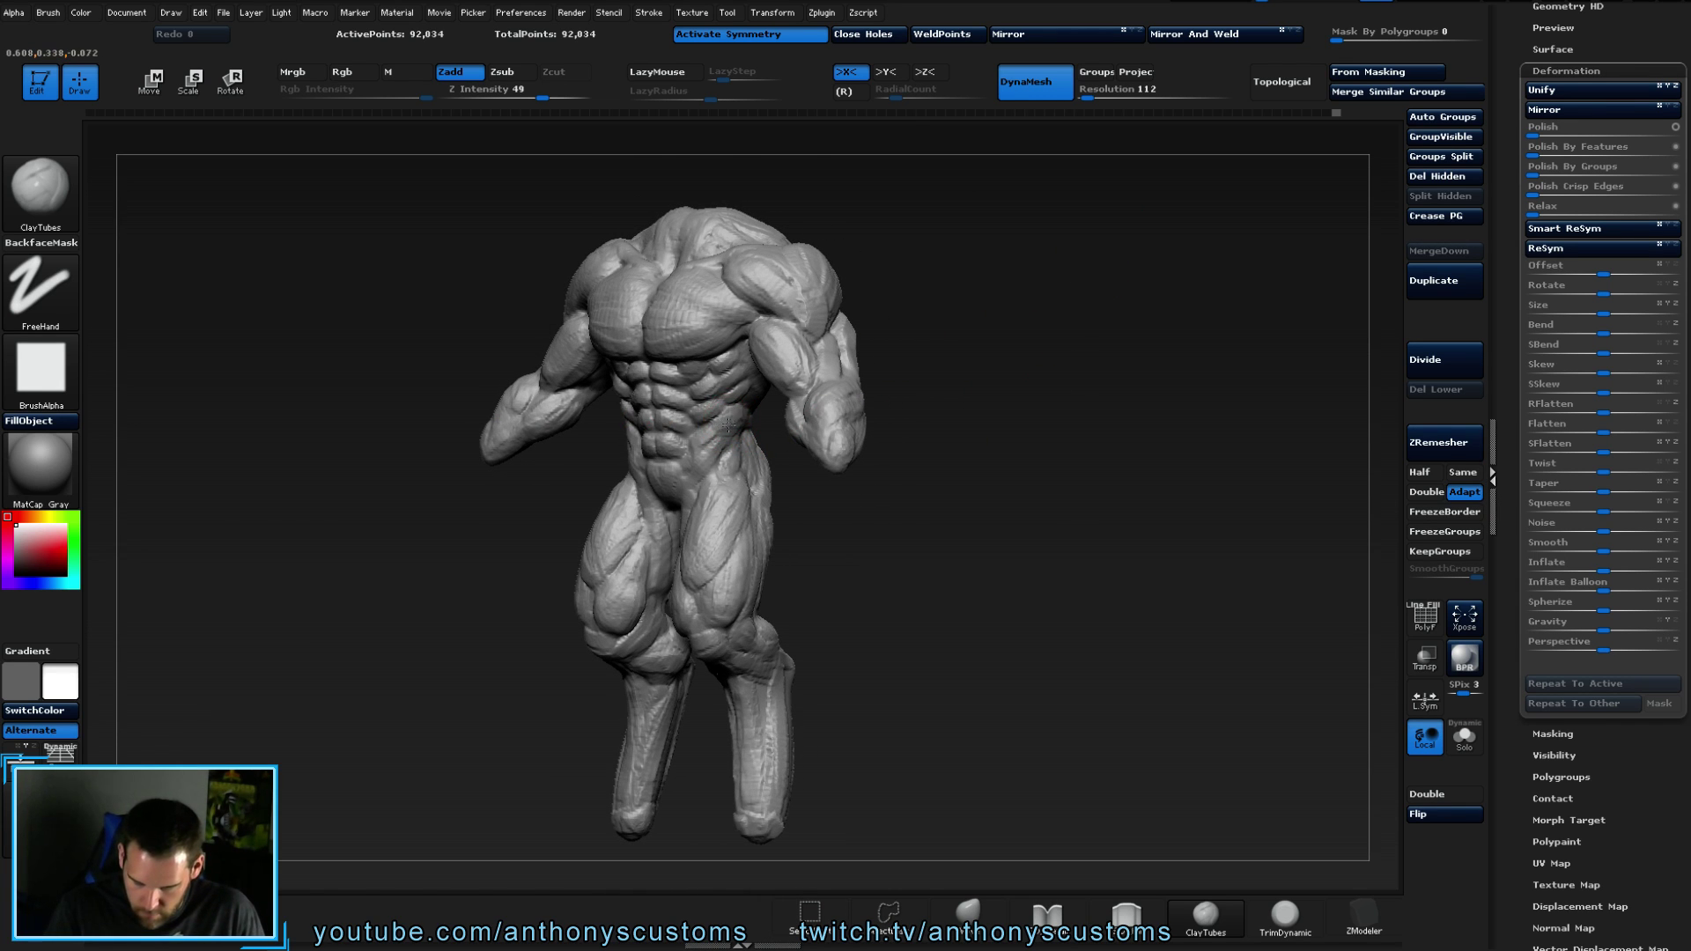
- Shape the lowest part of the abdomen and the pubic area between the hips with ClayTubes
mouse_move(878, 530)
left_mouse_down()
mouse_move(915, 517)
mouse_move(903, 511)
left_mouse_up()
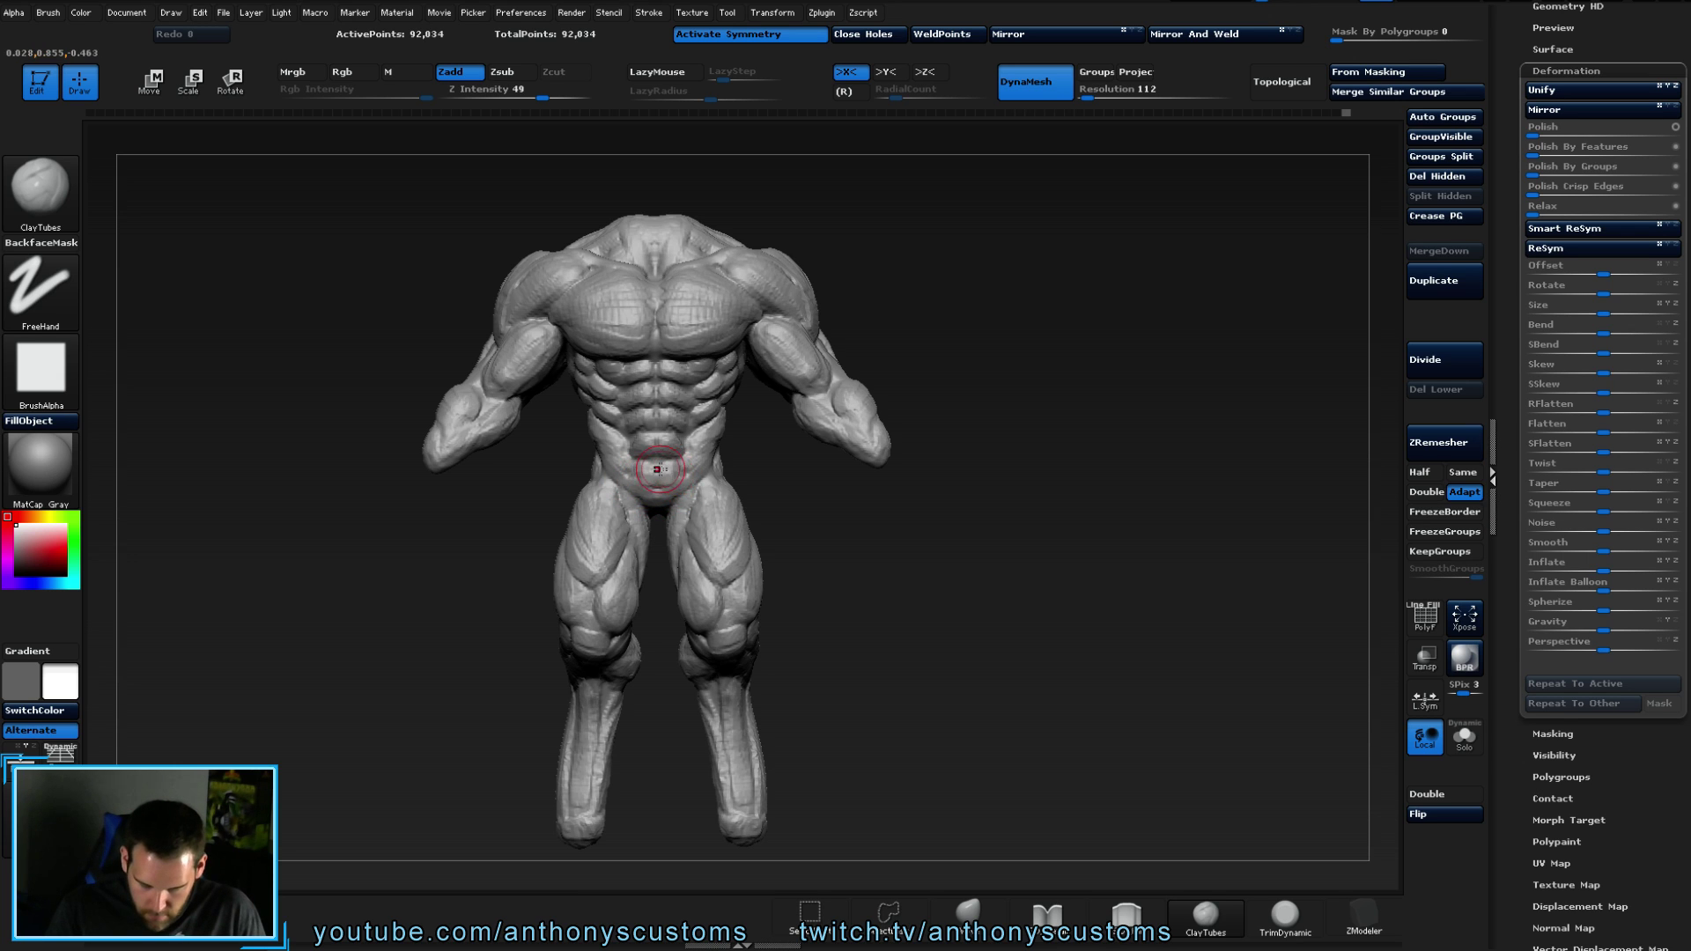
mouse_move(865, 540)
left_mouse_down()
mouse_move(923, 540)
mouse_move(867, 538)
left_mouse_up()
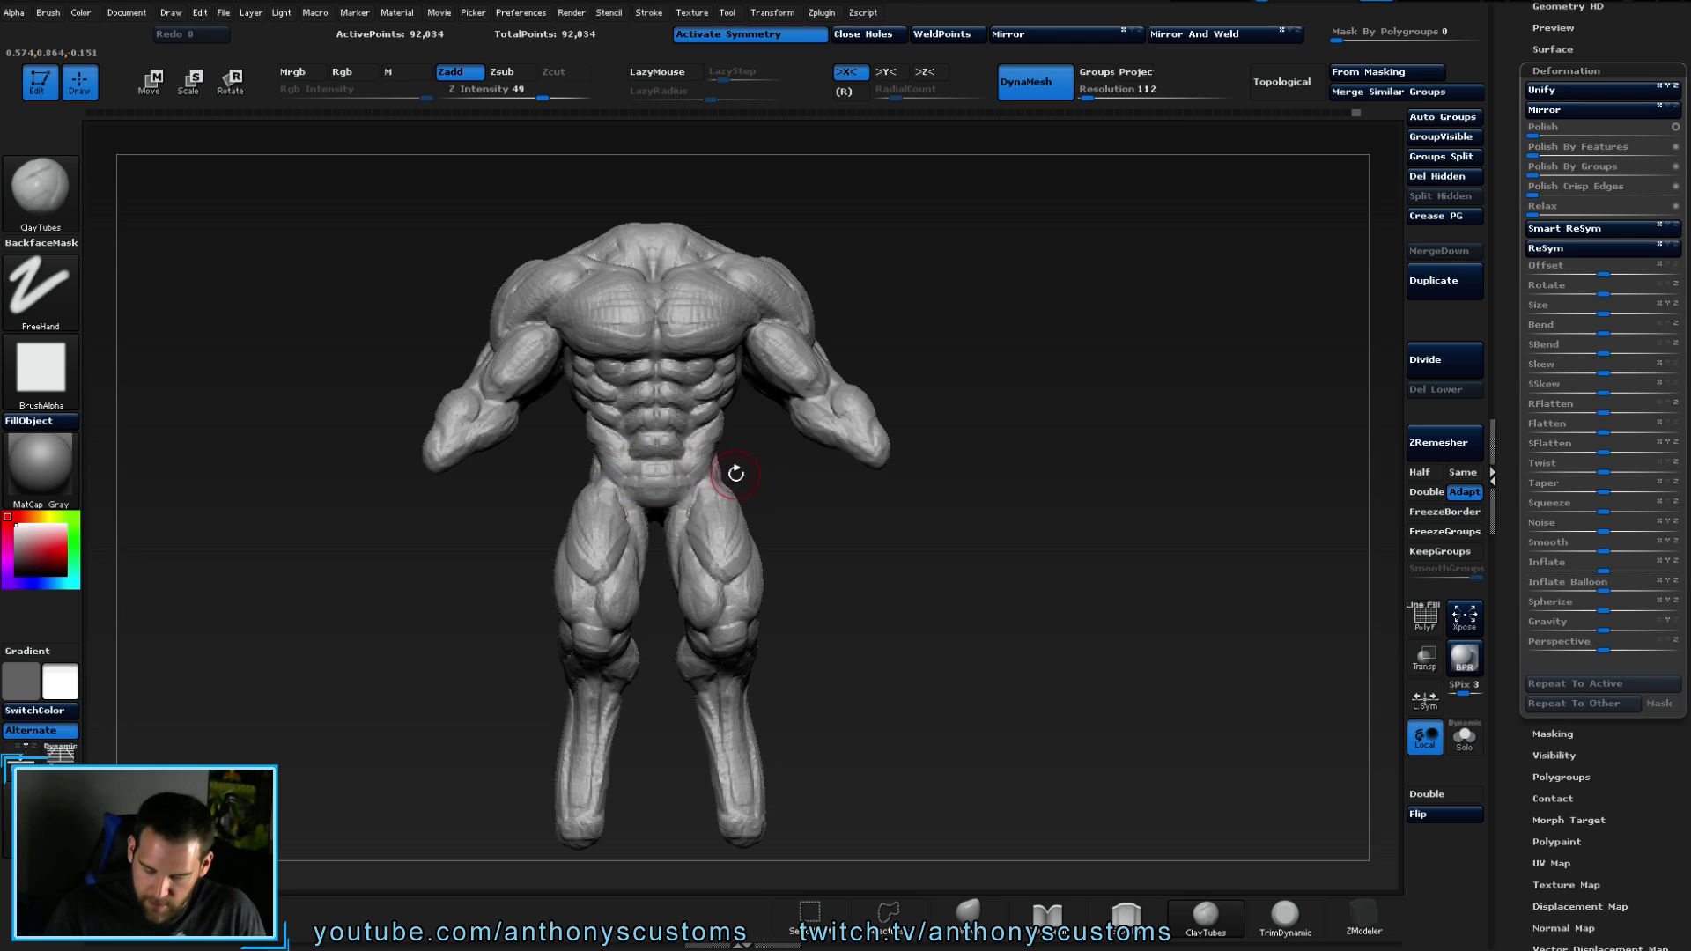
left_click_drag(797, 467, 918, 503)
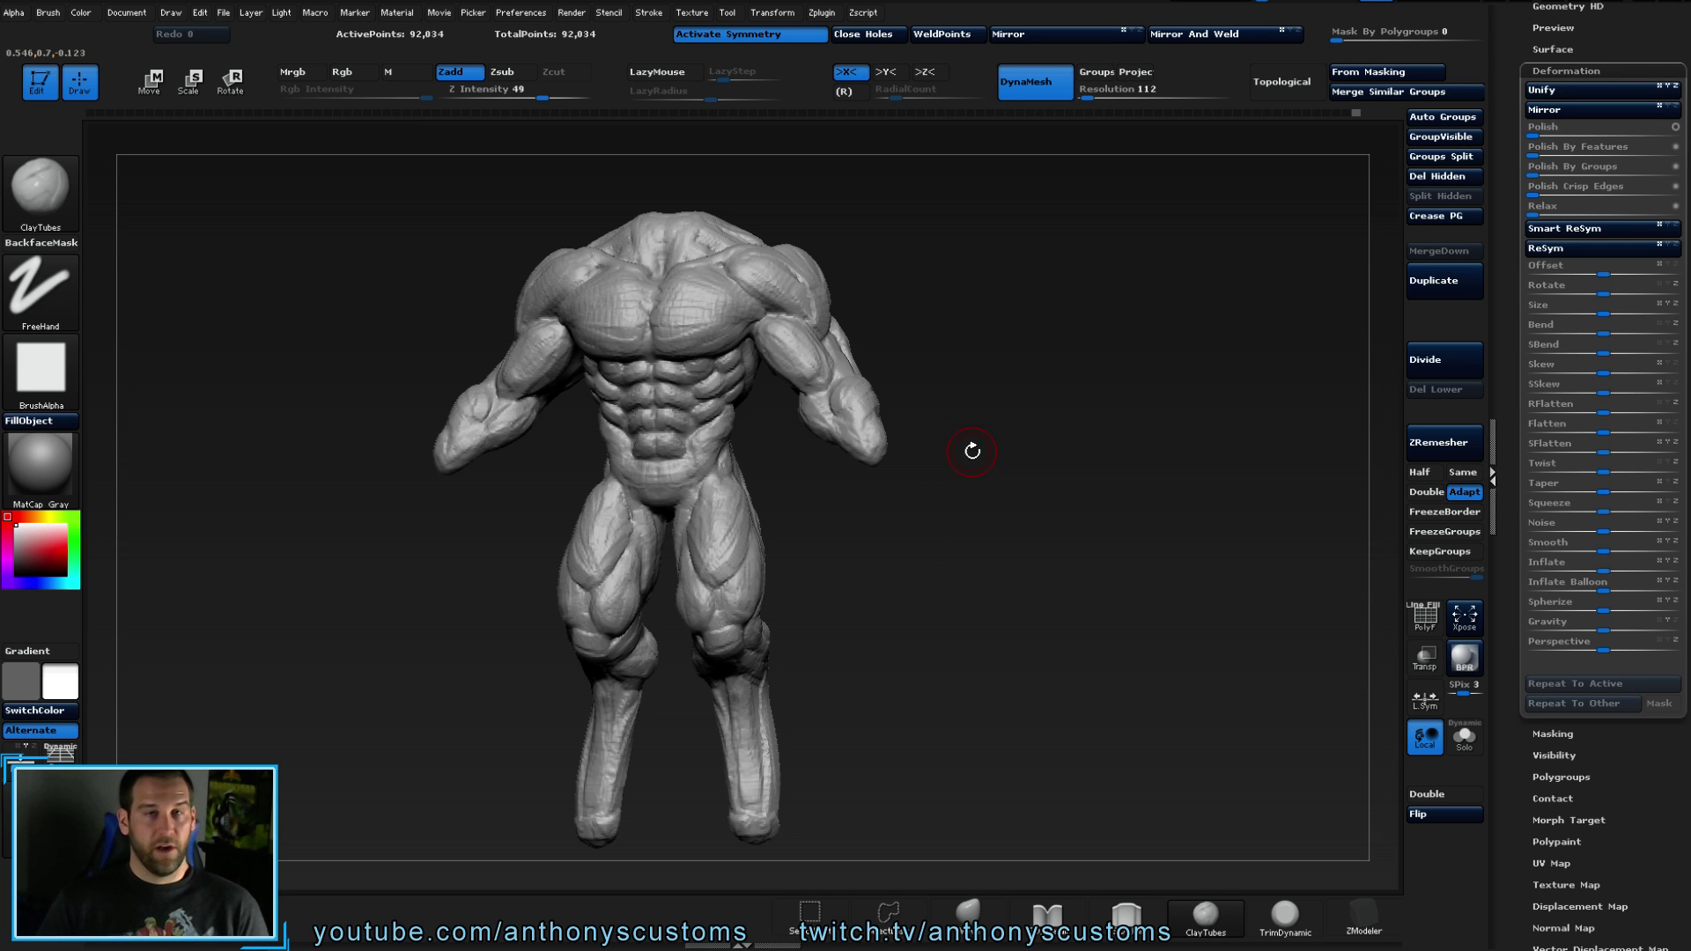
mouse_move(988, 535)
left_mouse_down()
mouse_move(1026, 527)
mouse_move(997, 520)
left_mouse_up()
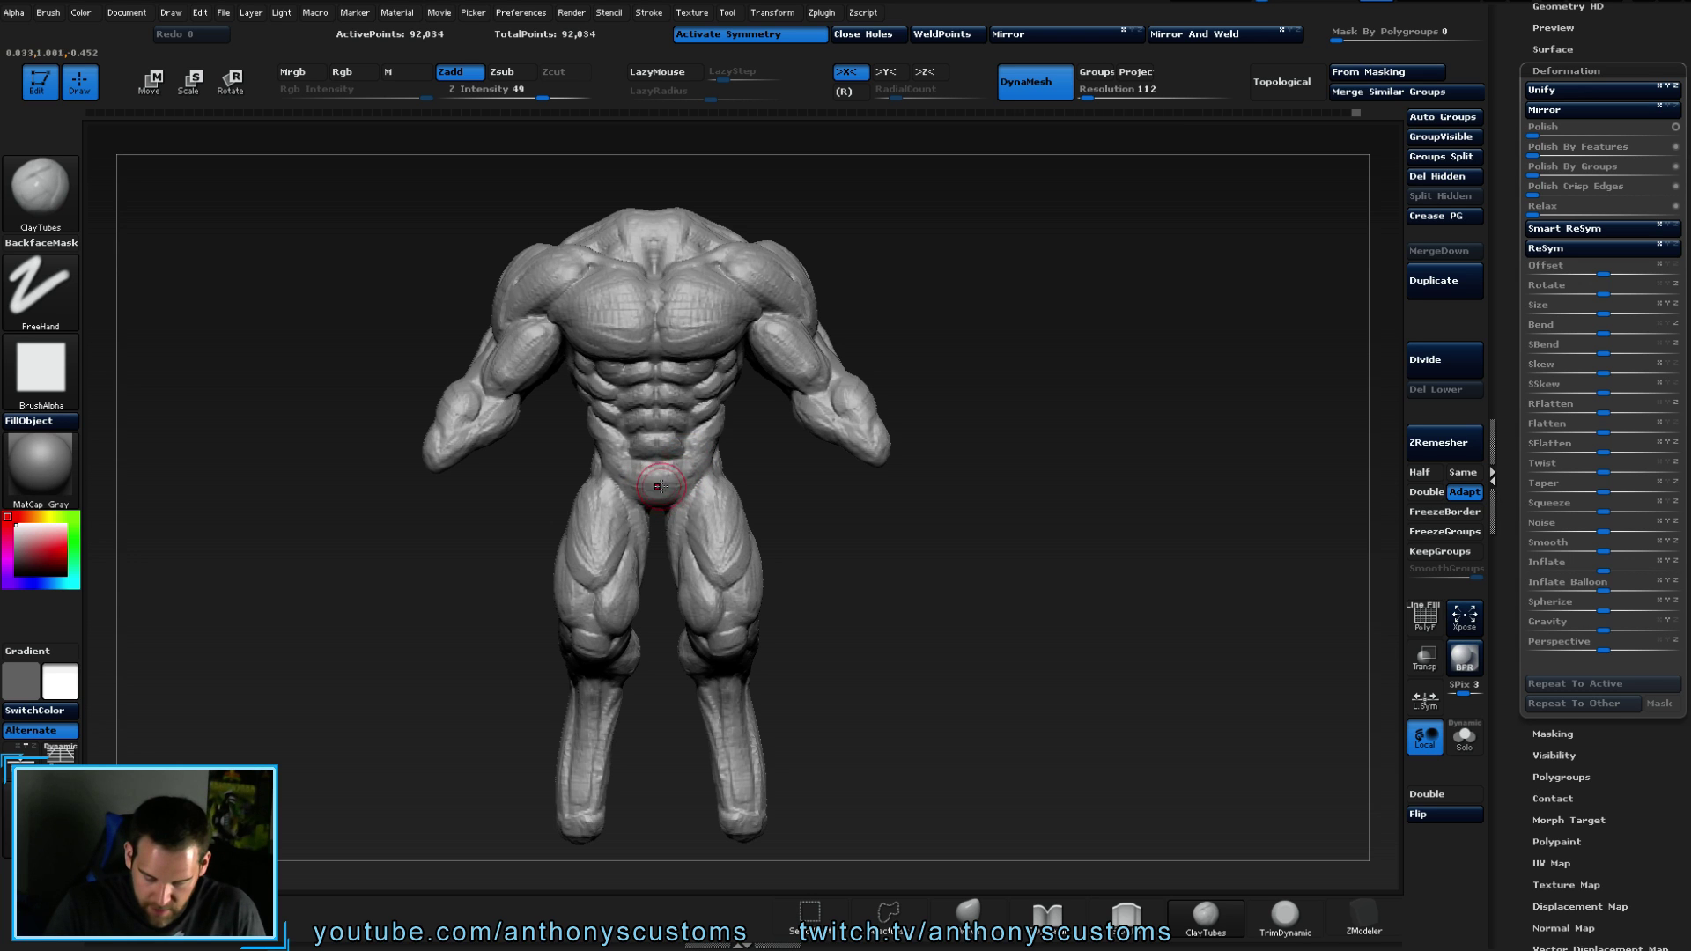
mouse_move(828, 509)
left_mouse_down()
mouse_move(810, 534)
mouse_move(851, 533)
mouse_move(822, 520)
left_mouse_up()
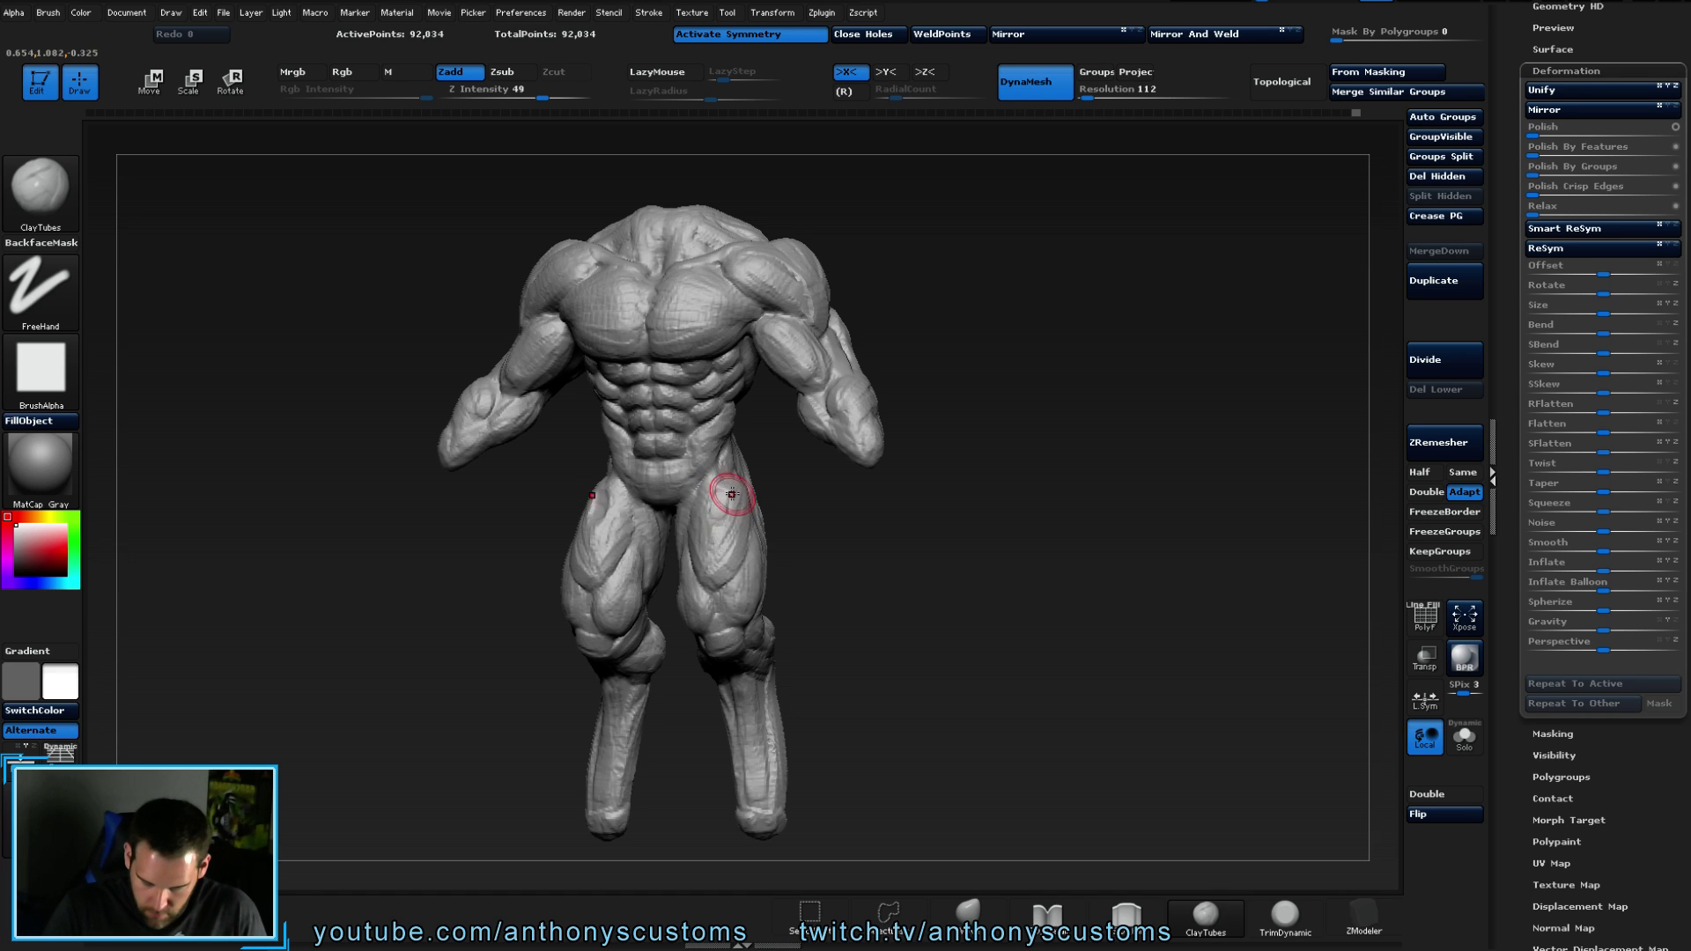
- Build up the front of the upper thighs just below the hips with a symmetrical ClayTubes stroke
left_click_drag(794, 522, 865, 541)
left_click_drag(611, 481, 613, 503)
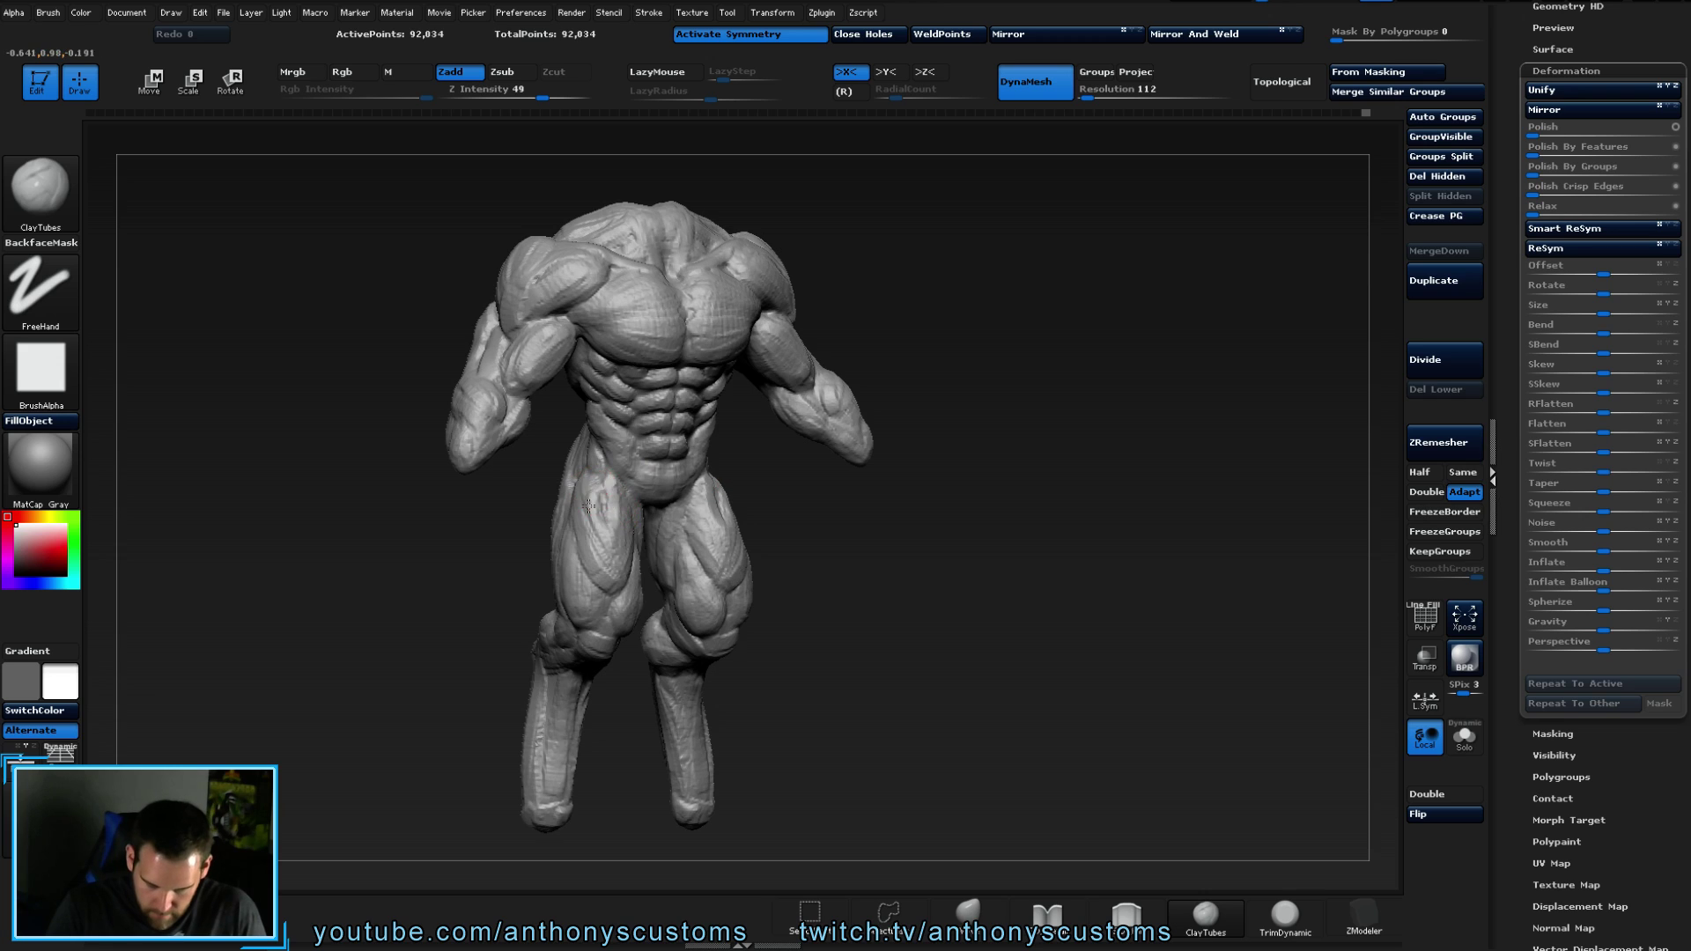
left_click_drag(1048, 527, 1046, 525, "shift")
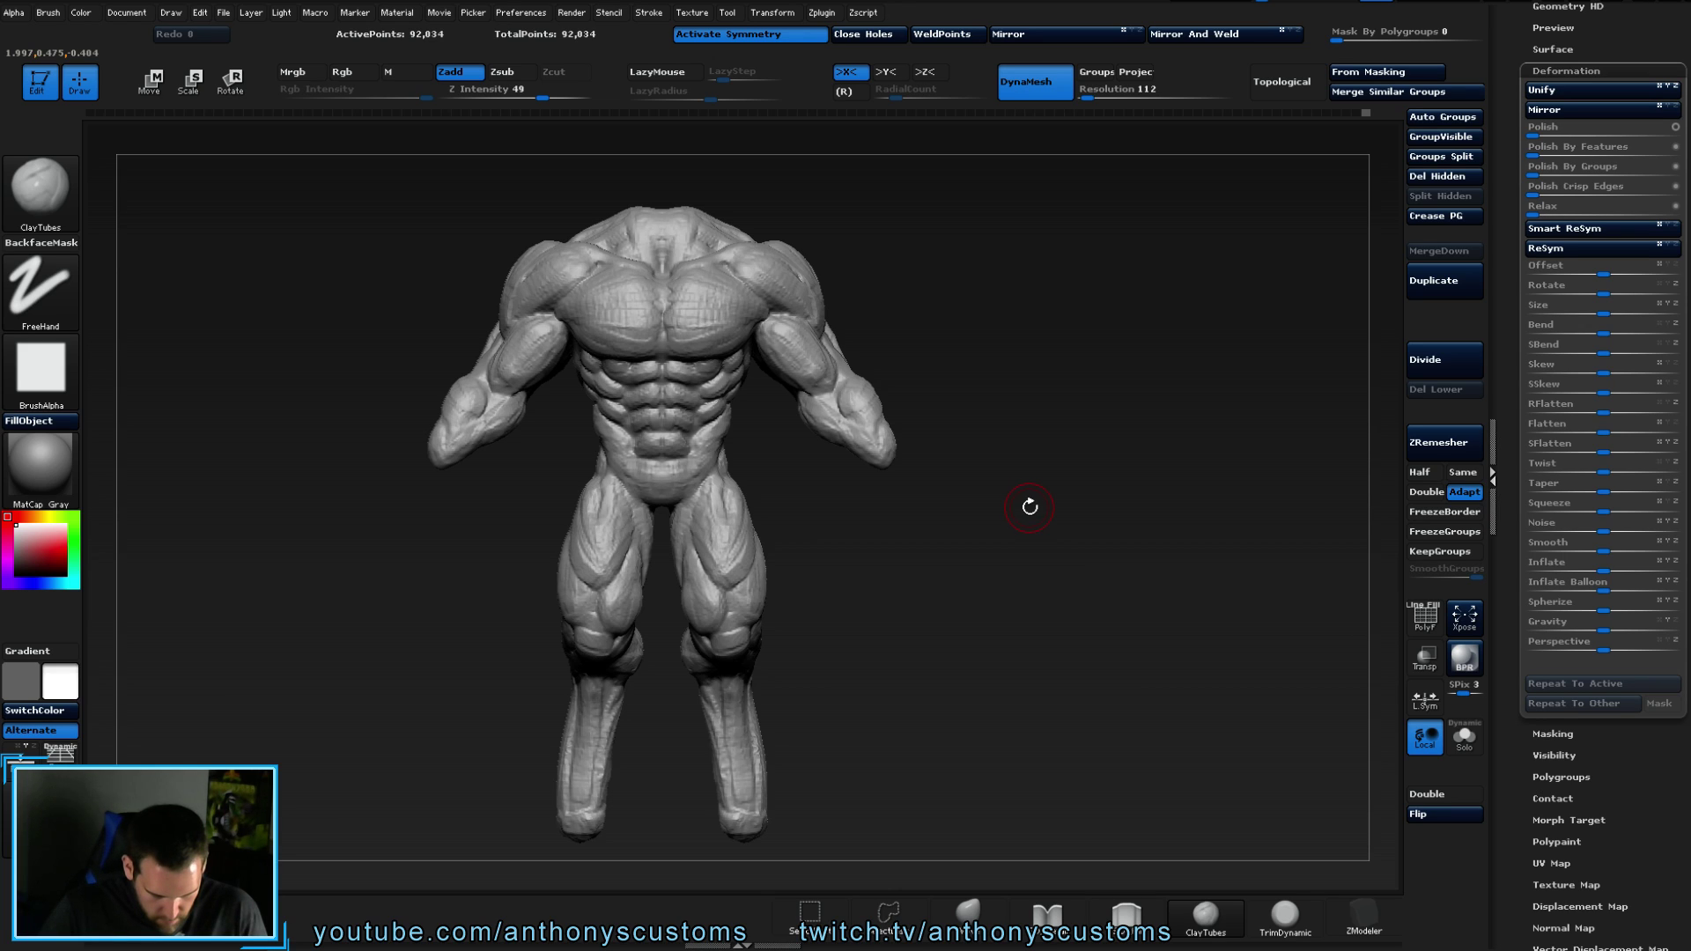
left_click_drag(949, 552, 1031, 498, "alt")
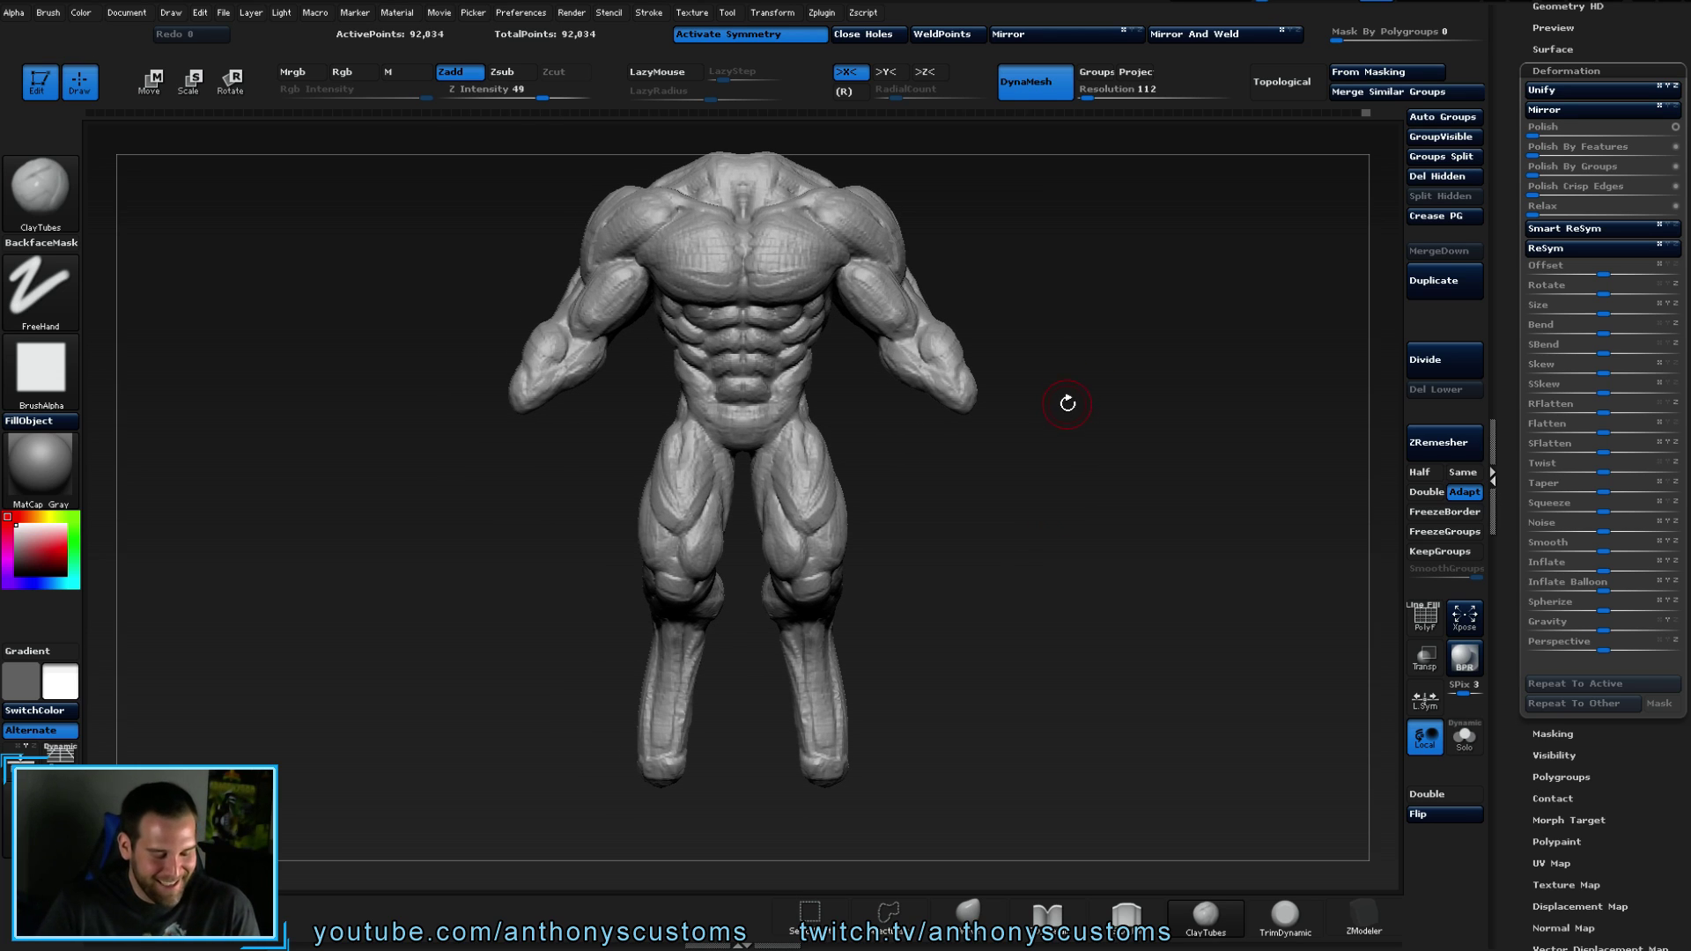
- Save the project file
key("ctrl")
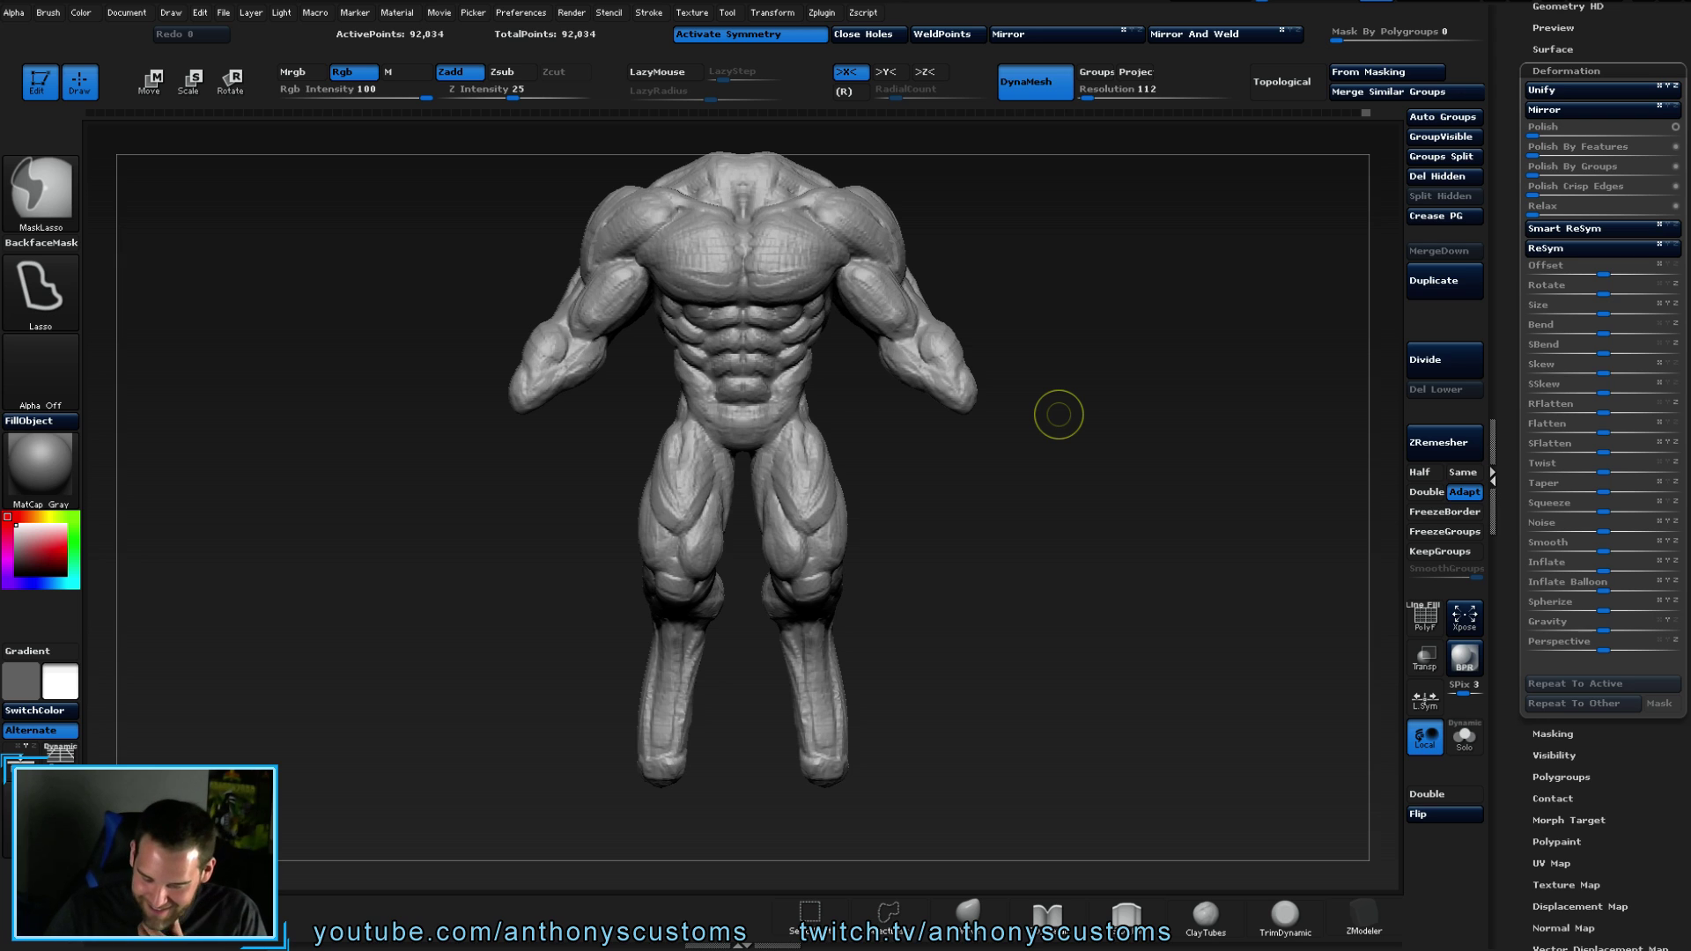
key("ctrl+s")
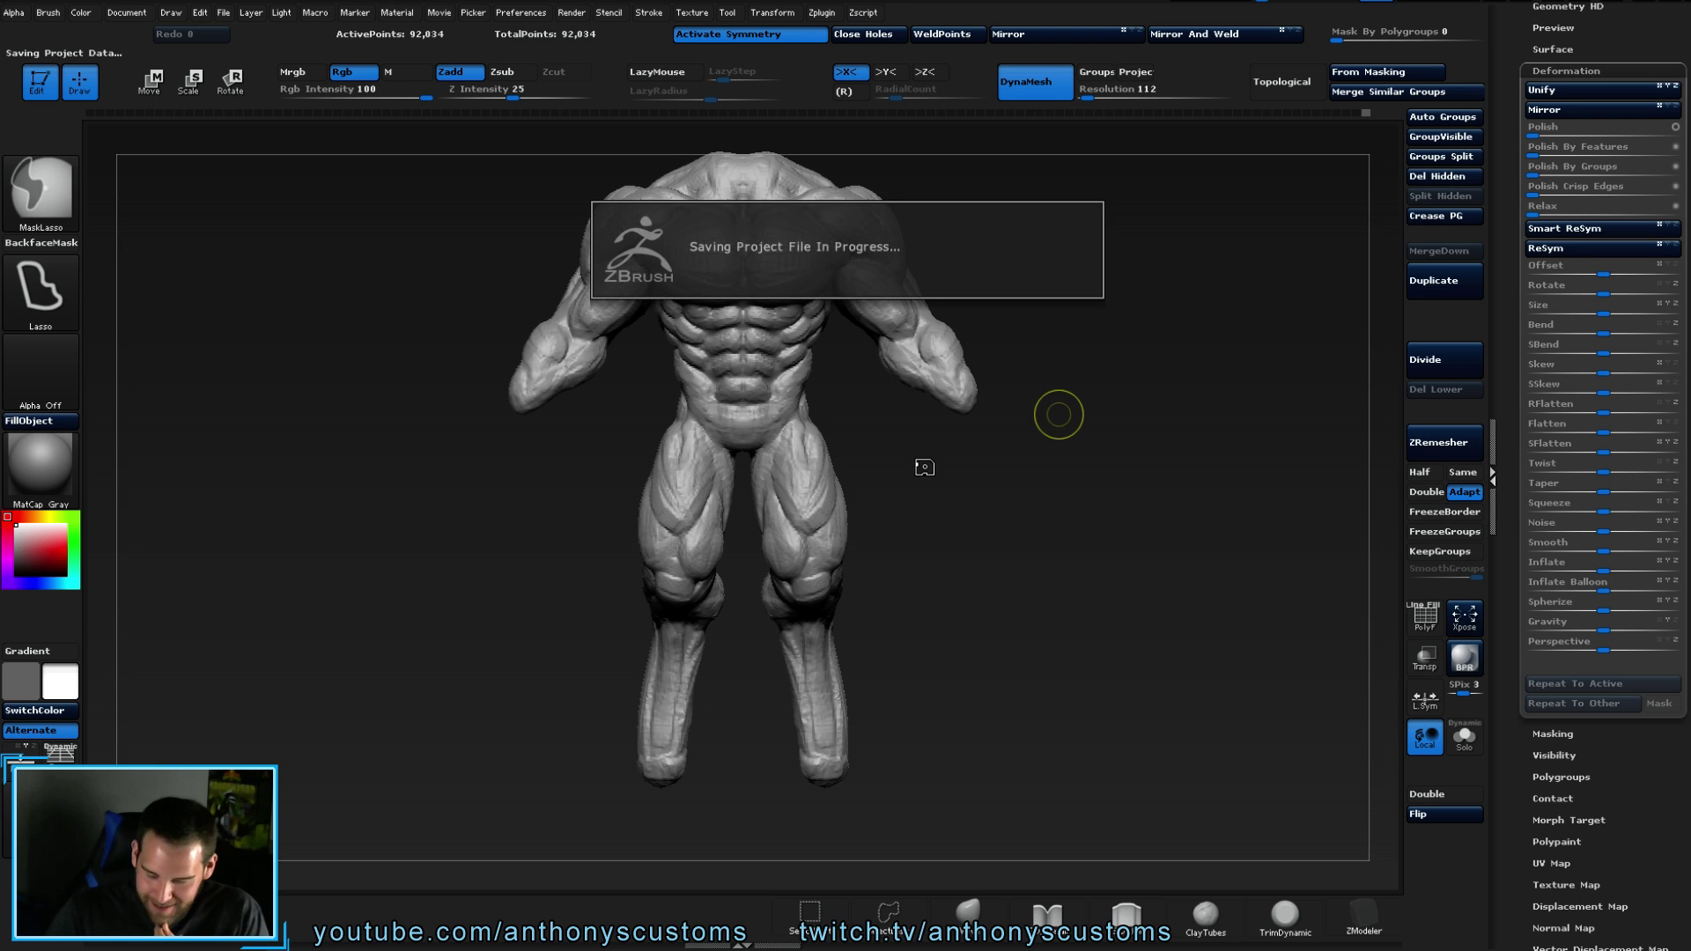
- Examine the forearms, shoulders and armpits of the figure from the front and back
mouse_move(1000, 578)
left_mouse_down()
mouse_move(1015, 581)
mouse_move(916, 555)
left_mouse_up()
mouse_move(1012, 532)
left_mouse_down()
mouse_move(922, 550)
mouse_move(982, 513)
mouse_move(986, 485)
mouse_move(1048, 483)
mouse_move(1062, 516)
mouse_move(940, 563)
mouse_move(993, 525)
mouse_move(906, 517)
mouse_move(1000, 528)
left_mouse_up()
left_click_drag(1142, 499, 1149, 460)
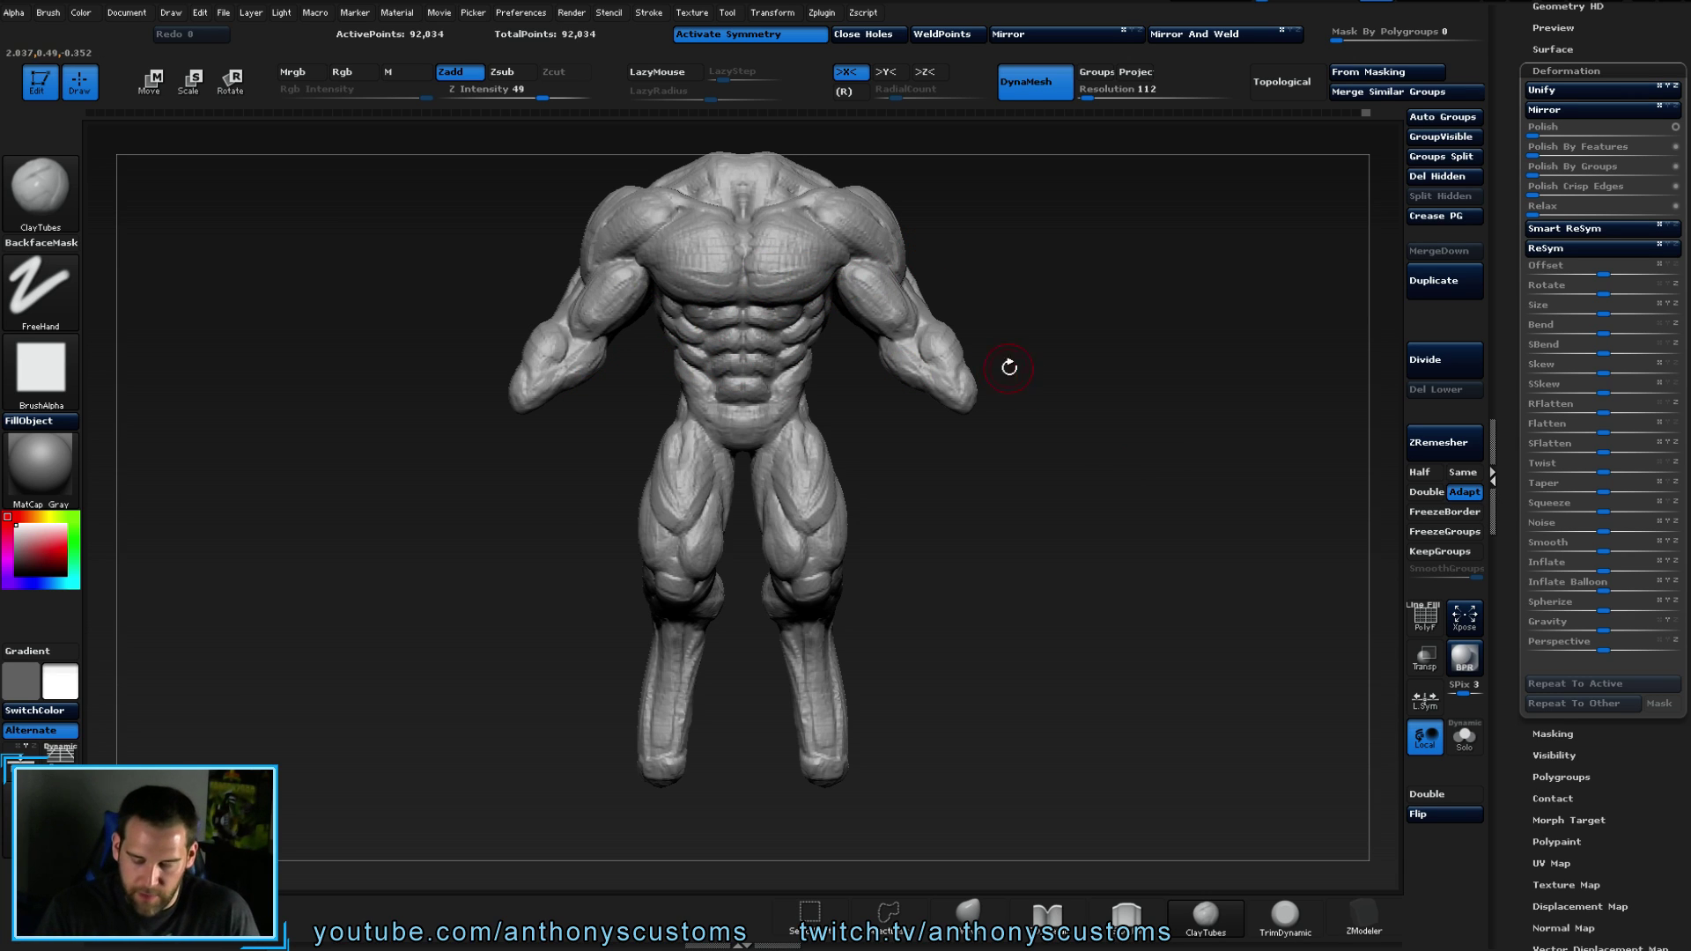
left_click_drag(945, 361, 955, 385)
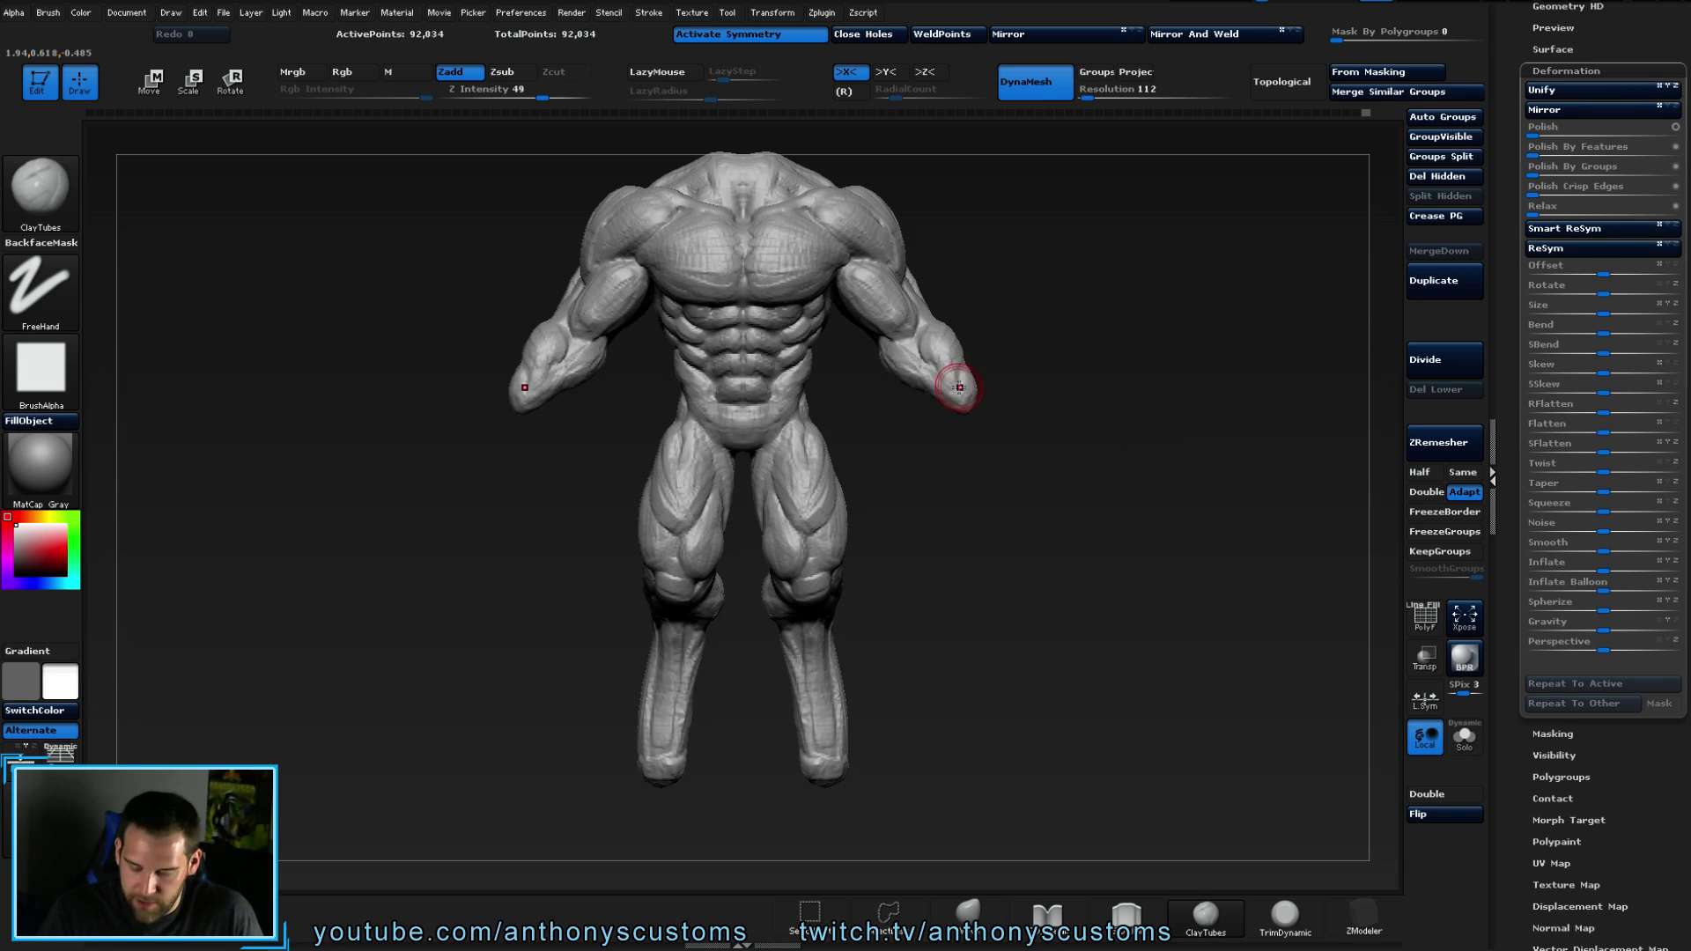
mouse_move(1091, 374)
left_mouse_down()
mouse_move(1012, 389)
mouse_move(1215, 356)
mouse_move(1107, 260)
left_mouse_up()
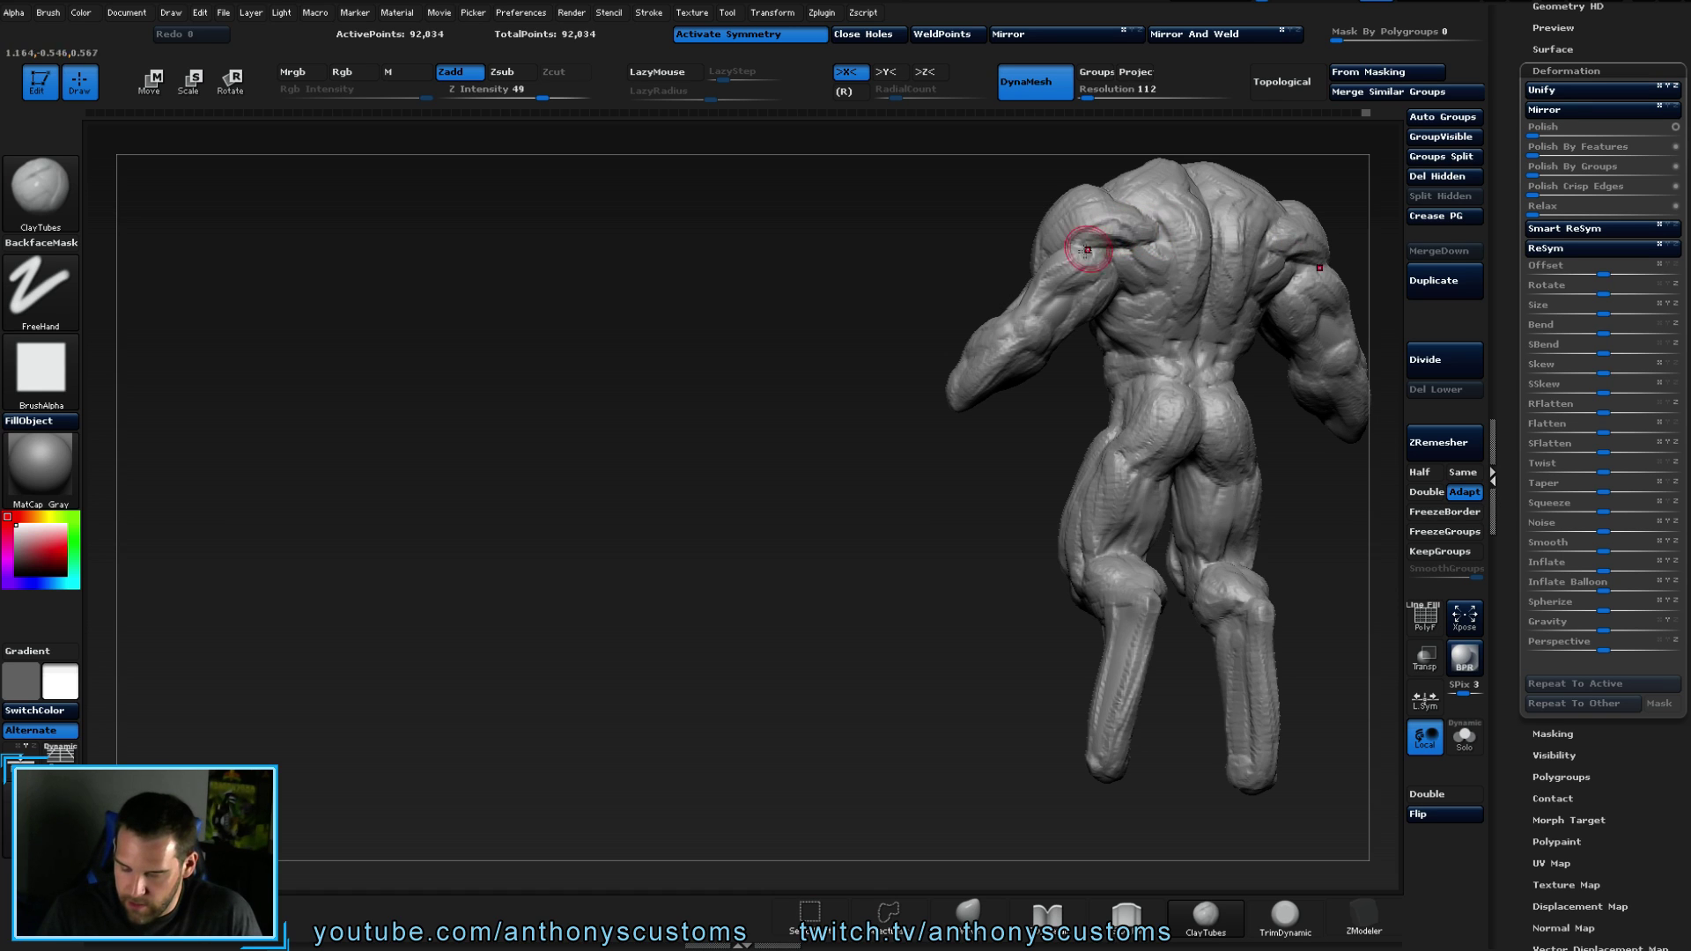
left_click_drag(808, 527, 479, 527, "alt")
left_click_drag(1088, 318, 1128, 333)
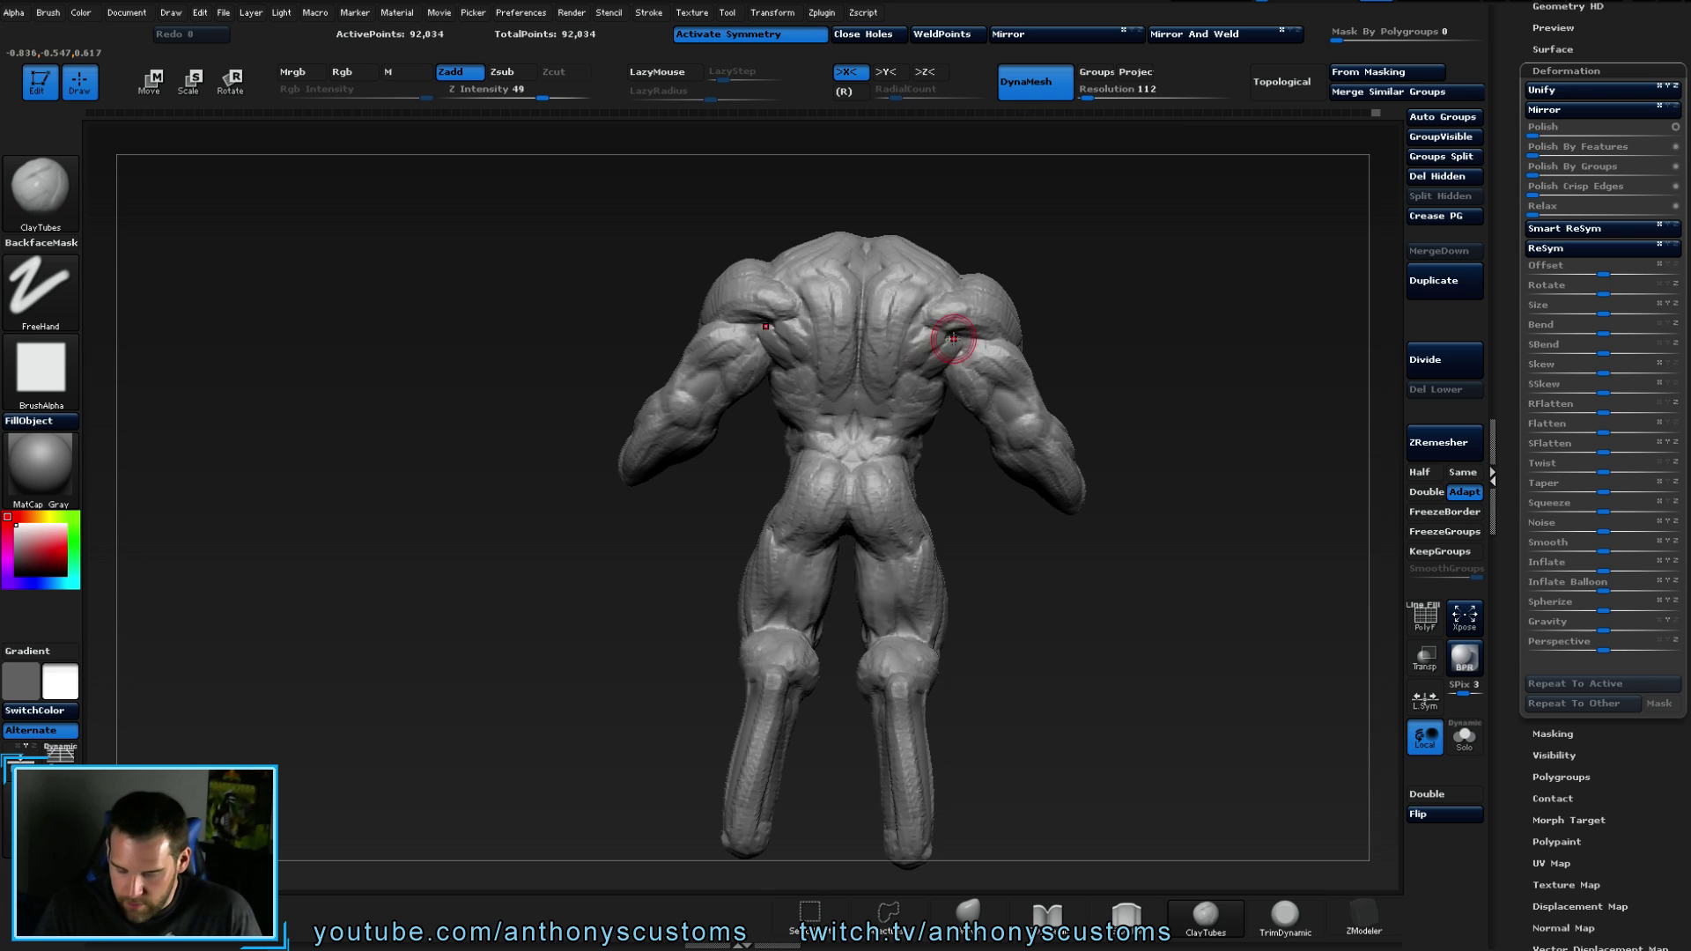
mouse_move(1109, 317)
left_mouse_down()
mouse_move(1269, 276)
mouse_move(1285, 150)
left_mouse_up()
mouse_move(1272, 275)
left_mouse_down("alt")
mouse_move(1066, 242)
mouse_move(1013, 251)
left_mouse_up("alt")
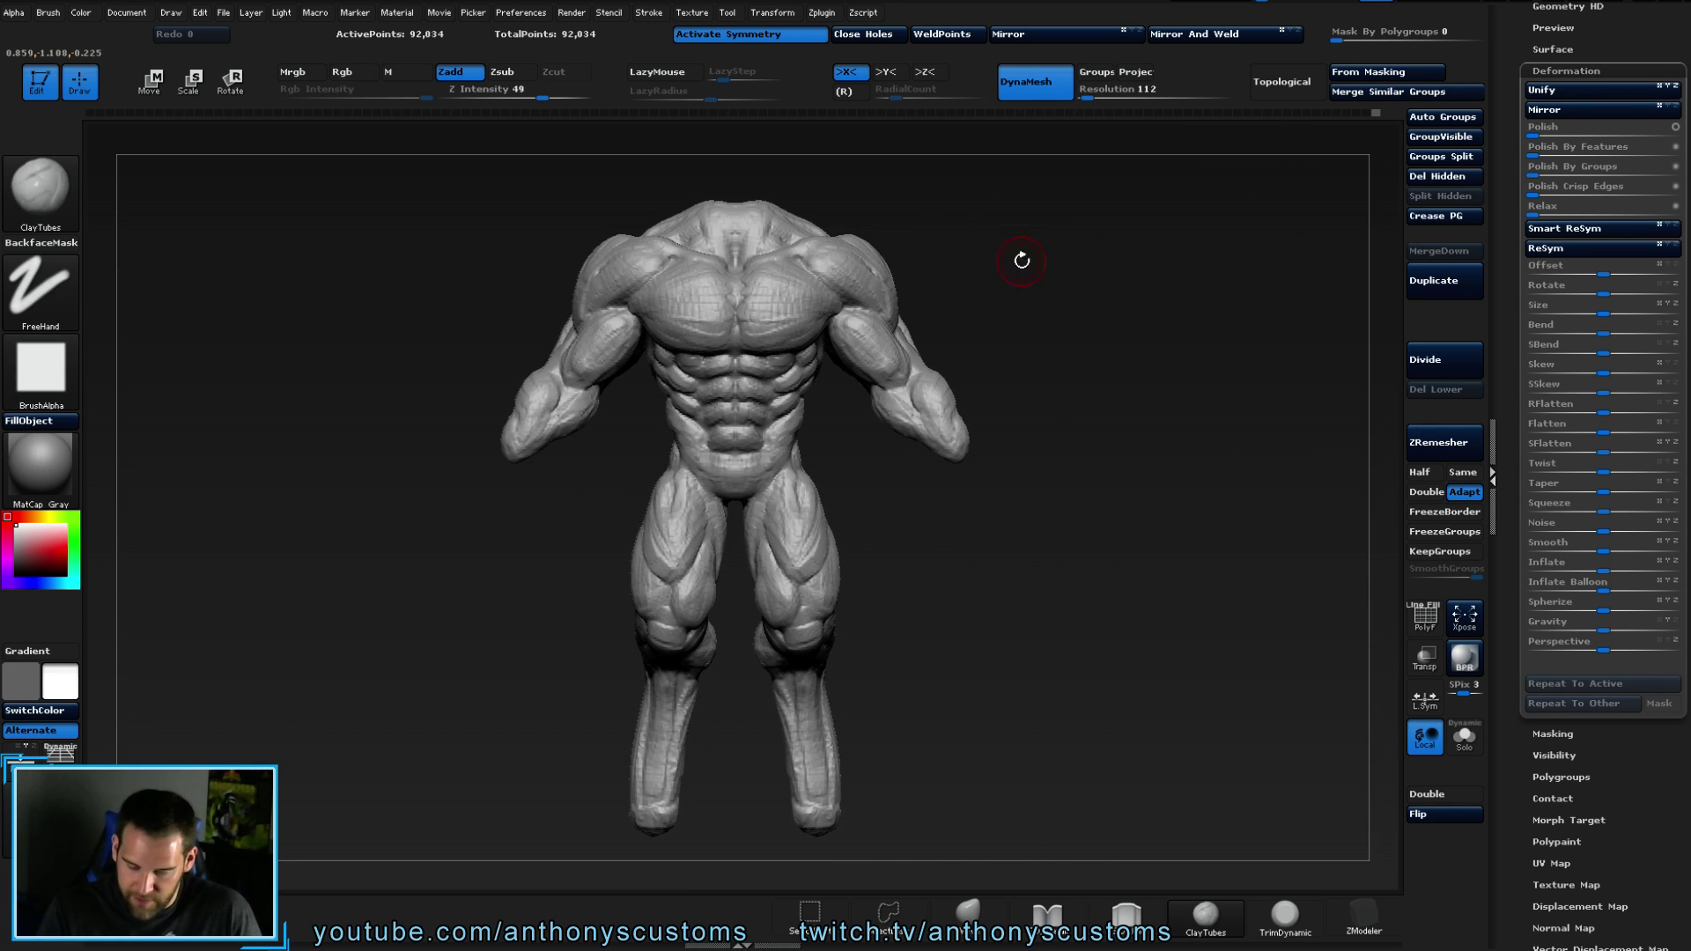
left_click_drag(1068, 312, 996, 256)
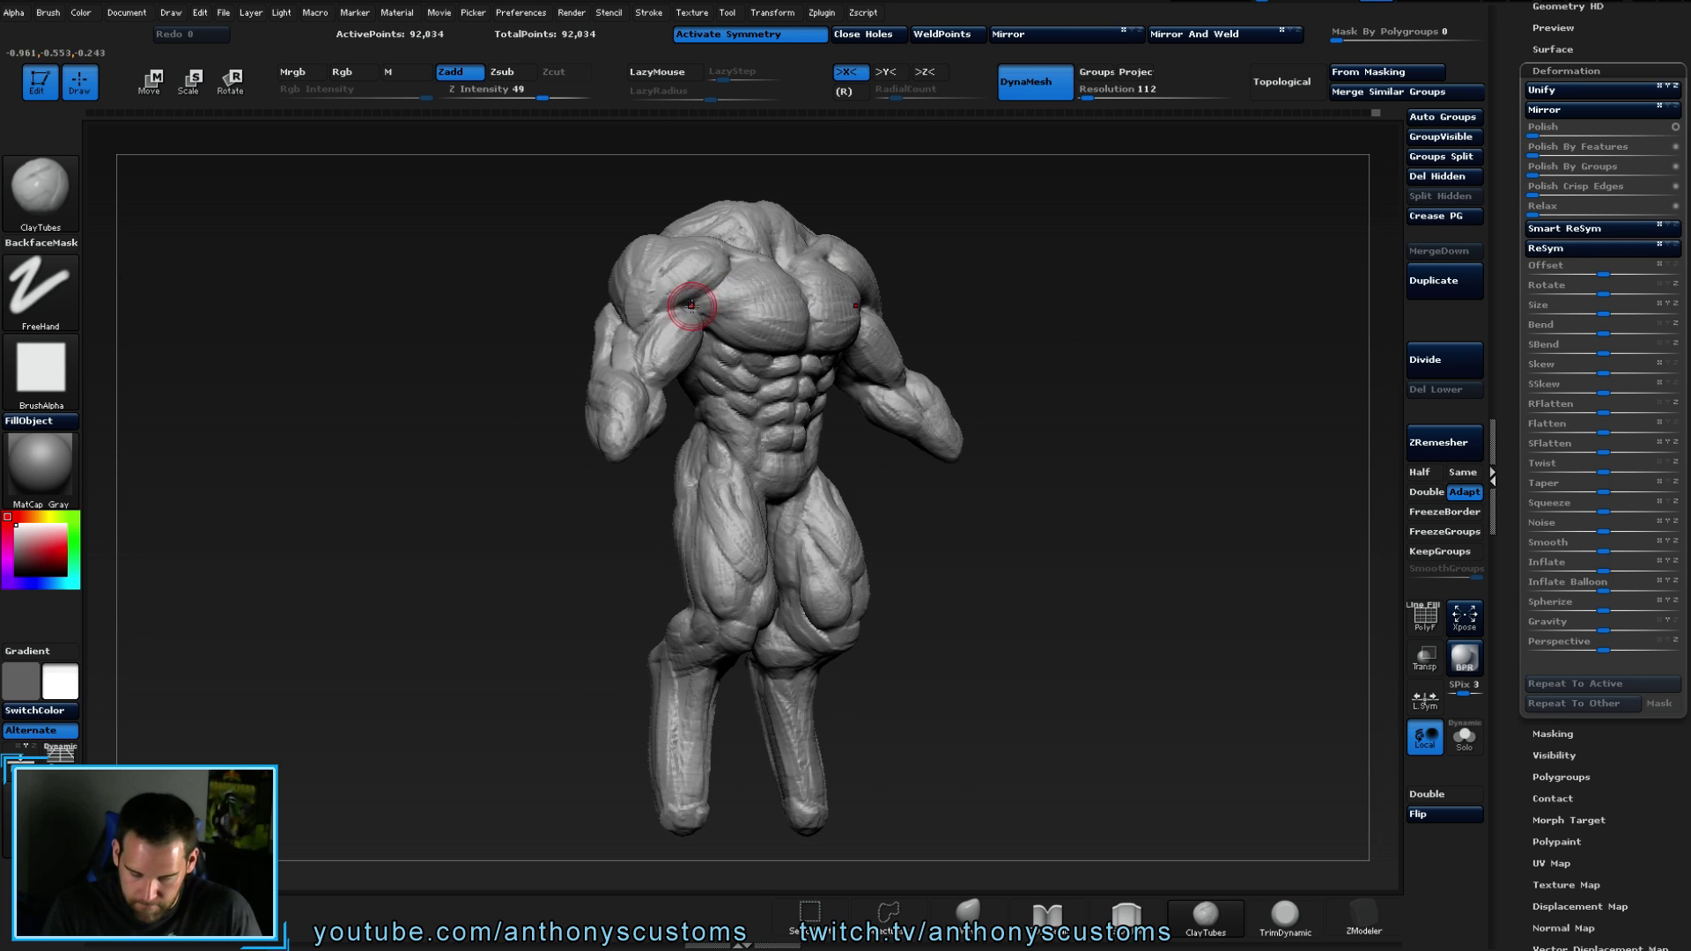
- Check the whole body's proportions and silhouette at a smaller size from the front, sides, back, above and below
mouse_move(1124, 337)
left_mouse_down()
mouse_move(1151, 324)
mouse_move(1132, 254)
left_mouse_up()
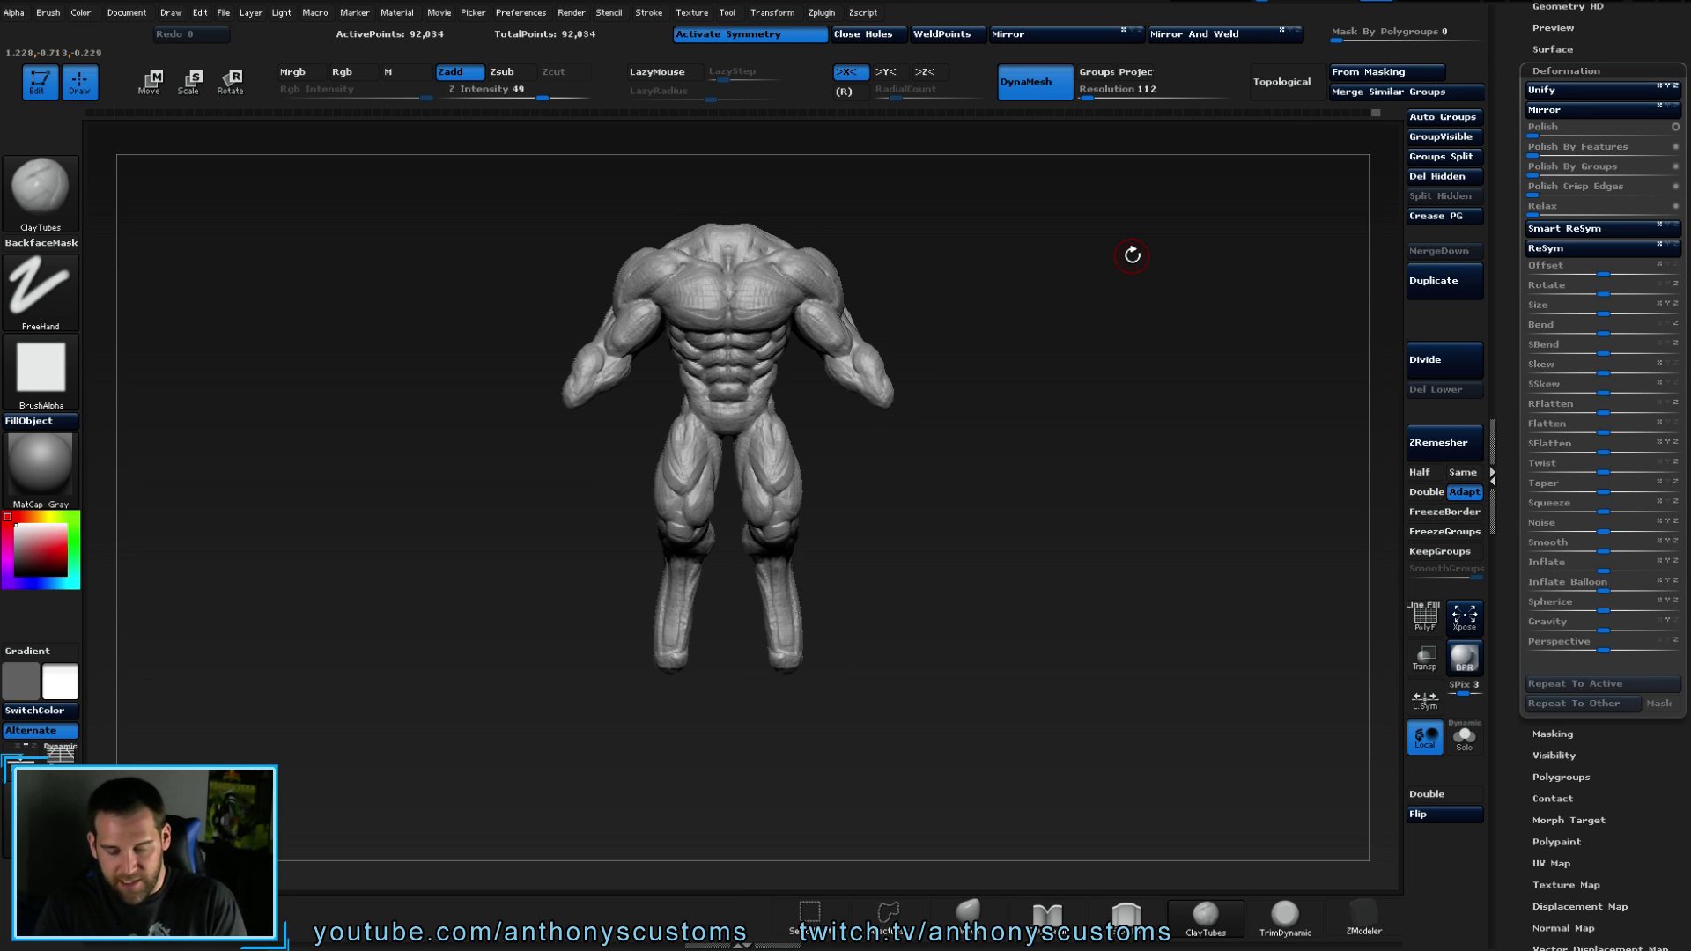
mouse_move(1055, 262)
left_mouse_down()
mouse_move(1019, 215)
mouse_move(1021, 175)
left_mouse_up()
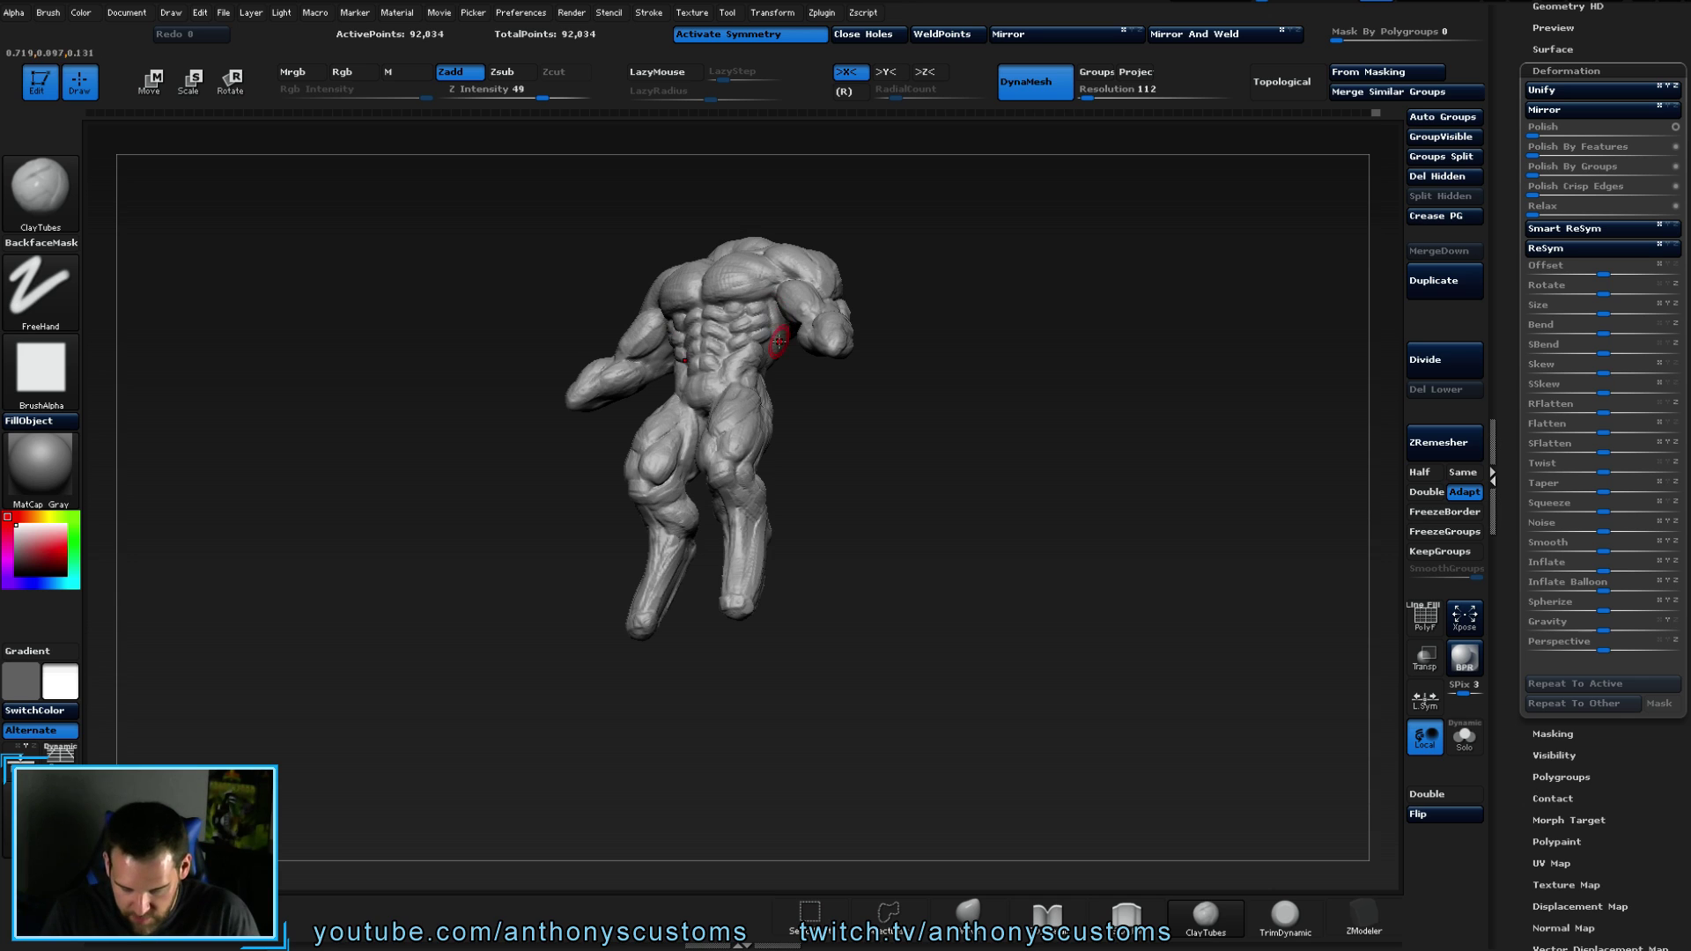
left_click_drag(784, 355, 830, 309)
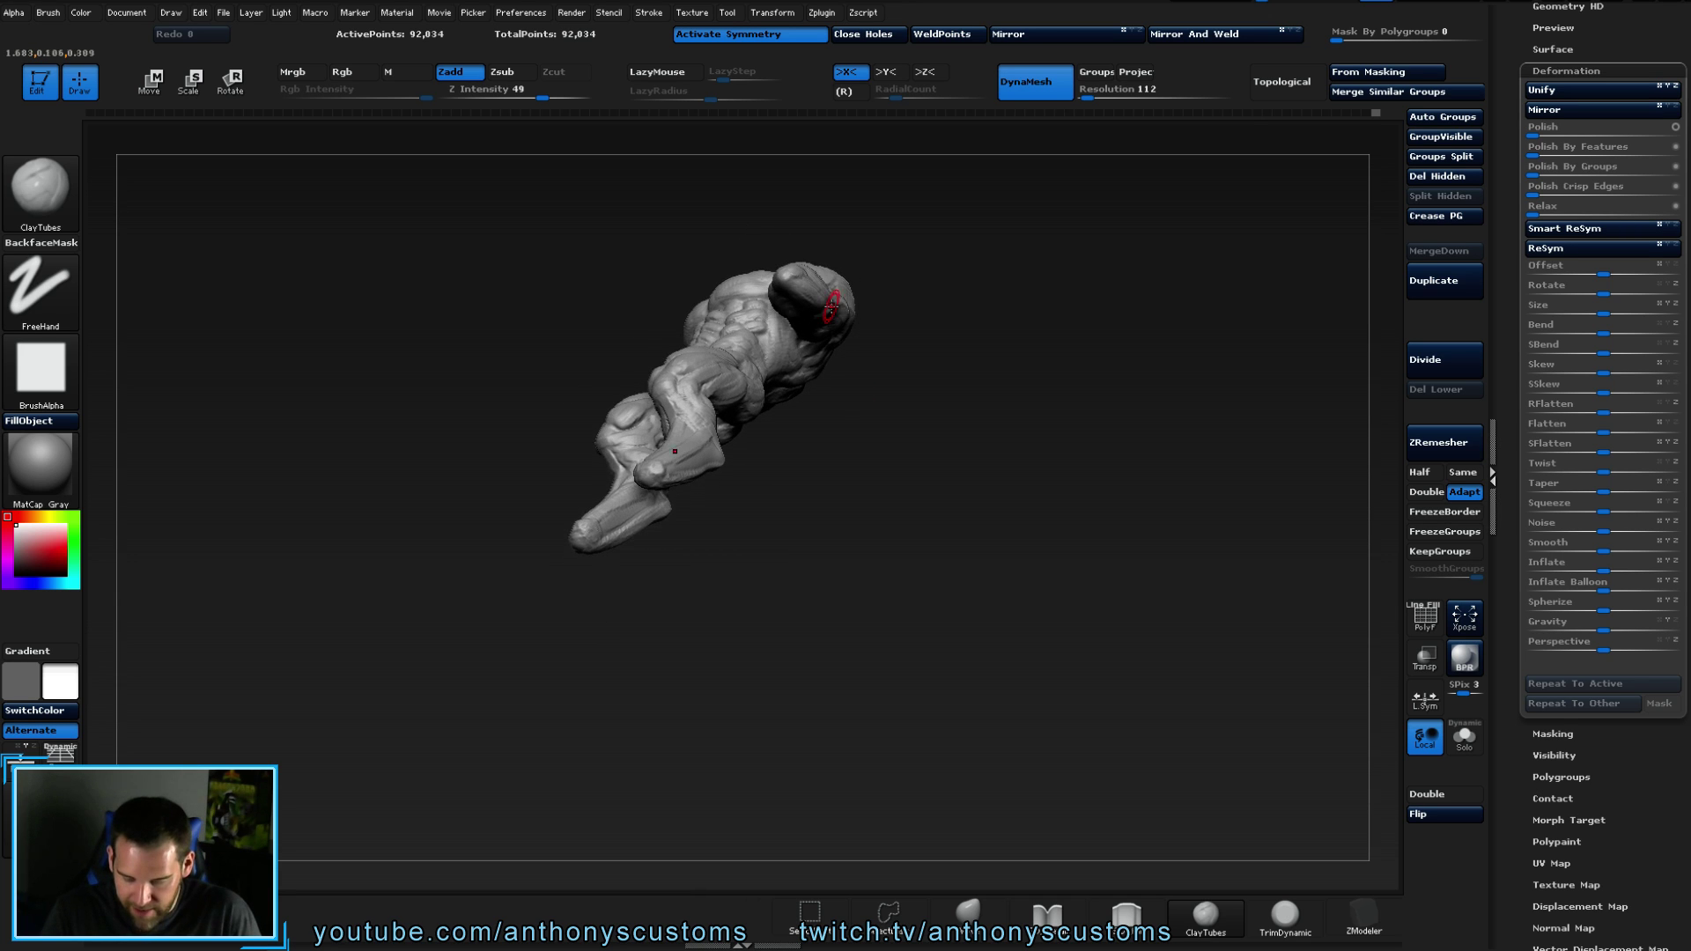
mouse_move(775, 361)
right_mouse_down()
mouse_move(757, 345)
mouse_move(912, 357)
right_mouse_up()
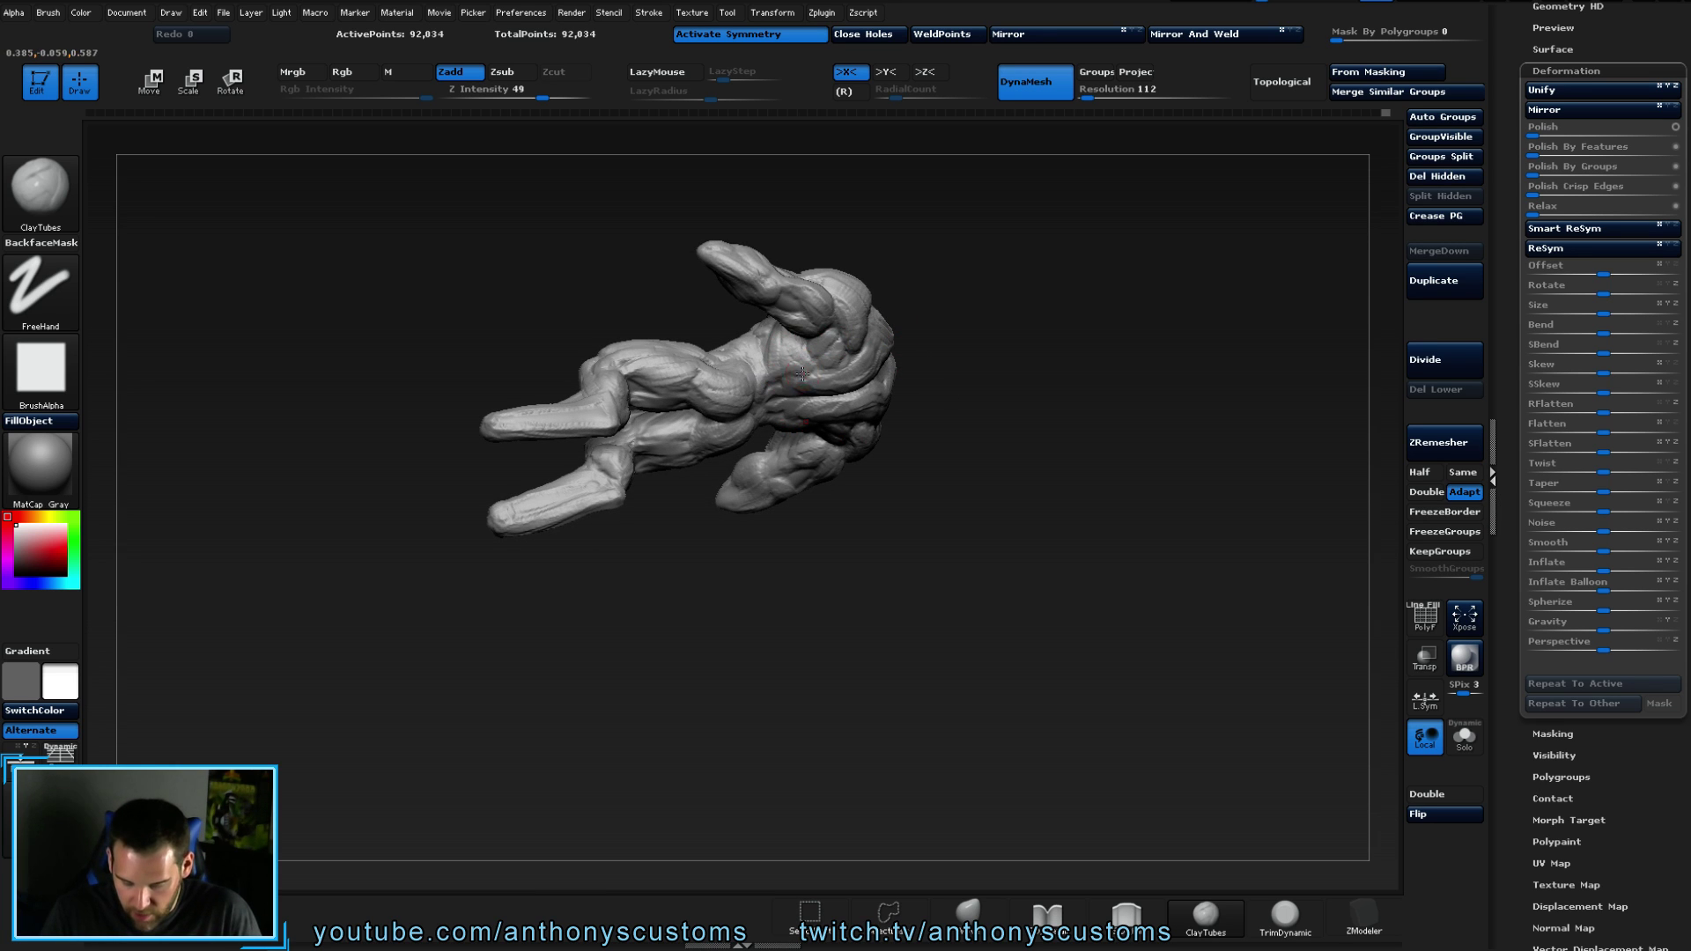
mouse_move(994, 423)
left_mouse_down()
mouse_move(1028, 530)
mouse_move(986, 407)
mouse_move(938, 401)
mouse_move(1019, 424)
mouse_move(1092, 411)
mouse_move(1019, 396)
left_mouse_up()
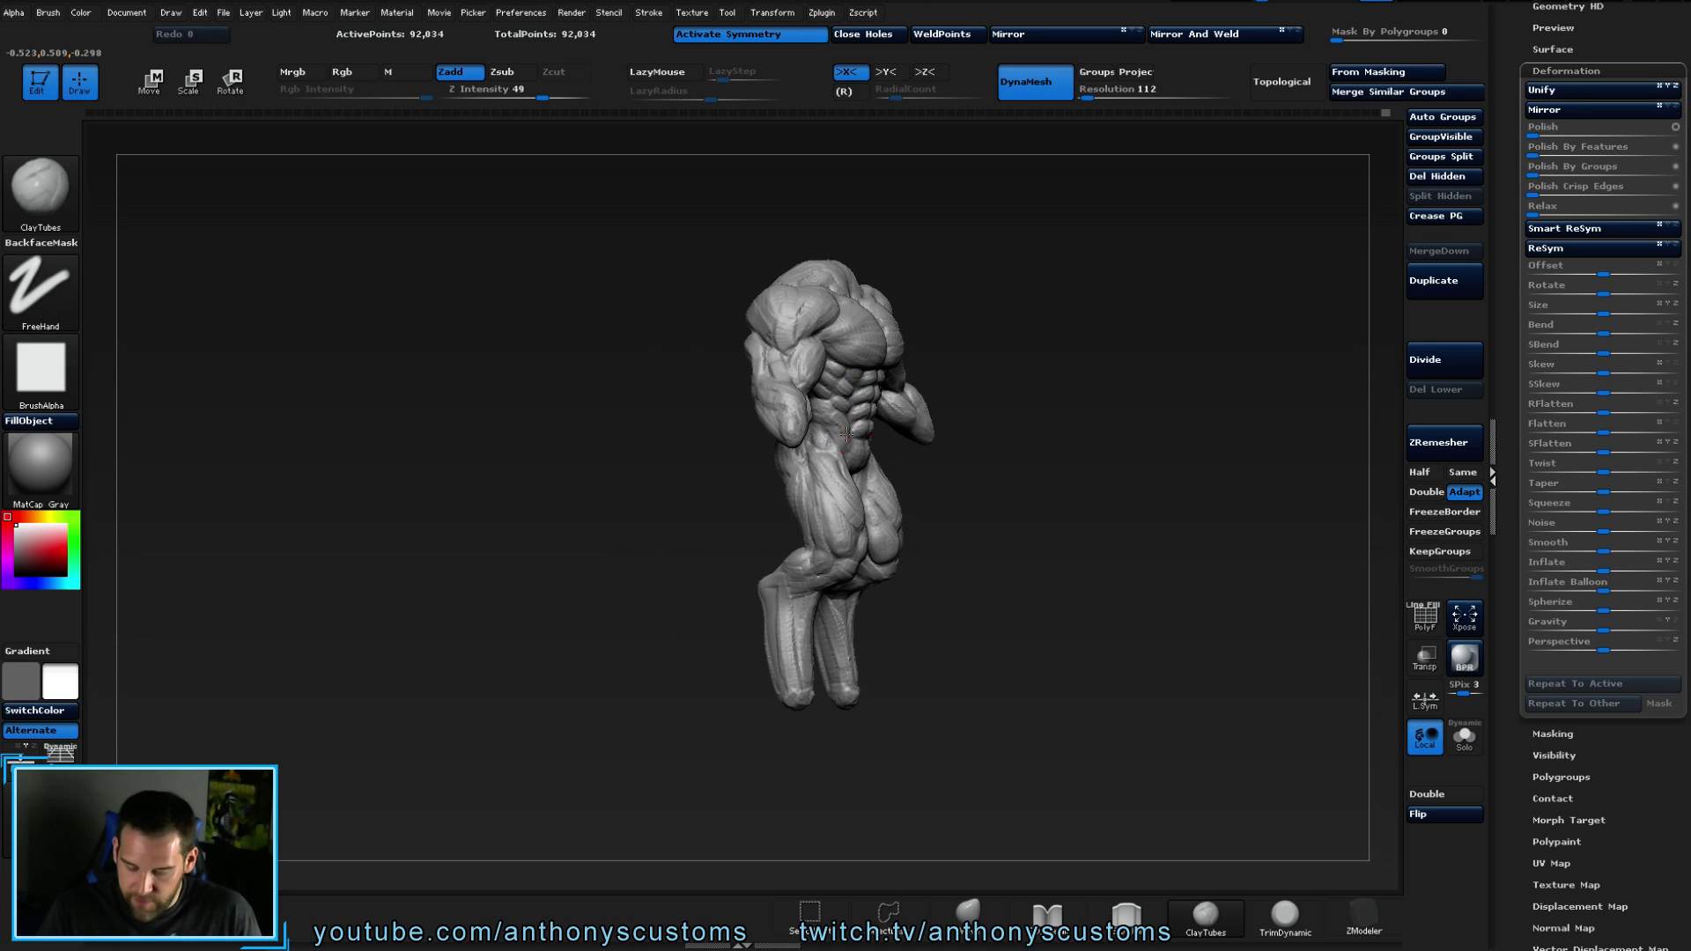
left_click_drag(1073, 432, 965, 435)
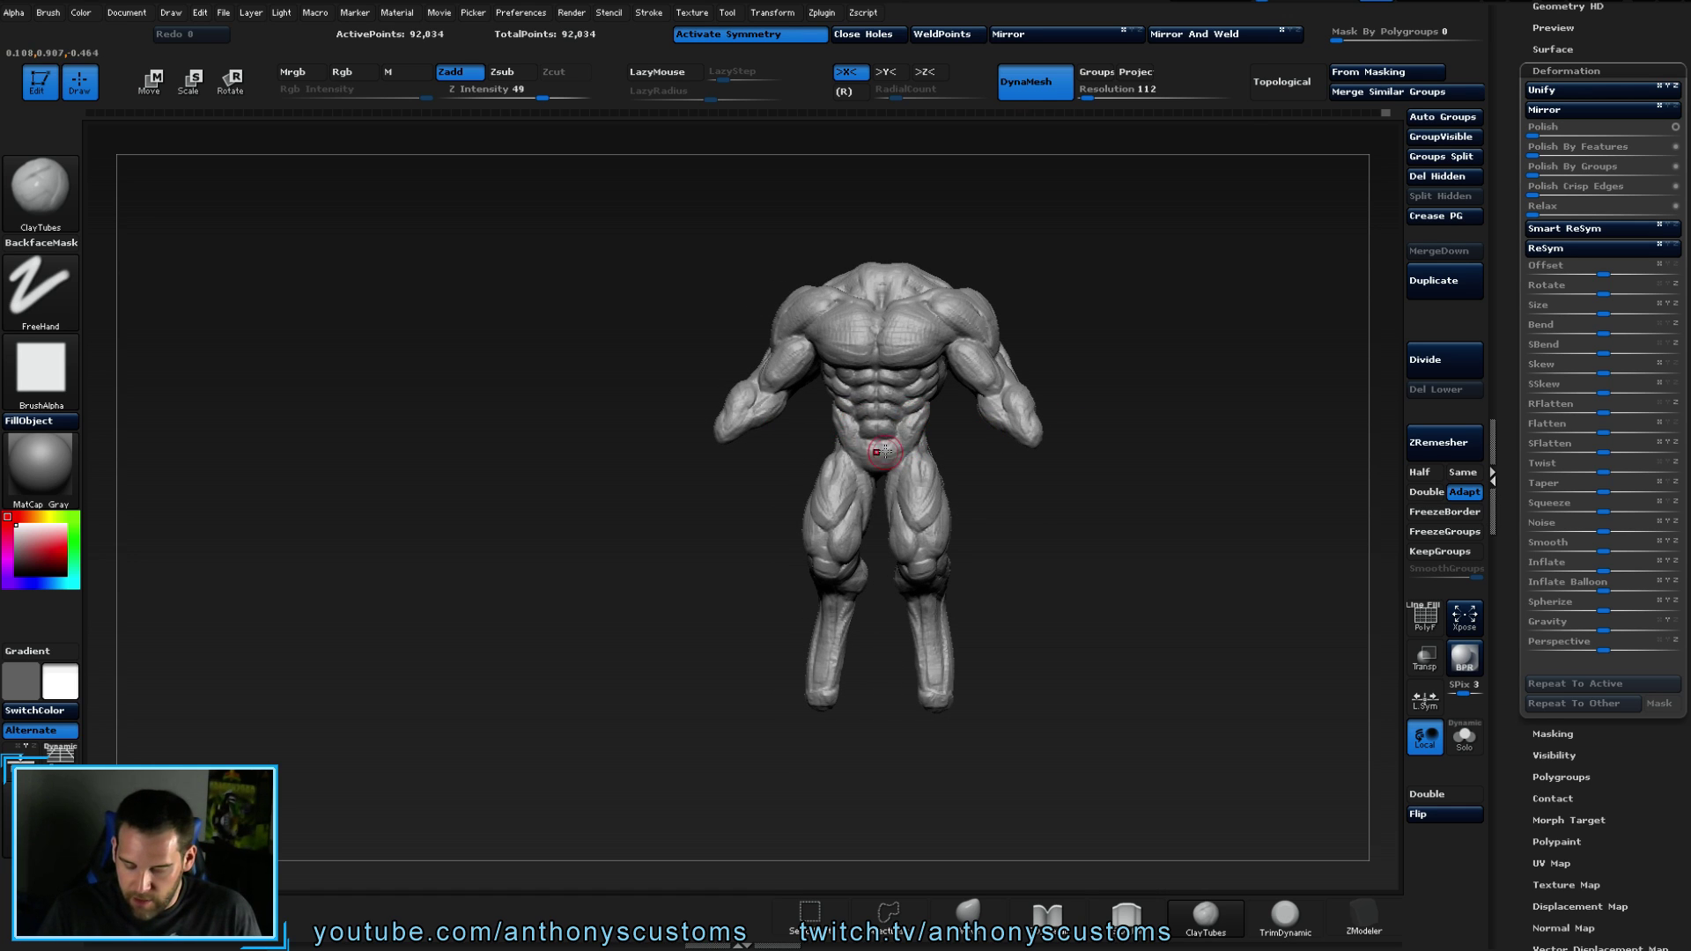
left_click_drag(1106, 204, 1160, 341)
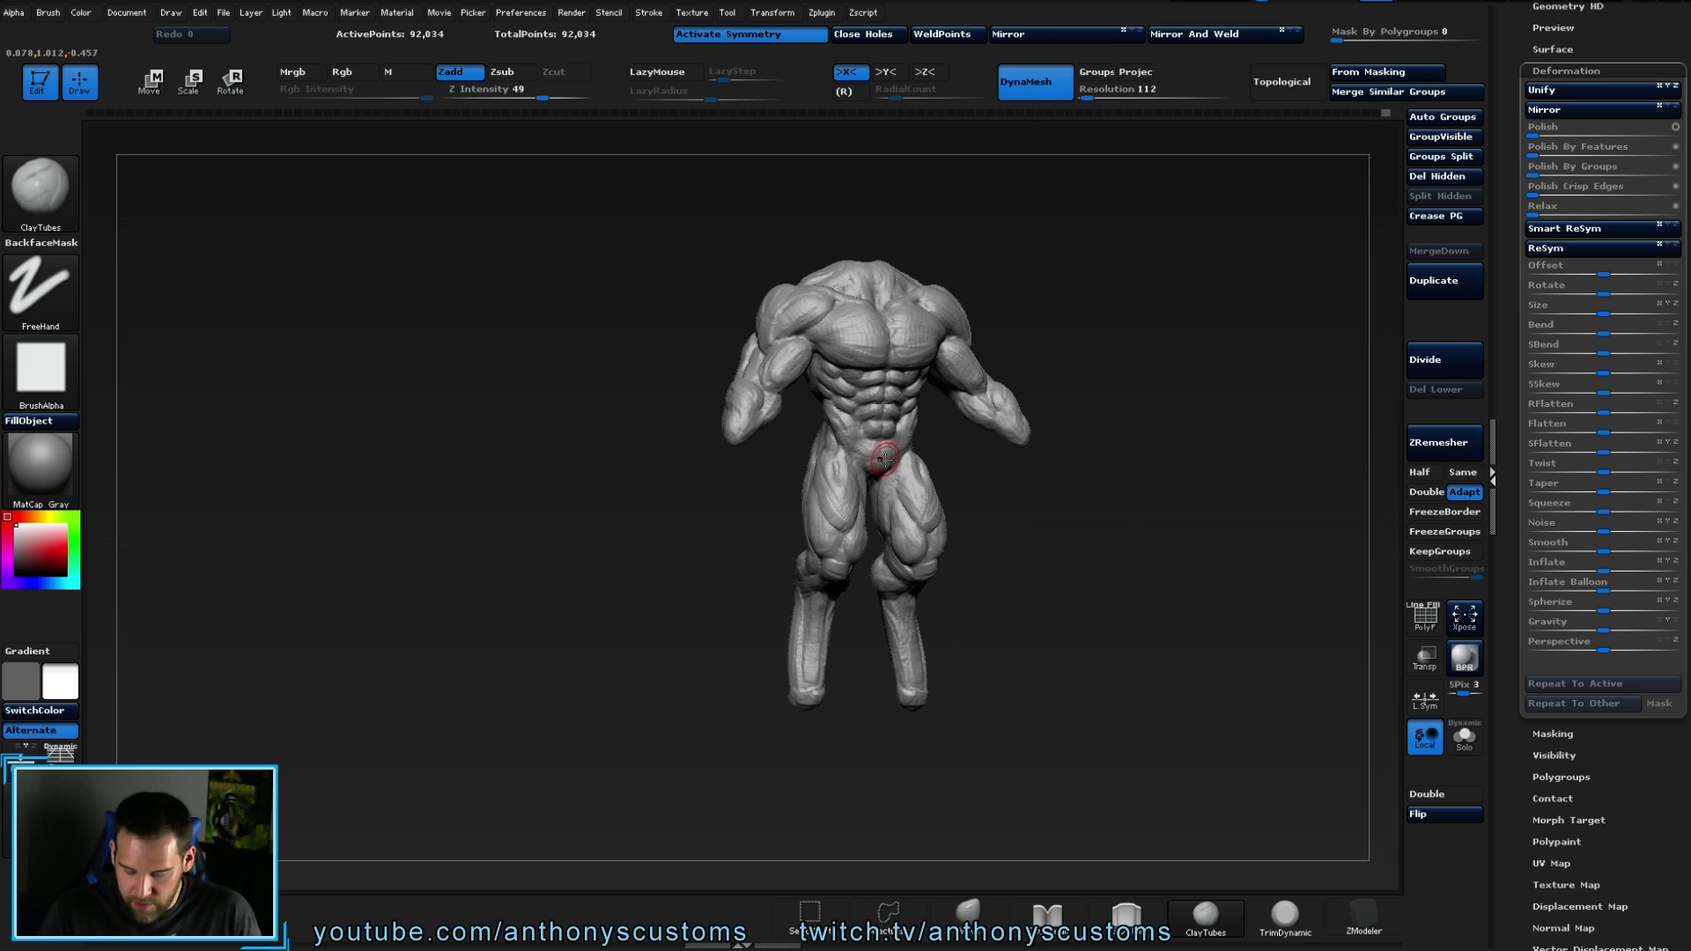
left_click_drag(1148, 366, 1211, 382)
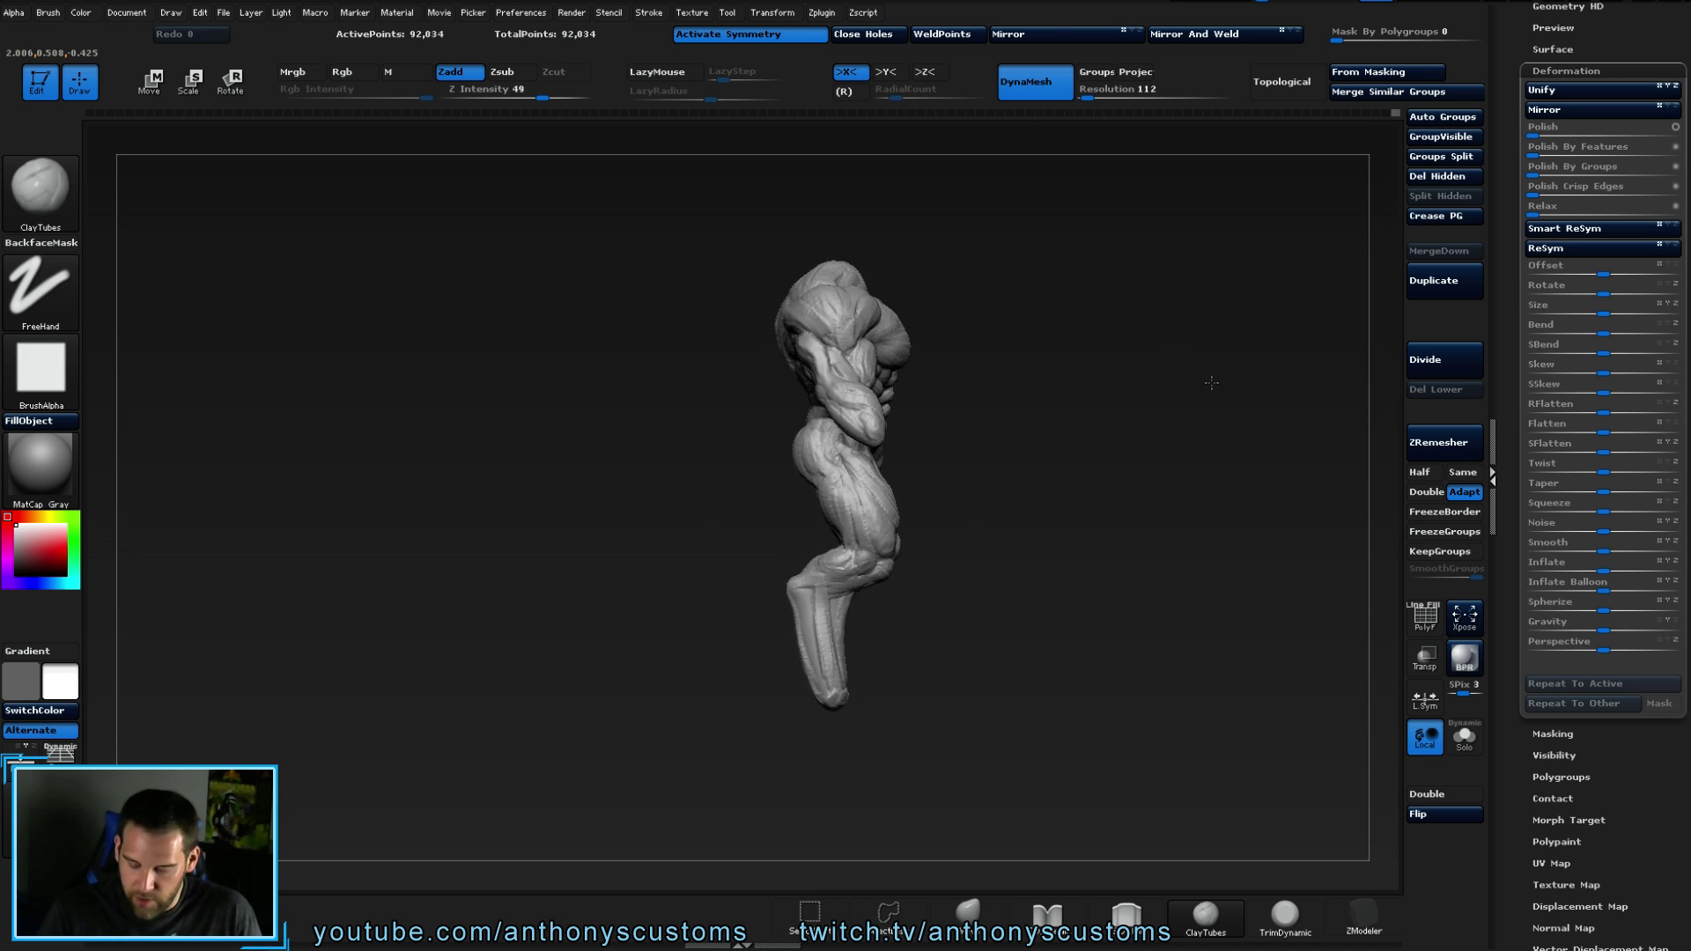
left_click_drag(1111, 353, 1153, 364)
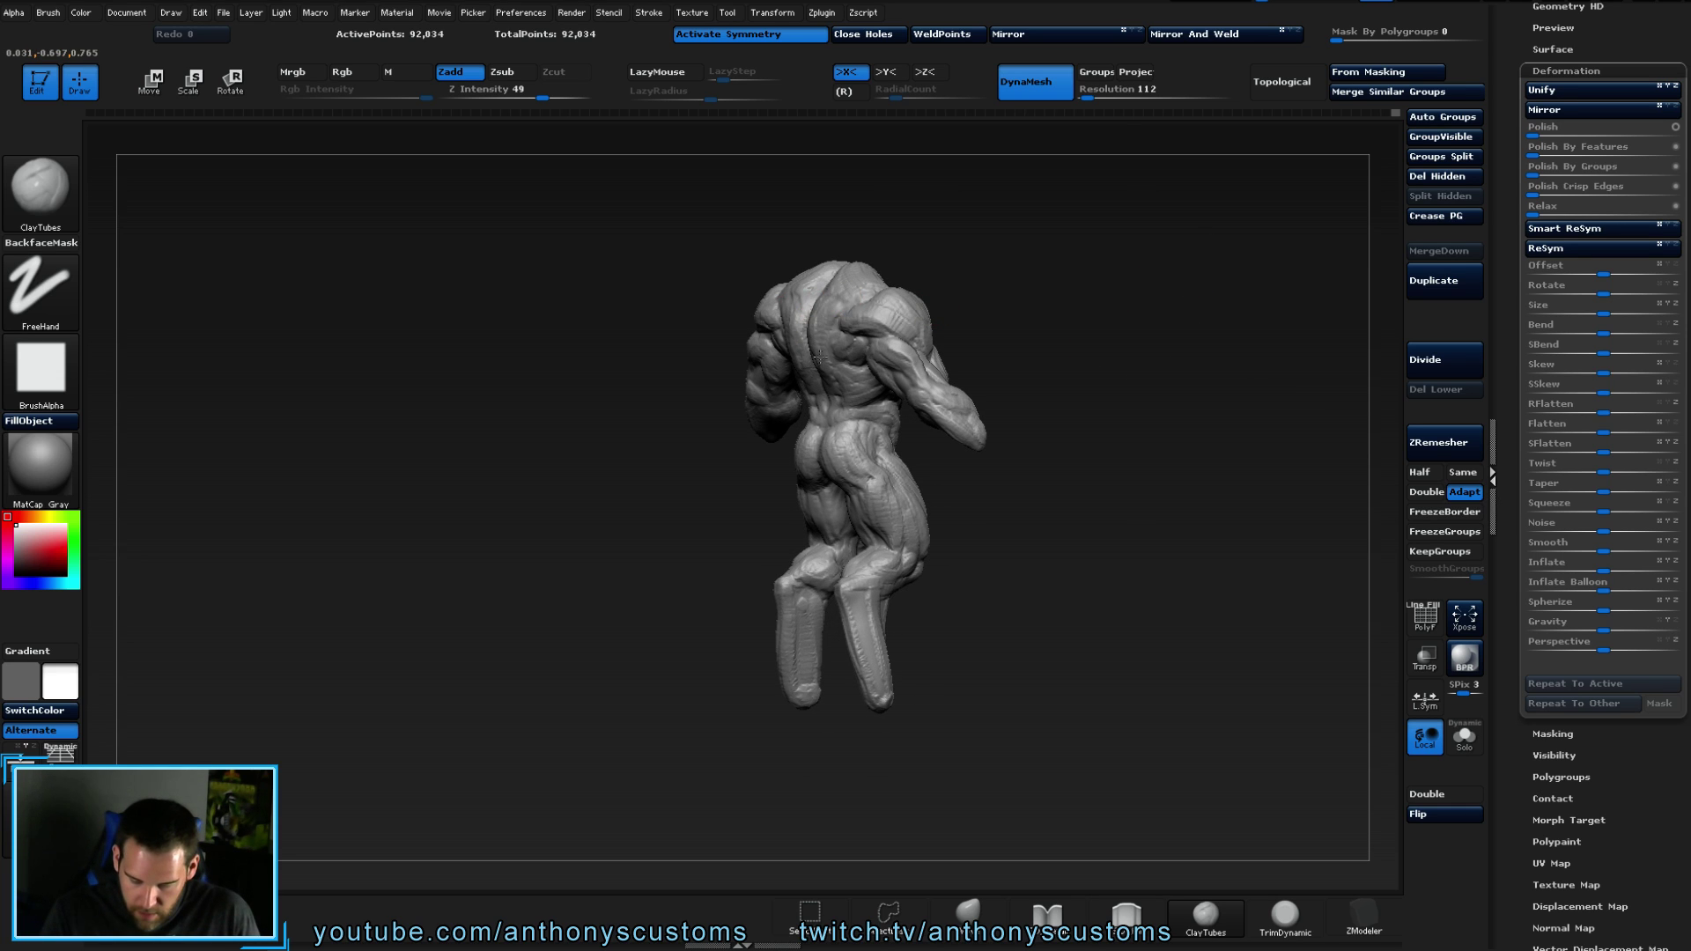
left_click_drag(986, 273, 1079, 257)
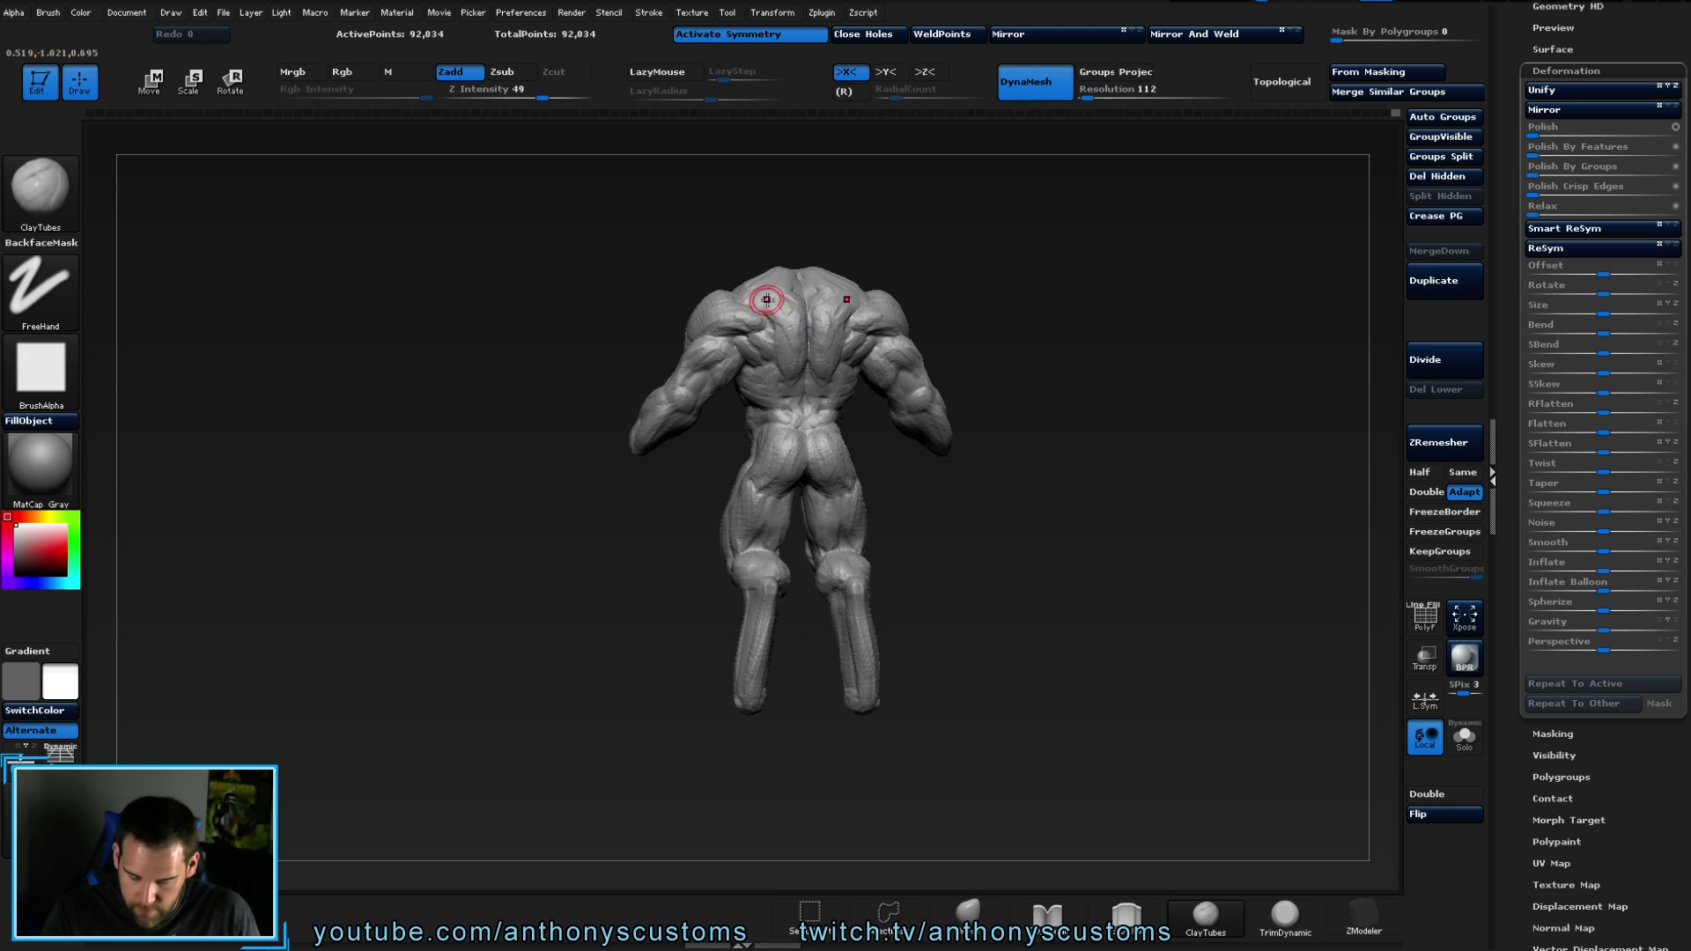
left_click_drag(1031, 261, 1006, 337)
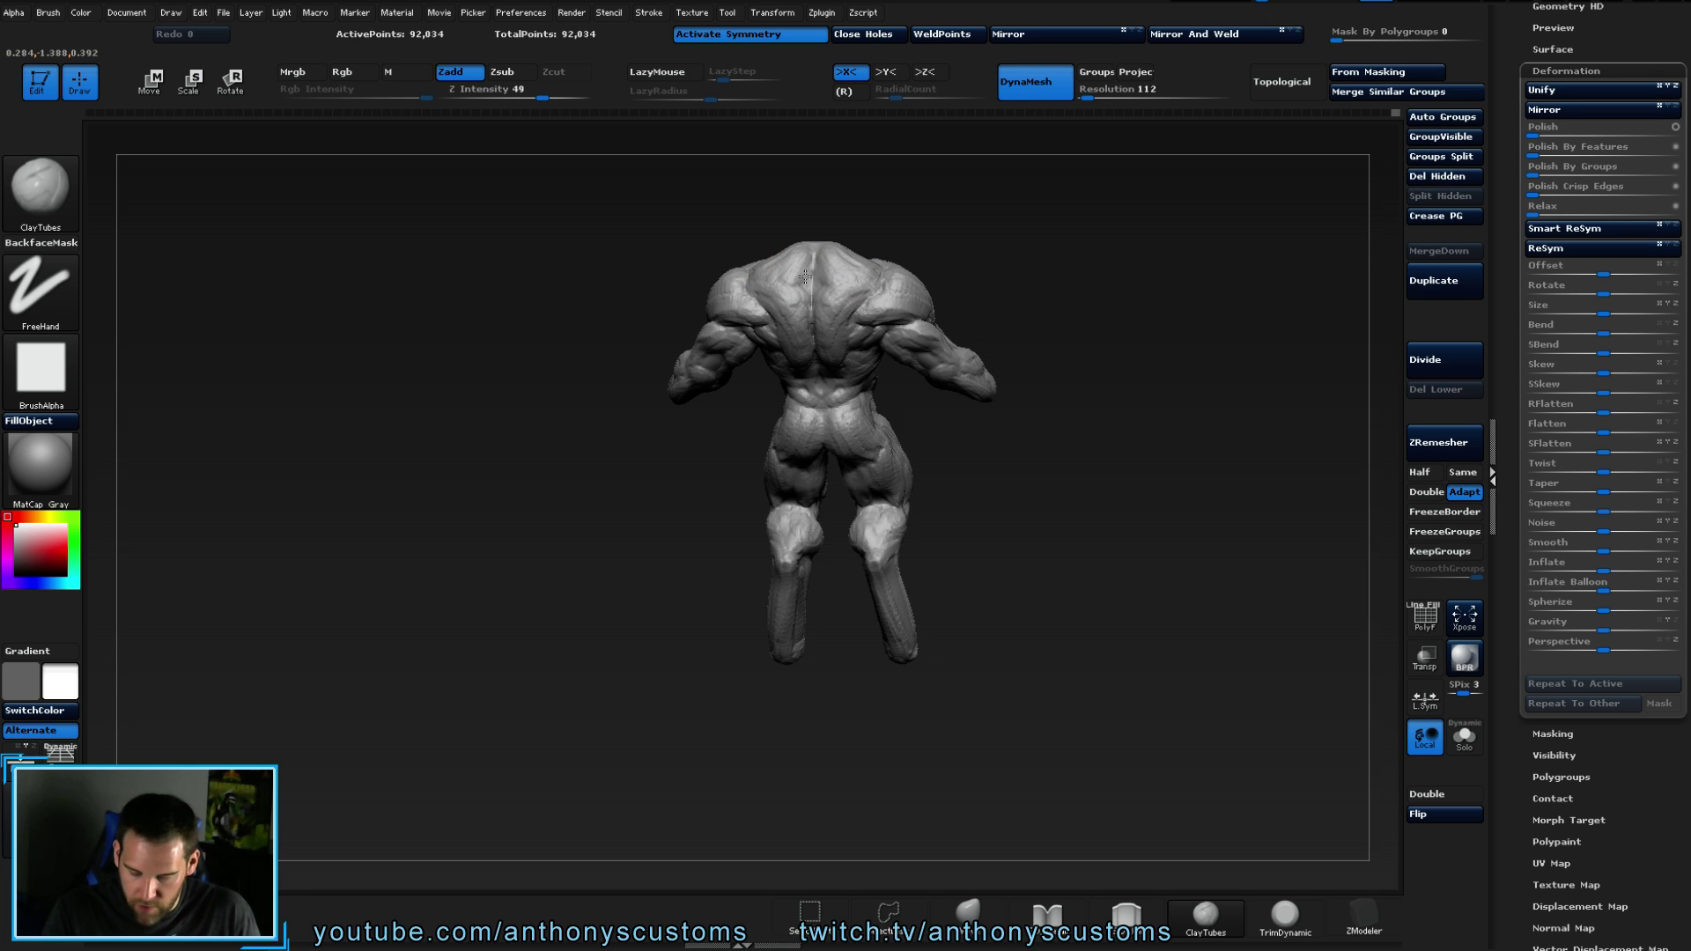
mouse_move(1022, 212)
left_mouse_down()
mouse_move(1062, 262)
mouse_move(1041, 301)
mouse_move(930, 248)
mouse_move(969, 256)
mouse_move(905, 213)
left_mouse_up()
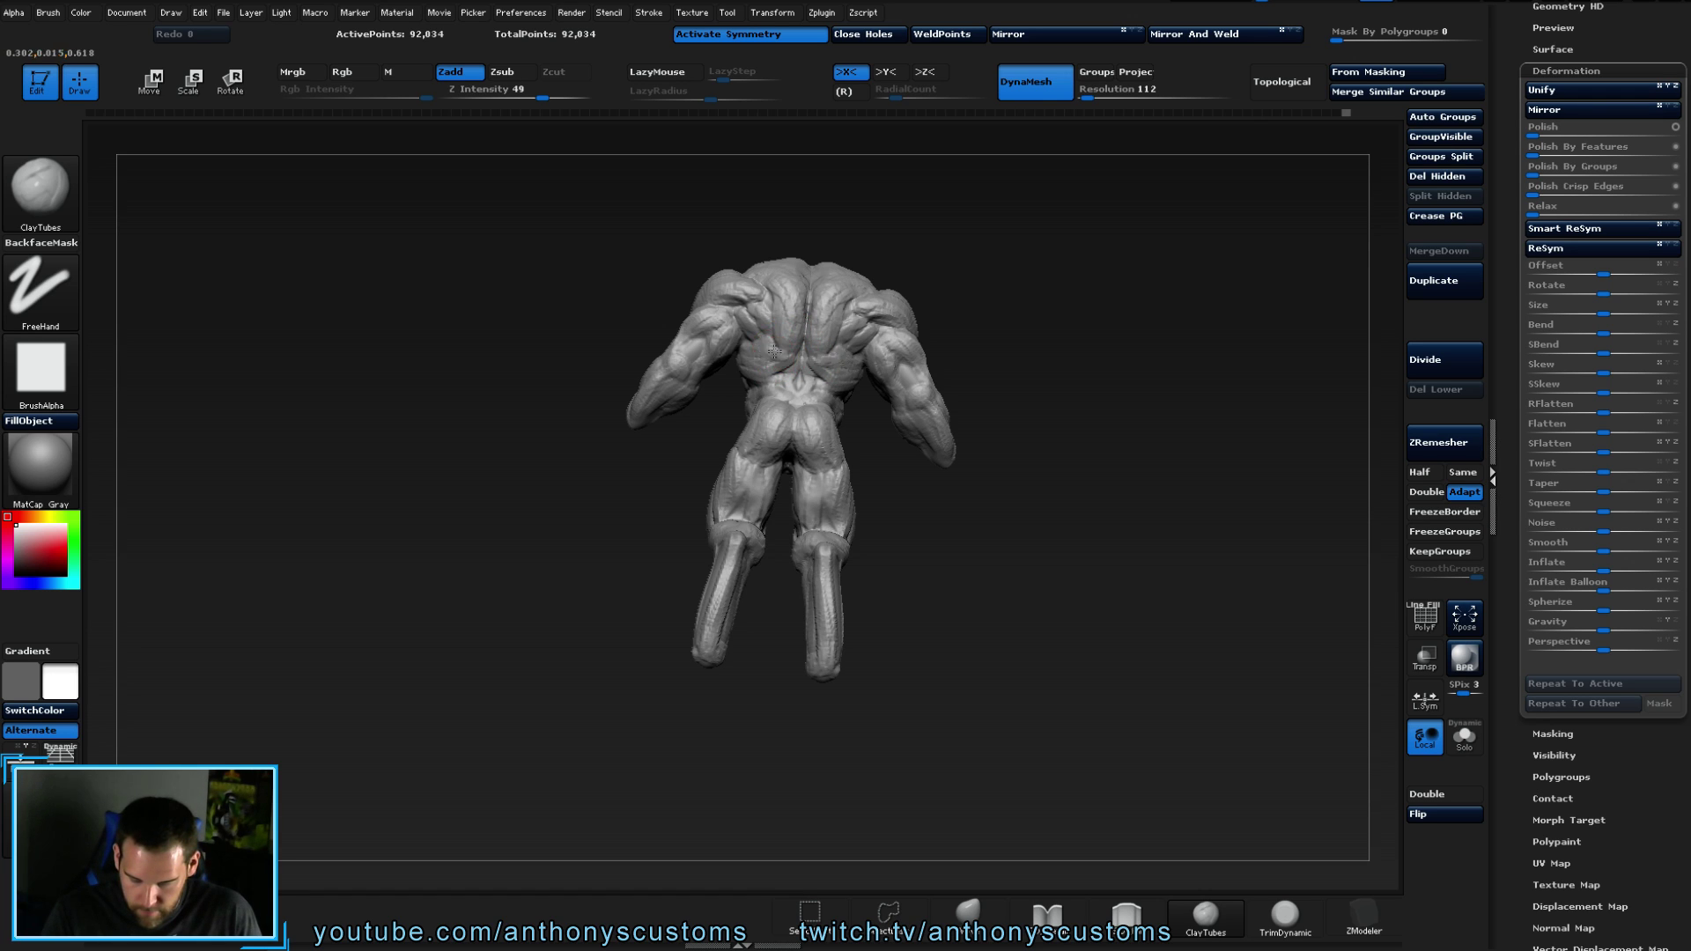
mouse_move(1018, 304)
left_mouse_down()
mouse_move(1111, 328)
mouse_move(1116, 347)
mouse_move(1031, 350)
left_mouse_up()
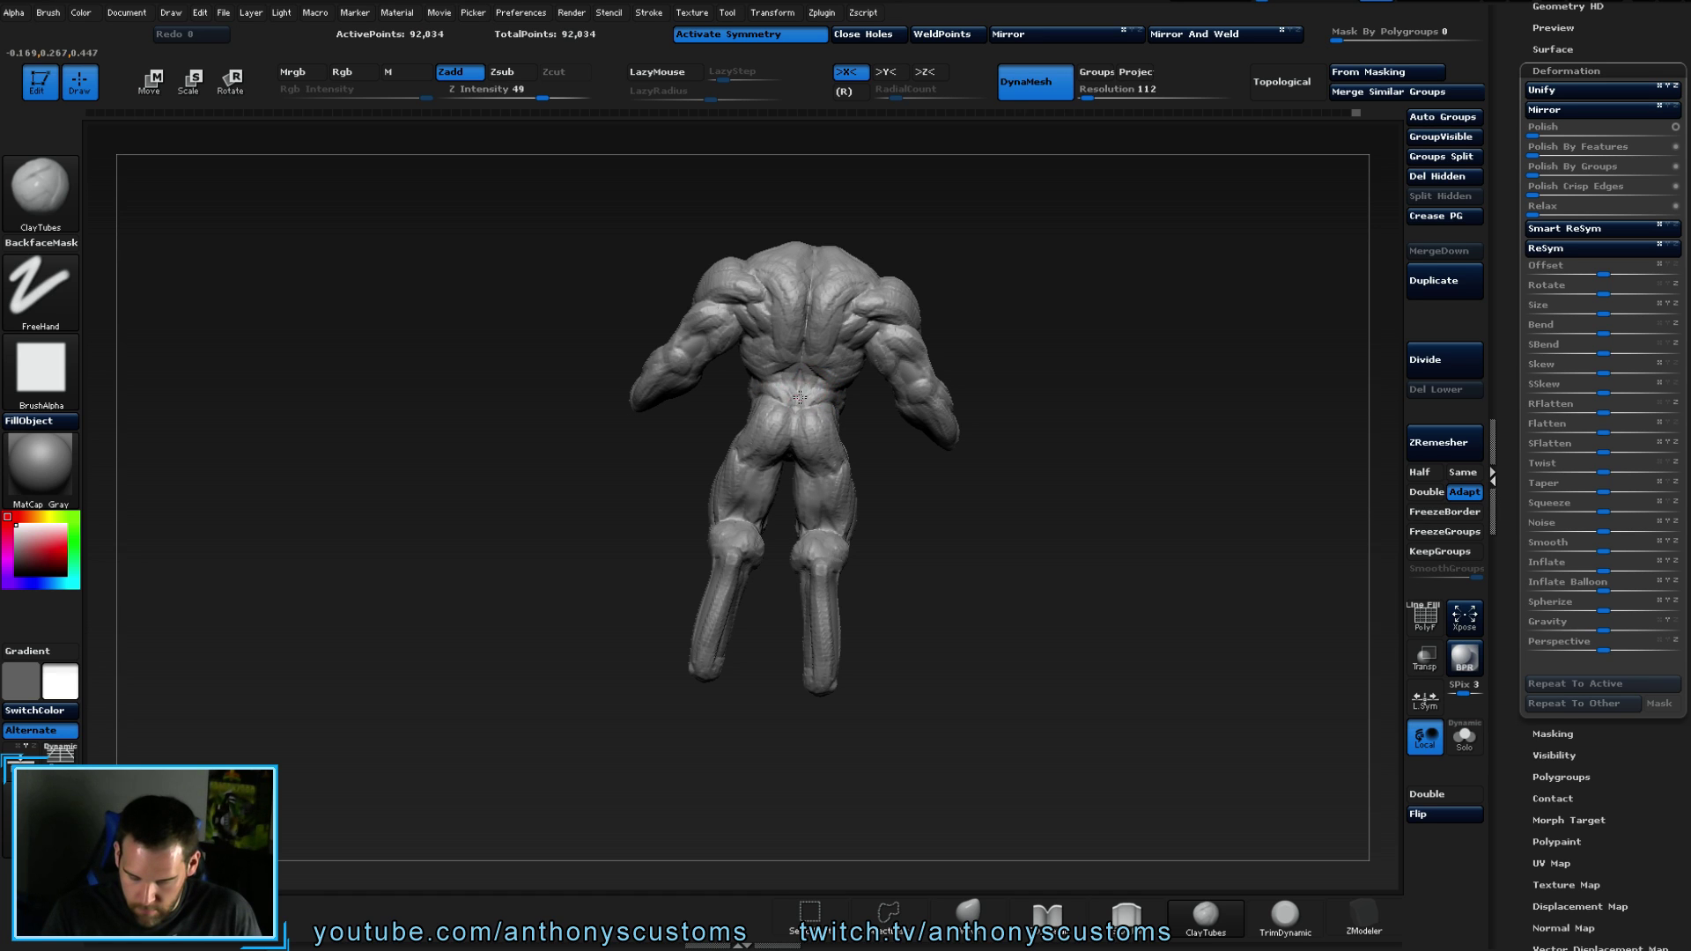
mouse_move(977, 309)
left_mouse_down()
mouse_move(1174, 332)
mouse_move(1133, 338)
left_mouse_up()
mouse_move(1084, 530)
left_mouse_down()
mouse_move(901, 561)
mouse_move(993, 521)
mouse_move(1142, 505)
mouse_move(1054, 523)
mouse_move(1045, 480)
mouse_move(1178, 495)
mouse_move(1143, 491)
left_mouse_up()
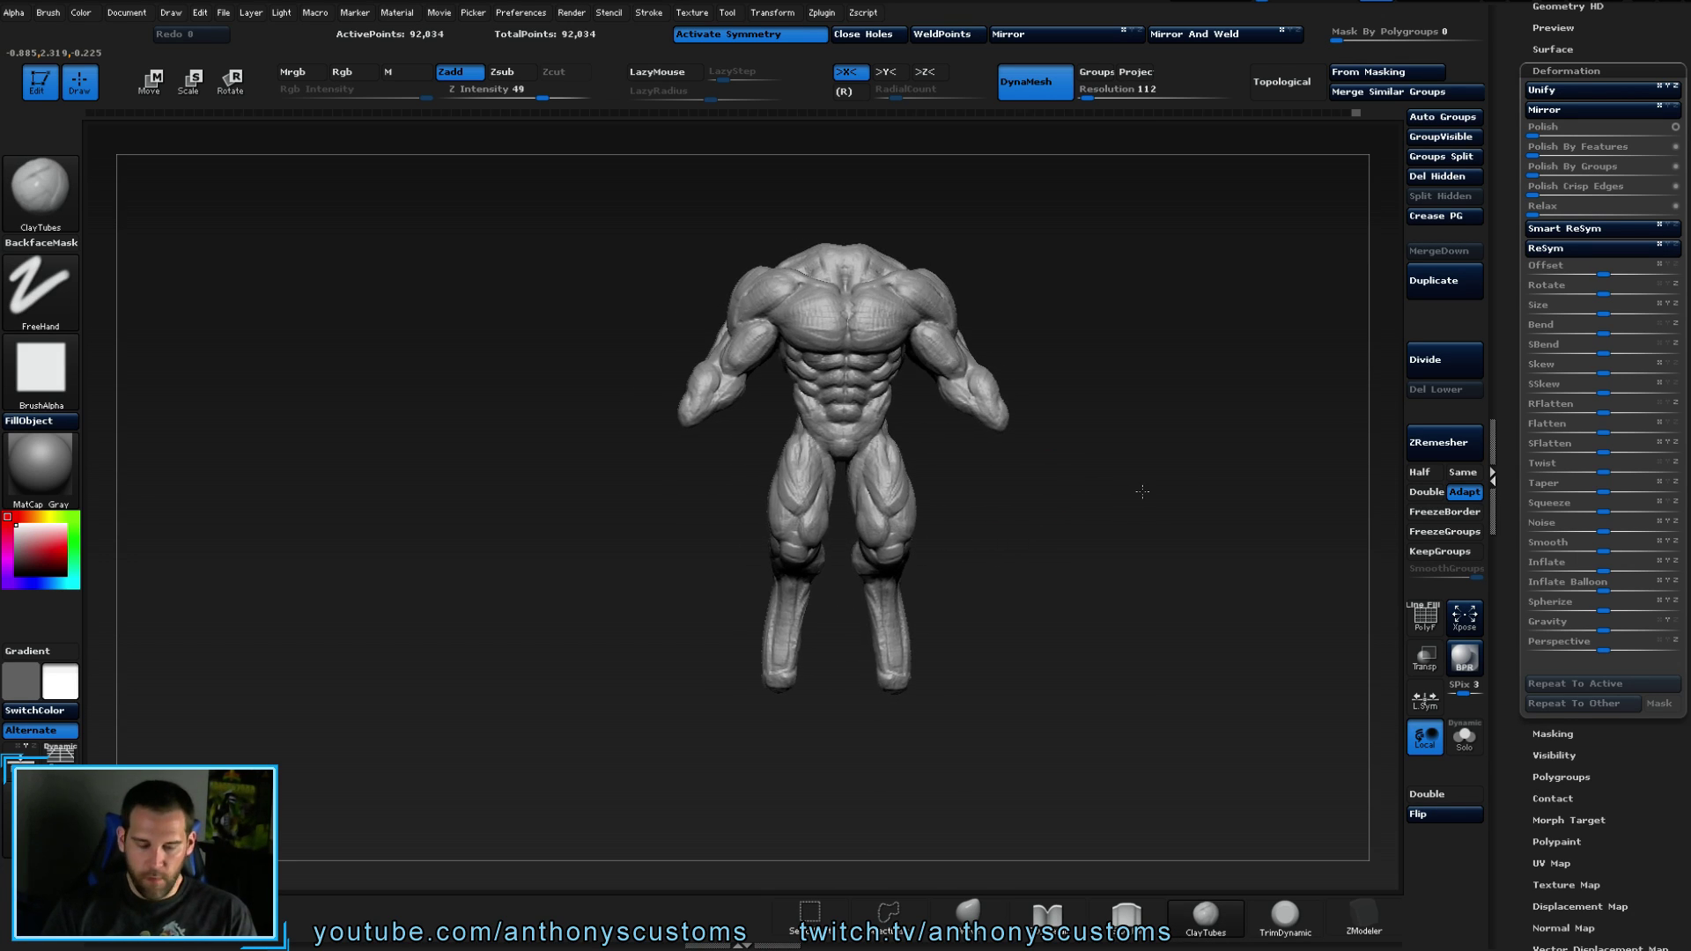
- Set the DynaMesh resolution to 240, remesh the figure and check the mesh density on its wireframe
left_click(1090, 89)
type("192")
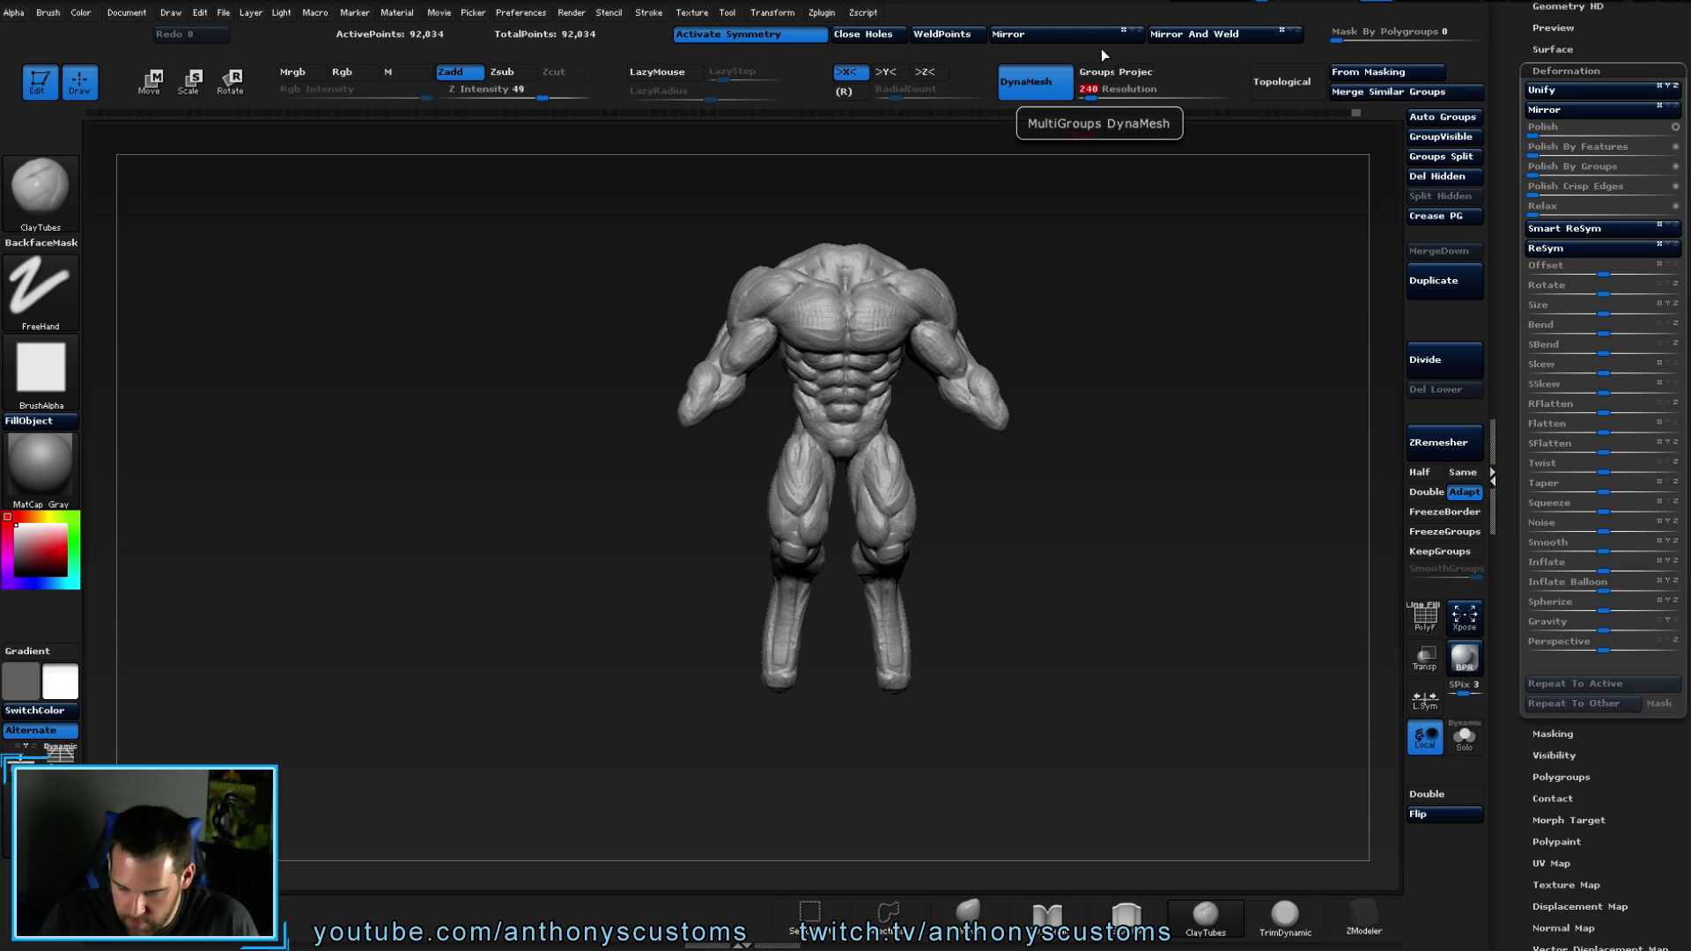
key("Return")
key("shift+f")
mouse_move(1114, 377)
left_mouse_down("alt")
mouse_move(1117, 480)
mouse_move(1092, 581)
mouse_move(962, 581)
mouse_move(955, 709)
mouse_move(1075, 559)
mouse_move(1015, 438)
left_mouse_up("alt")
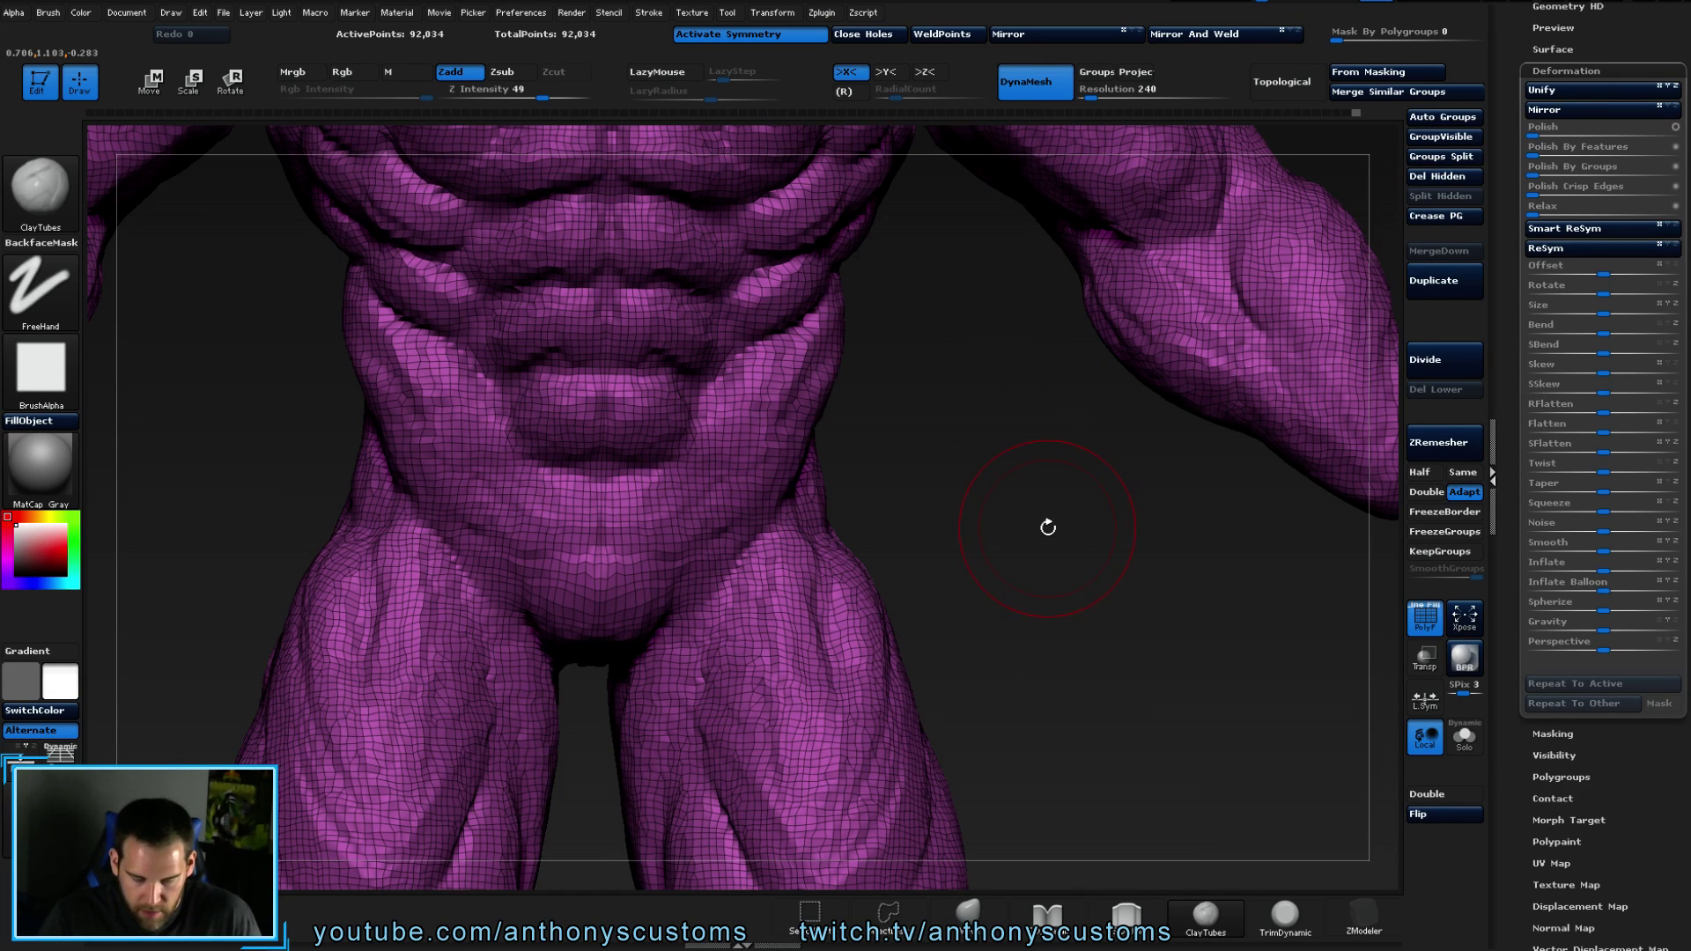
key("shift+f")
key("shift+f")
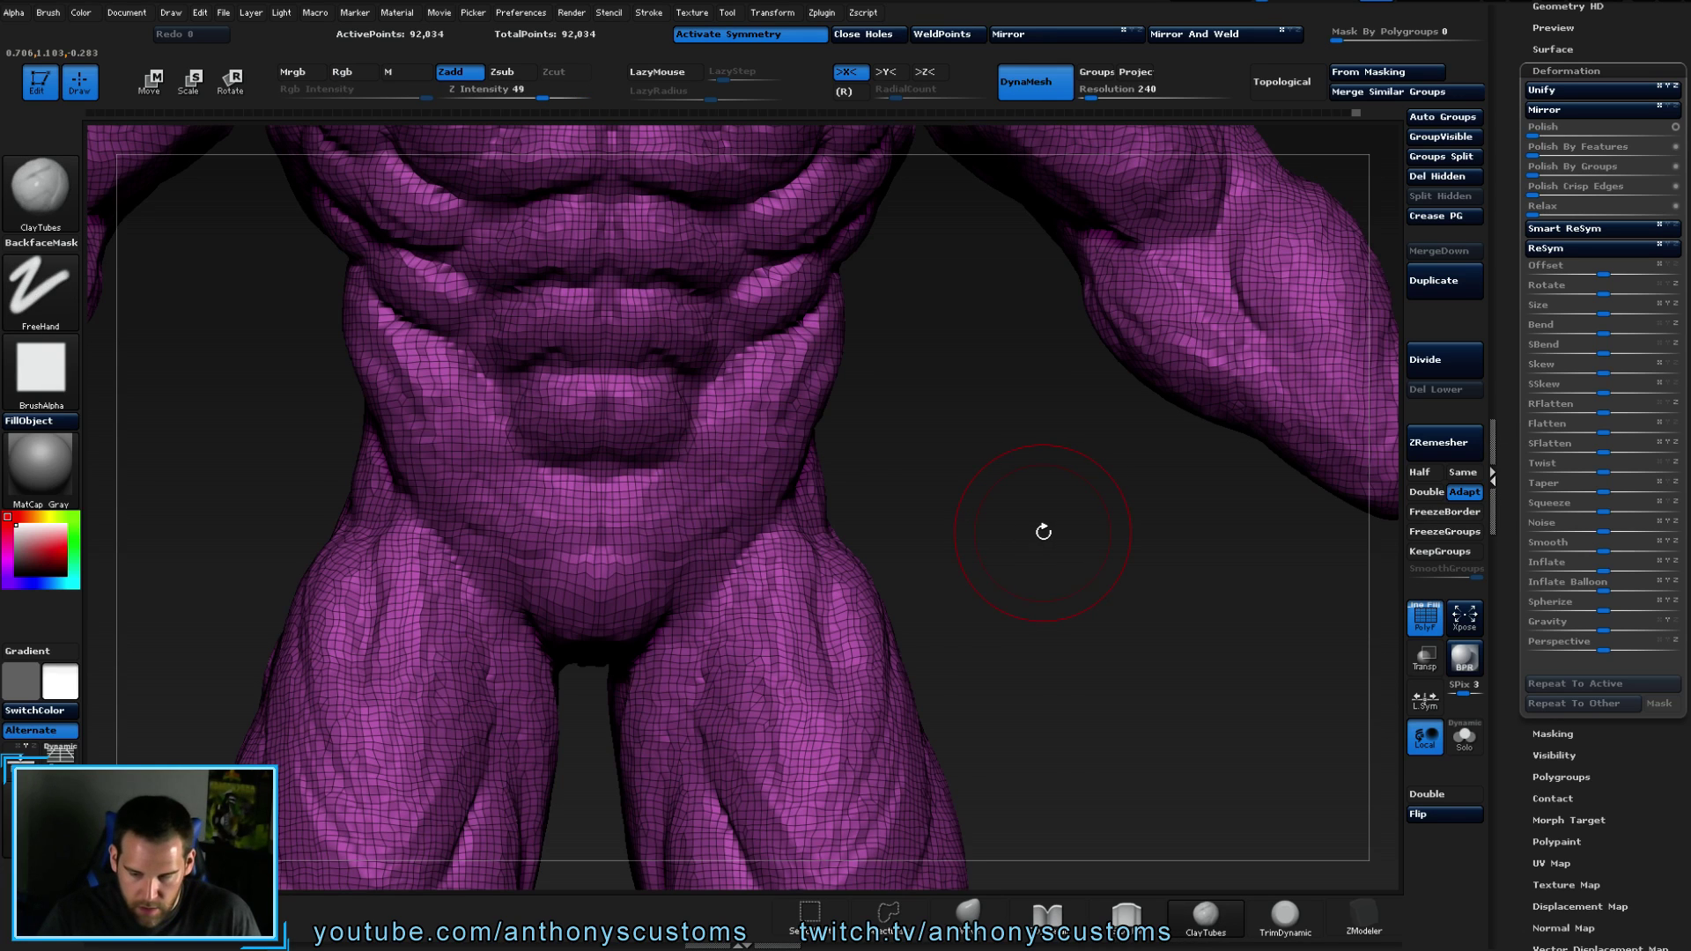
left_click(1051, 88)
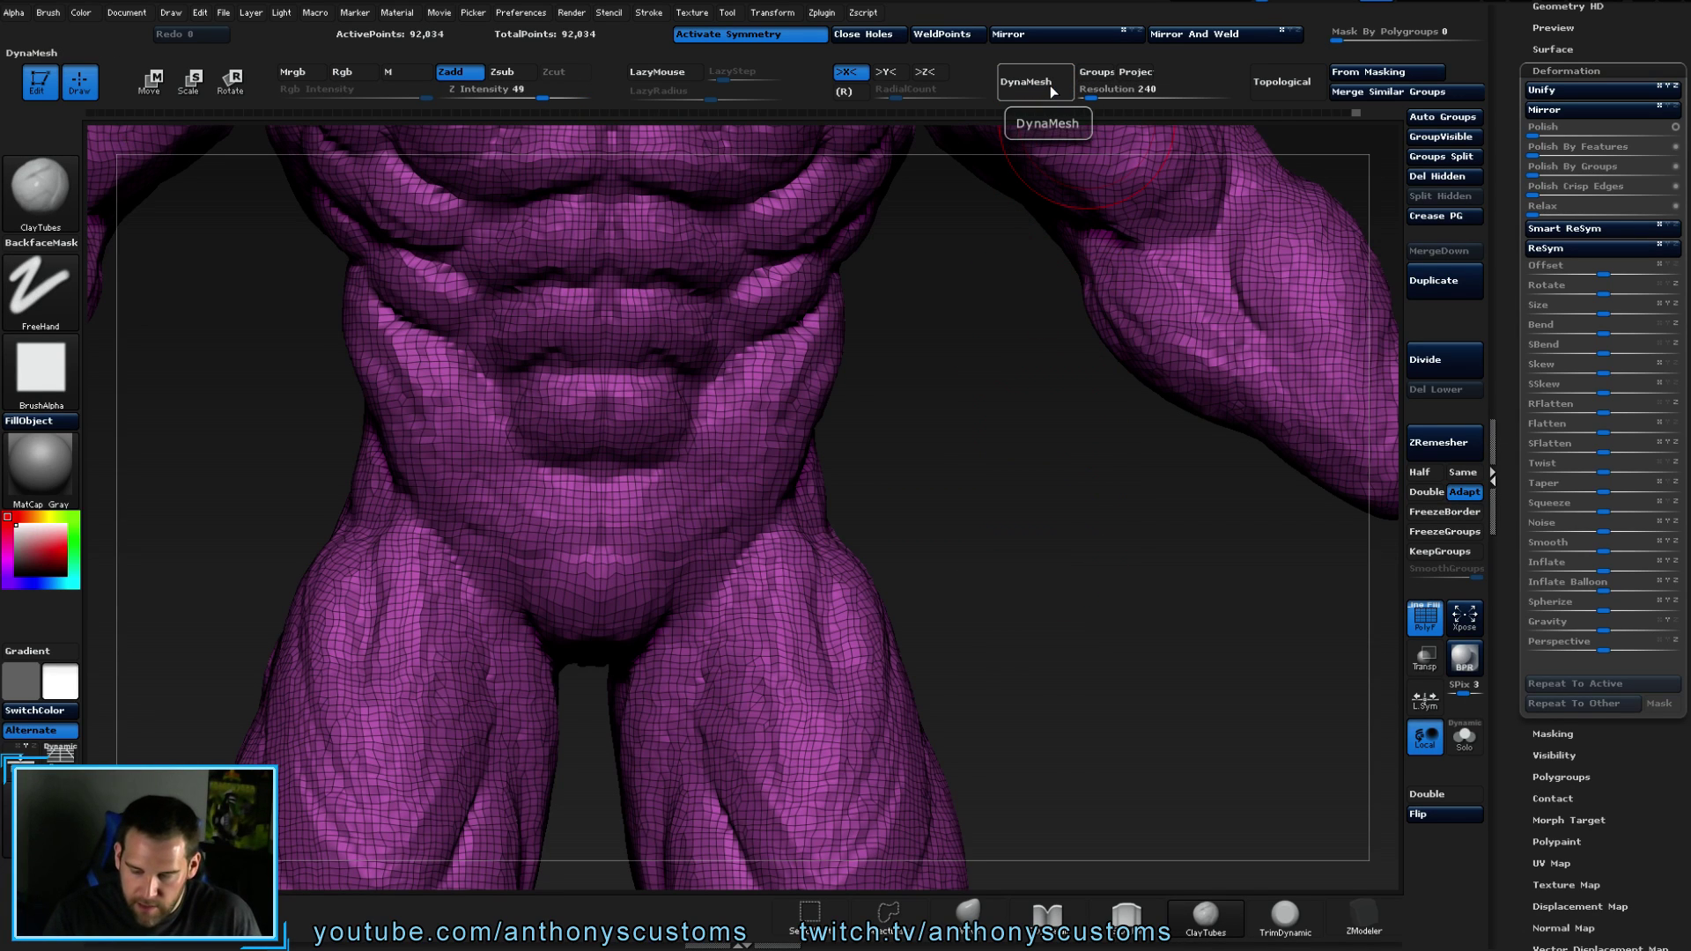
left_click(1048, 81)
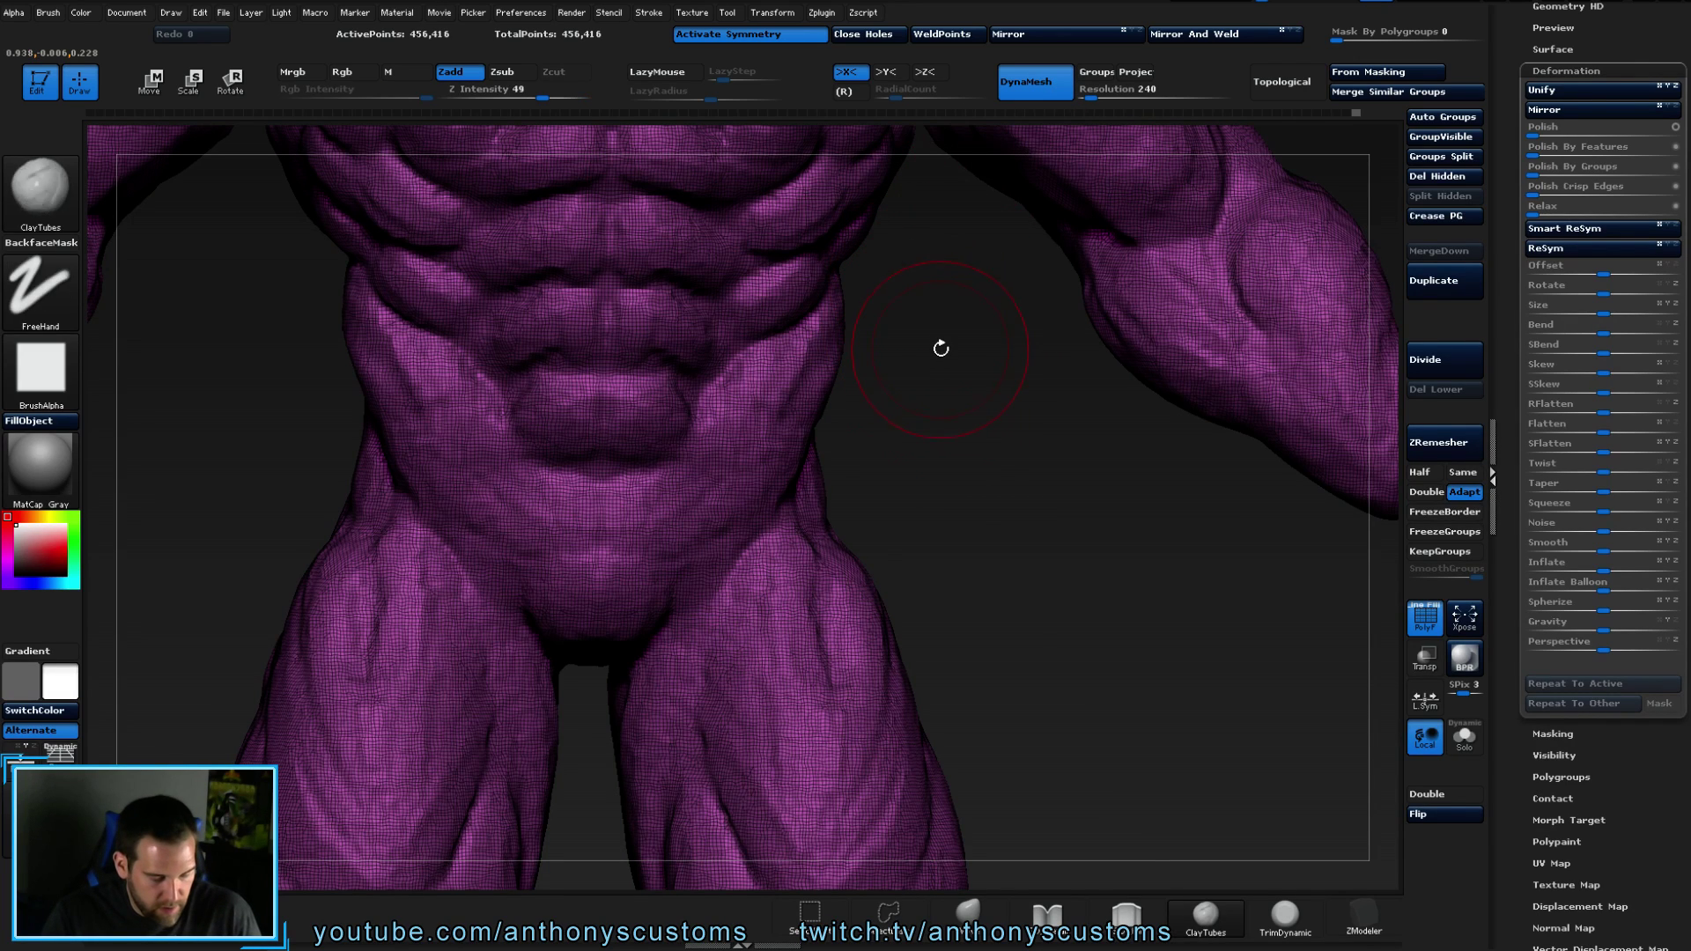
key("shift+f")
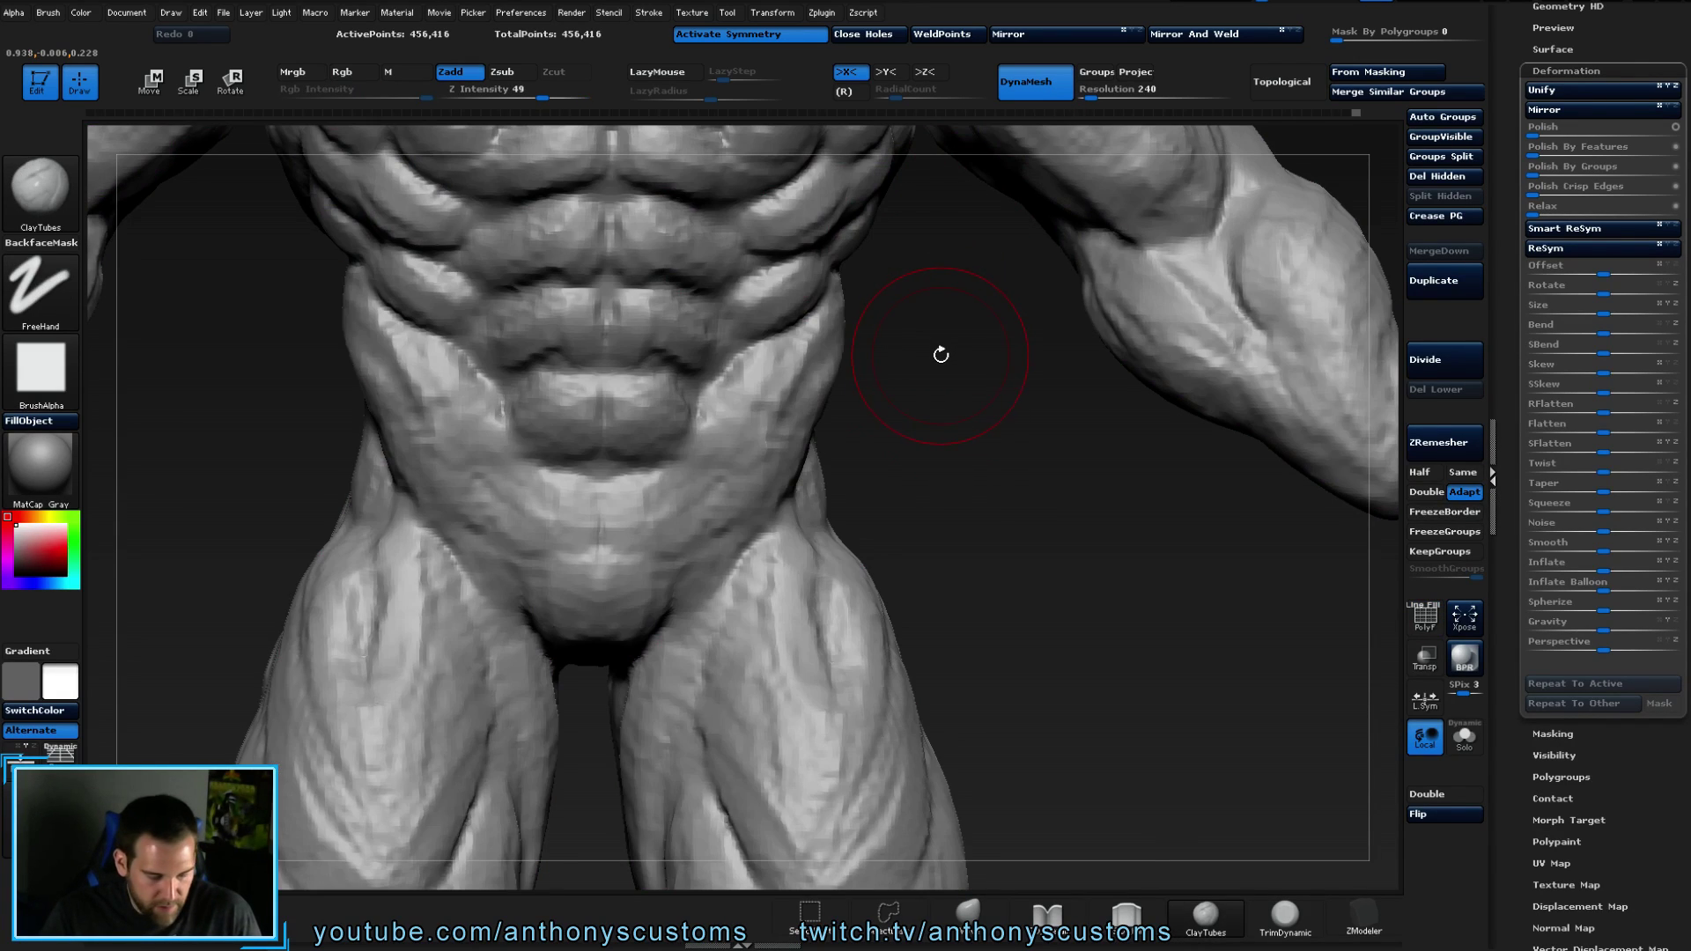
- Undo the DynaMesh remesh and step further back through the figure's undo history
key("ctrl+z")
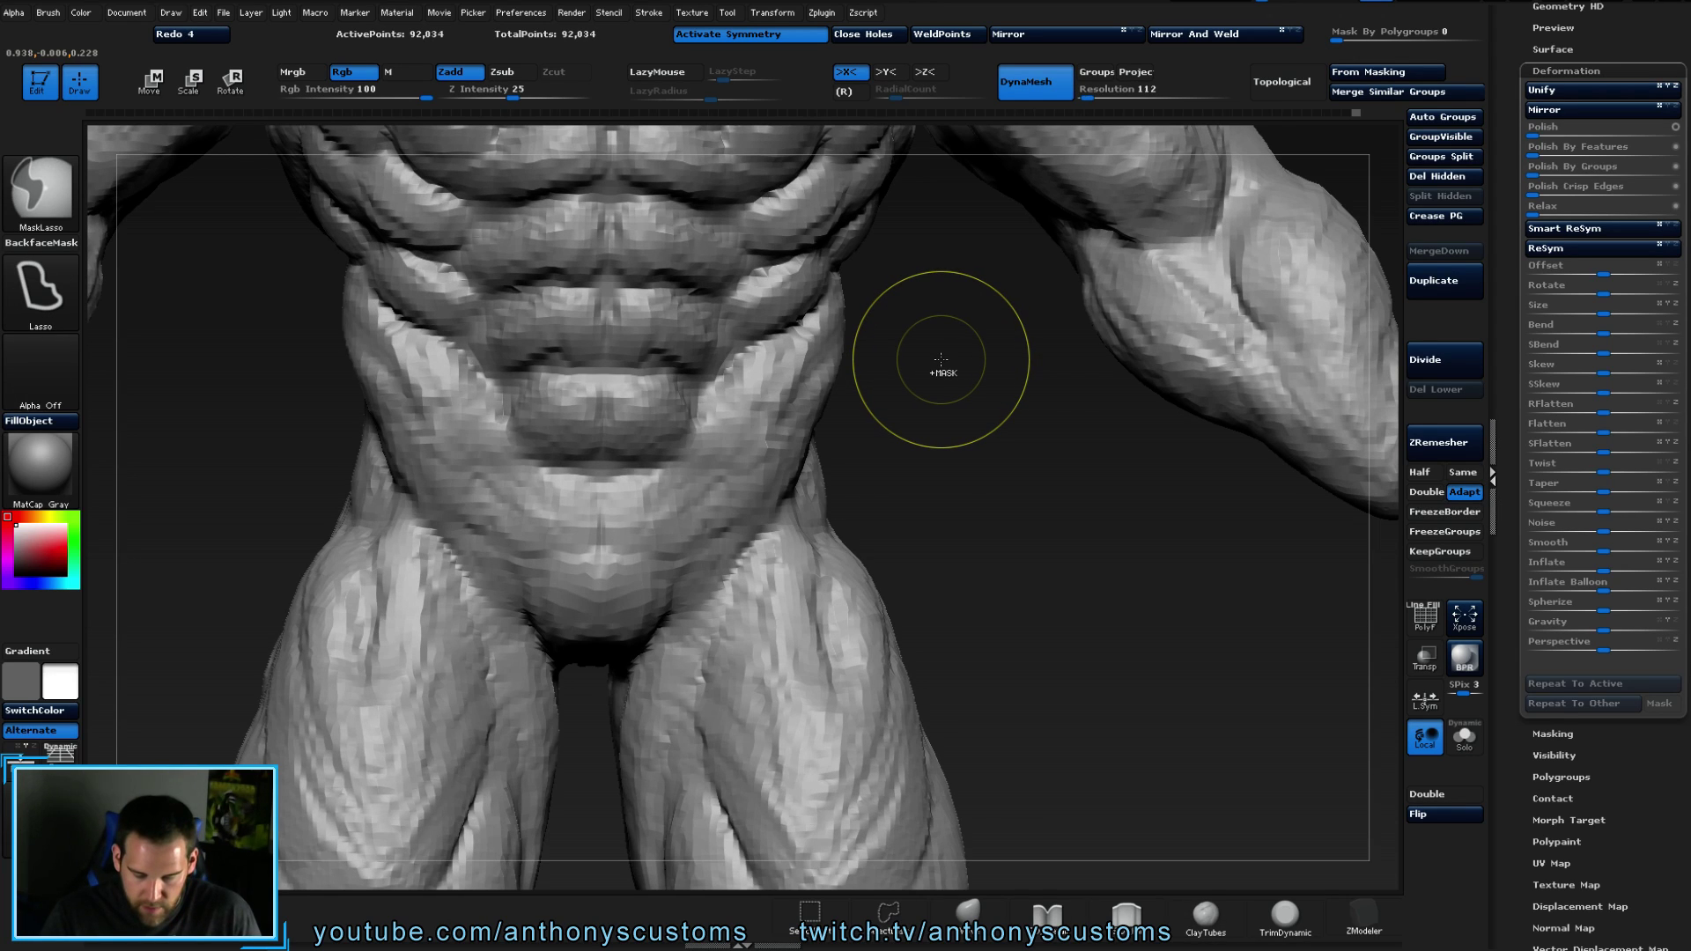
key("ctrl+z")
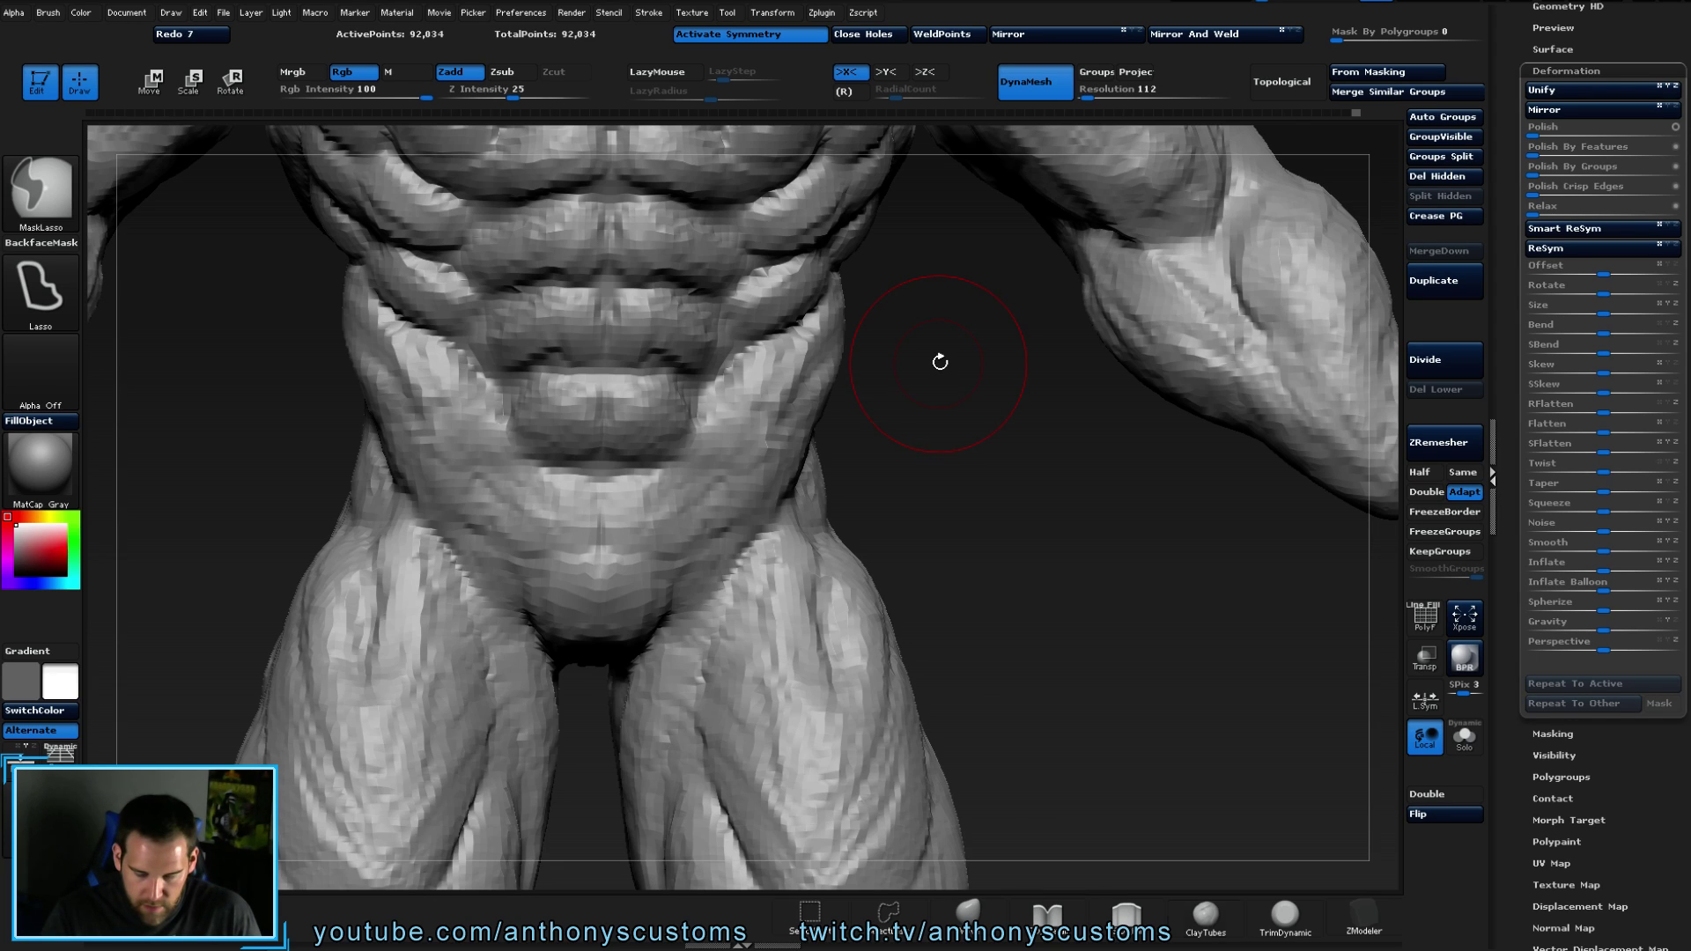
key("ctrl+z")
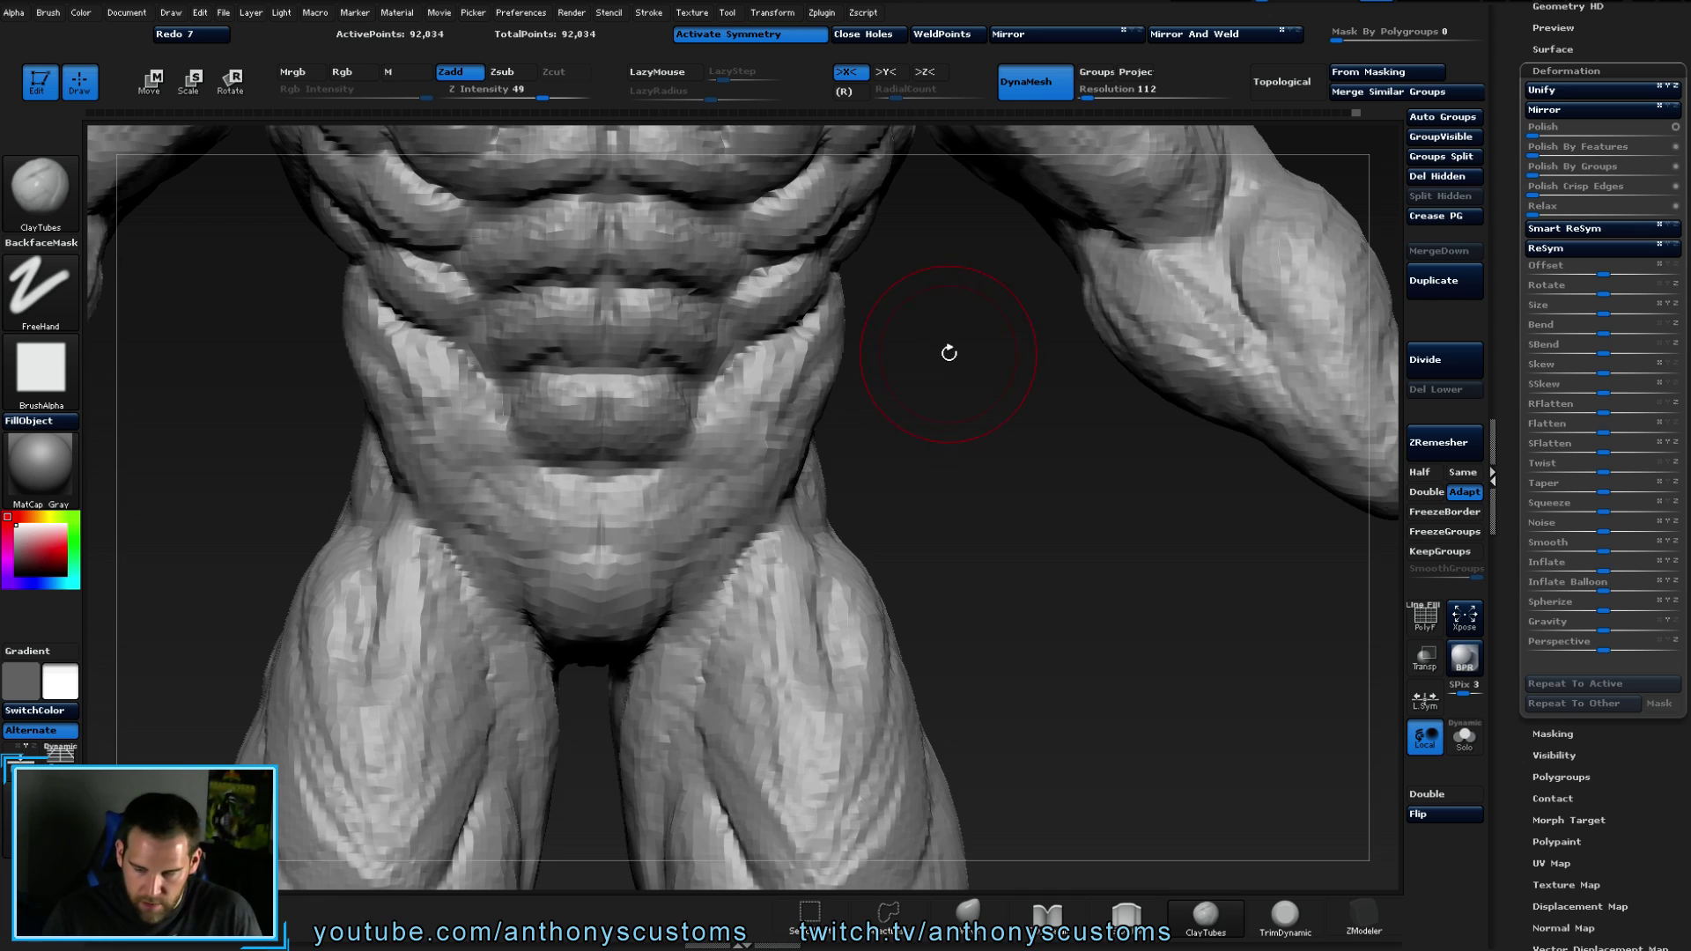
key("ctrl")
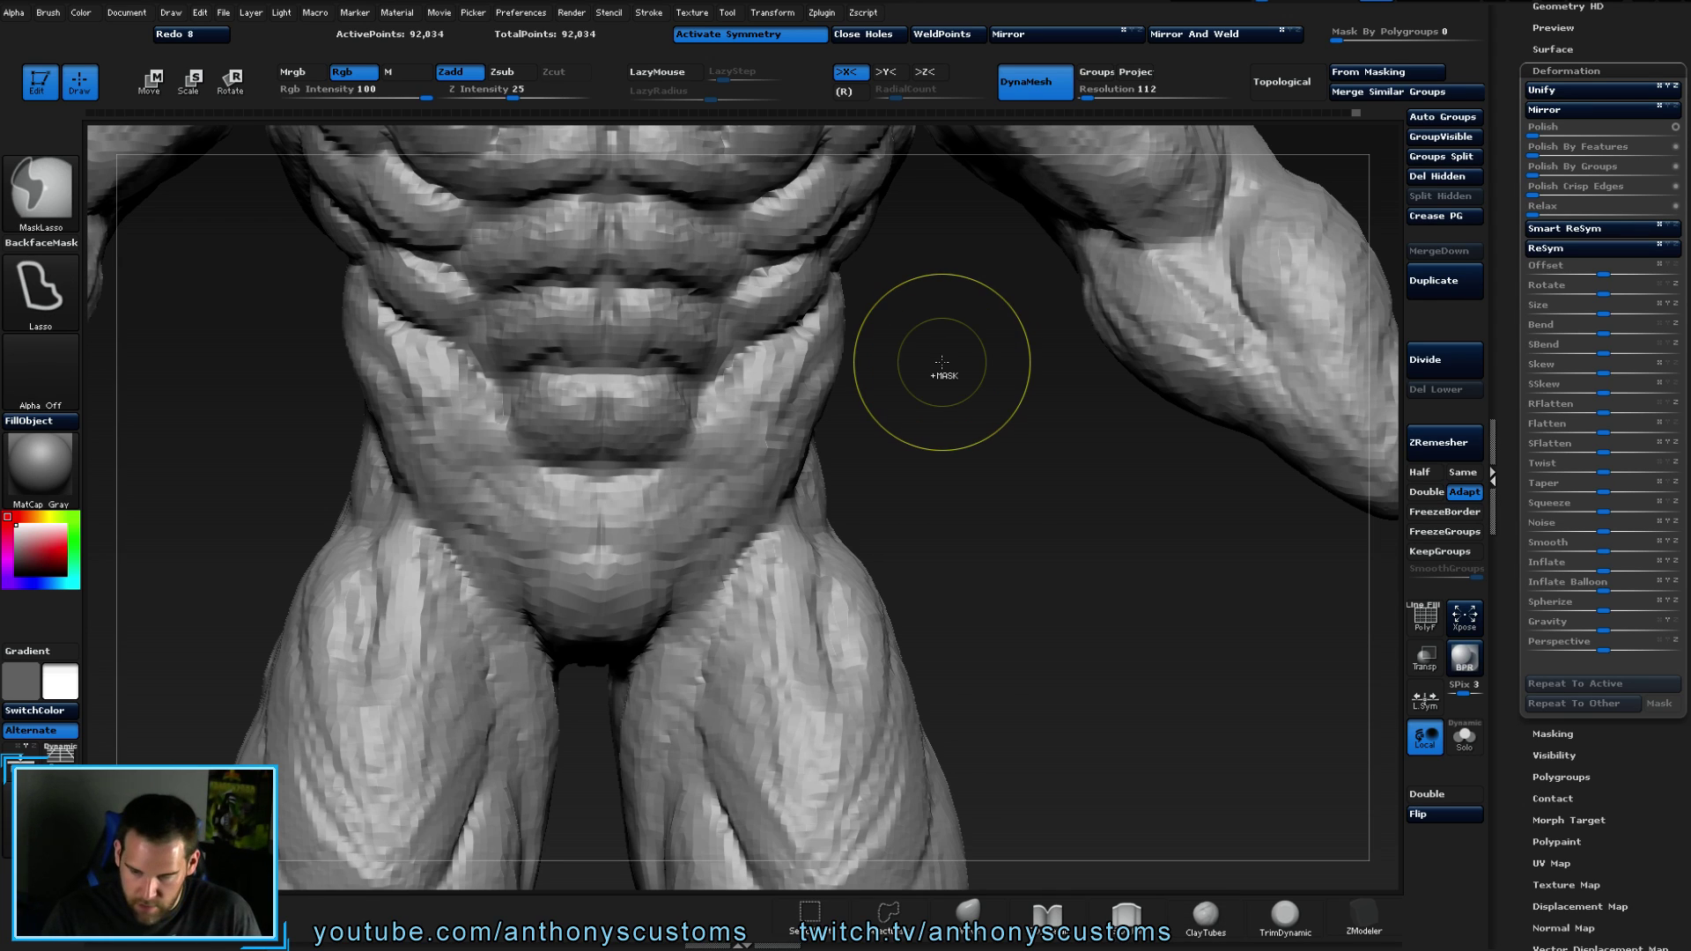
key("ctrl+z")
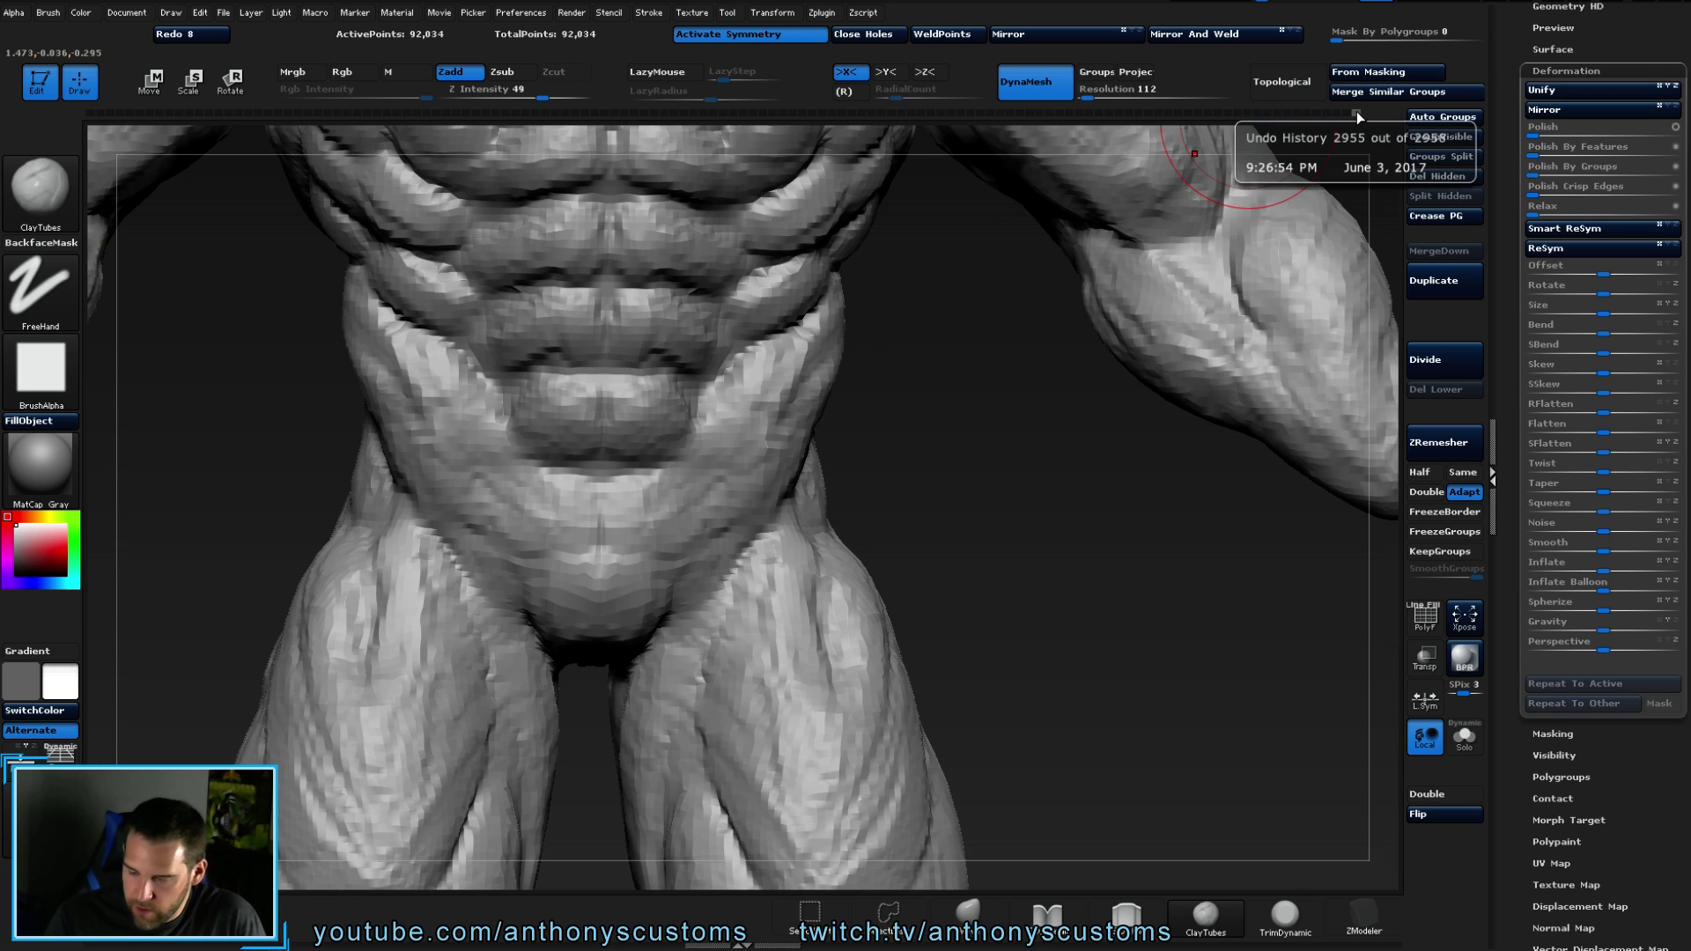
left_click(1356, 112)
left_click_drag(1357, 112, 1350, 111)
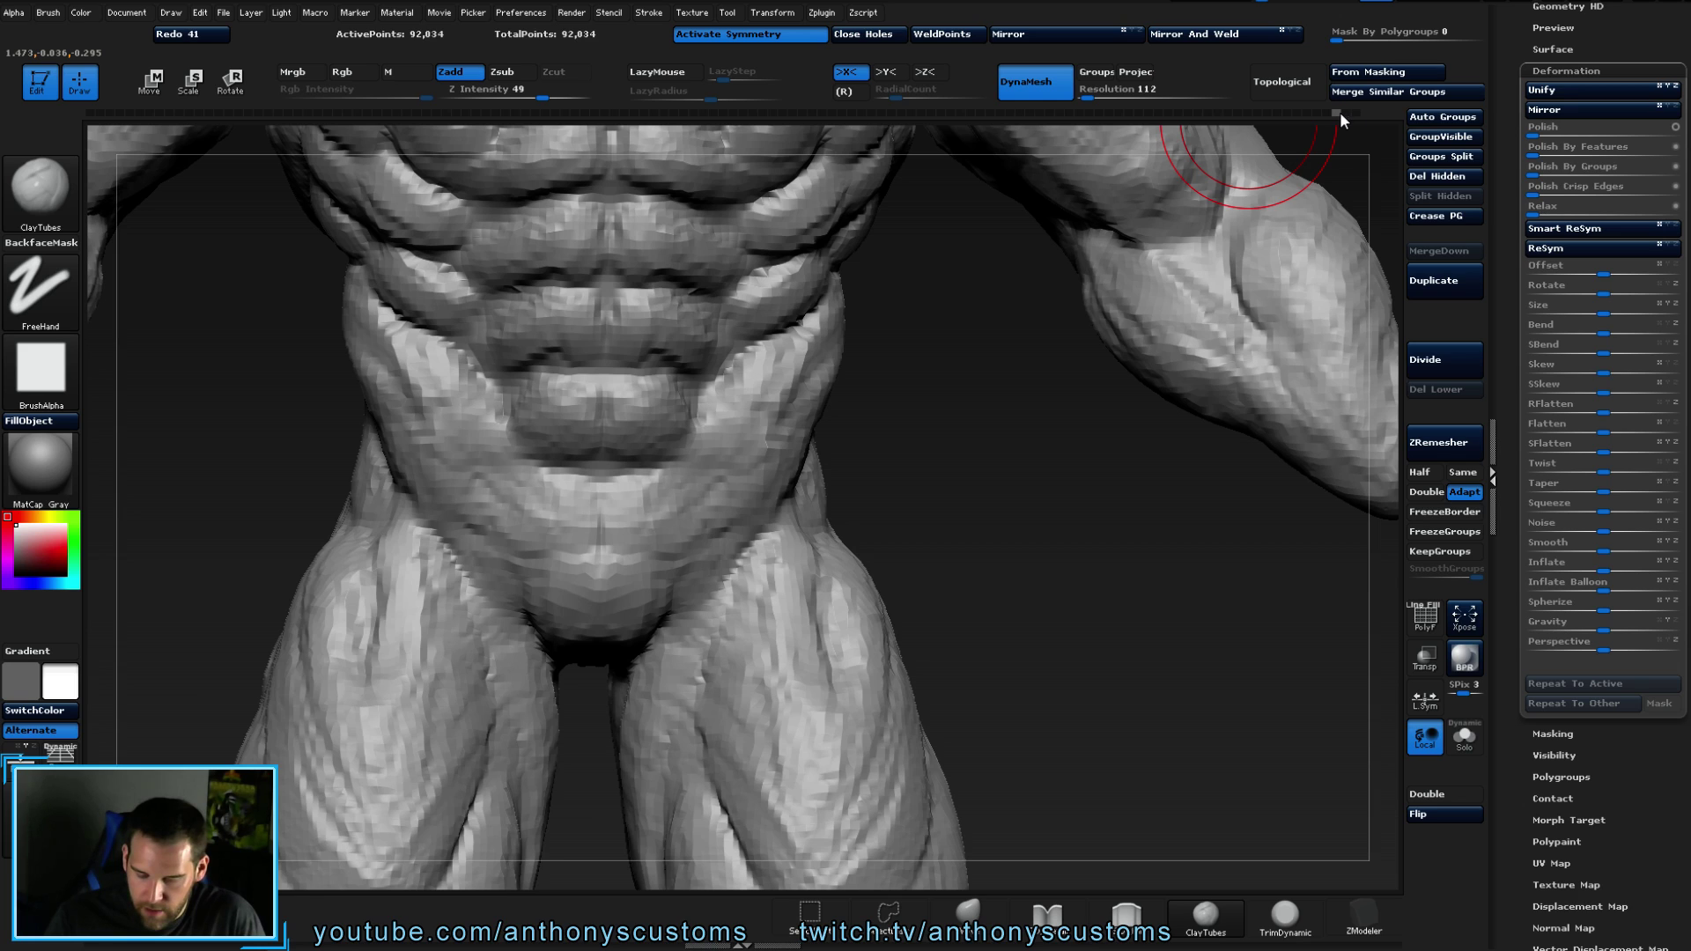
mouse_move(1338, 112)
left_mouse_down()
mouse_move(1323, 114)
mouse_move(1343, 114)
left_mouse_up()
mouse_move(993, 433)
left_mouse_down("alt")
mouse_move(982, 267)
mouse_move(956, 353)
mouse_move(948, 257)
mouse_move(974, 479)
mouse_move(969, 437)
mouse_move(990, 474)
mouse_move(1018, 346)
mouse_move(1004, 478)
left_mouse_up("alt")
- Set the DynaMesh resolution to 264 and try to remesh the figure
left_click_drag(1090, 95, 1093, 94)
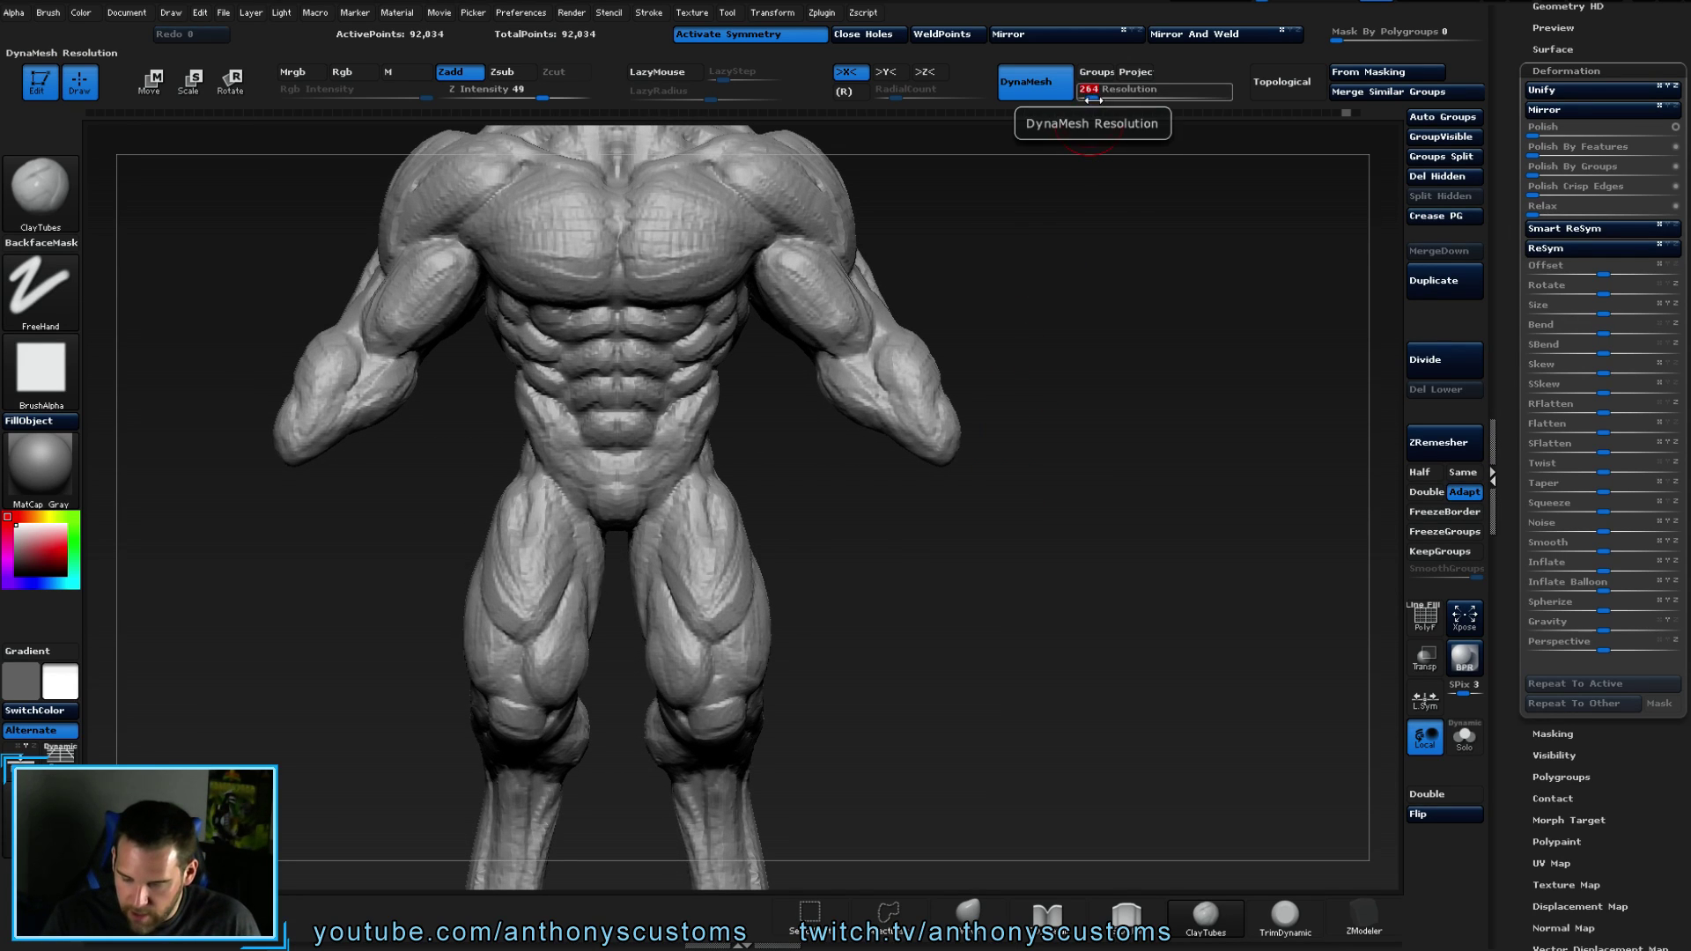
left_click(1042, 86)
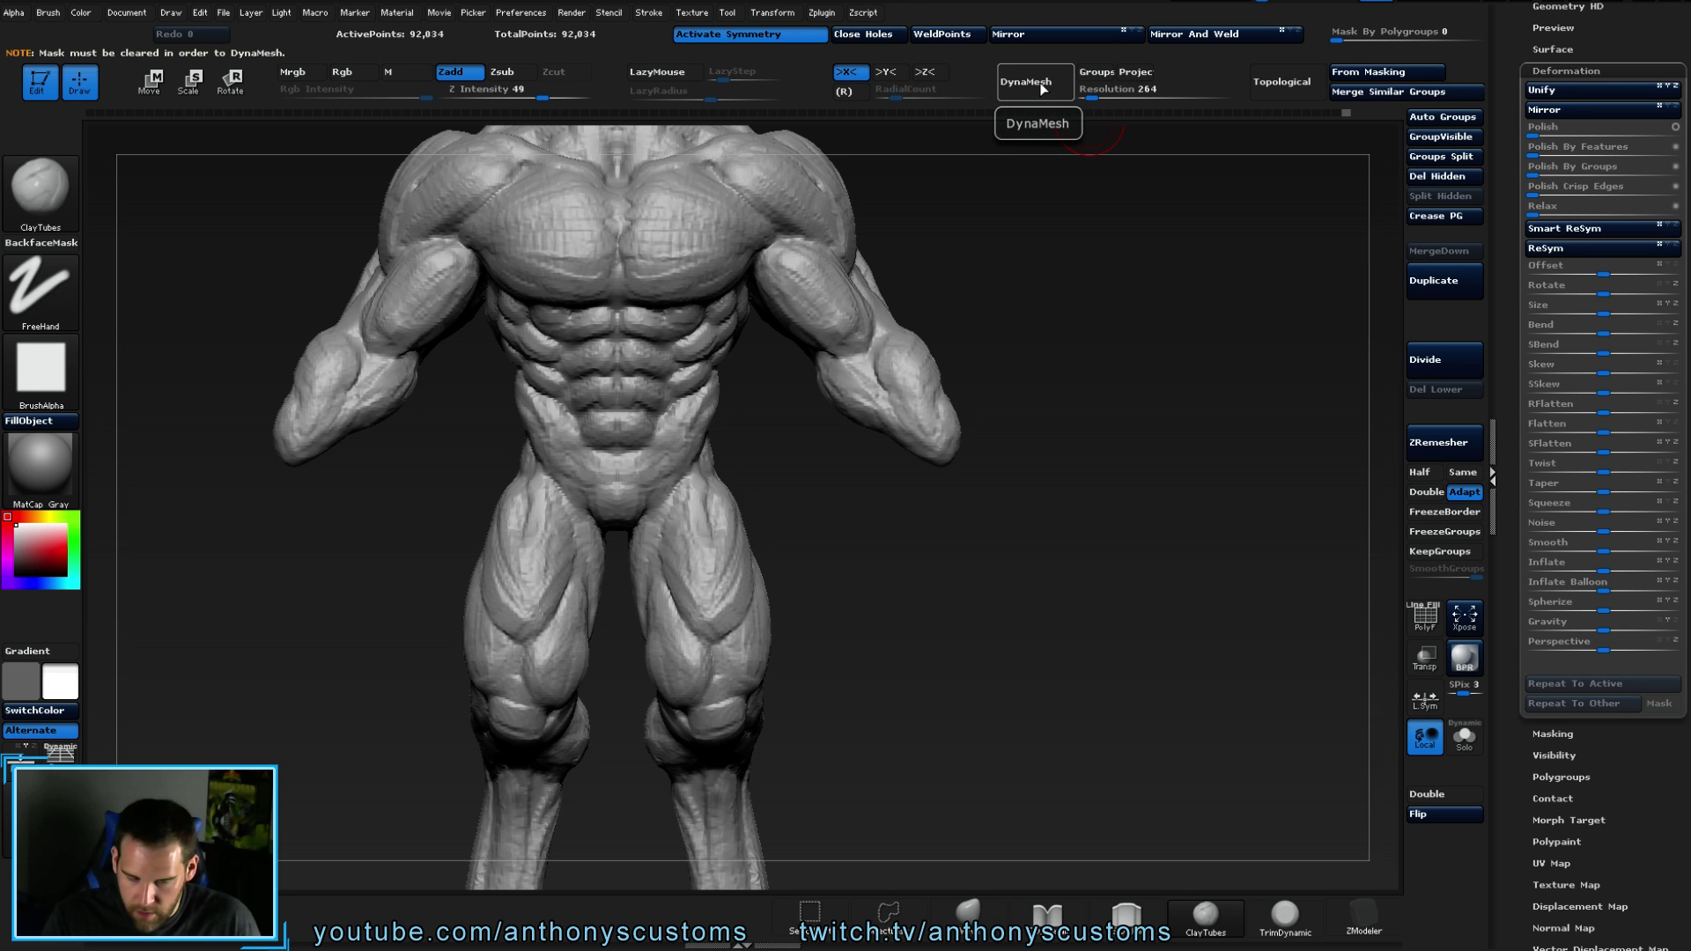
left_click_drag(1102, 326, 1113, 334)
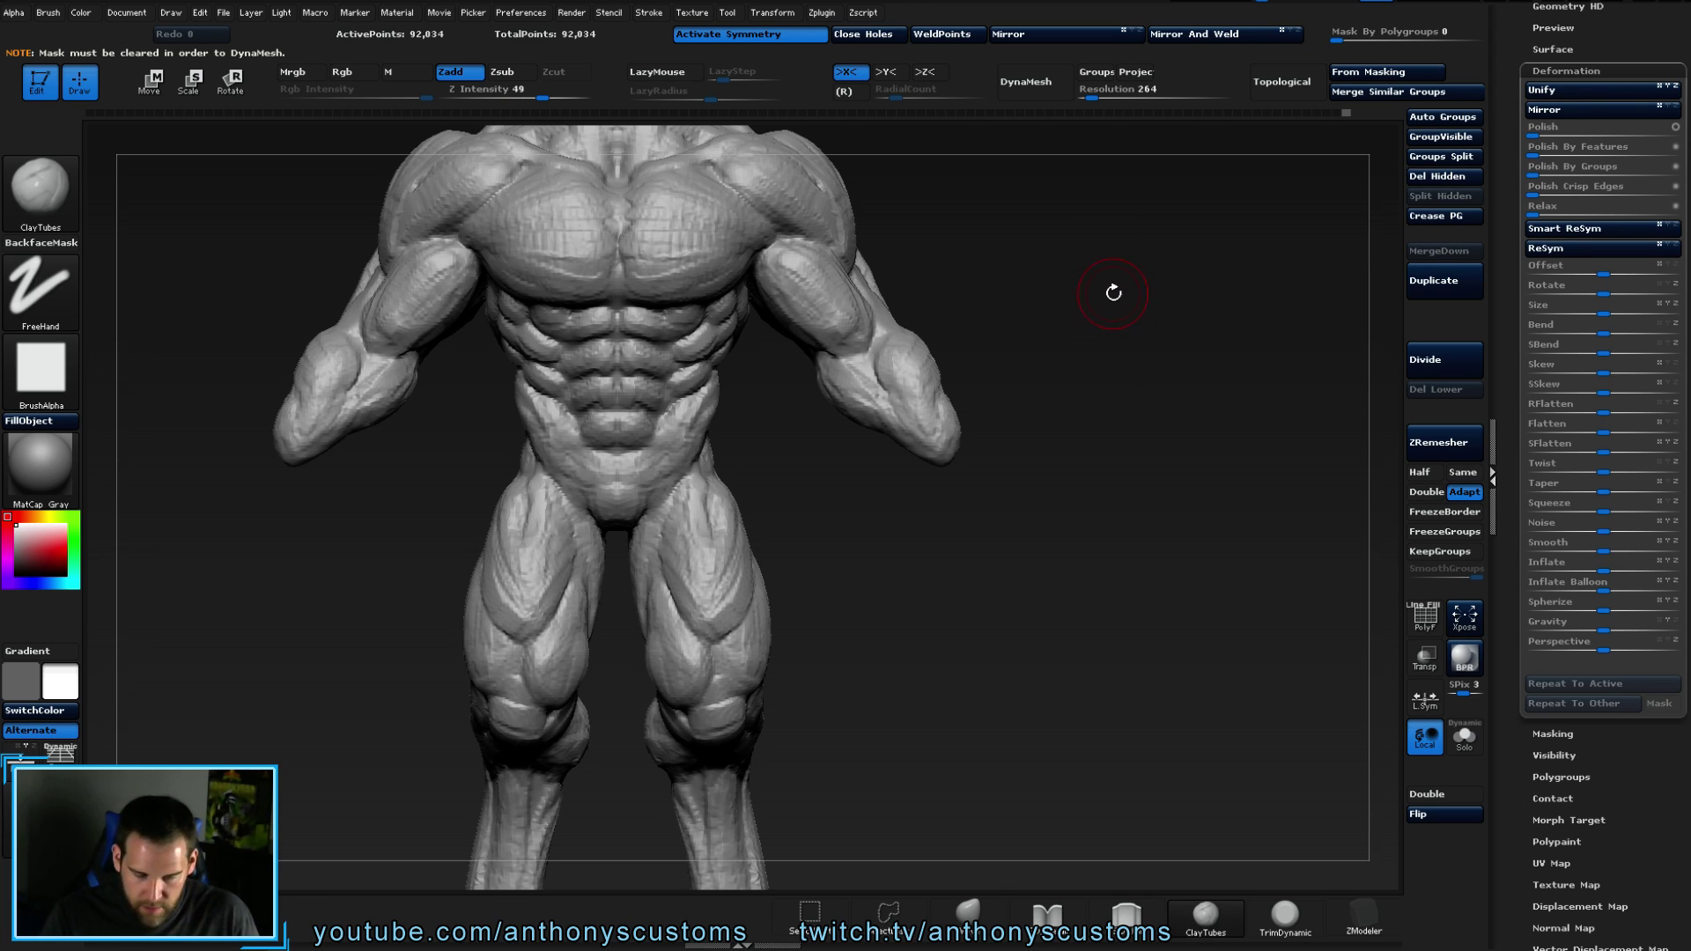
- Make SelectRect the active selection brush
key("ctrl+b")
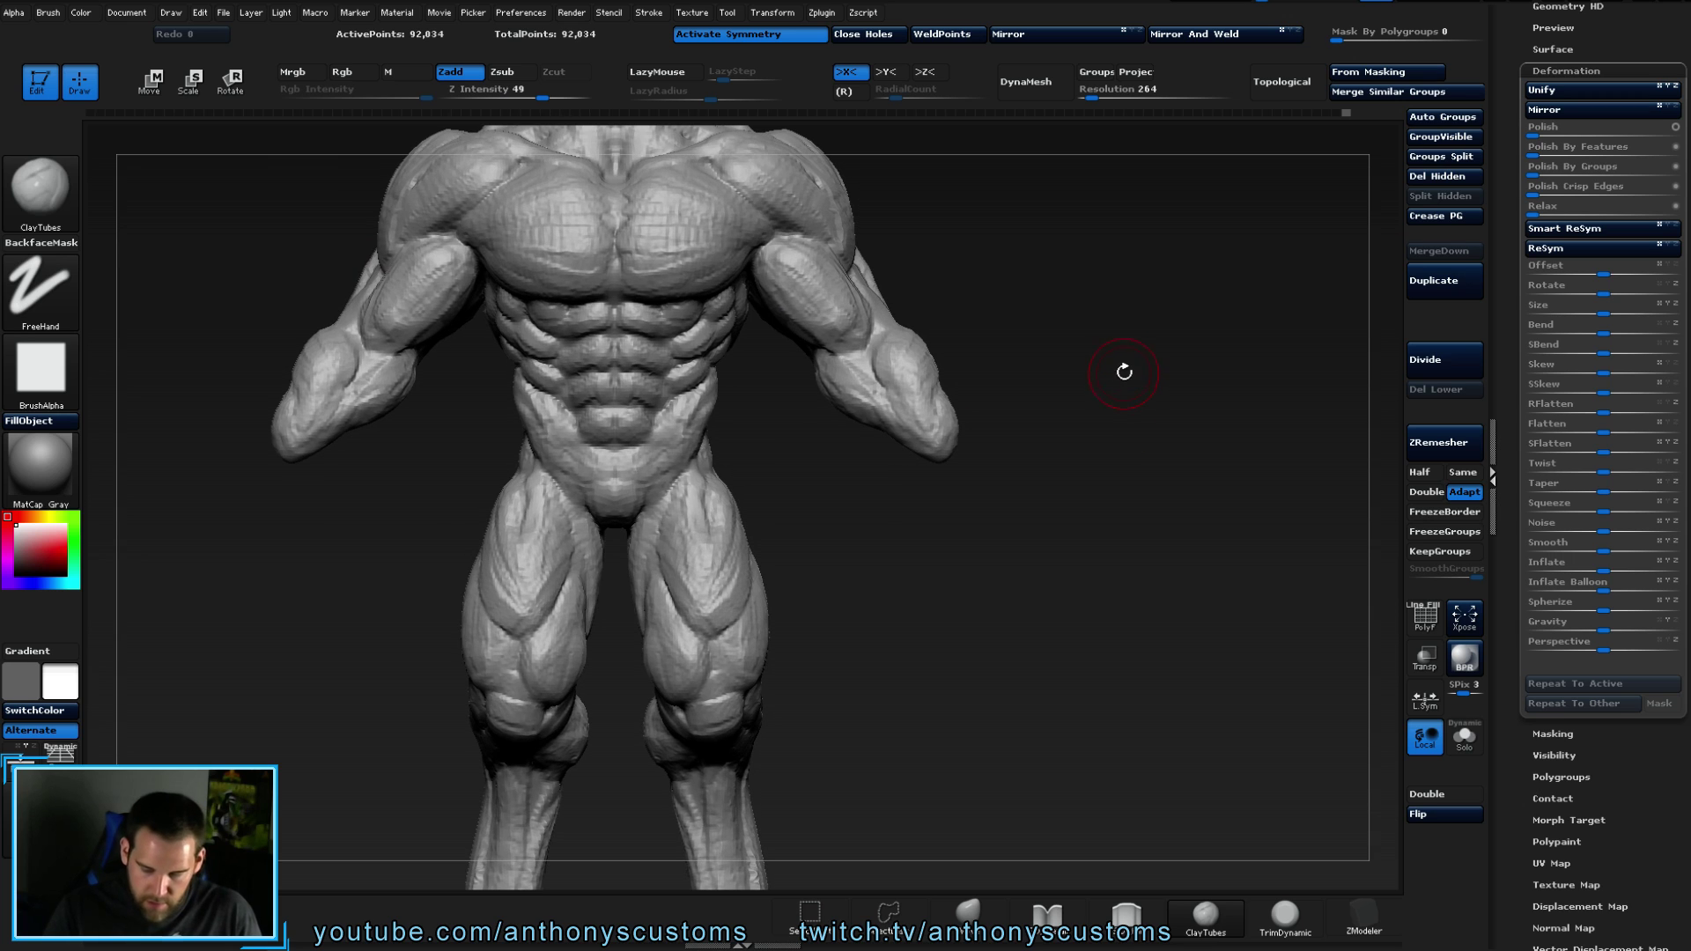
key("ctrl")
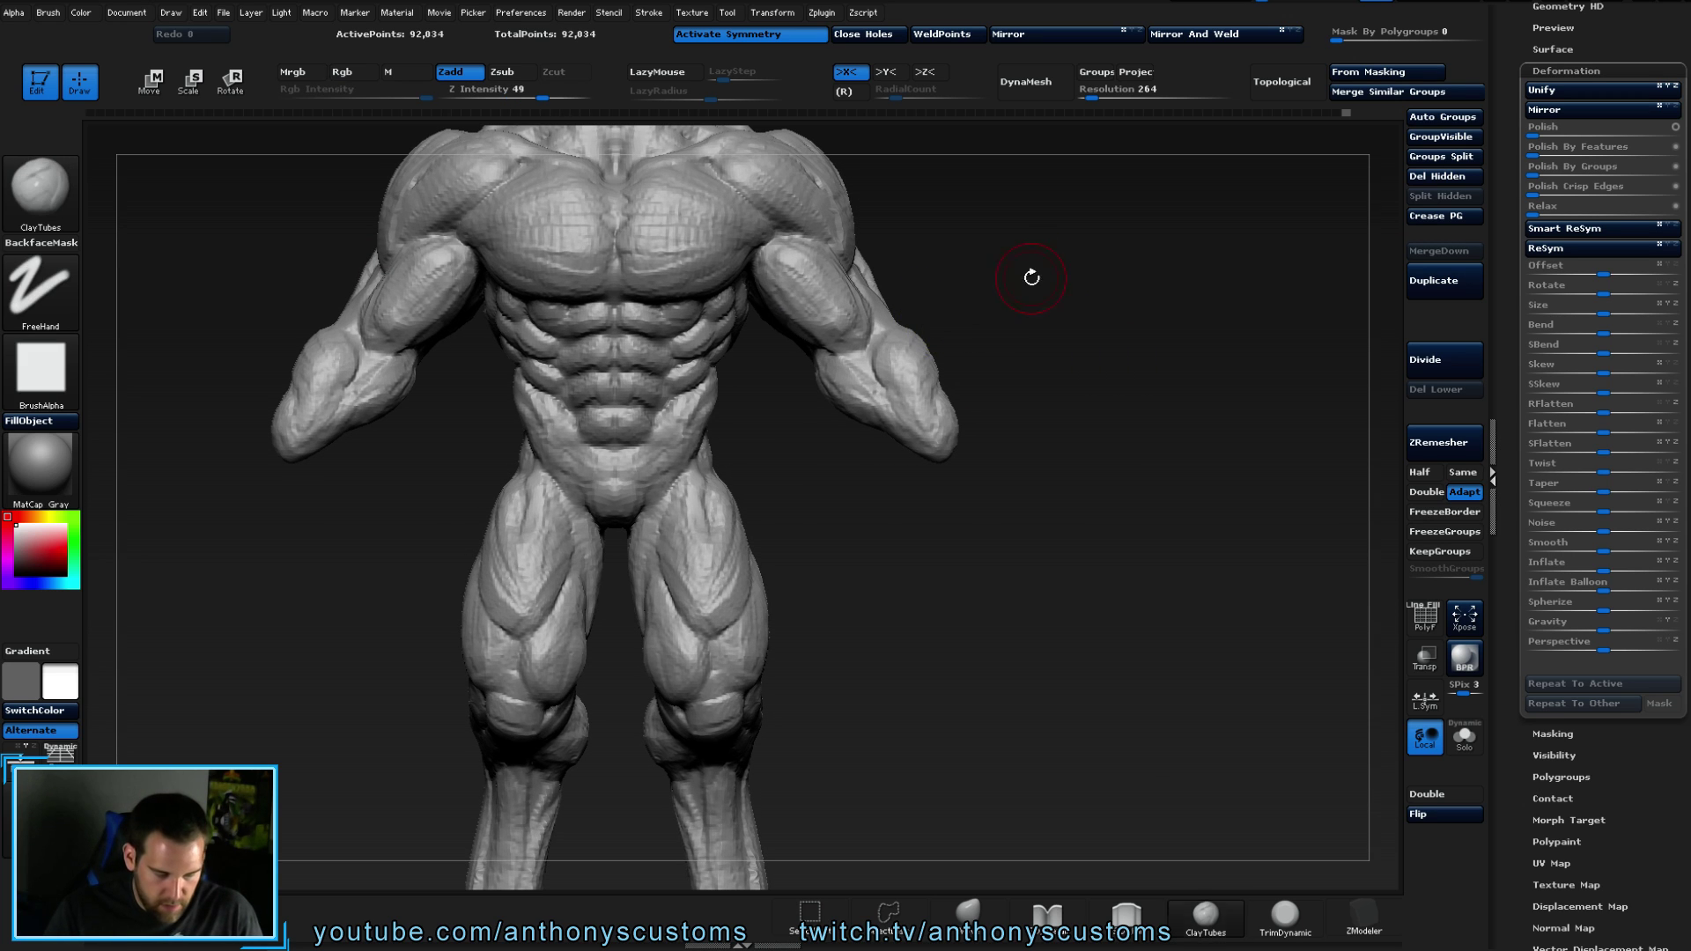
key("b")
left_click(935, 319)
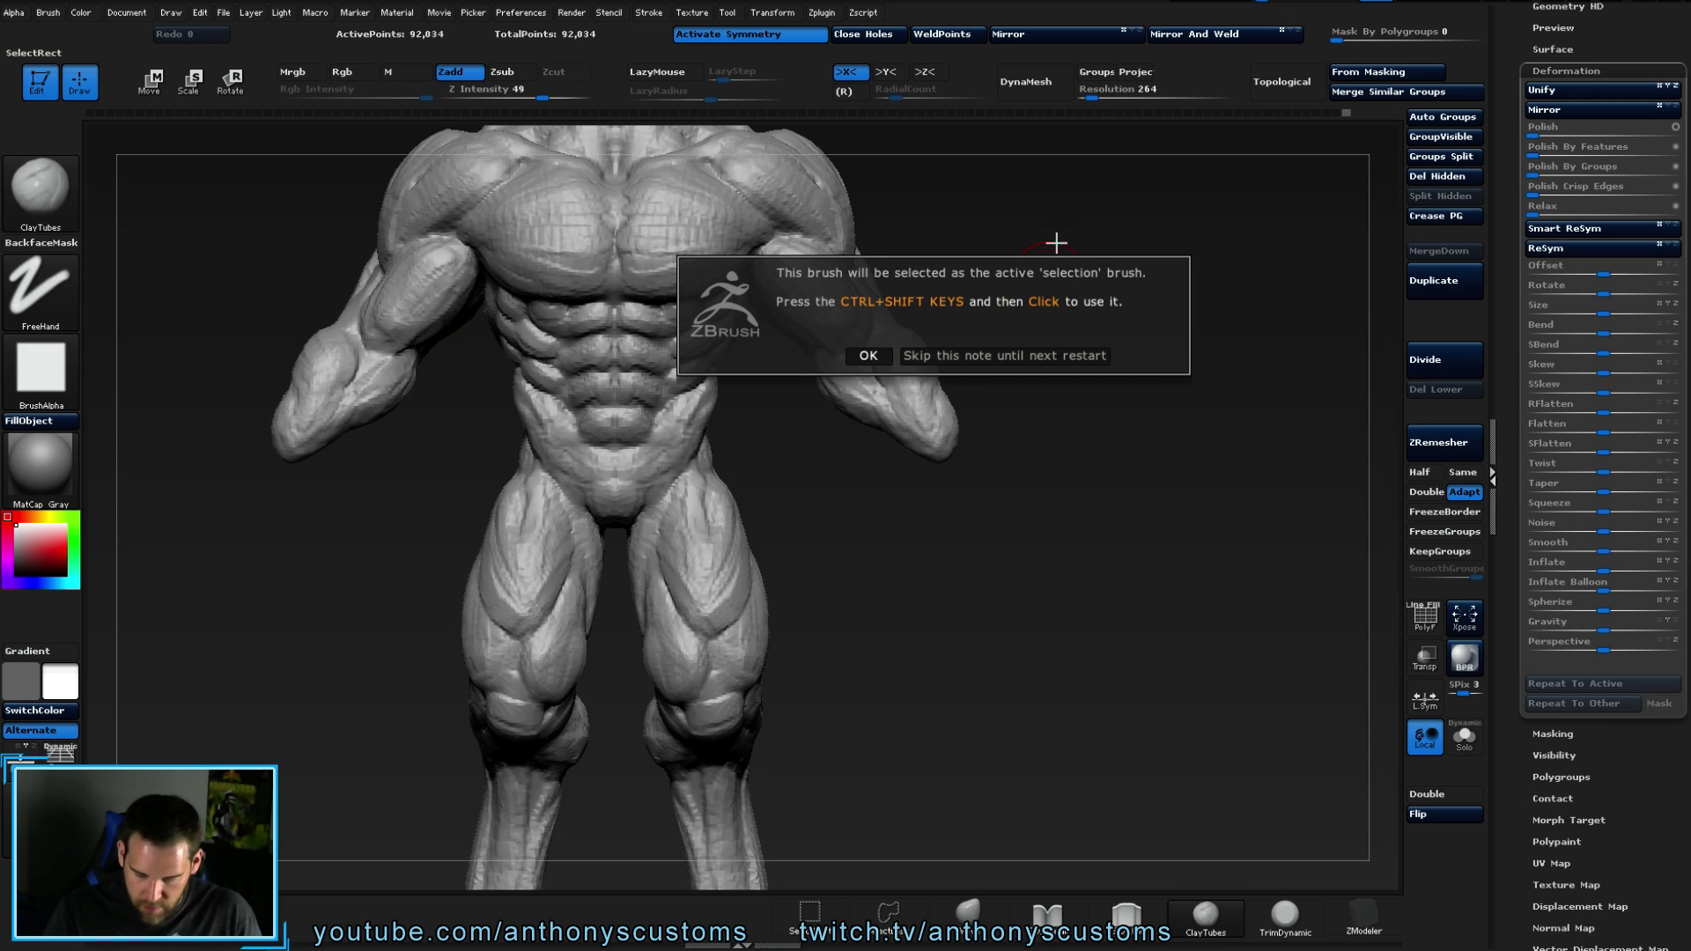
left_click(866, 352)
key("ctrl+shift")
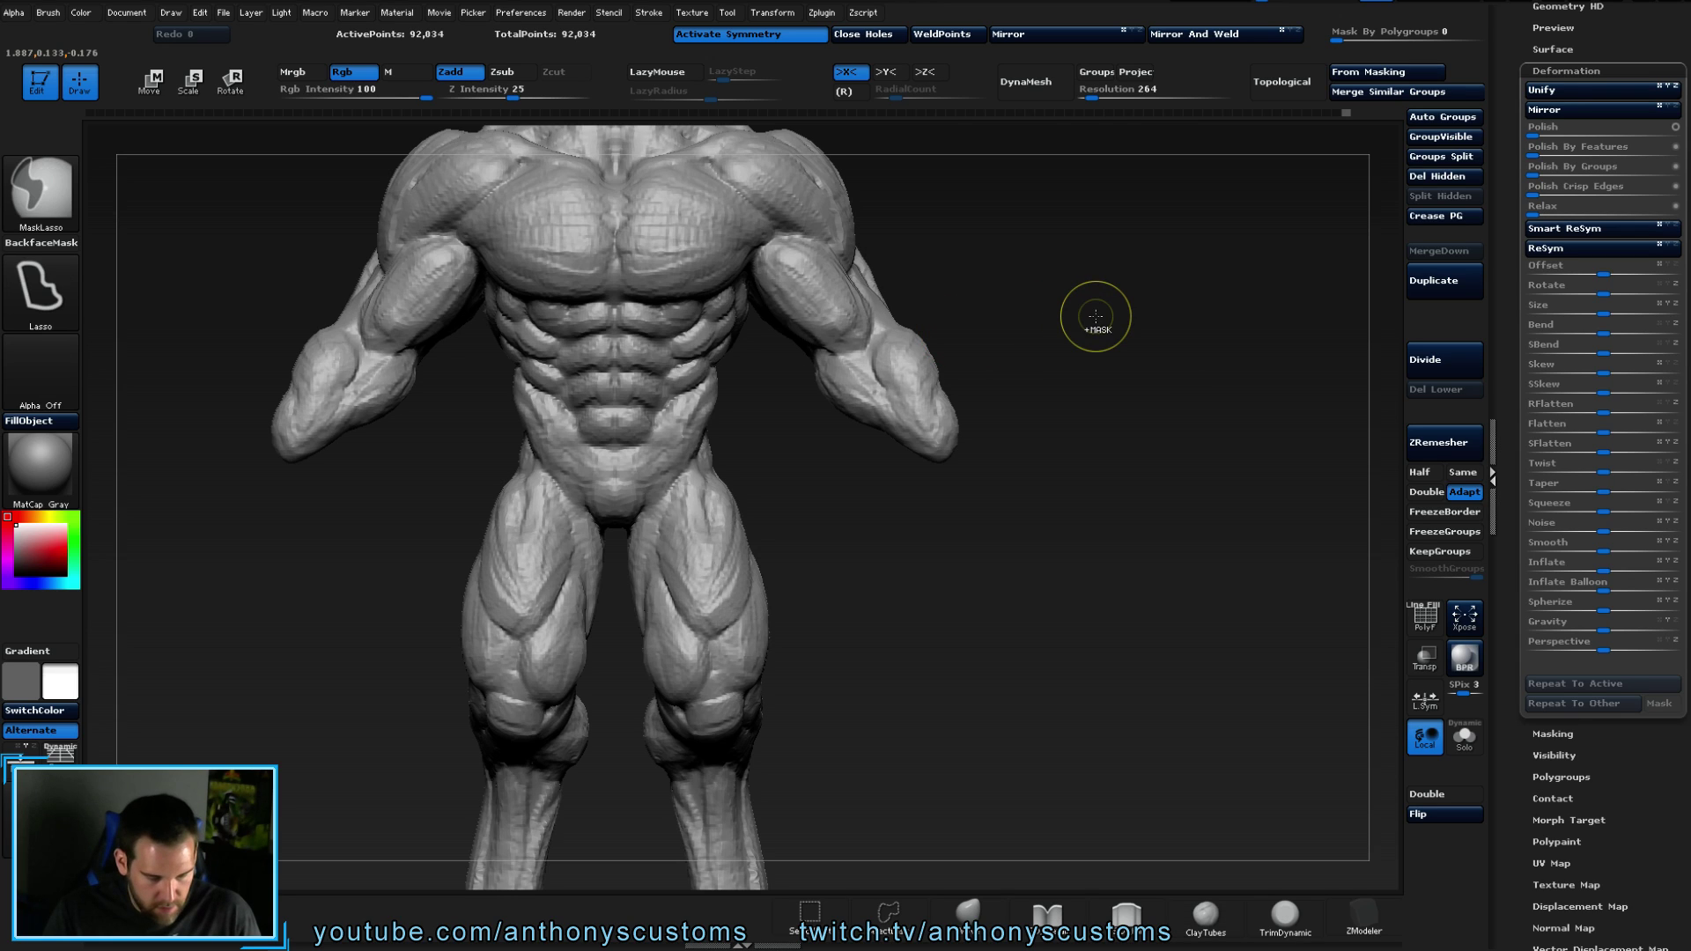
key("ctrl")
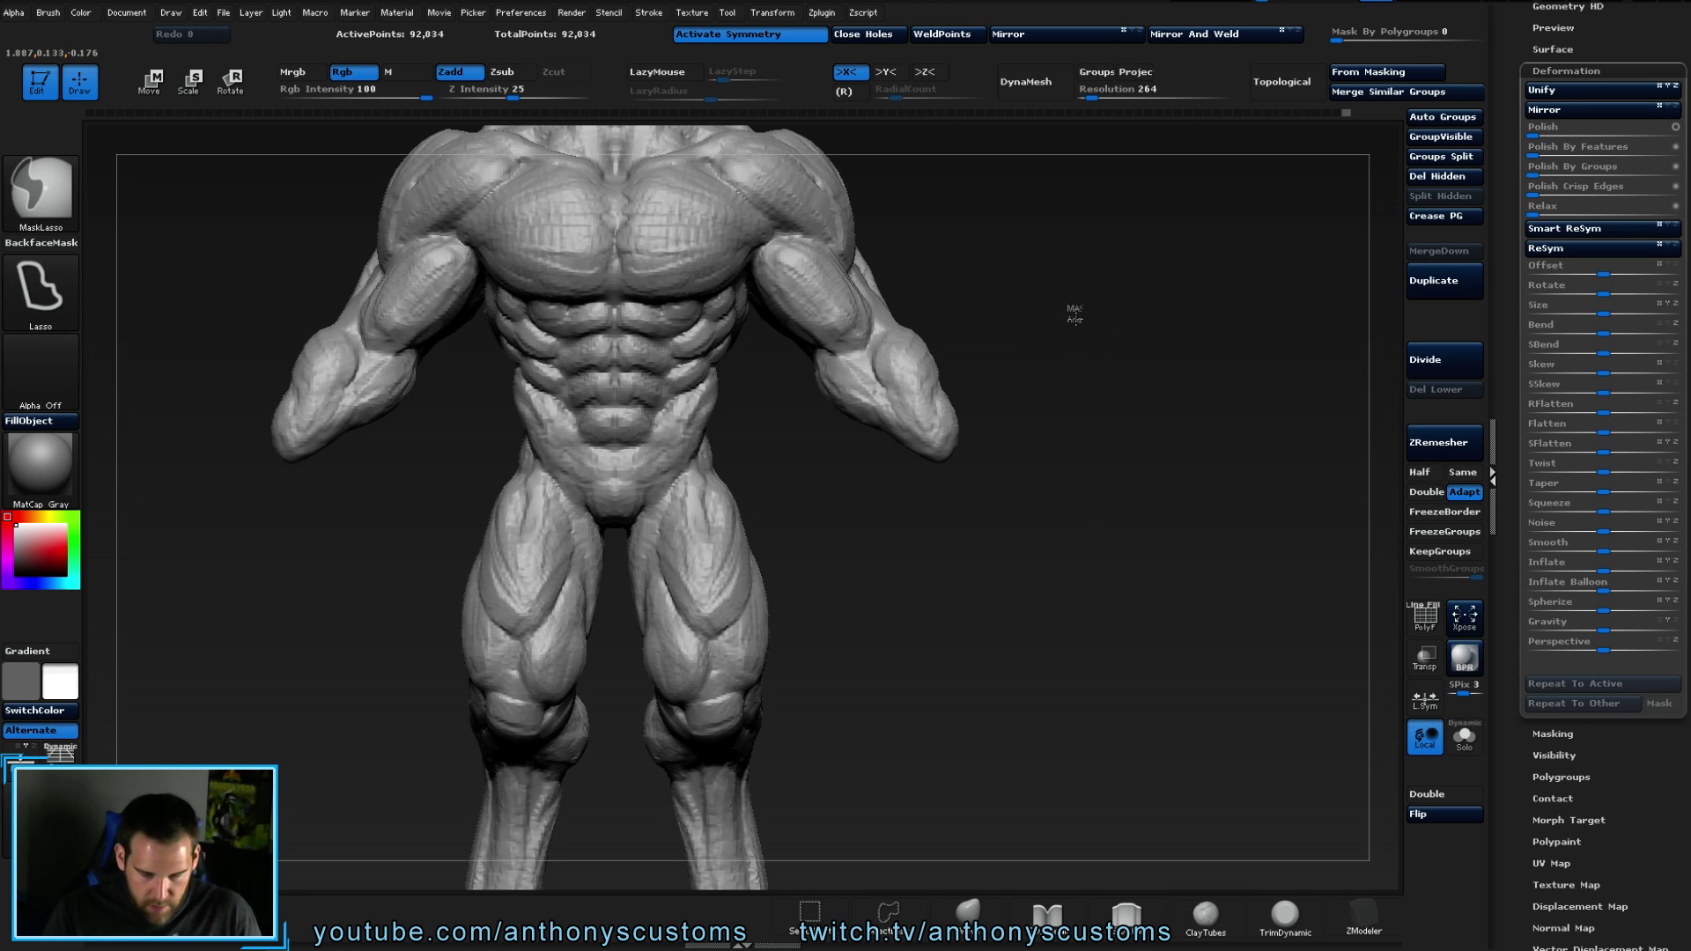
key("ctrl+shift")
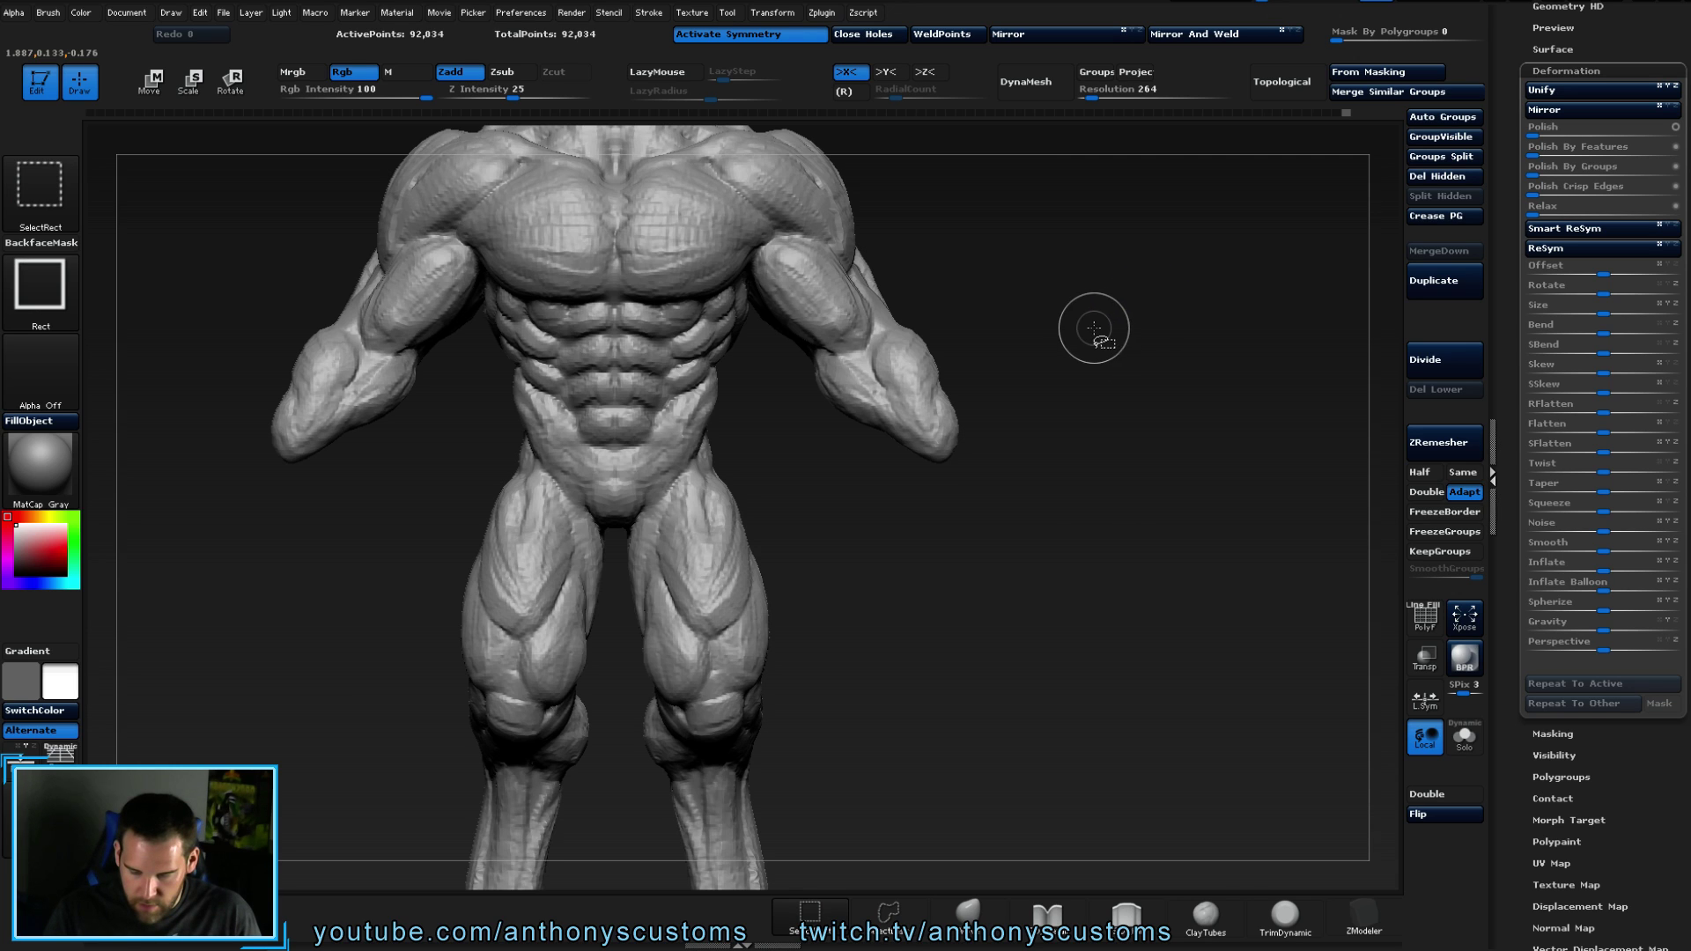
key("ctrl")
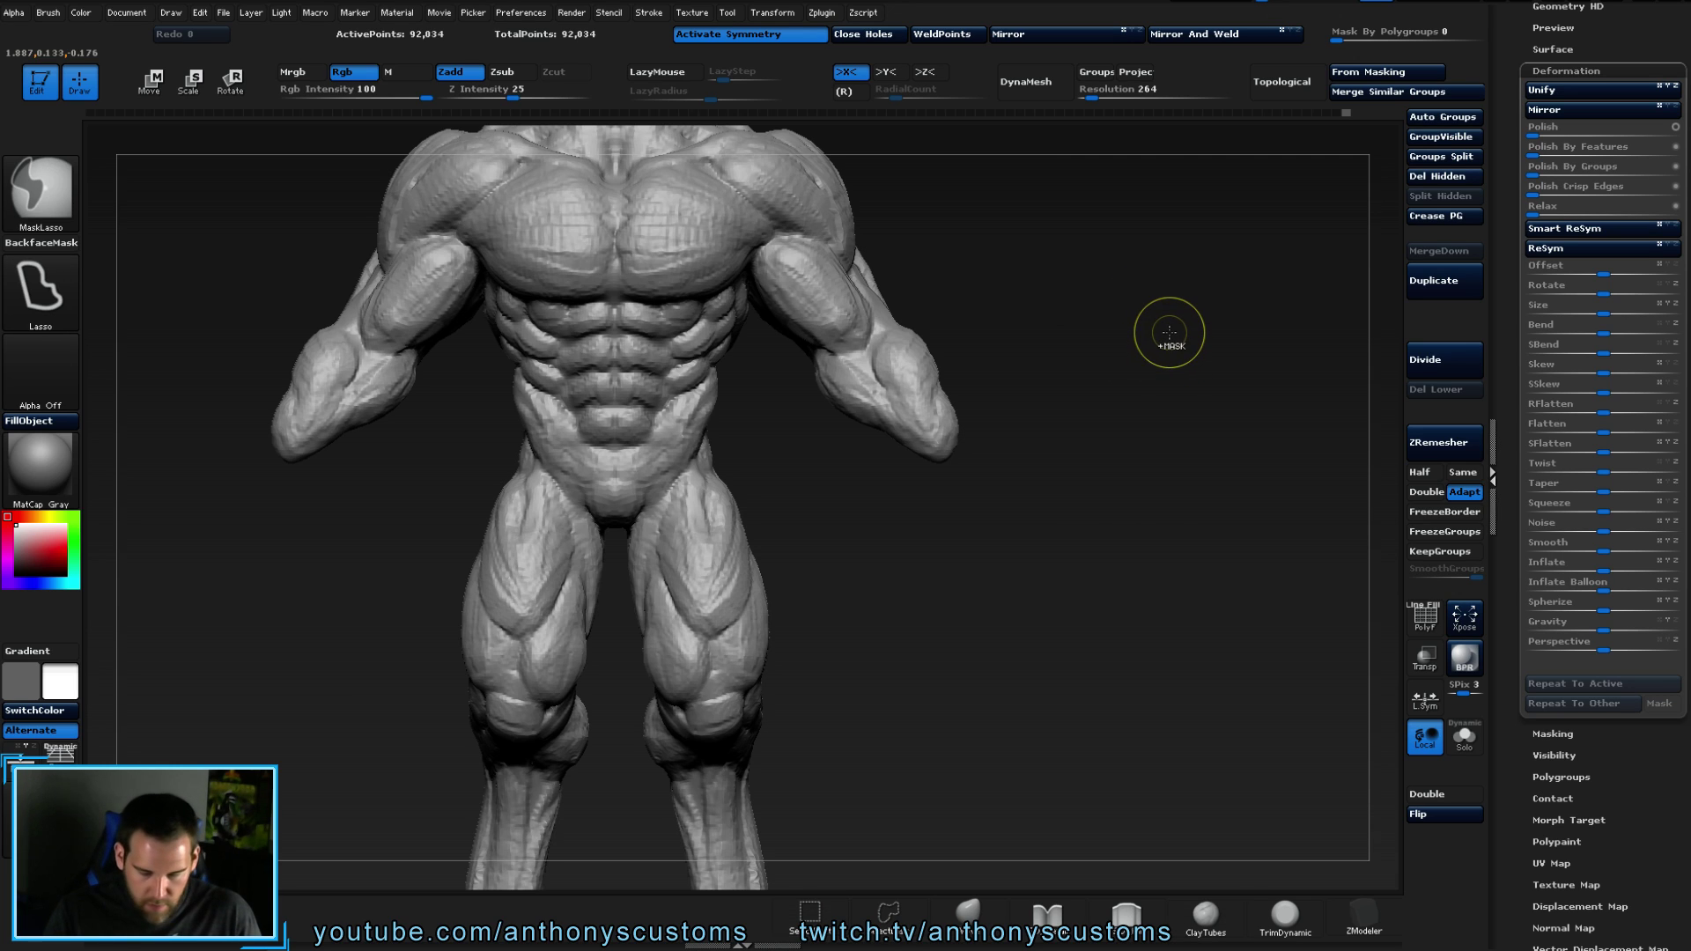
- Switch the masking brush to MaskRect and clear the figure's mask
left_click(42, 190)
left_click(44, 192)
left_click(535, 287)
key("ctrl")
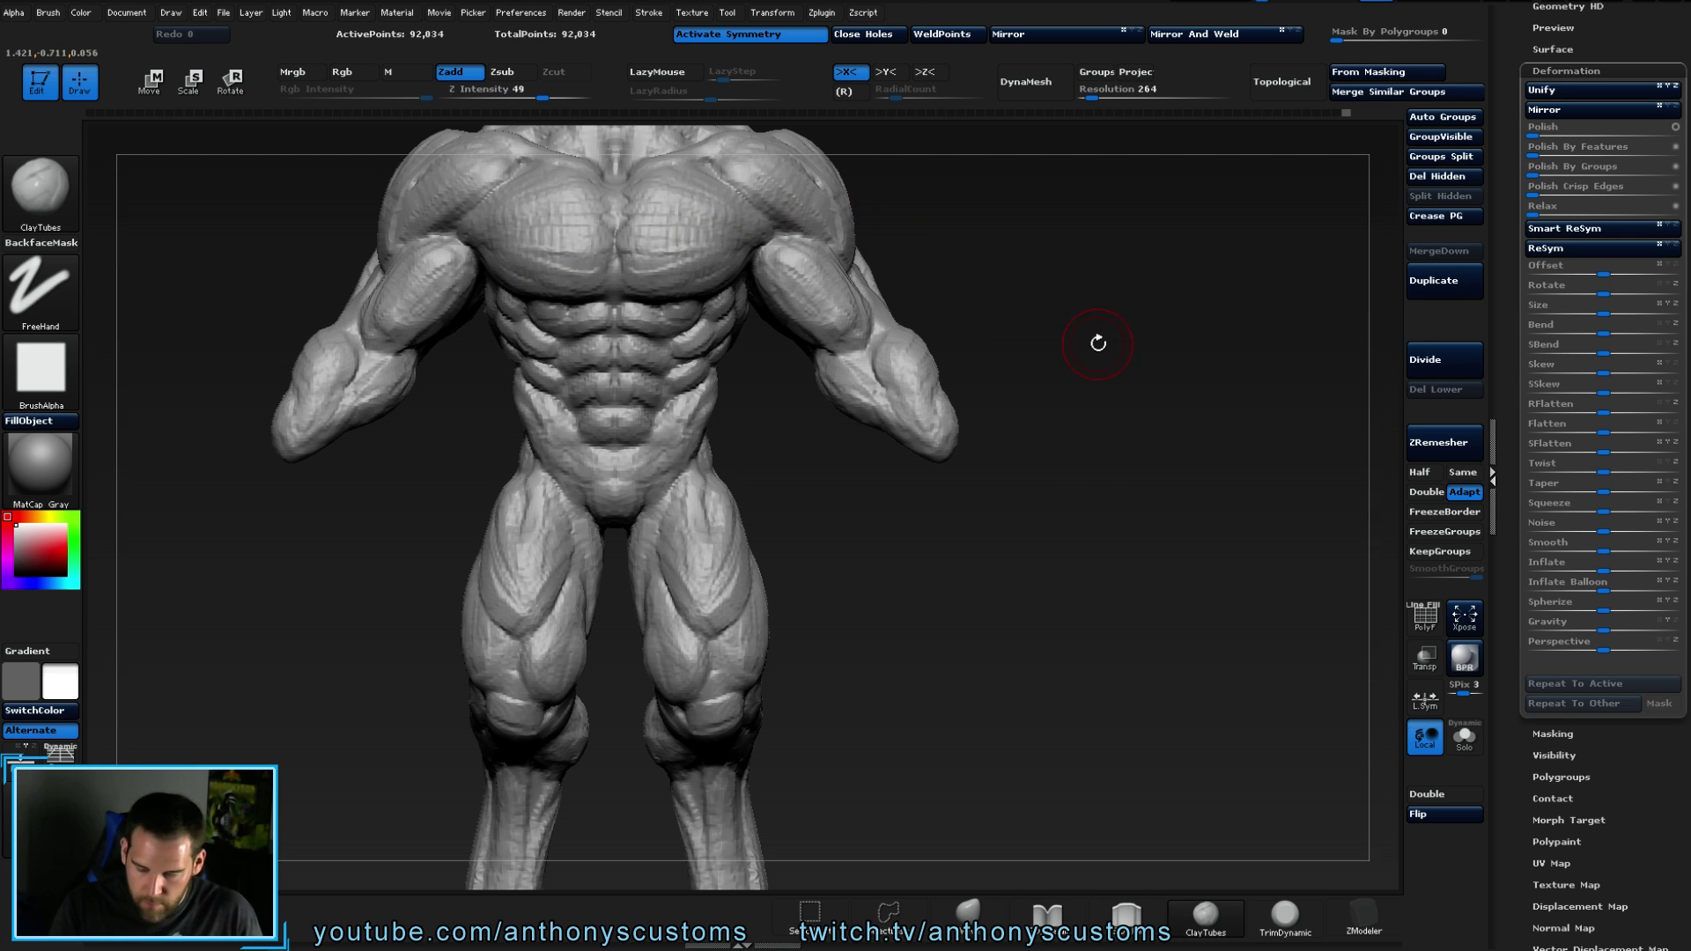
- Remesh the figure with DynaMesh at resolution 264 and check the new mesh density on its wireframe
left_click(1054, 77)
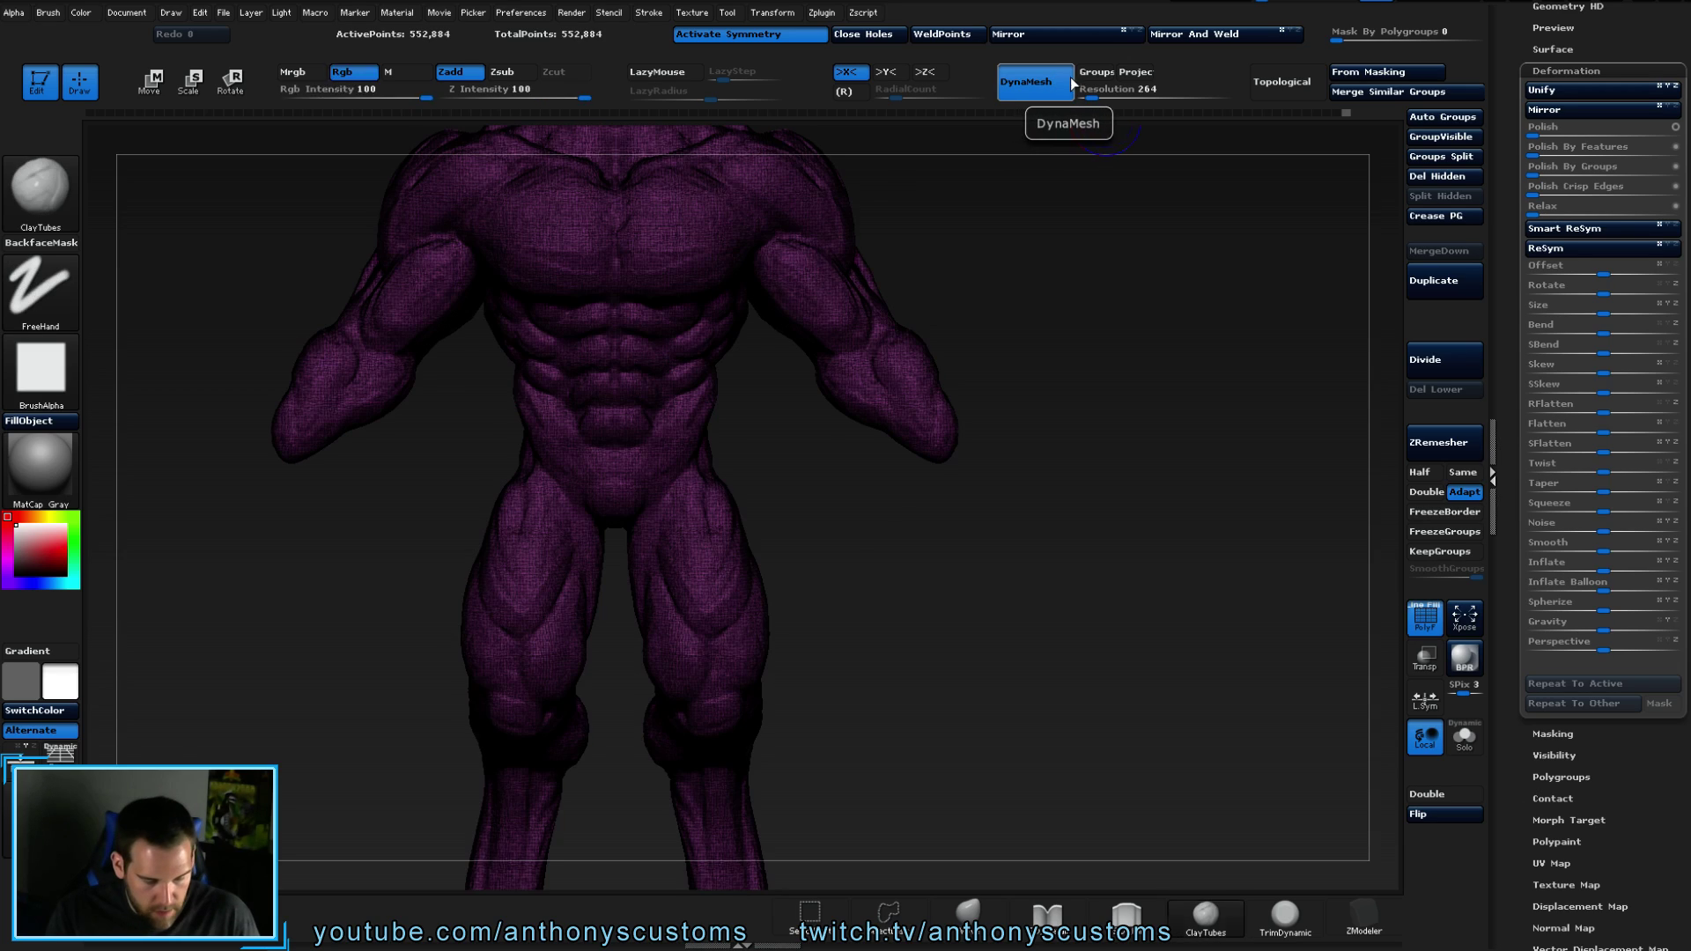
left_click_drag(1054, 292, 1031, 564, "alt")
left_click_drag(1040, 405, 1088, 266, "alt")
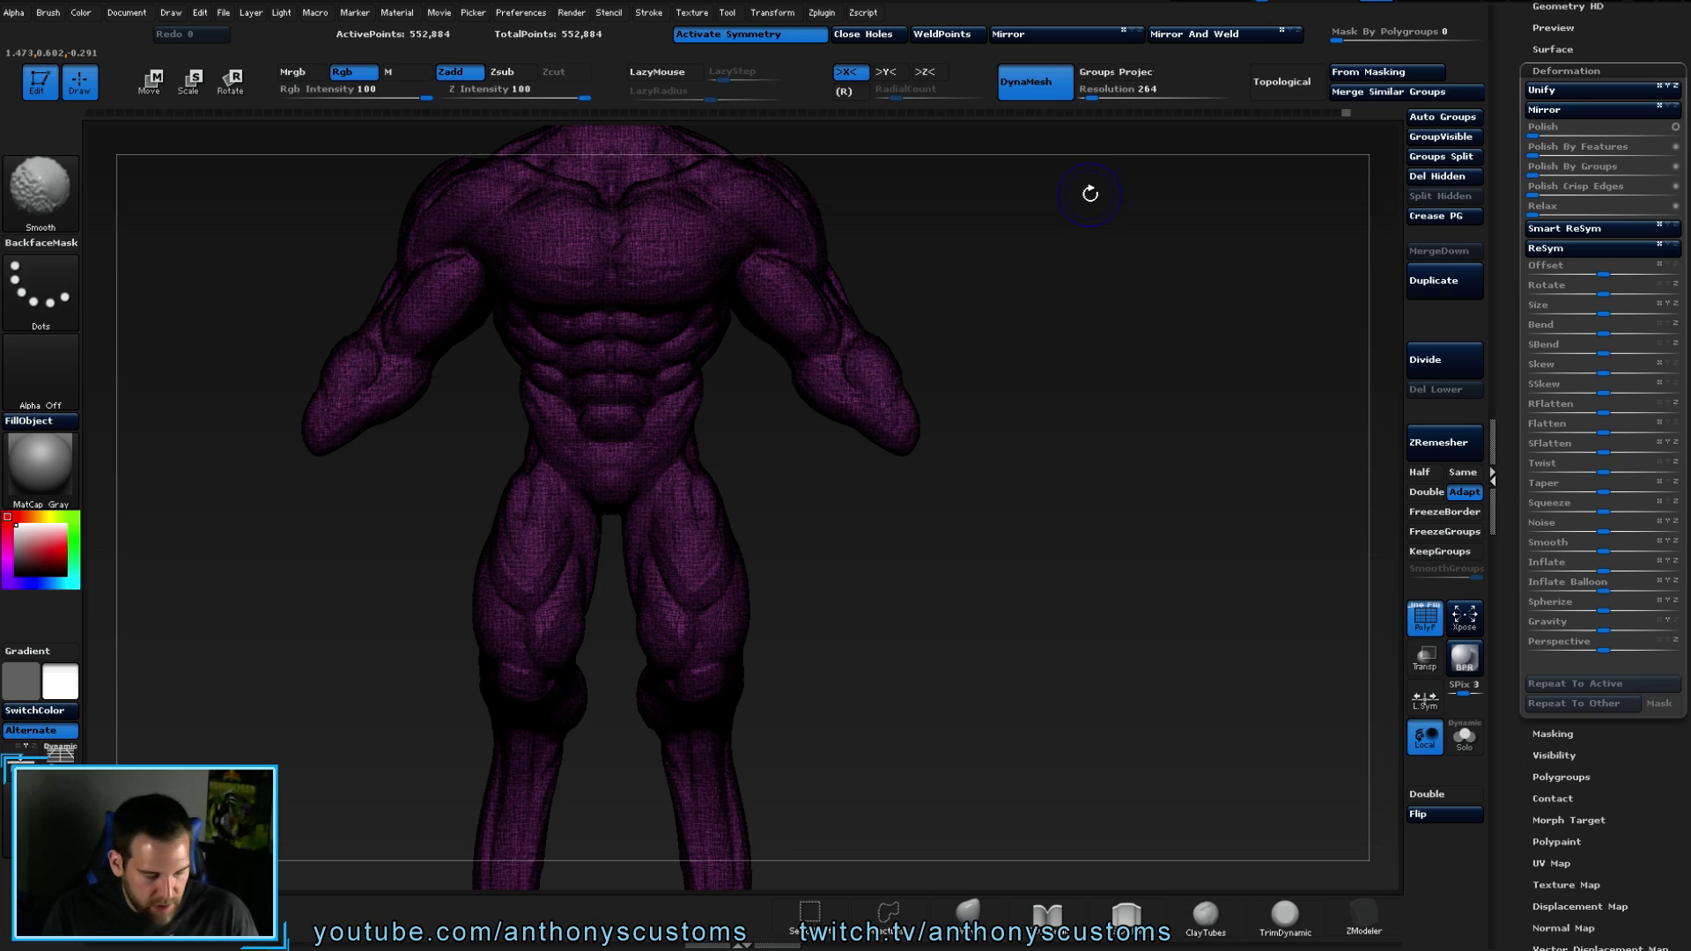
key("shift+f")
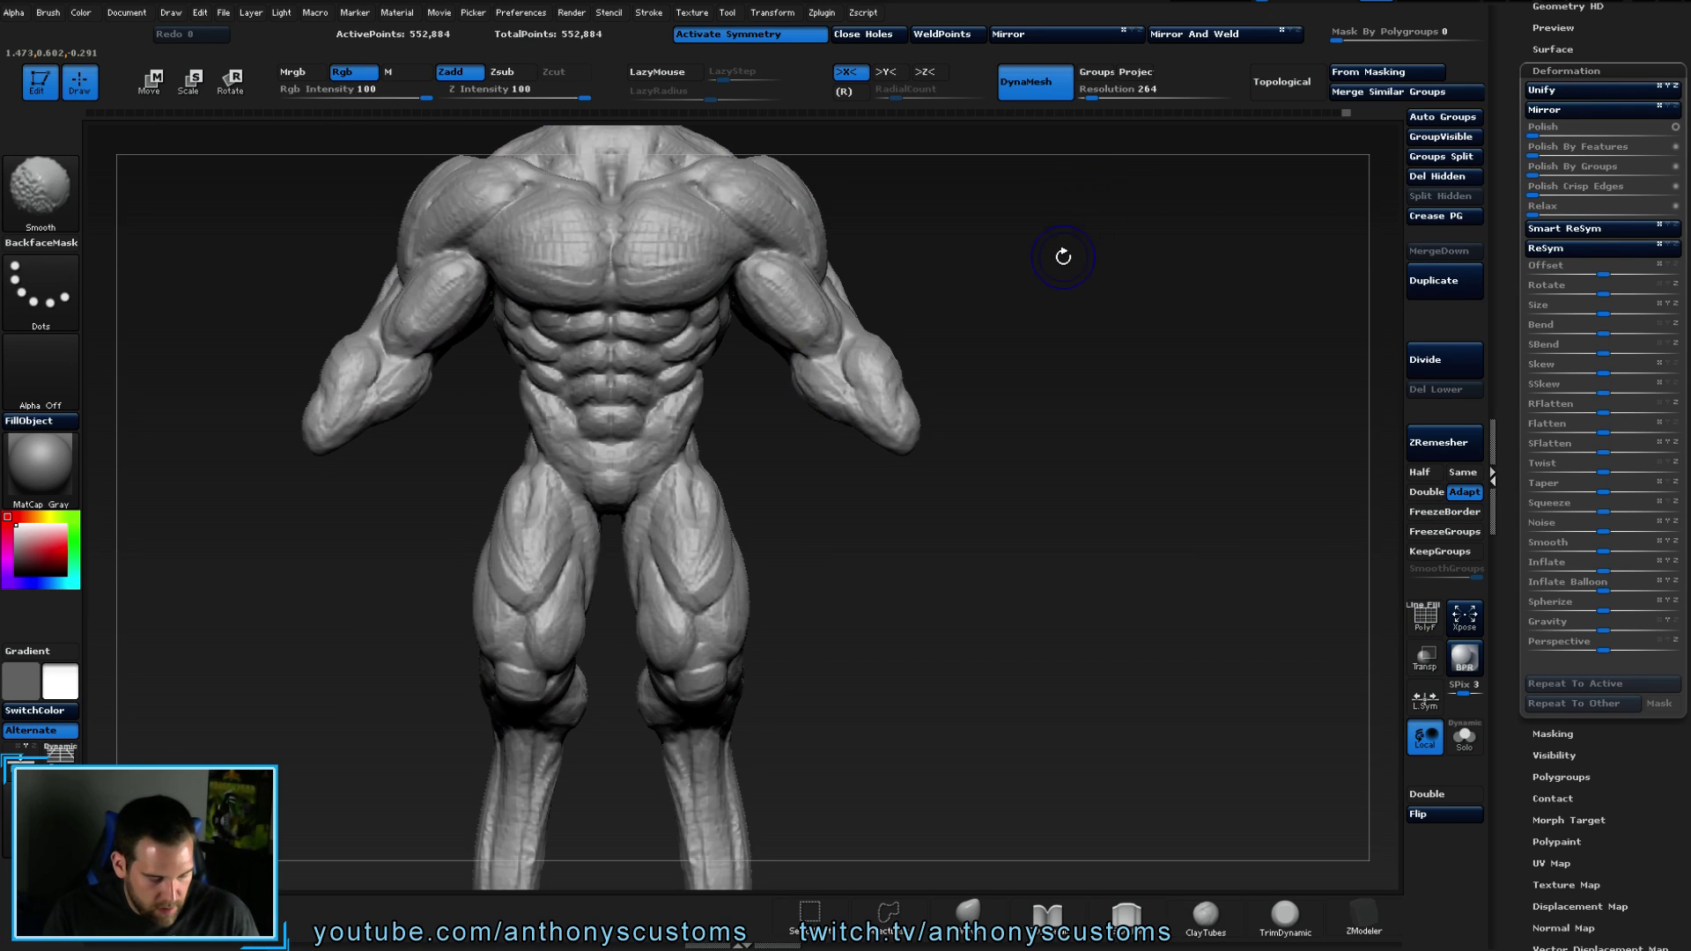
key("shift+f")
- Assign the whole figure a new polygroup, cycling its colour to olive green, and hide the wireframe display
key("ctrl")
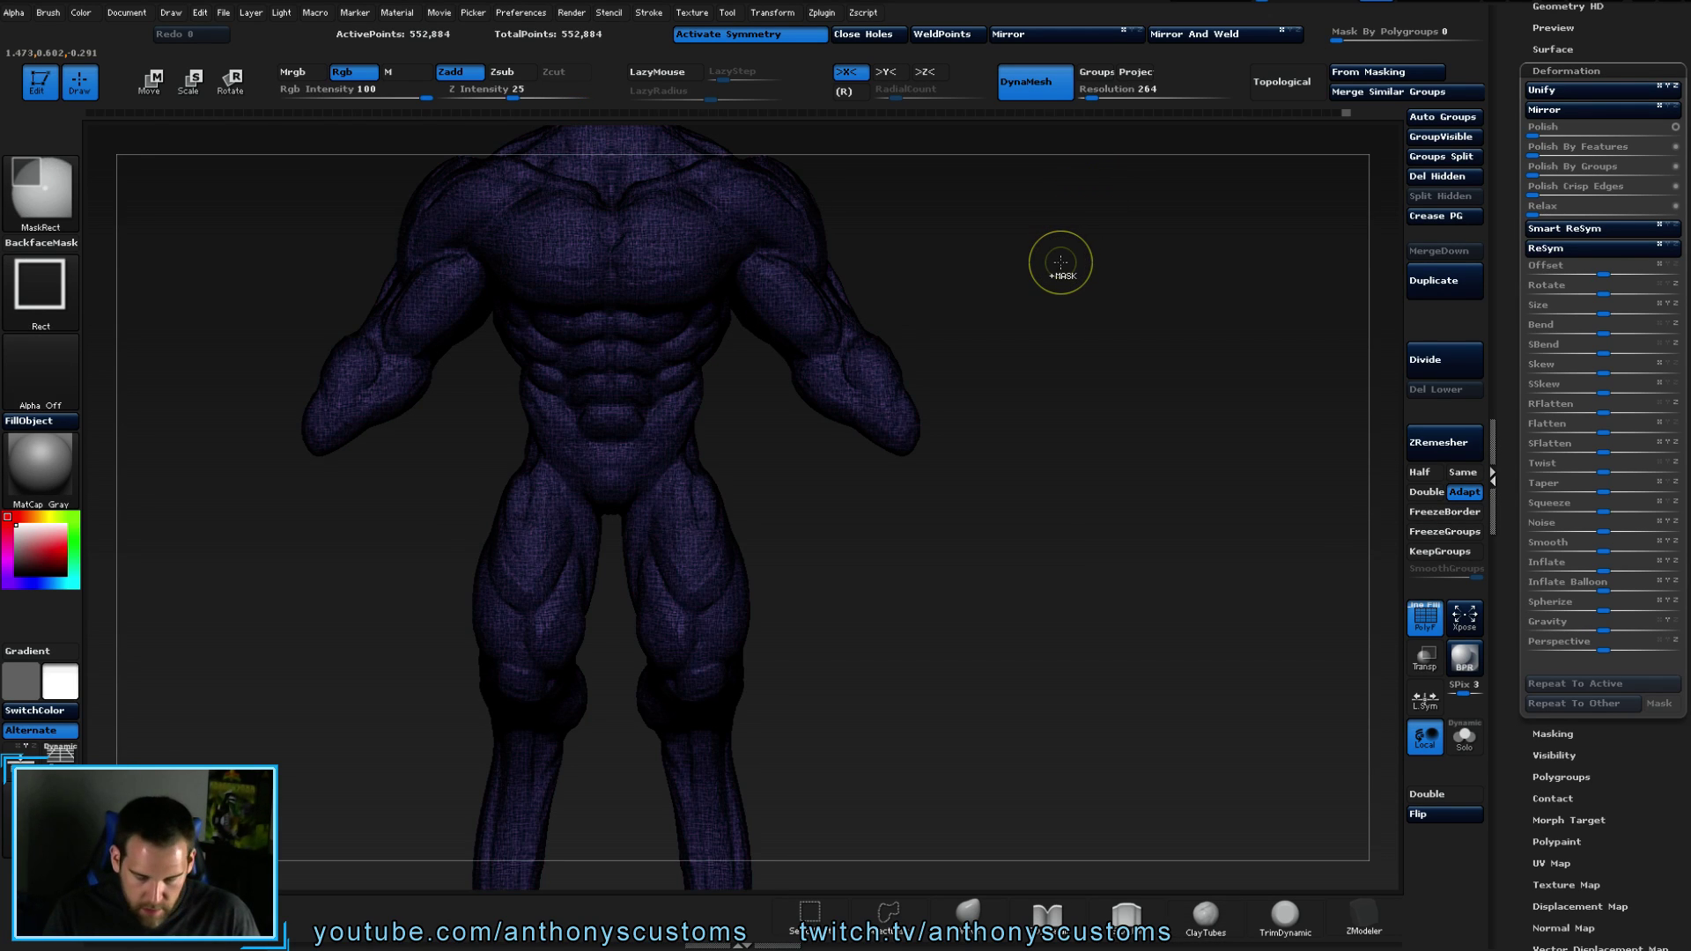
key("ctrl+w")
key("ctrl+w")
key("ctrl+w")
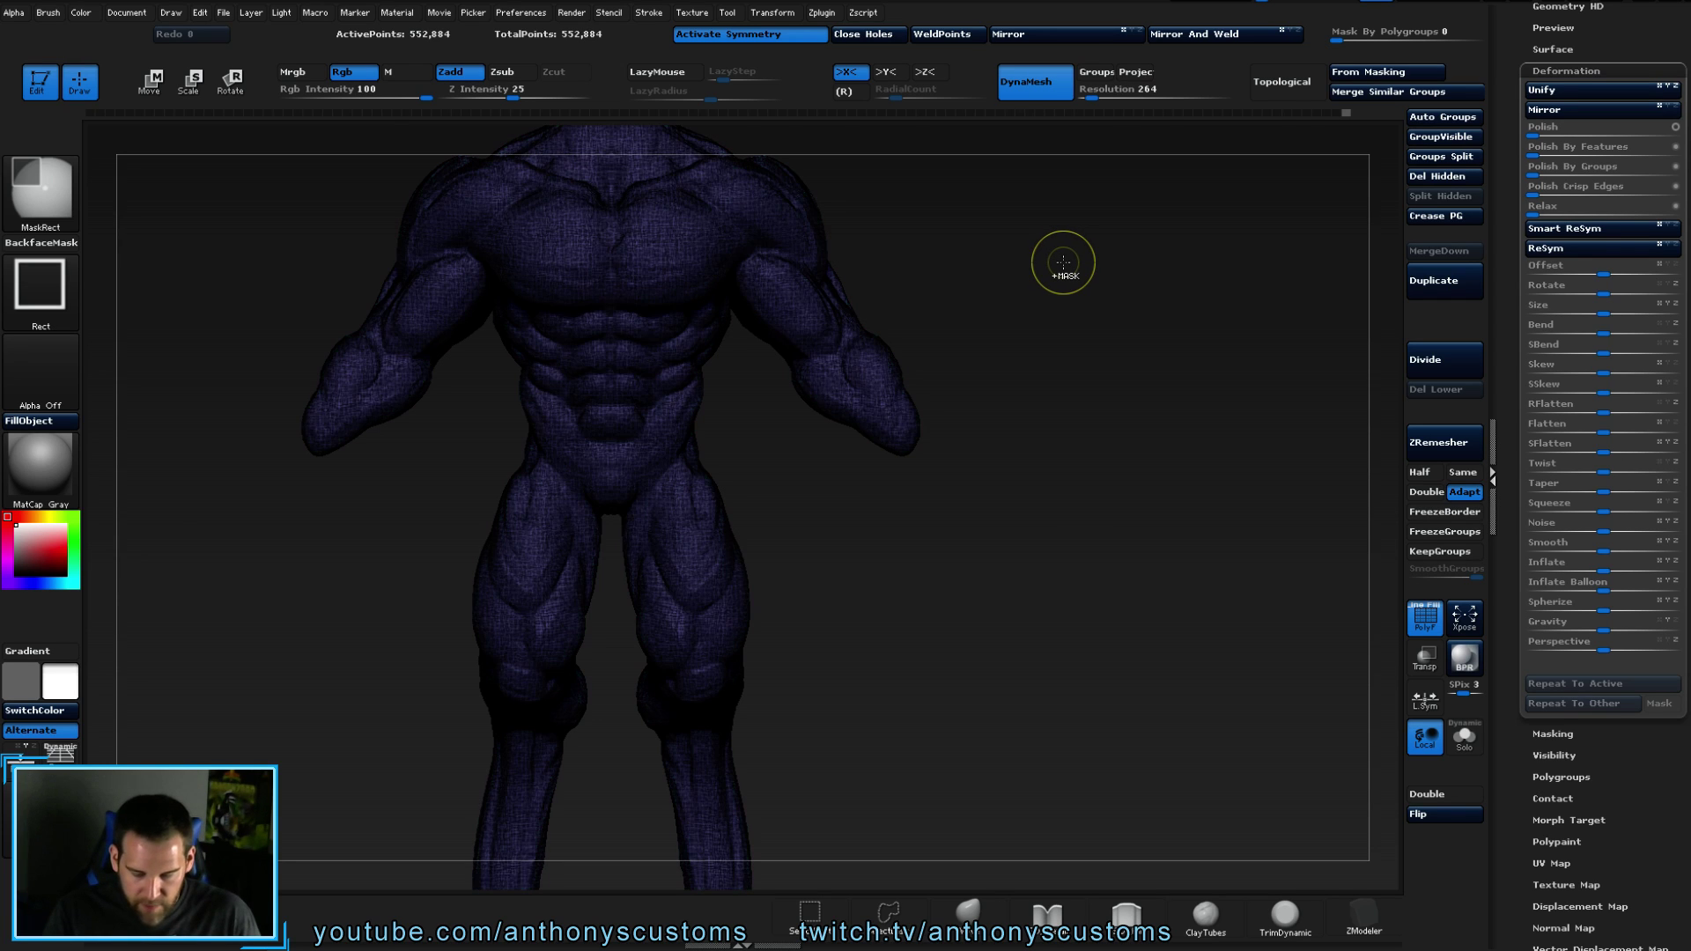
key("ctrl+w")
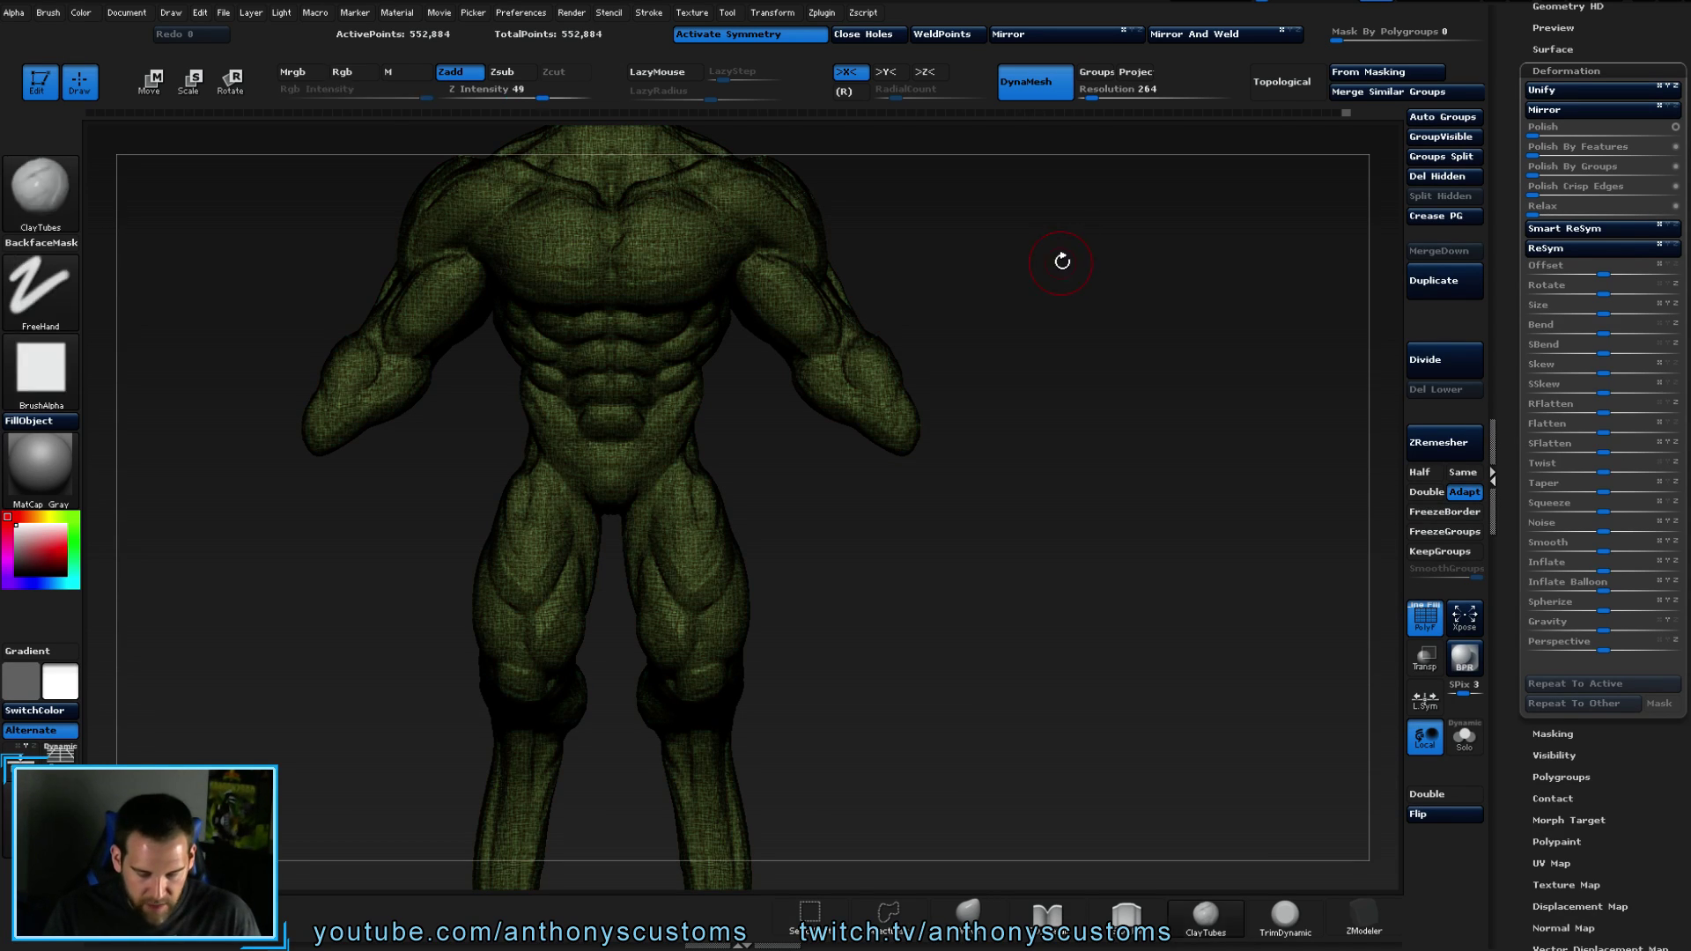
key("ctrl+w")
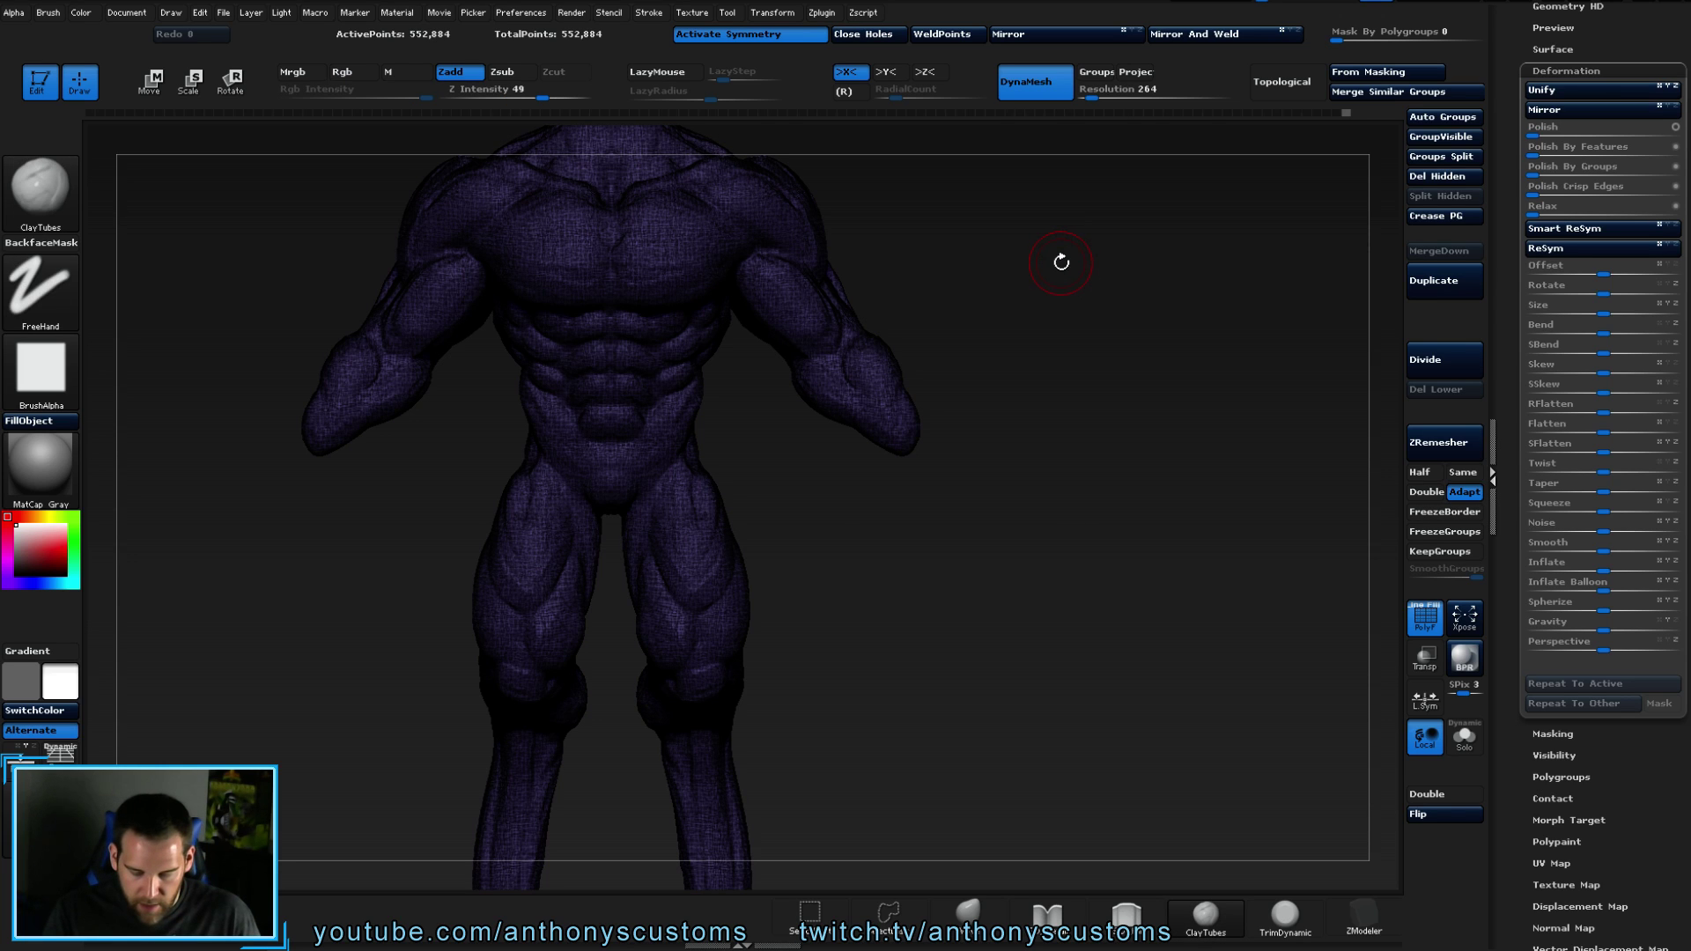
key("ctrl+w")
key("ctrl+w")
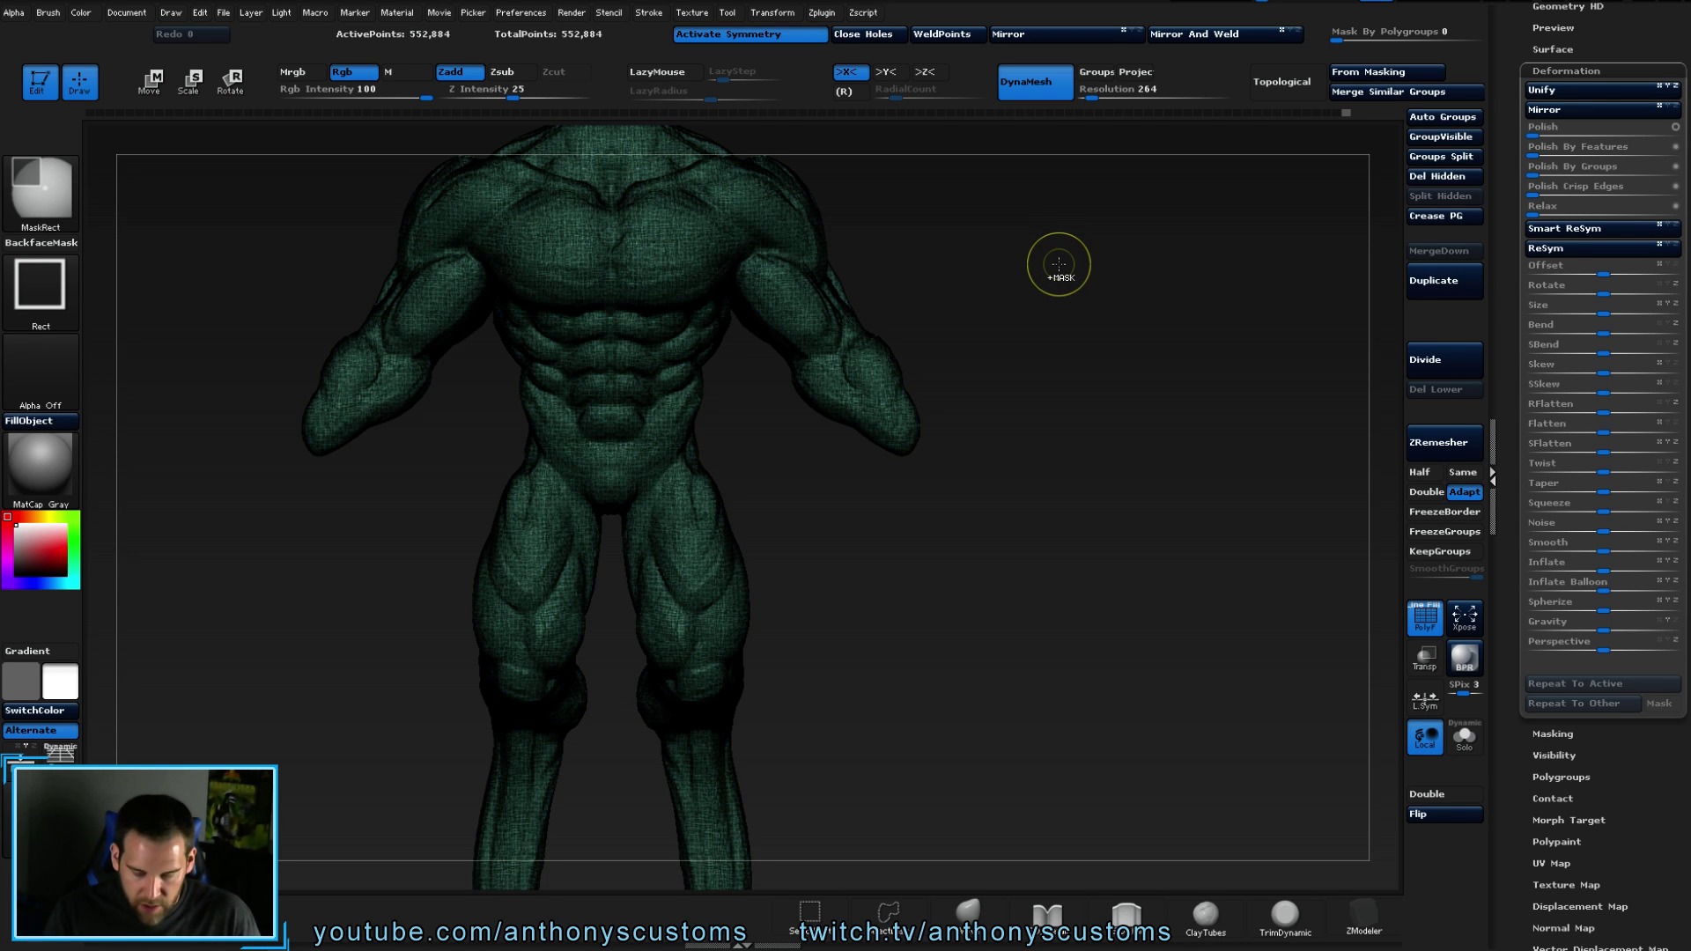
key("ctrl")
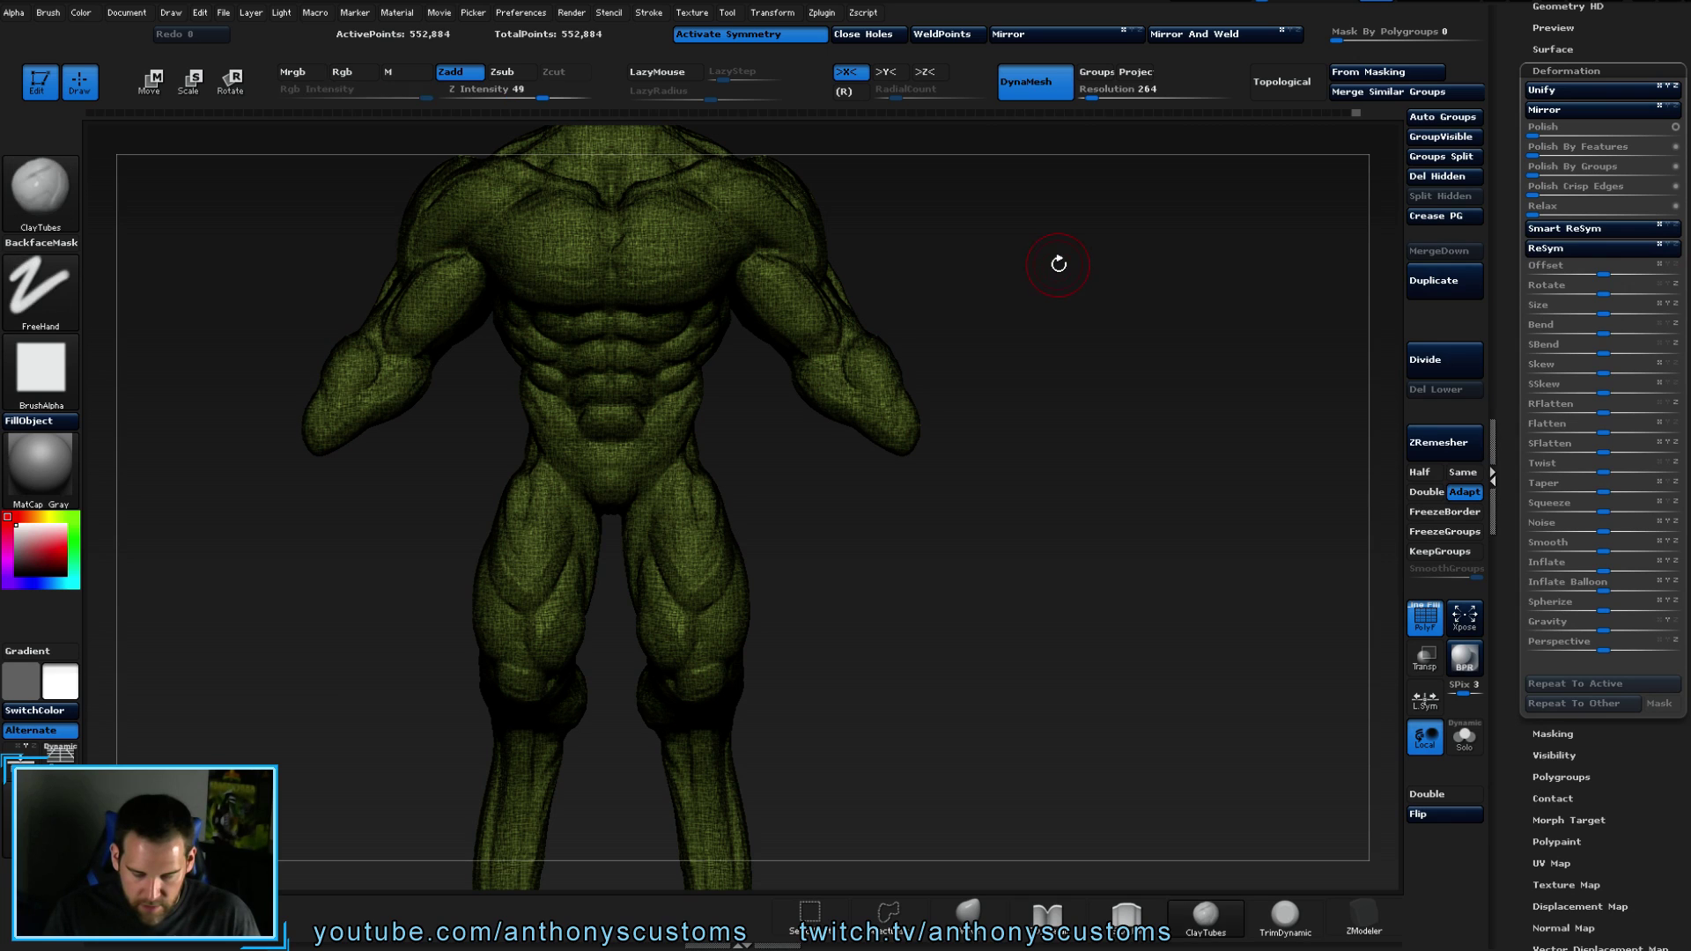
key("shift+f")
- Examine the remeshed figure from the back and front, and the torso and thighs close up
mouse_move(1104, 341)
left_mouse_down()
mouse_move(925, 355)
mouse_move(1008, 299)
left_mouse_up()
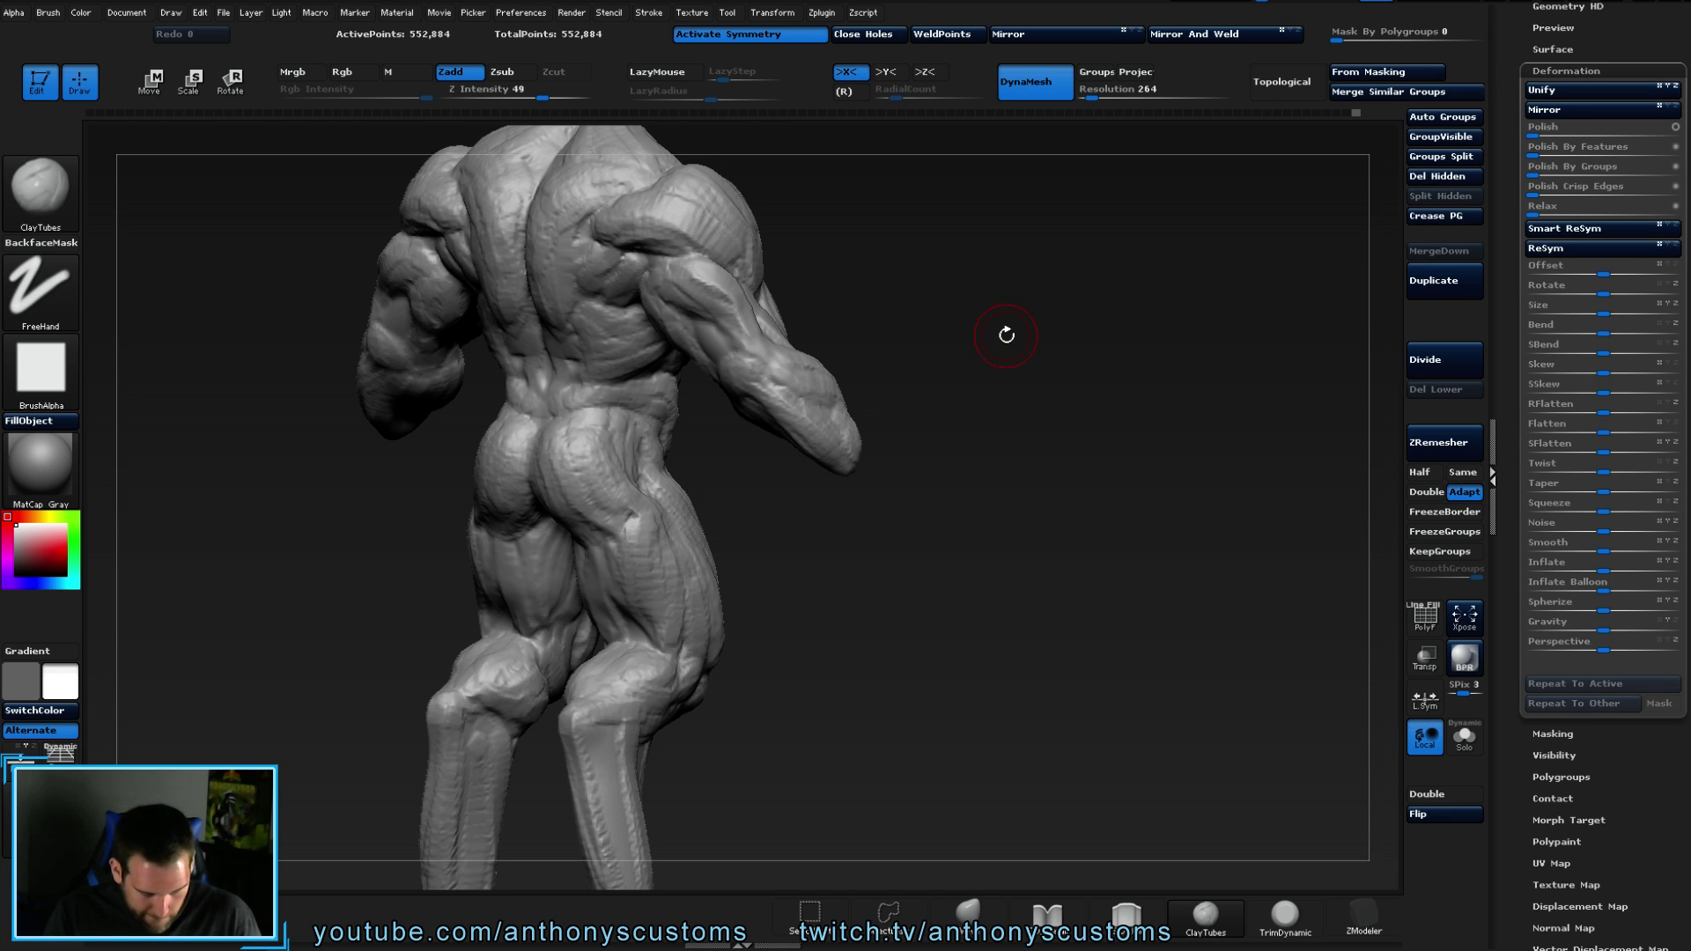
mouse_move(995, 346)
left_mouse_down()
mouse_move(1022, 362)
mouse_move(1124, 344)
mouse_move(1076, 364)
left_mouse_up()
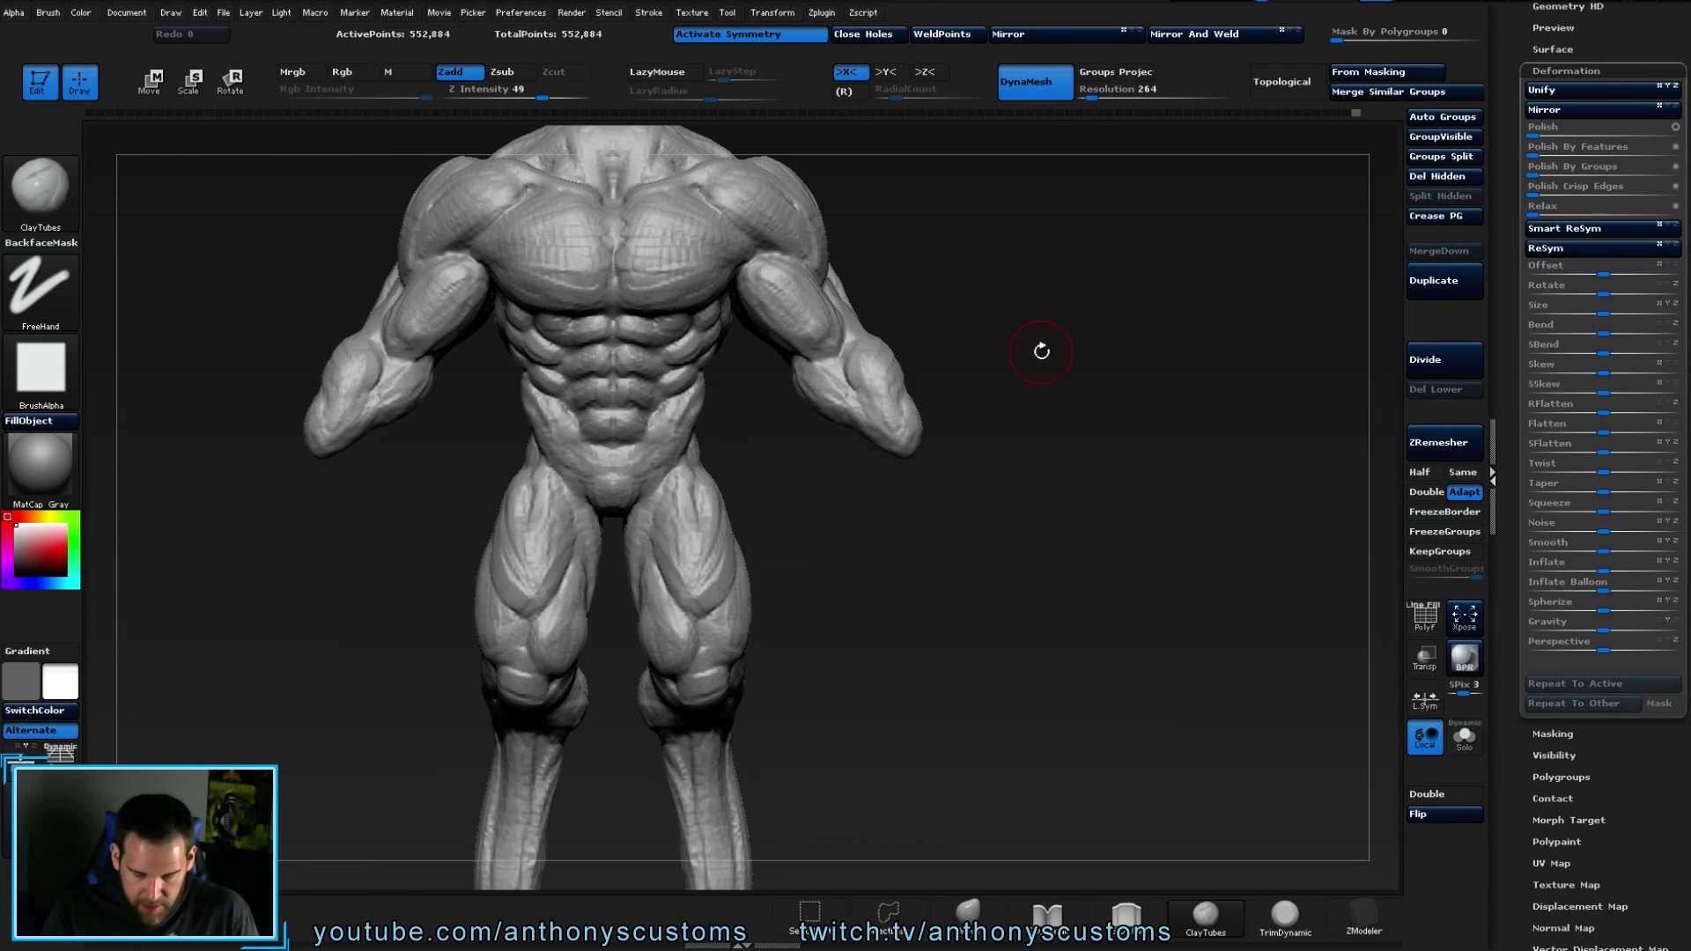
mouse_move(1032, 353)
left_mouse_down()
mouse_move(960, 349)
mouse_move(1057, 351)
mouse_move(1004, 288)
mouse_move(1013, 352)
mouse_move(952, 537)
left_mouse_up()
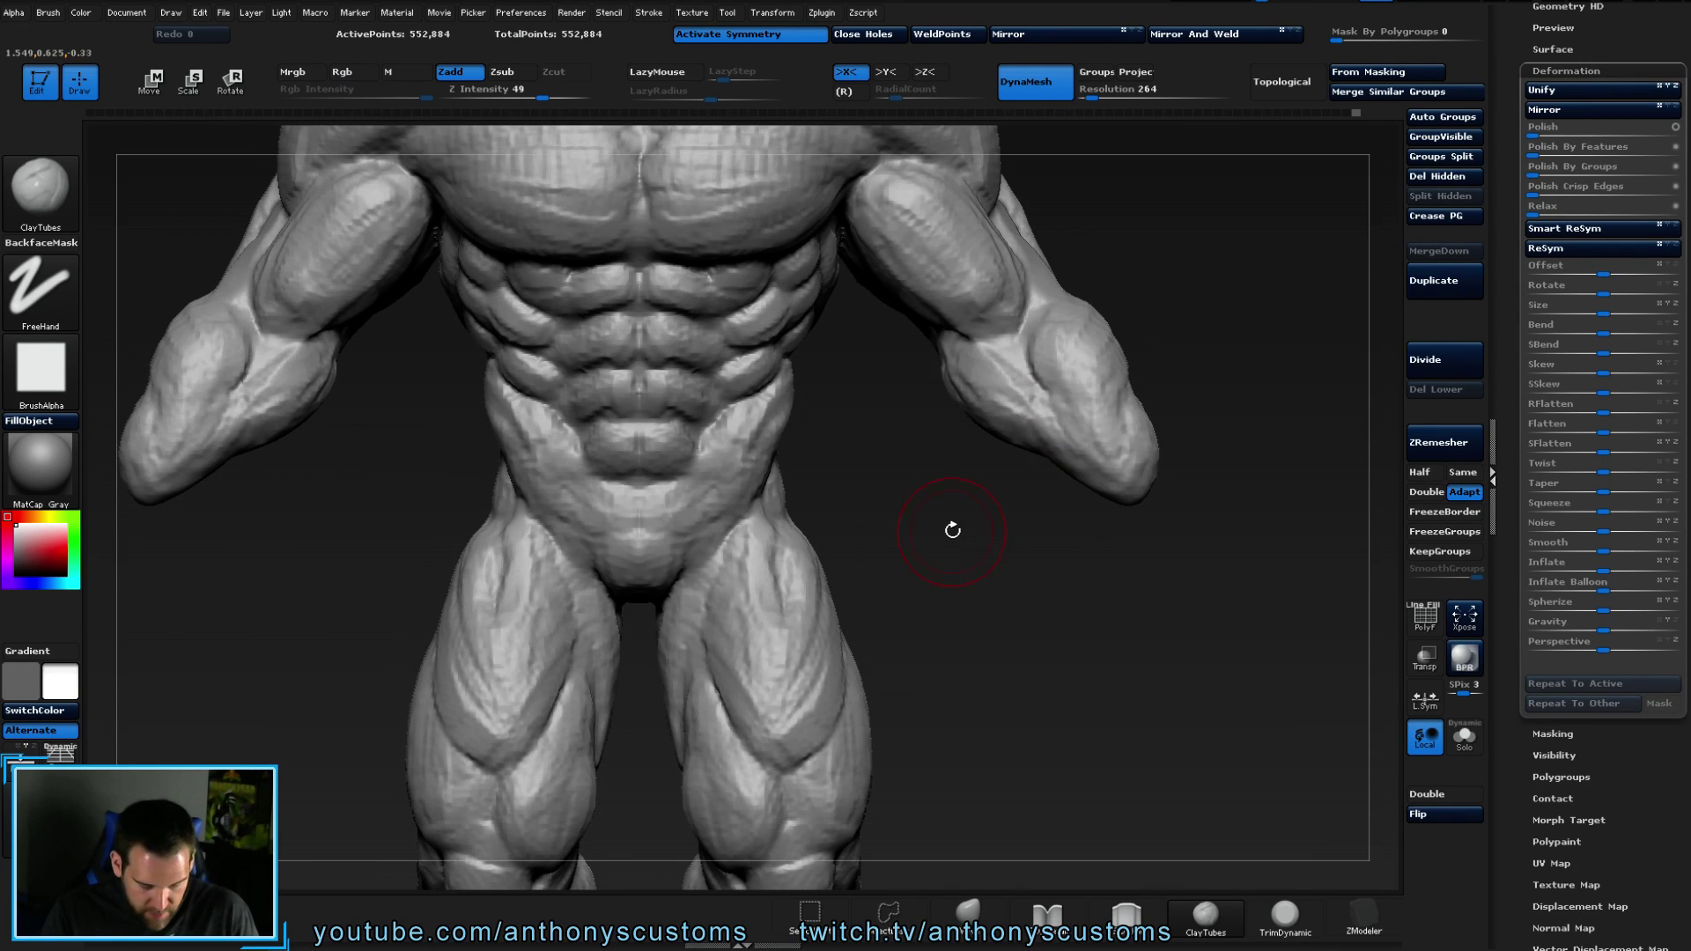
- Build up the lower outer edges of the pectorals with ClayTubes and undo the last stroke
left_click_drag(926, 468, 932, 581, "alt")
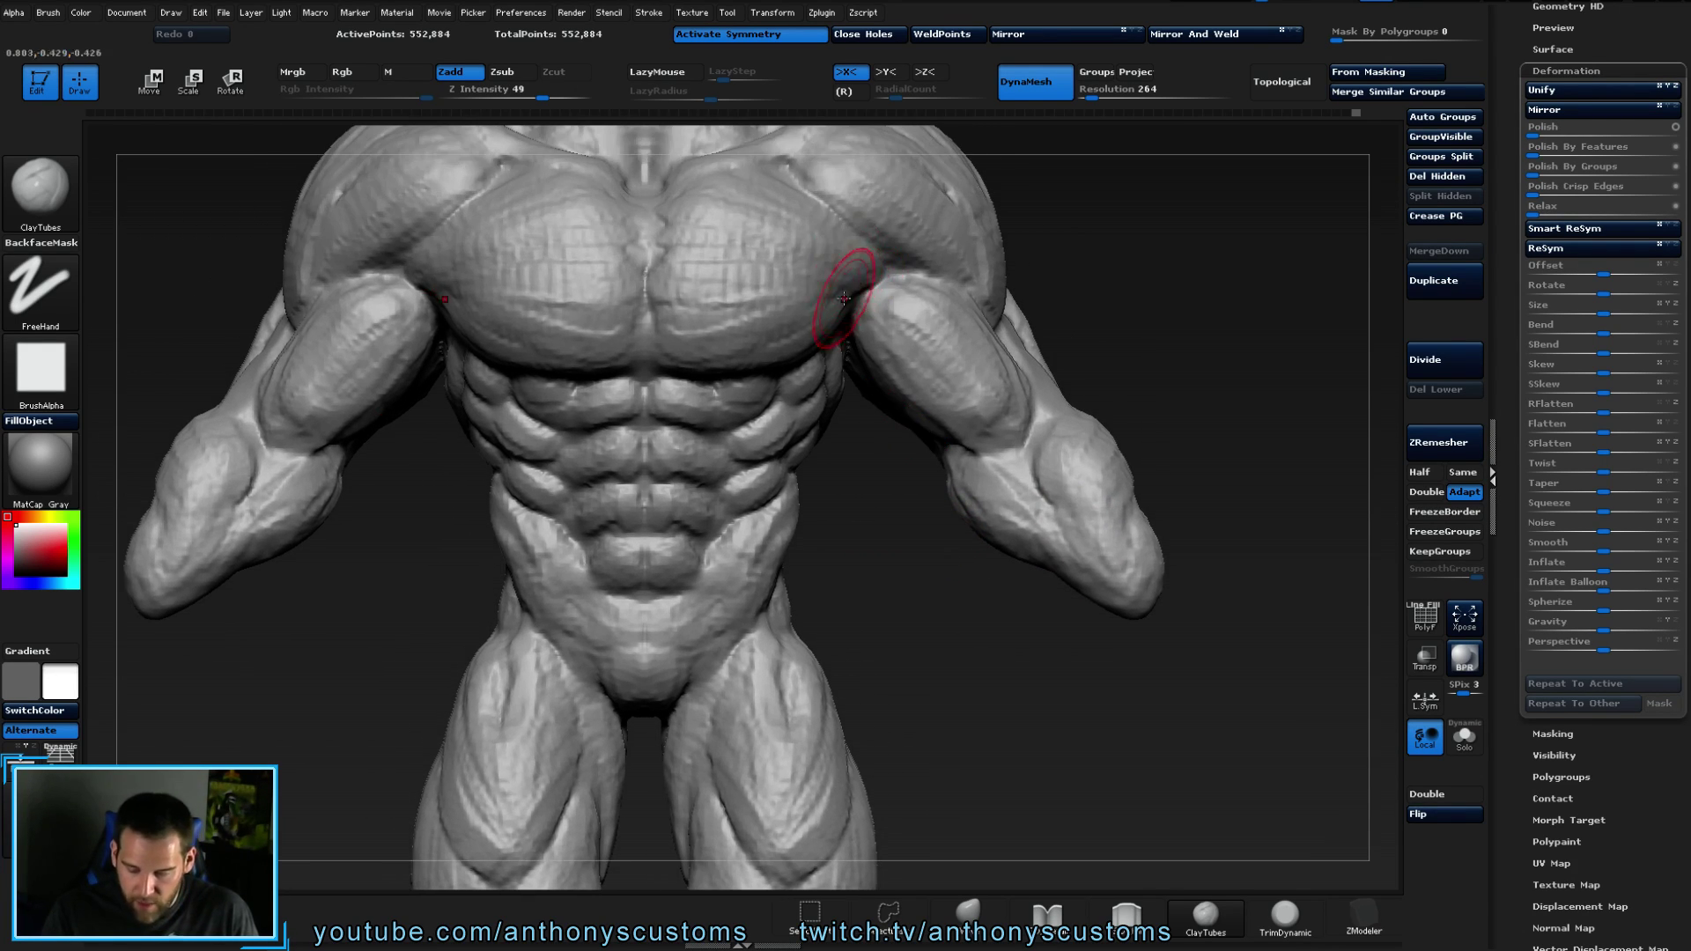
mouse_move(826, 300)
left_mouse_down()
mouse_move(832, 316)
mouse_move(781, 314)
mouse_move(847, 279)
mouse_move(764, 330)
mouse_move(861, 267)
mouse_move(757, 337)
mouse_move(786, 338)
left_mouse_up()
mouse_move(809, 275)
left_mouse_down()
mouse_move(698, 282)
mouse_move(722, 291)
mouse_move(740, 238)
mouse_move(820, 257)
mouse_move(687, 226)
mouse_move(704, 207)
mouse_move(876, 253)
mouse_move(658, 326)
mouse_move(771, 343)
left_mouse_up()
left_click_drag(1233, 256, 1070, 233)
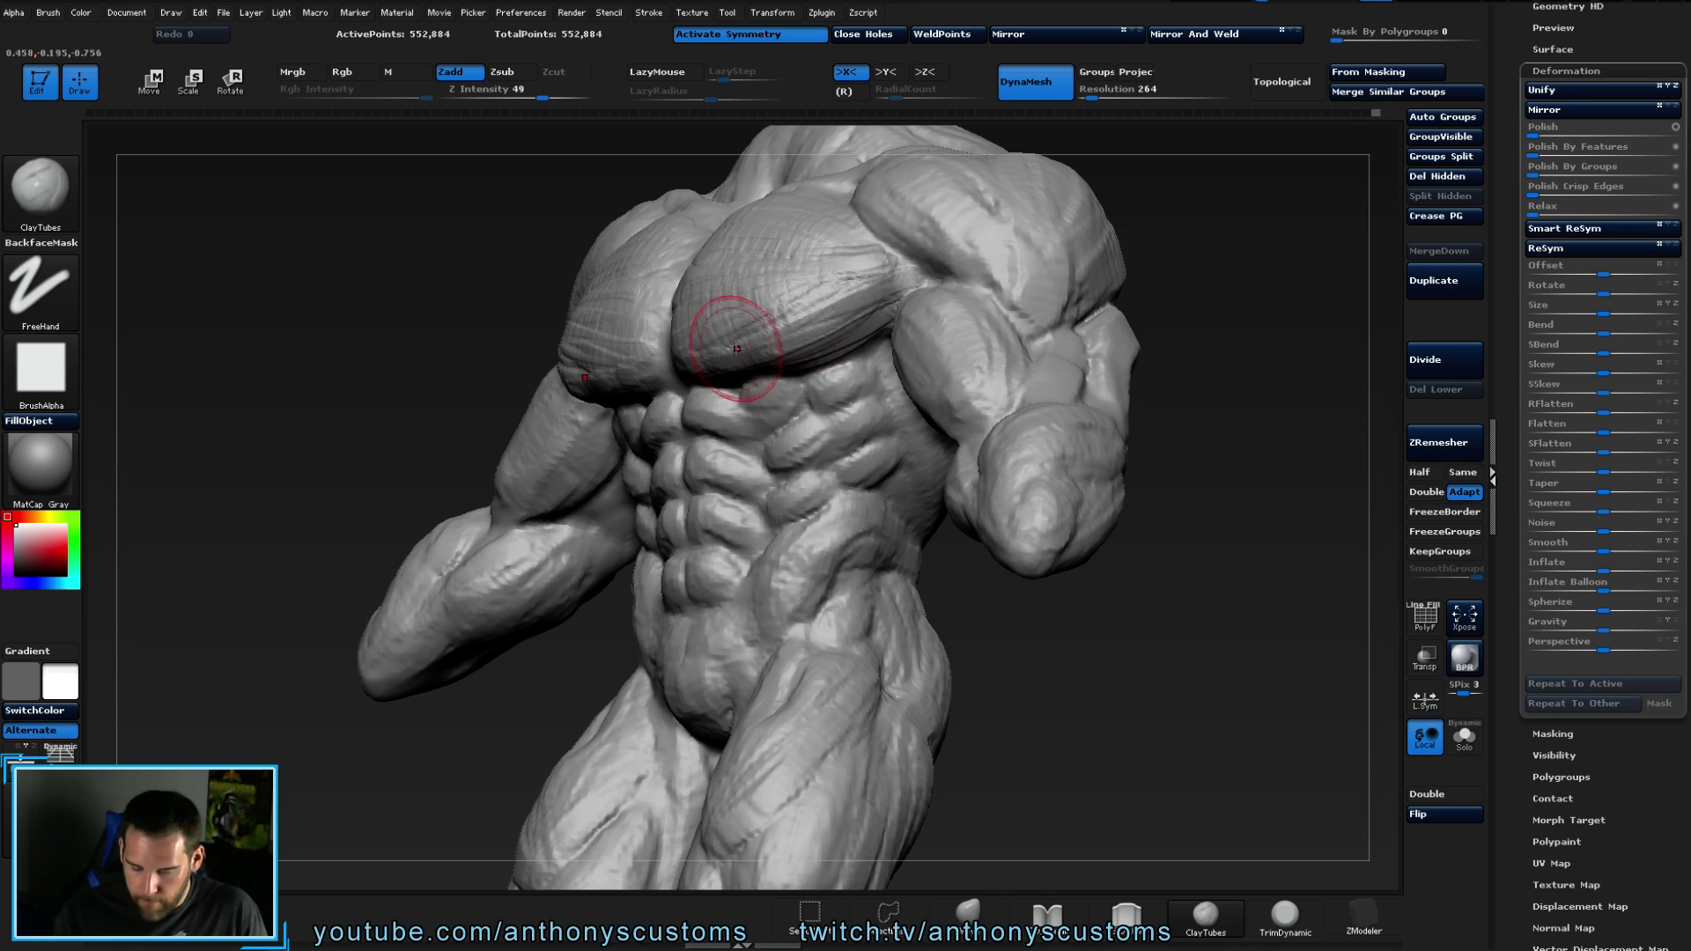
right_click_drag(671, 370, 1153, 231)
key("f")
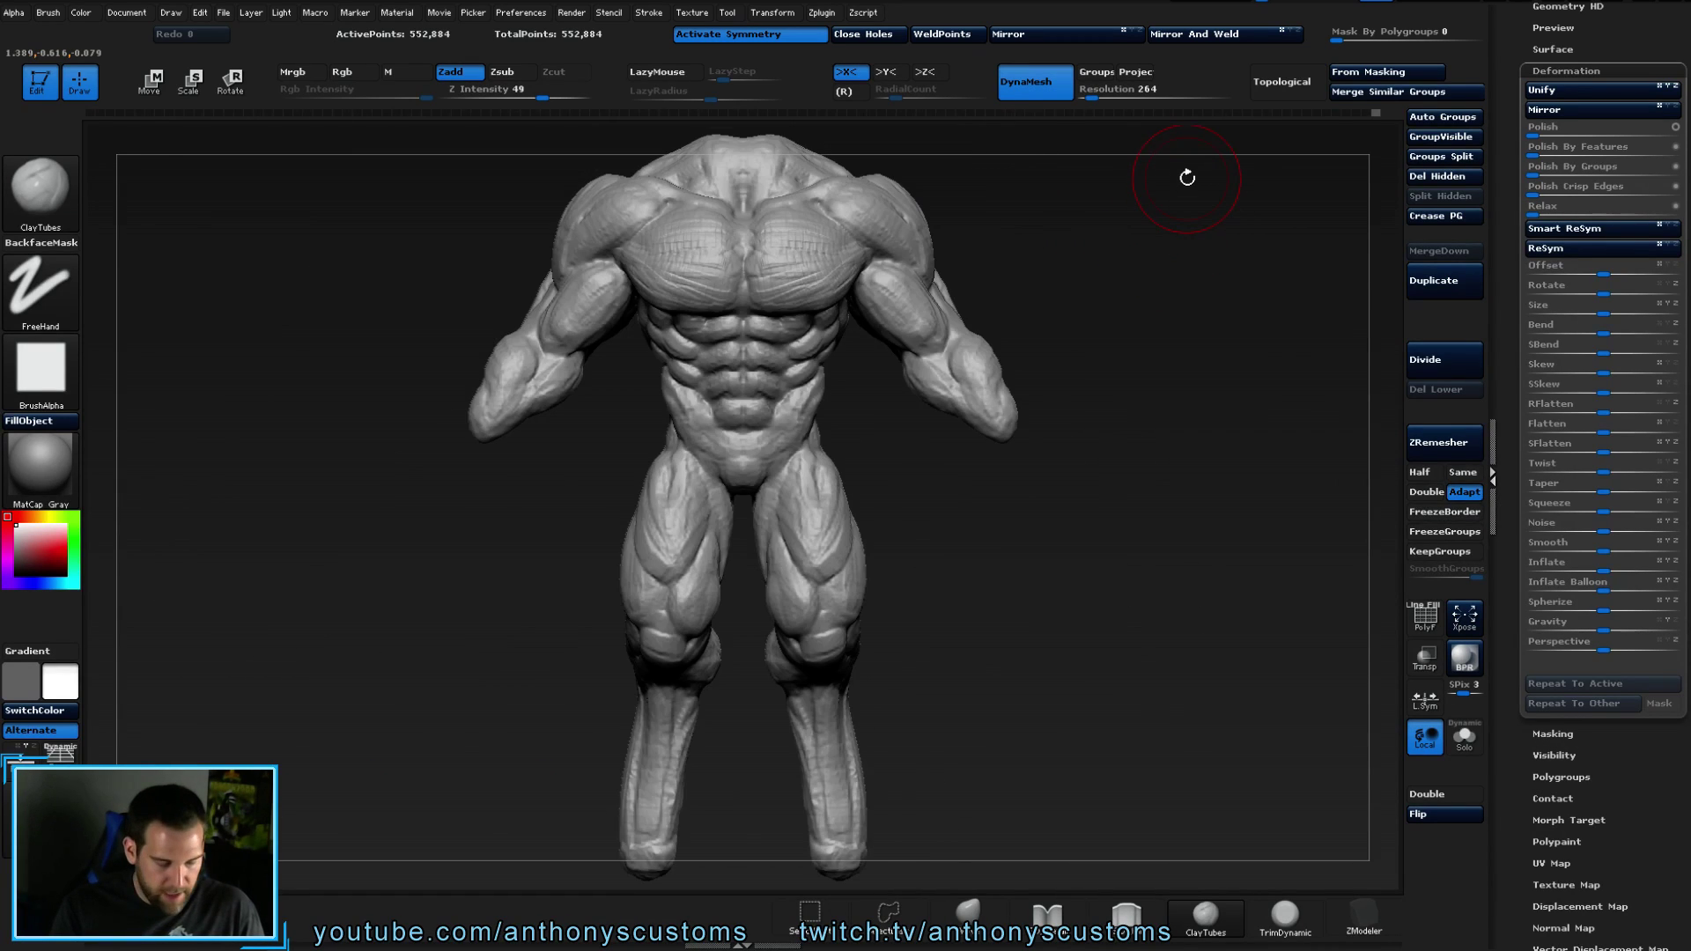
mouse_move(1154, 279)
left_mouse_down()
mouse_move(1098, 265)
mouse_move(1121, 234)
mouse_move(1147, 272)
left_mouse_up()
right_click_drag(1147, 272, 1111, 302)
key("ctrl")
key("ctrl+z")
- Build up the upper abdominal and rib muscles just below the chest with symmetrical ClayTubes strokes
left_click_drag(1132, 336, 1185, 366)
mouse_move(1186, 366)
right_mouse_down()
mouse_move(1092, 329)
mouse_move(1125, 287)
mouse_move(1121, 242)
mouse_move(1011, 299)
mouse_move(1075, 302)
mouse_move(1128, 331)
mouse_move(1098, 290)
mouse_move(1219, 300)
mouse_move(1126, 321)
mouse_move(1138, 305)
right_mouse_up()
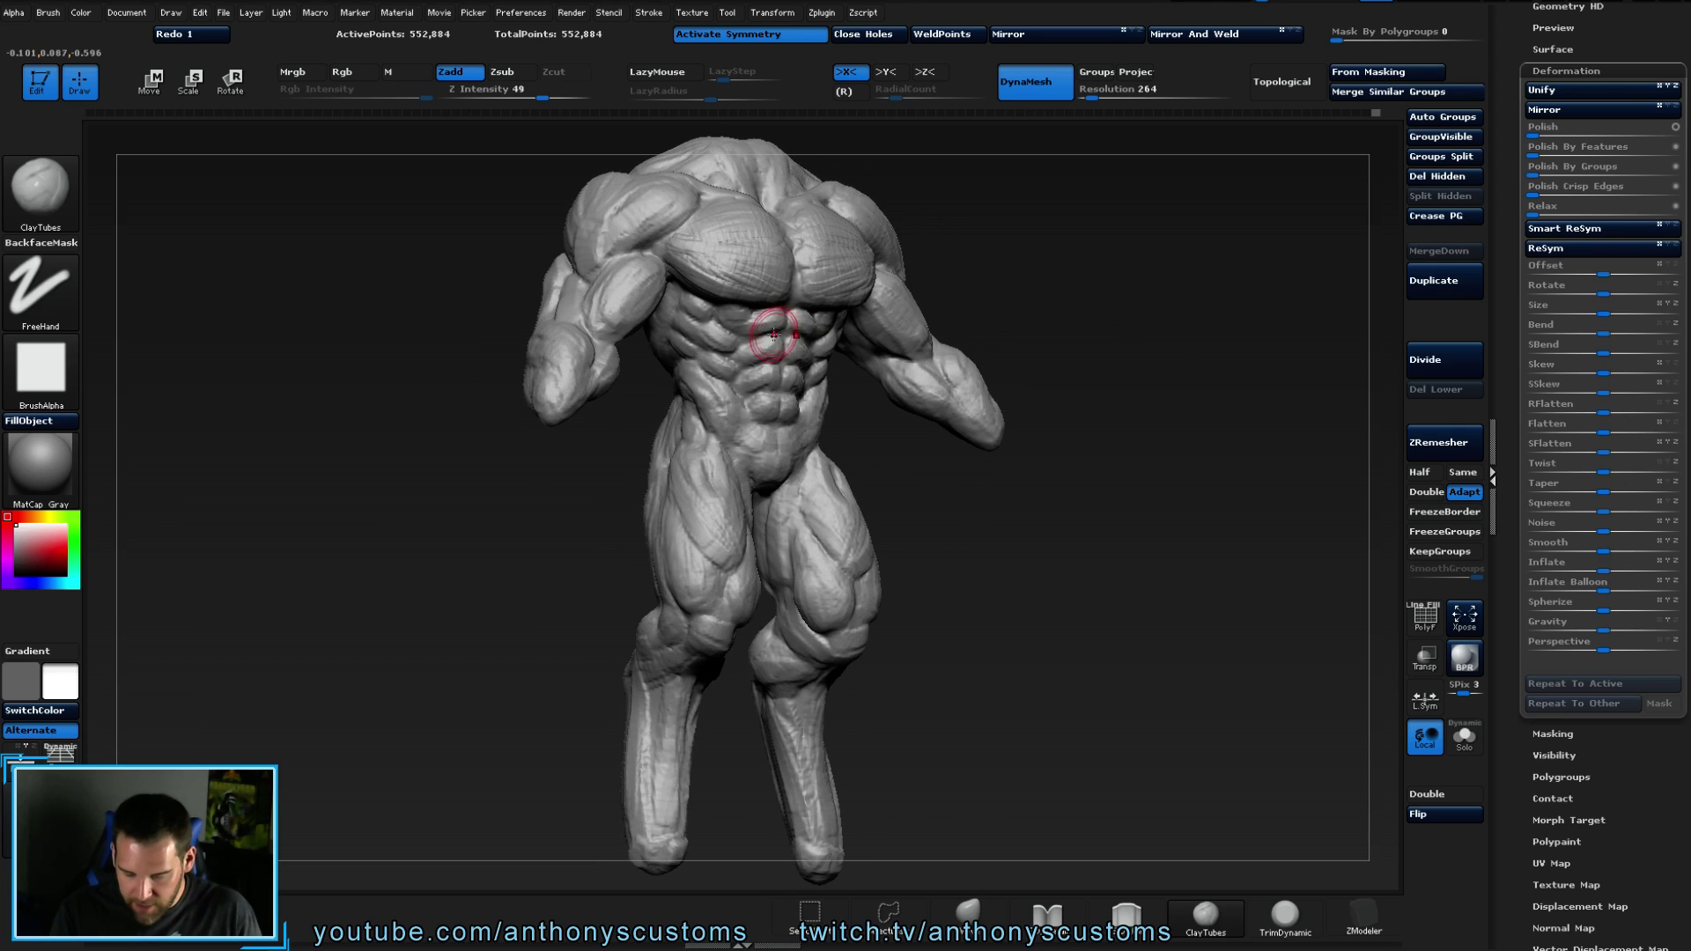
left_click_drag(765, 320, 735, 317)
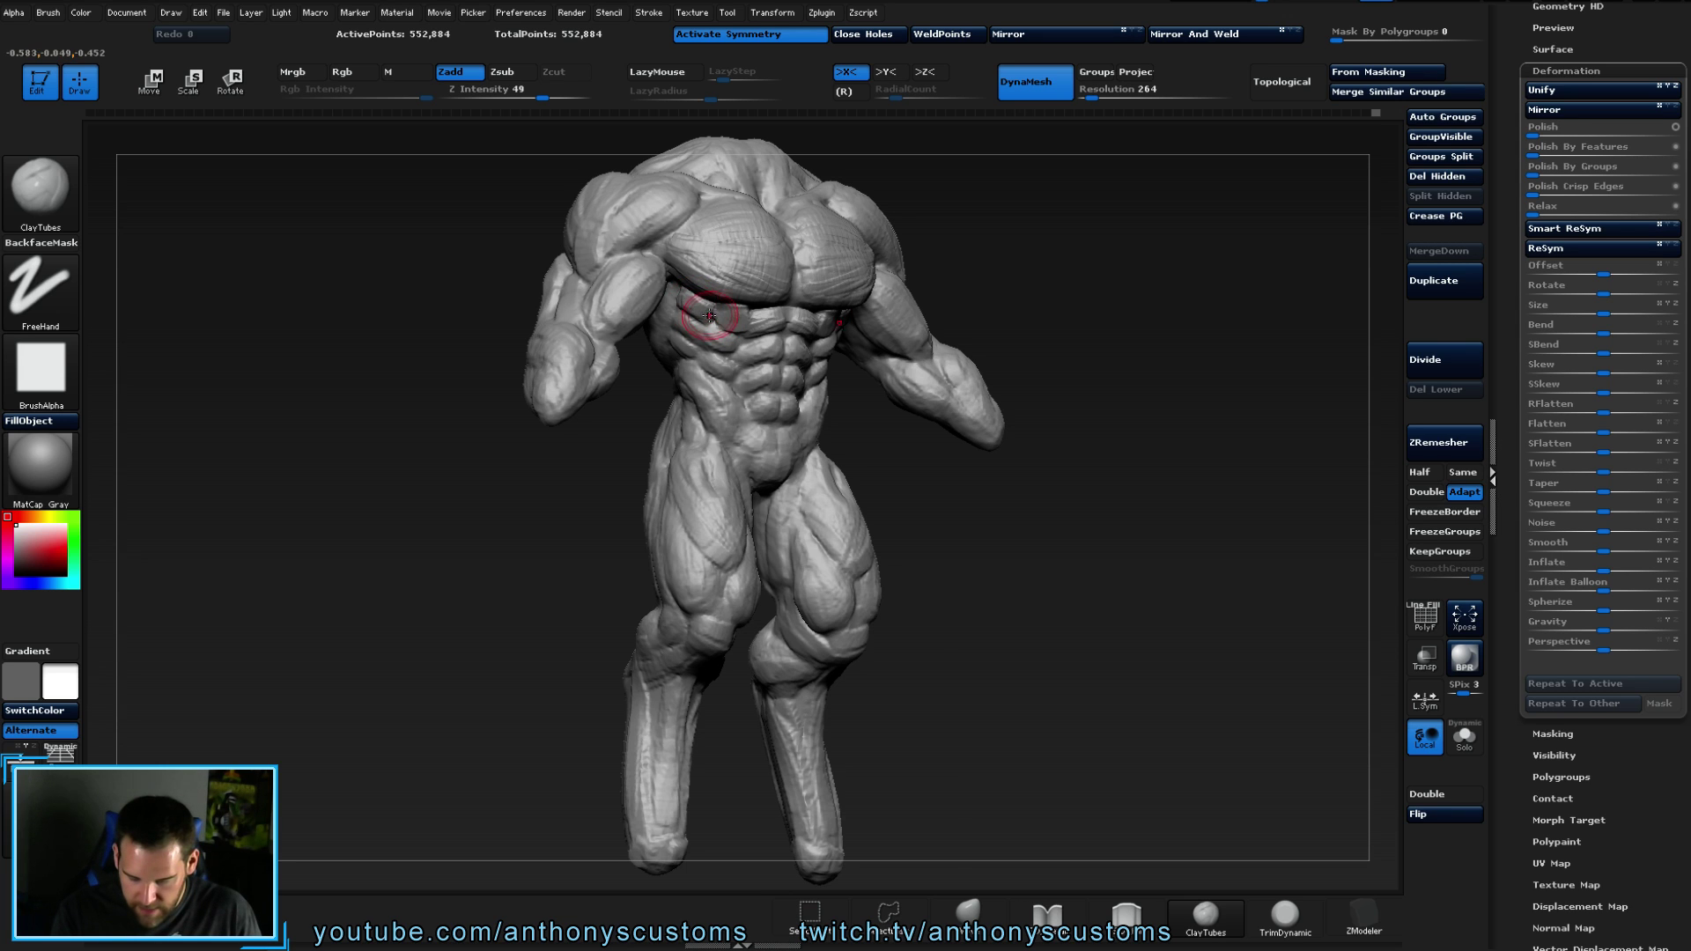
mouse_move(963, 377)
right_mouse_down()
mouse_move(1057, 379)
mouse_move(832, 294)
right_mouse_up()
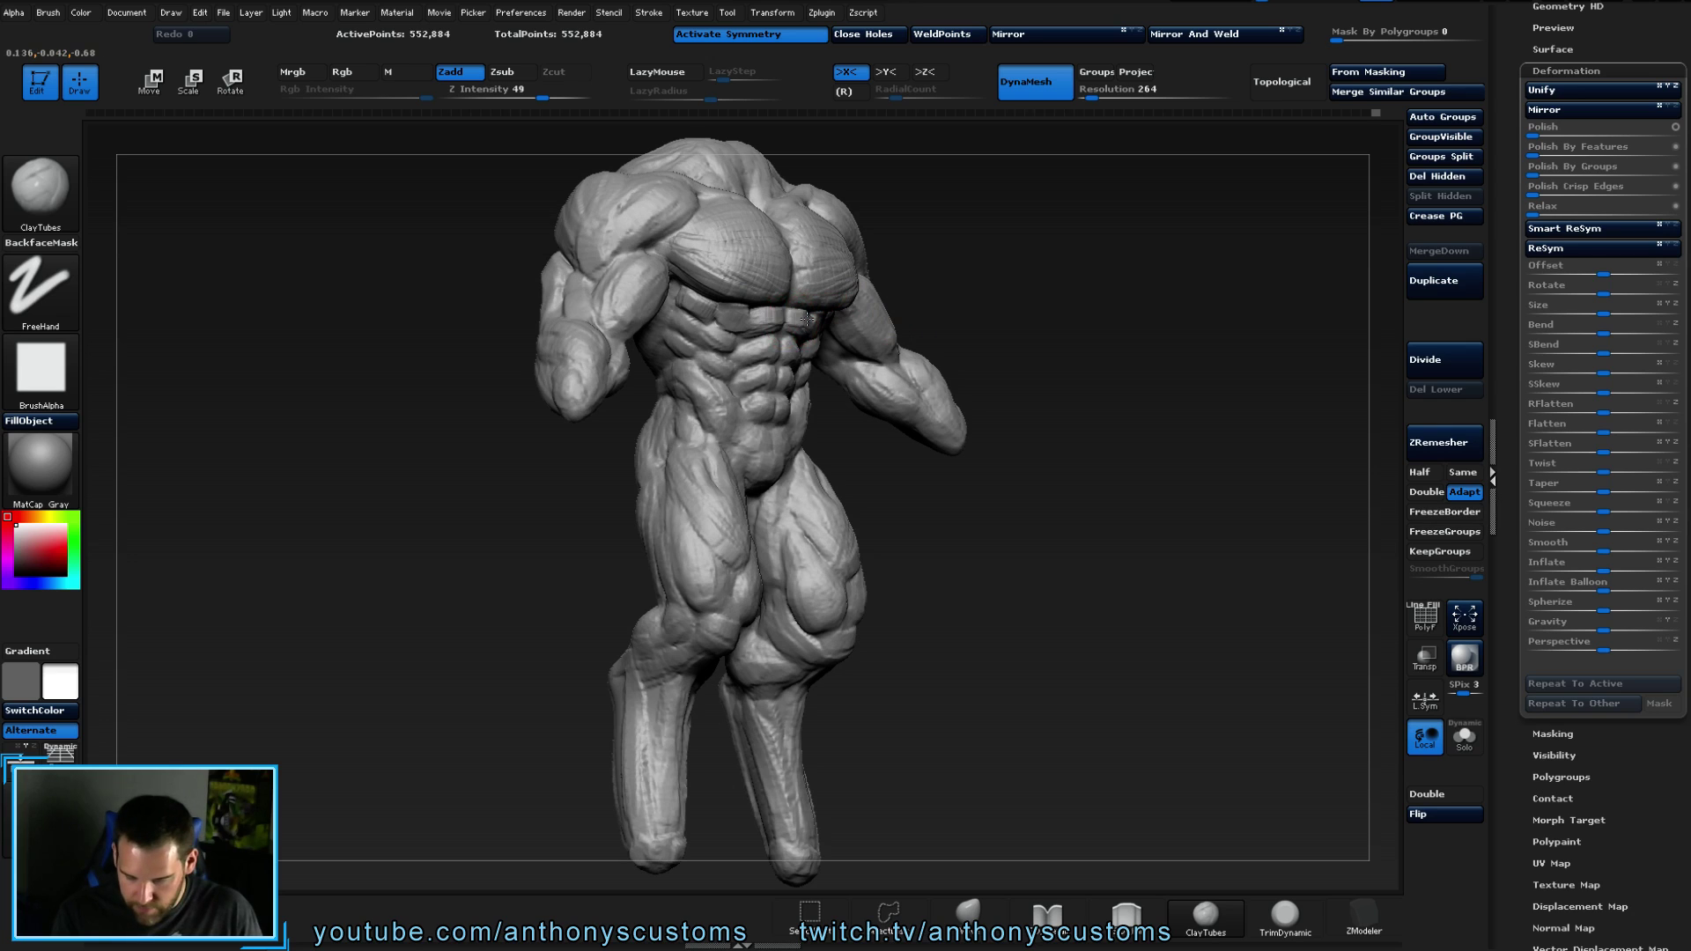
left_click_drag(803, 322, 815, 322)
right_click_drag(1035, 322, 841, 326)
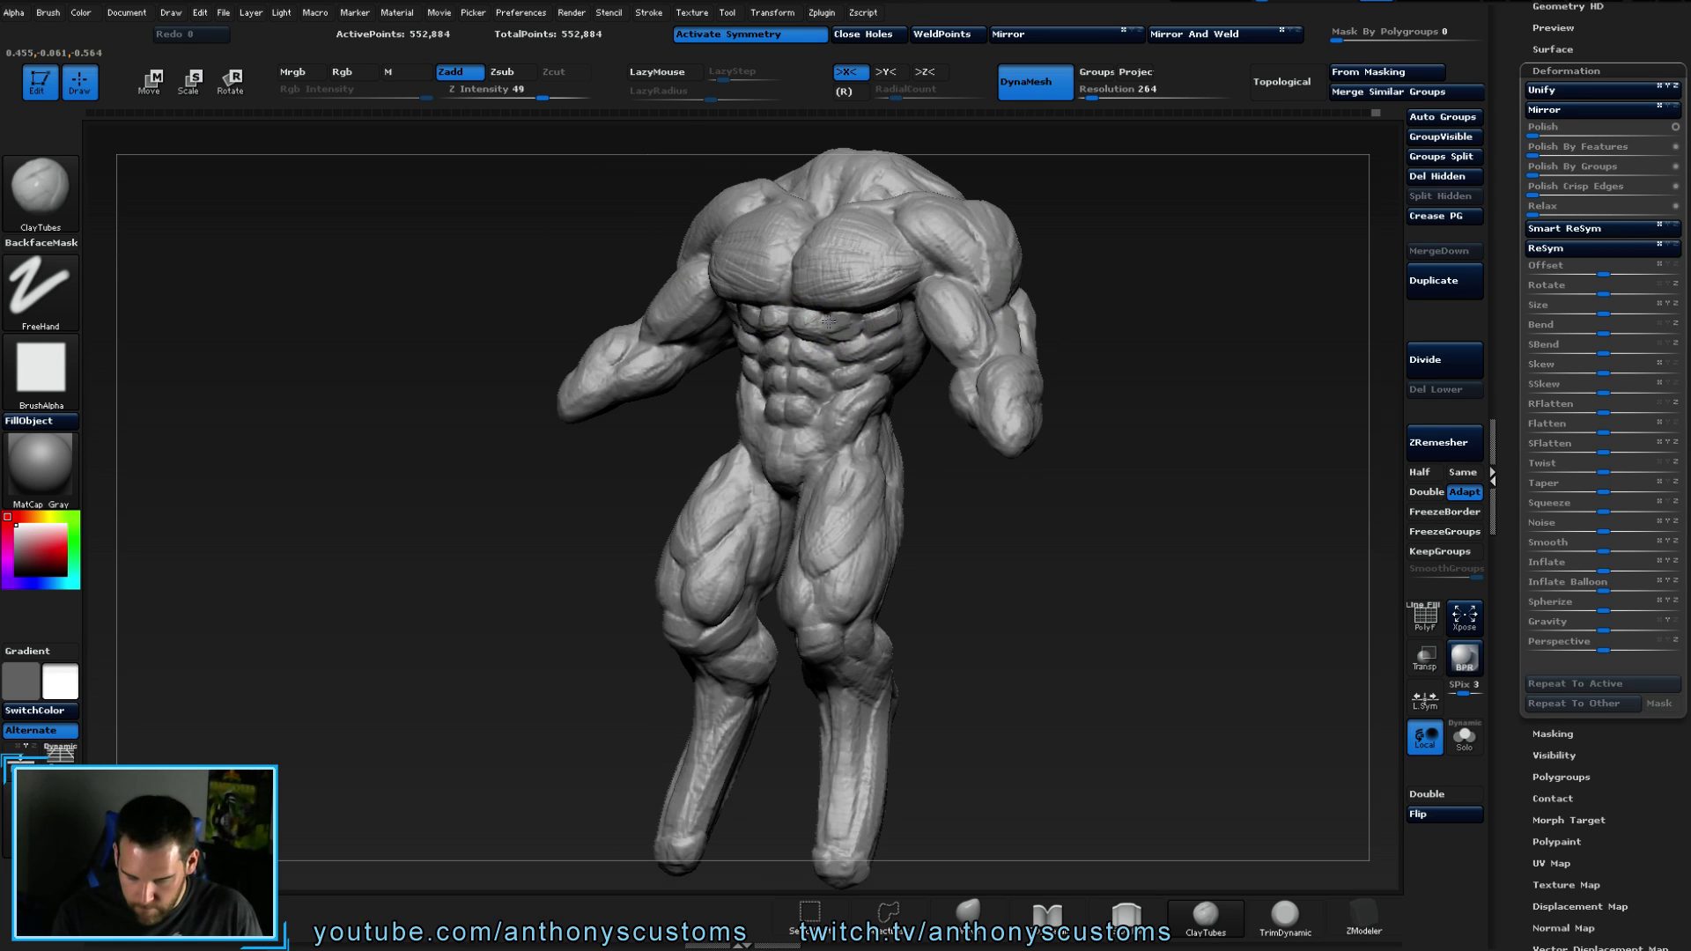
left_click_drag(841, 330, 890, 313)
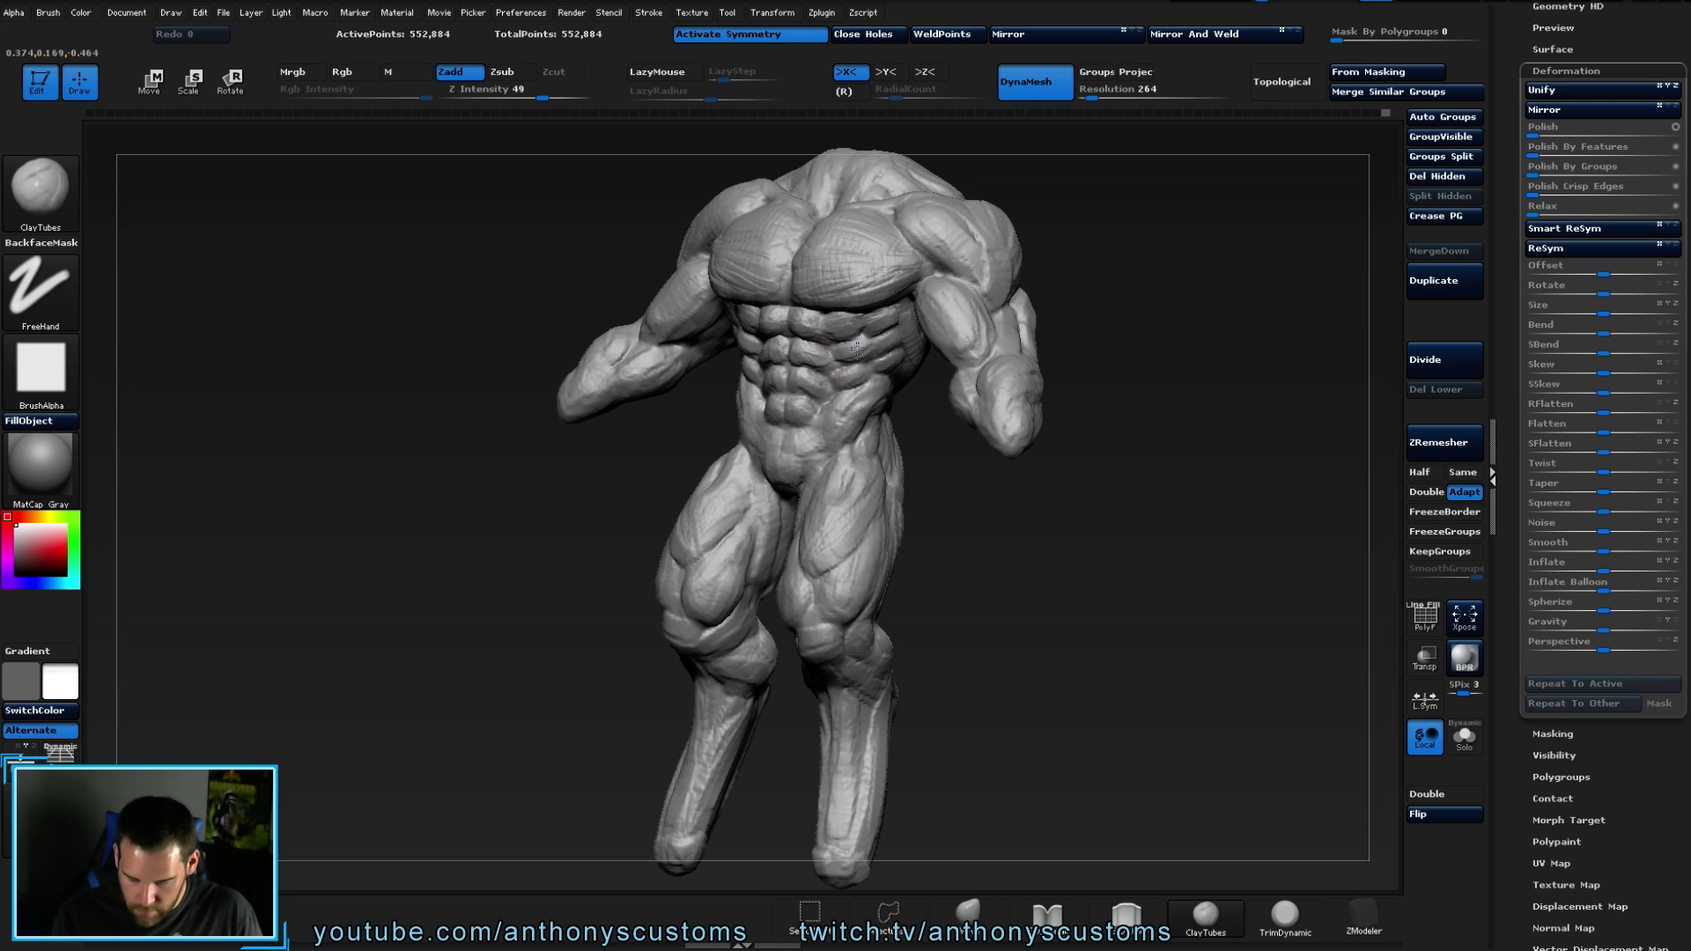
mouse_move(1013, 322)
left_mouse_down()
mouse_move(1181, 275)
mouse_move(1205, 333)
mouse_move(1048, 317)
mouse_move(1189, 308)
mouse_move(1151, 302)
mouse_move(1039, 327)
mouse_move(1068, 323)
mouse_move(914, 305)
mouse_move(1051, 299)
left_mouse_up()
left_click(1091, 219)
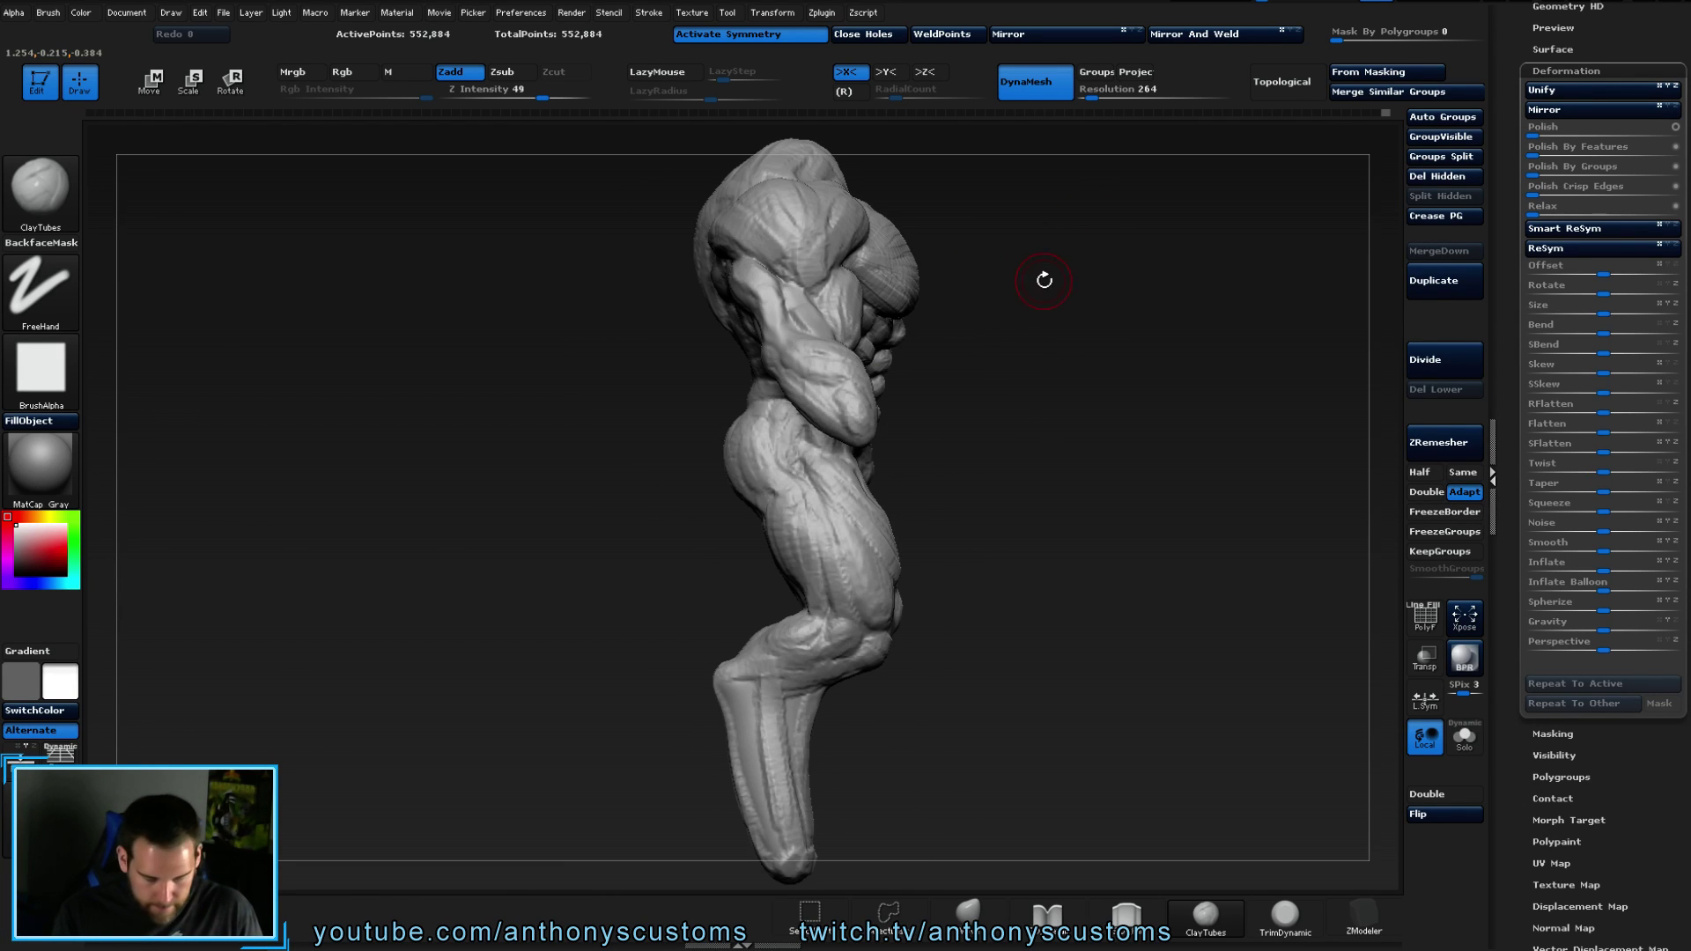
- Switch to the Move brush, adjust its draw size and reshape the upper abdomen's profile under the chest
key("b")
key("m")
key("v")
key("space")
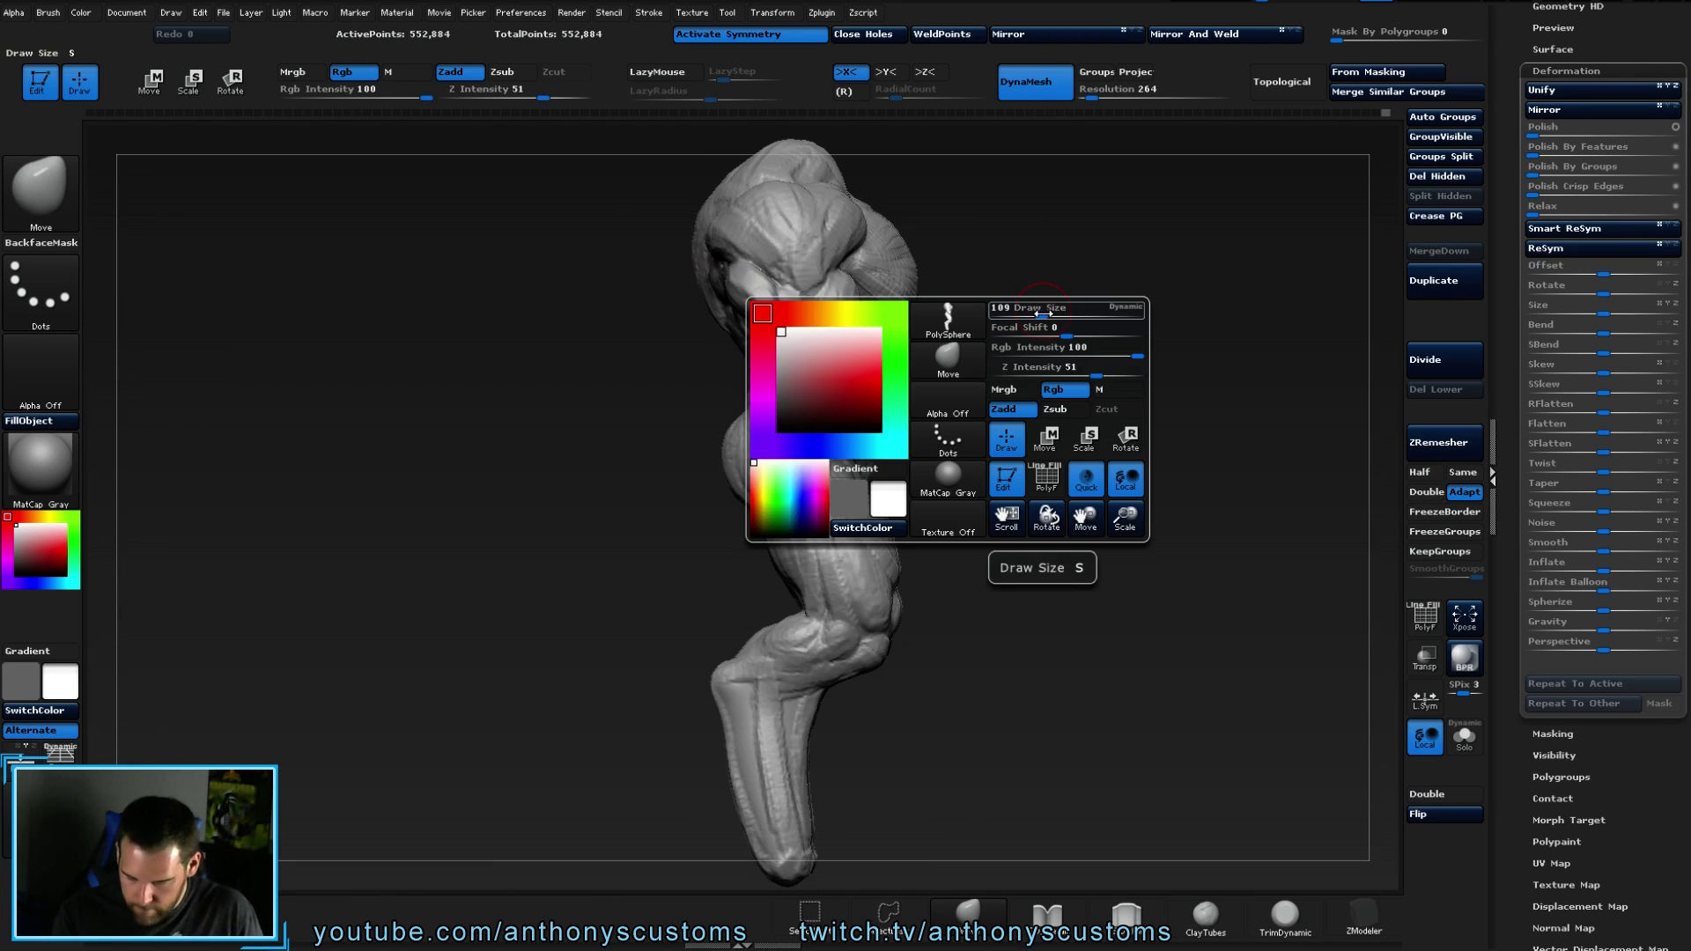
left_click_drag(1043, 313, 1070, 265)
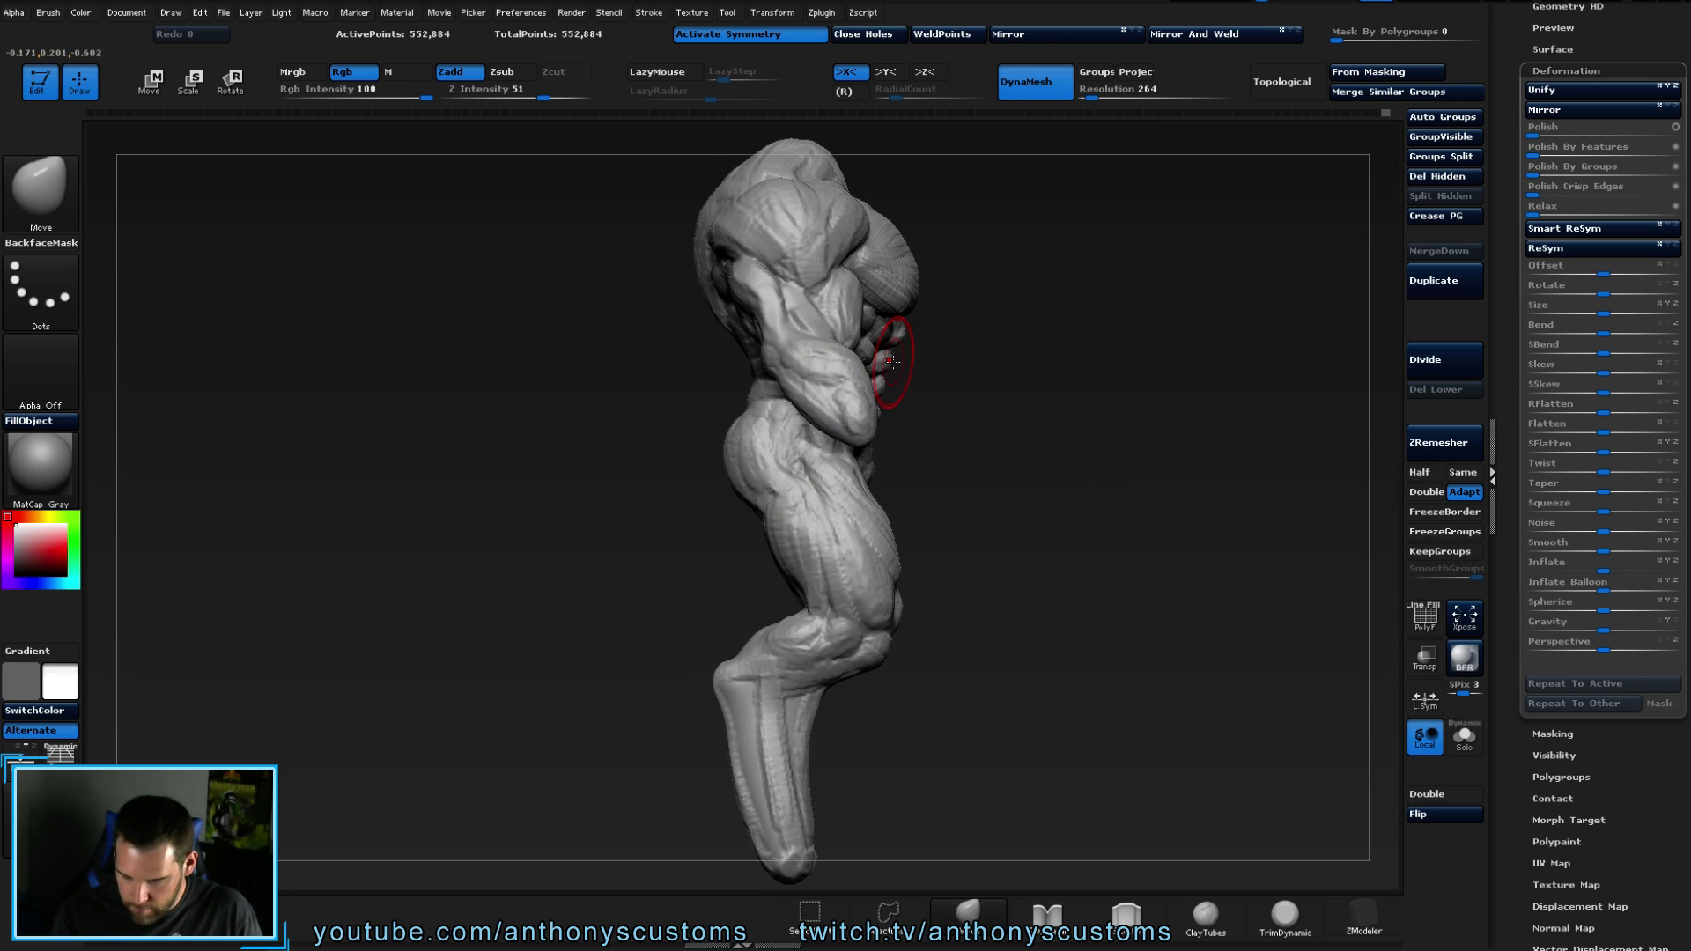
mouse_move(903, 330)
left_mouse_down()
mouse_move(881, 332)
mouse_move(1097, 290)
left_mouse_up()
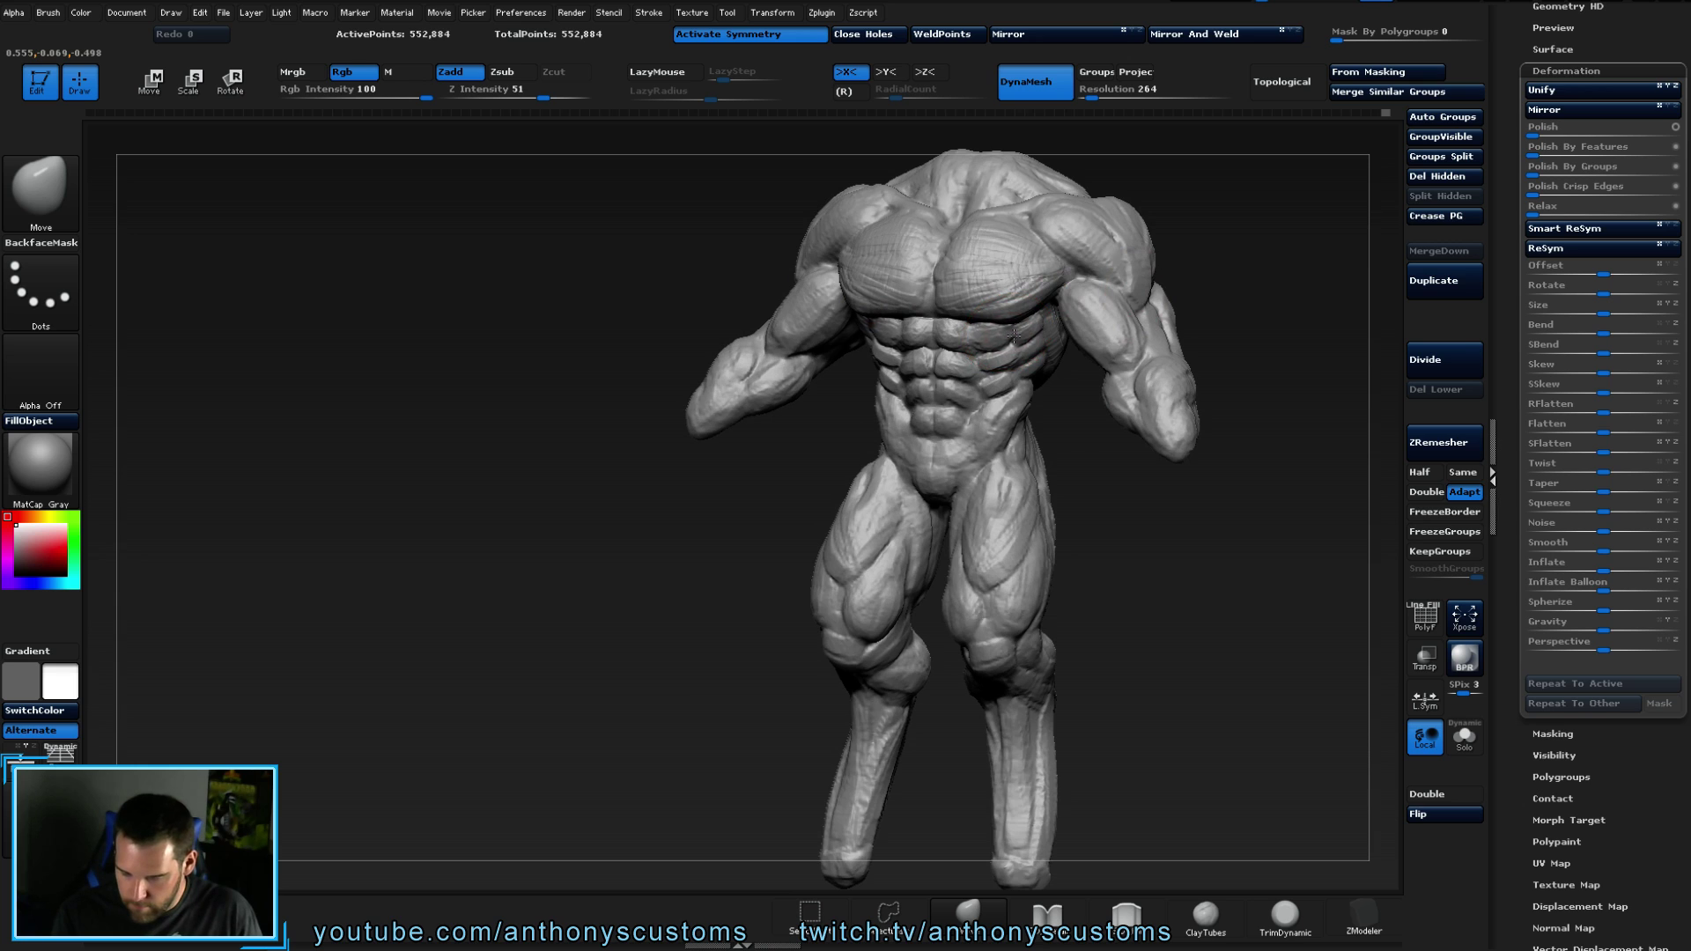
left_click_drag(1203, 244, 1237, 227)
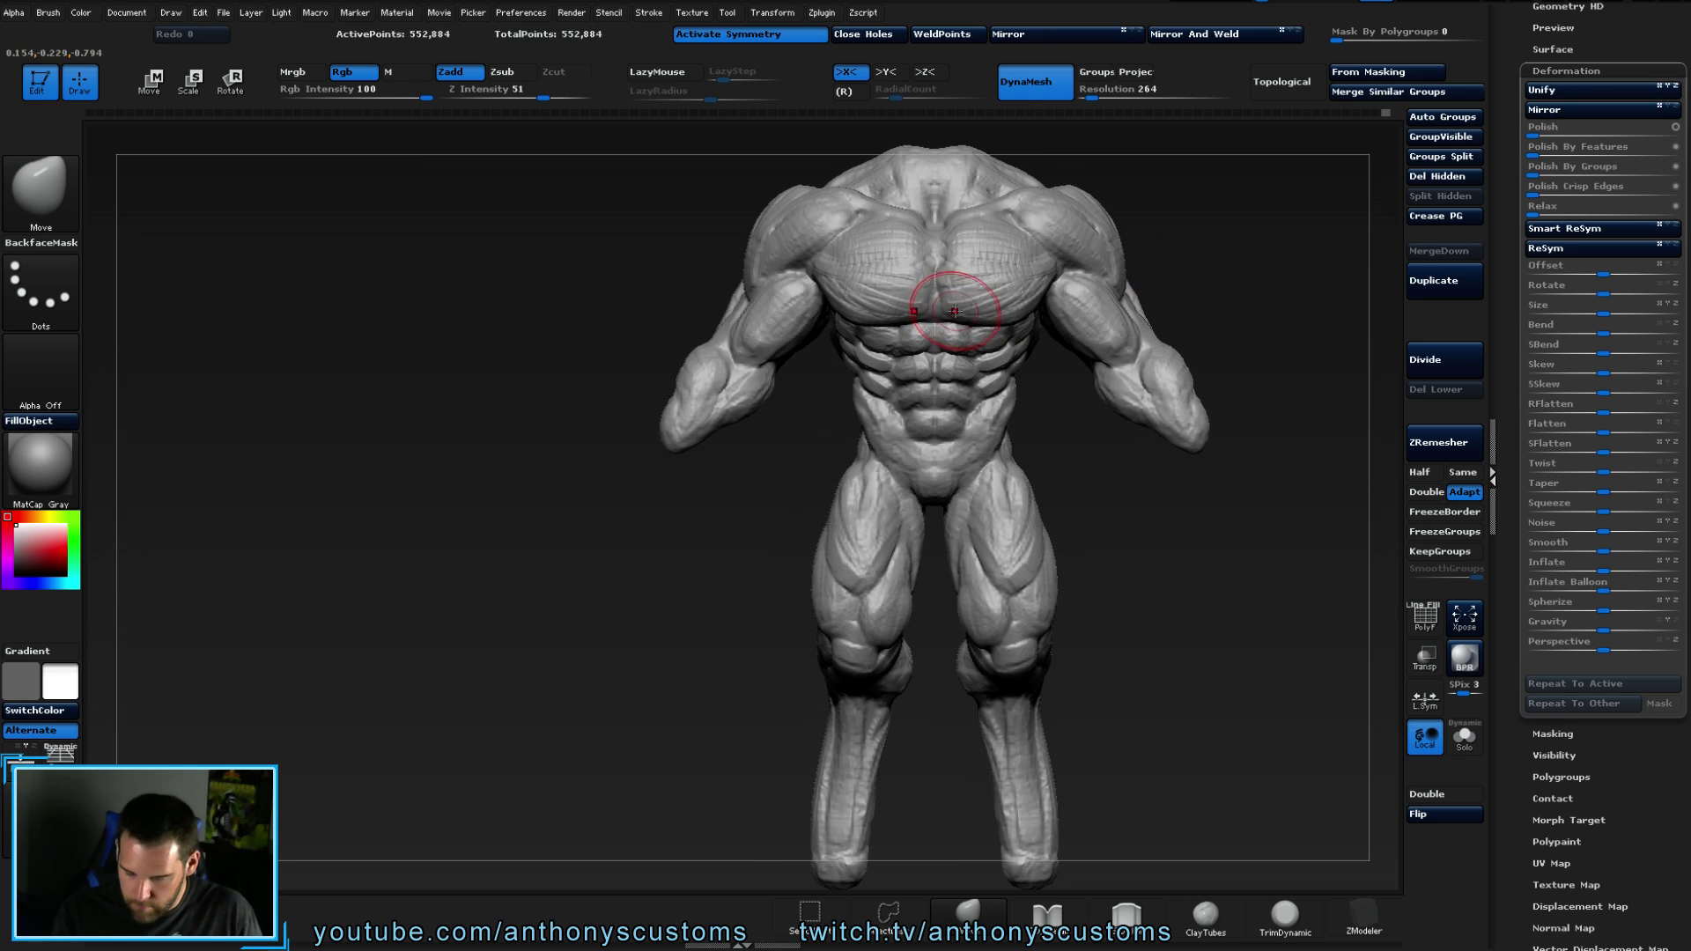
left_click_drag(1250, 255, 1180, 248)
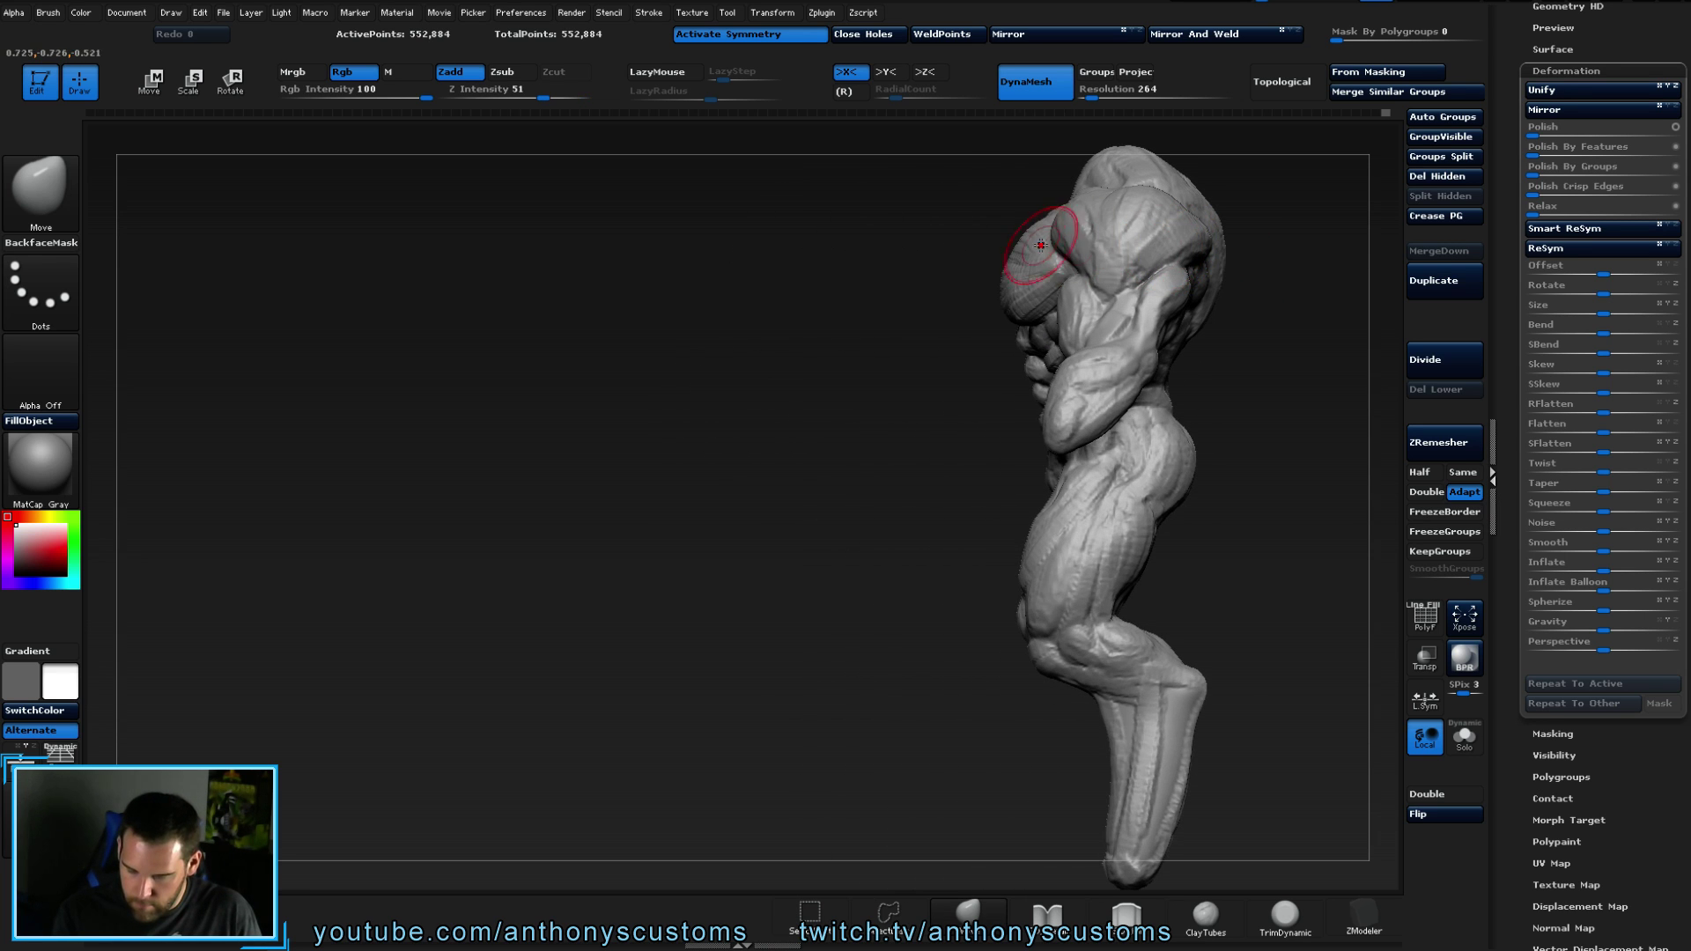
- Undo the last Move stroke, readjust the brush size and reshape the upper chest's profile from the side
key("ctrl+z")
key("space")
mouse_move(893, 323)
left_mouse_down("shift")
mouse_move(849, 370)
mouse_move(639, 410)
left_mouse_up("shift")
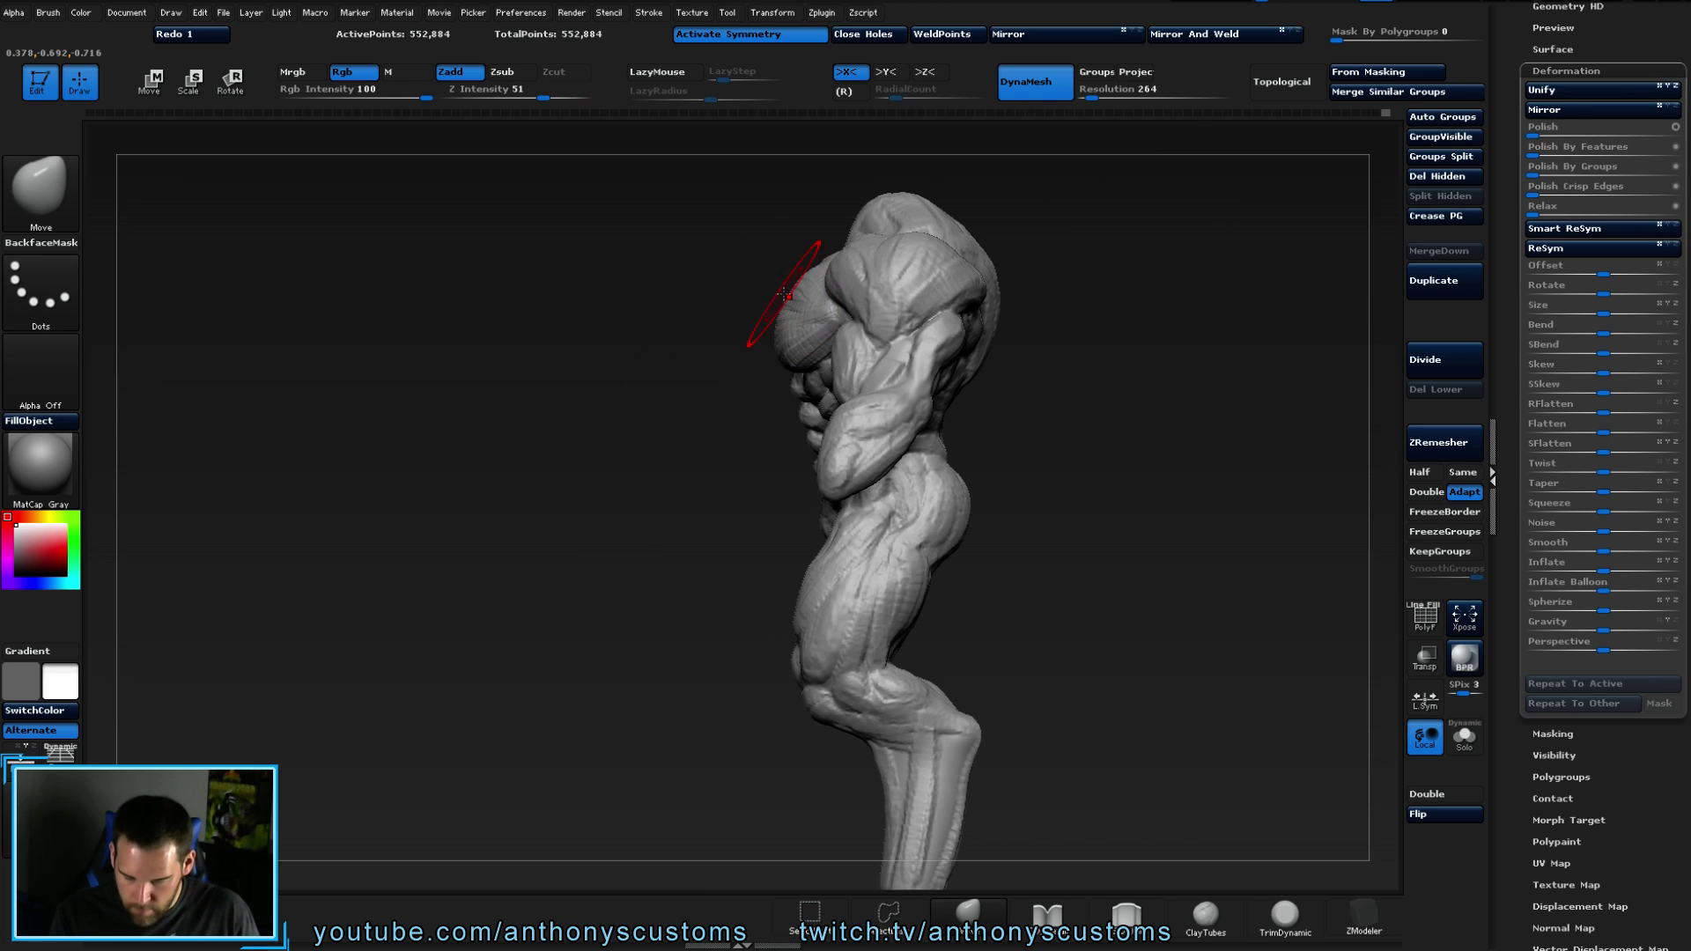
left_click_drag(791, 299, 799, 303)
mouse_move(668, 415)
left_mouse_down()
mouse_move(978, 362)
mouse_move(1084, 274)
left_mouse_up()
mouse_move(1116, 461)
left_mouse_down("alt")
mouse_move(1101, 362)
mouse_move(1036, 372)
left_mouse_up("alt")
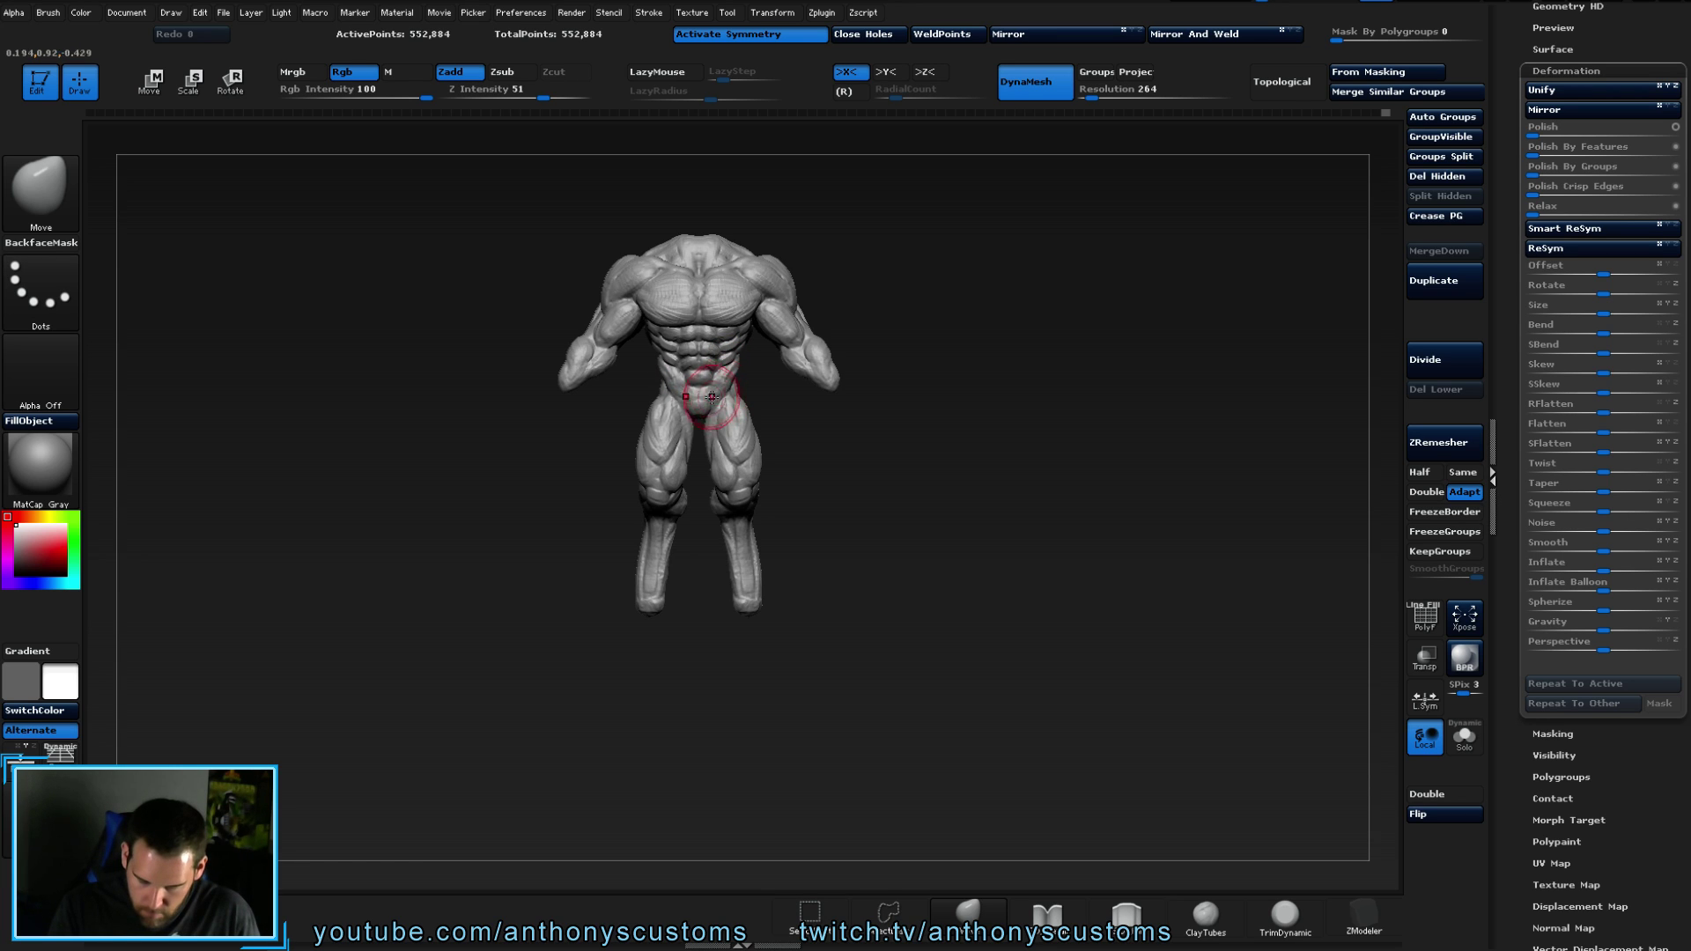
mouse_move(815, 433)
left_mouse_down()
mouse_move(980, 457)
mouse_move(959, 431)
left_mouse_up()
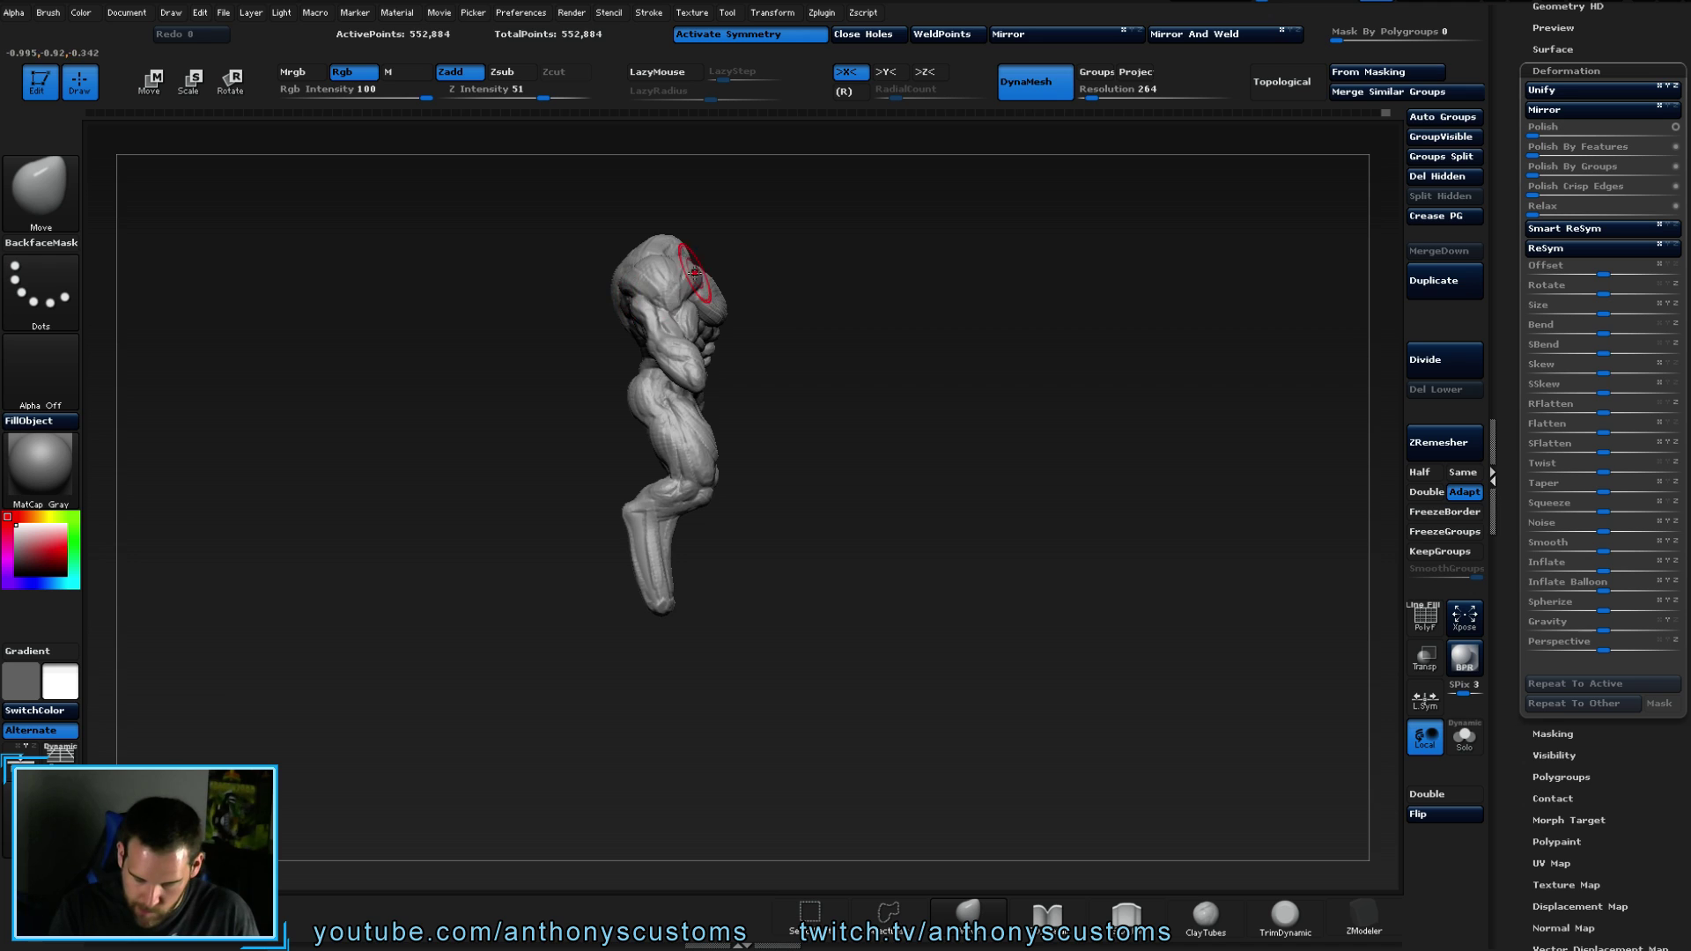
left_click_drag(909, 312, 938, 288, "shift")
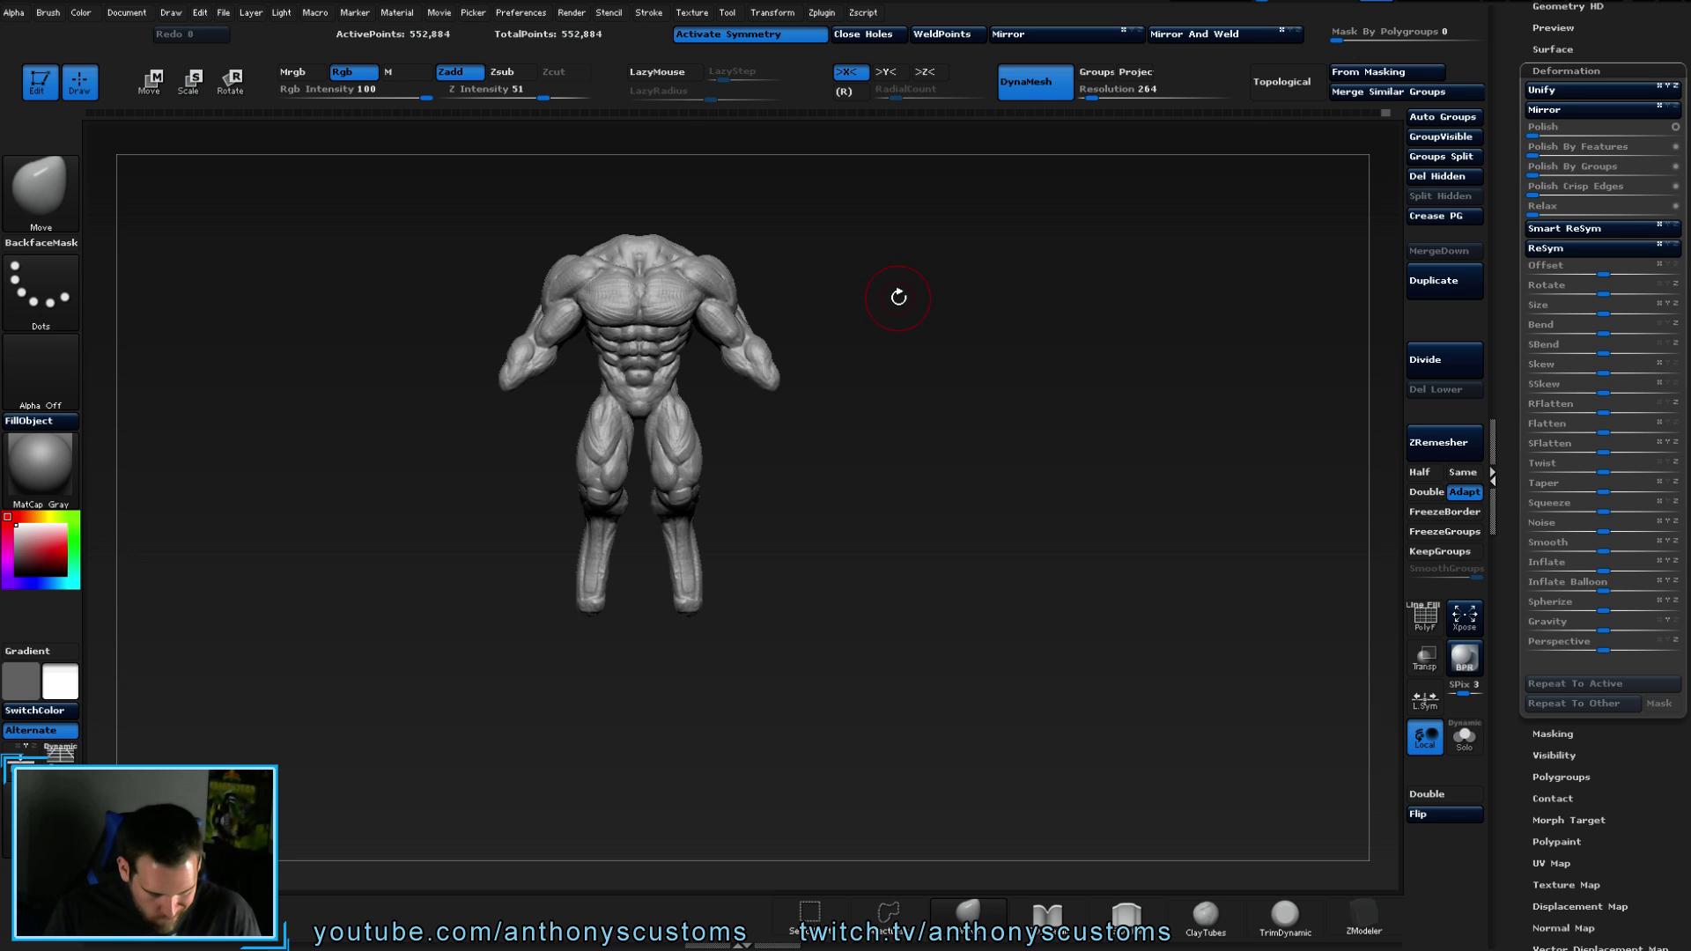
- Save the project with the whole figure in front view
mouse_move(964, 387)
left_mouse_down()
mouse_move(954, 484)
mouse_move(955, 457)
mouse_move(917, 449)
mouse_move(988, 464)
left_mouse_up()
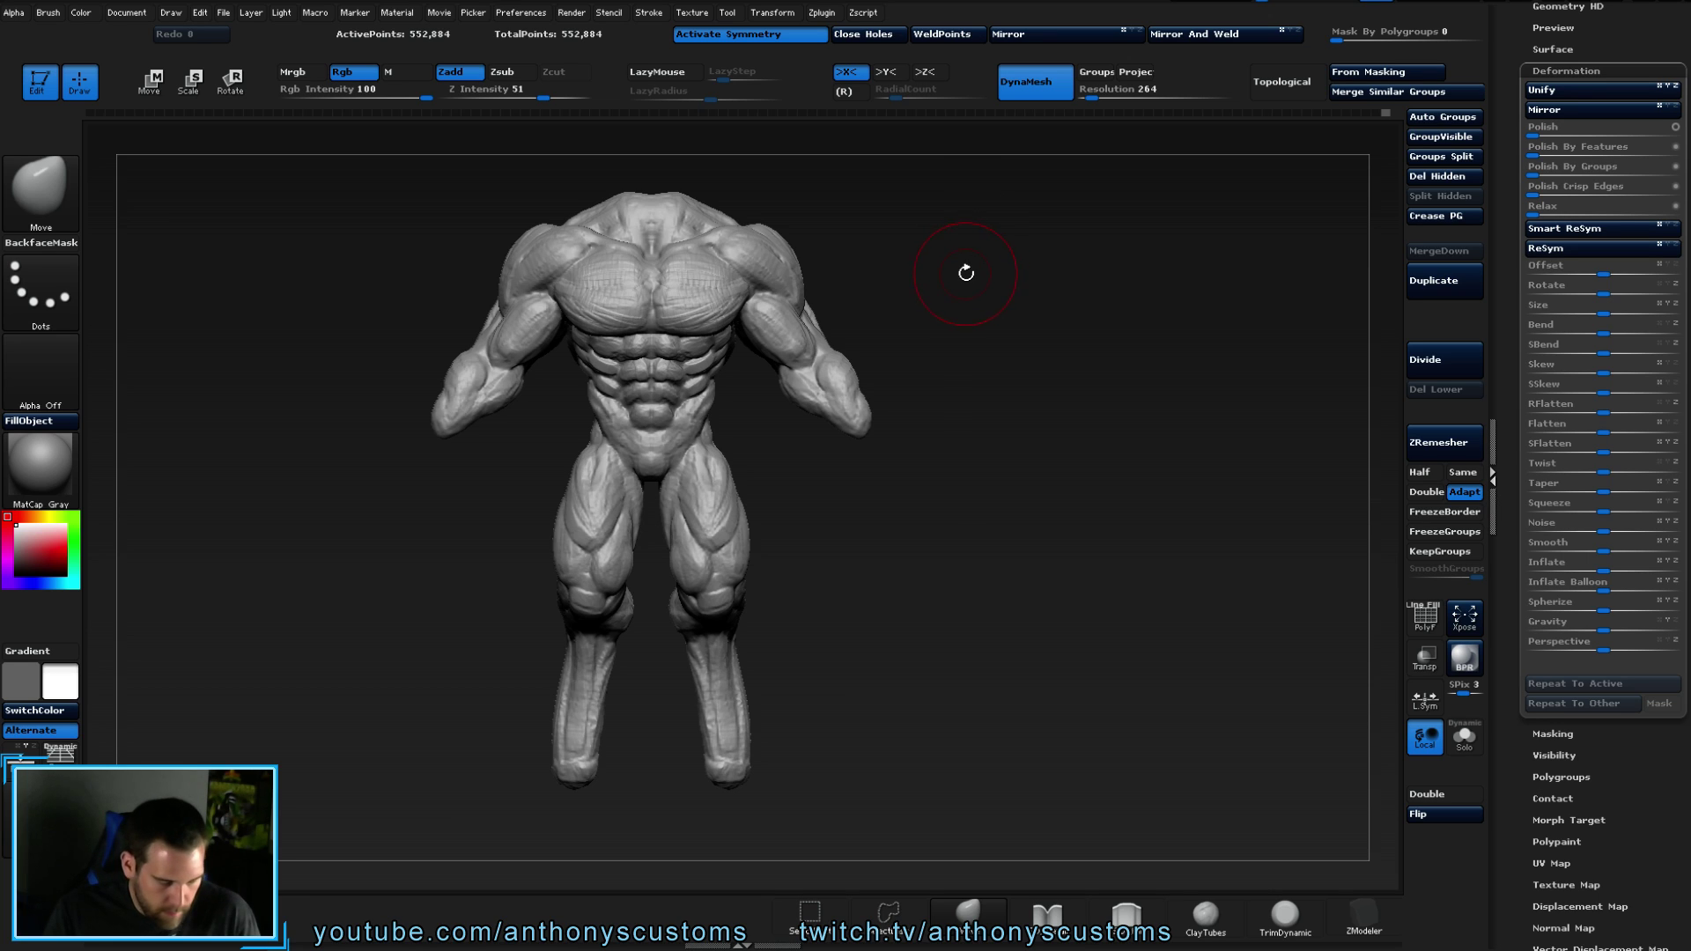
key("ctrl")
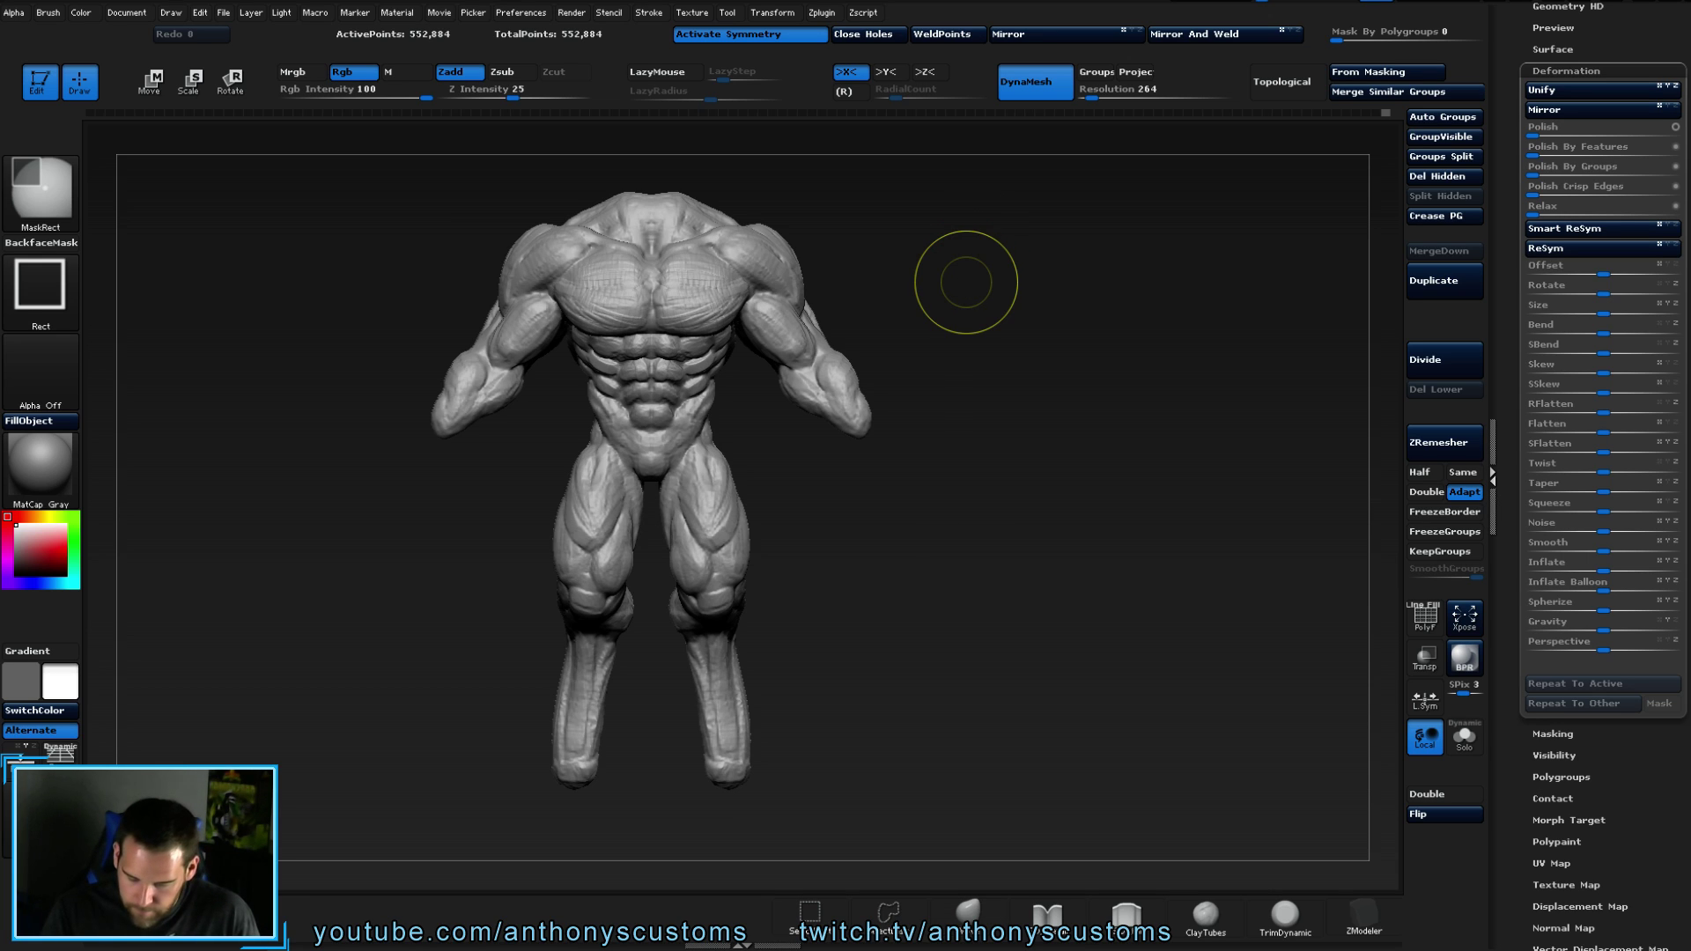
key("ctrl+s")
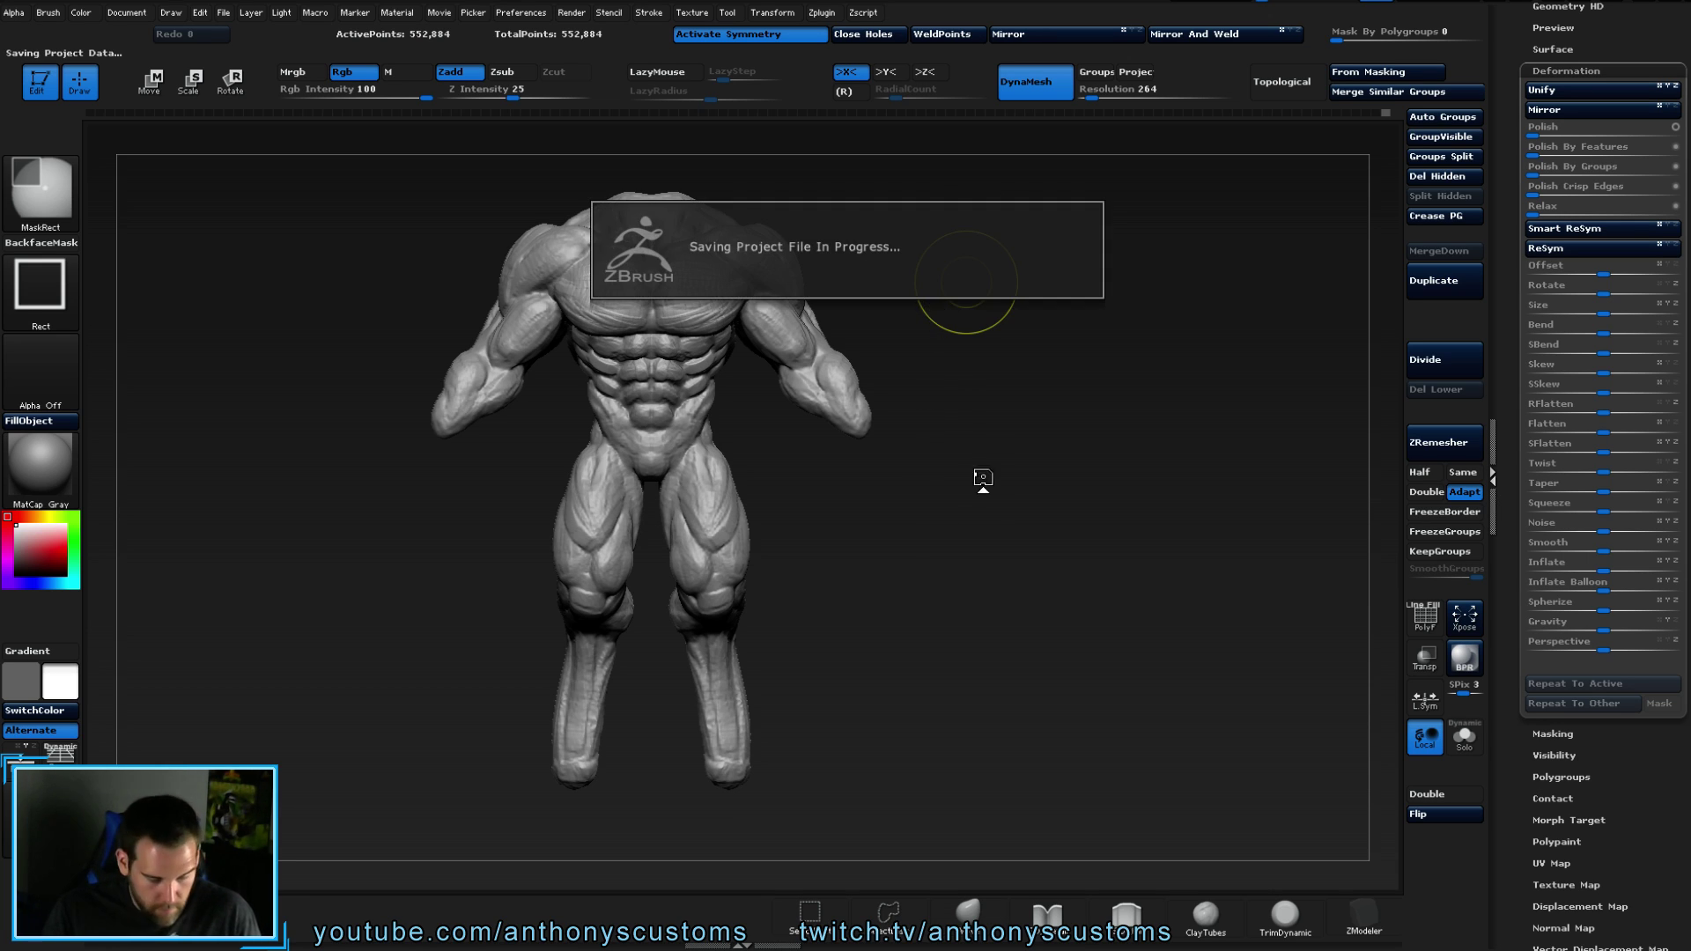
- Reduce the brush's draw size and smooth the clay strokes on both pectorals
left_click_drag(944, 514, 995, 340)
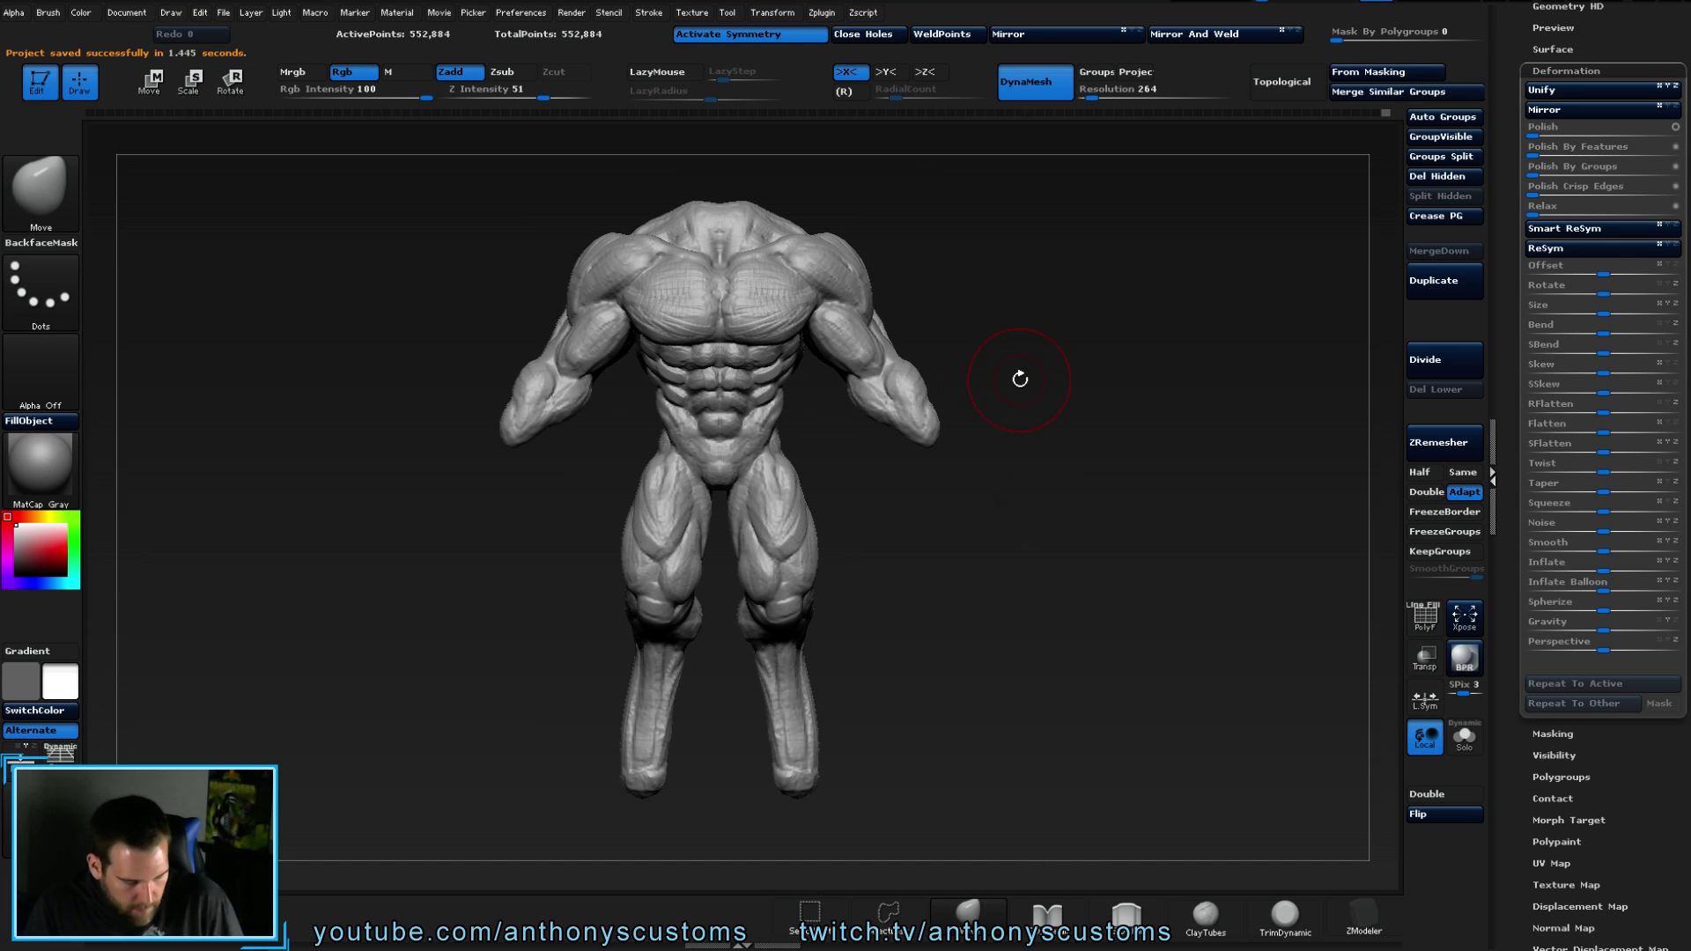
key("space")
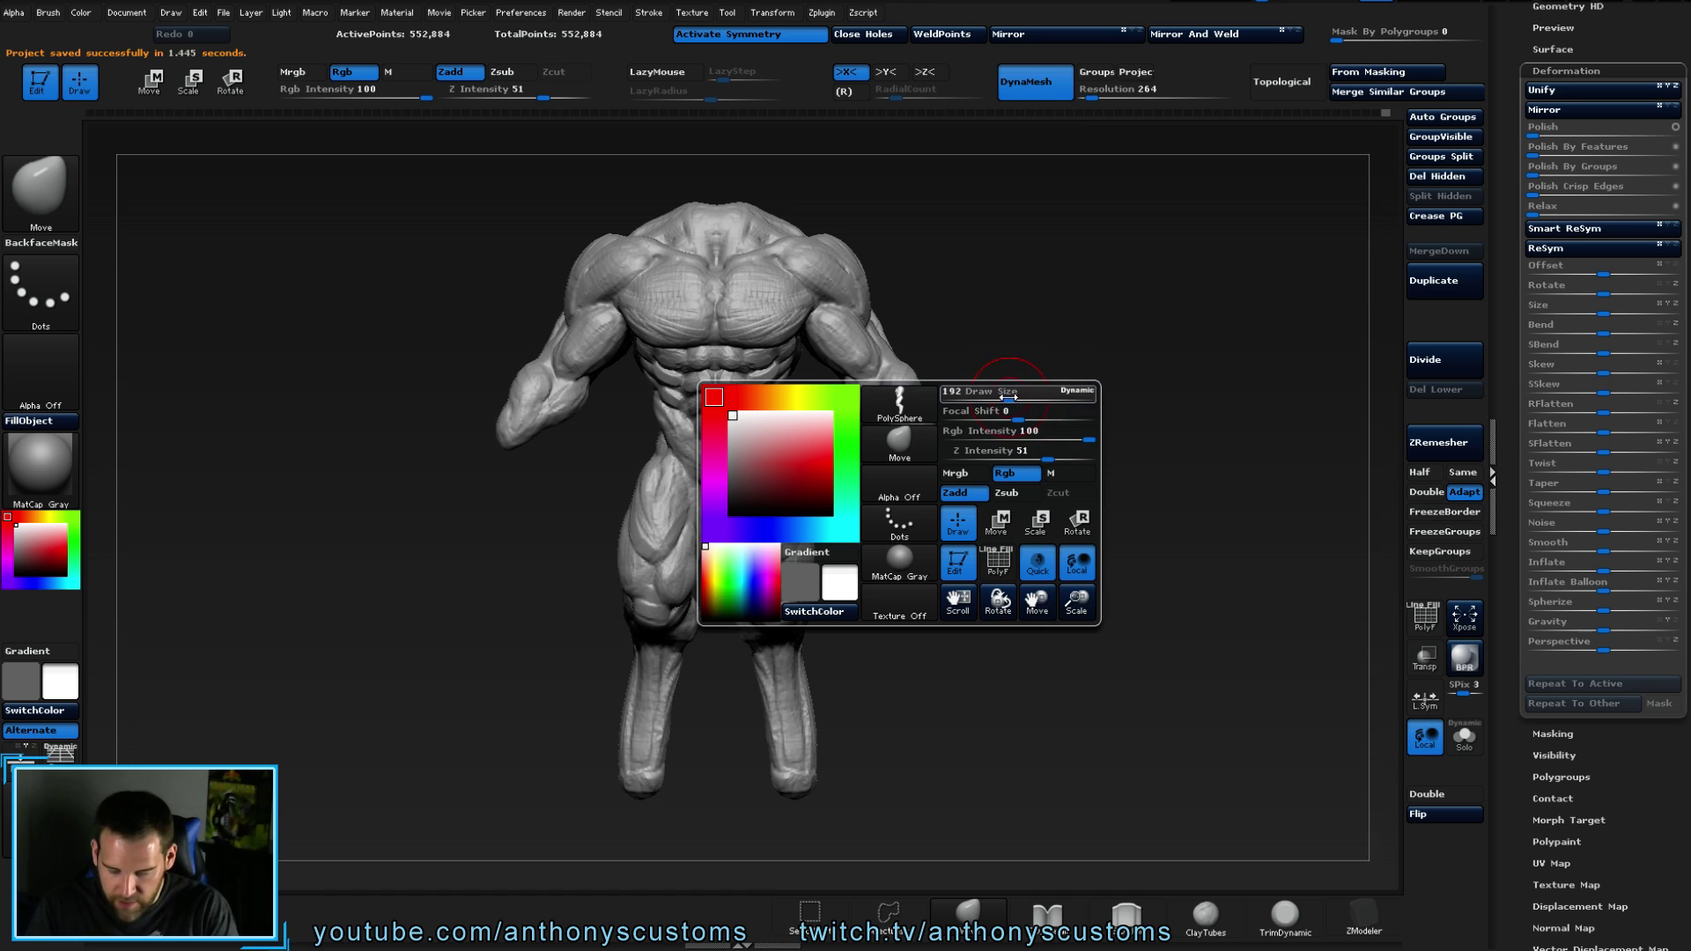
key("space")
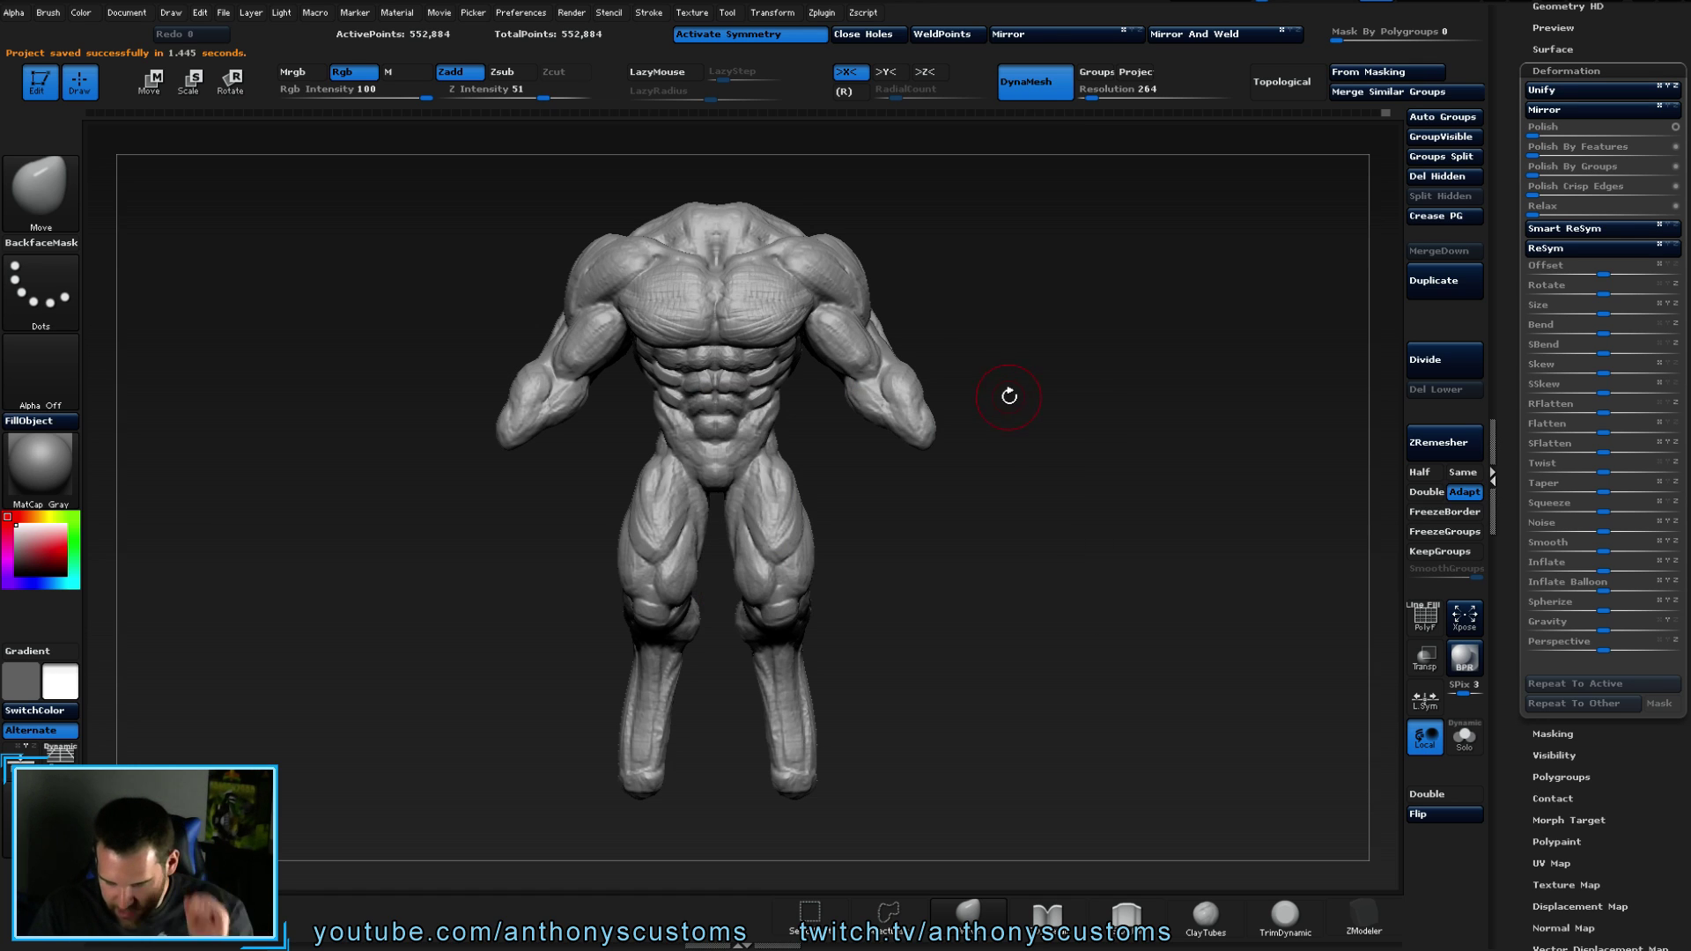
key("shift")
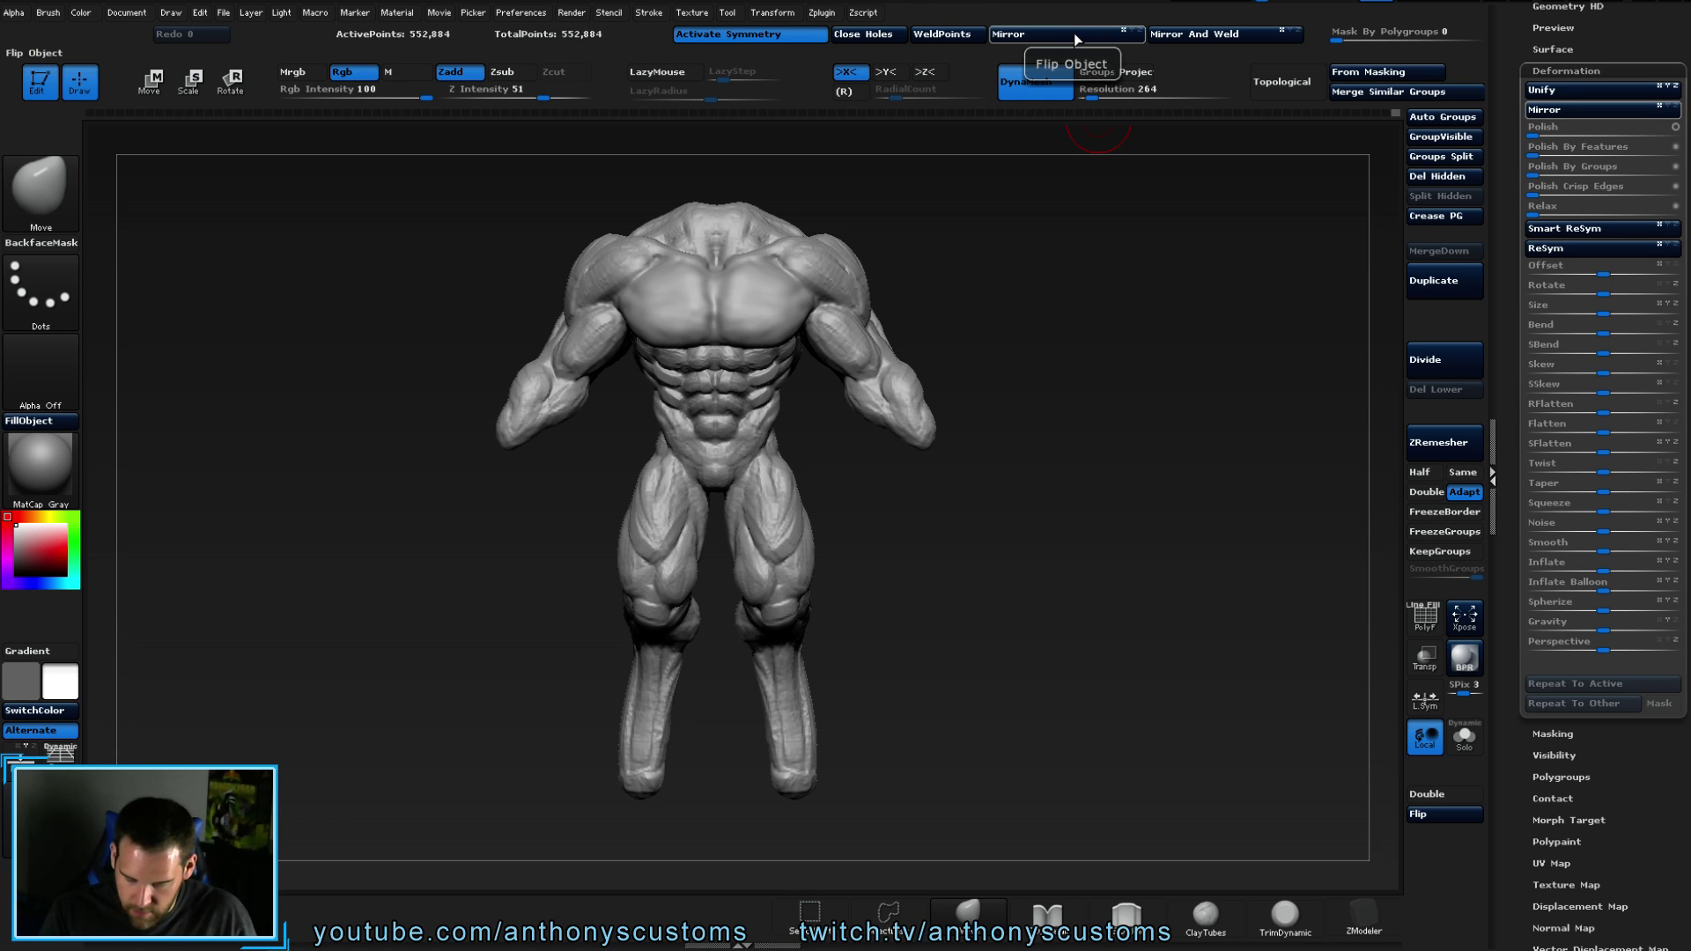
- Mirror and weld the figure across the X axis, undoing the first pass and repeating it
left_click(1181, 35)
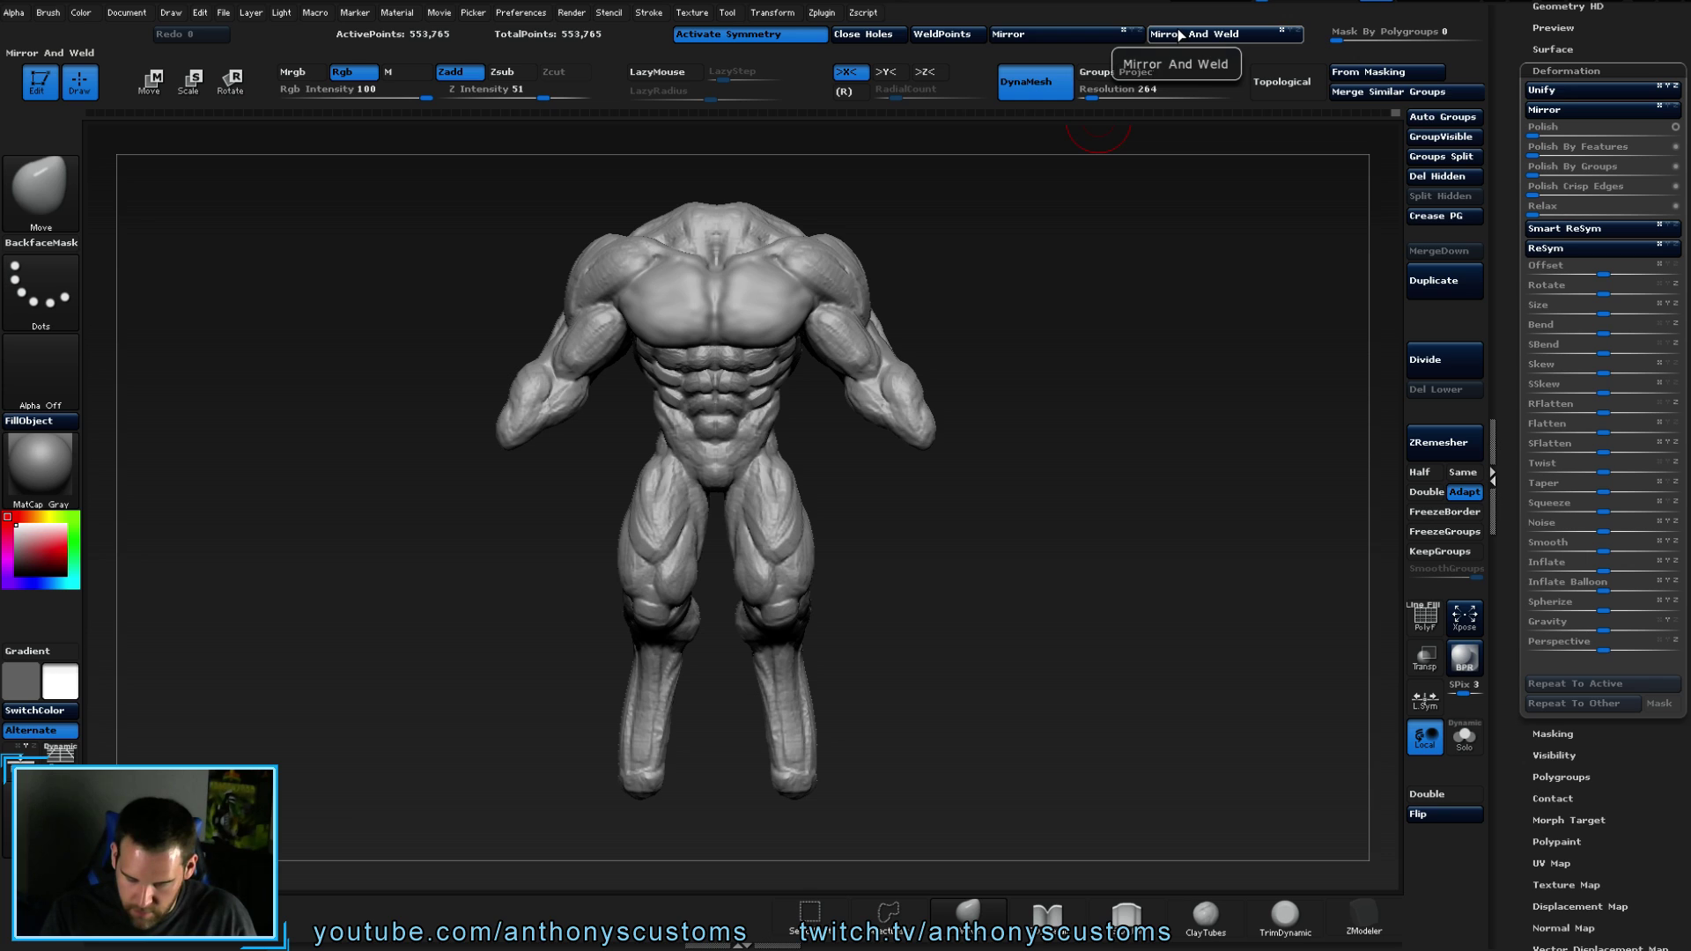
key("ctrl+z")
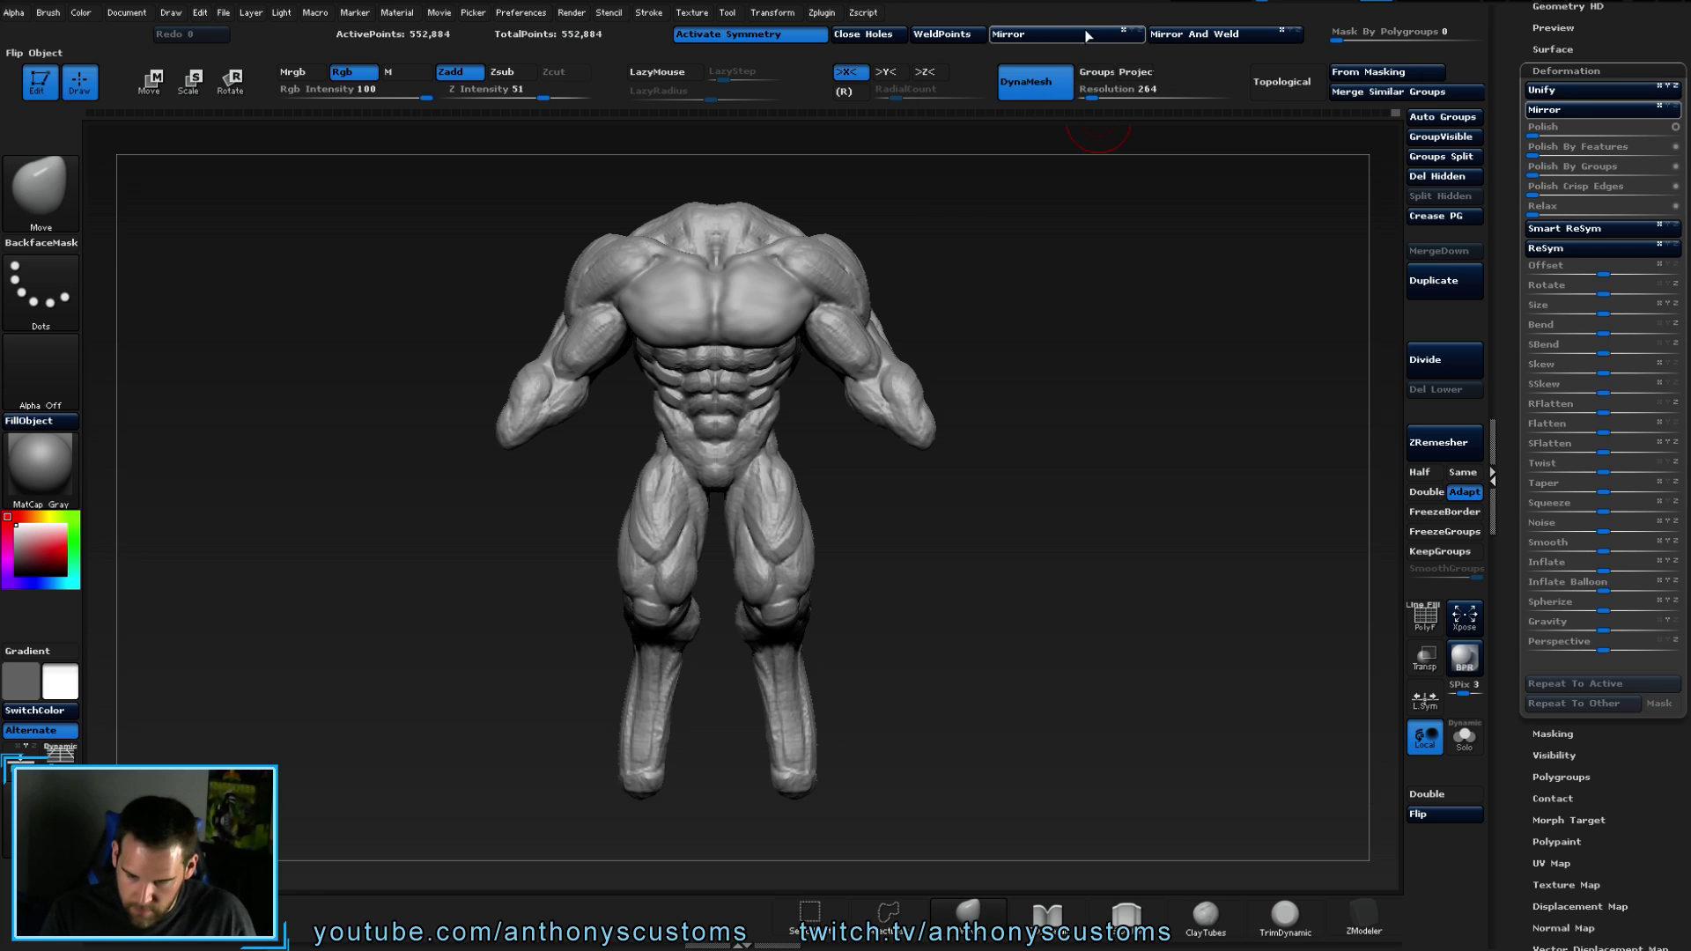
left_click(1198, 35)
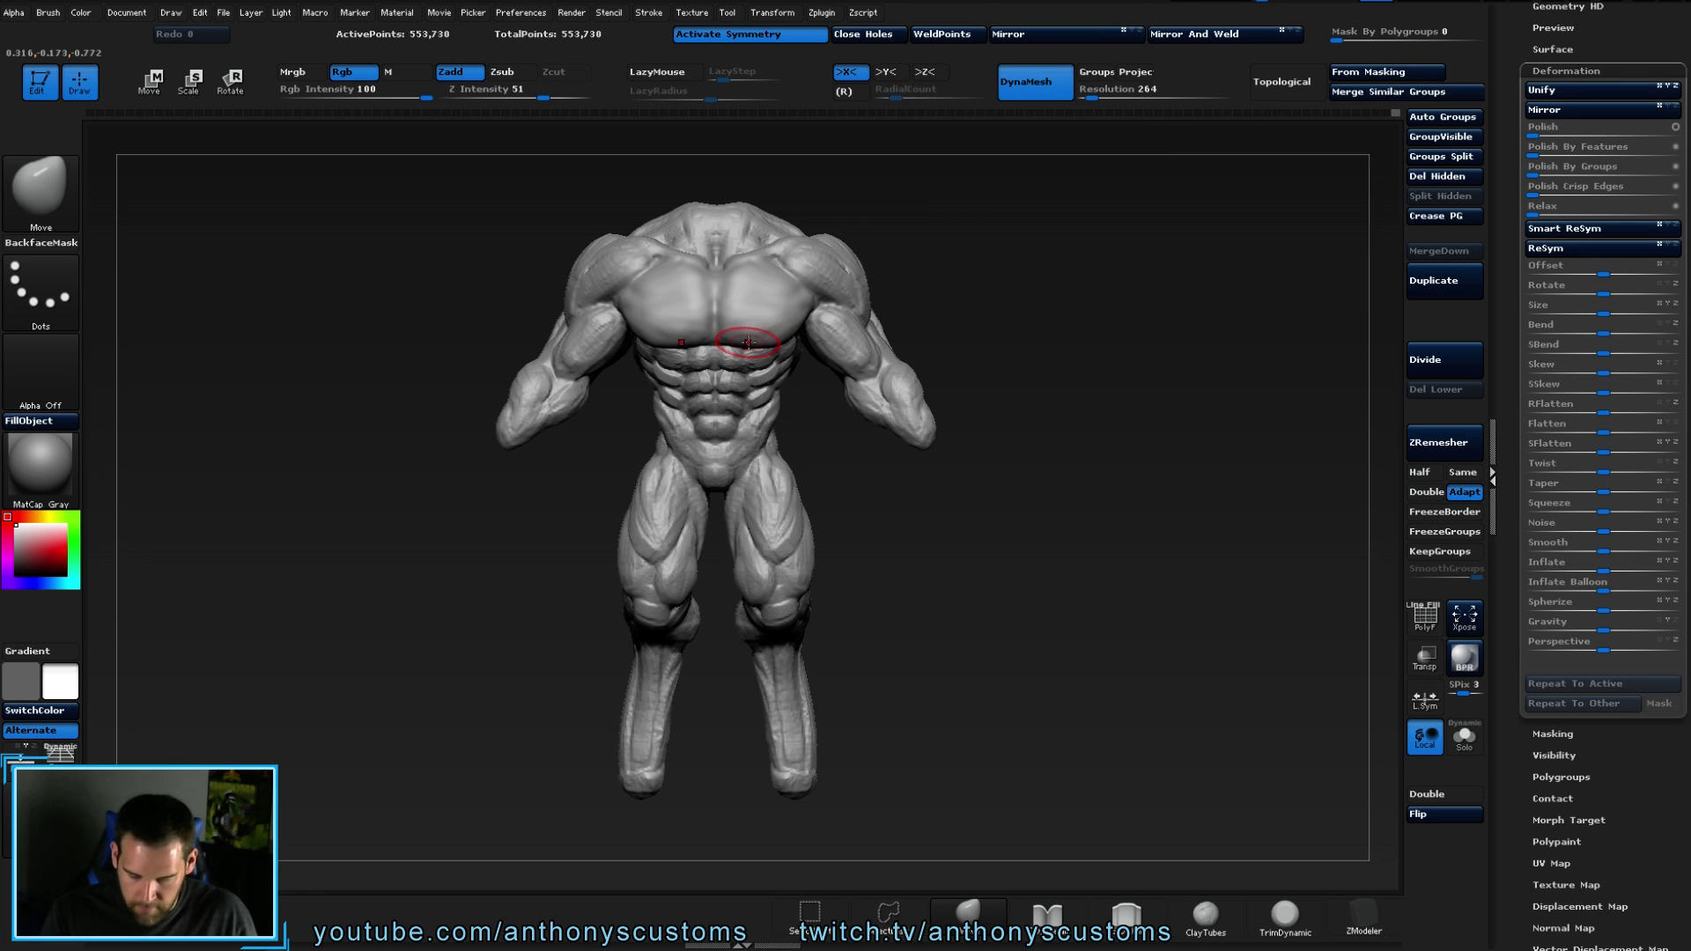
- Smooth the torso, arms and legs from the front, readjusting the brush's draw size between passes
key("shift")
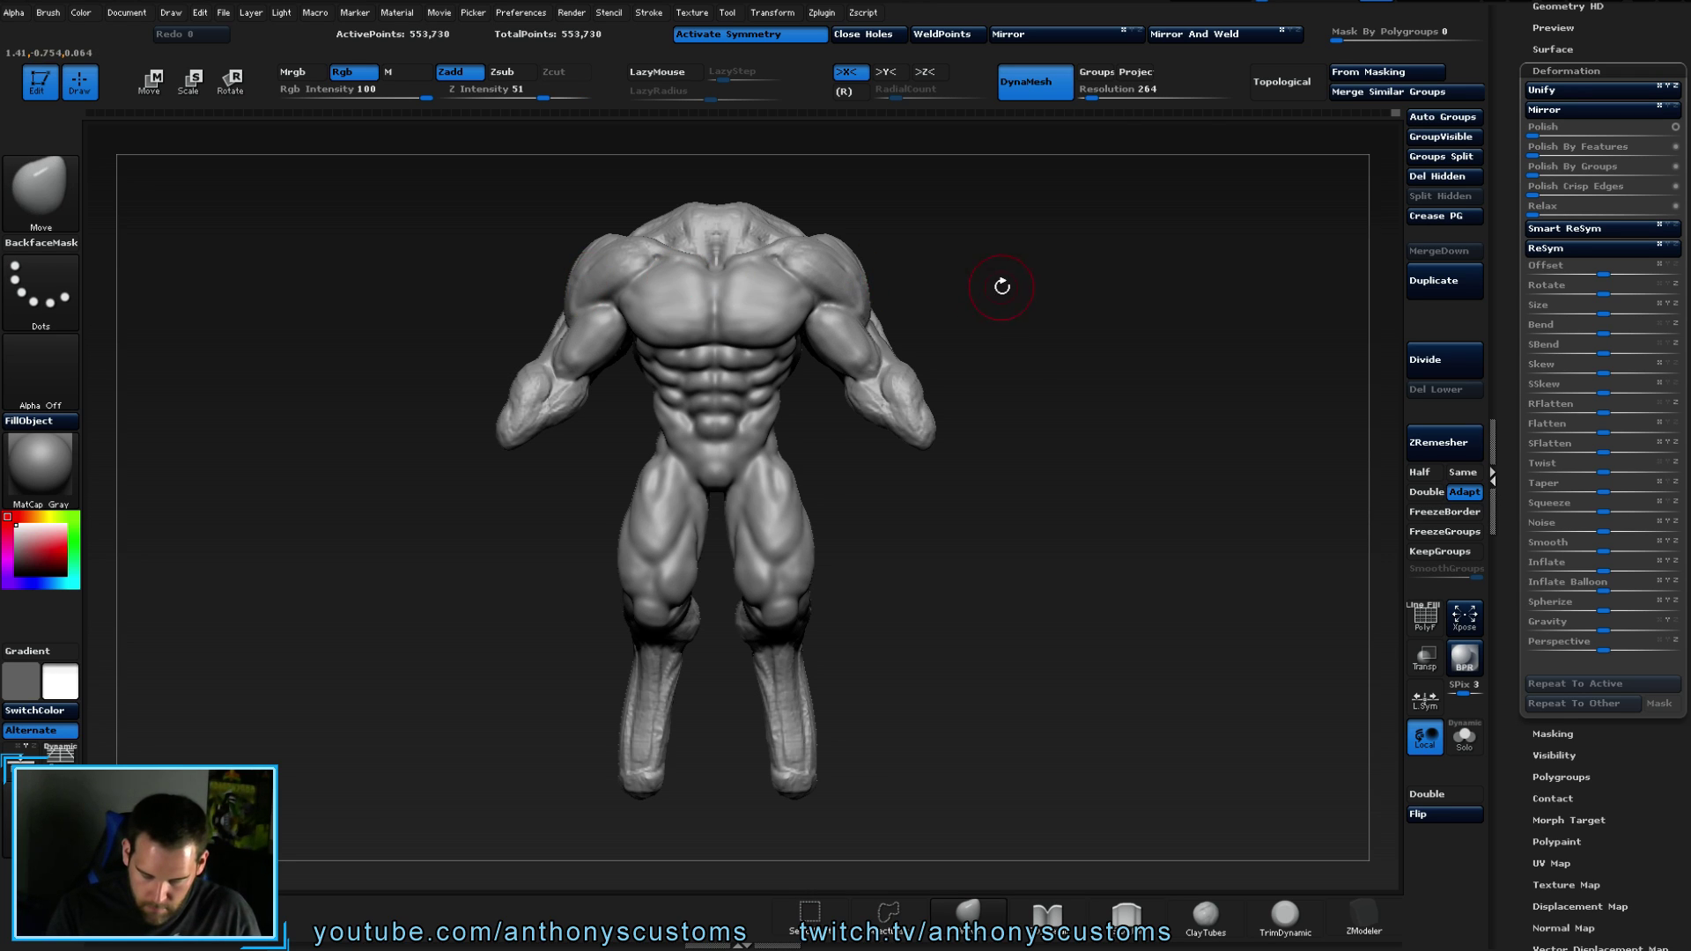
key("space")
left_click_drag(1002, 287, 1014, 288)
key("shift")
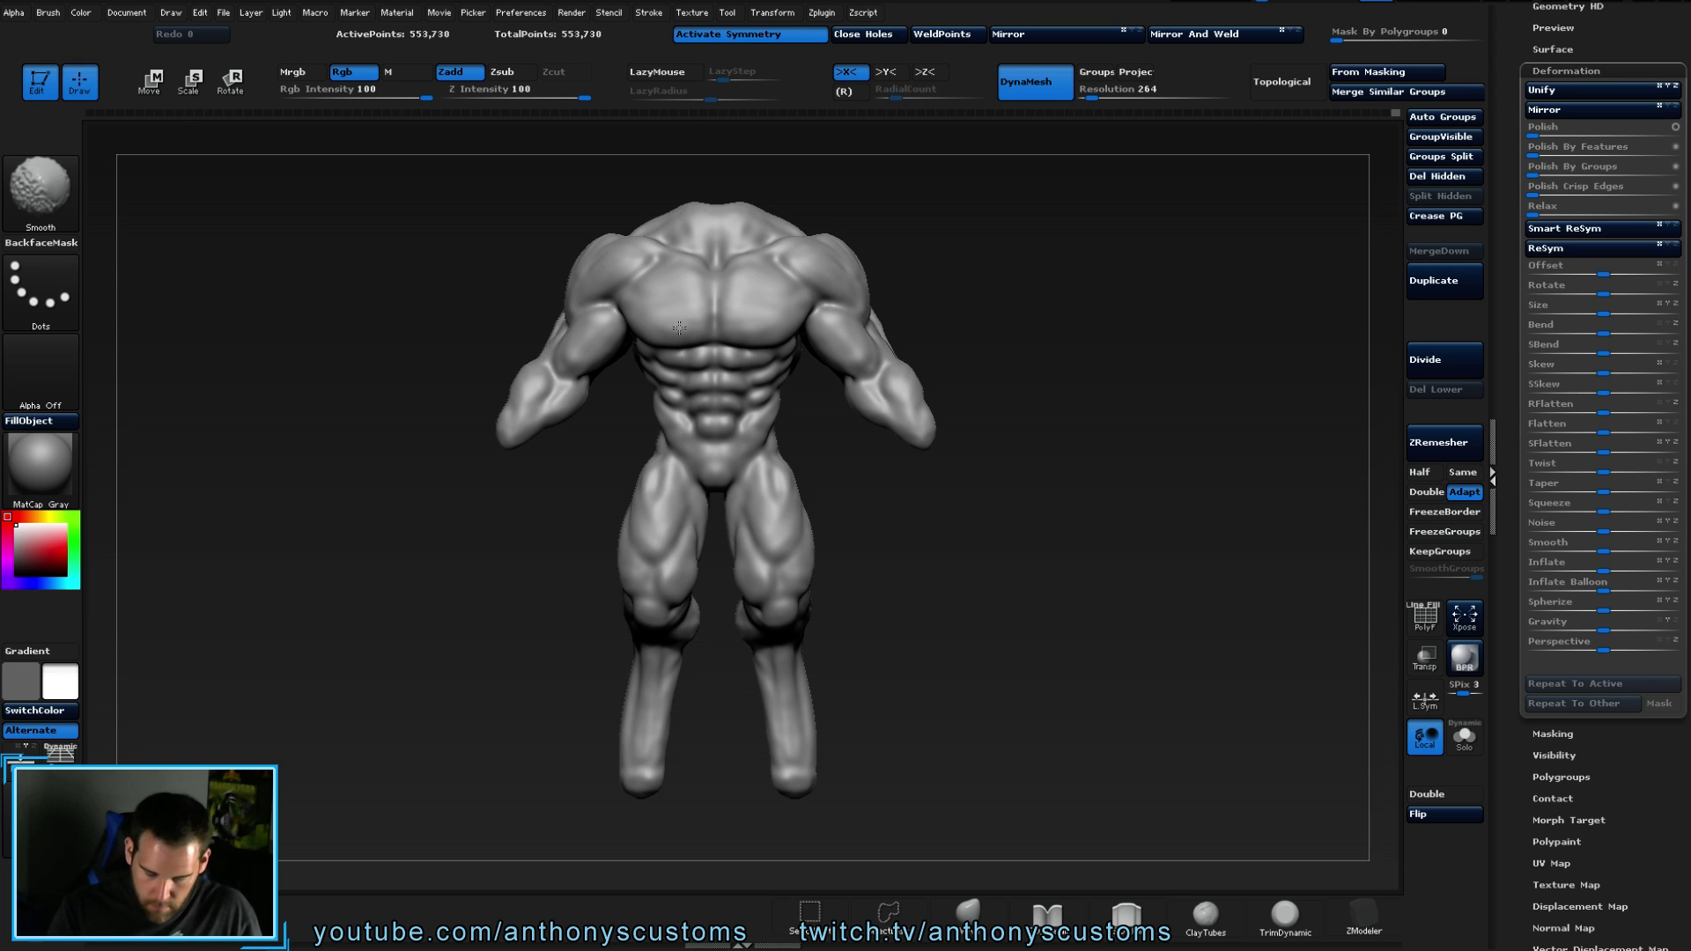
- Smooth the remaining rough clay marks on the figure's back, sides, underside and lower legs
mouse_move(726, 617)
left_mouse_down()
mouse_move(592, 625)
mouse_move(617, 609)
mouse_move(596, 511)
left_mouse_up()
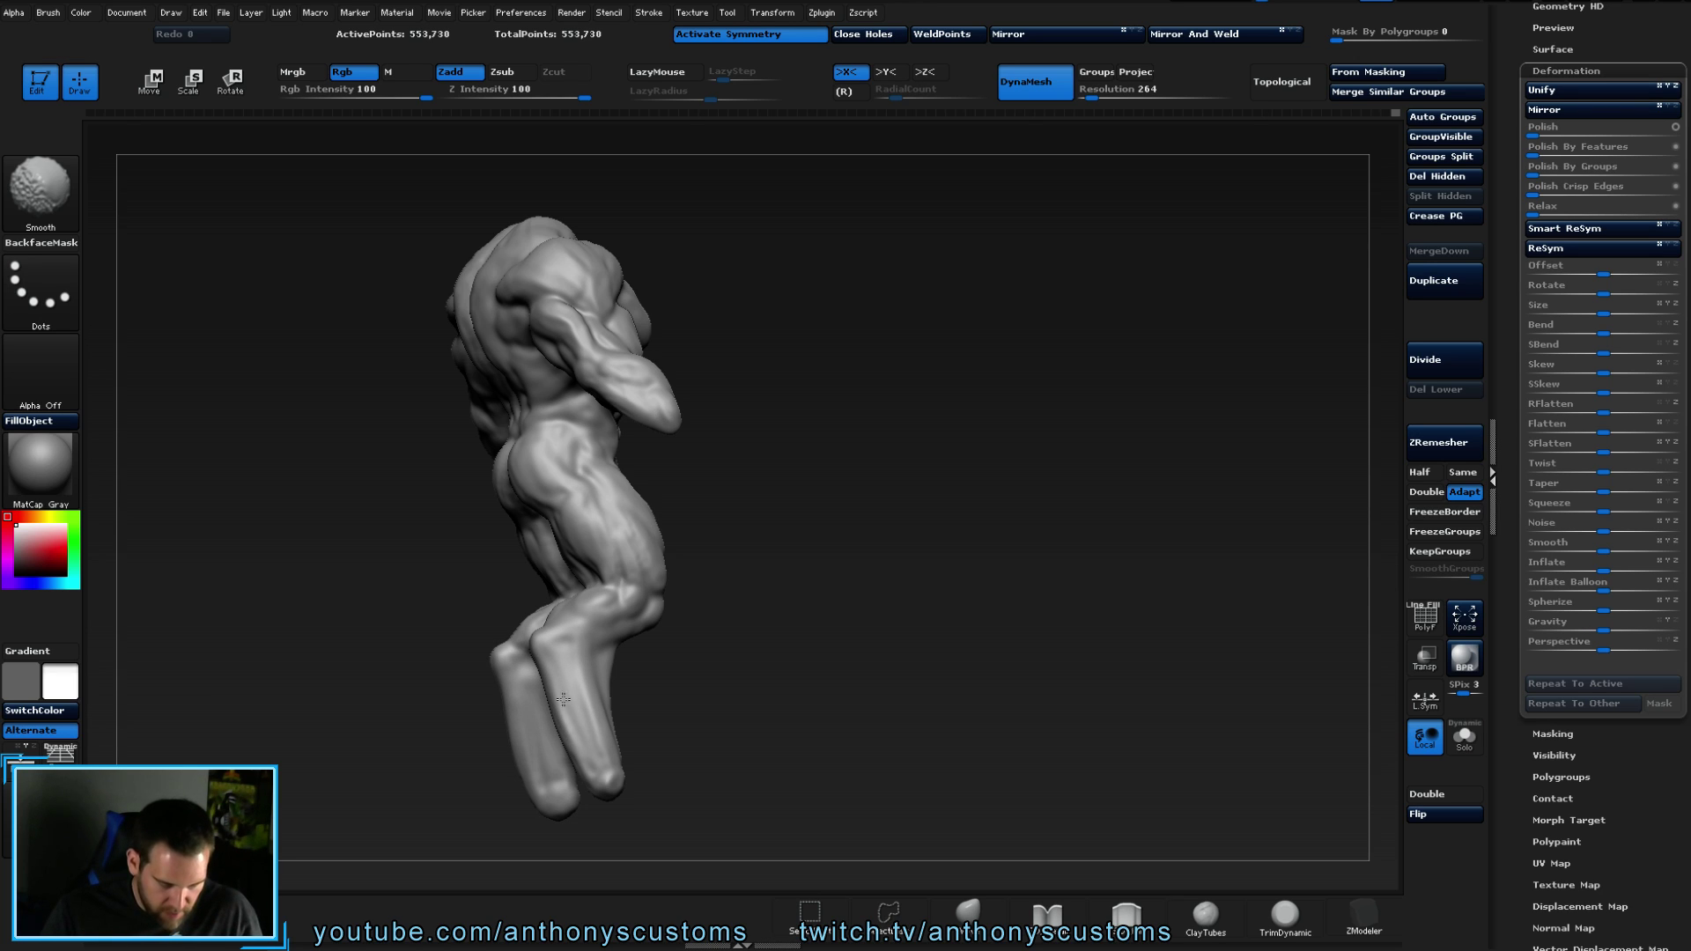
left_click_drag(879, 382, 974, 276, "shift")
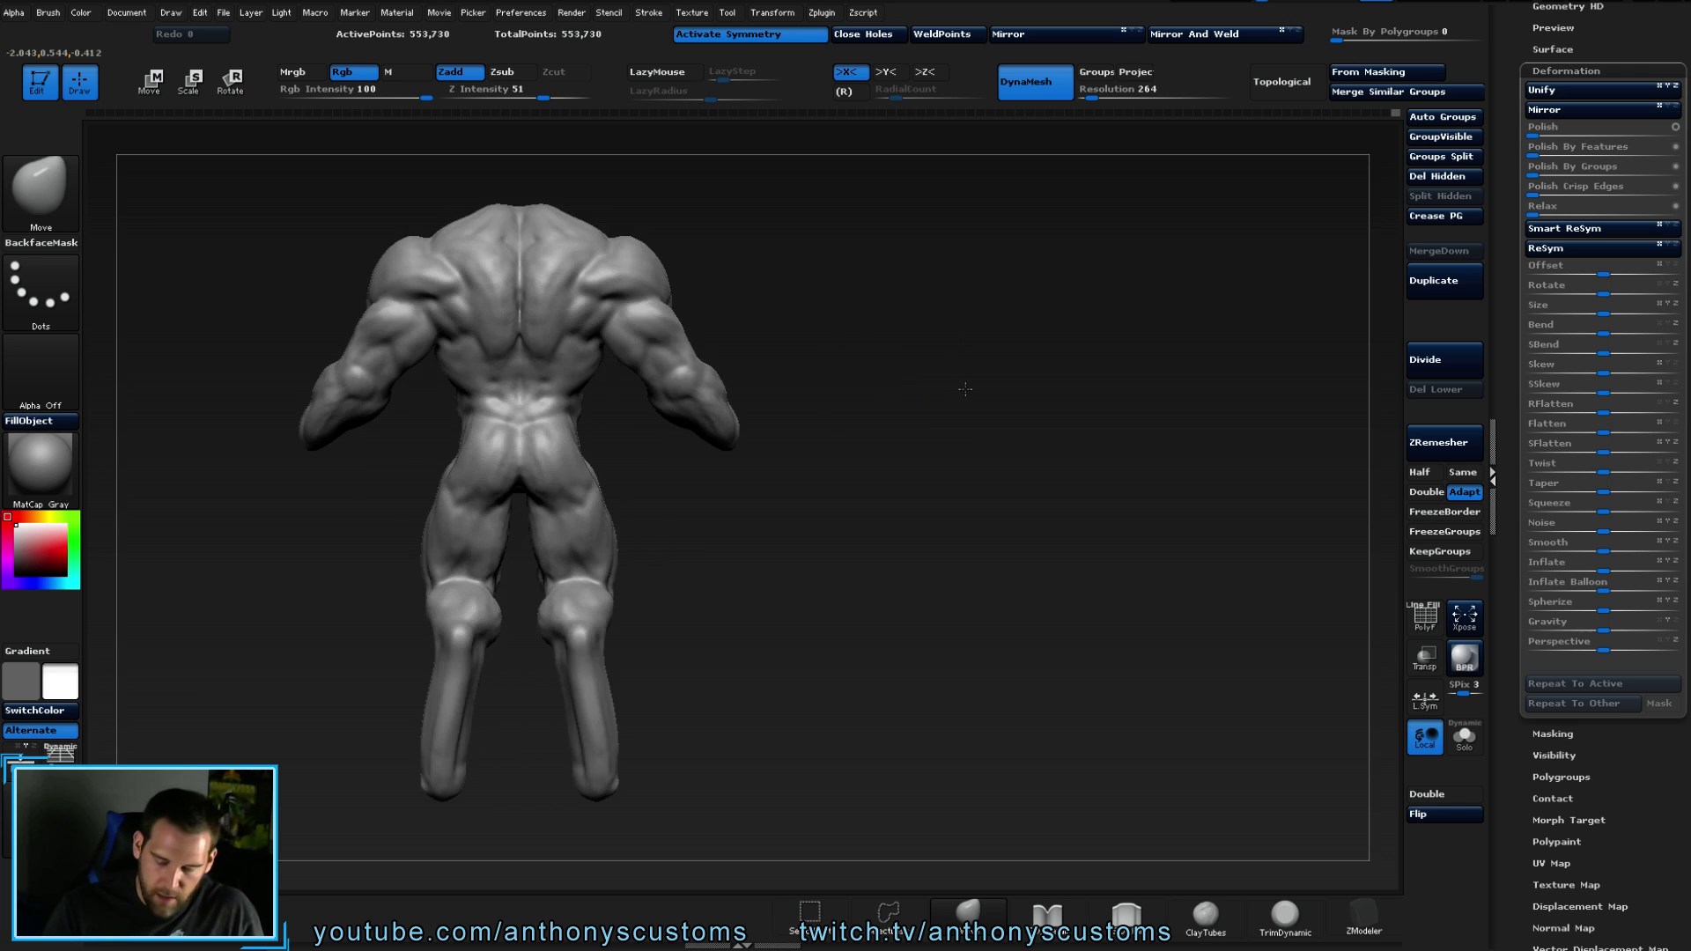
left_click_drag(856, 426, 1019, 472, "alt")
key("shift")
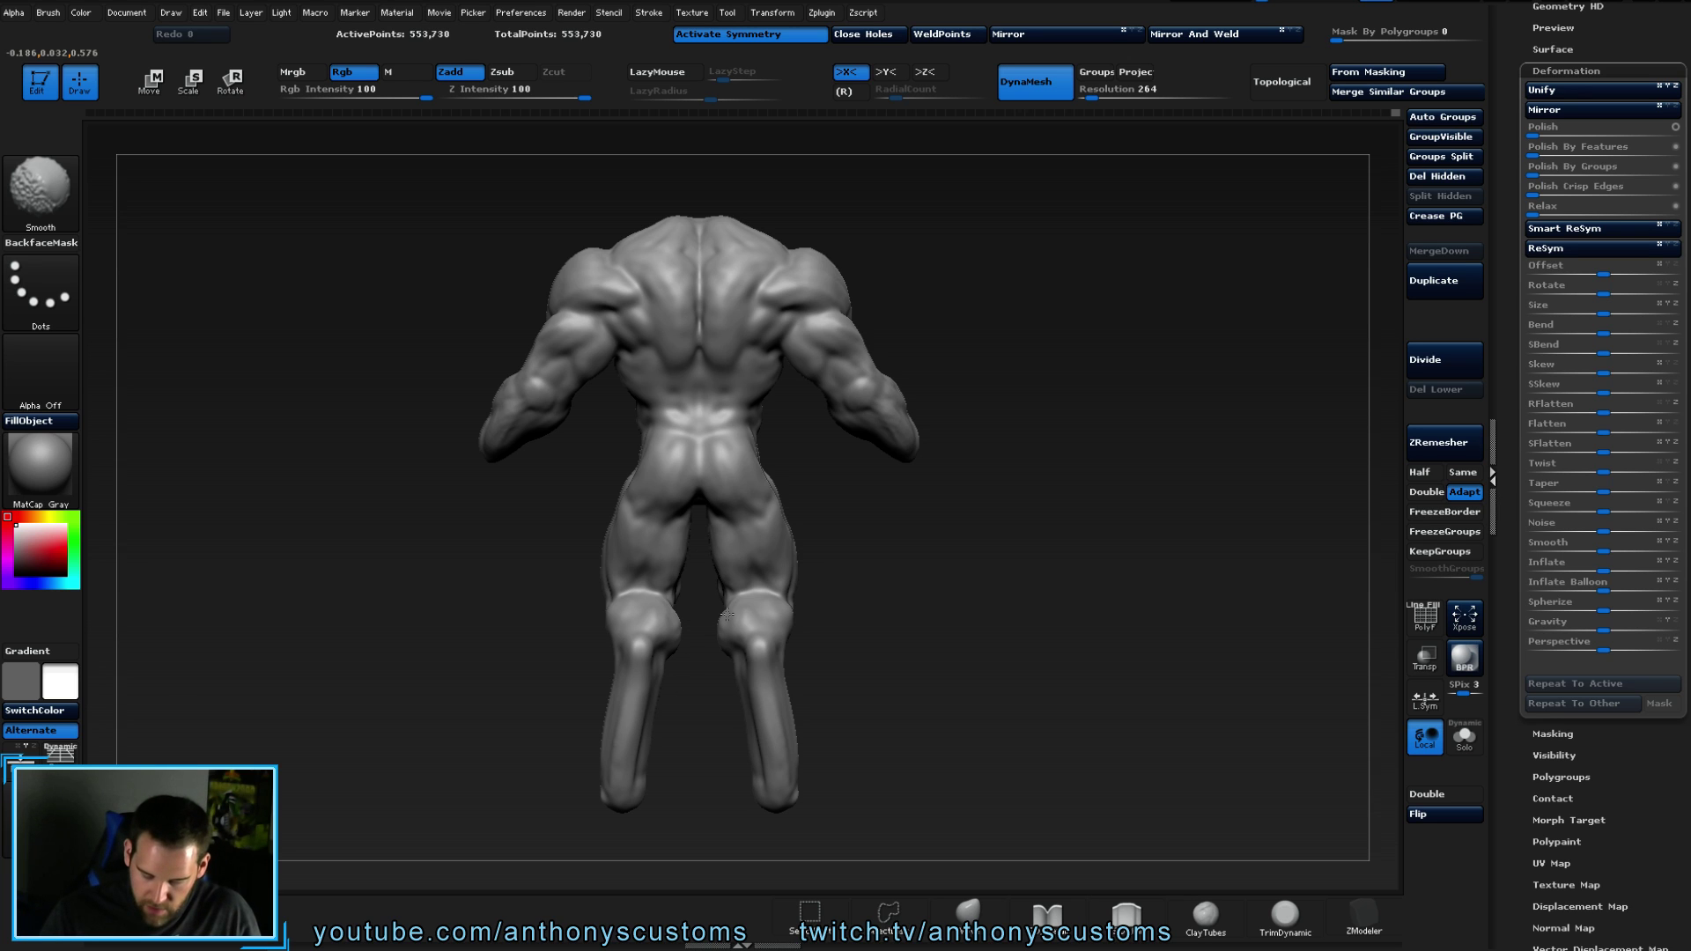
mouse_move(894, 355)
left_mouse_down()
mouse_move(1110, 309)
mouse_move(979, 274)
left_mouse_up()
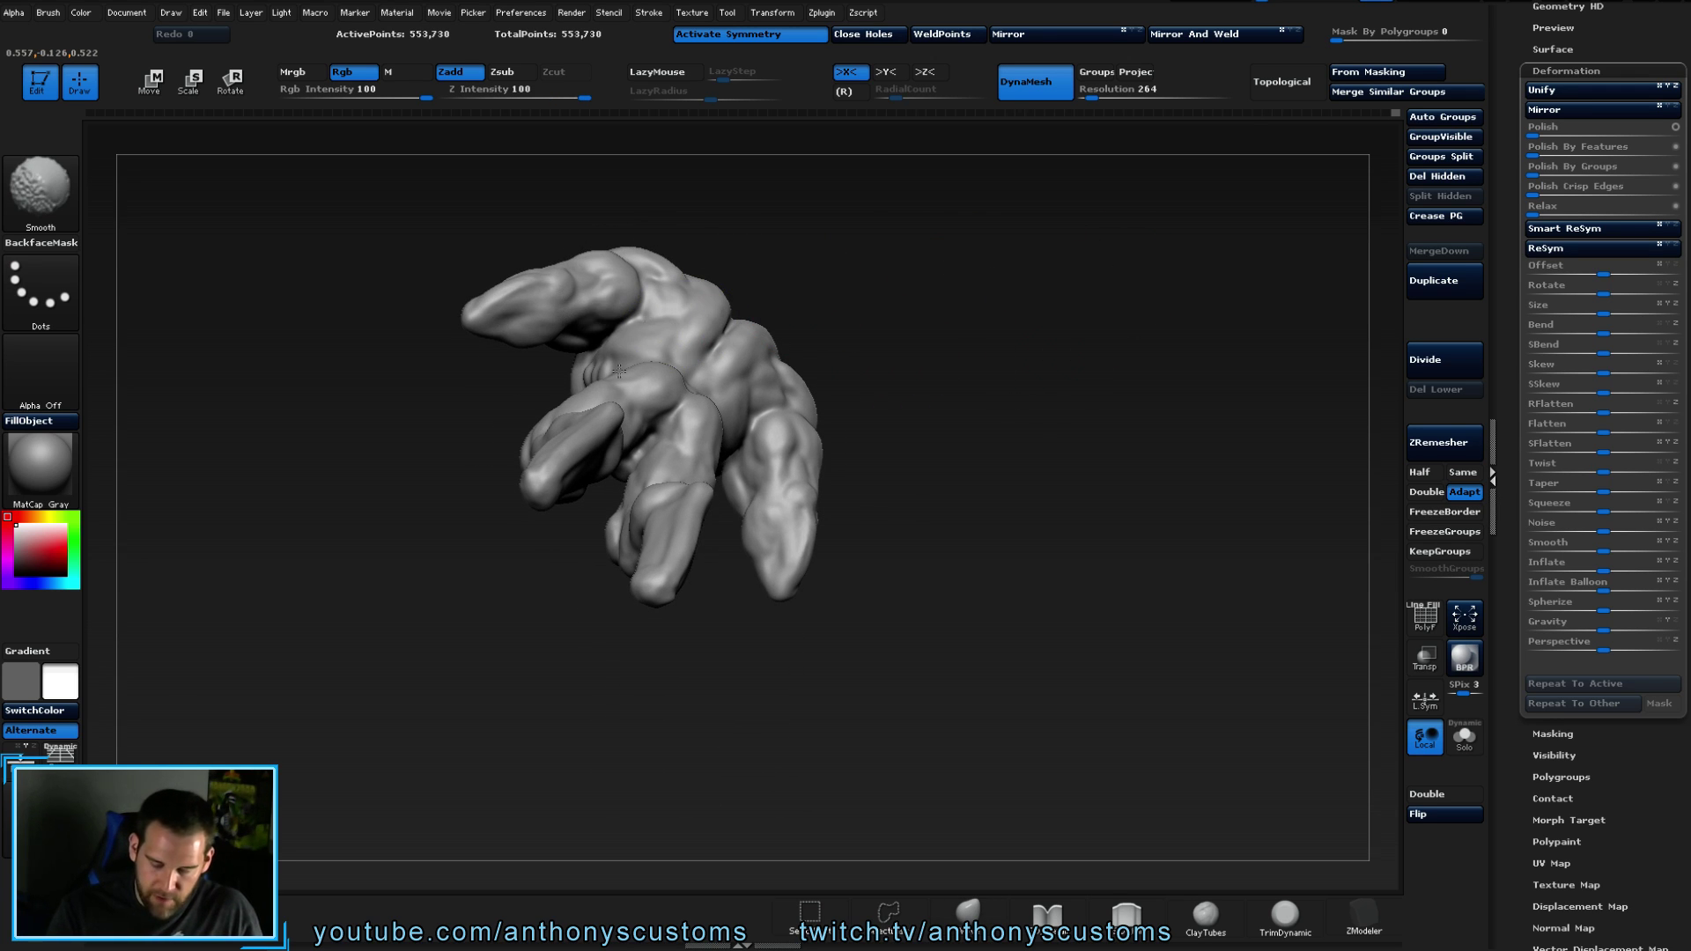
mouse_move(895, 340)
left_mouse_down()
mouse_move(925, 440)
mouse_move(856, 533)
mouse_move(1029, 340)
mouse_move(1004, 317)
mouse_move(984, 340)
mouse_move(1005, 461)
mouse_move(1129, 379)
mouse_move(1145, 317)
mouse_move(1127, 264)
mouse_move(1082, 303)
mouse_move(1118, 316)
mouse_move(1140, 403)
left_mouse_up()
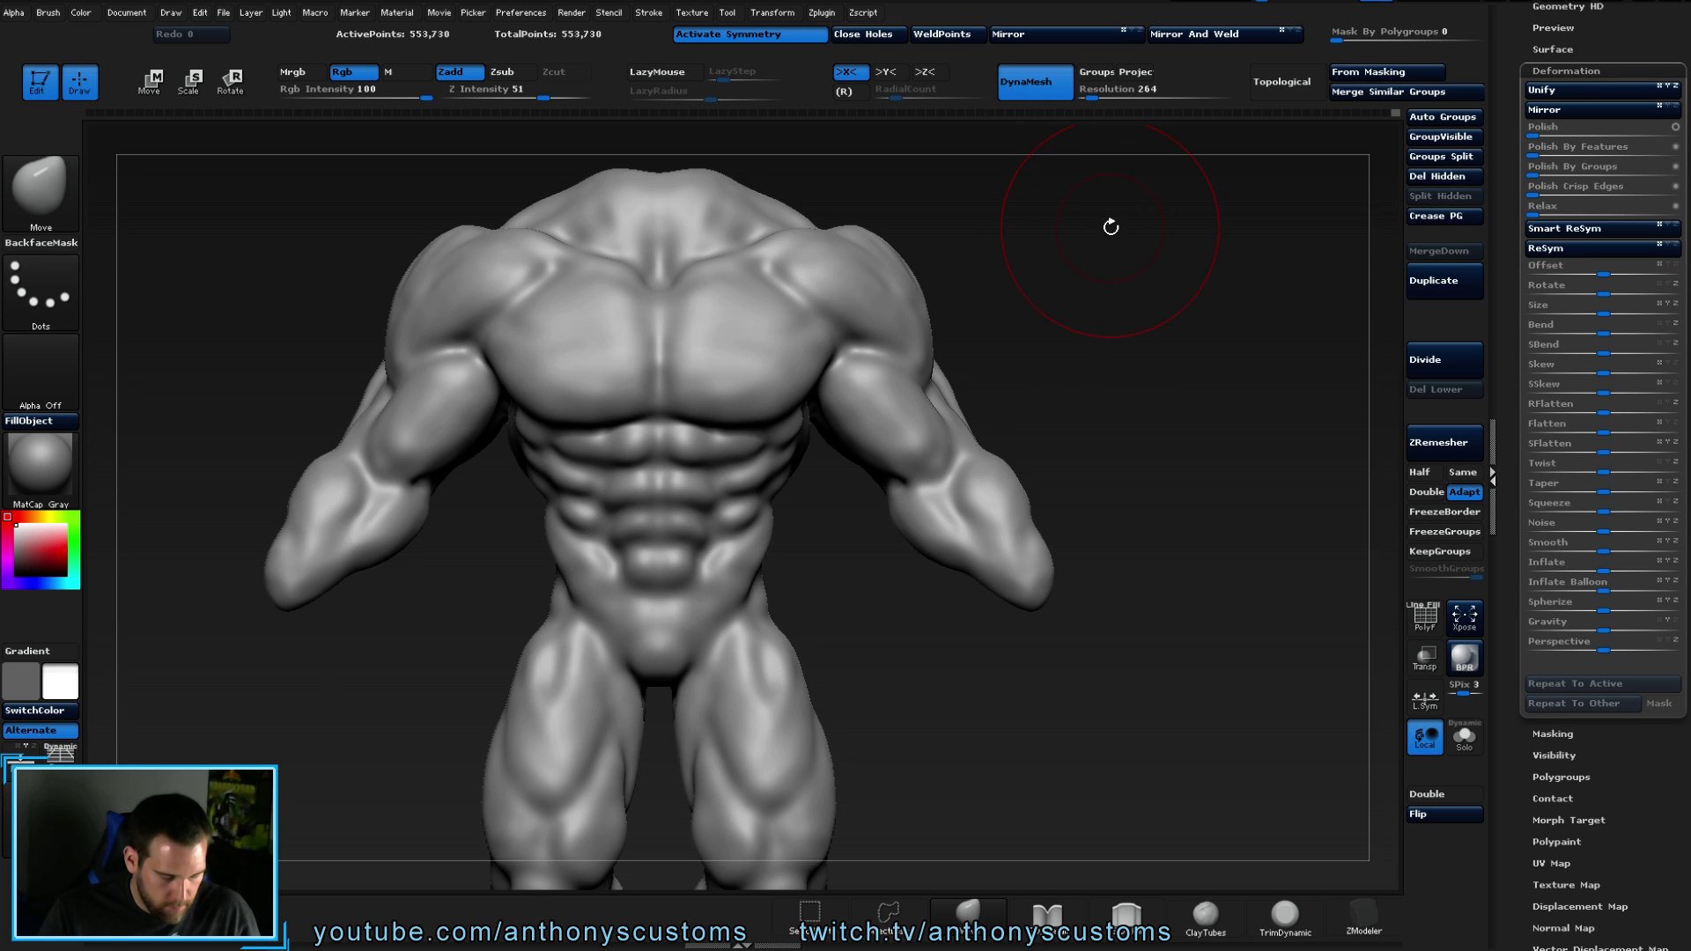
key("b")
key("c")
key("t")
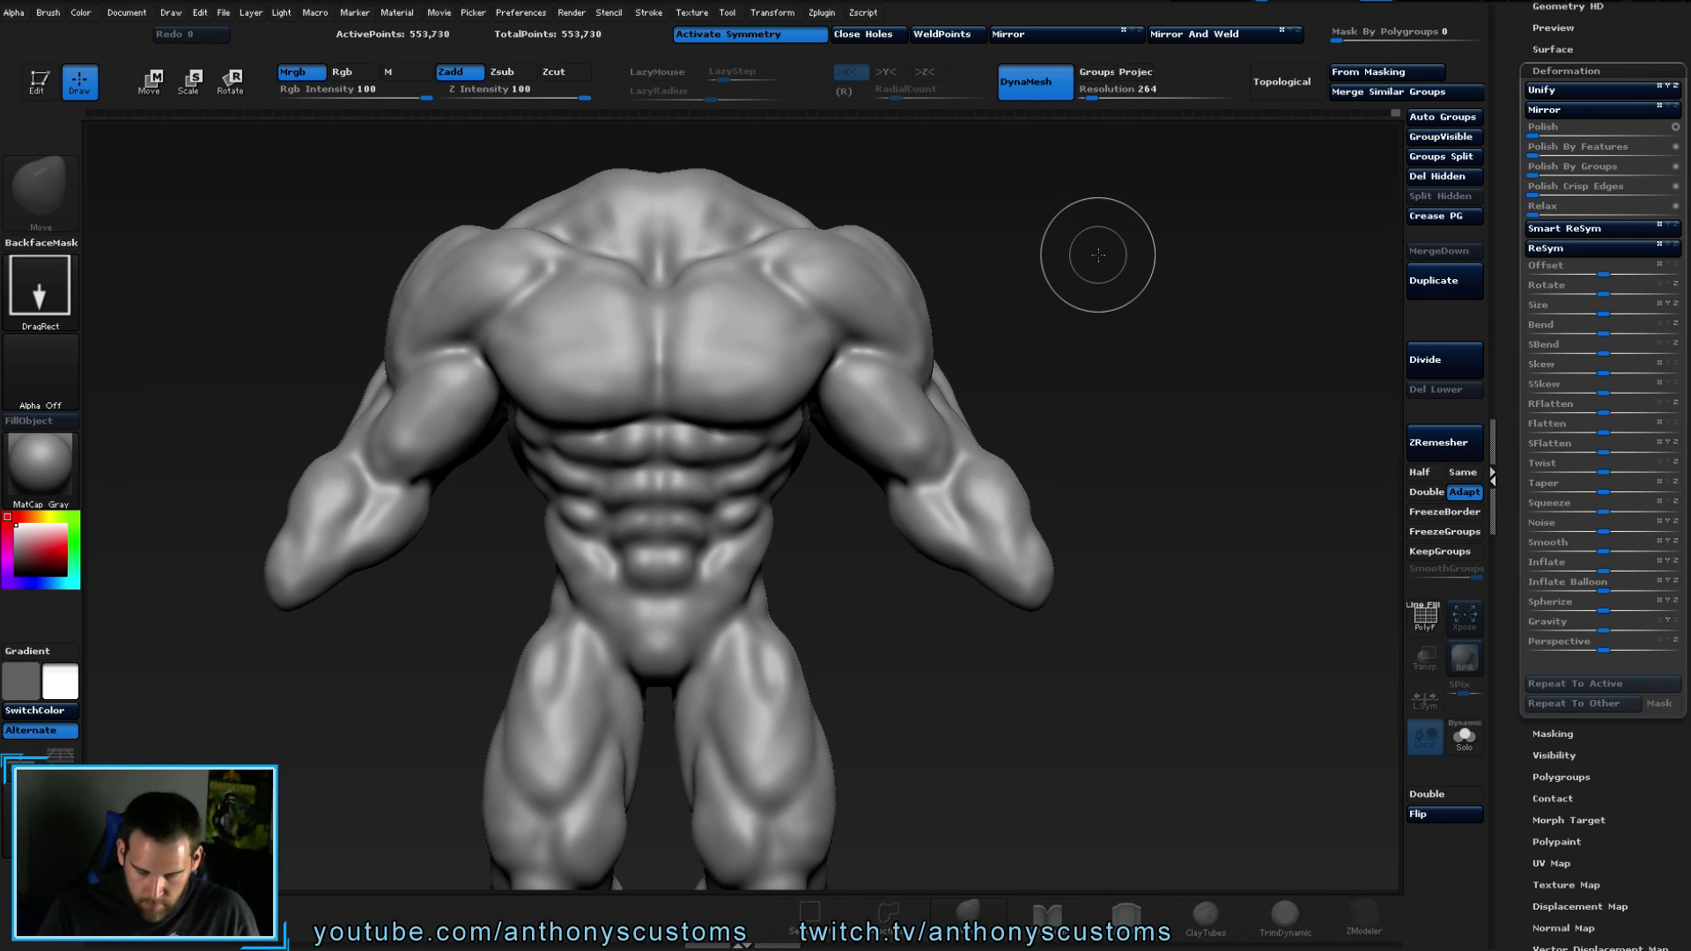
mouse_move(1076, 335)
left_mouse_down()
mouse_move(1010, 433)
mouse_move(1075, 379)
mouse_move(1039, 397)
mouse_move(1084, 348)
mouse_move(1140, 339)
mouse_move(1116, 318)
left_mouse_up()
key("ctrl+z")
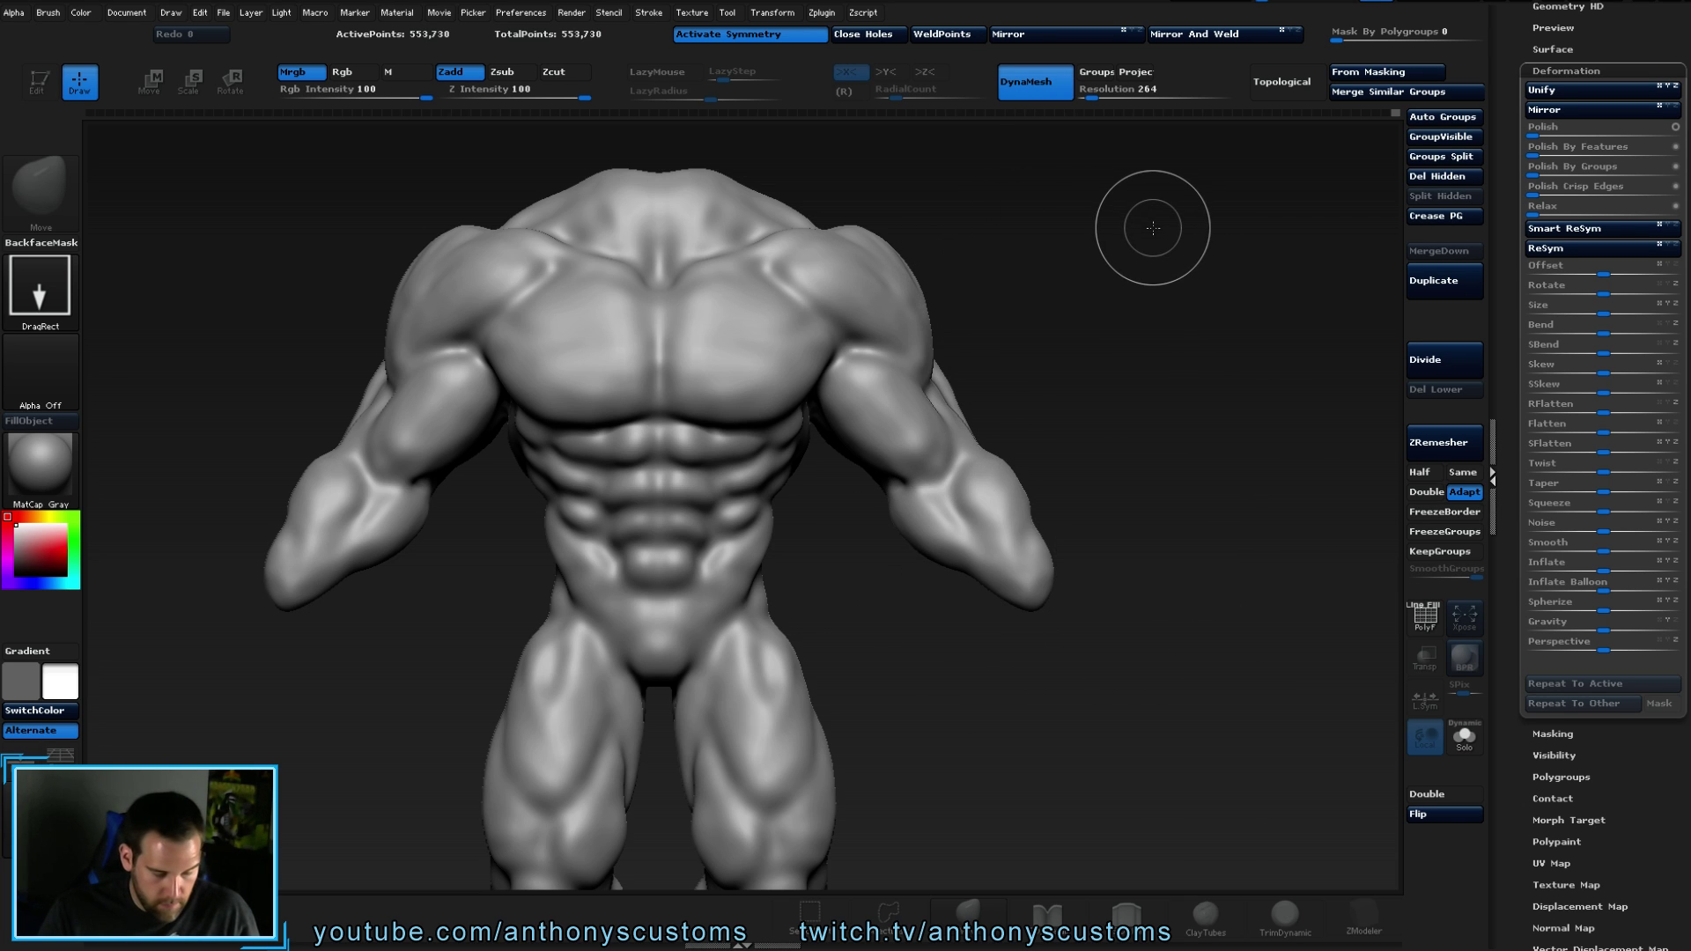
- Clear the canvas, redraw the figure smaller in edit mode, and save the project
key("ctrl+n")
mouse_move(716, 361)
left_mouse_down()
mouse_move(723, 531)
mouse_move(775, 510)
left_mouse_up()
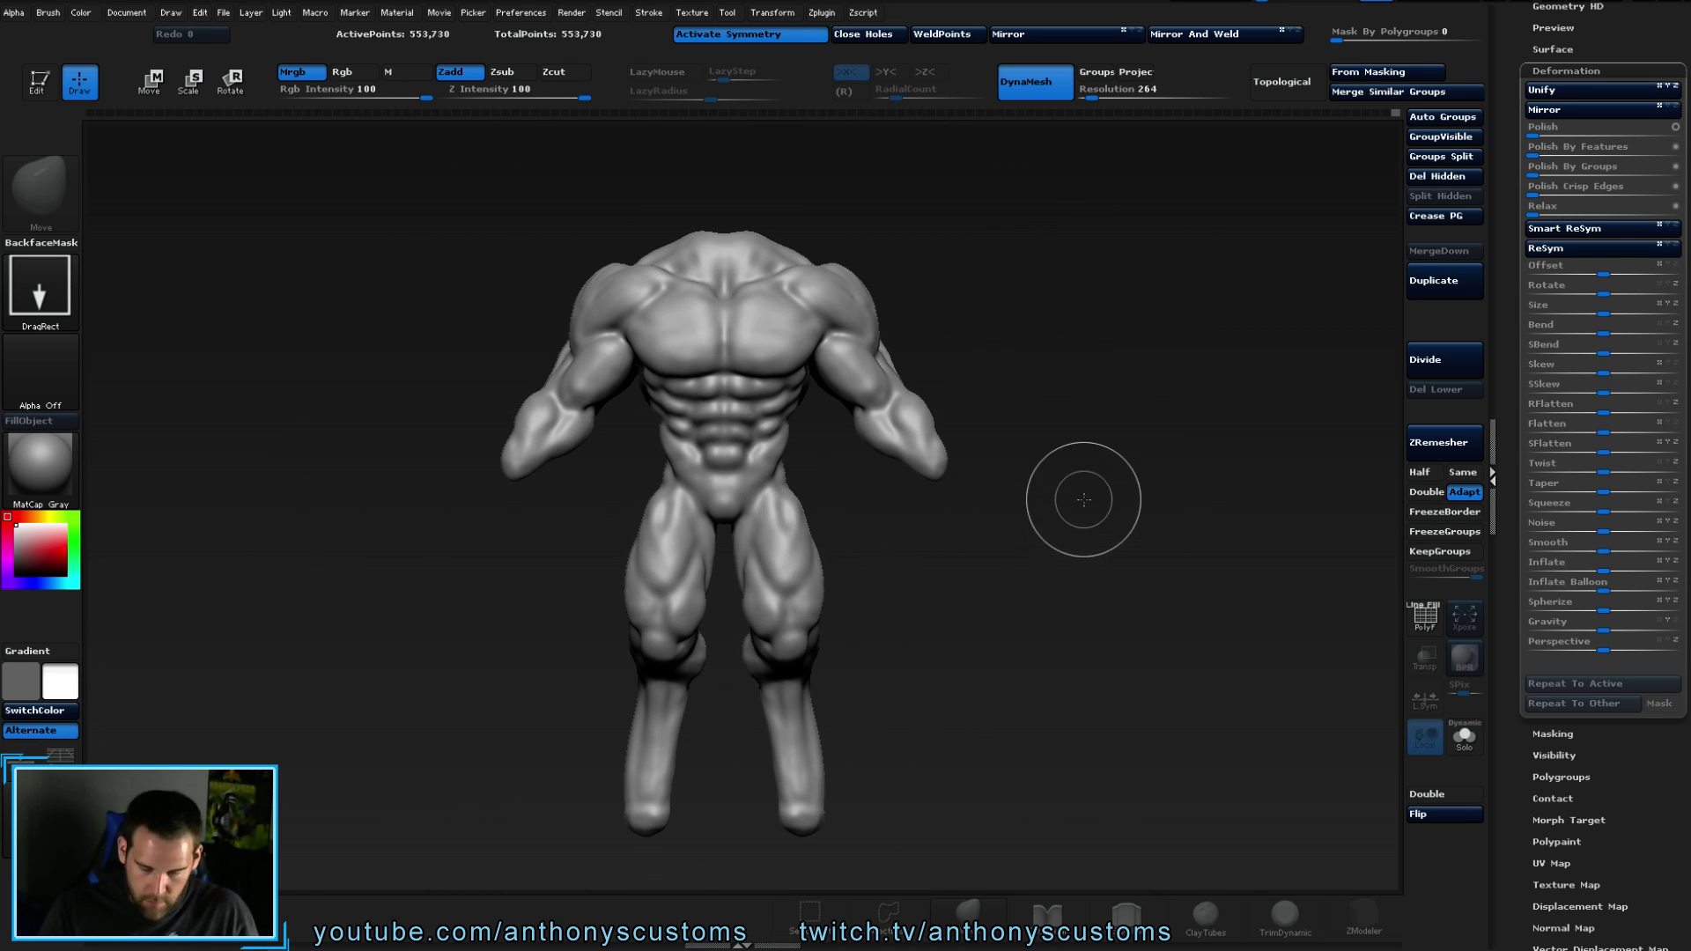
key("t")
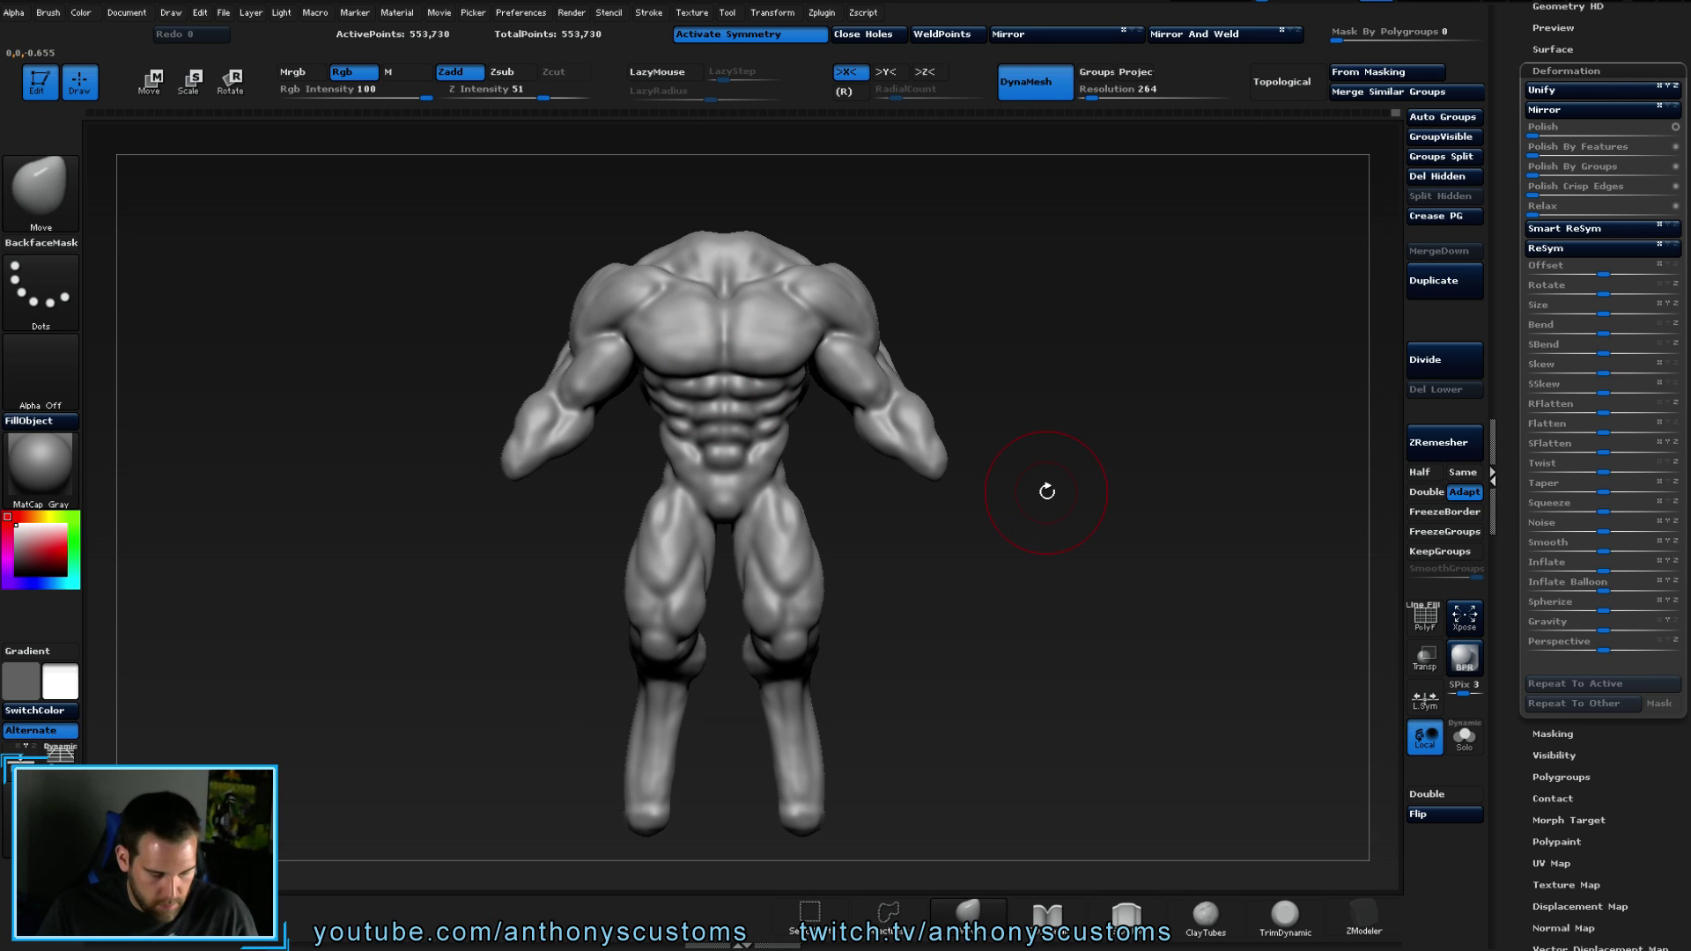
key("ctrl")
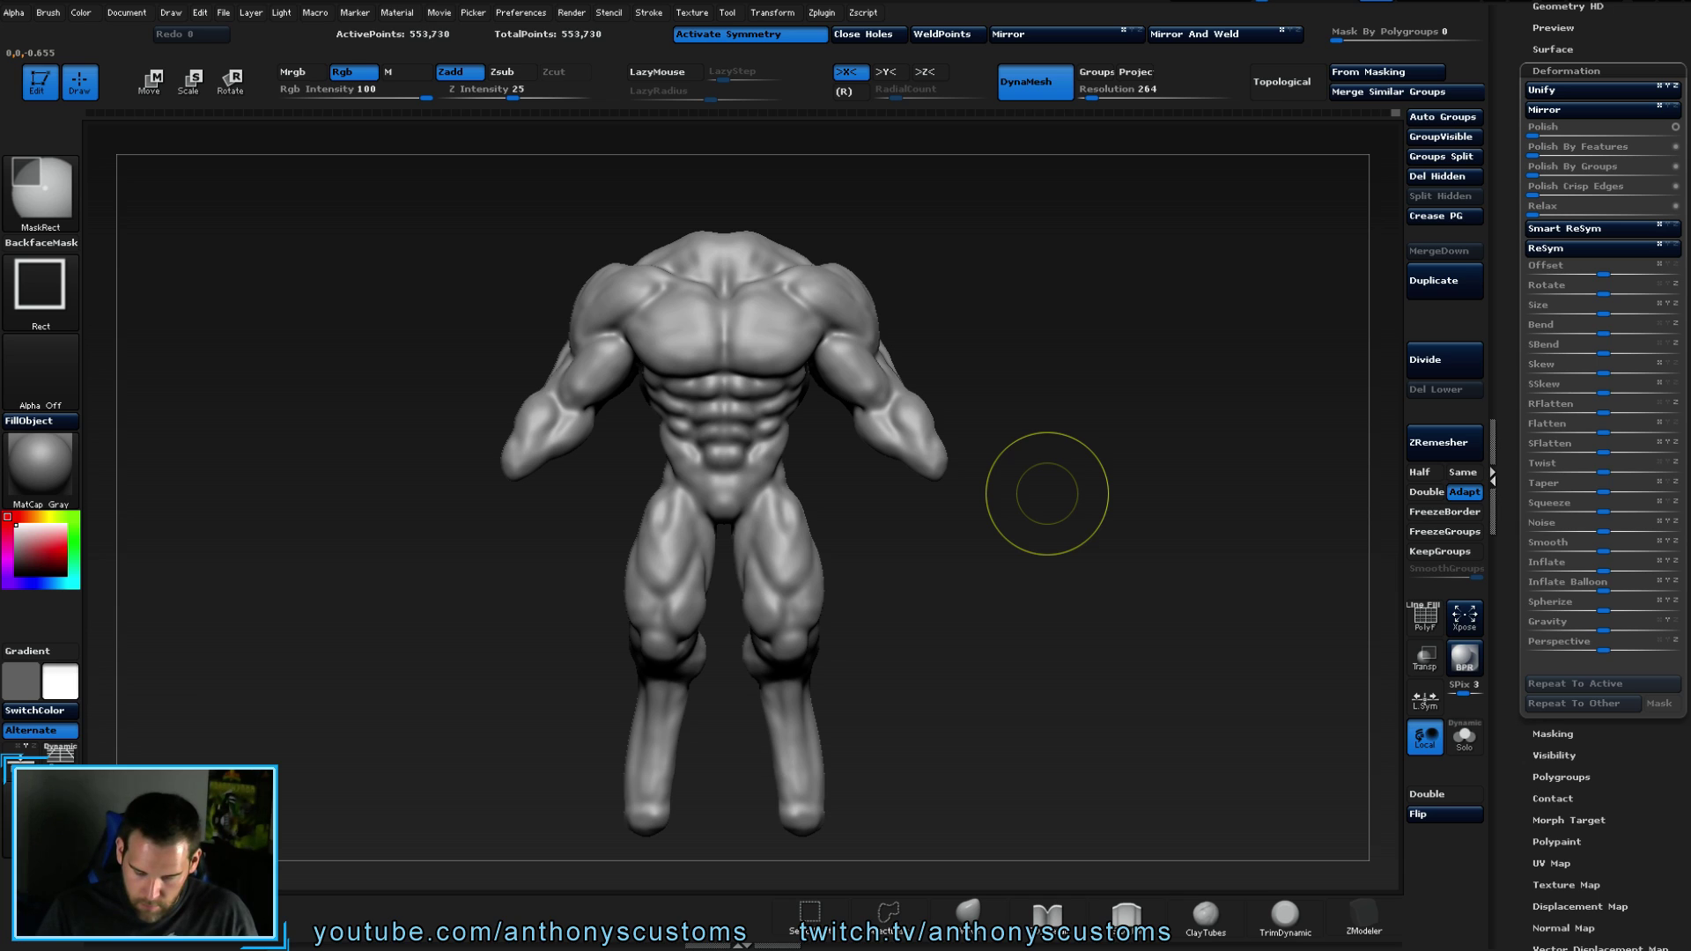
key("ctrl+s")
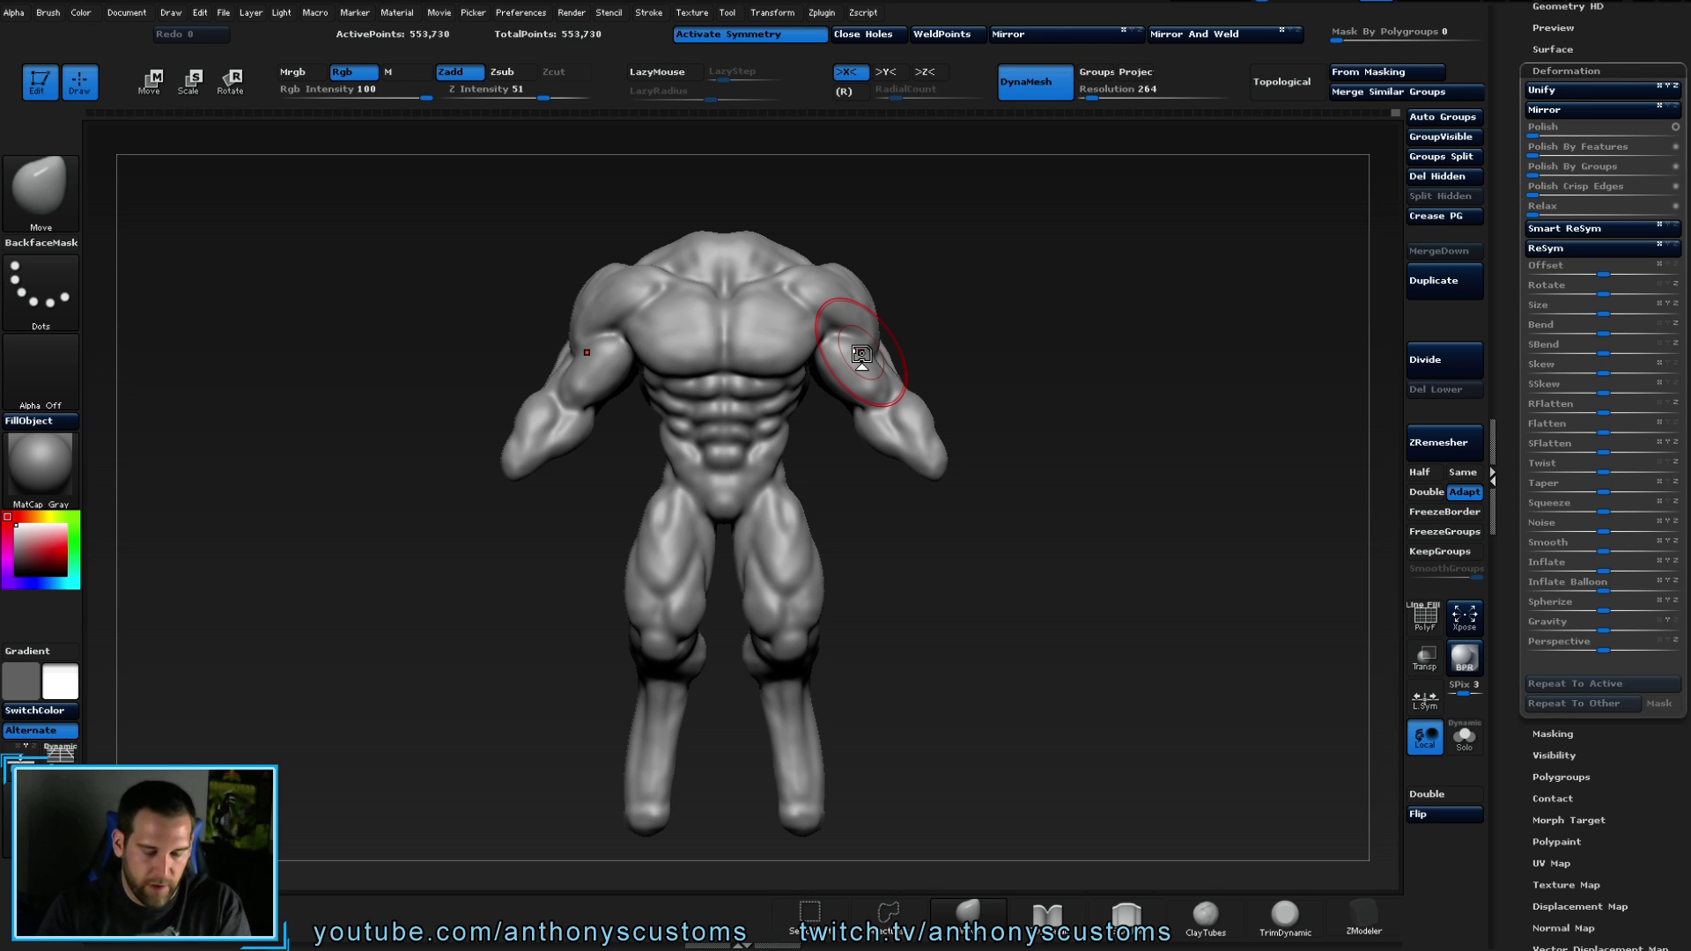
- Mask the legs and move the unmasked upper body slightly upward to lengthen the torso
mouse_move(1065, 305)
left_mouse_down()
mouse_move(1004, 312)
mouse_move(1079, 296)
left_mouse_up()
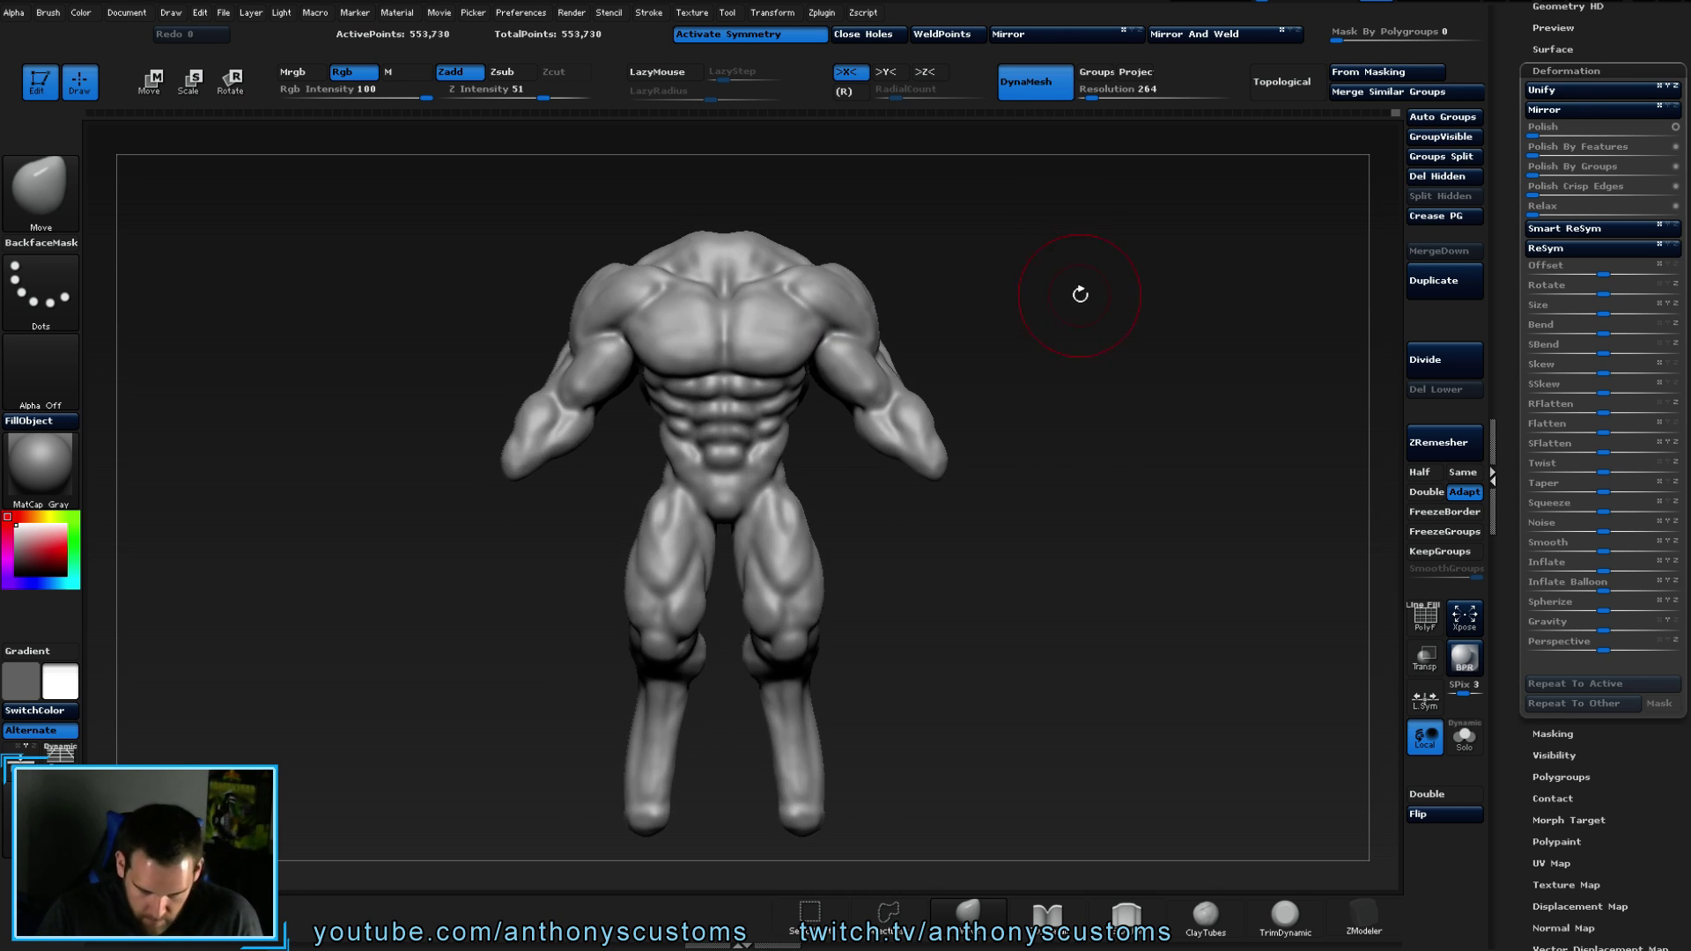
mouse_move(1076, 377)
left_mouse_down()
mouse_move(1039, 391)
mouse_move(1072, 404)
mouse_move(1072, 366)
mouse_move(1095, 446)
mouse_move(1082, 377)
left_mouse_up()
left_click_drag(1080, 434, 1056, 416, "alt")
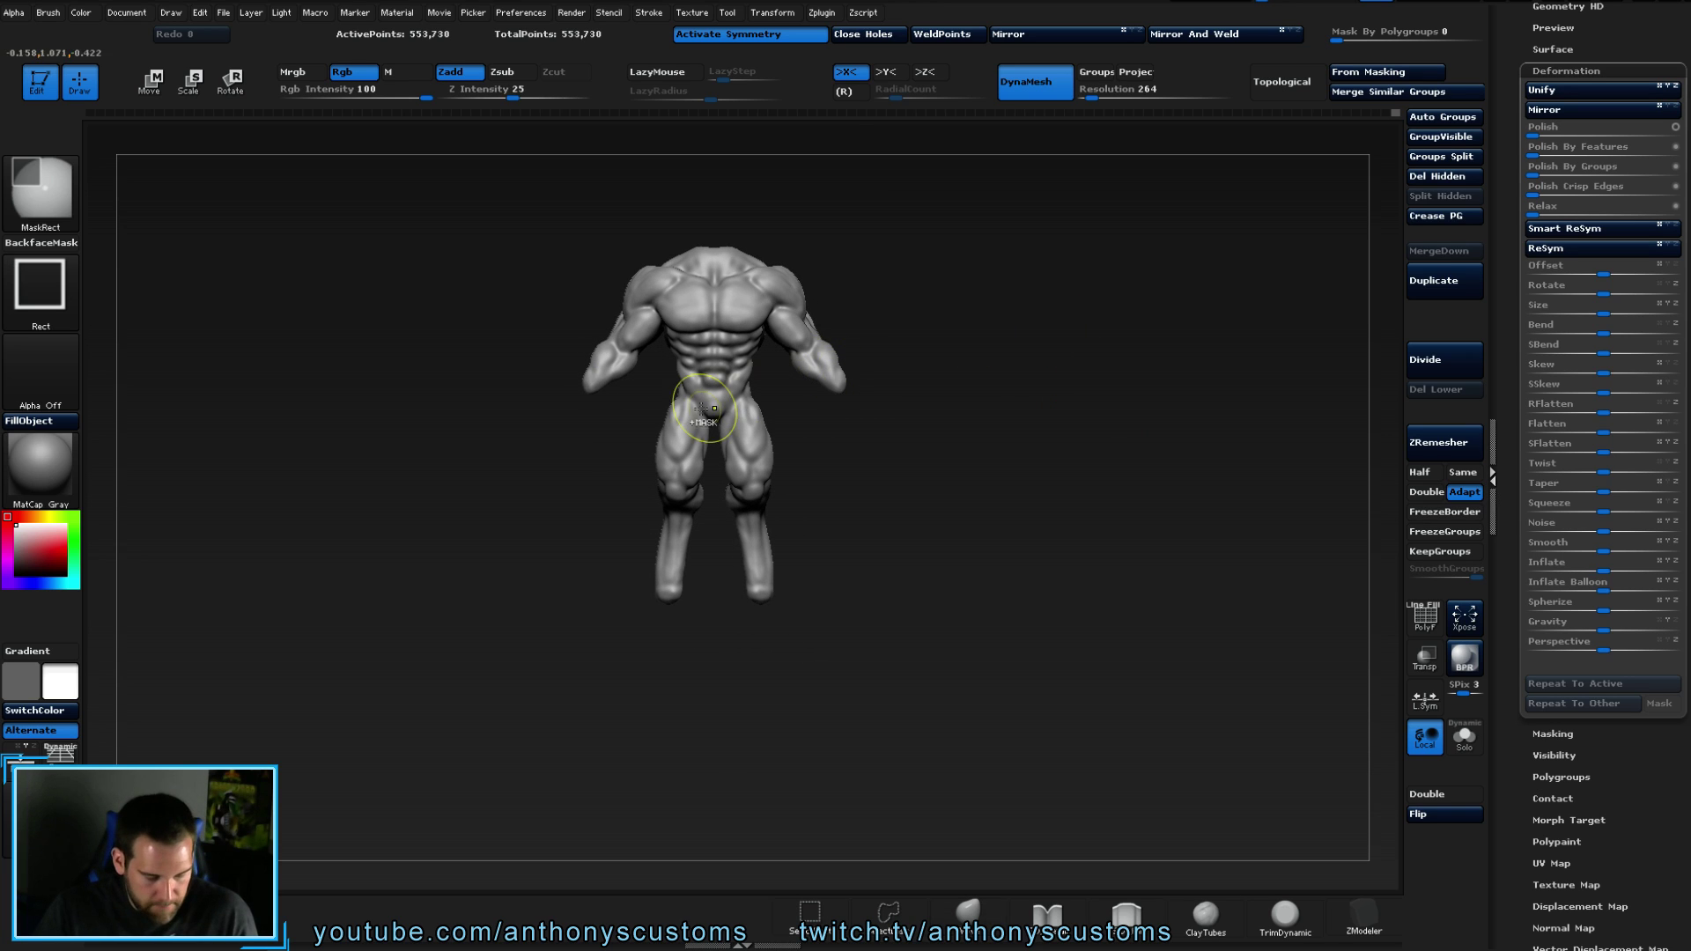
mouse_move(642, 397)
left_mouse_down("ctrl")
mouse_move(713, 405)
mouse_move(765, 464)
mouse_move(791, 620)
left_mouse_up("ctrl")
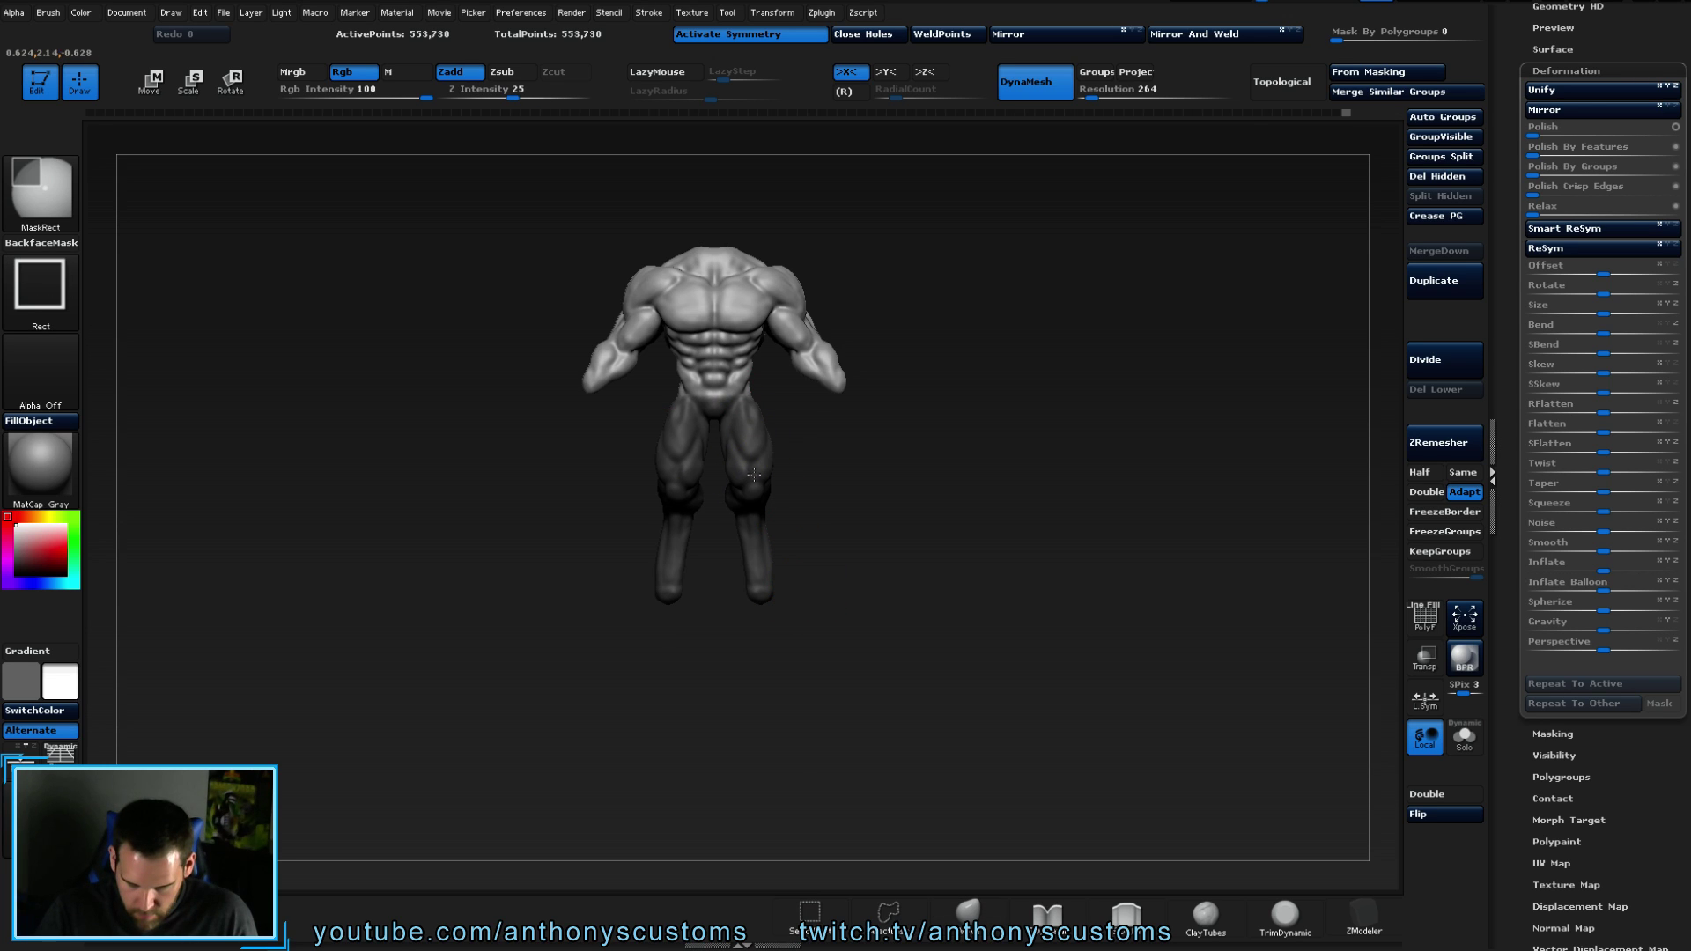
key("w")
left_click_drag(738, 322, 737, 273, "shift")
left_click_drag(973, 401, 967, 557, "alt")
left_click_drag(733, 453, 734, 445)
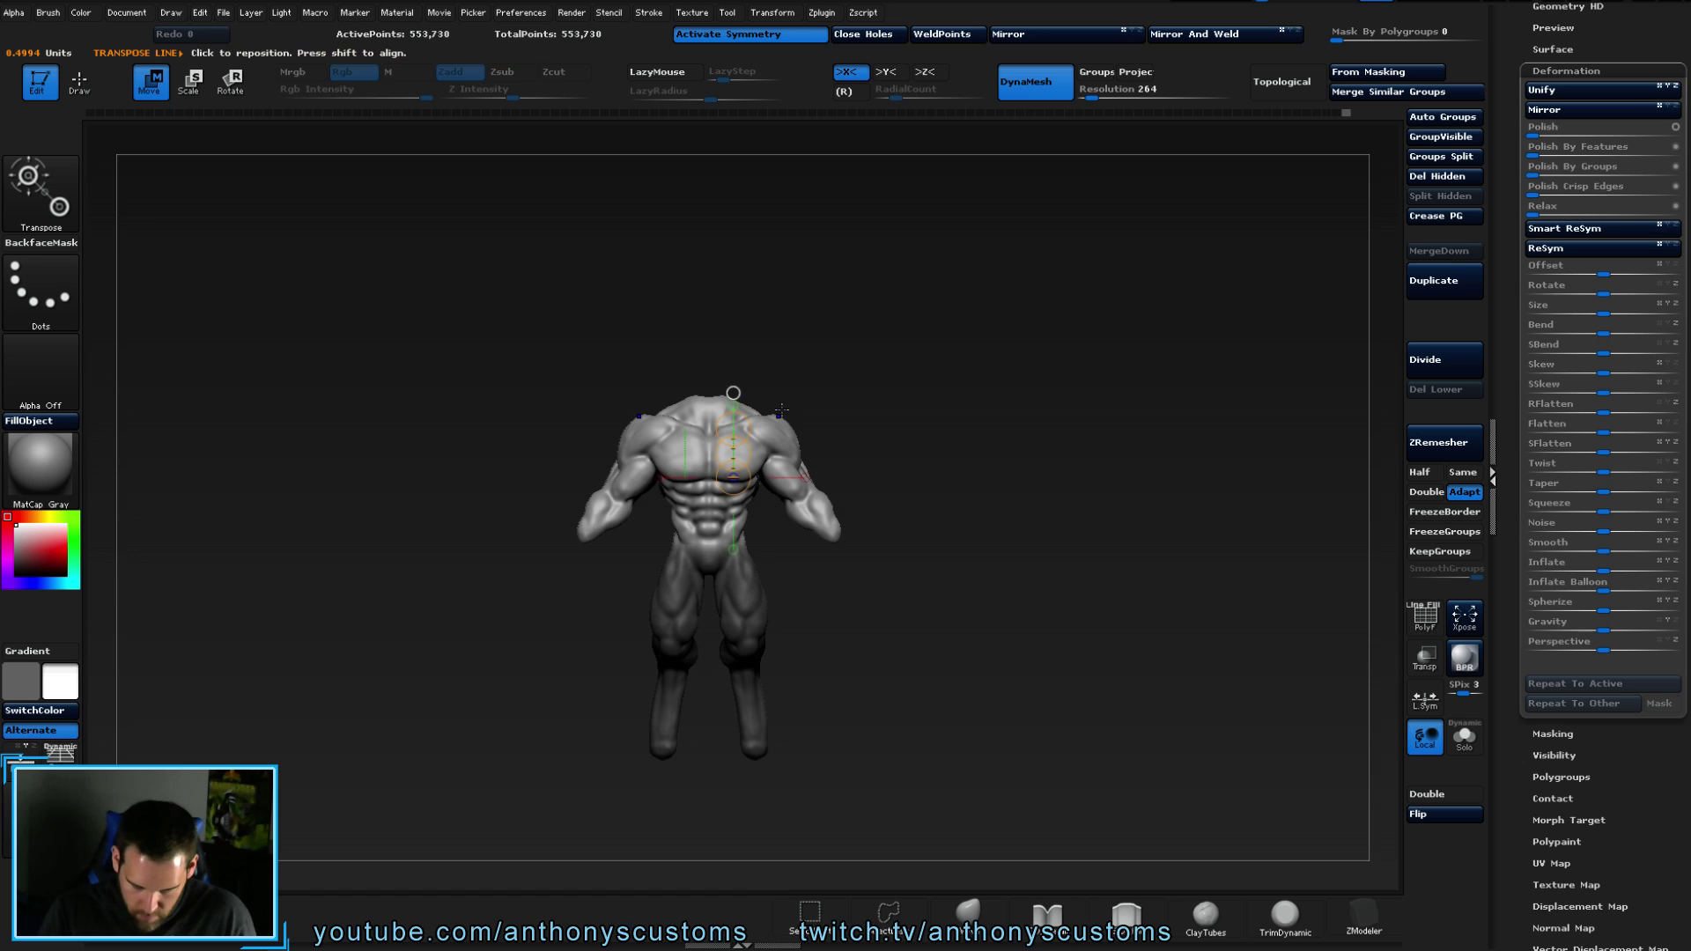
key("q")
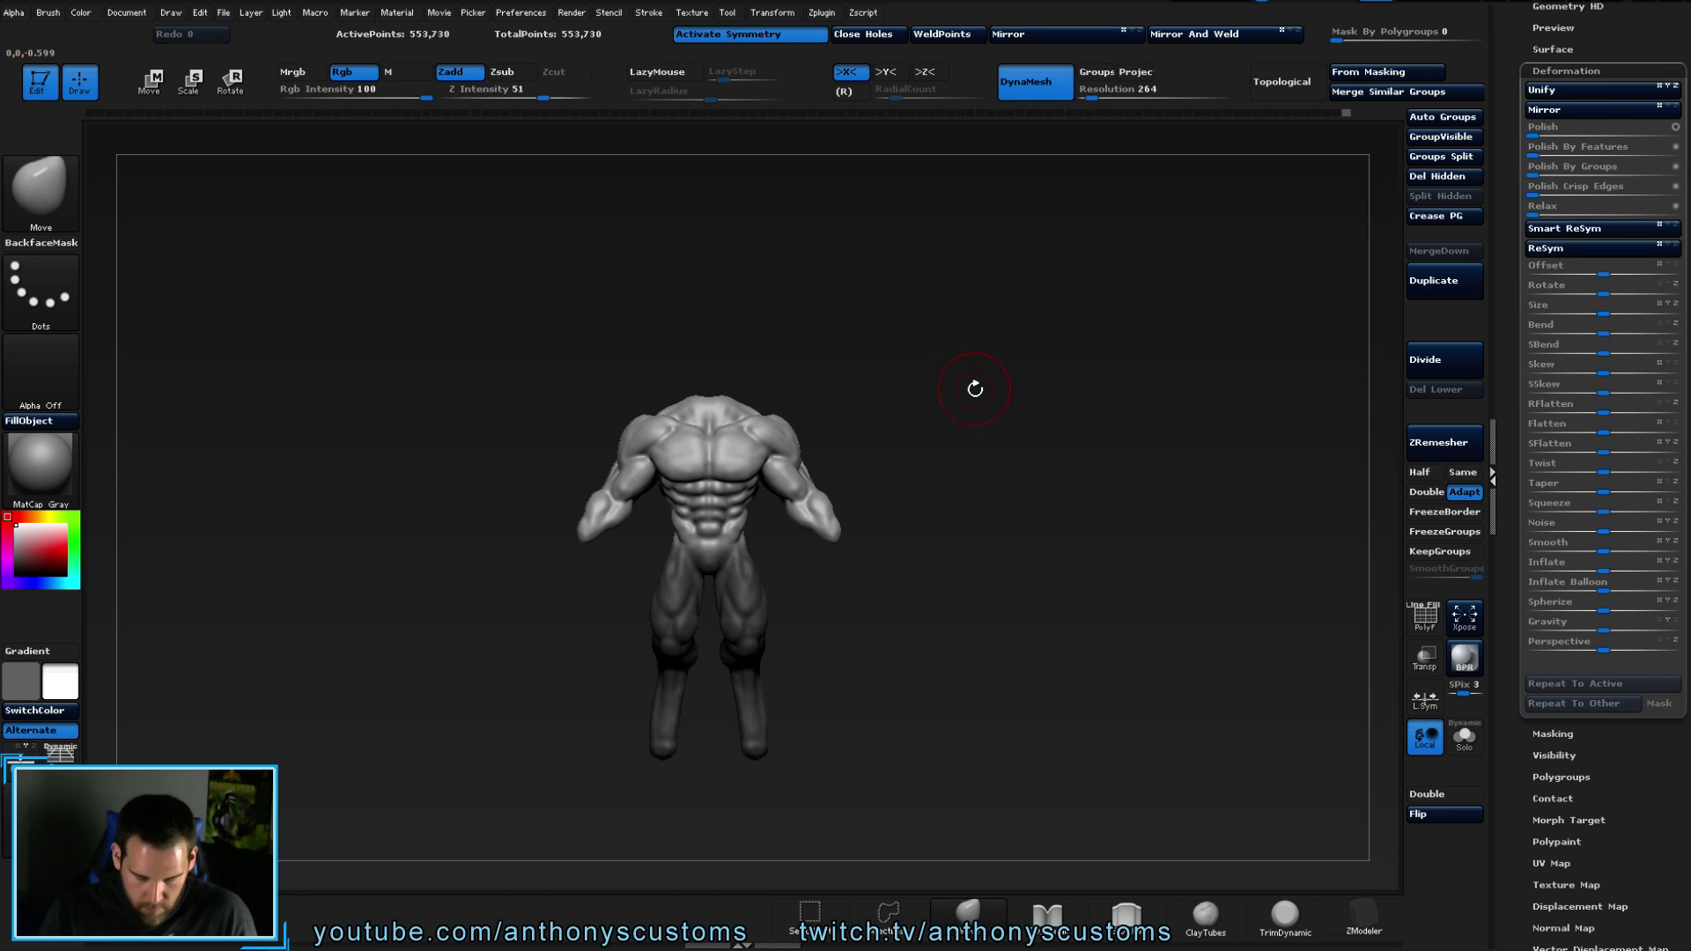
- Clear the mask, update the DynaMesh, and smooth the stretched hip and glute area with an adjusted draw size
mouse_move(996, 423)
left_mouse_down("ctrl")
mouse_move(957, 481)
mouse_move(1046, 523)
mouse_move(1079, 310)
left_mouse_up("ctrl")
key("ctrl")
key("space")
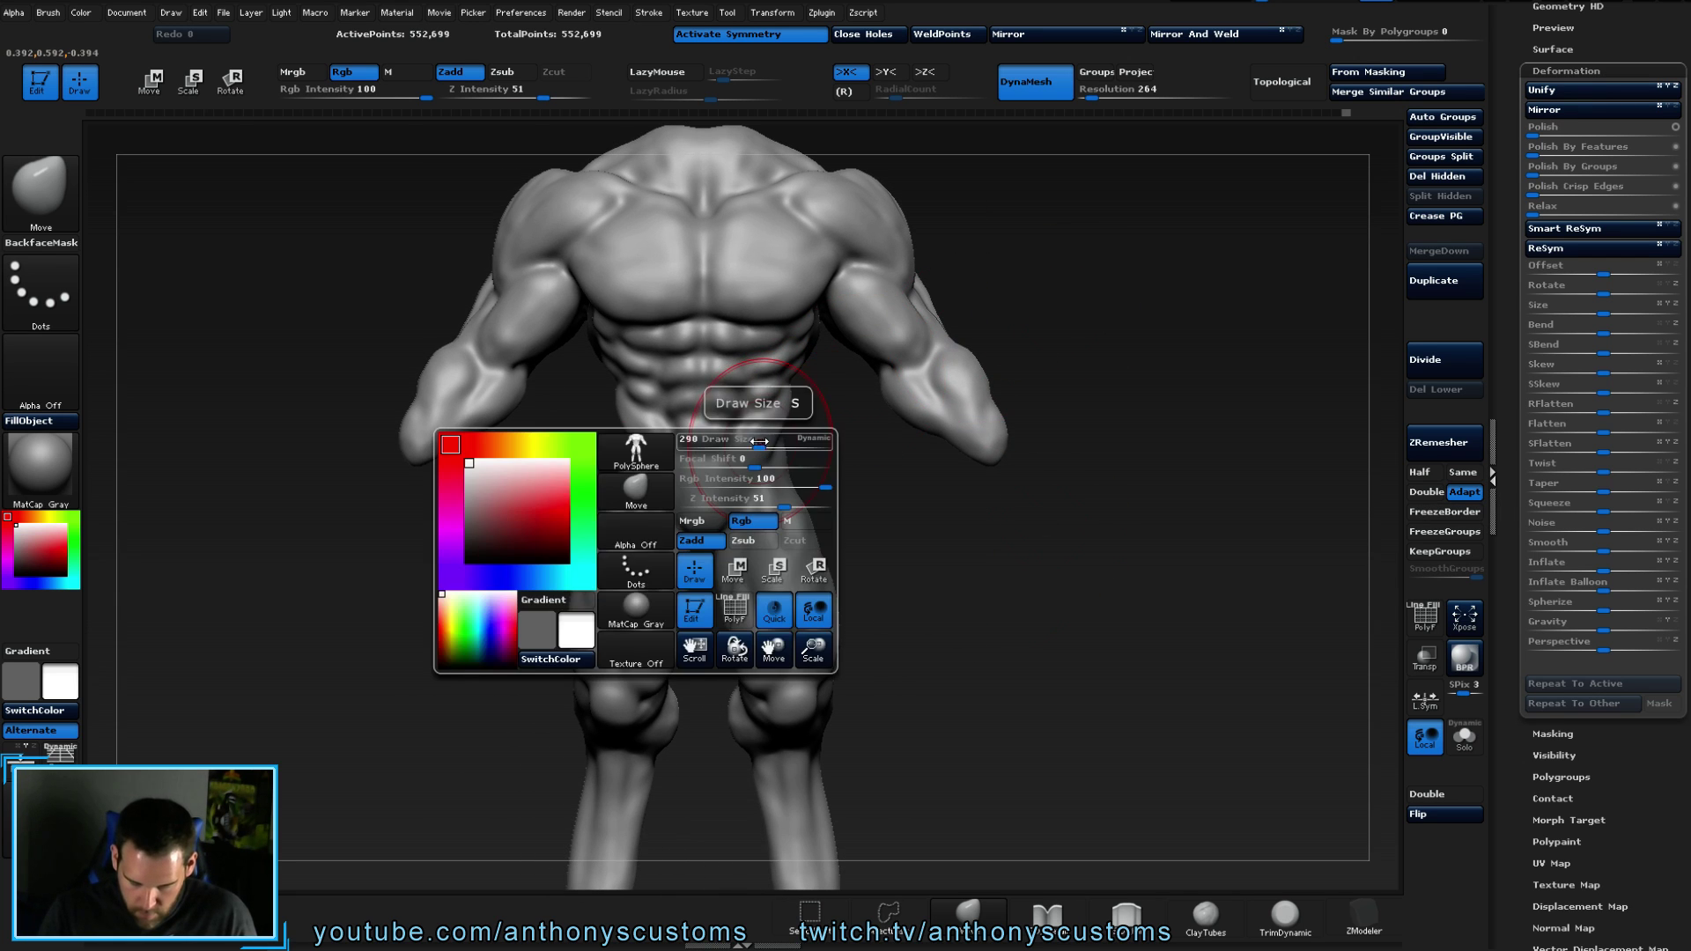
key("shift")
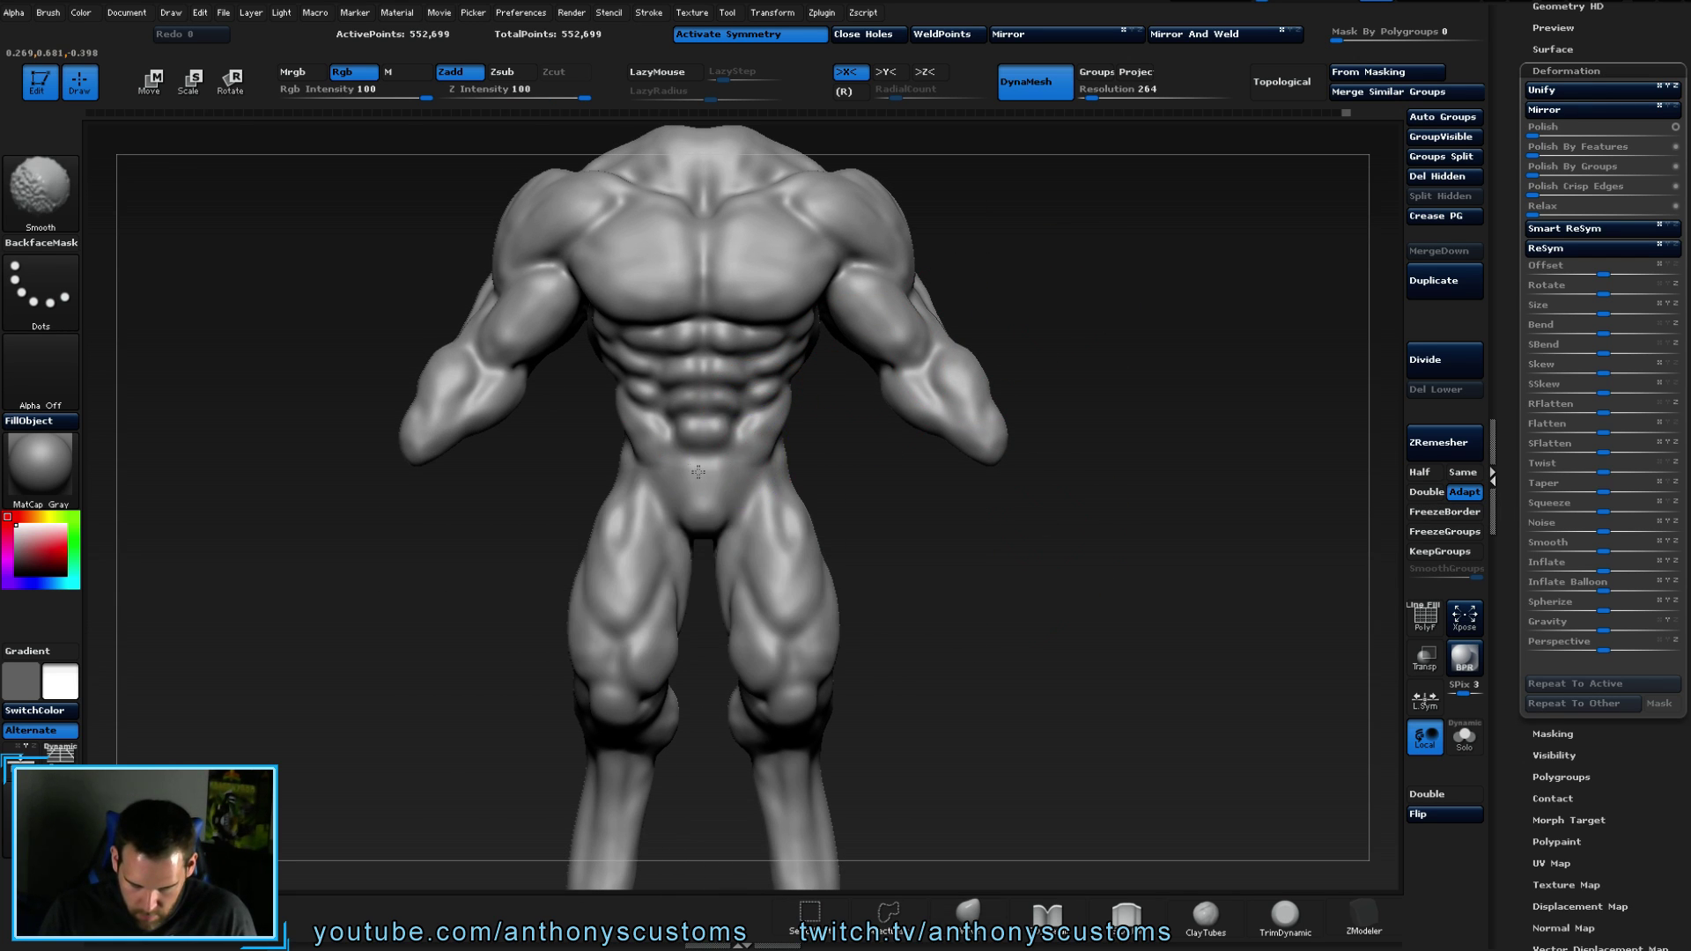
left_click_drag(849, 471, 1039, 474)
left_click_drag(757, 463, 712, 466, "shift")
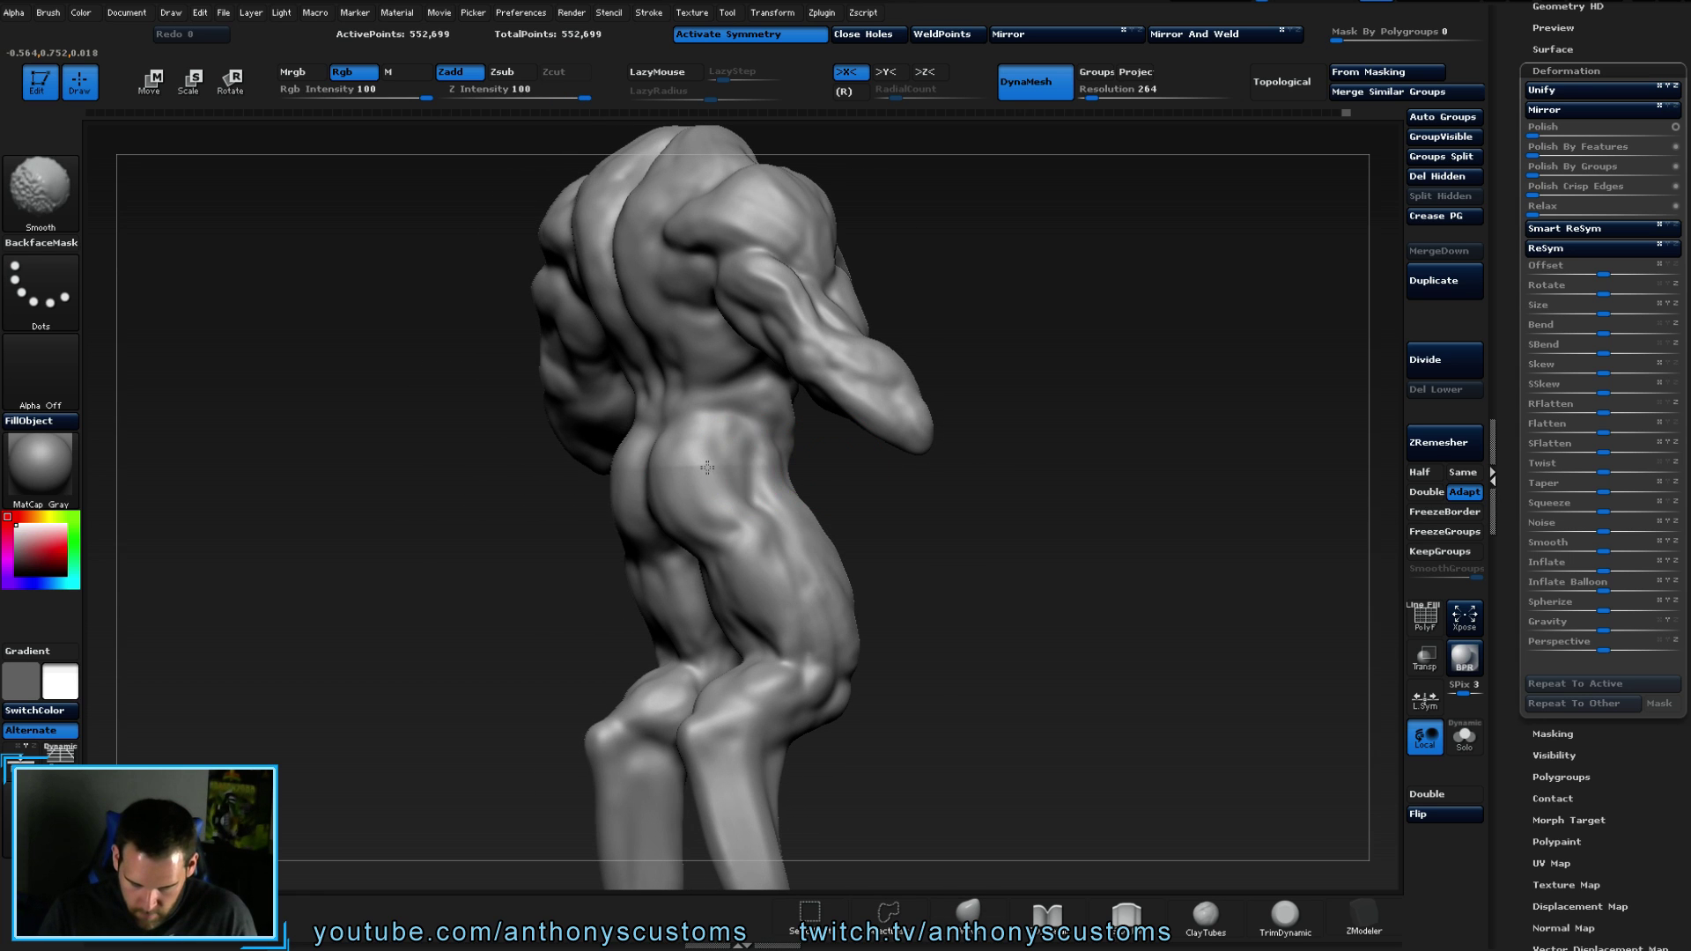
mouse_move(1061, 408)
left_mouse_down()
mouse_move(1150, 384)
mouse_move(960, 438)
mouse_move(1072, 479)
mouse_move(1027, 490)
mouse_move(1016, 517)
mouse_move(914, 480)
left_mouse_up()
left_click_drag(1038, 460, 991, 476)
right_click_drag(991, 475, 1021, 453)
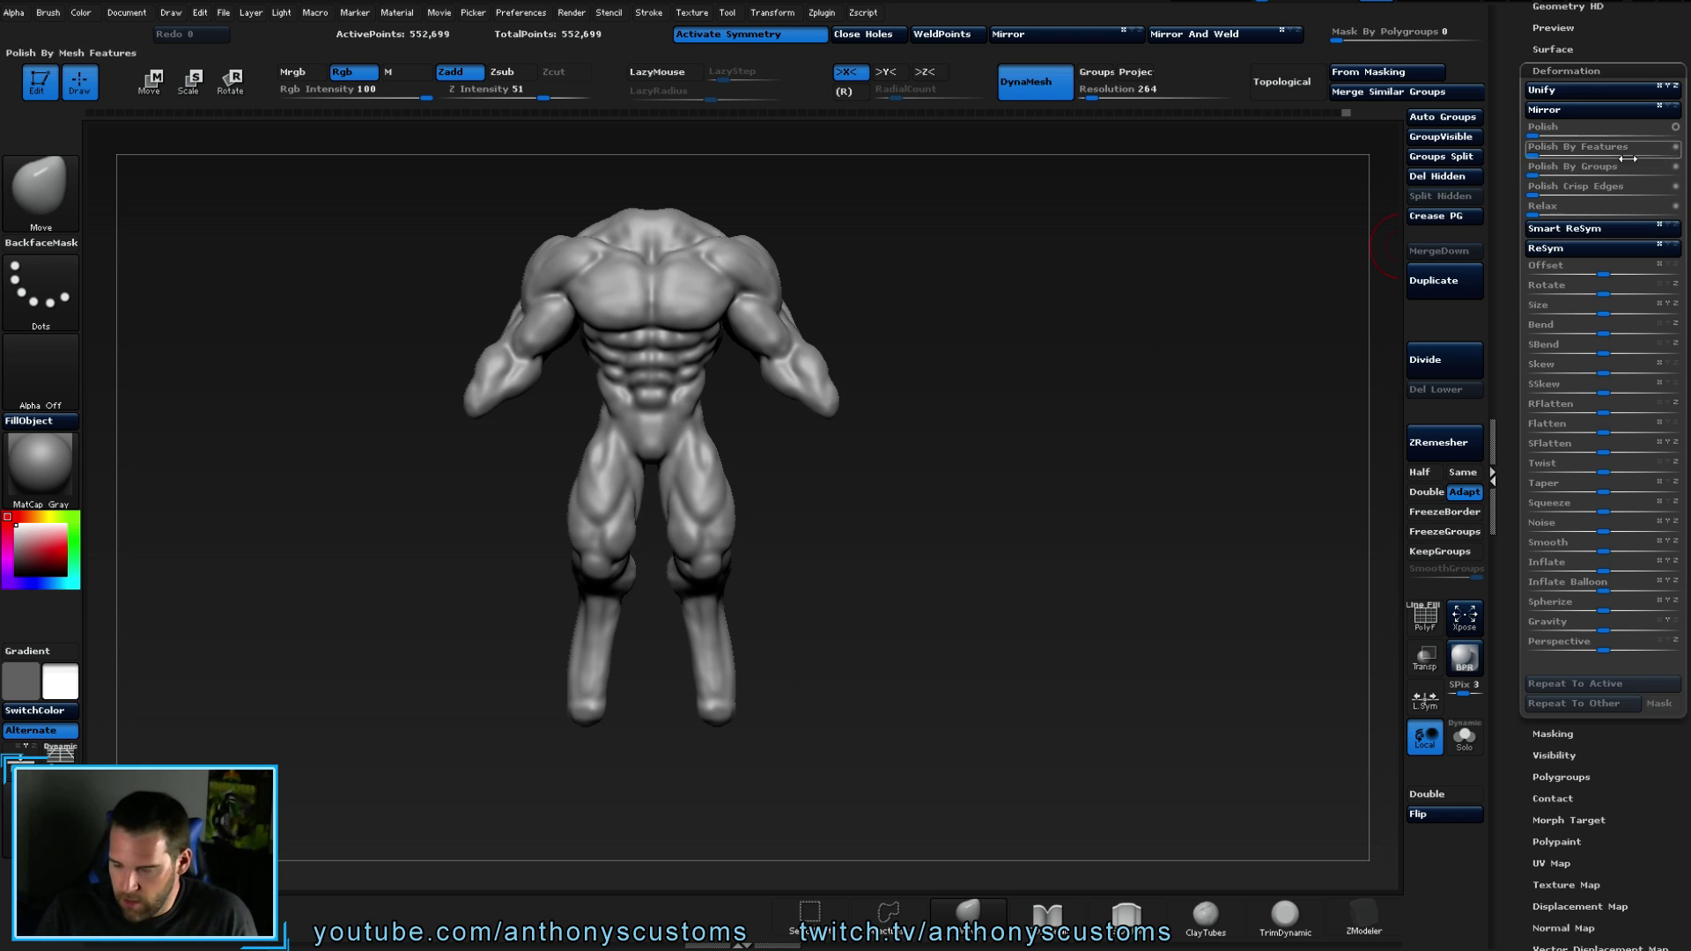
- Append a Cylinder3D mesh as a new subtool alongside the figure
scroll(1623, 151, "up", 3)
left_click(1569, 125)
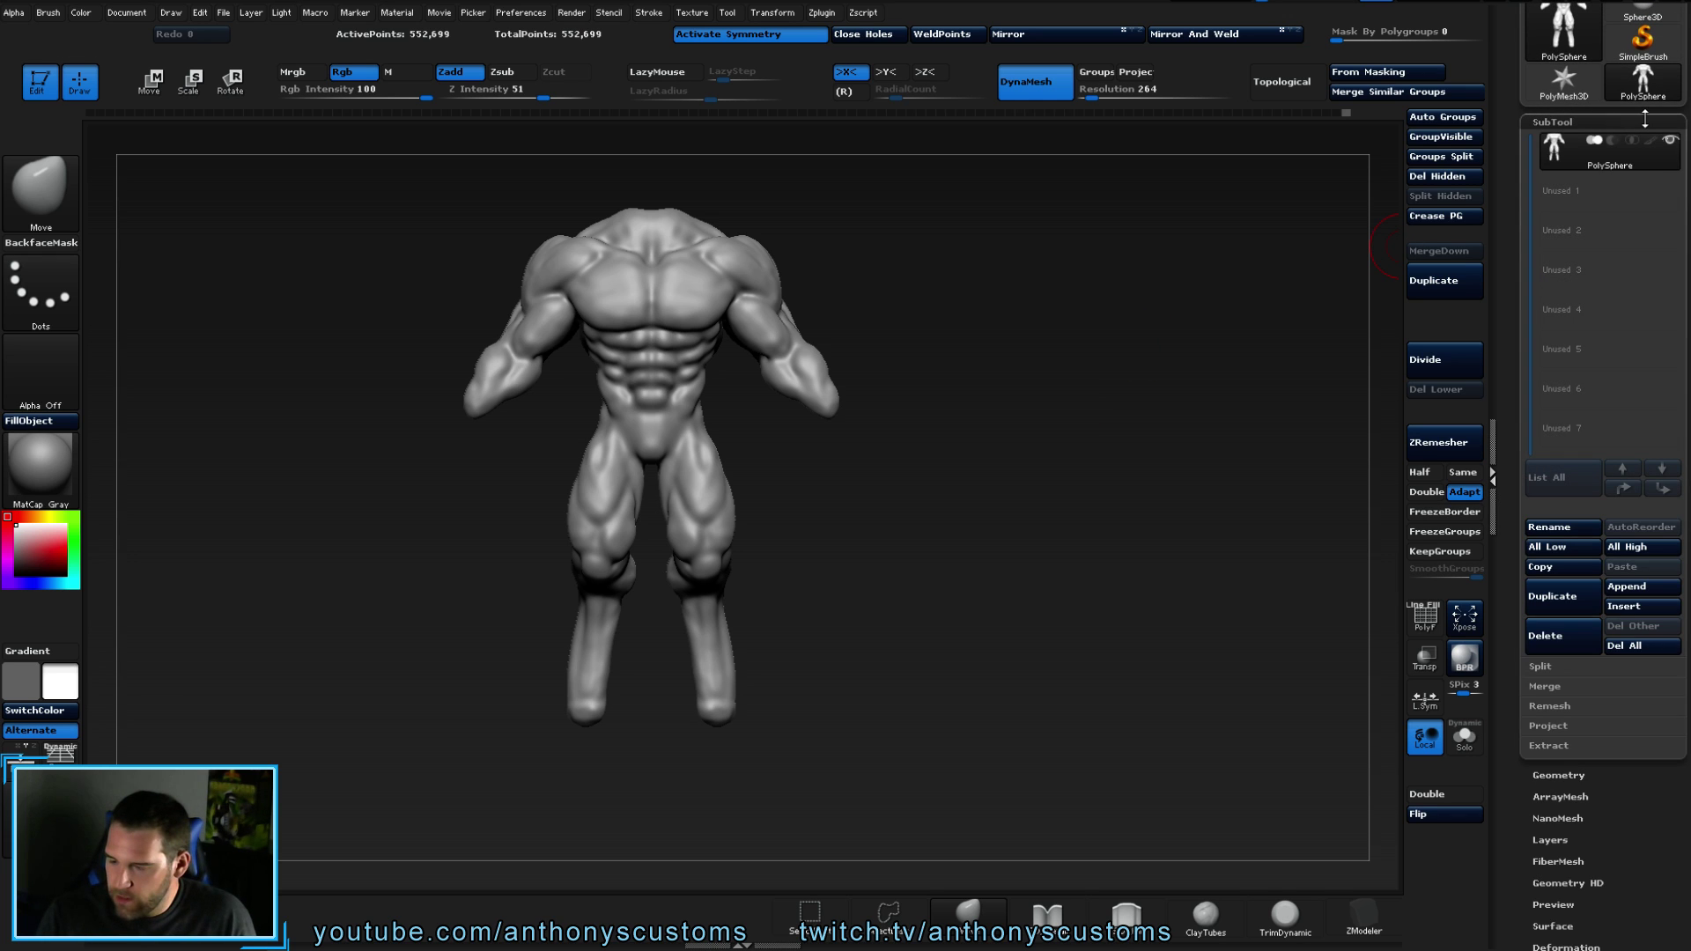
left_click(1635, 593)
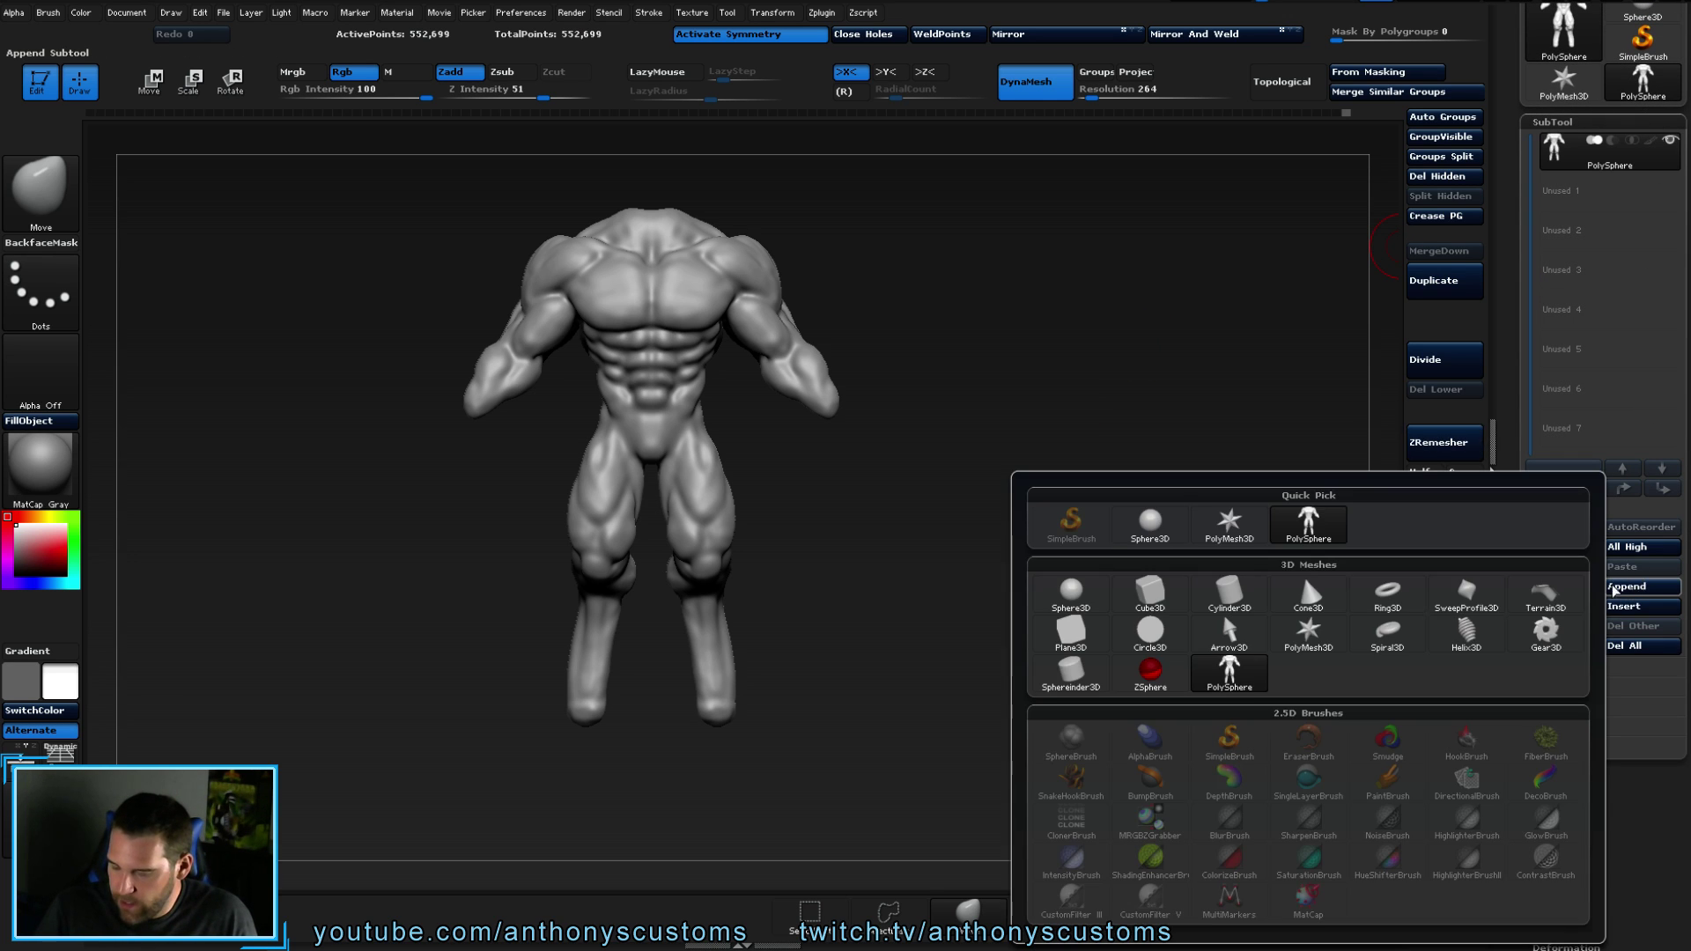
left_click(1250, 612)
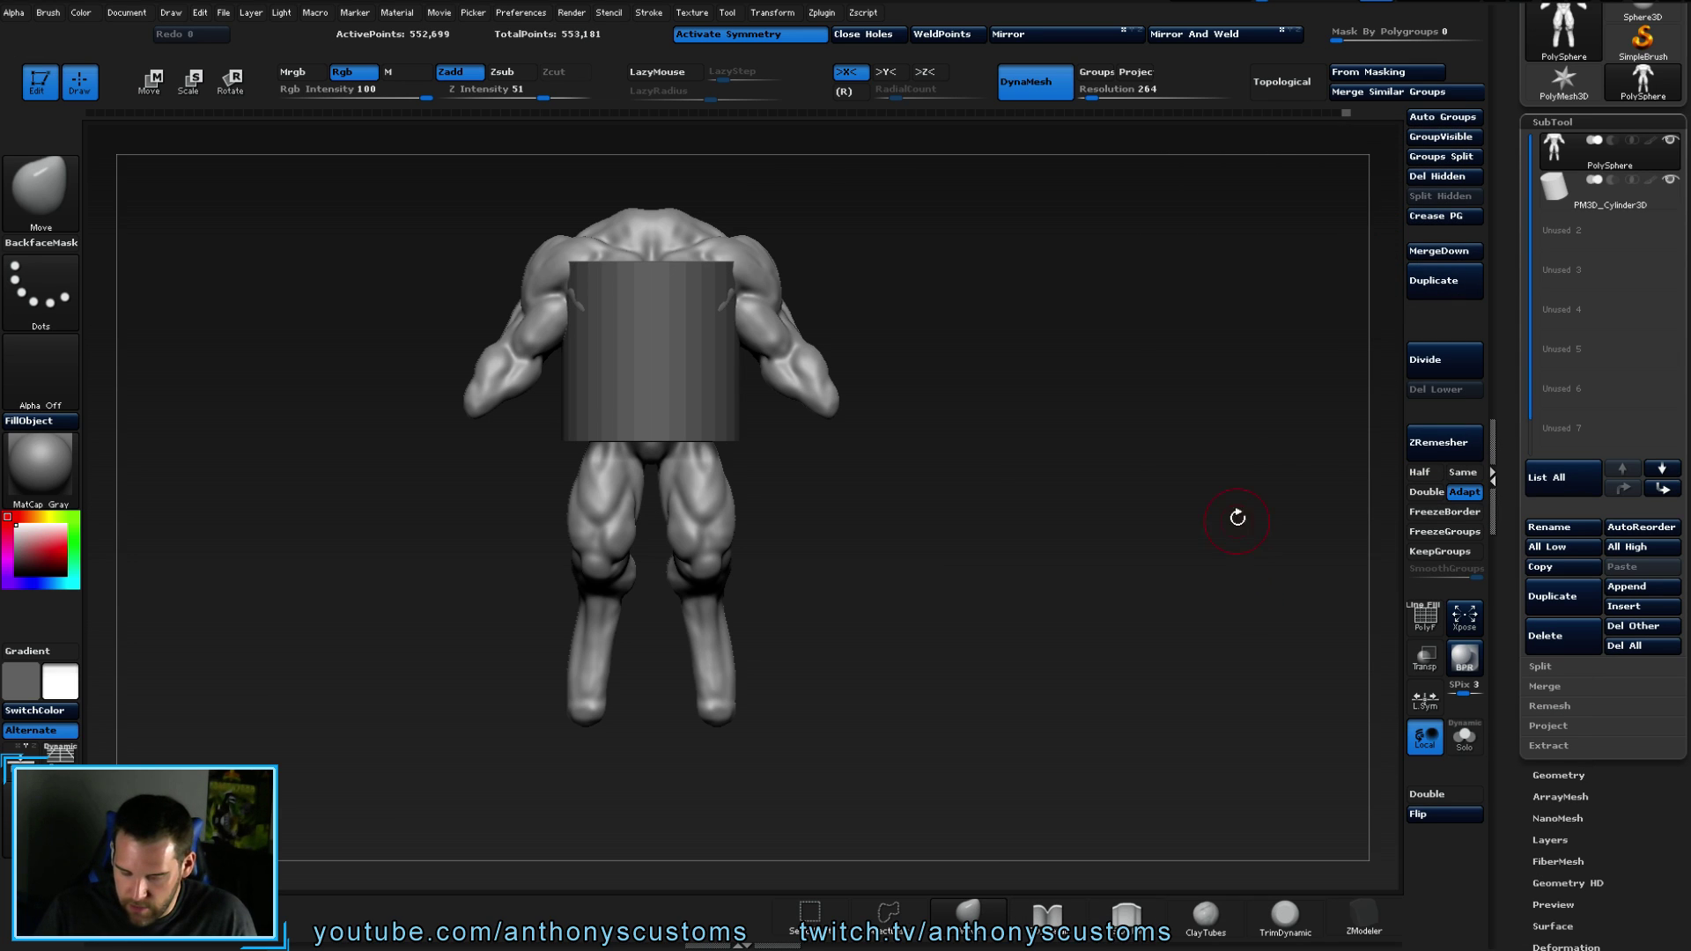
mouse_move(1108, 573)
left_mouse_down()
mouse_move(1084, 578)
mouse_move(1161, 577)
mouse_move(1059, 586)
mouse_move(1099, 564)
left_mouse_up()
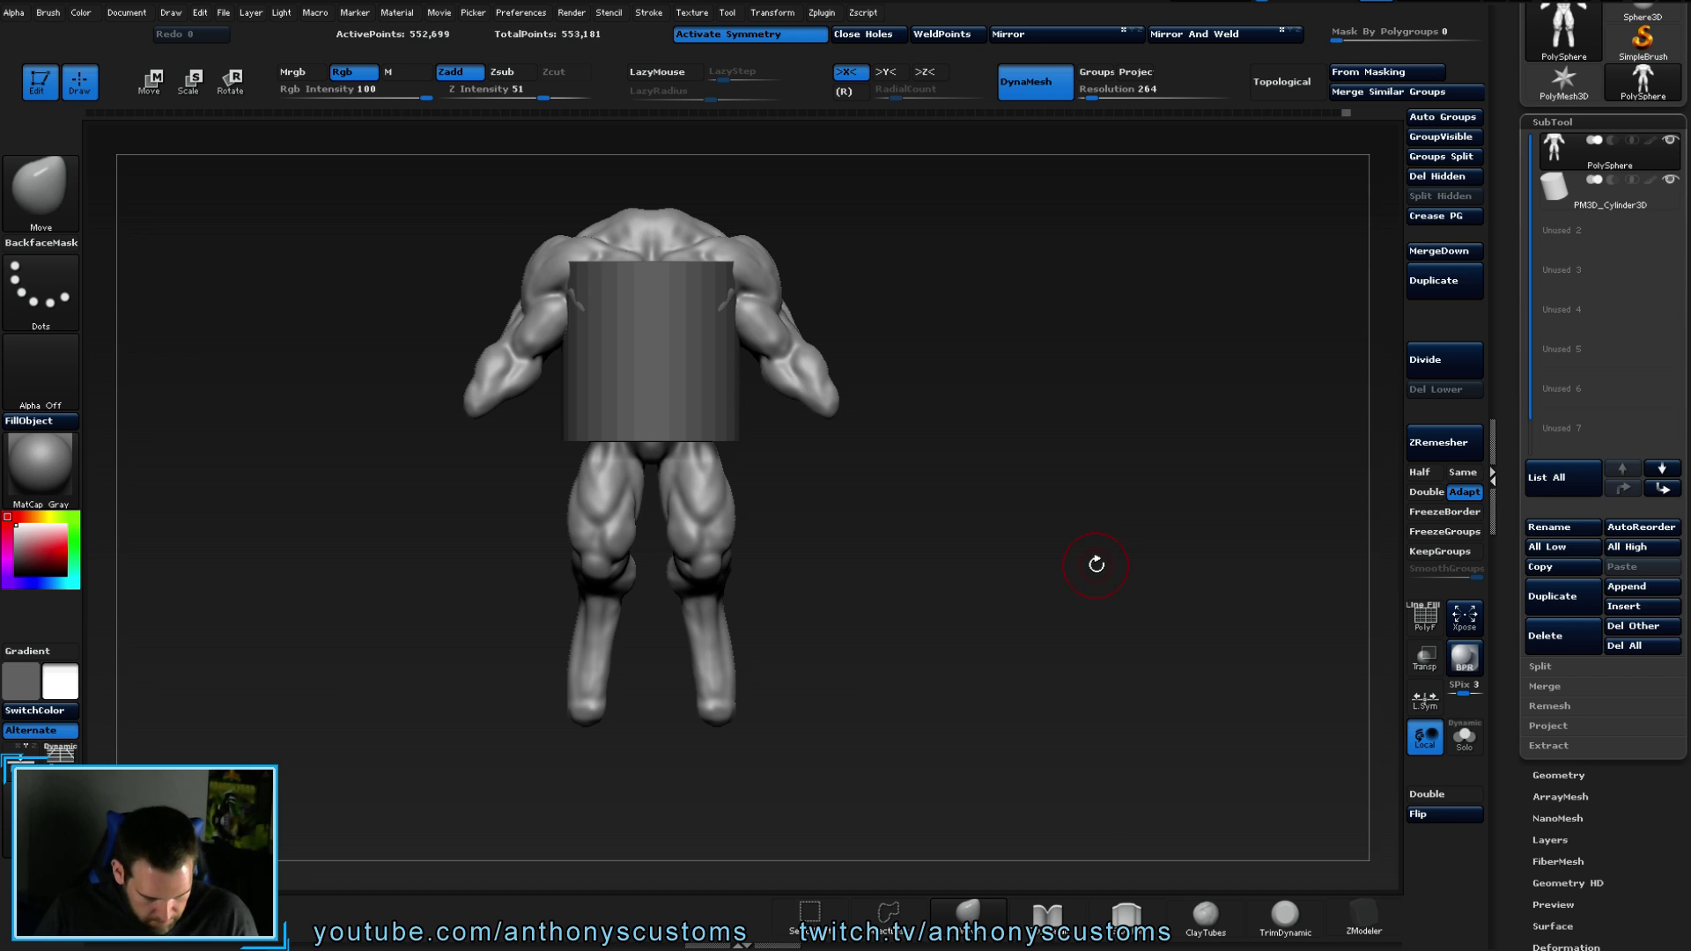
left_click_drag(1096, 565, 1111, 517, "shift")
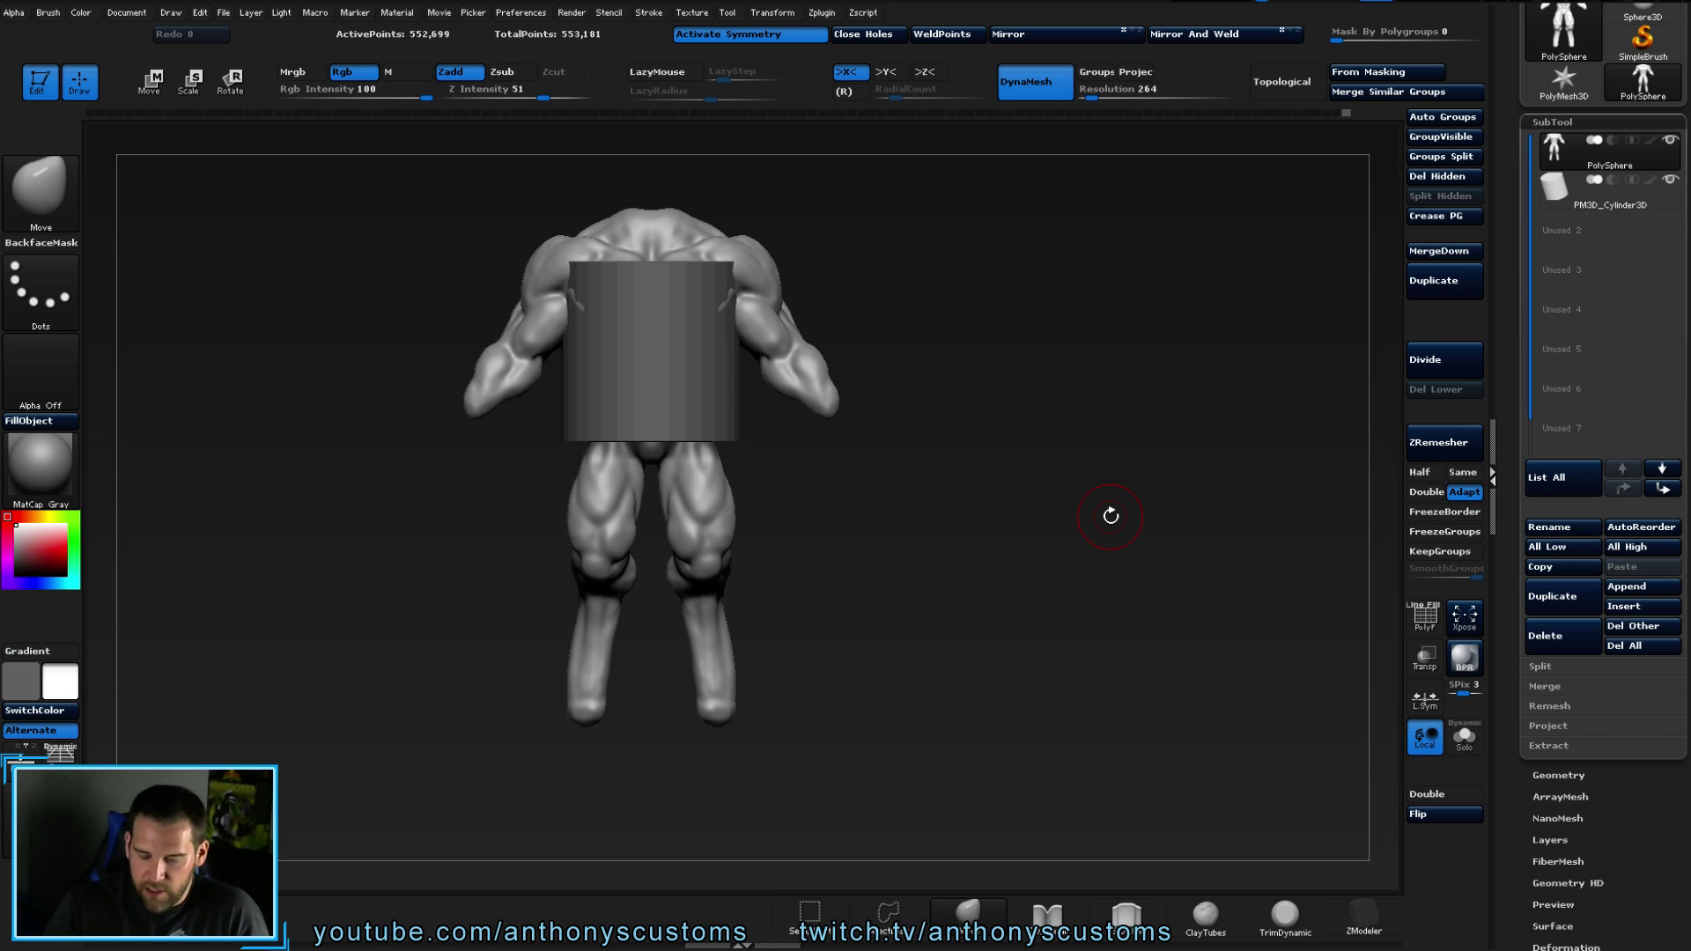
left_click_drag(1625, 815, 1645, 571)
left_click(1591, 385)
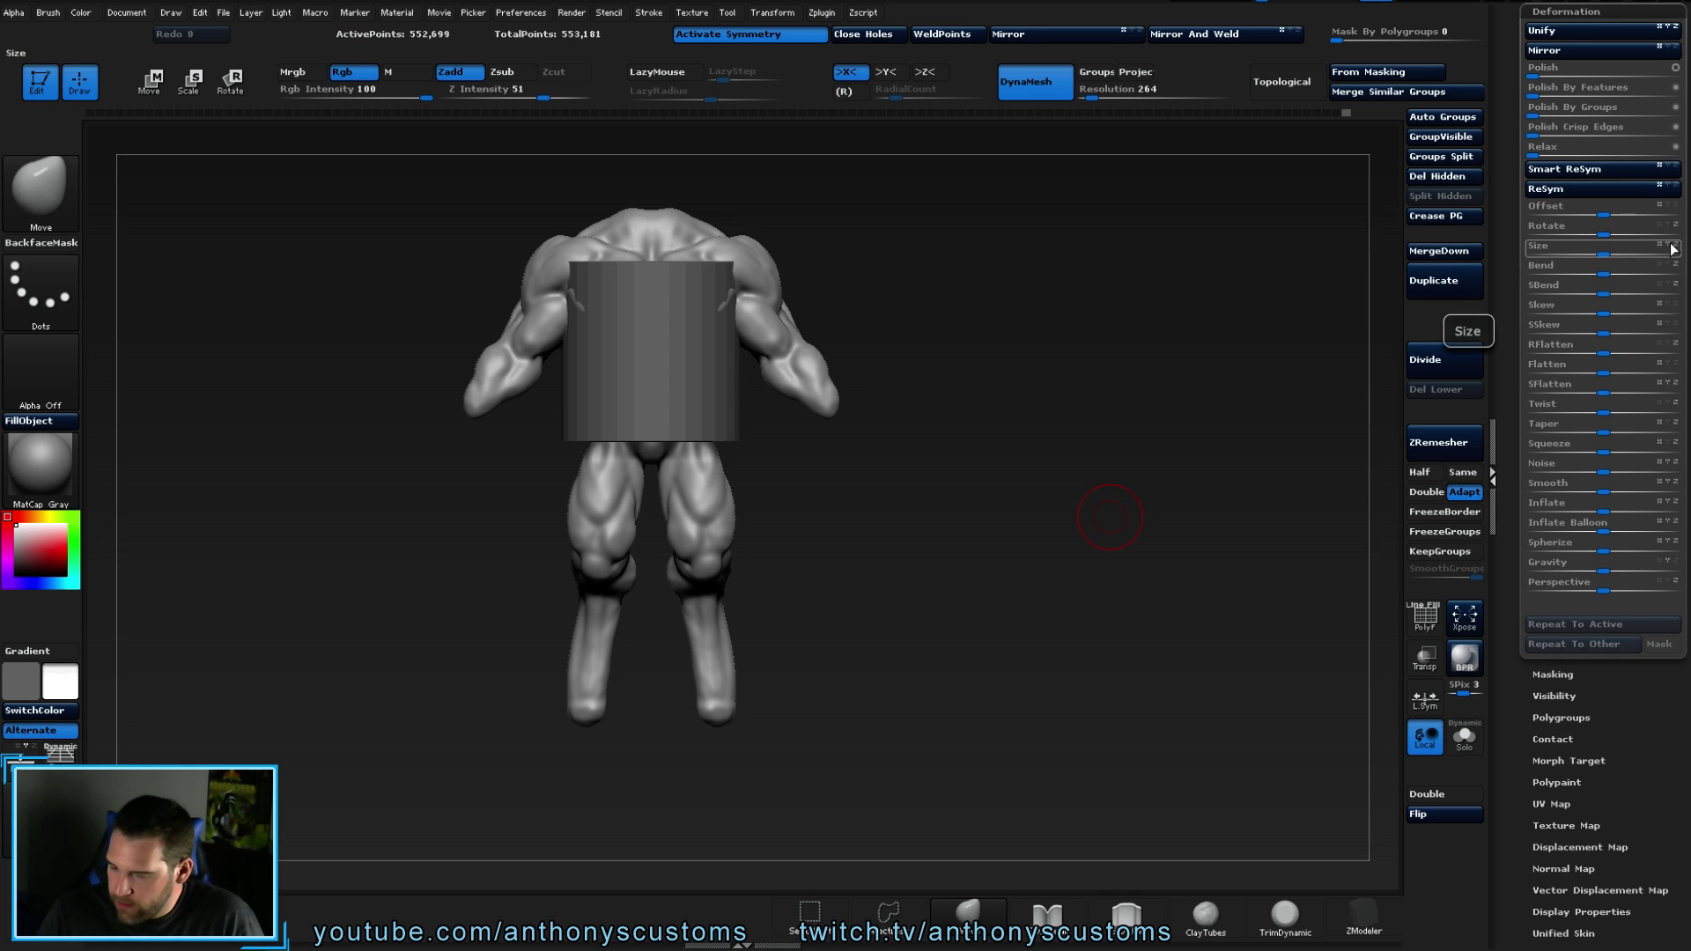
left_click_drag(1594, 254, 1603, 253)
key("ctrl+z")
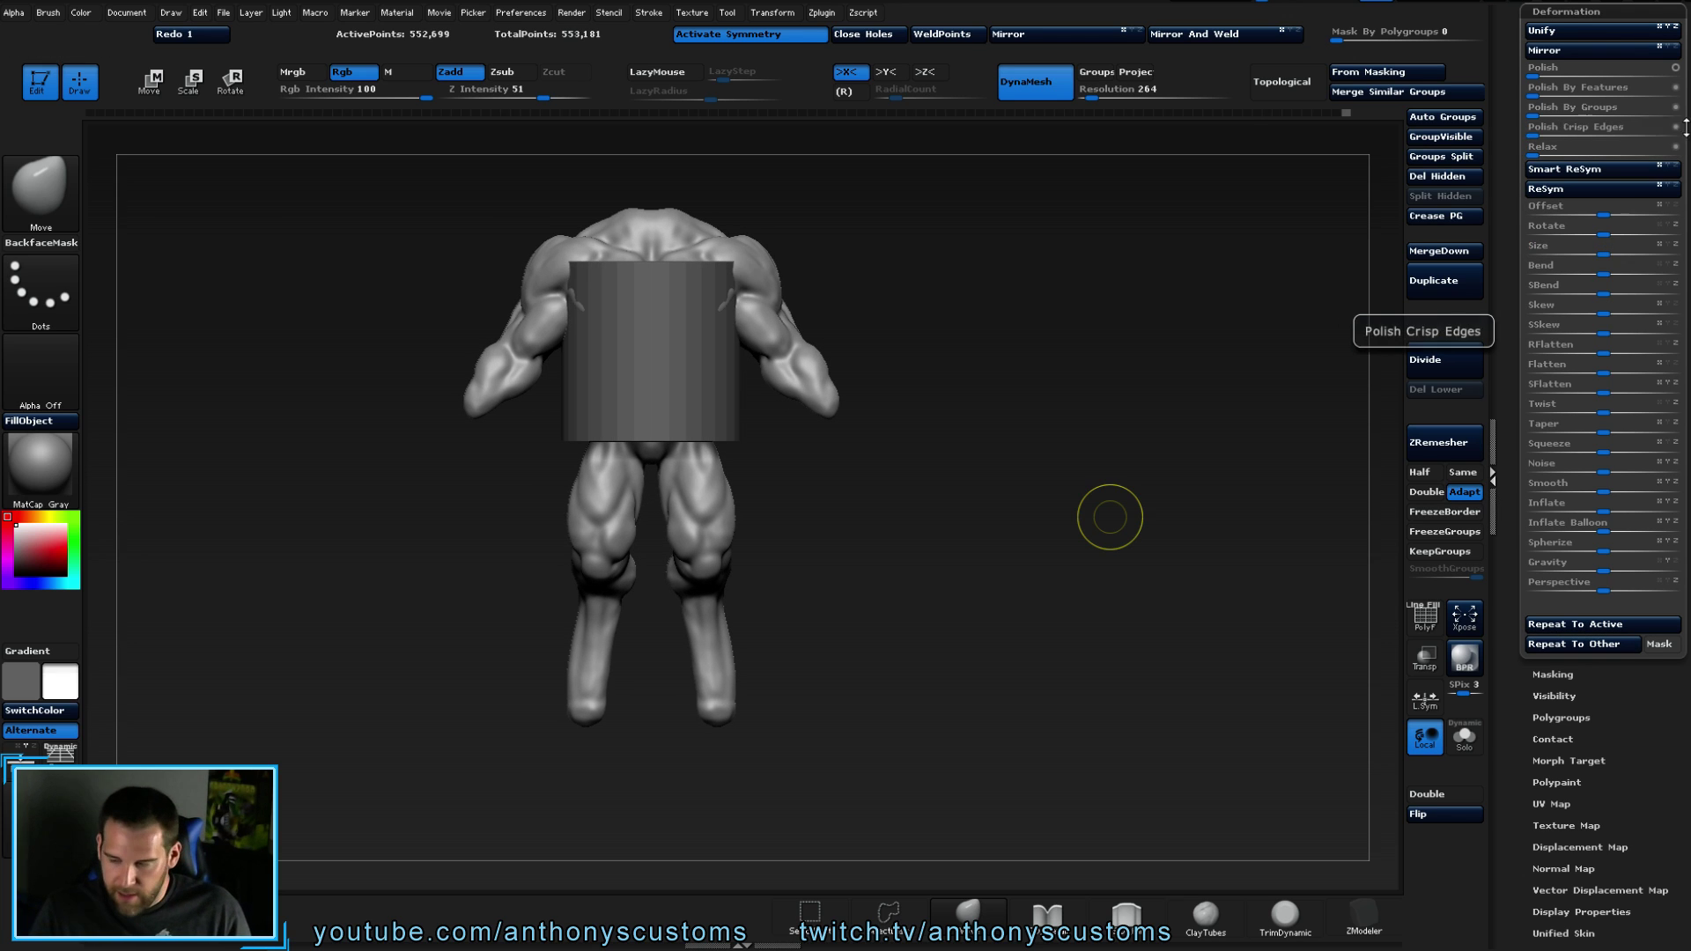
left_click(1655, 156)
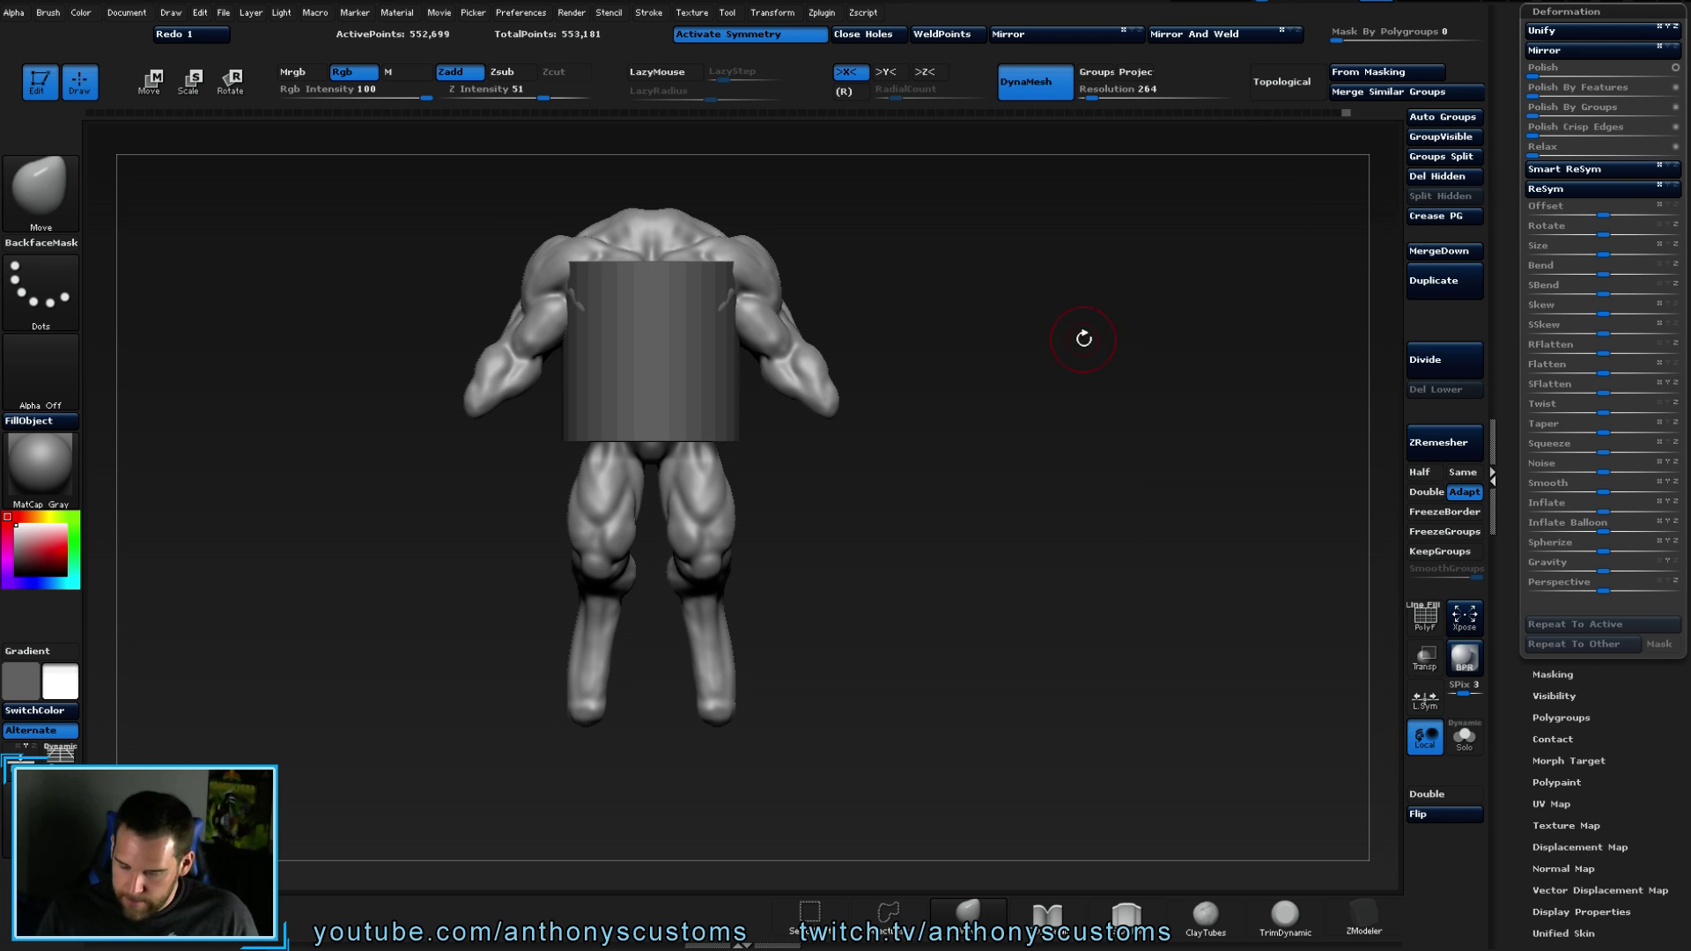
- Select the cylinder subtool and shrink its width and depth with the Size deformation, keeping its height
scroll(1581, 86, "up", 5)
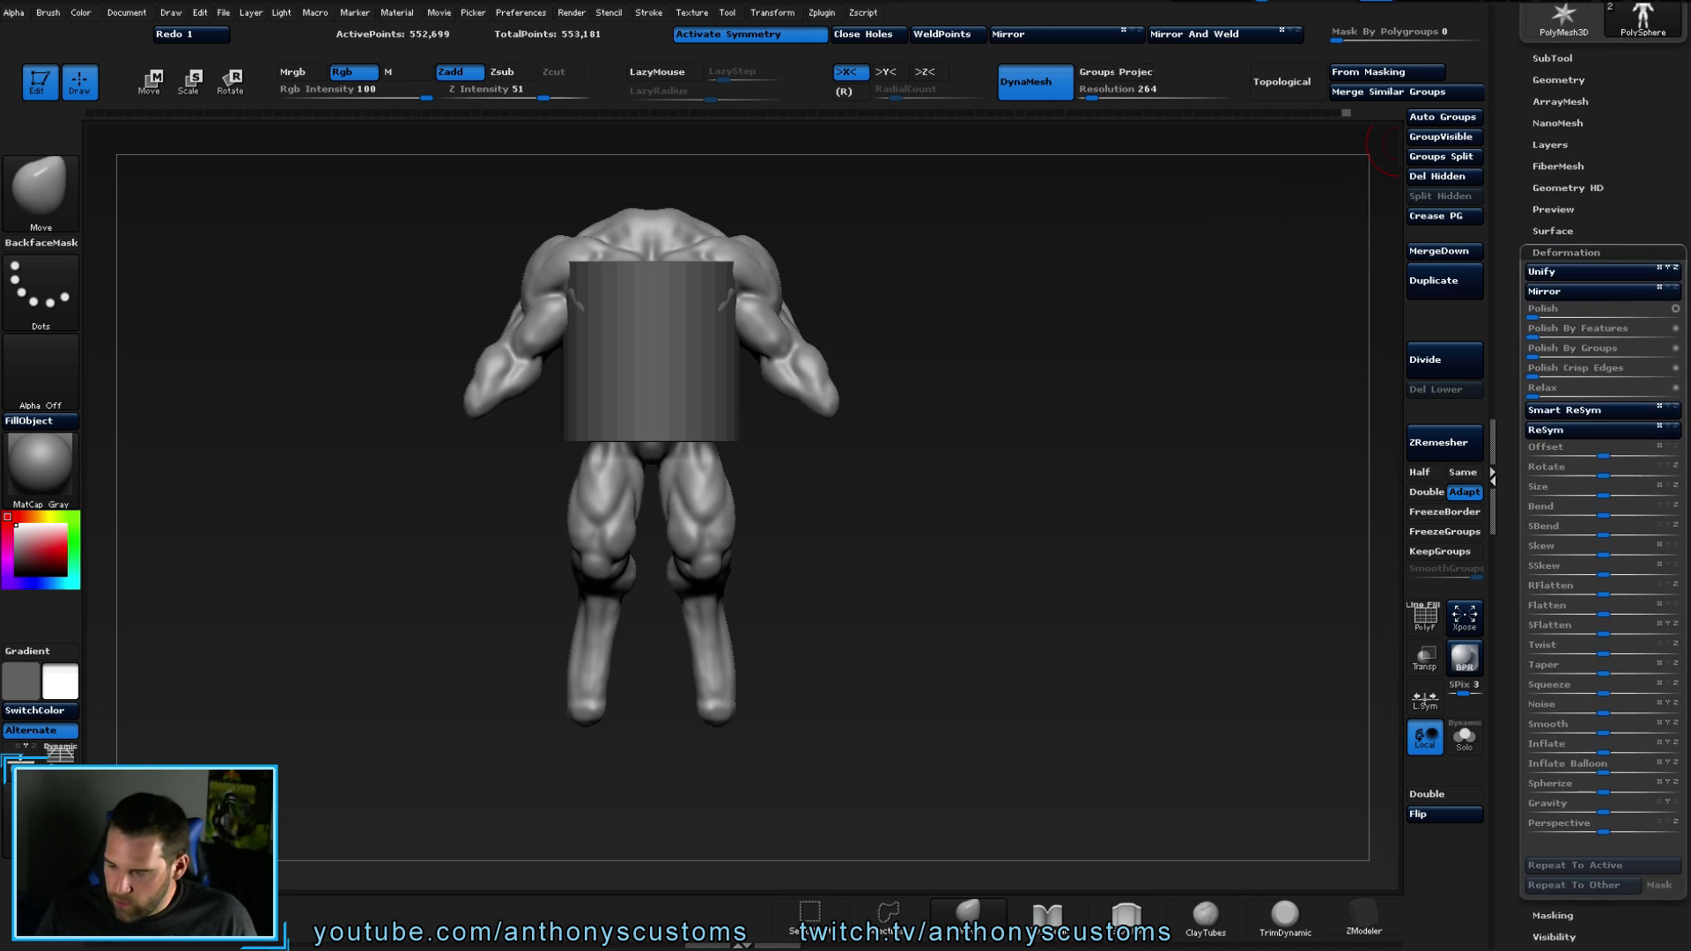
left_click(1578, 86)
left_click(1608, 173)
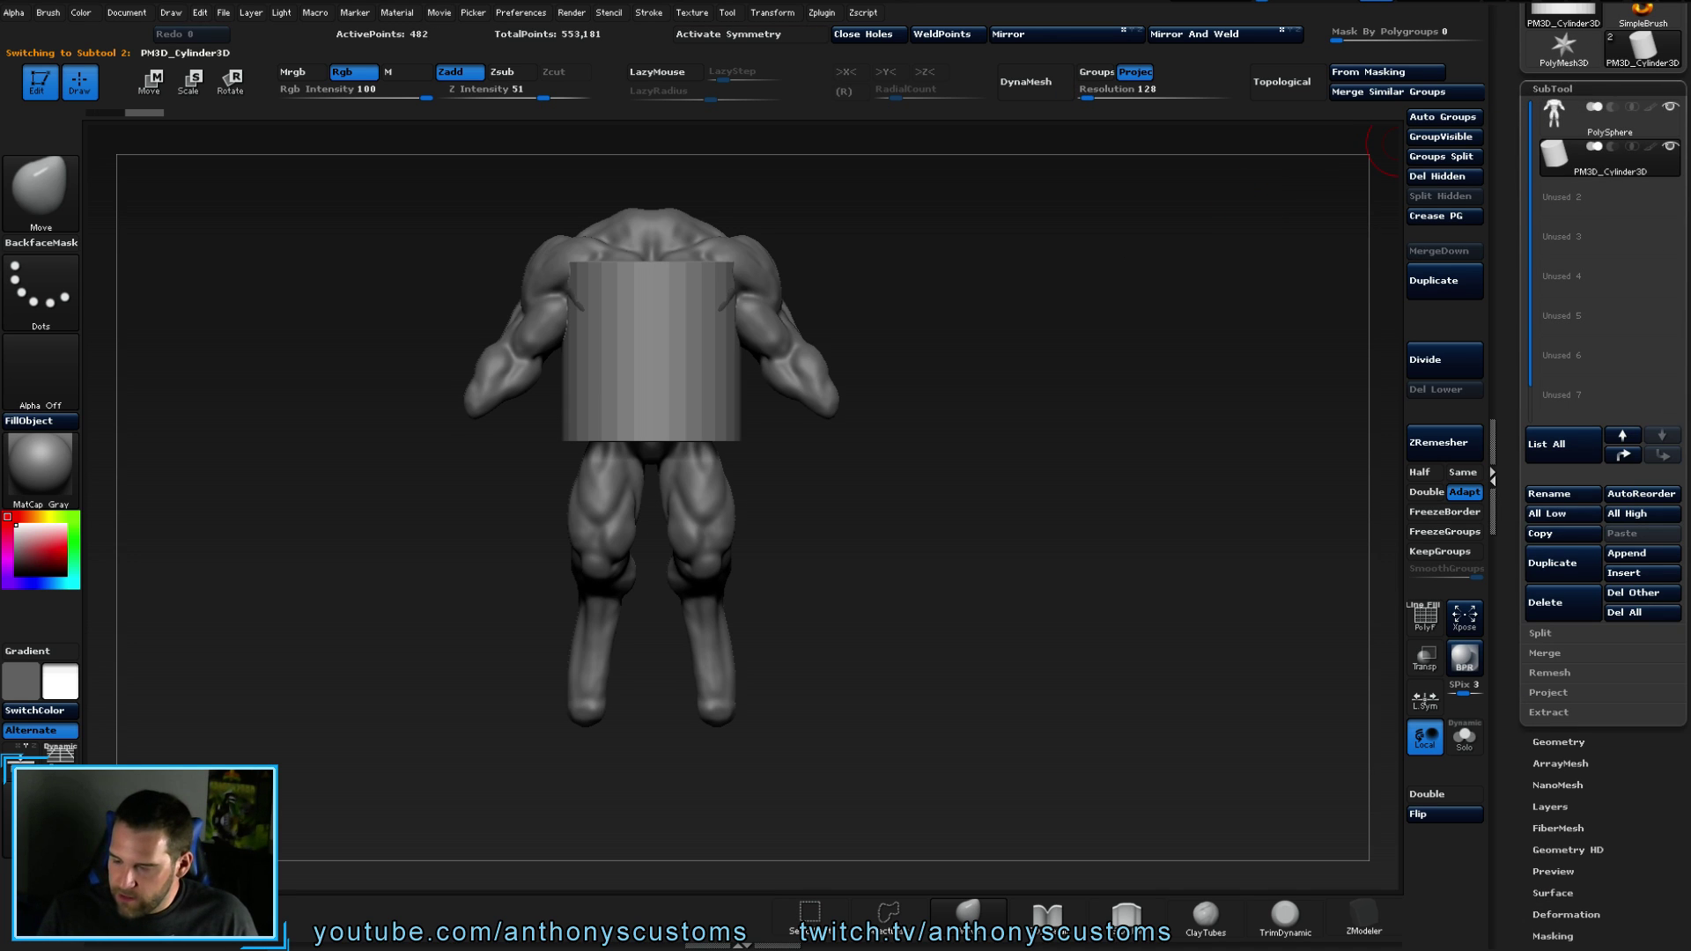
left_click_drag(1686, 431, 1686, 339)
scroll(1667, 243, "down", 5)
left_click(1577, 371)
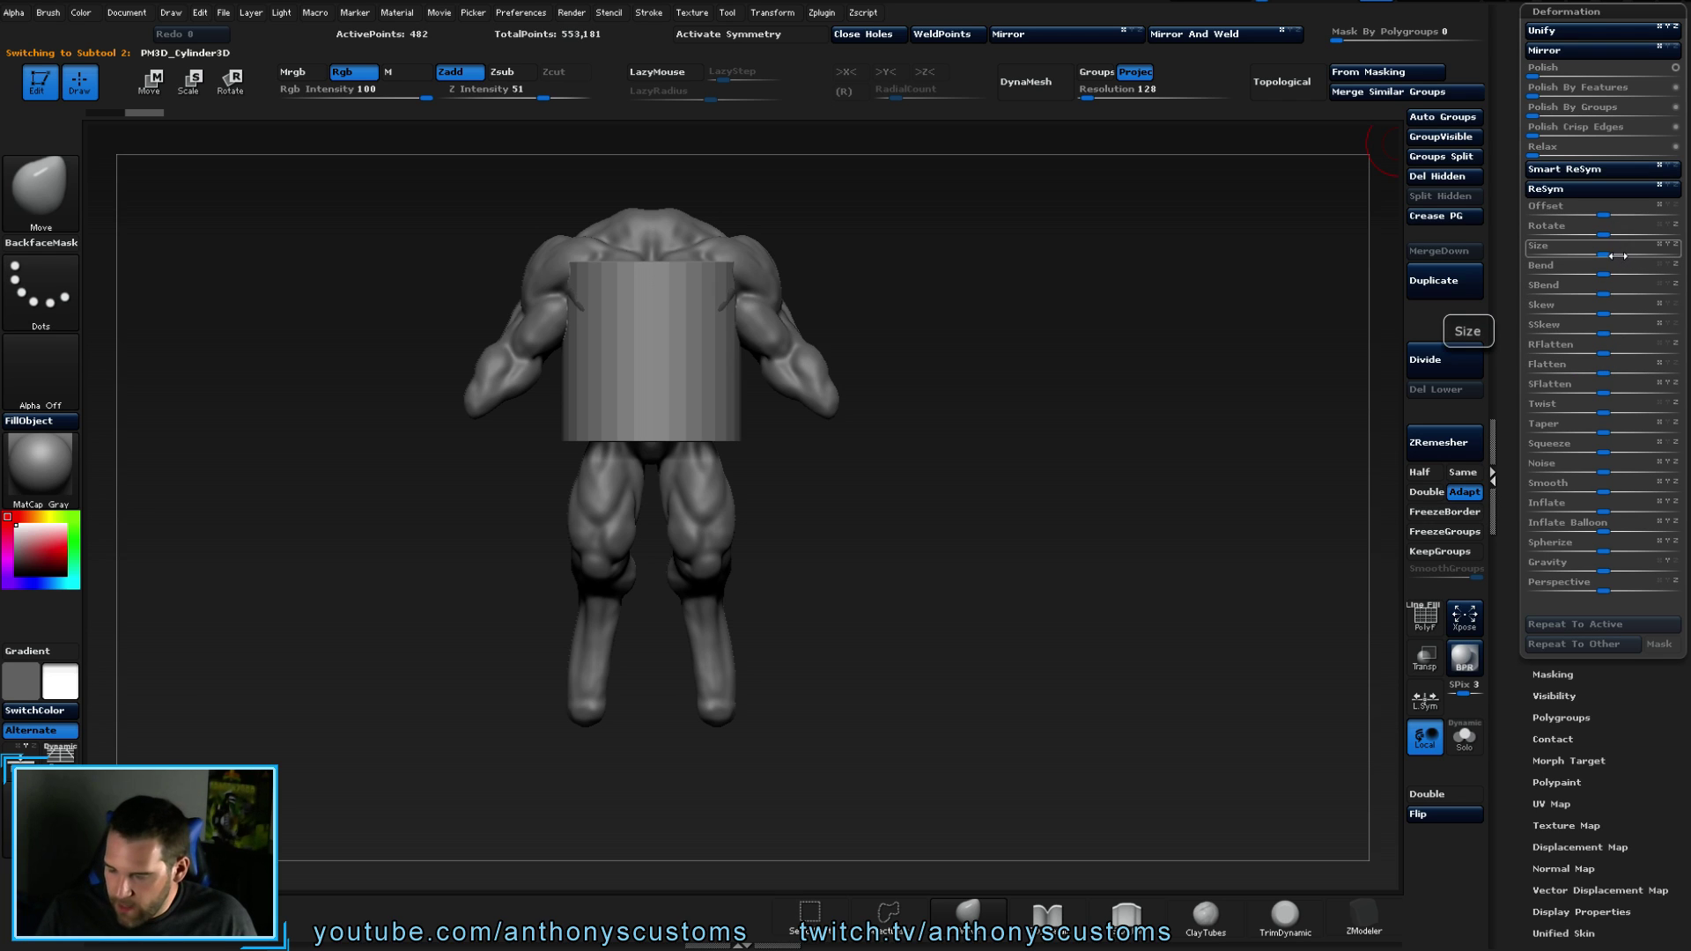
left_click_drag(1610, 254, 1561, 258)
- Offset the cylinder along the Z axis until it stands clear behind the figure's back
left_click_drag(1181, 446, 1067, 476)
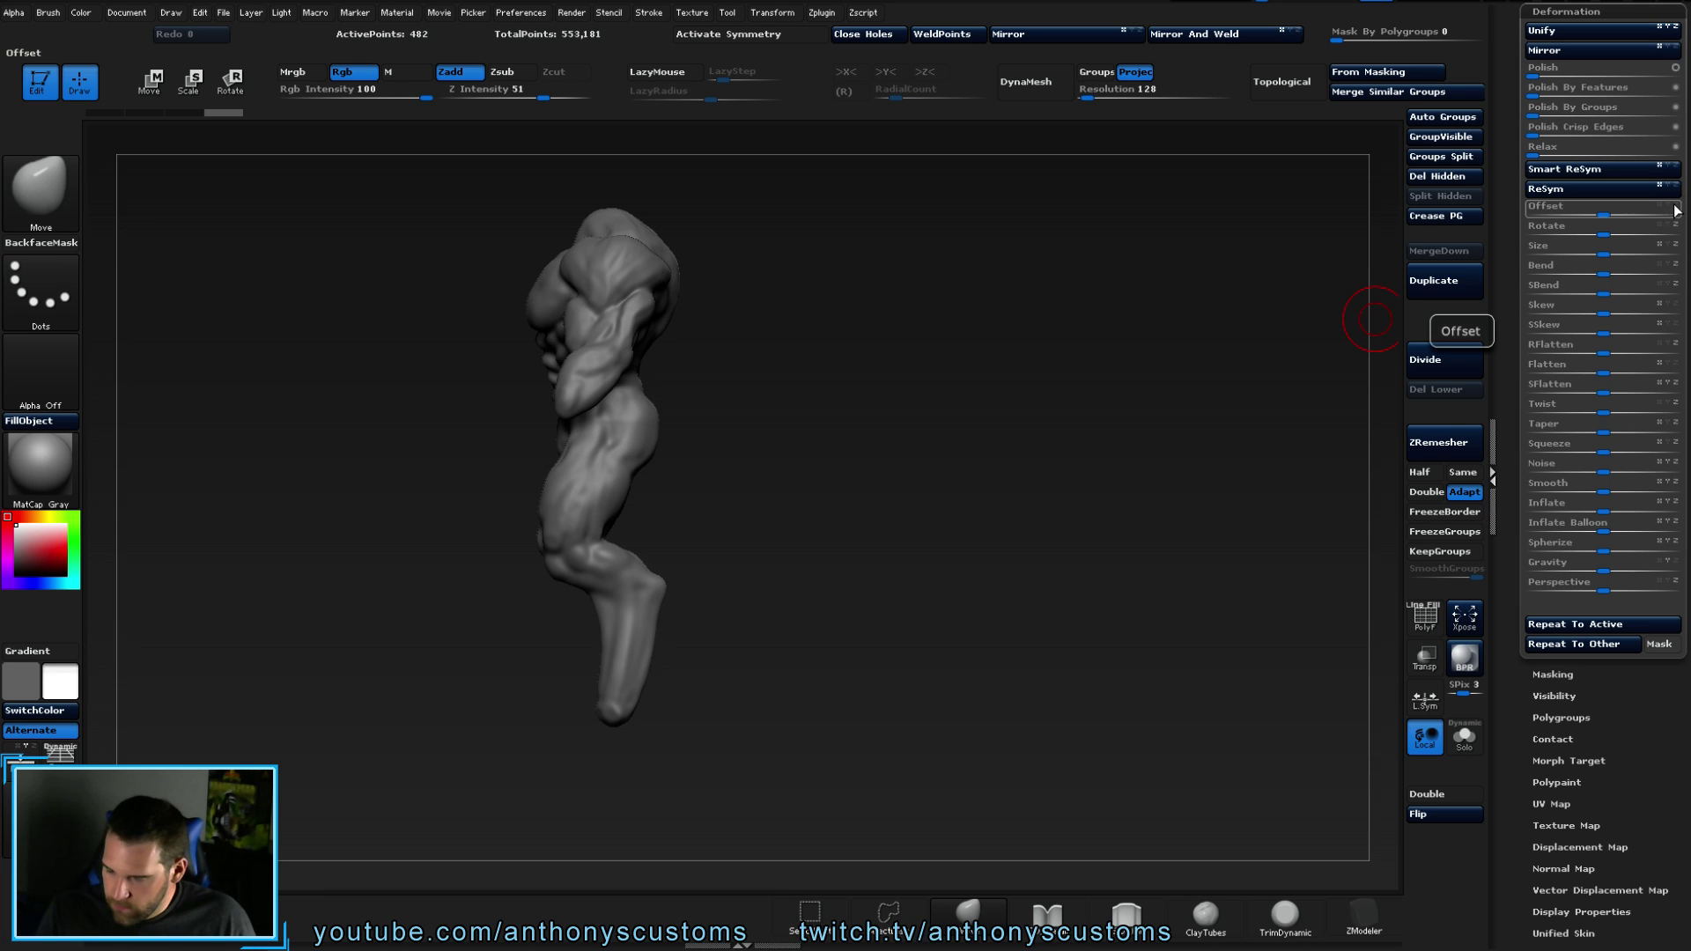
left_click_drag(1598, 214, 1649, 211)
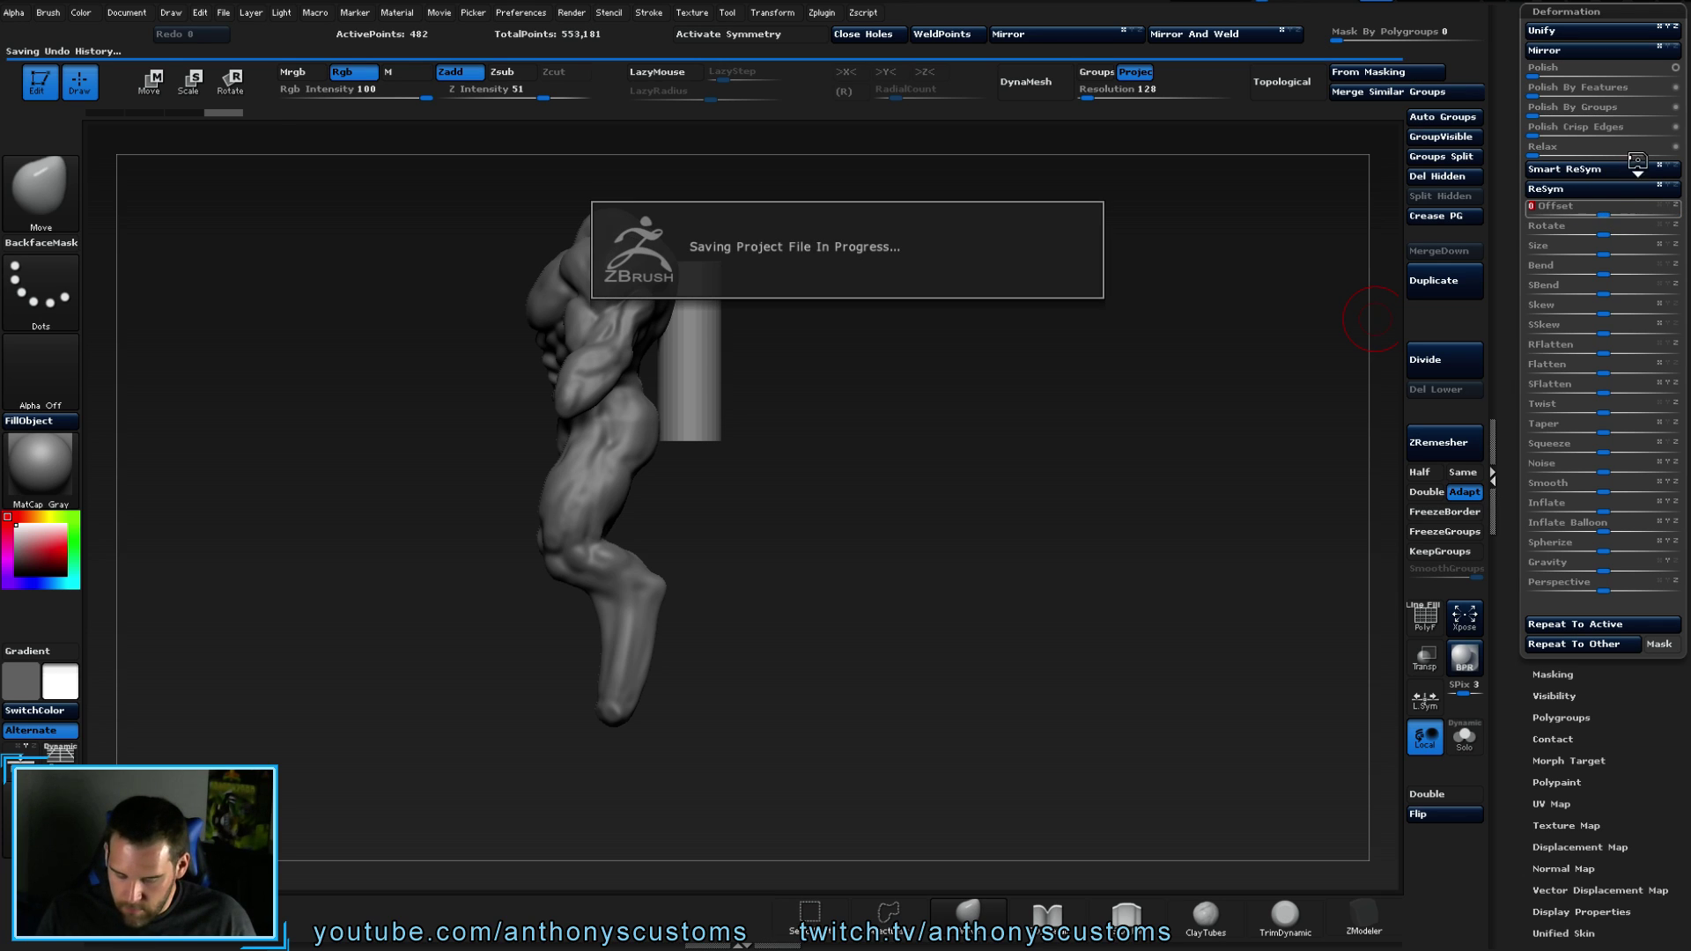
left_click_drag(1606, 213, 1633, 213)
- Thin the cylinder into a narrow rod with the Size deformation and lengthen it along the Y axis
left_click_drag(1136, 414, 1078, 439)
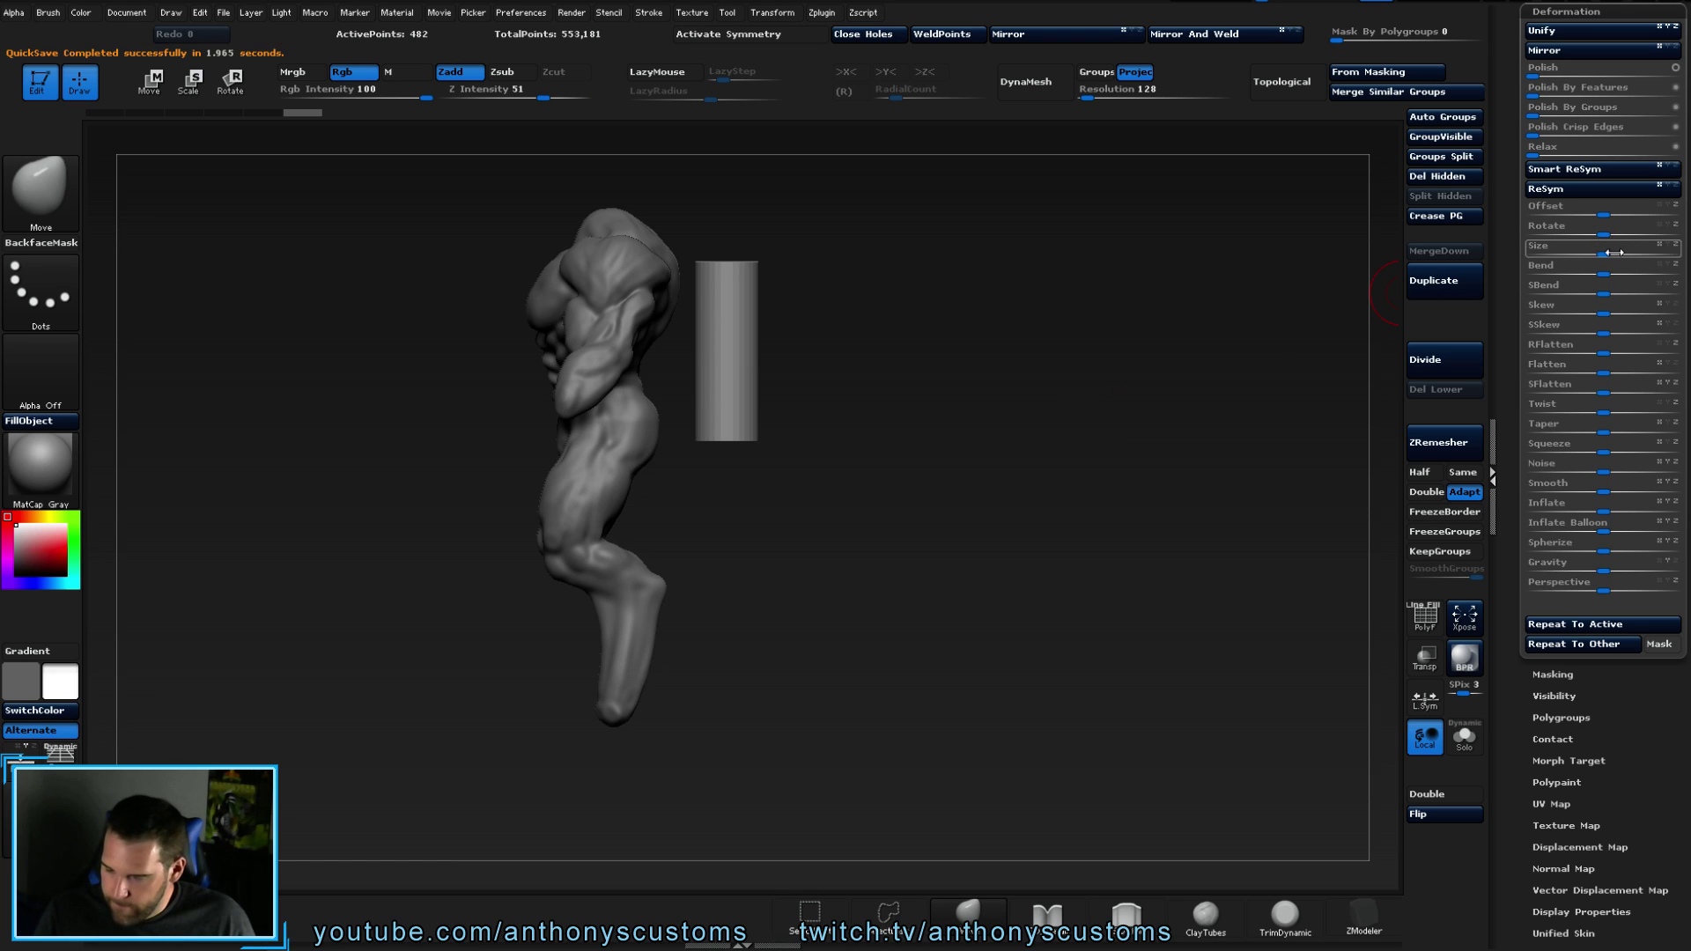
left_click_drag(1603, 256, 1537, 214)
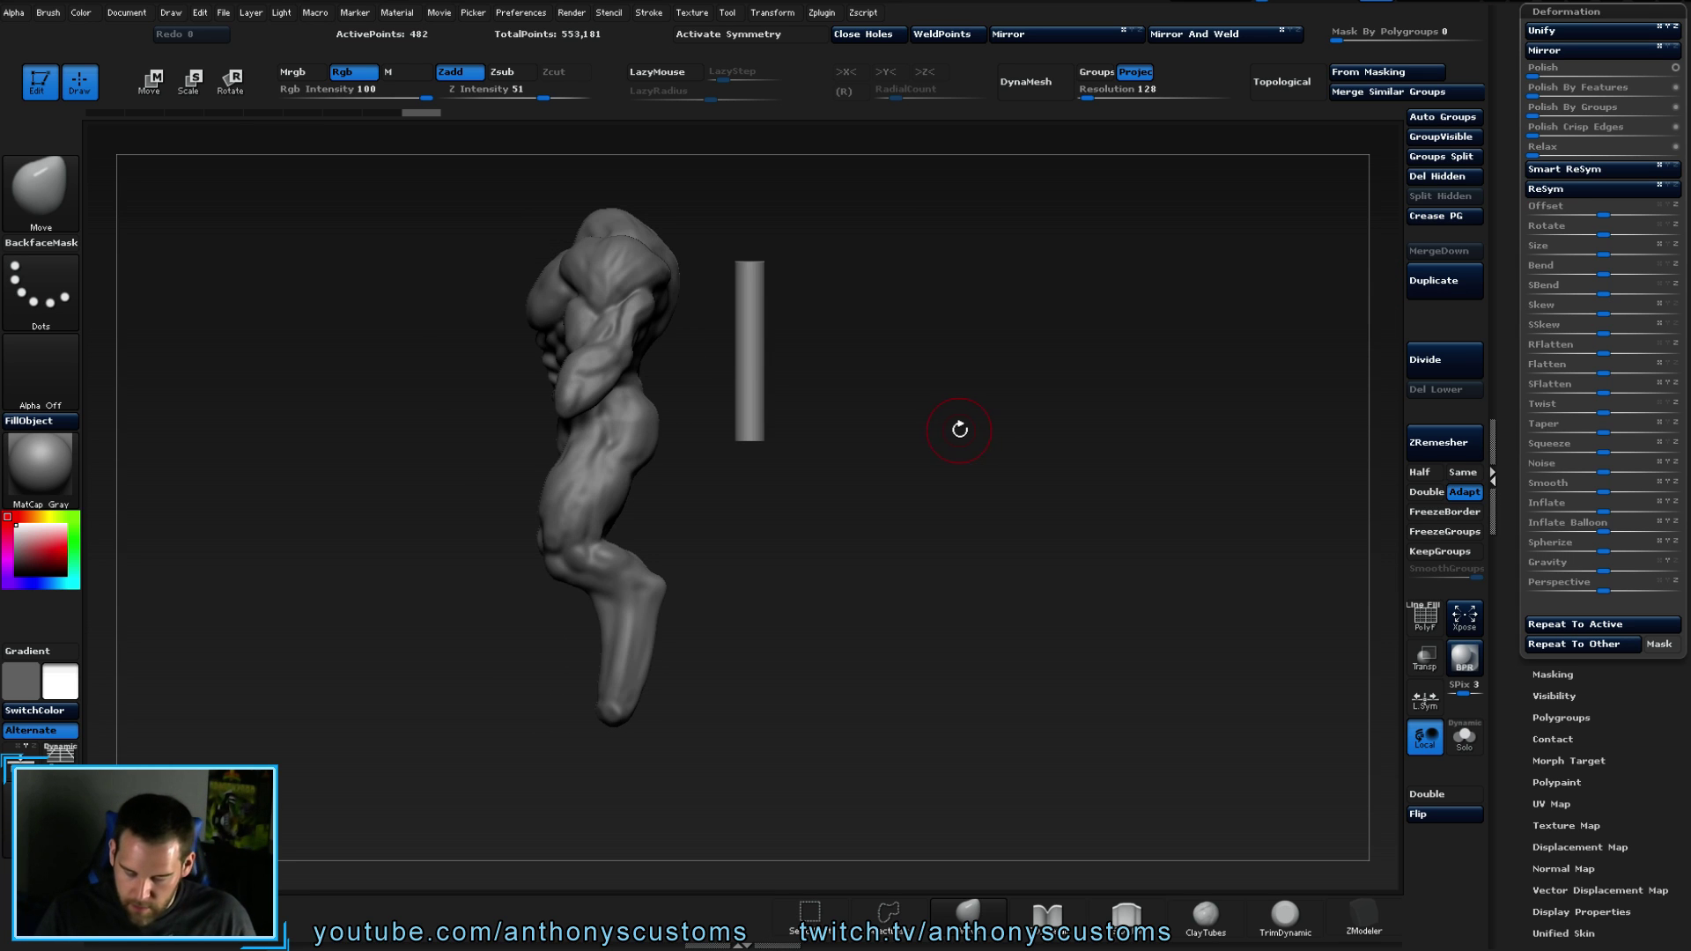
mouse_move(965, 426)
left_mouse_down()
mouse_move(967, 446)
mouse_move(940, 446)
mouse_move(974, 437)
mouse_move(1012, 468)
mouse_move(1094, 457)
mouse_move(998, 439)
left_mouse_up()
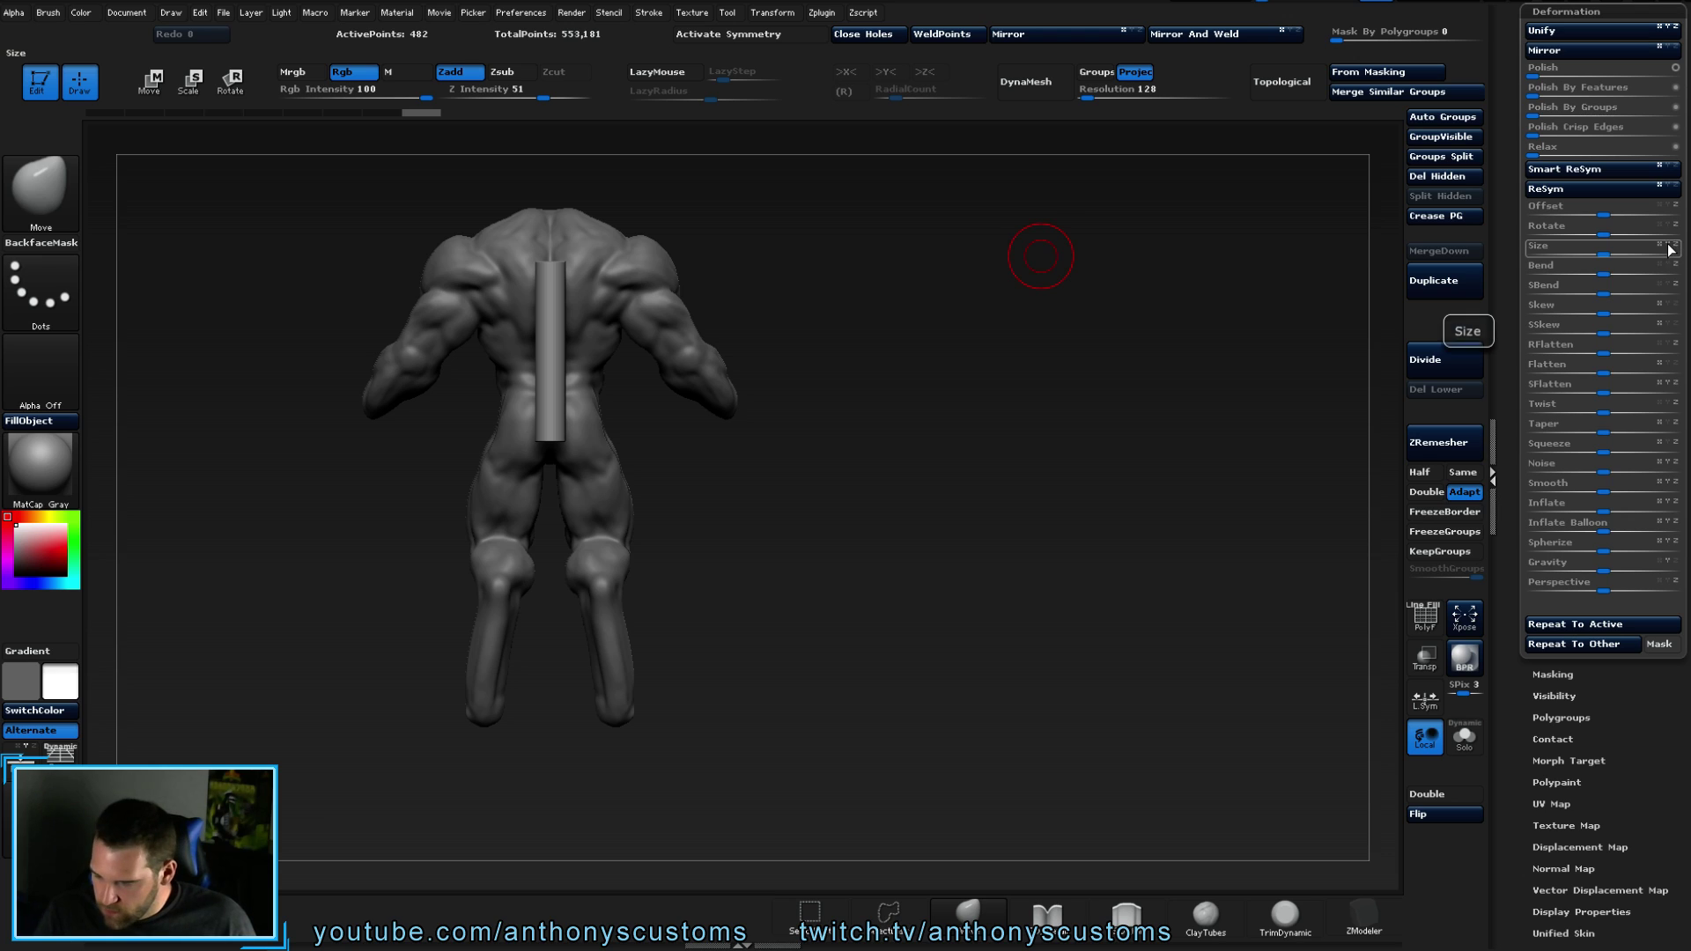
mouse_move(1604, 254)
left_mouse_down()
mouse_move(1675, 251)
mouse_move(1627, 251)
left_mouse_up()
left_click_drag(898, 528, 926, 349, "alt")
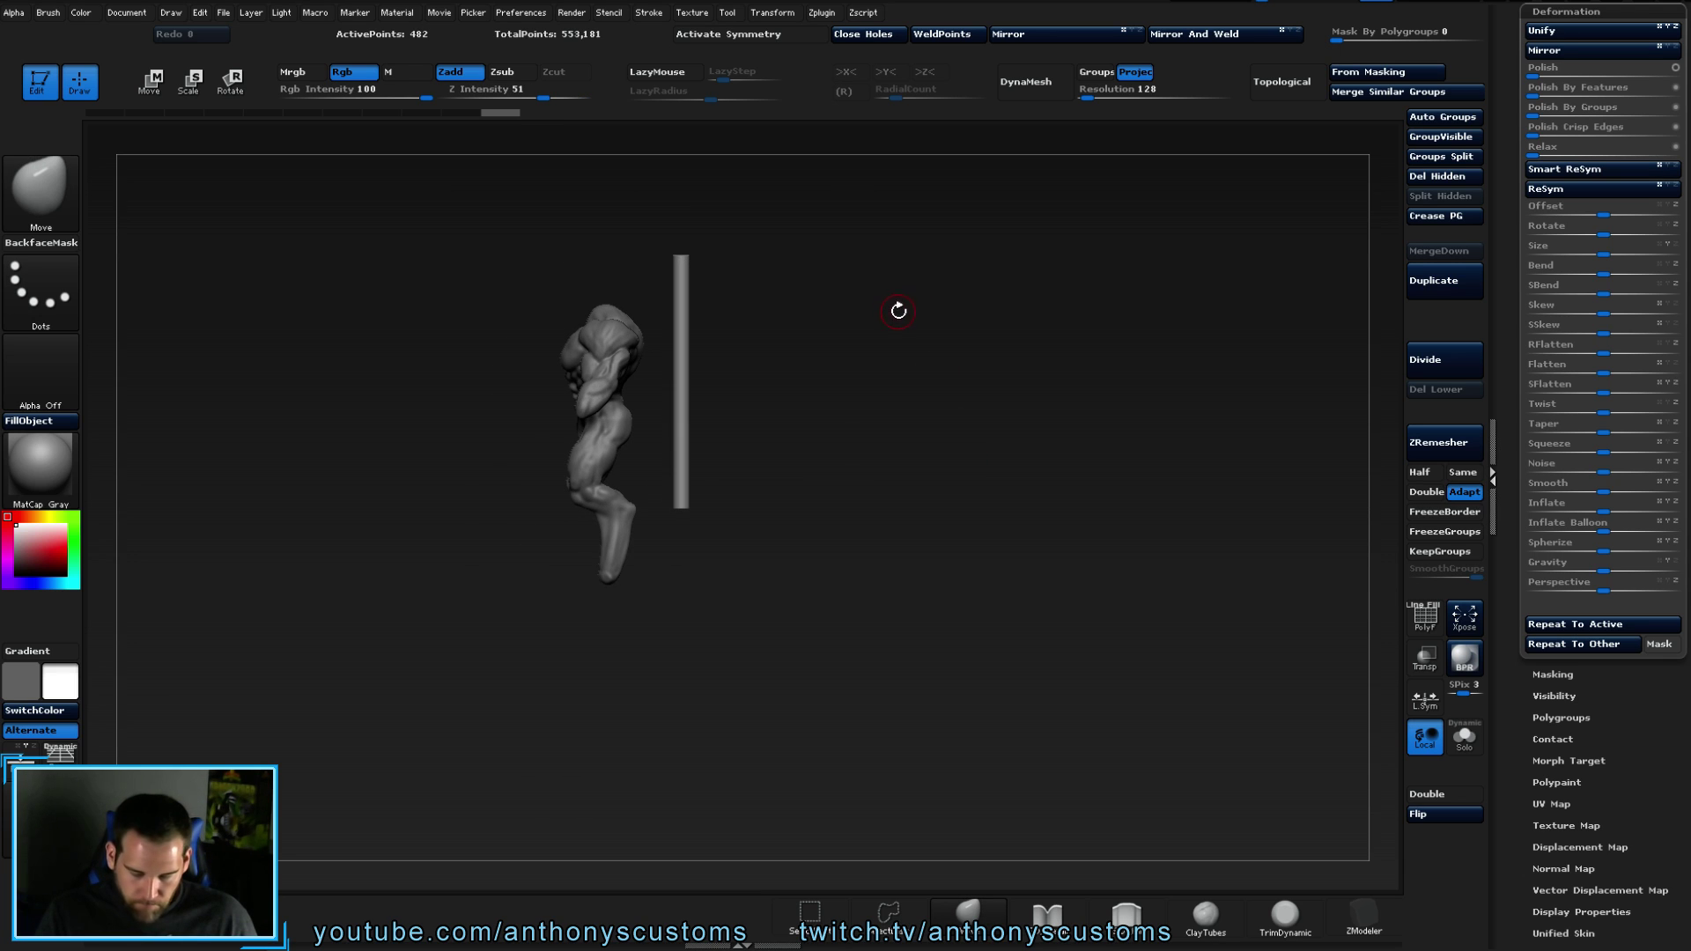
- Move the rod farther back from the figure with a Transpose line in side view
key("w")
left_click_drag(682, 258, 683, 649)
left_click_drag(691, 255, 684, 120)
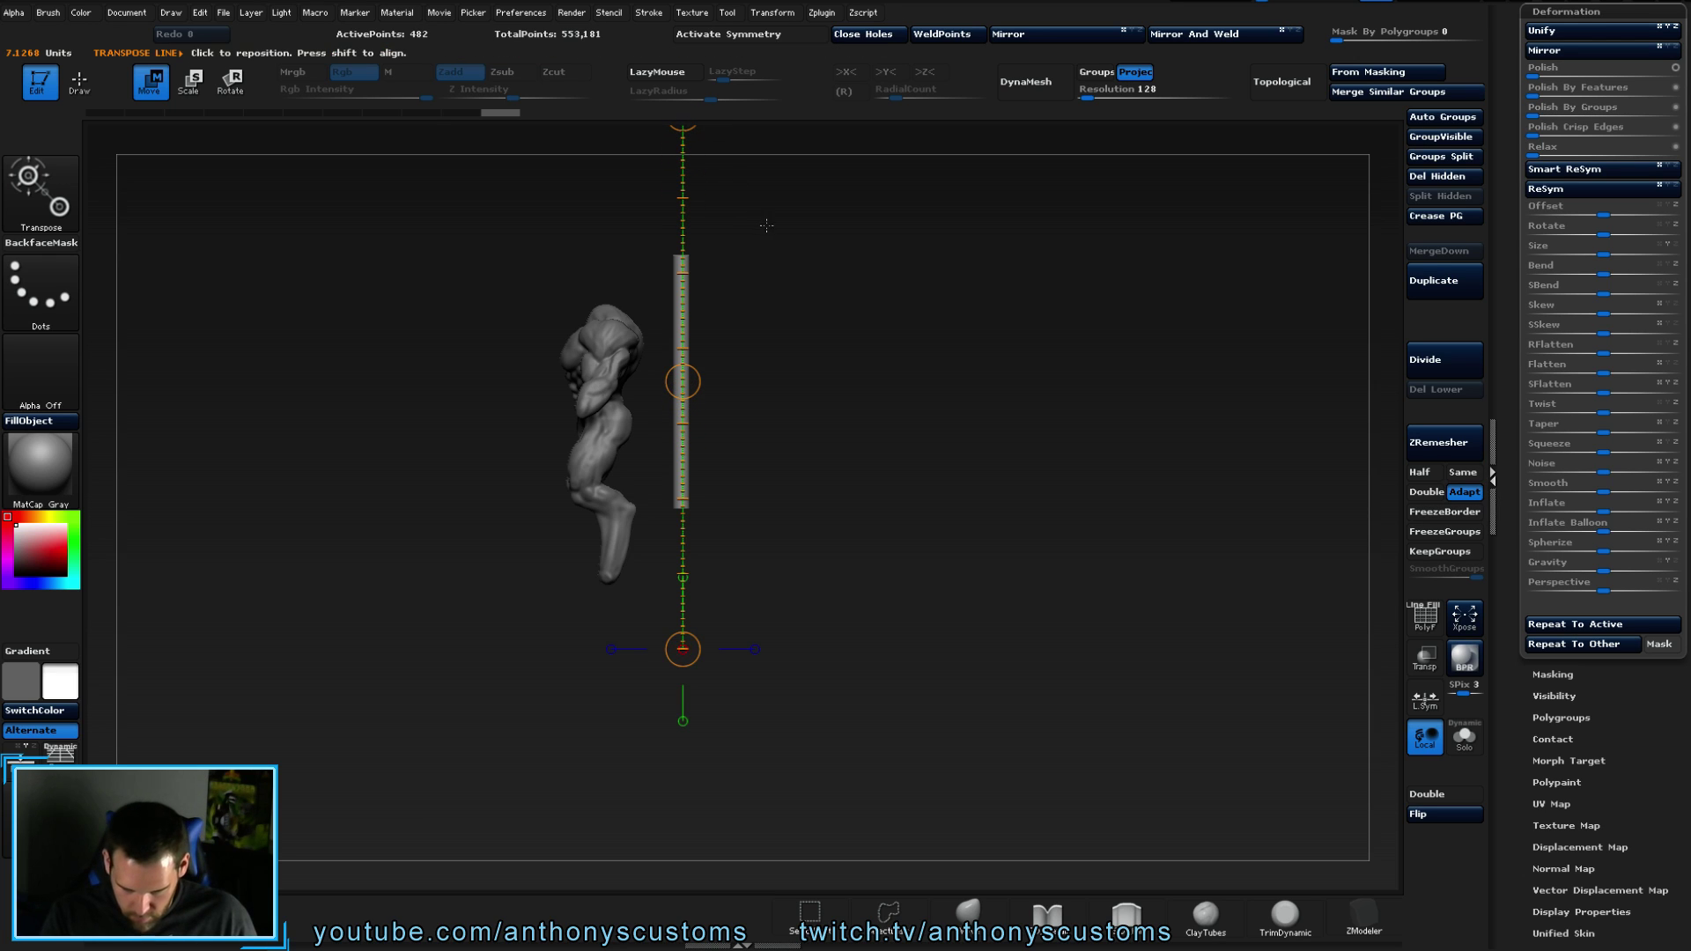
left_click_drag(683, 381, 781, 385)
left_click_drag(964, 397, 895, 403, "shift")
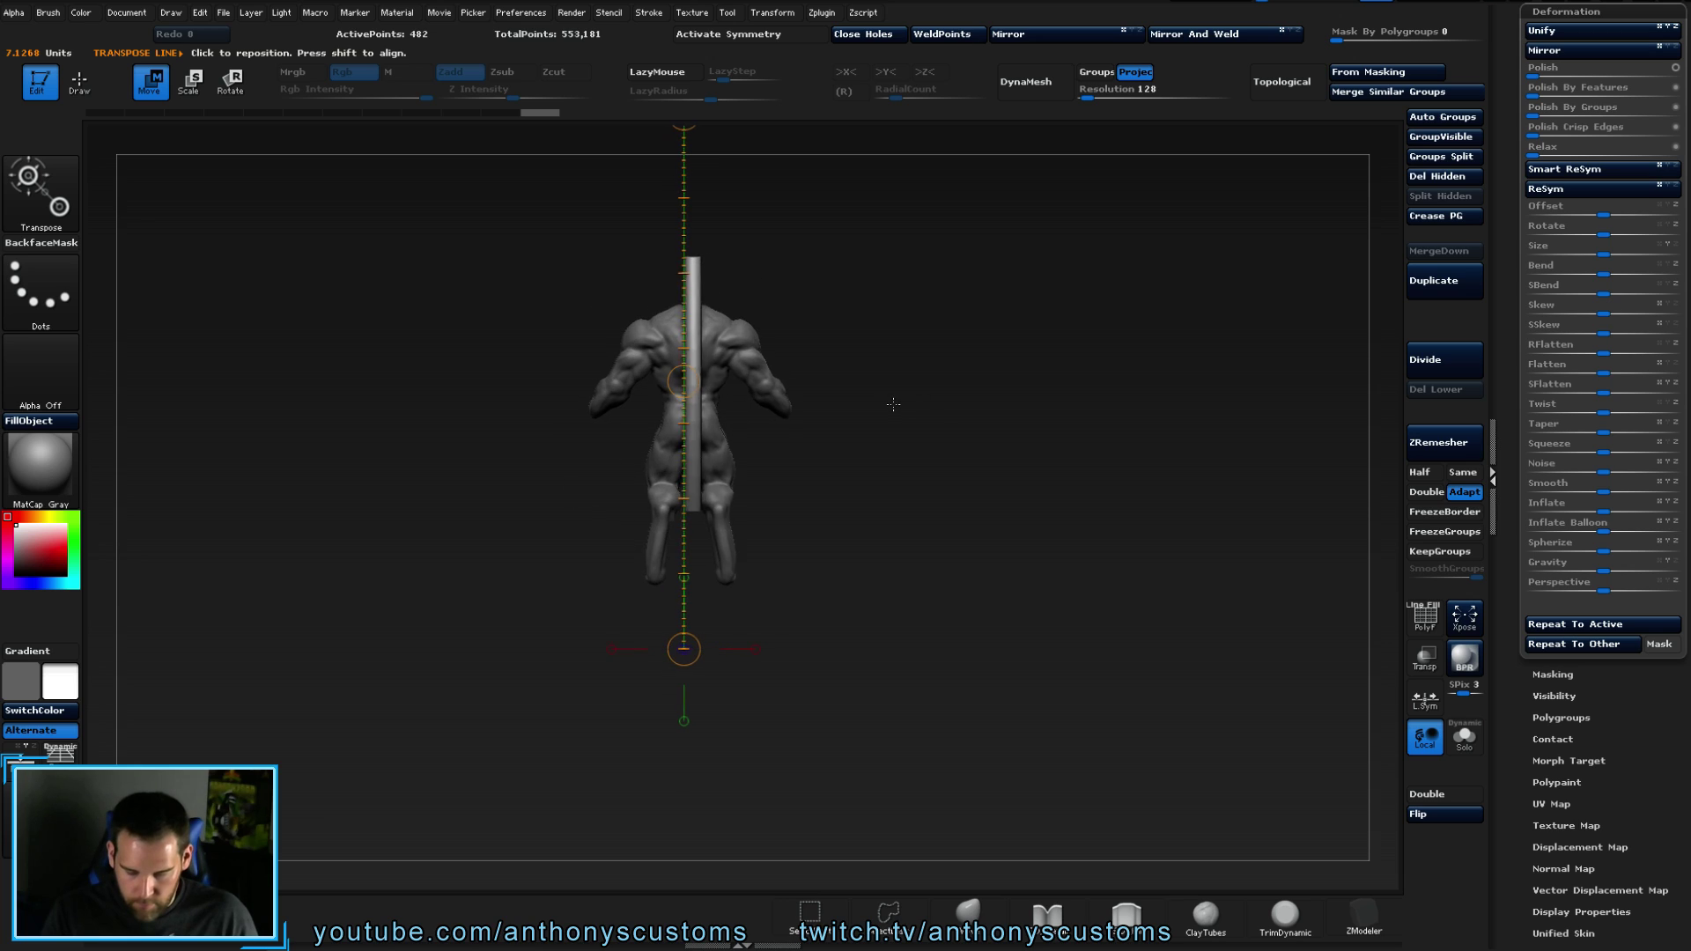
- Raise the rod beside the figure's spine toward its right shoulder and shorten it slightly with Transpose
key("r")
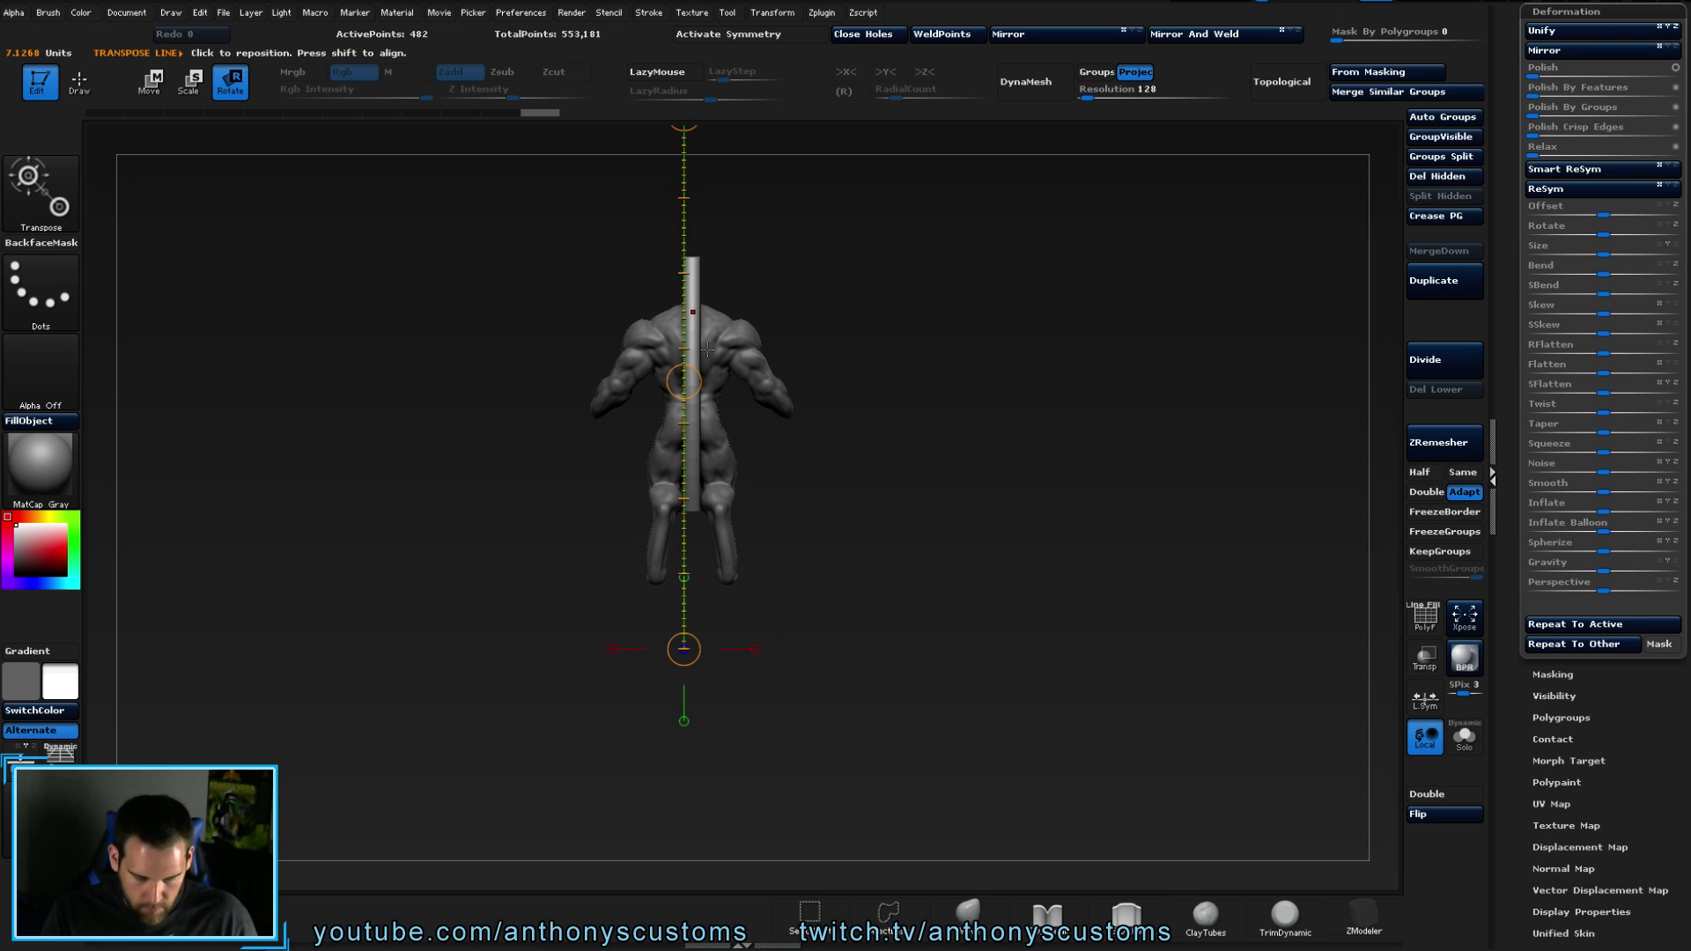
key("w")
left_click_drag(695, 262, 694, 540, "shift")
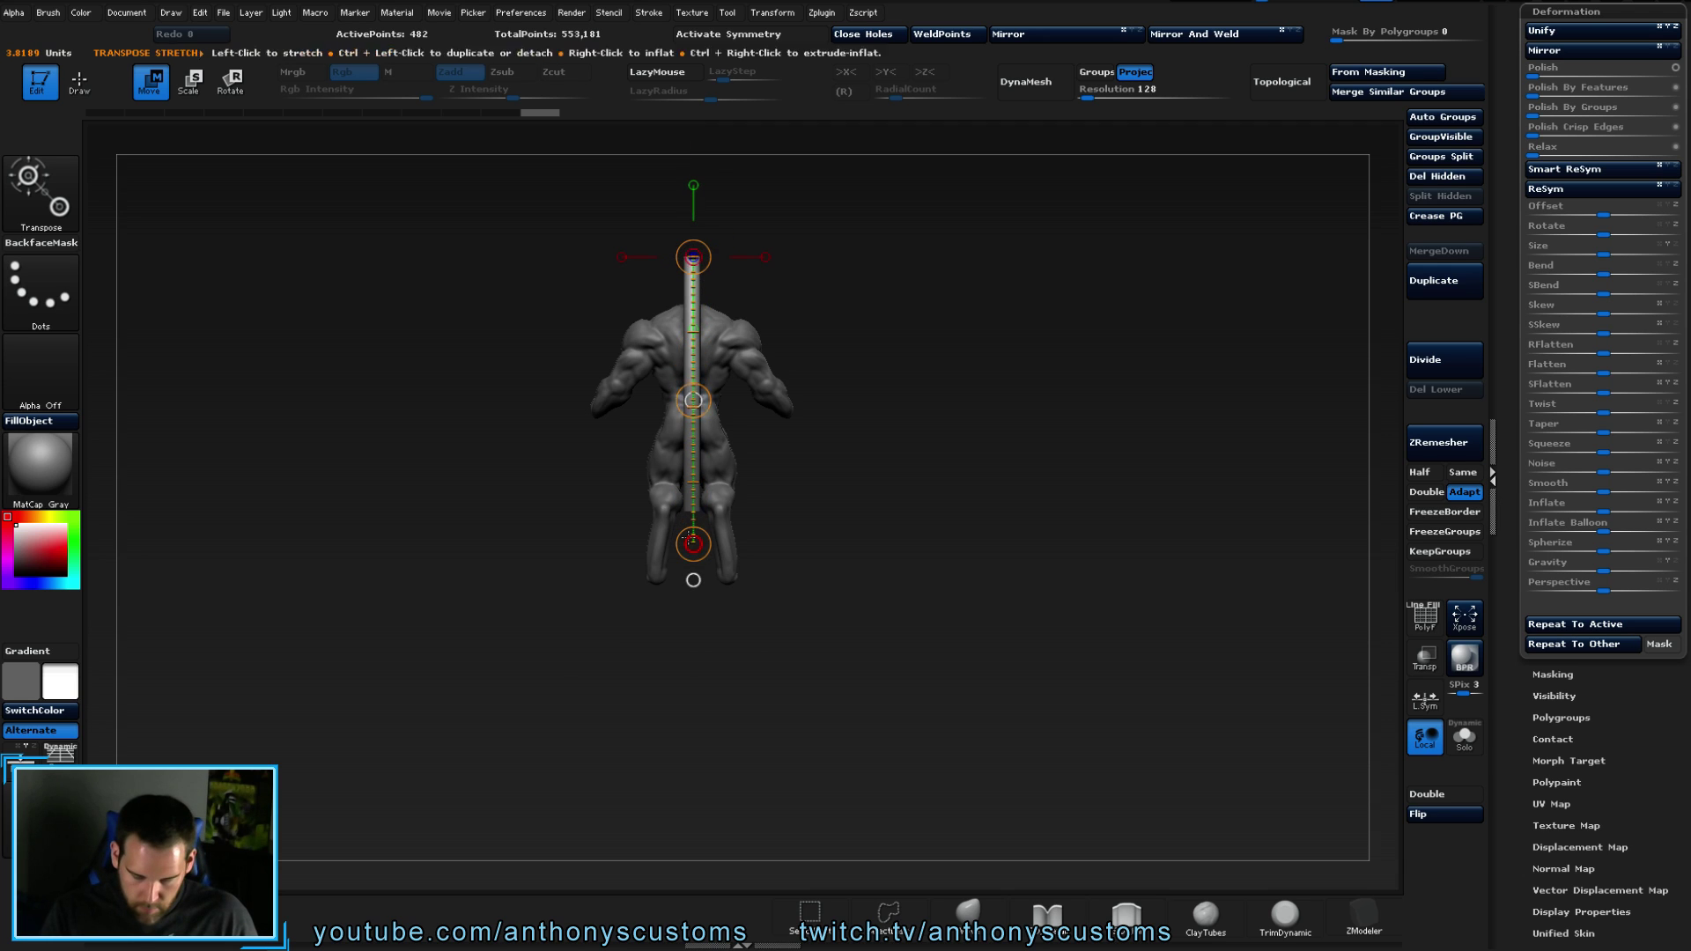
mouse_move(695, 401)
left_mouse_down()
mouse_move(723, 305)
mouse_move(1022, 331)
left_mouse_up()
left_click_drag(912, 388, 846, 365)
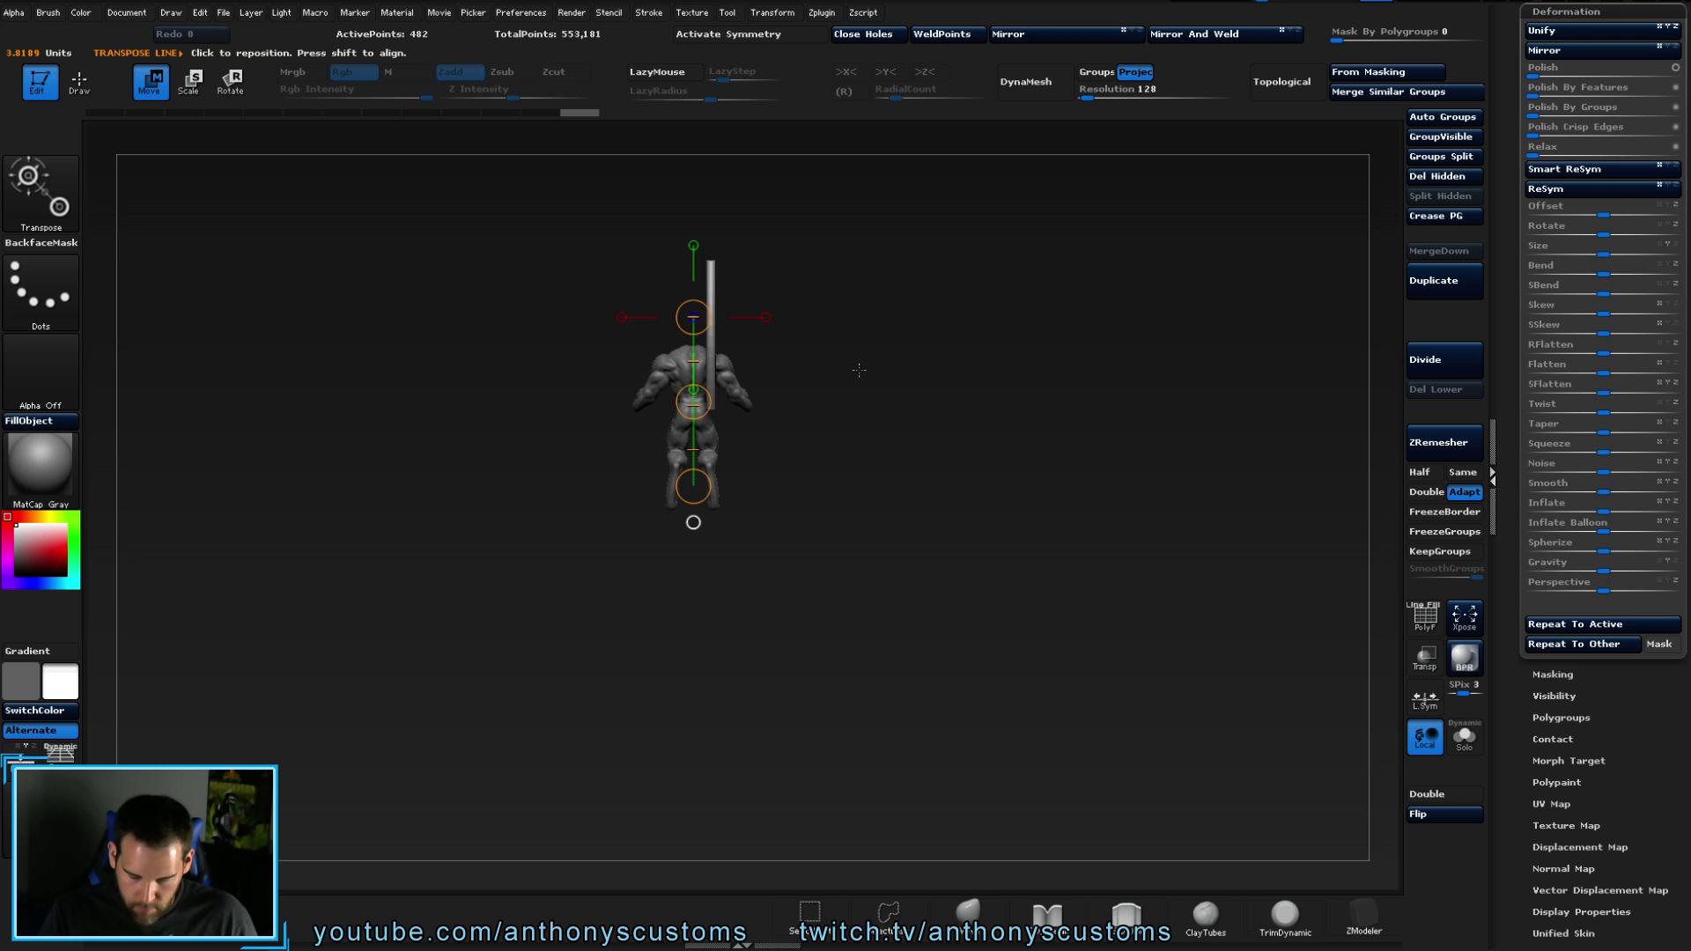
mouse_move(881, 364)
left_mouse_down()
mouse_move(1063, 376)
mouse_move(846, 374)
mouse_move(882, 367)
left_mouse_up()
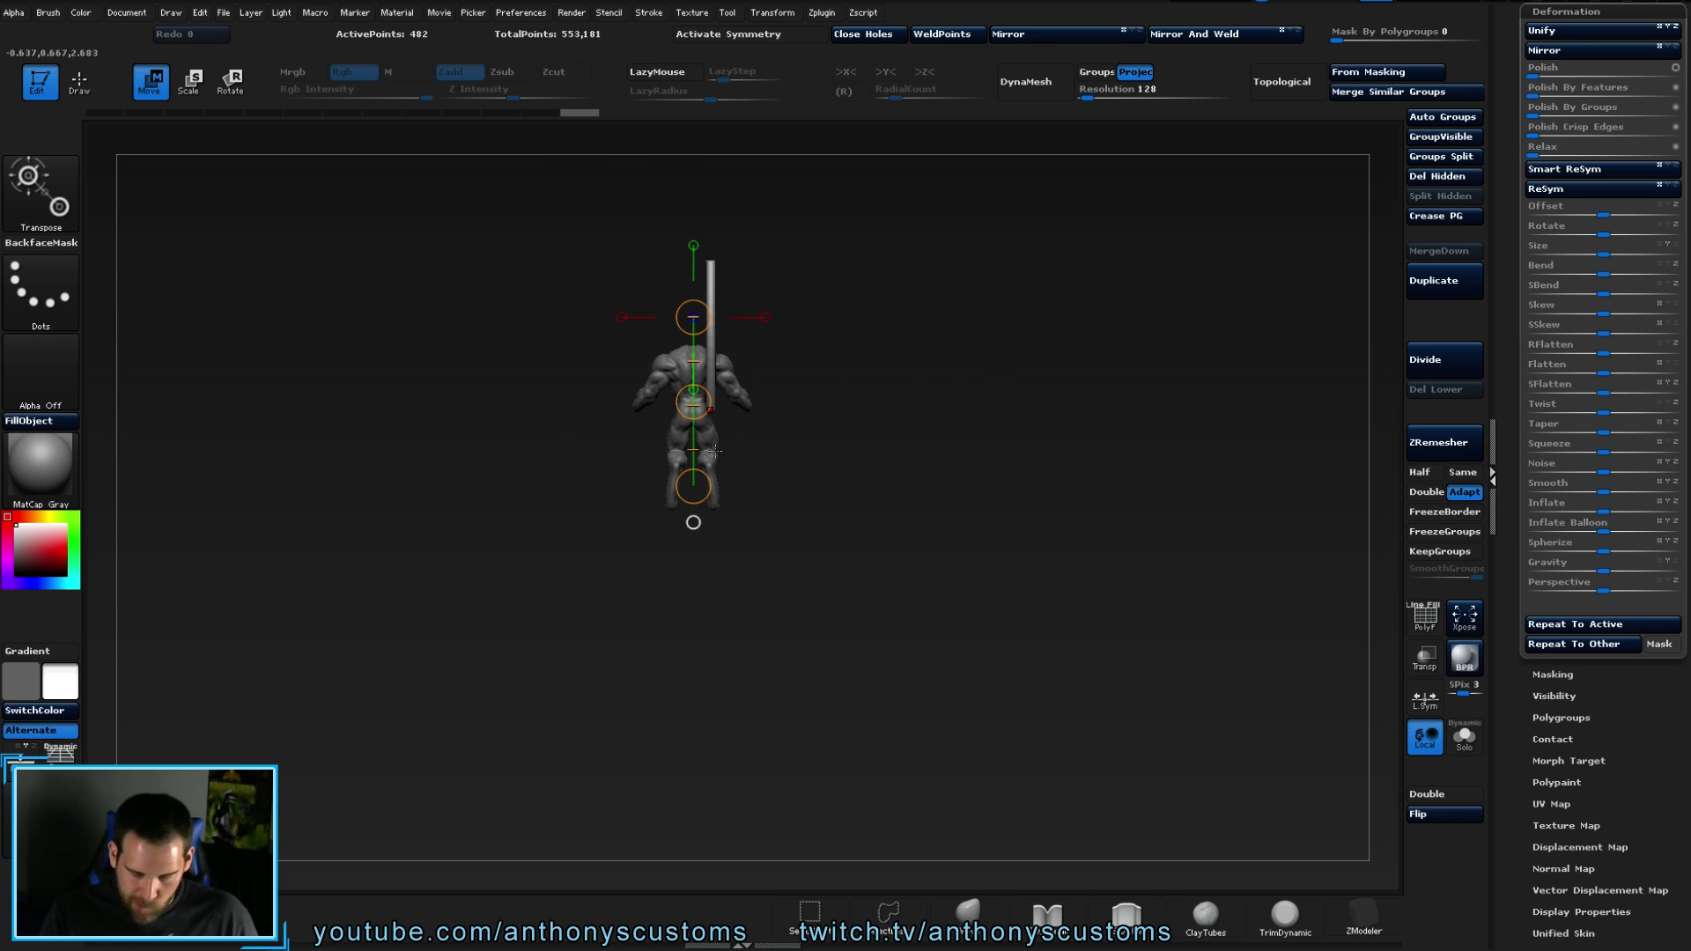
left_click_drag(693, 485, 690, 428)
mouse_move(850, 379)
left_mouse_down()
mouse_move(1011, 386)
mouse_move(840, 391)
left_mouse_up()
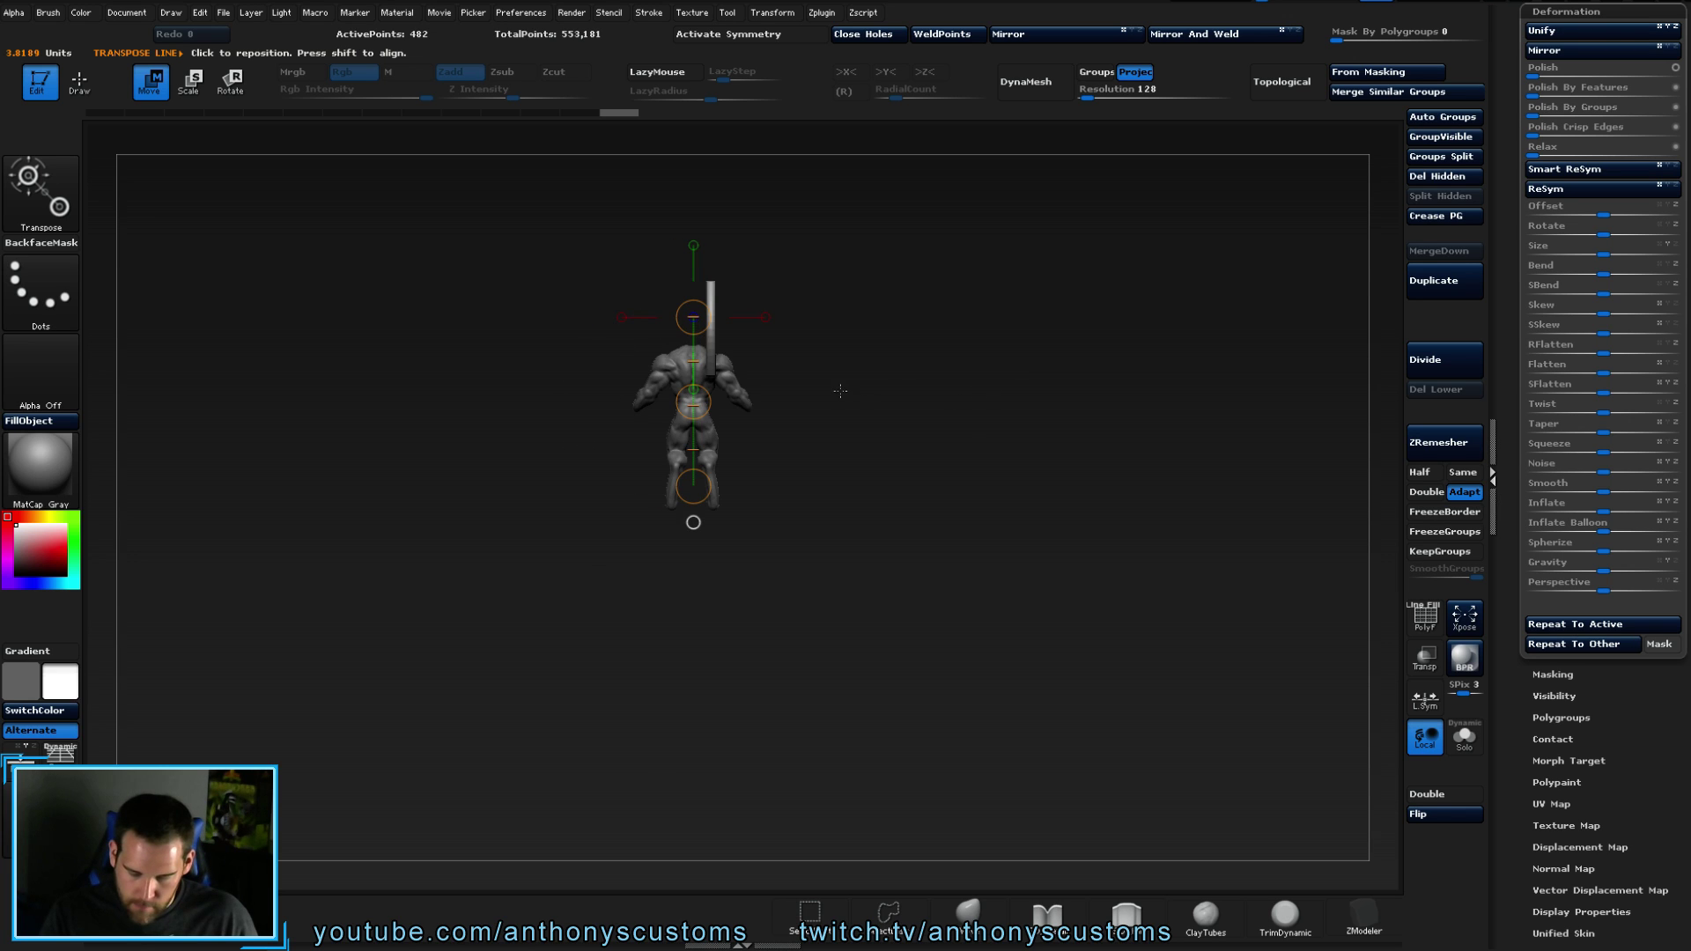
- Bend the straight rod into a smooth arc
key("r")
left_click_drag(936, 288, 869, 590, "alt")
left_click_drag(924, 432, 892, 544, "alt")
mouse_move(696, 448)
left_mouse_down()
mouse_move(695, 269)
mouse_move(810, 298)
left_mouse_up()
left_click_drag(897, 379, 946, 491)
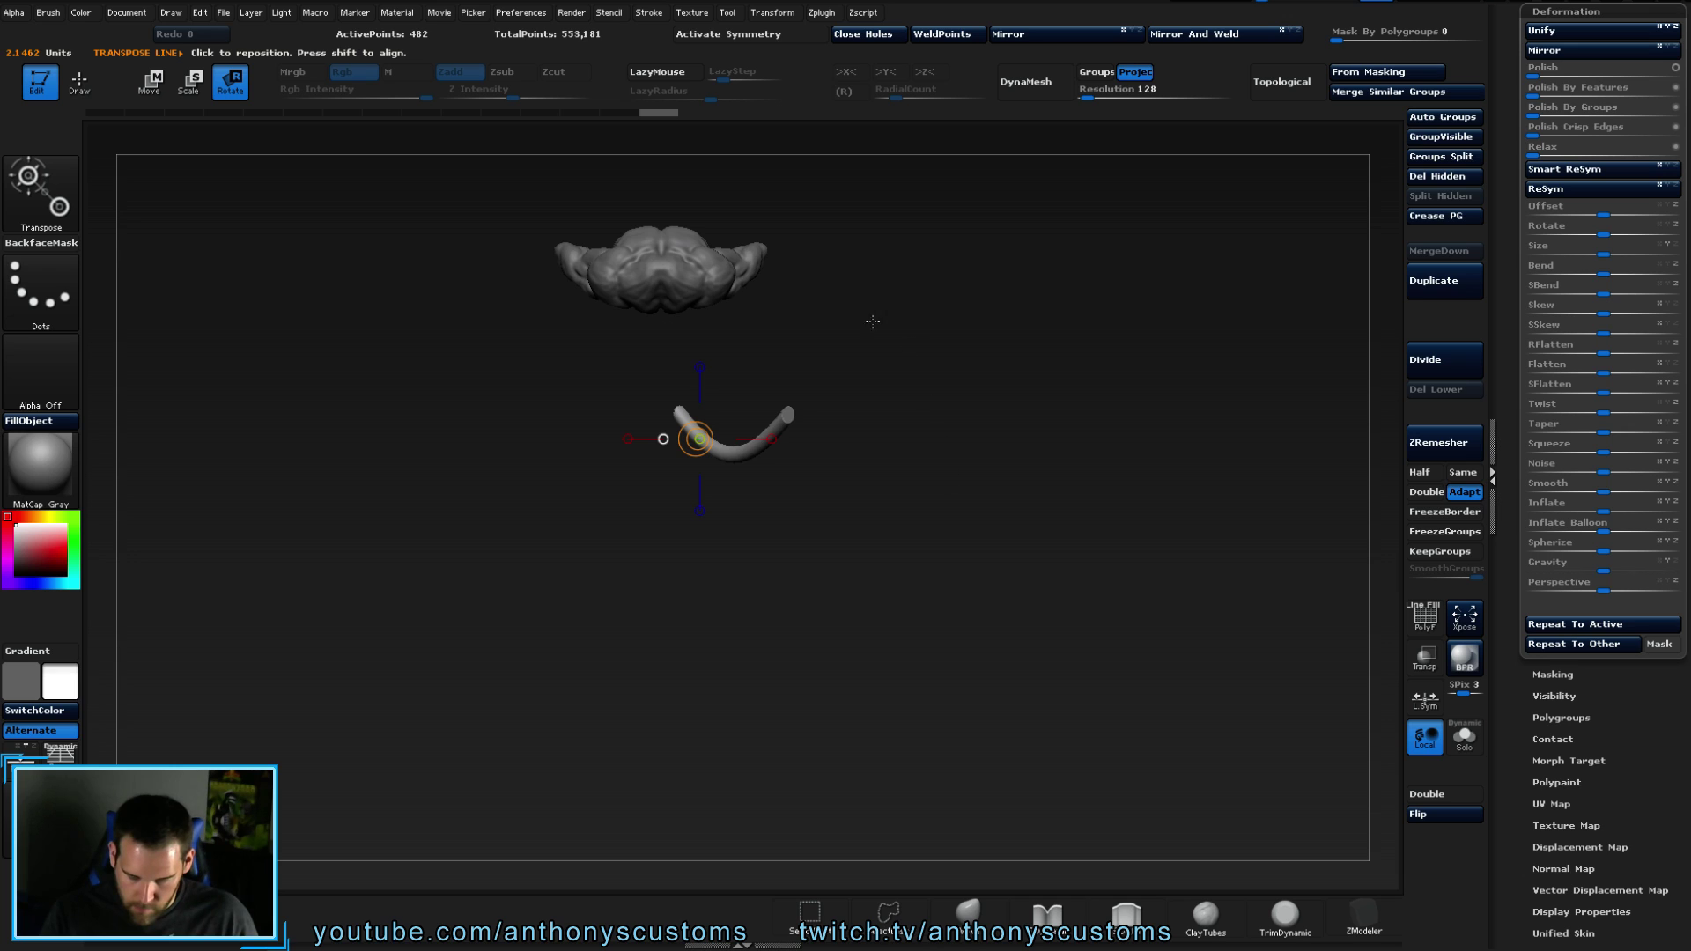
- Rotate the curved rod about its vertical axis, working from above, to turn its arc outward behind the figure
left_click_drag(918, 414, 807, 405)
left_click(773, 439)
left_click_drag(1071, 363, 1017, 456)
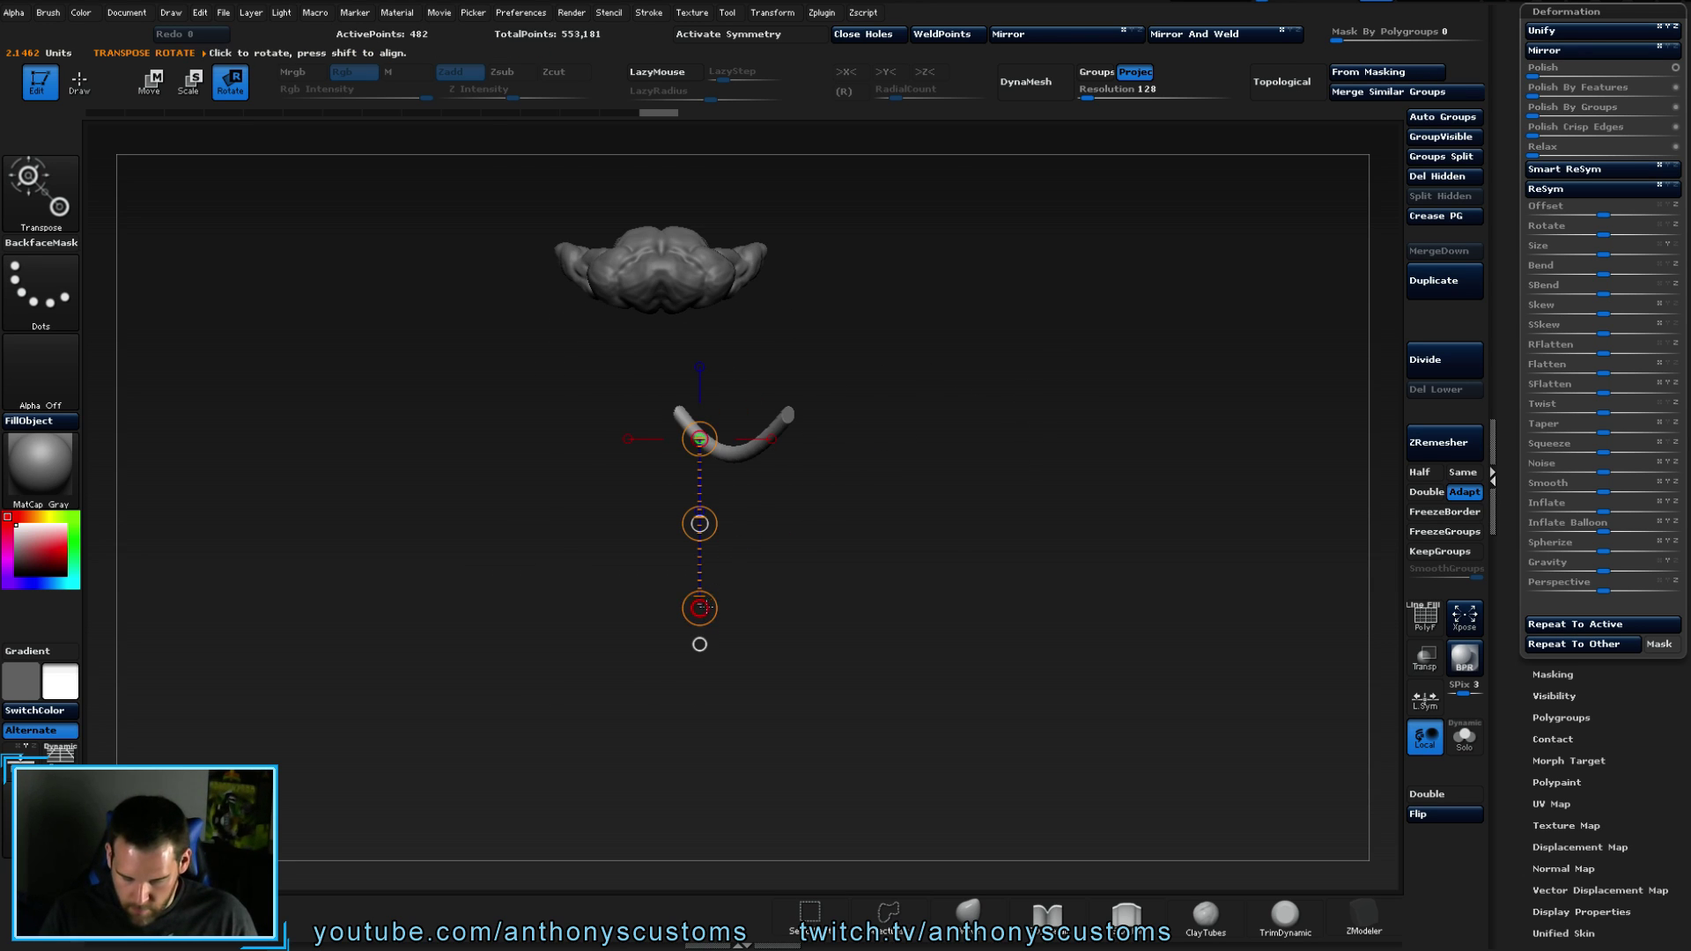
left_click_drag(700, 608, 846, 521)
left_click_drag(834, 589, 962, 543)
left_click_drag(868, 439, 853, 549)
left_click_drag(959, 502, 1040, 555)
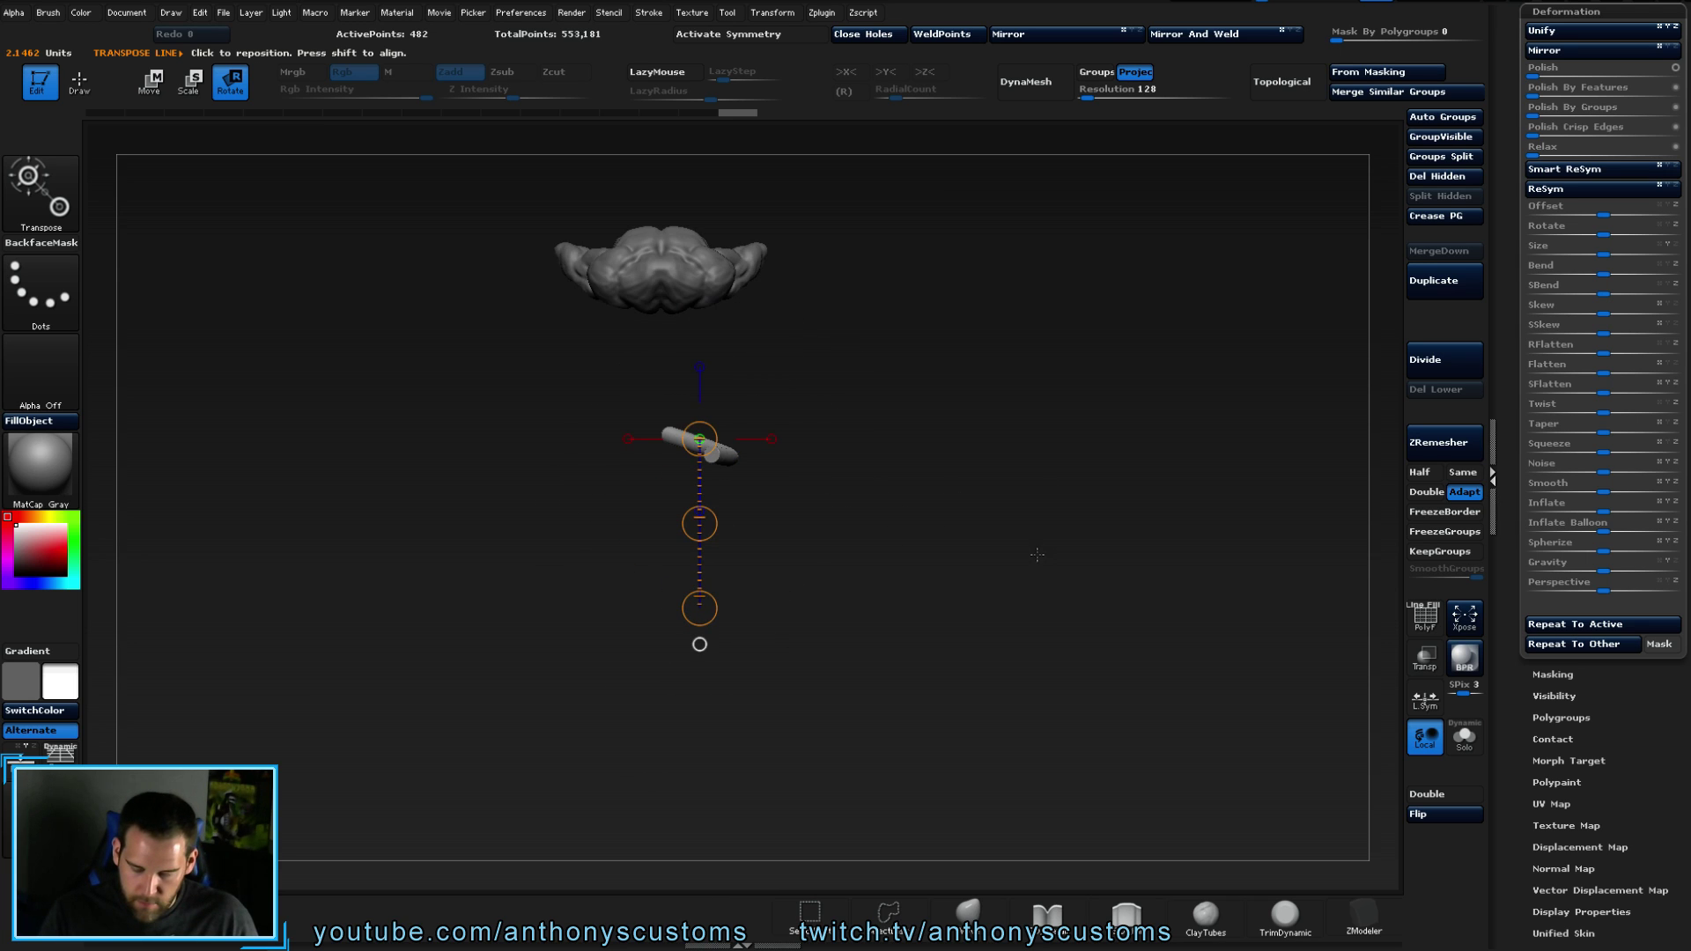
left_click_drag(700, 607, 656, 614)
left_click_drag(867, 493, 1066, 439)
- Move the curved rod forward until its lower end meets the figure's back at the right shoulder blade
key("w")
left_click_drag(934, 471, 1063, 476)
left_click(772, 439)
left_click_drag(785, 437, 765, 435)
left_click_drag(1021, 469, 964, 601)
left_click(758, 403)
left_click_drag(755, 391, 754, 283)
left_click_drag(893, 502, 940, 326)
mouse_move(953, 413)
left_mouse_down("alt")
mouse_move(948, 366)
mouse_move(911, 519)
mouse_move(1057, 457)
mouse_move(899, 467)
mouse_move(974, 438)
mouse_move(948, 442)
mouse_move(957, 427)
left_mouse_up("alt")
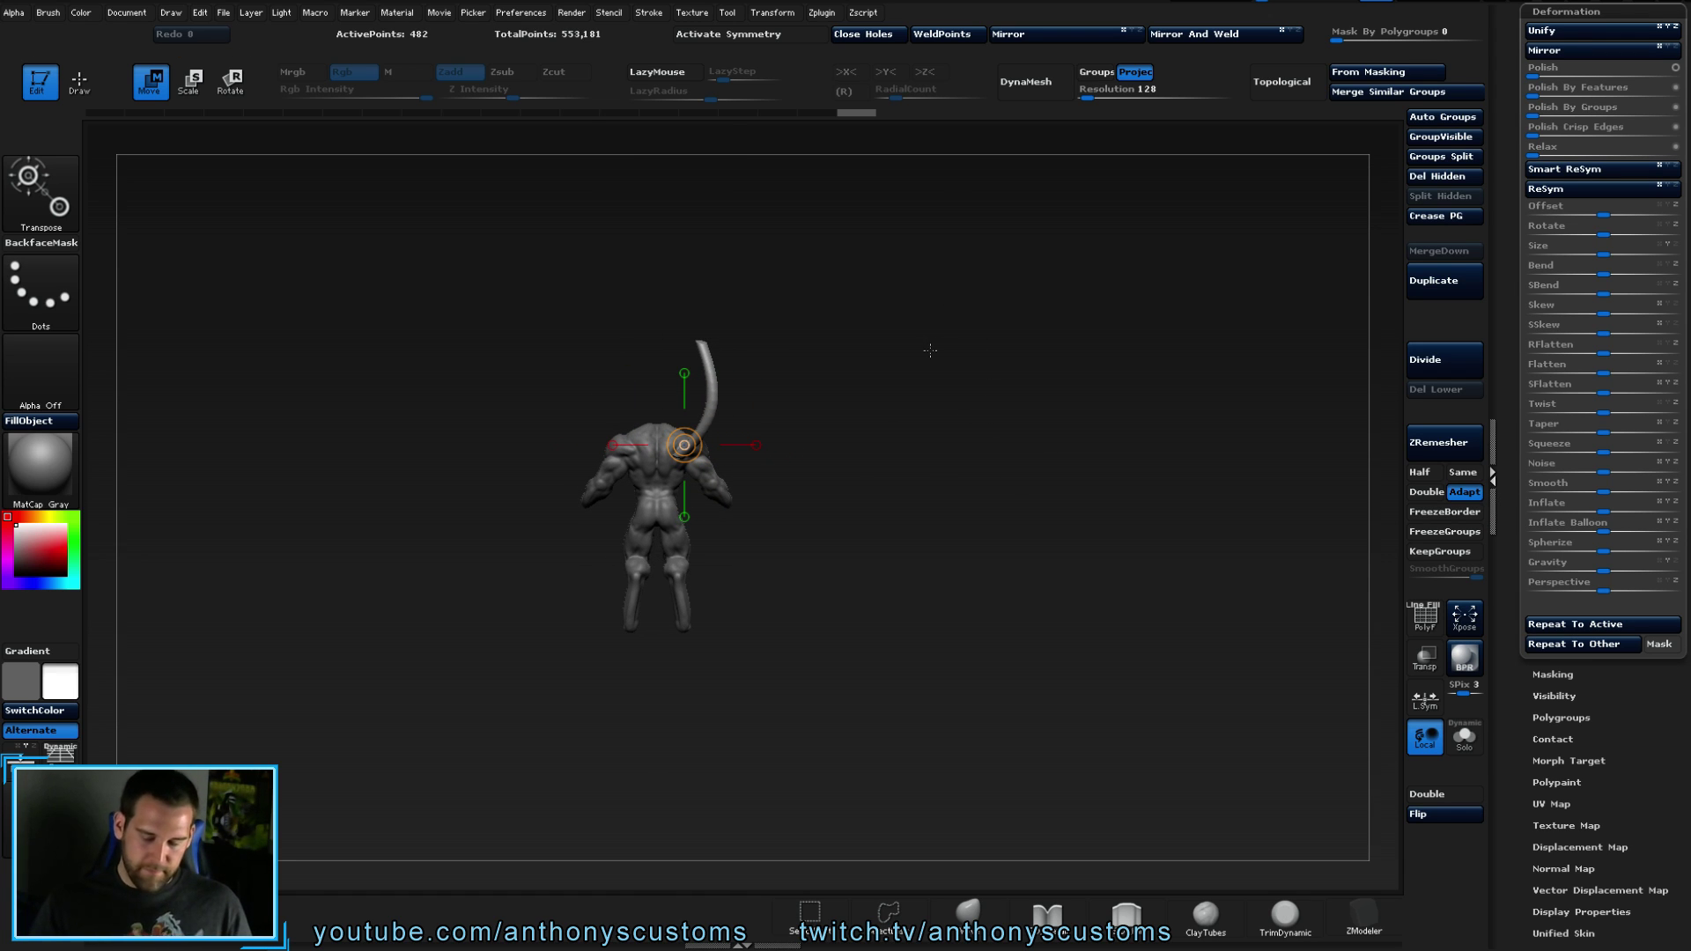
left_click_drag(945, 408, 974, 518, "alt")
left_click_drag(975, 502, 981, 504)
left_click_drag(748, 440, 1016, 507)
- Tilt the curved rod in side view with Transpose Rotate so it leans differently against the back
key("r")
left_click(954, 438)
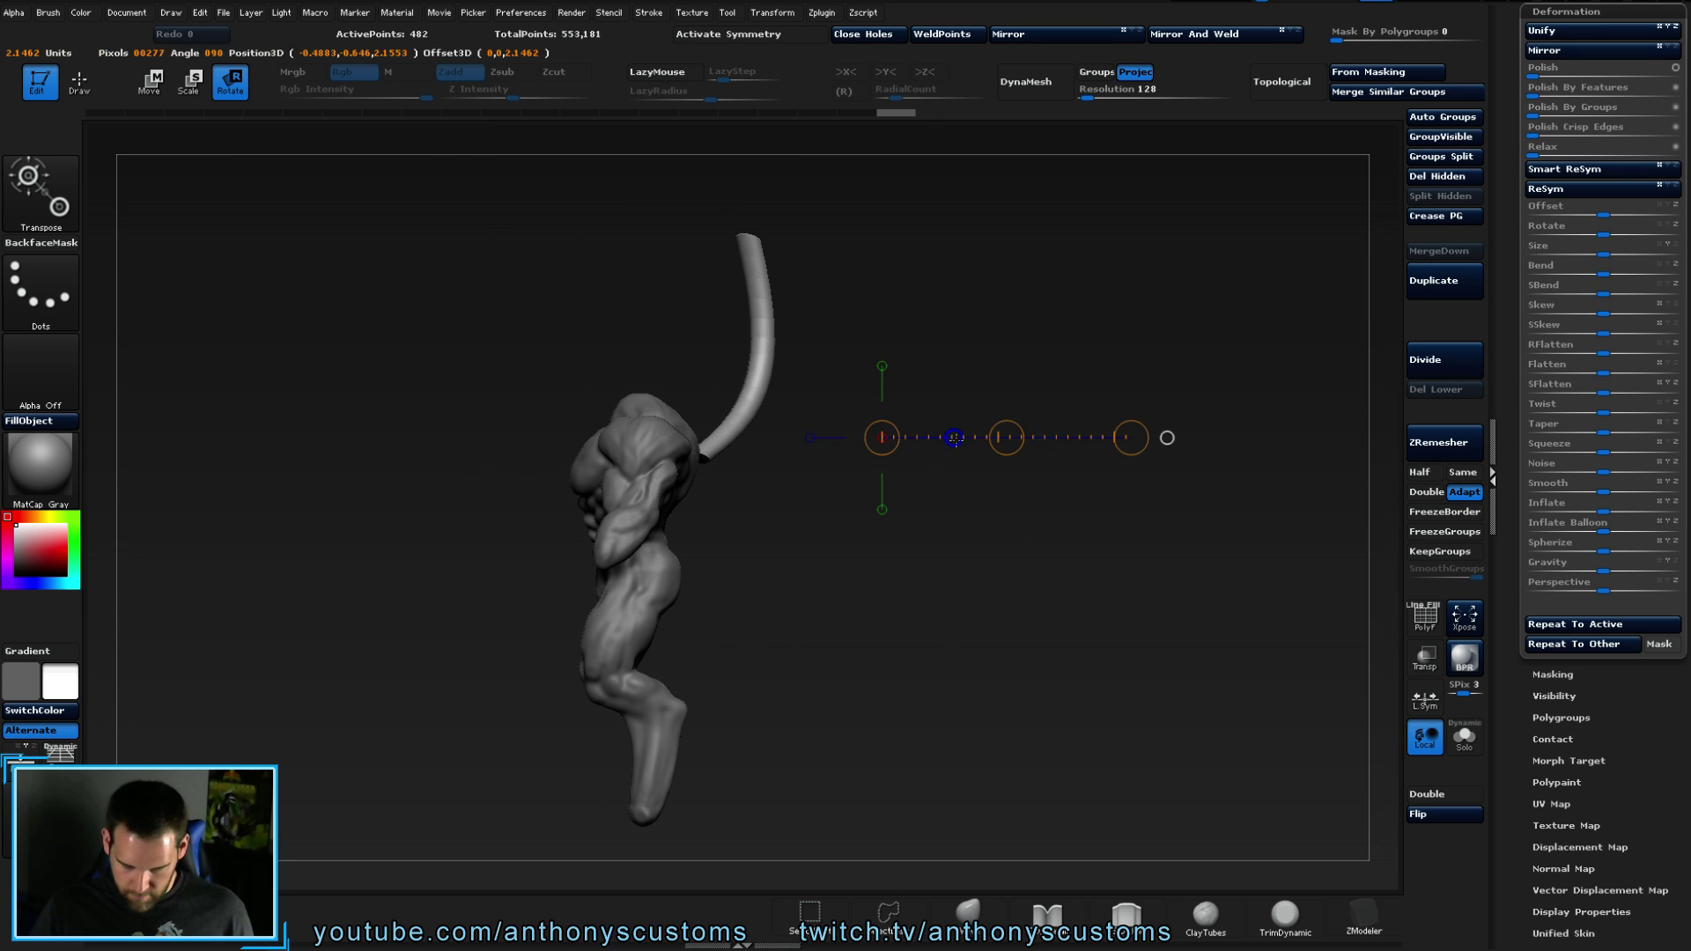
left_click_drag(1132, 438, 1121, 381)
left_click_drag(1086, 547, 1009, 550, "shift")
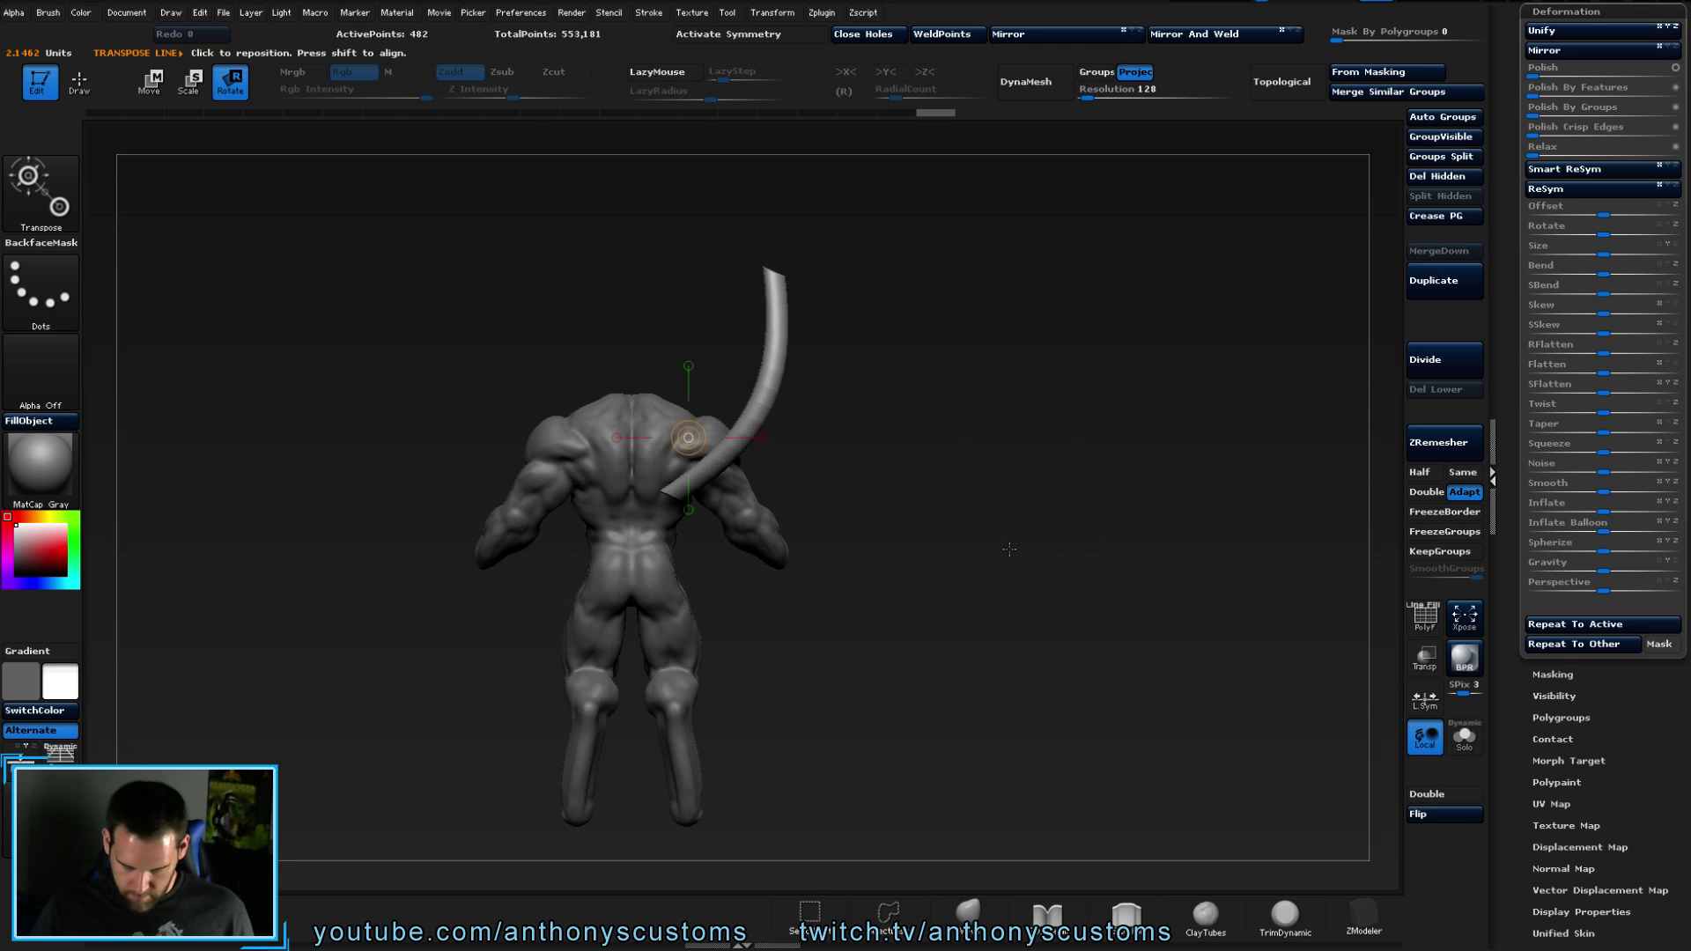
- Reposition the curved rod so its lower end sits on the right shoulder blade as the wing's arm
key("w")
left_click_drag(759, 438, 803, 386)
left_click_drag(1051, 455, 1137, 461)
left_click(966, 436)
left_click_drag(1013, 437, 996, 445)
left_click_drag(1097, 544, 988, 402)
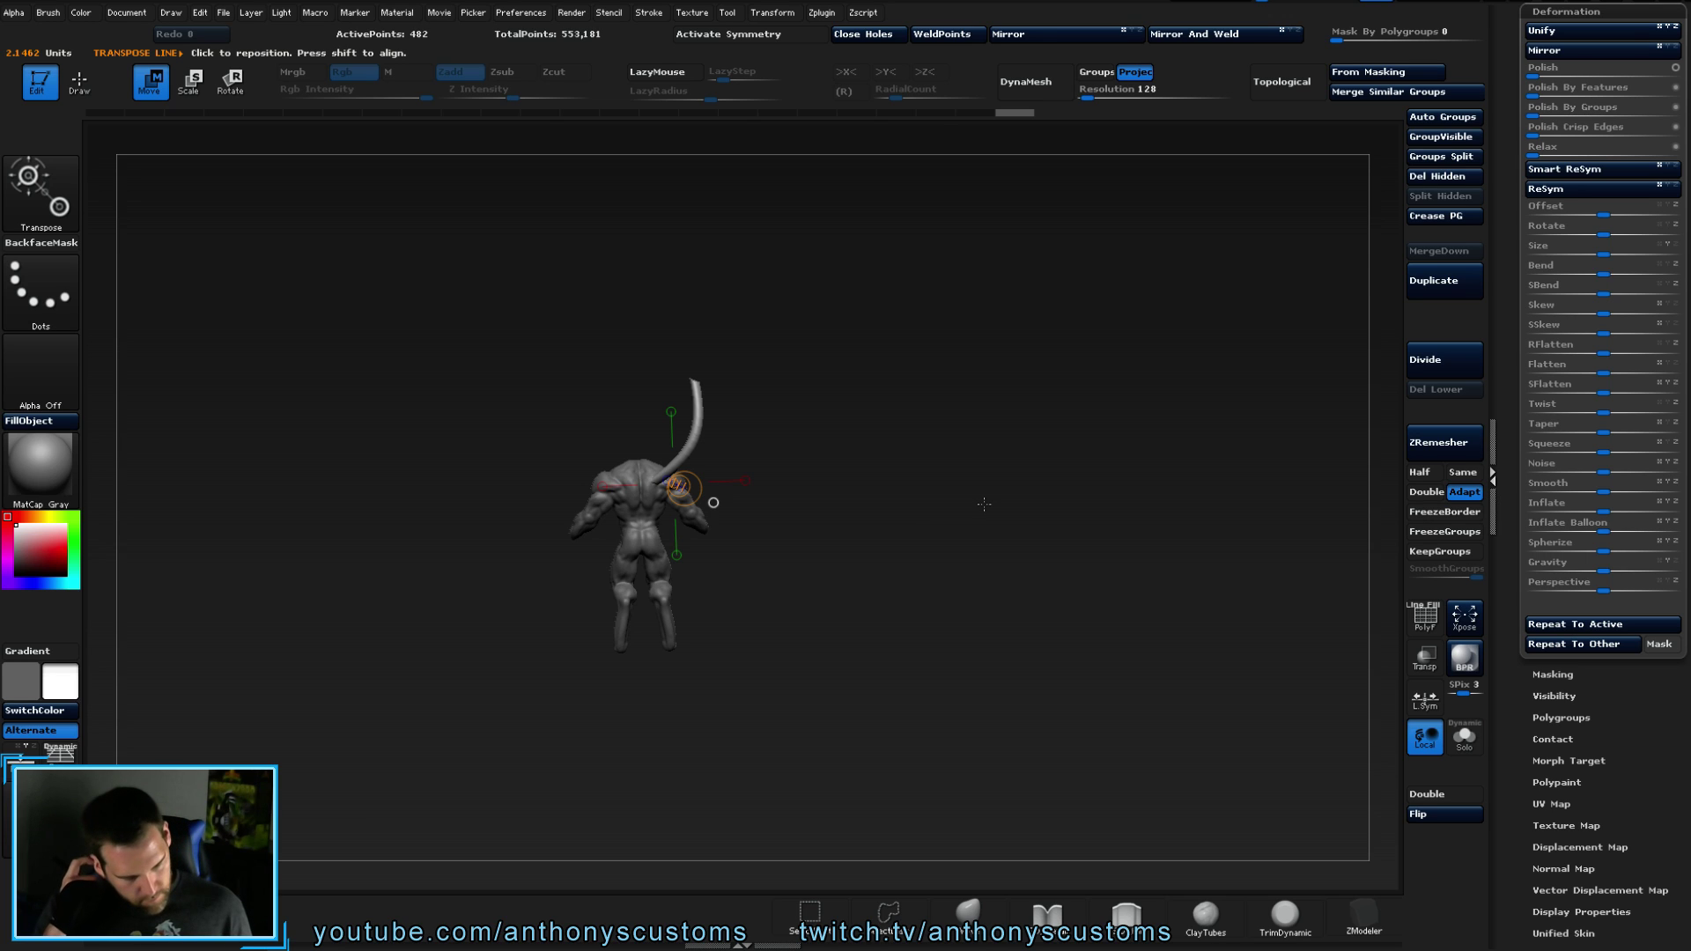
left_click_drag(951, 609, 939, 616)
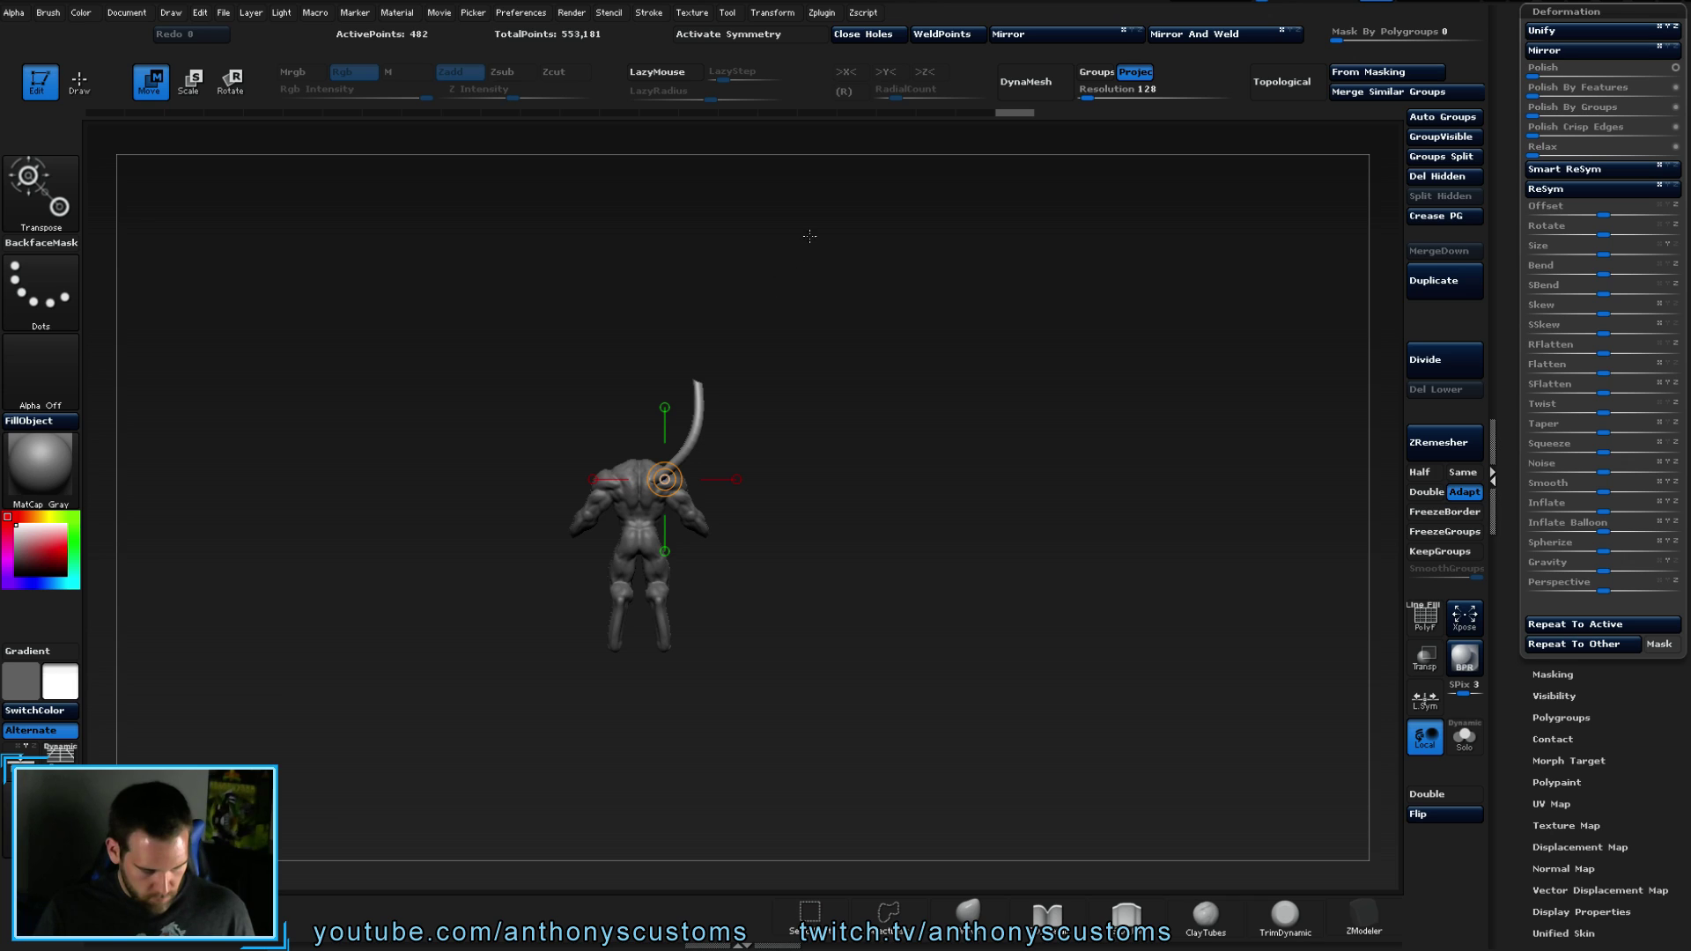
- Duplicate the curved rod within its subtool beside the original and rotate the copy to arc outward and down
left_click(736, 480)
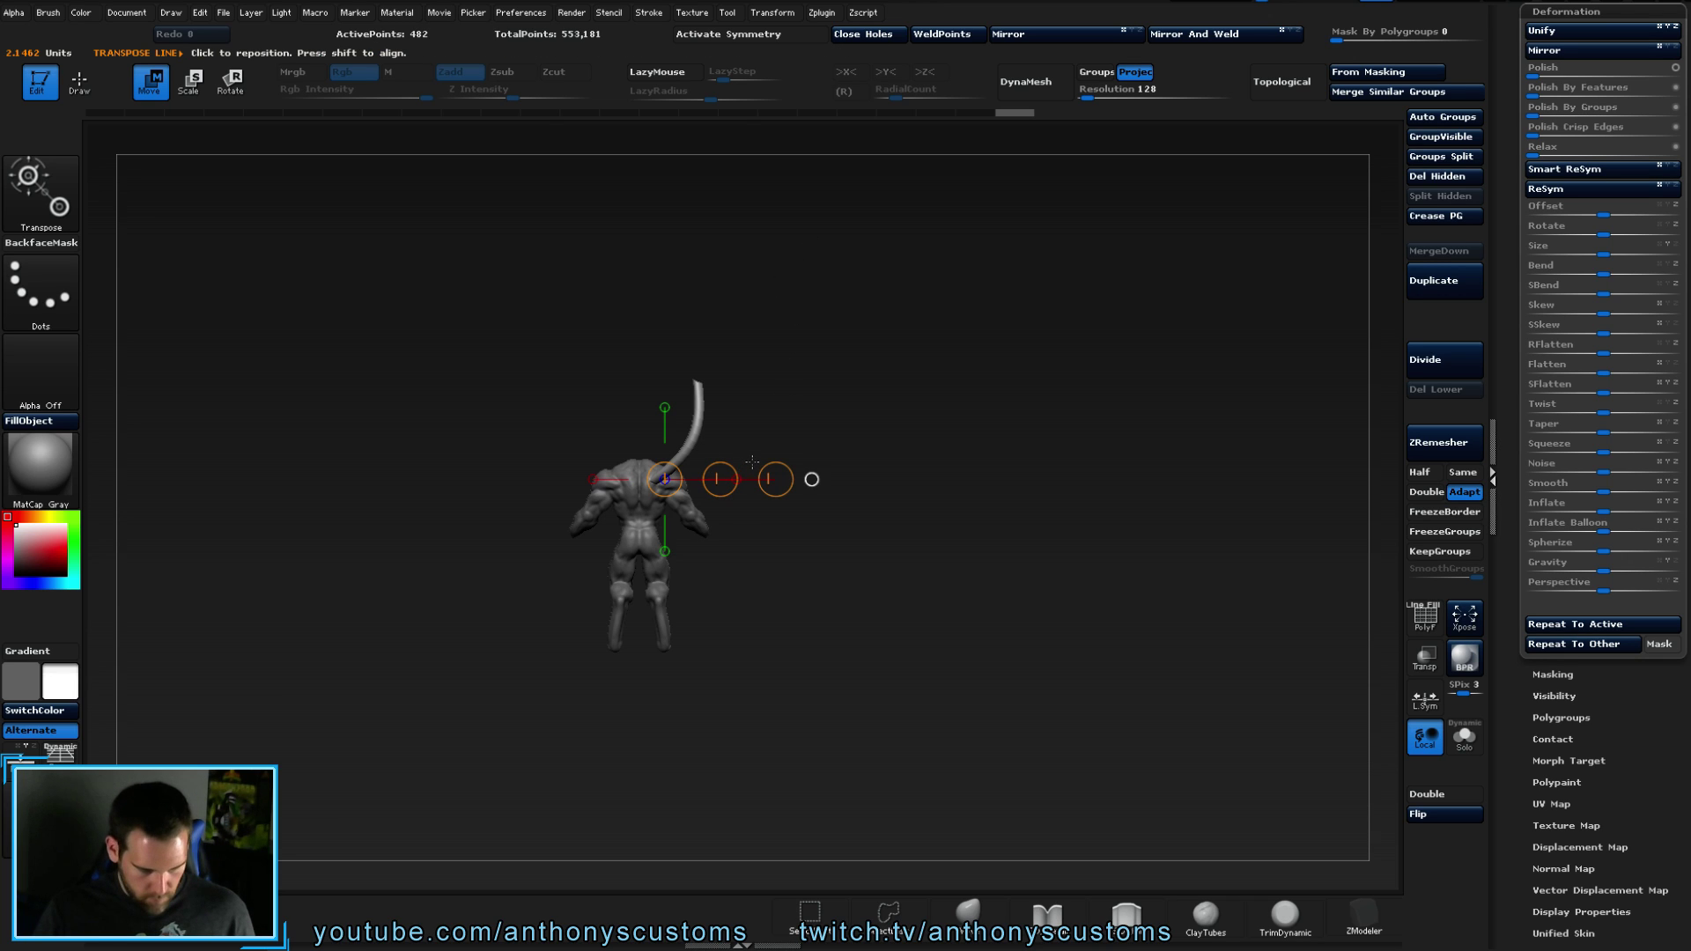
left_click_drag(721, 479, 779, 490, "ctrl")
mouse_move(942, 415)
left_mouse_down()
mouse_move(939, 528)
mouse_move(937, 398)
left_mouse_up()
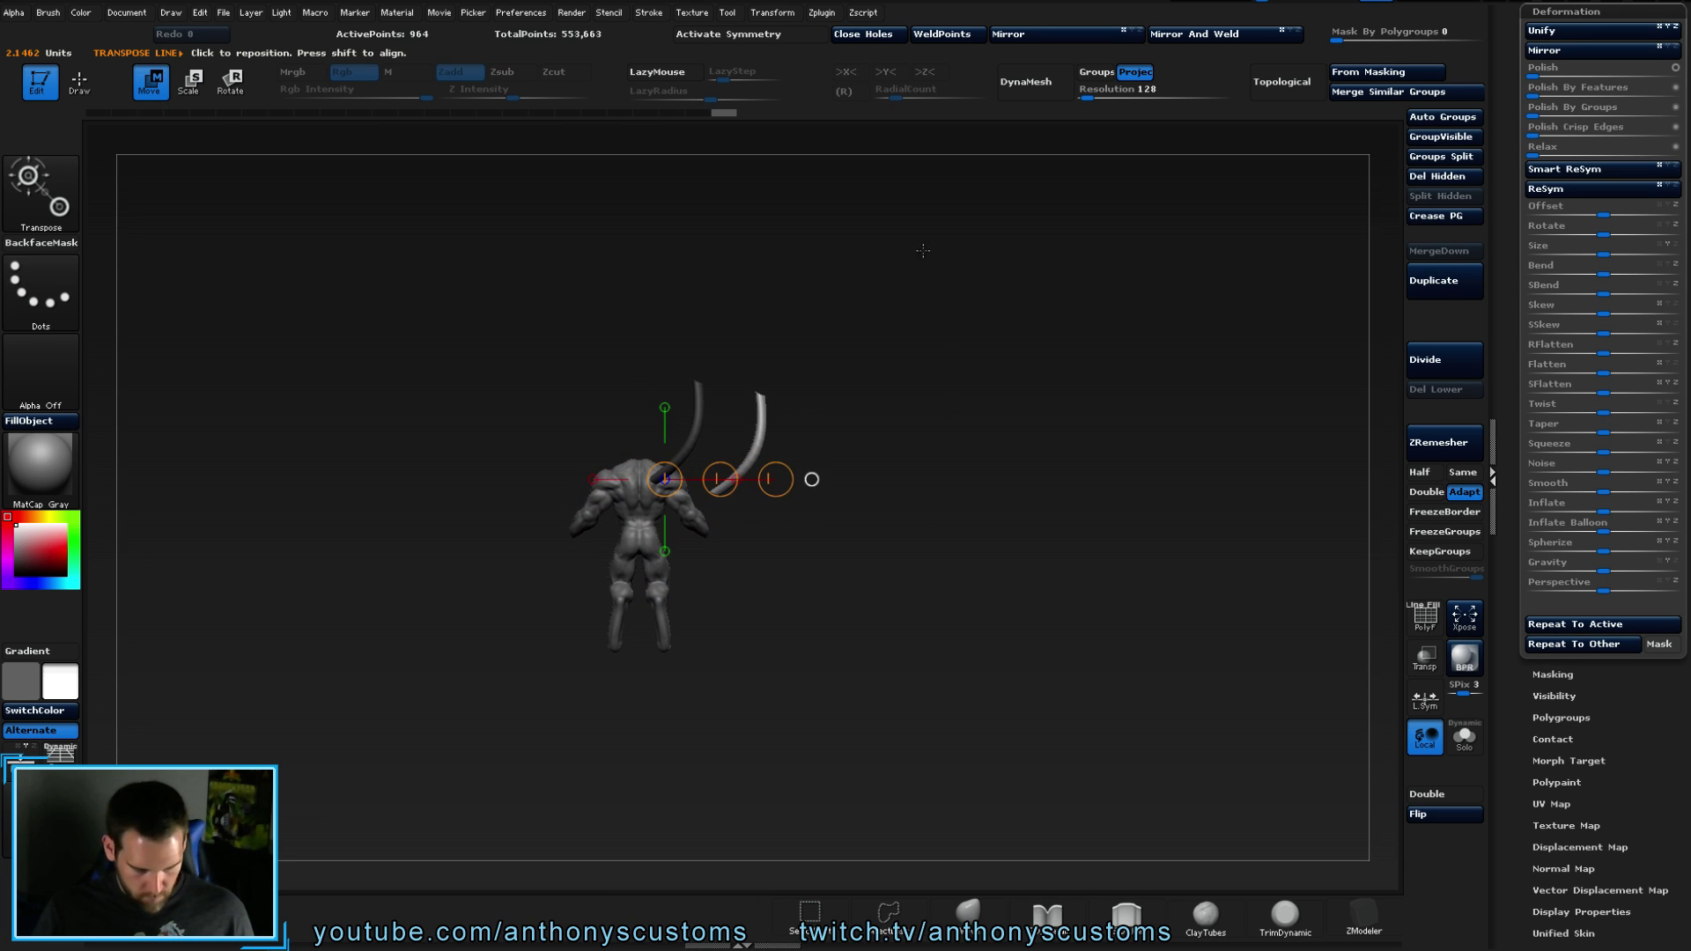
key("r")
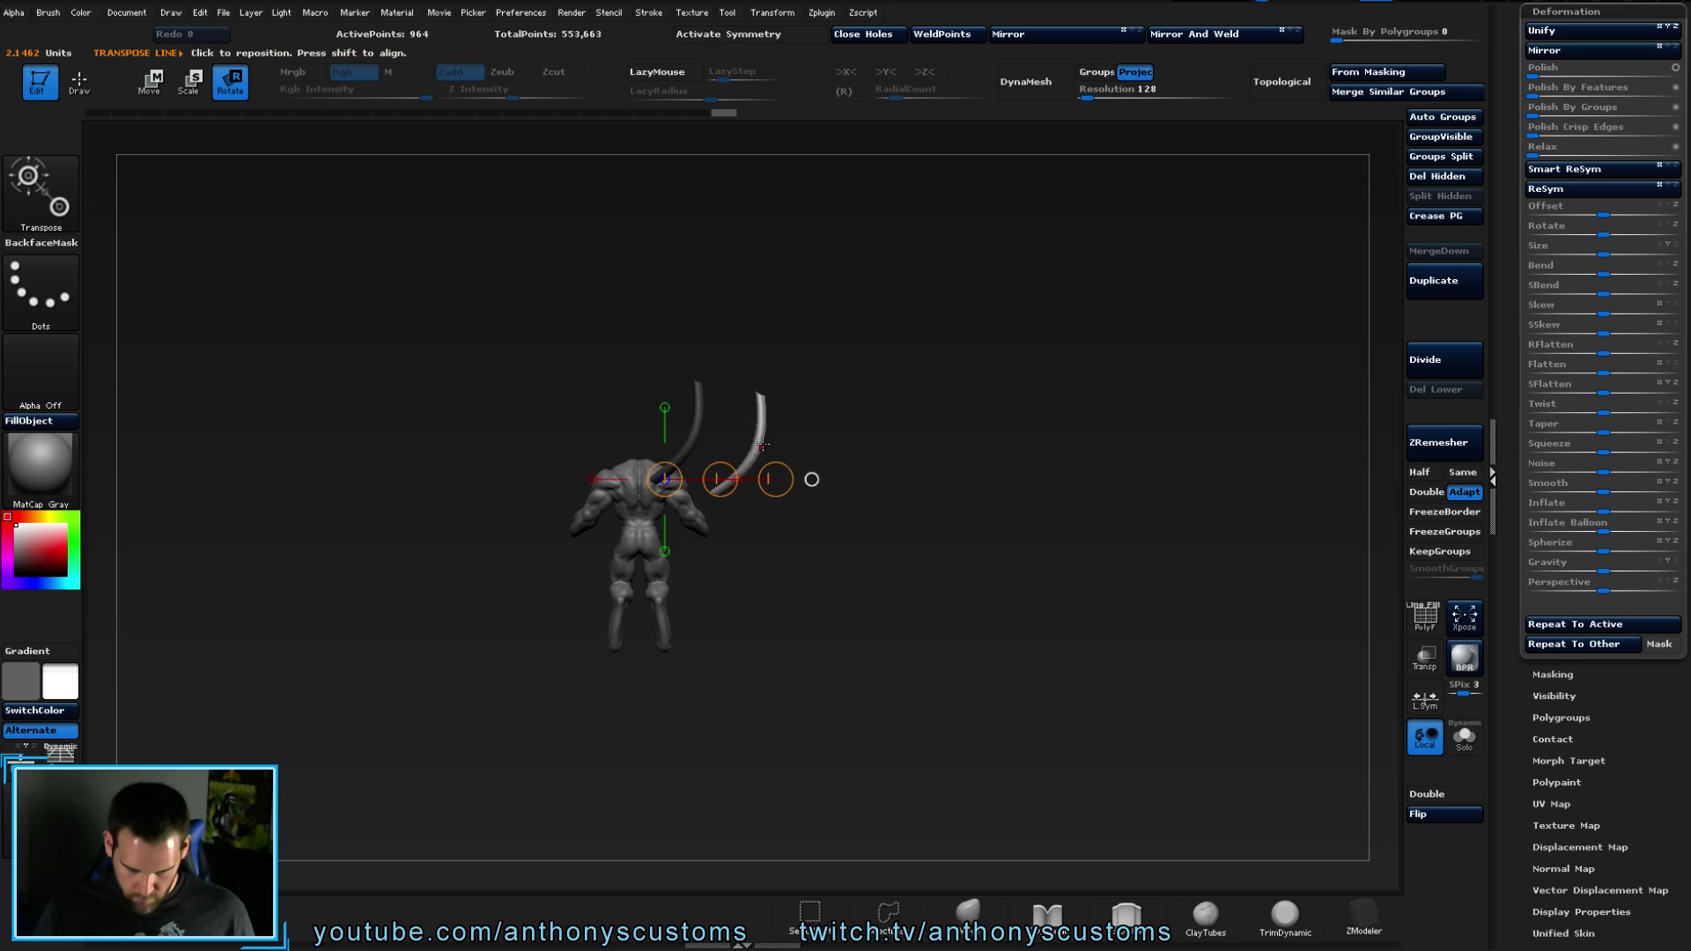
mouse_move(758, 448)
left_mouse_down()
mouse_move(896, 451)
mouse_move(870, 362)
left_mouse_up()
mouse_move(861, 565)
left_mouse_down()
mouse_move(1067, 591)
mouse_move(874, 587)
left_mouse_up()
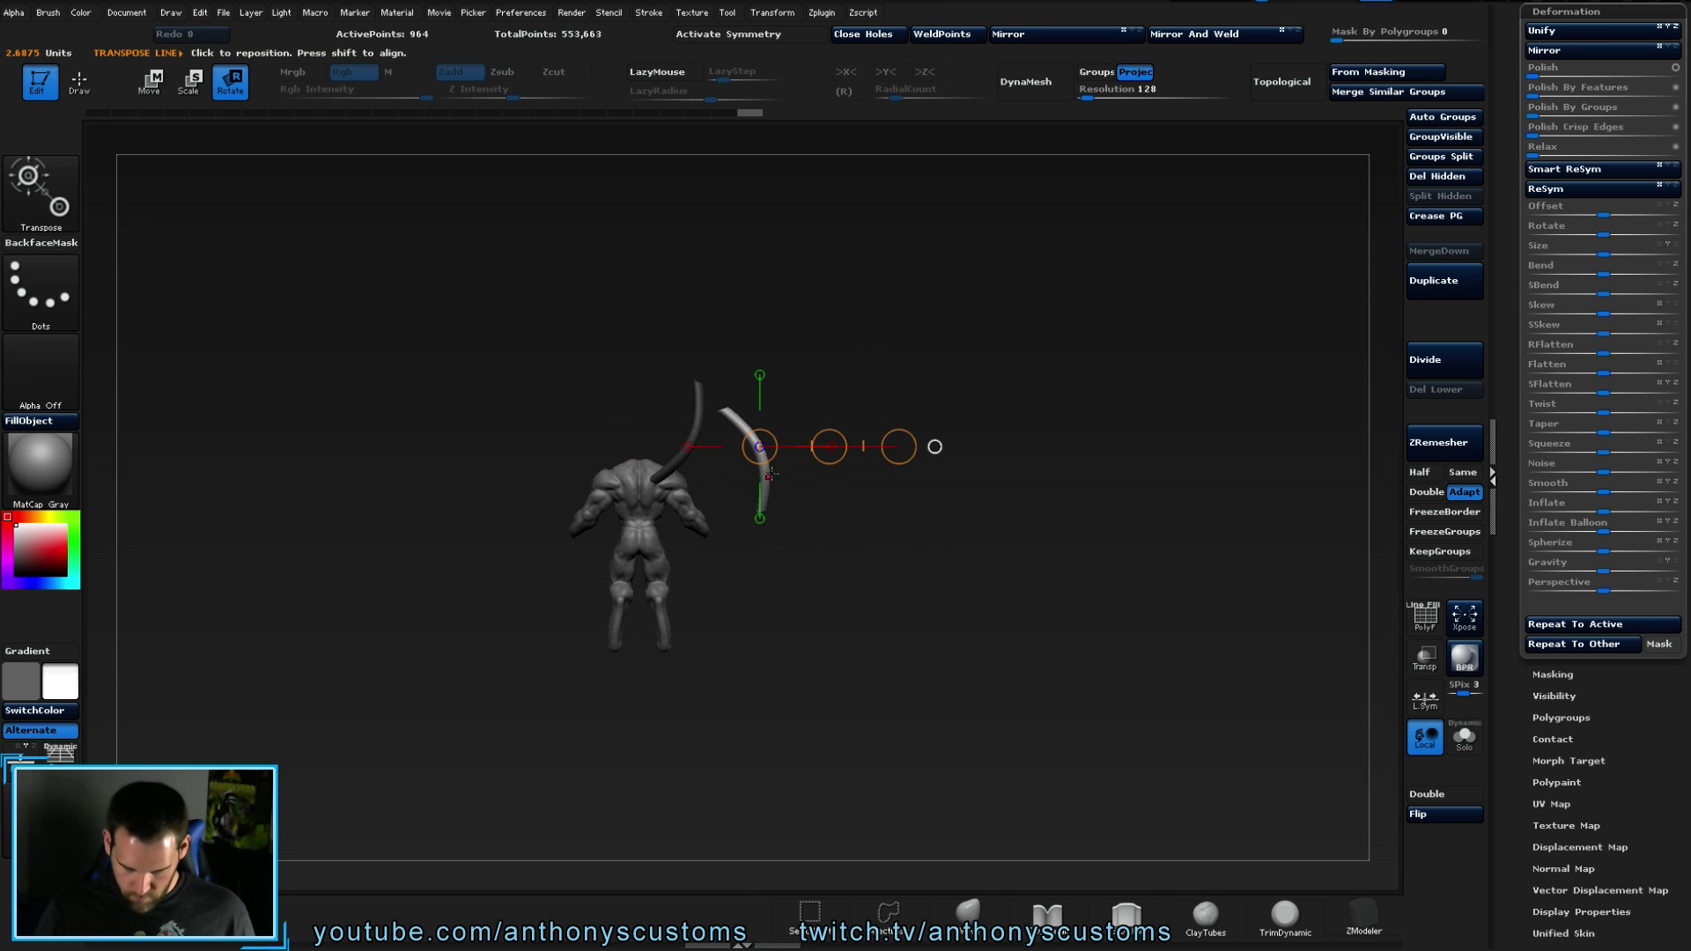
- Stretch the copied rod with a Transpose line so it becomes longer than the wing arm
left_click_drag(768, 469, 826, 609)
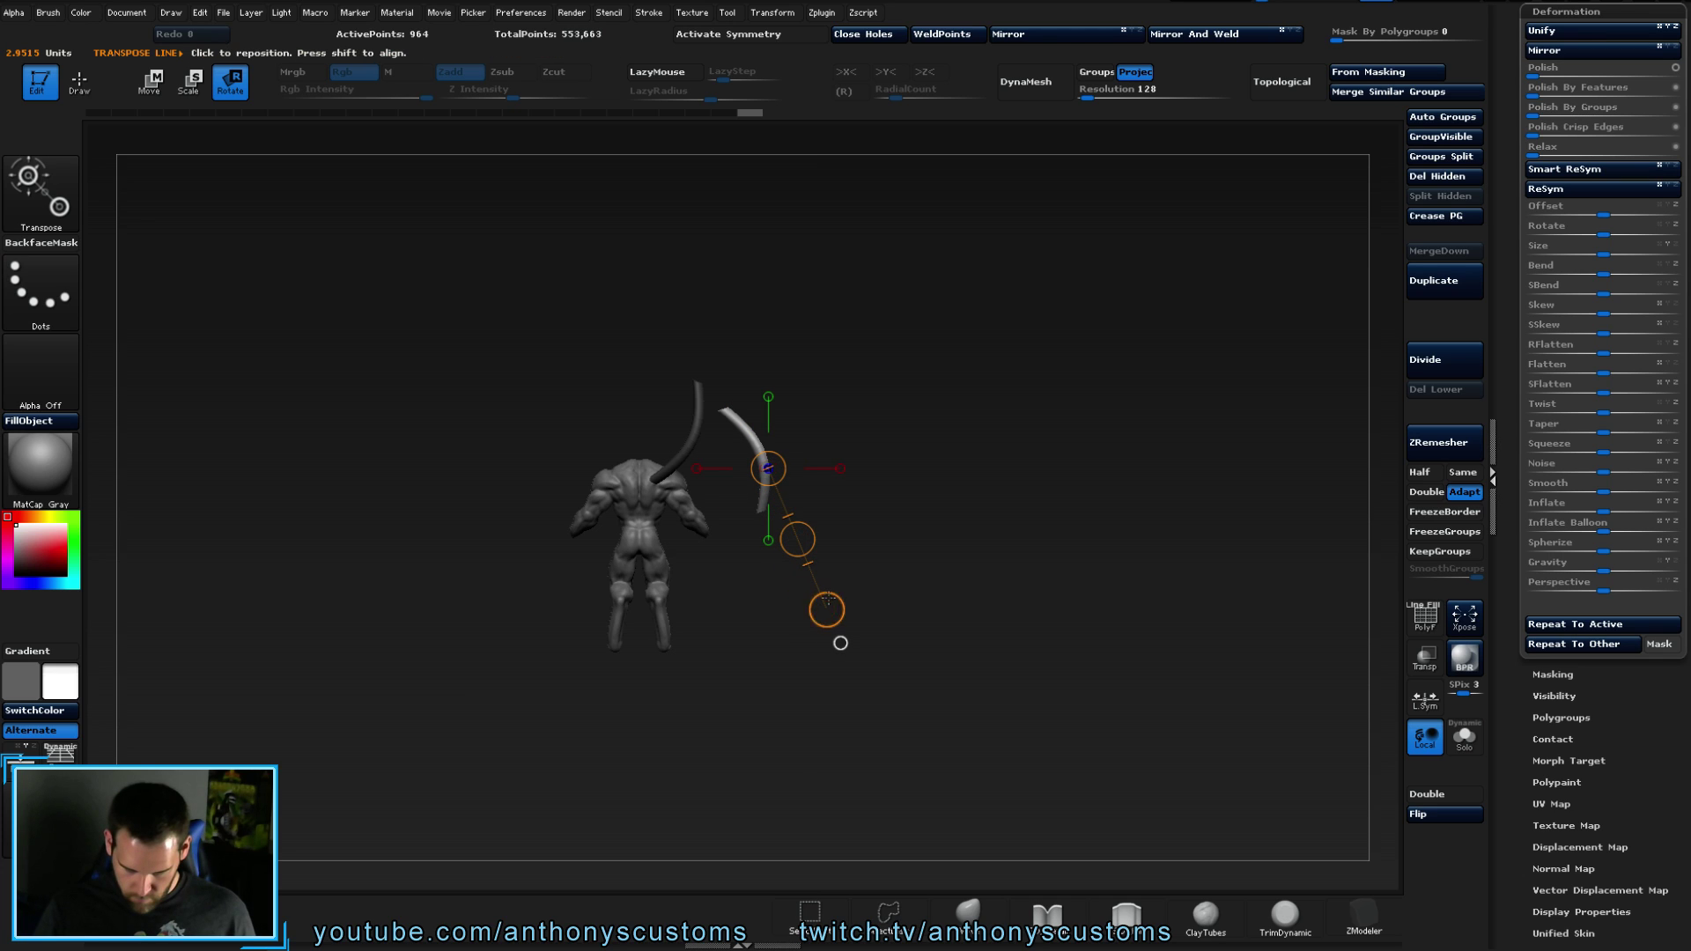
key("w")
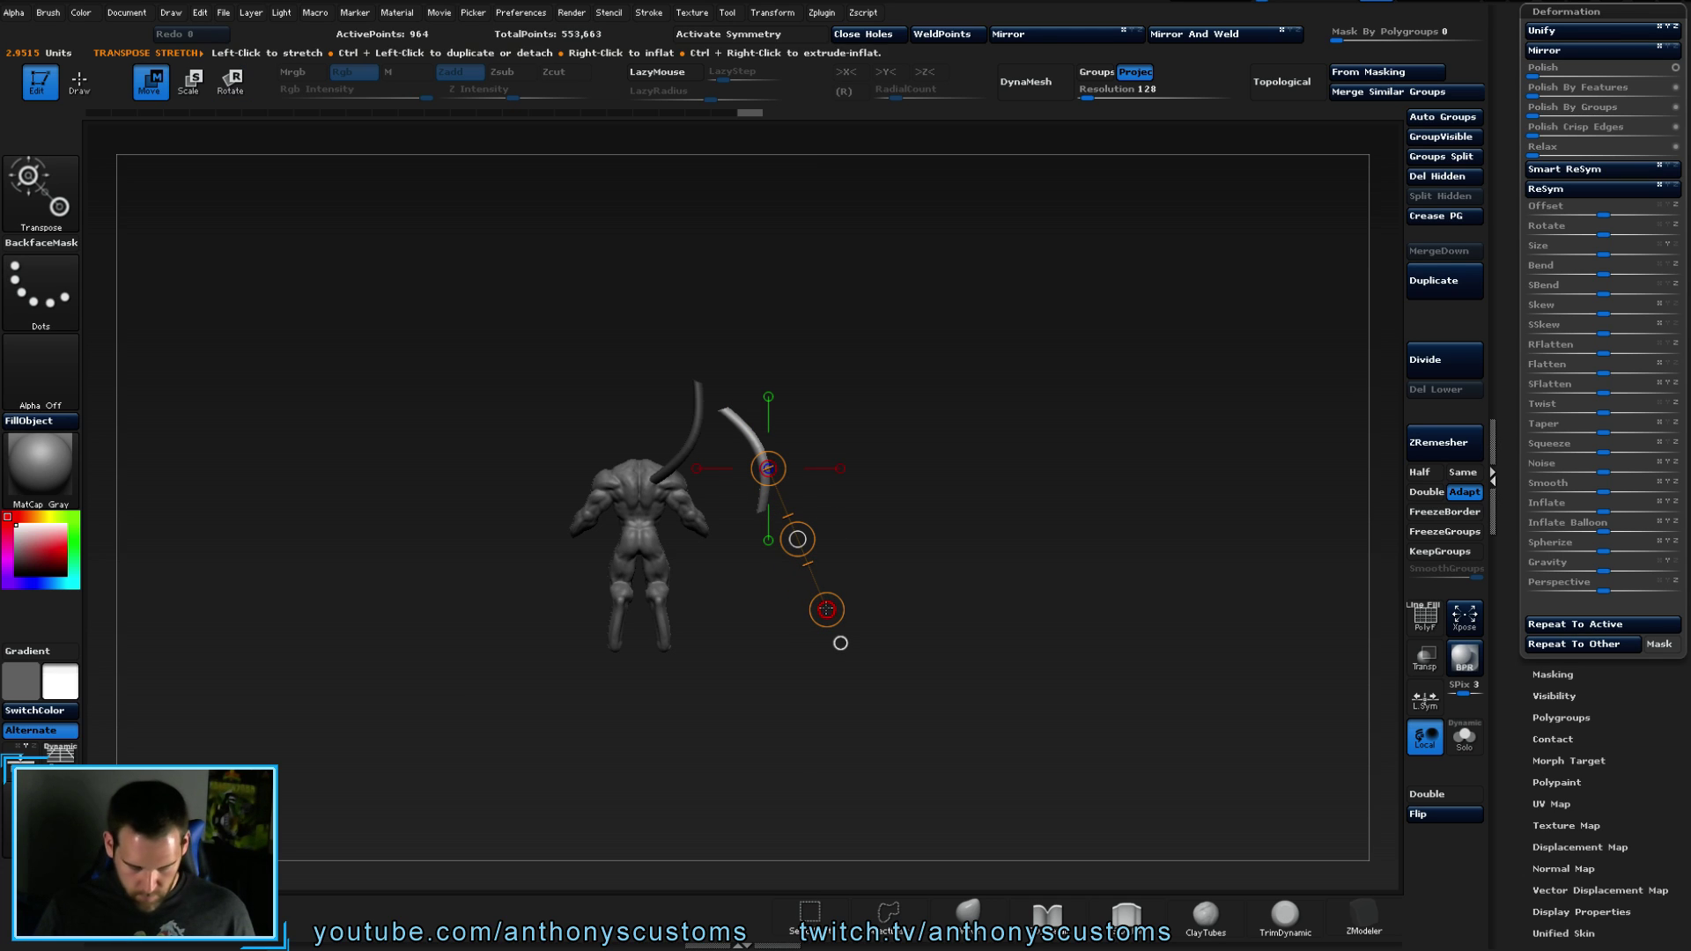
left_click_drag(840, 643, 862, 700)
left_click_drag(841, 594, 1068, 483)
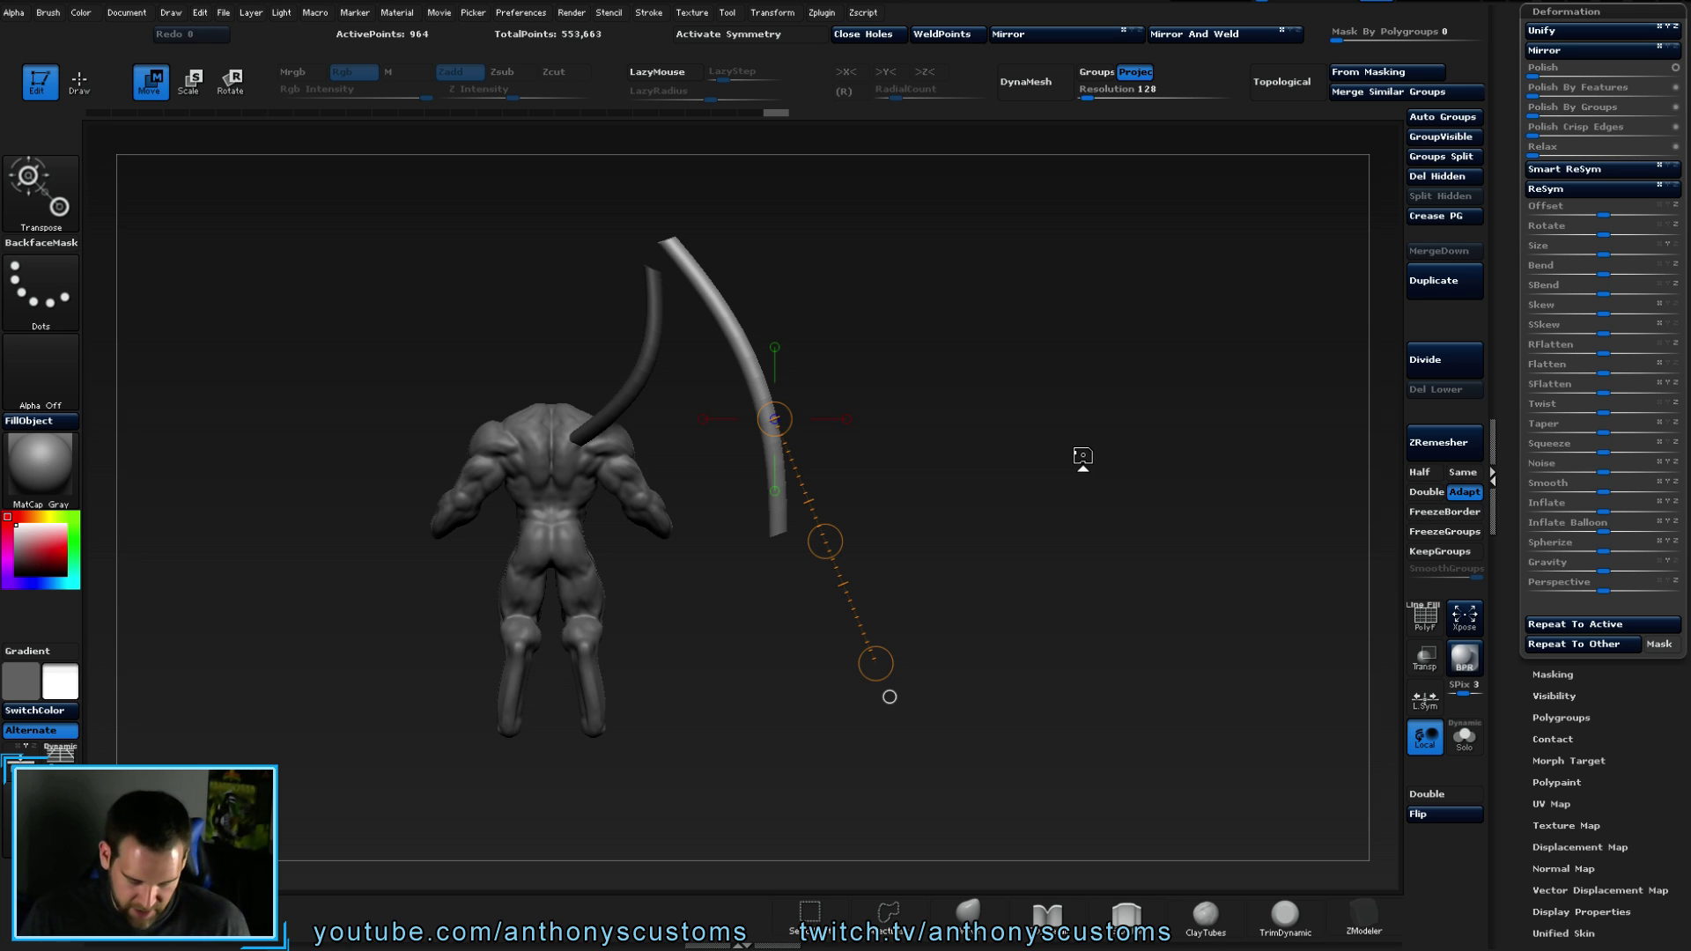
- Move the long copied rod down and inward so its upper end meets the tip of the wing arm
left_click_drag(974, 404, 899, 410)
left_click_drag(774, 542, 775, 568)
left_click_drag(890, 509, 957, 505)
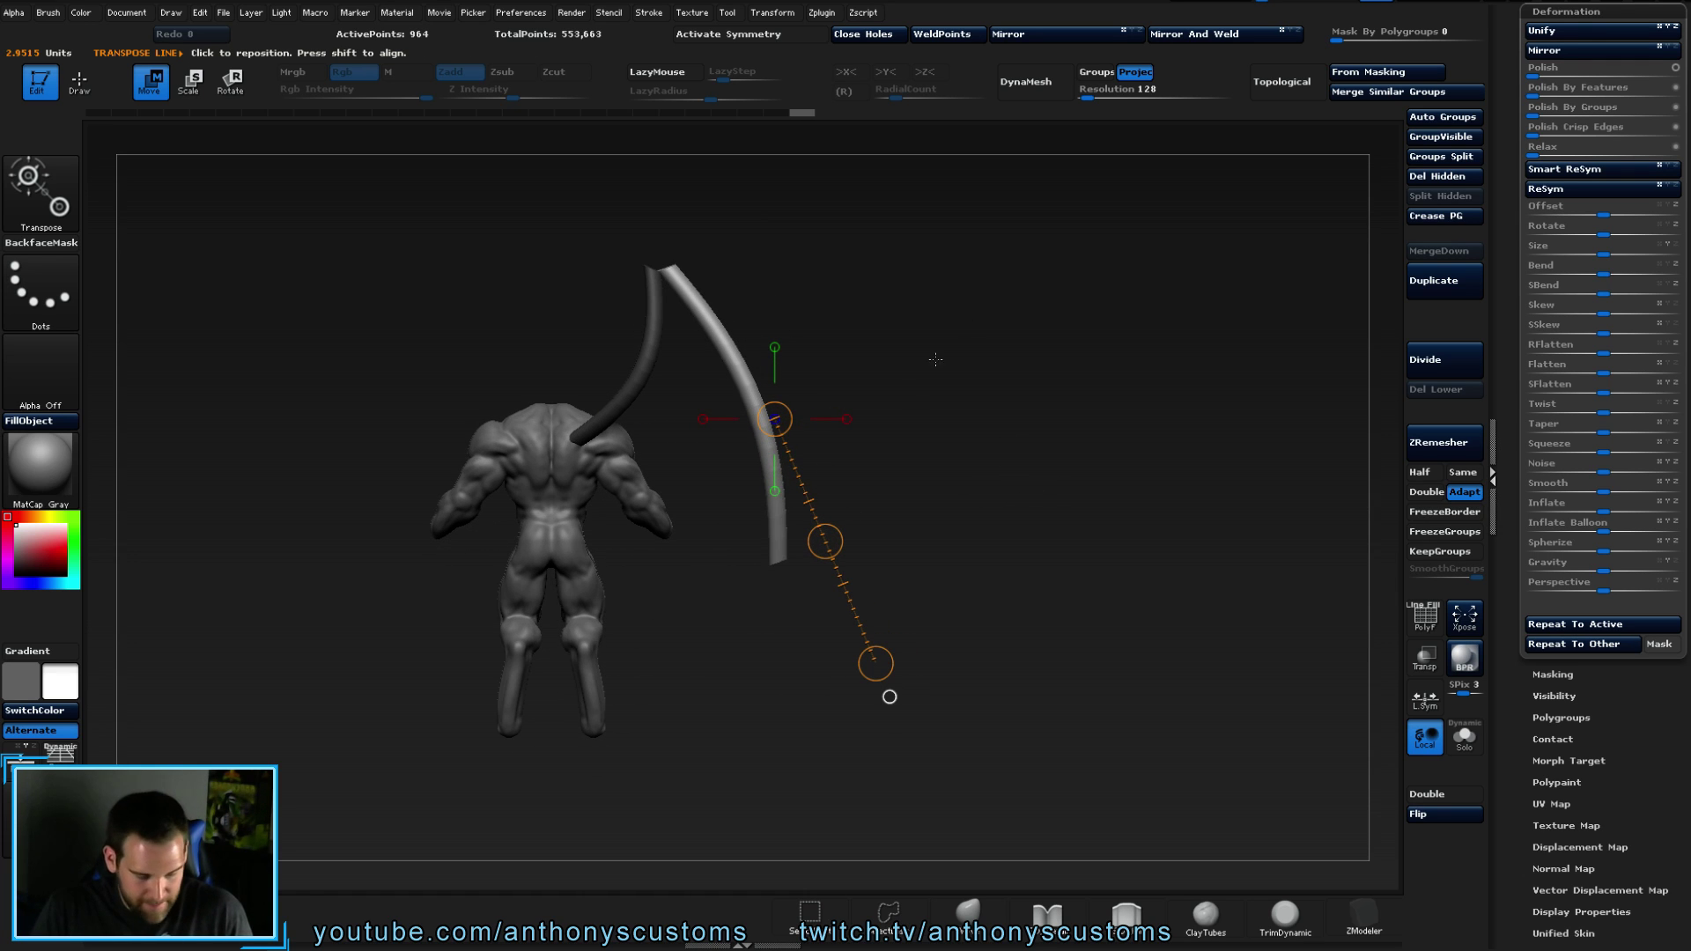
left_click_drag(825, 541, 803, 547)
left_click_drag(908, 490, 775, 471)
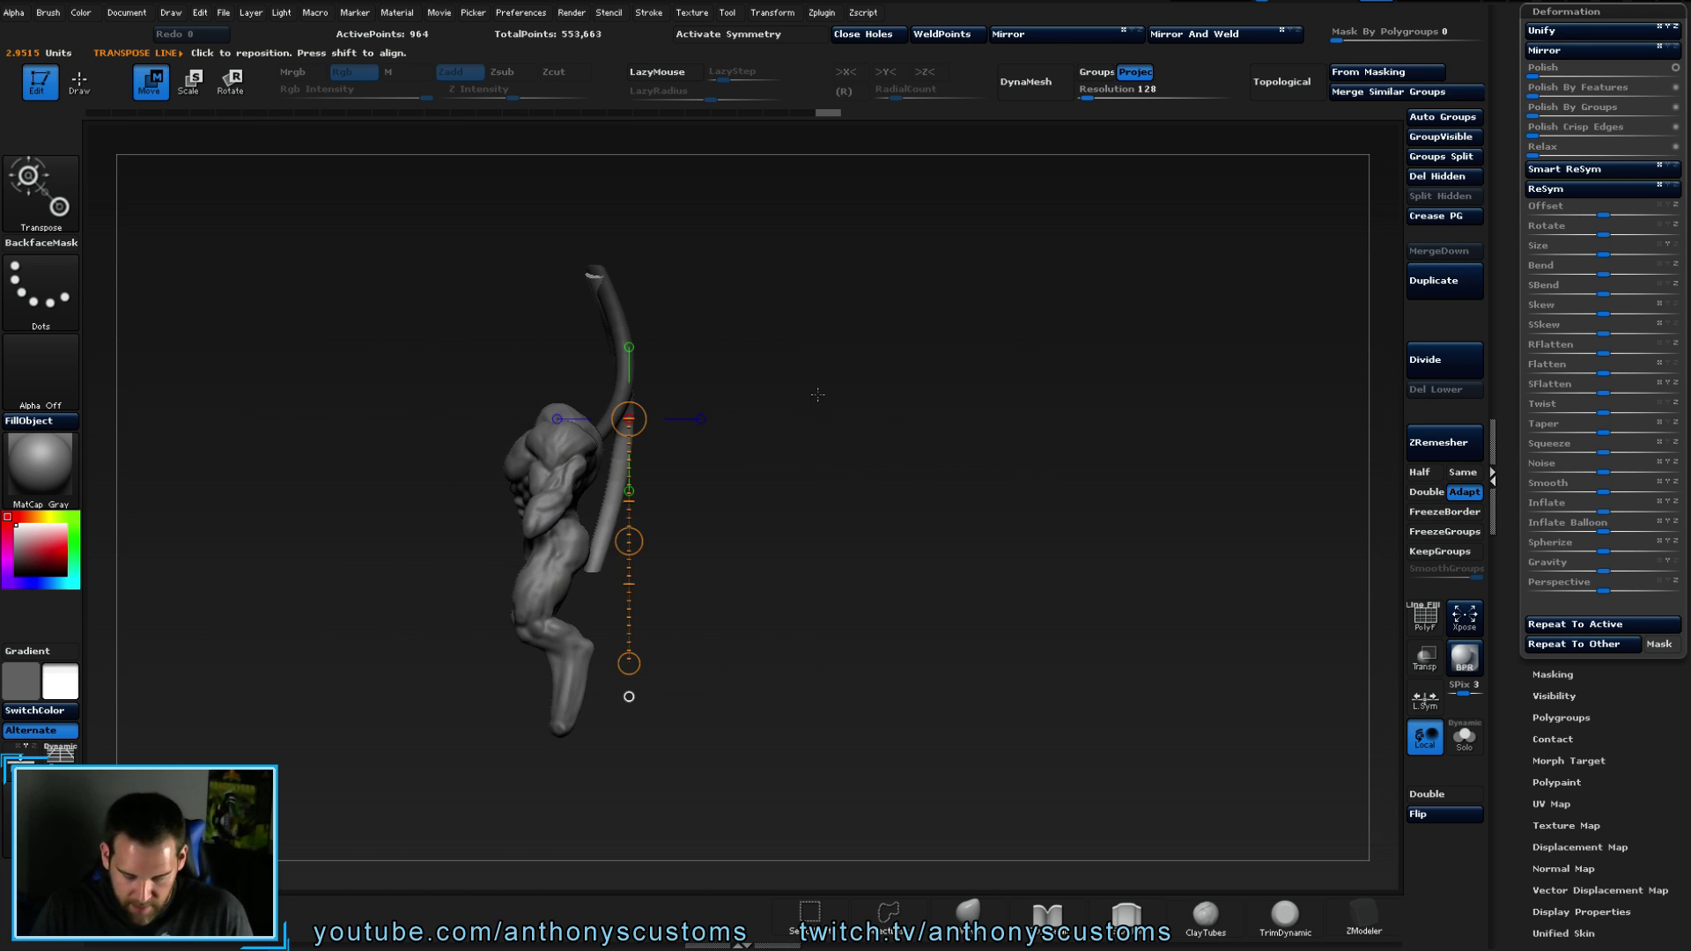
- Tilt the long rod in side view and shift it back so its upper end rejoins the wing arm's tip
key("r")
left_click_drag(629, 664, 677, 646)
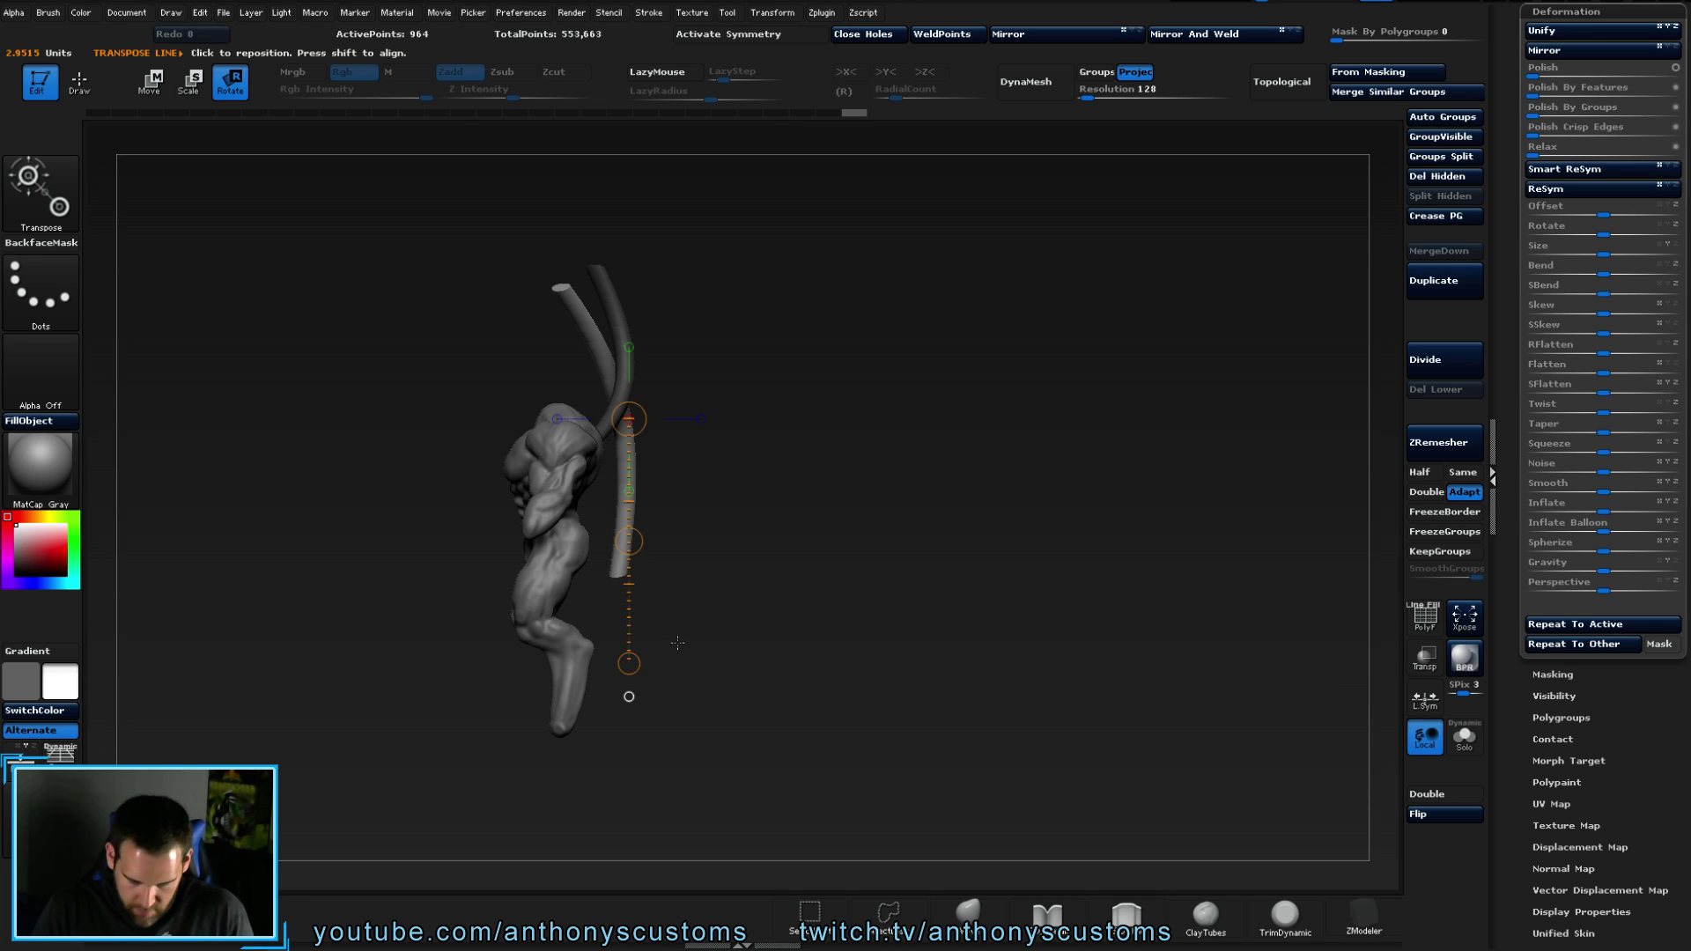
key("w")
left_click_drag(629, 541, 663, 525)
left_click_drag(971, 521, 892, 508)
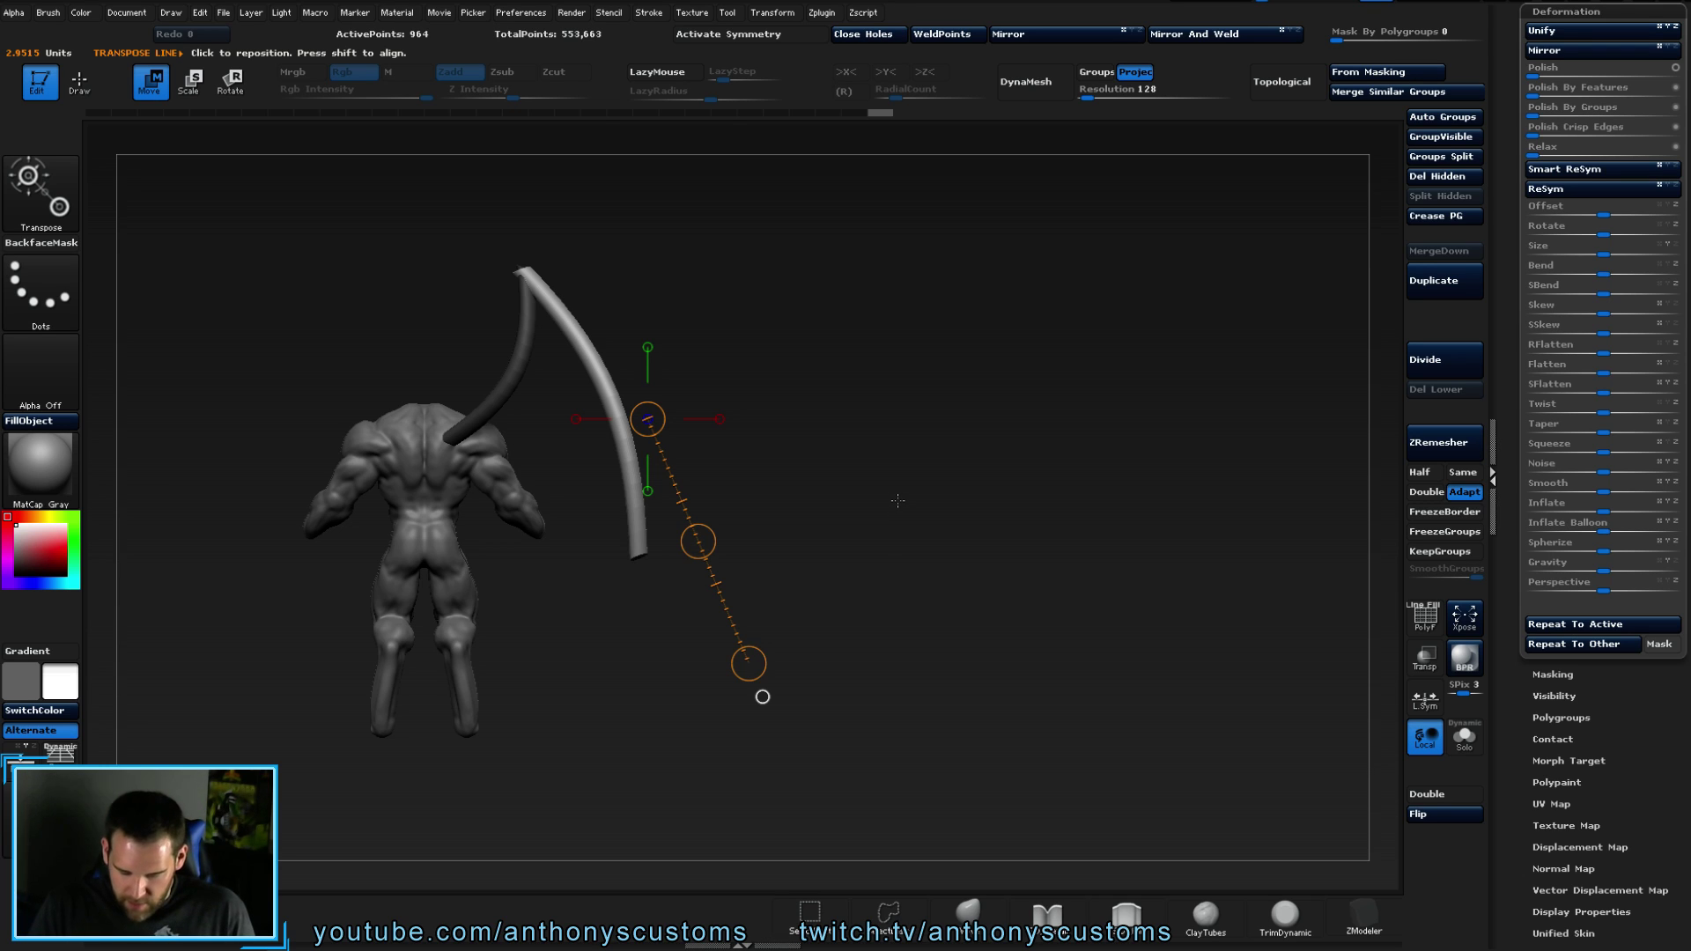
- Thin the long rod into a slender wing finger with the Inflate deformation at about -66
key("q")
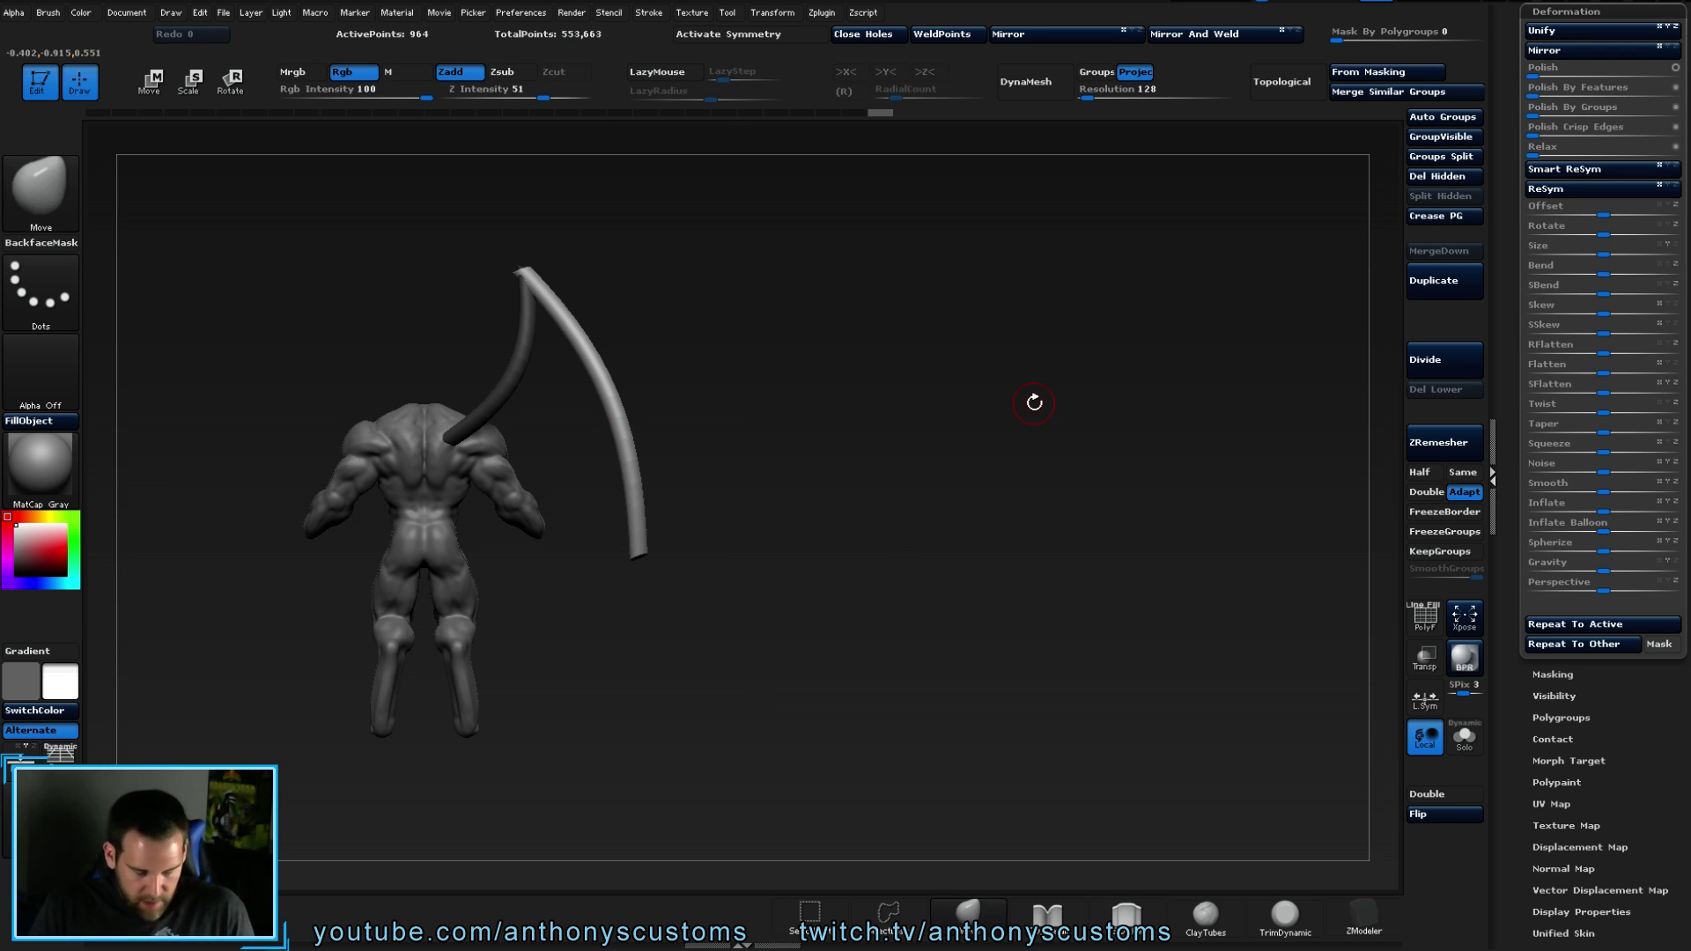
left_click_drag(1602, 510, 1566, 522)
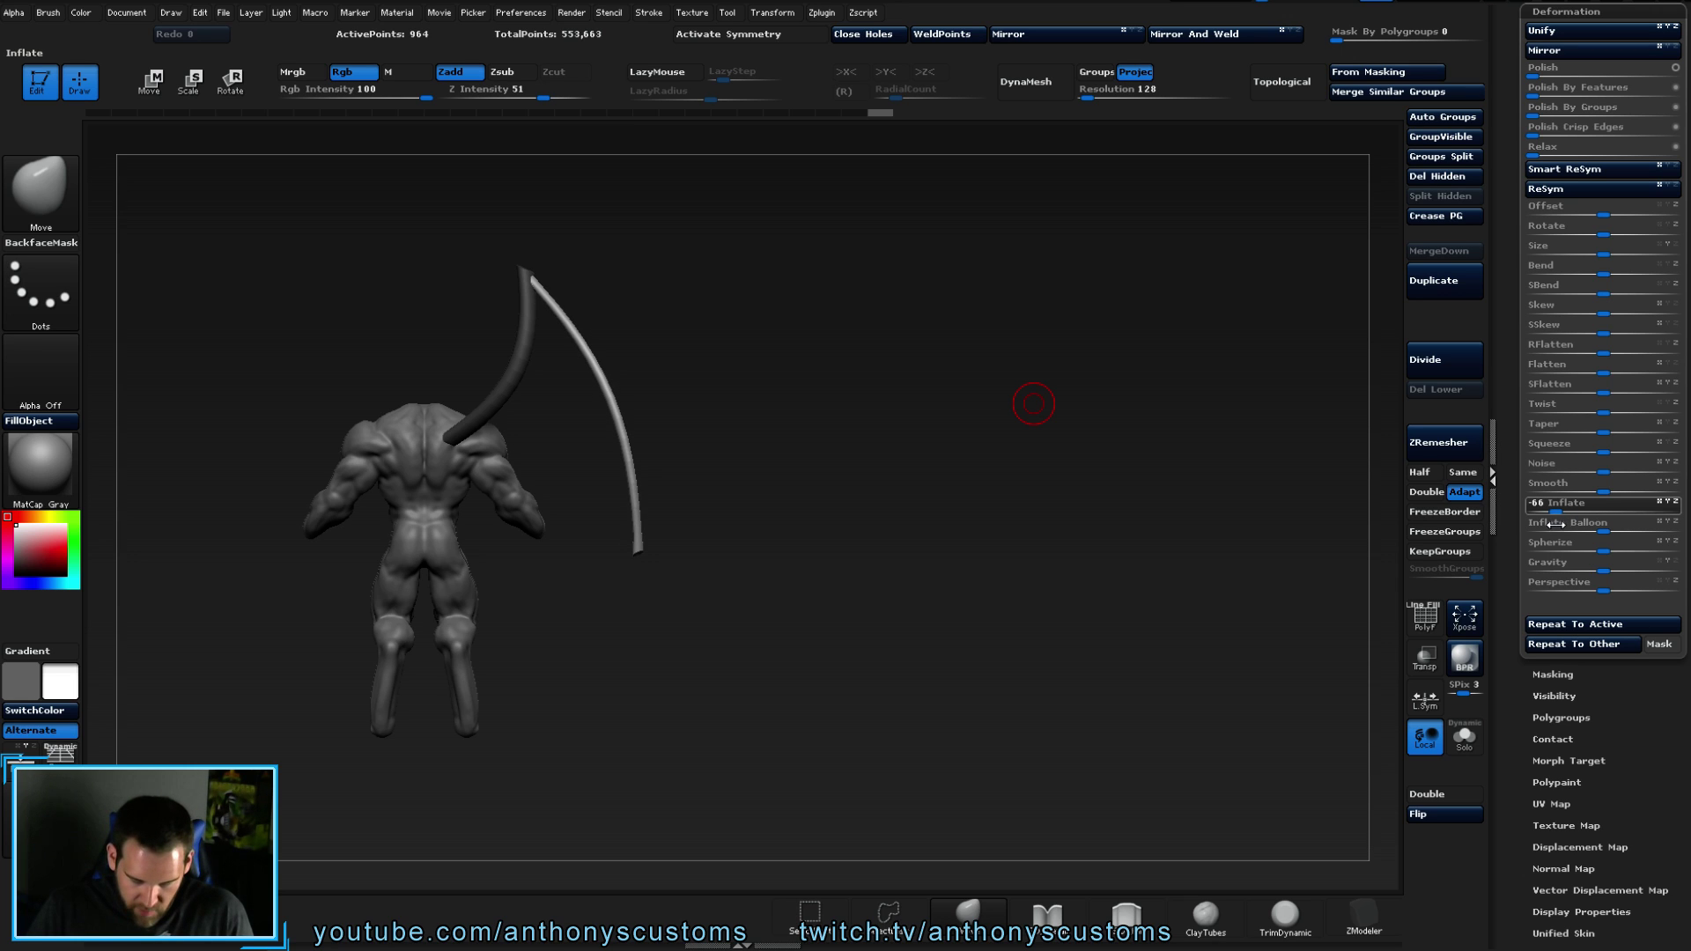
left_click_drag(1553, 525, 1552, 524)
left_click_drag(1039, 581, 863, 573)
mouse_move(1139, 549)
left_mouse_down()
mouse_move(1117, 570)
mouse_move(1133, 572)
left_mouse_up()
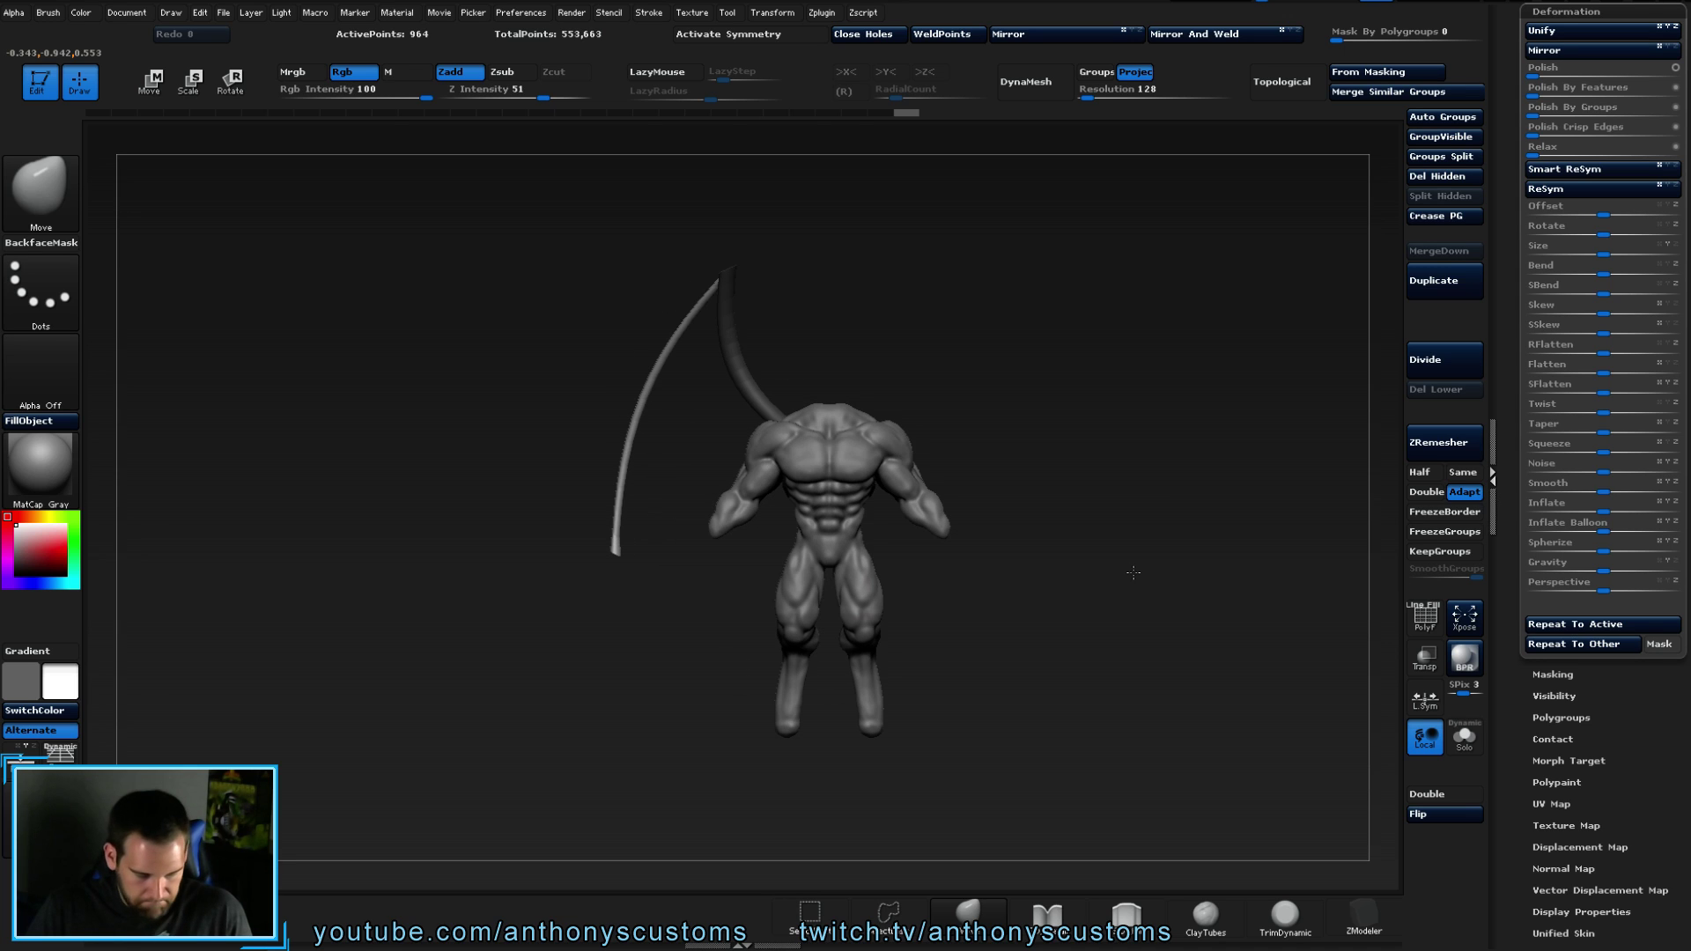
- Duplicate the thin wing finger outward within the subtool using a horizontal Transpose line
key("w")
left_click_drag(492, 697, 302, 419, "shift")
left_click_drag(470, 419, 467, 420)
left_click_drag(1025, 376, 1179, 360)
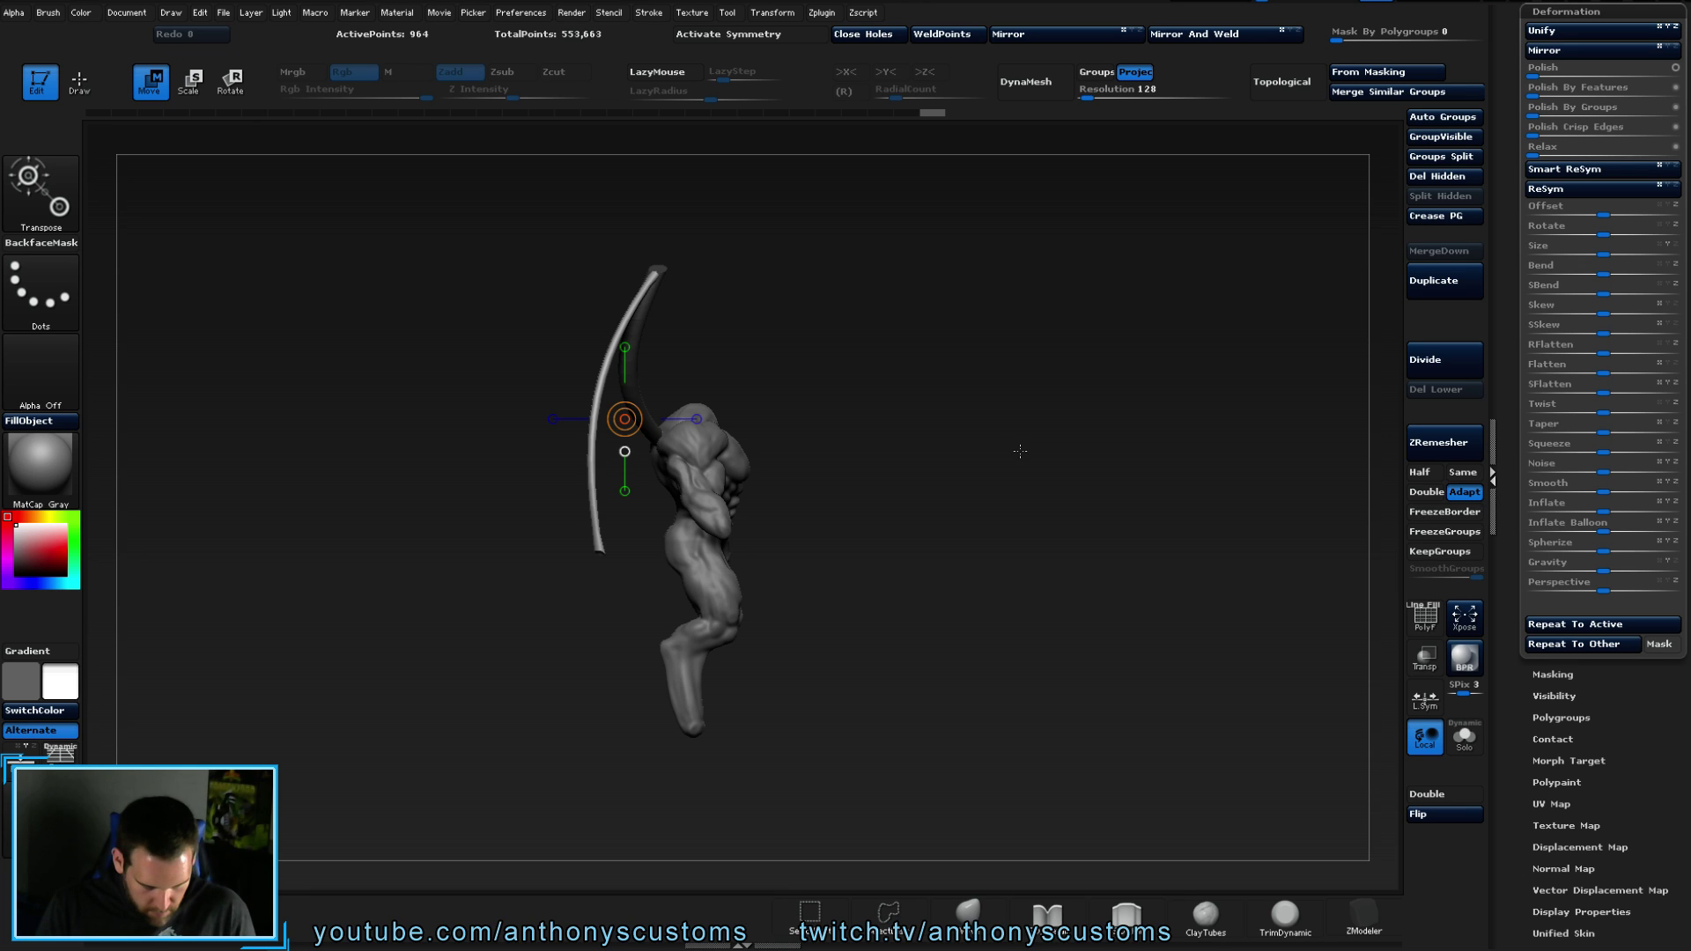
left_click_drag(983, 451, 1186, 412)
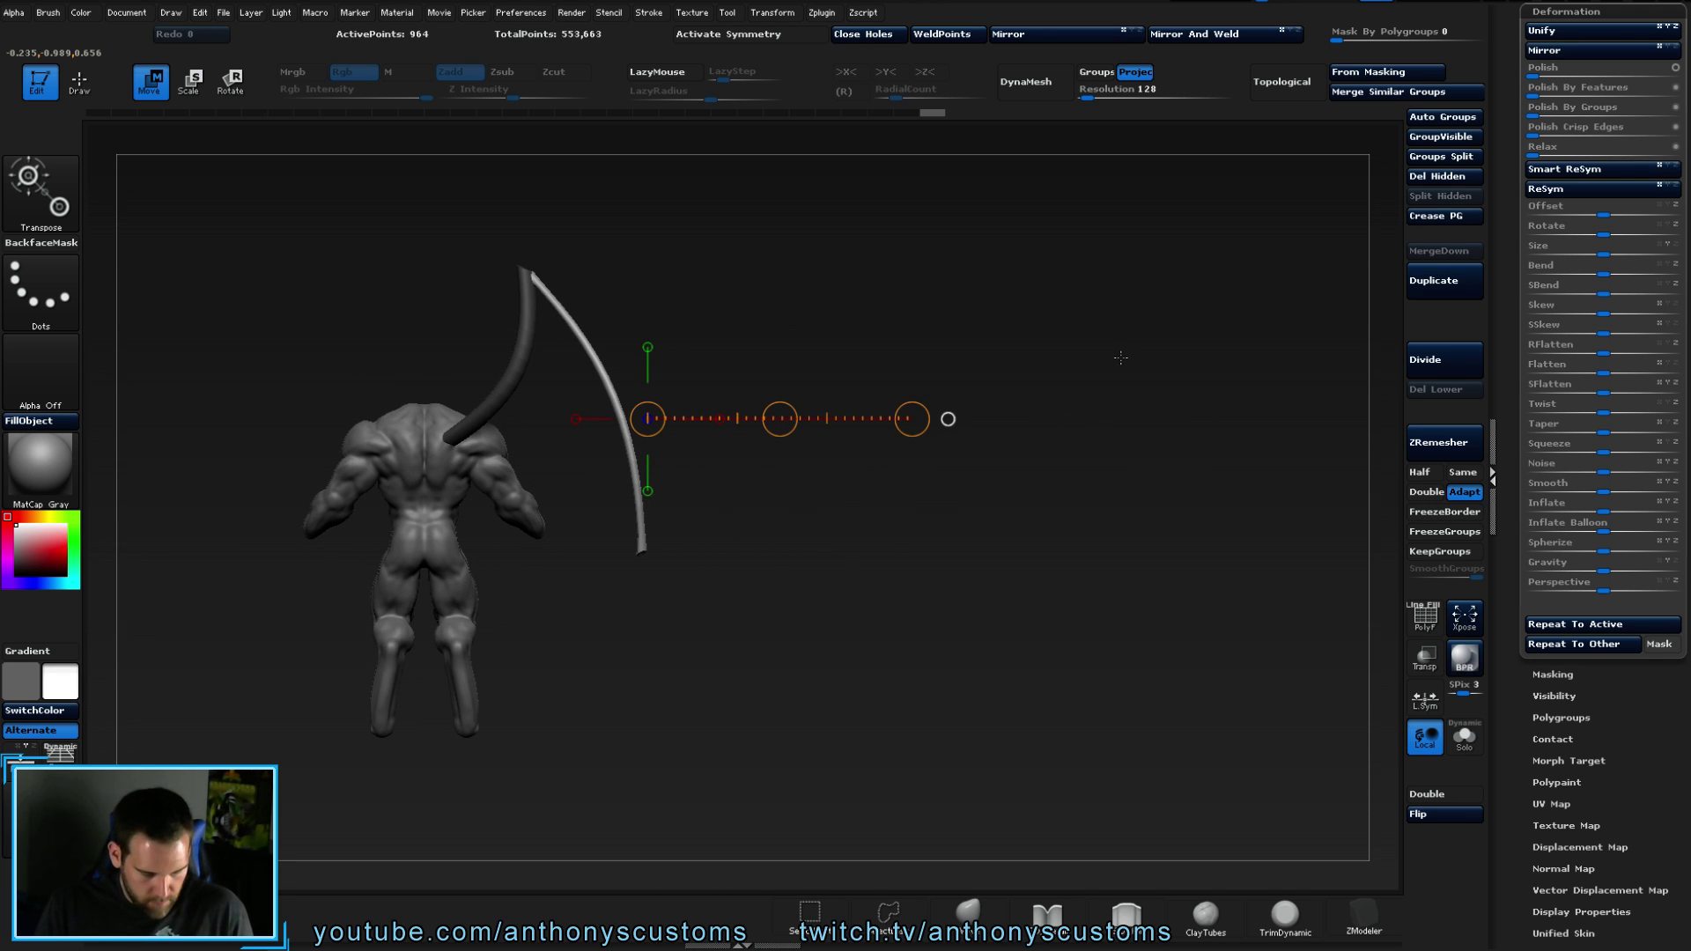
left_click_drag(780, 420, 889, 398, "ctrl")
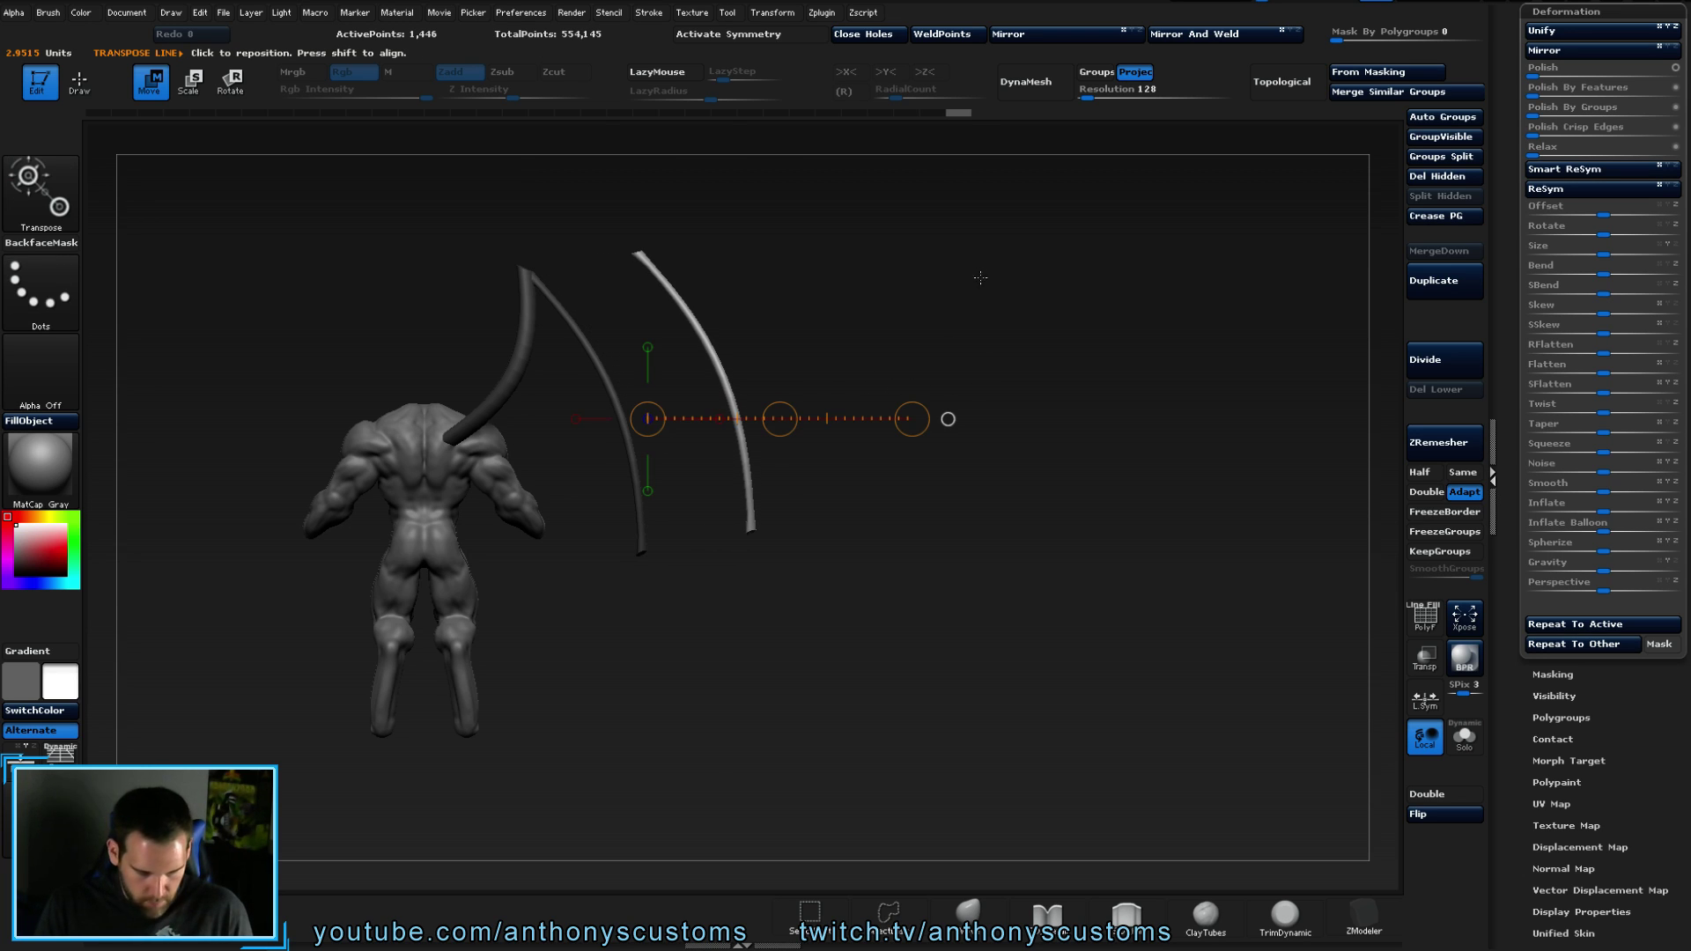
- Rotate the second wing finger outward and move its inner end onto the wing arm's tip
key("r")
left_click_drag(914, 412, 909, 353)
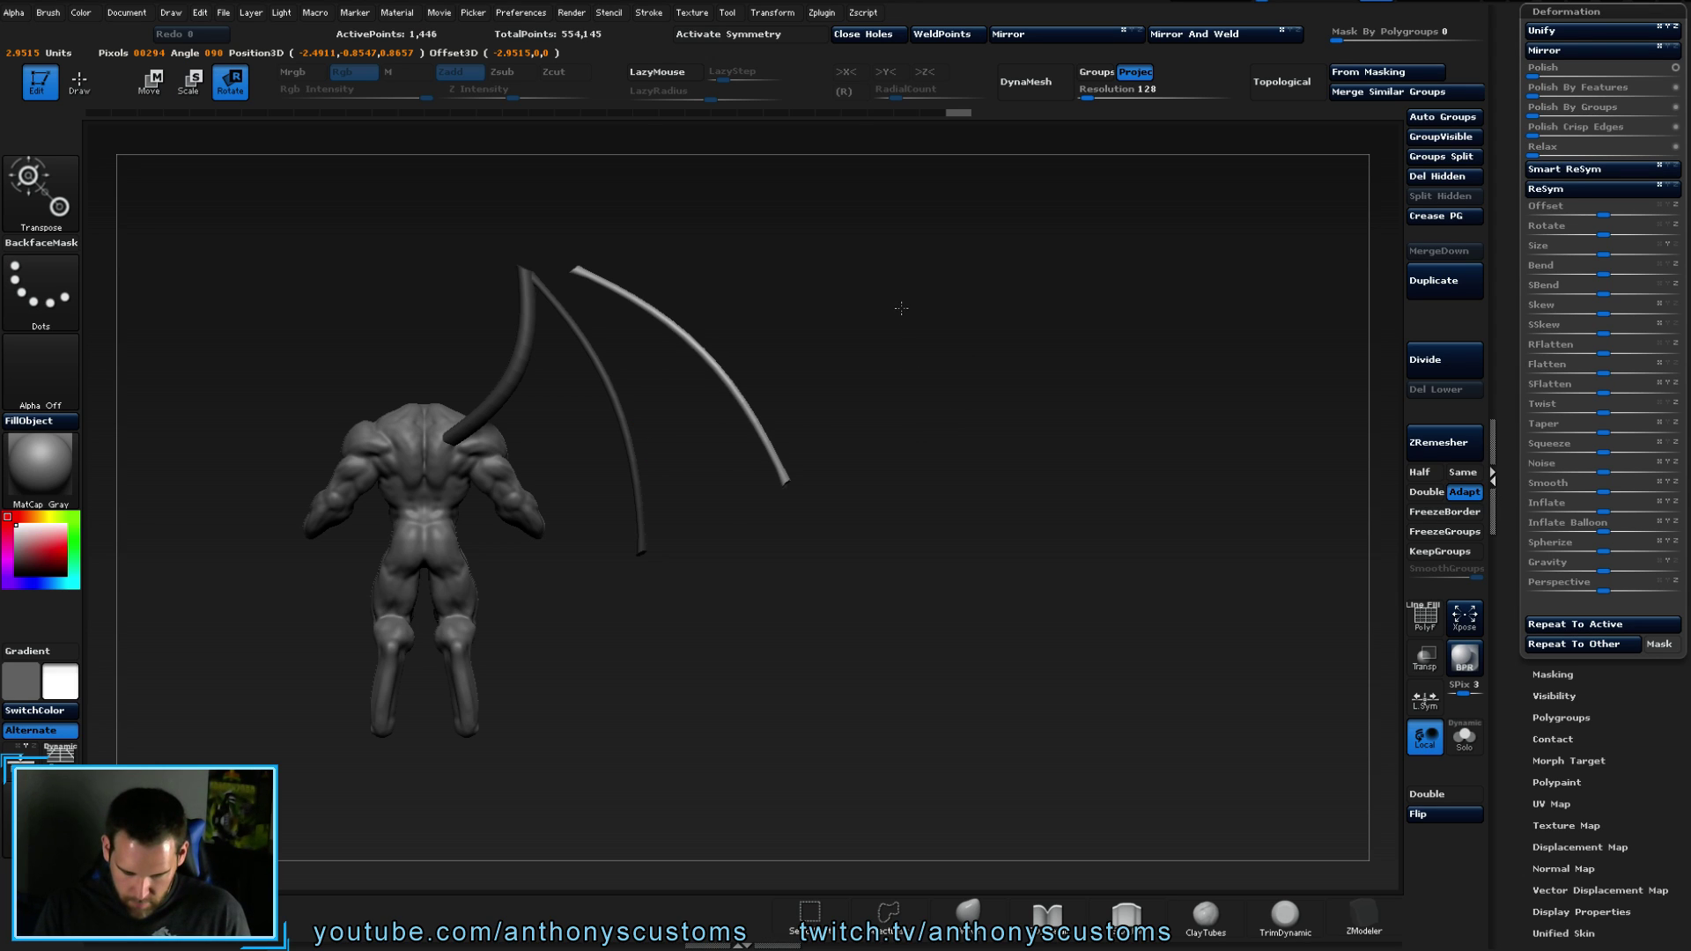
left_click_drag(891, 274, 885, 257)
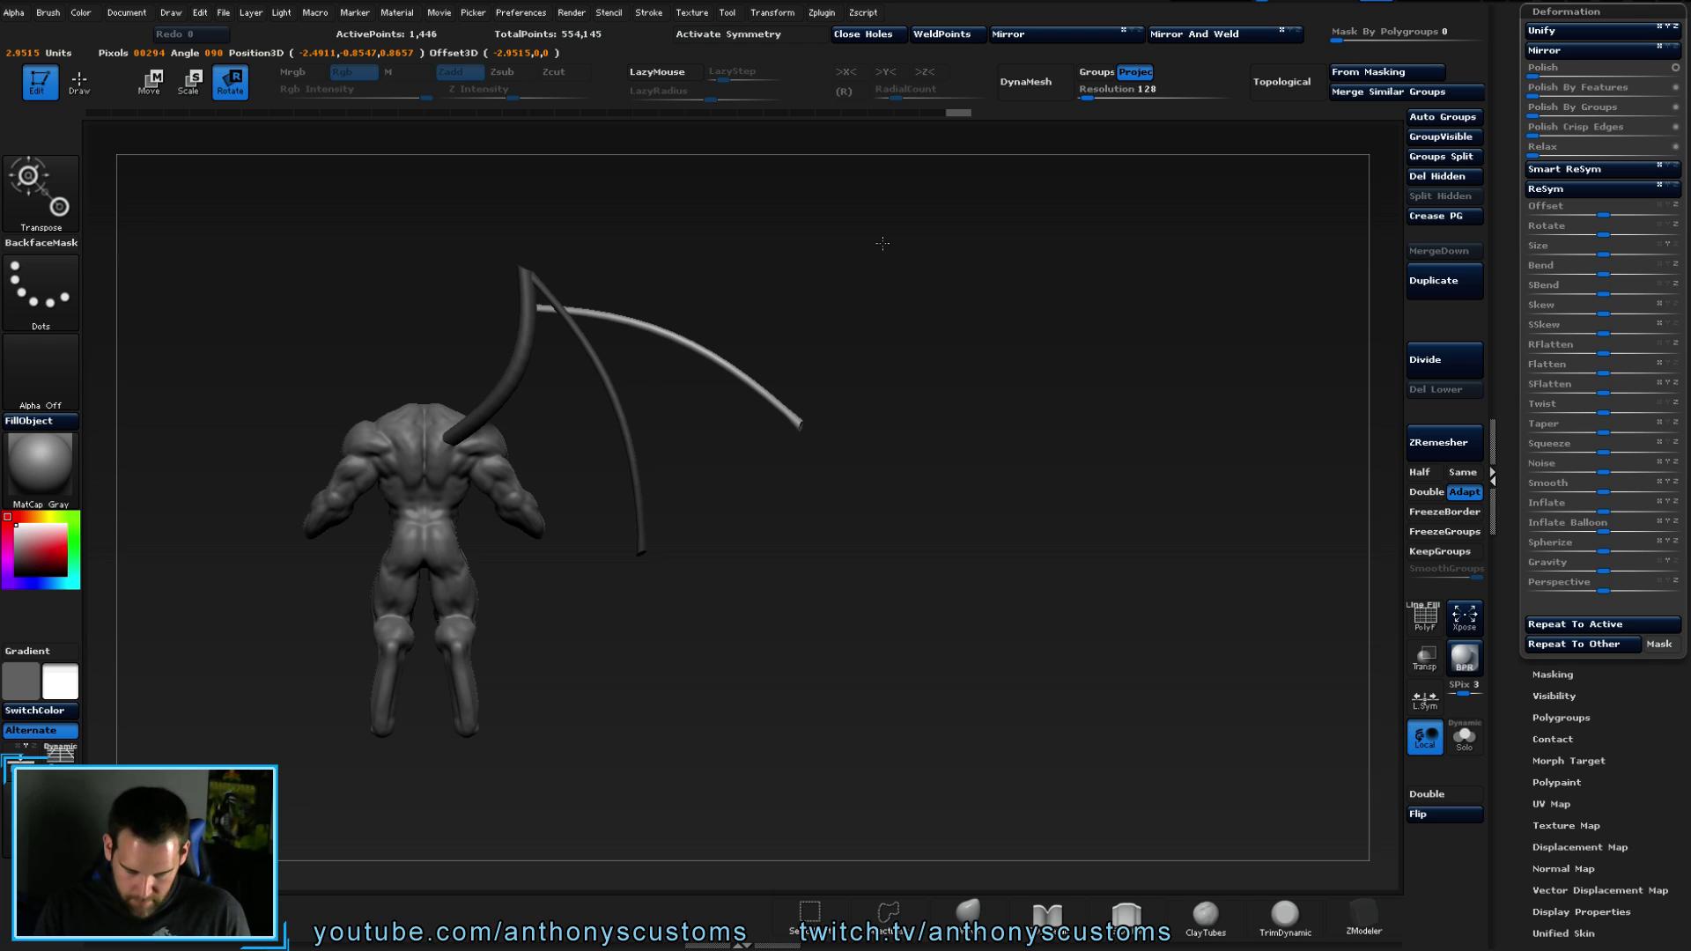
key("w")
left_click_drag(780, 415, 777, 388)
left_click_drag(866, 324, 1211, 256)
left_click_drag(1214, 333, 1094, 328, "alt")
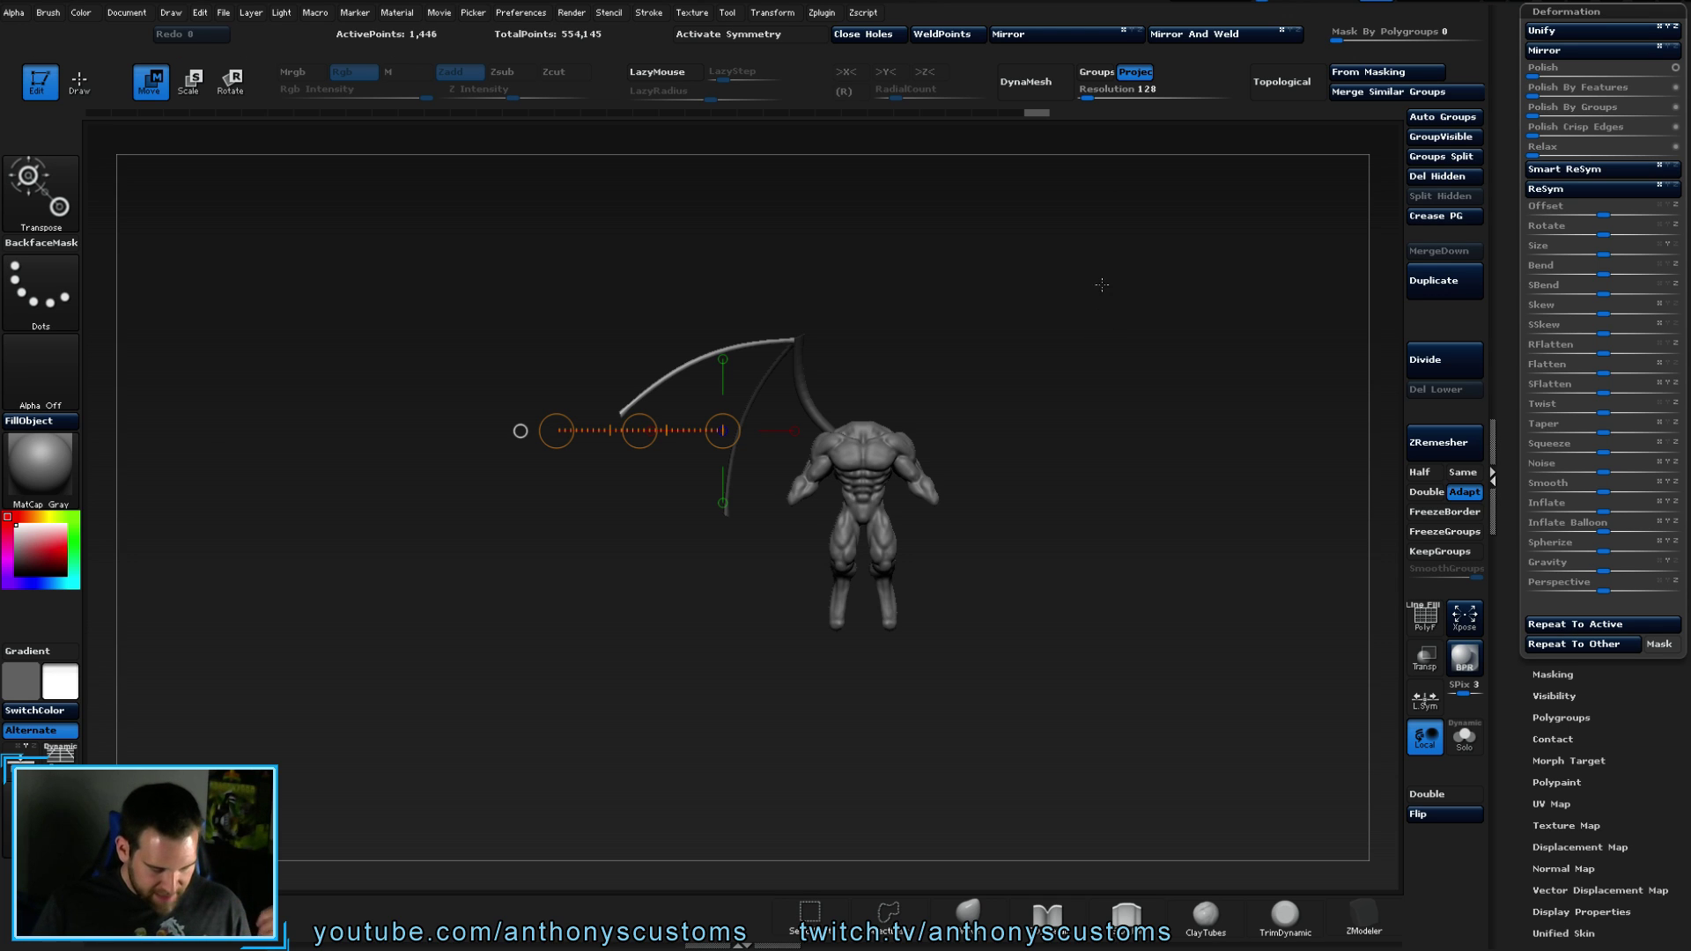
left_click_drag(1089, 432, 948, 460)
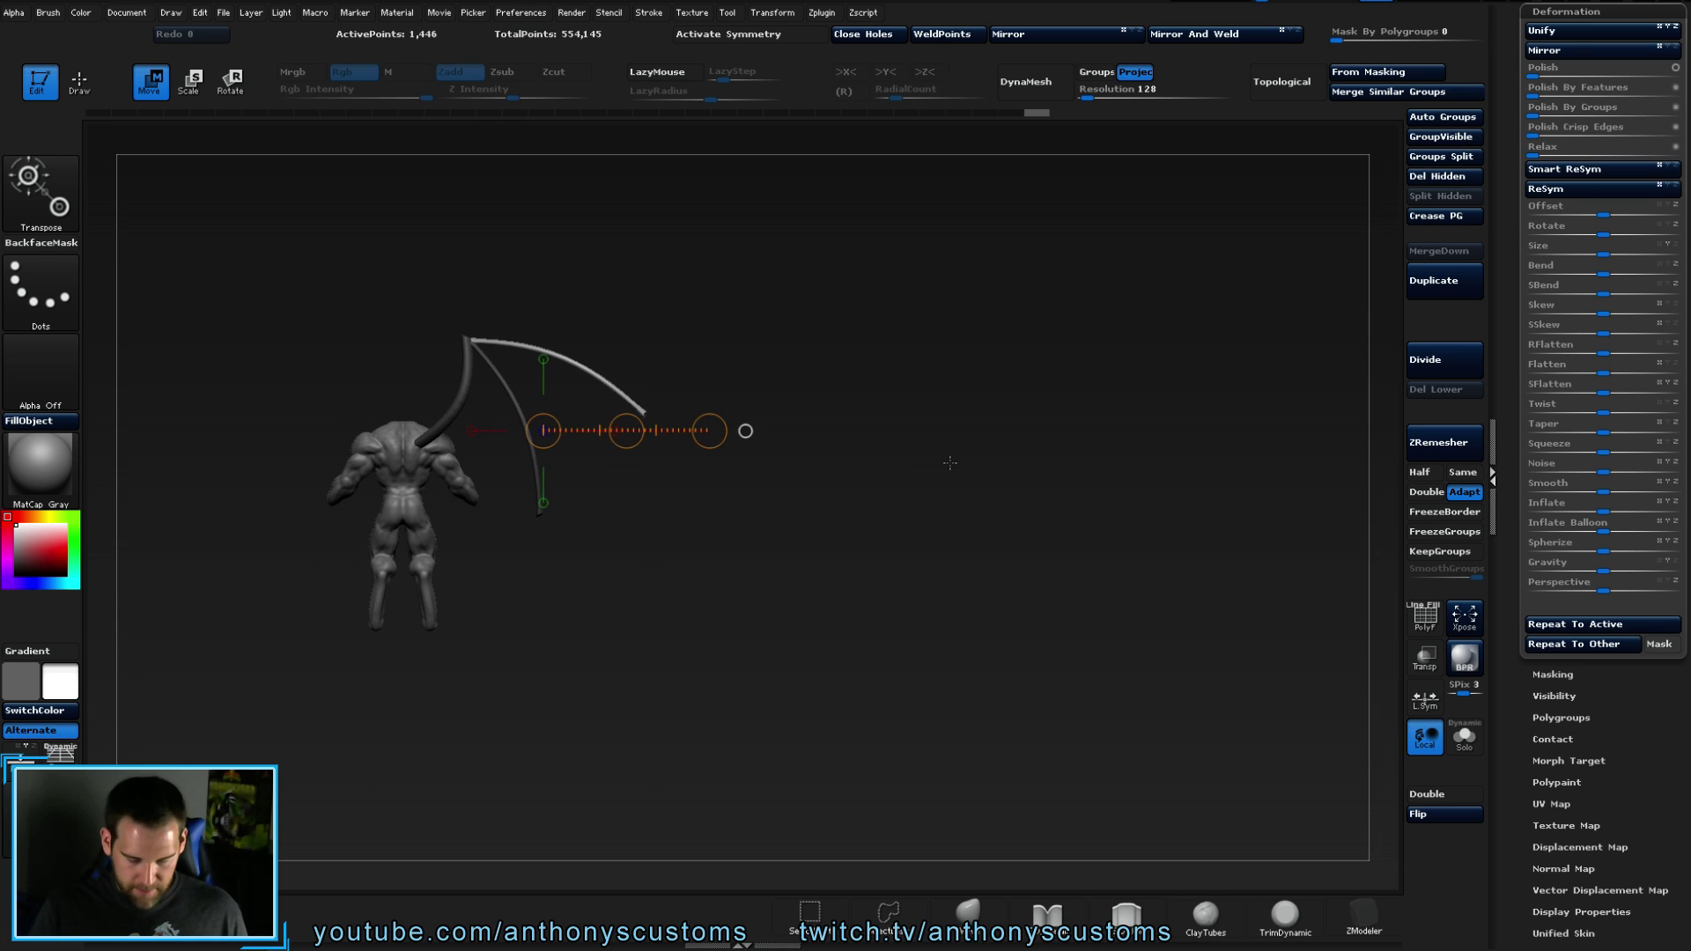
- Show polyframes, split the wing rods into separate polygroups with Auto Groups, and mask everything except the thick wing arm
key("shift+f")
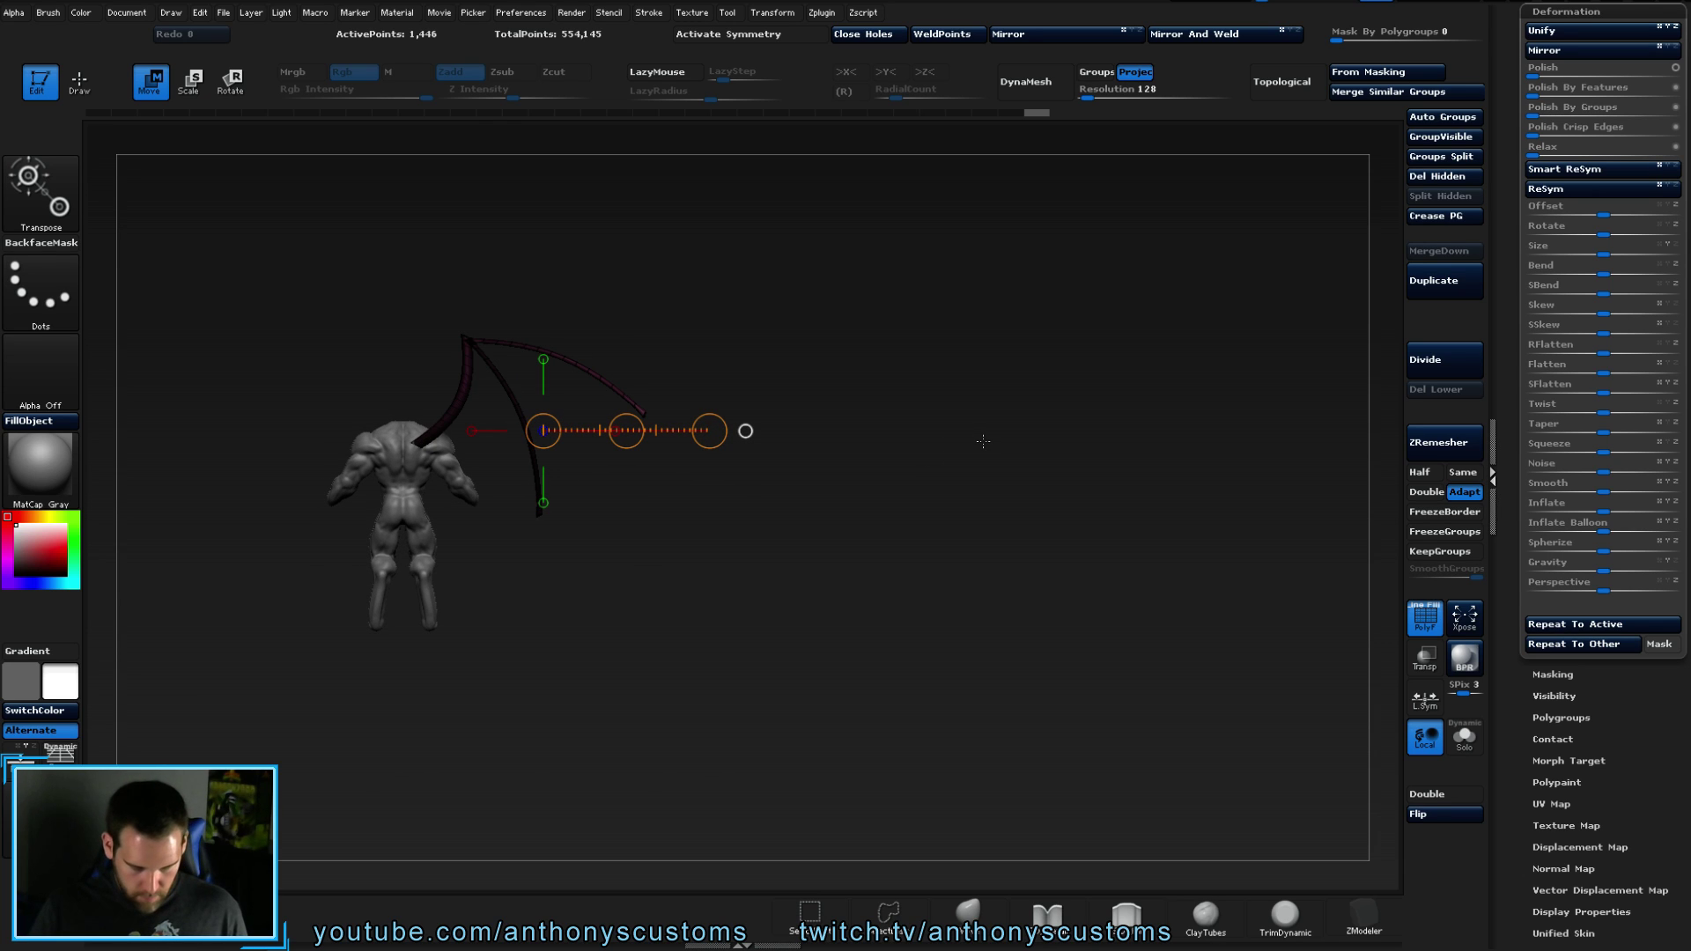
left_click(1441, 116)
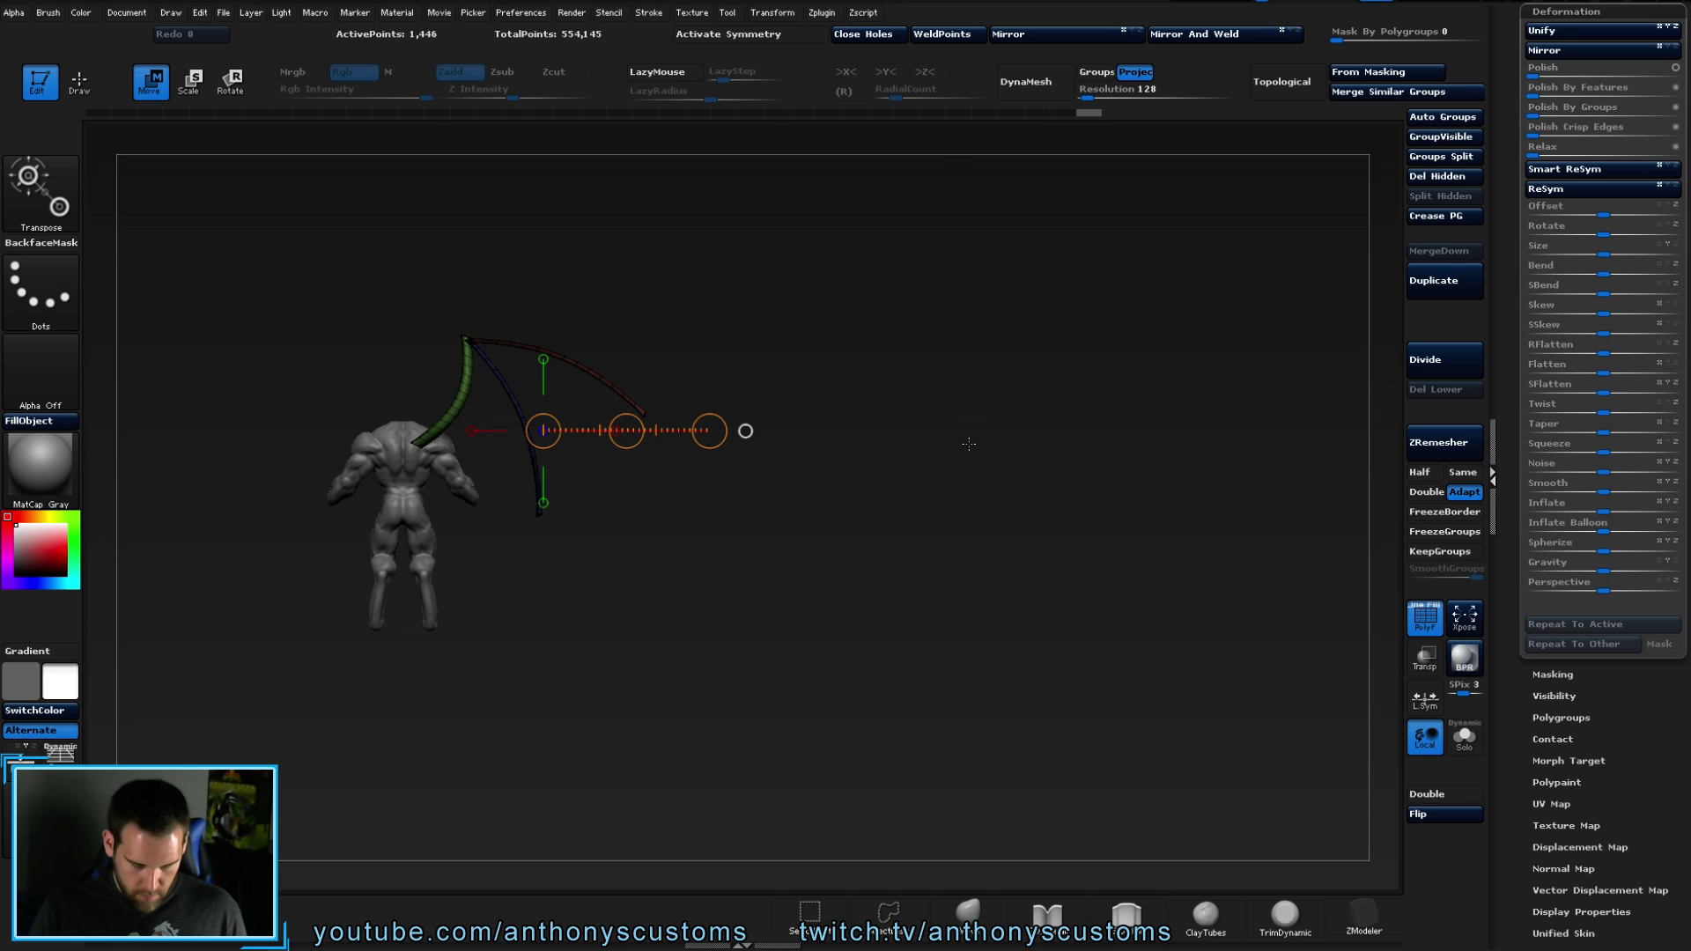
left_click(459, 403, "ctrl")
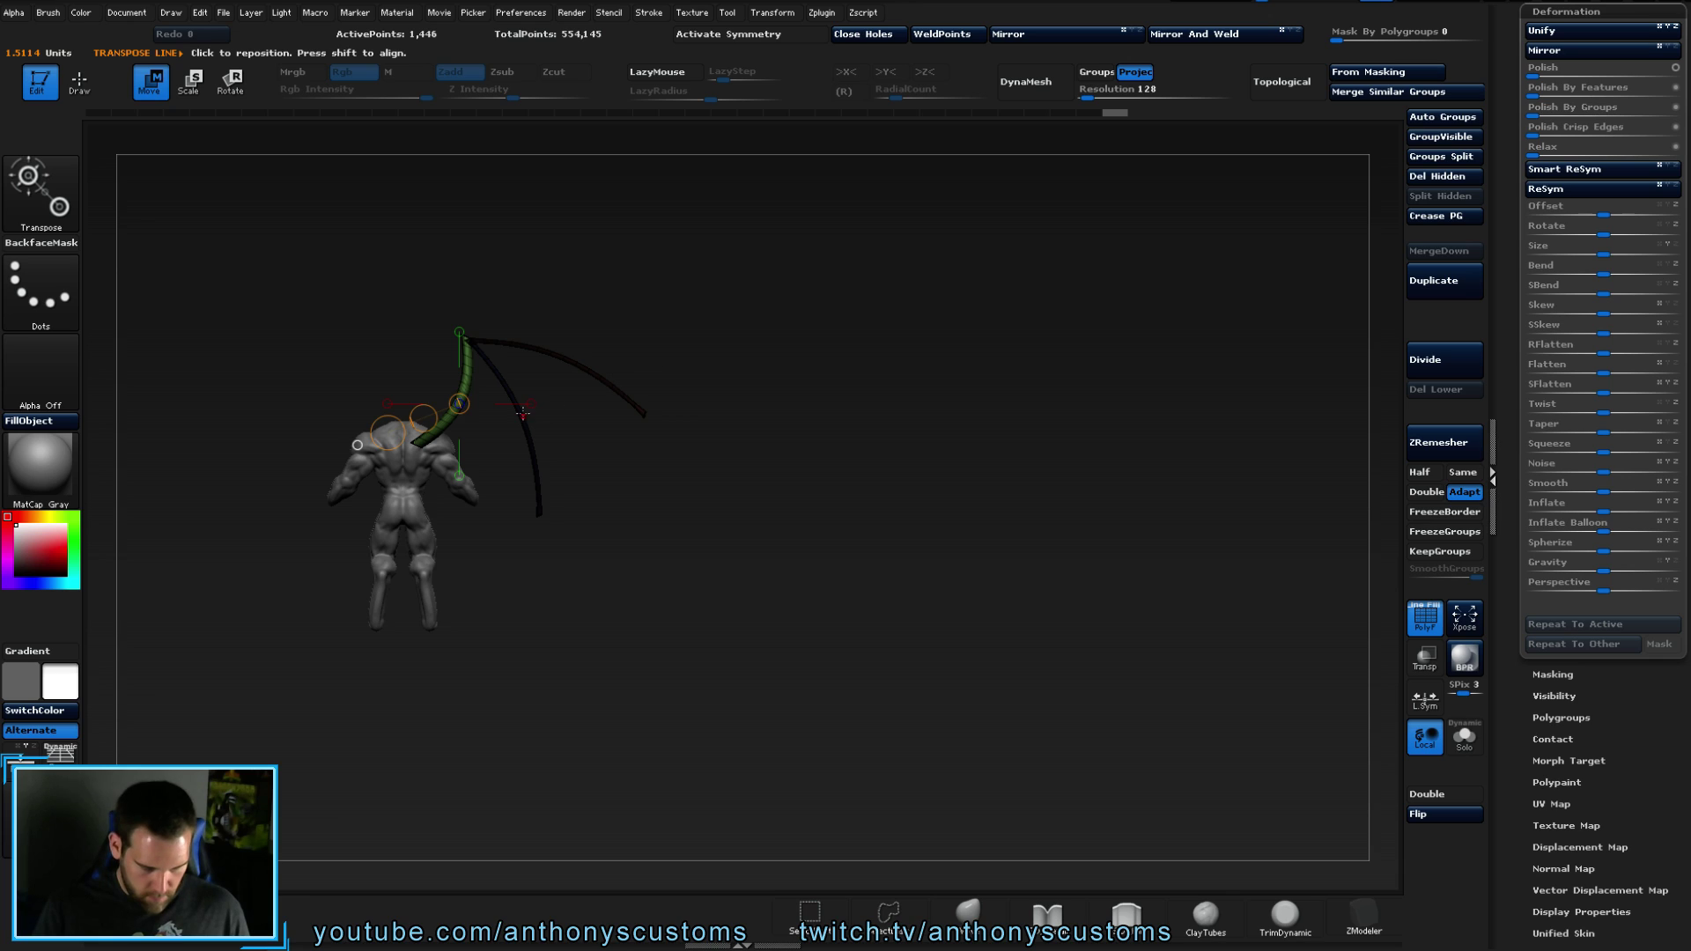
left_click(529, 405)
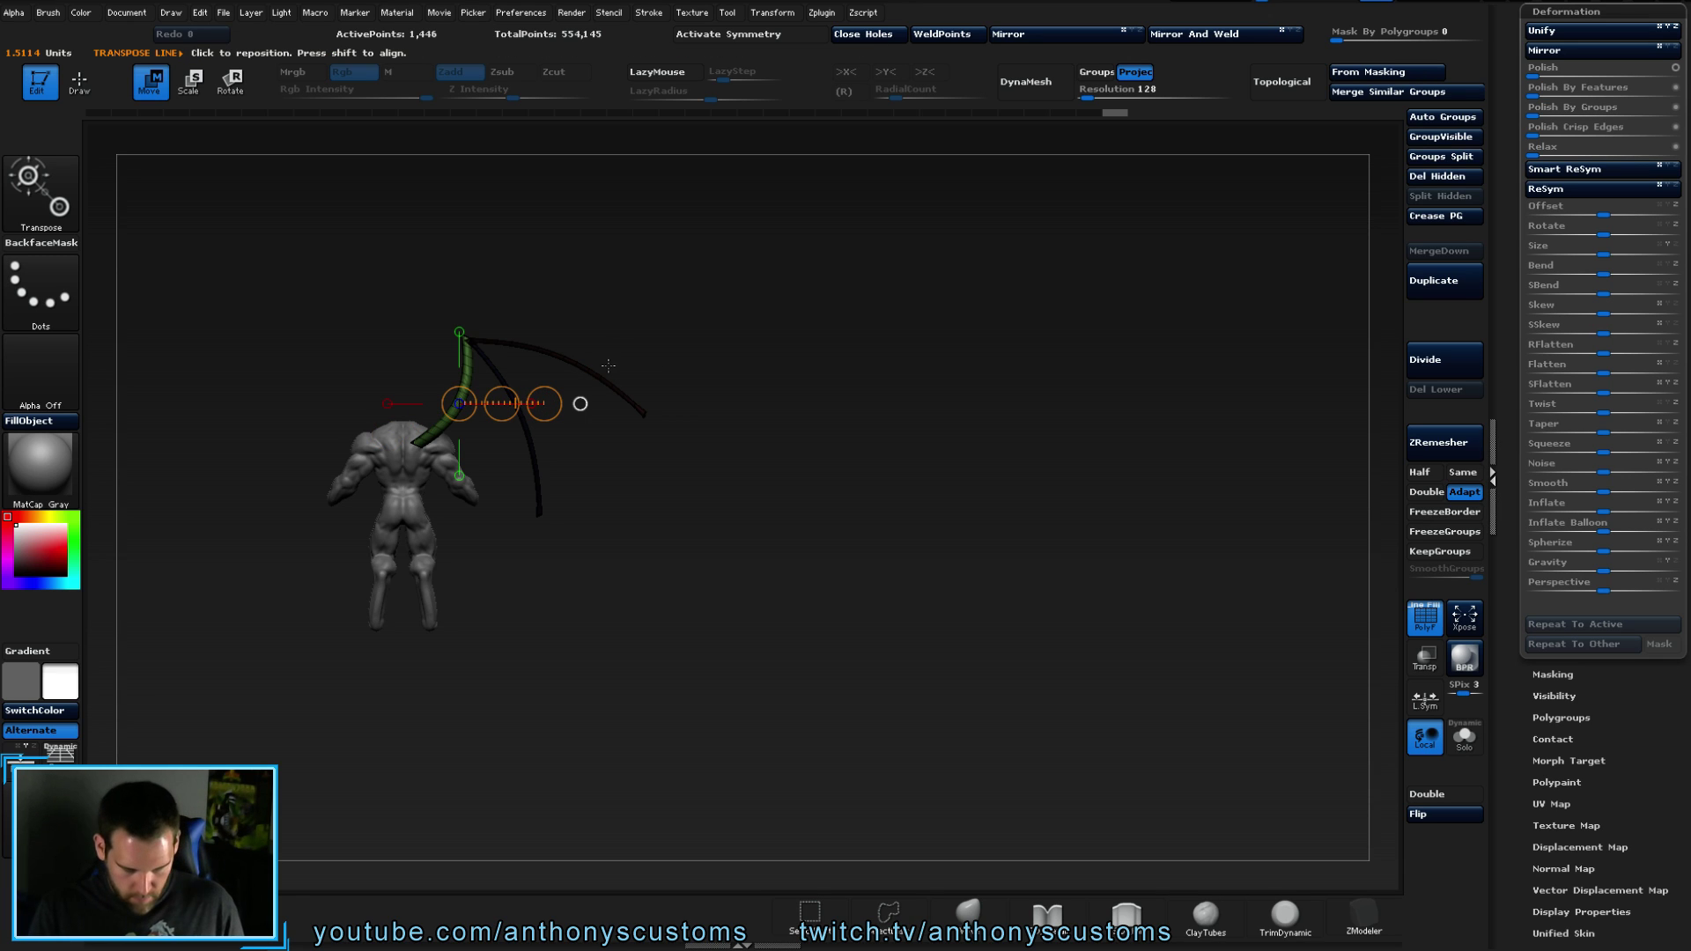
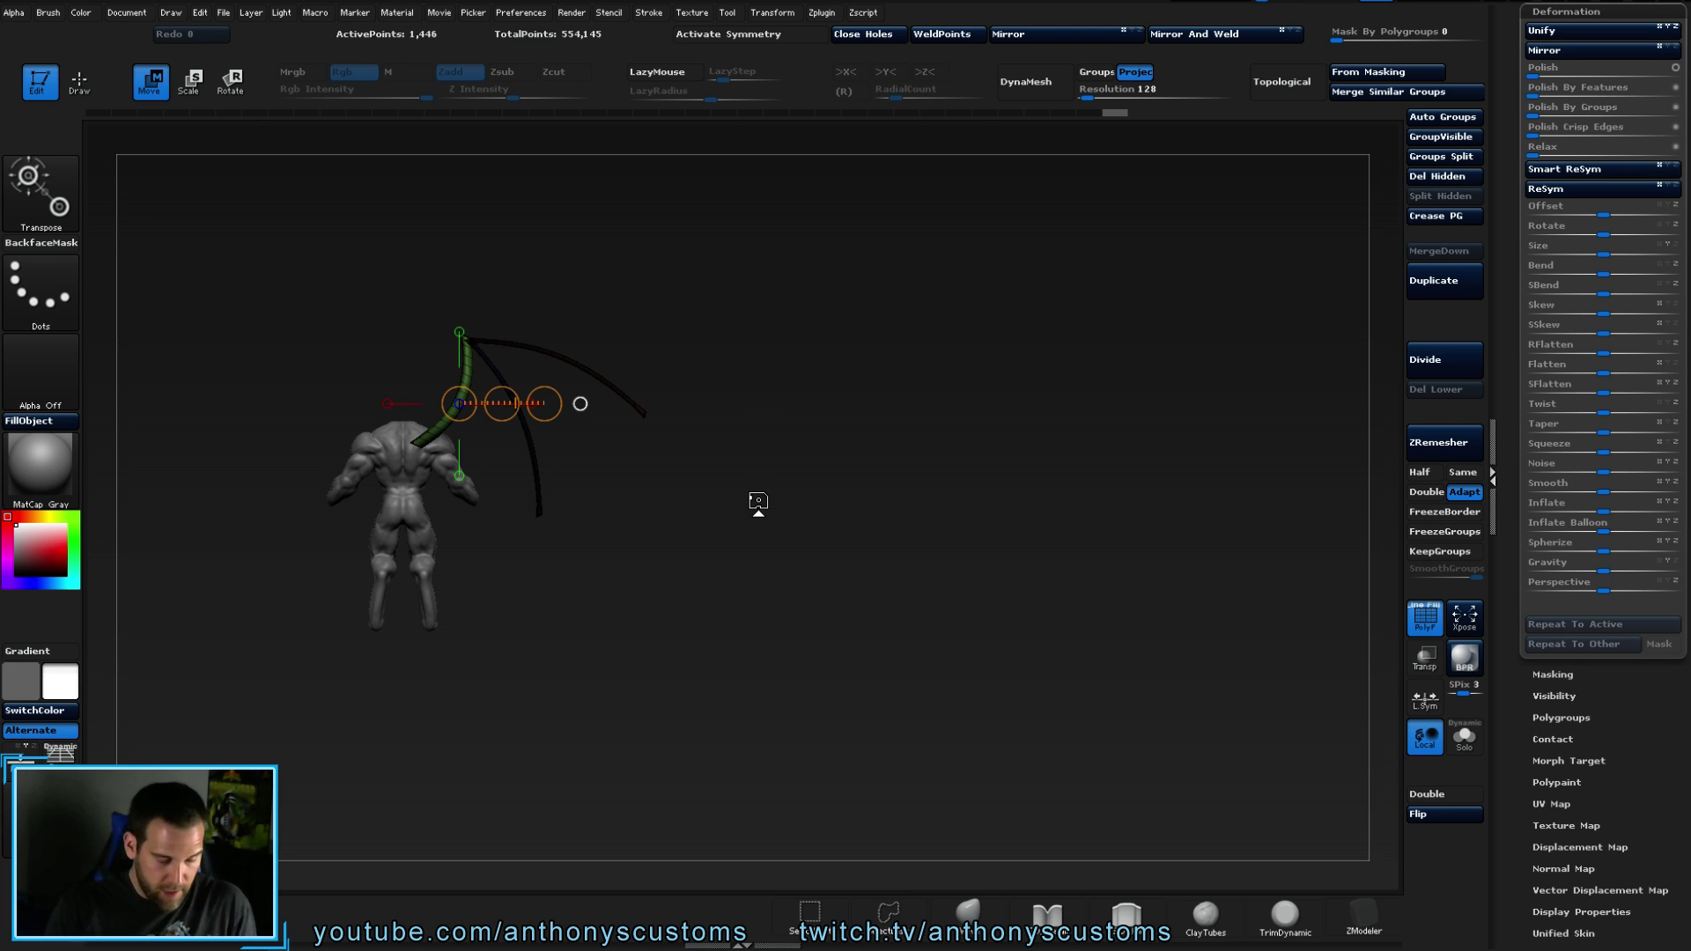
- Duplicate the green arm bone of the wing and place the copy above the wing's joint
mouse_move(502, 403)
left_mouse_down("ctrl")
mouse_move(539, 368)
mouse_move(560, 294)
left_mouse_up("ctrl")
left_click_drag(815, 379, 1023, 360)
mouse_move(747, 405)
left_mouse_down("alt")
mouse_move(860, 454)
mouse_move(933, 404)
mouse_move(804, 409)
mouse_move(969, 362)
mouse_move(952, 382)
mouse_move(963, 358)
left_mouse_up("alt")
key("q")
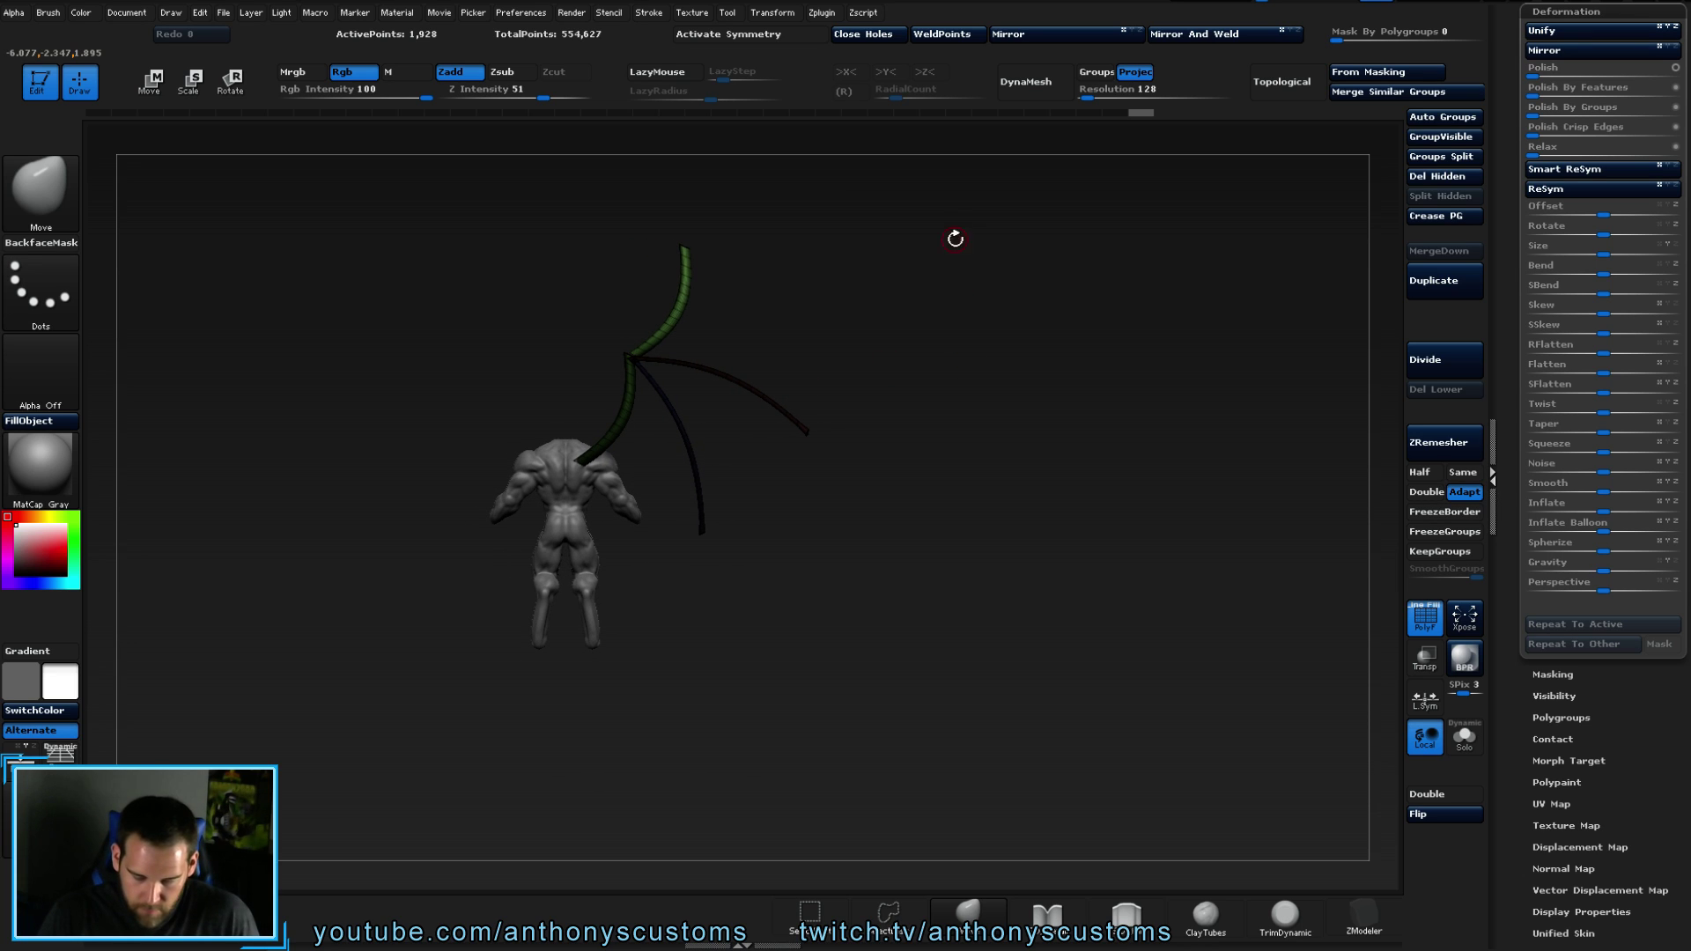
- Rotate the duplicated upper bone outward and move its lower end onto the wing's joint
key("r")
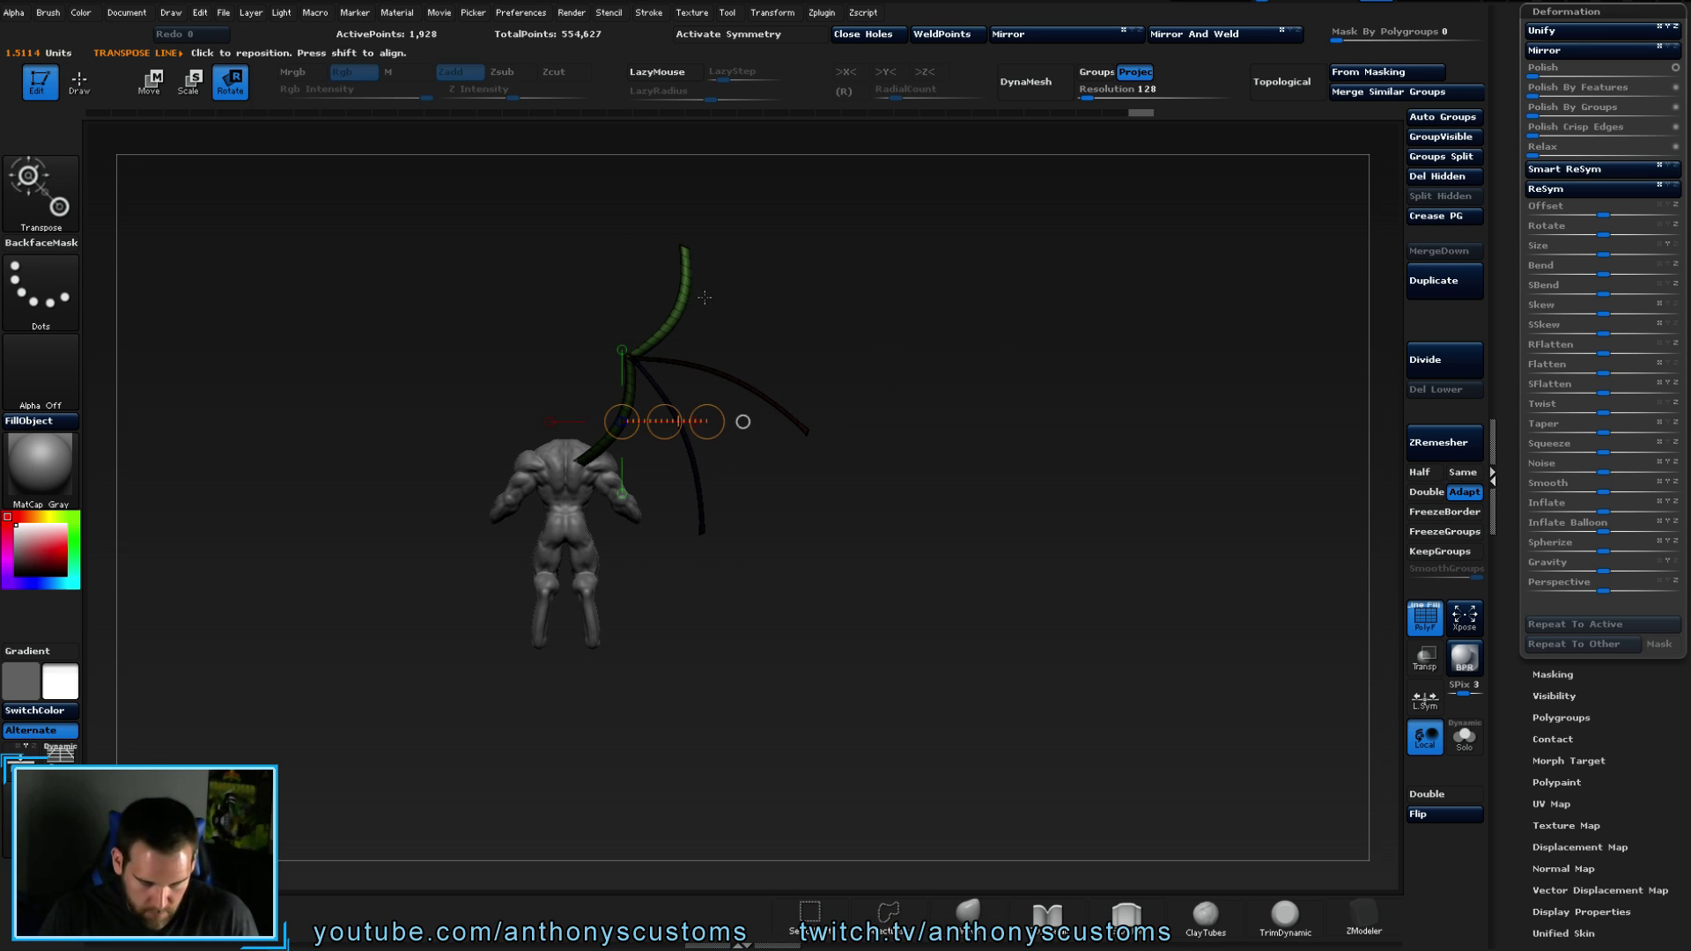
mouse_move(681, 312)
left_mouse_down()
mouse_move(937, 313)
mouse_move(908, 321)
mouse_move(919, 388)
left_mouse_up()
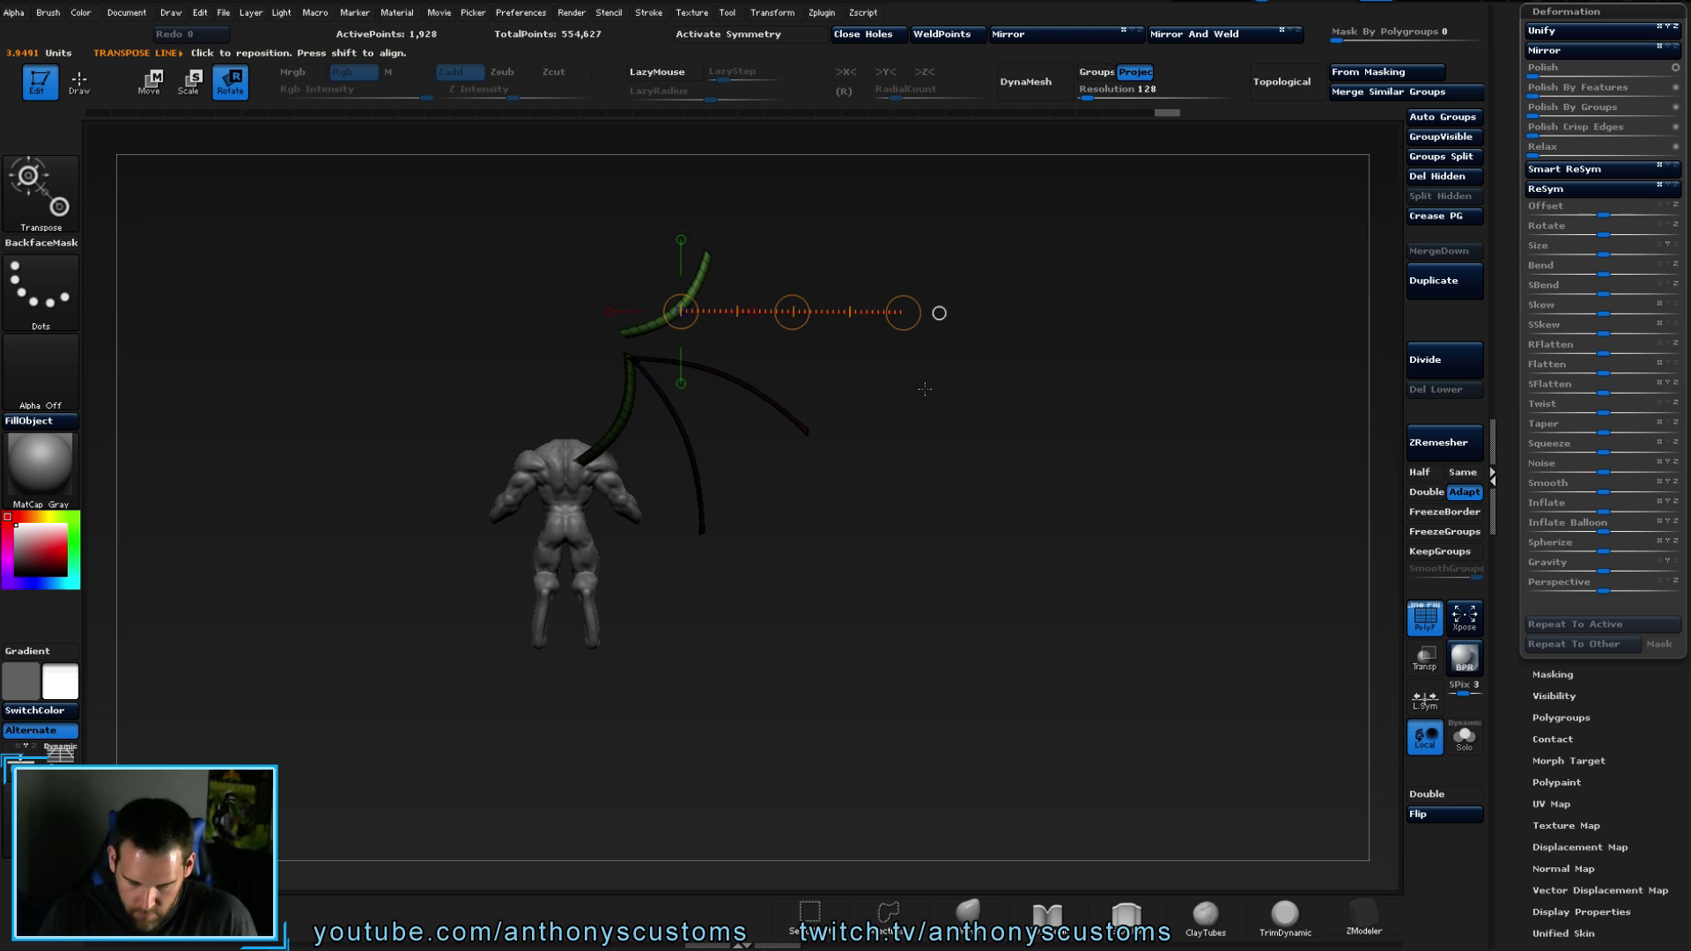
left_click_drag(692, 286, 742, 168)
key("w")
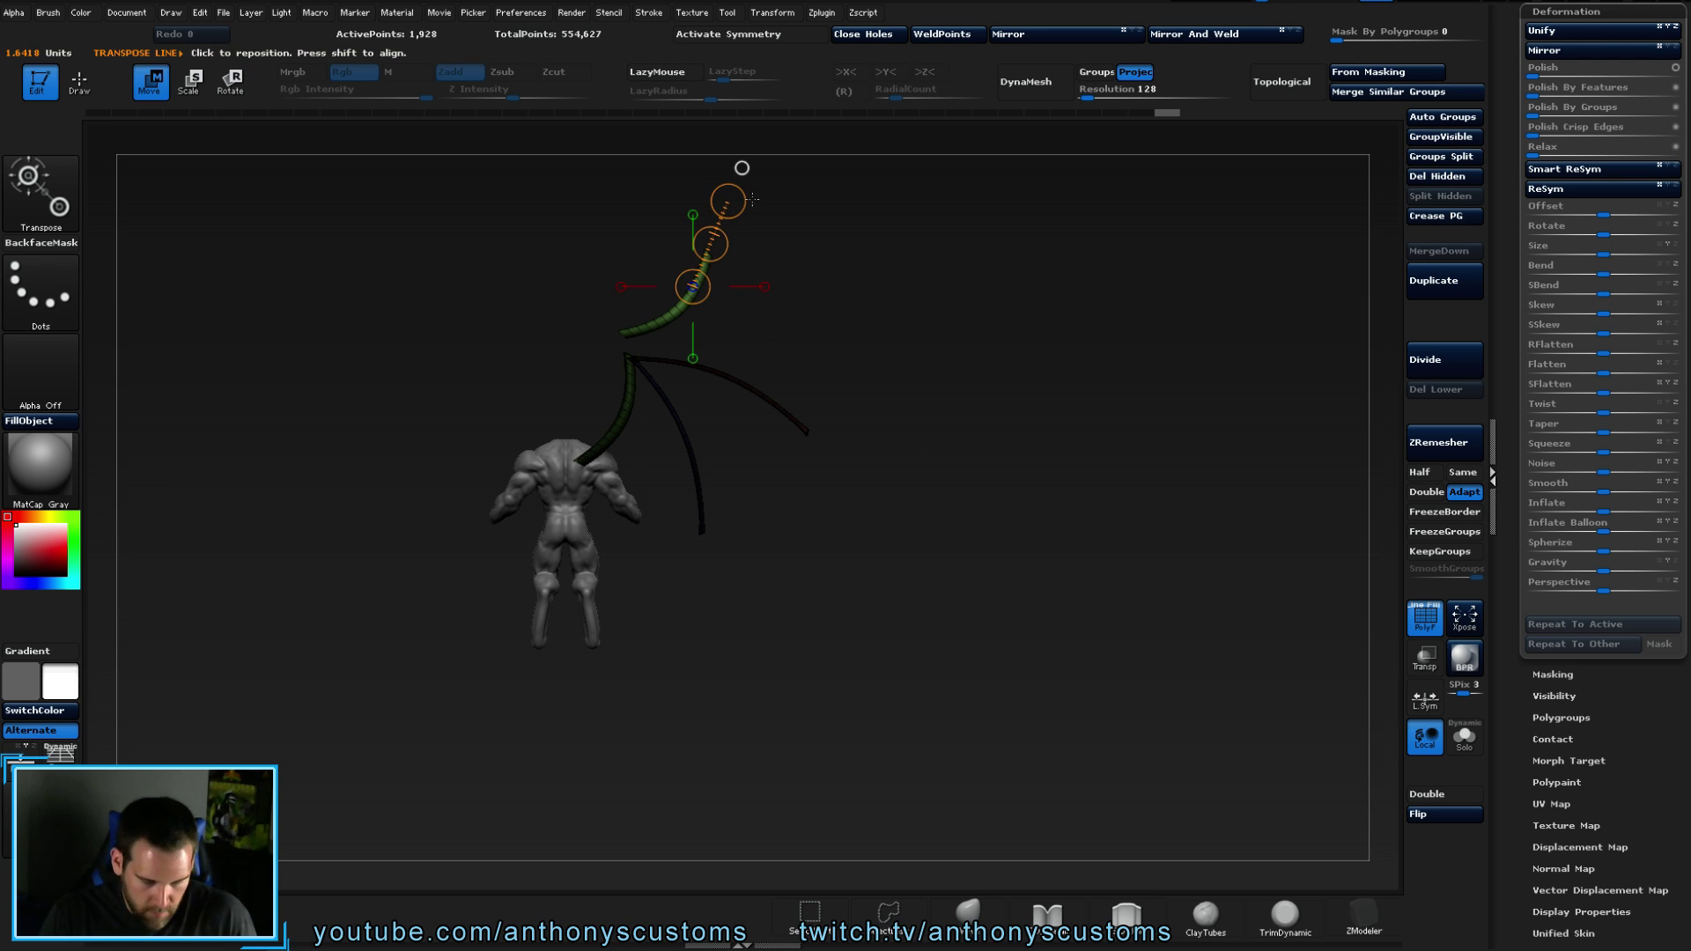
left_click_drag(963, 325, 940, 437, "alt")
left_click_drag(692, 351, 703, 333)
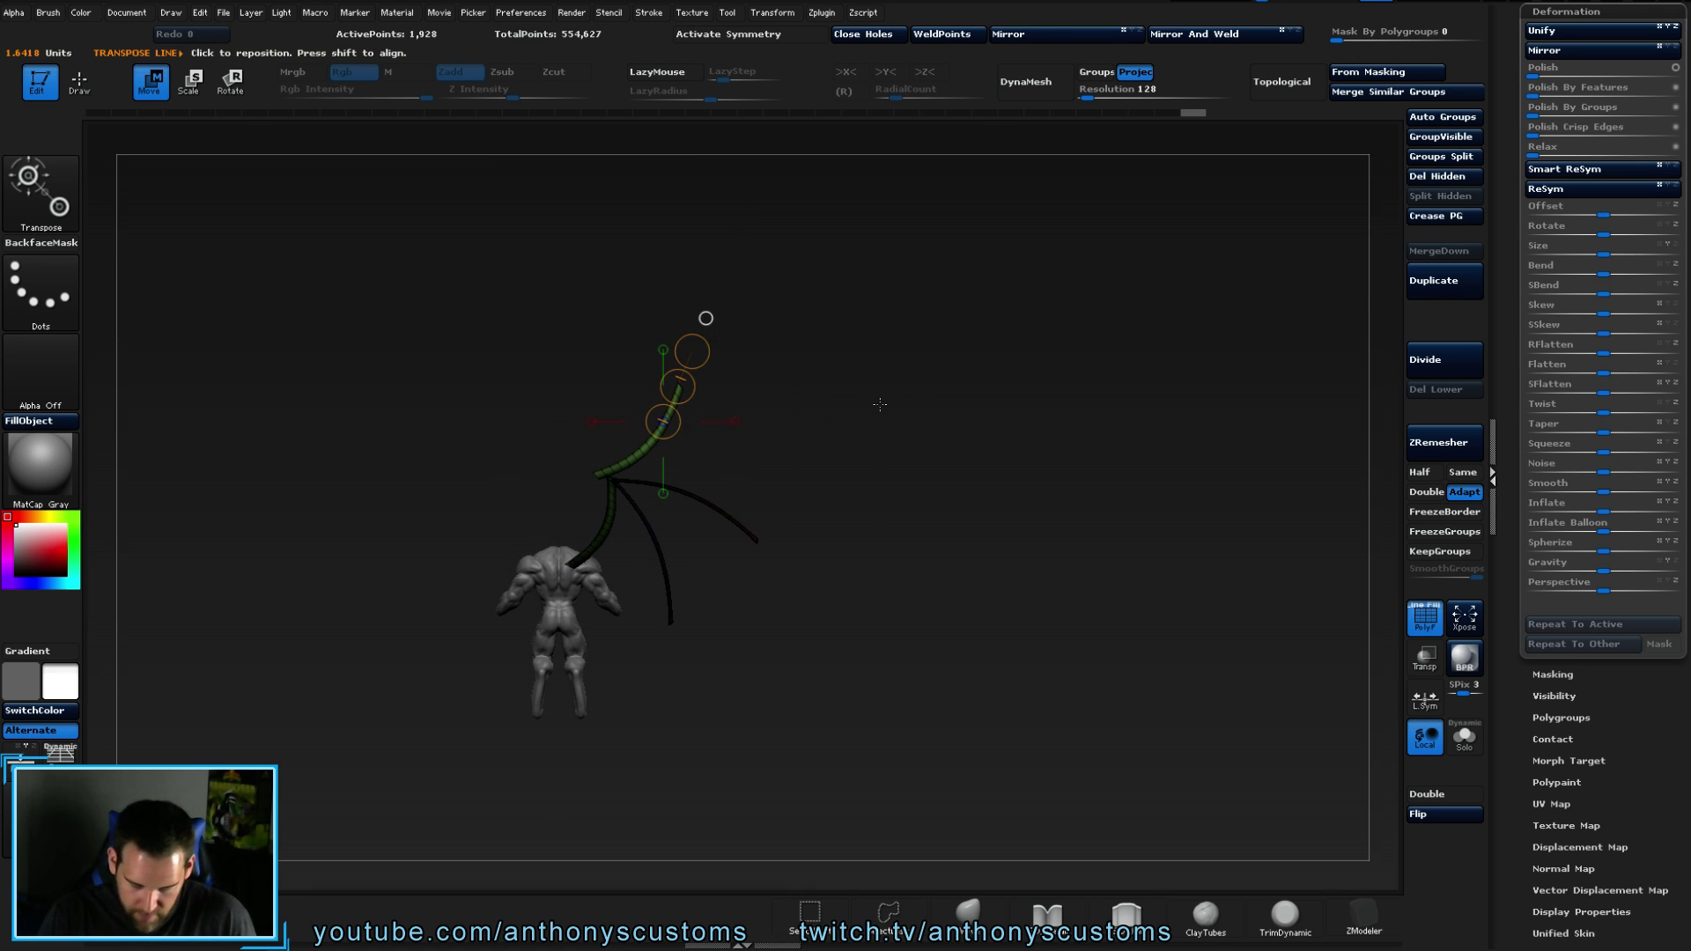
left_click_drag(886, 388, 1014, 407, "alt")
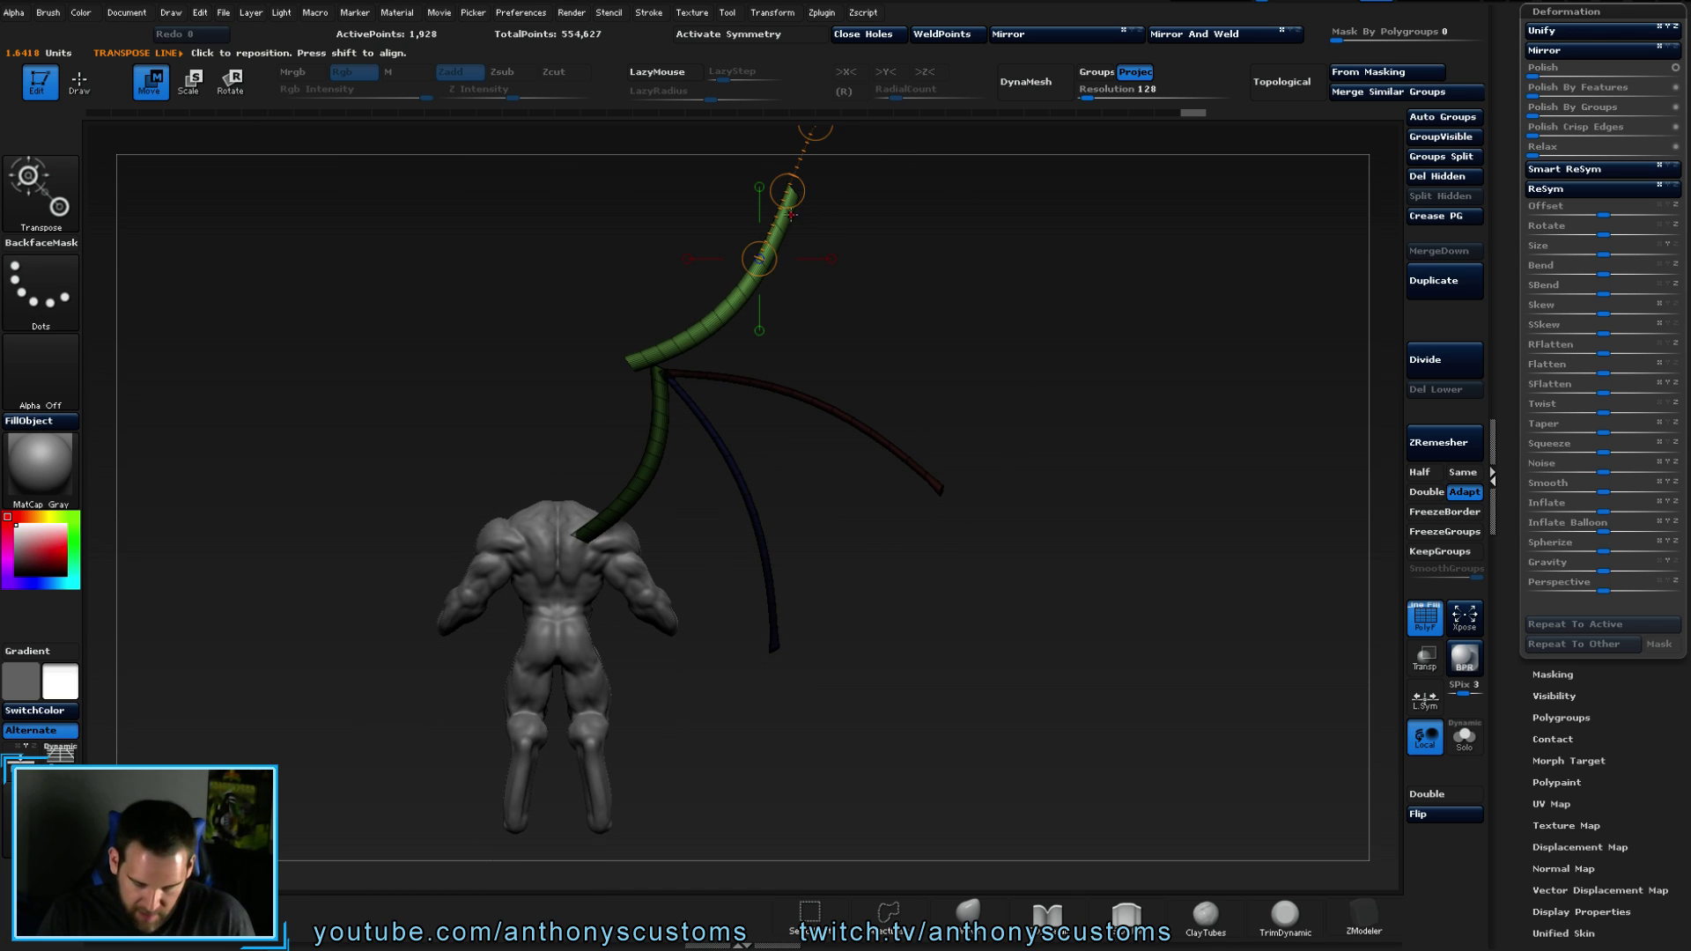
left_click_drag(787, 190, 819, 196)
- Examine the extended wing skeleton's shape and proportions against the body from the front and back
left_click_drag(979, 286, 1113, 332)
left_click_drag(860, 507, 845, 340)
left_click_drag(857, 437, 935, 341, "alt")
left_click_drag(945, 400, 939, 400)
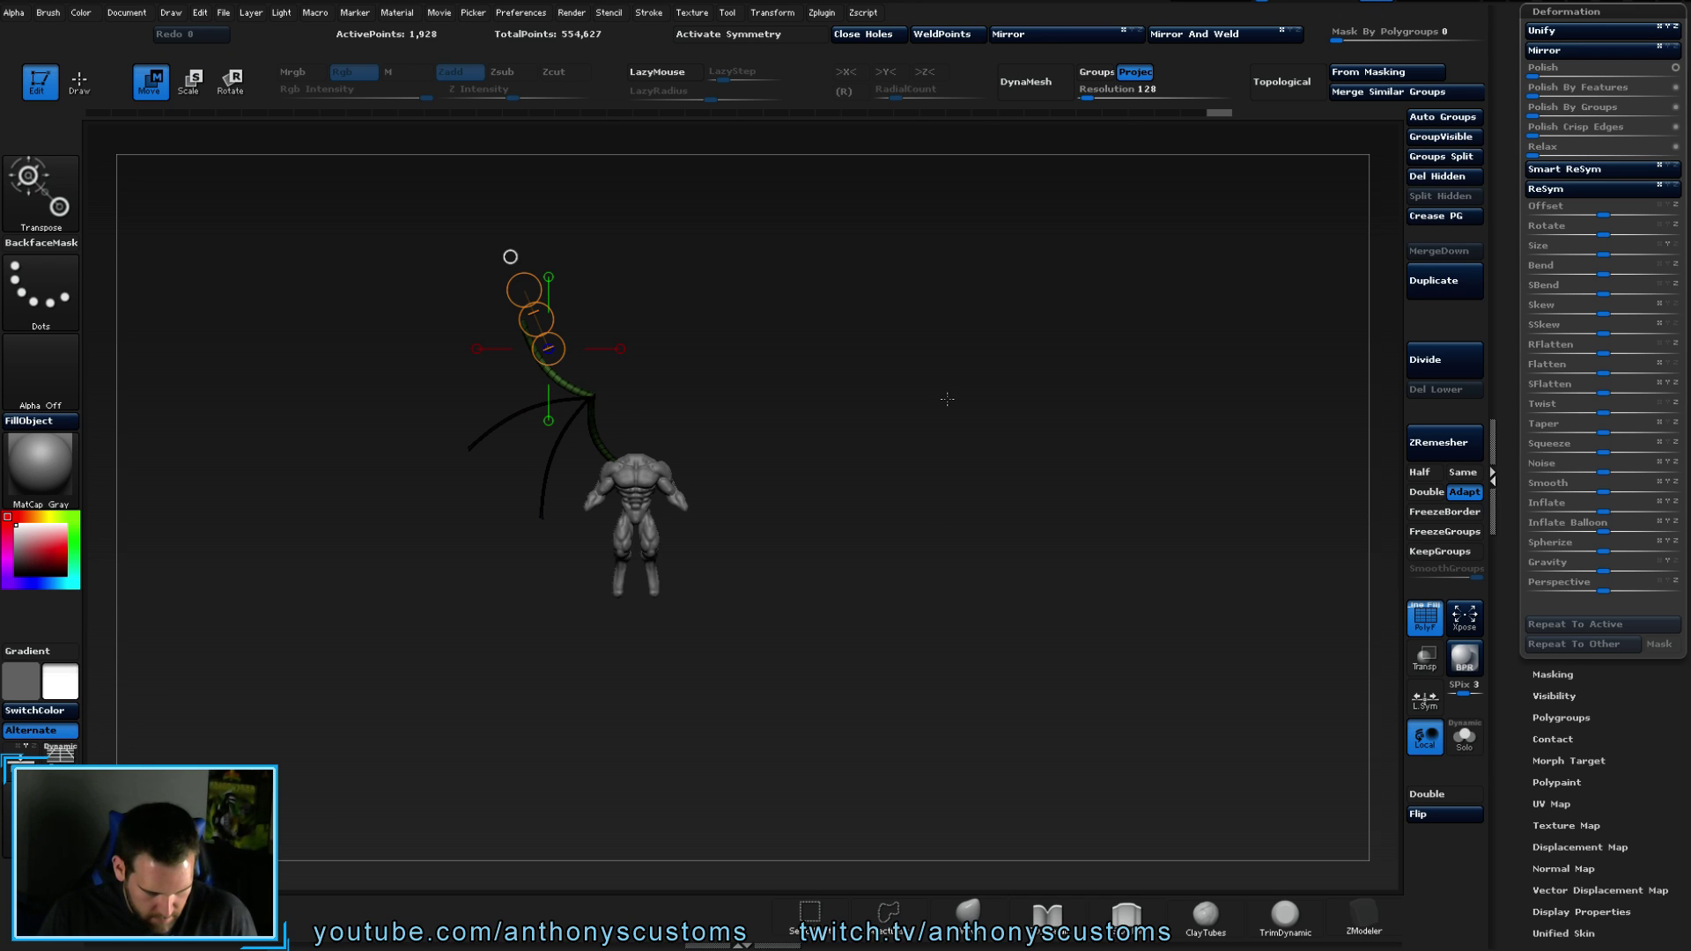
left_click_drag(947, 401, 896, 425)
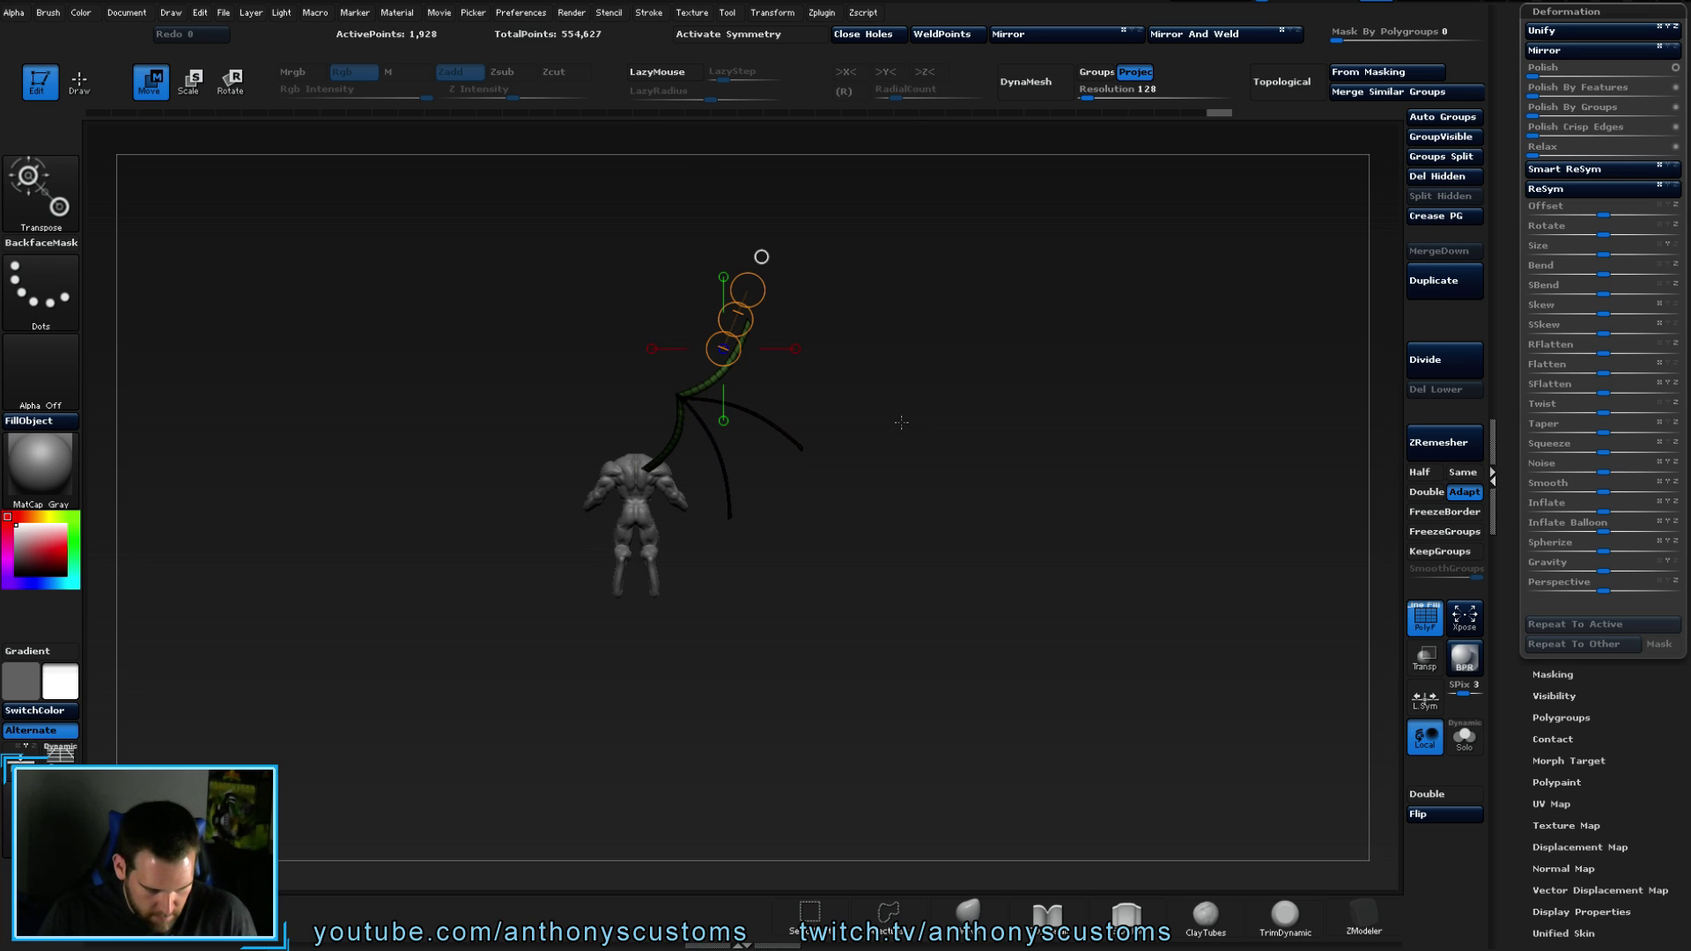
left_click_drag(903, 414, 978, 418)
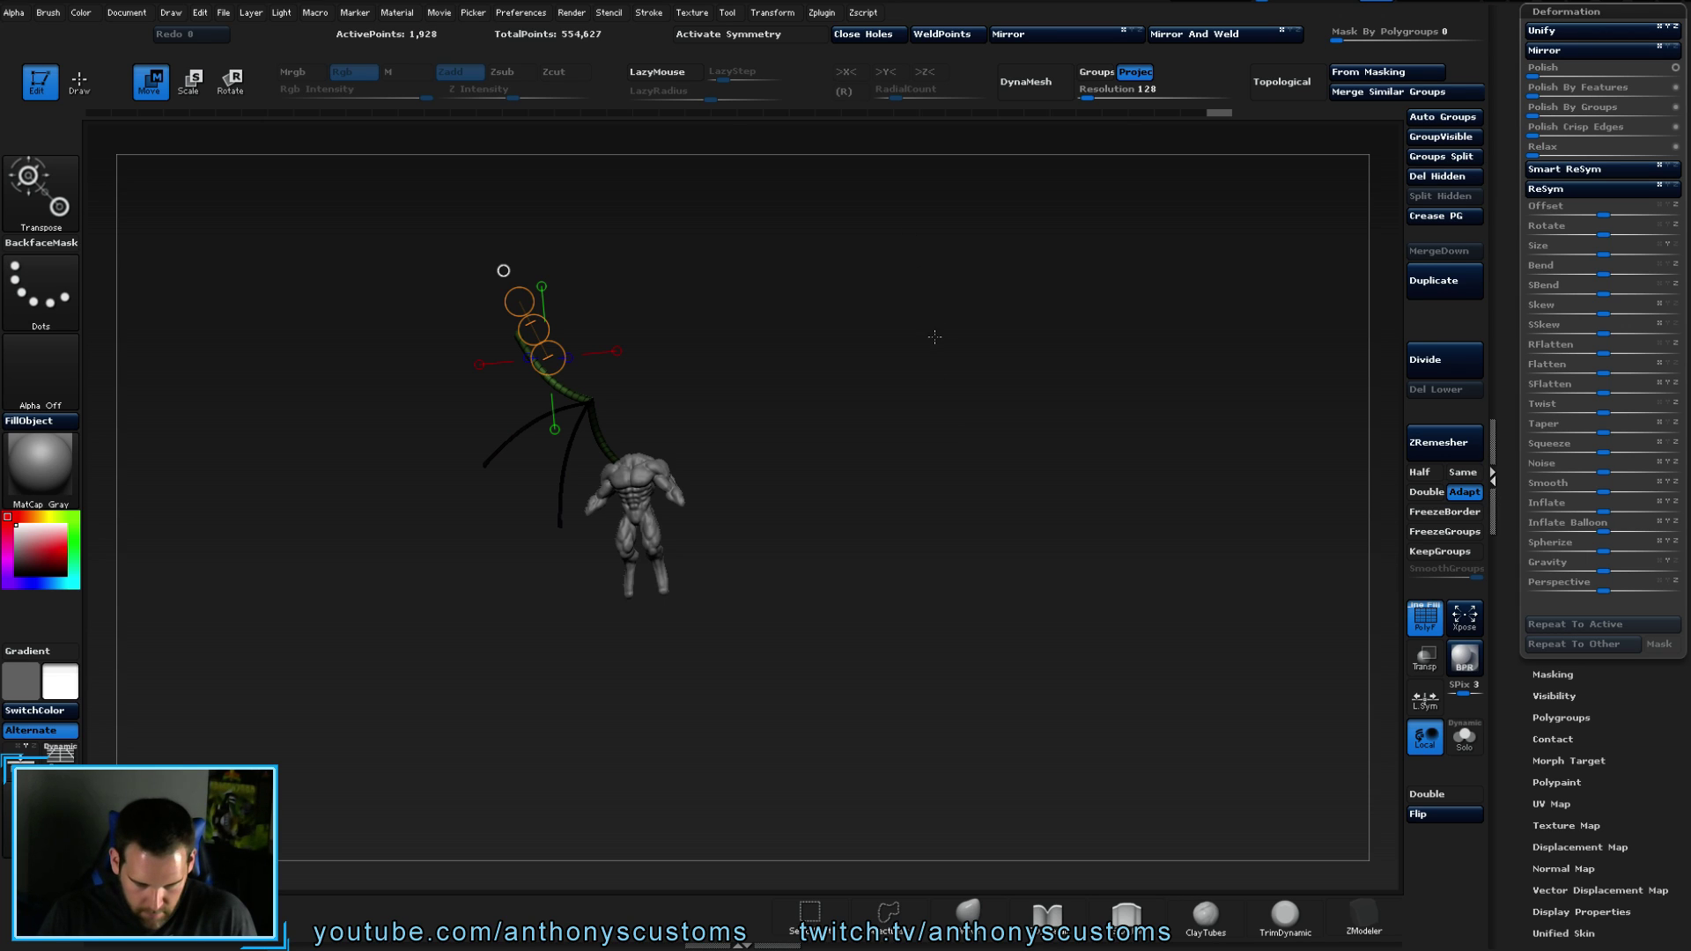
mouse_move(925, 408)
left_mouse_down()
mouse_move(925, 427)
mouse_move(1000, 408)
mouse_move(868, 412)
mouse_move(898, 395)
left_mouse_up()
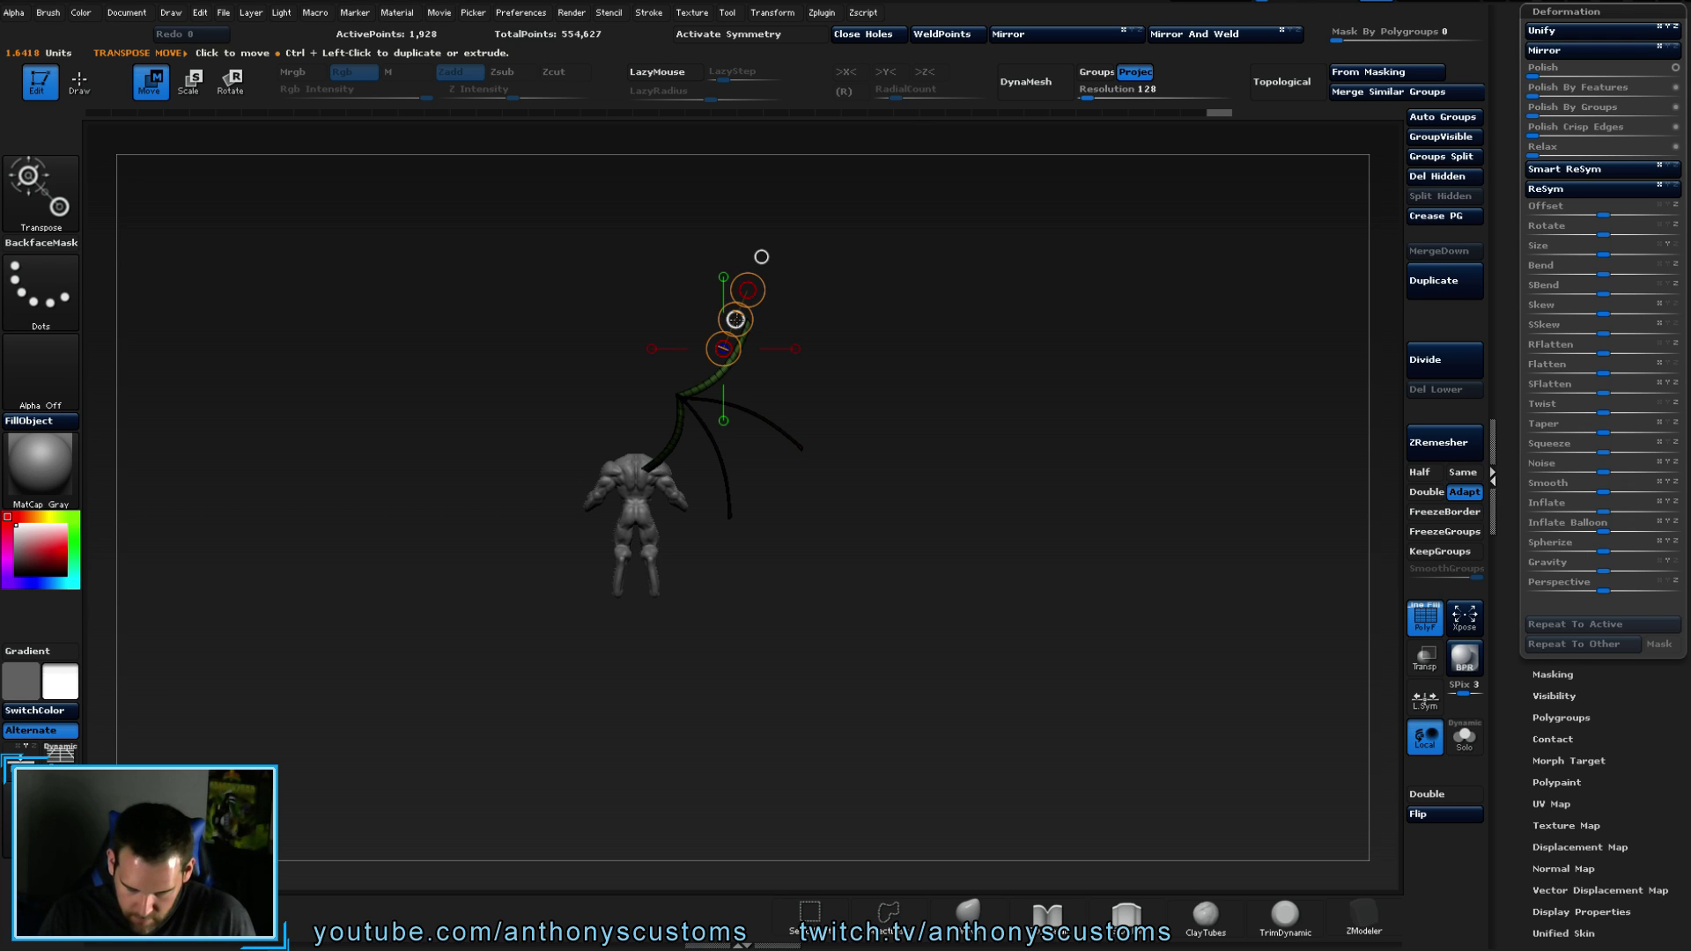
left_click_drag(736, 318, 738, 318)
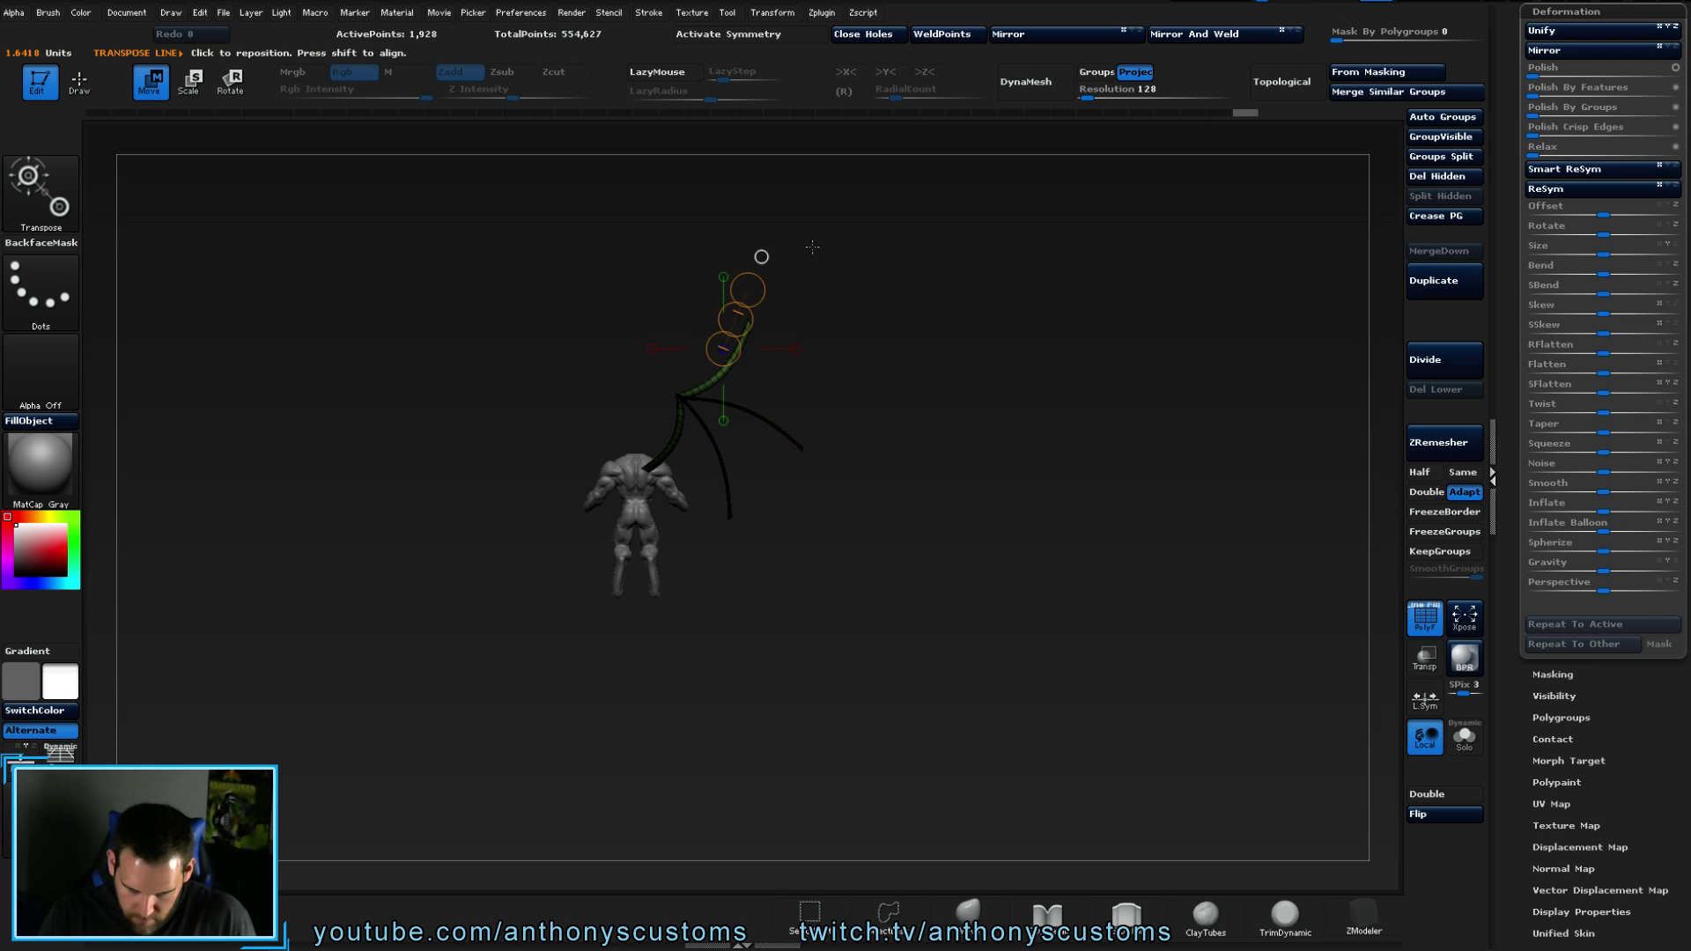
key("ctrl+z")
- Try to rotate the upper wing bone so it rises from the joint and arches outward toward its tip
left_click_drag(968, 516, 1142, 481)
left_click_drag(1023, 524, 1134, 590)
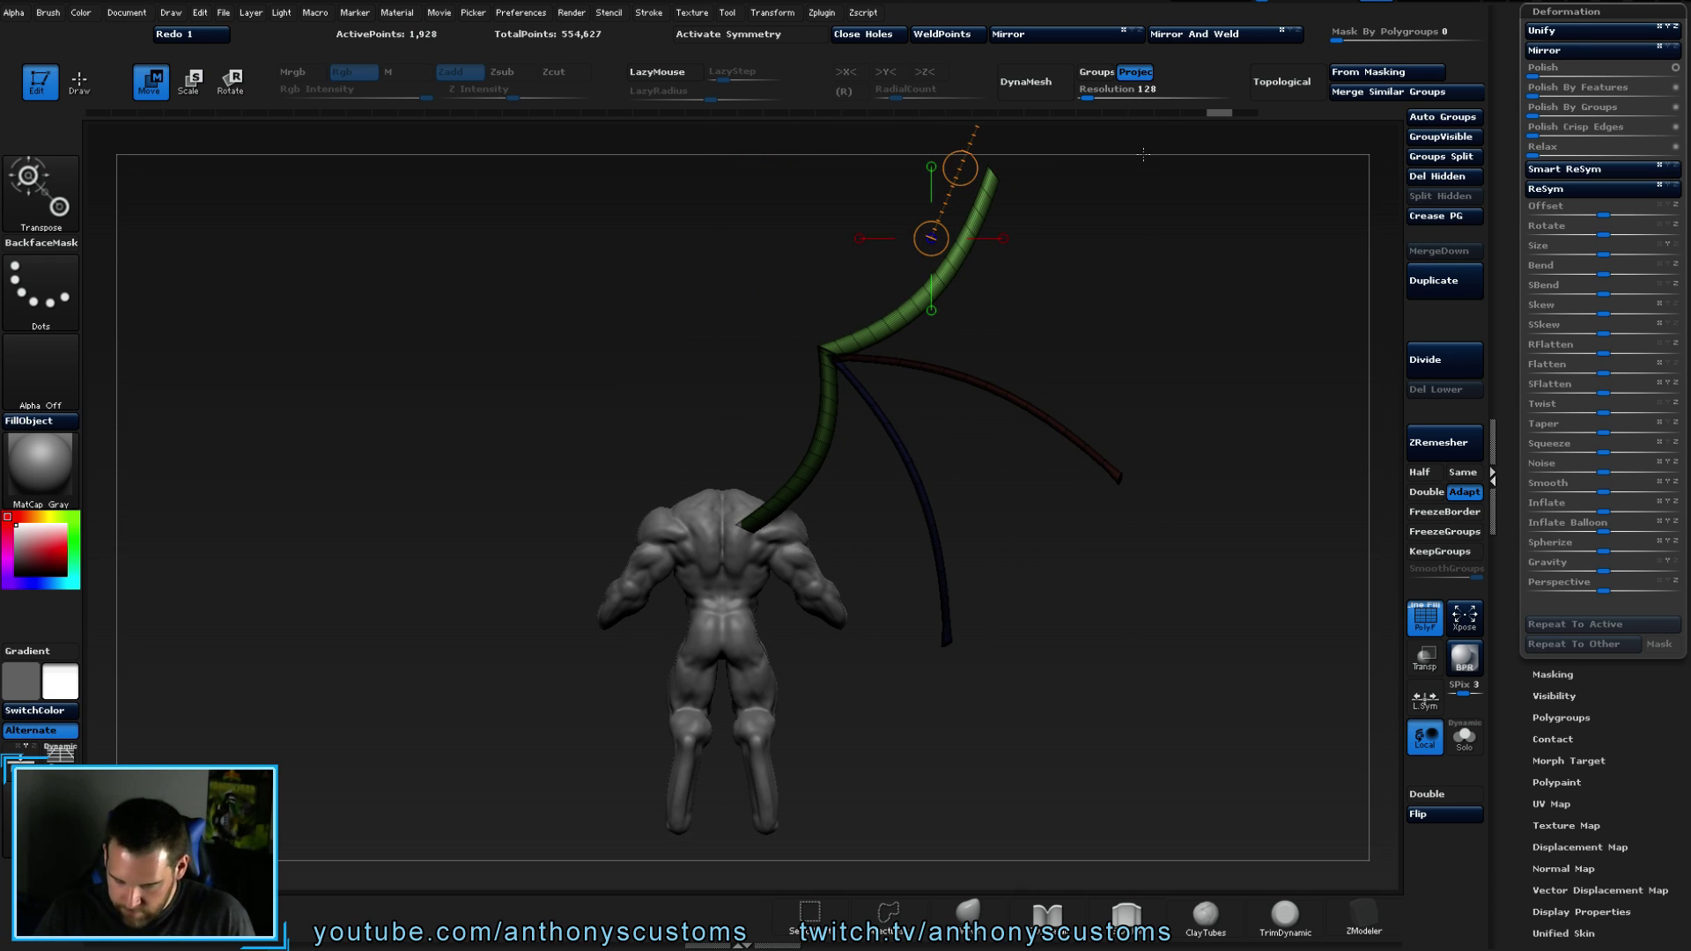
left_click_drag(940, 275, 1011, 194)
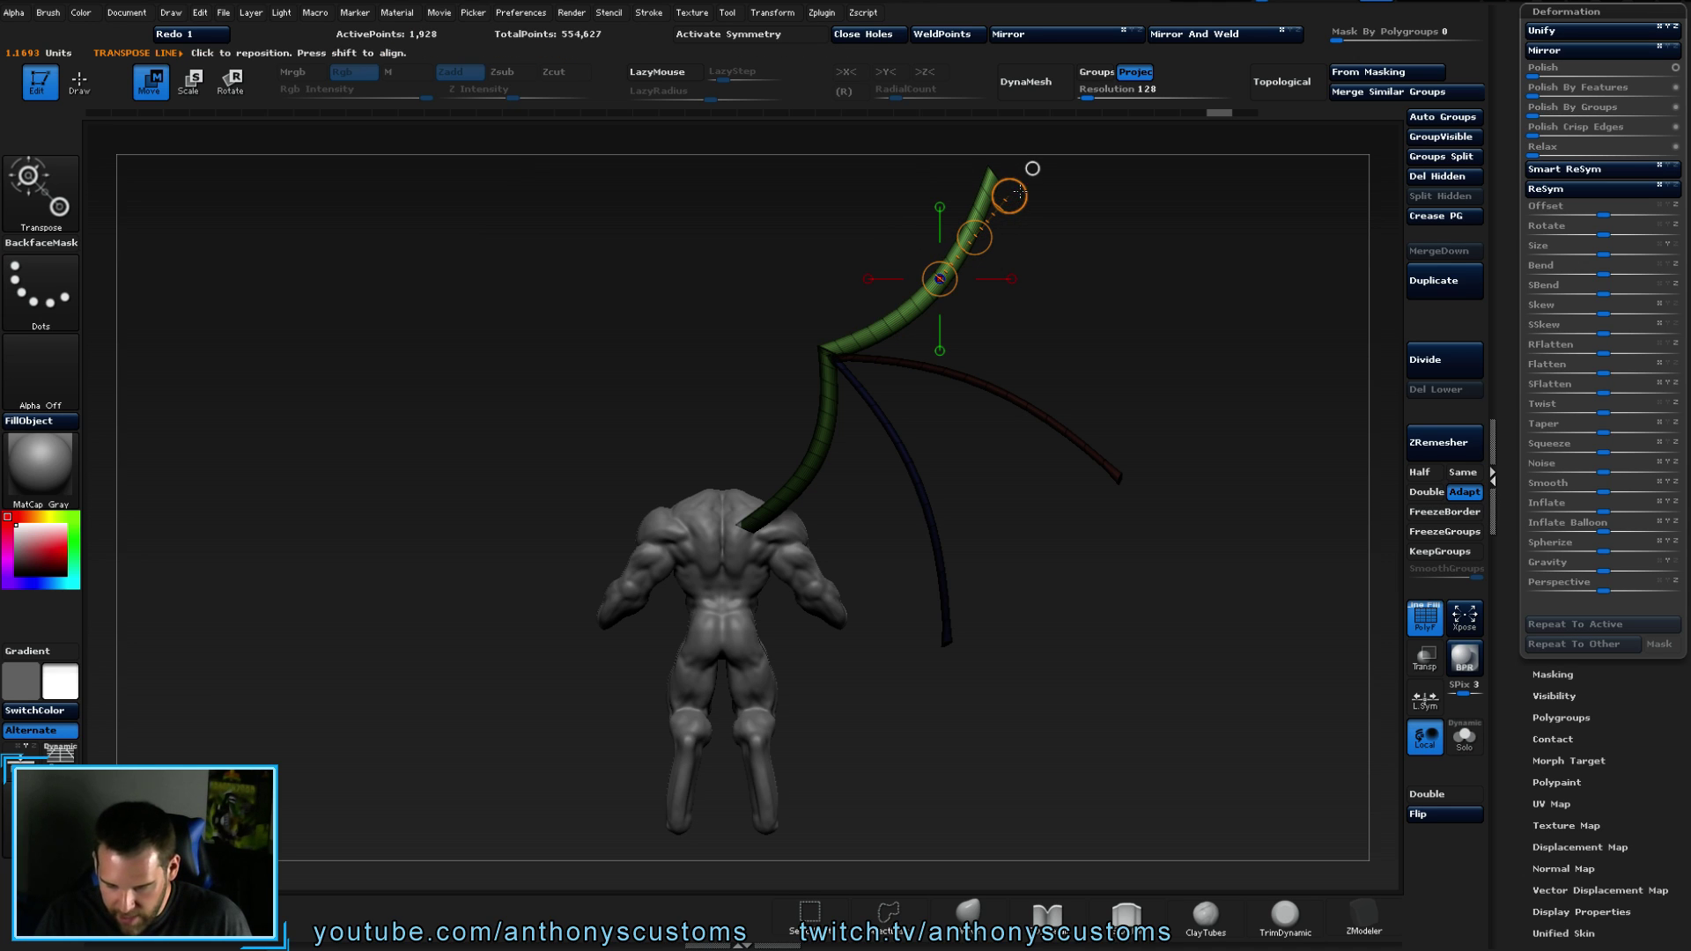
key("r")
left_click_drag(976, 238, 1151, 358)
key("w")
left_click_drag(978, 227, 906, 169)
left_click_drag(1123, 331, 1237, 337)
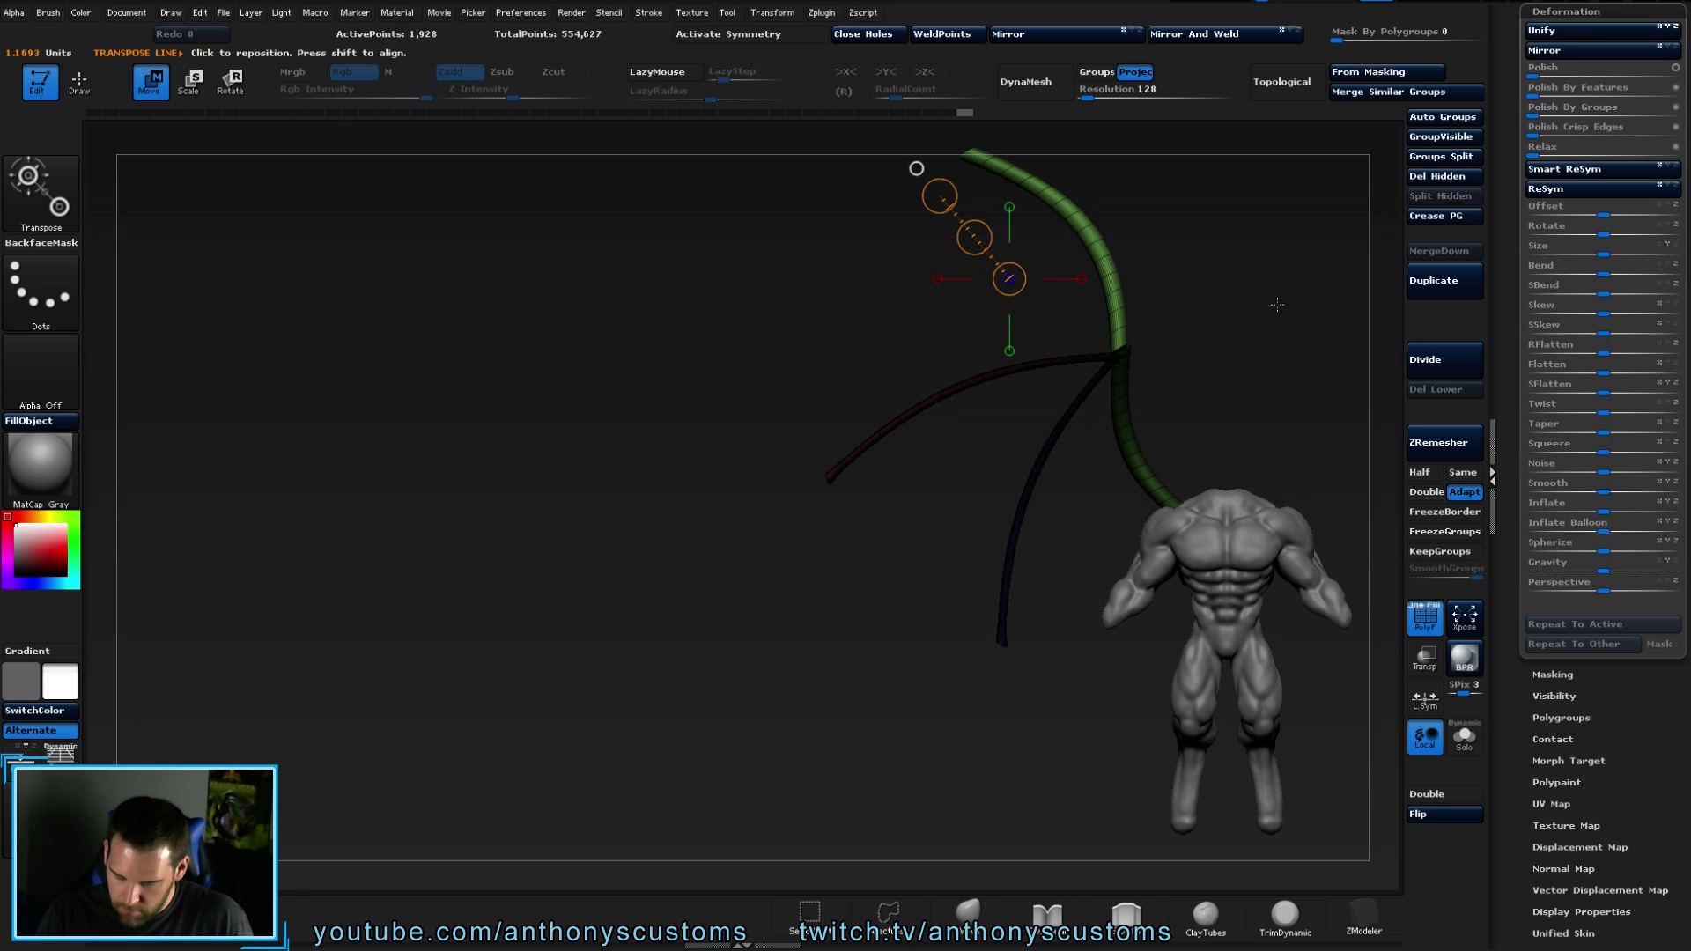
left_click_drag(1281, 351, 1048, 353)
left_click_drag(1145, 286, 998, 447, "alt")
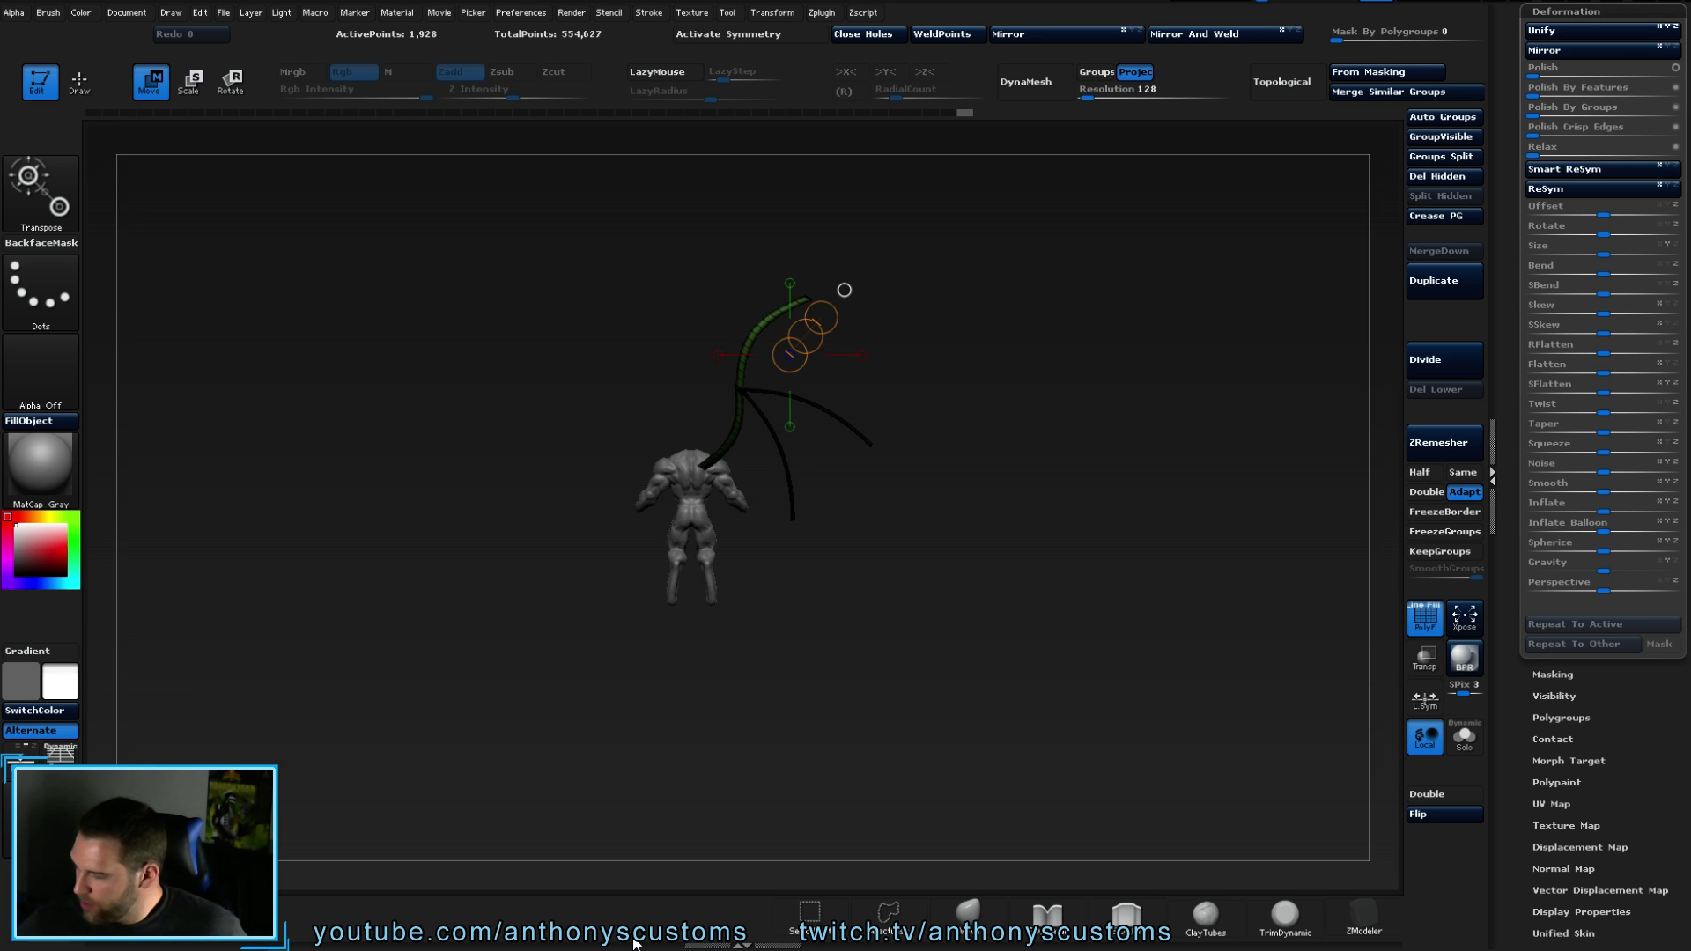
left_click_drag(975, 463, 1077, 457)
- Undo the recent rotations and moves of the upper wing bone
key("ctrl+z")
key("ctrl+z")
key("ctrl+z")
key("ctrl+z")
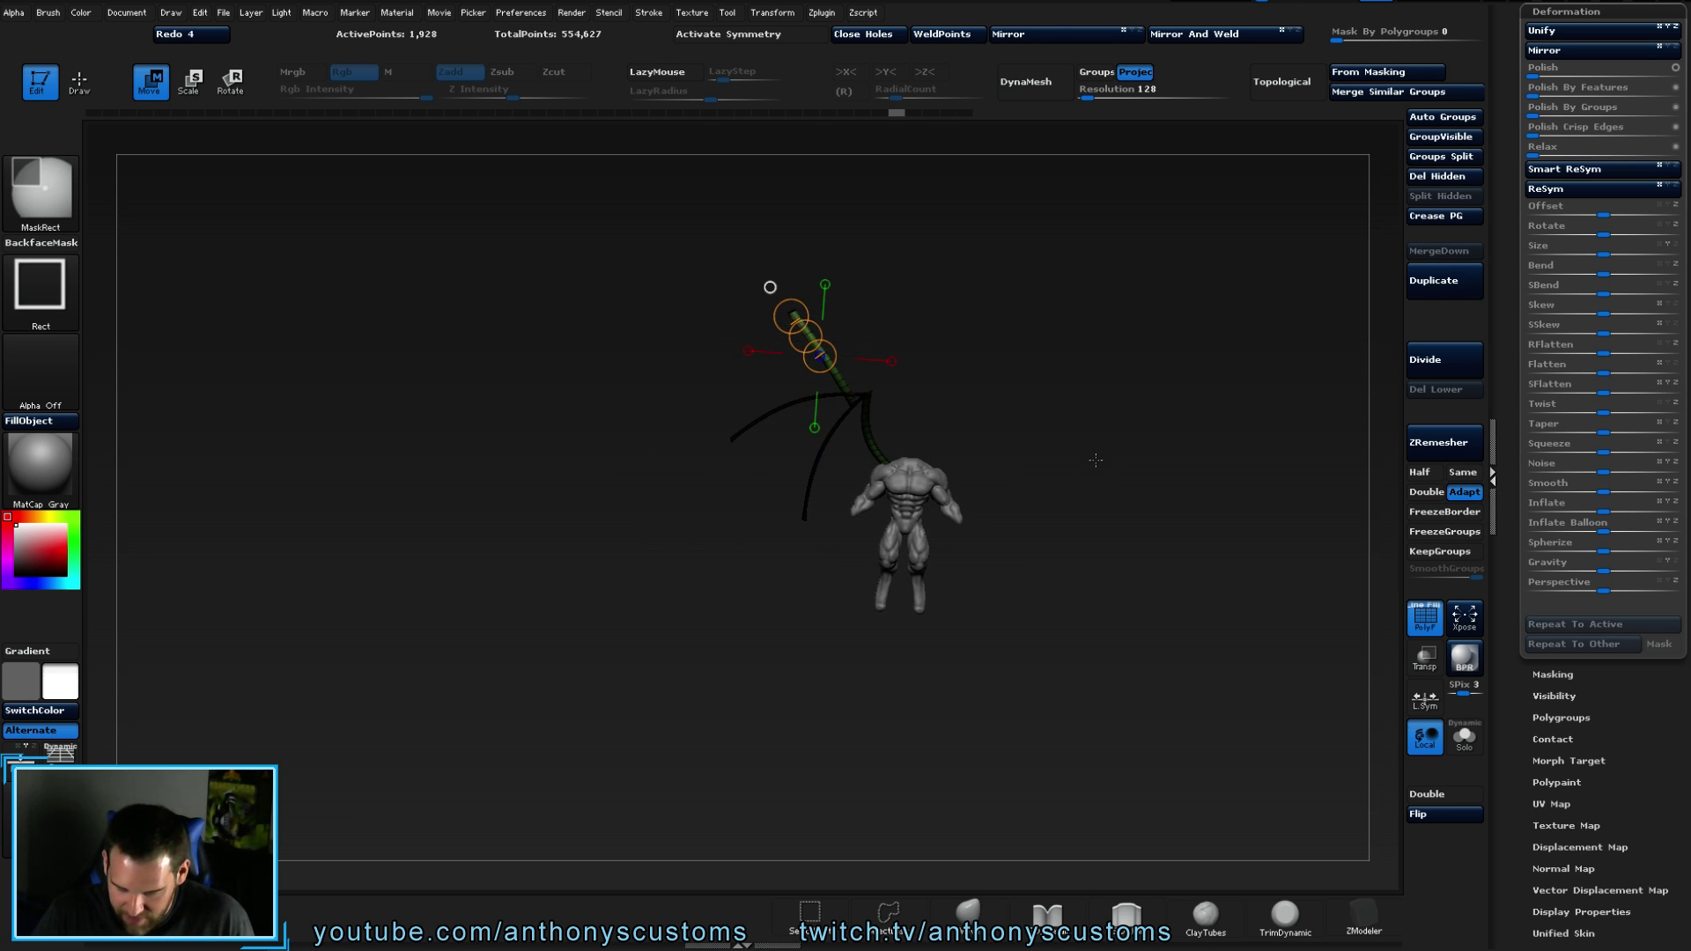
key("ctrl+z")
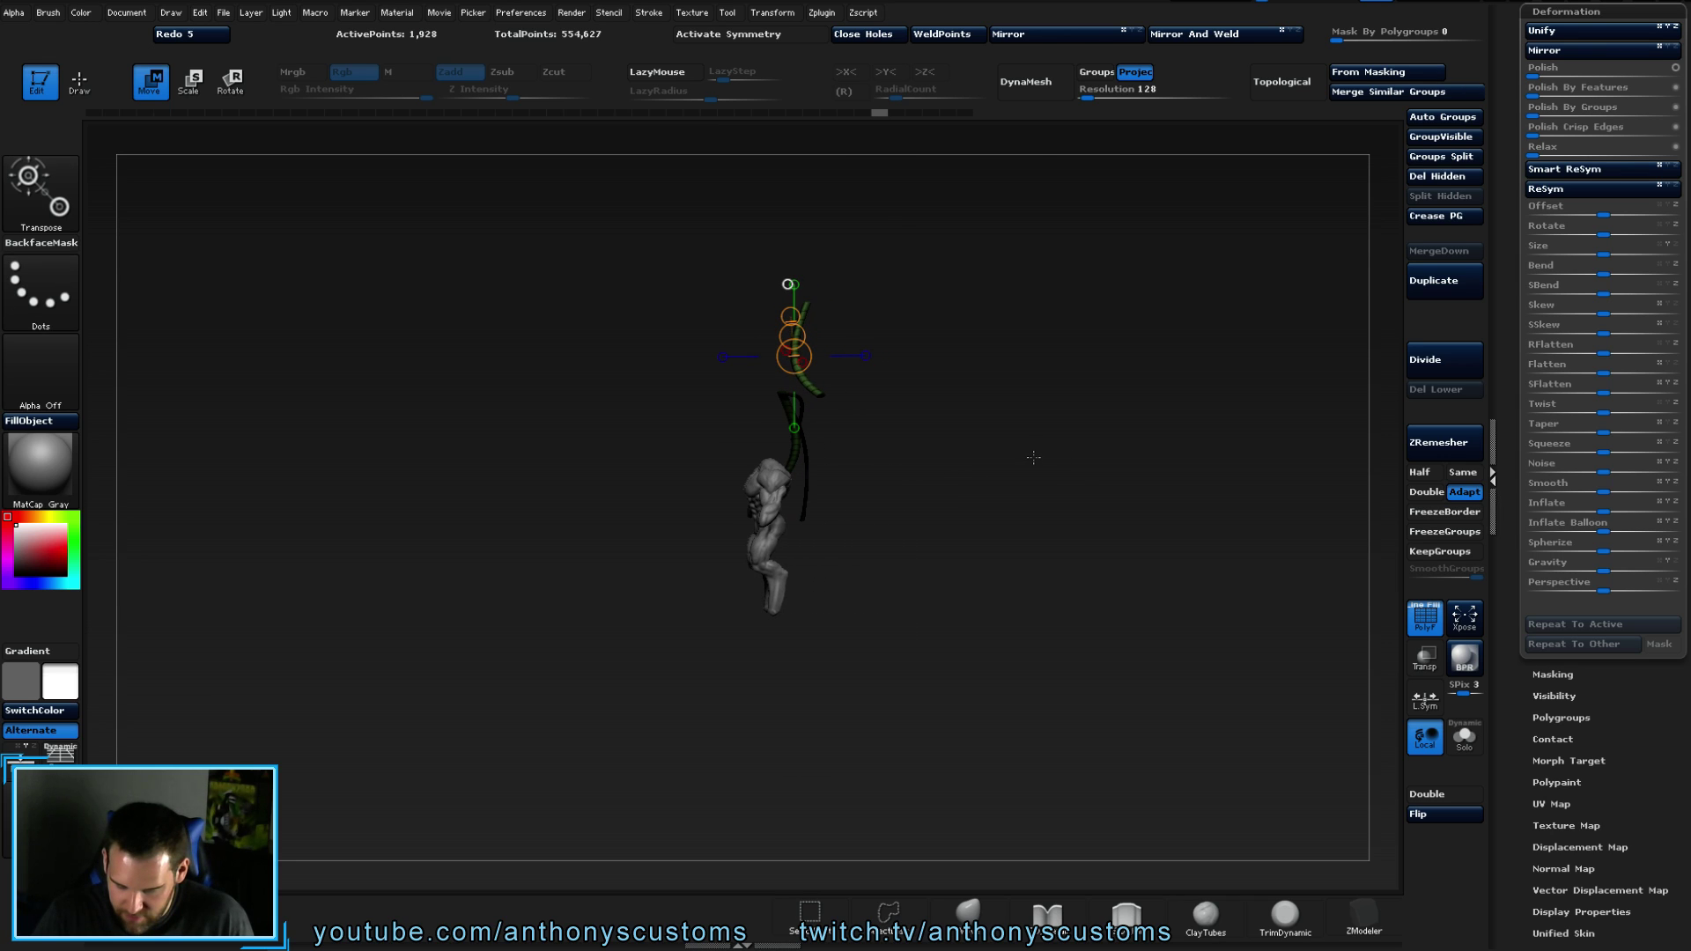
key("ctrl+z")
key("ctrl+z")
left_click_drag(1097, 471, 1101, 469)
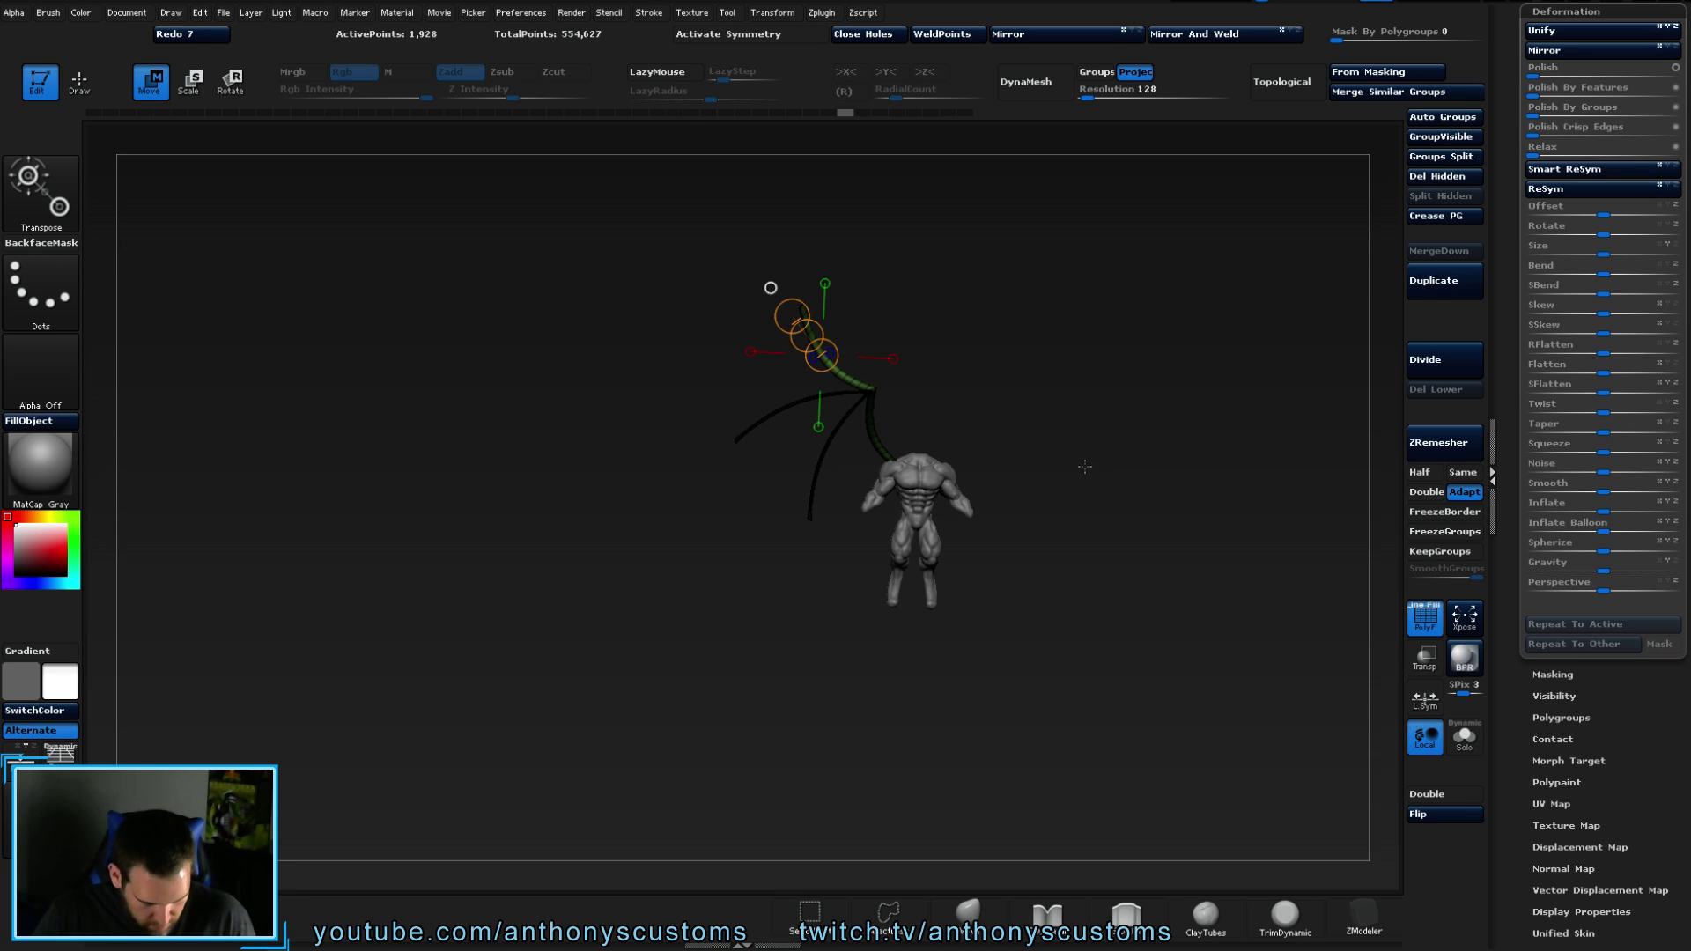
left_click_drag(1093, 449, 1109, 440)
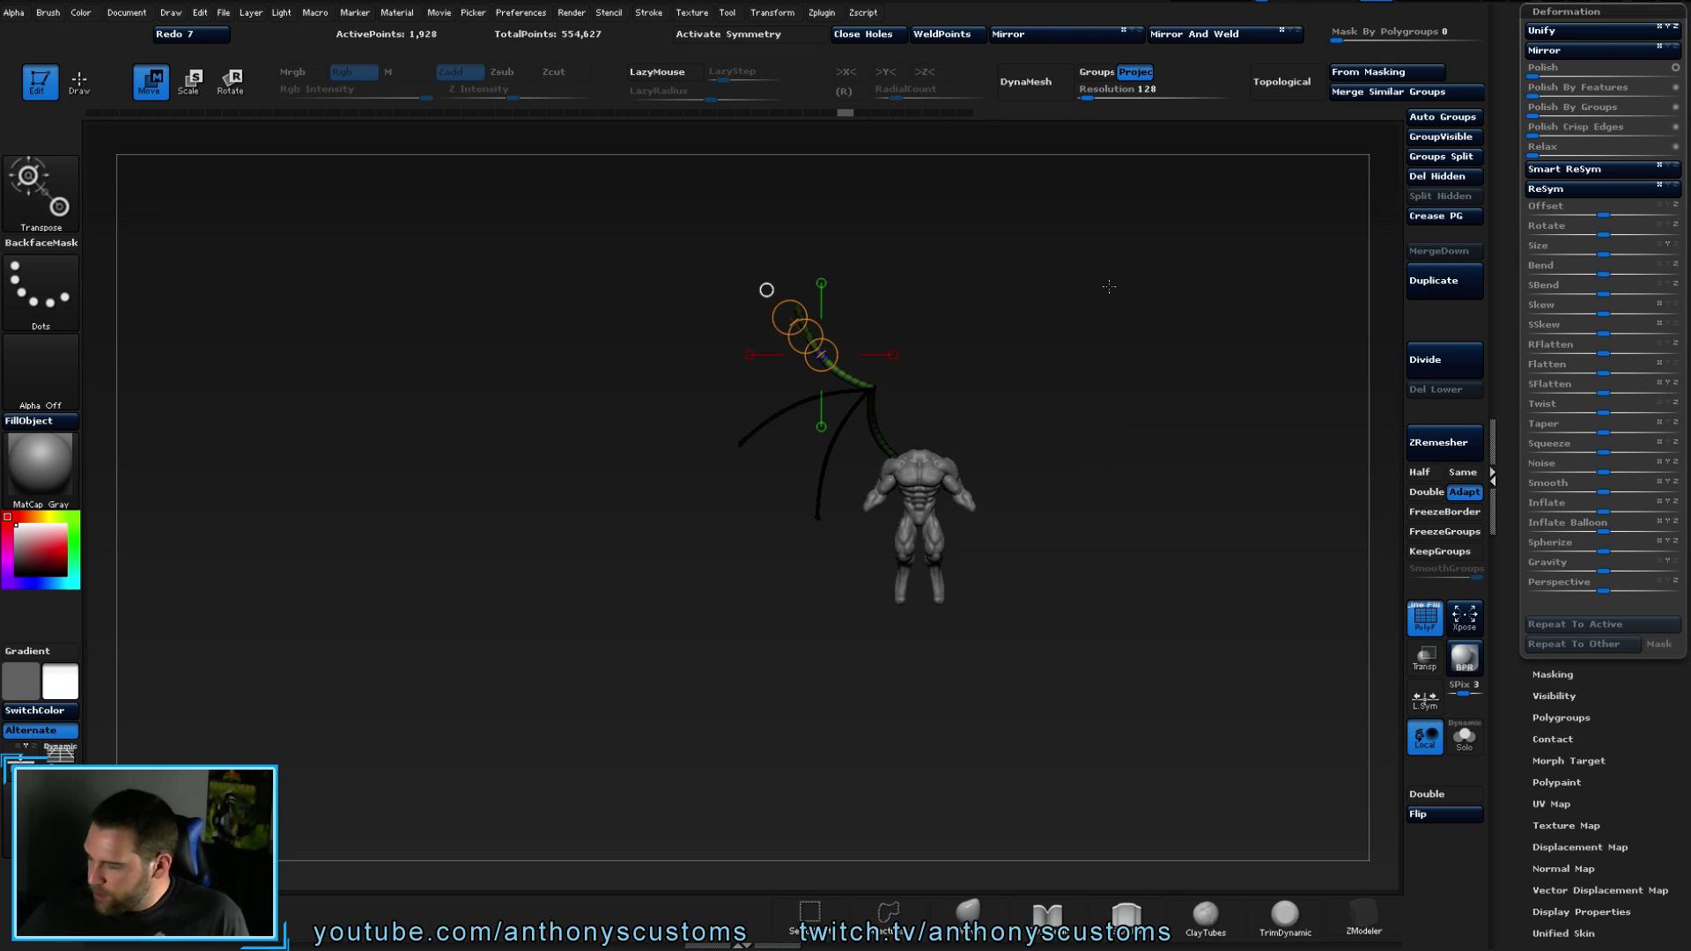
- Turn off the polyframe display to check the wing's silhouette and open the SubTool list
key("q")
mouse_move(1129, 385)
left_mouse_down()
mouse_move(1072, 438)
mouse_move(936, 434)
mouse_move(993, 441)
mouse_move(948, 438)
mouse_move(992, 439)
mouse_move(1000, 623)
mouse_move(1031, 672)
mouse_move(1046, 494)
mouse_move(1168, 524)
mouse_move(1151, 446)
mouse_move(1191, 437)
mouse_move(1163, 537)
mouse_move(1002, 632)
left_mouse_up()
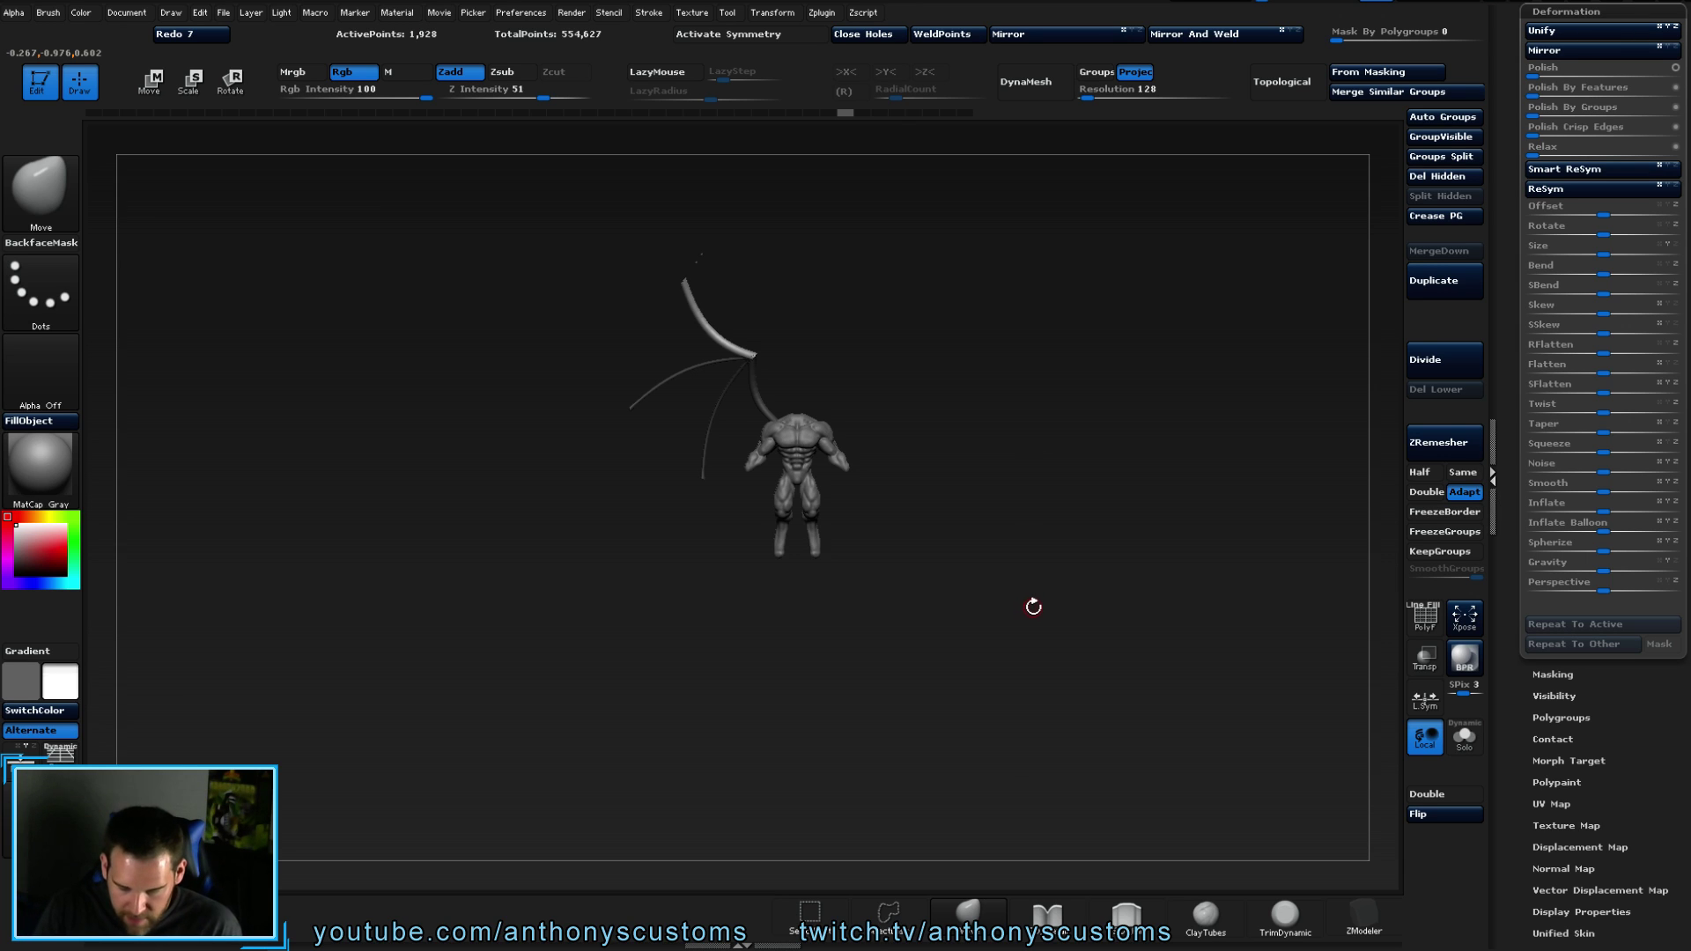
left_click_drag(1024, 544, 976, 529)
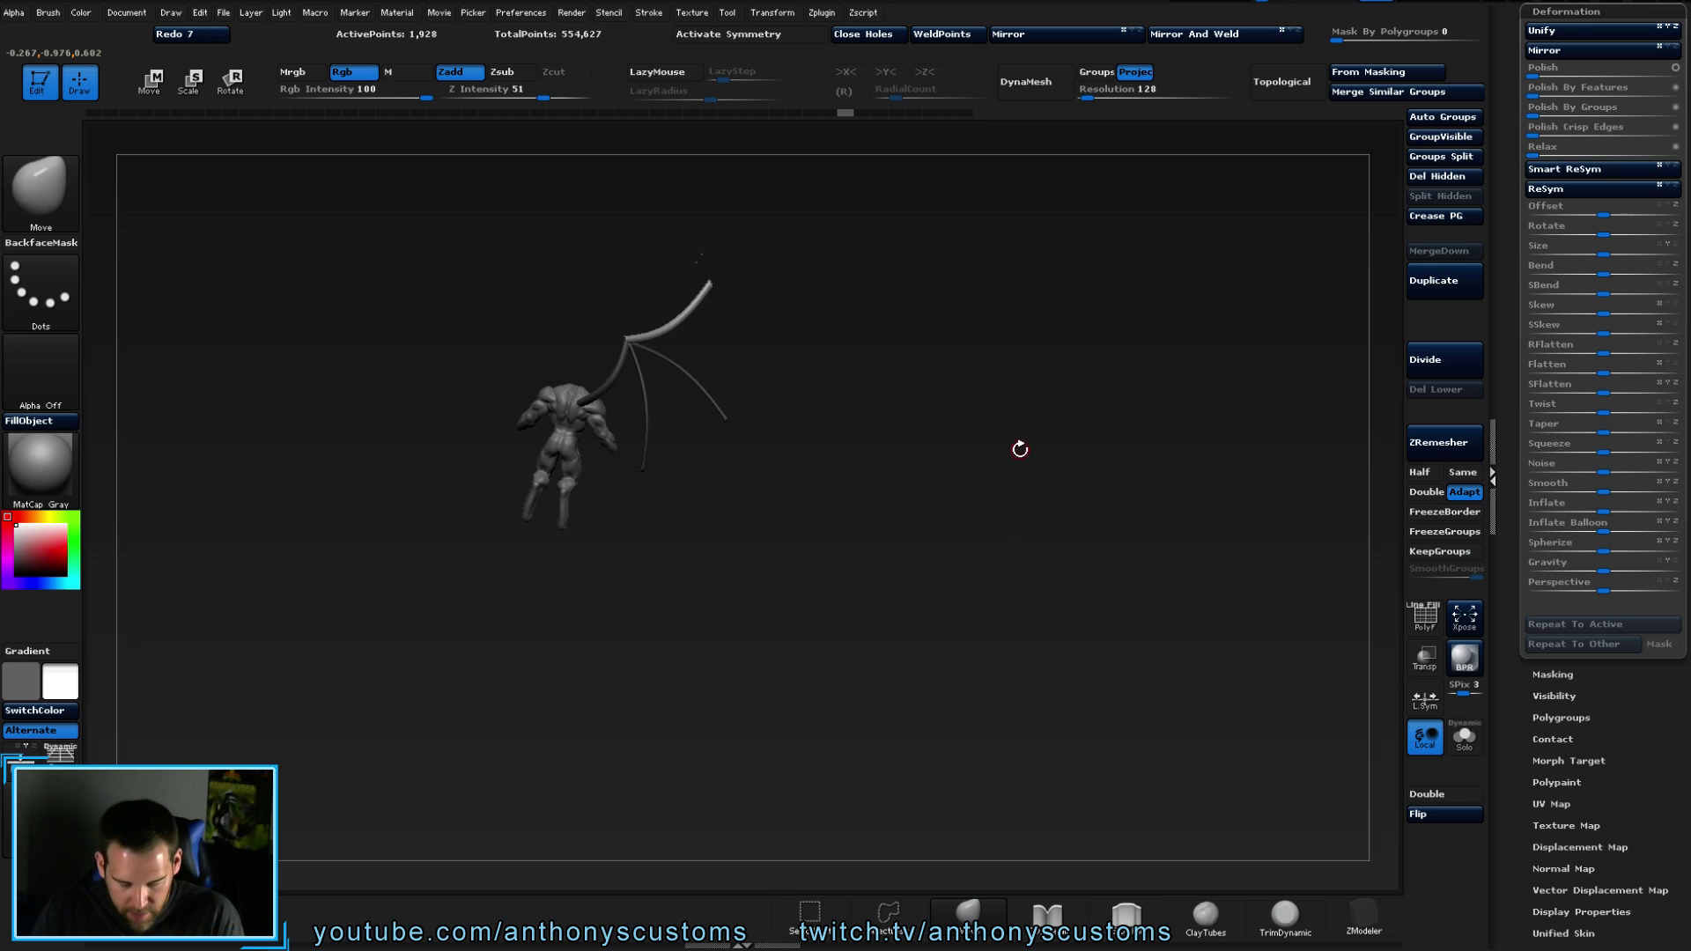
mouse_move(977, 413)
left_mouse_down()
mouse_move(1012, 521)
mouse_move(1068, 498)
mouse_move(1067, 575)
mouse_move(1039, 449)
mouse_move(1012, 480)
mouse_move(893, 481)
mouse_move(940, 461)
mouse_move(964, 405)
left_mouse_up()
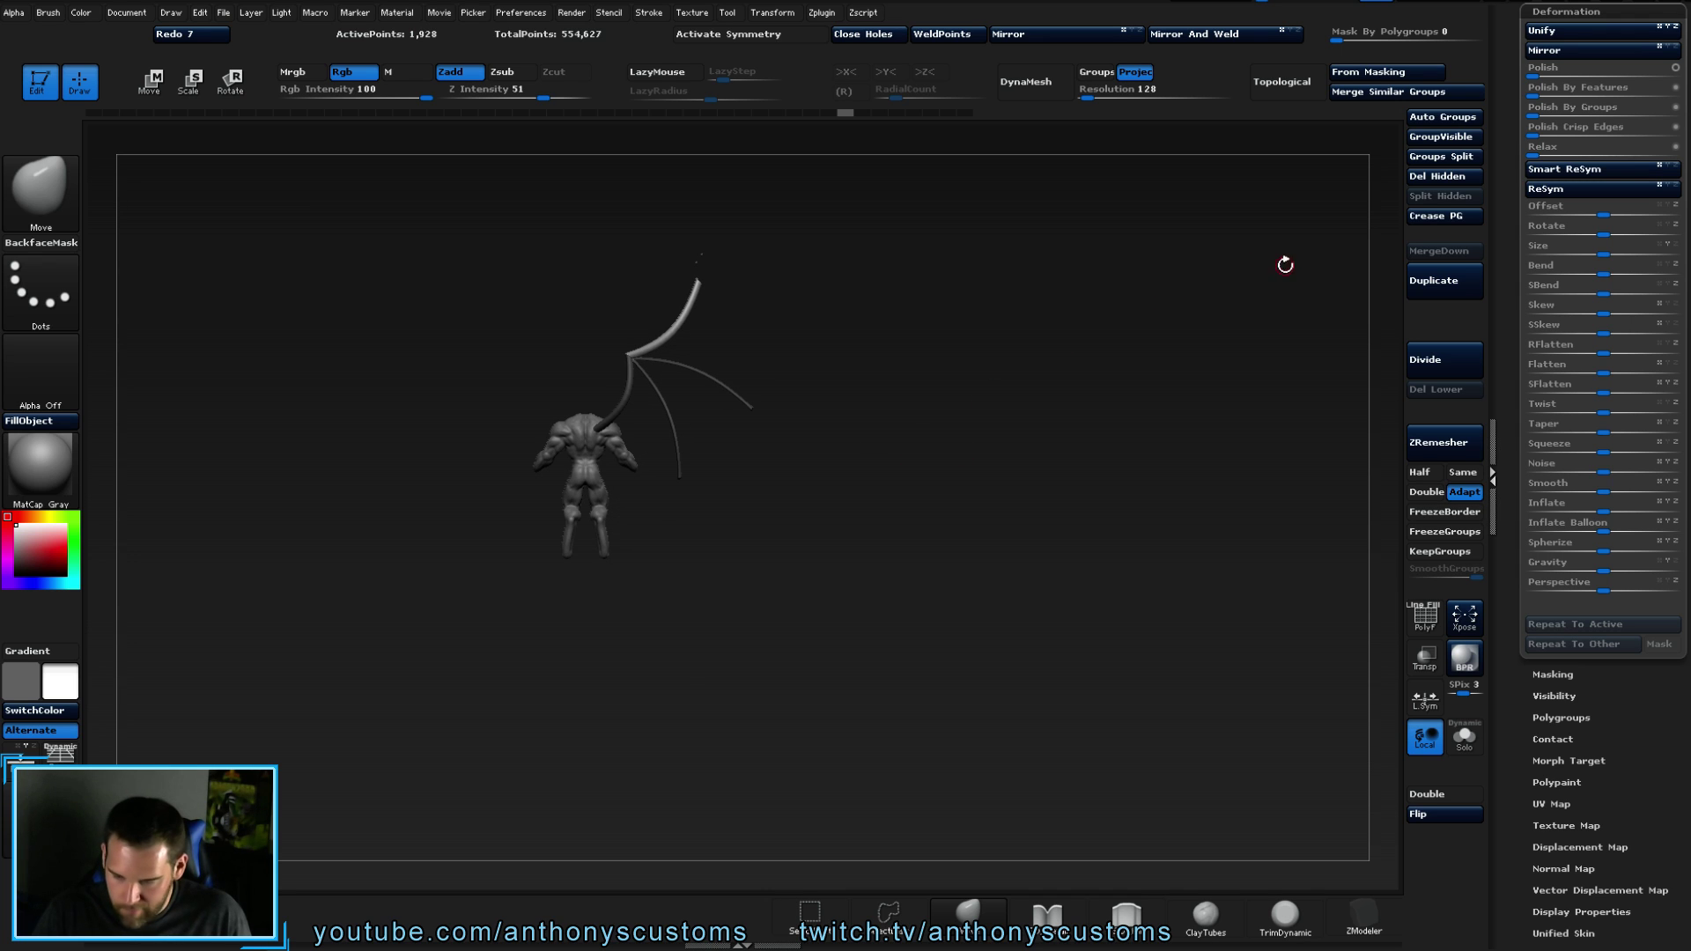
scroll(1568, 281, "up", 5)
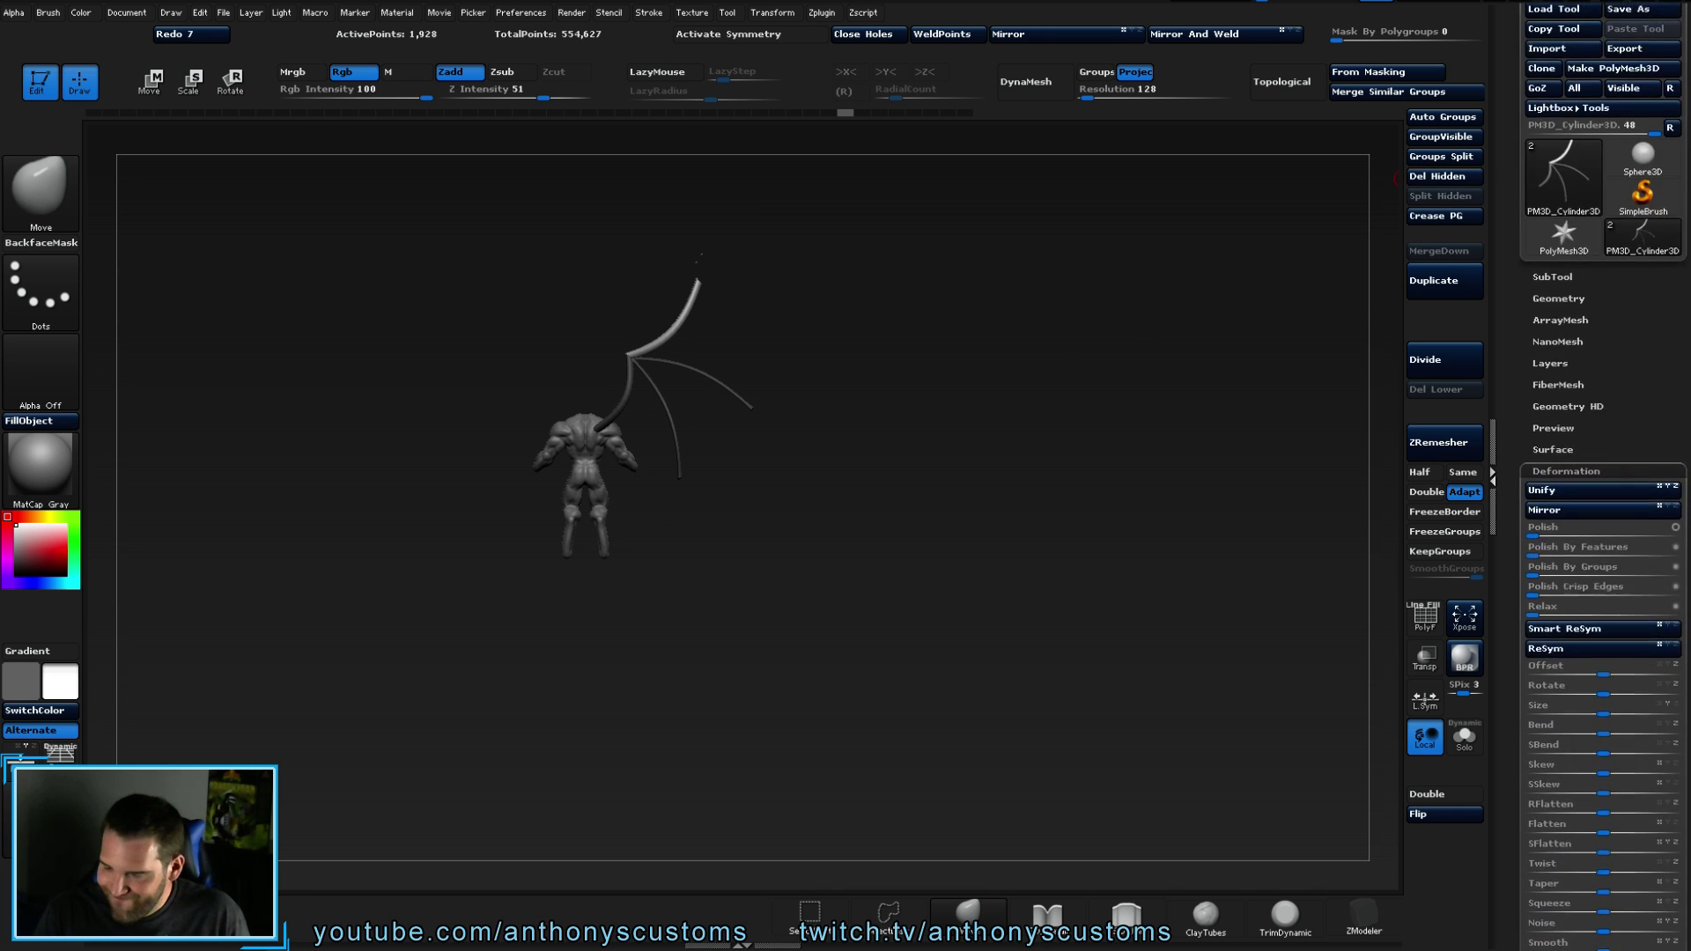
left_click(1569, 281)
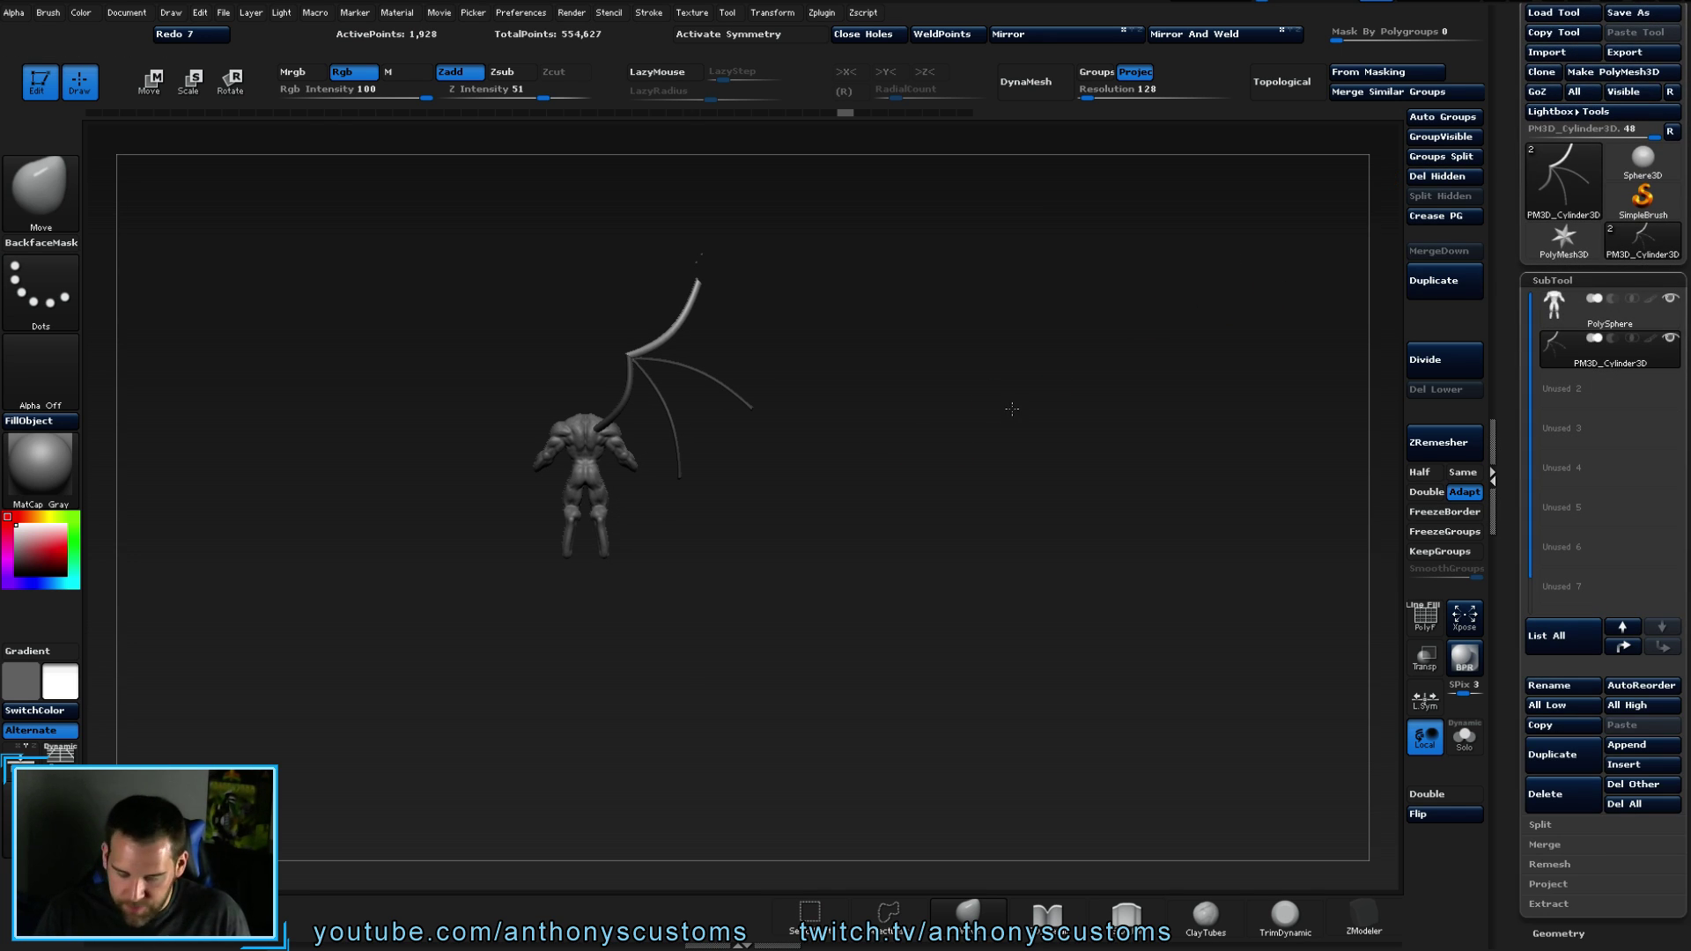
- Unmask the whole wing skeleton and rotate it slightly outward about its base at the shoulder
key("r")
left_click_drag(614, 420, 938, 328)
key("ctrl+z")
mouse_move(918, 384)
left_mouse_down()
mouse_move(1093, 402)
mouse_move(854, 389)
mouse_move(862, 377)
mouse_move(896, 406)
left_mouse_up()
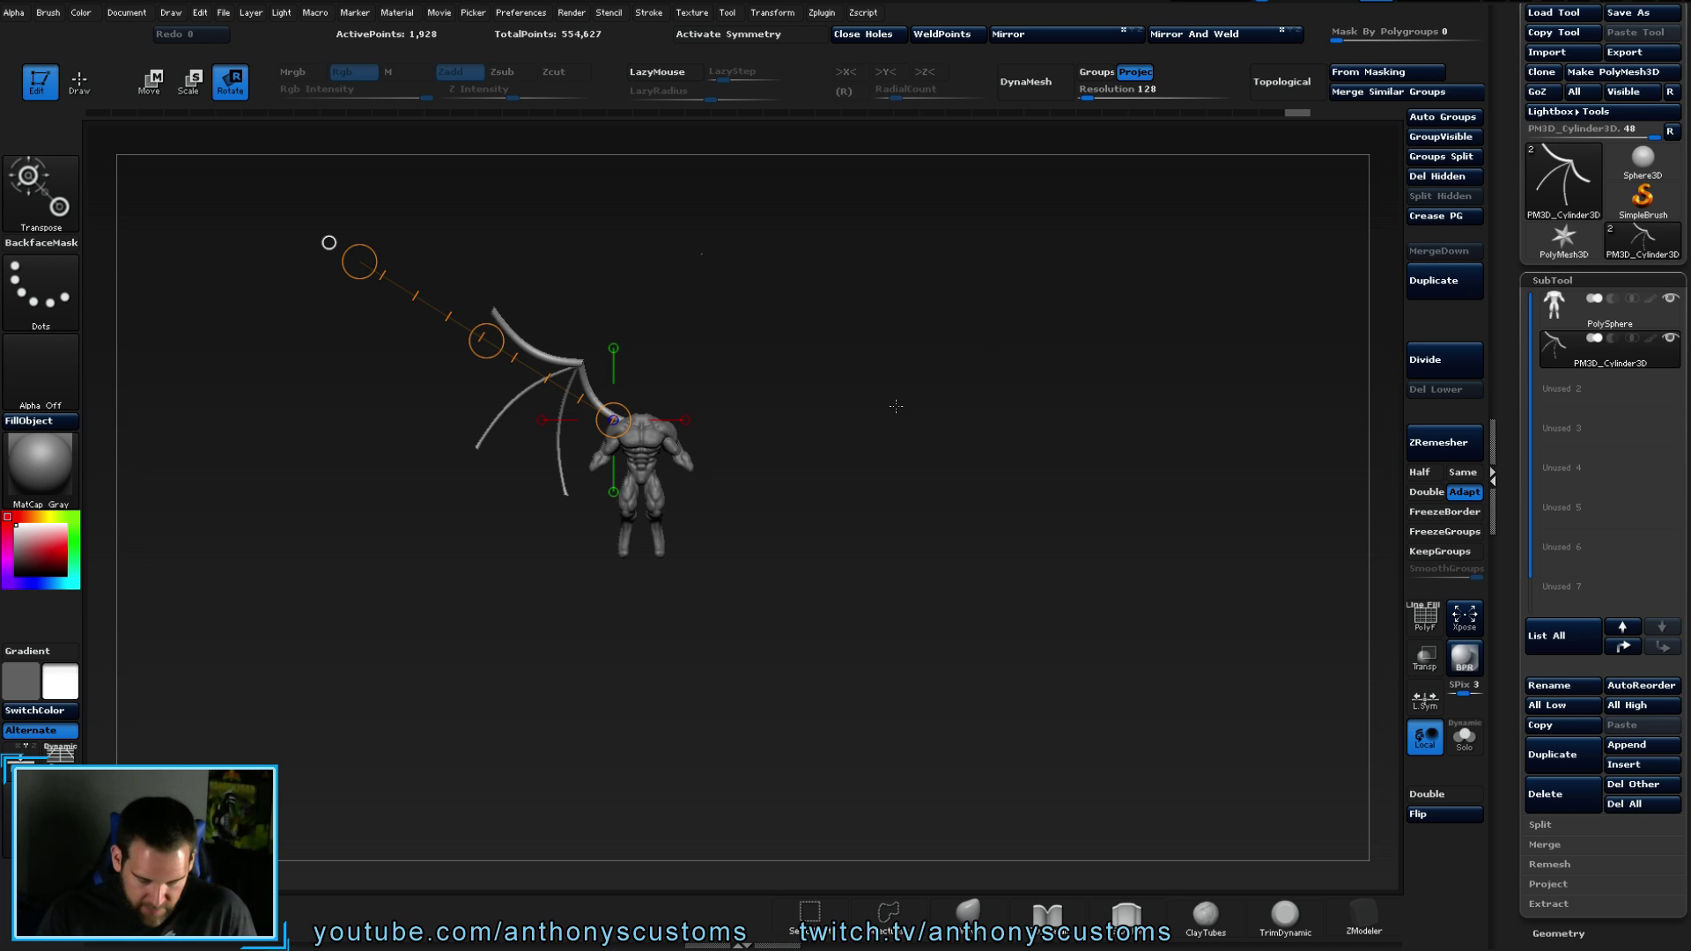
key("q")
- Turn the polyframe display back on and set Mask By Polygroups to 100, undoing any stray edit
mouse_move(989, 385)
left_mouse_down()
mouse_move(917, 419)
mouse_move(987, 426)
mouse_move(998, 436)
mouse_move(981, 446)
mouse_move(1004, 446)
mouse_move(944, 461)
mouse_move(890, 455)
mouse_move(888, 382)
mouse_move(947, 425)
mouse_move(815, 397)
mouse_move(860, 419)
mouse_move(1053, 444)
mouse_move(973, 455)
mouse_move(1061, 437)
mouse_move(1063, 399)
mouse_move(995, 394)
mouse_move(1027, 437)
mouse_move(1001, 404)
left_mouse_up()
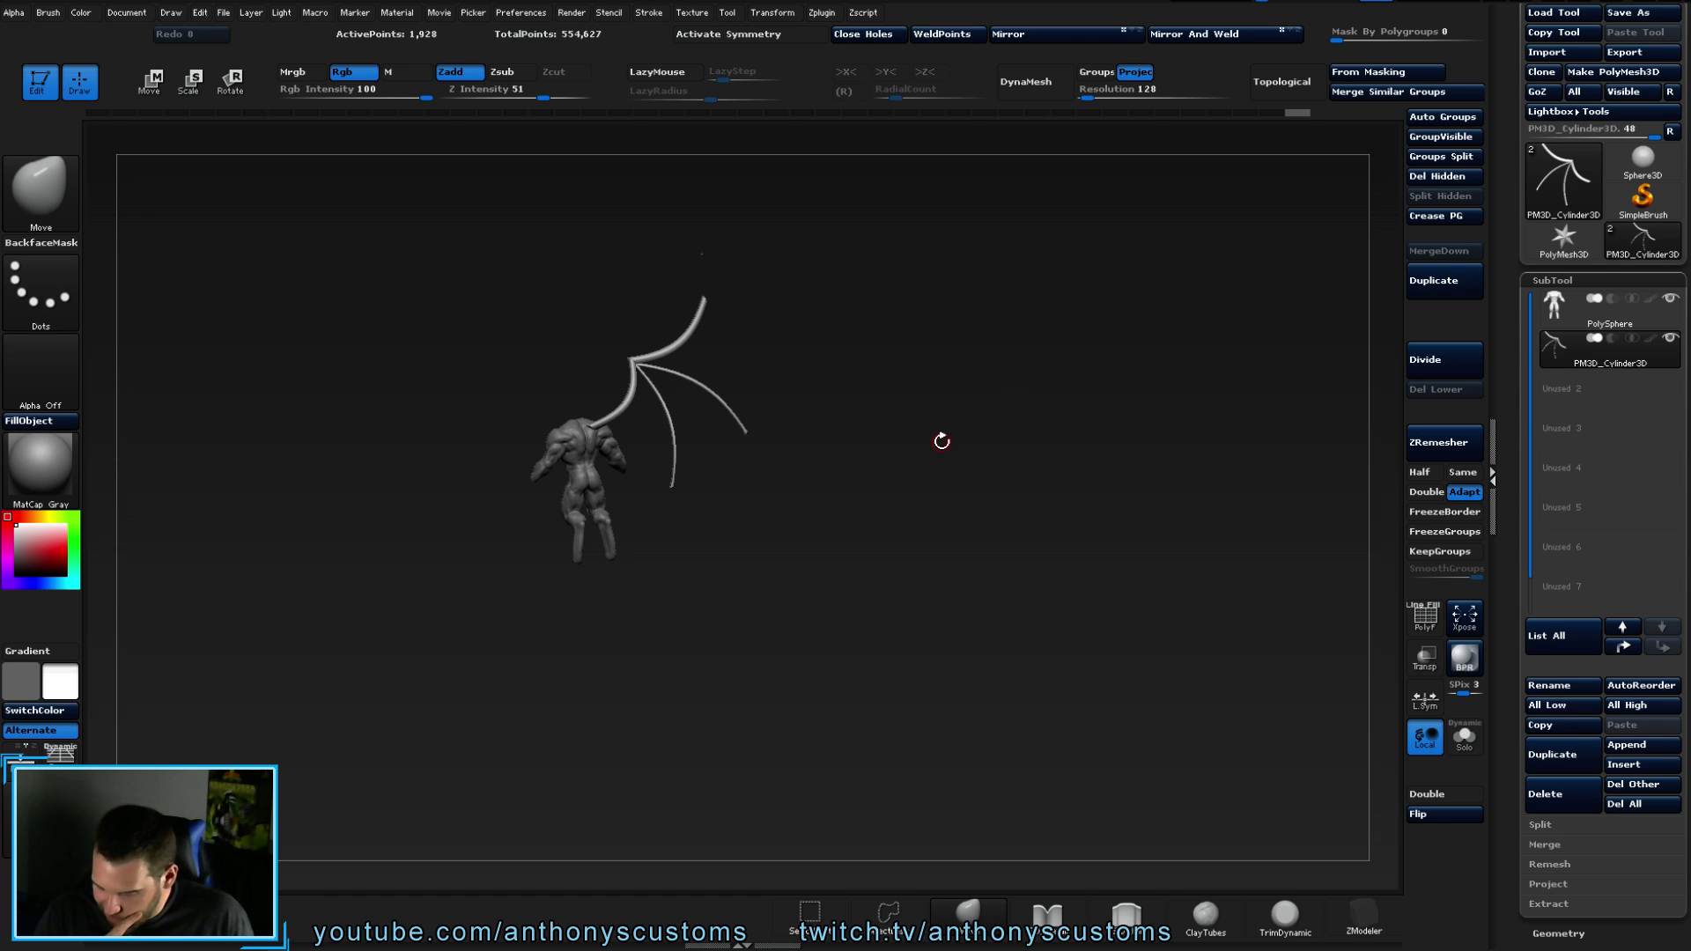
left_click_drag(931, 361, 972, 469)
left_click_drag(859, 520, 1002, 399)
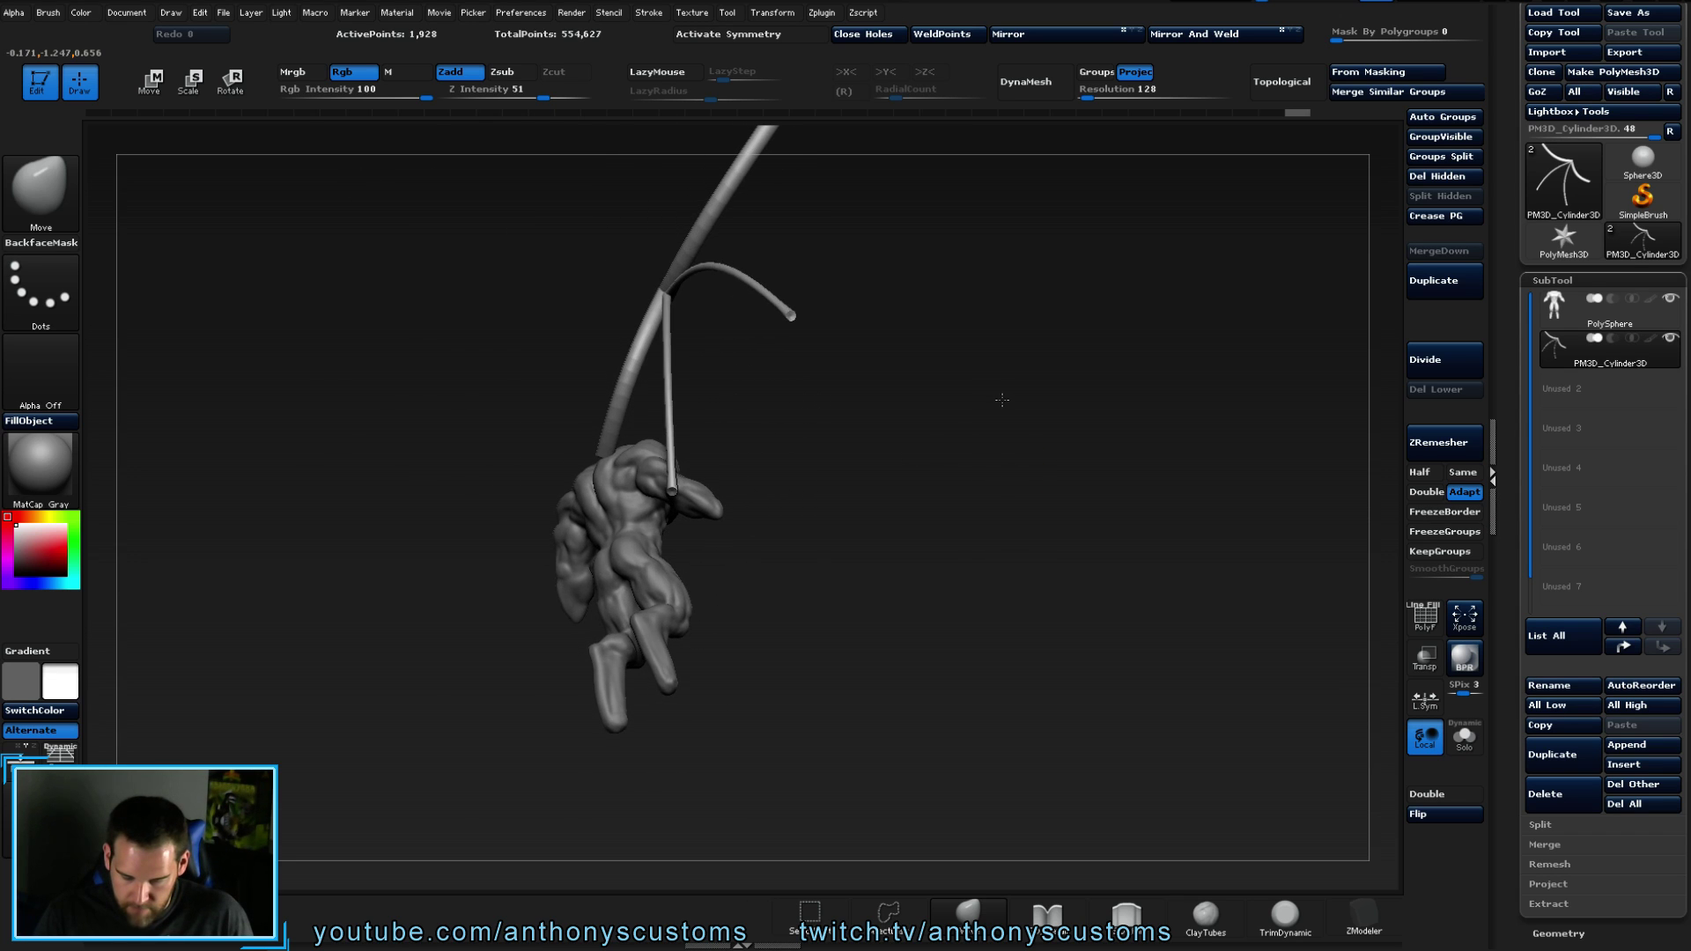
key("shift+f")
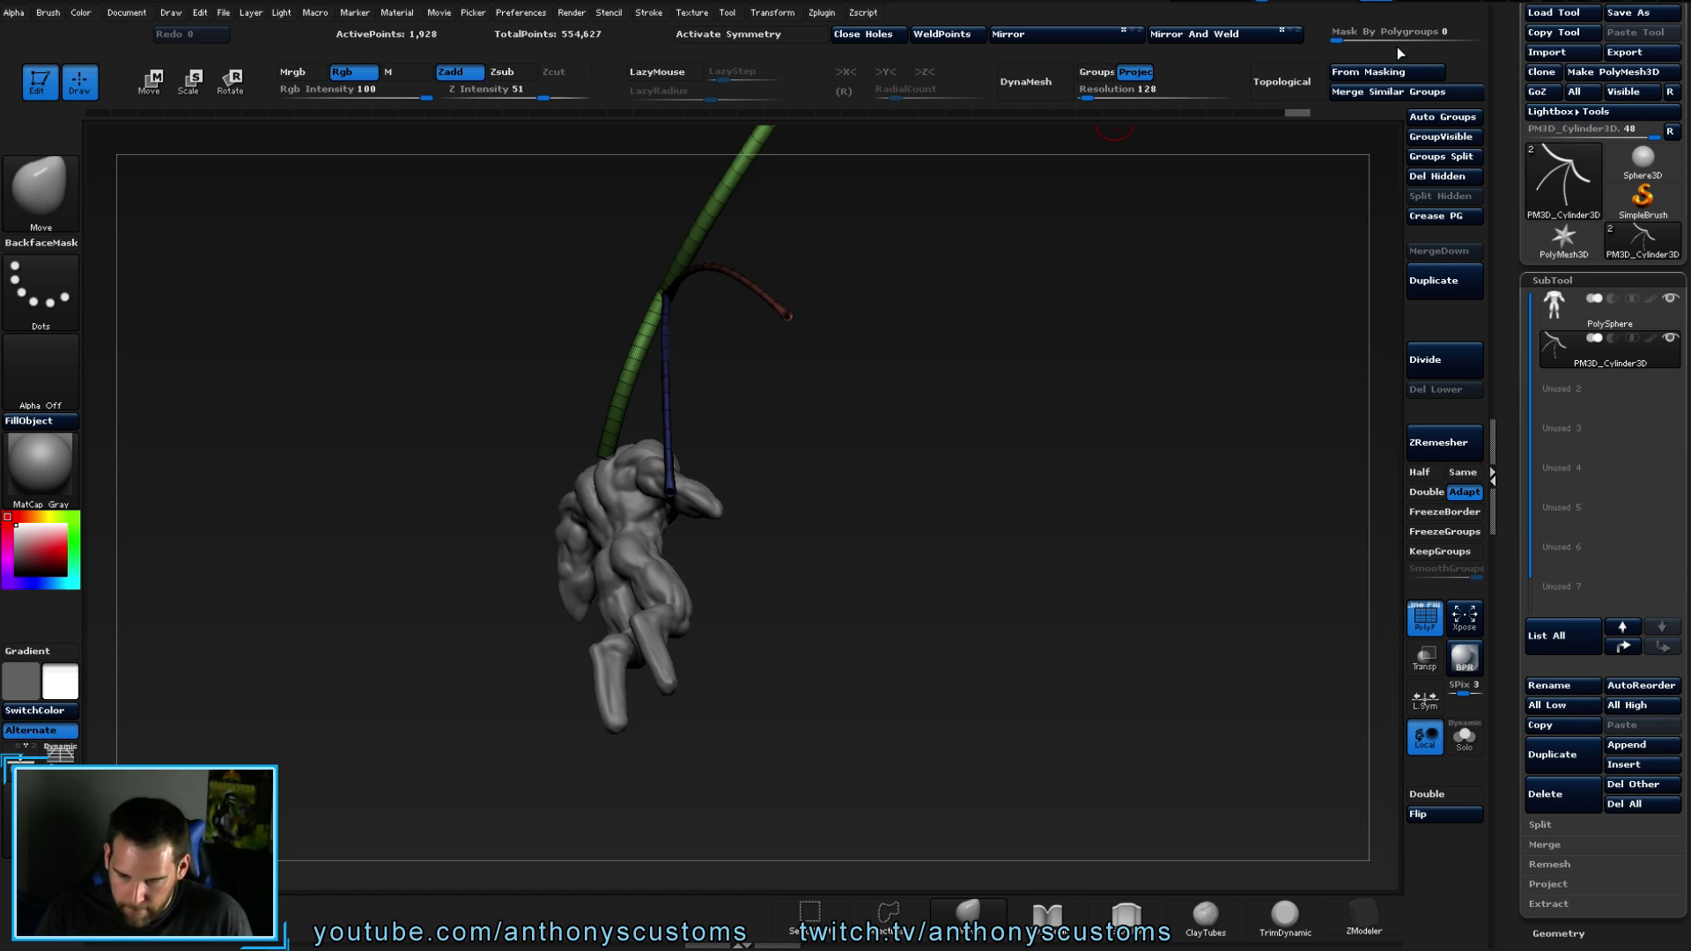
left_click_drag(1361, 37, 1501, 32)
left_click_drag(1107, 218, 1034, 421)
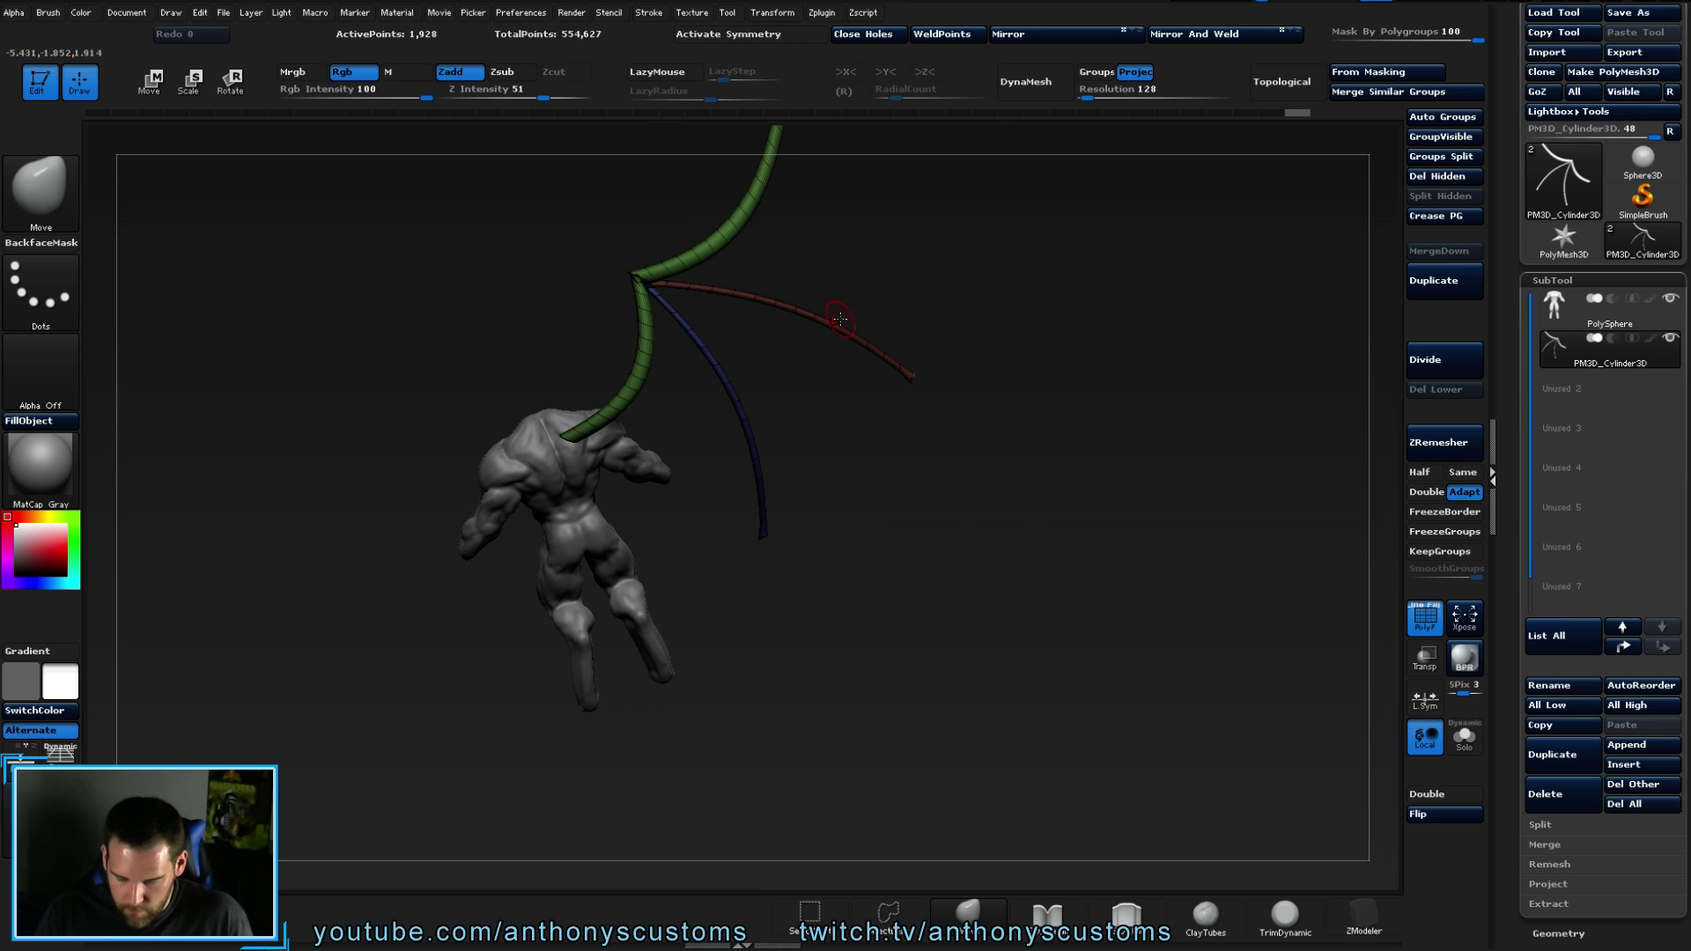
key("ctrl+z")
- Rotate the red finger bone about its length so its curve bows backward behind the body
key("r")
left_click_drag(814, 316, 1054, 401)
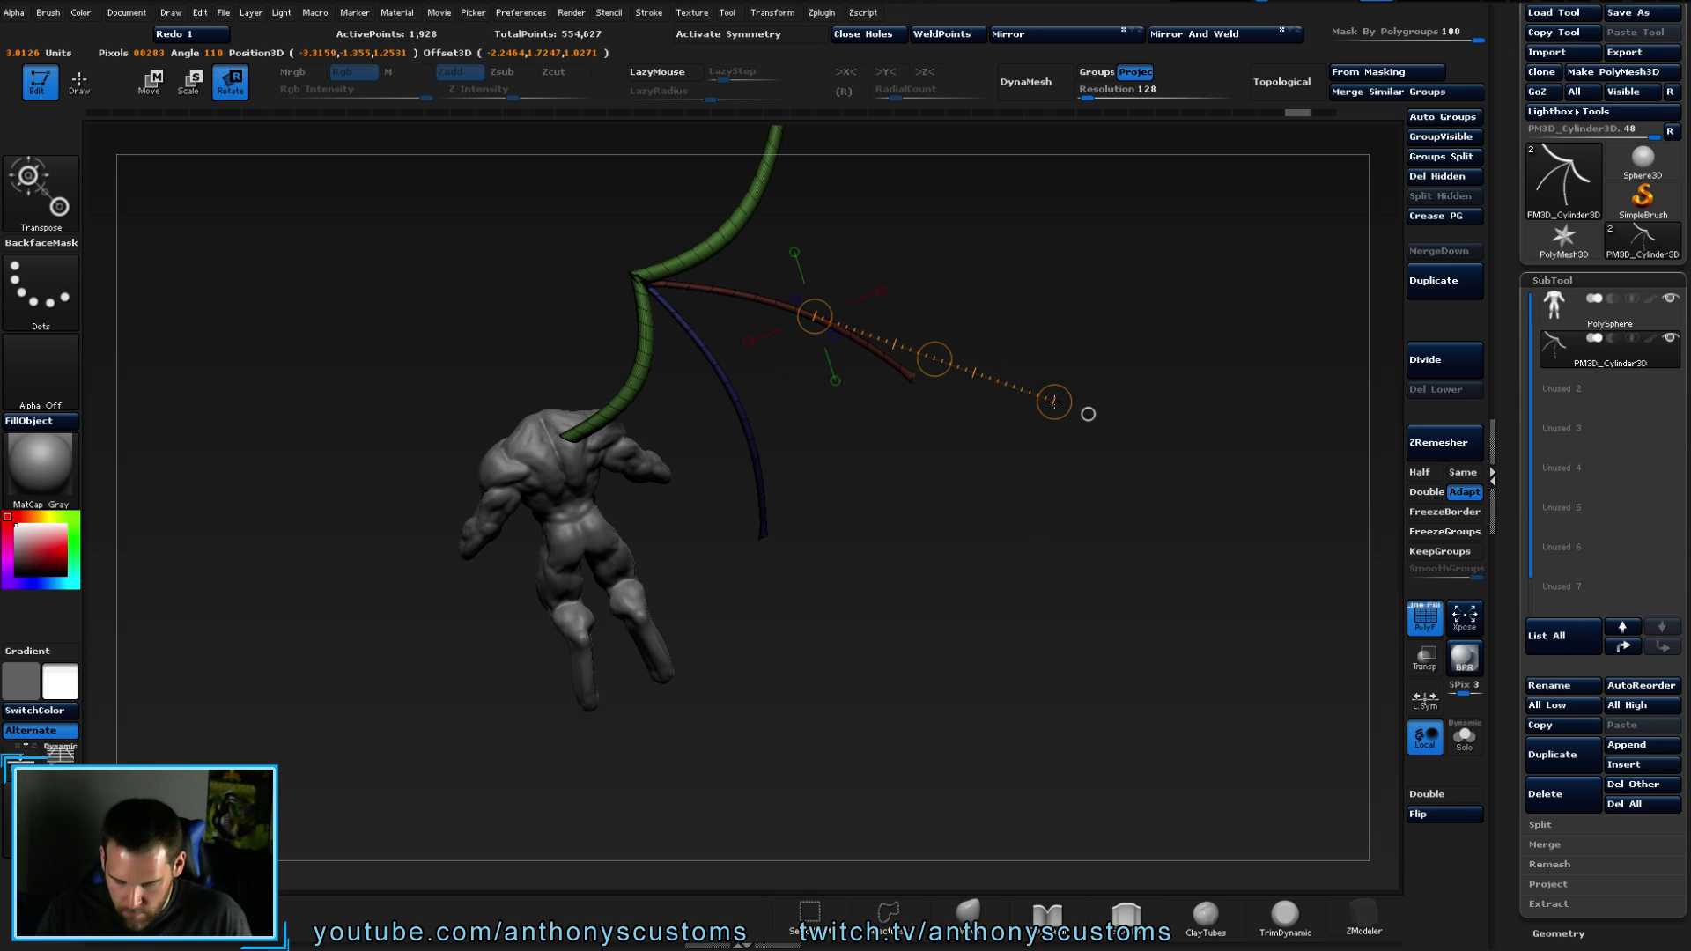
left_click_drag(934, 358, 959, 552)
left_click_drag(892, 616, 850, 665)
- Nudge the red finger bone rearward to bring its upper end closer to the wing's joint
key("w")
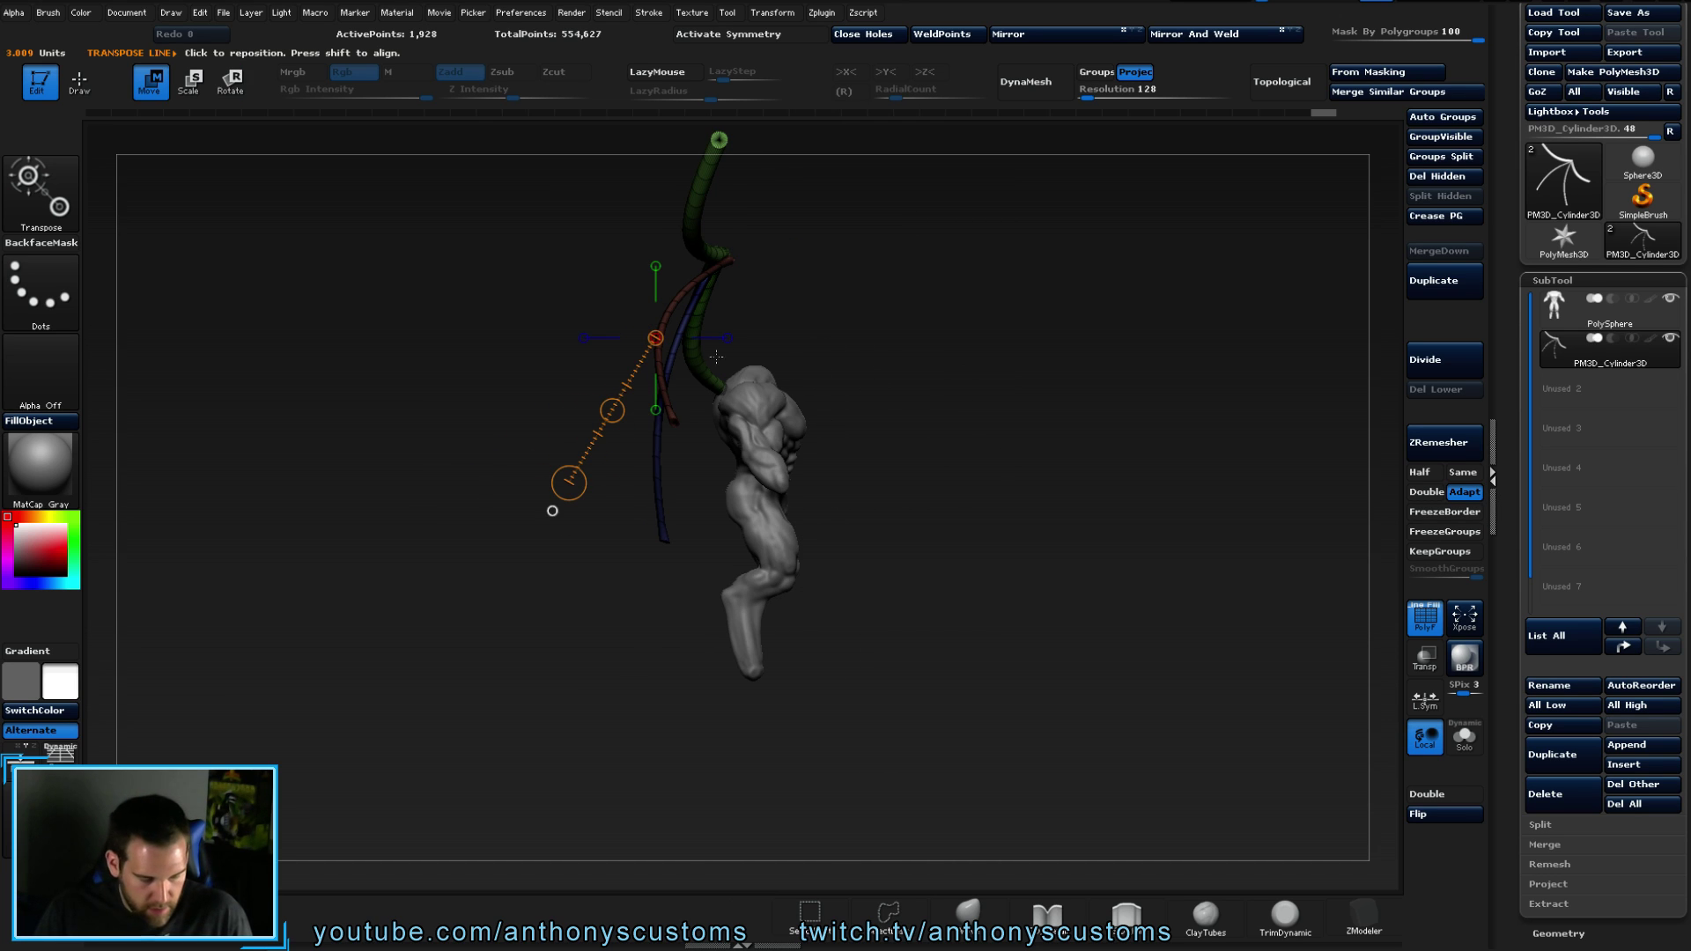
left_click_drag(612, 410, 602, 406)
left_click_drag(936, 350, 1013, 363)
left_click_drag(745, 414, 744, 413)
left_click_drag(1015, 368, 1018, 404)
- Adjust the red finger bone's rotation and shift it further back in depth so its base meets the wing's joint
key("r")
left_click_drag(751, 410, 850, 452)
left_click_drag(1088, 412, 1016, 421)
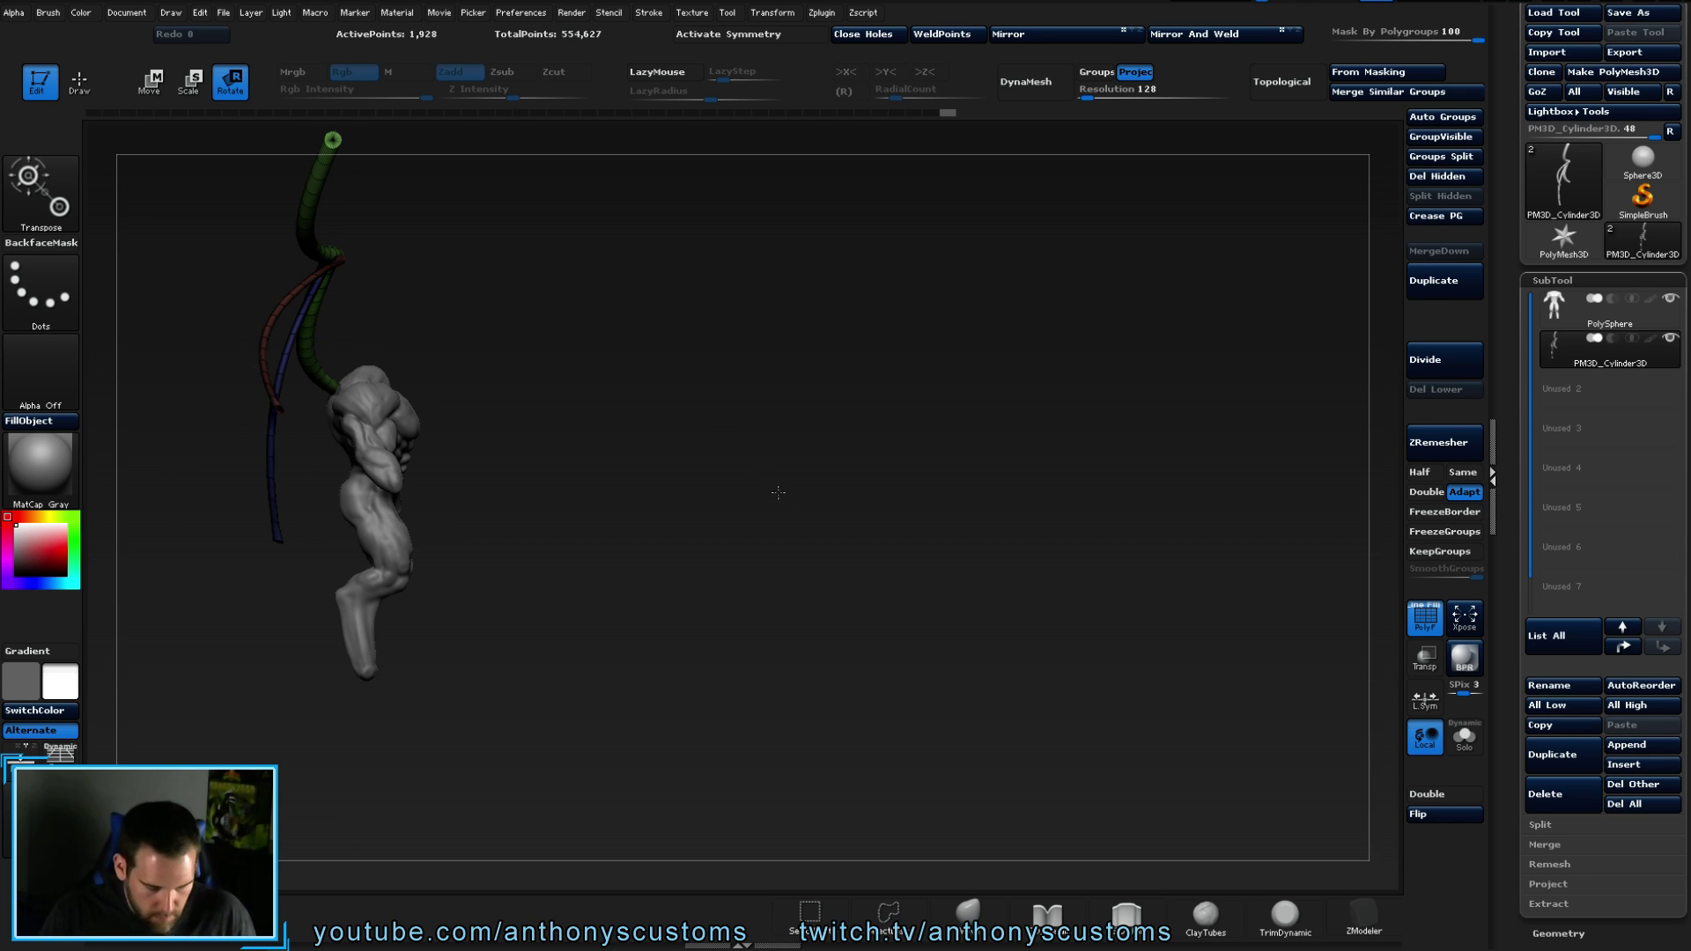
left_click_drag(770, 483, 1118, 545, "alt")
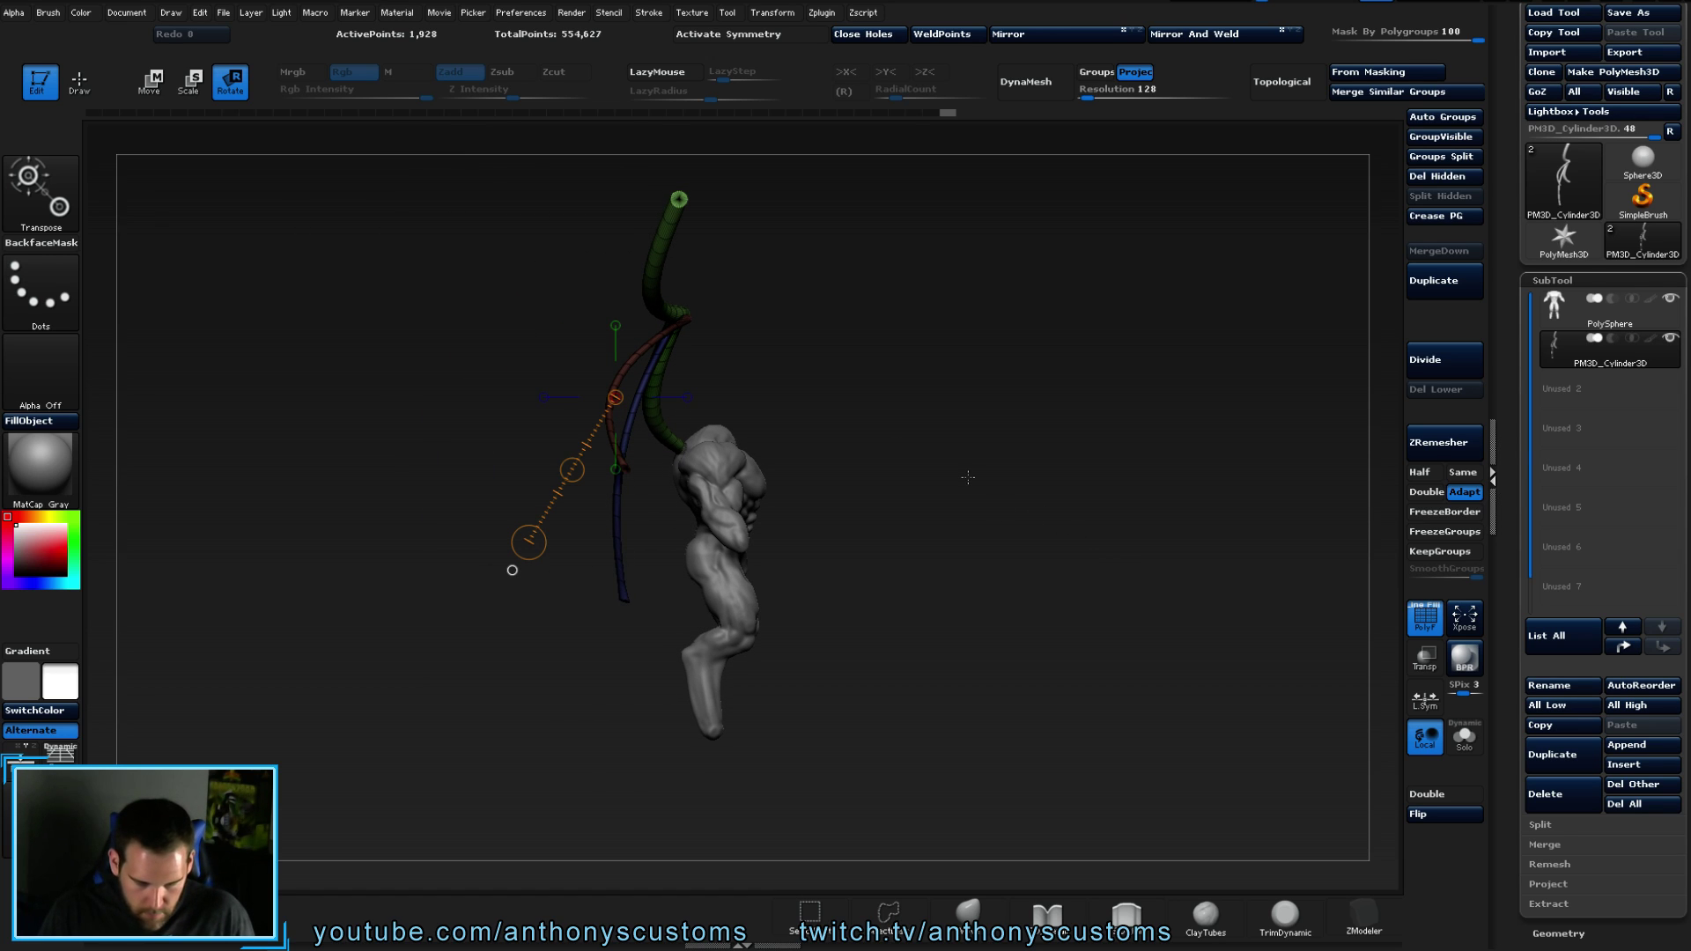
key("w")
left_click(544, 397)
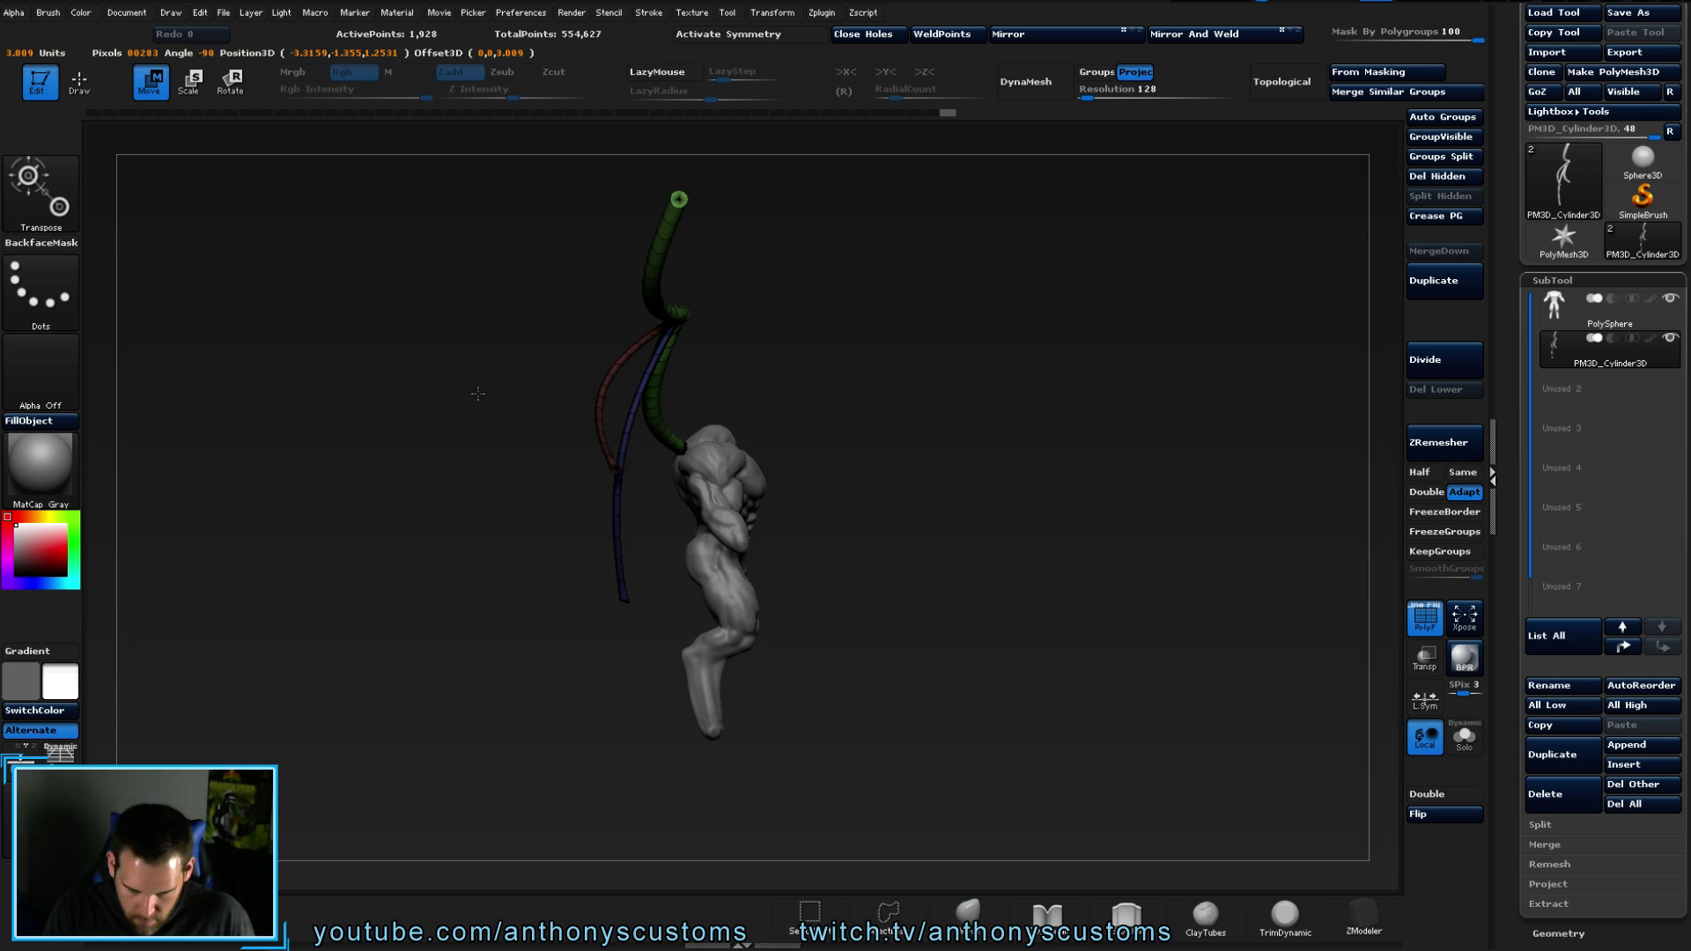
left_click_drag(823, 370, 960, 378)
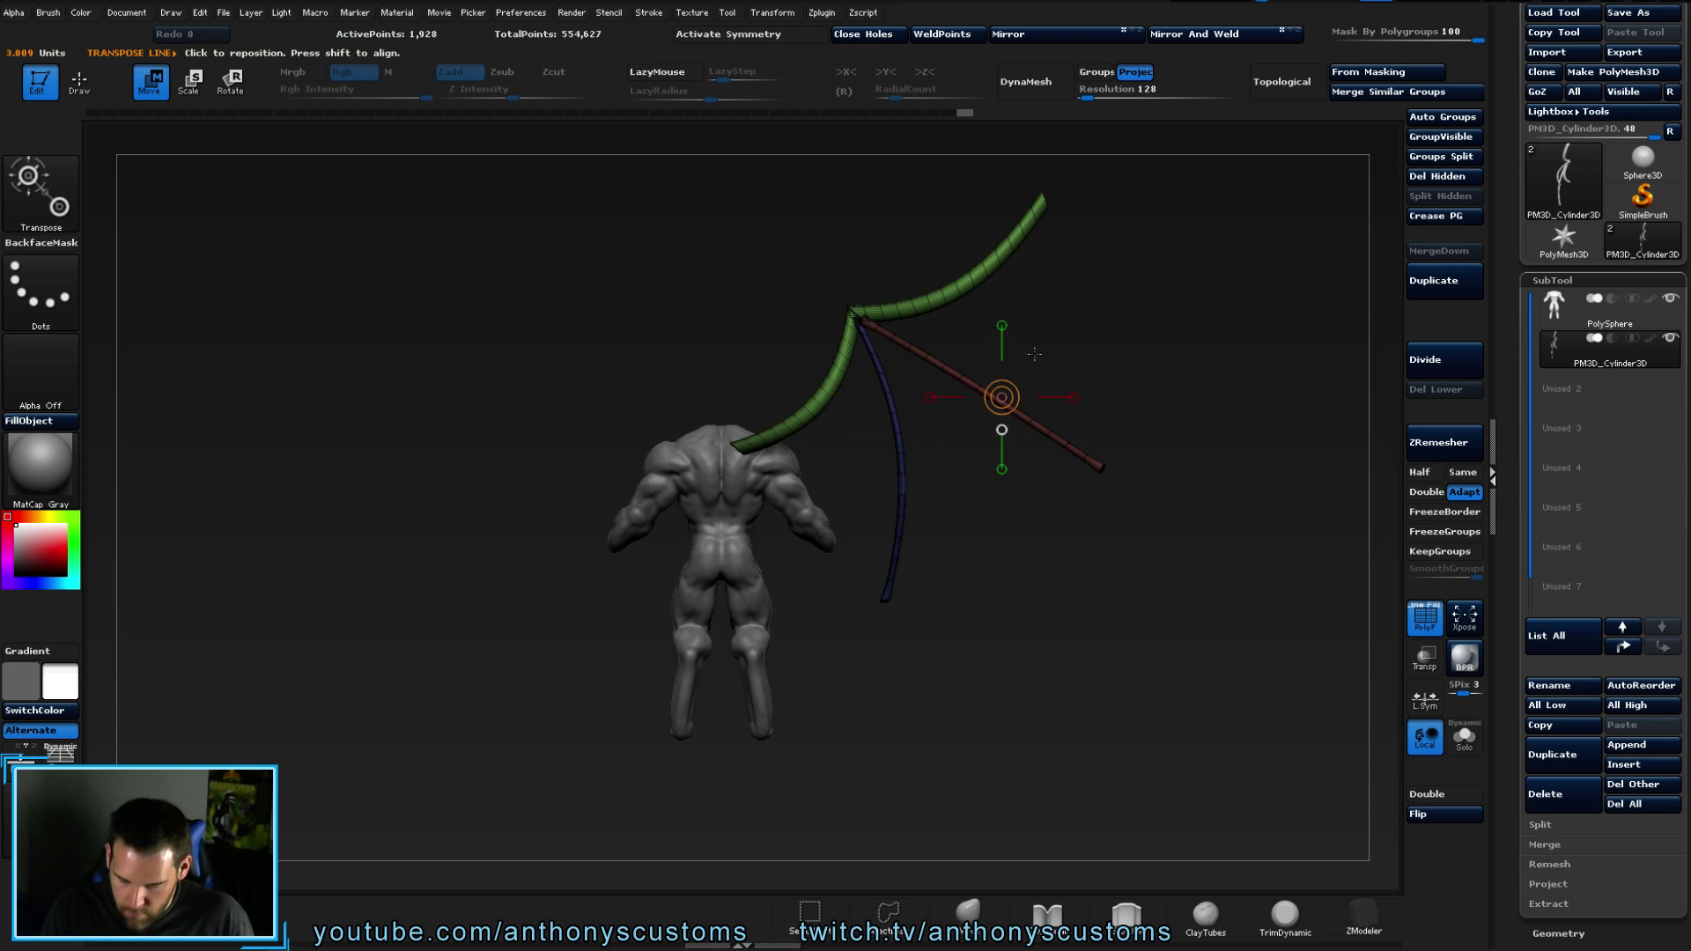
- Shift the red finger bone slightly sideways toward the wing's joint
left_click(1074, 398)
left_click_drag(1130, 398, 1124, 394)
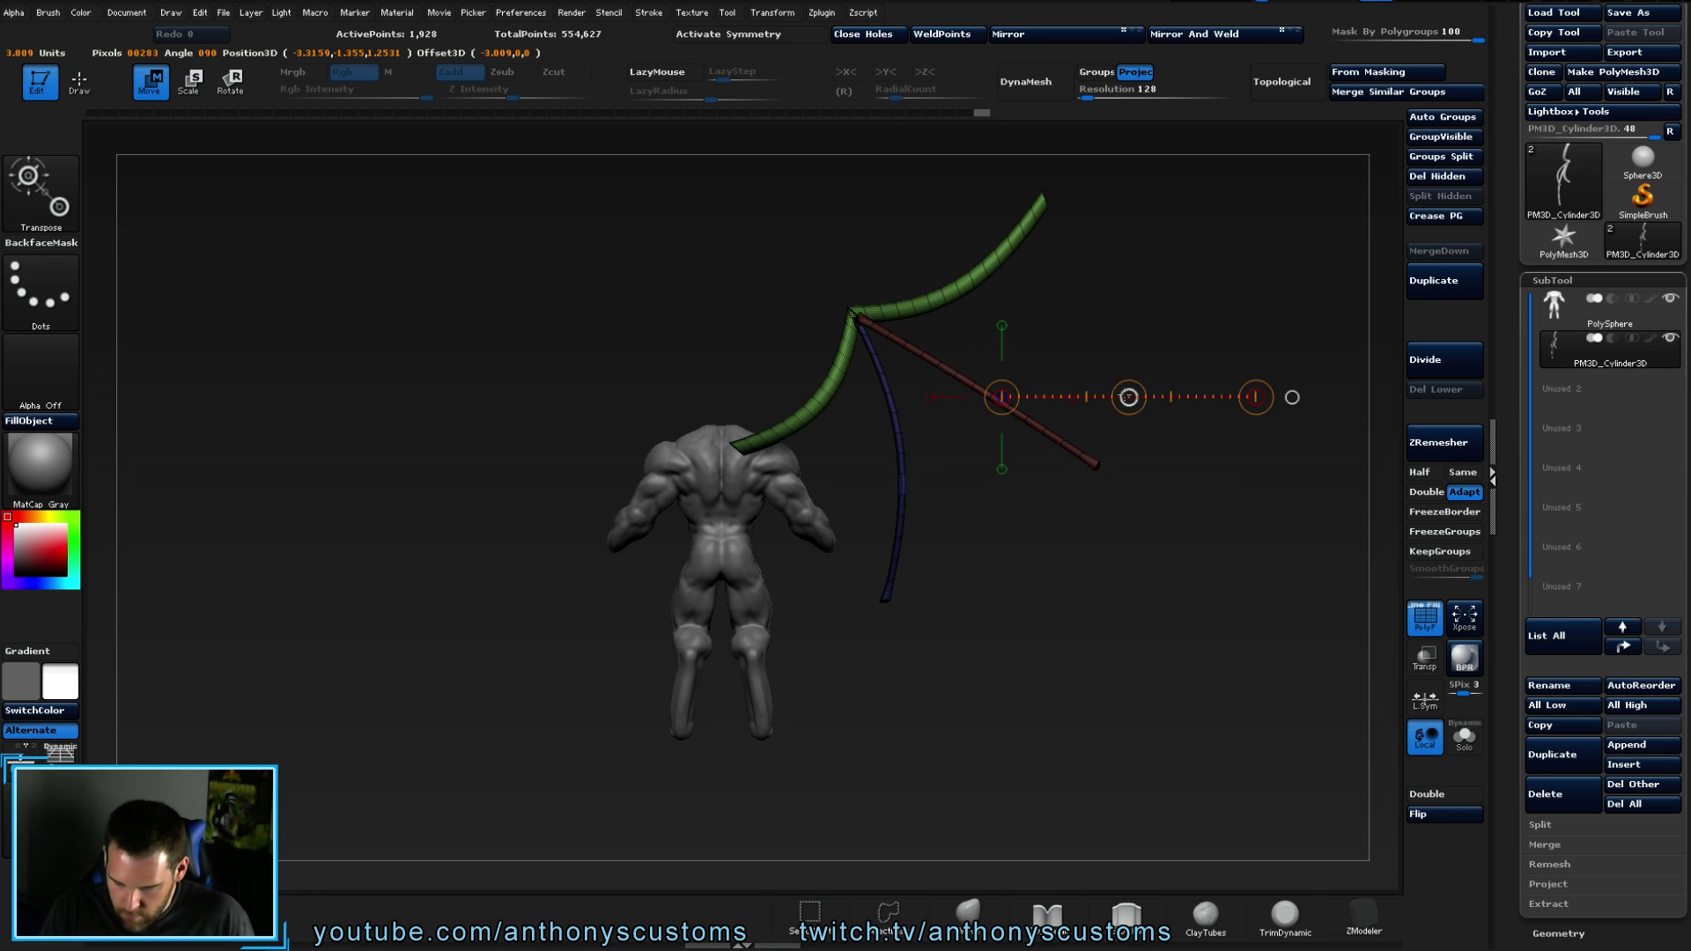
mouse_move(1111, 560)
left_mouse_down()
mouse_move(1030, 556)
mouse_move(1112, 541)
left_mouse_up()
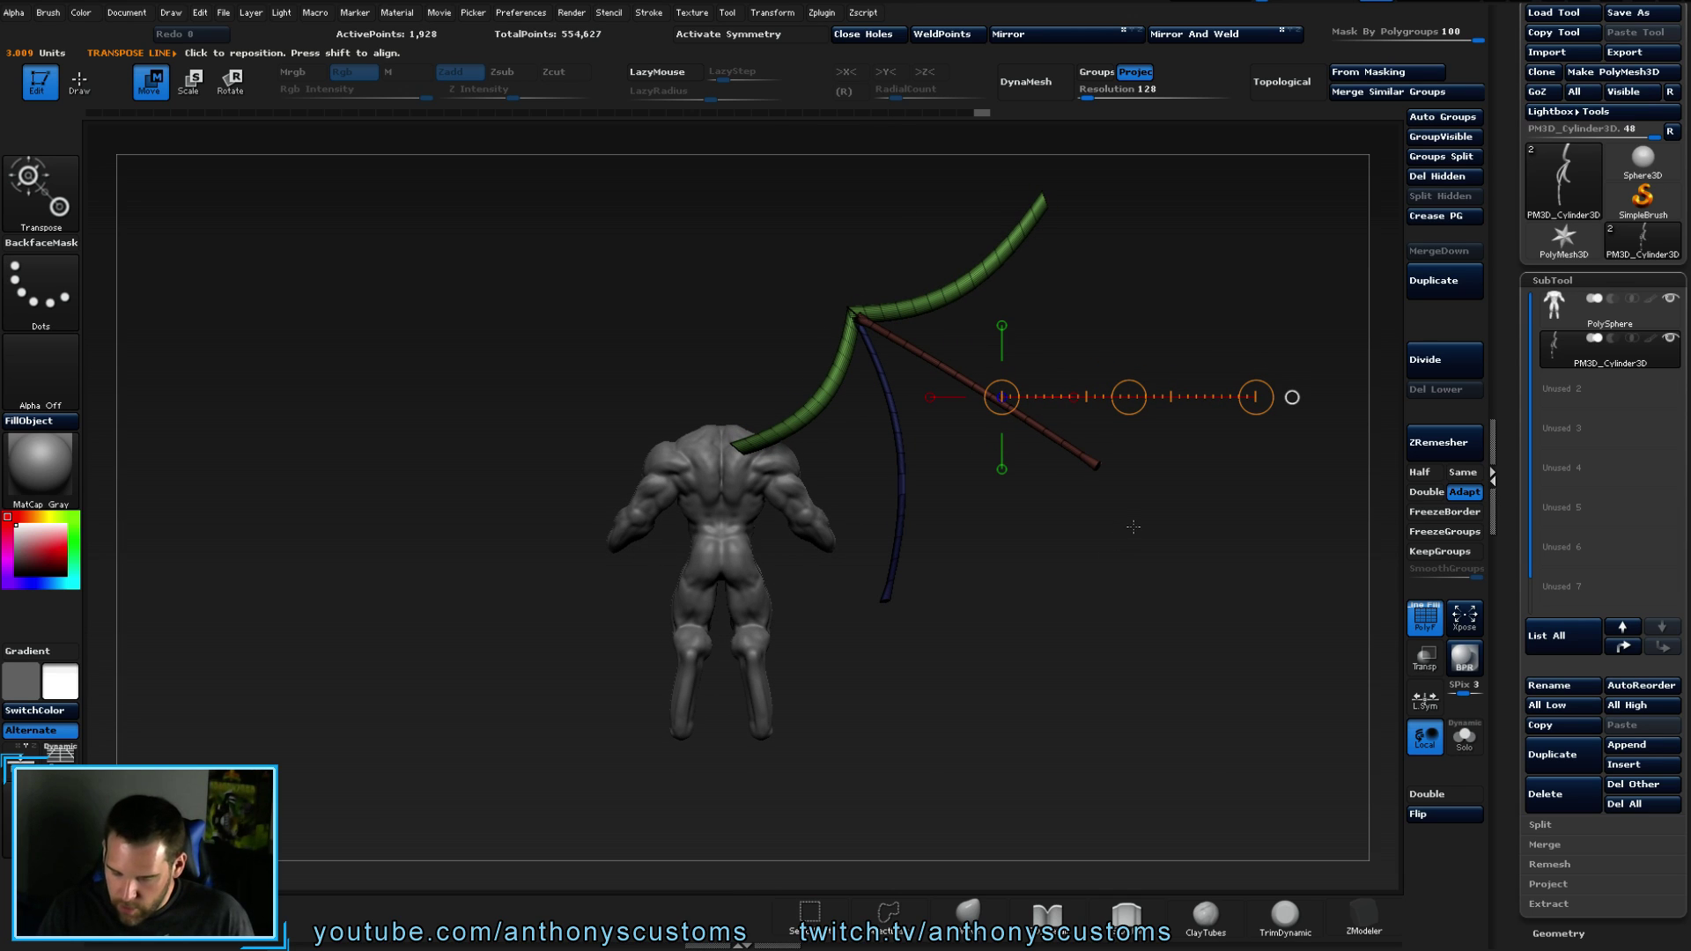
- Rotate the blue finger bone so its lower end swings outward from the body, and assign new polygroups with Auto Groups
key("r")
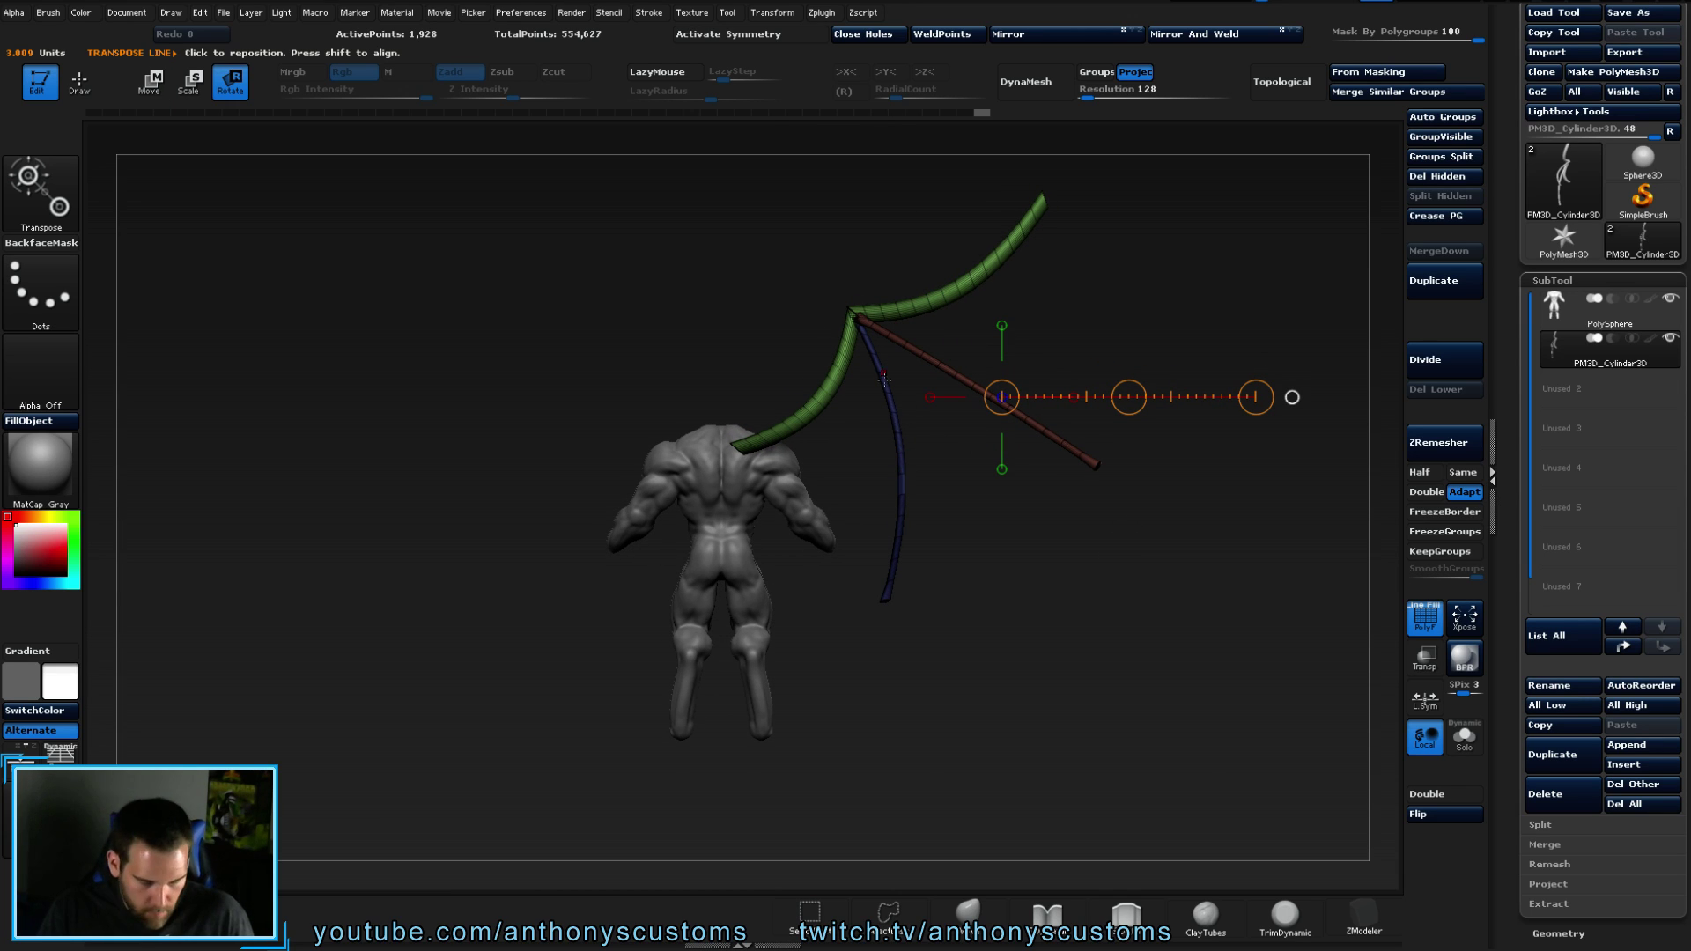
left_click_drag(900, 451, 922, 653)
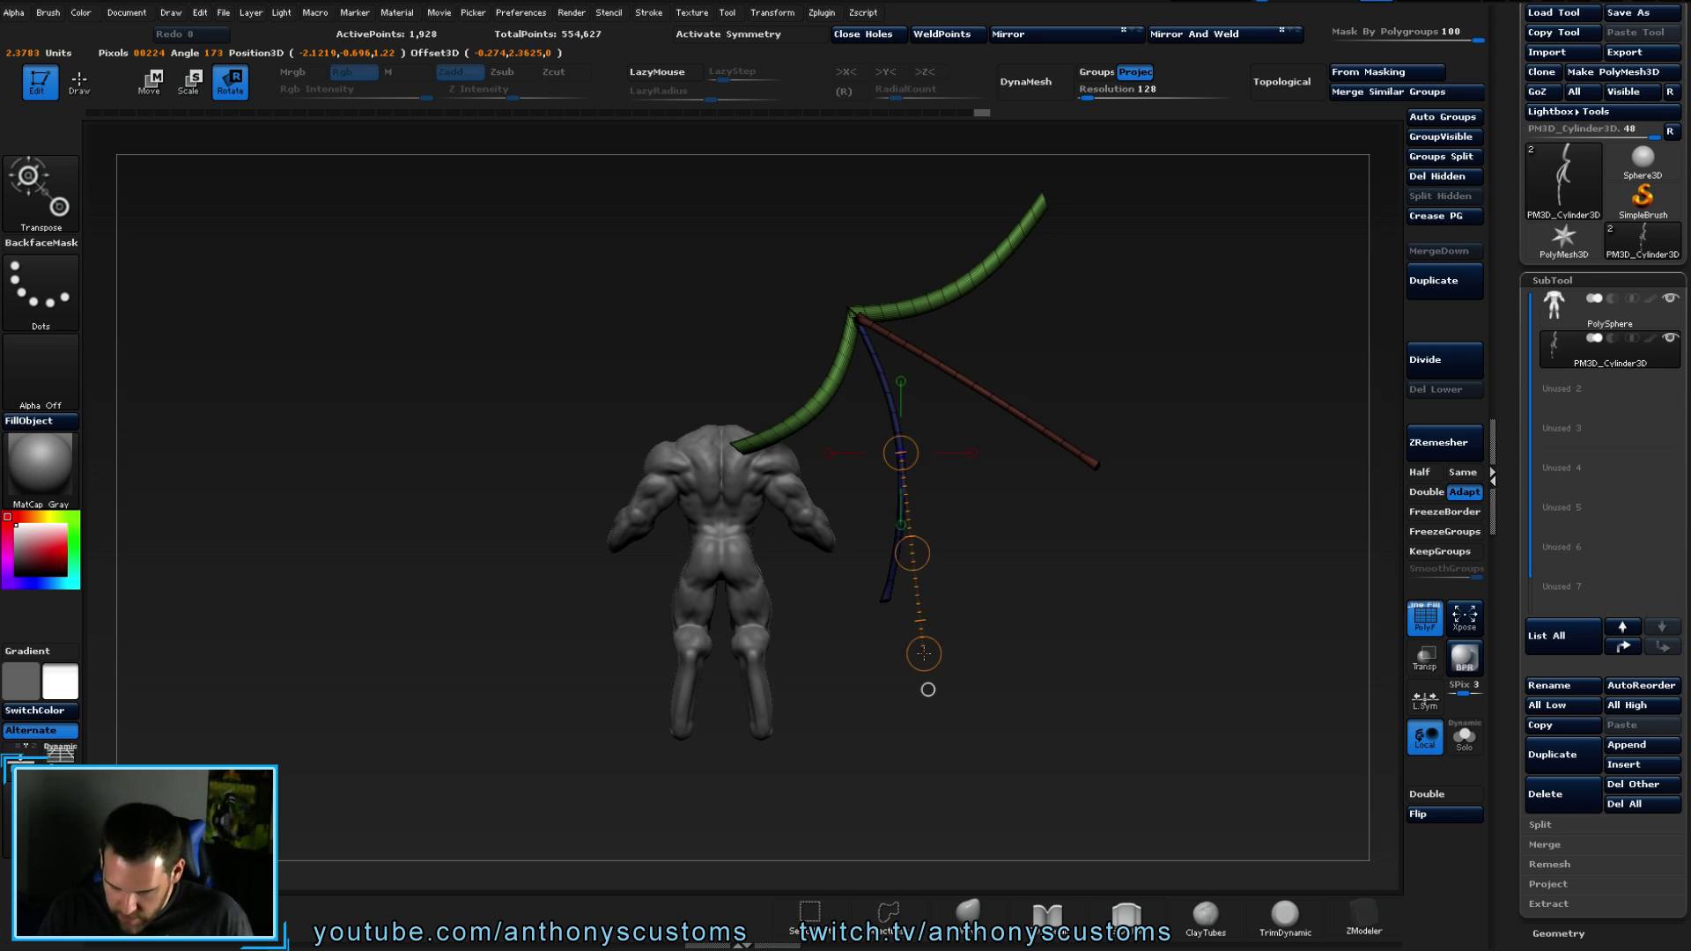
left_click_drag(912, 553, 921, 597)
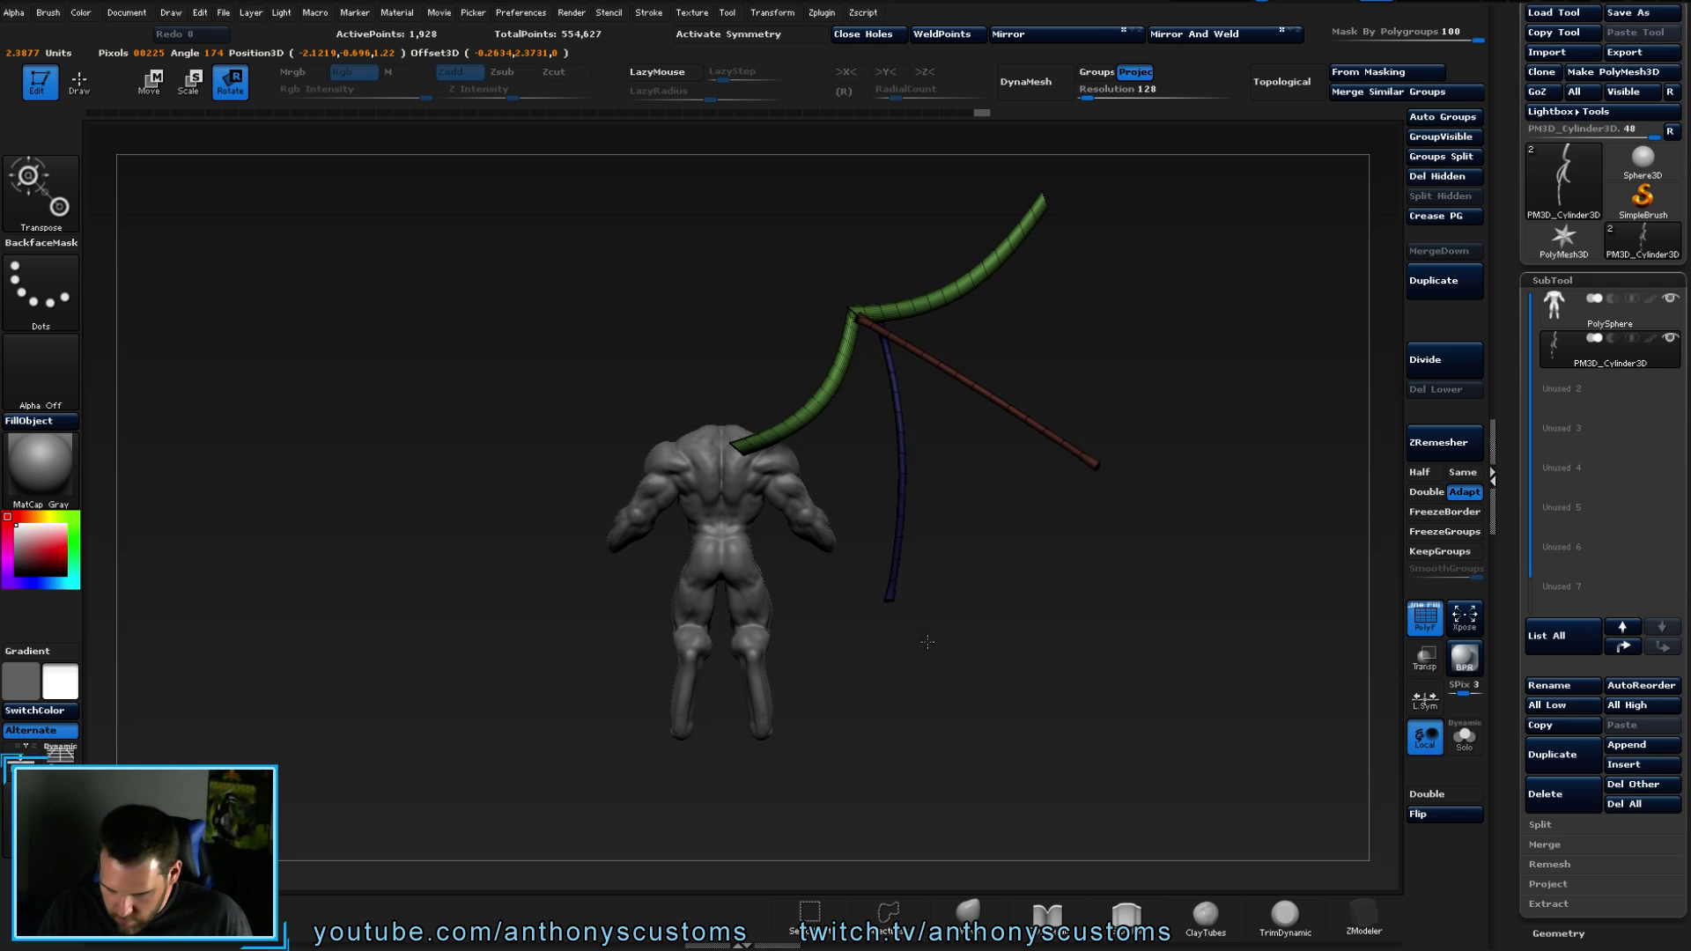
left_click_drag(953, 724, 1094, 641)
left_click_drag(911, 553, 923, 595)
left_click_drag(923, 653, 1002, 618)
left_click_drag(1180, 586, 1144, 450)
left_click(1443, 116)
left_click_drag(1121, 392, 1128, 406)
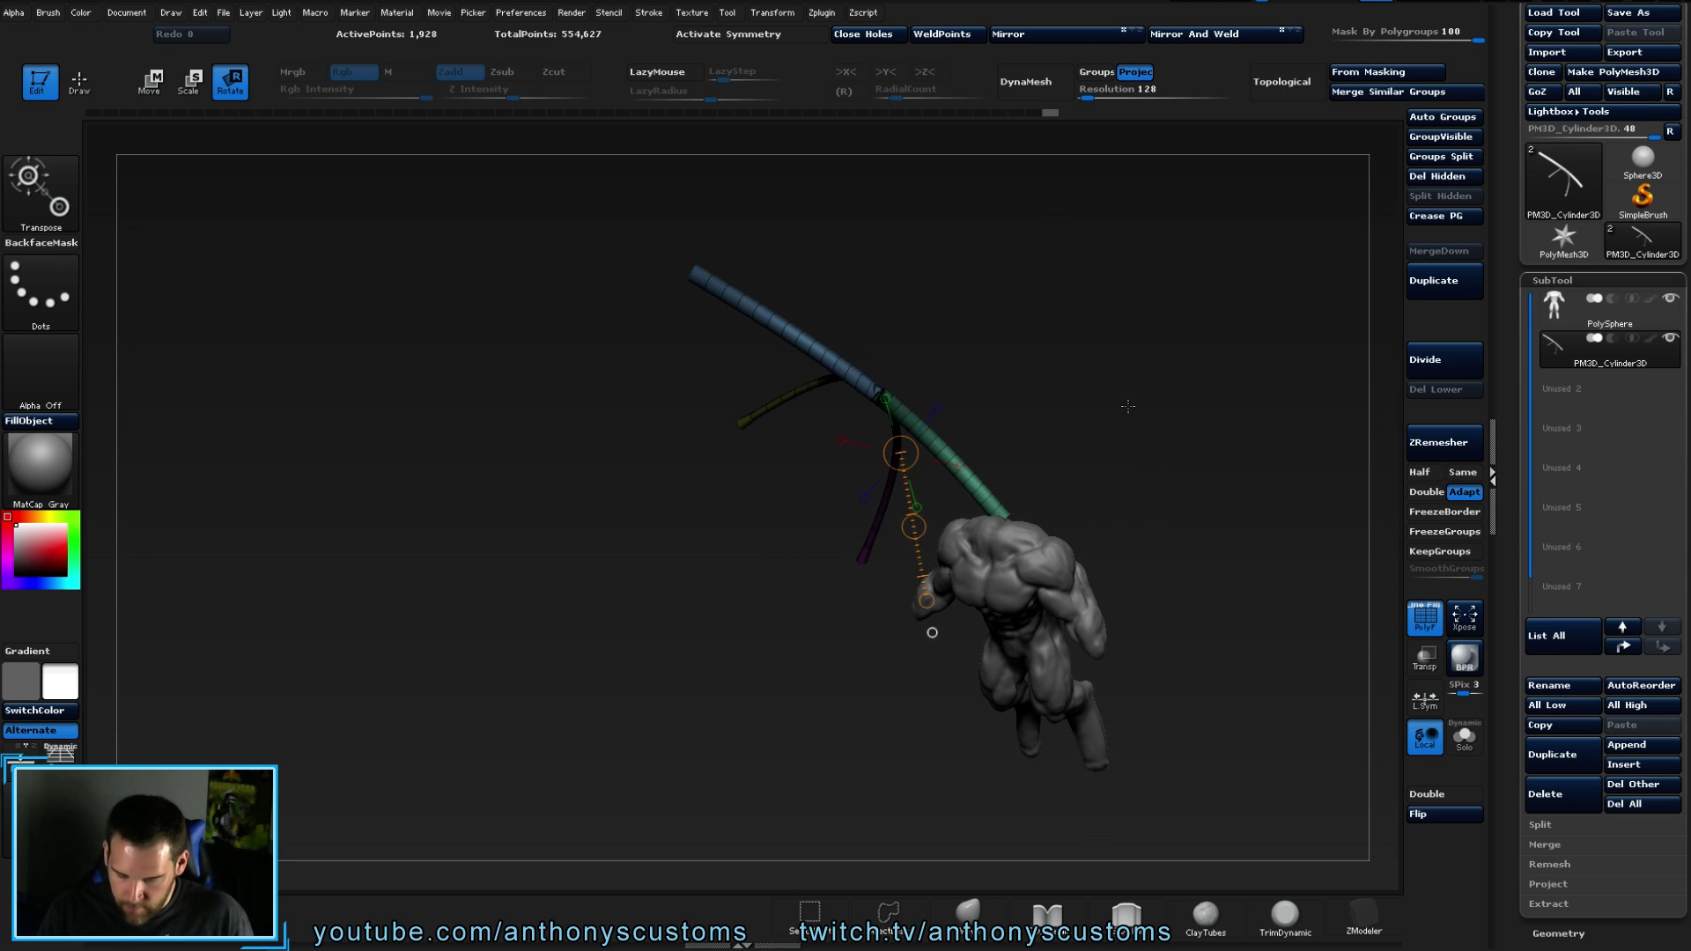
- Try spinning the upper wing bone about its own length to reorient its curve
left_click_drag(870, 385, 672, 260)
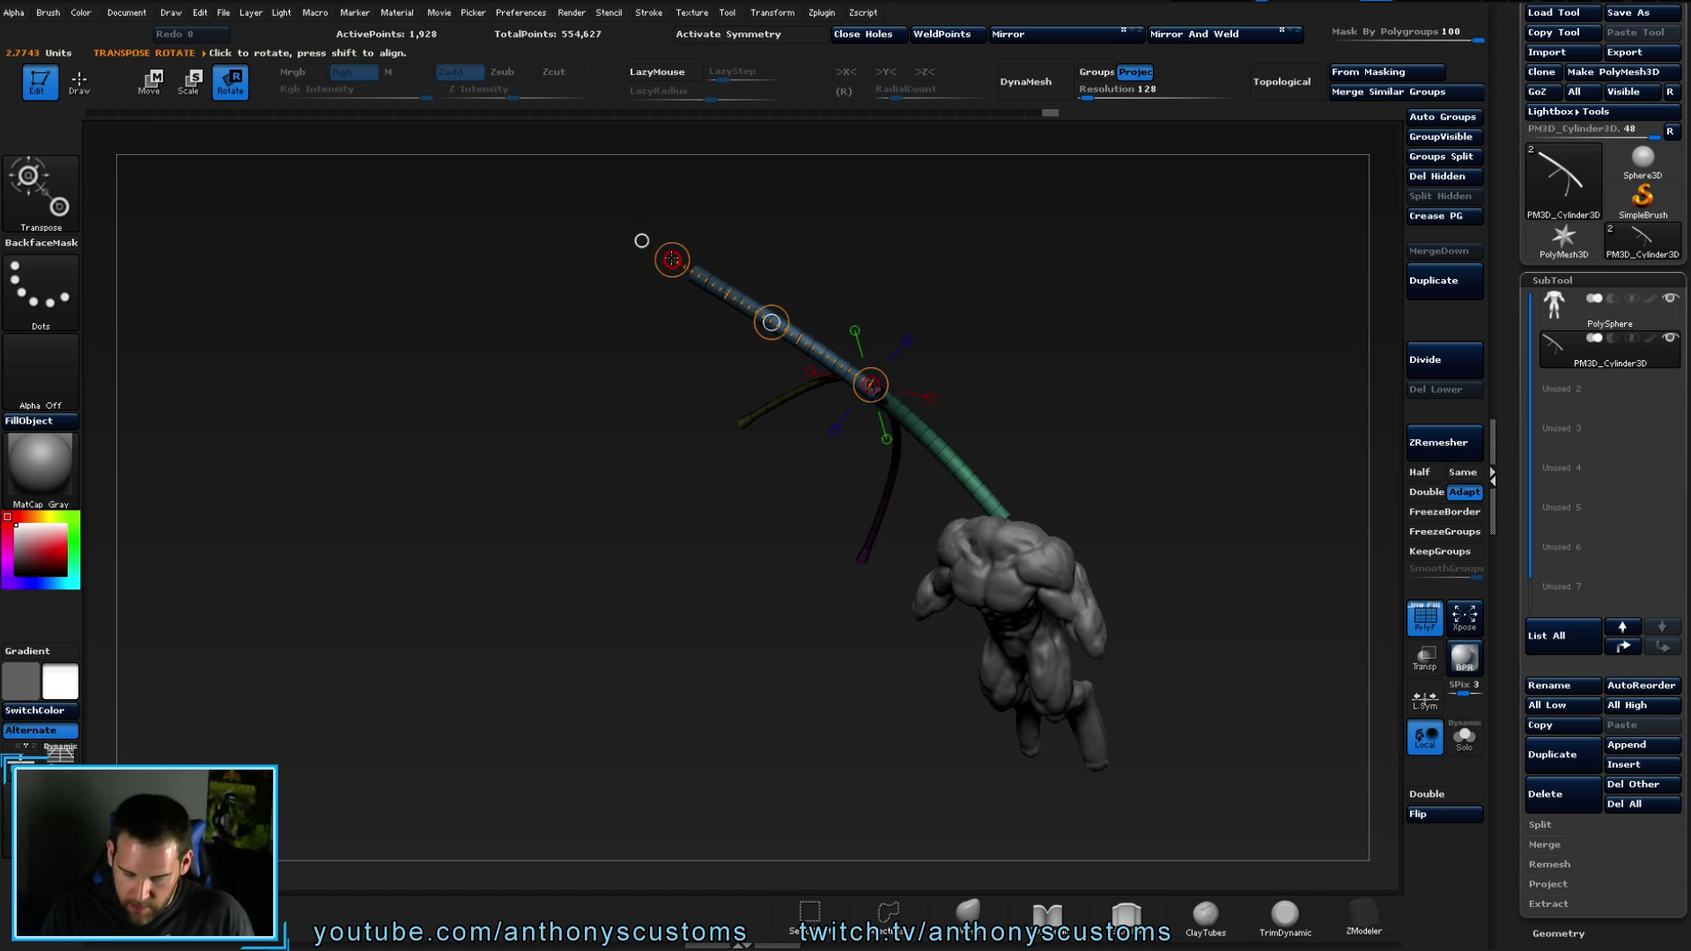
left_click_drag(817, 494, 939, 776)
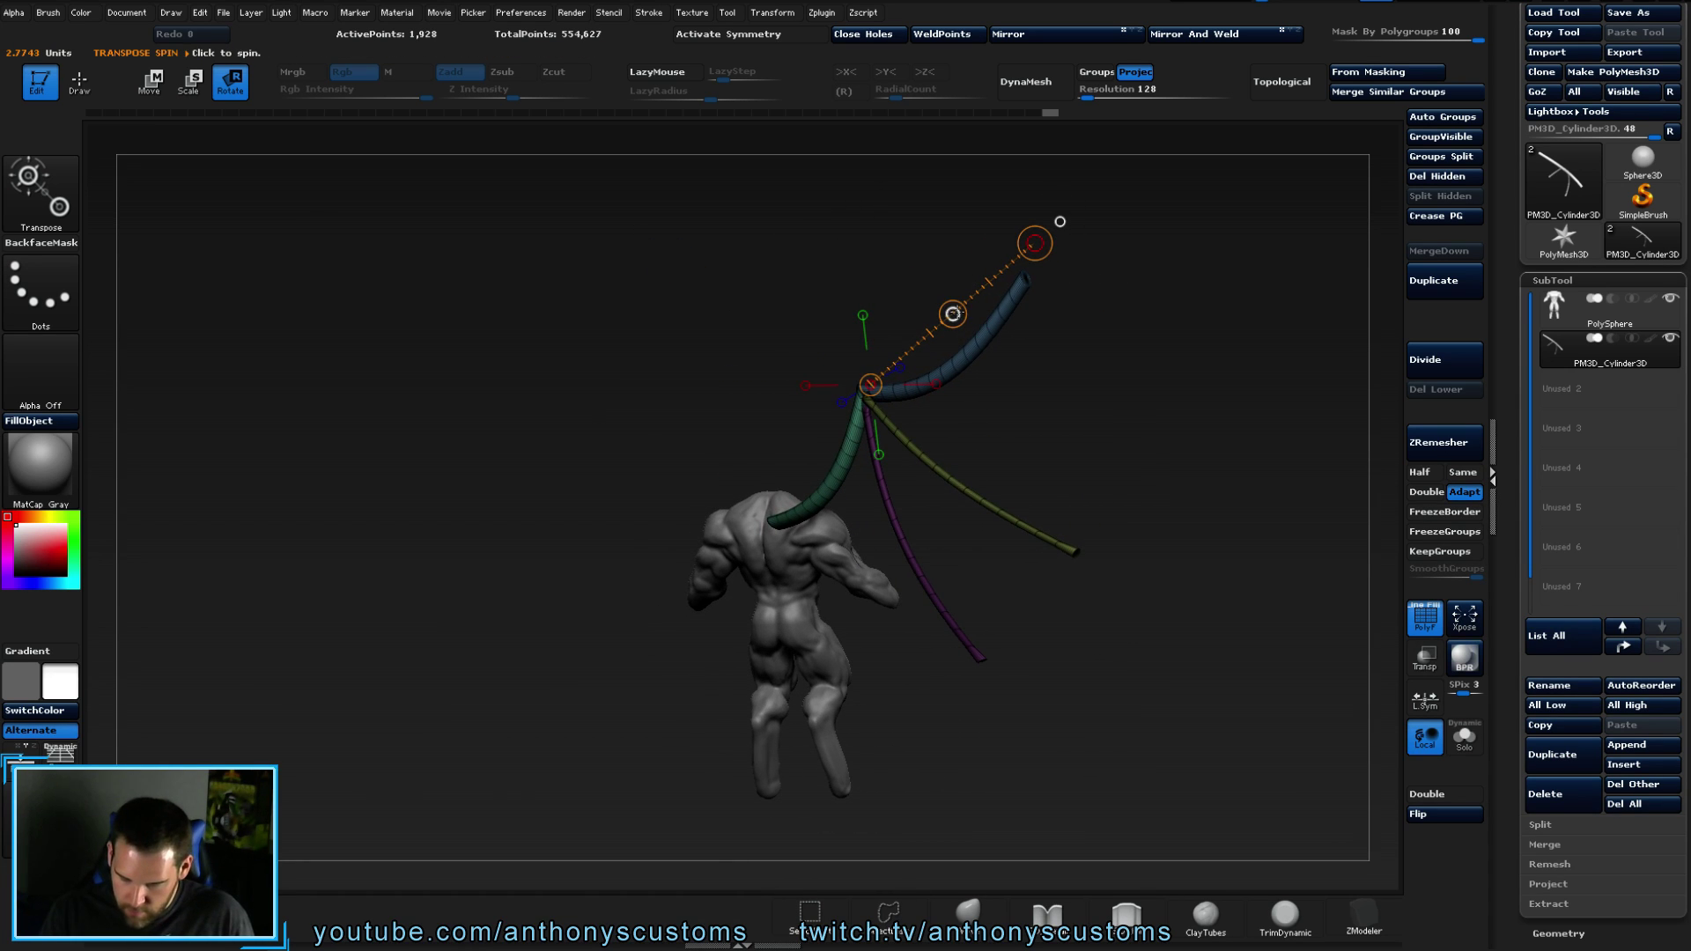
left_click_drag(953, 314, 849, 404)
- Turn off the polyframe display and view the wing from the figure's front
left_click_drag(629, 515, 1013, 506)
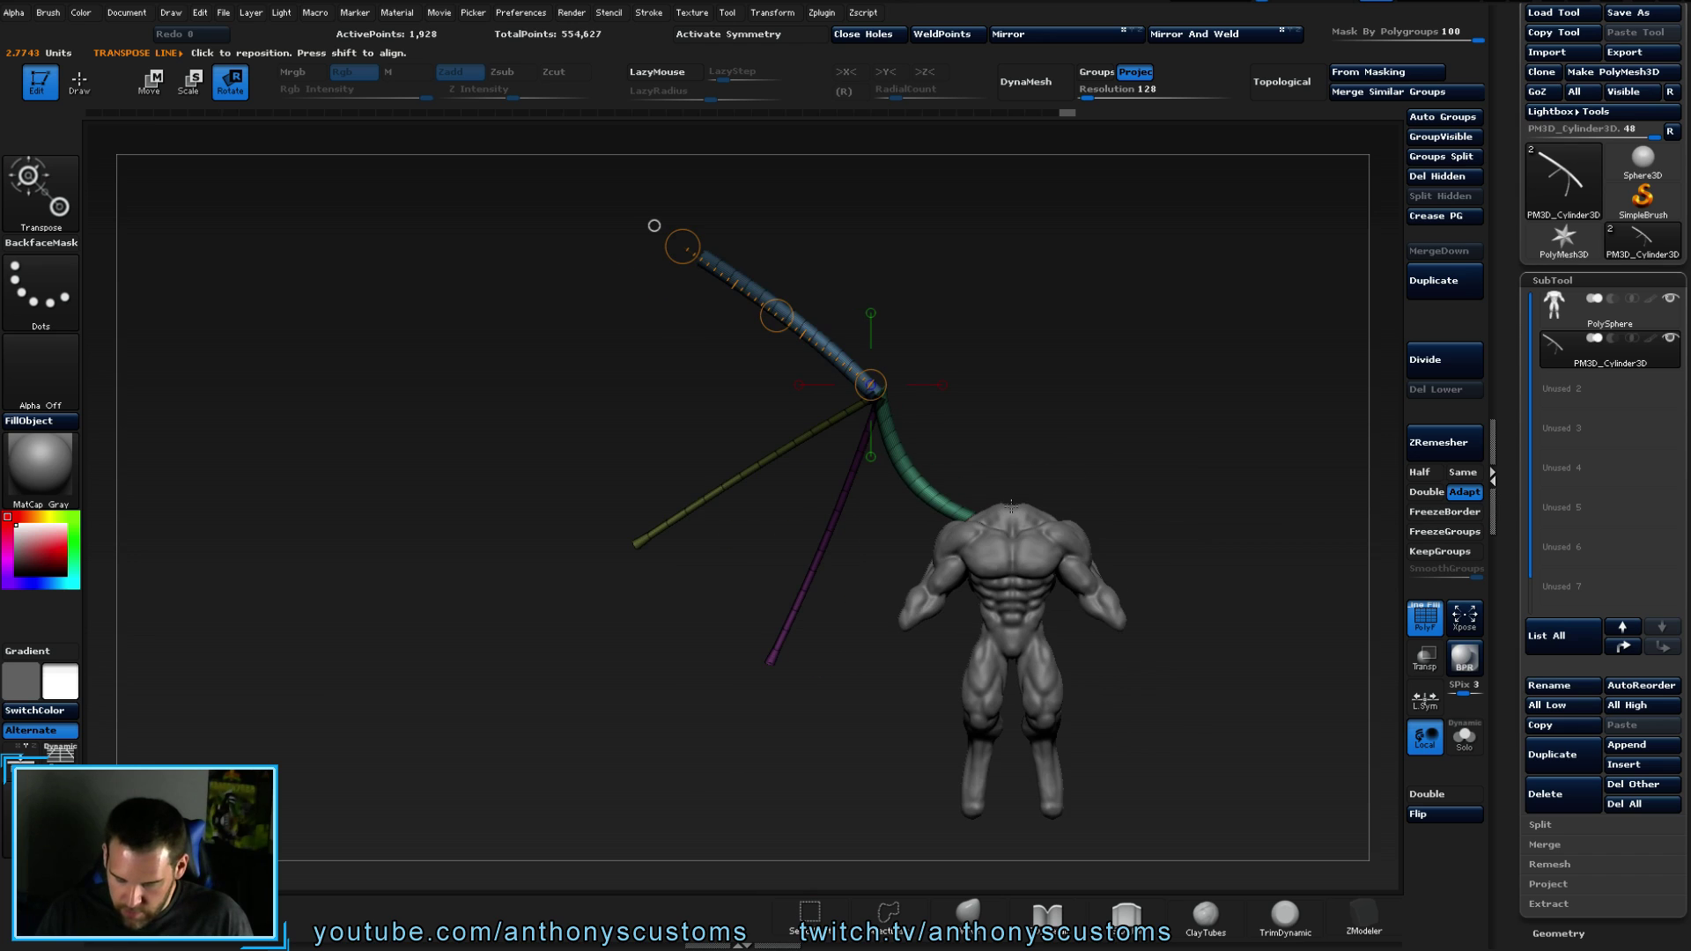
key("shift+f")
left_click_drag(1101, 428, 1132, 414)
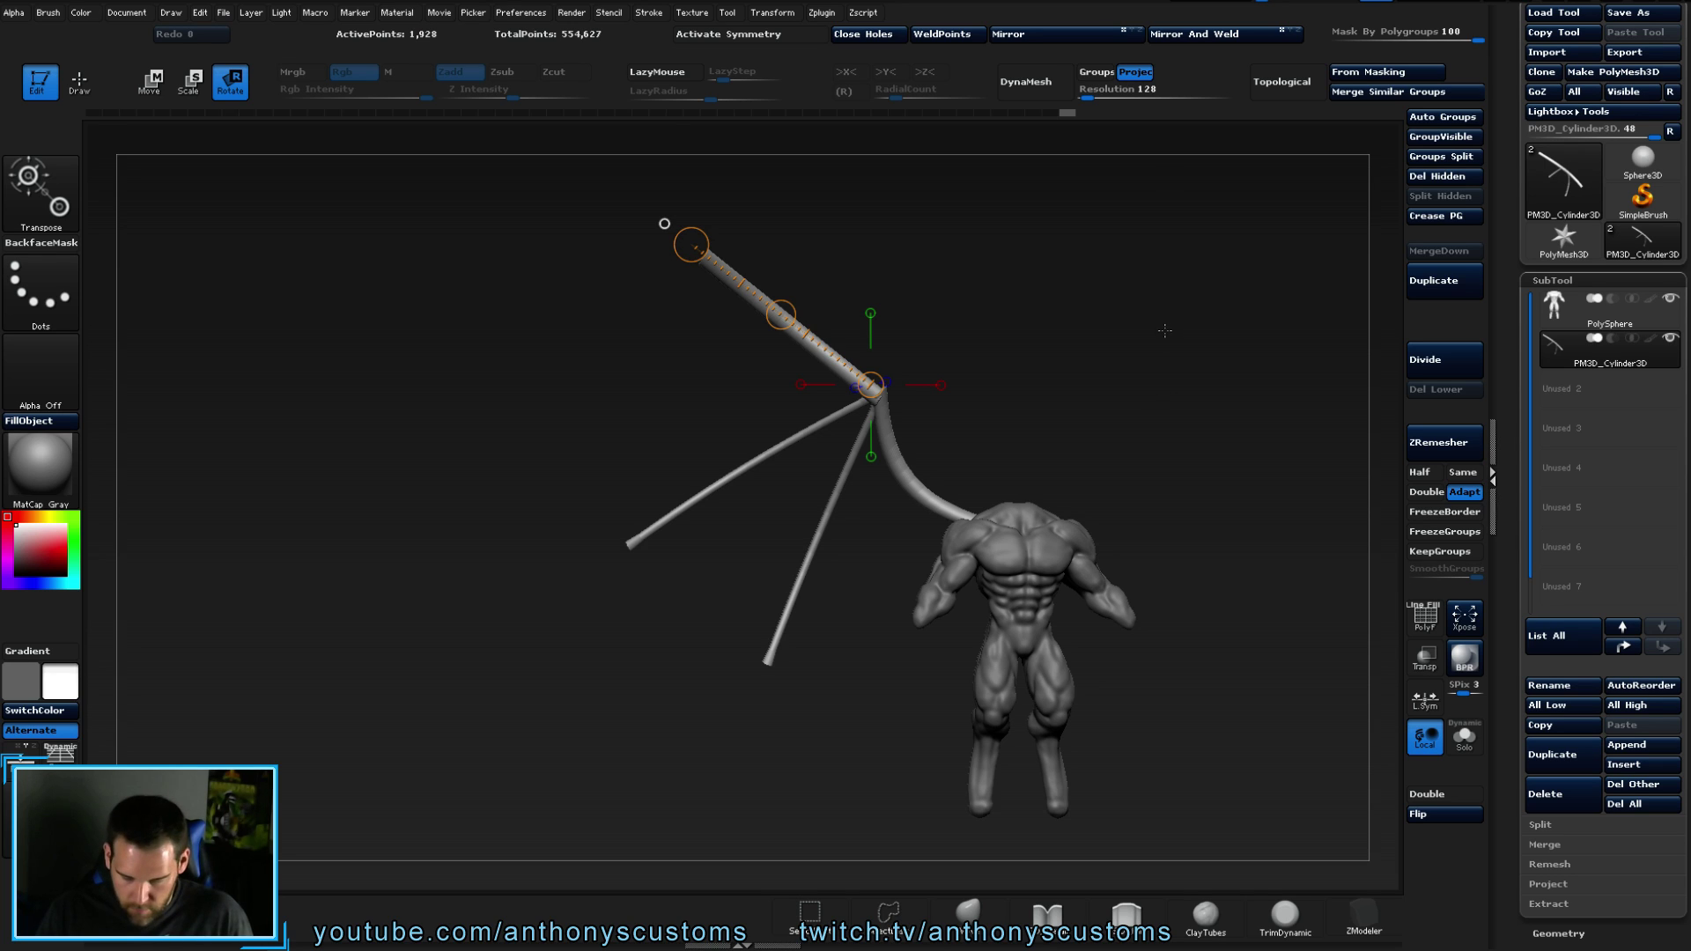
- Try nudging the upper wing bone to line its base up with the wing's joint
key("w")
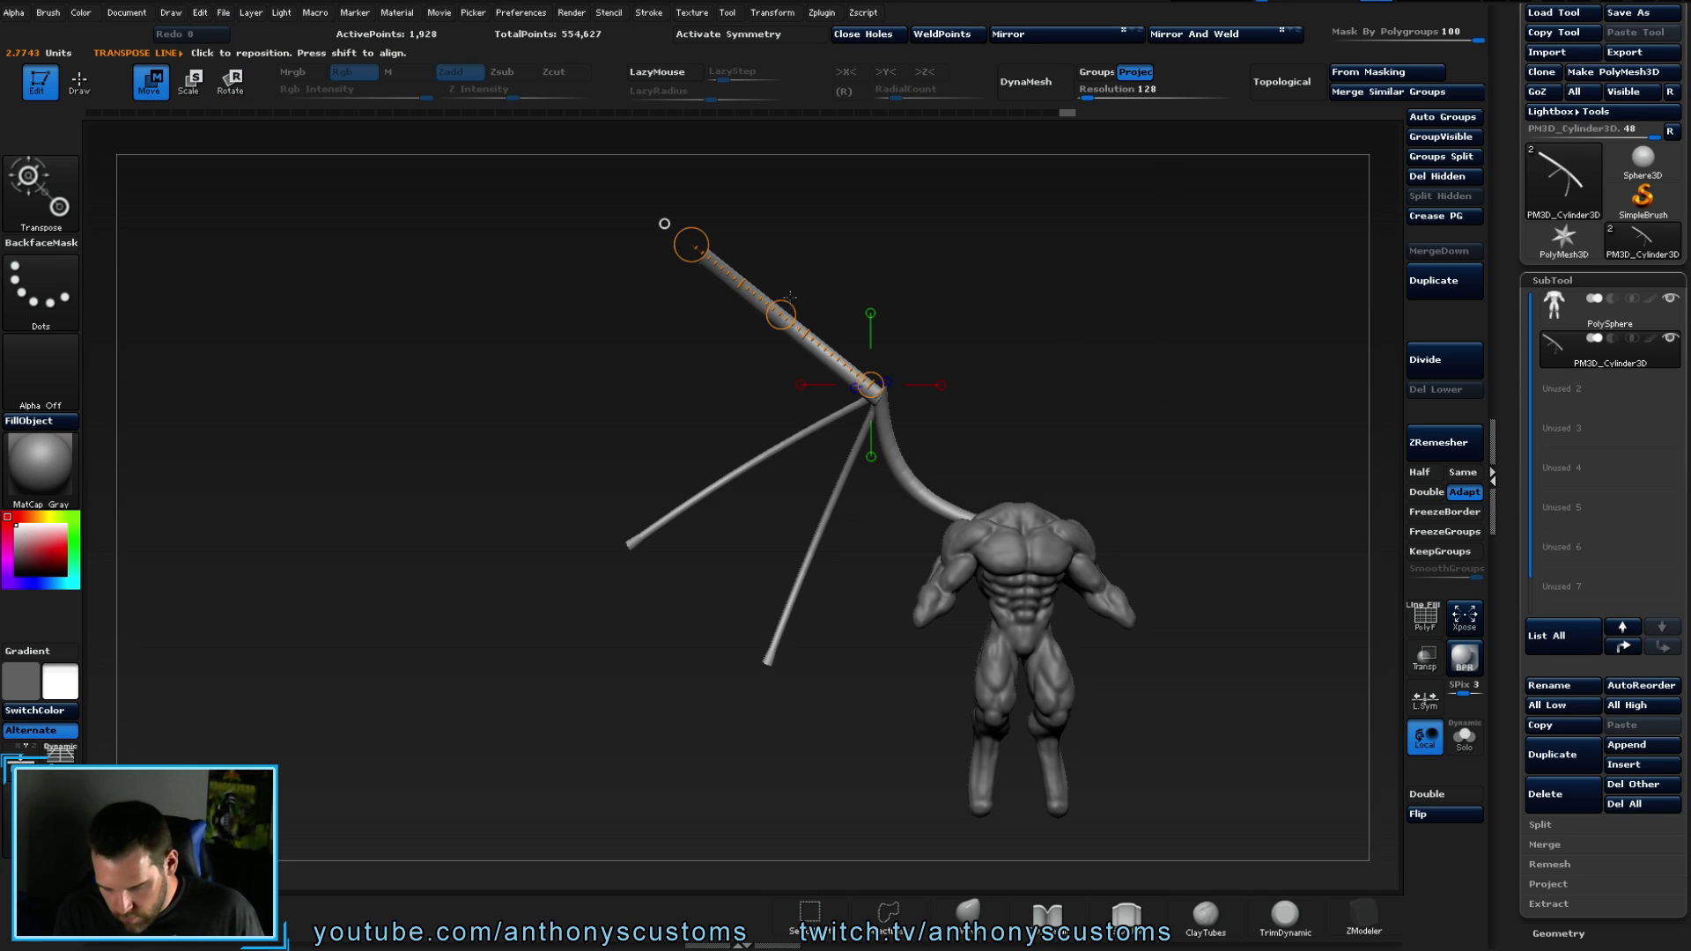
left_click_drag(780, 314, 783, 312)
left_click_drag(1268, 392, 1162, 456)
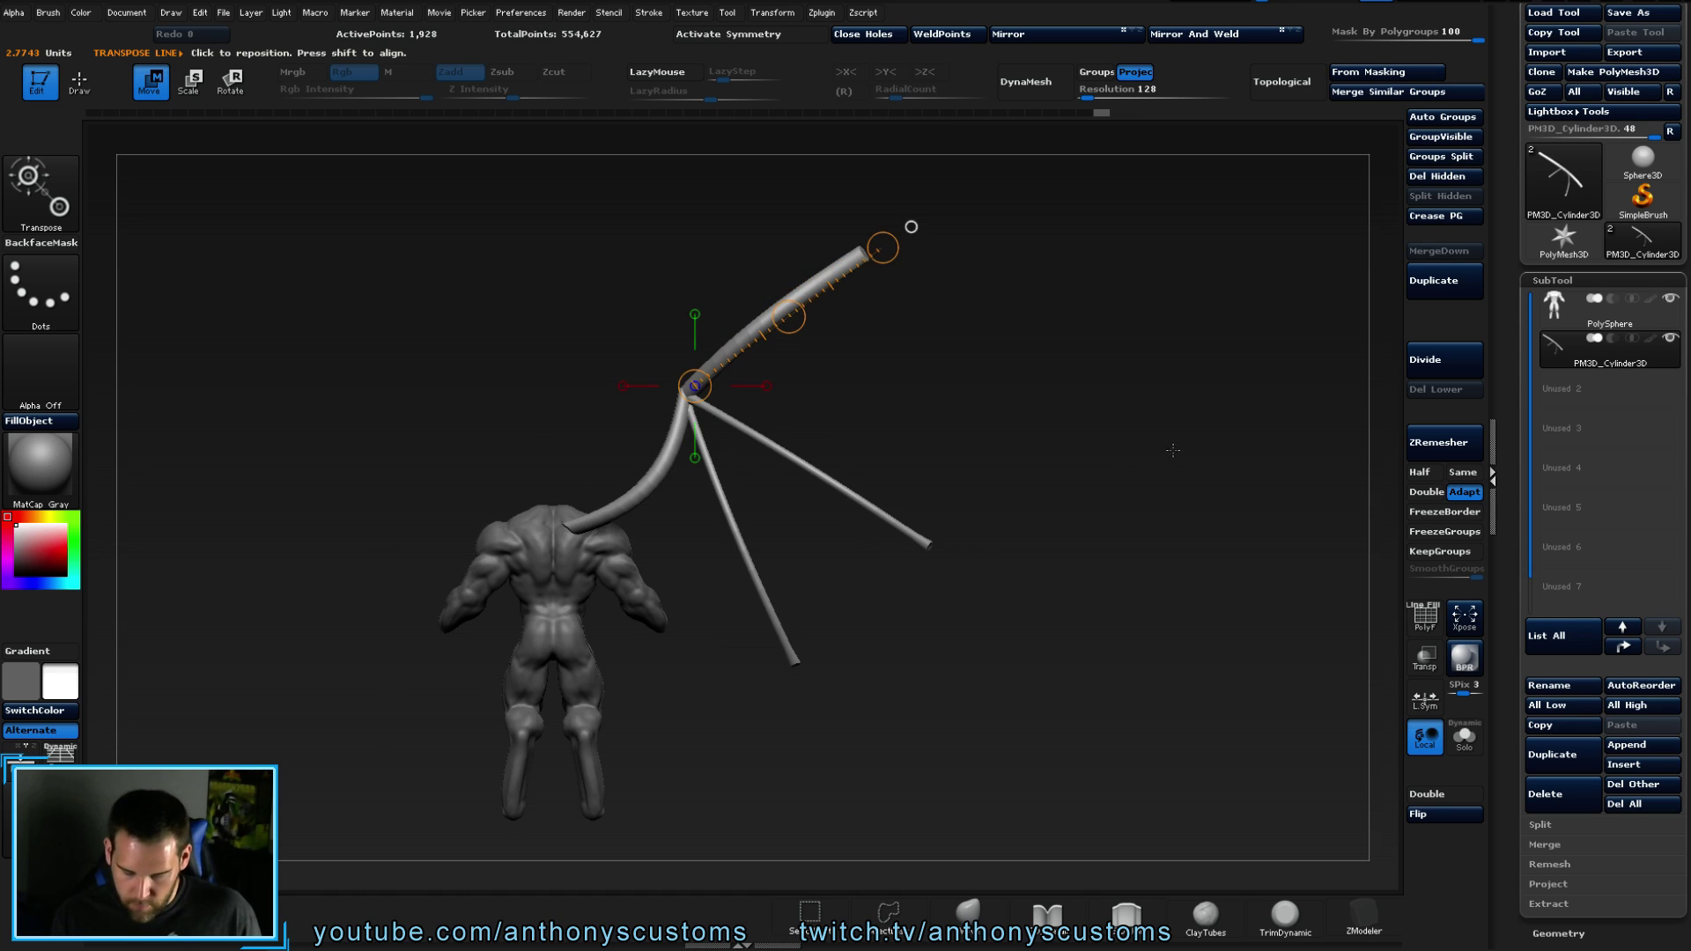
- Check the wing's silhouette from front and back, and undo the last spin and shift of the upper wing bone
key("q")
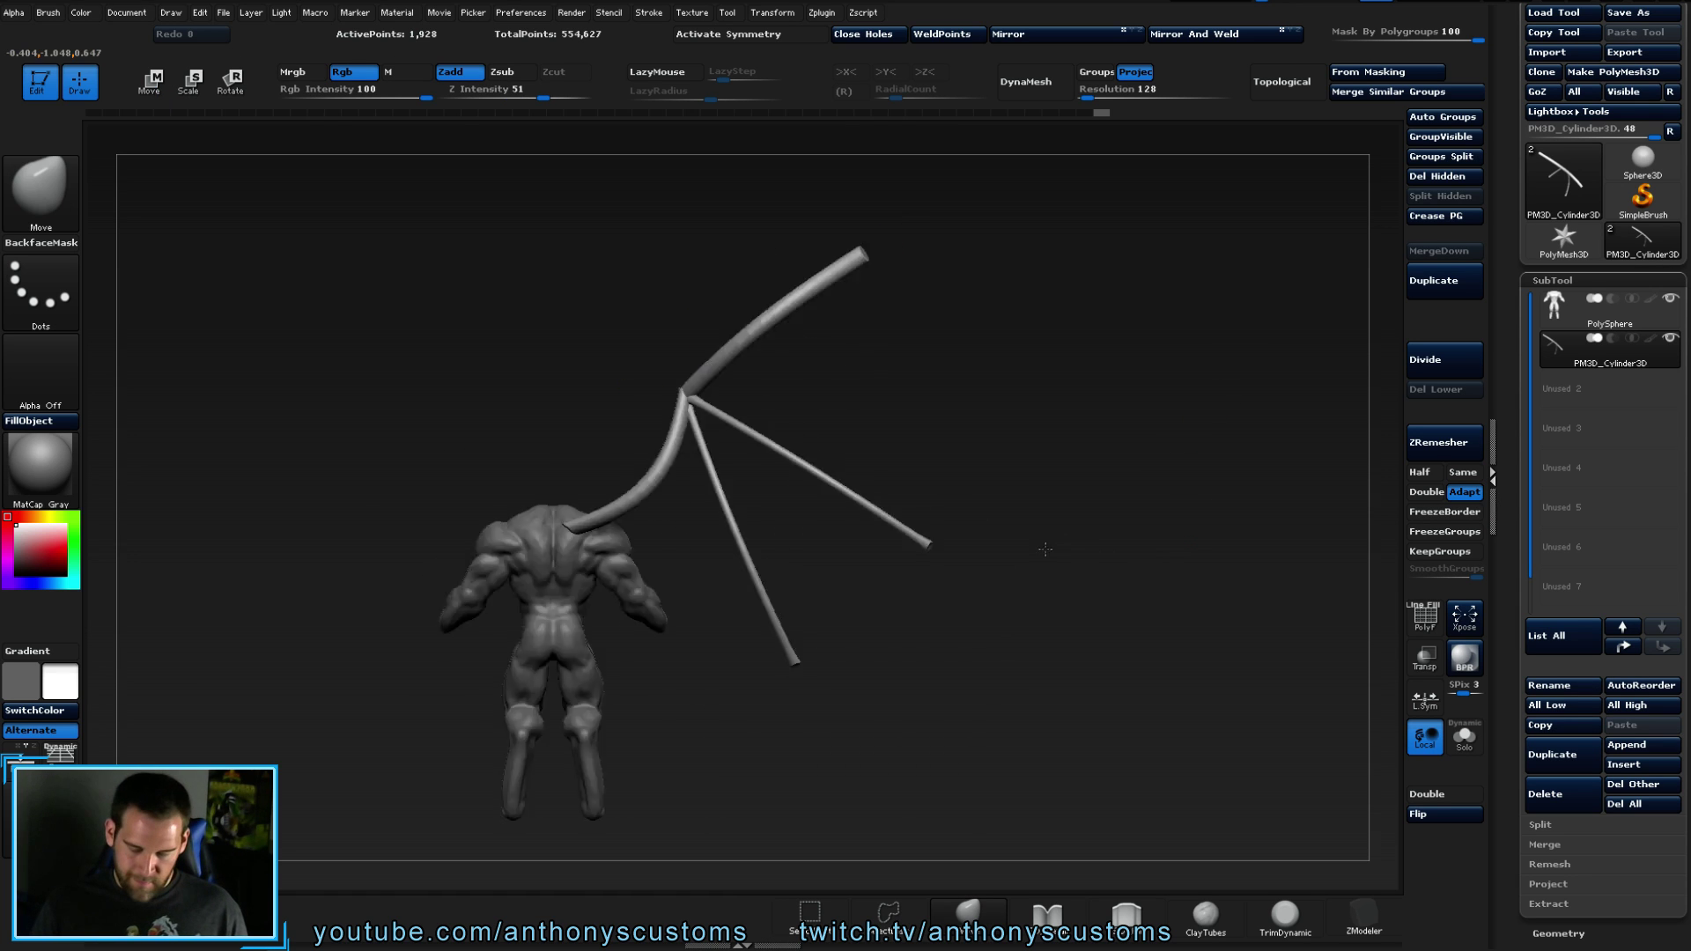
left_click_drag(1057, 544, 983, 542)
left_click_drag(1191, 475, 1178, 326, "alt")
left_click_drag(1131, 466, 1071, 500, "alt")
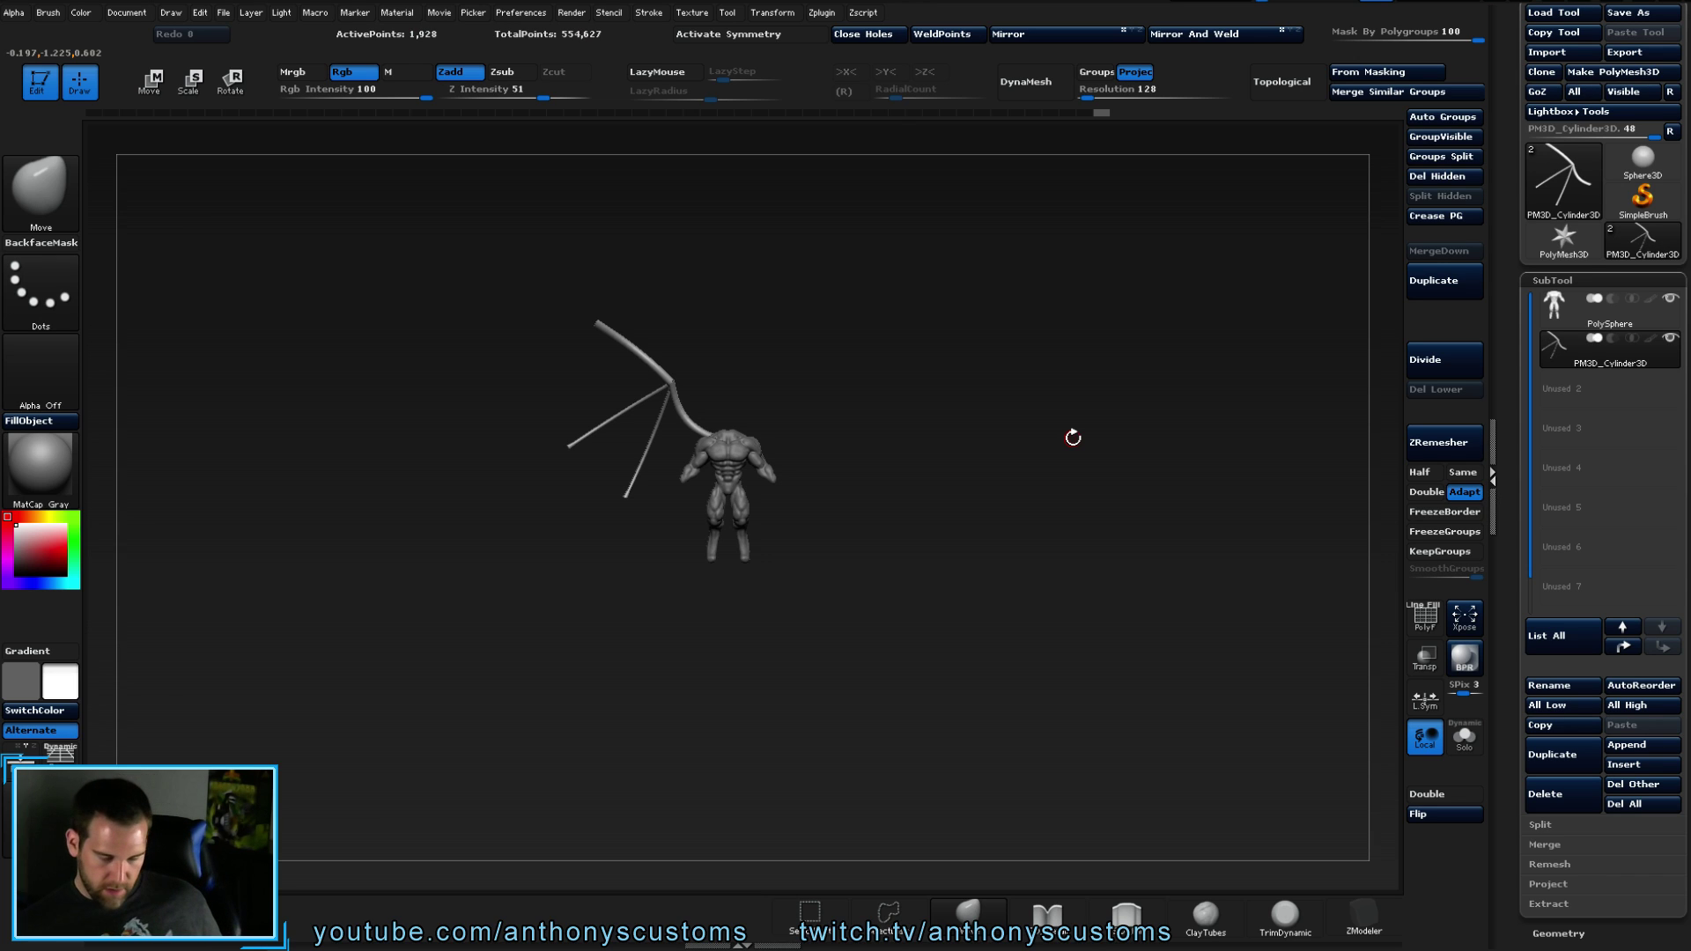
mouse_move(894, 543)
left_mouse_down()
mouse_move(936, 479)
mouse_move(1057, 574)
mouse_move(1083, 539)
mouse_move(899, 542)
left_mouse_up()
left_click_drag(1024, 508, 1030, 505)
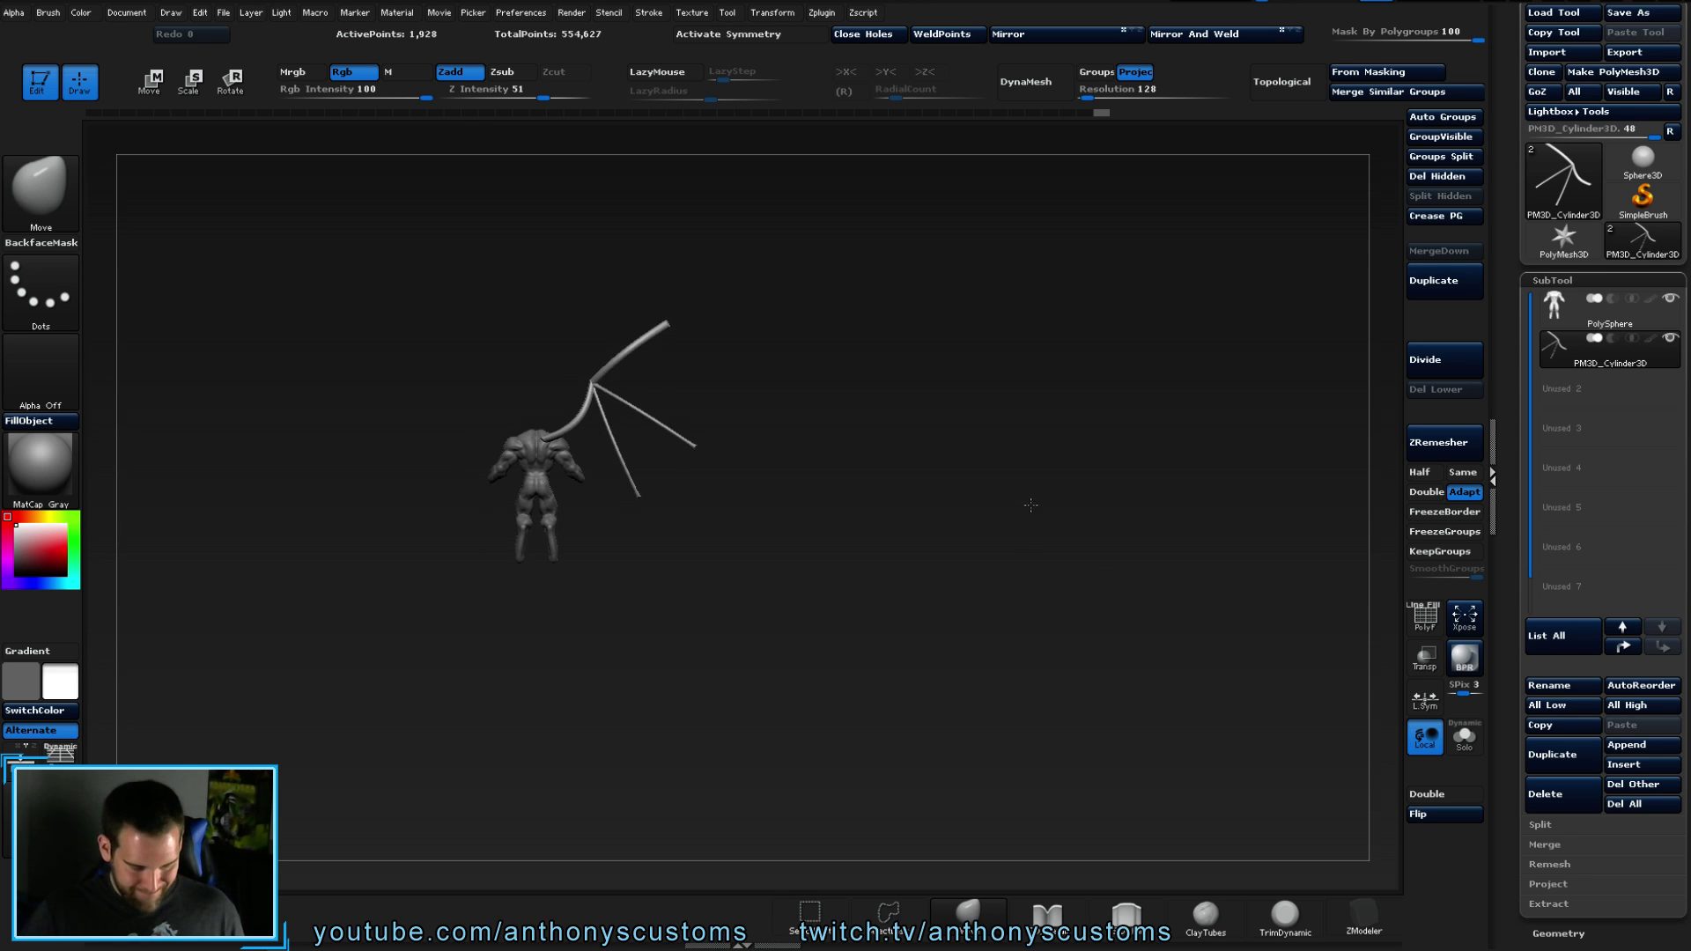
key("ctrl+z")
key("ctrl+z")
key("ctrl+z")
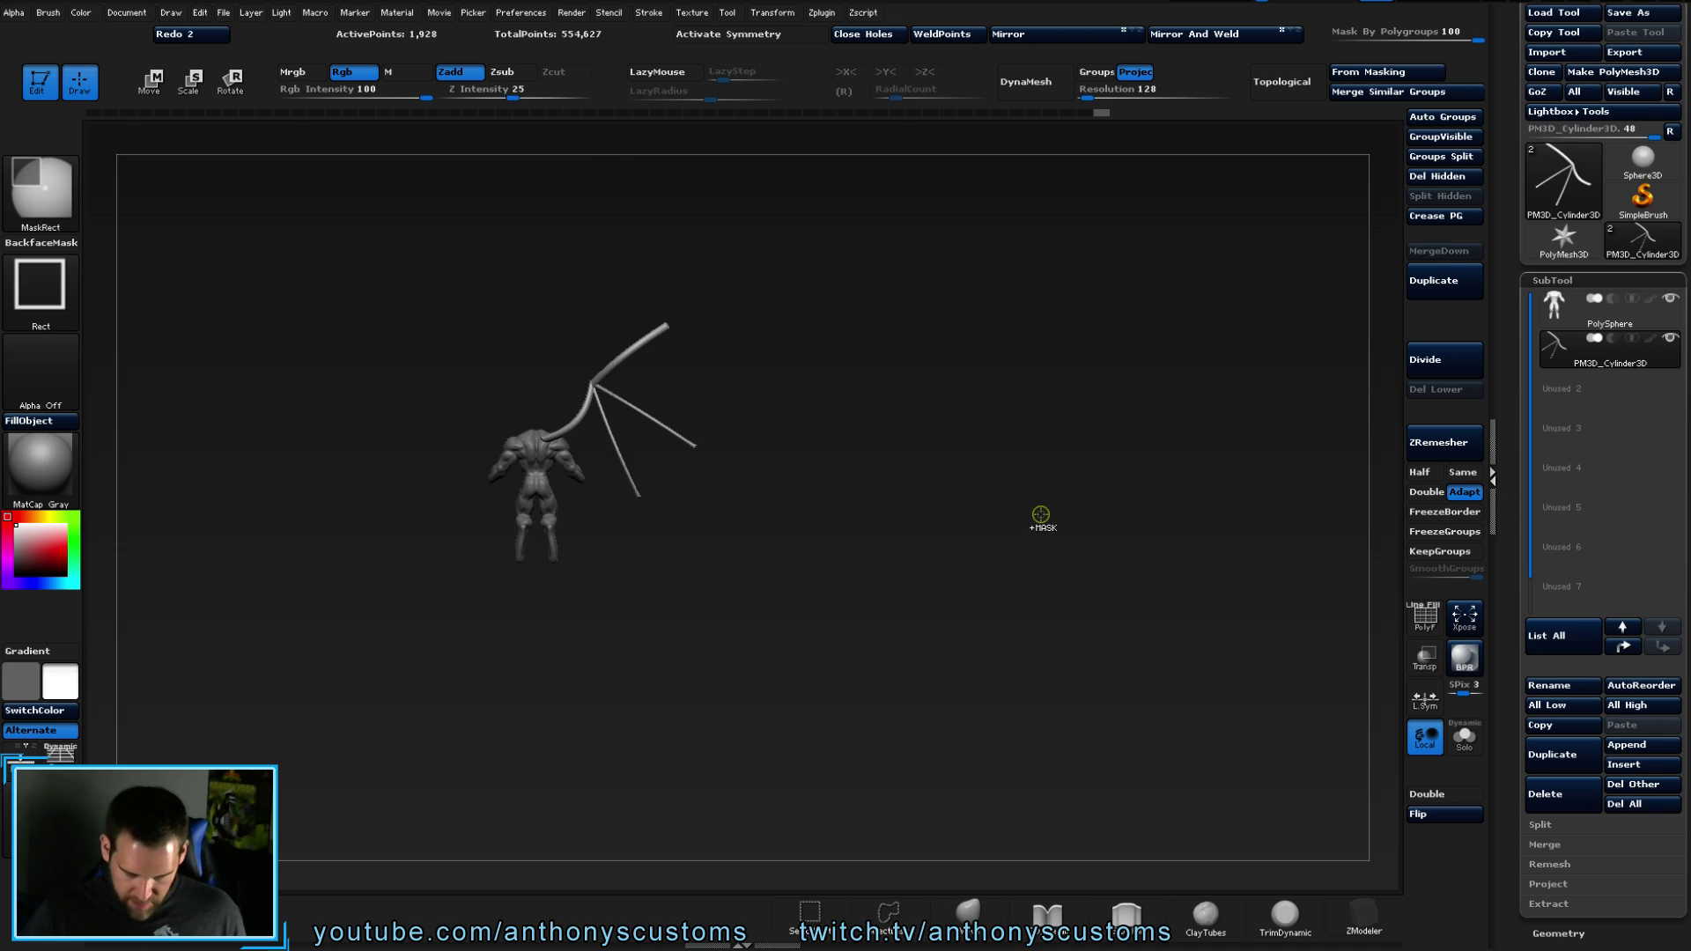
mouse_move(1042, 526)
left_mouse_down()
mouse_move(887, 513)
mouse_move(1030, 497)
left_mouse_up()
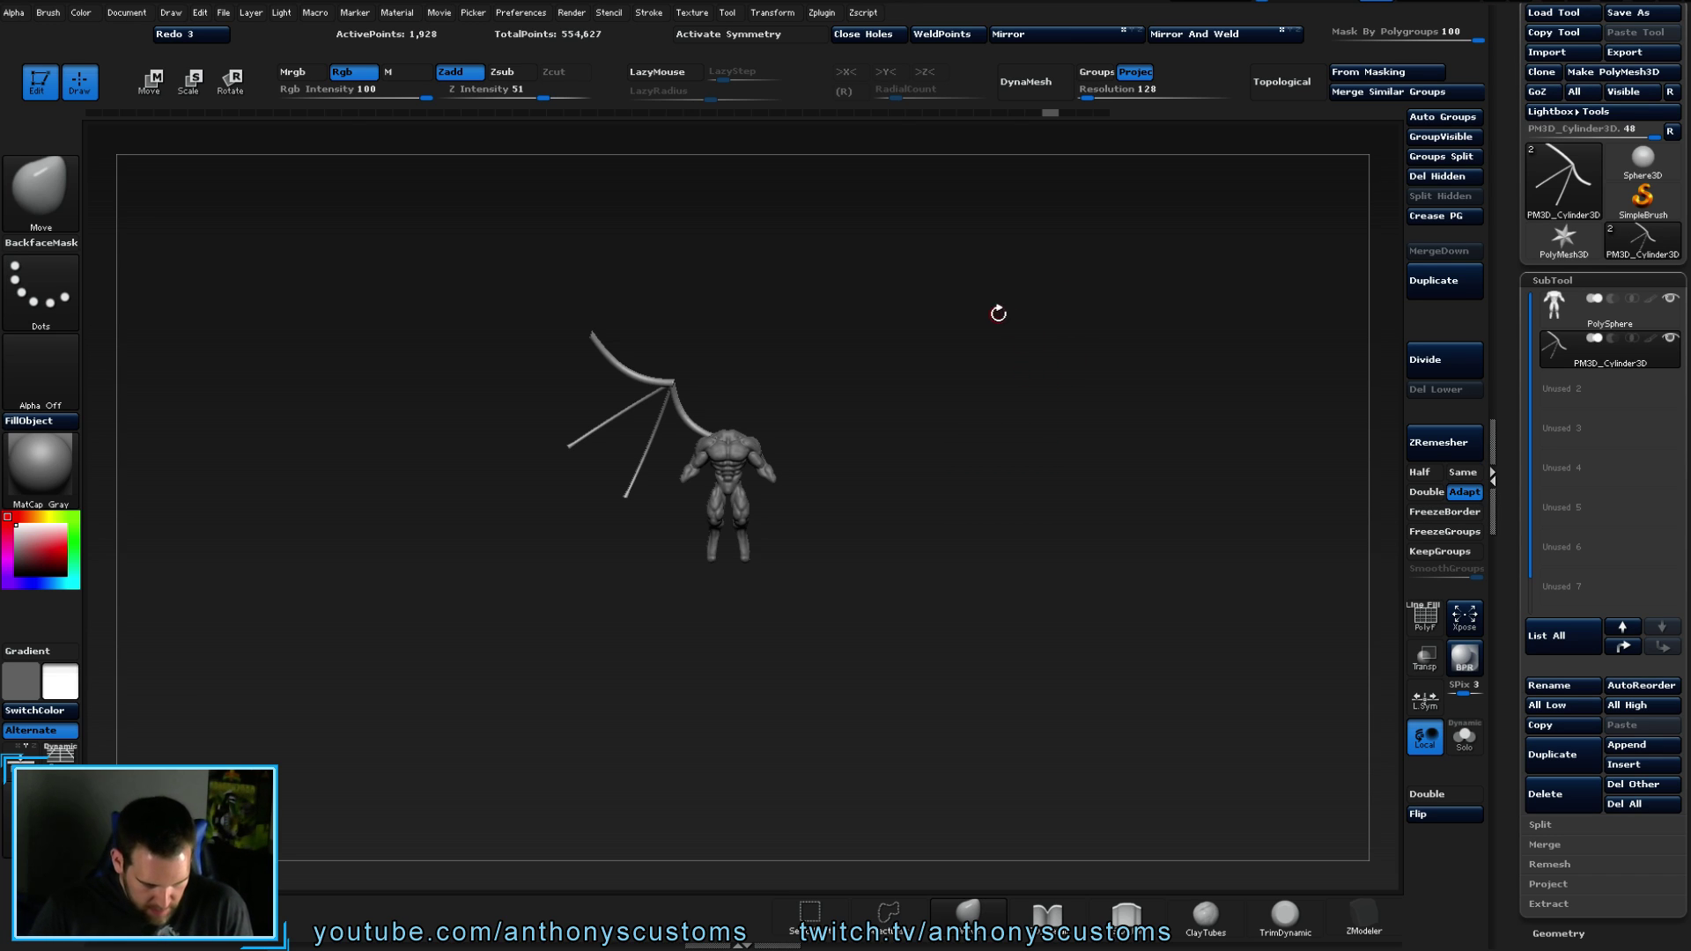
left_click_drag(959, 477, 1013, 425, "alt")
- Adjust the brush size and thicken the wing's base end on the figure's upper back with the Inflat brush
key("space")
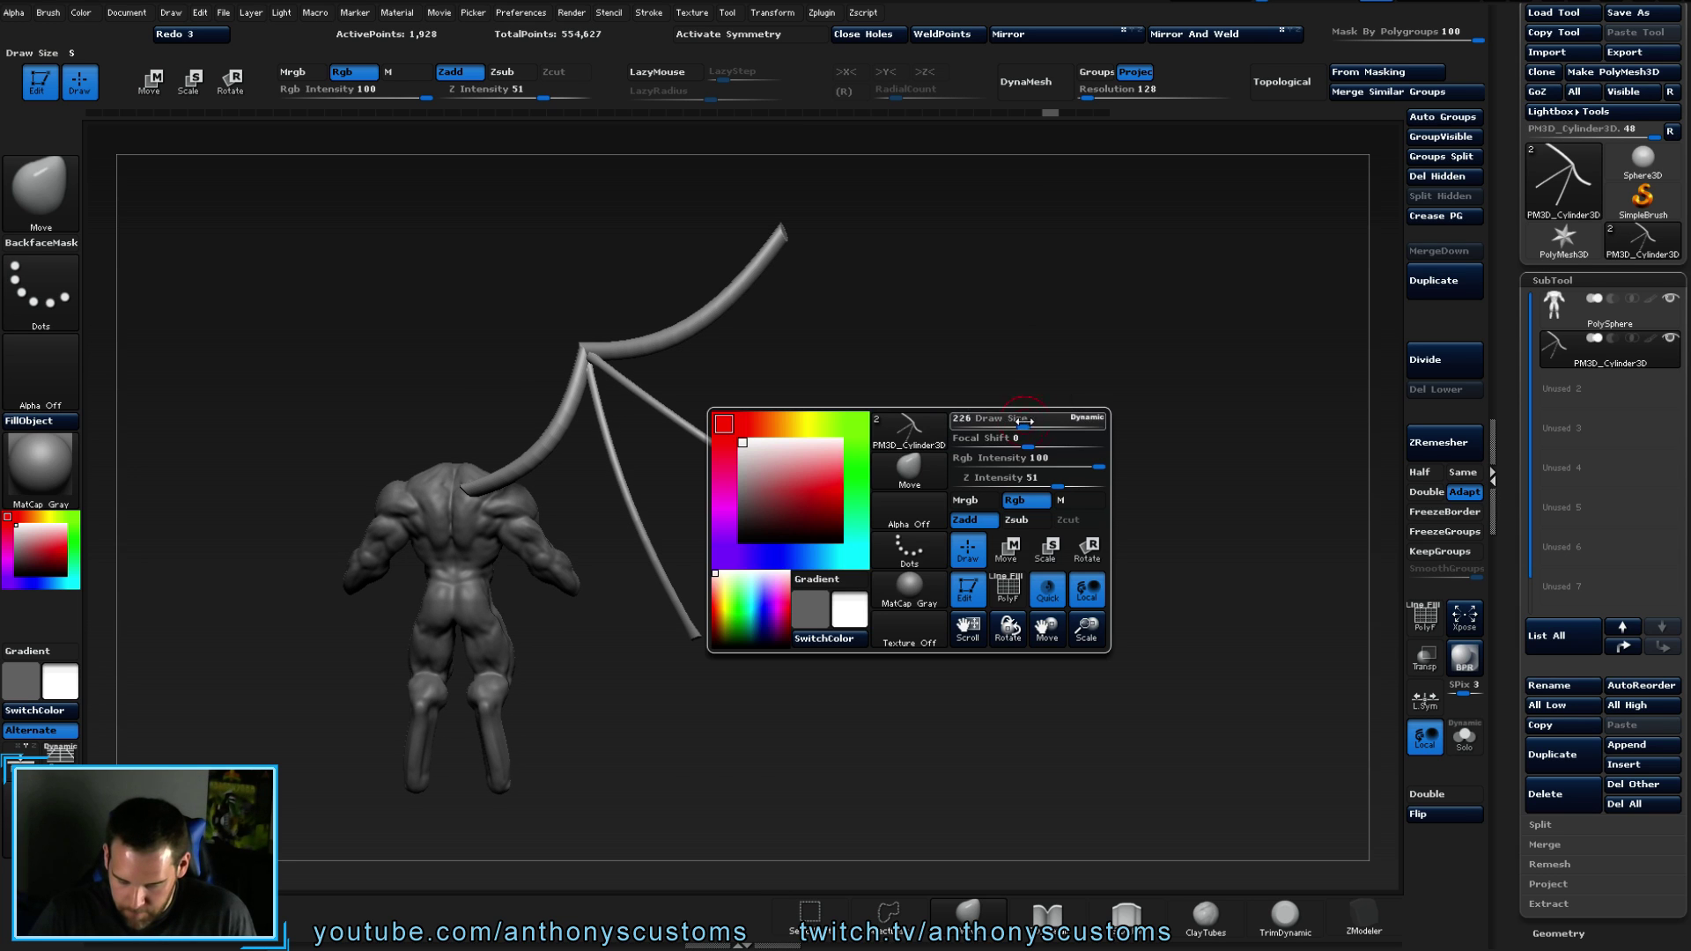
left_click_drag(1067, 364, 1063, 370)
left_click_drag(992, 496, 980, 558, "alt")
left_click_drag(994, 521, 1070, 511, "alt")
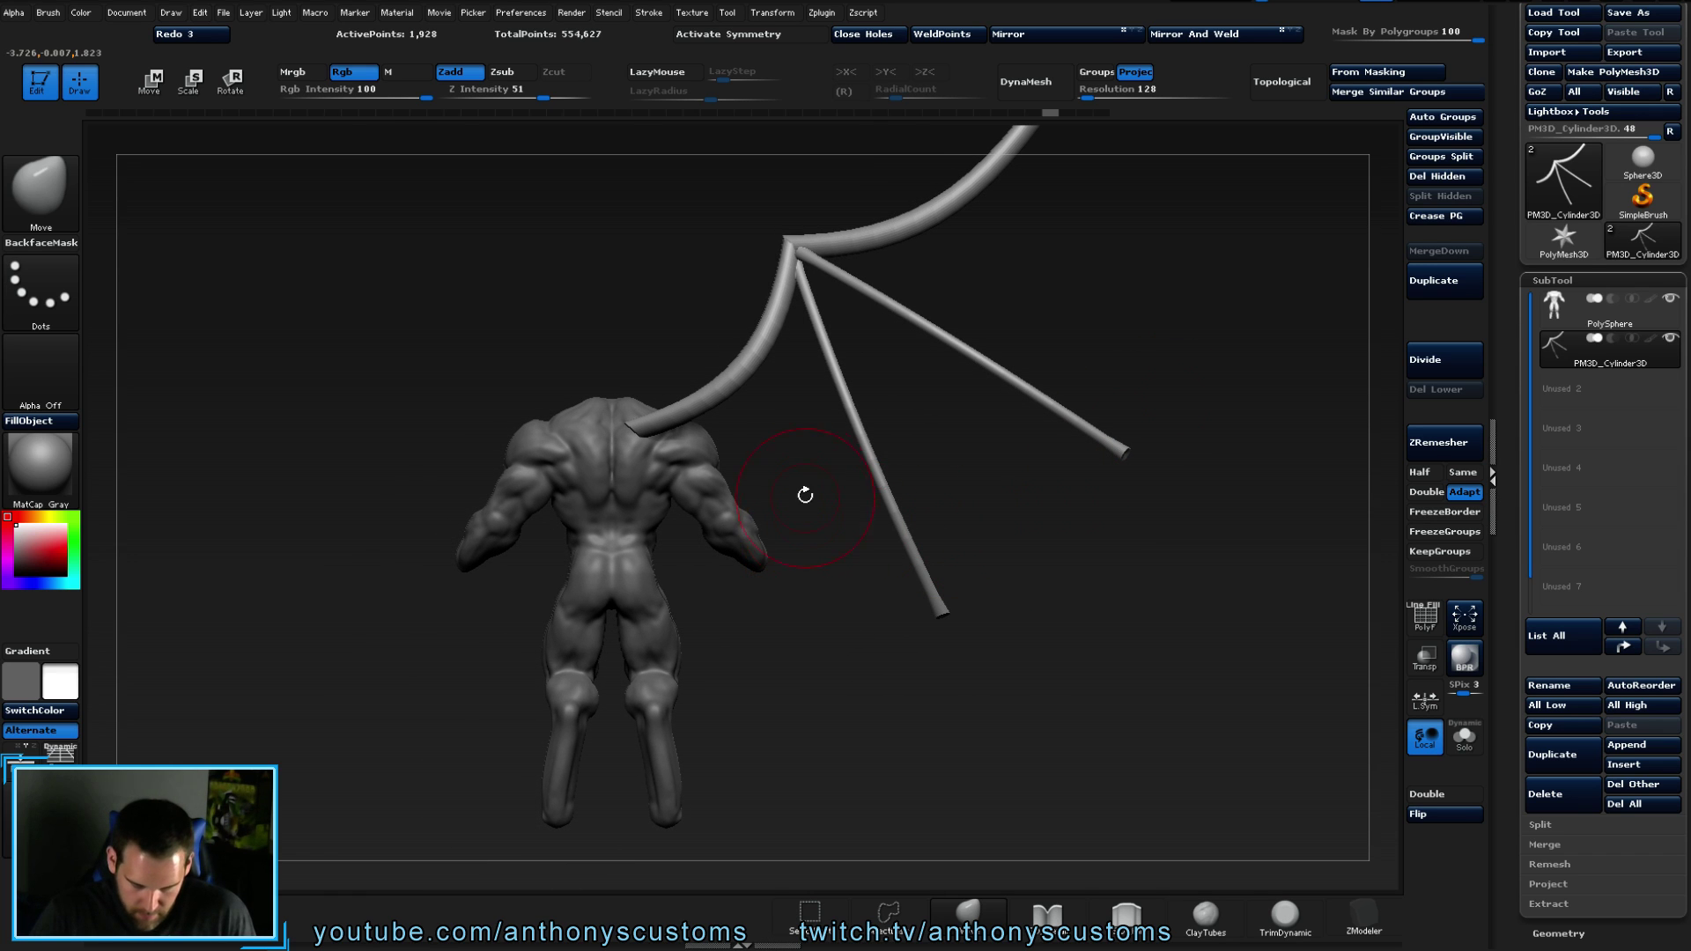
key("b")
key("i")
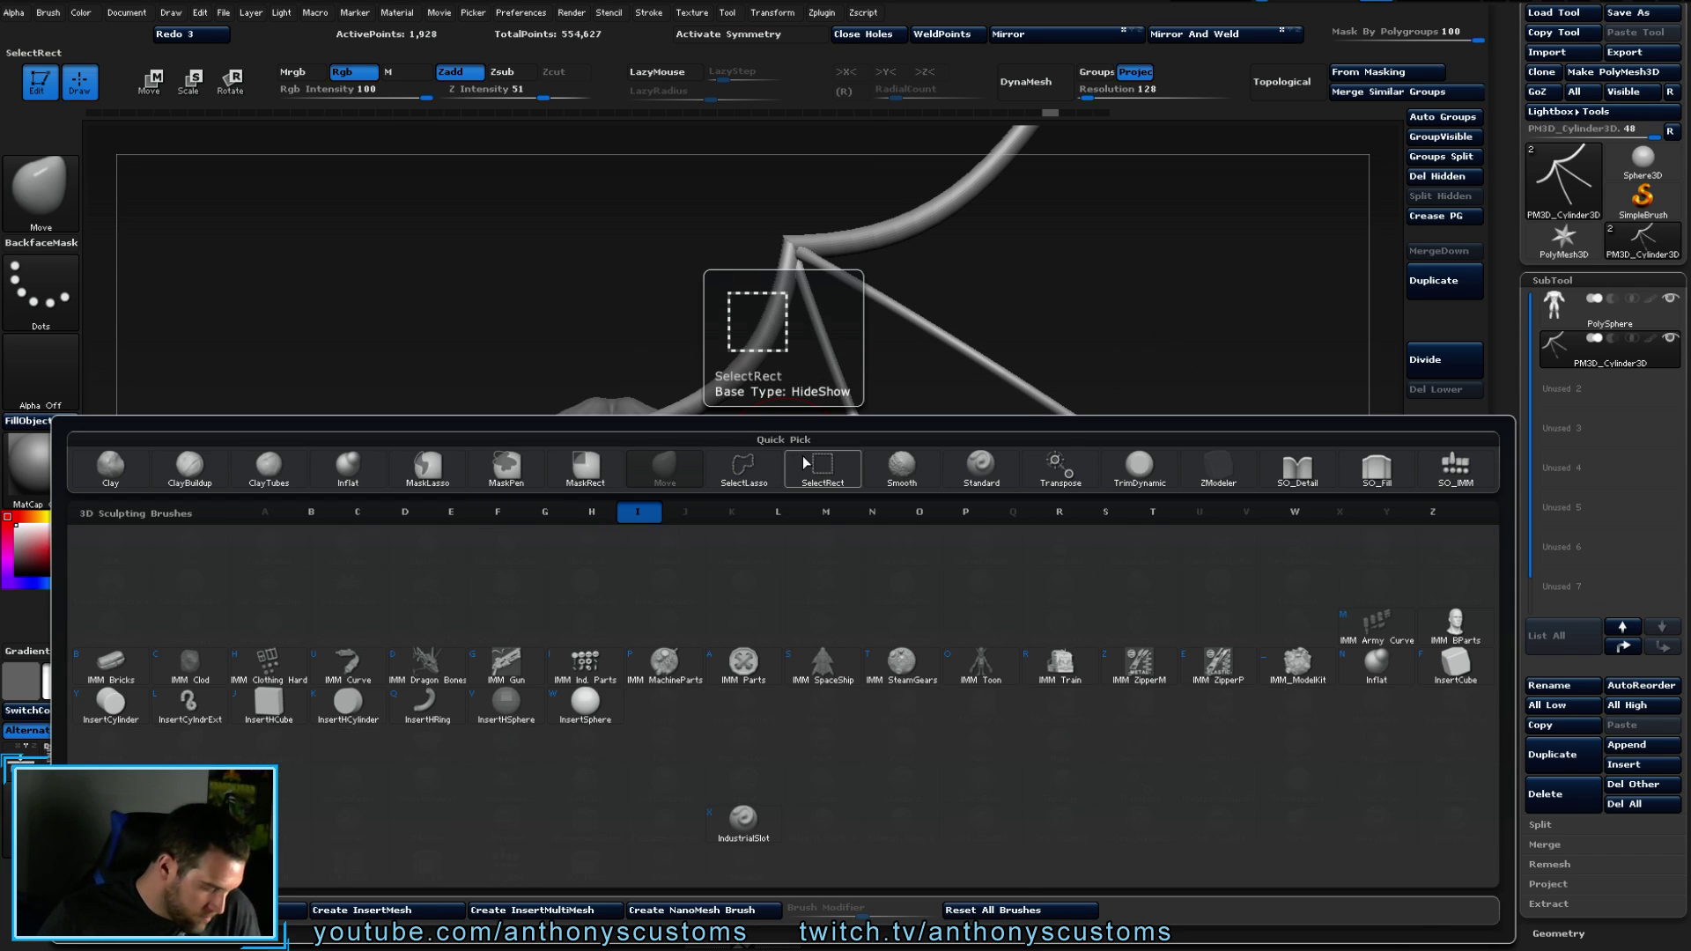
key("n")
left_click_drag(643, 436, 630, 431)
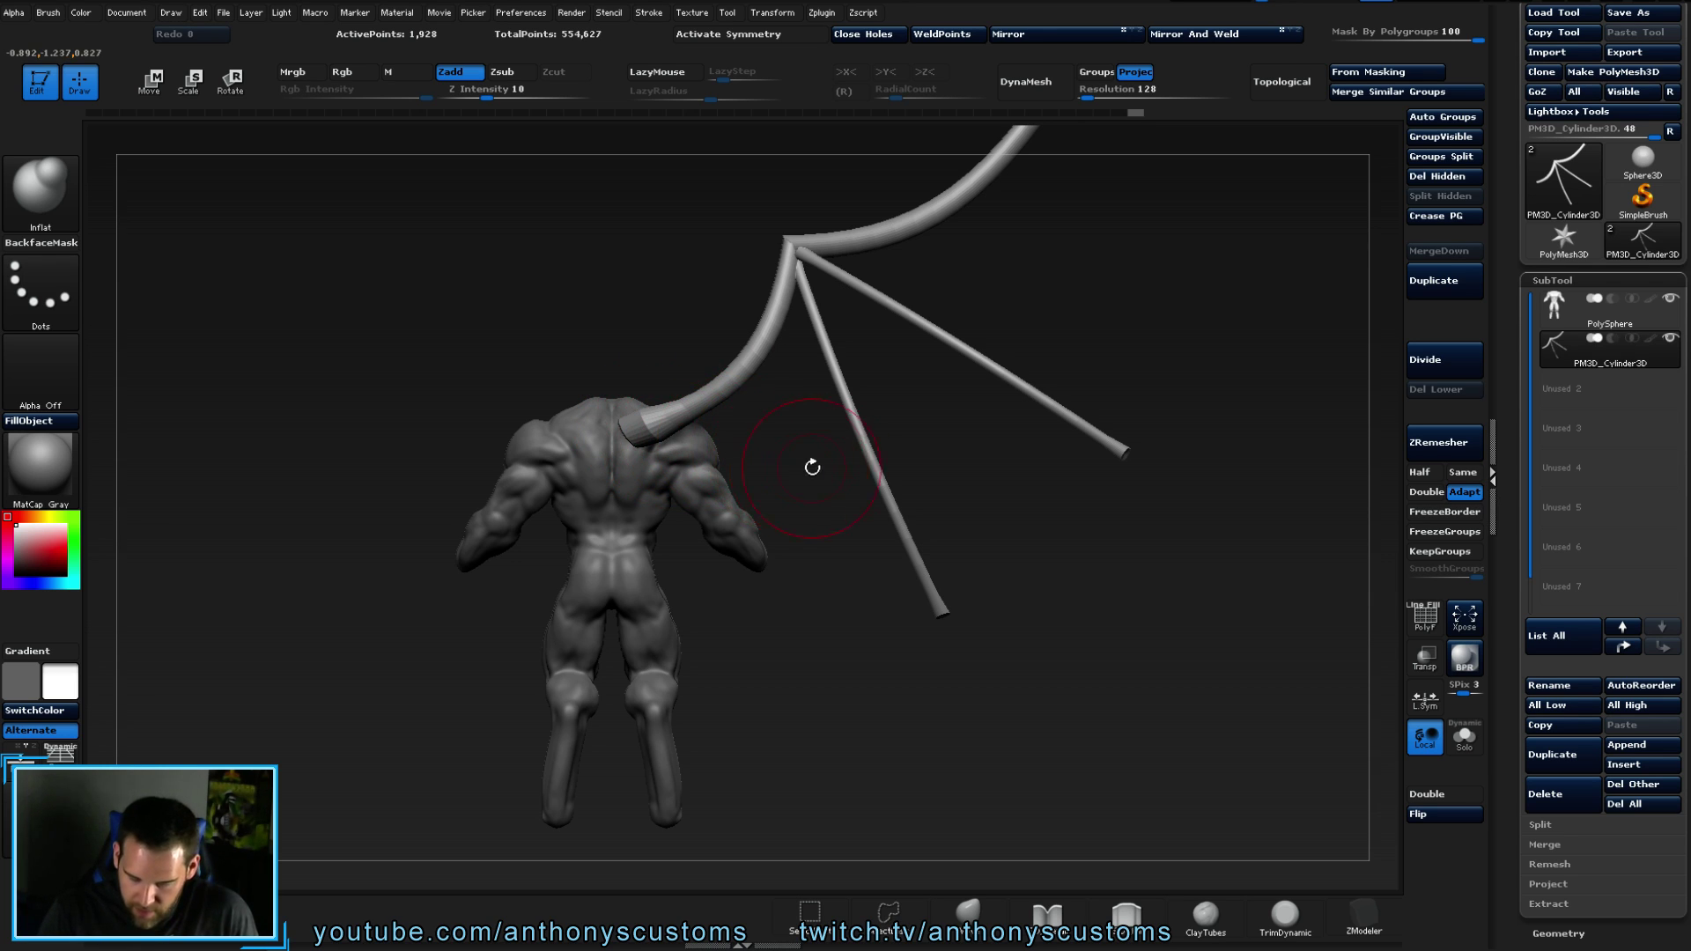
left_click_drag(1116, 300, 1127, 315)
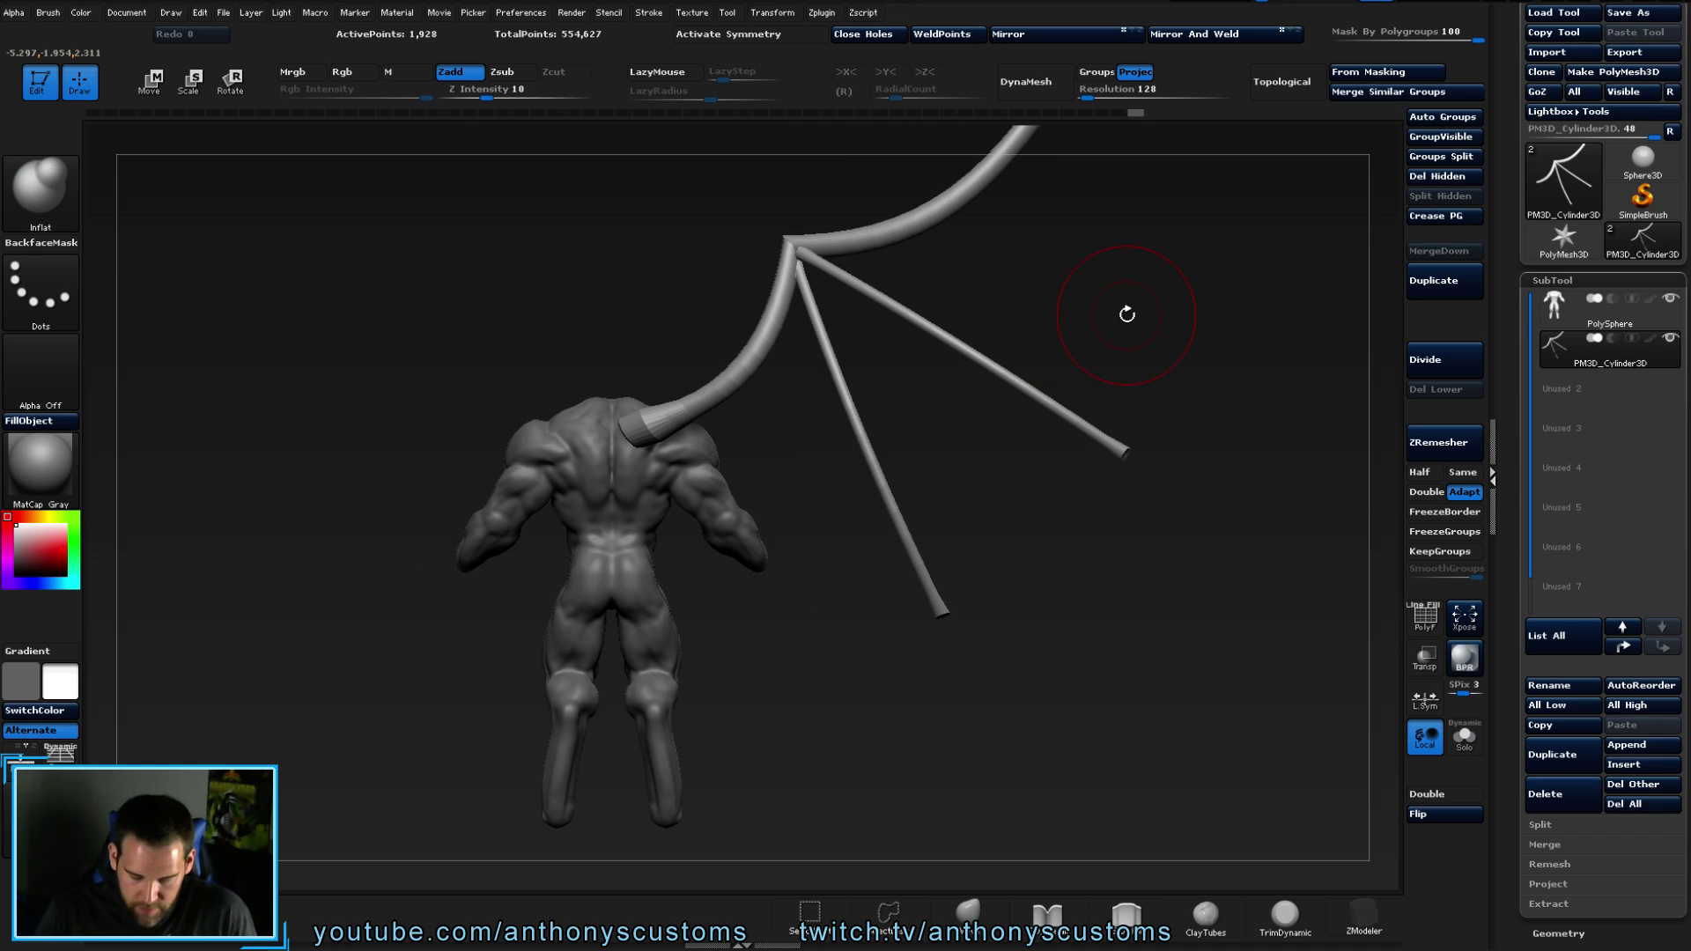
- Set Mask By Polygroups to 0 and move the whole wing outward and up from the figure's back
key("w")
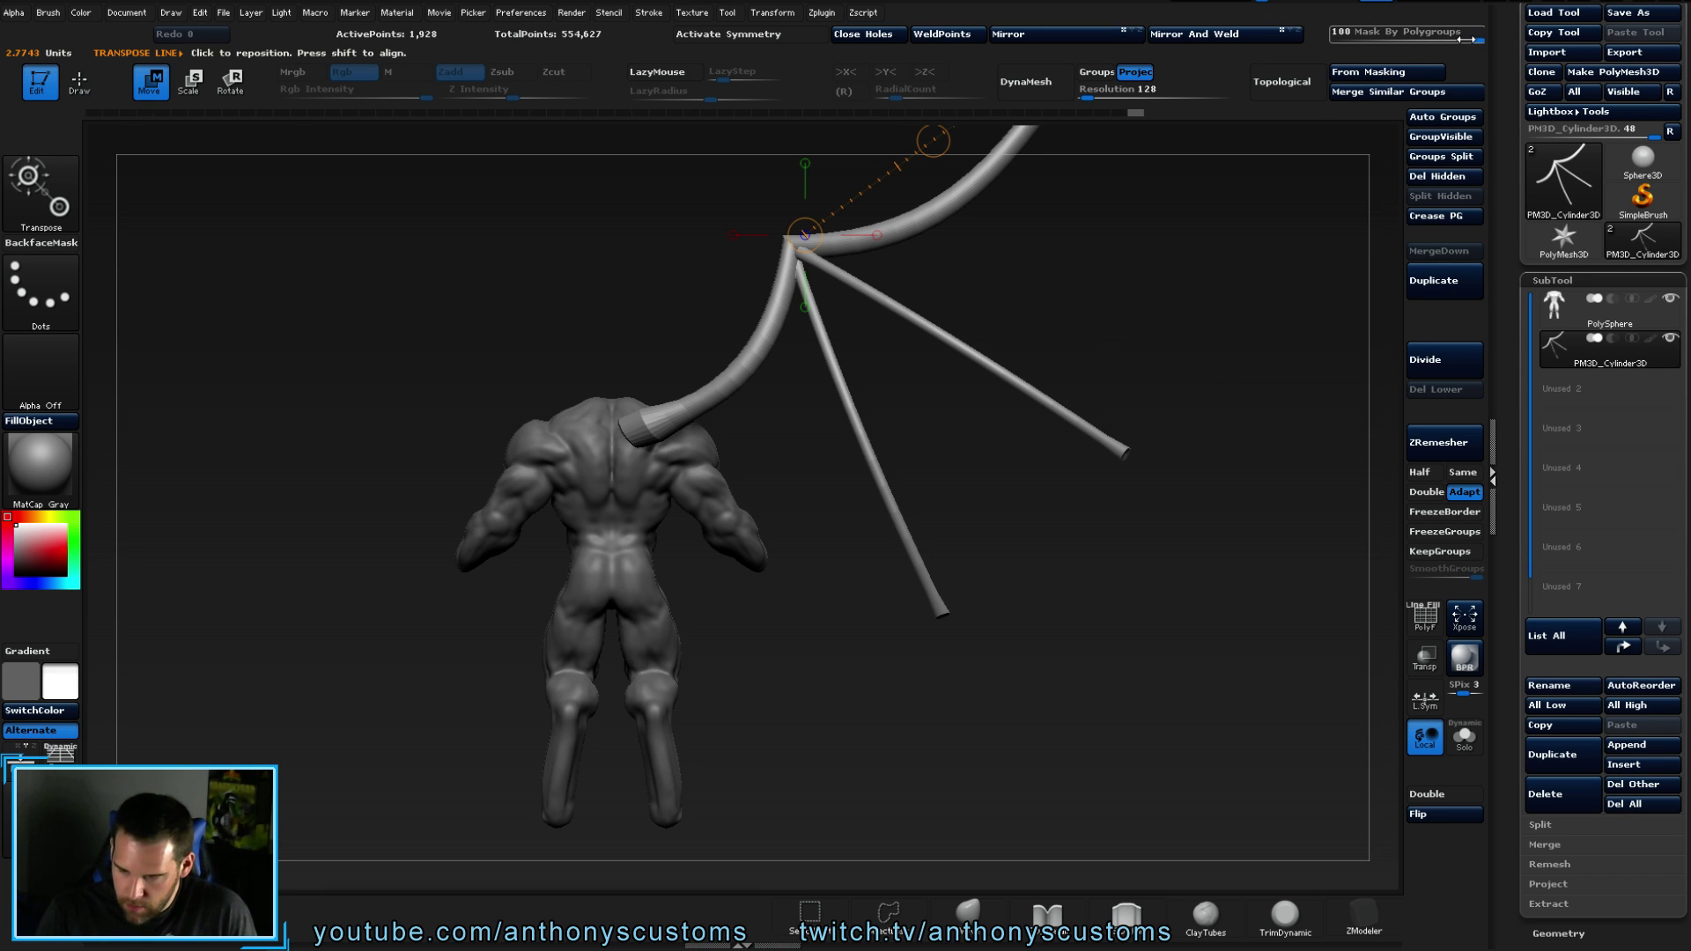
left_click_drag(1472, 39, 1320, 50)
left_click_drag(1186, 290, 1180, 174, "alt")
left_click_drag(812, 264, 842, 244)
left_click_drag(872, 563, 806, 534)
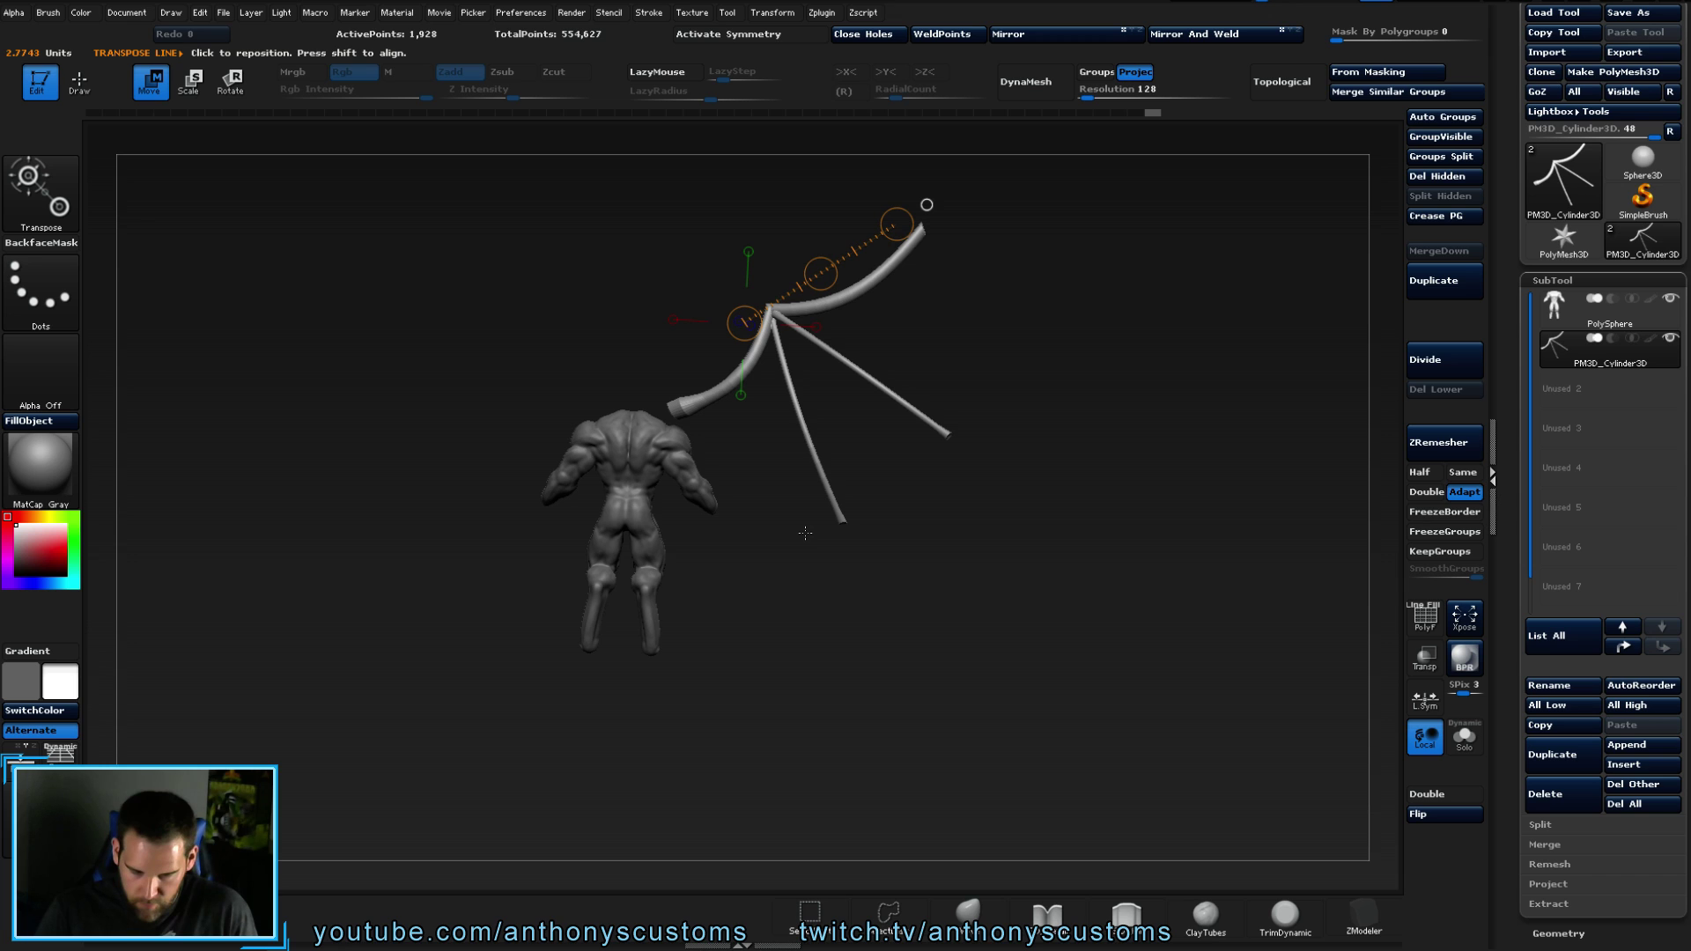
left_click_drag(804, 533, 837, 623)
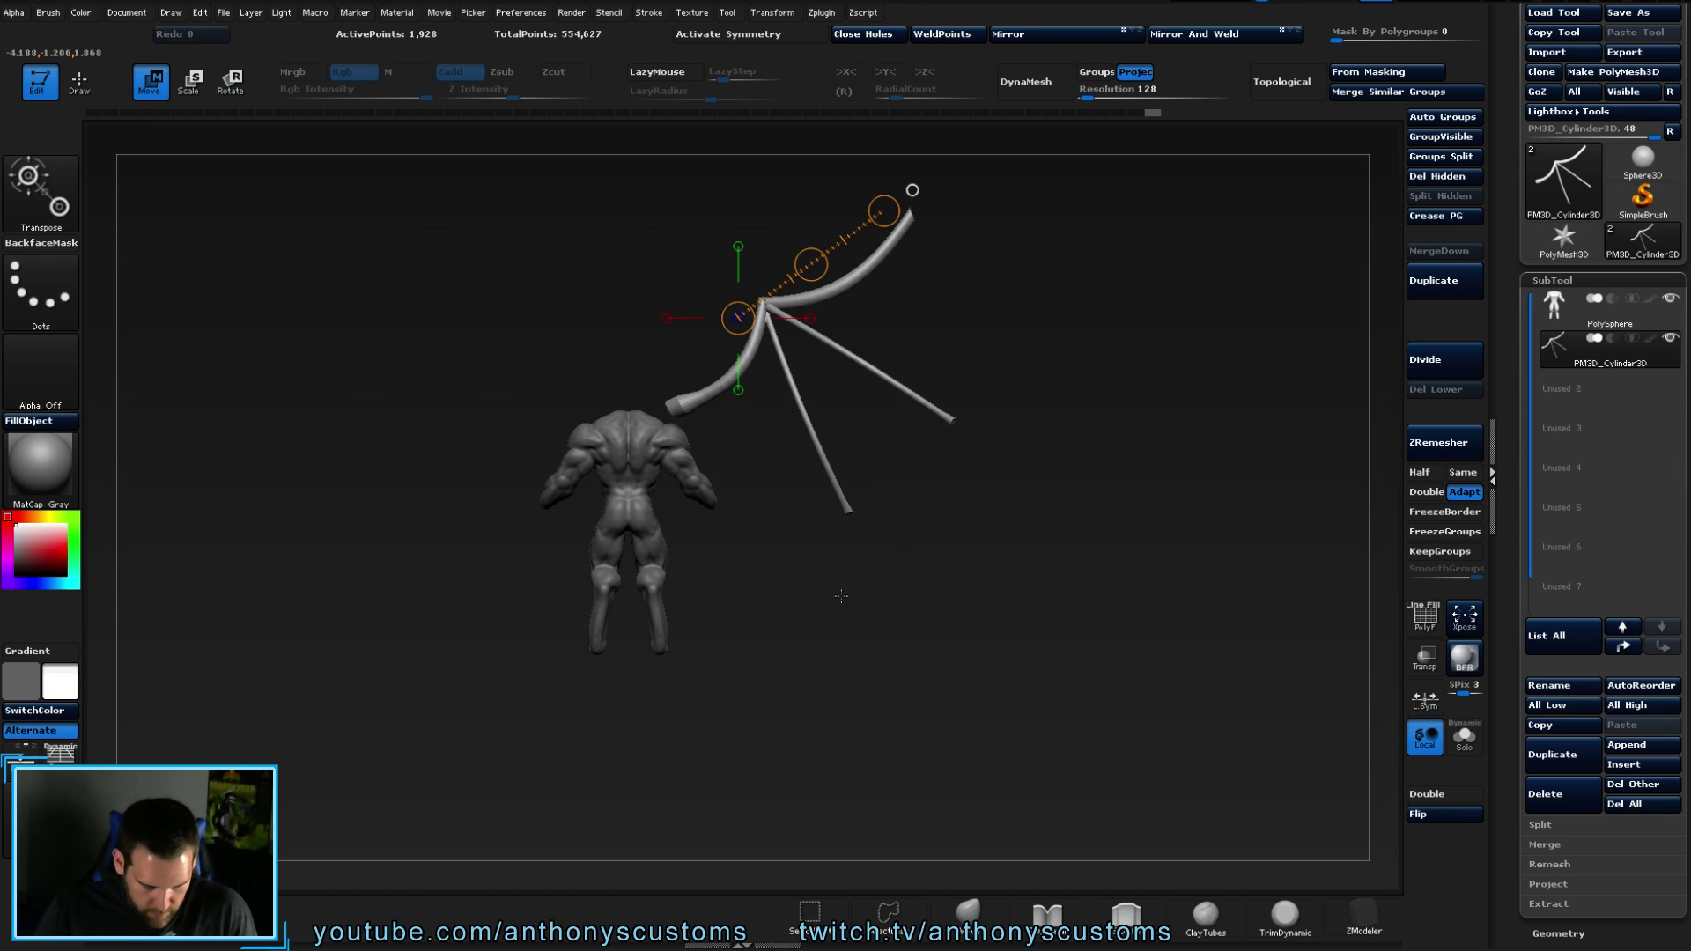
- Insert a rounded, elongated mesh from the SO_IMM brush at the wing's base, against the figure's upper back
left_click_drag(845, 583, 738, 582)
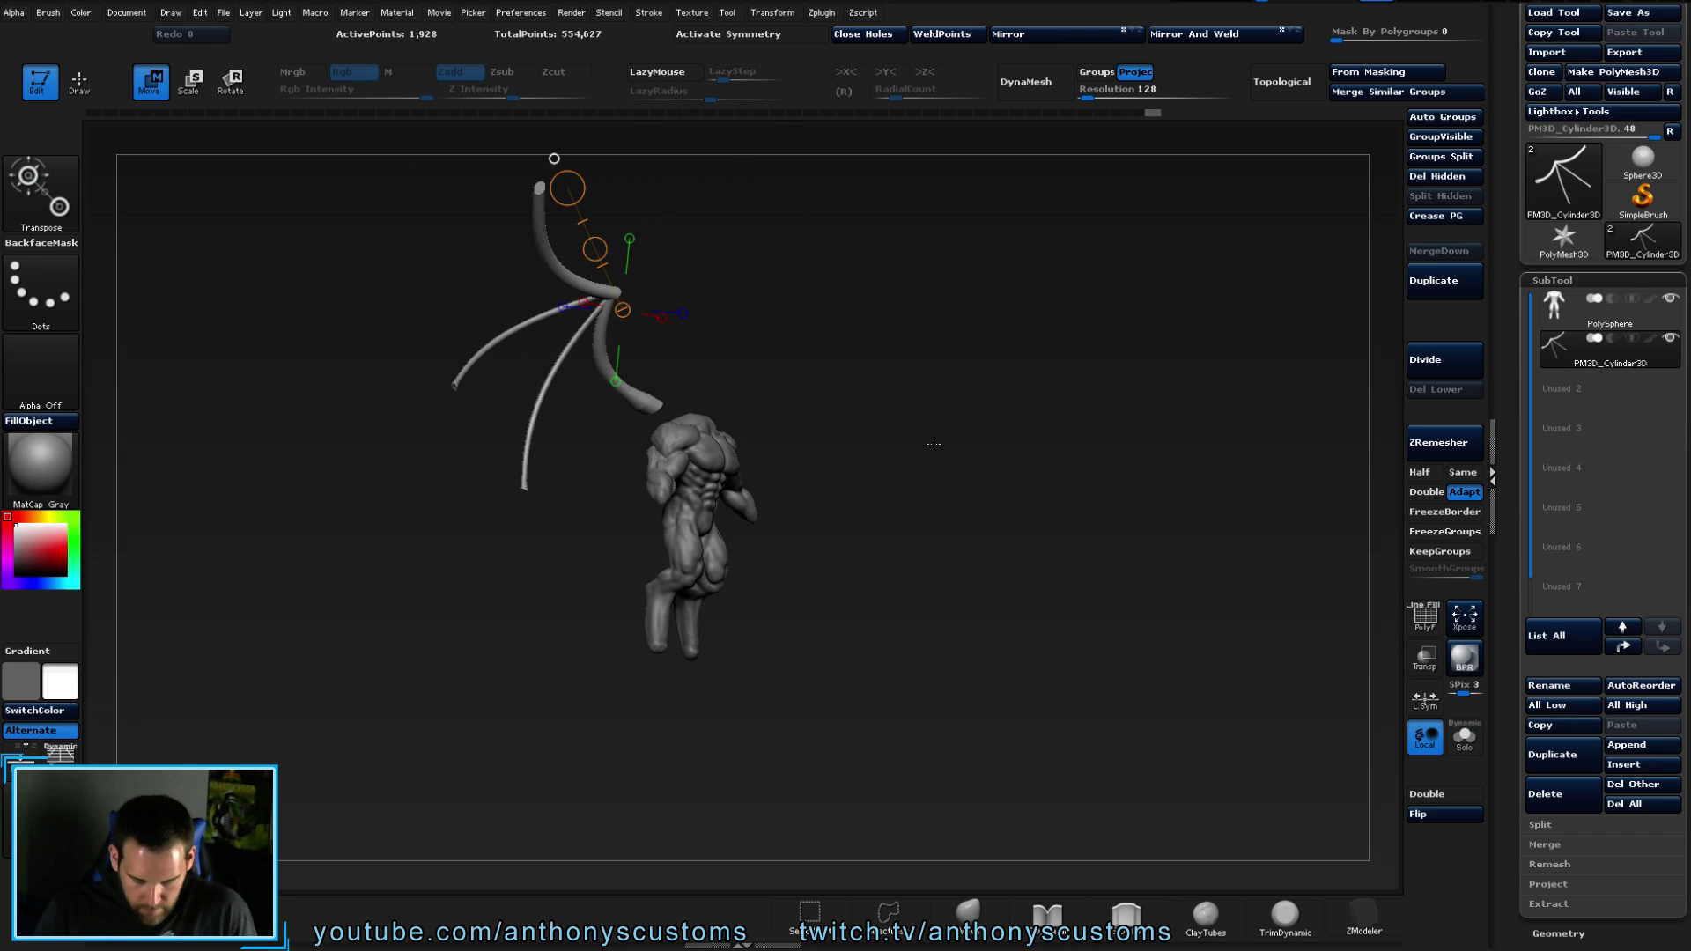
mouse_move(926, 516)
left_mouse_down()
mouse_move(900, 519)
mouse_move(911, 513)
left_mouse_up()
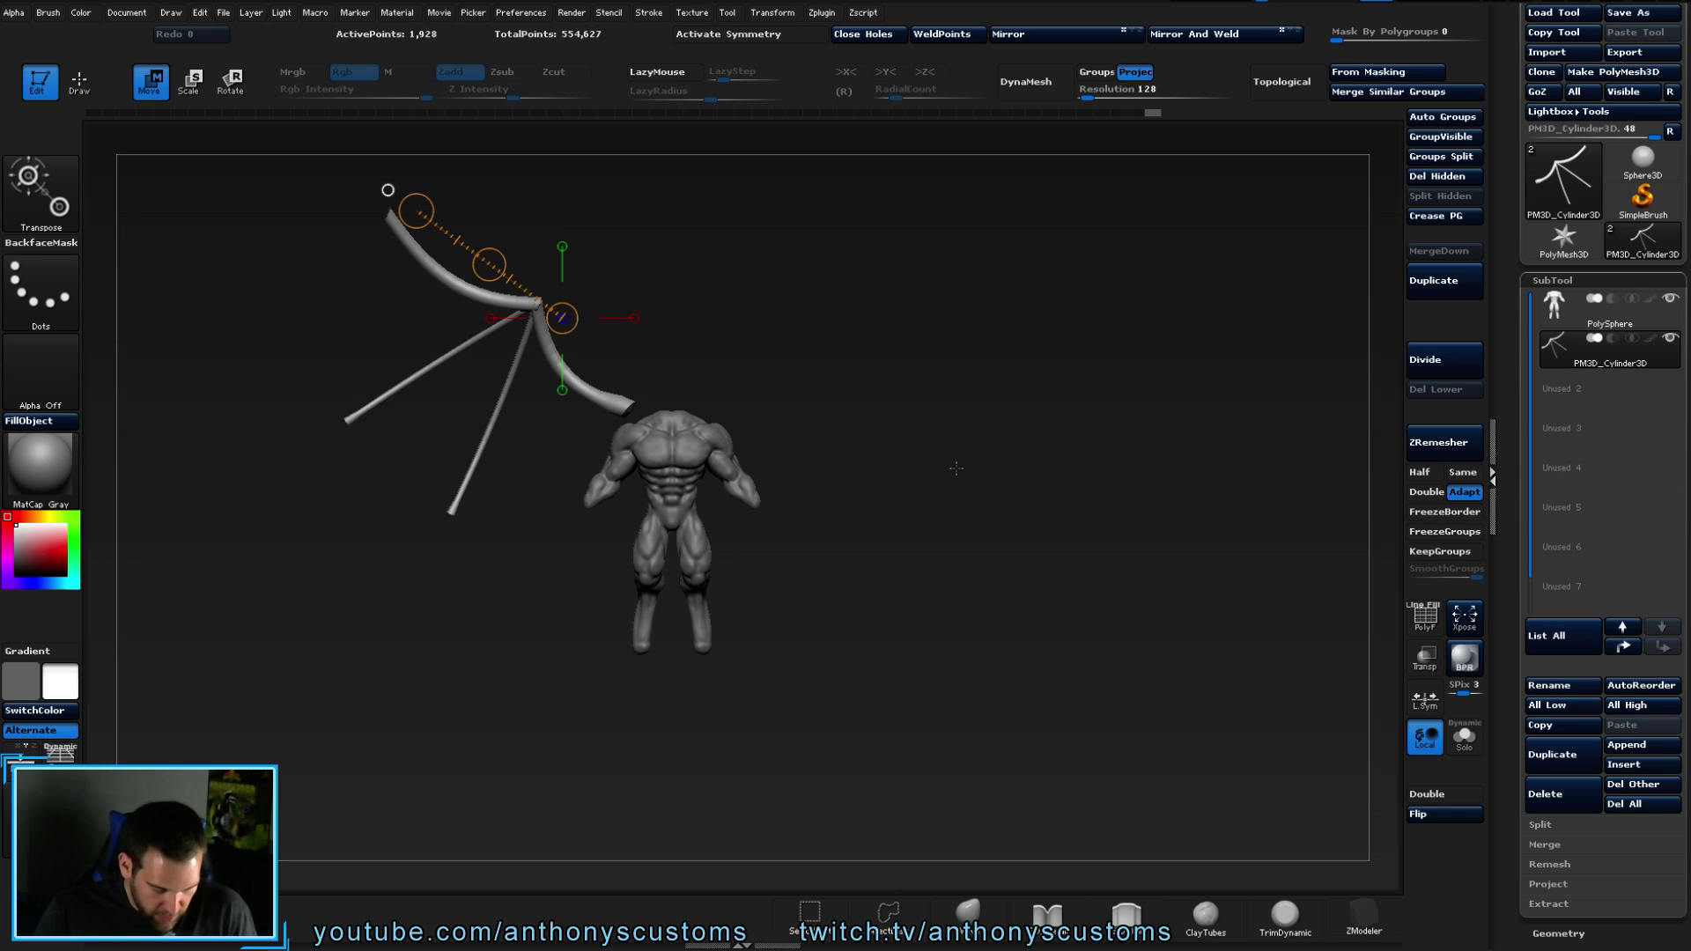
left_click_drag(921, 513, 1076, 536)
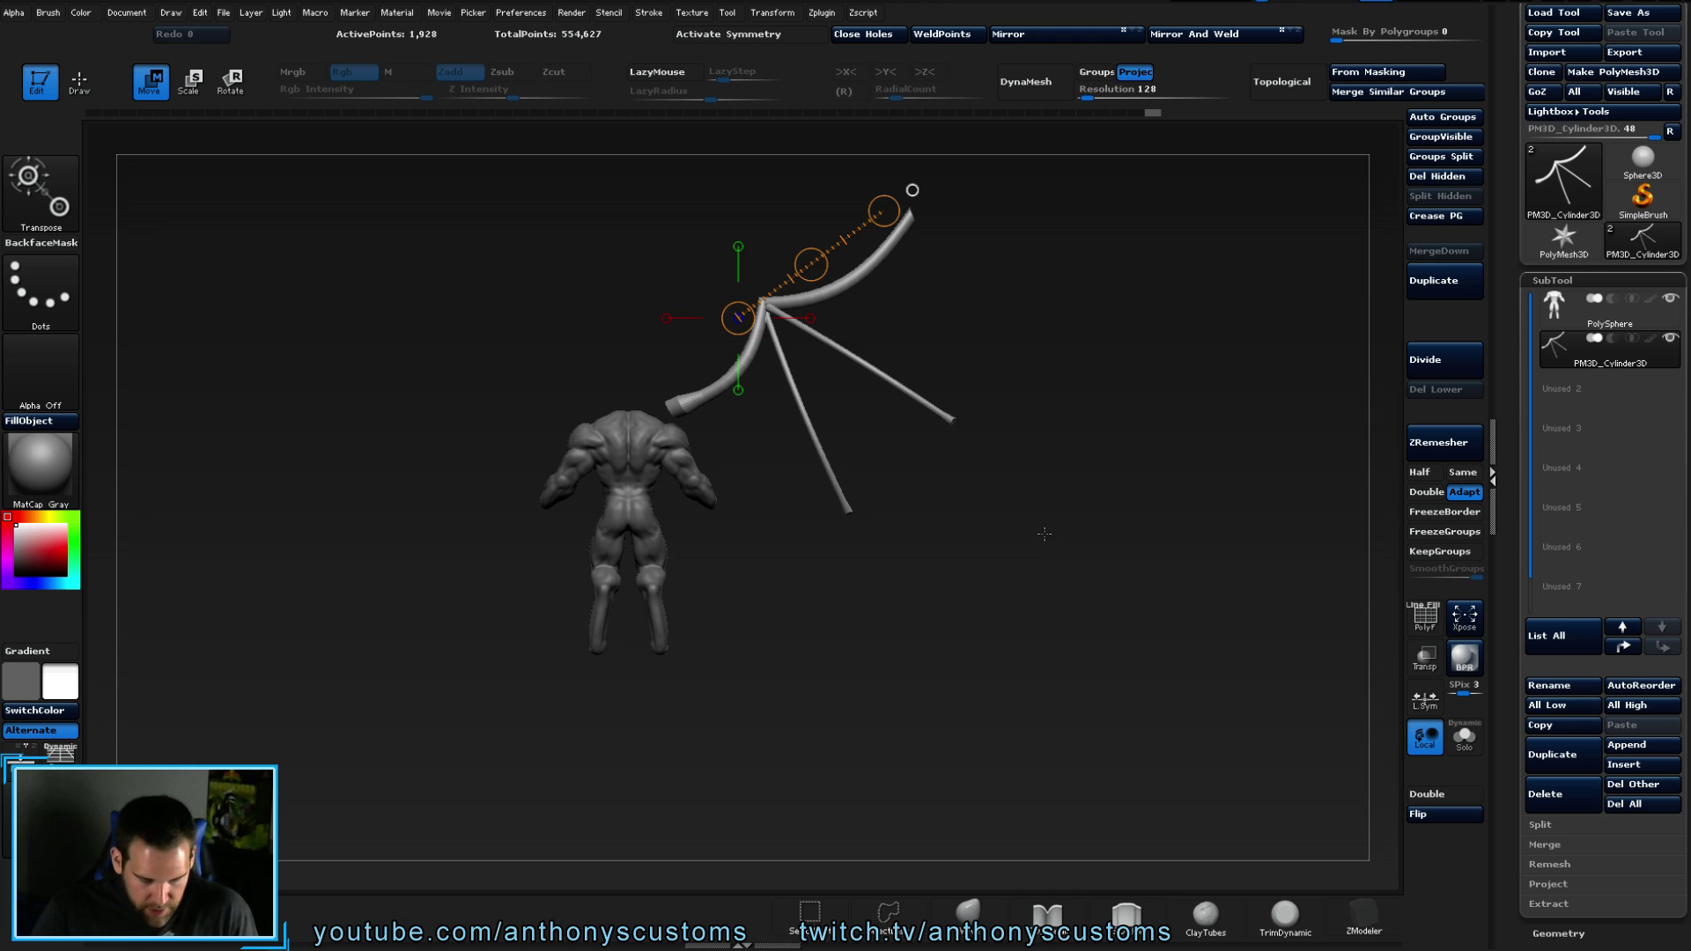
key("q")
mouse_move(973, 569)
left_mouse_down()
mouse_move(874, 570)
mouse_move(938, 519)
mouse_move(870, 565)
left_mouse_up()
left_click_drag(1048, 490, 987, 554)
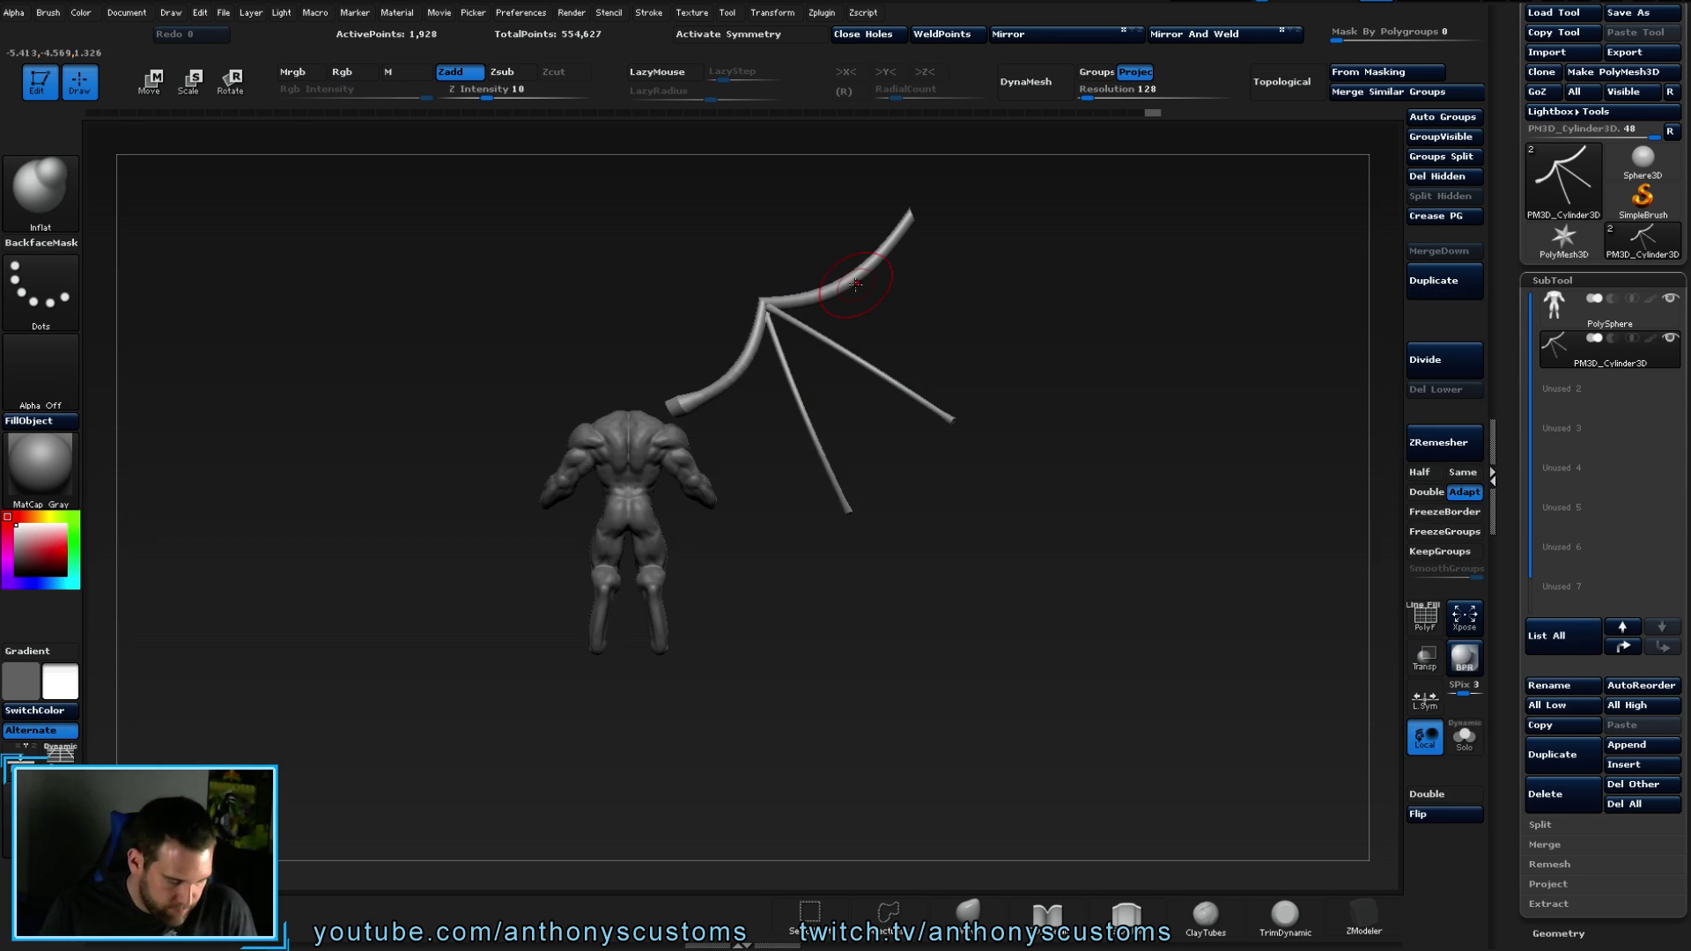
key("b")
left_click(578, 707)
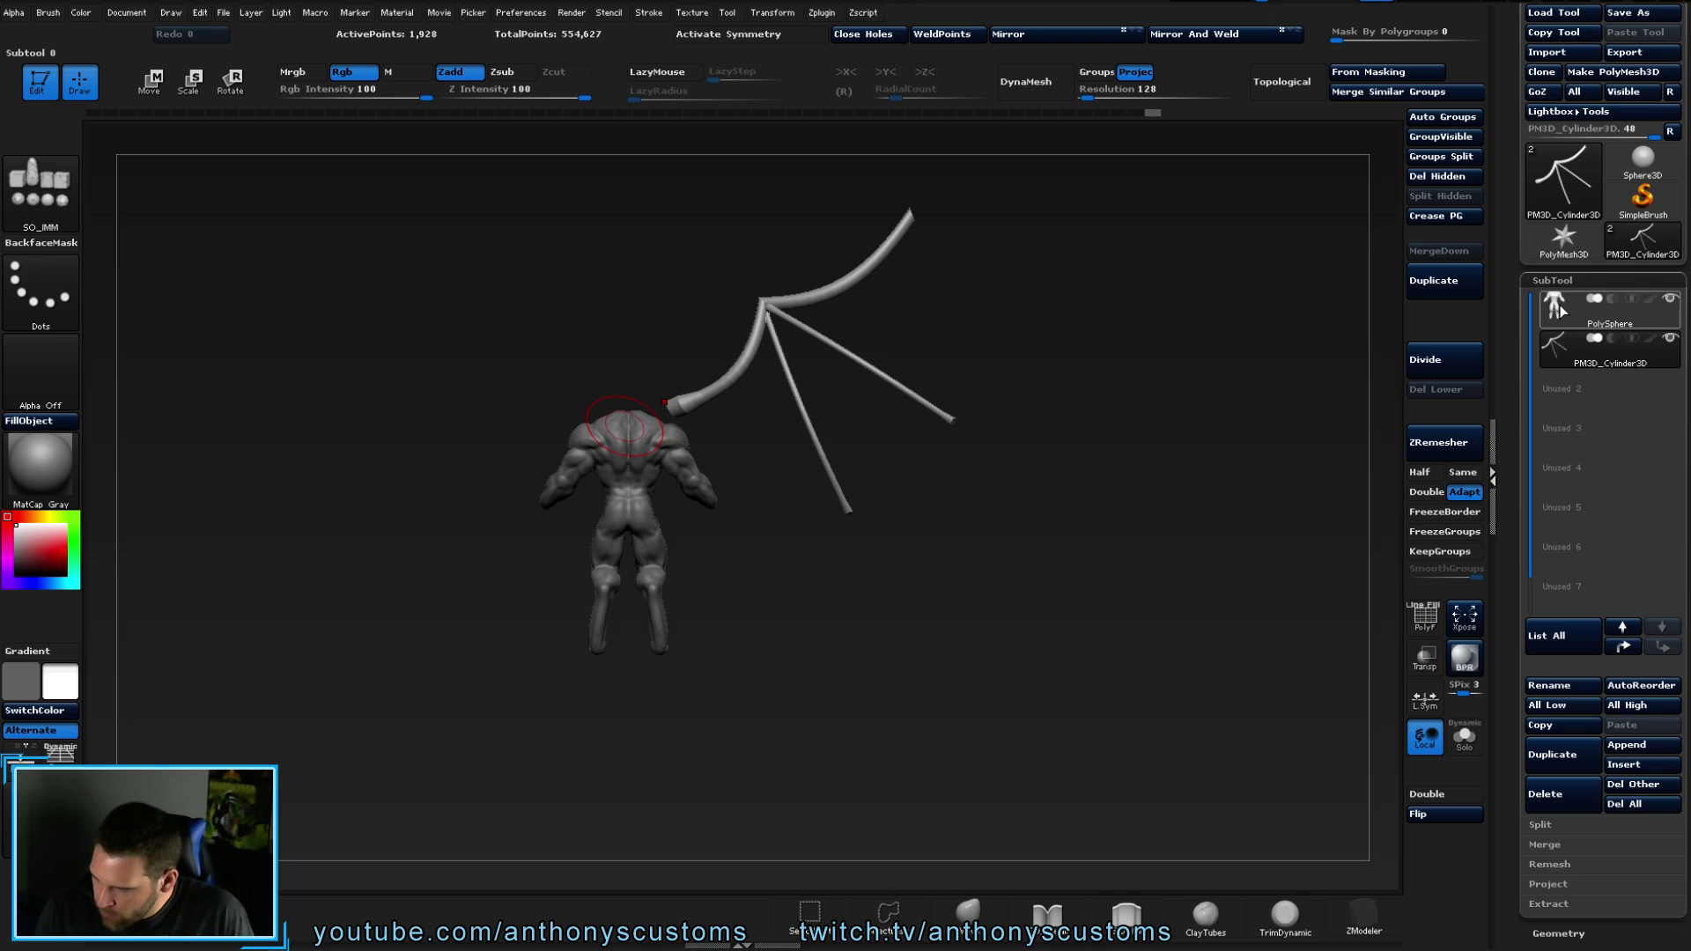
mouse_move(1559, 308)
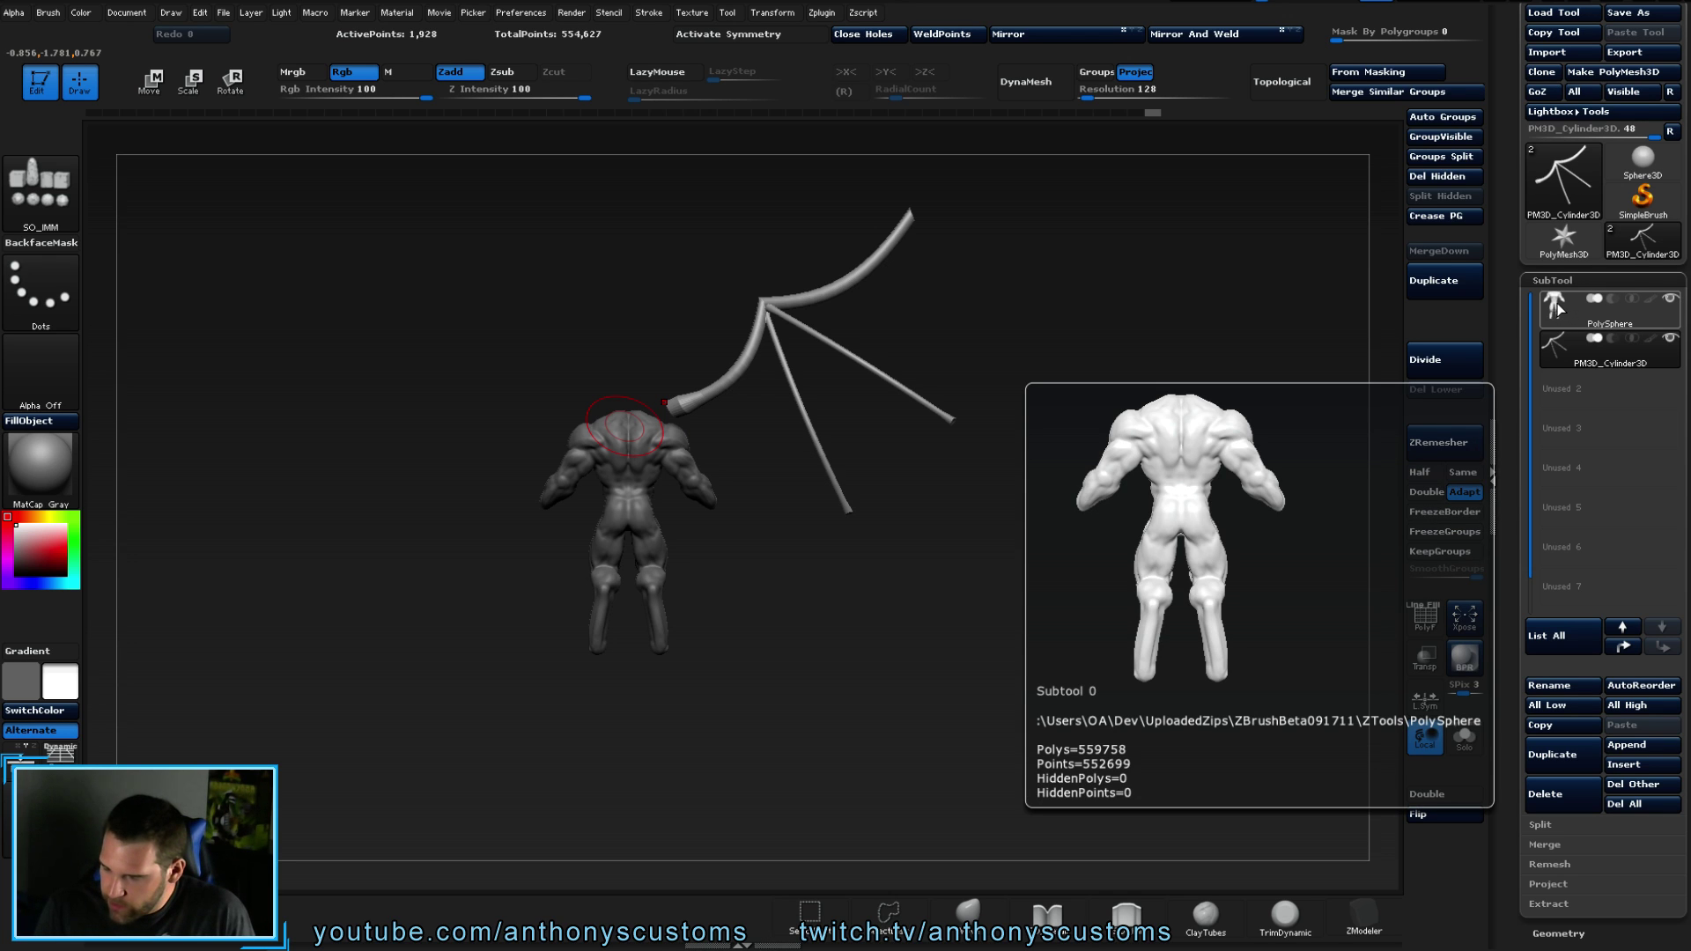
left_click_drag(780, 498, 872, 491)
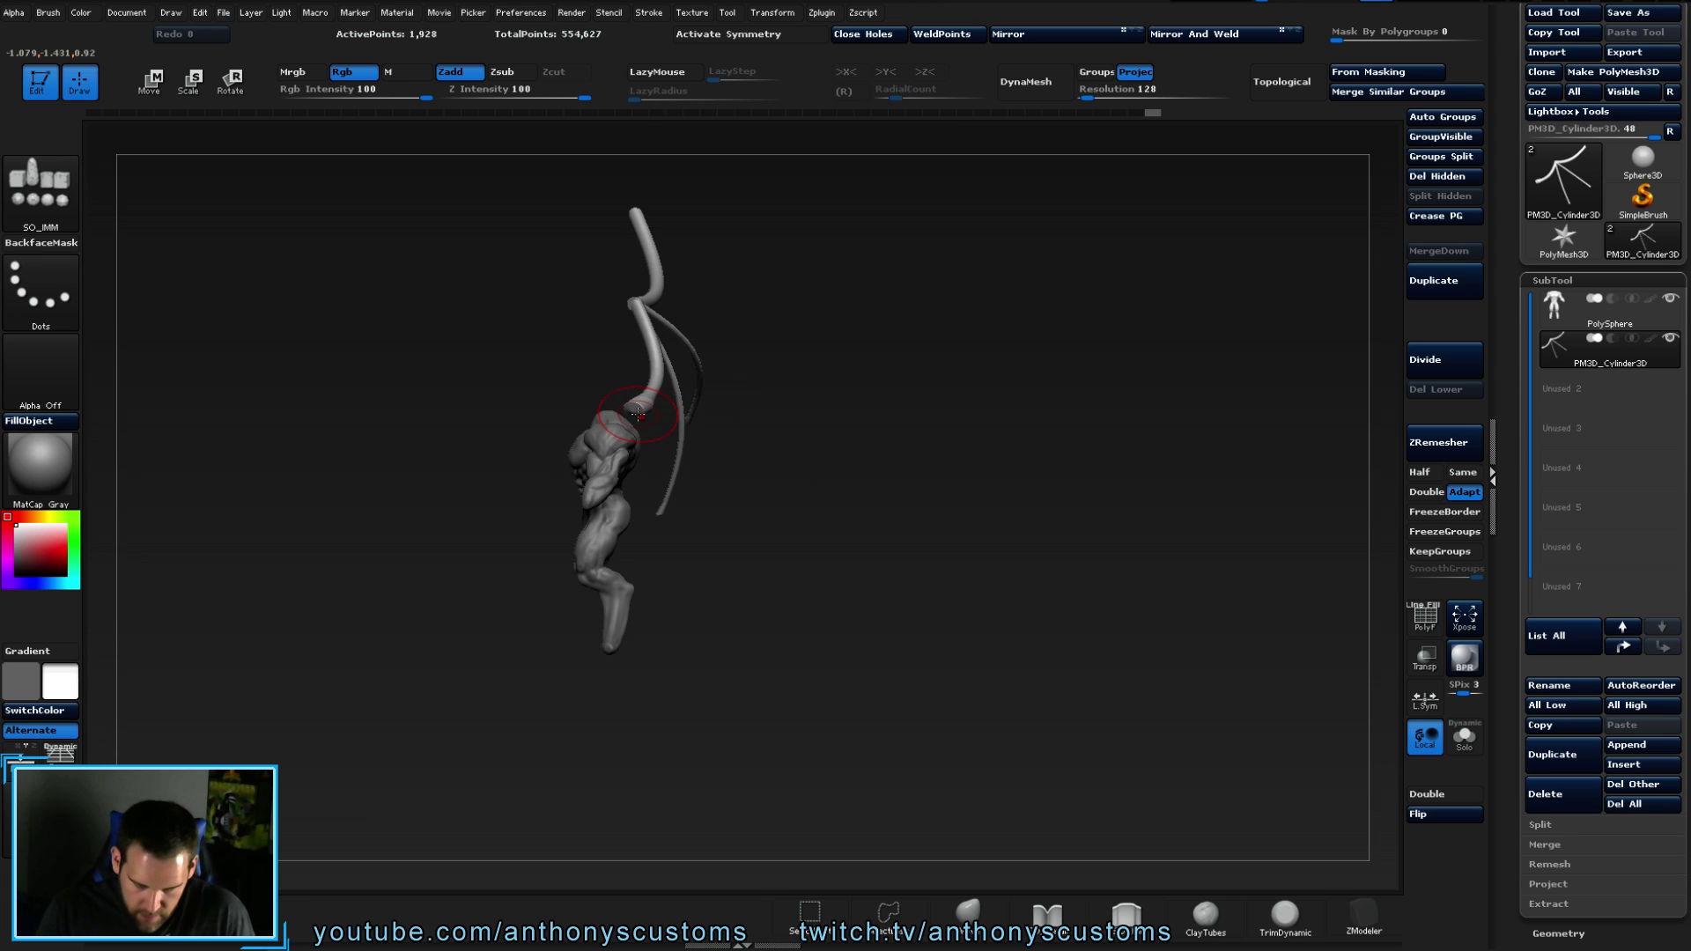
left_click_drag(656, 436, 818, 470)
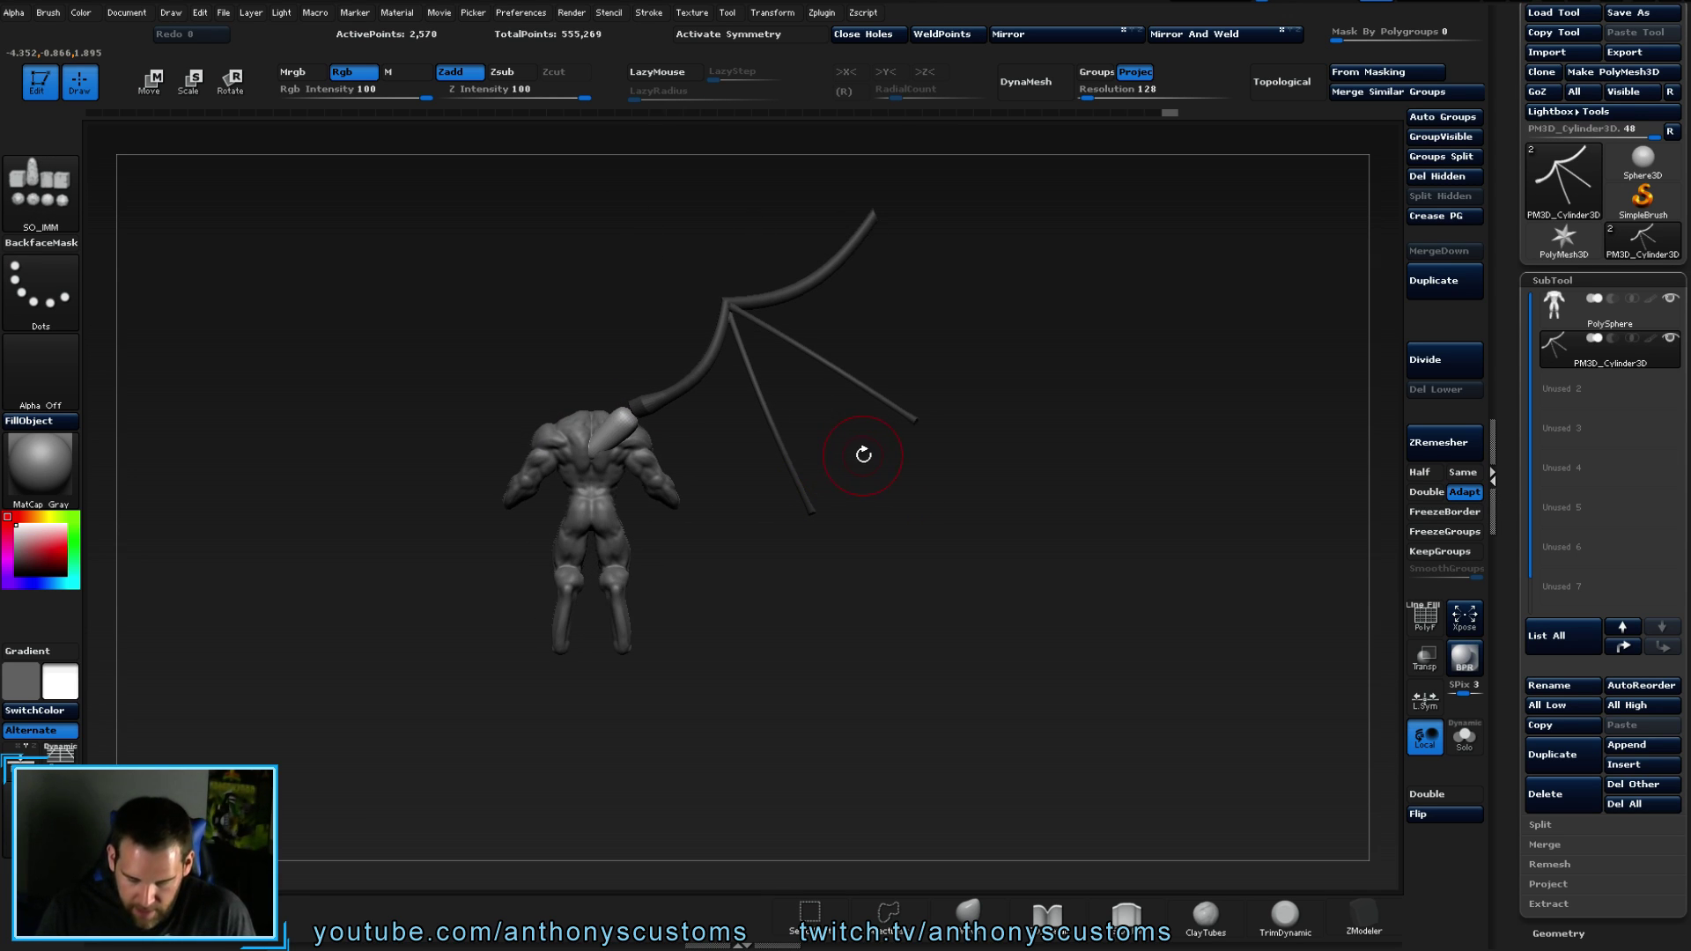
- Rotate and move the inserted piece so it bridges the shoulder blade and the wing's base
key("r")
left_click_drag(500, 536, 775, 506)
left_click_drag(826, 264, 1090, 375)
key("w")
left_click_drag(1048, 283, 936, 393)
left_click_drag(564, 479, 534, 517)
left_click_drag(830, 565, 878, 510)
- Tilt the inserted piece in side view to fit its angle to the figure's upper back
mouse_move(641, 447)
left_mouse_down()
mouse_move(748, 507)
mouse_move(694, 562)
mouse_move(623, 578)
left_mouse_up()
key("r")
mouse_move(991, 523)
left_mouse_down()
mouse_move(774, 502)
mouse_move(965, 505)
left_mouse_up()
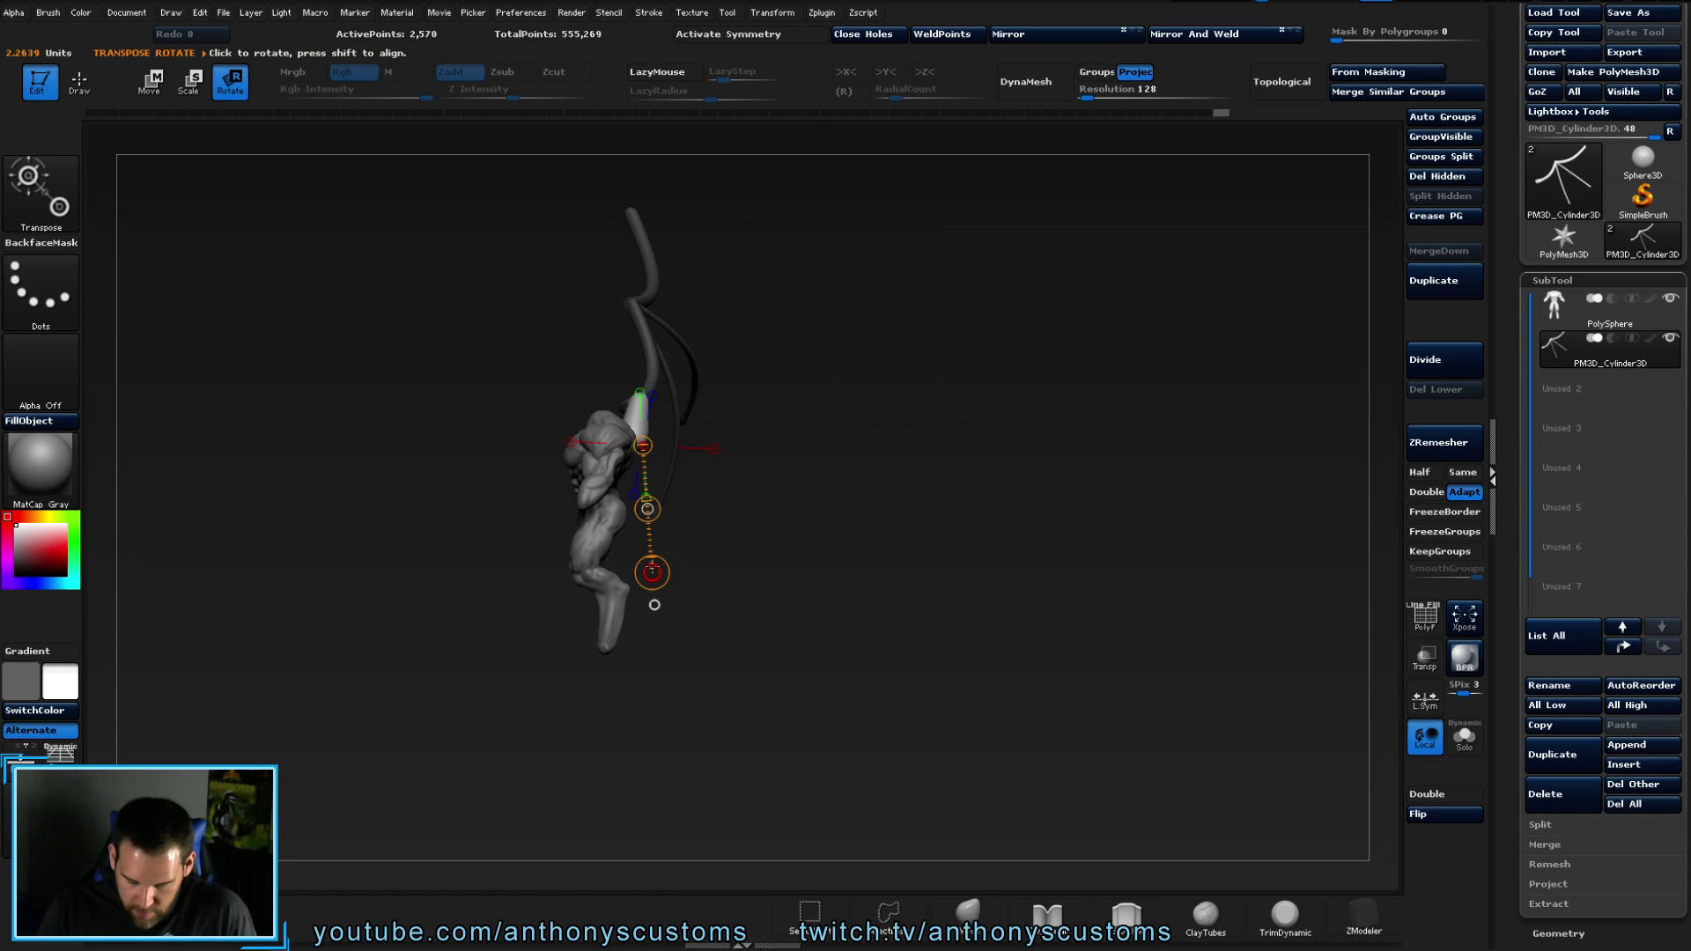
left_click_drag(652, 572, 628, 578)
left_click_drag(1013, 502, 933, 489)
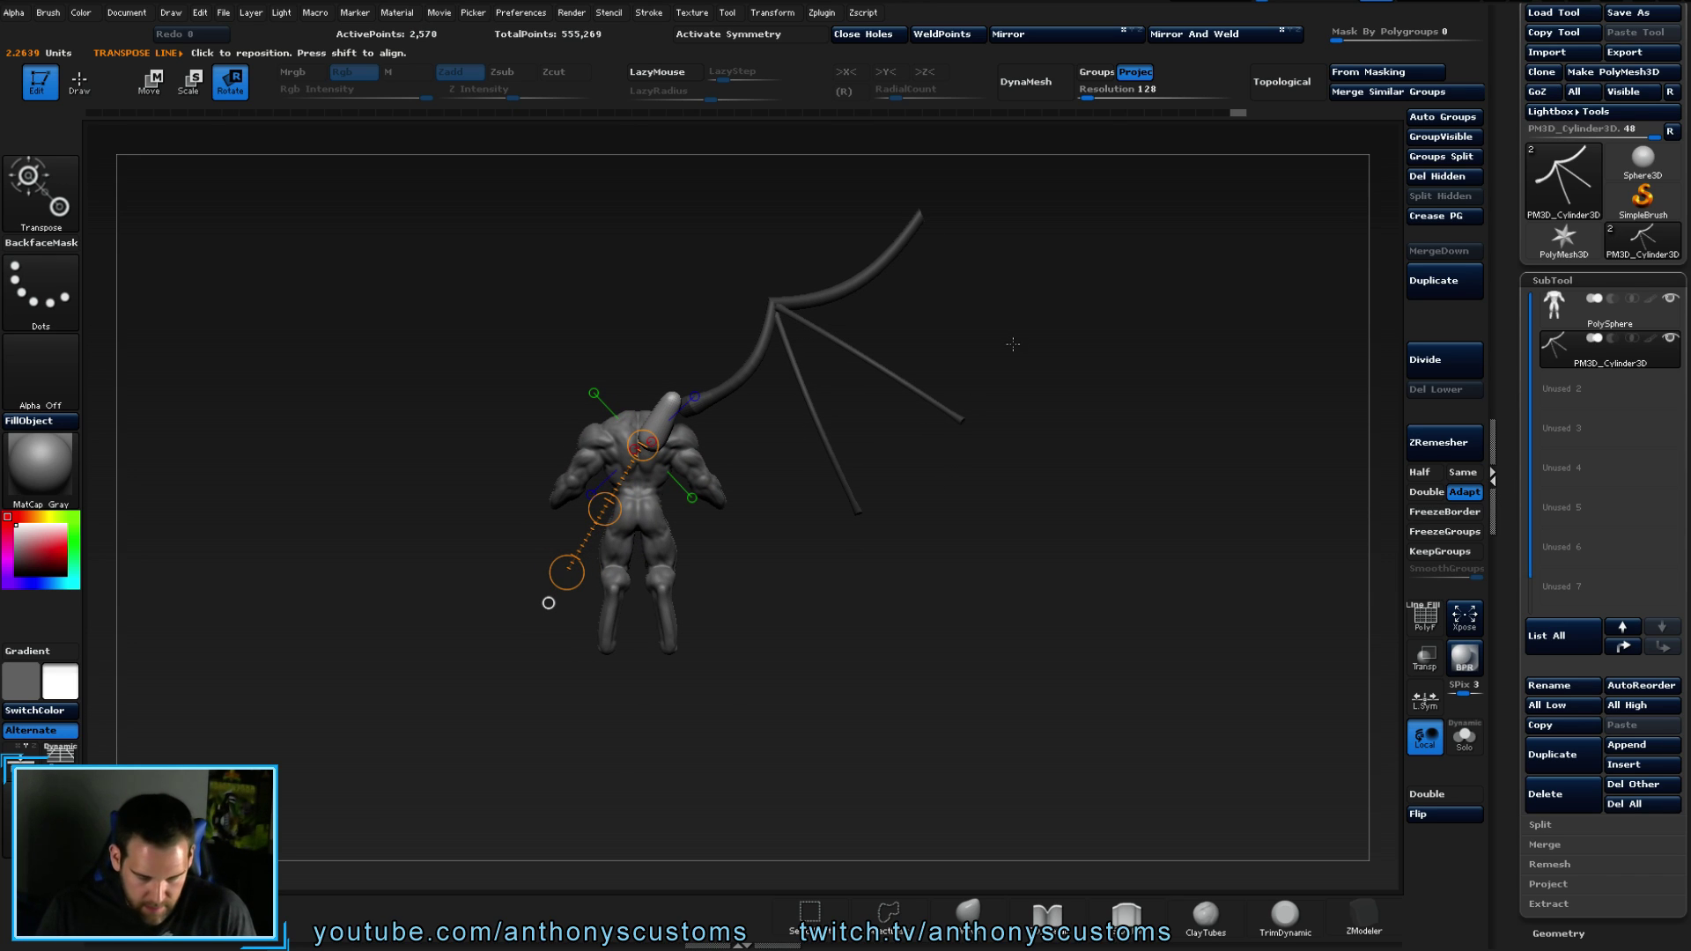
- Invert the mask and move the wing bones sideways and backward so their base meets the inserted shoulder piece
left_click(1087, 490, "ctrl")
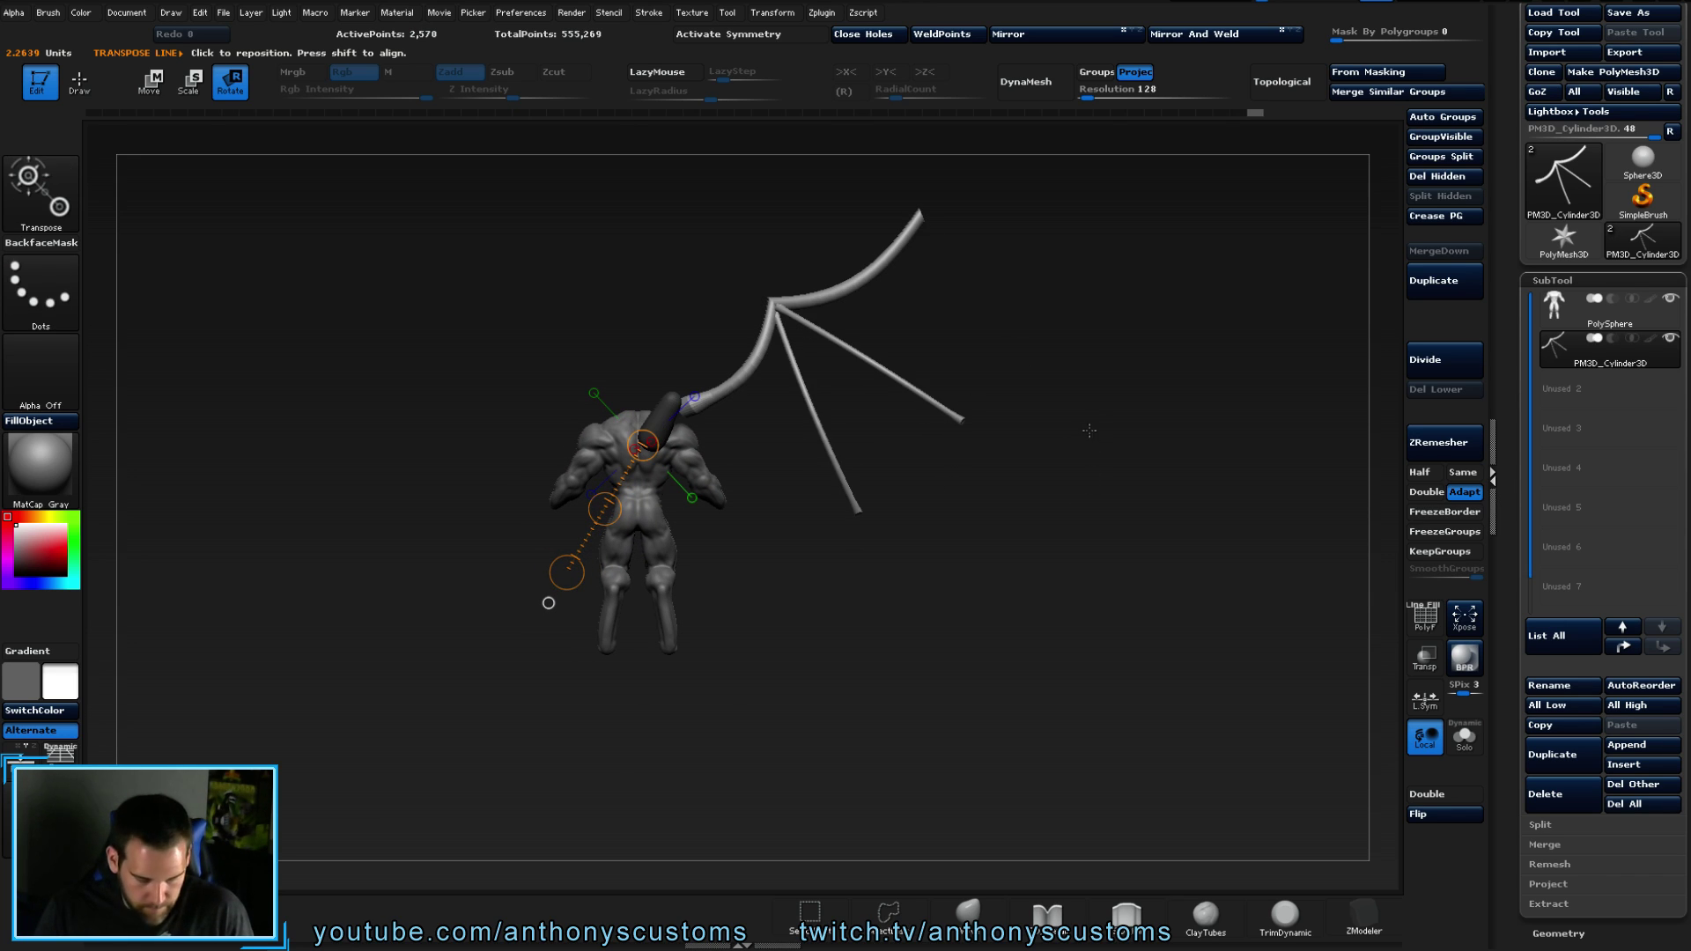
key("w")
left_click_drag(604, 508, 600, 502)
left_click_drag(1063, 494, 1158, 496)
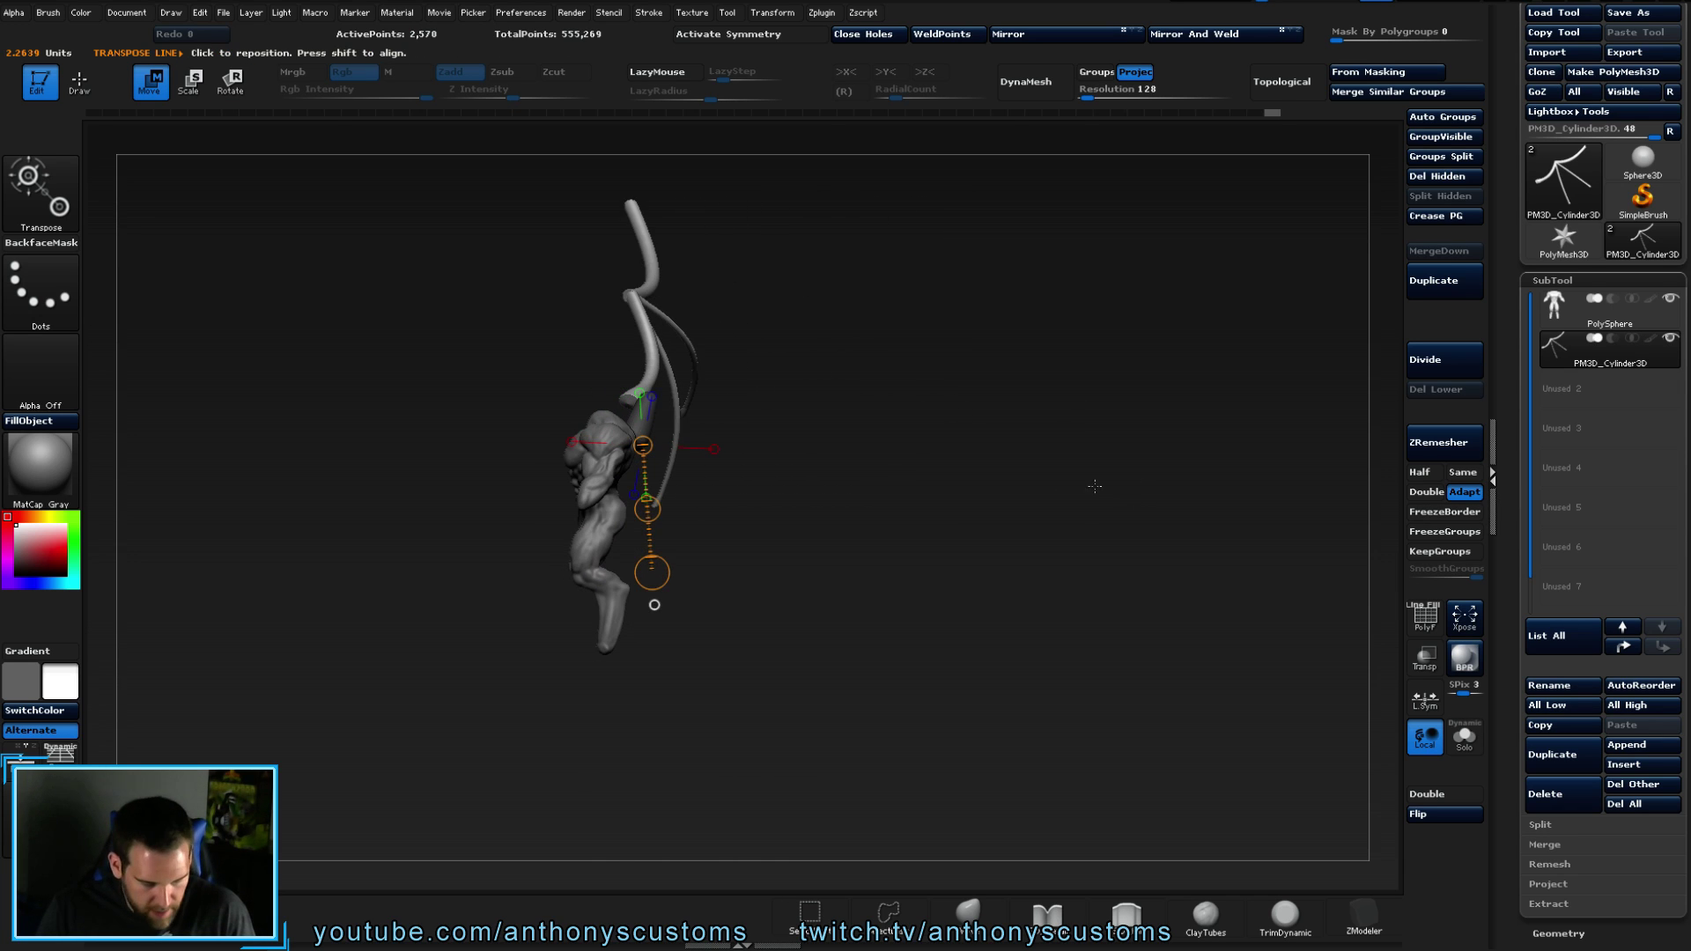
left_click(713, 448)
left_click_drag(716, 448, 737, 449)
- Undo the last mask change and nudge the wing bones slightly toward the figure's back in side view
left_click_drag(978, 409, 802, 390)
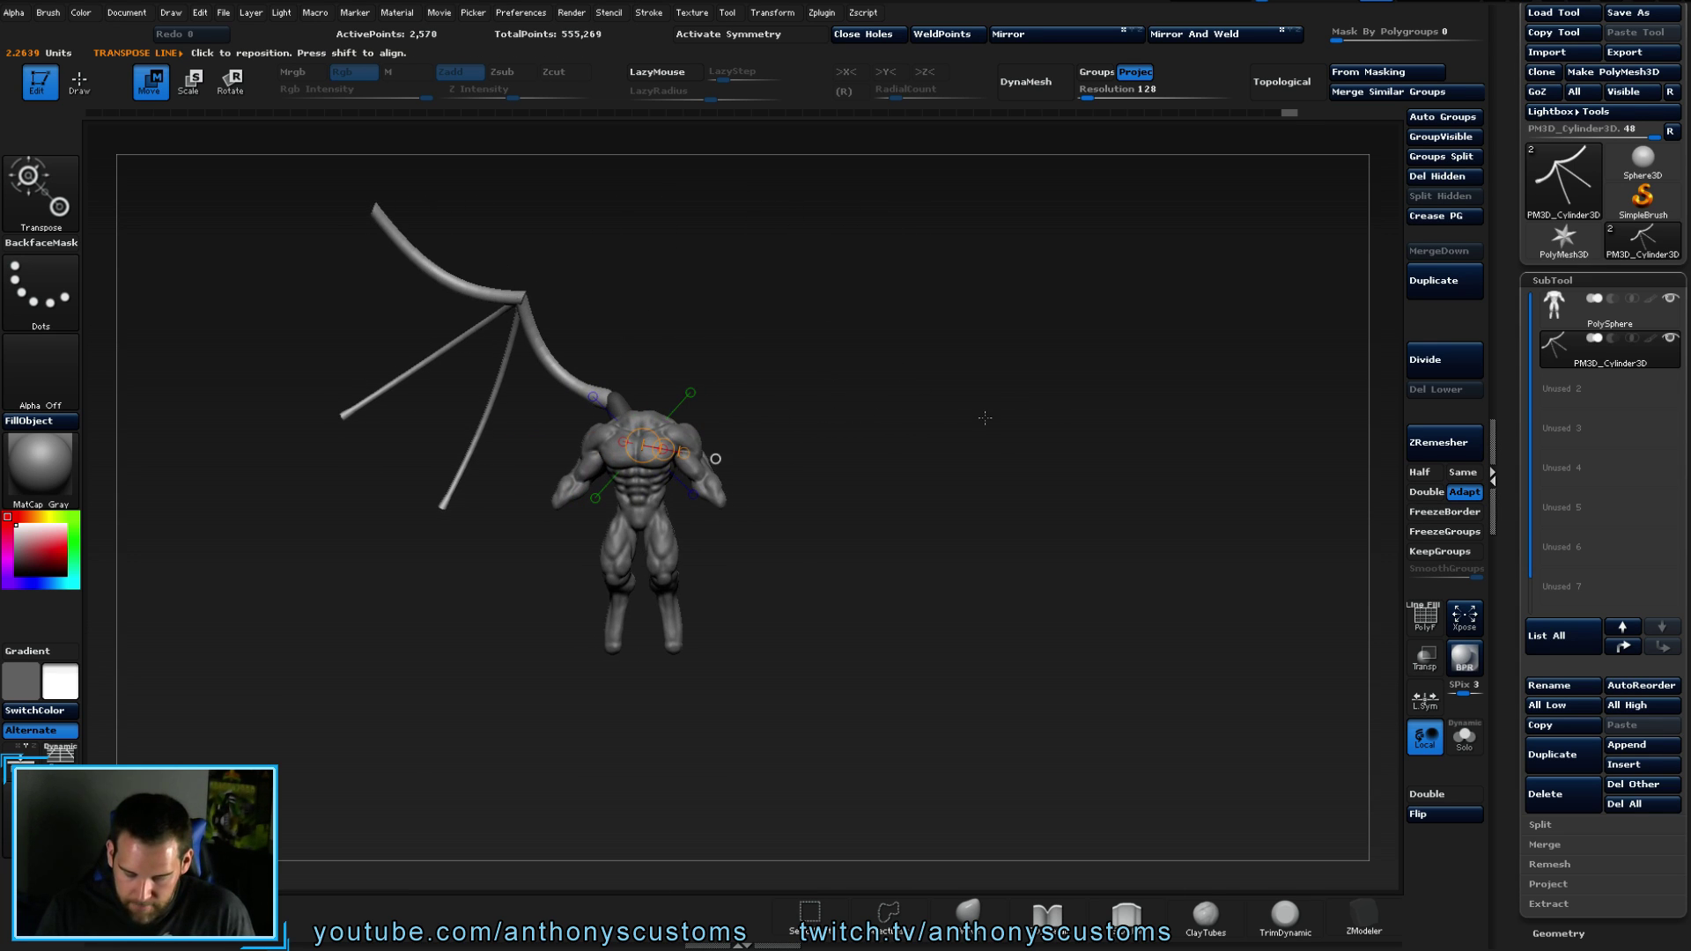
left_click_drag(985, 417, 981, 405)
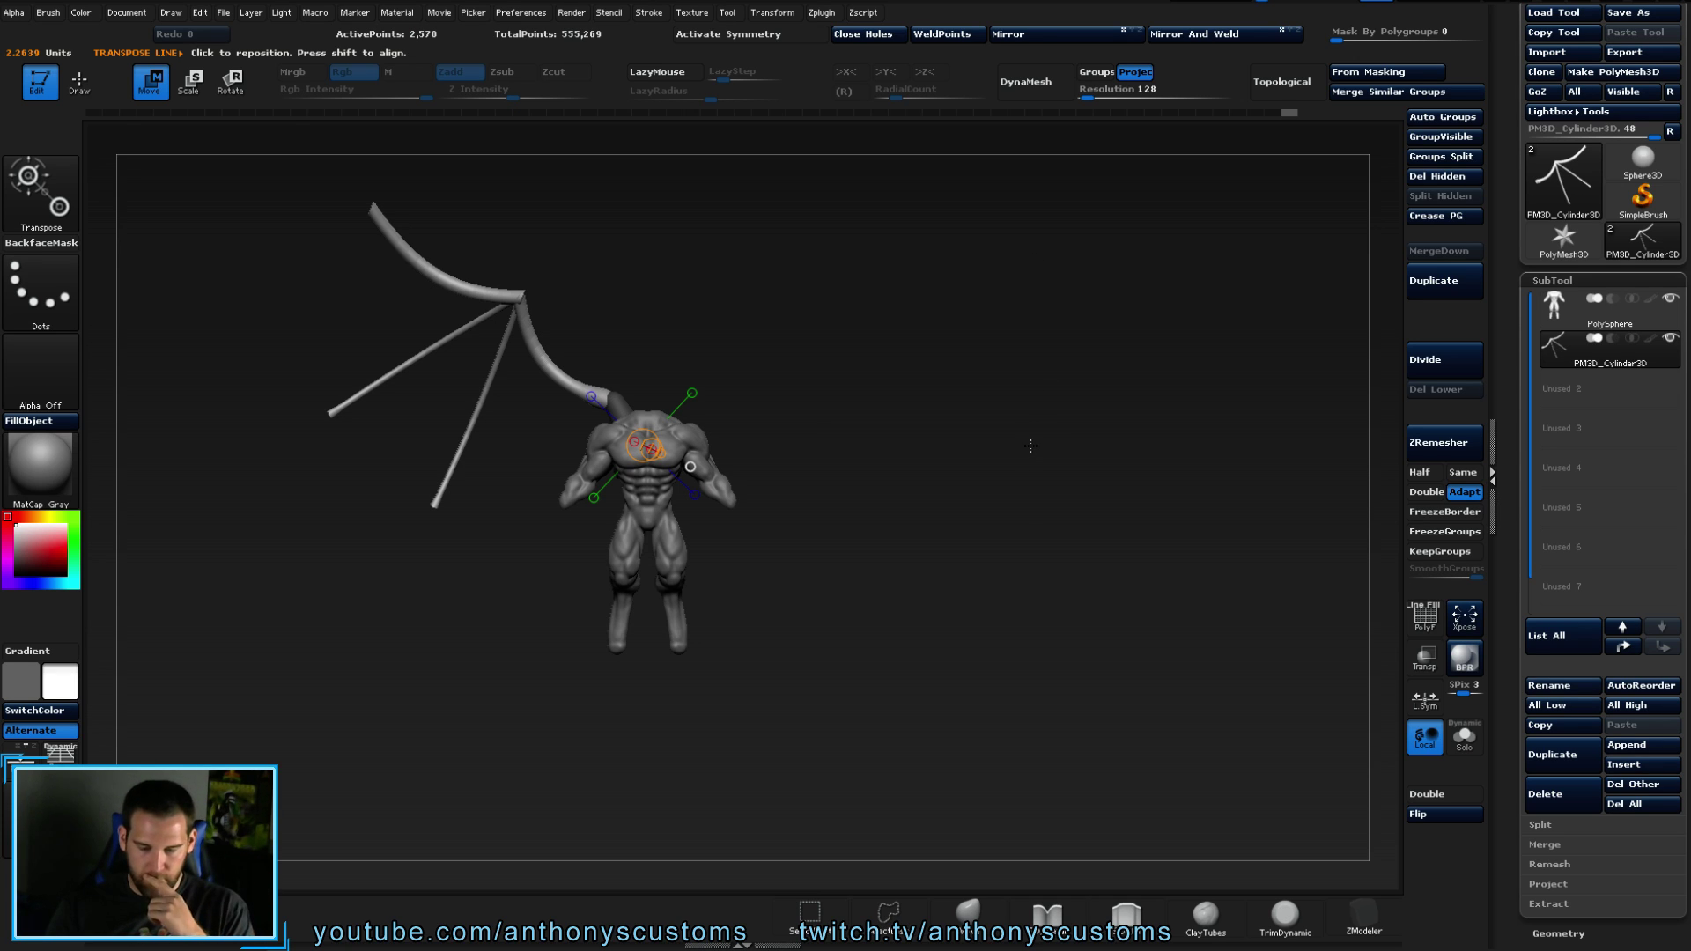
left_click_drag(1030, 446, 917, 568)
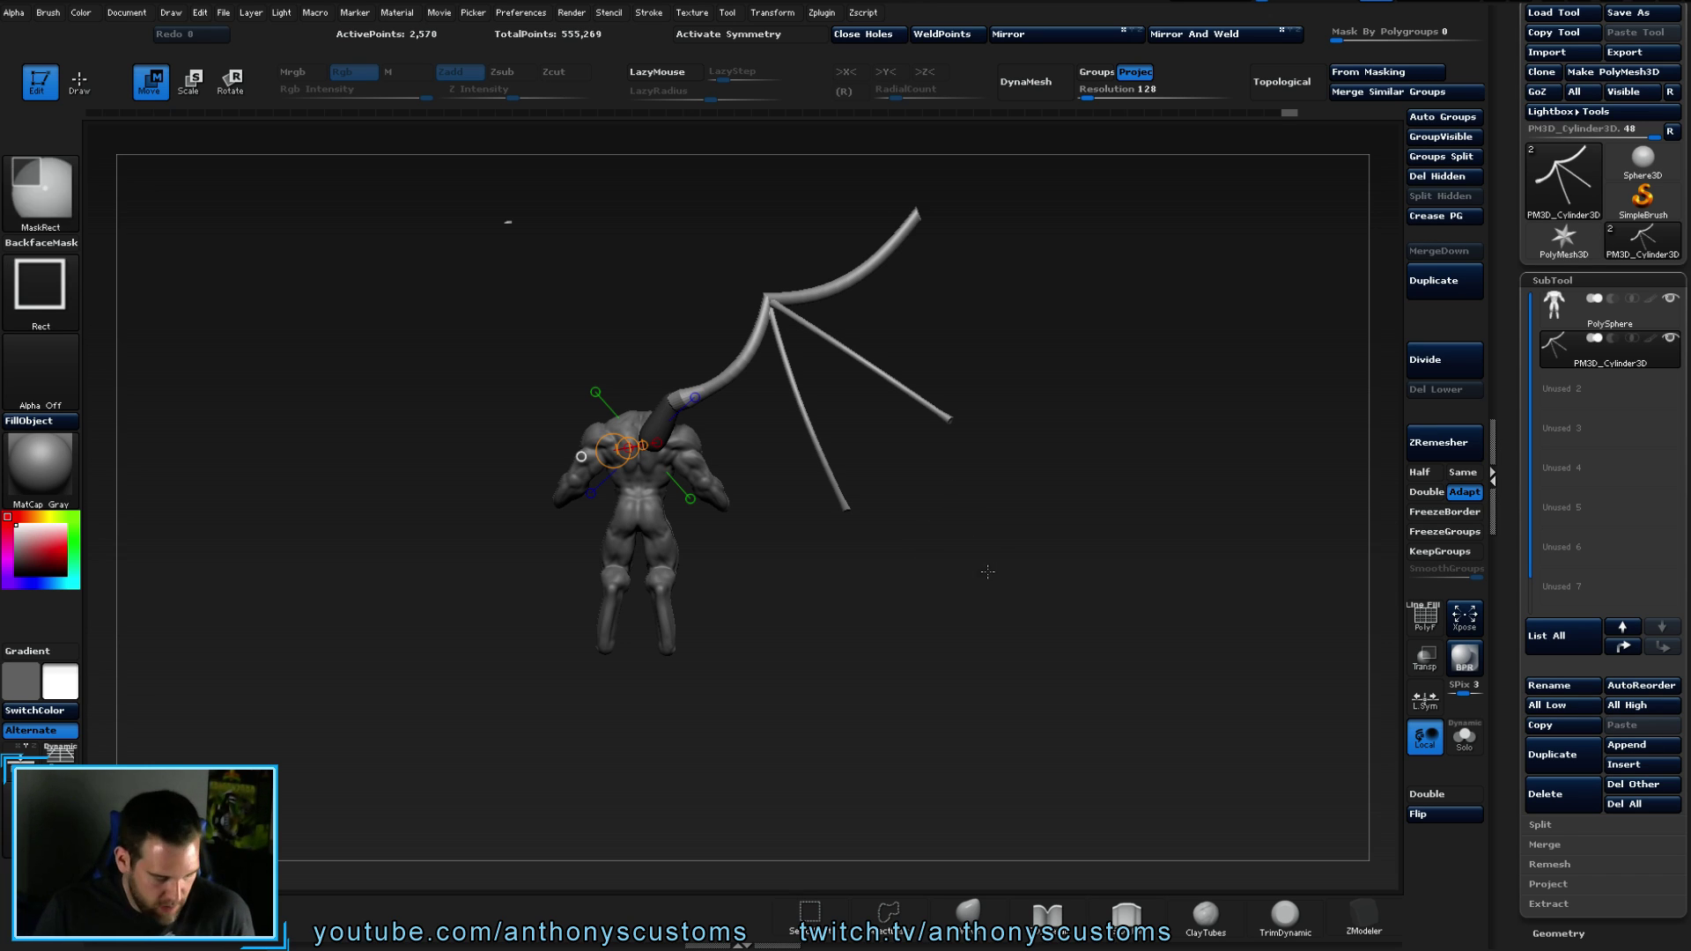
left_click_drag(988, 573, 952, 552)
key("ctrl+z")
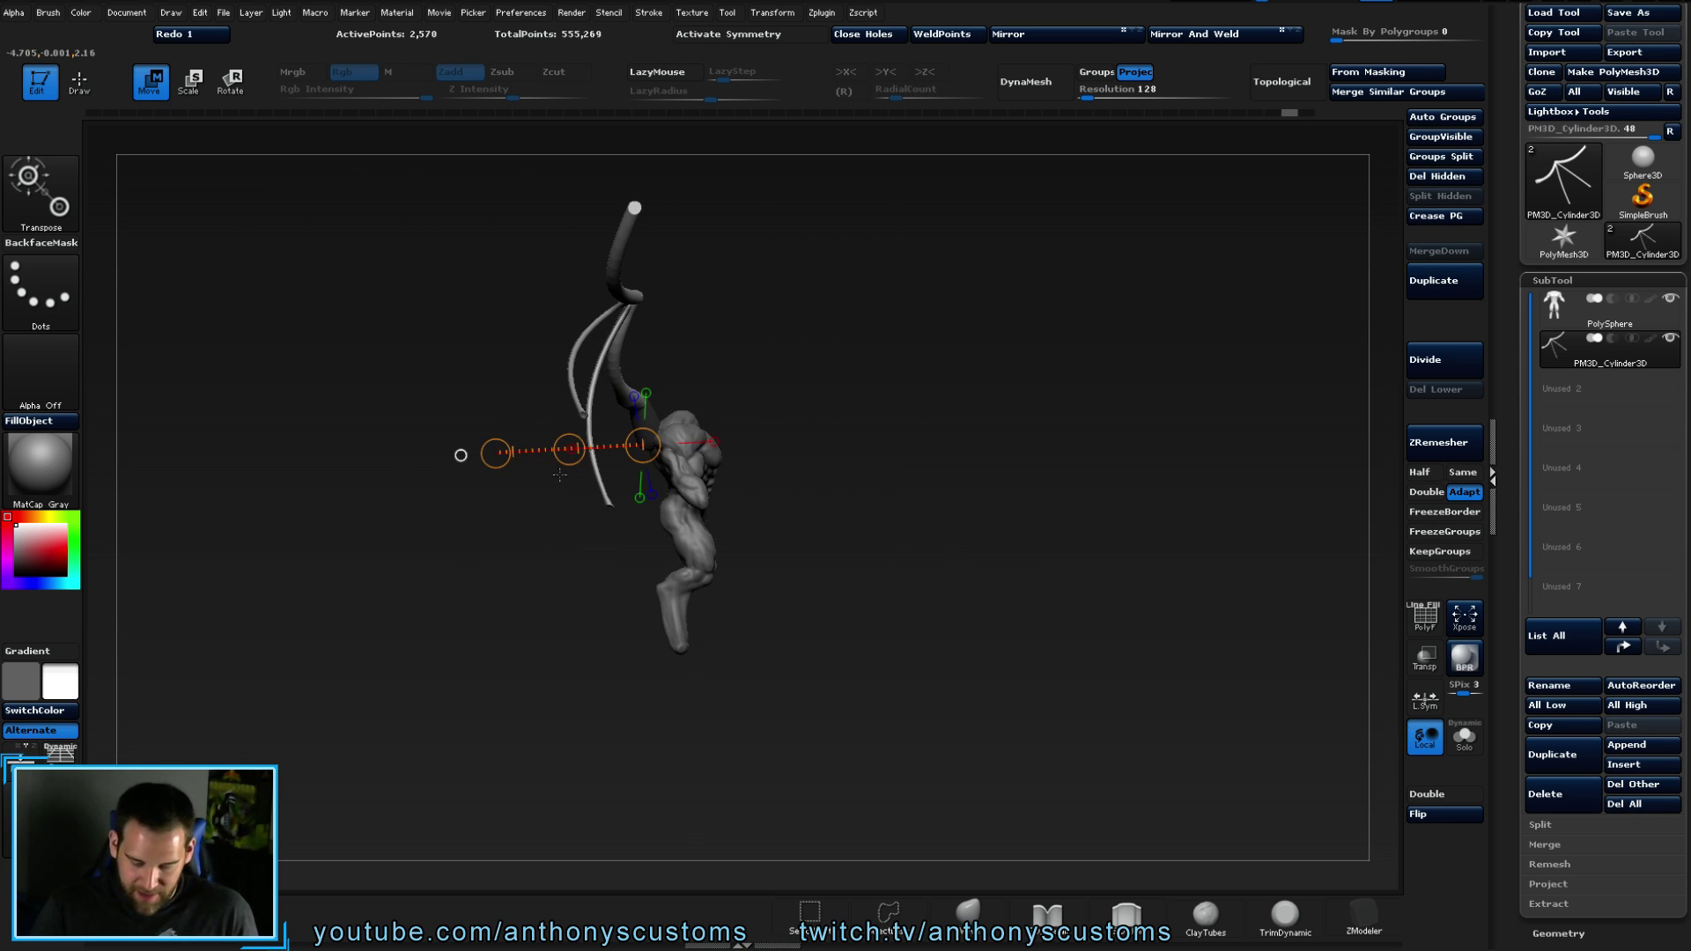
left_click_drag(570, 450, 572, 449)
left_click_drag(951, 460, 918, 438)
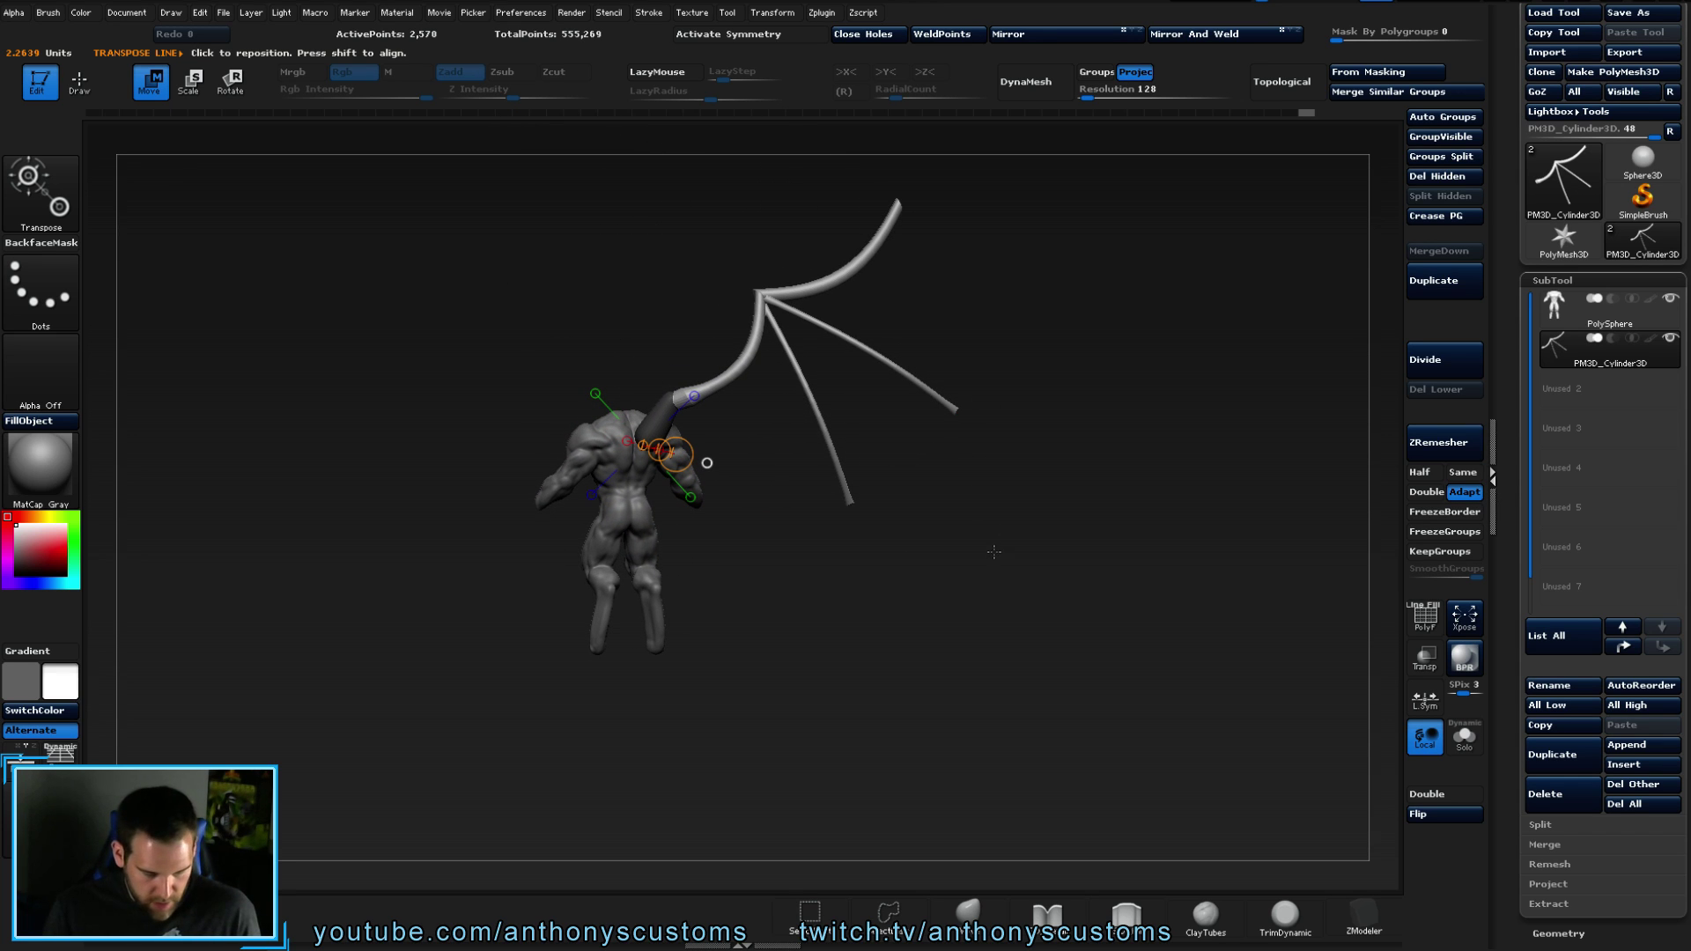
- Turn on the polyframe display, clear the mask and set Mask By Polygroups to 89
key("shift+f")
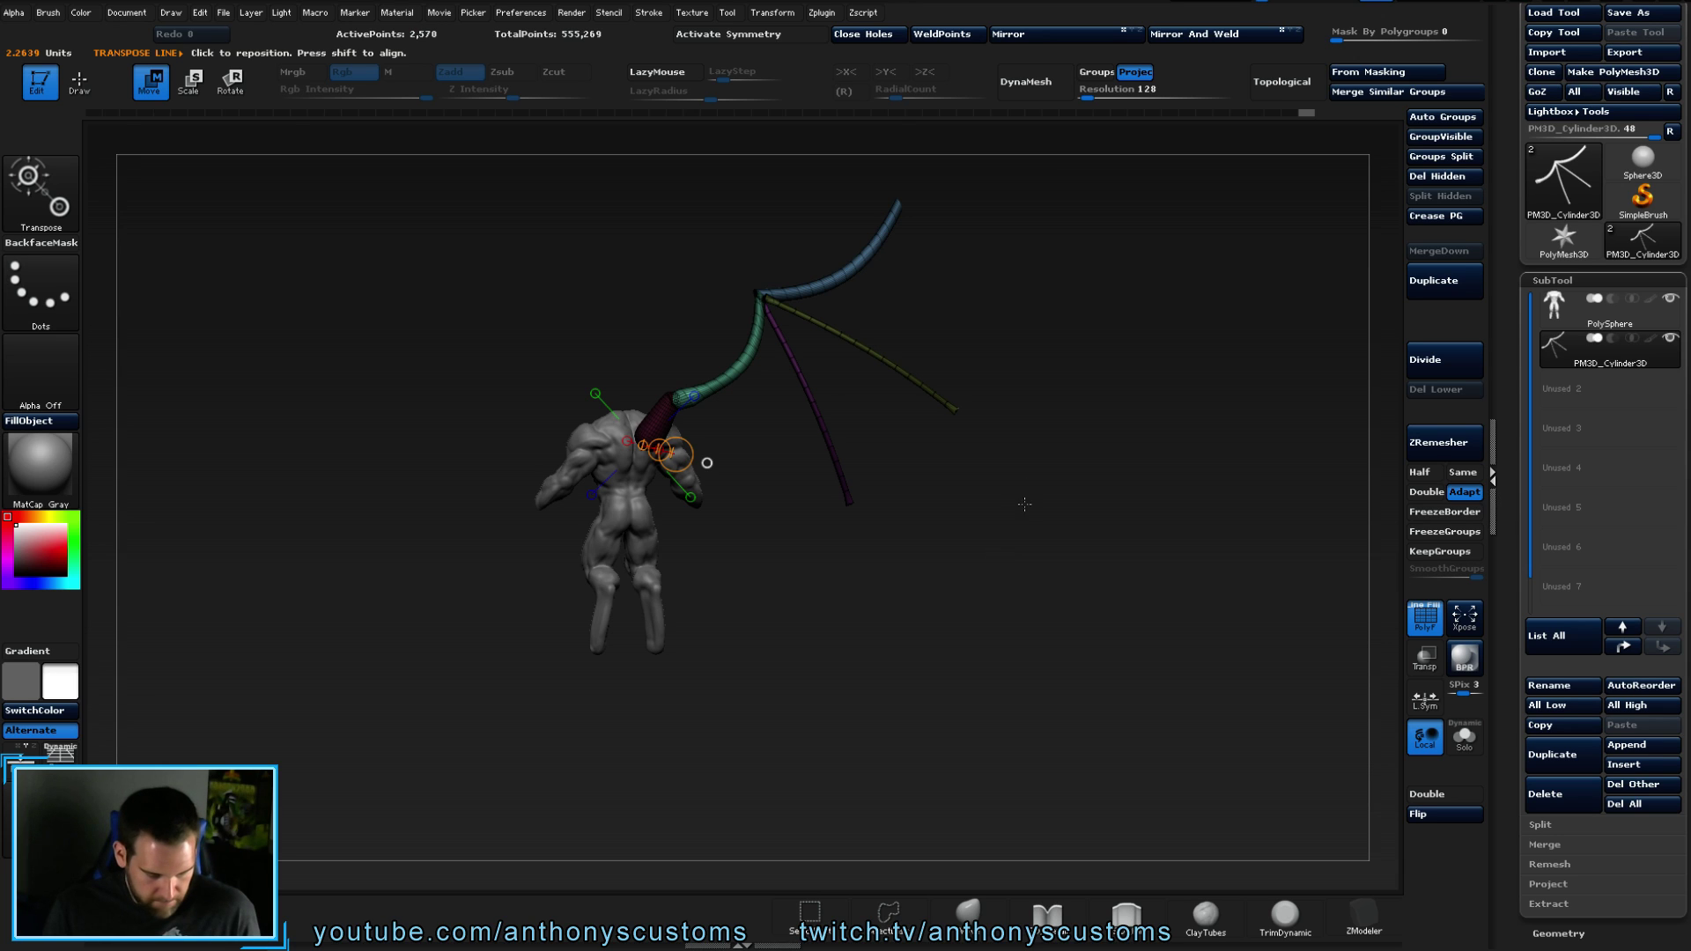
key("q")
left_click_drag(999, 565, 1018, 588, "ctrl")
left_click_drag(1341, 38, 1470, 39)
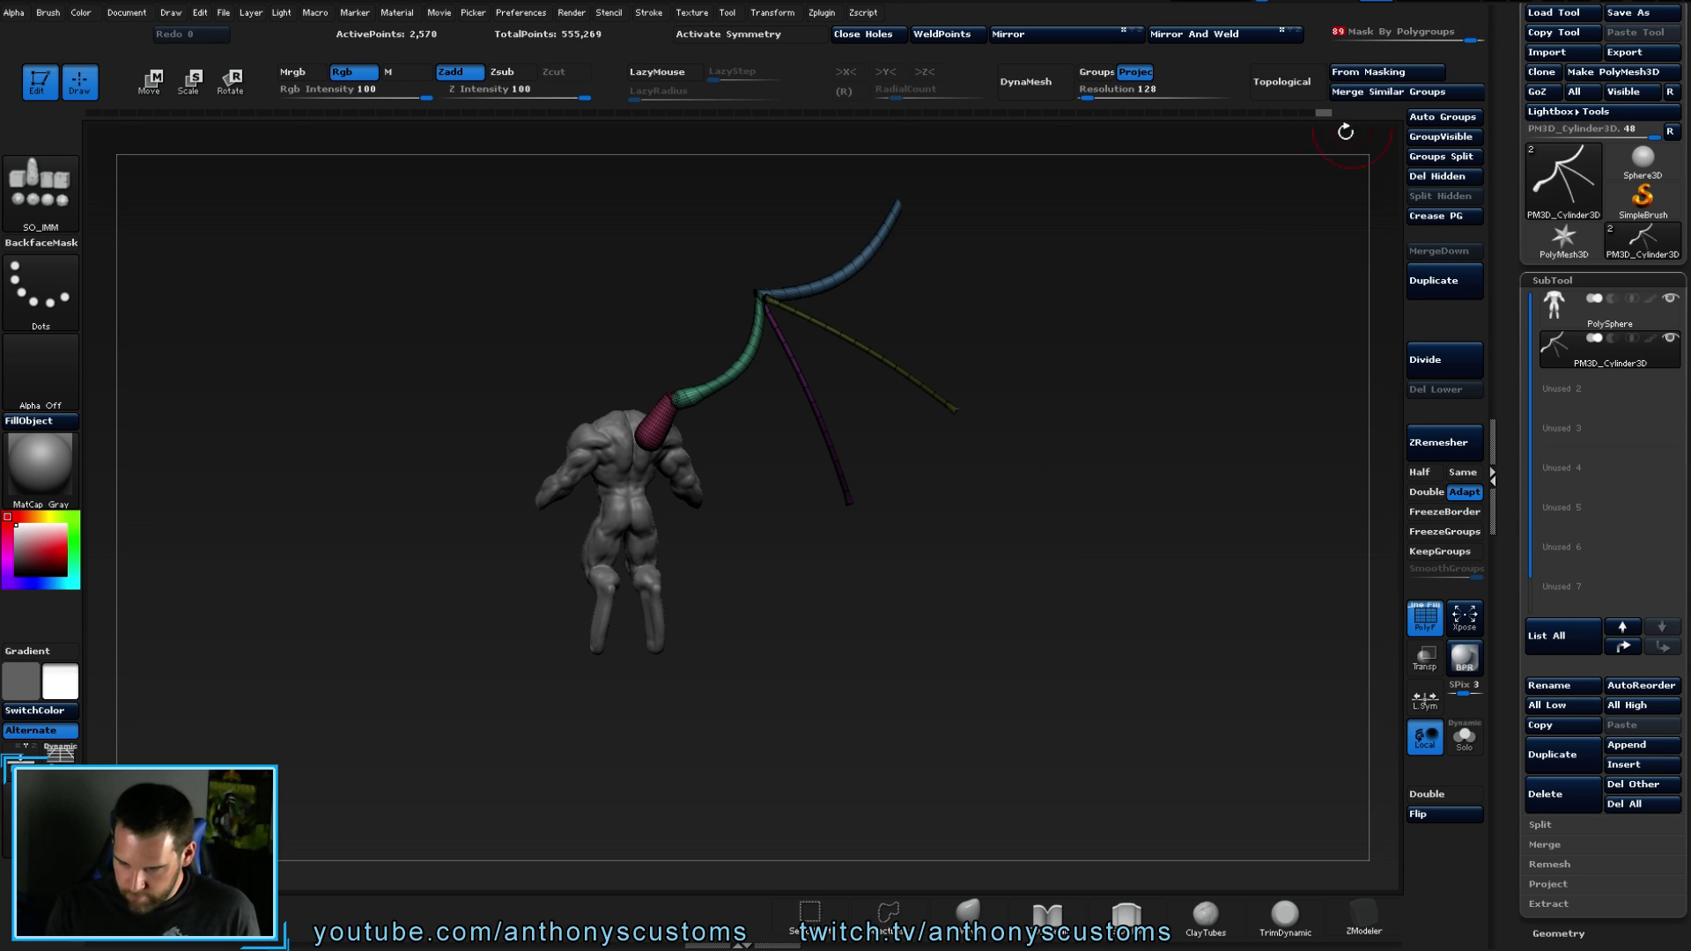
- Thicken the green wing bone with the Inflat brush where it meets the inserted shoulder piece
right_click_drag(986, 567, 920, 771, "ctrl")
left_click_drag(867, 600, 851, 476)
key("b")
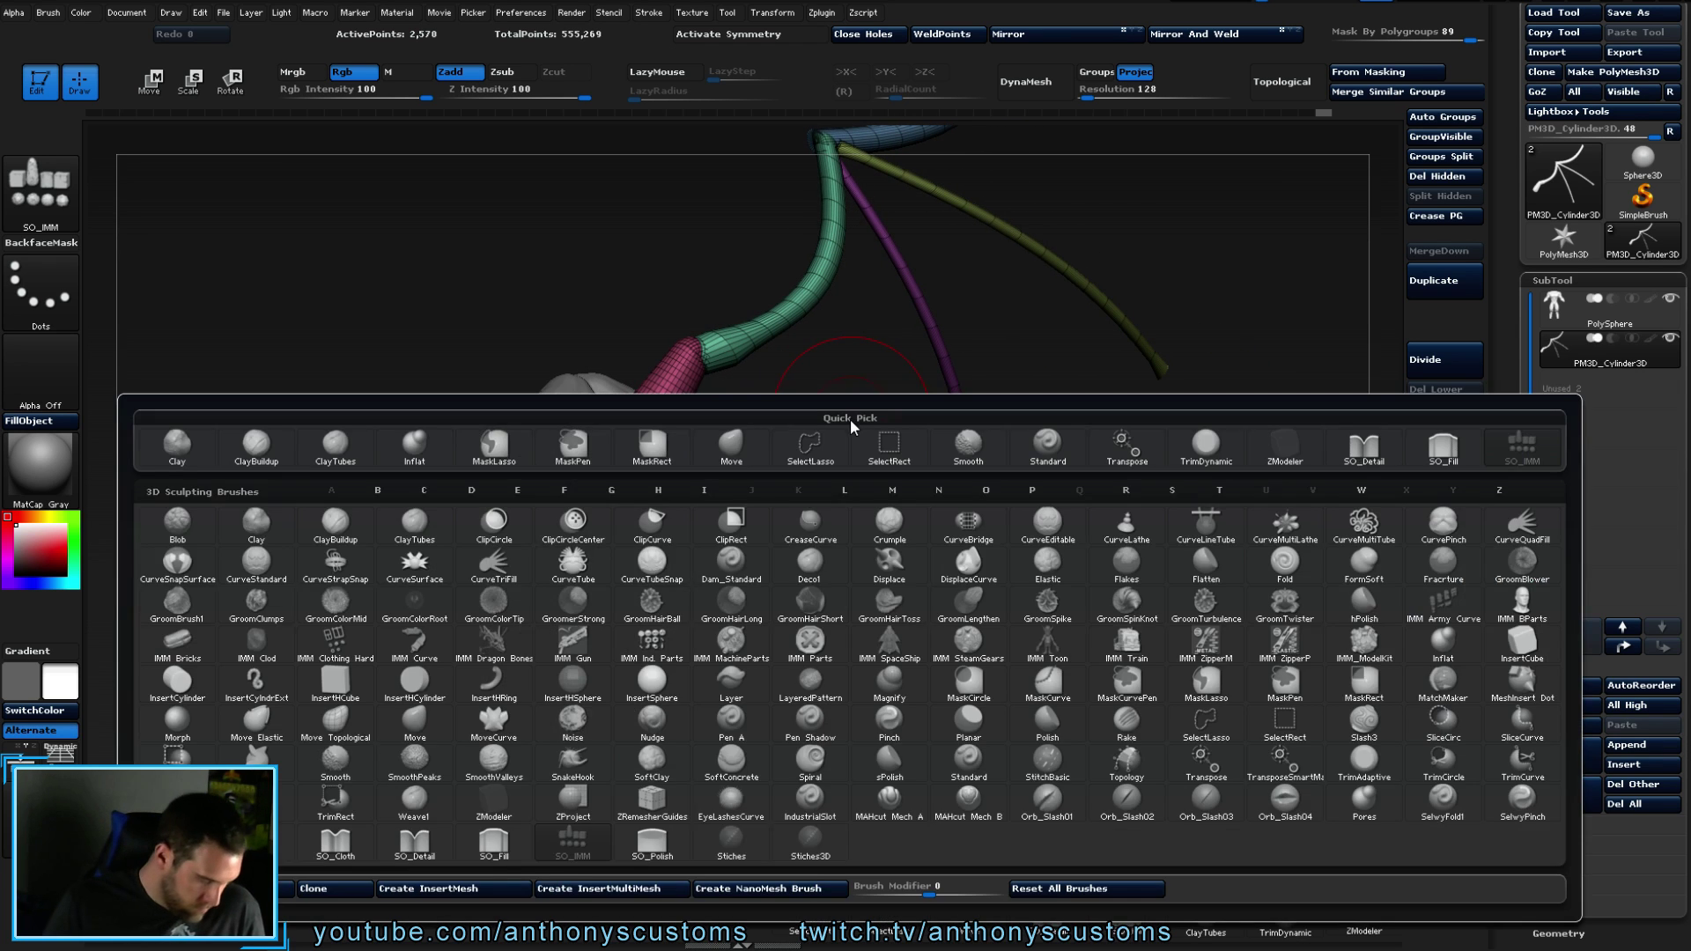
key("i")
key("n")
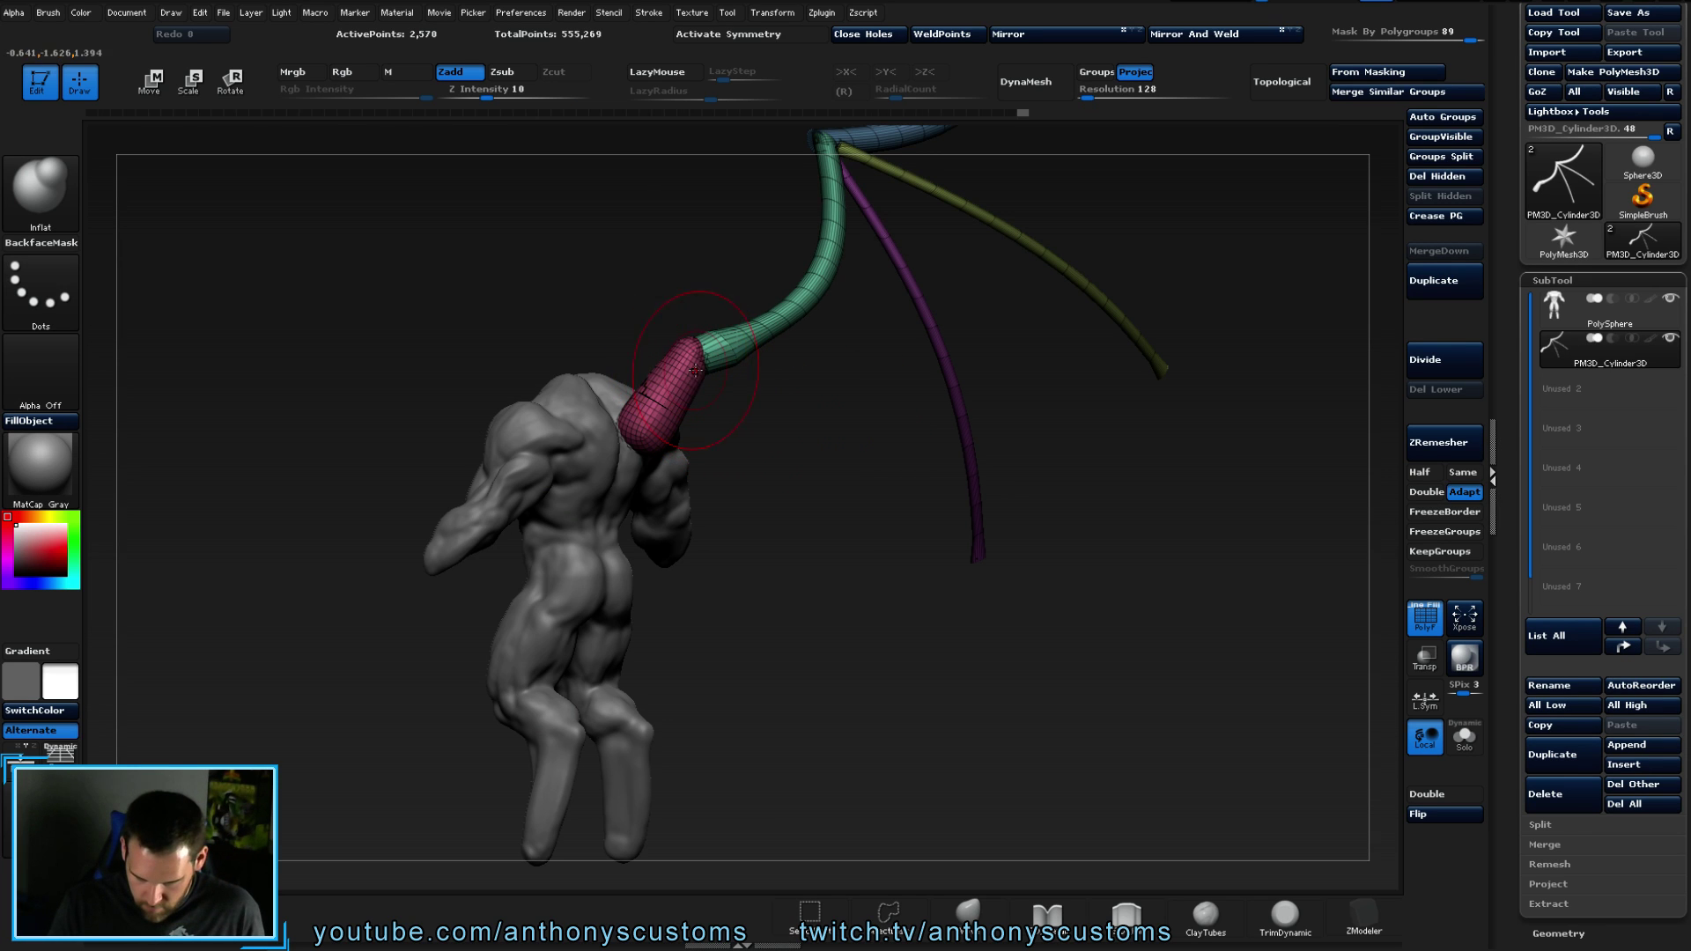
left_click_drag(717, 388, 982, 438)
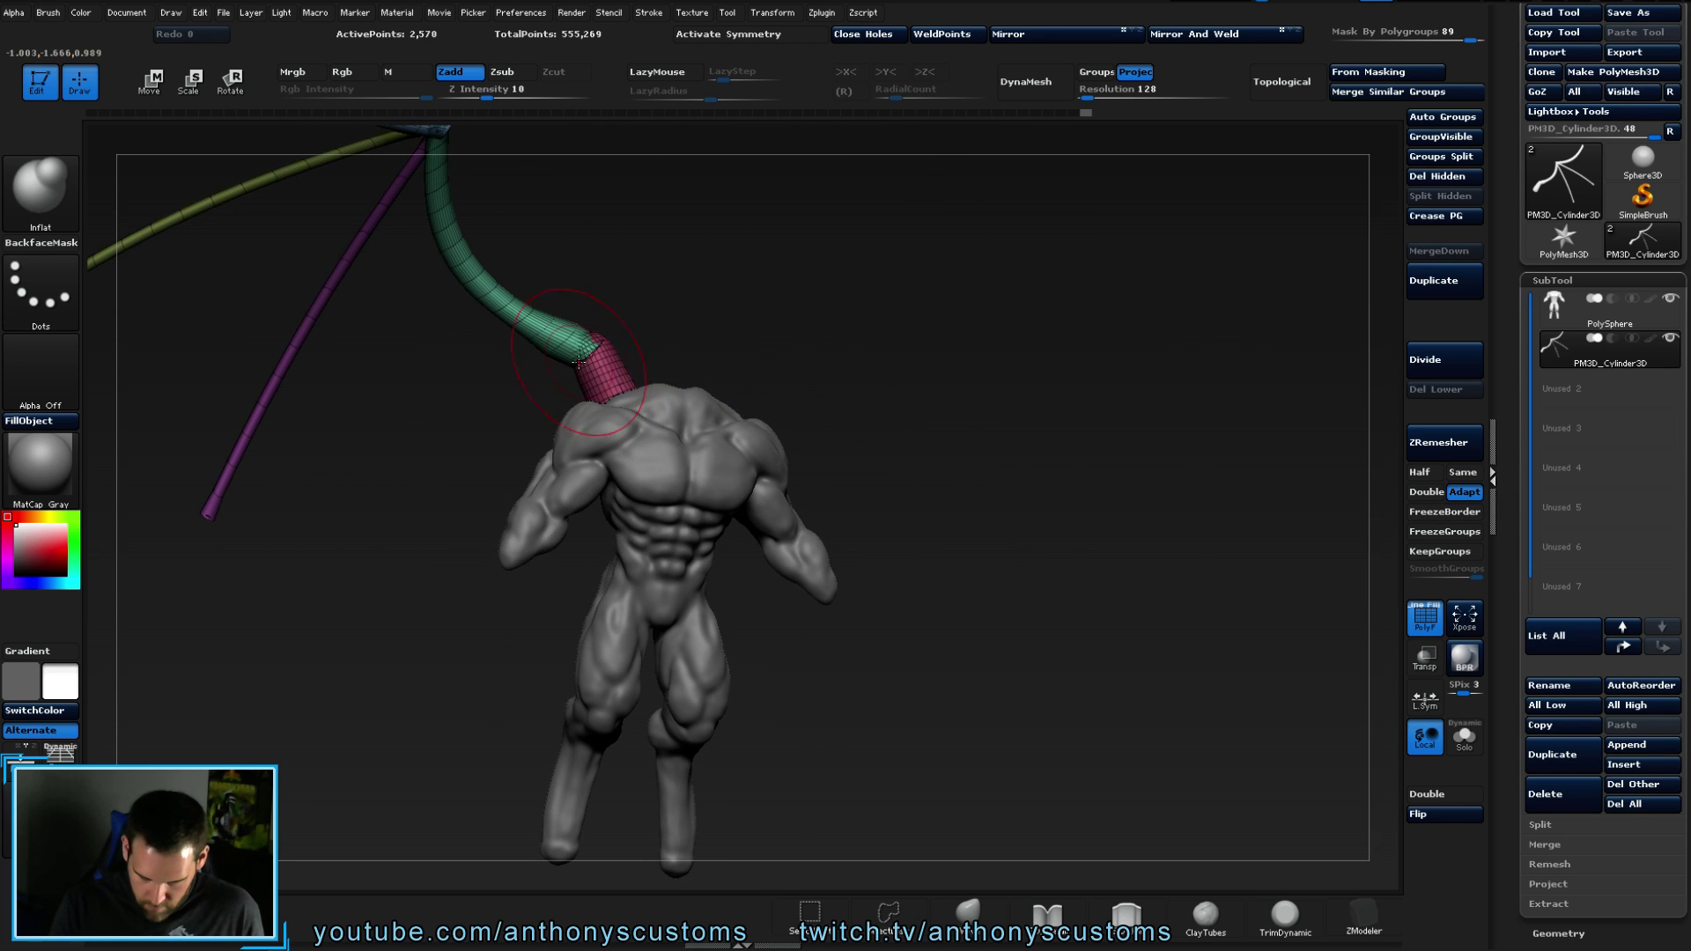
mouse_move(728, 343)
left_mouse_down()
mouse_move(768, 370)
mouse_move(682, 352)
left_mouse_up()
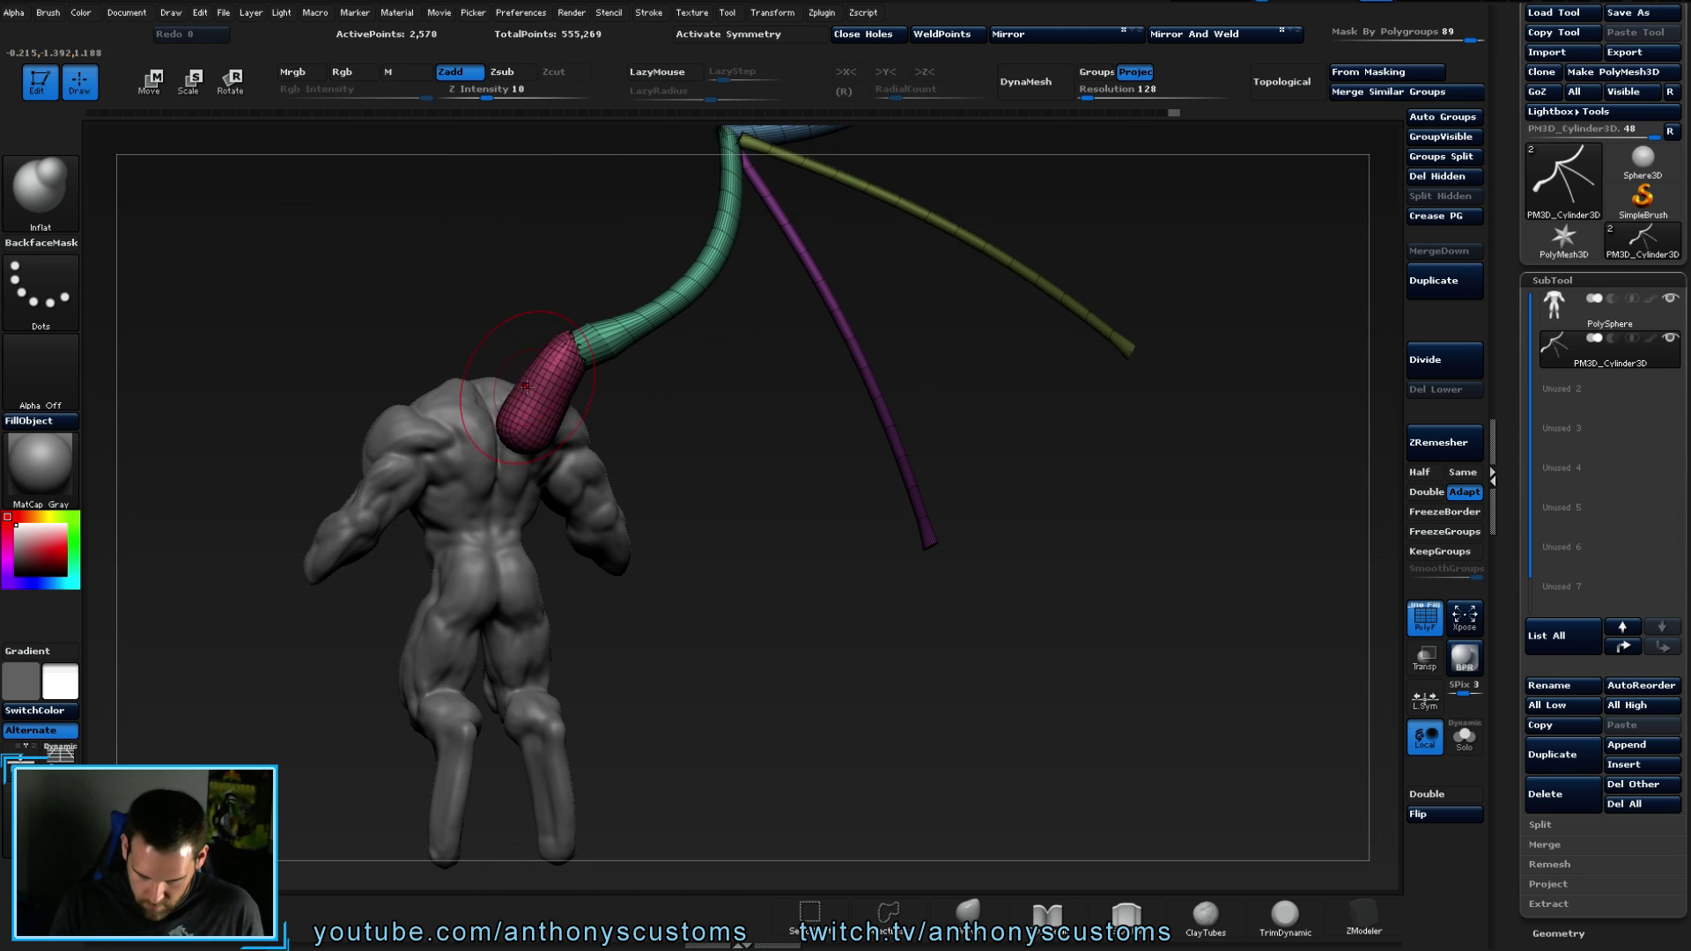
left_click(590, 353)
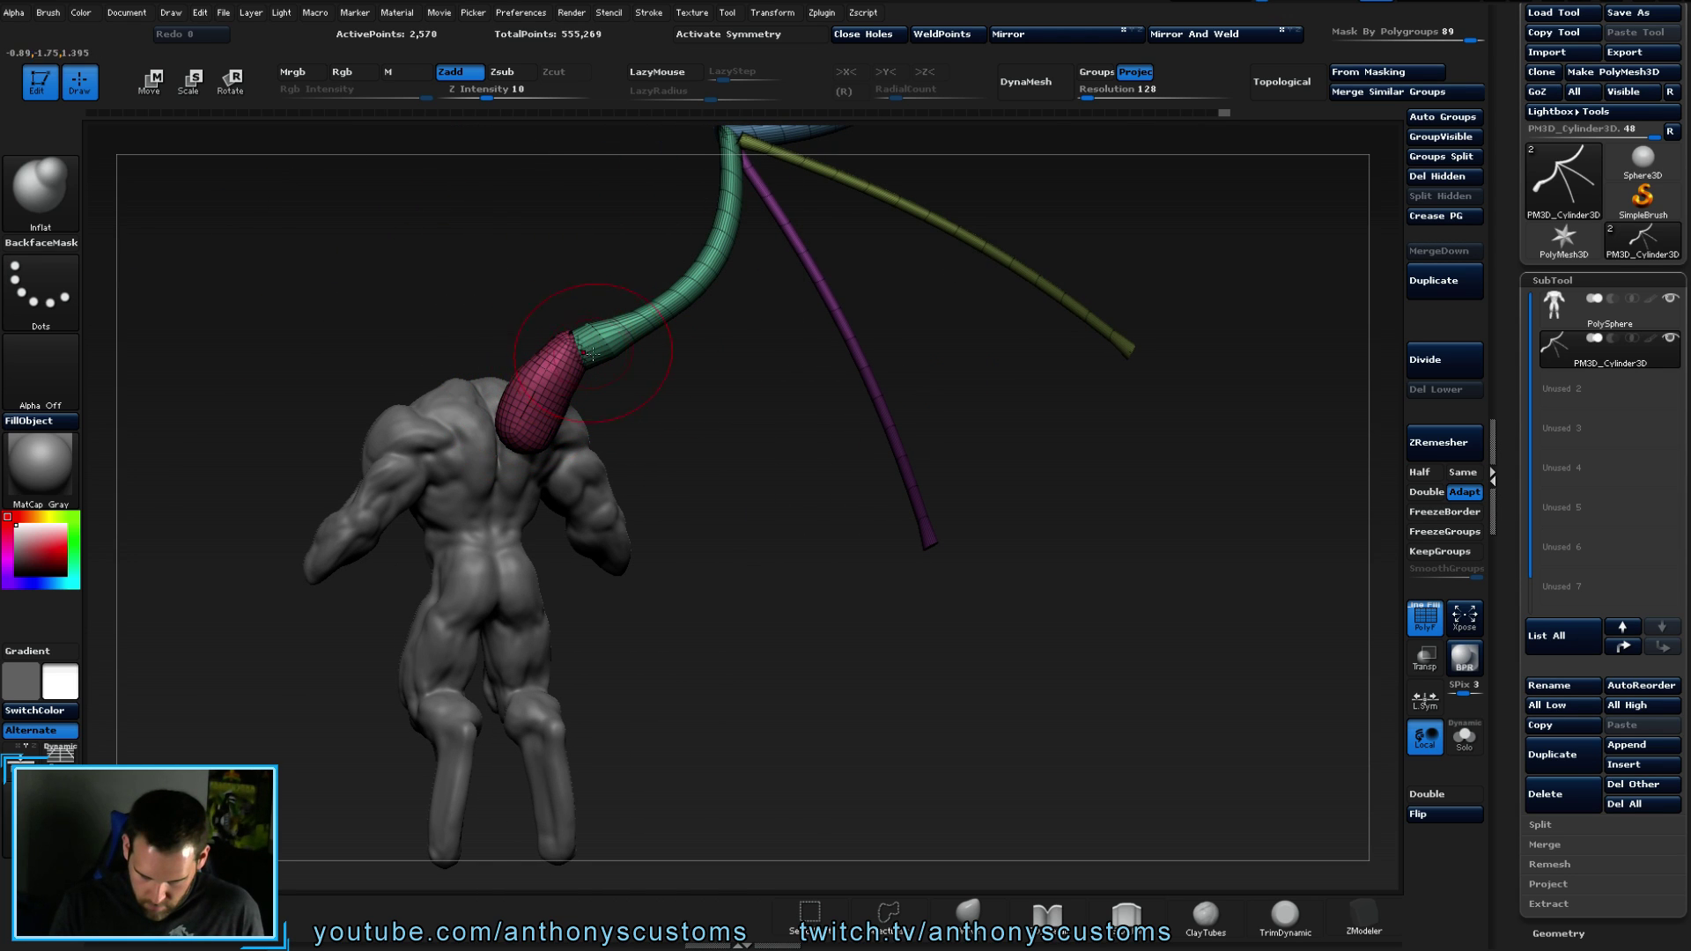
- Resize the brush and pull the green bone's base wider with the Move brush where it joins the shoulder piece
left_click_drag(736, 406, 722, 652)
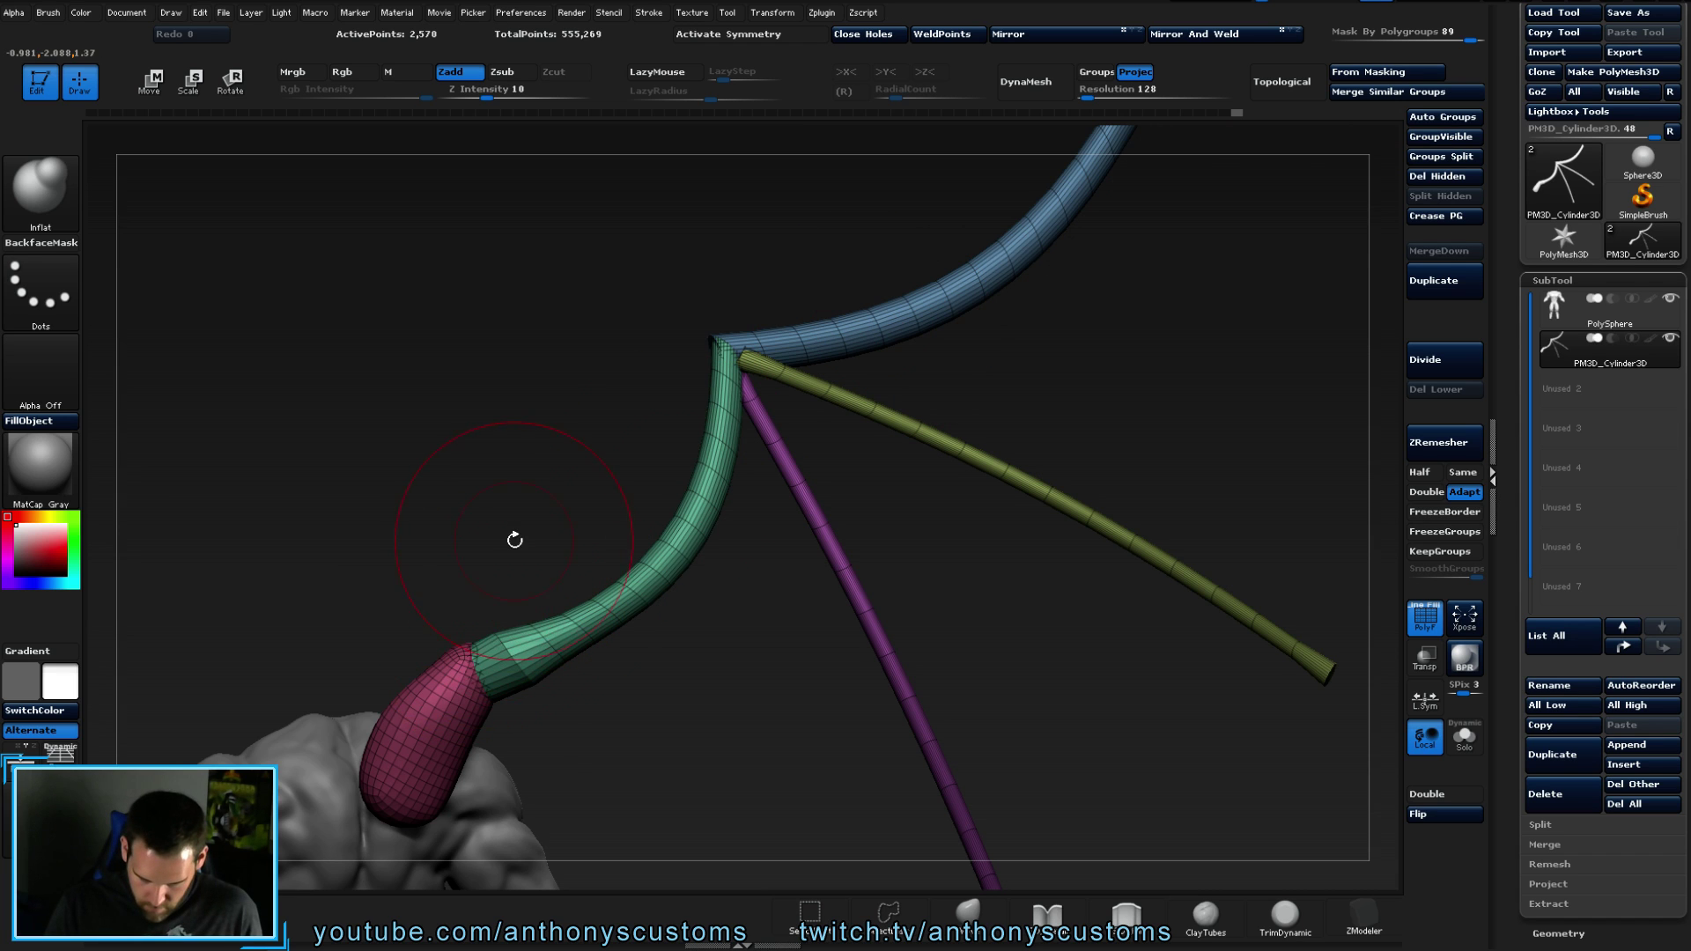
key("space")
left_click_drag(511, 545, 480, 545)
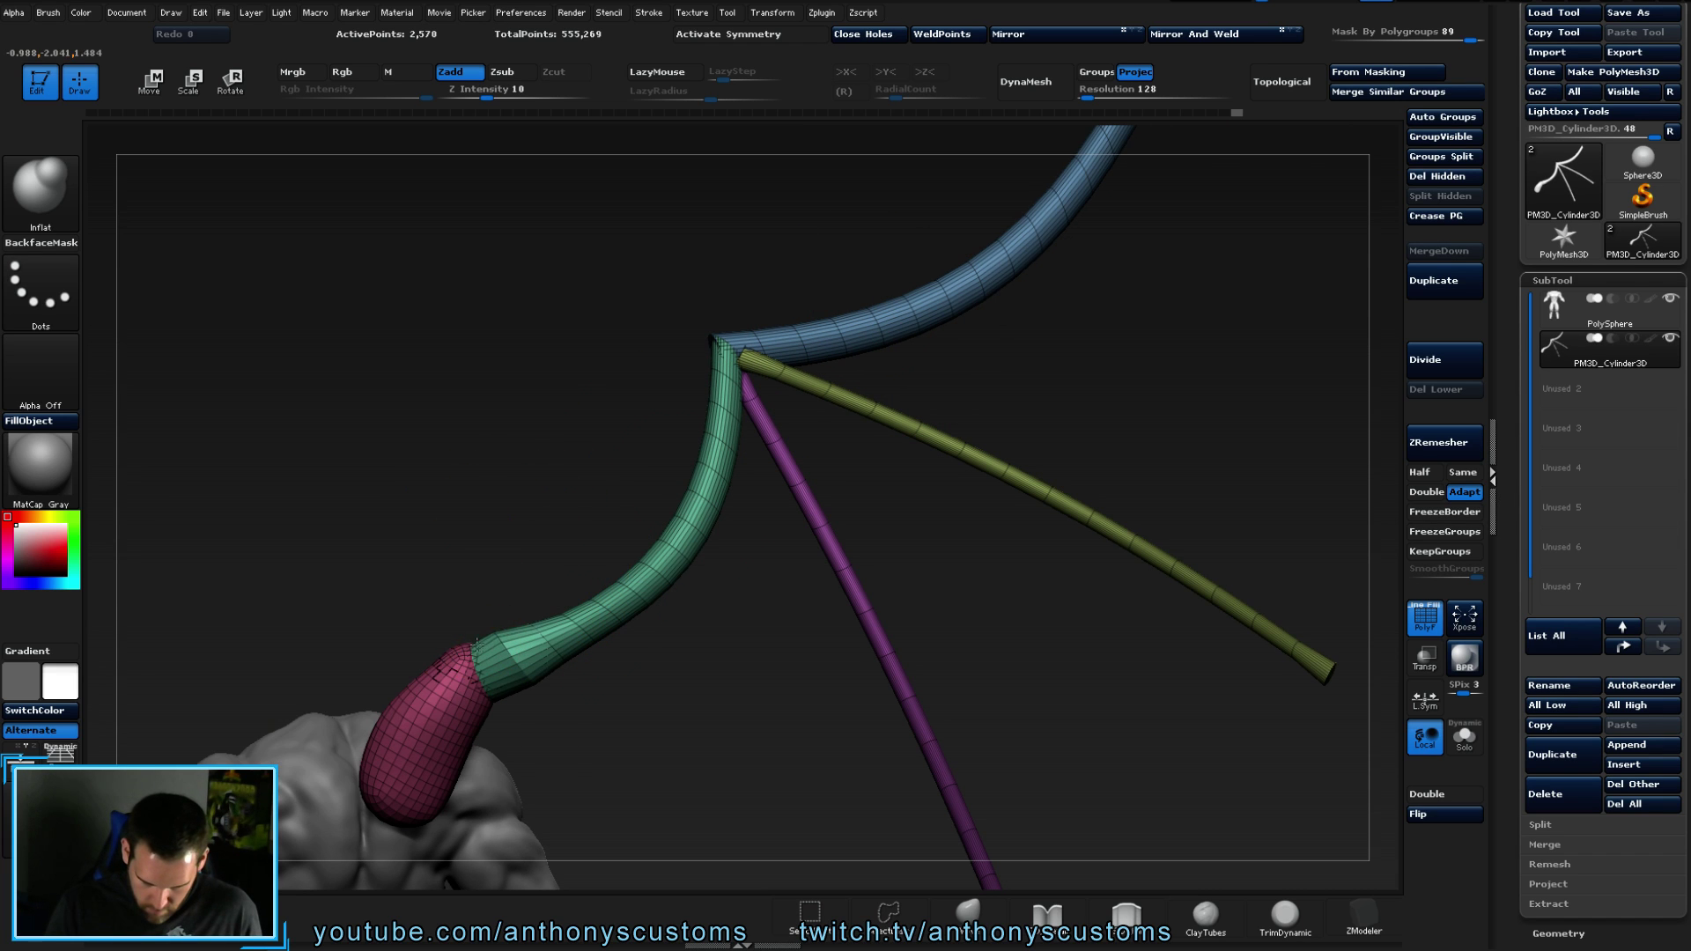
key("b")
key("m")
key("v")
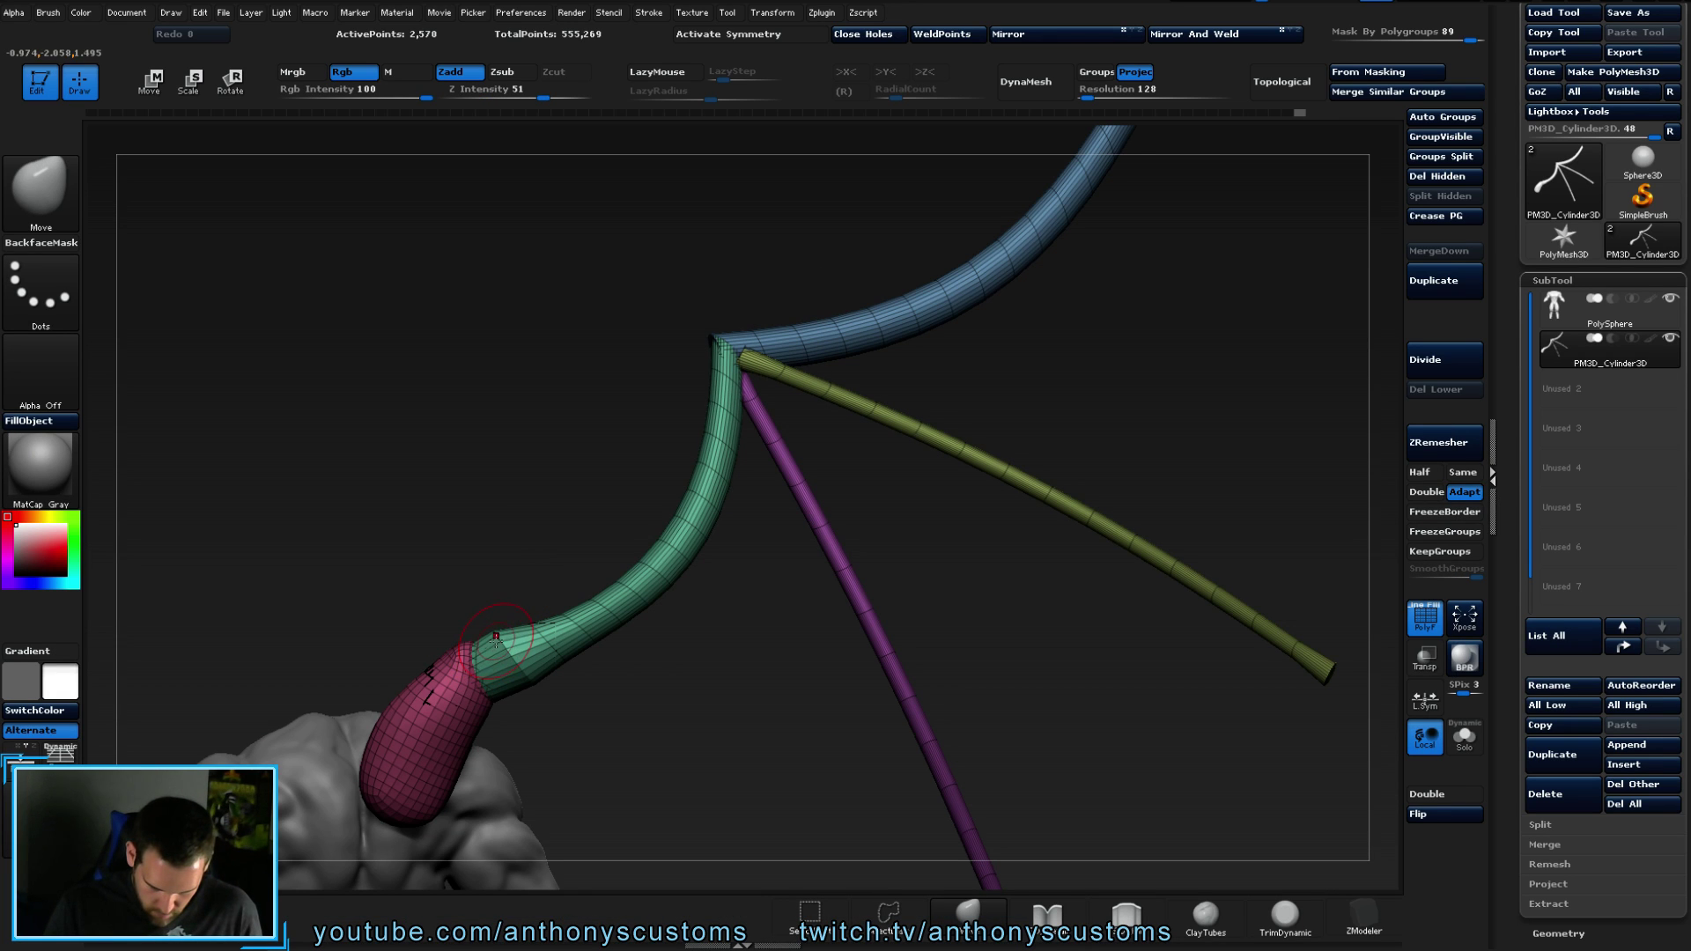
key("ctrl+z")
left_click_drag(486, 635, 523, 617)
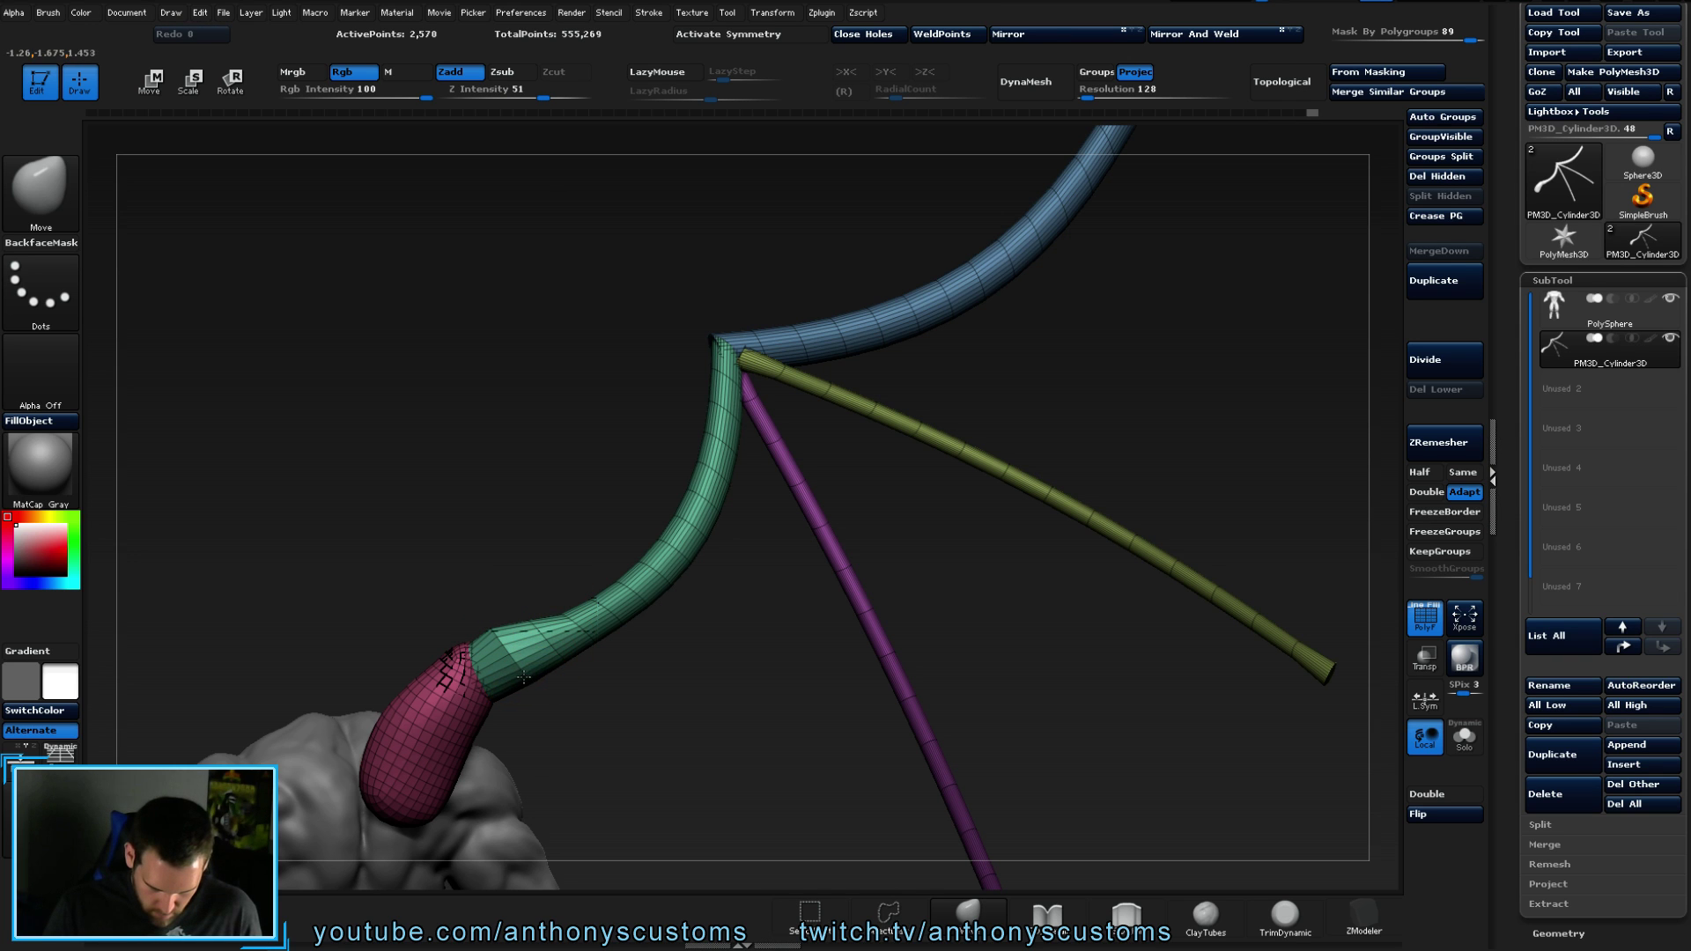
- Refine the green bone's flared base with the Move brush from the front, isolate the bone to check it, and restore full visibility
left_click_drag(589, 686, 752, 750)
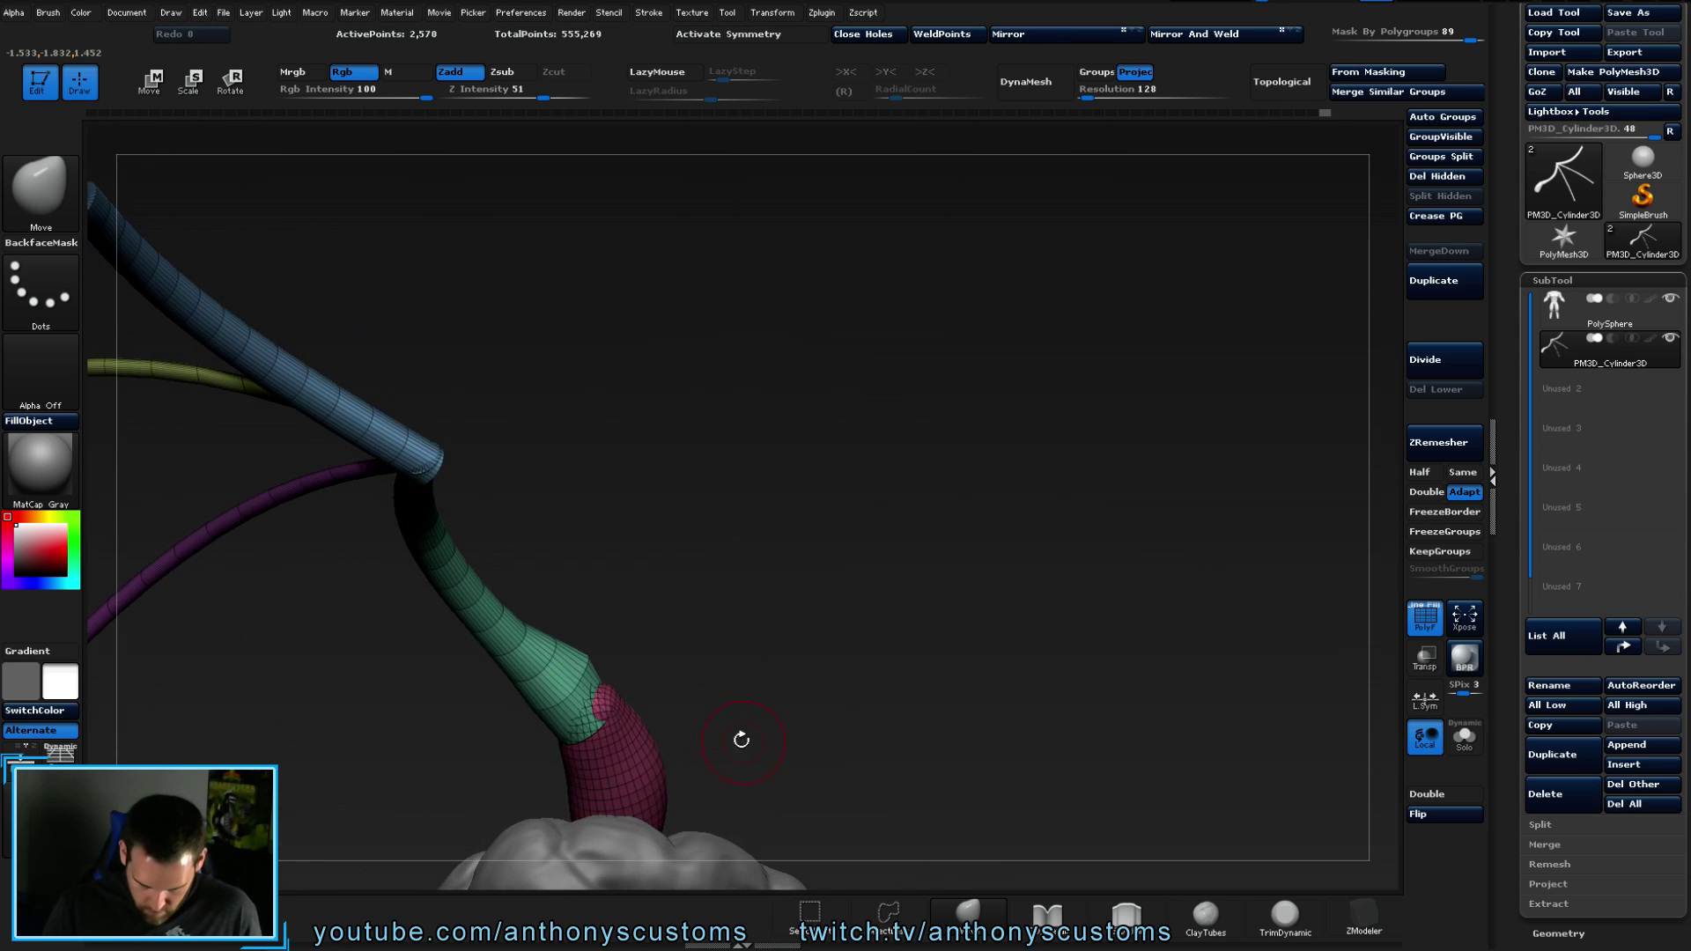
left_click_drag(579, 691, 584, 693)
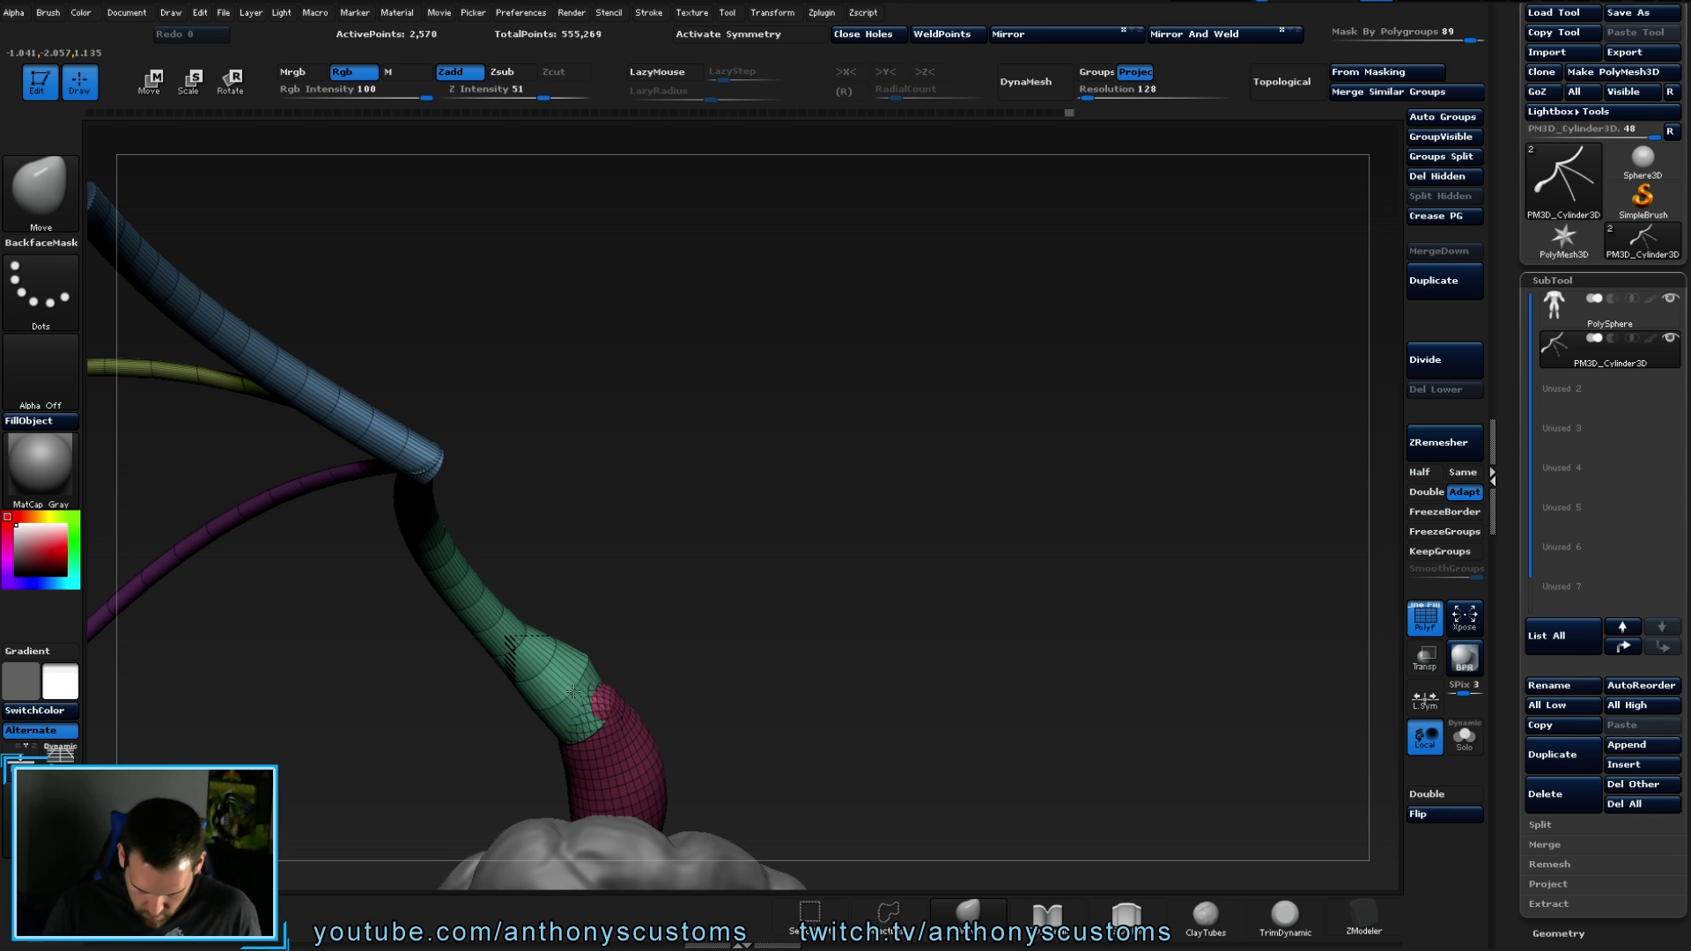
left_click_drag(741, 636, 657, 546)
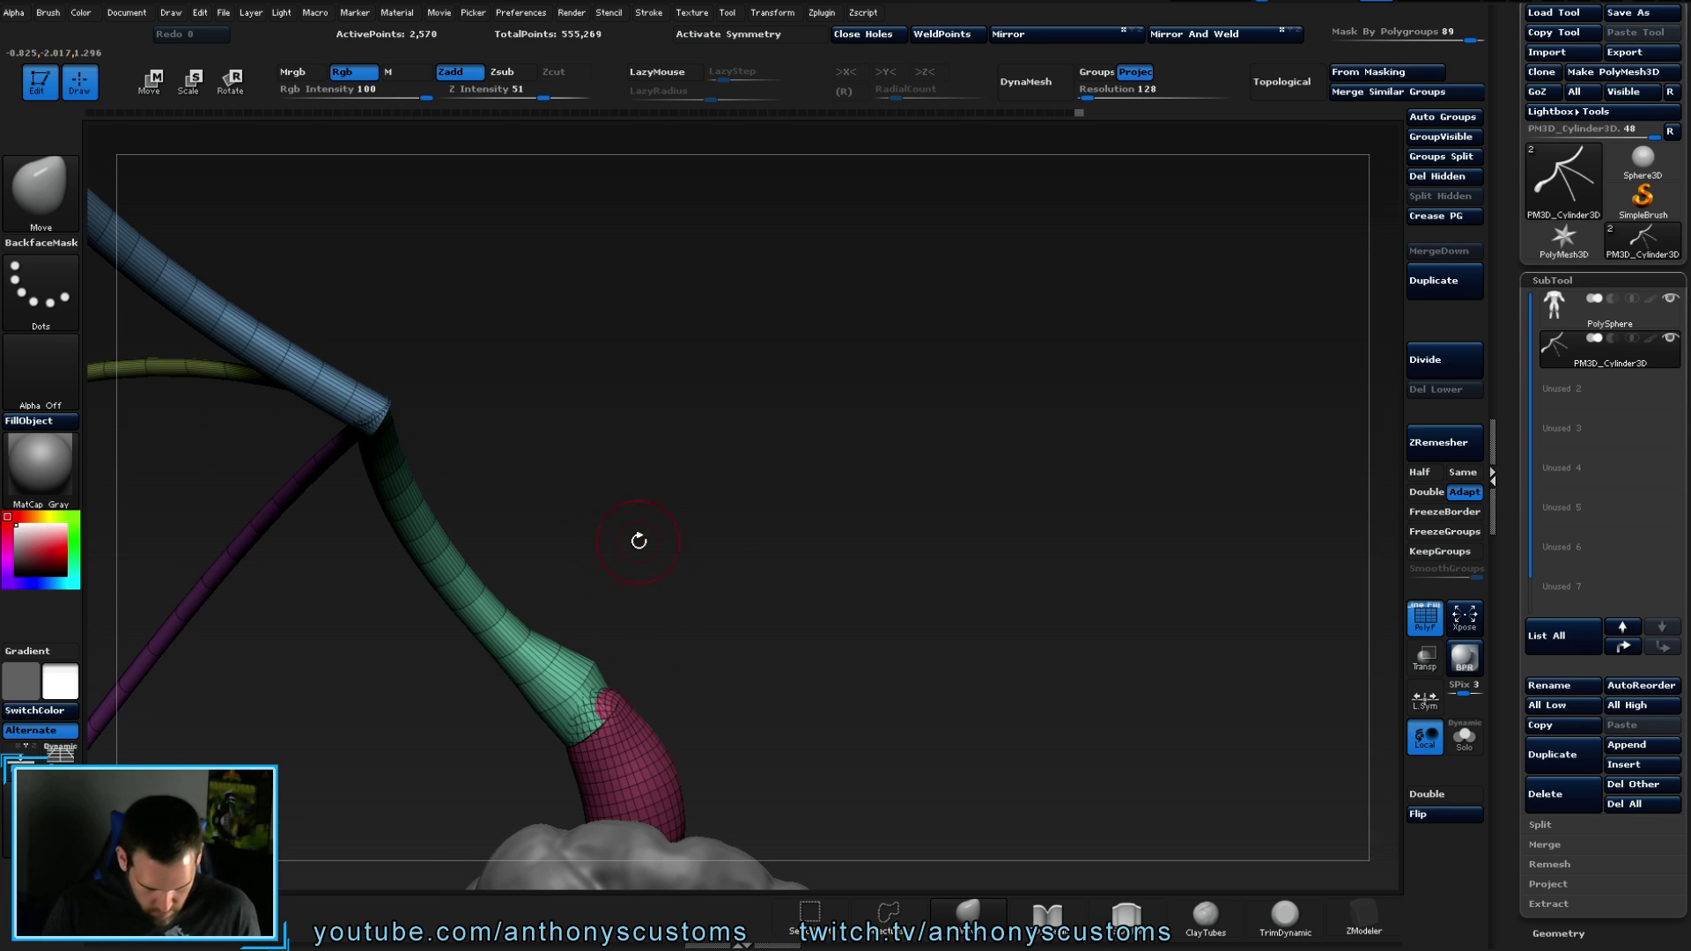
left_click(598, 708, "ctrl+shift")
left_click_drag(598, 708, 615, 706)
left_click_drag(757, 703, 612, 709)
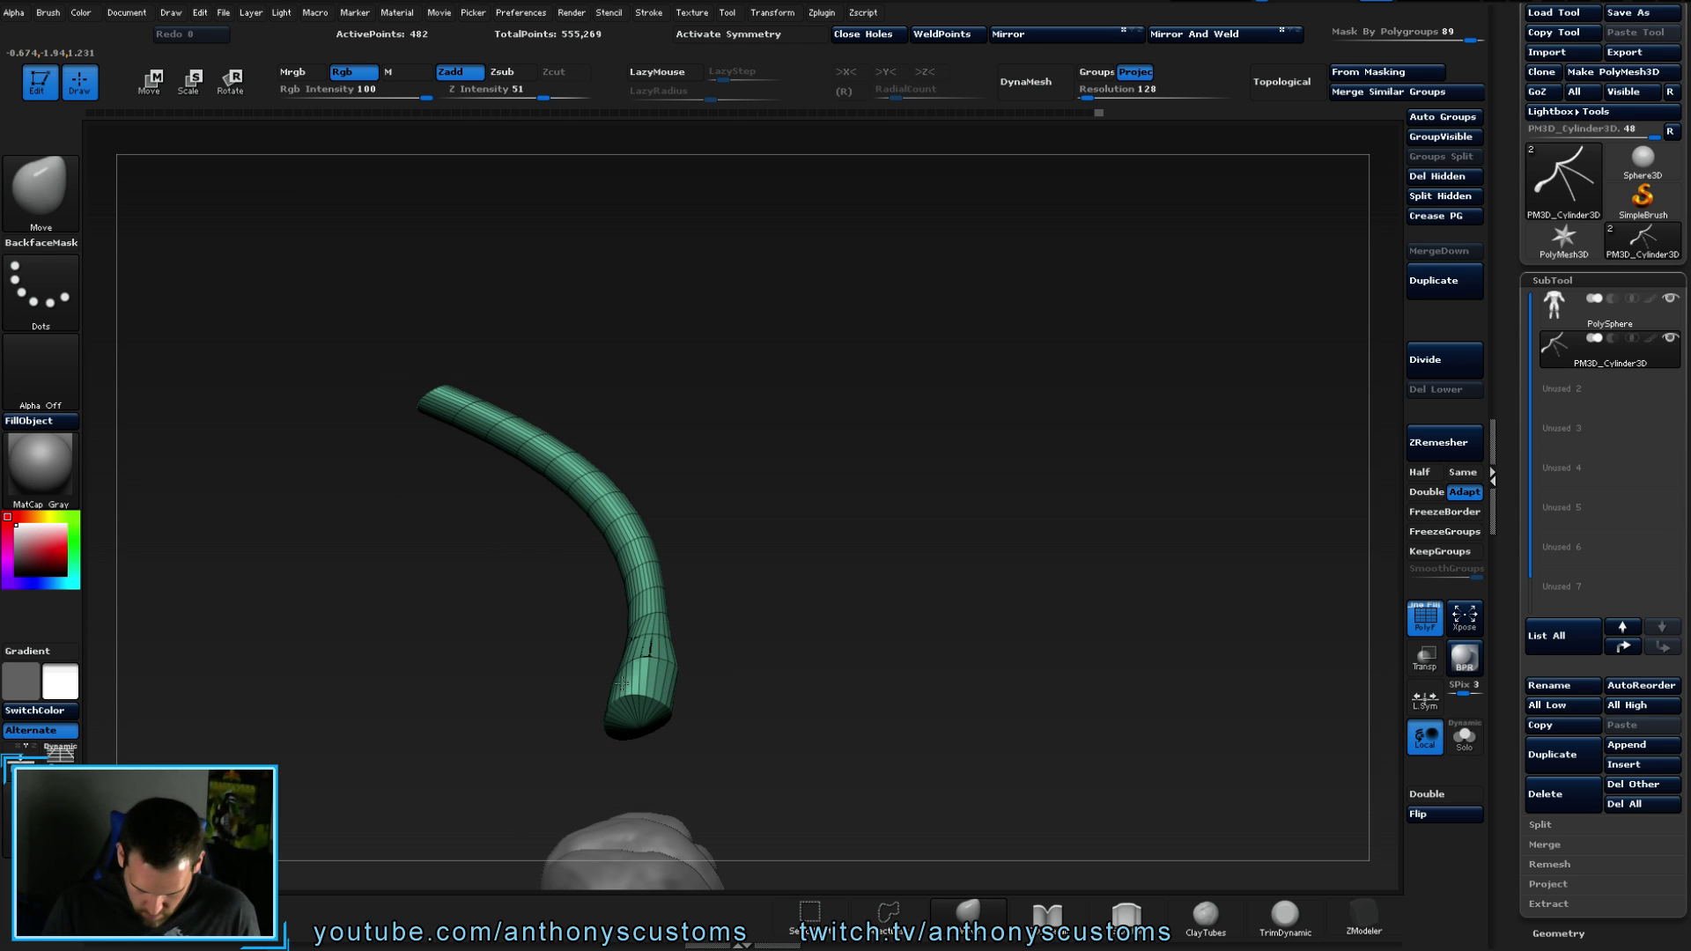
left_click(981, 567, "ctrl+shift")
mouse_move(1045, 523)
left_mouse_down()
mouse_move(1126, 460)
mouse_move(1017, 491)
mouse_move(1021, 536)
left_mouse_up()
mouse_move(1022, 537)
right_mouse_down()
mouse_move(1068, 502)
mouse_move(1019, 491)
mouse_move(1024, 525)
right_mouse_up()
- Thicken the wing bones around the wrist joint with the Inflat brush, including the inner ends of the two finger bones
key("b")
key("i")
key("n")
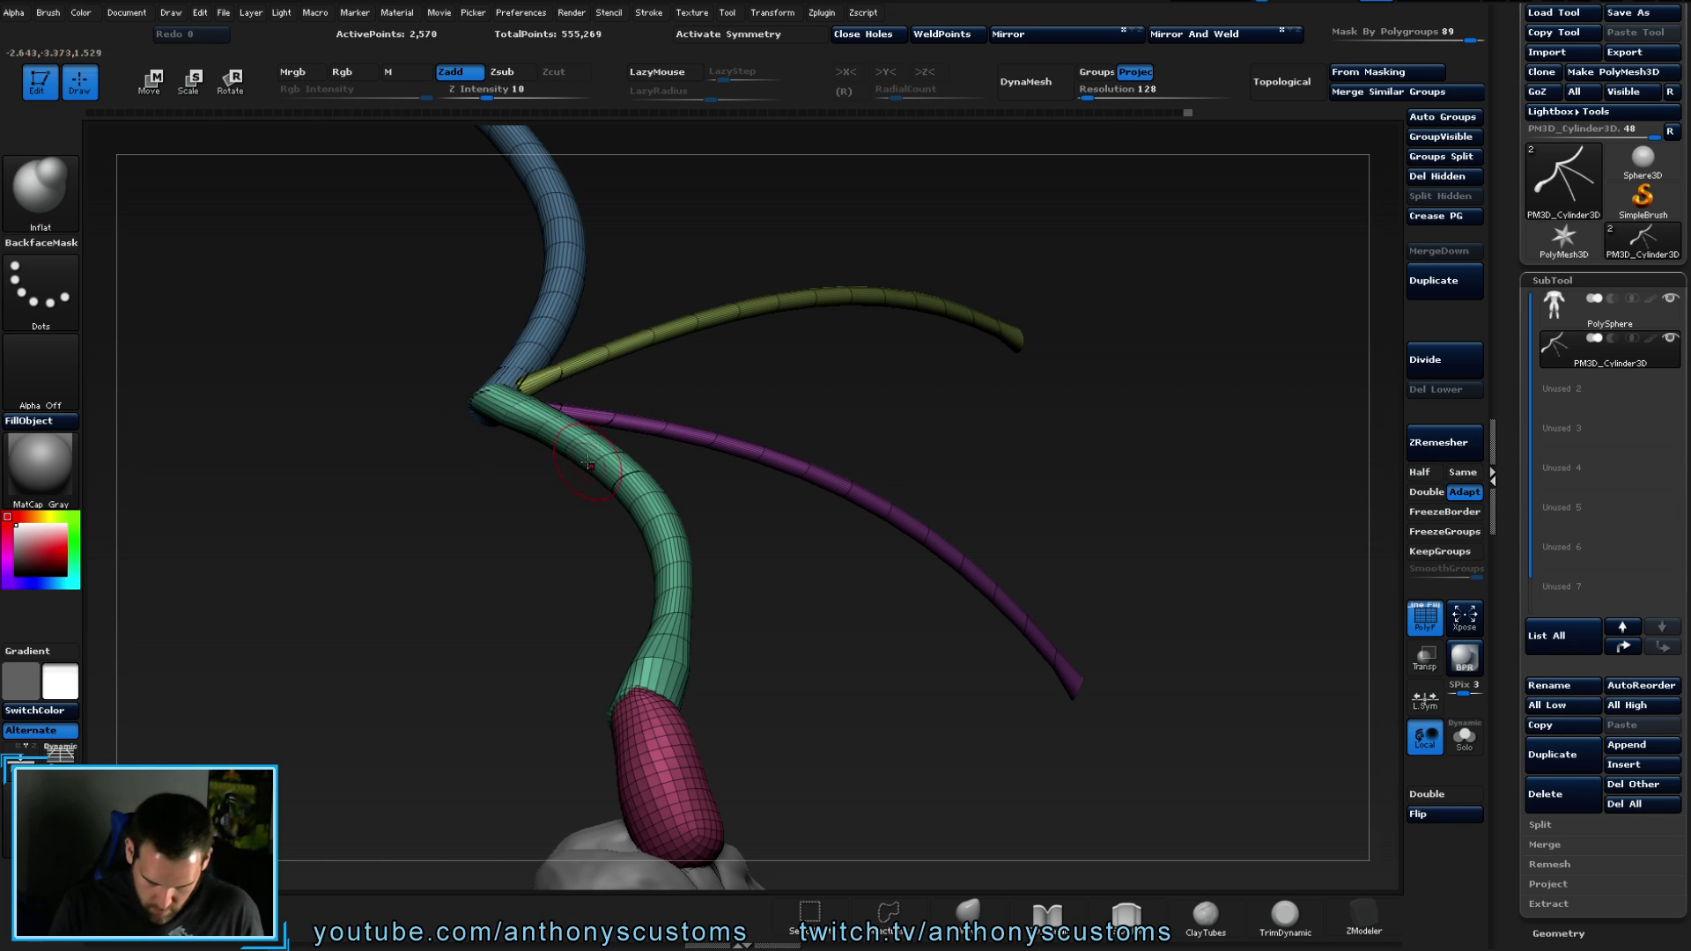
left_click(638, 505)
mouse_move(958, 483)
left_mouse_down()
mouse_move(1007, 355)
mouse_move(1028, 222)
left_mouse_up()
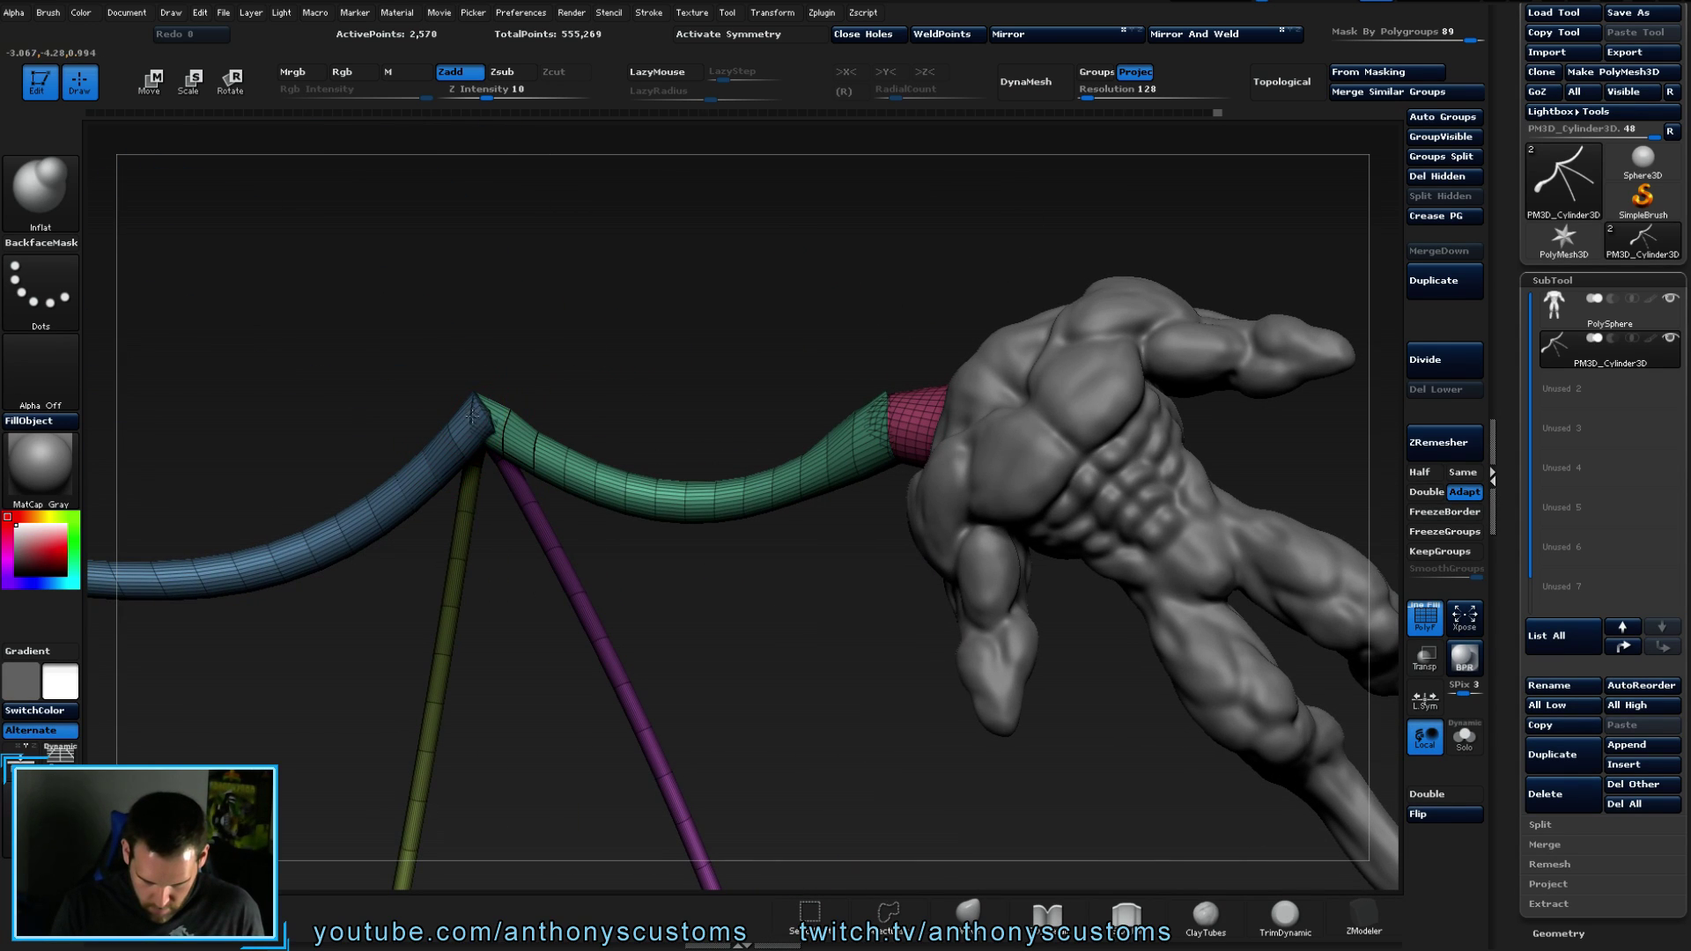
mouse_move(615, 377)
left_mouse_down()
mouse_move(577, 409)
mouse_move(577, 451)
mouse_move(532, 432)
mouse_move(638, 309)
mouse_move(675, 359)
left_mouse_up()
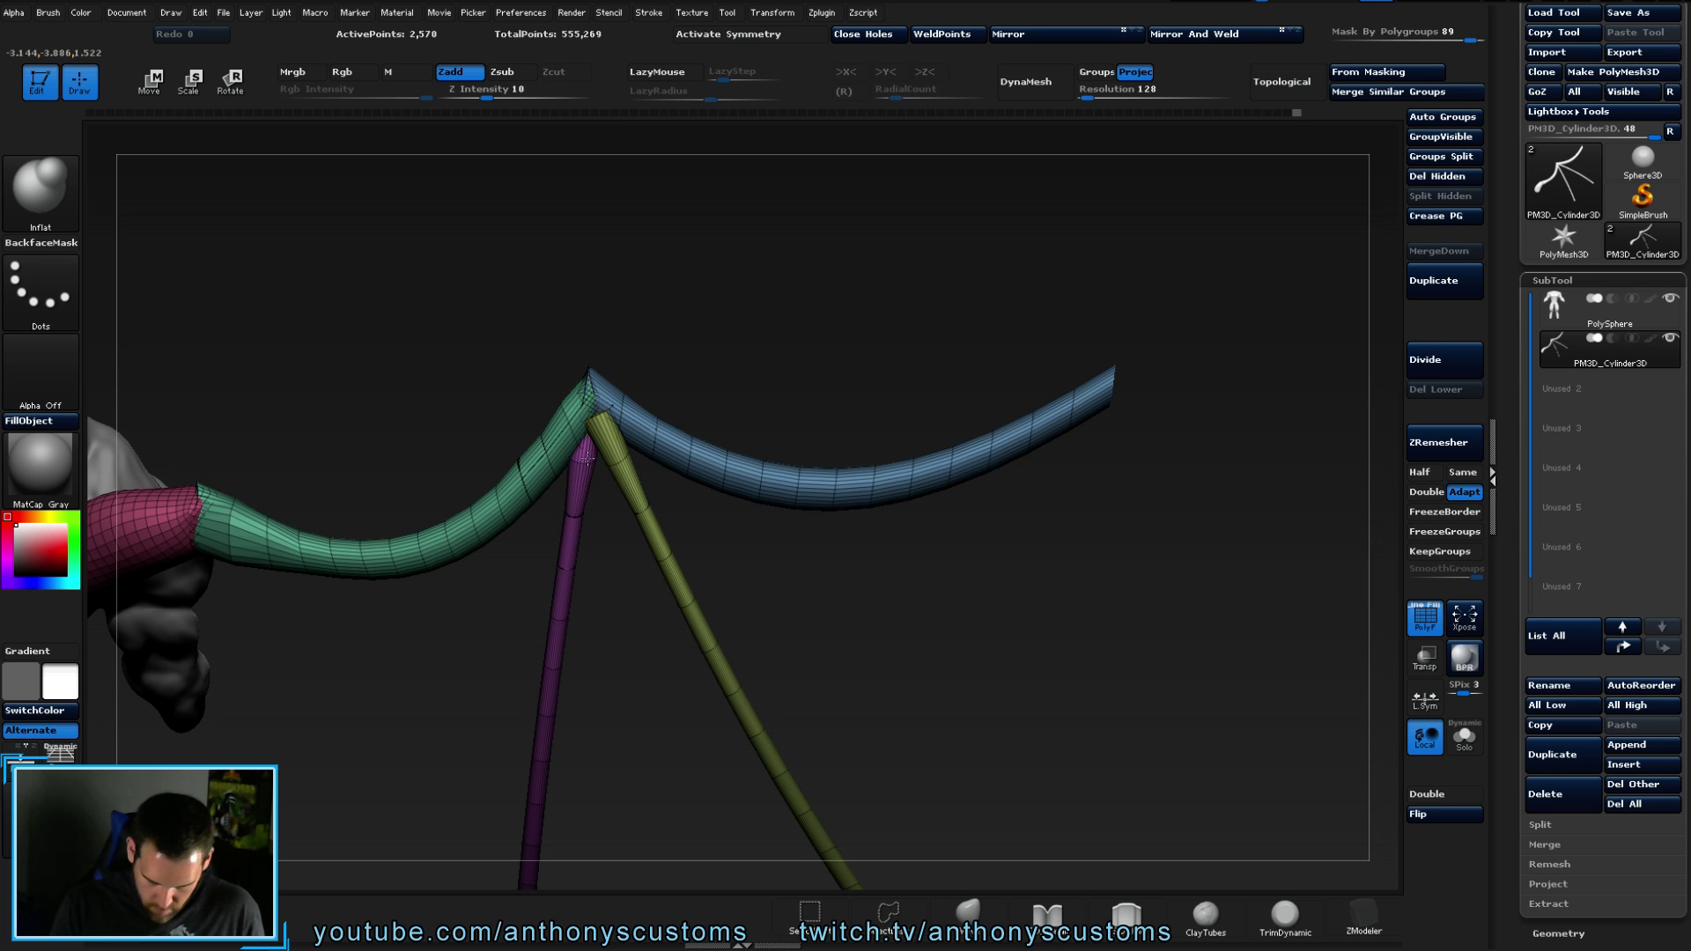
- Set Mask By Polygroups to 100 and reposition the yellow-green finger bone at the wrist joint with a transpose line
left_click_drag(748, 385, 747, 273)
left_click_drag(792, 373, 768, 687)
key("w")
left_click_drag(731, 468, 830, 595)
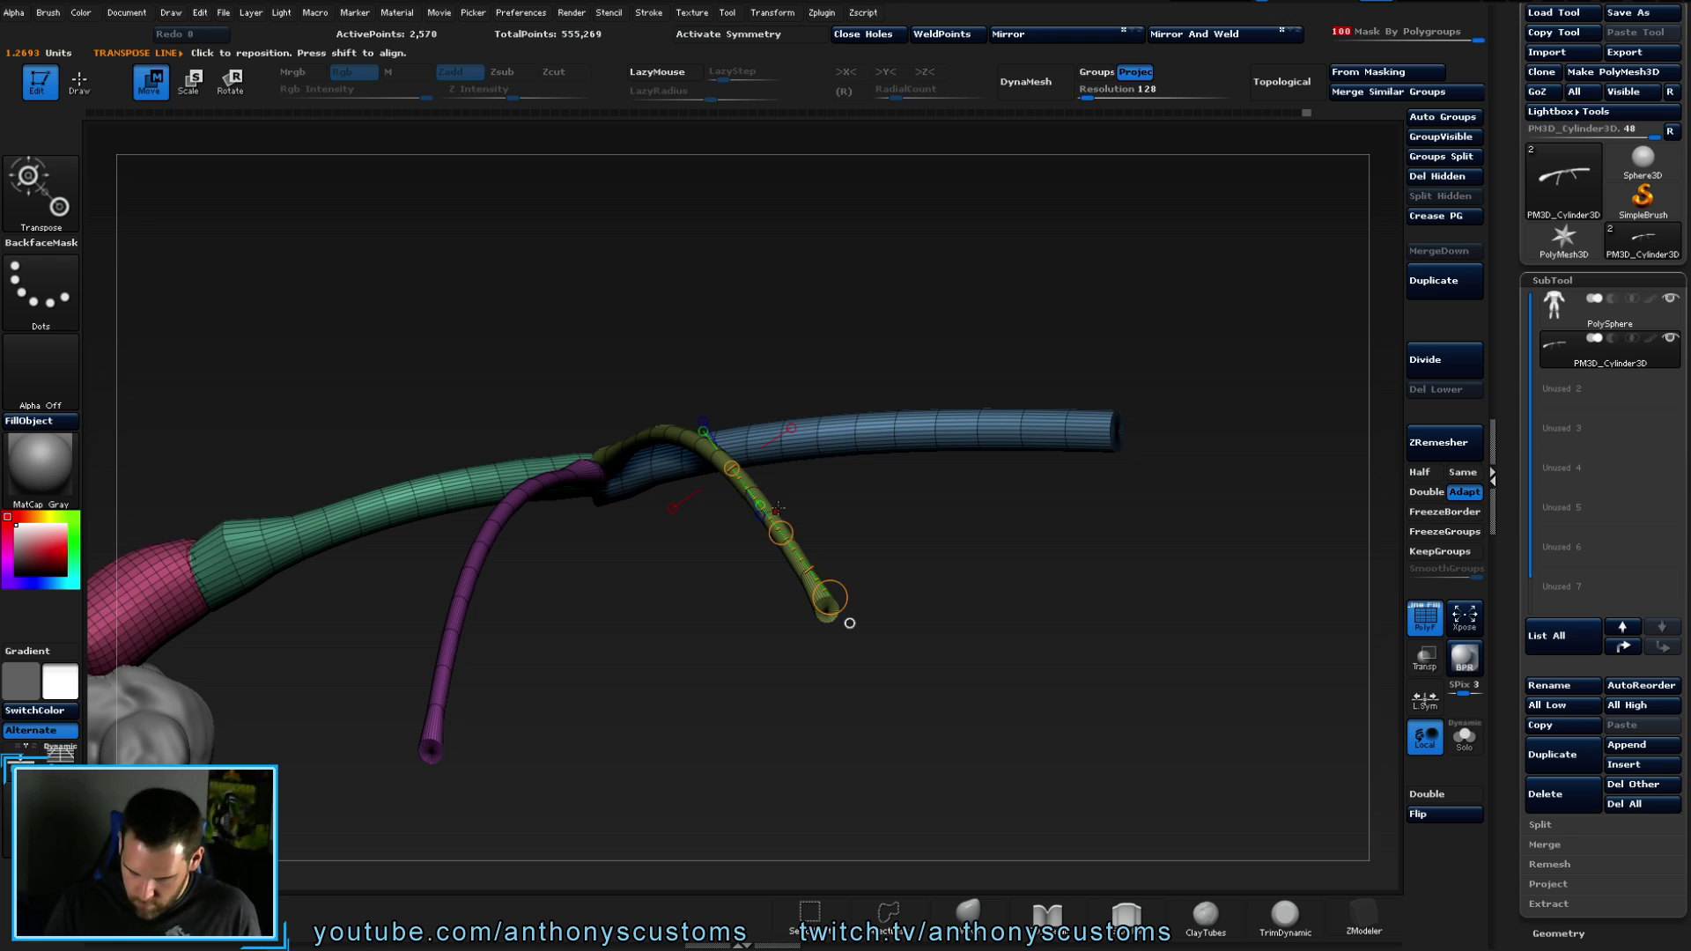
mouse_move(780, 532)
left_mouse_down()
mouse_move(520, 601)
mouse_move(496, 546)
mouse_move(428, 513)
mouse_move(426, 491)
mouse_move(432, 531)
left_mouse_up()
left_click_drag(647, 678, 727, 606)
- Reposition the purple finger bone with a transpose line so its inner end sits at the wrist joint
mouse_move(430, 546)
left_mouse_down()
mouse_move(792, 577)
mouse_move(747, 527)
left_mouse_up()
key("r")
left_click_drag(877, 501, 1141, 435)
key("w")
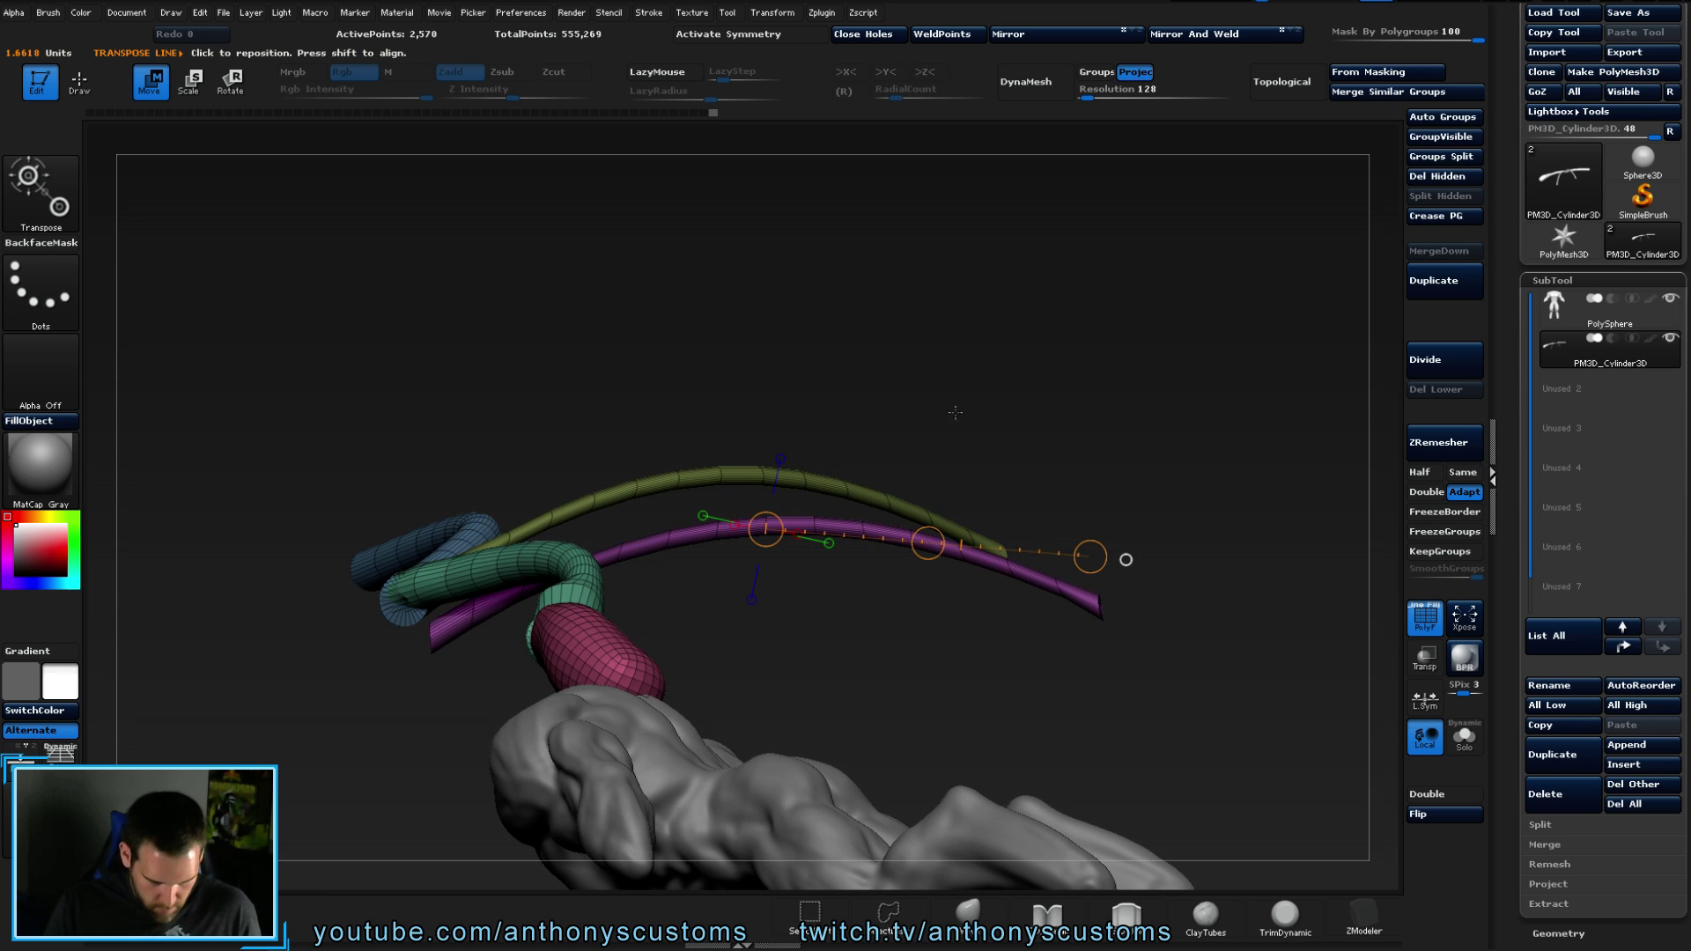
left_click_drag(927, 542, 907, 487)
- Adjust the finger bones' position at the wrist joint from several angles and save the project
left_click_drag(1120, 397, 694, 352)
left_click_drag(1197, 445, 1170, 329)
left_click_drag(803, 695, 883, 555)
left_click_drag(580, 347, 502, 343)
left_click_drag(736, 379, 1075, 437)
key("ctrl+s")
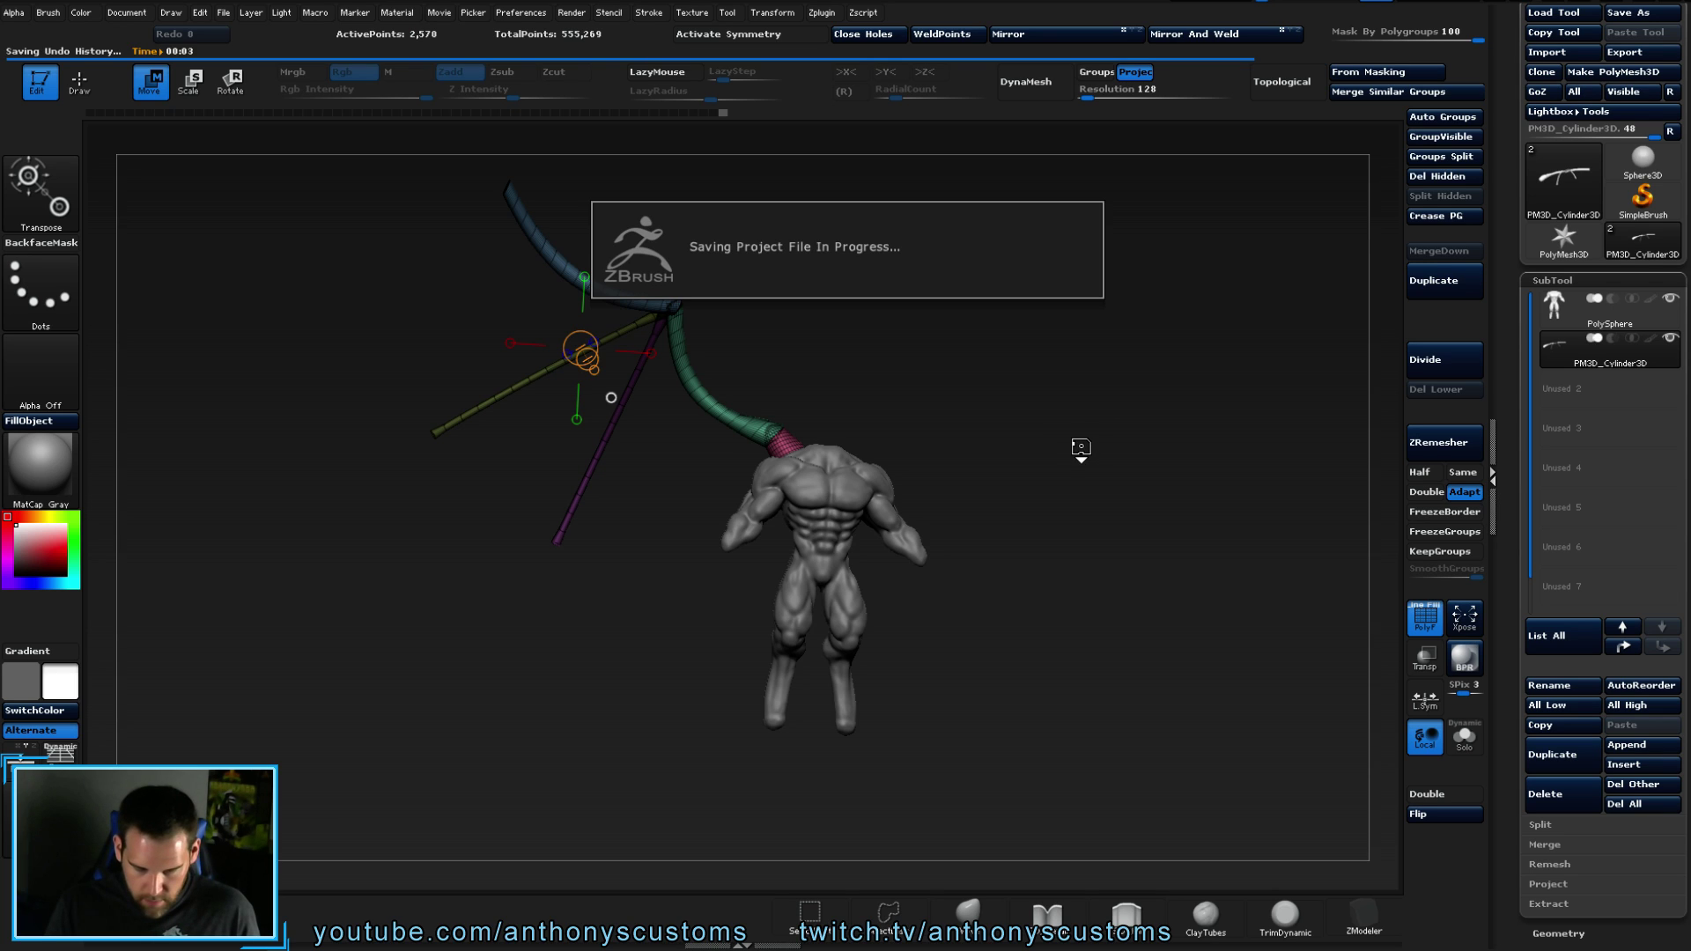
- Examine the wing's proportions on the figure from the front and back, with the polyframe display turned off
key("q")
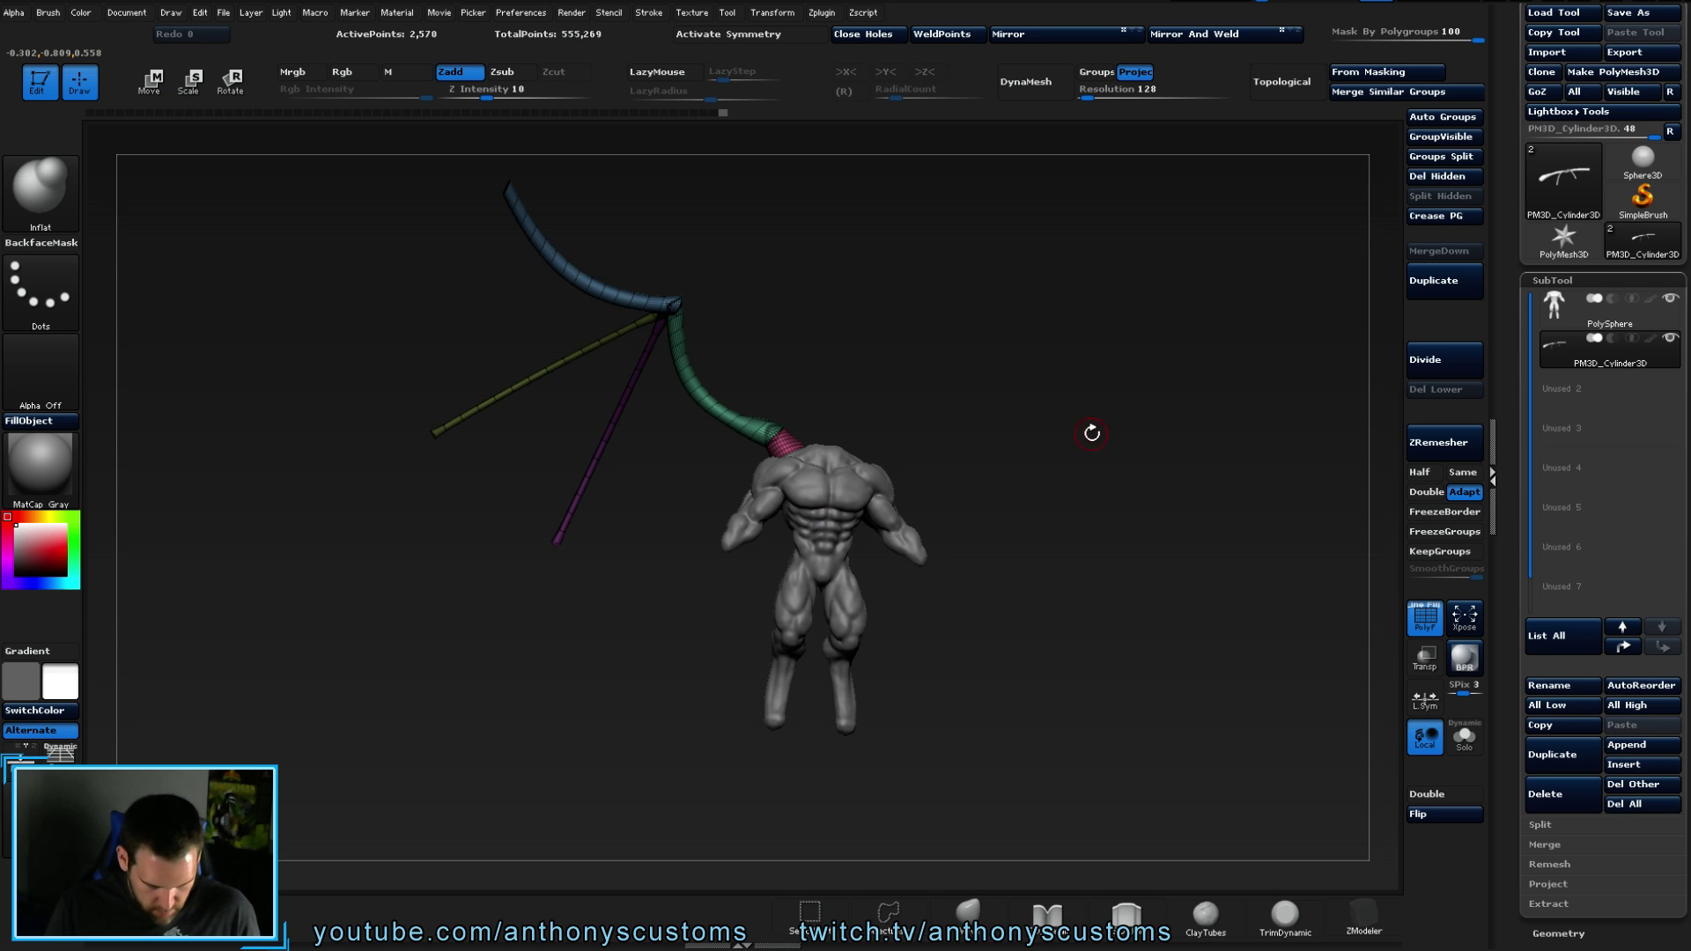
left_click_drag(1094, 433, 1092, 435)
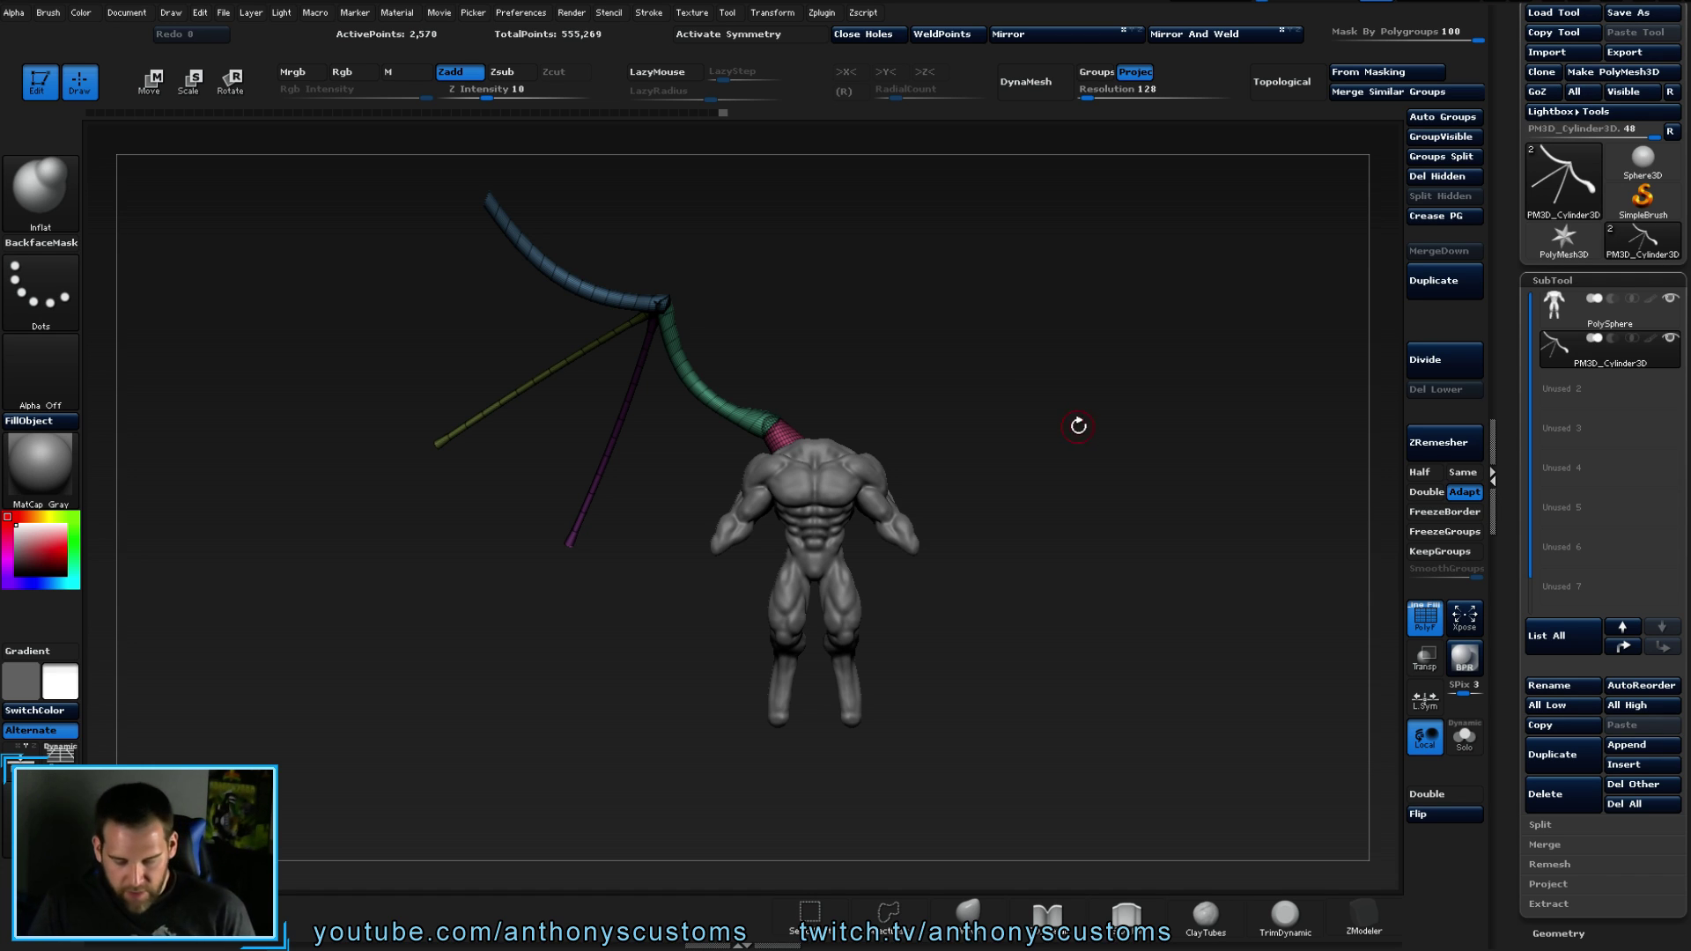
left_click_drag(1090, 377, 883, 421)
left_click_drag(862, 510, 952, 466, "alt")
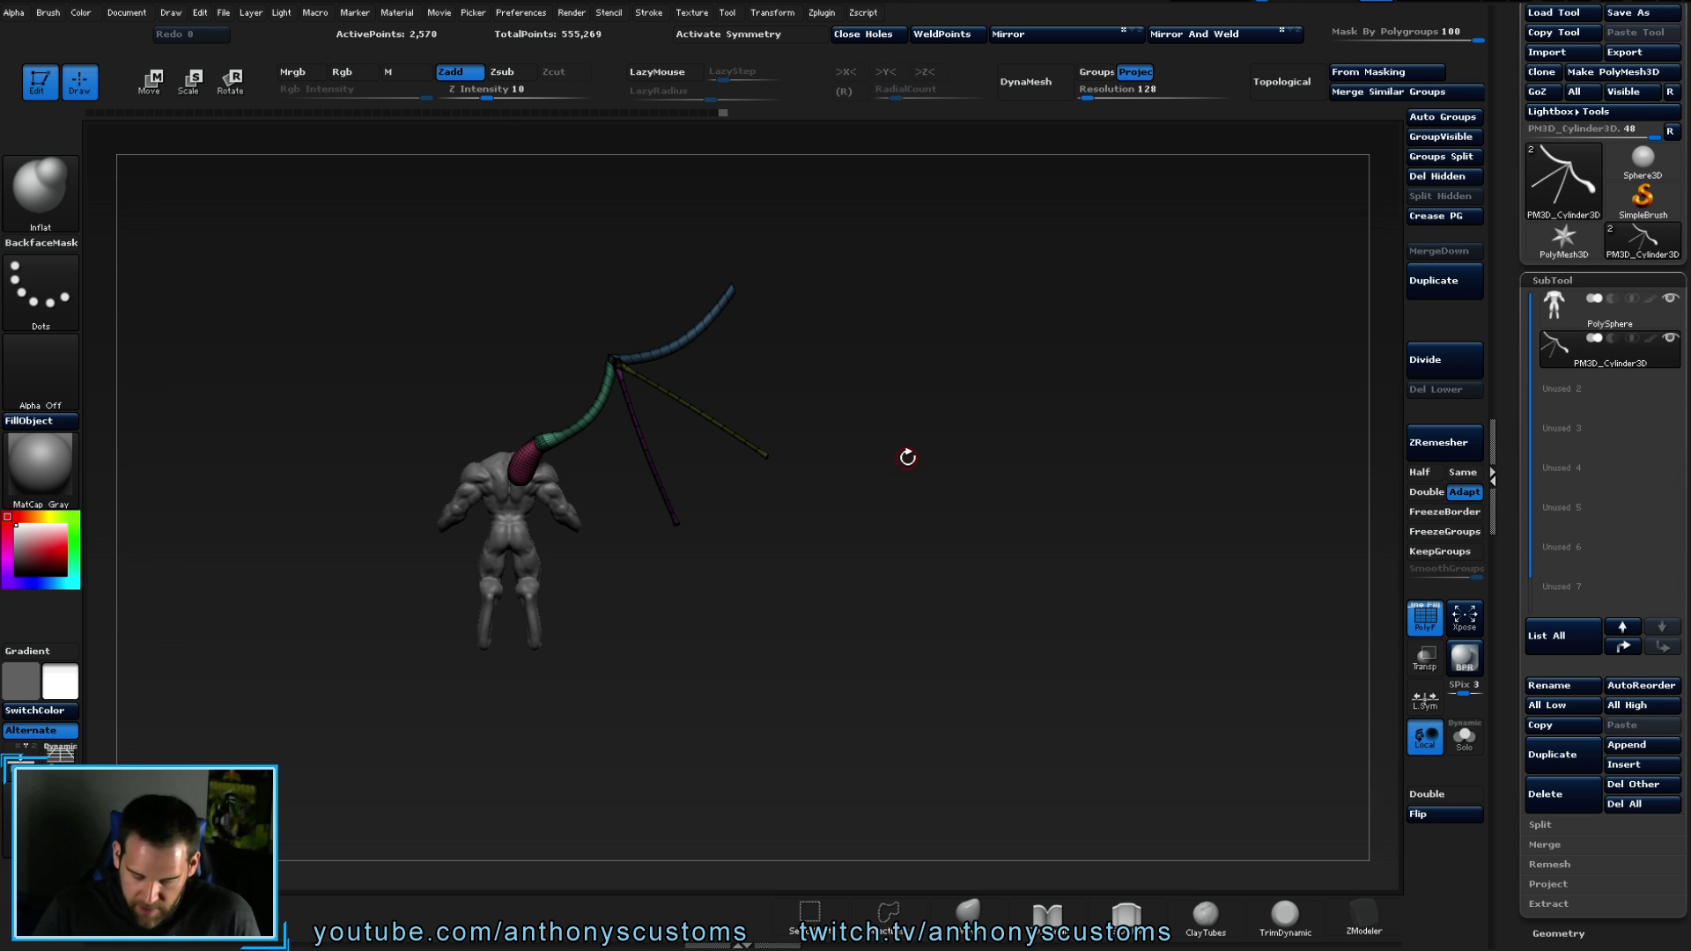
key("shift+f")
mouse_move(944, 459)
left_mouse_down()
mouse_move(962, 471)
mouse_move(885, 478)
mouse_move(993, 446)
mouse_move(921, 415)
mouse_move(1031, 447)
mouse_move(981, 458)
mouse_move(1053, 466)
mouse_move(1032, 456)
left_mouse_up()
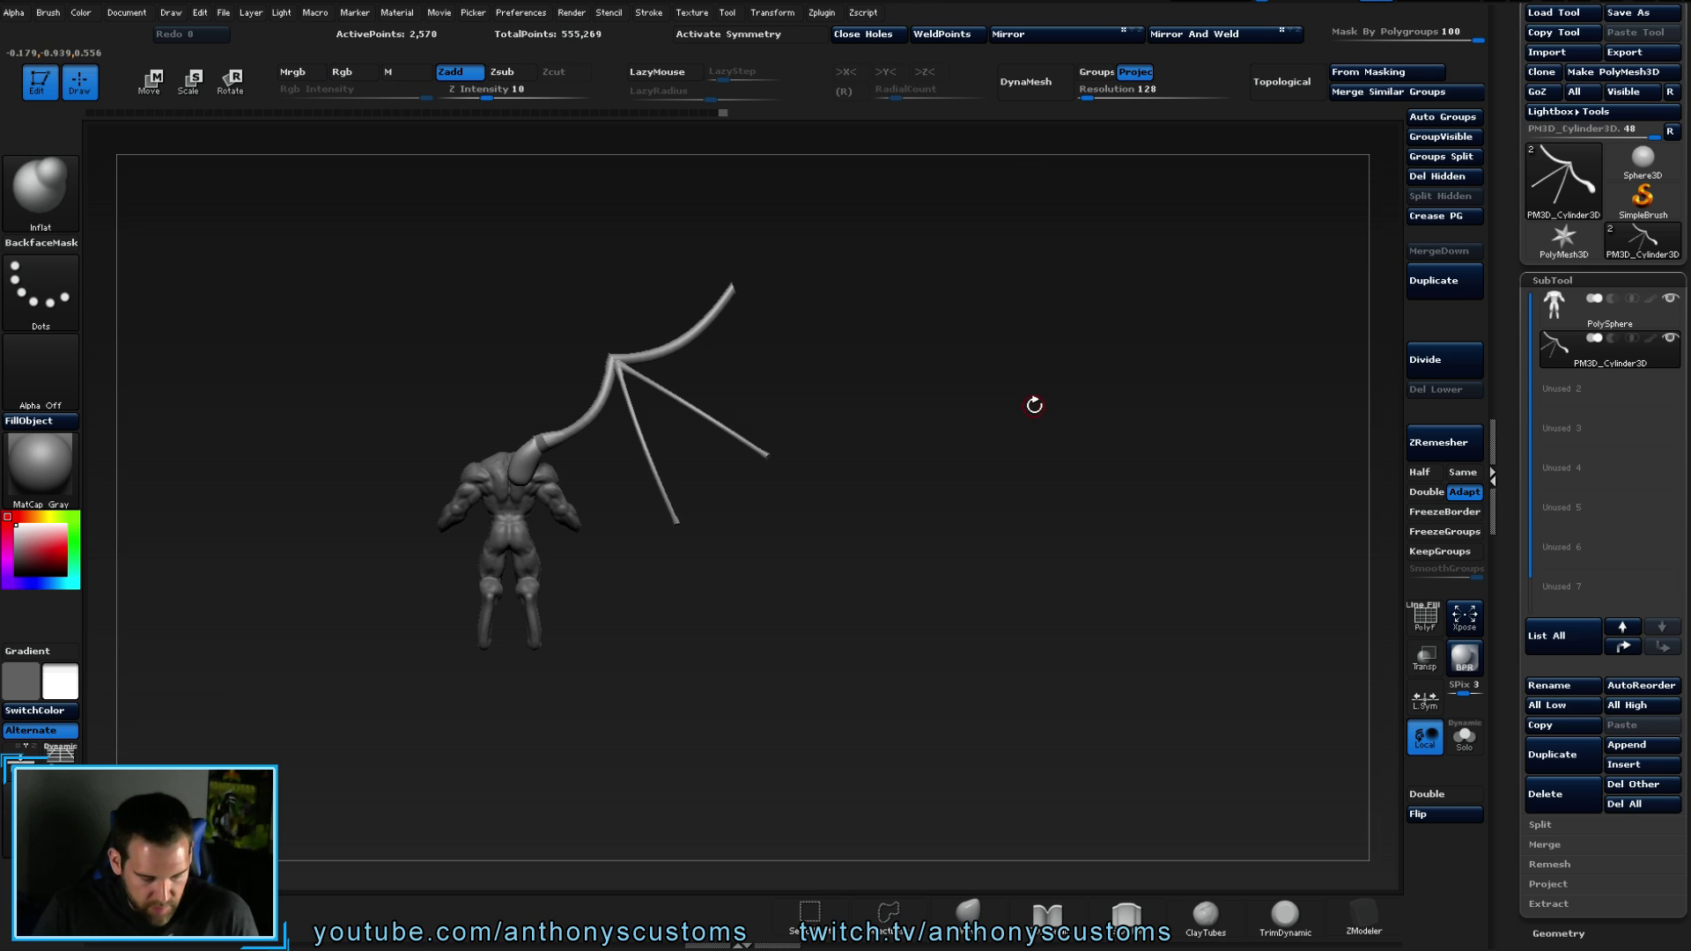
- Turn the polyframe display back on and merge all the wing pieces into a single polygroup
key("shift+f")
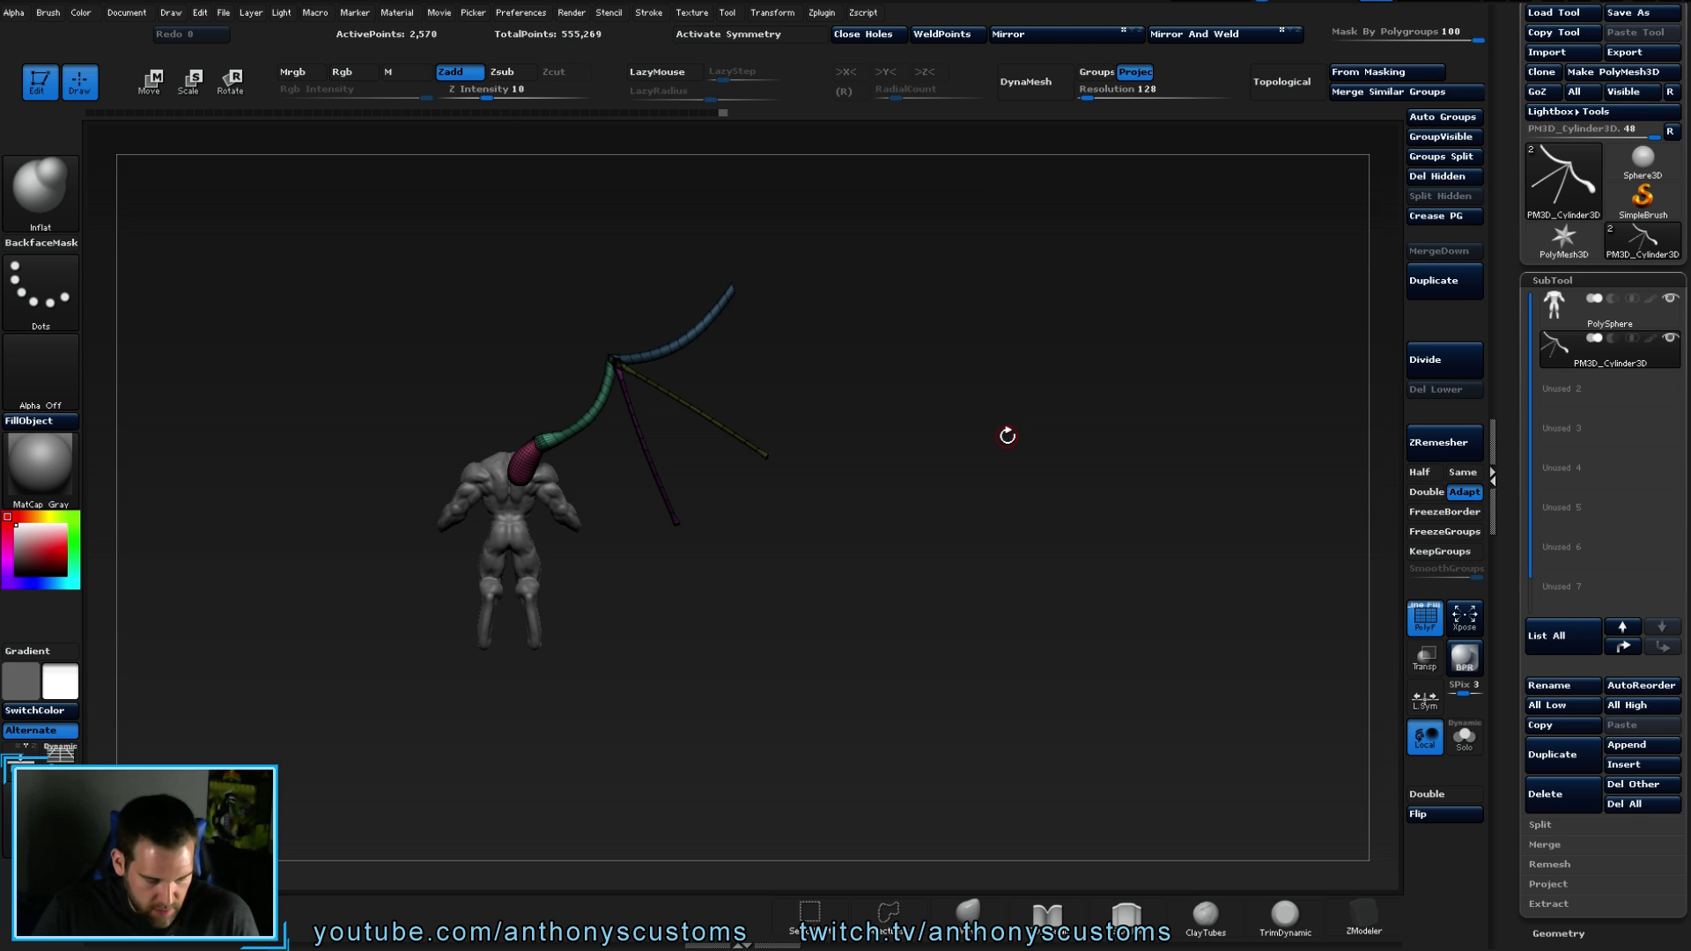
key("ctrl+w")
key("ctrl+w")
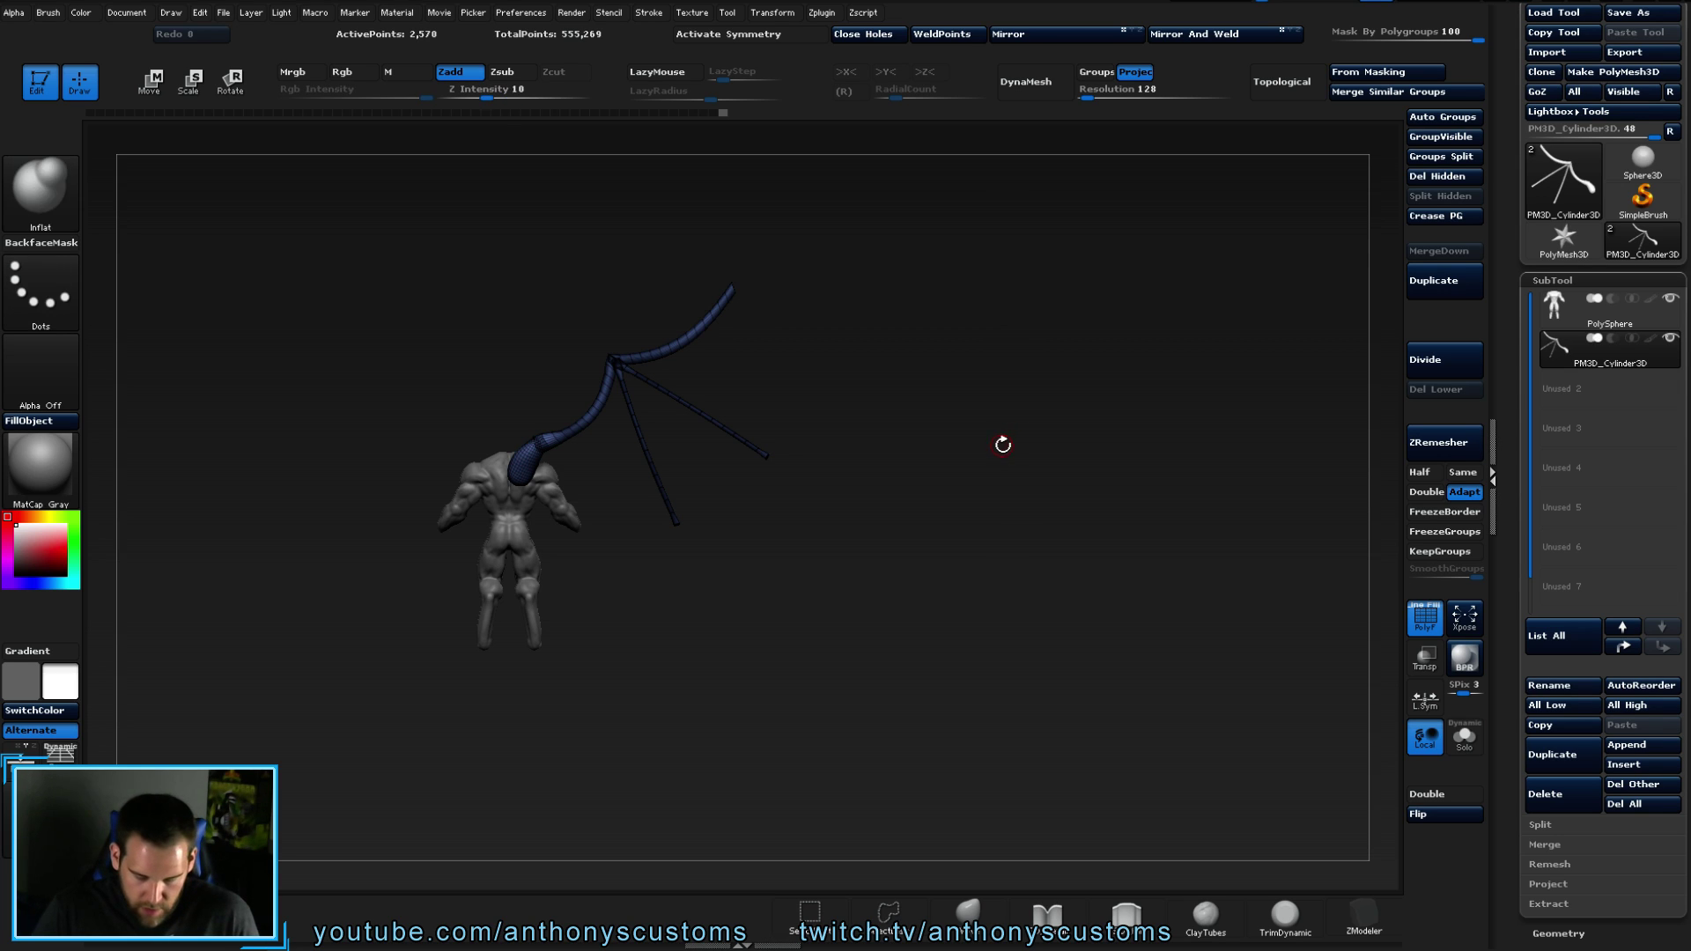
key("ctrl")
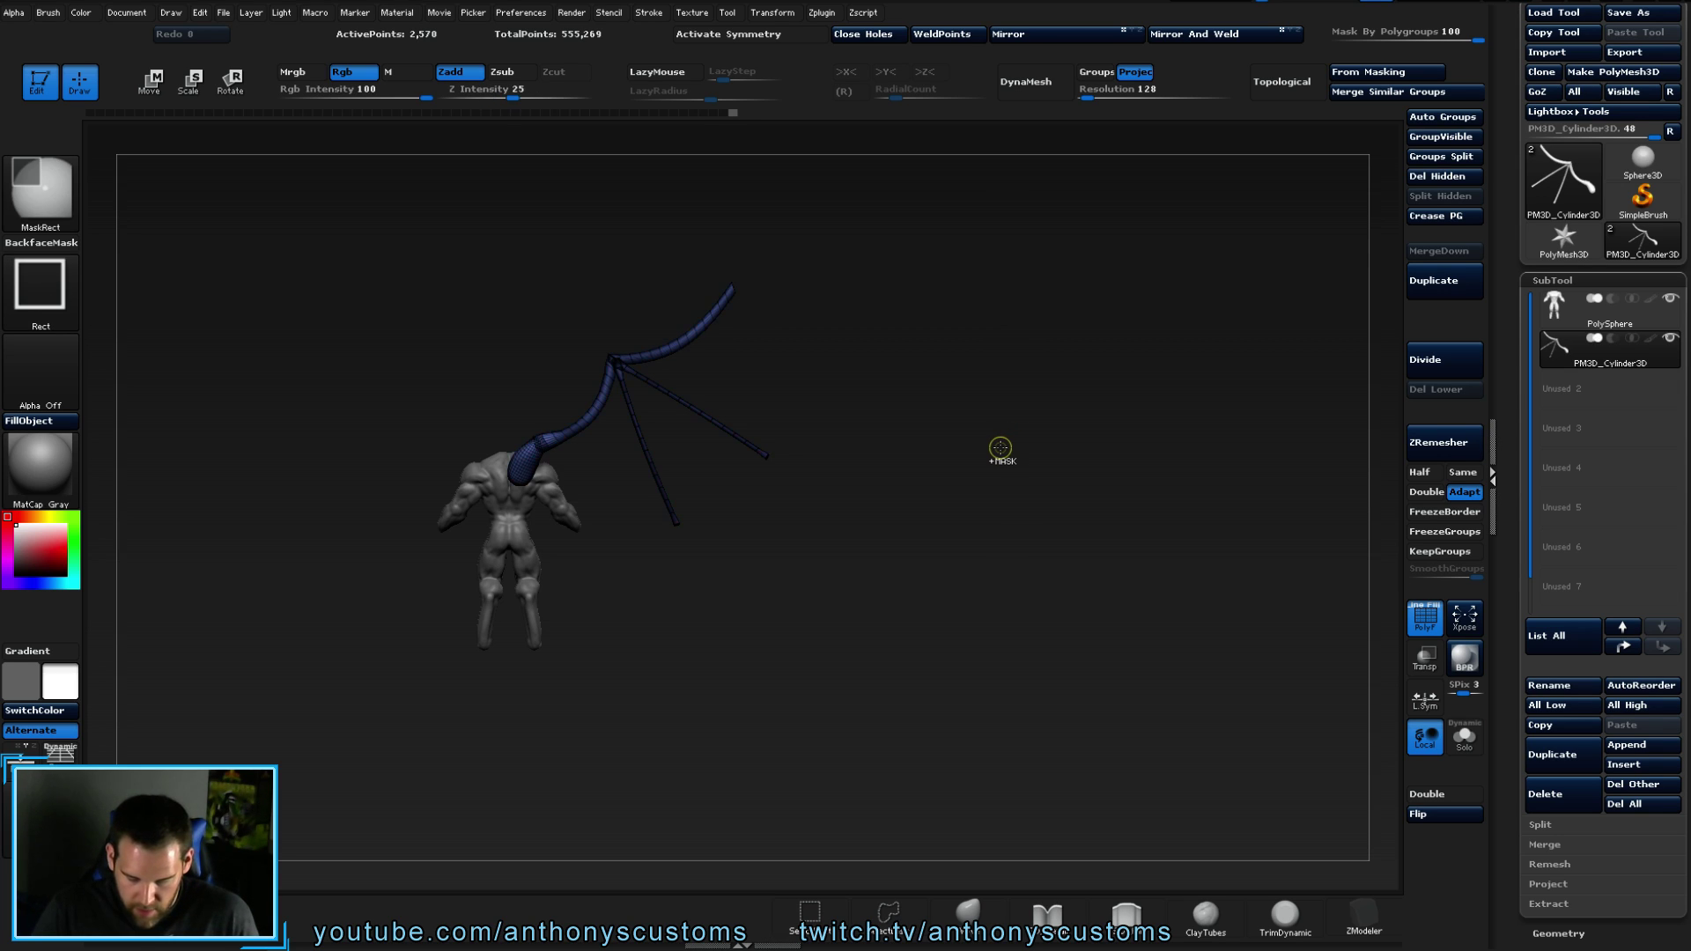
- Reassign the wing's polygroup and convert the wing to DynaMesh at resolution 128 with Project turned off
key("ctrl+w")
key("ctrl+w")
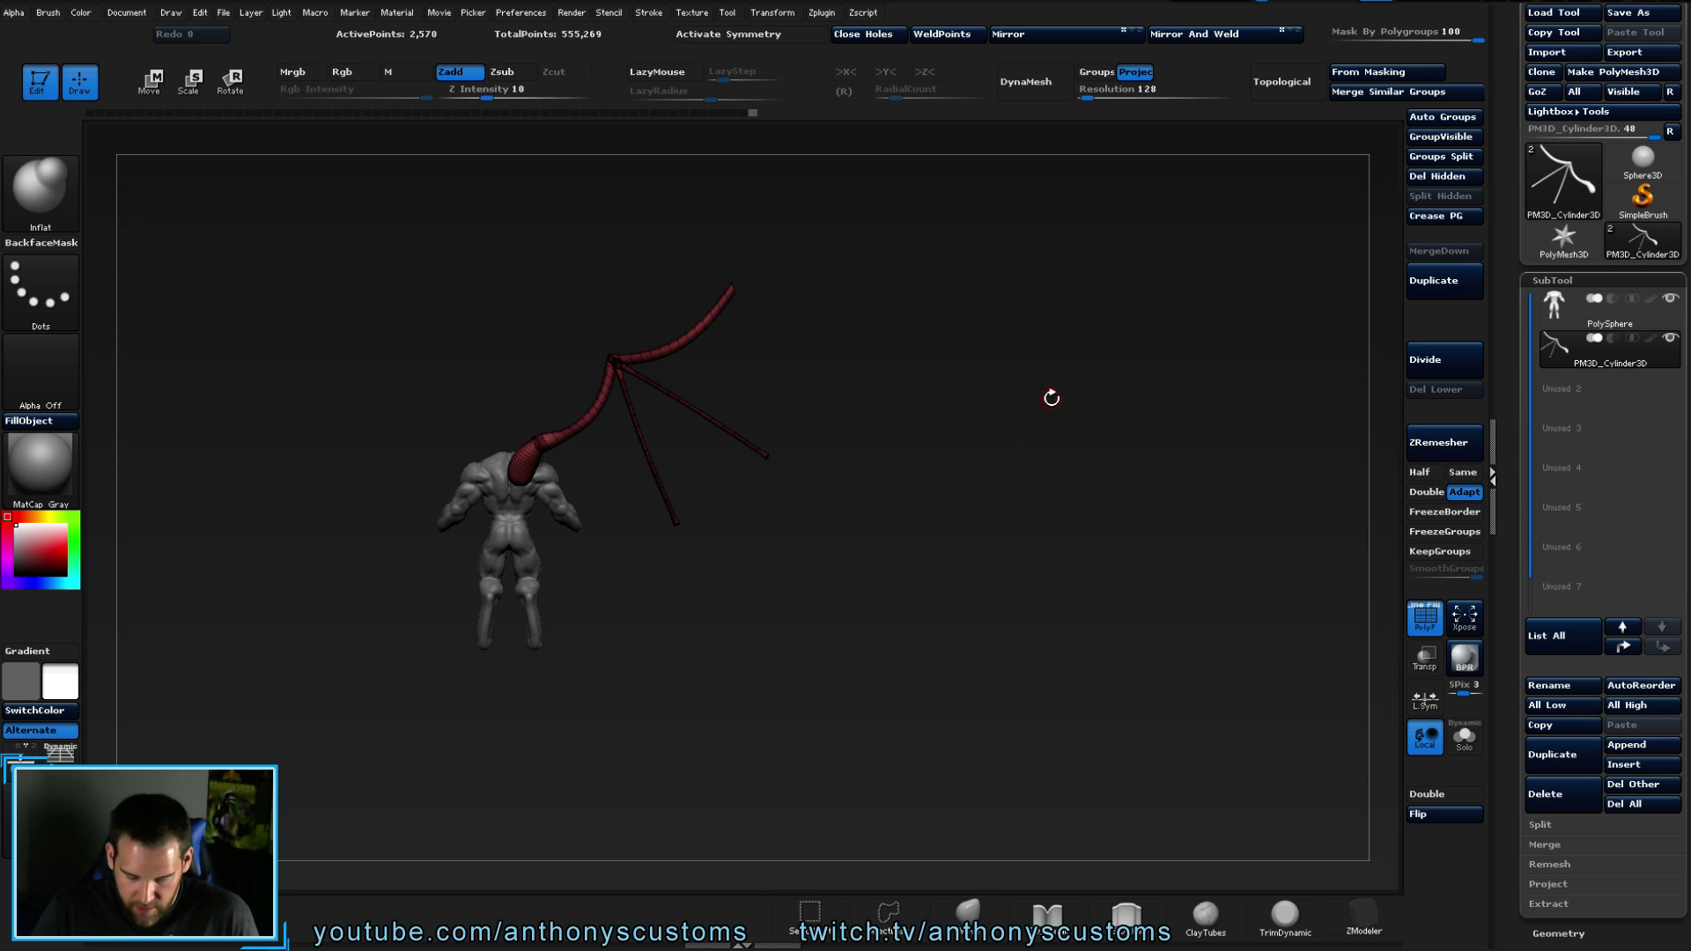
left_click(1566, 312)
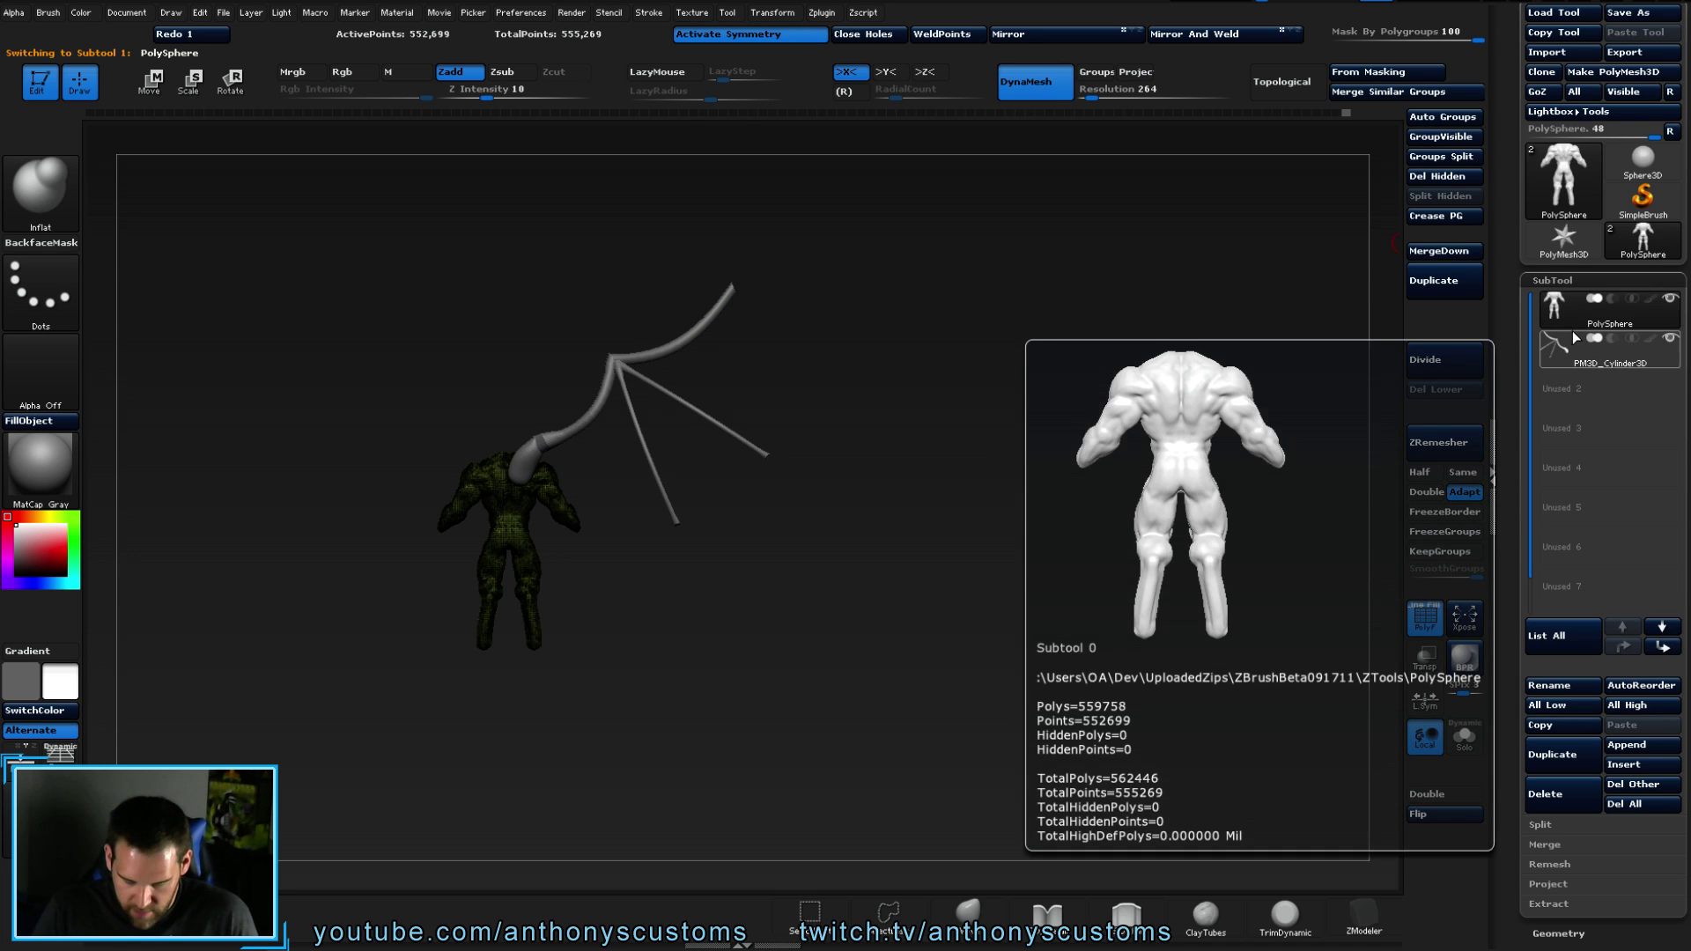
left_click(1571, 345)
key("ctrl")
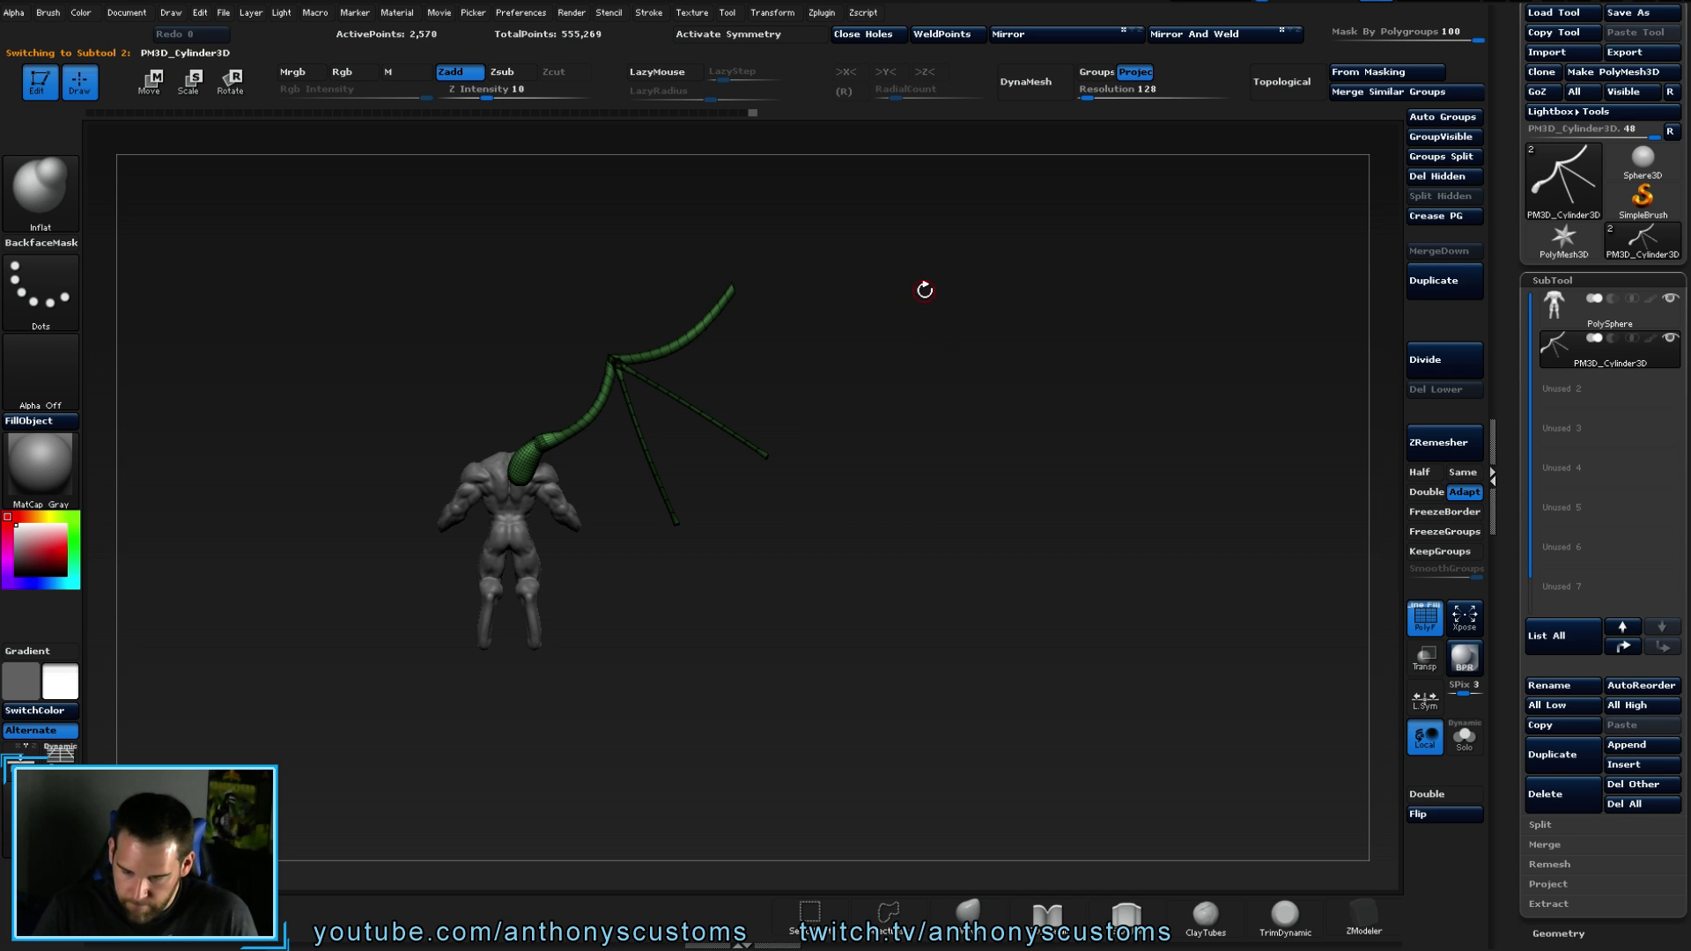
left_click(1136, 74)
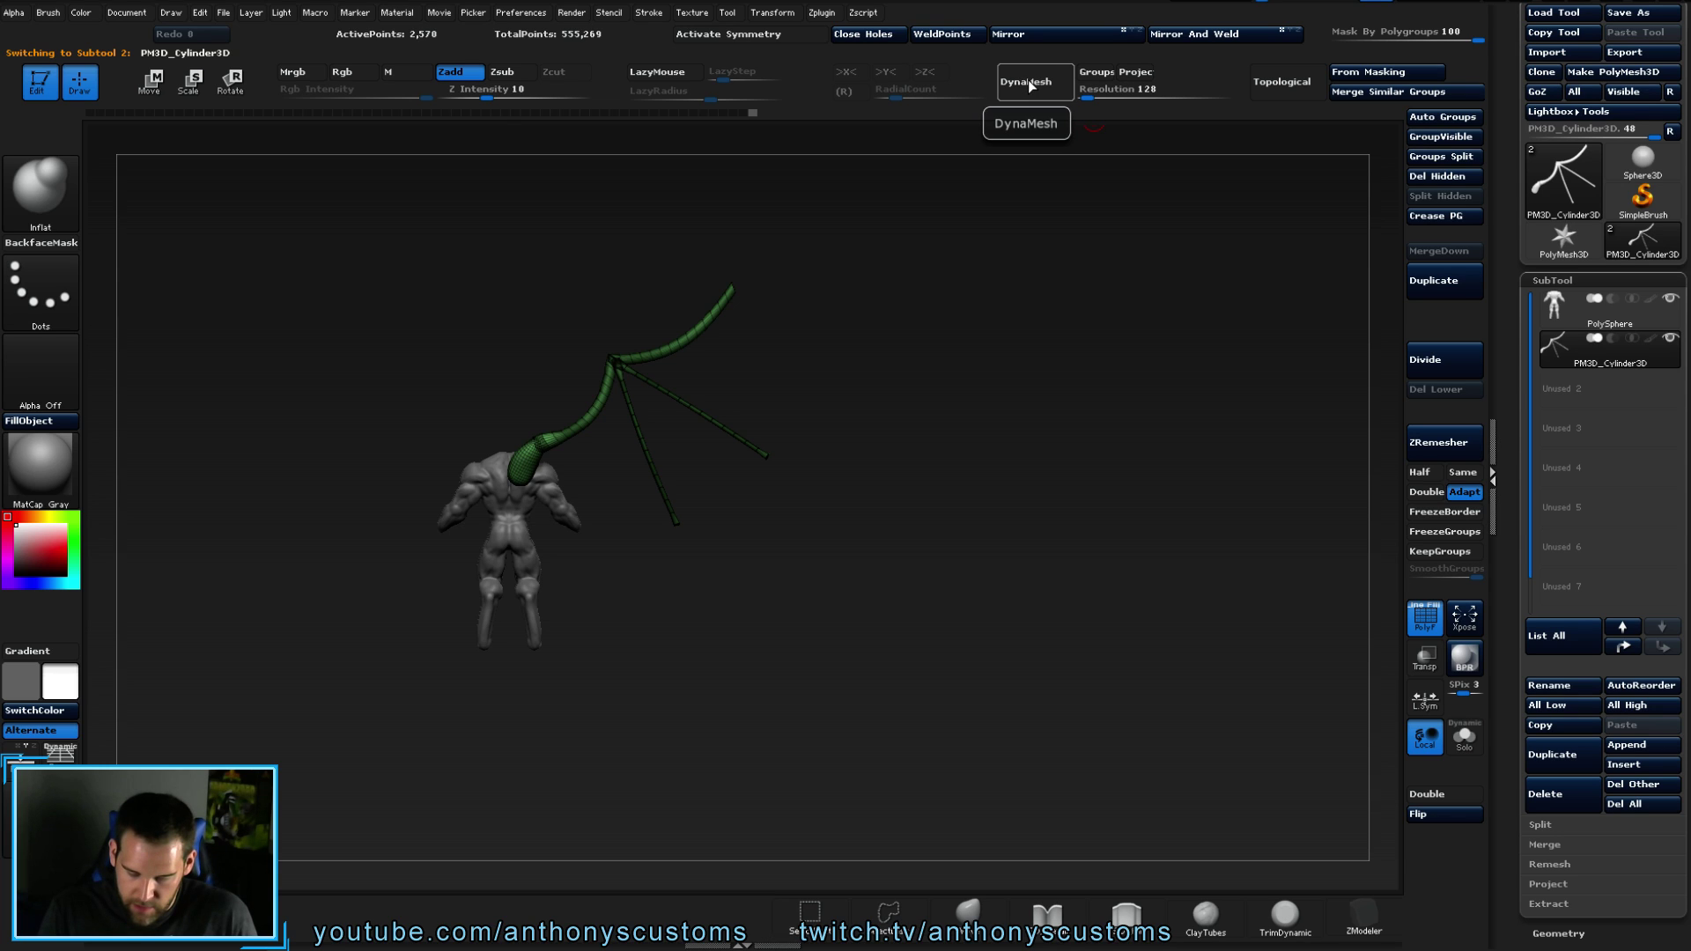
left_click(1029, 85)
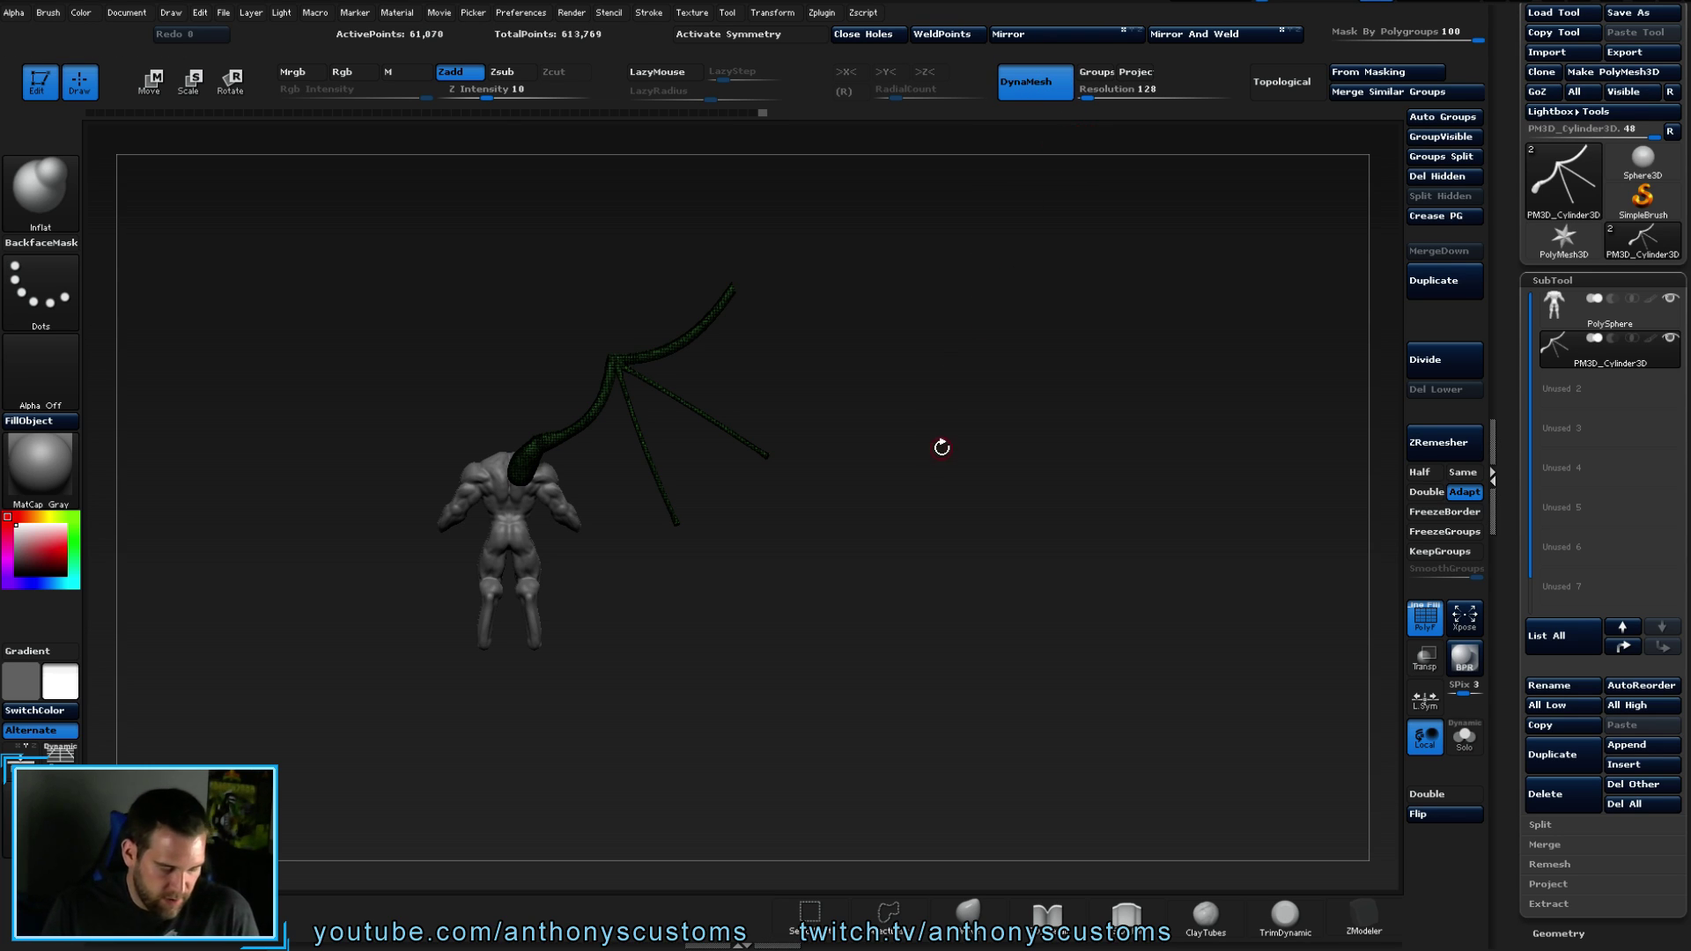
- Hide the polyframe and smooth the wing's wrist joint, arm bone and upper finger tip with the Smooth brush
key("shift+f")
left_click_drag(951, 428, 753, 624, "alt")
key("shift")
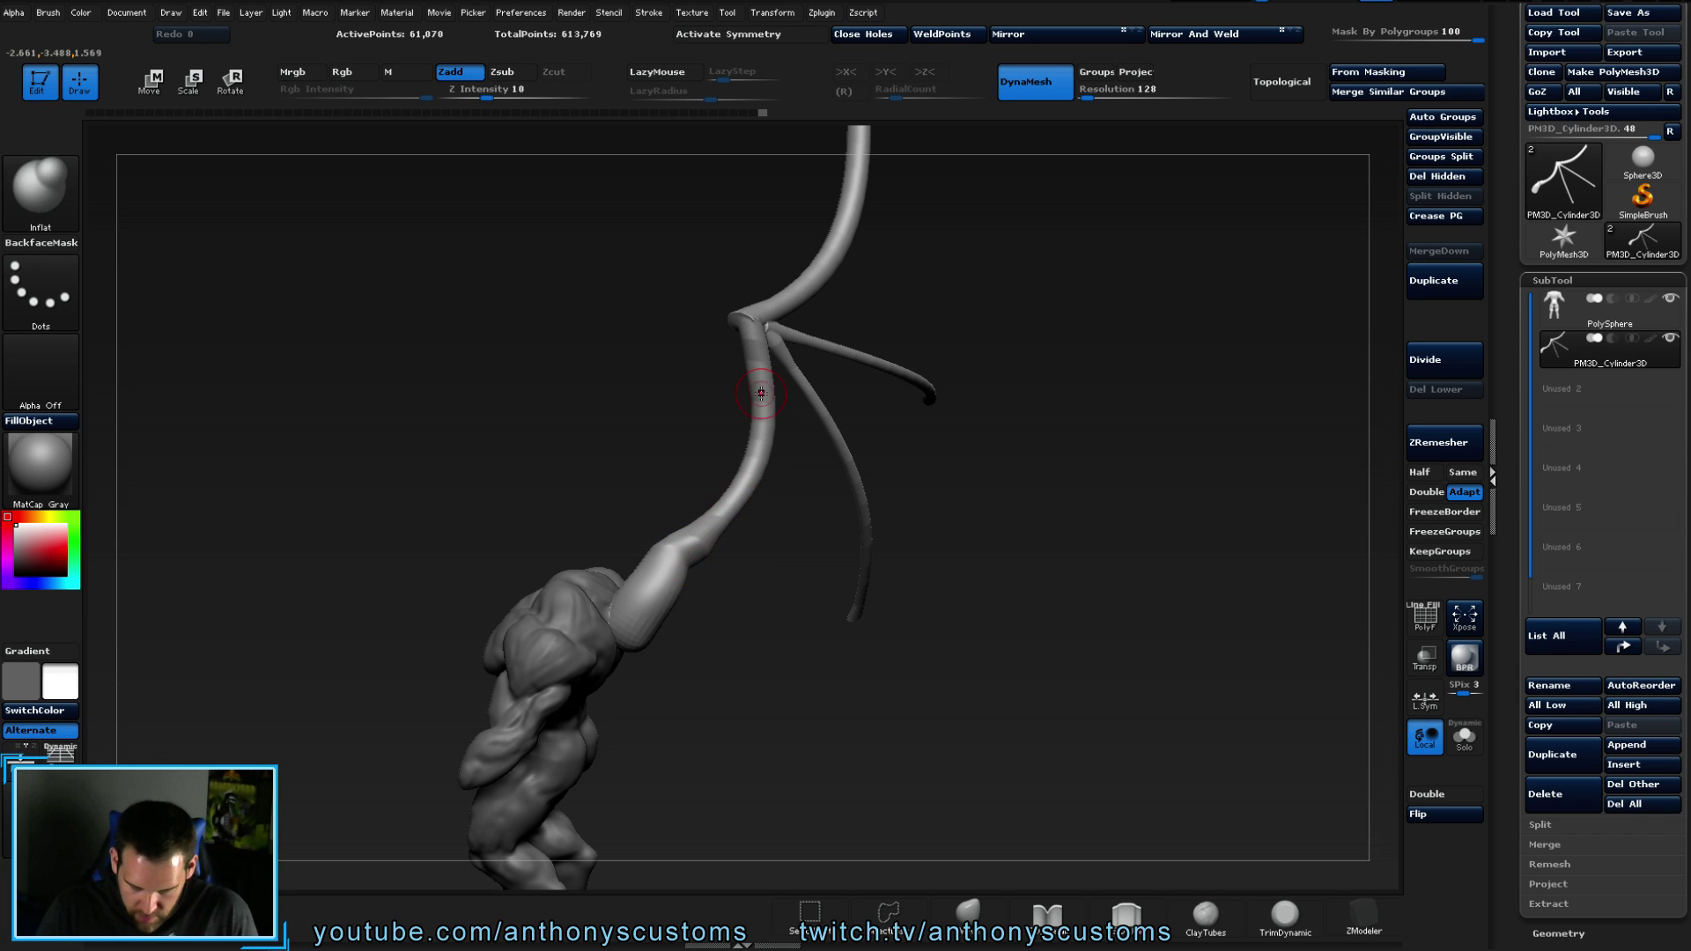
mouse_move(1024, 304)
left_mouse_down()
mouse_move(948, 296)
mouse_move(813, 359)
mouse_move(768, 355)
left_mouse_up()
mouse_move(755, 330)
right_mouse_down()
mouse_move(860, 317)
mouse_move(789, 282)
mouse_move(906, 351)
mouse_move(876, 351)
mouse_move(811, 460)
right_mouse_up()
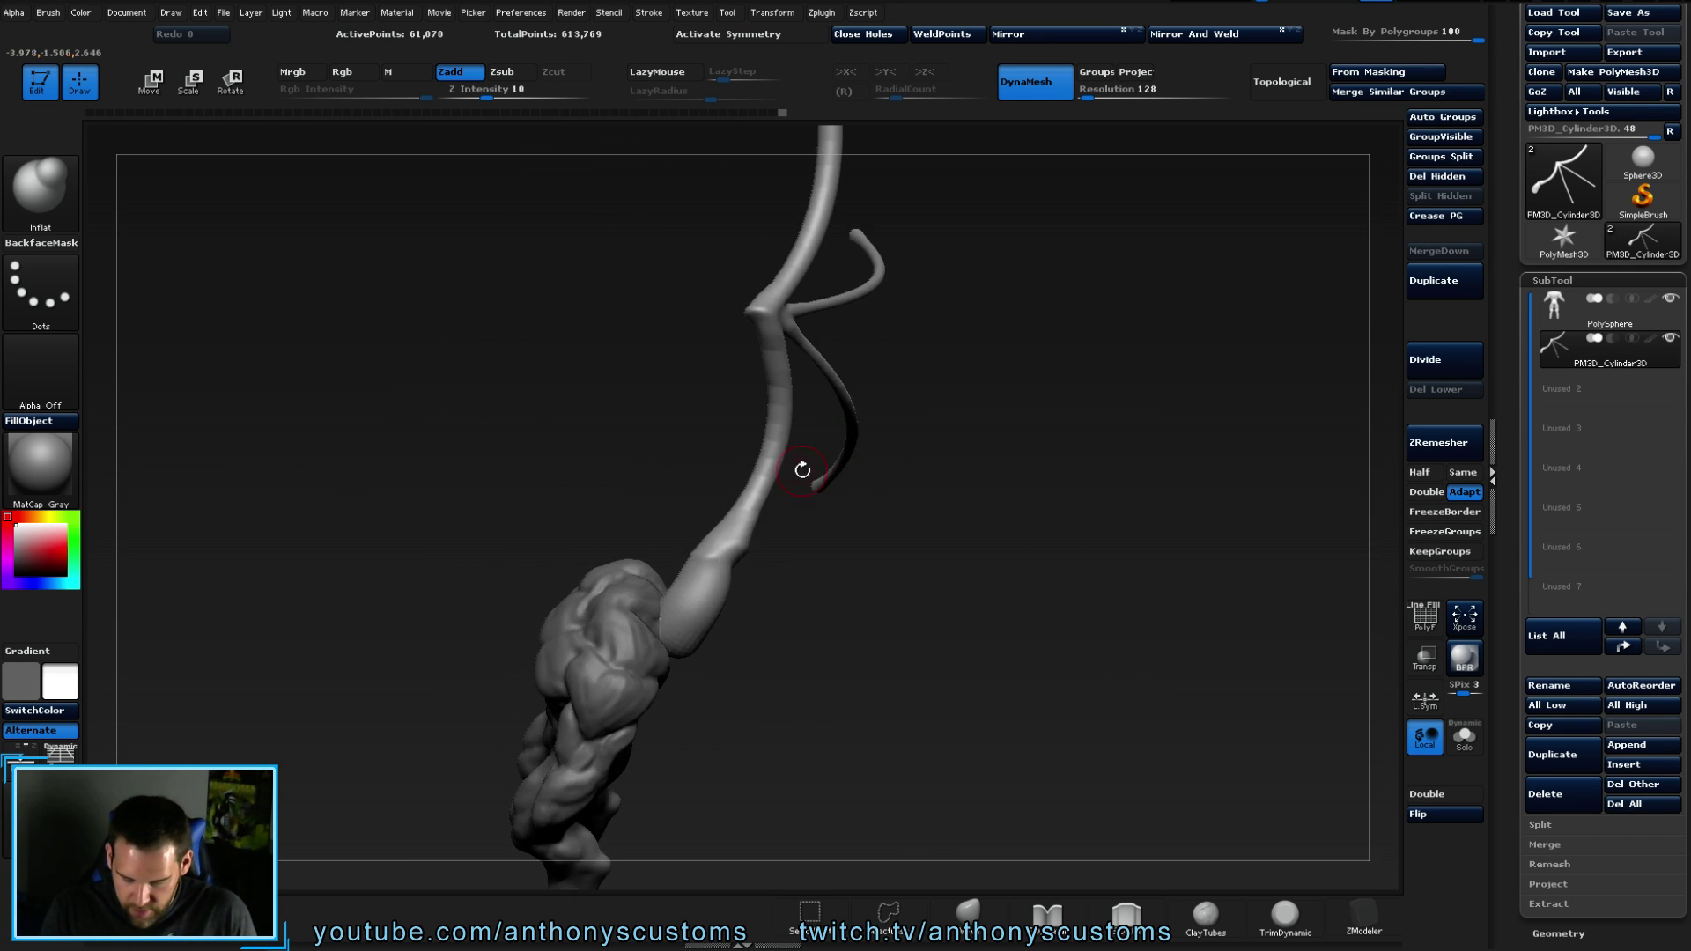
key("shift")
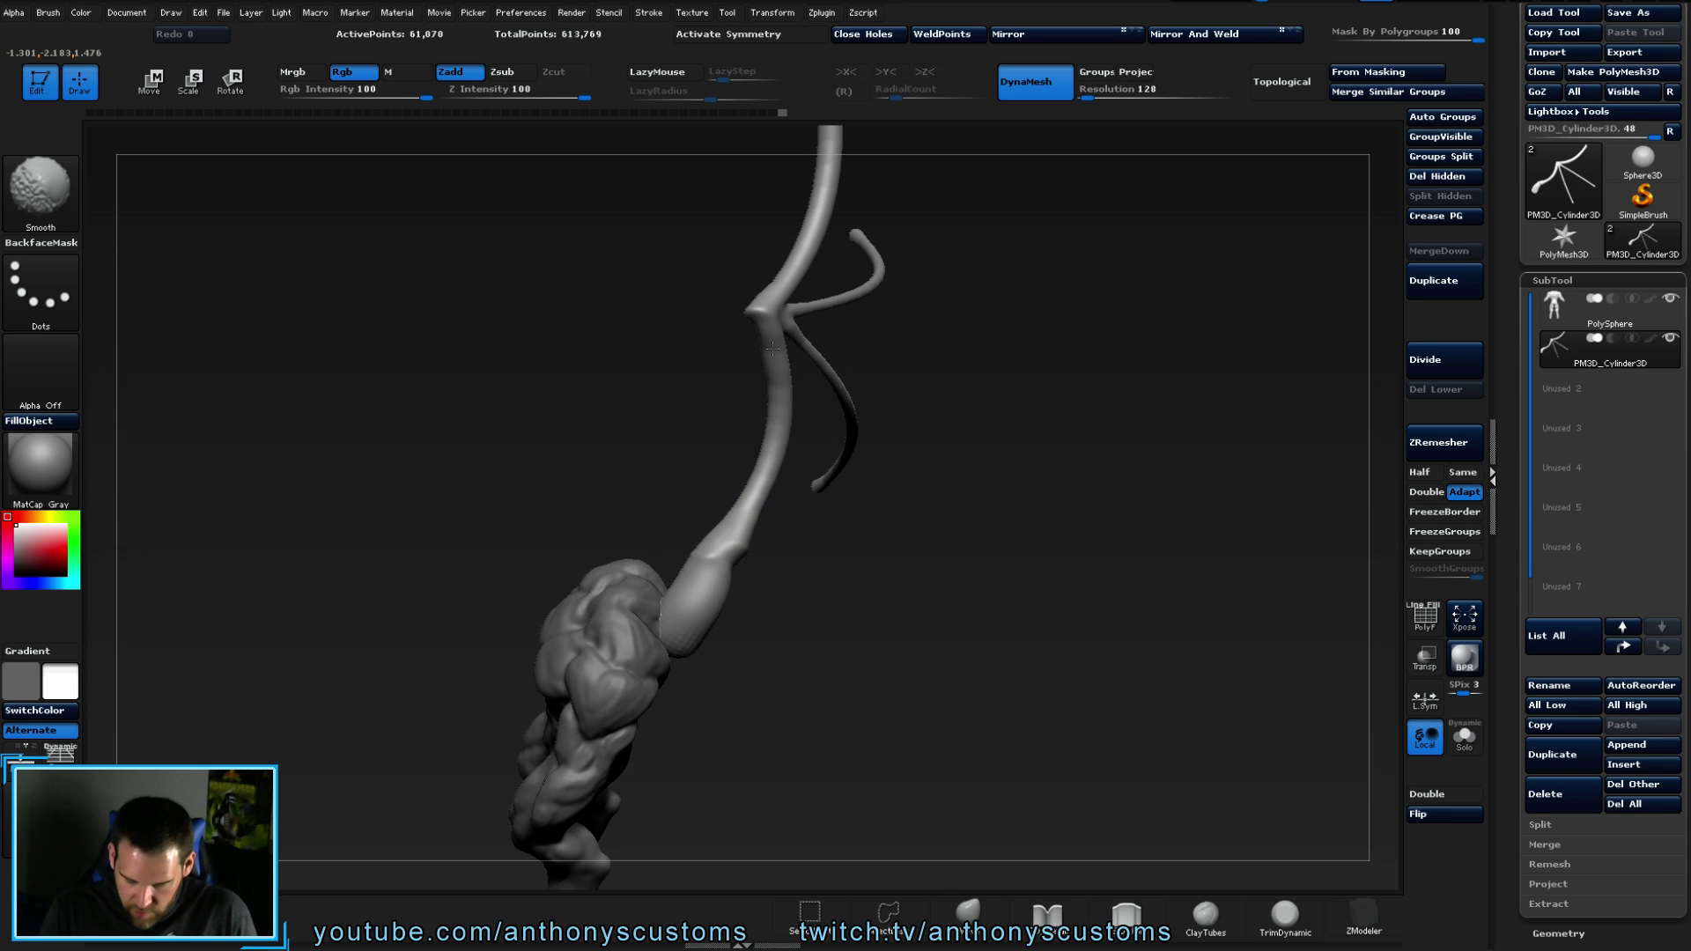
mouse_move(861, 506)
right_mouse_down()
mouse_move(898, 484)
mouse_move(860, 378)
right_mouse_up()
key("shift")
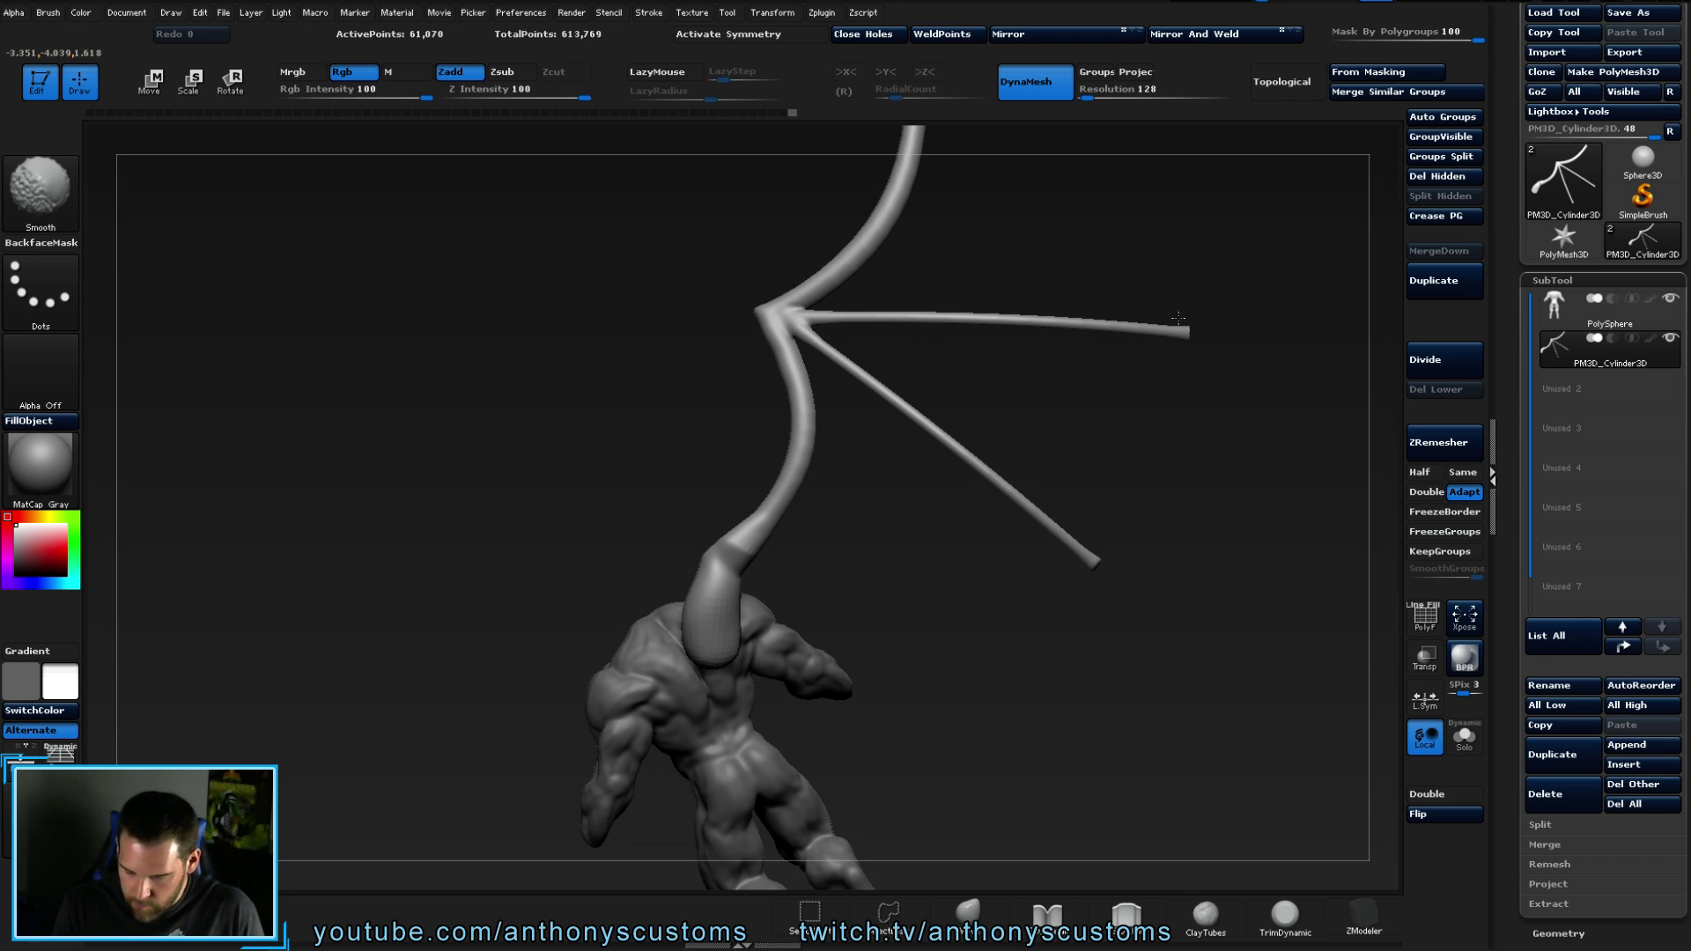
left_click_drag(1165, 330, 1172, 332, "shift")
left_click_drag(802, 332, 790, 353, "shift")
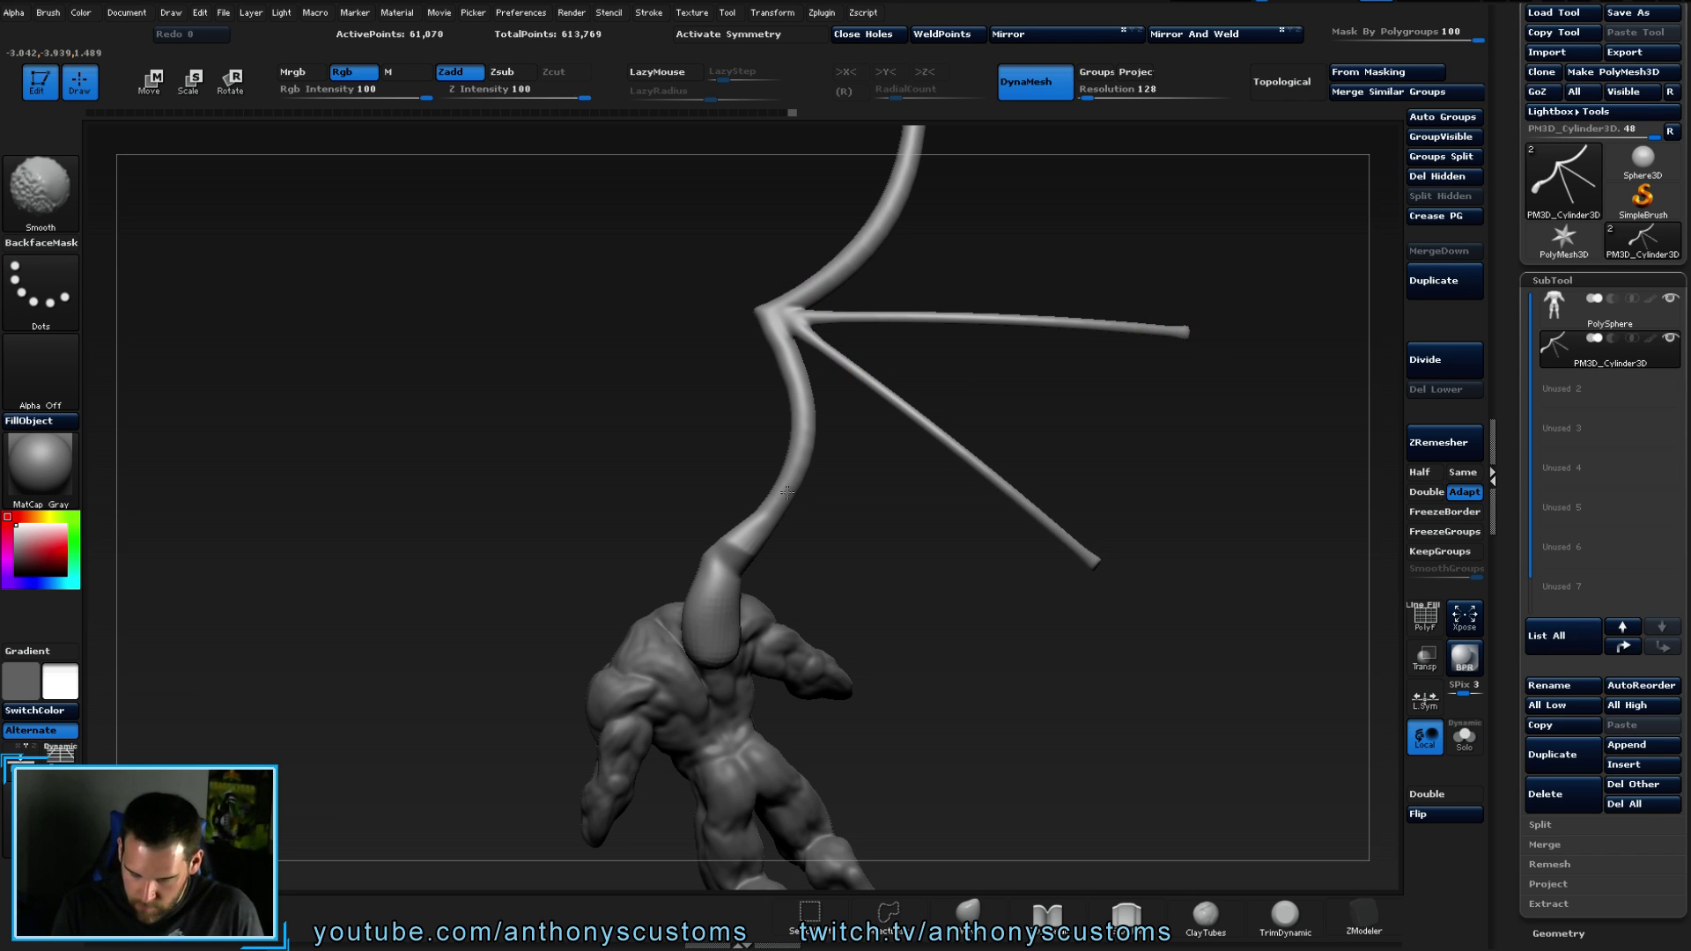
- Smooth the base joint, both finger bones out to their tips, and the outer wing bone from the front side
mouse_move(891, 551)
left_mouse_down()
mouse_move(735, 656)
mouse_move(723, 674)
mouse_move(738, 686)
left_mouse_up()
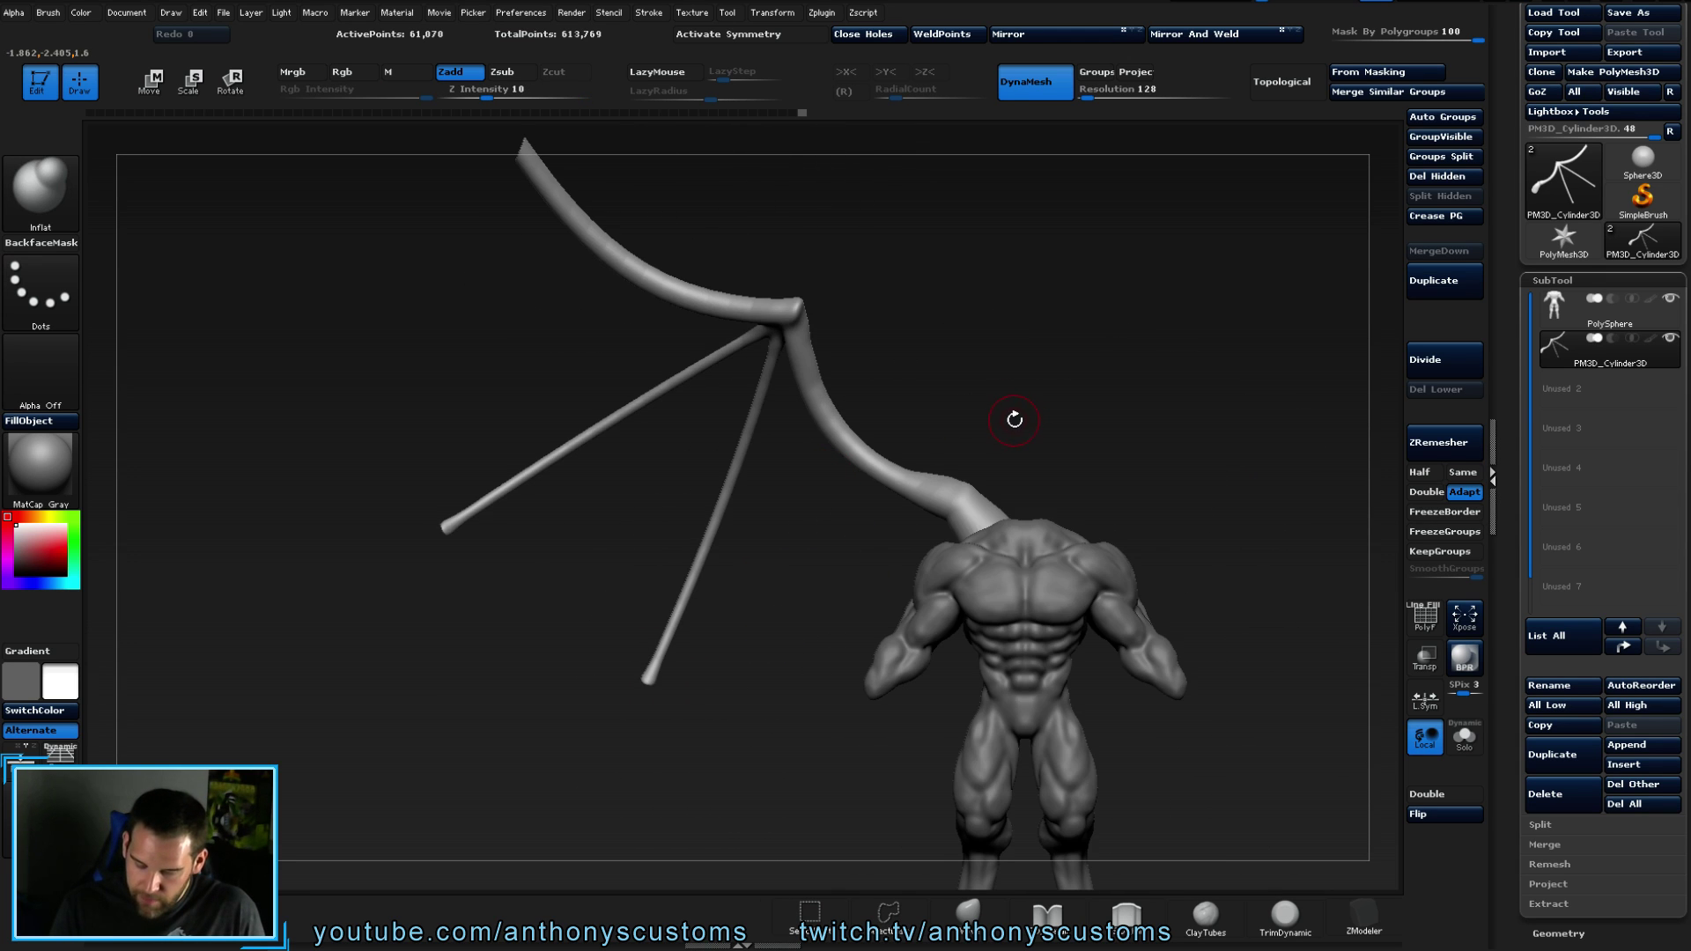
key("space")
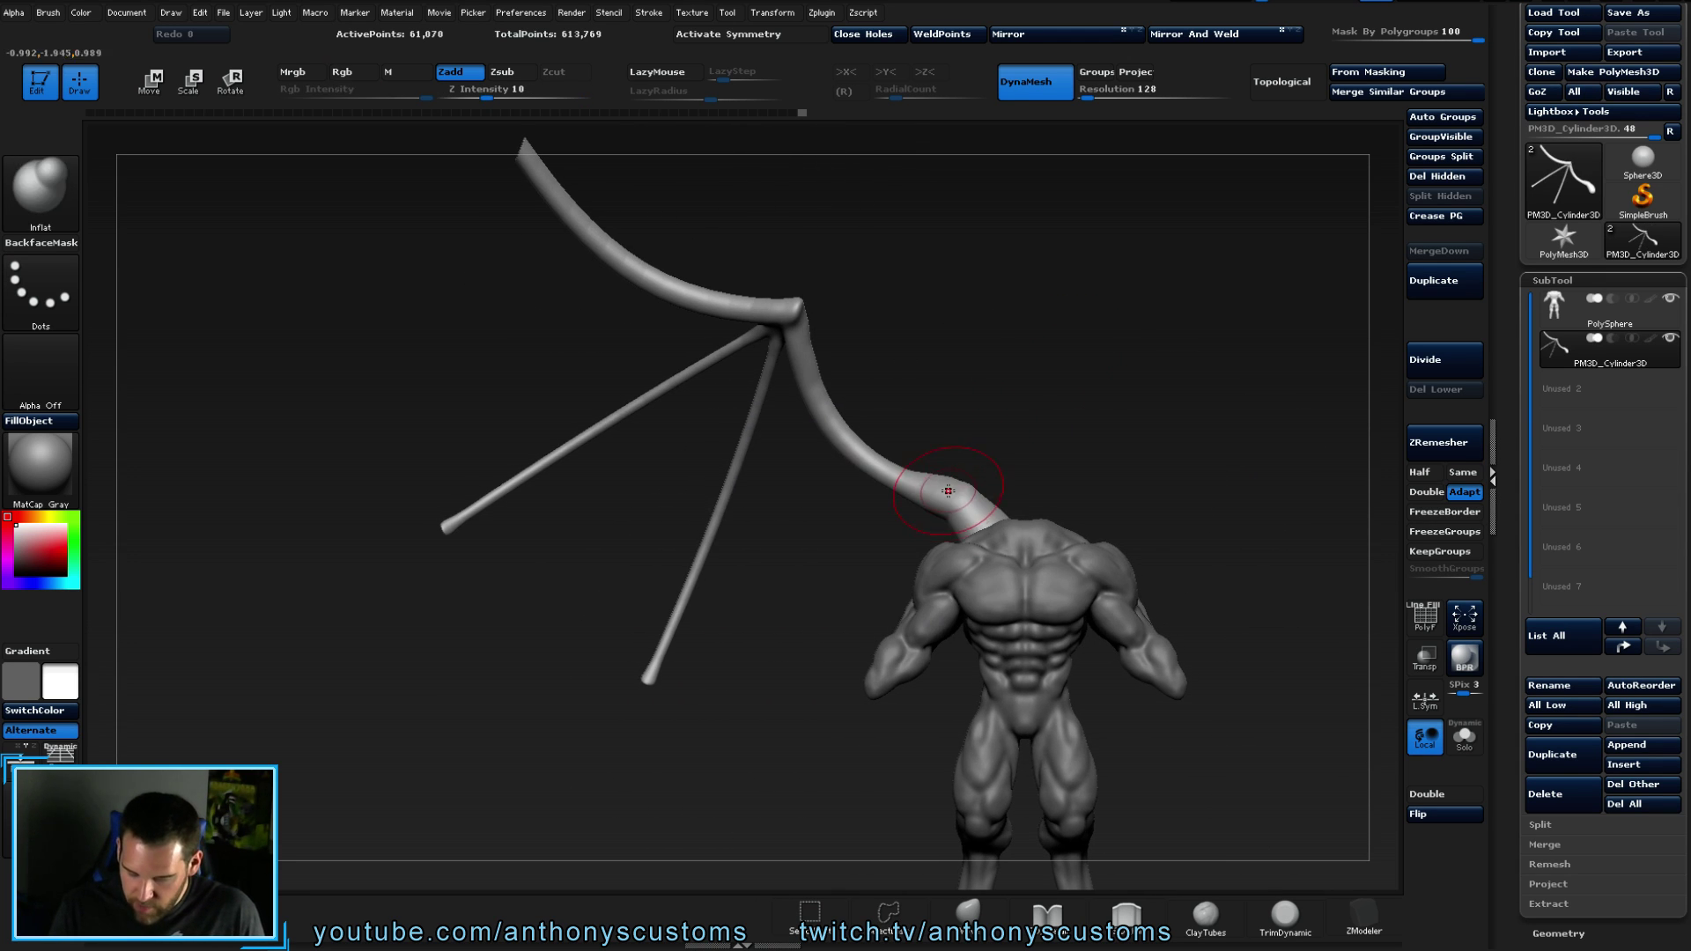
key("shift")
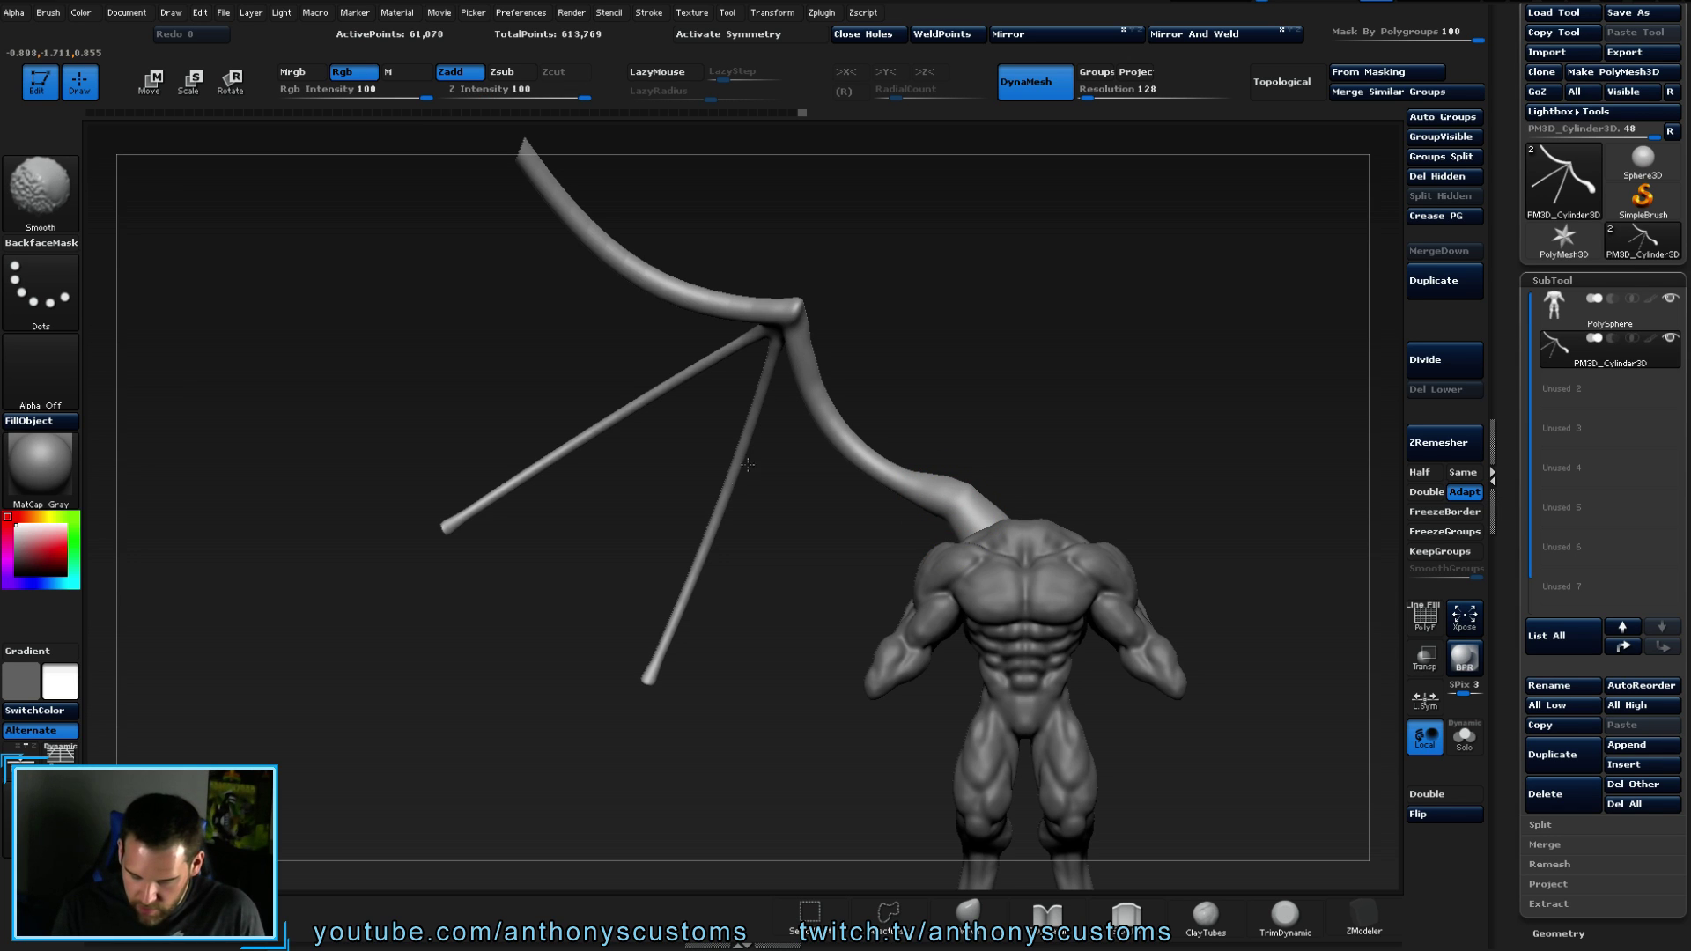
mouse_move(658, 660)
left_mouse_down("shift")
mouse_move(796, 316)
mouse_move(448, 521)
left_mouse_up("shift")
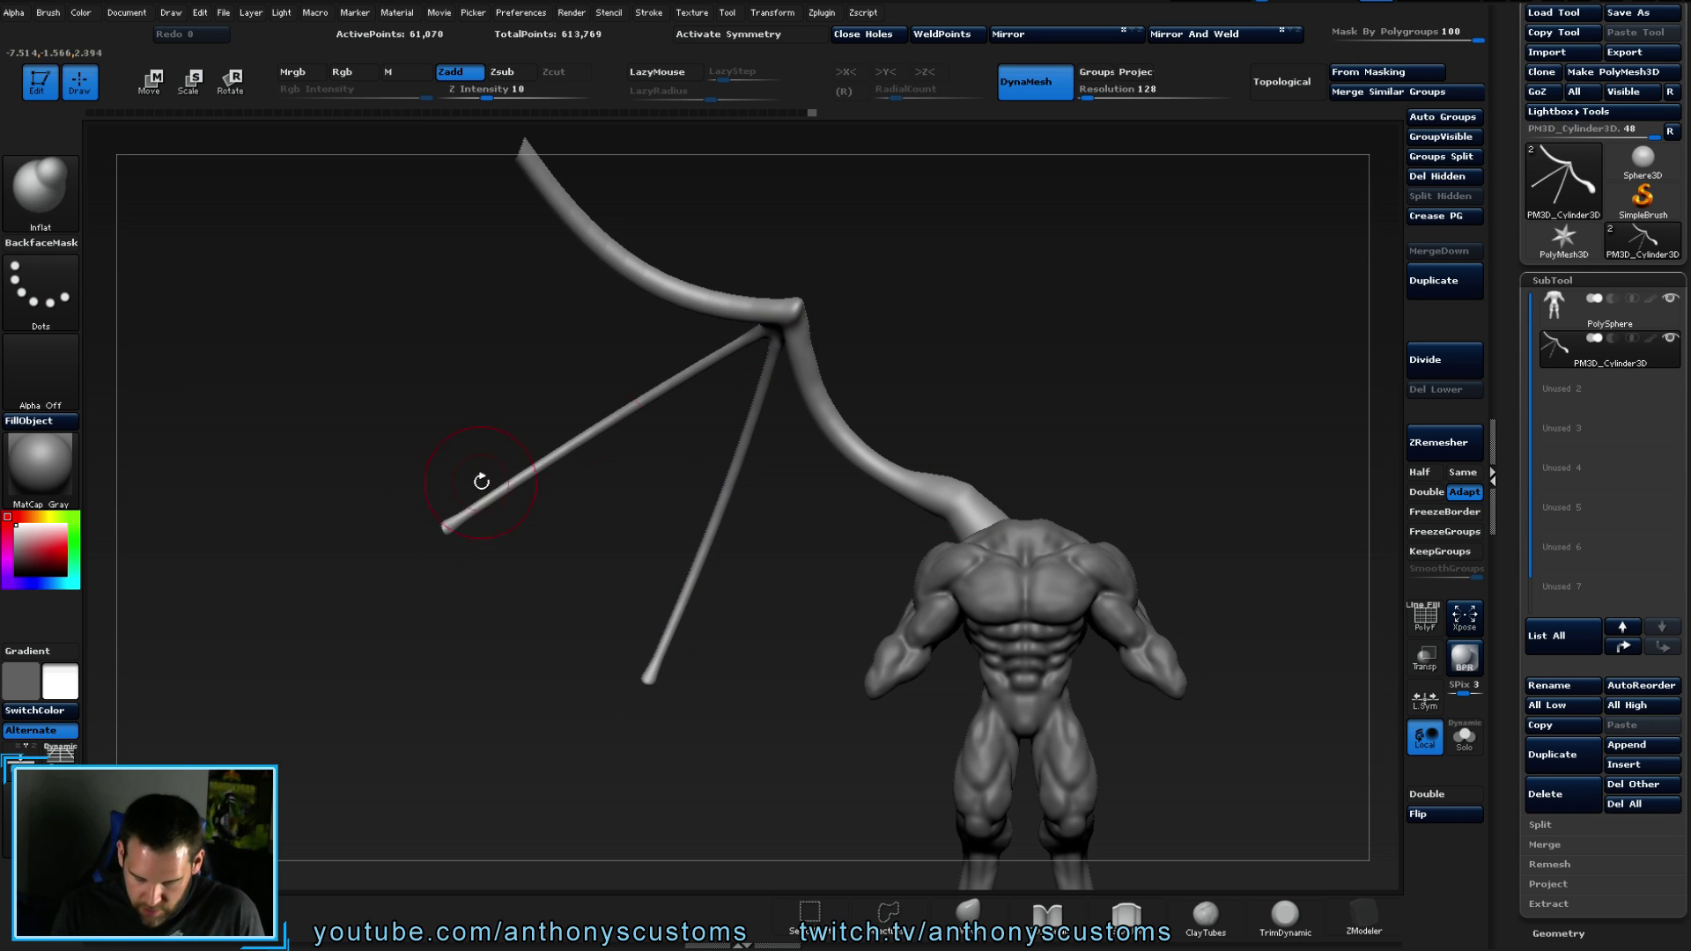
left_click_drag(915, 361, 988, 327)
right_click_drag(987, 328, 767, 314)
key("shift")
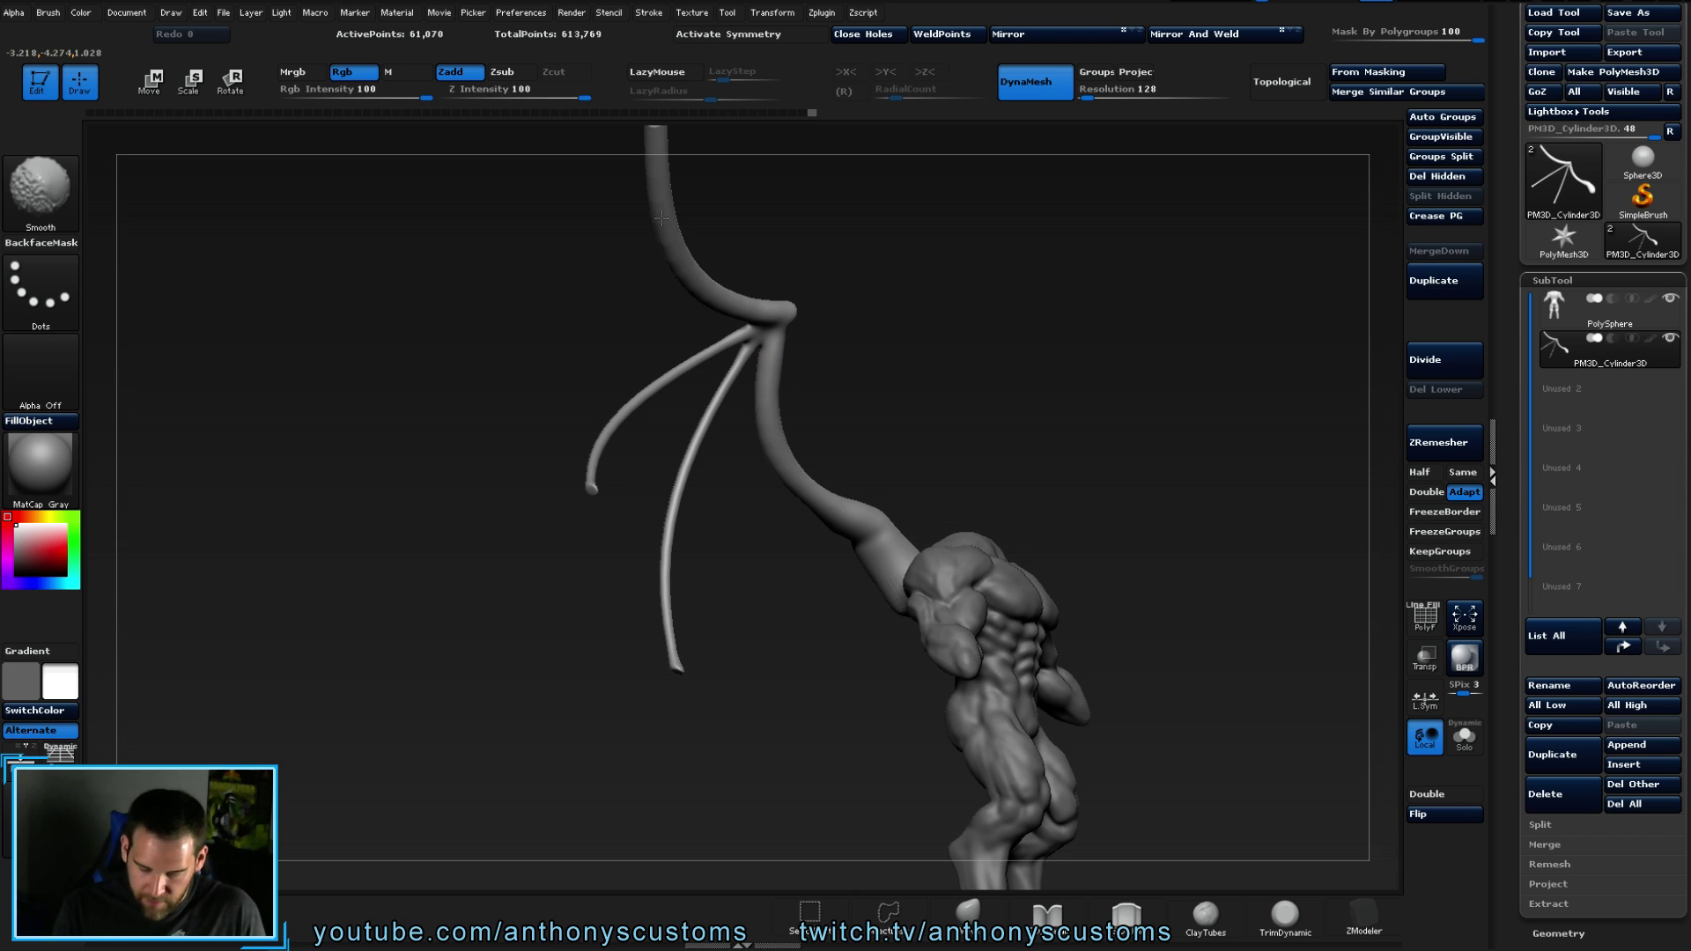
left_click_drag(665, 230, 657, 131, "shift")
- Smooth the length of the outer wing bone and the finger bones near the wrist while viewing the wing end-on
mouse_move(934, 318)
left_mouse_down()
mouse_move(1055, 368)
mouse_move(1038, 521)
mouse_move(1081, 453)
left_mouse_up()
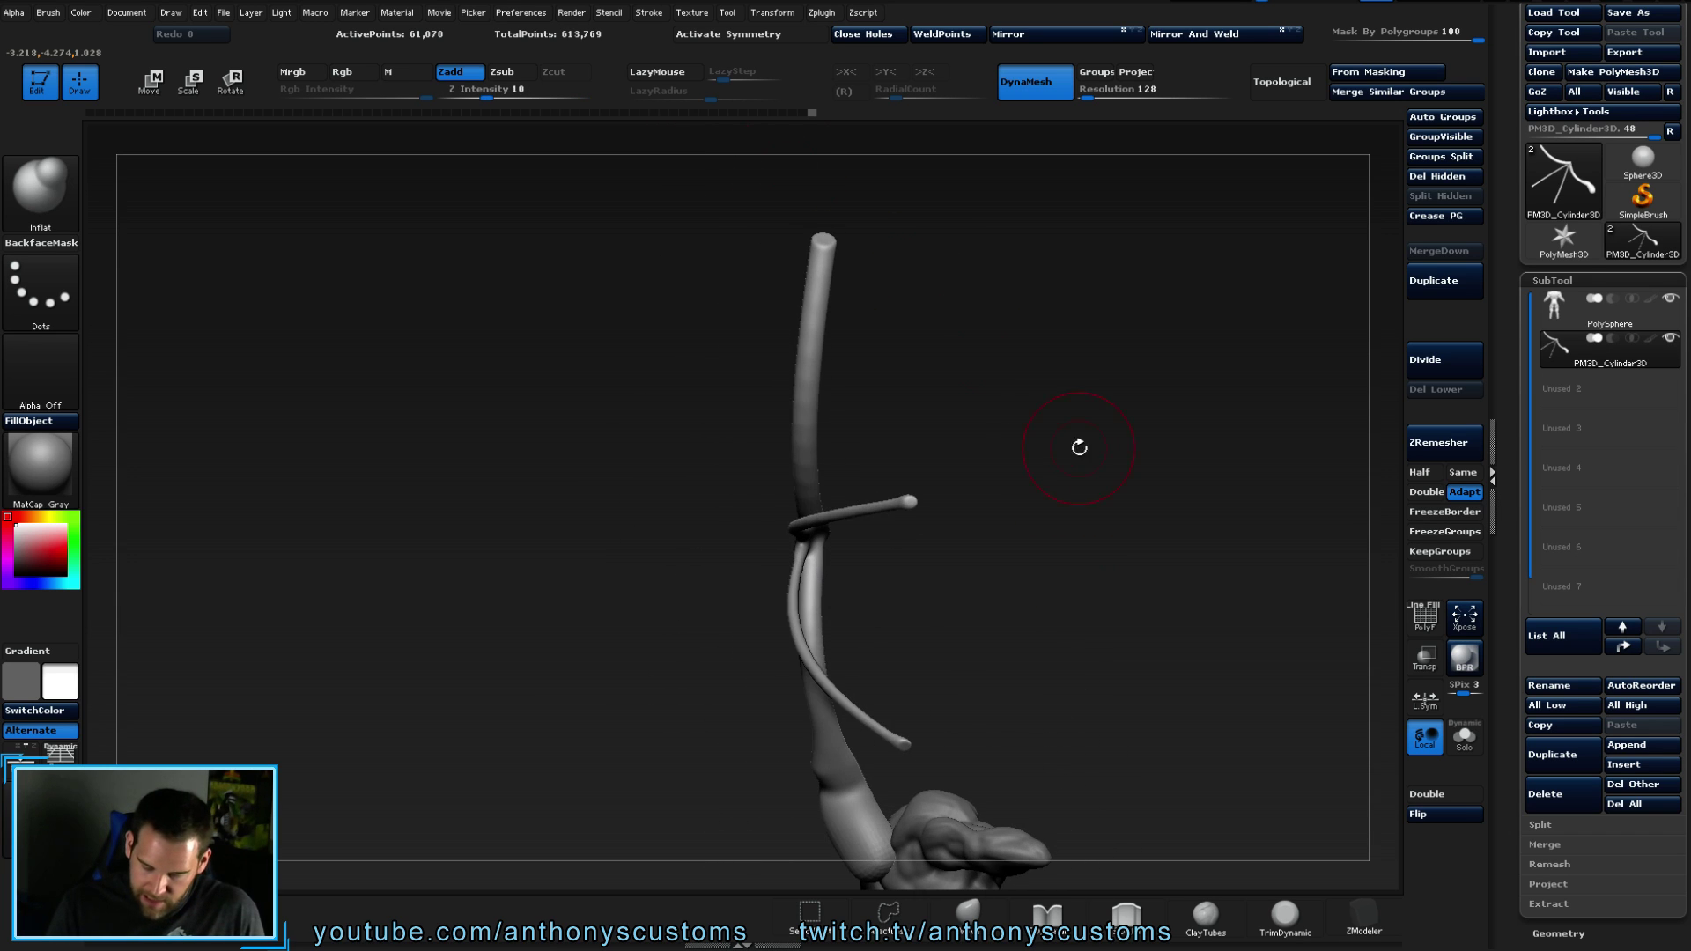
right_click_drag(1081, 453, 1089, 455)
key("shift")
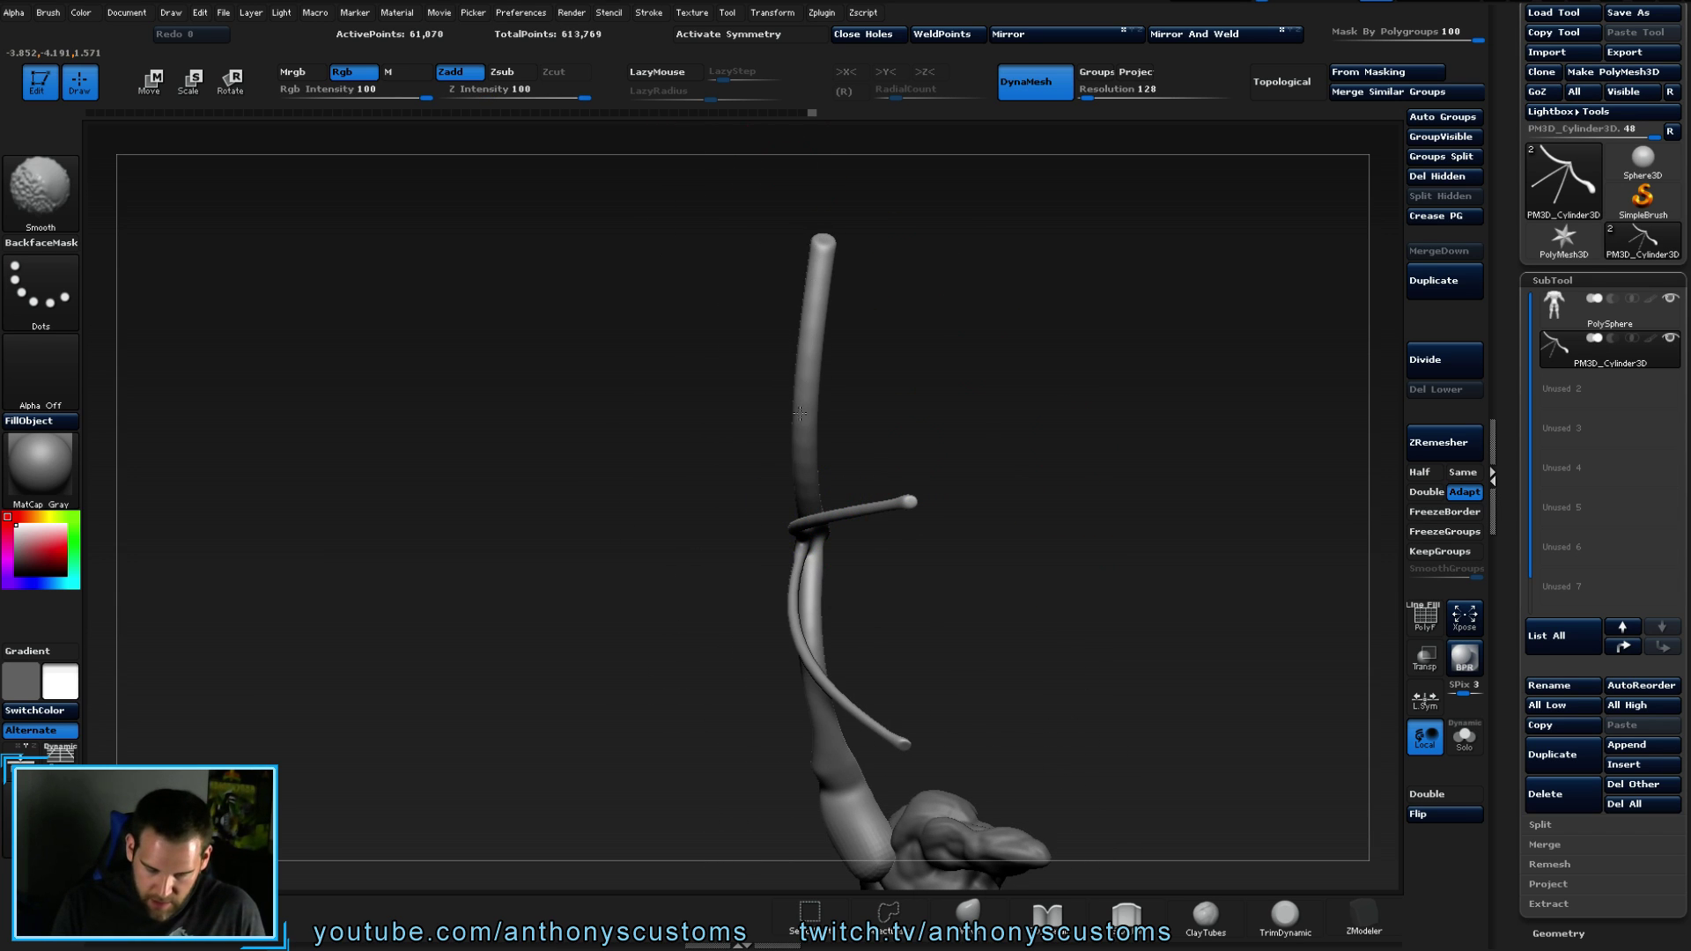
left_click_drag(810, 441, 823, 255, "shift")
left_click_drag(907, 501, 806, 526, "shift")
key("shift")
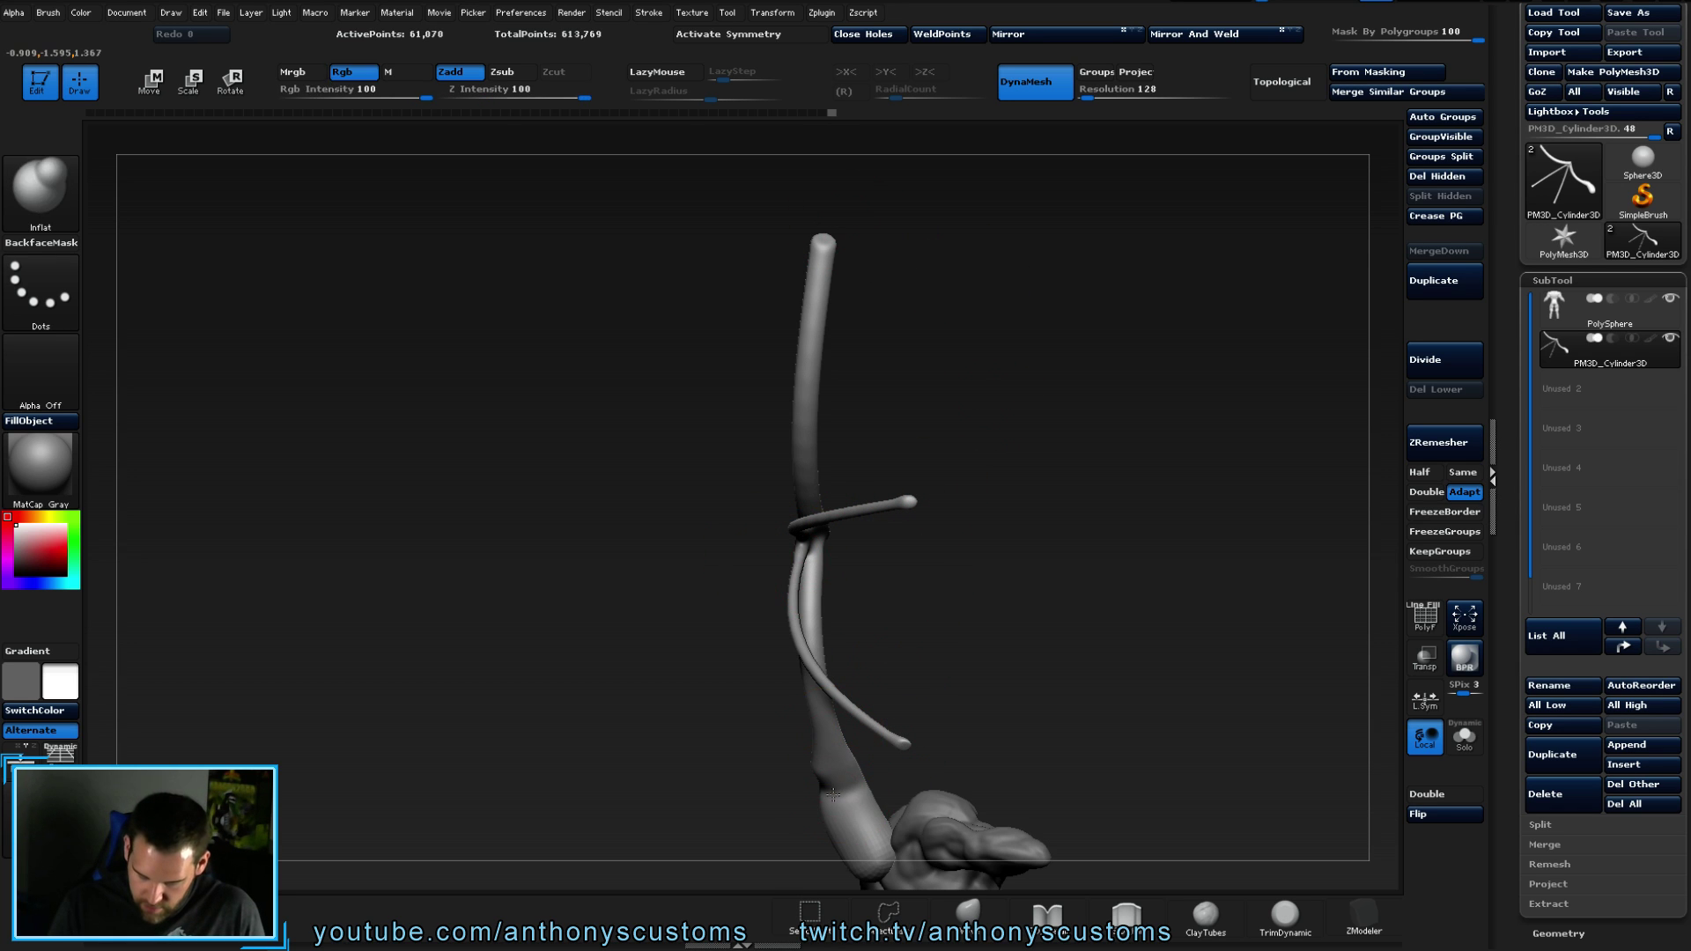
right_click_drag(796, 577, 1087, 518)
- Try mirroring and welding the wing onto the figure's other side, and undo the mirror
key("shift")
right_click_drag(1000, 638, 830, 235)
right_click_drag(936, 631, 915, 458, "alt")
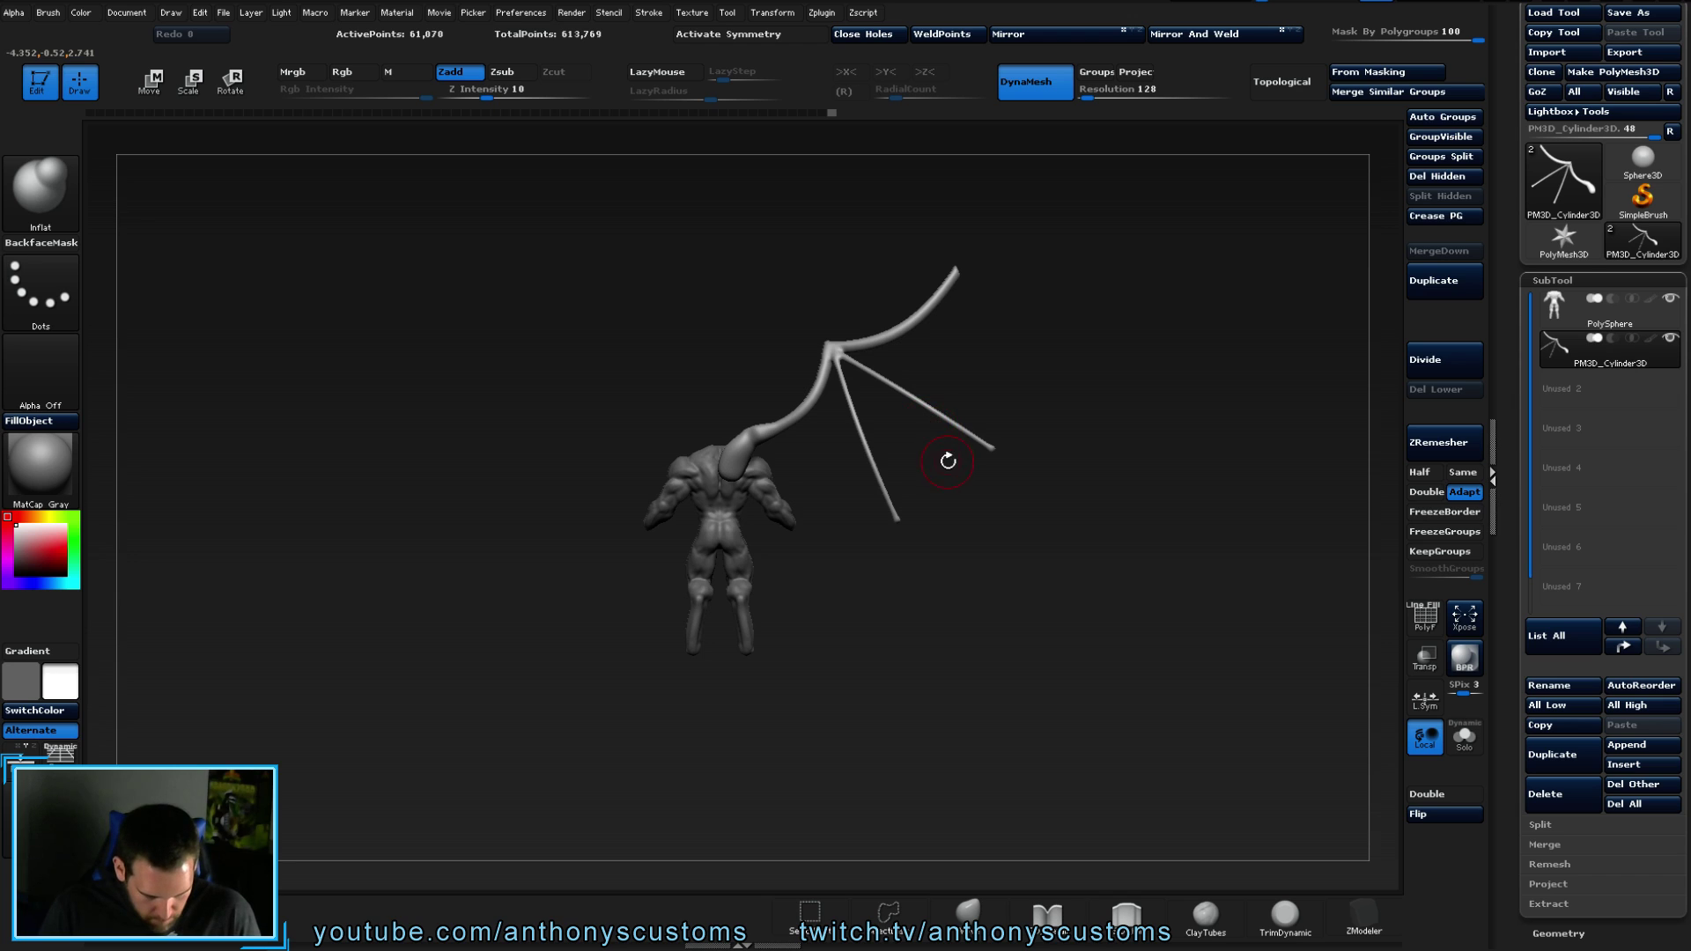
right_click_drag(918, 641, 1031, 620)
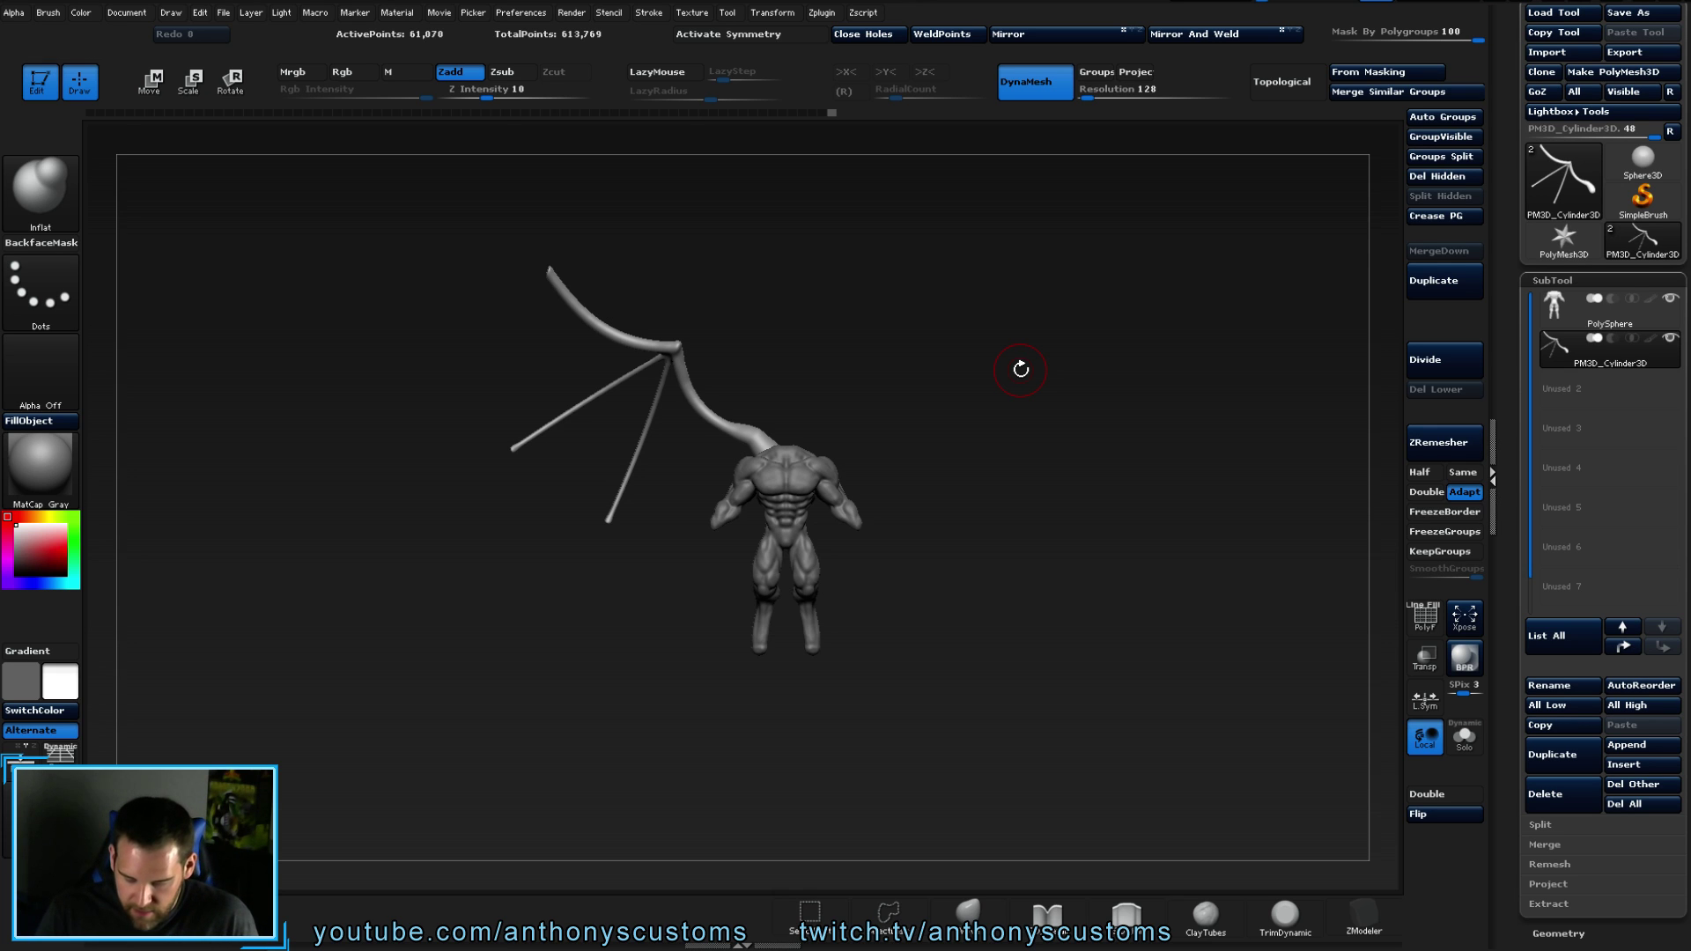
left_click(1224, 36)
left_click_drag(1145, 502, 942, 577)
left_click_drag(1089, 567, 1093, 569)
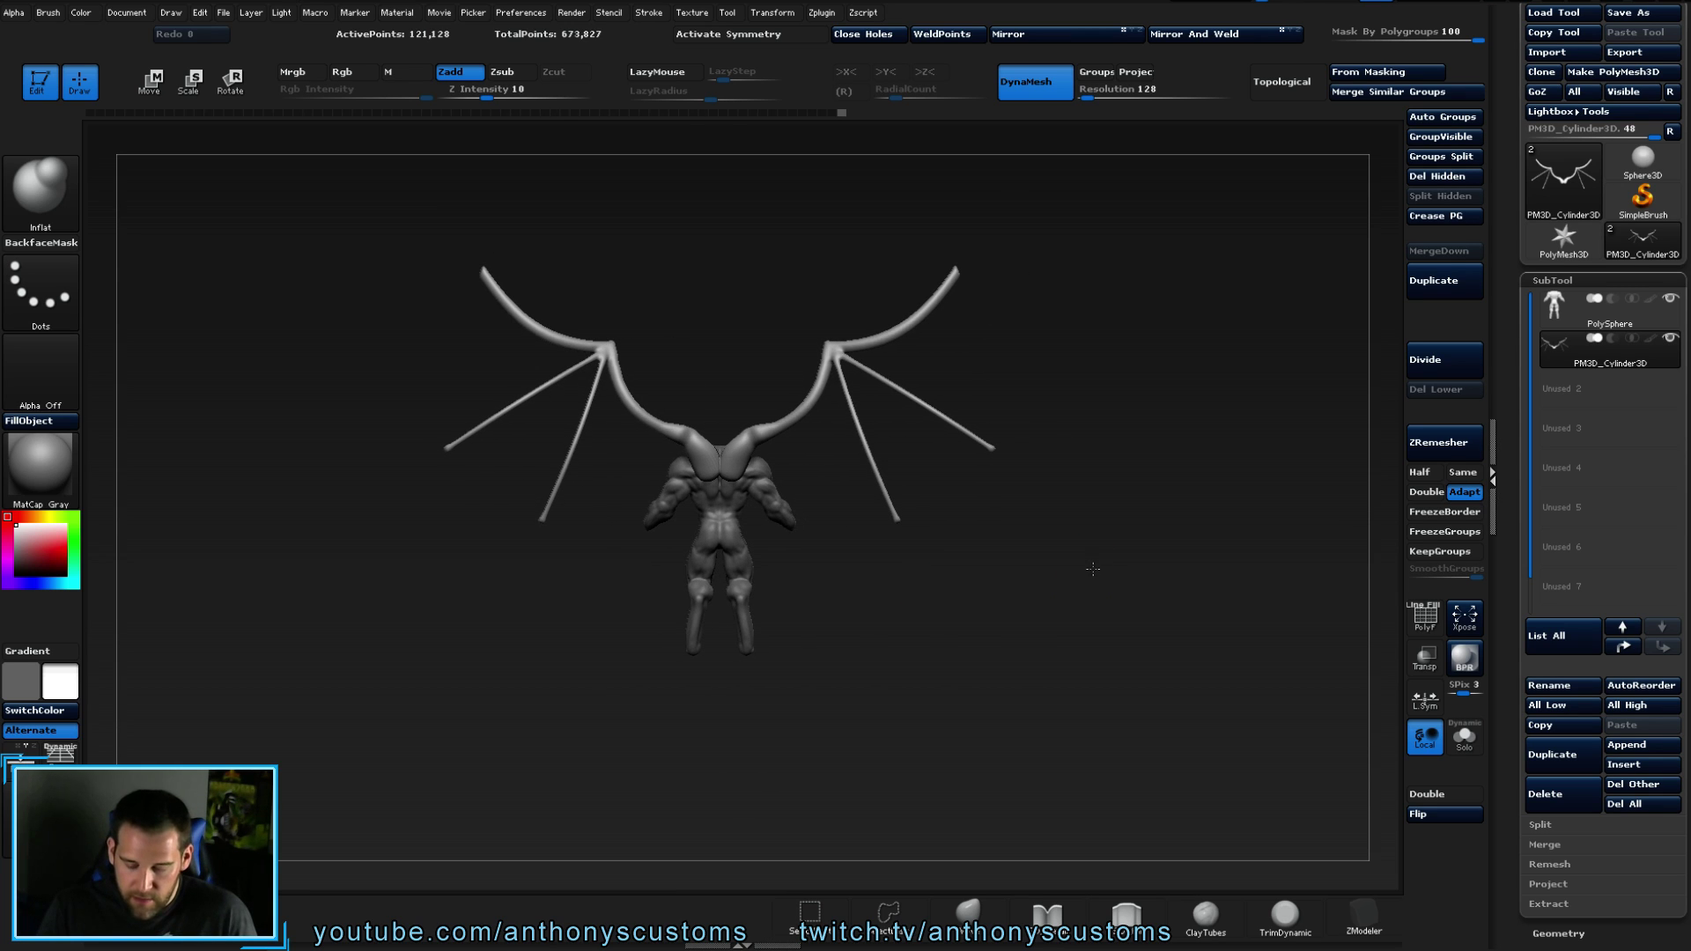
key("ctrl+z")
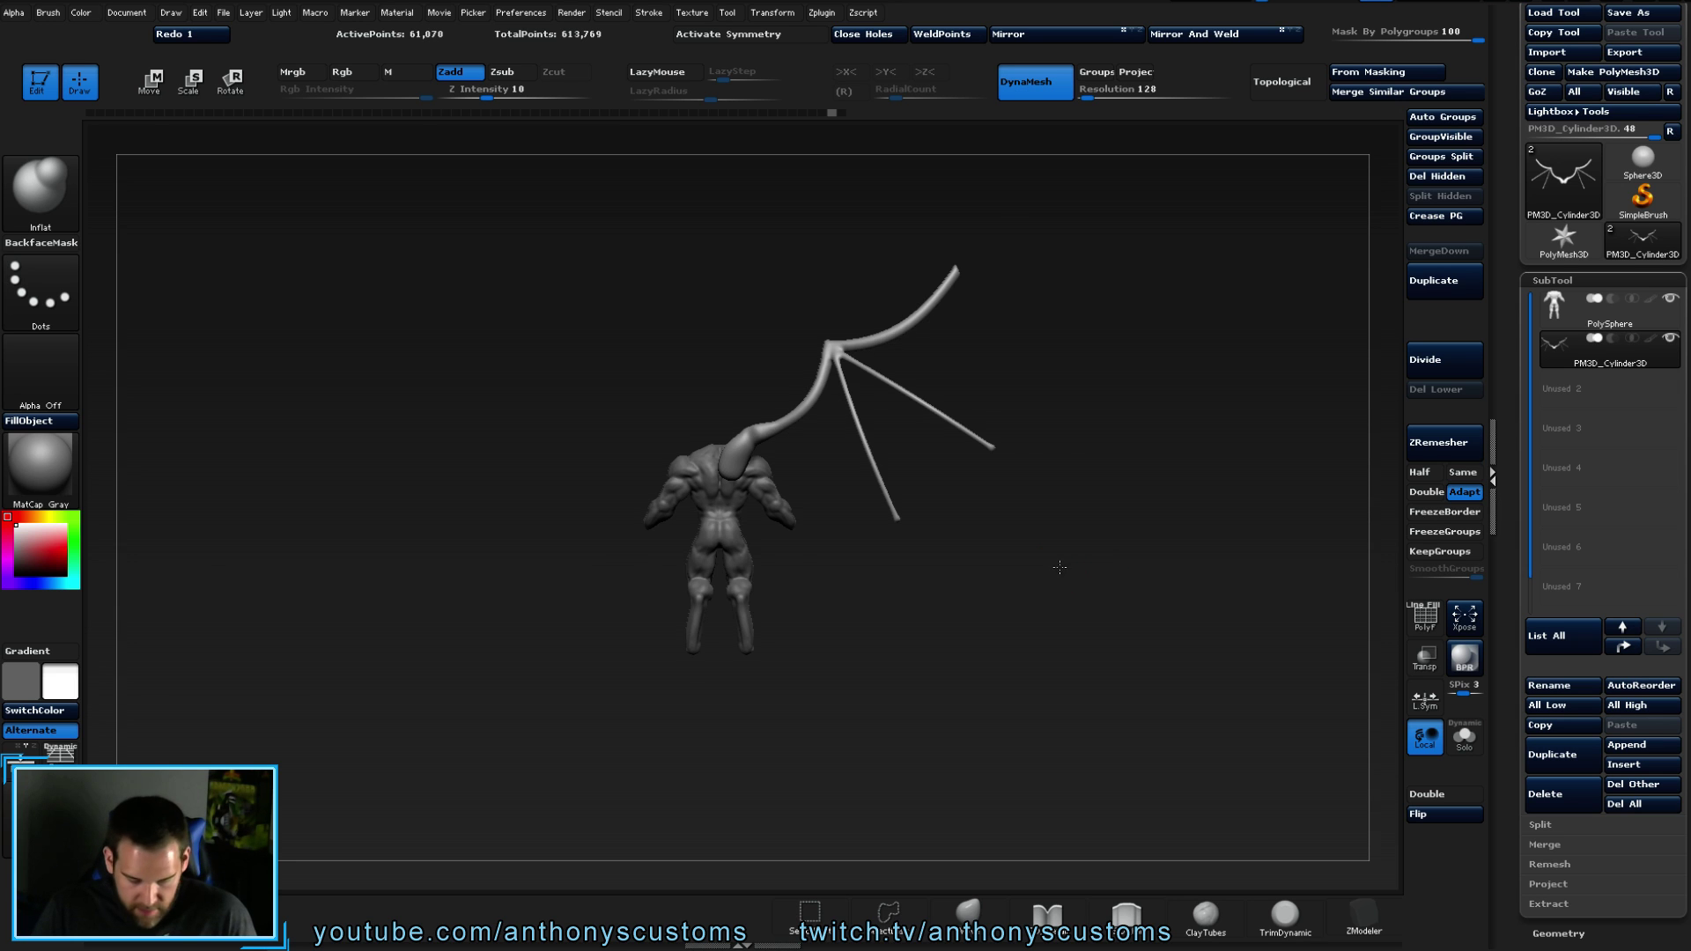
- Reshape the wing's base where it meets the shoulder blade using the Move brush from the back and side
left_click_drag(1060, 566, 1053, 724, "alt")
left_click_drag(957, 662, 961, 748, "alt")
left_click_drag(934, 566, 982, 522, "alt")
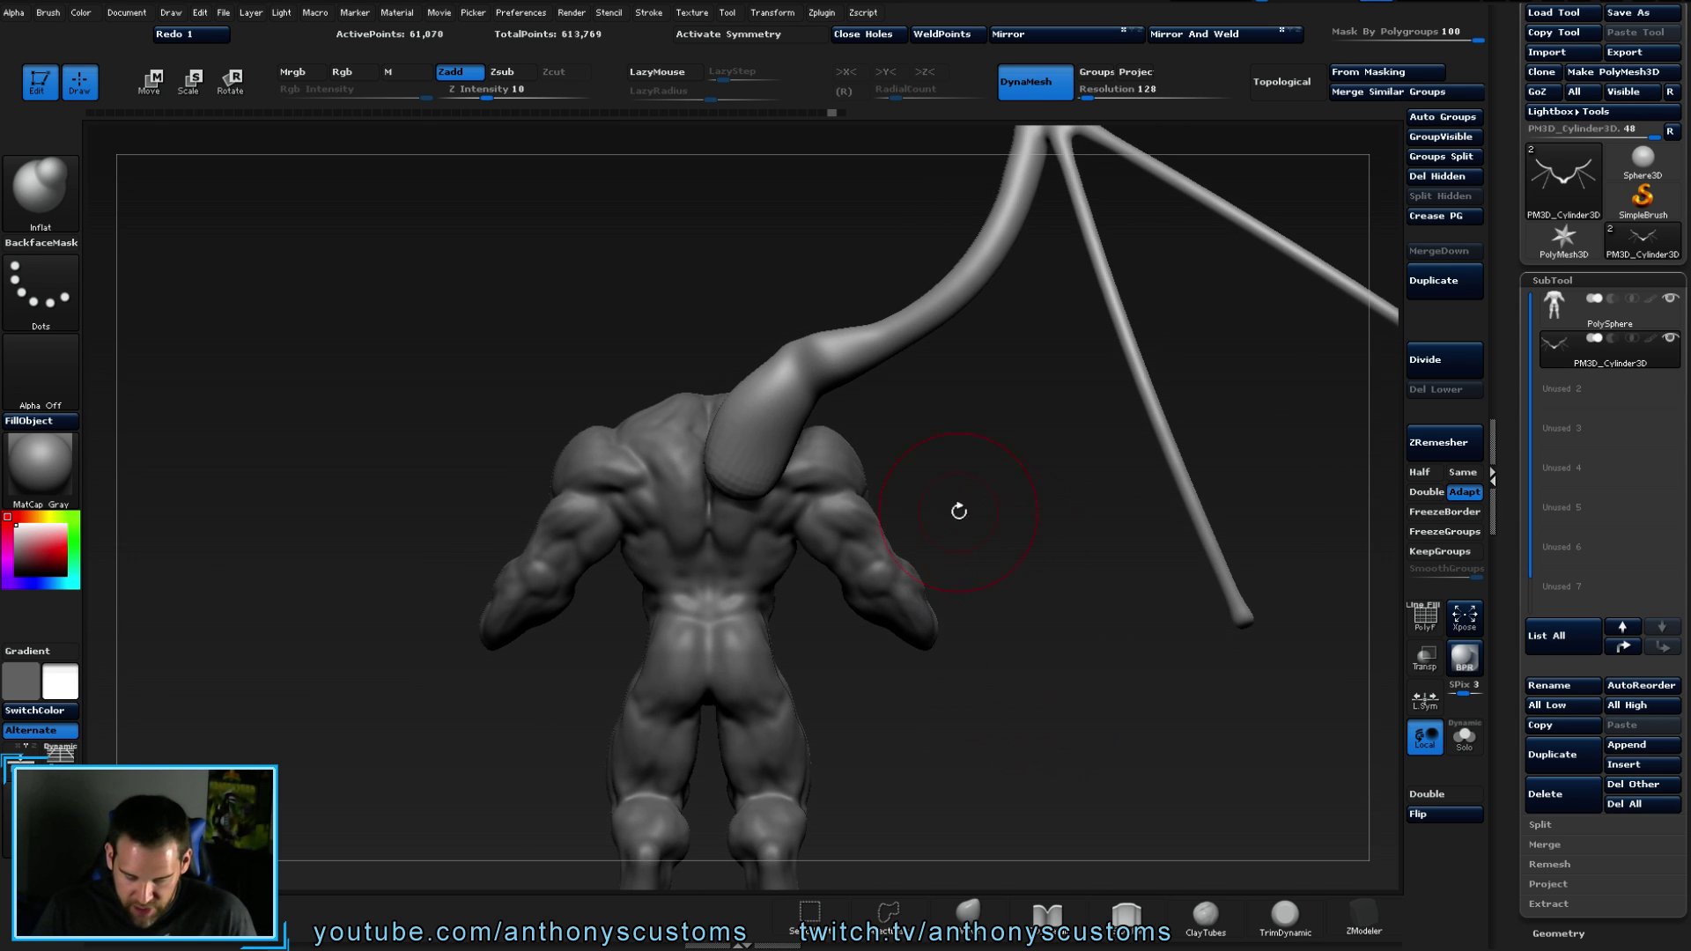
mouse_move(936, 435)
left_mouse_down()
mouse_move(889, 445)
mouse_move(924, 455)
mouse_move(912, 437)
left_mouse_up()
key("b")
key("m")
key("v")
key("space")
left_click_drag(951, 465, 963, 421)
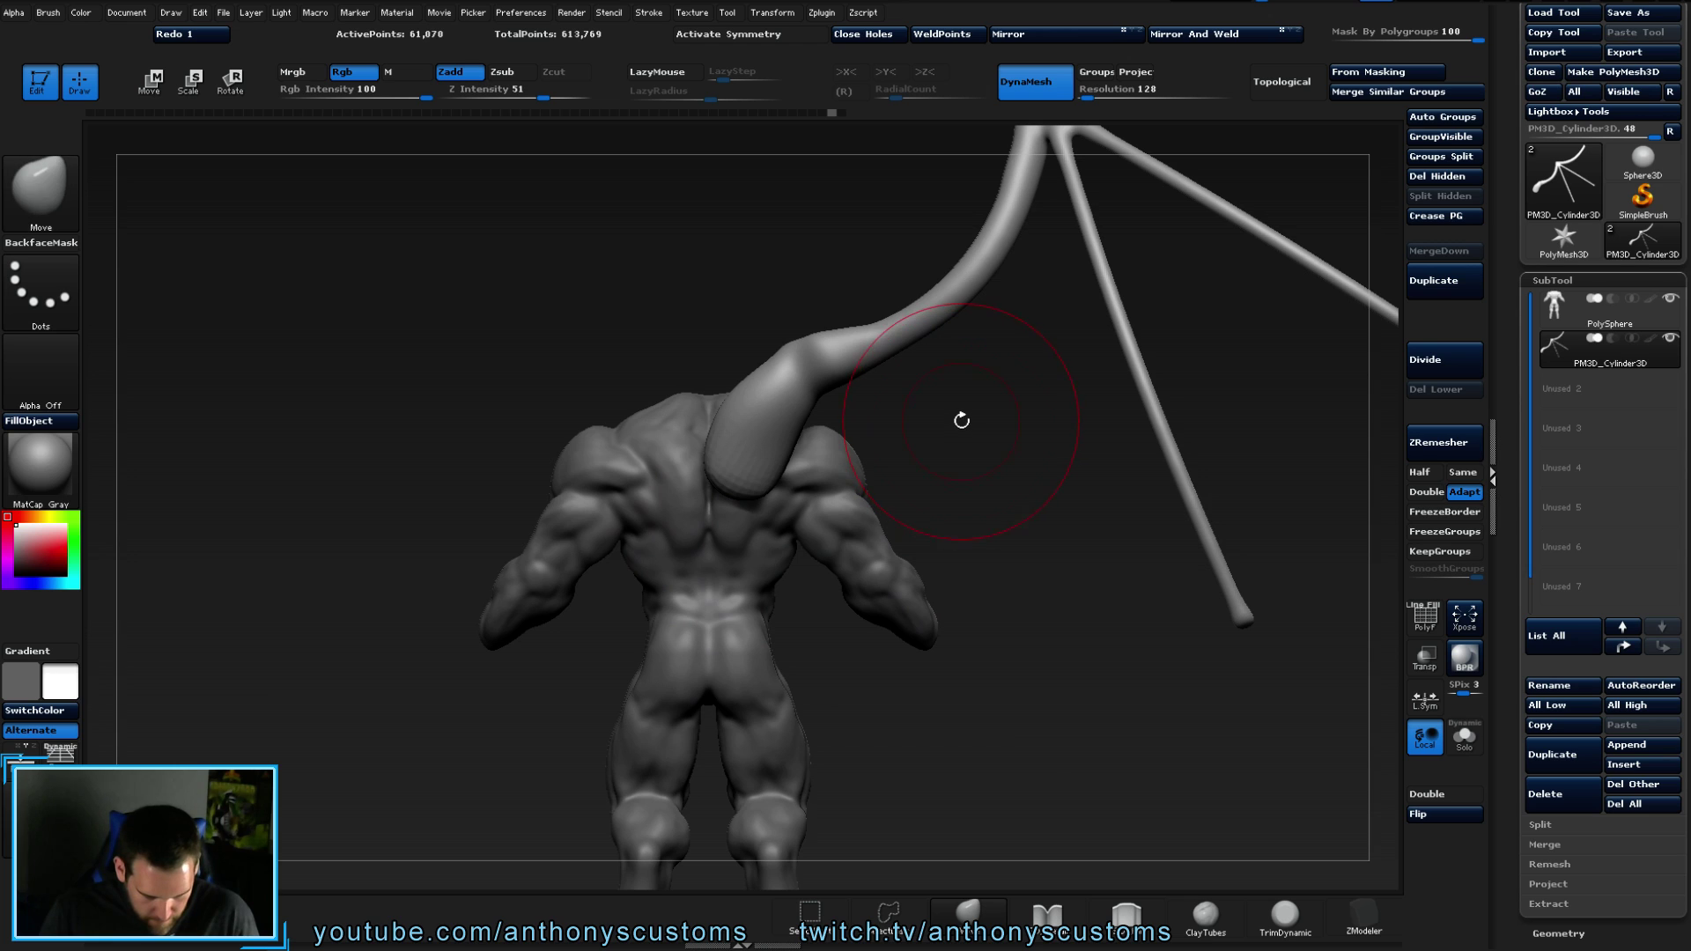
mouse_move(707, 440)
left_mouse_down()
mouse_move(842, 378)
mouse_move(821, 354)
mouse_move(881, 312)
mouse_move(964, 427)
left_mouse_up()
left_click_drag(1017, 437, 1026, 418)
left_click_drag(1102, 335, 885, 388)
left_click_drag(901, 474, 708, 380)
left_click_drag(782, 420, 927, 452)
- Smooth the reshaped wing base and its transition into the arm bone
key("shift")
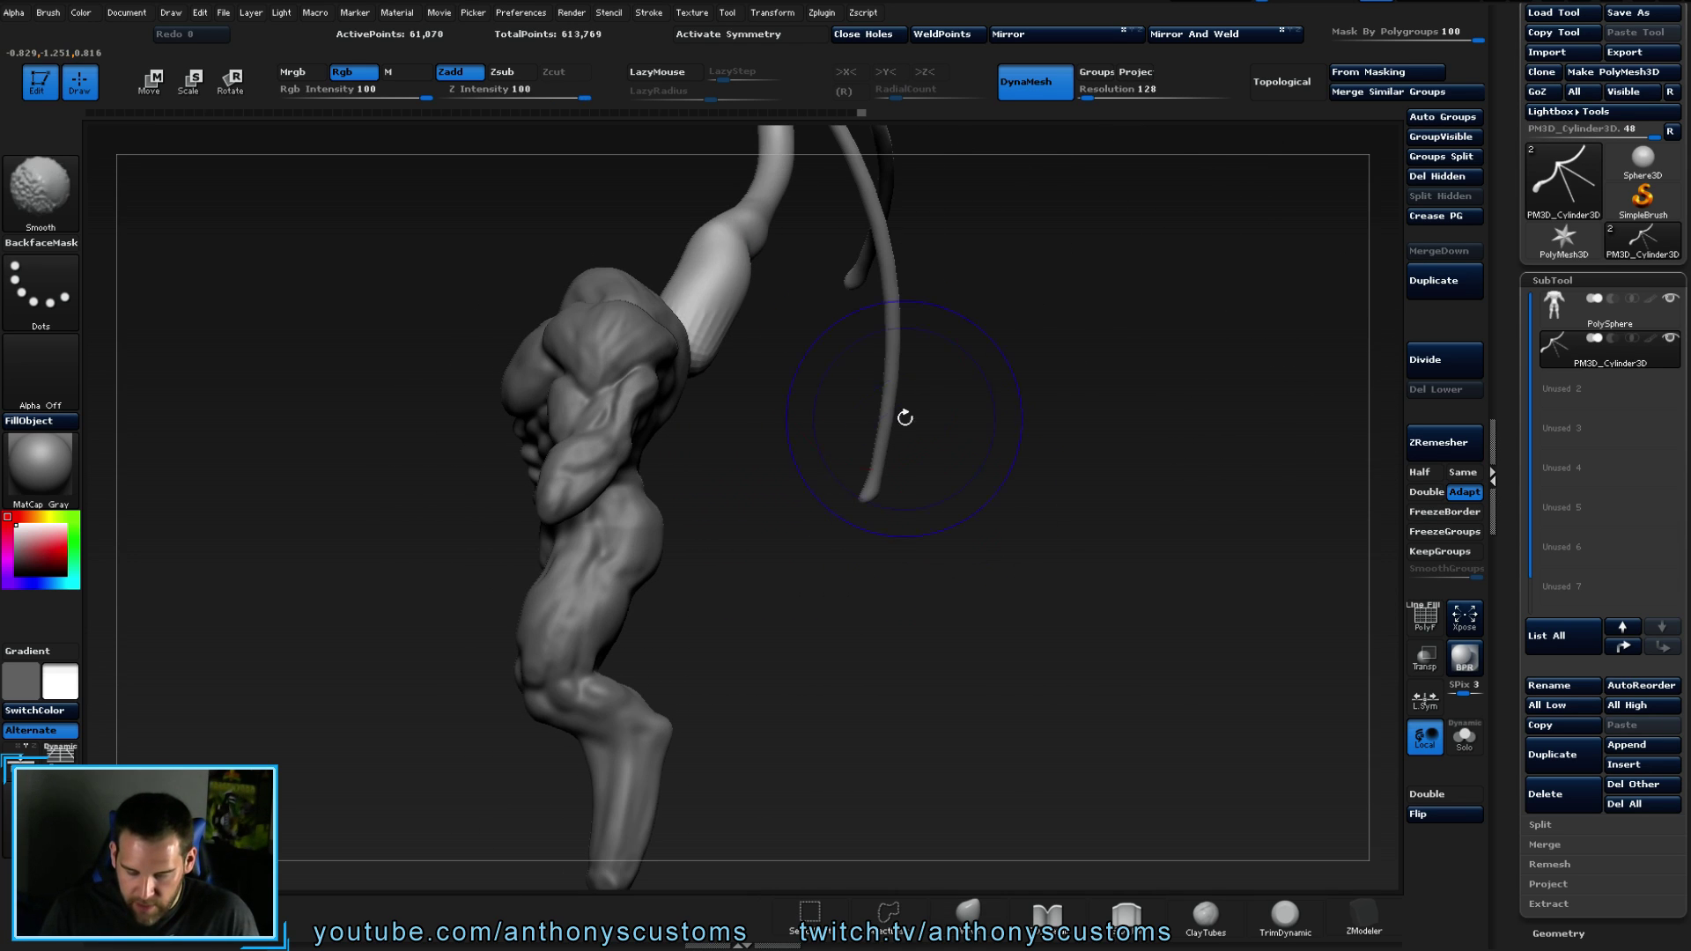
left_click_drag(718, 248, 747, 256)
mouse_move(1040, 271)
left_mouse_down()
mouse_move(1032, 428)
mouse_move(981, 309)
mouse_move(955, 347)
mouse_move(959, 393)
mouse_move(843, 379)
mouse_move(1113, 366)
mouse_move(1125, 351)
mouse_move(981, 347)
mouse_move(1053, 301)
mouse_move(890, 335)
mouse_move(921, 320)
mouse_move(916, 340)
left_mouse_up()
left_click_drag(924, 643, 1002, 569, "alt")
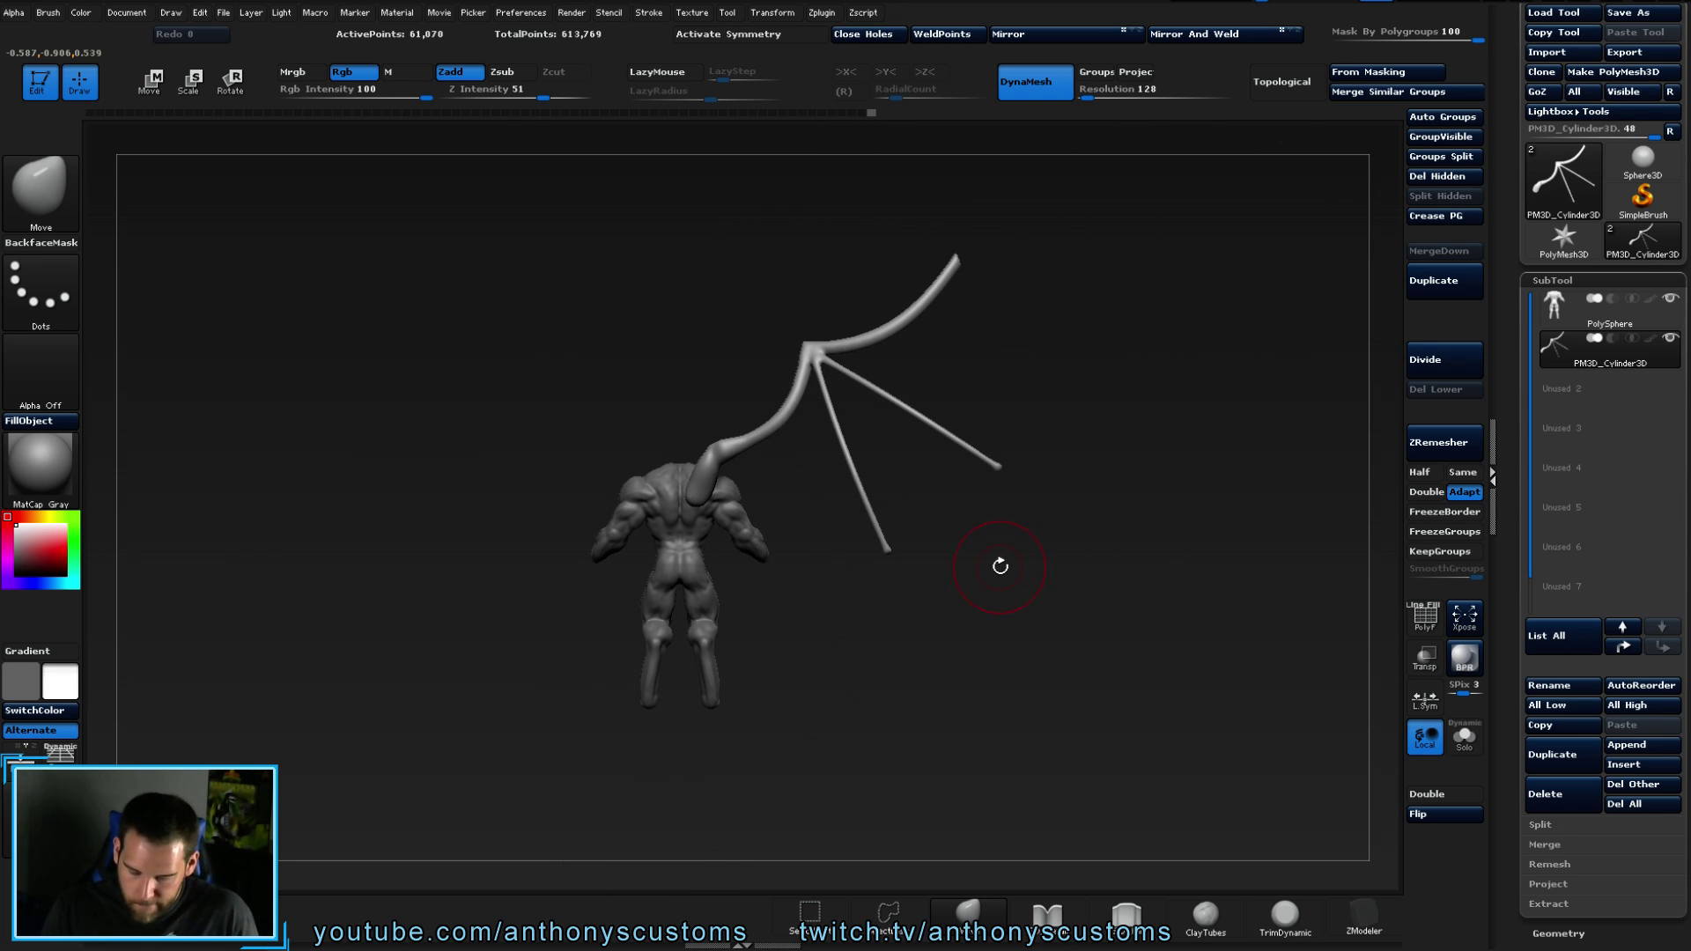
- Rotate the wing slightly downward around its shoulder base with a transpose line, nudge its position and return to drawing mode
key("r")
left_click_drag(707, 485, 1103, 263)
mouse_move(1078, 364)
left_mouse_down()
mouse_move(1121, 401)
mouse_move(1077, 392)
left_mouse_up()
key("w")
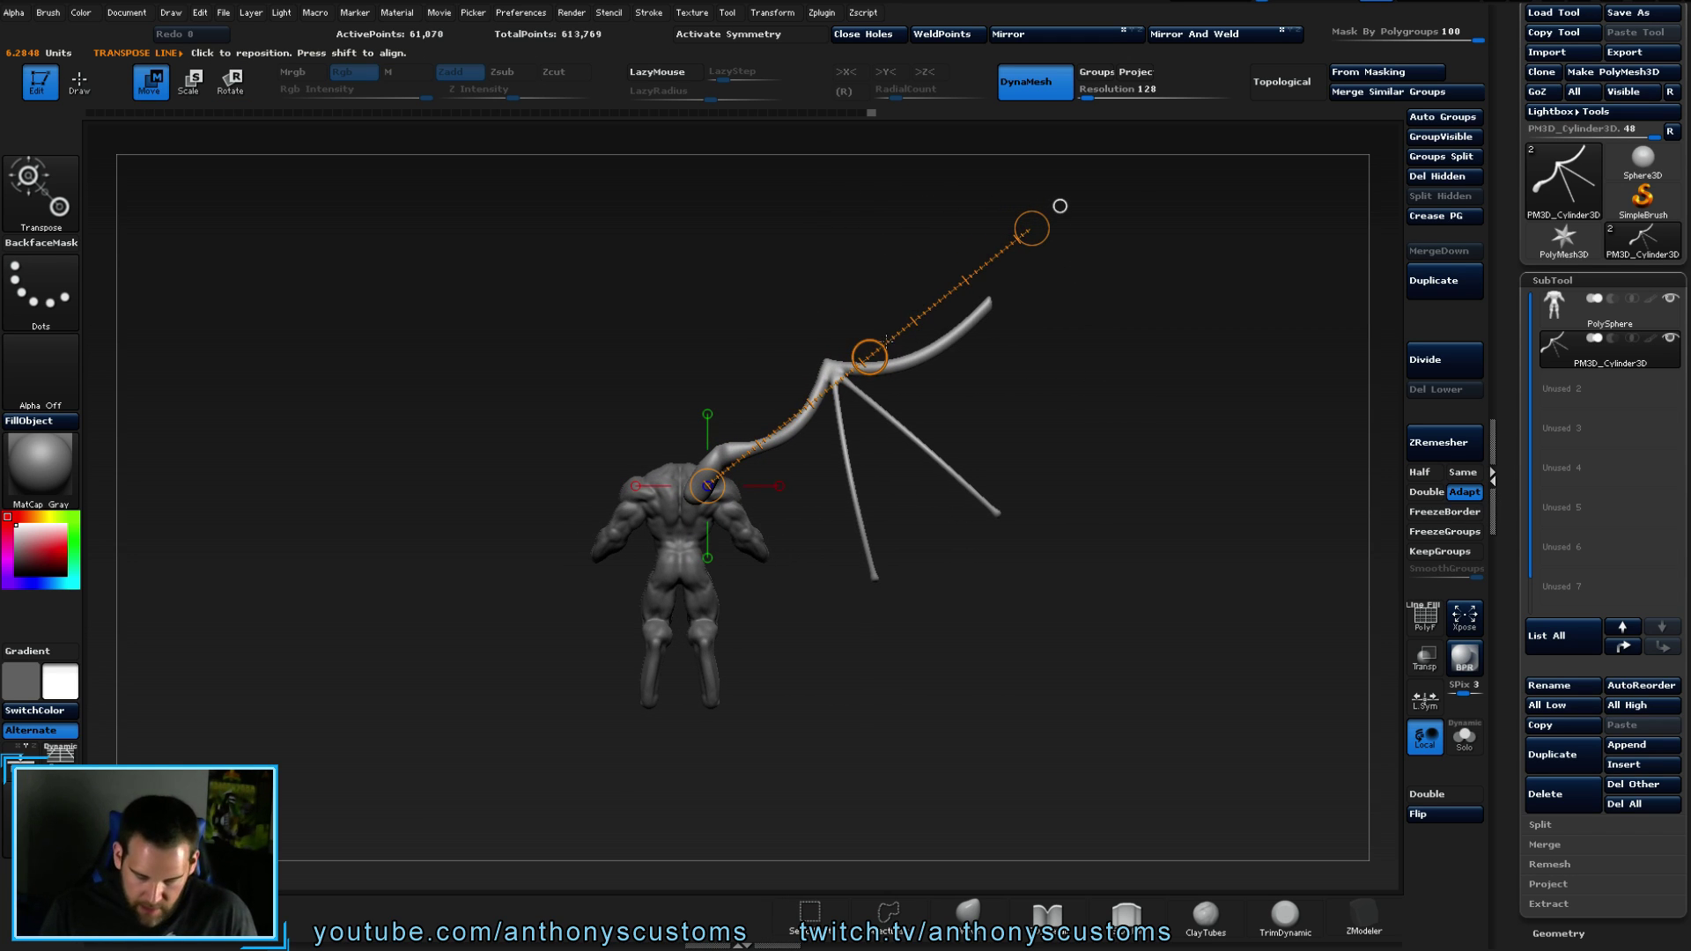
left_click_drag(870, 357, 874, 355)
left_click_drag(1051, 401, 1112, 309)
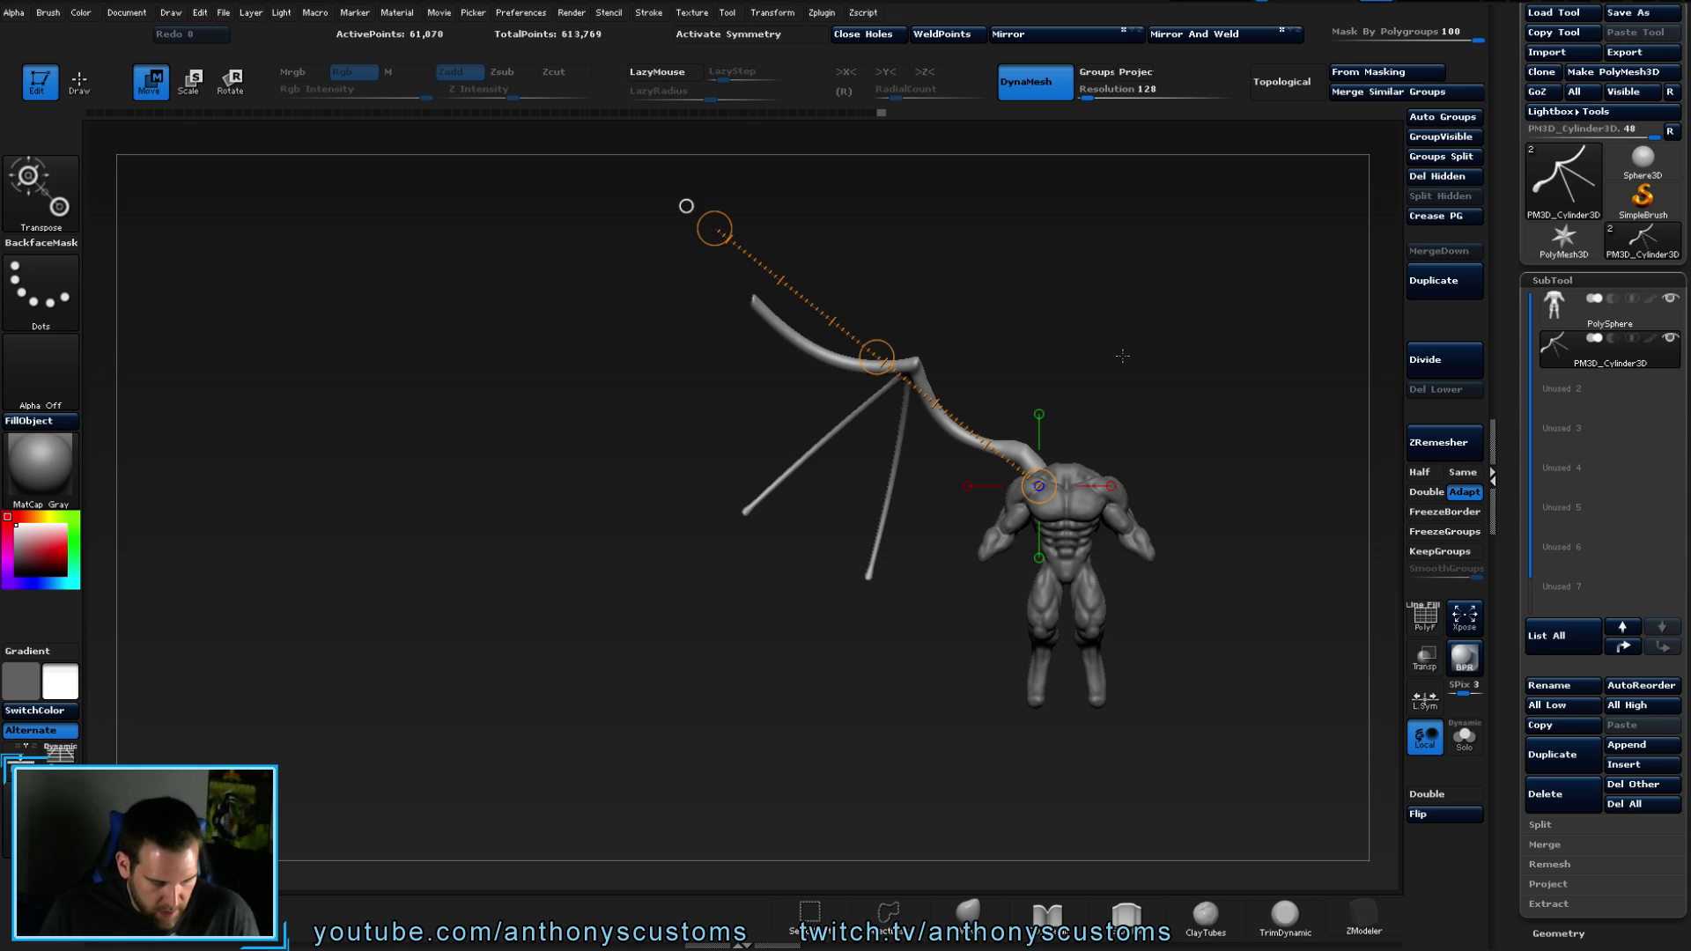
key("q")
- Refine the wrist joint with the Move brush while checking the wing from front and back, and save the project
left_click_drag(1139, 373, 903, 313, "alt")
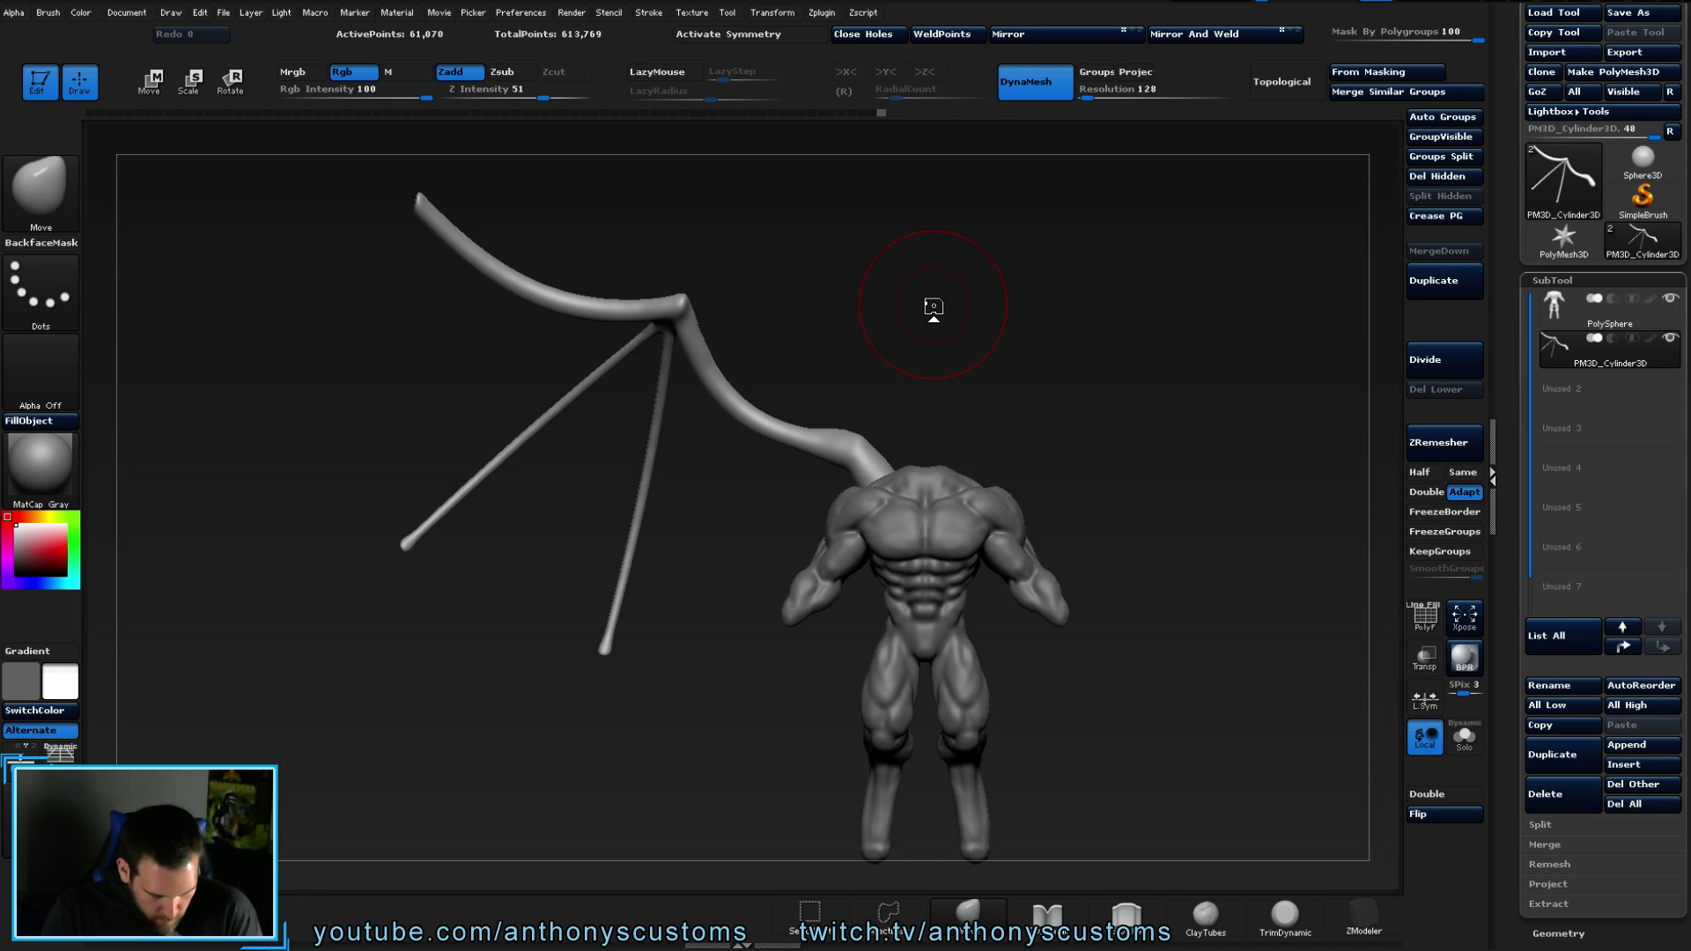
left_click_drag(1065, 399, 1024, 366, "alt")
mouse_move(1024, 366)
right_mouse_down()
mouse_move(1042, 363)
mouse_move(934, 388)
mouse_move(1103, 410)
right_mouse_up()
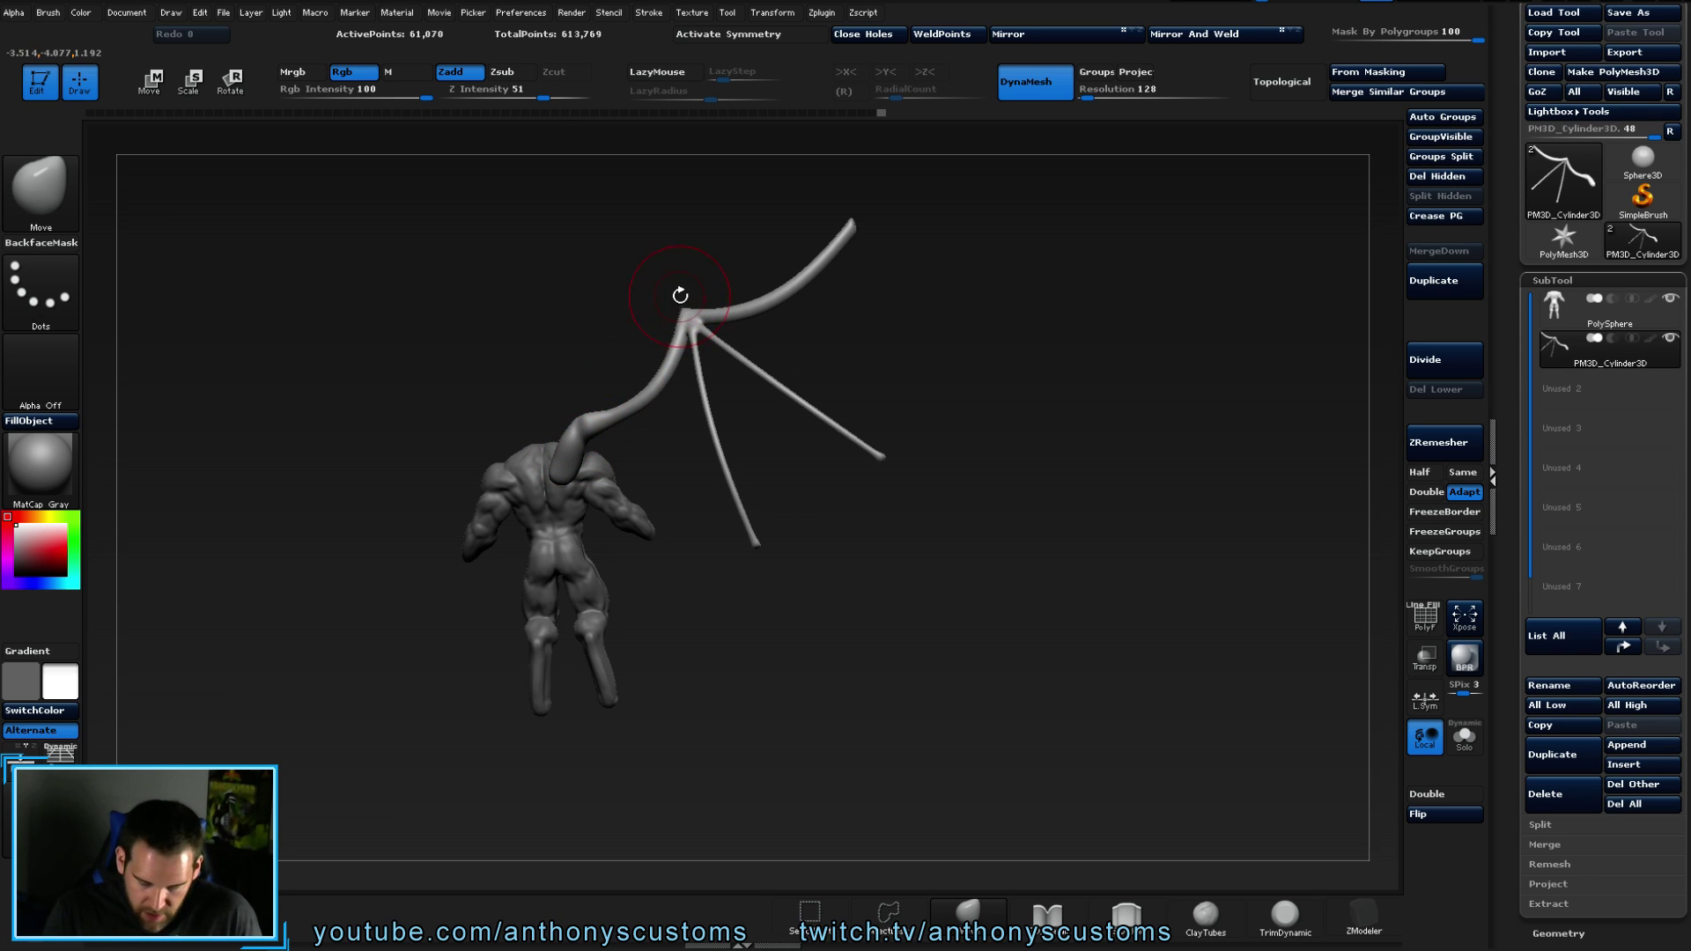
right_click_drag(942, 238, 885, 468)
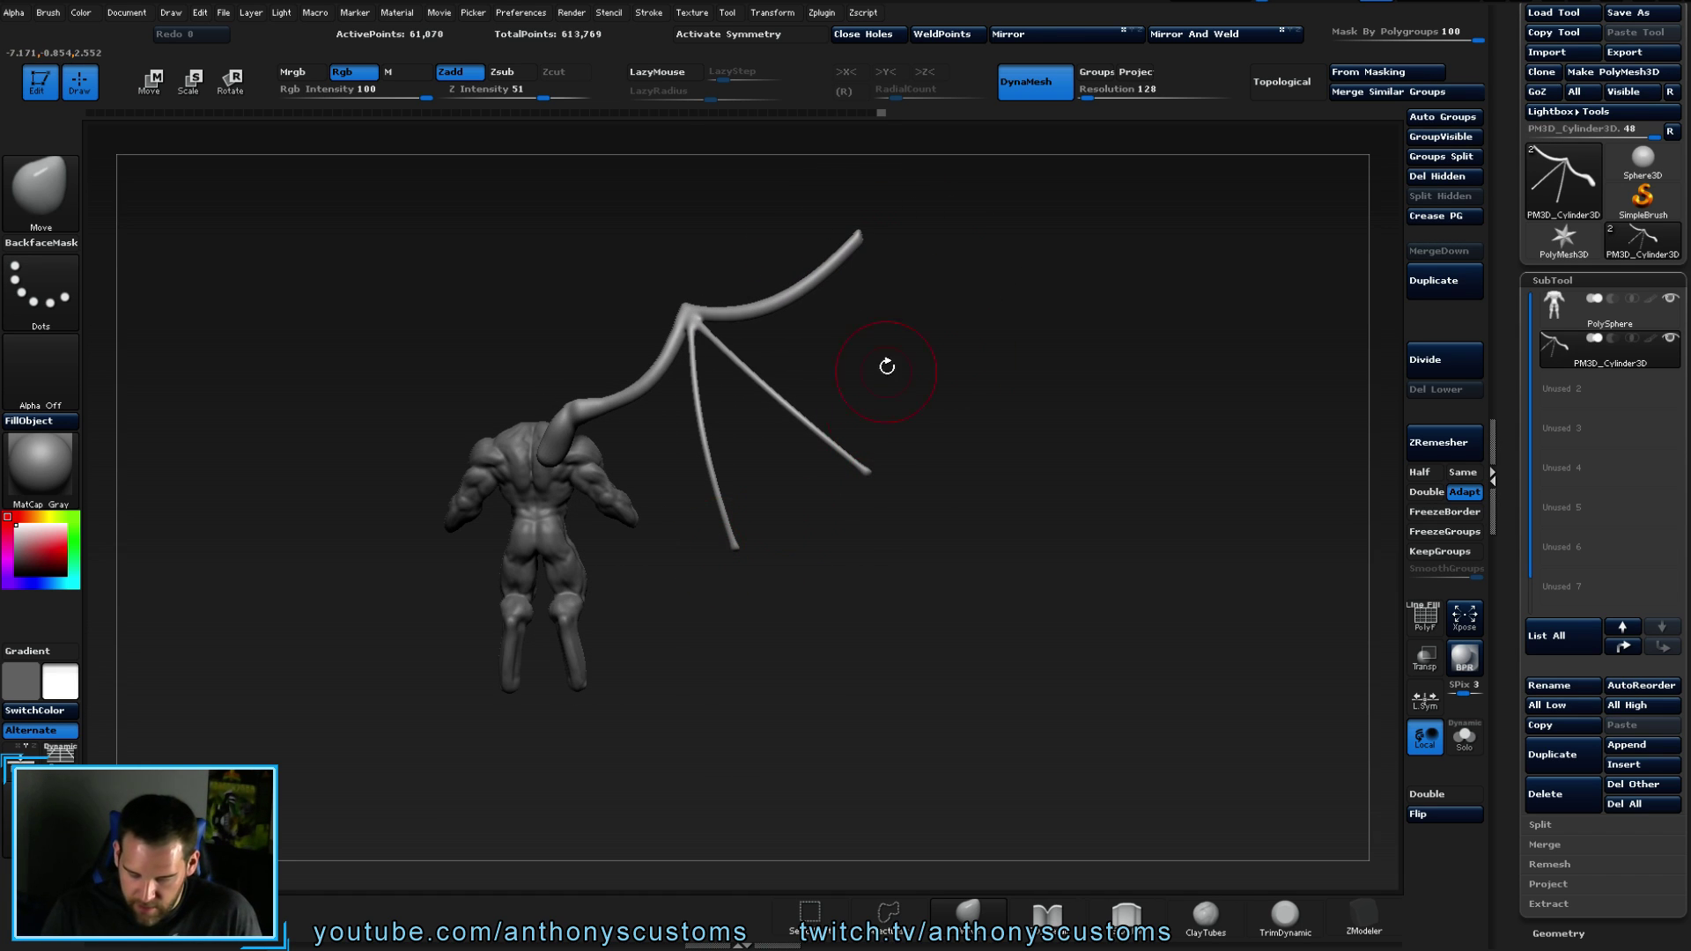
right_click_drag(584, 527, 1016, 441)
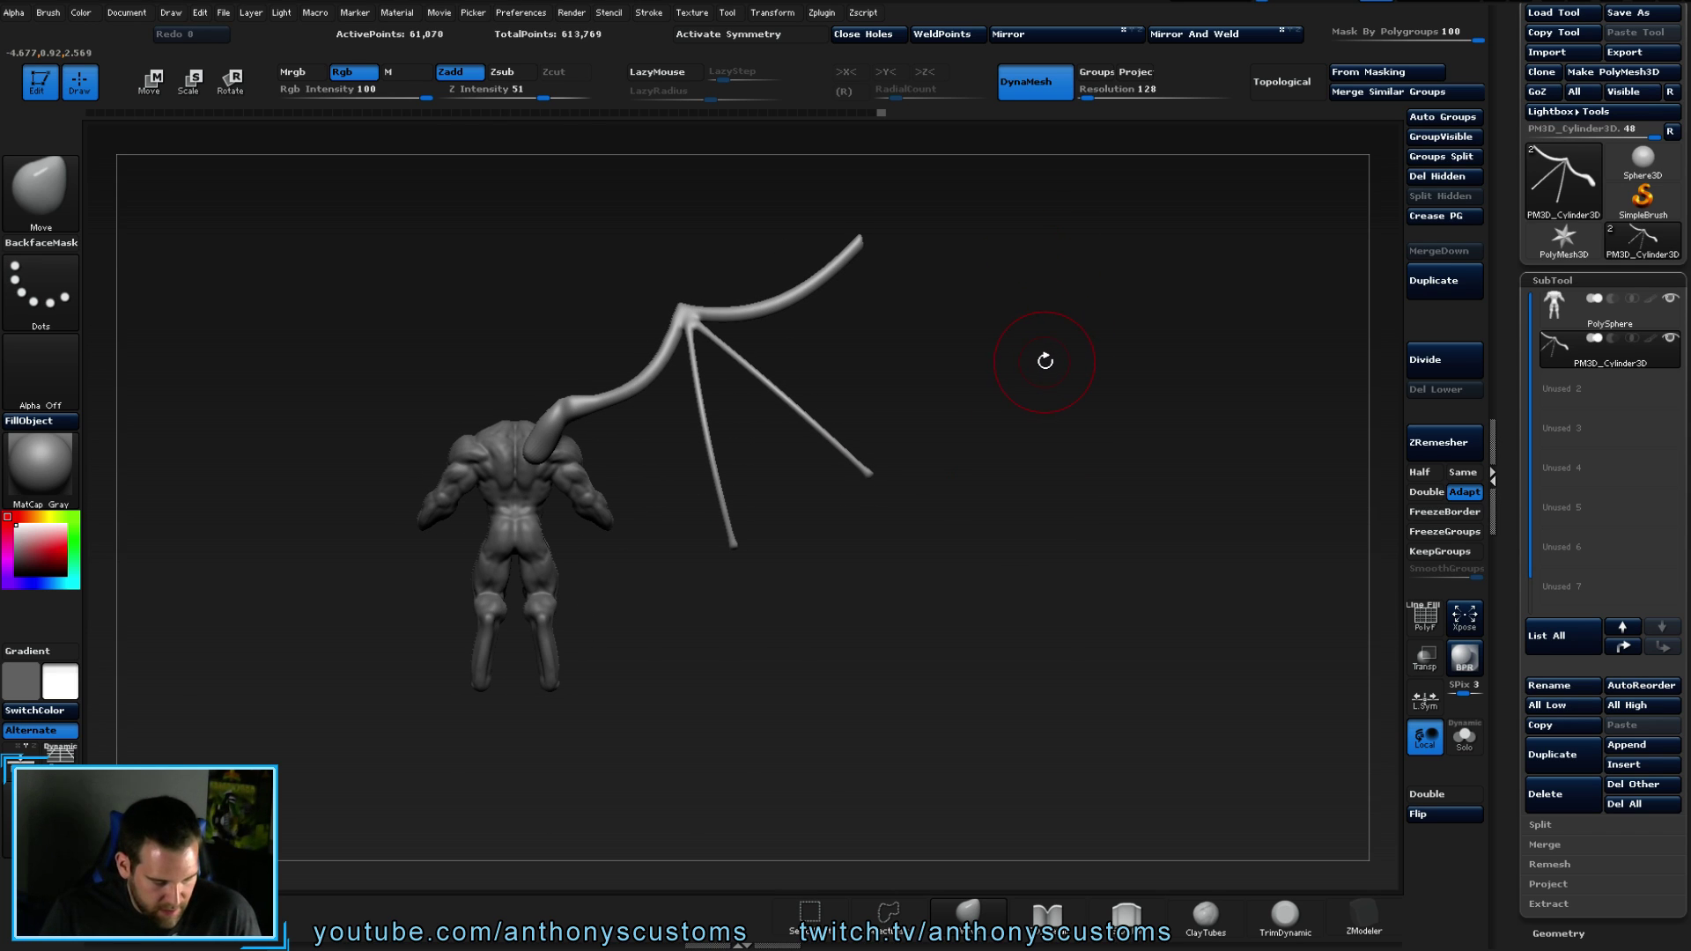
key("ctrl")
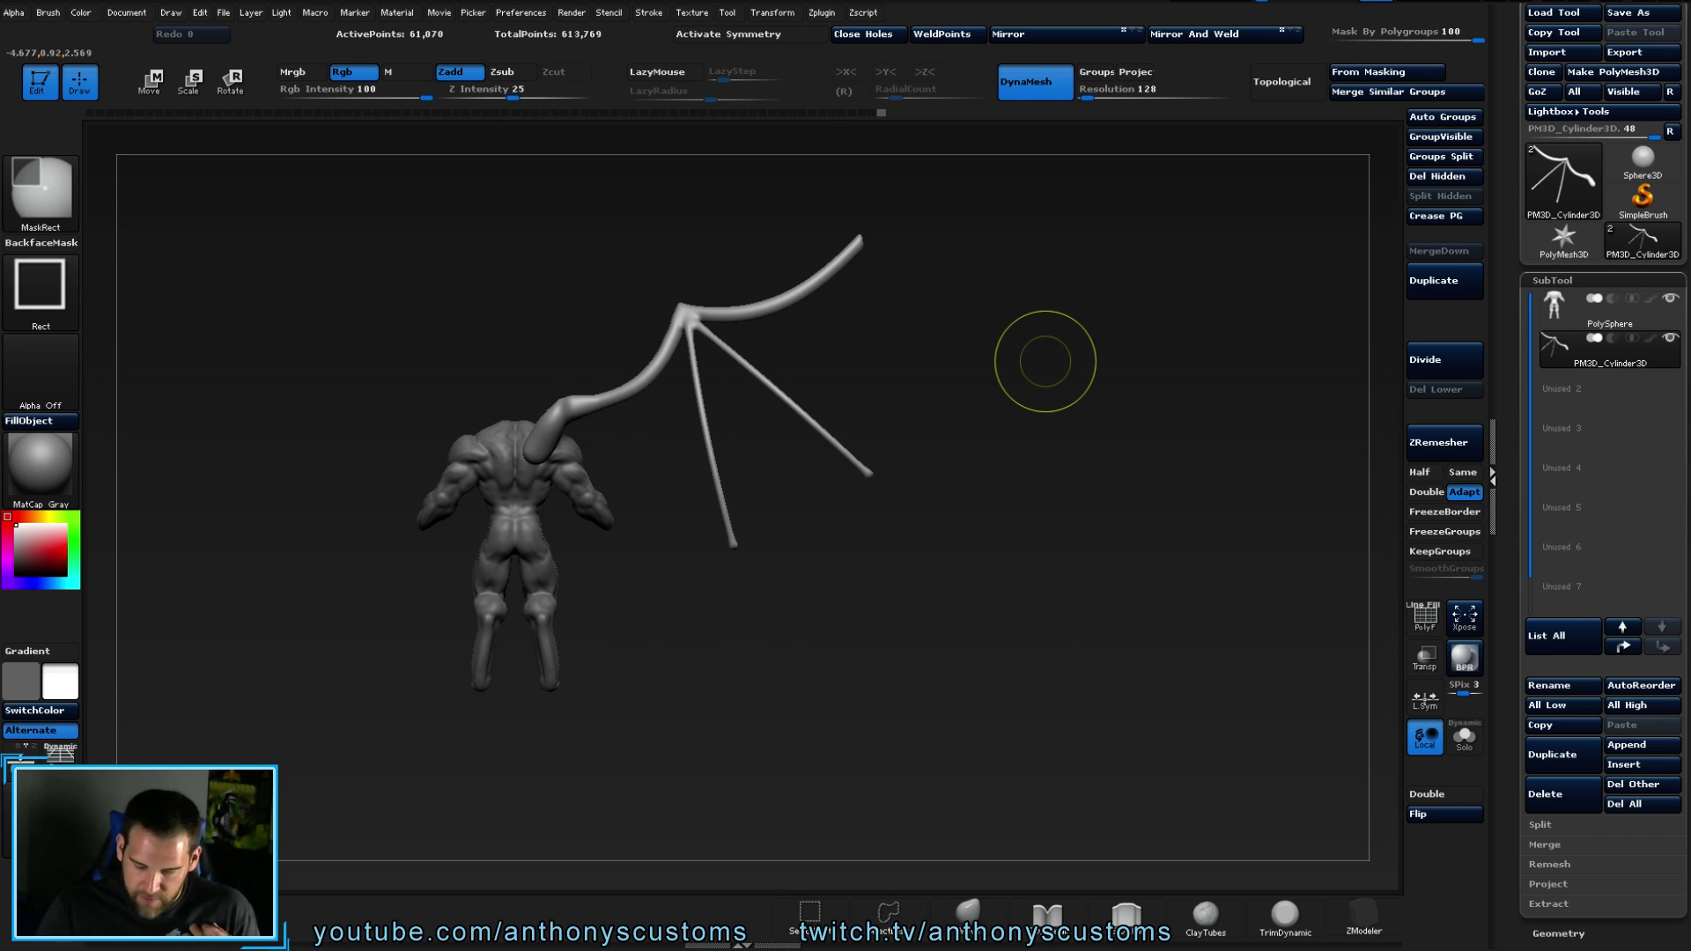
key("ctrl+s")
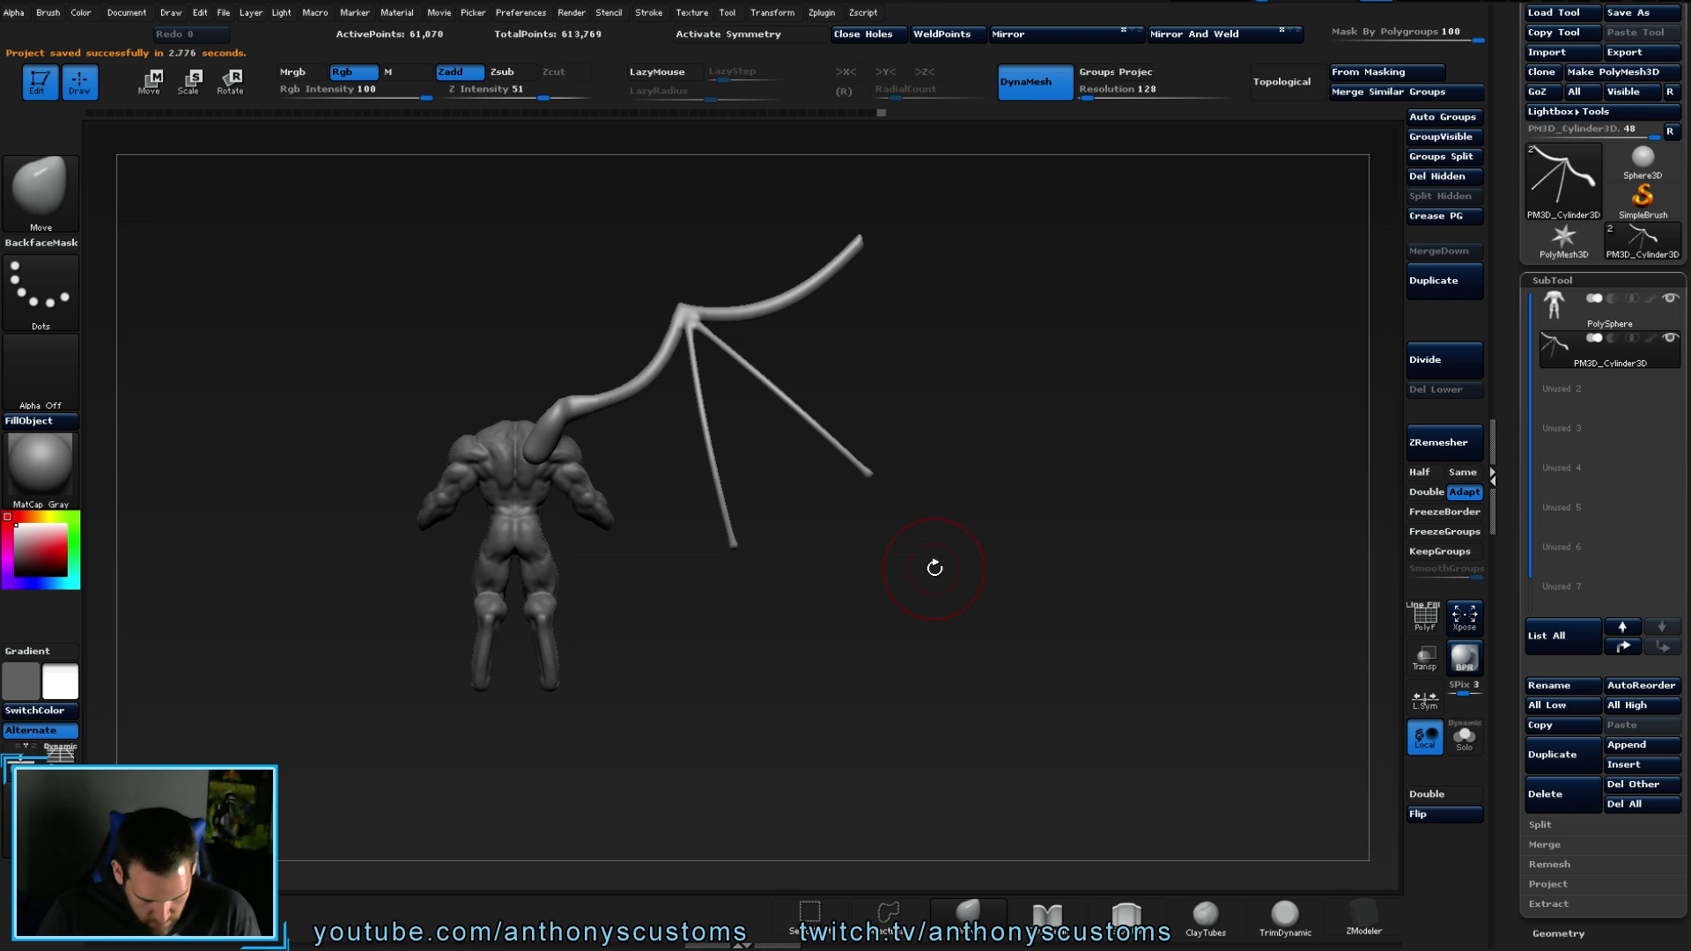
left_click_drag(918, 584, 1059, 602)
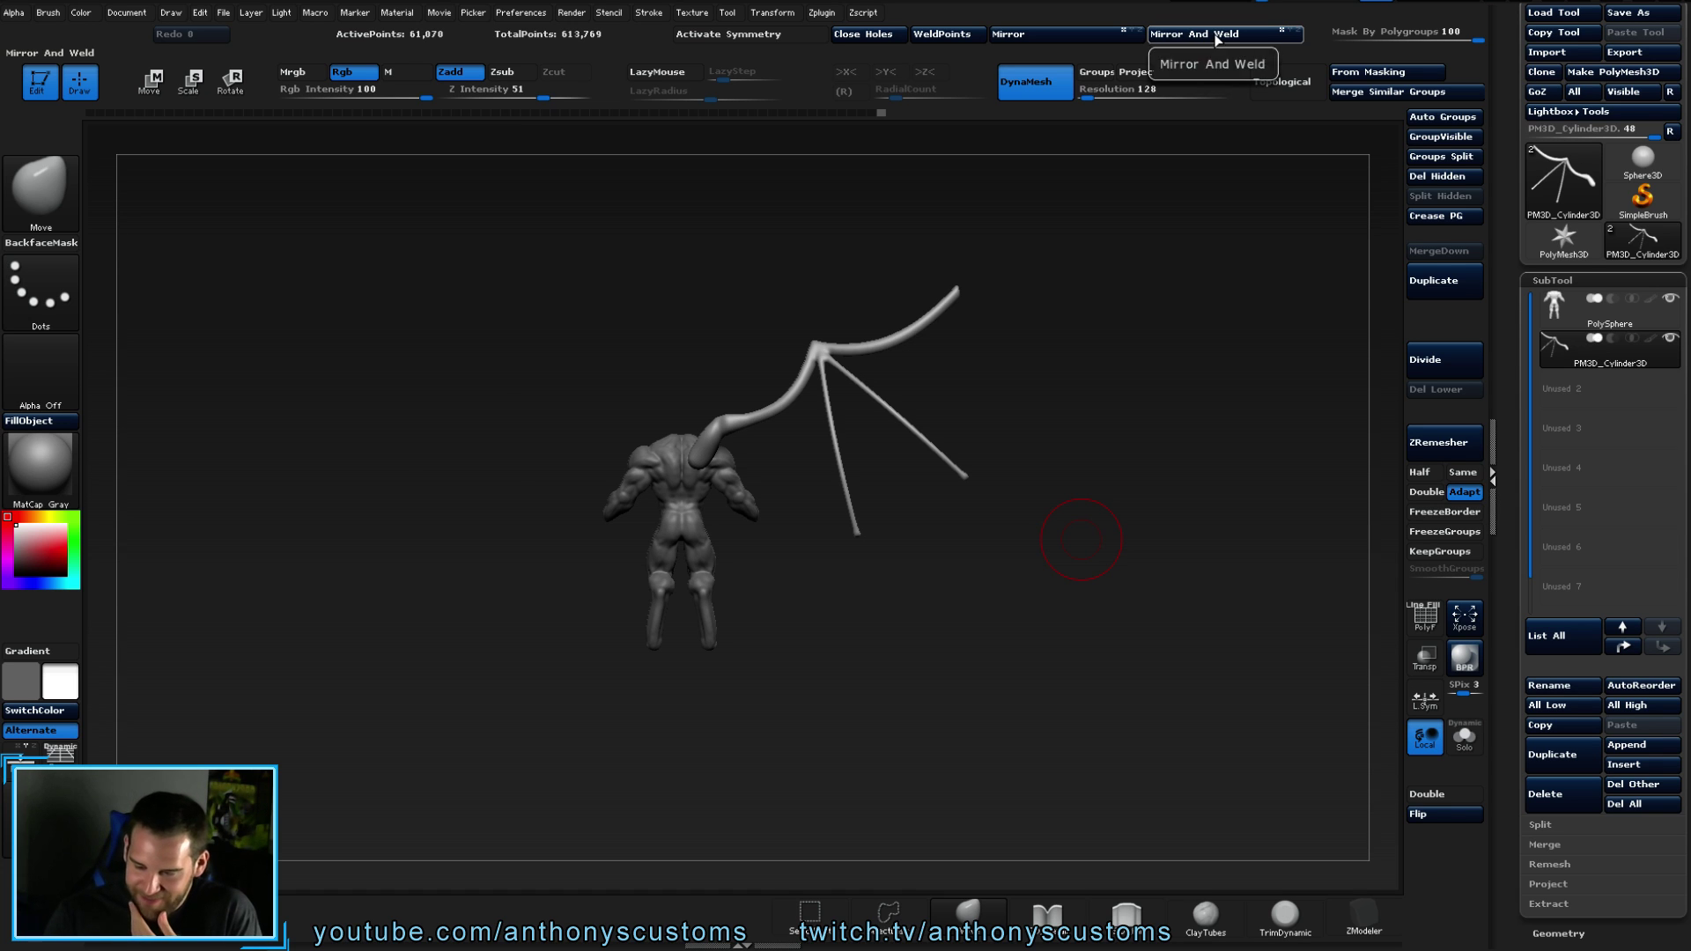
- Mirror and weld the wing bones onto the other side of the body and check both wings from front and back
left_click(1224, 37)
left_click_drag(1212, 360, 1170, 283)
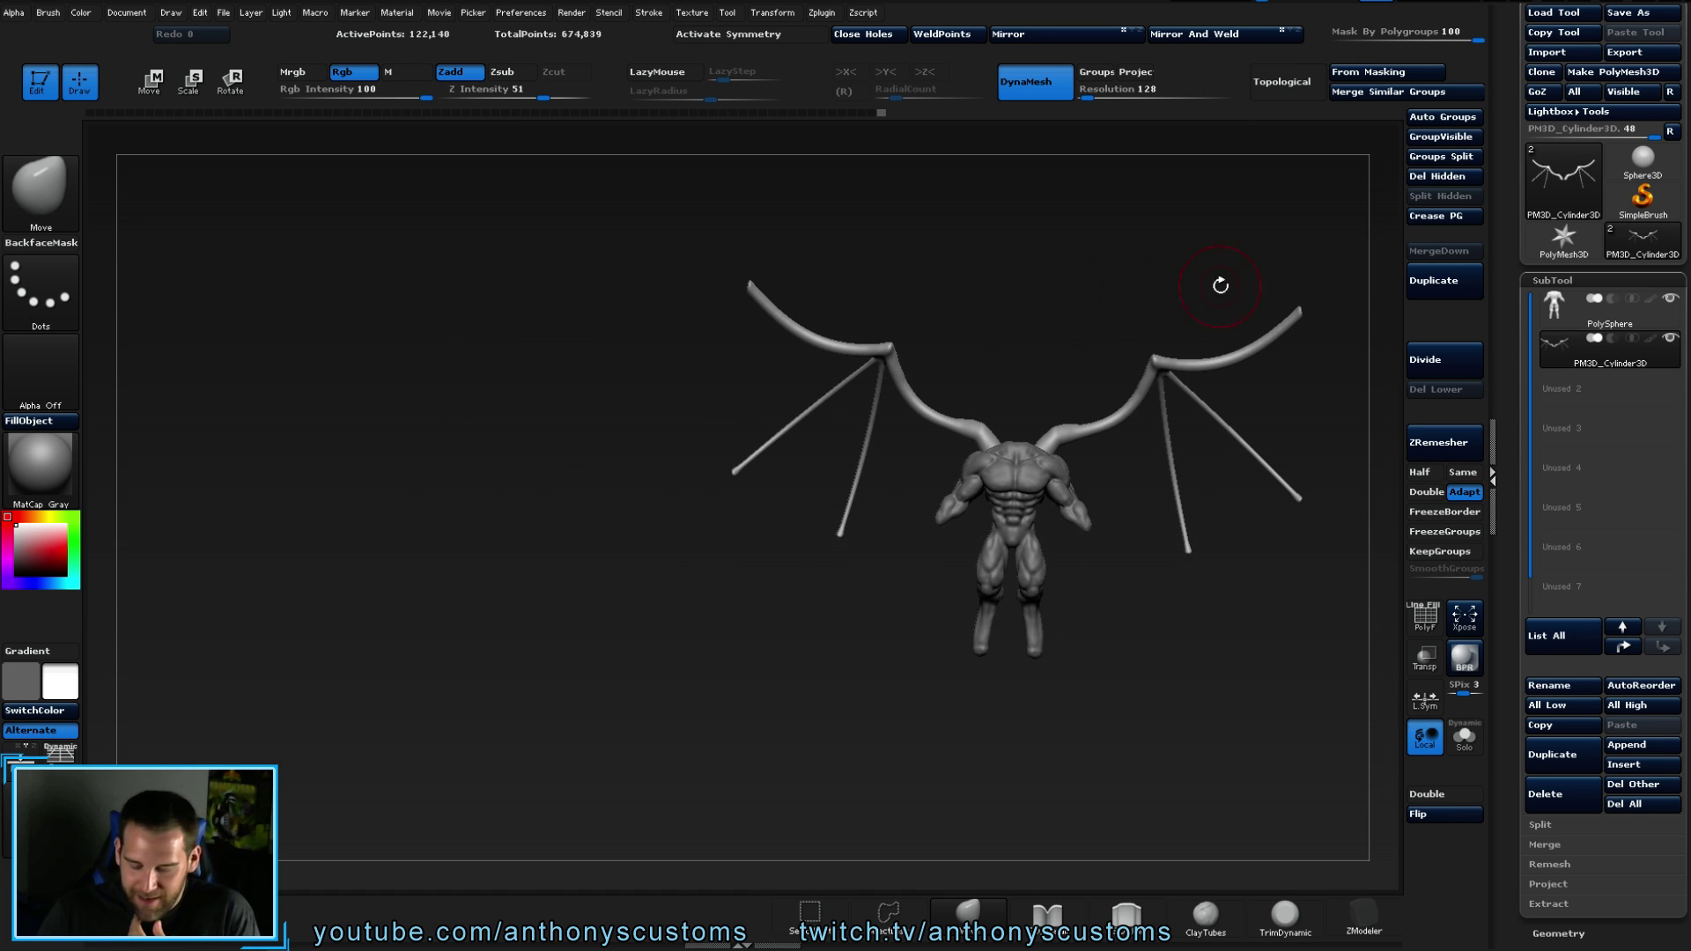
left_click_drag(1277, 581, 1057, 622)
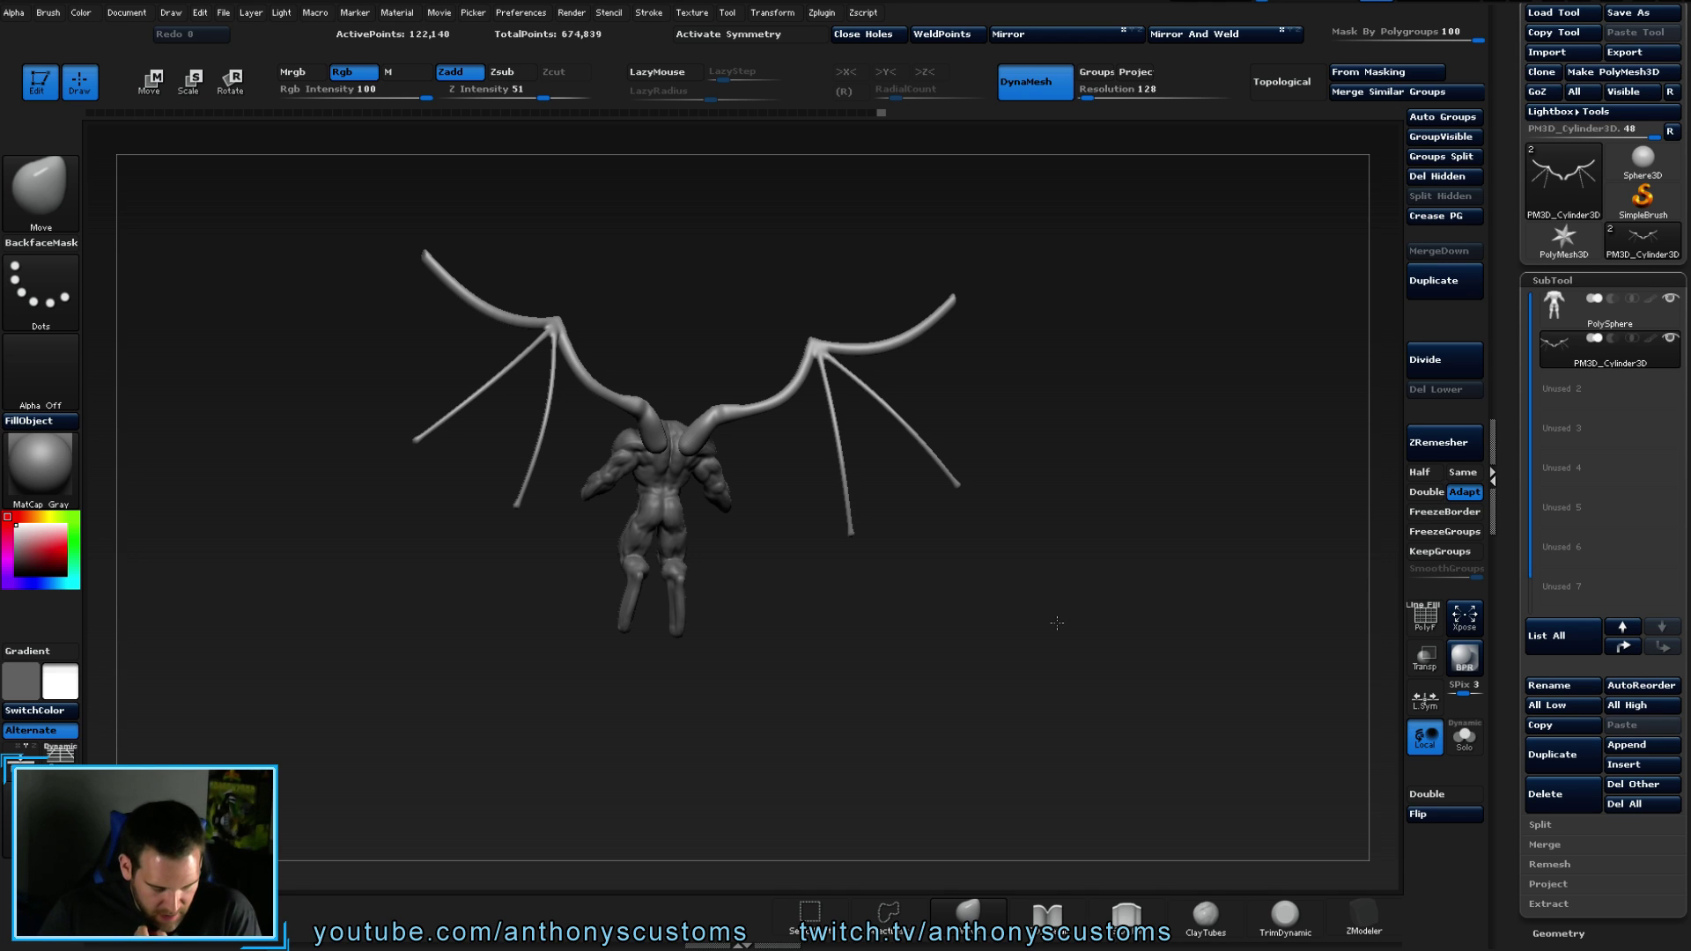
left_click(1079, 556)
mouse_move(914, 583)
left_mouse_down()
mouse_move(1013, 595)
mouse_move(1030, 572)
left_mouse_up()
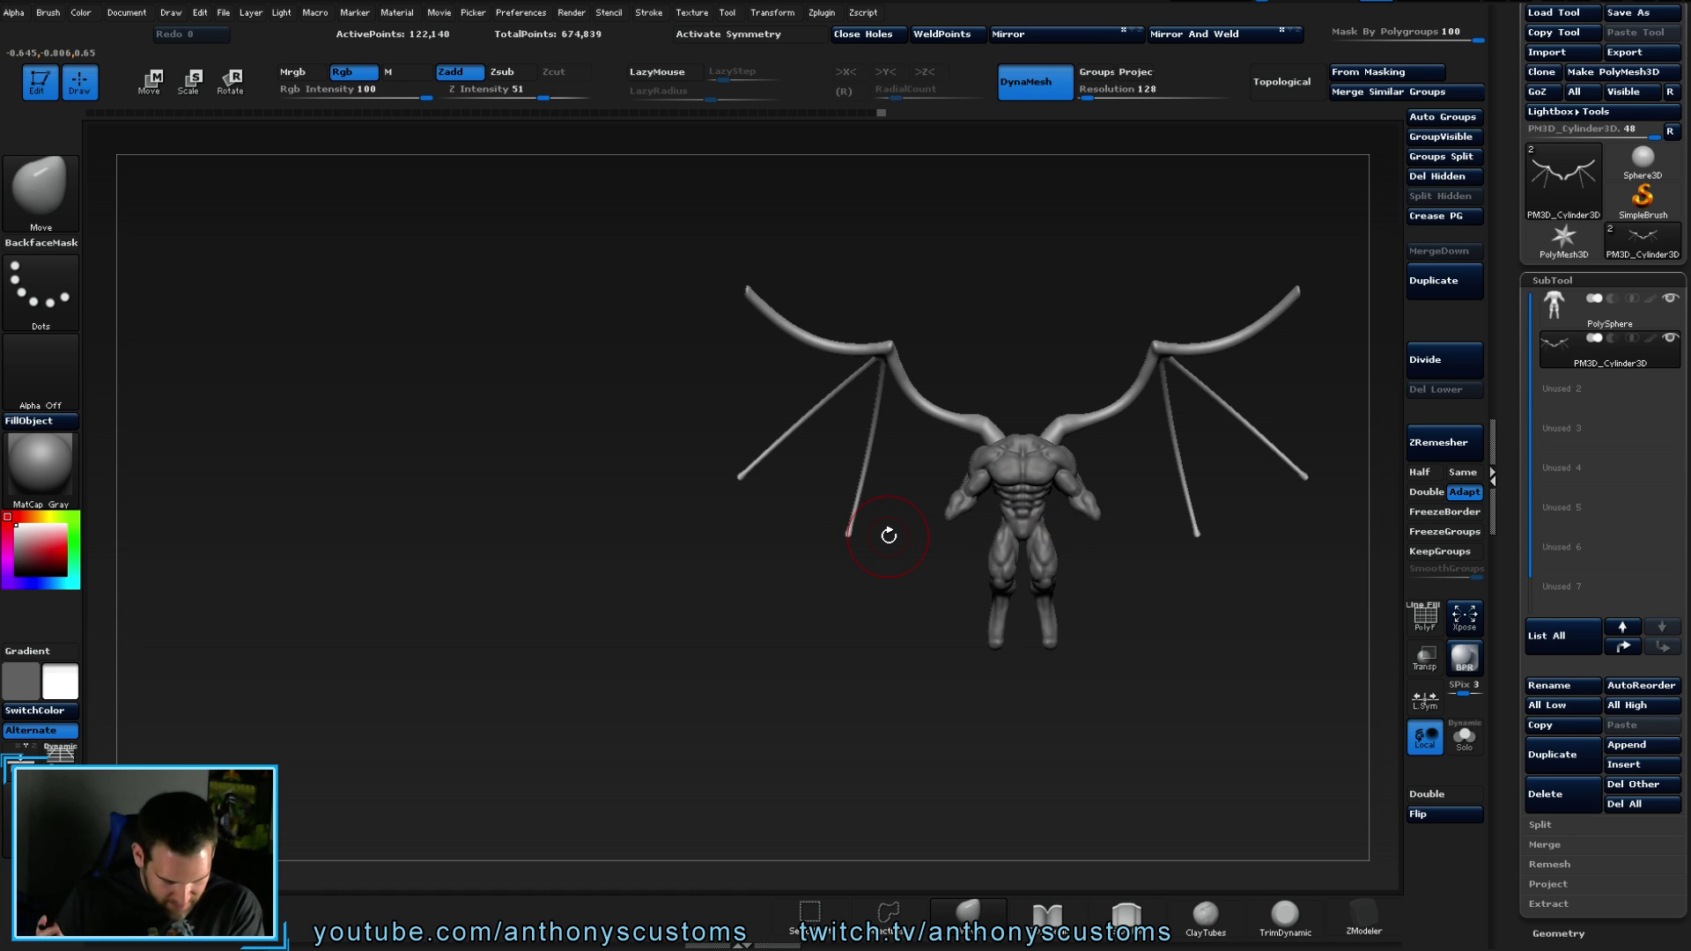
left_click_drag(1151, 622, 891, 622, "alt")
mouse_move(1019, 623)
left_mouse_down()
mouse_move(1030, 498)
mouse_move(1052, 631)
mouse_move(1061, 597)
mouse_move(1049, 621)
left_mouse_up()
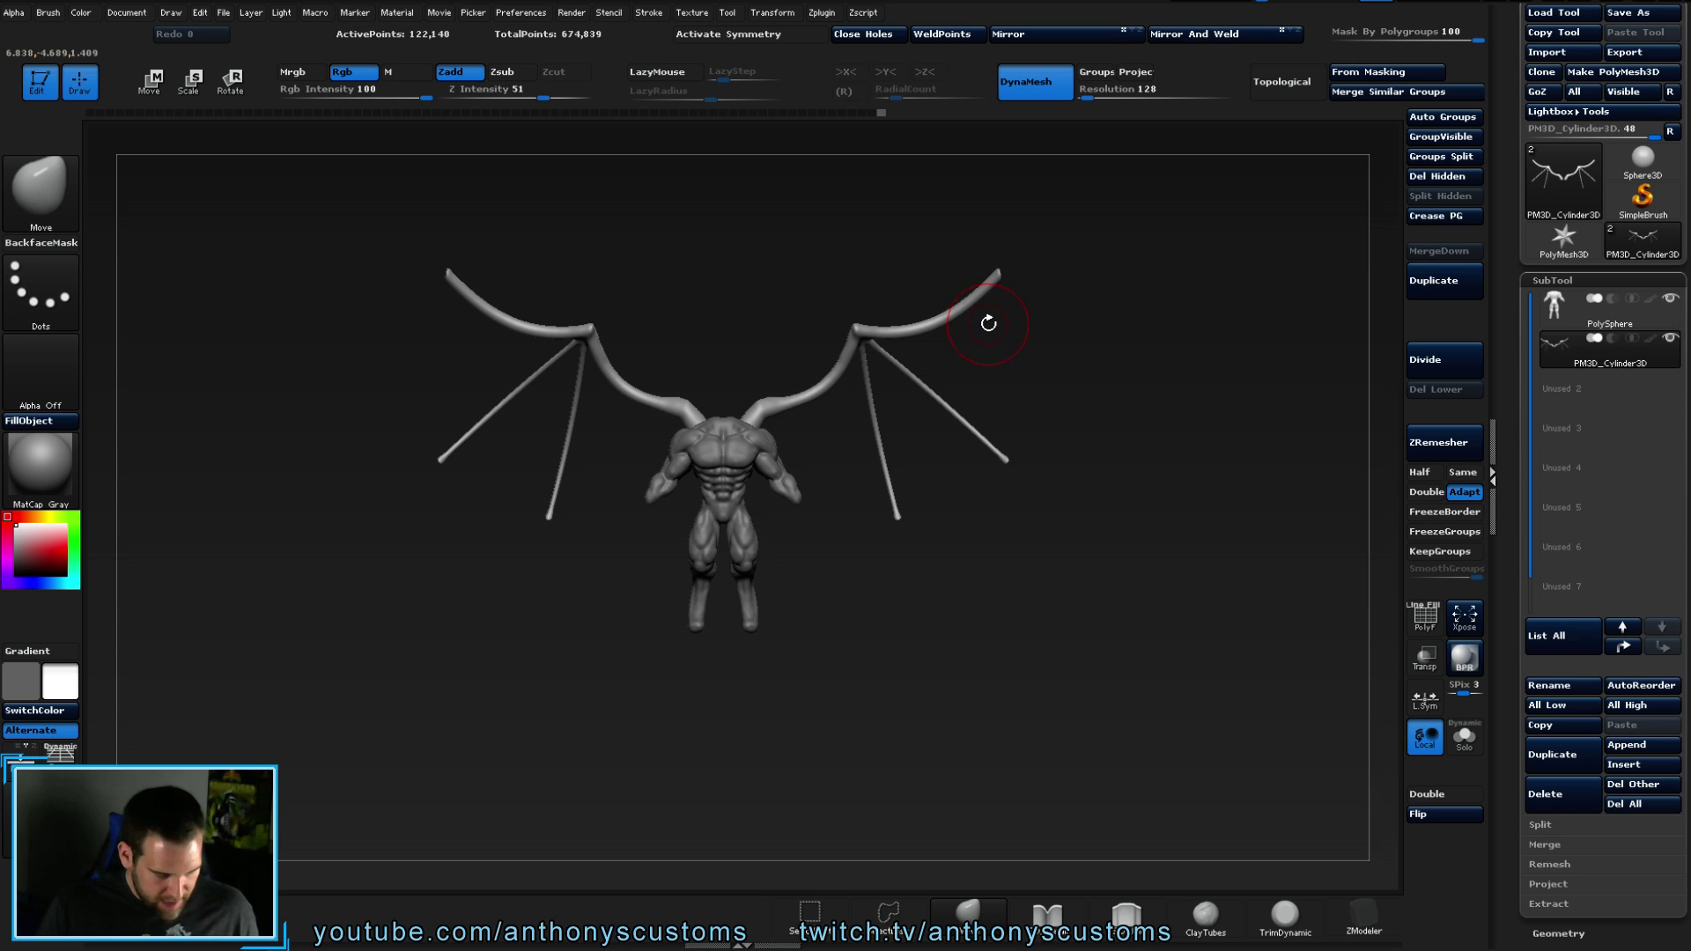
key("w")
left_click_drag(932, 325, 992, 288, "ctrl")
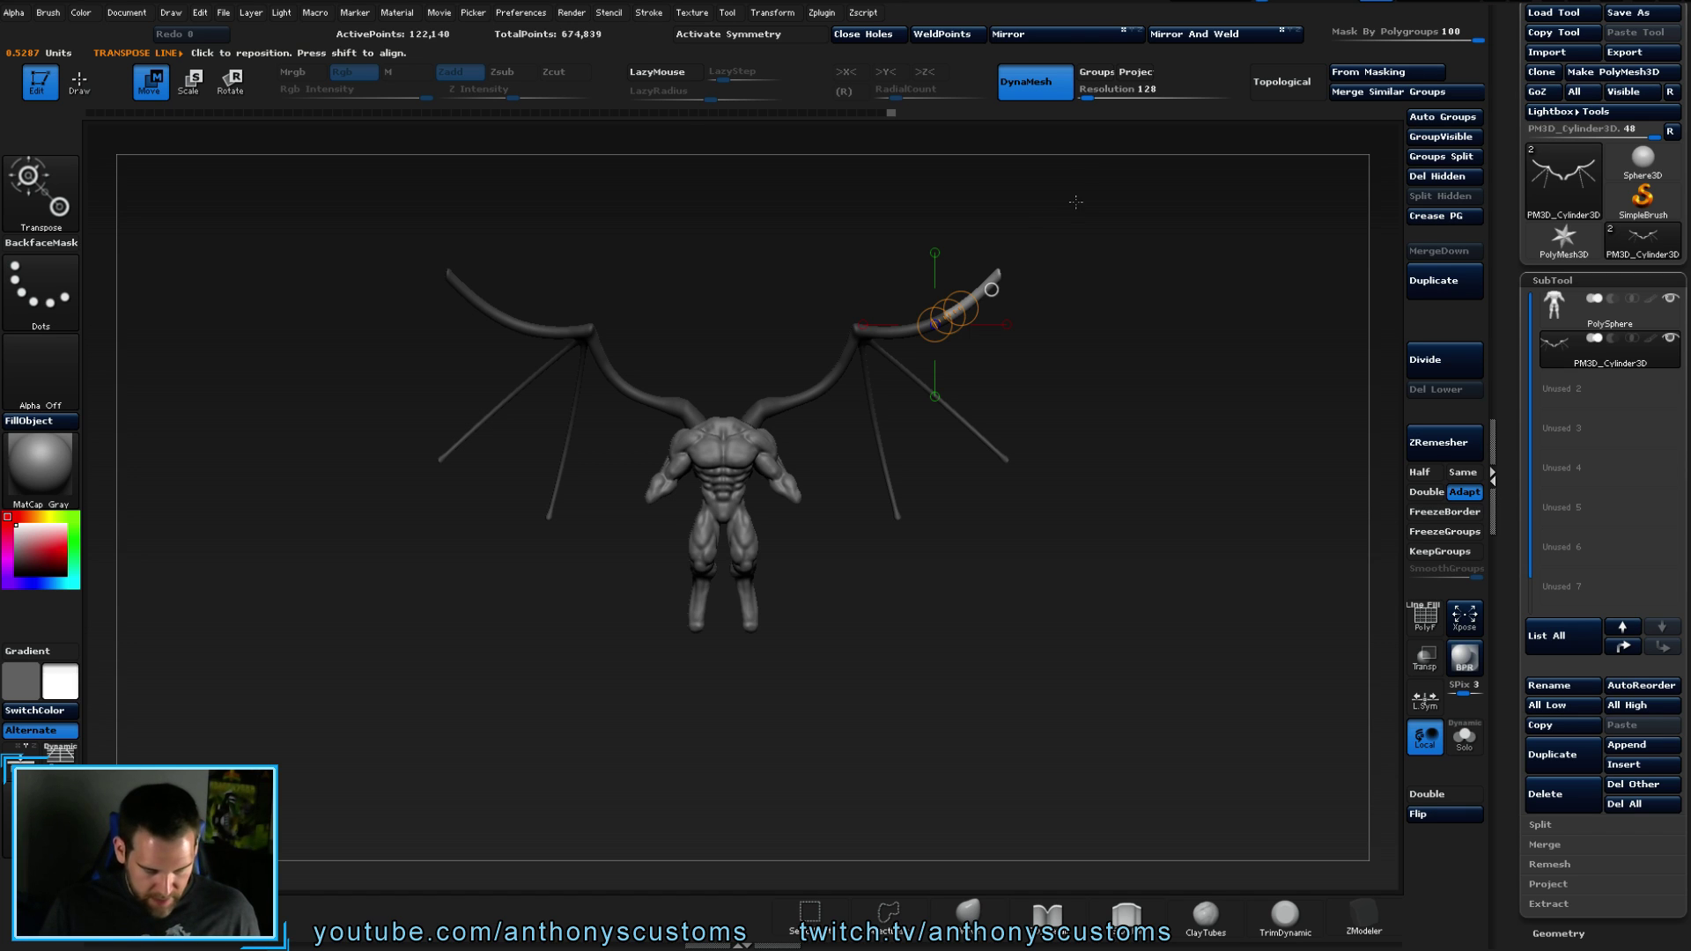
left_click_drag(973, 296, 1054, 216)
left_click_drag(1114, 388, 1068, 474, "alt")
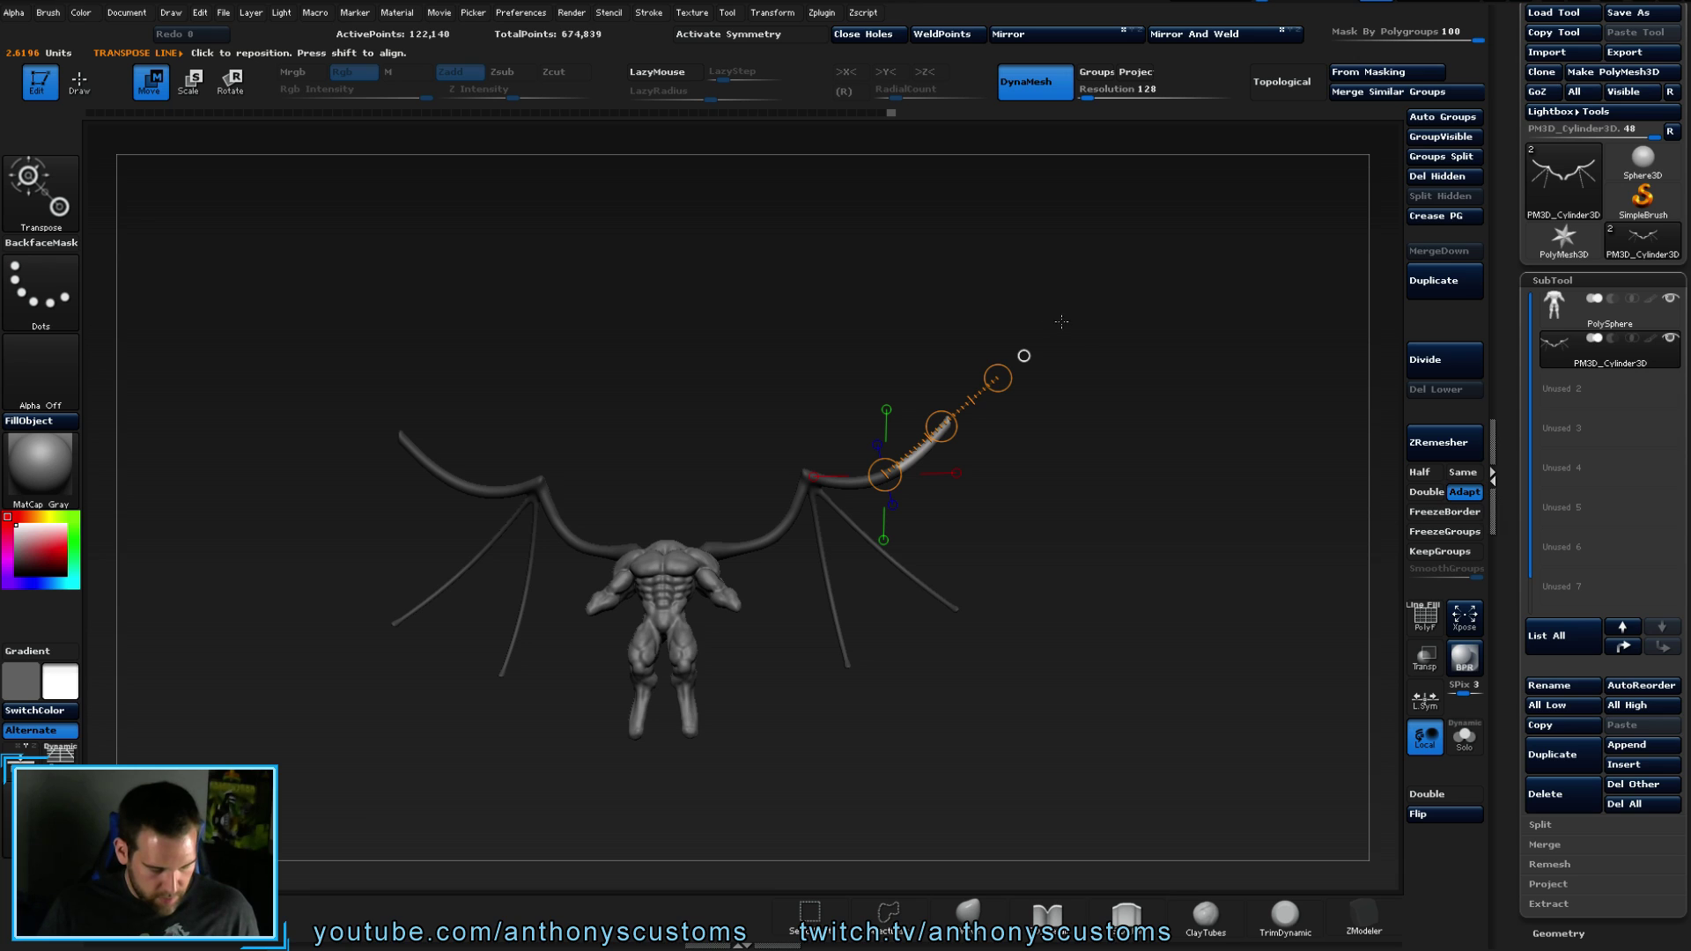
left_click_drag(1107, 464, 1134, 489, "ctrl")
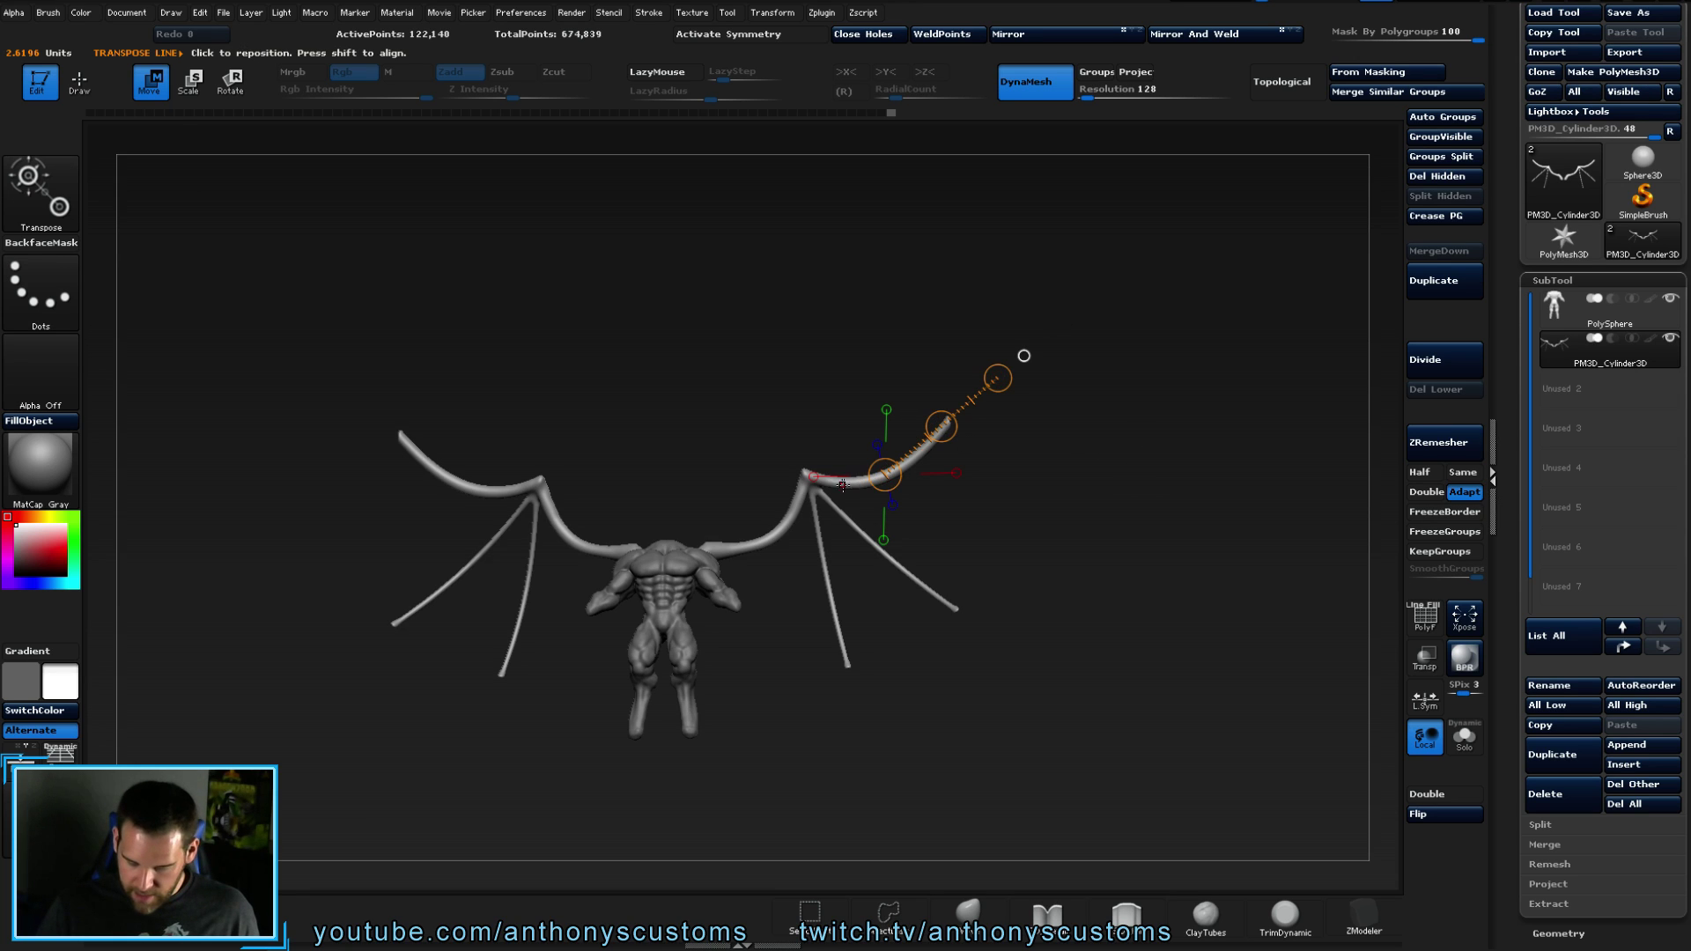
- Mask everything except one wing's top finger bone and lengthen it outward from the wrist with a transpose line
left_click_drag(827, 483, 835, 482, "ctrl")
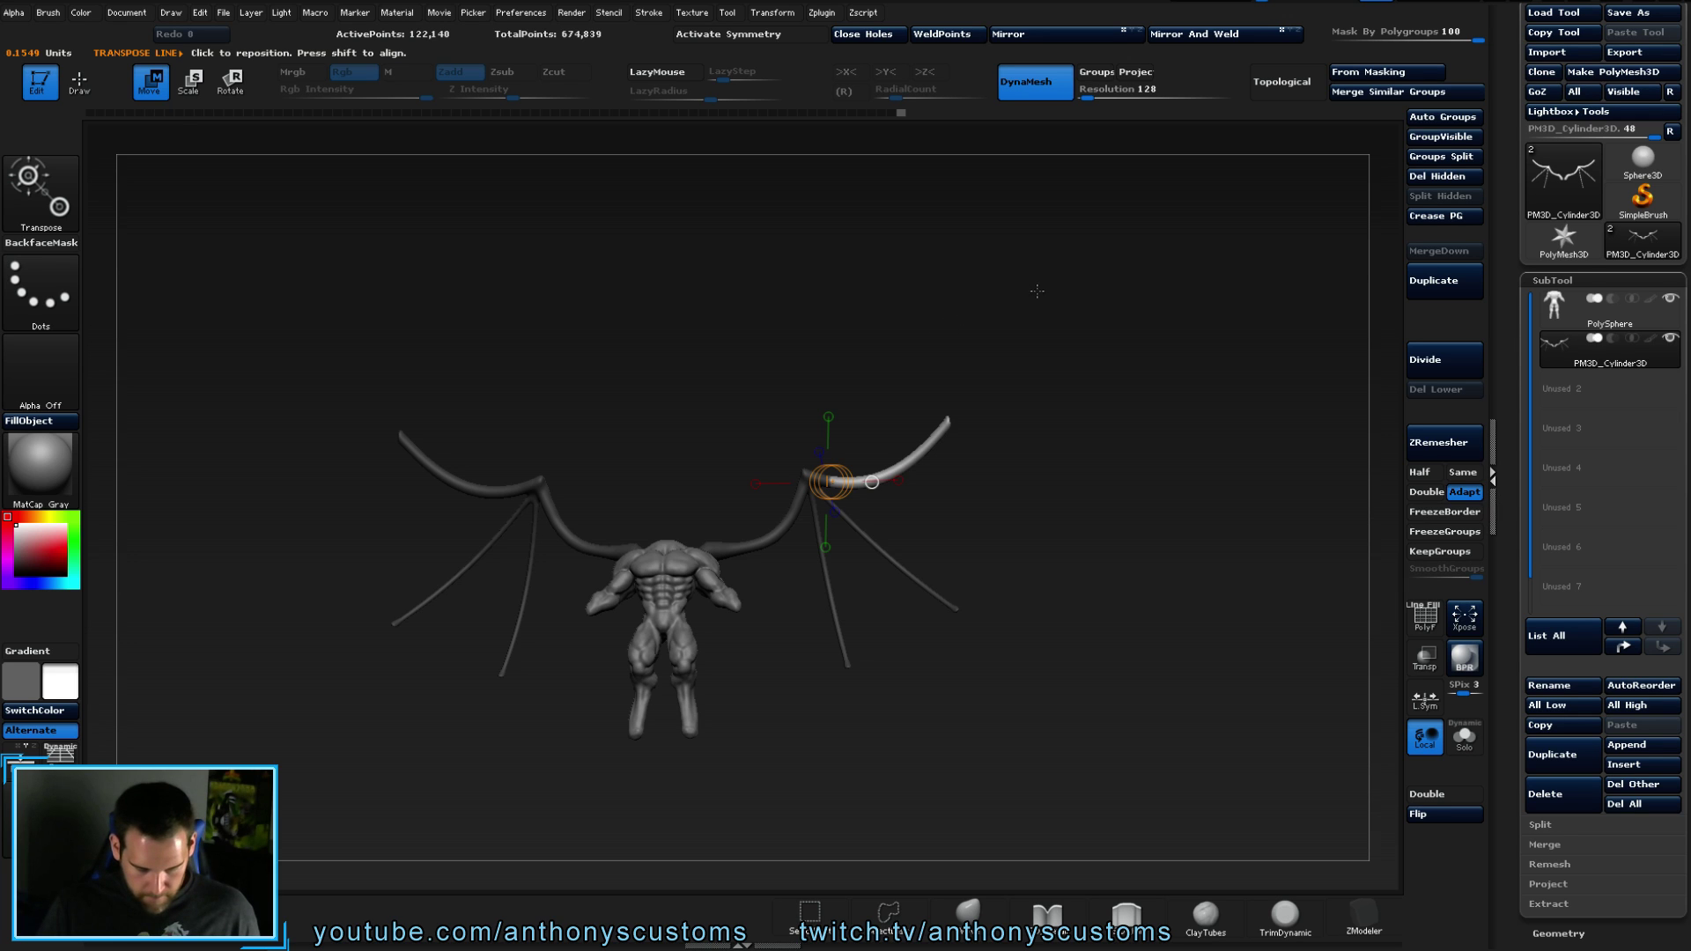
left_click_drag(924, 438, 994, 514)
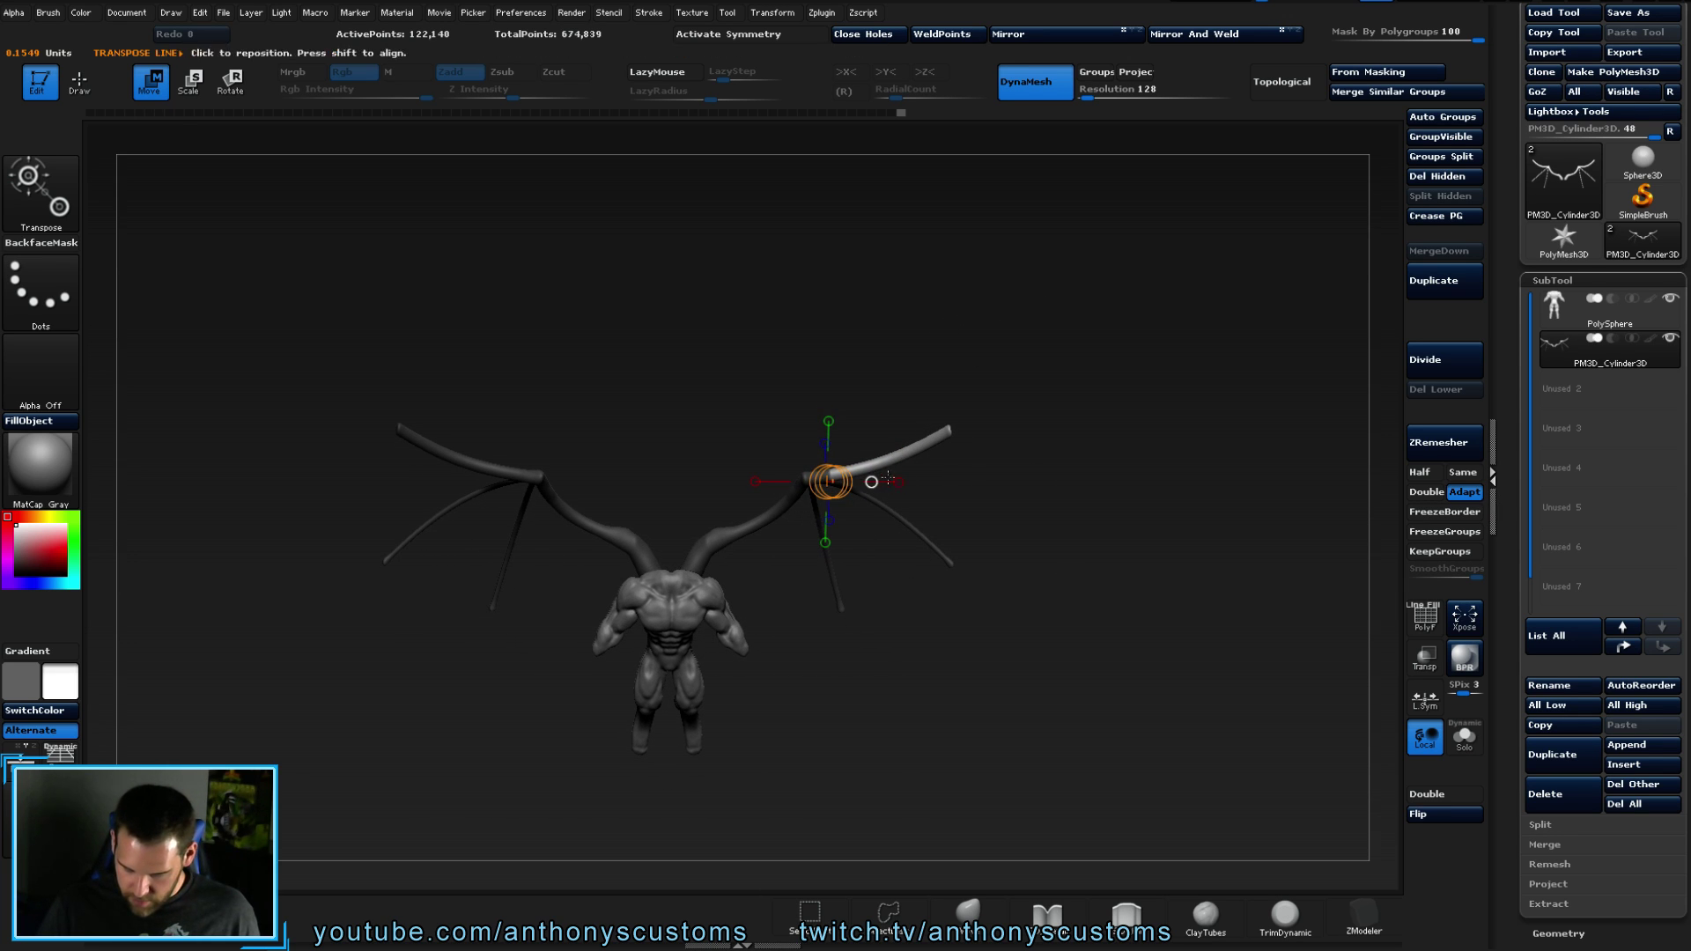
left_click_drag(871, 482, 1001, 399)
left_click_drag(1033, 486, 1145, 410)
key("q")
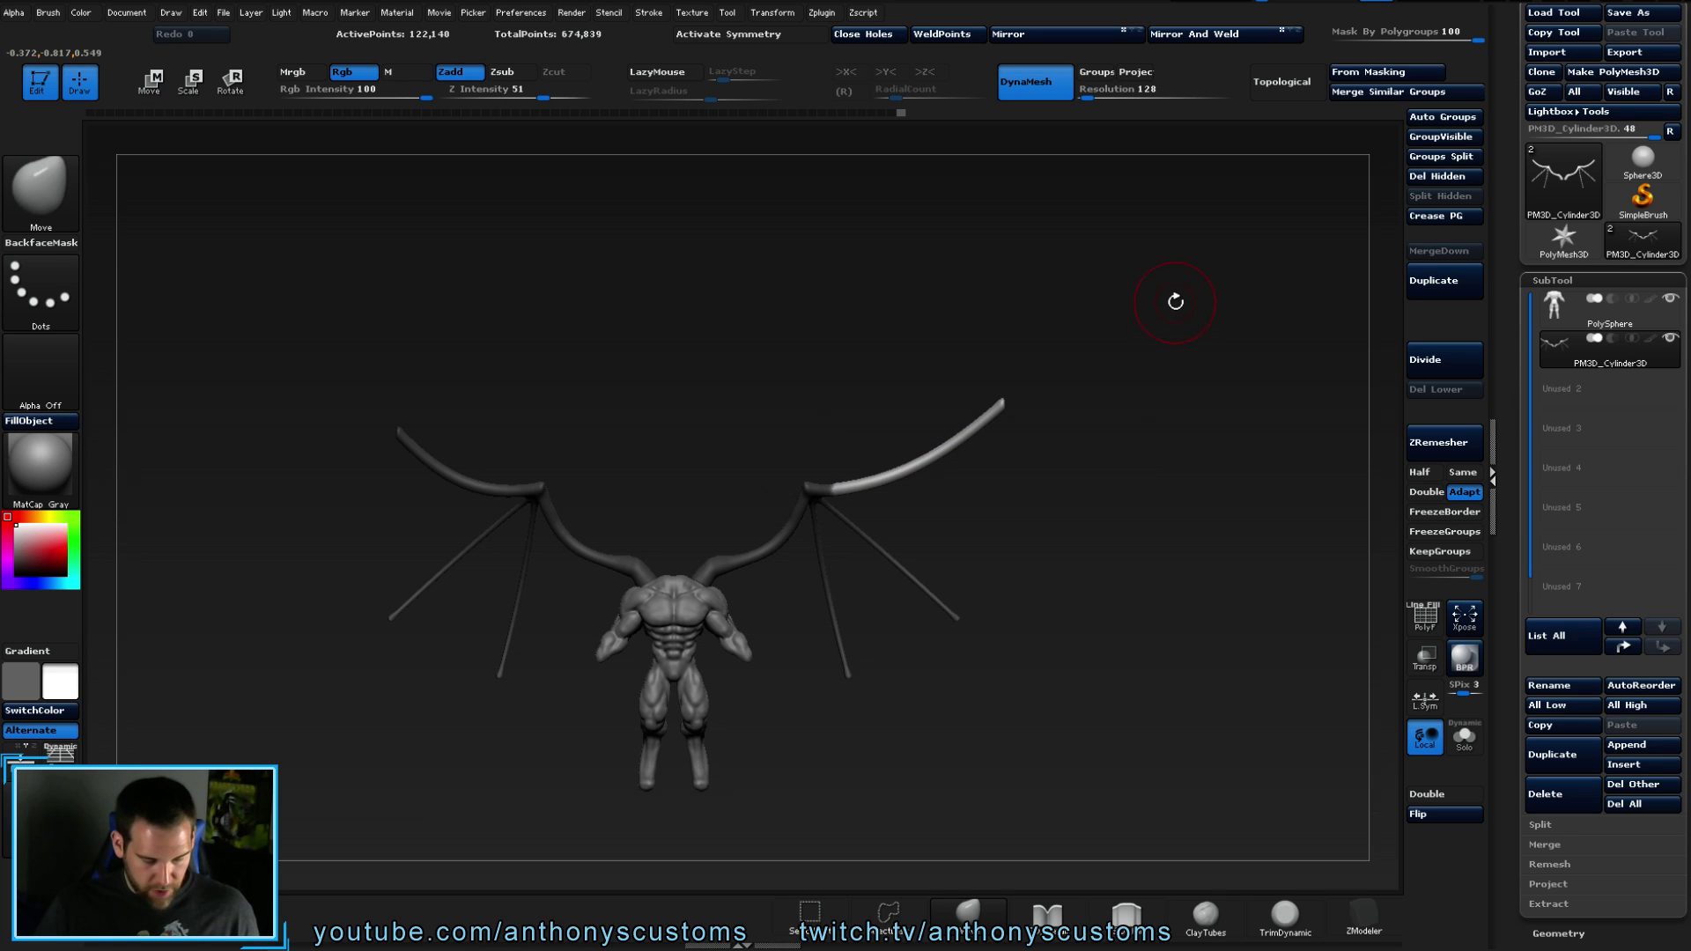
- Undo the mirror made while masked, clear the mask and mirror the lengthened finger bone onto the opposite wing
left_click_drag(1116, 523, 1133, 478, "alt")
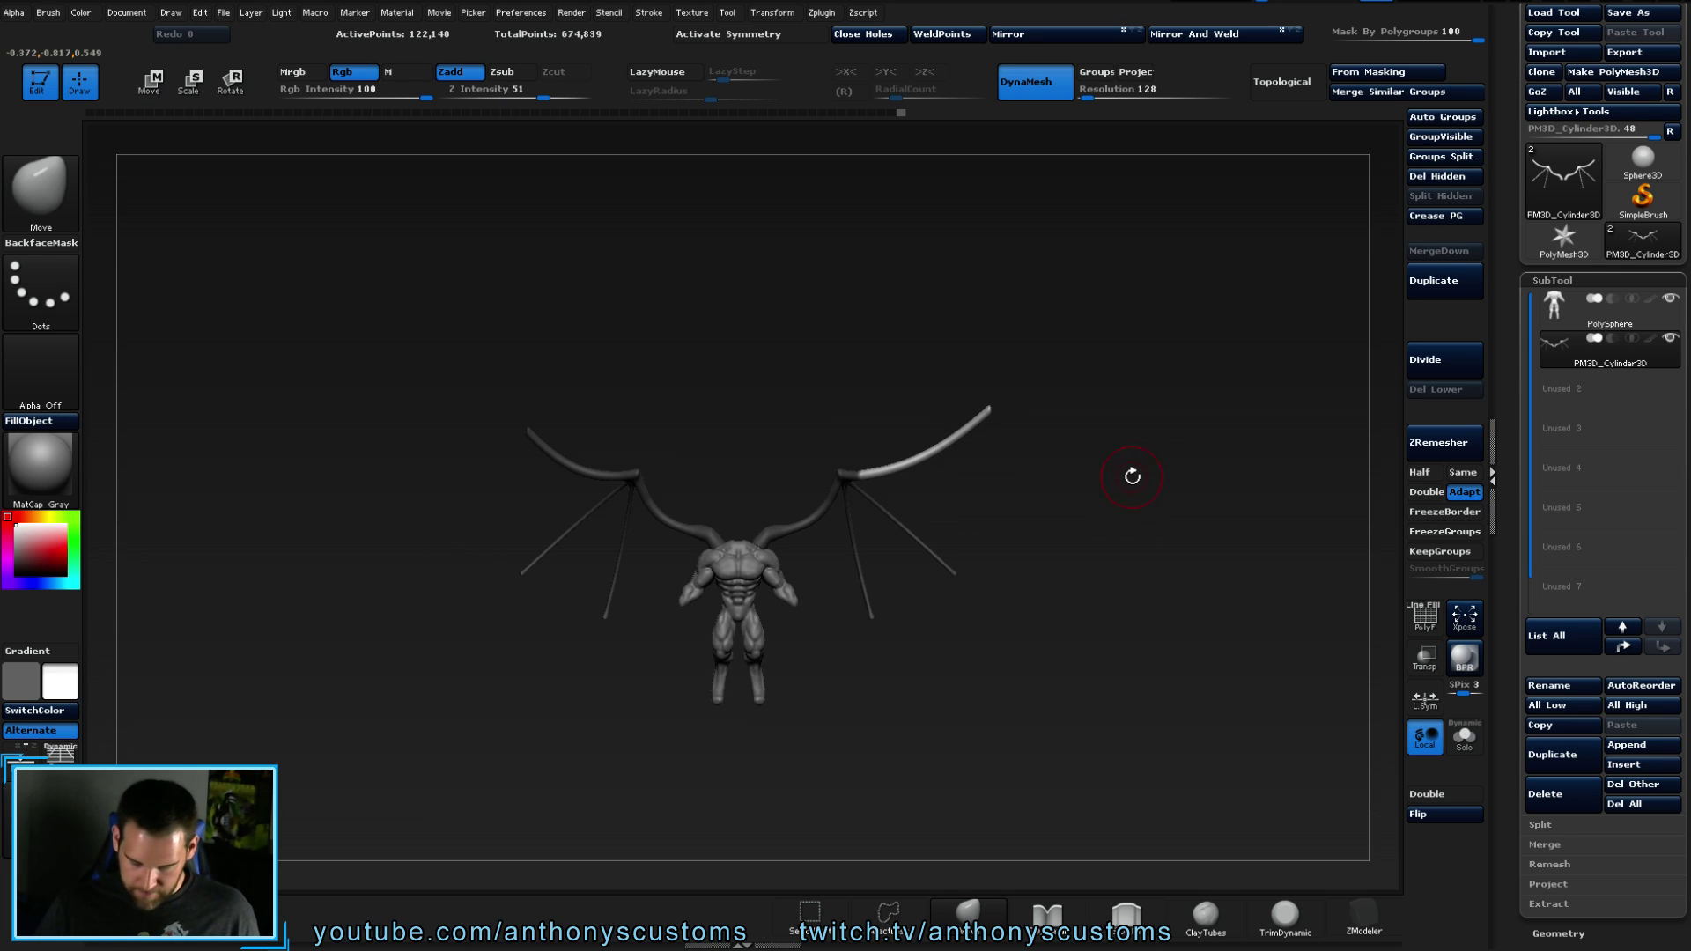
left_click(1076, 33)
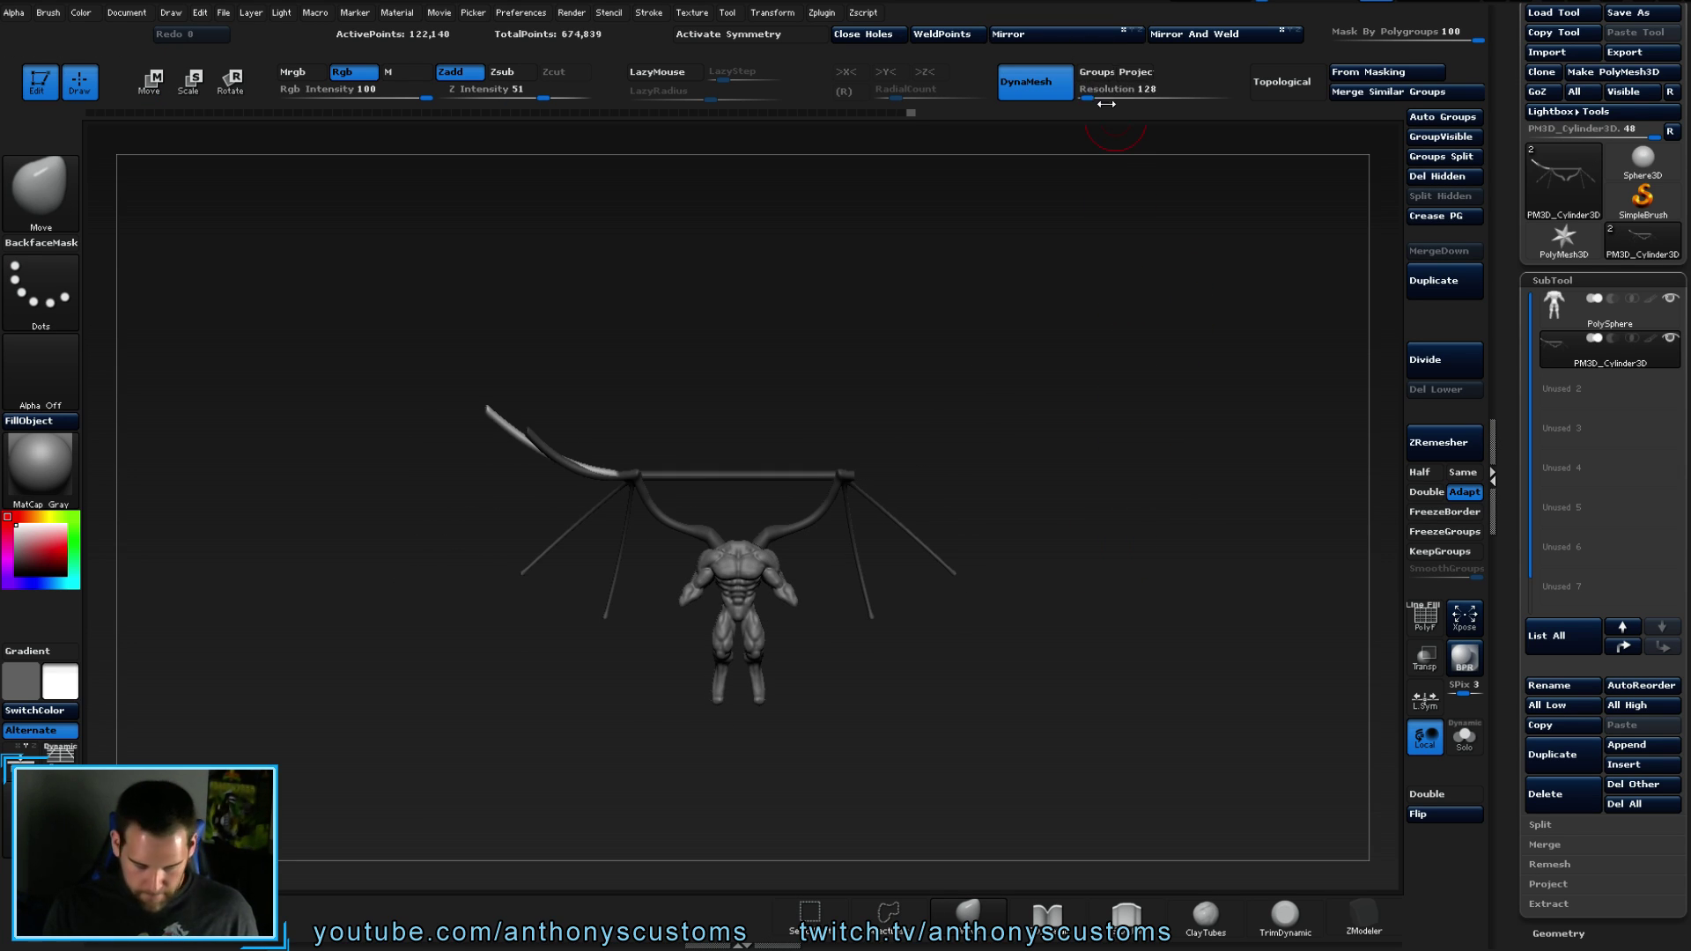
key("ctrl+z")
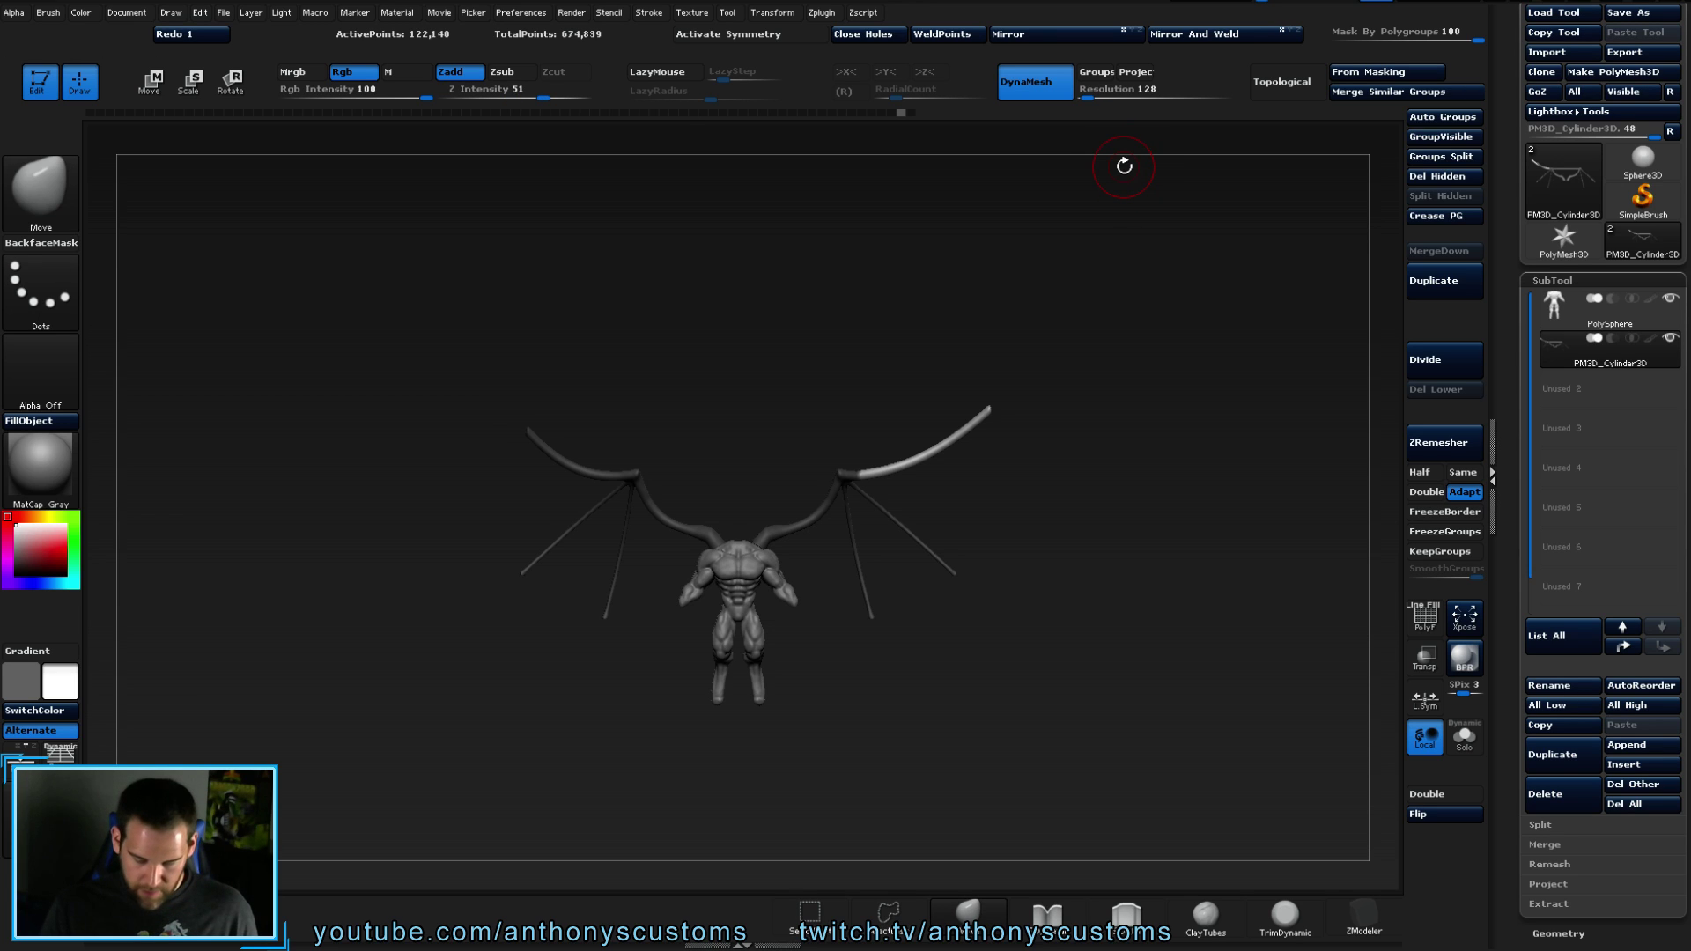
key("ctrl+shift+z")
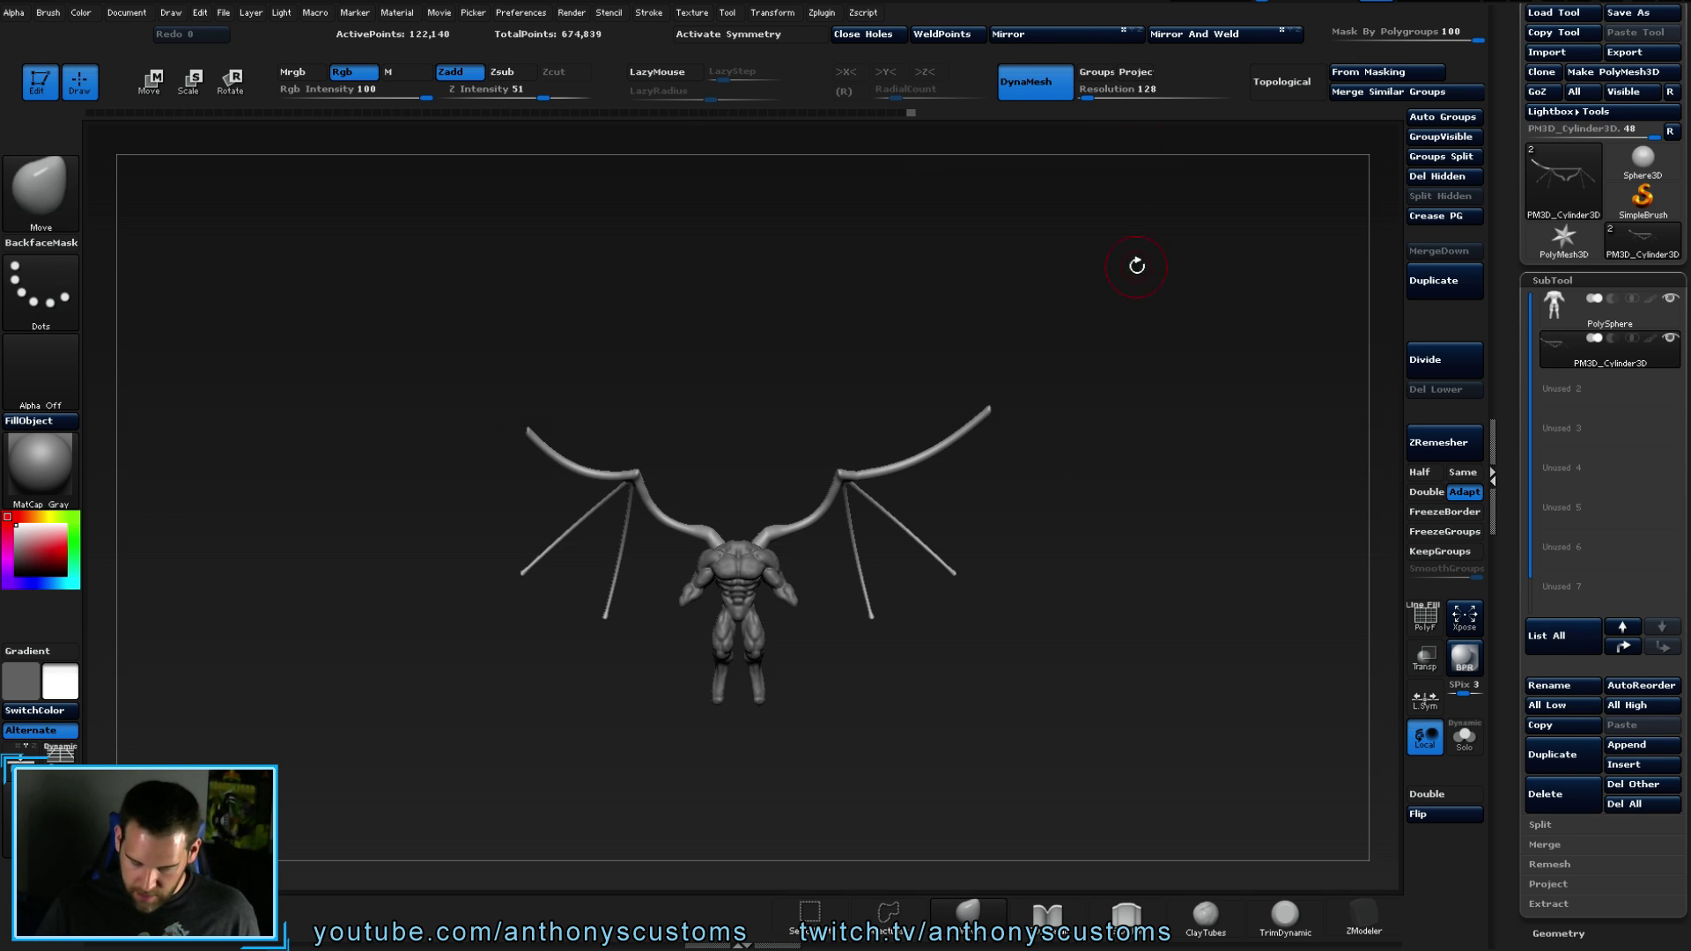
left_click(1085, 35)
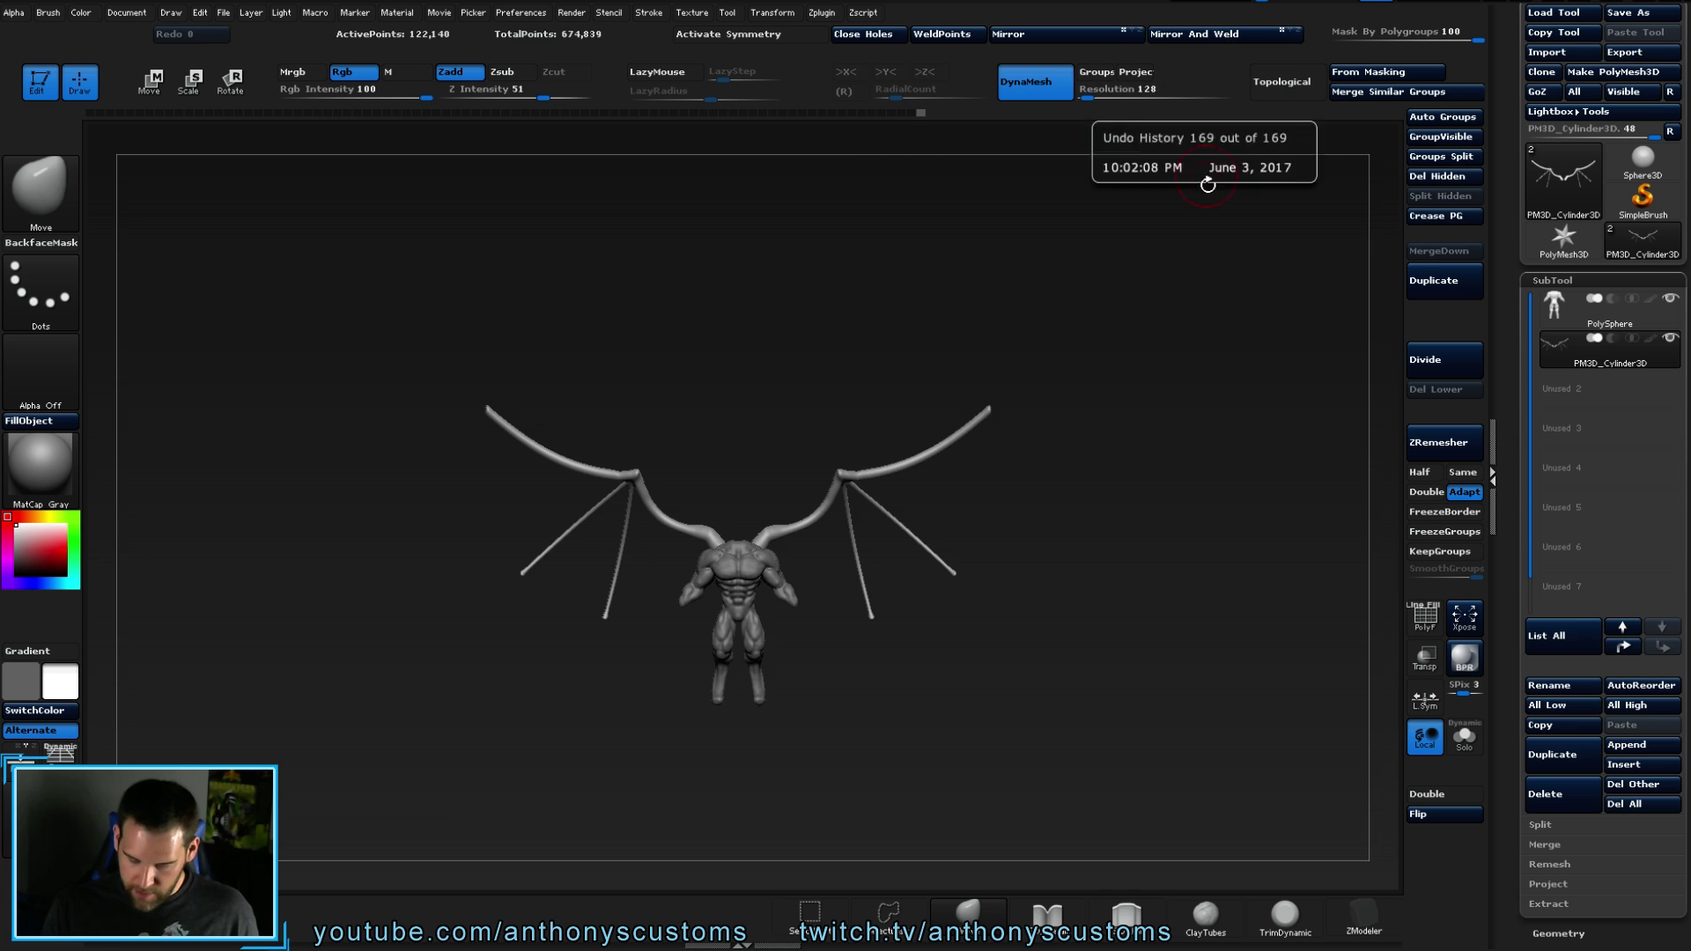
- Smooth the top finger bone near the wrist joint and inspect both wings from the back
mouse_move(1145, 479)
left_mouse_down()
mouse_move(1128, 505)
mouse_move(1068, 525)
mouse_move(1031, 426)
mouse_move(1061, 431)
mouse_move(792, 397)
left_mouse_up()
key("shift")
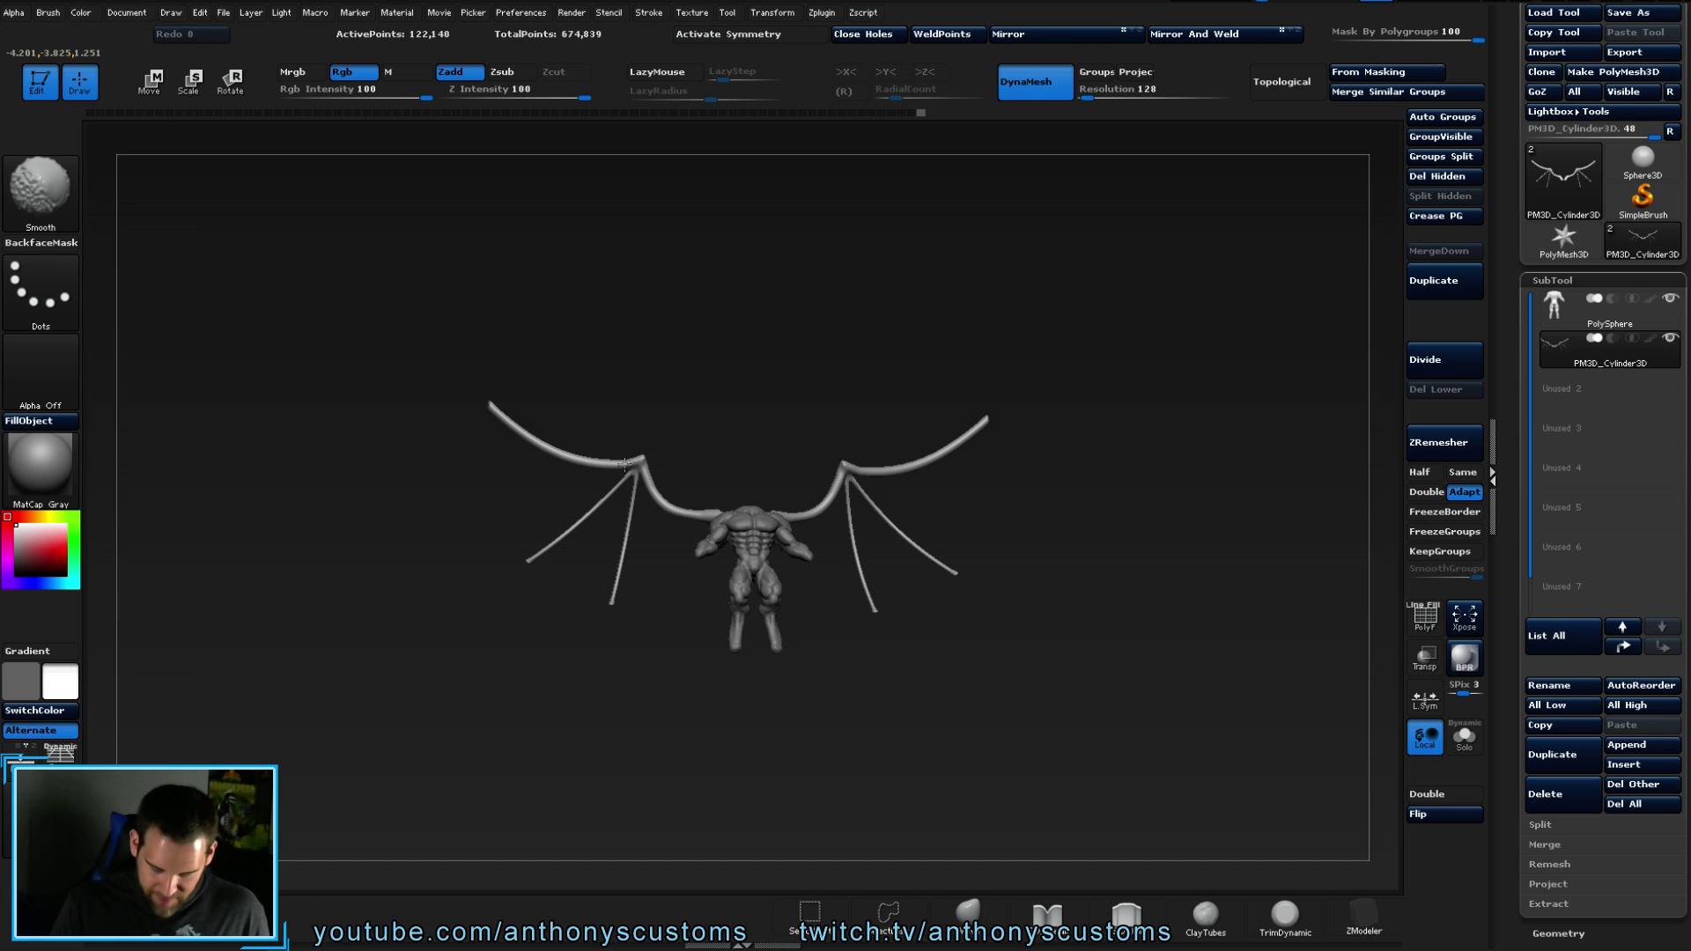
mouse_move(1117, 547)
left_mouse_down()
mouse_move(1019, 593)
mouse_move(907, 510)
mouse_move(904, 405)
left_mouse_up()
left_click_drag(849, 574, 979, 514)
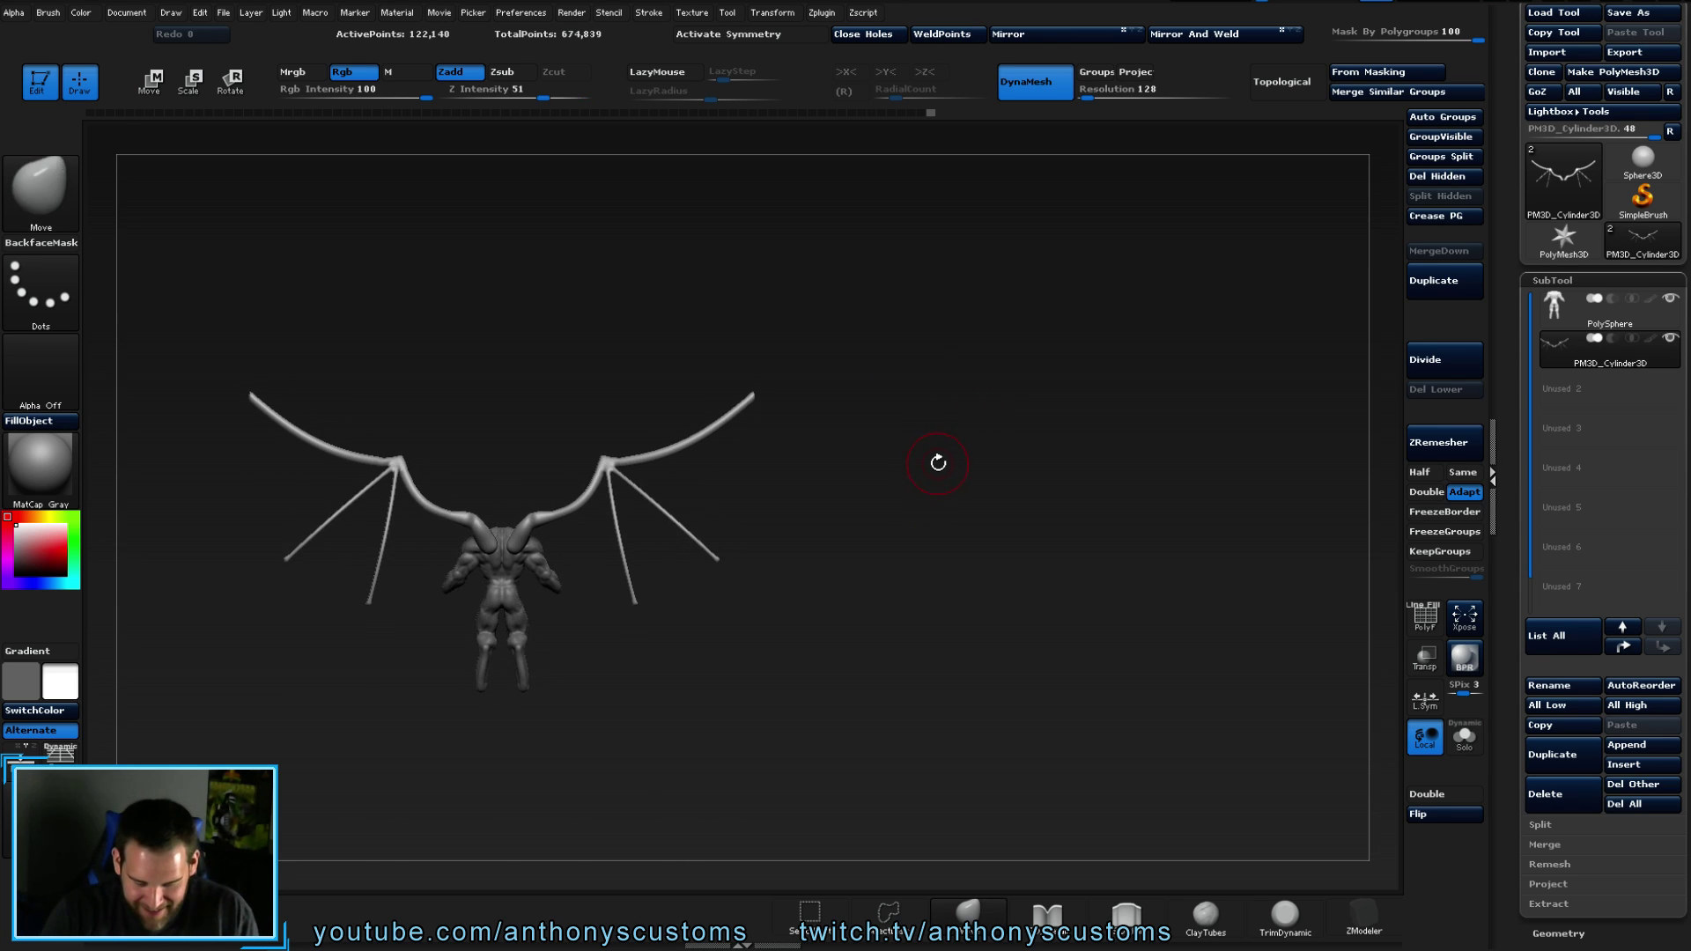
- Turn on X symmetry and nudge both wings slightly inward with a transpose line from the shoulder base
key("w")
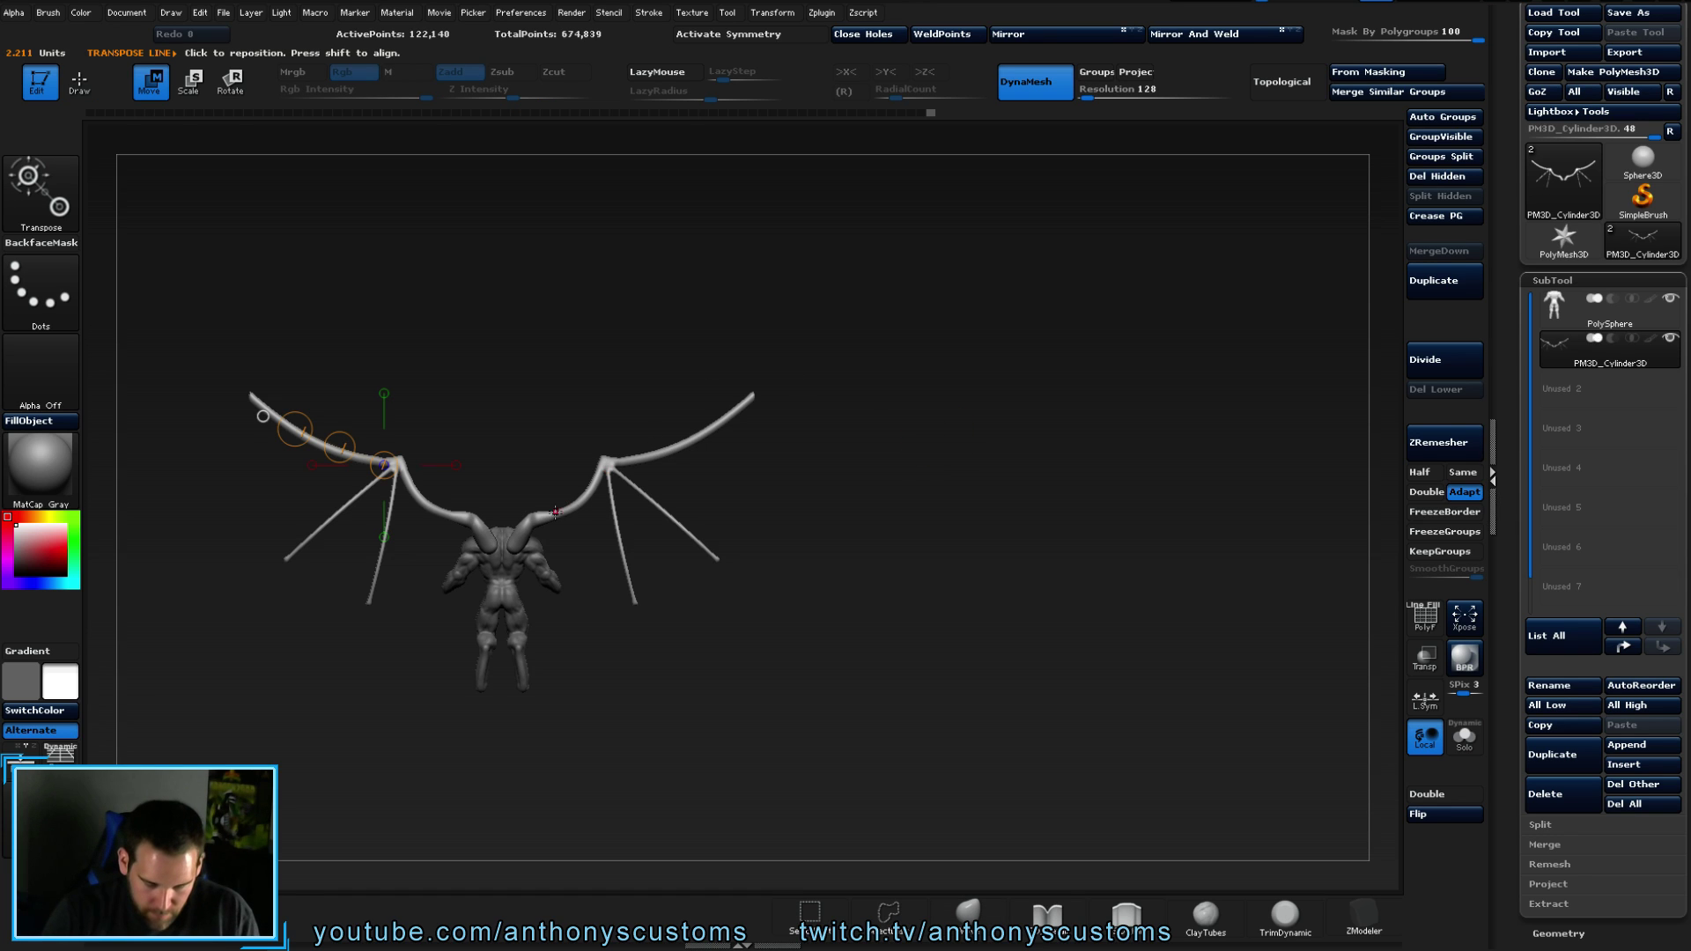
left_click_drag(529, 528, 805, 389)
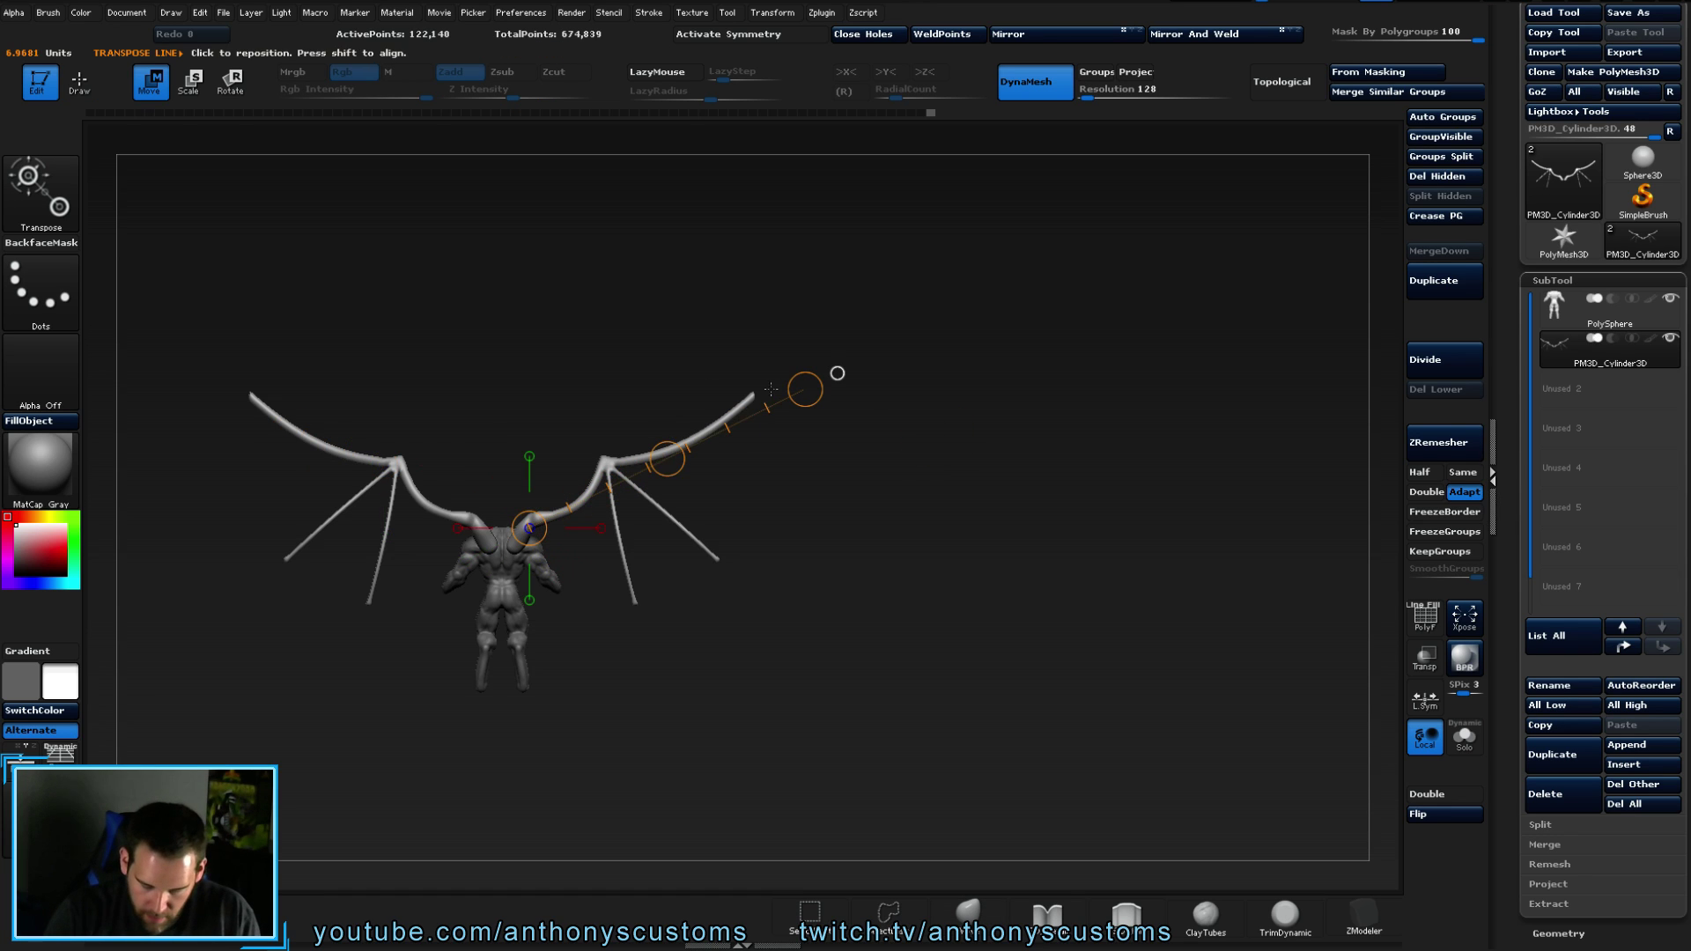
key("x")
left_click(666, 455)
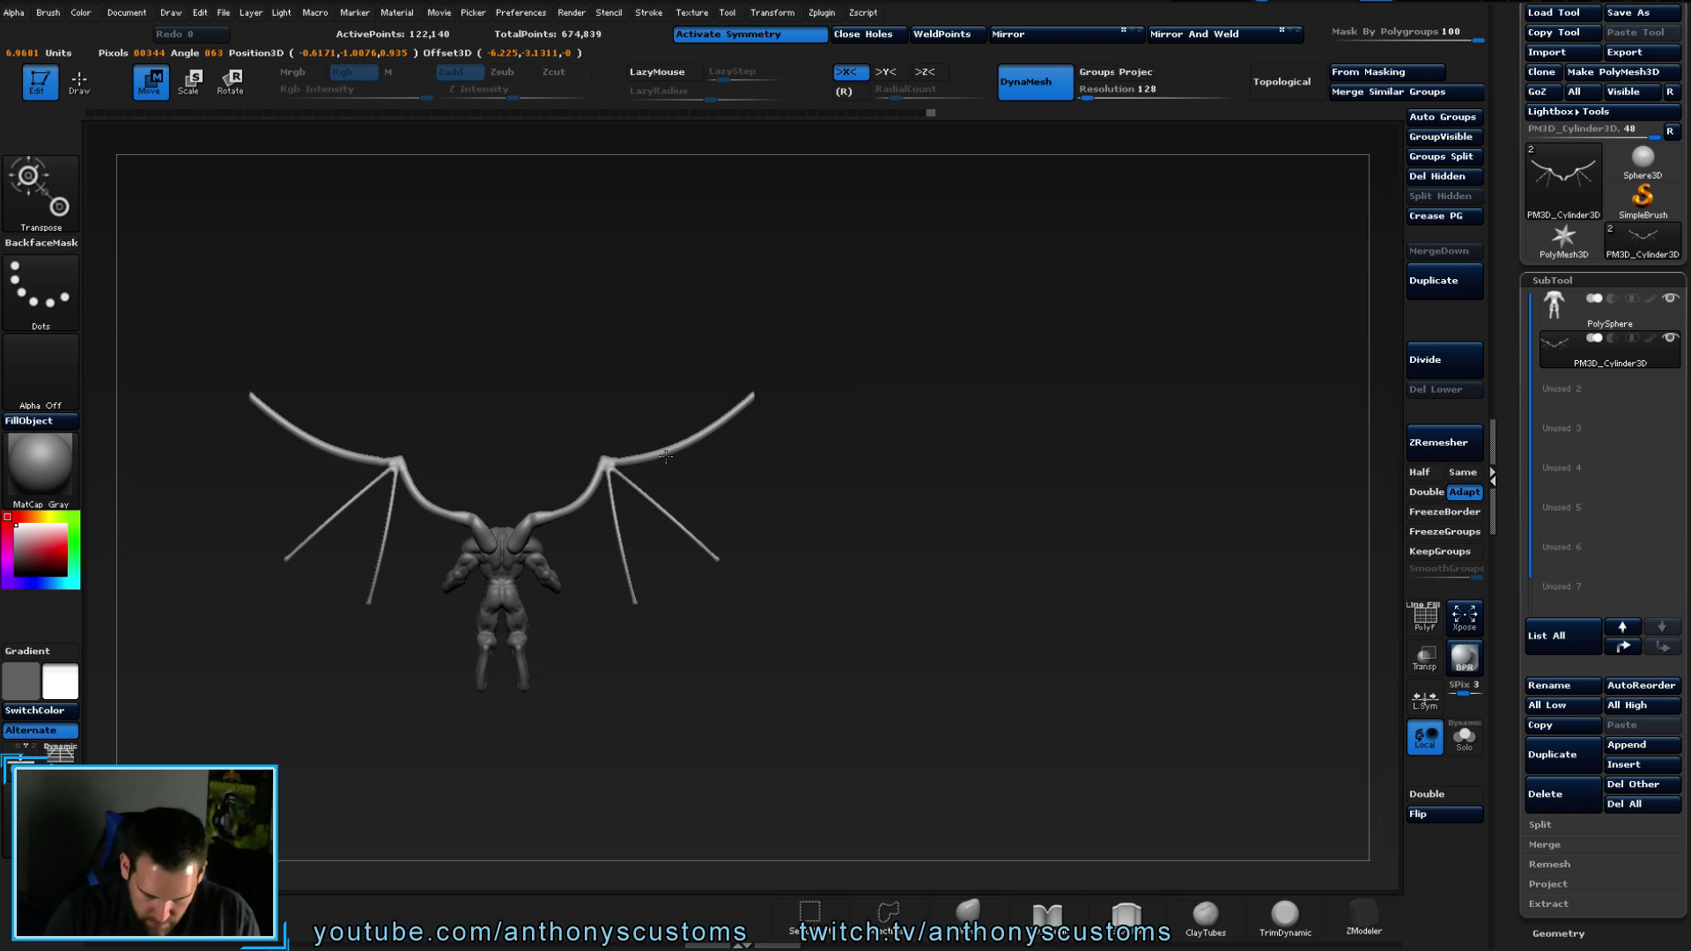
left_click_drag(738, 553, 975, 607)
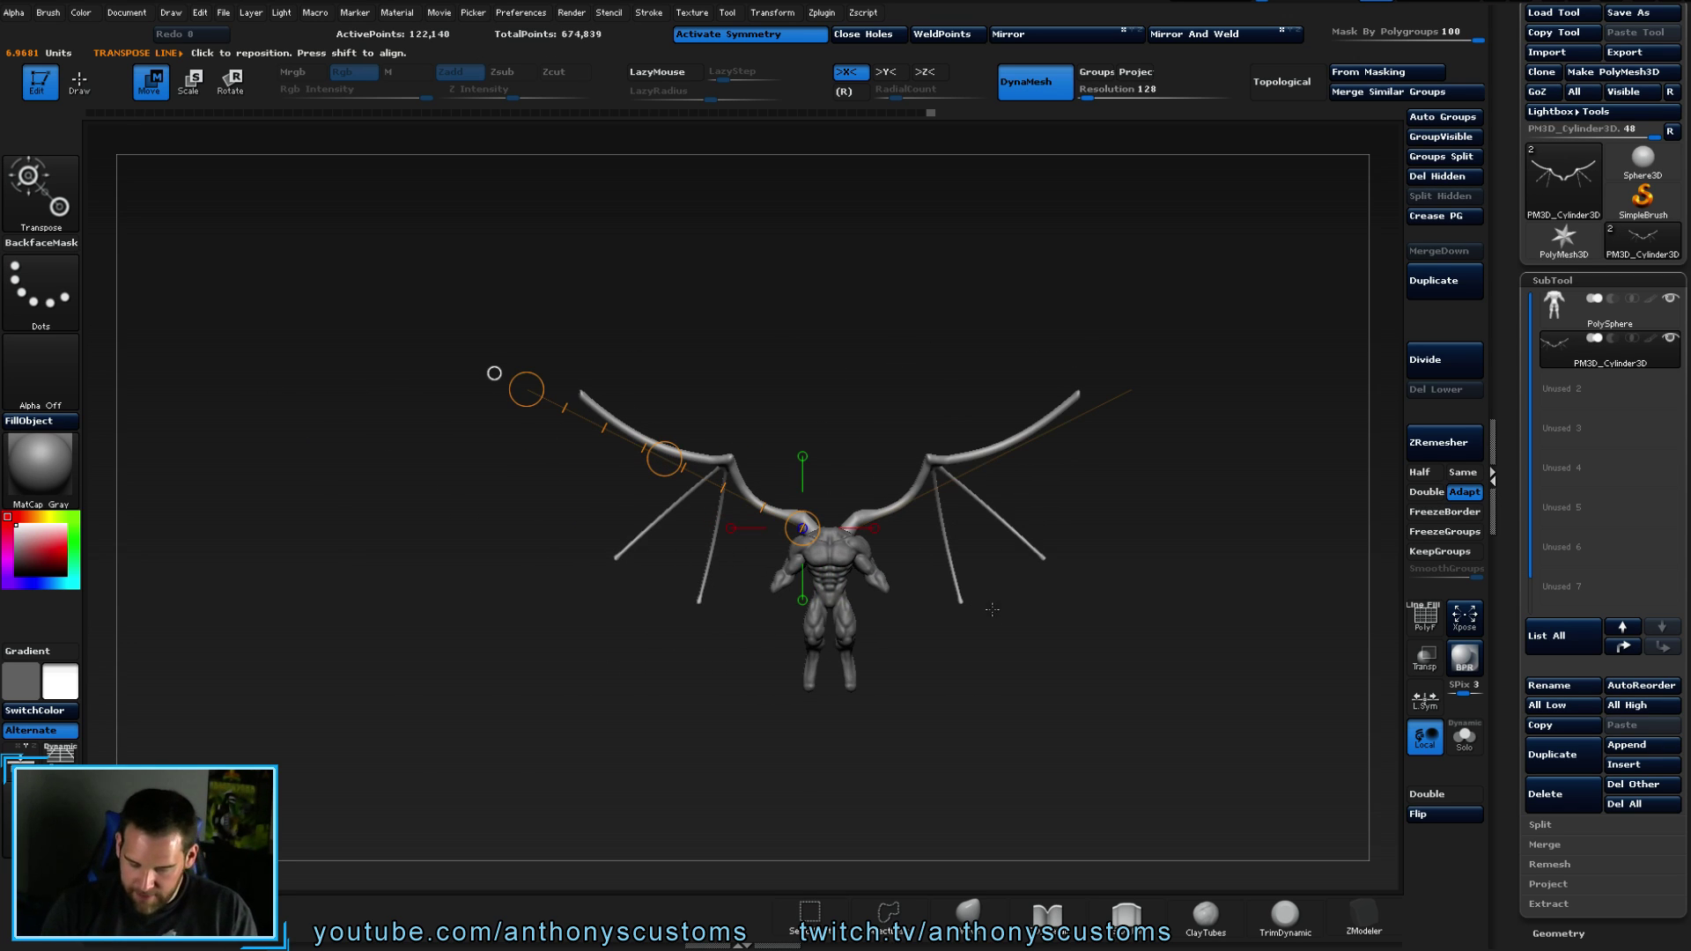
left_click_drag(1055, 693, 1109, 661)
key("q")
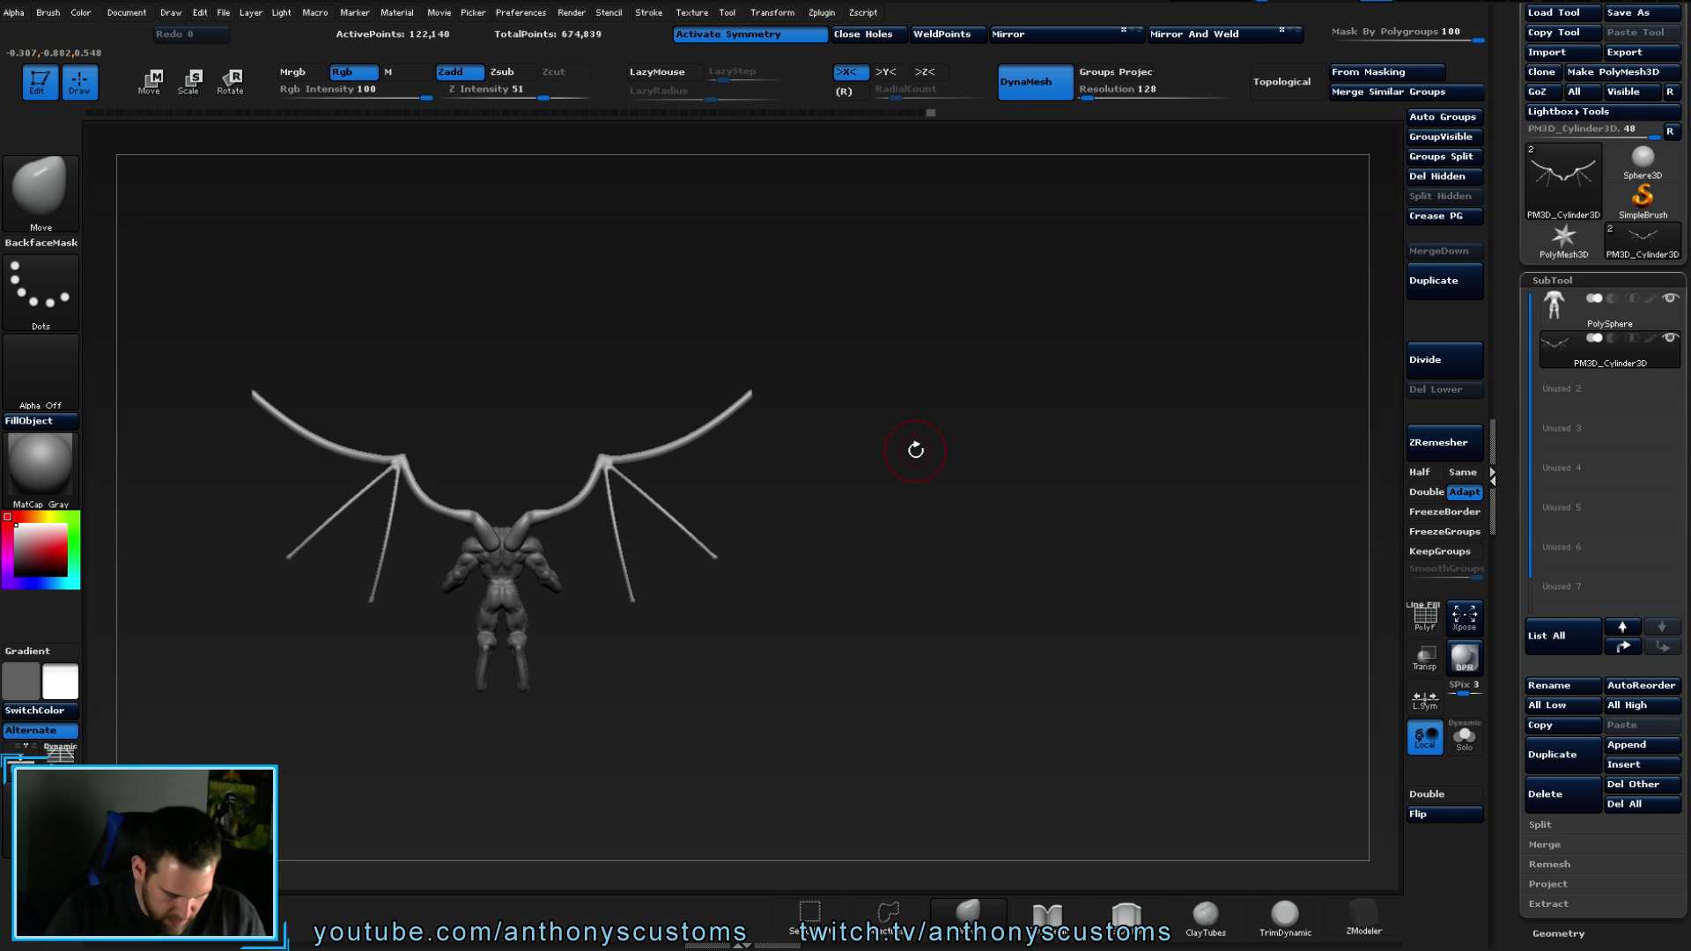
- Build up the first bend of both wing bones above the shoulder blades with the ClayTubes brush
left_click_drag(915, 527, 916, 676, "alt")
left_click_drag(909, 621, 1100, 532, "alt")
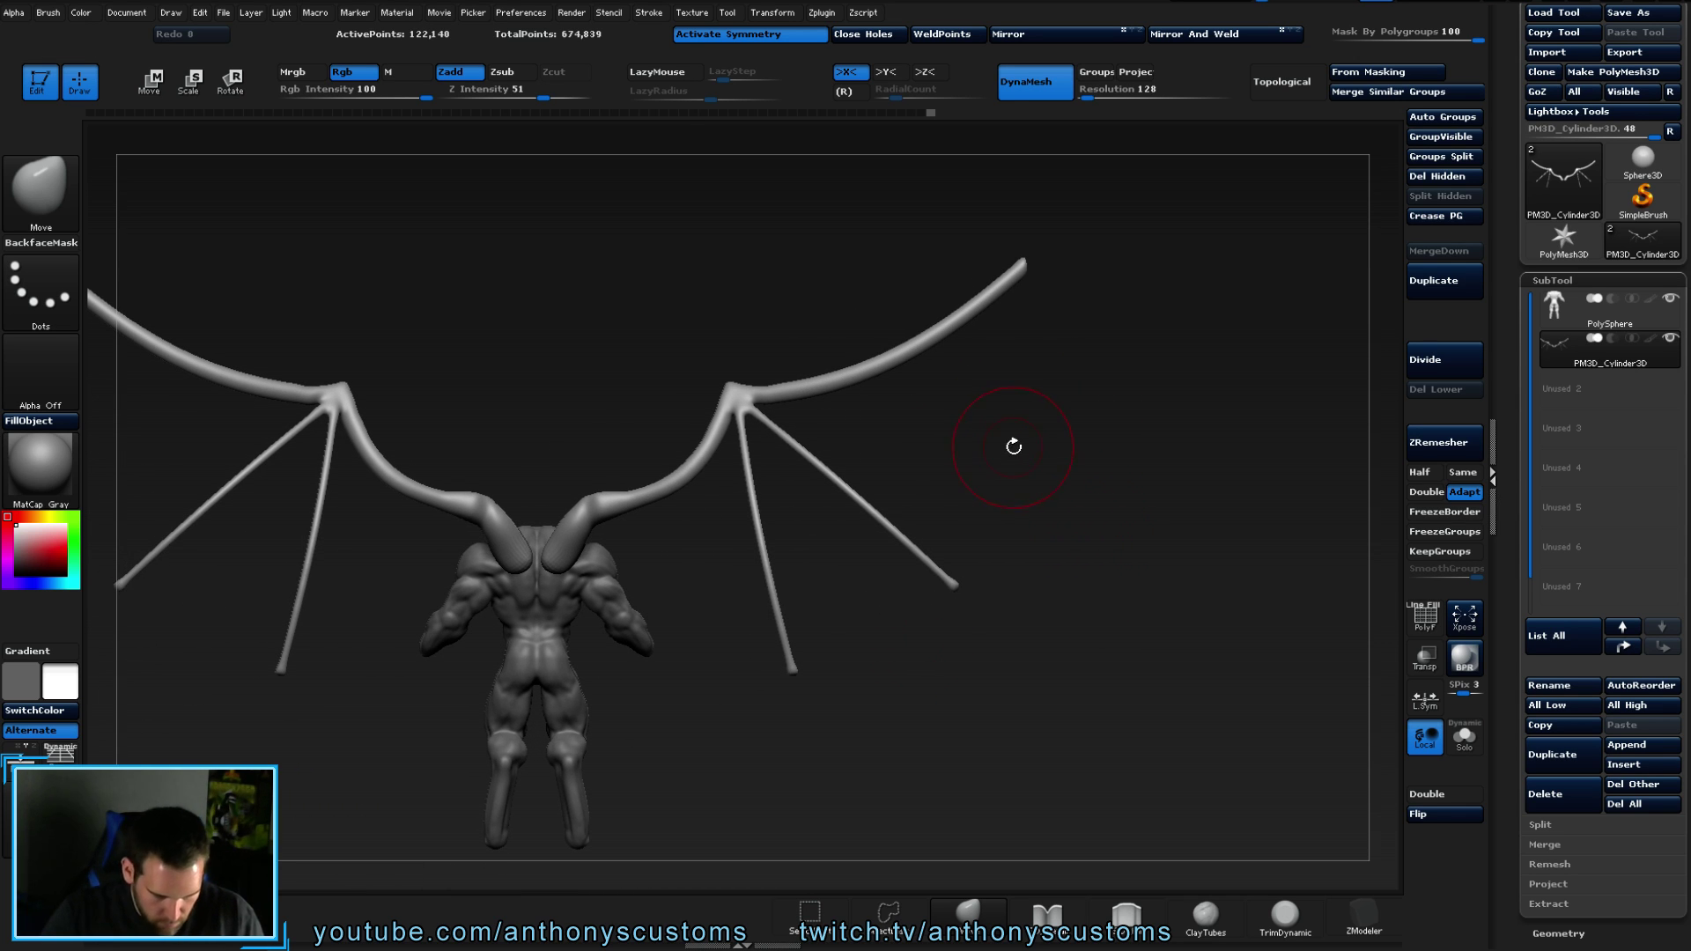
key("b")
key("c")
key("t")
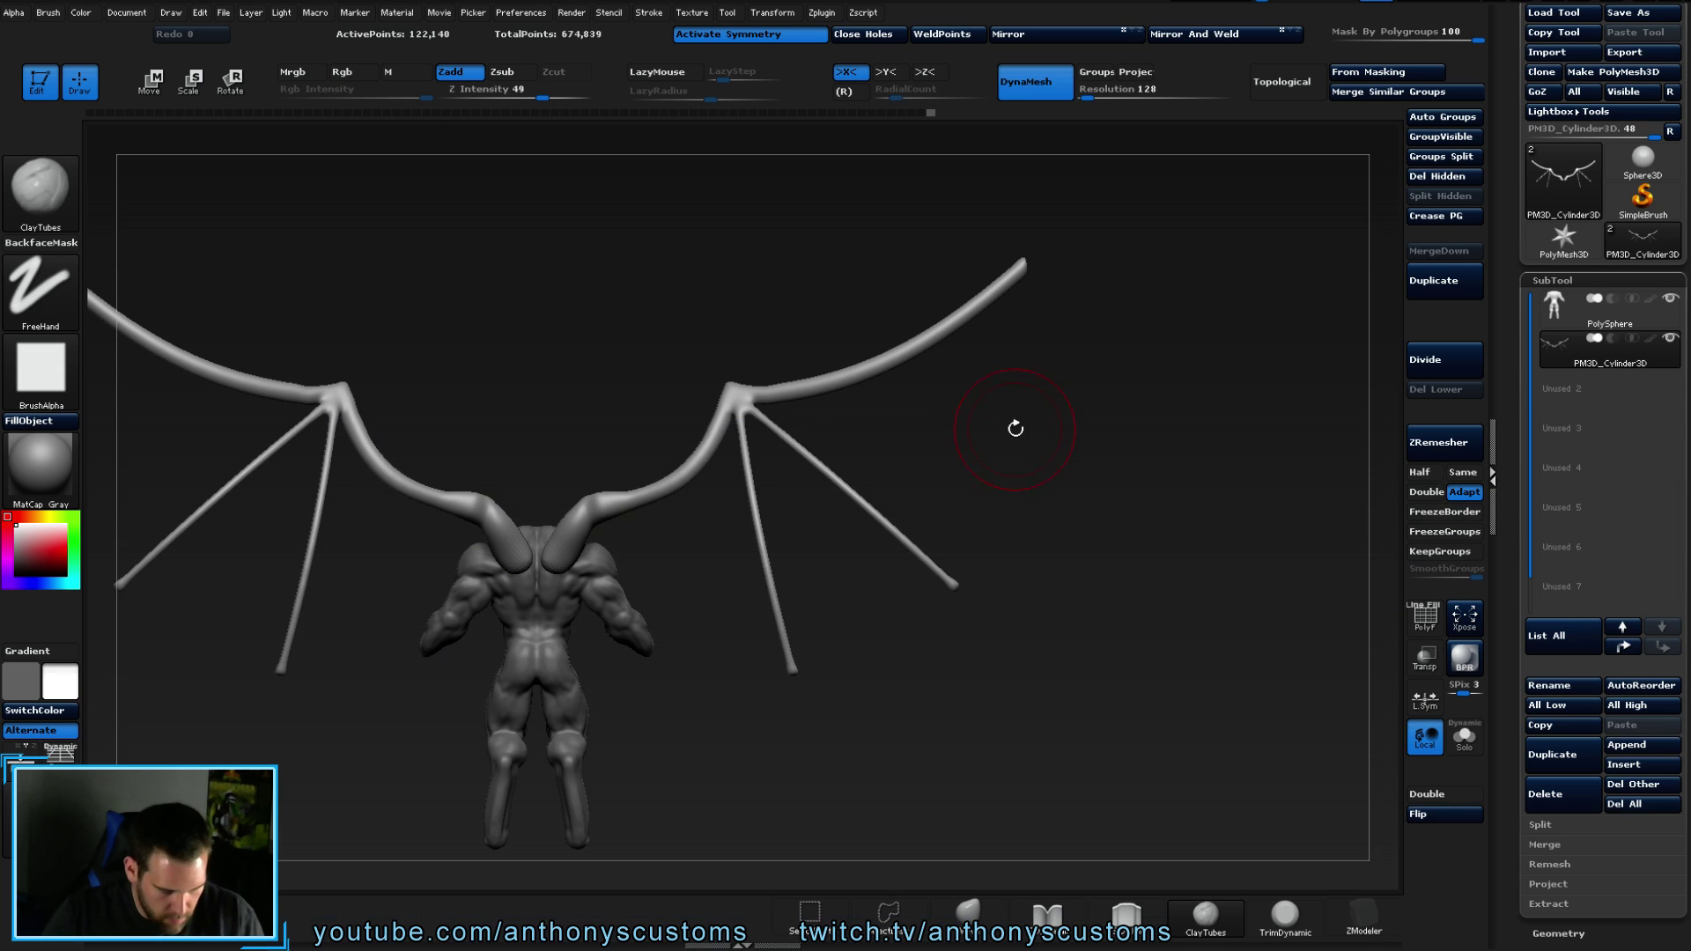
key("space")
left_click_drag(1024, 465, 988, 467)
left_click_drag(1072, 430, 1124, 447)
mouse_move(641, 515)
left_mouse_down()
mouse_move(609, 557)
mouse_move(627, 518)
mouse_move(695, 577)
mouse_move(708, 692)
left_mouse_up()
left_click_drag(749, 603, 812, 592)
left_click_drag(689, 456, 696, 458)
left_click_drag(759, 551, 810, 560)
mouse_move(700, 448)
left_mouse_down()
mouse_move(683, 445)
mouse_move(713, 487)
mouse_move(768, 501)
mouse_move(767, 558)
left_mouse_up()
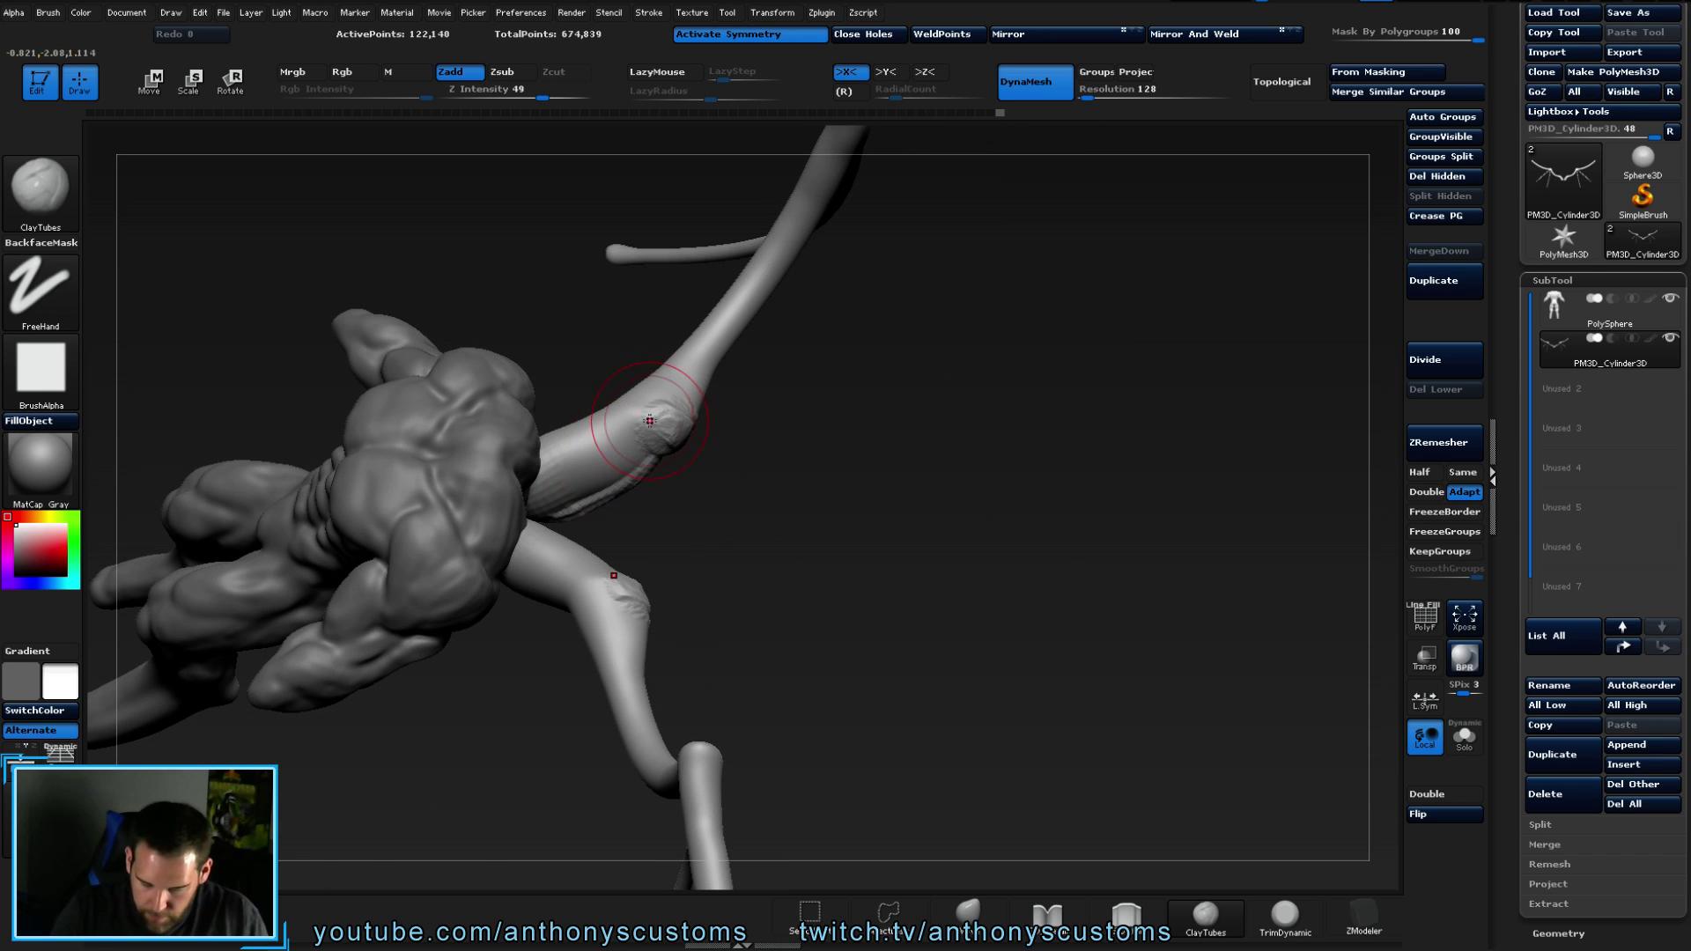
- Add ClayTubes strokes around the bend and along the base bone's lower edge, and blend them smoothly
left_click_drag(657, 415, 675, 397, "shift")
left_click_drag(650, 460, 571, 510, "shift")
left_click_drag(800, 530, 724, 428)
mouse_move(663, 511)
left_mouse_down("shift")
mouse_move(652, 574)
mouse_move(712, 447)
mouse_move(850, 450)
left_mouse_up("shift")
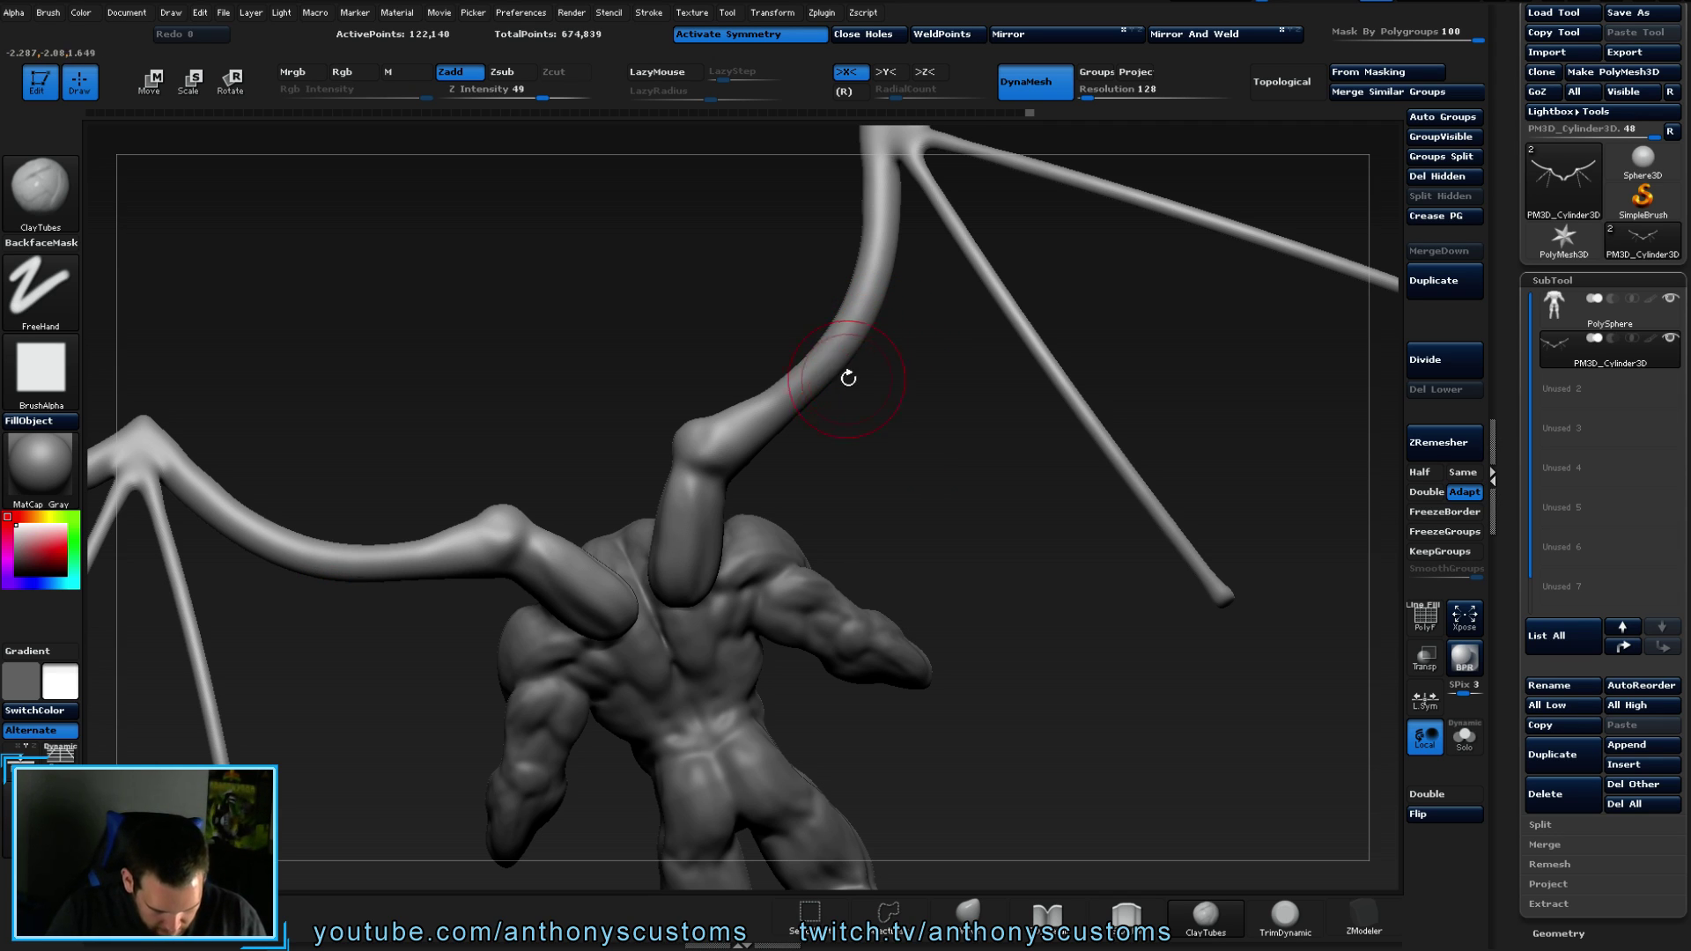
left_click_drag(900, 479, 896, 456)
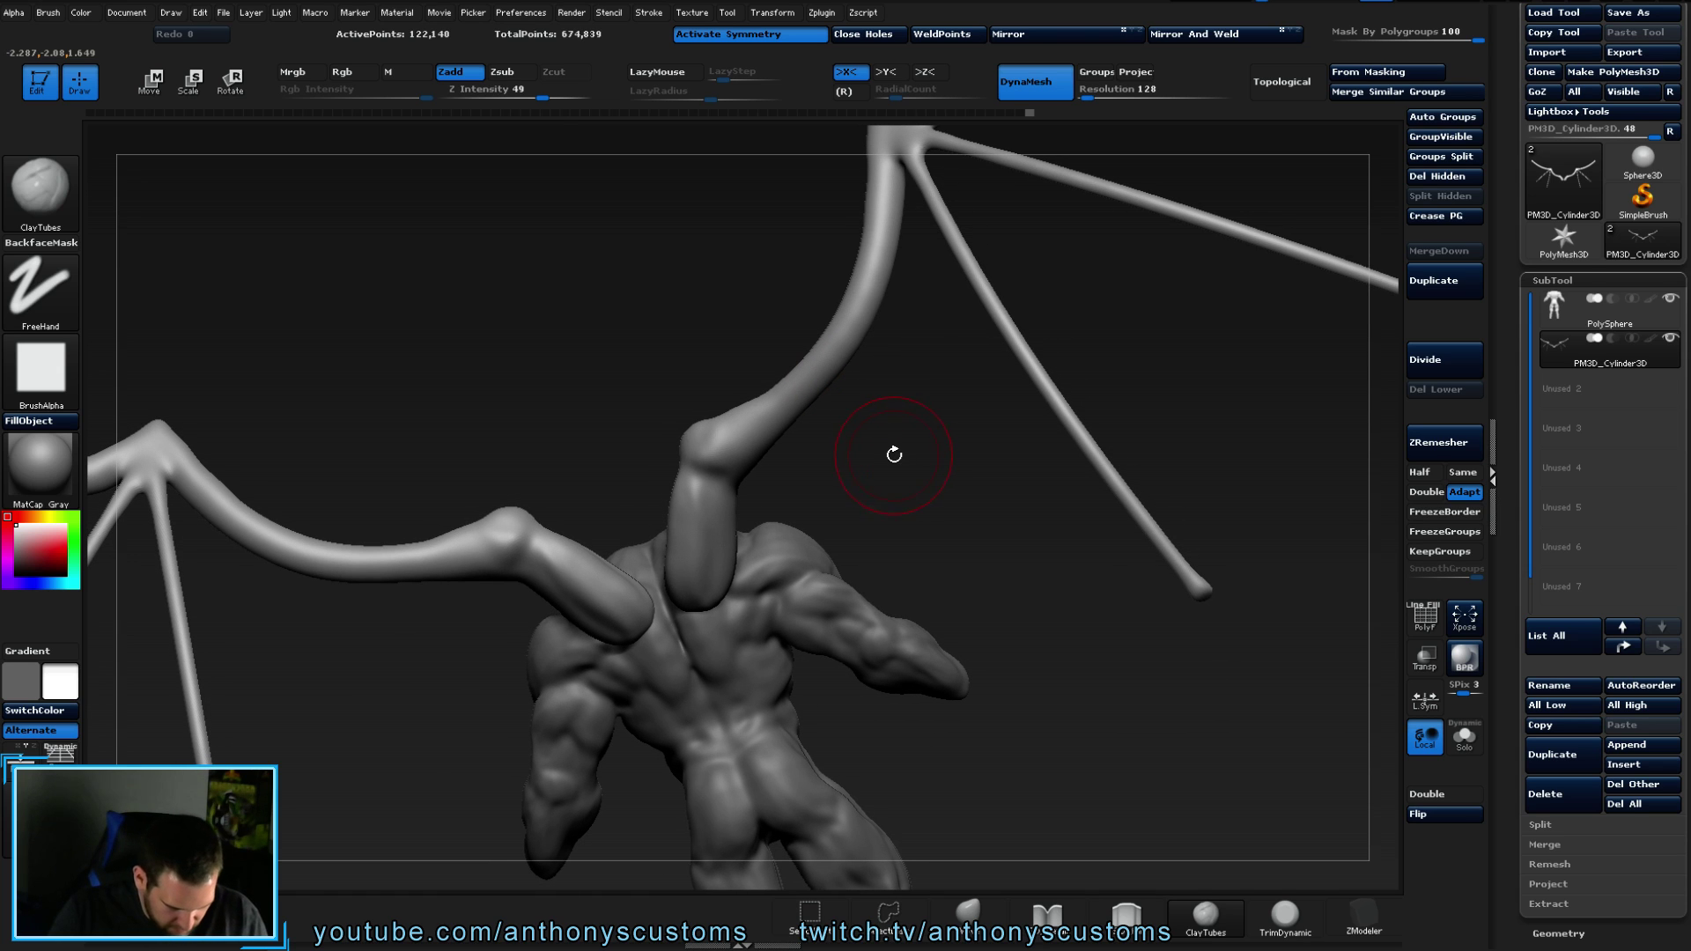
left_click_drag(911, 433, 885, 467)
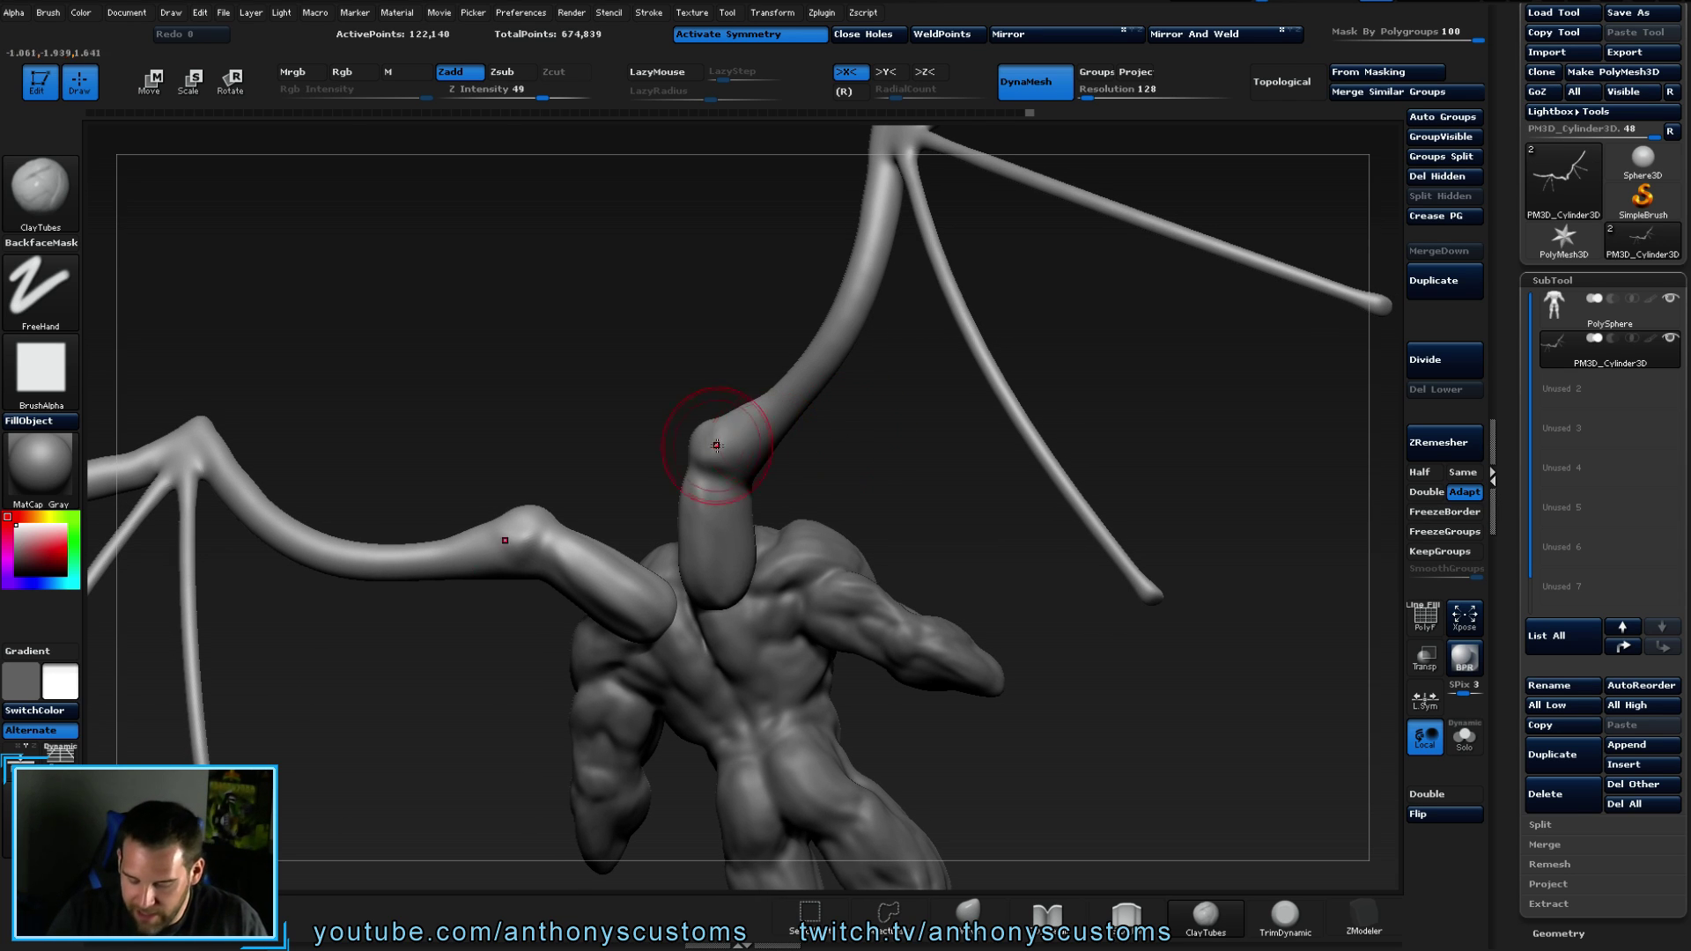
- Refine the back of the wings' first bend with small ClayTubes strokes and smooth the joint into the base bone
key("shift")
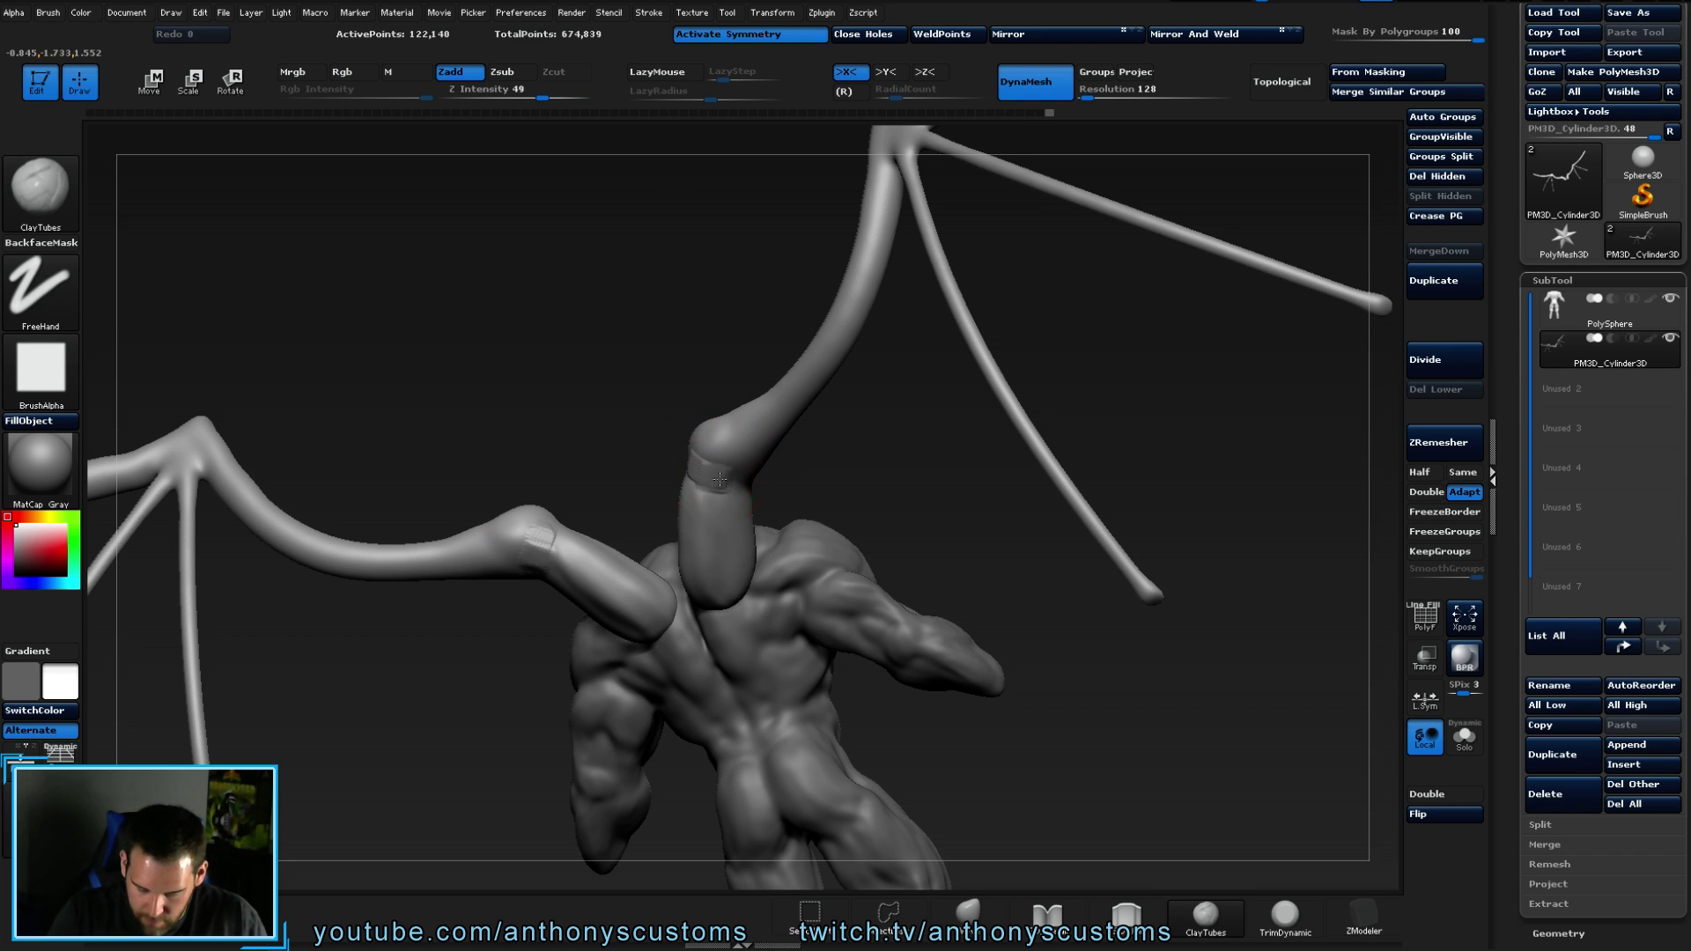
key("shift")
mouse_move(695, 458)
left_mouse_down("shift")
mouse_move(731, 500)
mouse_move(823, 426)
mouse_move(863, 431)
mouse_move(860, 457)
left_mouse_up("shift")
mouse_move(706, 430)
left_mouse_down()
mouse_move(793, 367)
mouse_move(690, 451)
mouse_move(744, 425)
mouse_move(717, 434)
mouse_move(804, 359)
mouse_move(779, 414)
mouse_move(710, 441)
left_mouse_up()
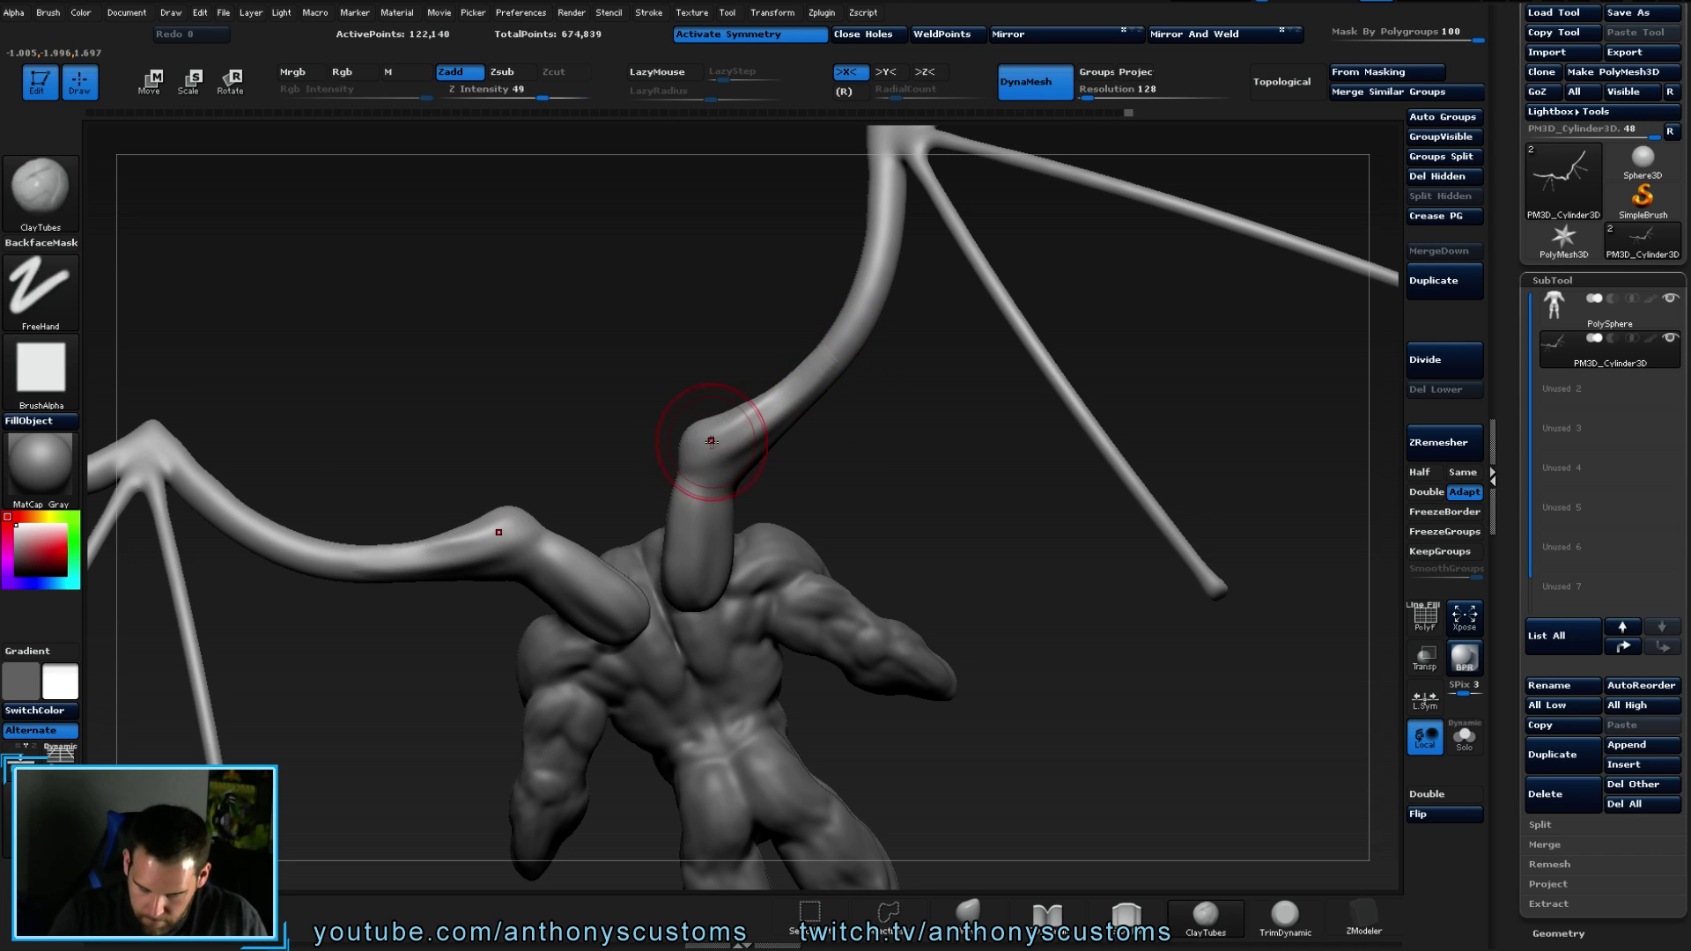
mouse_move(823, 456)
left_mouse_down()
mouse_move(856, 428)
mouse_move(779, 465)
mouse_move(709, 596)
left_mouse_up()
mouse_move(710, 504)
left_mouse_down()
mouse_move(702, 601)
mouse_move(687, 601)
mouse_move(710, 506)
left_mouse_up()
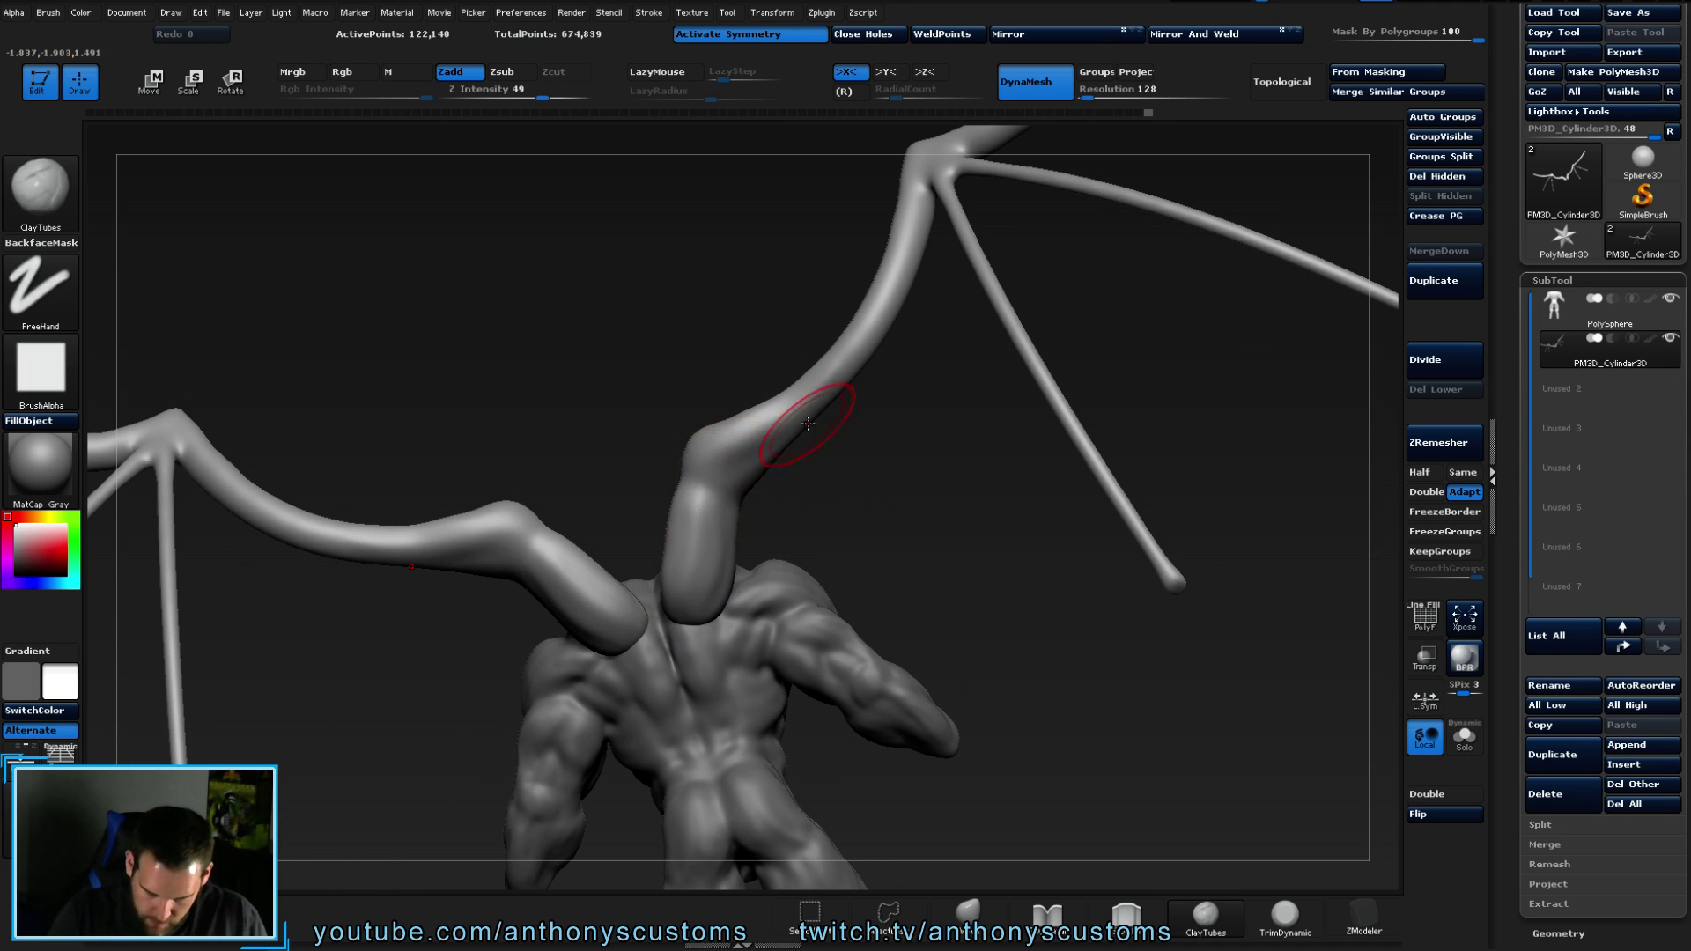
- Round out the front and top of the wings' first bend with ClayTubes and smooth the joint
mouse_move(656, 381)
left_mouse_down()
mouse_move(623, 382)
mouse_move(773, 293)
left_mouse_up()
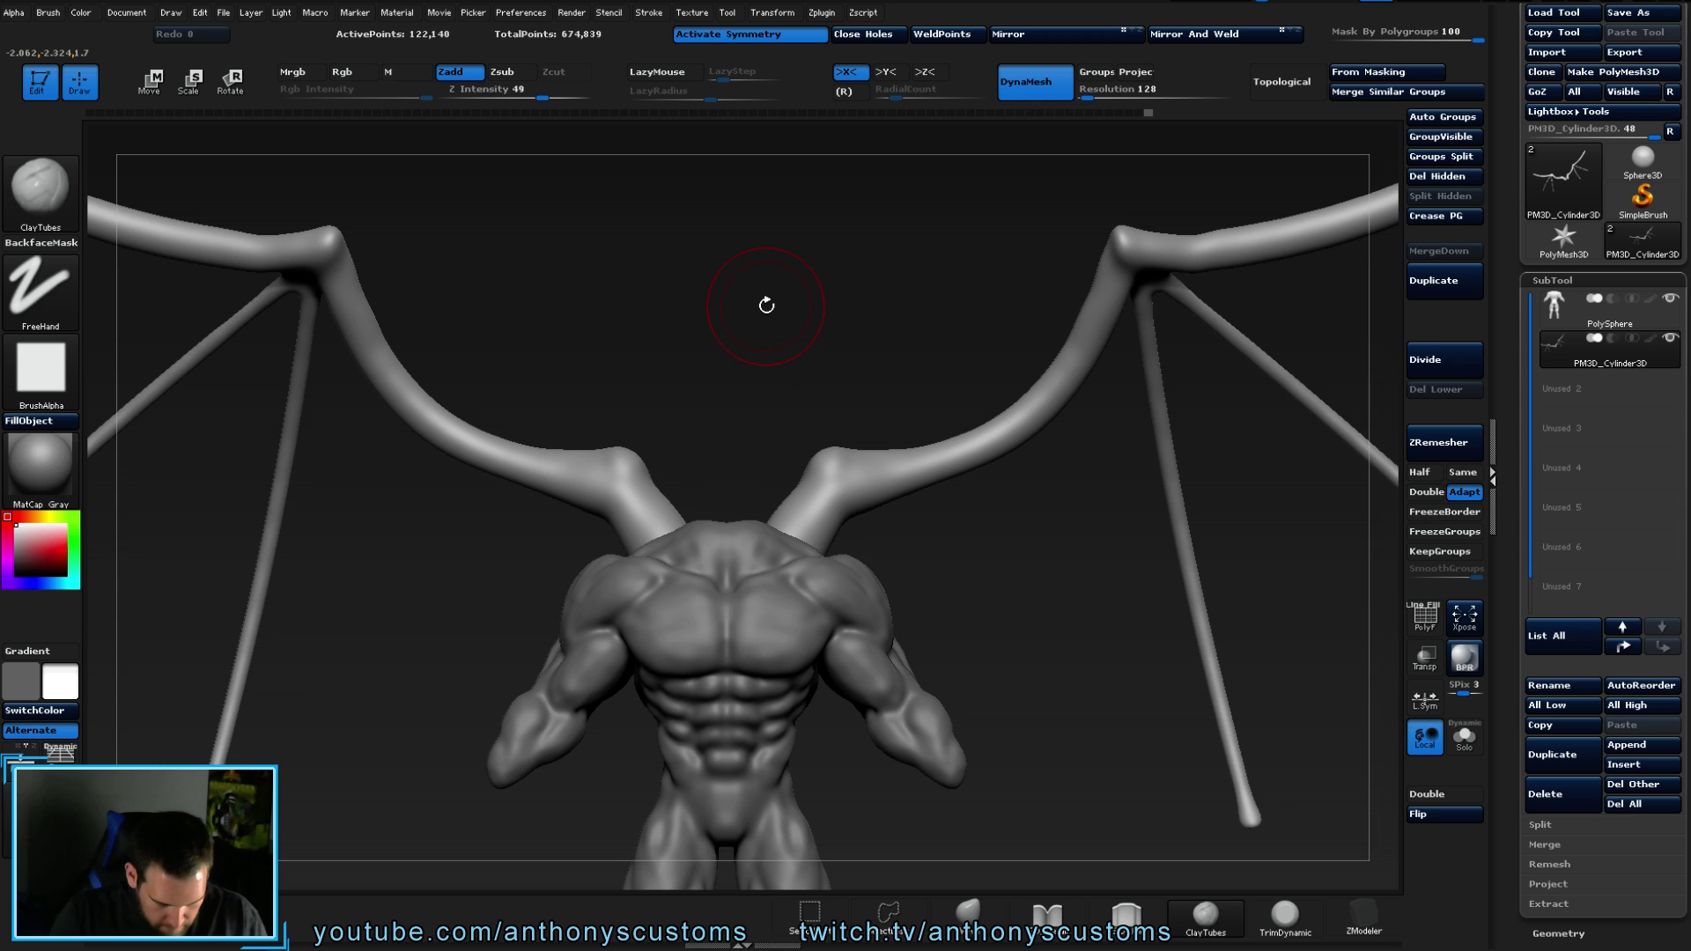
mouse_move(753, 325)
left_mouse_down()
mouse_move(782, 379)
mouse_move(837, 388)
mouse_move(864, 436)
left_mouse_up()
left_click_drag(793, 562, 815, 494)
mouse_move(868, 339)
left_mouse_down()
mouse_move(887, 352)
mouse_move(867, 409)
left_mouse_up()
mouse_move(793, 511)
left_mouse_down()
mouse_move(761, 566)
mouse_move(837, 489)
mouse_move(849, 446)
mouse_move(760, 572)
left_mouse_up()
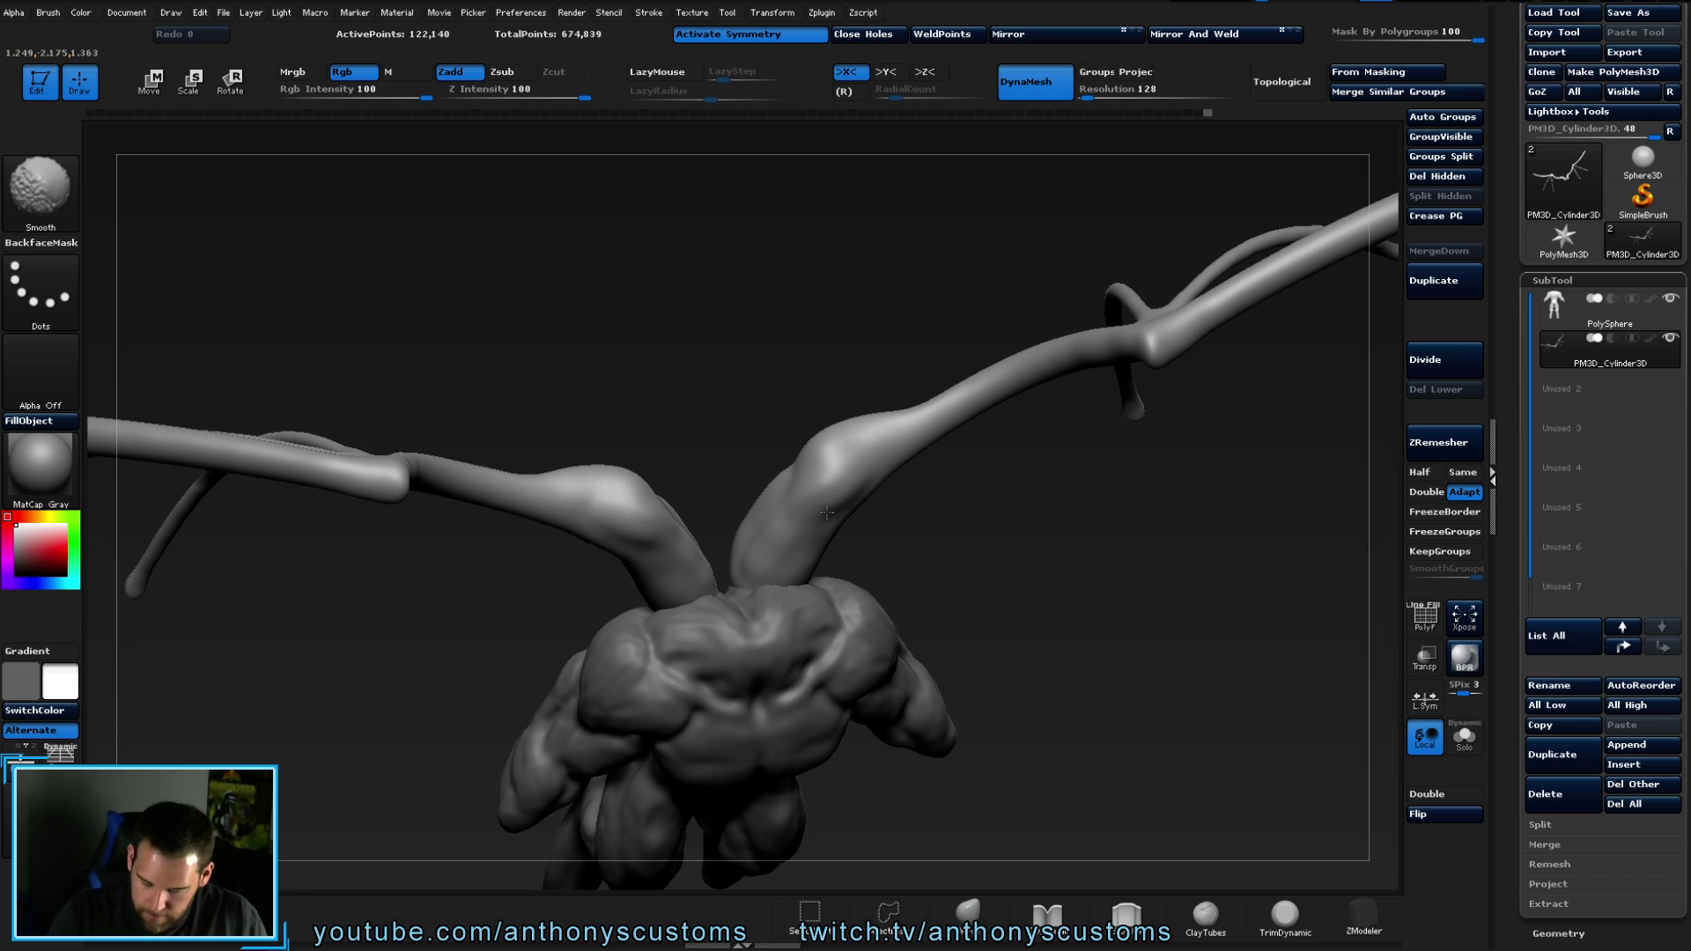
mouse_move(890, 408)
left_mouse_down()
mouse_move(929, 387)
mouse_move(932, 490)
mouse_move(837, 458)
mouse_move(859, 480)
mouse_move(828, 498)
mouse_move(812, 469)
mouse_move(819, 490)
mouse_move(865, 484)
left_mouse_up()
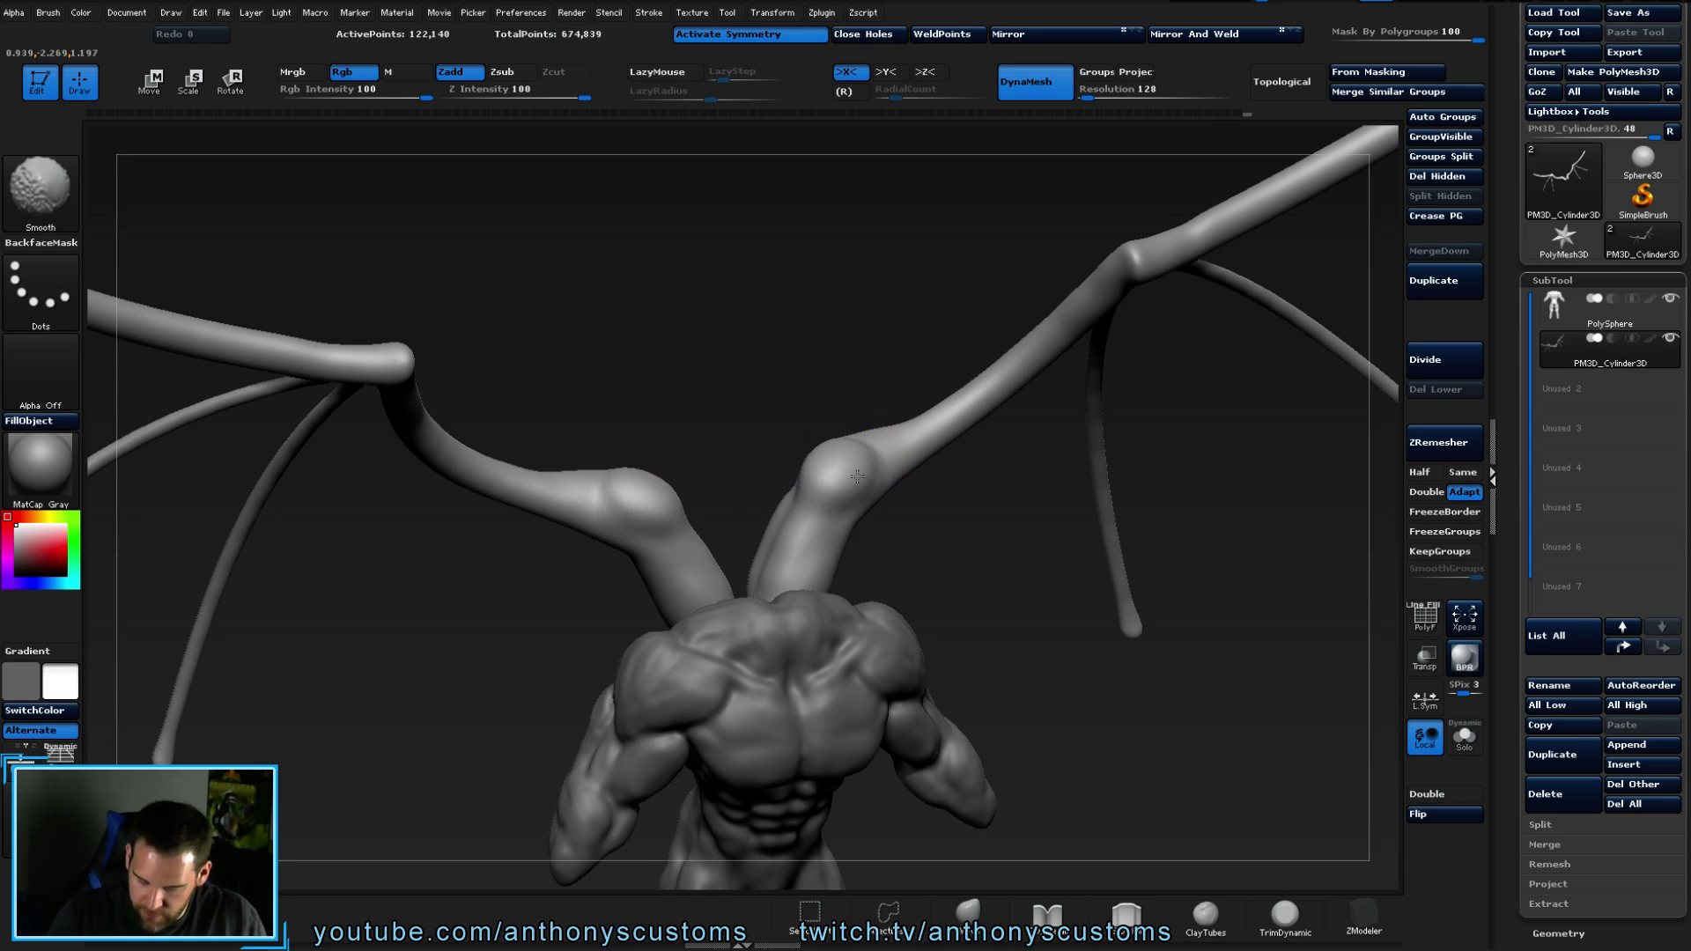
mouse_move(948, 543)
left_mouse_down()
mouse_move(960, 528)
mouse_move(939, 514)
mouse_move(978, 500)
mouse_move(895, 453)
mouse_move(1037, 368)
mouse_move(989, 367)
mouse_move(935, 438)
left_mouse_up()
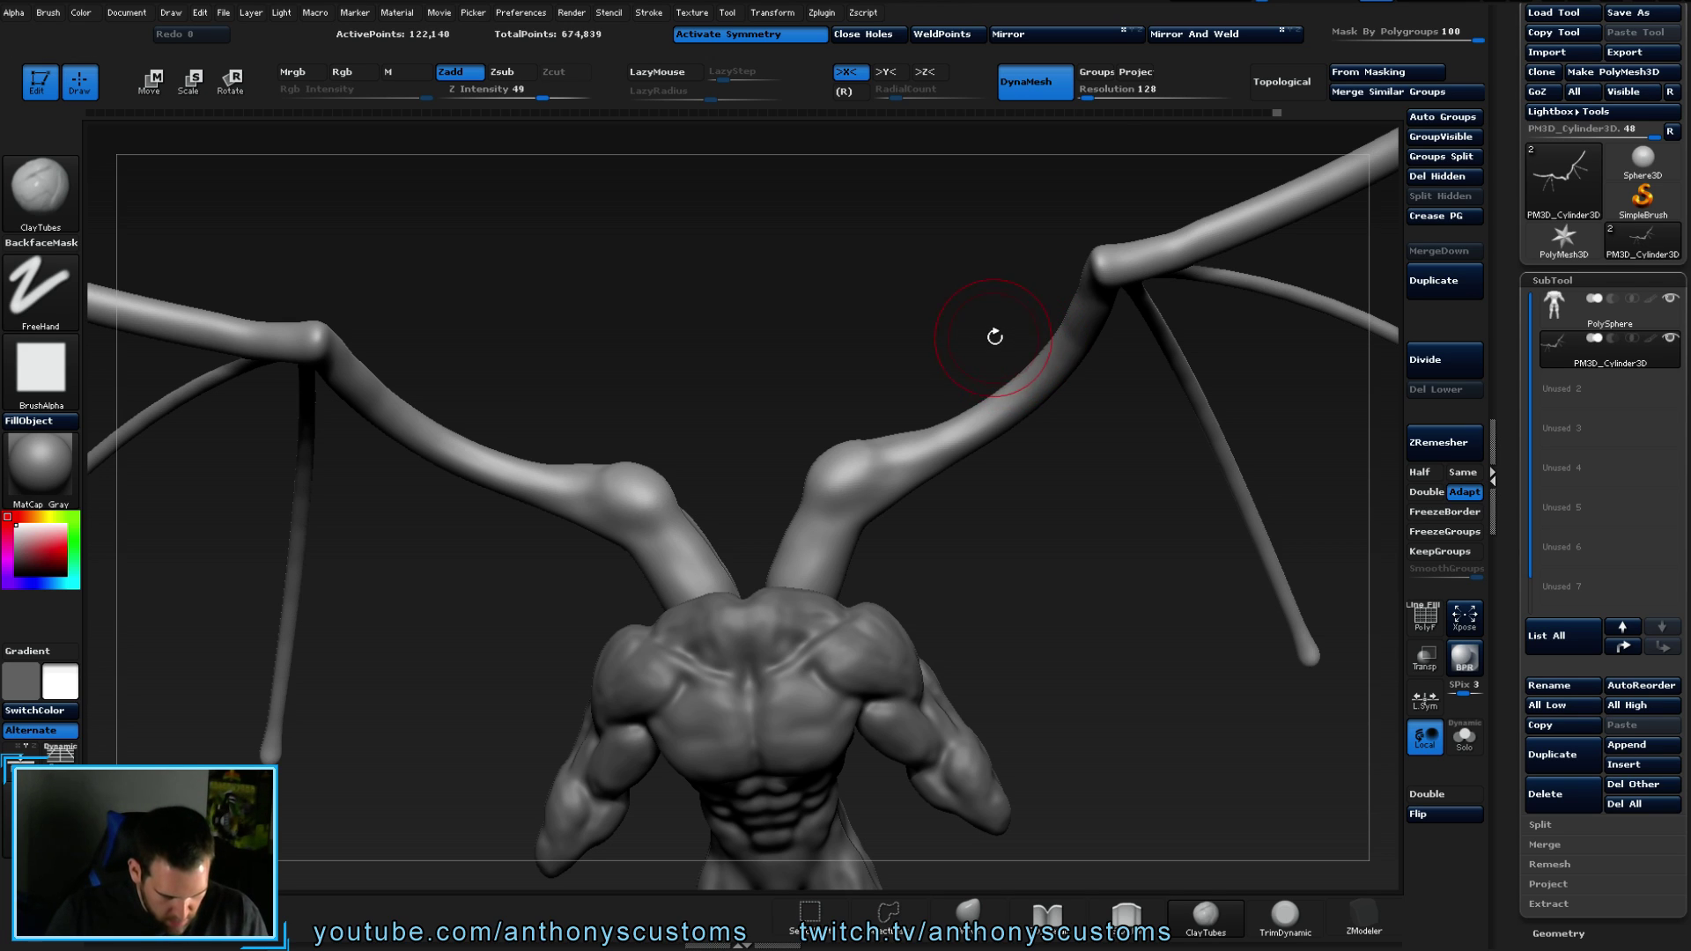
- Build up the top of the wings' second bend and the upper end of the inner bone with ClayTubes, smoothing the strokes
left_click_drag(987, 548, 850, 422, "alt")
left_click_drag(1015, 453, 1031, 419)
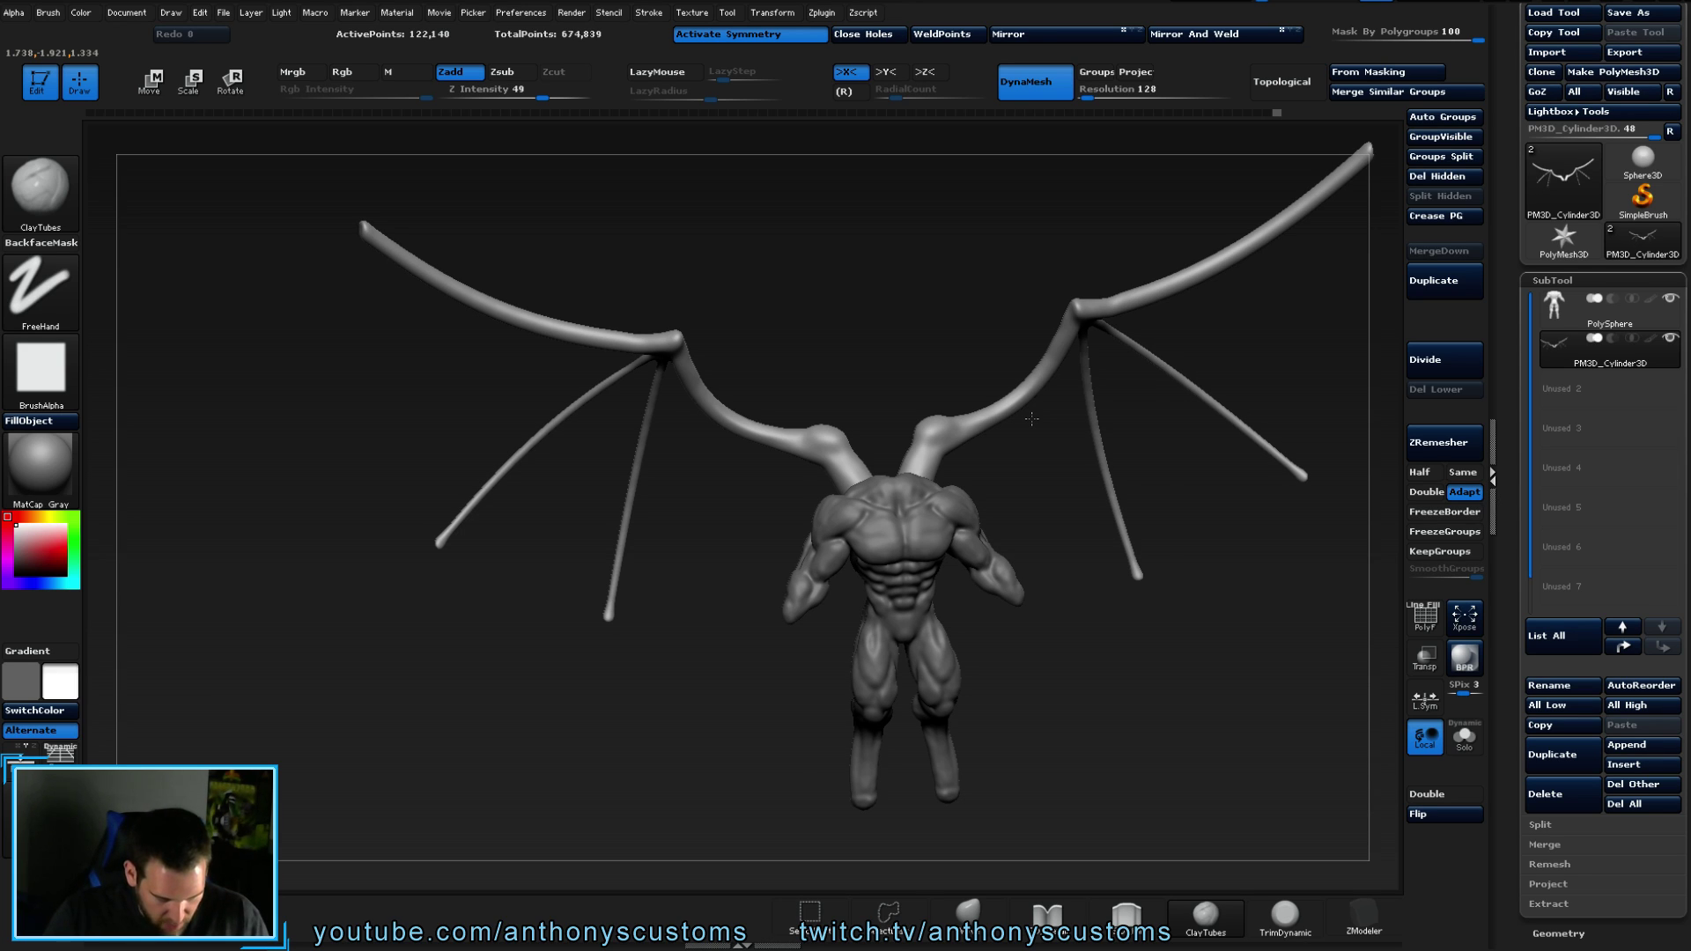
left_click_drag(1031, 419, 1026, 300)
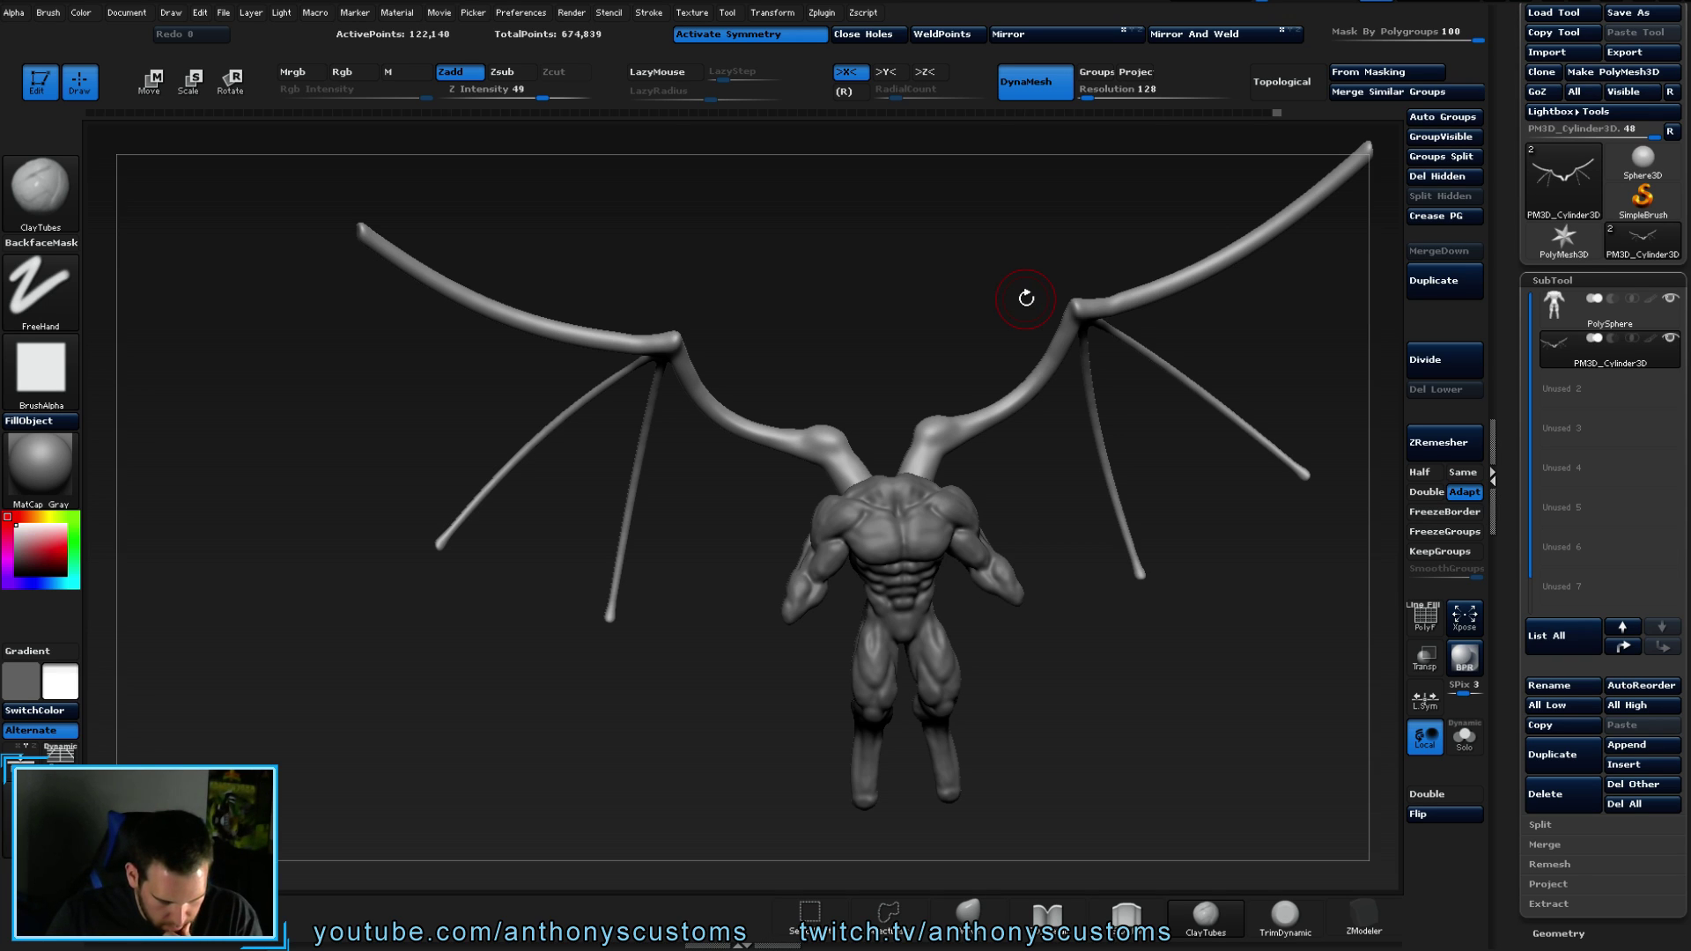
left_click_drag(1096, 654, 1078, 285)
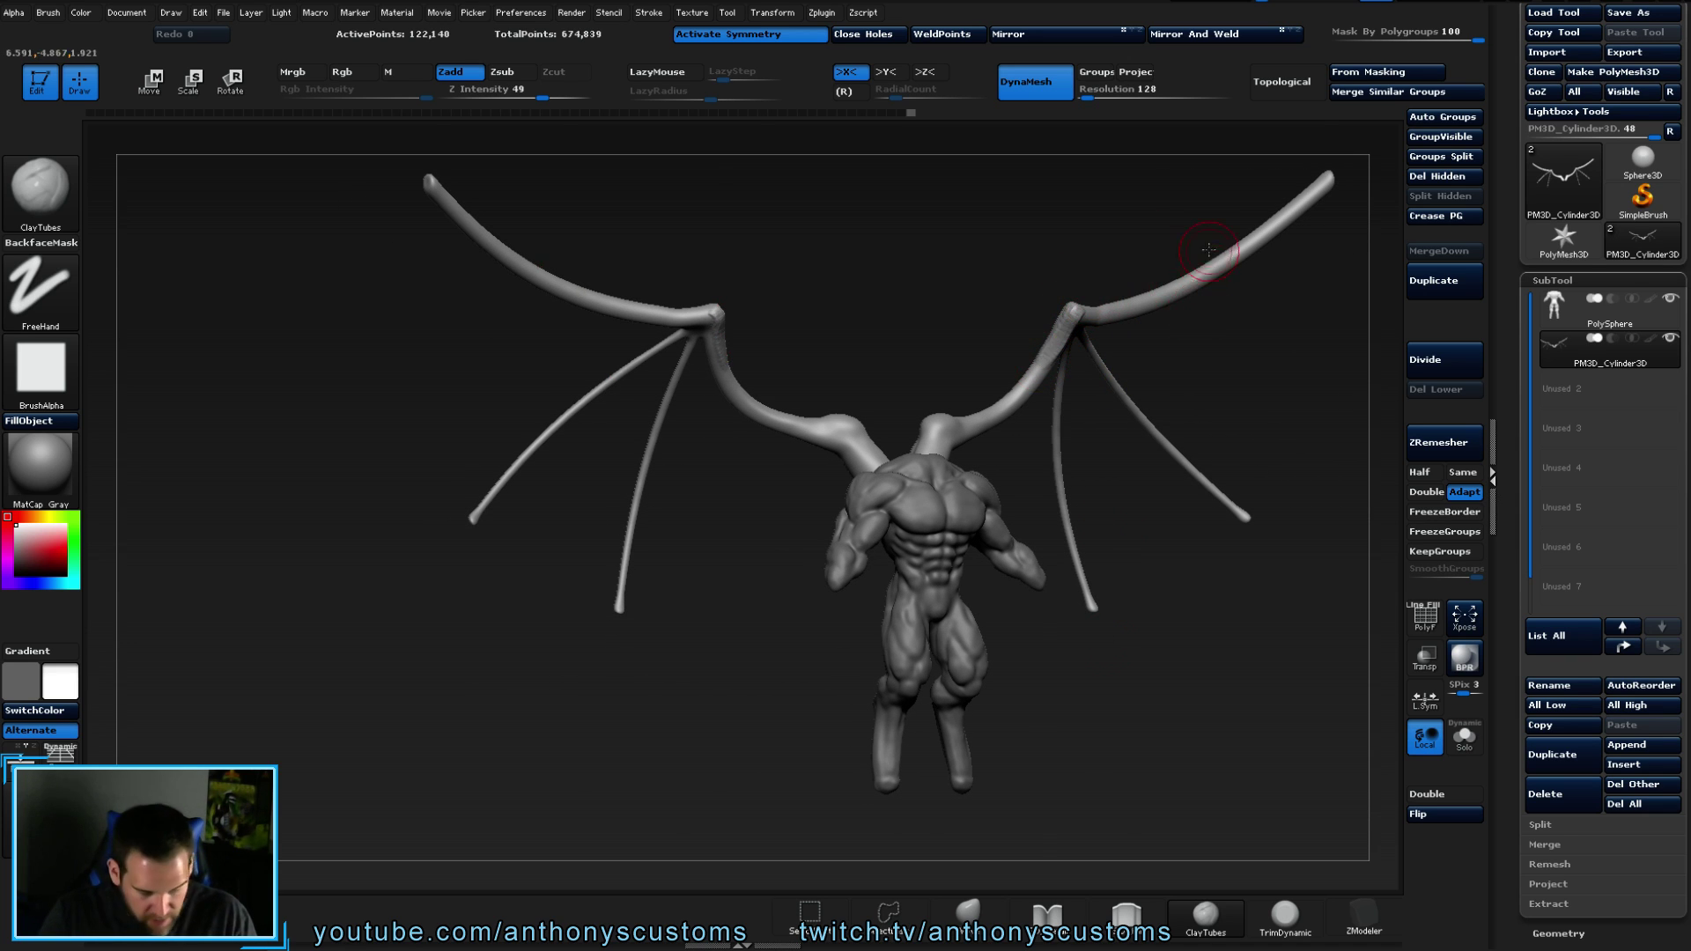
mouse_move(1239, 356)
left_mouse_down()
mouse_move(1227, 381)
mouse_move(1268, 426)
mouse_move(1054, 490)
left_mouse_up()
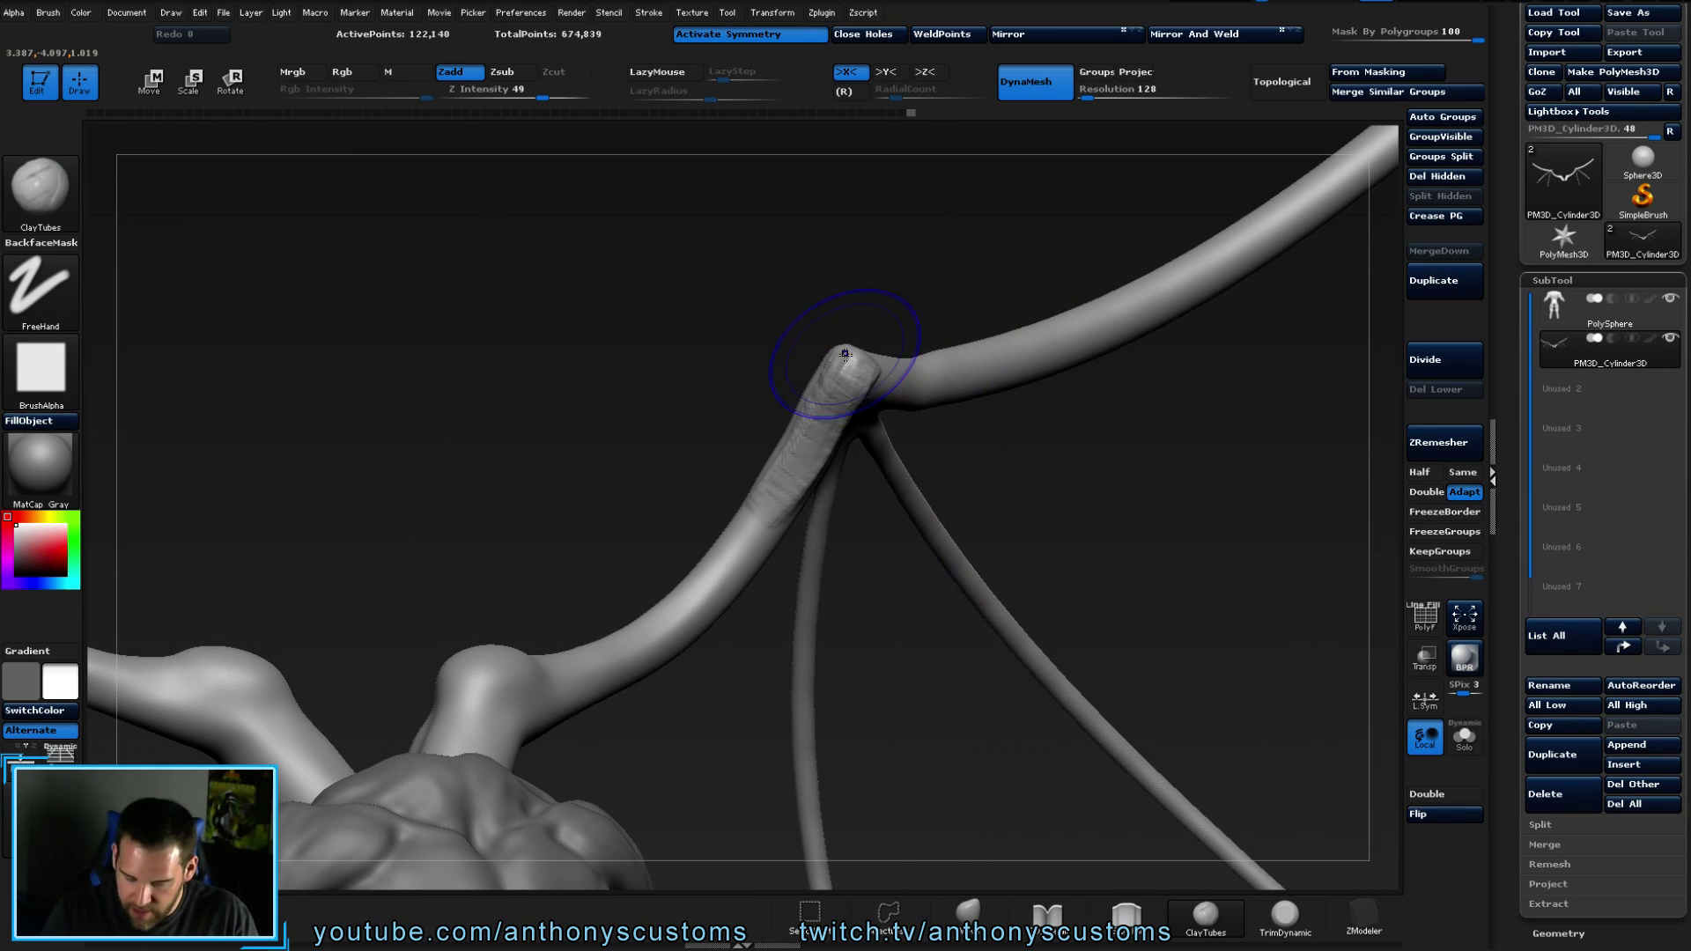
left_click_drag(845, 358, 832, 381, "shift")
left_click_drag(779, 478, 826, 373, "shift")
- Try to fill in the underside of the second bend where the two finger bones branch off, using ClayTubes
left_click_drag(1034, 479, 974, 347)
mouse_move(865, 373)
left_mouse_down()
mouse_move(917, 402)
mouse_move(833, 431)
mouse_move(850, 381)
mouse_move(828, 440)
mouse_move(880, 396)
mouse_move(1014, 426)
mouse_move(899, 475)
mouse_move(858, 414)
mouse_move(907, 442)
mouse_move(872, 414)
mouse_move(893, 415)
mouse_move(927, 486)
left_mouse_up()
left_click_drag(1011, 332, 1178, 304)
- Turn on BackfaceMask for the ClayTubes brush and undo the last strokes at the roots of the finger bones
left_click(41, 243)
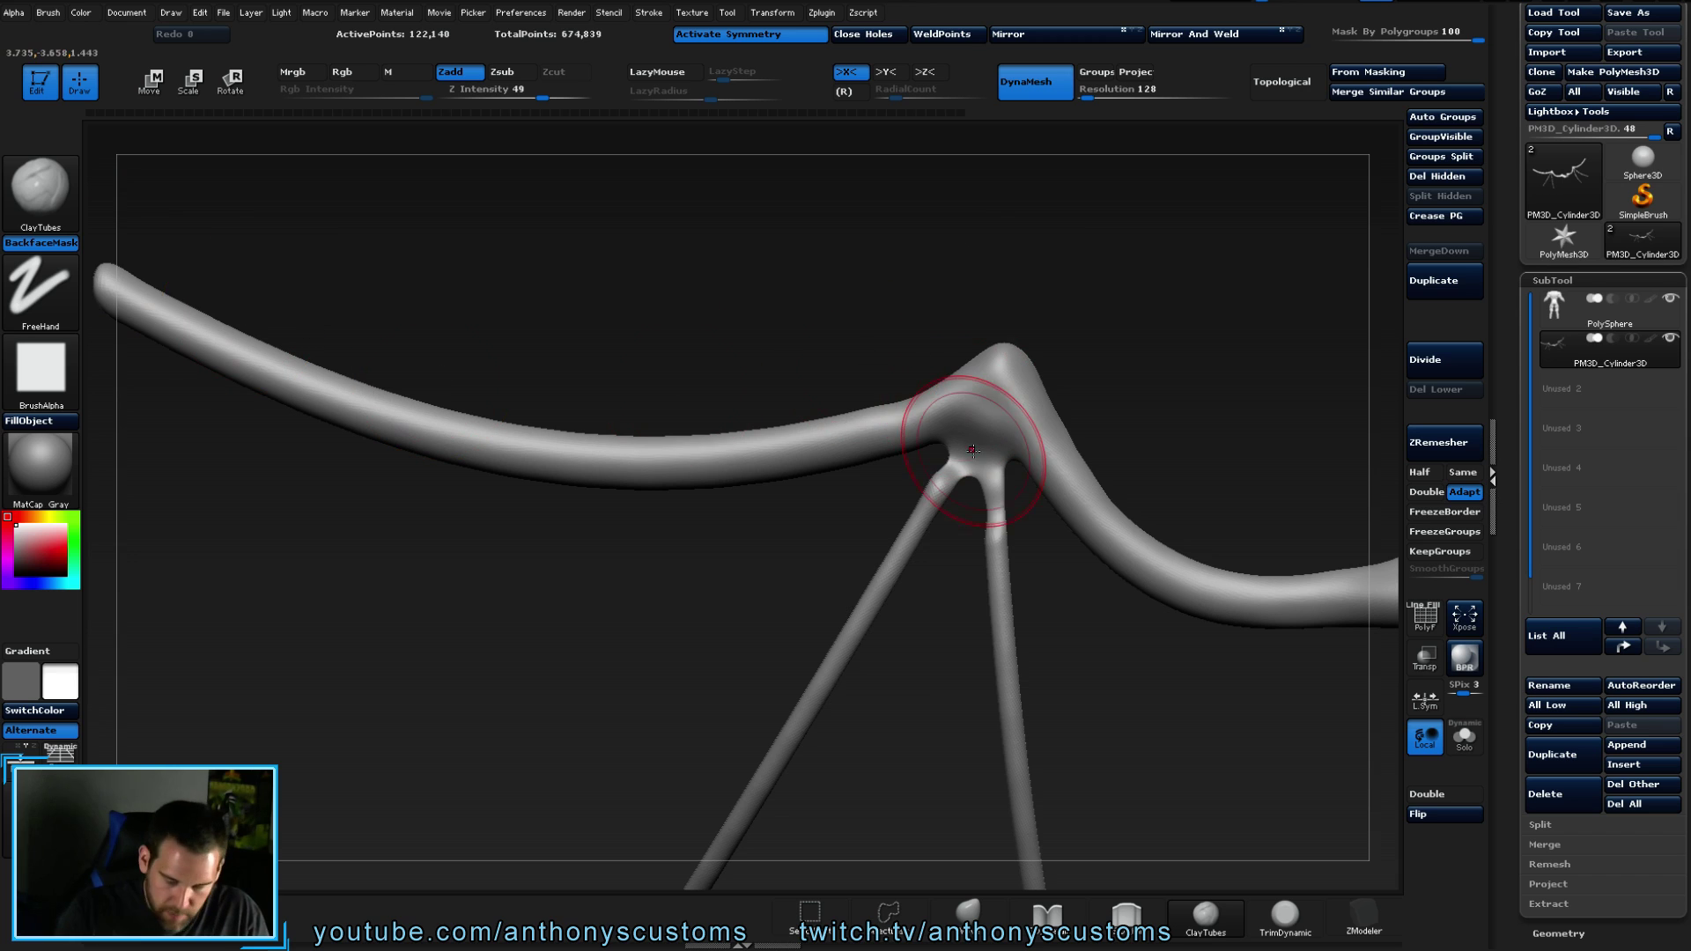
key("ctrl+z")
key("ctrl+z")
key("ctrl+z")
key("ctrl+z")
key("ctrl+z")
key("ctrl+z")
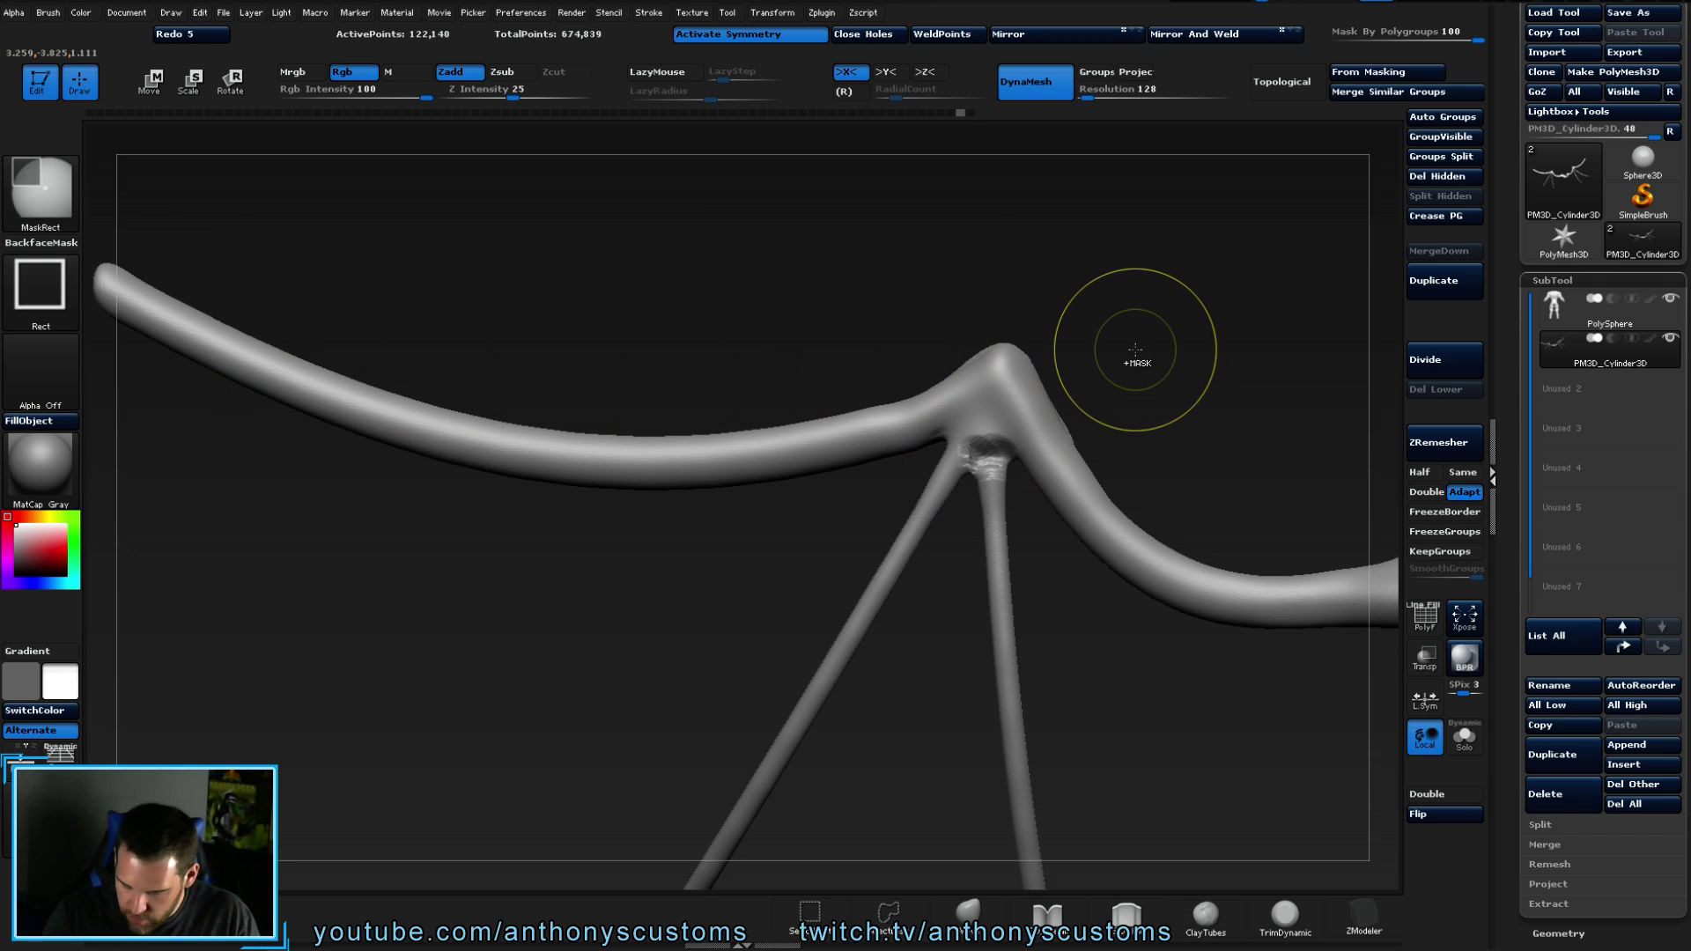
key("ctrl+z")
key("ctrl+z")
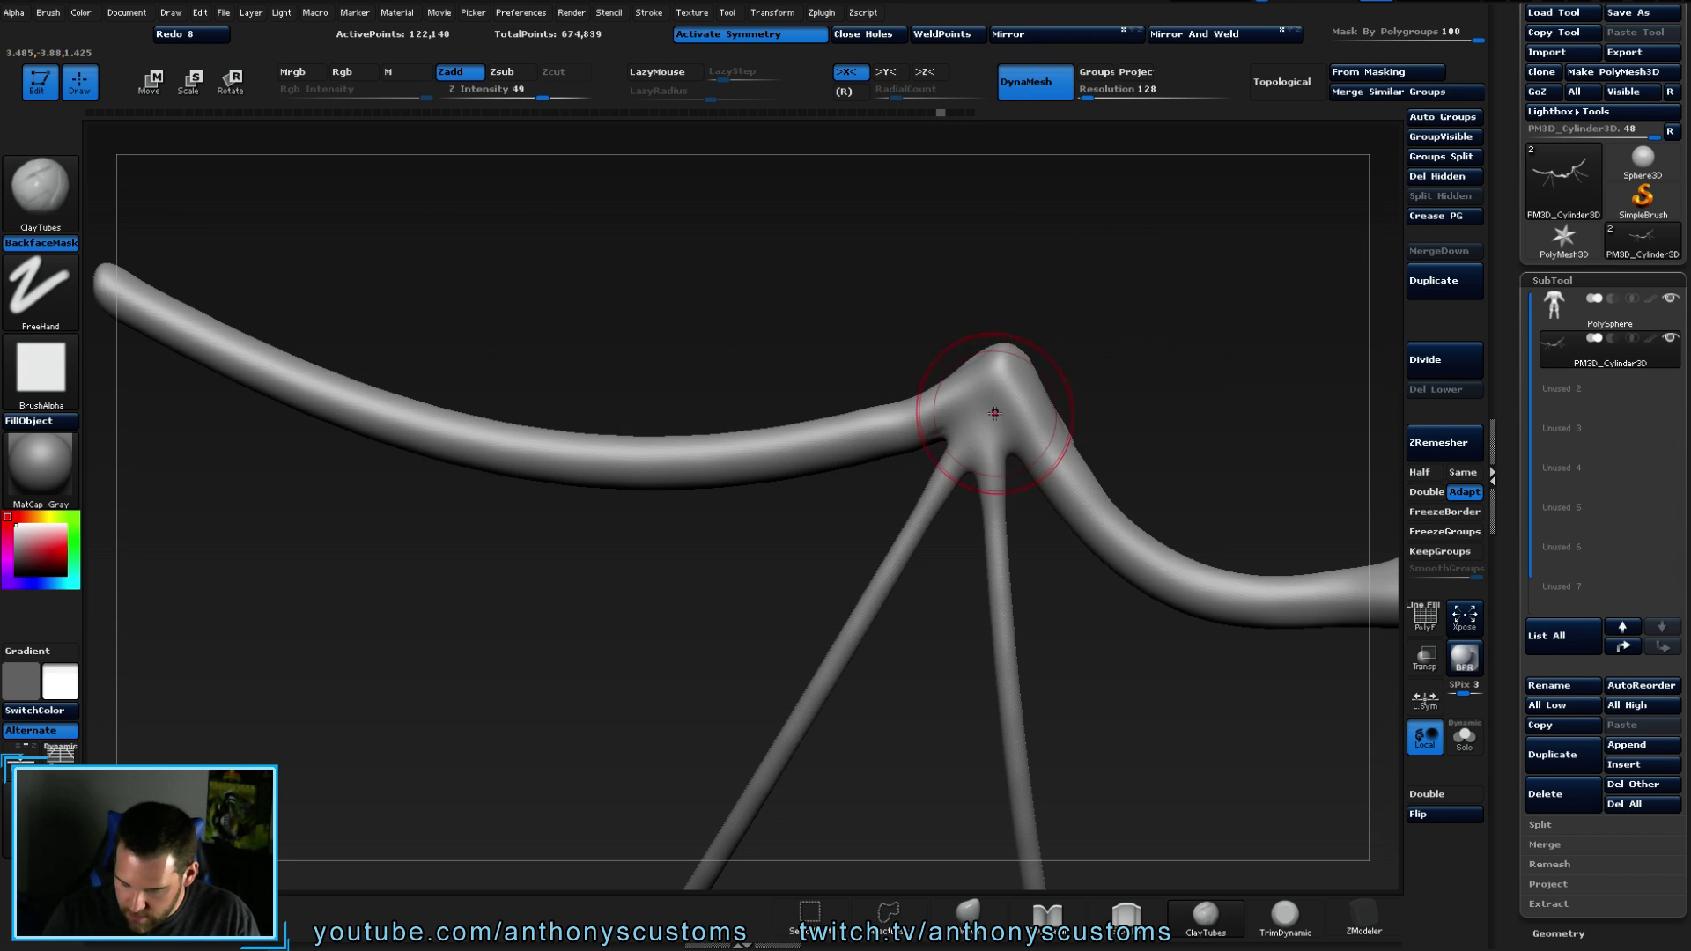
- Blend the roots of both finger bones into the wings' second bend with small ClayTubes strokes
left_click_drag(973, 425, 963, 411)
key("space")
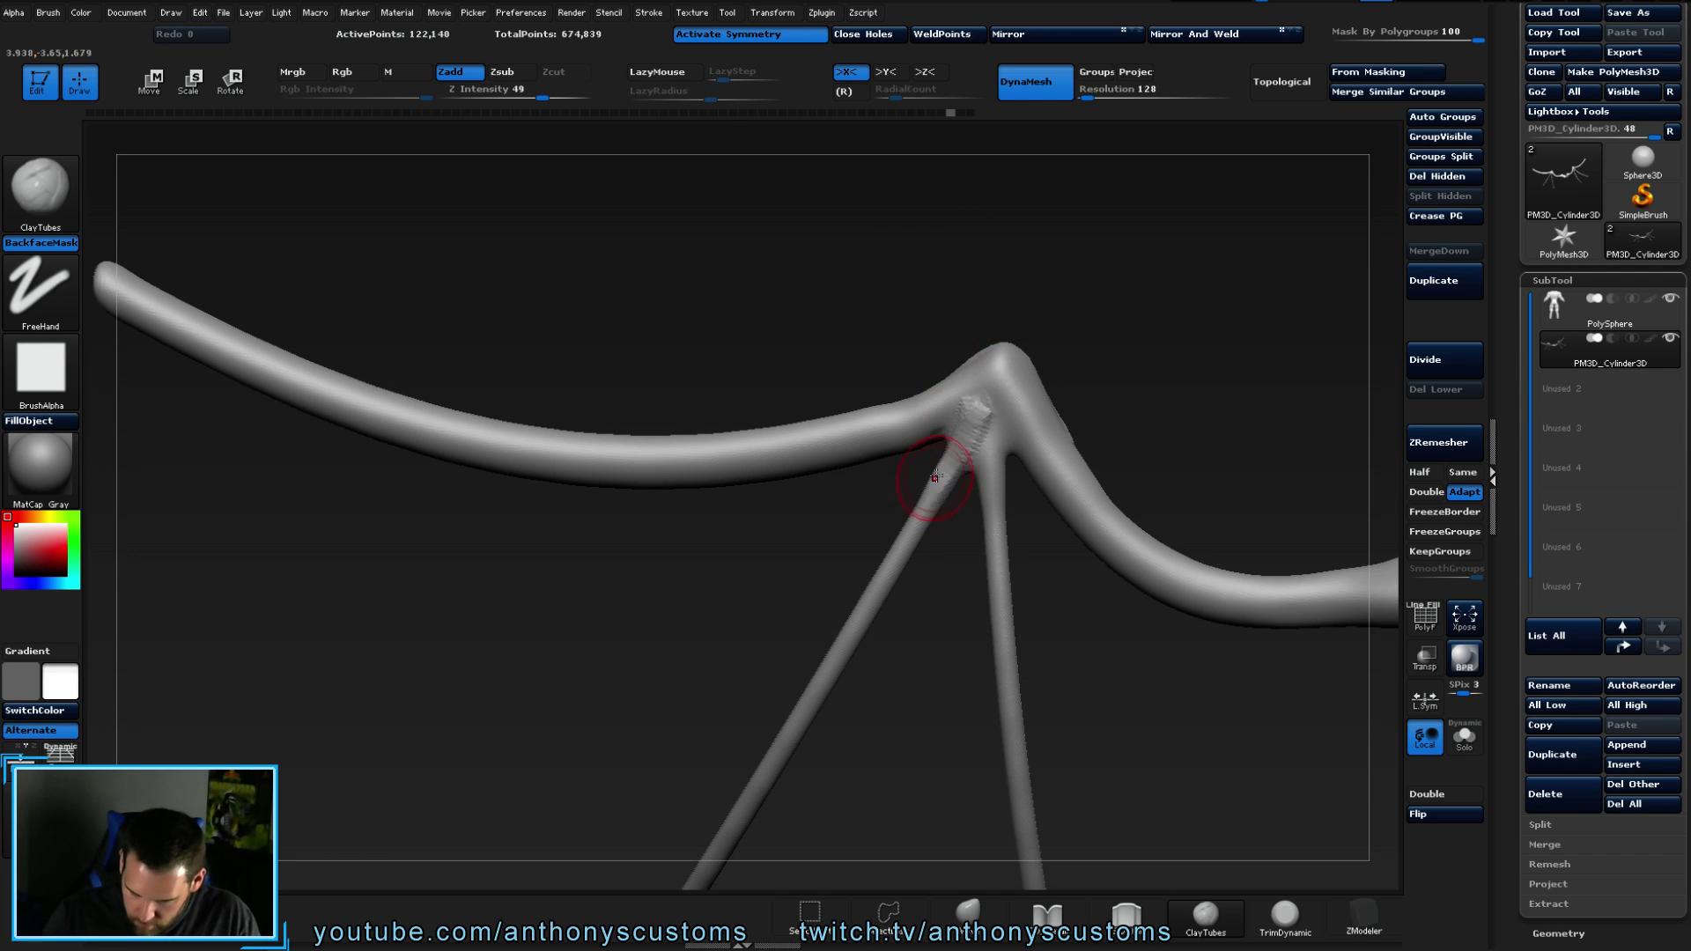
mouse_move(956, 453)
left_mouse_down()
mouse_move(974, 389)
mouse_move(964, 437)
mouse_move(997, 573)
left_mouse_up()
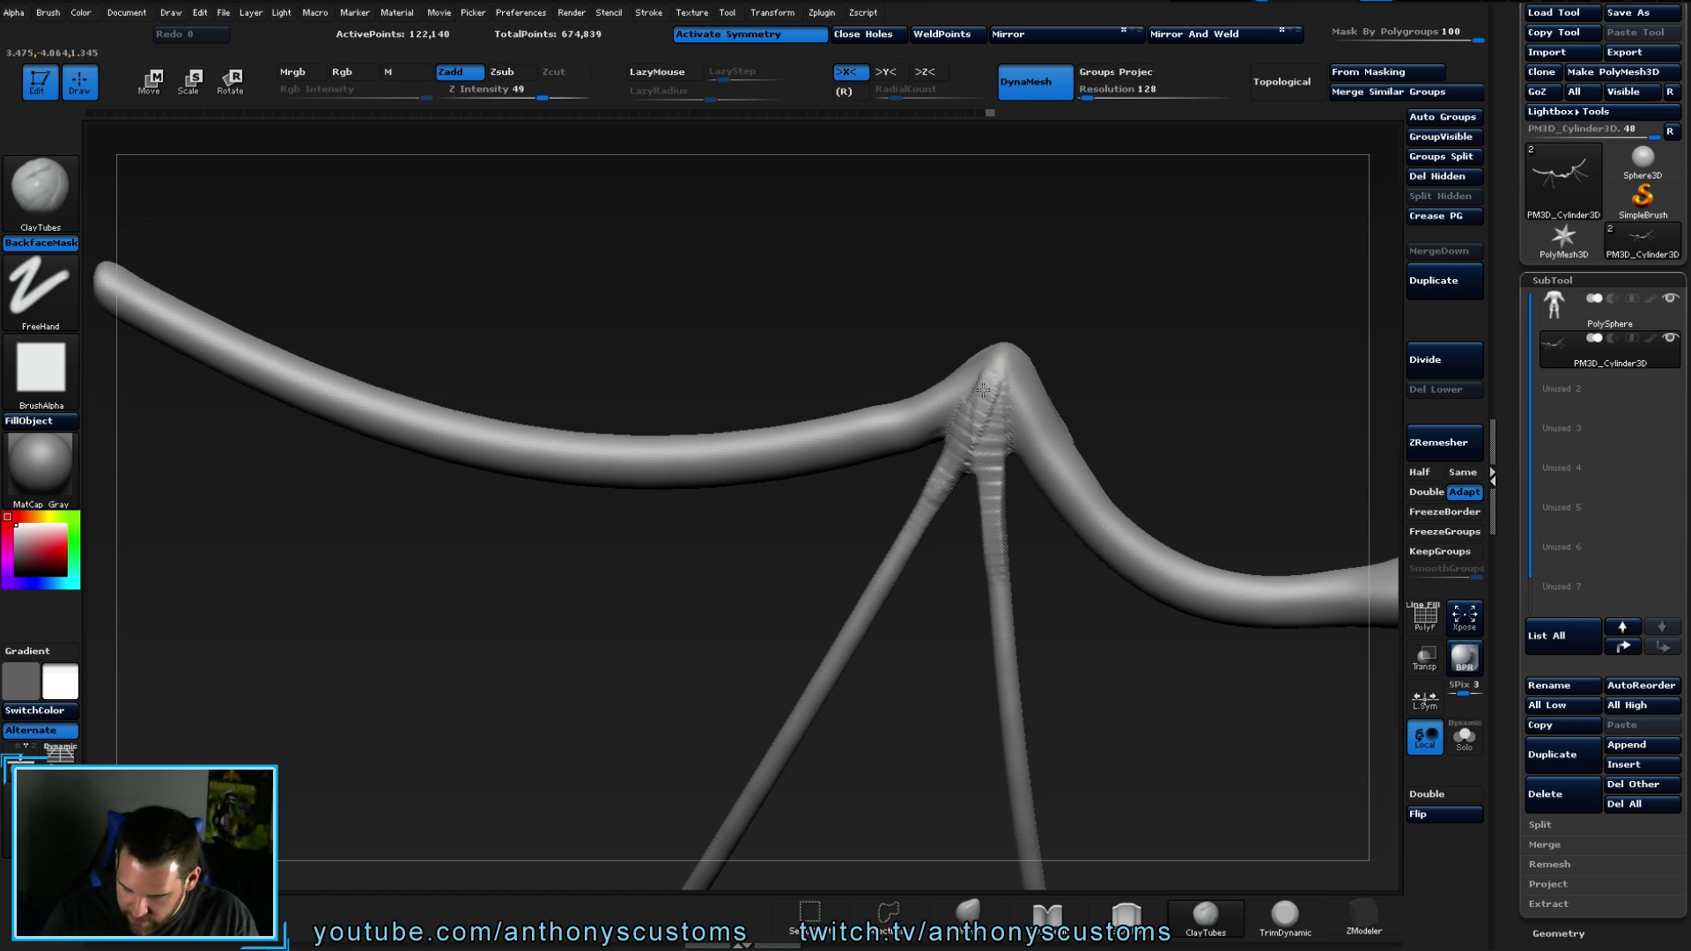
mouse_move(995, 367)
left_mouse_down()
mouse_move(863, 431)
mouse_move(990, 379)
mouse_move(1105, 506)
left_mouse_up()
left_click_drag(1026, 419, 1112, 529)
- Thicken the underside of the second bend and the adjoining bone ends with ClayTubes, and smooth the joint
mouse_move(819, 332)
left_mouse_down()
mouse_move(906, 389)
mouse_move(1027, 378)
mouse_move(1152, 342)
mouse_move(1144, 294)
mouse_move(1012, 474)
mouse_move(978, 554)
left_mouse_up()
mouse_move(1024, 445)
left_mouse_down()
mouse_move(981, 548)
mouse_move(1060, 512)
mouse_move(1074, 573)
mouse_move(1013, 471)
mouse_move(974, 540)
mouse_move(1012, 446)
mouse_move(991, 520)
mouse_move(1024, 500)
mouse_move(1042, 389)
mouse_move(1067, 493)
mouse_move(1088, 482)
left_mouse_up()
mouse_move(1047, 409)
left_mouse_down()
mouse_move(997, 511)
mouse_move(1052, 406)
mouse_move(1001, 495)
left_mouse_up()
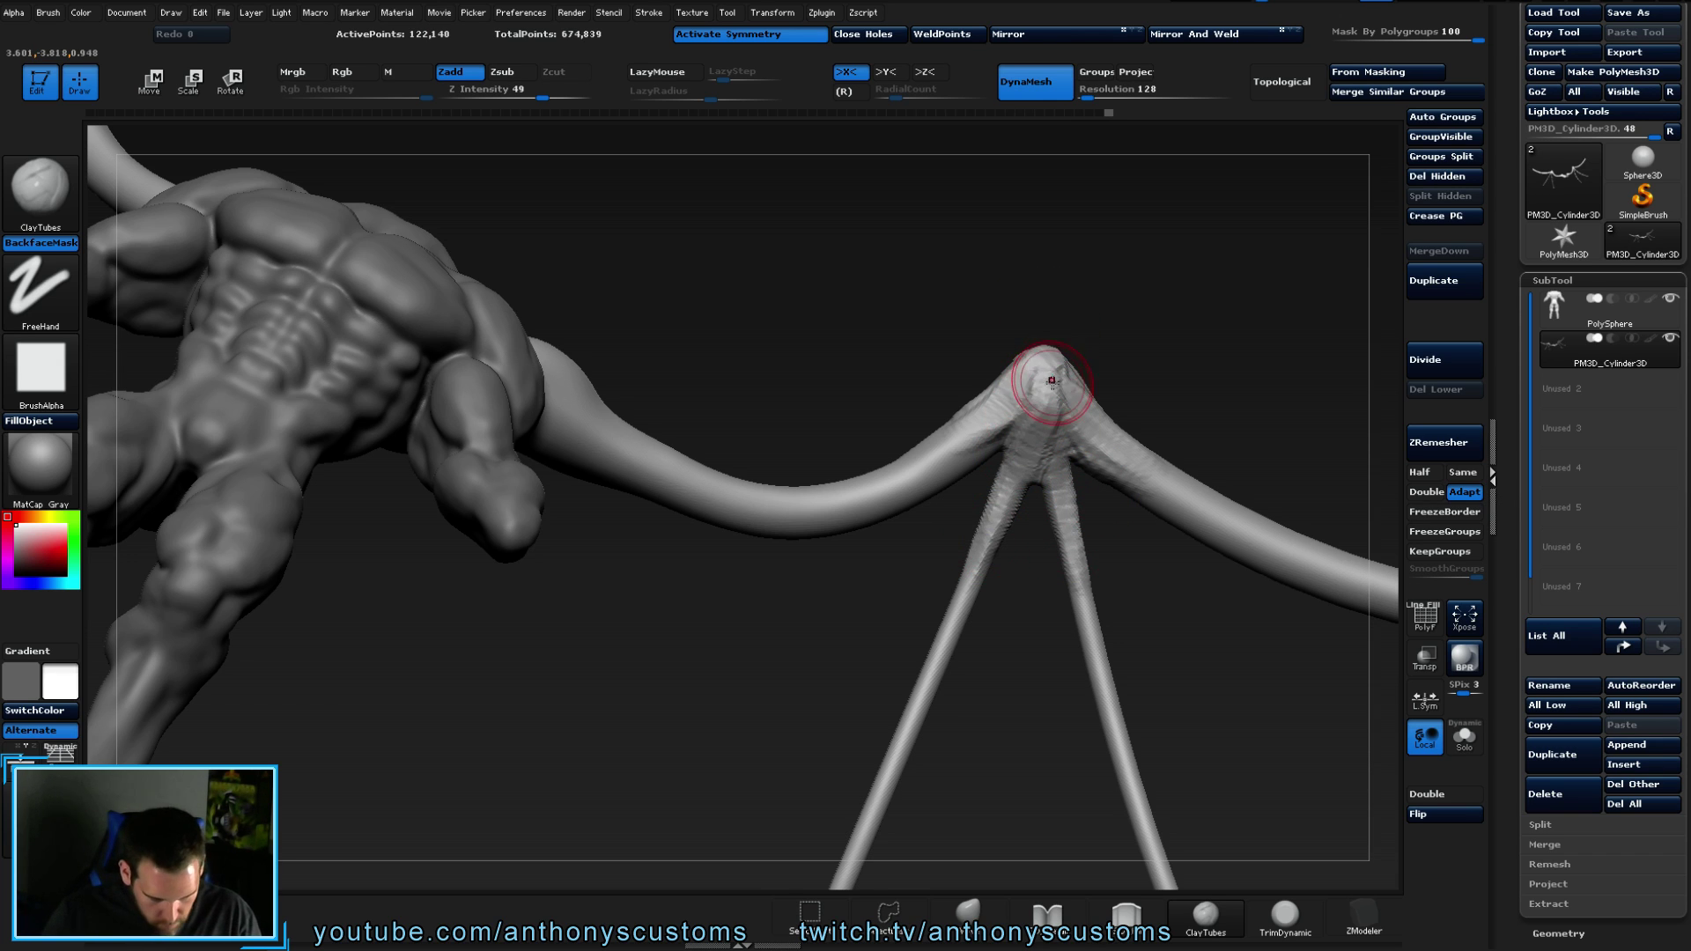
mouse_move(1047, 344)
left_mouse_down()
mouse_move(1028, 406)
mouse_move(1027, 379)
left_mouse_up()
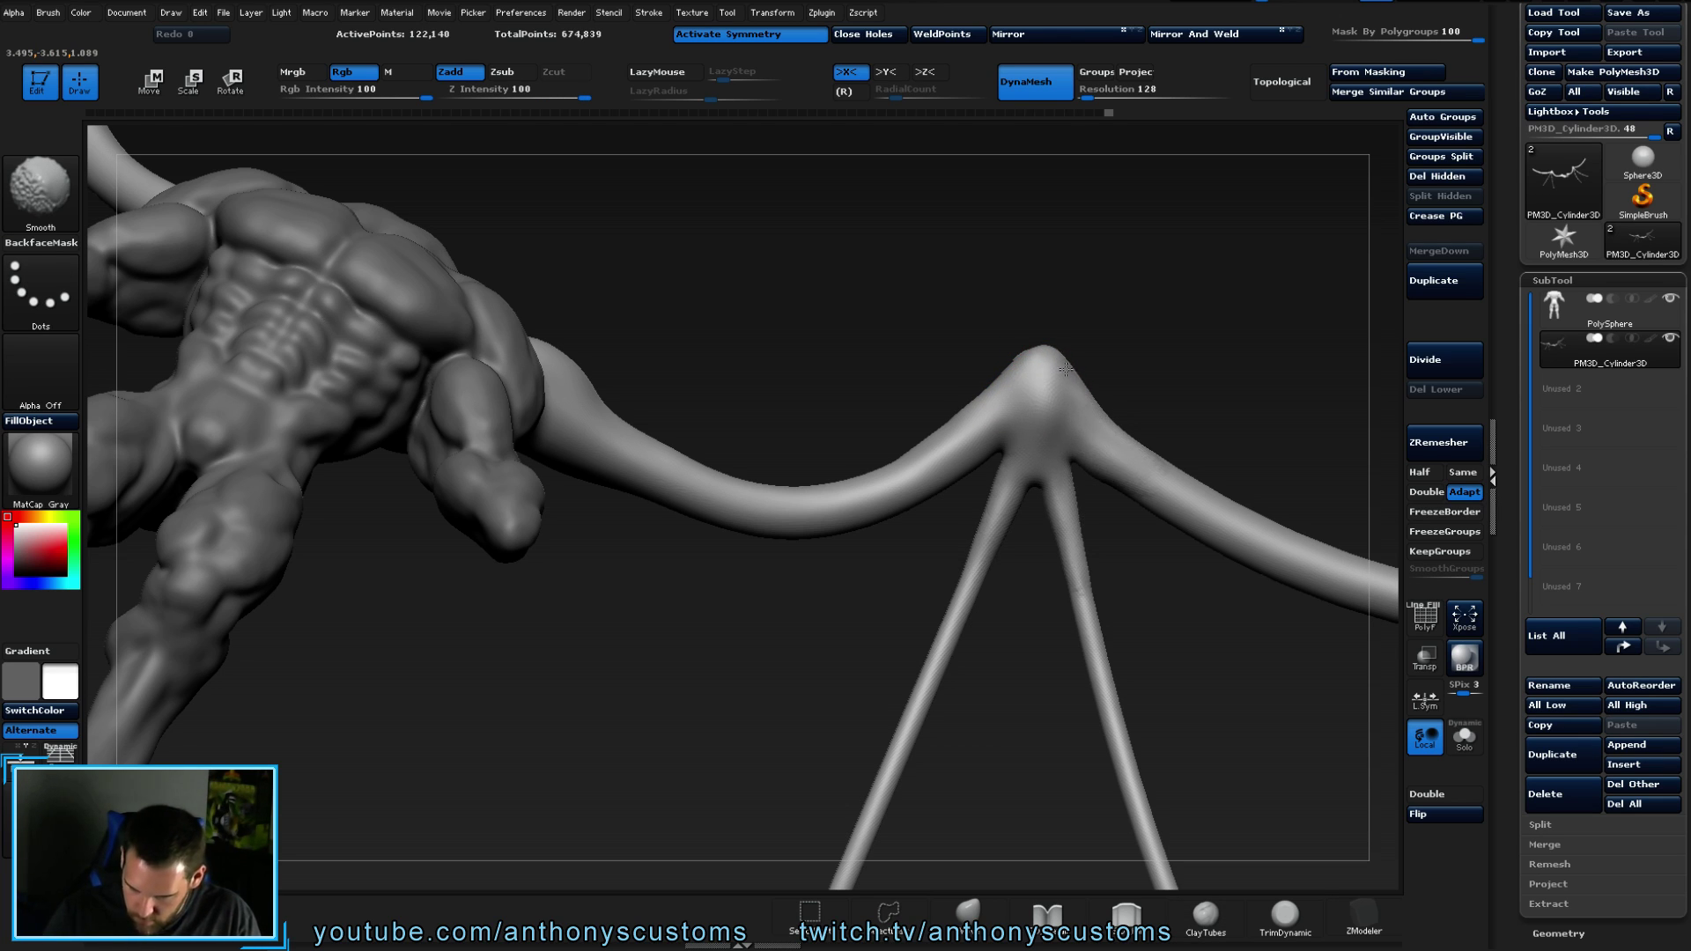
mouse_move(1019, 272)
left_mouse_down()
mouse_move(1055, 311)
mouse_move(963, 362)
mouse_move(940, 411)
mouse_move(1036, 412)
left_mouse_up()
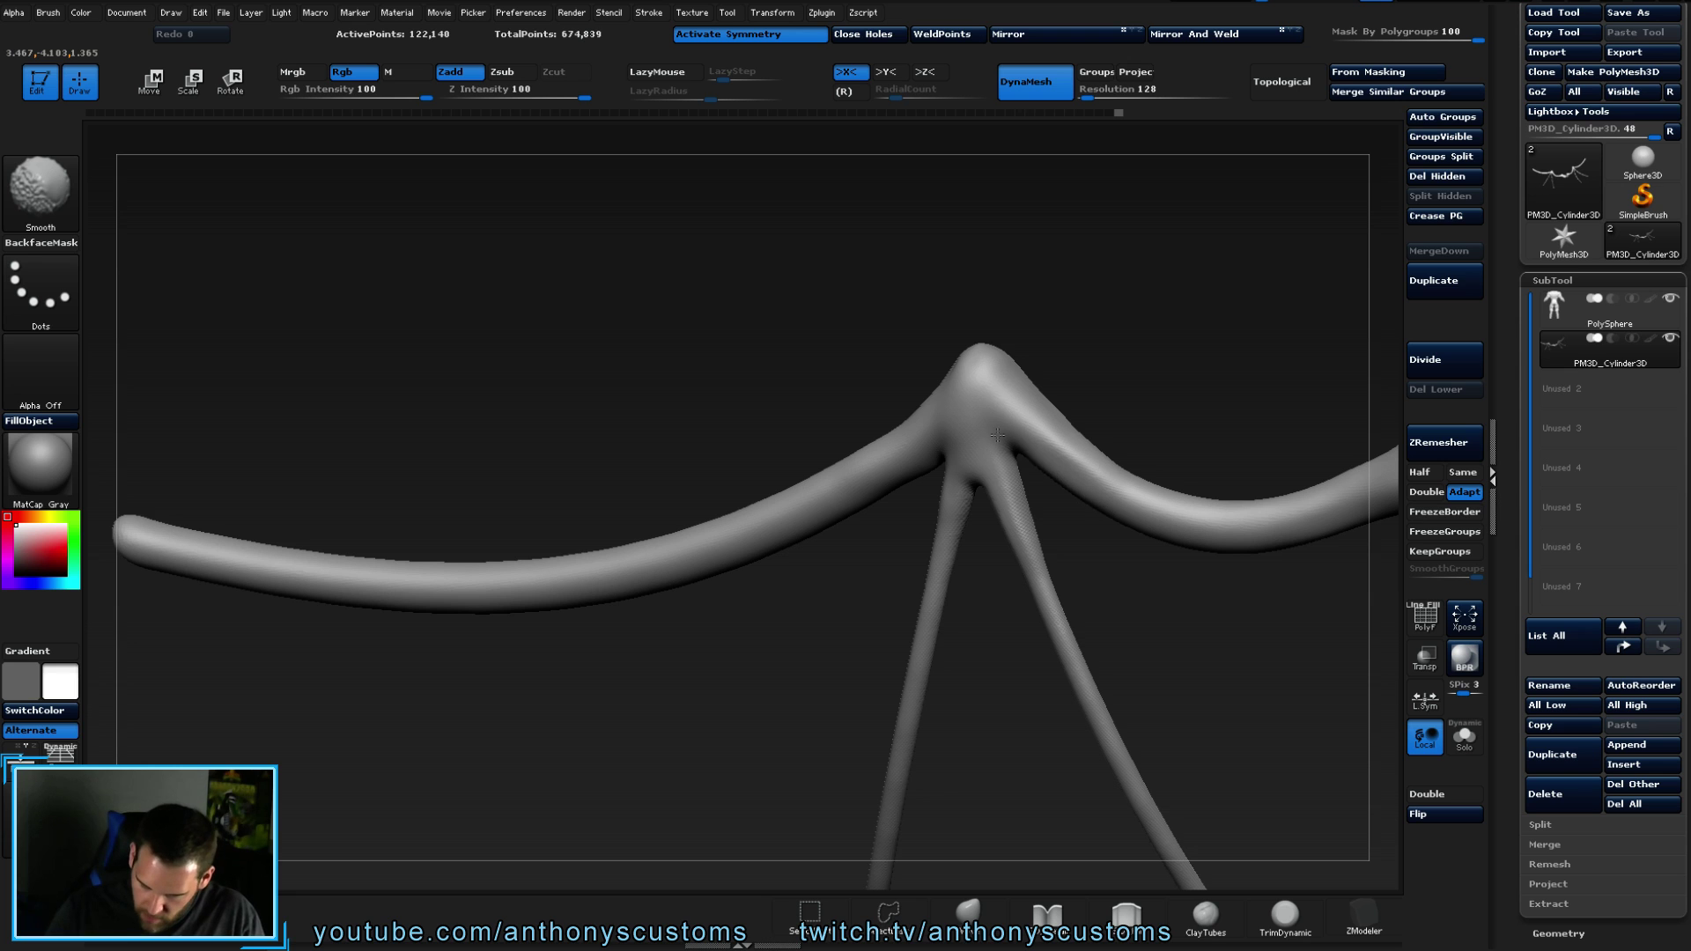
- Round out the second bend from the front and back, and smooth its transitions into the outer bone and finger bones
mouse_move(1123, 266)
left_mouse_down()
mouse_move(1162, 272)
mouse_move(1186, 385)
mouse_move(1154, 479)
mouse_move(1136, 447)
left_mouse_up()
mouse_move(907, 357)
left_mouse_down()
mouse_move(937, 363)
mouse_move(900, 371)
mouse_move(917, 351)
mouse_move(916, 379)
mouse_move(899, 359)
mouse_move(925, 356)
left_mouse_up()
mouse_move(1038, 385)
left_mouse_down()
mouse_move(1089, 325)
mouse_move(1095, 484)
mouse_move(1057, 585)
mouse_move(1032, 564)
mouse_move(1103, 594)
mouse_move(1139, 551)
left_mouse_up()
left_click_drag(1038, 584, 1100, 573)
mouse_move(1230, 457)
left_mouse_down("alt")
mouse_move(832, 472)
mouse_move(620, 560)
left_mouse_up("alt")
left_click_drag(585, 435, 539, 441, "shift")
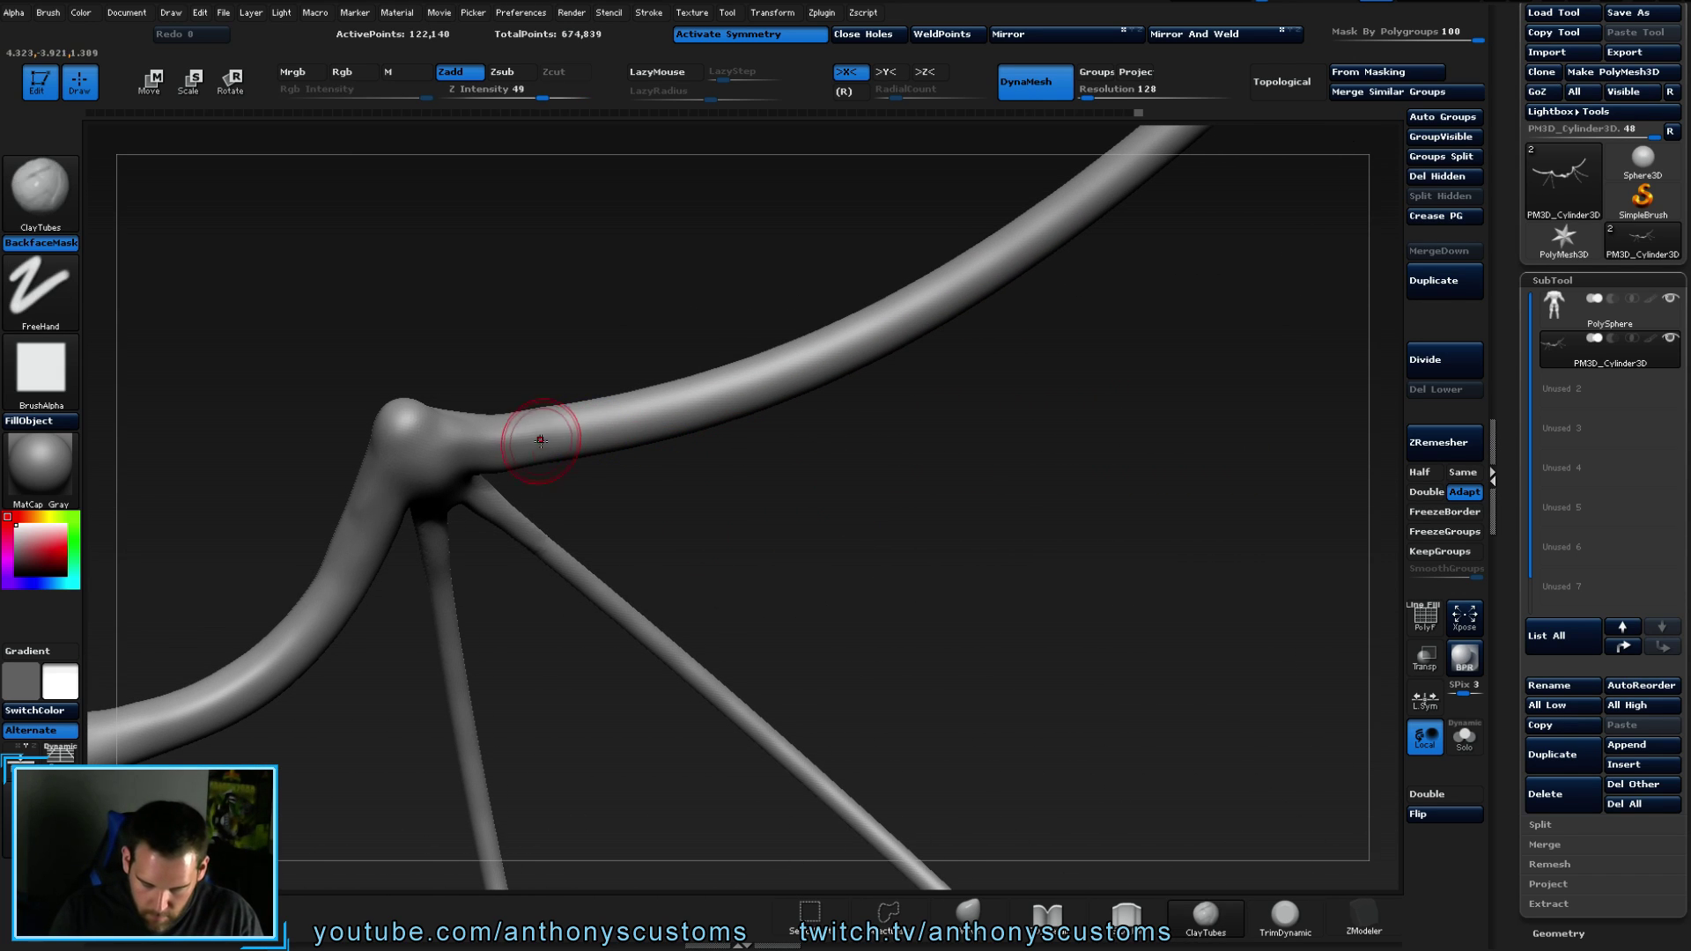
left_click_drag(544, 541, 510, 559, "shift")
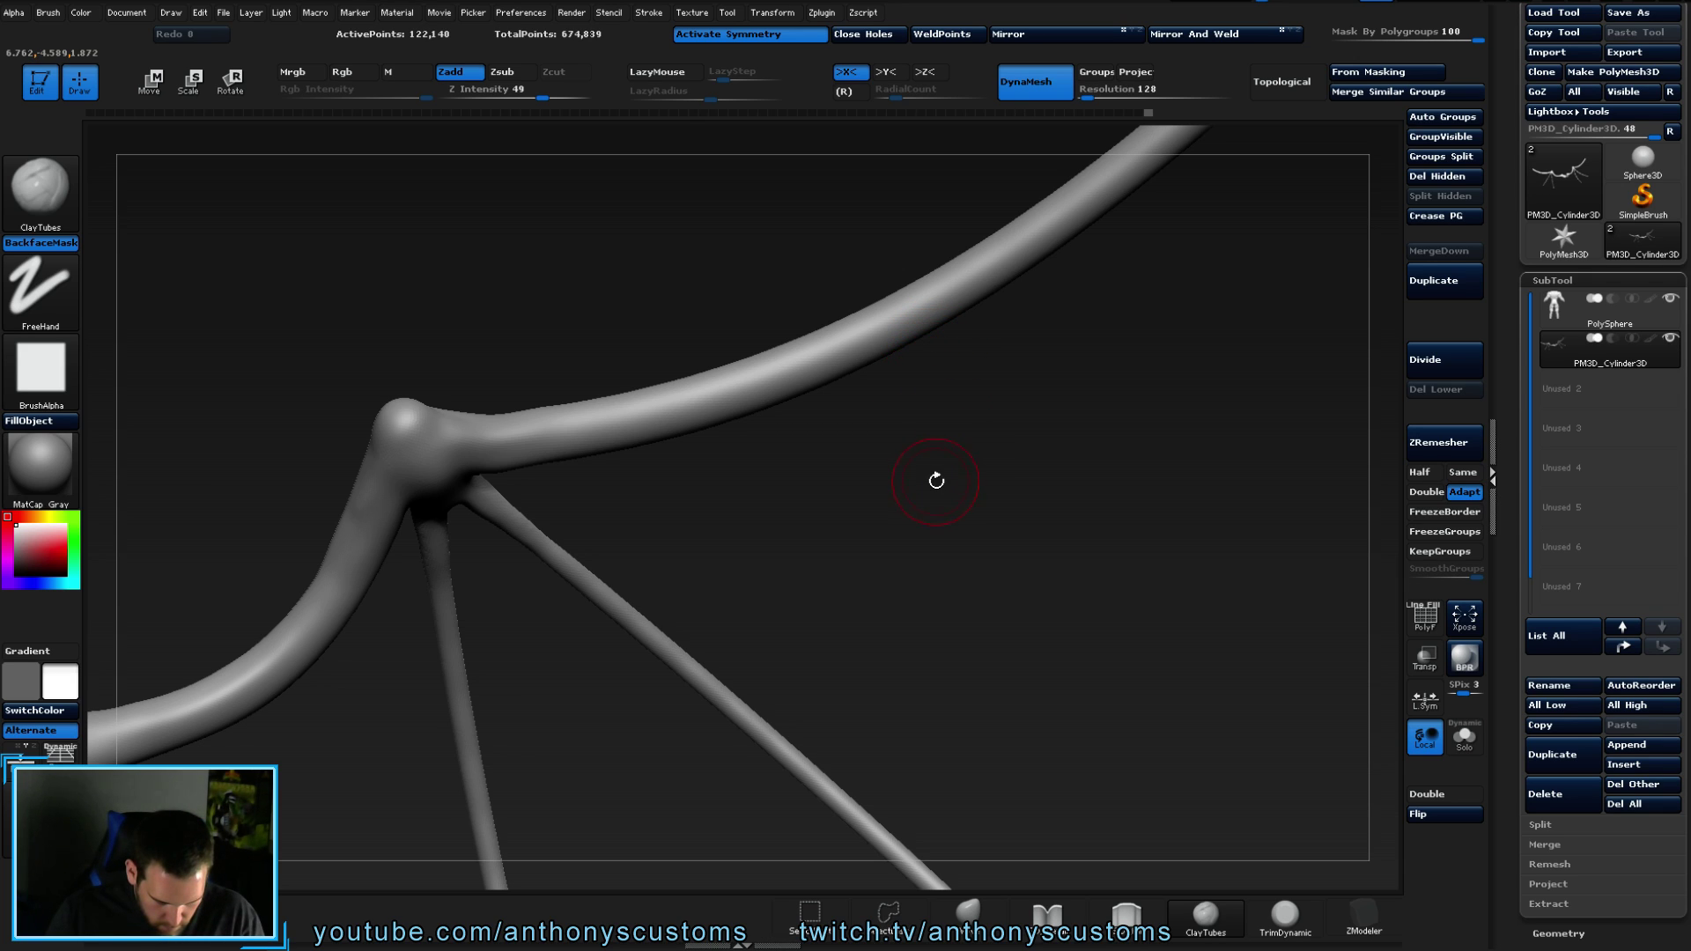
- Build a rounded knob on the tip of each wing's long outer bone with ClayTubes and smooth it
mouse_move(940, 497)
left_mouse_down()
mouse_move(932, 400)
mouse_move(934, 545)
mouse_move(906, 555)
mouse_move(924, 559)
mouse_move(944, 546)
mouse_move(948, 479)
mouse_move(917, 502)
left_mouse_up()
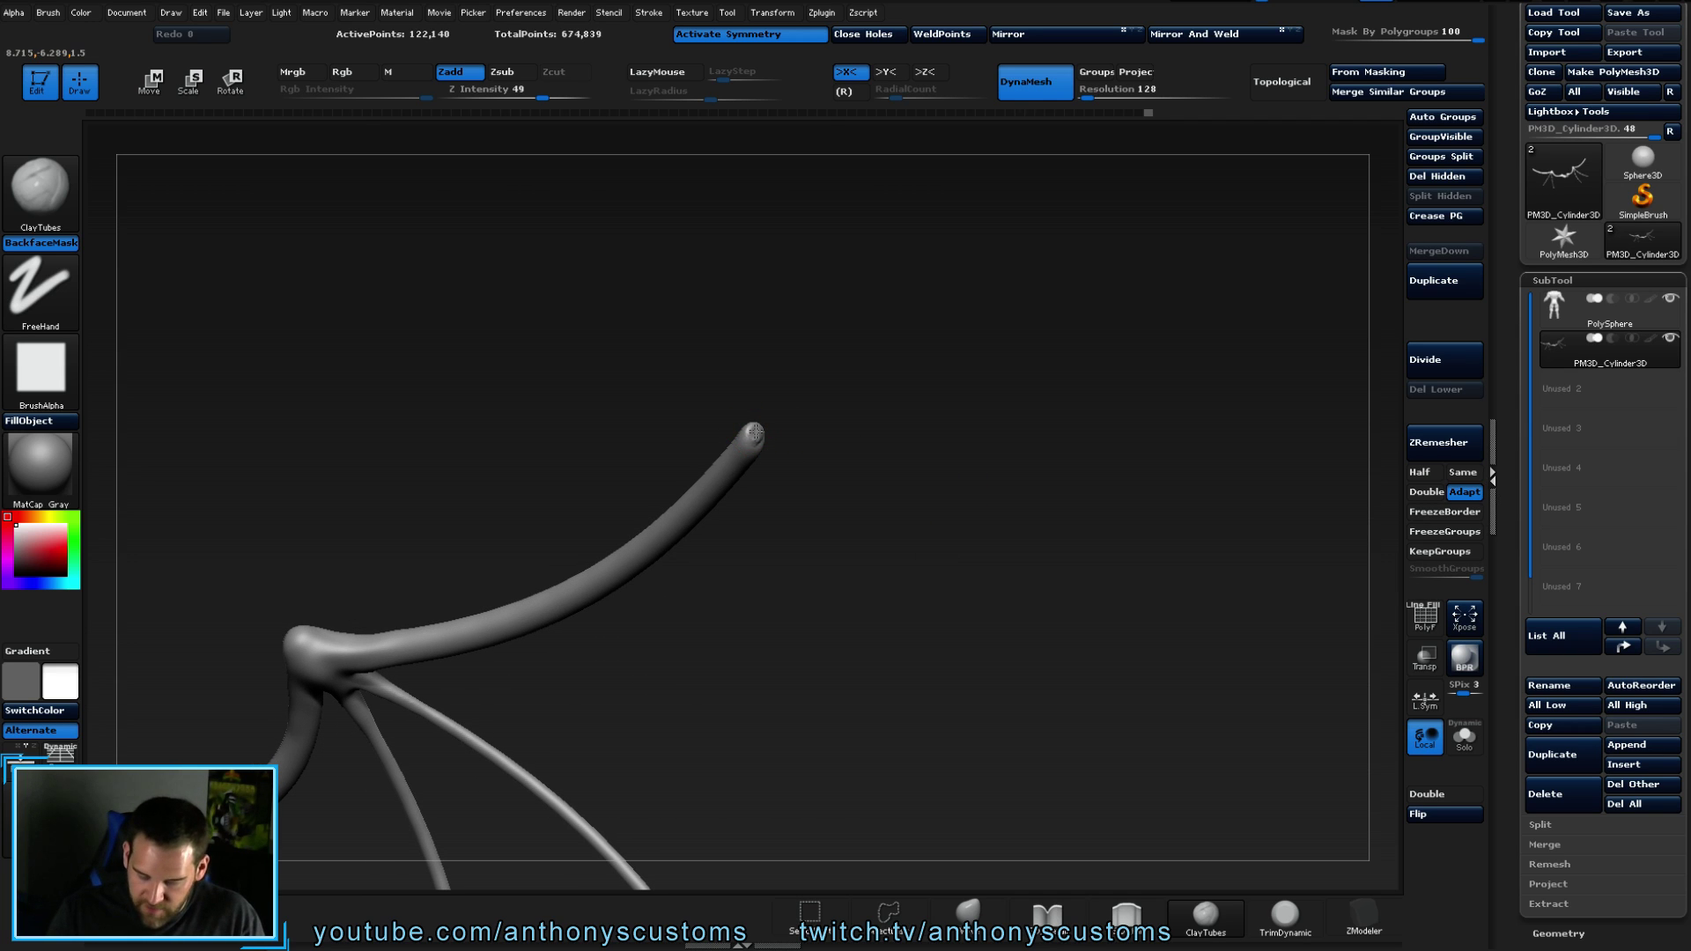
left_click_drag(847, 426, 745, 437)
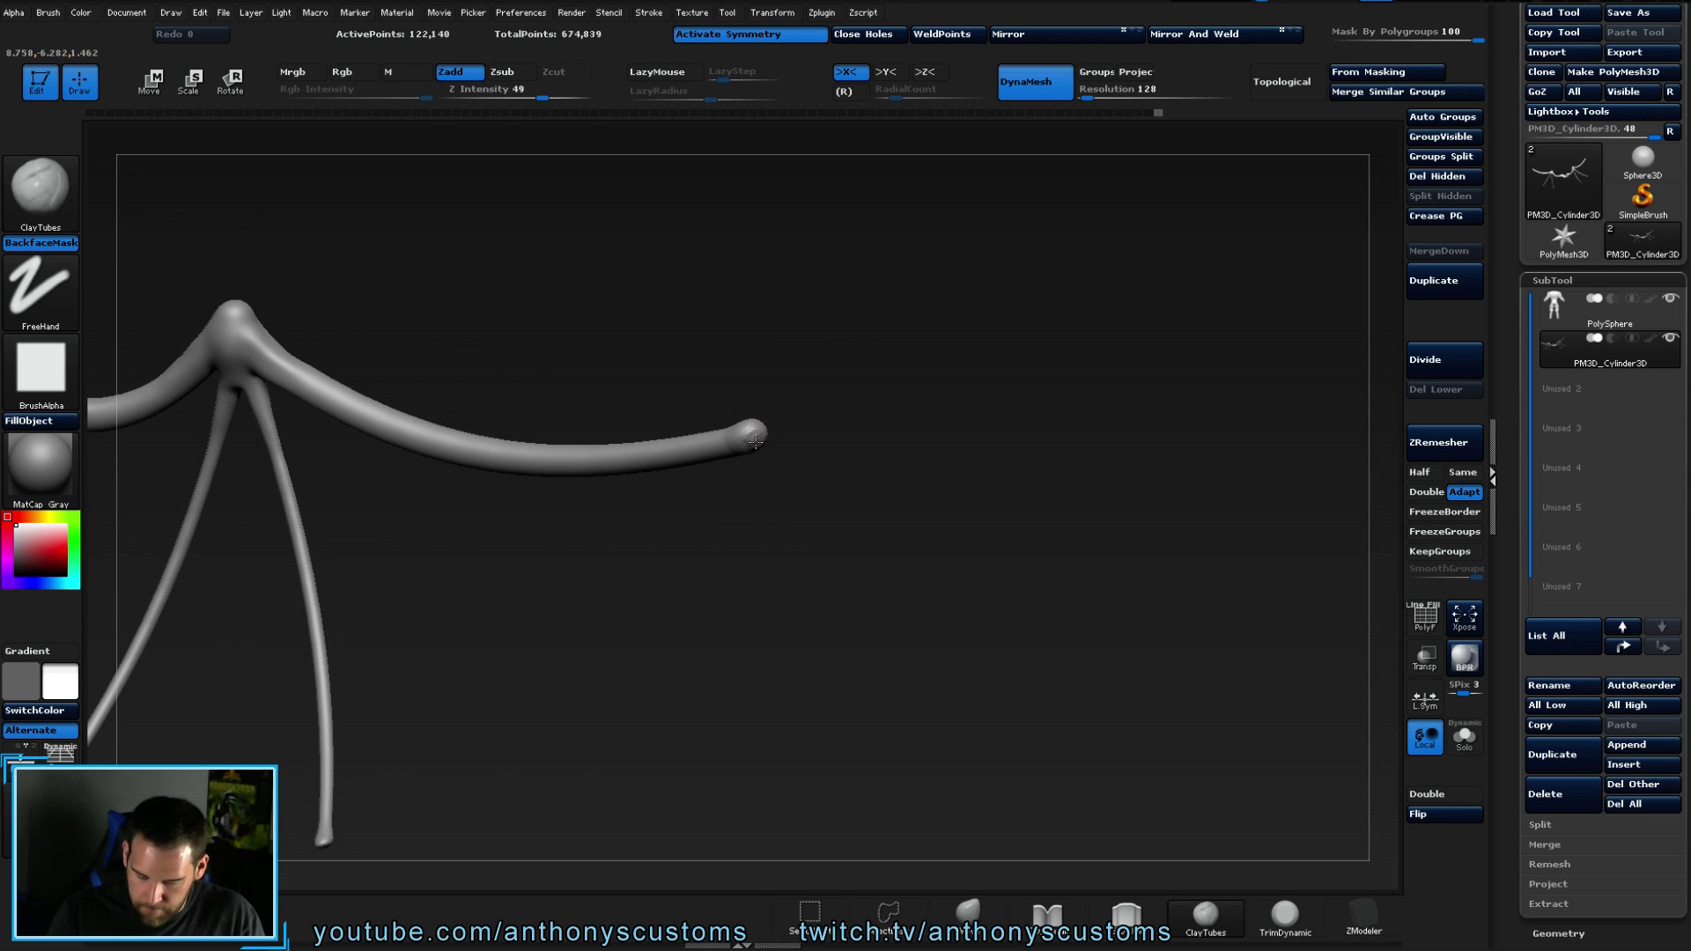
key("shift")
mouse_move(747, 528)
left_mouse_down()
mouse_move(886, 494)
mouse_move(823, 540)
mouse_move(847, 395)
mouse_move(818, 359)
left_mouse_up()
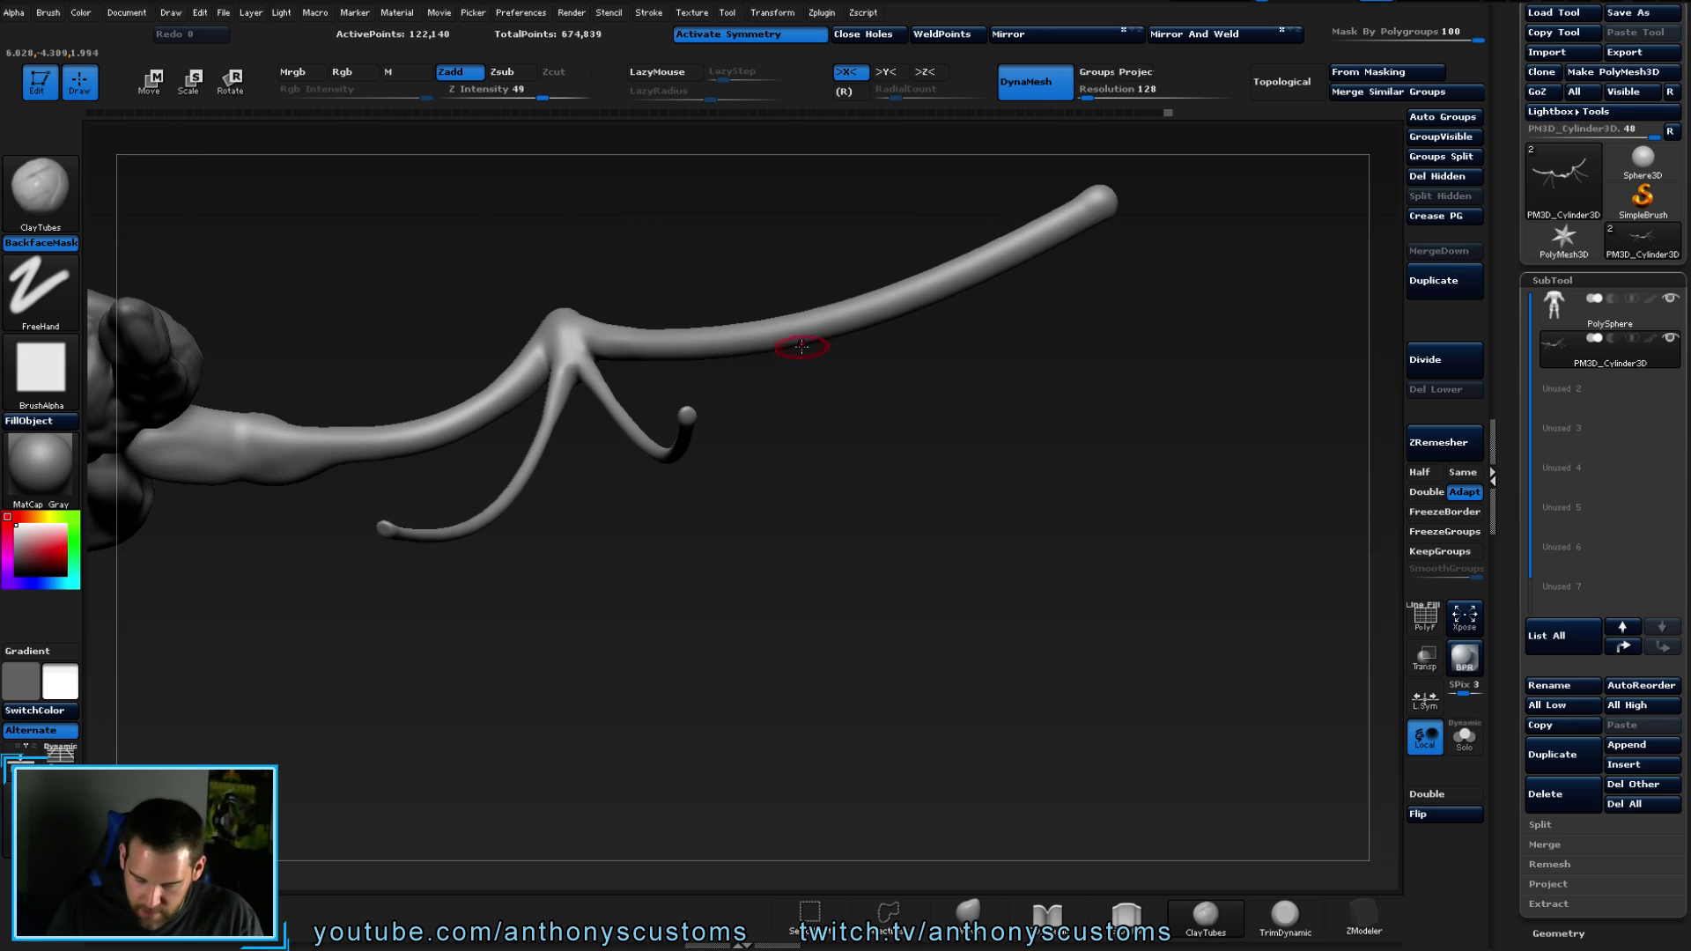
- Build up the tips of both finger bones into small rounded knobs with ClayTubes and smooth them
mouse_move(688, 411)
left_mouse_down()
mouse_move(786, 446)
mouse_move(690, 420)
mouse_move(815, 537)
left_mouse_up()
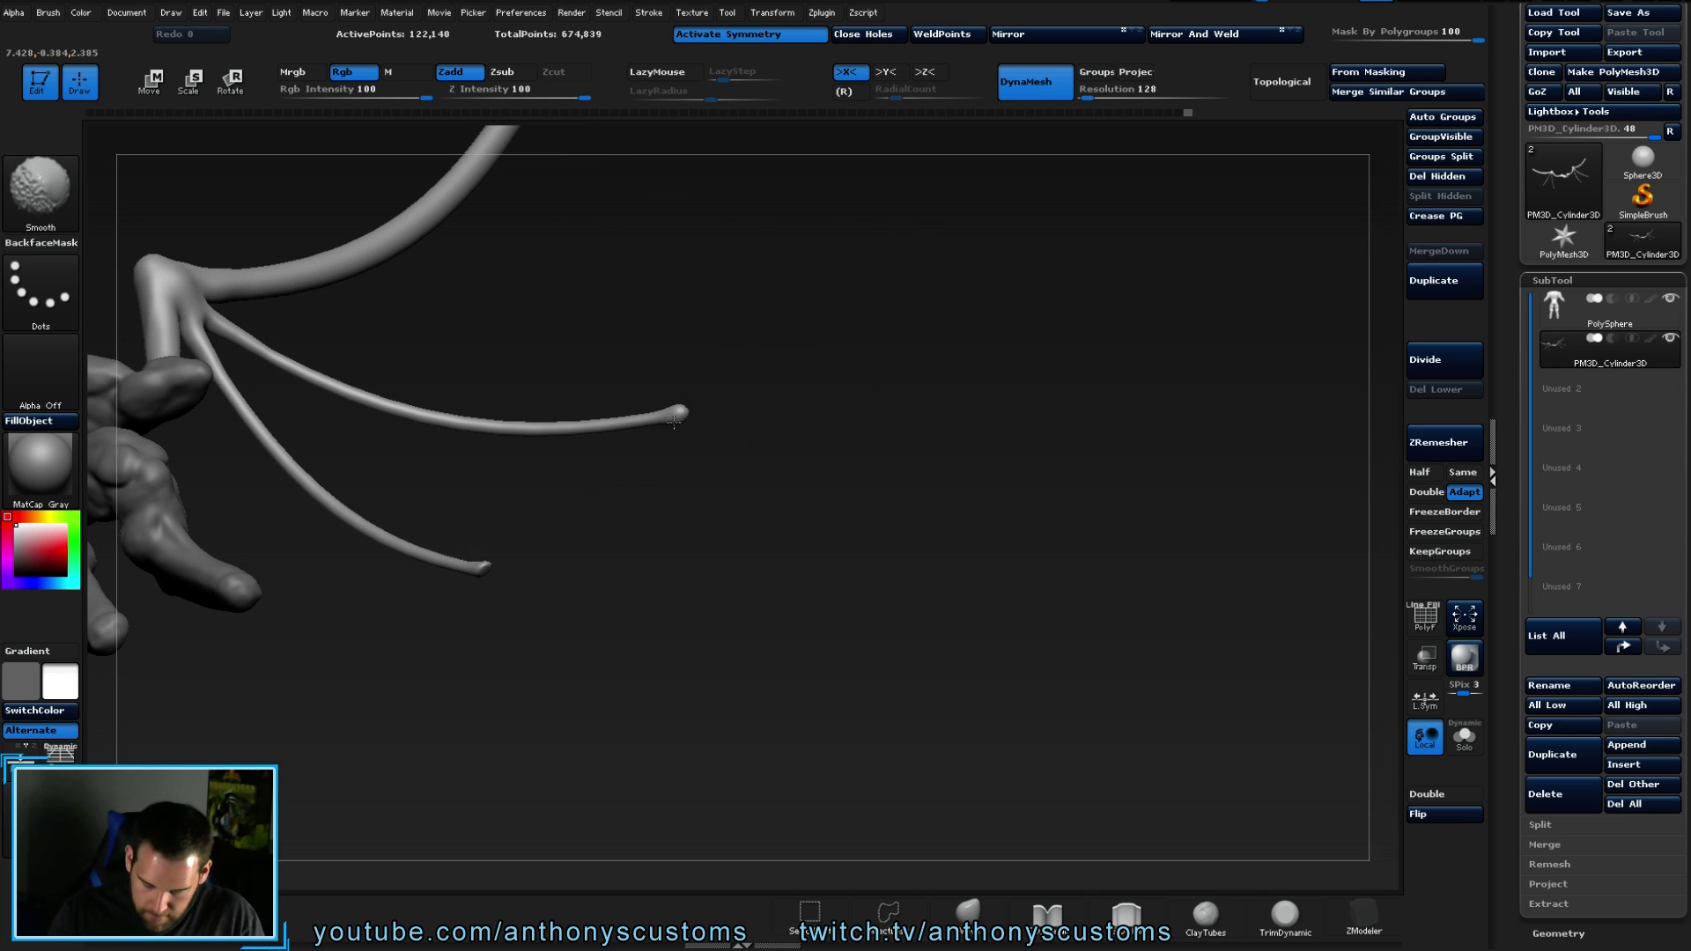
left_click_drag(570, 558, 473, 589)
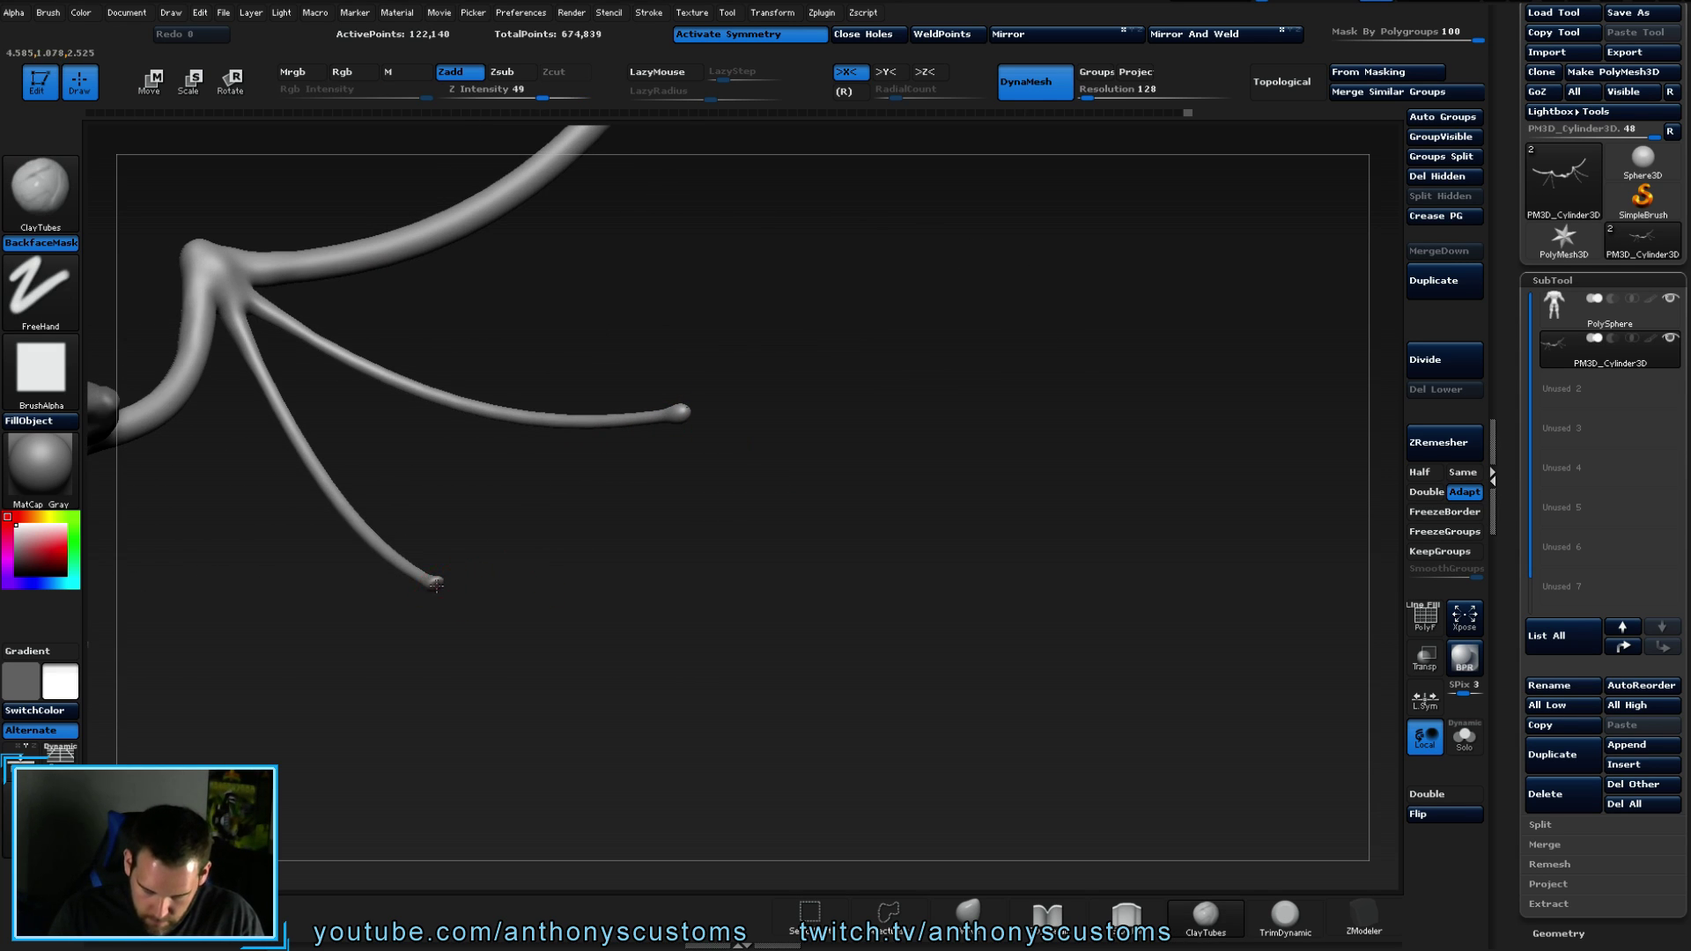
mouse_move(565, 540)
left_mouse_down()
mouse_move(977, 504)
mouse_move(917, 487)
mouse_move(815, 539)
mouse_move(852, 464)
left_mouse_up()
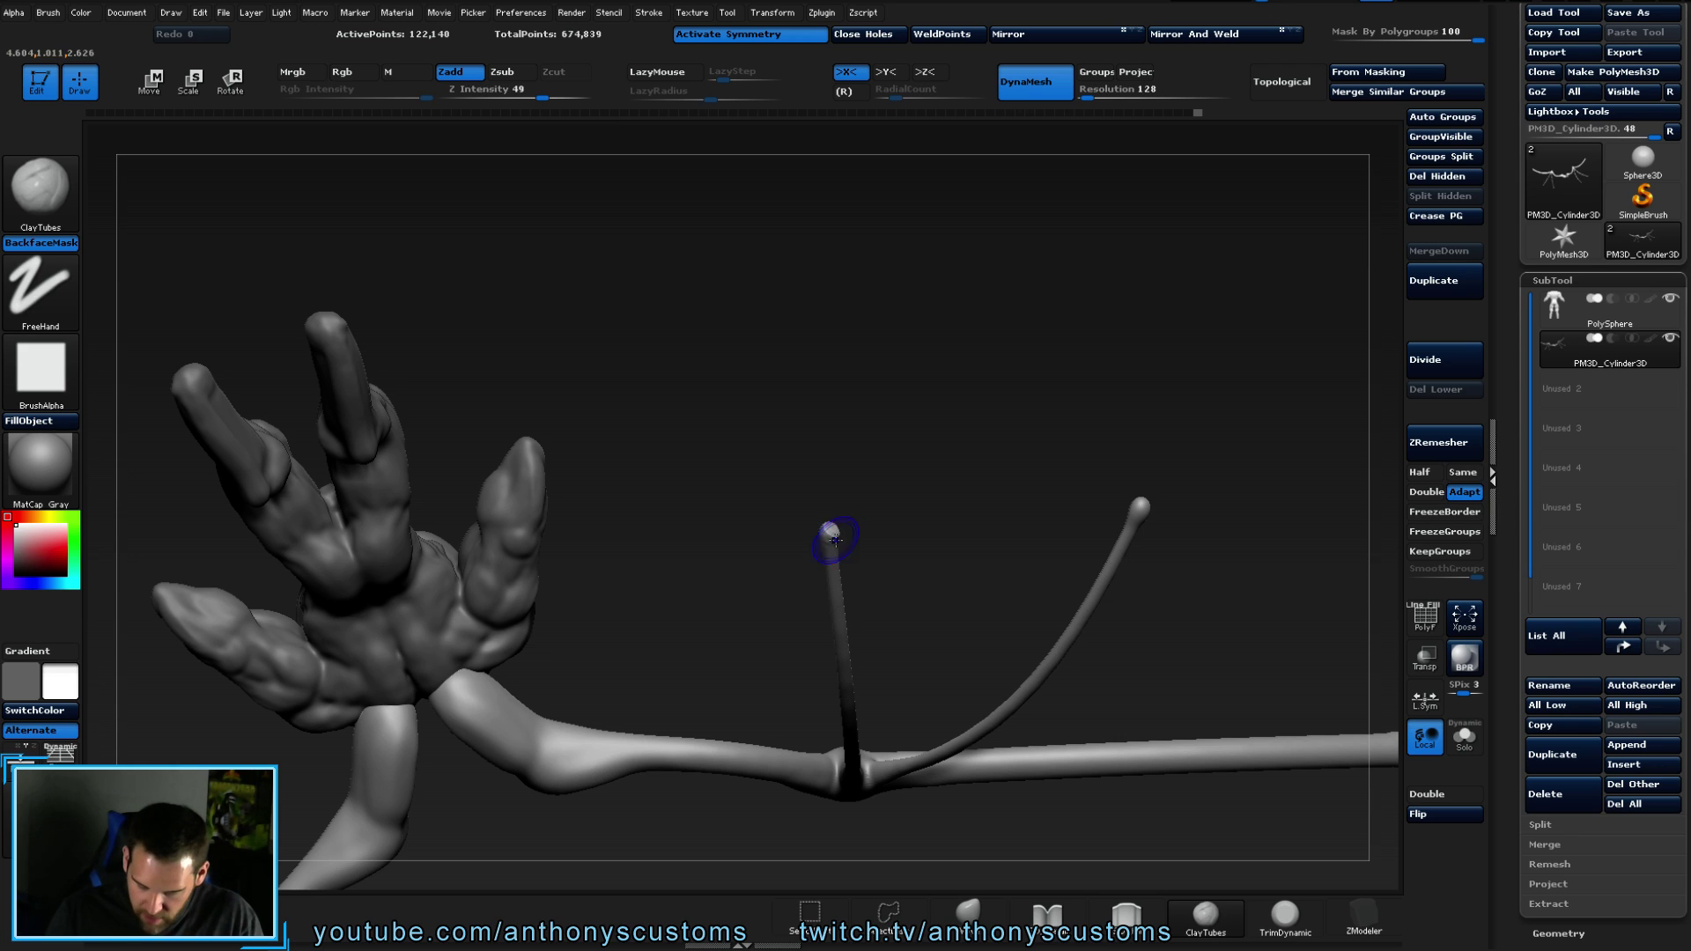
left_click_drag(907, 446, 1042, 517)
left_click_drag(924, 608, 1020, 606)
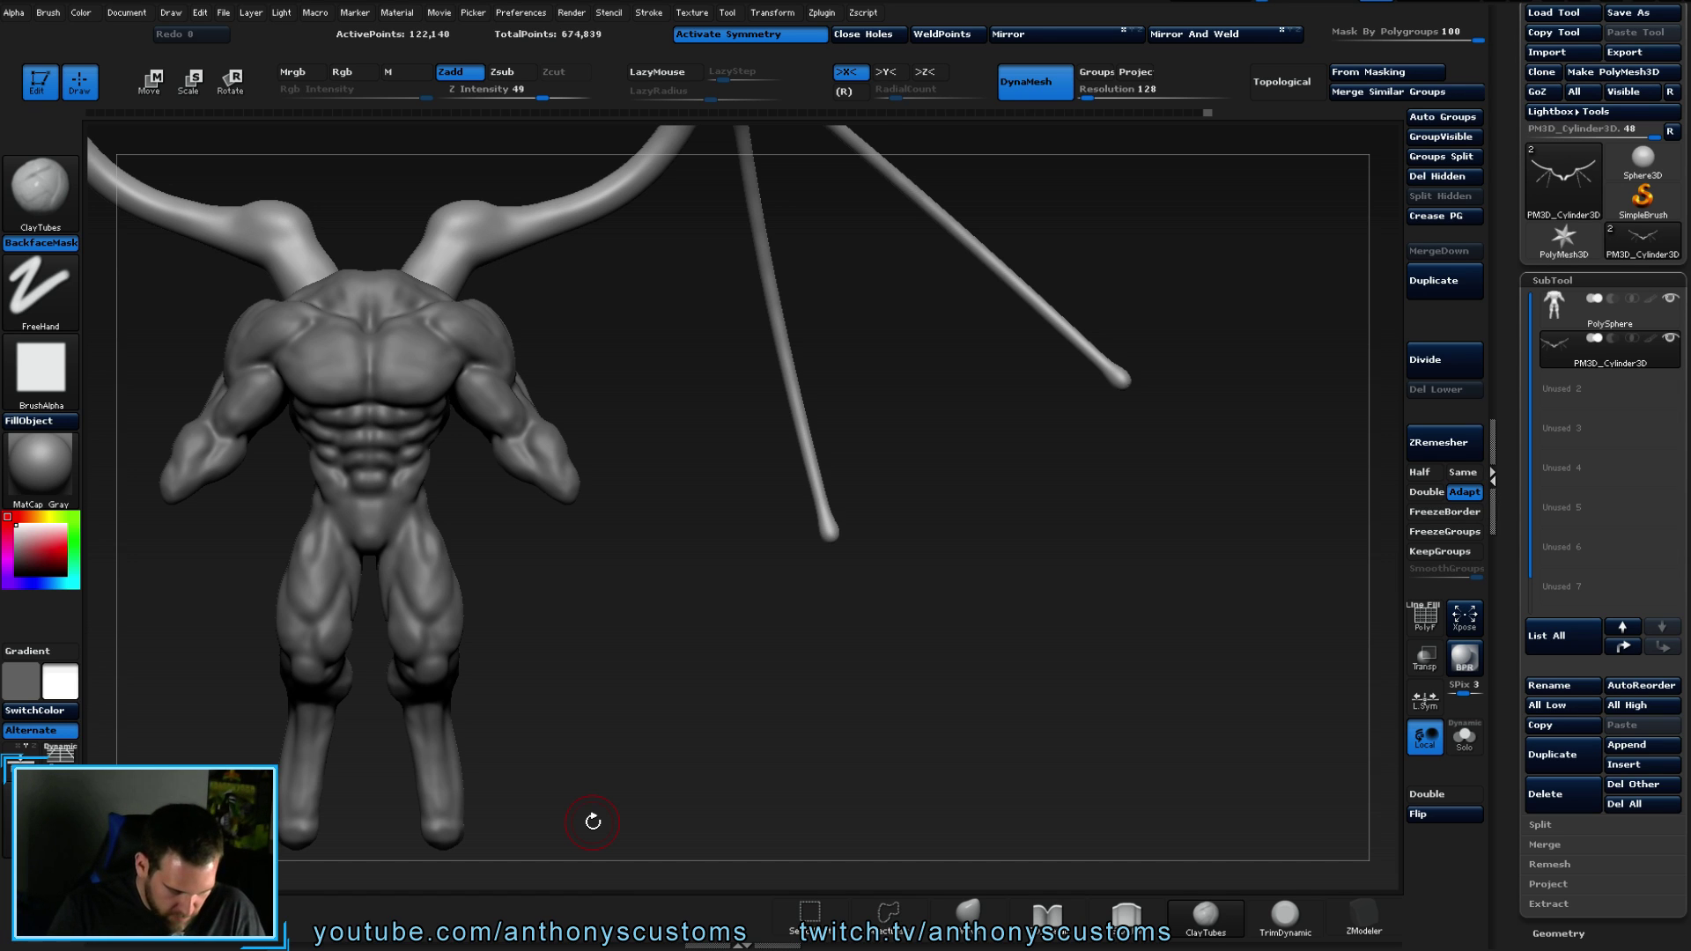
left_click_drag(940, 626, 951, 495, "alt")
left_click_drag(985, 581, 992, 663, "alt")
left_click_drag(1057, 579, 1039, 583)
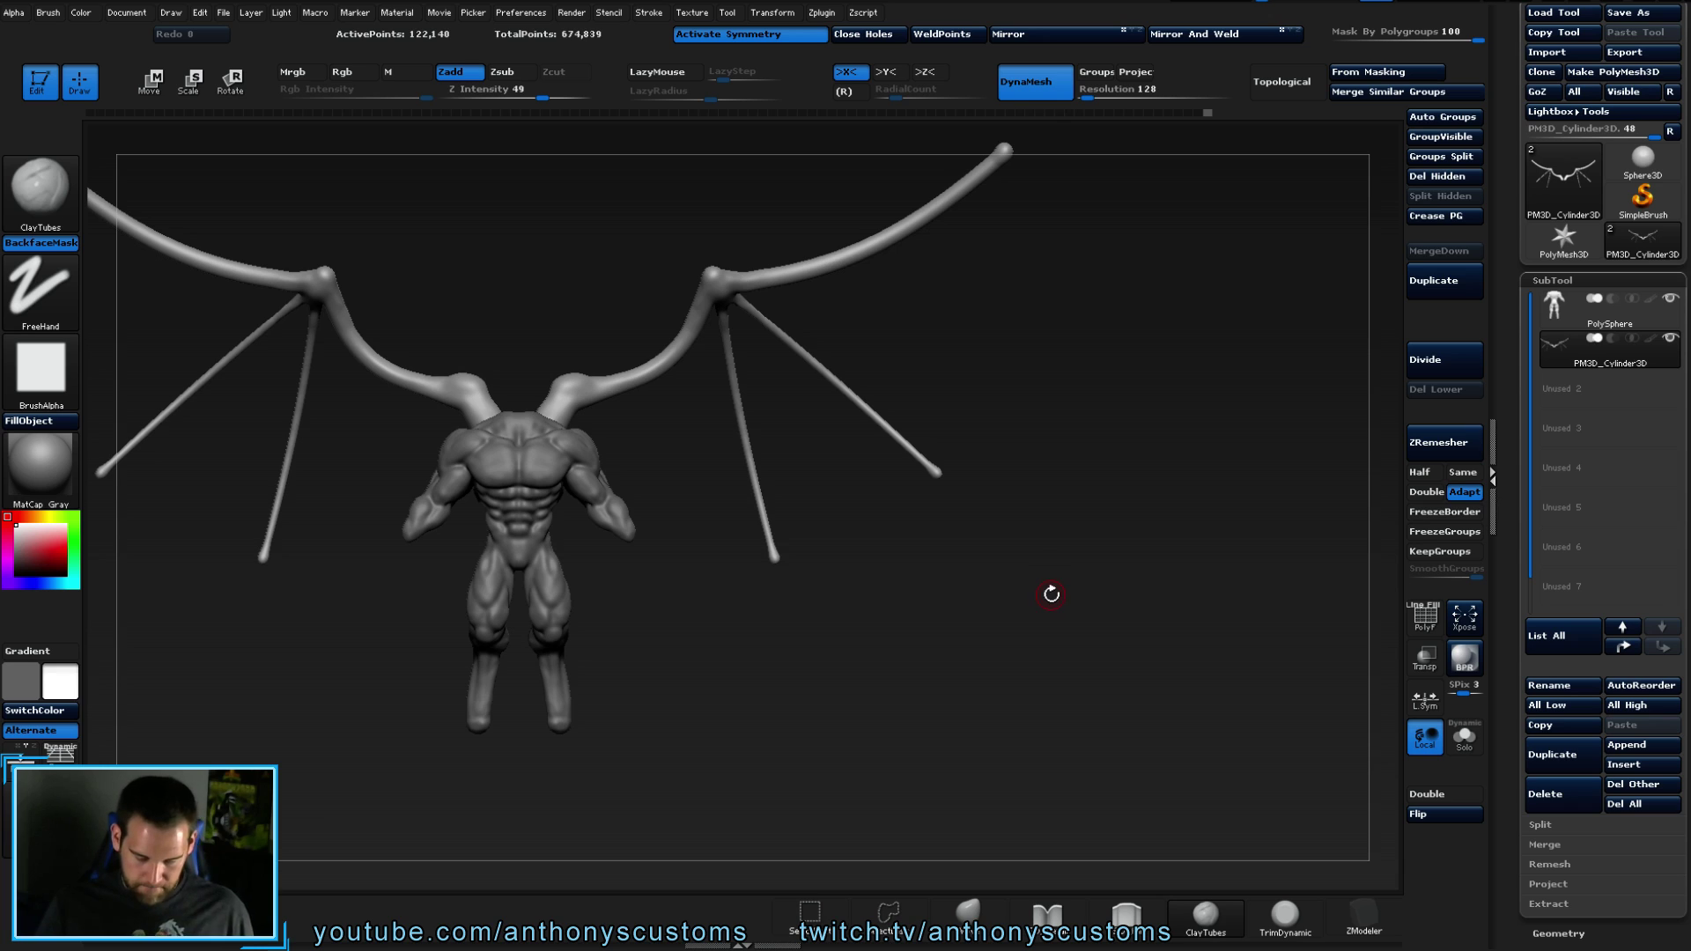
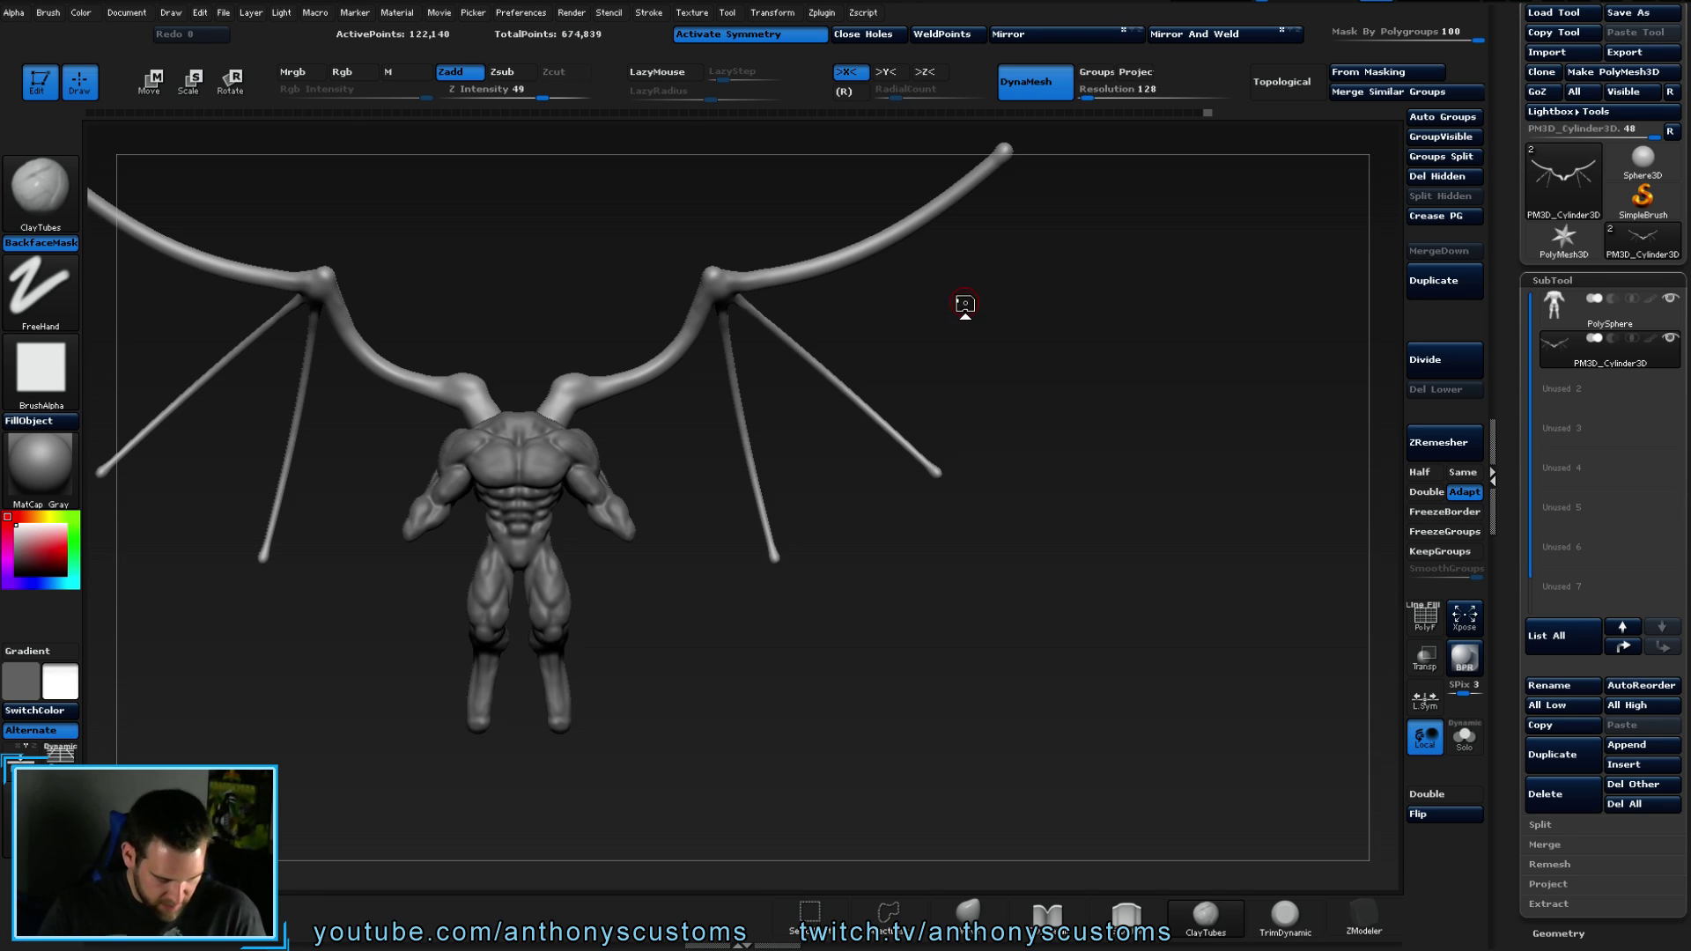
- Save the project
left_click_drag(1027, 537, 1011, 585)
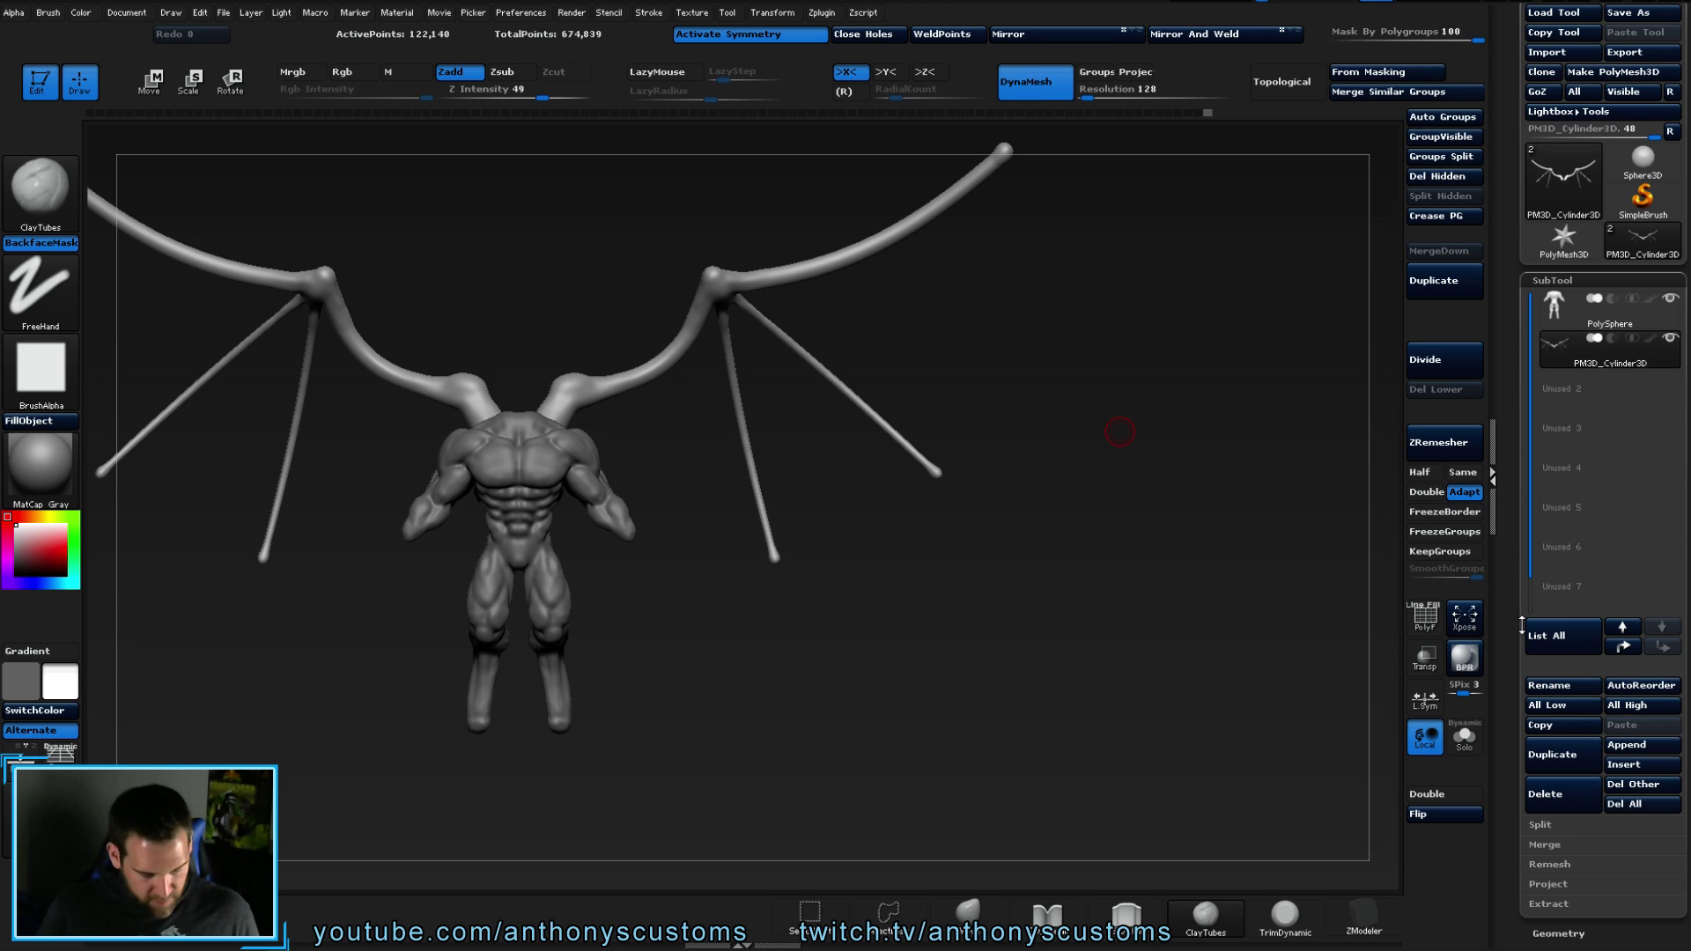
key("ctrl")
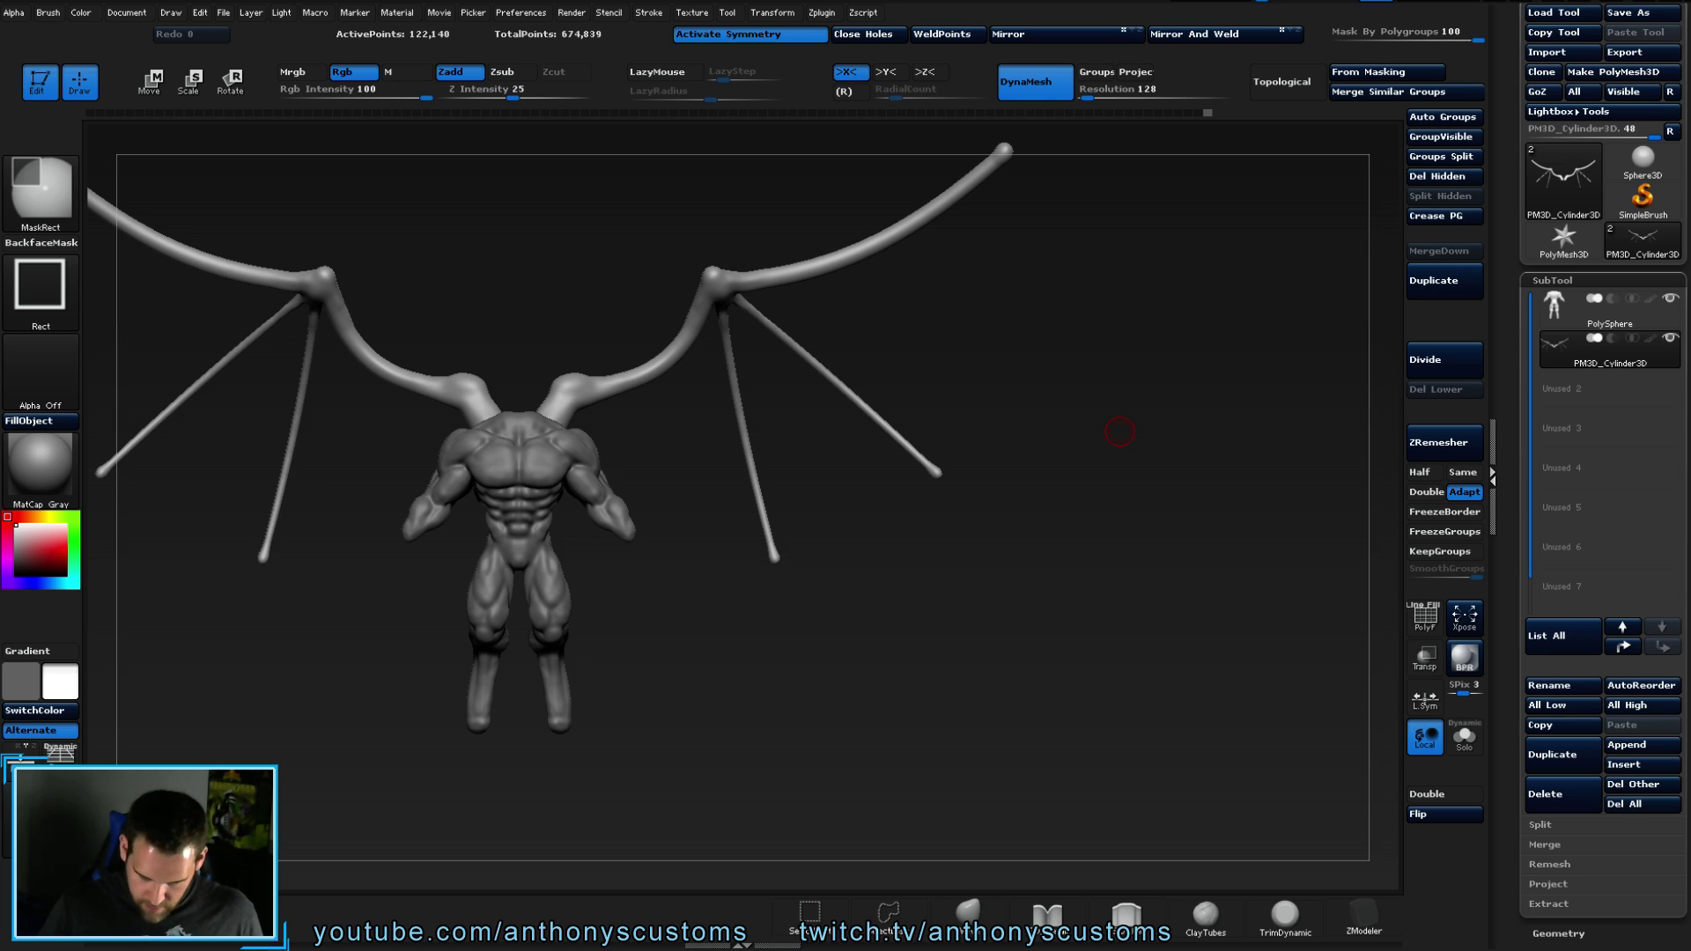
key("ctrl+s")
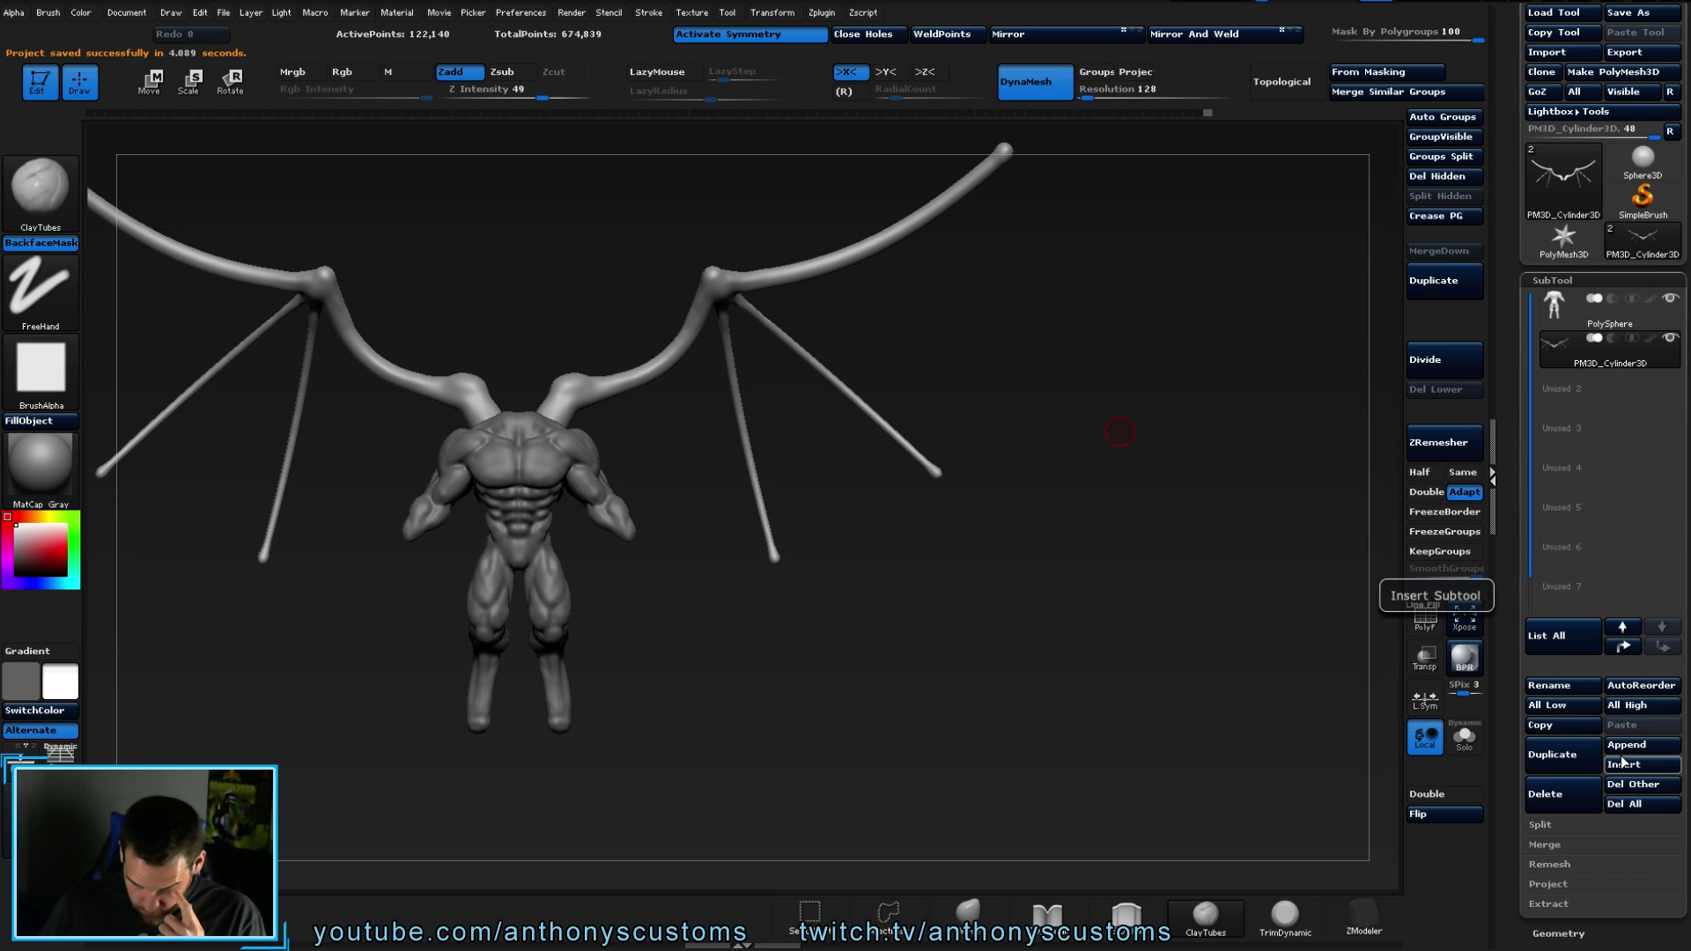
- Try inserting a Cylinder3D as a new subtool, and delete that cylinder subtool
left_click(1623, 763)
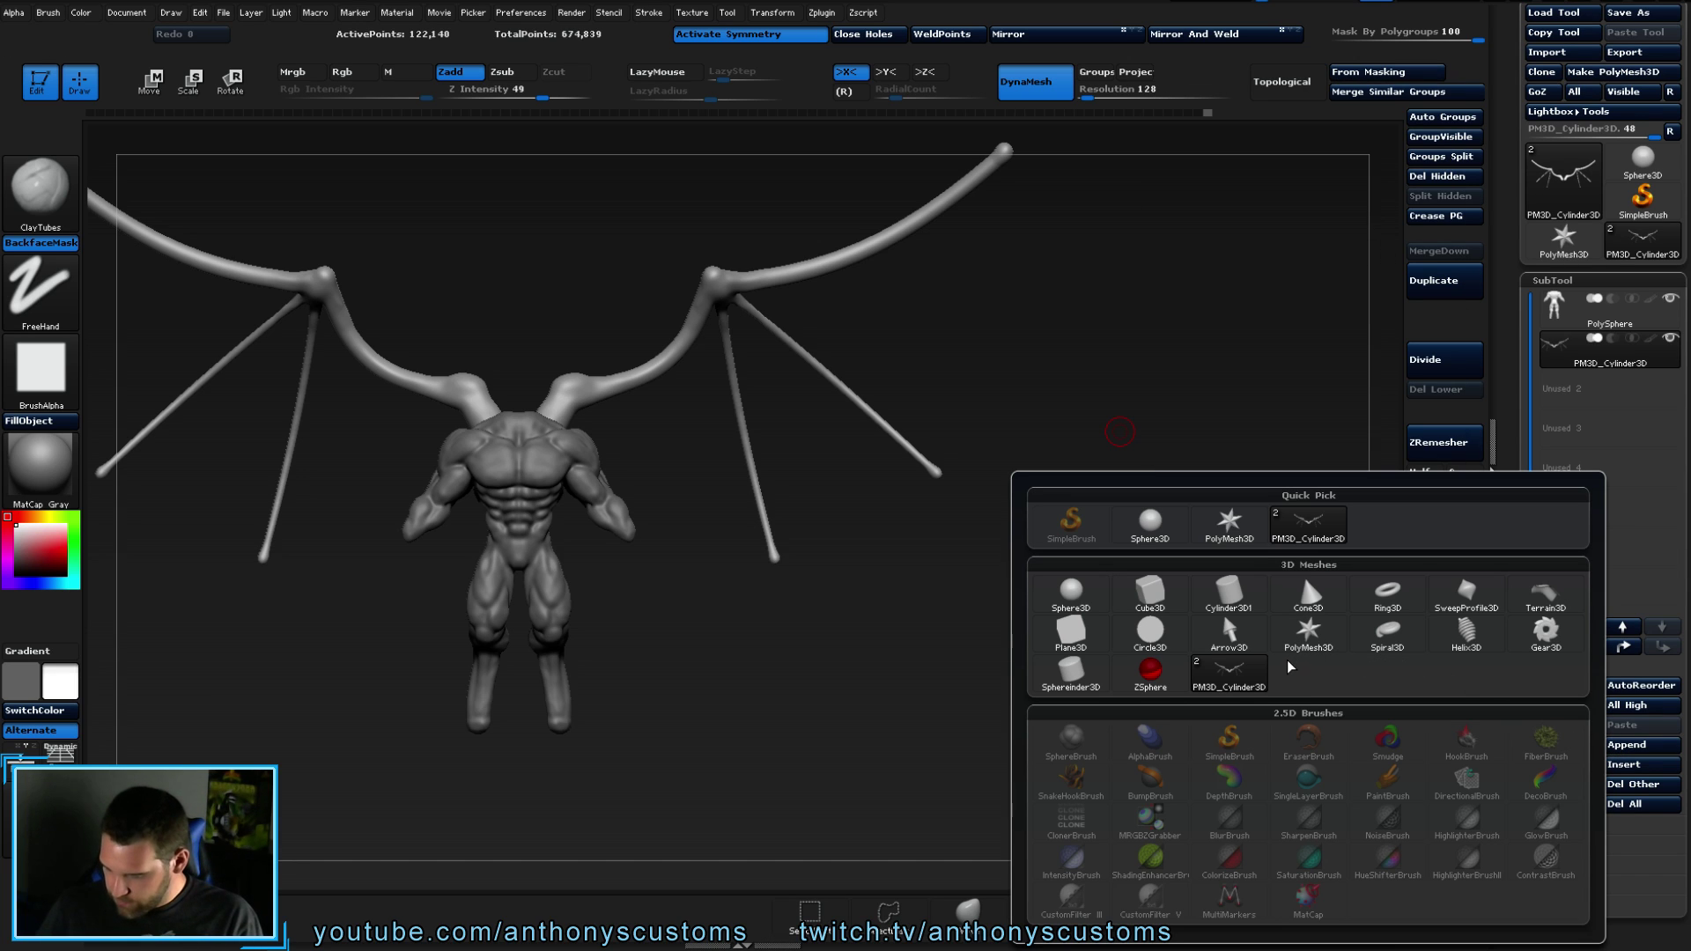
left_click(1240, 607)
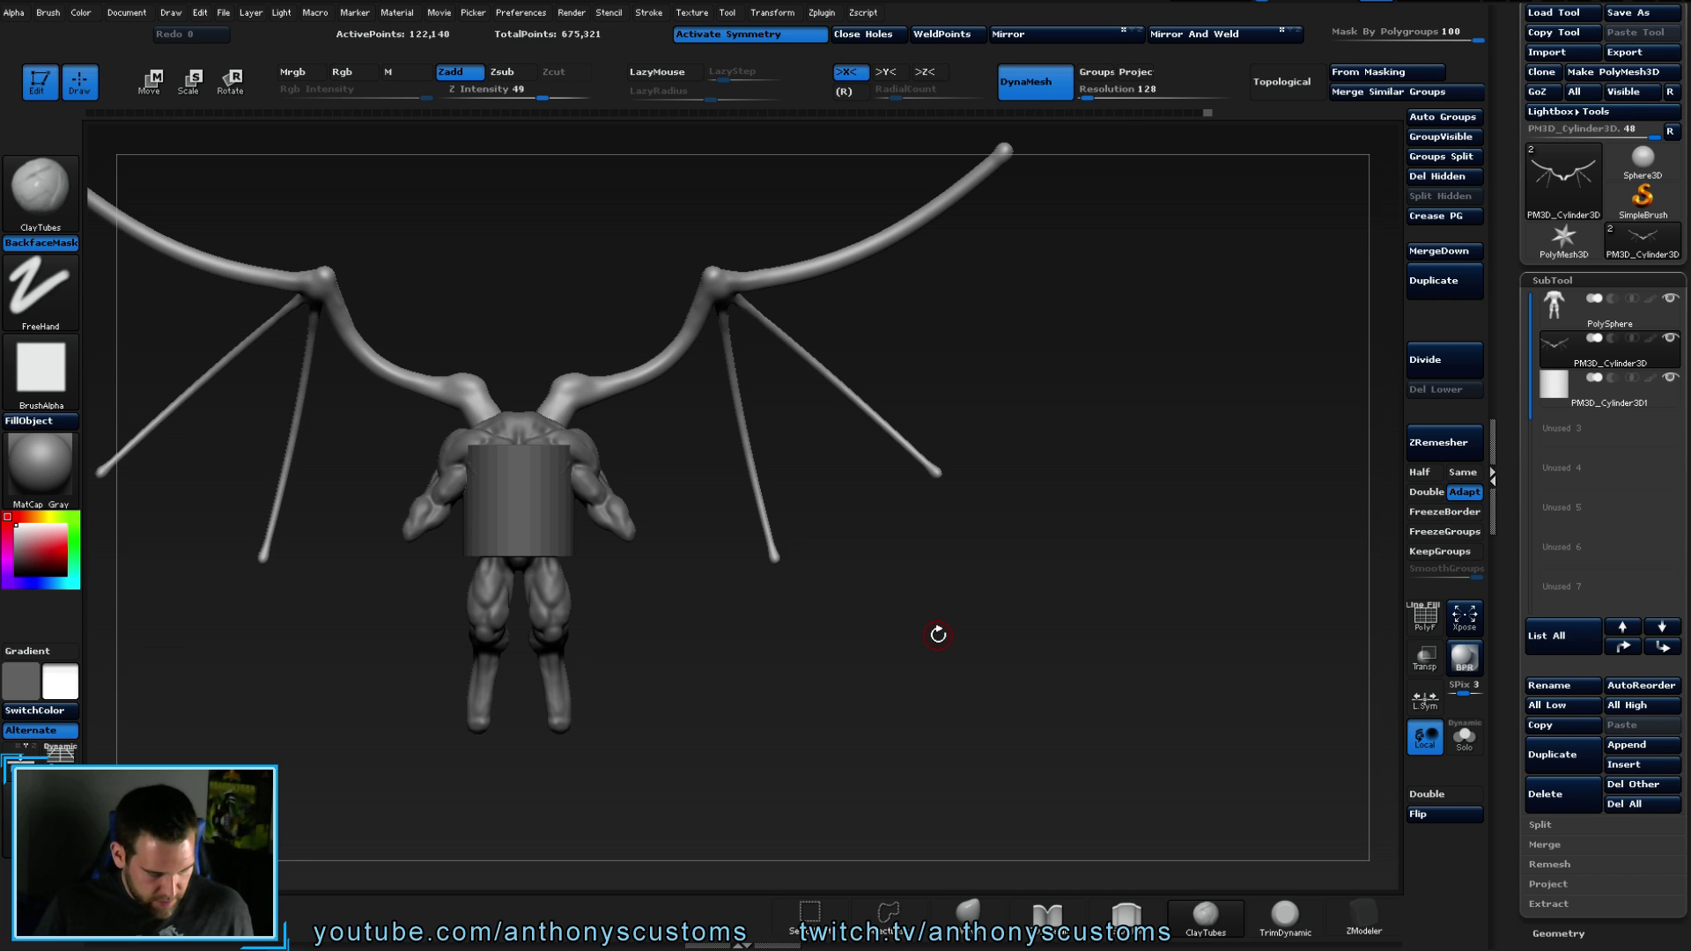
key("ctrl+z")
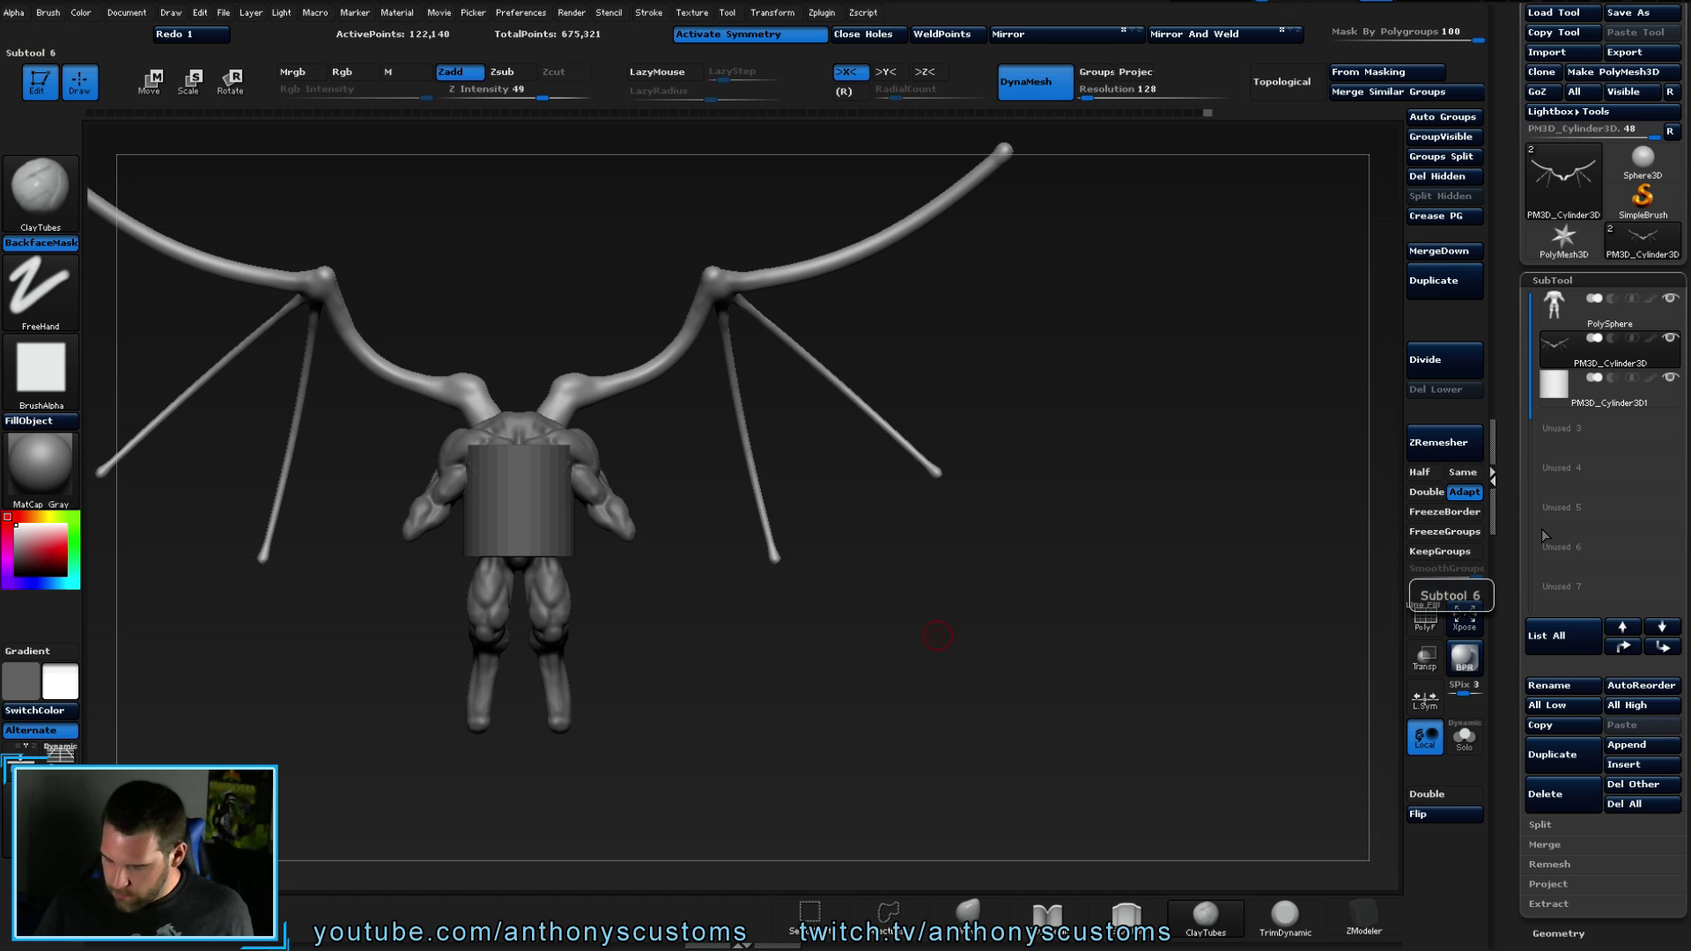
left_click(1583, 388)
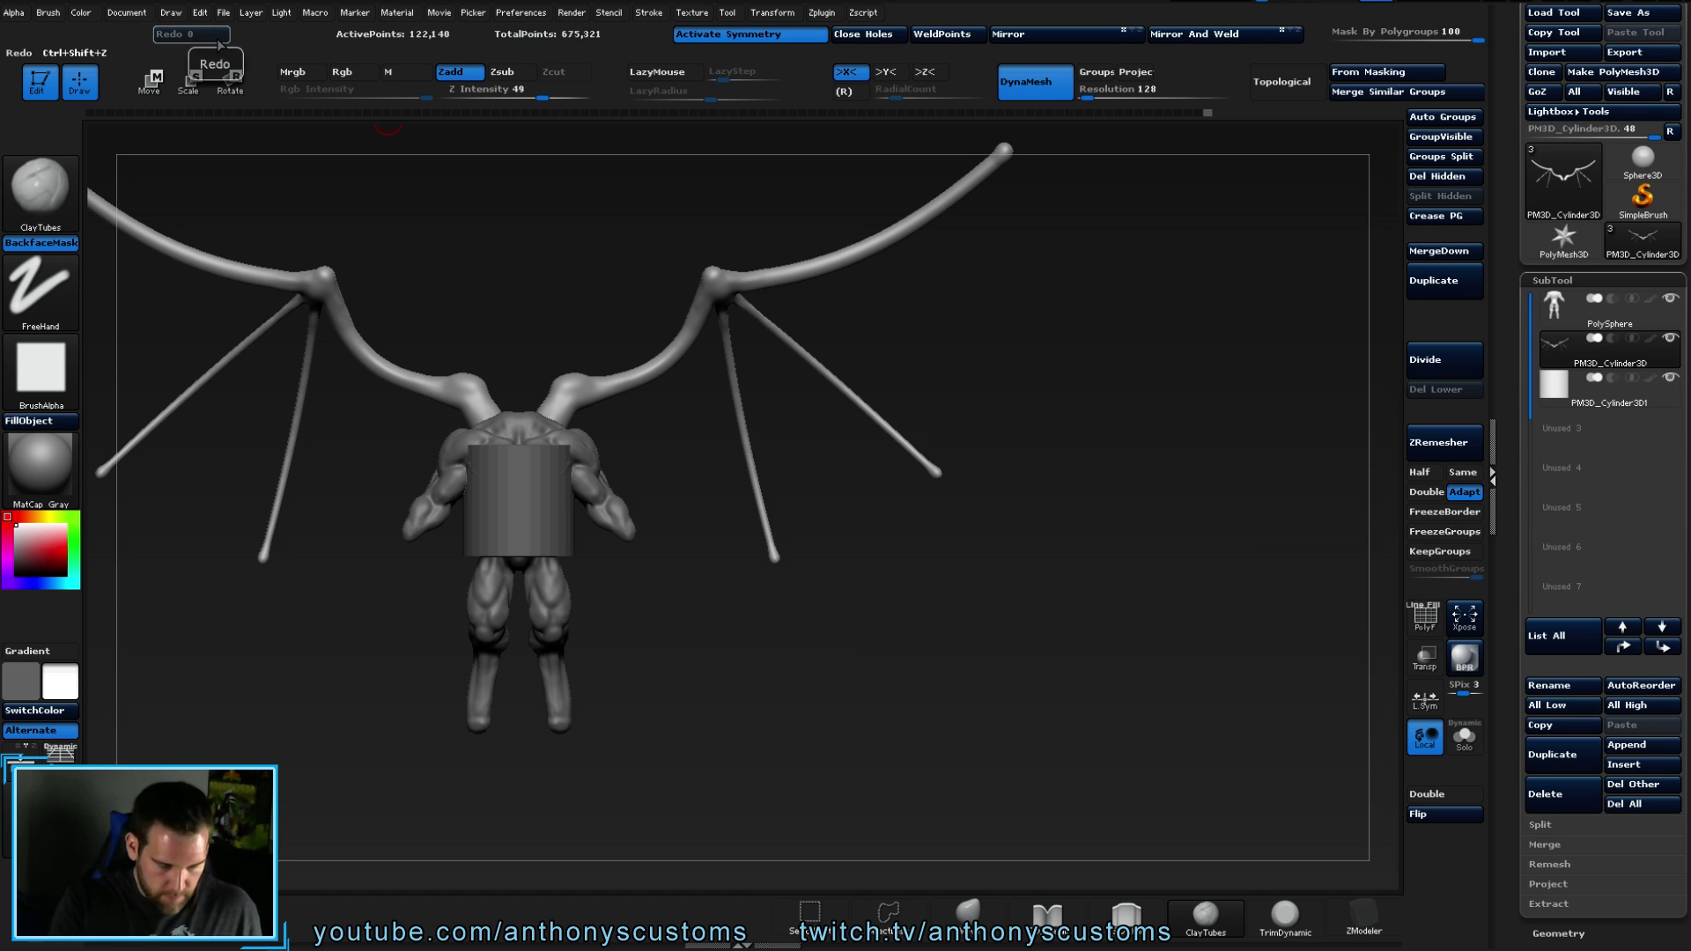
left_click(1545, 793)
left_click(1386, 828)
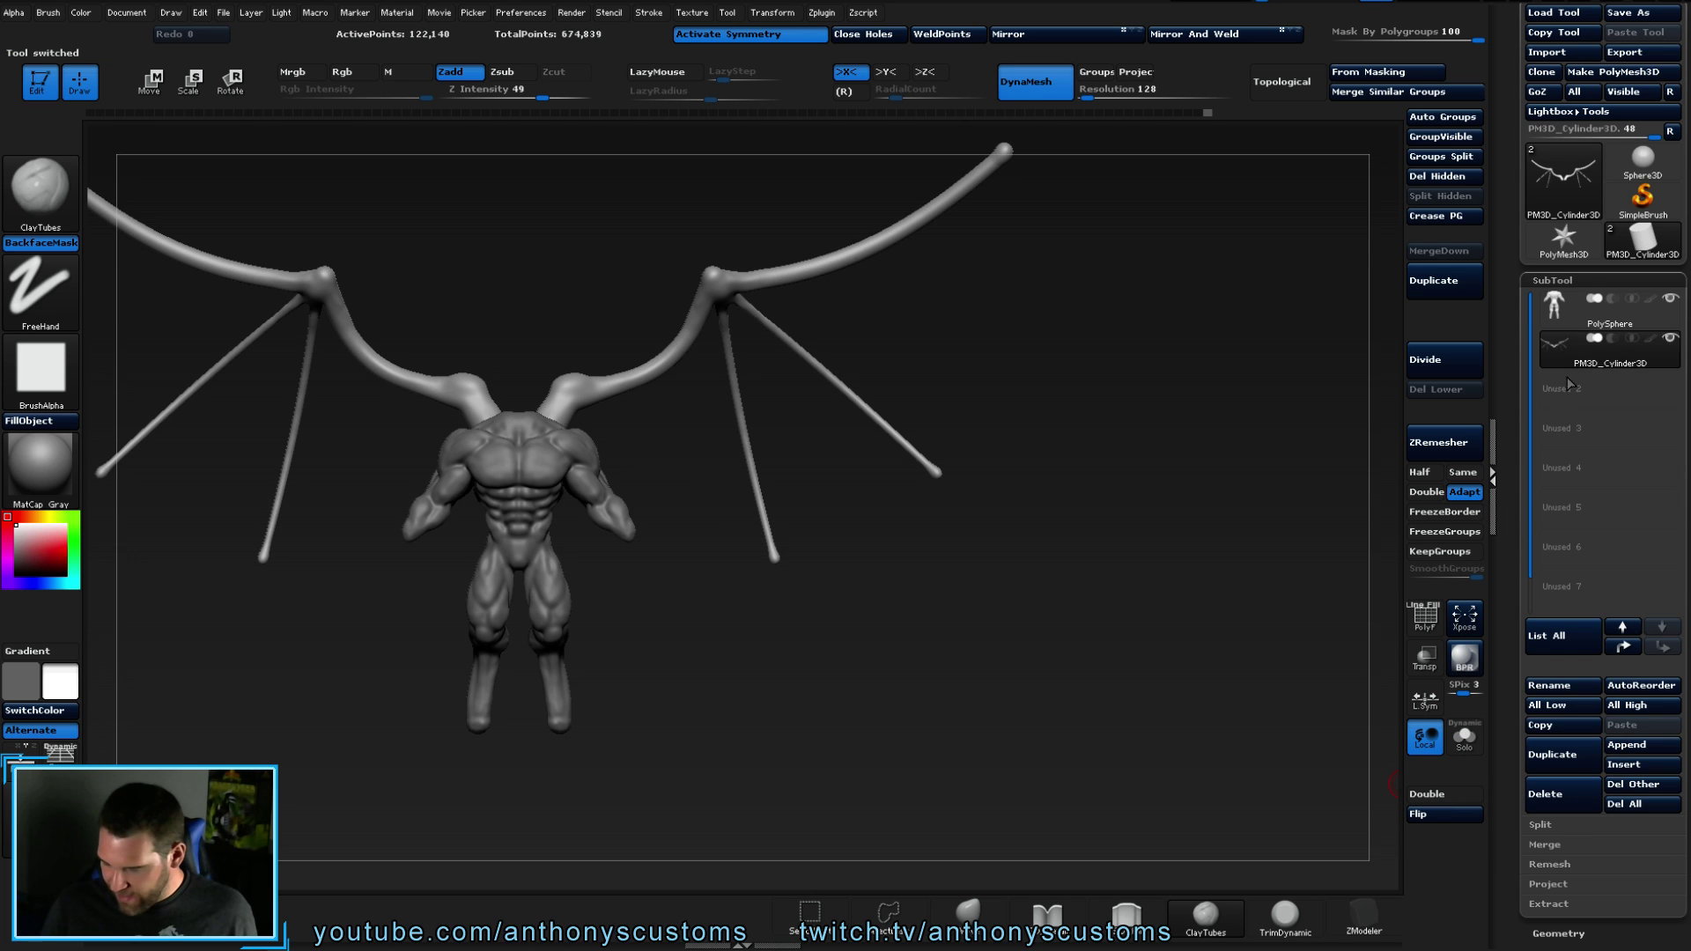
- Insert a mirrored pair of cylinders on the first bend of the wing bones with the SO_IMM brush's Cylinder mesh
left_click_drag(1082, 573, 1105, 771, "alt")
left_click_drag(830, 587, 850, 670)
right_click_drag(850, 669, 864, 595)
right_click_drag(770, 393, 1002, 442, "ctrl")
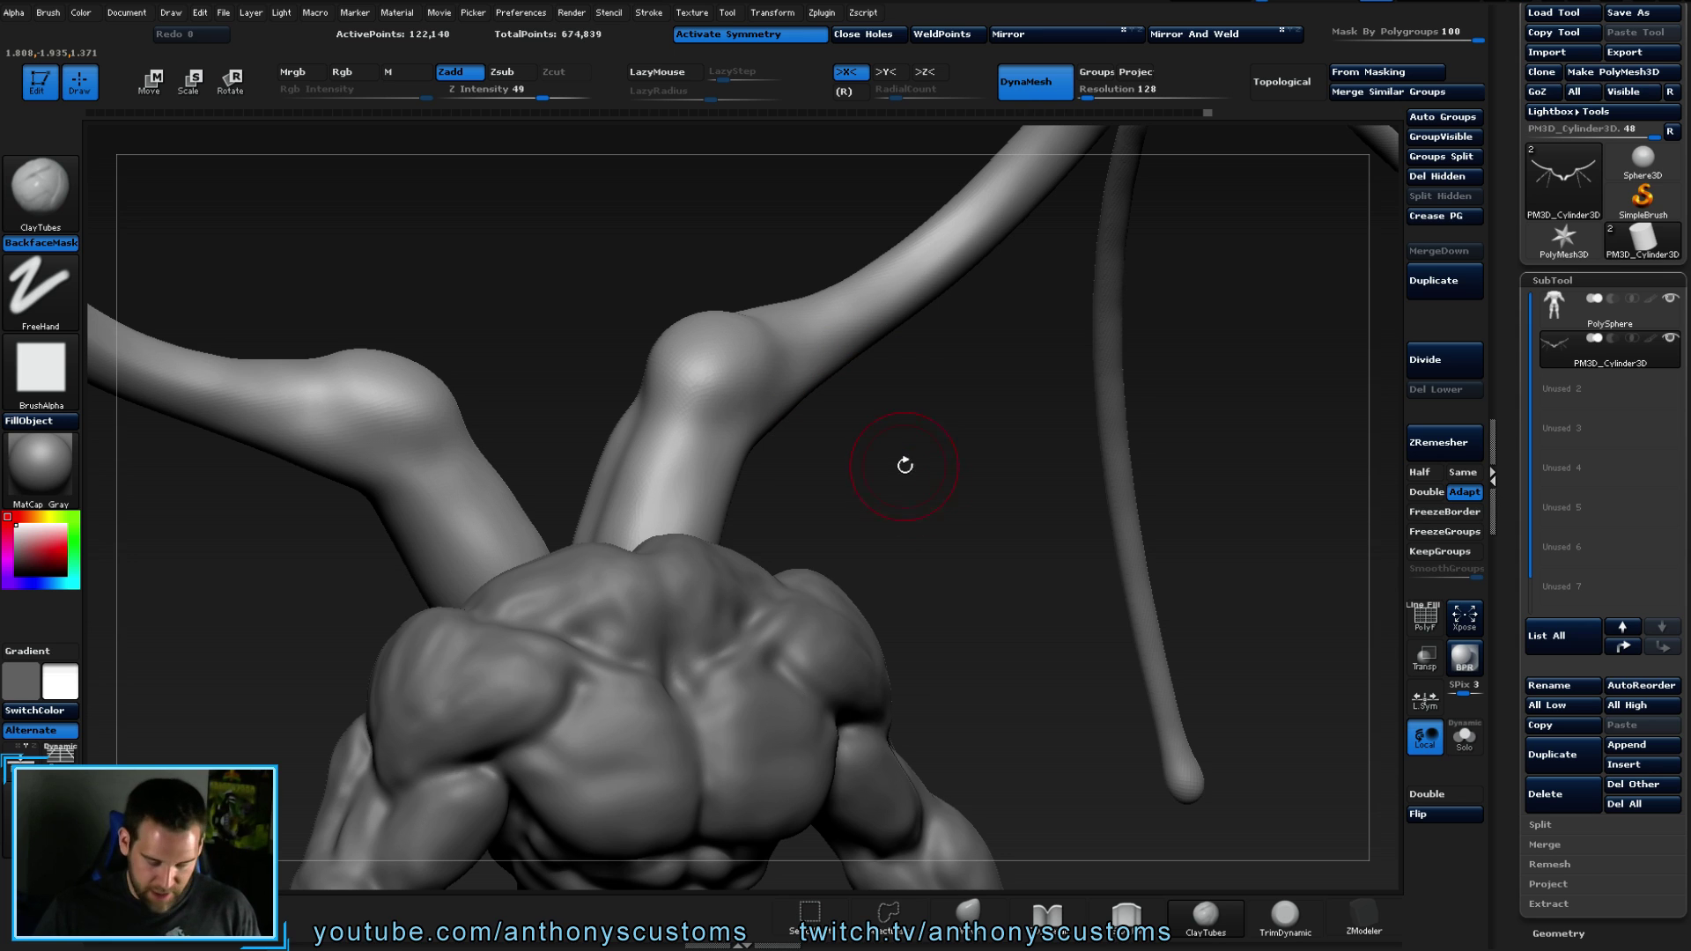
mouse_move(907, 468)
left_mouse_down()
mouse_move(876, 472)
mouse_move(977, 471)
mouse_move(977, 435)
left_mouse_up()
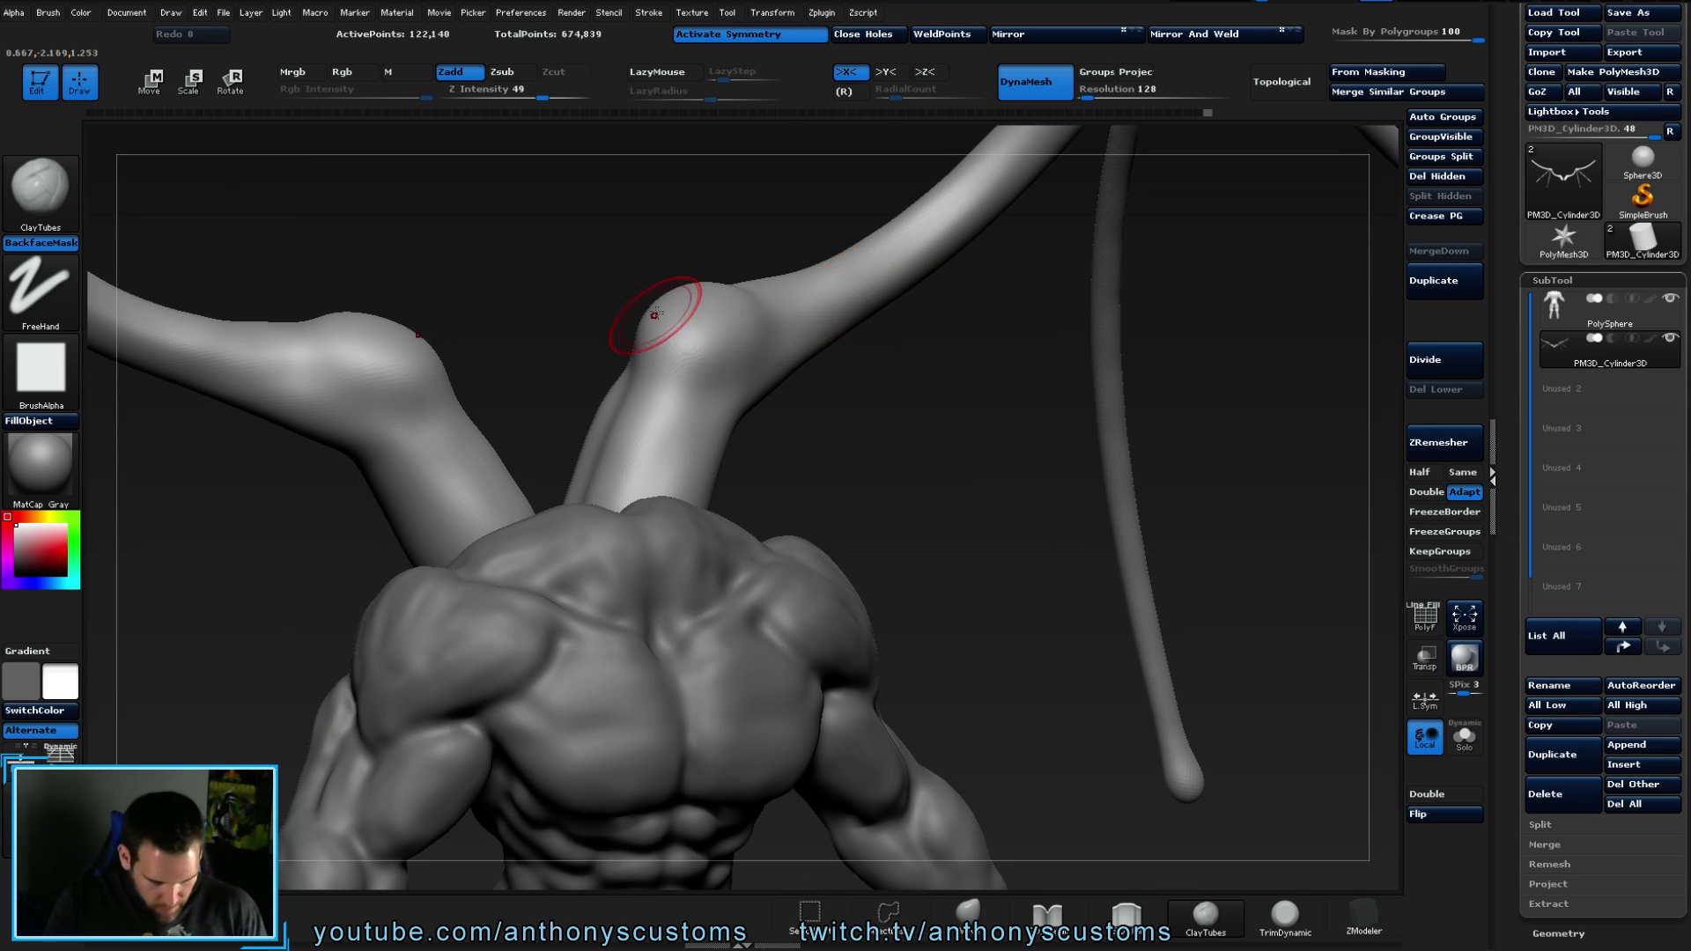
key("b")
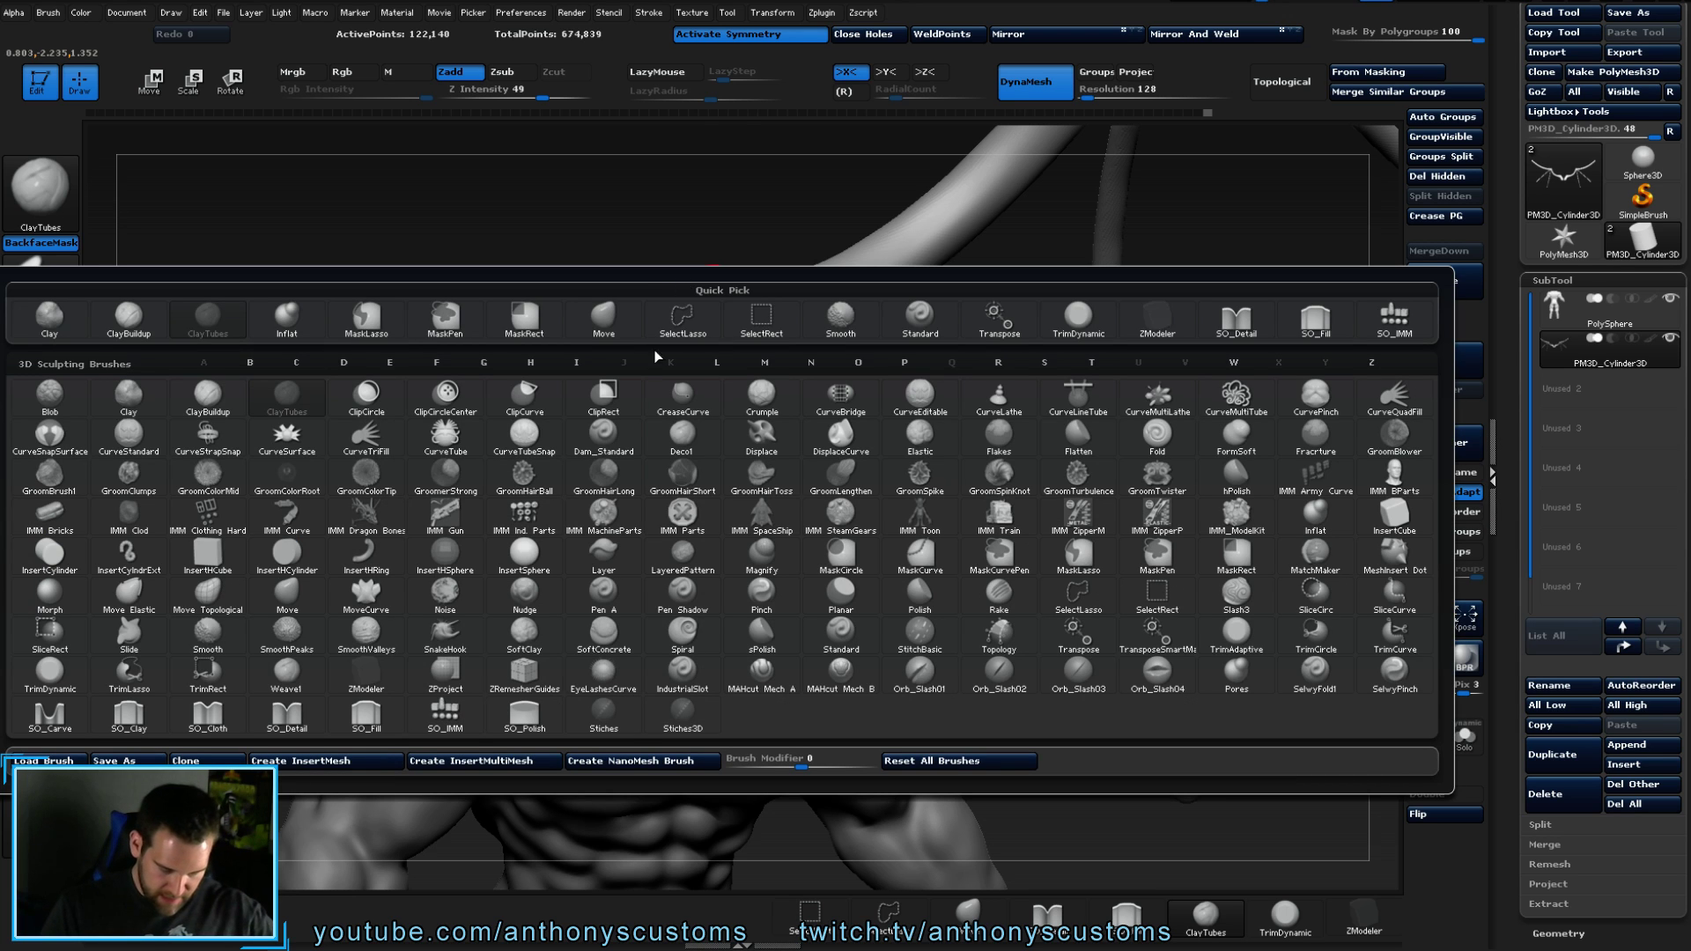
left_click(445, 716)
key("m")
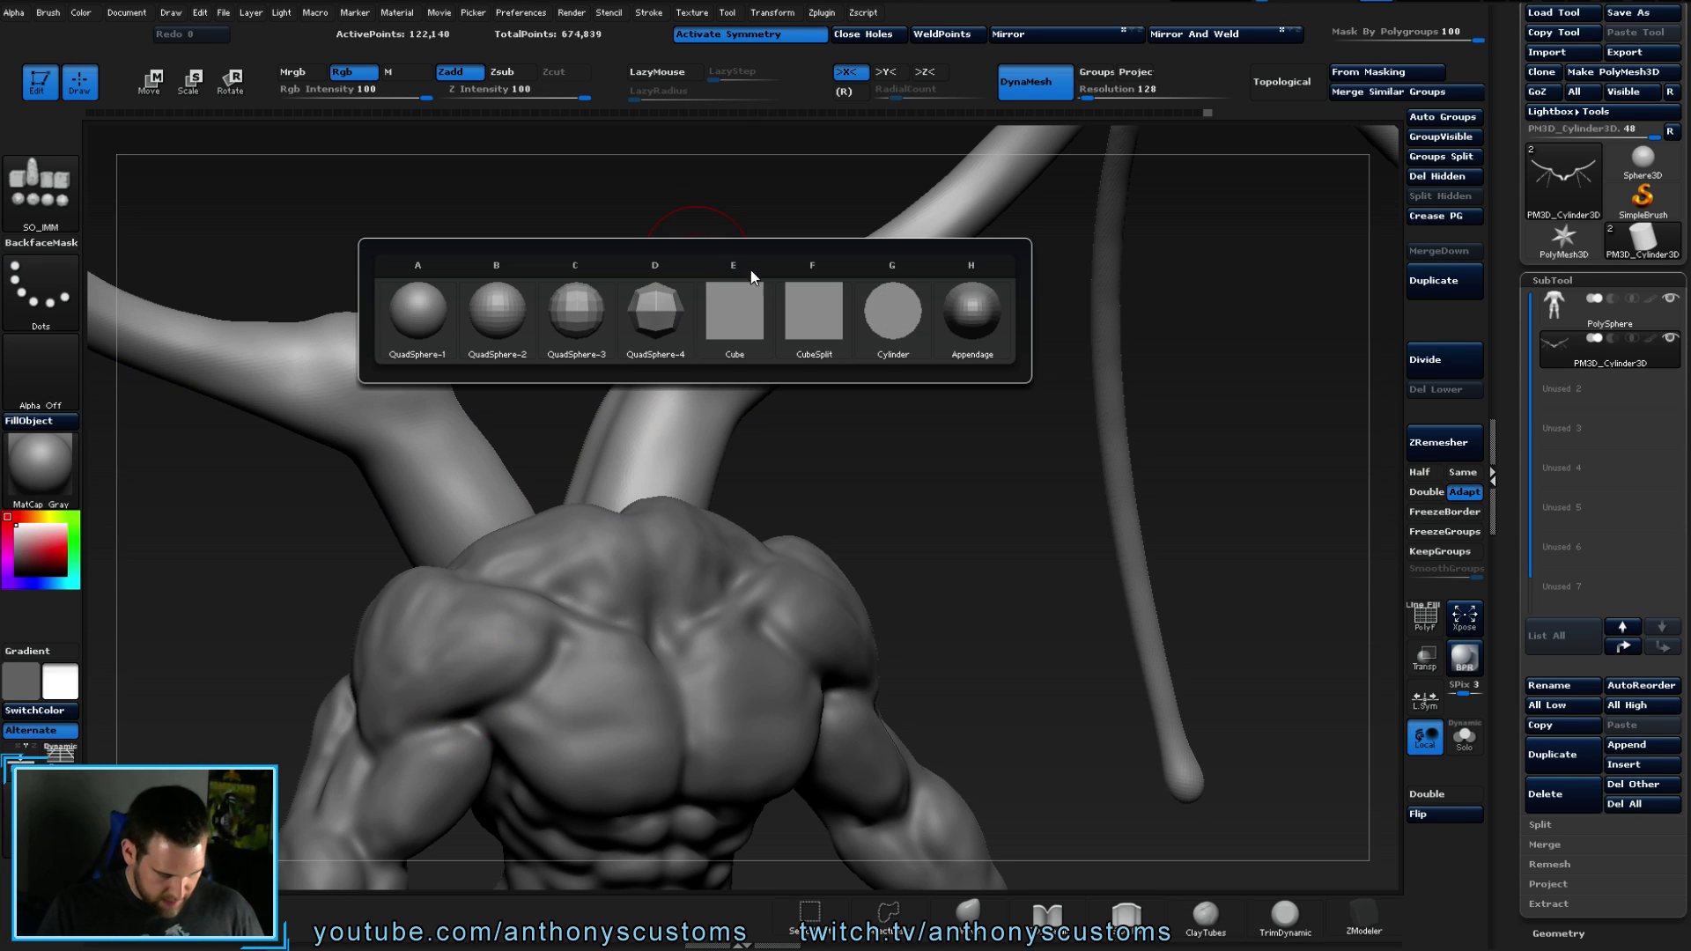
mouse_move(668, 335)
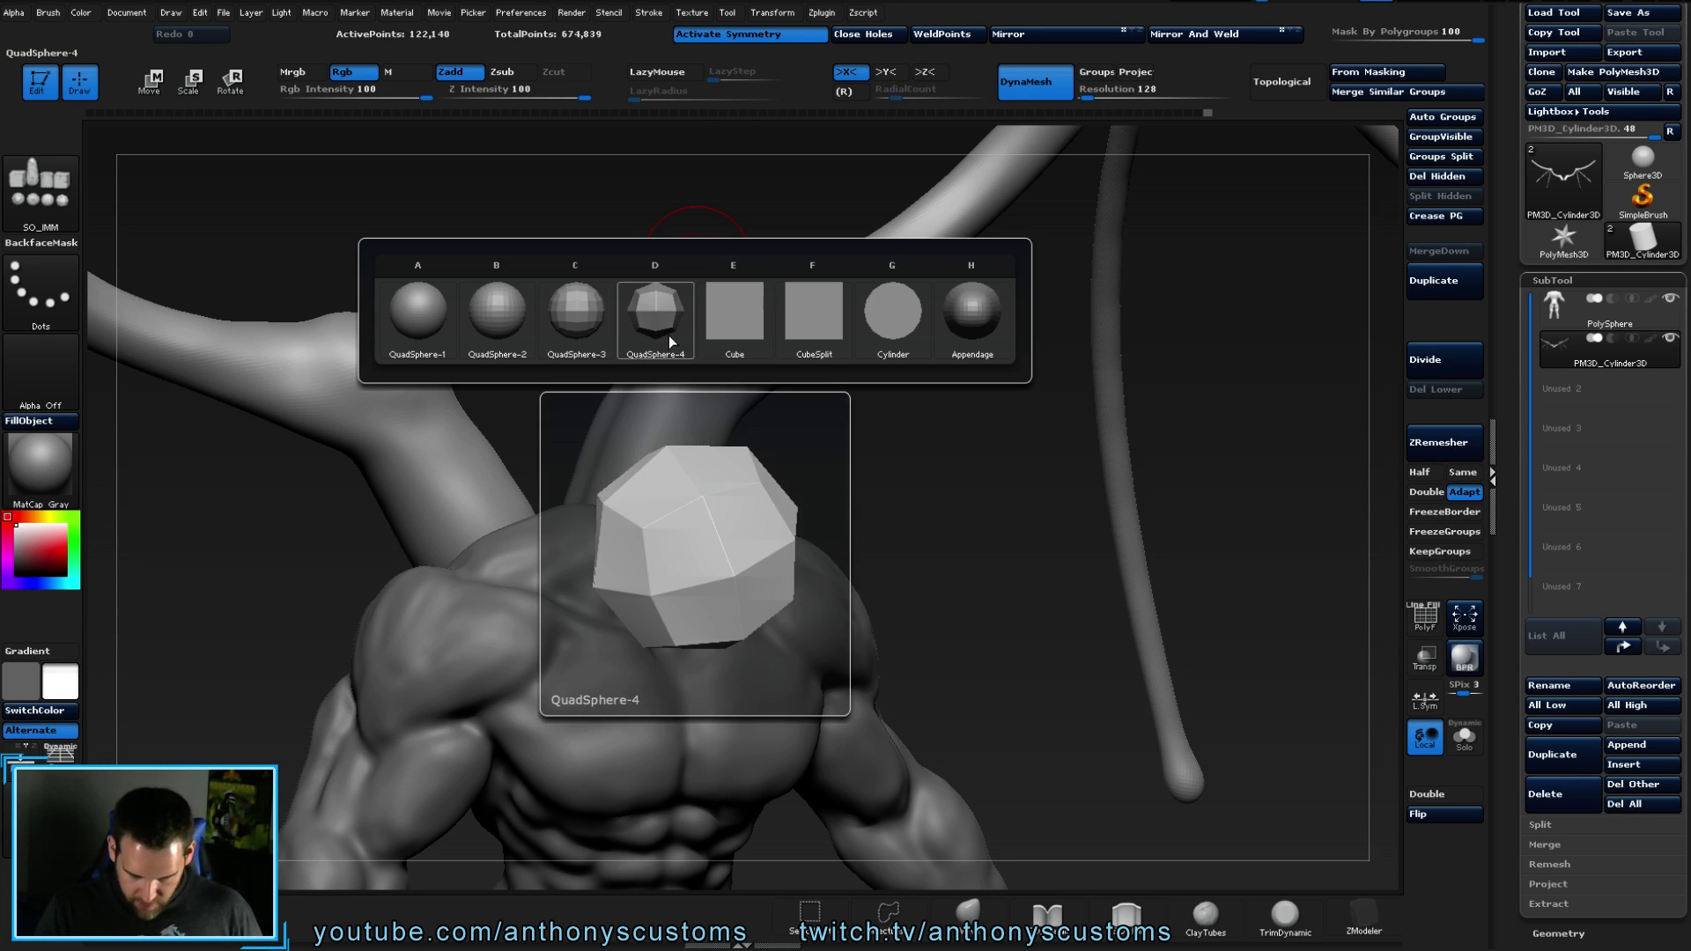
left_click(892, 305)
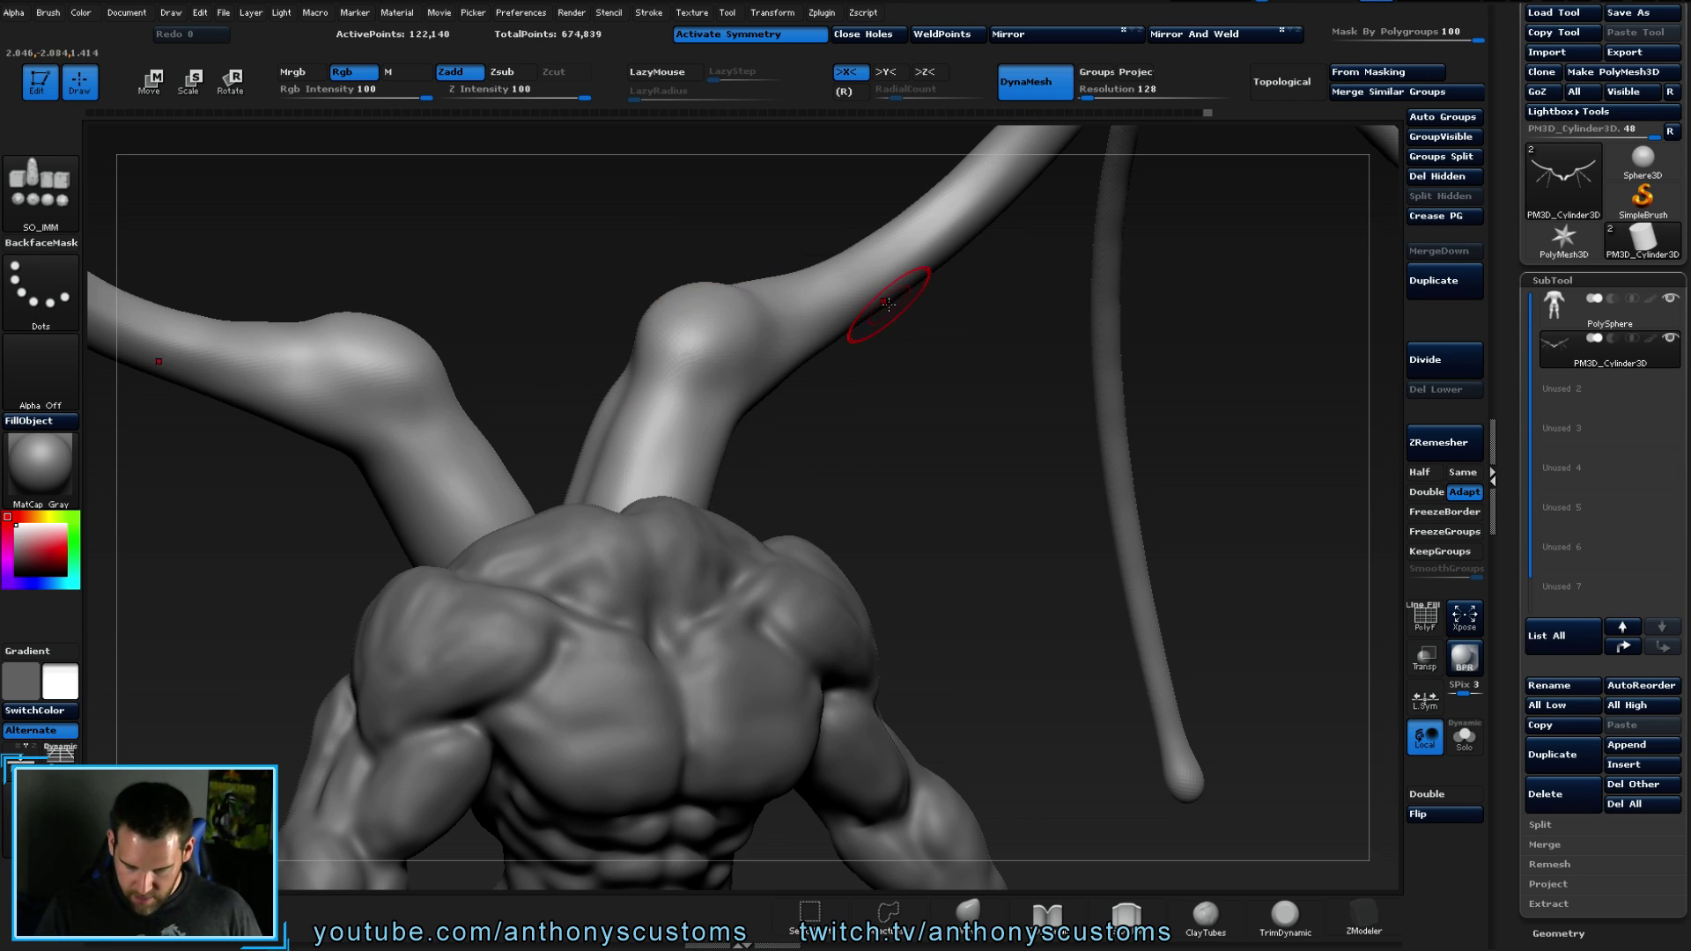
left_click_drag(695, 298, 717, 363)
left_click_drag(868, 423, 747, 472)
right_click_drag(747, 472, 989, 385)
- Show the polyframe, split the two cylinders from the wing bones into their own subtool and make it active
key("shift")
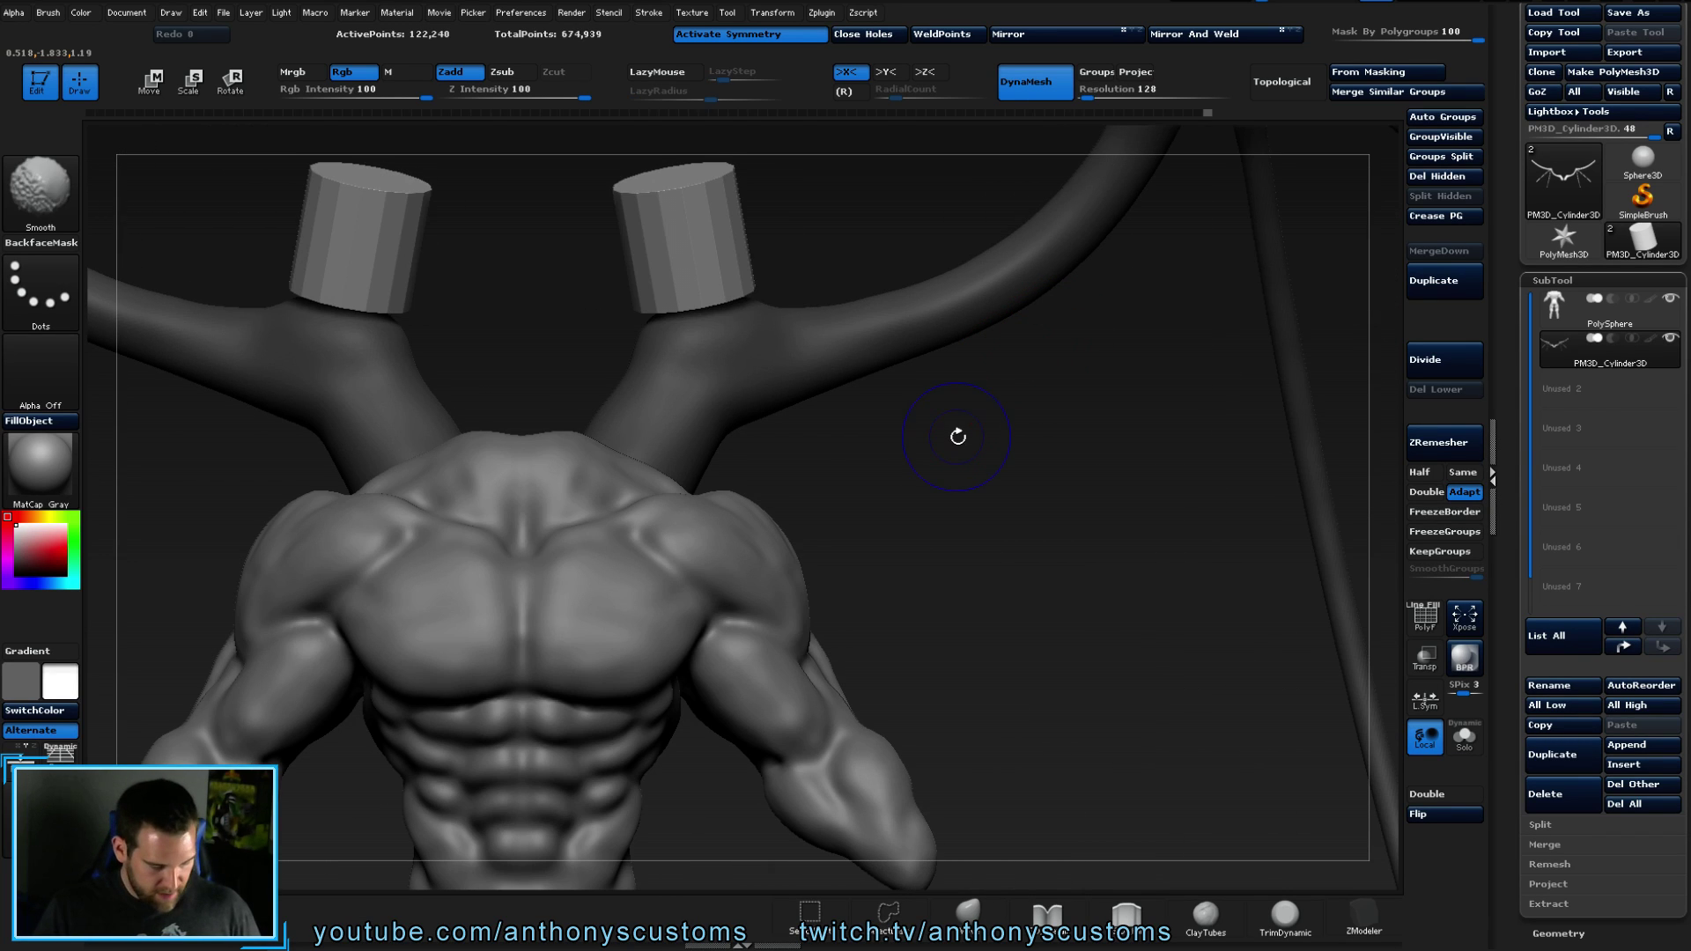
key("shift+f")
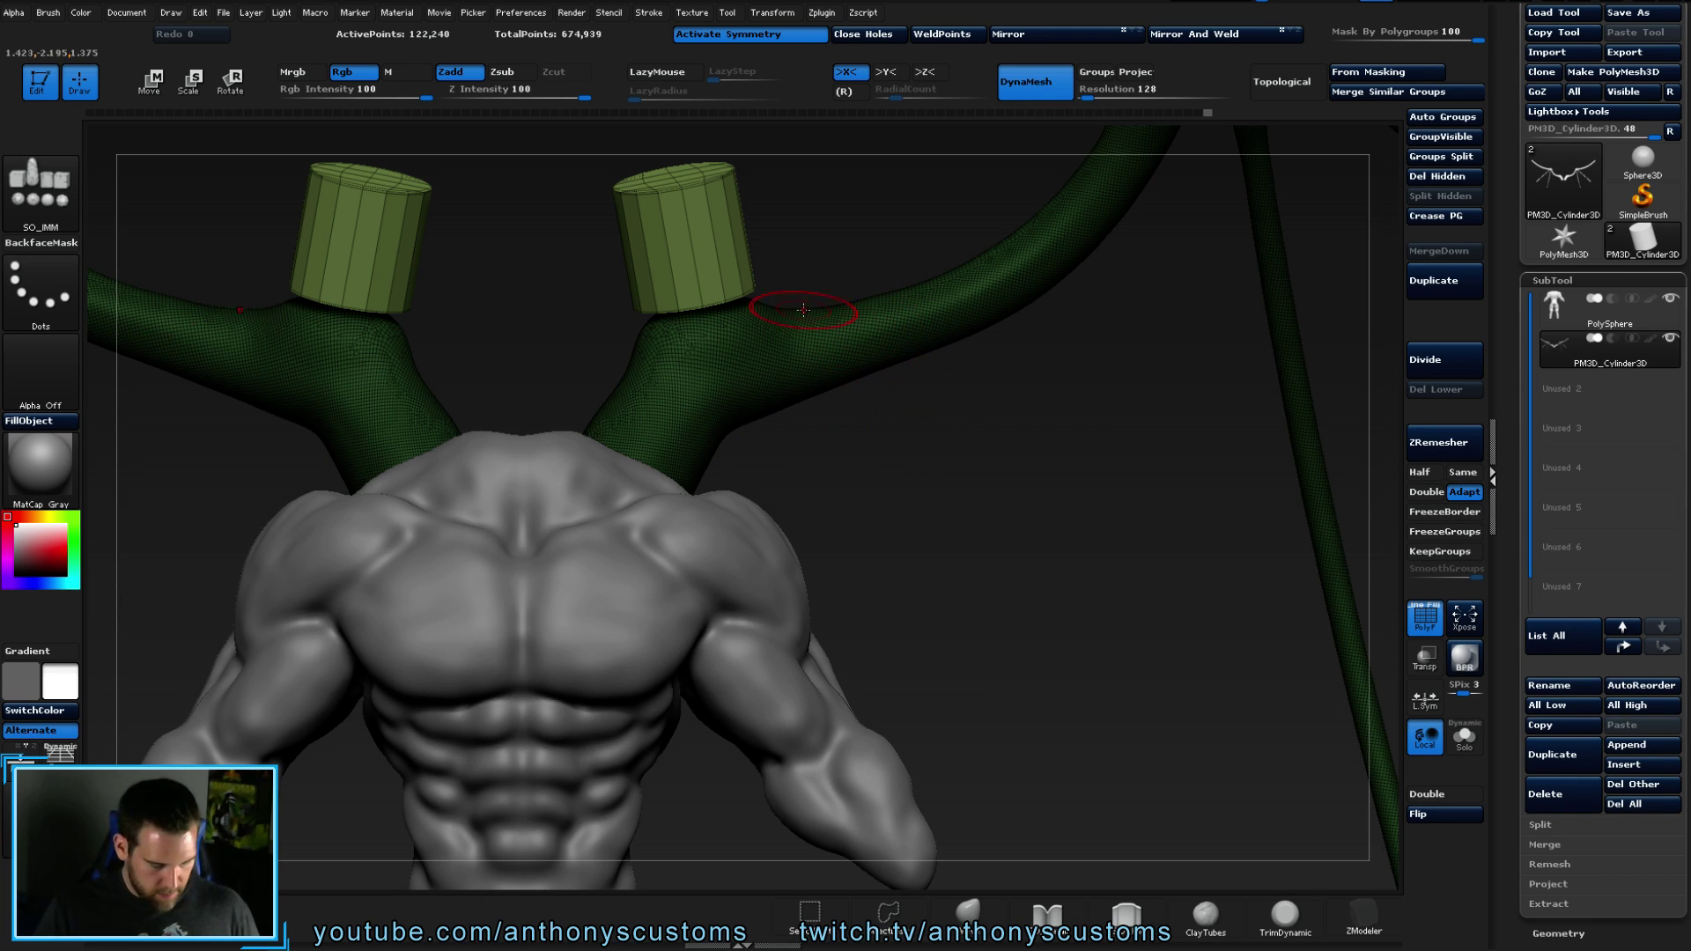
left_click(779, 355, "ctrl+shift")
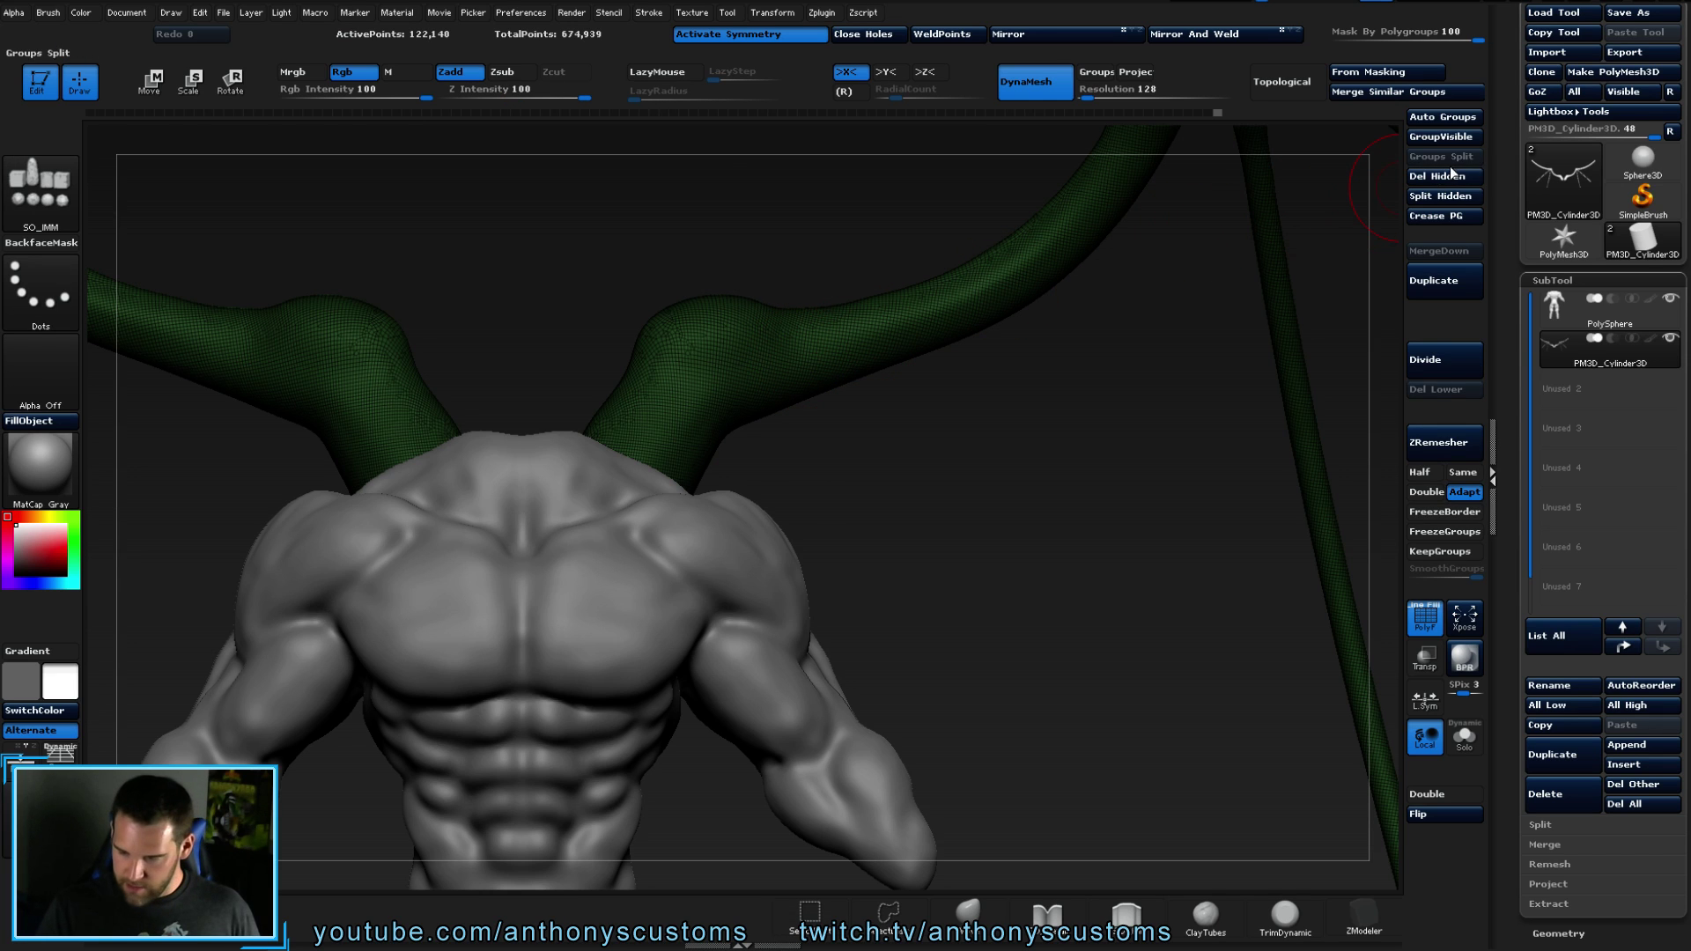
left_click(1447, 196)
left_click(1565, 387)
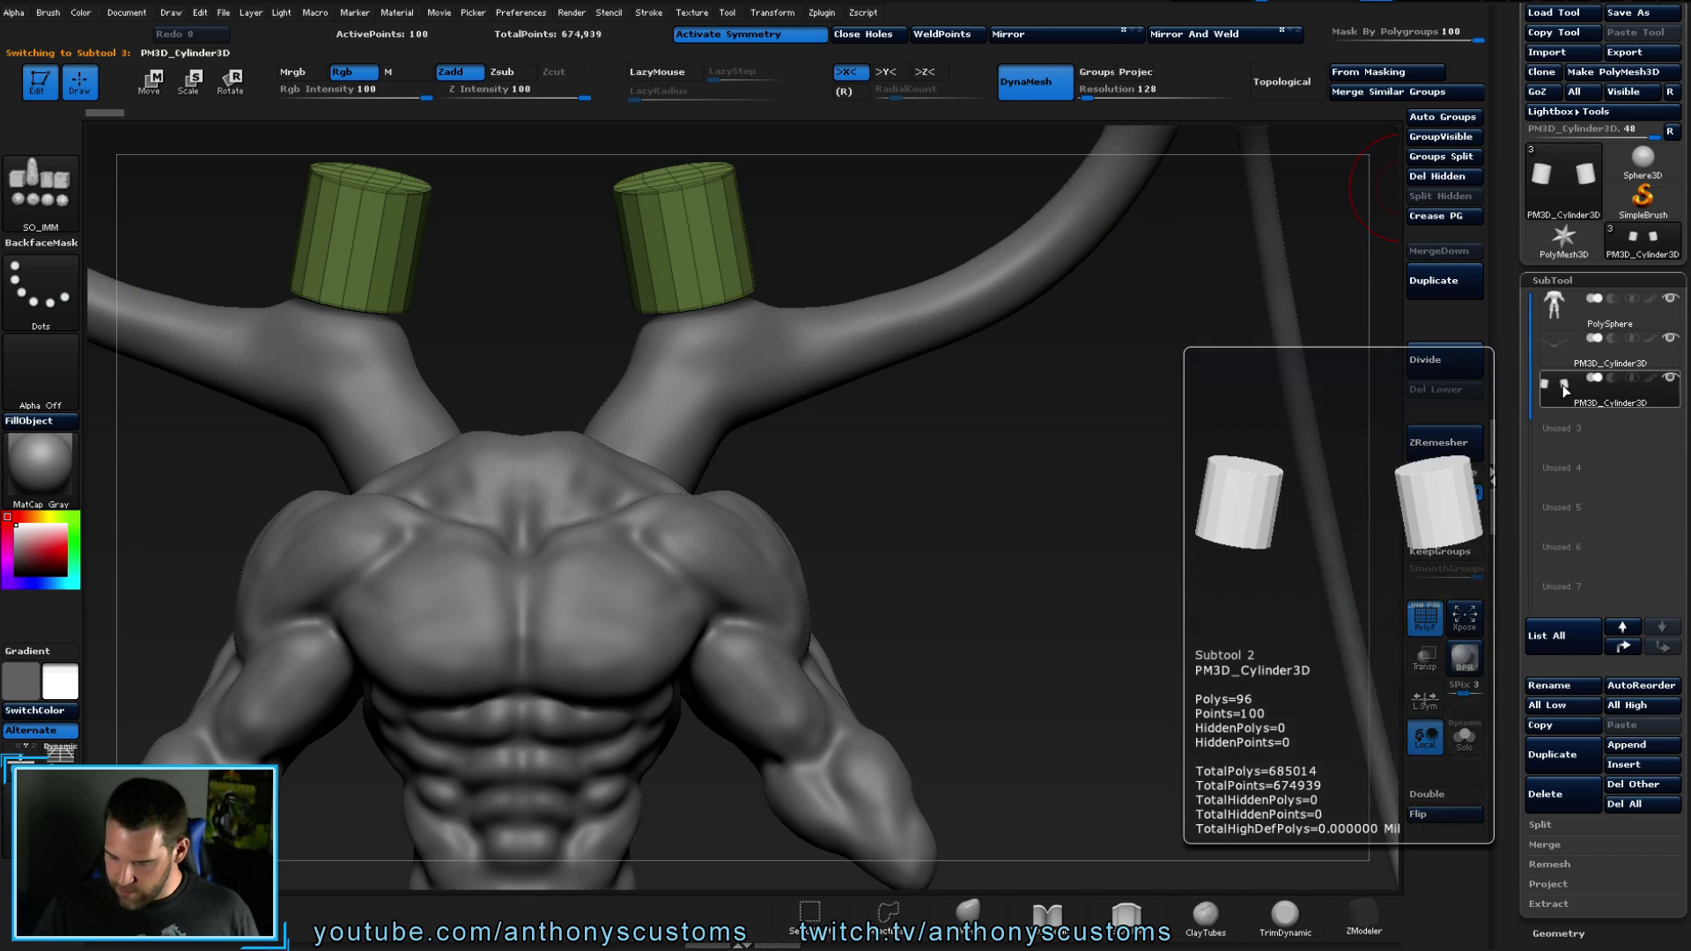
- Try to pull the cylinders' end caps outward with ZModeler's Move point action set to By Brush Radius
left_click_drag(913, 493, 1048, 480)
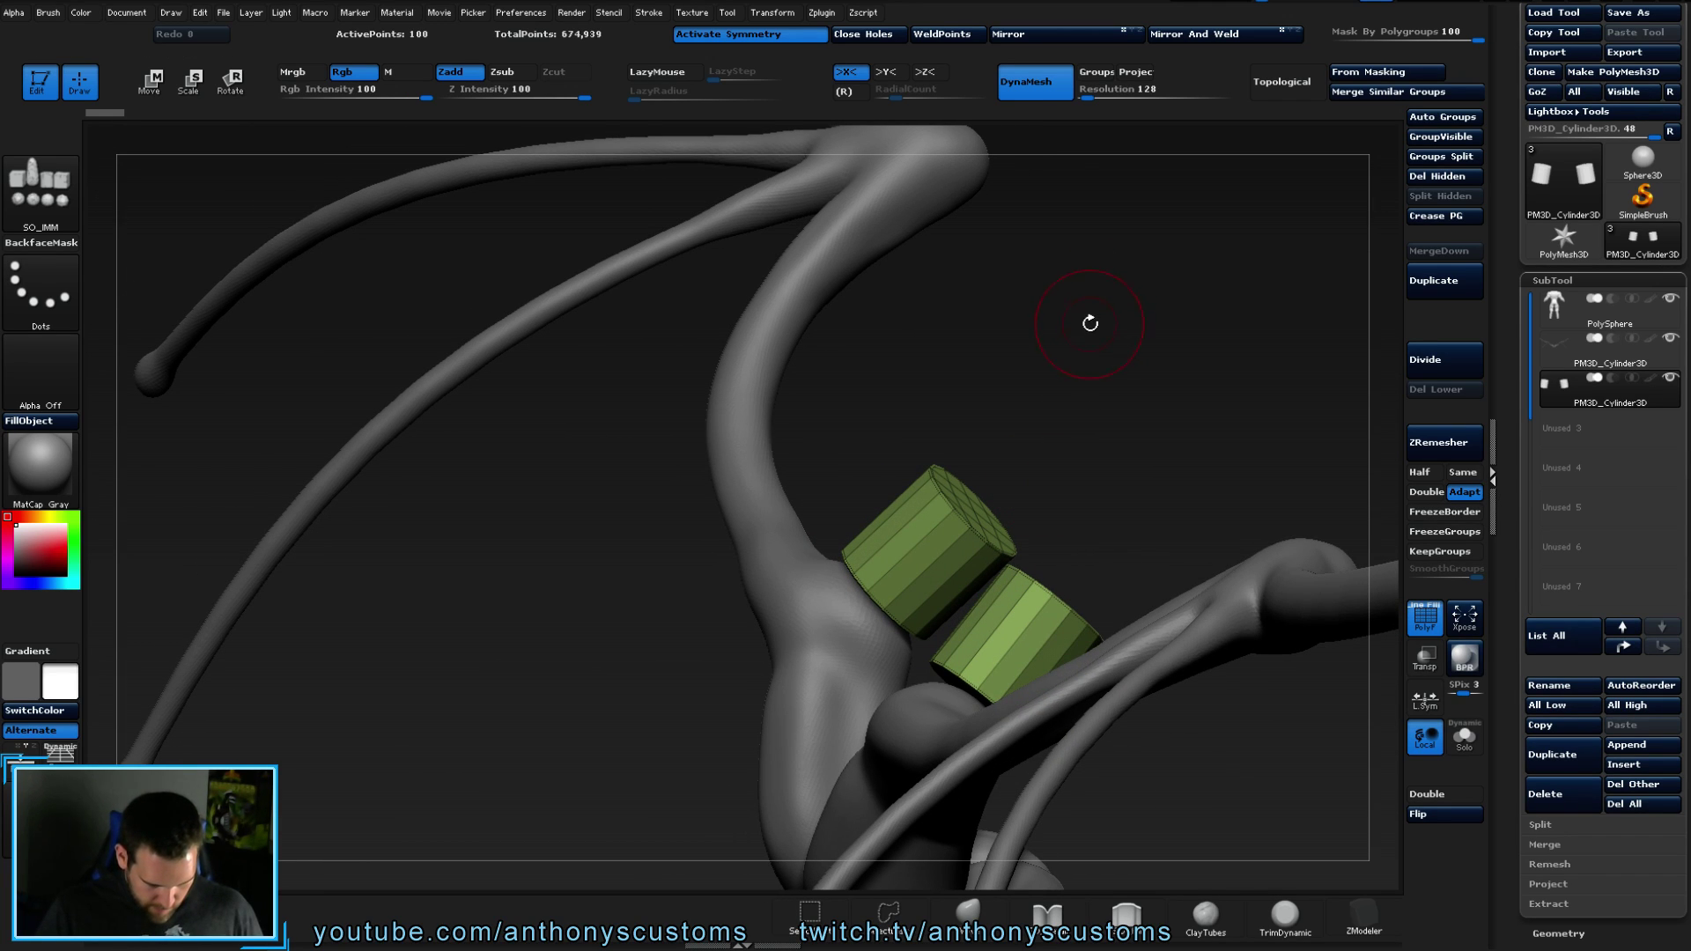
mouse_move(1114, 399)
left_mouse_down()
mouse_move(986, 404)
mouse_move(1040, 383)
mouse_move(973, 401)
mouse_move(988, 414)
left_mouse_up()
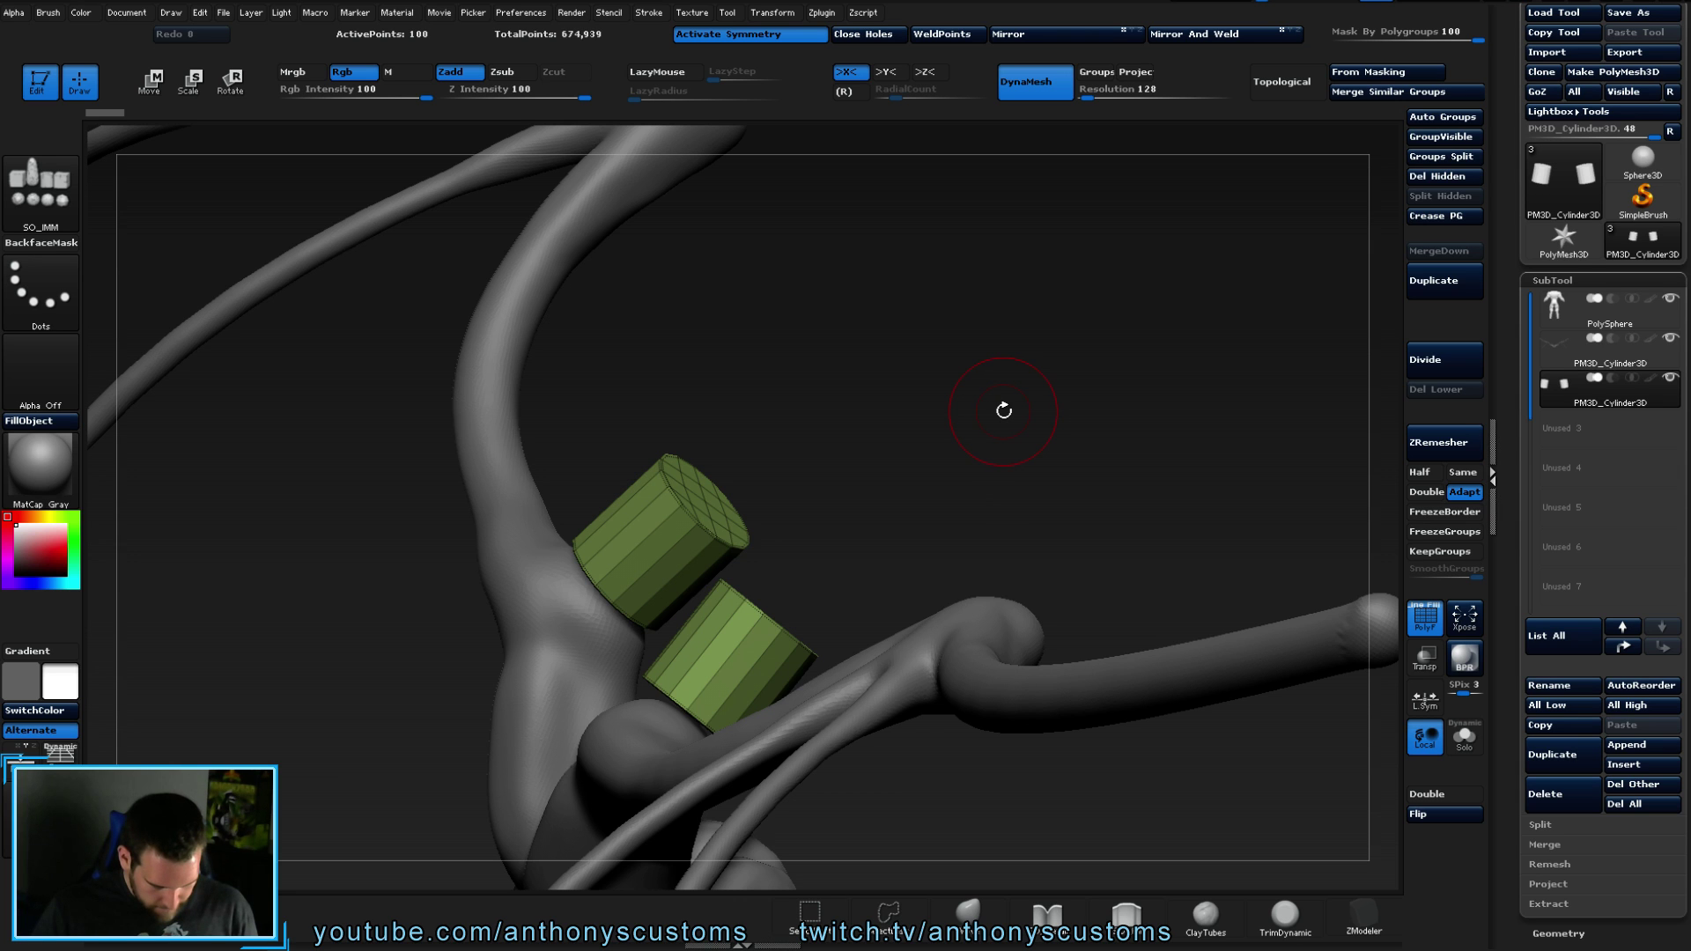
left_click_drag(898, 468, 895, 637, "alt")
left_click_drag(1039, 453, 1003, 465, "alt")
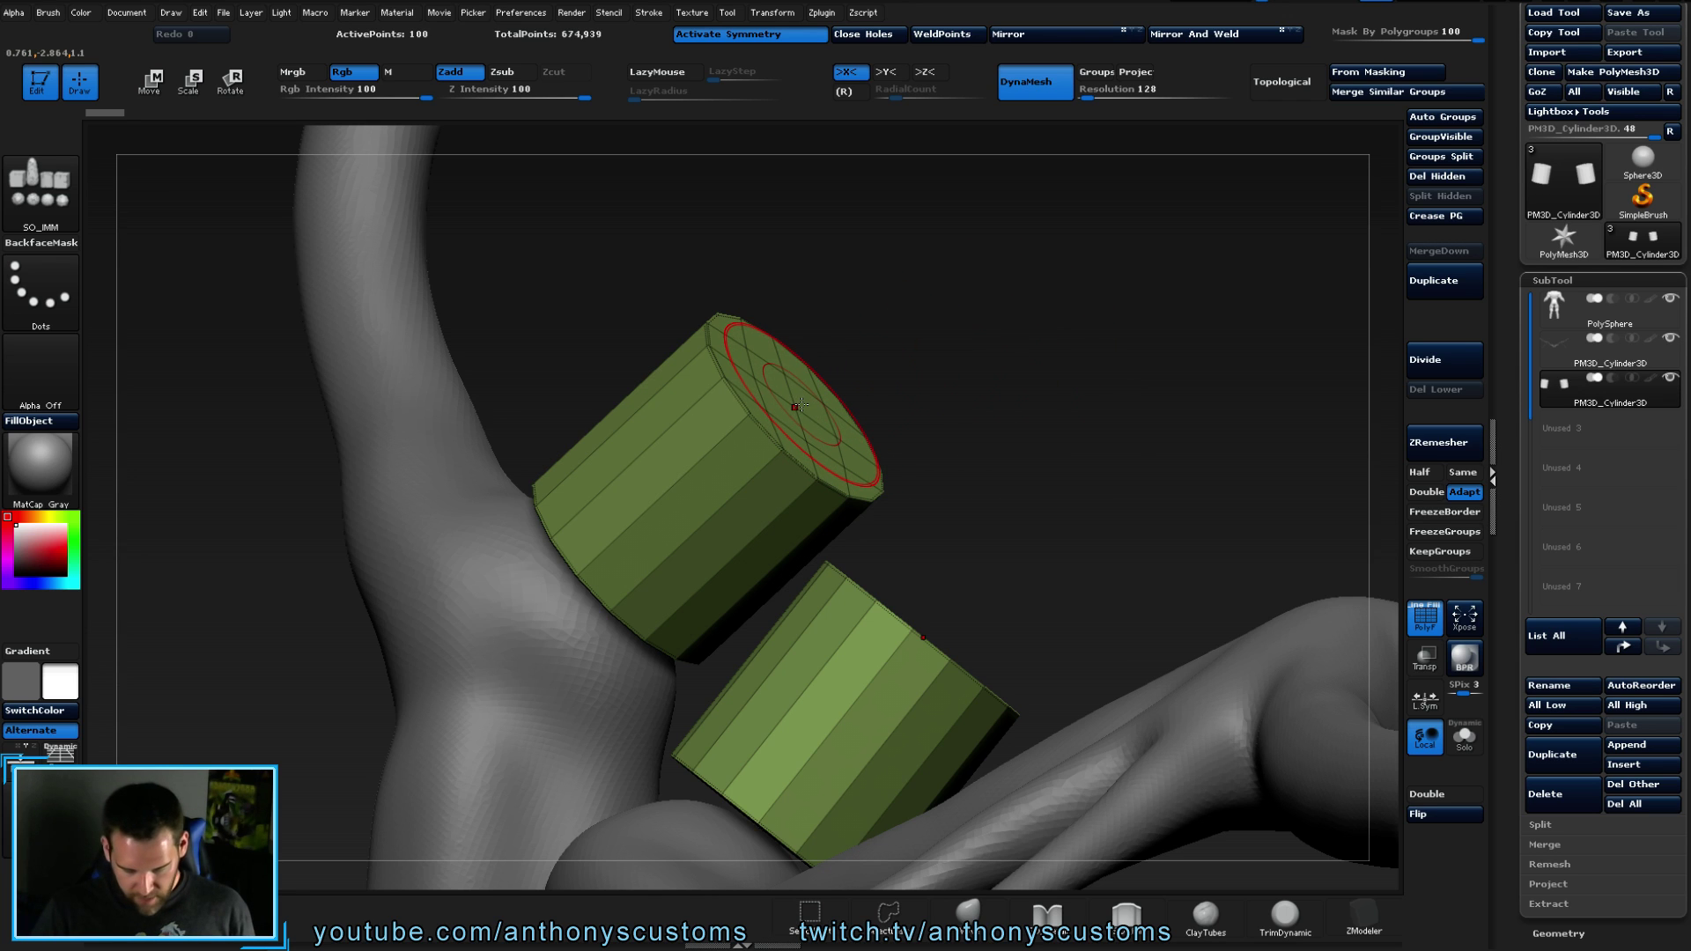
key("b")
key("z")
key("m")
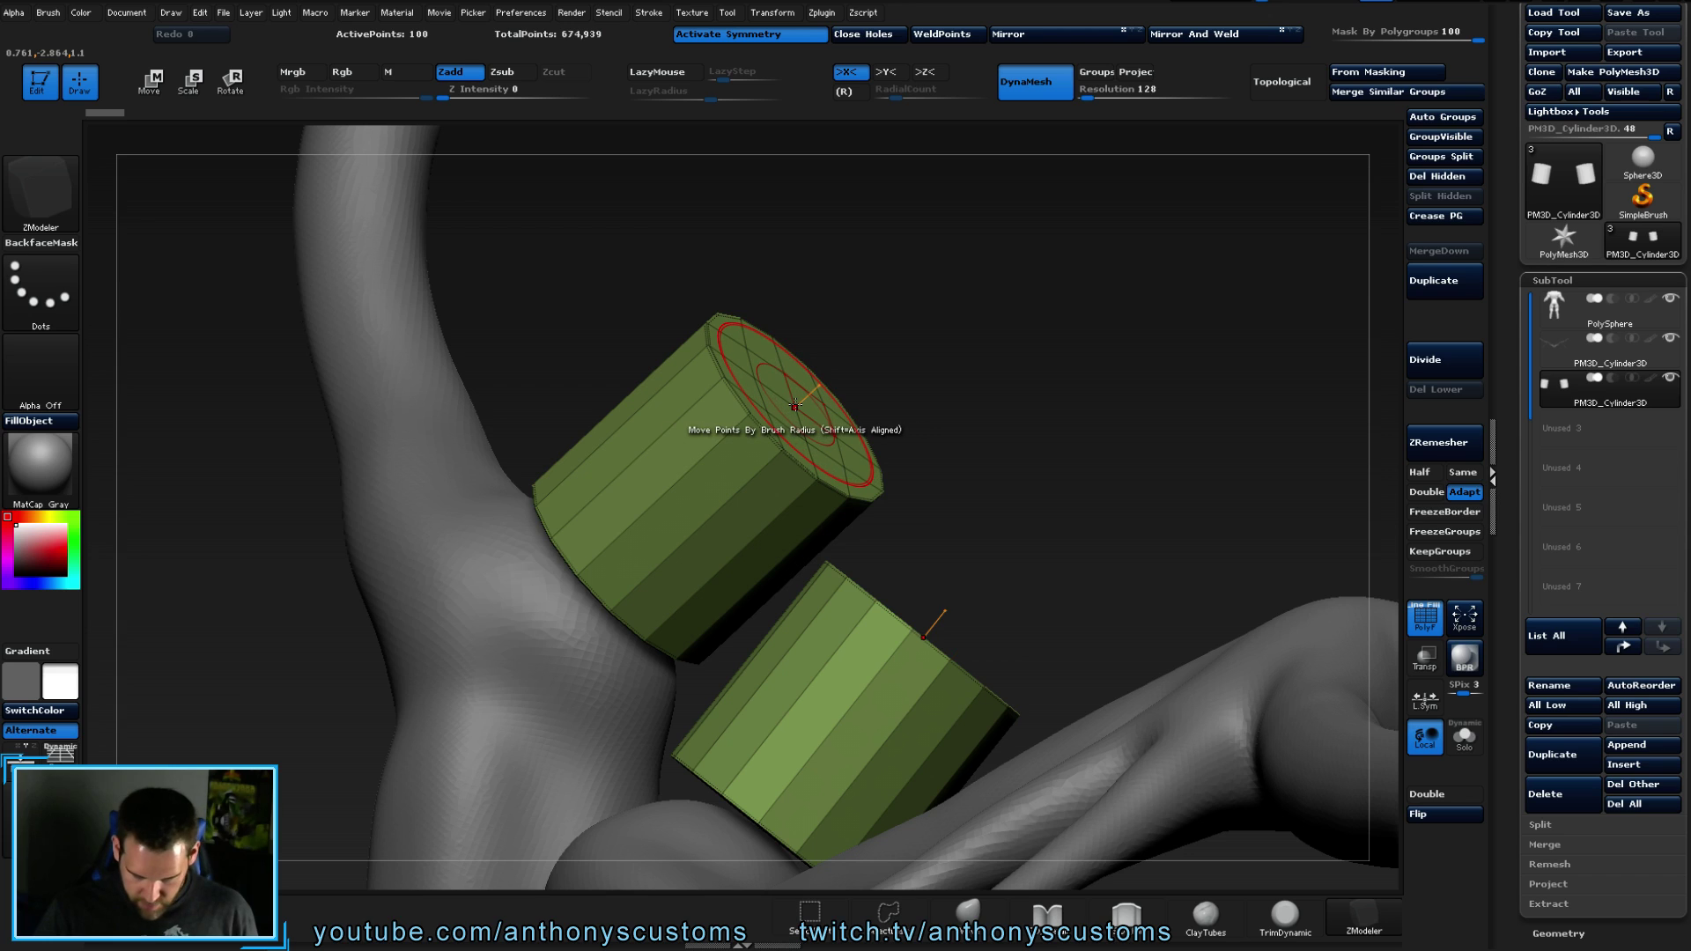
left_click_drag(794, 406, 995, 275)
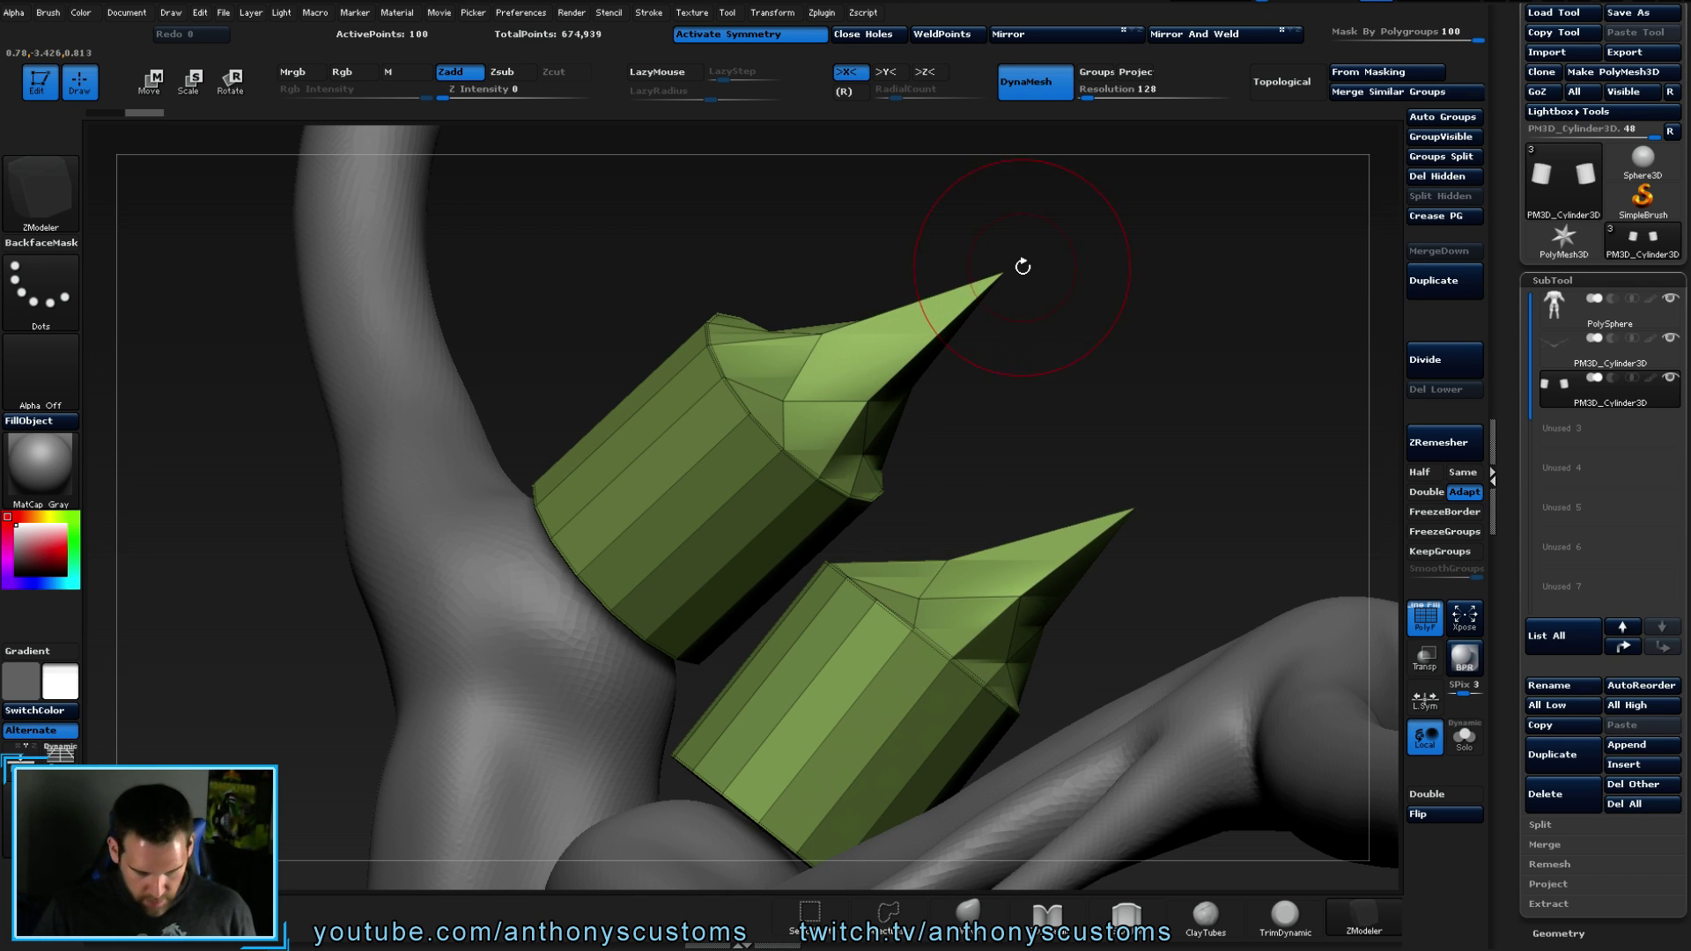
key("ctrl+z")
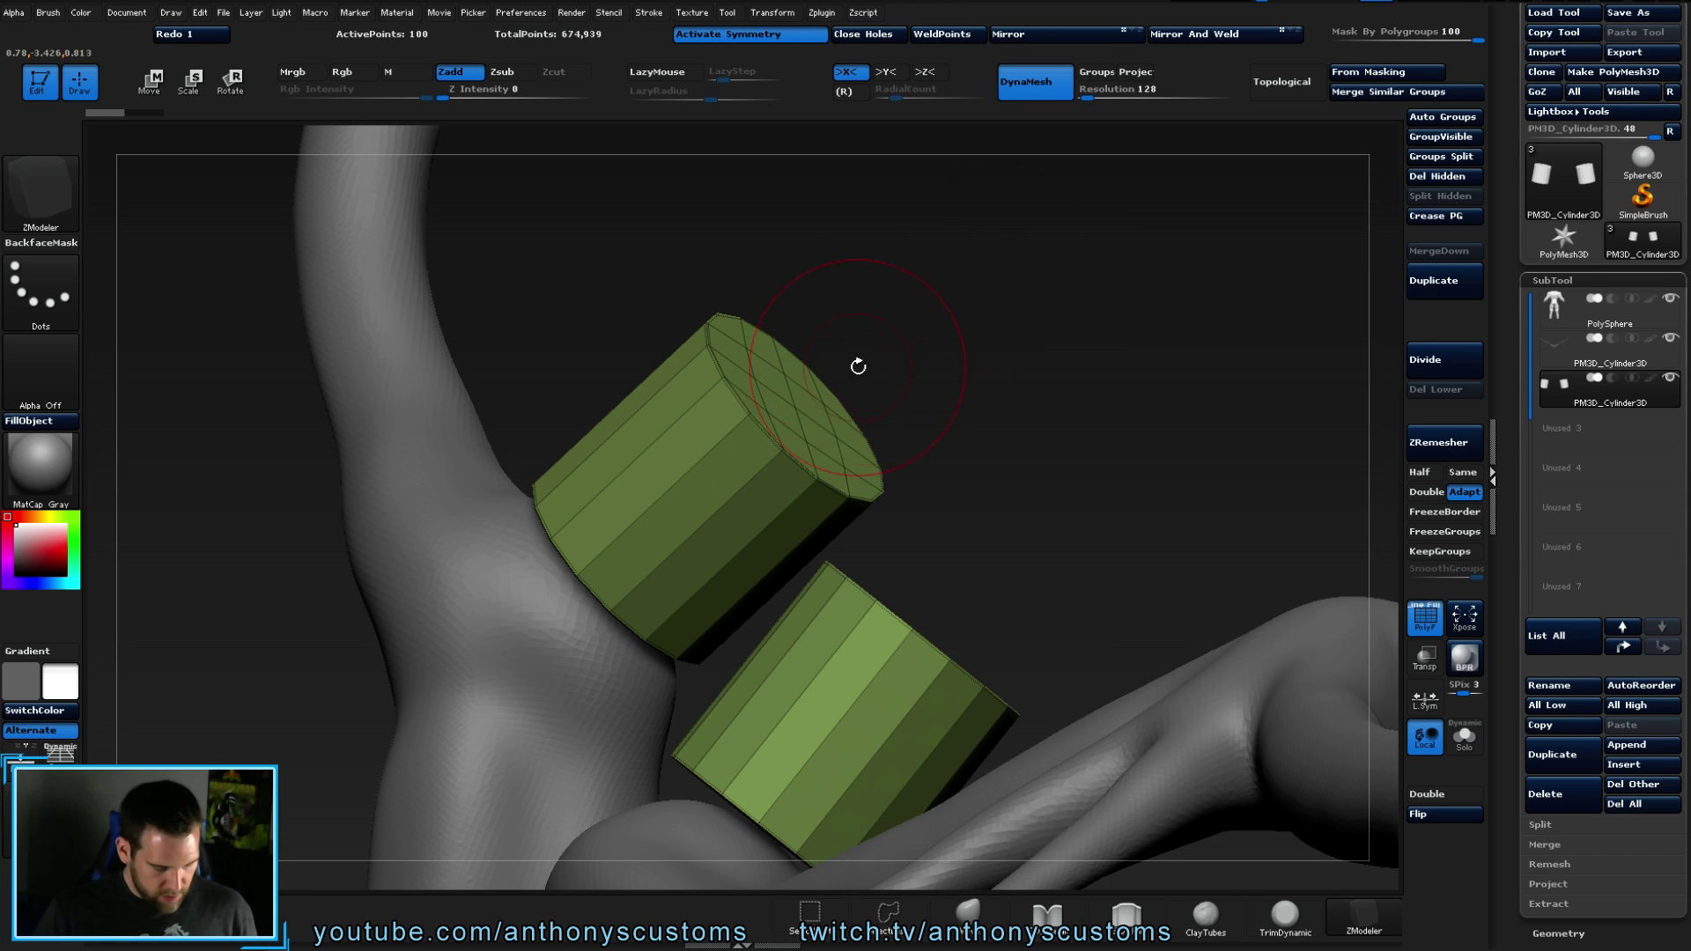
- Try to pull the center points of the cylinder caps outward with ZModeler's Transpose point action
key("space")
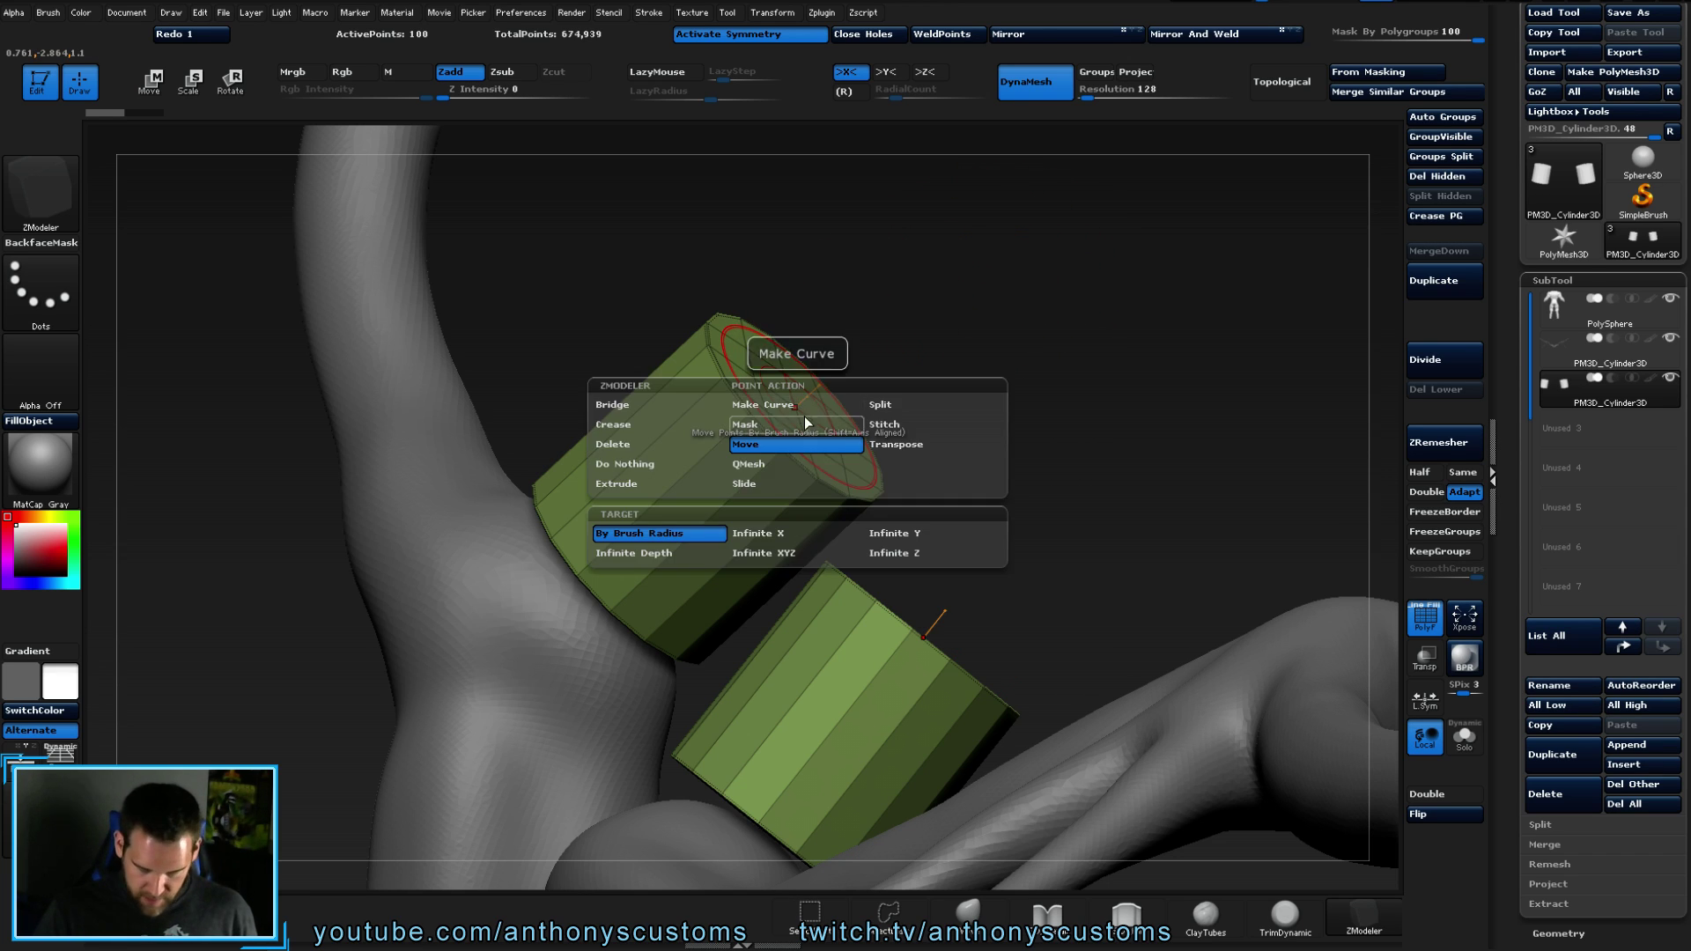
left_click(901, 445)
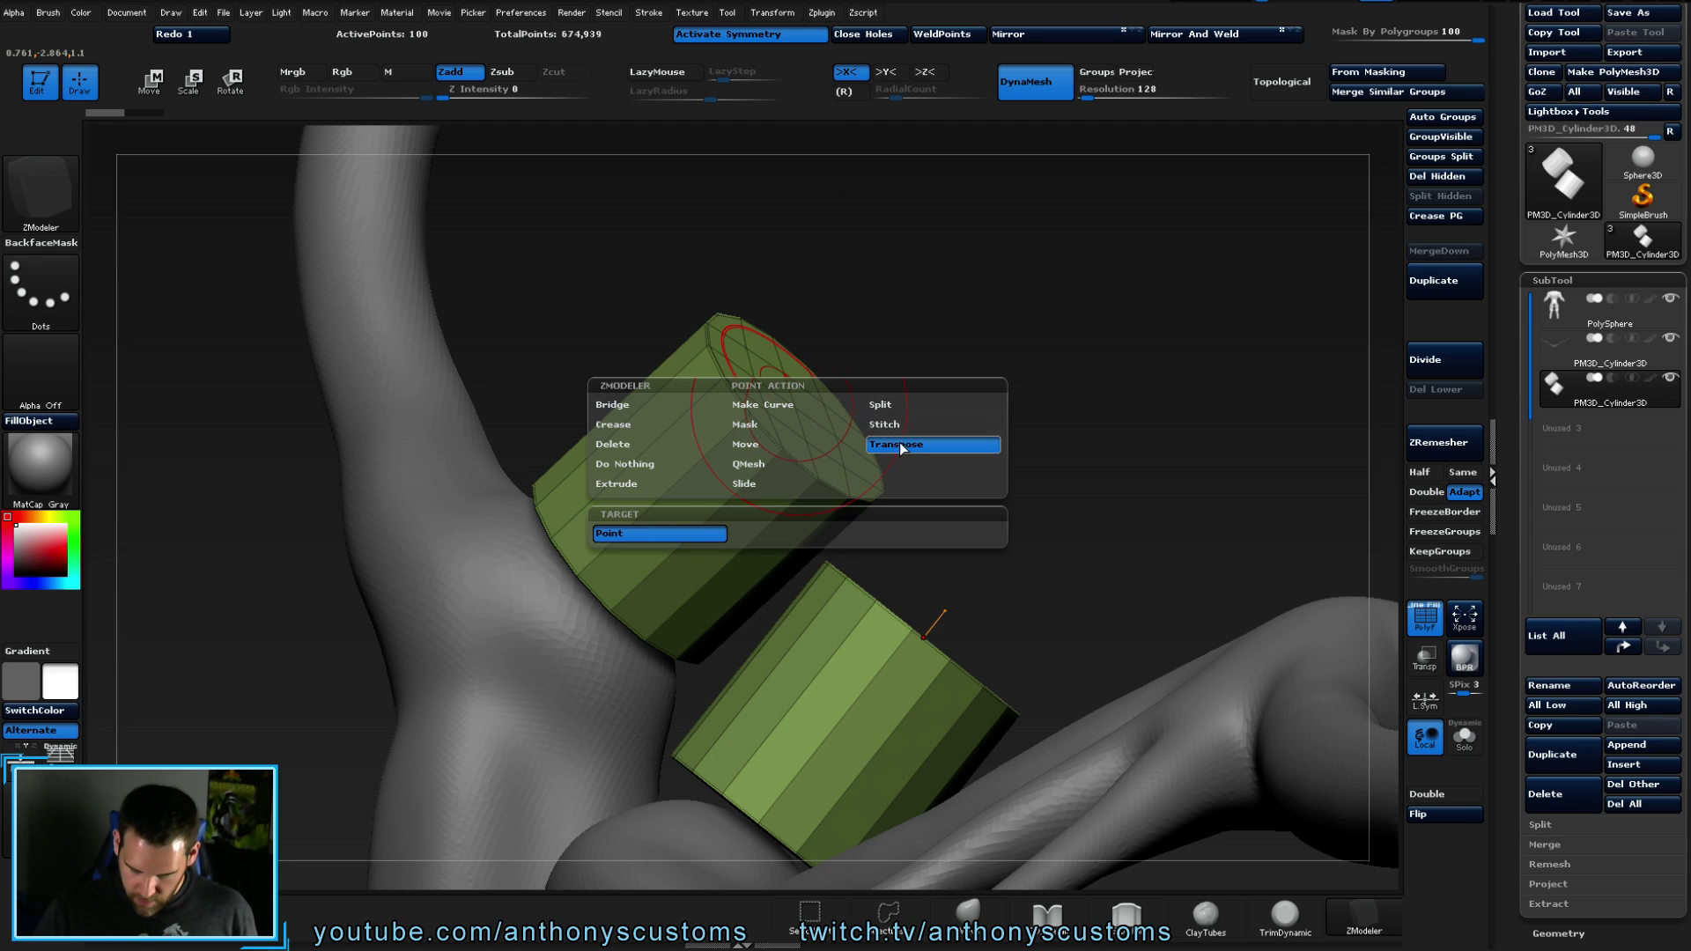
key("w")
left_click_drag(795, 407, 917, 289)
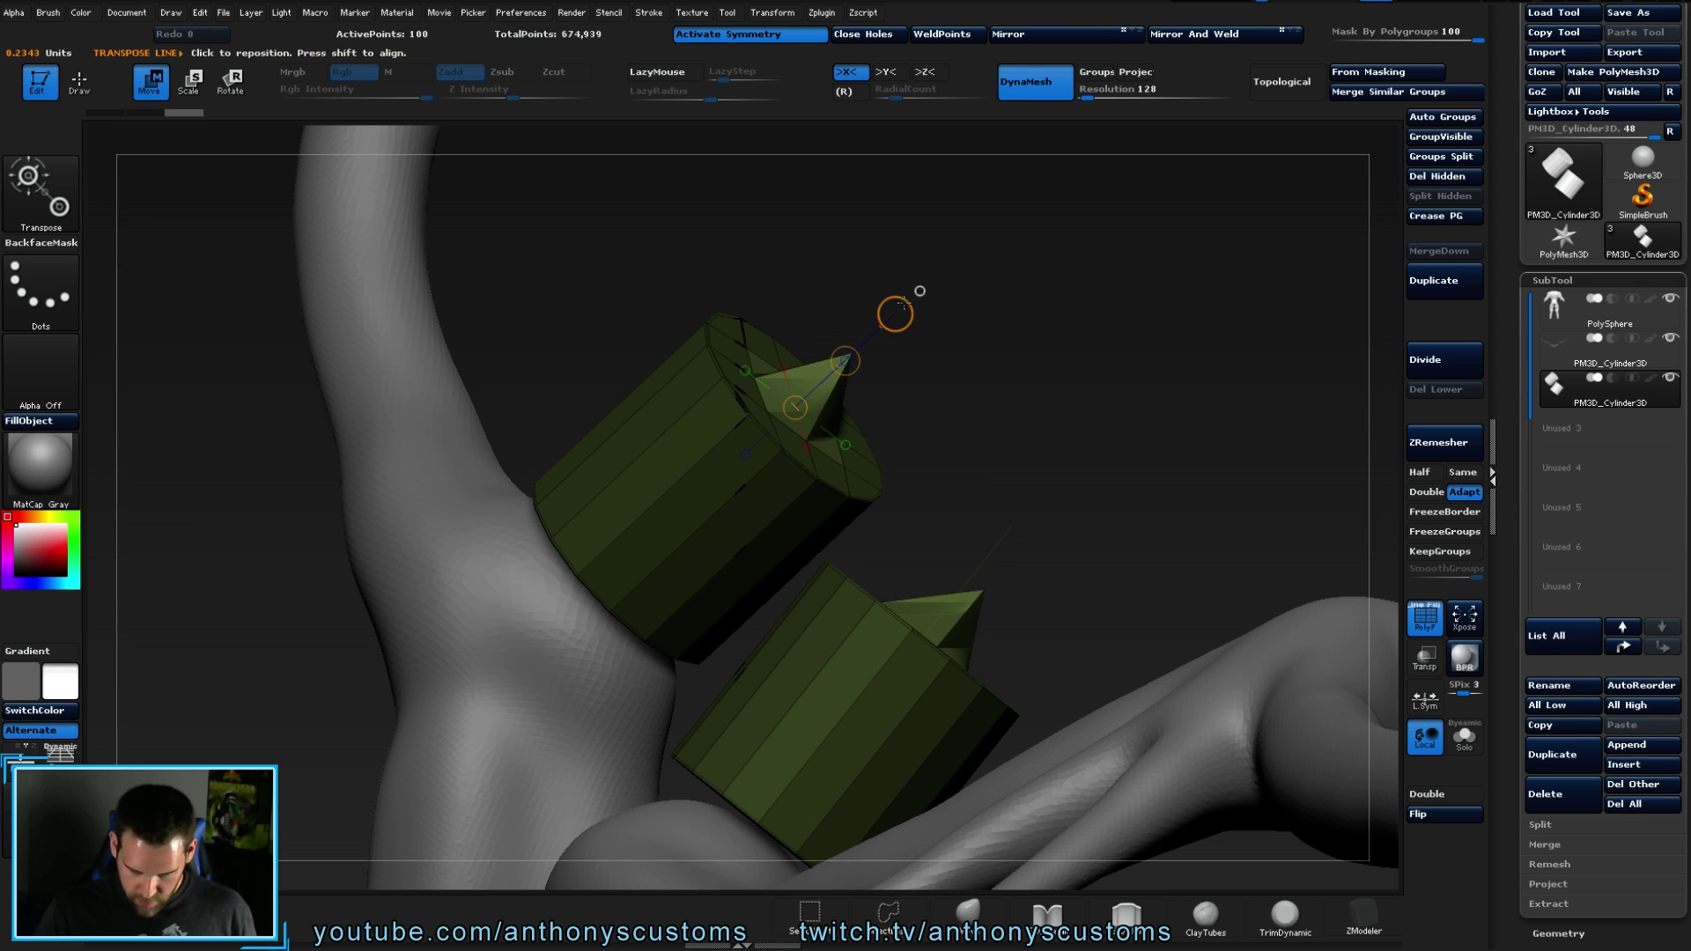
key("ctrl+z")
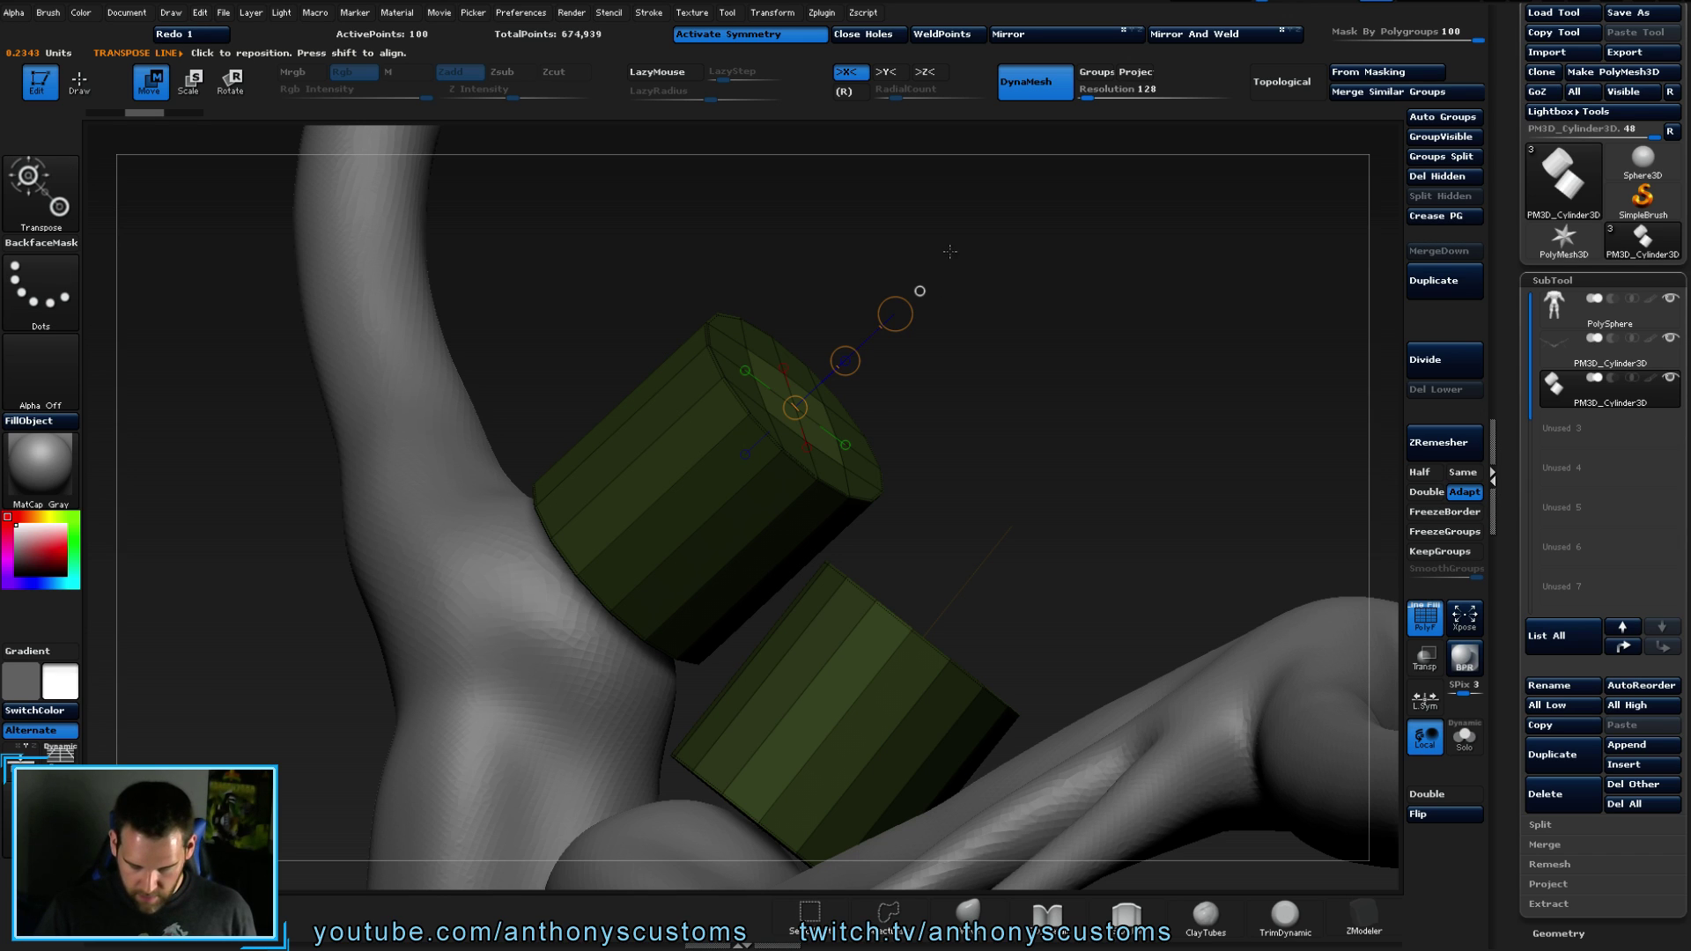
key("ctrl+shift+z")
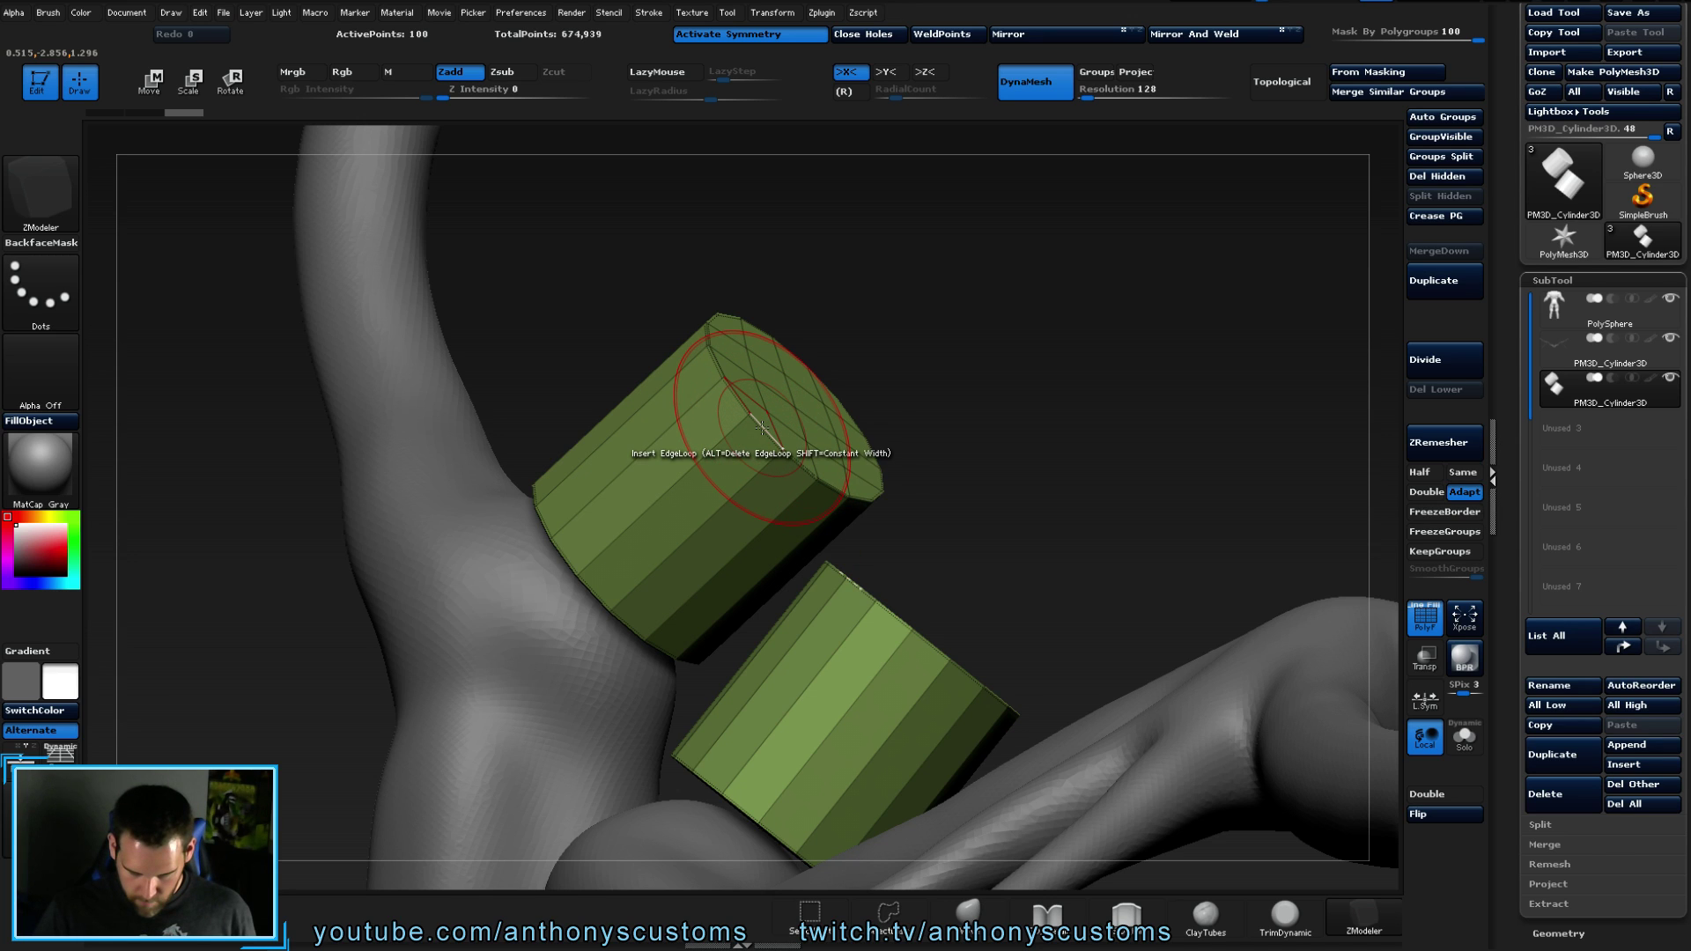
- Switch the ZModeler edge action for the cylinders to Delete and finally to Crease
key("space")
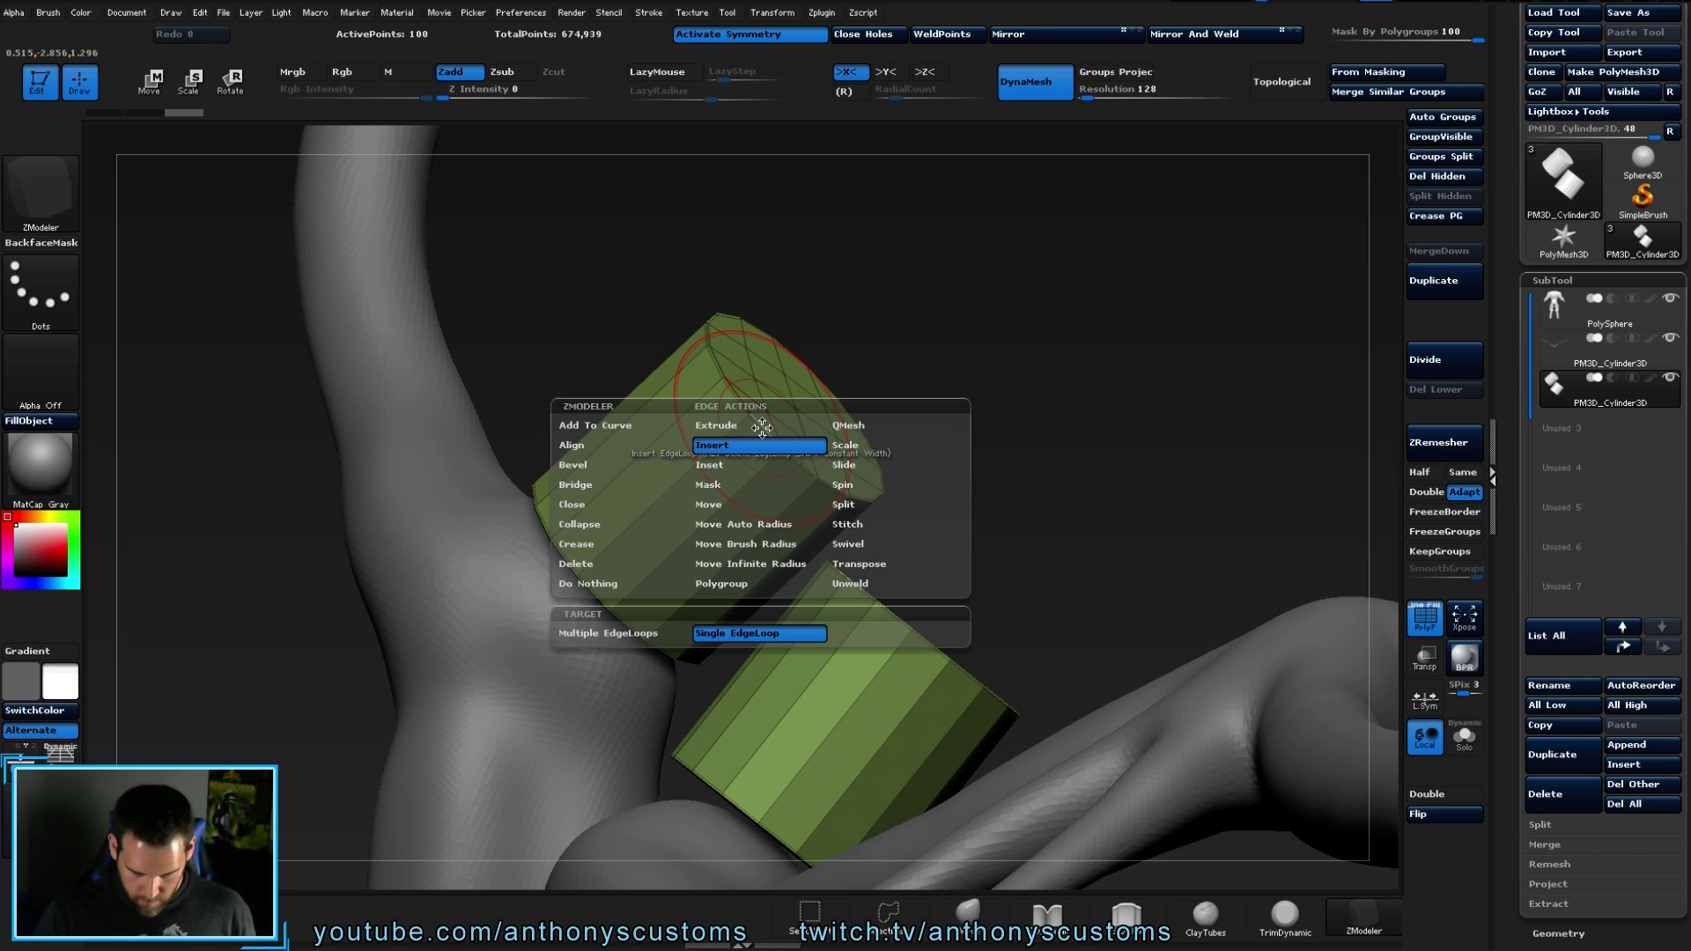
left_click(589, 564)
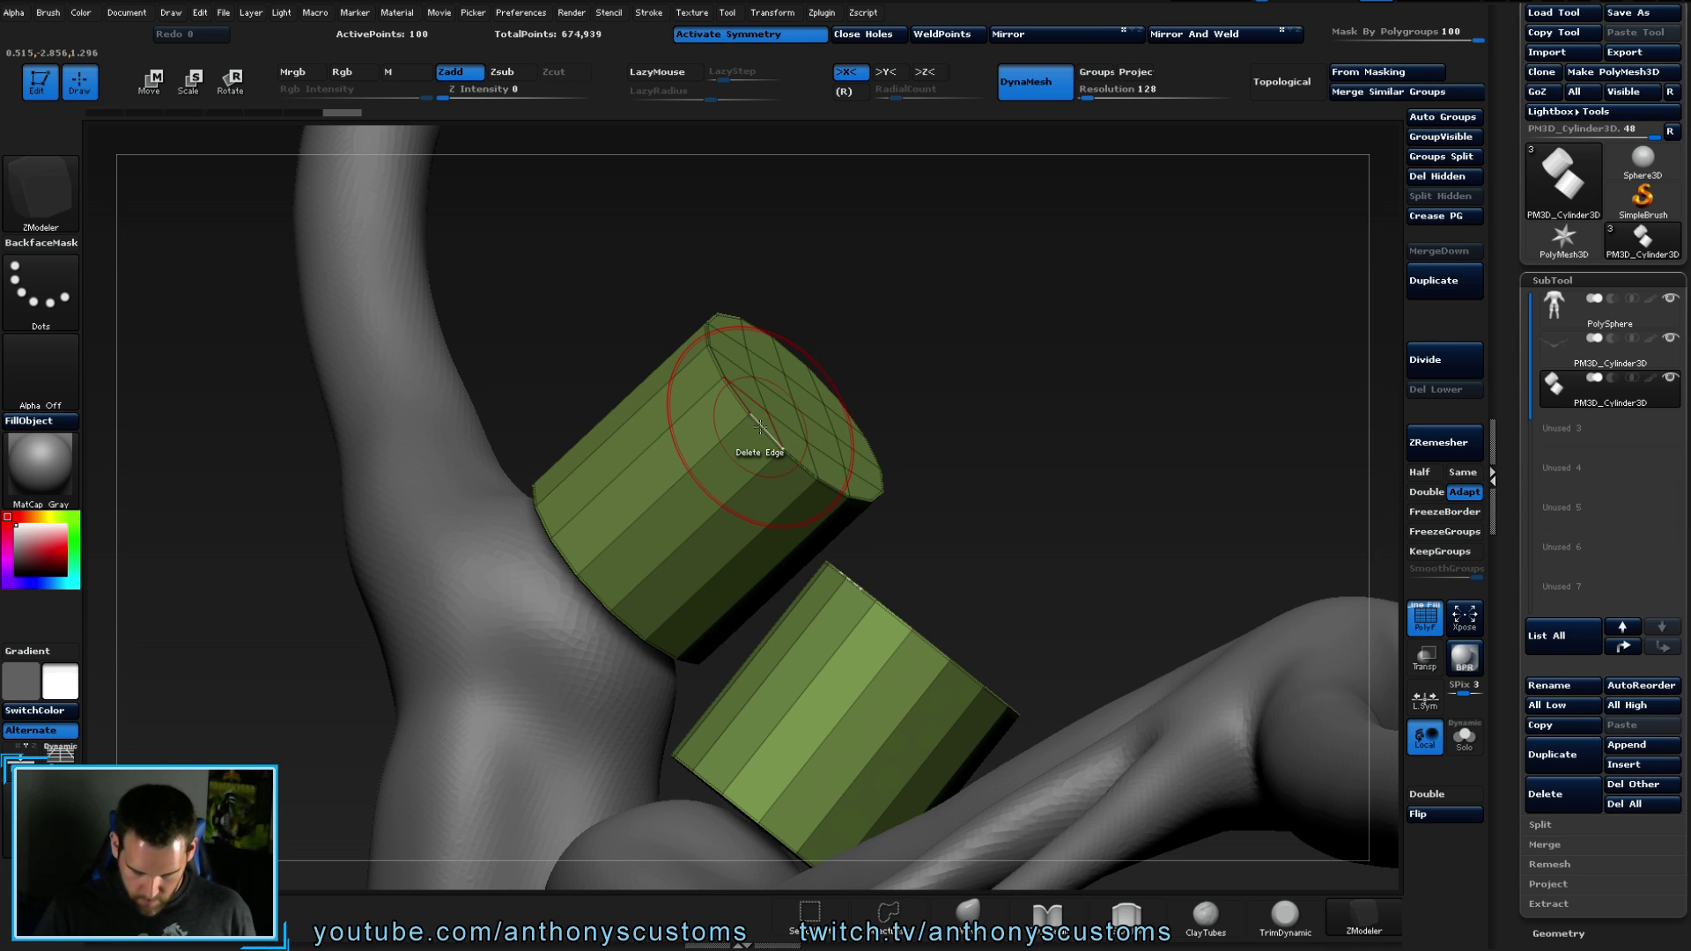
key("space")
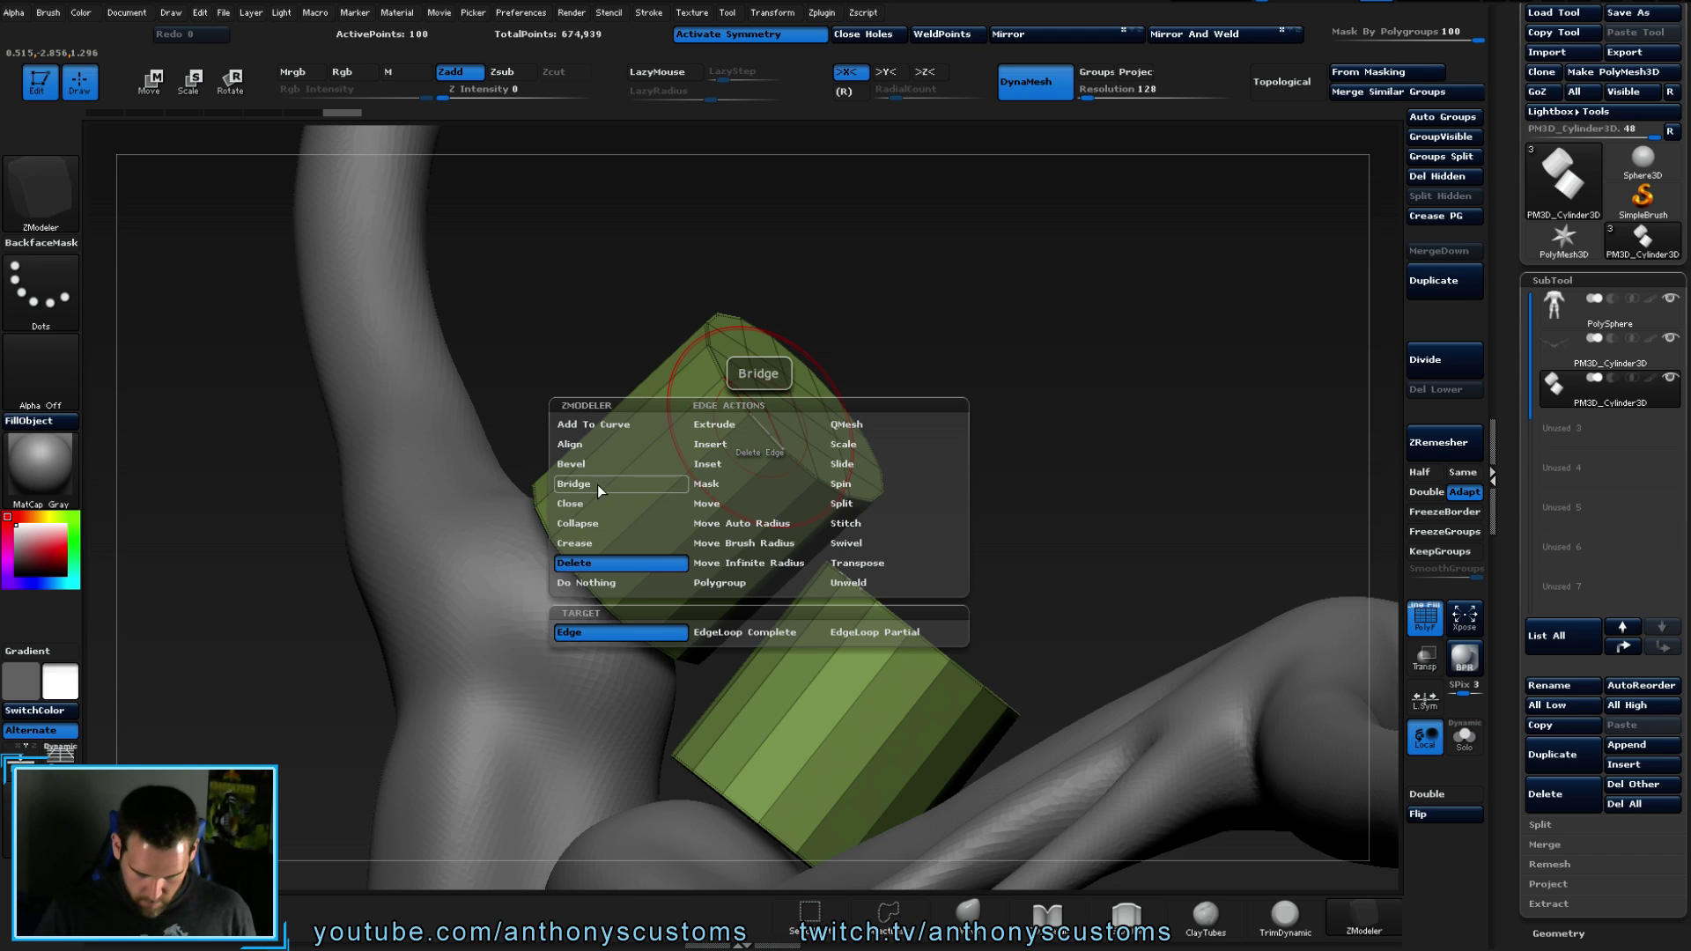
left_click(598, 543)
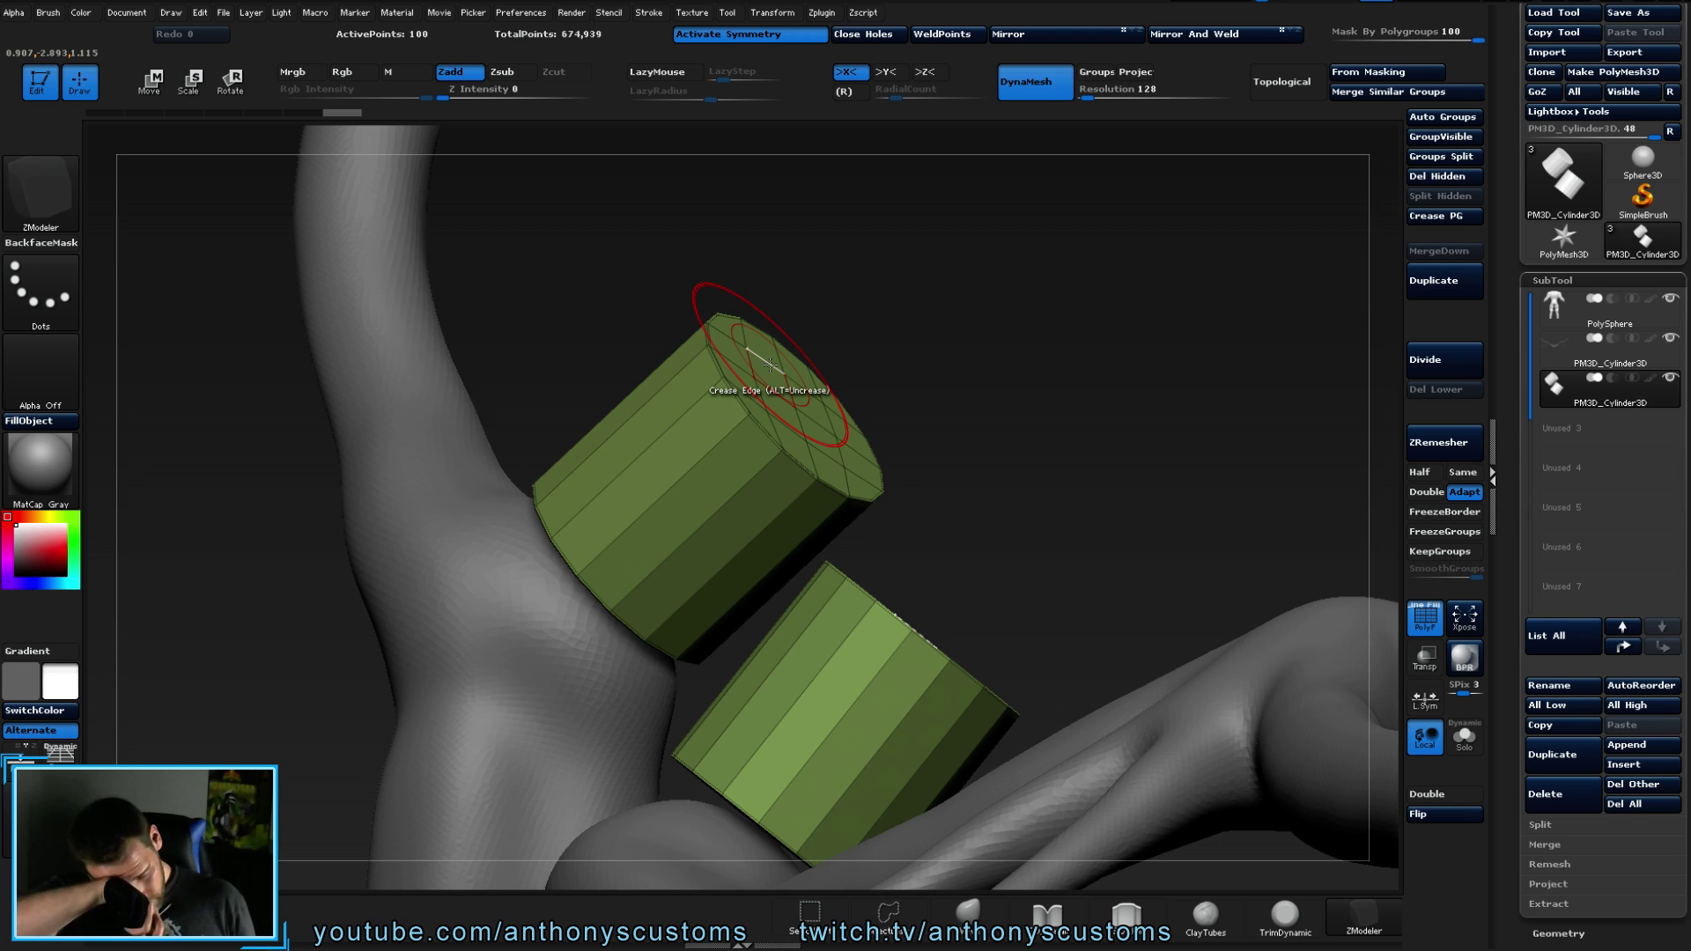
- Delete the subtool containing the two cylinders and accept the non-undoable operation
key("ctrl")
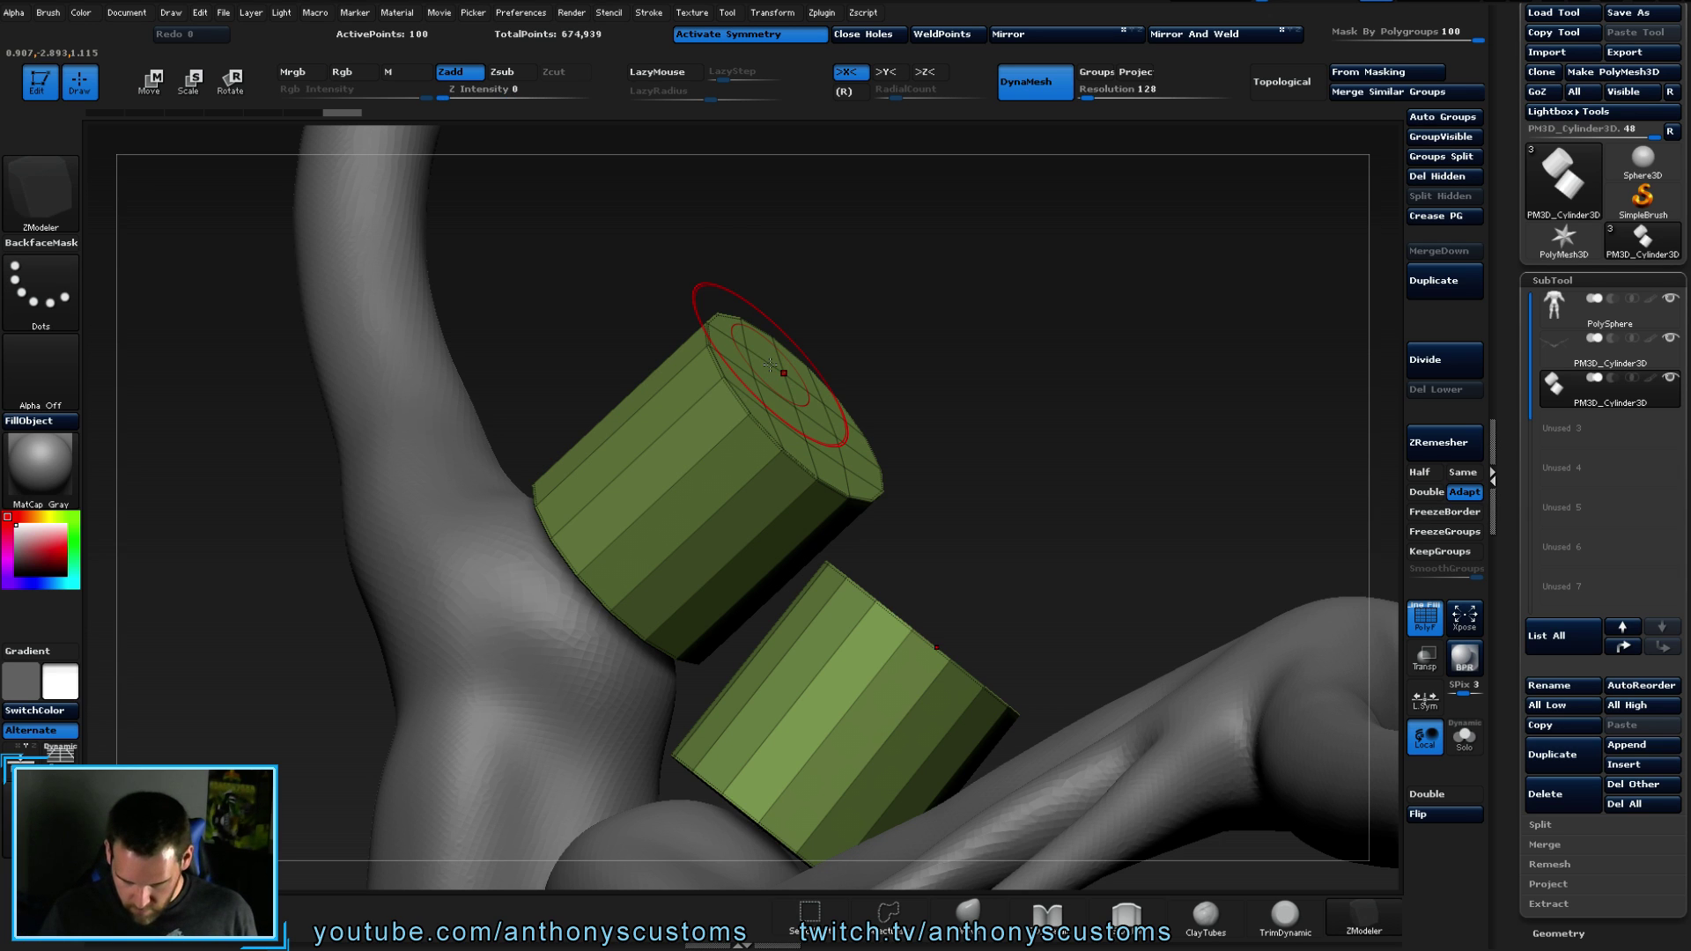
left_click(1552, 793)
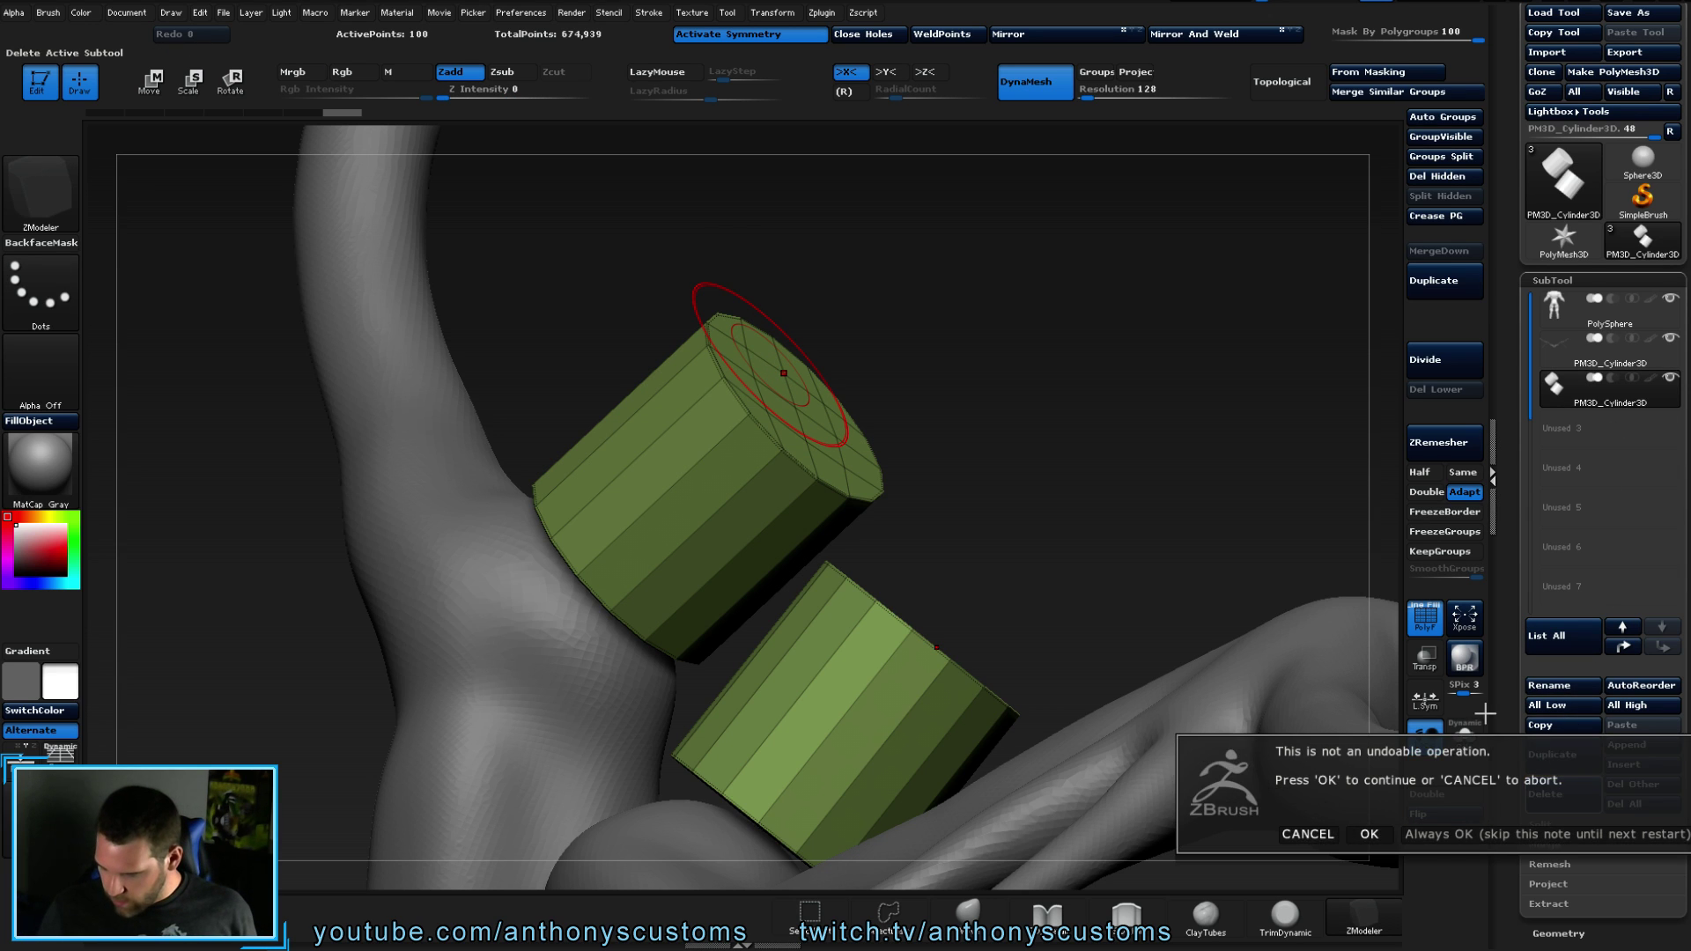
left_click(1376, 842)
mouse_move(1129, 547)
left_mouse_down()
mouse_move(1001, 445)
mouse_move(1074, 435)
mouse_move(981, 382)
mouse_move(996, 264)
left_mouse_up()
left_click_drag(1077, 603, 1010, 421, "alt")
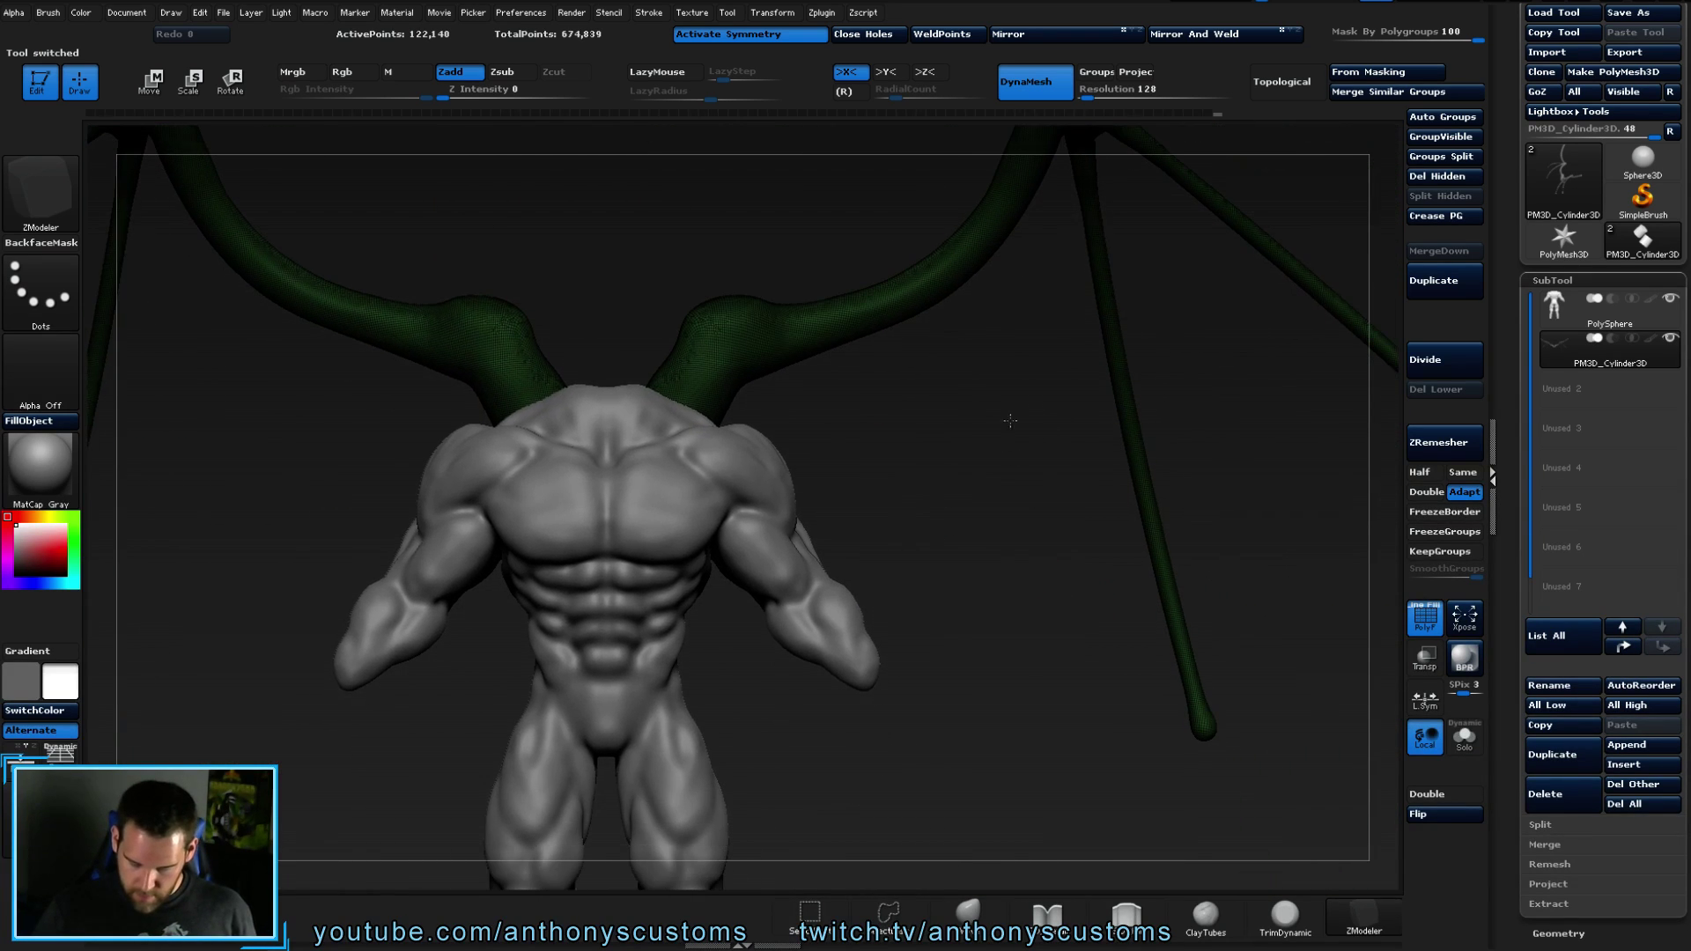
- Append a Sphere3D mesh as a new subtool and make it the active one
left_click(1639, 746)
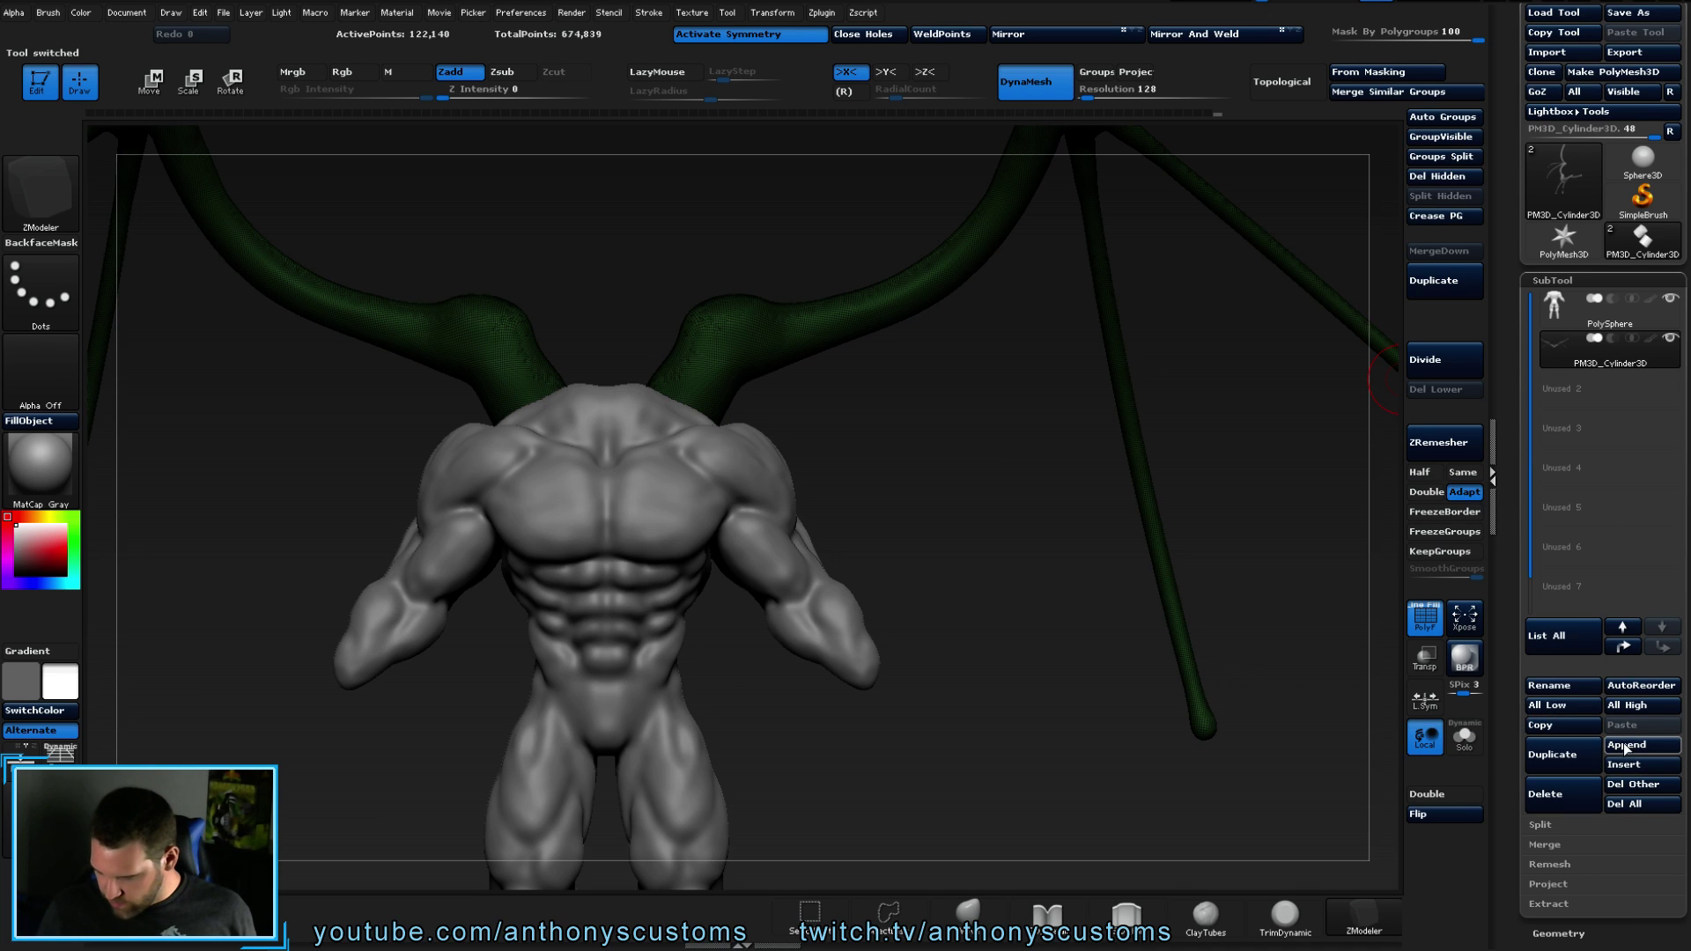
left_click(1629, 746)
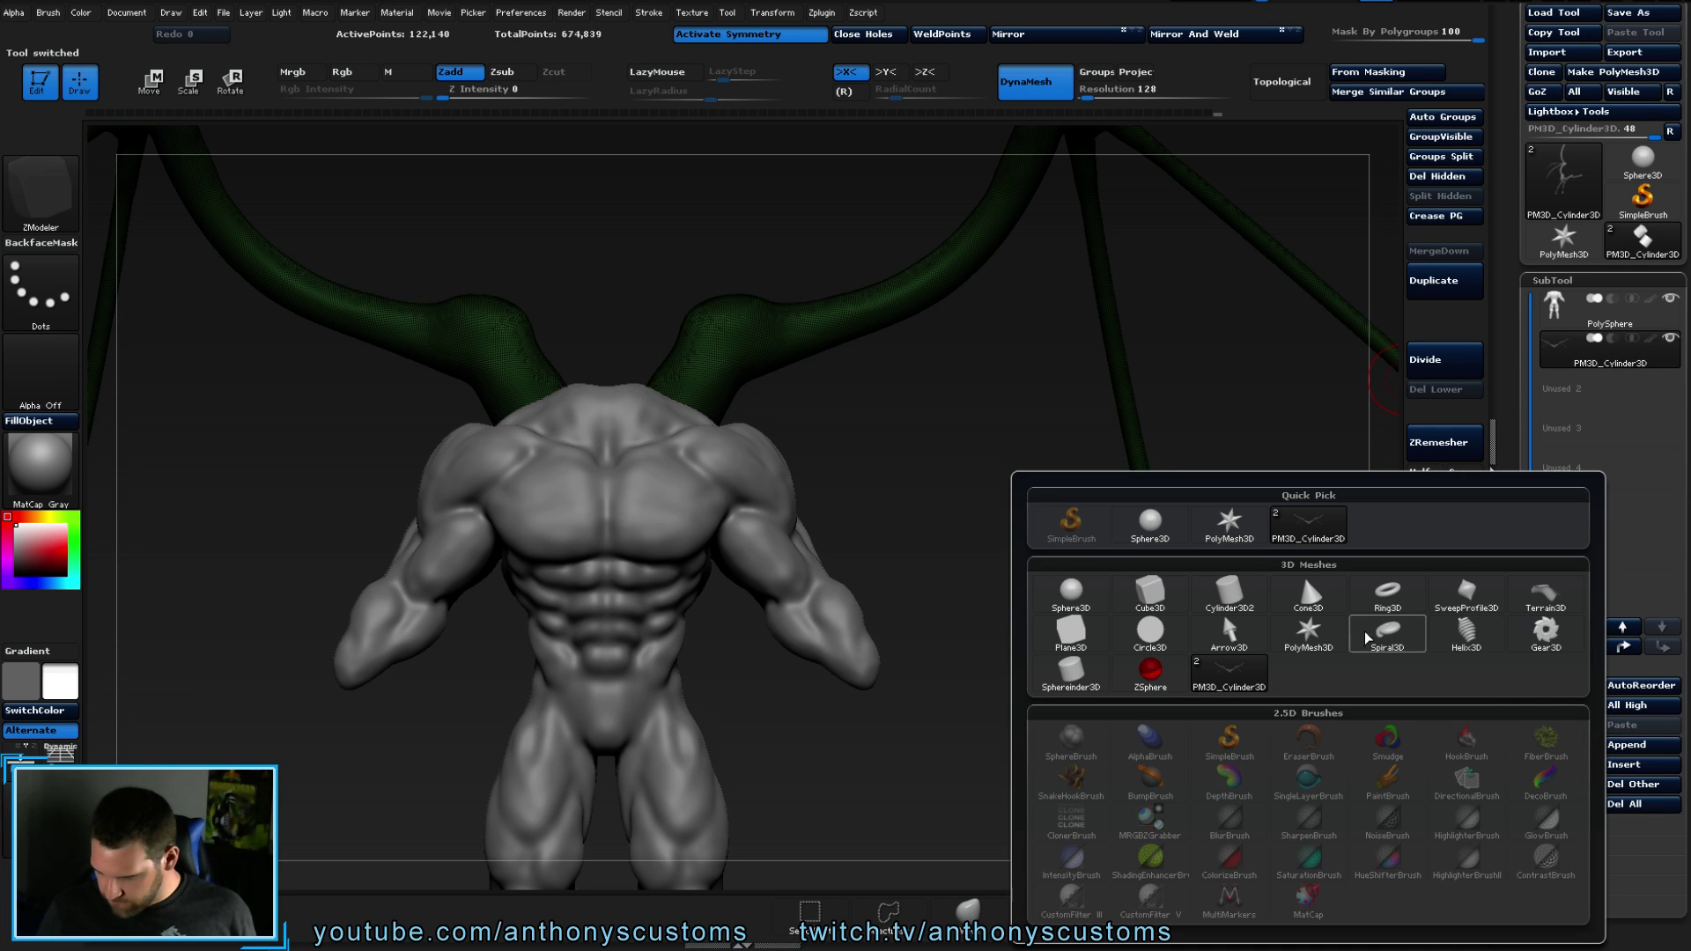
left_click(1072, 596)
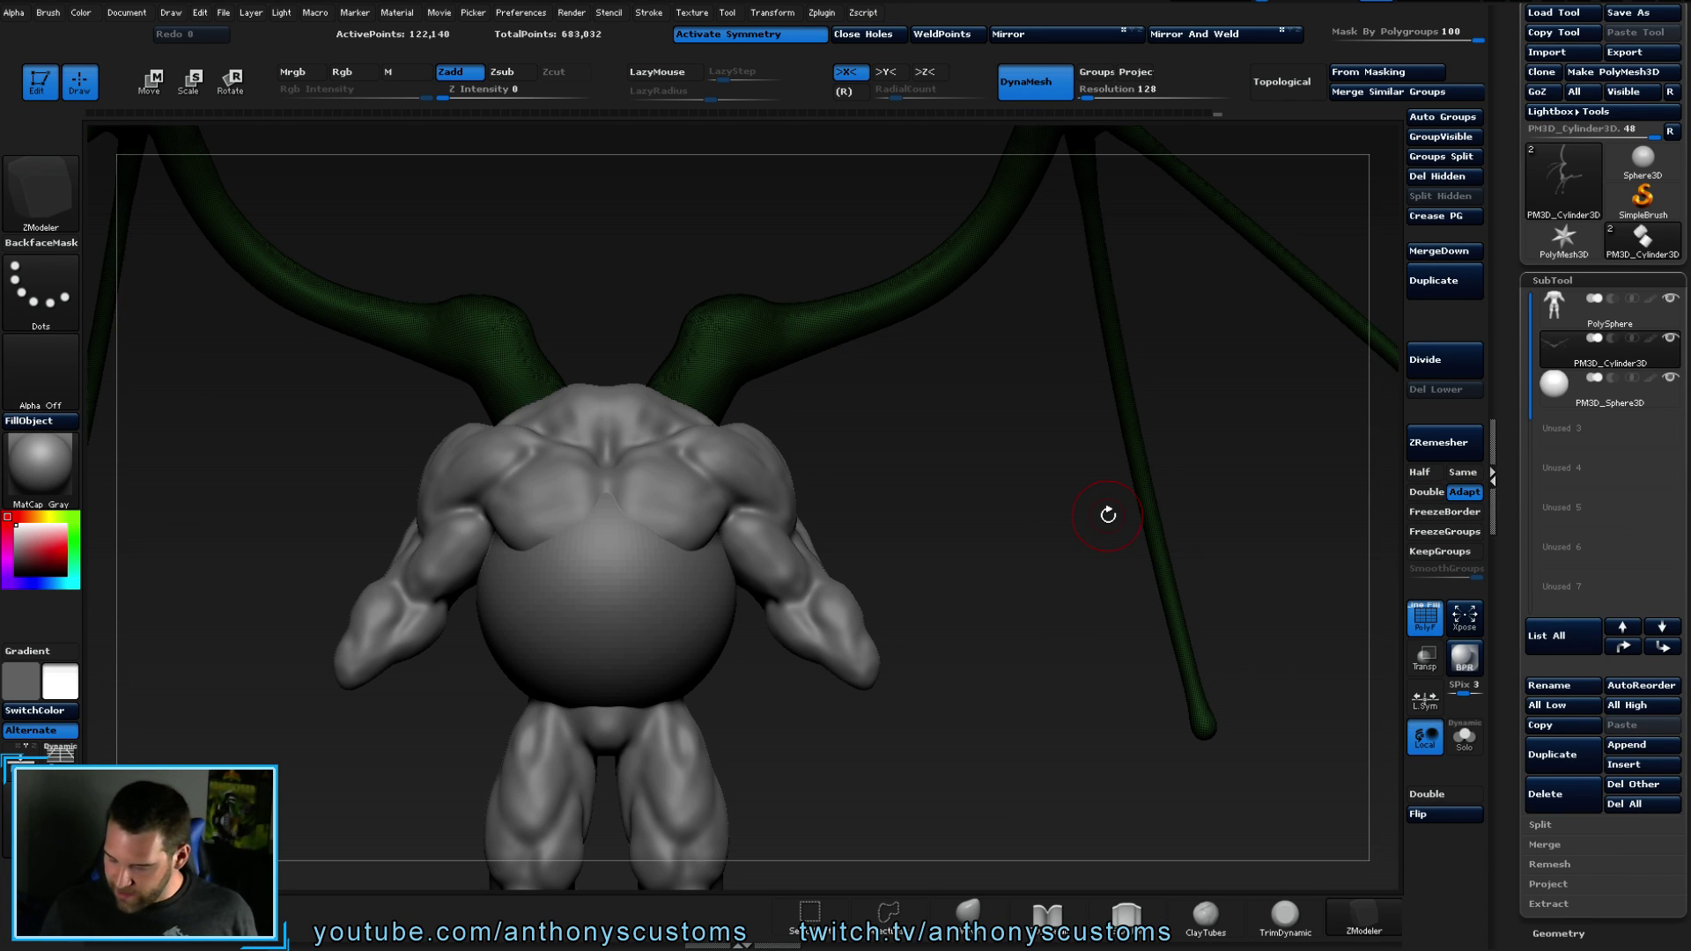
left_click(1610, 388)
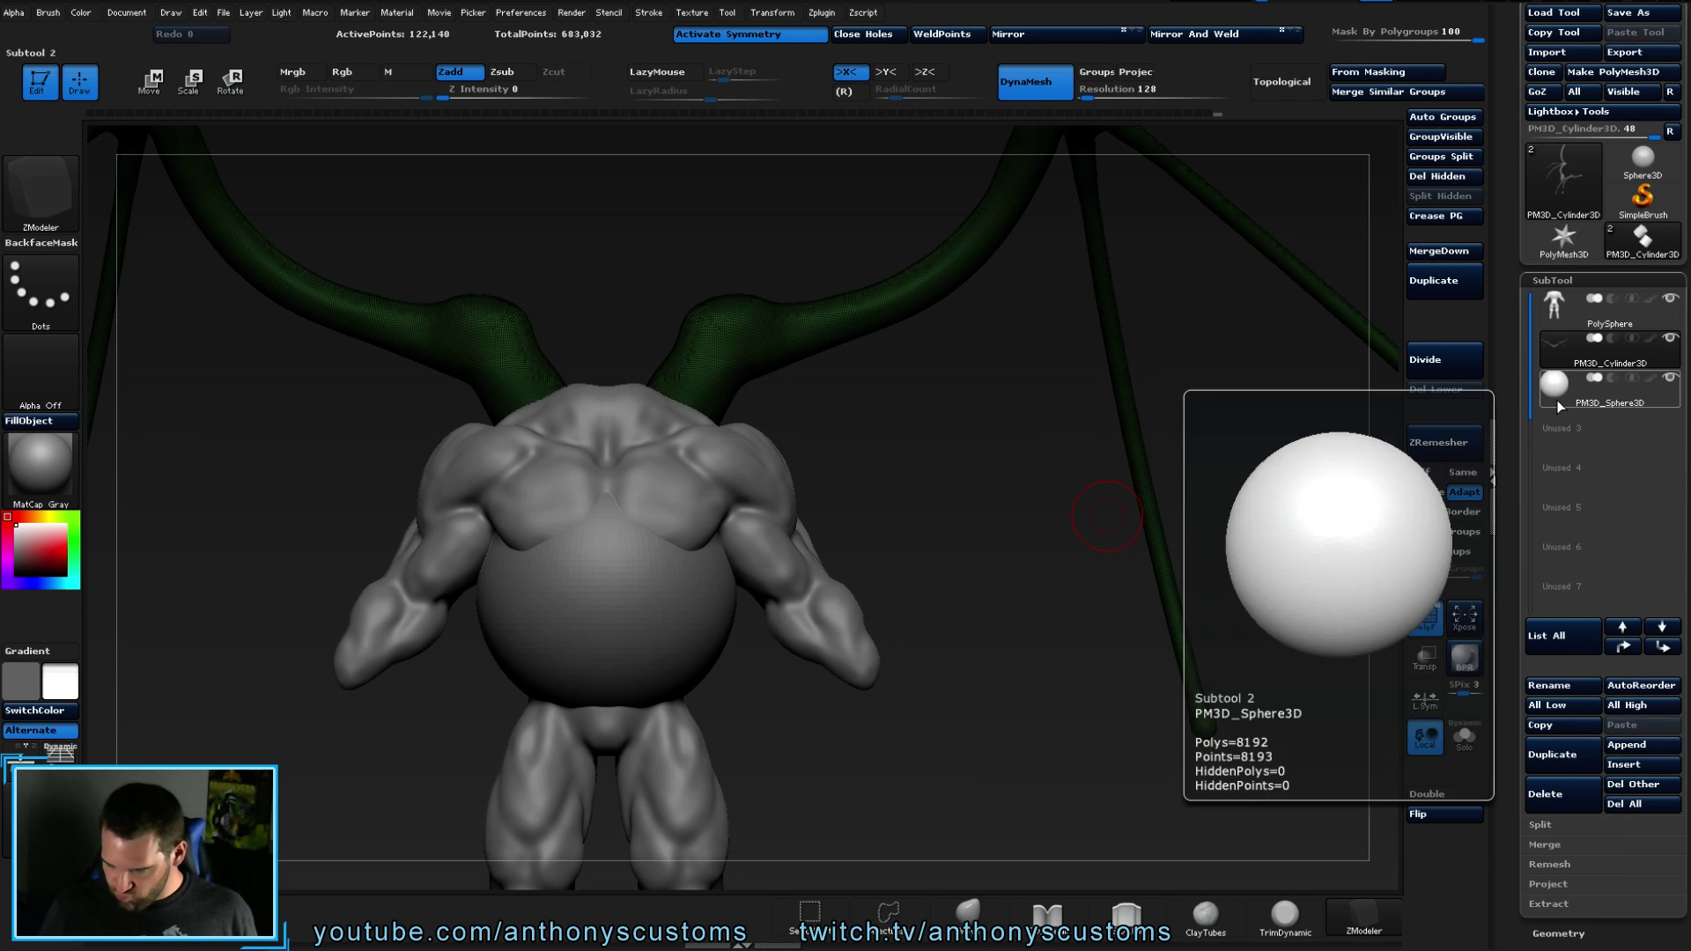
- Shrink the sphere inside the torso with the Size deformation
left_click_drag(1645, 845, 1646, 163)
left_click_drag(1674, 505, 1673, 499)
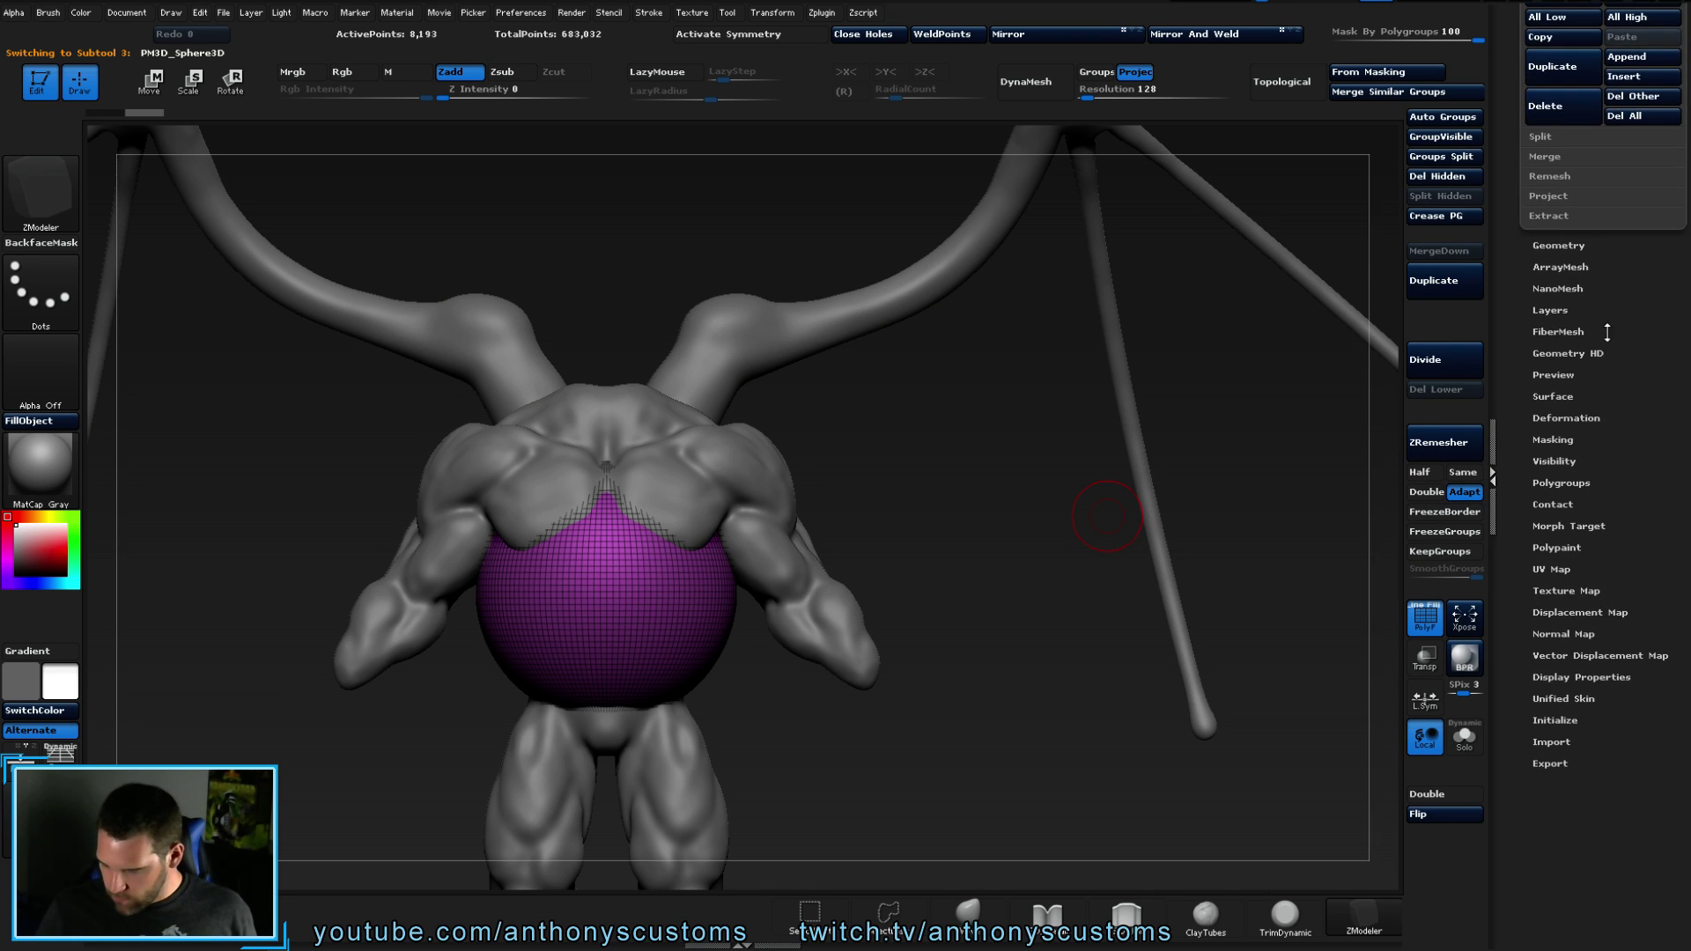
left_click(1576, 418)
left_click_drag(1603, 254, 1564, 256)
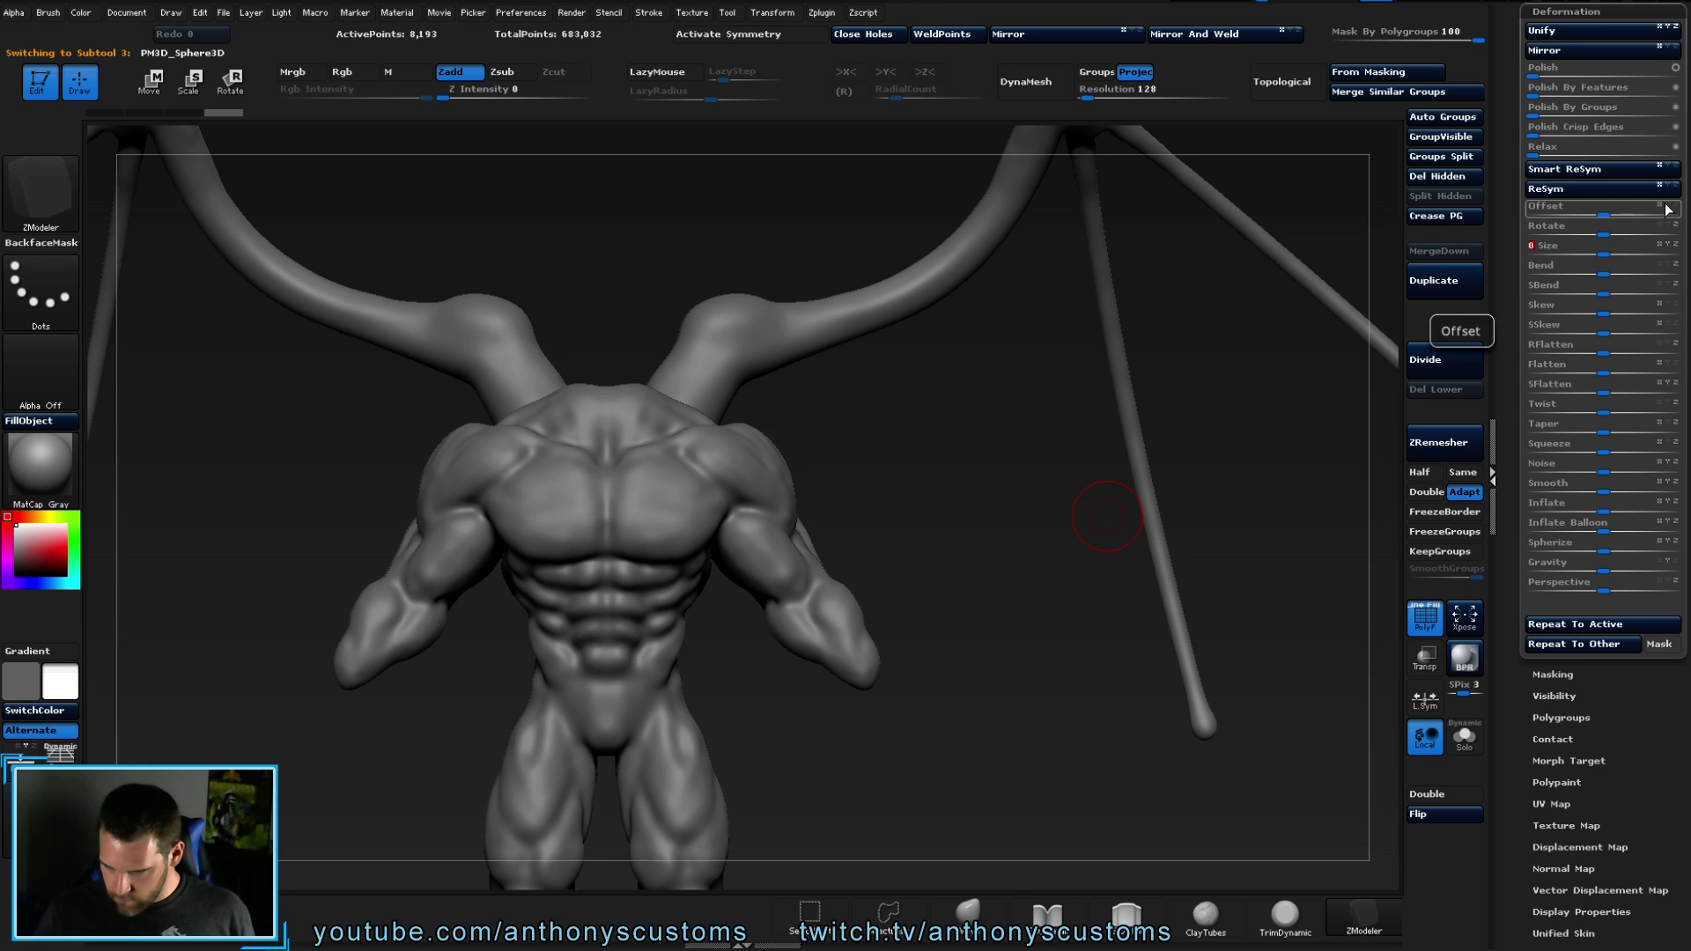
mouse_move(1576, 219)
left_mouse_down()
mouse_move(1604, 213)
mouse_move(1608, 258)
mouse_move(1575, 259)
mouse_move(1590, 217)
left_mouse_up()
- Move the sphere out of the torso onto the inner bend of one wing bone with the Transpose line
left_click_drag(906, 453, 912, 647)
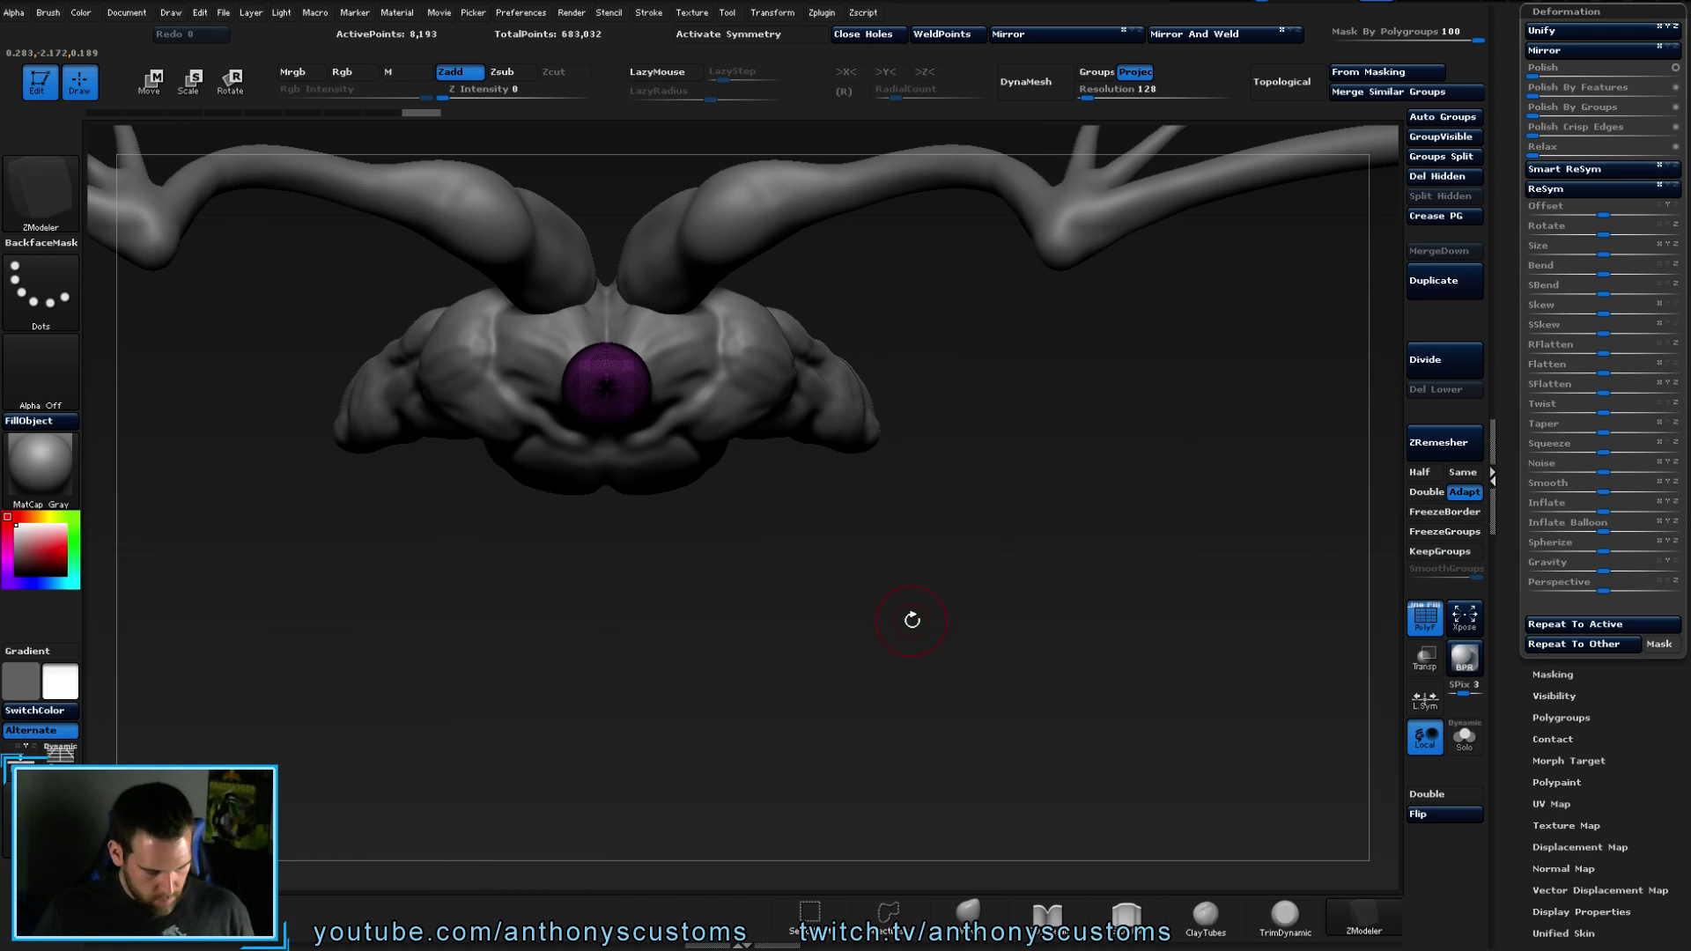
key("w")
left_click_drag(610, 384, 868, 382)
mouse_move(726, 383)
left_mouse_down()
mouse_move(824, 224)
mouse_move(863, 203)
left_mouse_up()
left_click_drag(899, 592, 939, 420)
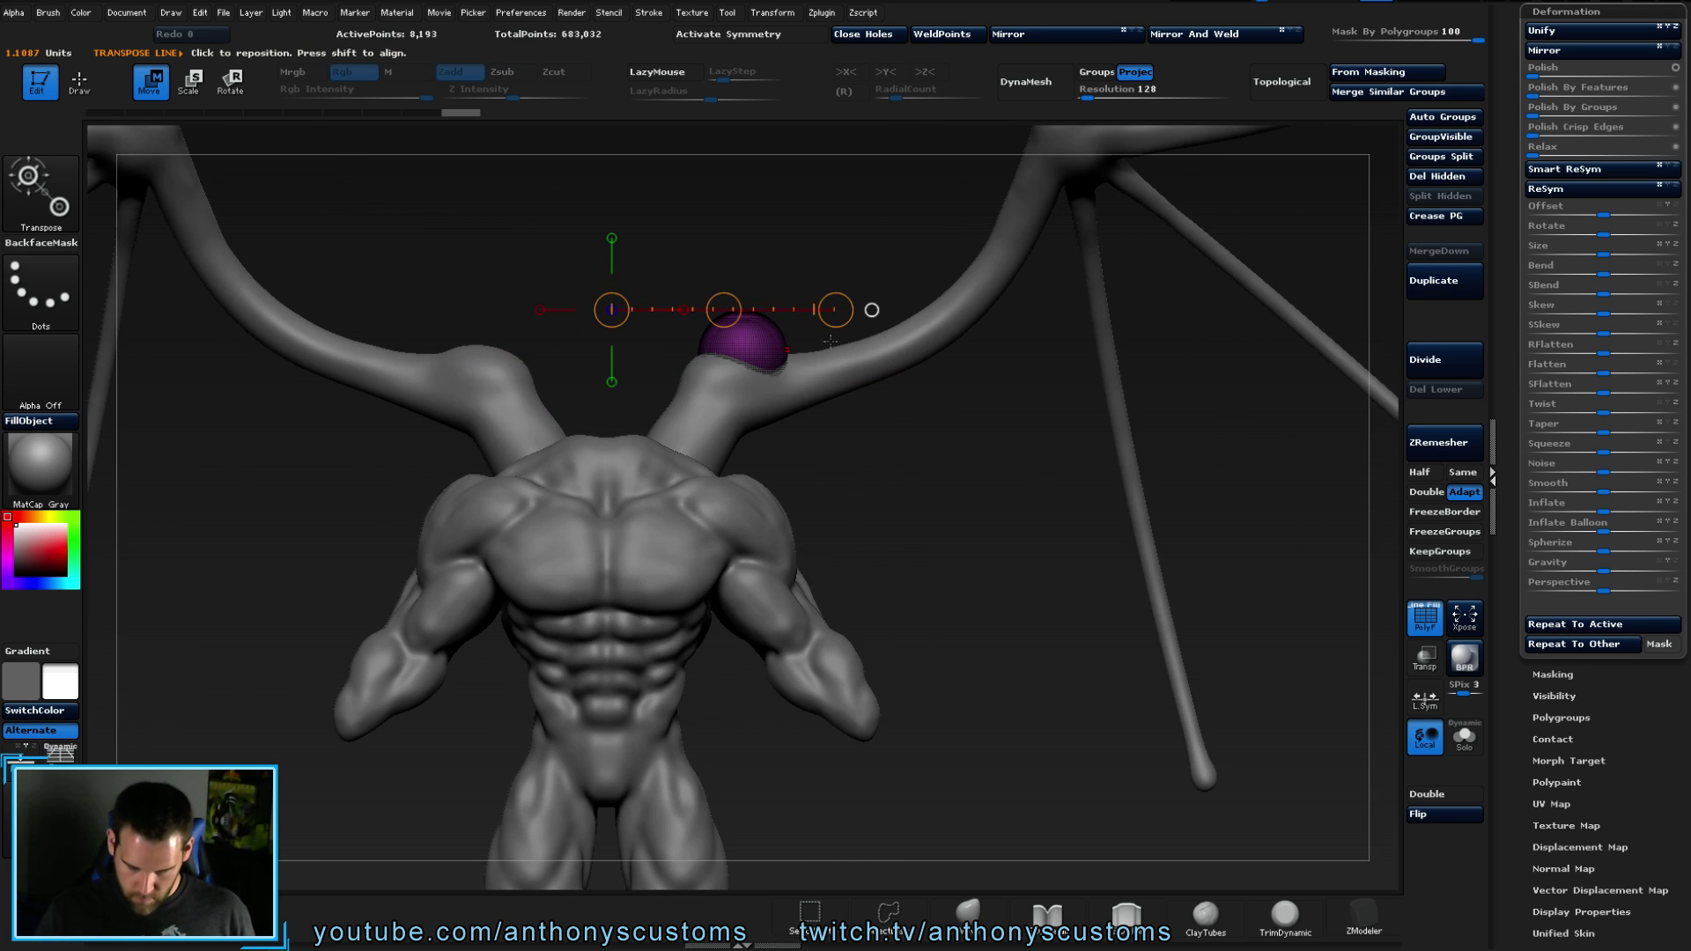
left_click_drag(725, 312, 704, 306)
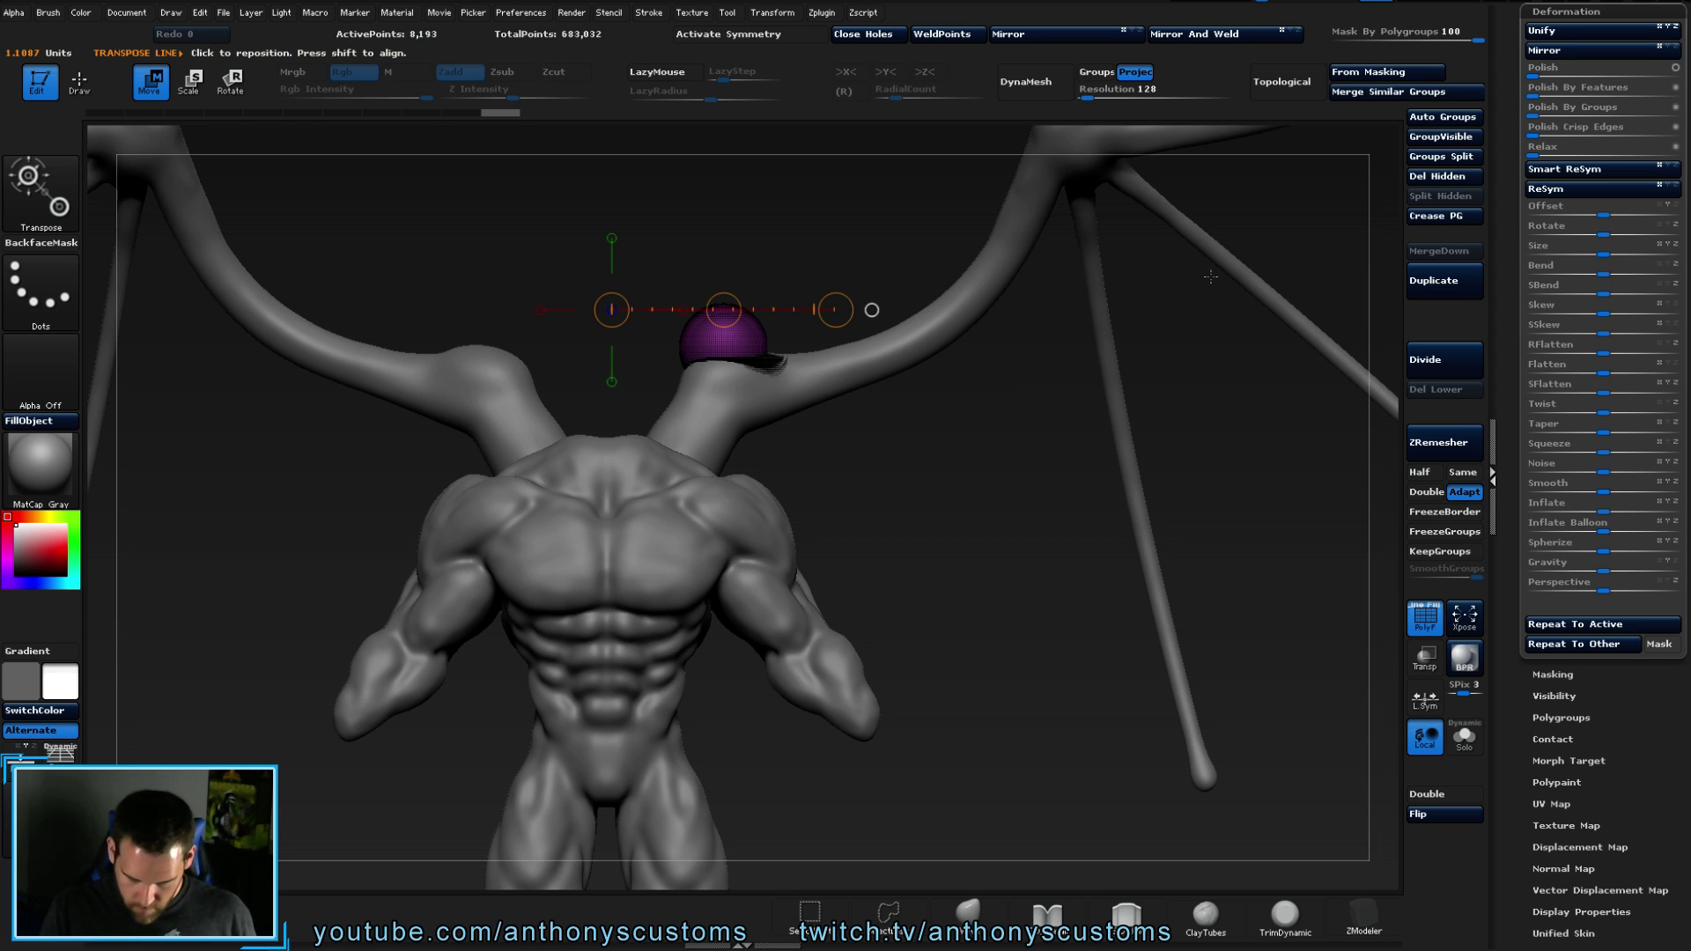
- Reduce the sphere further with the Size deformation and turn off the polyframe display
left_click_drag(1602, 258, 1578, 256)
left_click_drag(724, 309, 1031, 491)
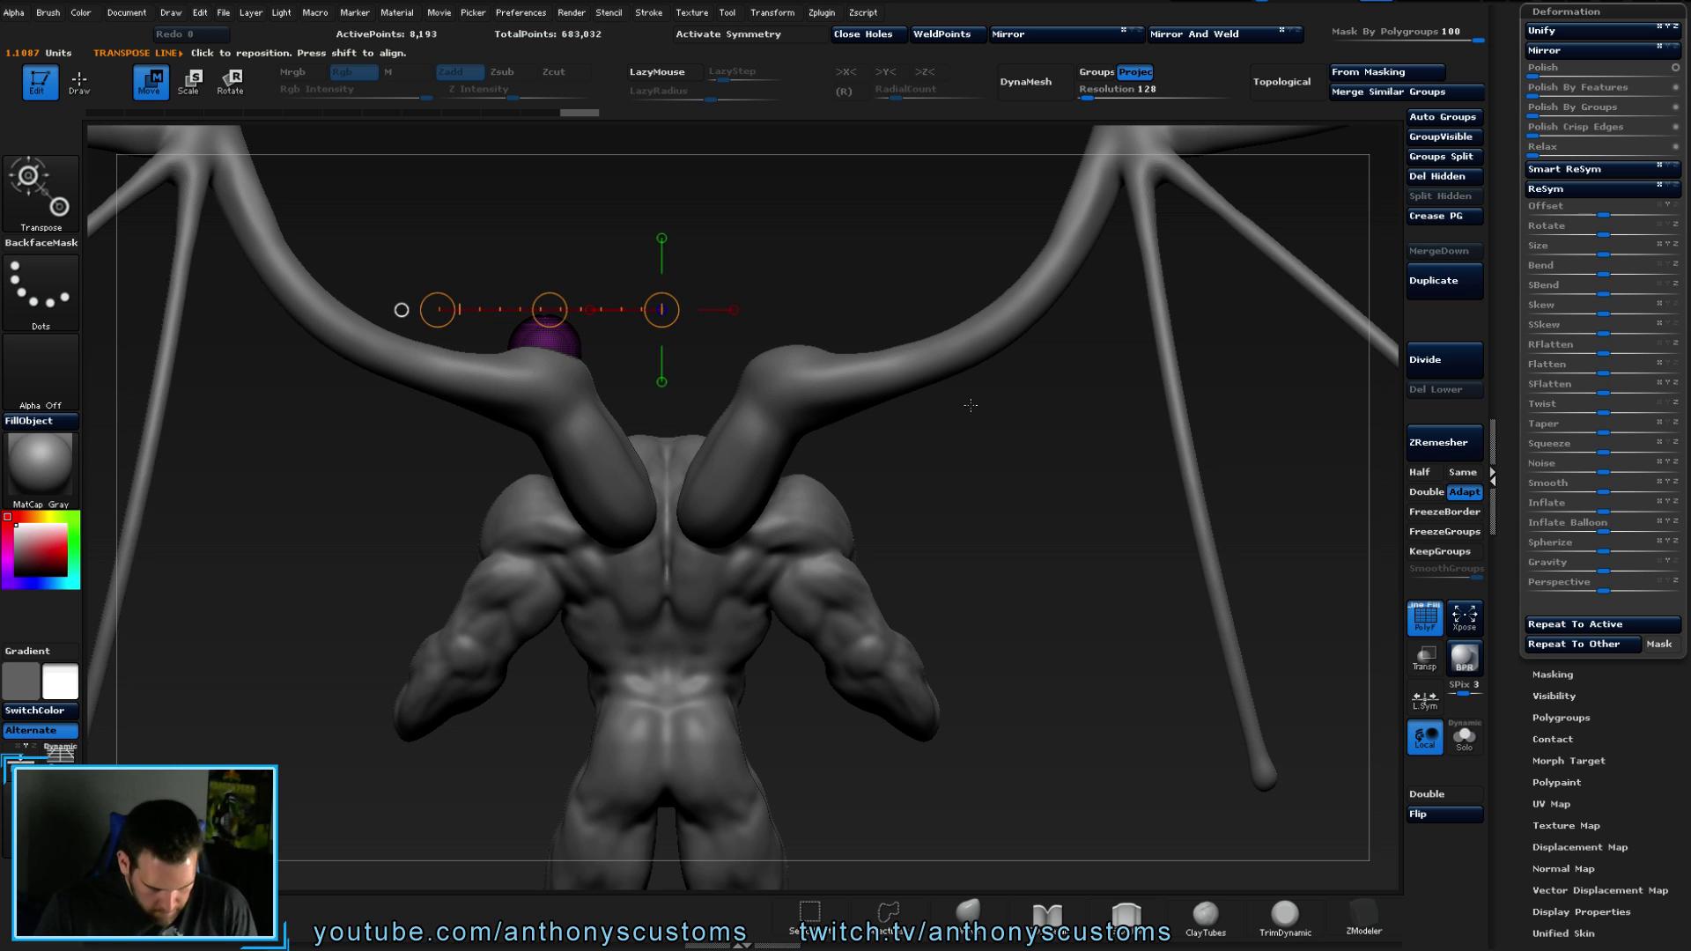
key("shift+f")
left_click_drag(987, 521, 1001, 703)
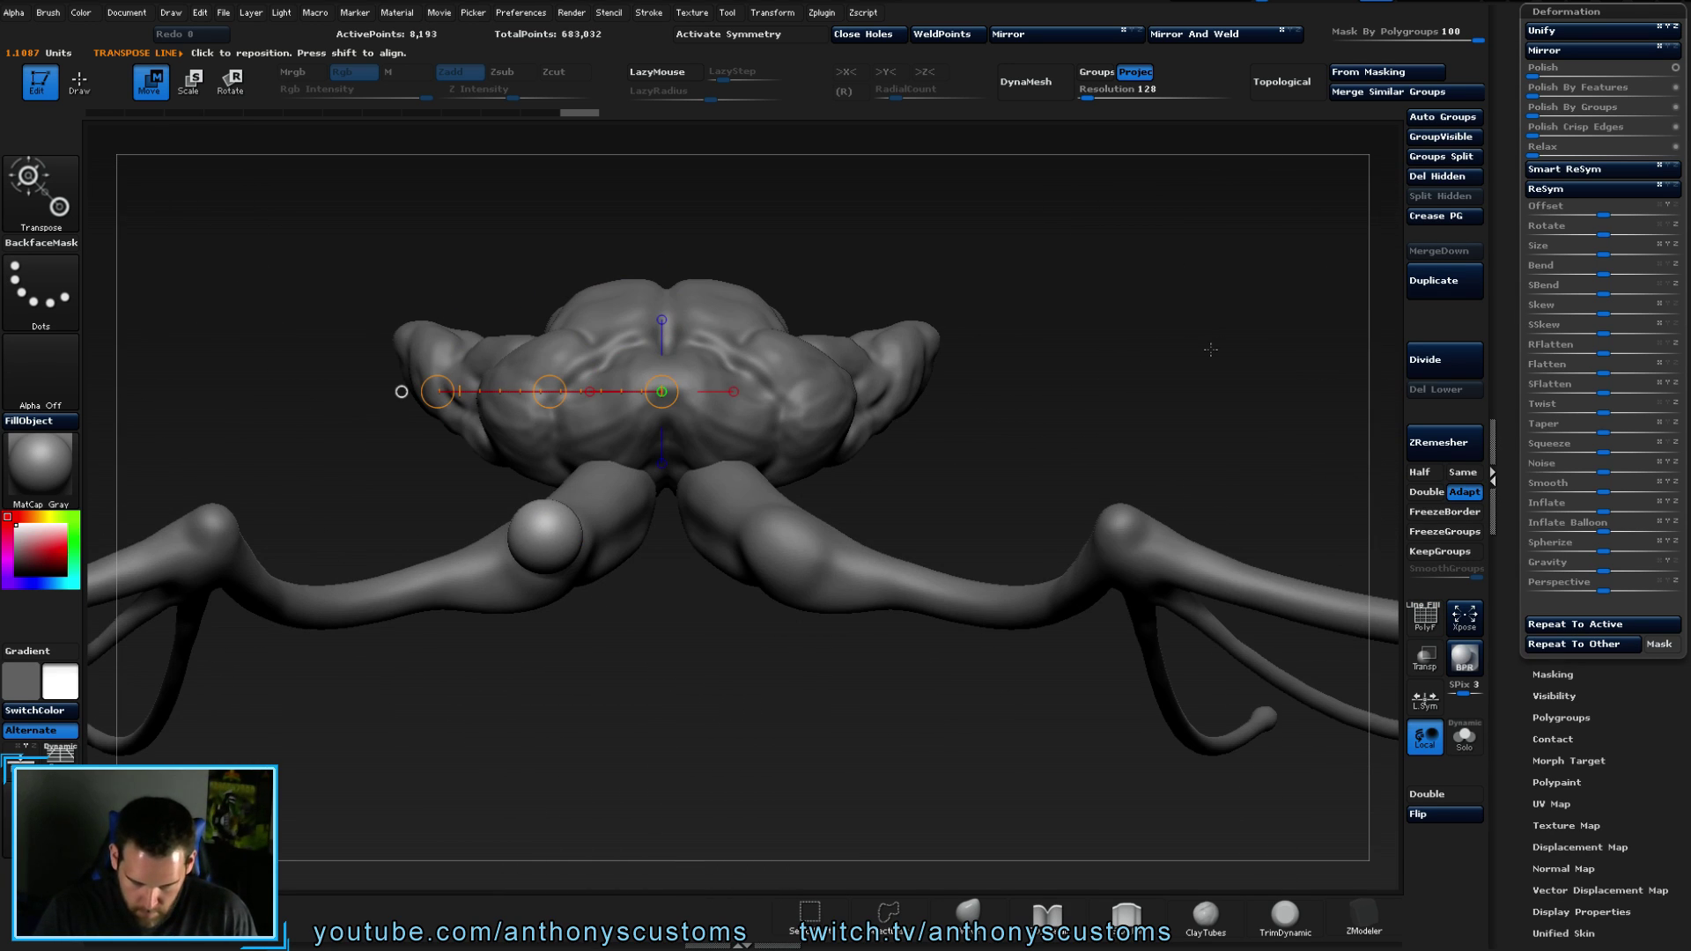
left_click_drag(1603, 254, 1583, 256)
- Reposition the sphere with the Transpose line so it sits on top of the wing bone's inner bend
left_click_drag(670, 609, 747, 491)
left_click(662, 238)
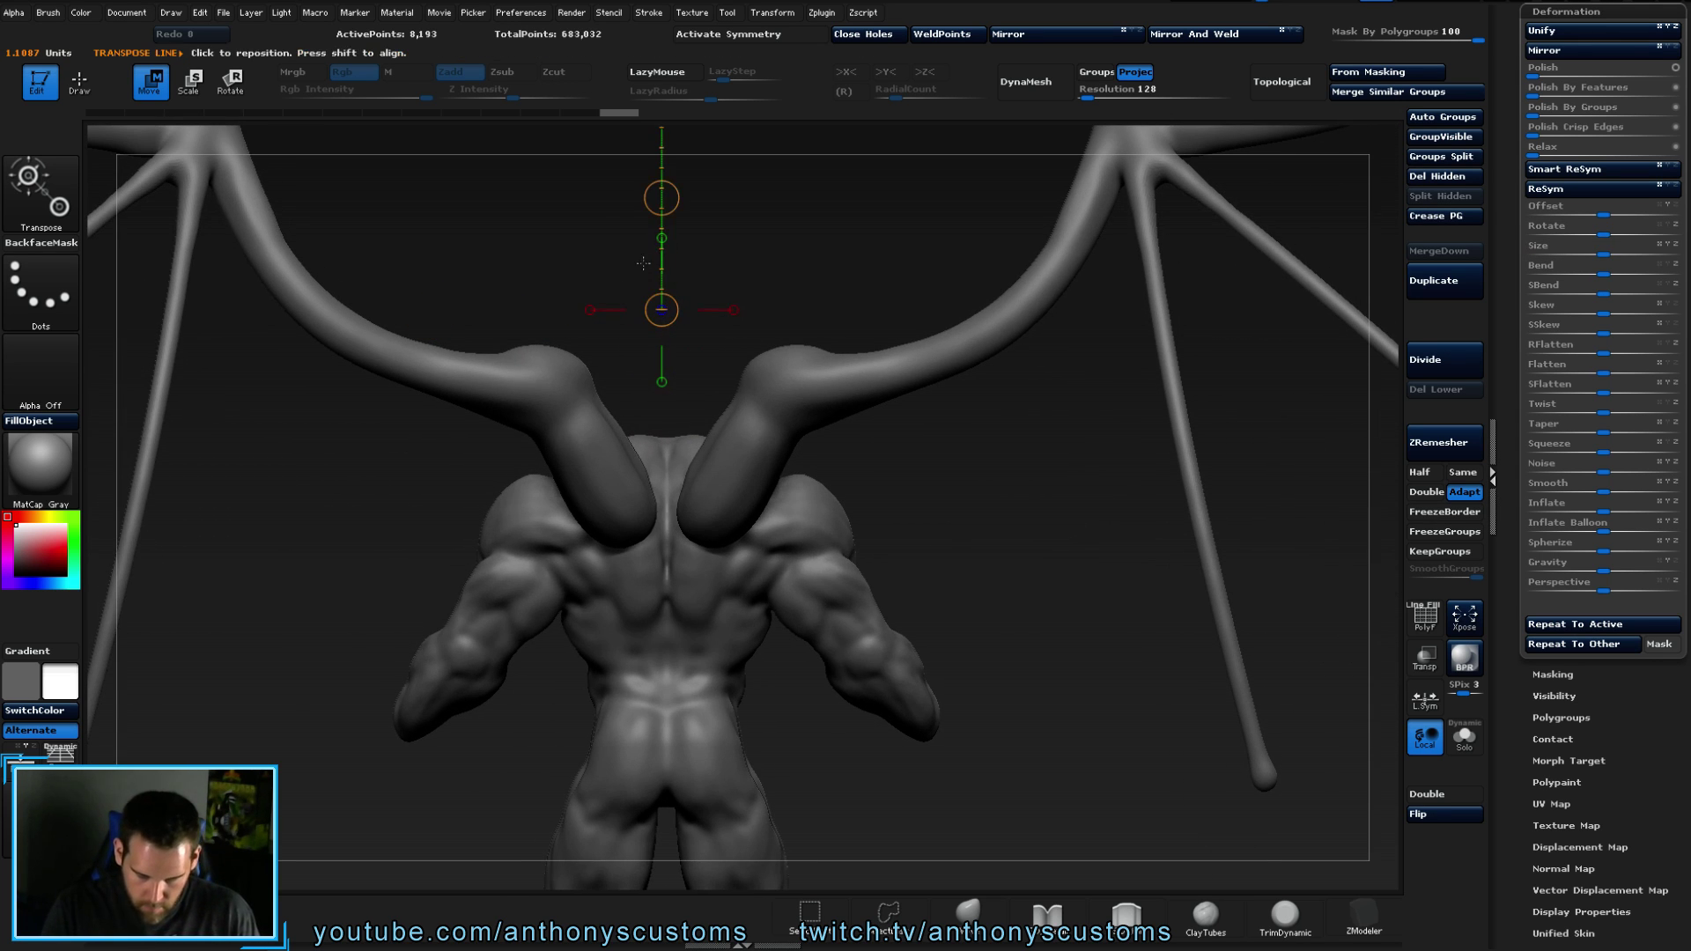
left_click_drag(666, 194, 654, 145)
left_click_drag(686, 328, 856, 508)
left_click(684, 383)
left_click_drag(723, 384, 739, 349)
left_click_drag(842, 653, 841, 493)
left_click_drag(864, 426, 1029, 421, "shift")
left_click_drag(972, 218, 880, 544, "alt")
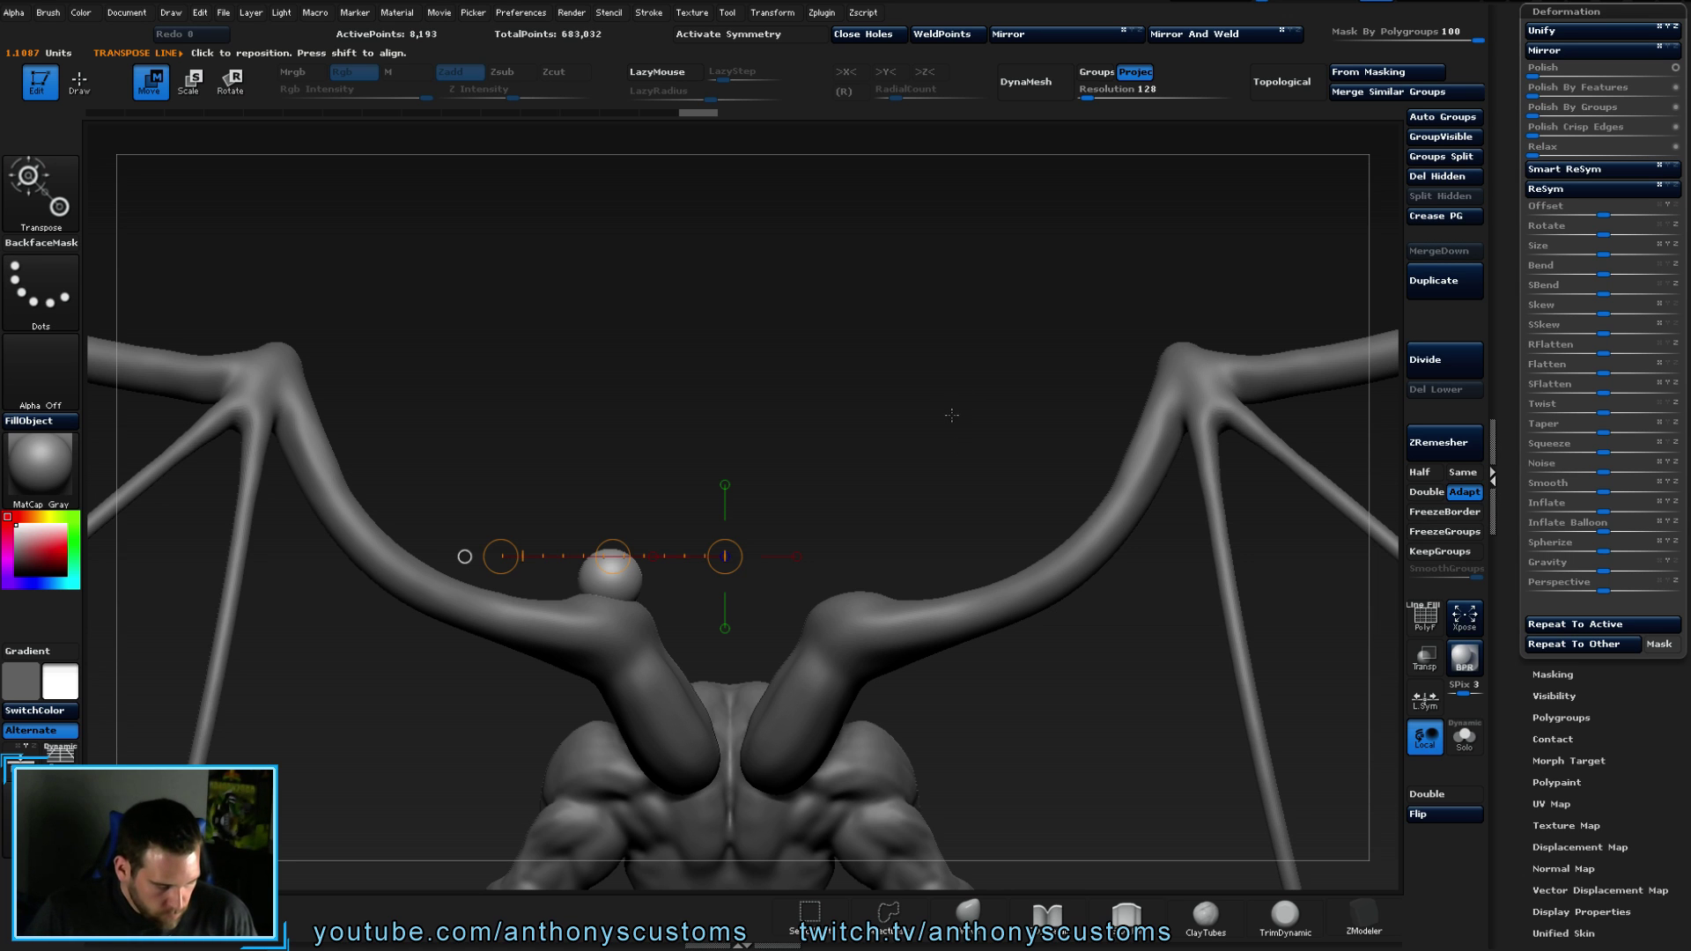
- Return to Draw mode, isolate the sphere with Solo and frame it in the view
key("q")
left_click_drag(914, 403, 814, 411)
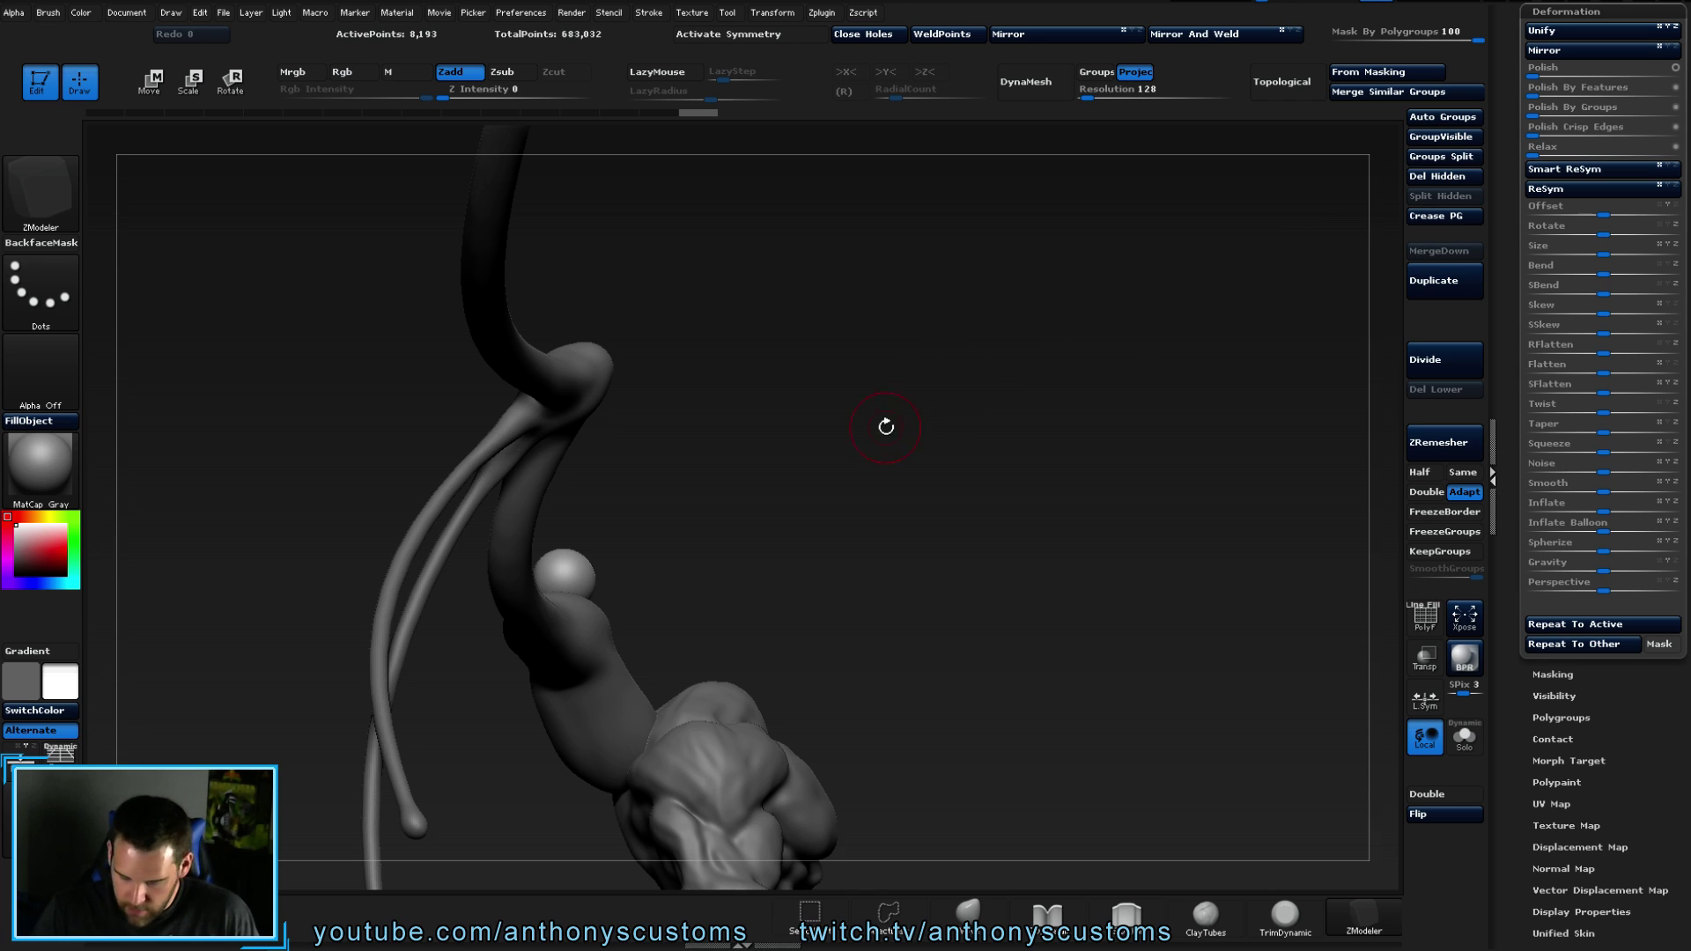
left_click(1464, 740)
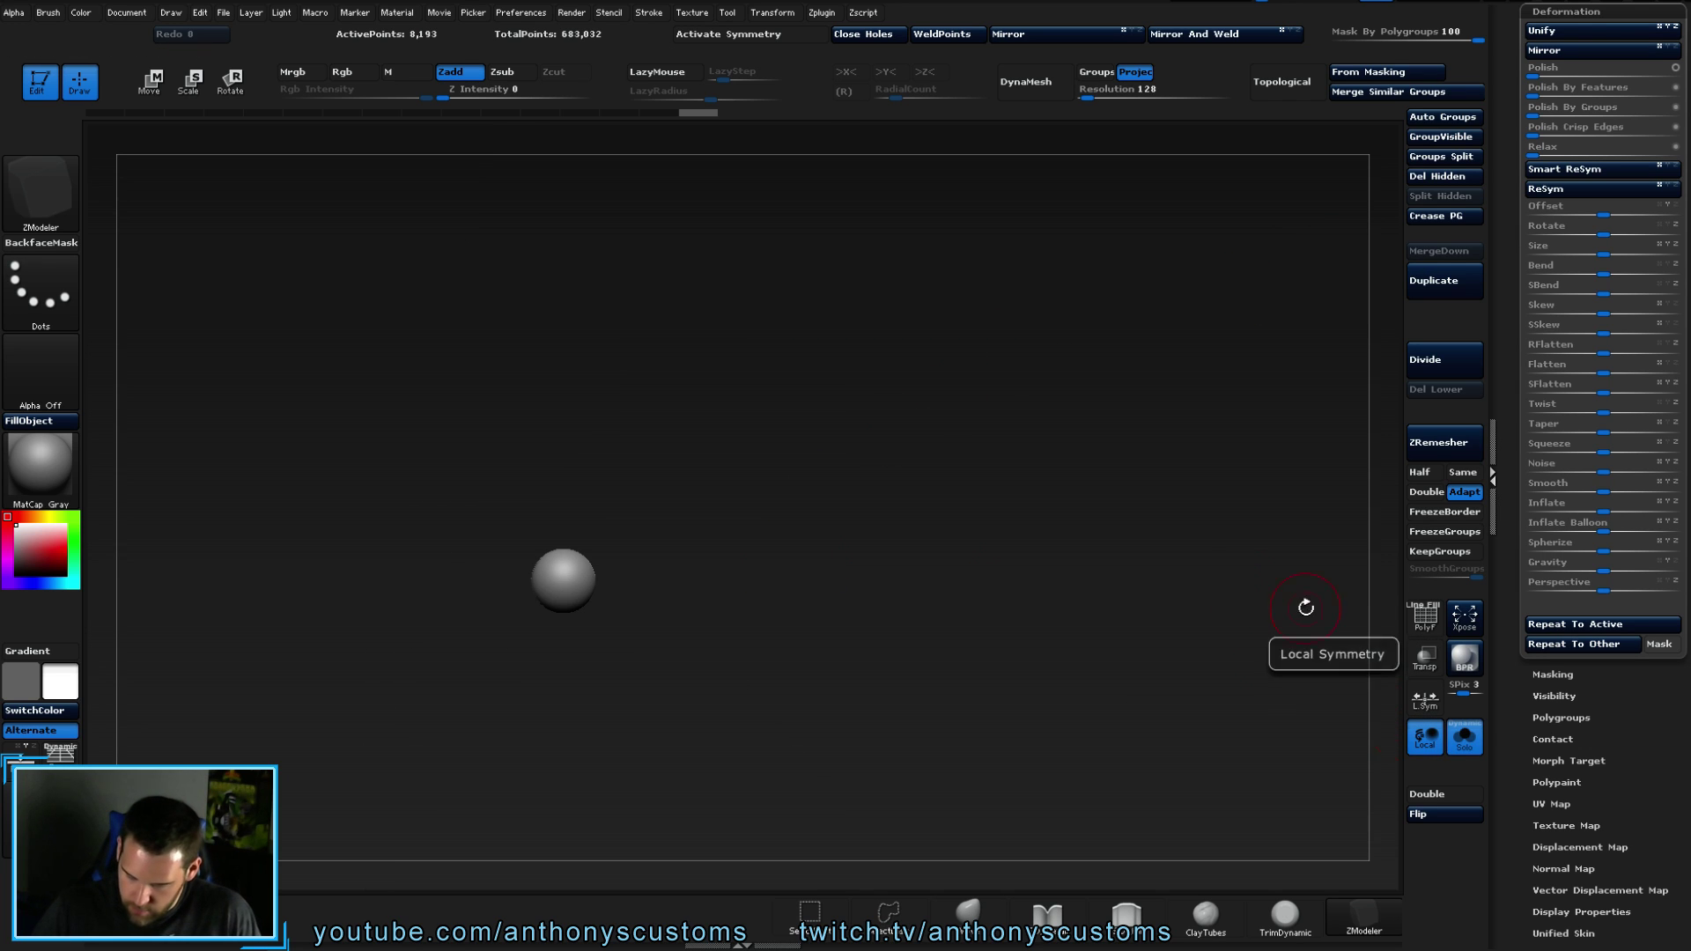
key("f")
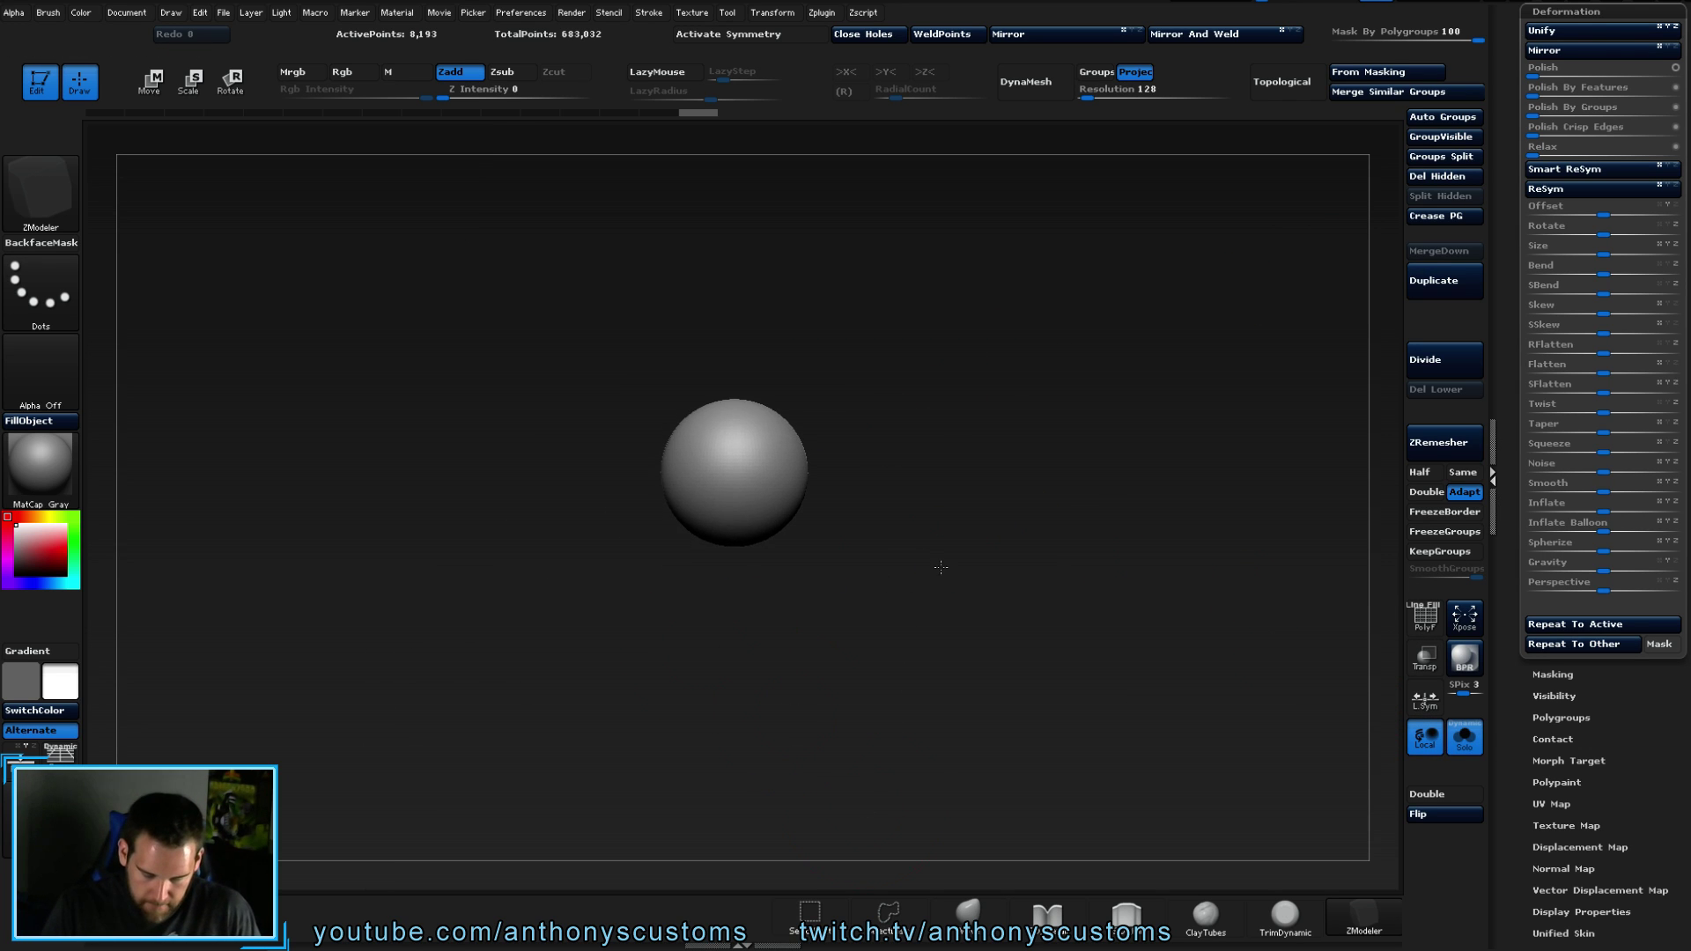
- Pull the sphere's upper side out into a curved, tapering horn using an enlarged SnakeHook brush with BackfaceMask on
key("b")
key("s")
key("h")
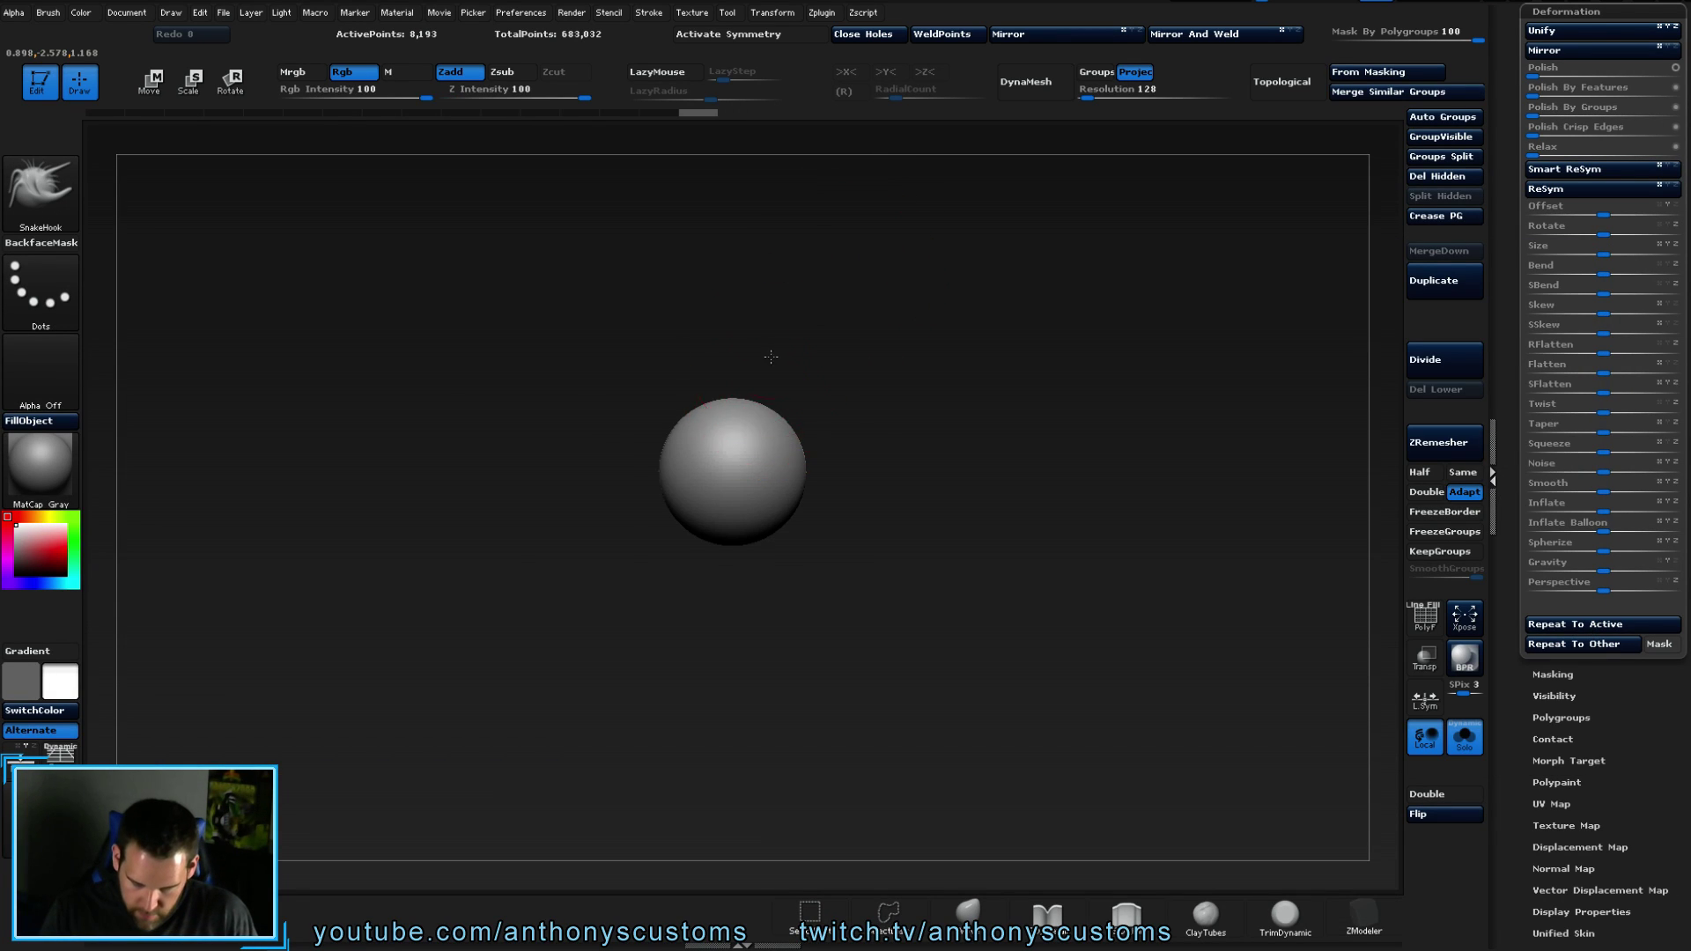
key("space")
left_click_drag(772, 355, 791, 351)
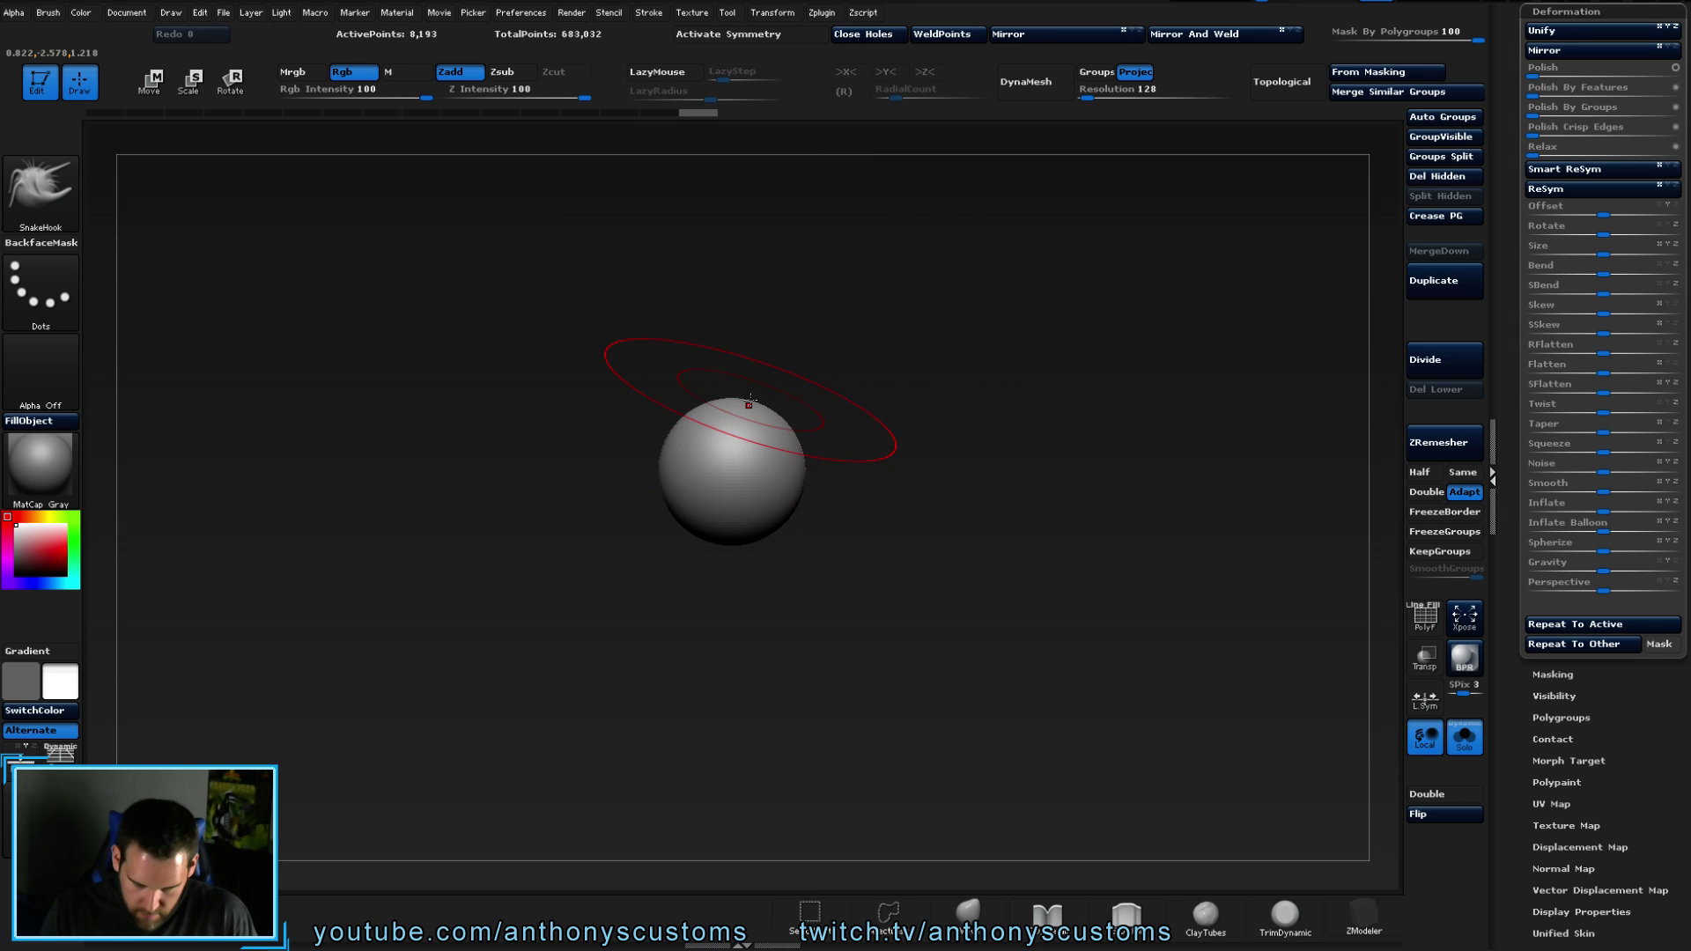
left_click(40, 243)
mouse_move(756, 406)
left_mouse_down()
mouse_move(801, 308)
mouse_move(854, 259)
mouse_move(965, 226)
left_mouse_up()
left_click_drag(1039, 421, 895, 475)
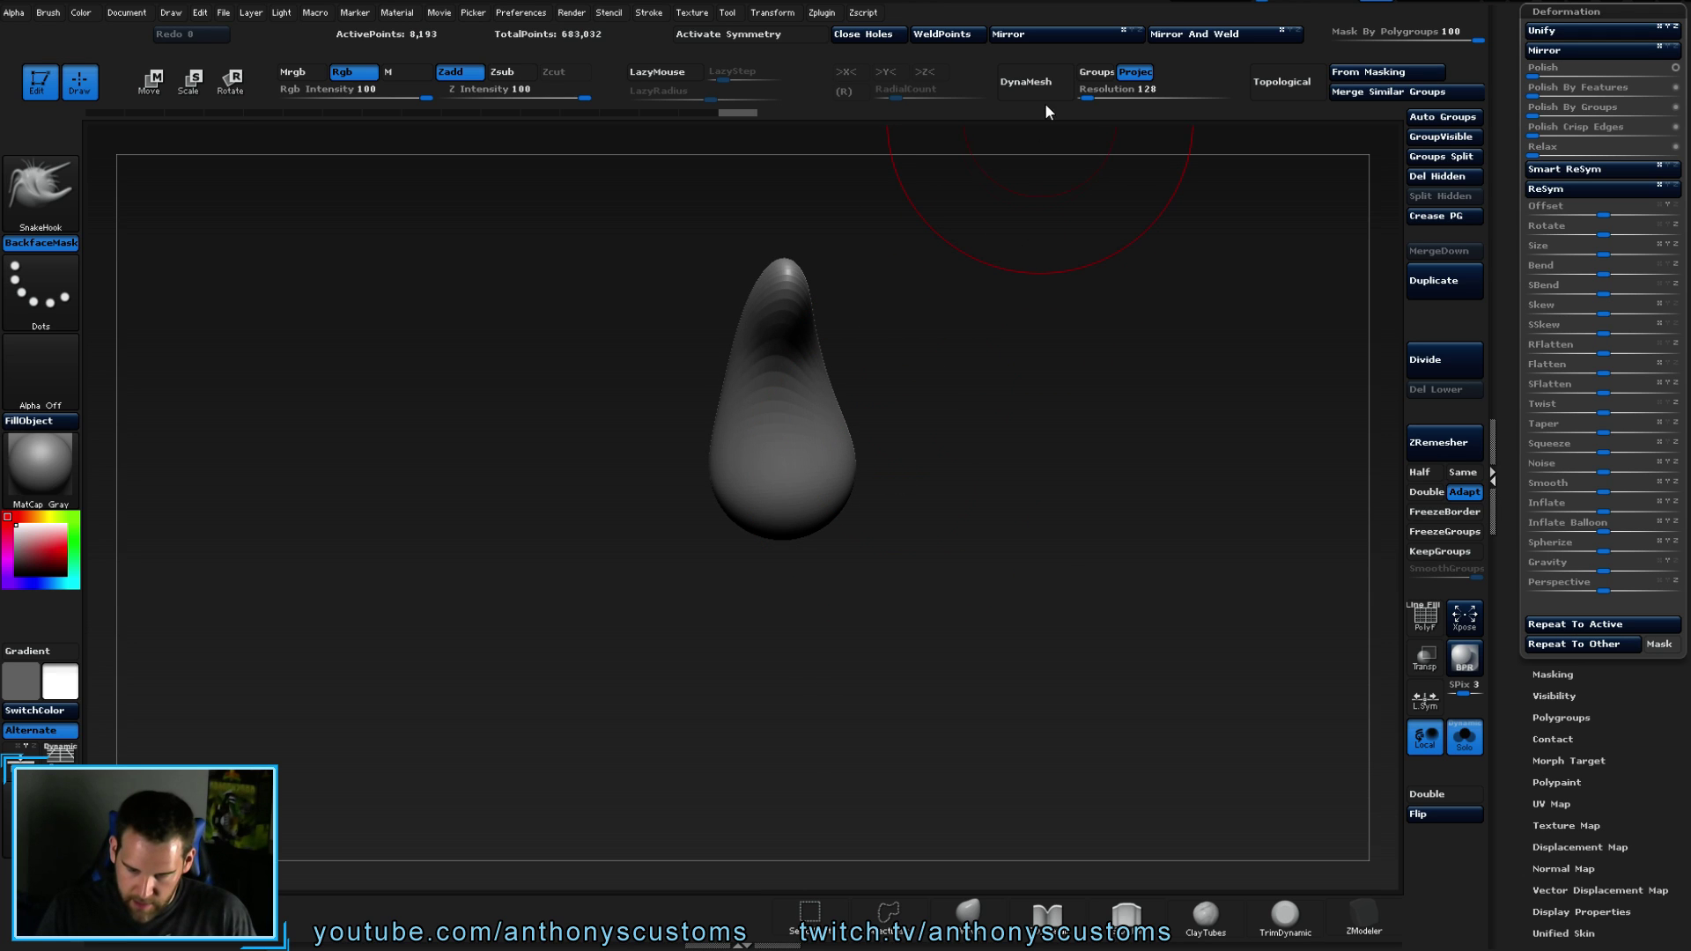
- Remesh the horn with DynaMesh at resolution 128, undo a SnakeHook stroke and smooth the stepped surface along its neck
left_click(1032, 81)
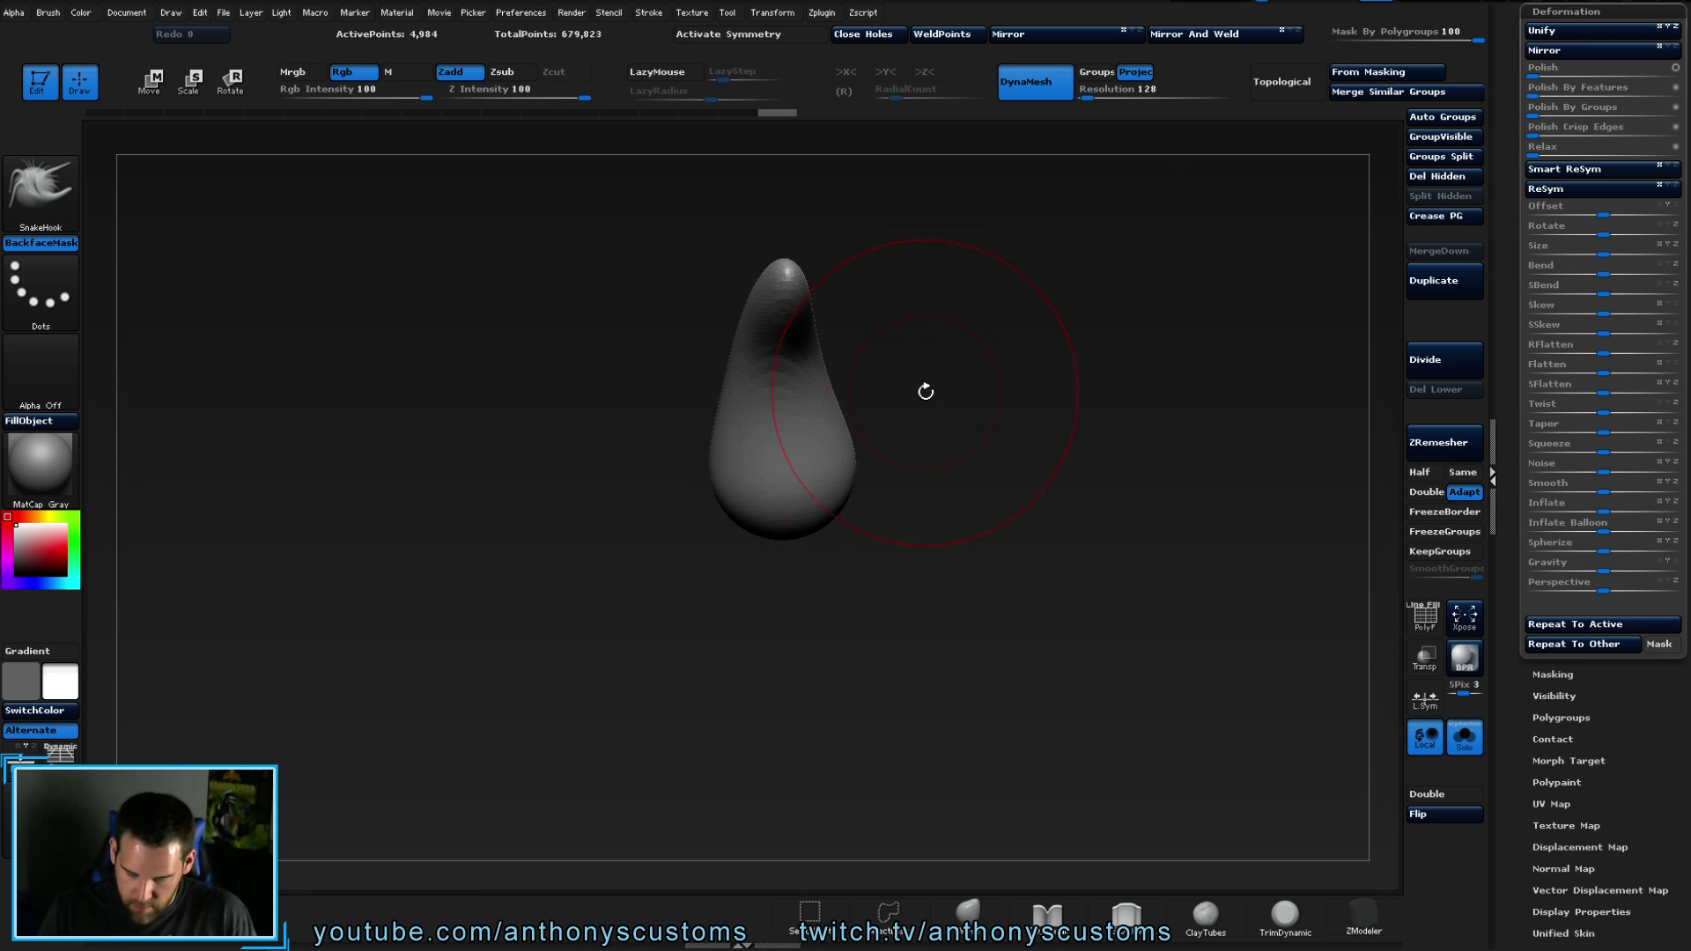
key("space")
left_click_drag(983, 356, 916, 354)
left_click_drag(786, 352, 784, 431)
key("ctrl+z")
key("shift")
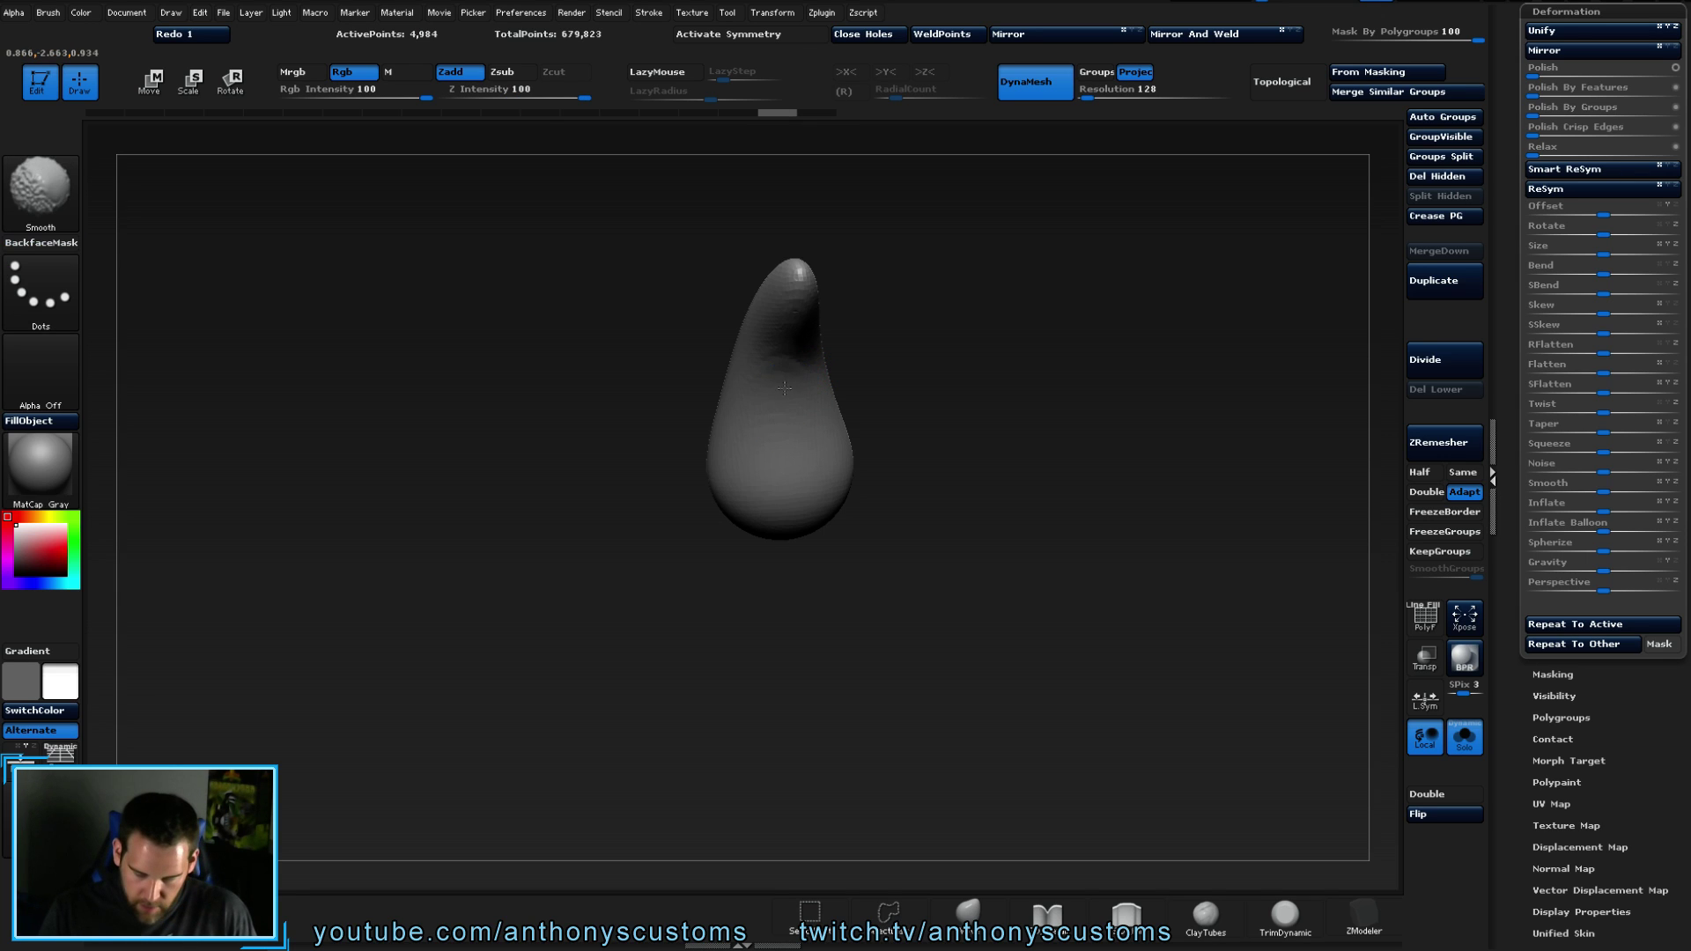
mouse_move(788, 363)
left_mouse_down("shift")
mouse_move(804, 379)
mouse_move(1012, 384)
left_mouse_up("shift")
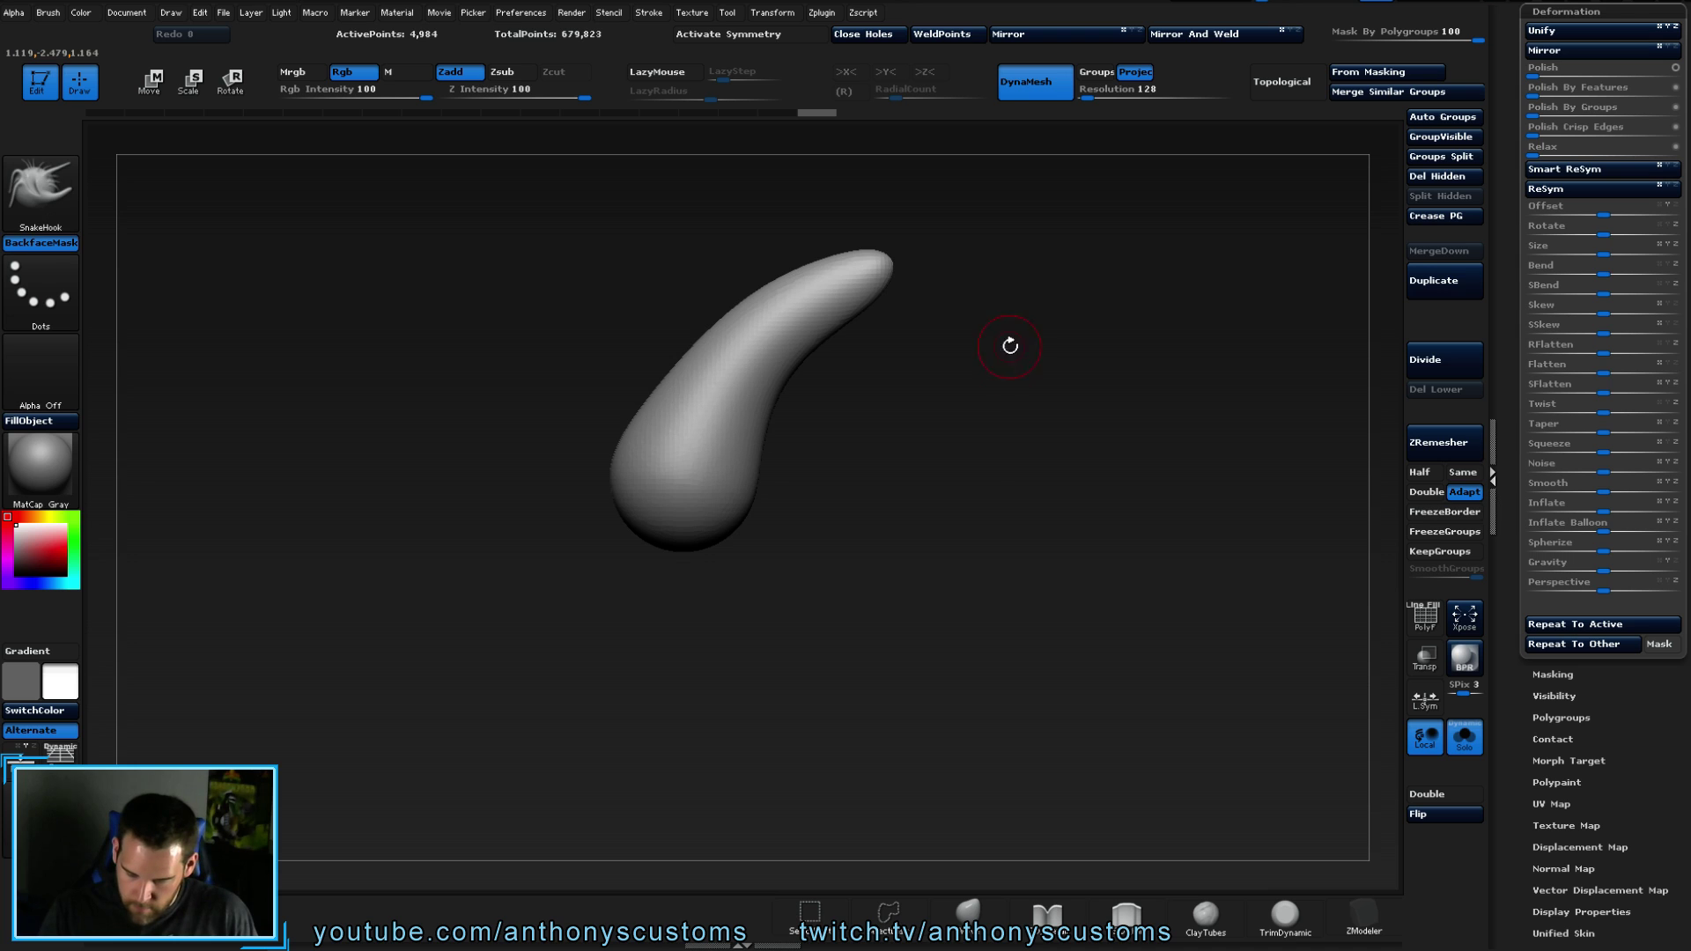
- Switch to the Move brush and look through the Brush palette's settings
key("b")
key("m")
key("v")
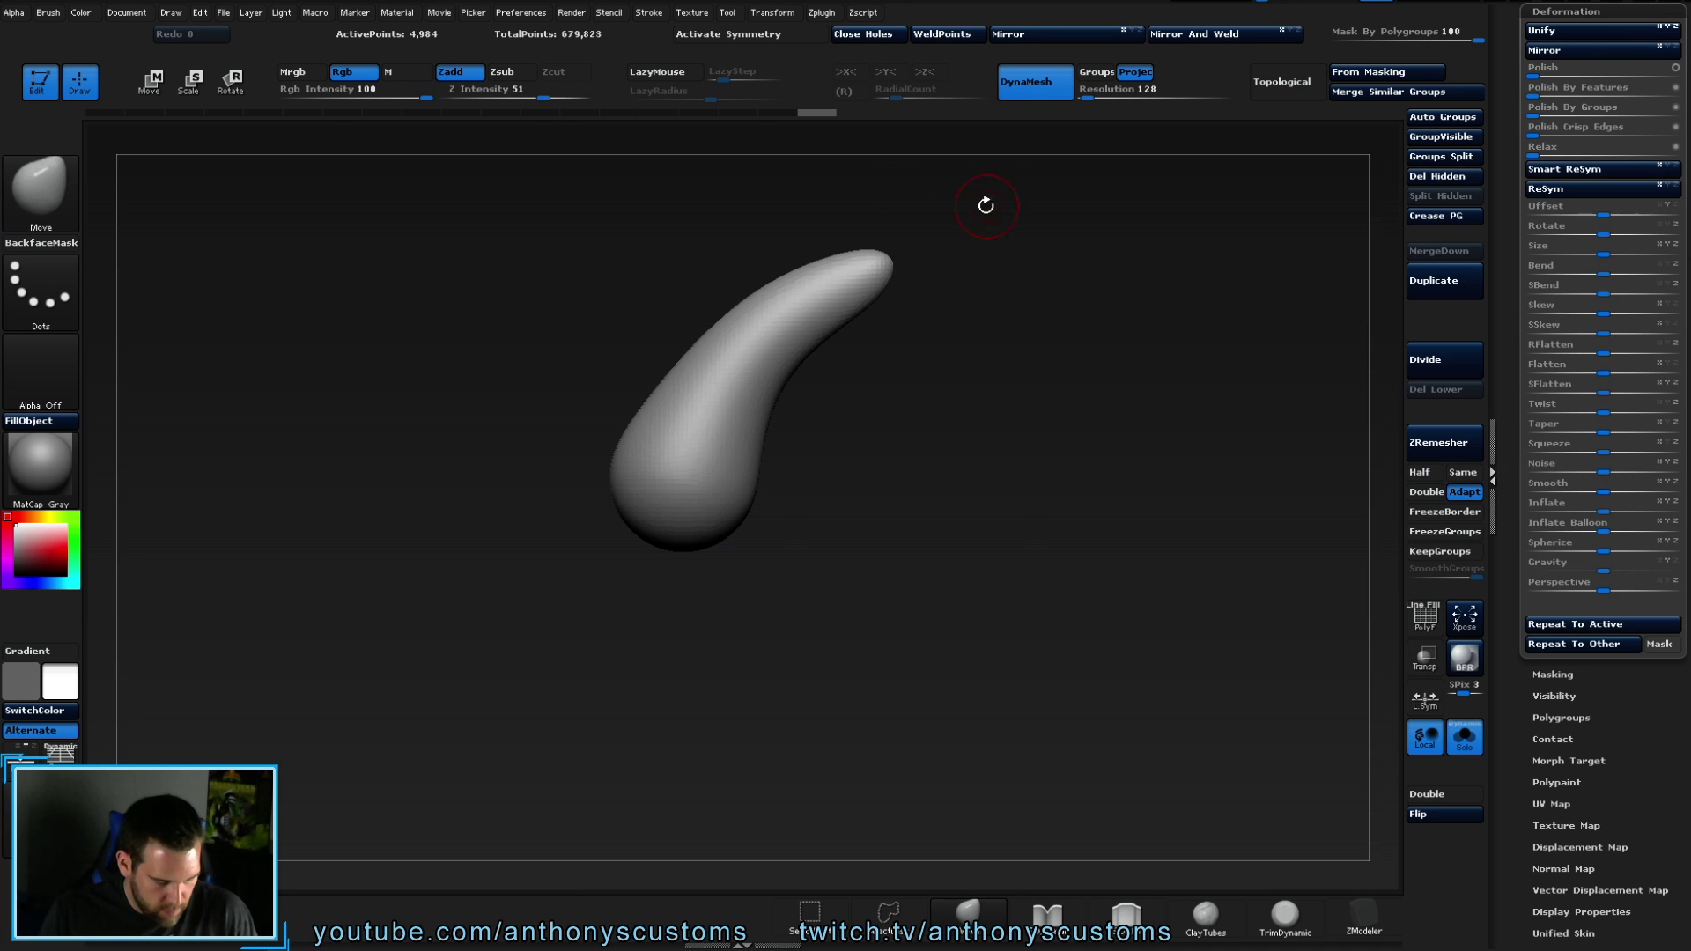
left_click(48, 12)
left_click(49, 8)
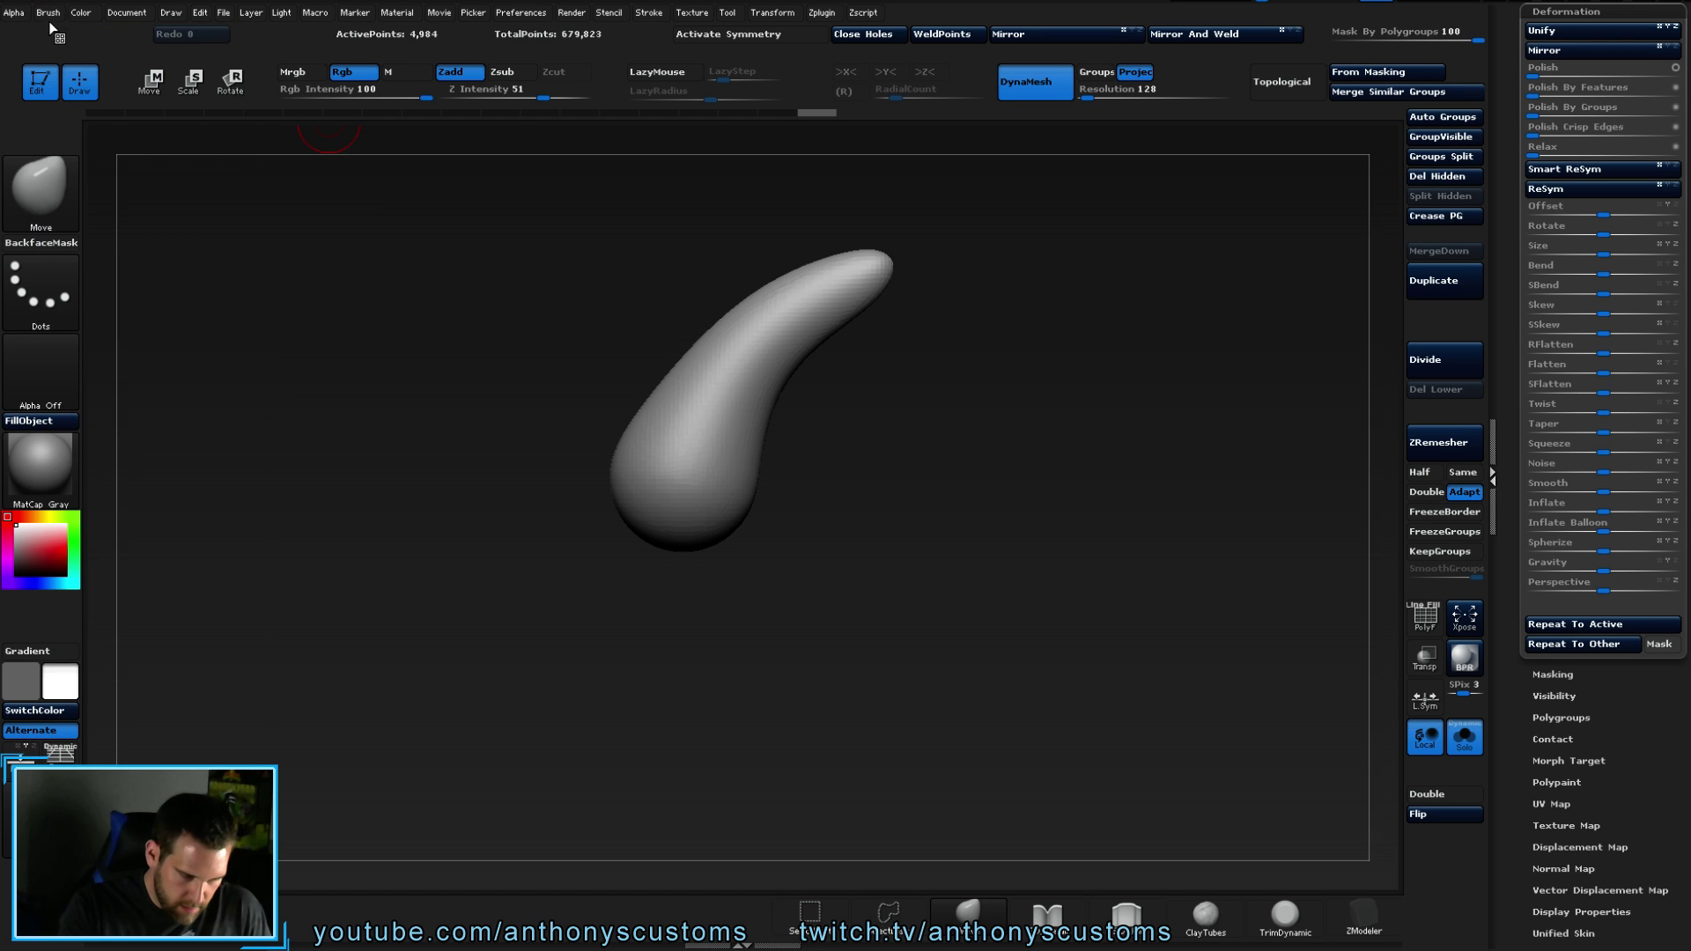
left_click(49, 12)
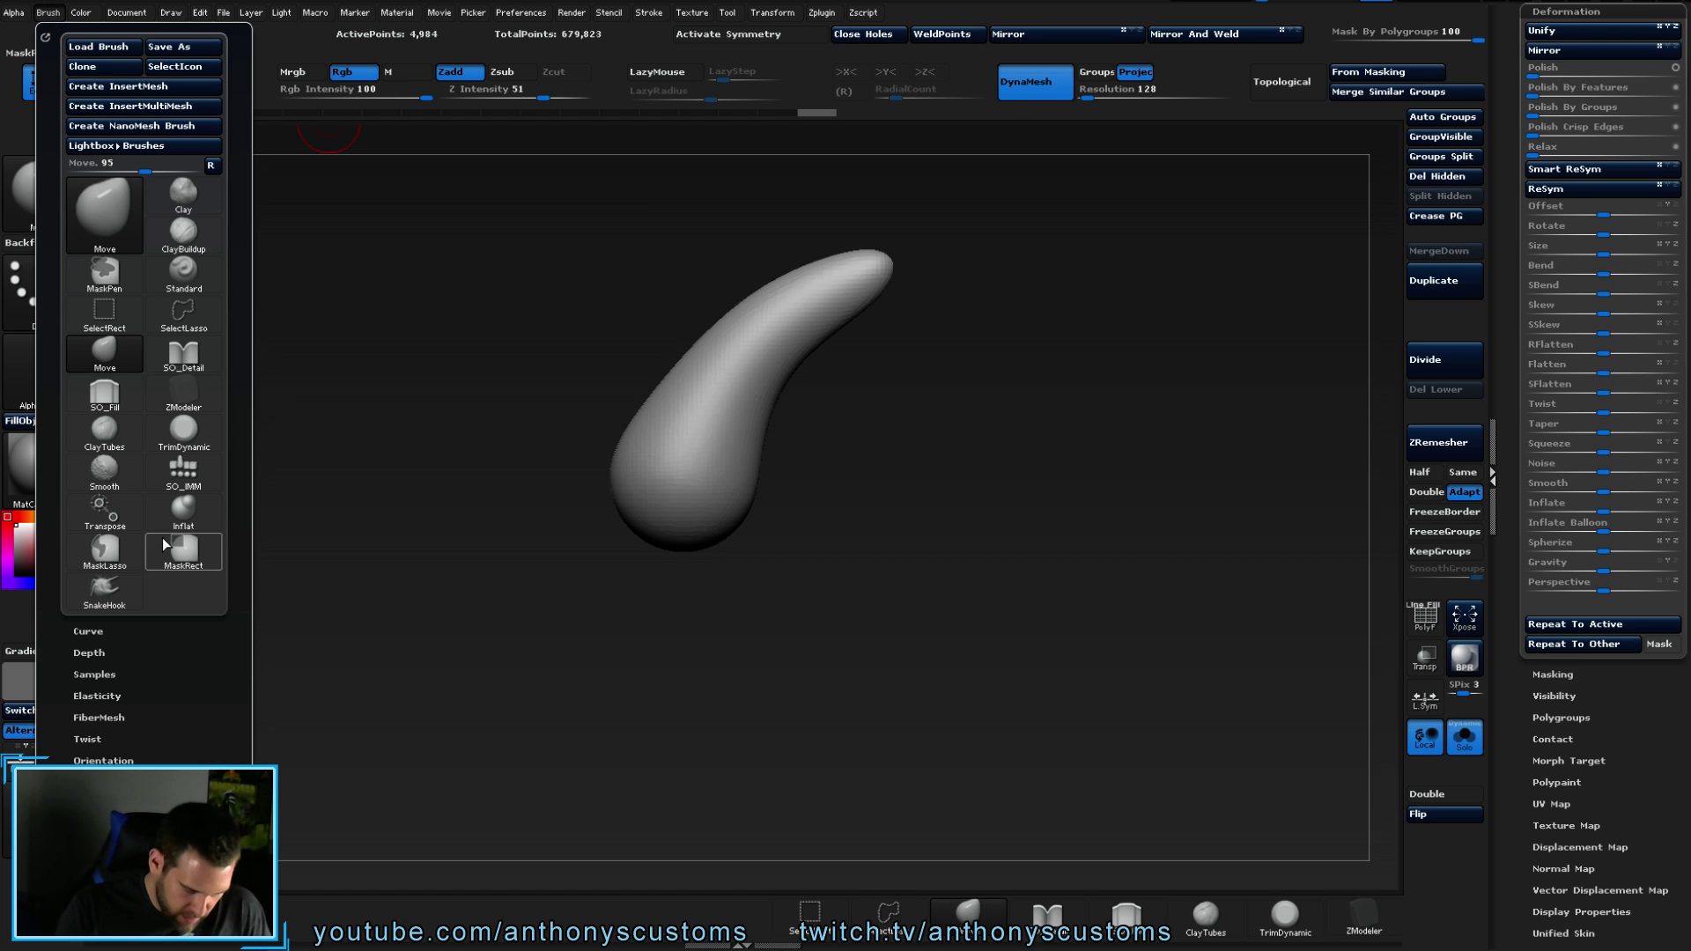
scroll(48, 473, "down", 8)
scroll(47, 473, "down", 2)
scroll(96, 82, "up", 2)
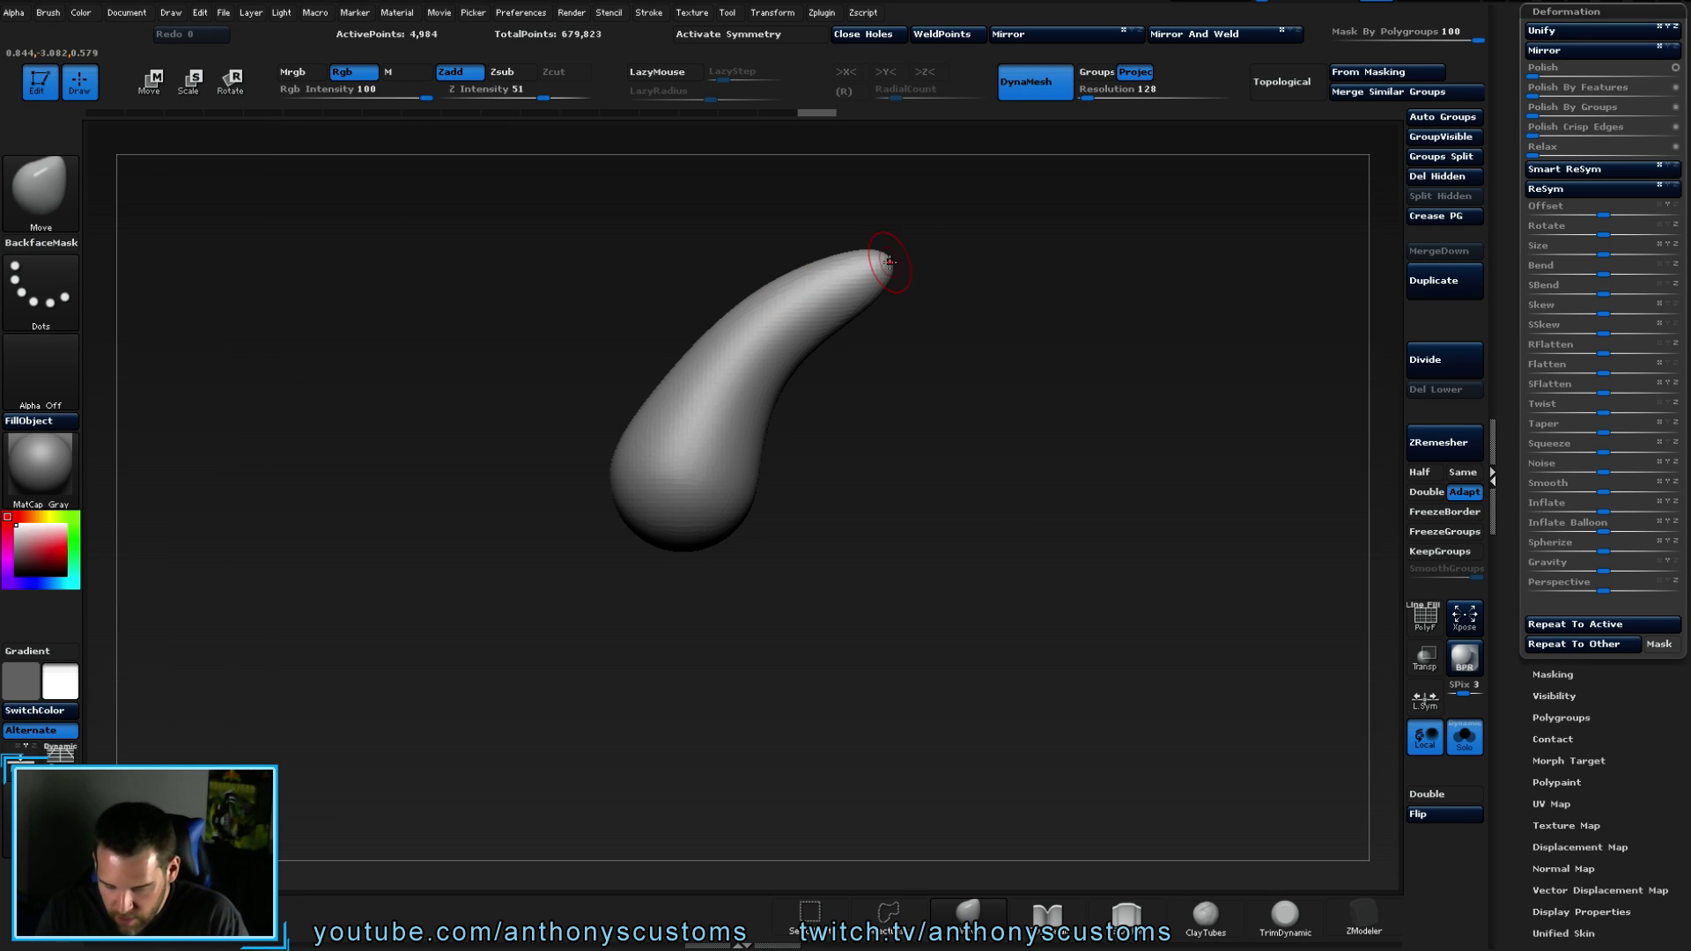
- Draw the horn's rounded tip out to a sharp point, smooth the area below it and undo the last smoothing stroke
left_click_drag(965, 241, 960, 389)
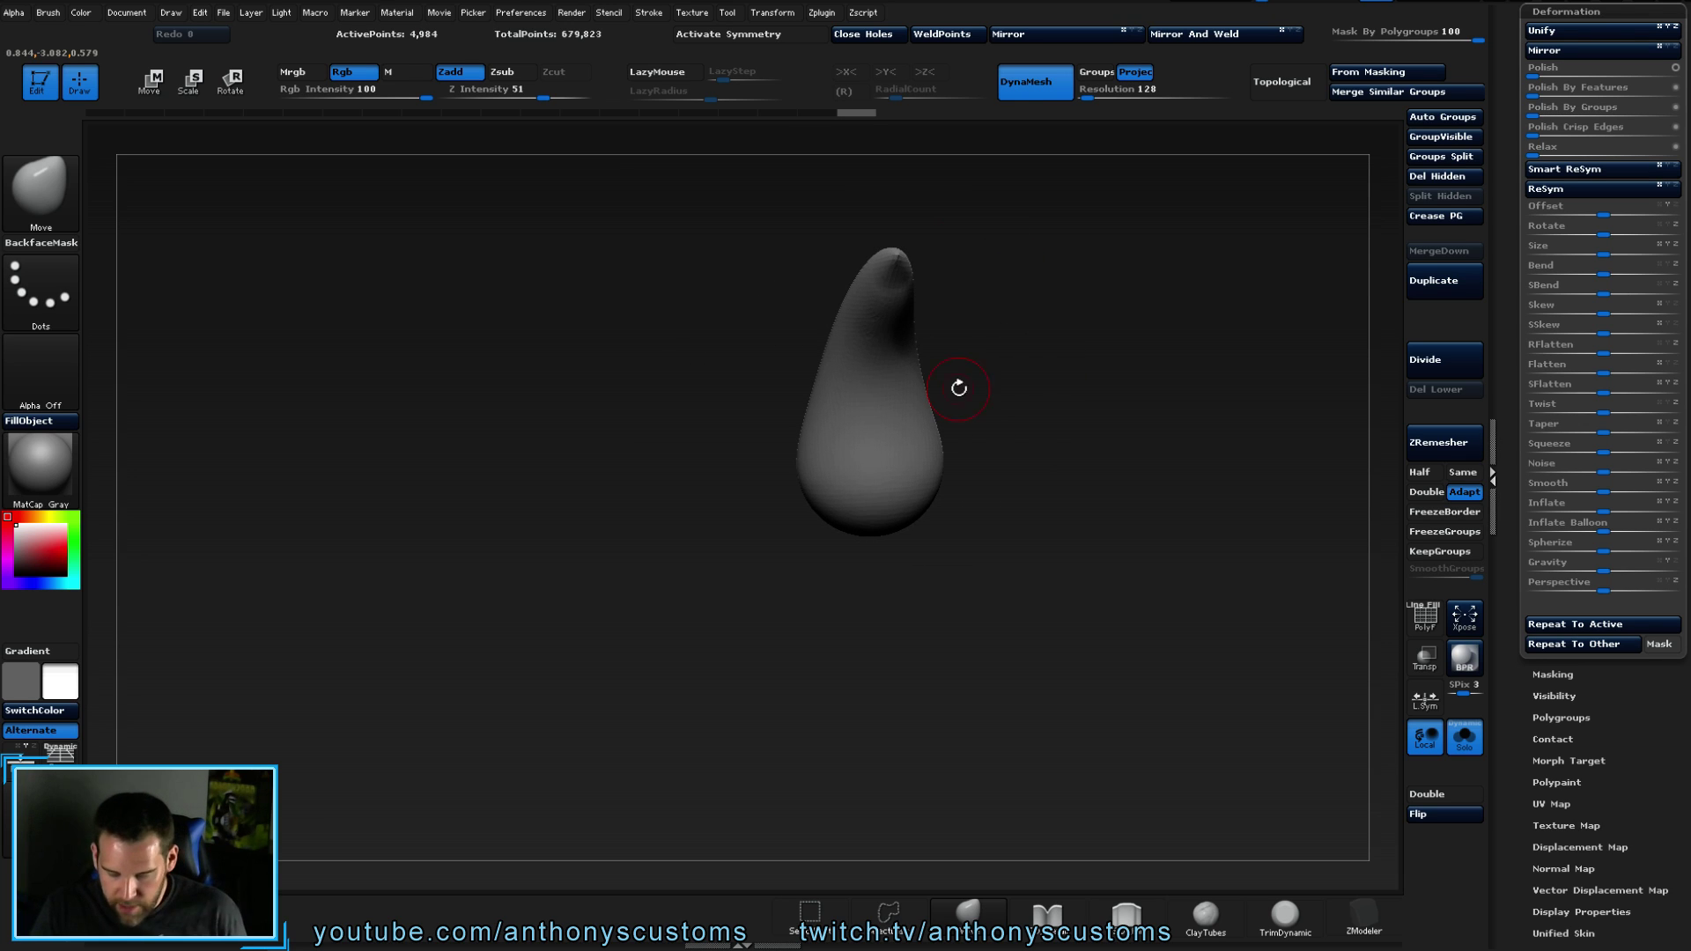
key("shift")
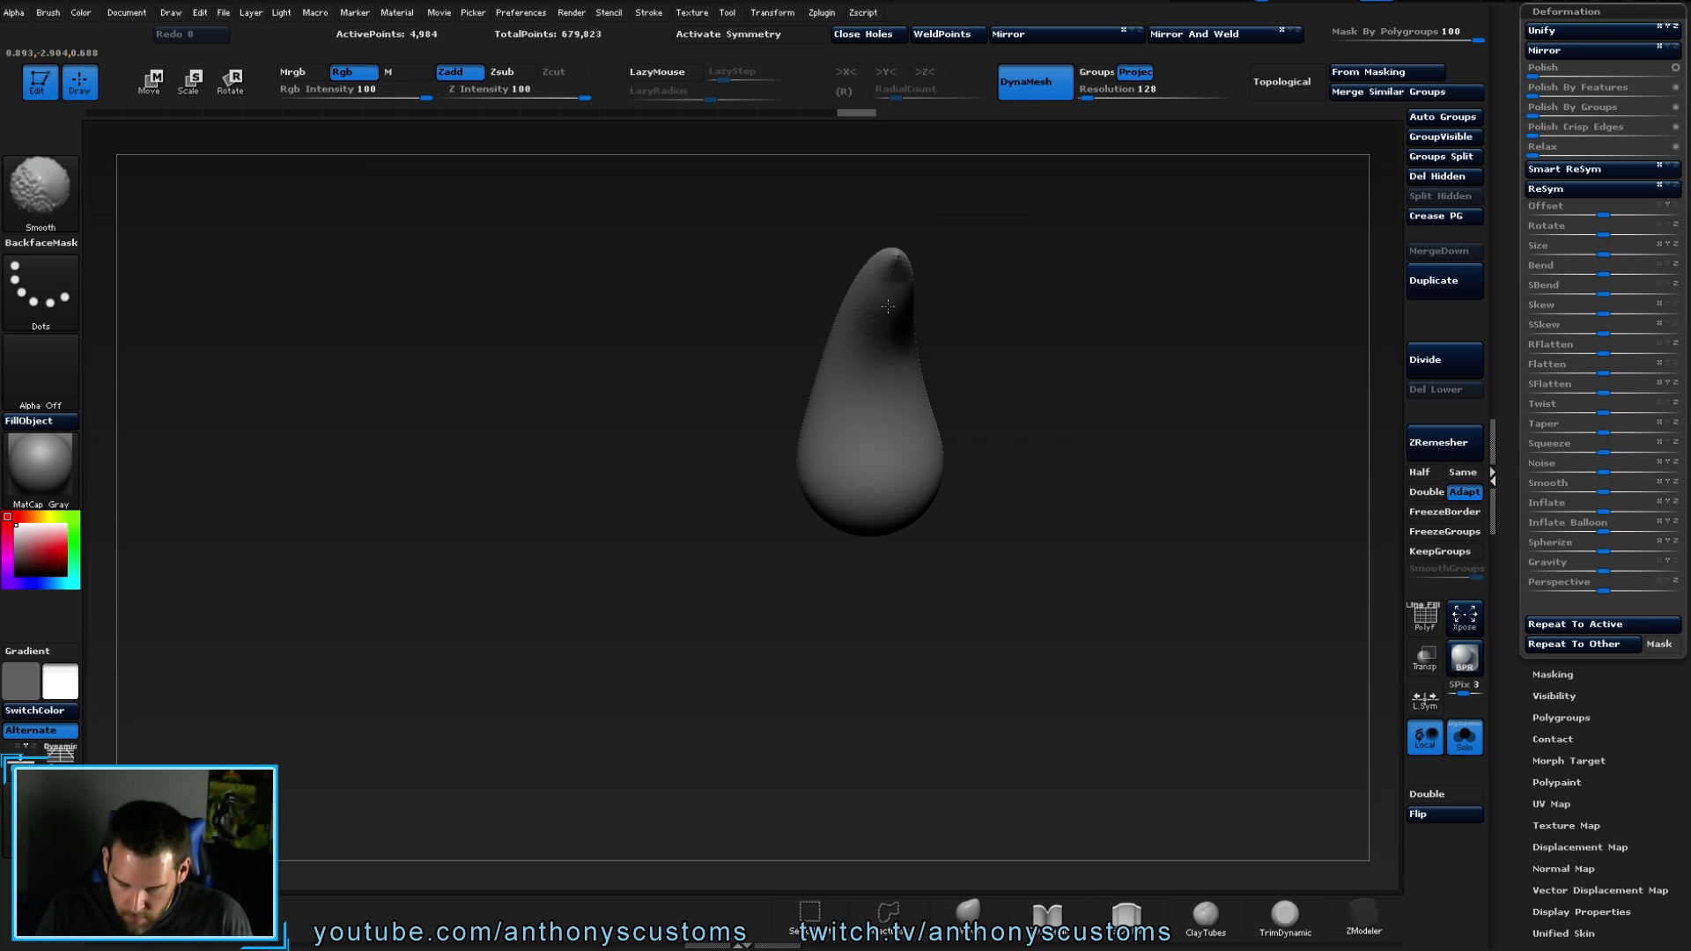
left_click_drag(889, 308, 892, 305, "shift")
left_click_drag(984, 336, 1059, 359)
key("shift")
left_click_drag(933, 284, 1013, 265, "shift")
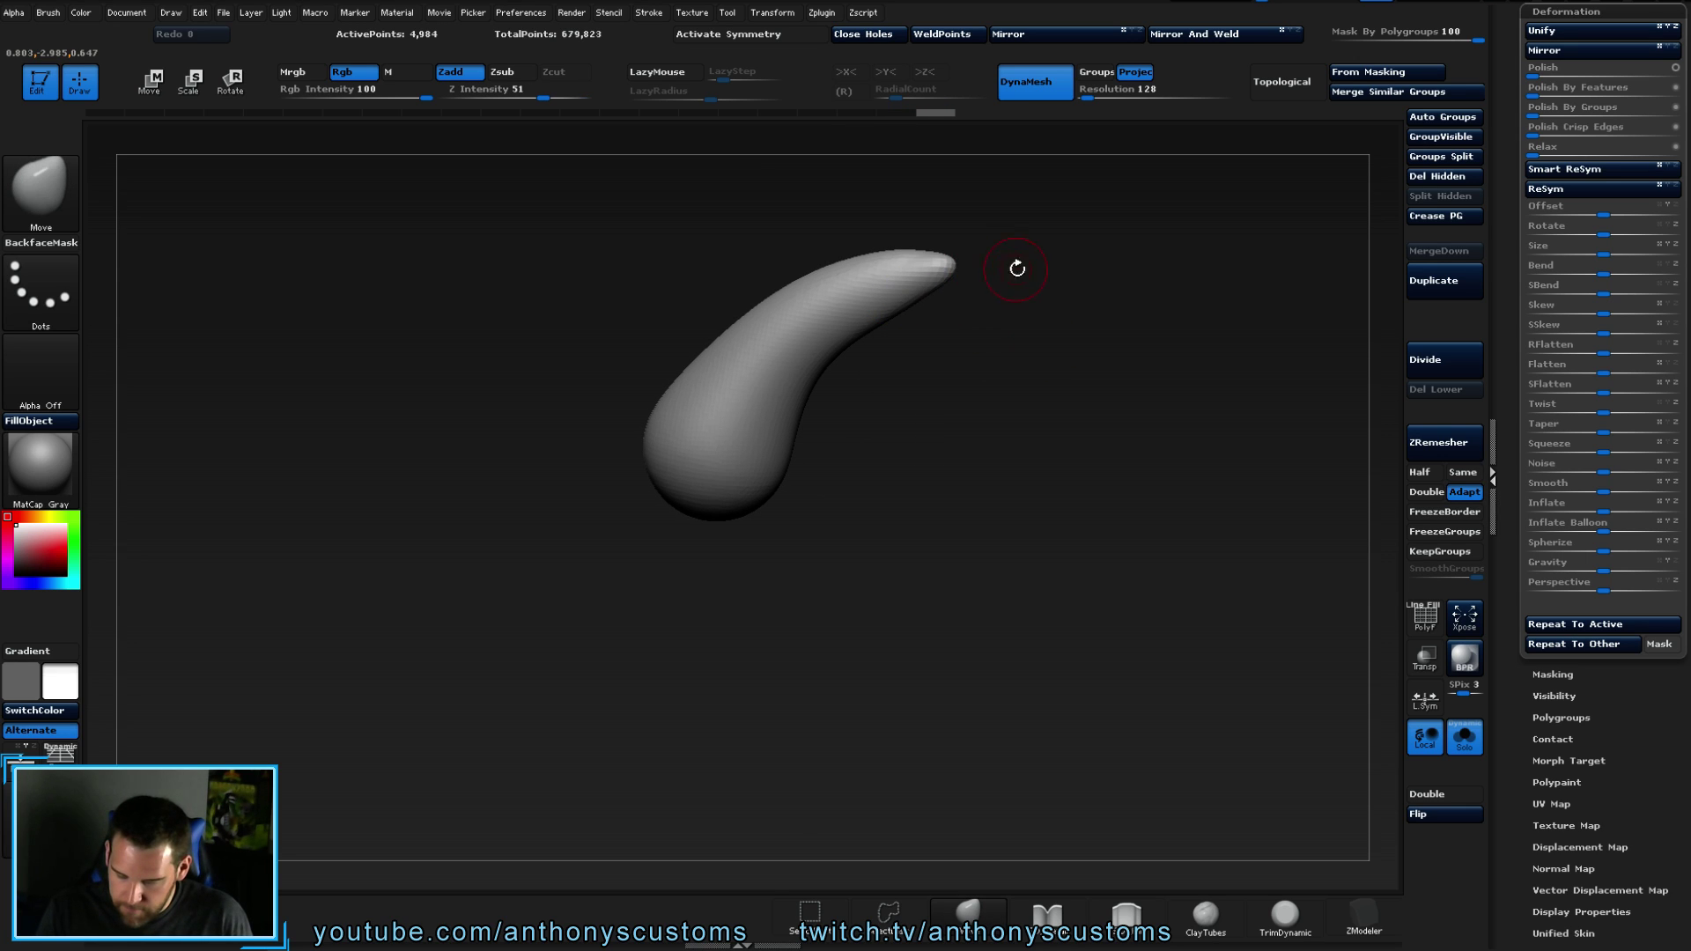
key("ctrl+z")
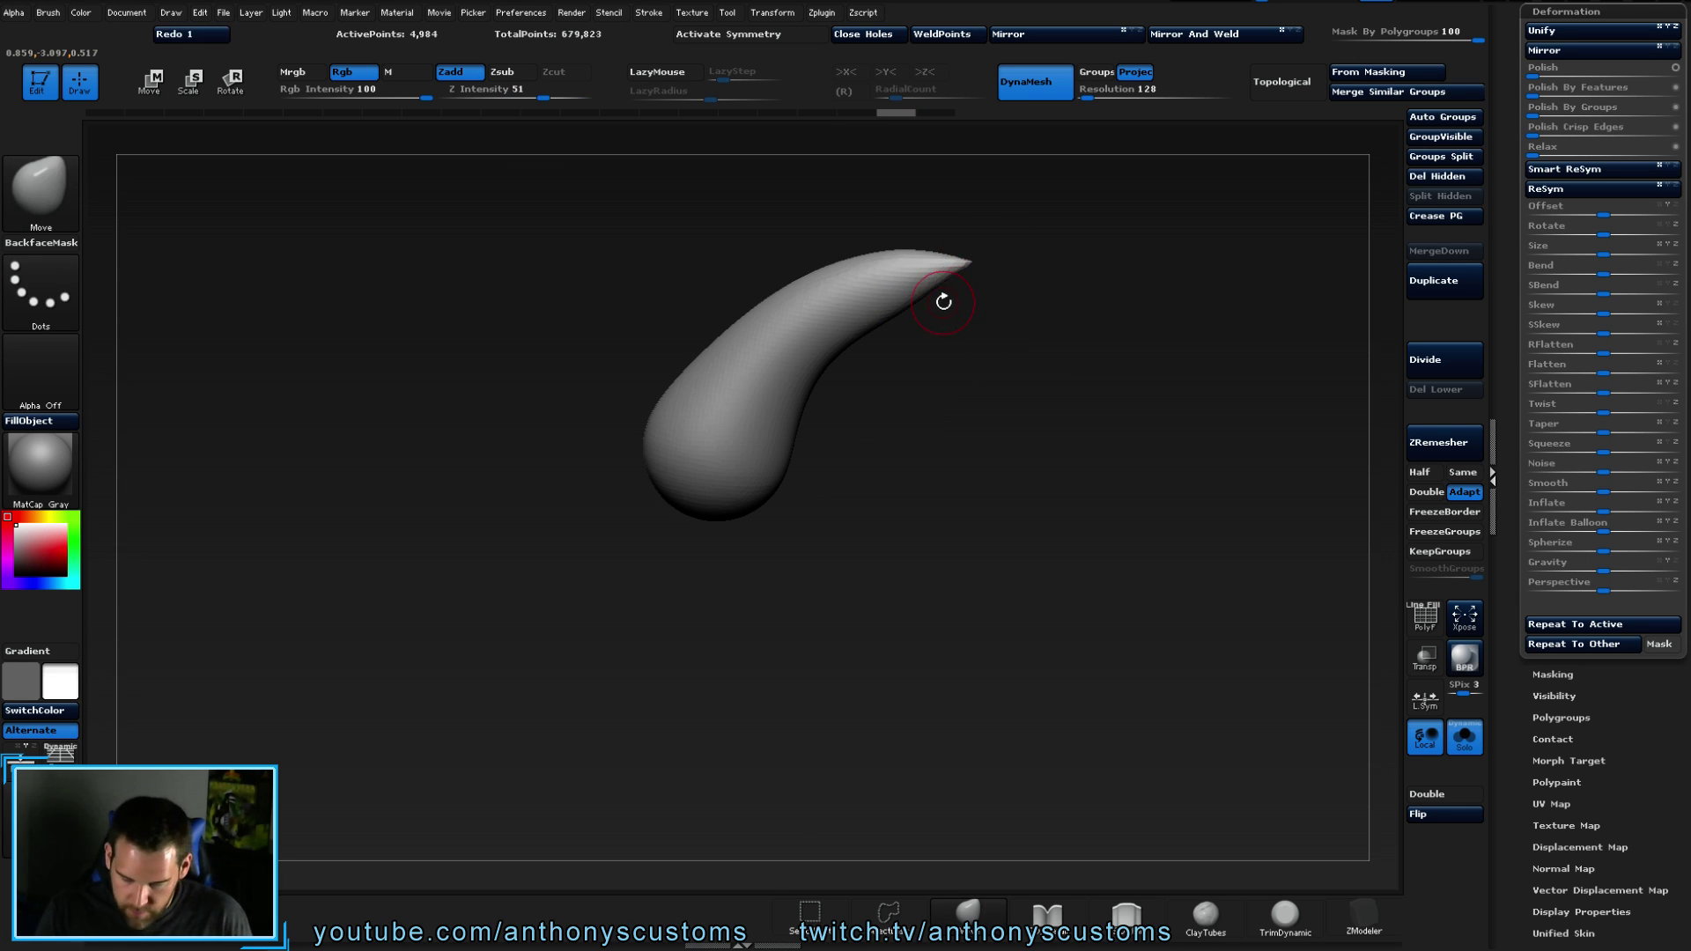
- Swell the horn's inner side just below the tip using the Inflat brush
key("b")
key("i")
key("n")
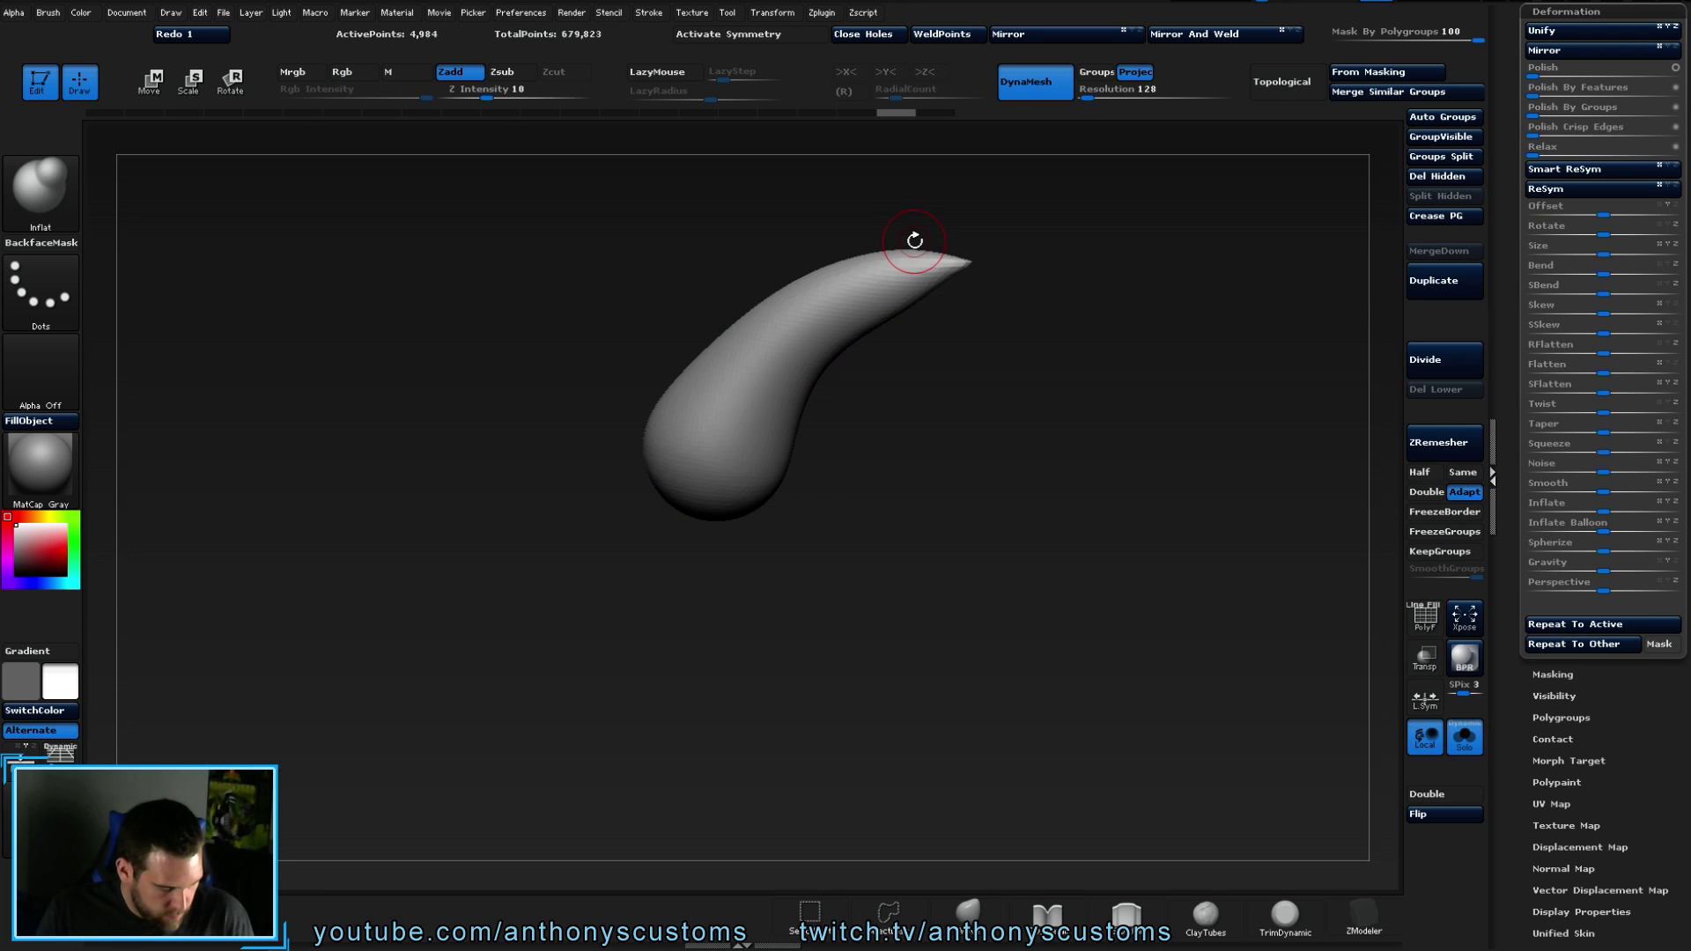
left_click_drag(920, 296, 930, 286)
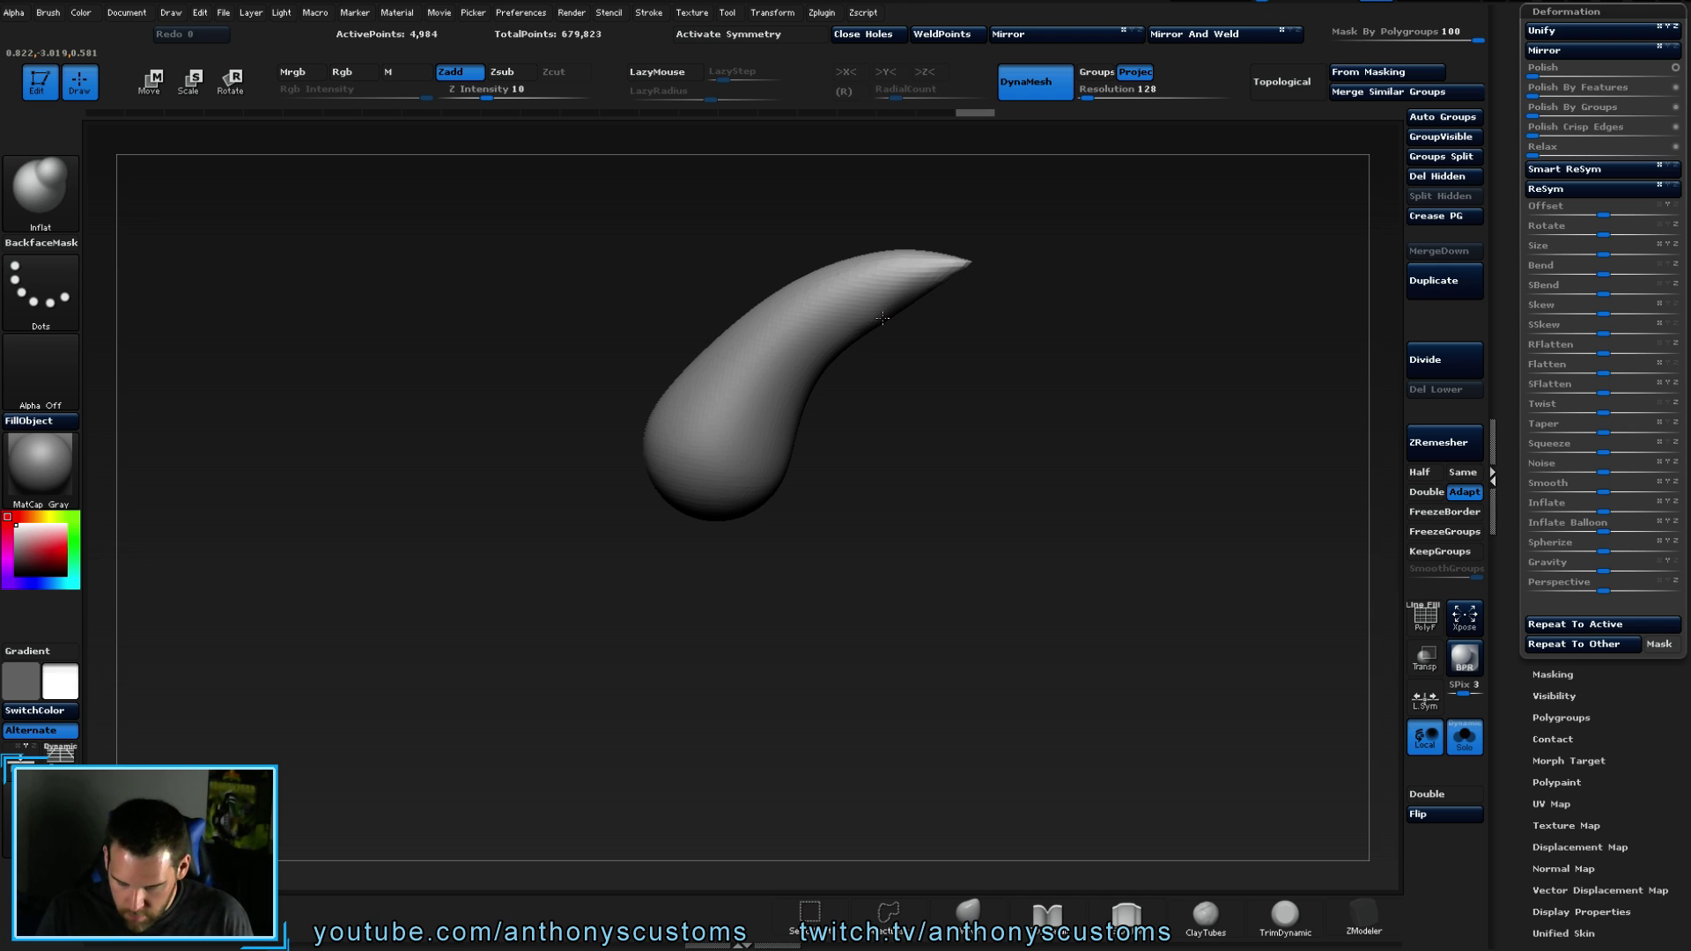
left_click_drag(913, 297, 924, 292)
left_click_drag(1032, 376, 806, 356)
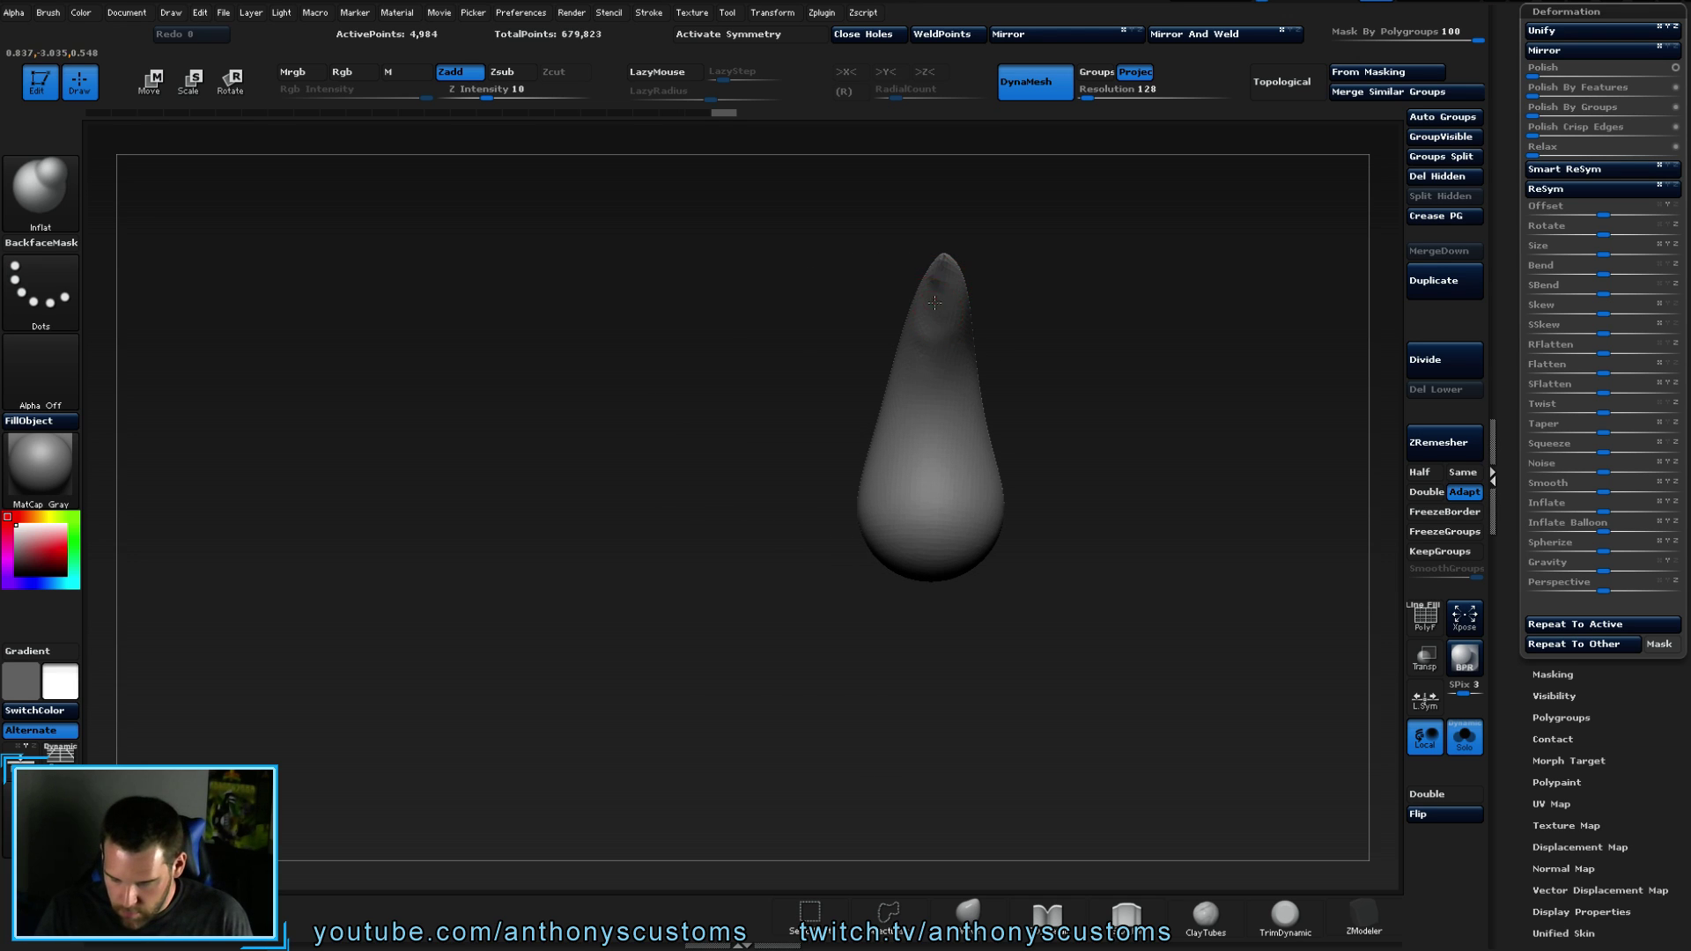
key("space")
left_click_drag(1089, 253, 1118, 256)
left_click_drag(955, 362, 931, 343)
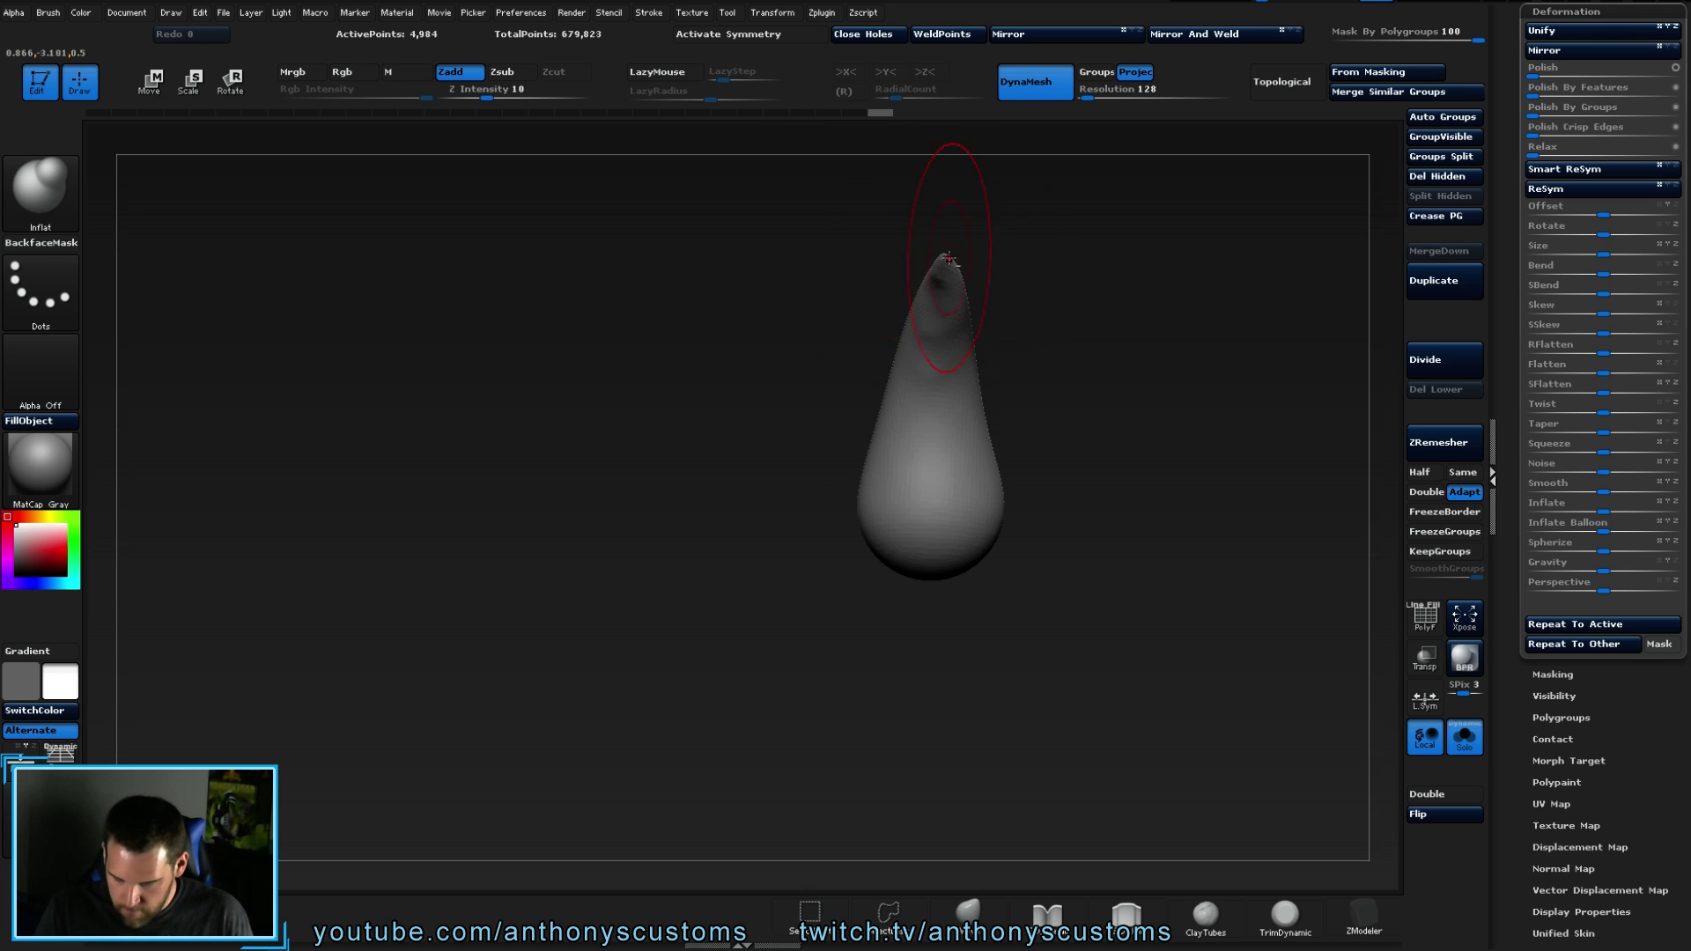
- Reduce the brush size and smooth the bumps on the inner side of the horn's tip
key("space")
left_click_drag(950, 372, 922, 372)
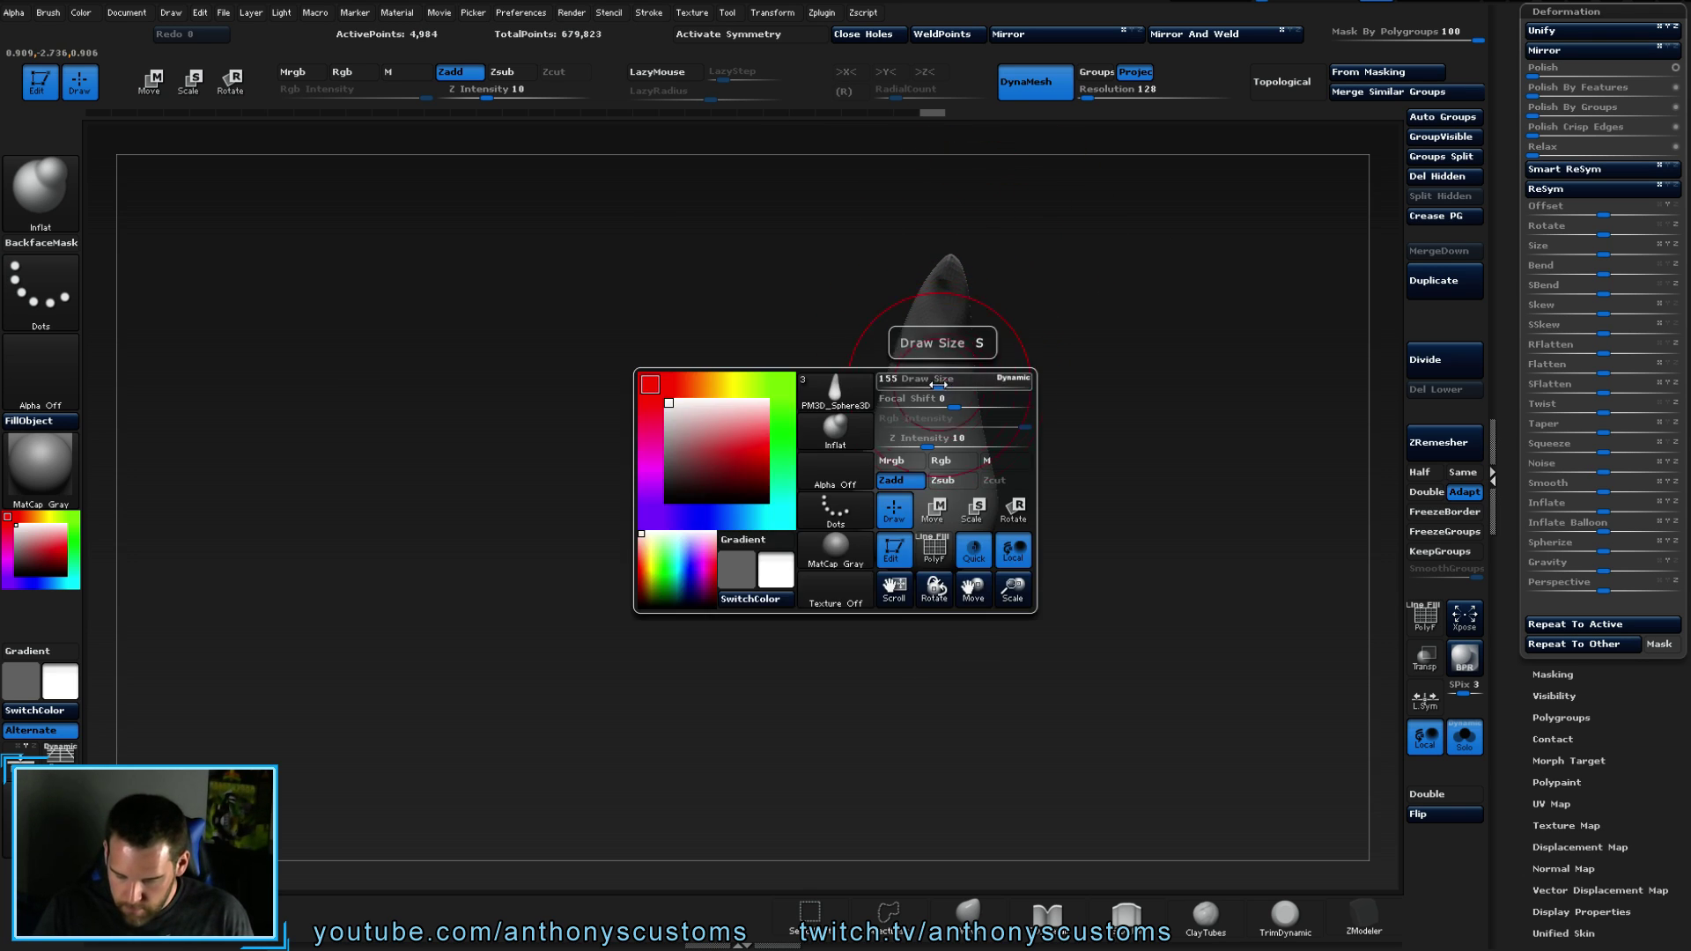
key("shift")
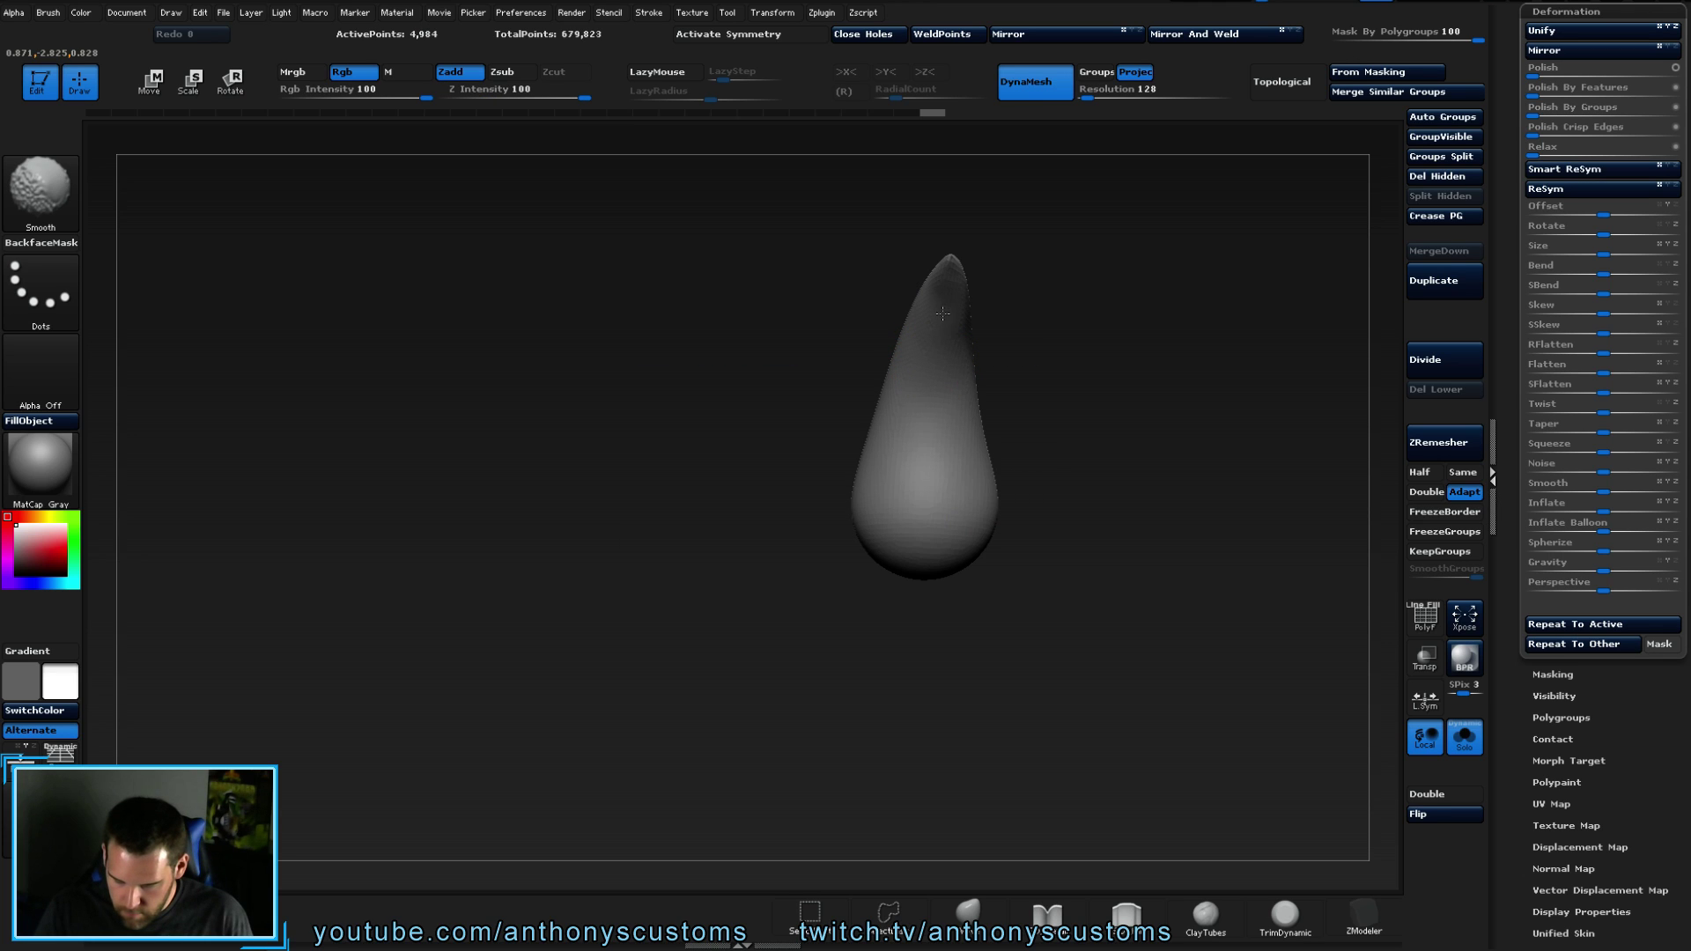
left_click_drag(958, 356, 960, 342, "shift")
mouse_move(1087, 350)
left_mouse_down()
mouse_move(1045, 479)
mouse_move(1000, 487)
mouse_move(1074, 511)
left_mouse_up()
left_click_drag(1071, 517, 1066, 564)
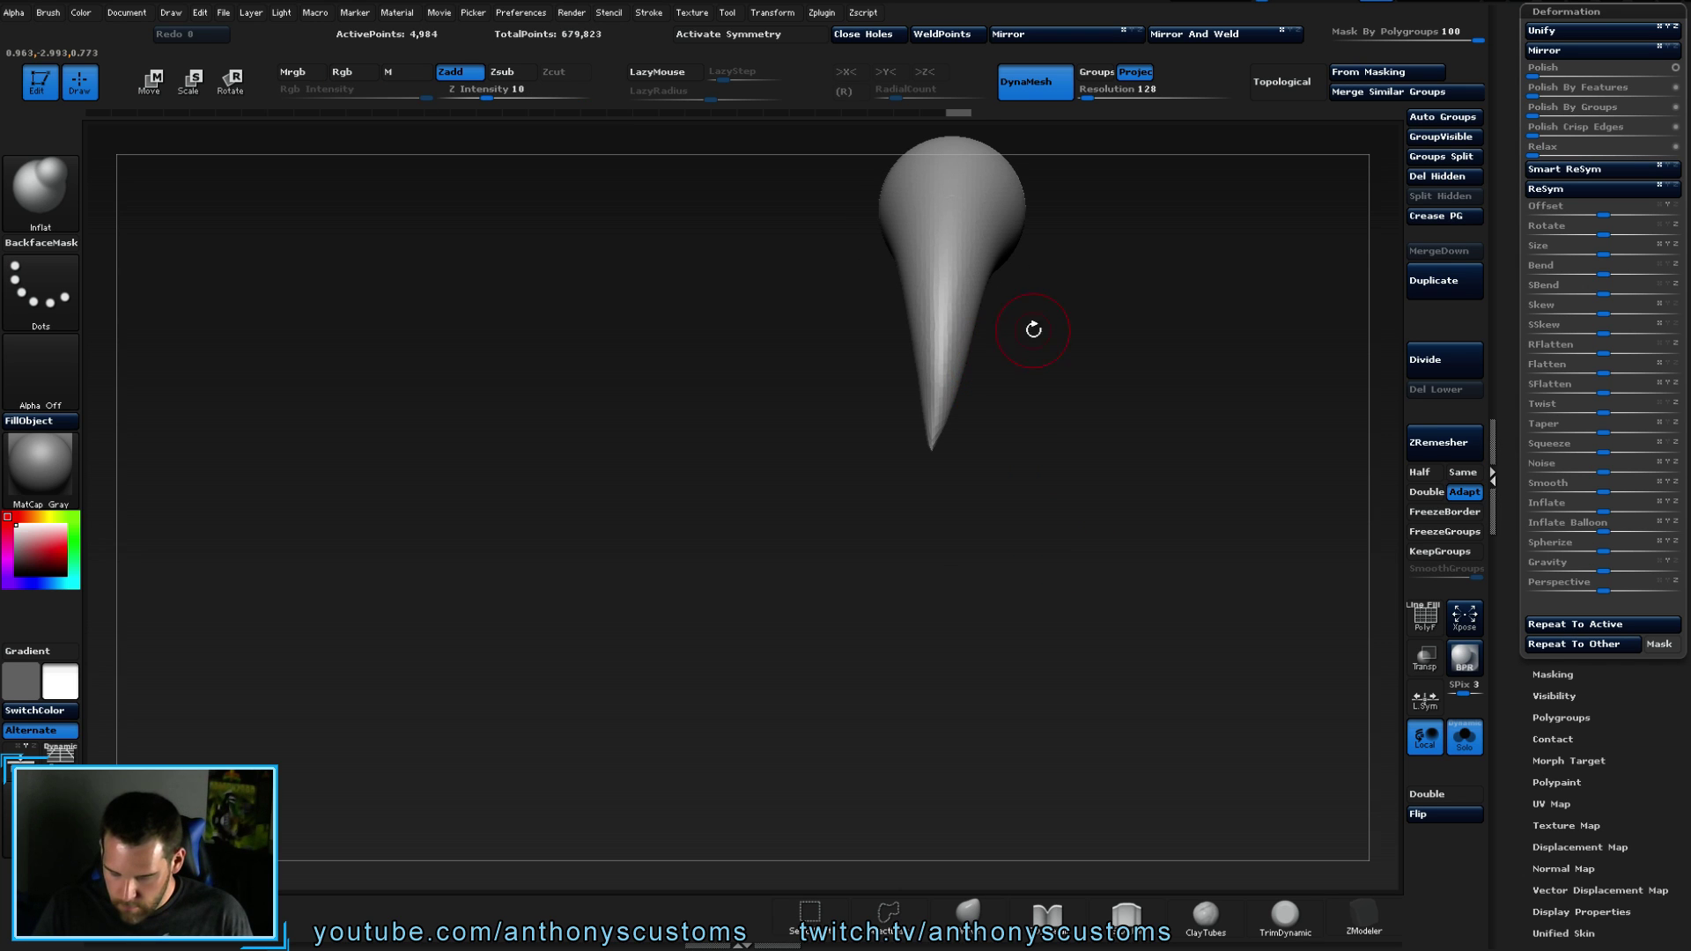
- Switch to the Move brush, enlarge it and nudge the horn's pointed tip slightly sideways
key("b")
key("m")
key("v")
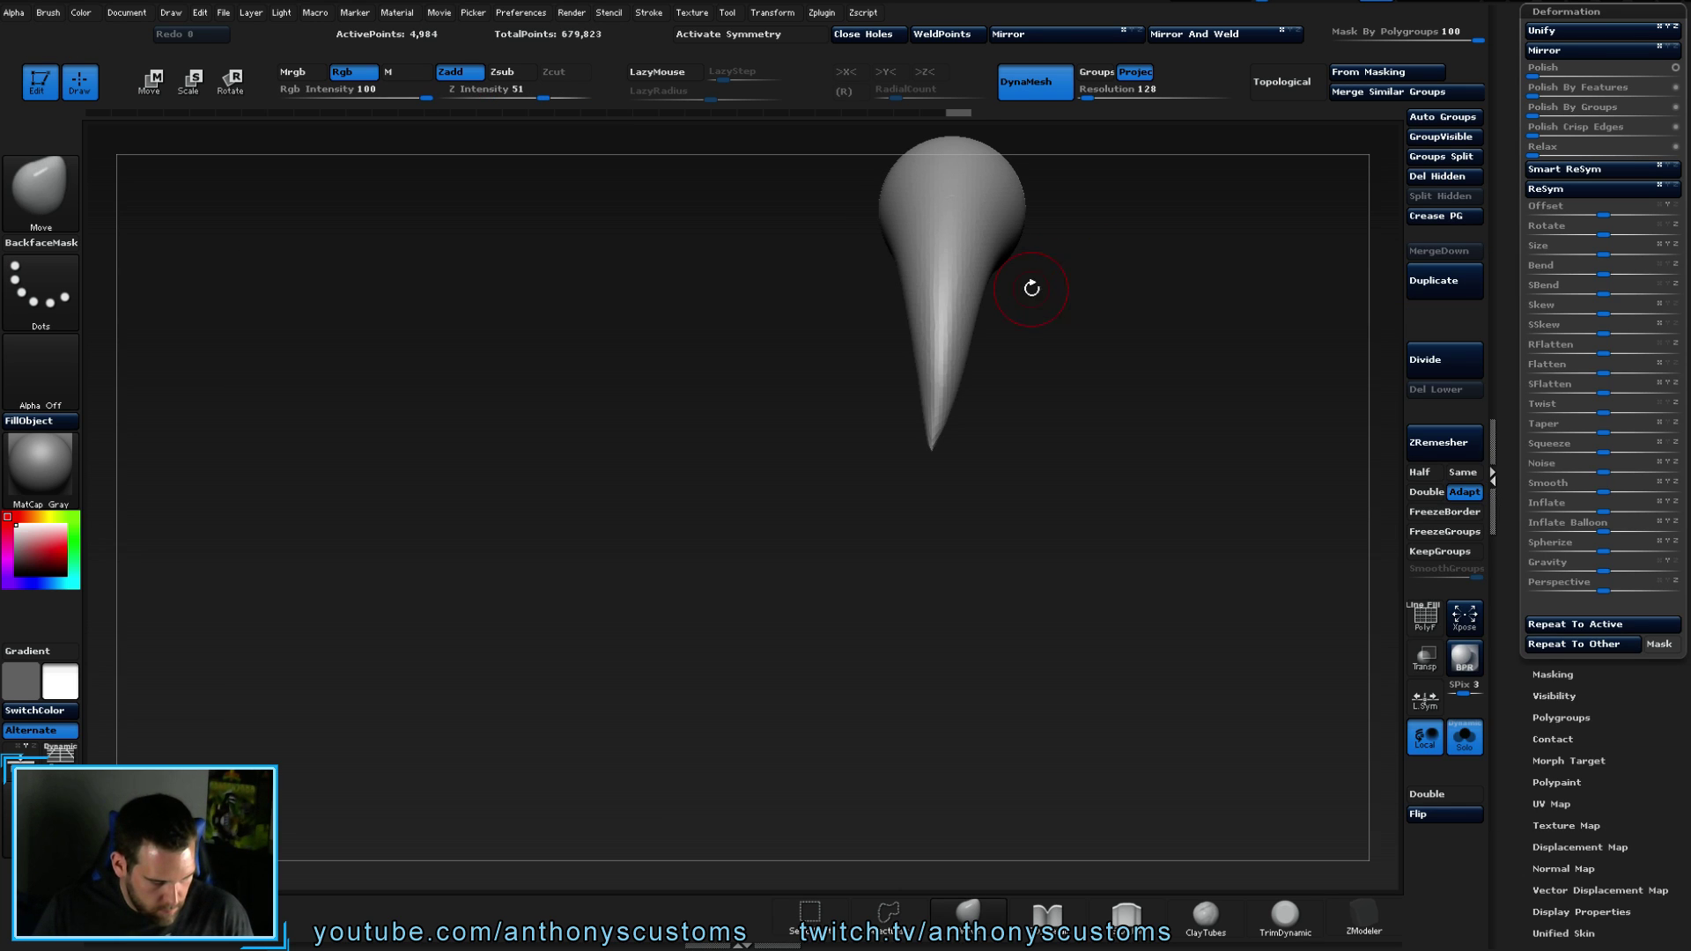
left_click(48, 12)
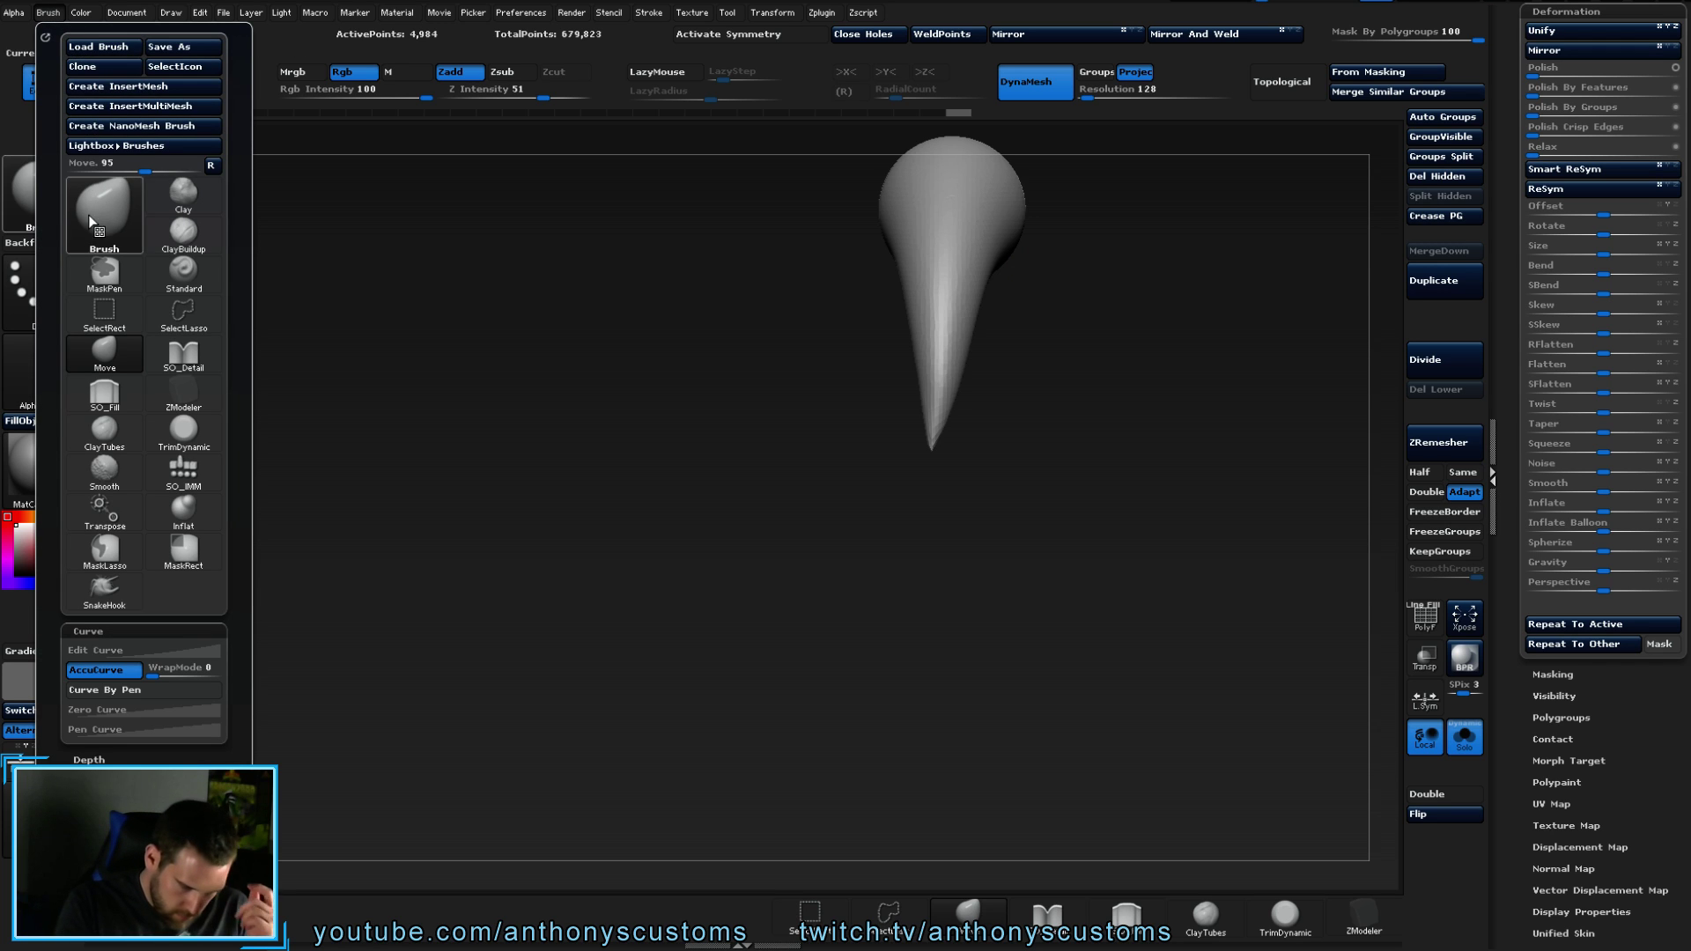
scroll(56, 145, "down", 5)
scroll(55, 145, "down", 5)
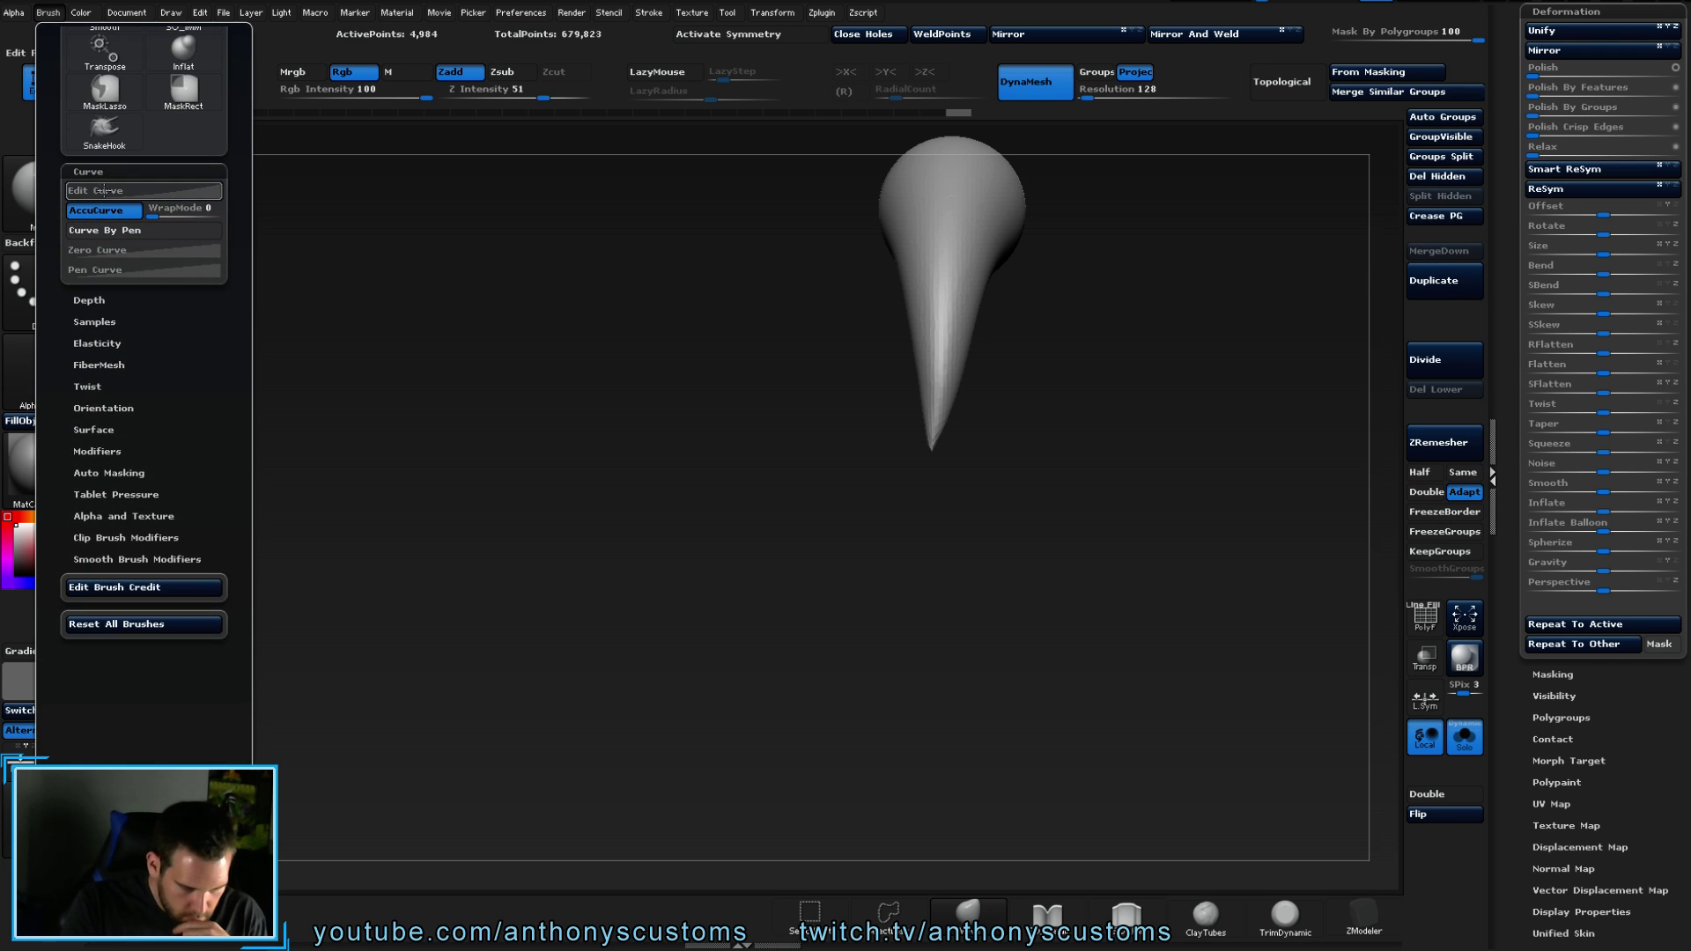
key("space")
left_click(1038, 382)
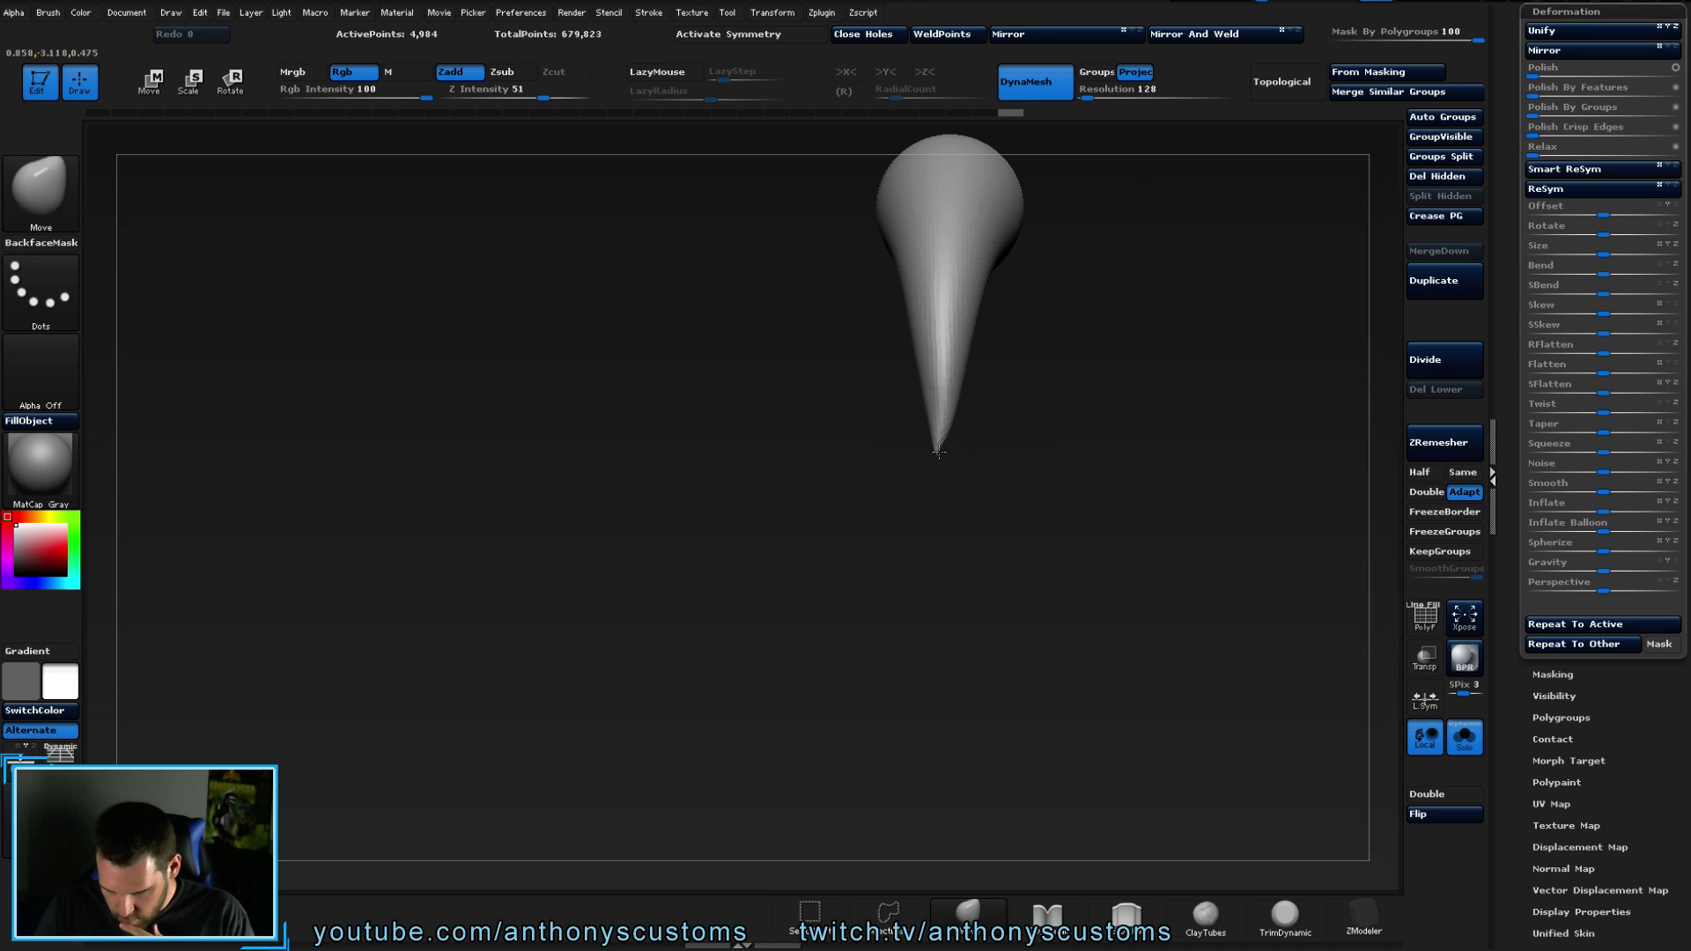
left_click_drag(988, 402, 1102, 328)
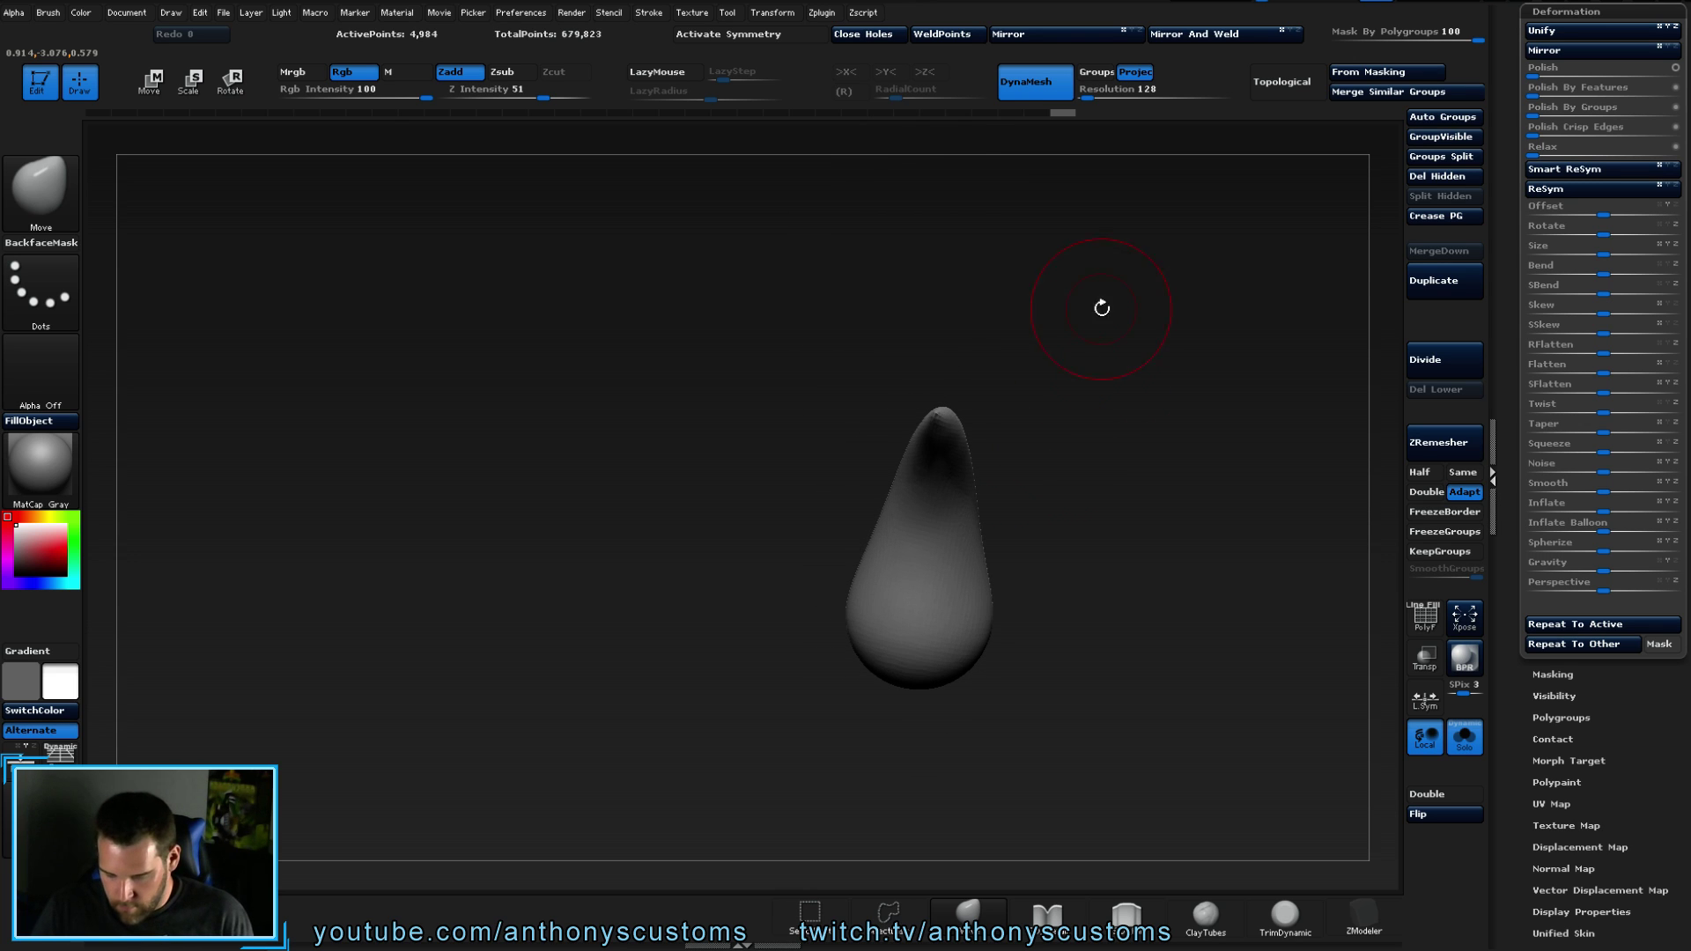
- Remesh the horn with DynaMesh and show its polyframe to inspect the tip's polygons
left_click_drag(1140, 385, 1175, 456)
key("shift+f")
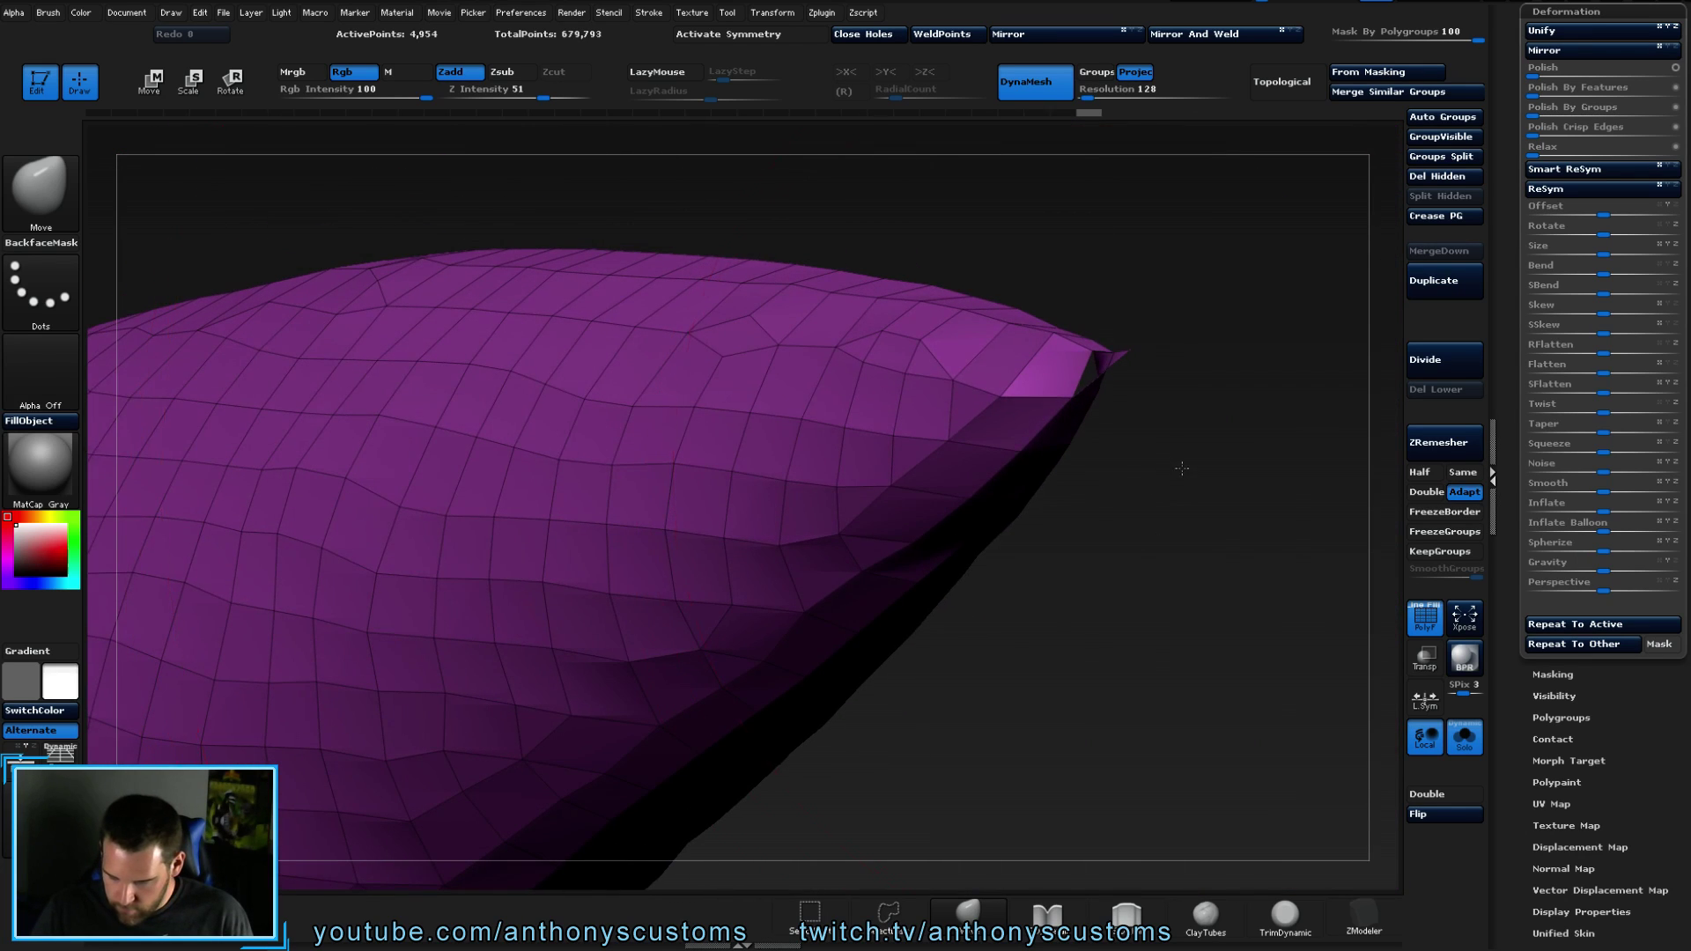
key("space")
left_click_drag(1151, 457, 1031, 402)
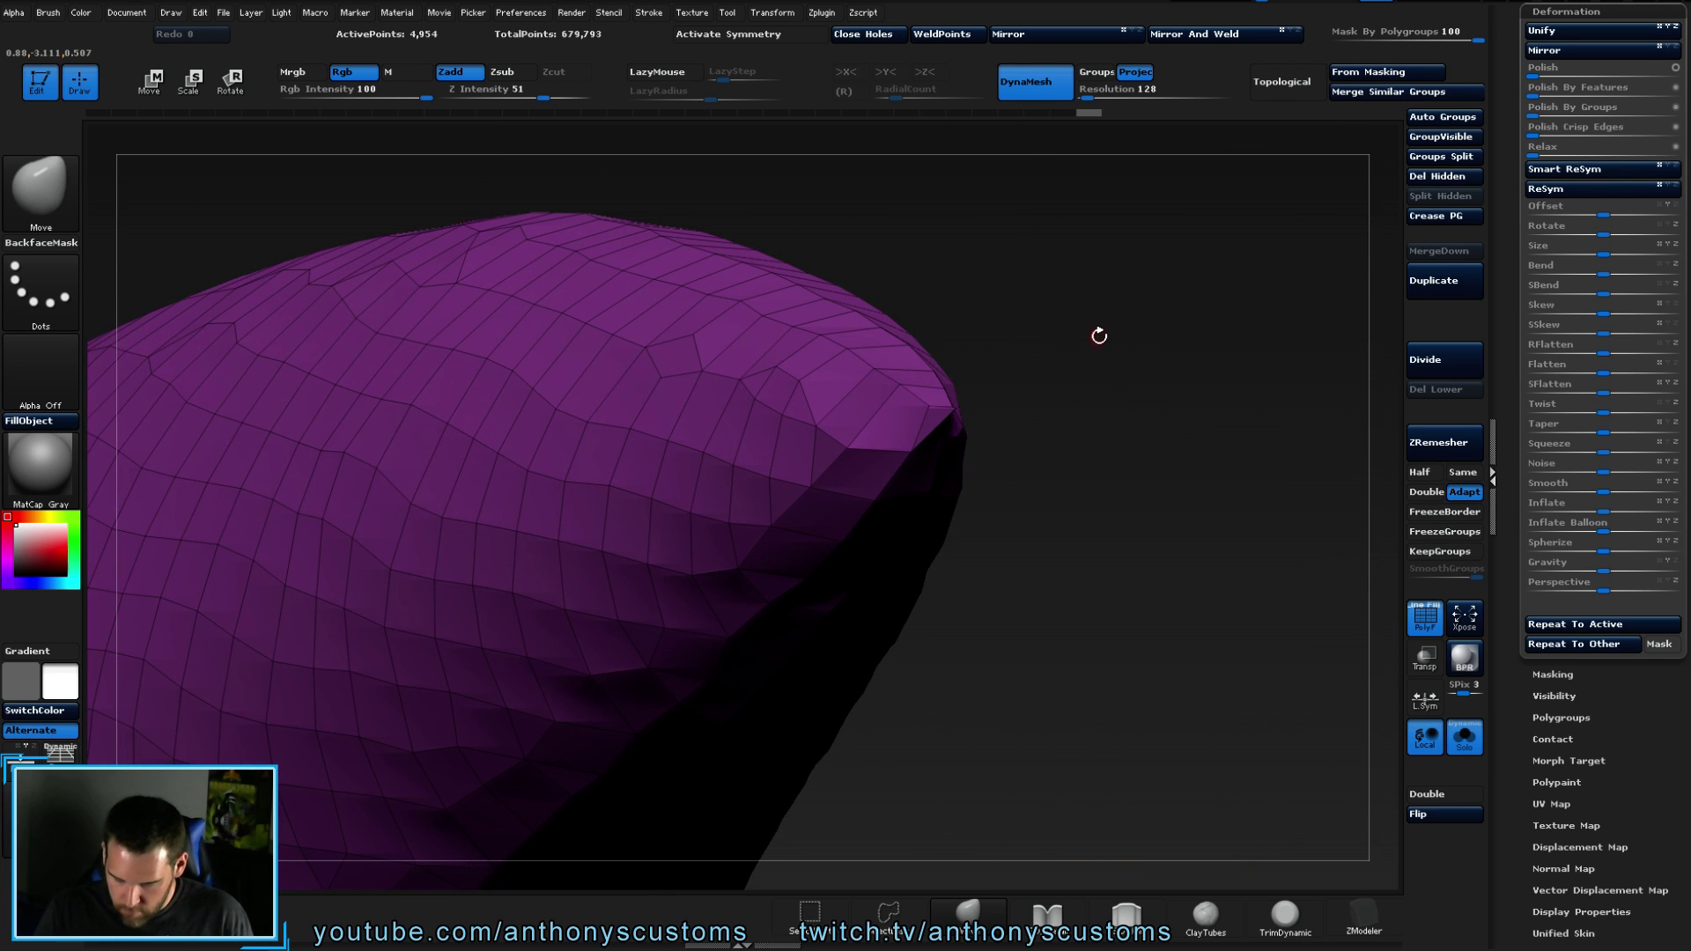
- Smooth away the pinched, spiky polygons at the very end of the horn's tip
key("space")
left_click_drag(1099, 340, 1099, 345)
key("shift")
left_click_drag(952, 432, 946, 440, "shift")
mouse_move(1171, 423)
left_mouse_down()
mouse_move(1079, 396)
mouse_move(1062, 410)
mouse_move(1089, 422)
mouse_move(967, 433)
left_mouse_up()
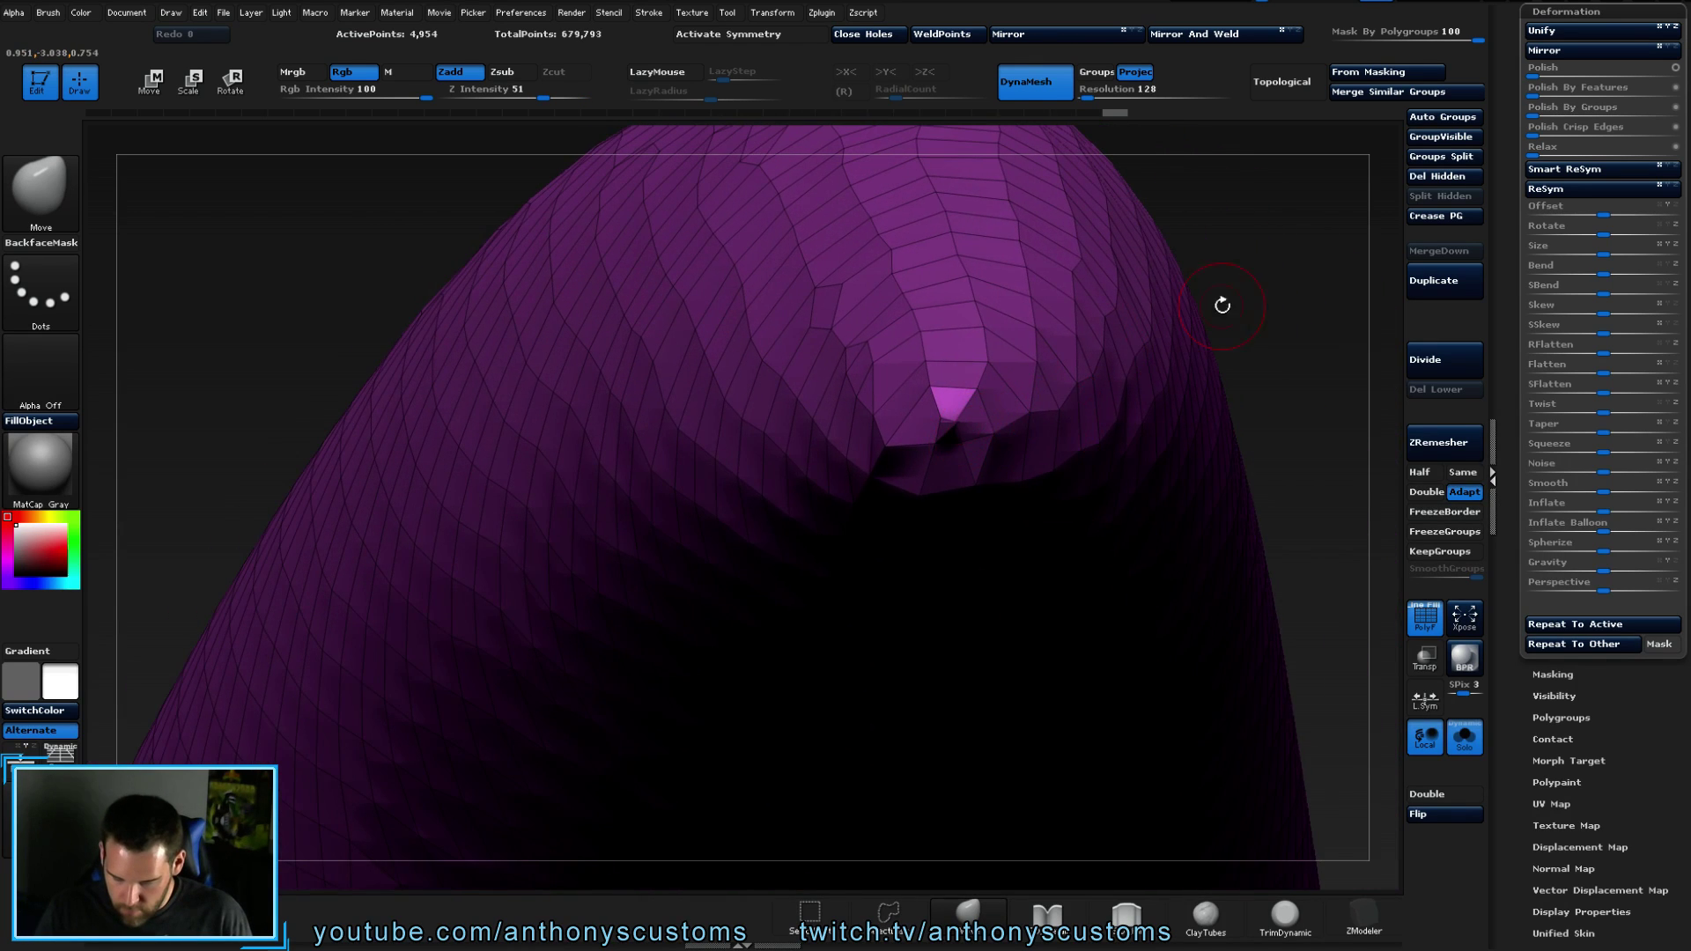
left_click_drag(1227, 381, 1240, 321)
left_click_drag(954, 427, 941, 431, "shift")
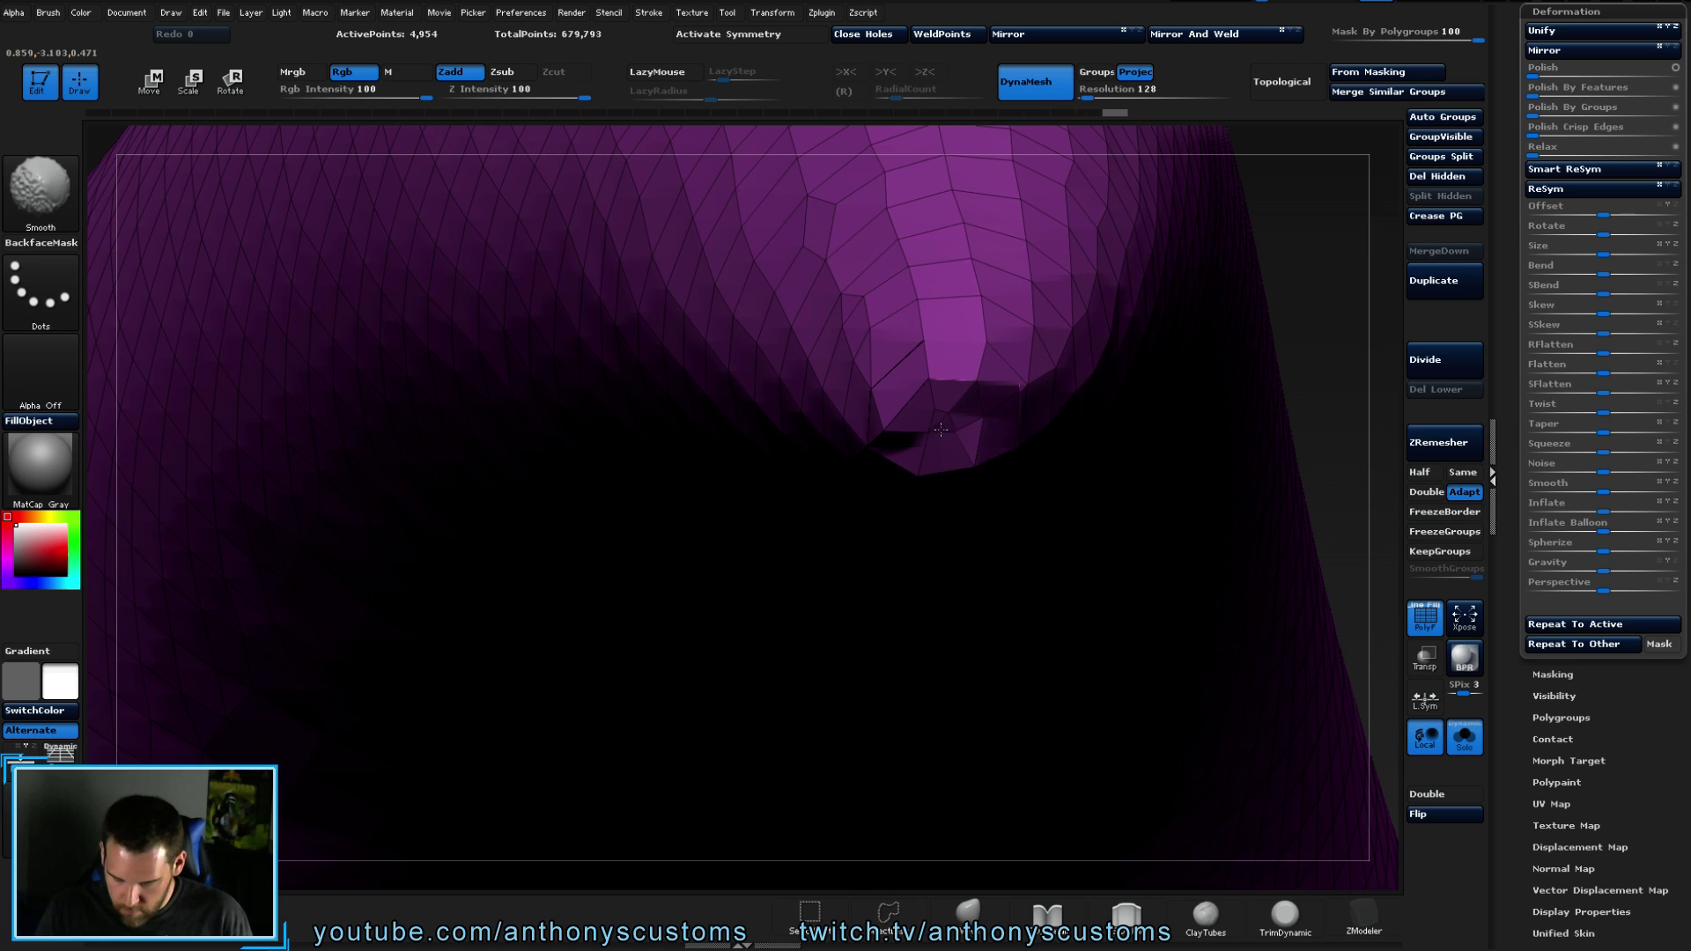
- Remesh the smoothed horn with DynaMesh and hide its polyframe
left_click_drag(1303, 248, 1327, 266, "ctrl")
key("f")
left_click_drag(1194, 425, 1242, 384)
key("shift+f")
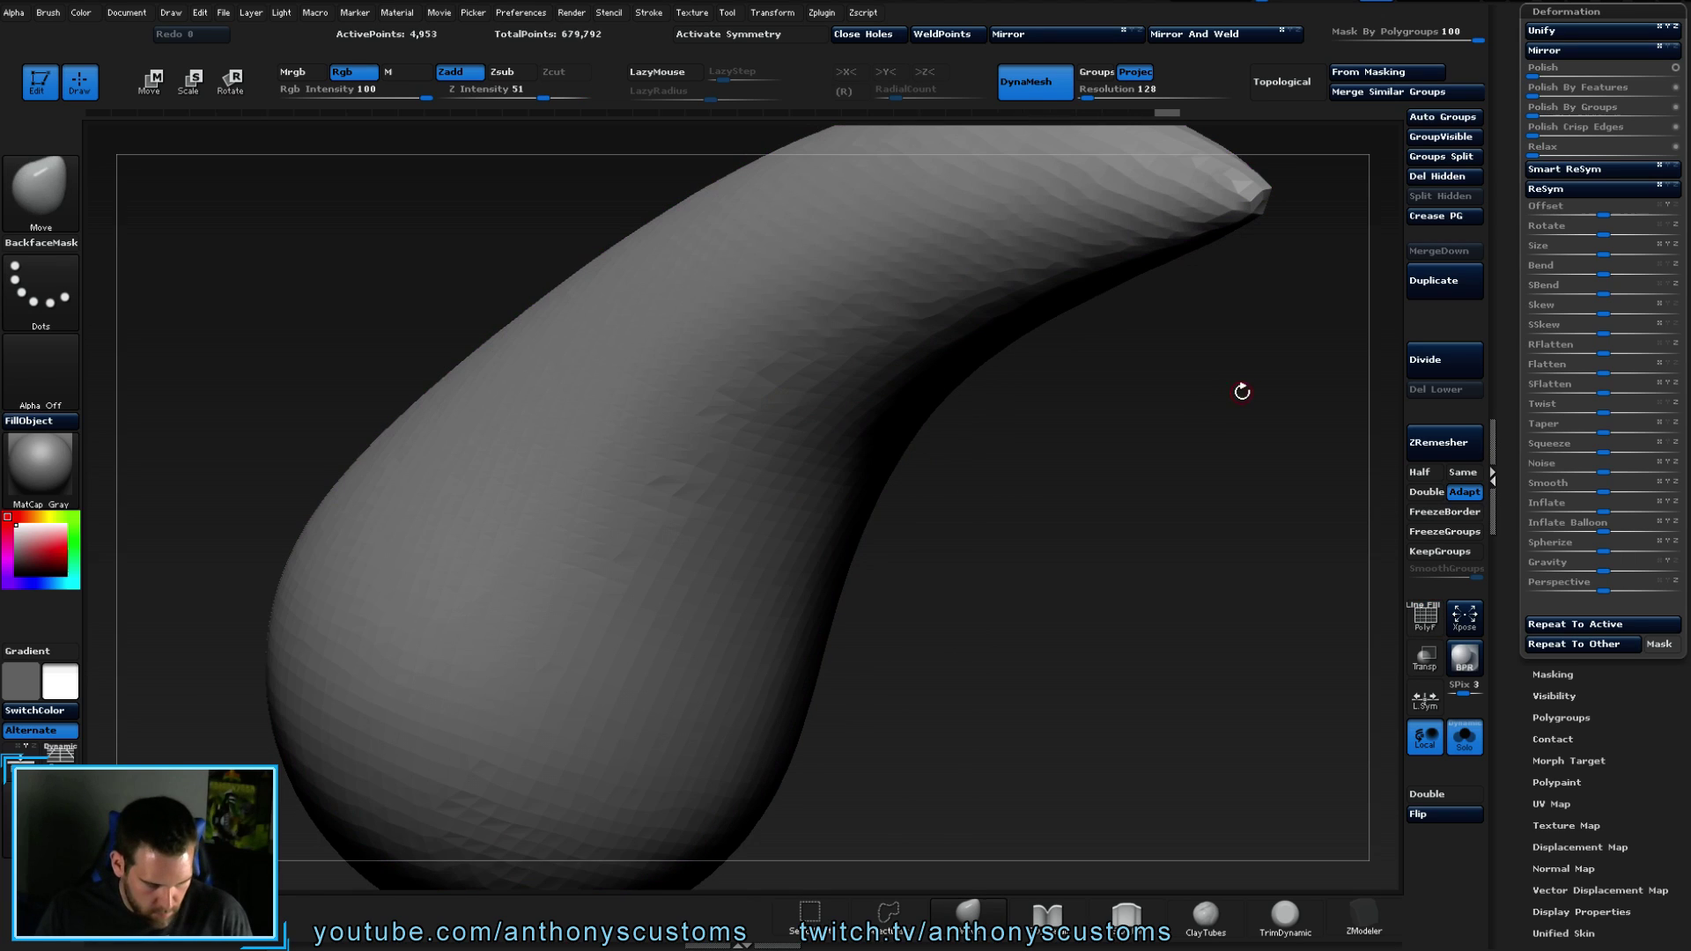
- Draw the blunt tip out to a sharper point and rework the horn's curved body with a resized brush
left_click_drag(1122, 517, 1101, 345, "alt")
left_click_drag(1117, 424, 1113, 472, "alt")
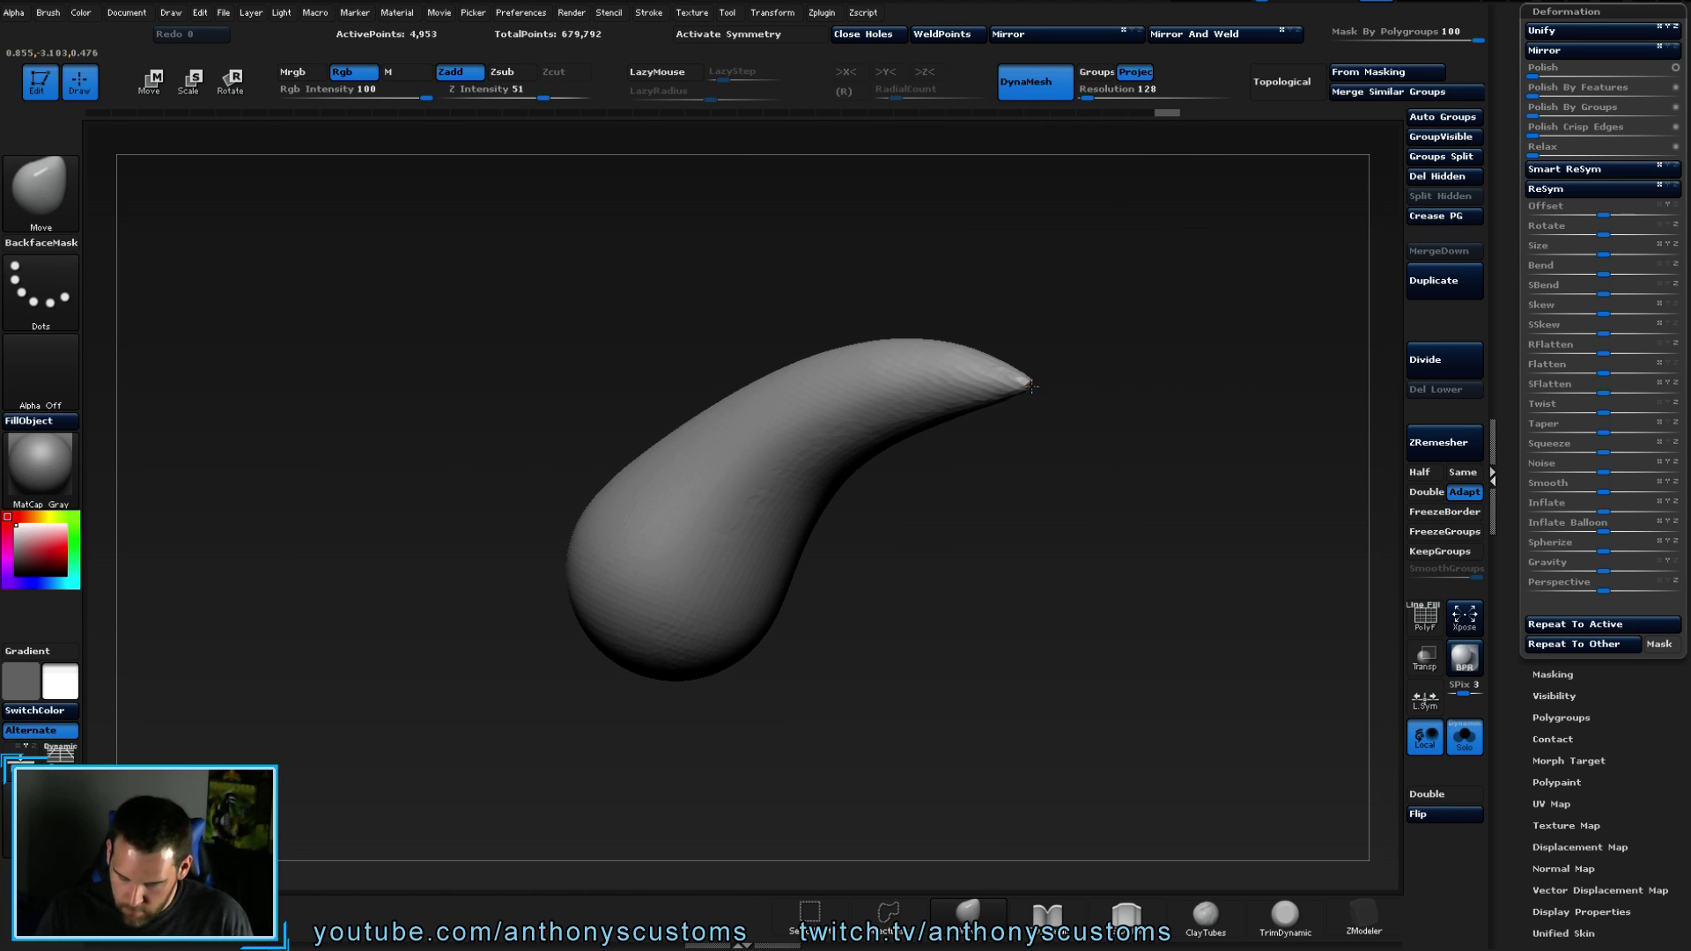
mouse_move(1036, 386)
left_mouse_down()
mouse_move(1095, 442)
mouse_move(1039, 386)
mouse_move(1055, 388)
left_mouse_up()
key("s")
left_click_drag(868, 385, 715, 478, "shift")
left_click_drag(844, 399, 1048, 392, "shift")
- Turn off Solo mode to show the horn together with the winged figure
left_click_drag(1103, 448, 1045, 429)
left_click_drag(1164, 433, 1122, 251, "alt")
left_click_drag(1073, 547, 1030, 514, "alt")
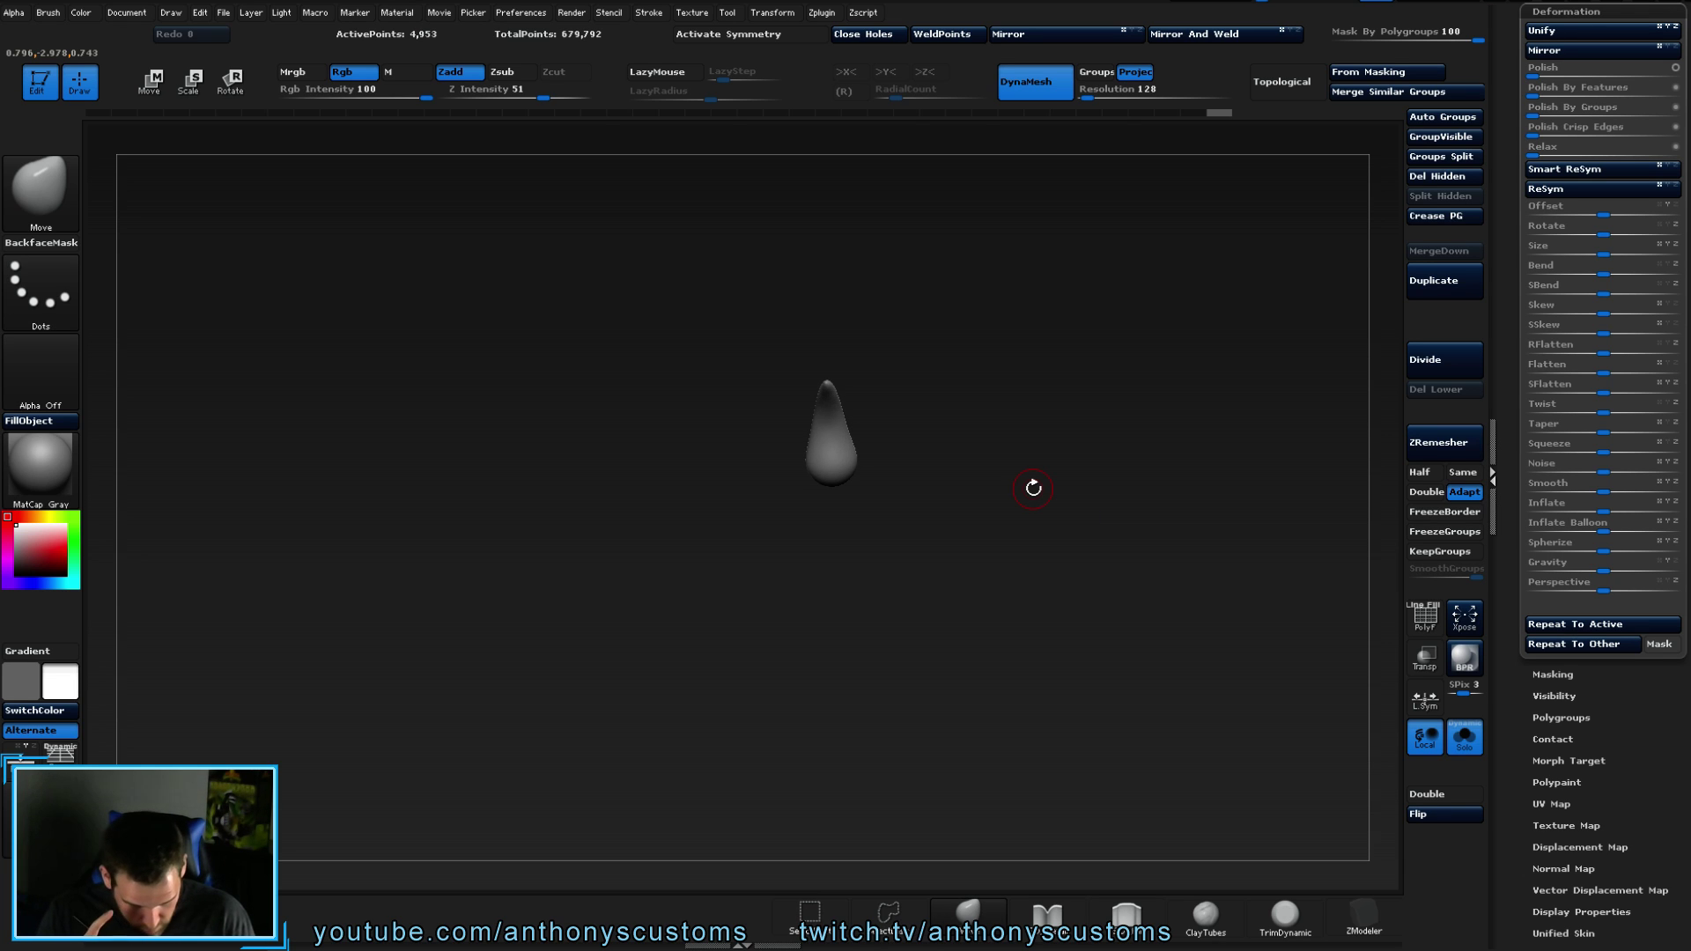
scroll(1631, 672, "up", 5)
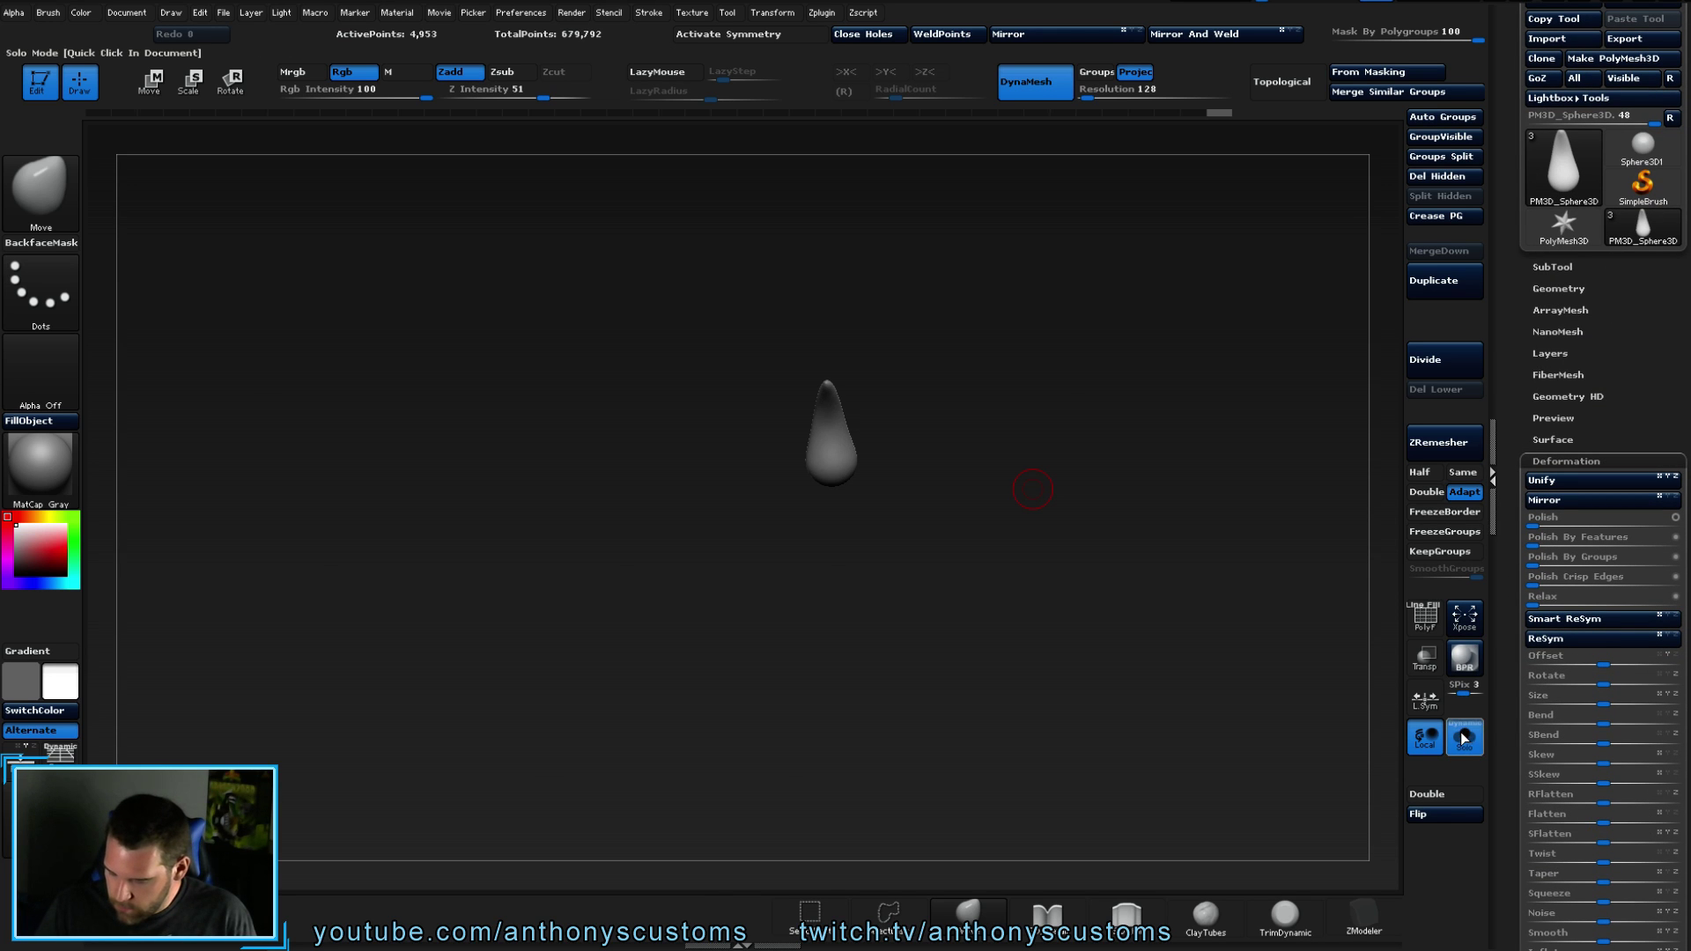
left_click(1463, 738)
left_click_drag(1075, 631, 1298, 612)
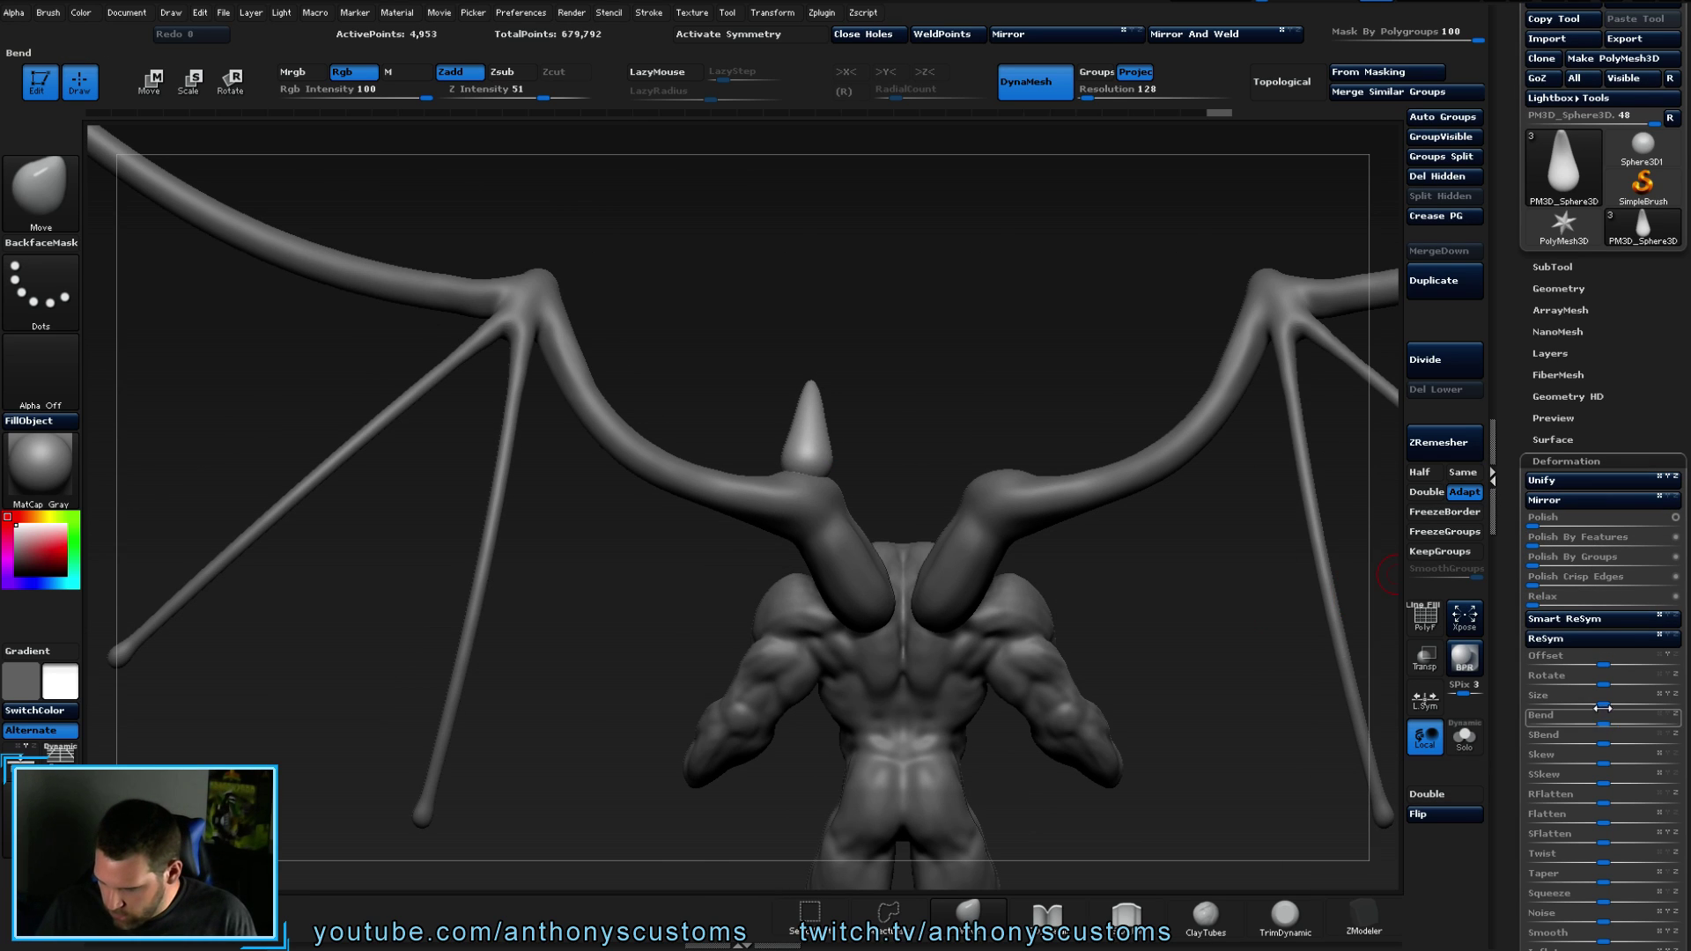
- Scale the horn down slightly with the Size deformation and save the project
left_click_drag(1601, 706, 1589, 708)
left_click_drag(1091, 424, 1229, 392)
key("ctrl+s")
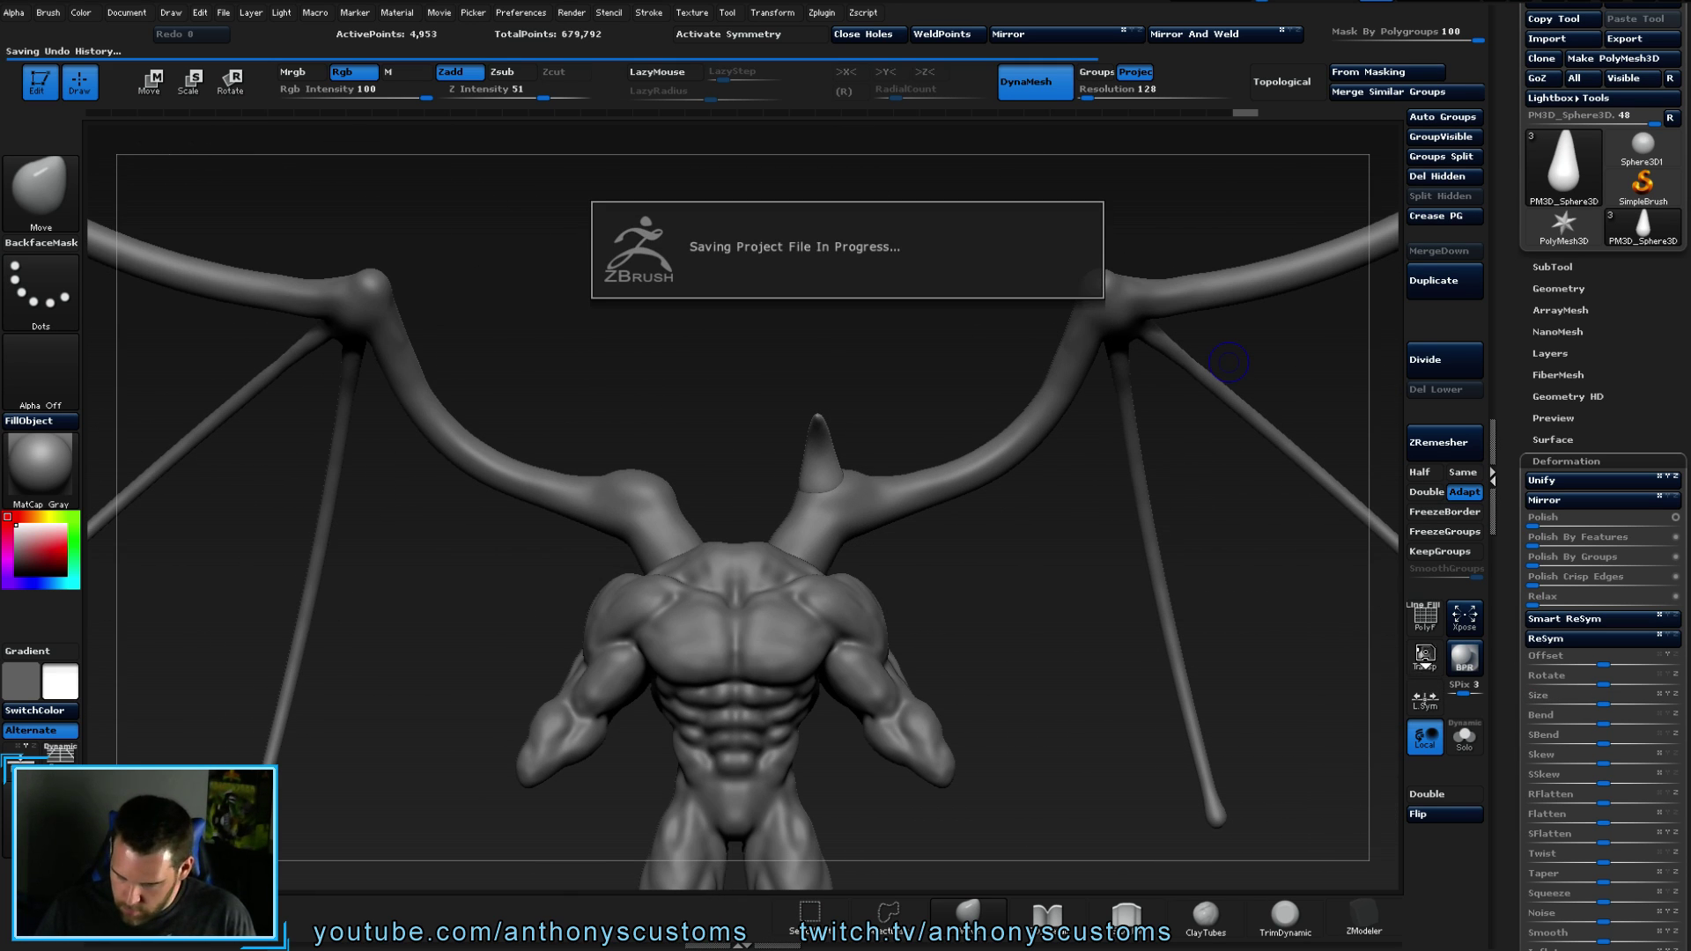
- Turn on transparency and move the horn onto the rounded joint of the figure's left wing near the shoulder
key("w")
left_click(1424, 656)
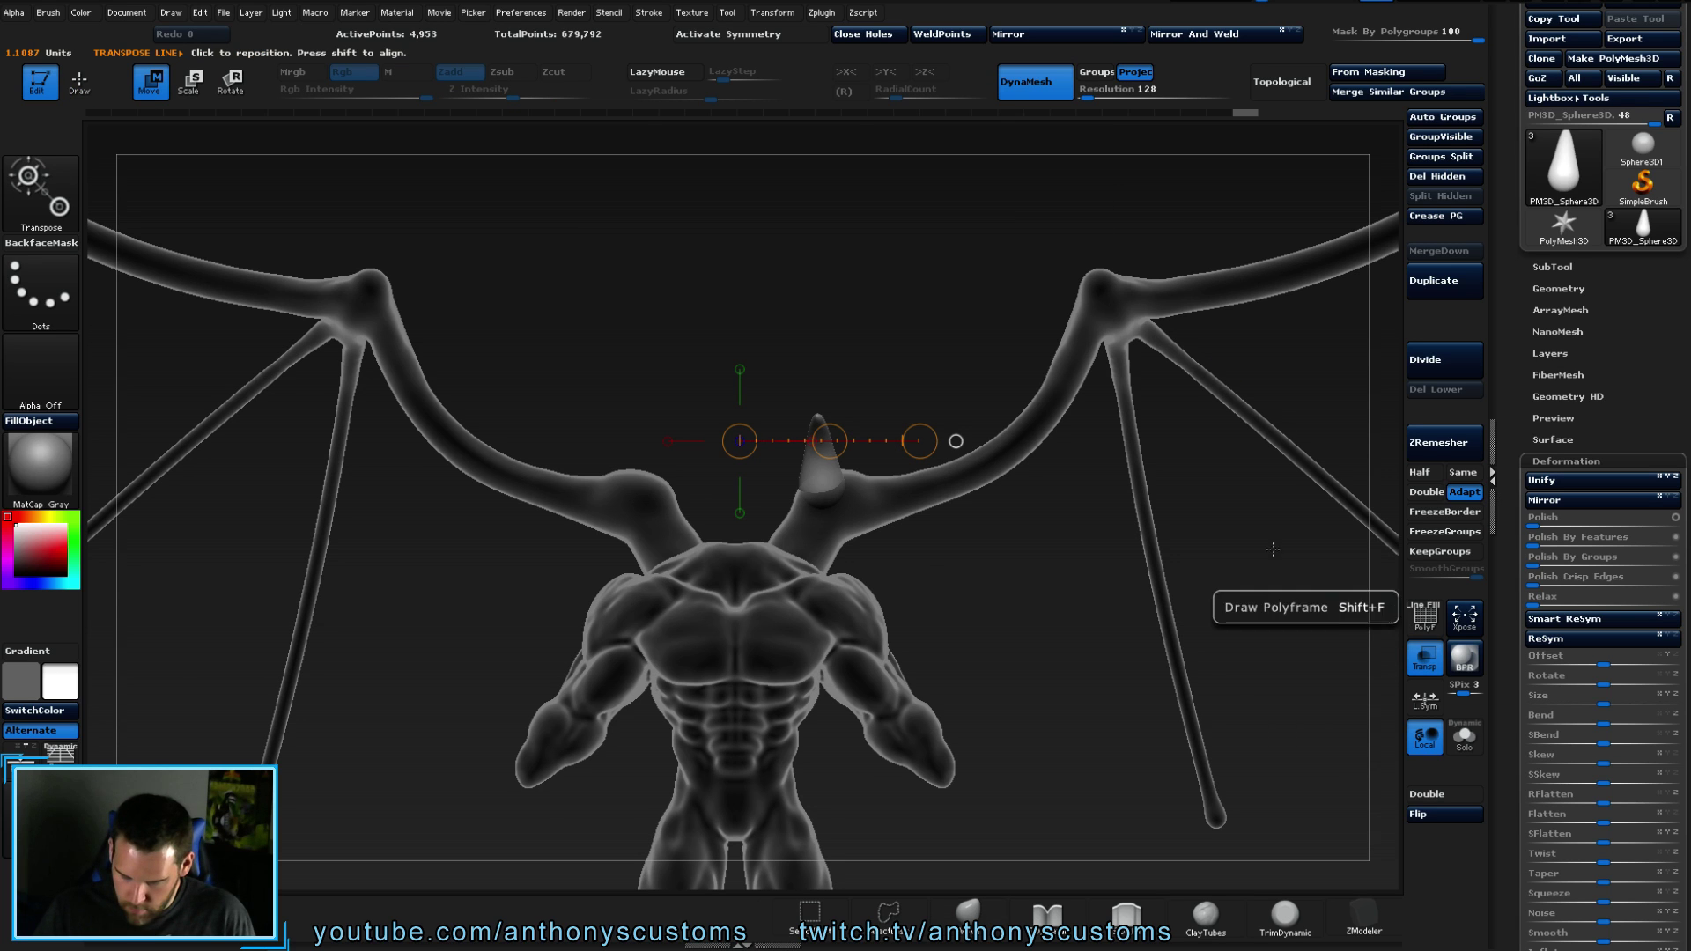
left_click_drag(830, 441, 841, 434)
left_click_drag(1034, 581, 1026, 740)
left_click_drag(856, 530, 851, 523)
left_click_drag(1076, 671, 1254, 545)
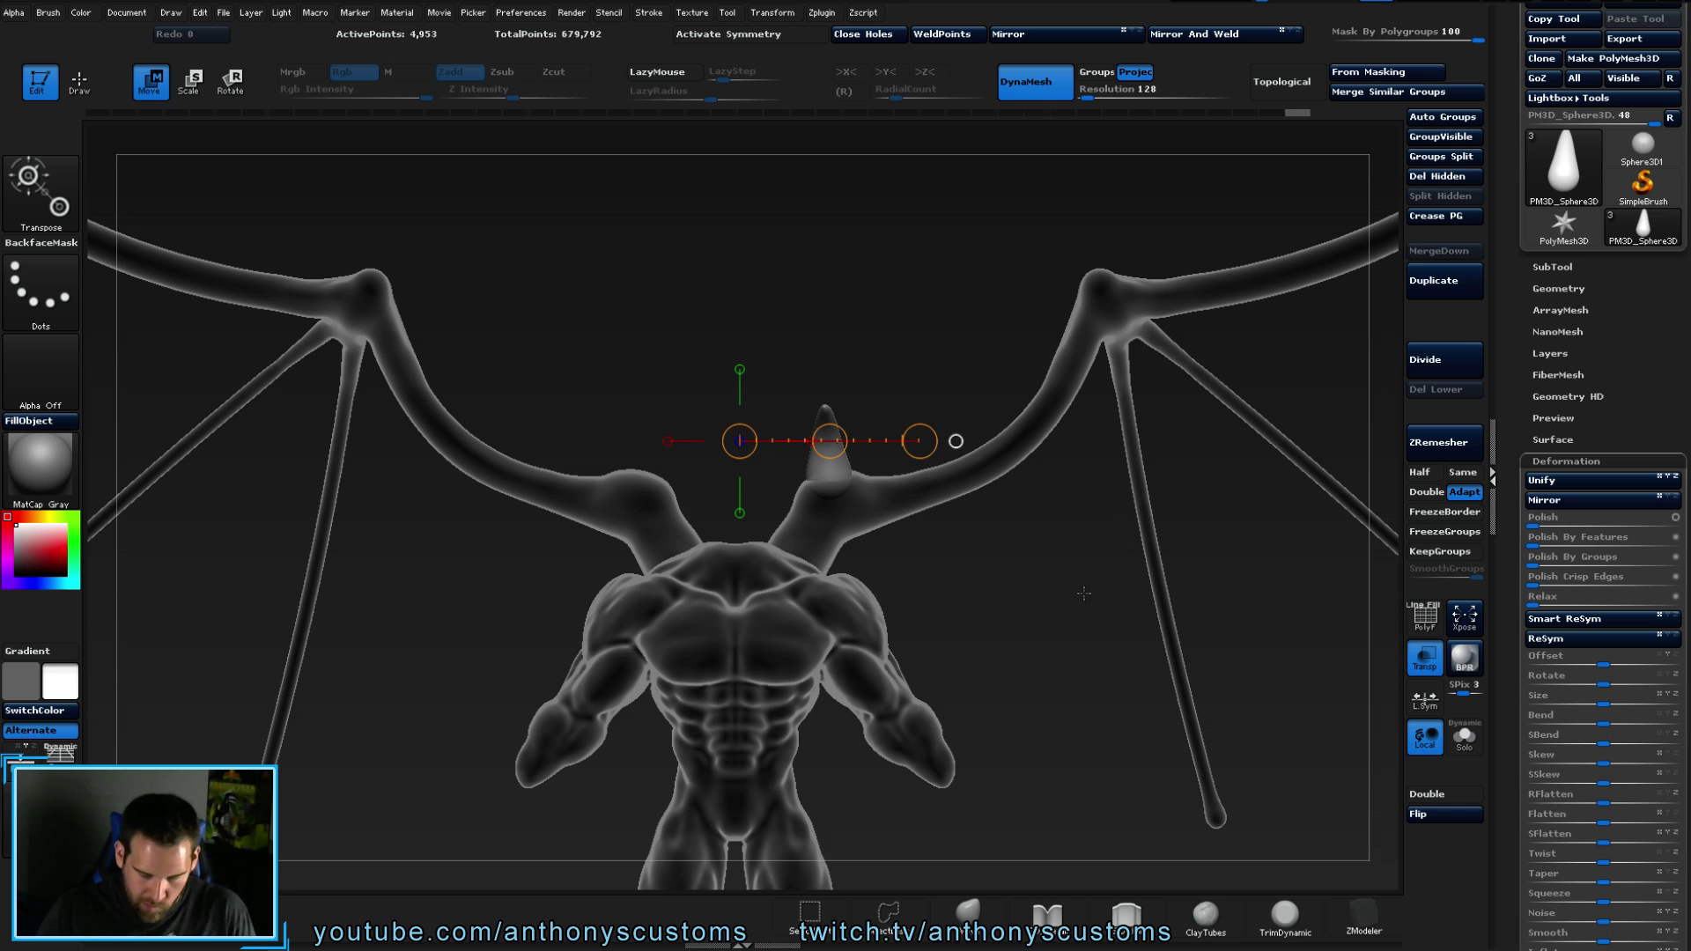
- Mirror the horn to the other wing, then use Mirror And Weld so both wings carry one
key("q")
left_click(1042, 34)
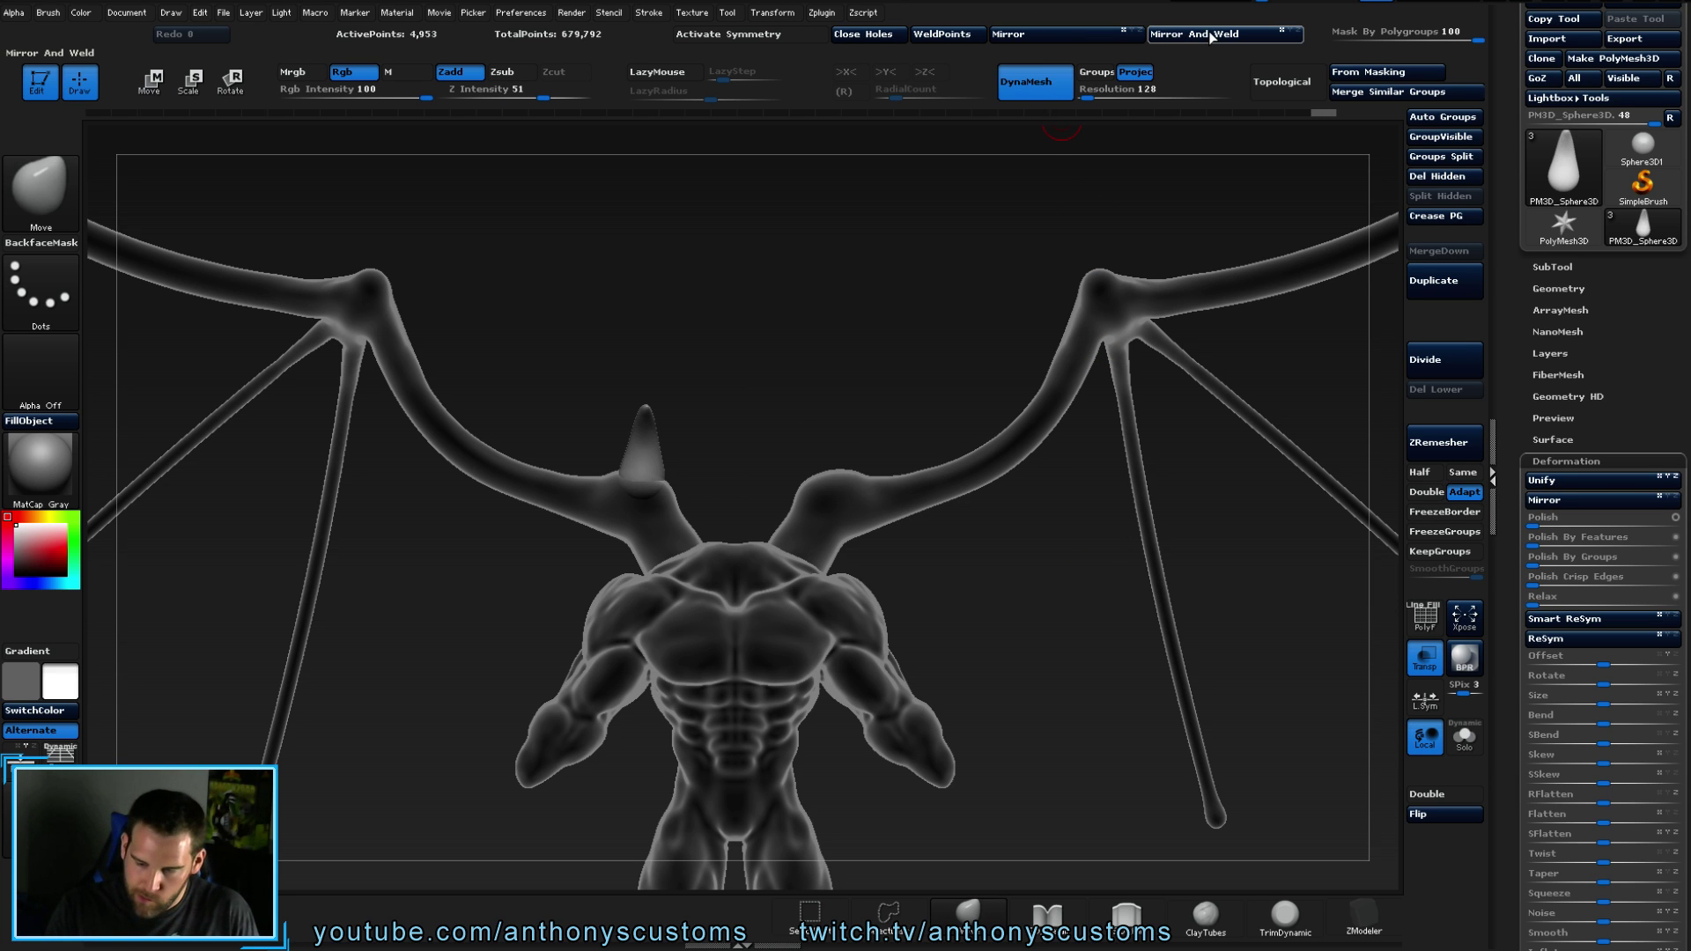
left_click_drag(1069, 581, 967, 631)
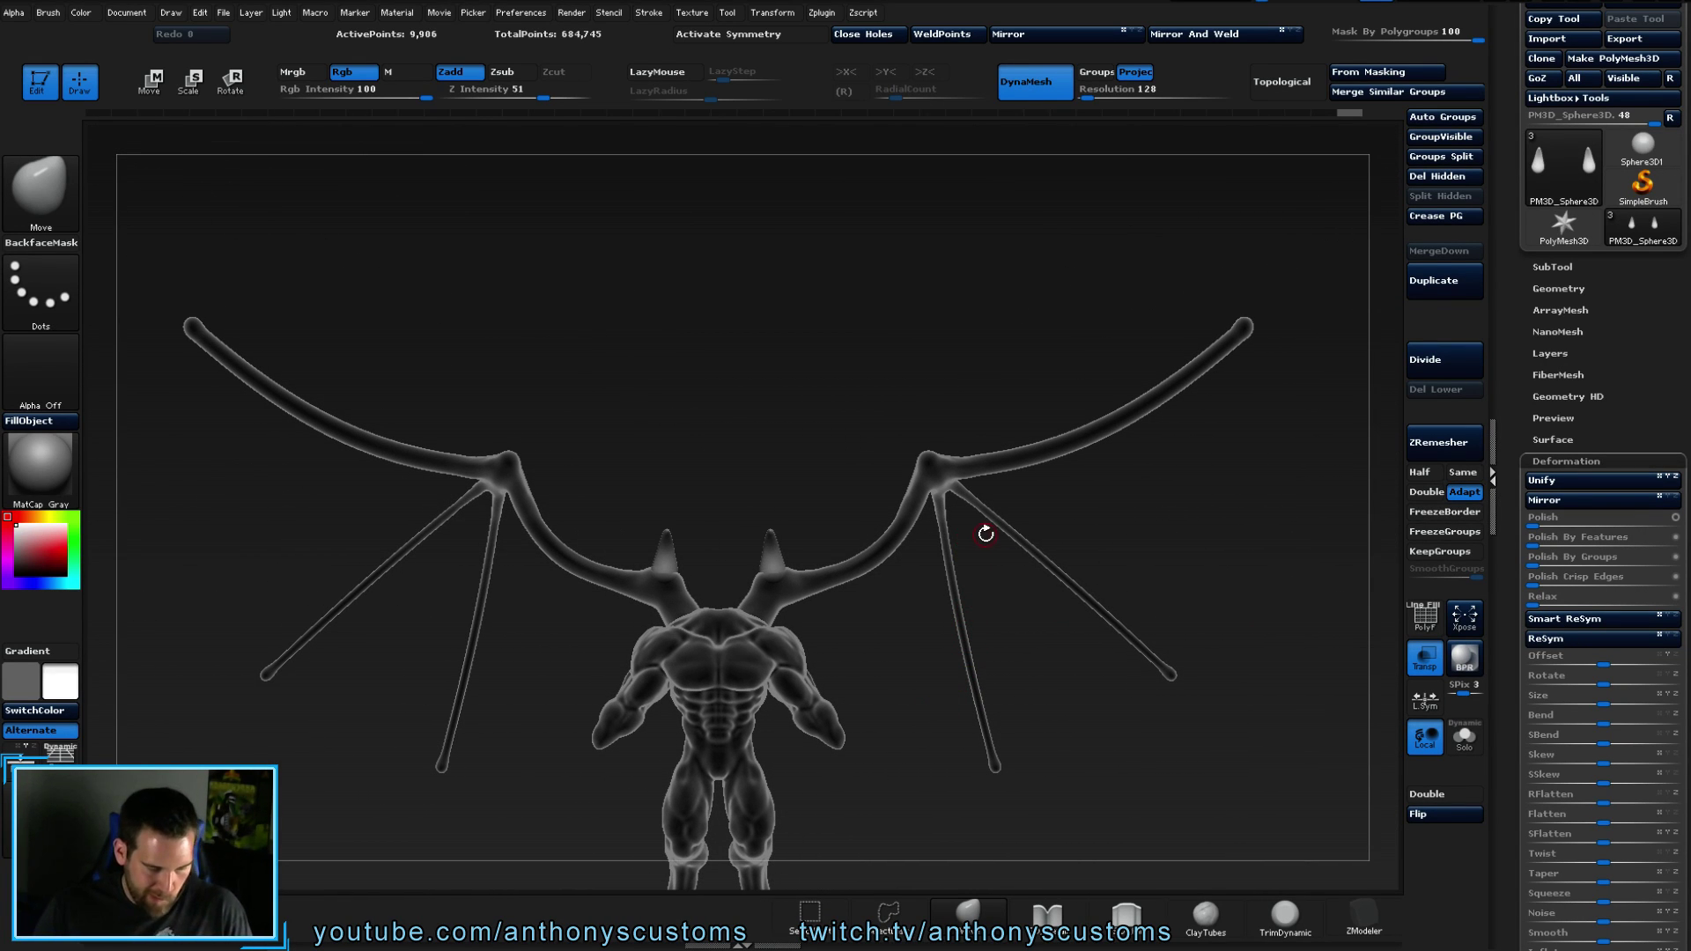
key("w")
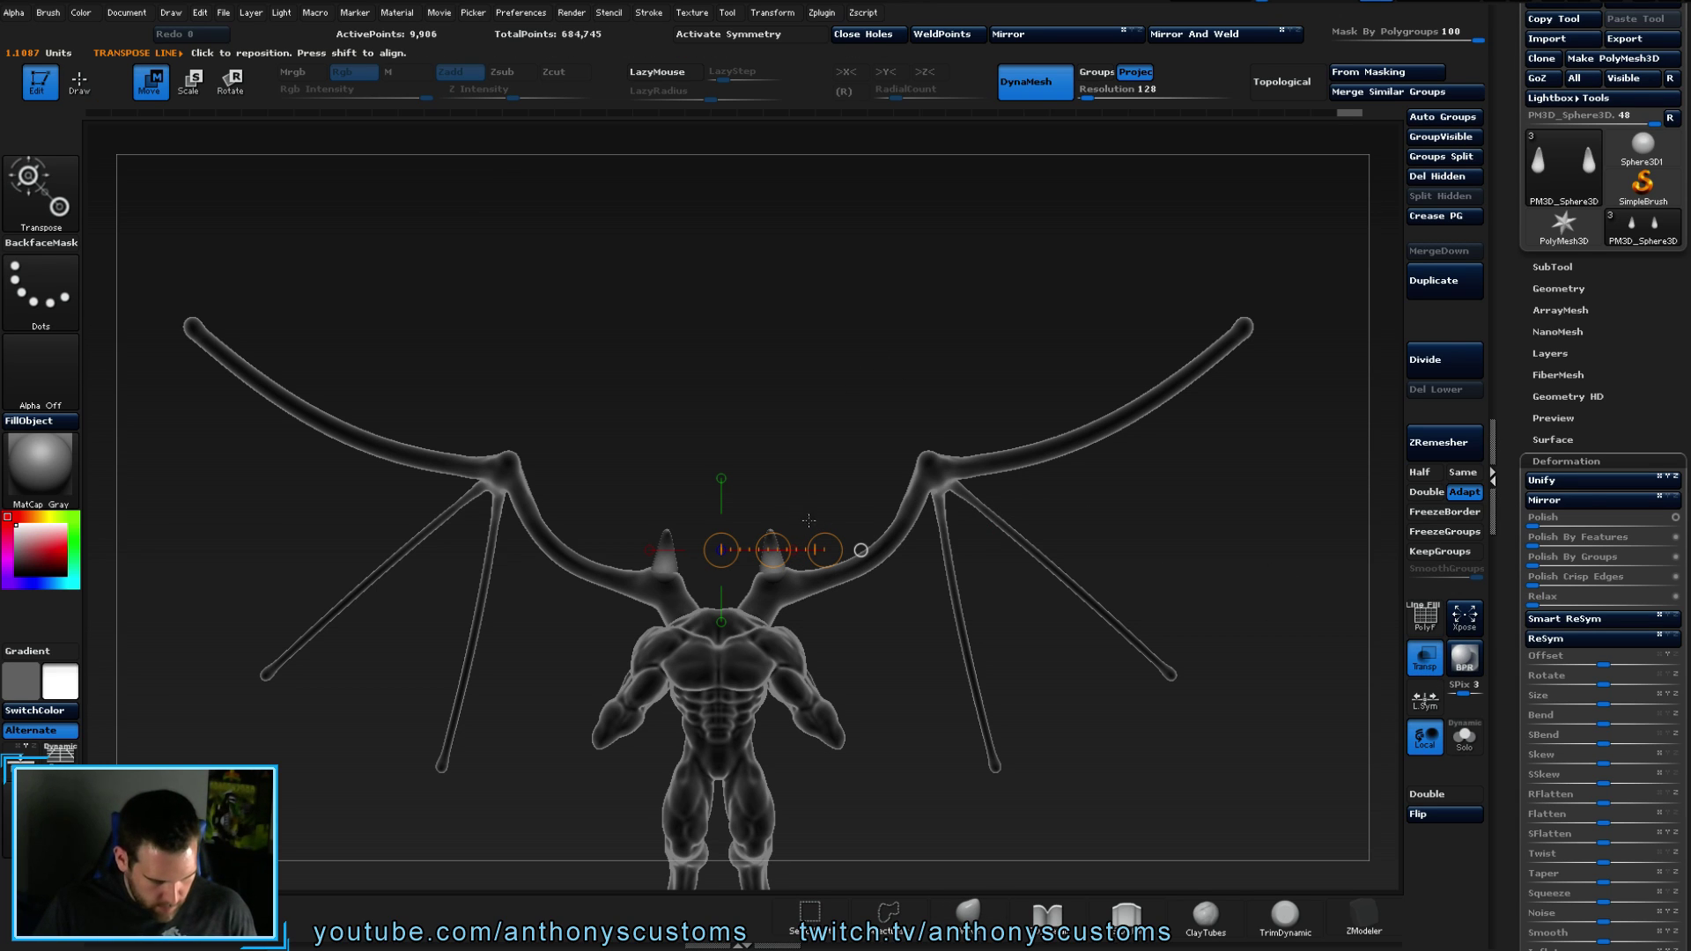
key("ctrl")
left_click_drag(773, 550, 788, 523, "ctrl")
key("ctrl+z")
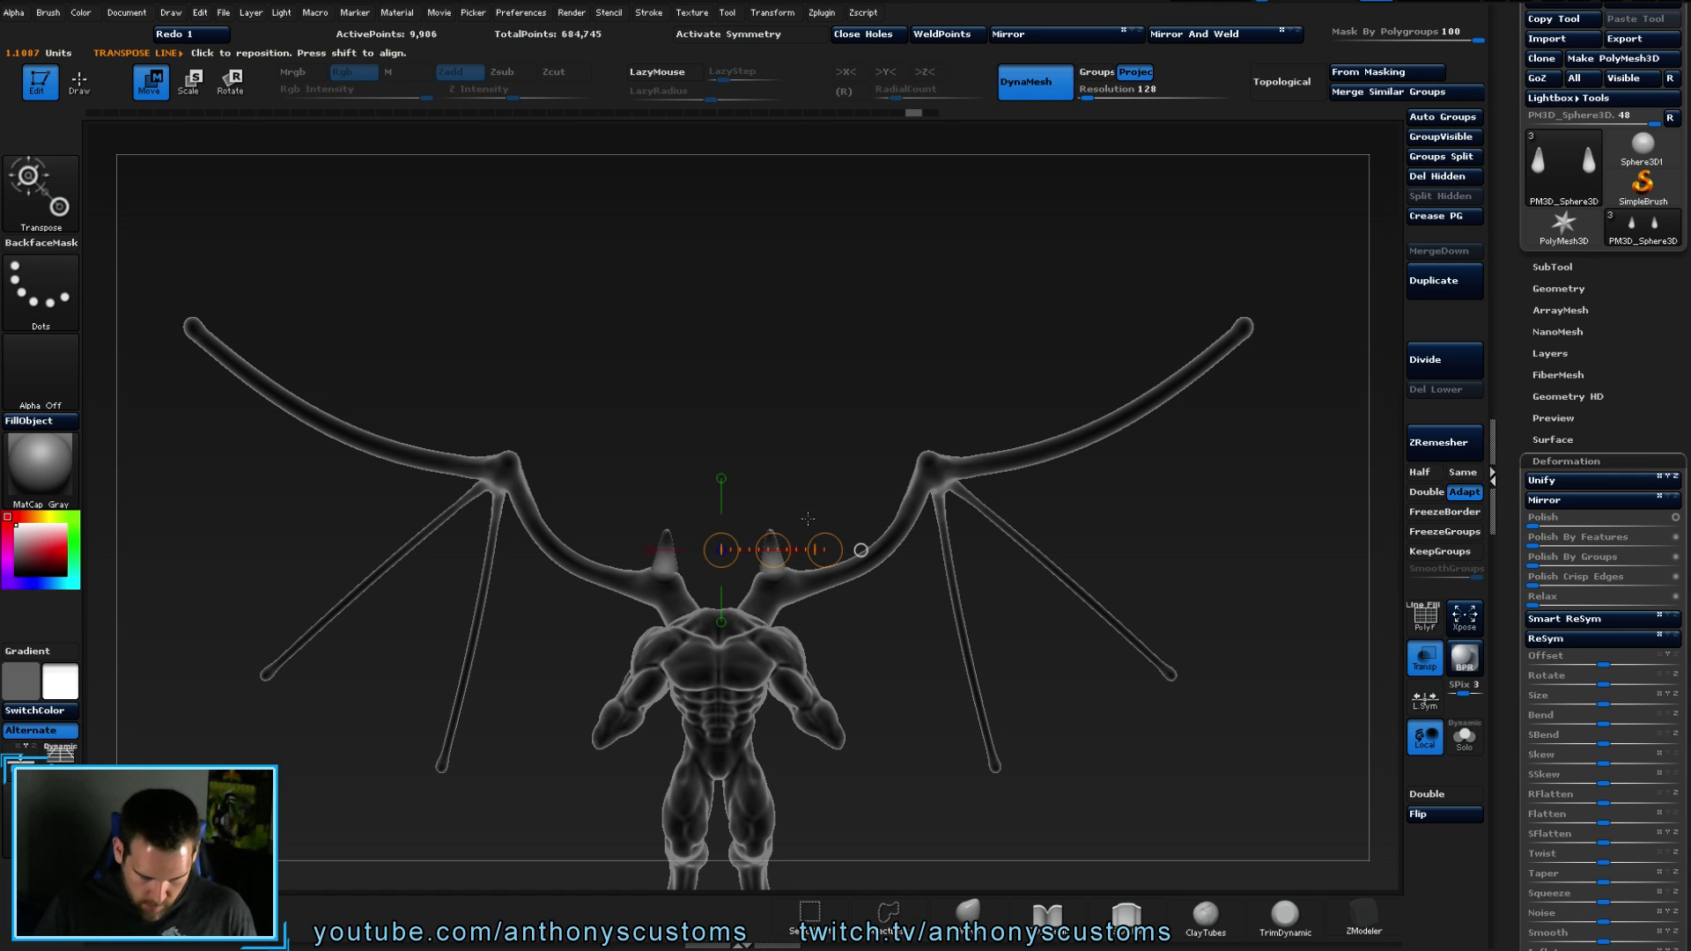
- Hide the horn on the figure's left wing and delete it, keeping the one on the right wing
key("q")
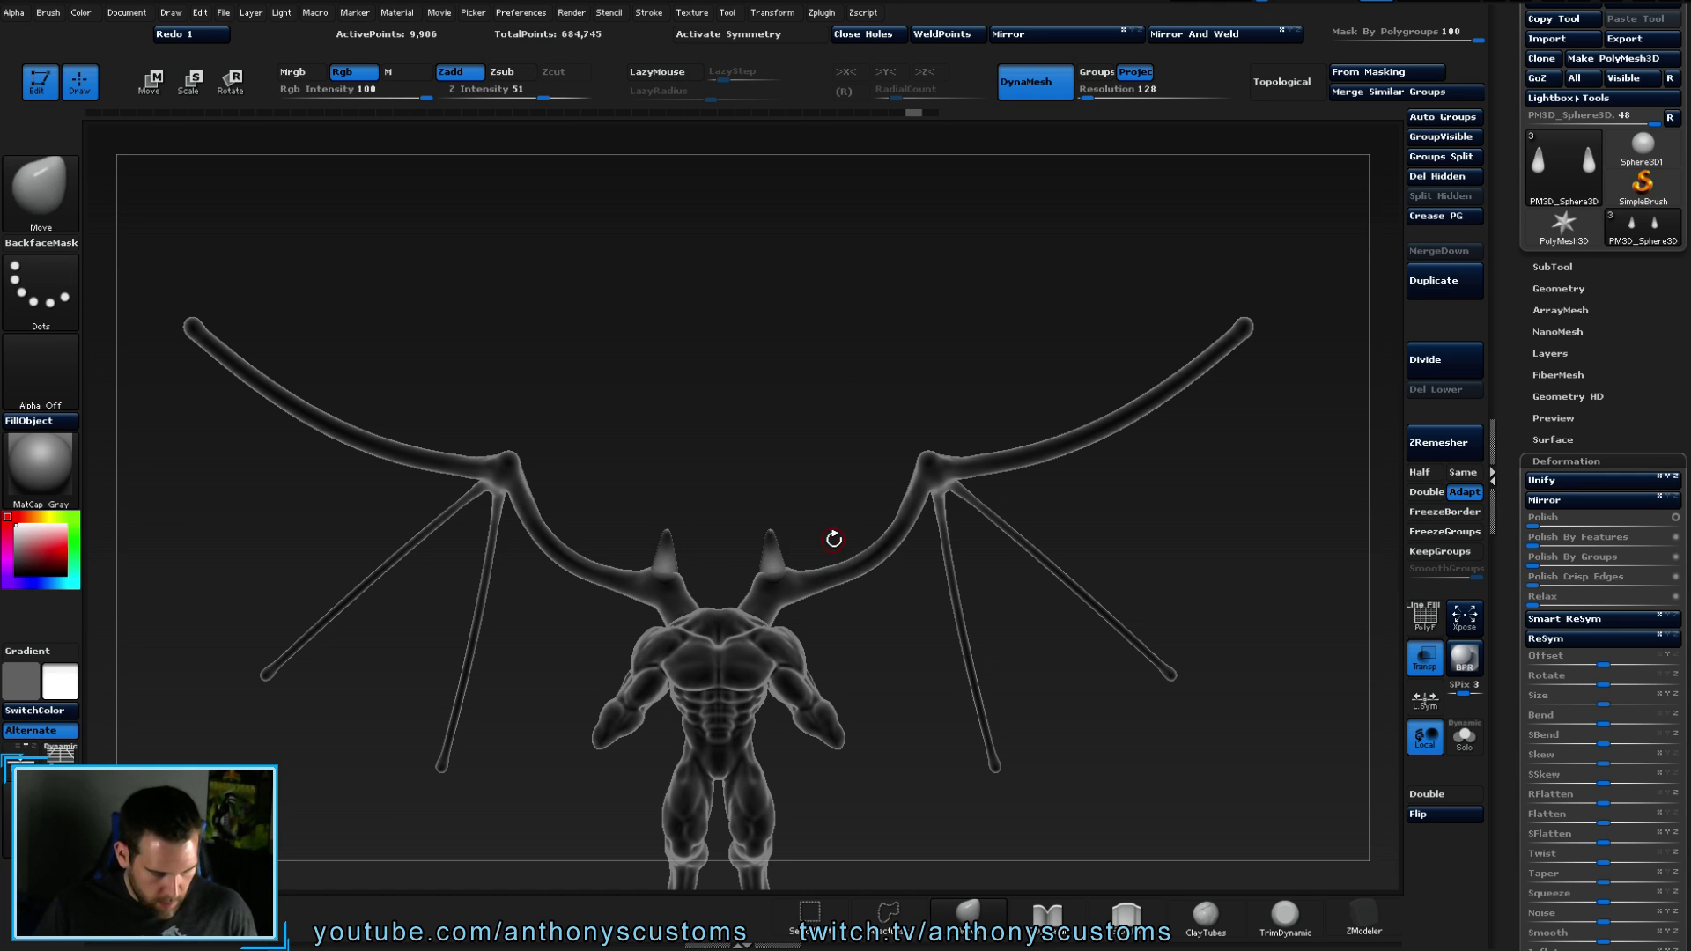
left_click_drag(754, 501, 865, 649, "ctrl+alt+shift")
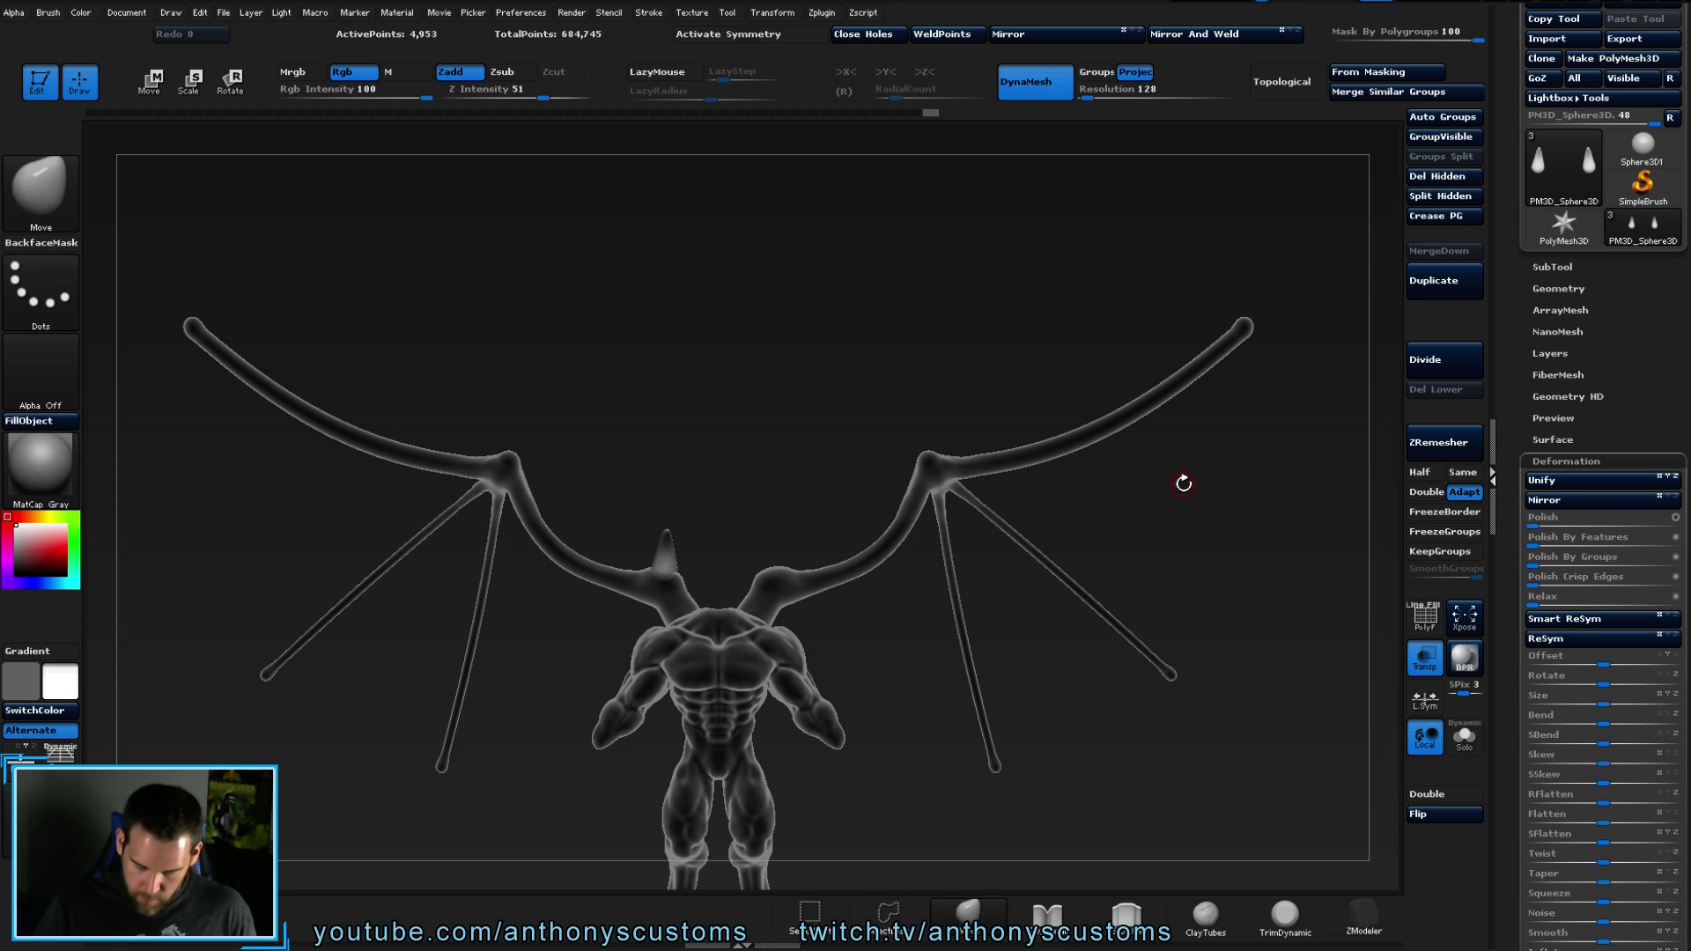
left_click(1445, 196)
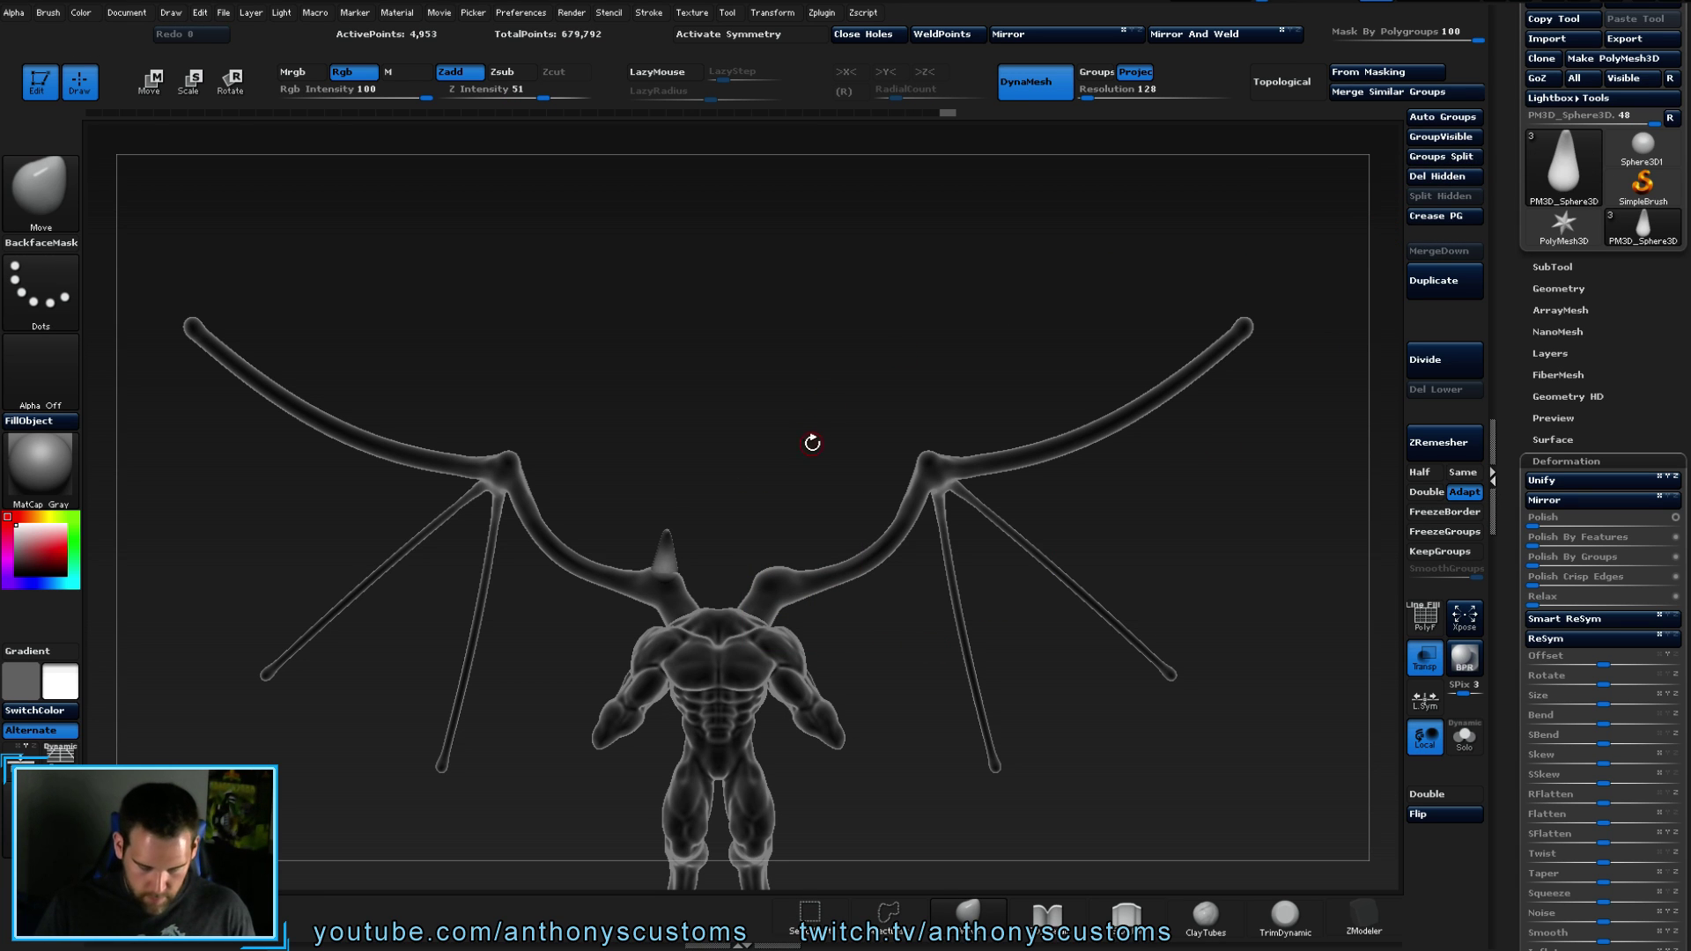
- Duplicate the horn with the Transpose line and place the copy on the upper bend of the figure's right wing
left_click_drag(835, 442, 1000, 320, "alt")
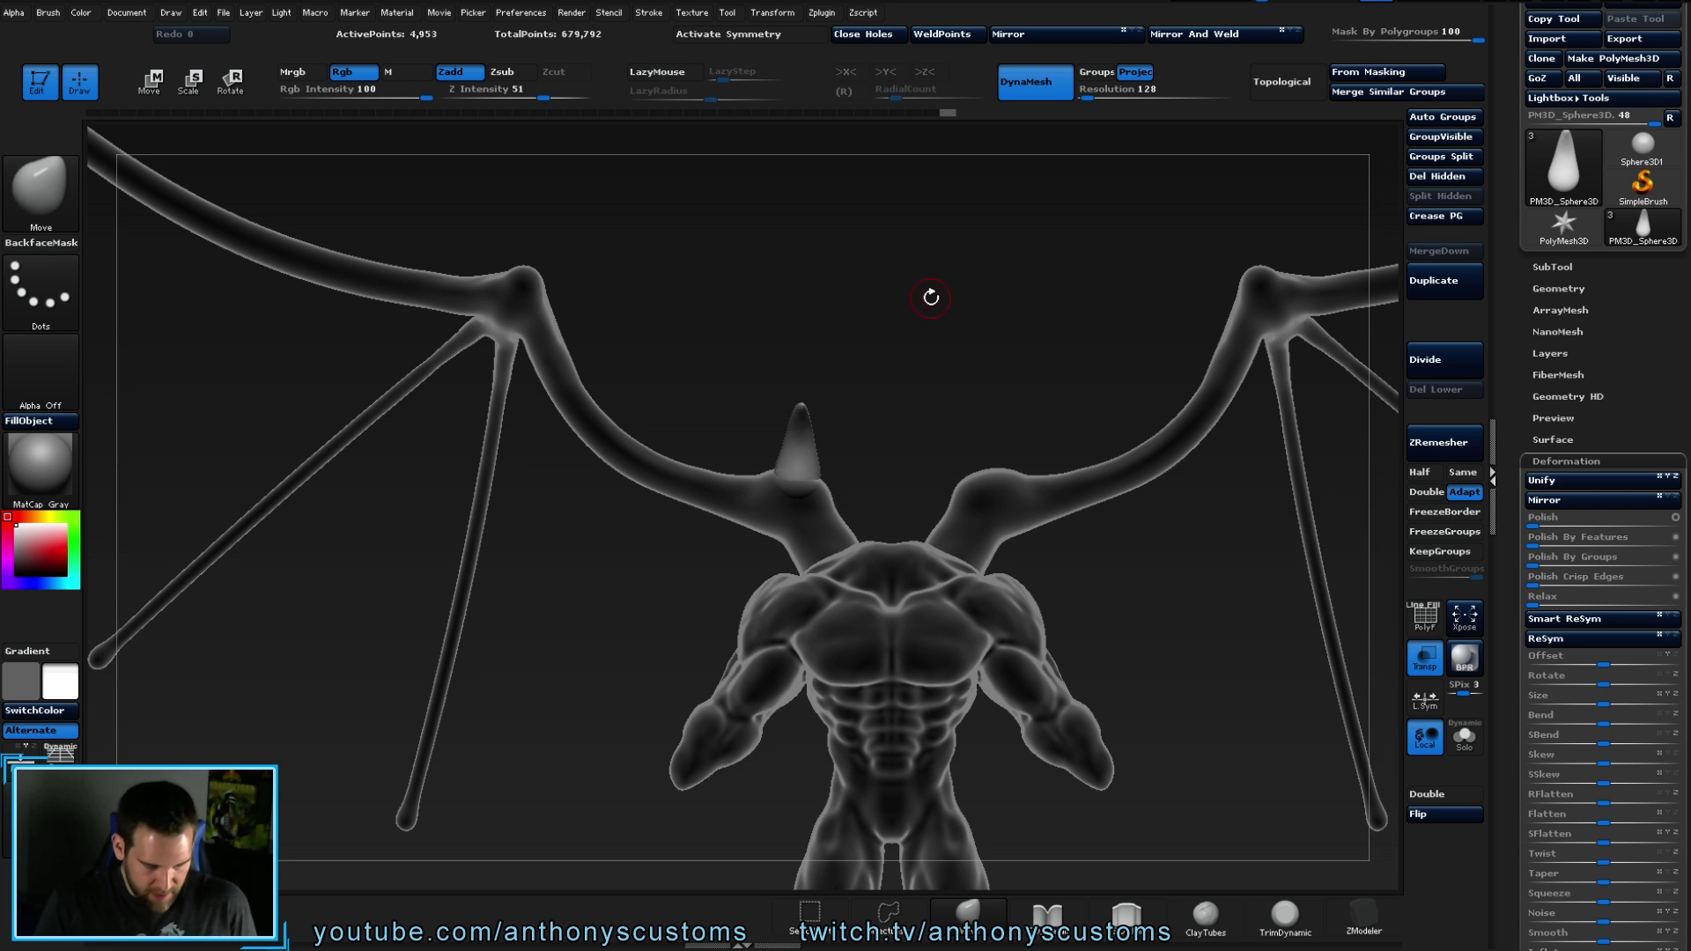
left_click_drag(937, 343, 525, 321)
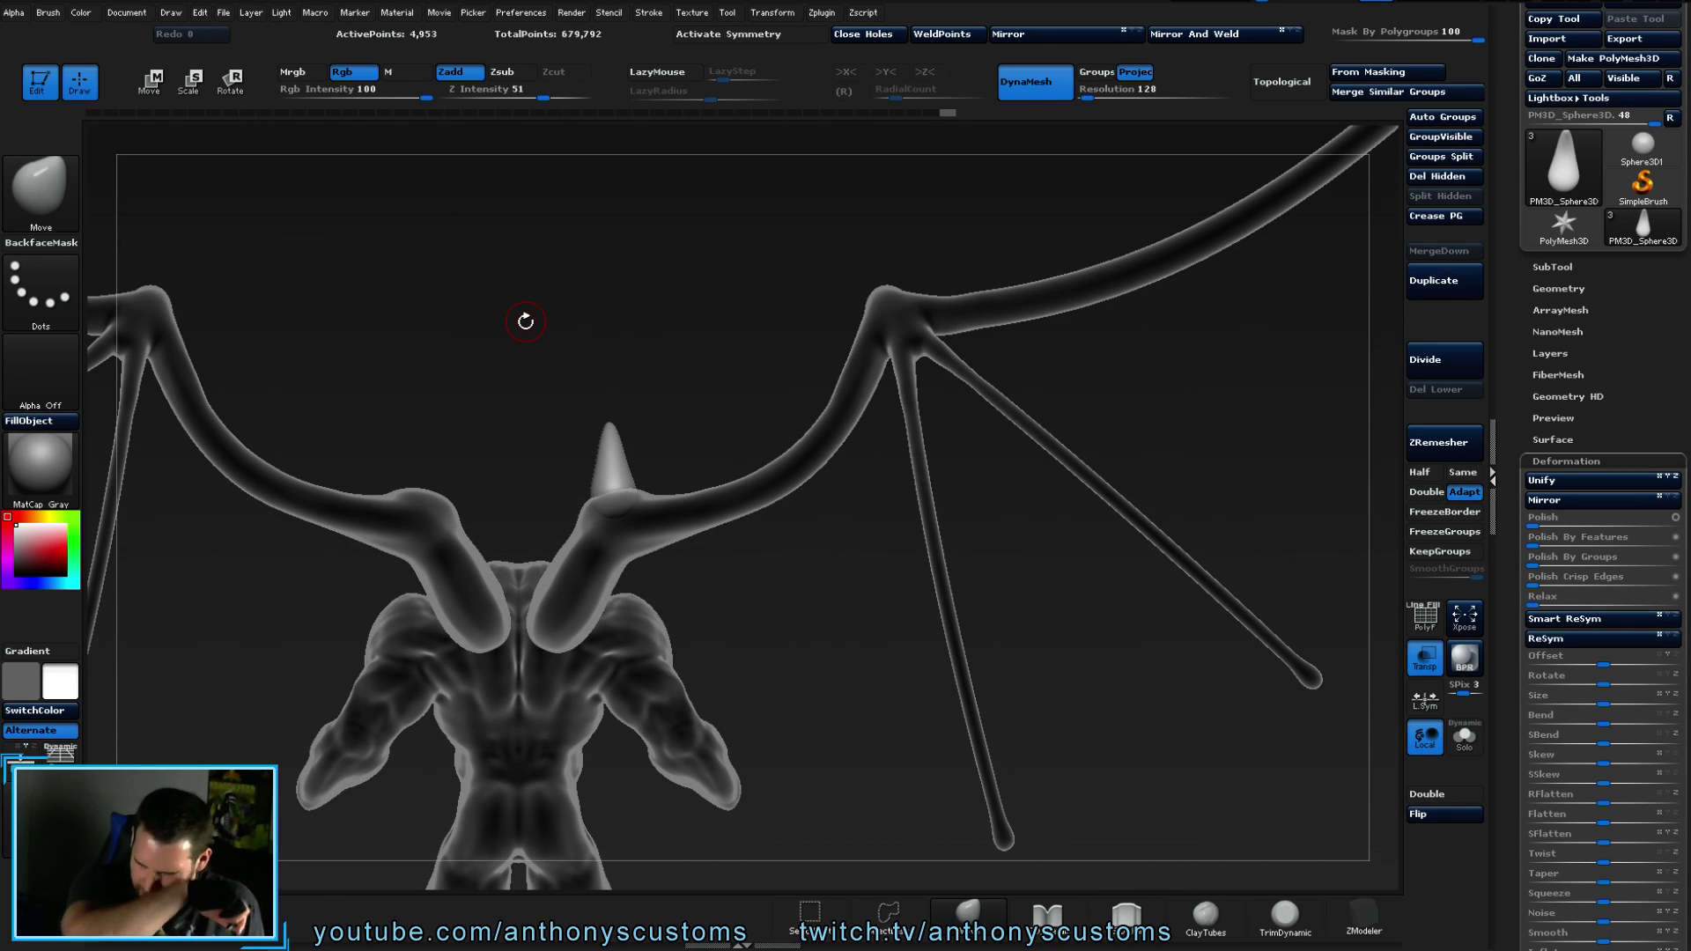
left_click_drag(1195, 396, 1183, 439)
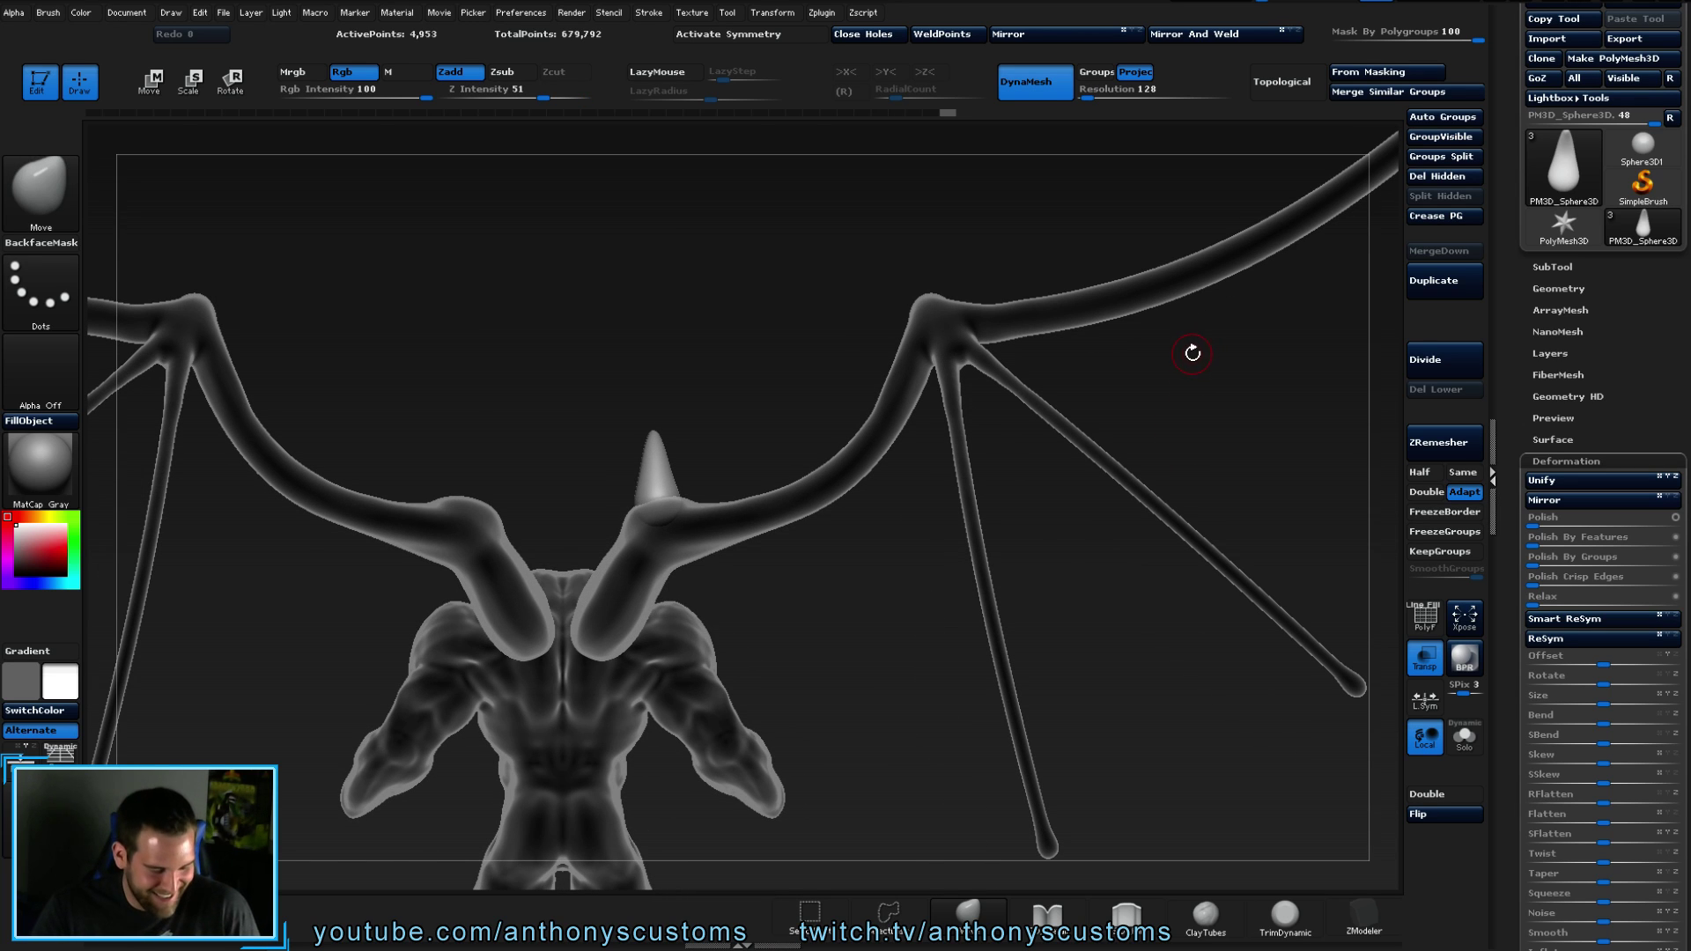
key("w")
left_click_drag(657, 482, 922, 478)
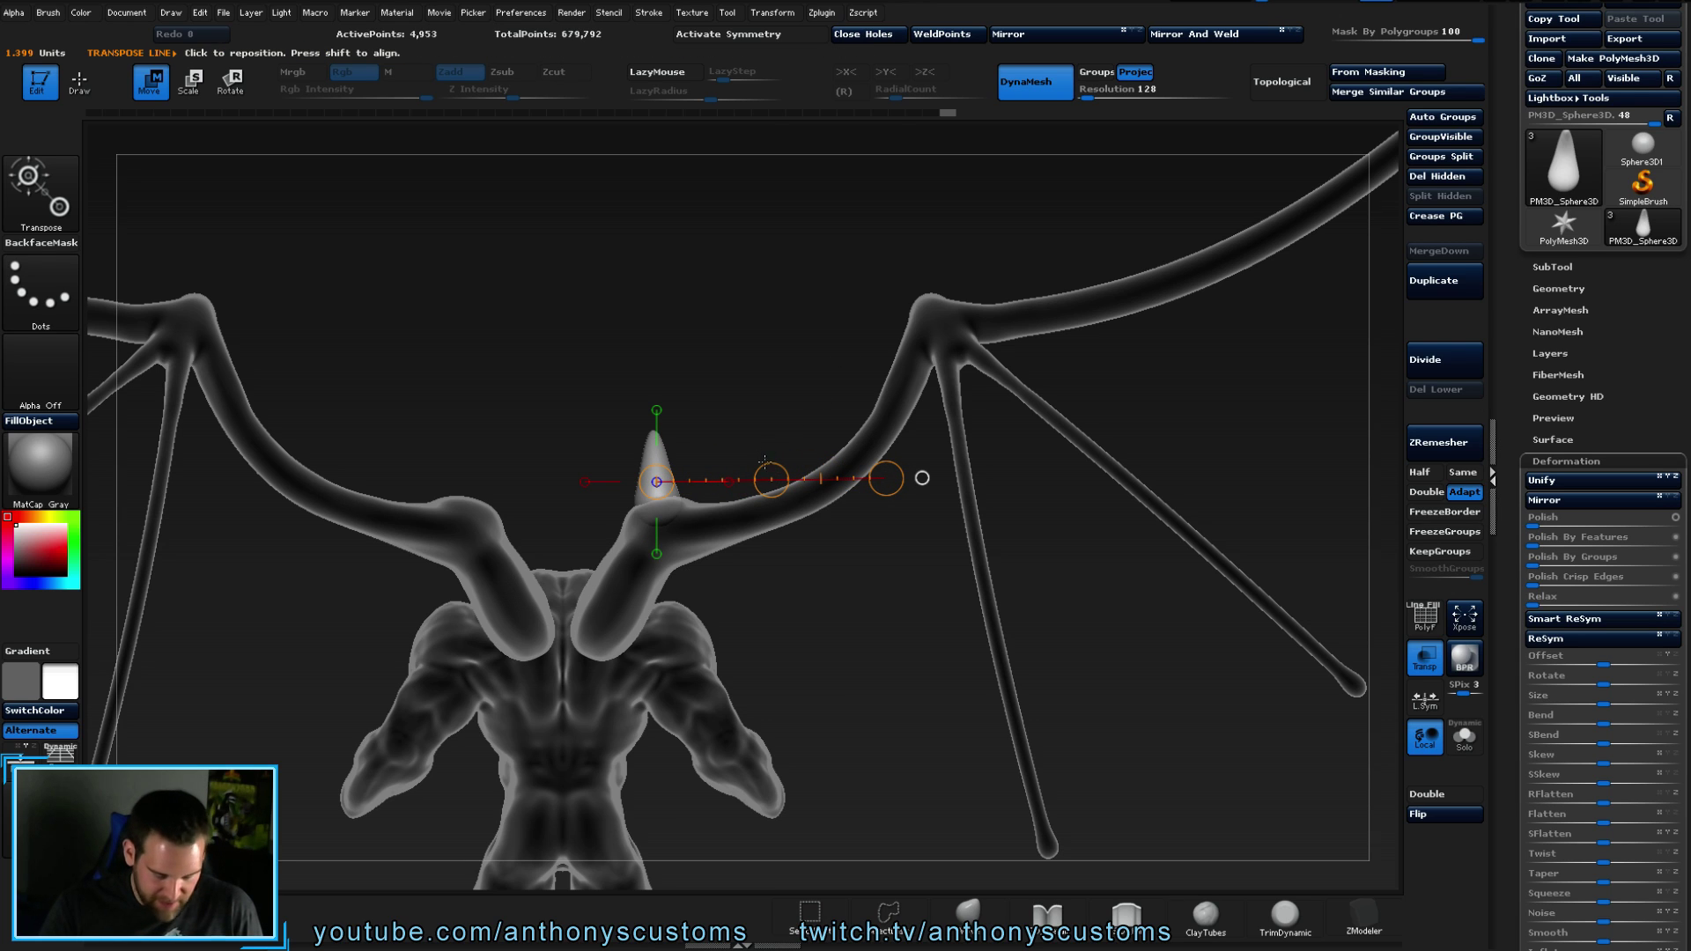
left_click_drag(770, 479, 1059, 417, "ctrl")
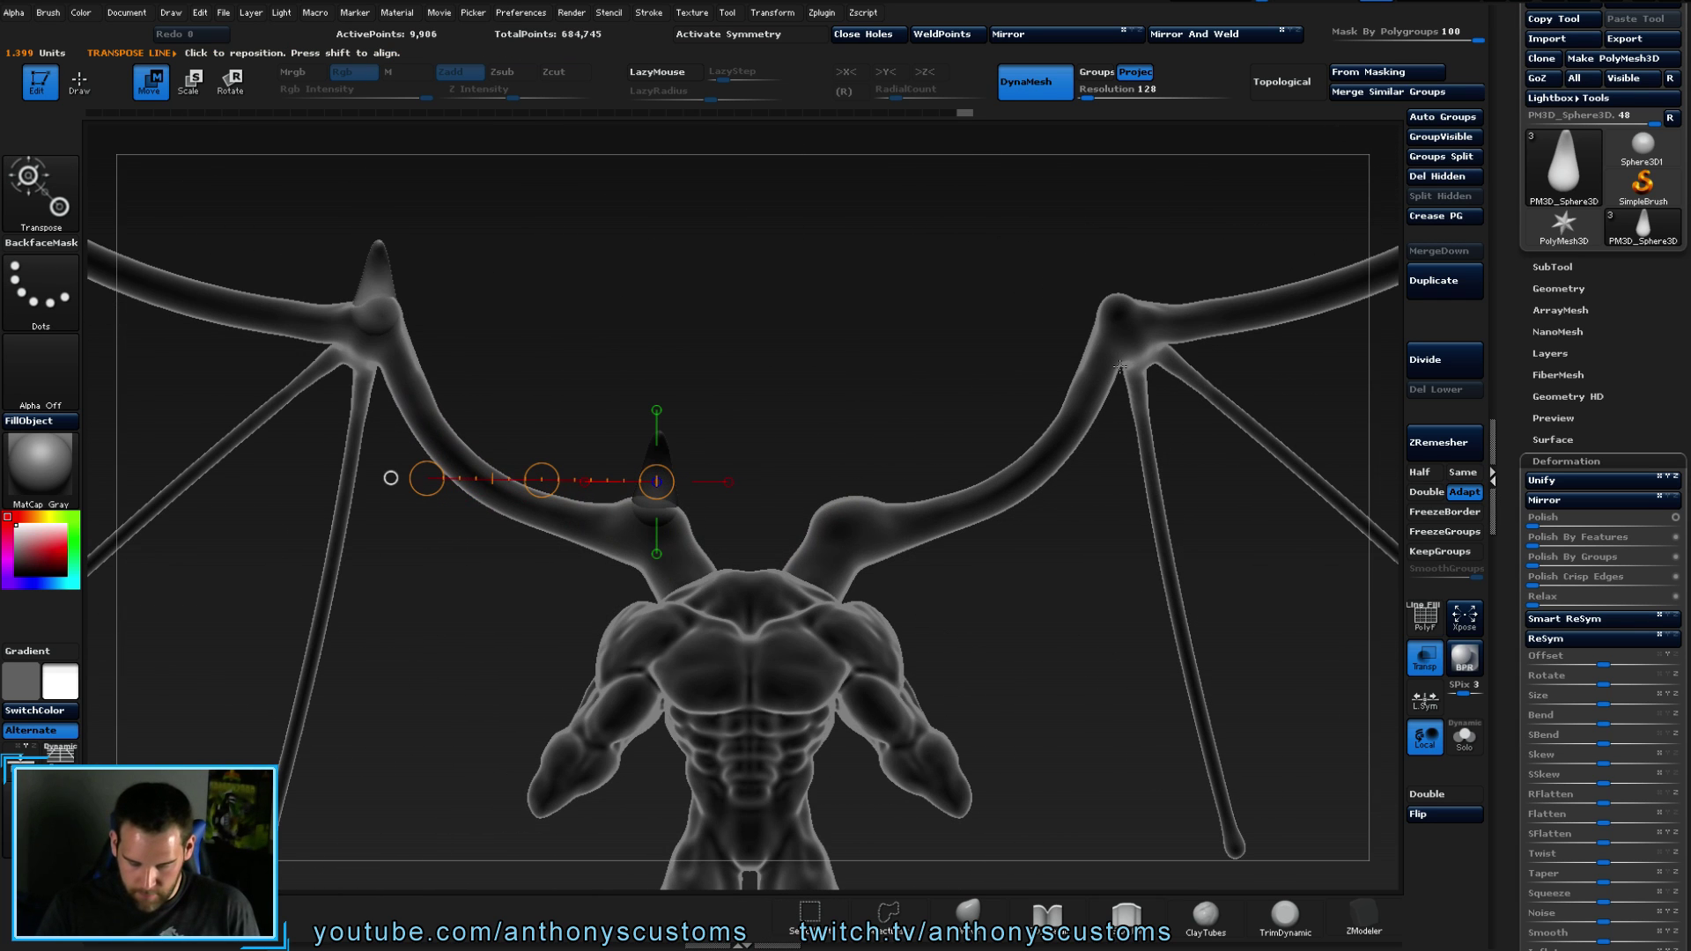
- Shrink the copied horn with the Size deformation and move it back onto the right wing's upper bend
key("q")
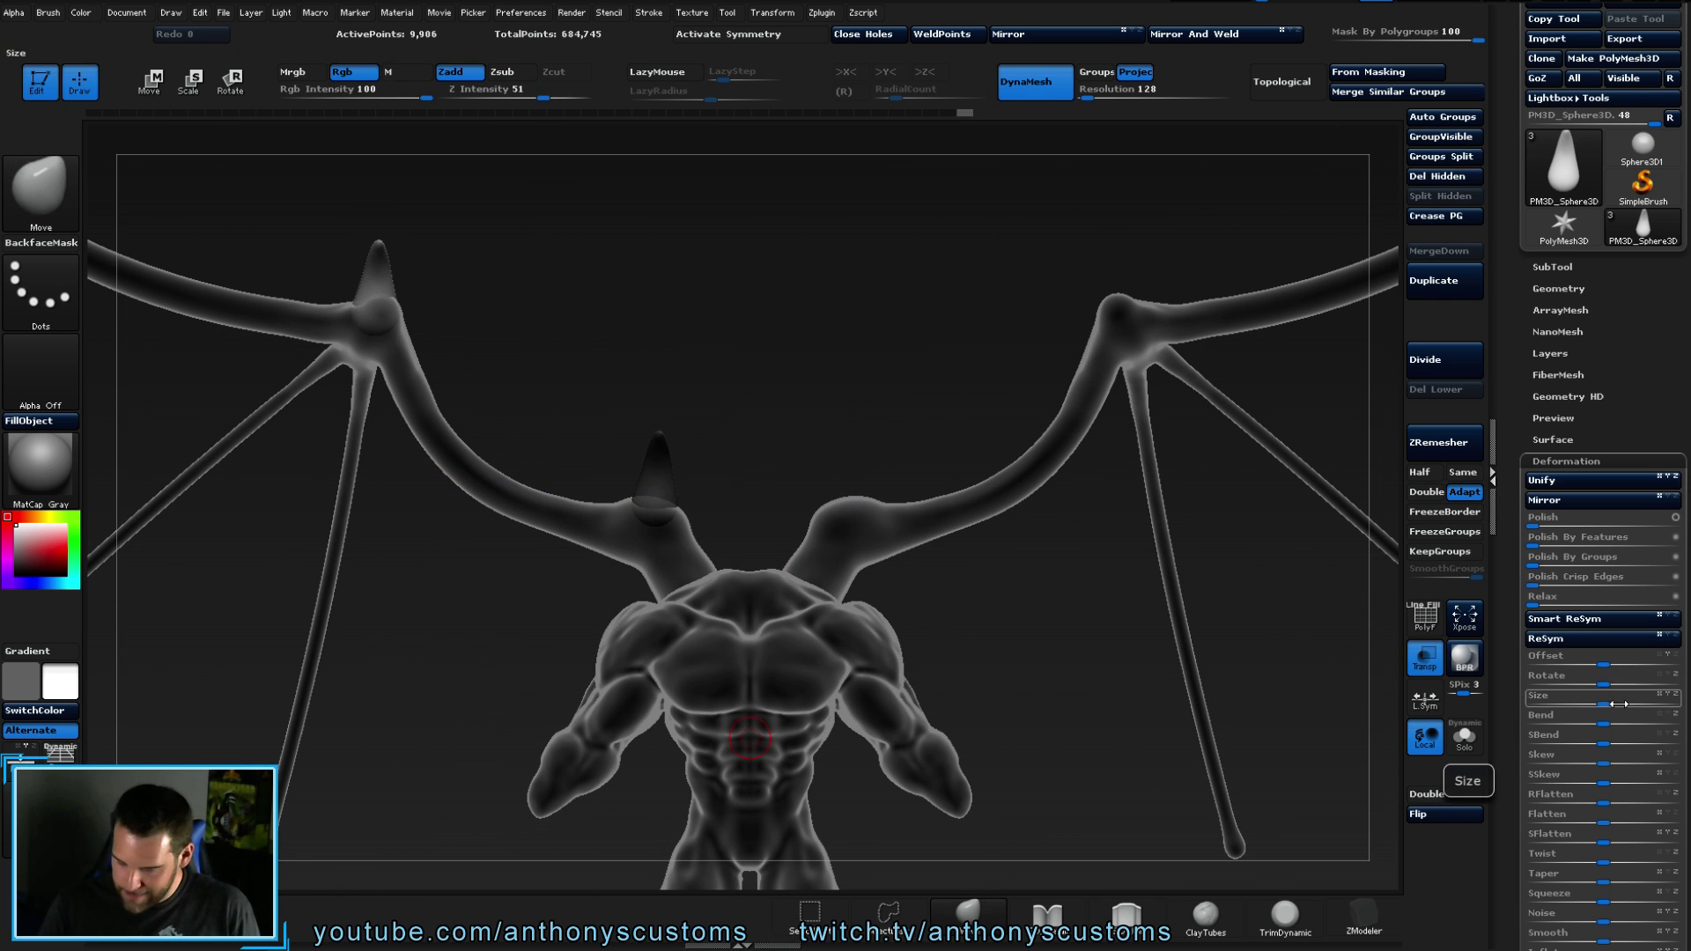
left_click_drag(1606, 705, 1561, 704)
key("w")
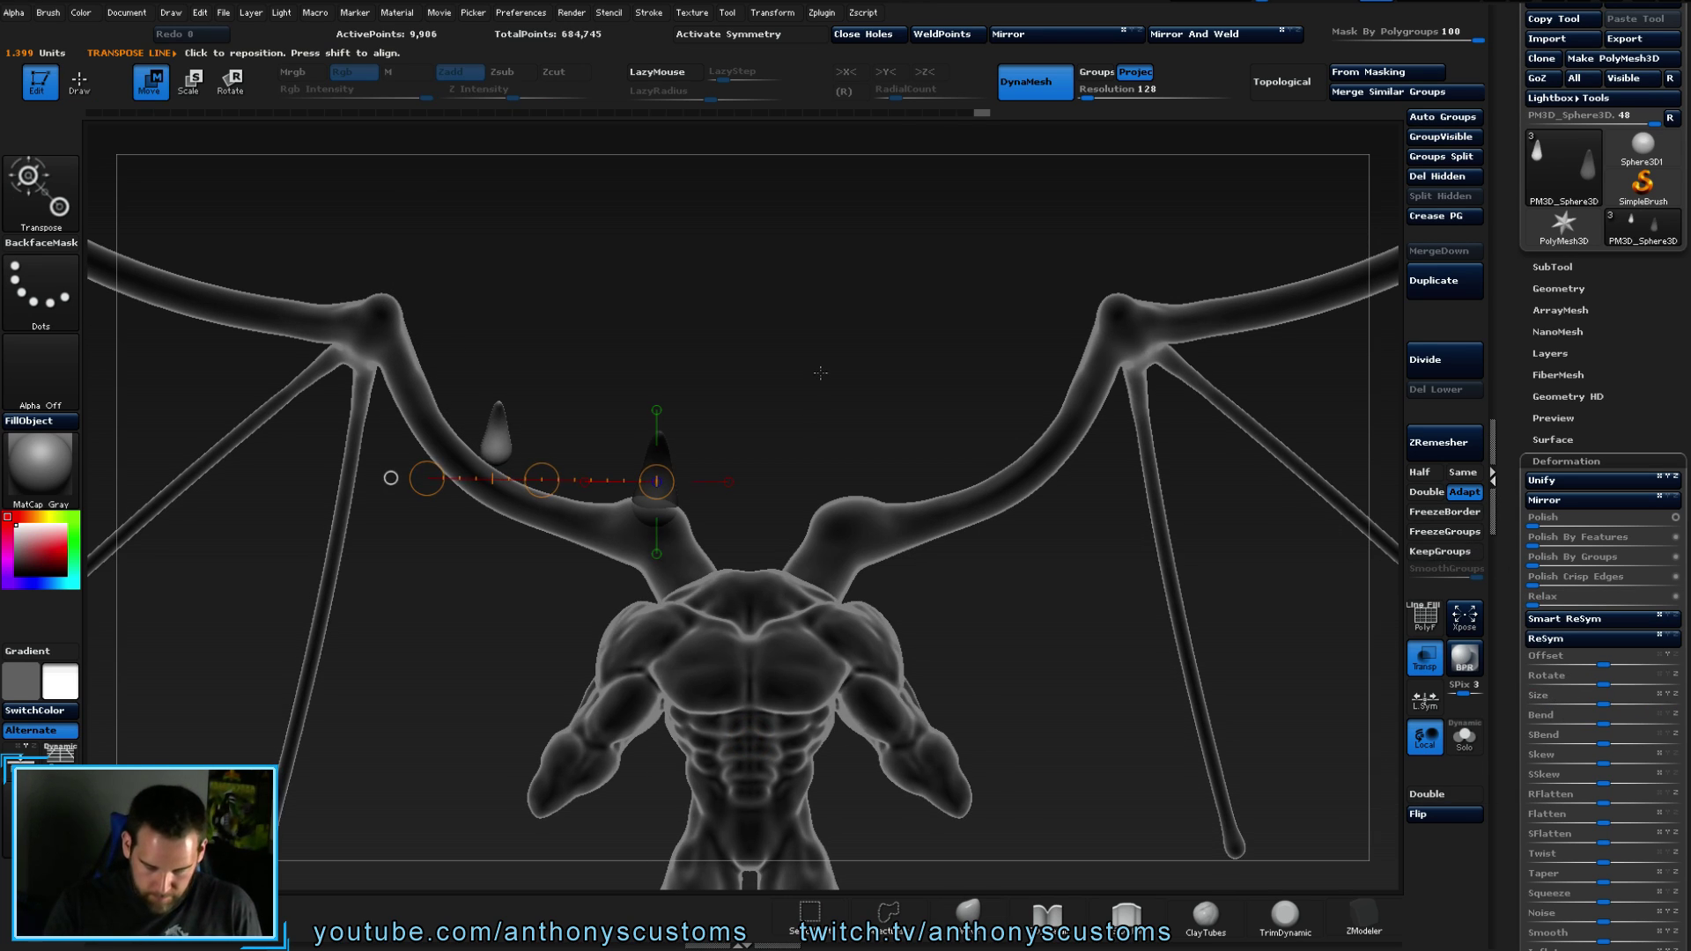
mouse_move(541, 480)
left_mouse_down()
mouse_move(428, 333)
mouse_move(710, 346)
mouse_move(741, 271)
mouse_move(811, 206)
mouse_move(850, 261)
left_mouse_up()
- Rotate the small horn at the wing bend and turn off transparency
key("r")
left_click_drag(1048, 398, 1106, 532)
left_click_drag(669, 267, 682, 276)
left_click_drag(908, 590, 982, 395)
left_click(1425, 665)
key("r")
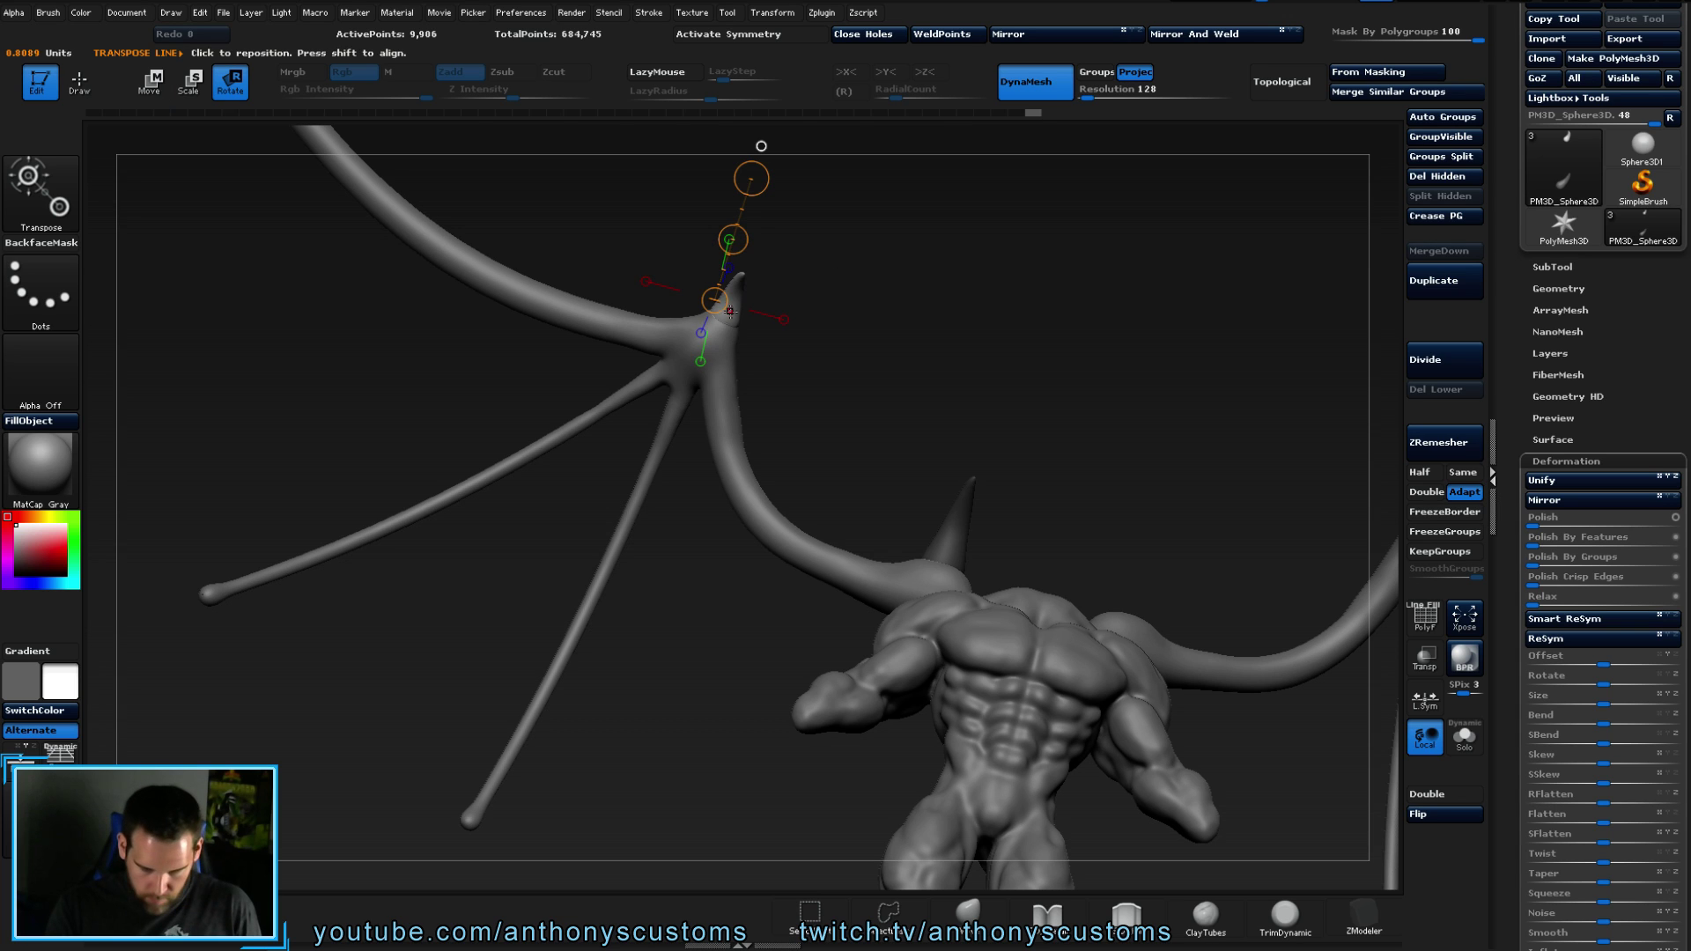
left_click_drag(746, 195, 764, 226)
- Refine the small horn's rotation from several angles so it points forward from the wing joint
left_click_drag(842, 302, 740, 185)
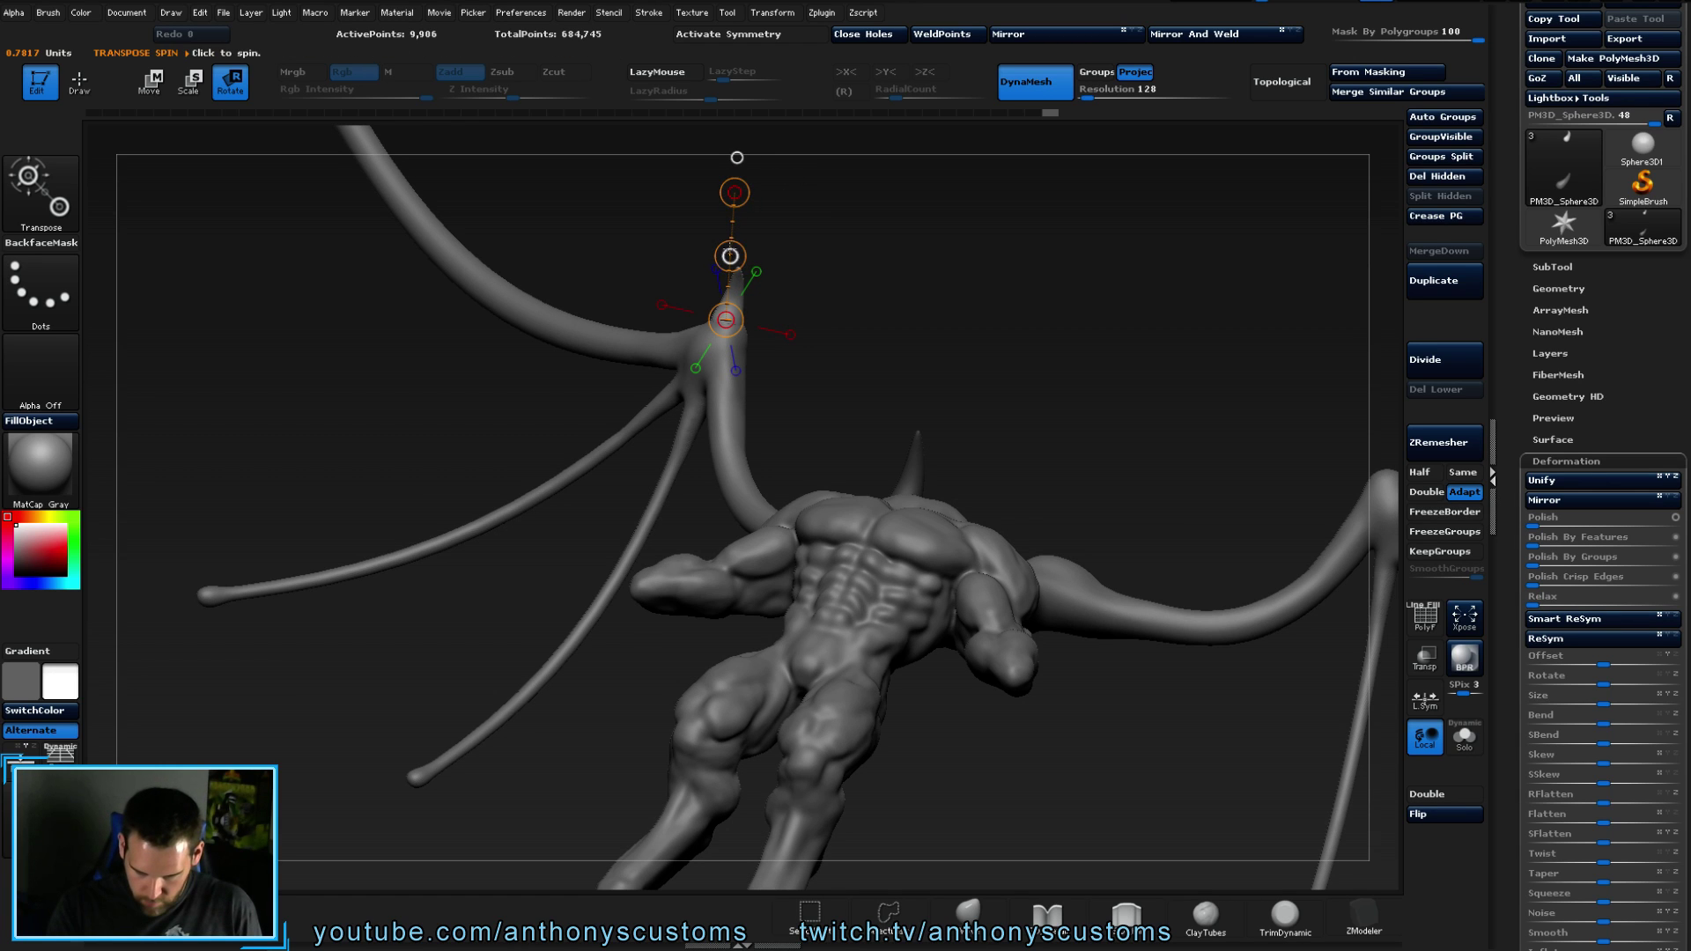
left_click_drag(731, 257, 732, 221)
left_click_drag(846, 340, 814, 481)
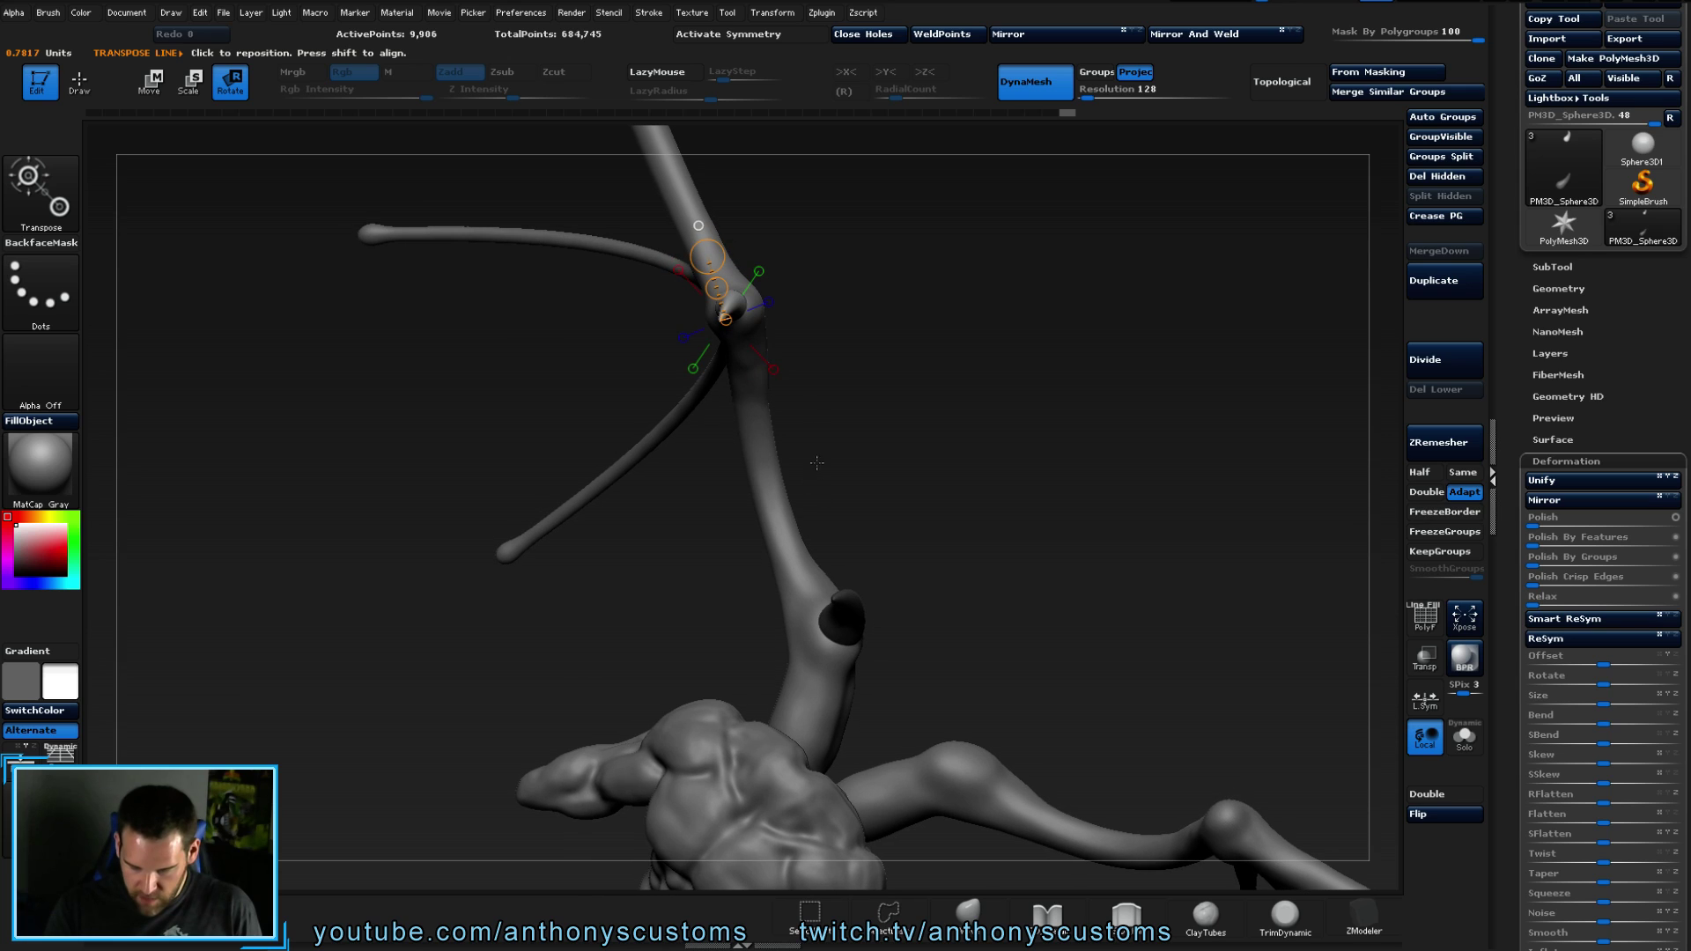
mouse_move(726, 319)
left_mouse_down()
mouse_move(811, 408)
mouse_move(748, 439)
left_mouse_up()
left_click_drag(931, 467, 800, 415)
left_click_drag(950, 433, 1008, 337)
left_click_drag(836, 406, 864, 261)
left_click_drag(928, 351, 1159, 426)
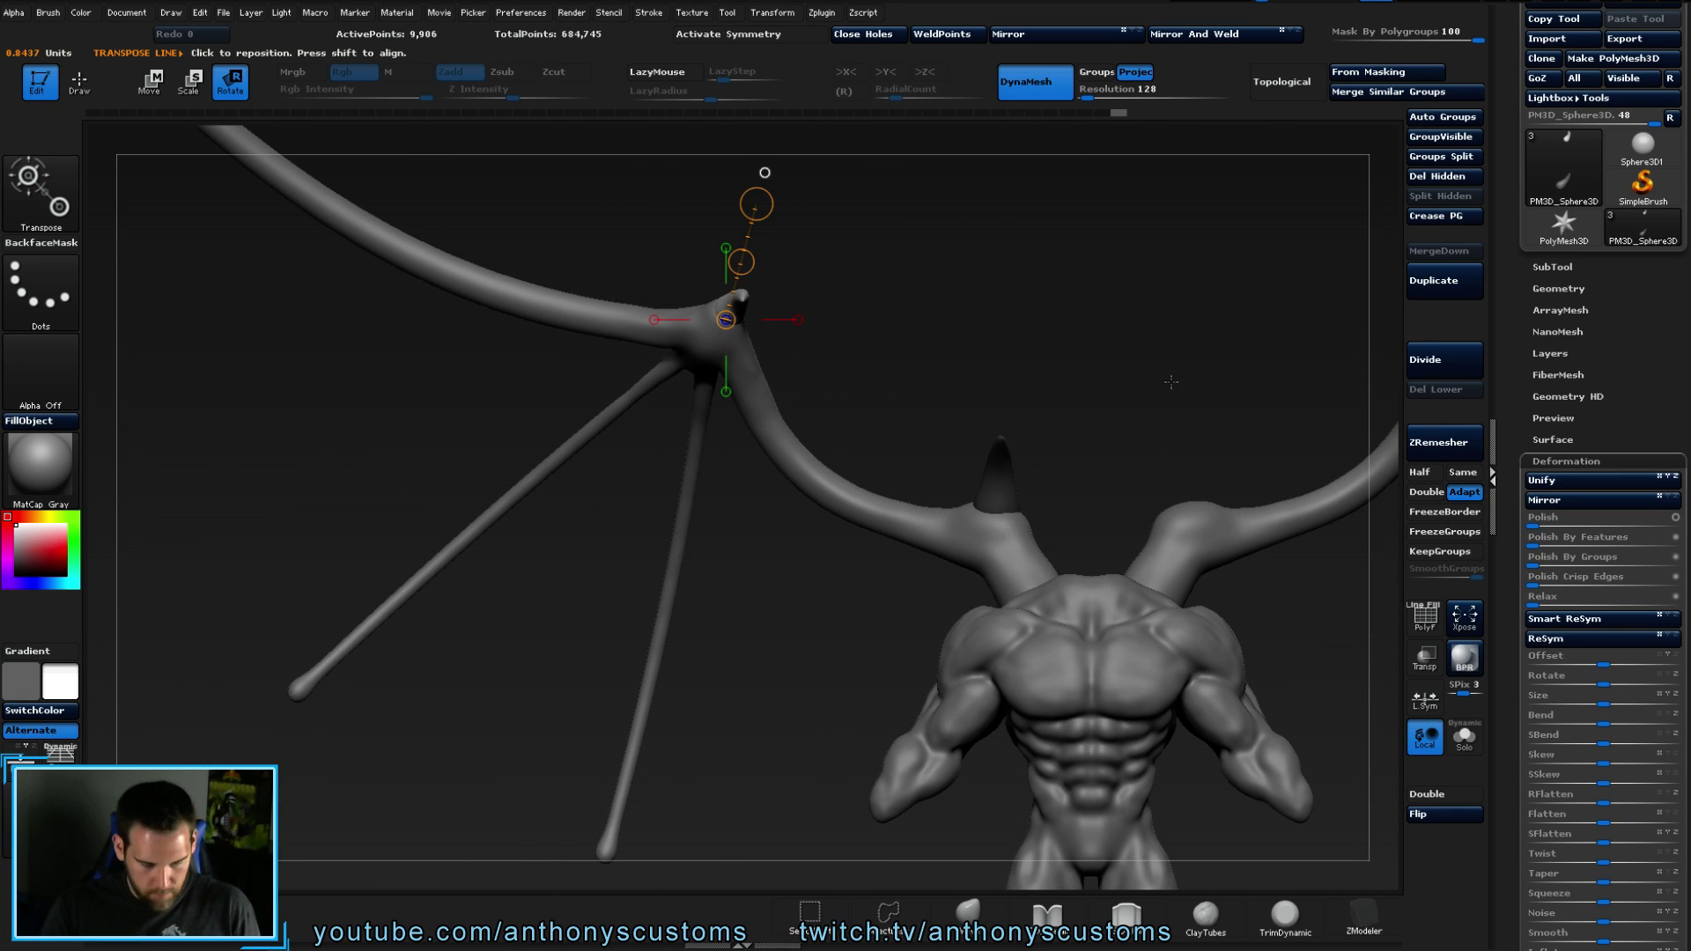
- Scale the small horn down further with the Size deformation and move it back onto the wing joint
key("q")
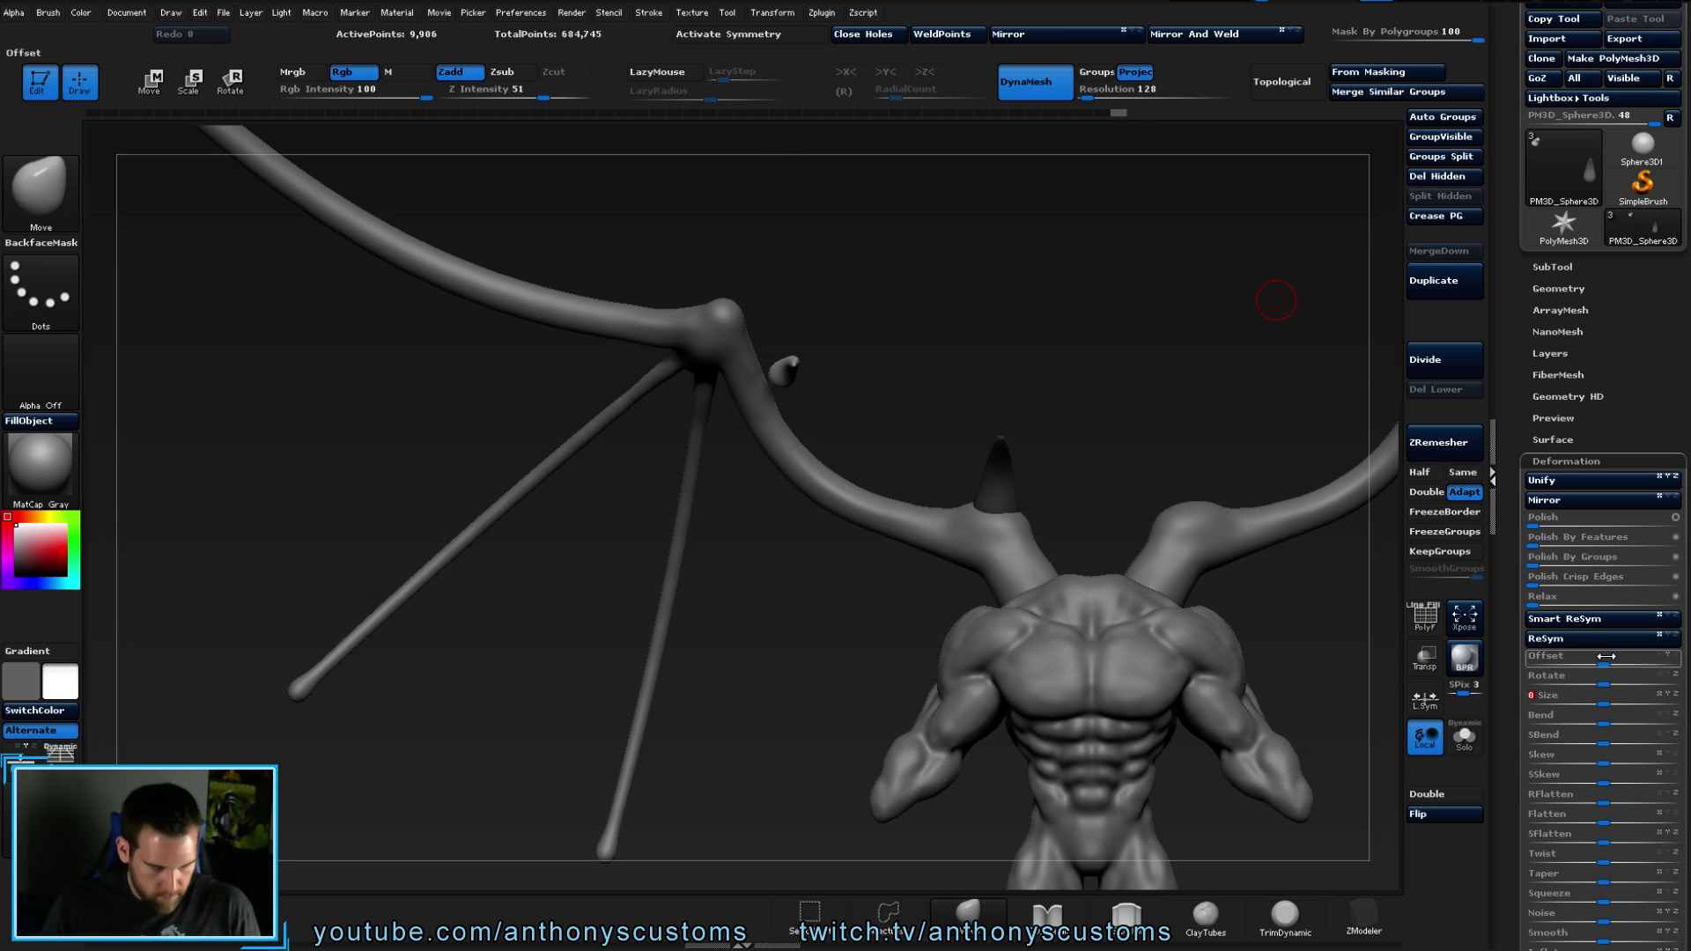
key("w")
left_click_drag(724, 320, 756, 204)
left_click_drag(741, 262, 742, 259)
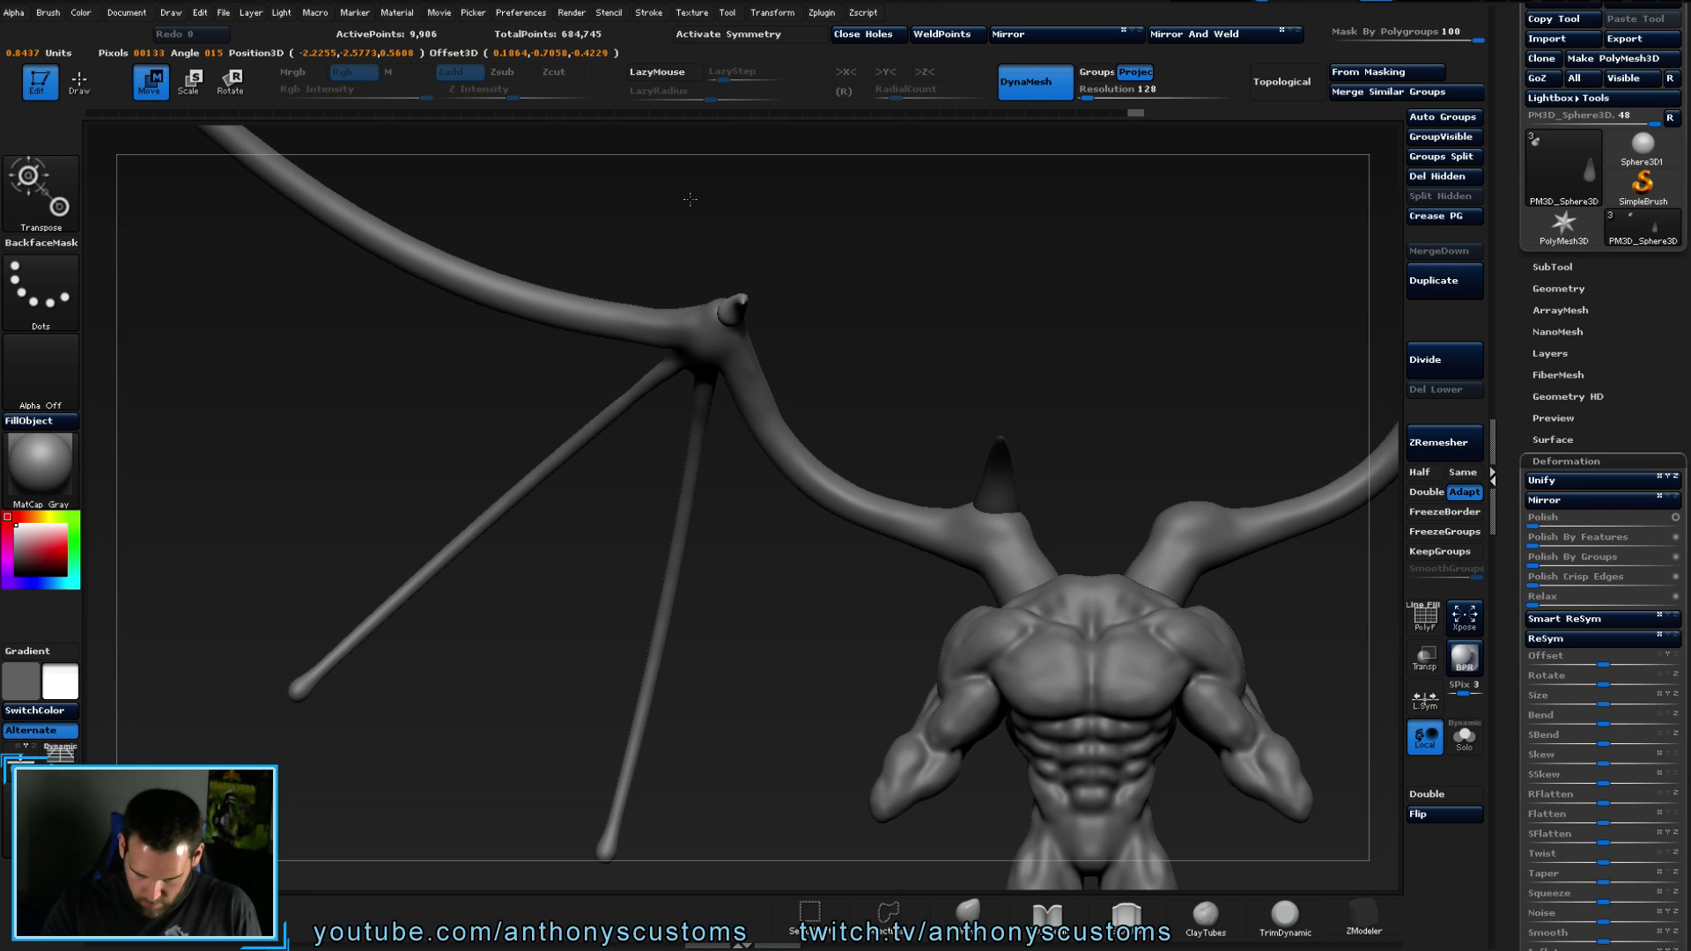
- Nudge the small horn until its base sits in the rounded joint from the front and side
left_click_drag(921, 359, 1033, 421)
left_click(768, 268)
left_click_drag(760, 272, 758, 273)
left_click_drag(1145, 325, 1008, 344)
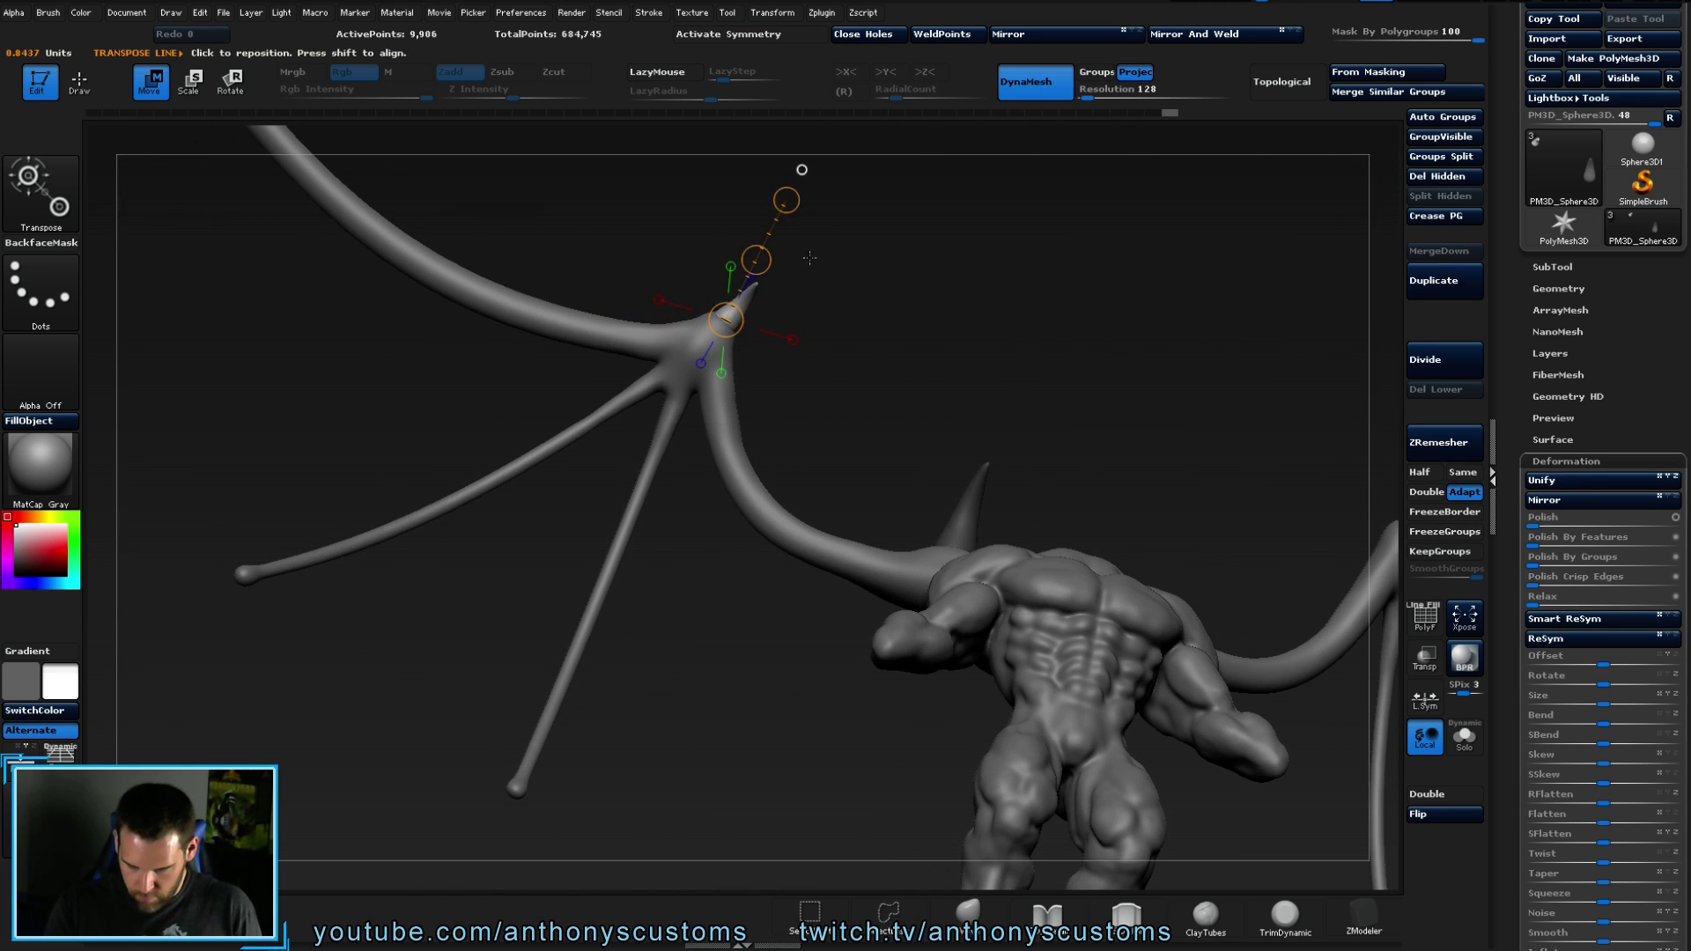
left_click_drag(756, 260, 754, 260)
left_click_drag(907, 352, 1039, 256)
key("q")
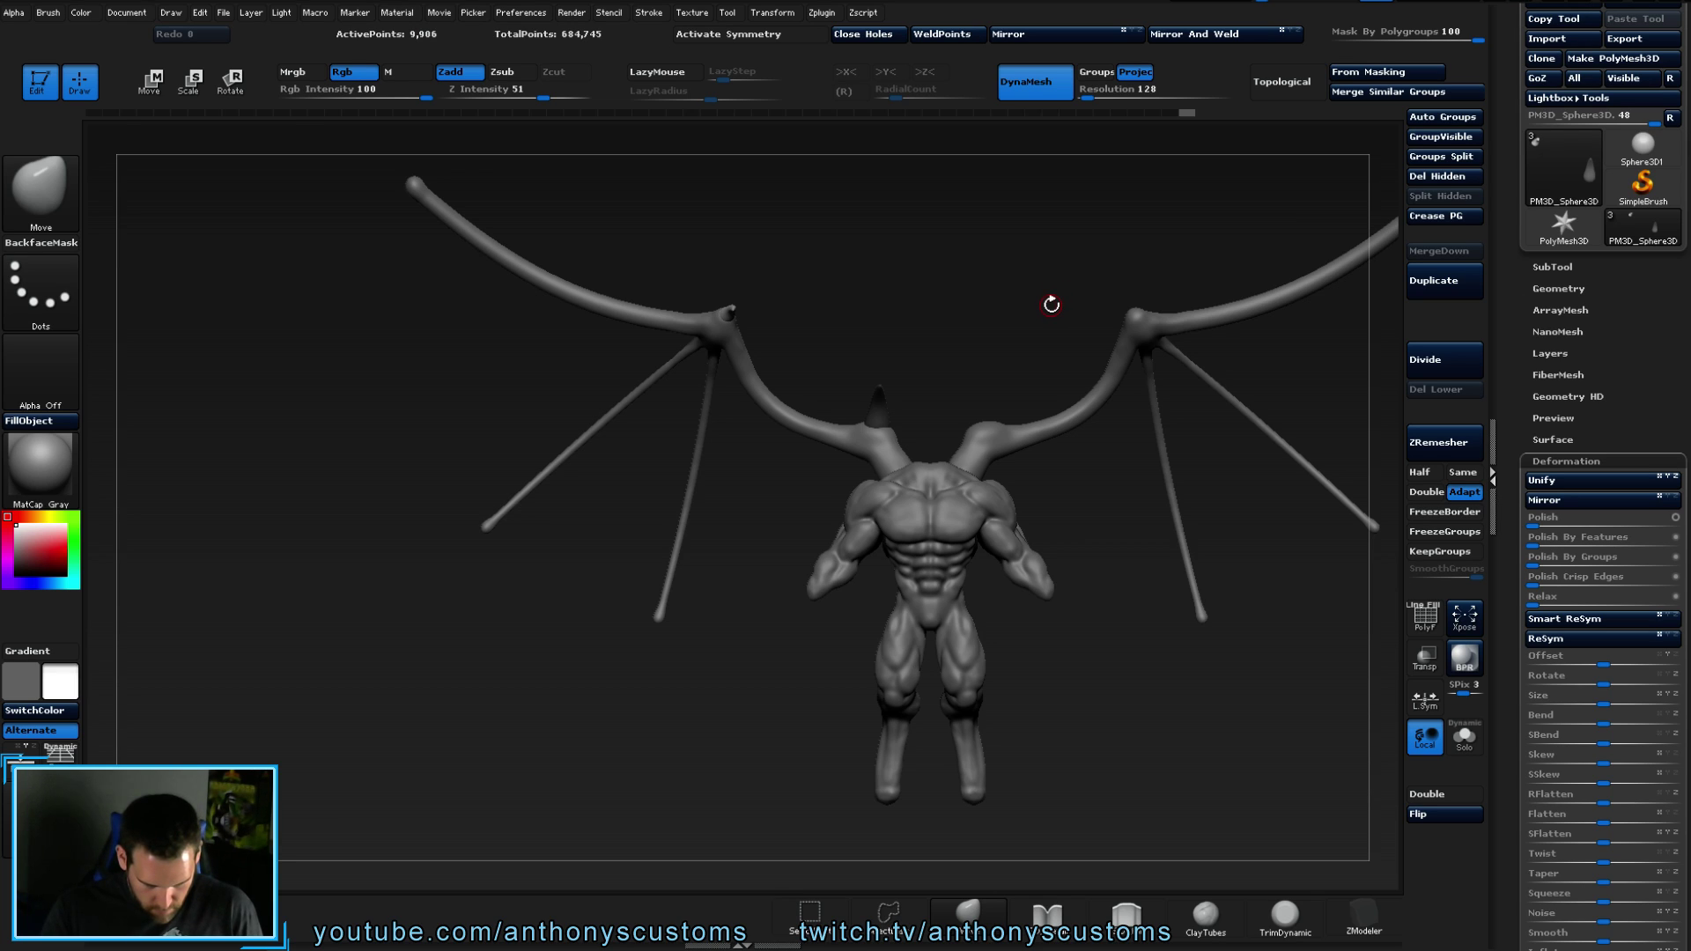
- Duplicate the small horn and move the copy down below the right wing's finger bones
left_click_drag(985, 340, 978, 271, "alt")
left_click_drag(1036, 608, 775, 531, "alt")
left_click_drag(1034, 432, 1214, 759, "alt")
left_click_drag(843, 633, 838, 518, "alt")
key("w")
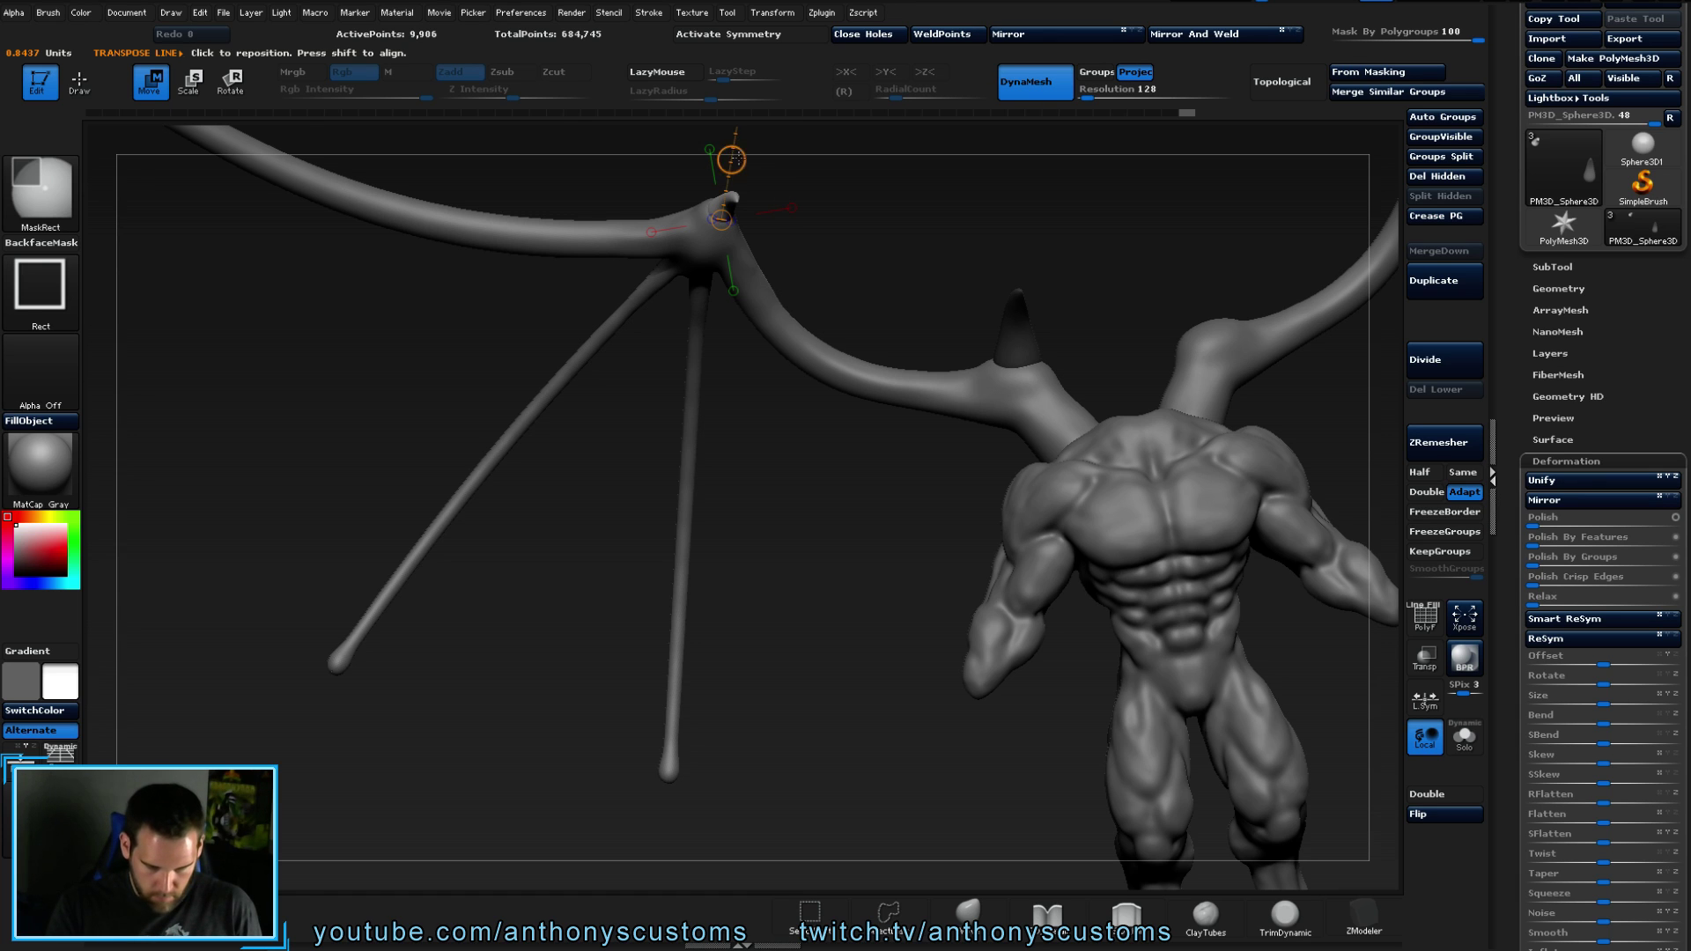
mouse_move(731, 161)
left_mouse_down("ctrl")
mouse_move(695, 326)
mouse_move(683, 717)
mouse_move(852, 705)
left_mouse_up("ctrl")
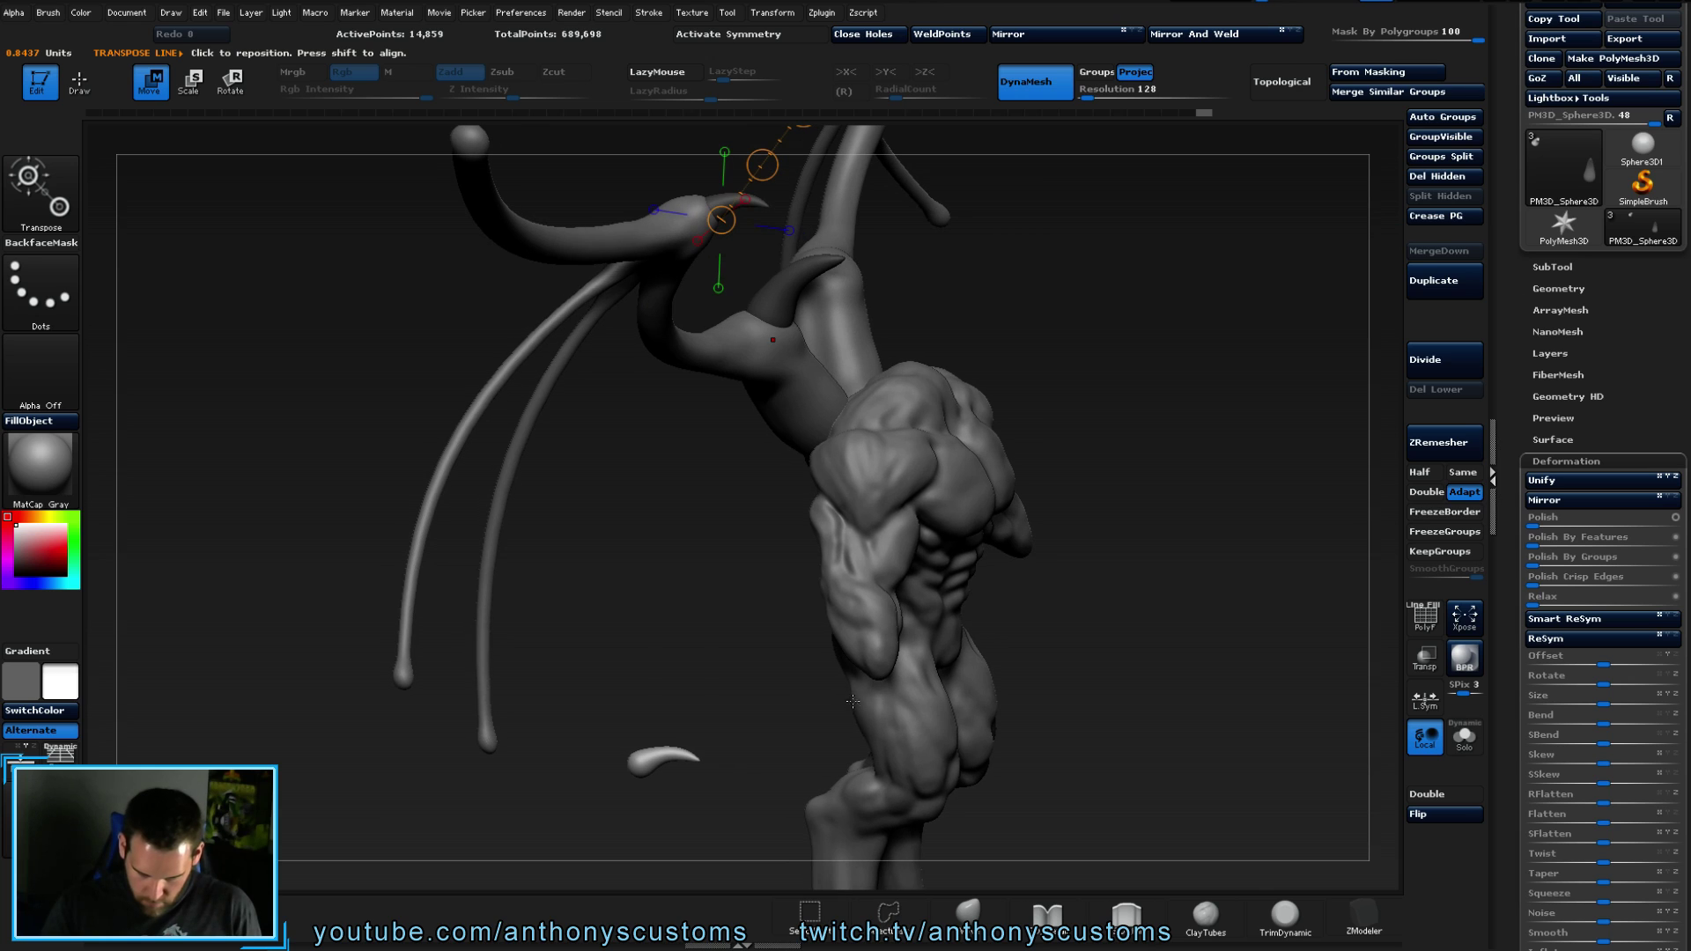
- Rotate the copied horn below the wing so its tip points downward like a claw
key("r")
left_click_drag(641, 760, 772, 736)
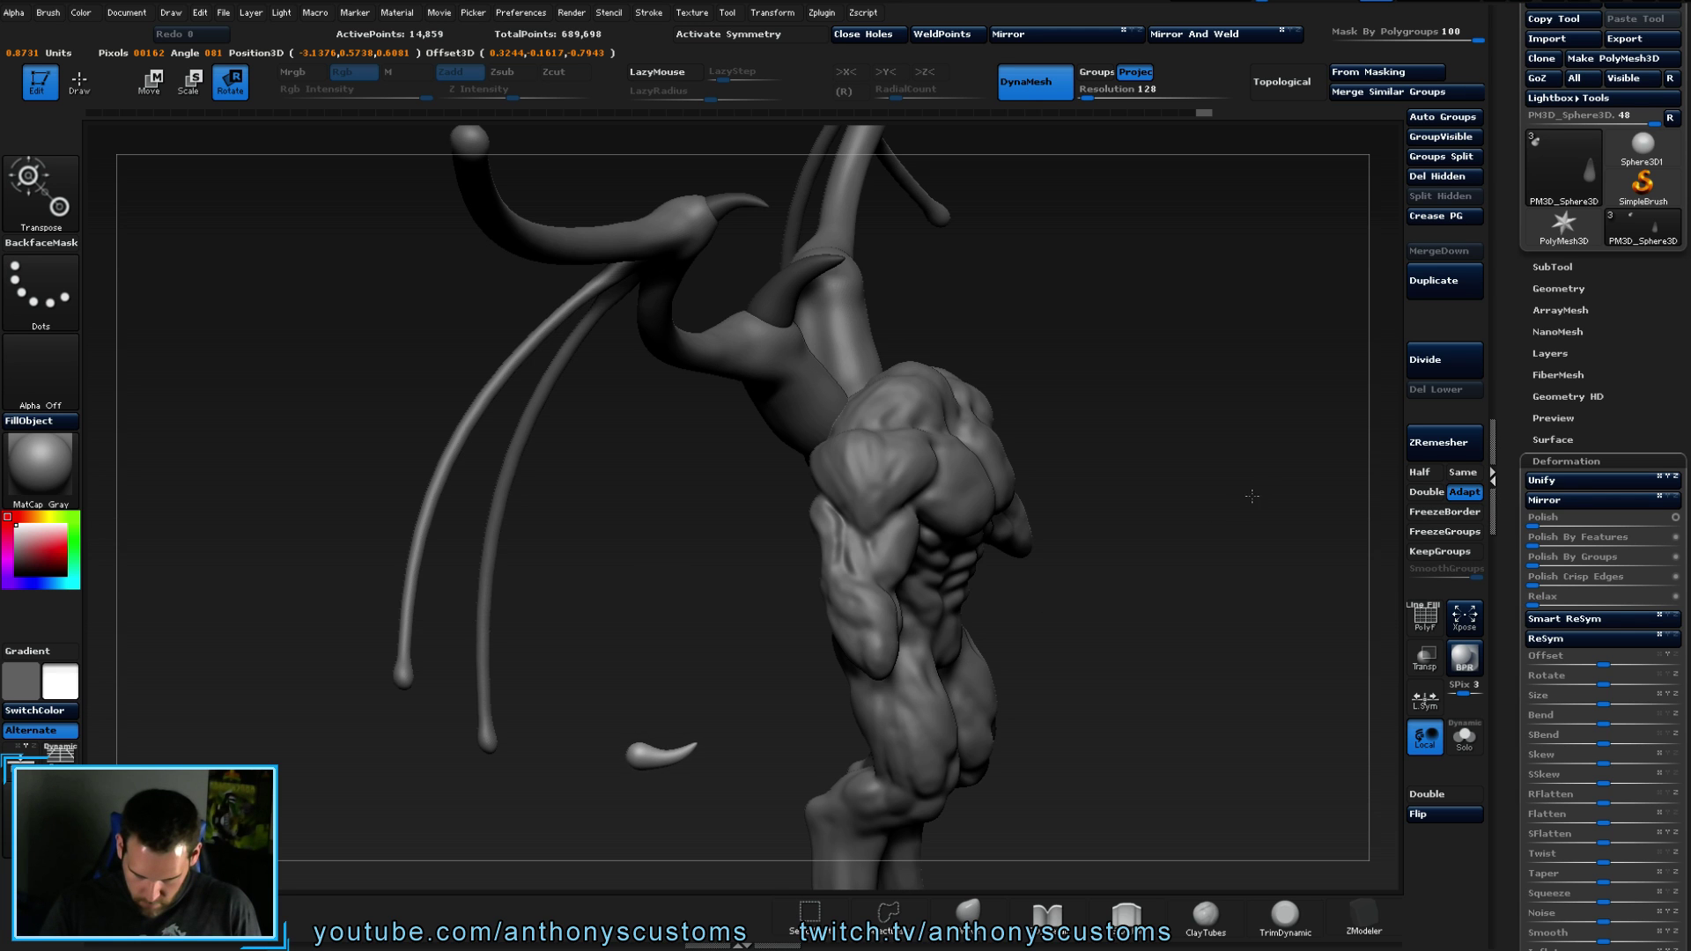
left_click_drag(1242, 501, 1109, 752)
left_click_drag(962, 740, 776, 500)
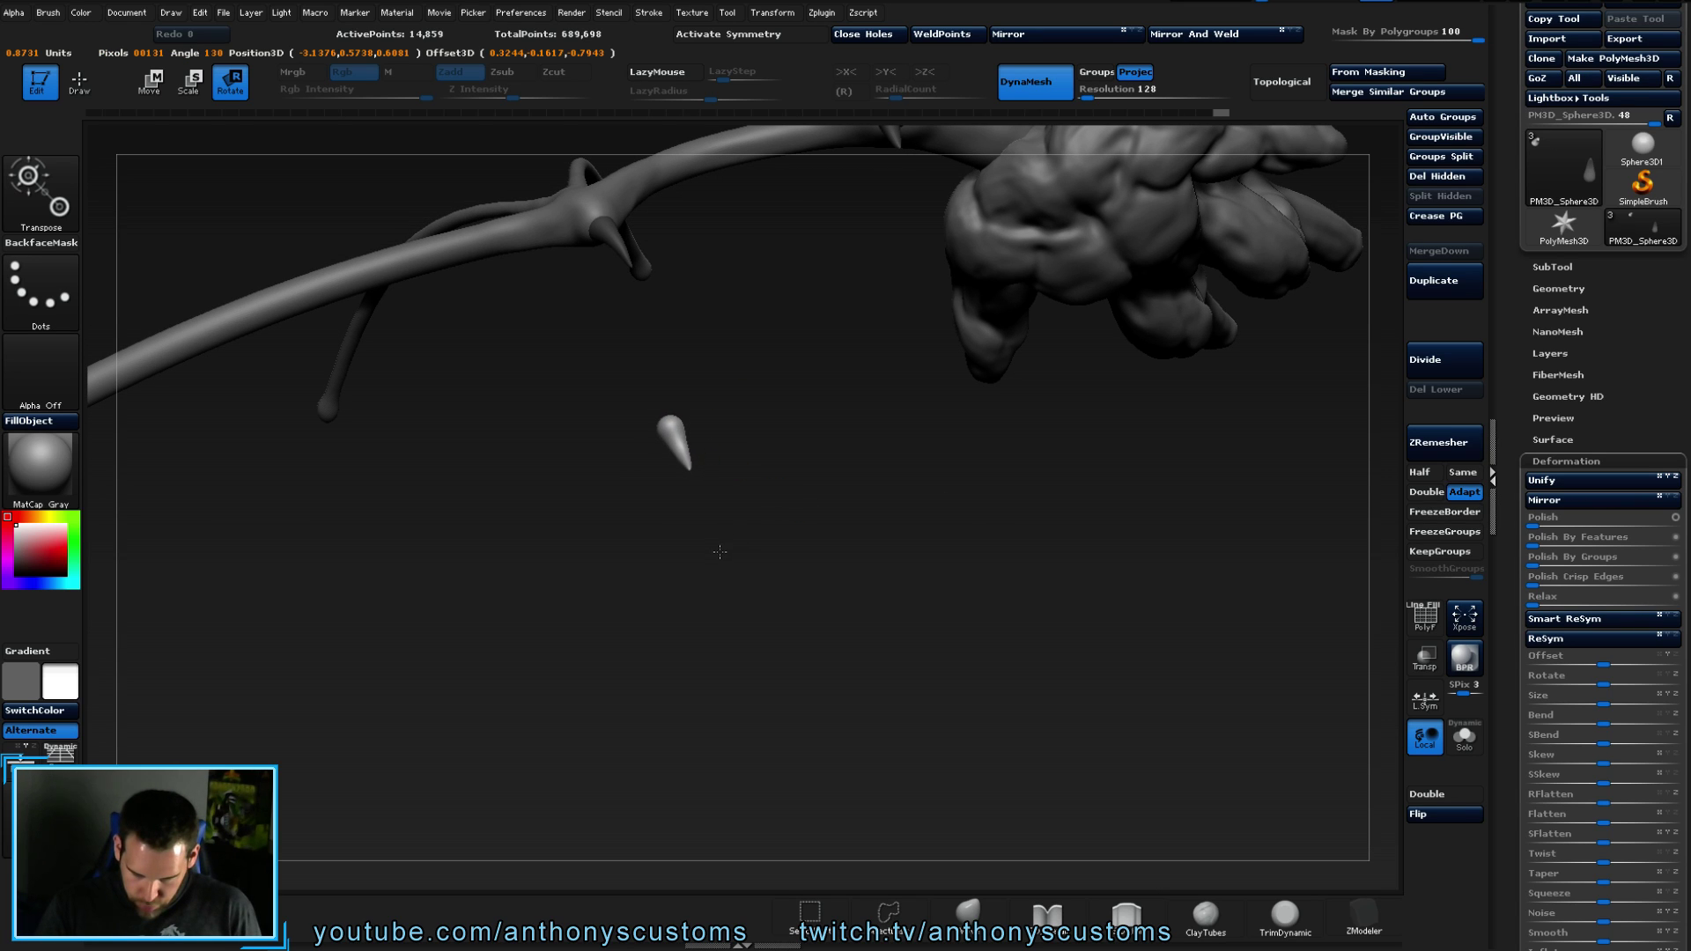
left_click_drag(712, 557, 713, 557)
left_click_drag(831, 568, 810, 374)
mouse_move(713, 424)
left_mouse_down()
mouse_move(941, 336)
mouse_move(944, 471)
mouse_move(886, 645)
left_mouse_up()
left_click_drag(1062, 480, 978, 532)
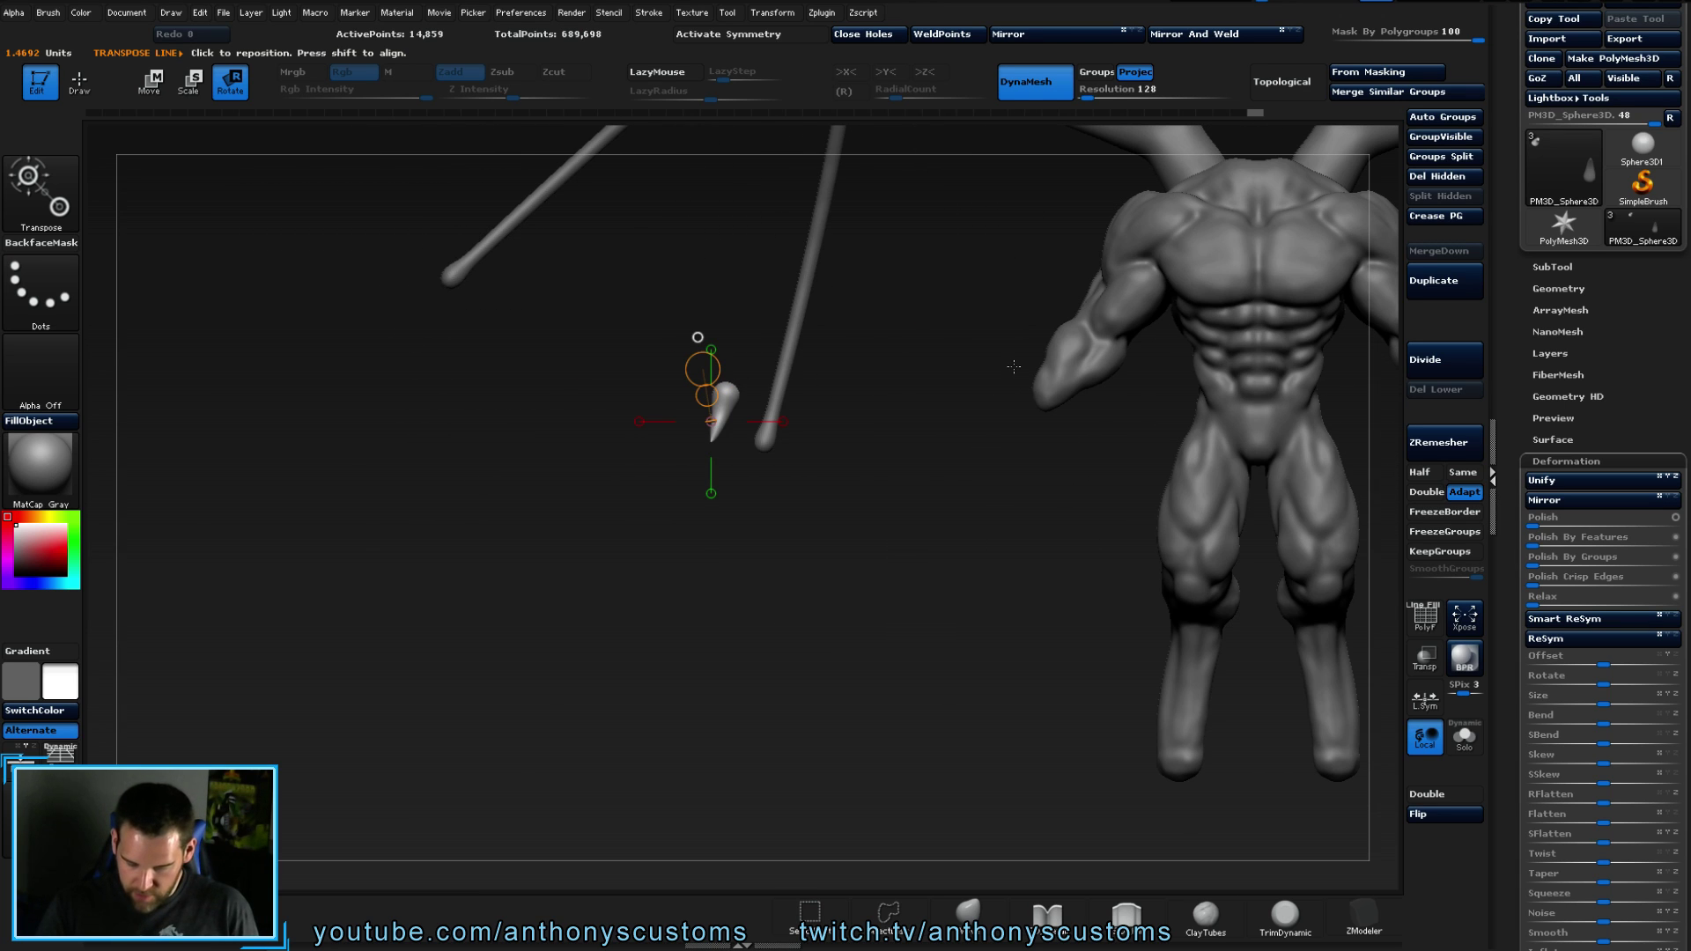
- Shrink the claw with the Size deformation and move it onto the tip of the right wing's inner finger bone
left_click_drag(1602, 704, 1537, 716)
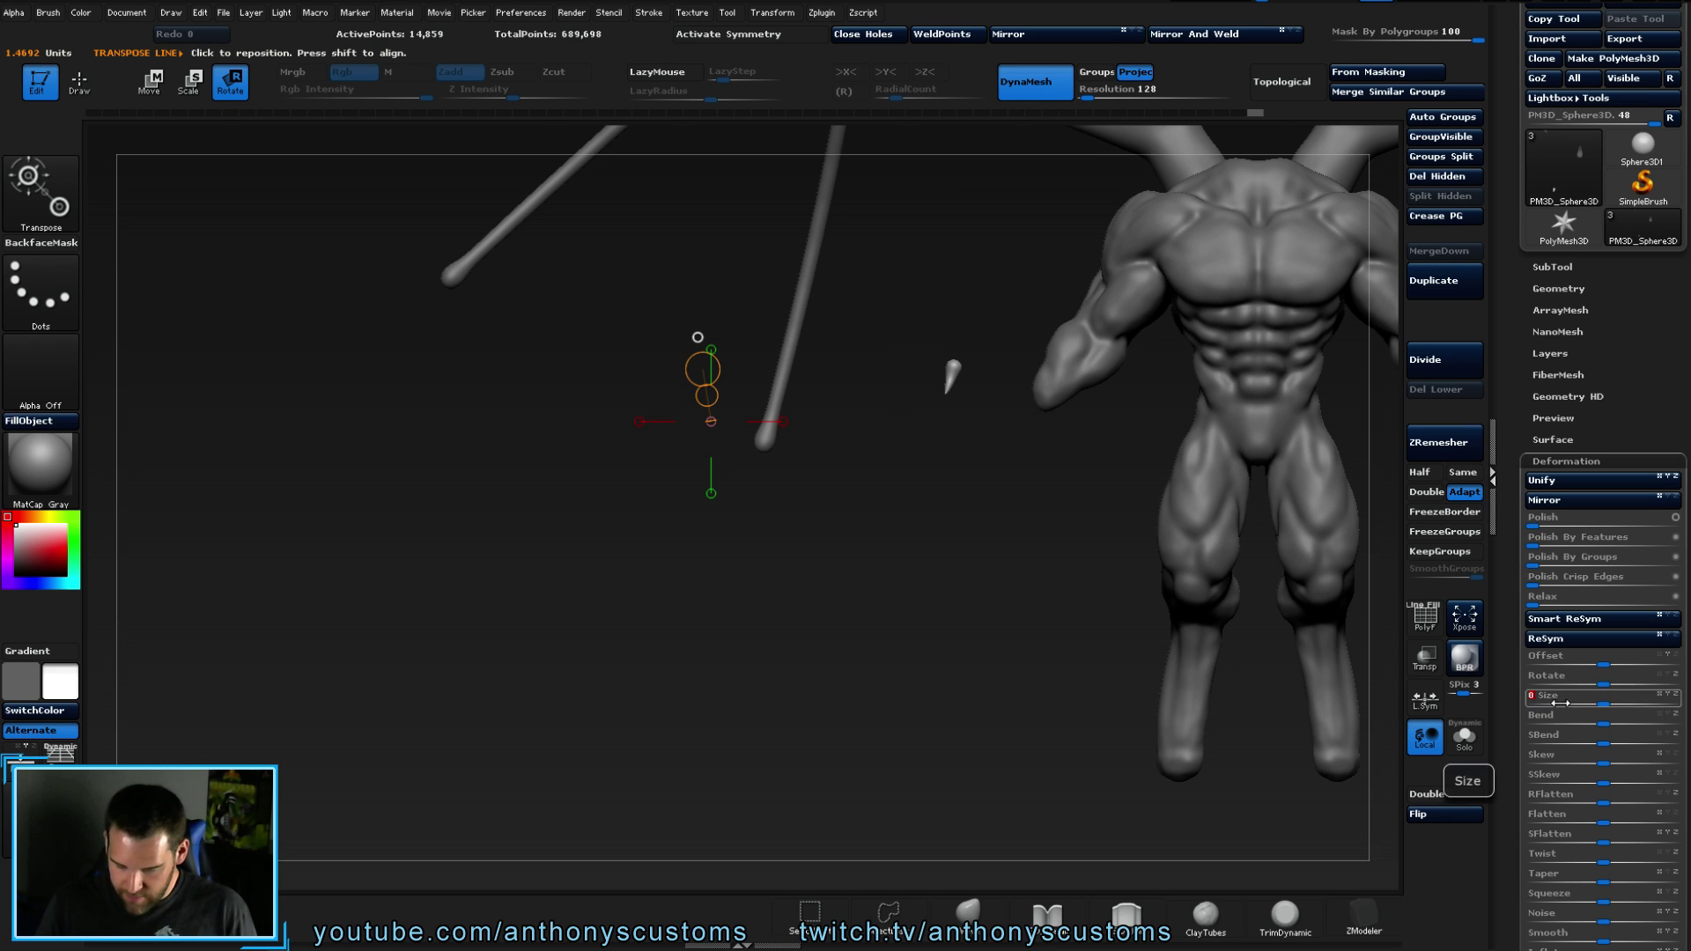
key("w")
mouse_move(954, 370)
left_mouse_down()
mouse_move(1128, 388)
mouse_move(1035, 379)
left_mouse_up()
left_click_drag(851, 459, 851, 458)
left_click_drag(900, 591, 1003, 587)
left_click(1033, 371)
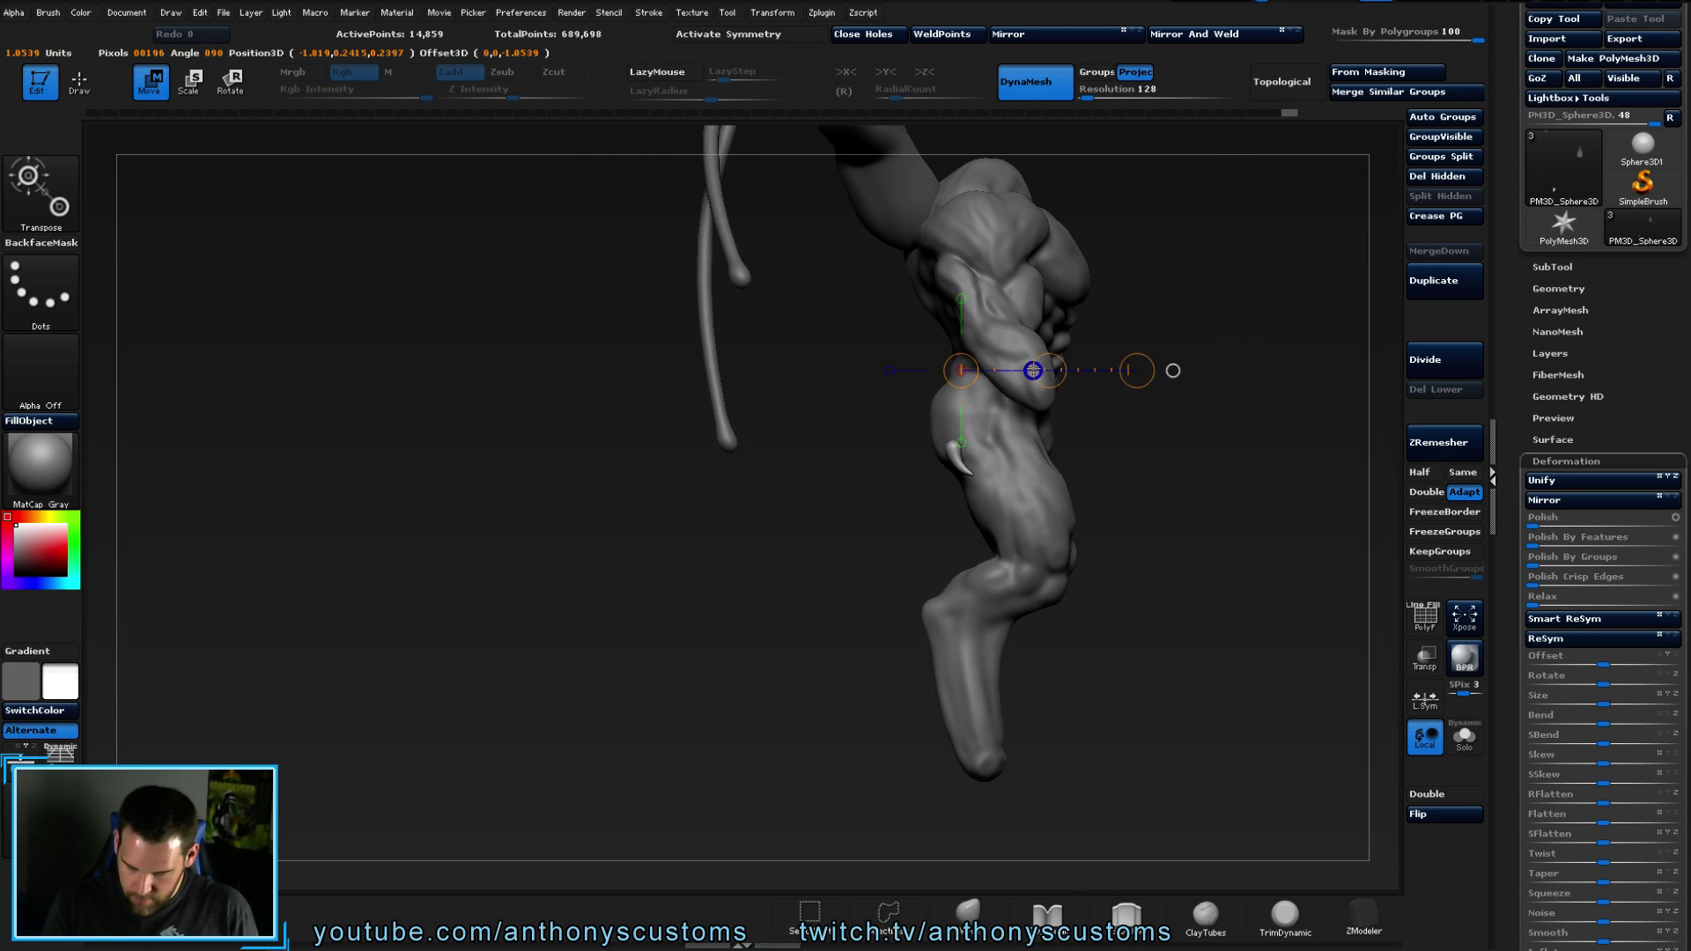
left_click_drag(1048, 371, 826, 368)
left_click_drag(899, 630, 868, 514)
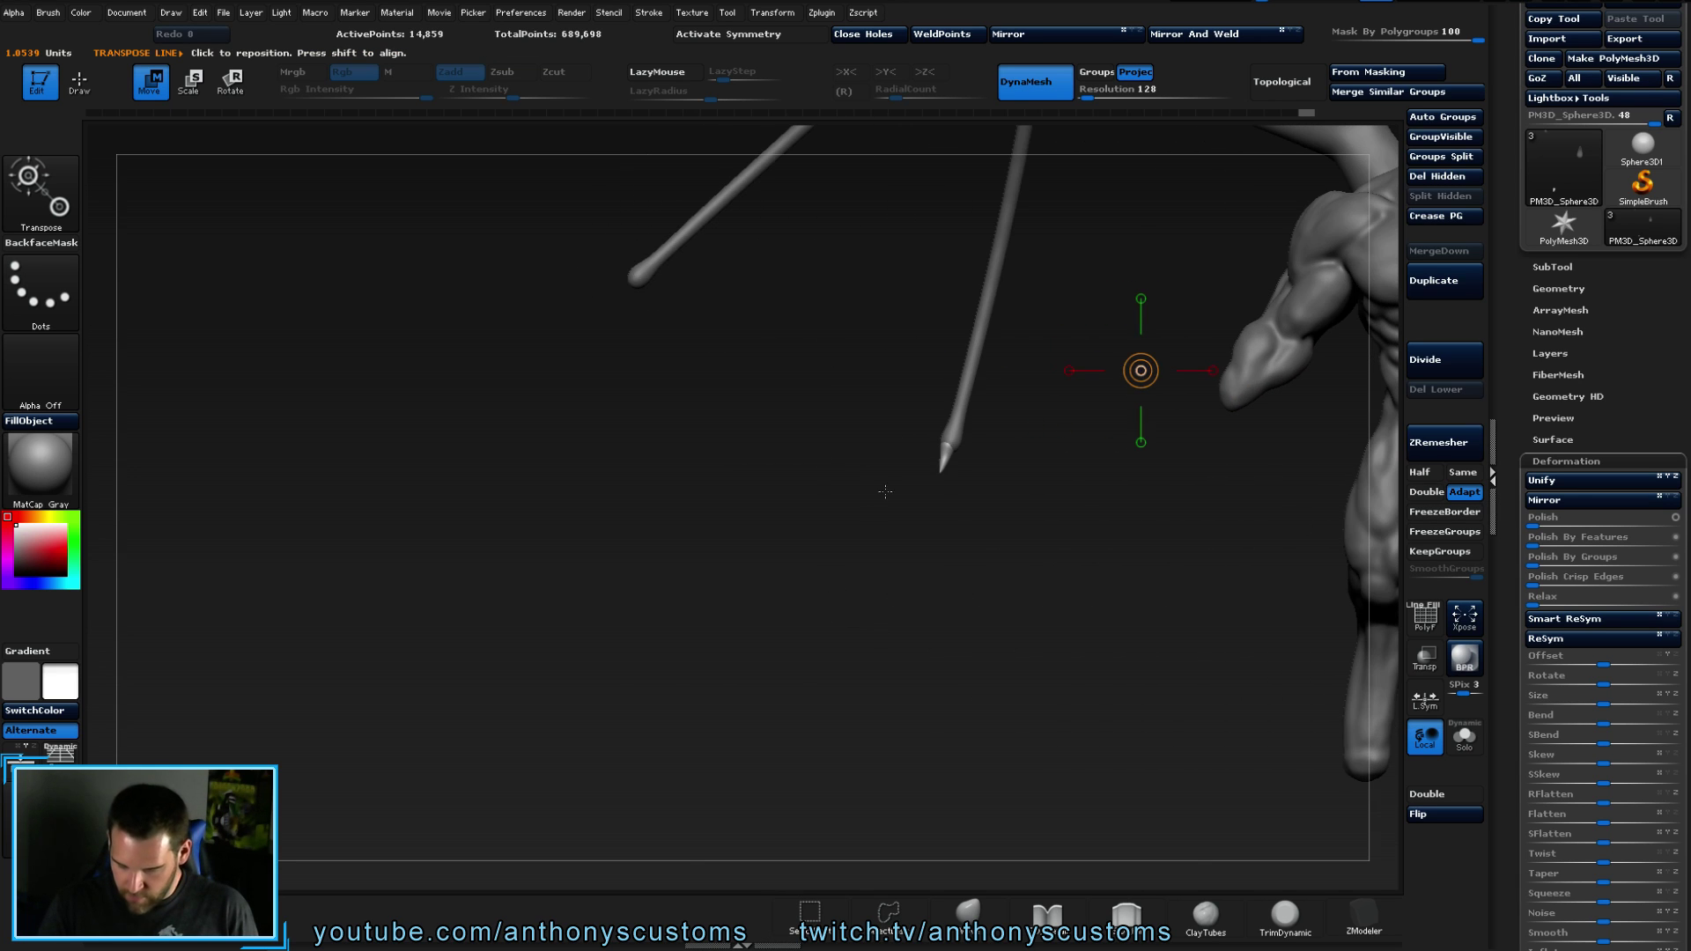
- Rotate the claw to line it up with the direction of the inner finger bone
left_click_drag(1089, 546, 953, 592)
key("r")
left_click_drag(766, 486, 719, 664)
mouse_move(1067, 611)
left_mouse_down()
mouse_move(1008, 603)
mouse_move(1043, 595)
left_mouse_up()
left_click_drag(720, 665, 683, 649)
left_click_drag(849, 621, 946, 637)
left_click_drag(715, 661, 750, 670)
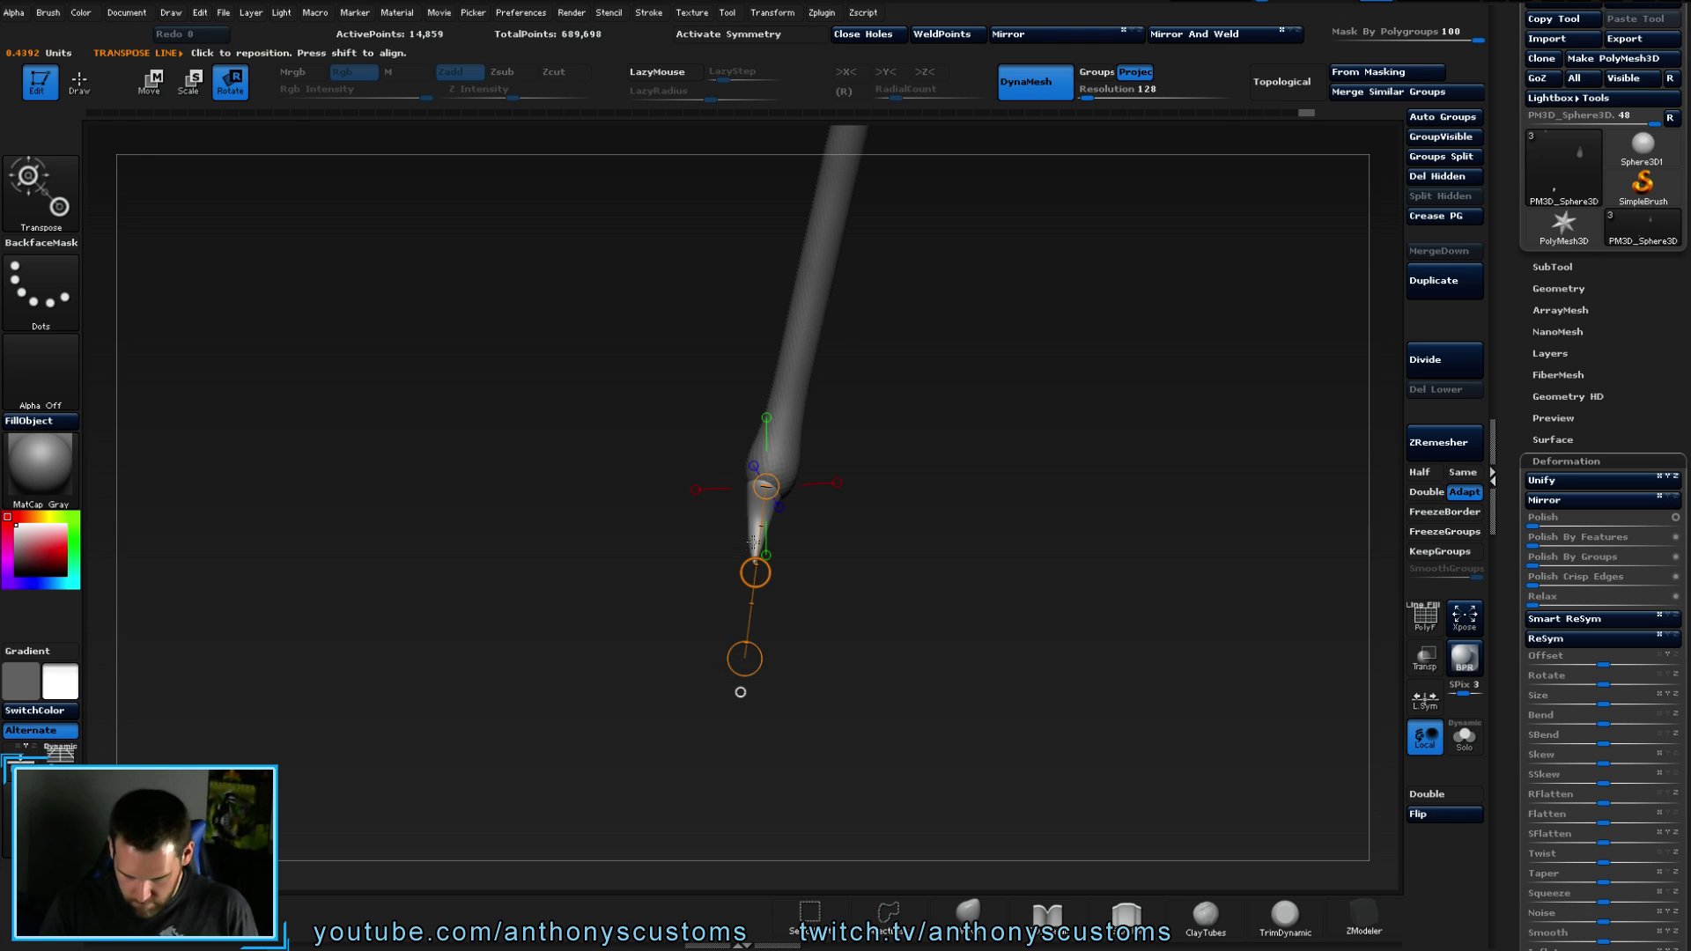
mouse_move(756, 577)
left_mouse_down()
mouse_move(751, 603)
mouse_move(754, 572)
left_mouse_up()
- Adjust the claw's position against the rounded bone tip from several angles, undoing one unwanted move
key("w")
left_click_drag(930, 608, 1028, 610)
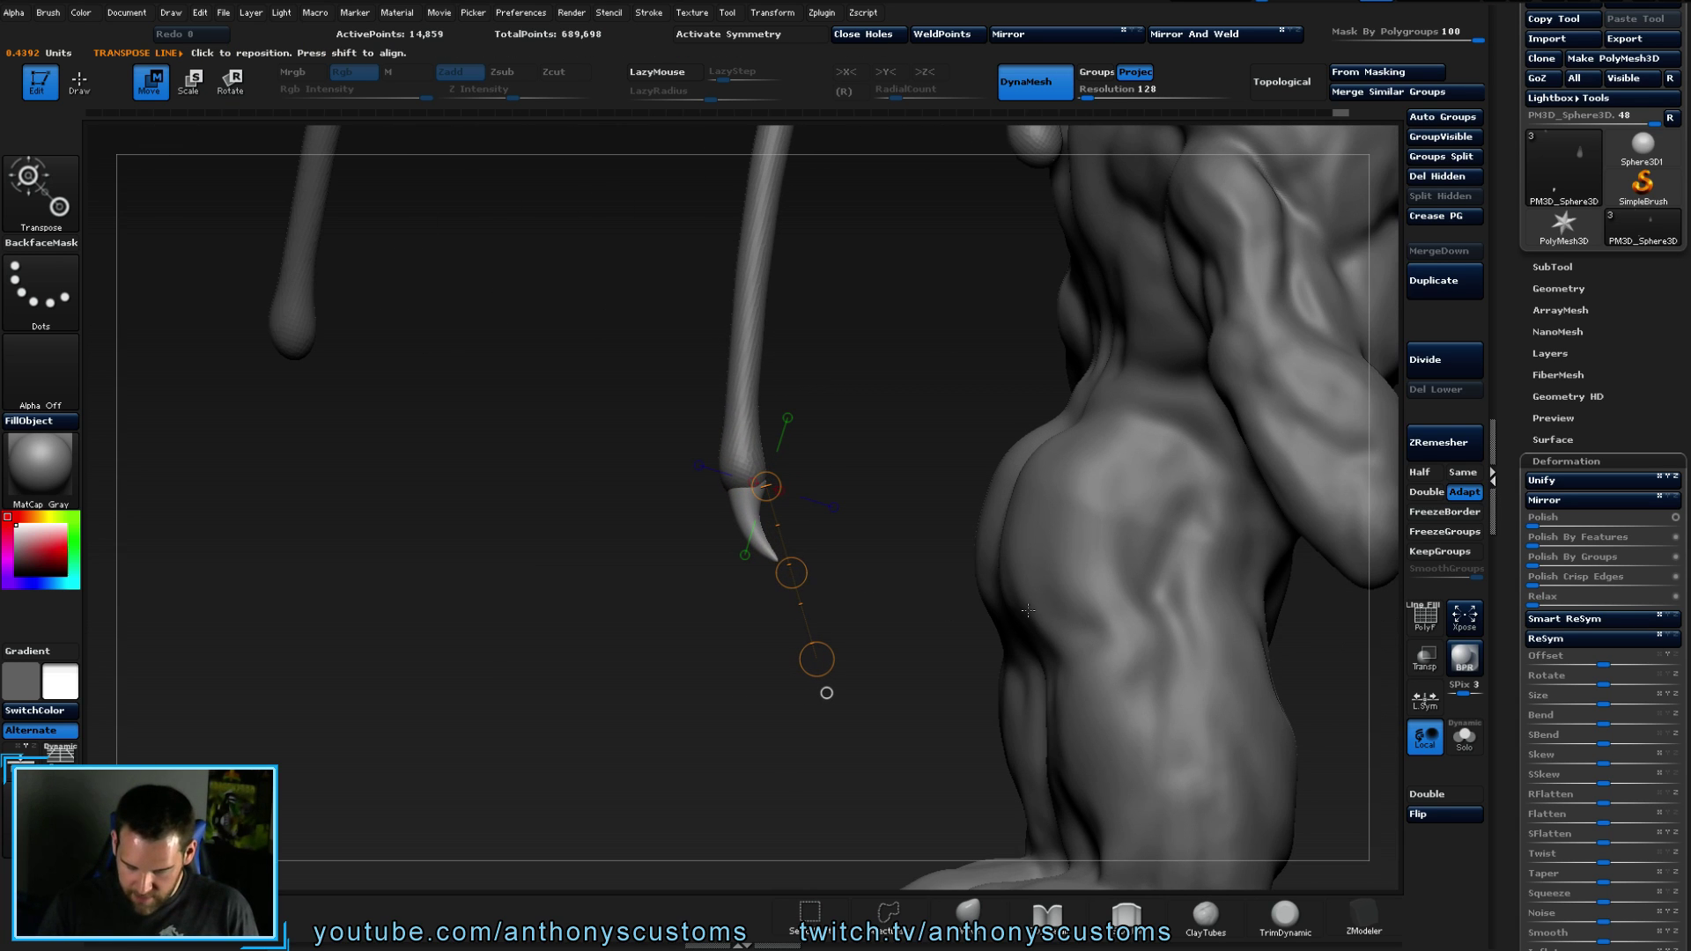
left_click_drag(817, 659, 820, 658)
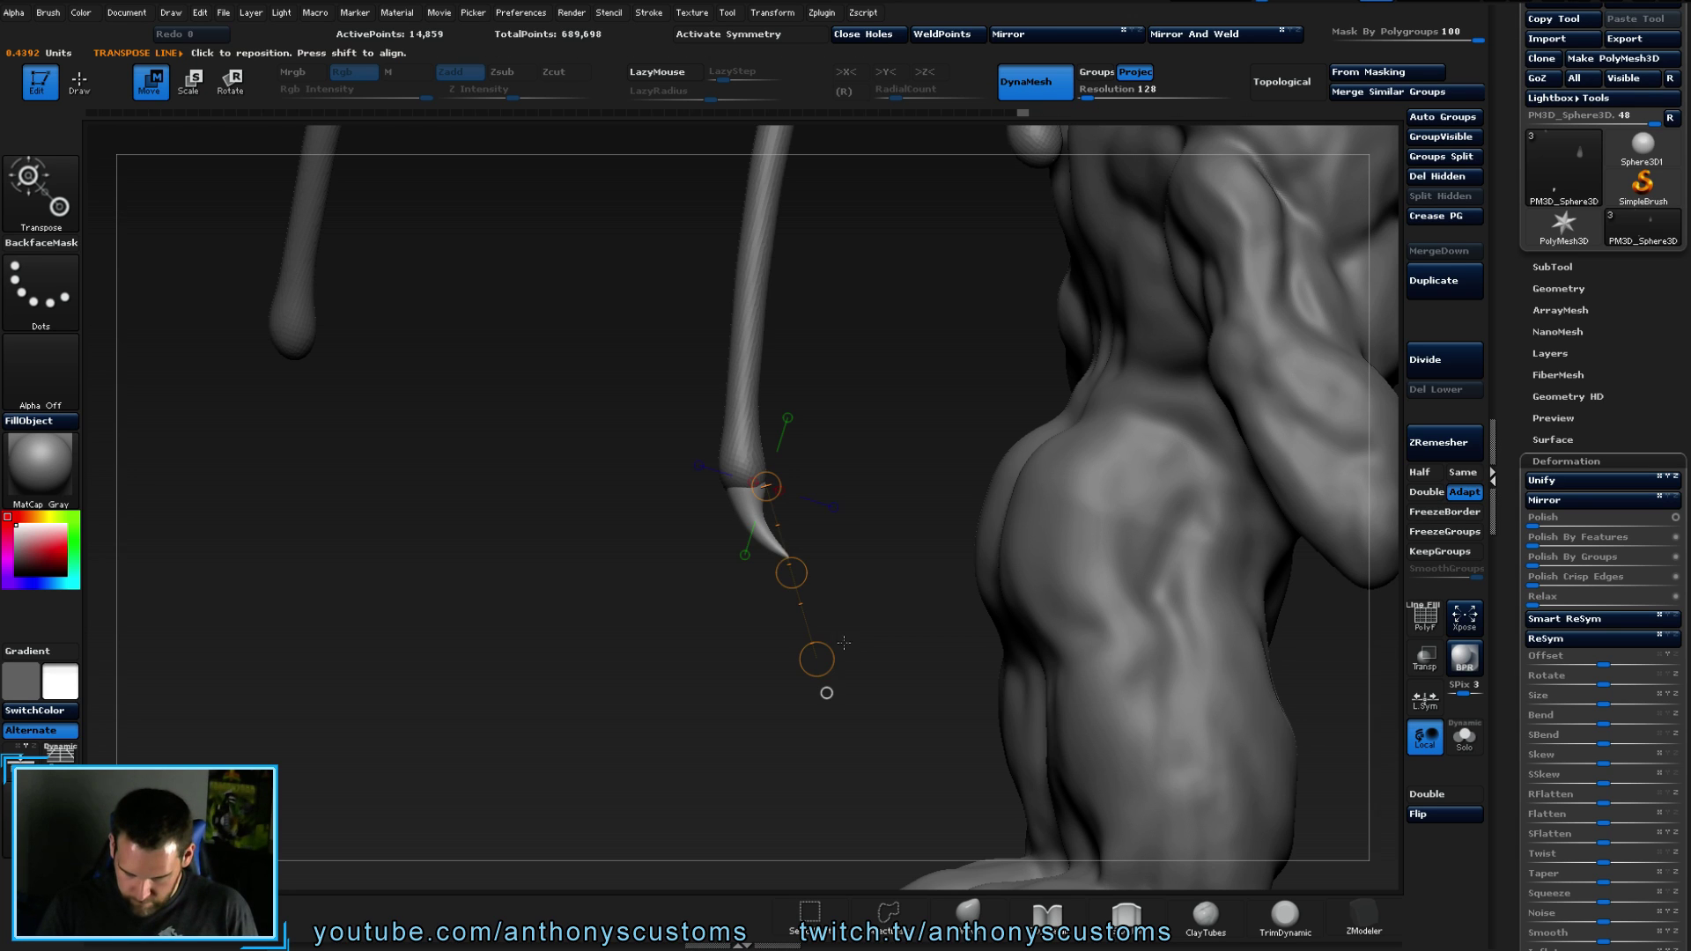
key("ctrl+z")
left_click_drag(831, 649, 867, 569)
left_click_drag(723, 663, 696, 650)
left_click_drag(850, 647, 1010, 566)
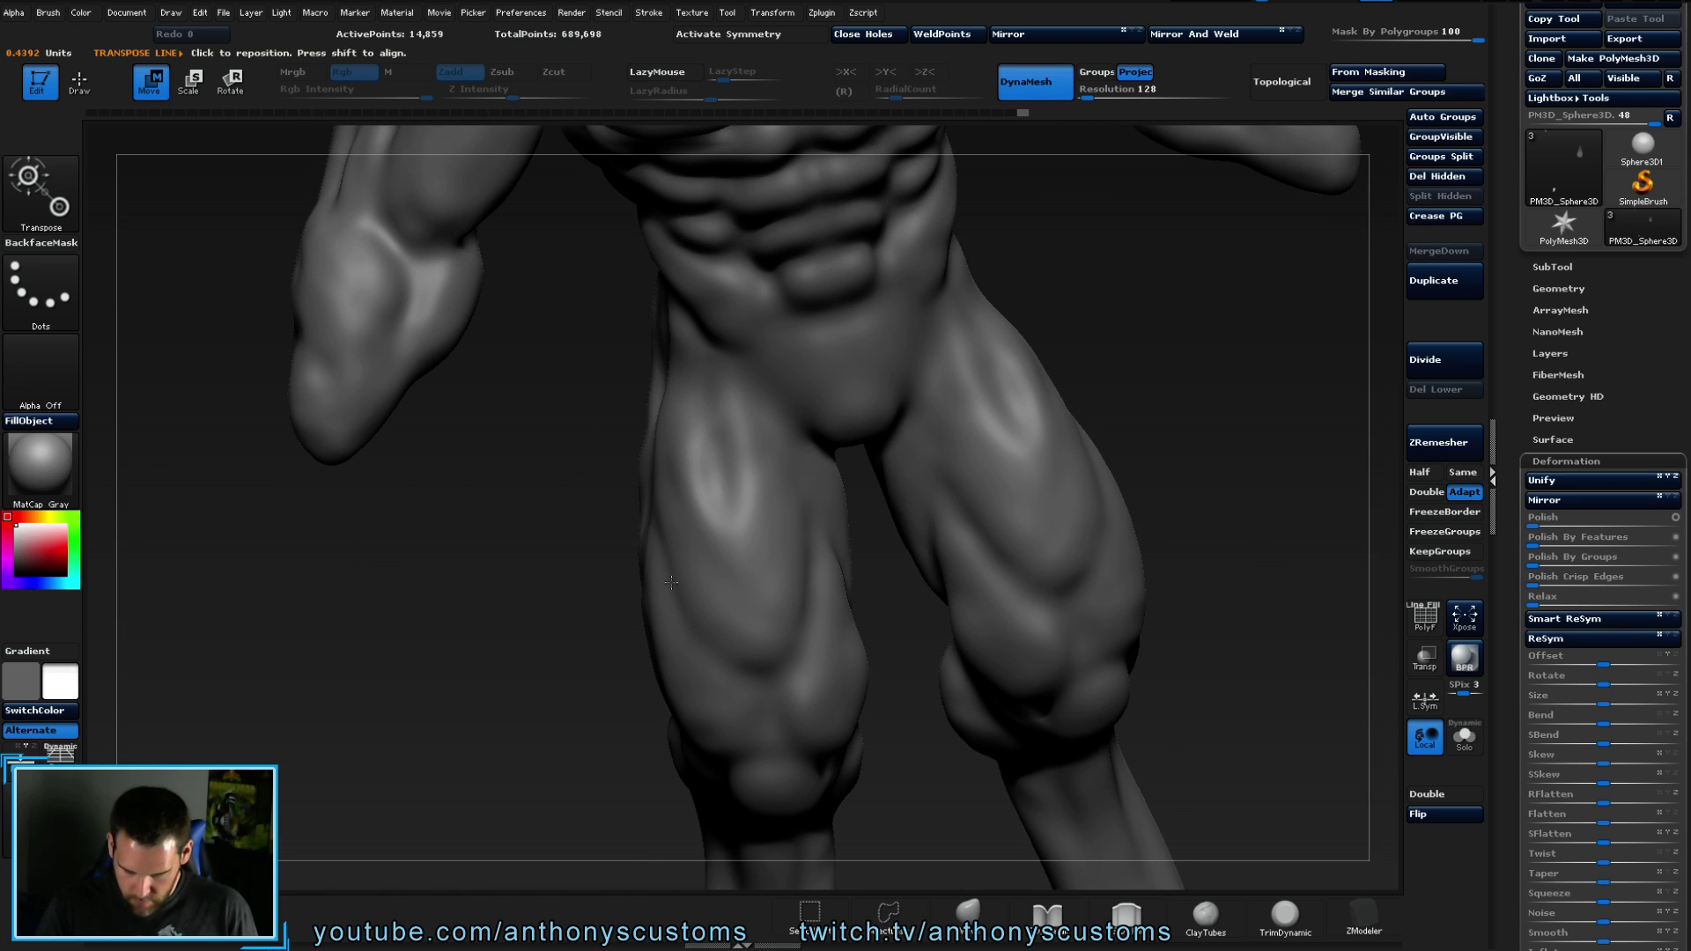
left_click_drag(532, 679, 1216, 532, "alt")
left_click_drag(821, 608, 1203, 640, "alt")
left_click_drag(831, 549, 1009, 593)
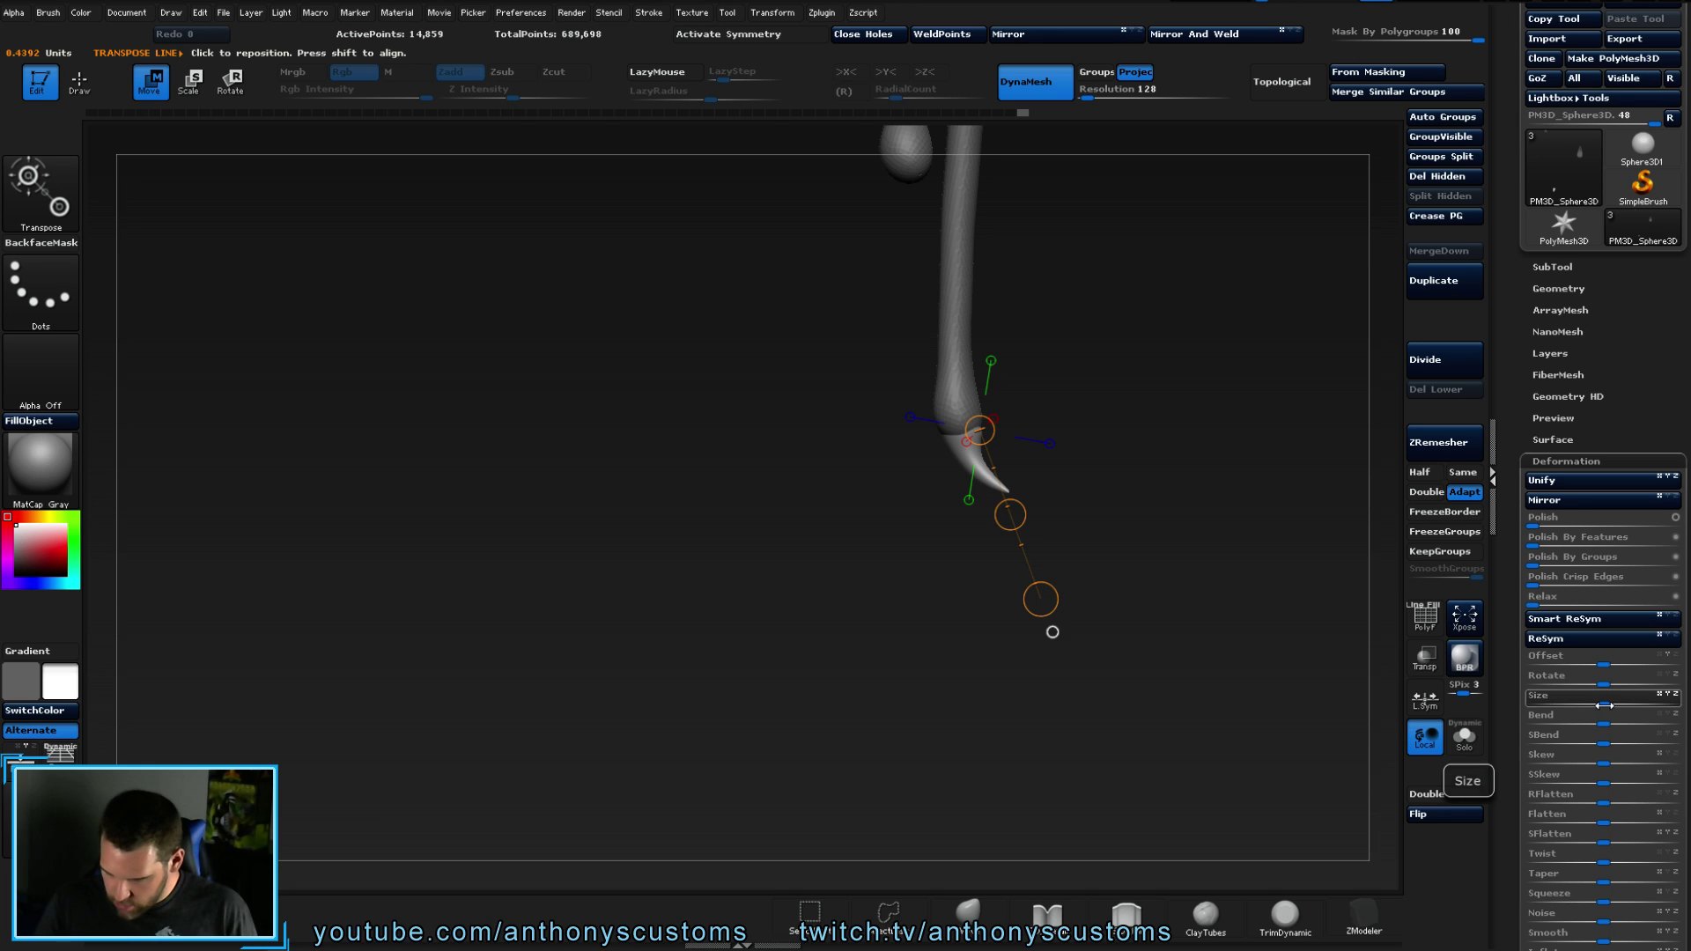
- Scale the claw down slightly with the Size deformation and move it back under the inner finger bone's tip
left_click_drag(1603, 705, 1585, 710)
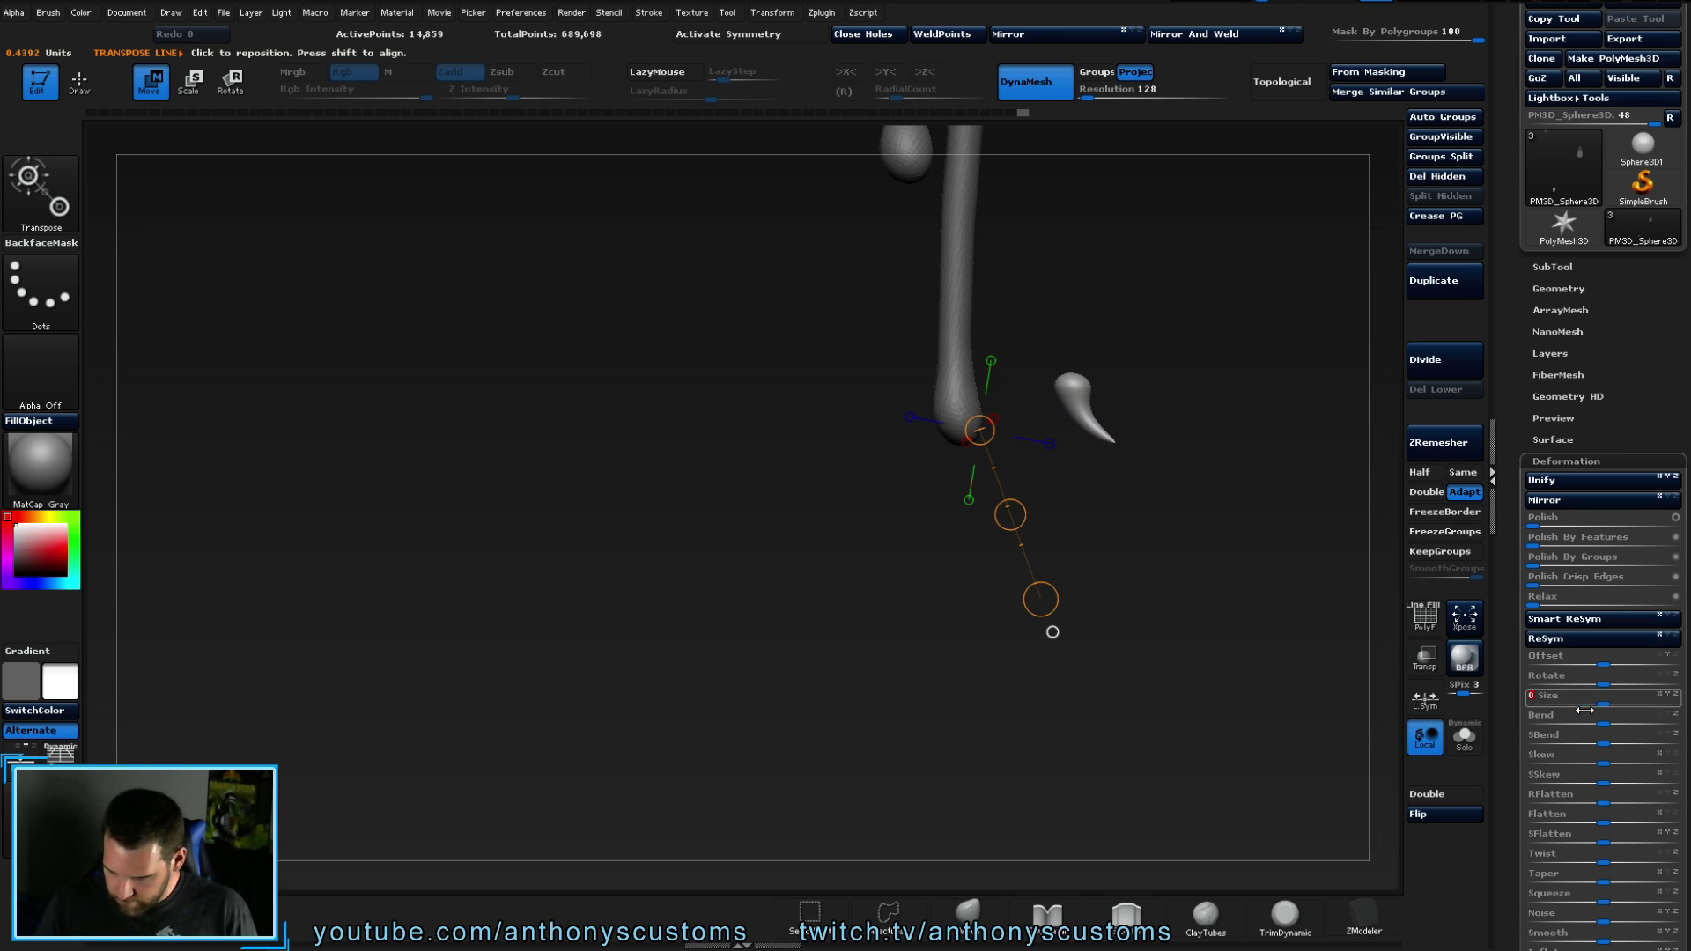
left_click_drag(1013, 524, 898, 573)
left_click_drag(1159, 585, 1094, 593)
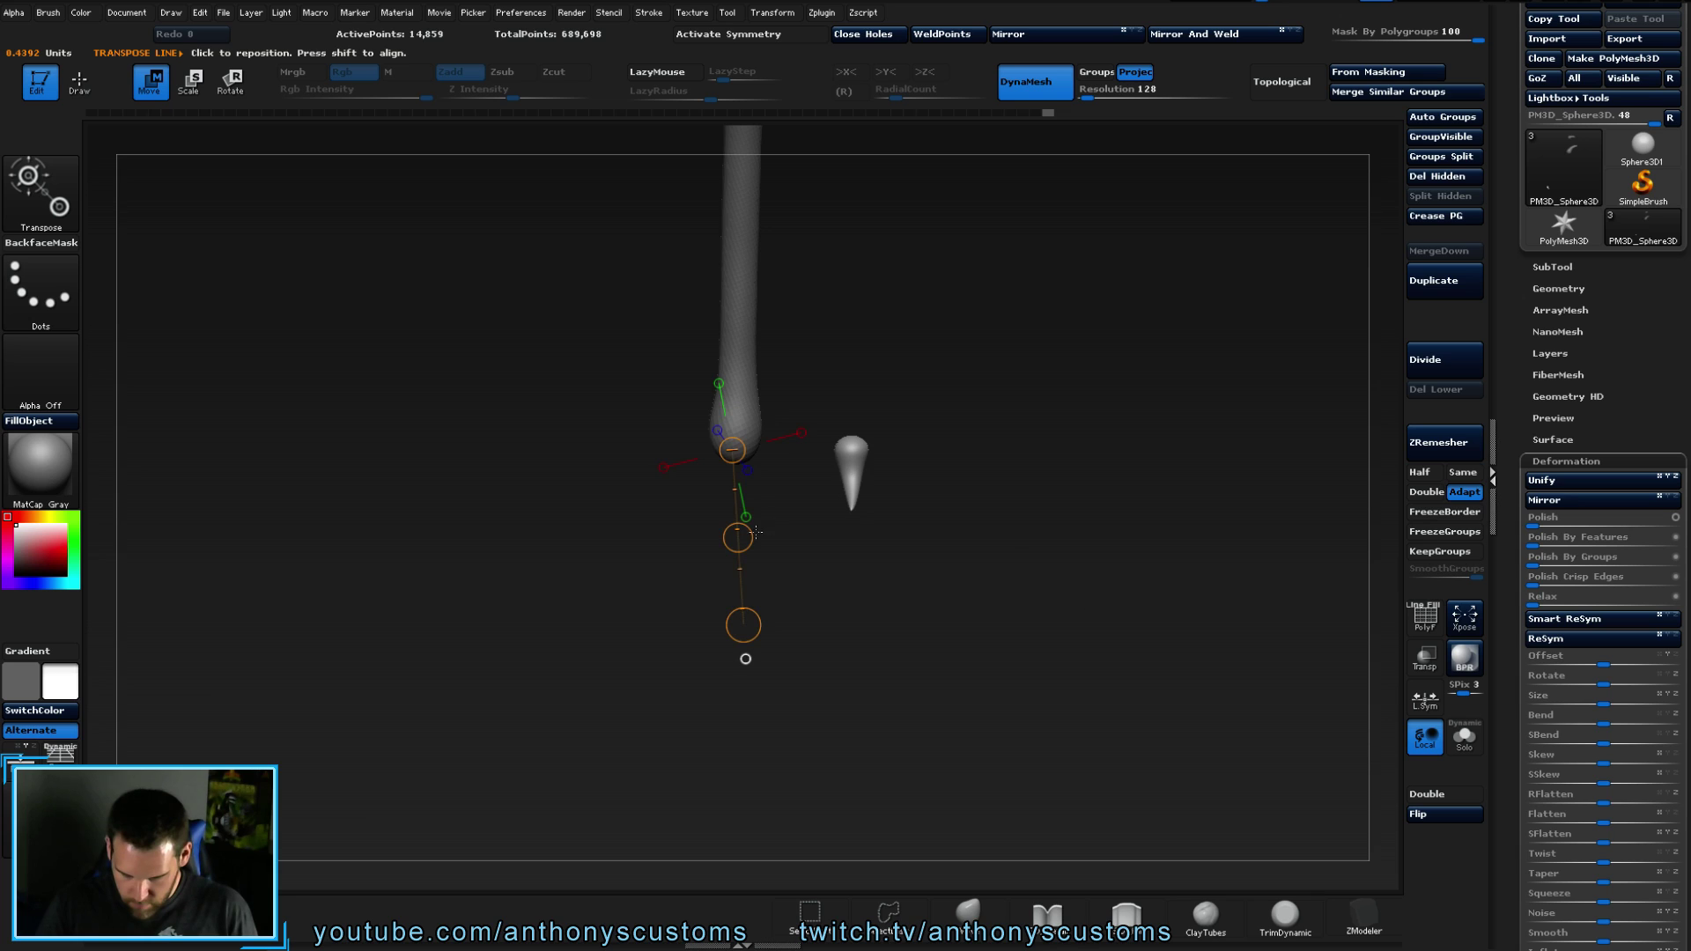
left_click_drag(738, 536, 863, 535)
- Turn on Local Symmetry and nudge the claw until it is centred on the inner finger bone's tip
left_click(1424, 700)
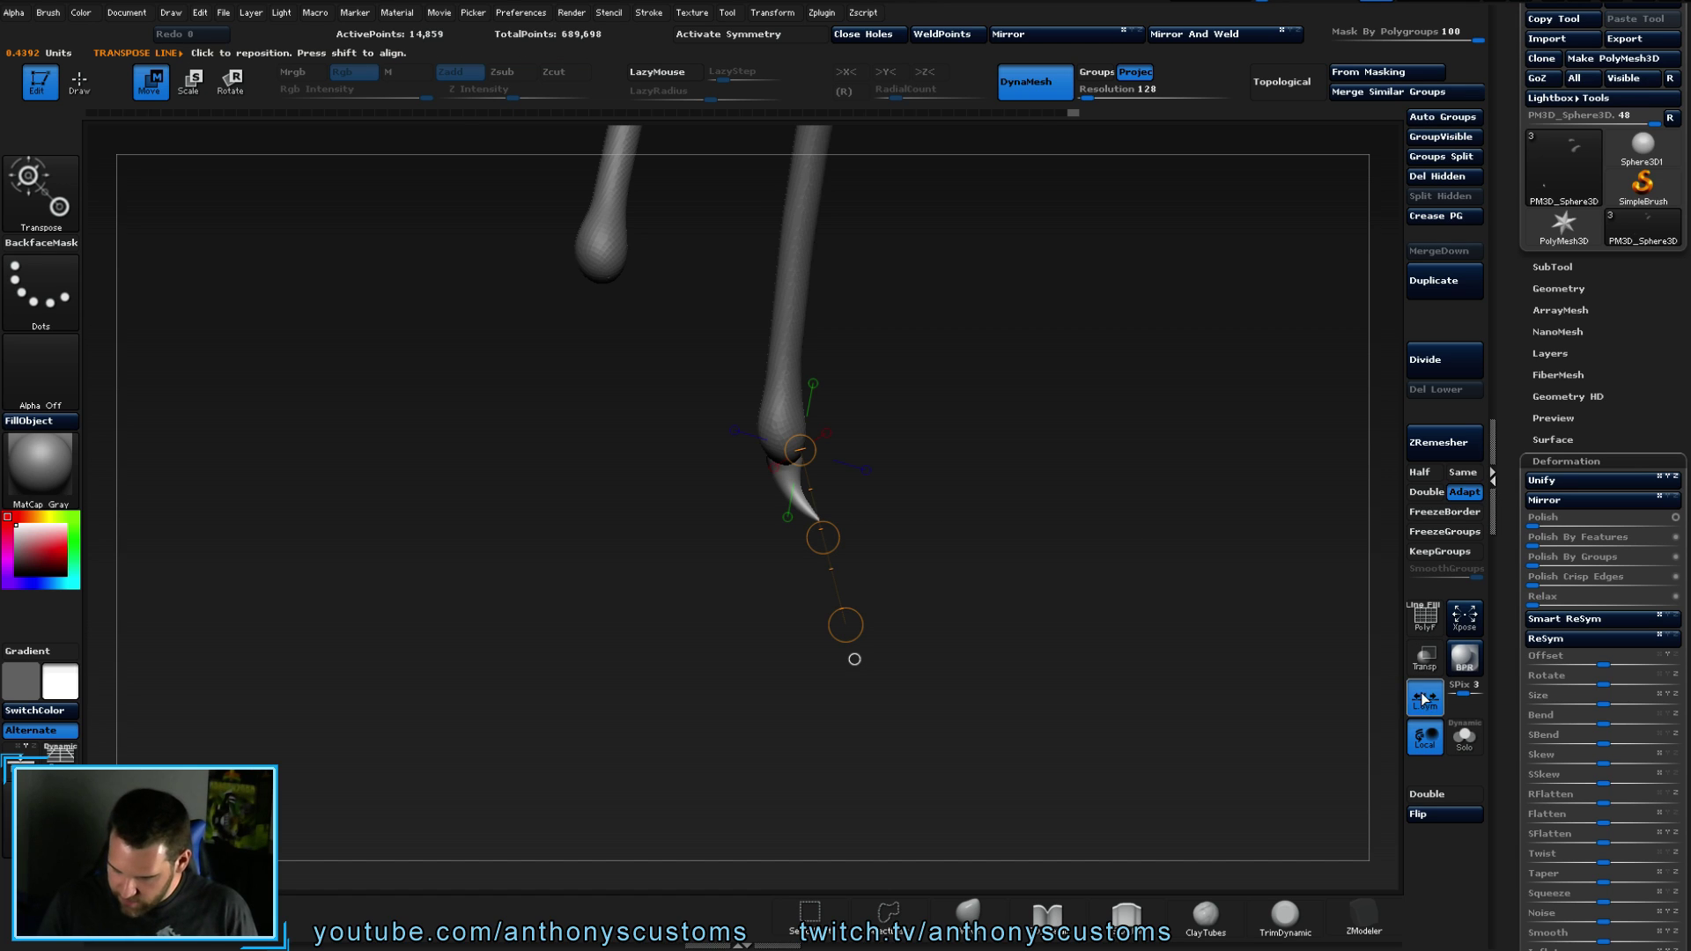
right_click_drag(836, 526, 789, 546)
left_click_drag(789, 545, 1002, 507)
left_click_drag(752, 534, 748, 539)
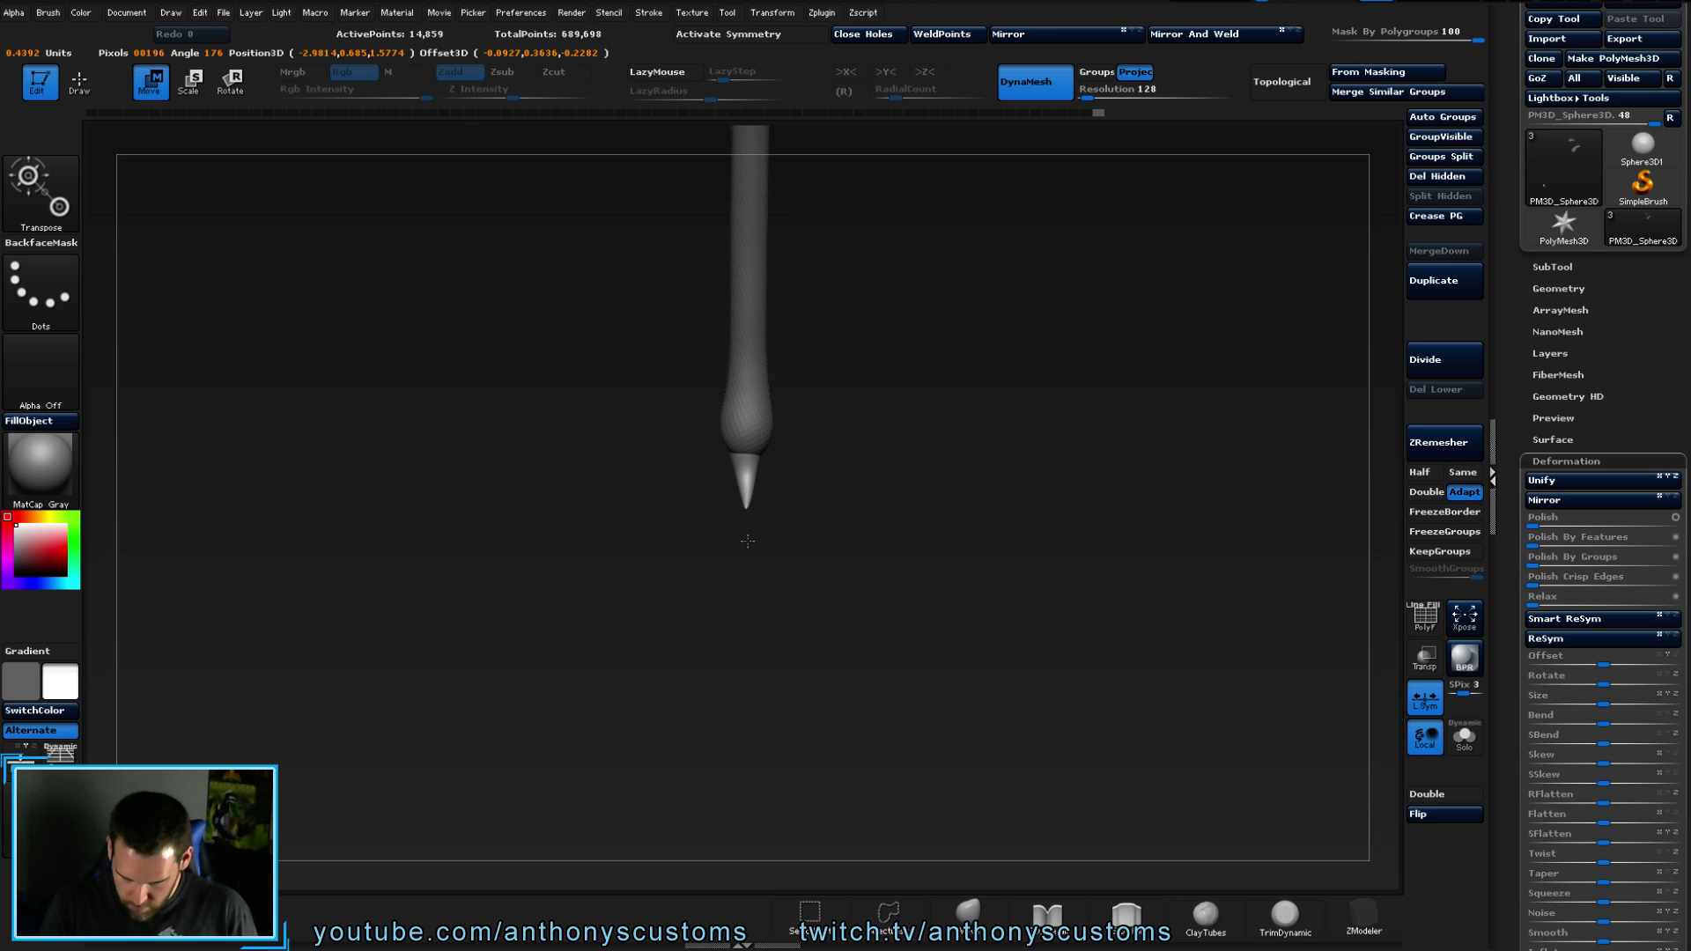
left_click_drag(748, 546, 748, 547)
left_click_drag(891, 544, 619, 578)
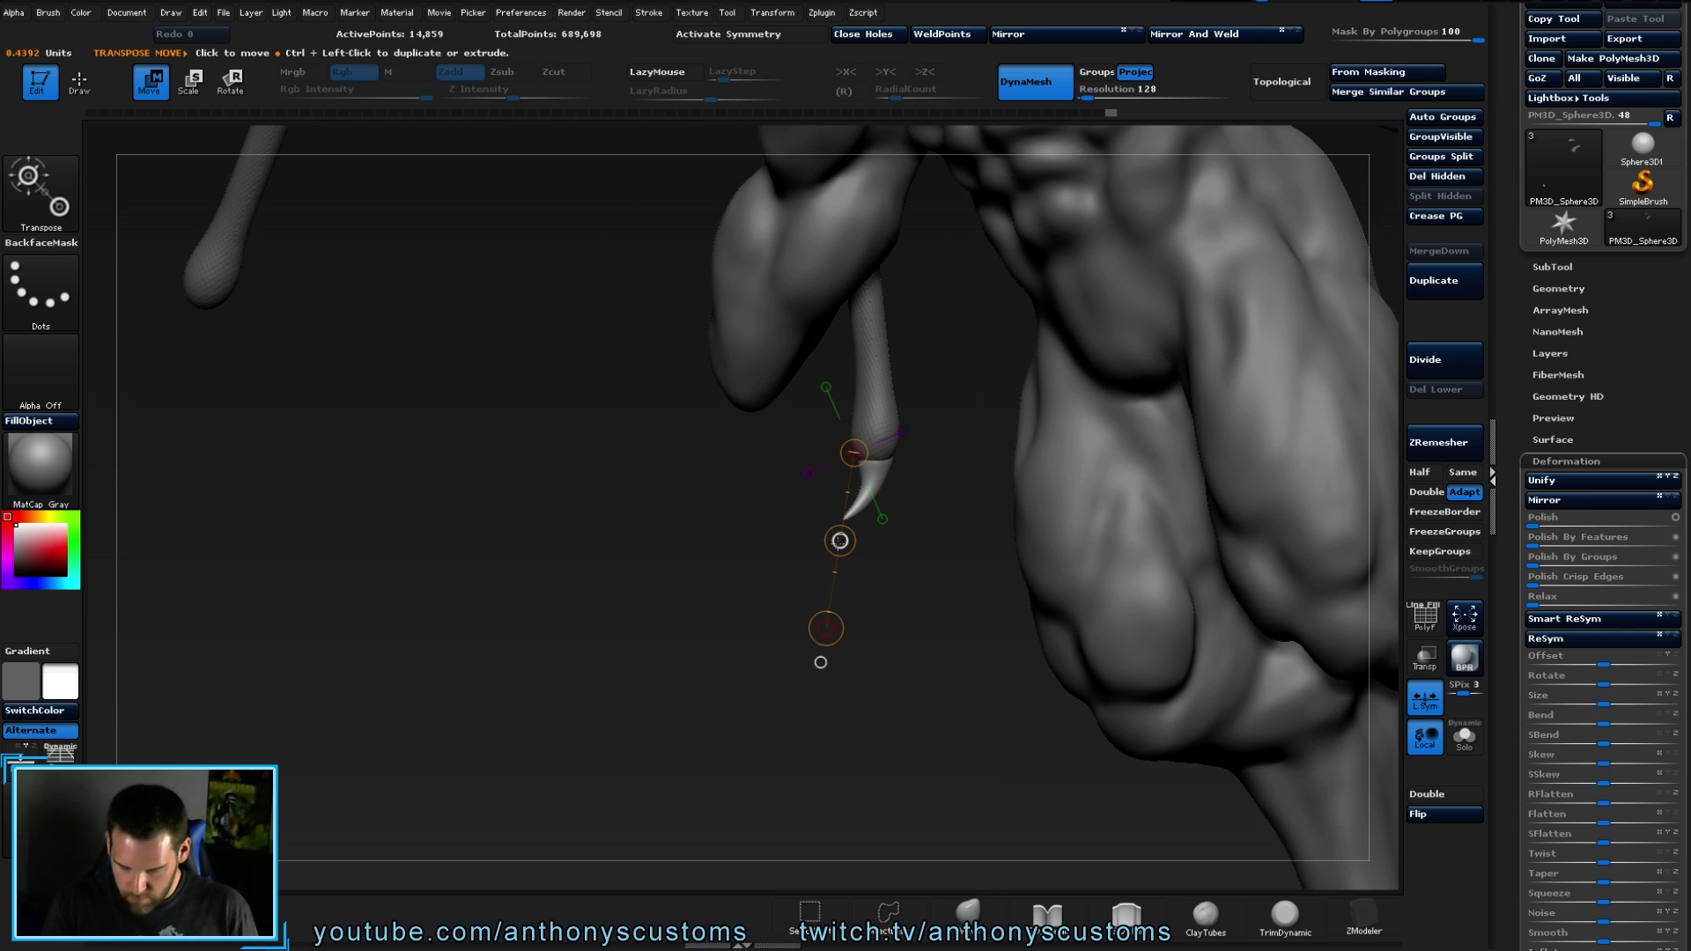
left_click(837, 541)
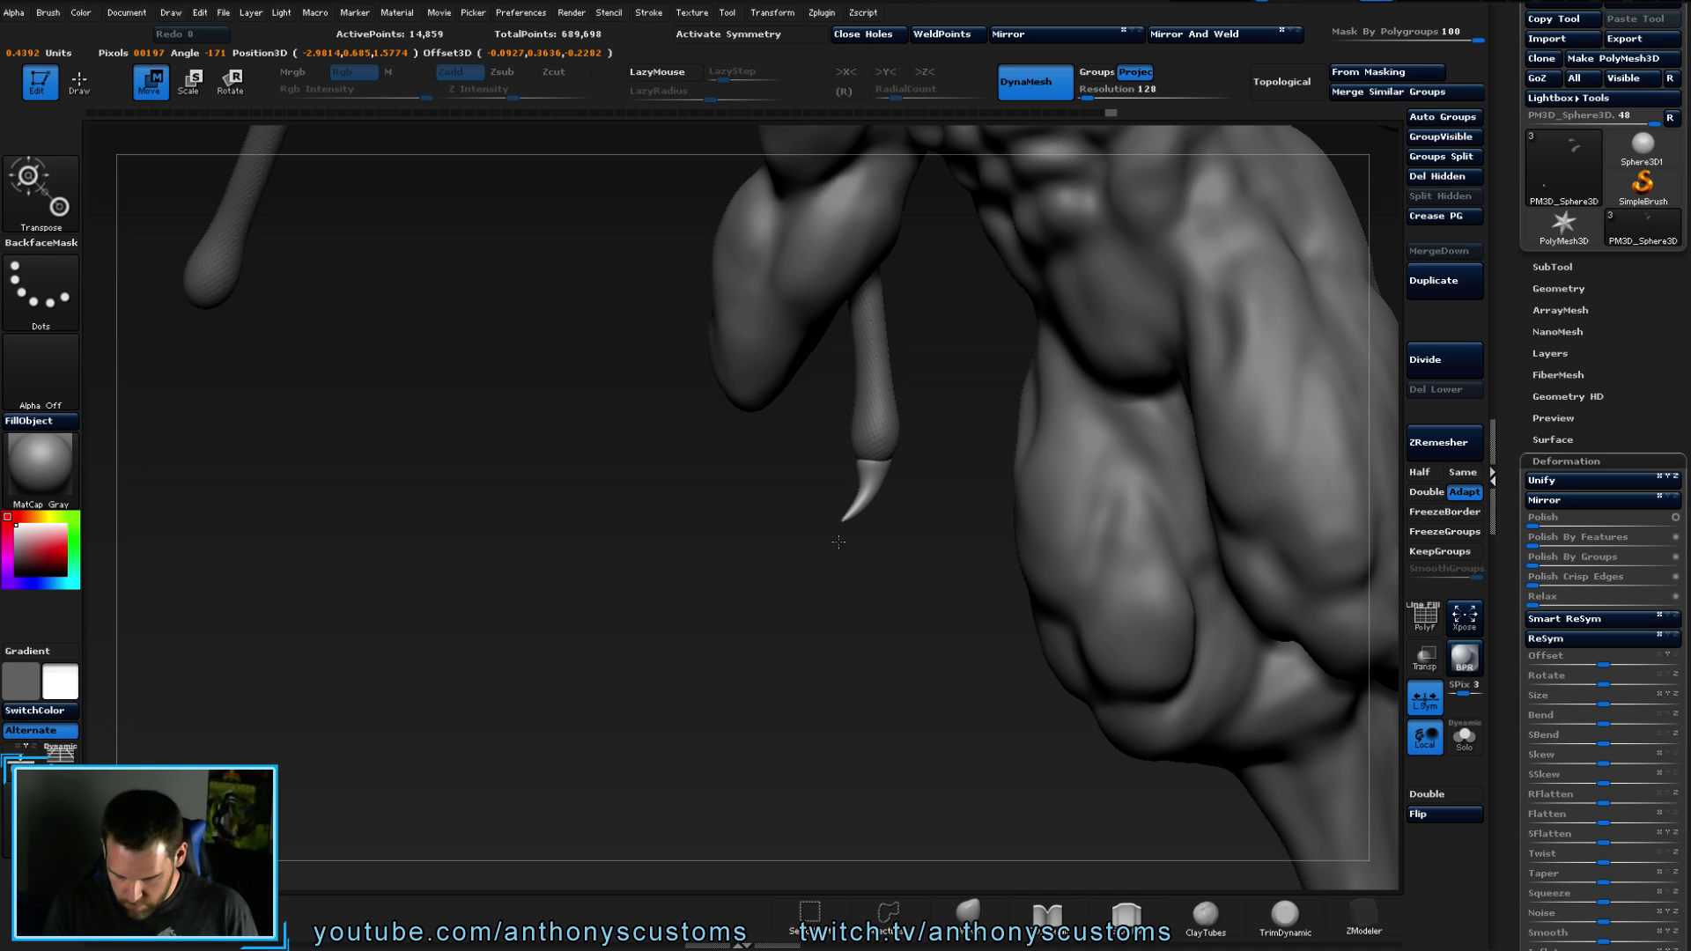
left_click_drag(868, 592, 813, 361)
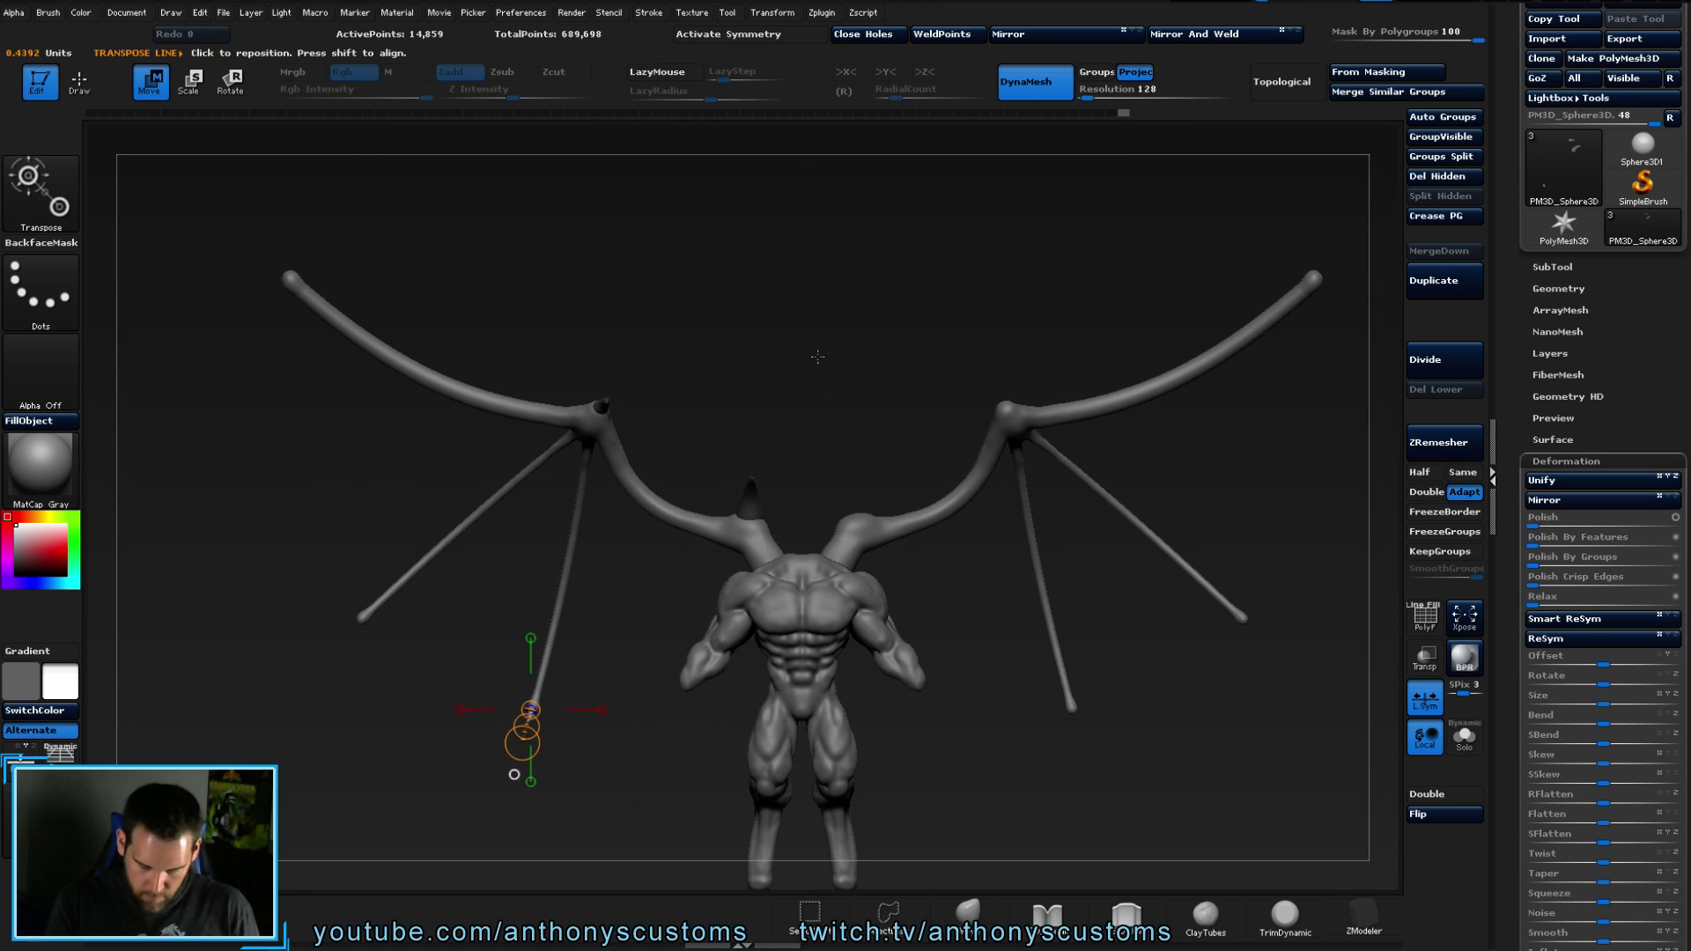
- Fine-tune the claw's seat against the inner finger bone's rounded tip
key("q")
mouse_move(984, 745)
left_mouse_down("alt")
mouse_move(989, 687)
mouse_move(943, 642)
mouse_move(966, 570)
mouse_move(1002, 626)
mouse_move(1160, 617)
mouse_move(1136, 573)
mouse_move(941, 566)
mouse_move(1002, 616)
mouse_move(996, 743)
mouse_move(1022, 692)
mouse_move(978, 736)
left_mouse_up("alt")
left_click_drag(679, 736, 916, 588, "alt")
left_click_drag(563, 664, 989, 295, "alt")
left_click_drag(723, 559, 1082, 348, "alt")
left_click_drag(849, 479, 848, 560, "alt")
key("w")
mouse_move(781, 469)
left_mouse_down()
mouse_move(970, 479)
mouse_move(883, 468)
left_mouse_up()
left_click_drag(856, 582, 943, 636)
left_click_drag(779, 471, 963, 528)
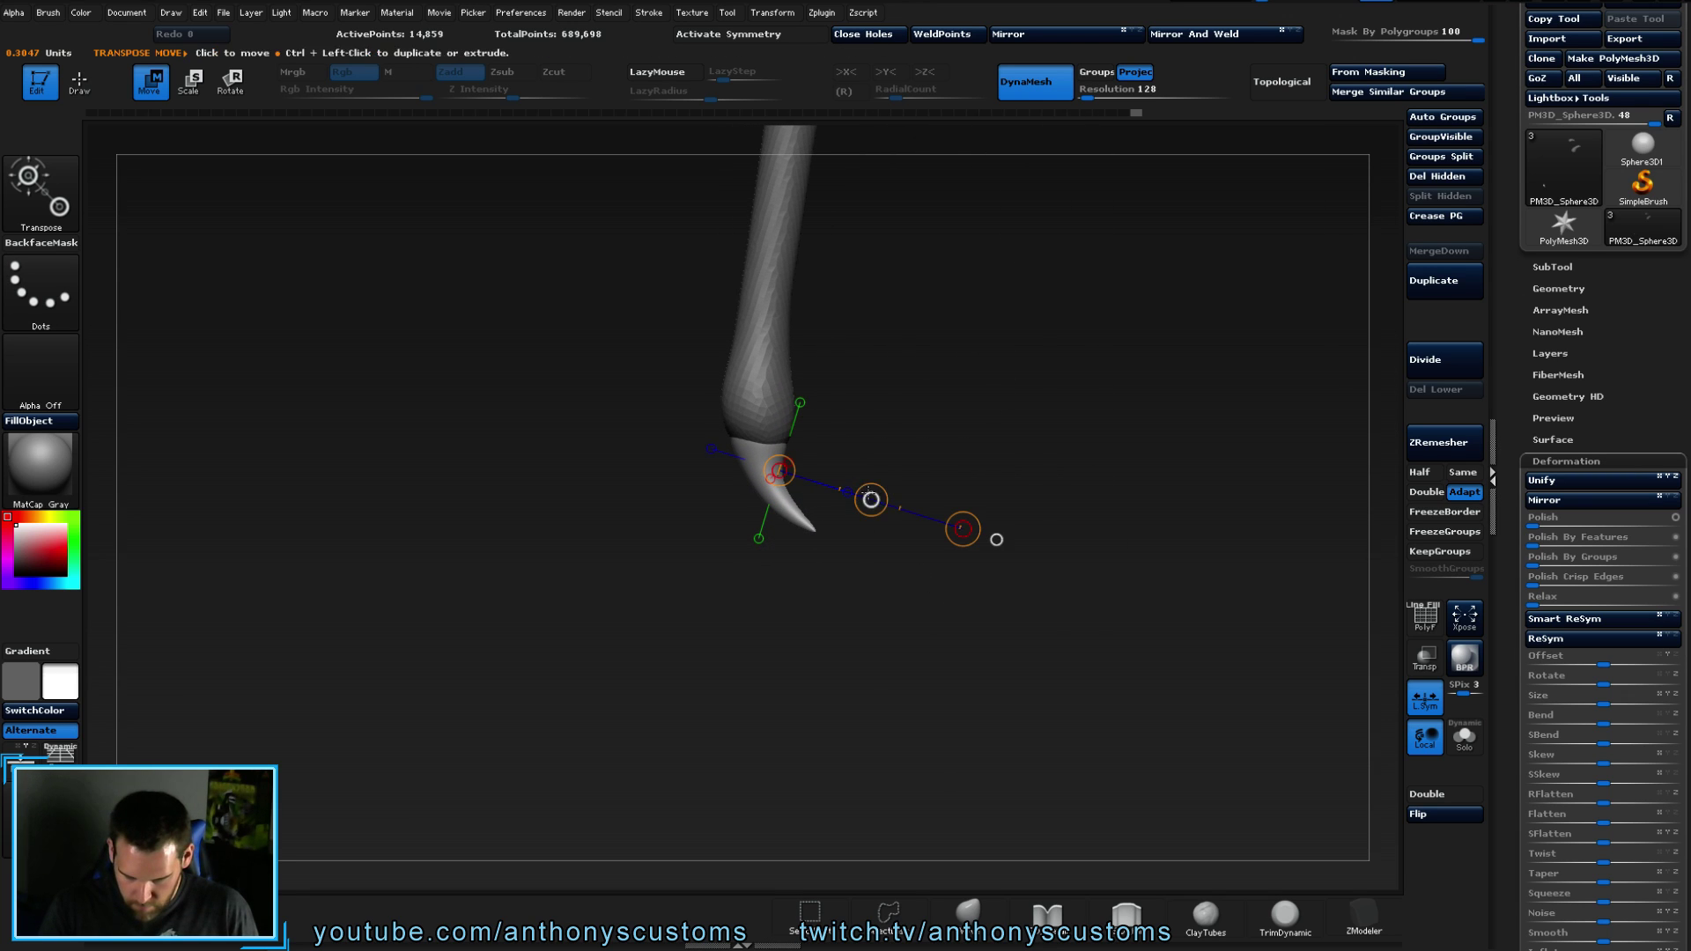
left_click_drag(871, 501, 872, 491)
left_click_drag(895, 593, 993, 594)
- Duplicate the claw onto the outer finger bone's tip and move the copy under the rounded end
left_click_drag(880, 548, 786, 548)
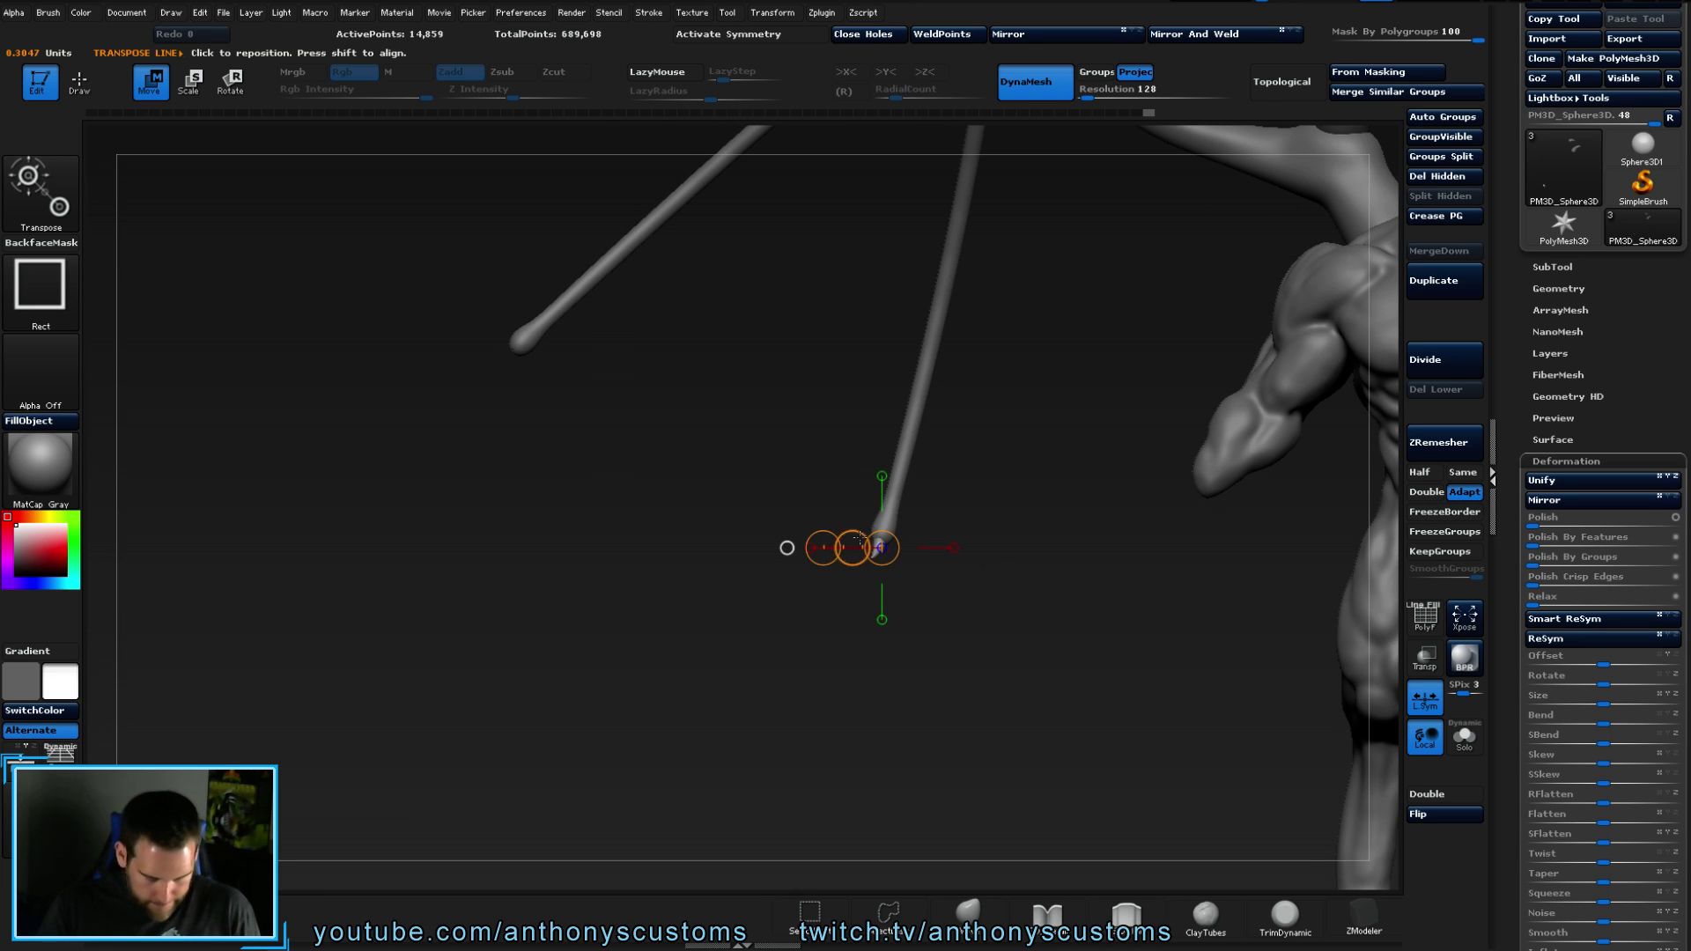
left_click_drag(868, 528, 656, 465, "ctrl")
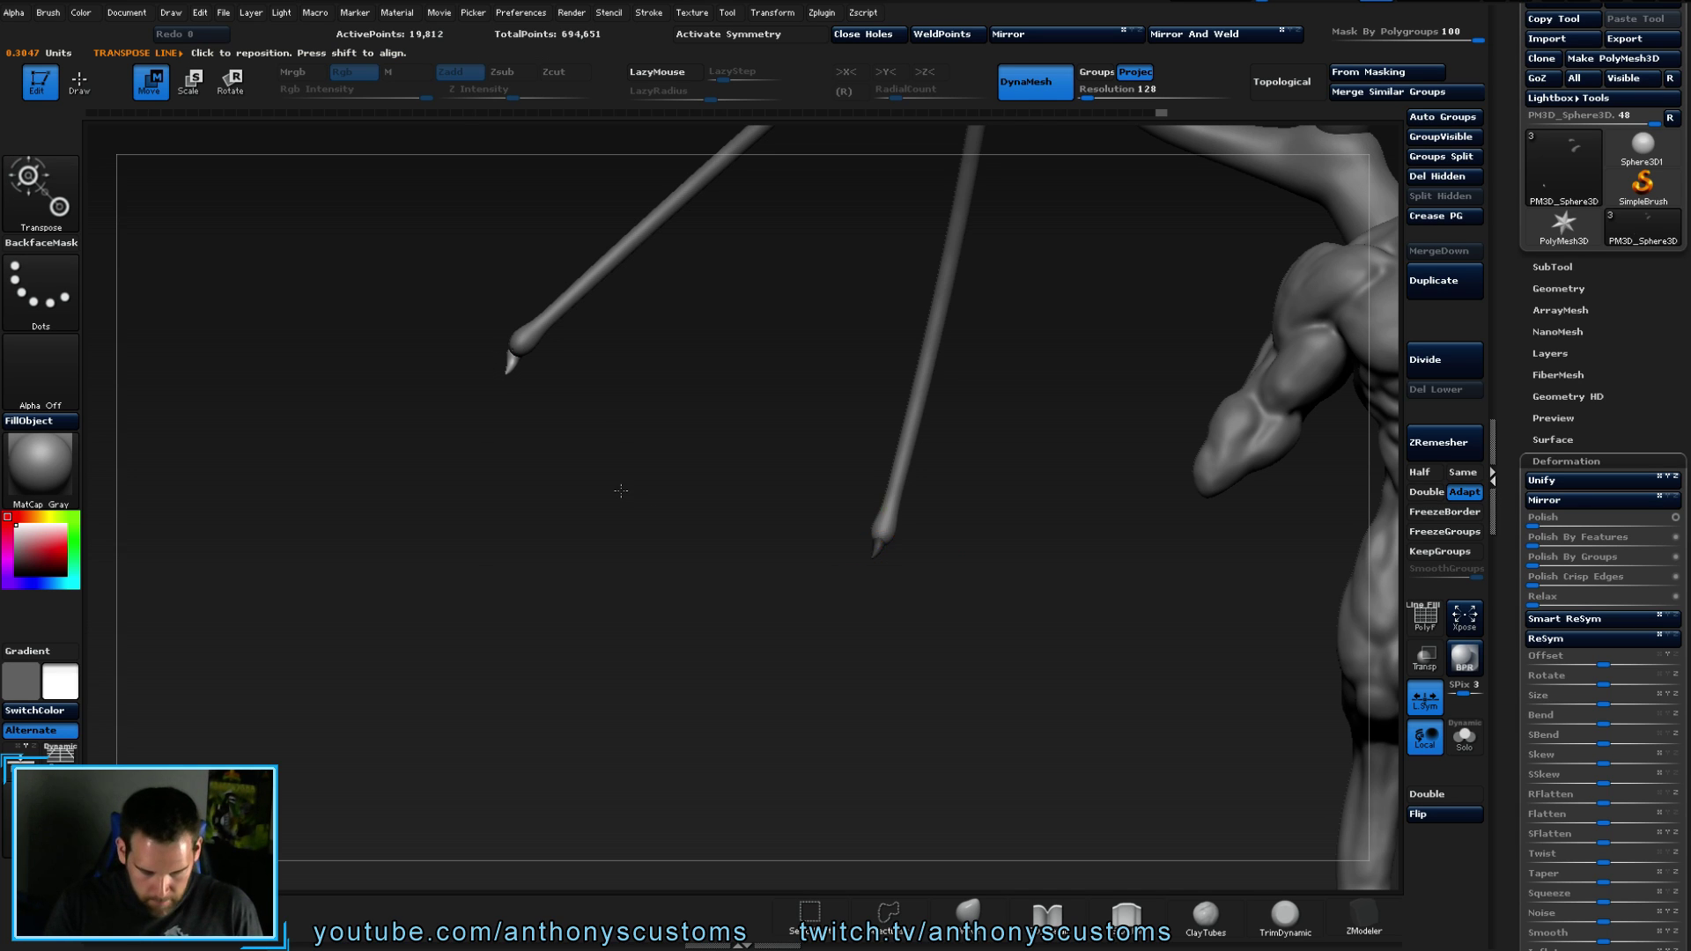
left_click_drag(624, 493, 661, 710, "alt")
left_click_drag(504, 533, 996, 722, "alt")
left_click_drag(615, 450, 960, 528, "alt")
left_click(895, 511)
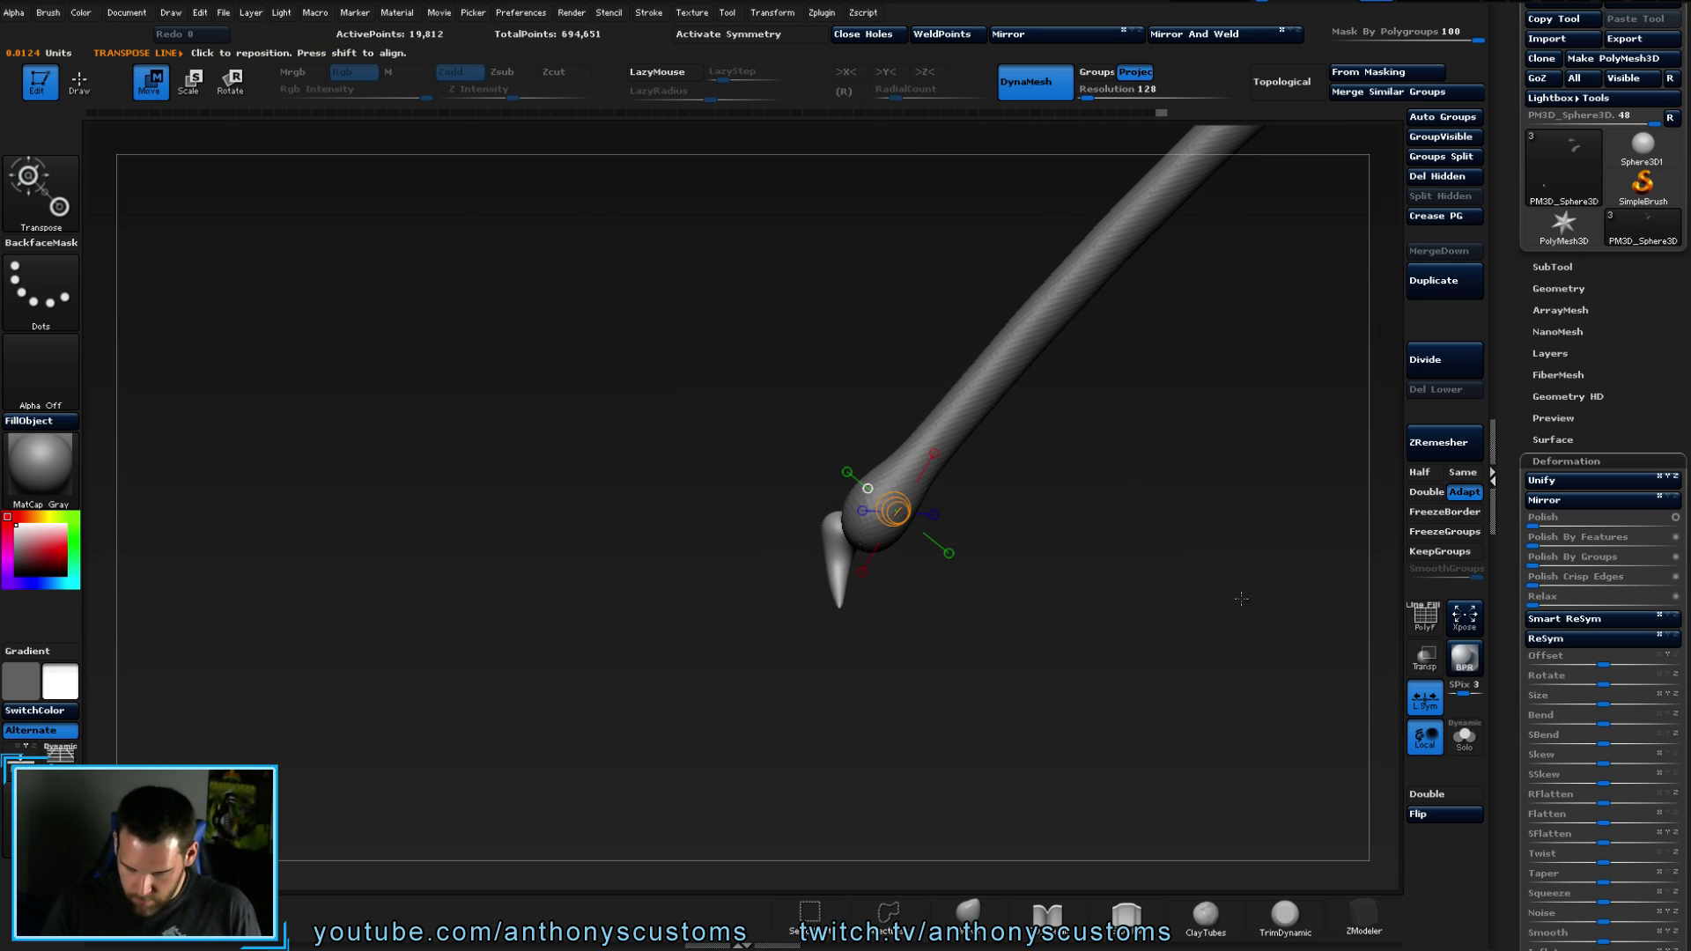
left_click_drag(1014, 668, 1078, 715)
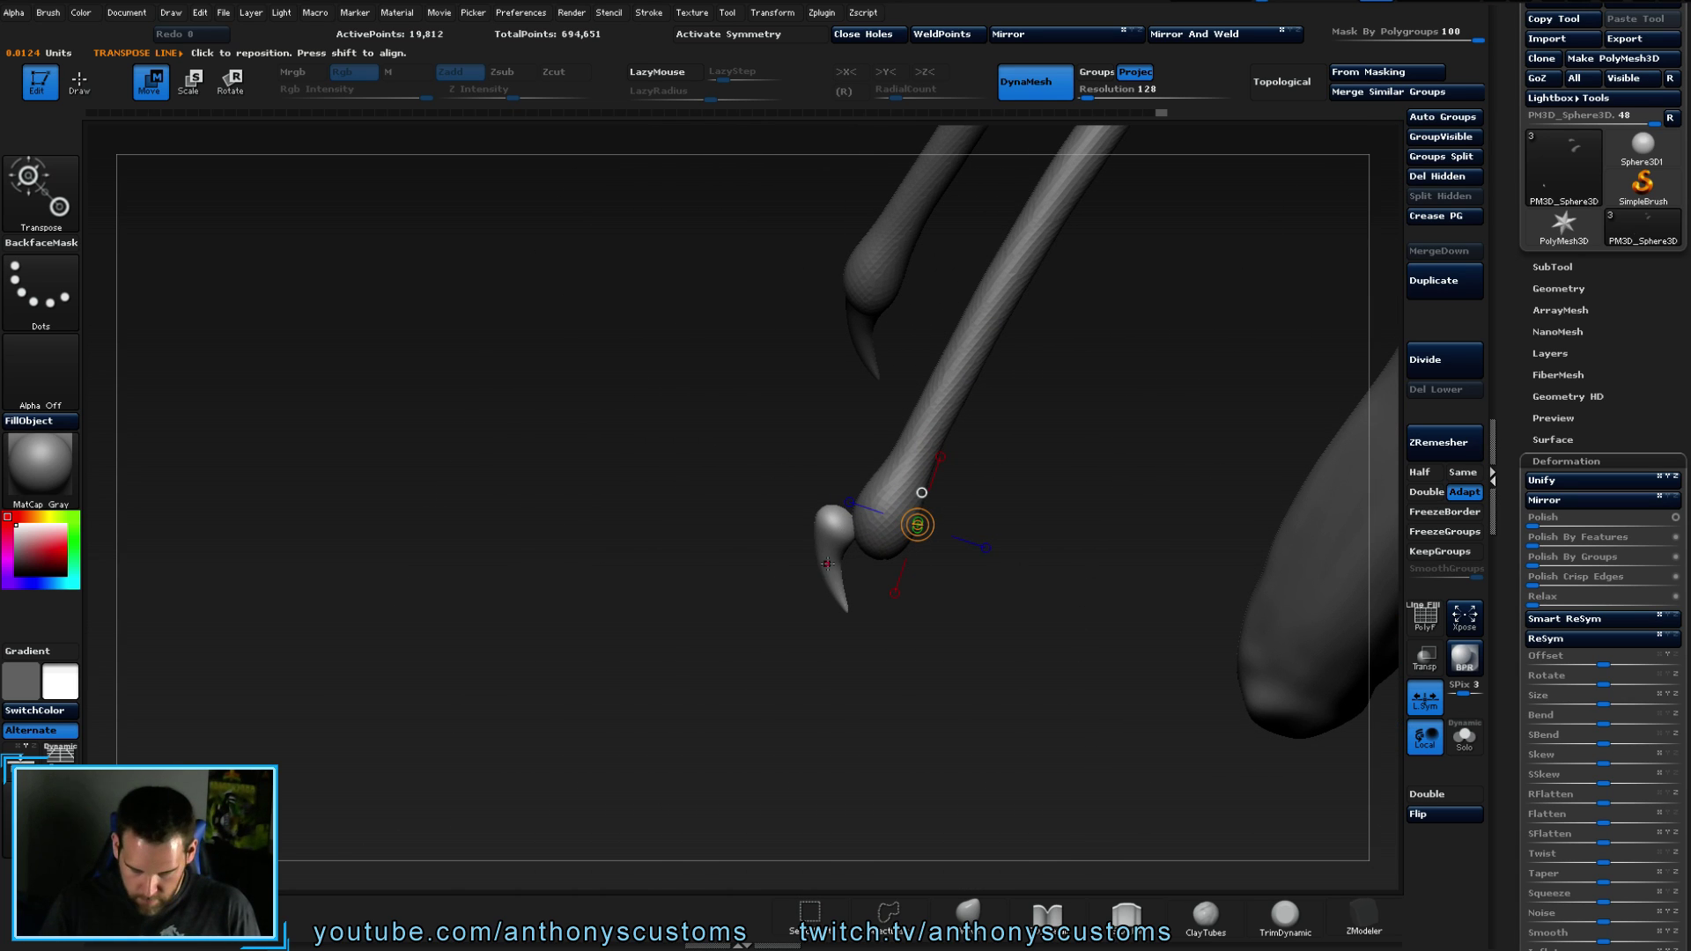
left_click_drag(829, 548, 853, 721)
left_click_drag(841, 636, 879, 660)
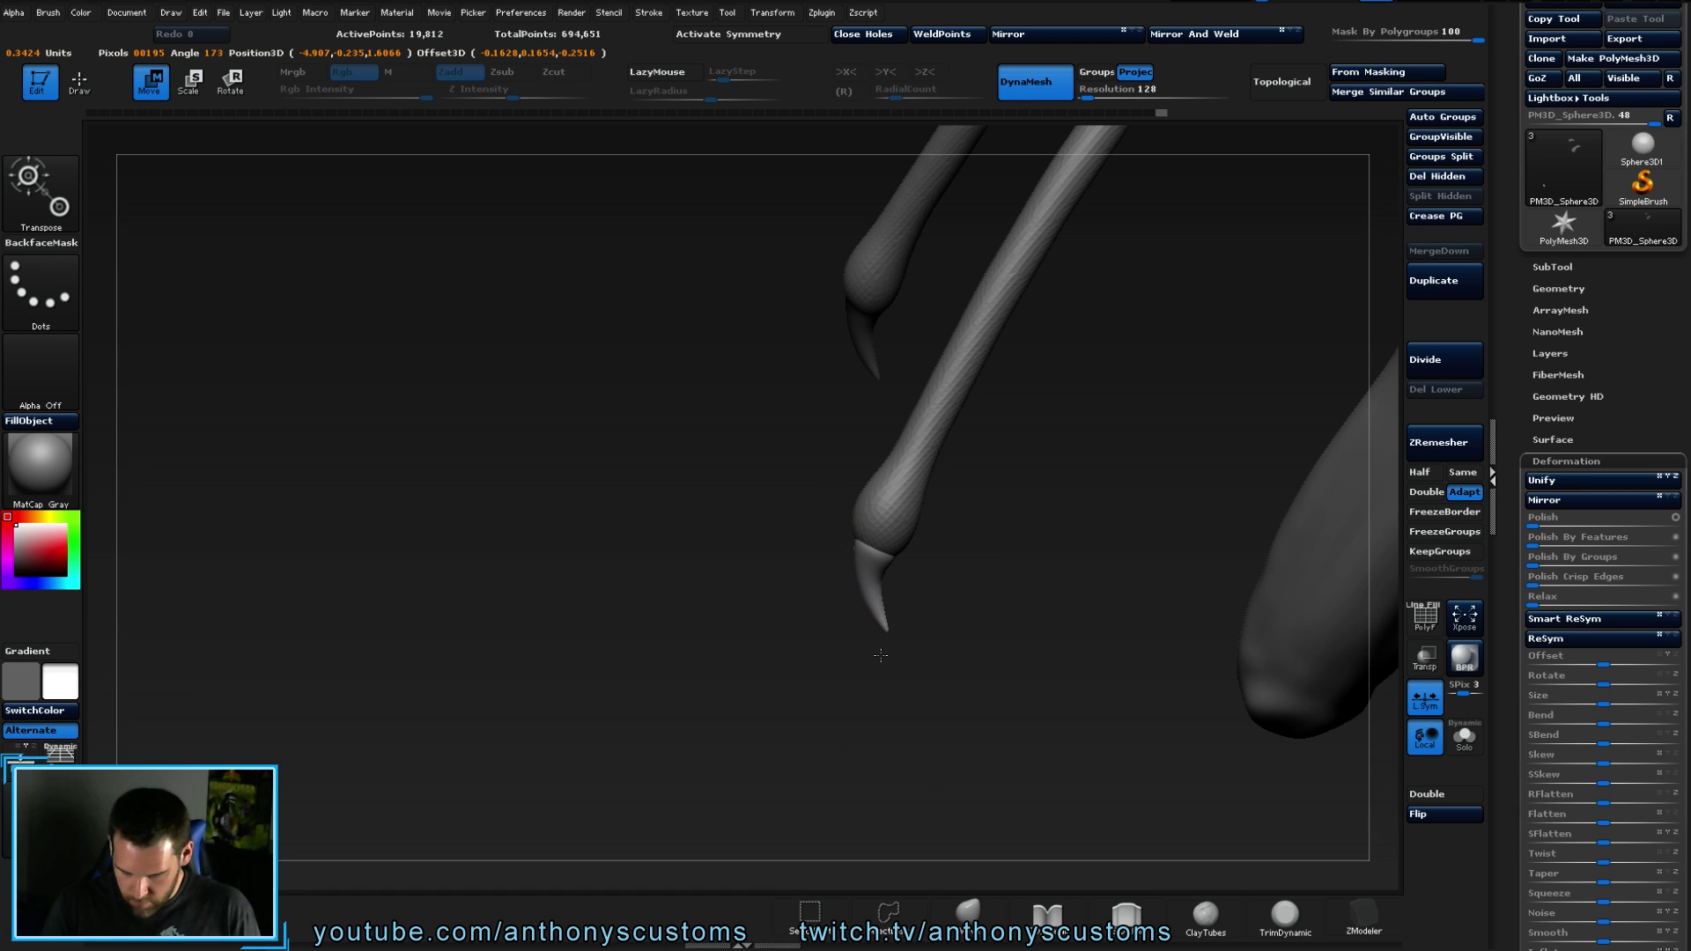
- Nudge the copied claw sideways until it sits against the outer finger bone's rounded tip
right_click_drag(998, 616, 1036, 570)
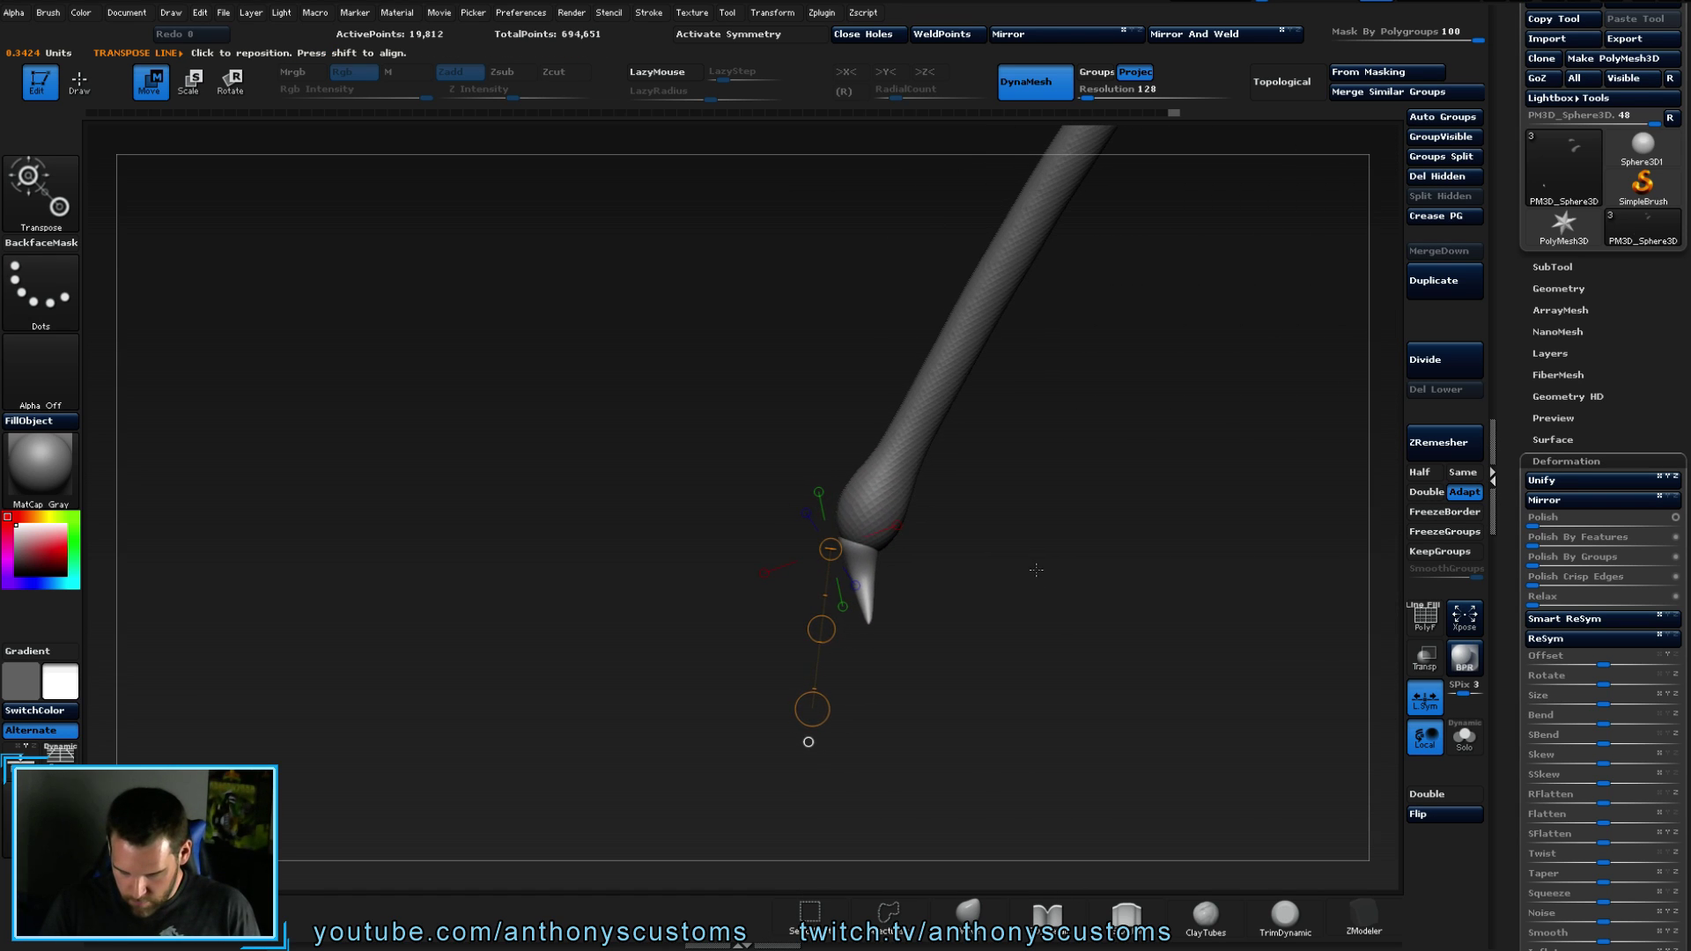
left_click_drag(857, 561, 881, 681)
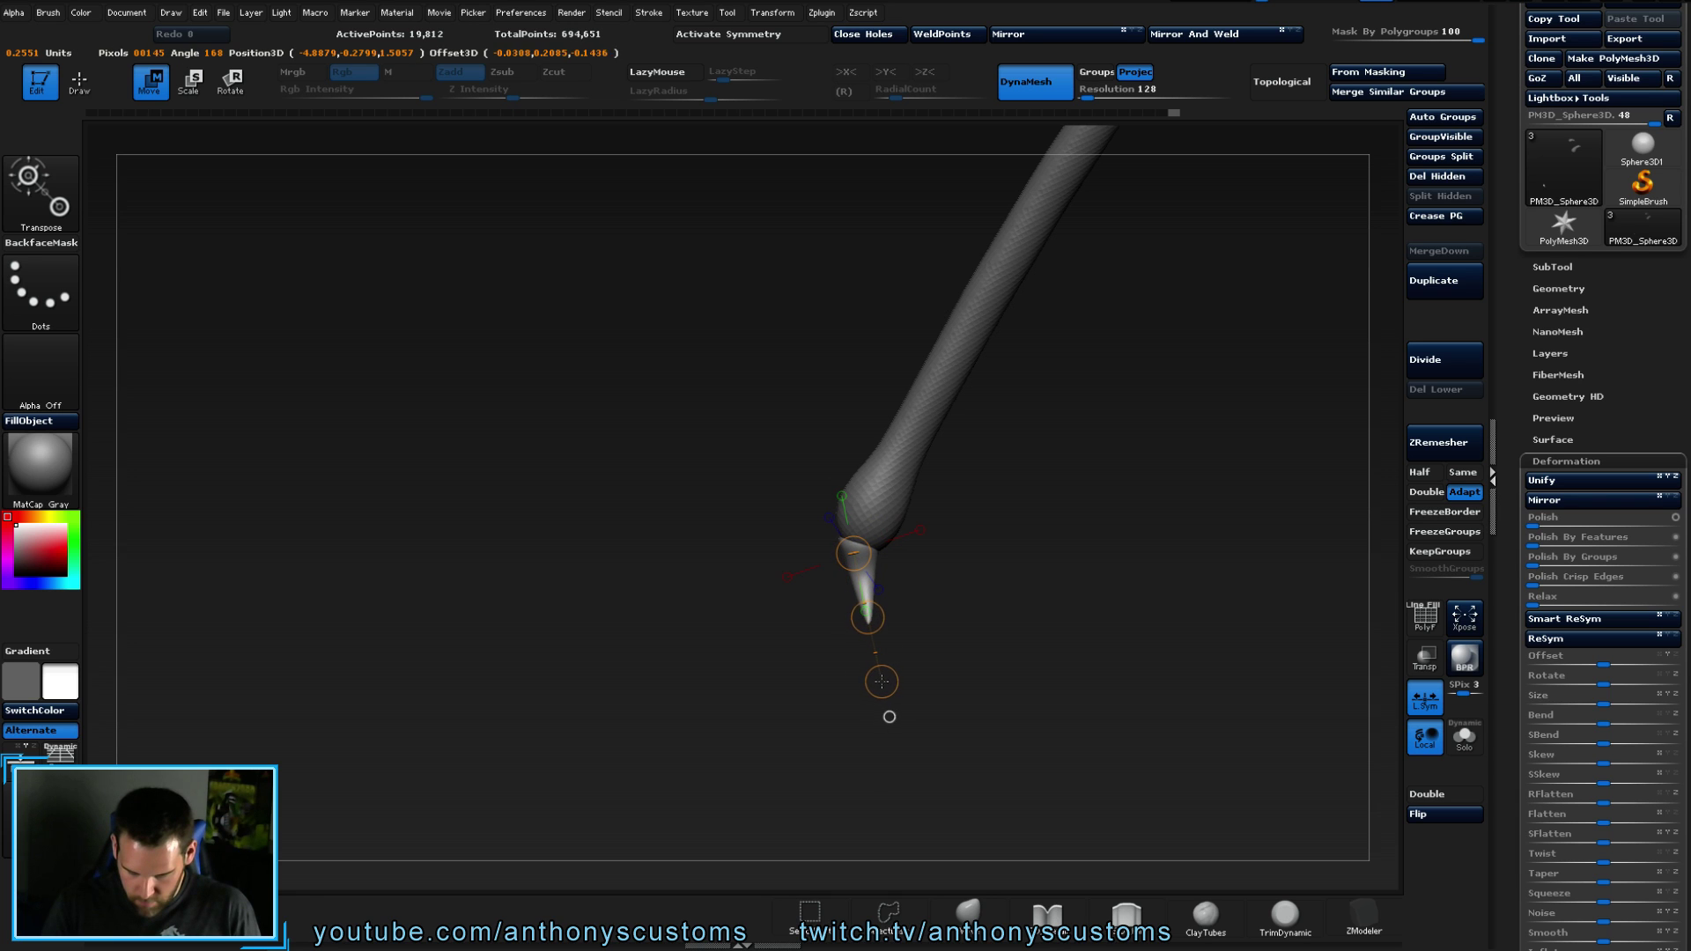
right_click_drag(947, 653, 1033, 645)
left_click_drag(872, 685, 927, 669)
left_click_drag(980, 385, 996, 480)
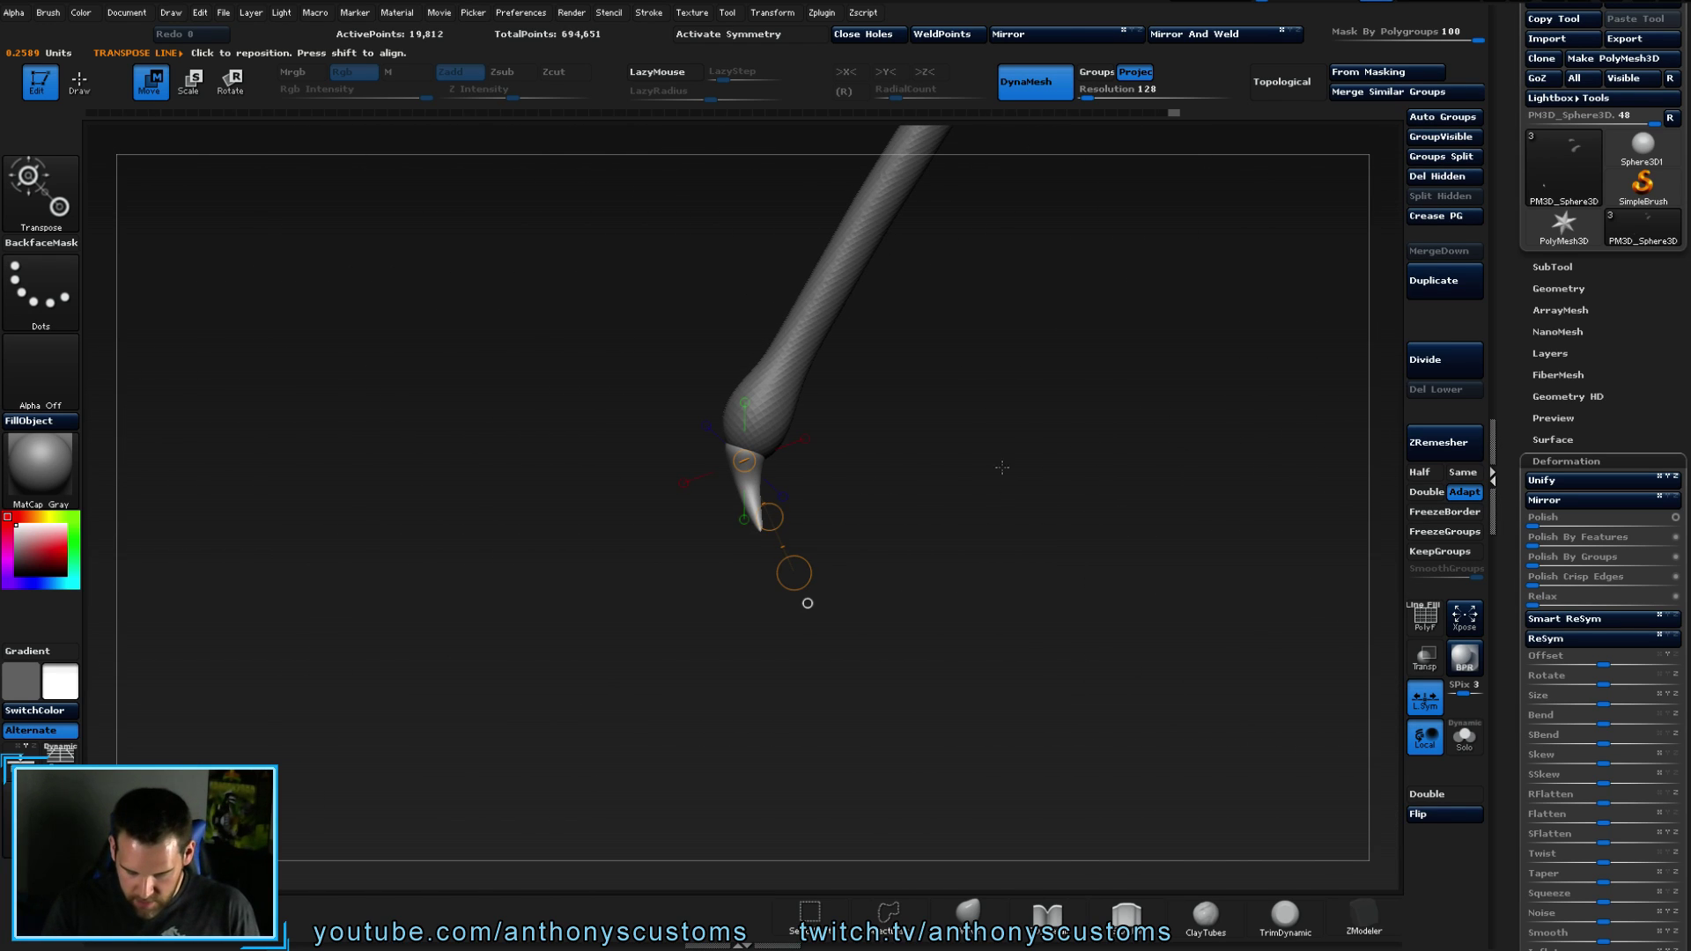
- Rotate the outer claw around its base and move it back against the bone tip
key("r")
left_click_drag(794, 572, 769, 580)
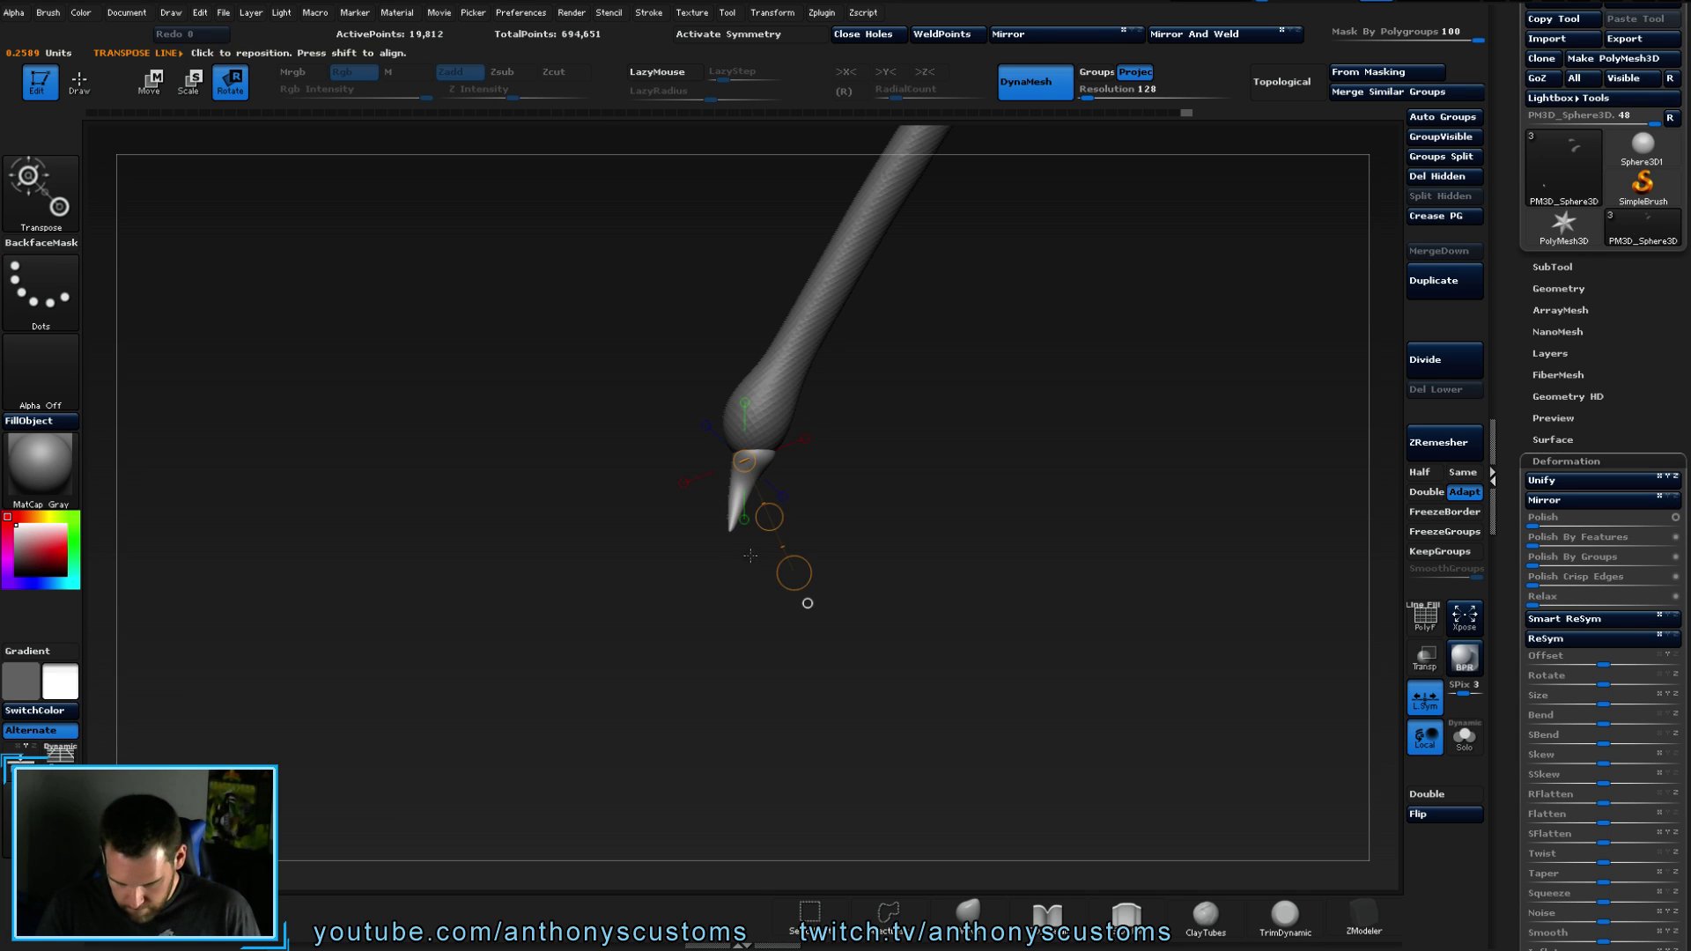
key("w")
left_click_drag(769, 515, 907, 540)
left_click_drag(1049, 531, 1045, 526)
left_click_drag(1070, 617, 693, 428)
left_click_drag(772, 521, 777, 531)
left_click_drag(594, 394, 689, 509)
left_click_drag(573, 586, 548, 575)
left_click_drag(727, 548, 635, 567)
key("ctrl+z")
key("ctrl+z")
- Rotate, scale and reposition the outer claw slightly so its base fits the finger bone's tip
key("r")
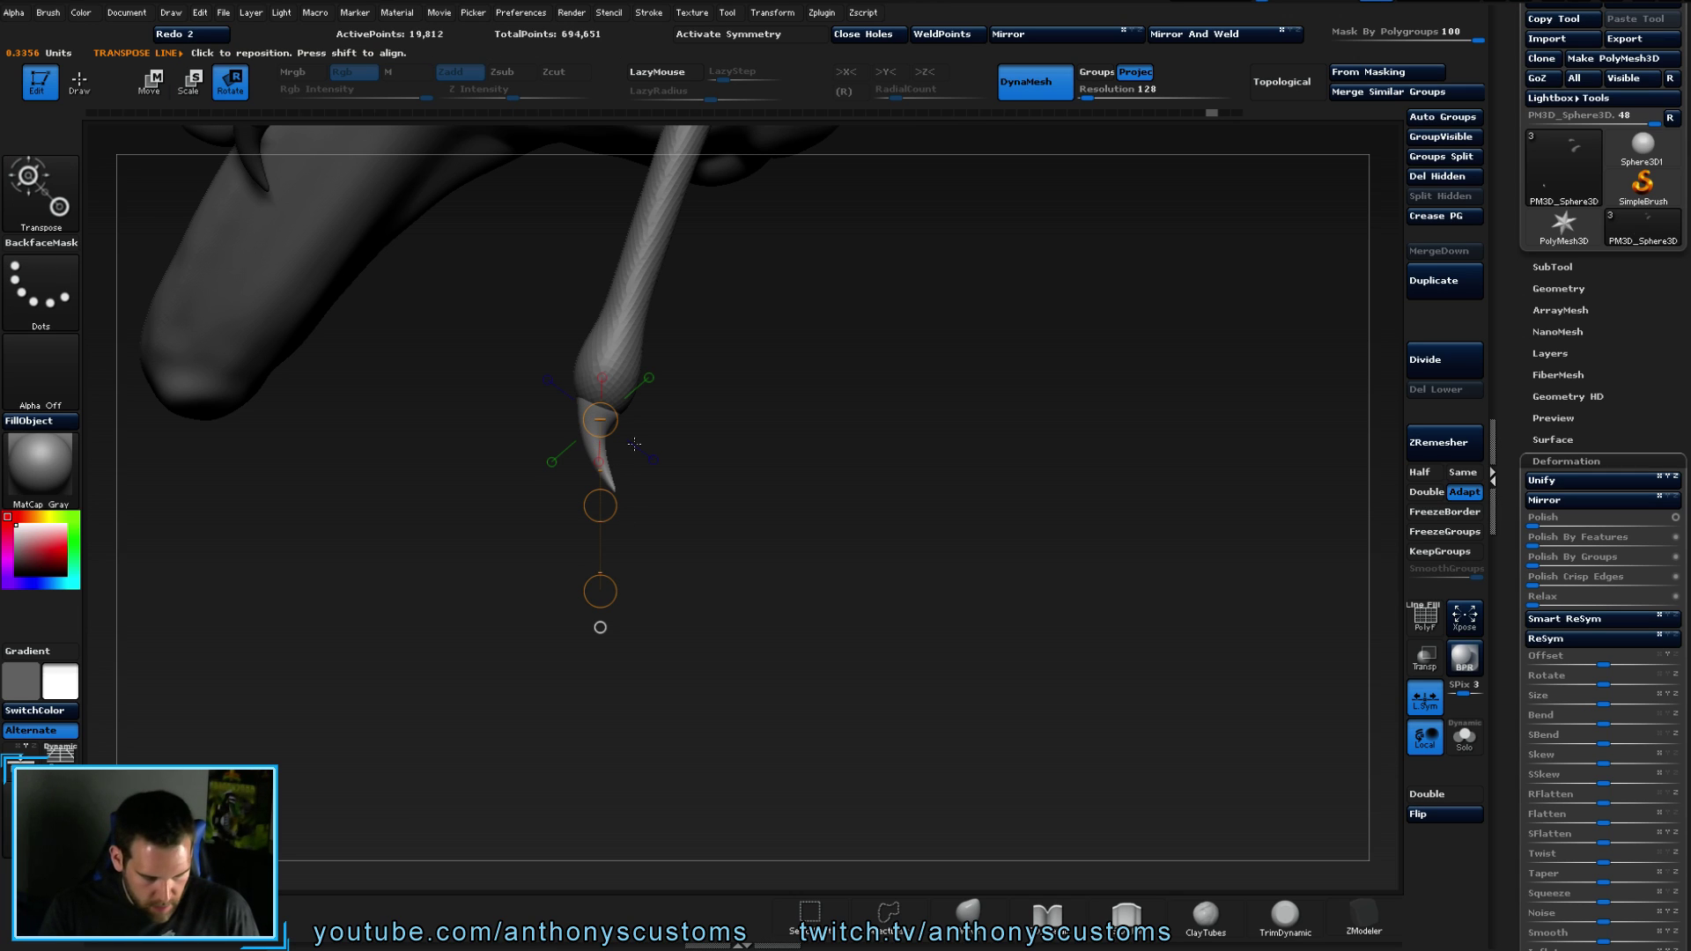
mouse_move(601, 590)
left_mouse_down()
mouse_move(704, 564)
mouse_move(572, 586)
mouse_move(616, 587)
left_mouse_up()
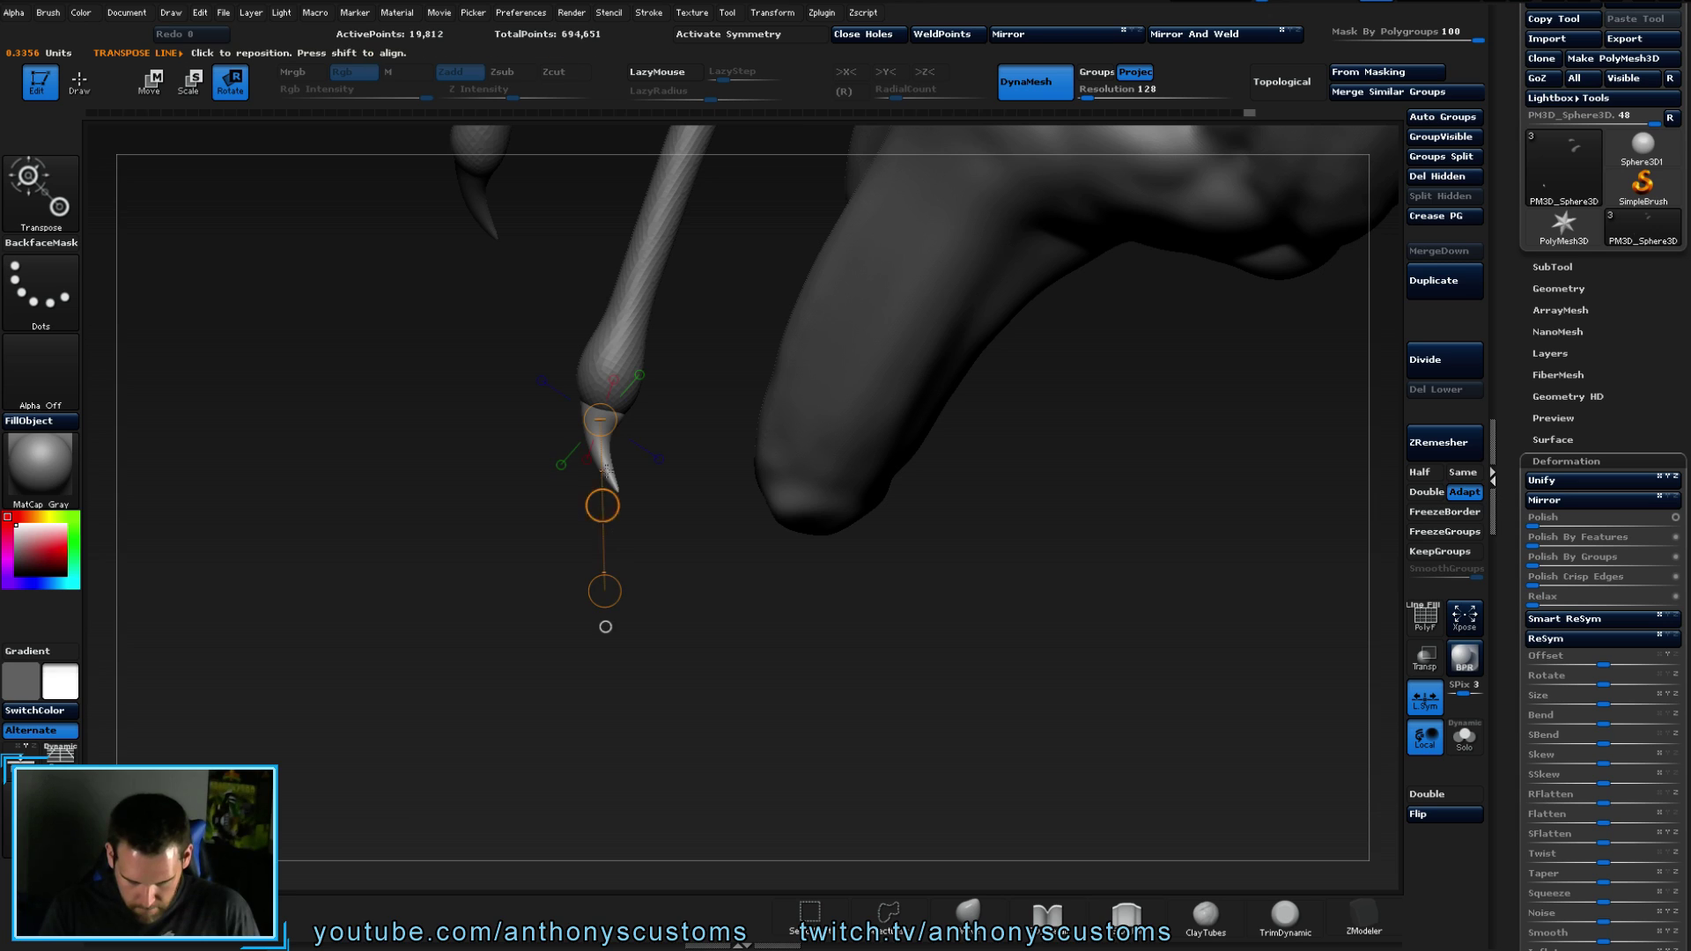
key("w")
left_click_drag(604, 500, 602, 506)
key("e")
left_click_drag(605, 590, 639, 587)
key("w")
left_click_drag(602, 505, 602, 507)
- Refine the outer claw's scale against the bone tip from several angles and review the whole figure
left_click_drag(671, 581, 563, 583)
key("e")
left_click_drag(585, 503, 596, 515)
left_click_drag(687, 550, 792, 572)
left_click_drag(621, 599, 677, 575)
left_click_drag(895, 517, 796, 573)
left_click_drag(641, 577, 623, 593)
left_click_drag(610, 507, 625, 491)
key("f")
left_click_drag(719, 731, 802, 730)
key("q")
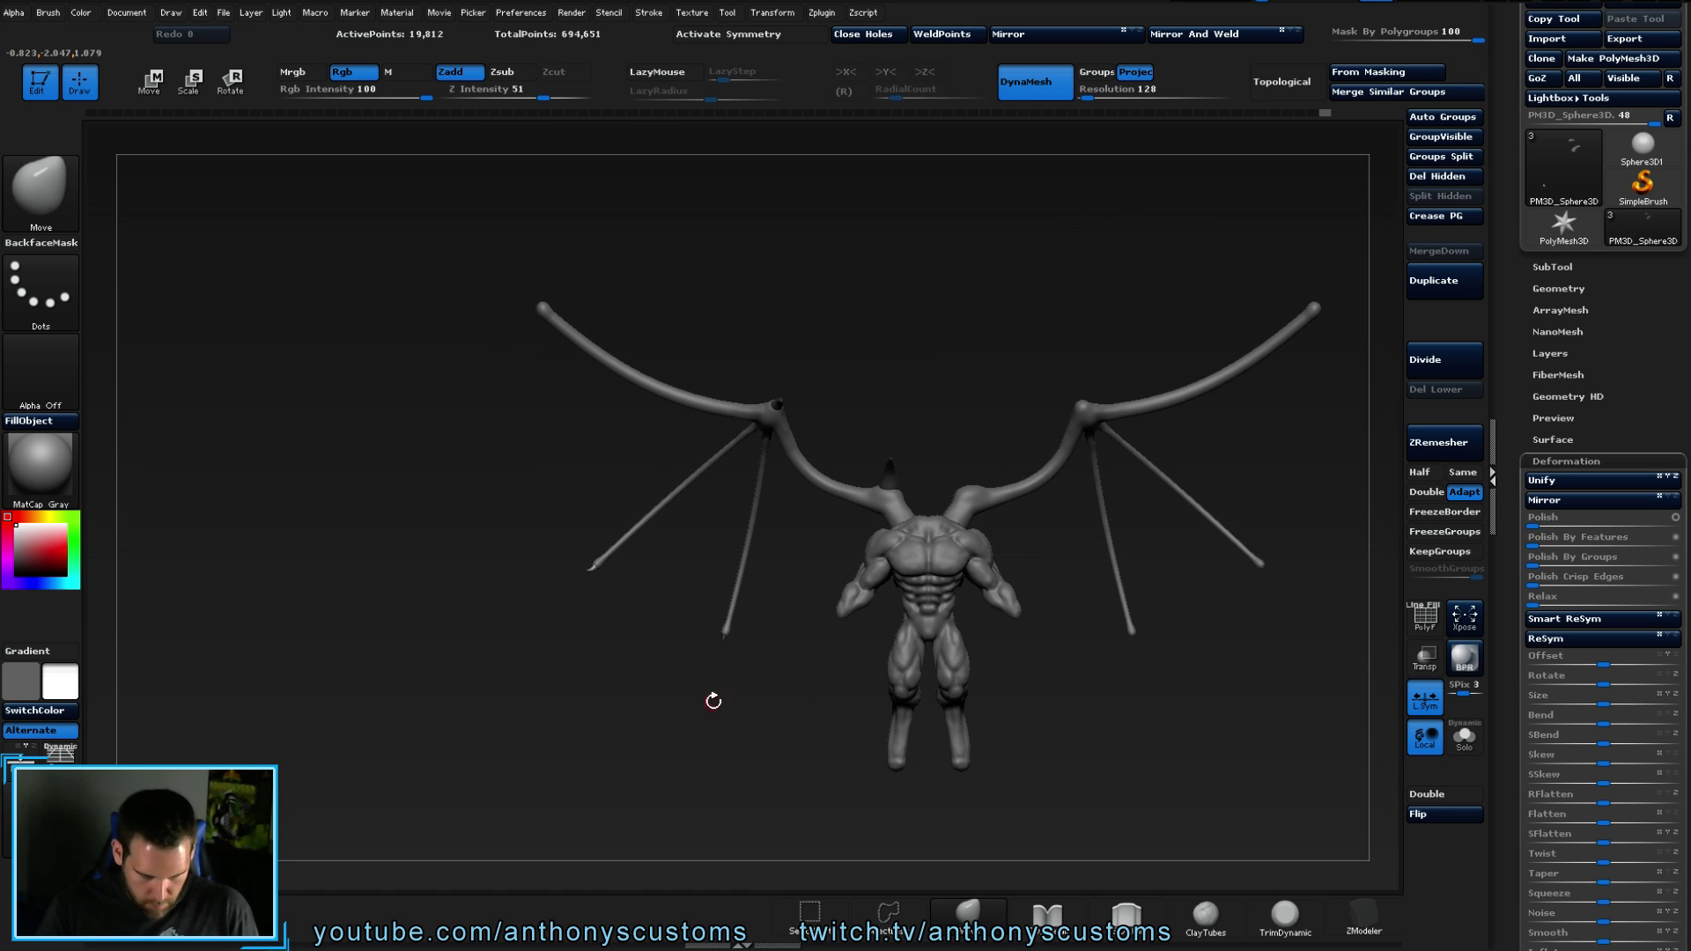
- Rotate the outer claw so it curves along the direction of its finger bone
left_click_drag(665, 659, 634, 793, "alt")
left_click_drag(630, 682, 1024, 564, "alt")
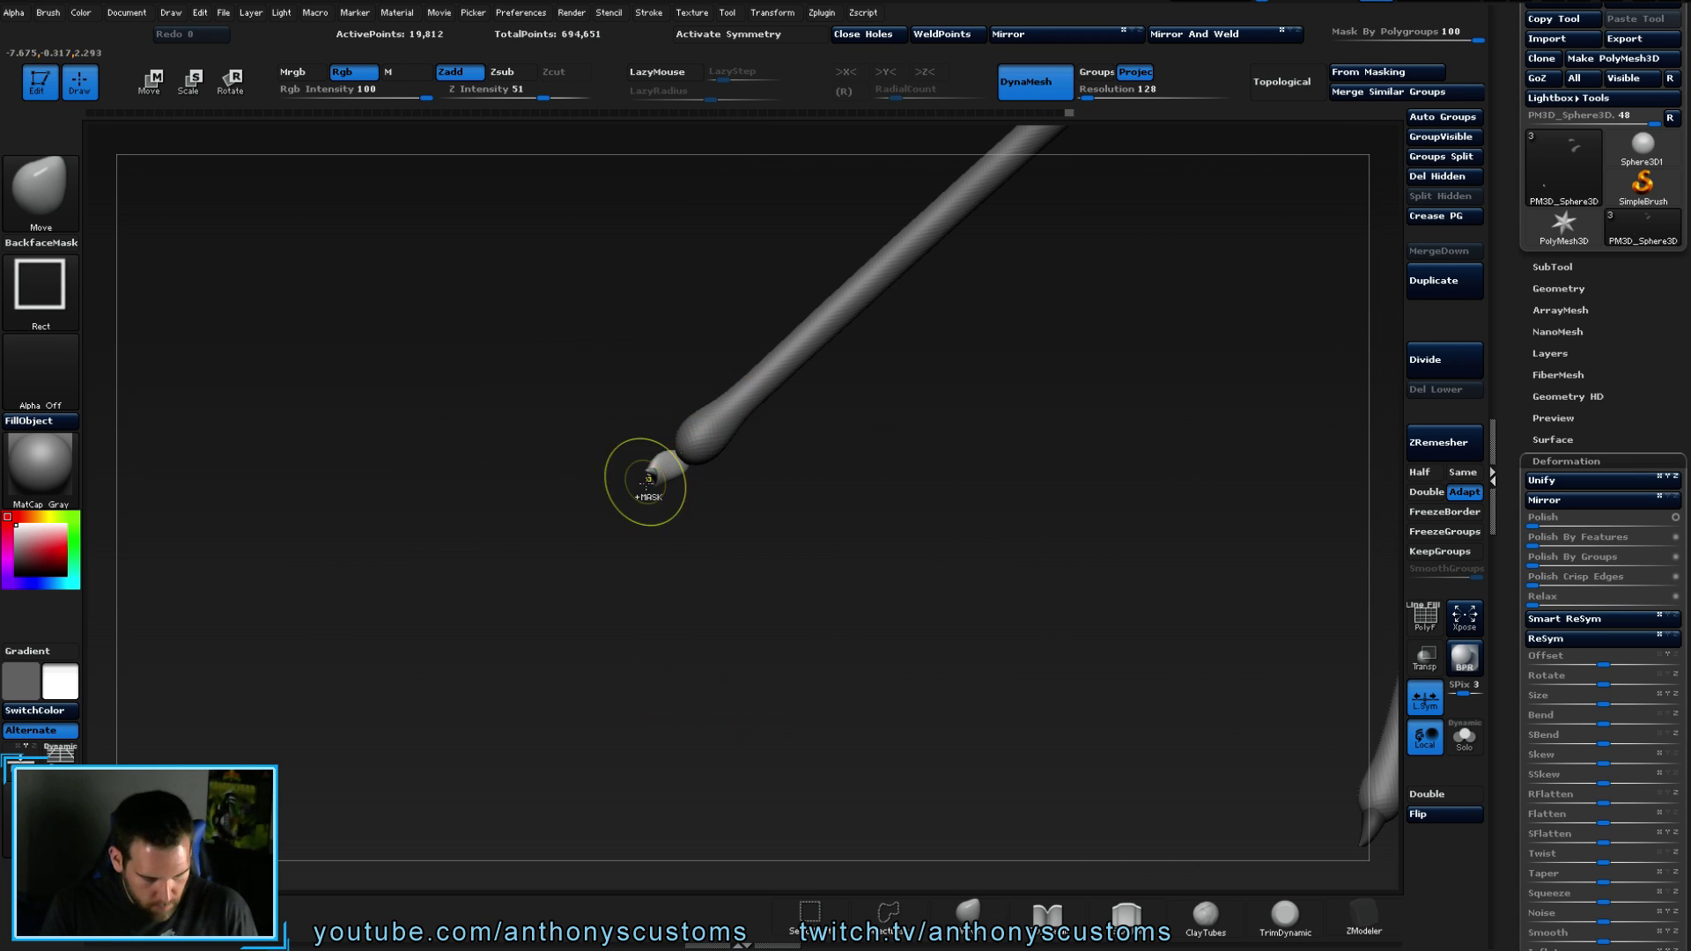
key("r")
left_click_drag(634, 475, 629, 476)
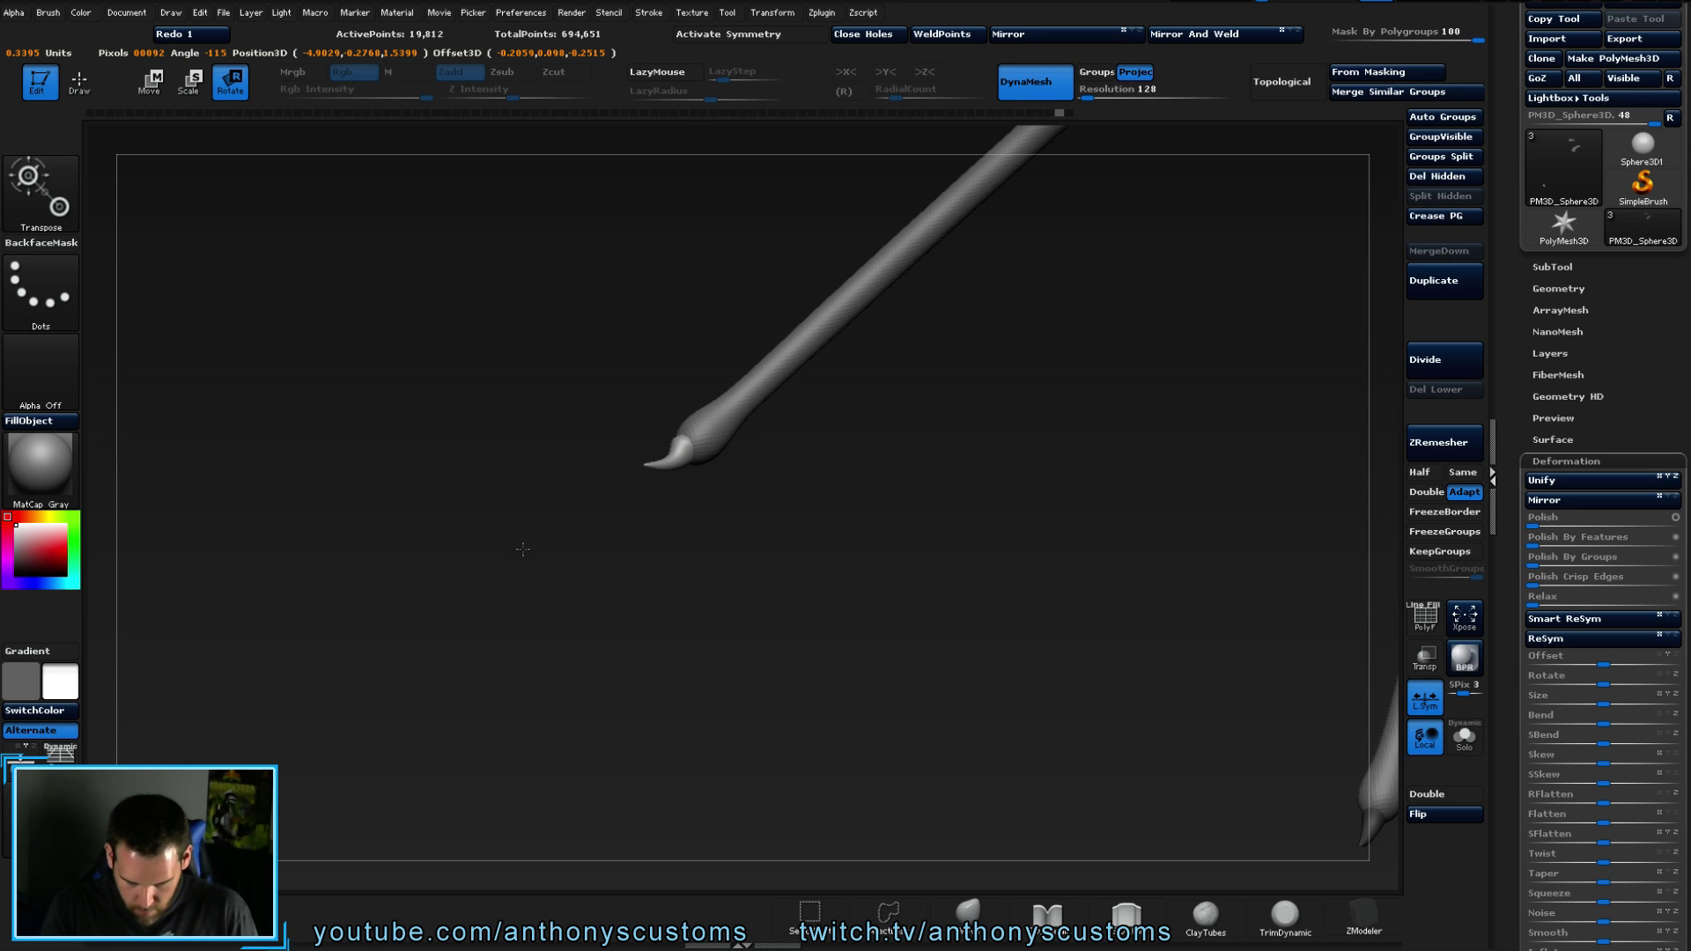
left_click_drag(775, 475, 678, 444)
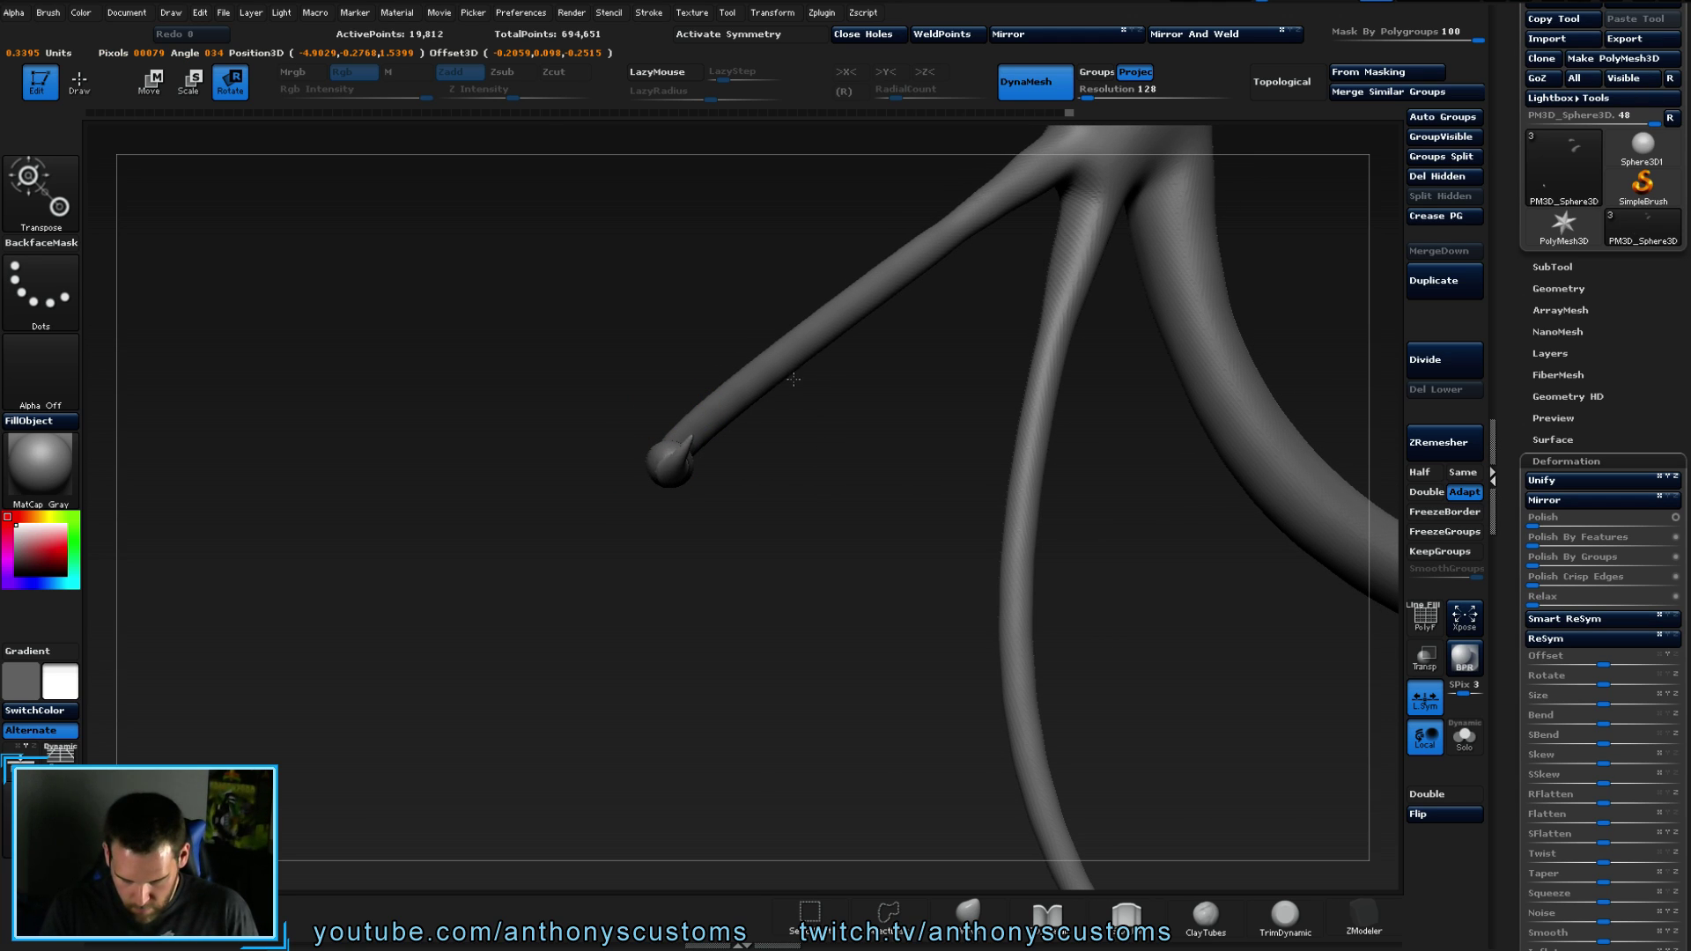
left_click_drag(829, 344, 829, 345)
left_click_drag(828, 414, 758, 445)
left_click_drag(687, 452, 677, 477)
left_click_drag(747, 577, 728, 662)
left_click_drag(635, 506, 635, 504)
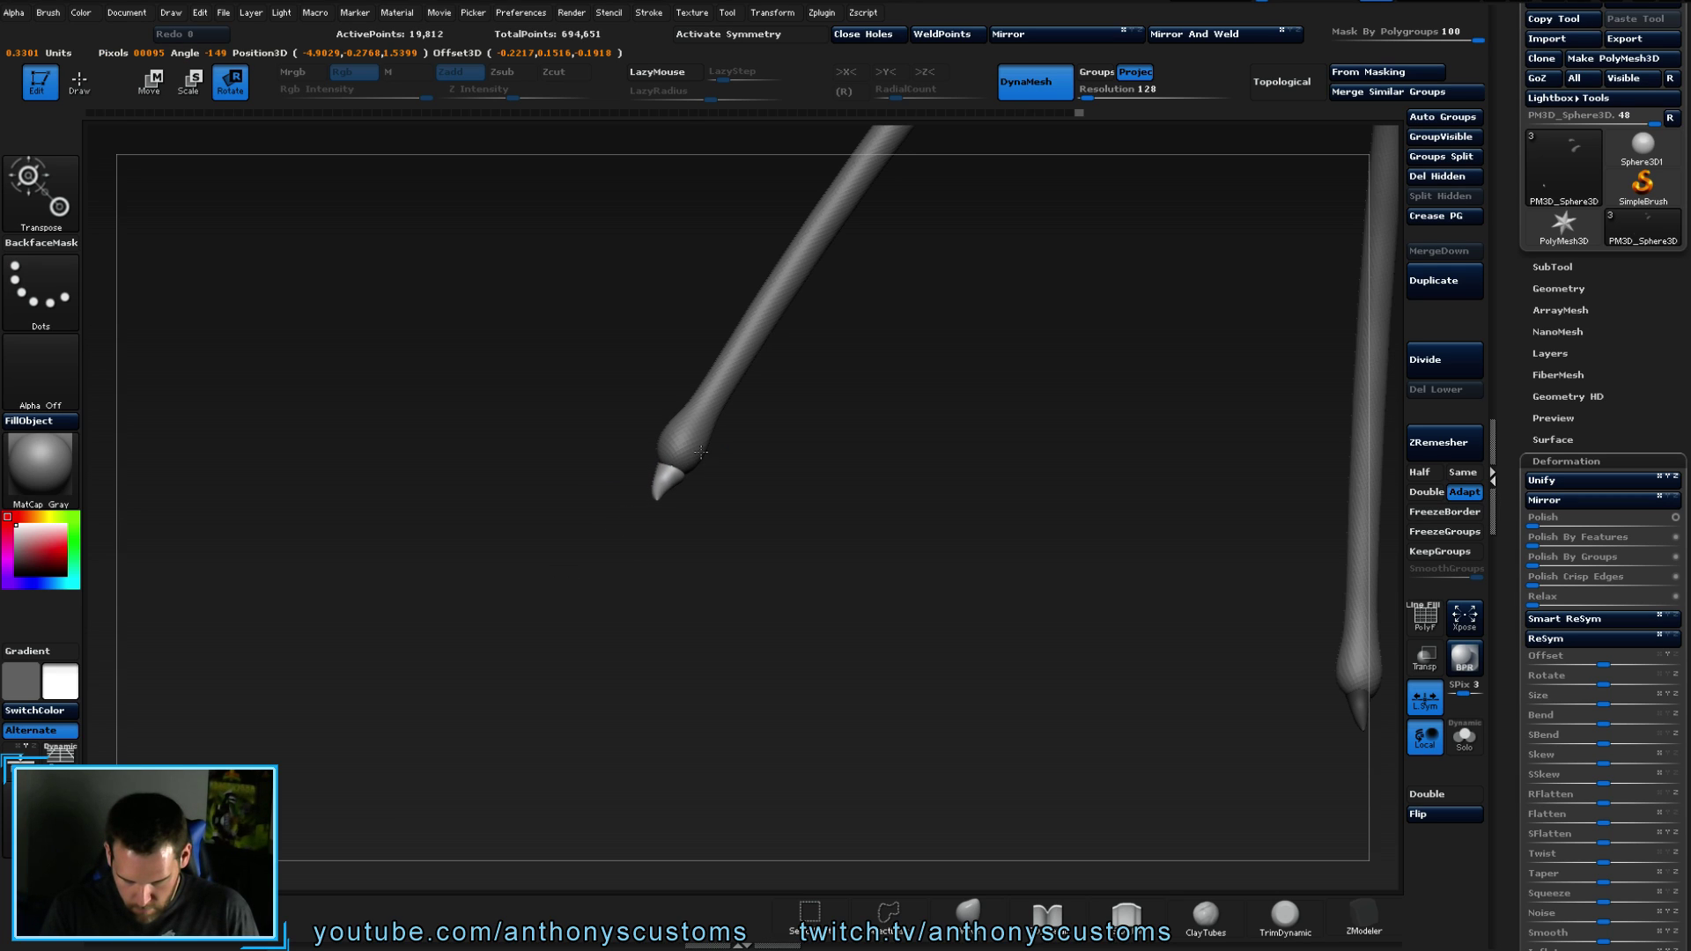
left_click_drag(688, 463, 689, 462)
- Refine the outer claw's angle from another side of the finger bone, undoing one change
left_click_drag(759, 608, 791, 308)
left_click_drag(789, 412, 733, 427)
key("ctrl+z")
key("w")
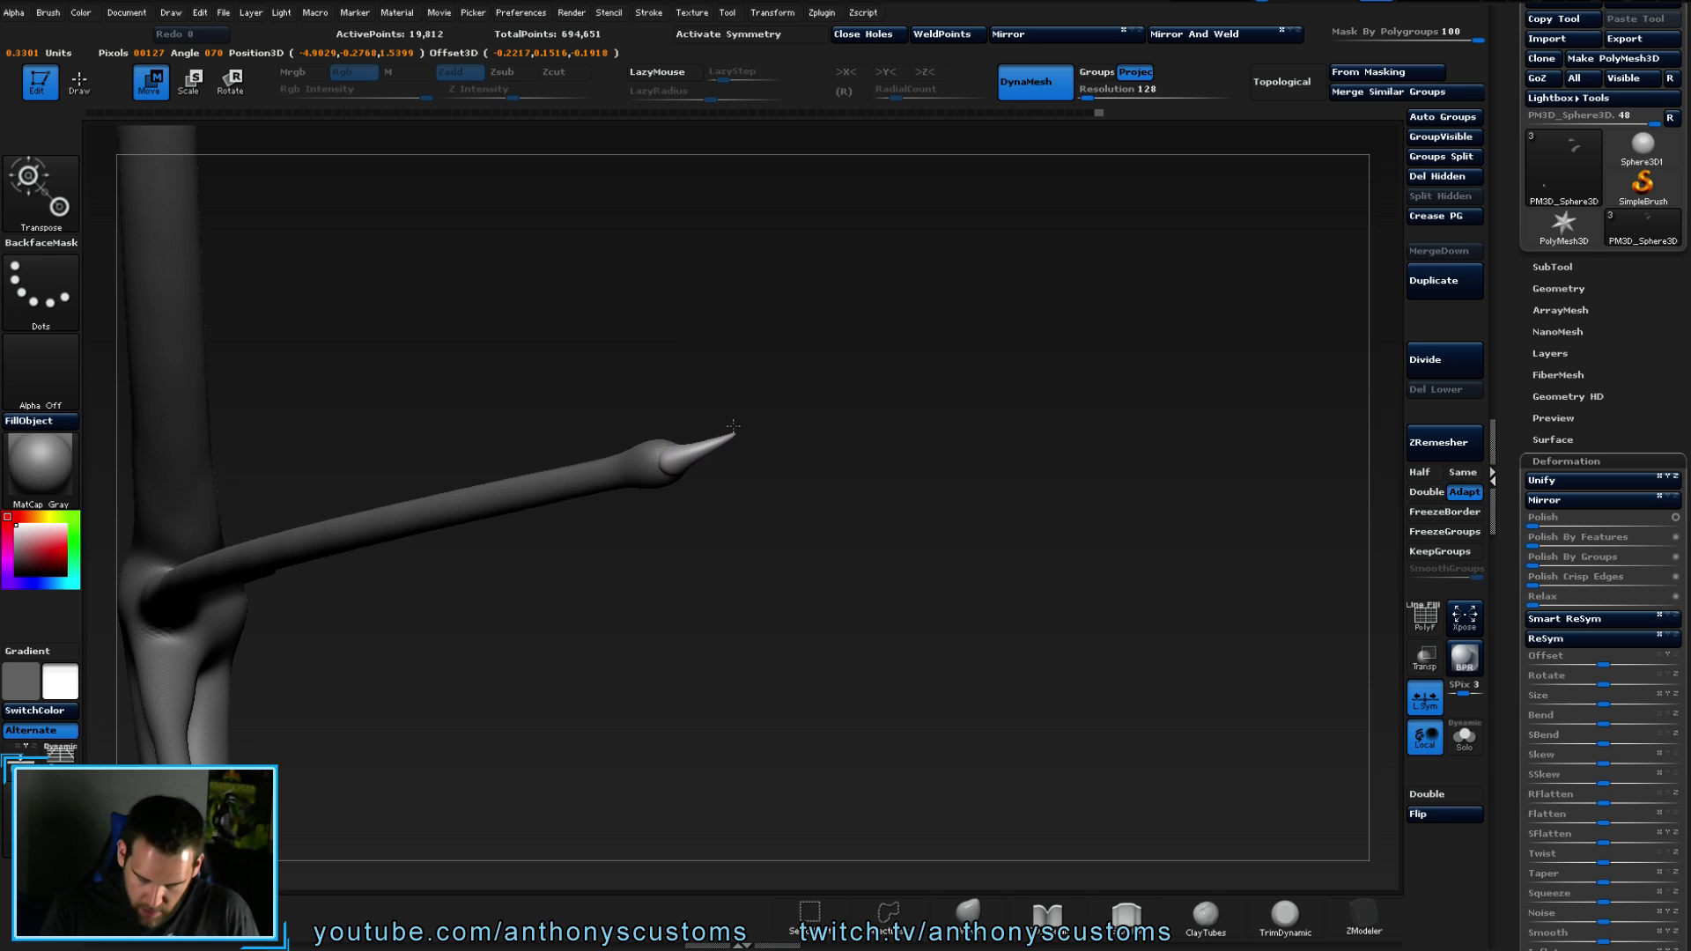
left_click_drag(781, 647, 731, 420)
left_click_drag(863, 471, 974, 435)
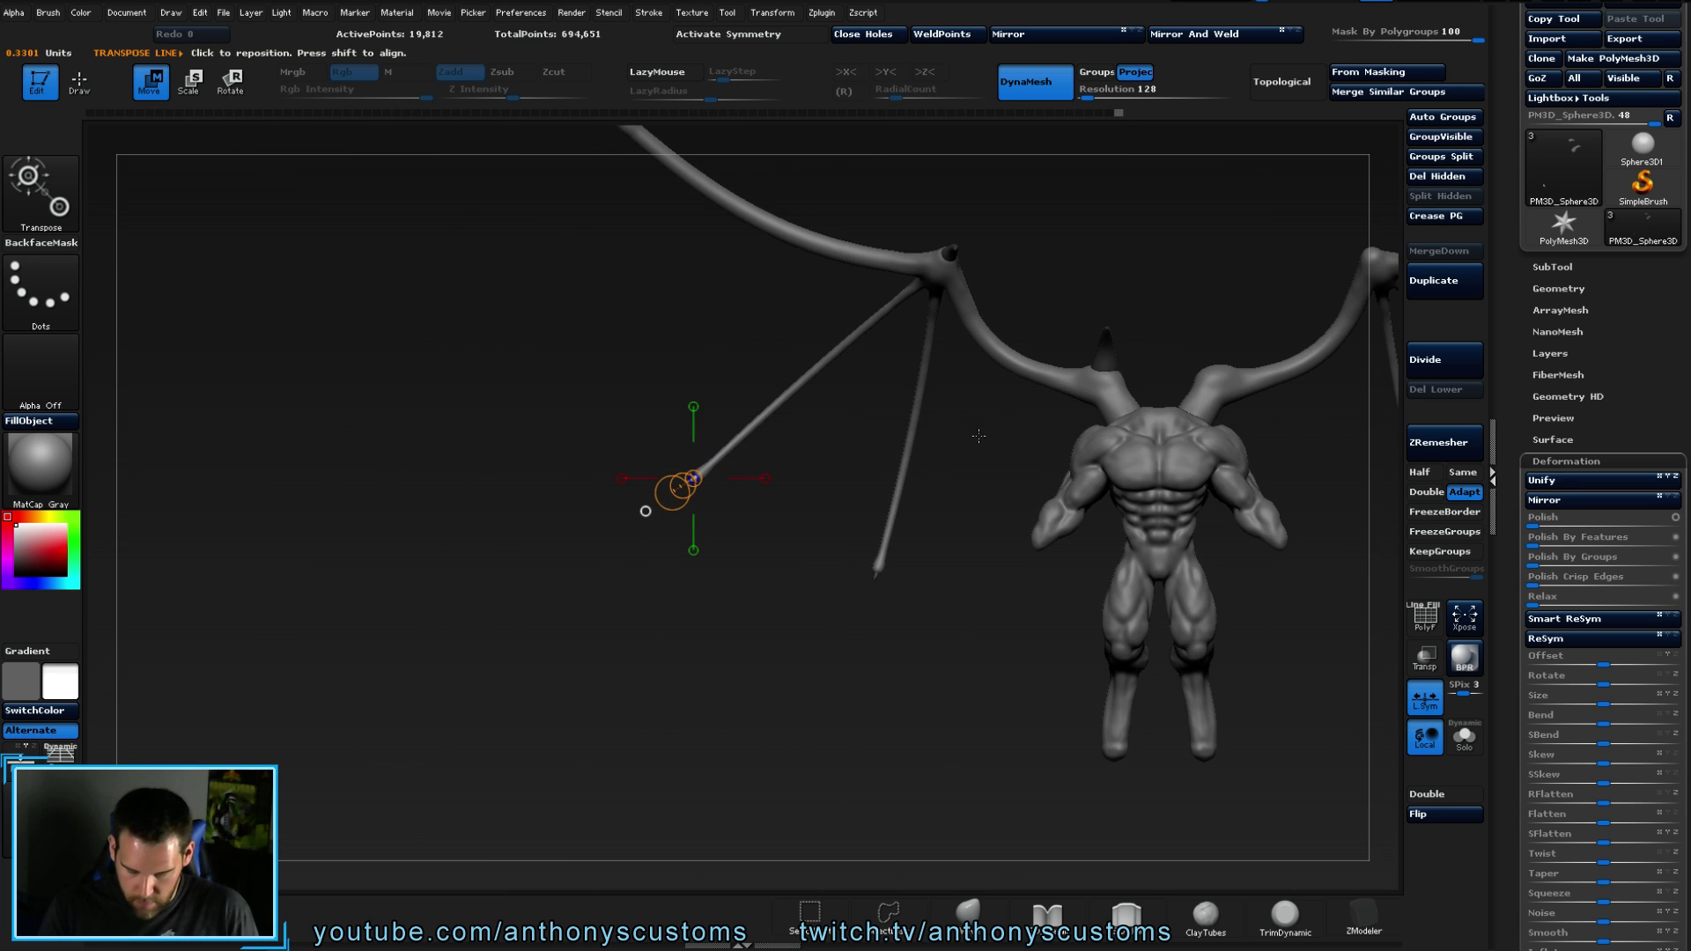
- Align the rotation axis from the outer claw along its finger bone and check the claw's direction
key("q")
mouse_move(868, 706)
left_mouse_down("alt")
mouse_move(872, 667)
mouse_move(851, 657)
mouse_move(714, 667)
mouse_move(780, 700)
mouse_move(872, 679)
mouse_move(691, 674)
mouse_move(1003, 625)
left_mouse_up("alt")
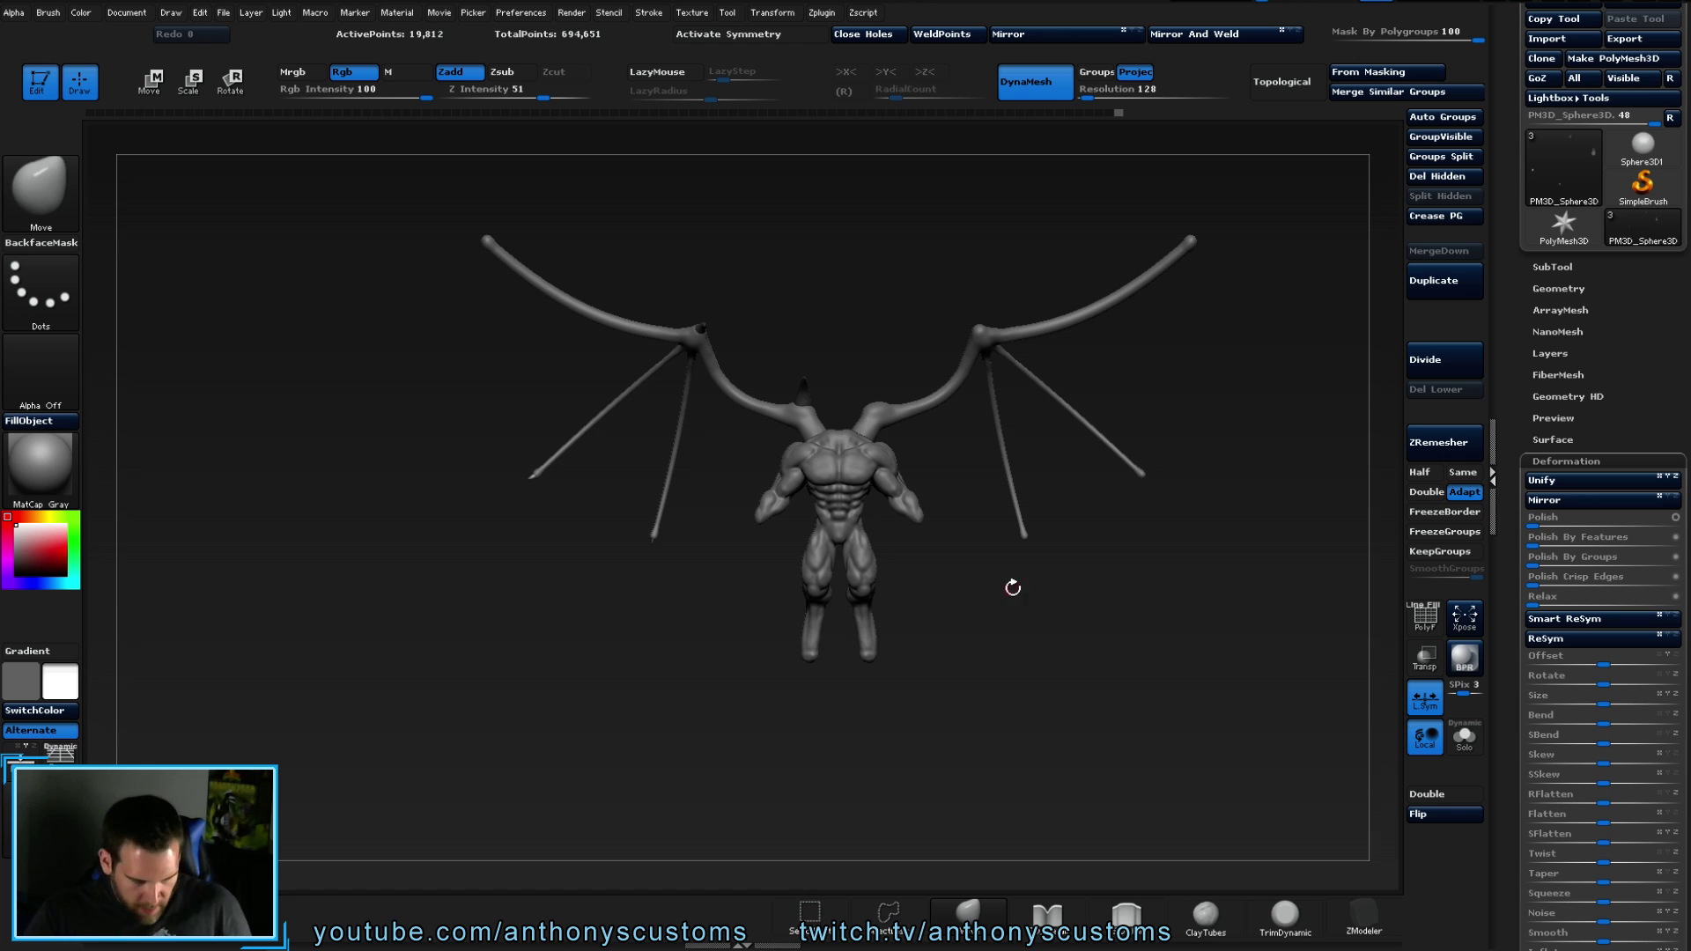
left_click_drag(671, 658, 685, 786, "alt")
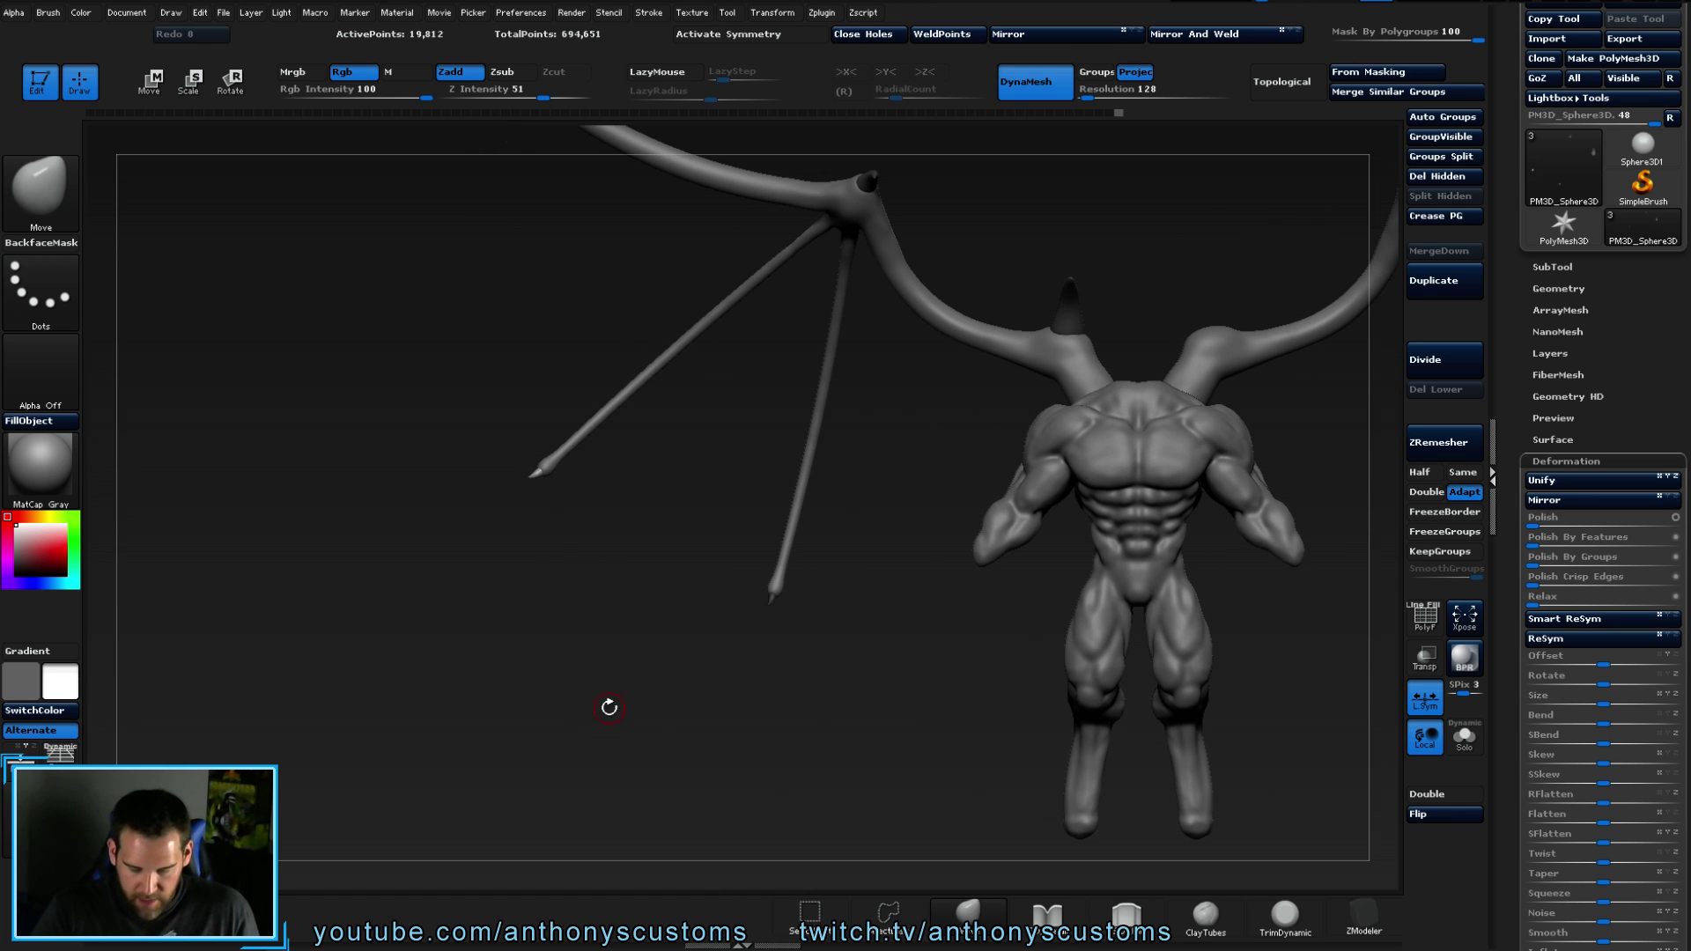
left_click_drag(608, 662, 627, 858, "alt")
left_click_drag(674, 689, 833, 571, "alt")
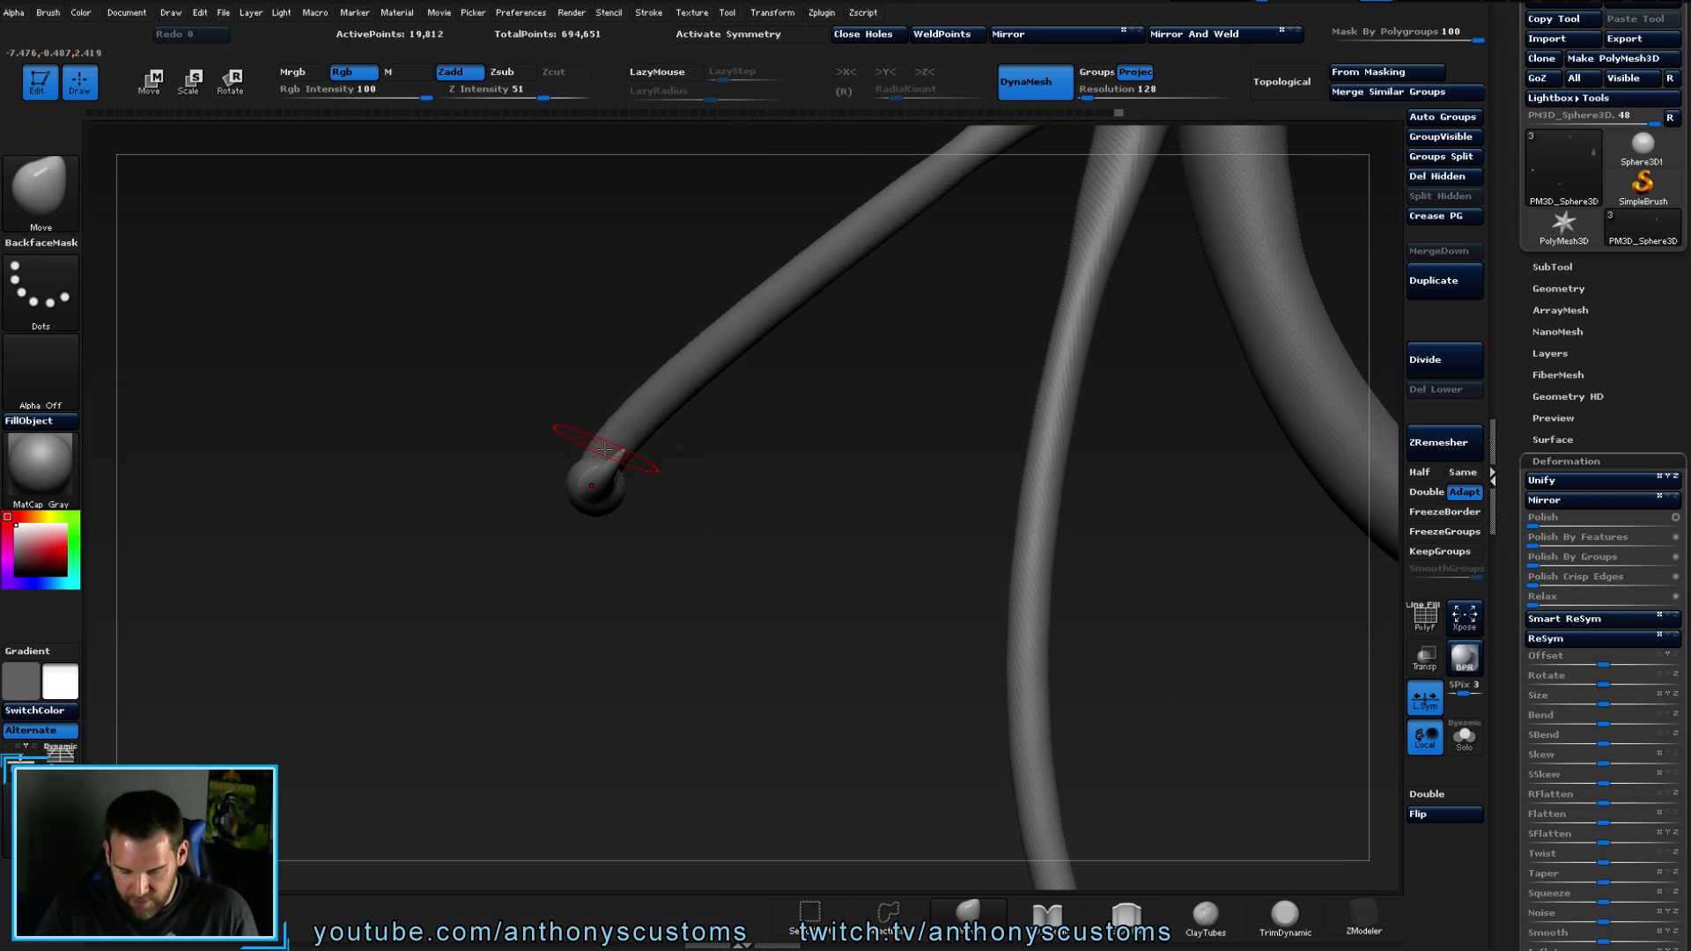
key("r")
left_click_drag(596, 483, 737, 372)
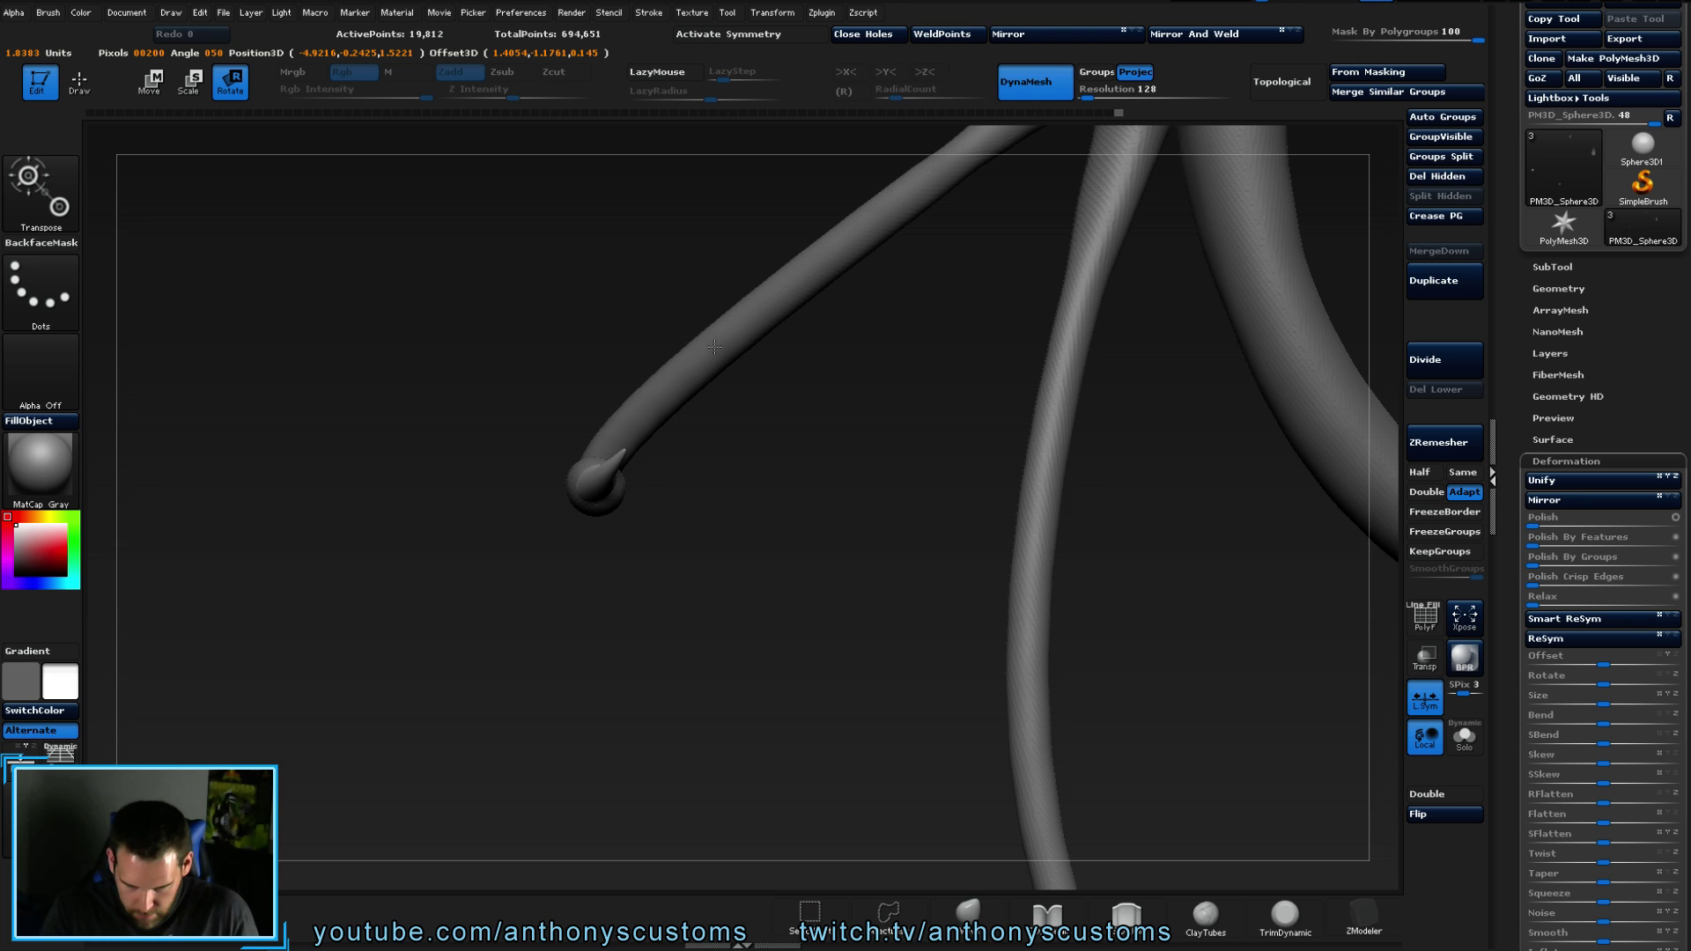
left_click_drag(712, 343, 692, 632)
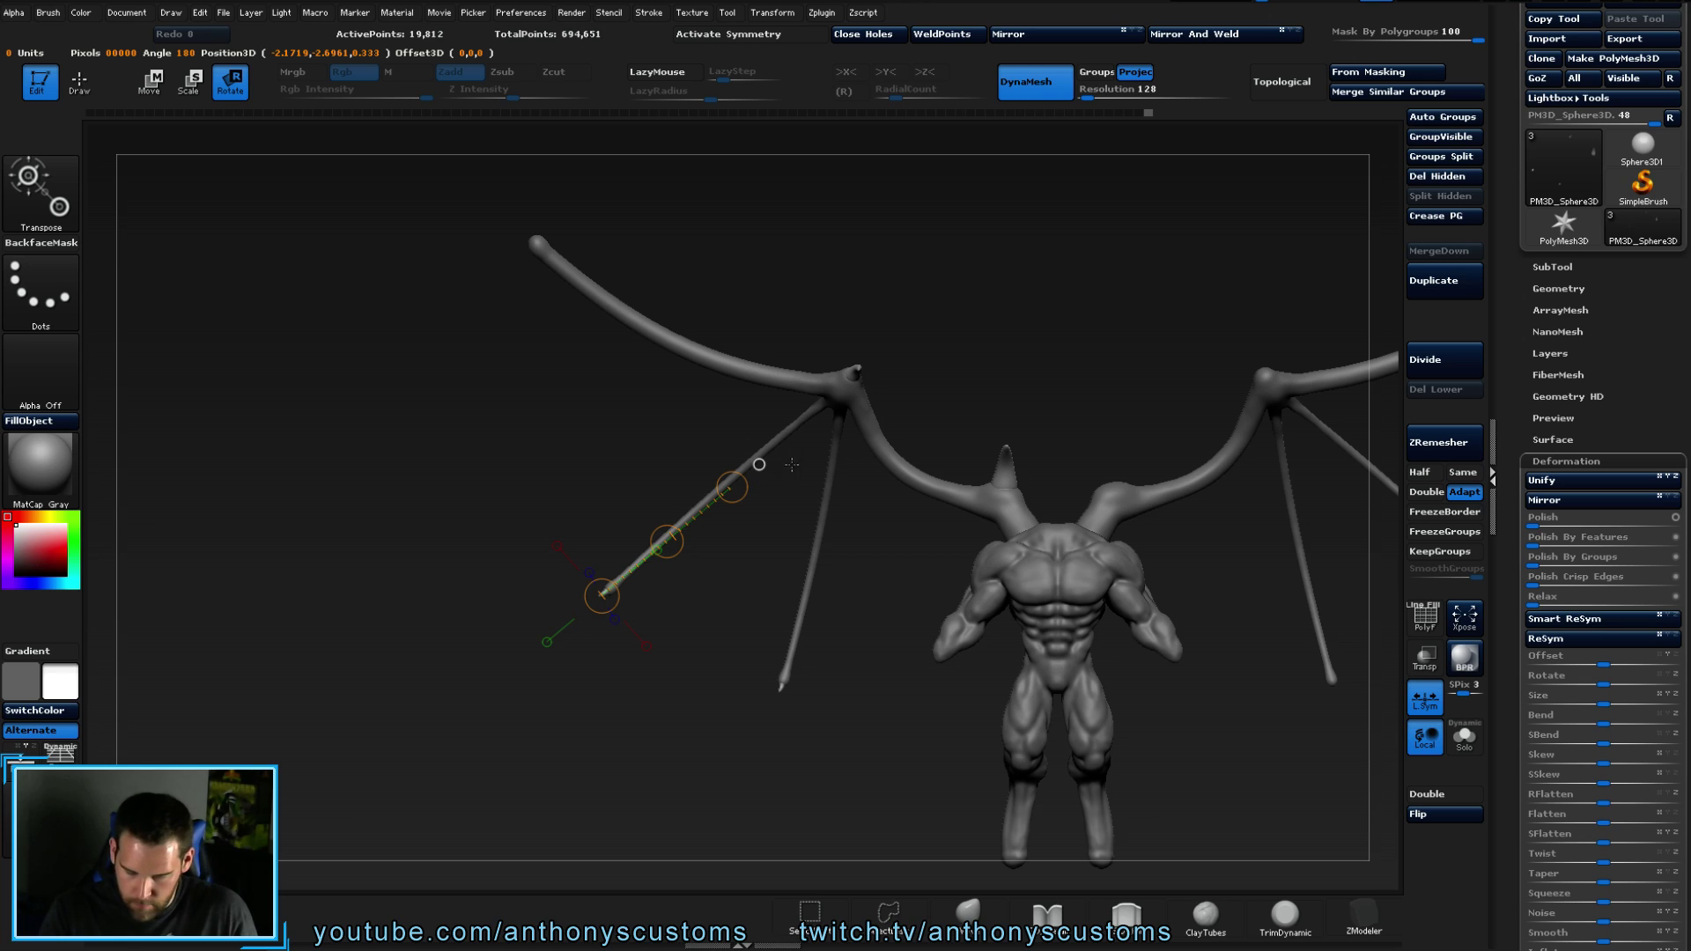
left_click_drag(857, 370, 1045, 326)
key("w")
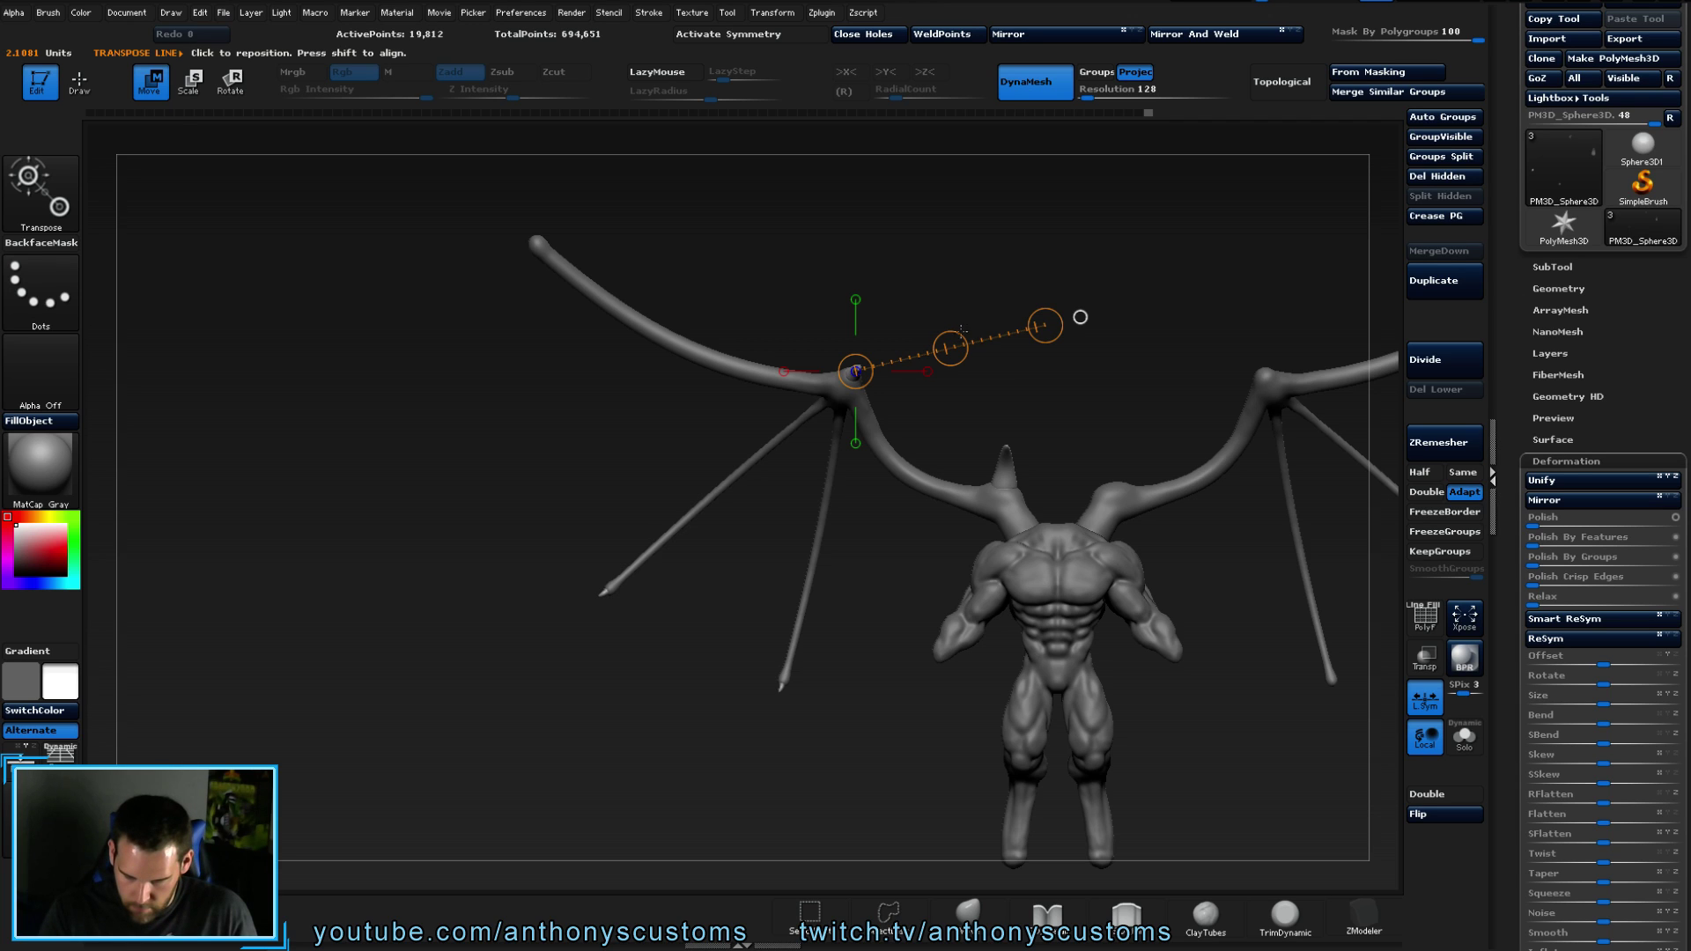
left_click_drag(950, 348, 928, 343, "ctrl")
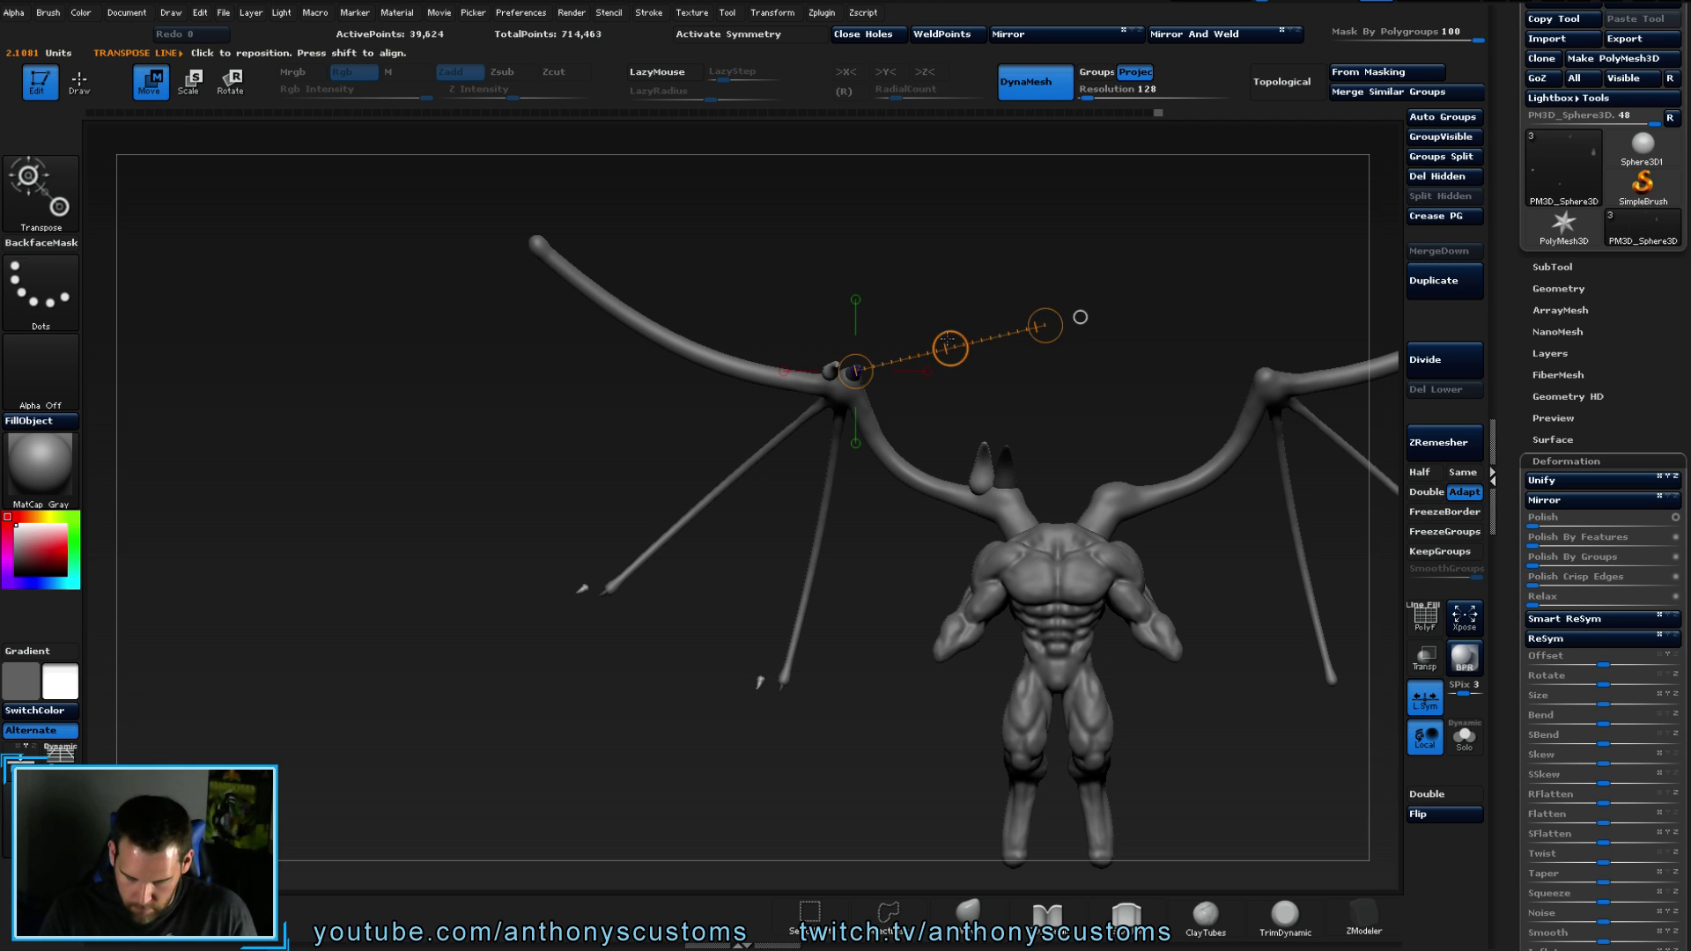
key("ctrl+z")
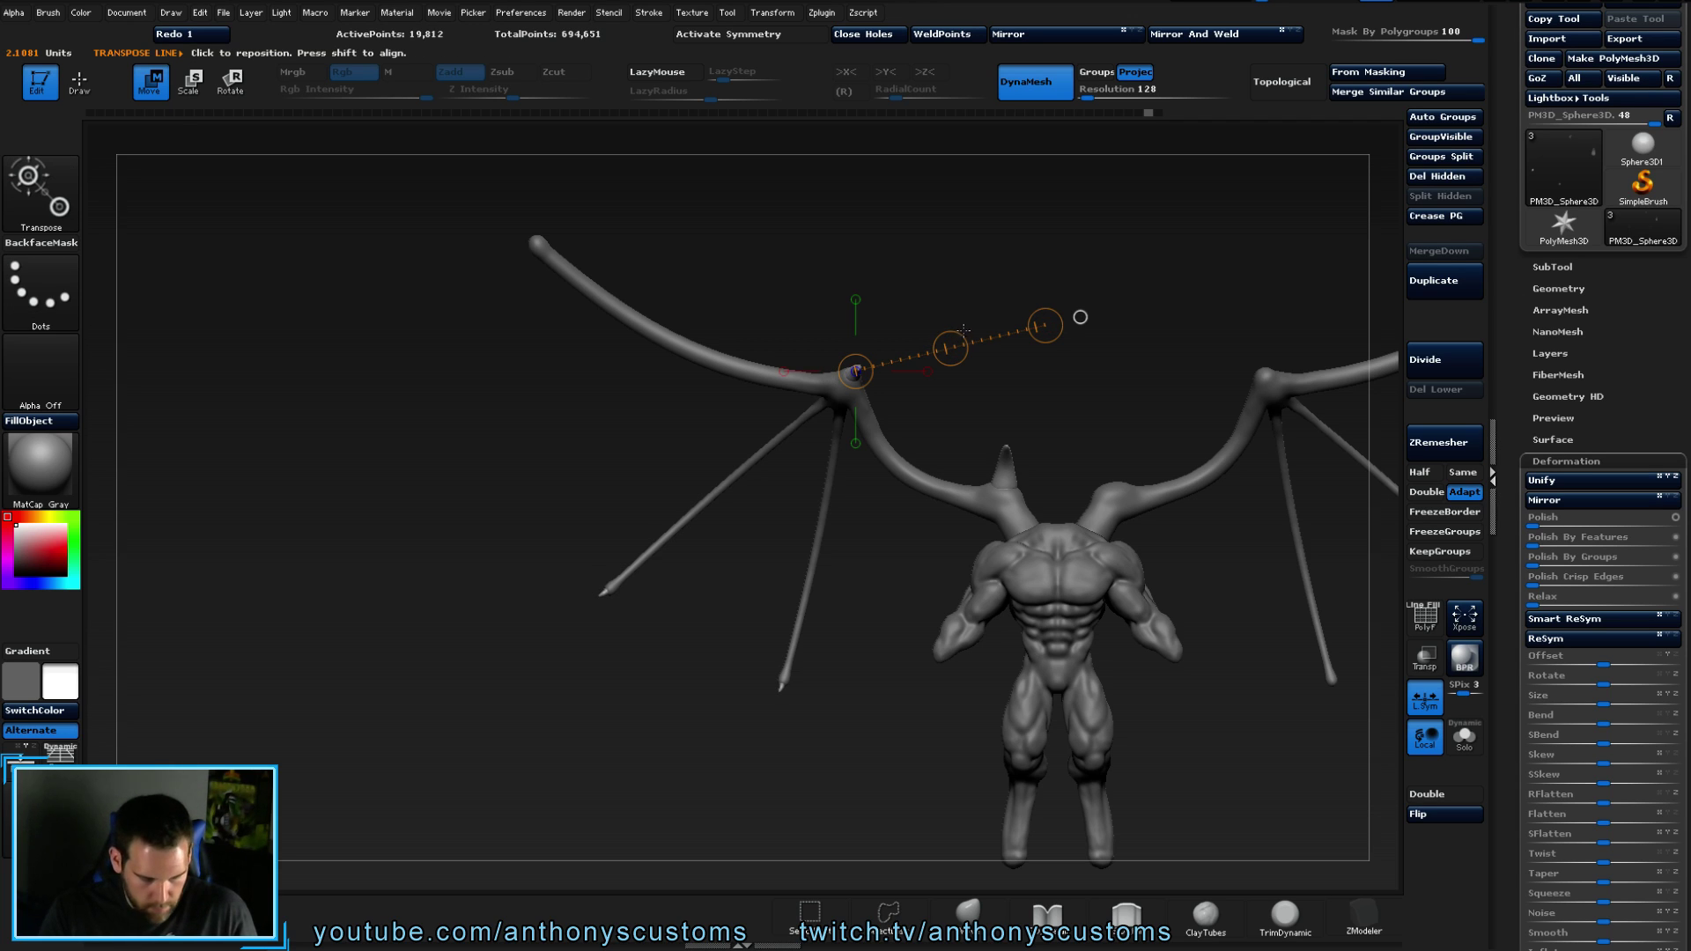
- Turn on polyframes, split the horns and claws with Auto Groups, and isolate the wing-bend horn
key("shift+f")
left_click(1453, 121)
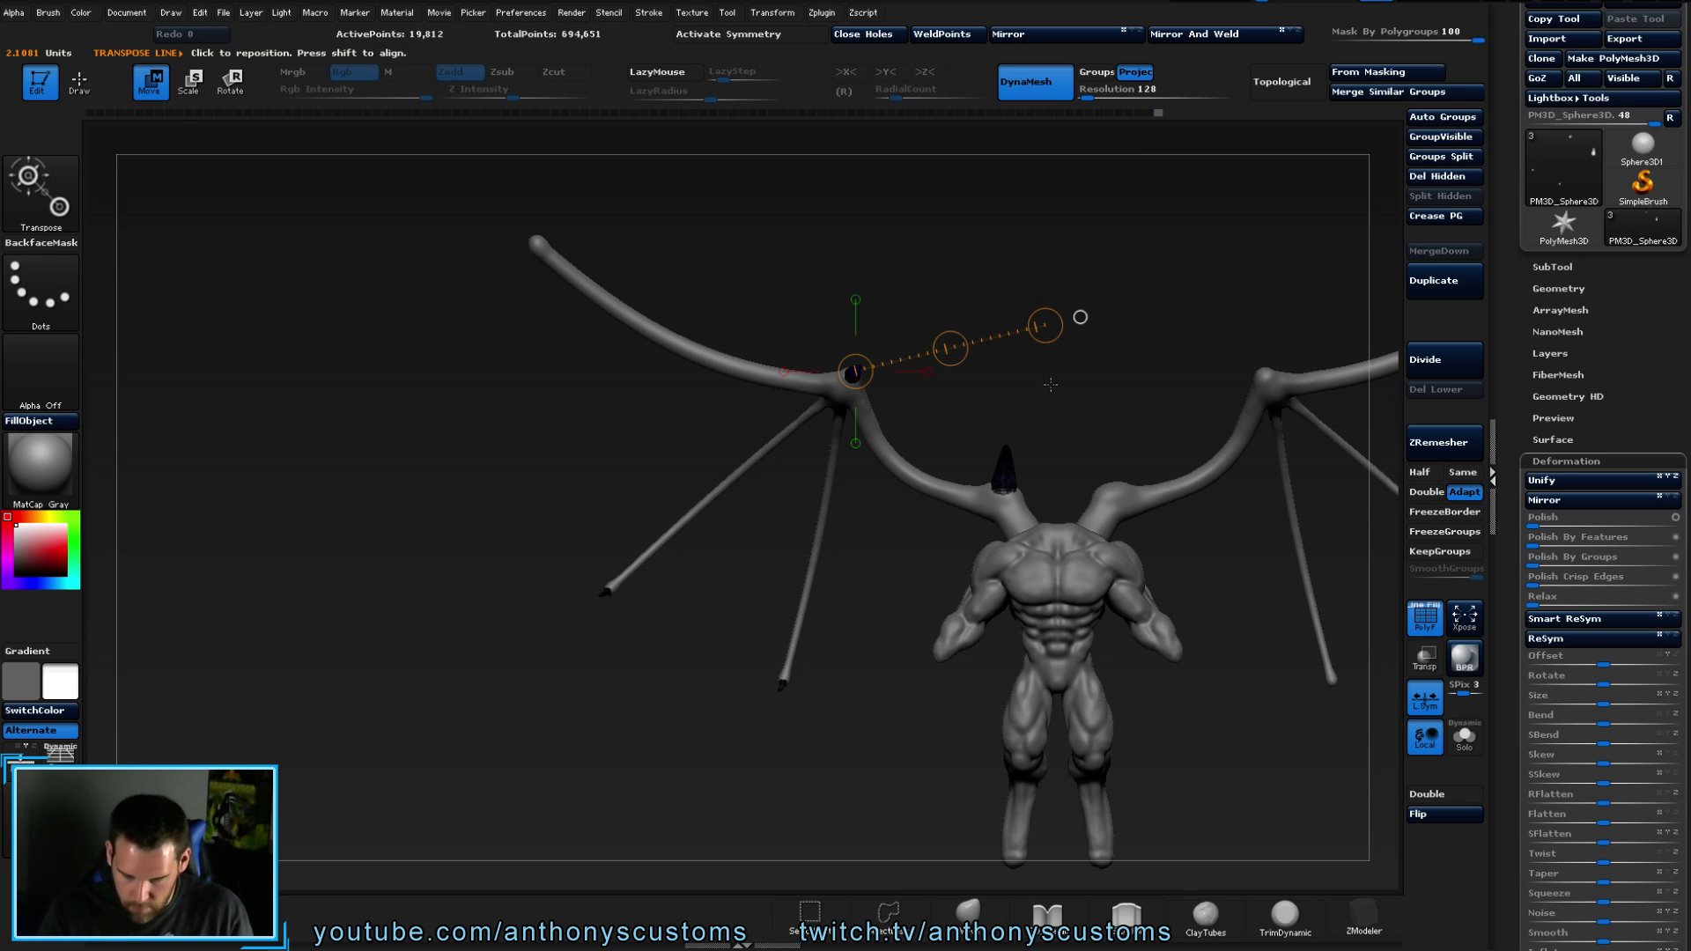
key("q")
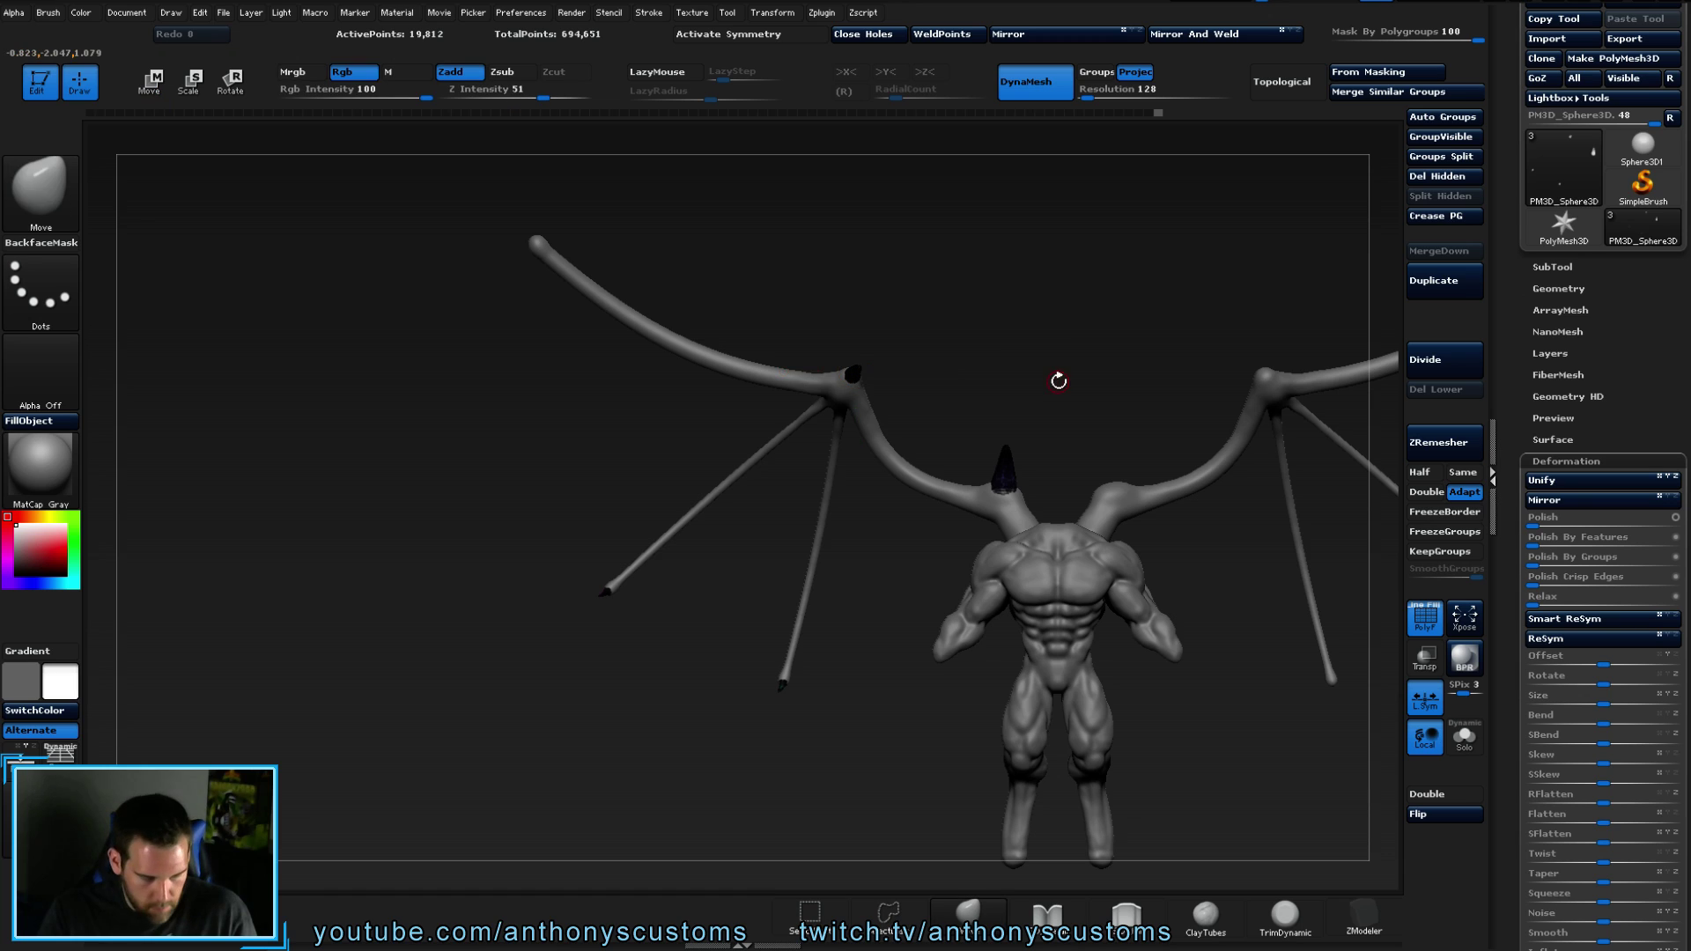
left_click(854, 375, "ctrl+shift")
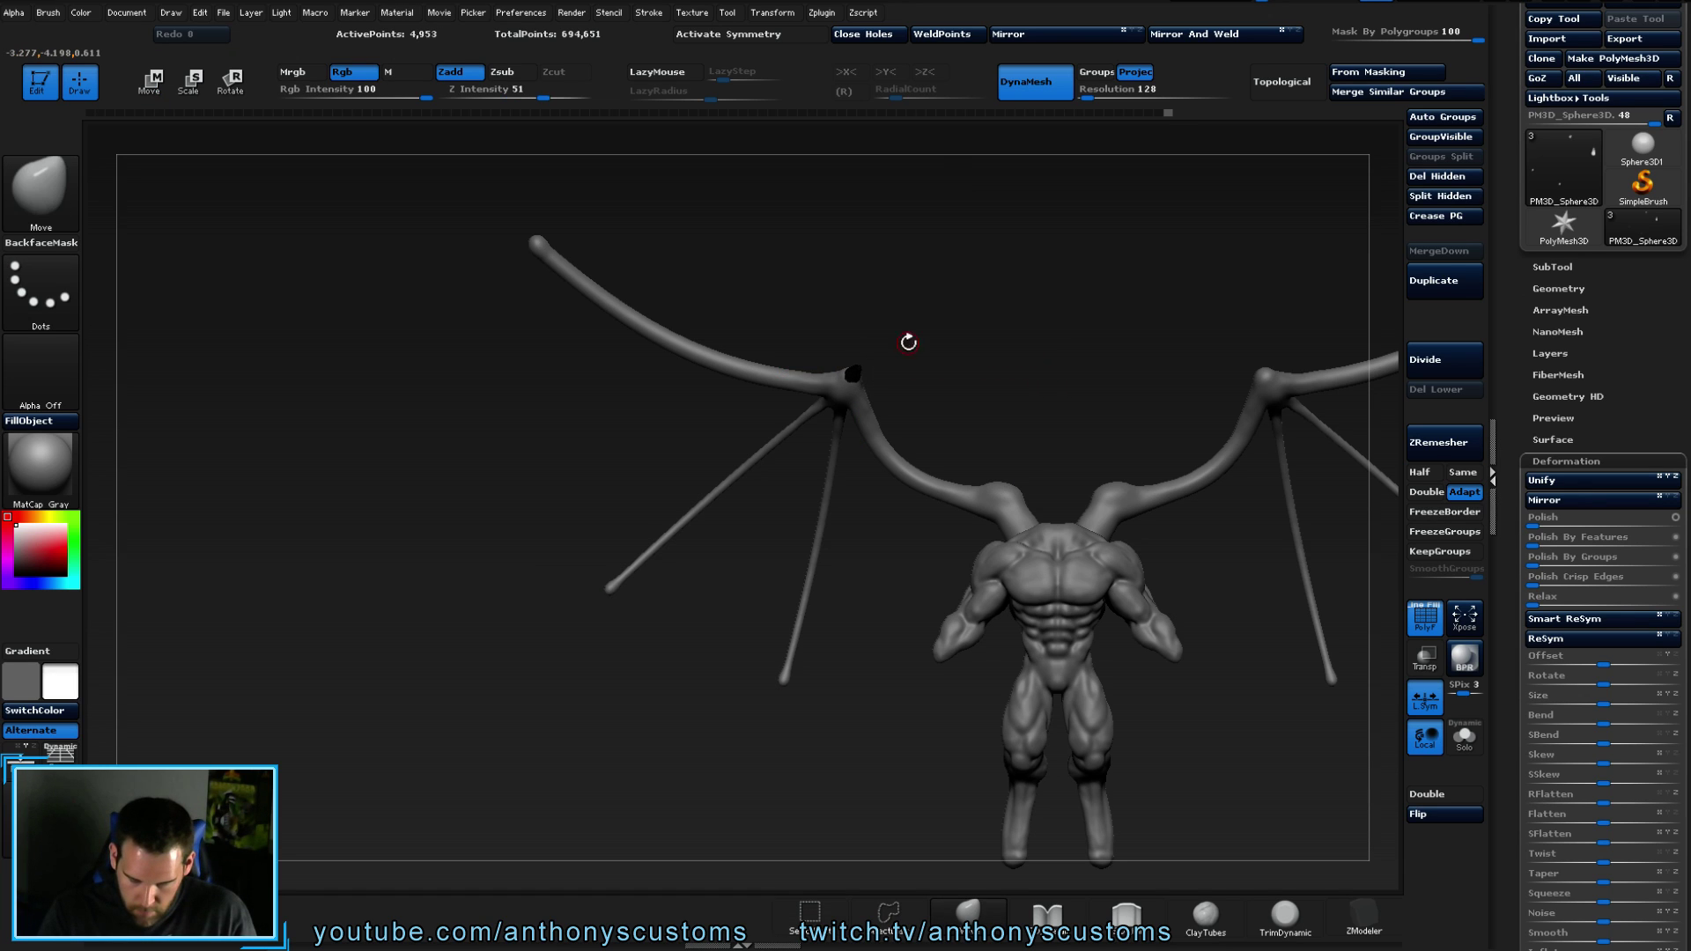
- Move the isolated horn from the wing bend to the long wing bone's outer tip and show all pieces again
key("w")
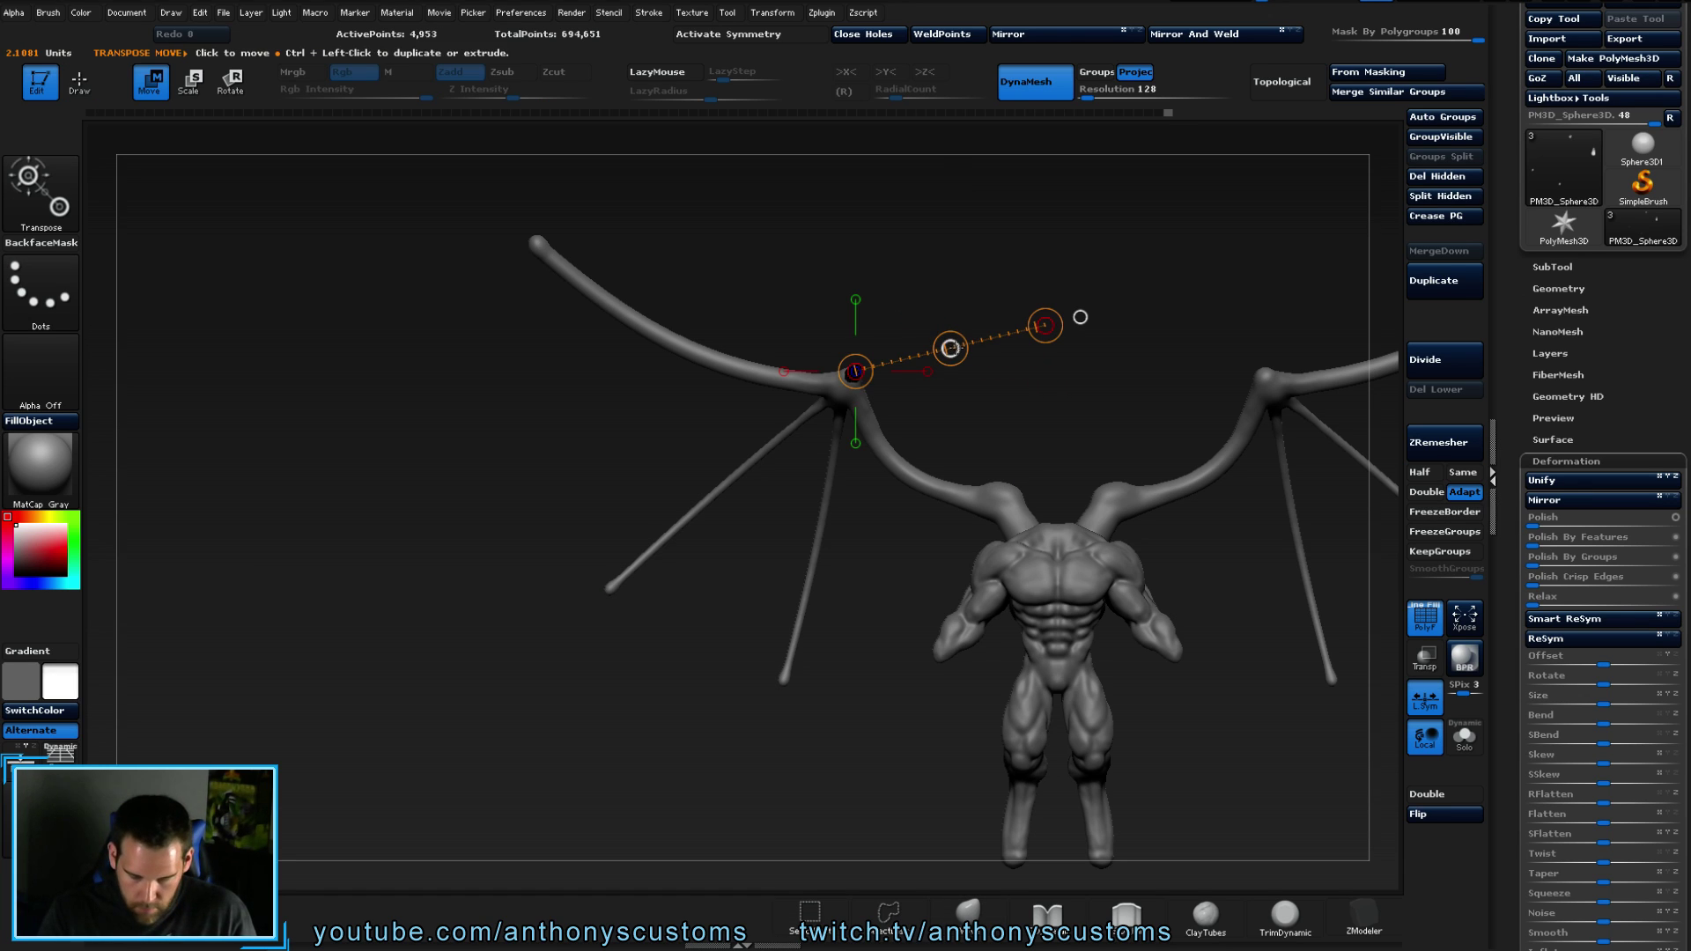
left_click_drag(951, 348, 951, 348, "ctrl")
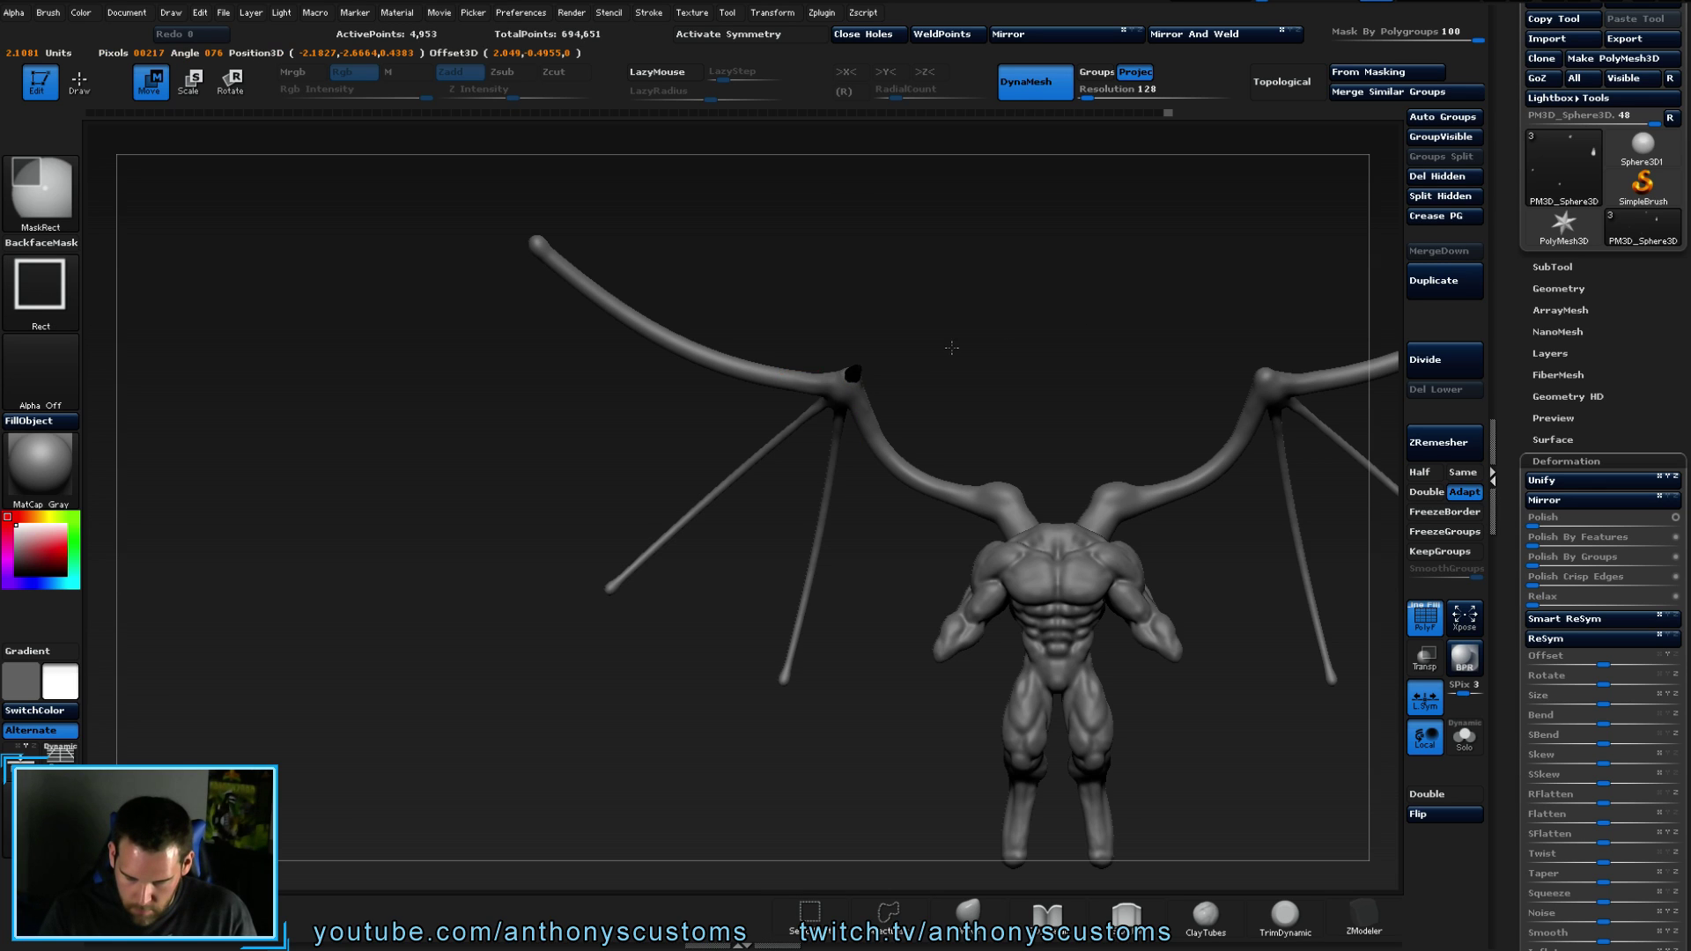
left_click_drag(732, 275, 631, 215, "ctrl")
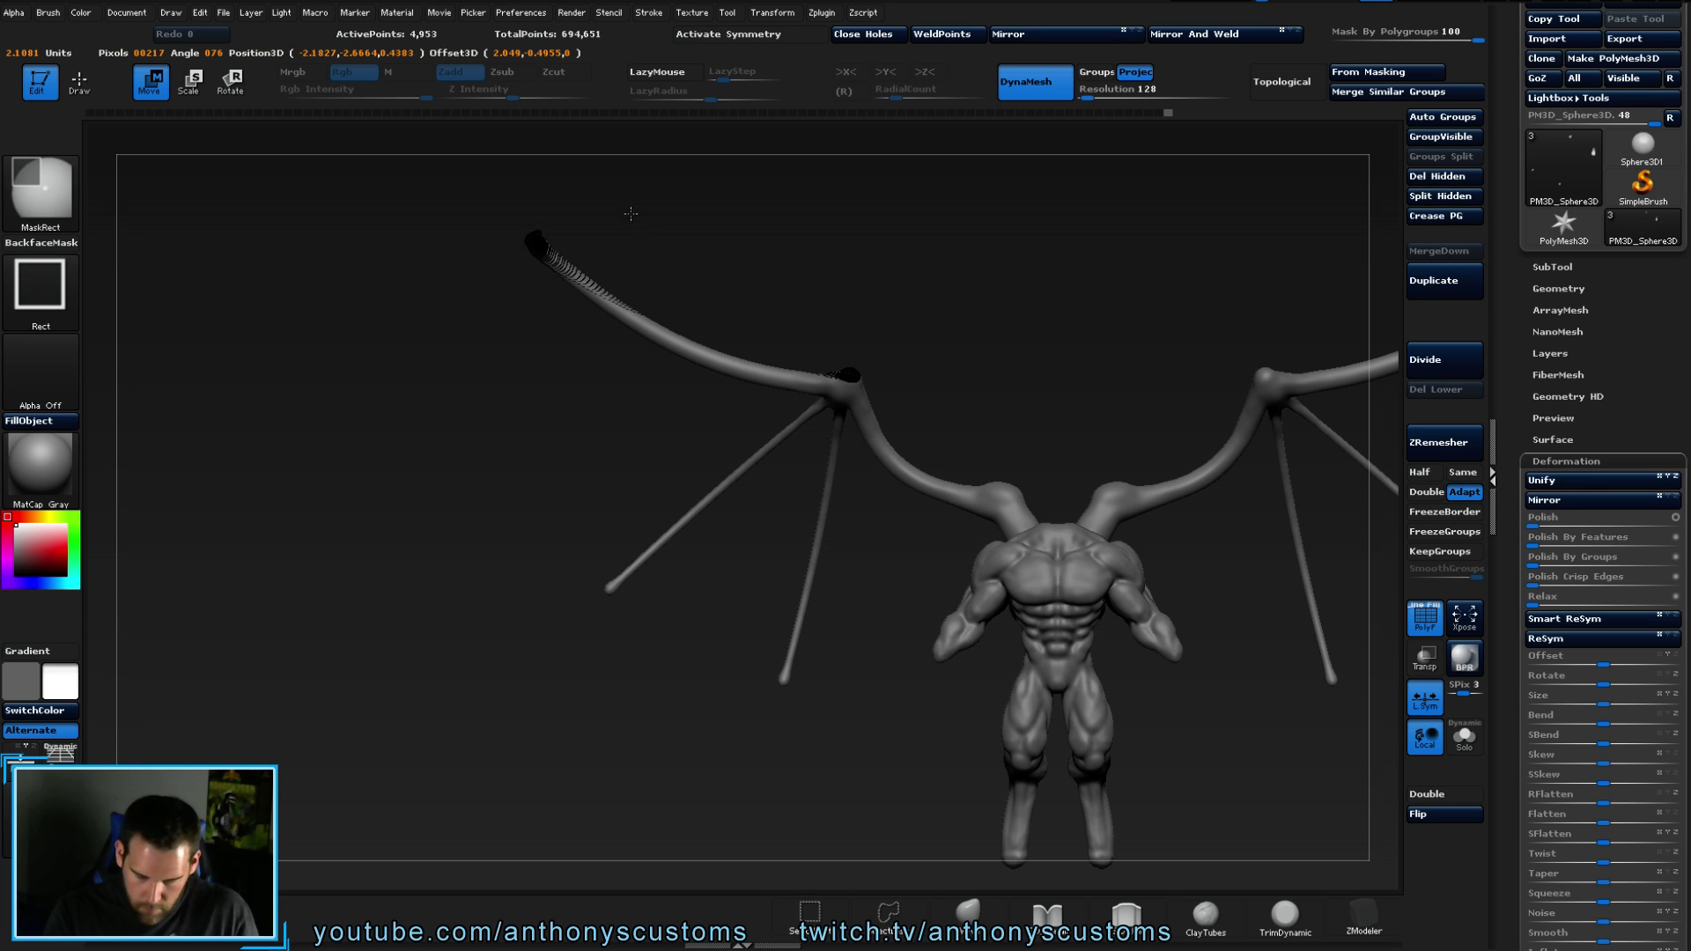
left_click(1007, 268, "ctrl+shift")
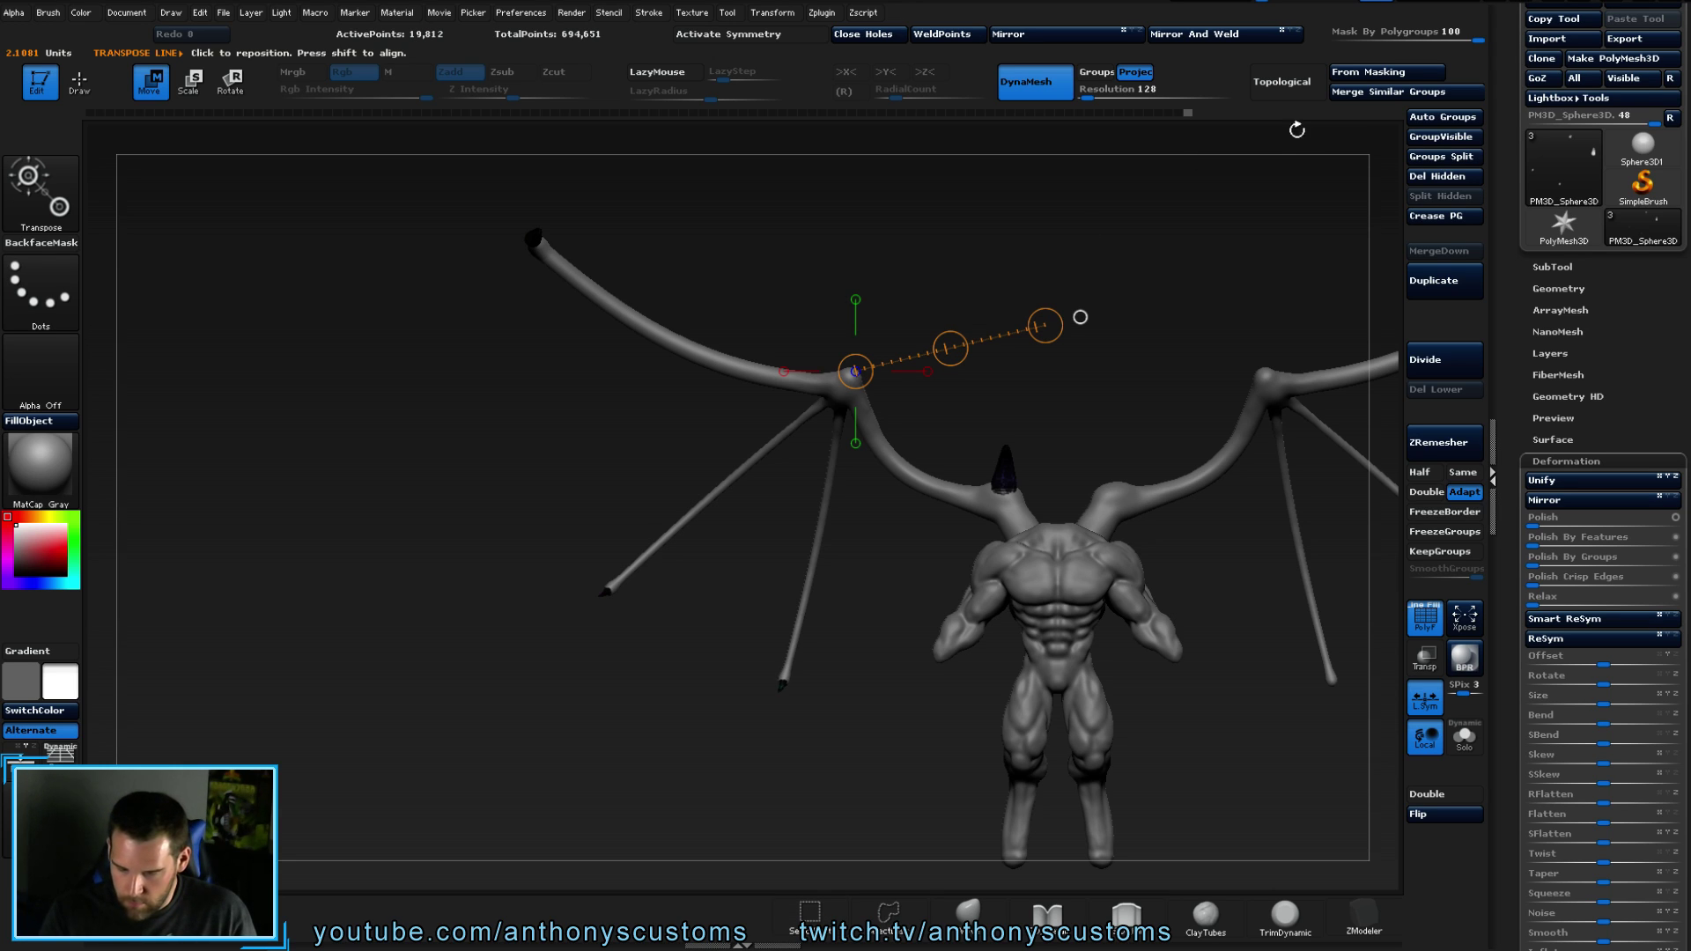
- Set a transpose line from the horn along the long wing bone and rotate the horn beside the bone's outer tip
left_click_drag(963, 250, 957, 381, "alt")
right_click_drag(956, 322, 995, 264)
right_click_drag(807, 256, 1076, 482, "alt")
right_click_drag(861, 367, 1189, 637)
right_click_drag(772, 332, 806, 257)
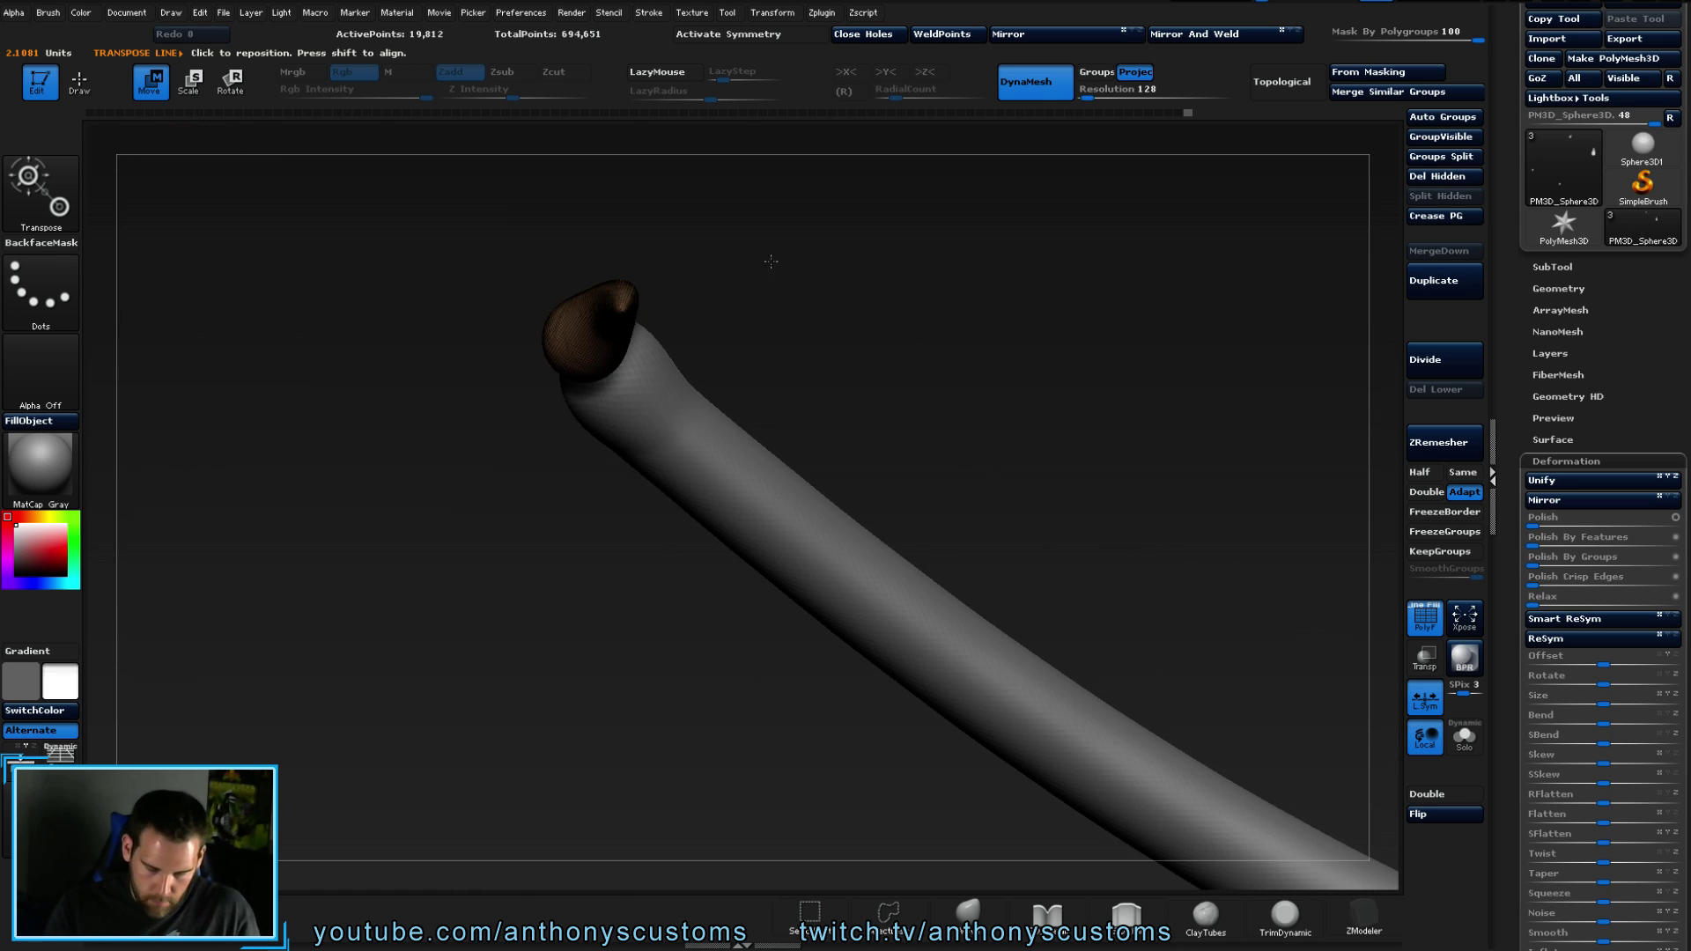
left_click_drag(603, 332, 1217, 839)
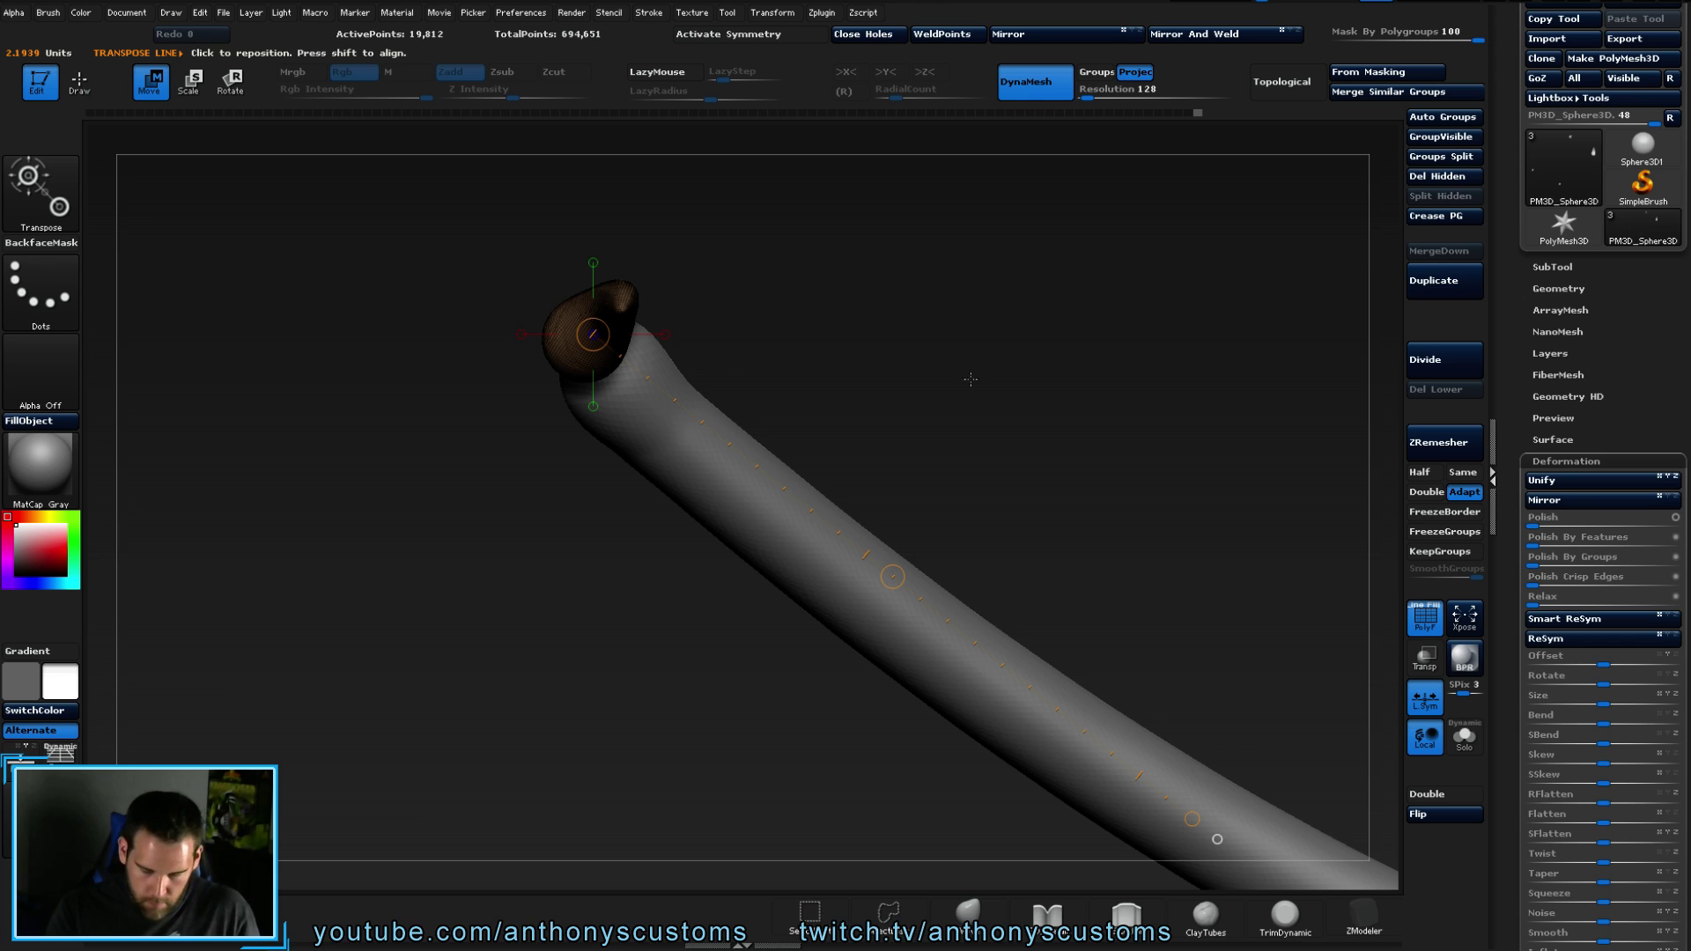
left_click_drag(566, 349, 810, 450)
key("r")
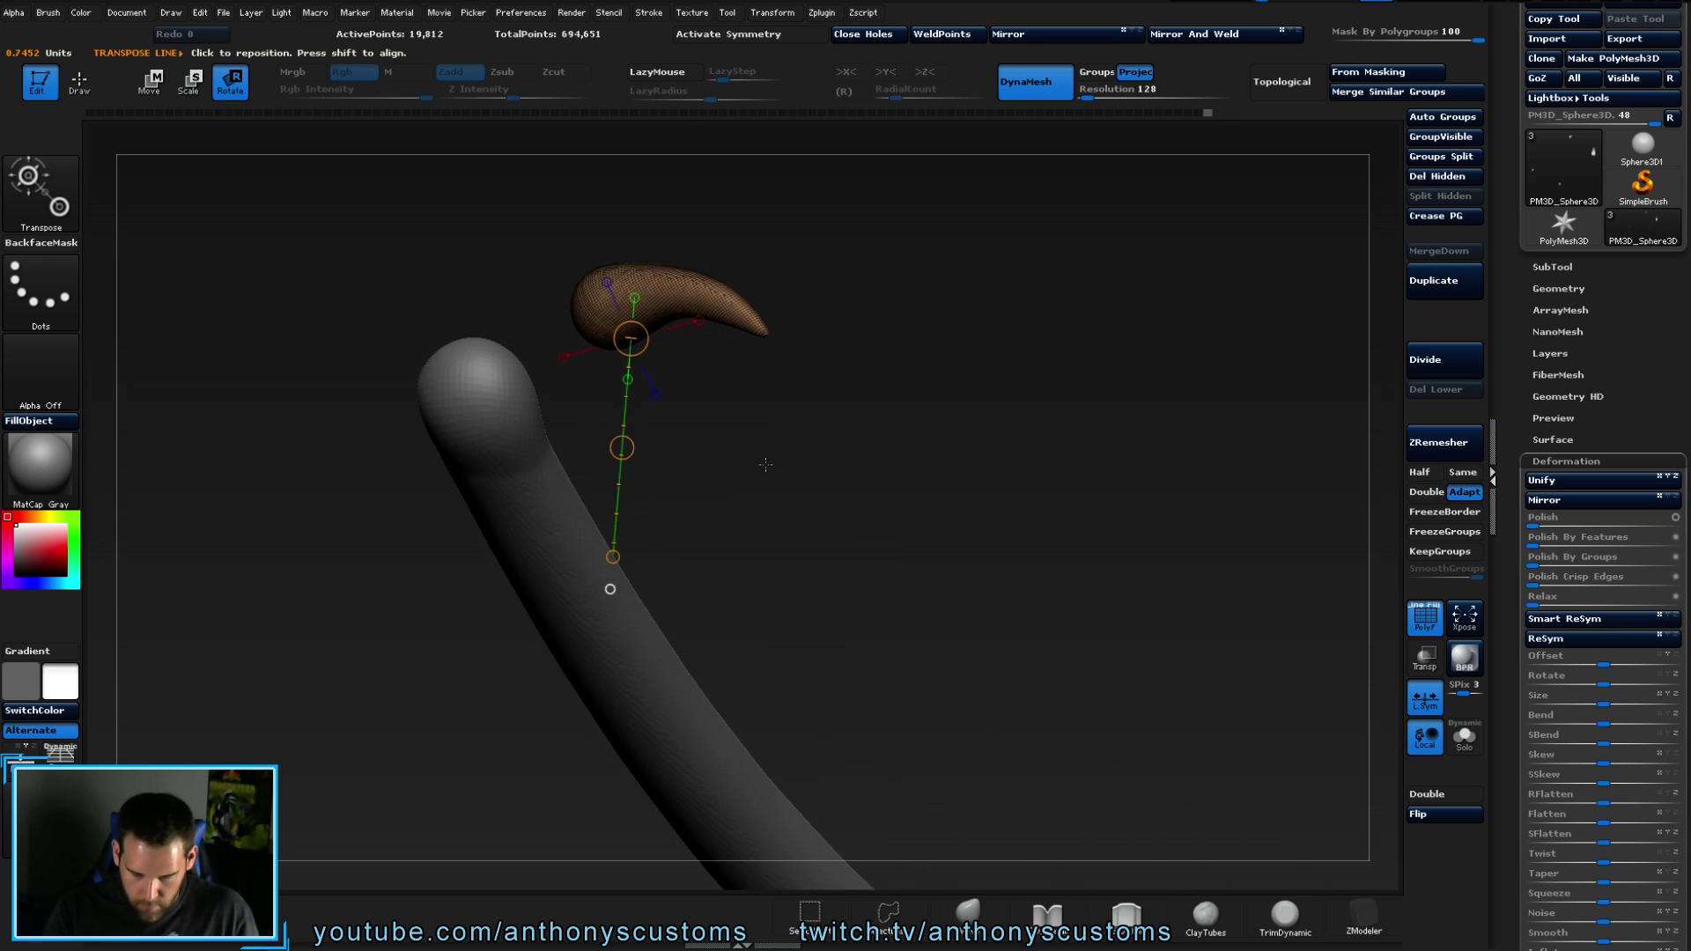
left_click_drag(618, 550, 674, 547)
left_click_drag(995, 447, 879, 519)
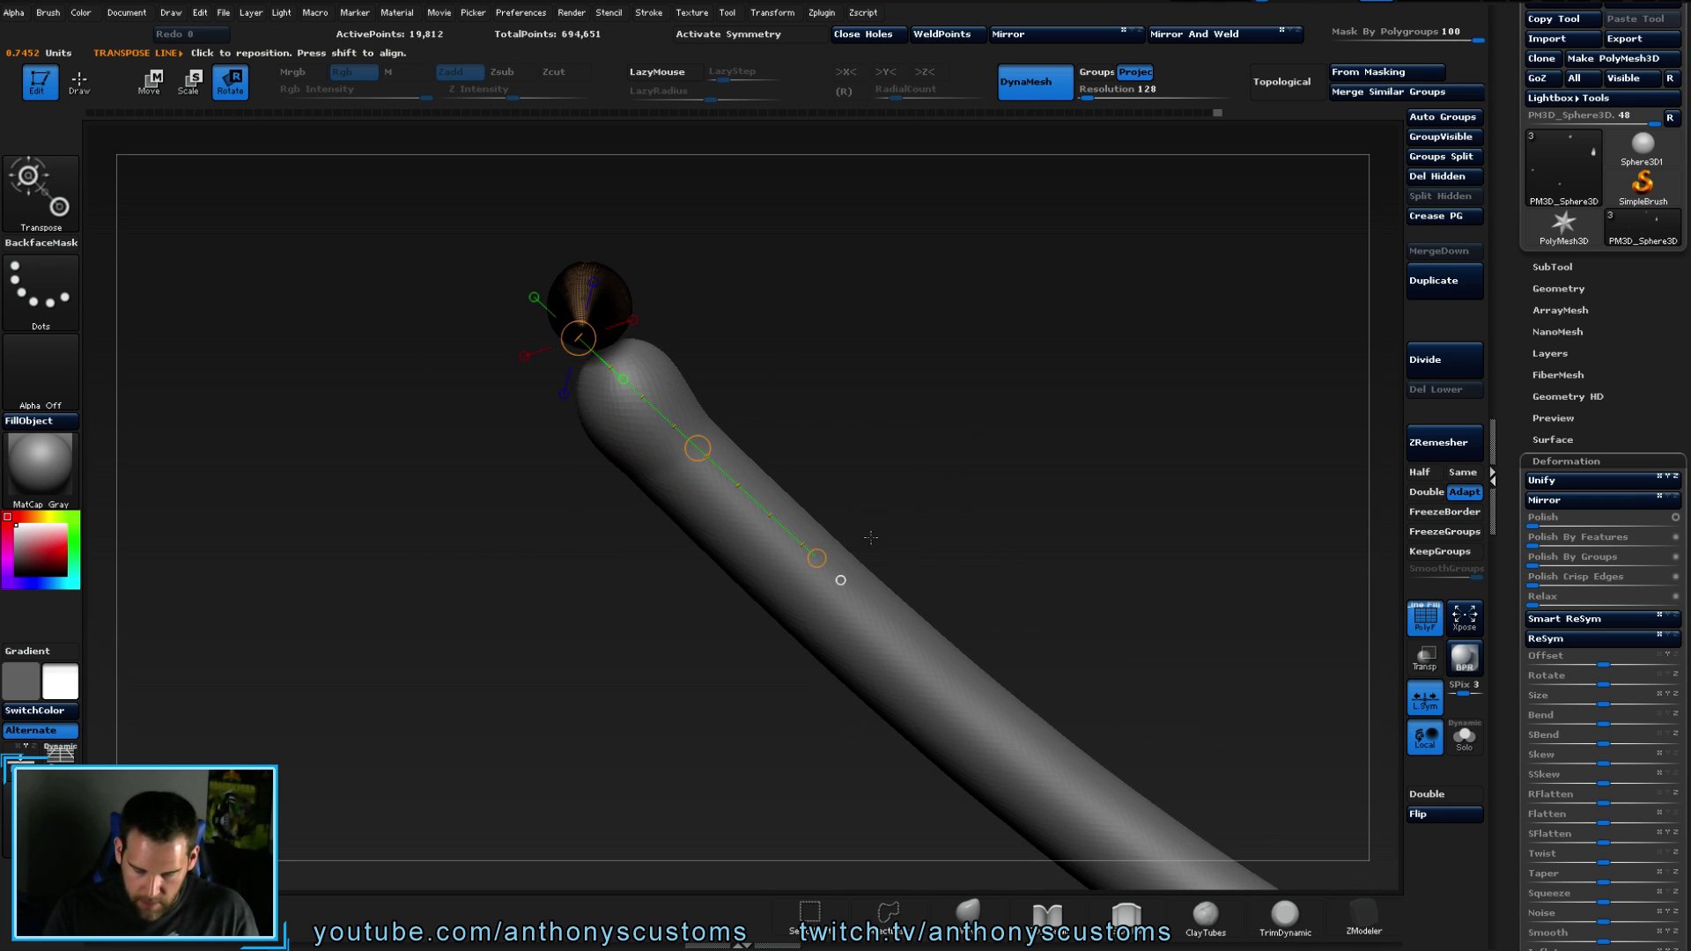
- Turn the horn outward and seat its base on the end of the long wing bone
left_click(619, 297)
mouse_move(619, 297)
left_mouse_down()
mouse_move(952, 340)
mouse_move(902, 179)
left_mouse_up()
left_click_drag(849, 400, 889, 329)
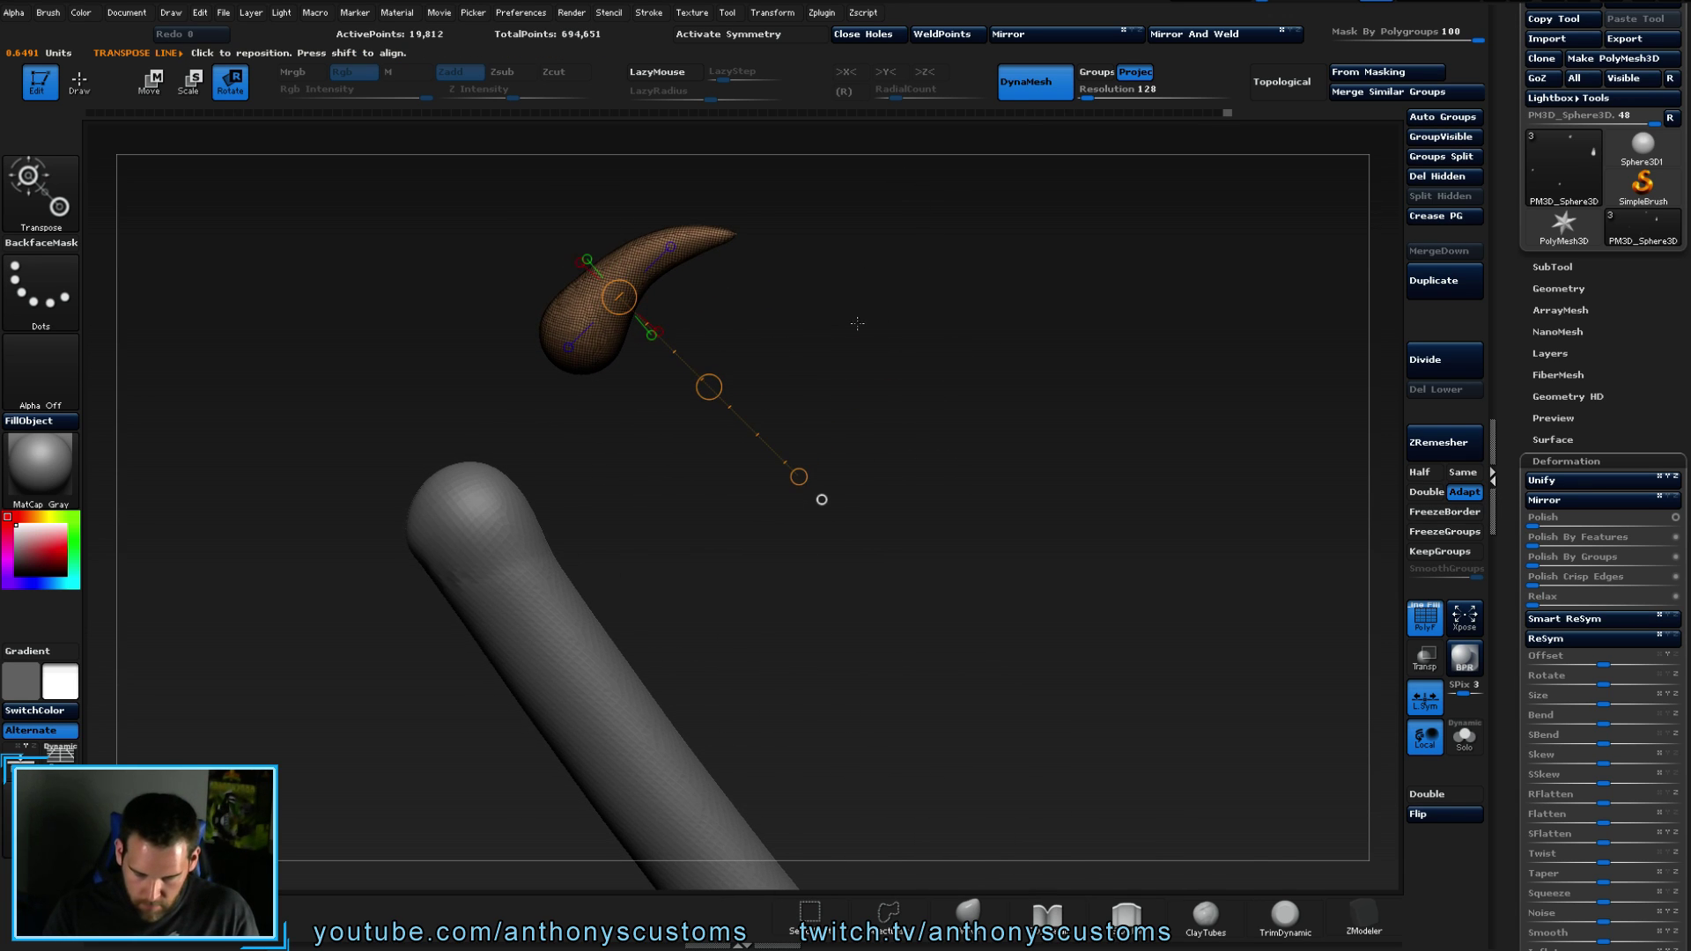
mouse_move(561, 364)
left_mouse_down()
mouse_move(408, 519)
mouse_move(665, 540)
mouse_move(647, 539)
left_mouse_up()
key("w")
left_click_drag(484, 442, 380, 587)
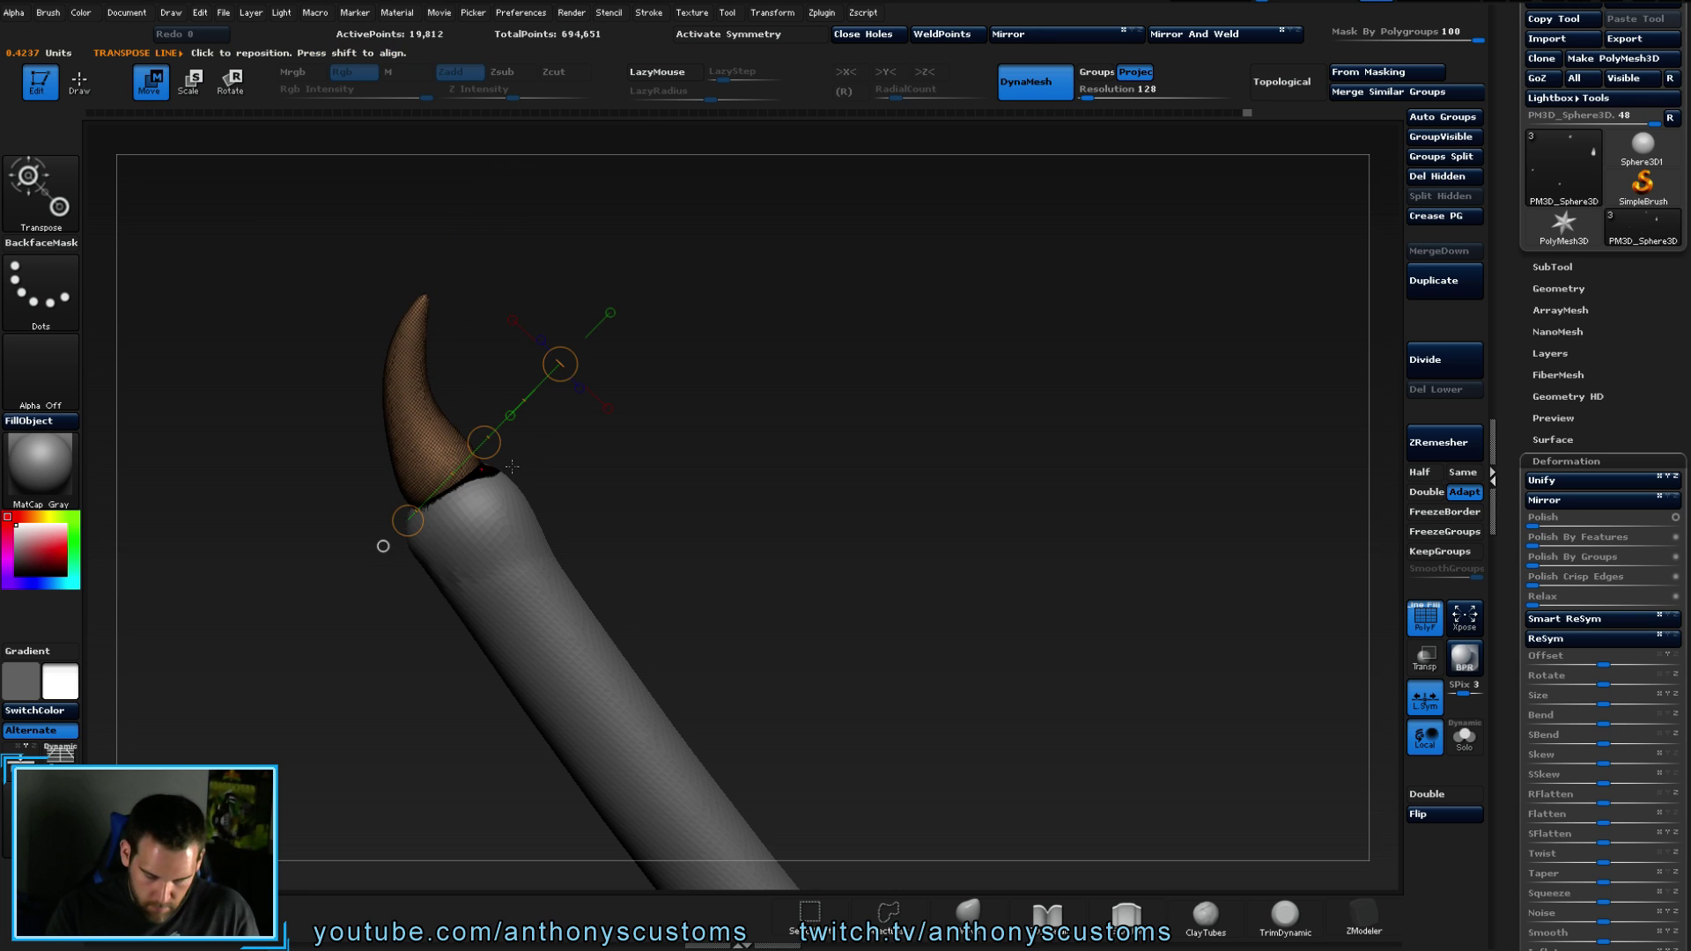
left_click_drag(852, 380, 967, 535, "alt")
left_click_drag(1090, 421, 1061, 249, "alt")
mouse_move(1091, 380)
left_mouse_down("alt")
mouse_move(973, 374)
mouse_move(1041, 436)
mouse_move(1083, 435)
mouse_move(982, 385)
mouse_move(1102, 299)
mouse_move(1075, 332)
mouse_move(1098, 287)
left_mouse_up("alt")
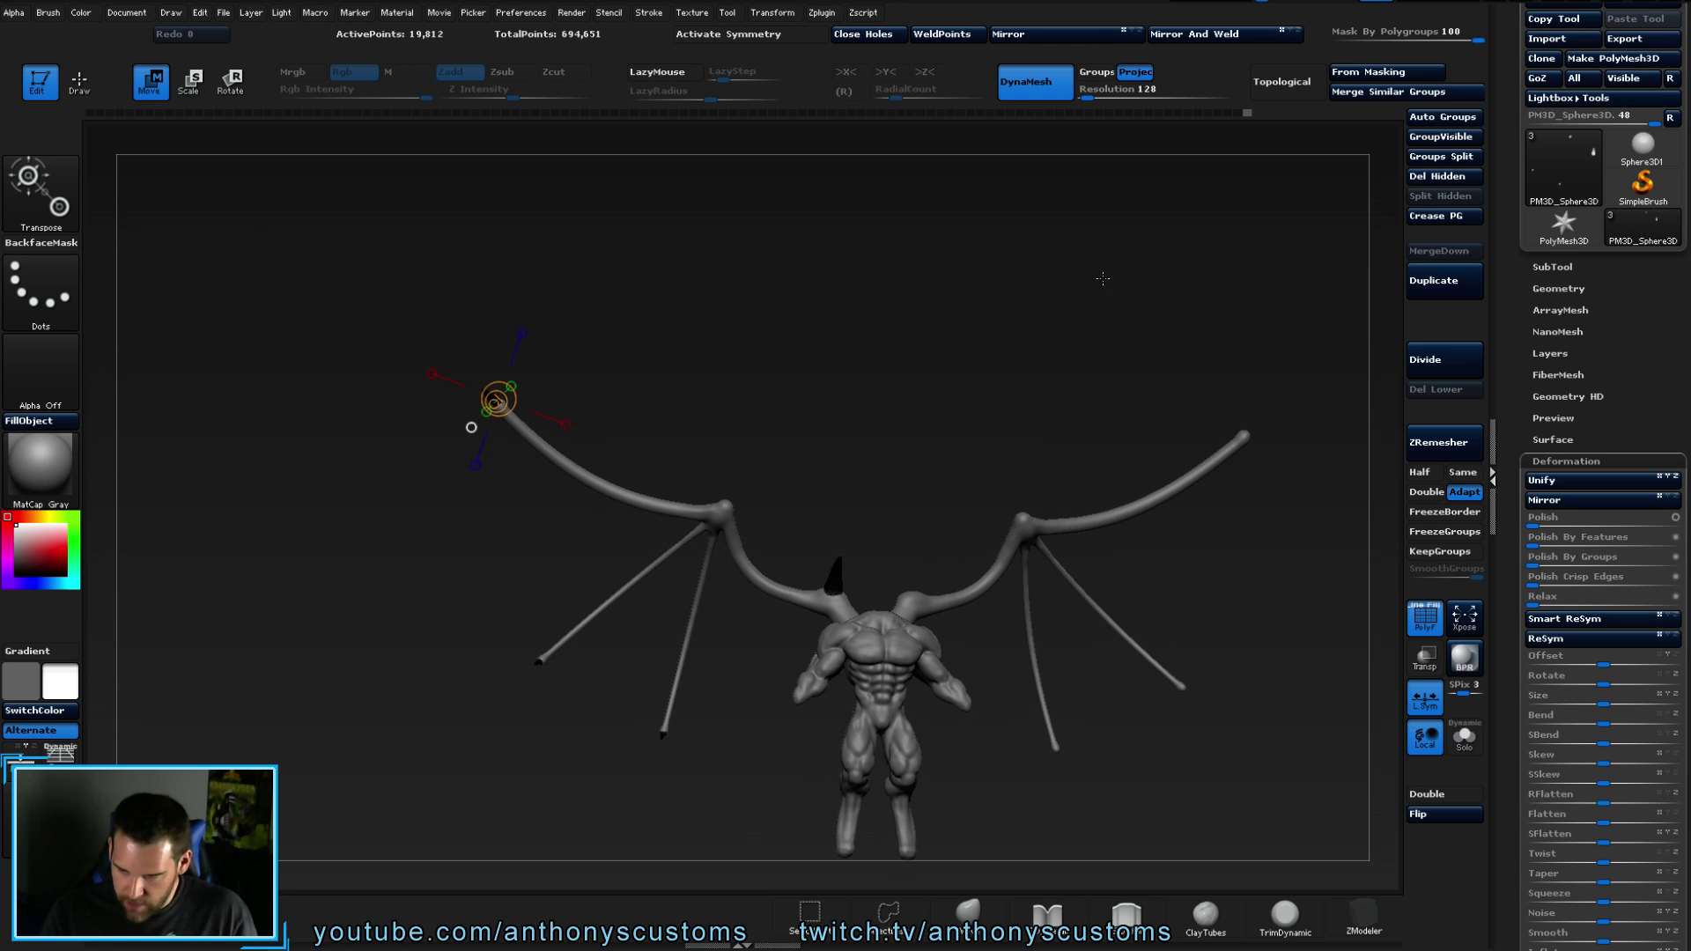
- Examine the whole winged figure from a distance, briefly isolating the wing-tip claw and showing all pieces again
key("q")
key("ctrl+shift")
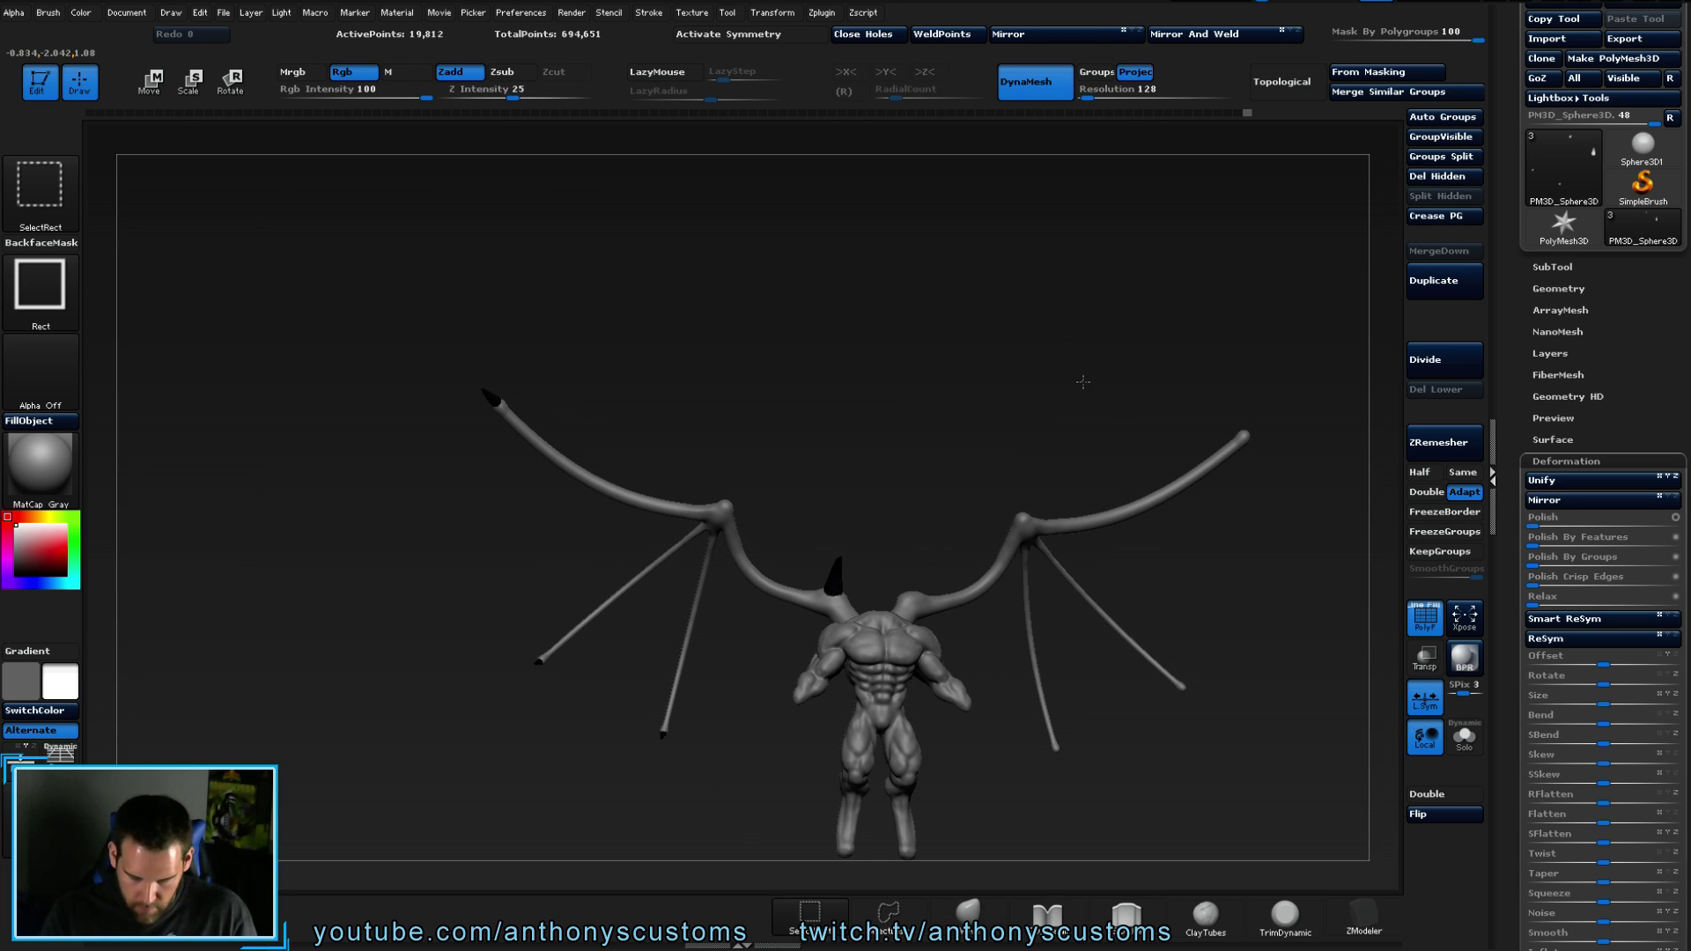
left_click_drag(944, 453, 925, 199)
left_click_drag(895, 381, 895, 273, "alt")
left_click_drag(936, 422, 1102, 351, "alt")
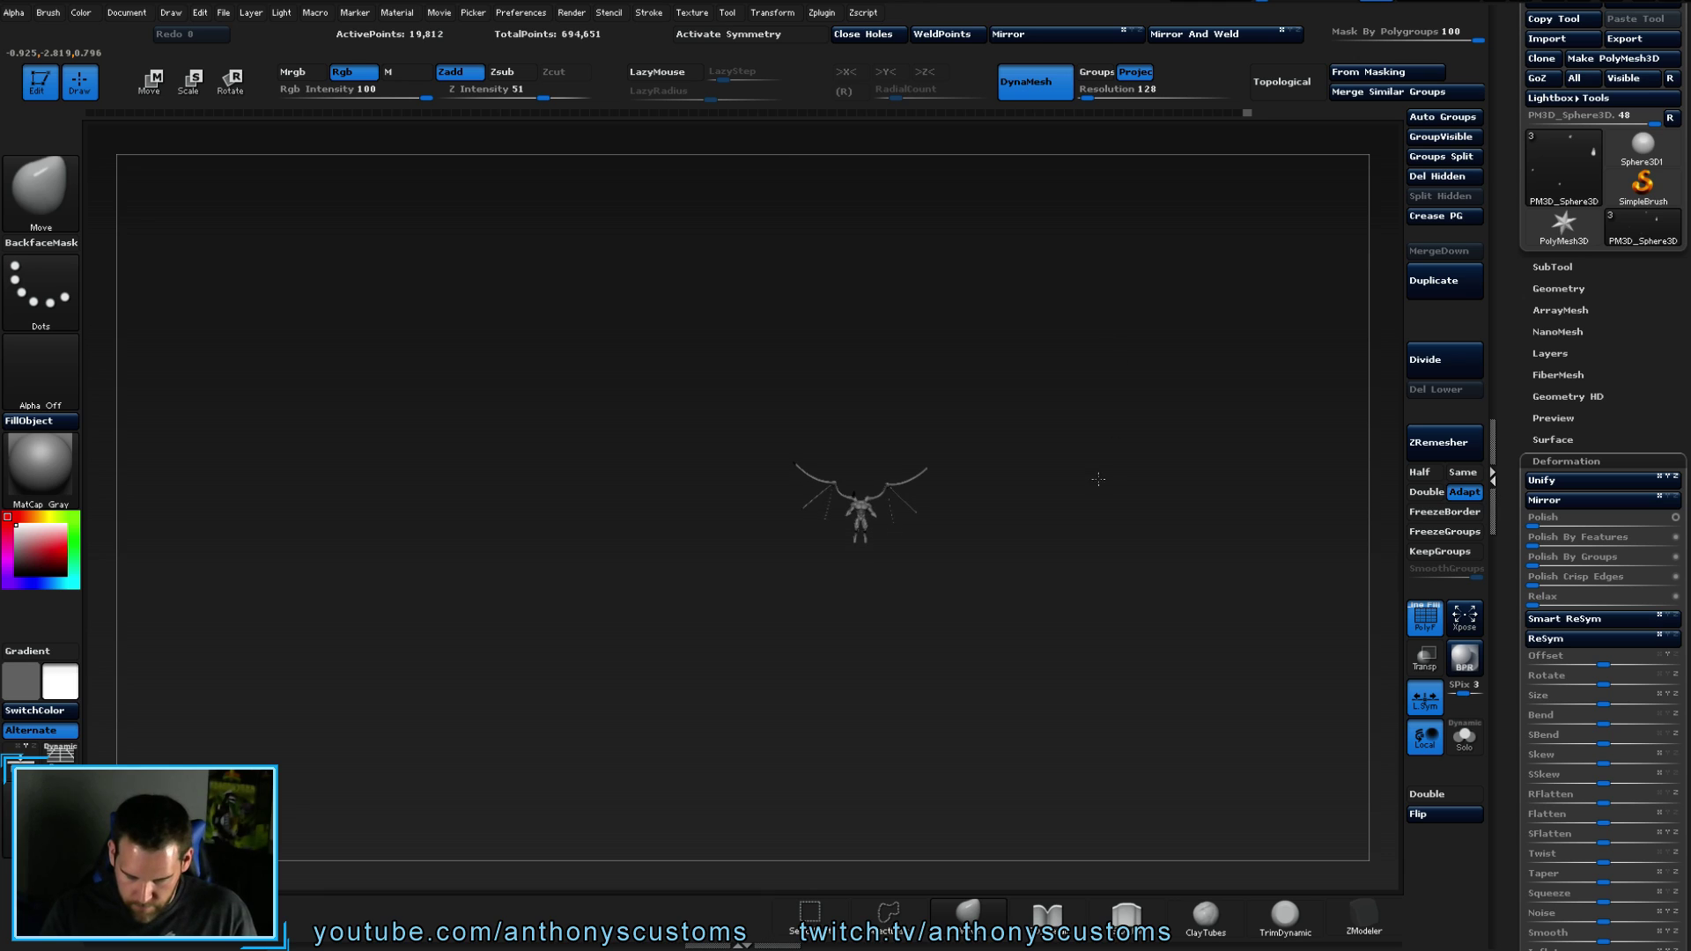
key("ctrl+shift")
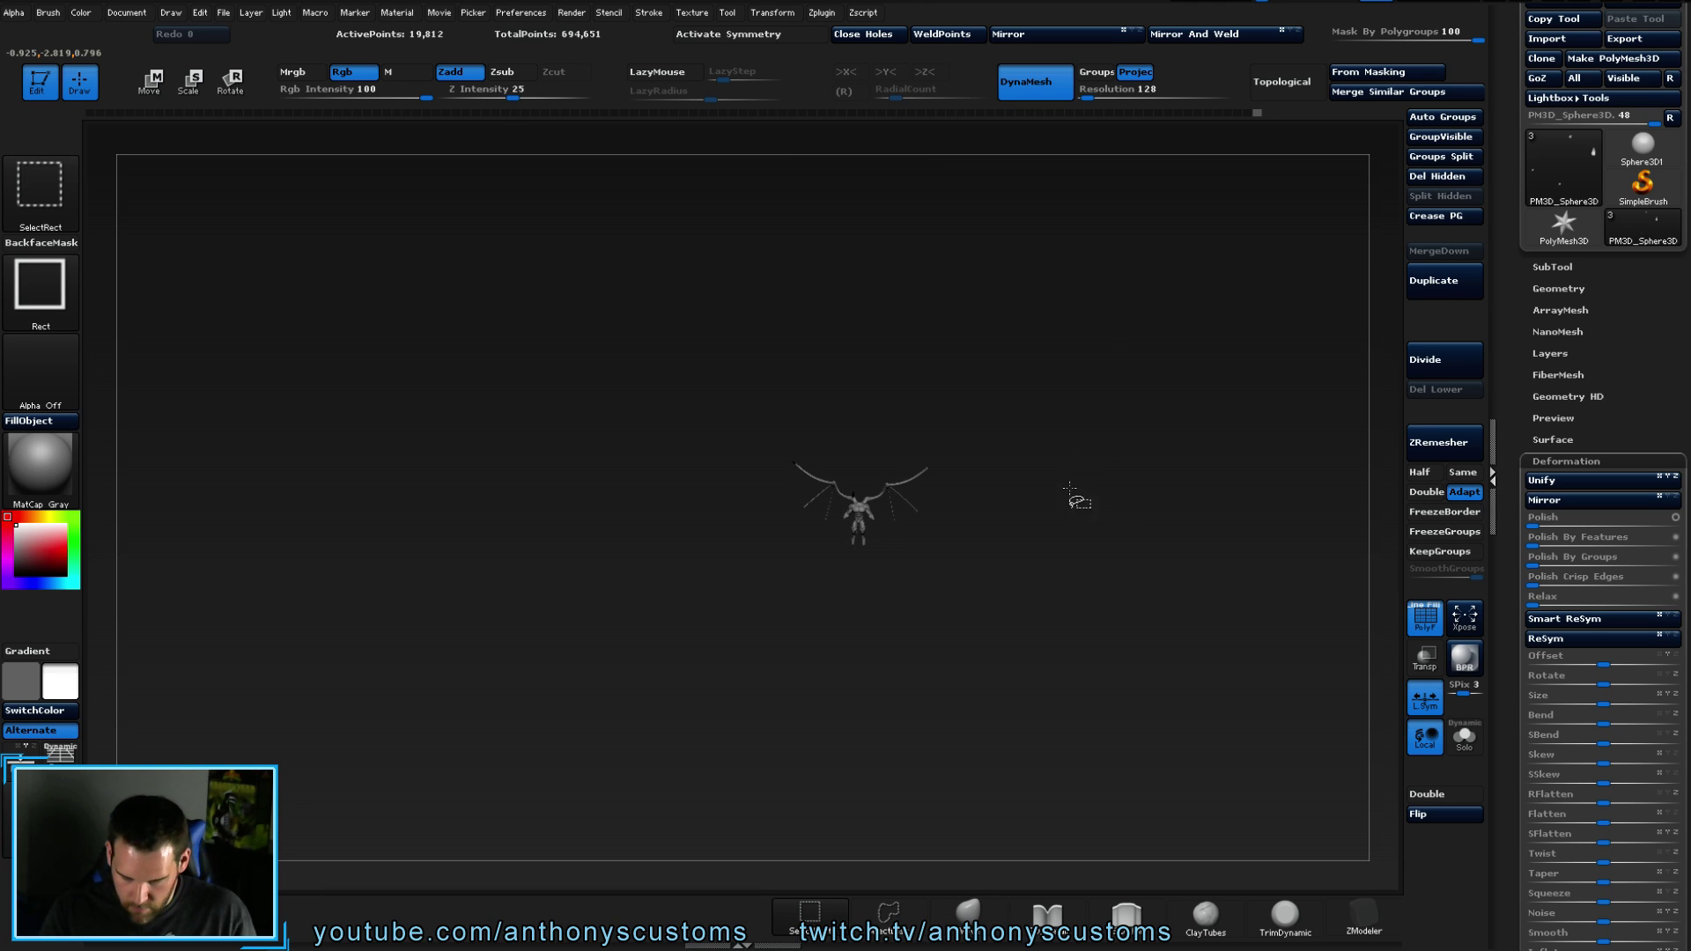
left_click_drag(1048, 457, 1048, 692, "alt")
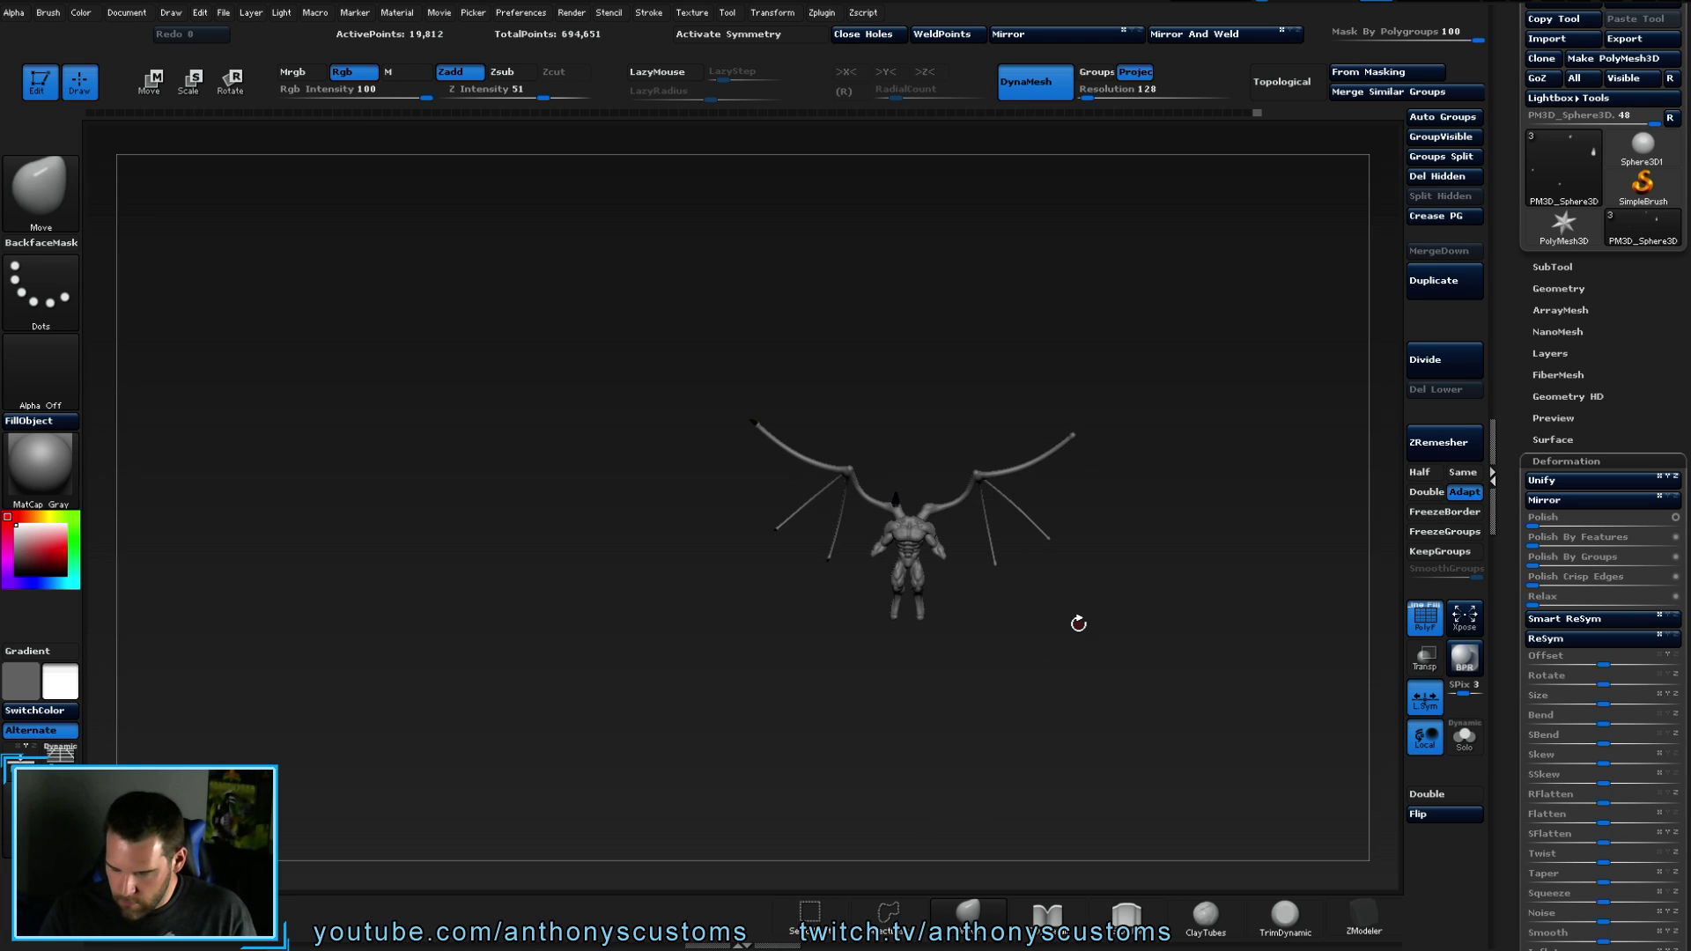
mouse_move(1076, 605)
left_mouse_down("alt")
mouse_move(1072, 685)
mouse_move(1125, 711)
mouse_move(1005, 624)
mouse_move(1057, 614)
left_mouse_up("alt")
left_click_drag(807, 341, 963, 335)
left_click_drag(838, 313, 893, 317)
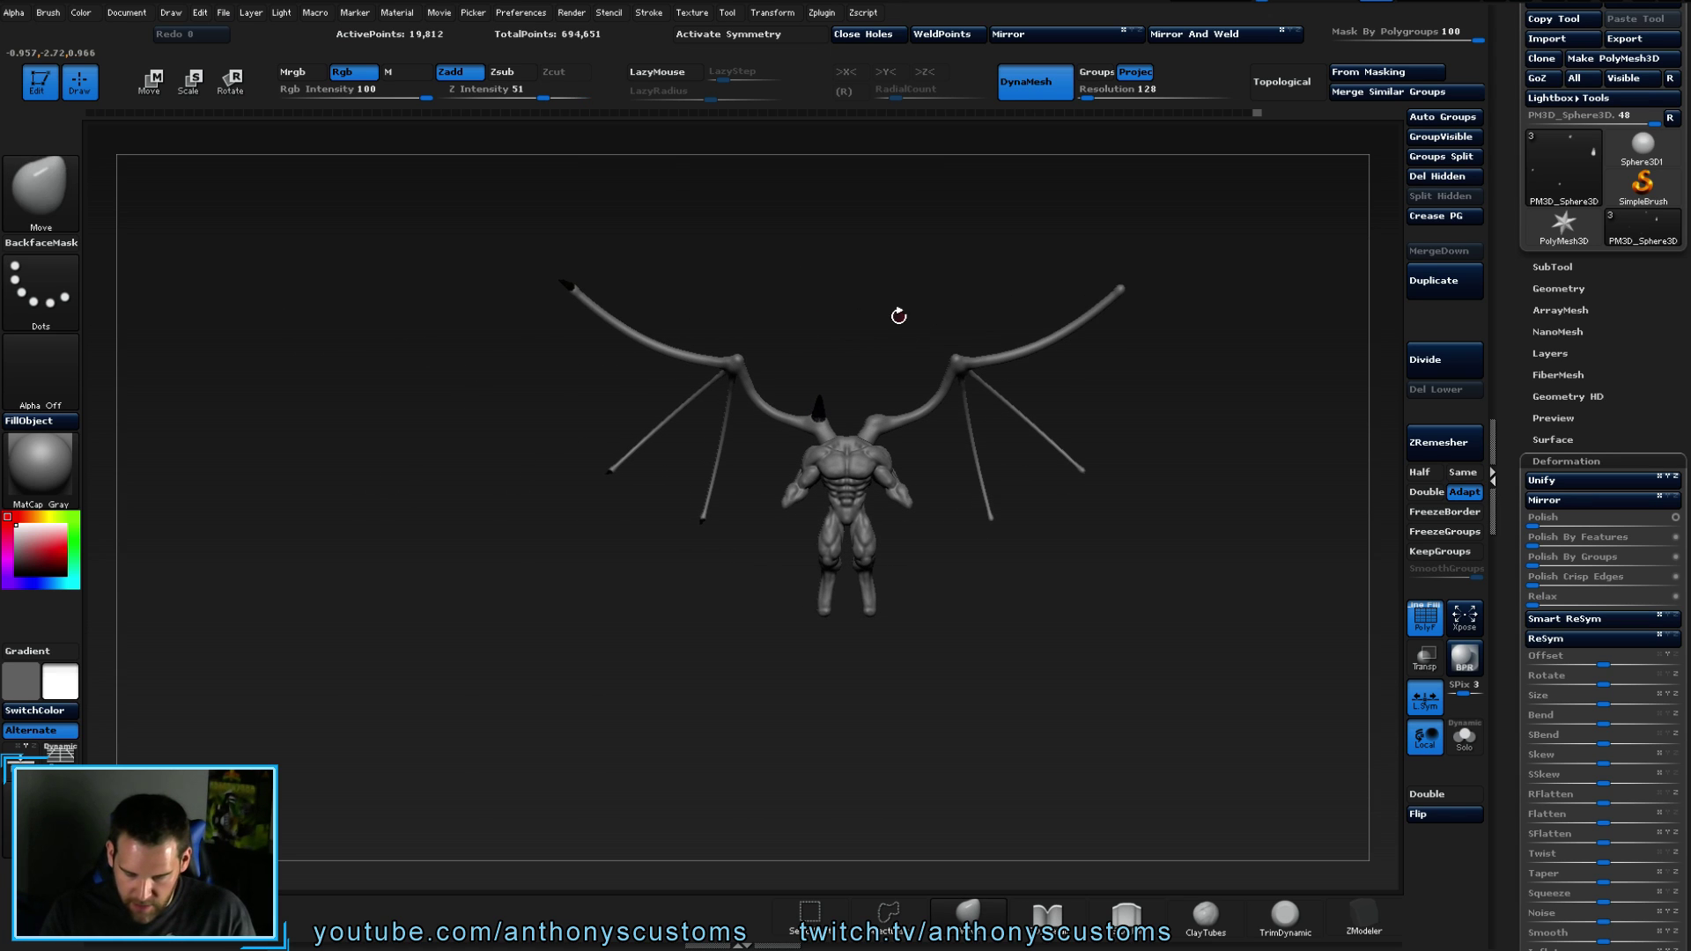
left_click_drag(1016, 597, 997, 627)
key("shift+f")
key("shift+f")
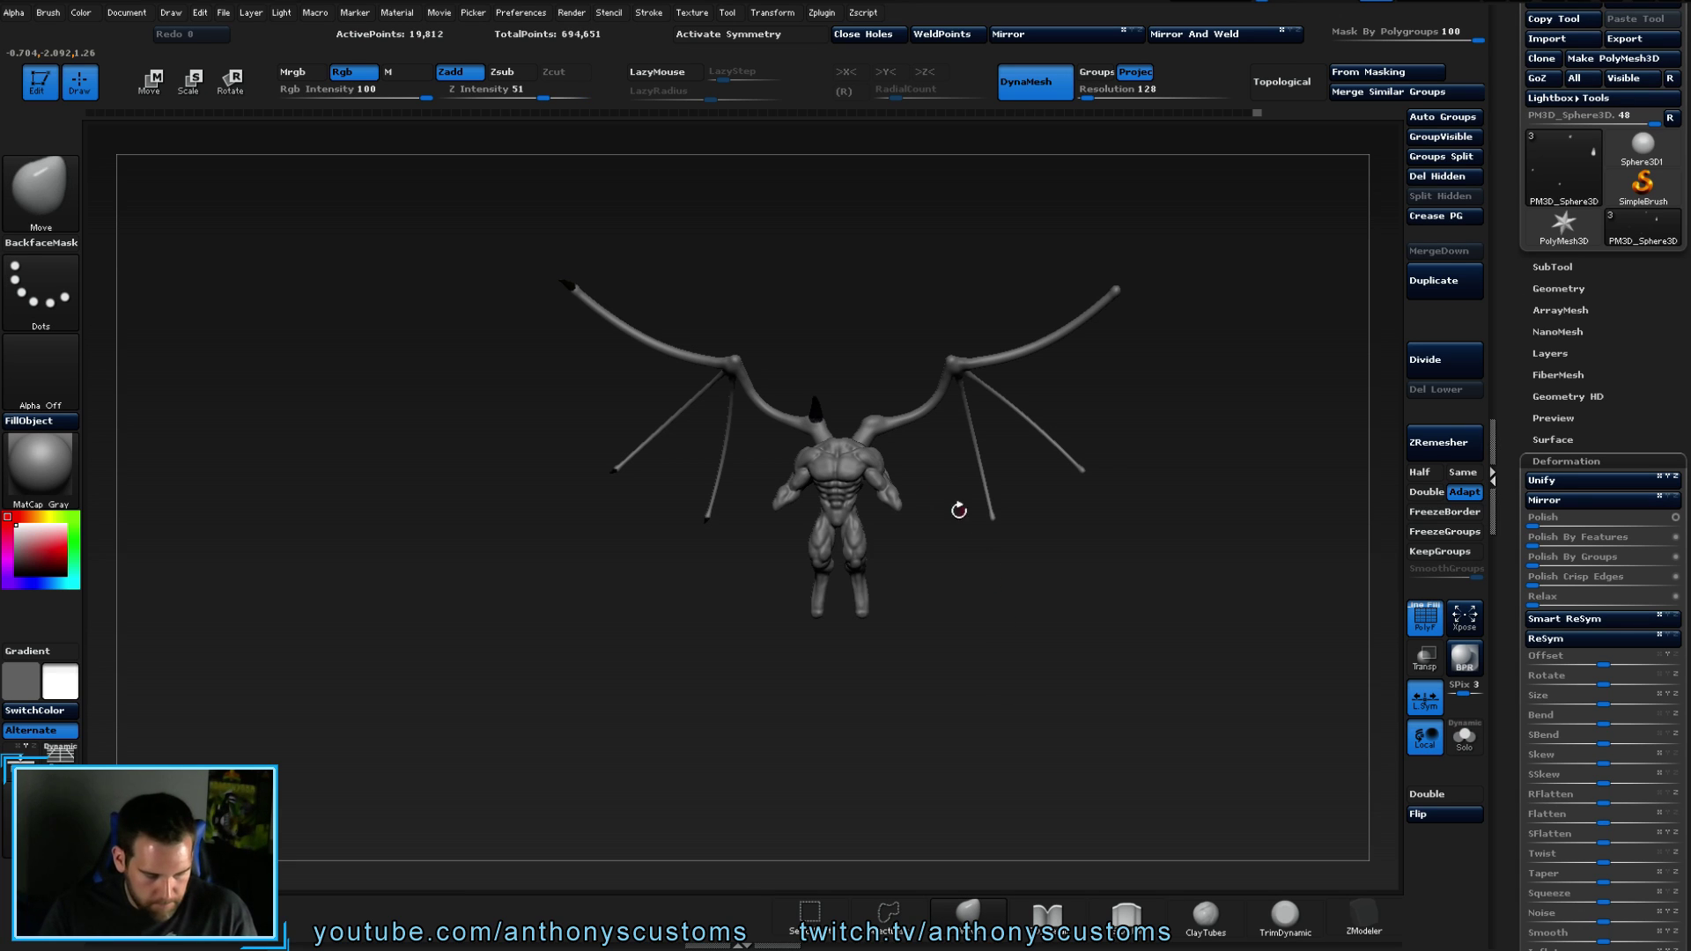
left_click(570, 288, "ctrl+shift")
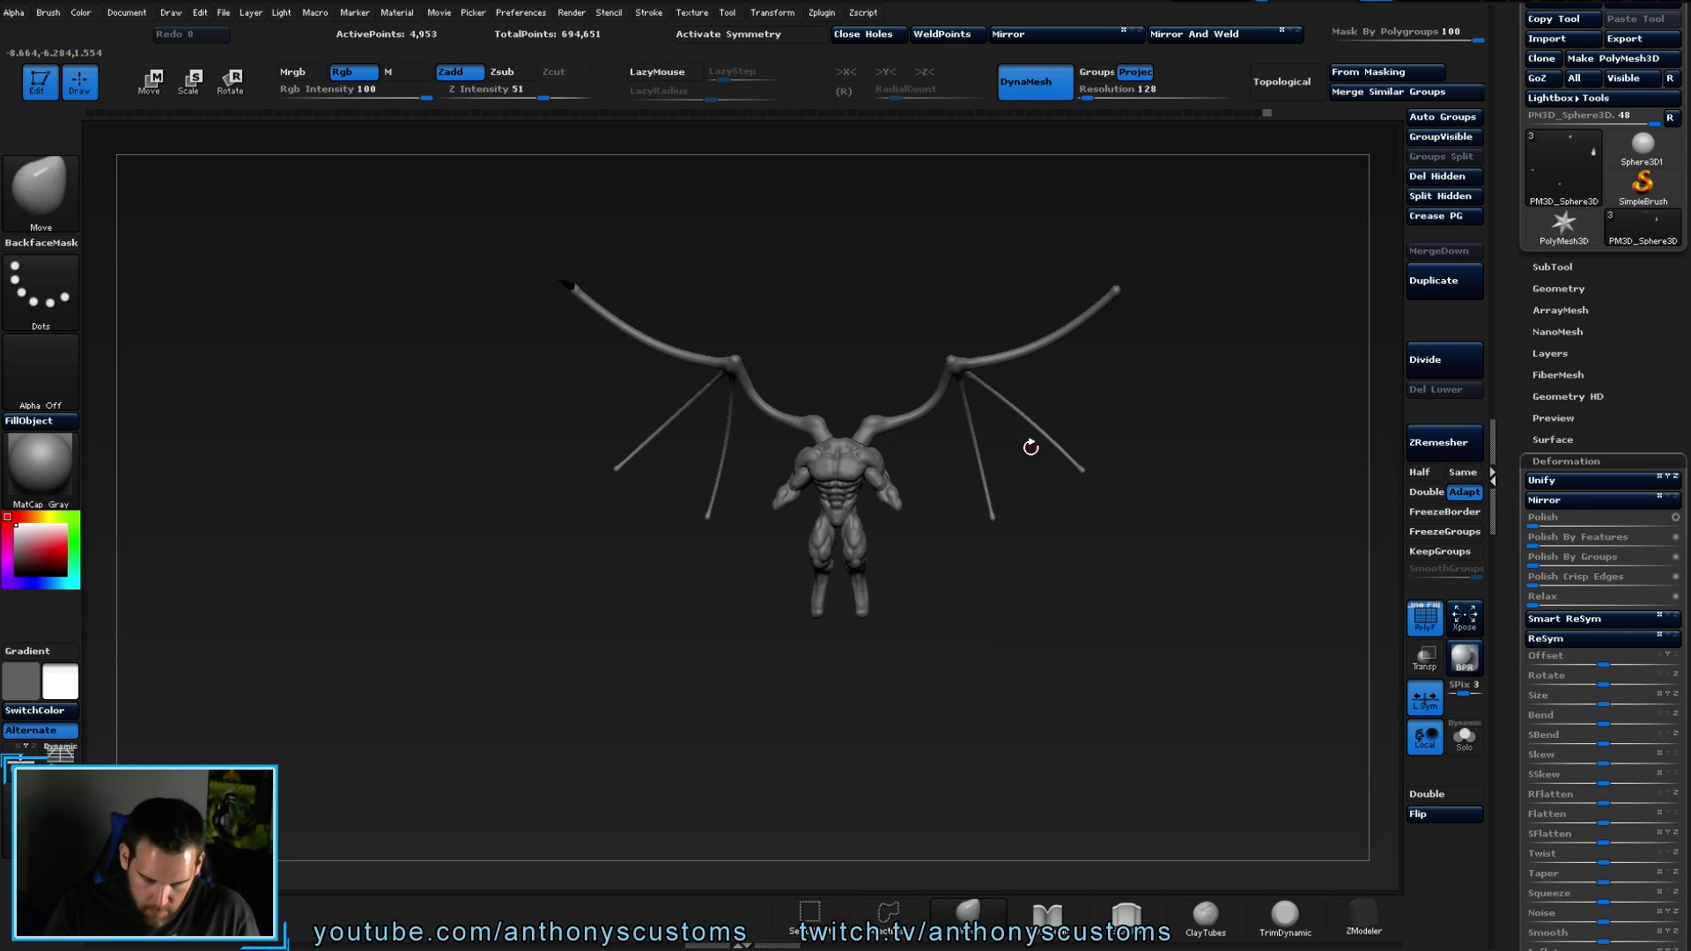
left_click(1004, 617, "ctrl+shift")
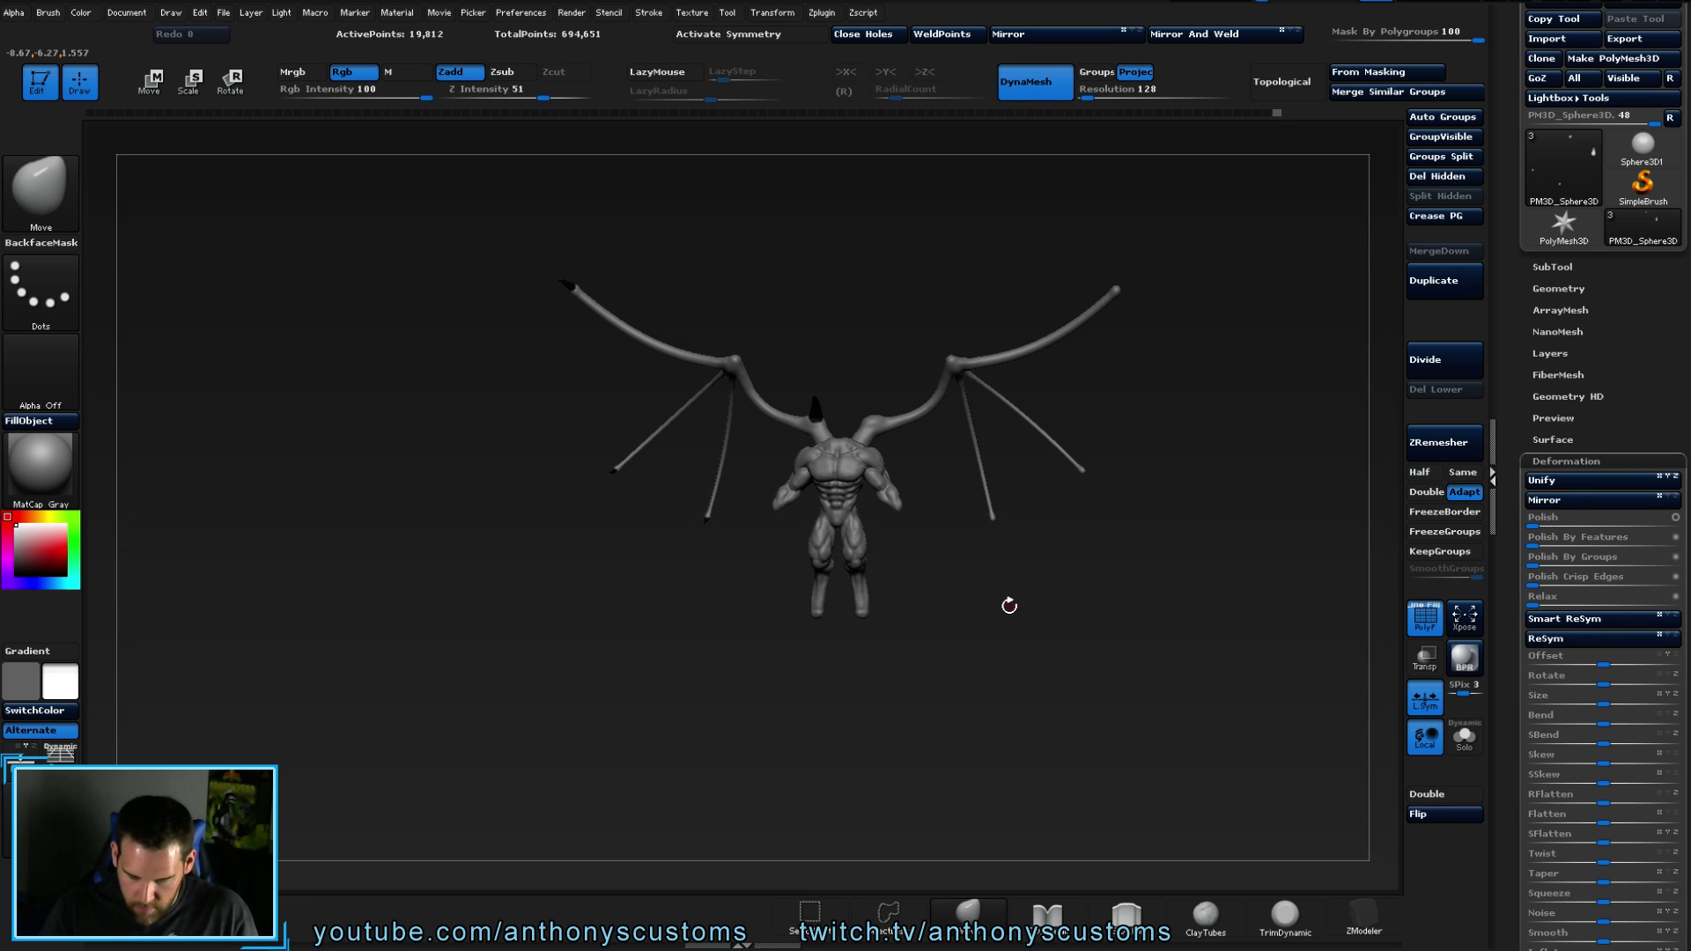
- Rotate the wing-tip claw in line with the long bone and nudge it onto the bone's end
left_click_drag(992, 628, 1001, 741)
left_click_drag(881, 380, 854, 817)
mouse_move(975, 358)
left_mouse_down("alt")
mouse_move(966, 402)
mouse_move(988, 441)
mouse_move(989, 386)
left_mouse_up("alt")
key("r")
left_click_drag(579, 343, 670, 414)
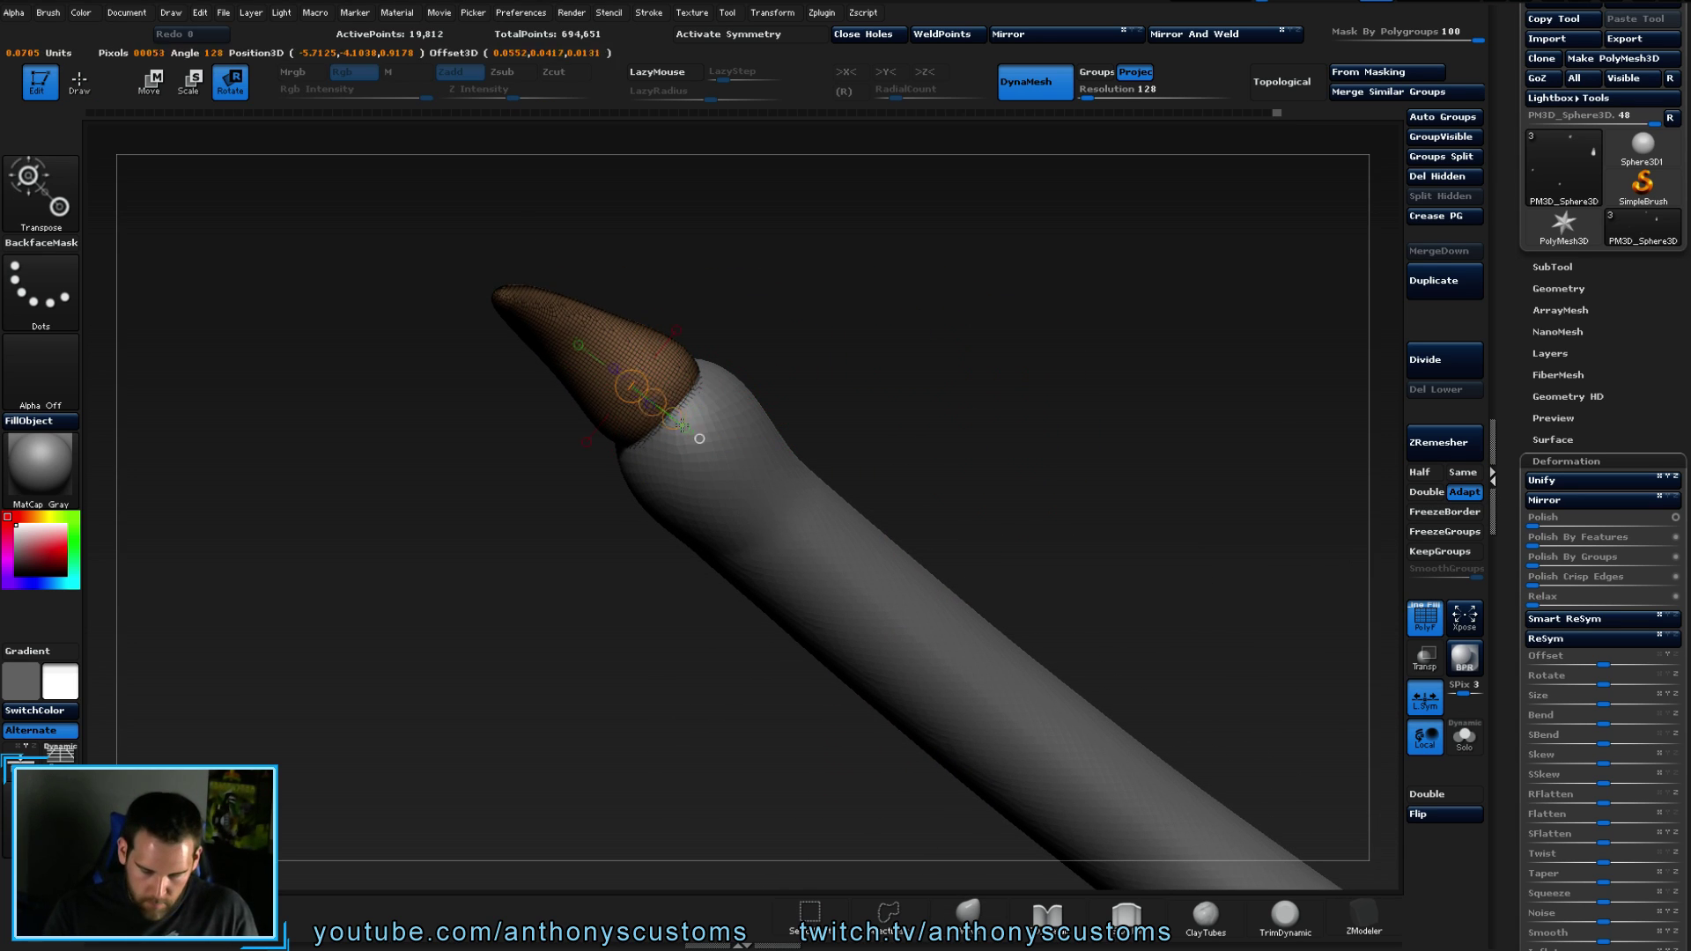
left_click_drag(892, 590, 905, 601)
left_click_drag(770, 496, 1035, 319)
key("w")
left_click_drag(741, 508, 738, 516)
key("f")
mouse_move(1088, 419)
left_mouse_down()
mouse_move(1109, 450)
mouse_move(995, 572)
left_mouse_up()
- Isolate the horn at the wing base and split the hidden claws into a separate subtool, undoing one trial move
key("q")
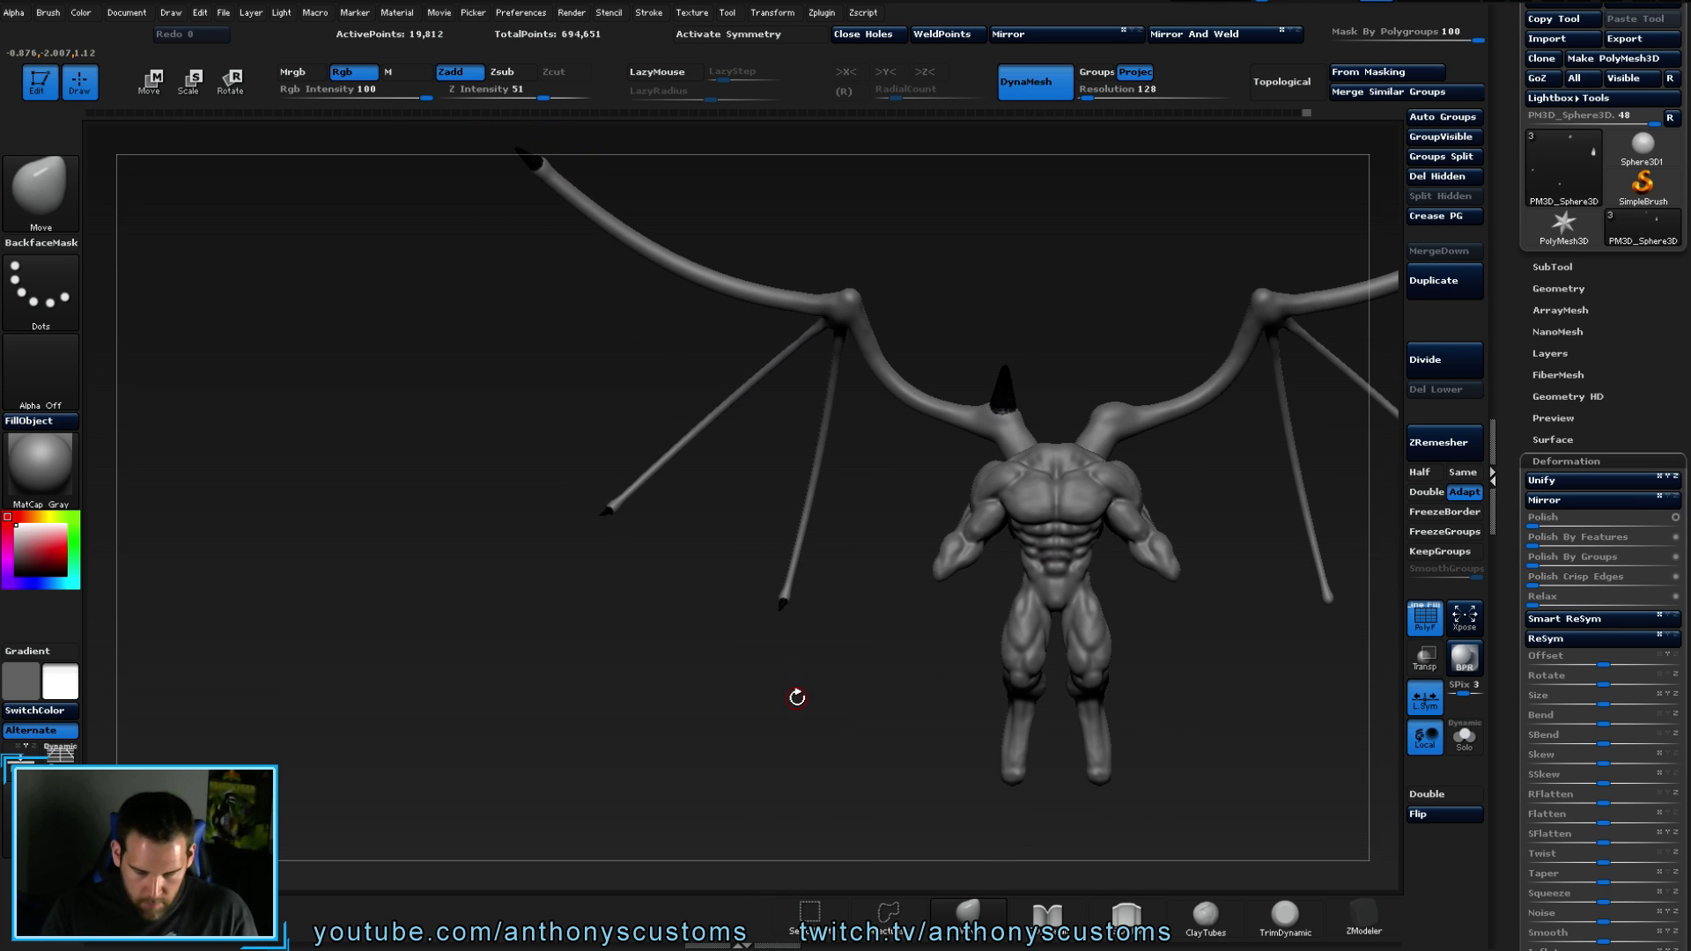
left_click_drag(801, 689, 713, 707)
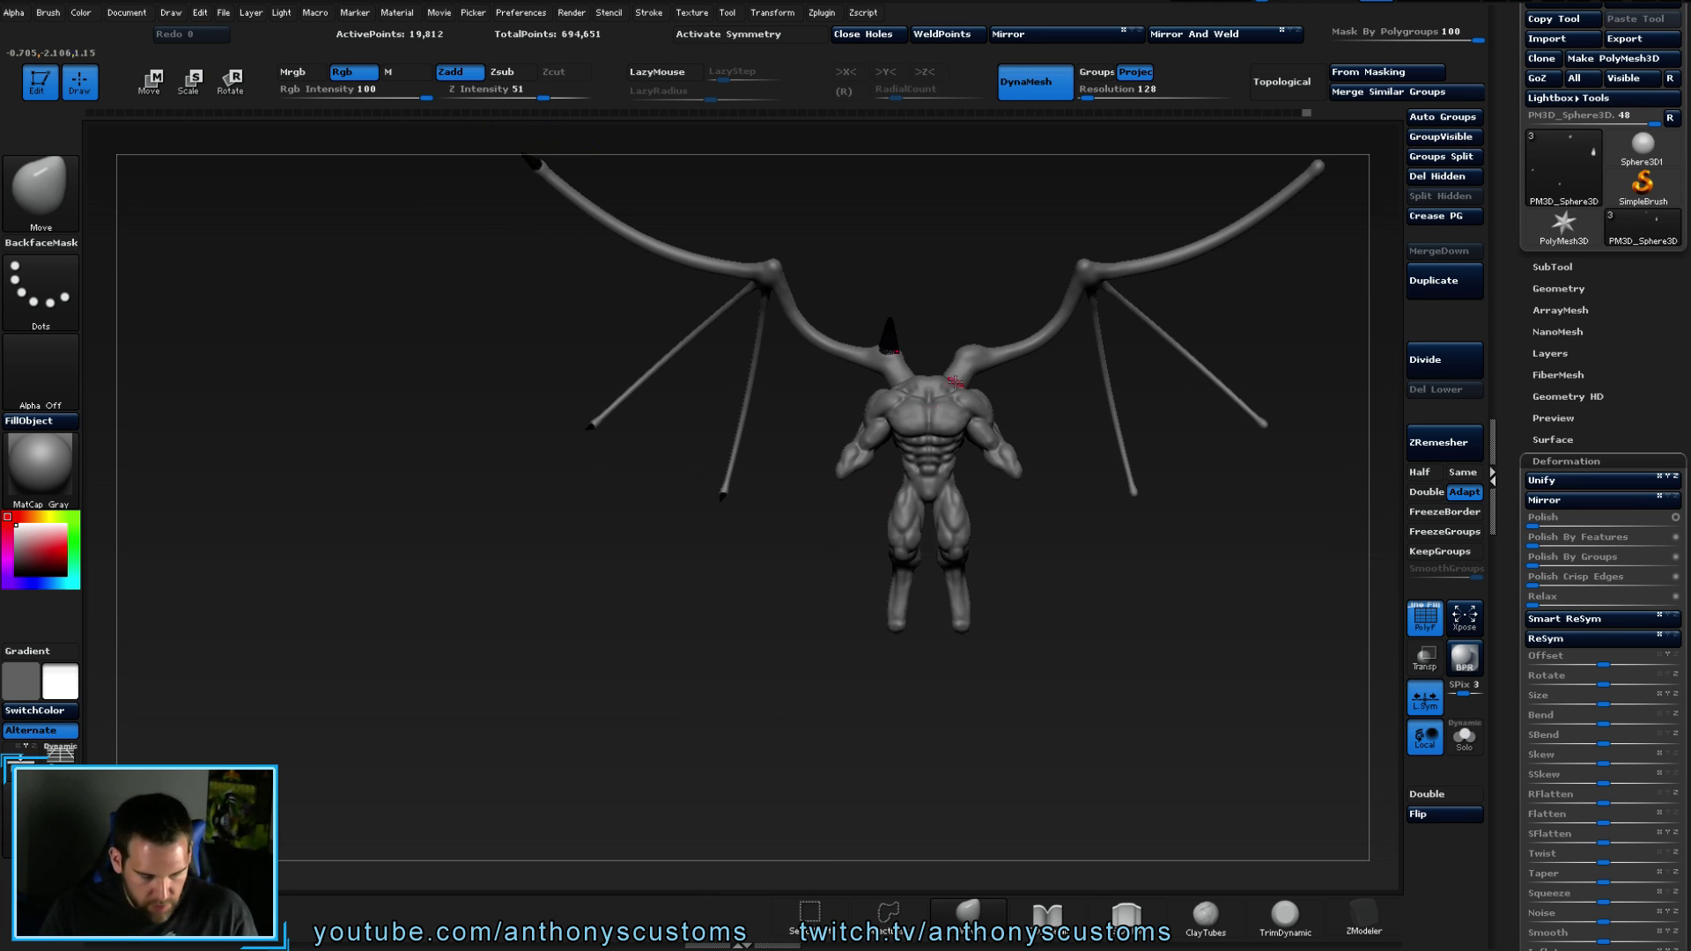
left_click(893, 344, "ctrl+shift")
left_click_drag(777, 597, 716, 700, "alt")
key("w")
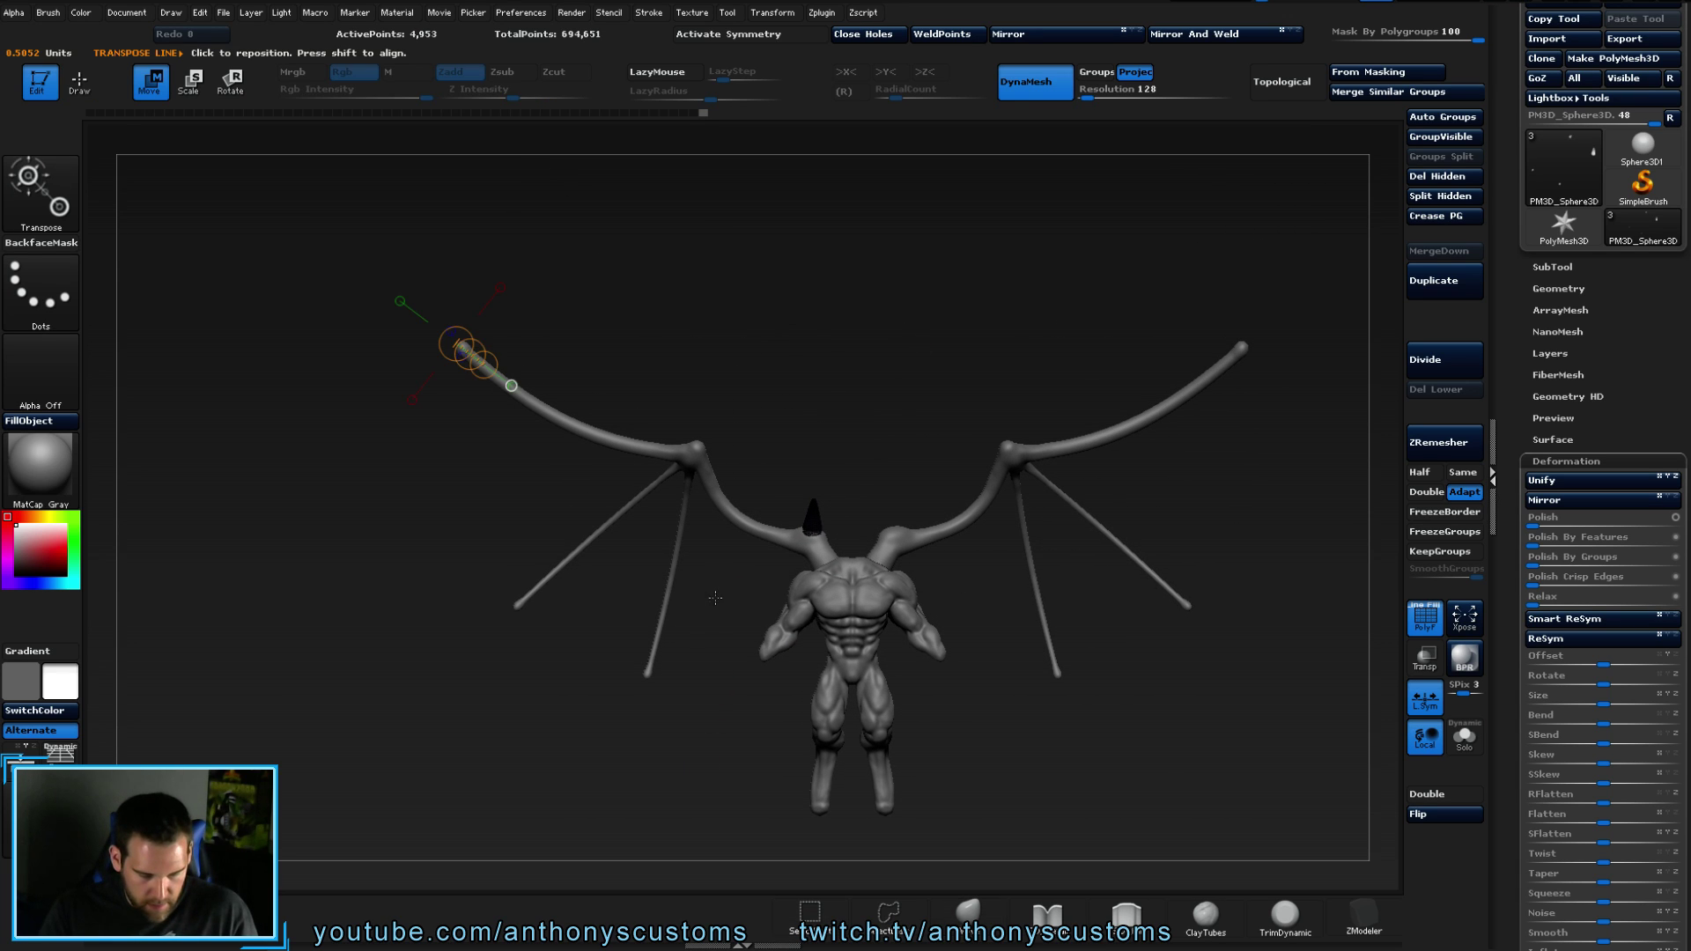
mouse_move(816, 521)
left_mouse_down()
mouse_move(1007, 533)
mouse_move(900, 514)
left_mouse_up()
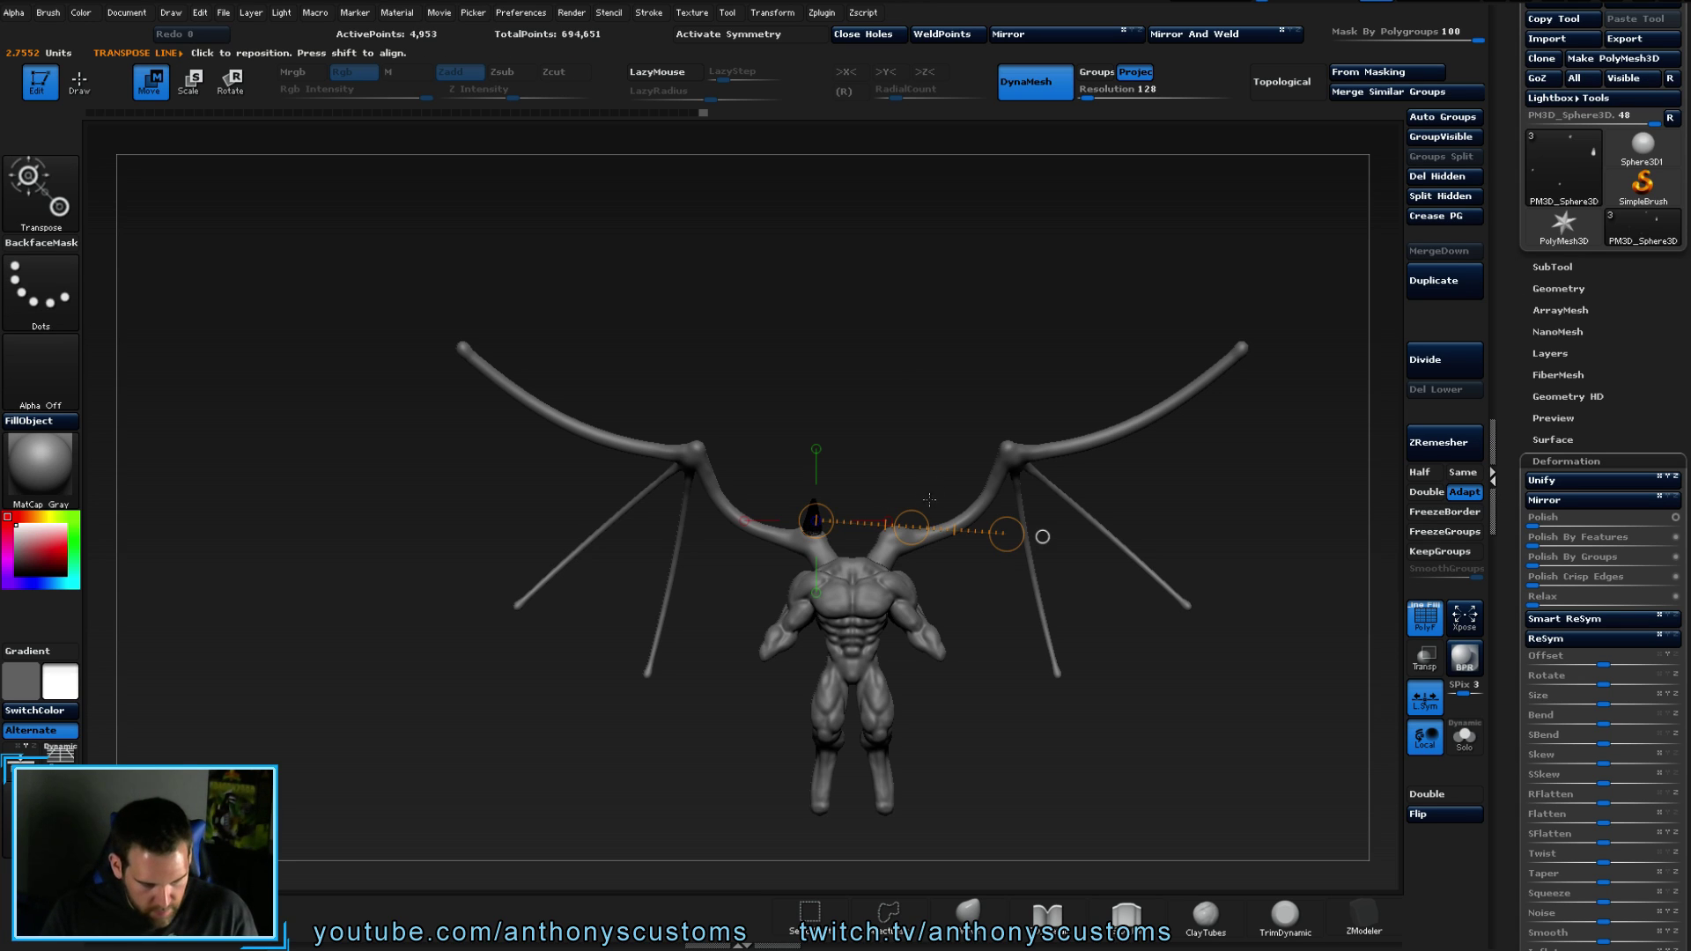
left_click_drag(911, 525, 985, 522, "ctrl")
key("ctrl+z")
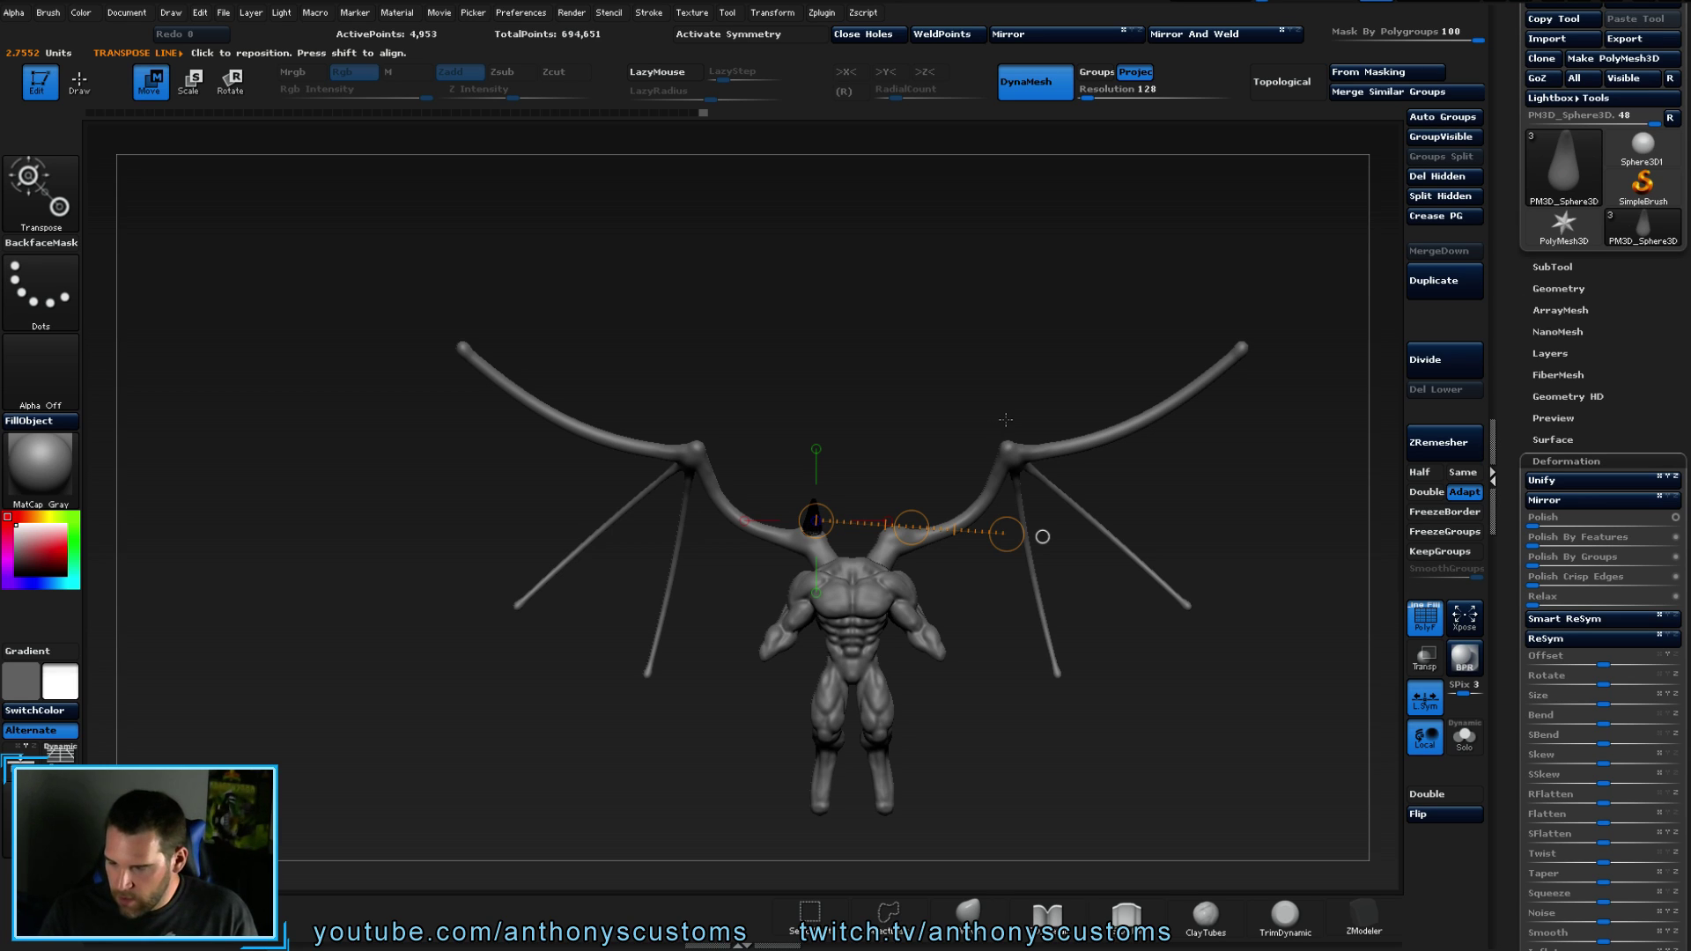
left_click(1445, 193)
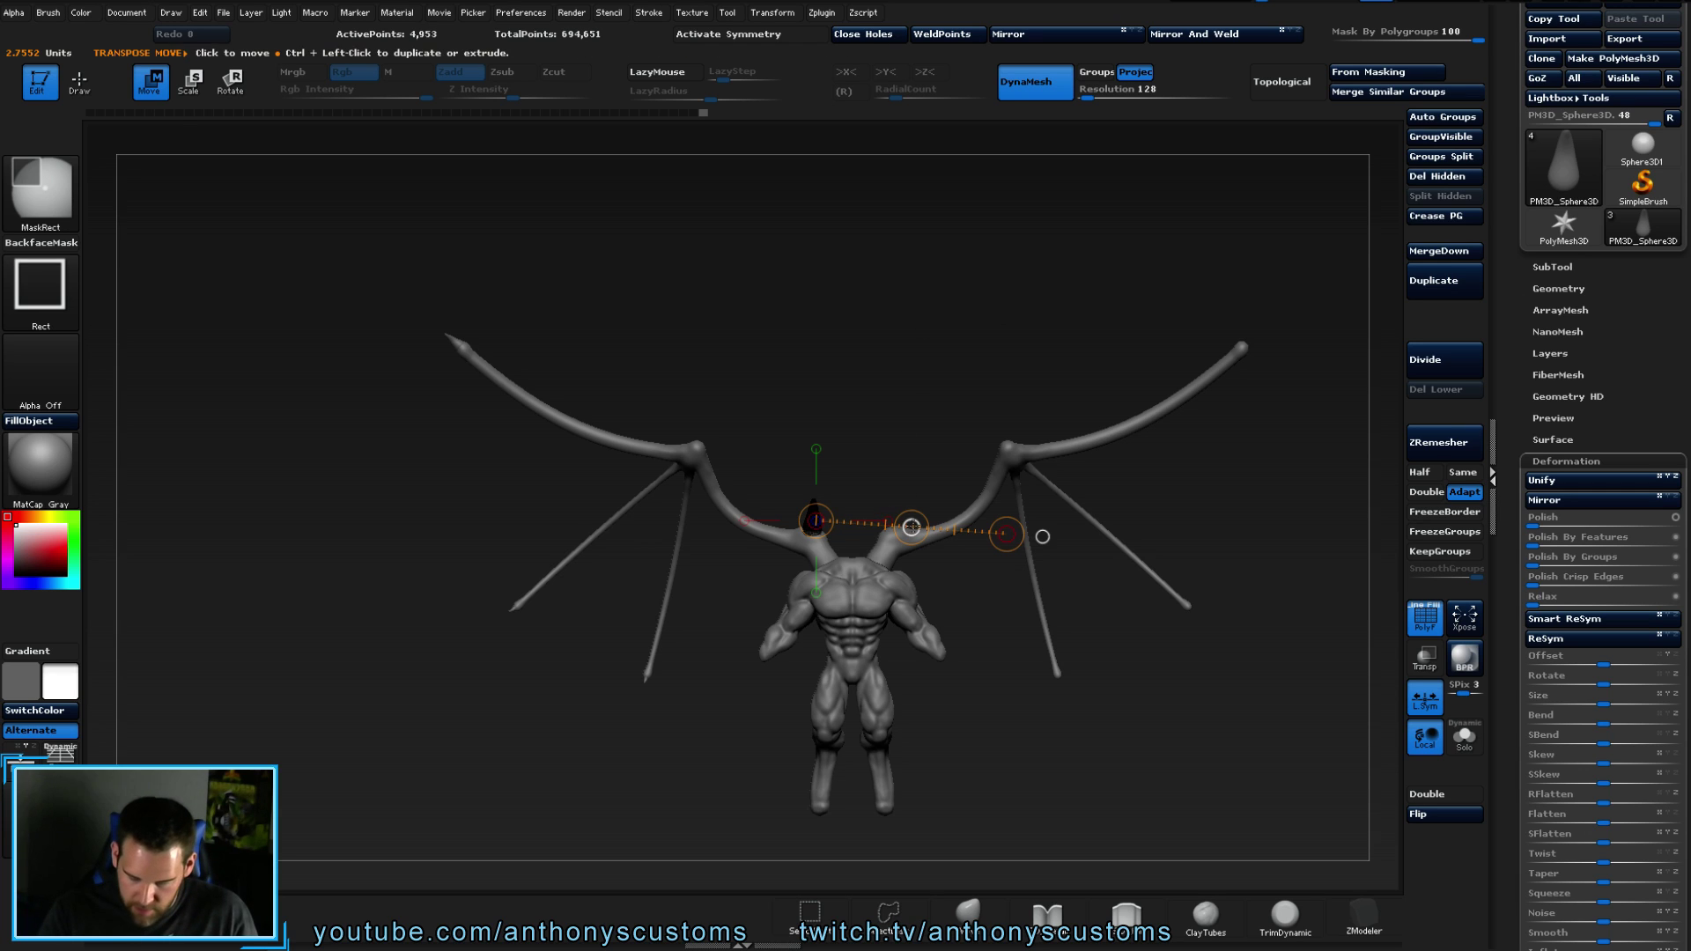
- Duplicate the wing-base horn, place the copy at the wing bend, and turn off polyframes
key("q")
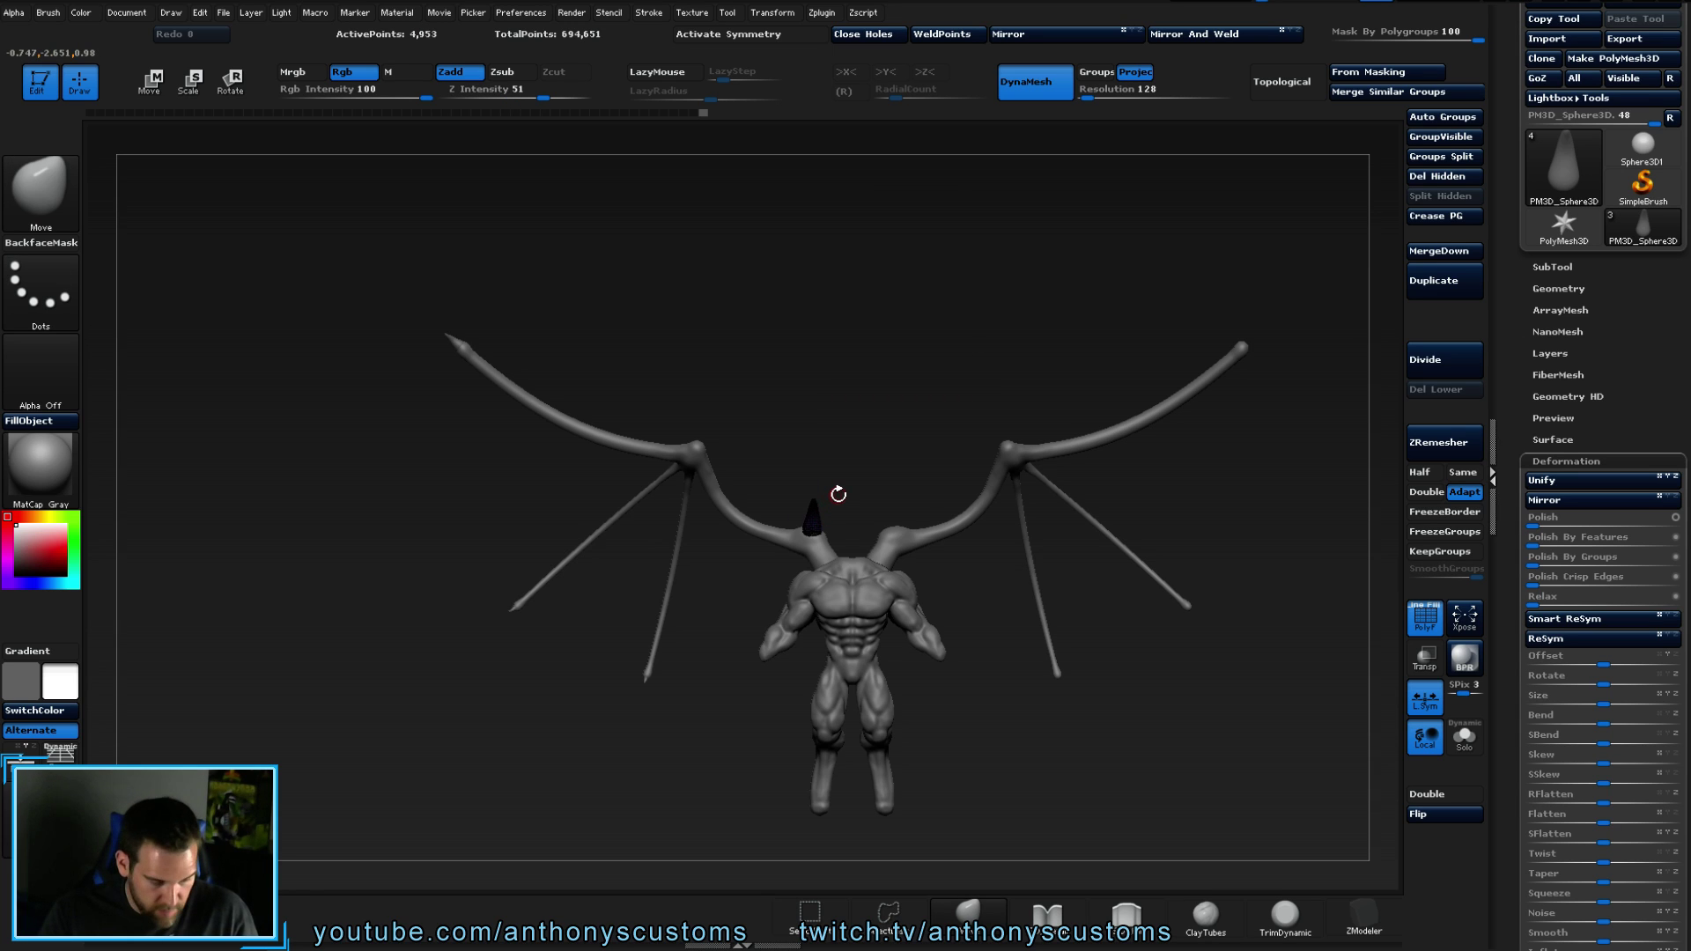
key("w")
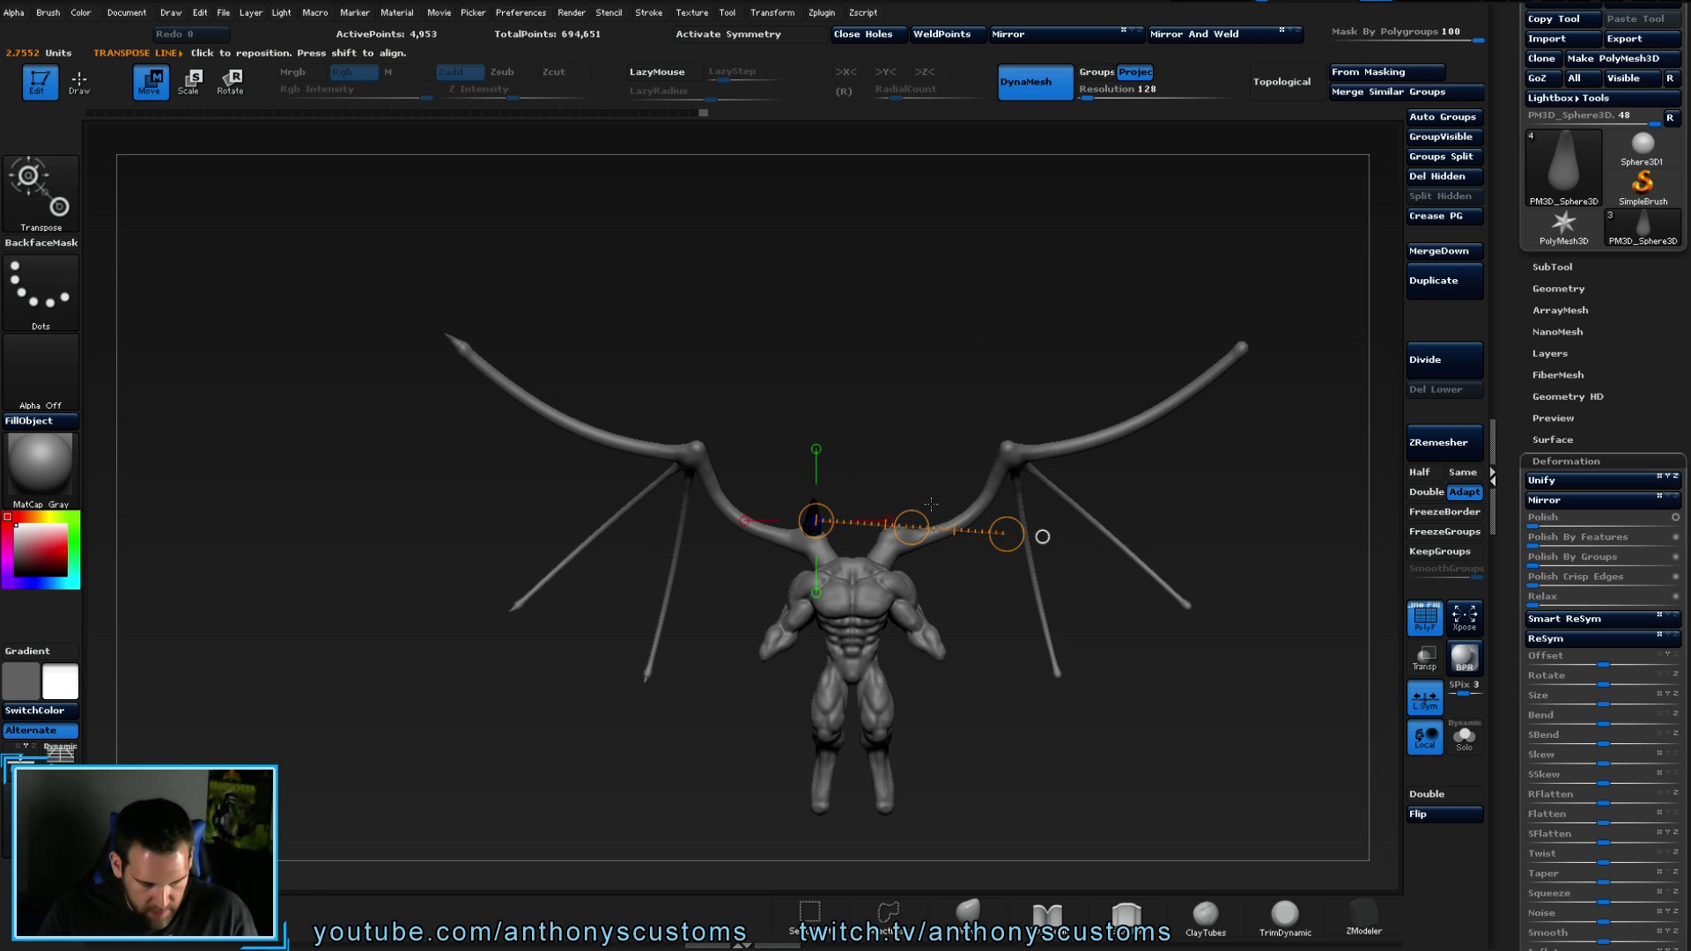
left_click_drag(911, 527, 793, 446, "ctrl")
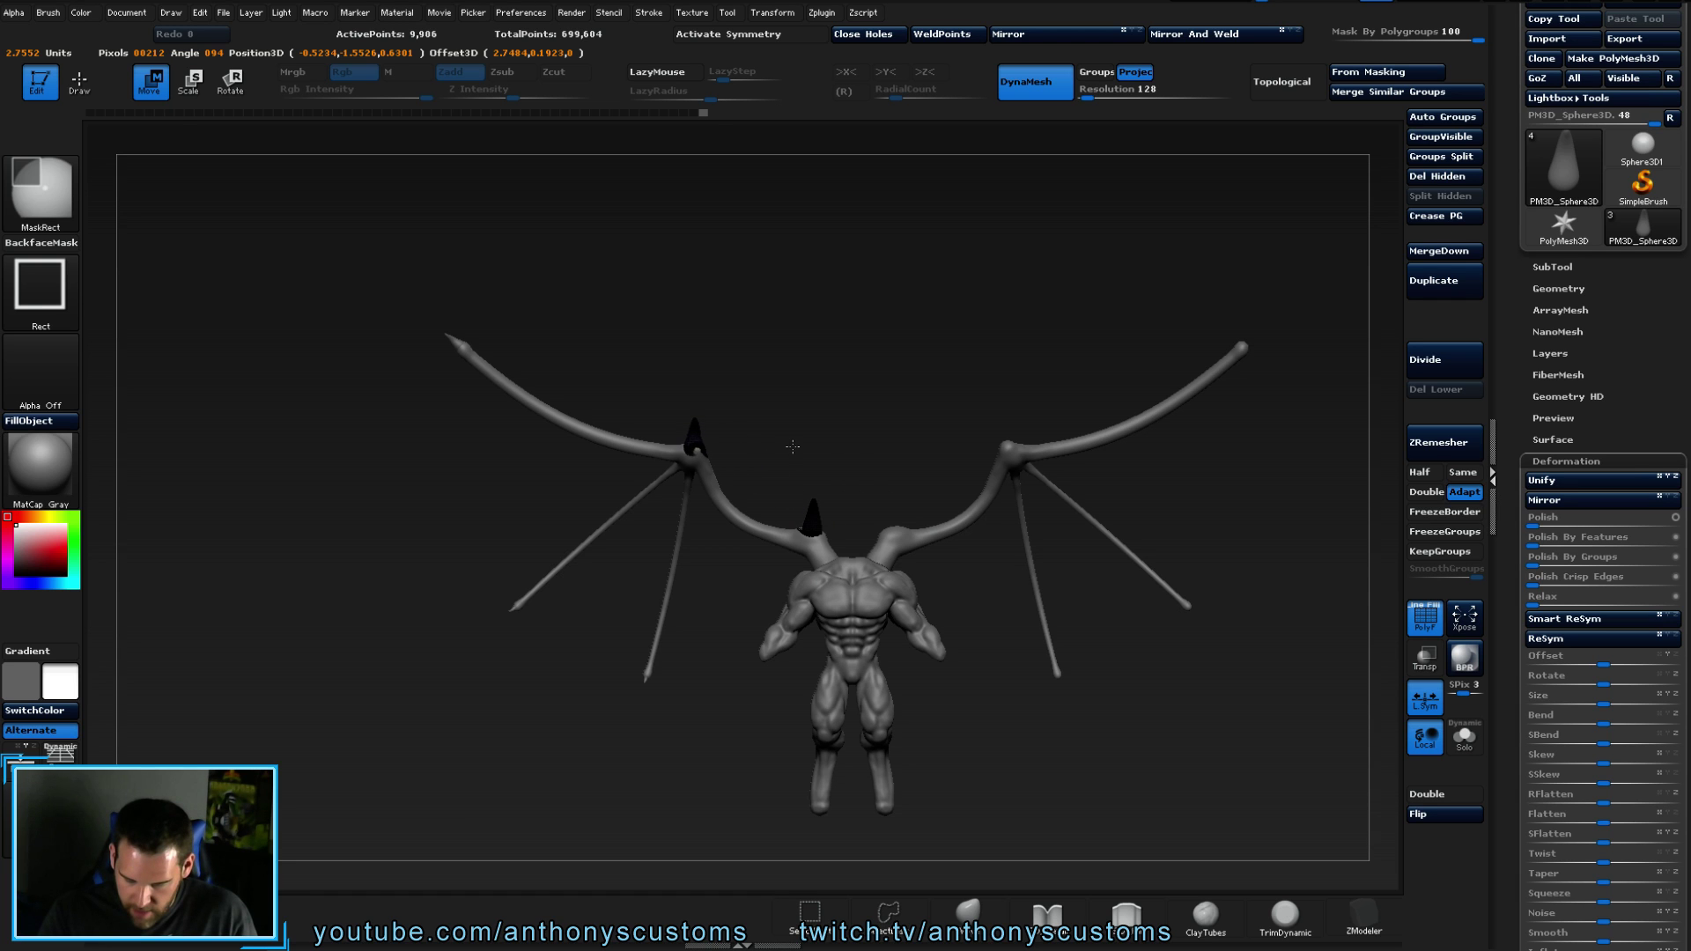
mouse_move(876, 359)
left_mouse_down()
mouse_move(939, 577)
mouse_move(902, 467)
mouse_move(922, 408)
mouse_move(900, 471)
mouse_move(911, 563)
left_mouse_up()
key("shift+f")
- Position the copied horn against the wing-bend joint from a closer view
left_click_drag(668, 271, 1065, 354, "alt")
left_click_drag(485, 355, 844, 425)
key("r")
key("w")
mouse_move(634, 377)
left_mouse_down()
mouse_move(645, 407)
mouse_move(705, 377)
mouse_move(940, 362)
mouse_move(948, 463)
left_mouse_up()
mouse_move(550, 389)
left_mouse_down()
mouse_move(831, 533)
mouse_move(823, 556)
mouse_move(832, 534)
mouse_move(773, 494)
left_mouse_up()
- Adjust the copied horn's tilt and shift it against the wing-bend joint from the side
key("r")
key("e")
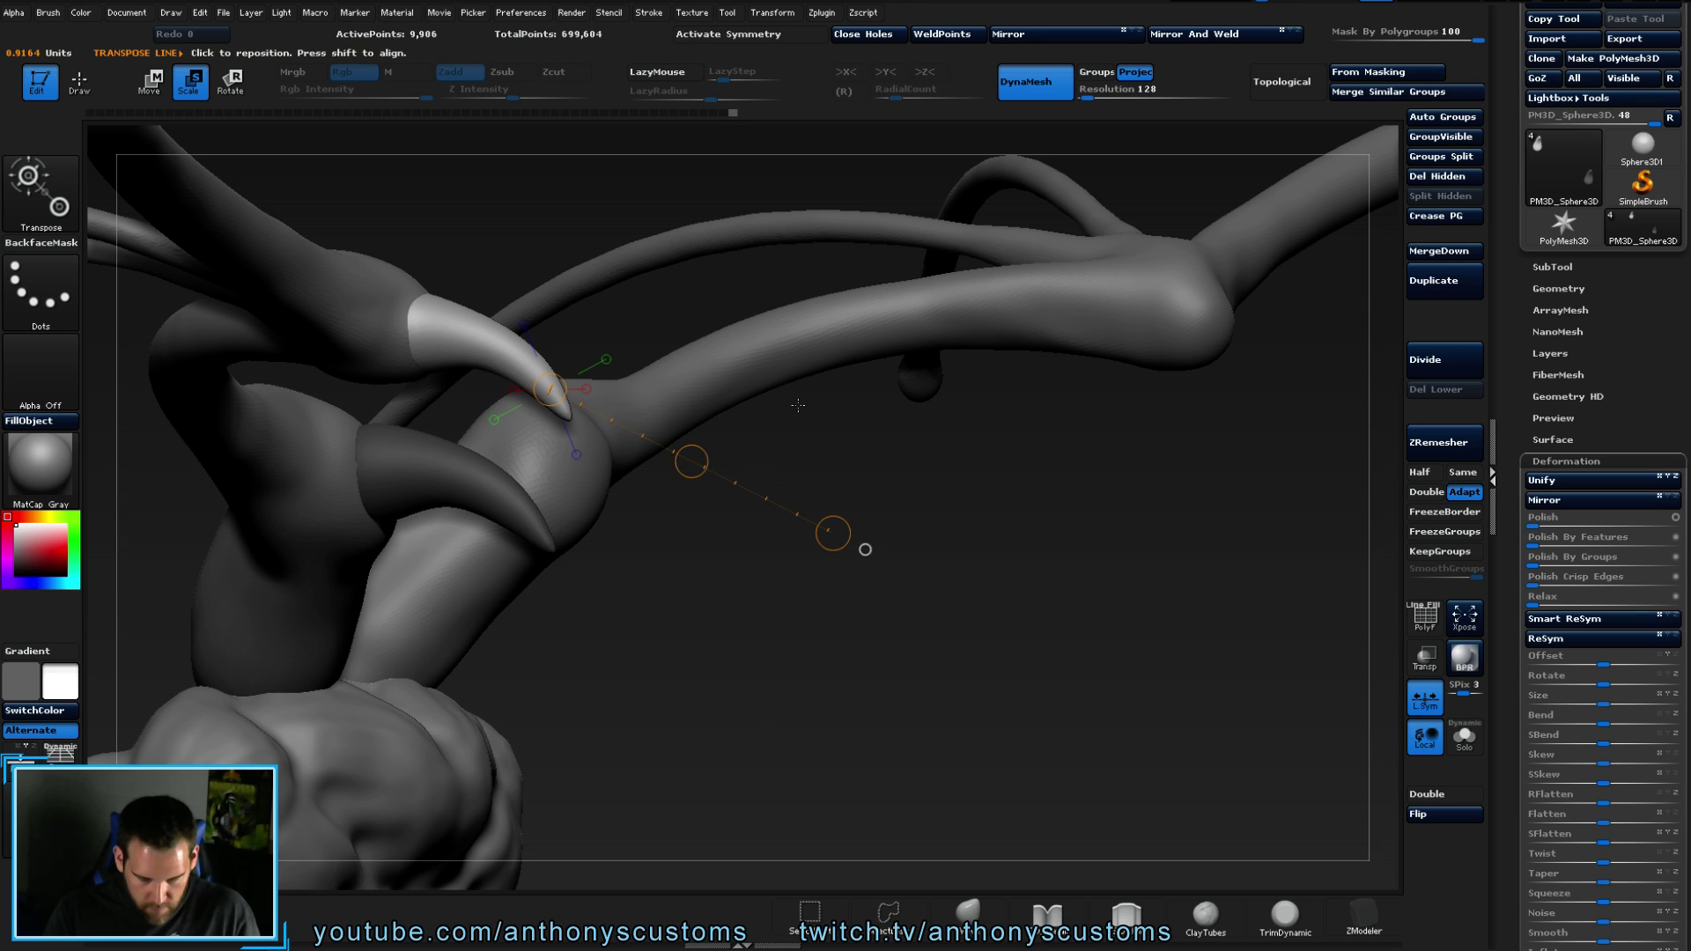
key("r")
left_click_drag(838, 532, 820, 557)
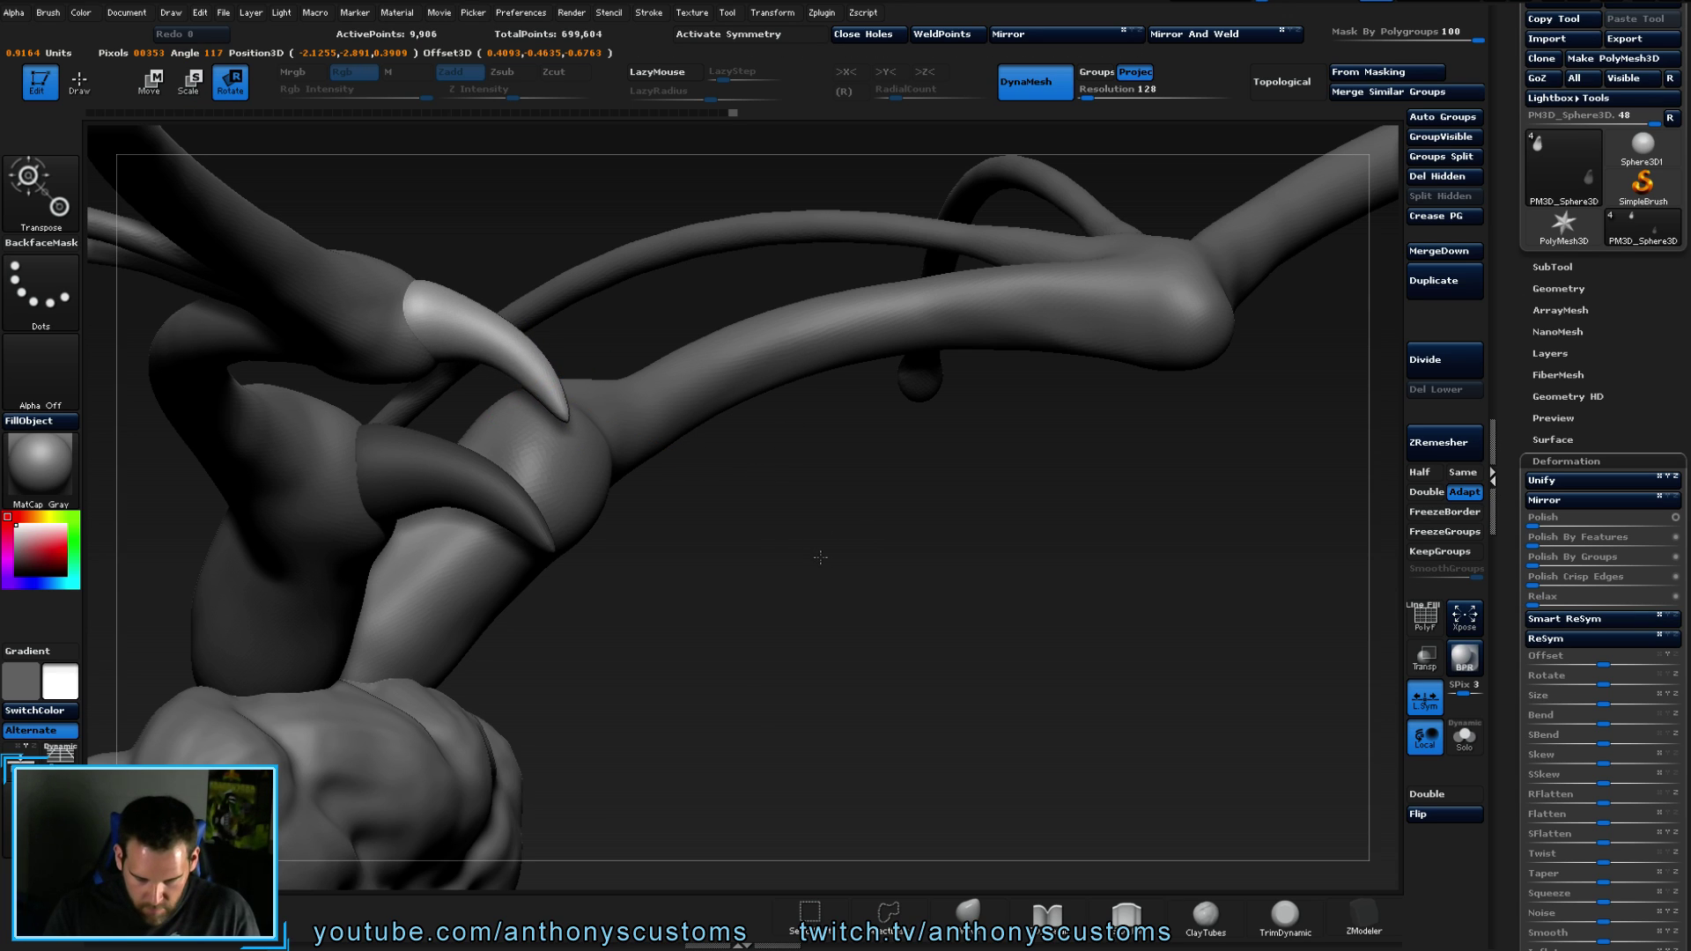
key("w")
left_click_drag(690, 458, 922, 368)
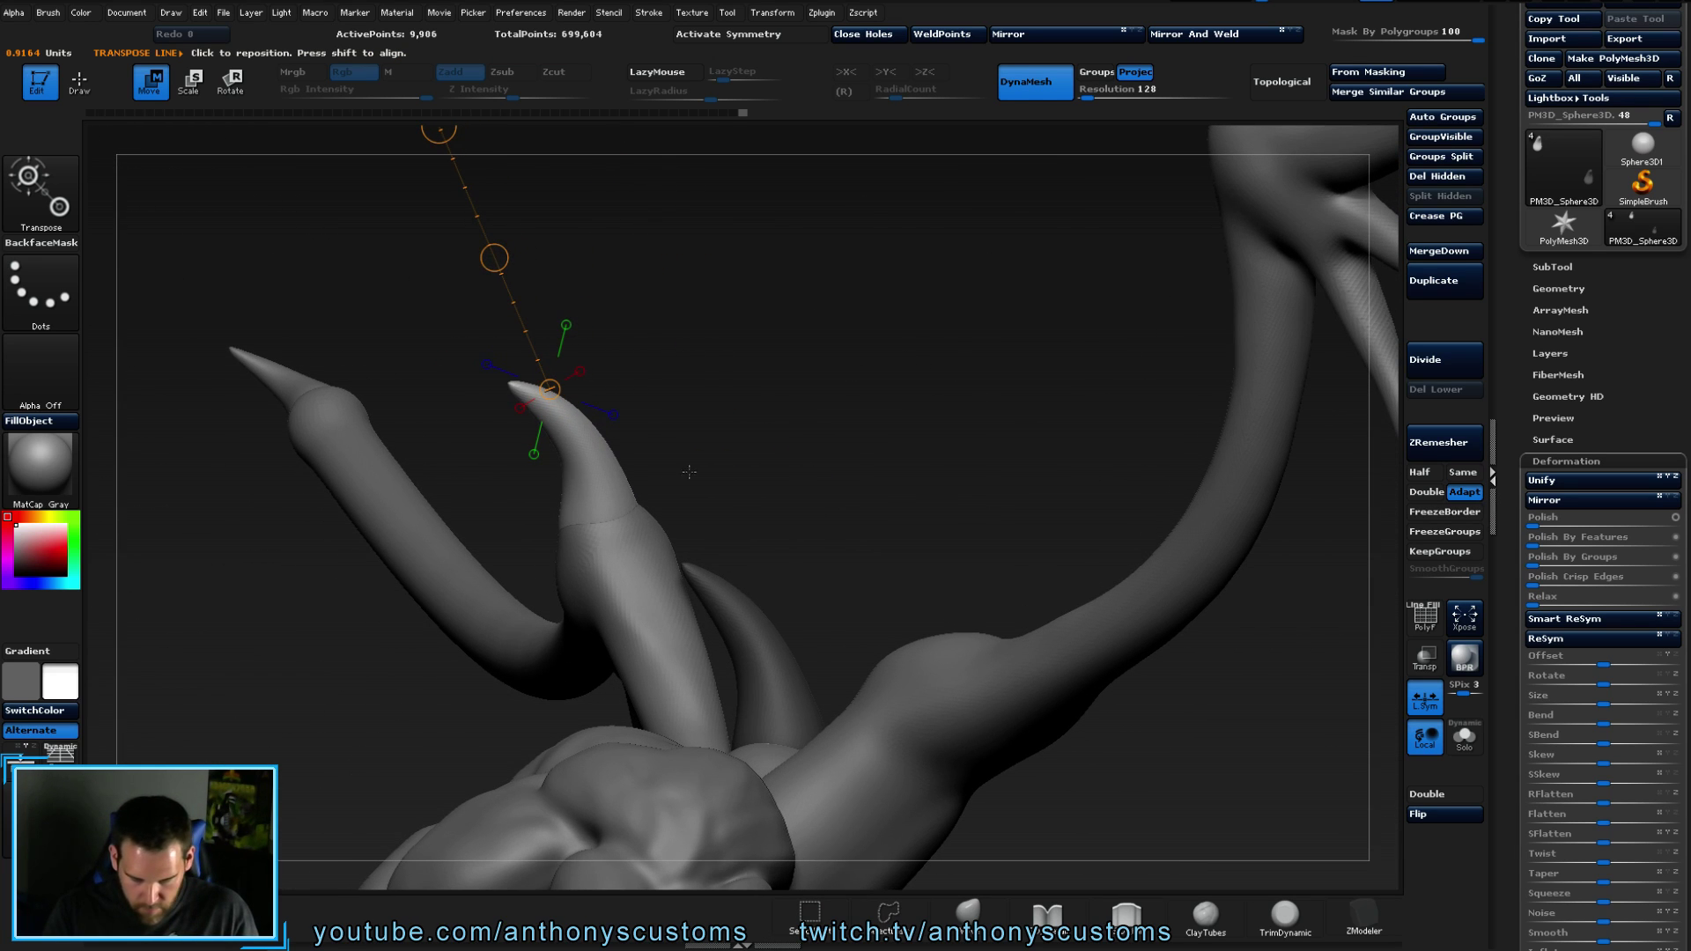
- Straighten the wing-bend horn along the joint and nudge it into place as seen from the front
key("r")
mouse_move(602, 493)
left_mouse_down()
mouse_move(644, 652)
mouse_move(665, 610)
left_mouse_up()
left_click_drag(744, 531, 724, 450)
left_click_drag(582, 495, 591, 657)
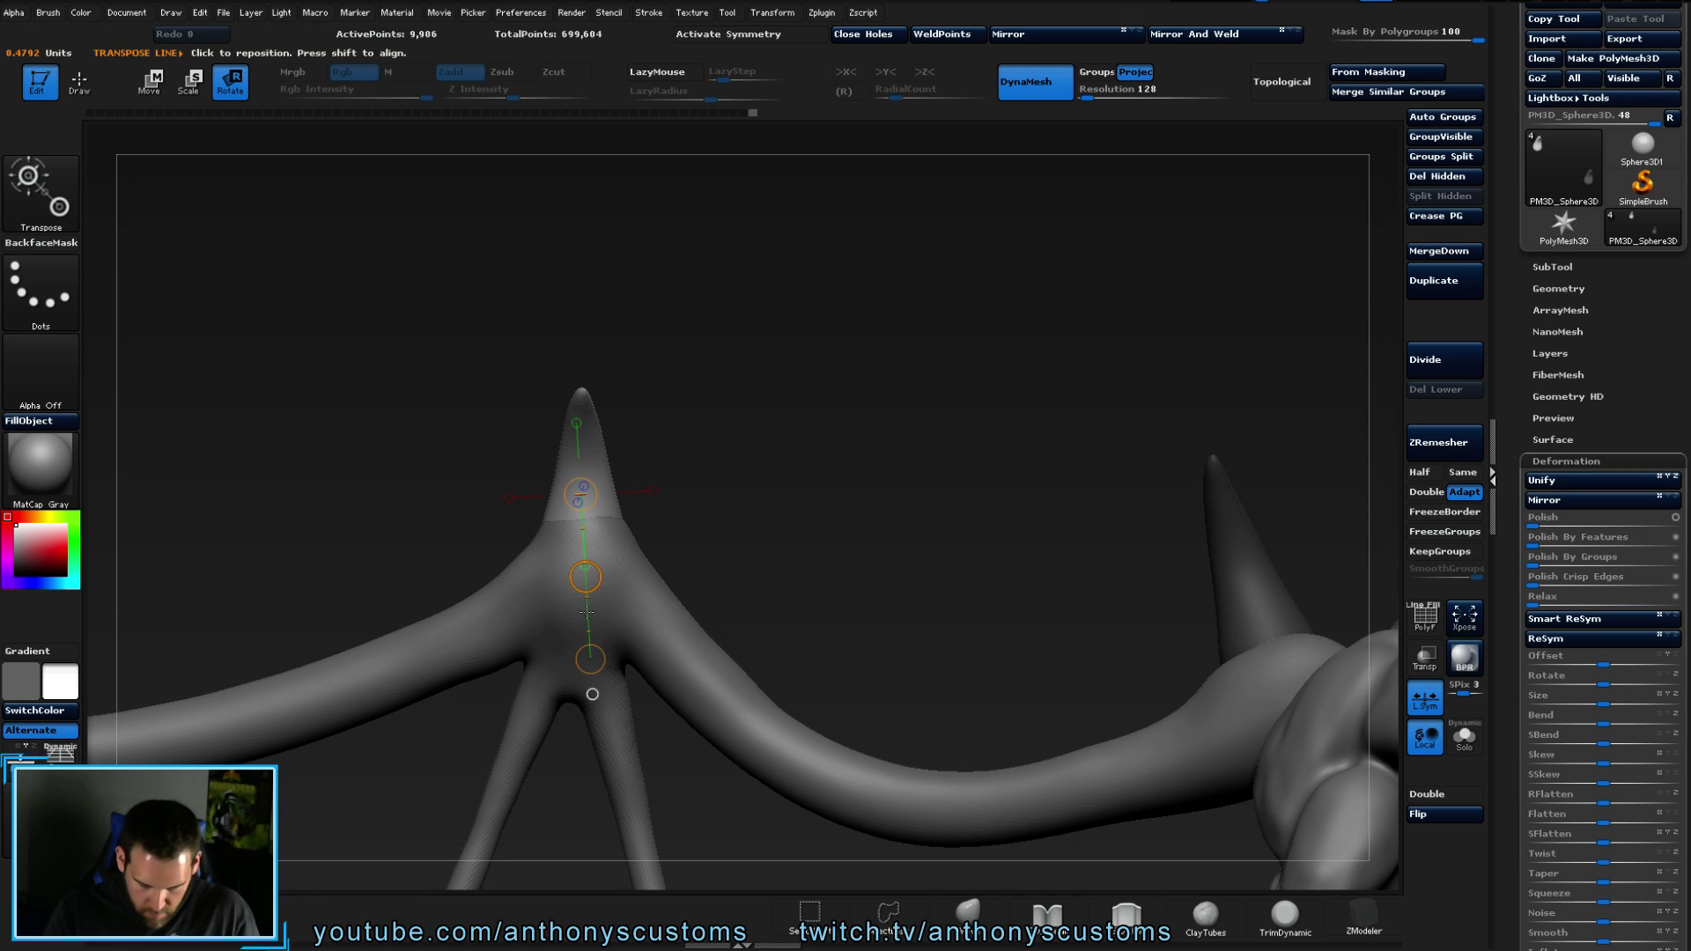
key("w")
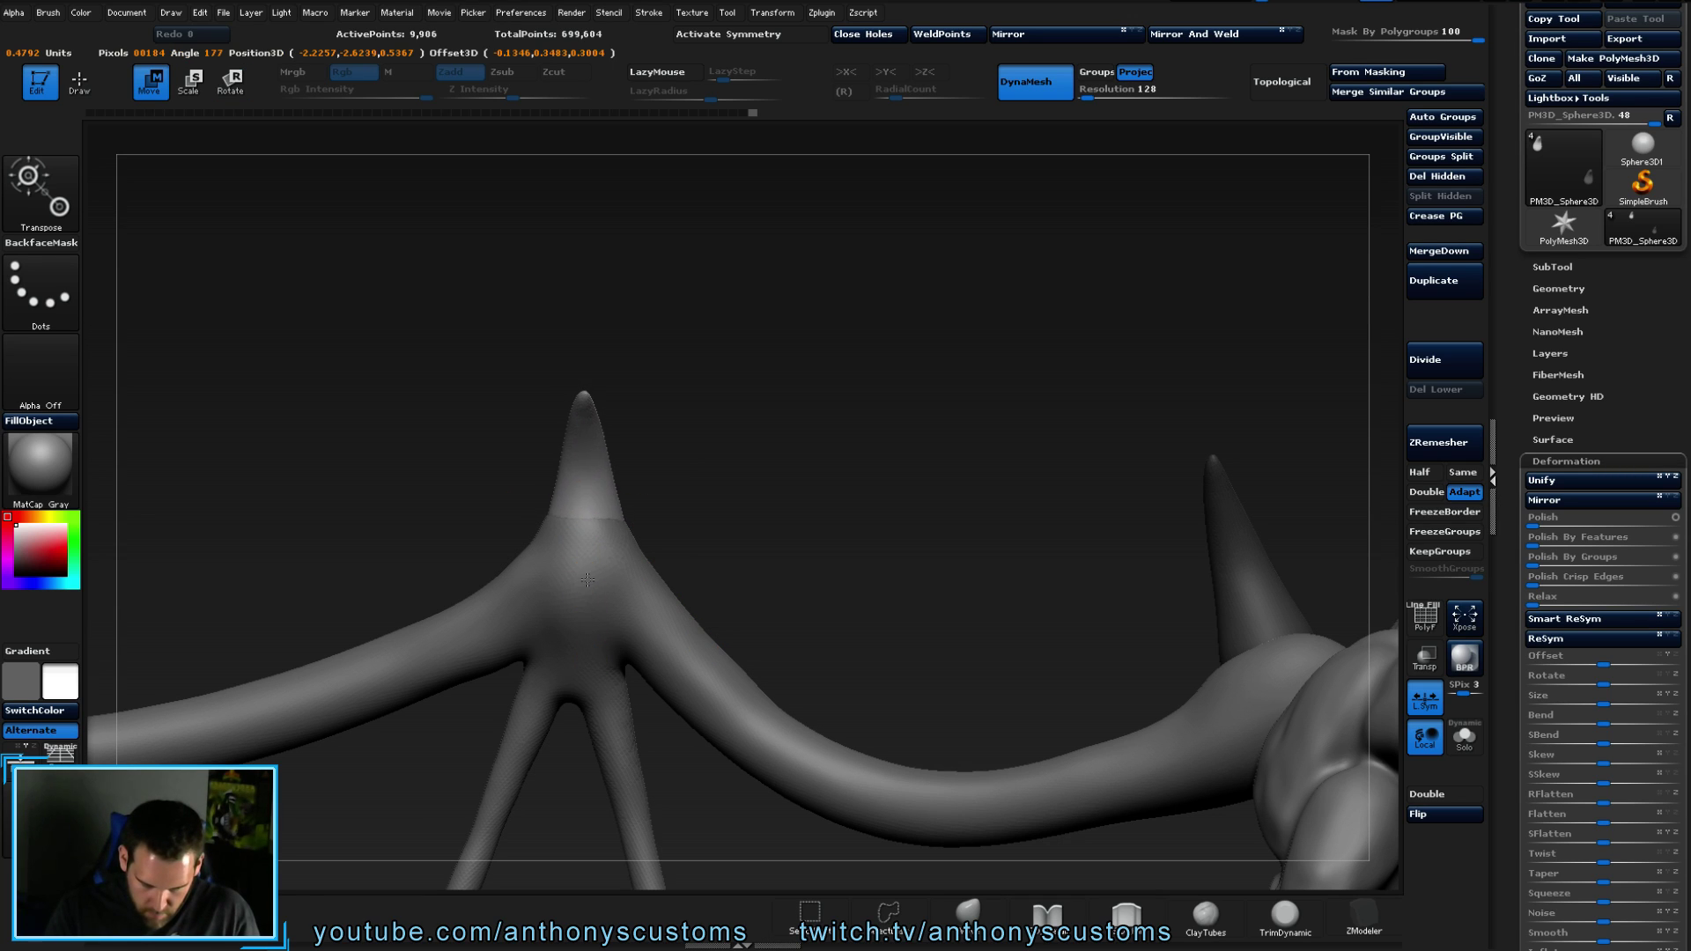
left_click_drag(587, 581, 586, 582)
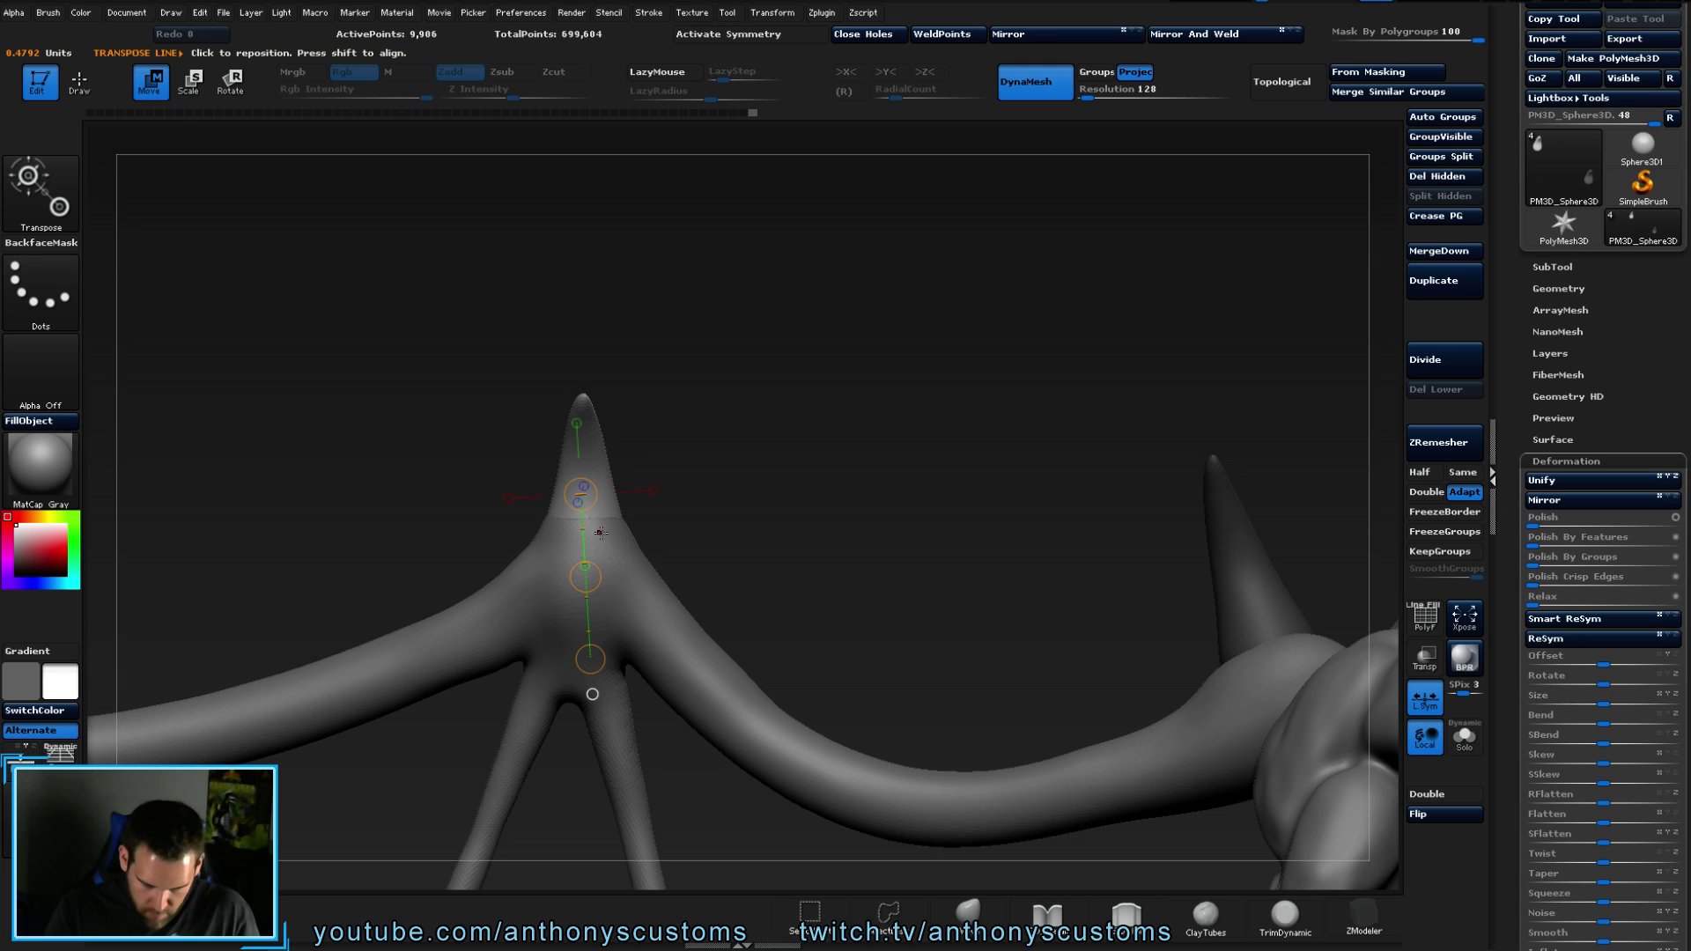
- Scale down the wing-bend horn and reseat its base on the joint from the front and side
left_click_drag(599, 515, 614, 774)
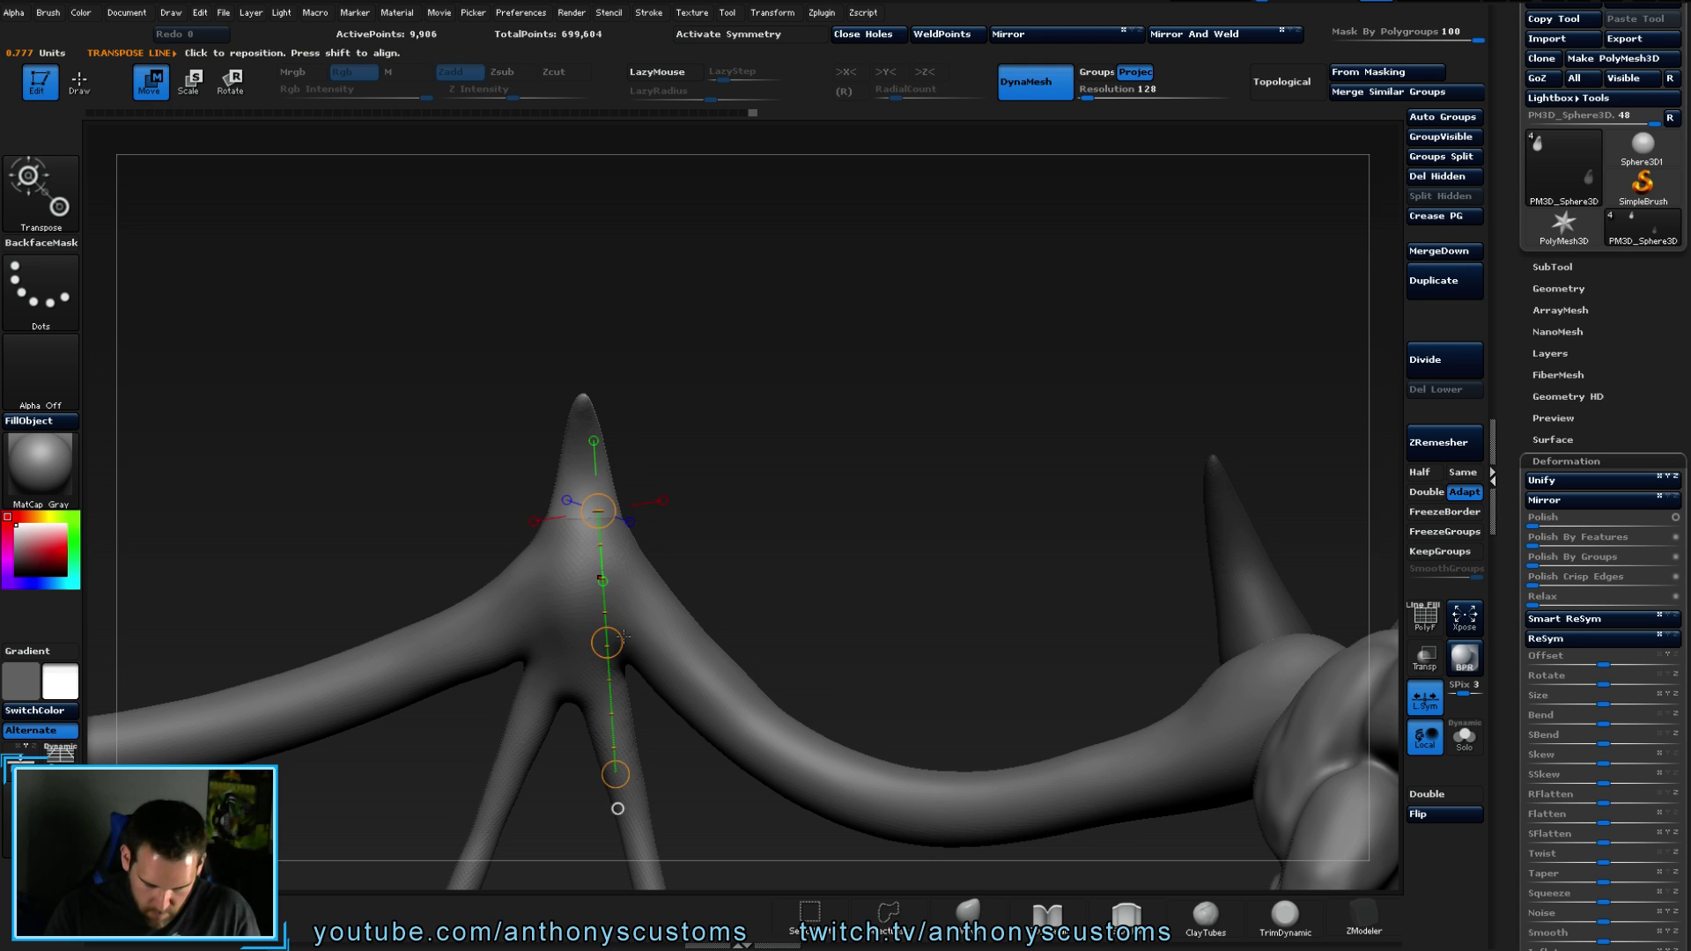
key("e")
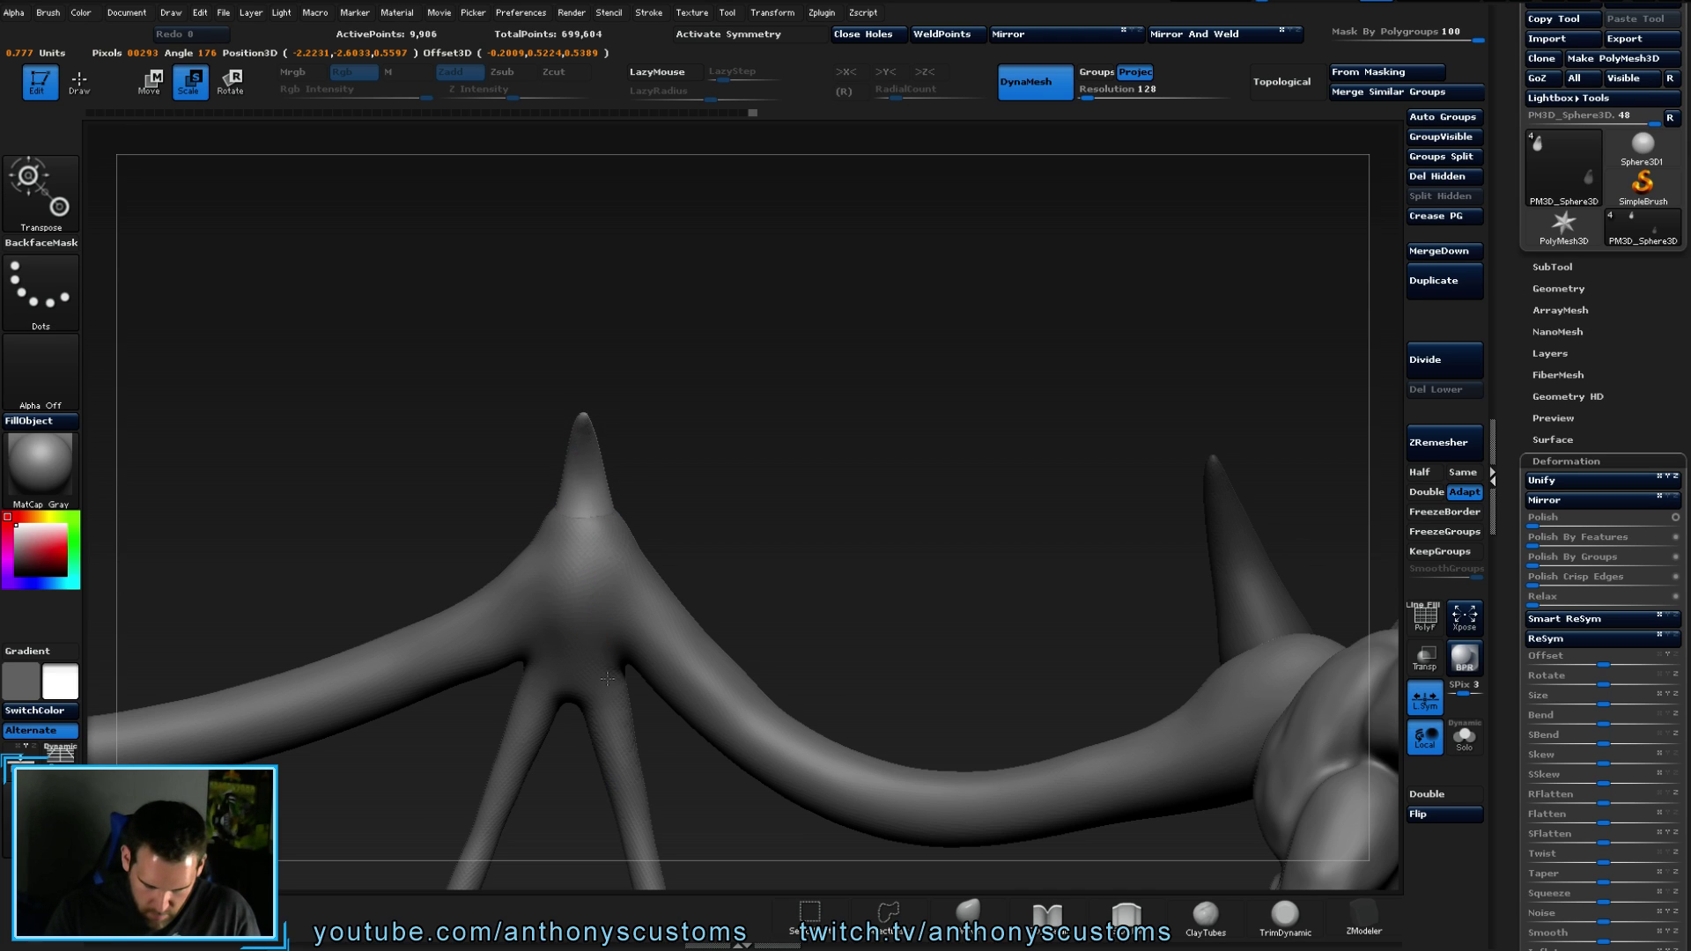
key("w")
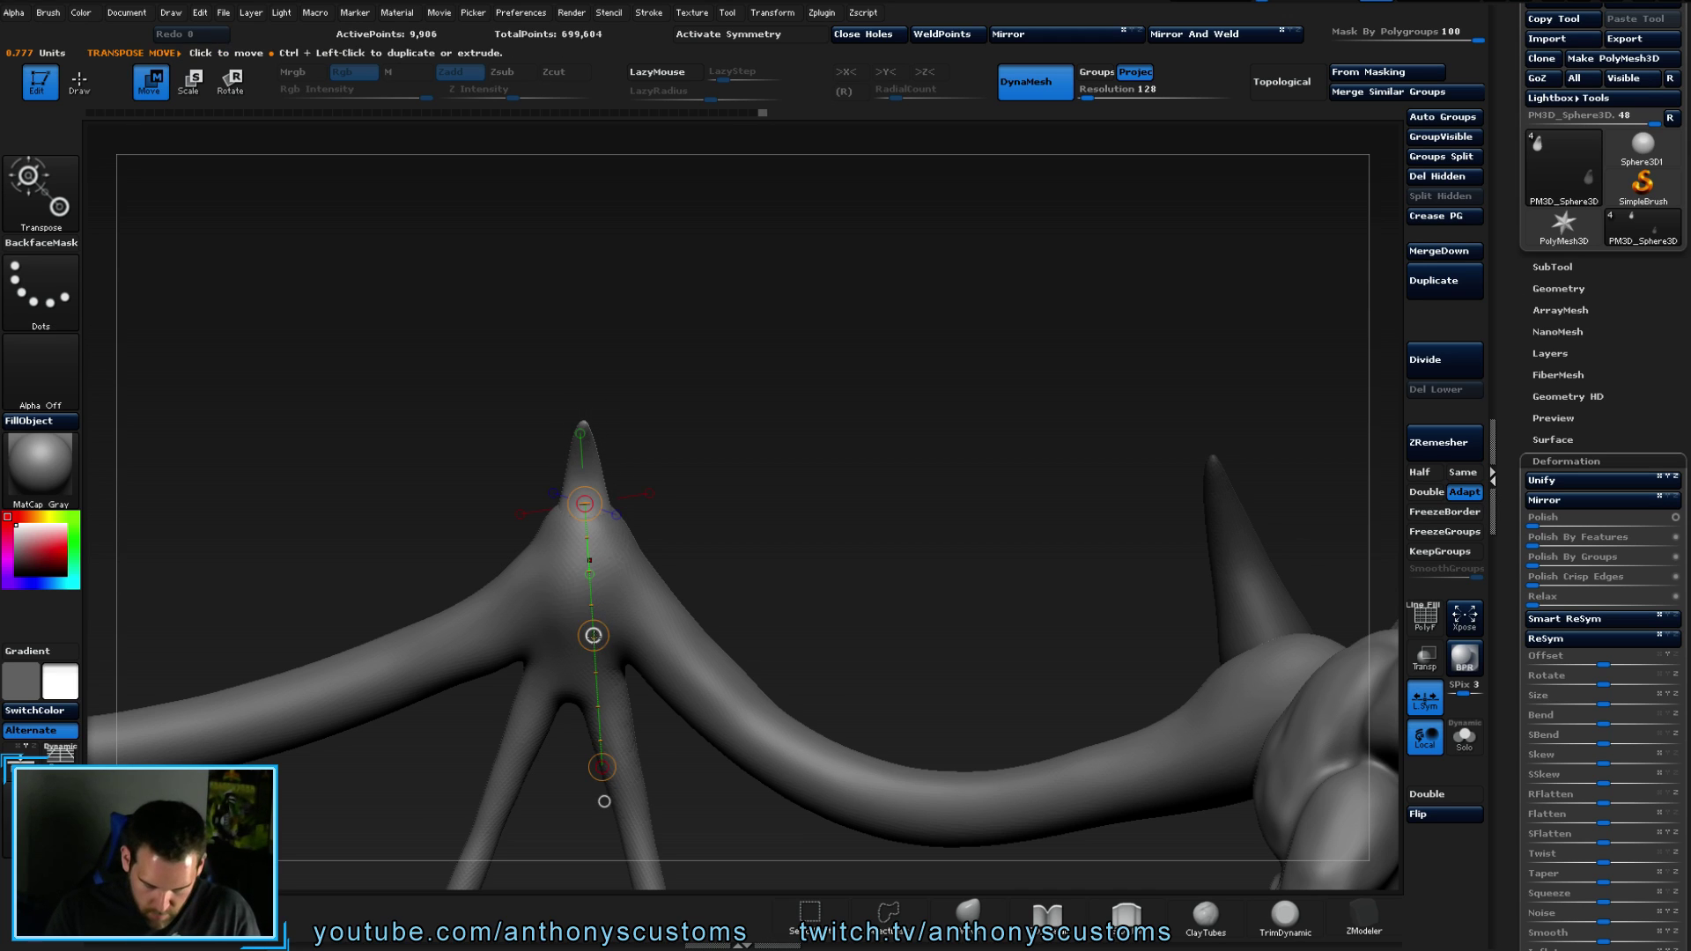
mouse_move(759, 511)
left_mouse_down()
mouse_move(769, 554)
mouse_move(764, 538)
left_mouse_up()
left_click_drag(605, 634, 612, 631)
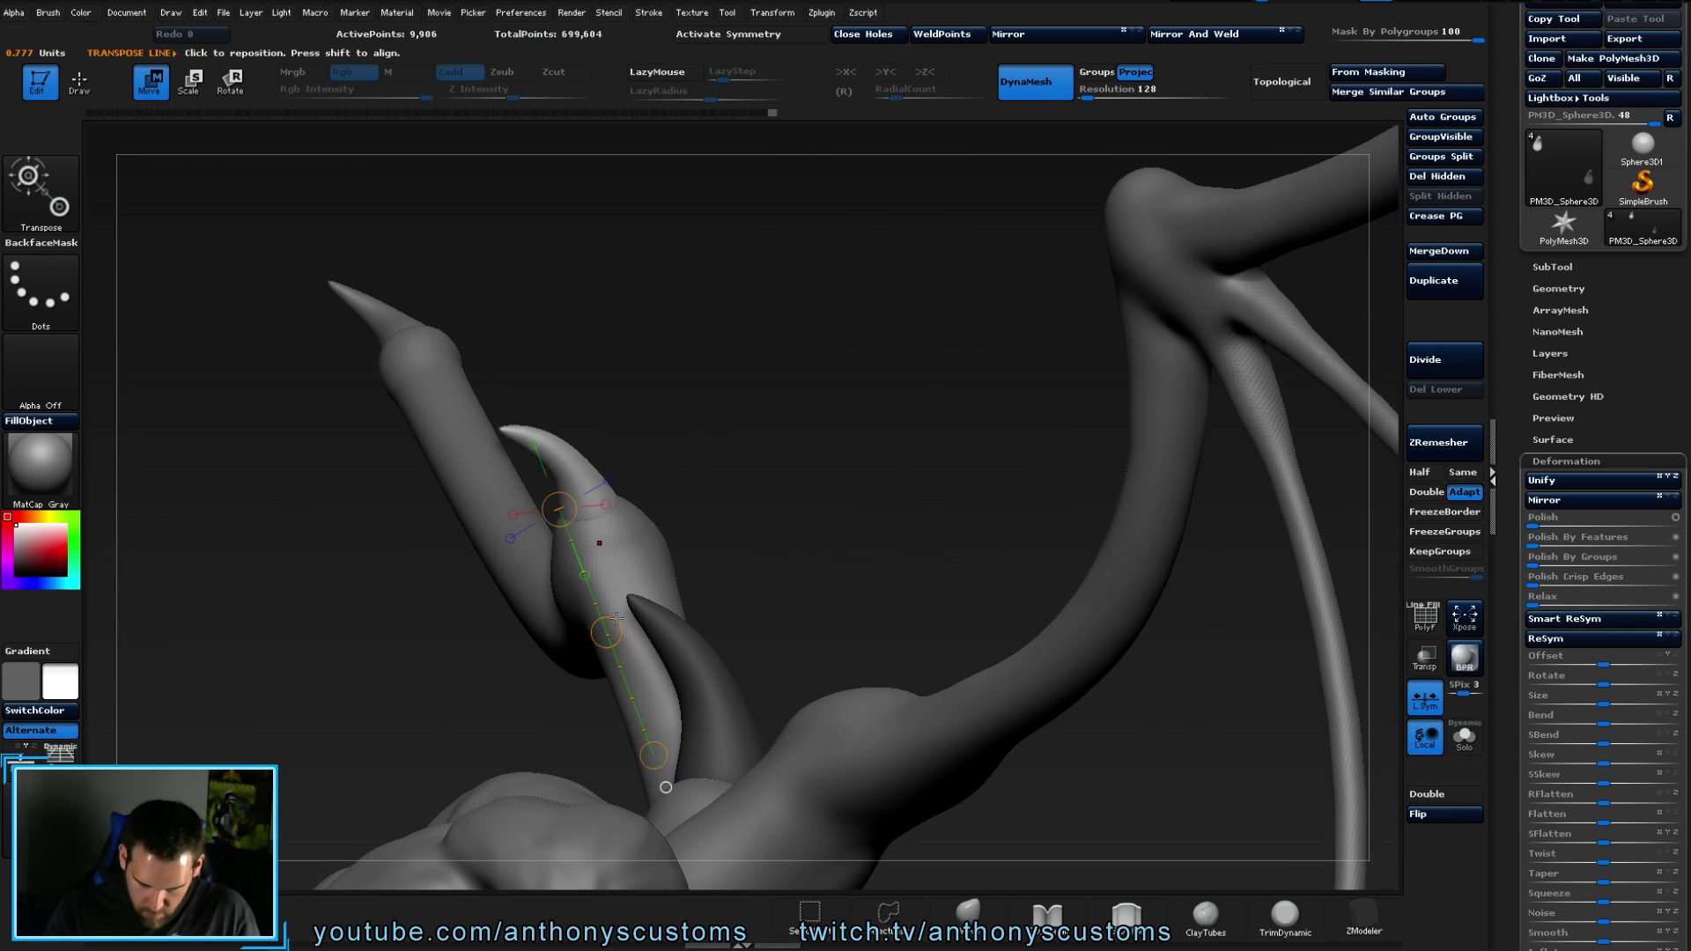
- Finish moving the wing-bend horn and merge the two horn and claw subtools into one
key("f")
left_click_drag(985, 413, 1108, 376)
left_click_drag(738, 264, 772, 162, "alt")
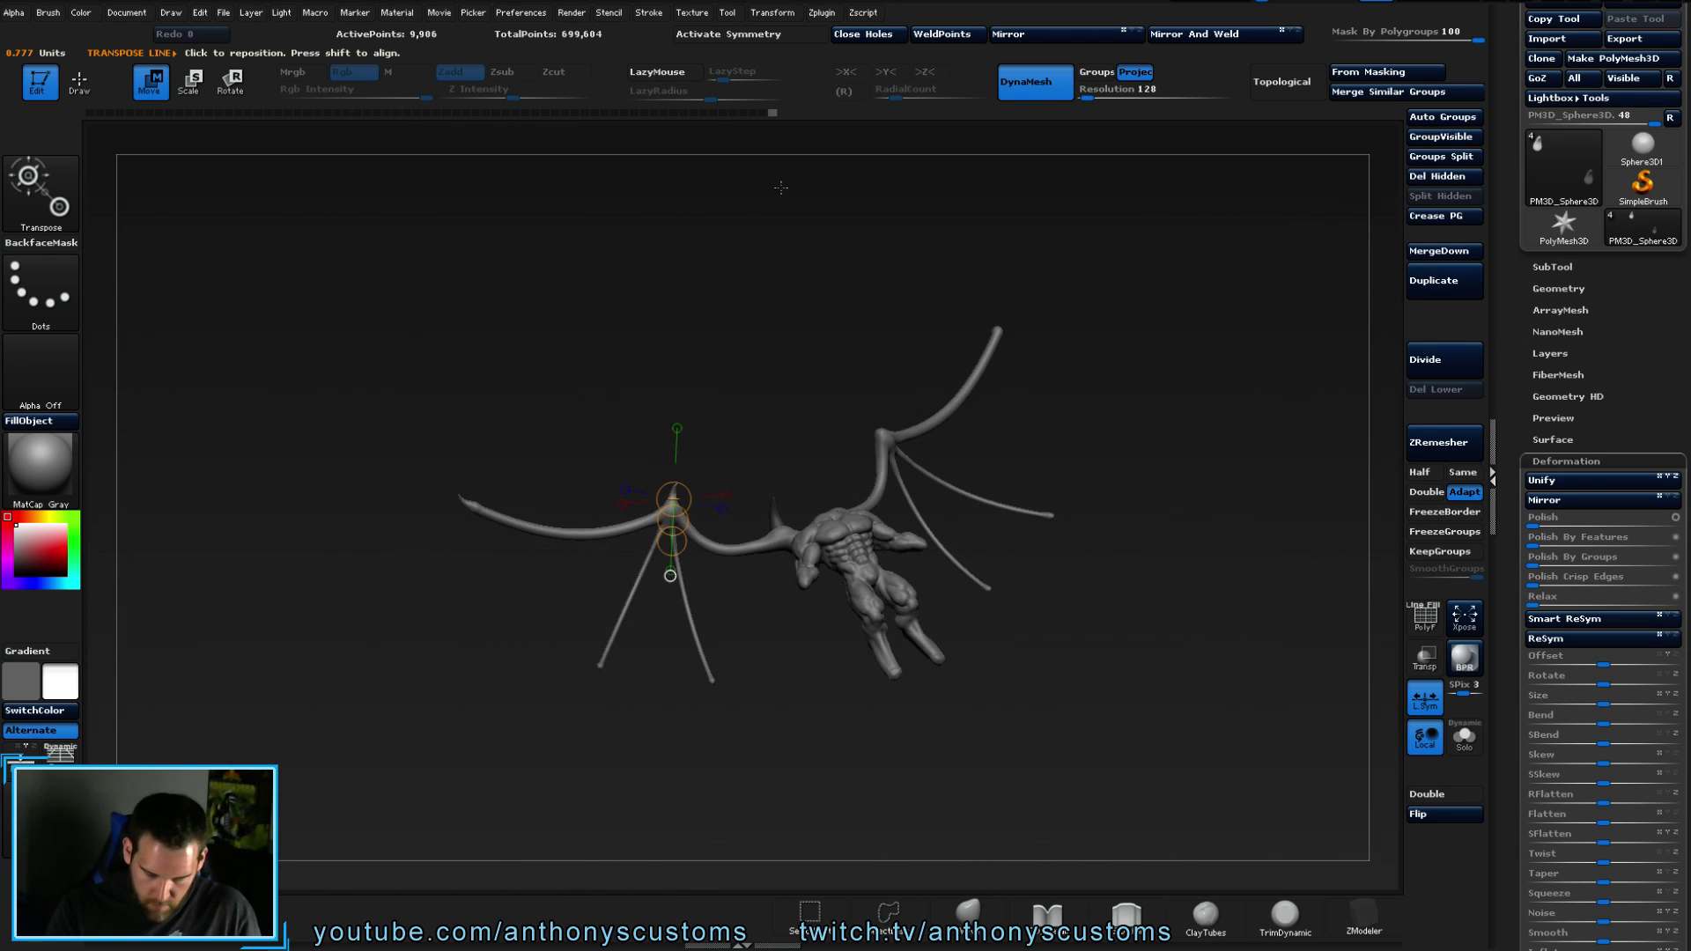
mouse_move(1159, 559)
left_mouse_down()
mouse_move(1142, 638)
mouse_move(1074, 639)
mouse_move(1180, 651)
mouse_move(1091, 649)
mouse_move(1111, 697)
mouse_move(1167, 631)
left_mouse_up()
key("q")
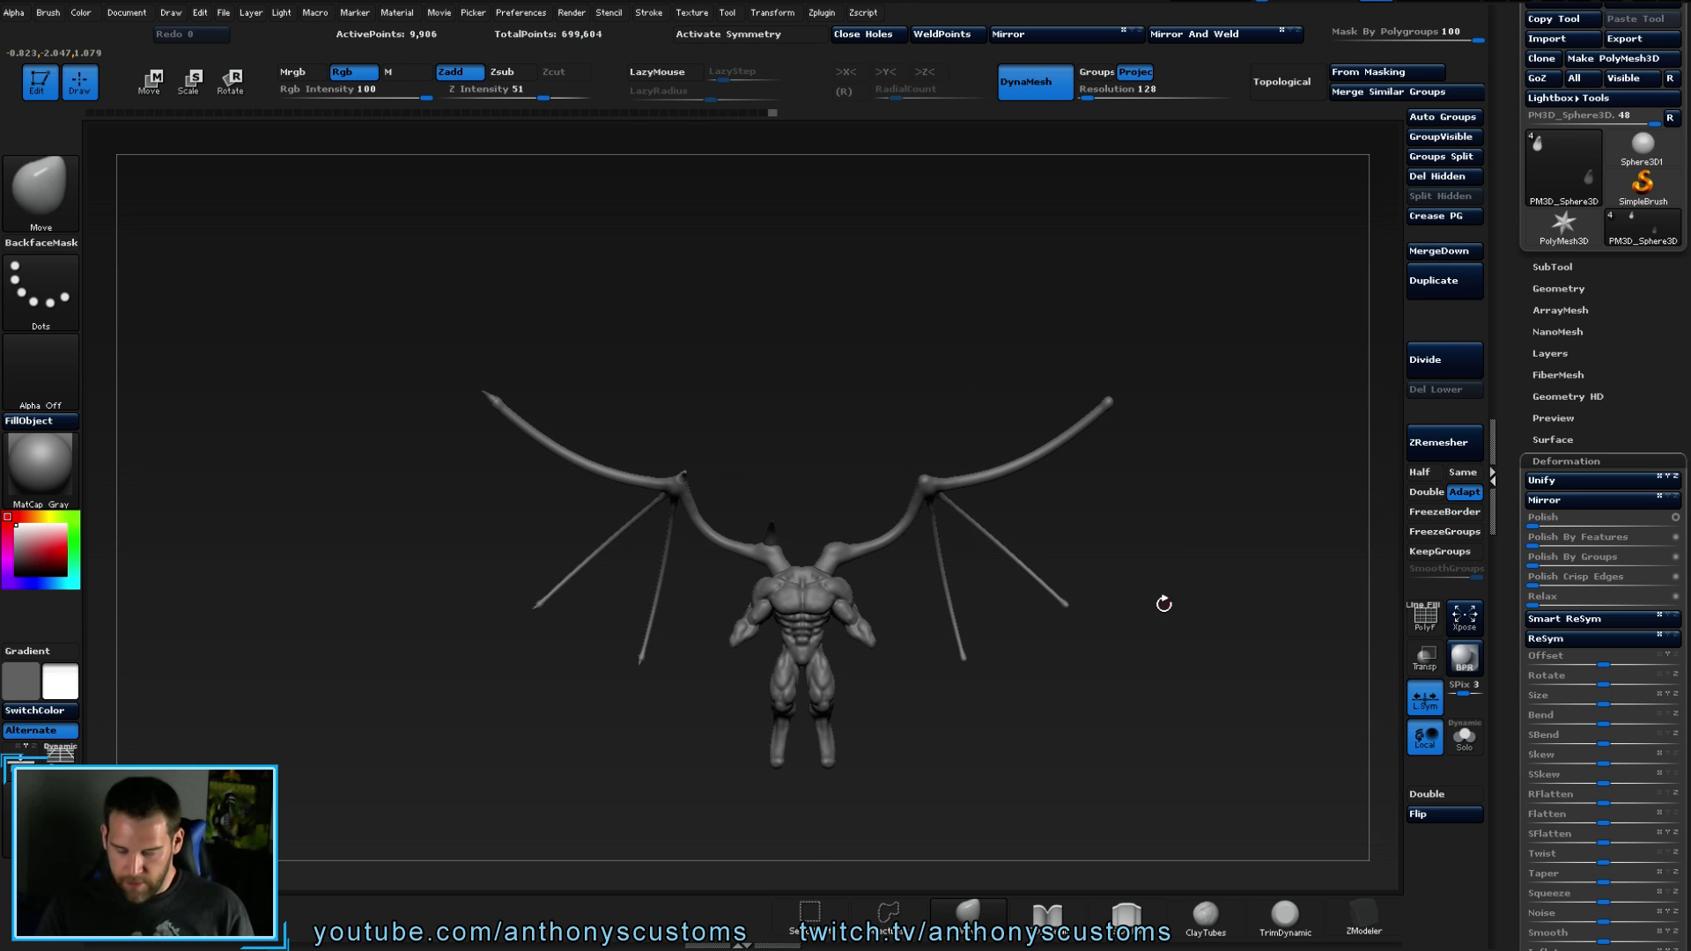
left_click(1590, 265)
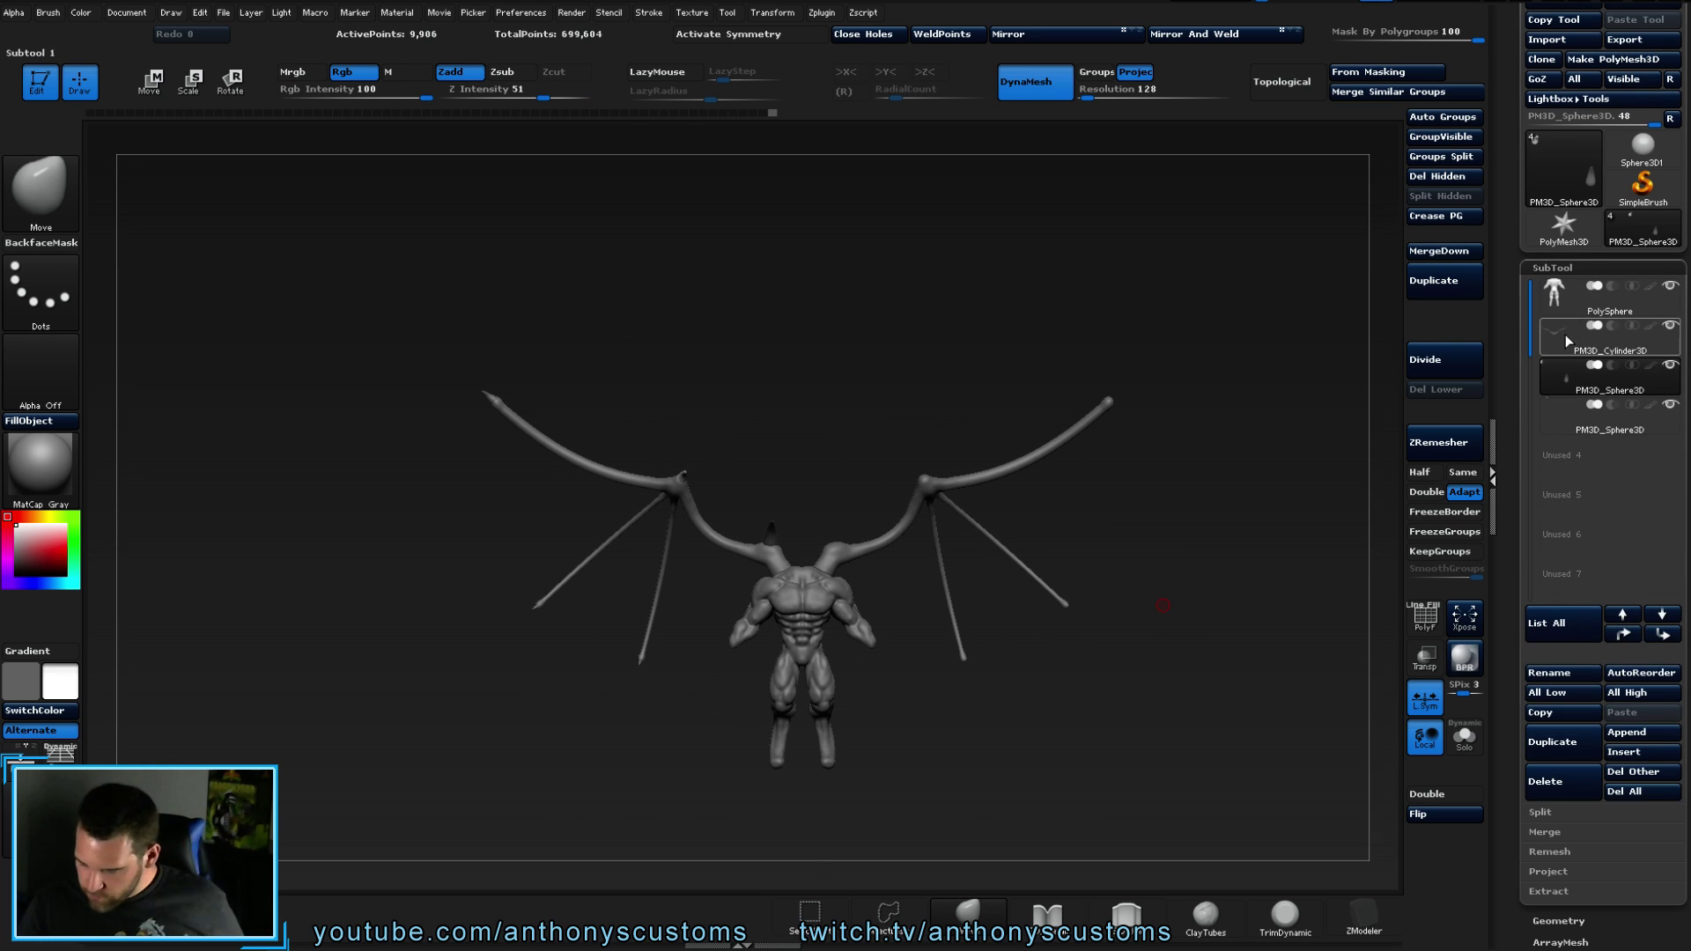
left_click(1595, 363)
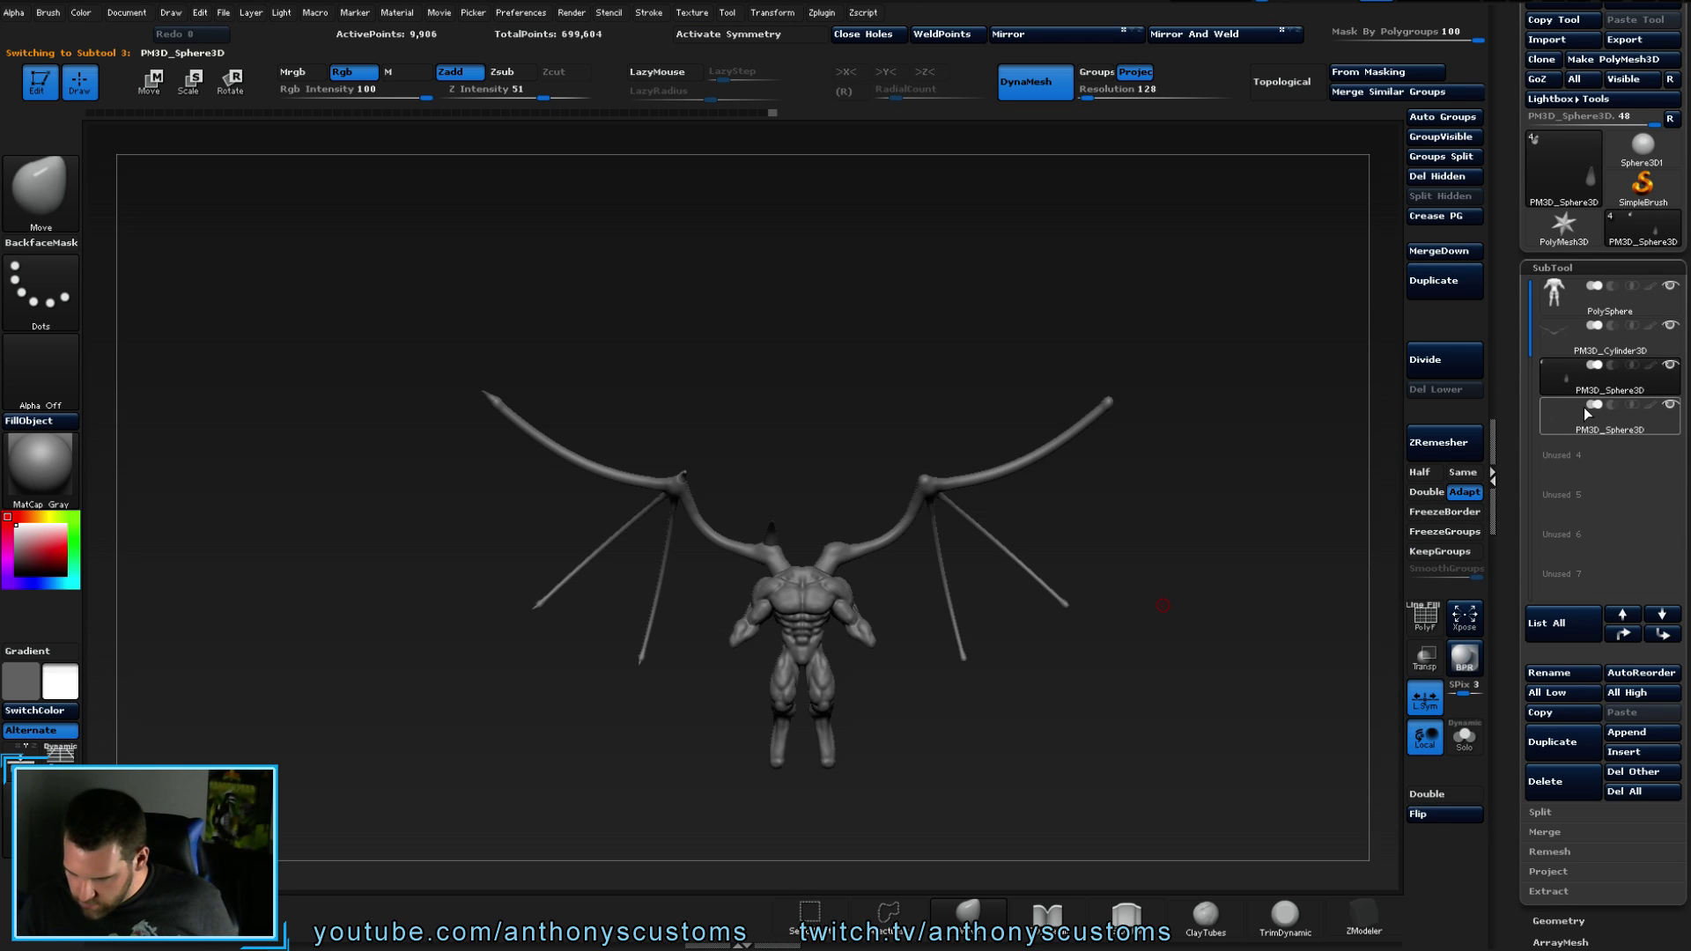
left_click(1455, 252)
left_click(1369, 286)
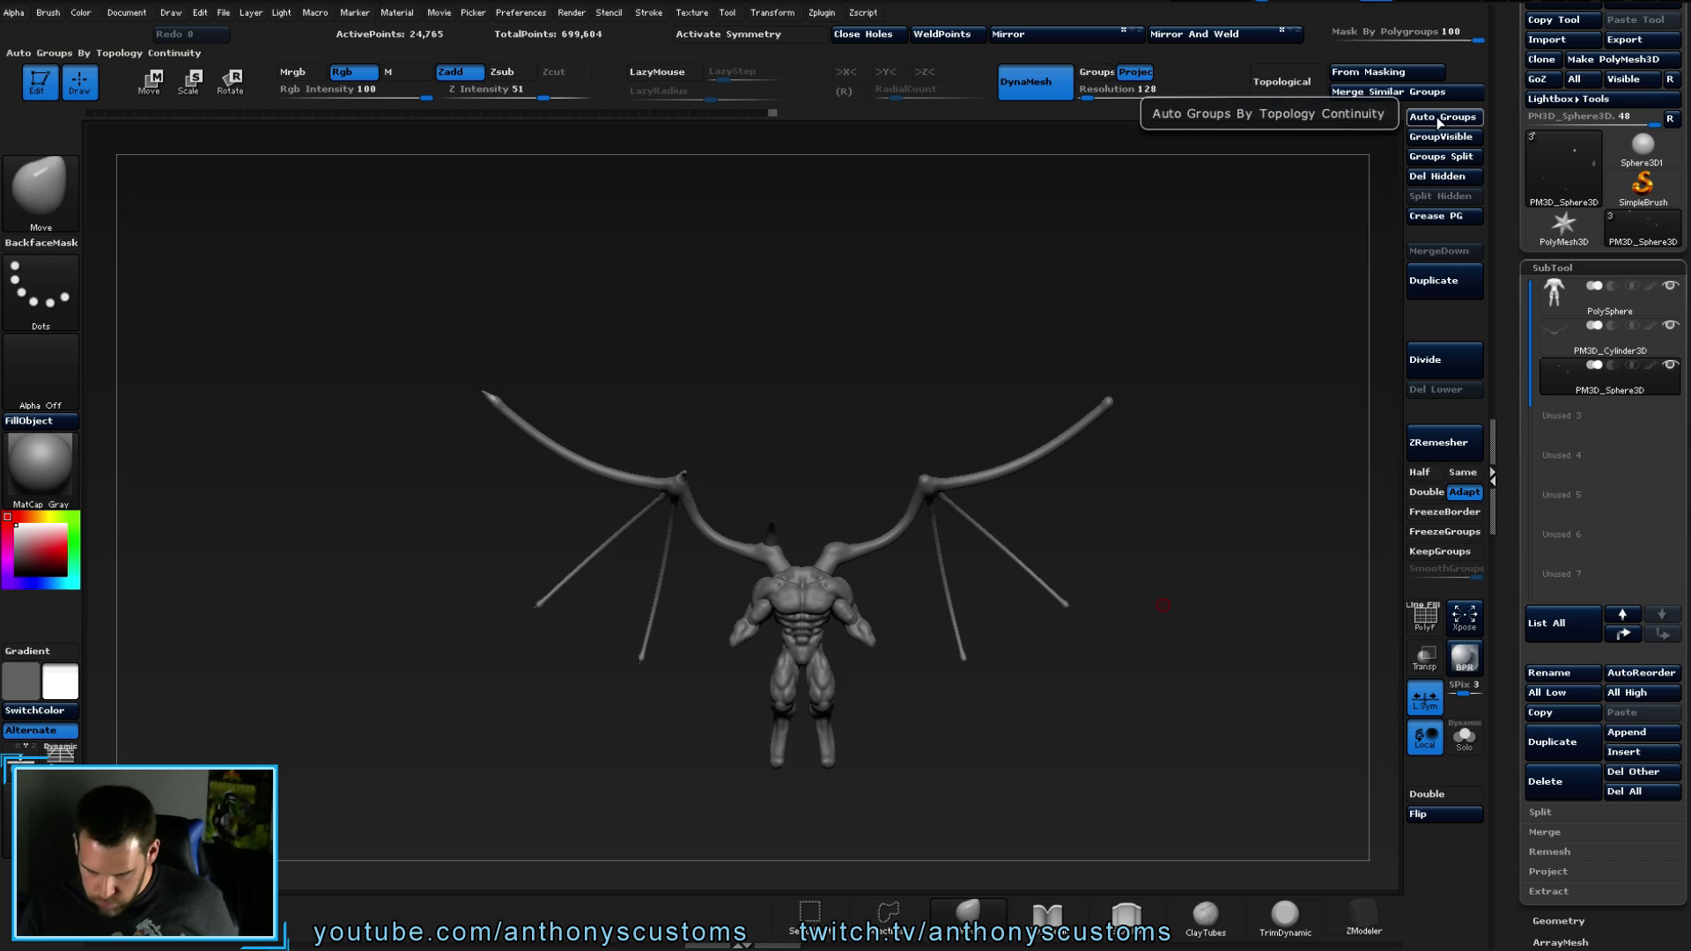
- Turn off local symmetry and use Mirror And Weld to copy the merged horns and claws onto the opposite wing
key("shift+f")
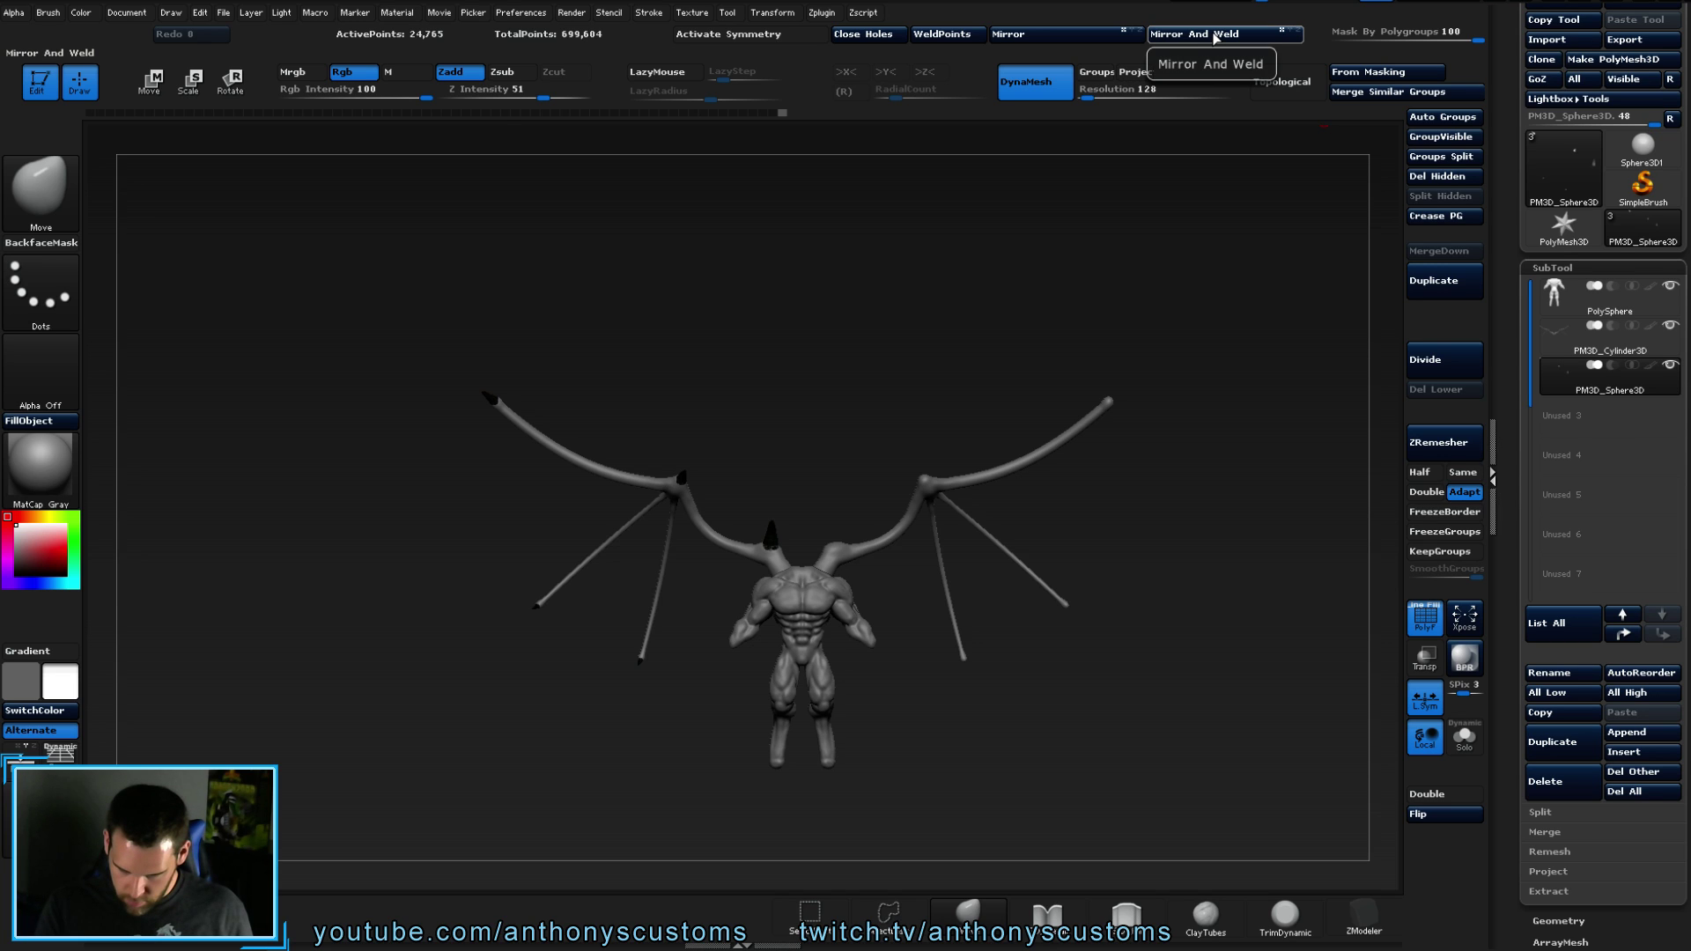
key("ctrl")
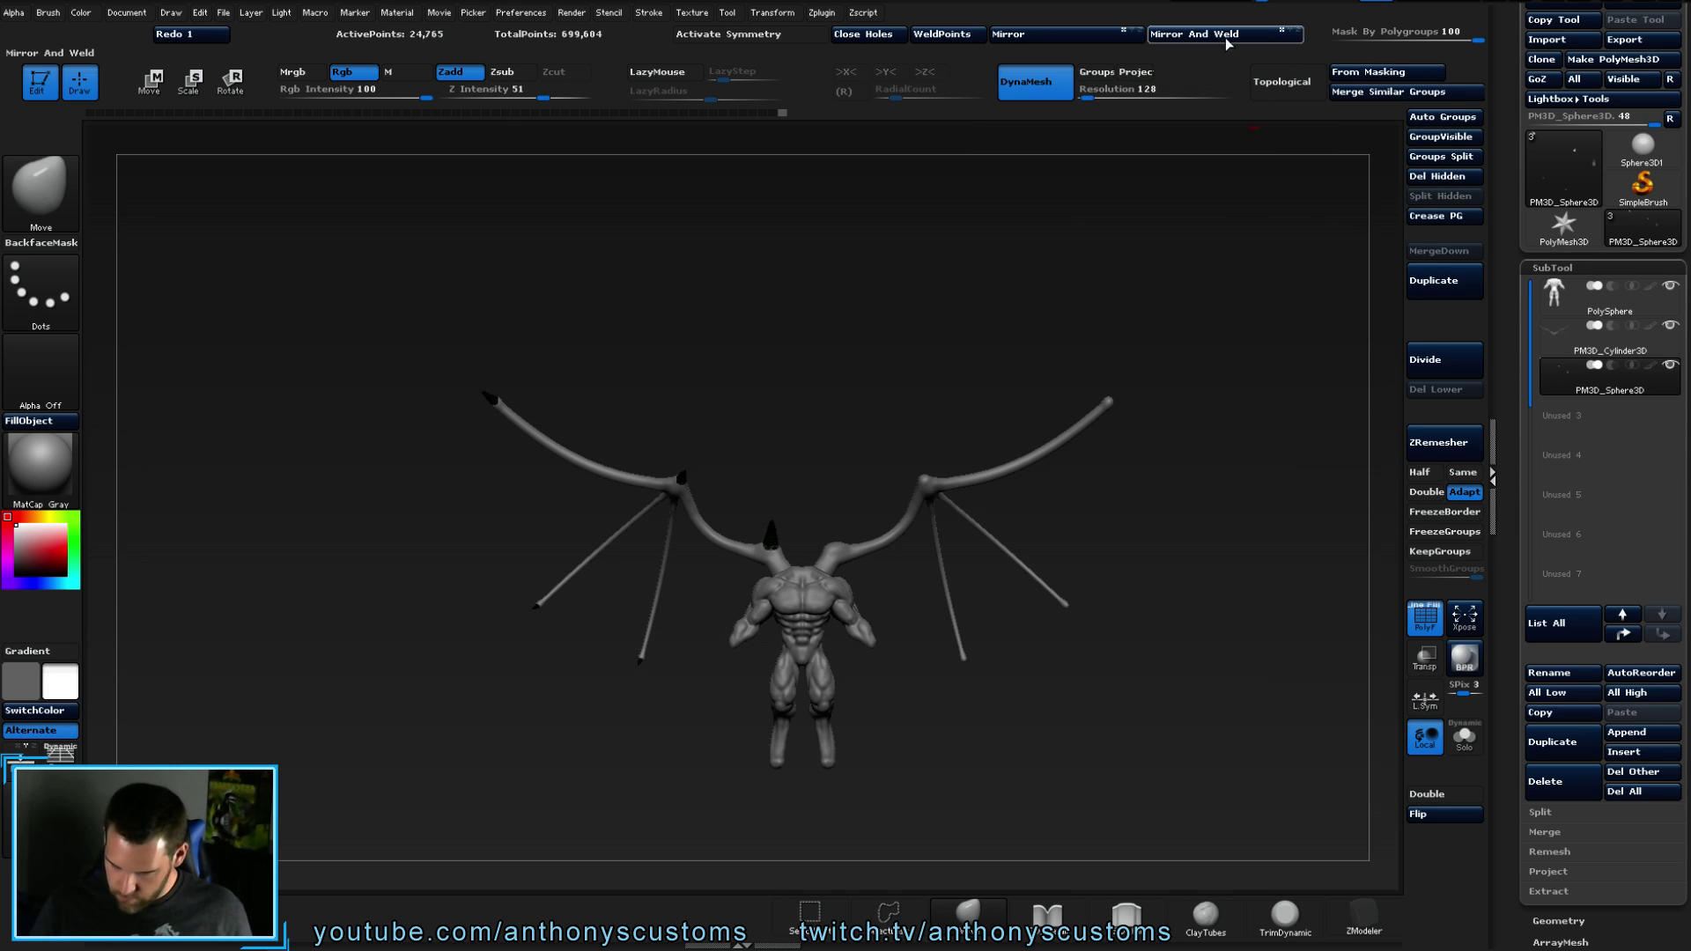
left_click(1222, 36)
left_click_drag(1215, 683, 1207, 649)
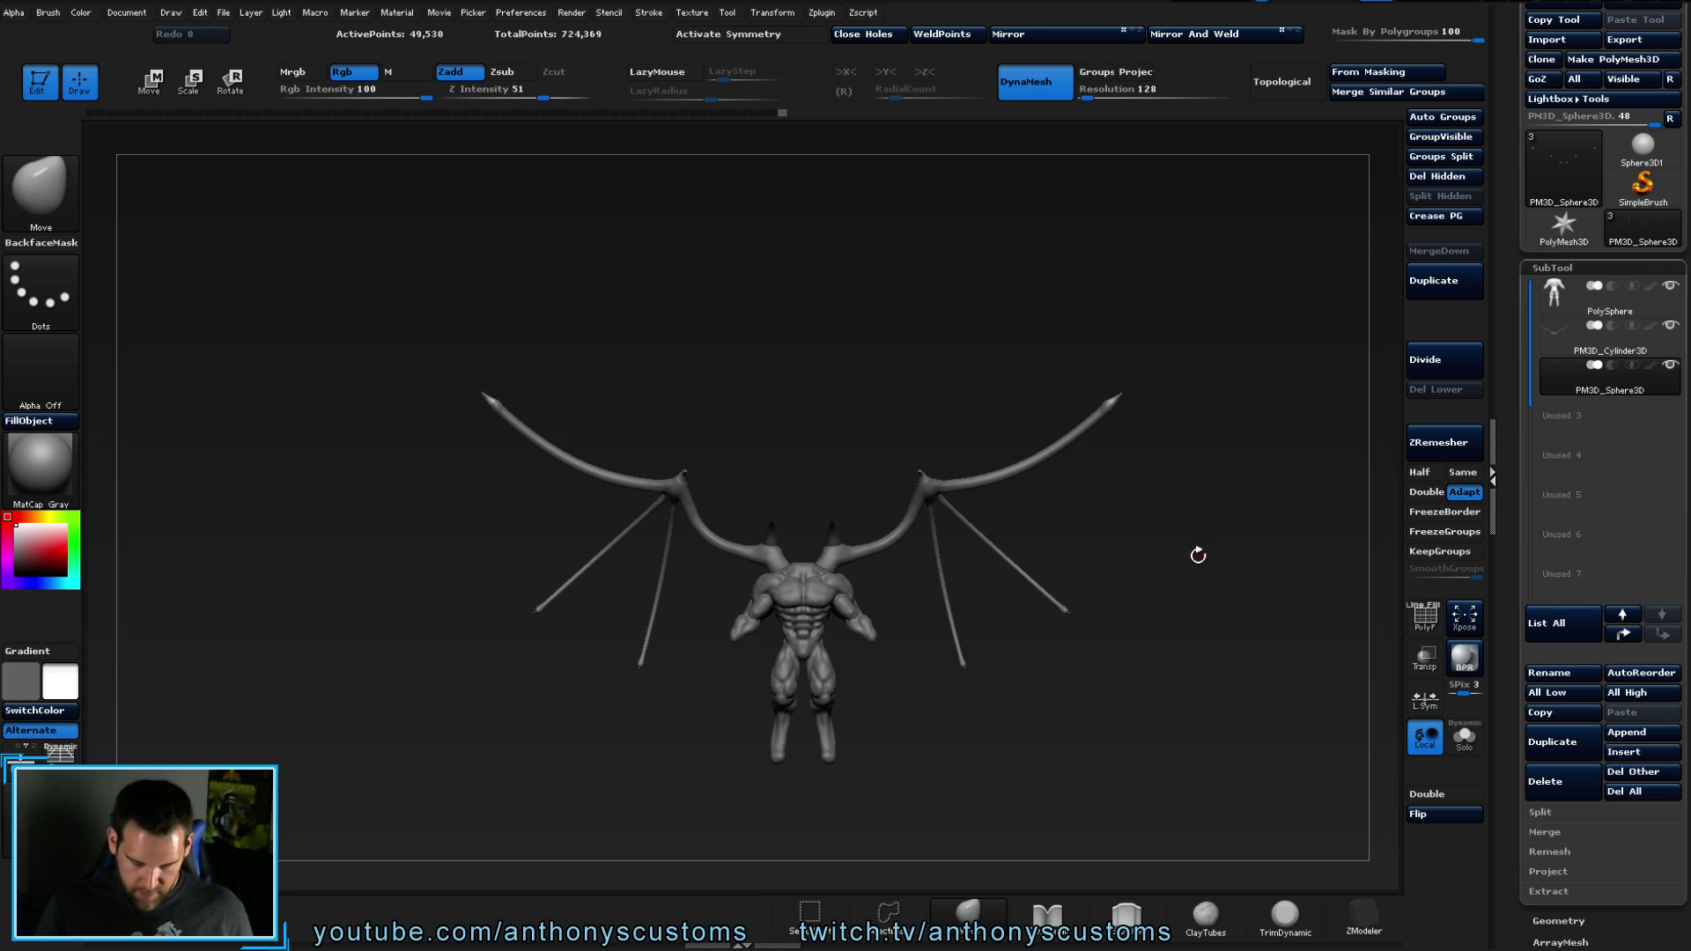
- Examine the mirrored horns and claws on both wings from the back and the front of the figure
left_click_drag(1197, 566, 1060, 577, "alt")
mouse_move(1014, 634)
left_mouse_down("alt")
mouse_move(996, 563)
mouse_move(1048, 667)
mouse_move(979, 642)
mouse_move(1036, 633)
mouse_move(1034, 610)
left_mouse_up("alt")
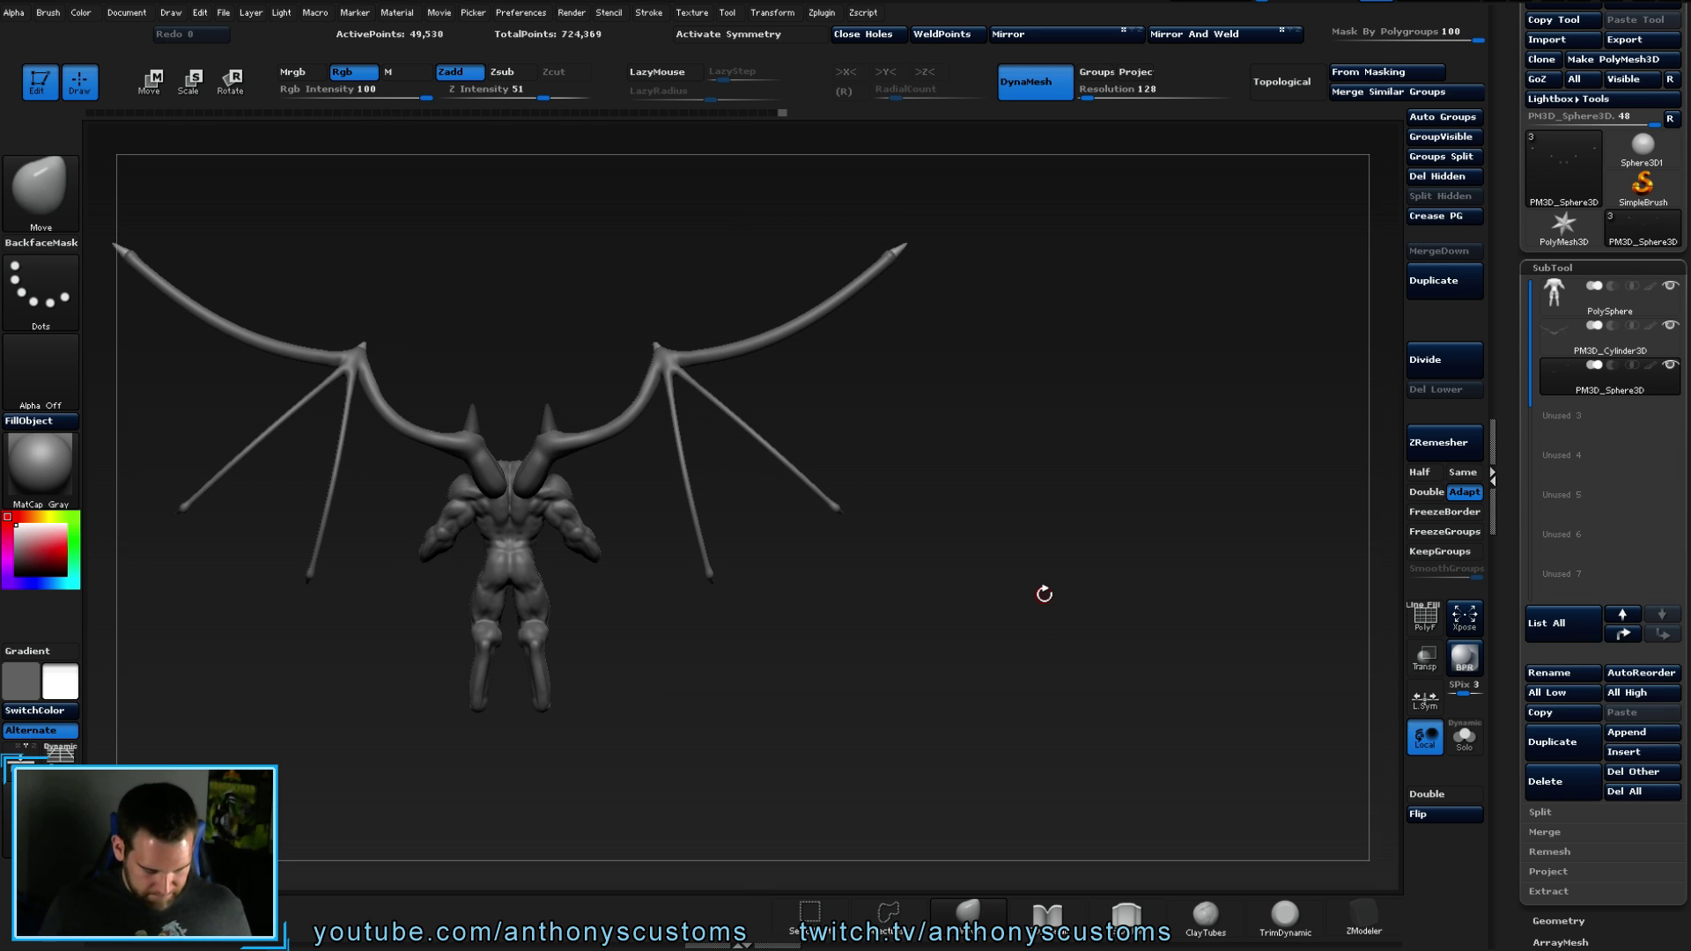
left_click_drag(1052, 517, 1027, 576)
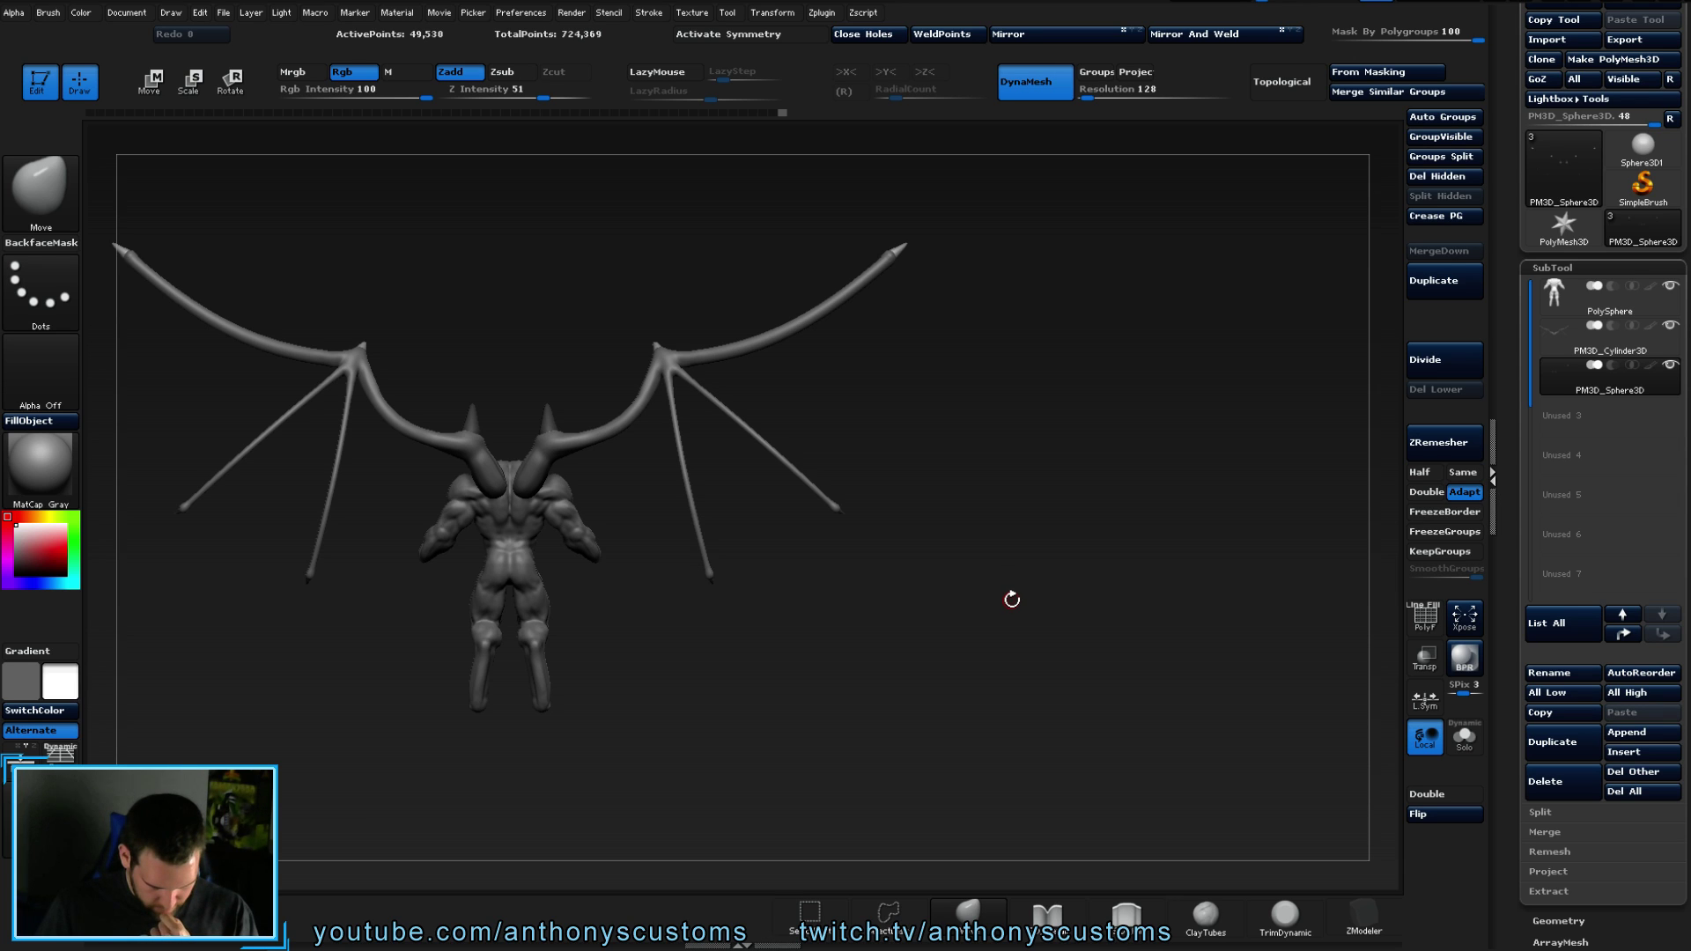
left_click_drag(1018, 538, 879, 591)
left_click_drag(895, 656, 955, 623)
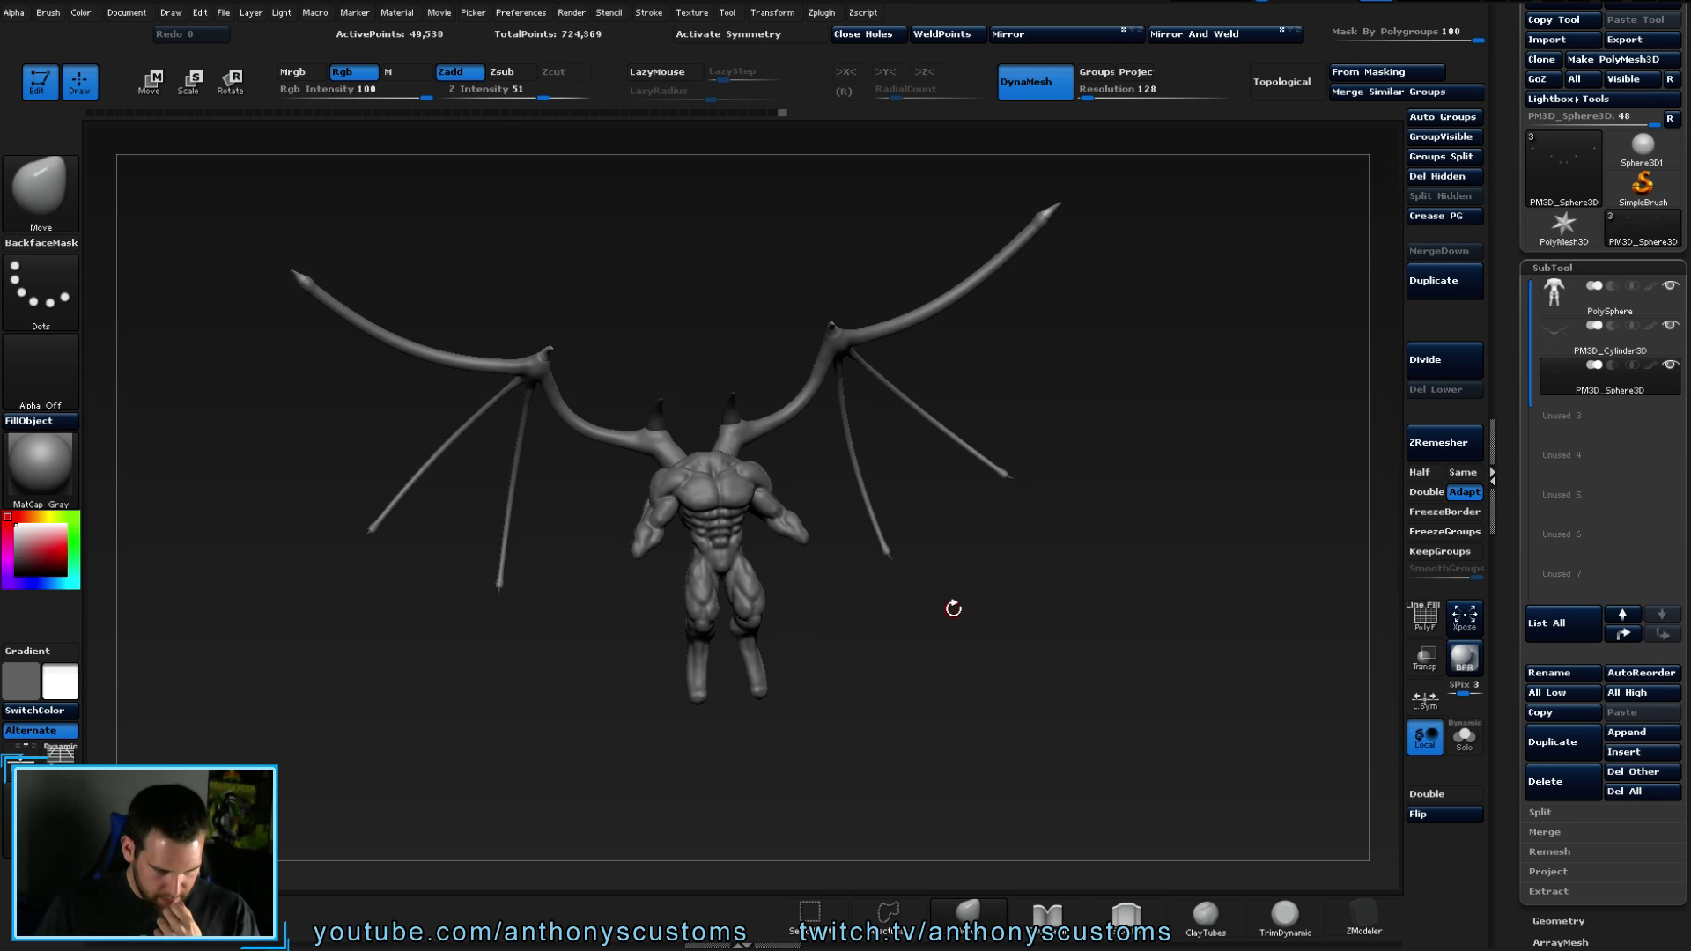
left_click_drag(970, 638, 960, 678, "shift")
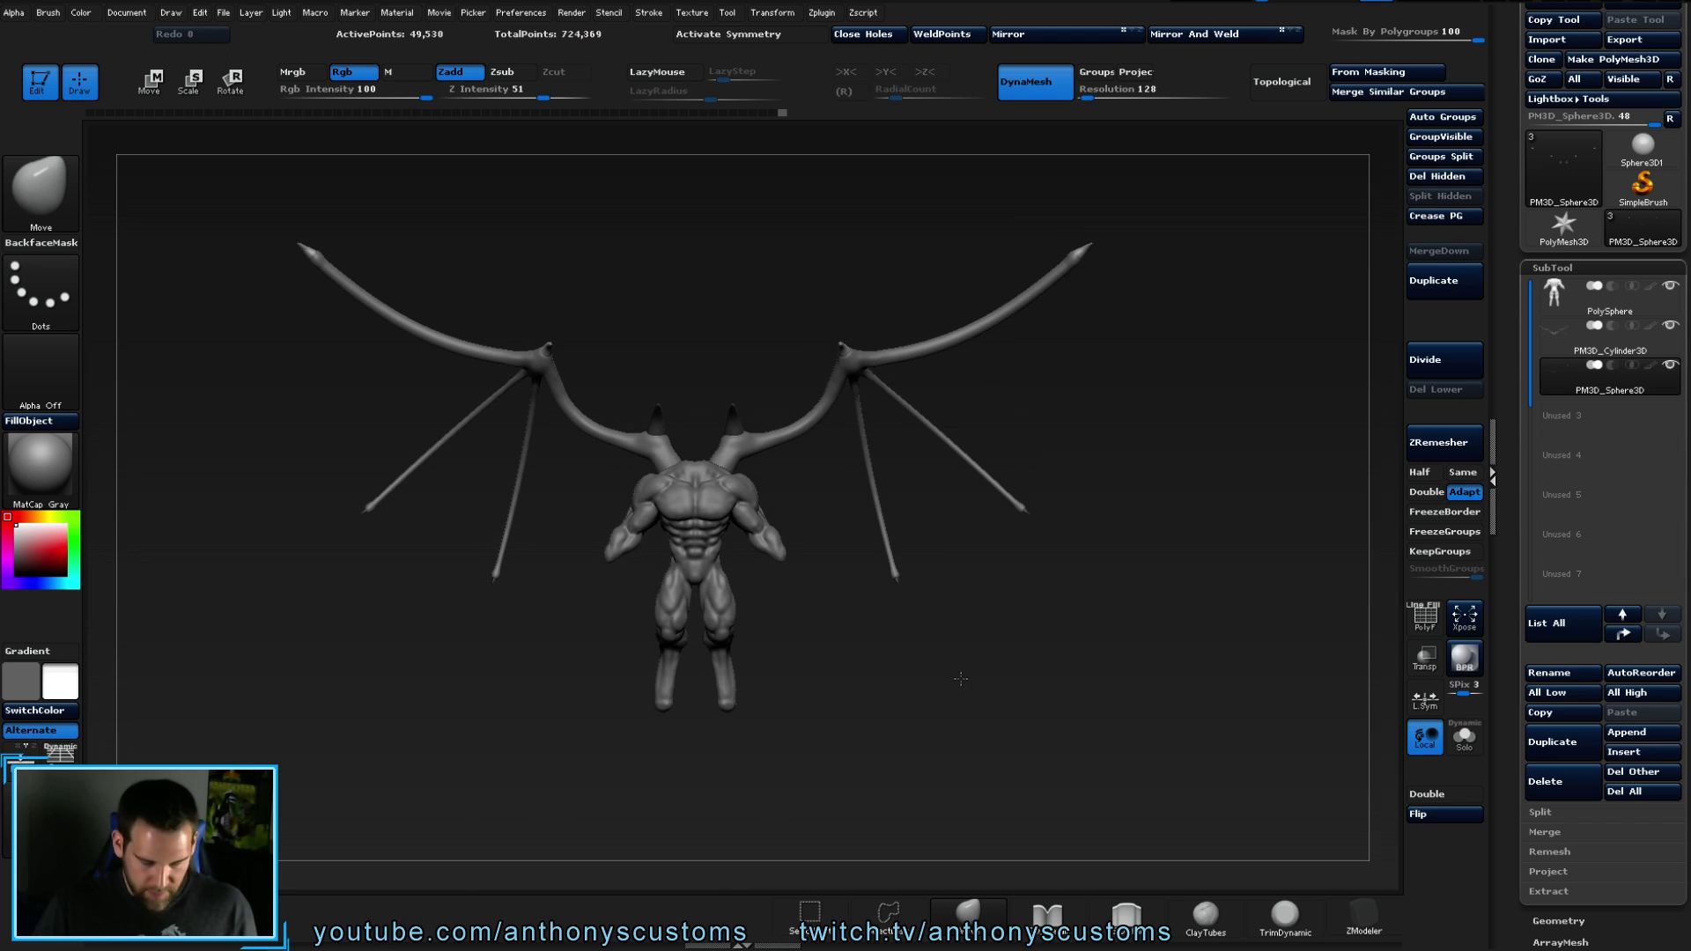
- Hide the wing bones, horns and claws, and select the body subtool for sculpting on its own
left_click(1670, 325)
left_click(1670, 369, "shift")
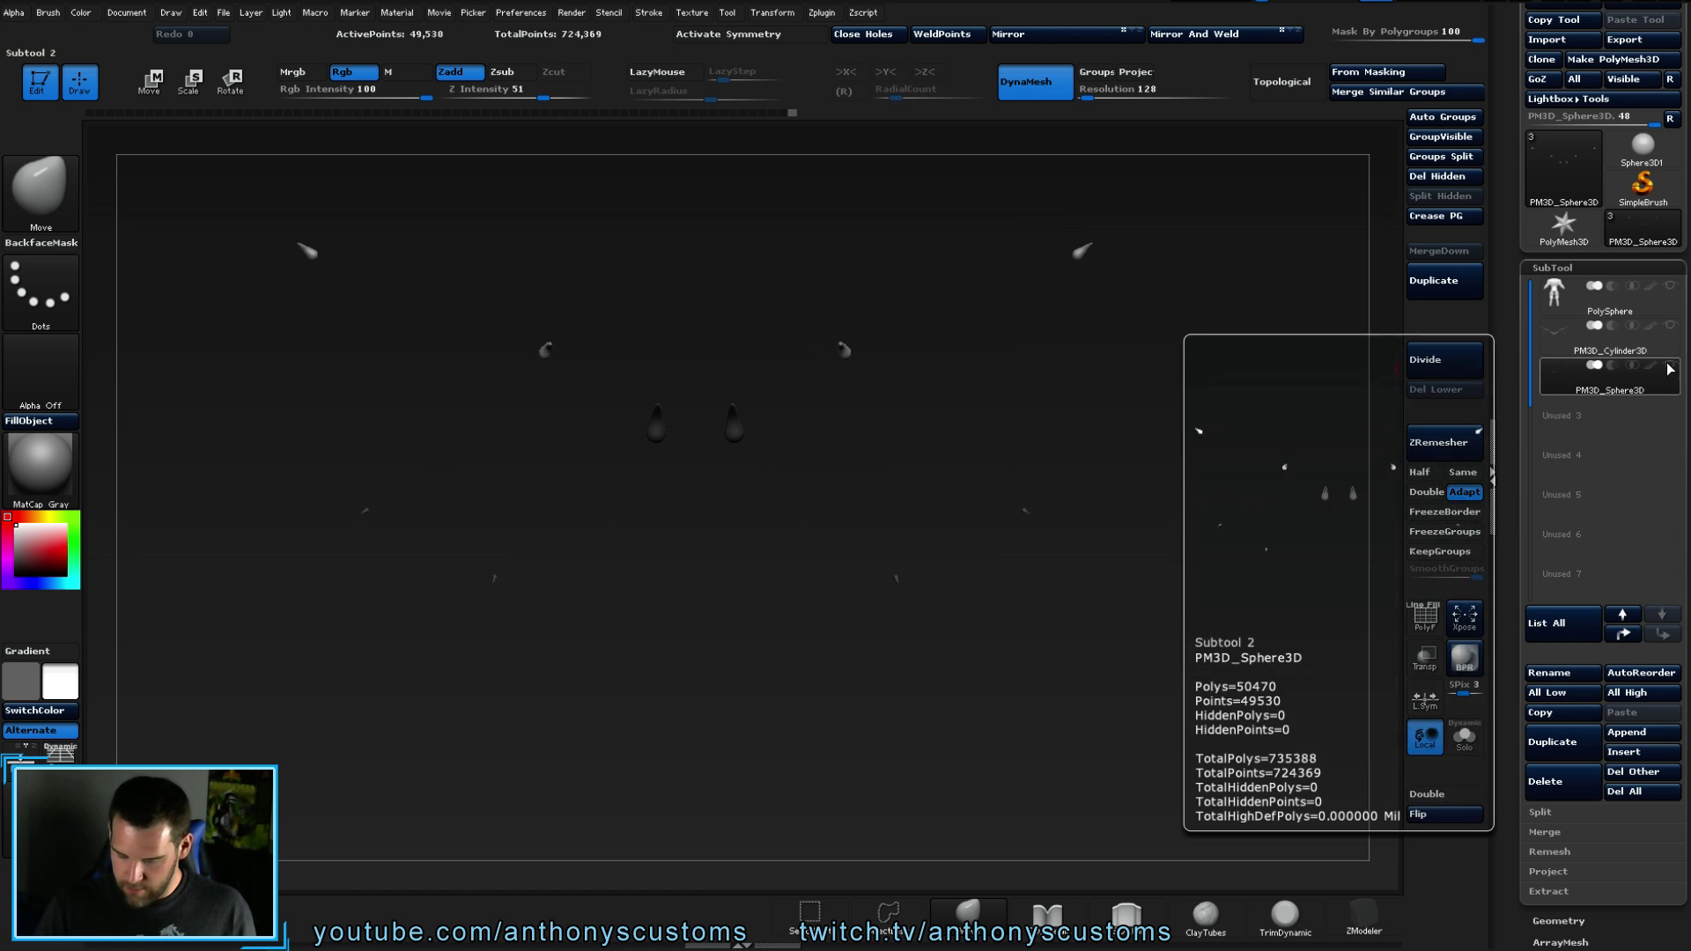
left_click(1575, 296)
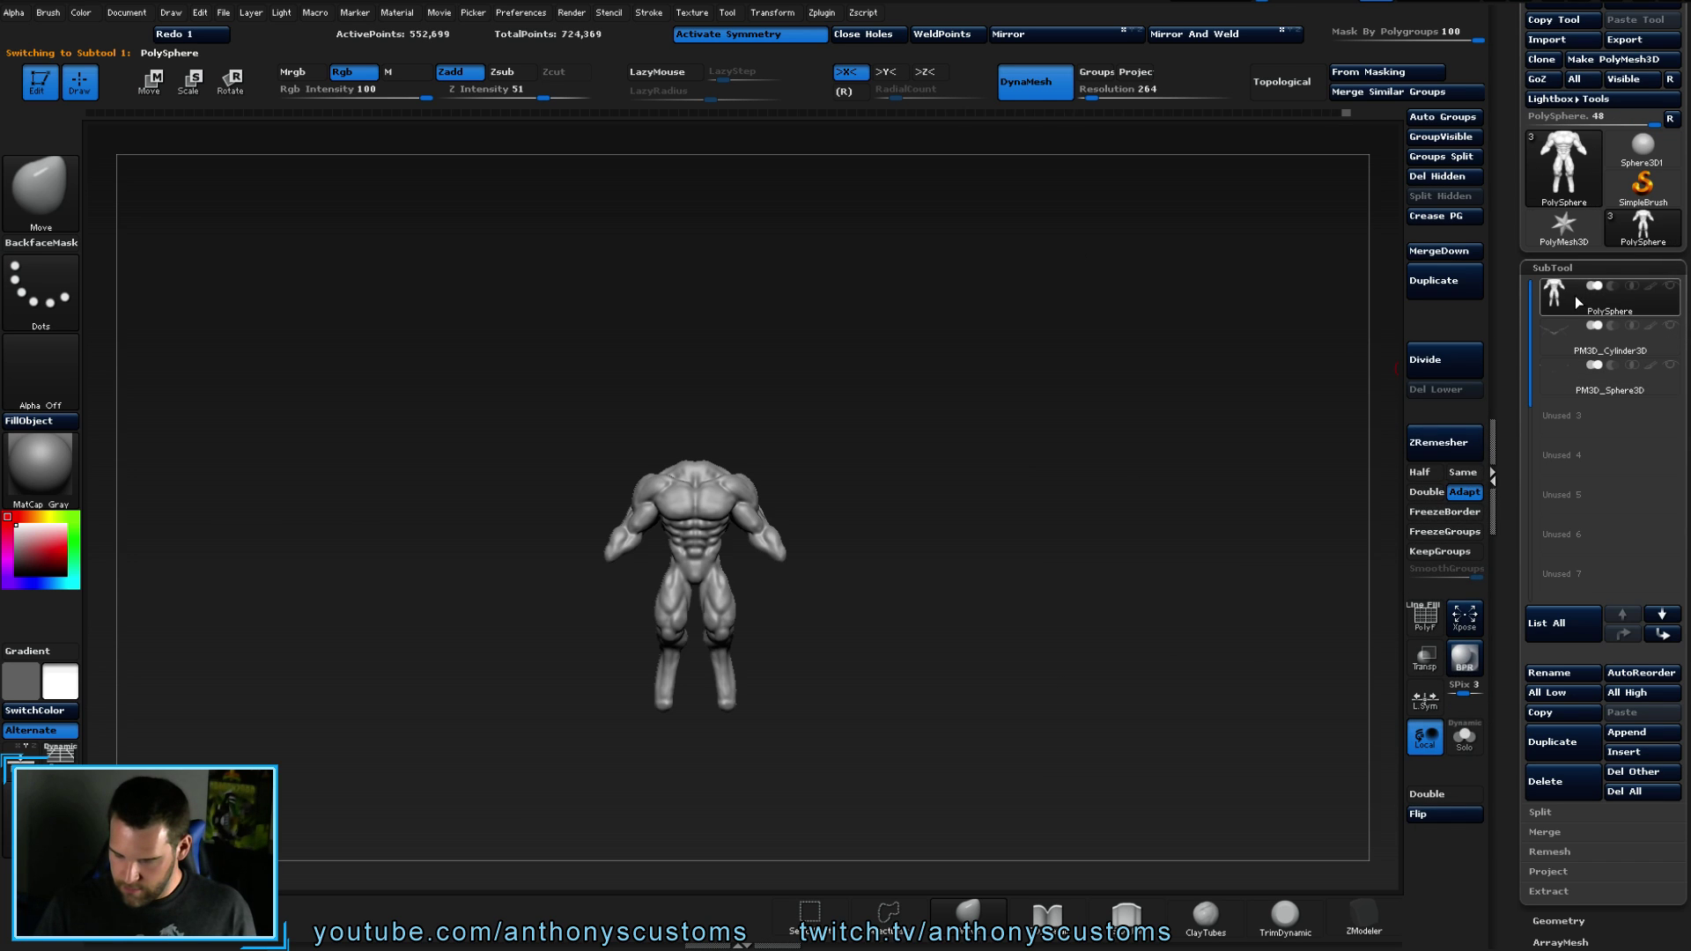
left_click(1574, 380)
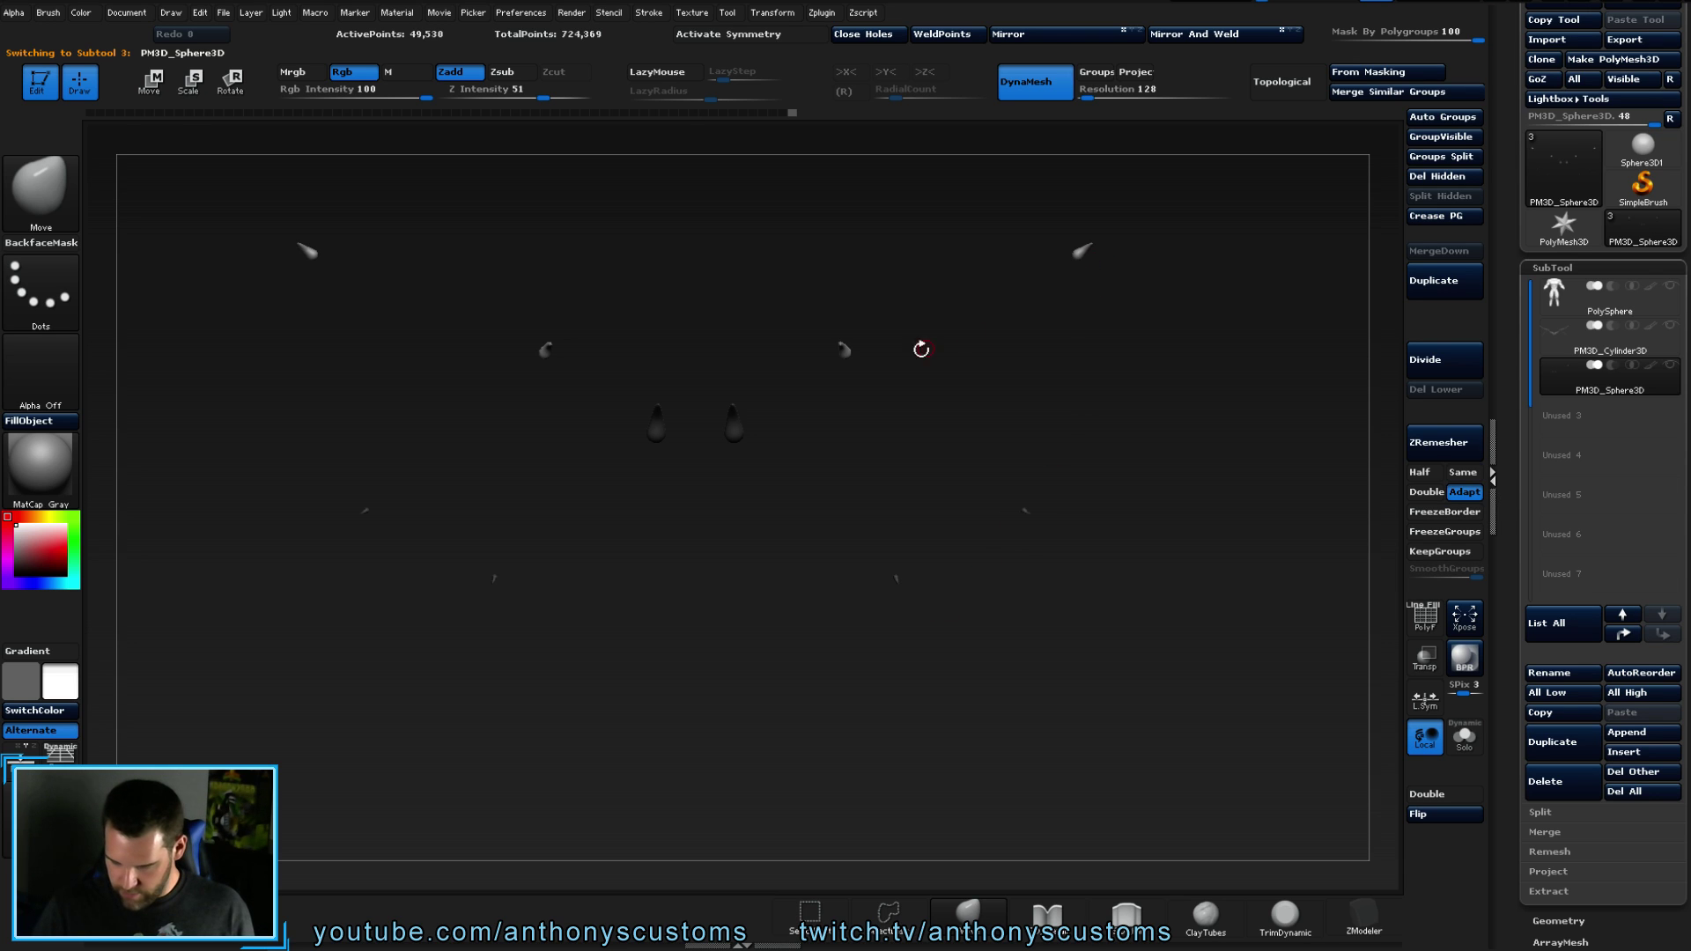
left_click(1585, 299)
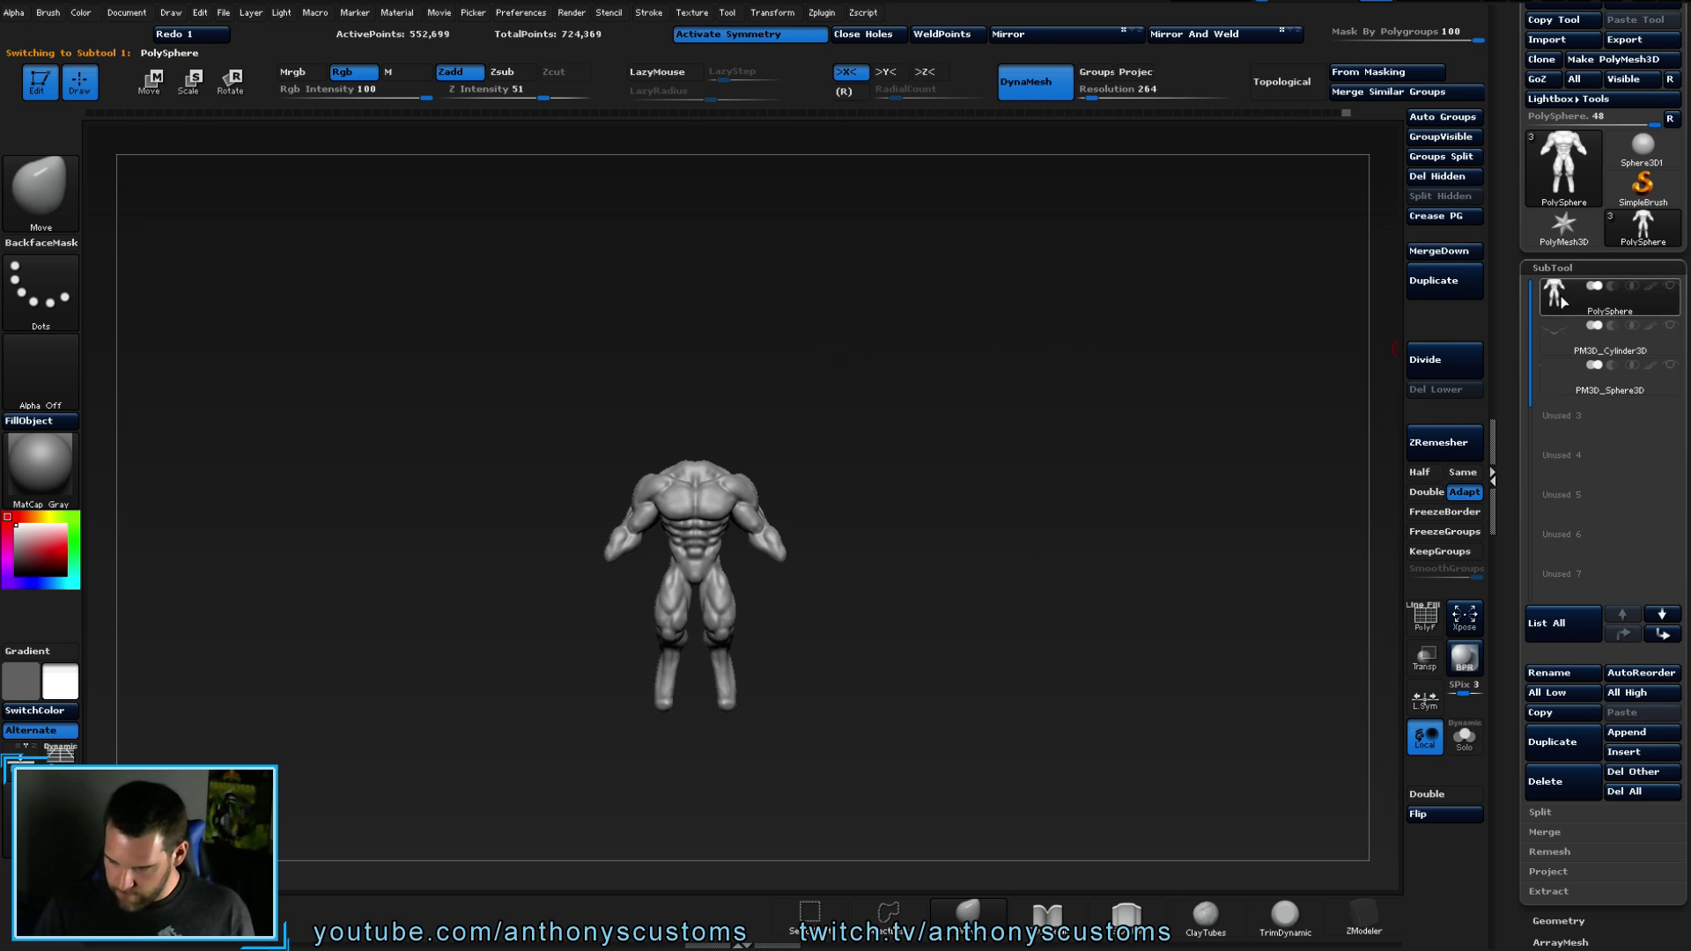
- Adjust the shape of the body's lower legs with the Move brush from a close view
left_click_drag(960, 579, 956, 383, "alt")
left_click_drag(975, 522, 908, 392, "alt")
key("space")
mouse_move(907, 536)
left_mouse_down()
mouse_move(943, 544)
mouse_move(916, 577)
mouse_move(734, 605)
left_mouse_up()
mouse_move(828, 566)
left_mouse_down()
mouse_move(976, 482)
mouse_move(793, 555)
left_mouse_up()
key("space")
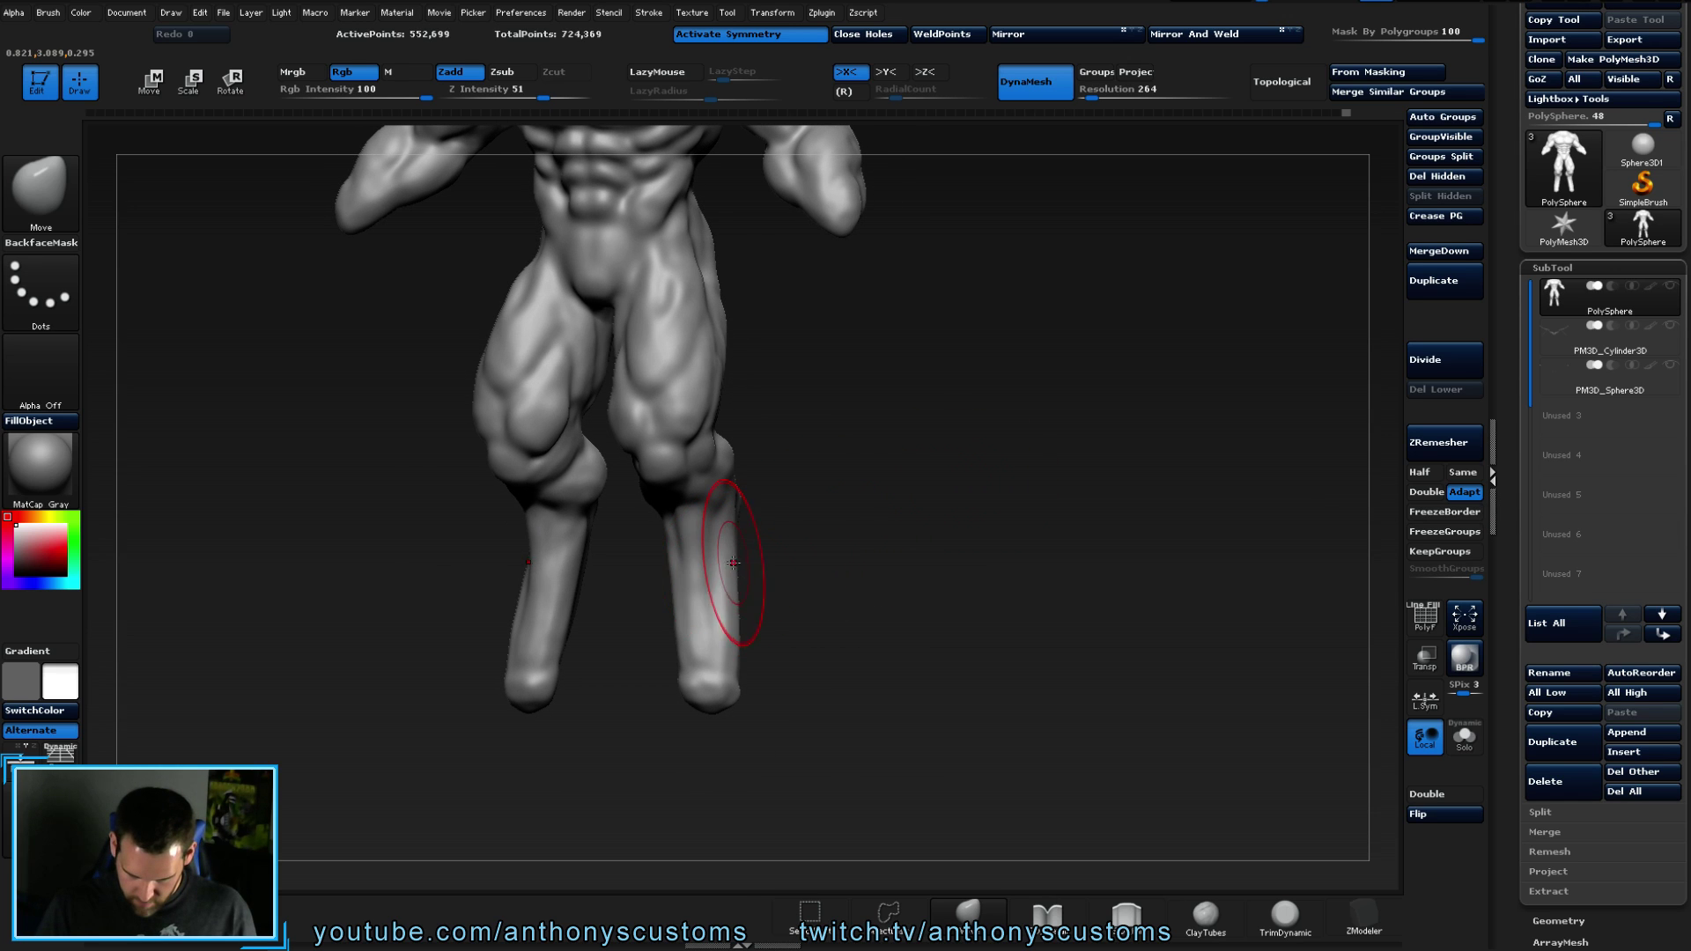
mouse_move(729, 618)
left_mouse_down()
mouse_move(909, 559)
mouse_move(941, 585)
mouse_move(879, 591)
left_mouse_up()
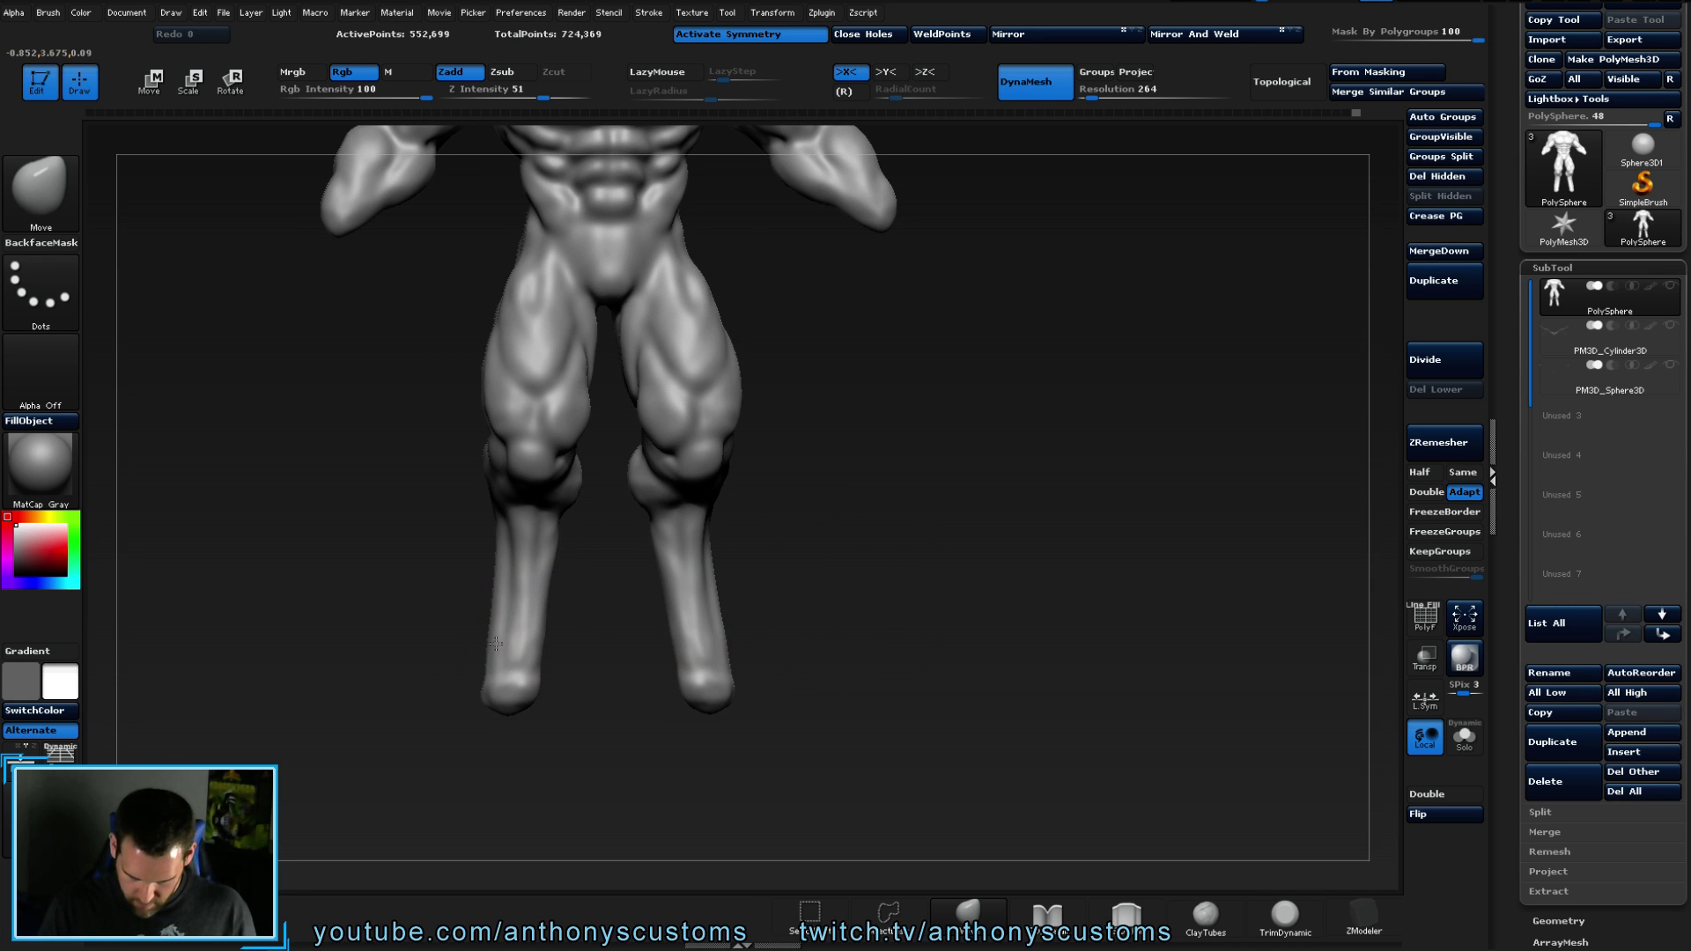
- Reduce the Move brush's draw size and refine the outer contour of the lower legs near the ankles
key("space")
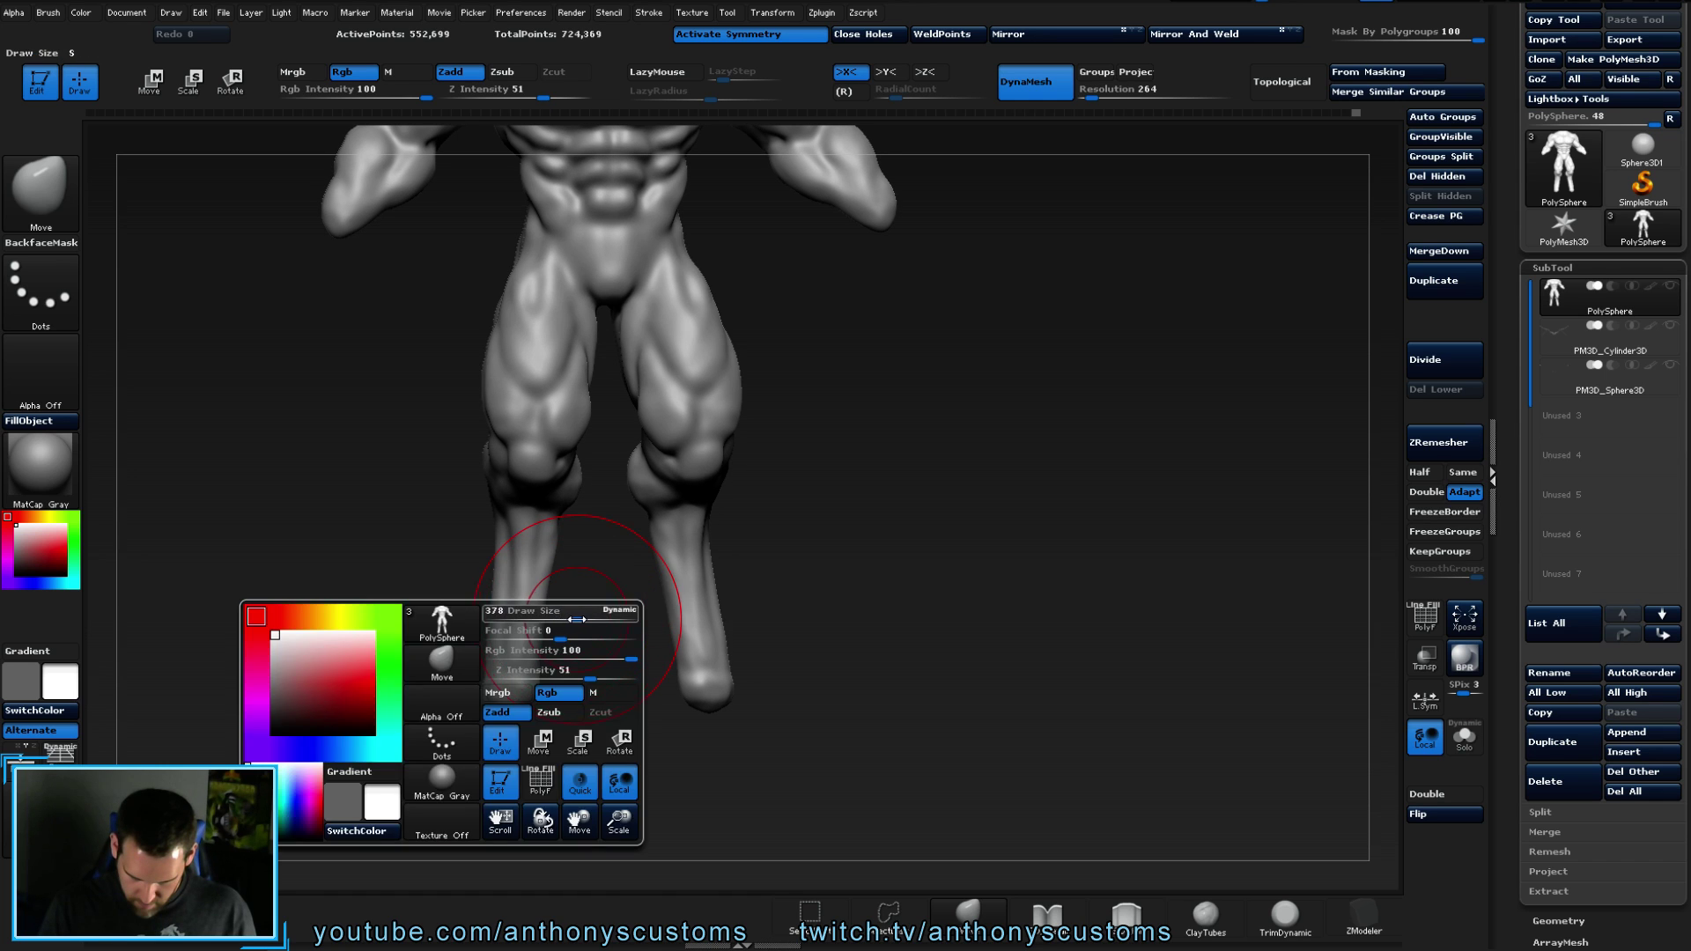
key("space")
left_click_drag(568, 621, 539, 621)
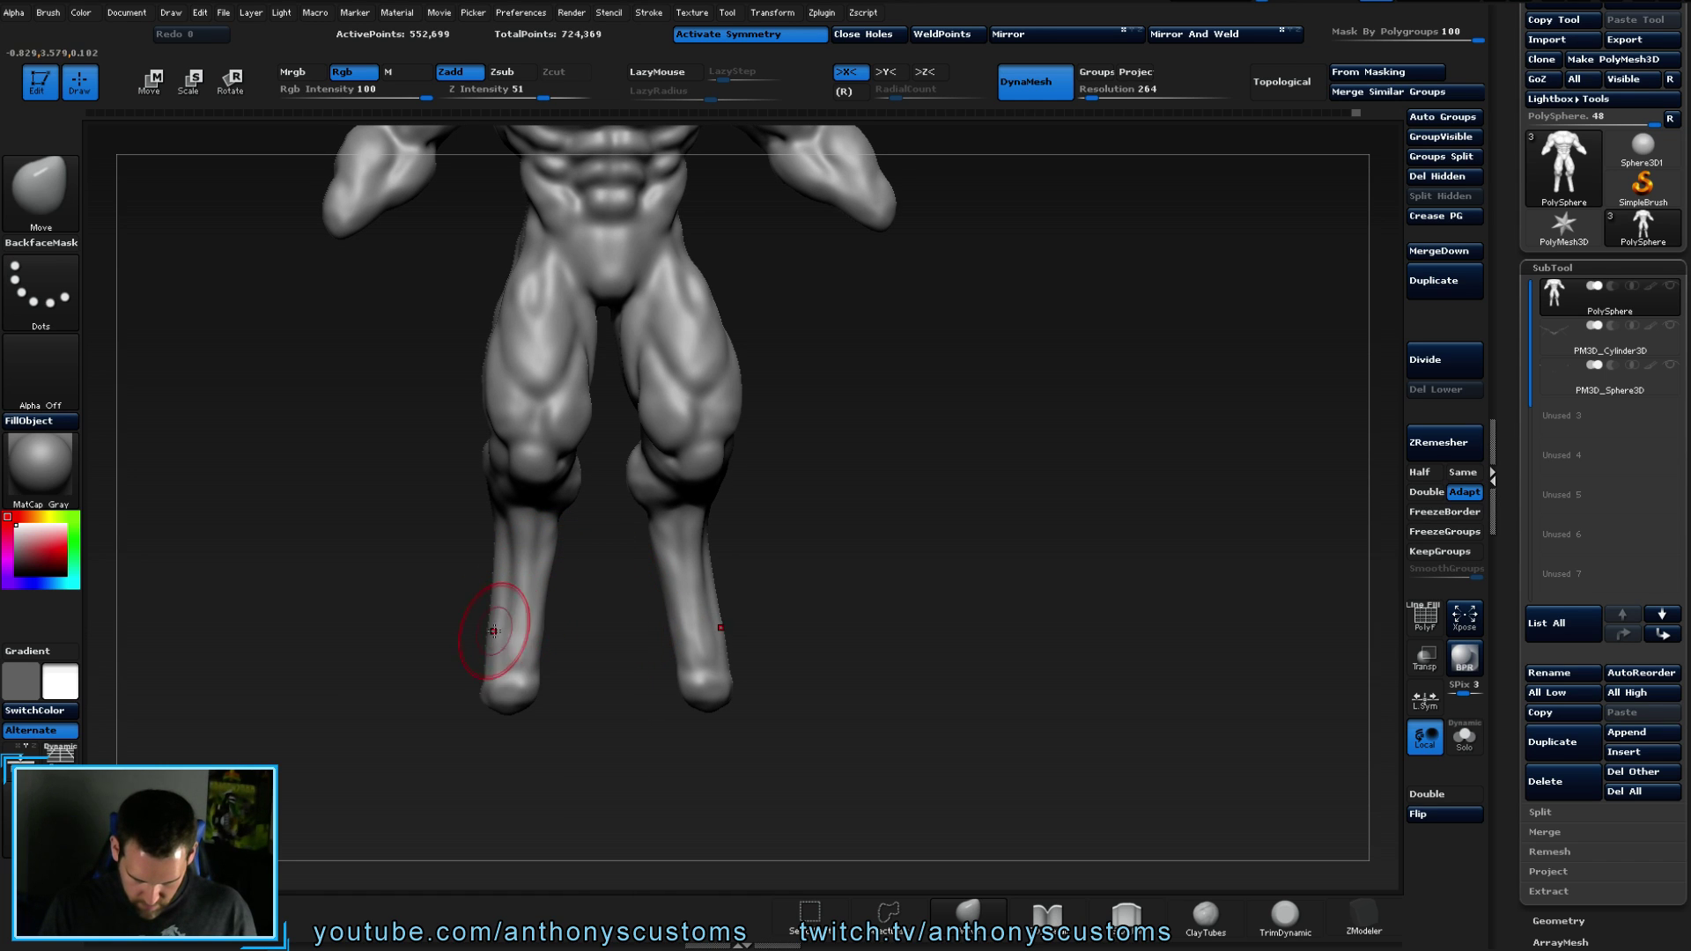
mouse_move(831, 585)
left_mouse_down()
mouse_move(883, 481)
mouse_move(875, 520)
mouse_move(935, 547)
left_mouse_up()
mouse_move(936, 445)
left_mouse_down()
mouse_move(998, 574)
mouse_move(1090, 547)
mouse_move(1005, 489)
left_mouse_up()
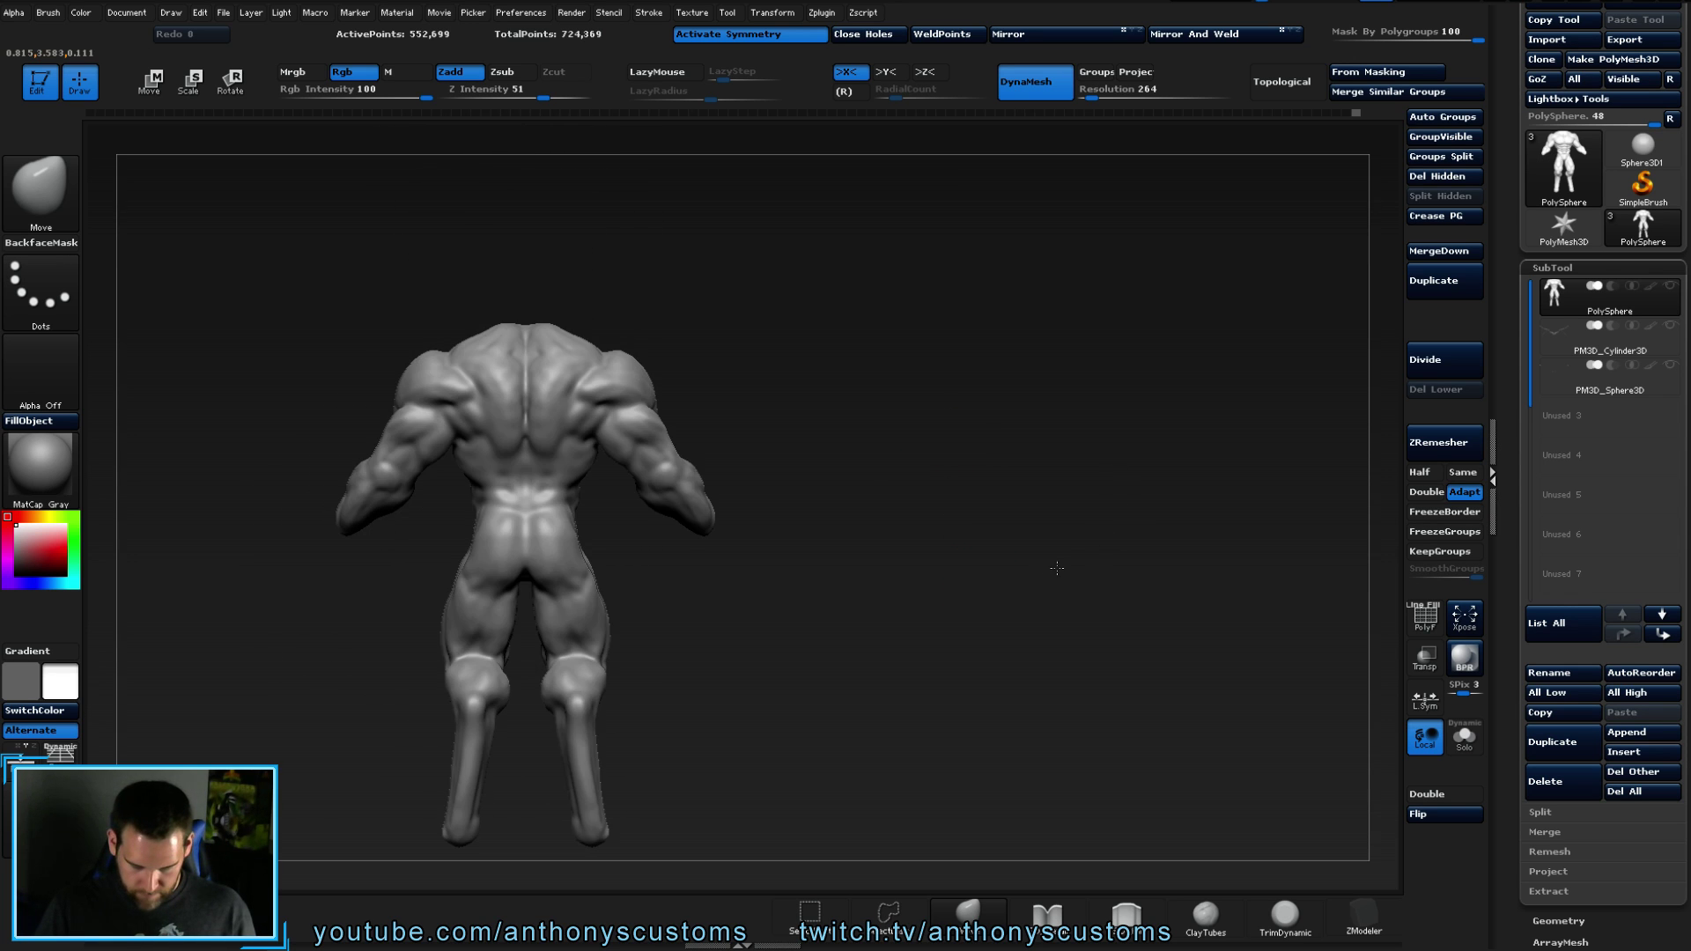
- Refine the hip and thigh contours with the Move brush from the back and front, and save the project
key("space")
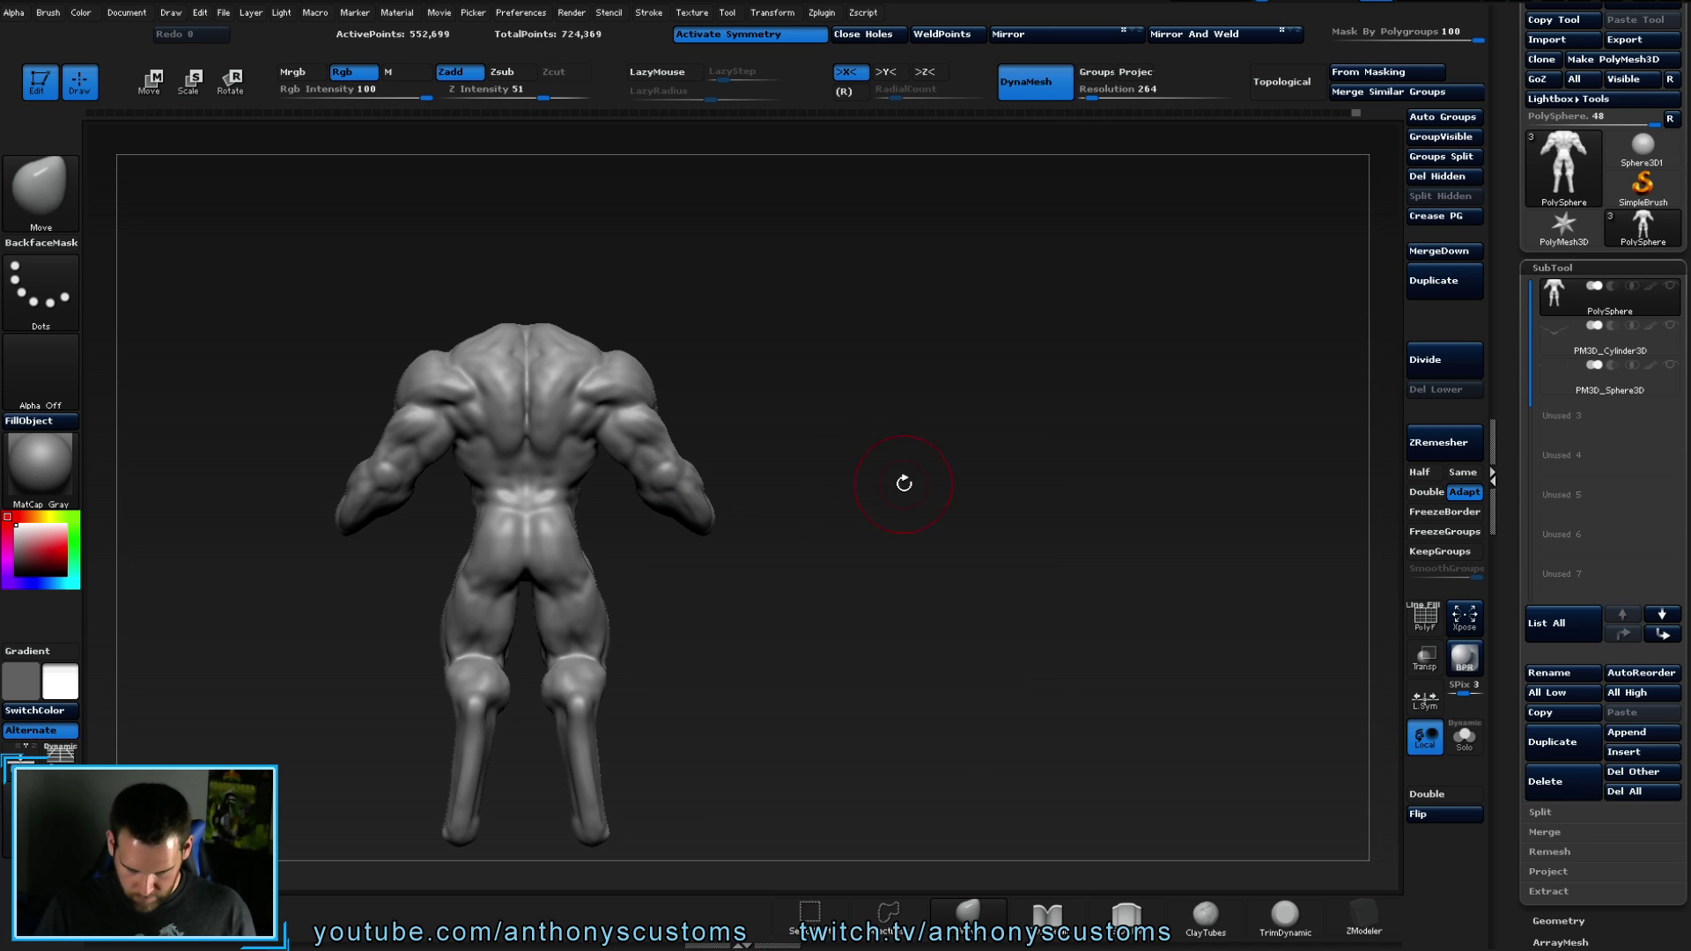
left_click_drag(616, 536, 601, 535)
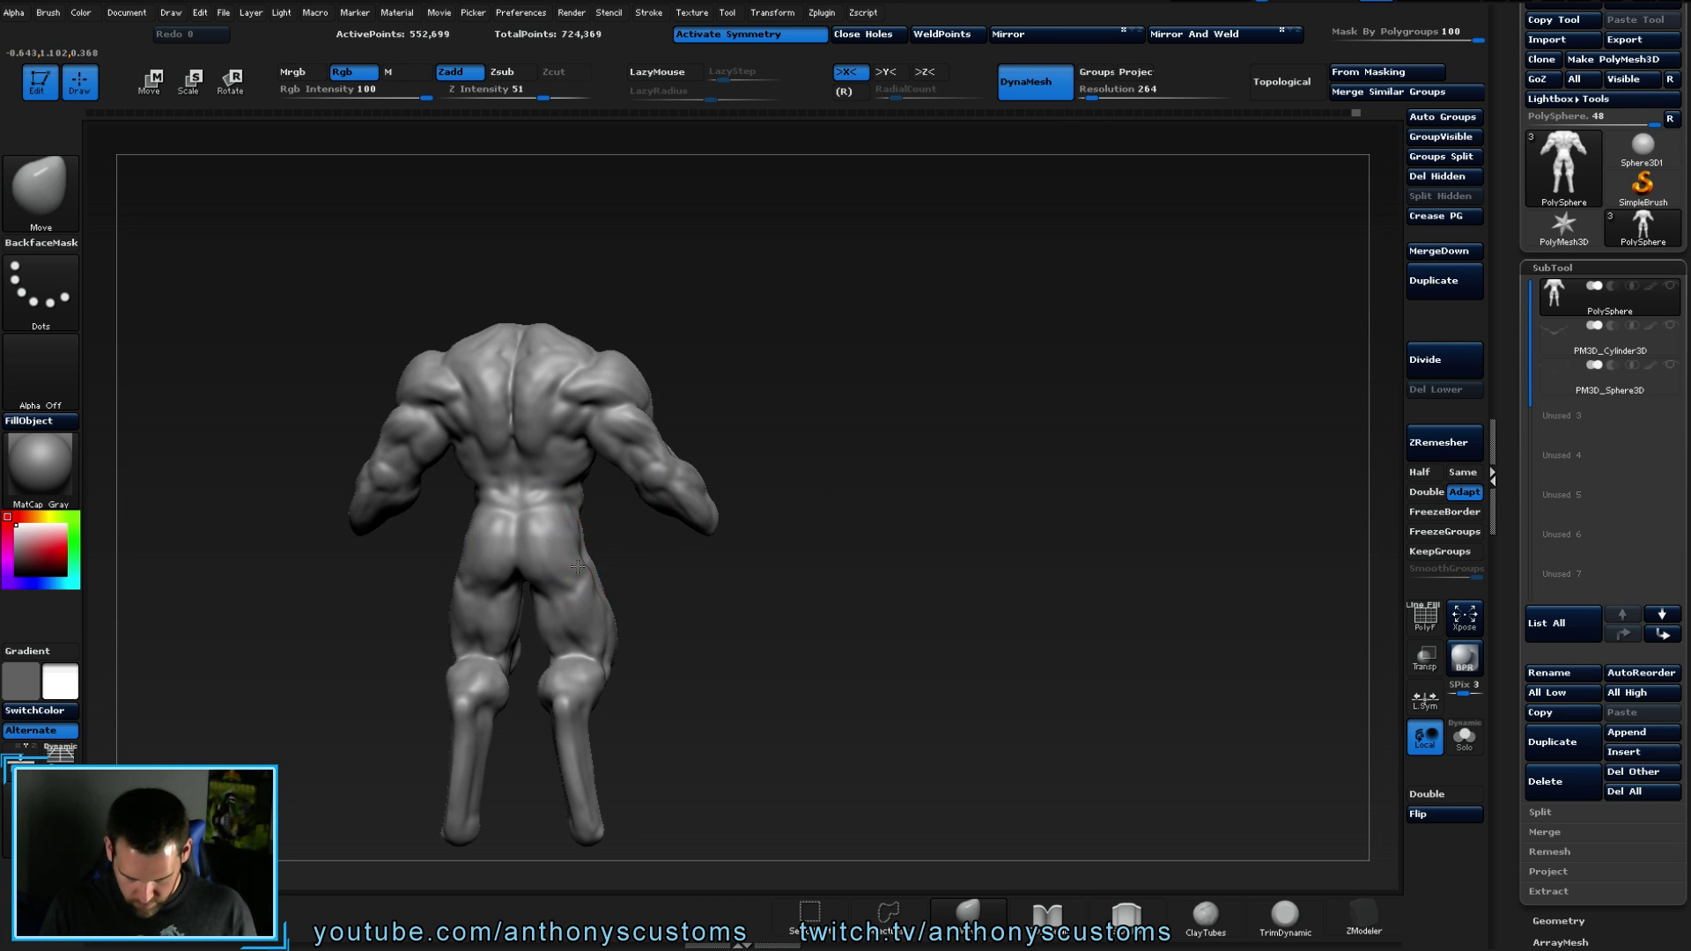
mouse_move(628, 552)
left_mouse_down()
mouse_move(805, 542)
mouse_move(630, 595)
left_mouse_up()
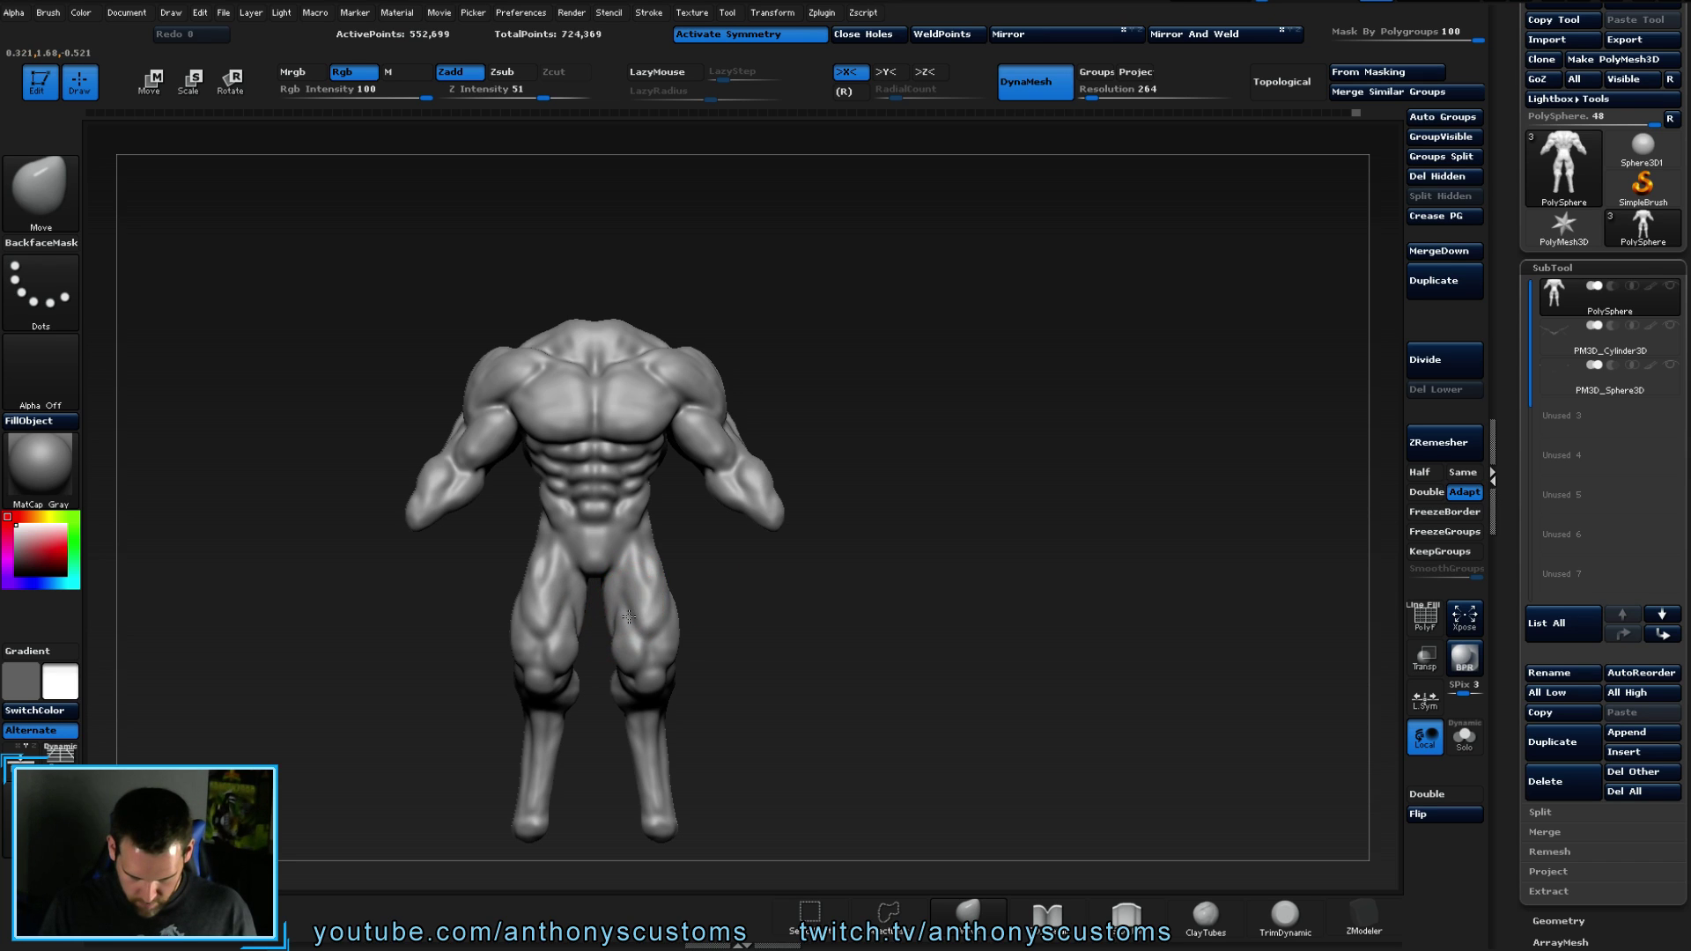
left_click_drag(537, 623, 544, 622)
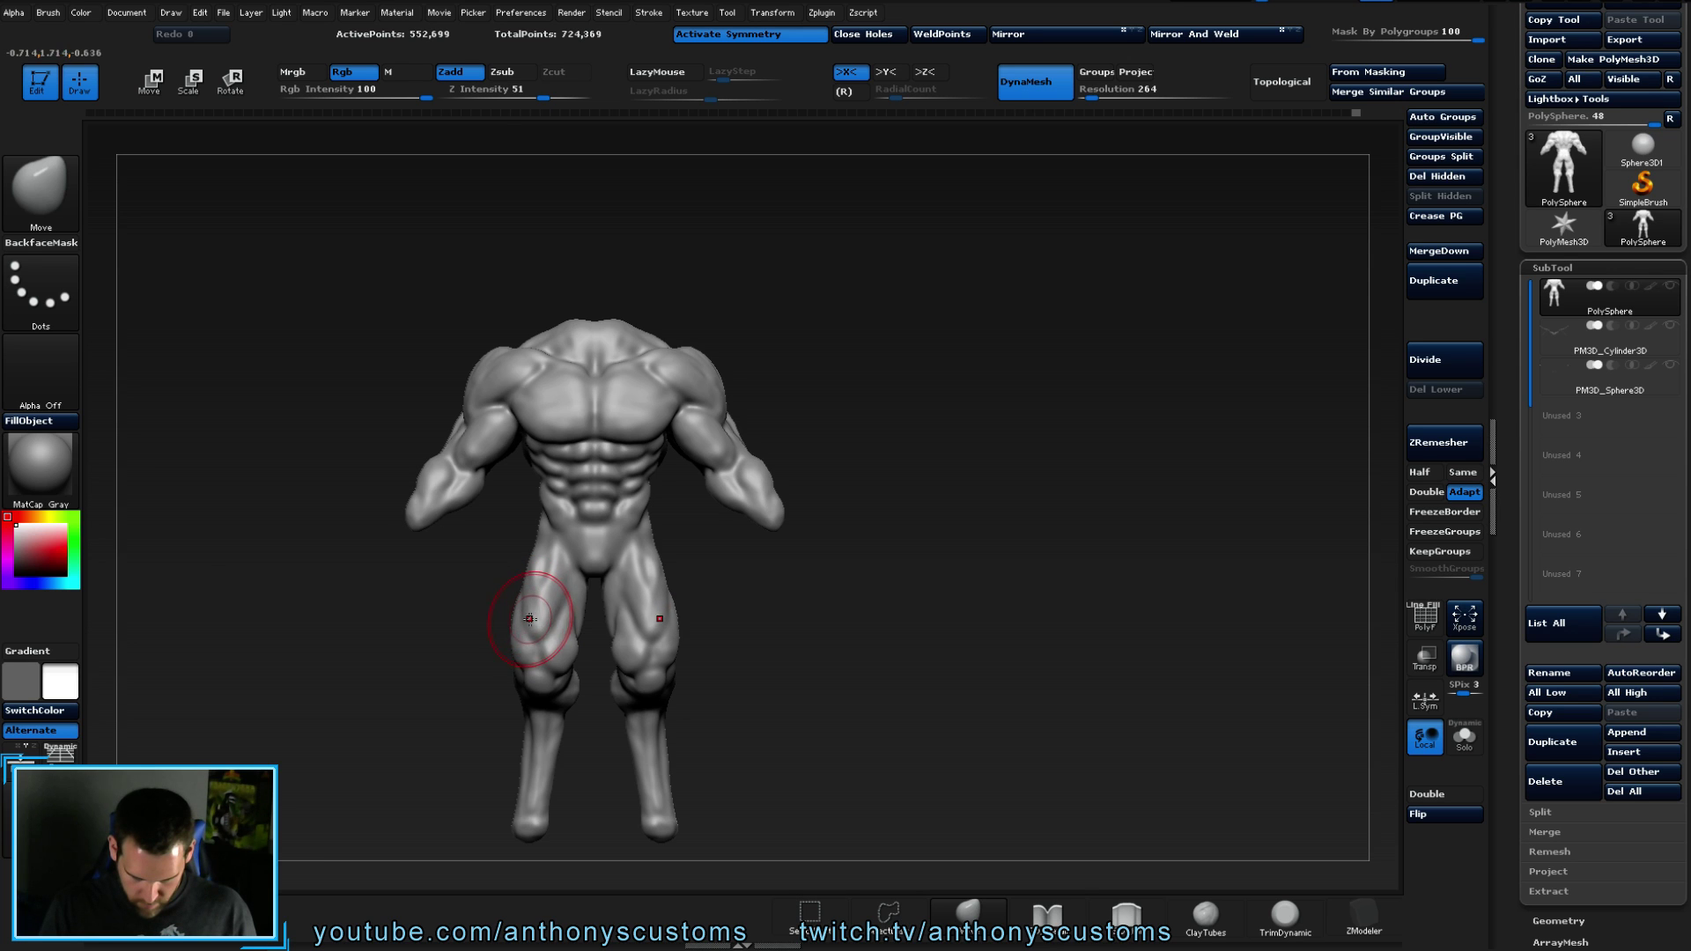
mouse_move(742, 602)
left_mouse_down()
mouse_move(872, 612)
mouse_move(818, 619)
mouse_move(1022, 551)
mouse_move(1019, 528)
left_mouse_up()
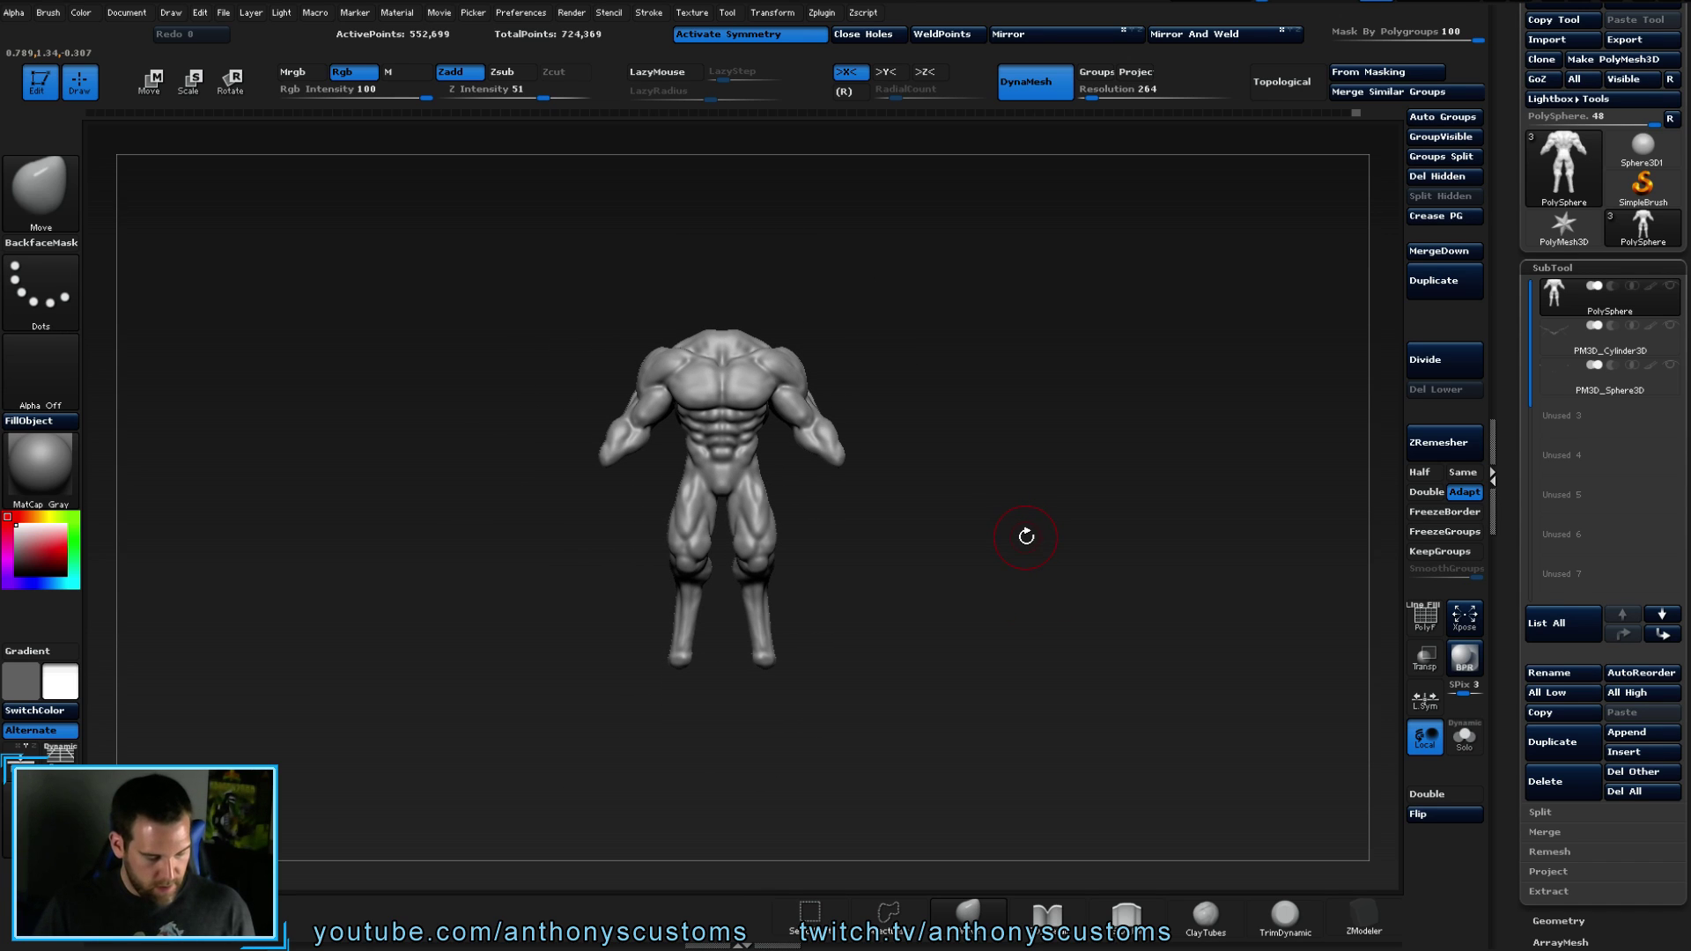
key("ctrl")
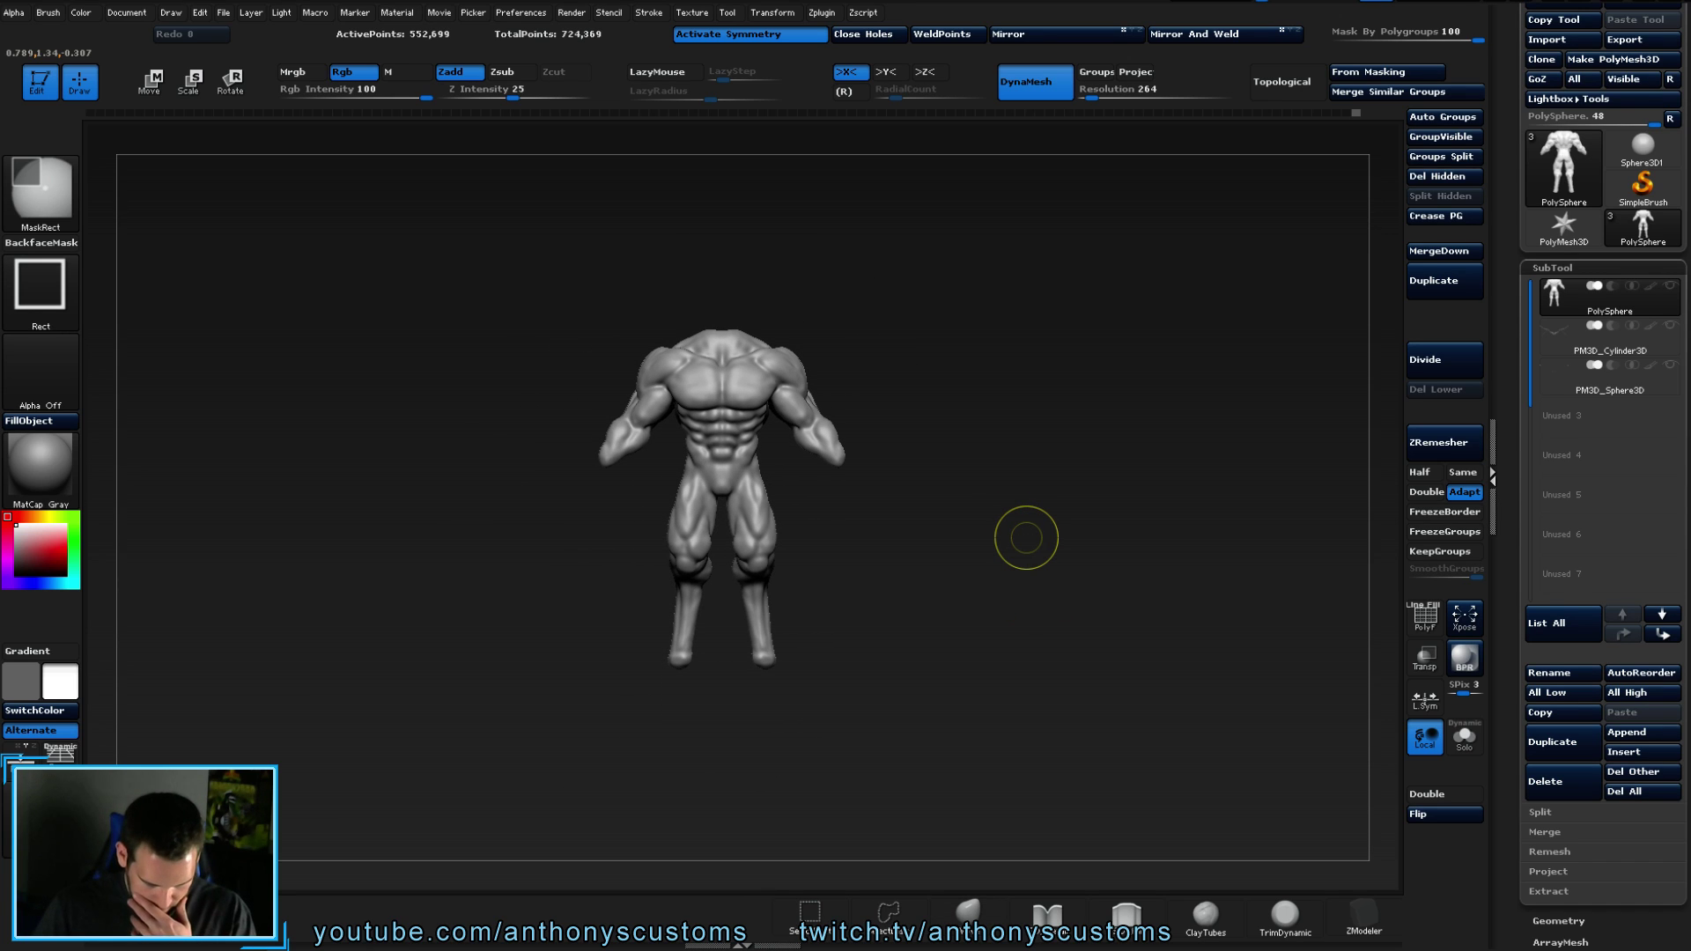
key("ctrl+s")
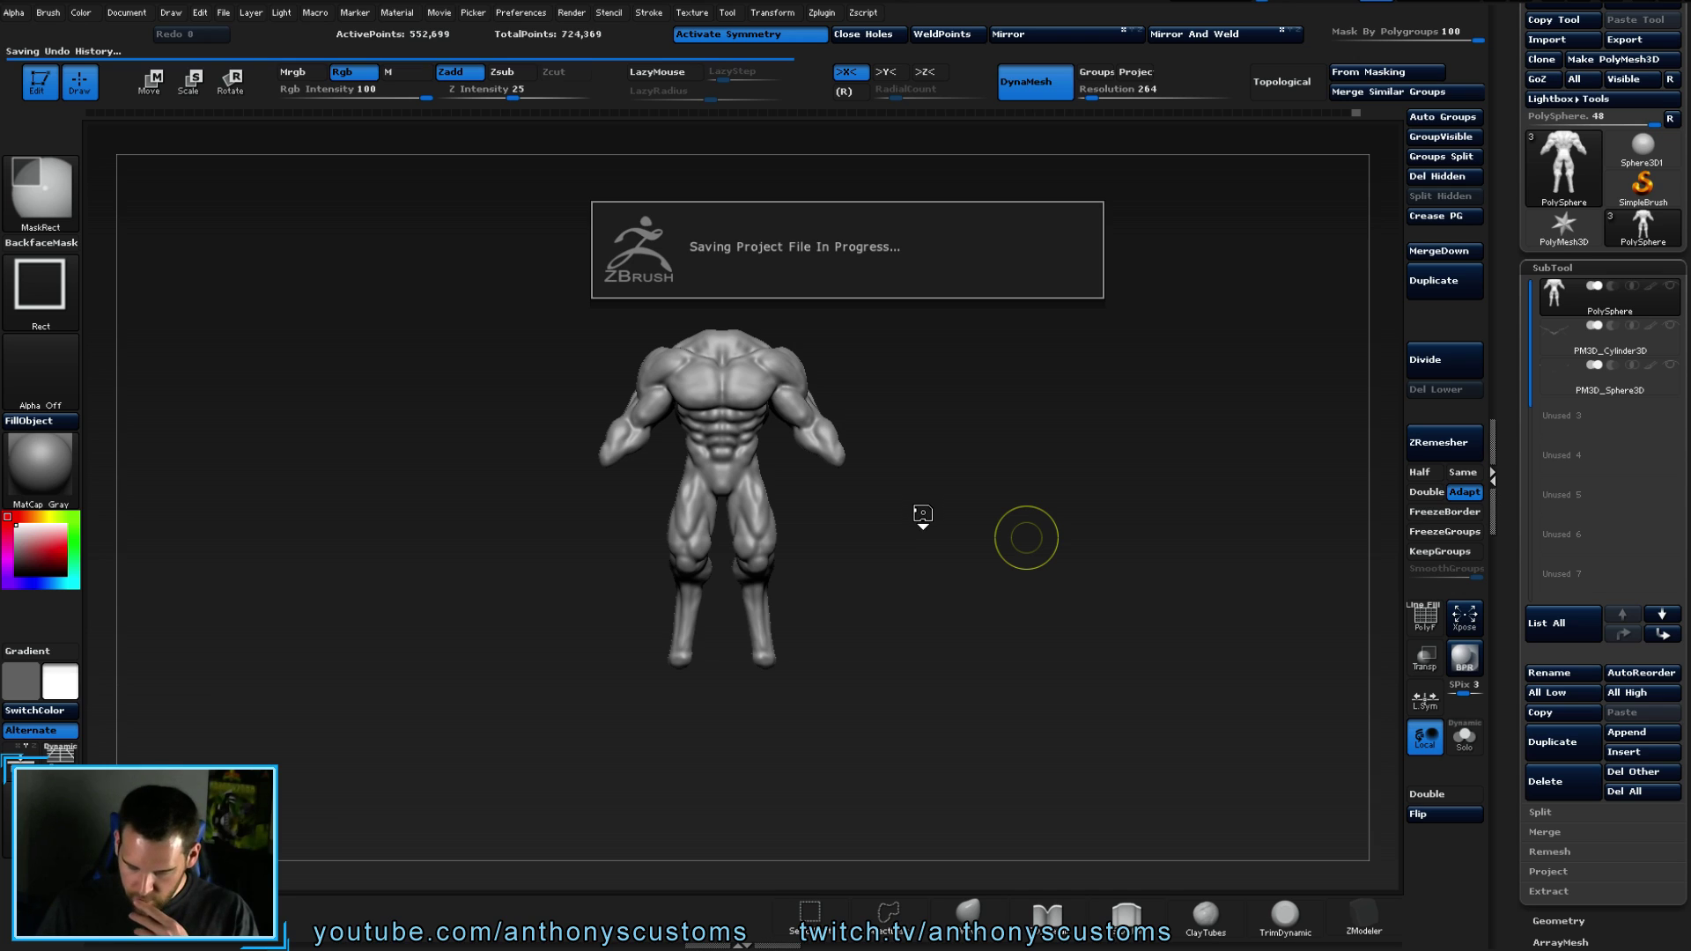
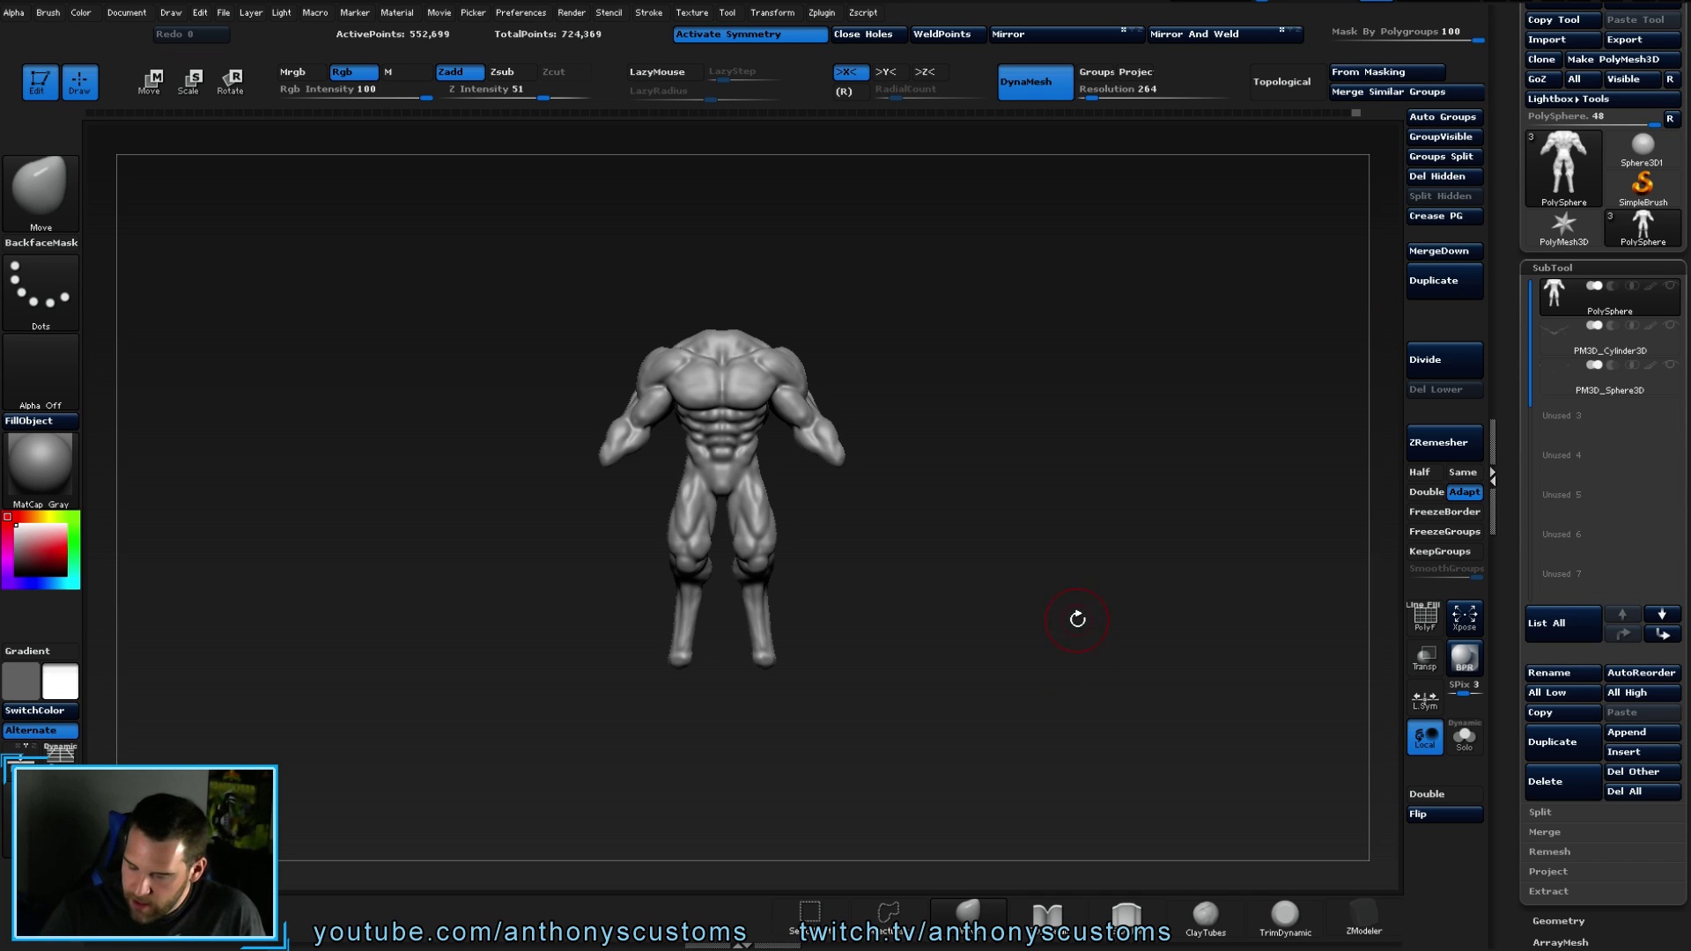
- Save the body project, open an open-hand model from the project library and turn it to view the palm
key("ctrl")
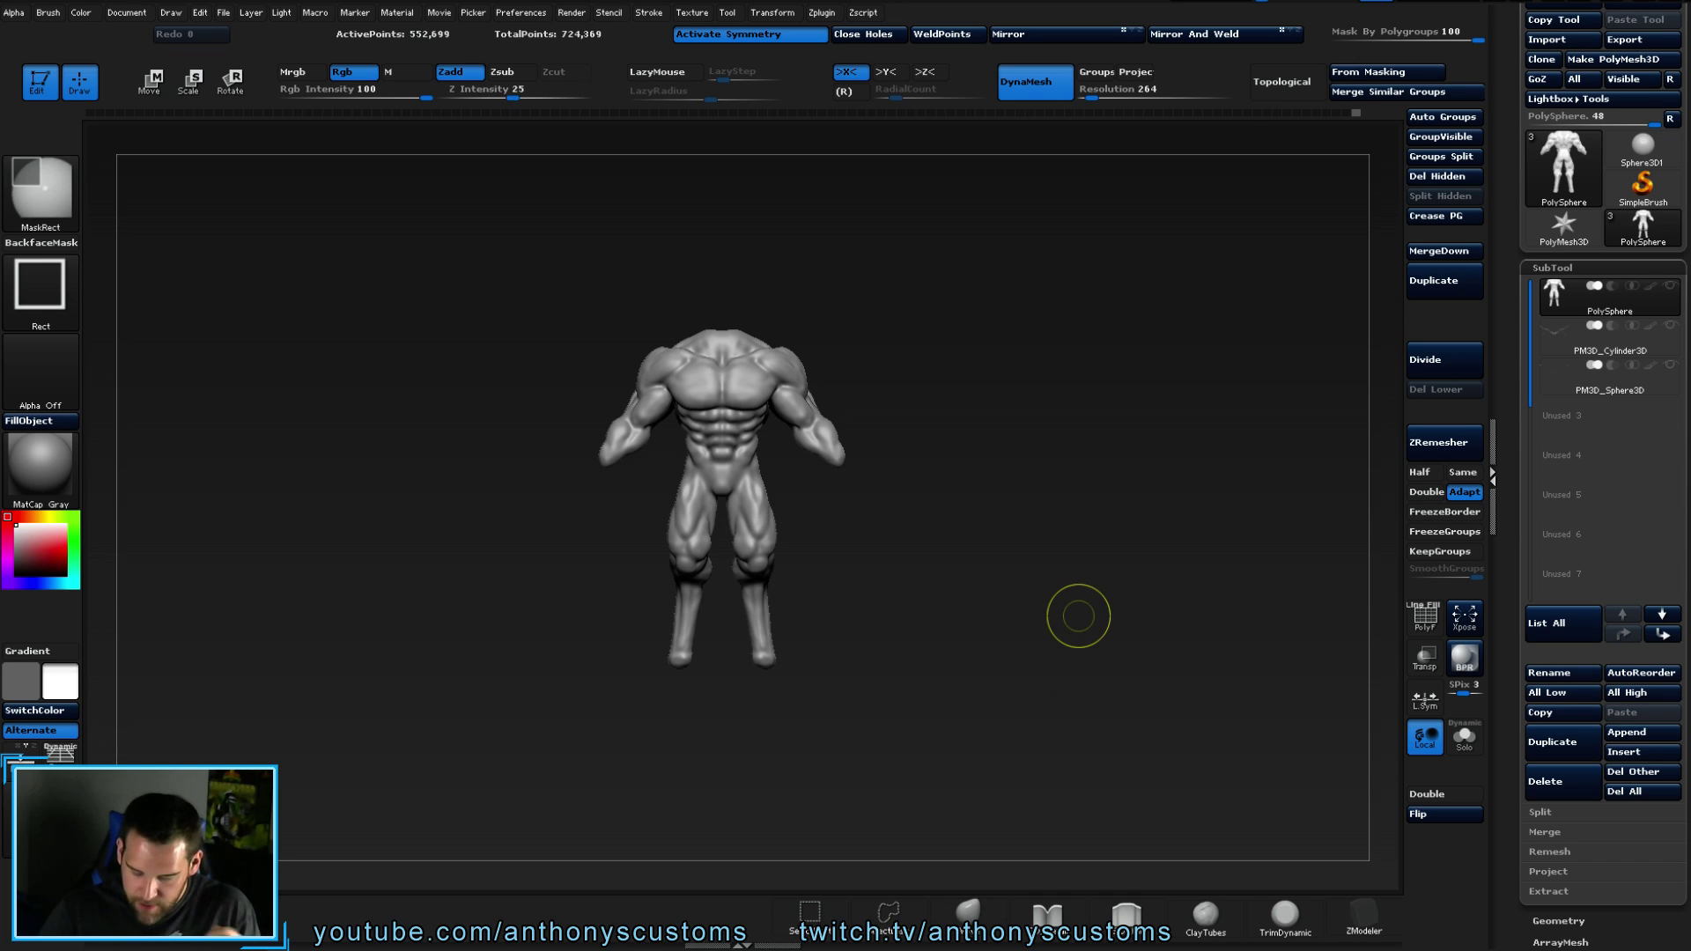
key("ctrl+s")
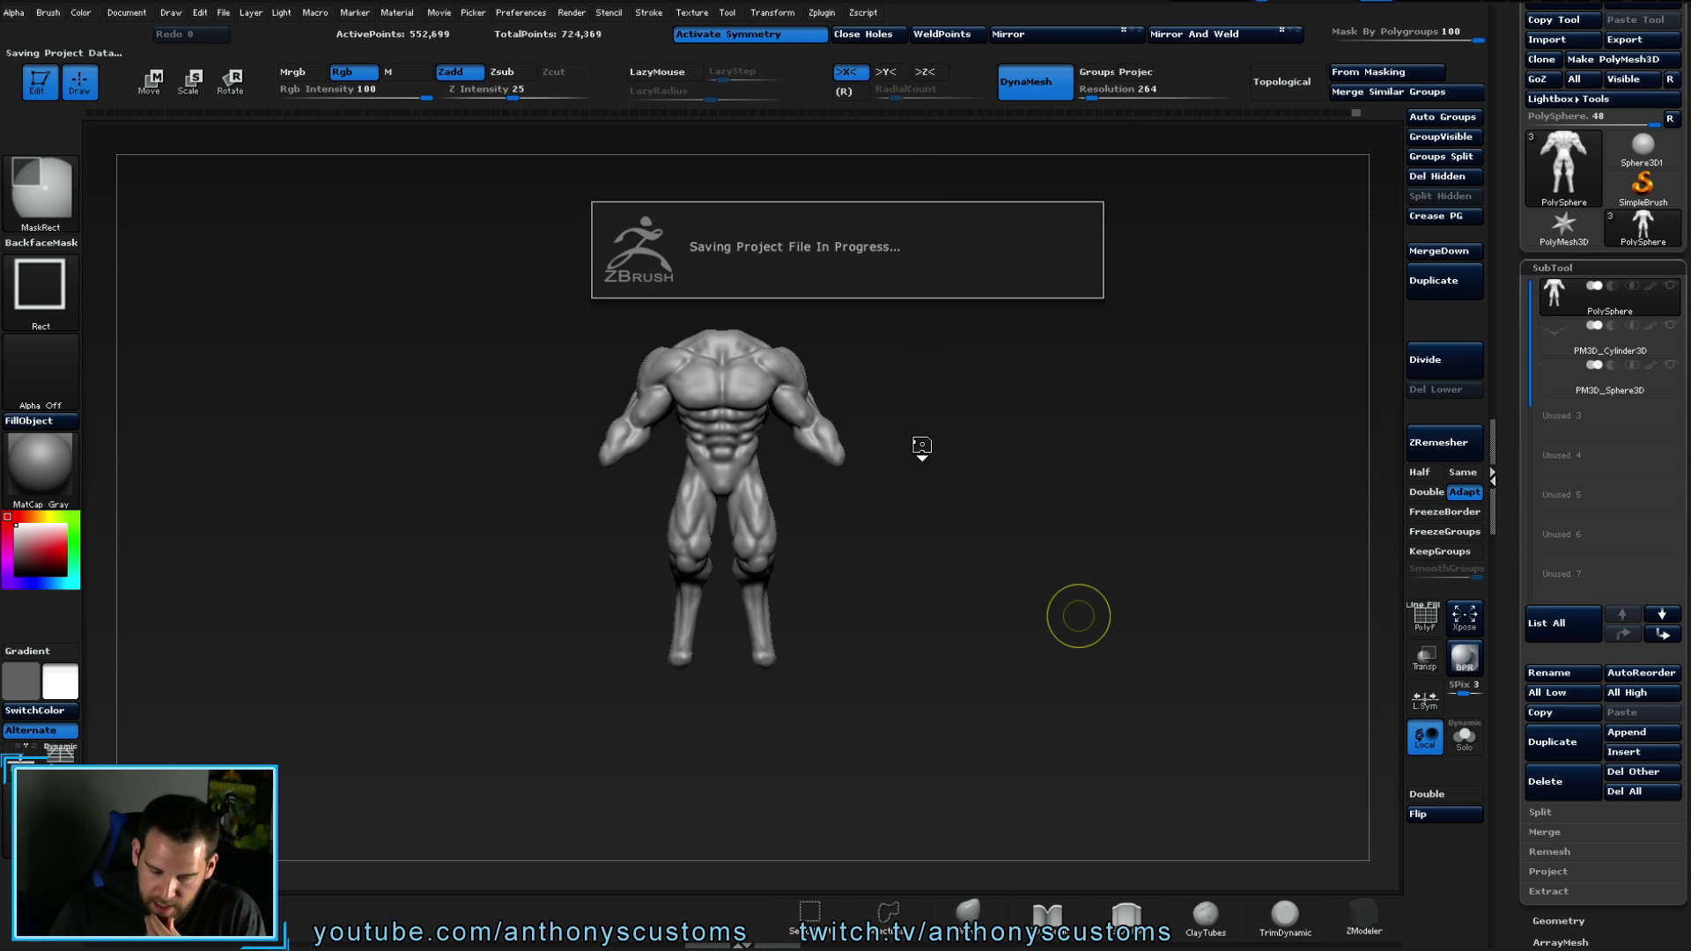
key("comma")
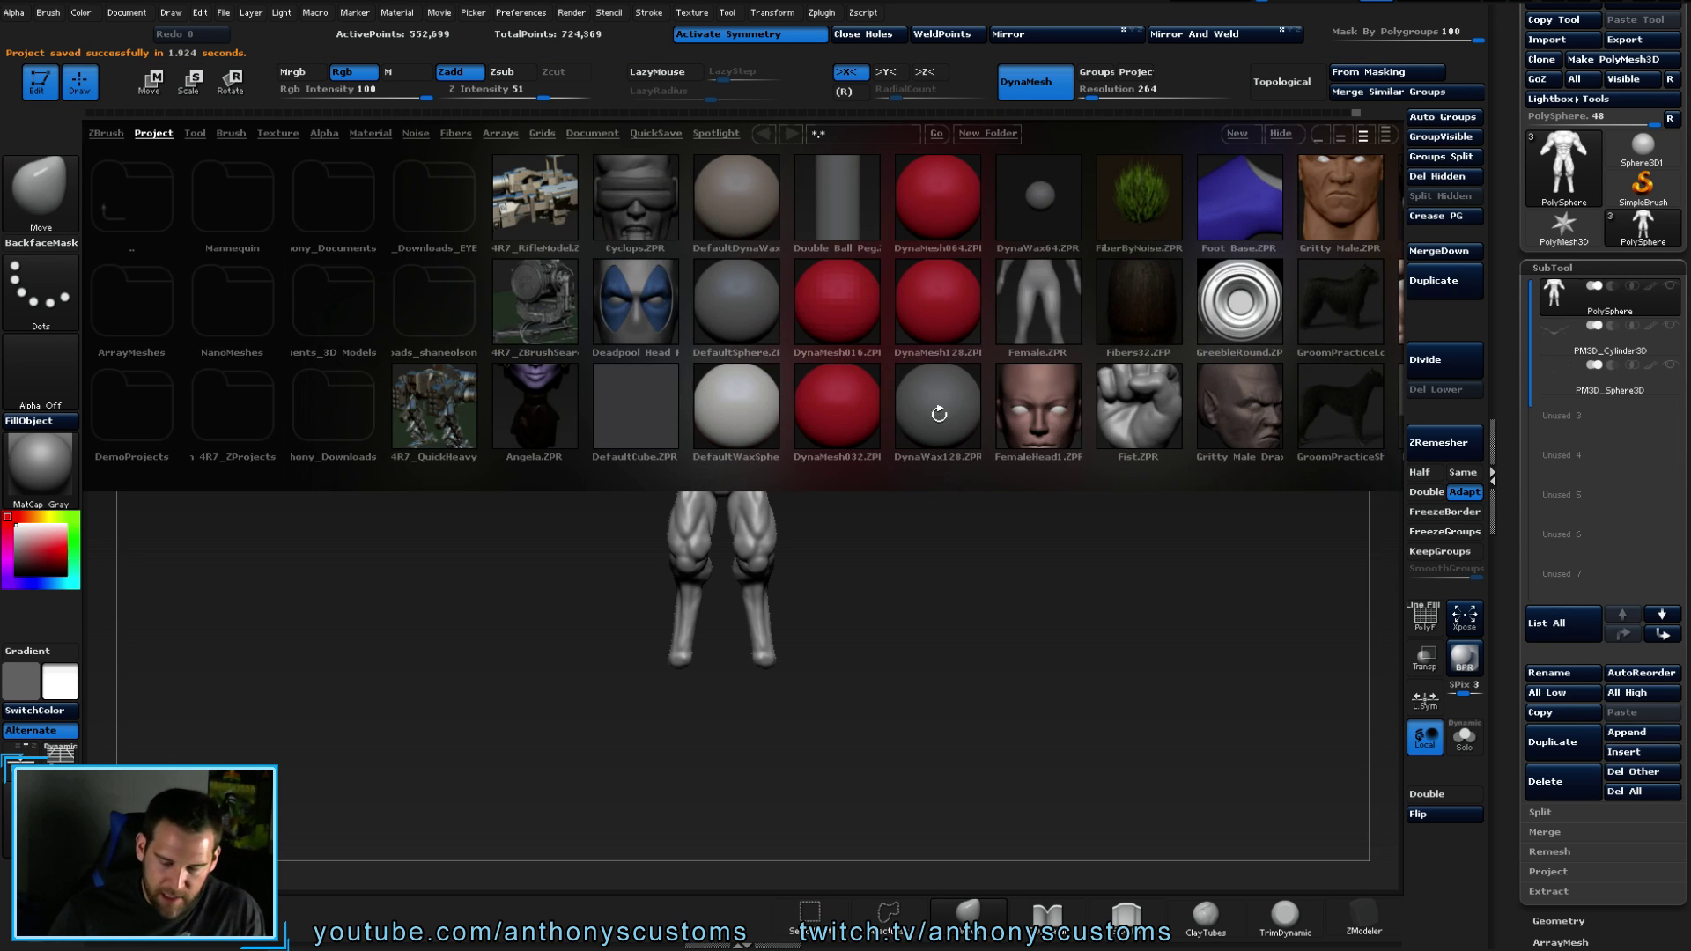
left_click_drag(938, 412, 722, 398)
double_click(986, 409)
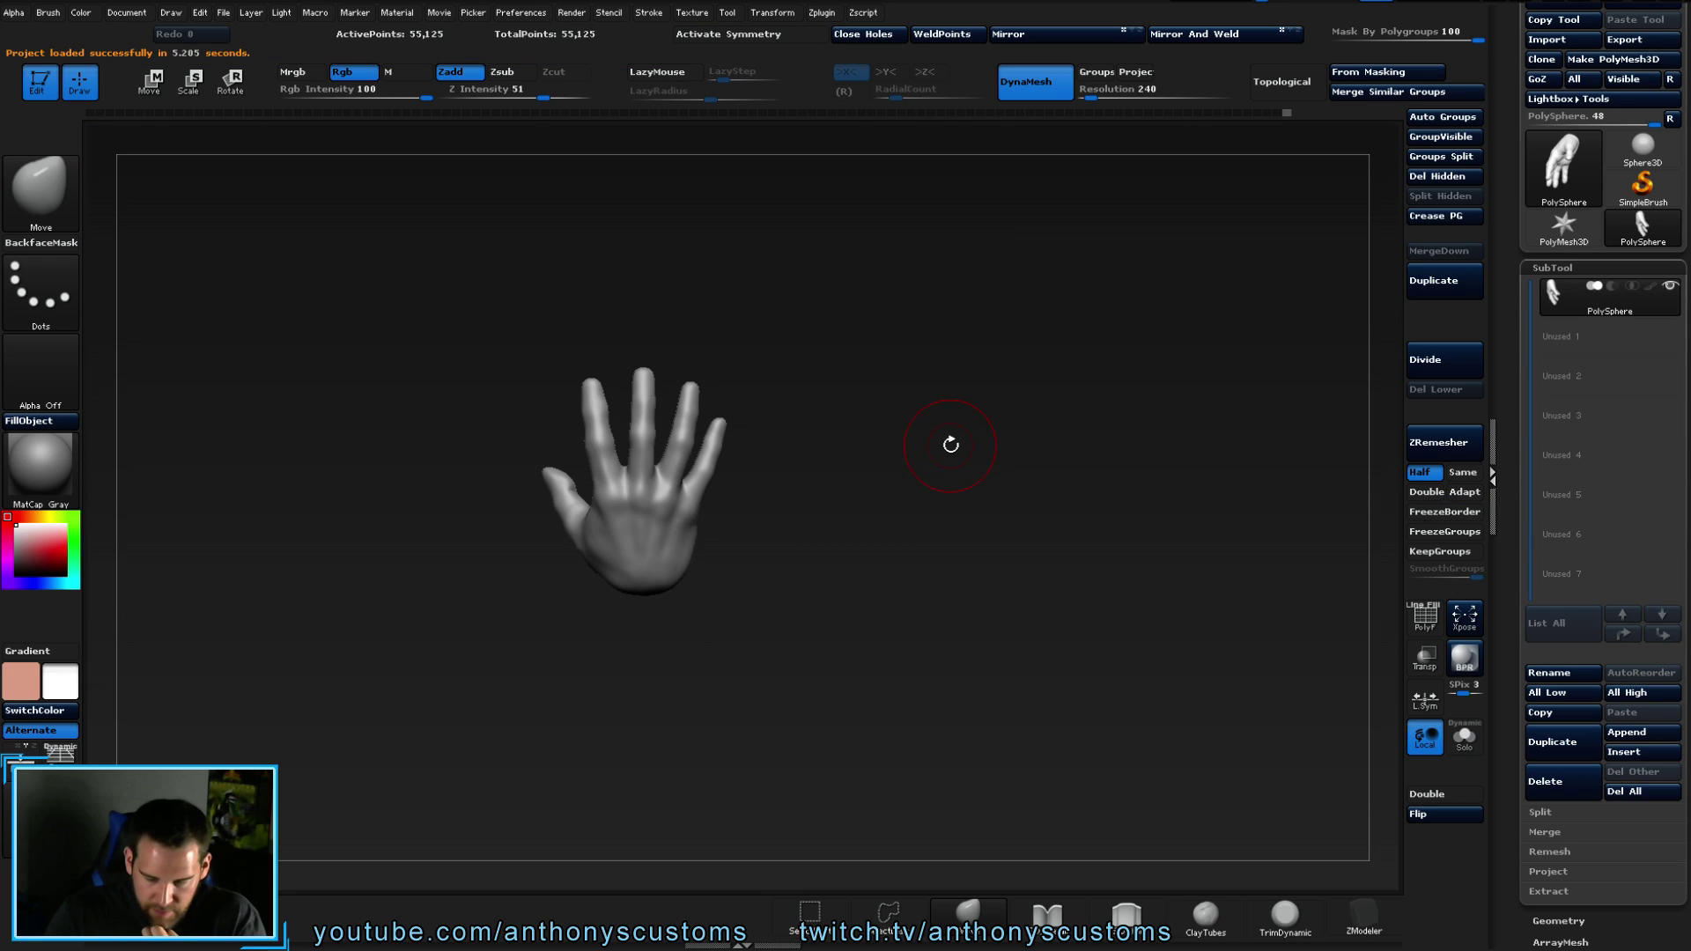
left_click_drag(883, 596, 982, 482)
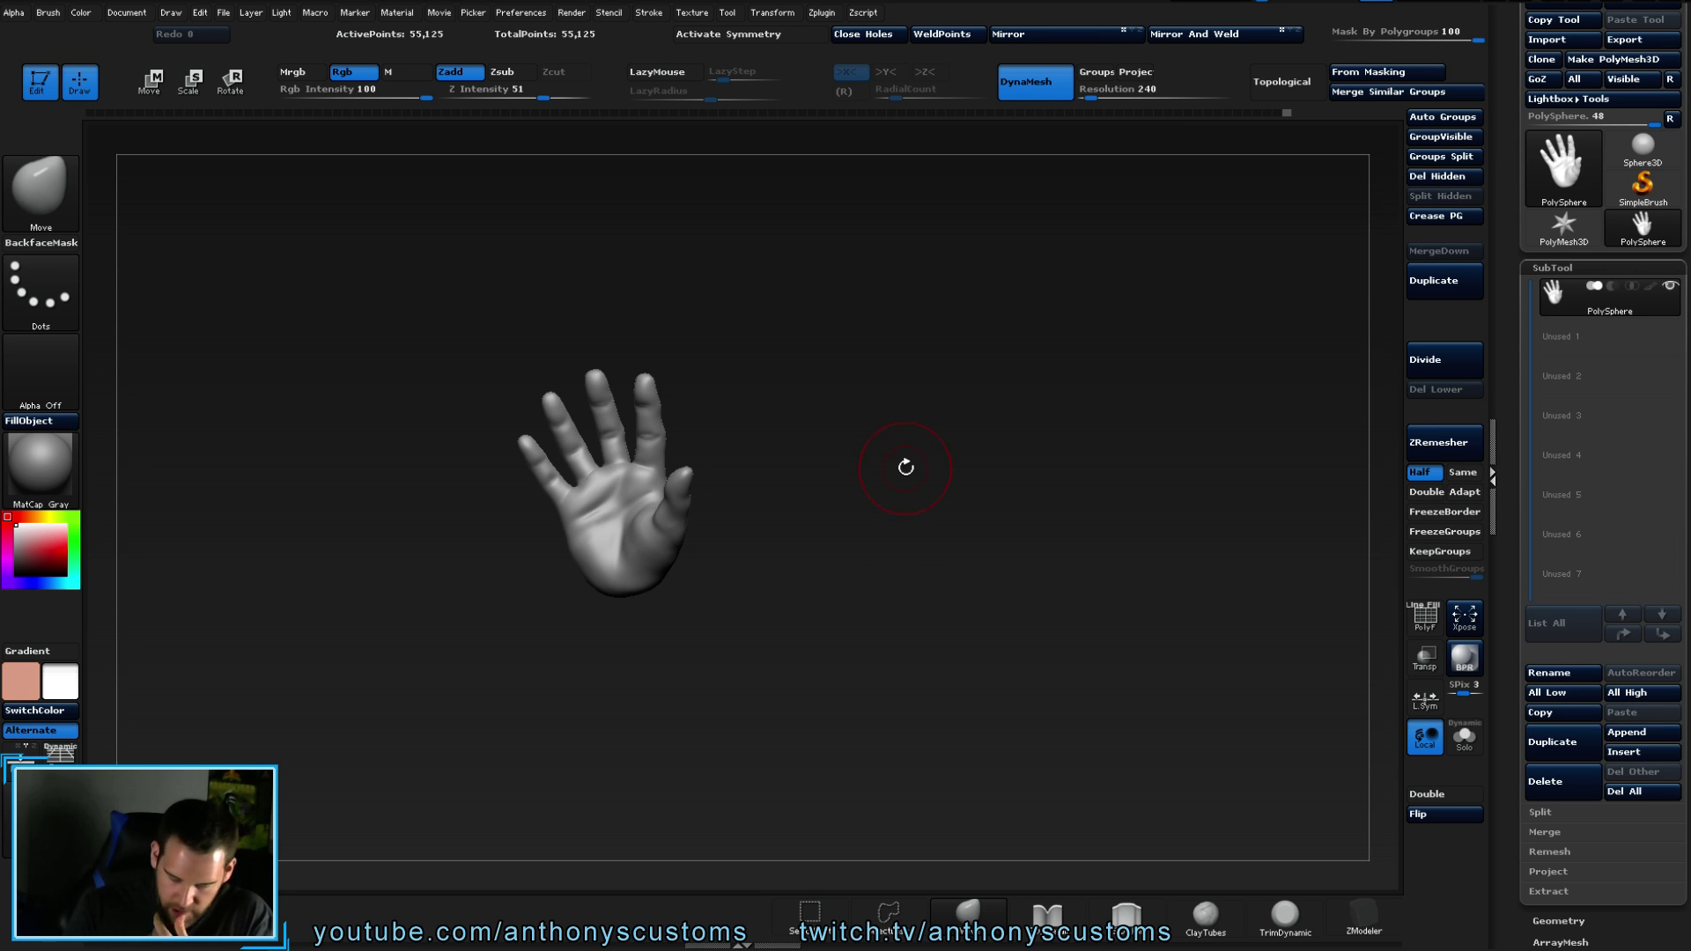
- Browse the project library further and return to the saved muscular body project
key("comma")
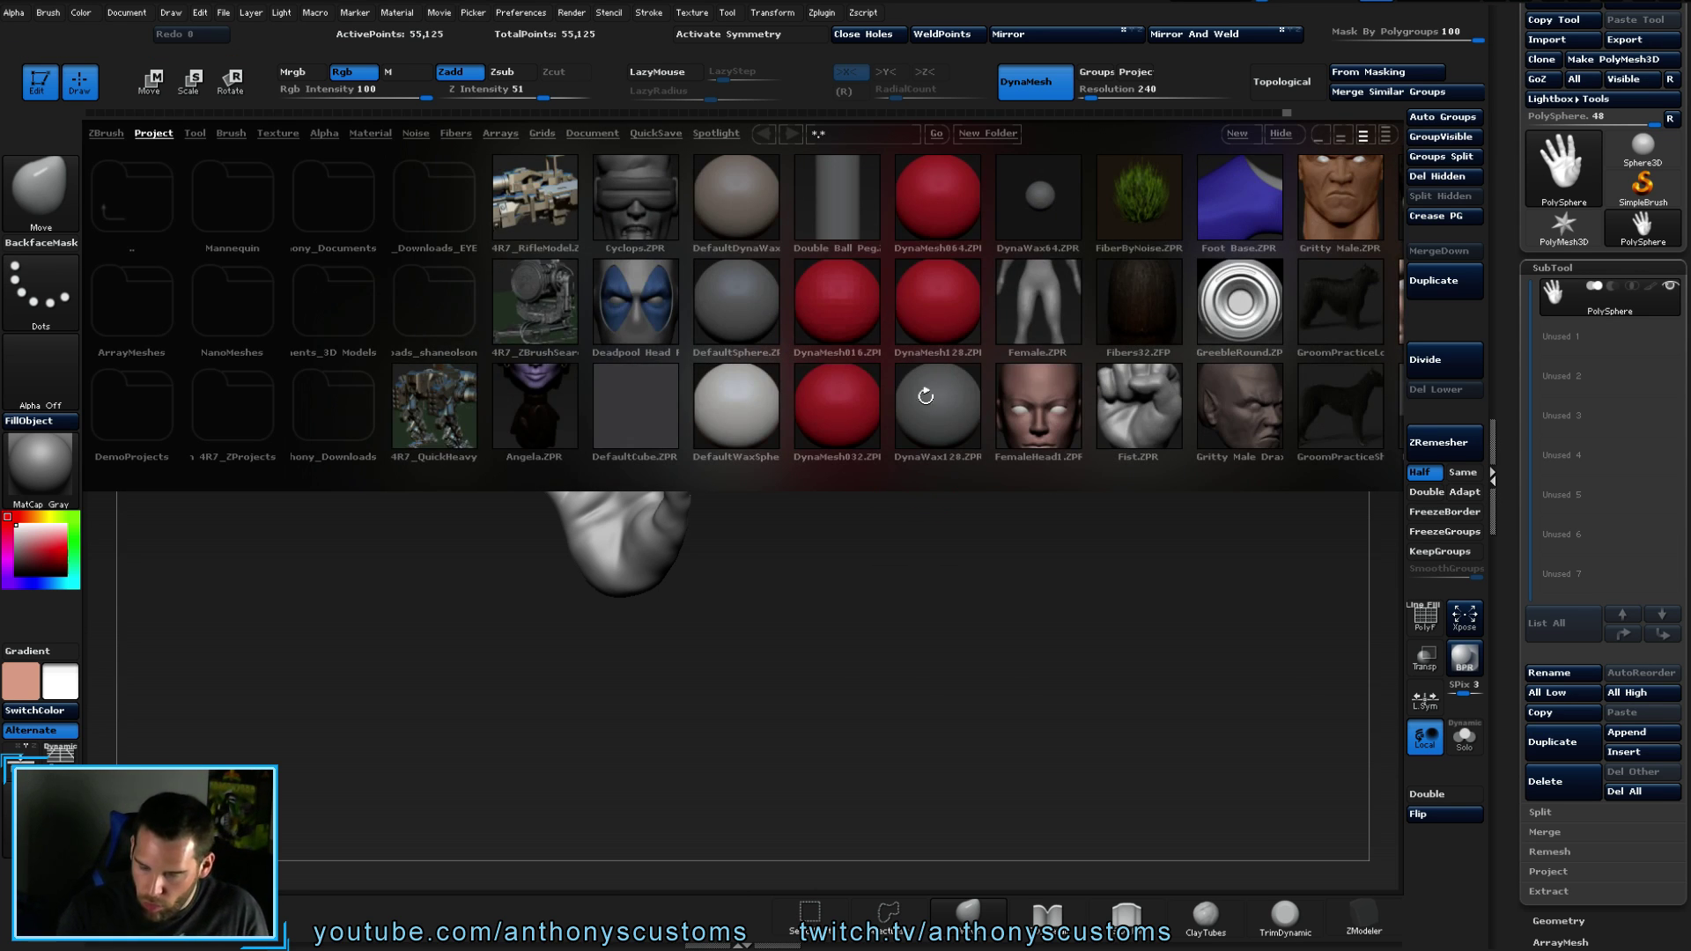
scroll(927, 398, "down", 8)
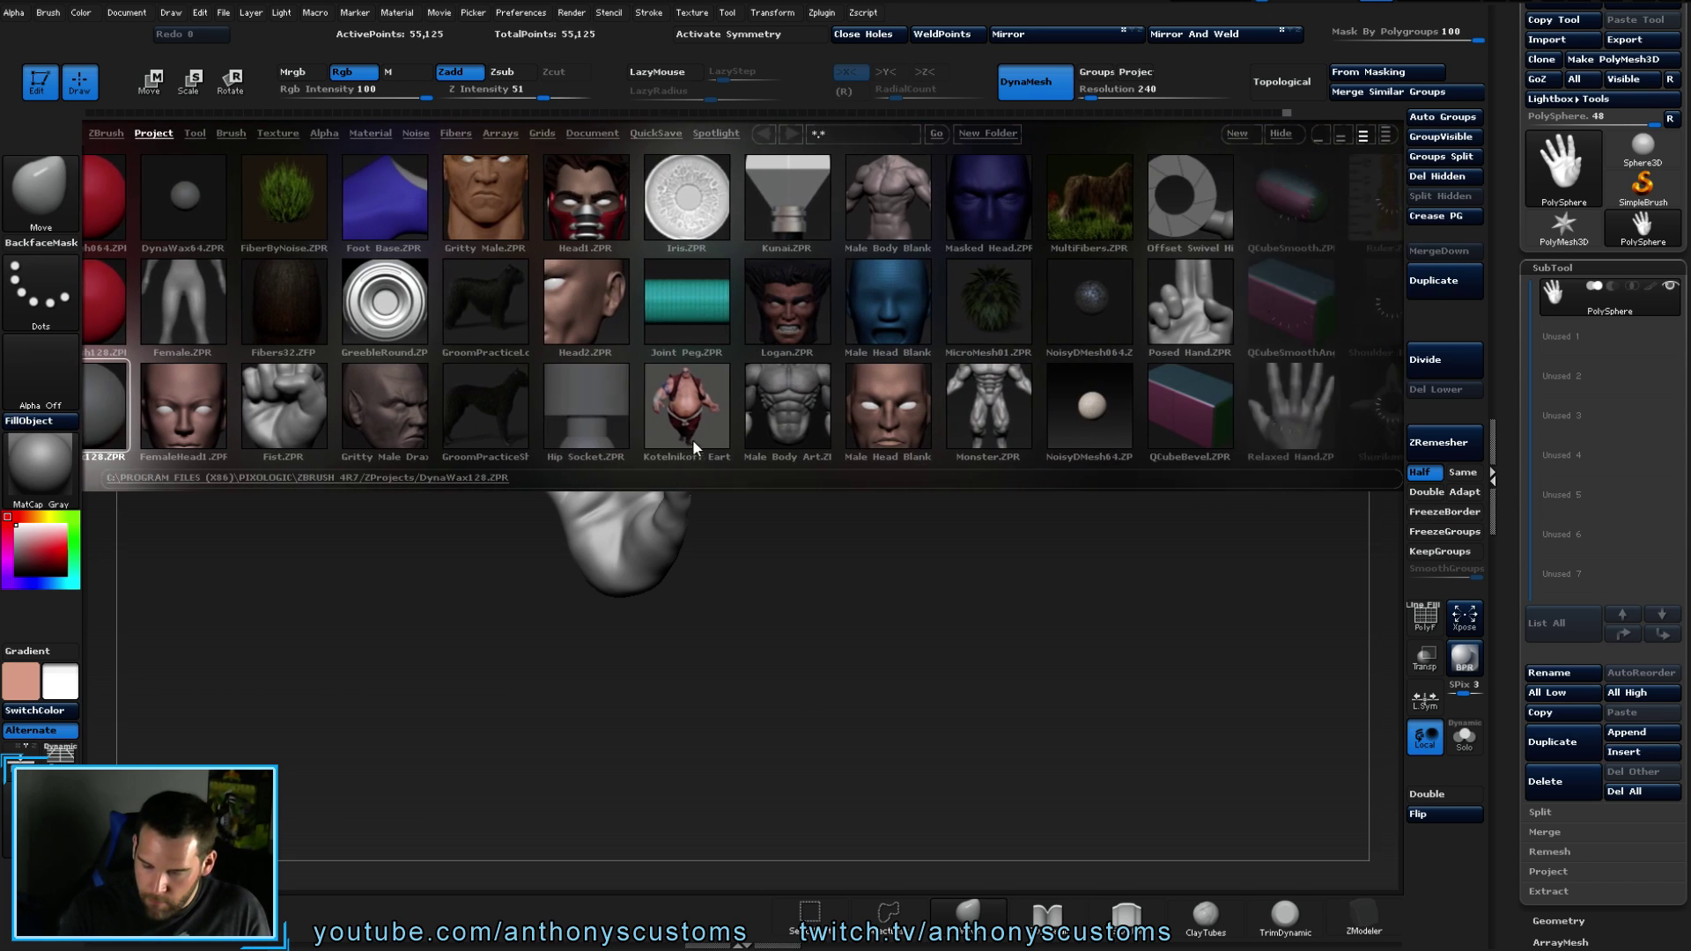
double_click(885, 406)
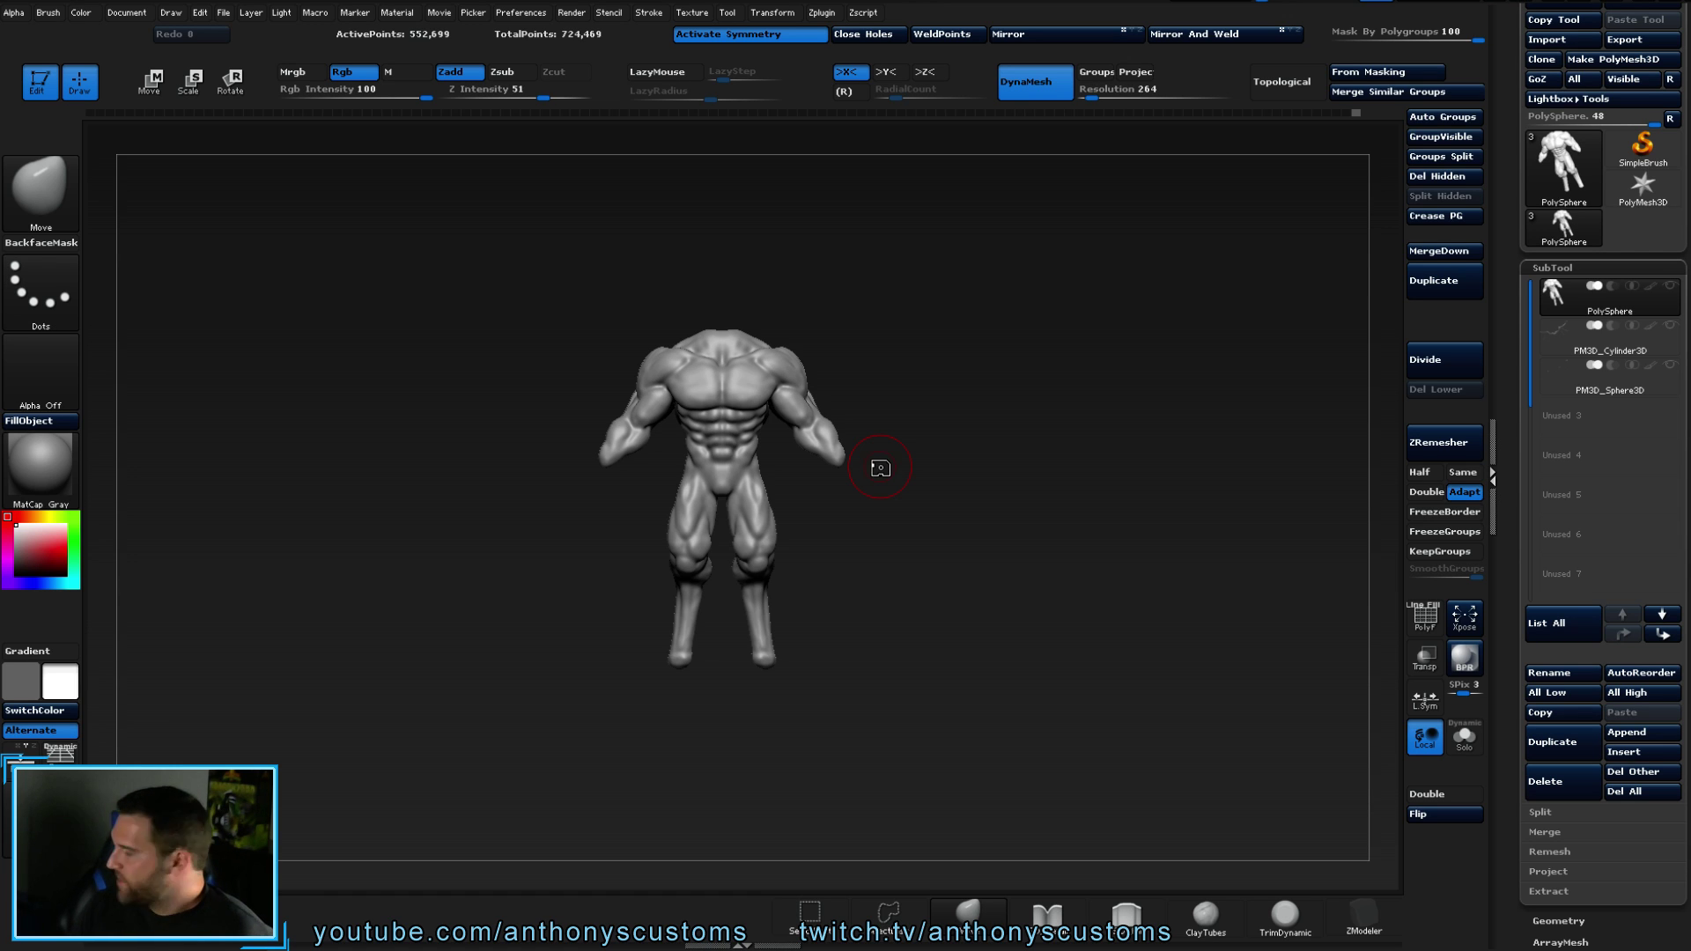
mouse_move(1032, 522)
left_mouse_down()
mouse_move(934, 520)
mouse_move(1024, 531)
mouse_move(956, 528)
mouse_move(973, 536)
mouse_move(990, 503)
mouse_move(973, 516)
mouse_move(962, 526)
mouse_move(1069, 467)
left_mouse_up()
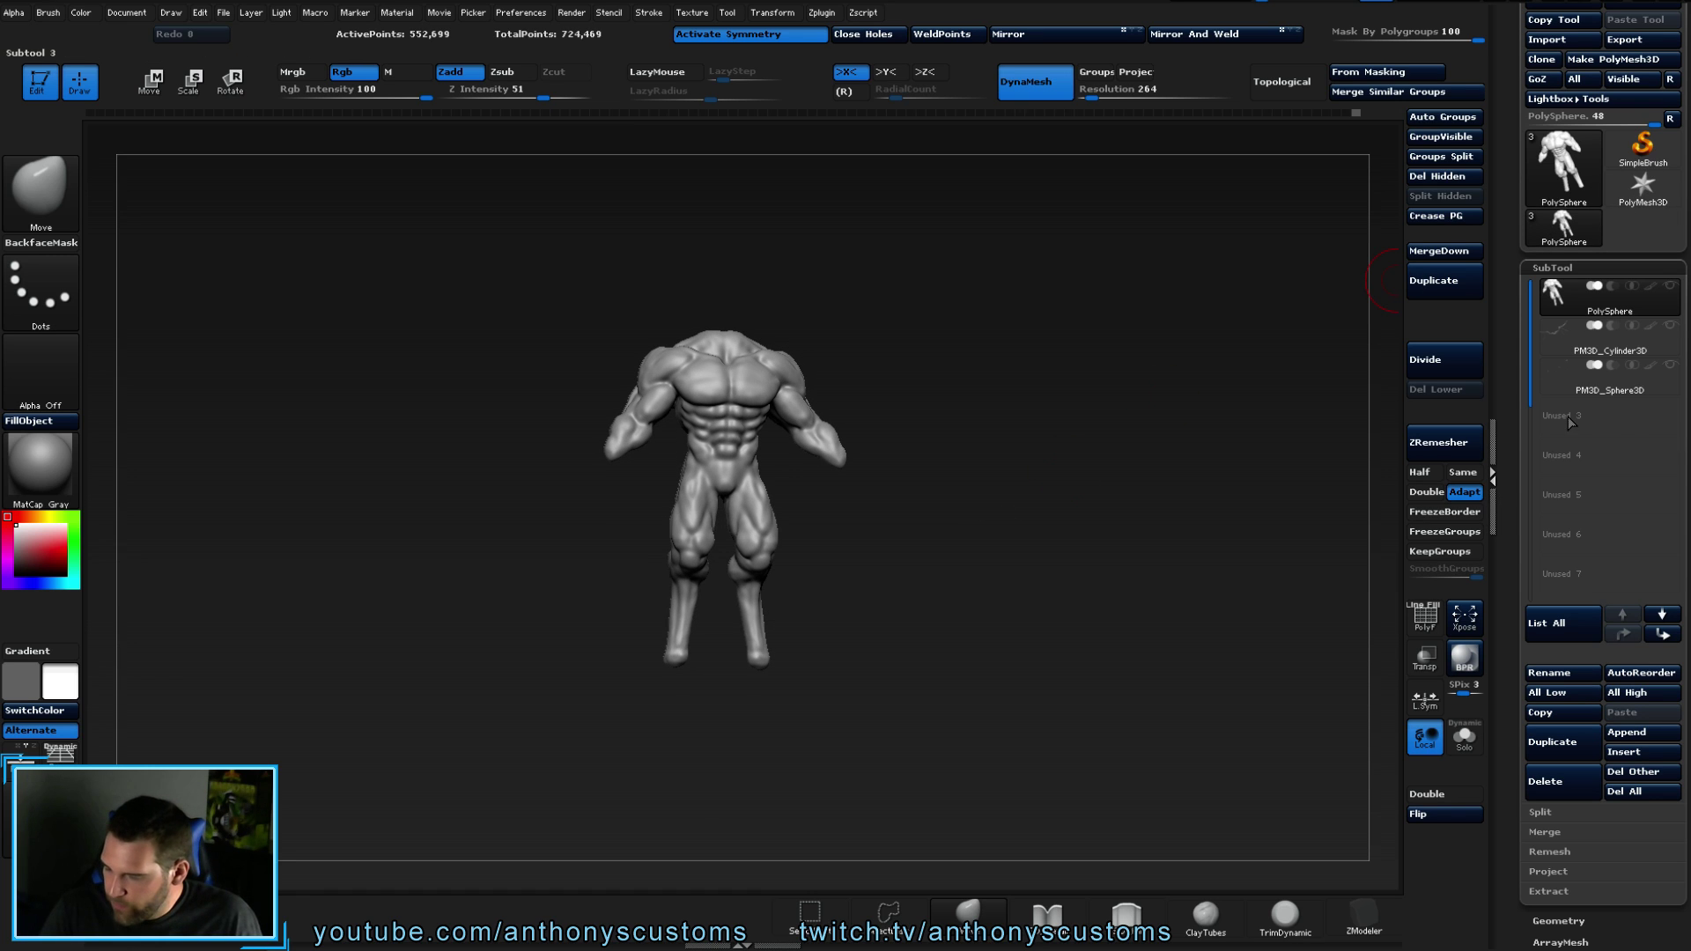
- Append a Sphere3D as a new subtool to the body and make it the active subtool
left_click(1629, 733)
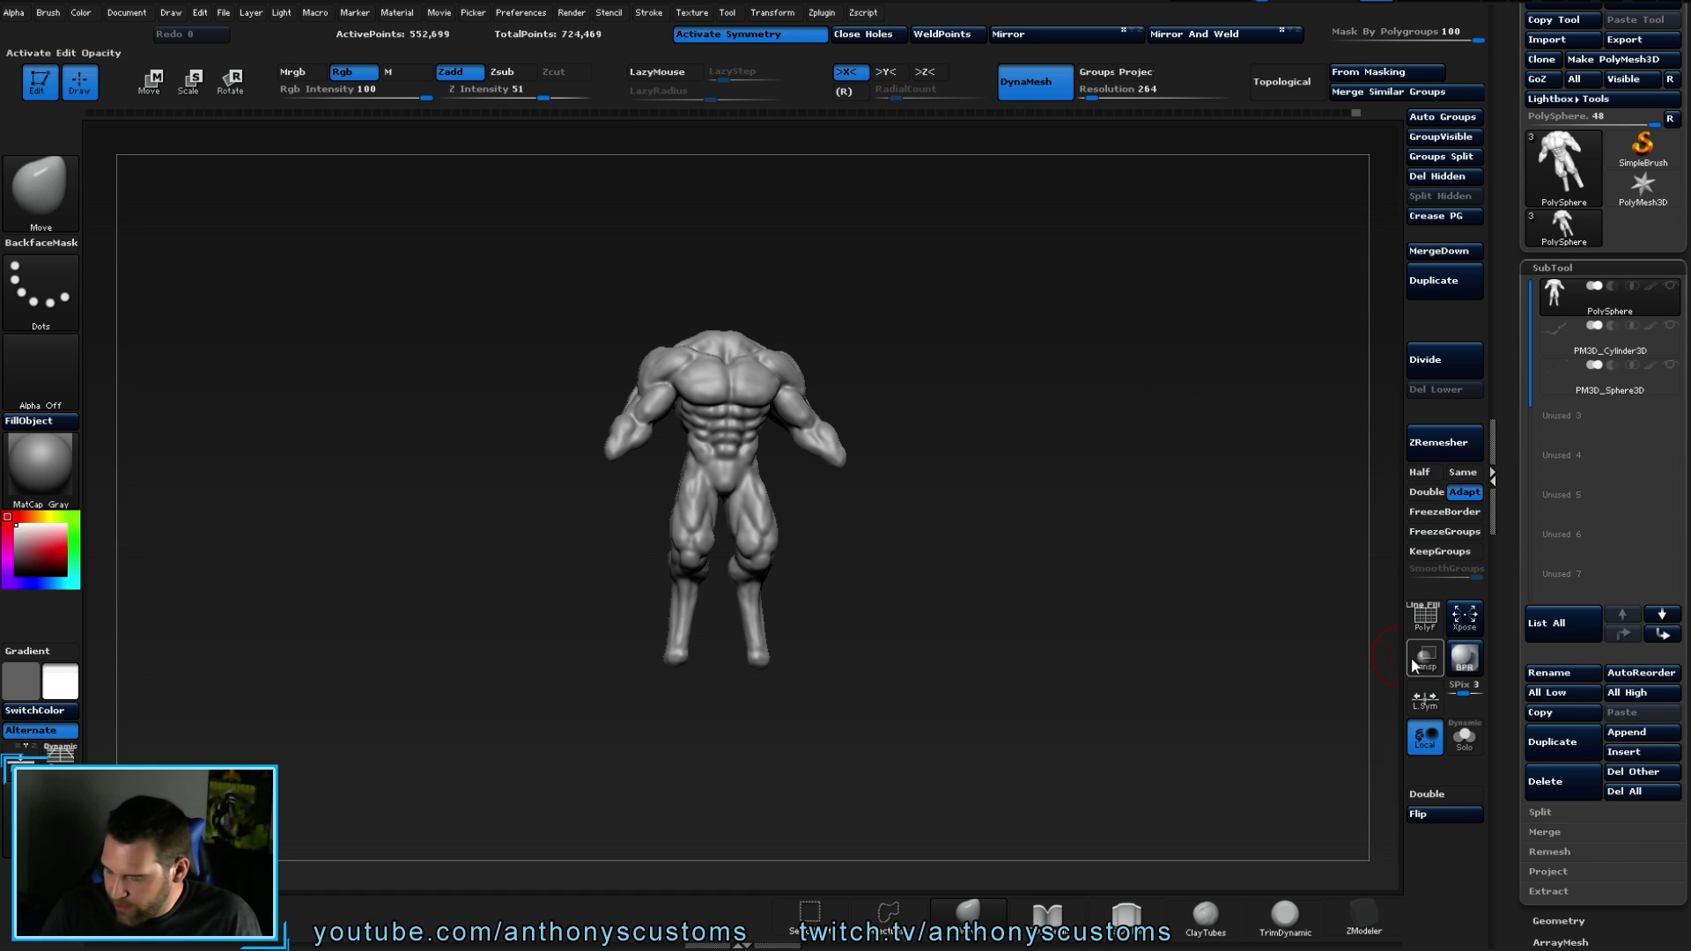
left_click(1641, 733)
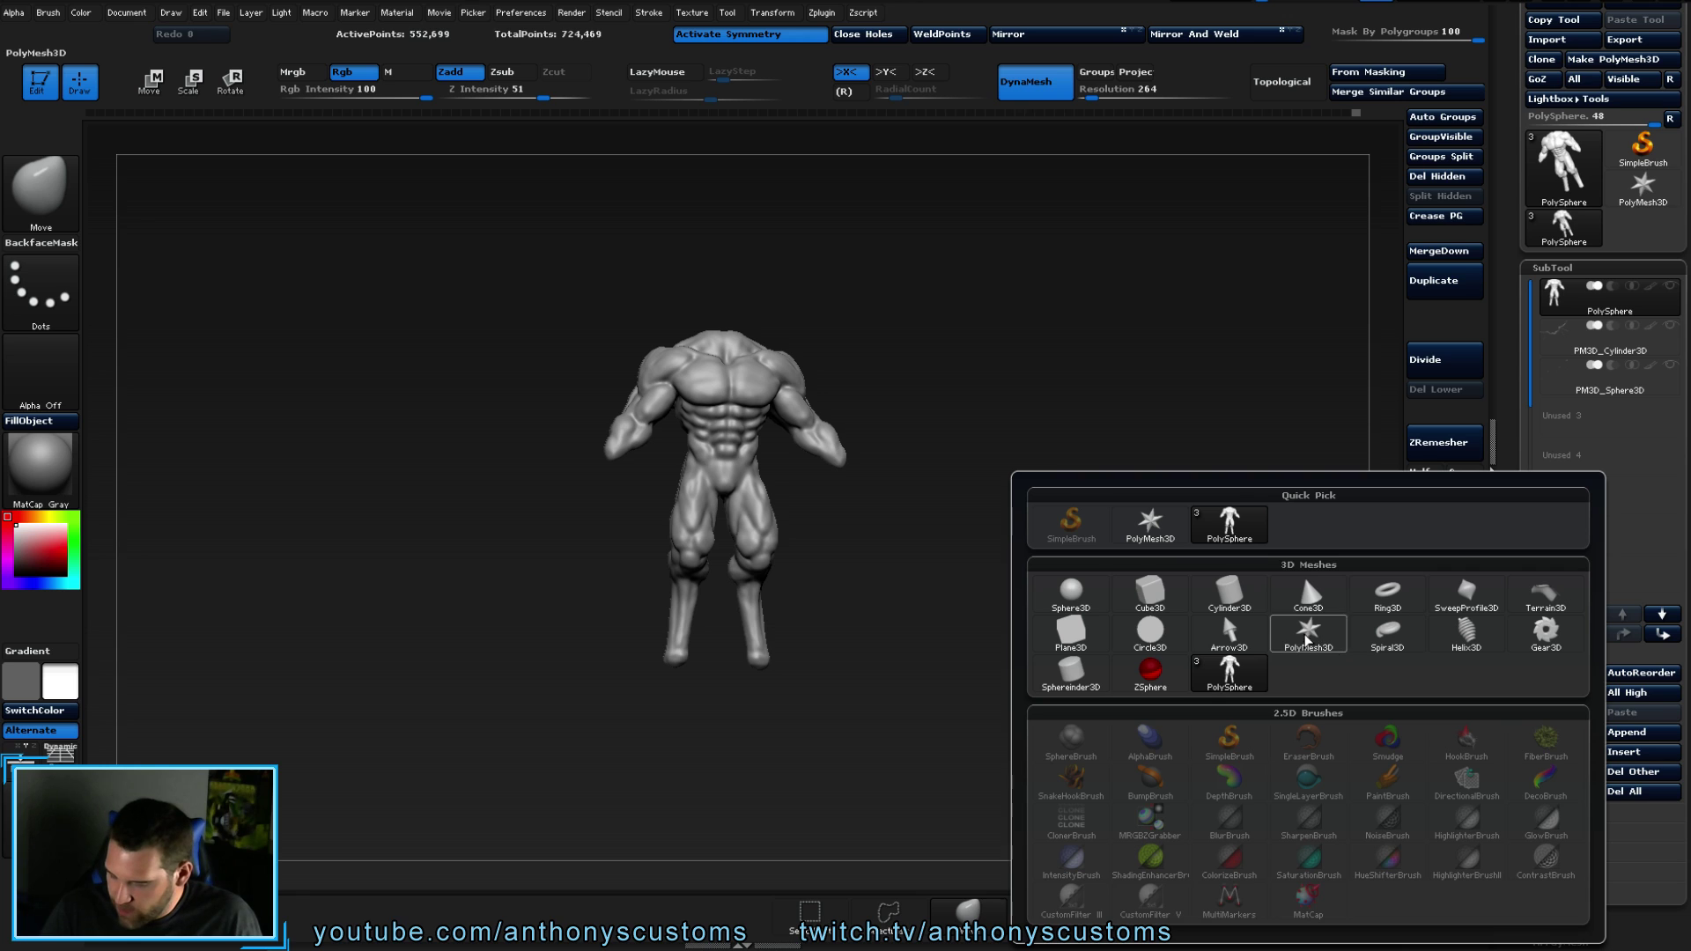
left_click(1071, 592)
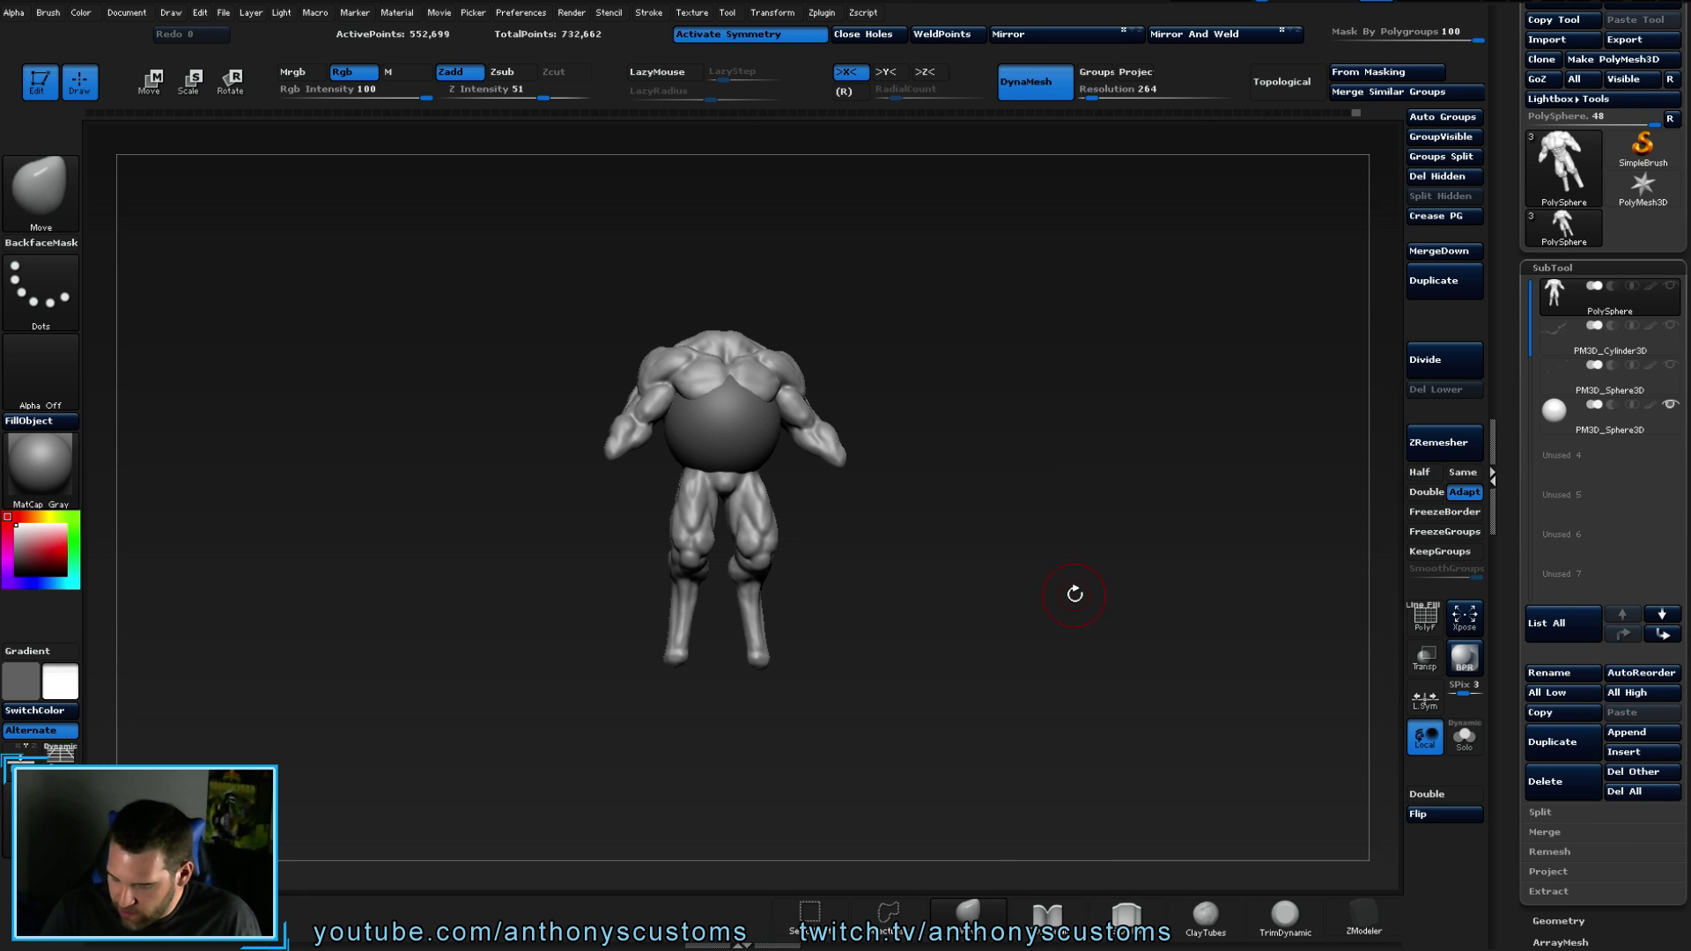
left_click(1566, 410)
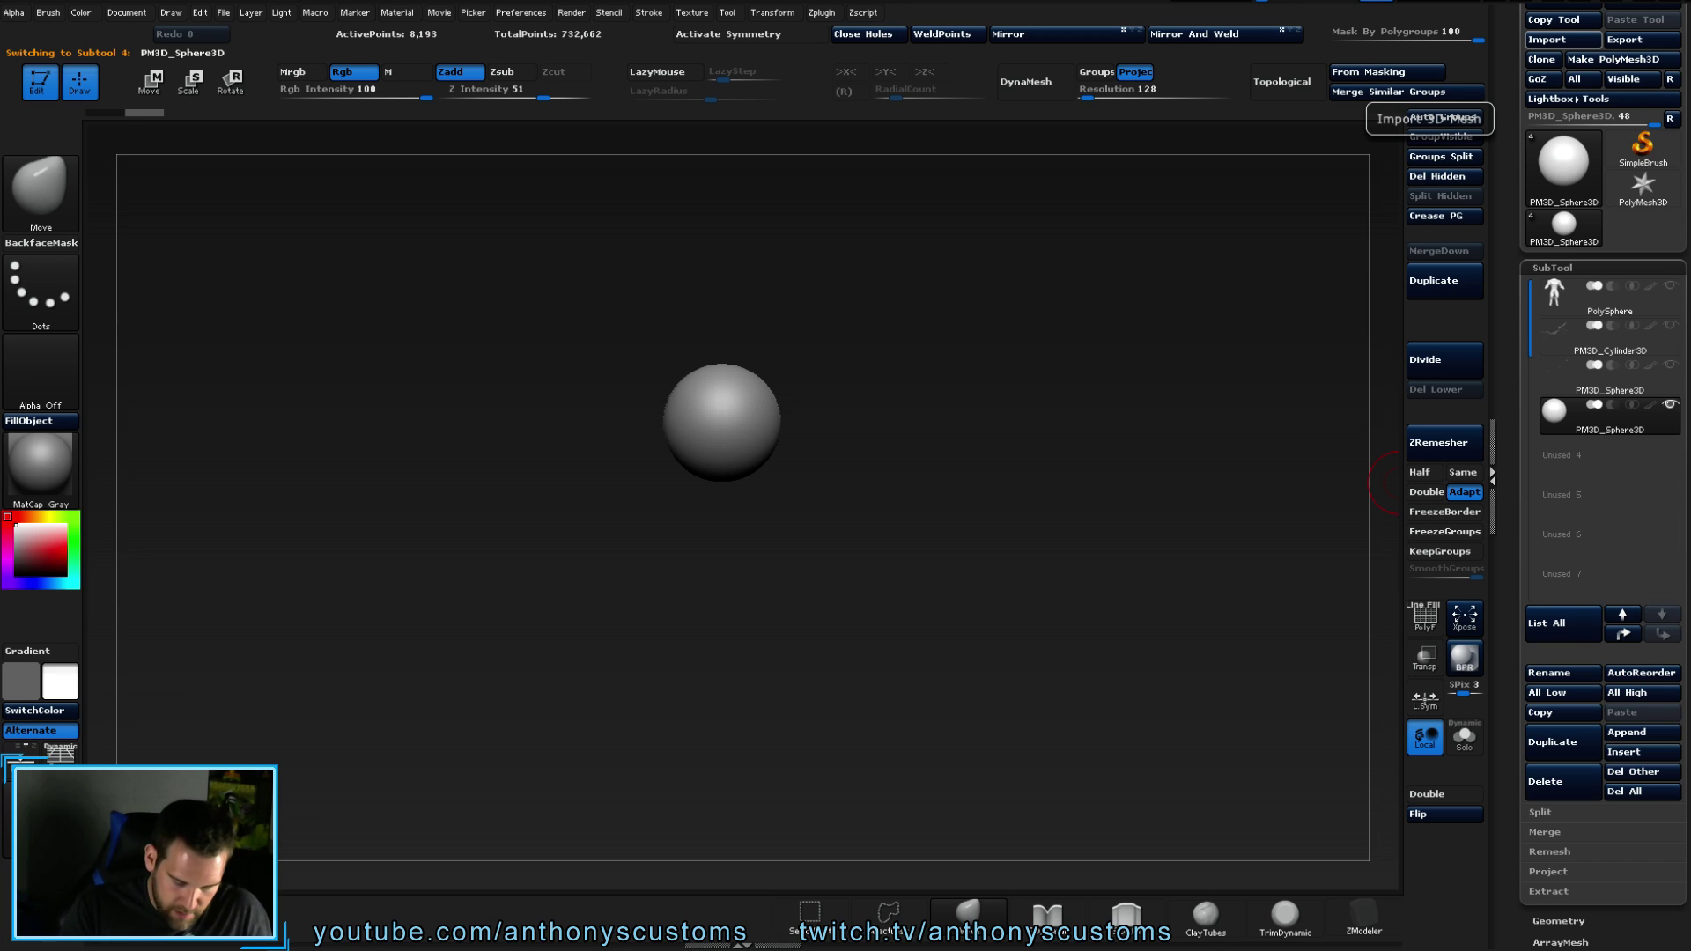
- Import the Open Hand mesh in place of the appended sphere and show the body with it
double_click(211, 431)
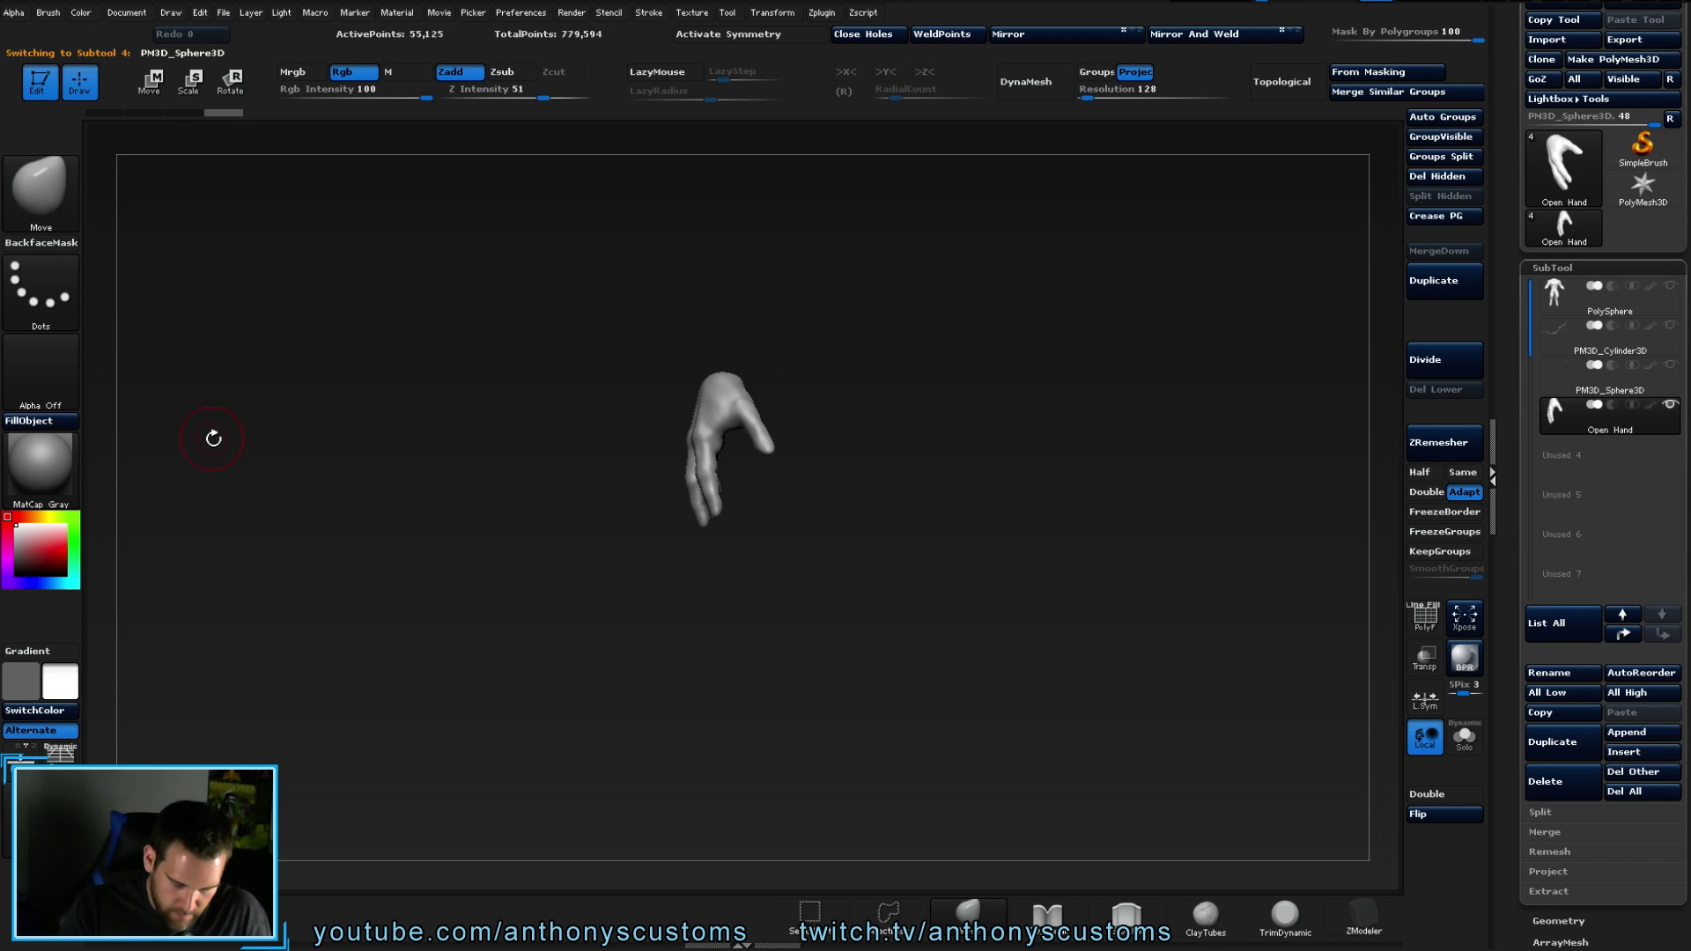
left_click(1670, 285)
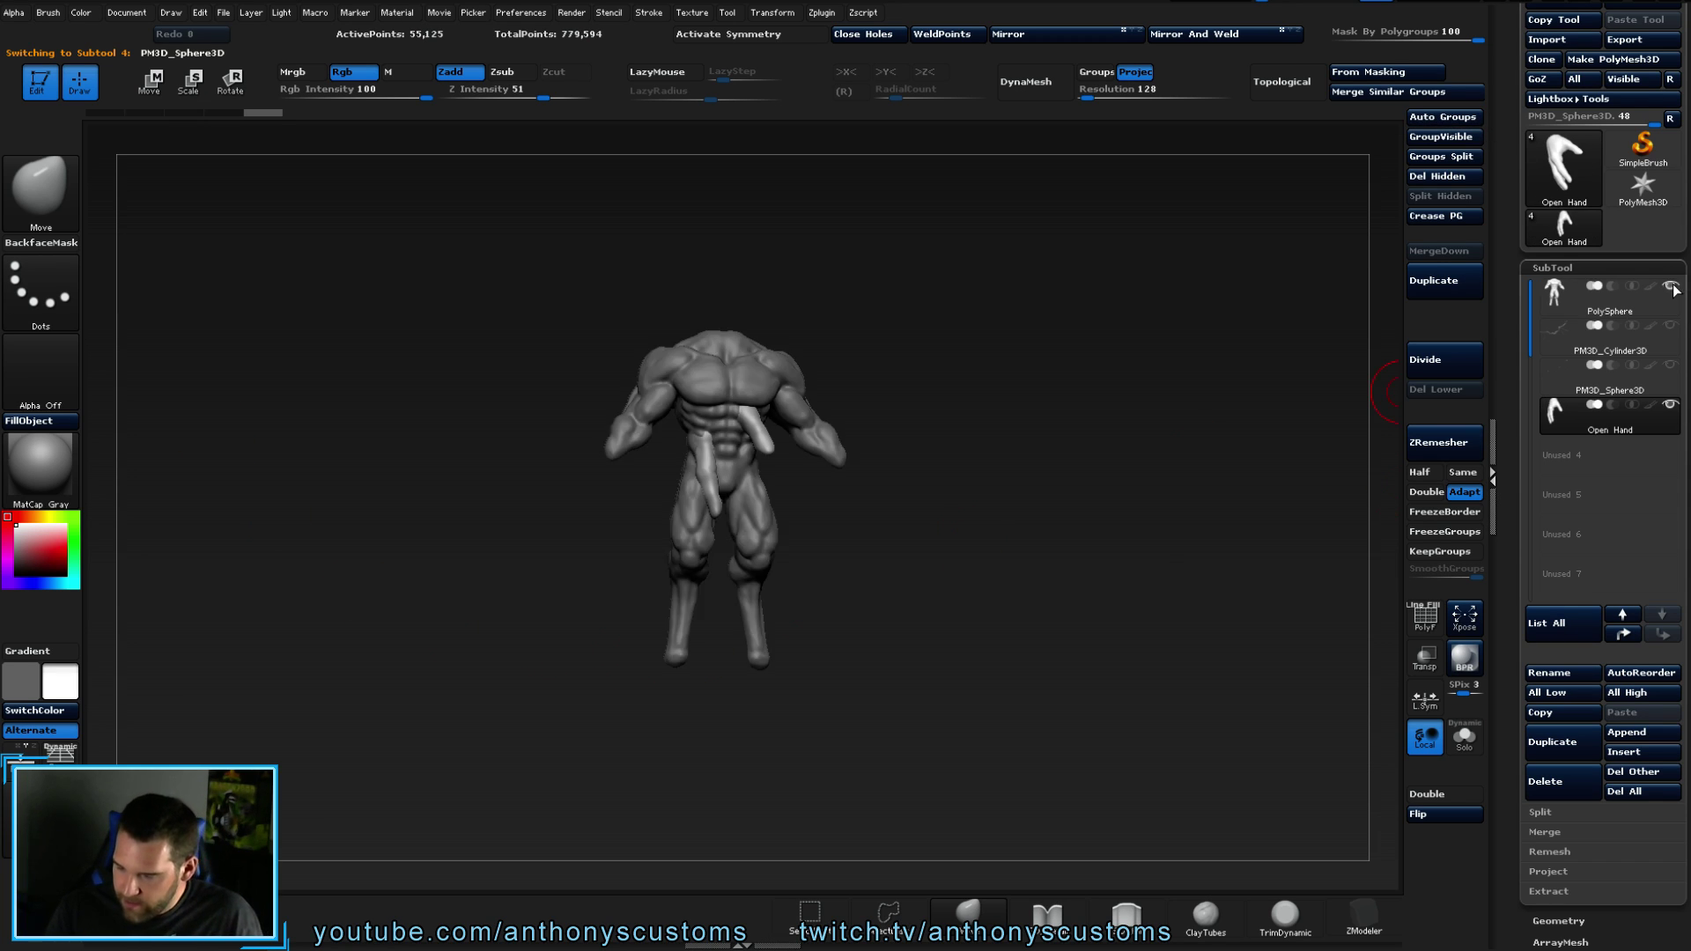
mouse_move(1101, 493)
left_mouse_down()
mouse_move(993, 502)
mouse_move(1145, 494)
mouse_move(1269, 453)
mouse_move(1102, 487)
mouse_move(1219, 502)
mouse_move(1054, 513)
left_mouse_up()
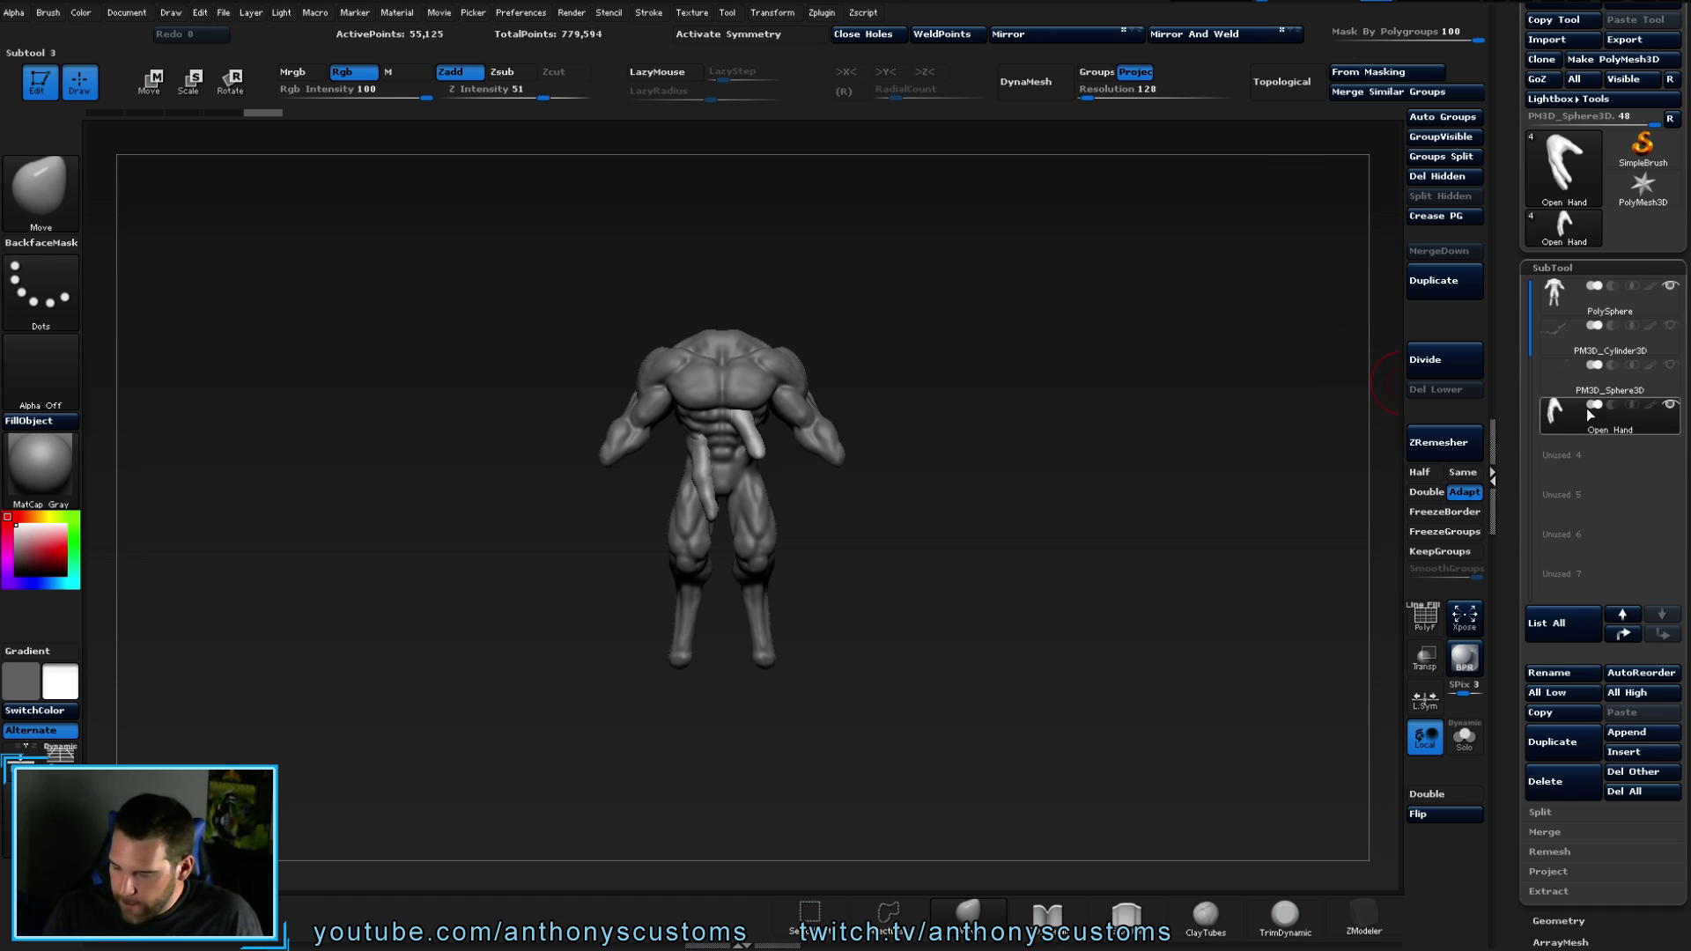
- Move the hand sideways out of the torso to beside the figure's right forearm with the Transpose line
key("w")
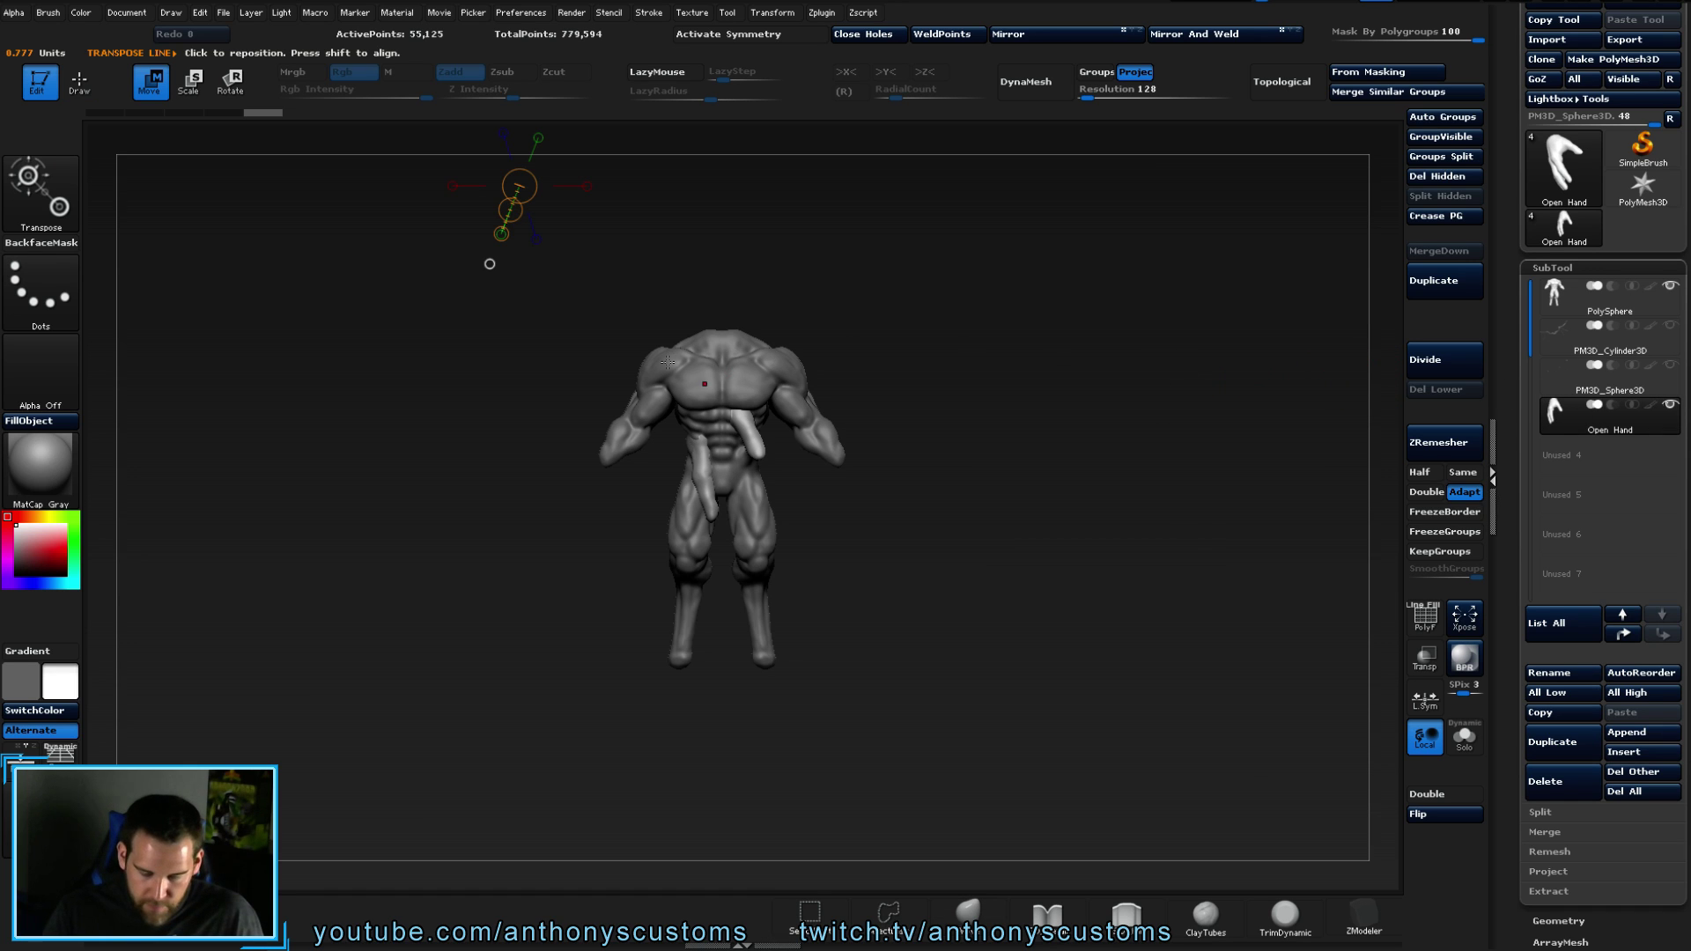
left_click_drag(738, 432, 998, 429)
left_click_drag(867, 431, 714, 437)
mouse_move(980, 362)
left_mouse_down()
mouse_move(1072, 366)
mouse_move(965, 359)
left_mouse_up()
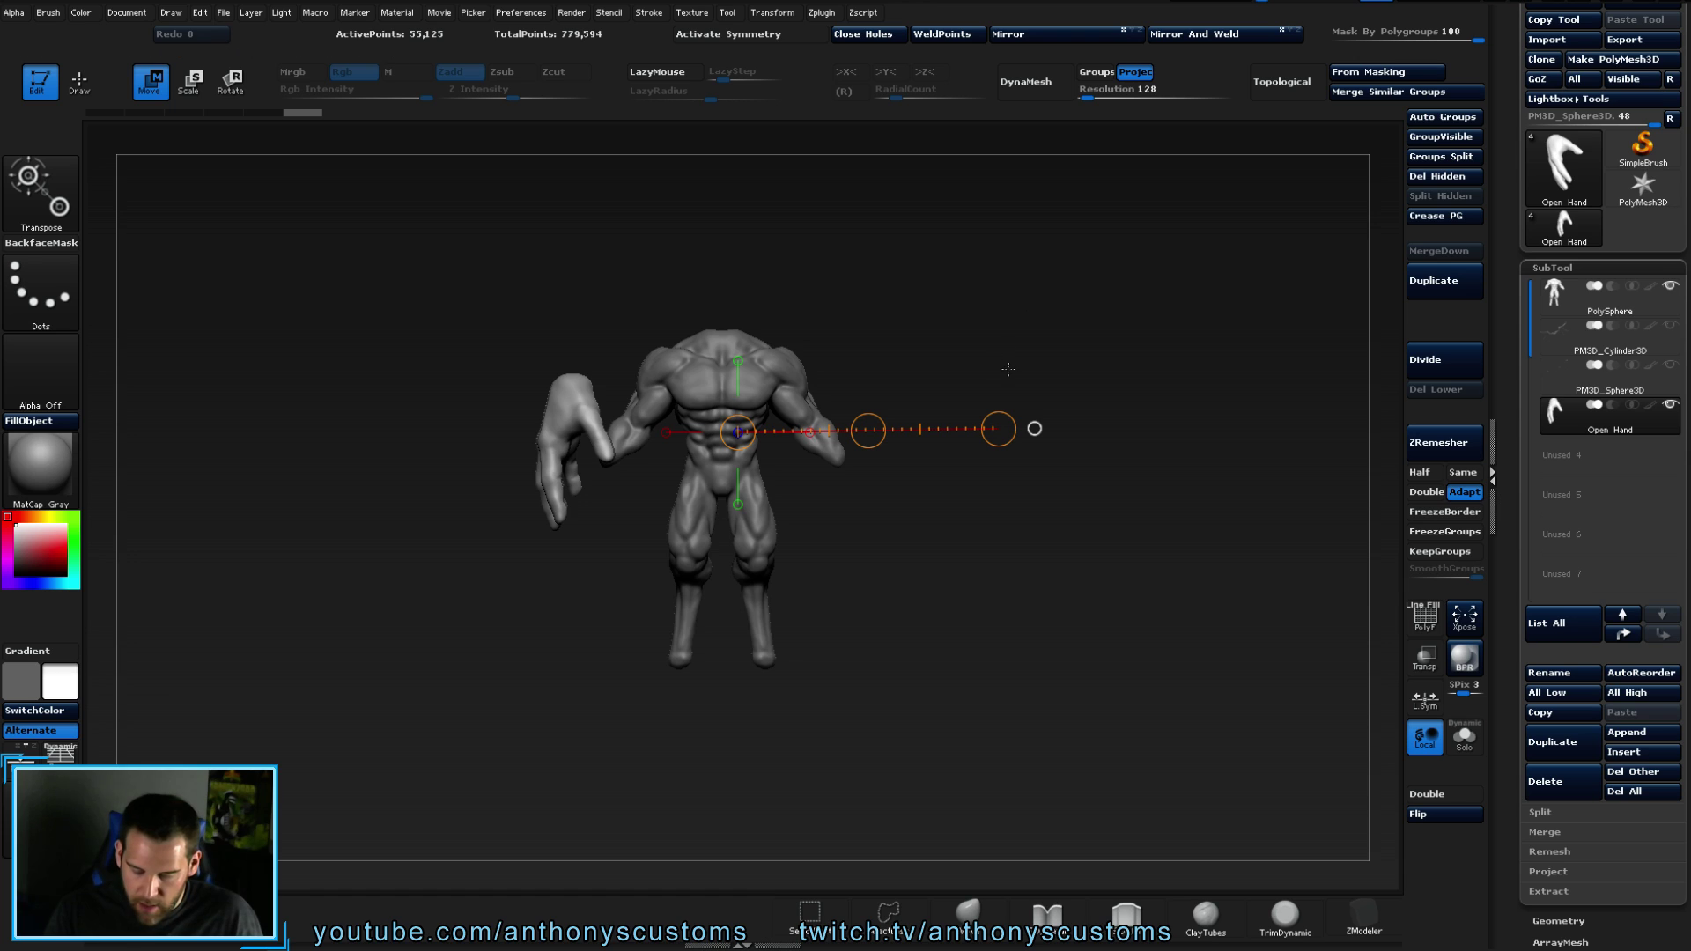
- Turn on local symmetry, rotate the hand to follow the forearm's angle, and lower it to the wrist
key("r")
mouse_move(998, 429)
left_mouse_down()
mouse_move(980, 481)
mouse_move(998, 432)
left_mouse_up()
left_click(1425, 700)
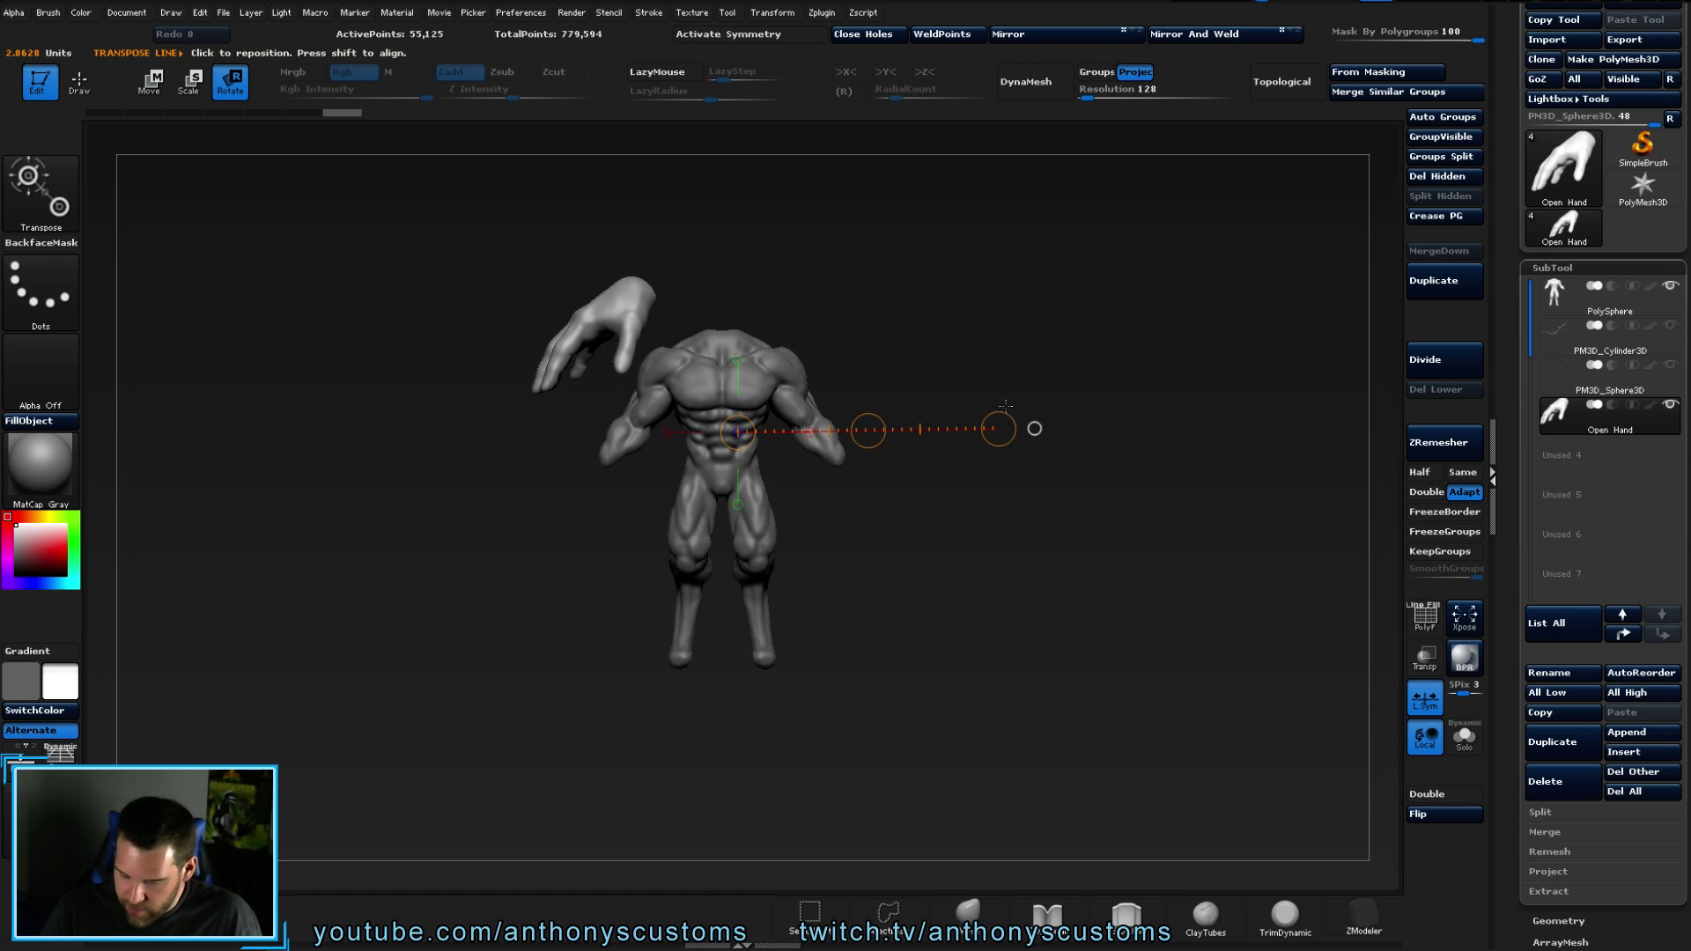
left_click_drag(624, 328, 750, 458)
key("w")
left_click_drag(687, 395, 659, 557)
left_click_drag(797, 495, 1078, 426)
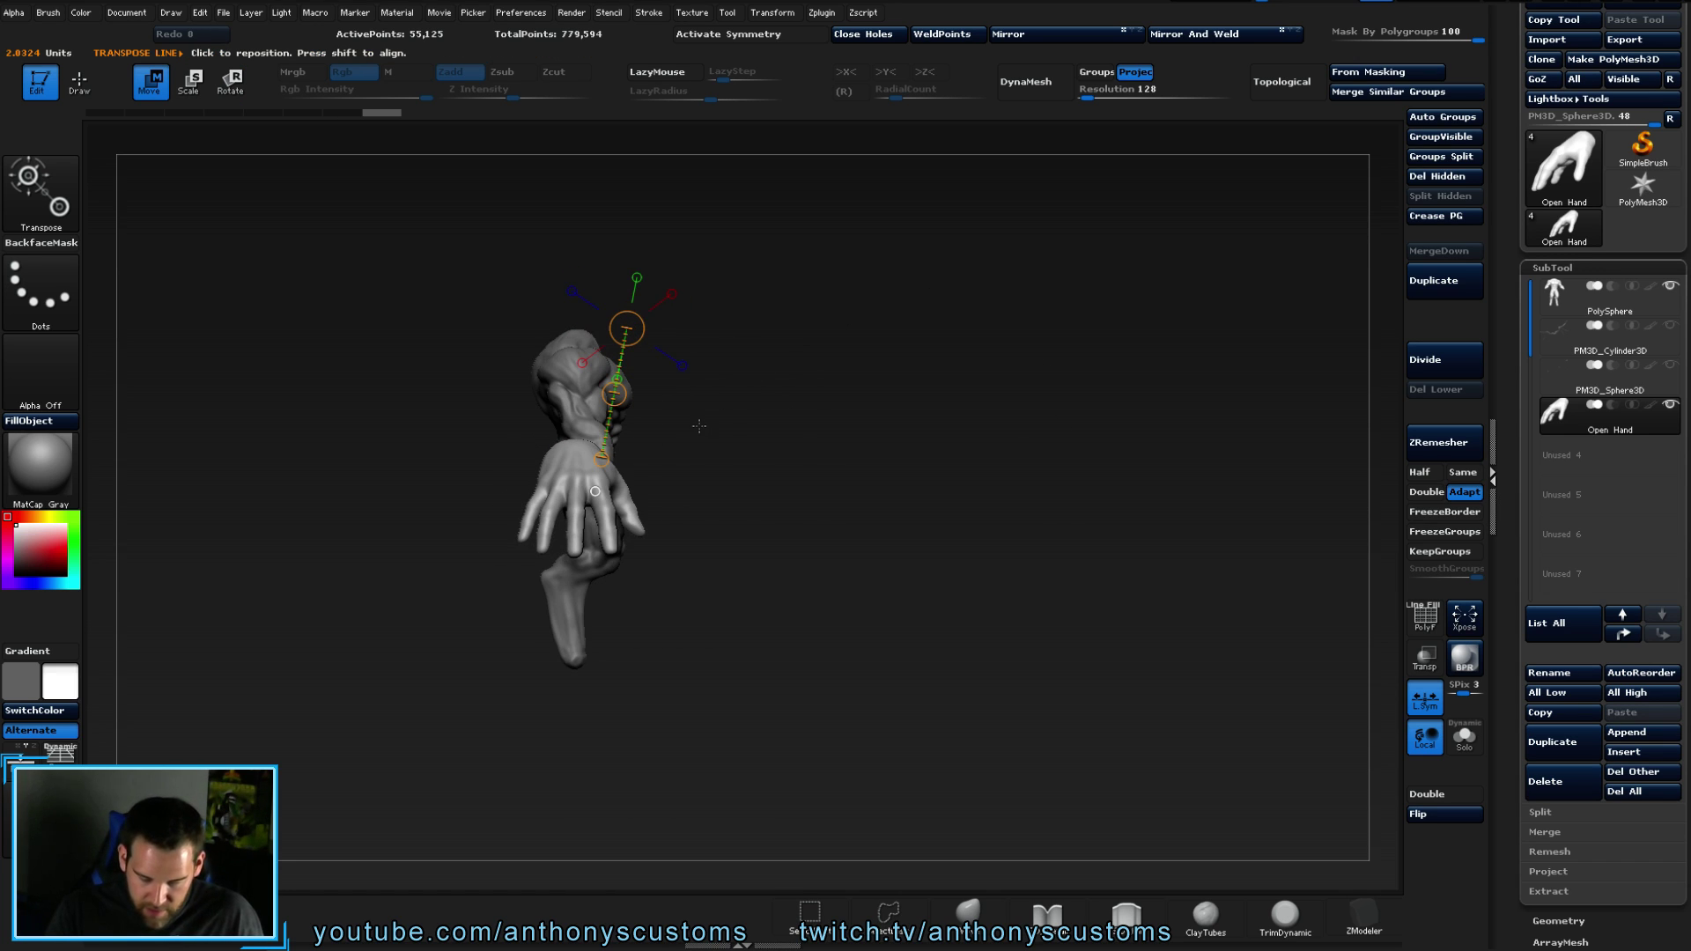
- Shift the hand forward in the side view to line it up with the end of the forearm
key("r")
left_click_drag(872, 483, 874, 568)
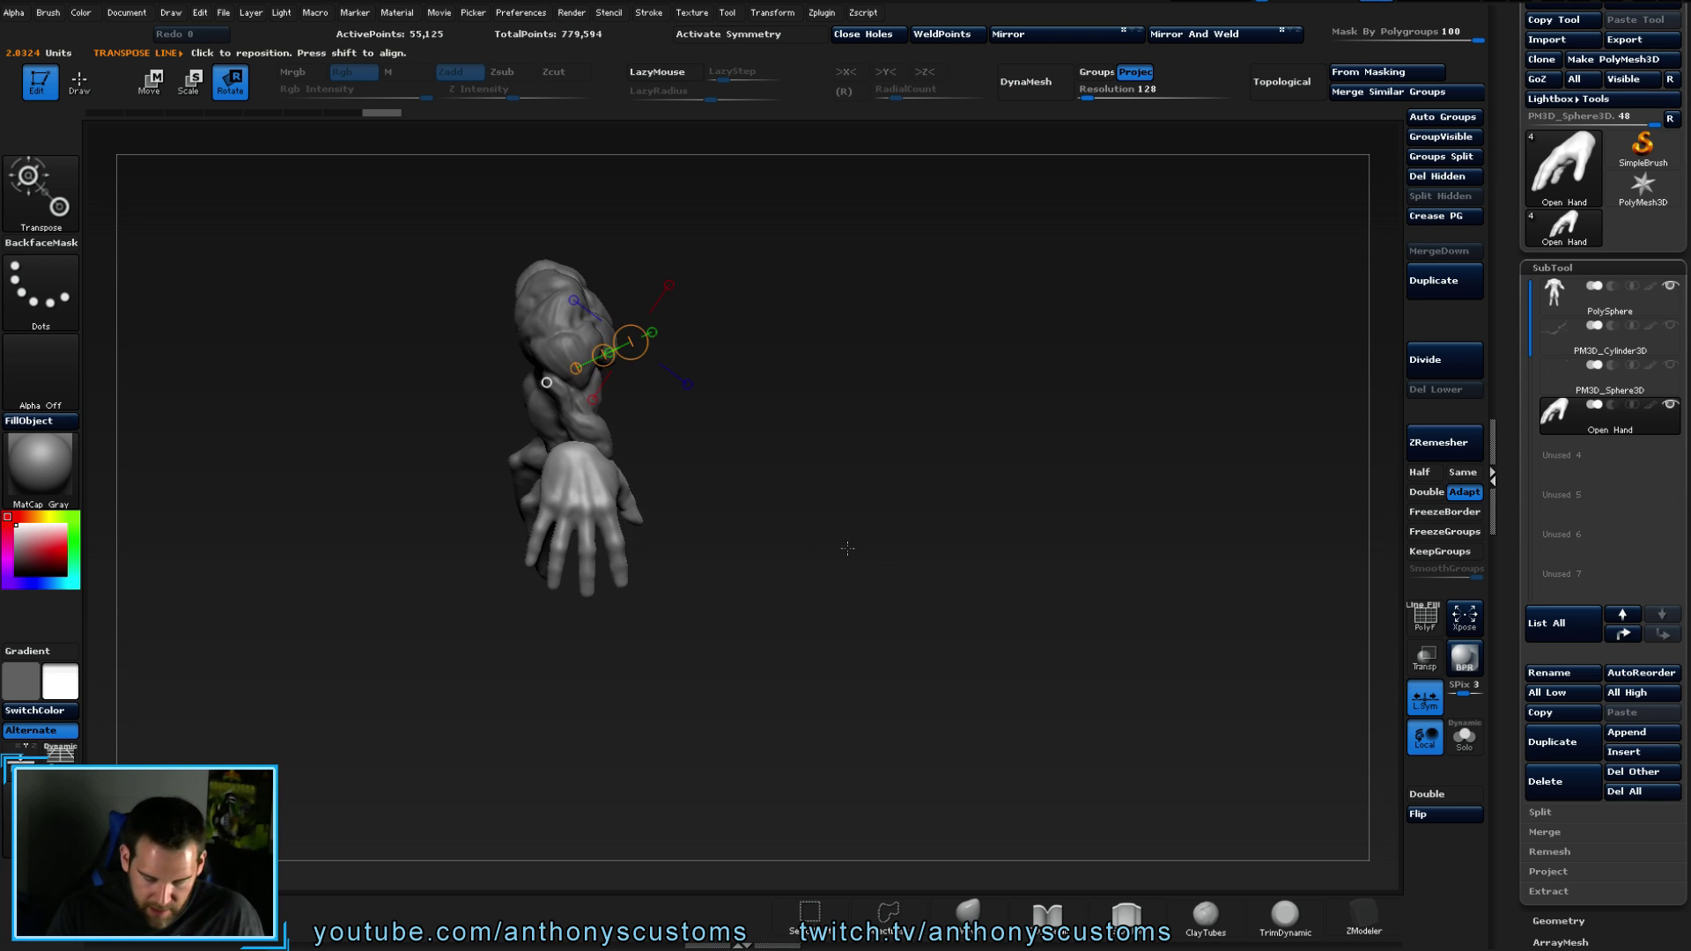
mouse_move(578, 495)
left_mouse_down()
mouse_move(608, 667)
mouse_move(656, 629)
left_mouse_up()
key("w")
left_click_drag(592, 581, 633, 582)
left_click_drag(837, 528, 756, 432)
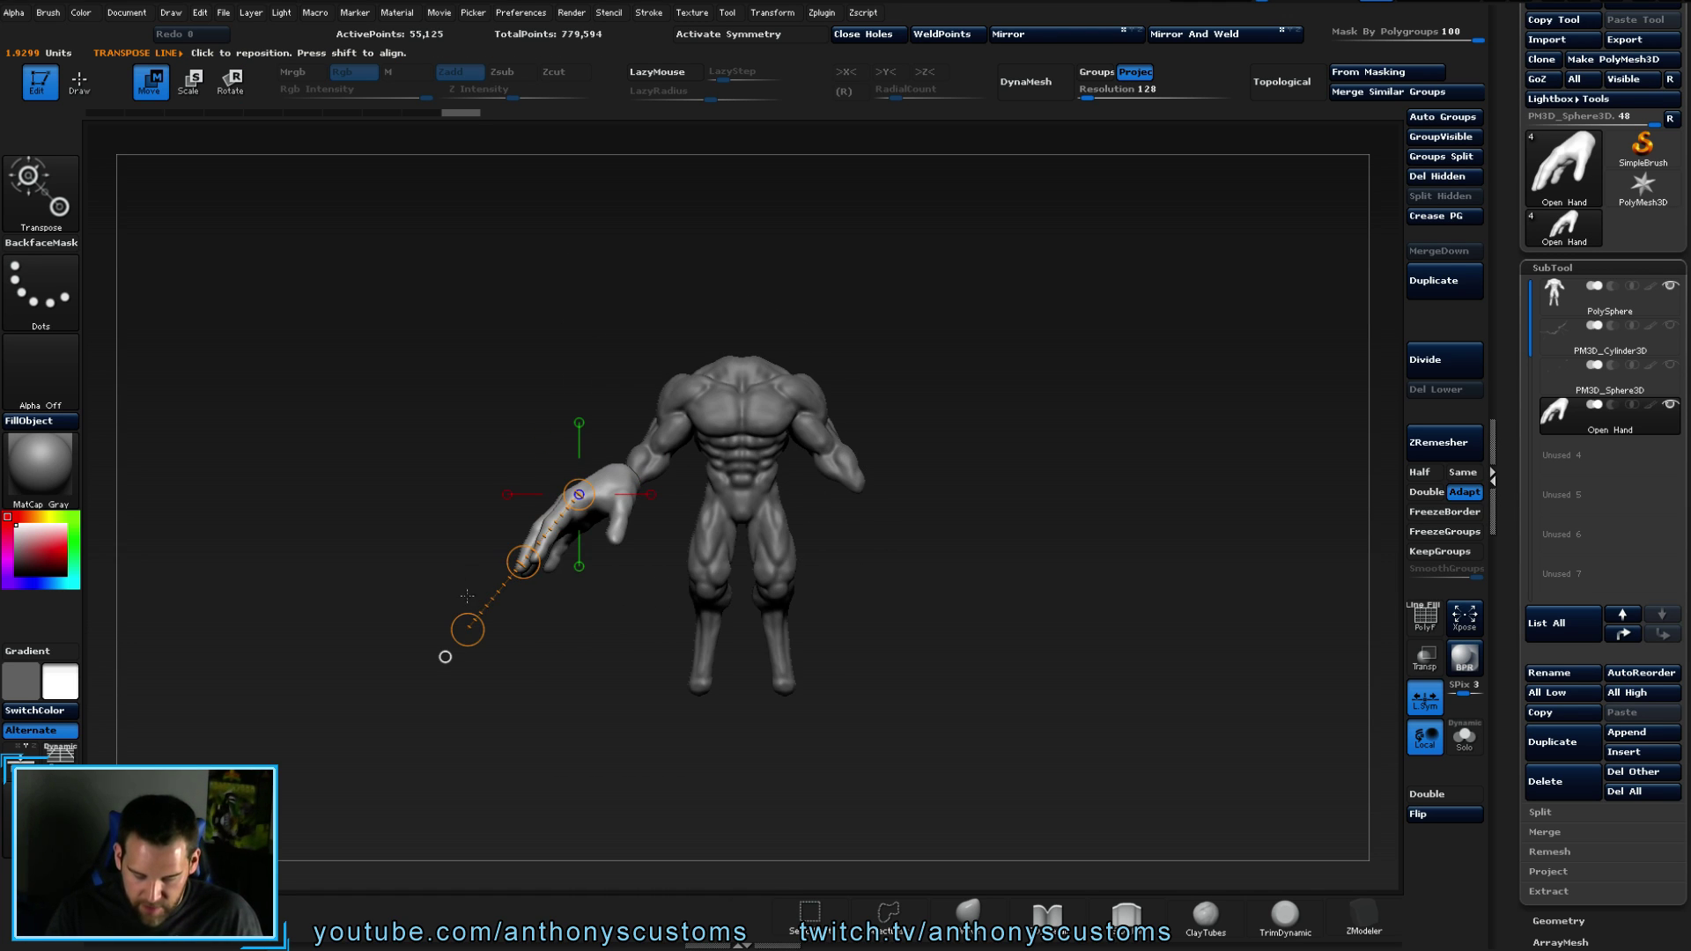
- Rotate the hand slightly more downward in the front view and reposition it at the wrist
key("r")
left_click_drag(468, 629, 490, 650)
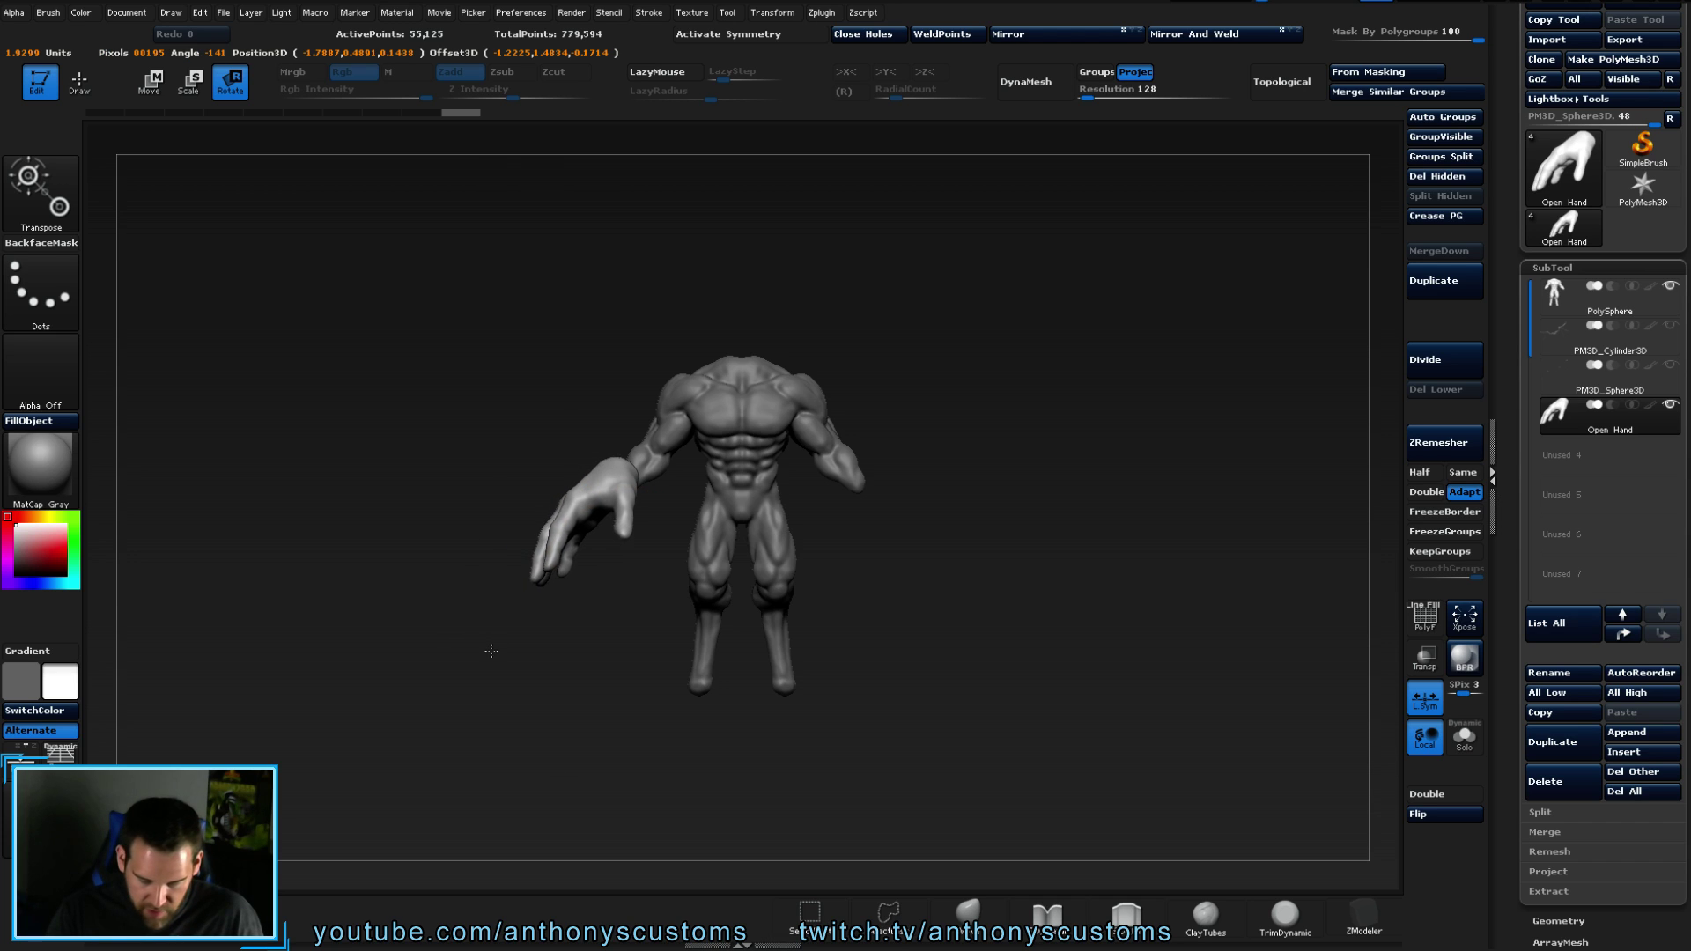
key("w")
left_click_drag(523, 562, 532, 585)
left_click_drag(1002, 447, 1088, 442)
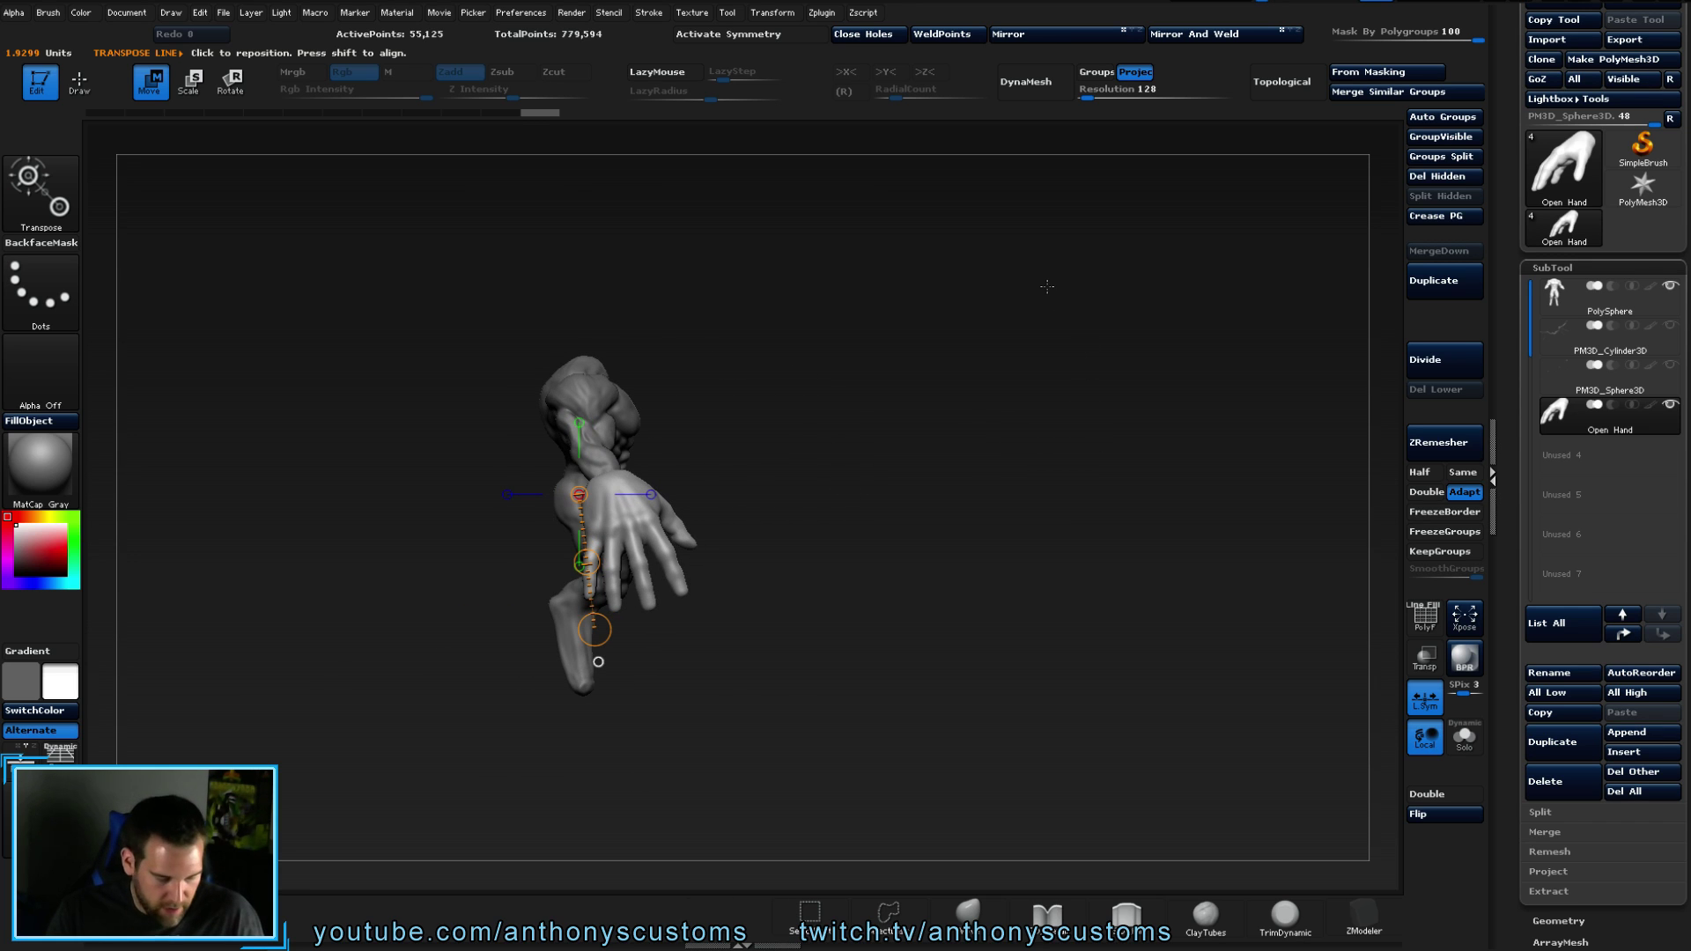
- Scale the hand down in several passes until it suits the forearm's proportions
key("e")
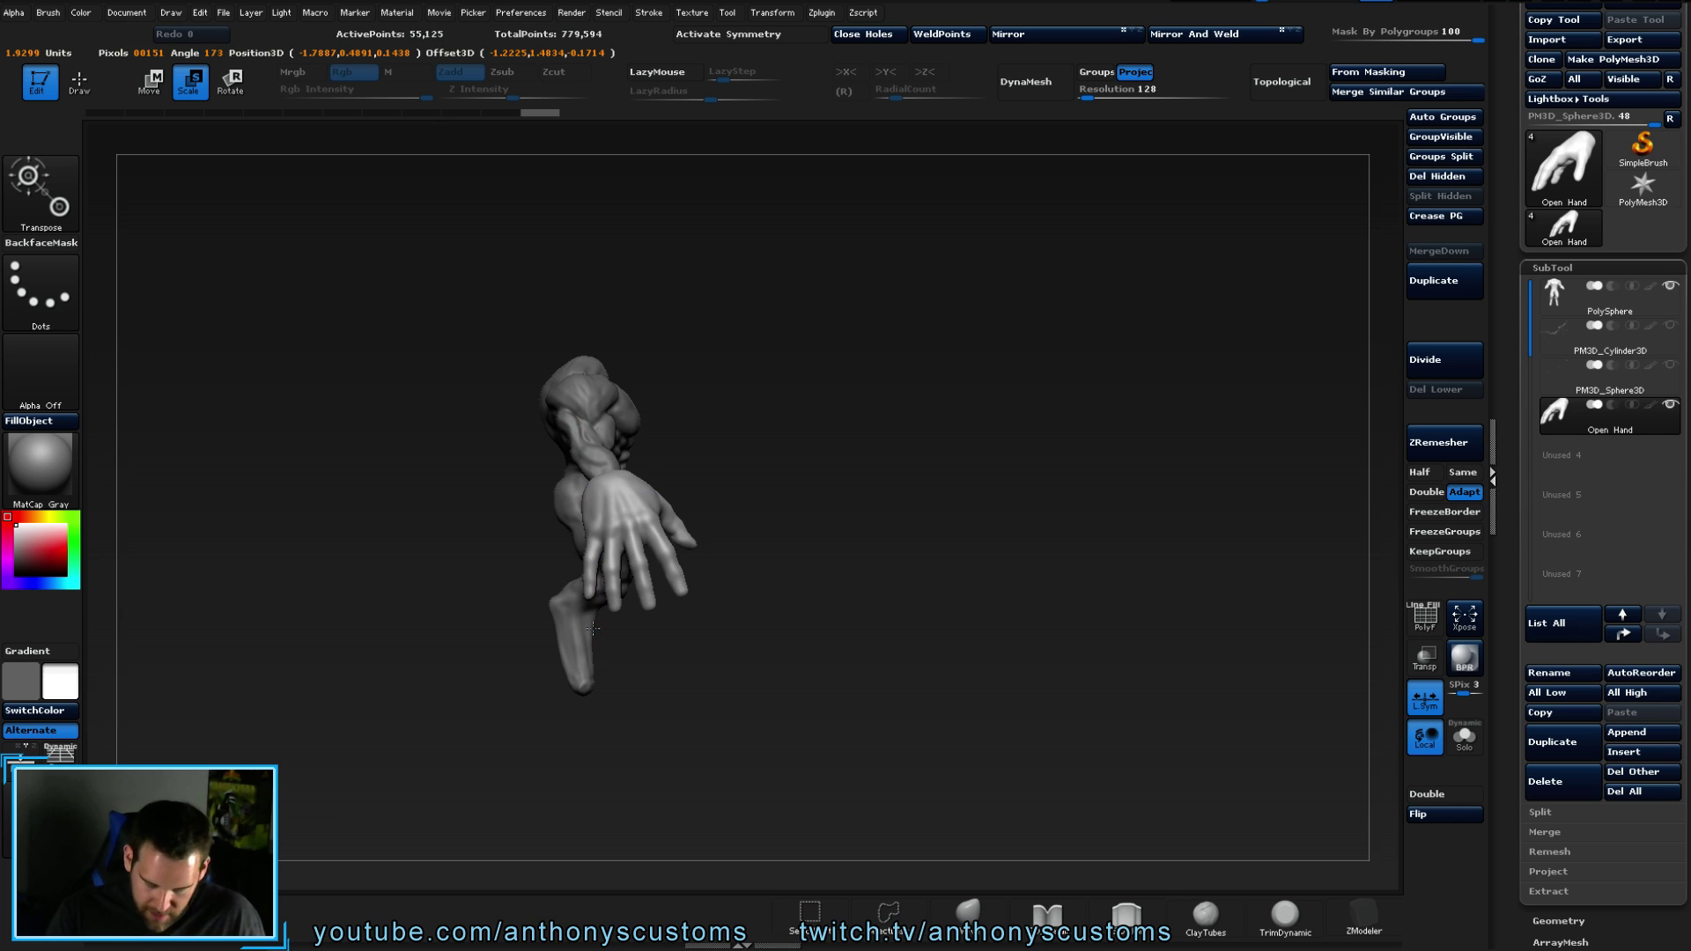
left_click_drag(585, 546, 585, 544)
left_click_drag(593, 659, 594, 630)
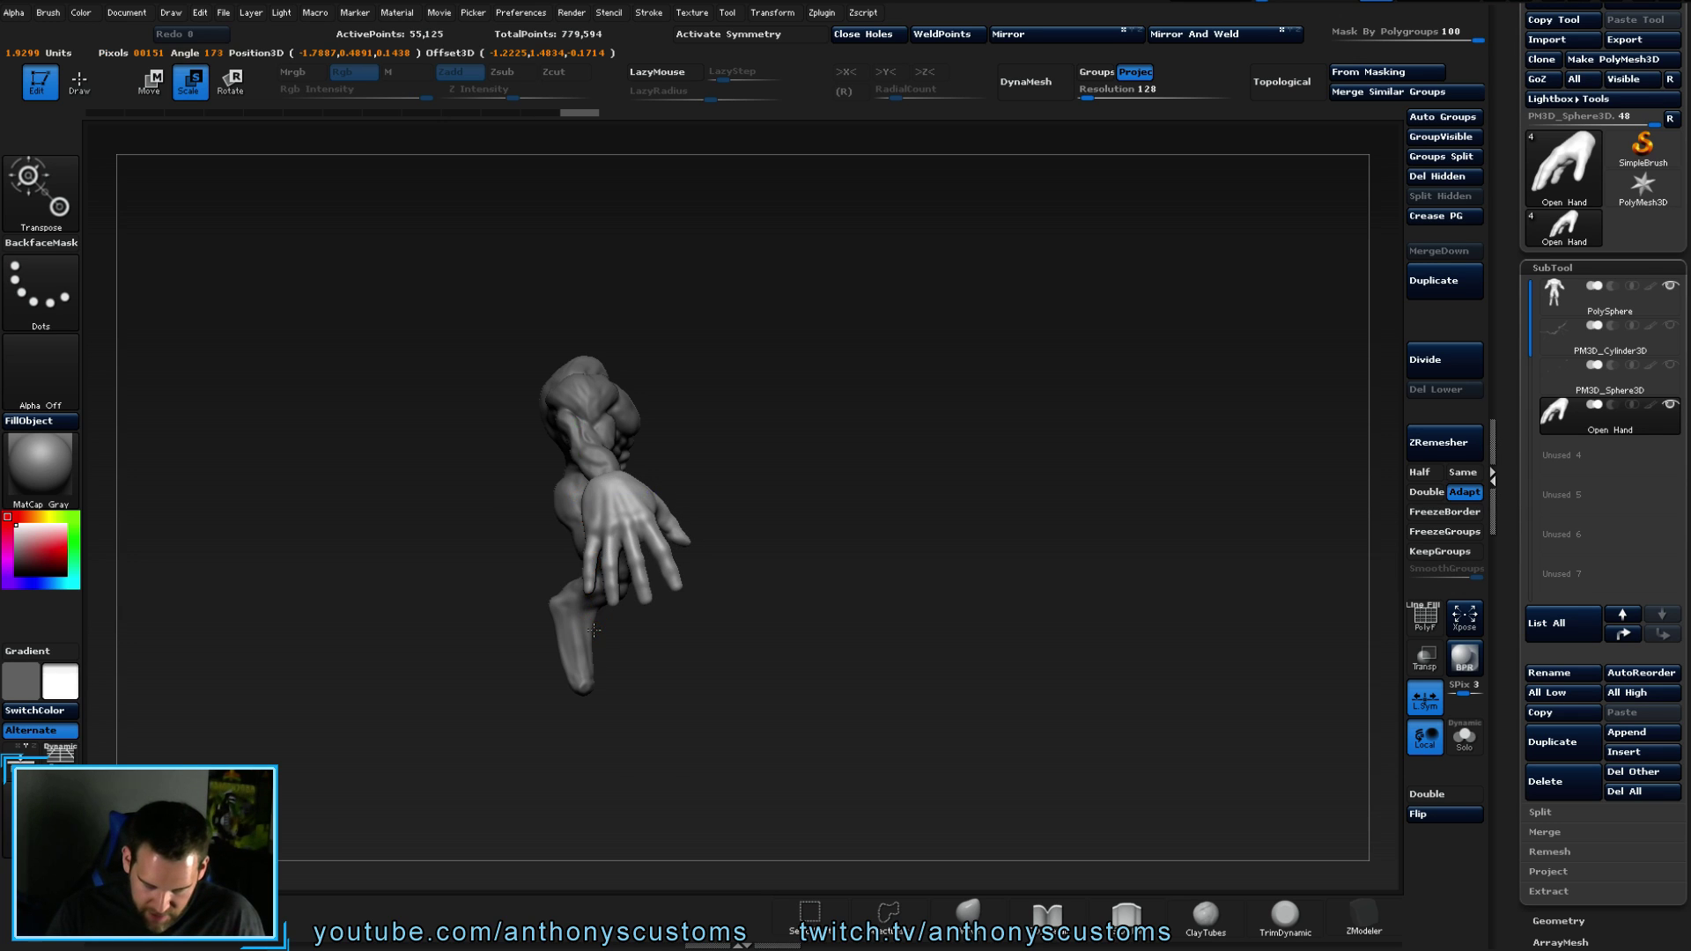
left_click_drag(569, 522, 568, 519)
mouse_move(593, 630)
left_mouse_down()
mouse_move(589, 573)
mouse_move(593, 601)
mouse_move(631, 524)
mouse_move(717, 525)
mouse_move(1301, 424)
mouse_move(1246, 430)
left_mouse_up()
left_click_drag(1074, 457, 836, 512)
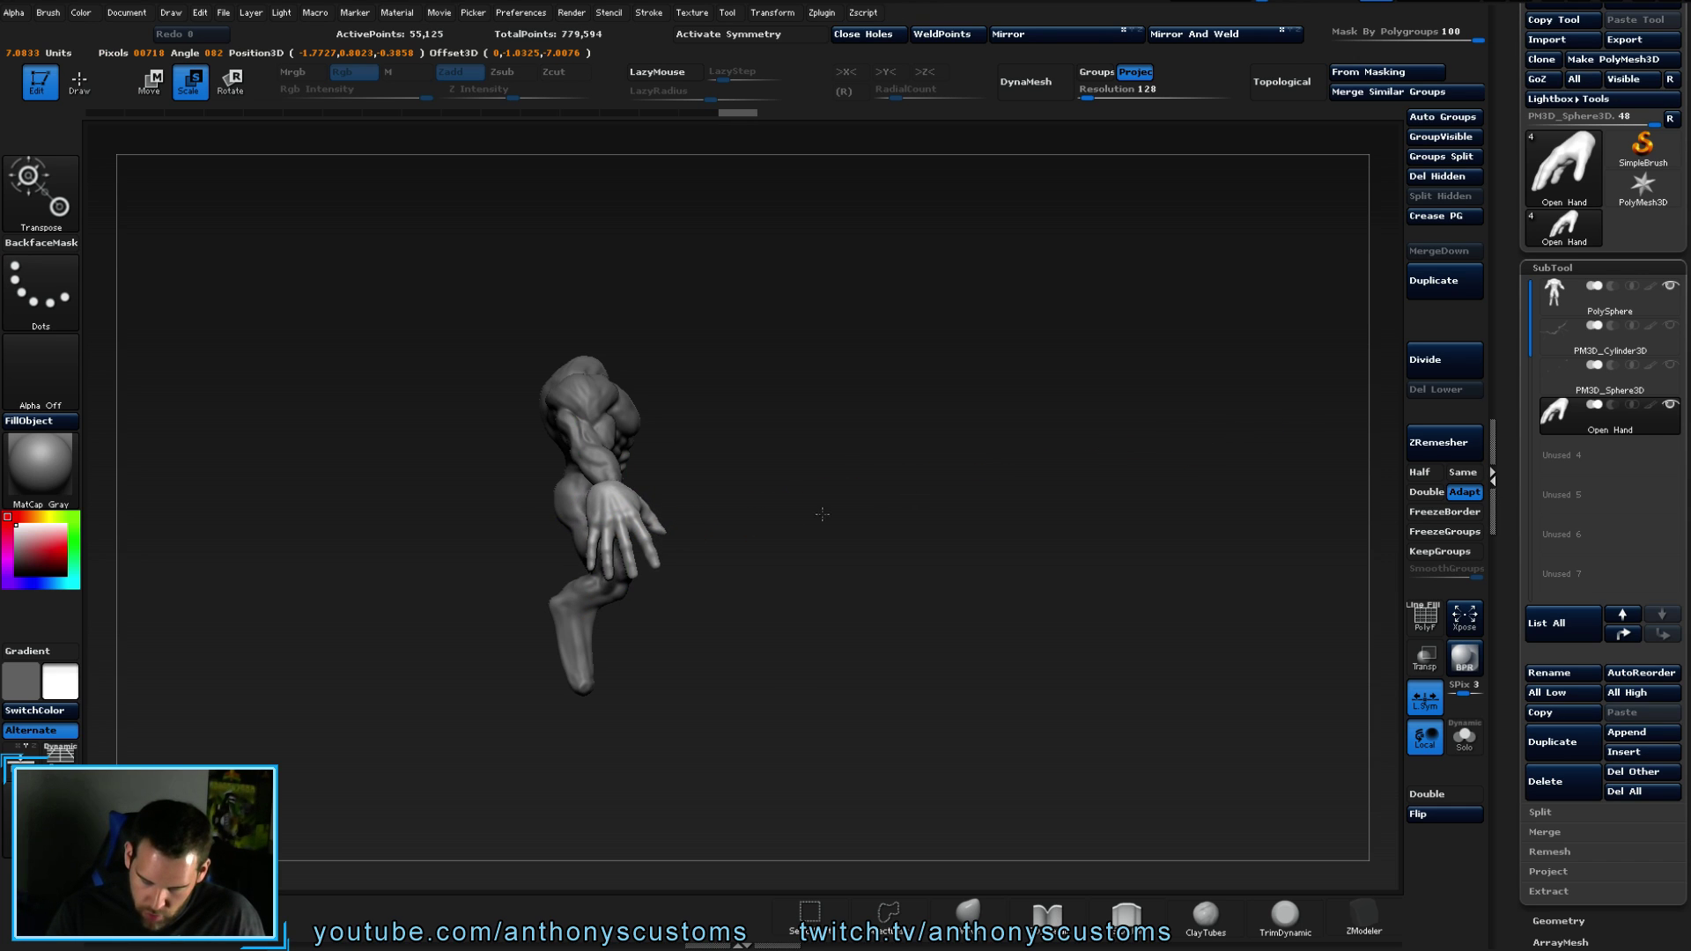
left_click_drag(672, 551, 671, 552)
left_click_drag(1265, 429, 1191, 440)
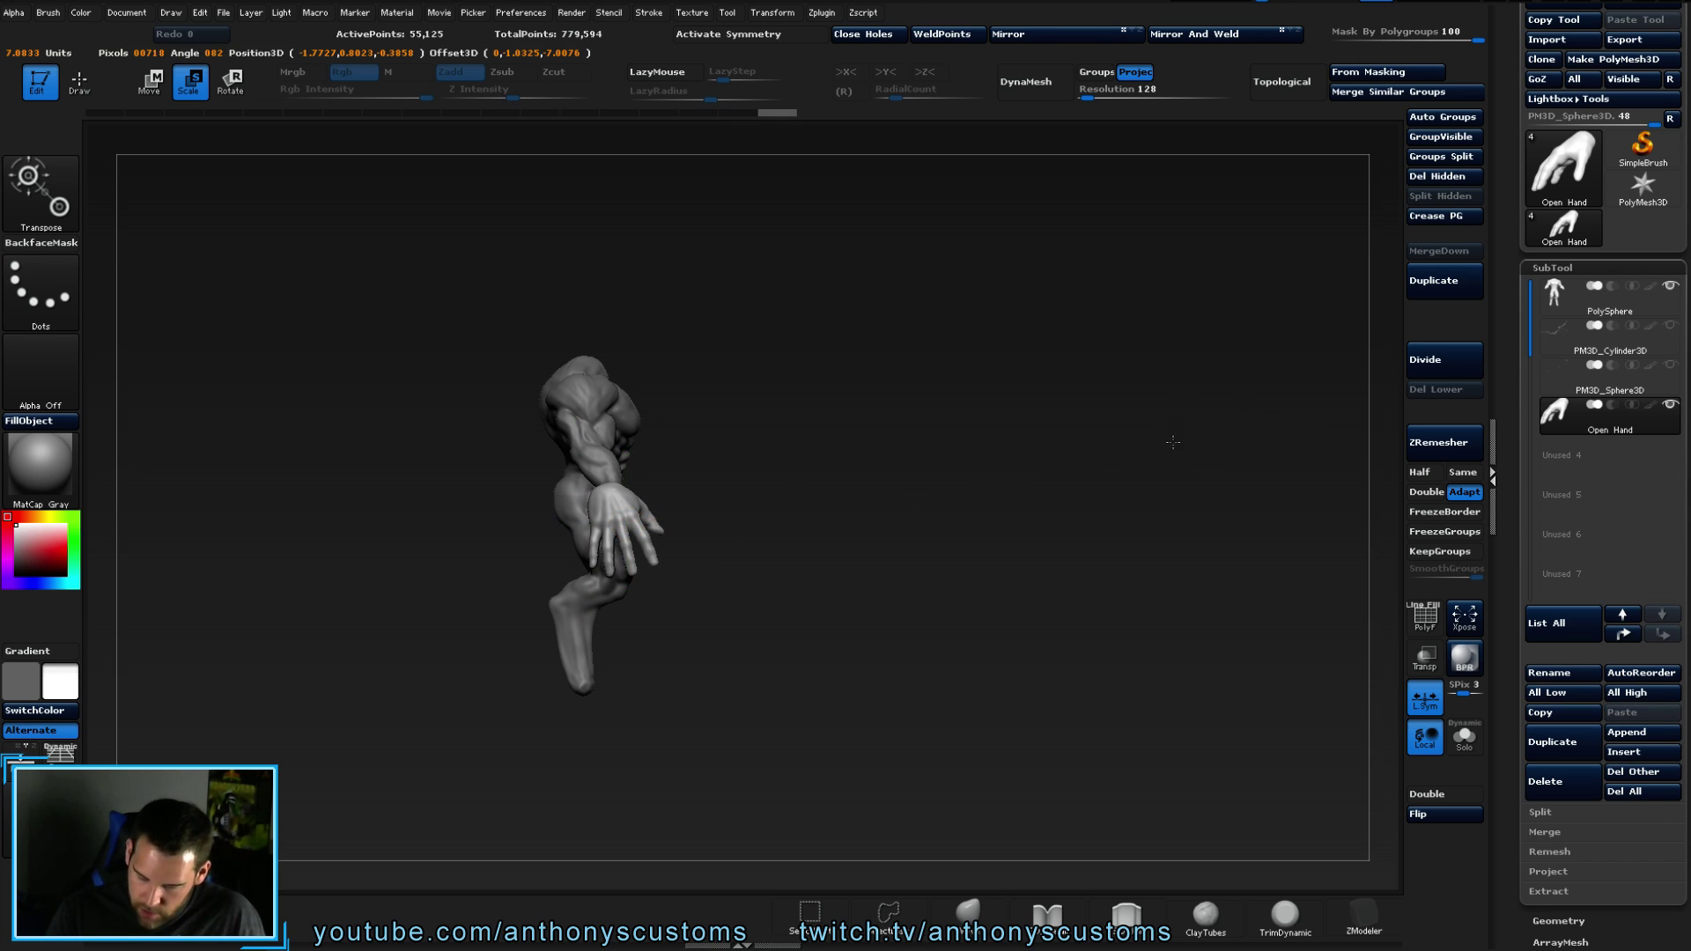
left_click_drag(844, 523, 751, 561)
left_click_drag(1264, 428, 1241, 431)
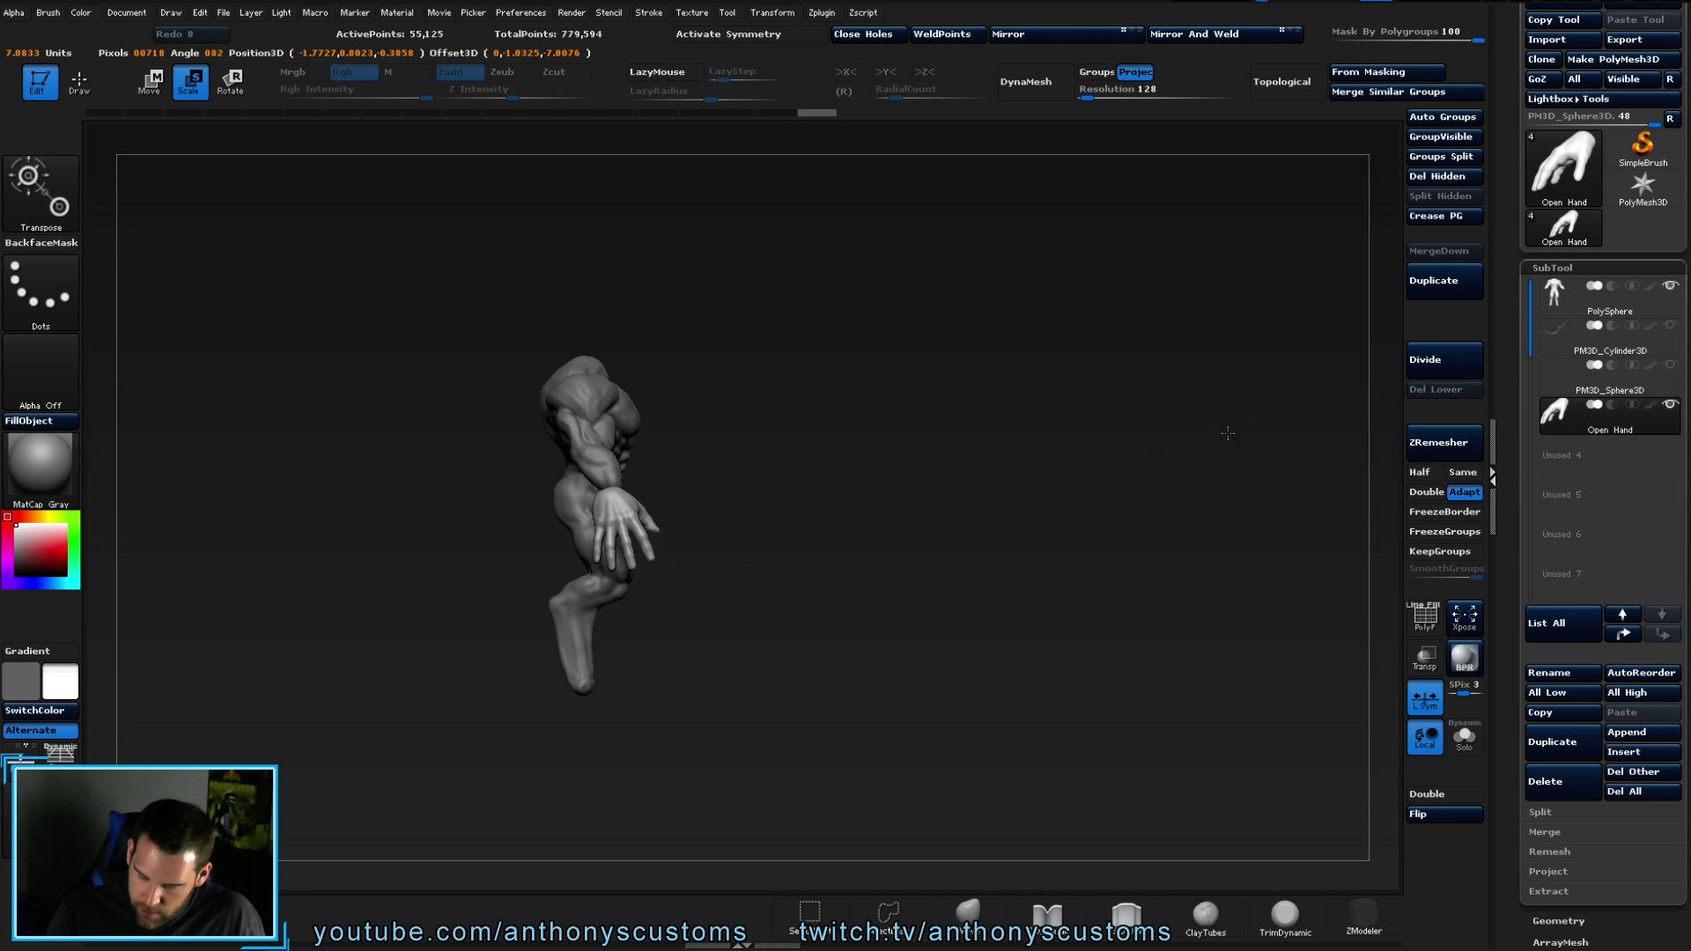
left_click_drag(947, 495, 666, 561)
left_click_drag(1265, 429, 1258, 428)
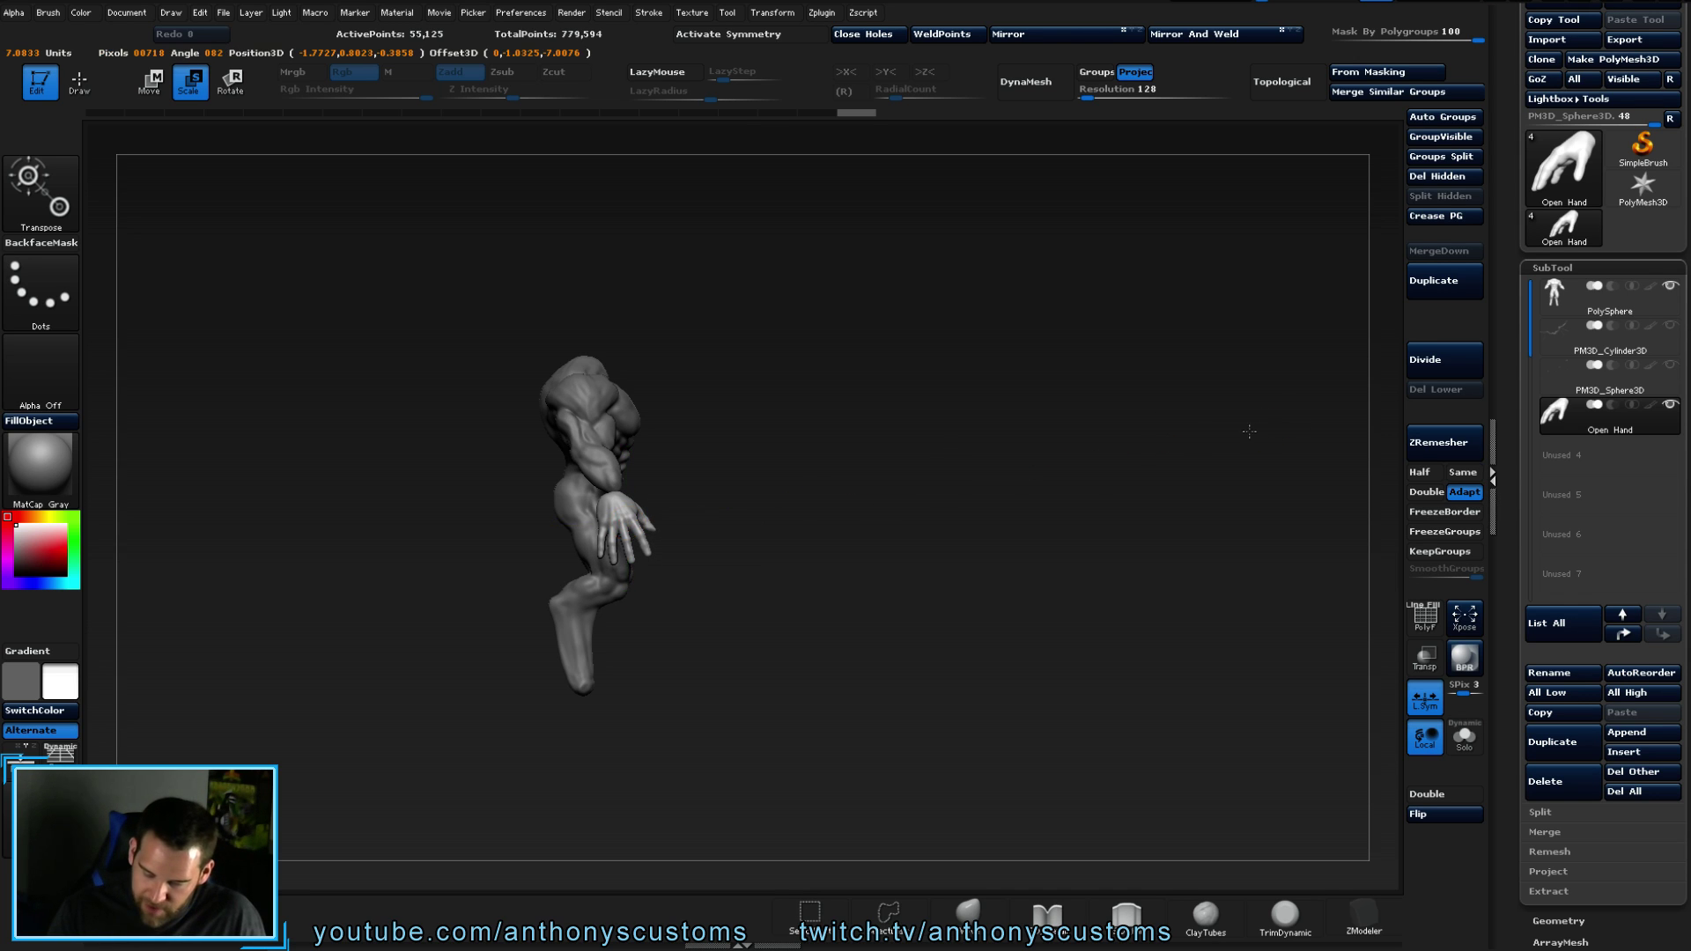
left_click_drag(924, 524, 920, 525)
left_click_drag(880, 642, 812, 701)
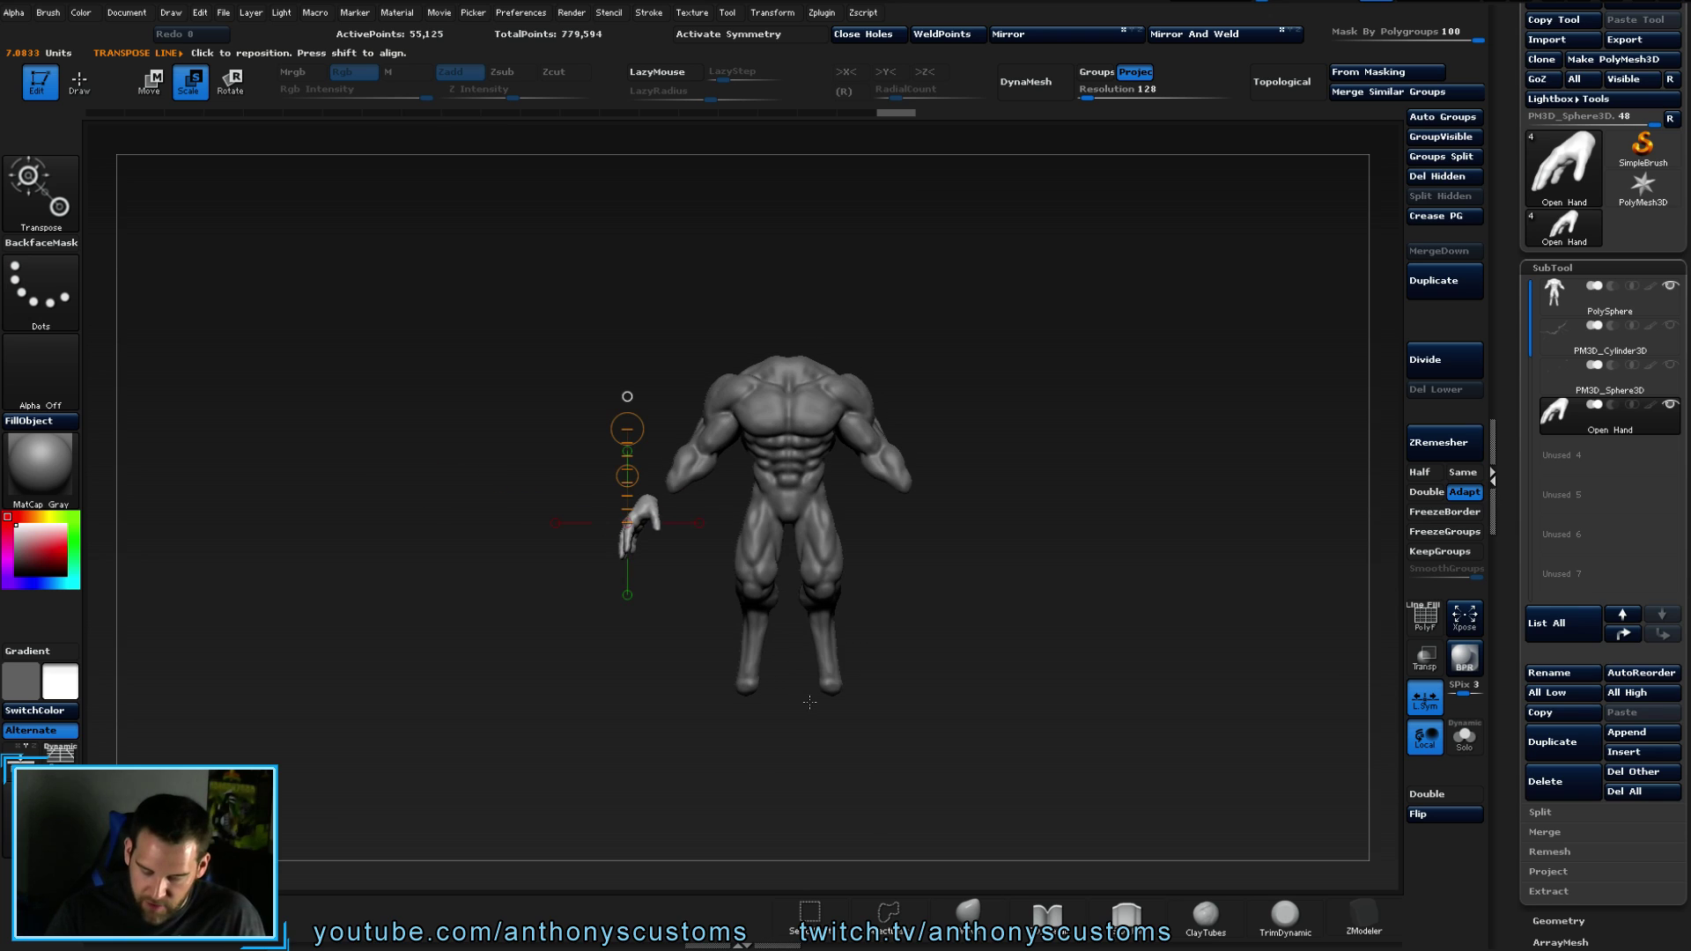
- Move the reduced hand inward and up against the end of the figure's right forearm
key("w")
left_click(699, 522)
left_click_drag(958, 523, 975, 510)
left_click_drag(1077, 399, 1173, 466)
left_click_drag(1048, 407, 1136, 403)
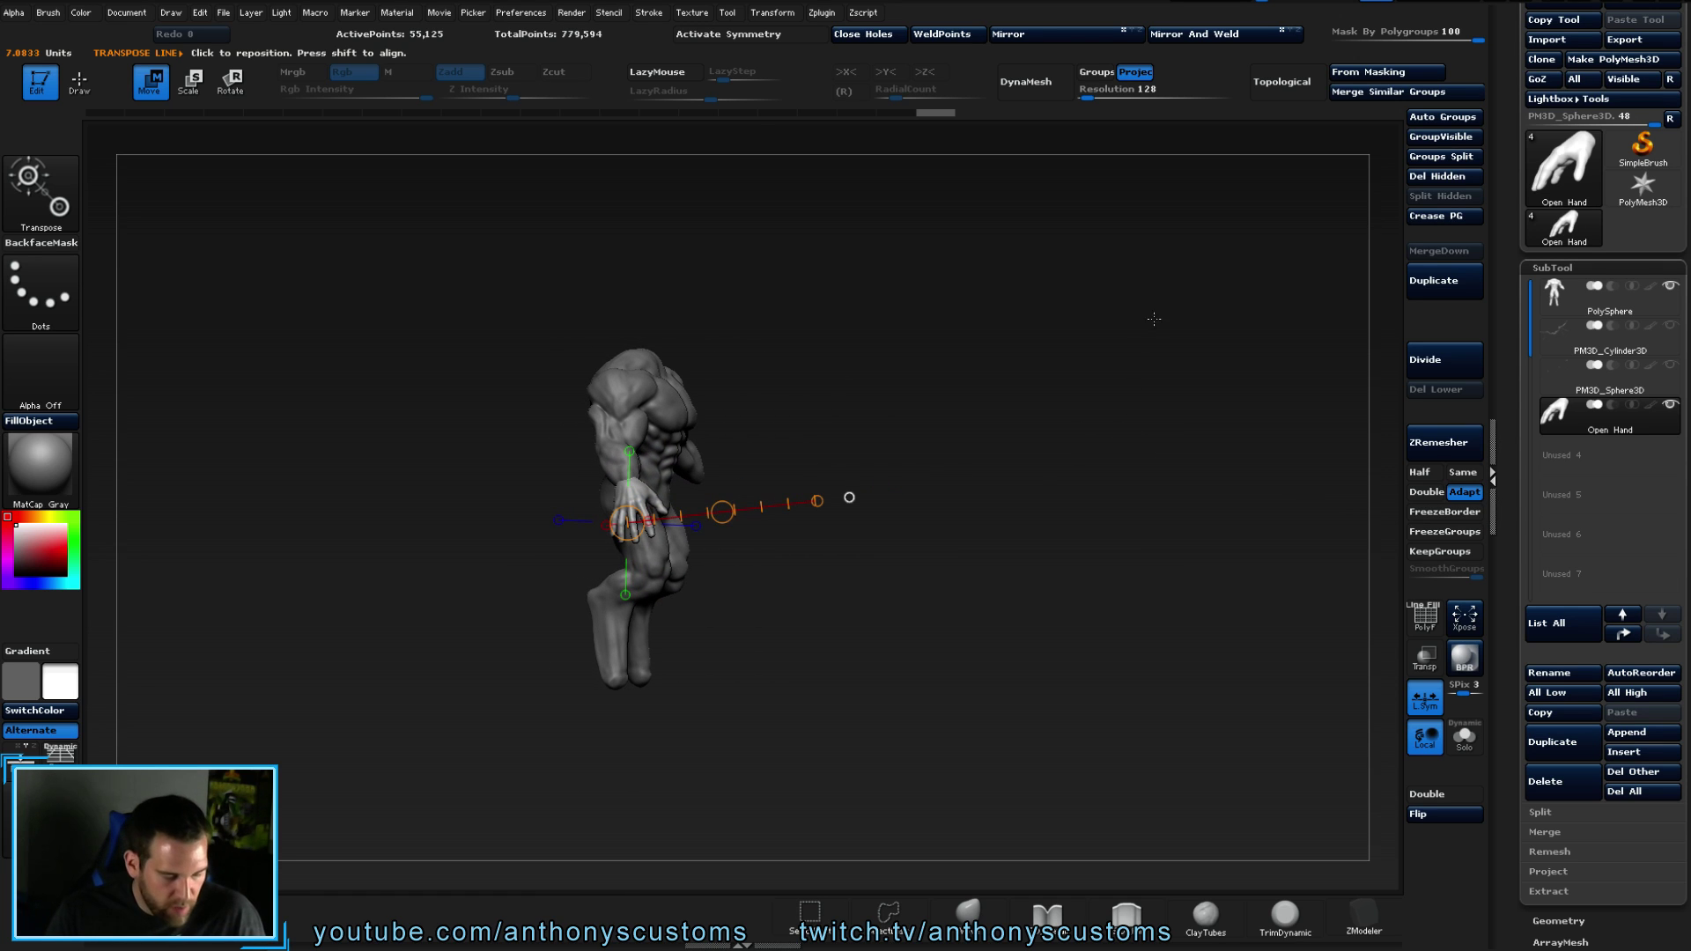
- Isolate the hand in Solo mode and reduce the Move brush's draw size
key("q")
left_click_drag(954, 523, 959, 736, "alt")
left_click(1464, 738)
left_click_drag(1134, 521, 1063, 521)
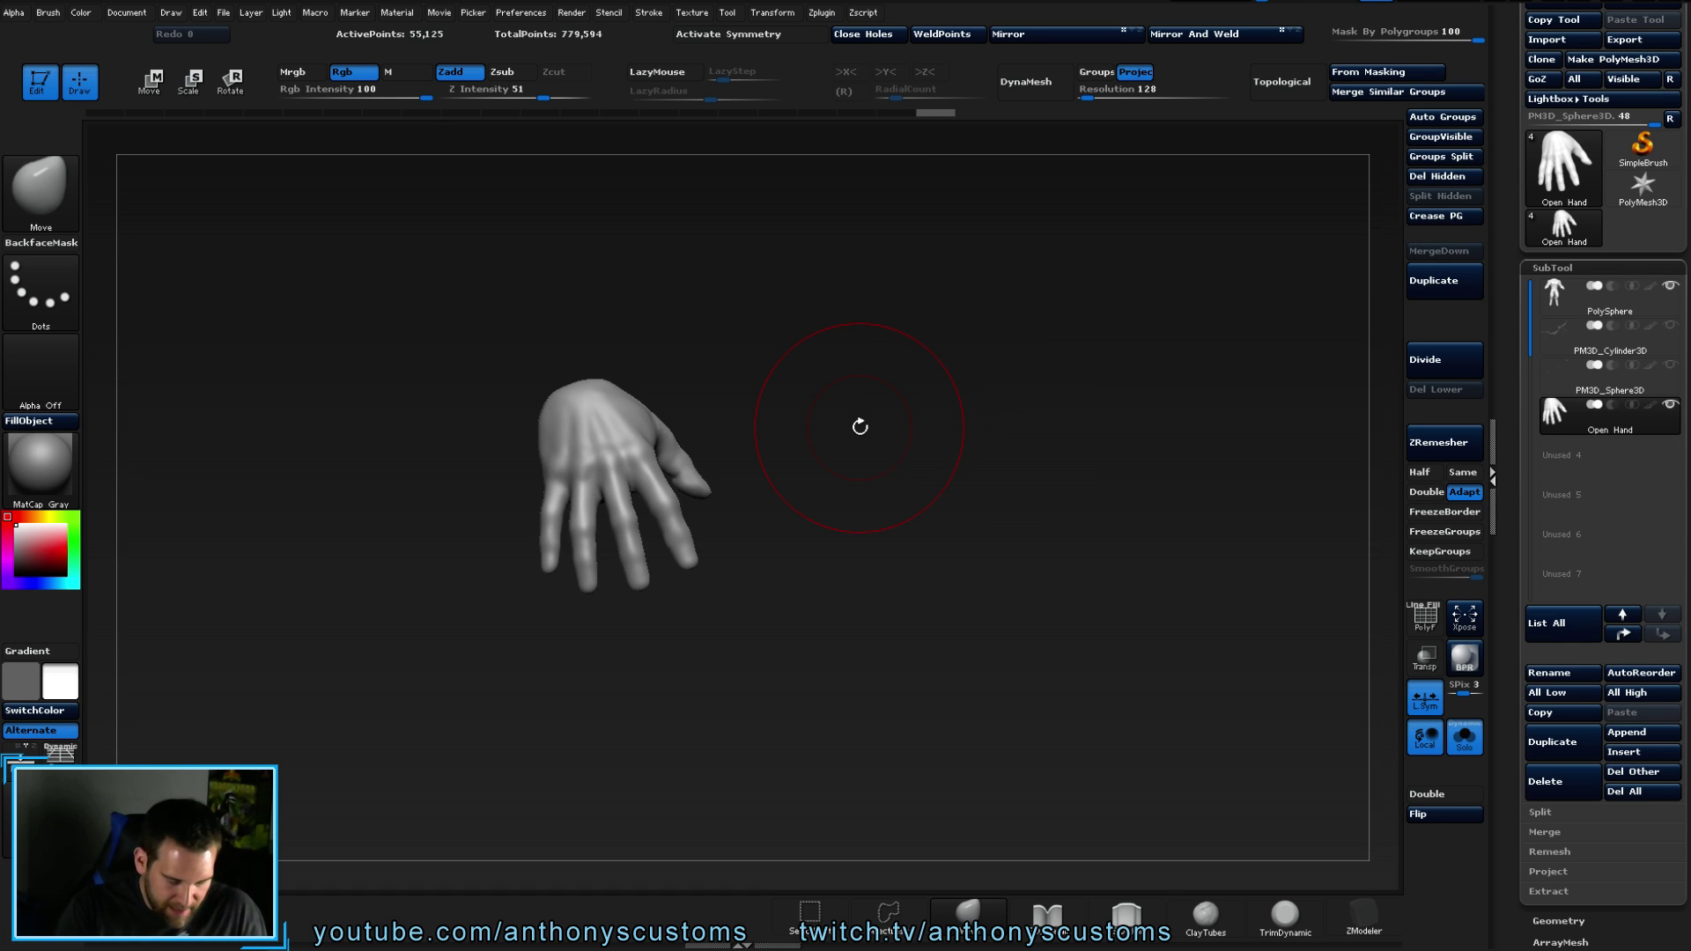
left_click_drag(957, 478, 958, 507)
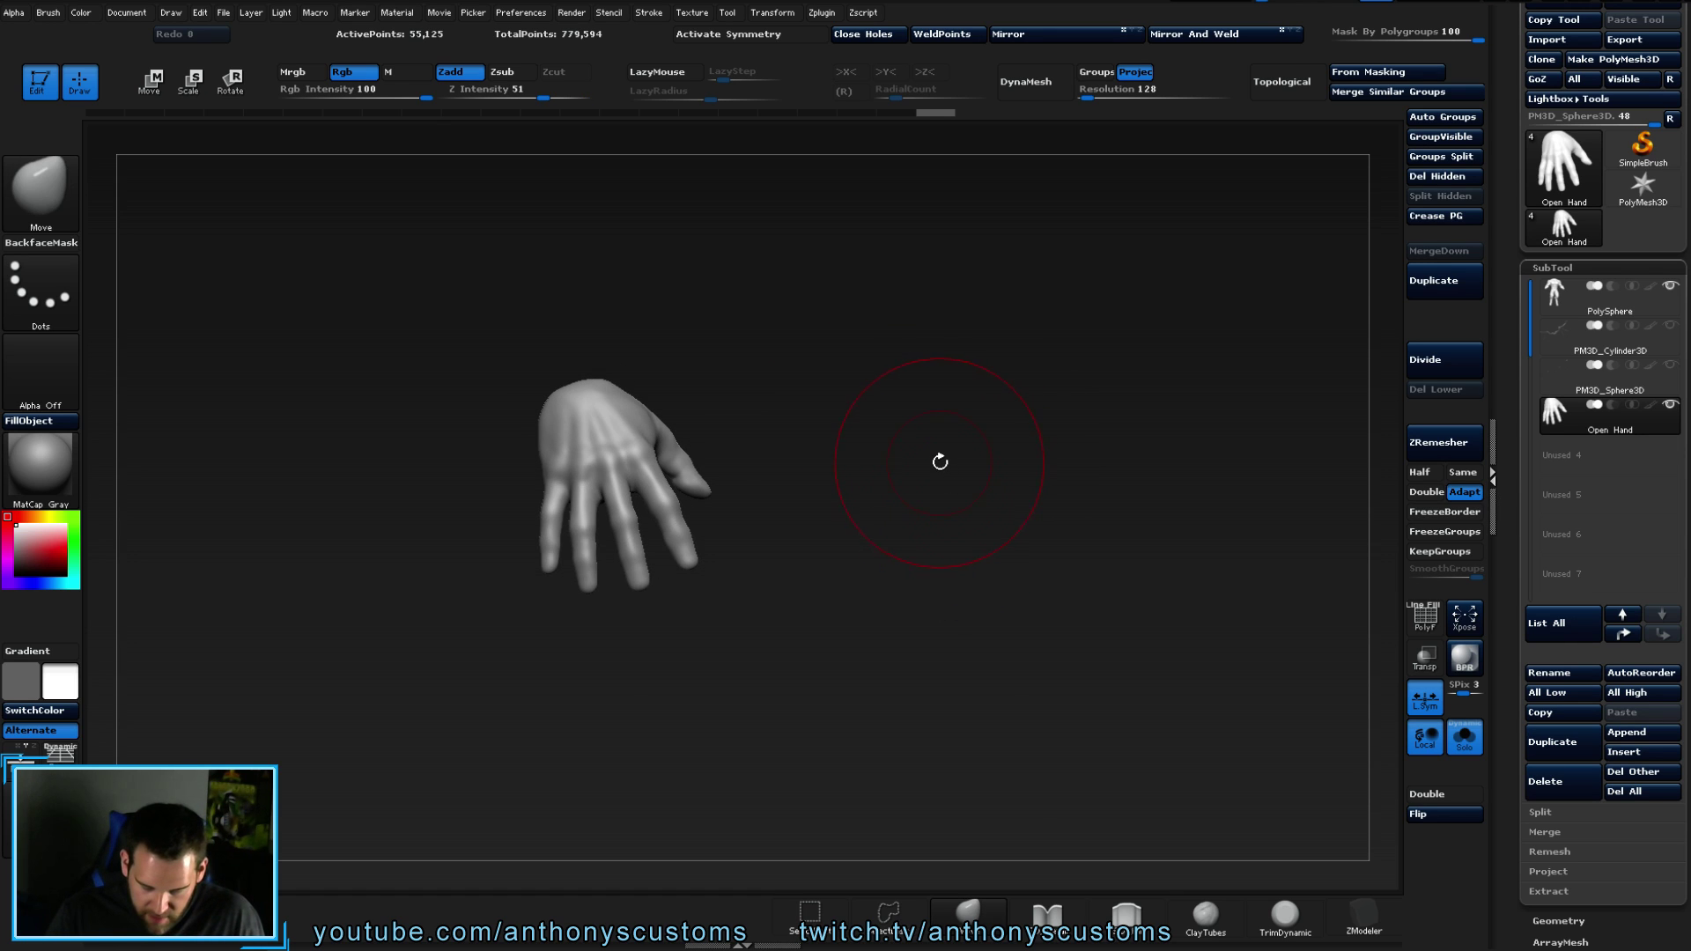
key("space")
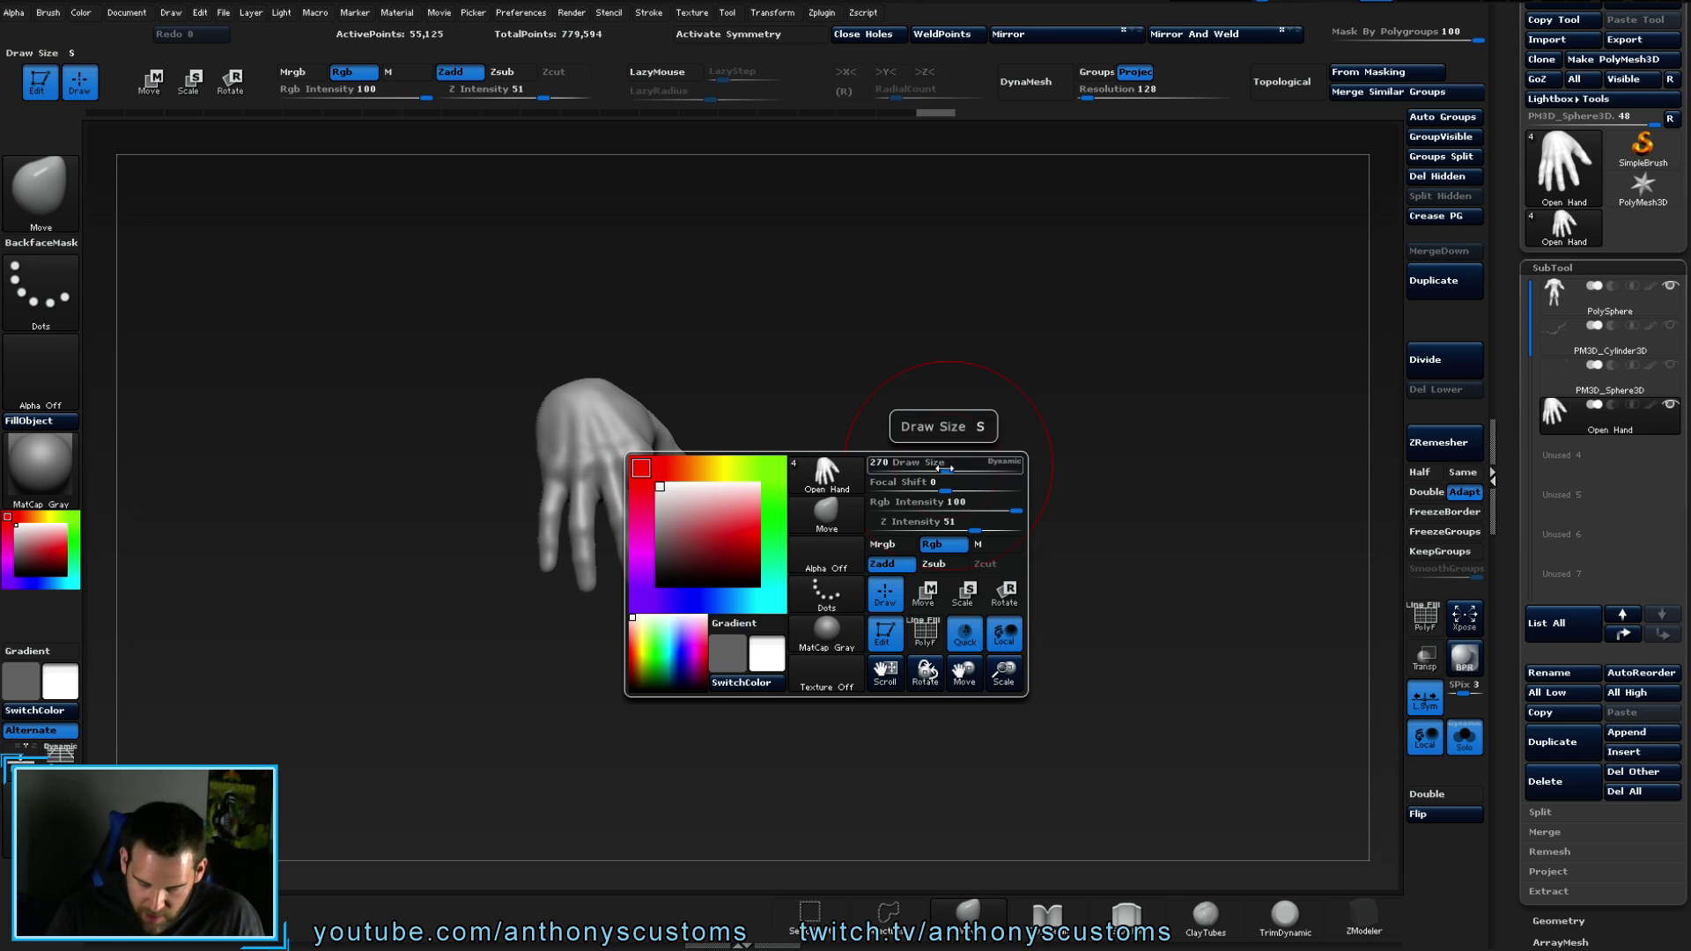
left_click_drag(945, 468, 934, 468)
left_click_drag(998, 404, 986, 486)
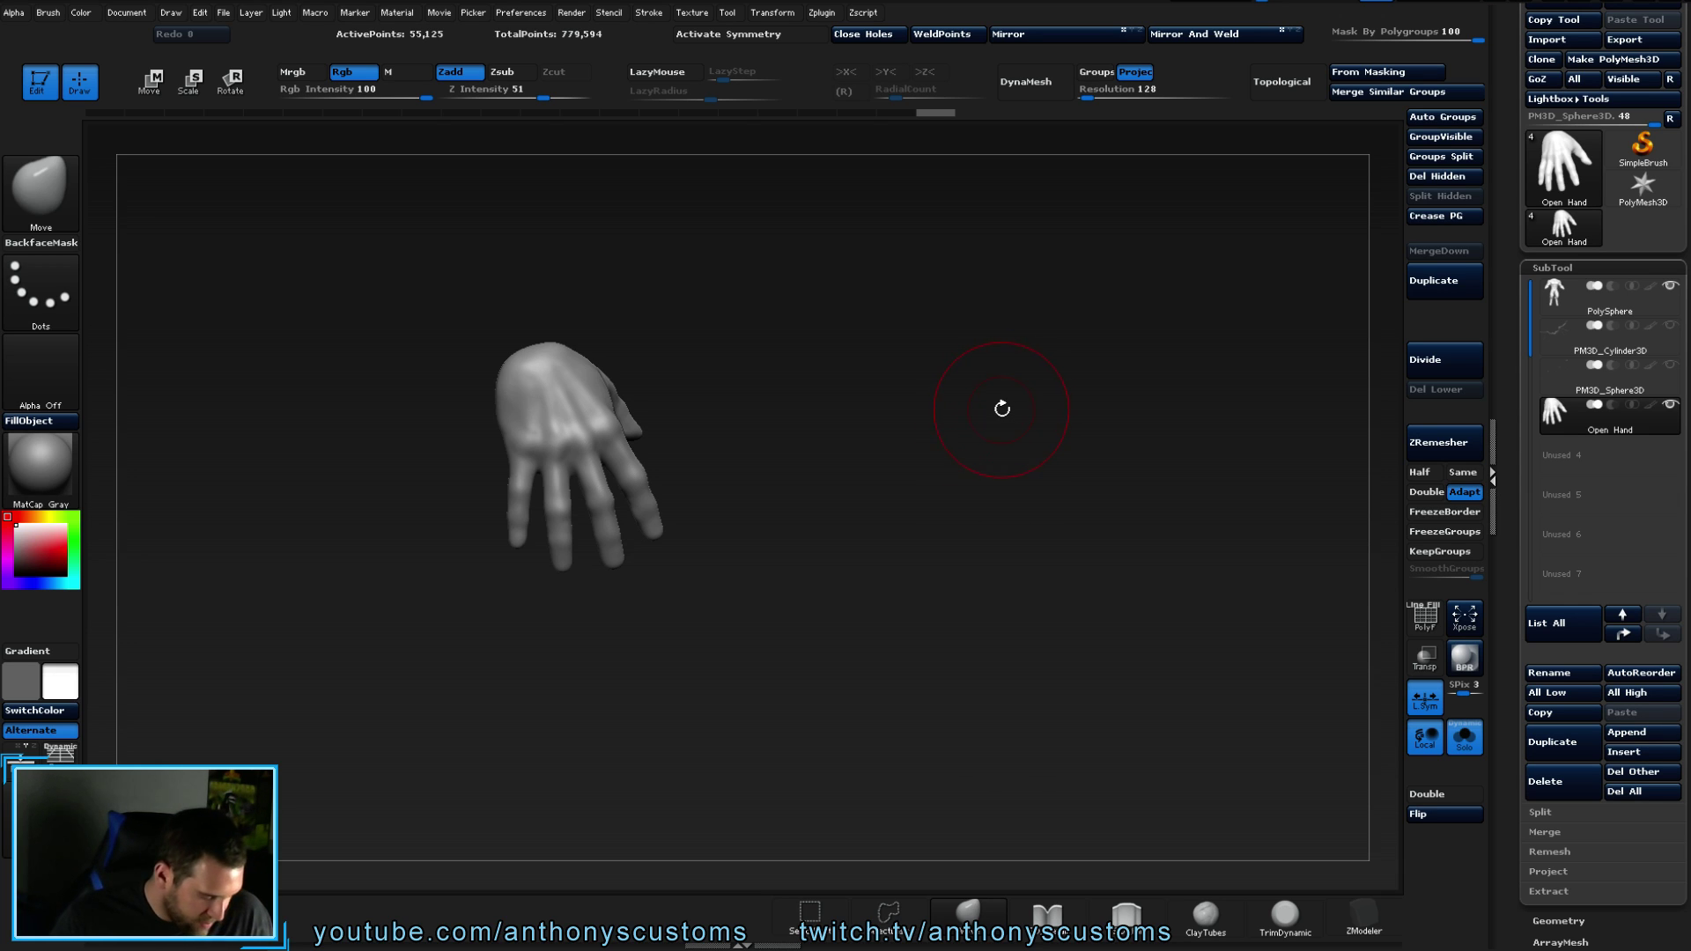
- Hide the hand's little finger and the adjoining outer edge of the palm using selection regions
left_click(70, 211, "ctrl")
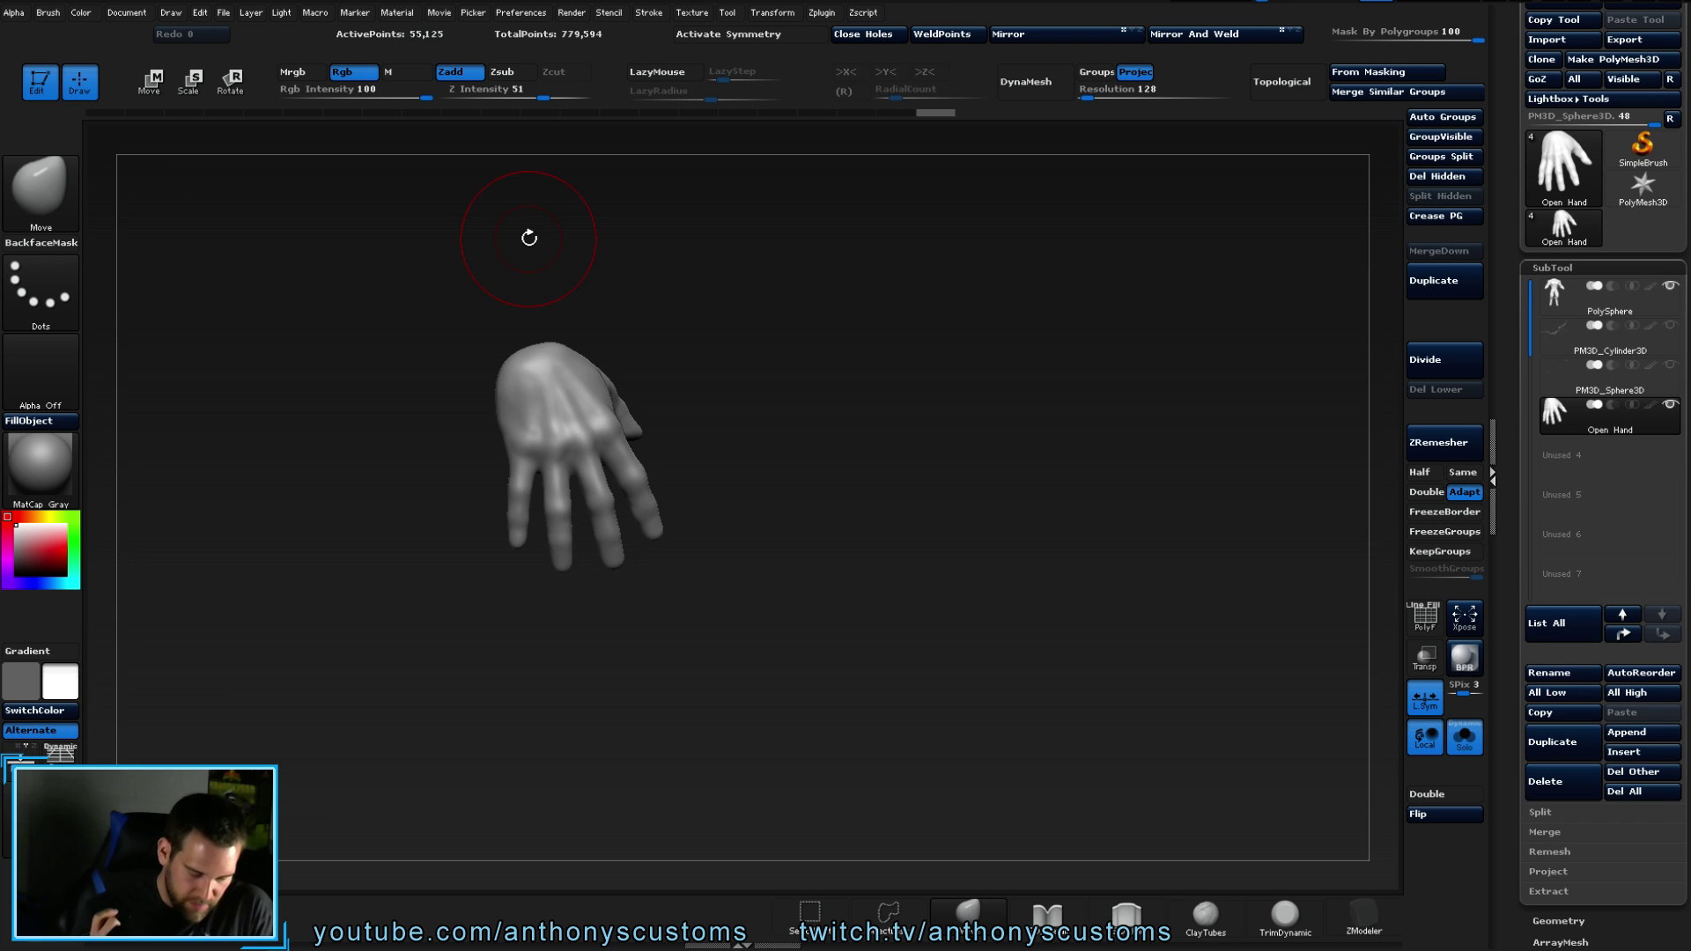
key("ctrl")
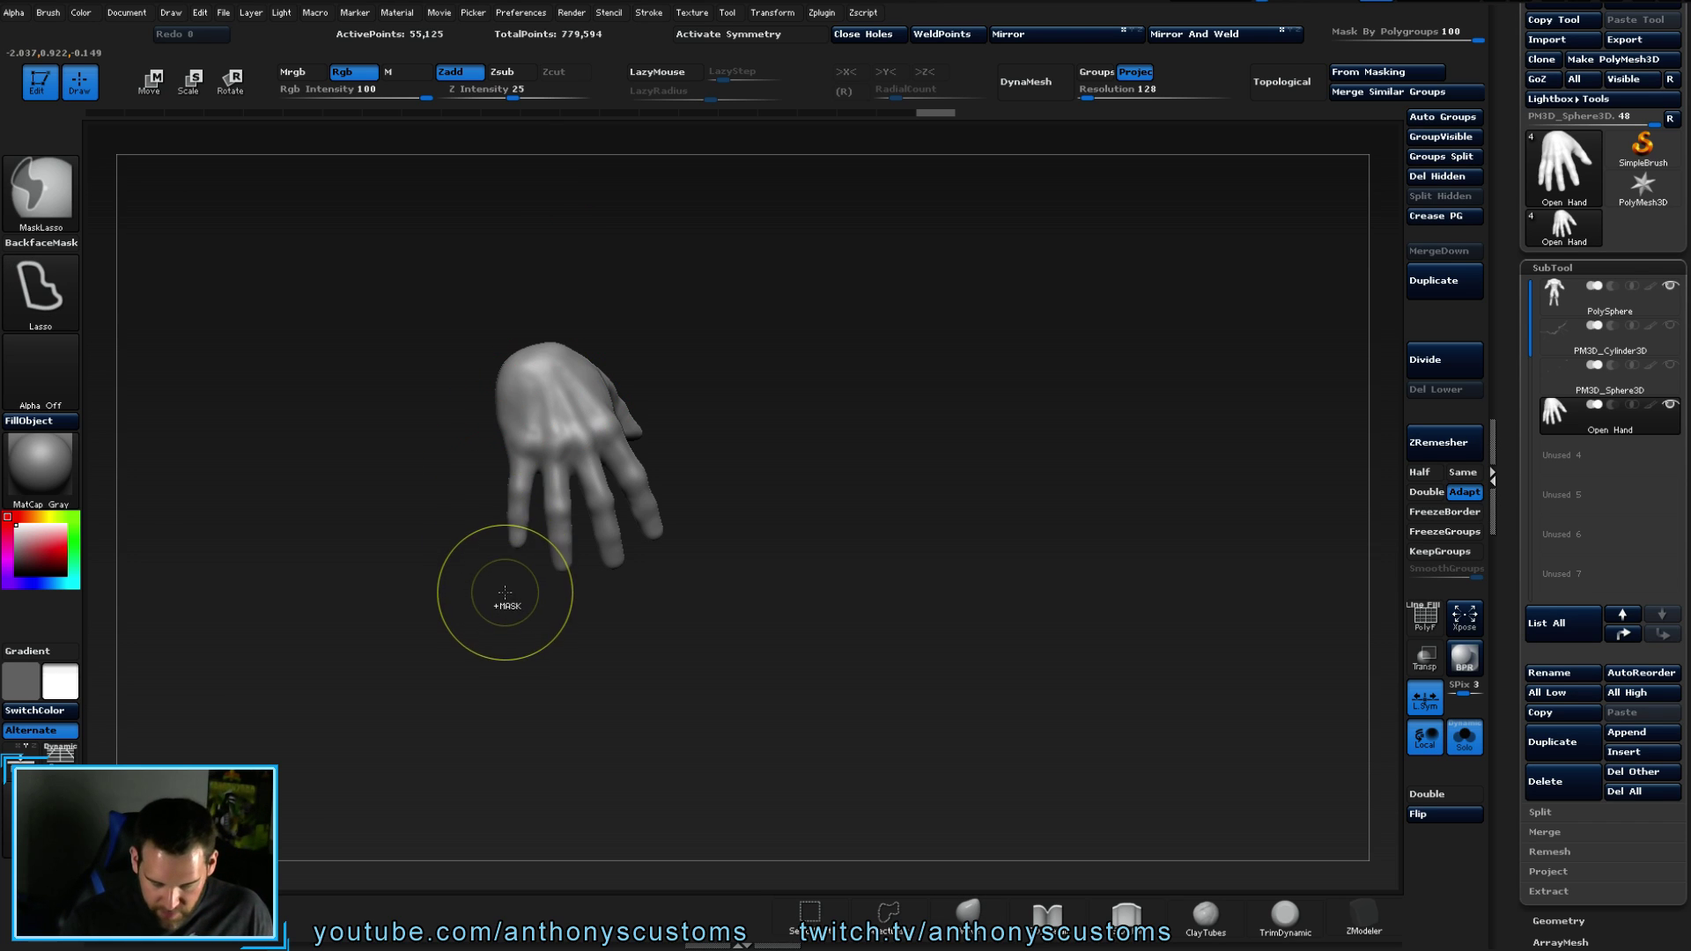
mouse_move(484, 602)
left_mouse_down("ctrl")
mouse_move(537, 526)
mouse_move(536, 473)
left_mouse_up("ctrl")
mouse_move(878, 607)
left_mouse_down()
mouse_move(902, 605)
mouse_move(837, 608)
mouse_move(914, 595)
mouse_move(1011, 521)
mouse_move(1068, 552)
mouse_move(1067, 610)
left_mouse_up()
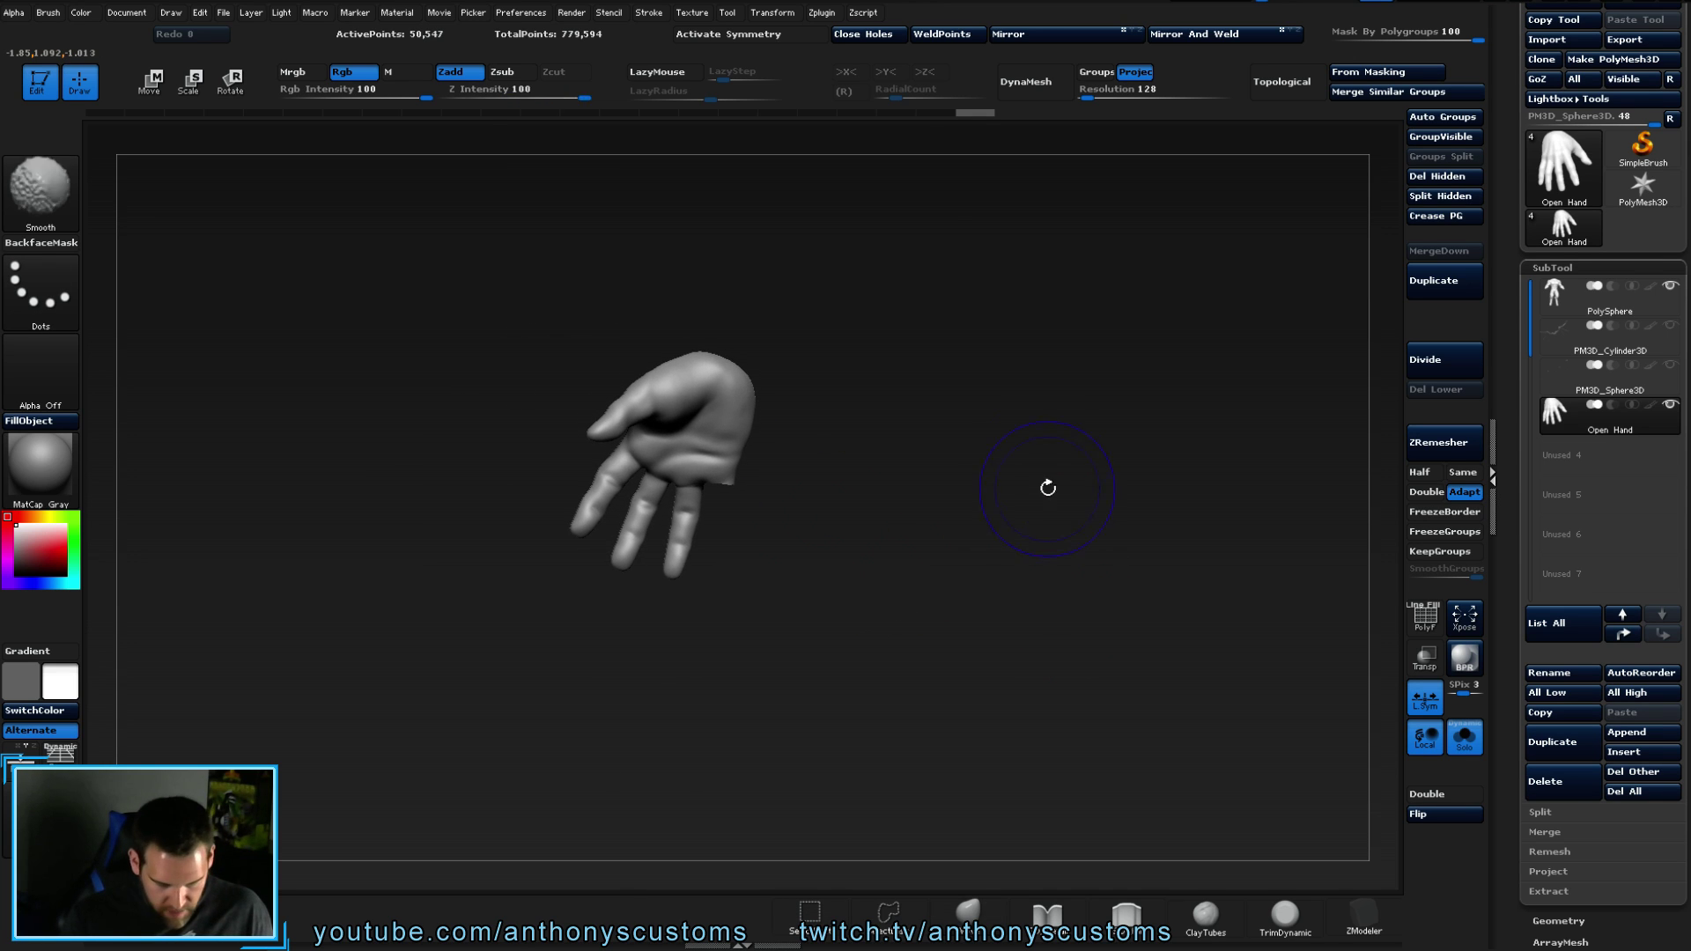
mouse_move(859, 363)
left_mouse_down("ctrl+alt+shift")
mouse_move(839, 426)
mouse_move(745, 496)
left_mouse_up("ctrl+alt+shift")
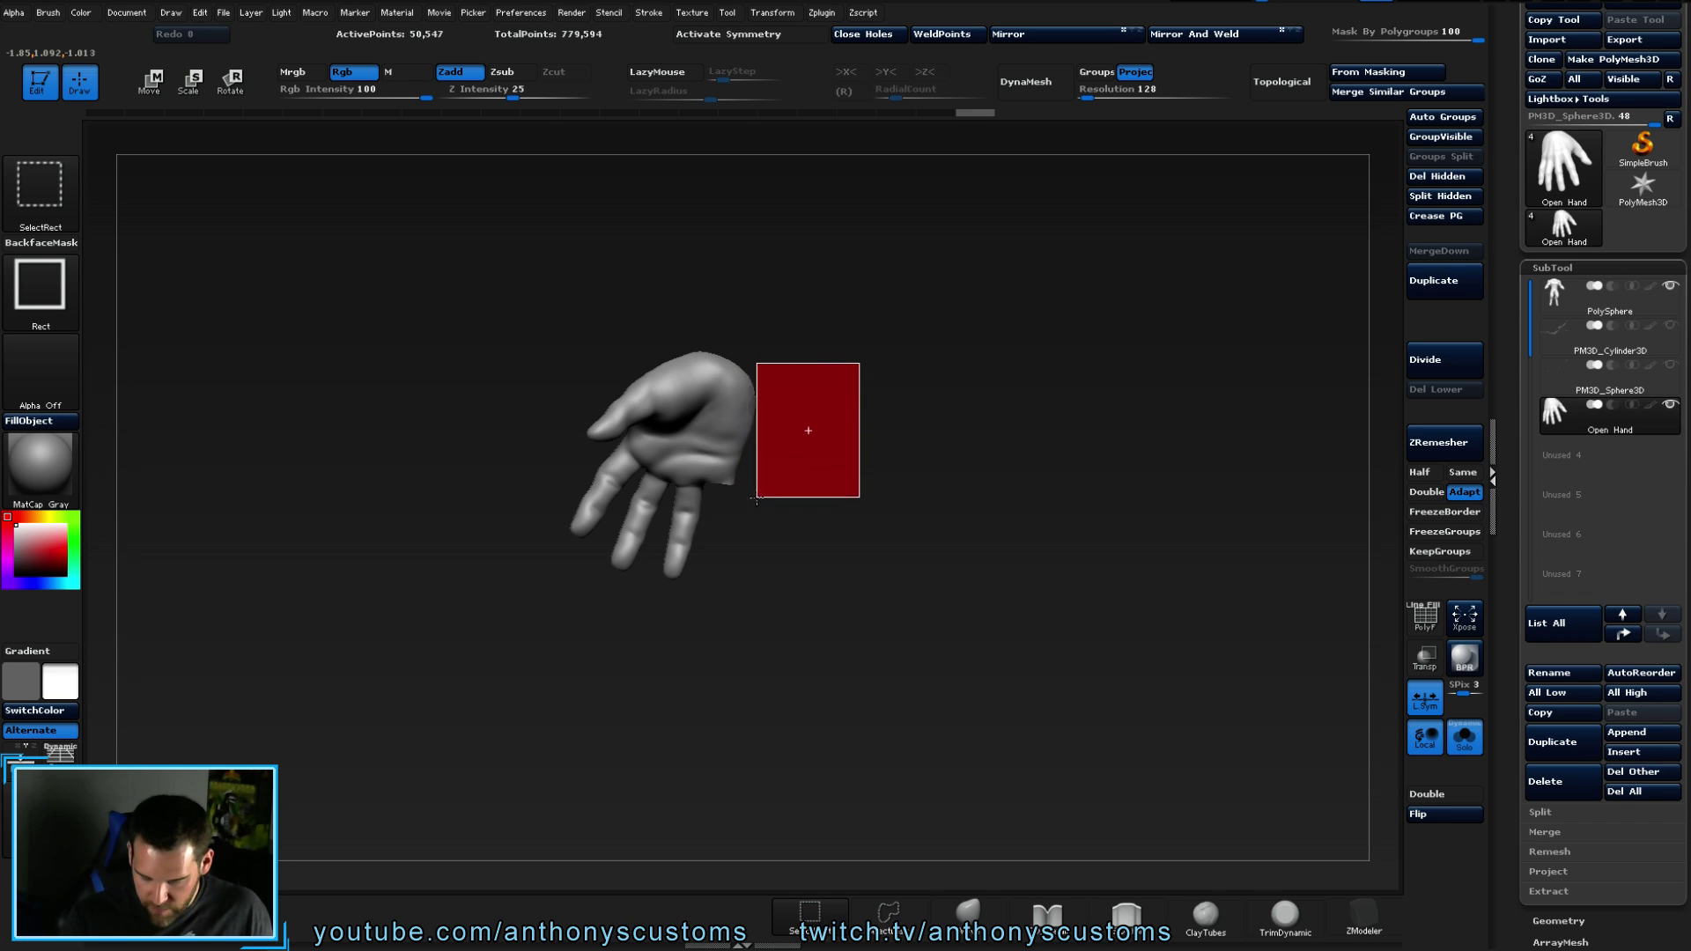
left_click_drag(753, 500, 821, 476, "ctrl+alt+shift")
left_click(937, 558, "ctrl+shift")
left_click_drag(973, 581, 1017, 457)
mouse_move(838, 604)
left_mouse_down("ctrl+shift")
mouse_move(767, 397)
mouse_move(729, 341)
mouse_move(725, 428)
left_mouse_up("ctrl+shift")
mouse_move(860, 517)
left_mouse_down()
mouse_move(823, 558)
mouse_move(837, 366)
mouse_move(854, 487)
mouse_move(853, 450)
left_mouse_up()
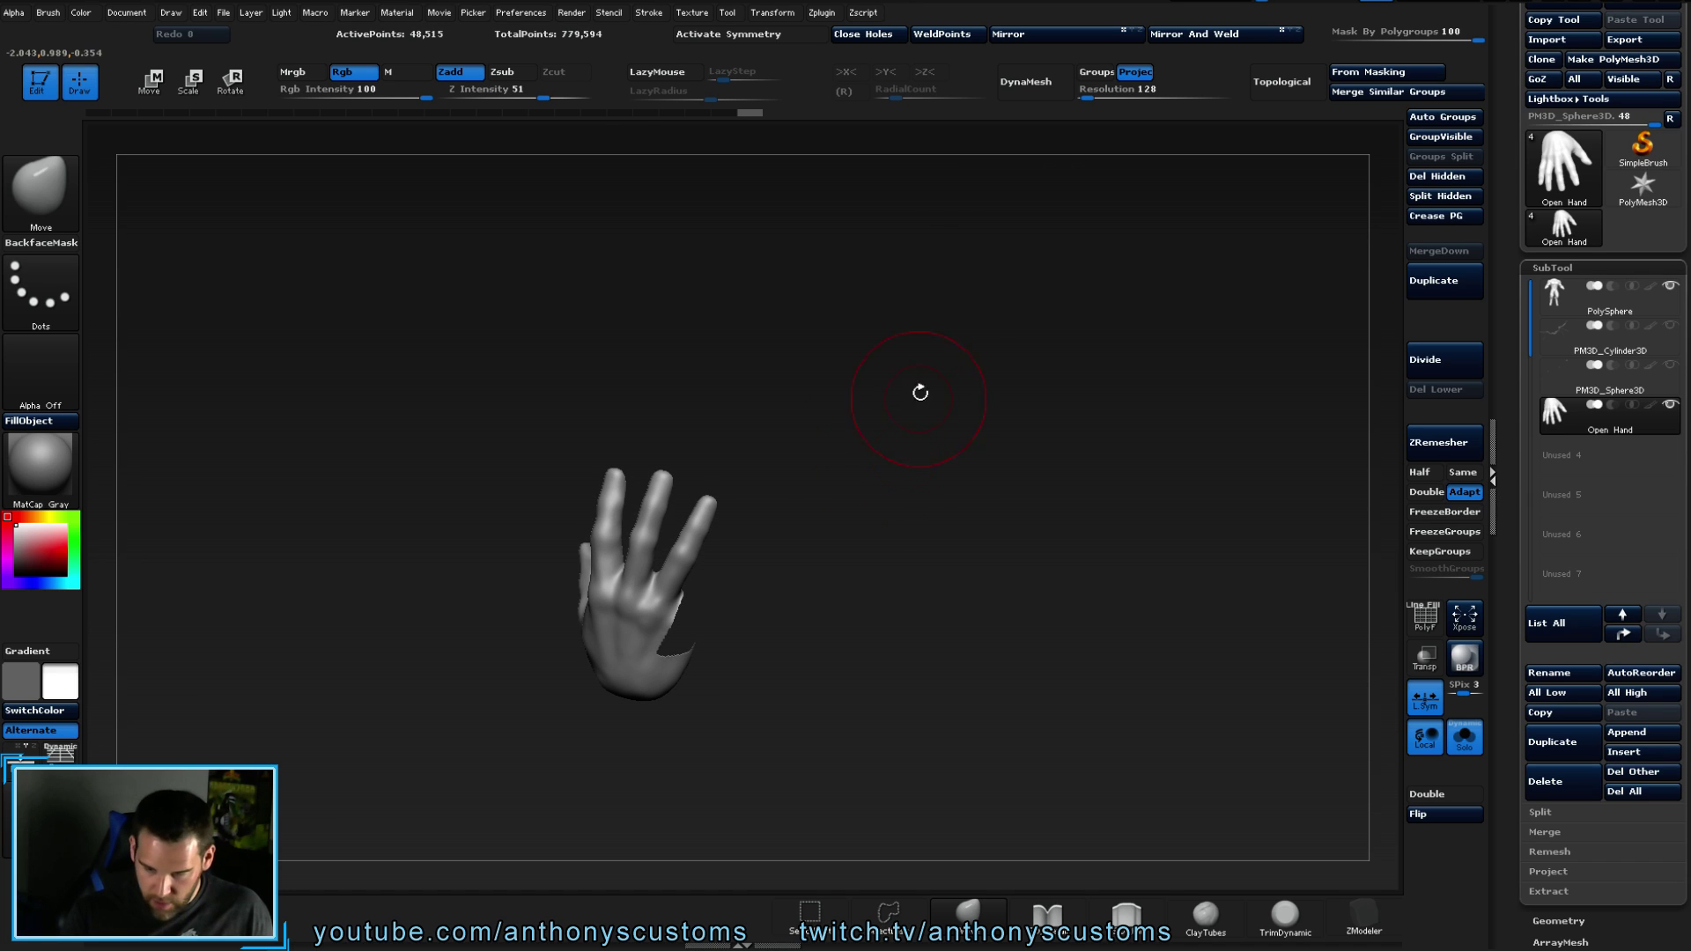
- Delete the hidden finger geometry and DynaMesh the remaining four-digit hand at resolution 128
left_click(1021, 86)
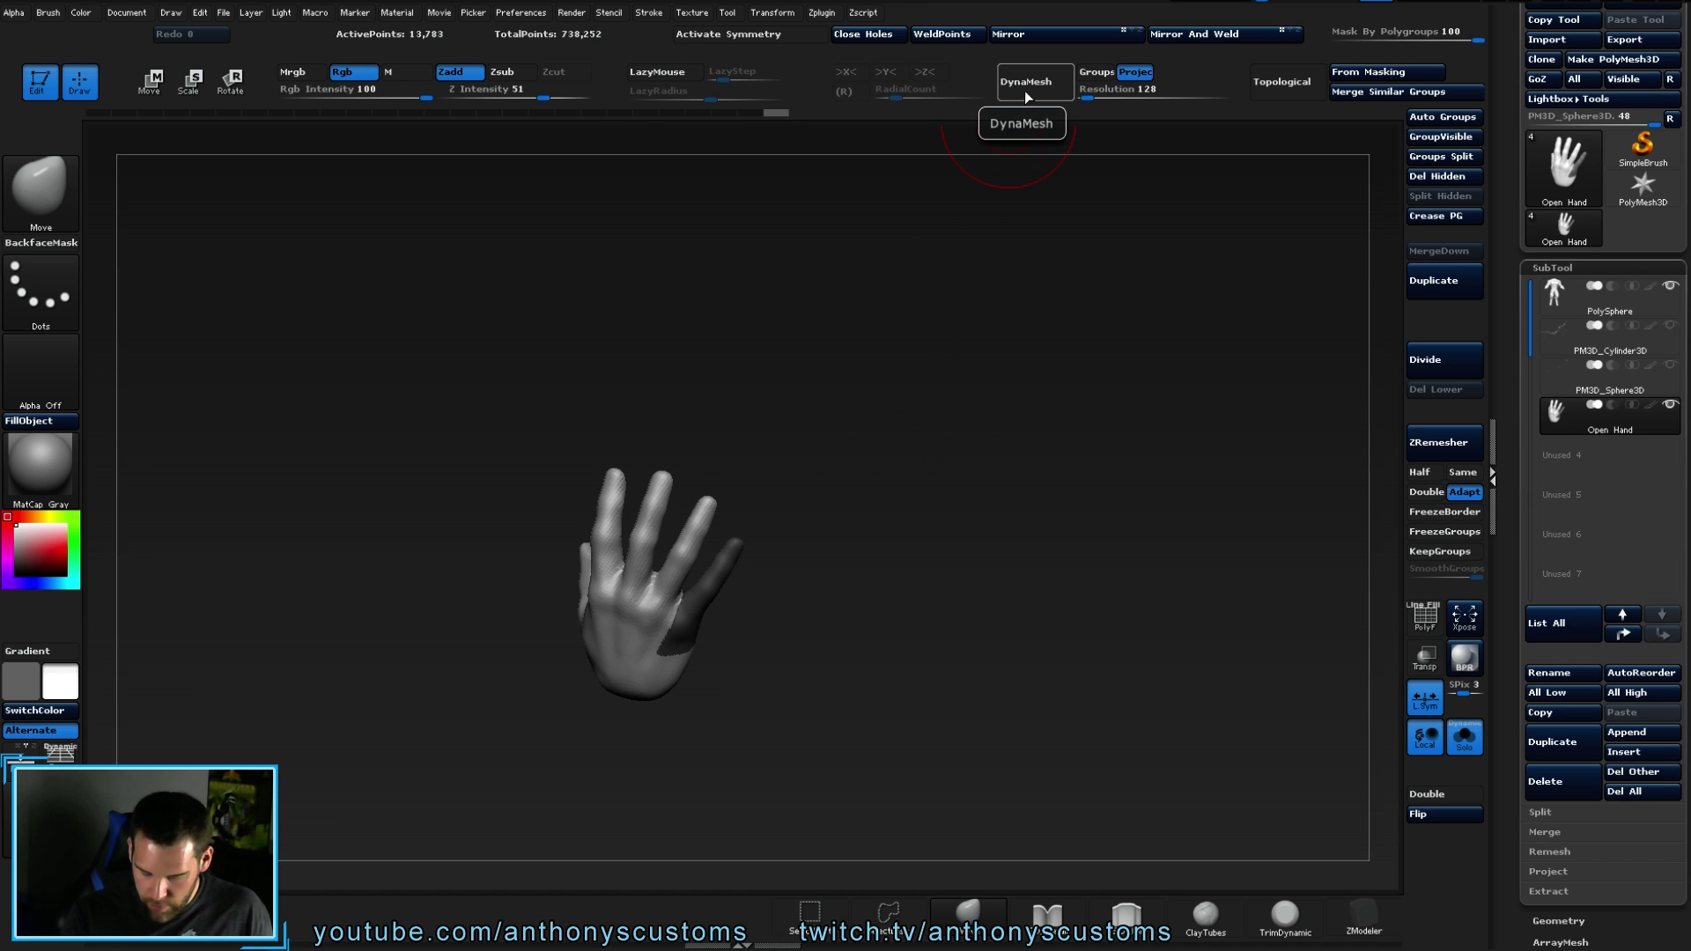
key("ctrl+z")
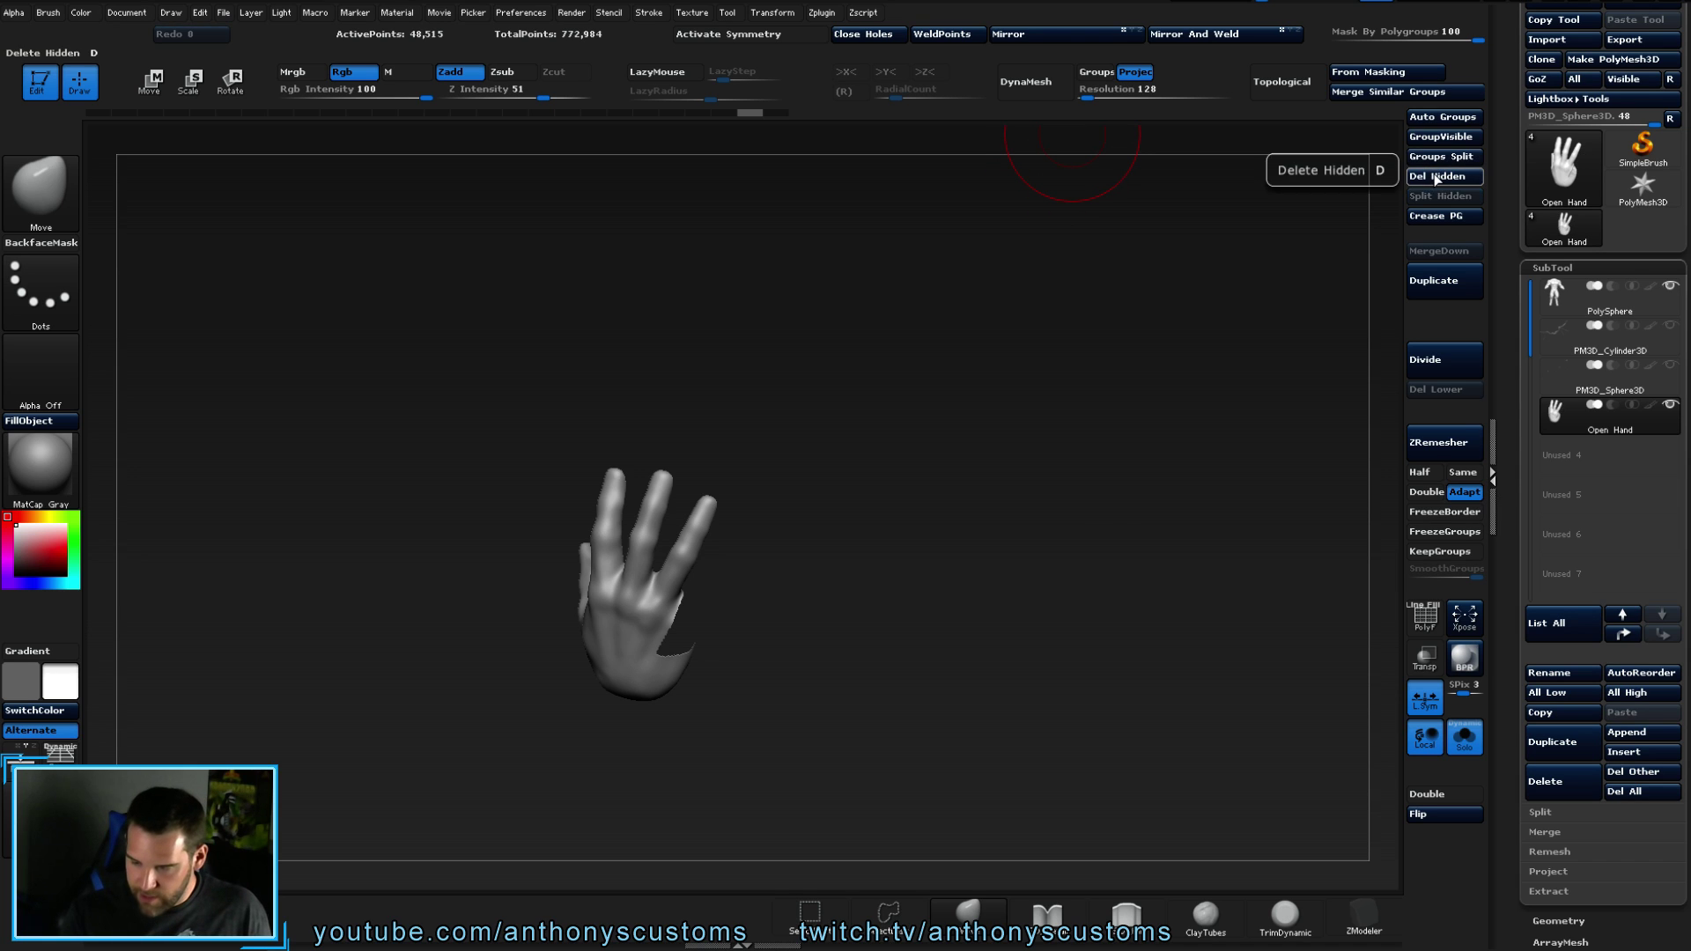
left_click(1039, 84)
left_click_drag(995, 370, 1011, 445)
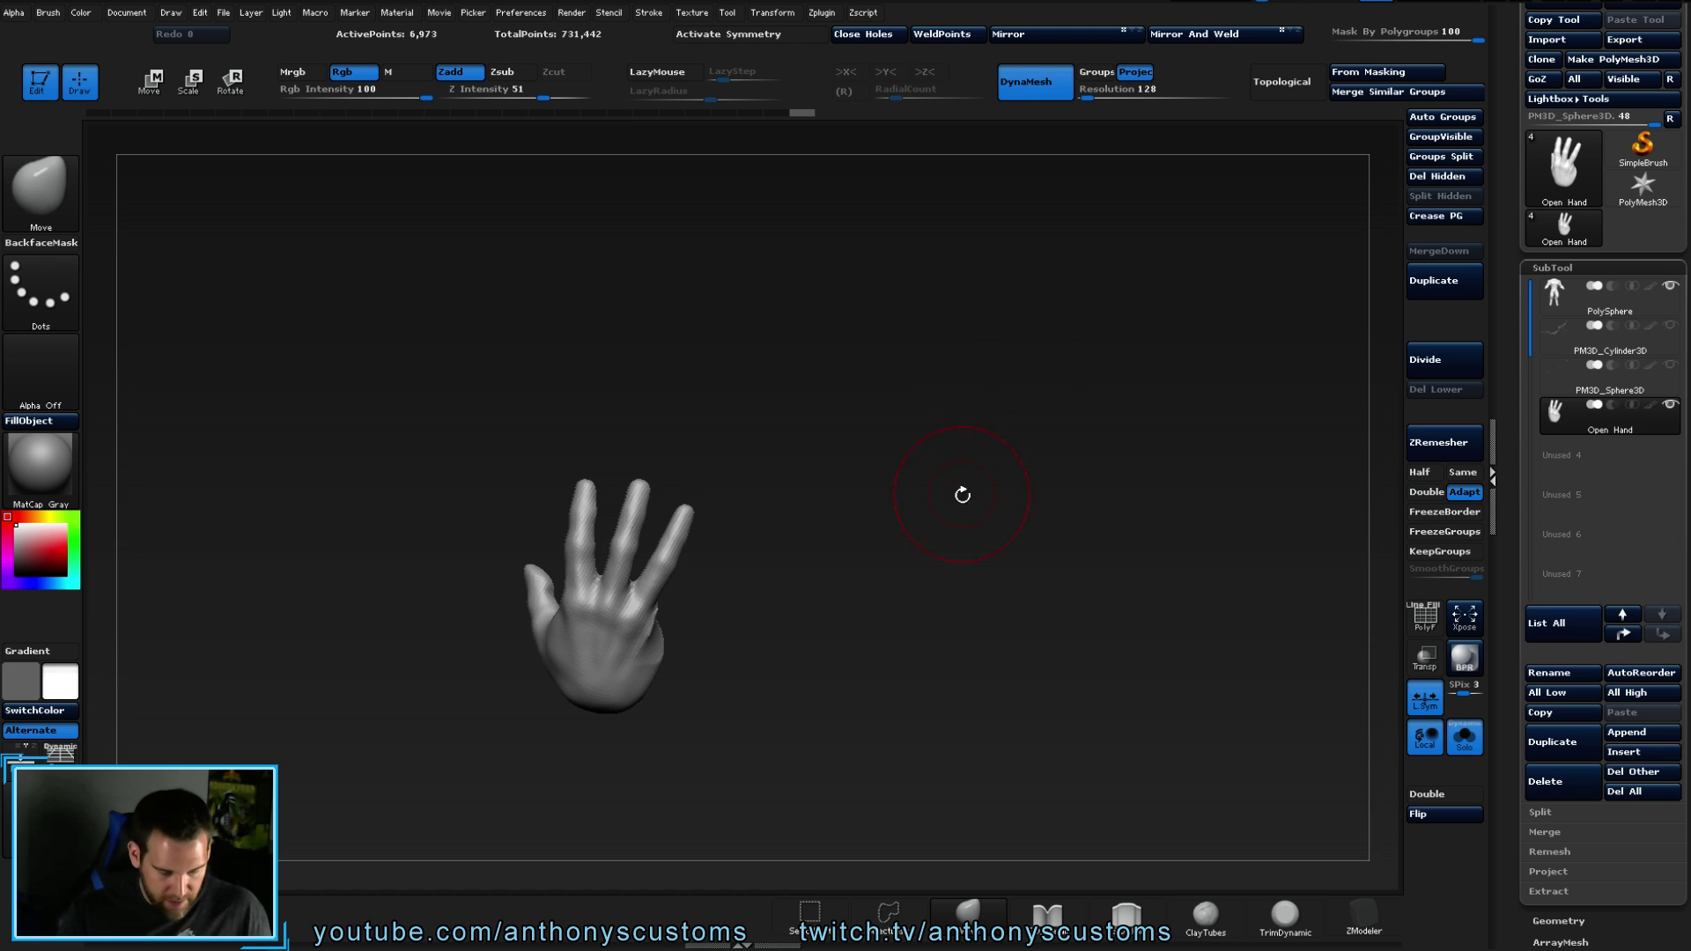
- Reshape and smooth the closed-over area on the back of the hand where the little finger was removed
left_click_drag(921, 639, 896, 727, "alt")
mouse_move(896, 728)
left_mouse_down("alt")
mouse_move(905, 422)
mouse_move(948, 393)
mouse_move(921, 393)
mouse_move(916, 317)
mouse_move(1089, 497)
mouse_move(1052, 532)
mouse_move(1076, 519)
mouse_move(1094, 349)
mouse_move(1123, 474)
mouse_move(1022, 449)
mouse_move(981, 525)
mouse_move(978, 605)
mouse_move(969, 449)
mouse_move(996, 484)
mouse_move(1025, 623)
mouse_move(1055, 551)
left_mouse_up("alt")
mouse_move(676, 470)
left_mouse_down()
mouse_move(728, 529)
mouse_move(709, 467)
left_mouse_up()
mouse_move(852, 530)
left_mouse_down("alt")
mouse_move(1071, 638)
mouse_move(1065, 581)
mouse_move(1012, 546)
mouse_move(872, 522)
left_mouse_up("alt")
left_click_drag(749, 493, 771, 500, "shift")
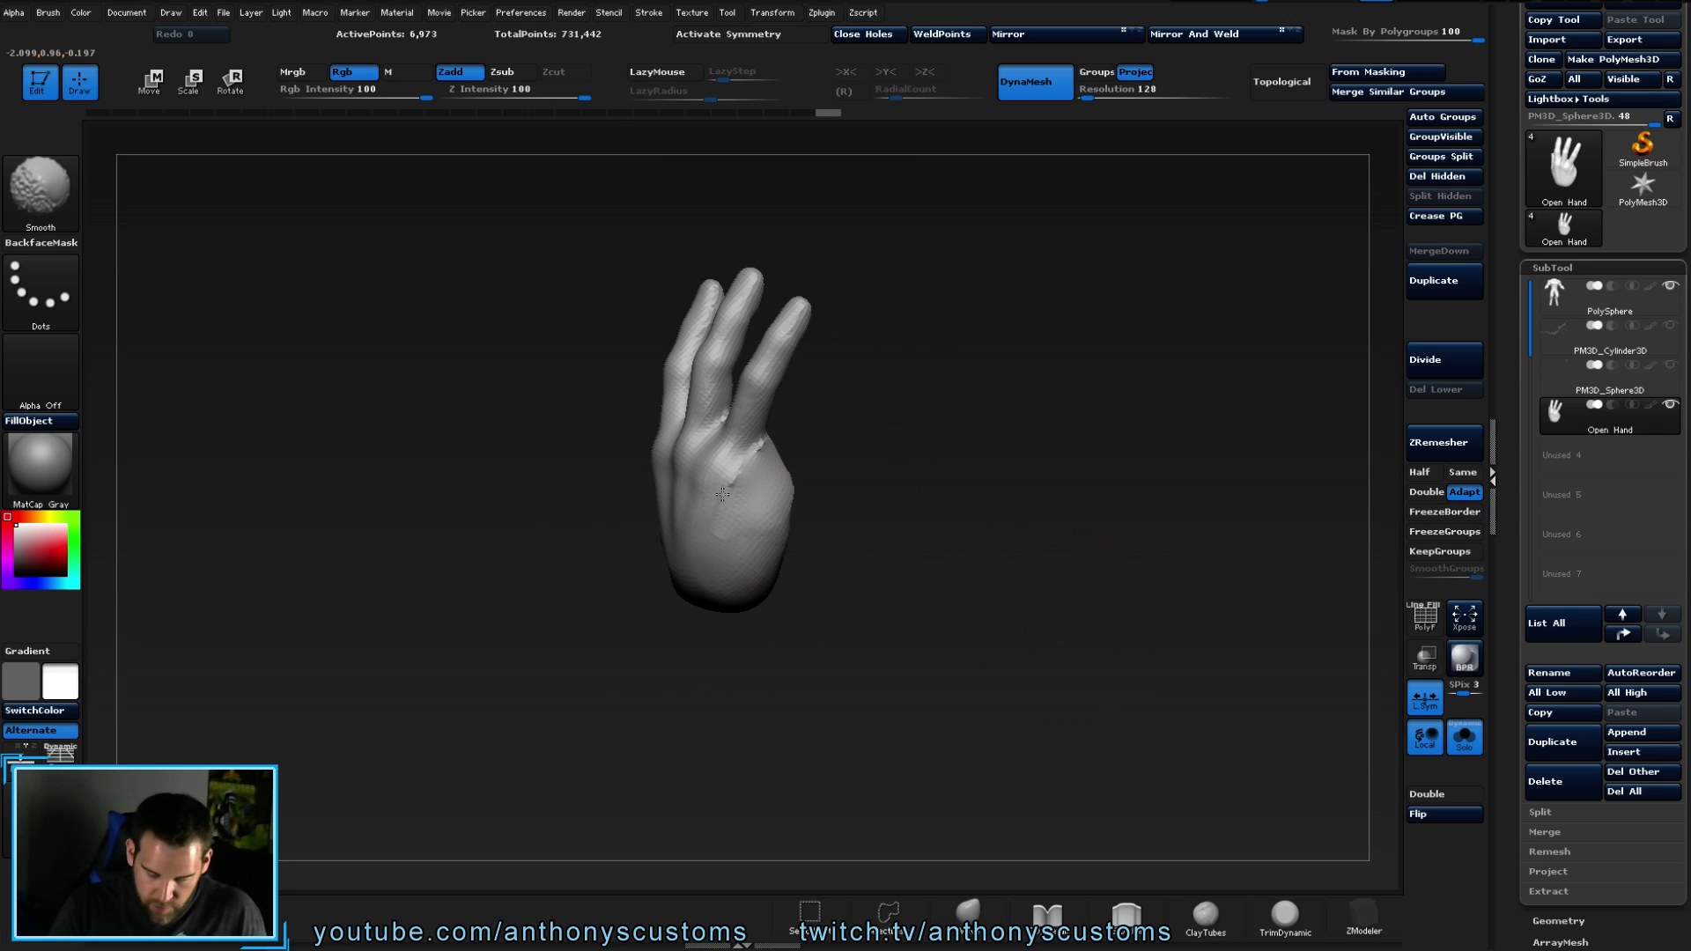
left_click_drag(846, 453, 753, 491)
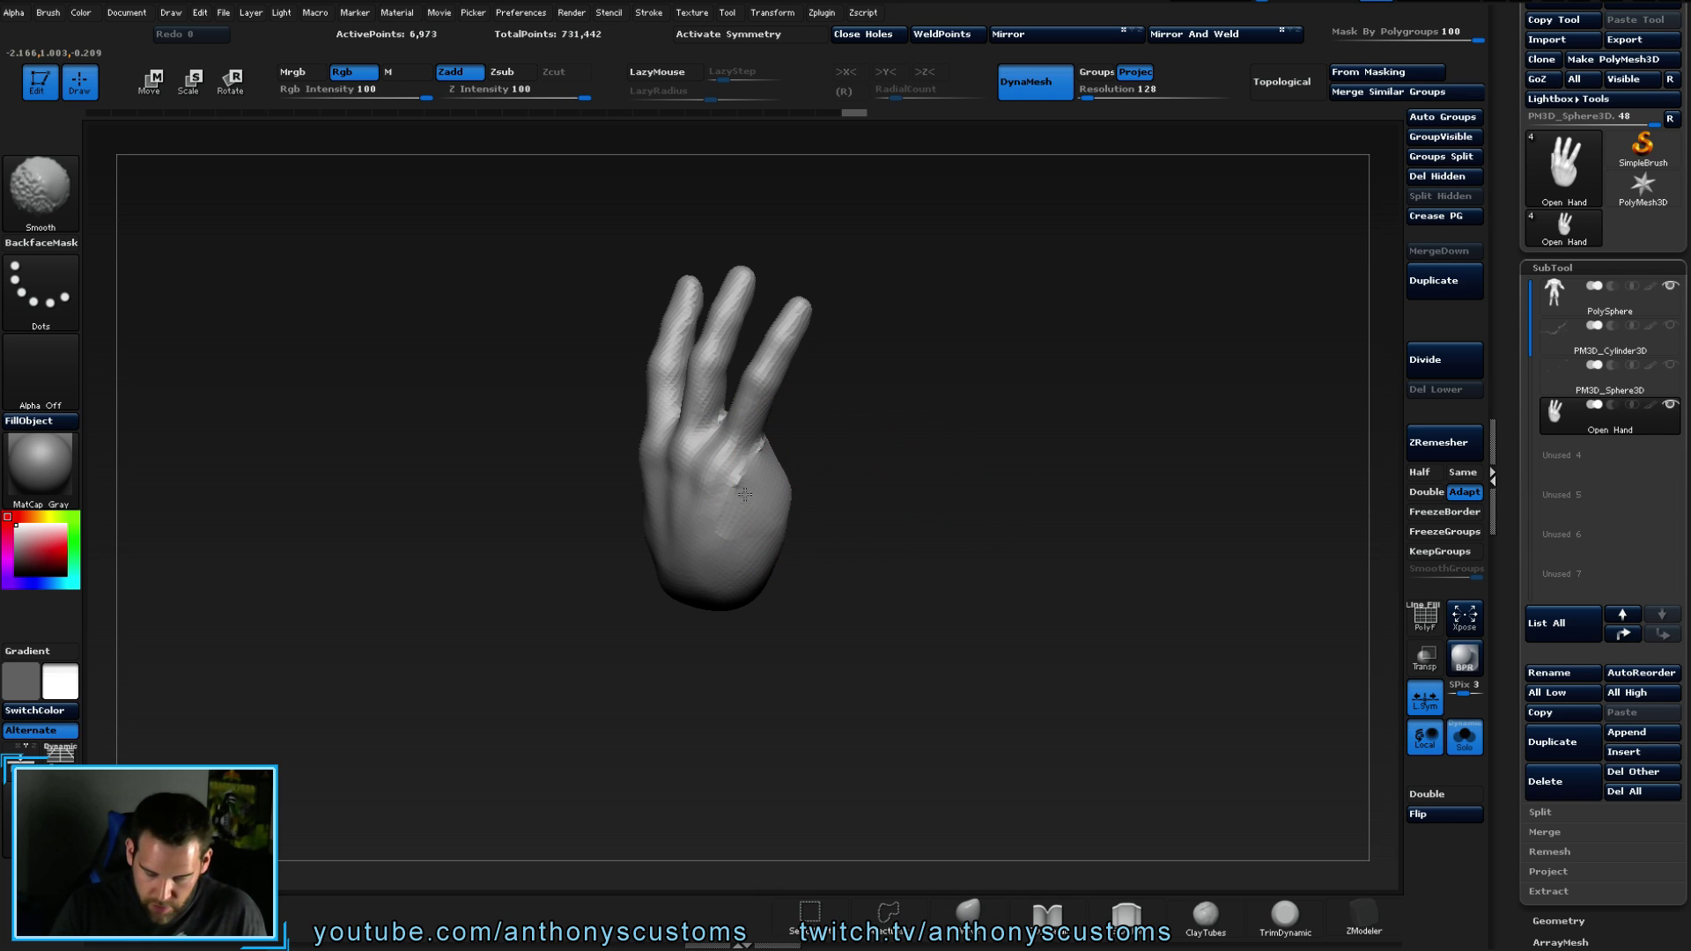
- Set Mask By Polygroups to 0 and combine the whole hand into a single polygroup, checking with the polyframe
key("shift+f")
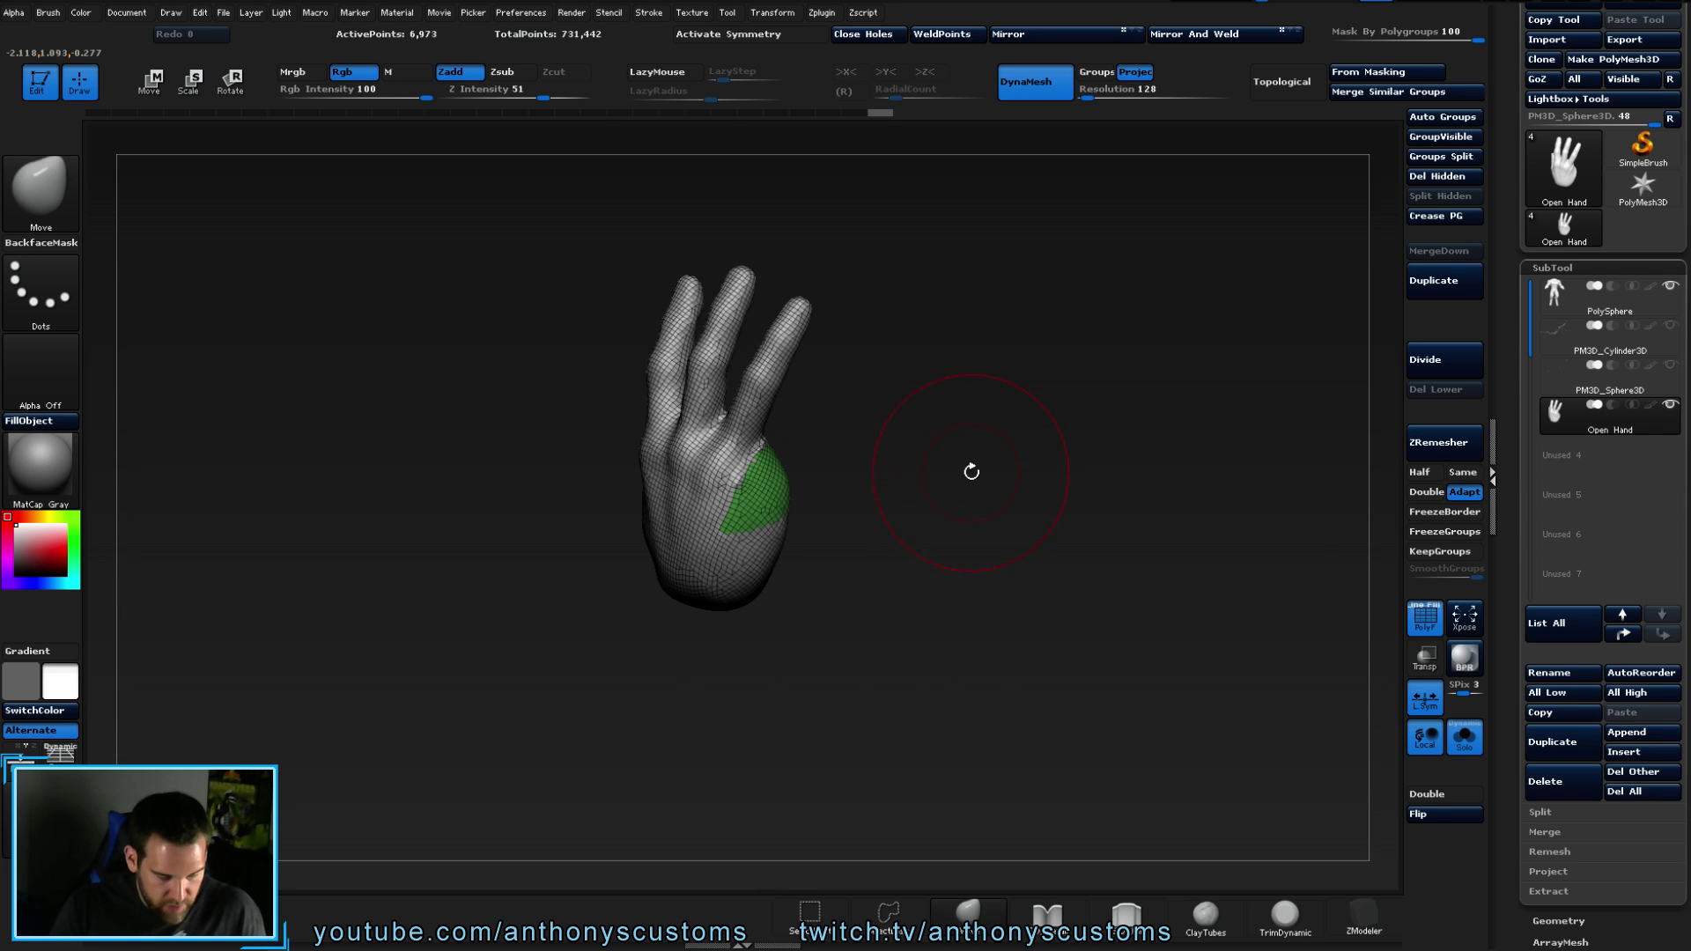
left_click_drag(1474, 37, 1328, 40)
key("ctrl+w")
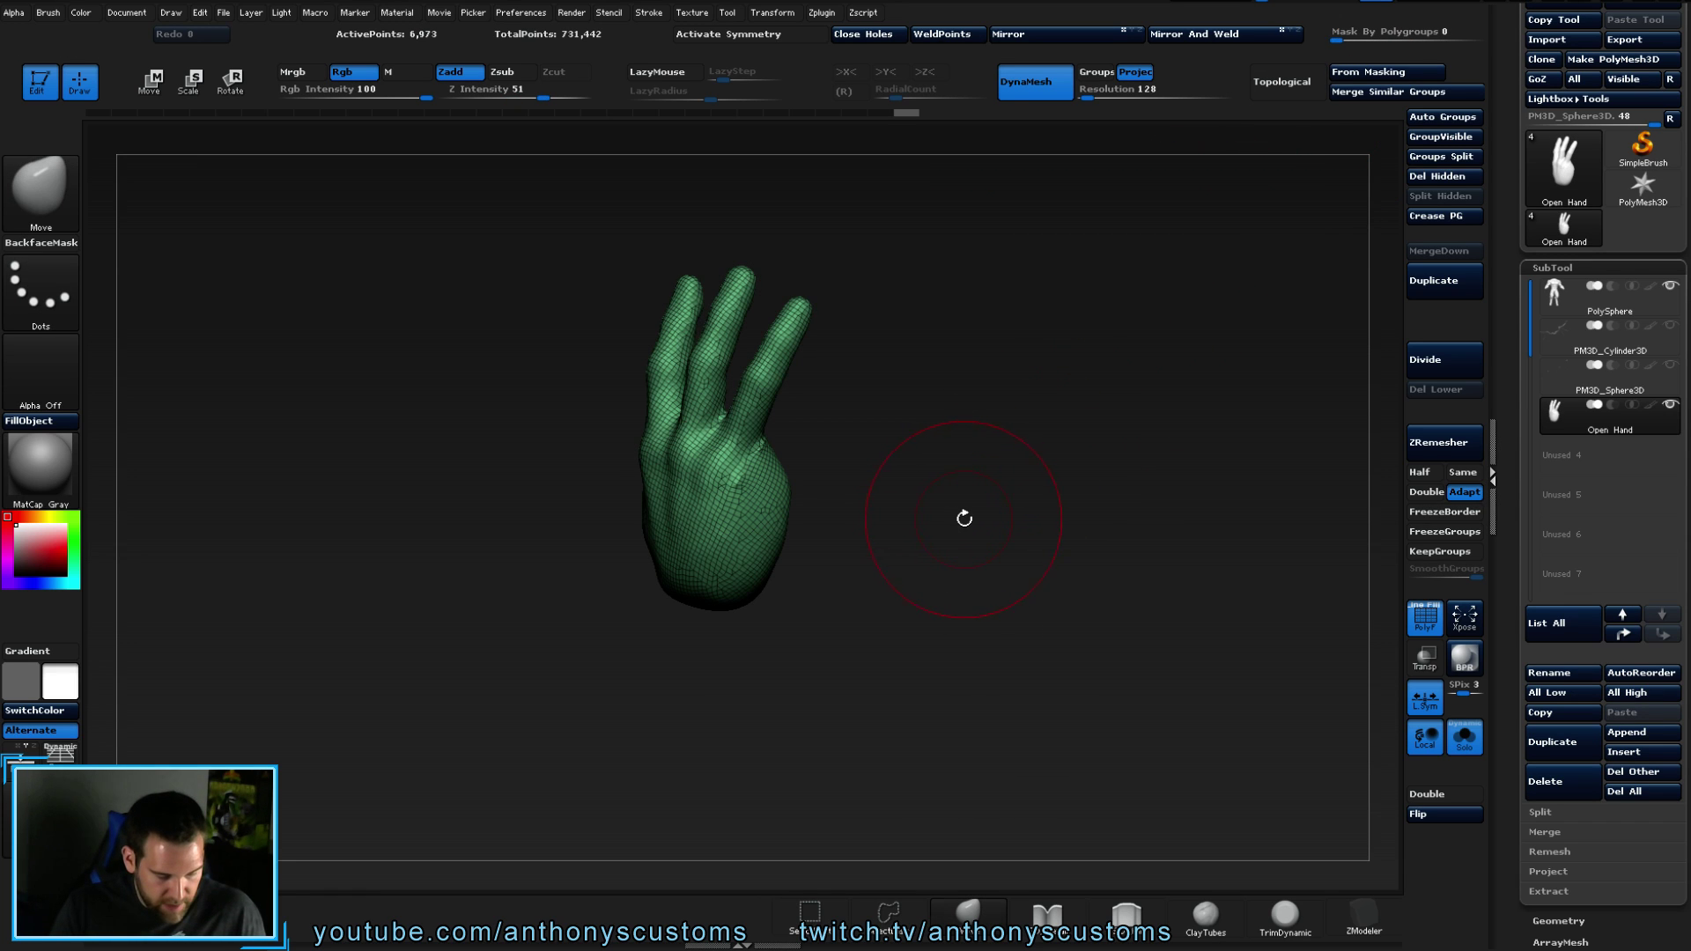
key("shift+f")
- Mask the entire hand except the outermost finger, refining the mask boundary at the finger's base
left_click_drag(822, 502, 887, 479)
left_click_drag(844, 627, 891, 407)
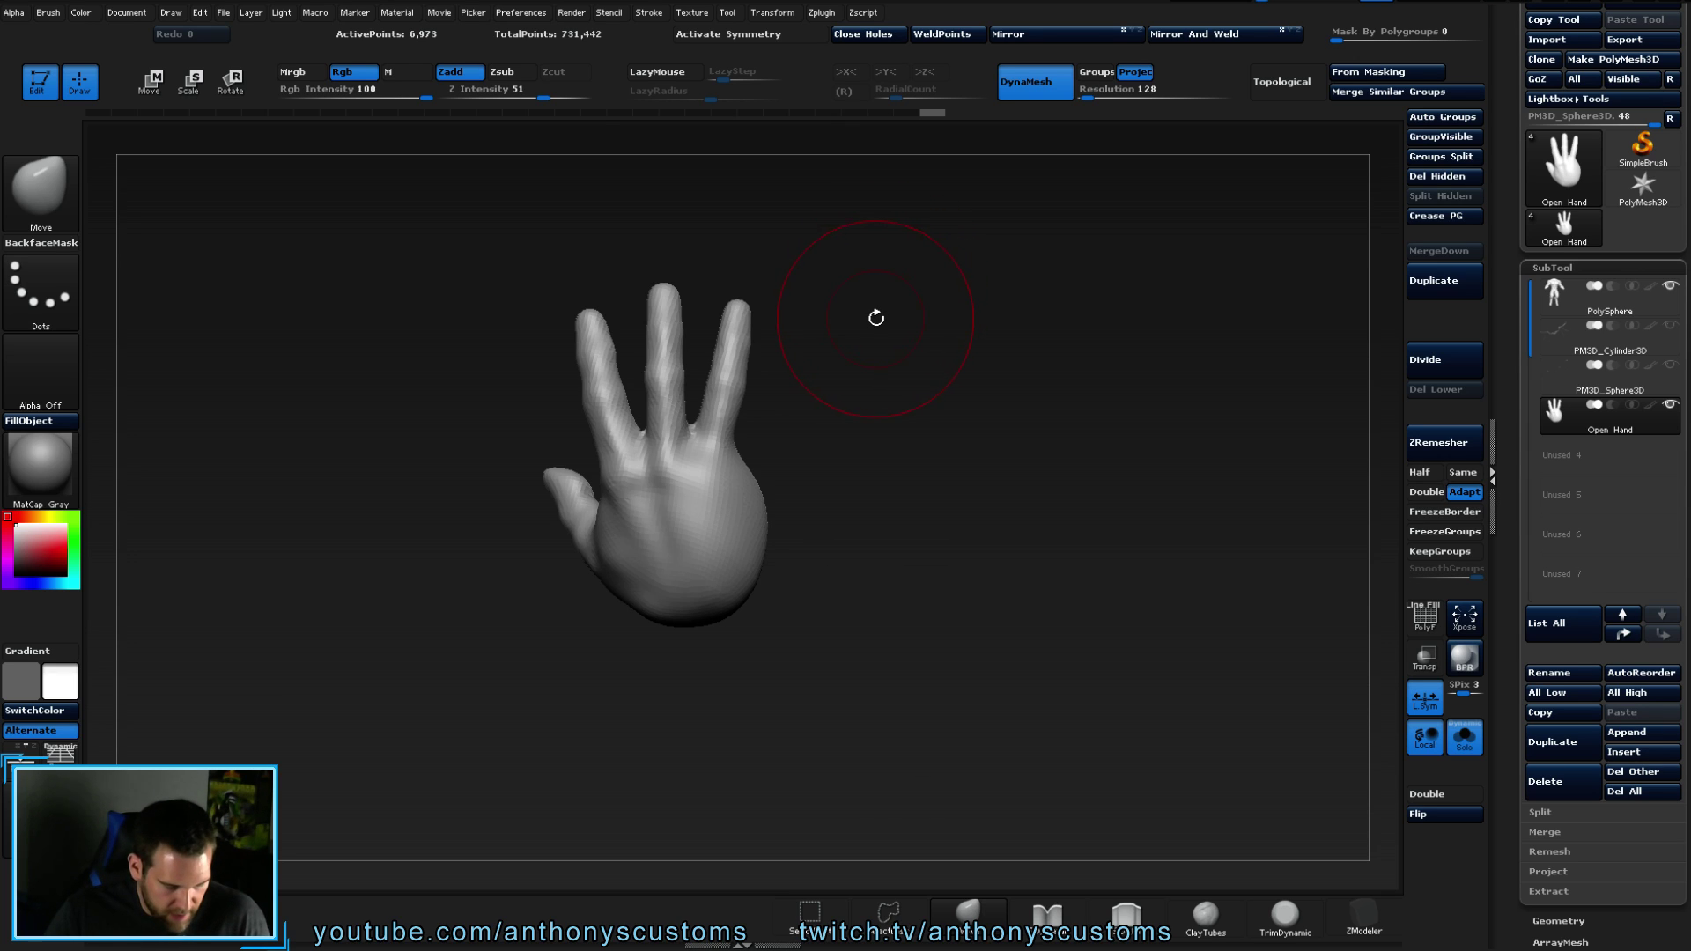
key("w")
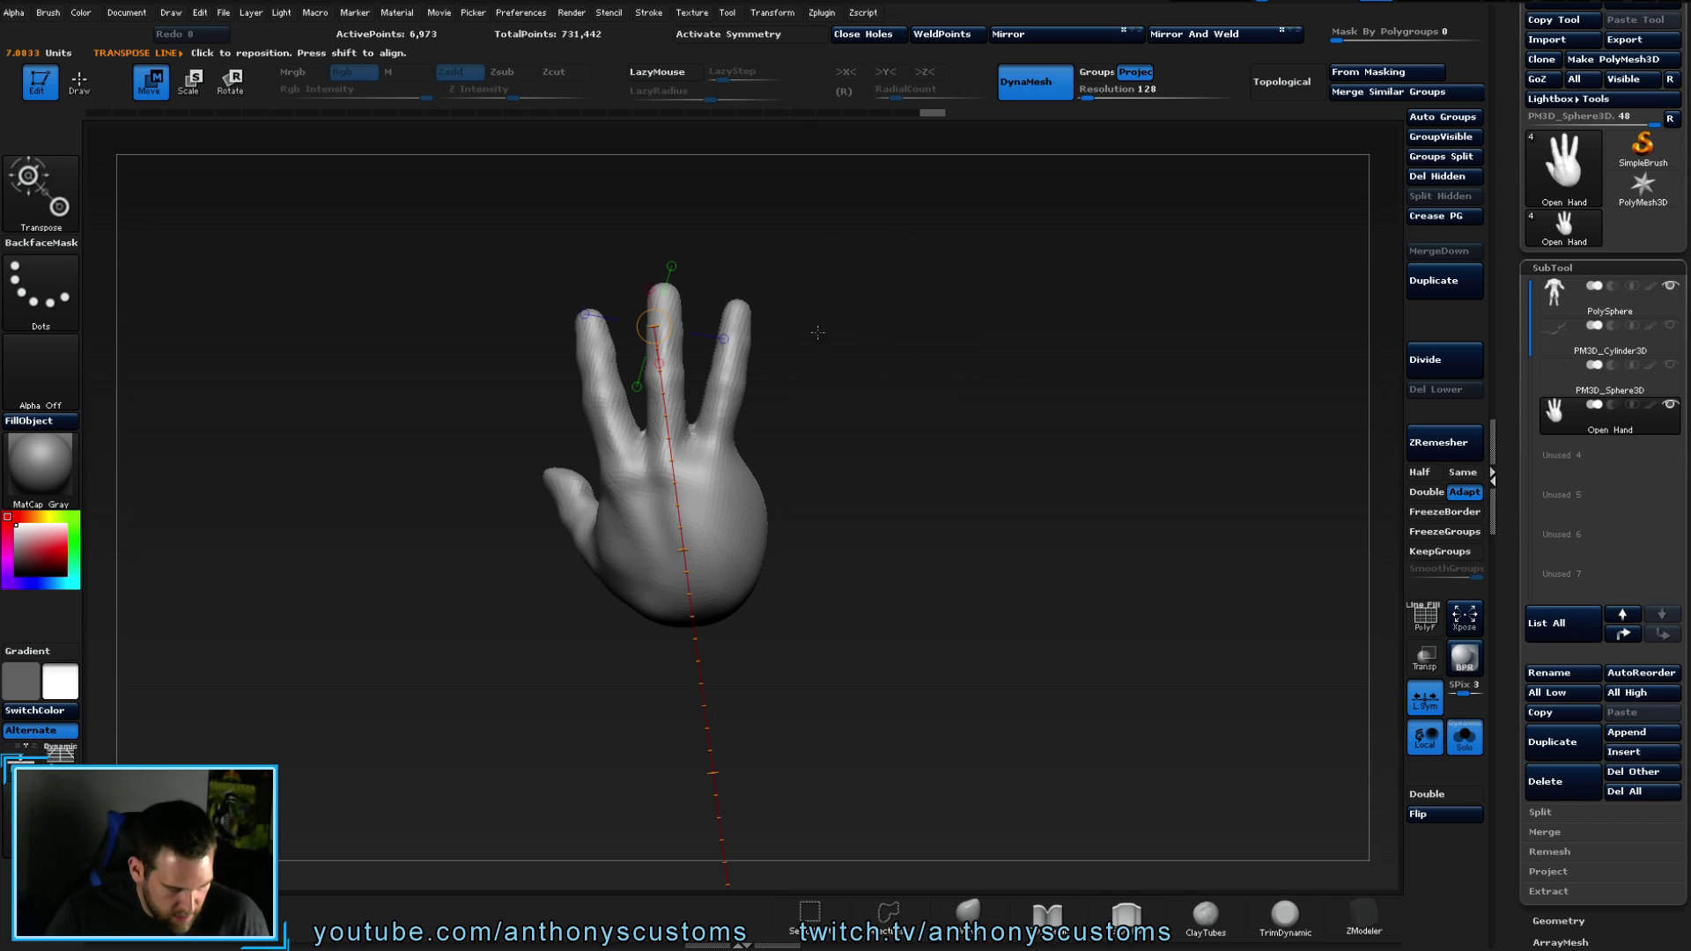
left_click_drag(724, 403, 711, 460, "ctrl")
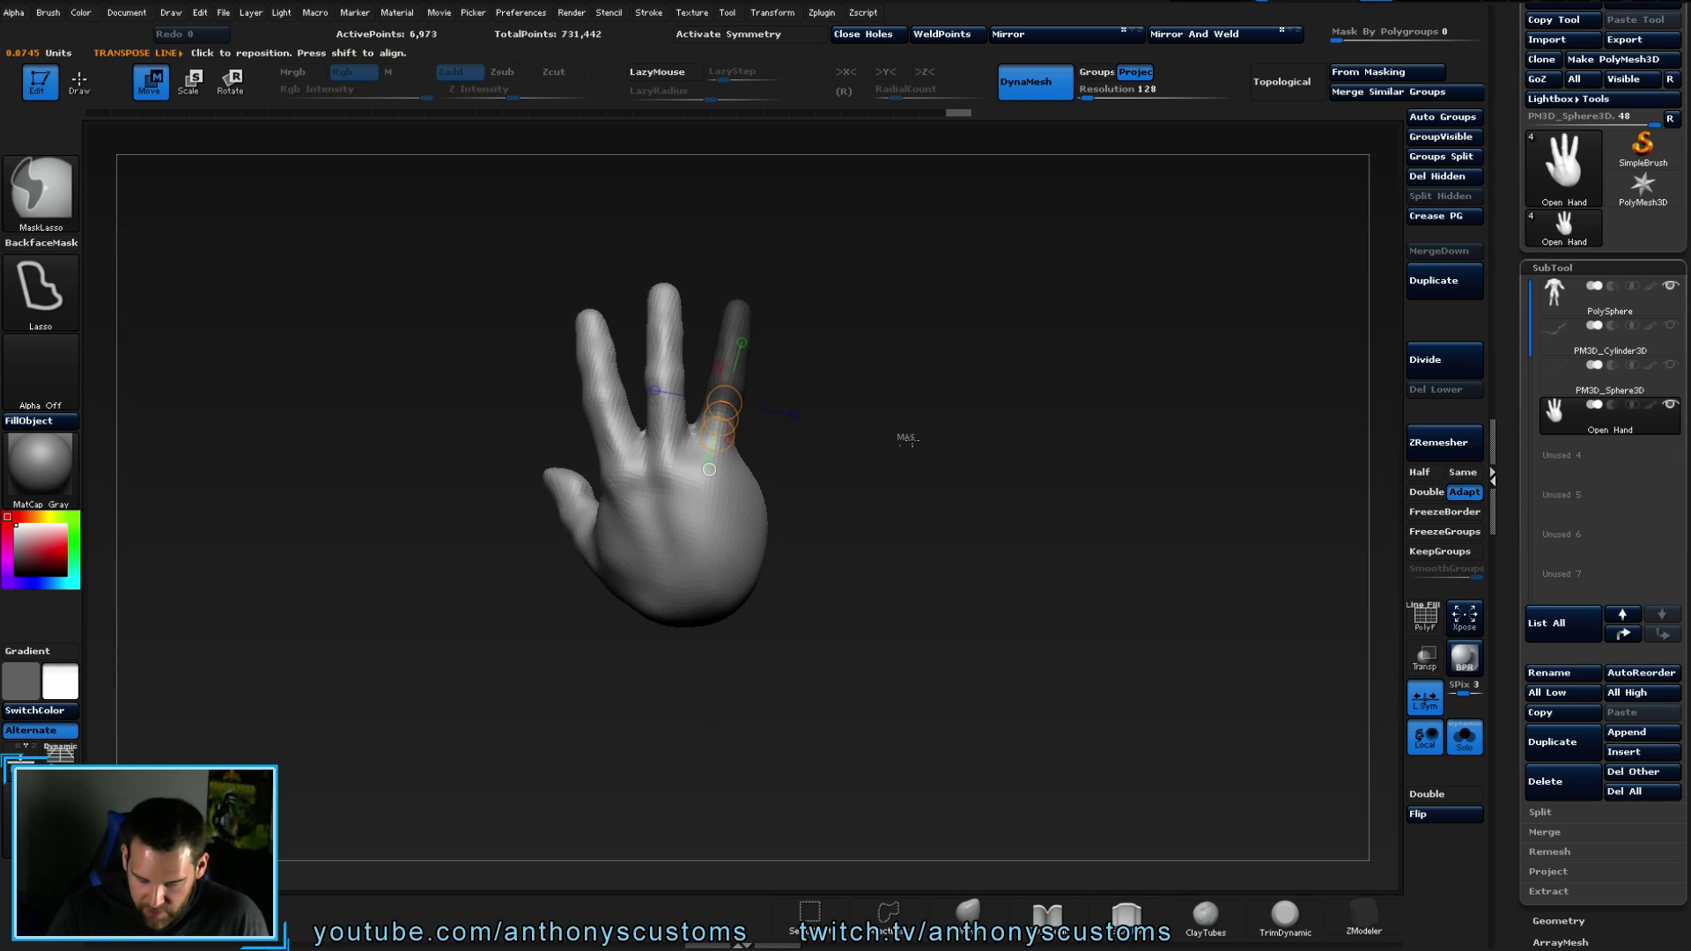
left_click_drag(1026, 437, 1020, 430, "ctrl")
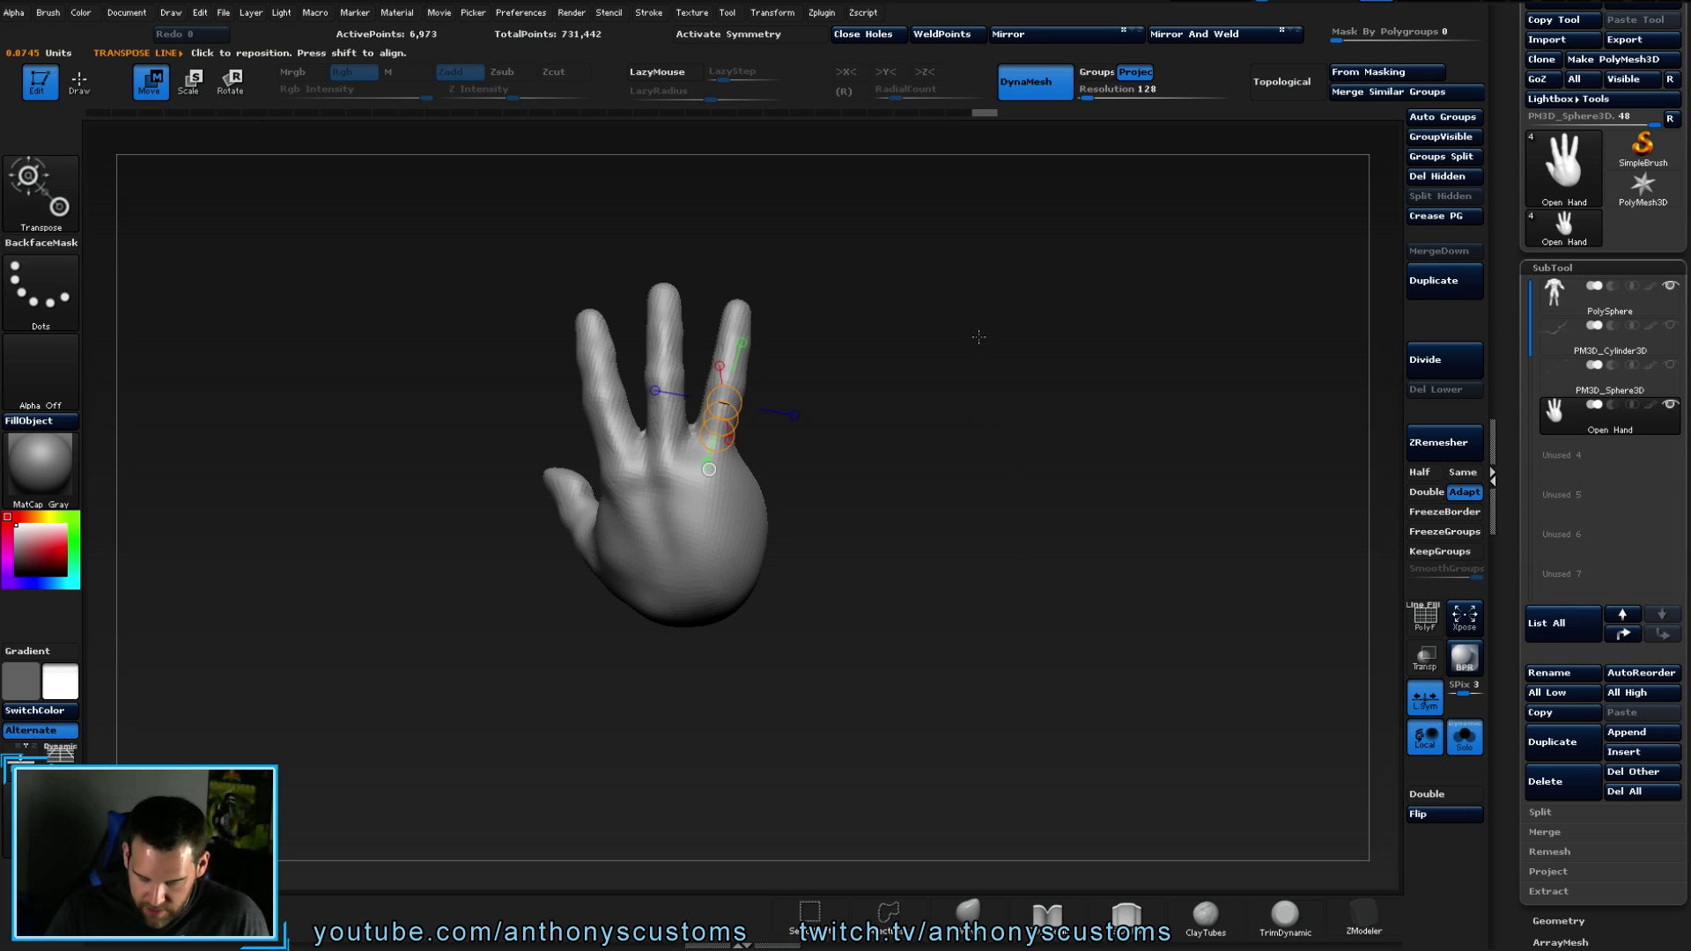
key("ctrl+z")
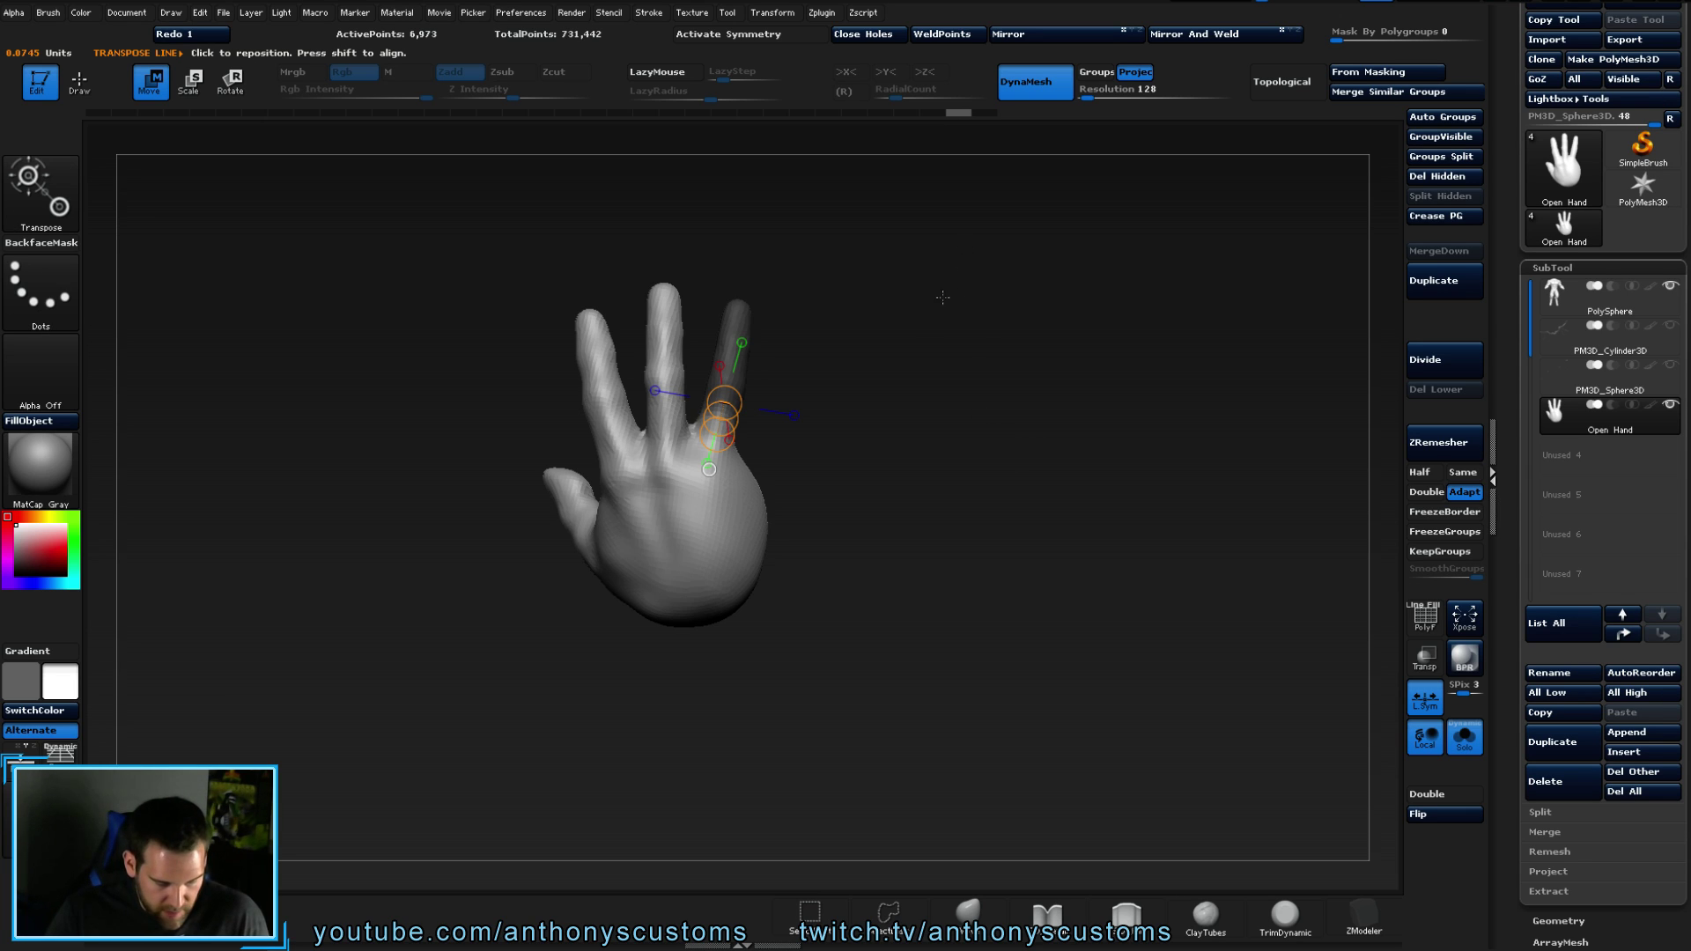
left_click(829, 487, "ctrl")
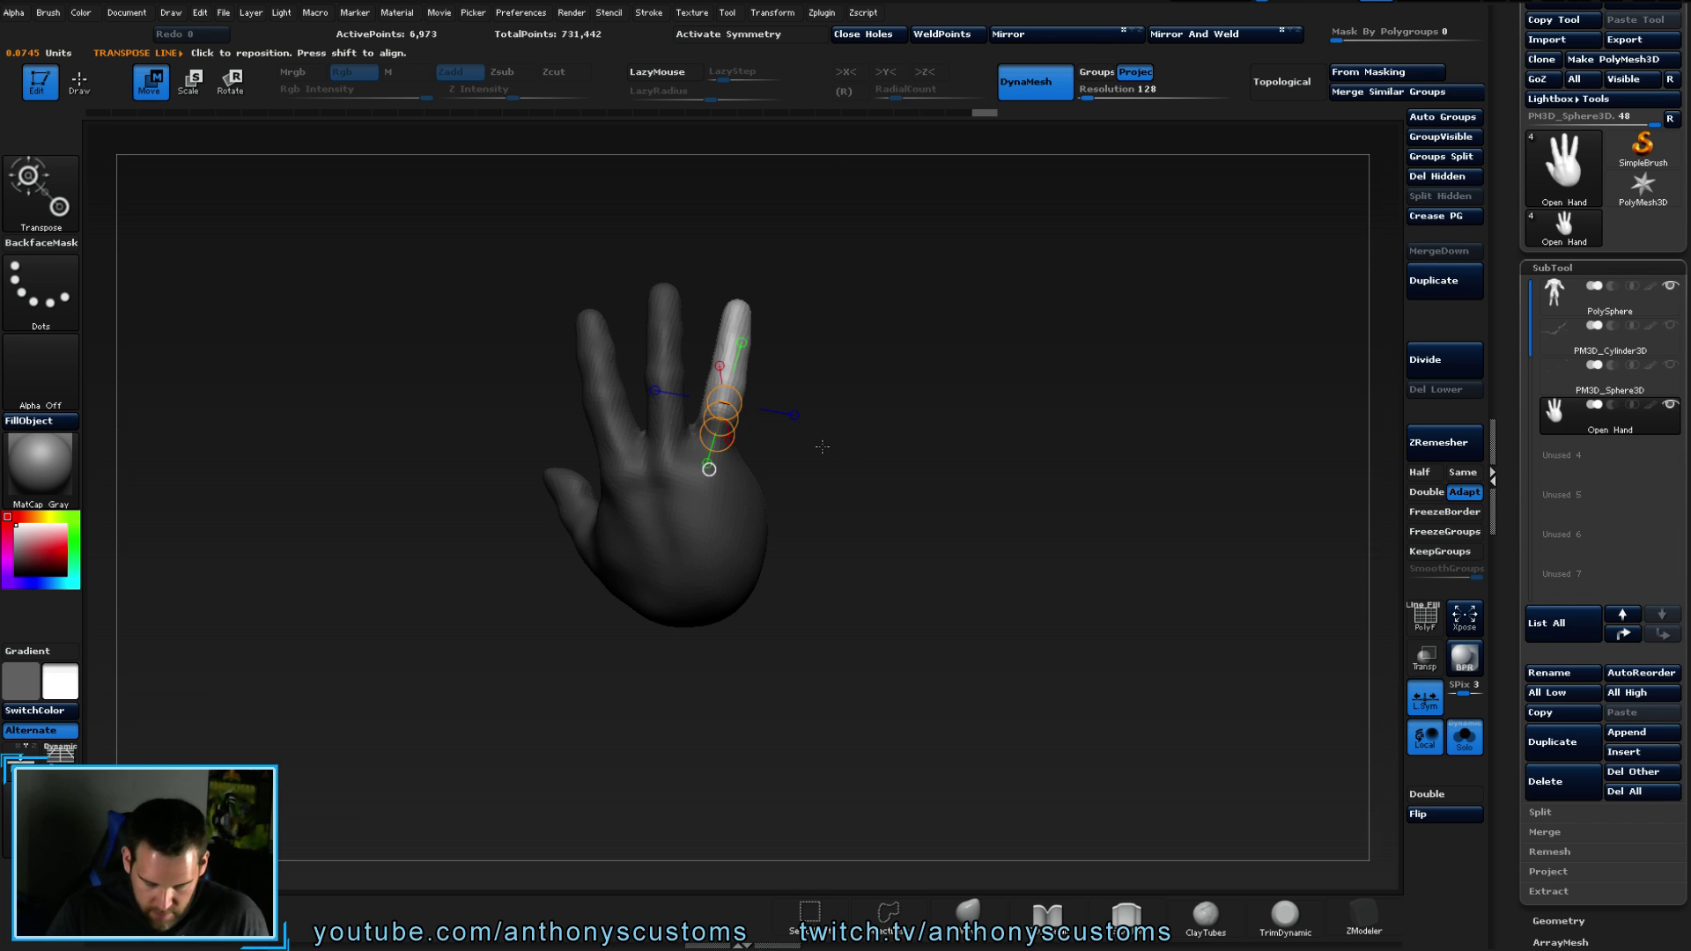
key("q")
key("ctrl")
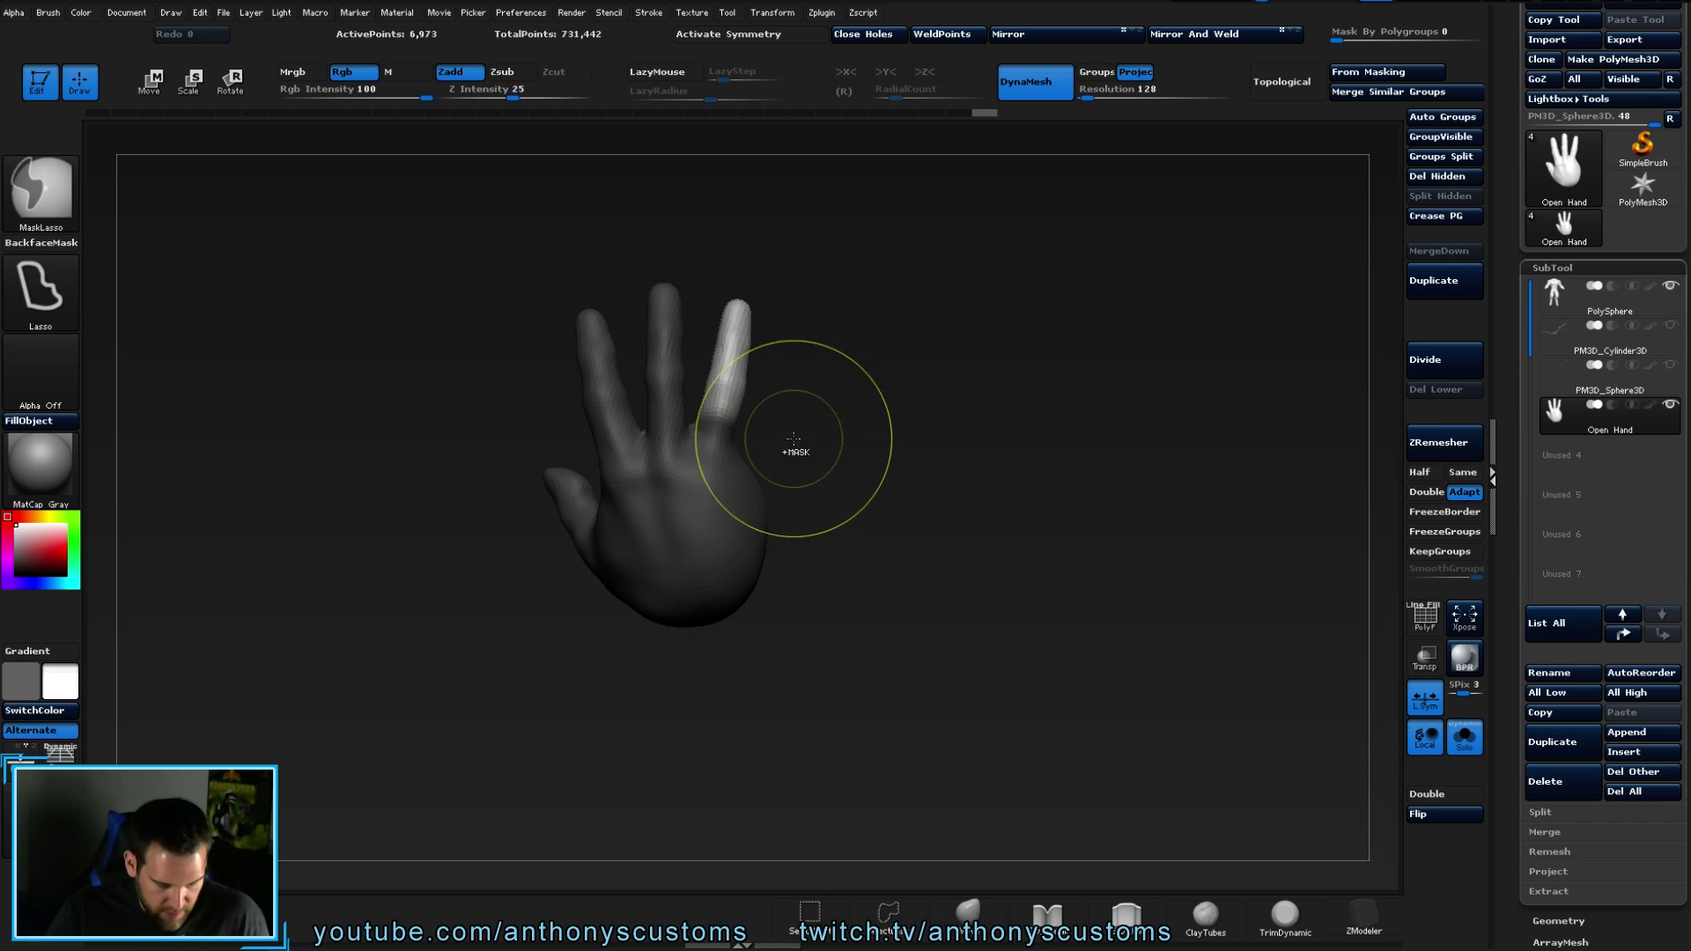
left_click_drag(706, 317, 701, 362, "ctrl+alt")
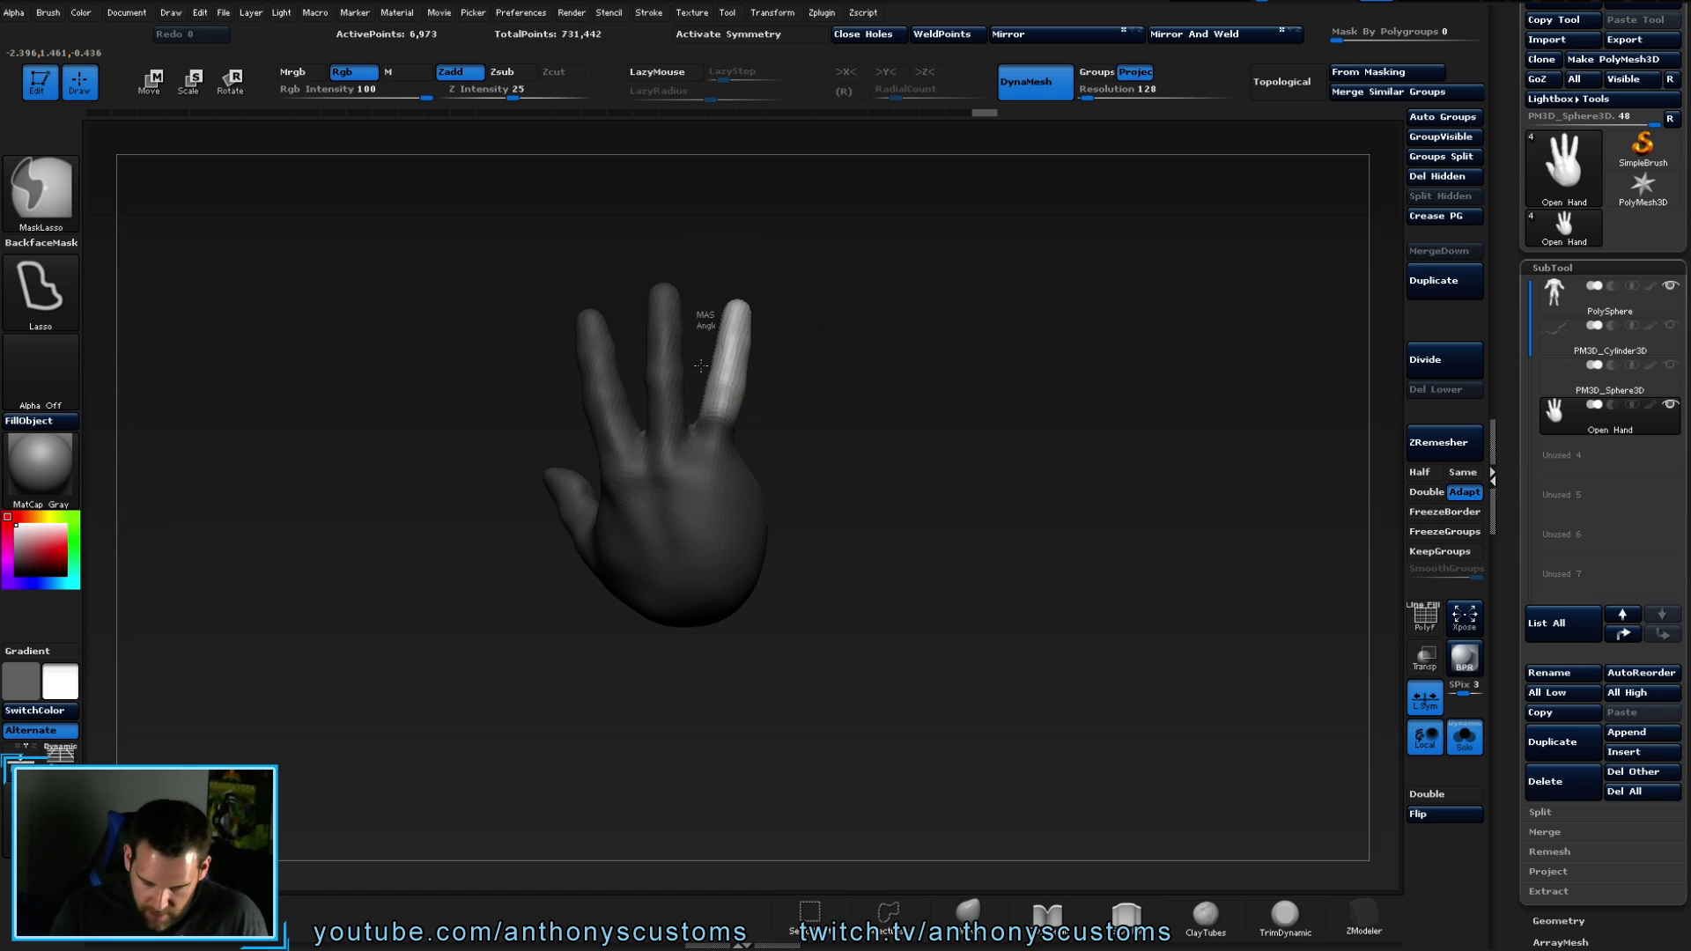
left_click_drag(720, 439, 783, 442, "ctrl")
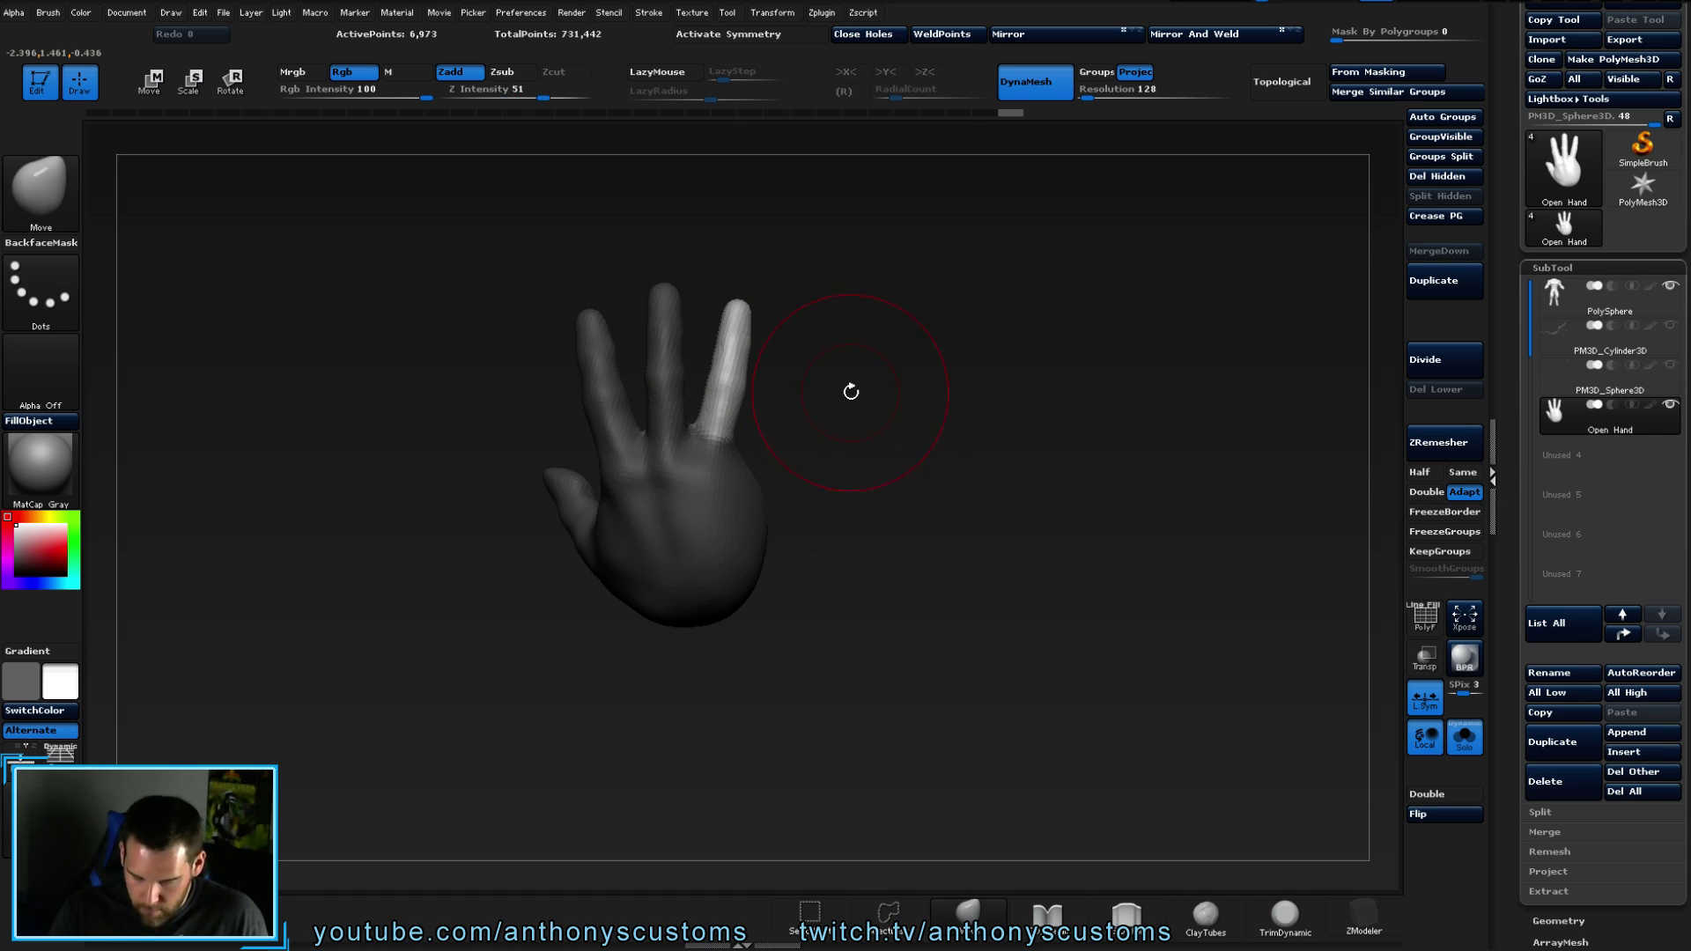
- Try to reposition the unmasked outermost finger with the transpose line, and undo the move
key("w")
left_click_drag(720, 418, 724, 391)
key("ctrl+z")
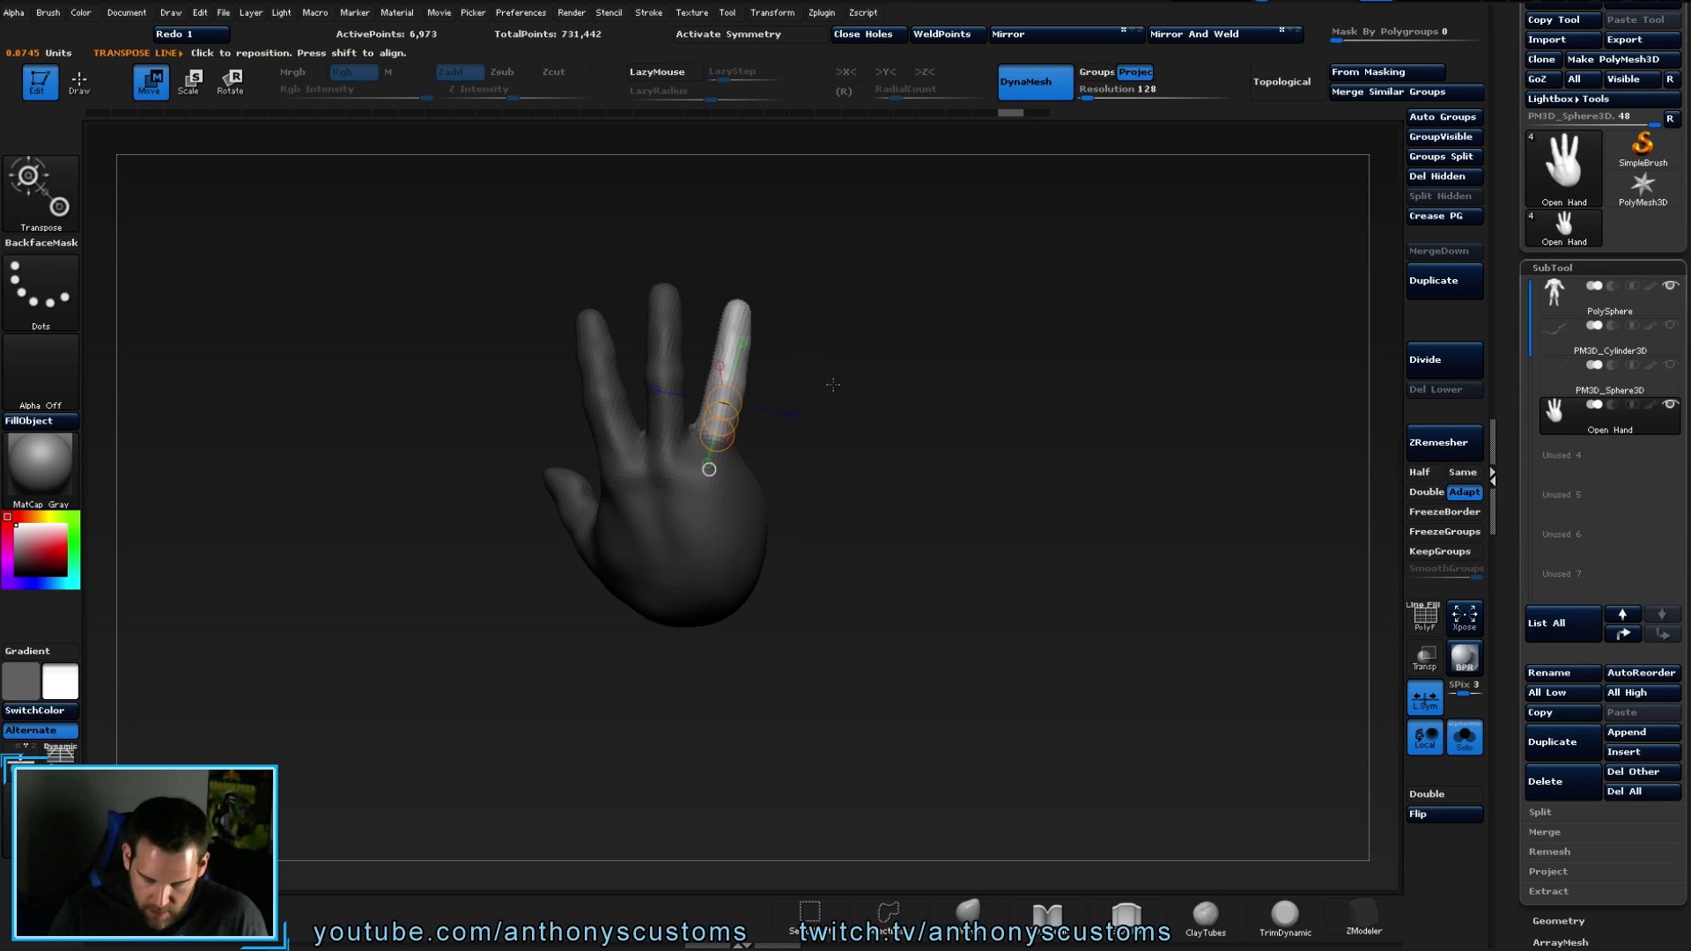
key("q")
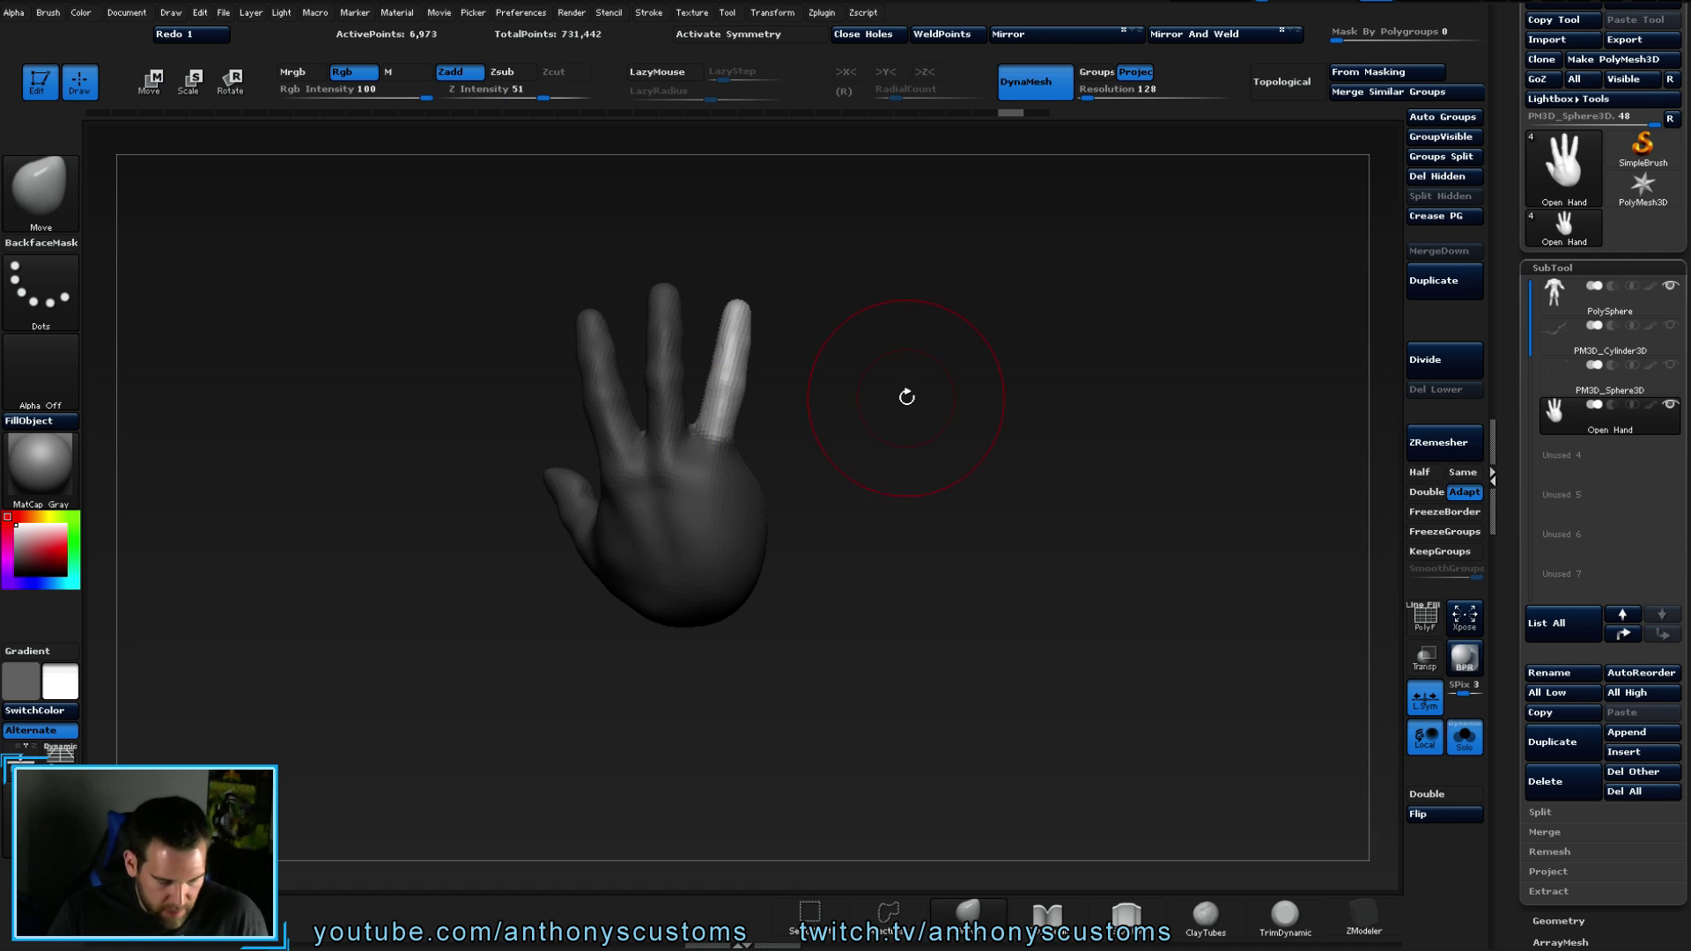
- Reshape and smooth the outer side of the palm below the outermost finger with the Move and Smooth brushes
mouse_move(908, 369)
left_mouse_down("ctrl")
mouse_move(940, 449)
mouse_move(894, 415)
mouse_move(826, 490)
mouse_move(746, 456)
left_mouse_up("ctrl")
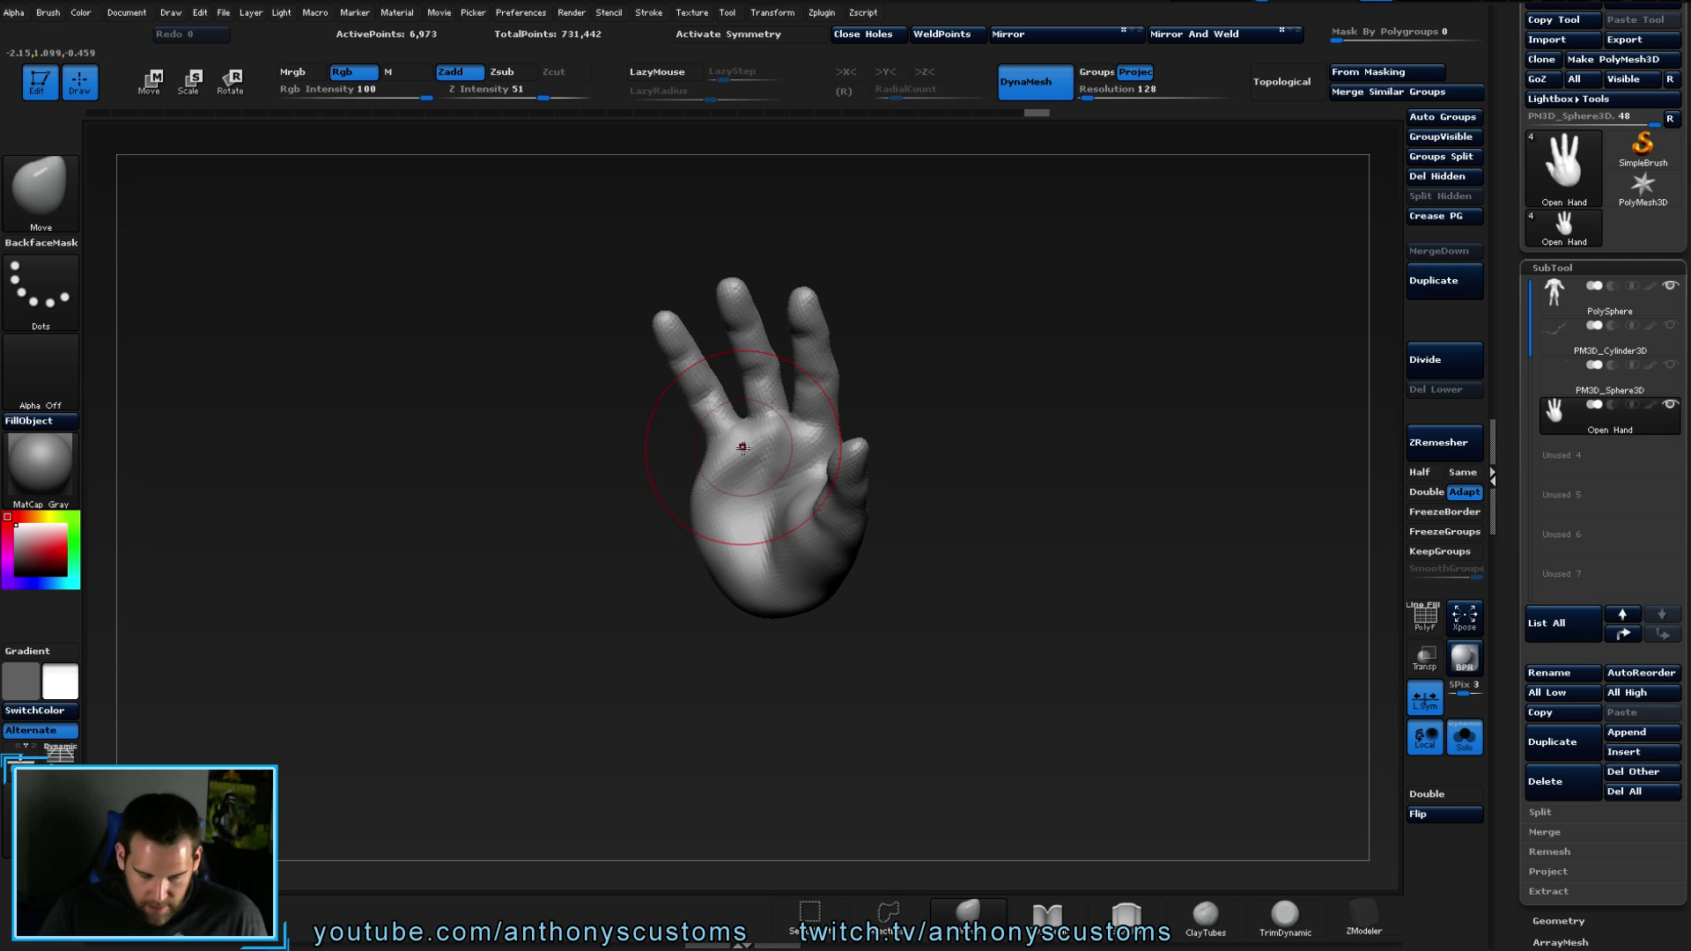
left_click_drag(943, 382, 1031, 364)
left_click_drag(834, 440, 778, 427)
key("space")
key("shift")
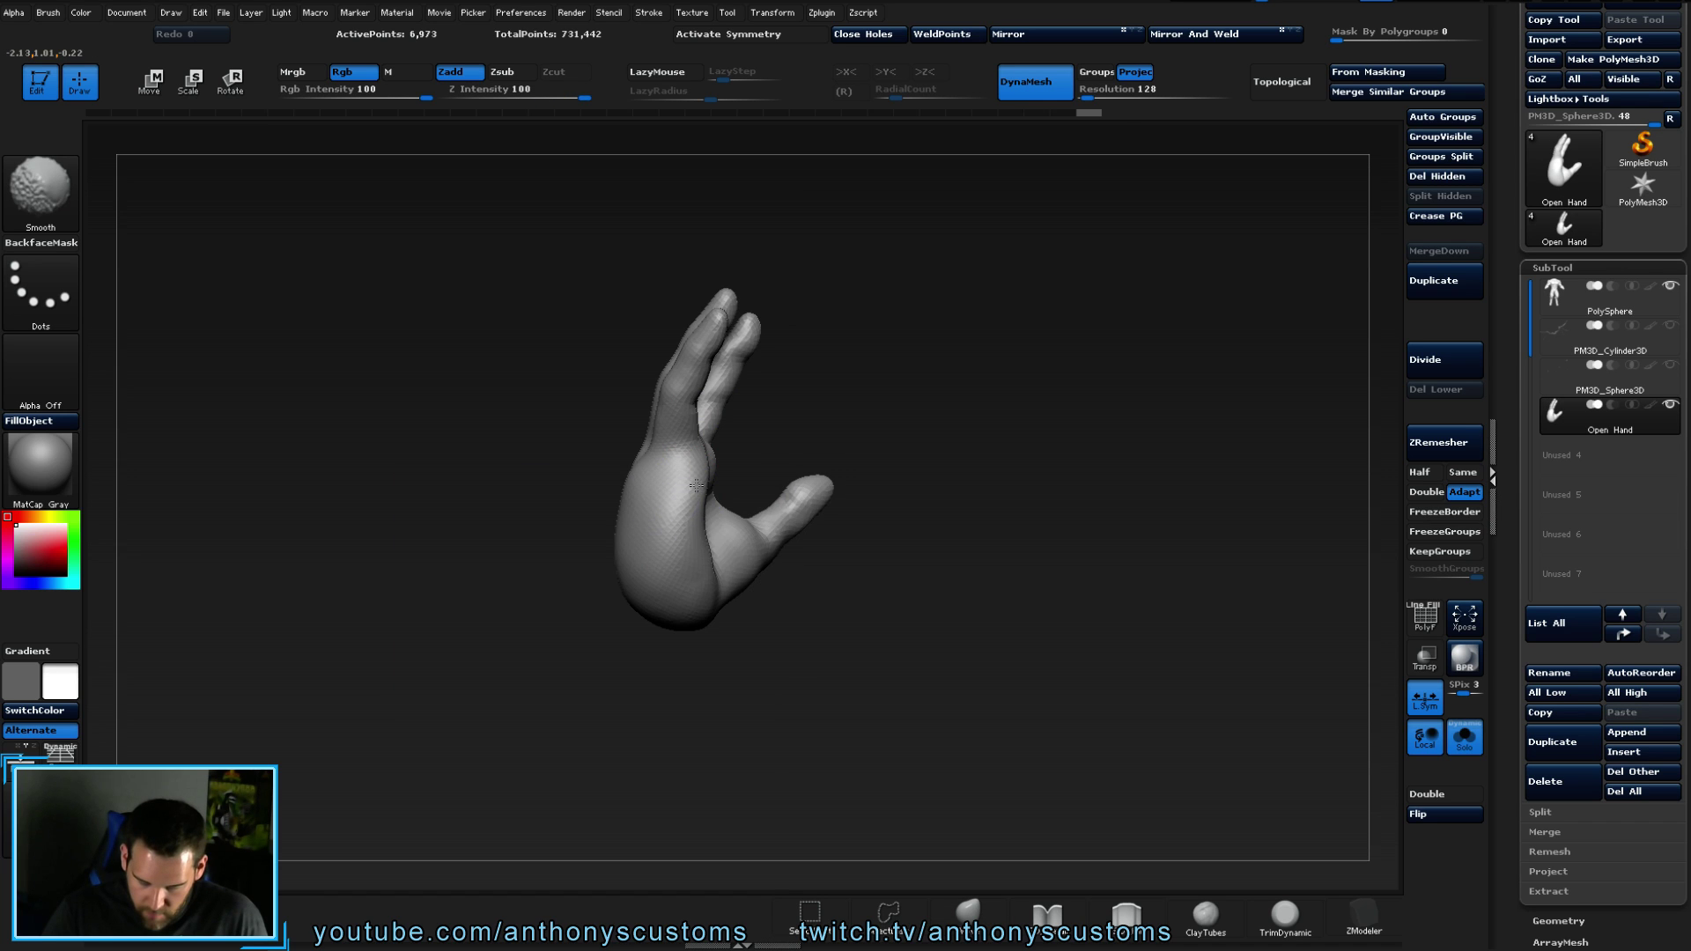
left_click_drag(895, 419, 829, 415)
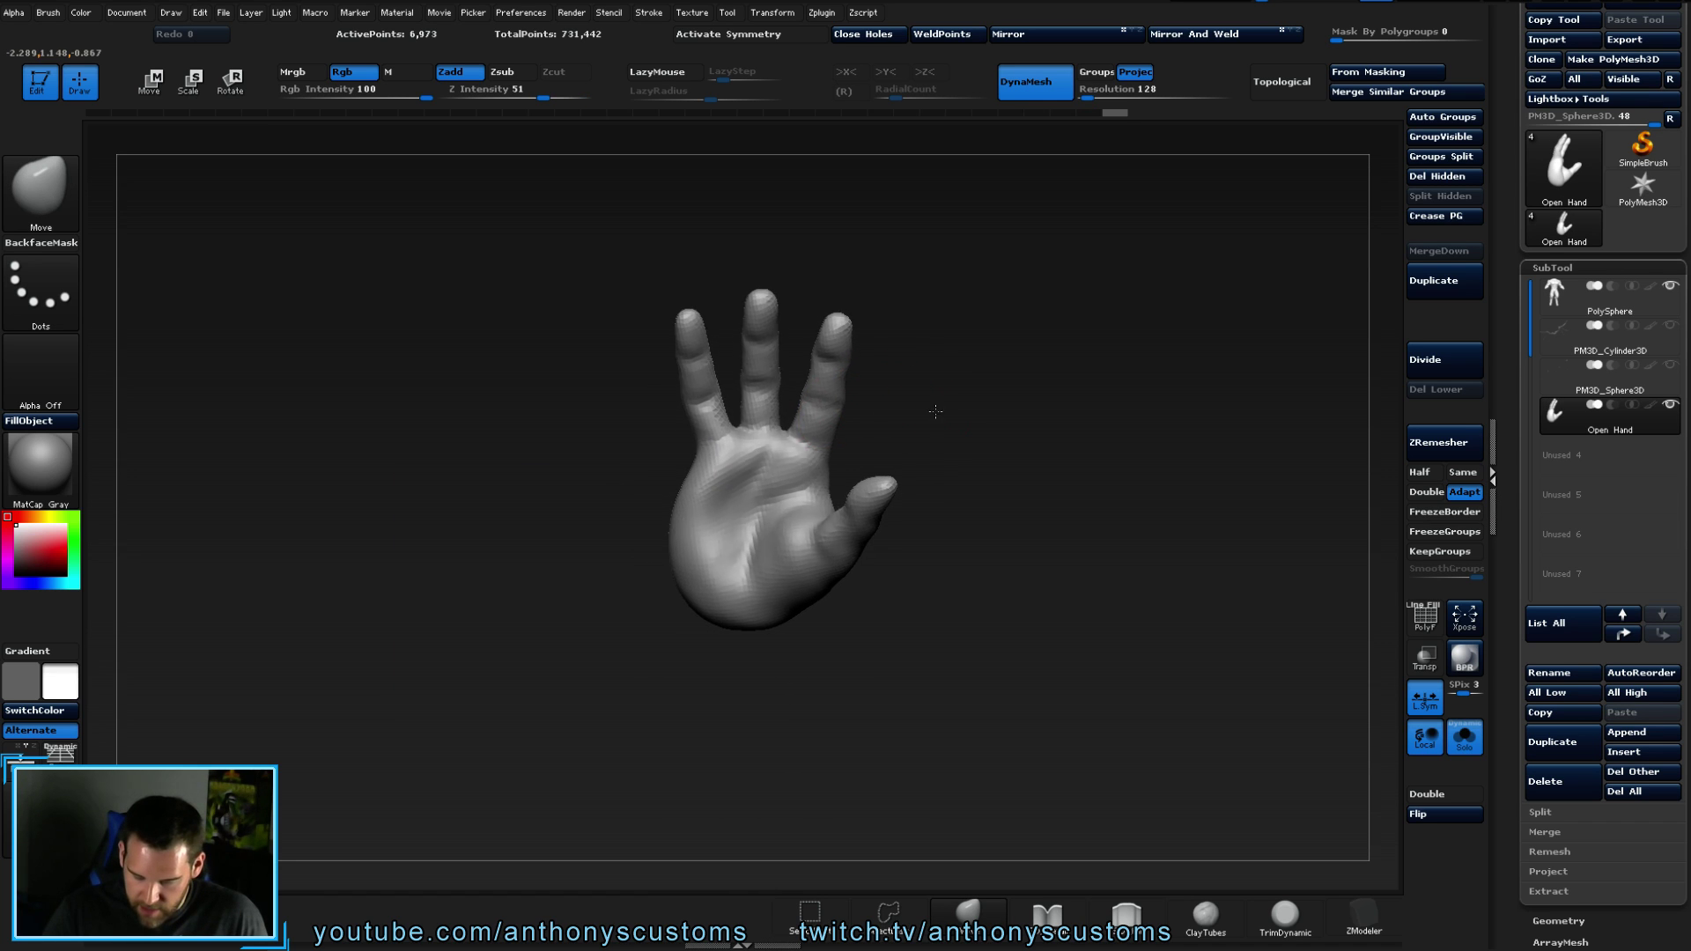
left_click_drag(933, 409, 1012, 408)
- Flatten the outer side of the palm with the TrimDynamic brush and smooth the trimmed surface
key("space")
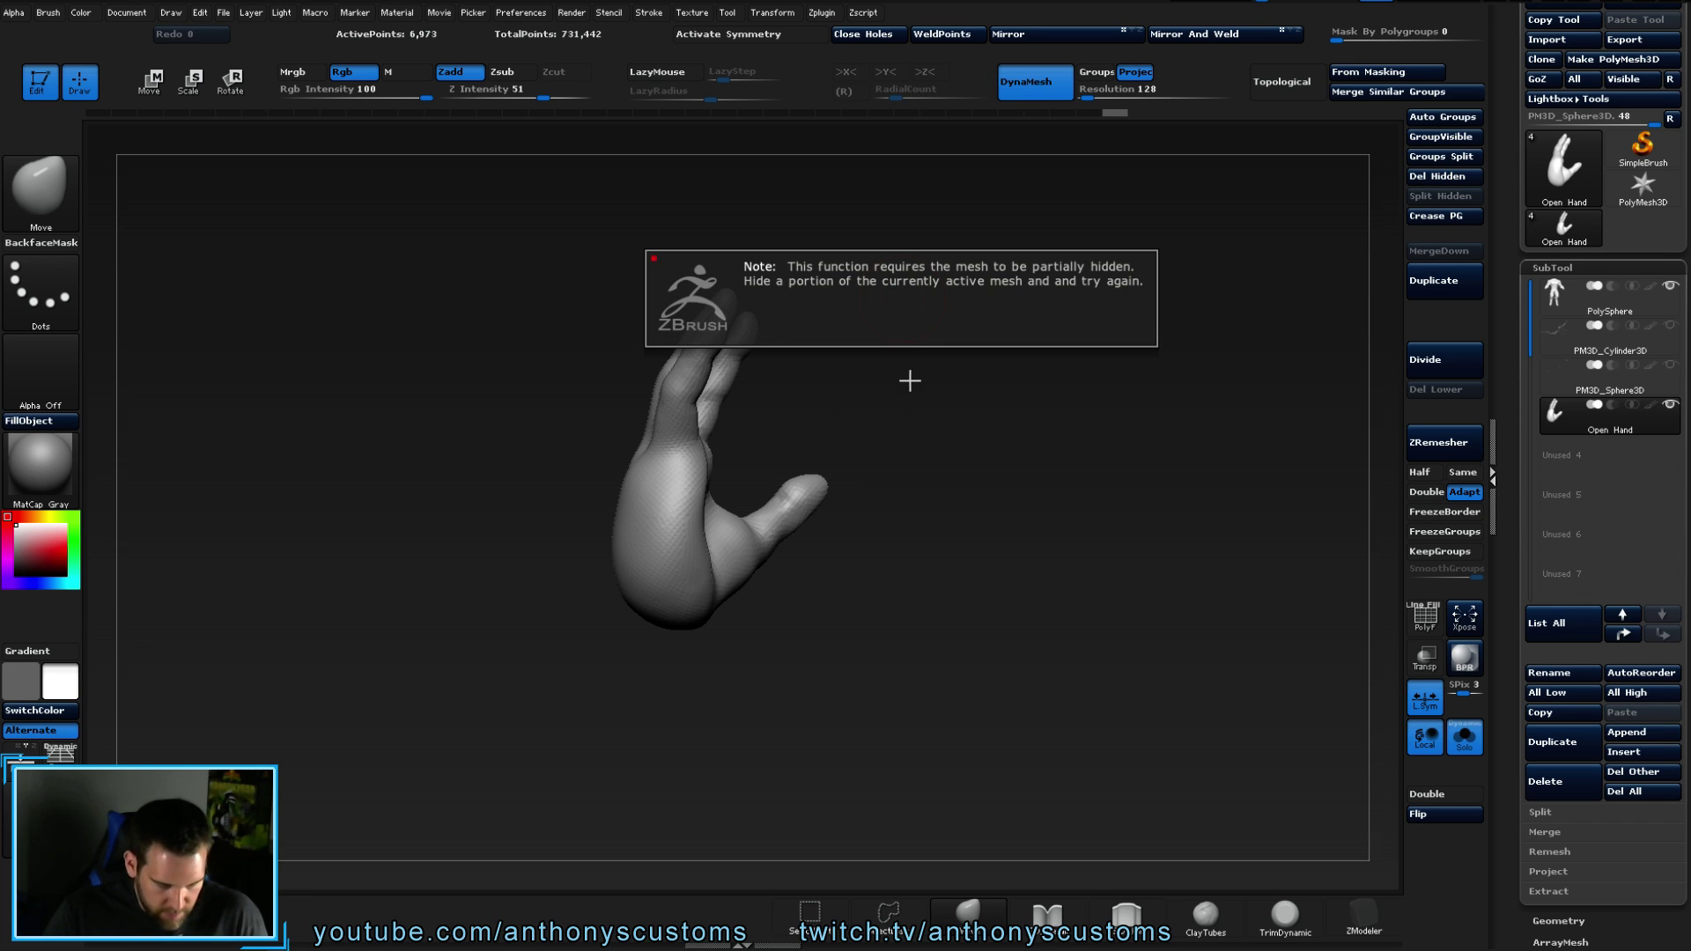
key("b")
key("t")
key("d")
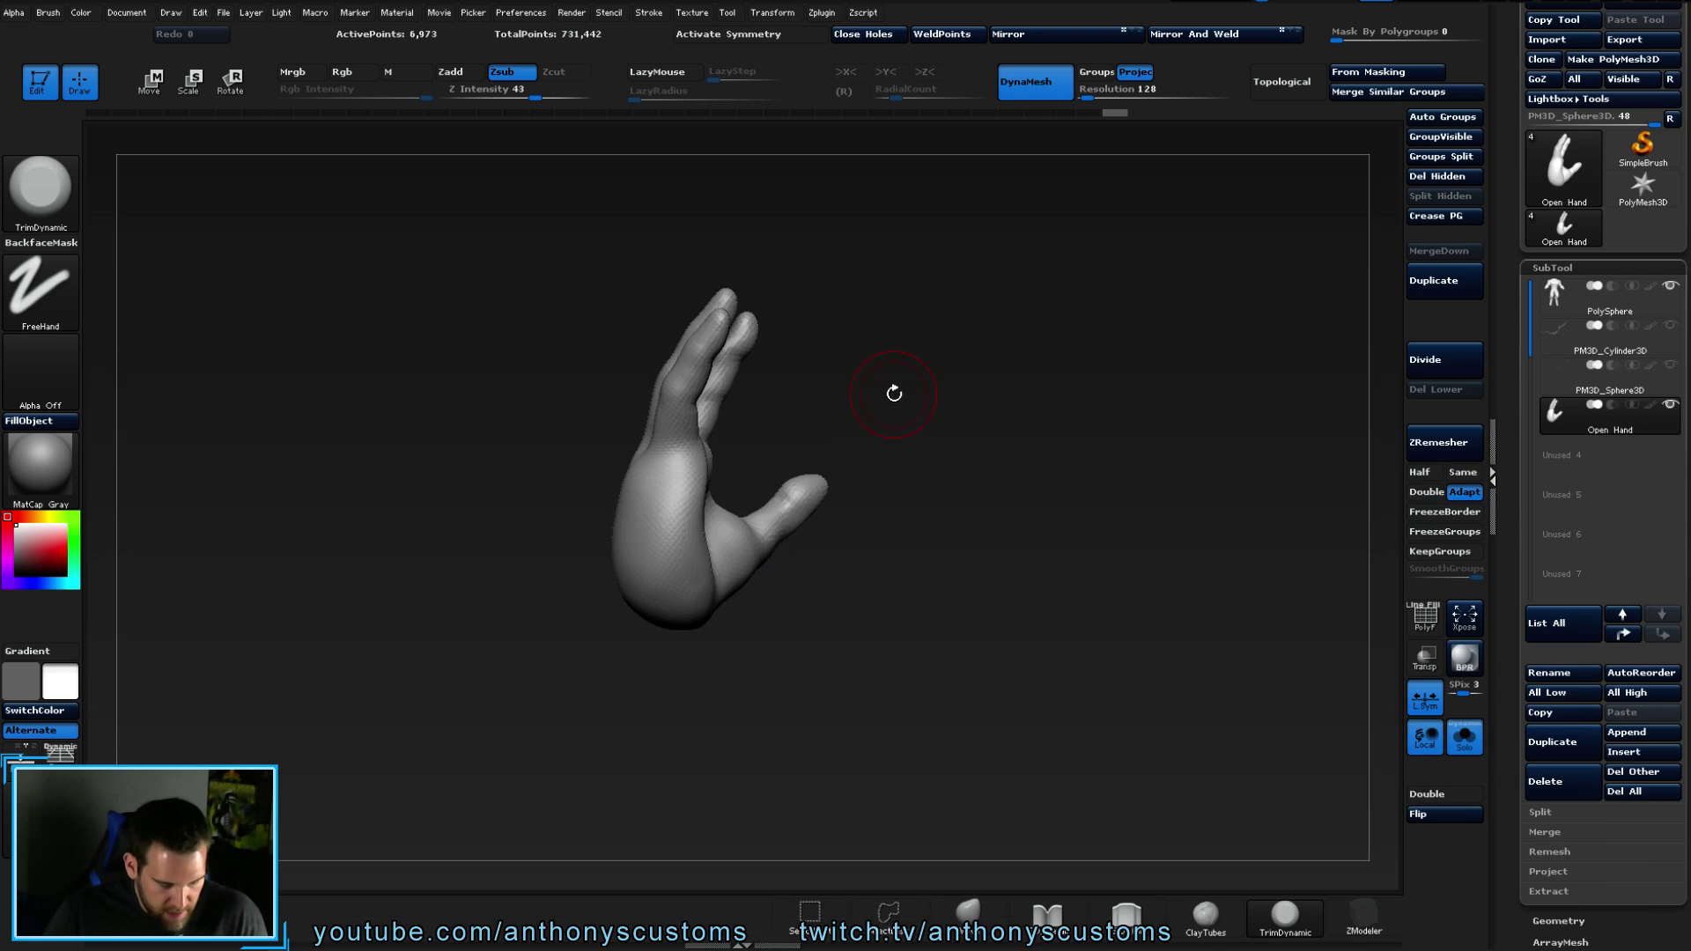
left_click_drag(656, 548, 687, 500)
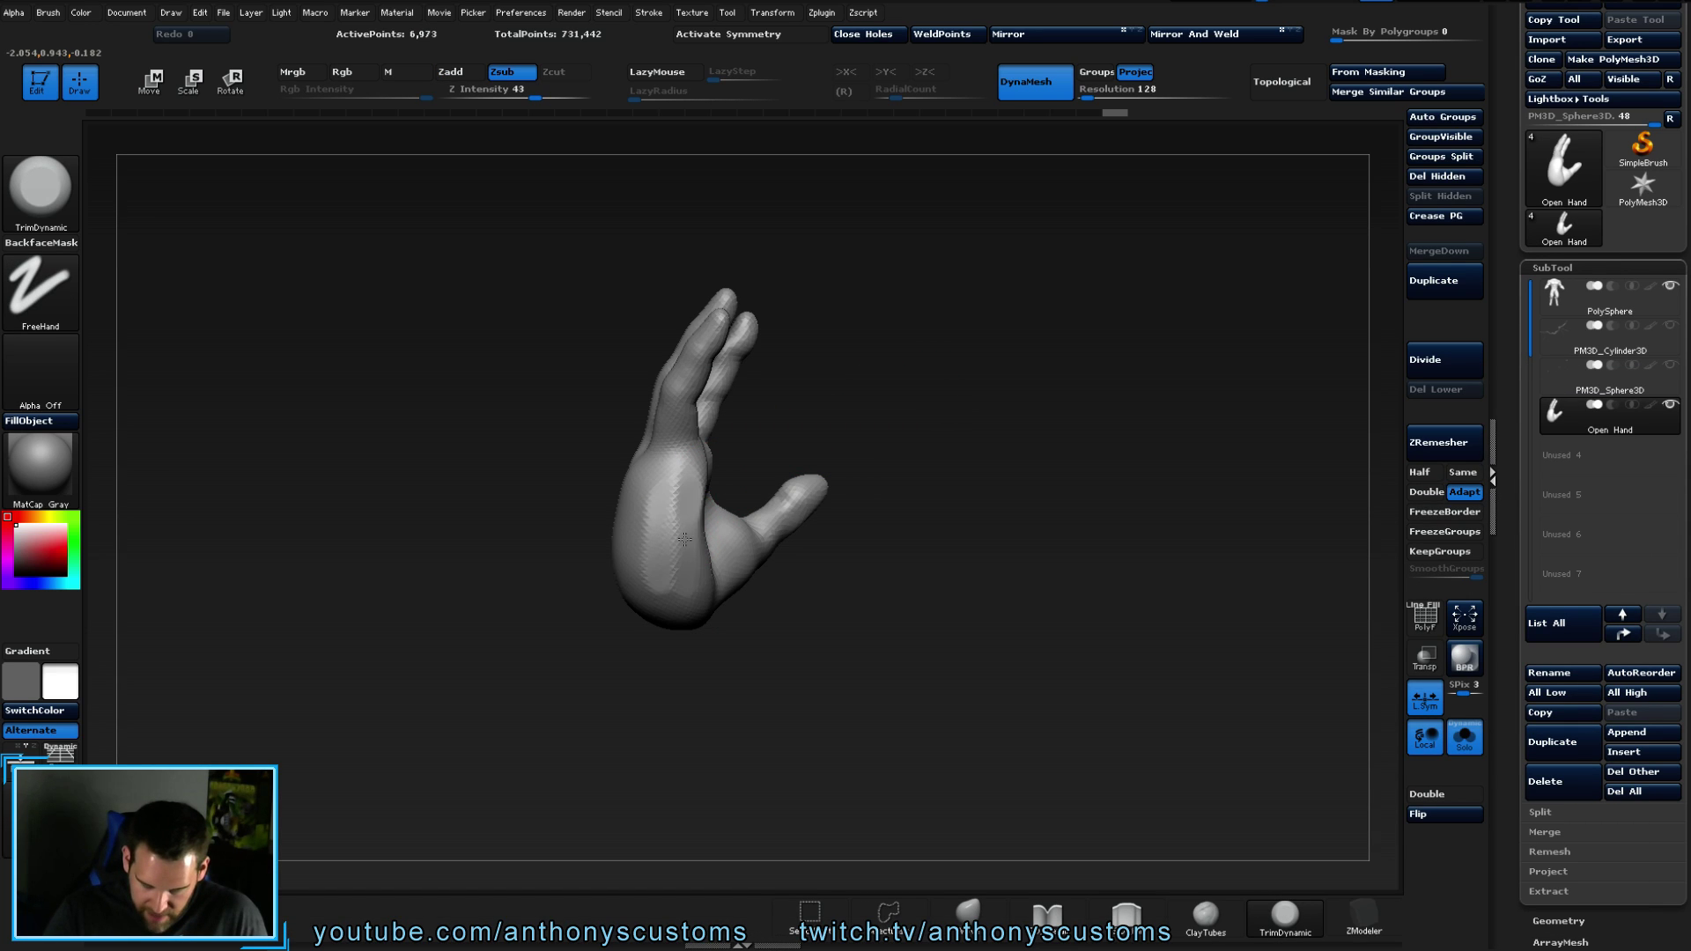
mouse_move(764, 448)
left_mouse_down()
mouse_move(974, 453)
mouse_move(748, 442)
left_mouse_up()
left_click_drag(642, 508, 643, 531, "shift")
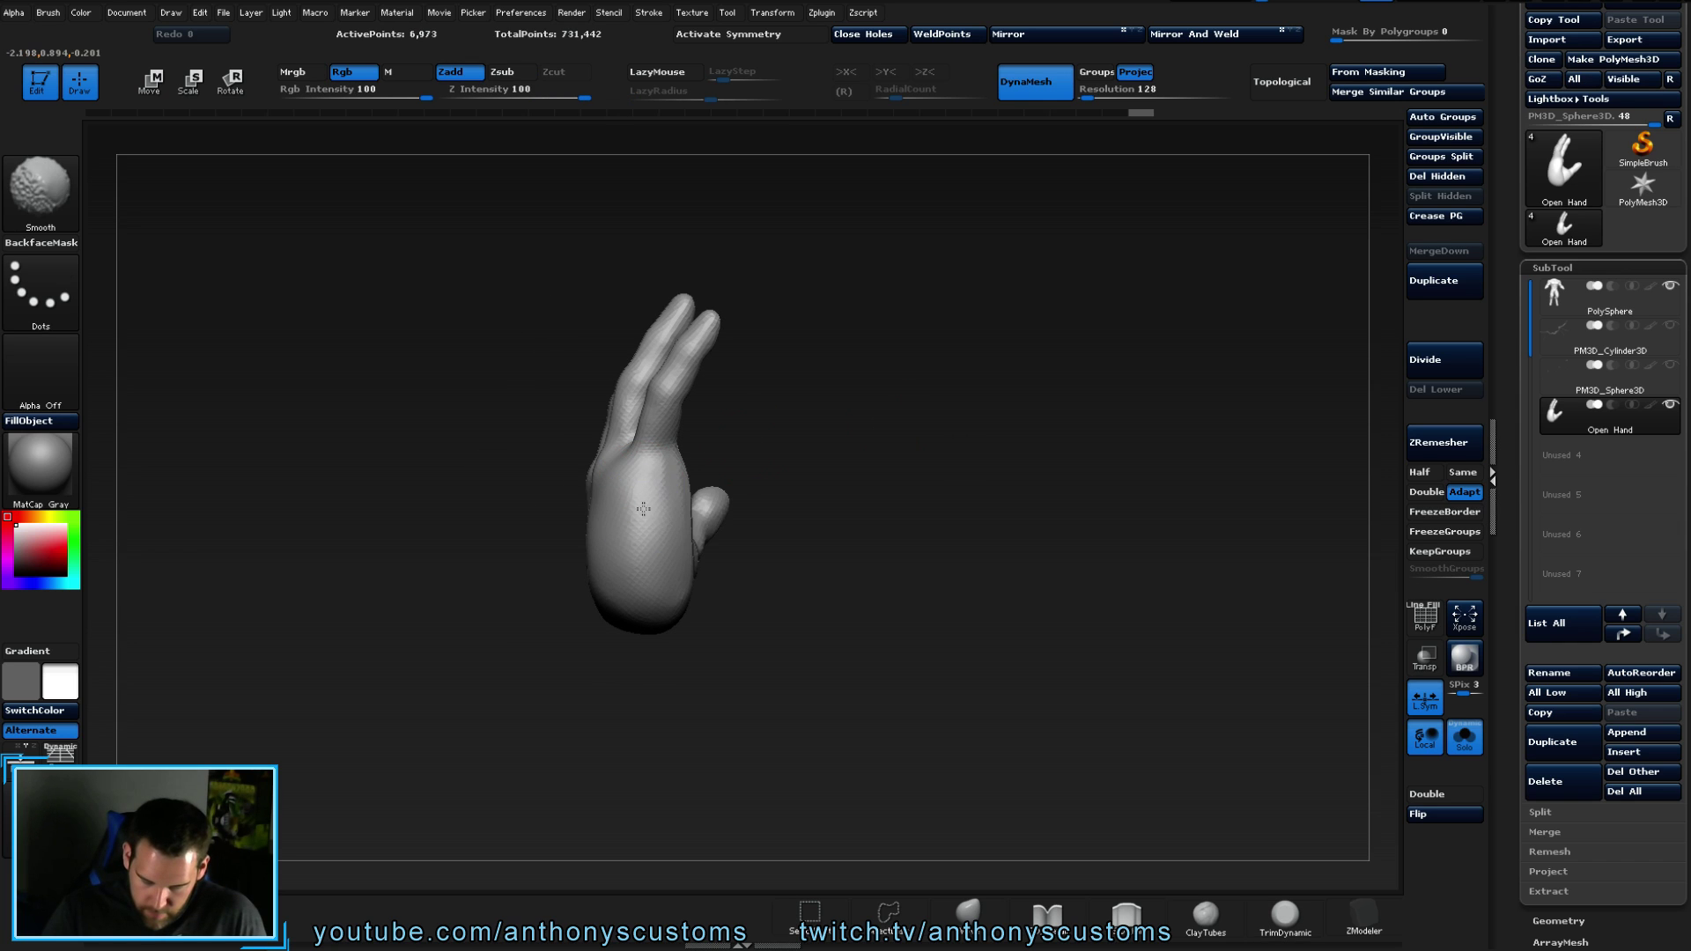
mouse_move(675, 567)
right_mouse_down()
mouse_move(921, 426)
mouse_move(898, 362)
right_mouse_up()
left_click_drag(898, 362, 856, 414)
mouse_move(856, 414)
right_mouse_down()
mouse_move(868, 367)
mouse_move(878, 391)
right_mouse_up()
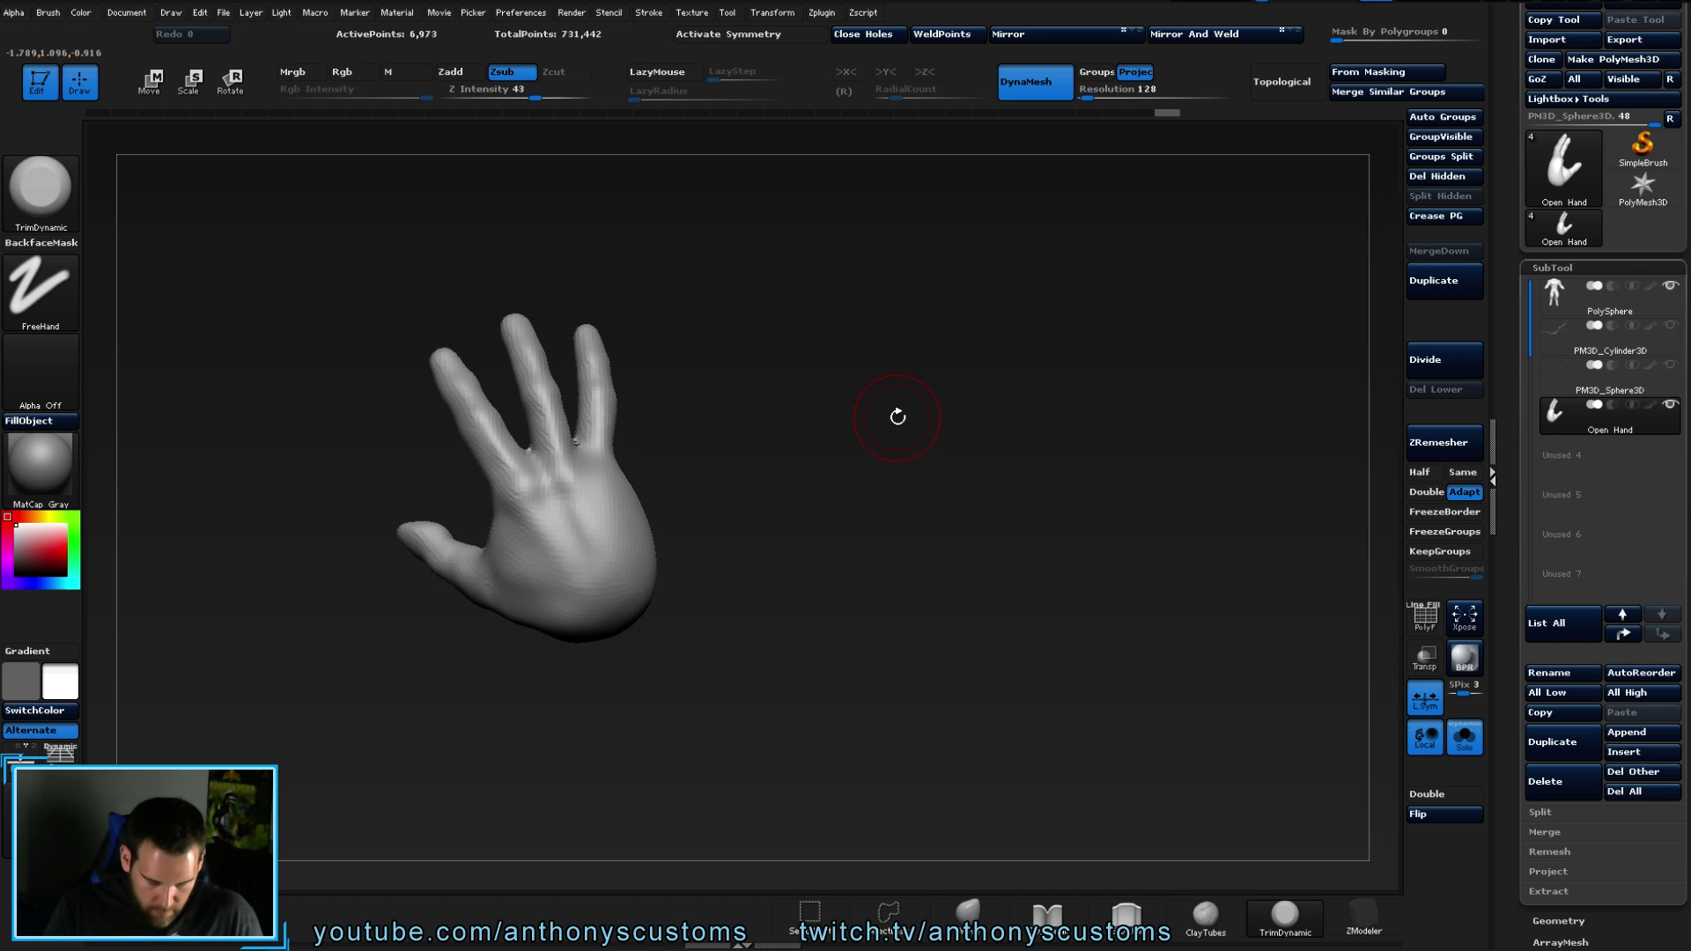
- Examine the trimmed palm, the fingers and the thumb from several angles
right_click_drag(900, 439, 874, 457)
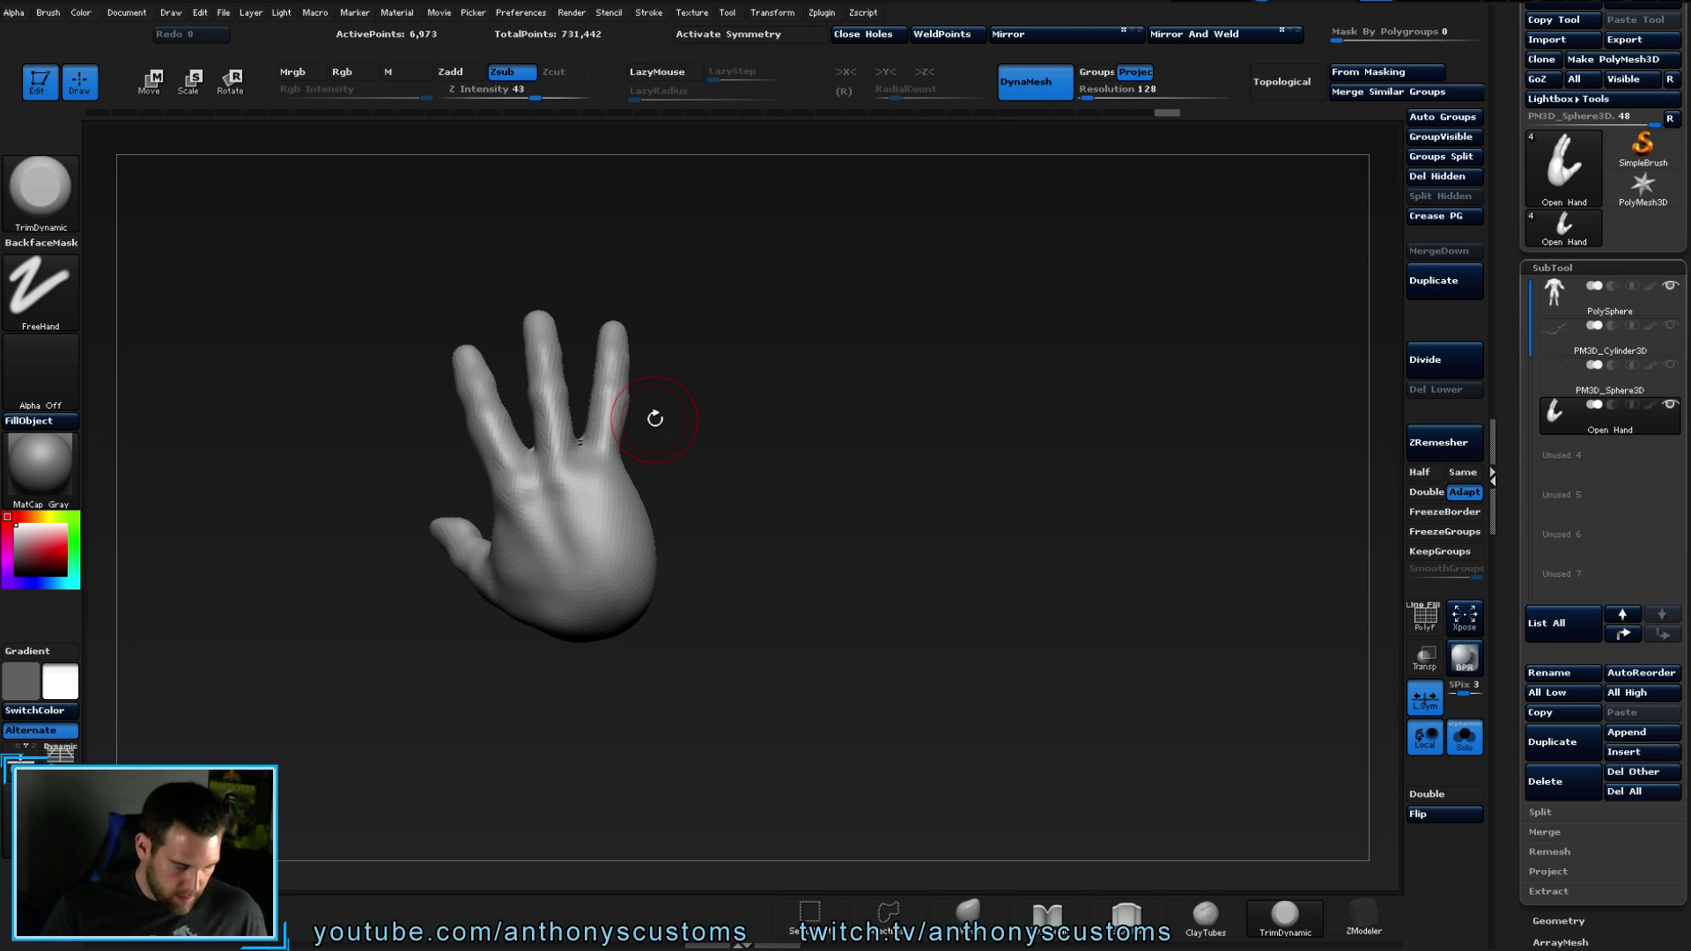
left_click_drag(464, 472, 793, 417)
mouse_move(399, 489)
left_mouse_down("ctrl")
mouse_move(511, 621)
mouse_move(355, 713)
mouse_move(315, 671)
left_mouse_up("ctrl")
key("ctrl")
mouse_move(452, 477)
left_mouse_down("ctrl")
mouse_move(528, 656)
mouse_move(361, 695)
mouse_move(253, 474)
mouse_move(264, 463)
left_mouse_up("ctrl")
mouse_move(1019, 529)
left_mouse_down()
mouse_move(941, 571)
mouse_move(988, 603)
left_mouse_up()
right_click_drag(989, 603, 984, 574)
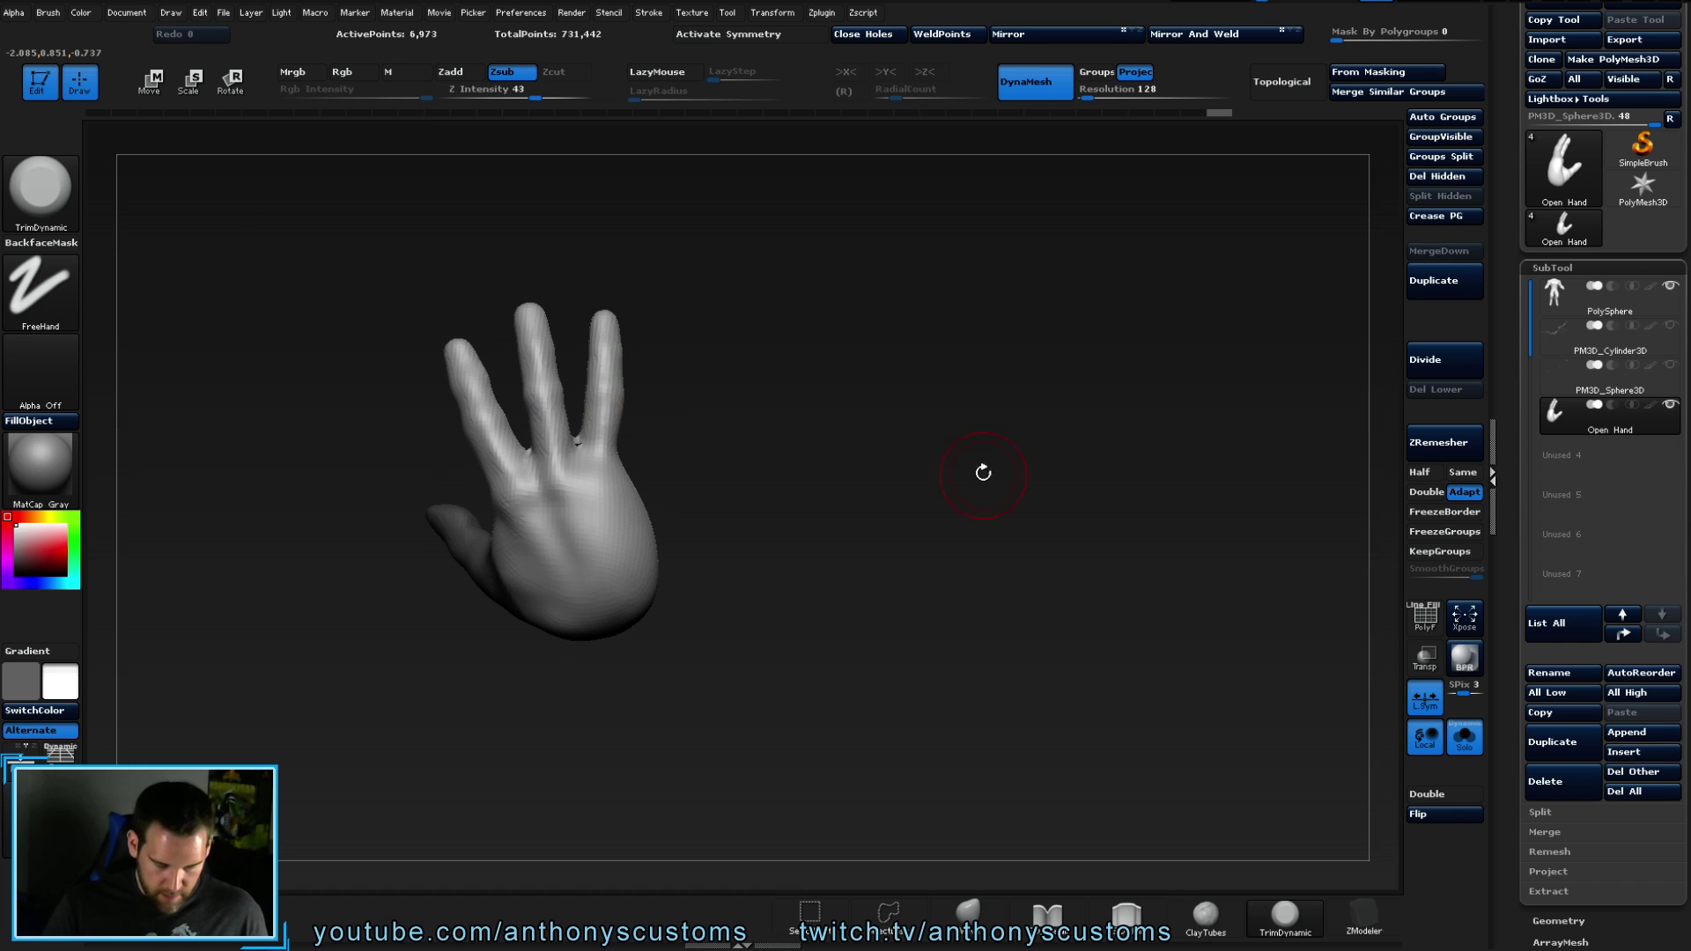
- Try to reposition the hand with a transpose line drawn outward from the back of the palm
key("w")
left_click_drag(589, 537, 978, 453)
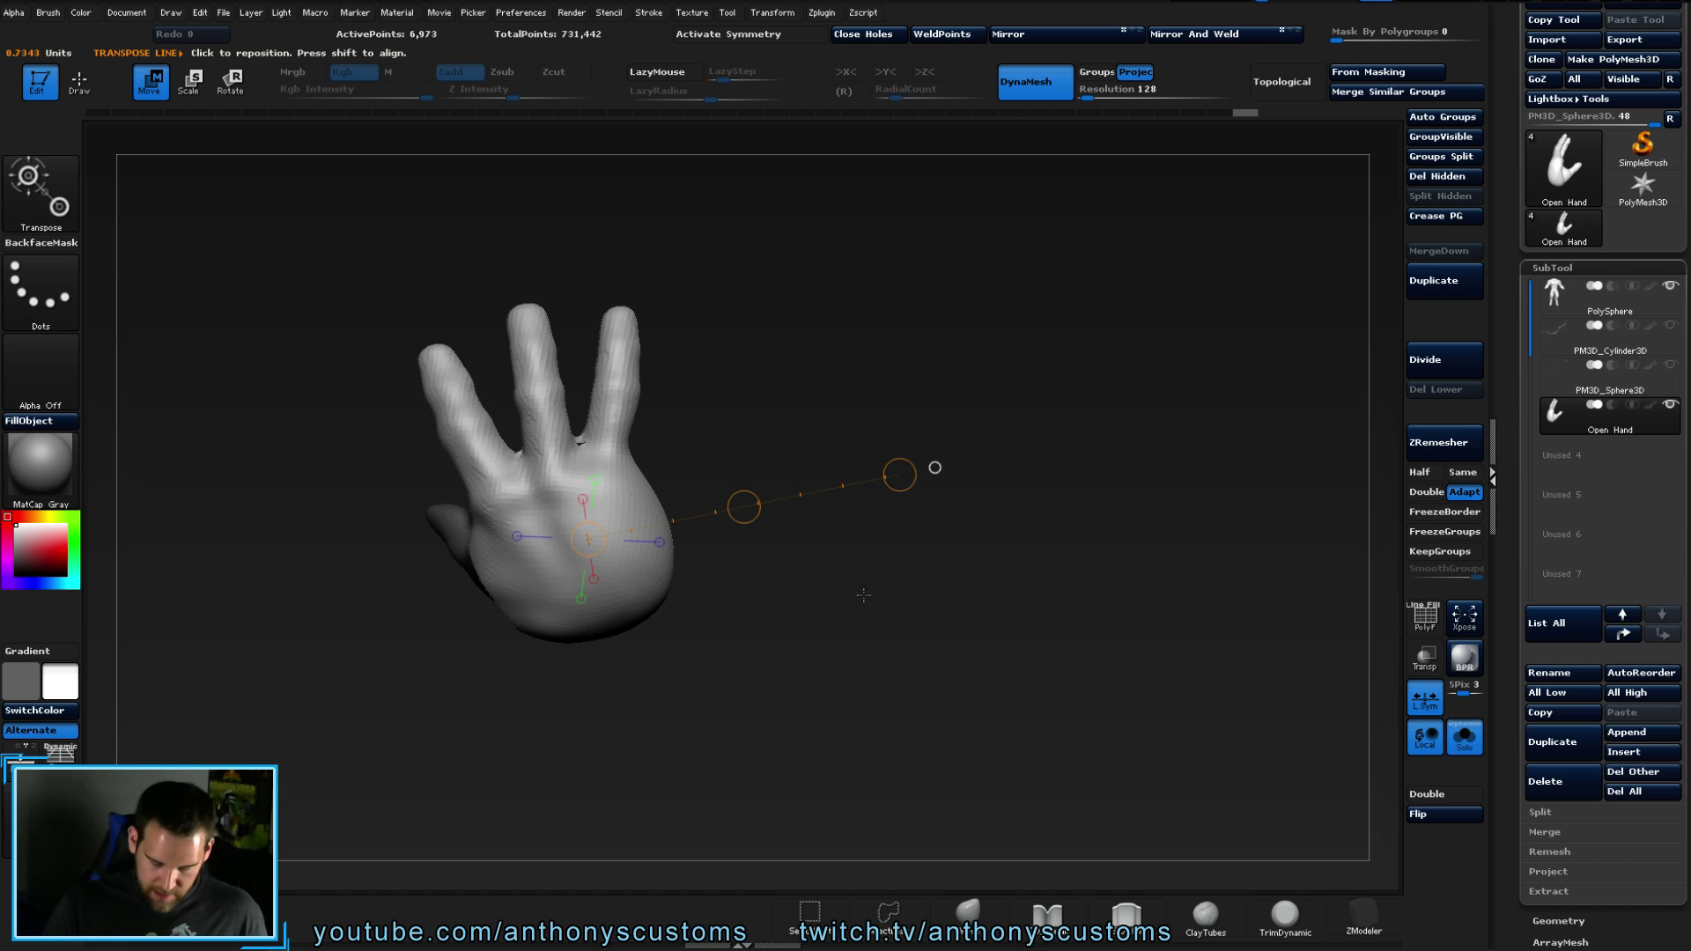
left_click_drag(743, 506, 769, 507)
left_click_drag(995, 648, 802, 722)
right_click_drag(947, 550, 899, 539)
key("q")
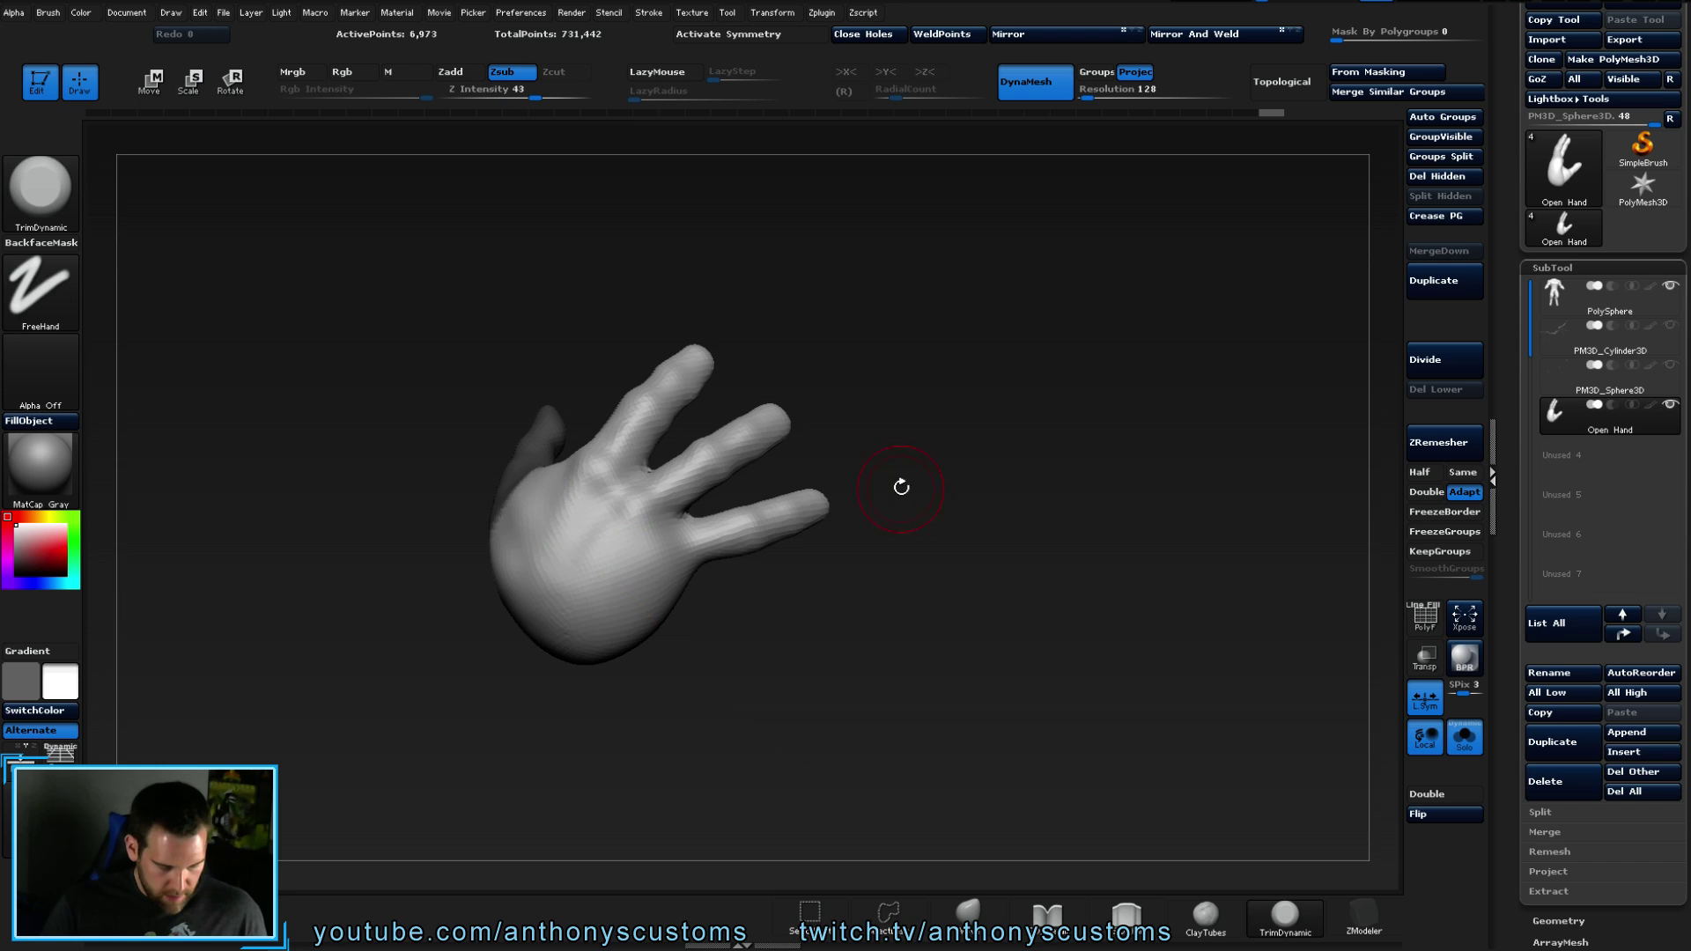
- Reshape the outer edge of the palm and the base of the outermost finger with the Move brush
key("b")
key("m")
key("v")
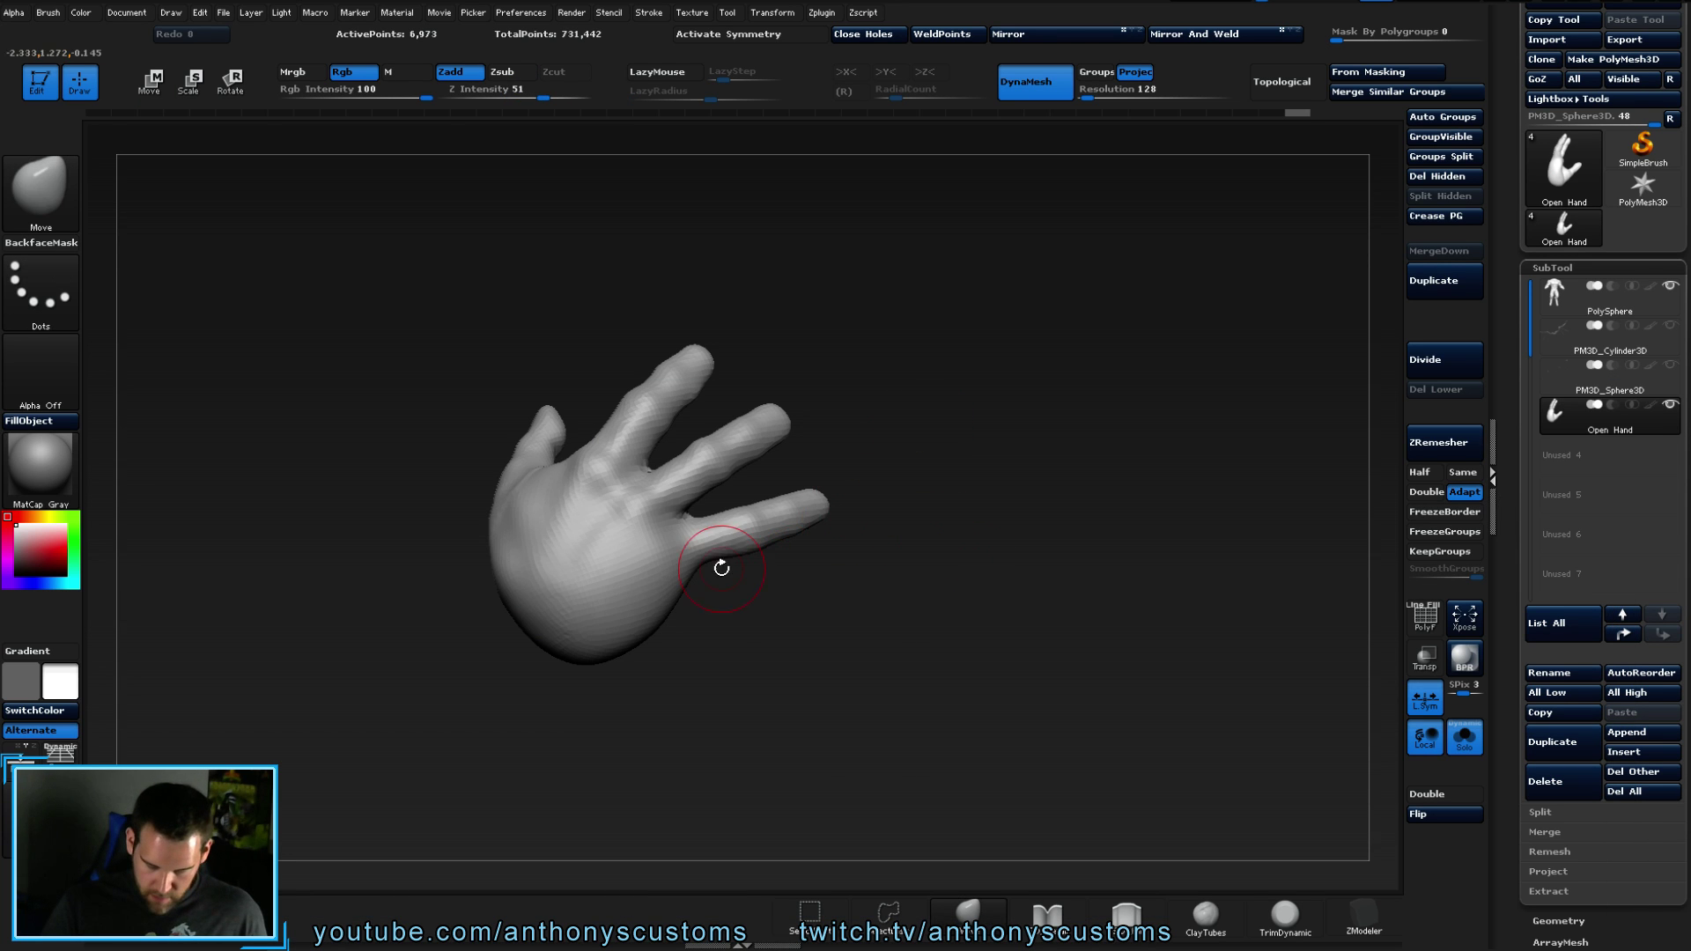
key("space")
mouse_move(910, 484)
left_mouse_down()
mouse_move(887, 453)
mouse_move(703, 573)
mouse_move(739, 582)
left_mouse_up()
left_click_drag(821, 526, 824, 530)
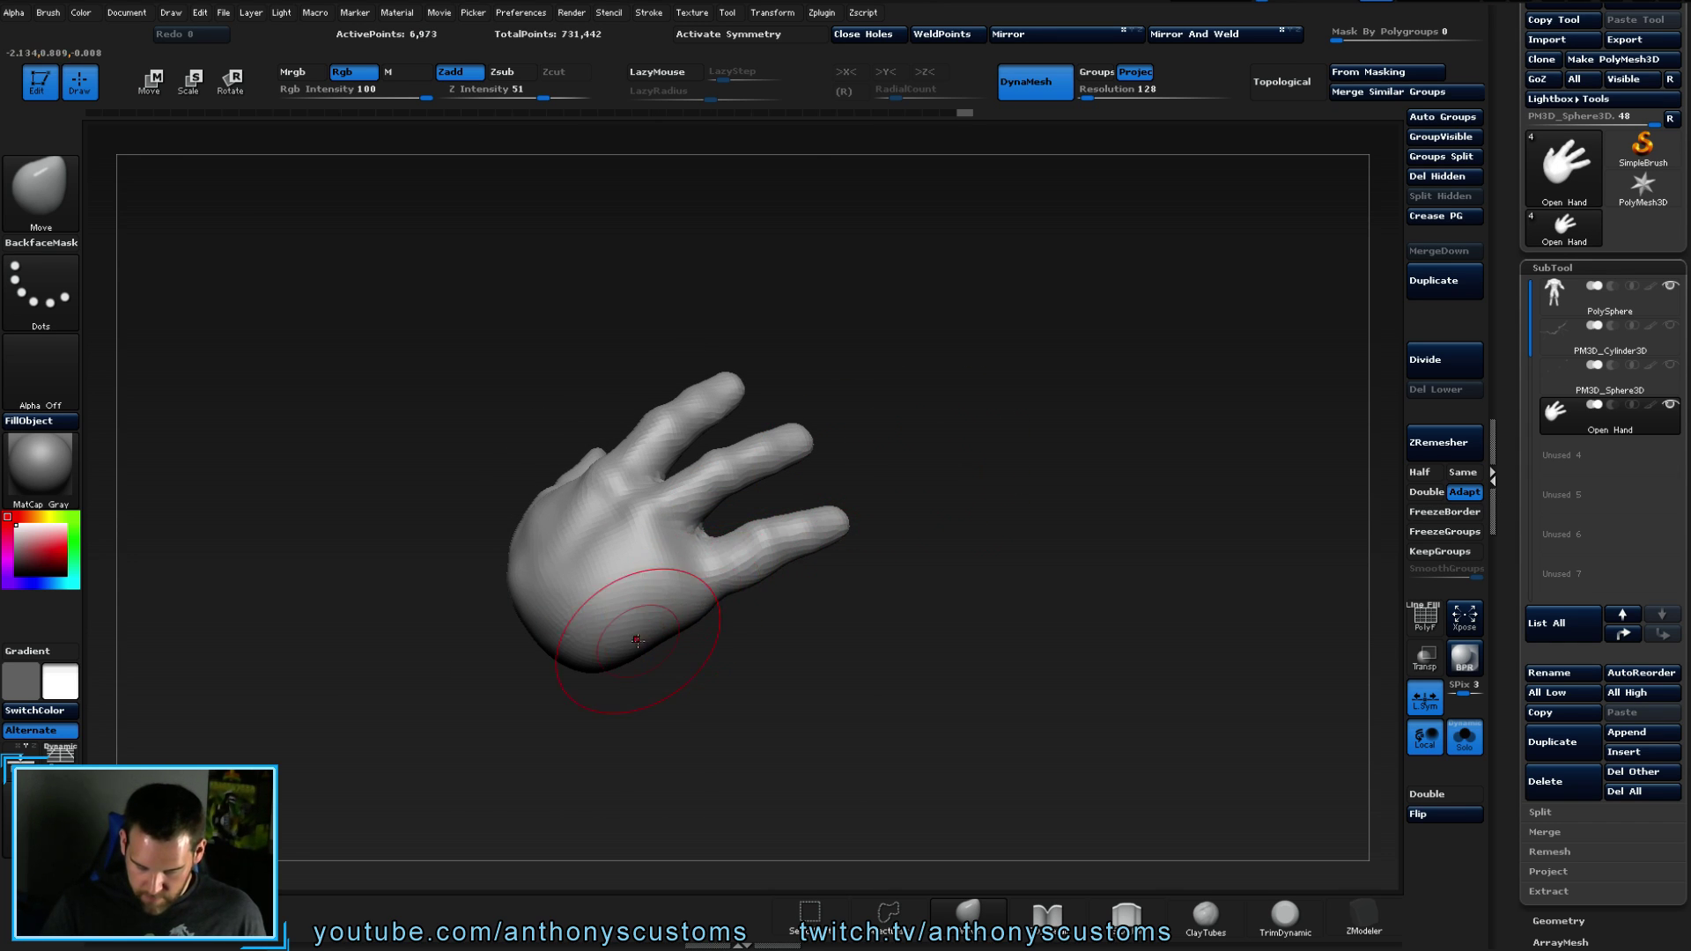
mouse_move(717, 595)
left_mouse_down()
mouse_move(883, 589)
mouse_move(699, 555)
left_mouse_up()
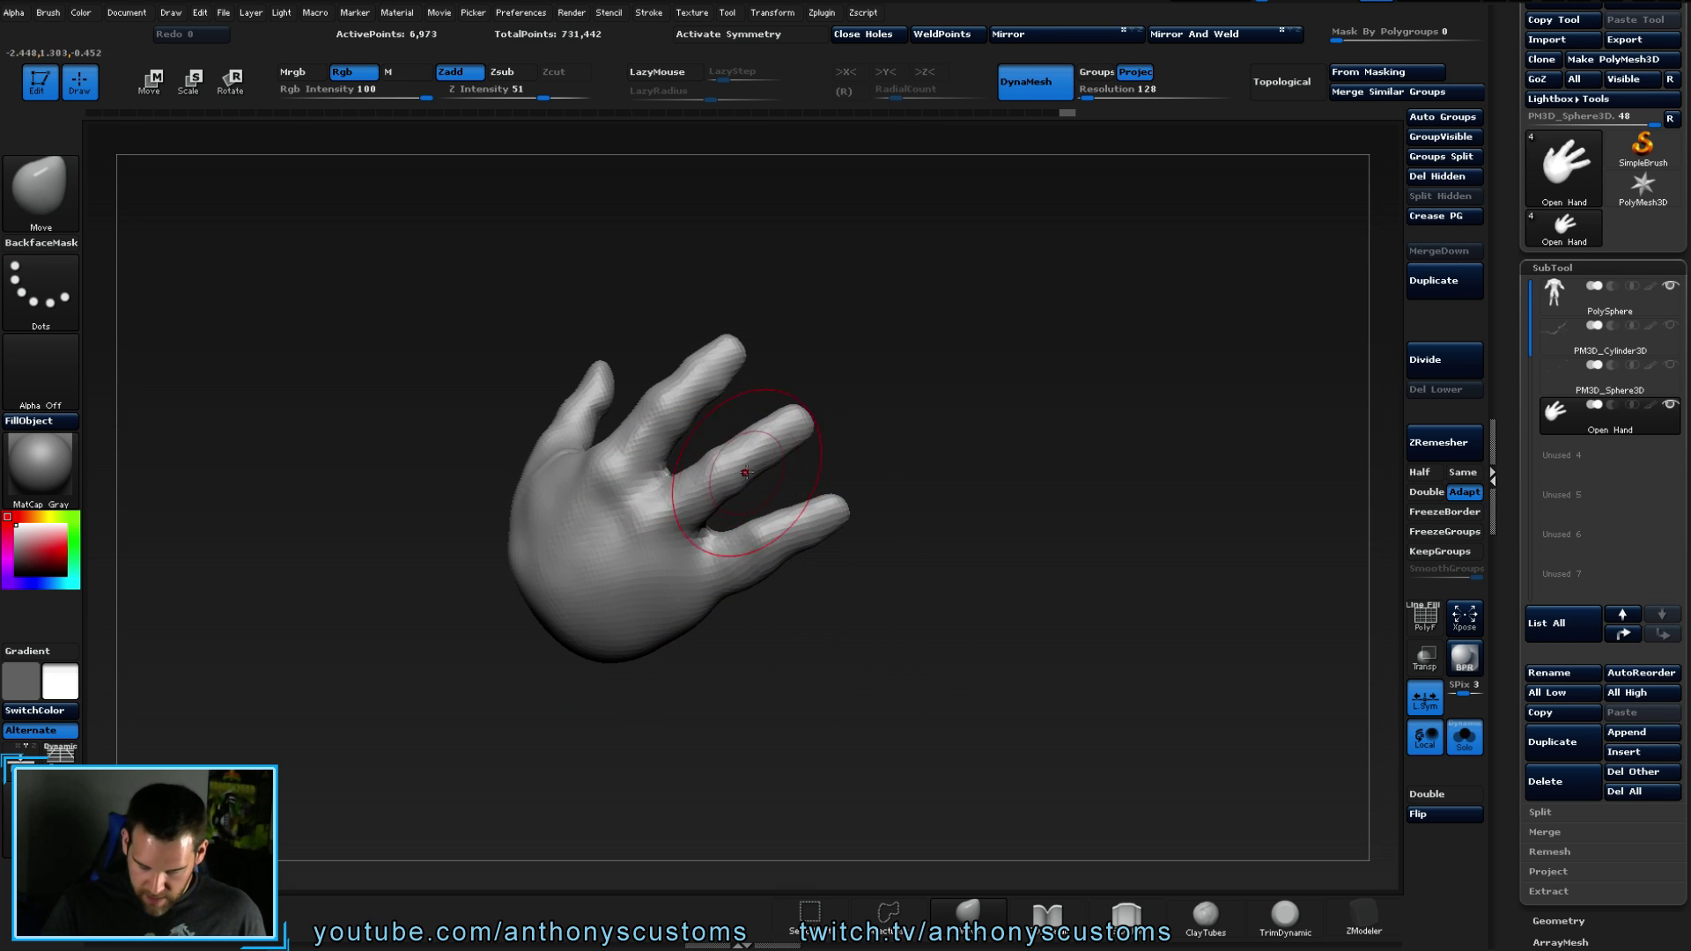
left_click_drag(868, 511, 808, 450)
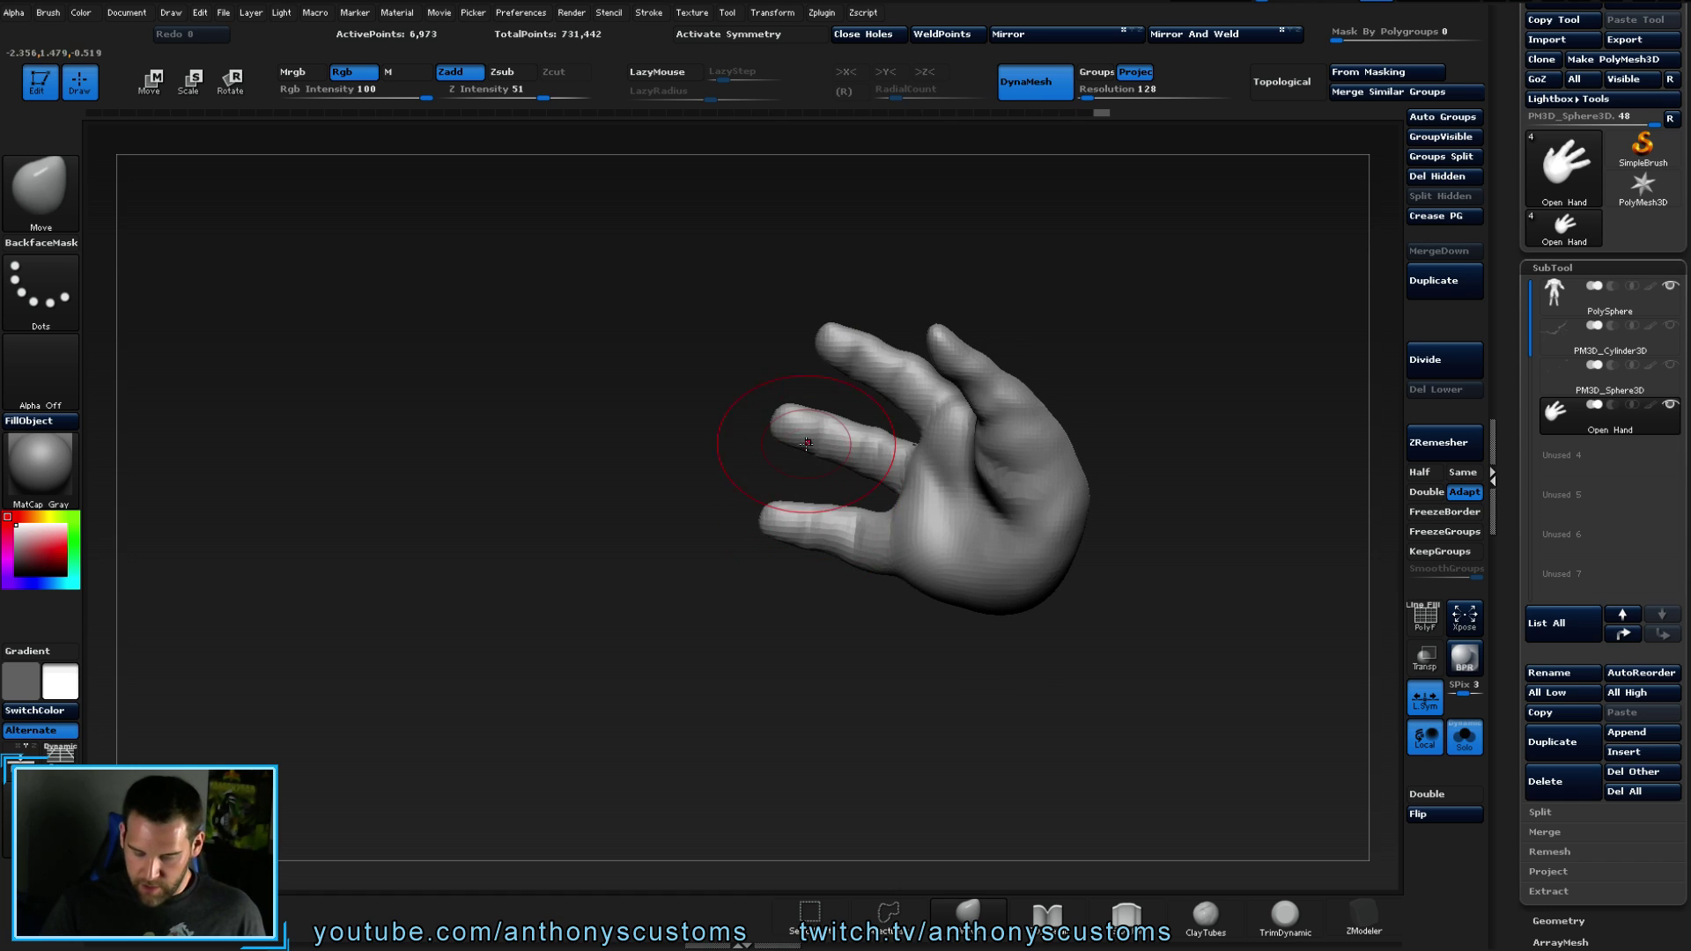
- Refine the hand's outline with the Move brush, reduce the brush size, and re-DynaMesh the hand
mouse_move(1033, 364)
left_mouse_down()
mouse_move(1001, 378)
mouse_move(1028, 408)
mouse_move(1016, 342)
mouse_move(1133, 366)
mouse_move(1132, 388)
mouse_move(1185, 338)
mouse_move(1166, 340)
mouse_move(1137, 370)
mouse_move(1189, 358)
mouse_move(937, 598)
mouse_move(898, 489)
left_mouse_up()
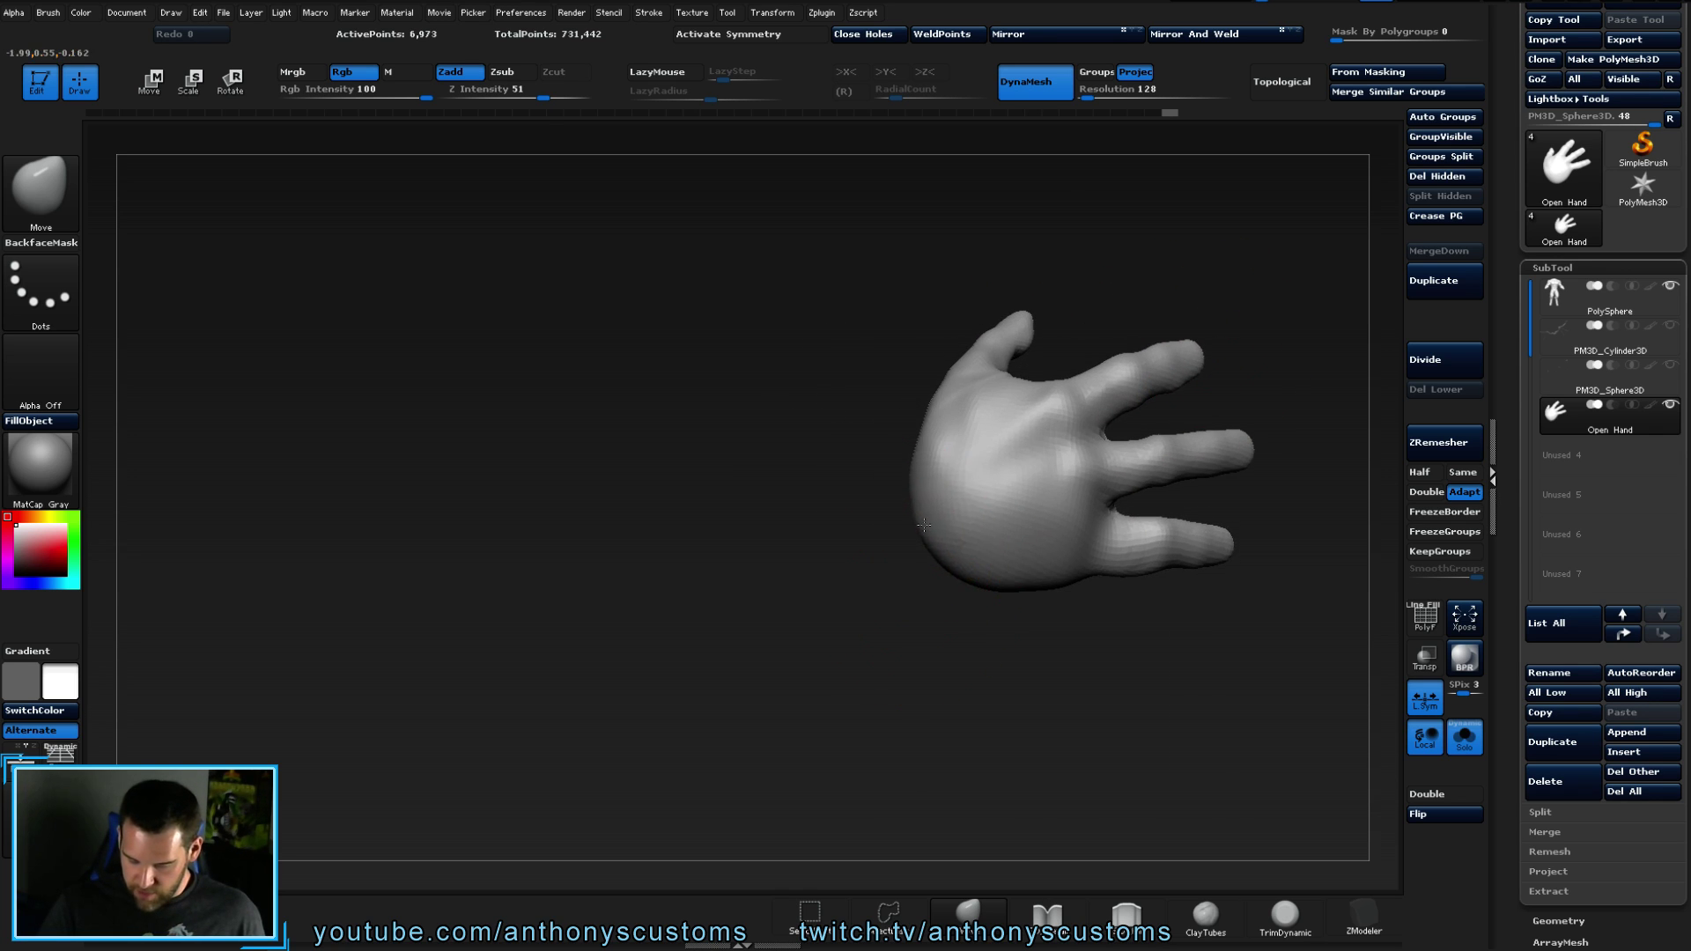
left_click_drag(1031, 649, 692, 668, "alt")
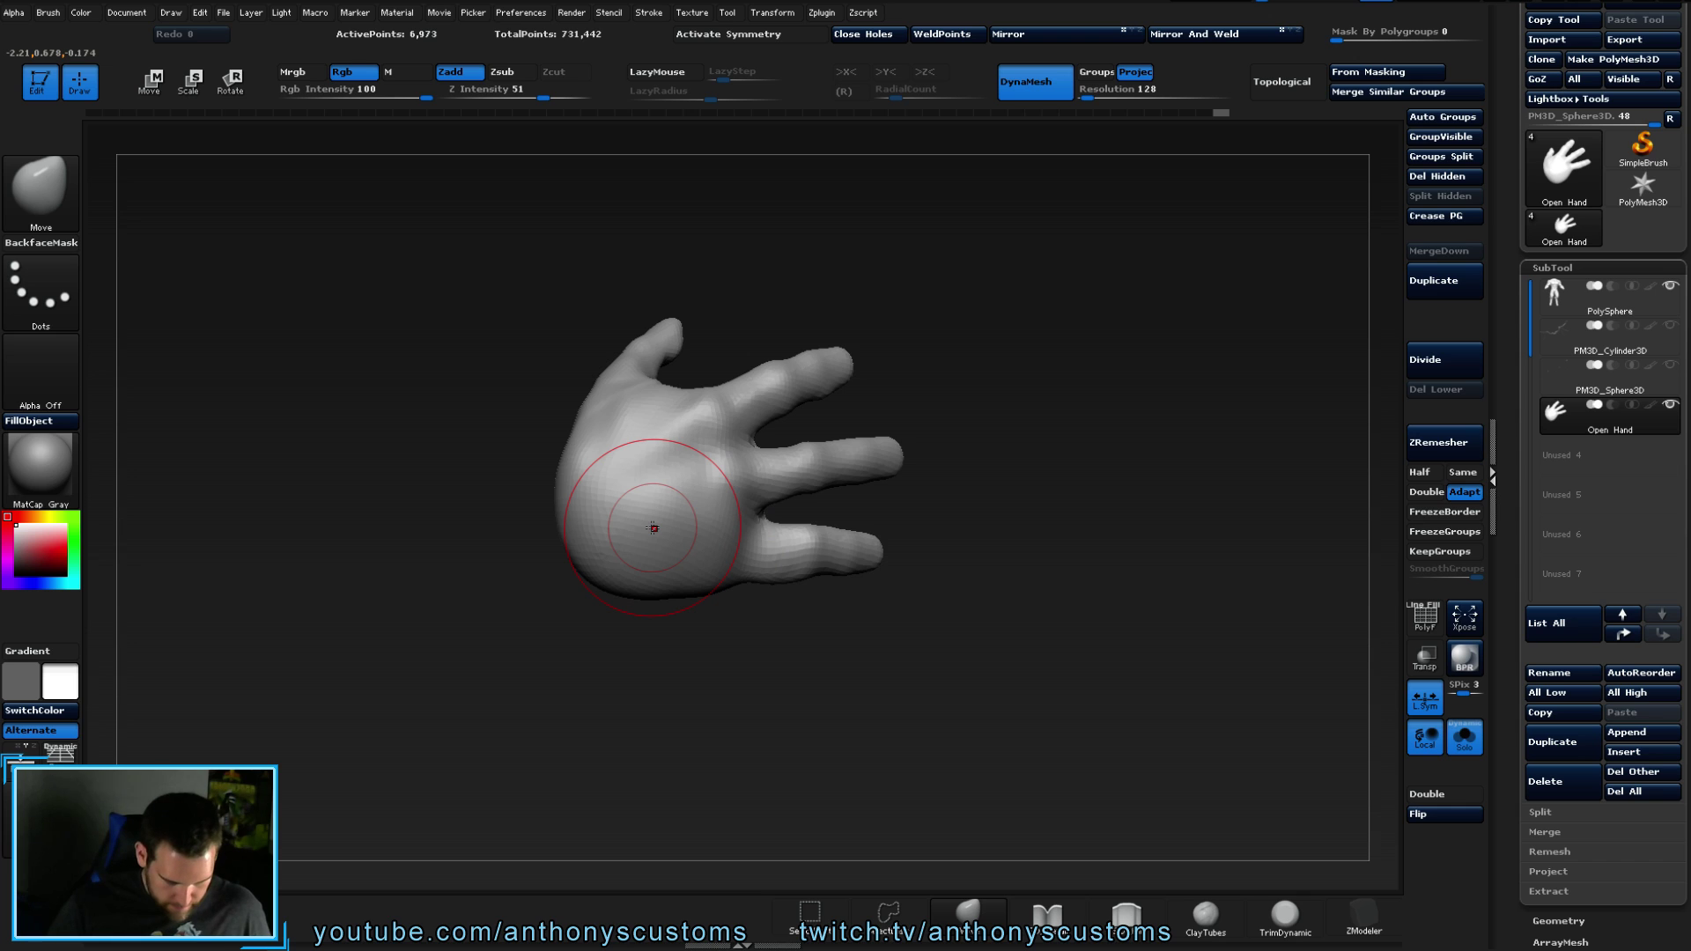
key("space")
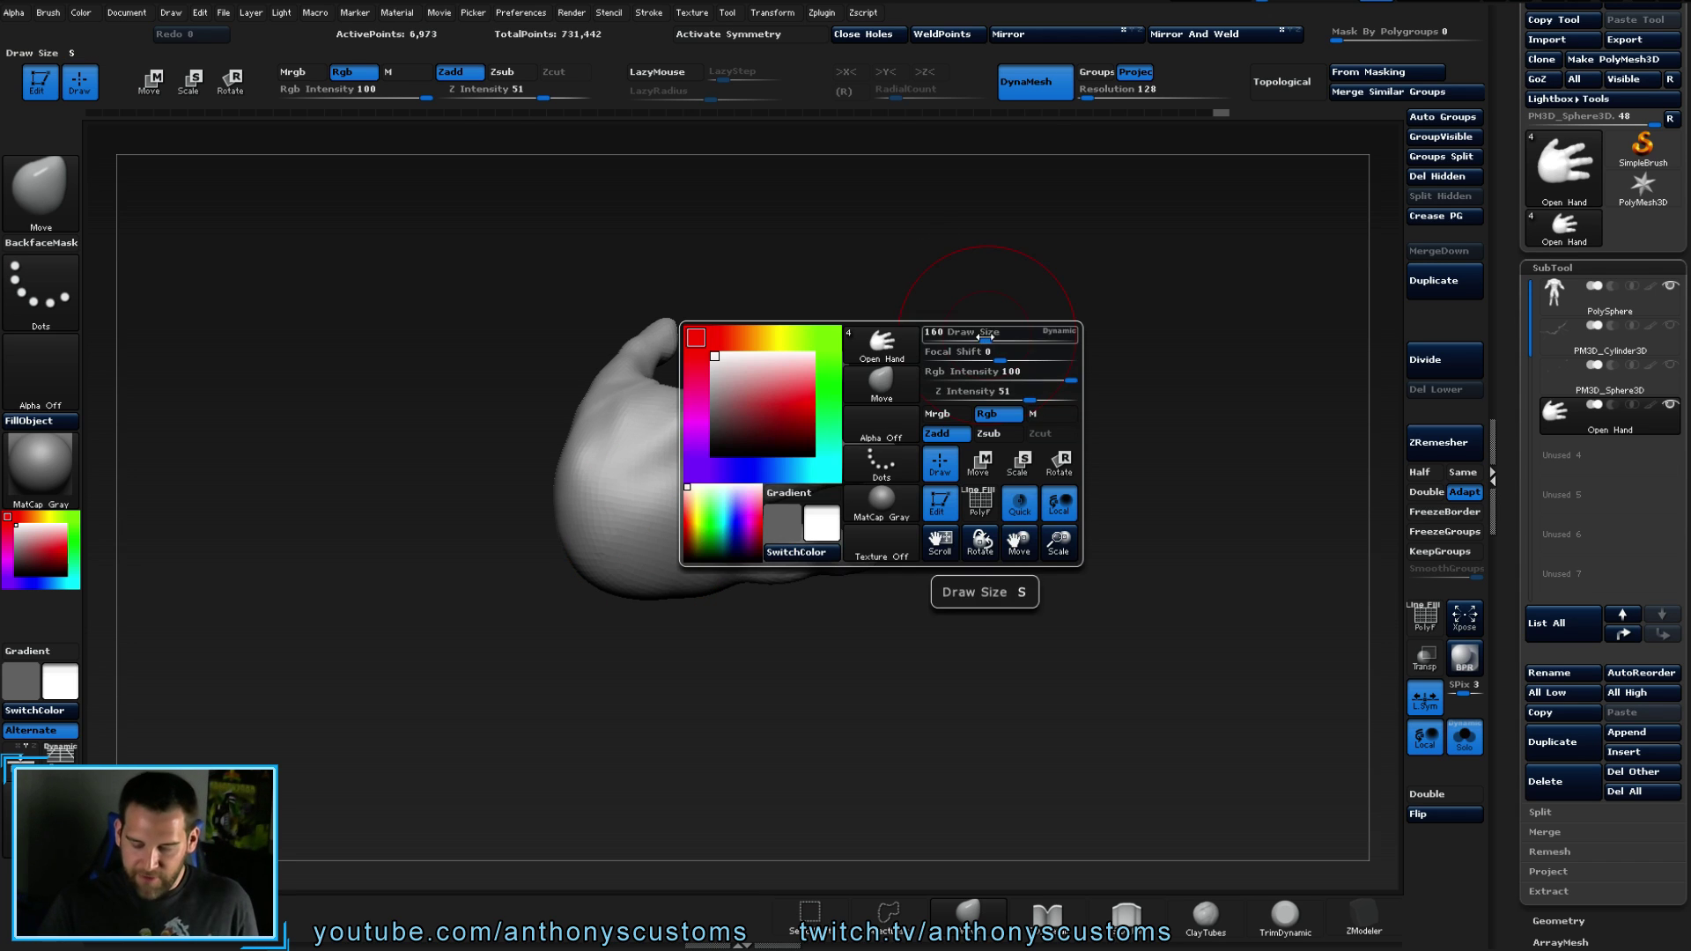
left_click_drag(976, 339, 966, 339)
mouse_move(1109, 313)
left_mouse_down()
mouse_move(1065, 272)
mouse_move(1048, 414)
mouse_move(1063, 412)
mouse_move(1075, 512)
left_mouse_up()
- Build up raised knuckles at the base of the three fingers with the ClayTubes brush
key("b")
key("c")
key("t")
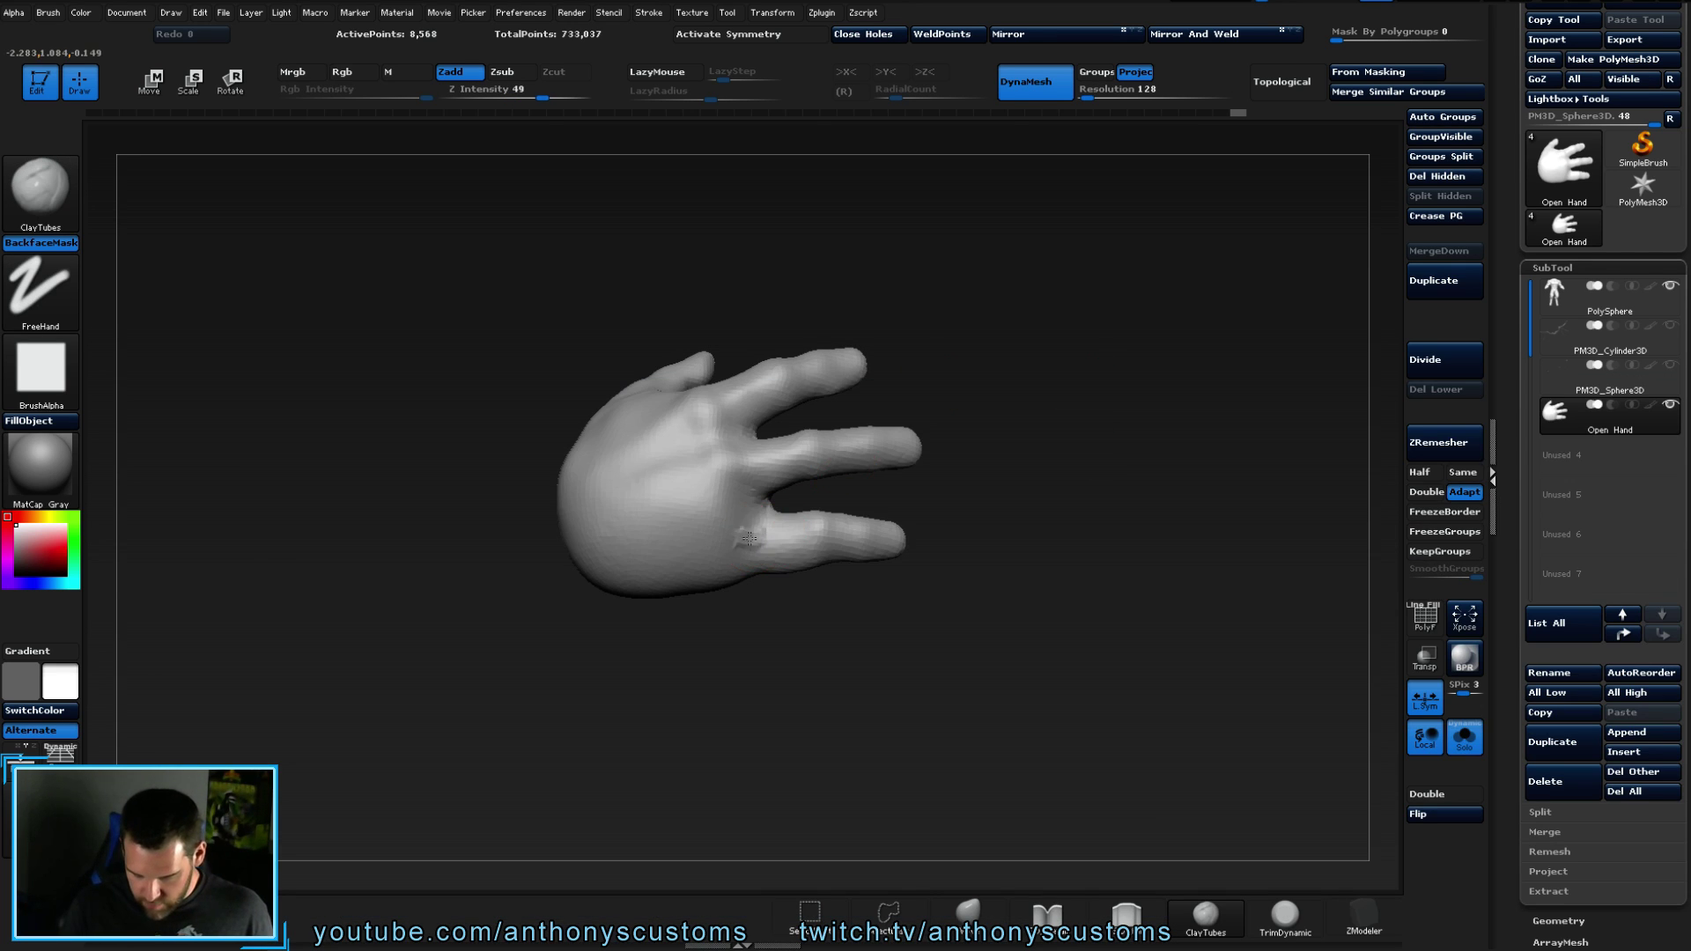
left_click_drag(751, 547, 747, 541)
left_click_drag(734, 477, 696, 412)
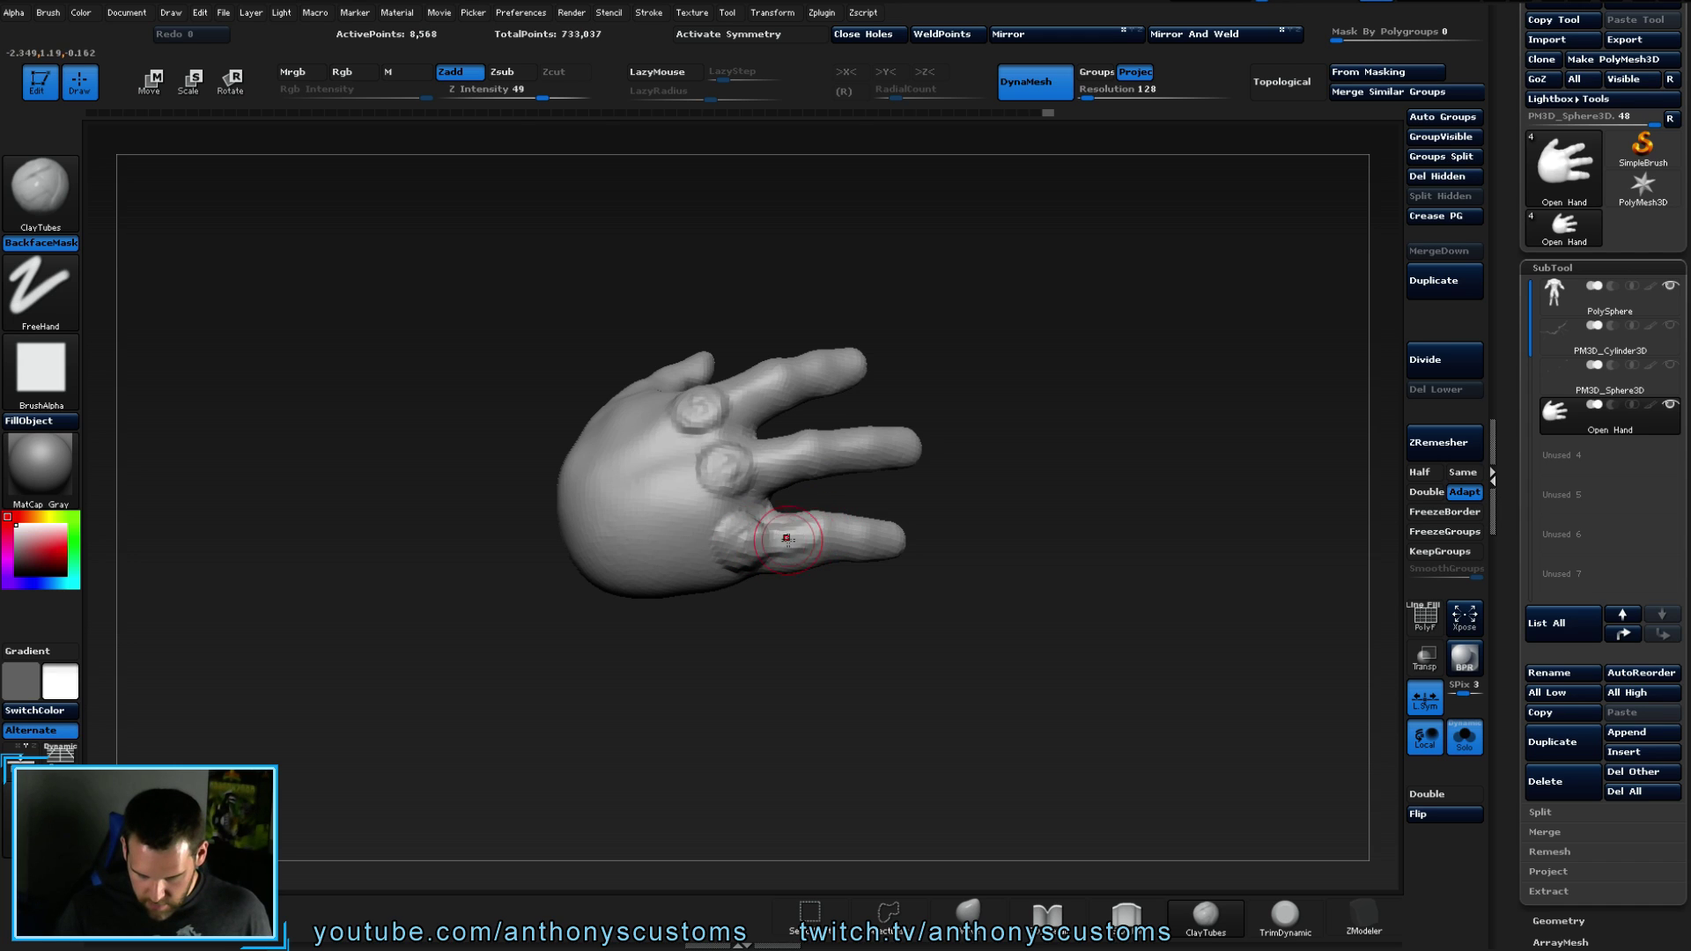
- Add tendon ridges with ClayTubes across the back of the hand from the wrist through the knuckles onto the fingers
mouse_move(718, 397)
left_mouse_down()
mouse_move(781, 377)
mouse_move(665, 435)
mouse_move(682, 418)
mouse_move(601, 483)
mouse_move(679, 472)
mouse_move(611, 472)
mouse_move(631, 511)
left_mouse_up()
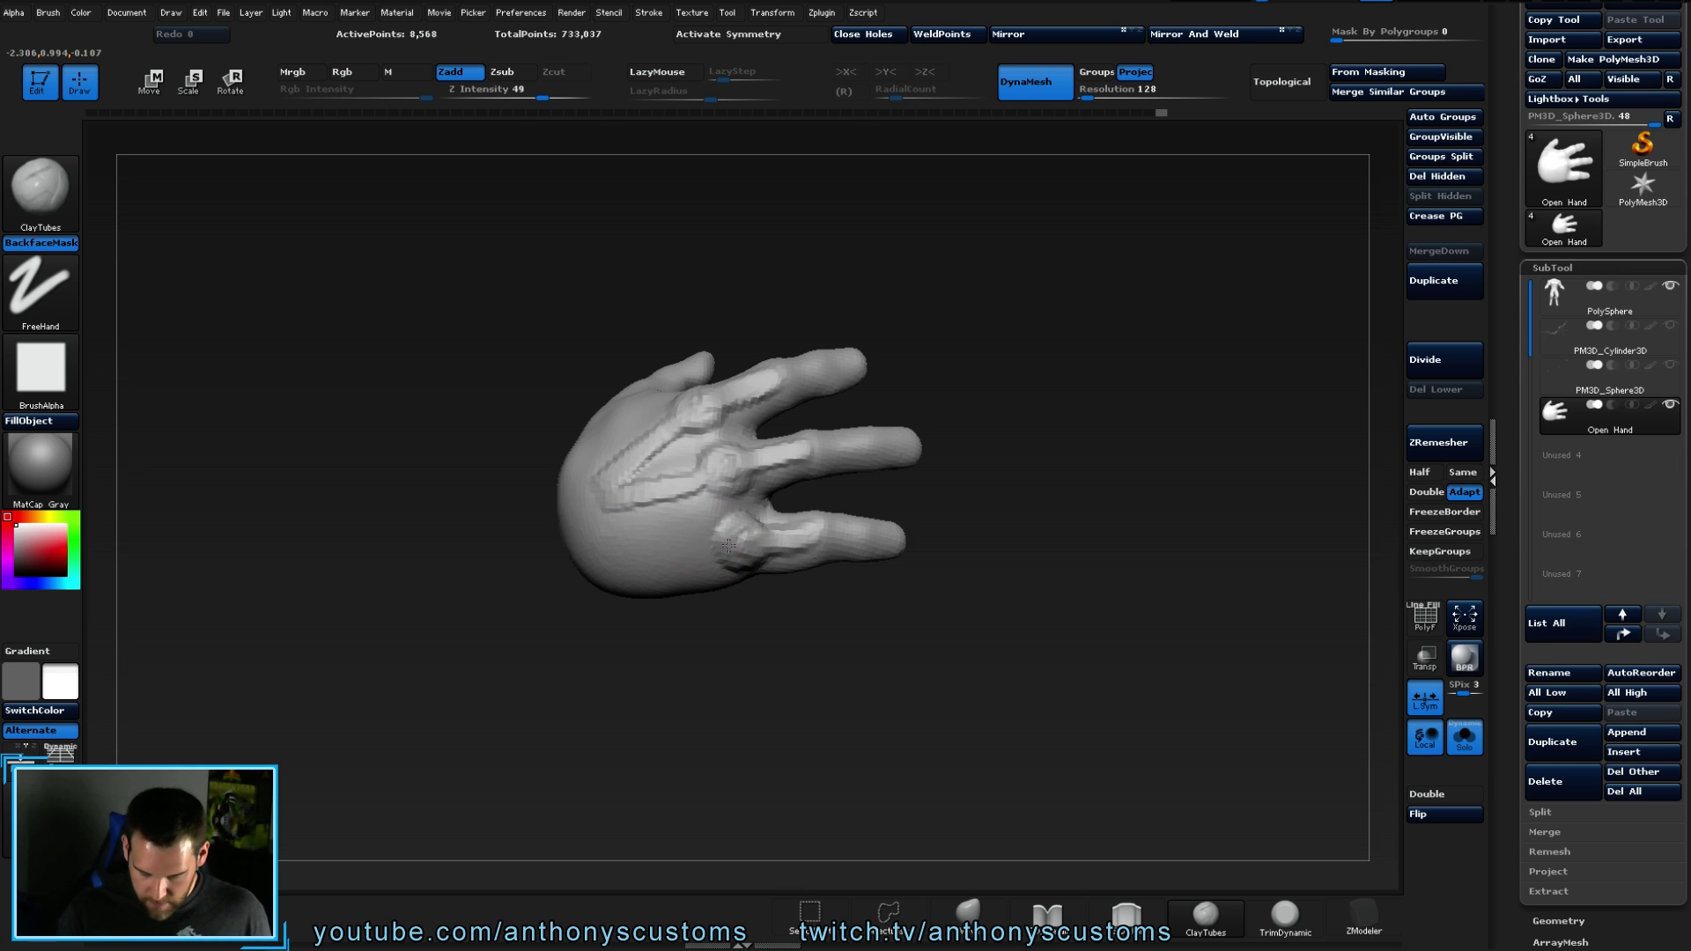
mouse_move(925, 515)
left_mouse_down()
mouse_move(997, 511)
mouse_move(1078, 473)
left_mouse_up()
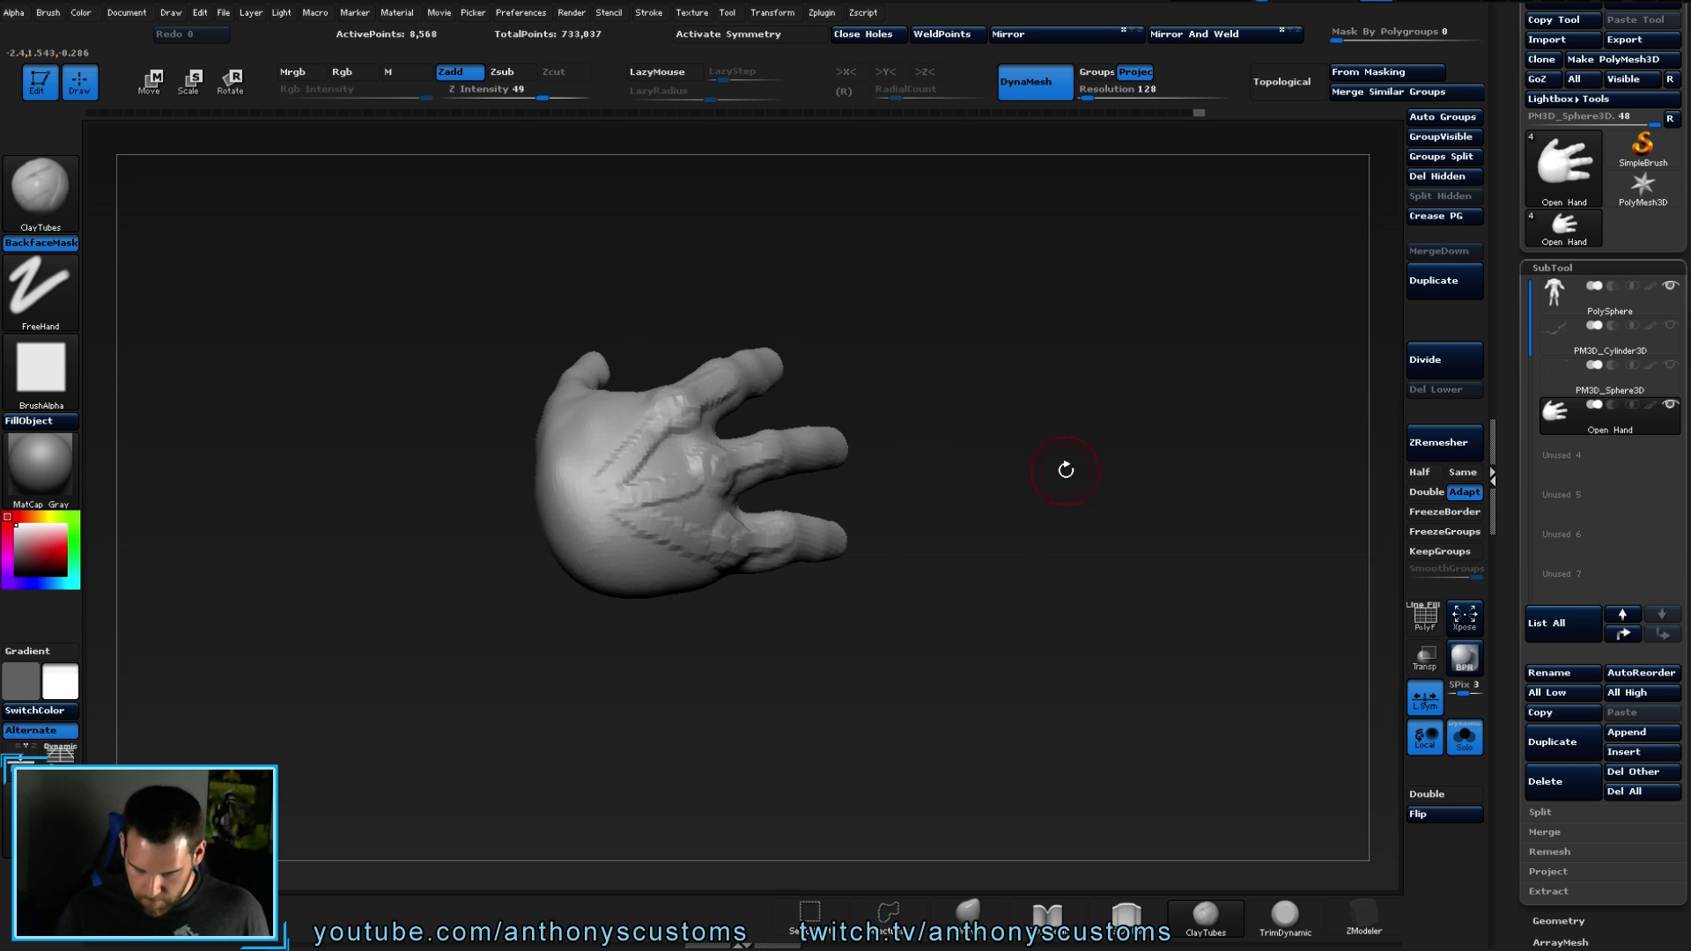
mouse_move(649, 527)
left_mouse_down()
mouse_move(600, 527)
mouse_move(601, 495)
left_mouse_up()
mouse_move(663, 444)
left_mouse_down()
mouse_move(600, 506)
mouse_move(628, 500)
left_mouse_up()
left_click_drag(1043, 465, 990, 544)
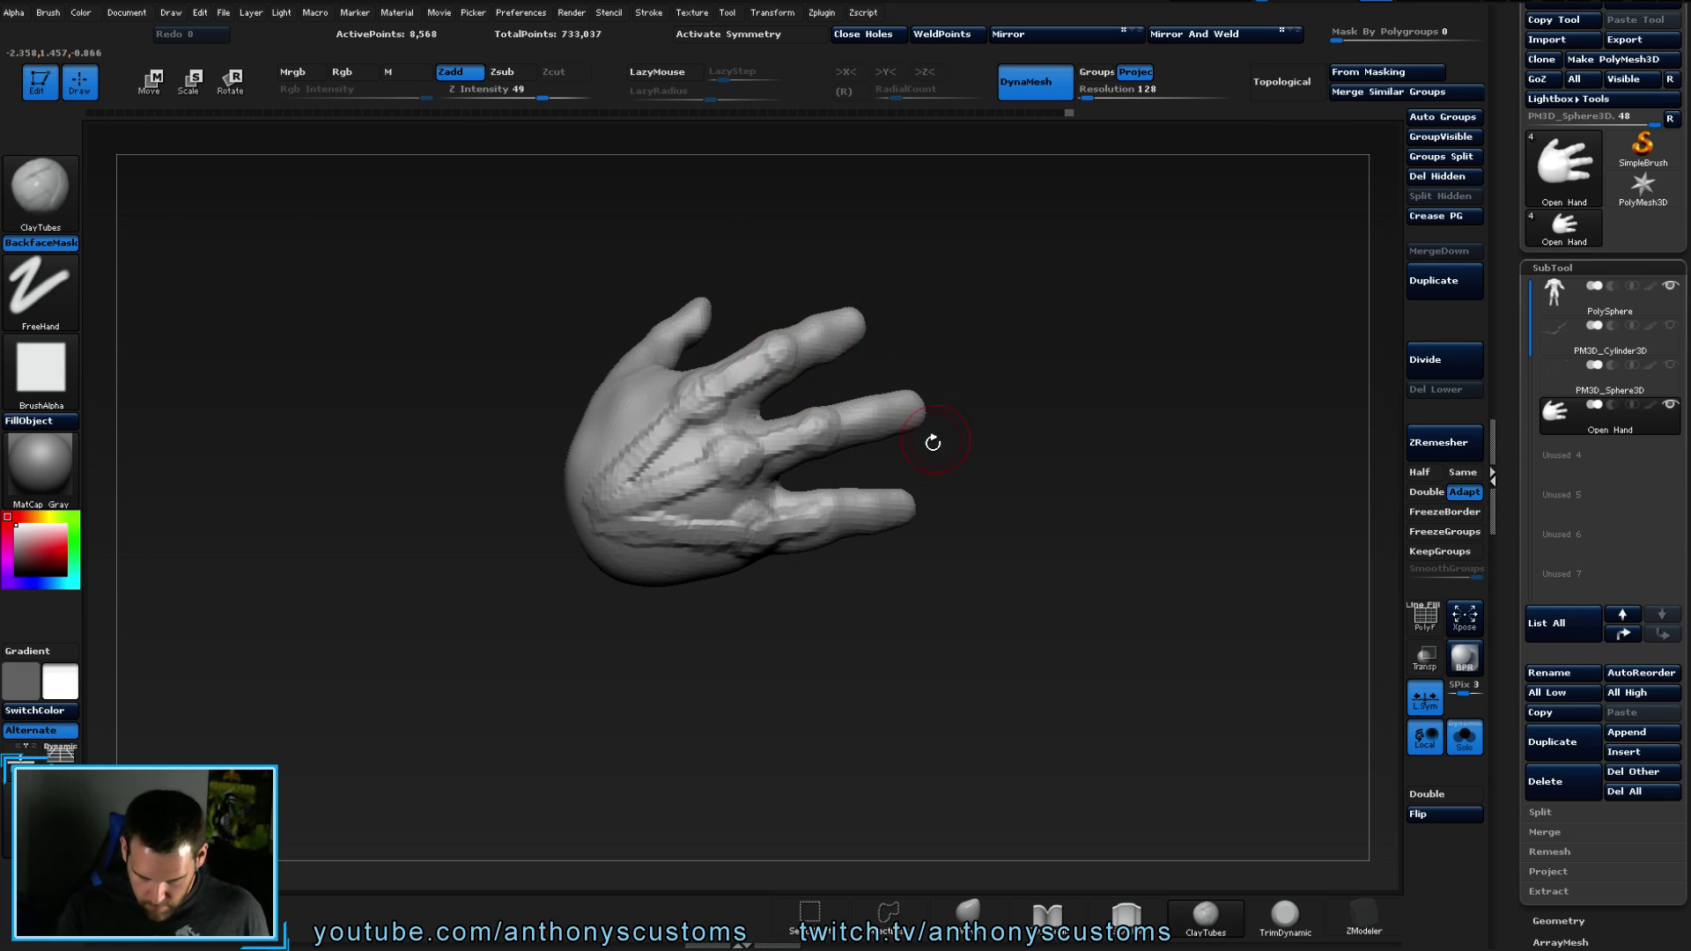
- Build up the middle joints of the three fingers with ClayTubes and smooth the added clay across the back of the hand
left_click_drag(834, 524, 829, 514)
left_click_drag(958, 560, 1057, 556)
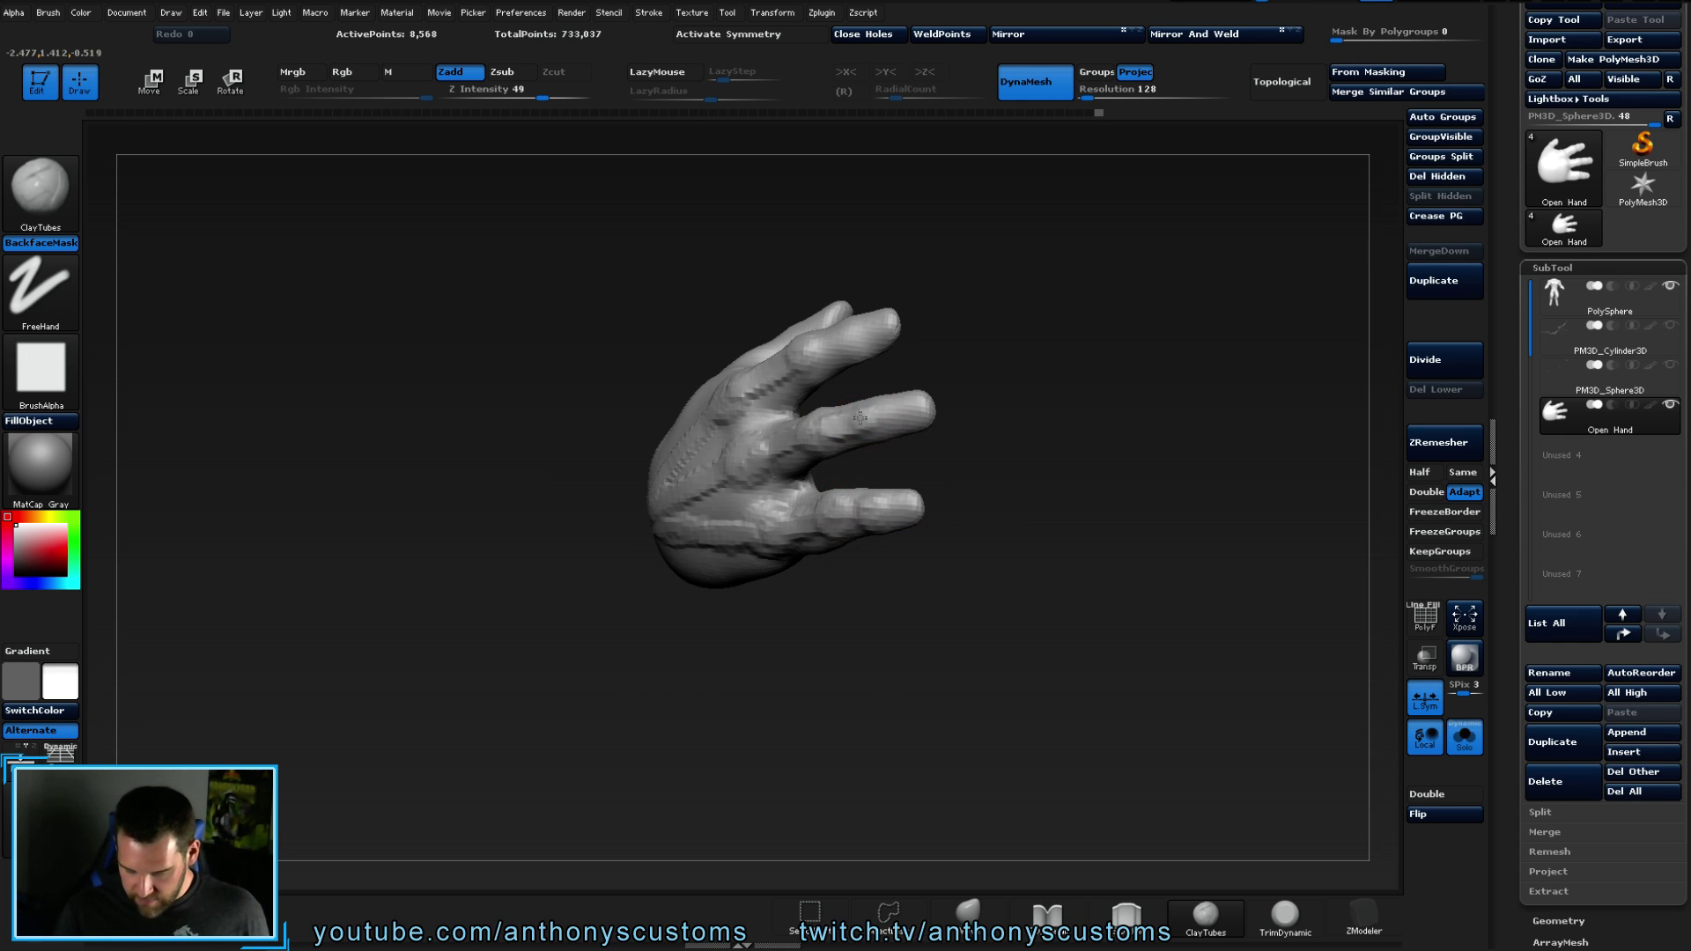
right_click_drag(883, 328, 1021, 290)
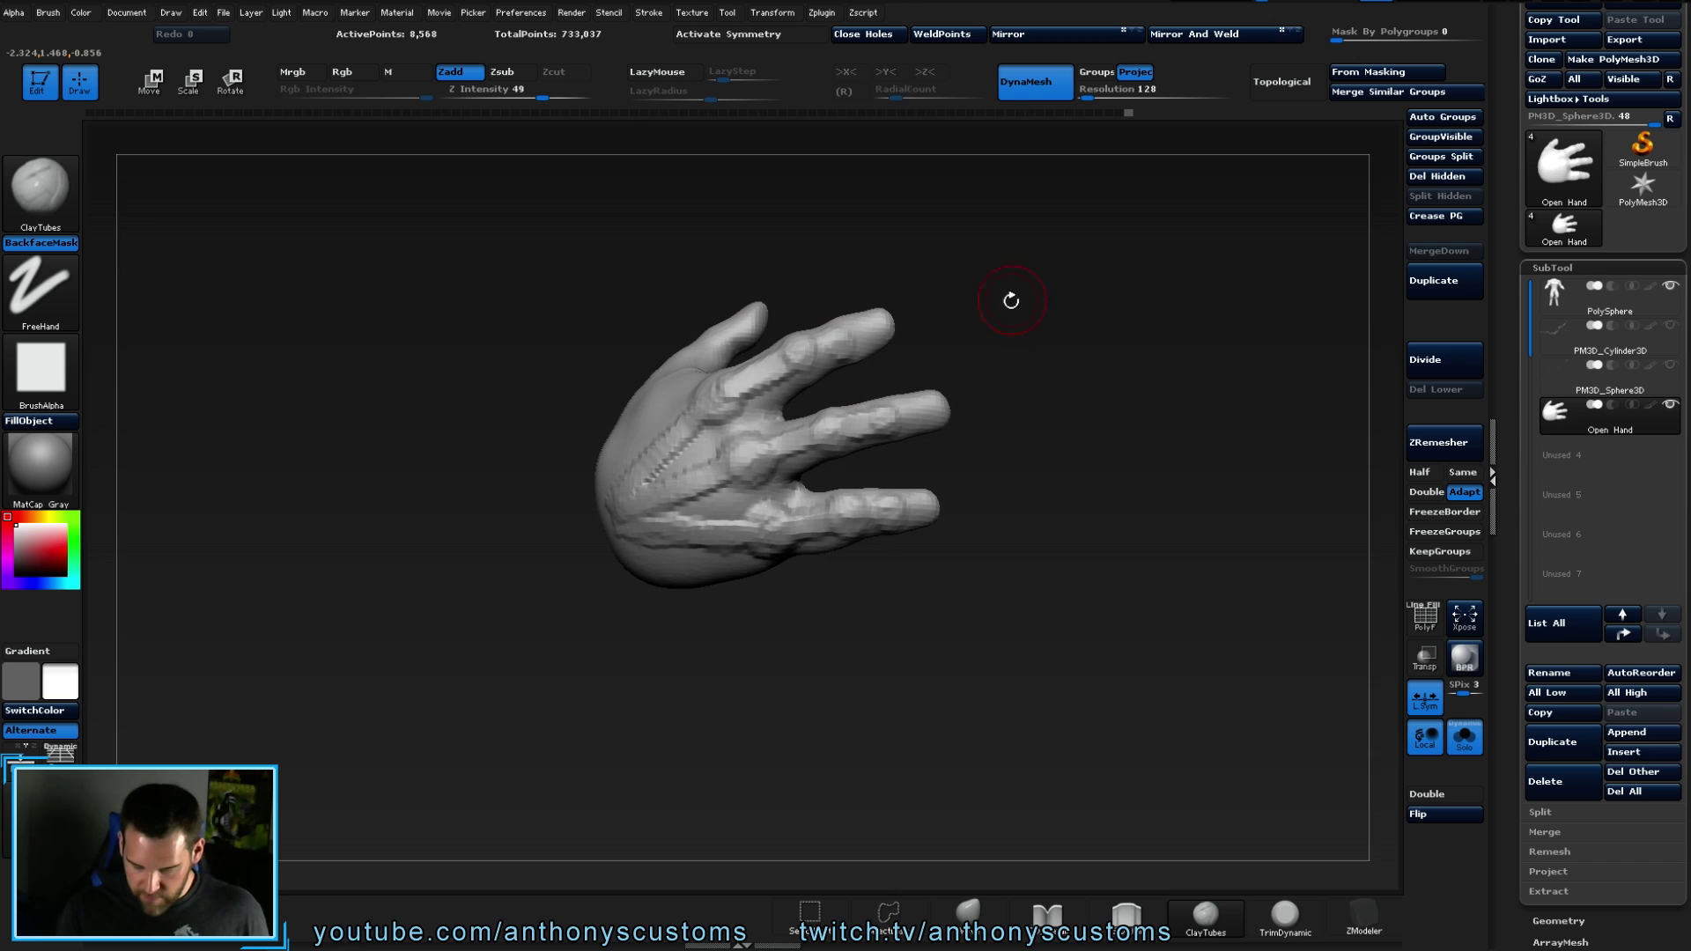
mouse_move(760, 458)
left_mouse_down("shift")
mouse_move(655, 476)
mouse_move(784, 447)
mouse_move(755, 451)
mouse_move(775, 366)
mouse_move(661, 437)
mouse_move(806, 516)
left_mouse_up("shift")
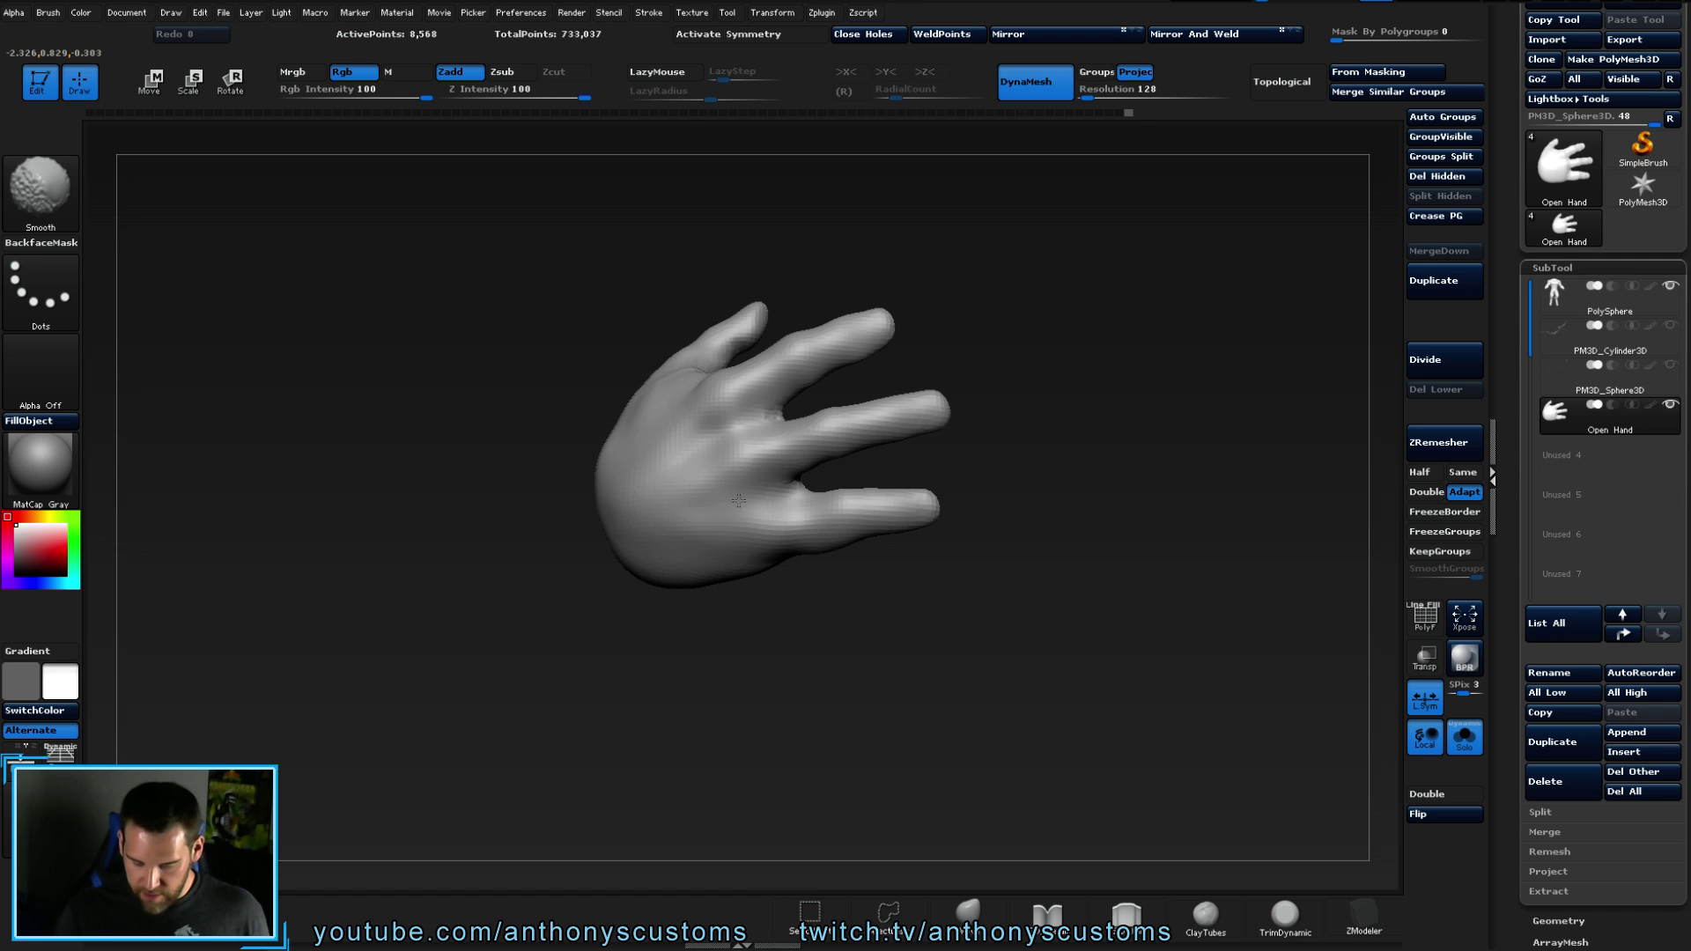
- Add volume around the outermost finger and its knuckle with the ClayTubes brush
mouse_move(1099, 451)
left_mouse_down()
mouse_move(1095, 521)
mouse_move(1061, 386)
mouse_move(1091, 415)
left_mouse_up()
mouse_move(855, 532)
left_mouse_down()
mouse_move(874, 514)
mouse_move(828, 531)
left_mouse_up()
mouse_move(959, 571)
left_mouse_down()
mouse_move(930, 623)
mouse_move(891, 559)
left_mouse_up()
right_click_drag(891, 558, 933, 543)
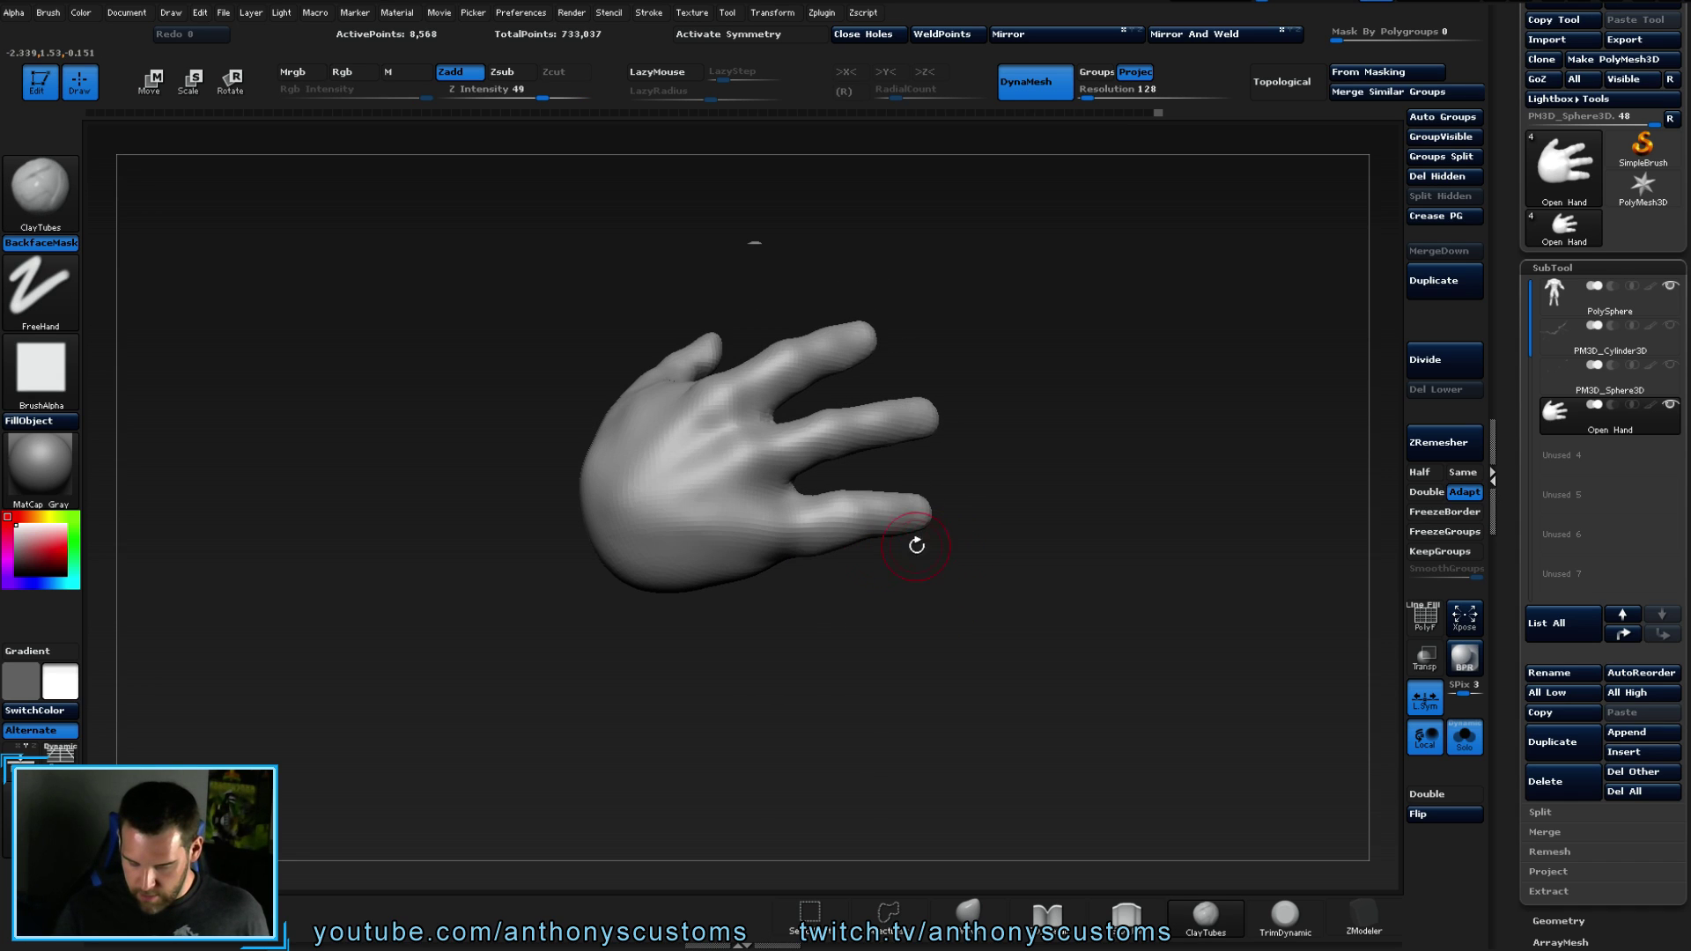
left_click_drag(785, 524, 793, 525)
right_click_drag(847, 541, 834, 551)
mouse_move(783, 511)
left_mouse_down()
mouse_move(828, 508)
mouse_move(784, 511)
left_mouse_up()
mouse_move(903, 559)
right_mouse_down()
mouse_move(921, 473)
mouse_move(803, 503)
right_mouse_up()
left_click_drag(803, 503, 820, 509, "shift")
left_click_drag(821, 509, 826, 511, "shift")
- Swell the finger segments on the palm side with the Inflat brush and re-DynaMesh the hand
left_click_drag(1035, 599, 1000, 374)
left_click_drag(1113, 551, 1050, 408)
mouse_move(1050, 408)
right_mouse_down()
mouse_move(1015, 430)
mouse_move(1030, 480)
right_mouse_up()
key("b")
key("i")
key("n")
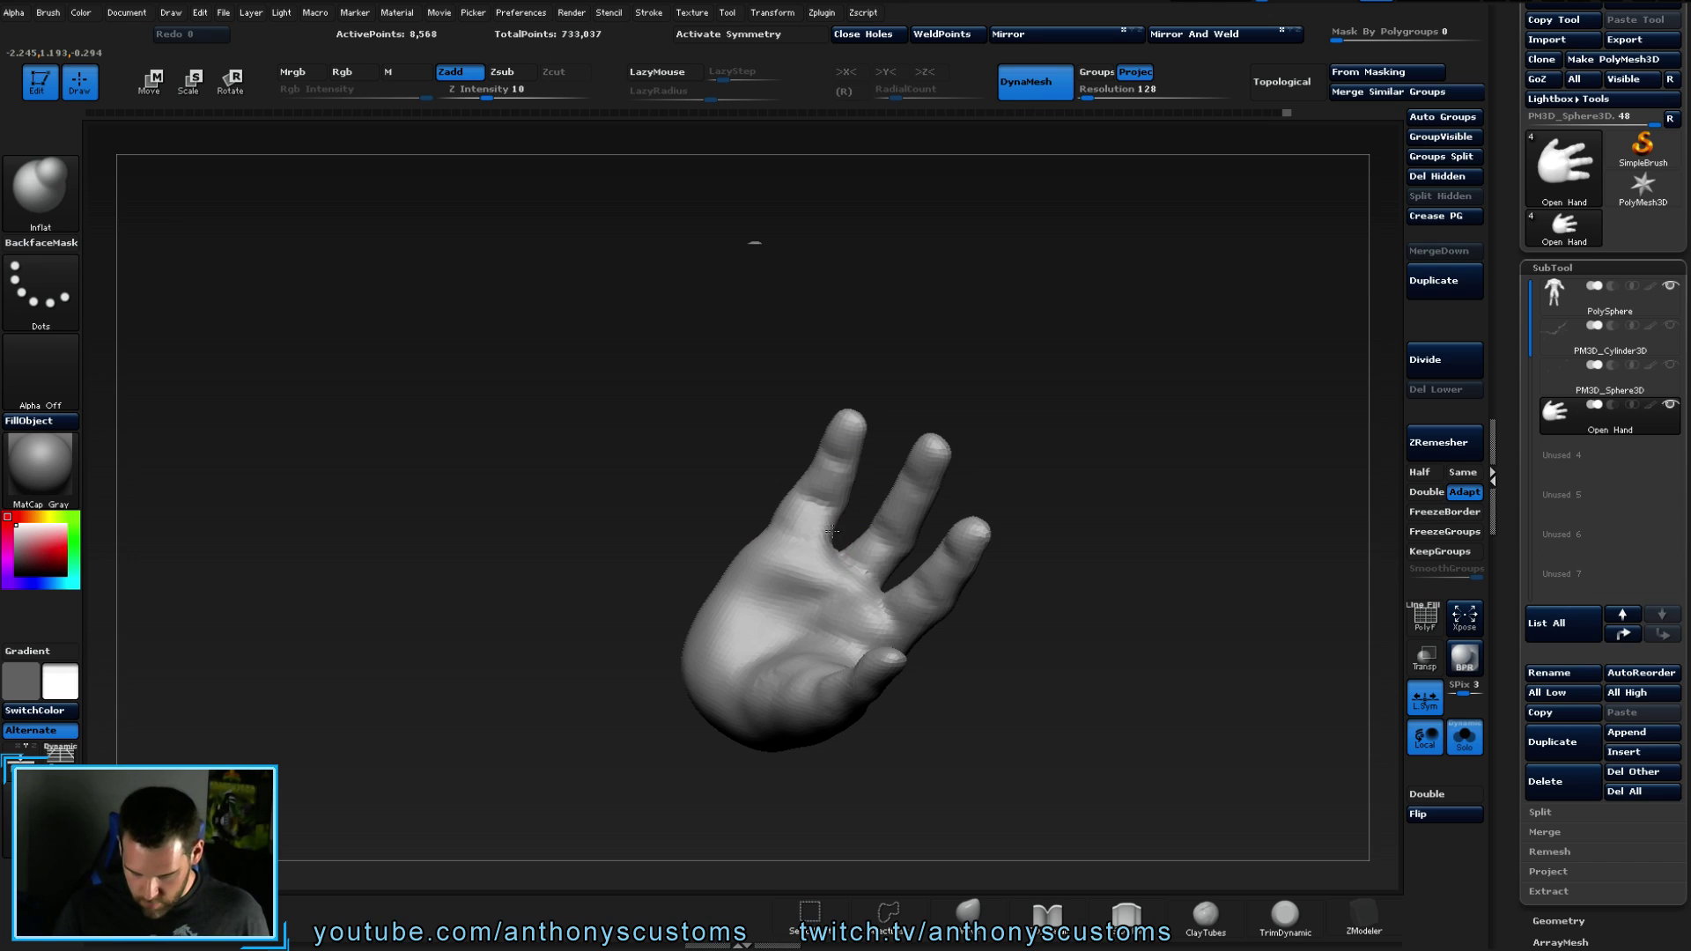
right_click_drag(1021, 487, 1085, 489)
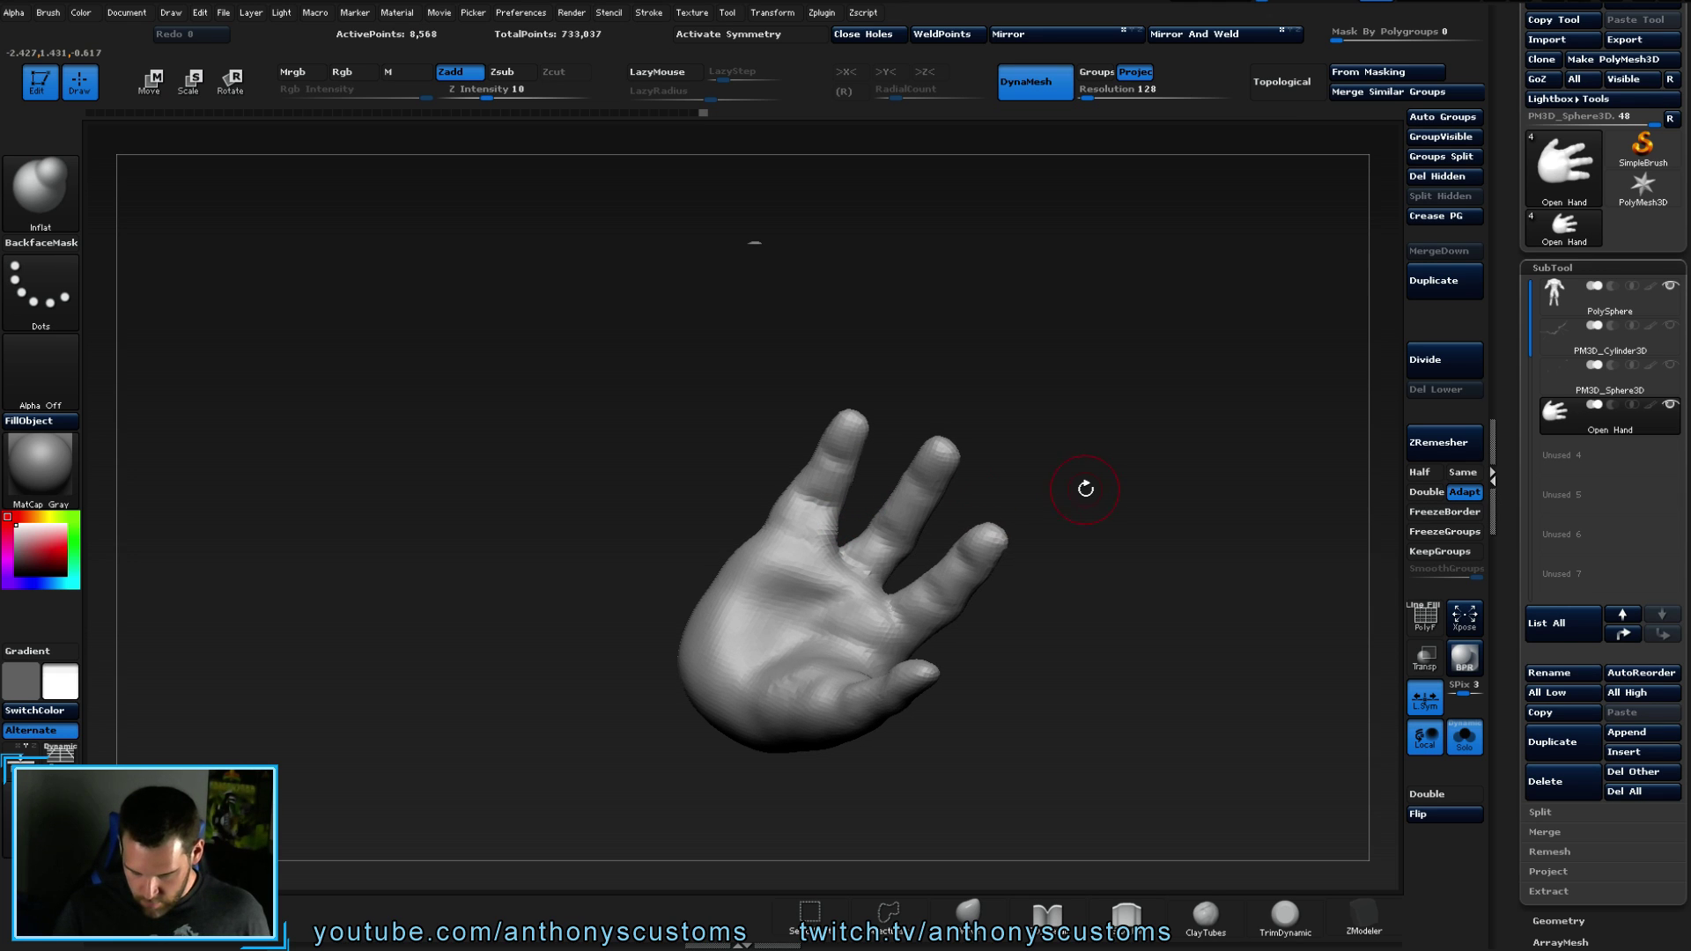
left_click_drag(1091, 431, 1117, 480, "ctrl")
right_click_drag(1112, 483, 948, 545)
- Inflate the fingertips and the pads between the joints on the palm side of the three fingers
mouse_move(856, 560)
left_mouse_down()
mouse_move(887, 519)
mouse_move(929, 507)
left_mouse_up()
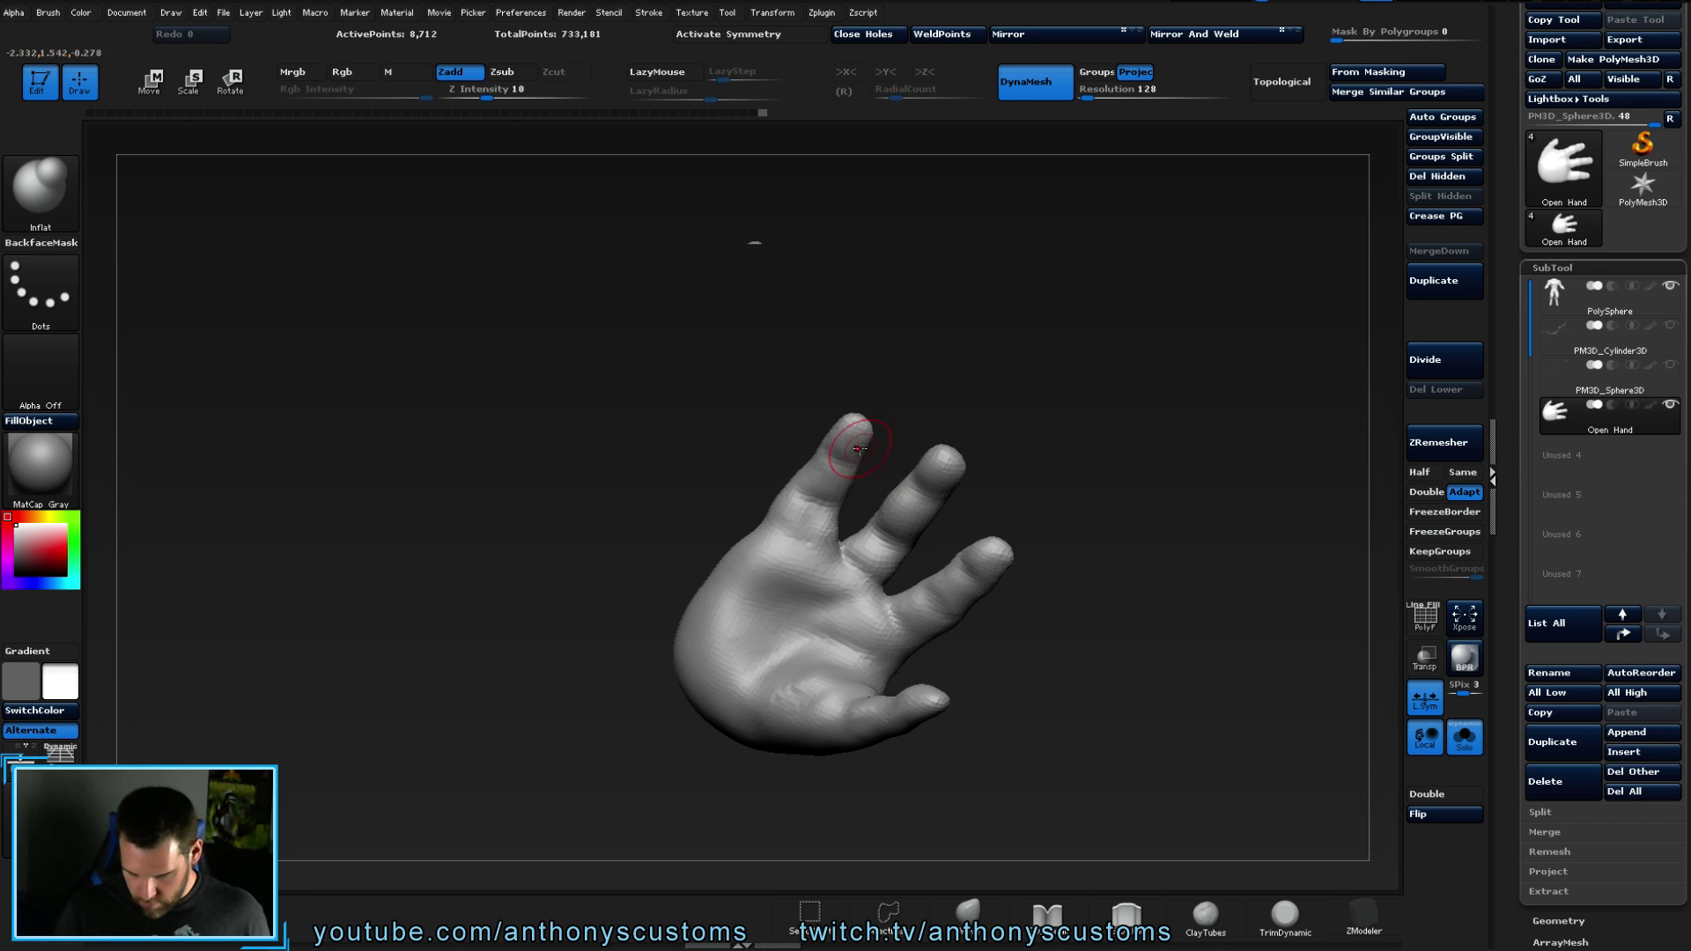
left_click_drag(856, 448, 842, 434)
left_click_drag(1042, 536, 1096, 579)
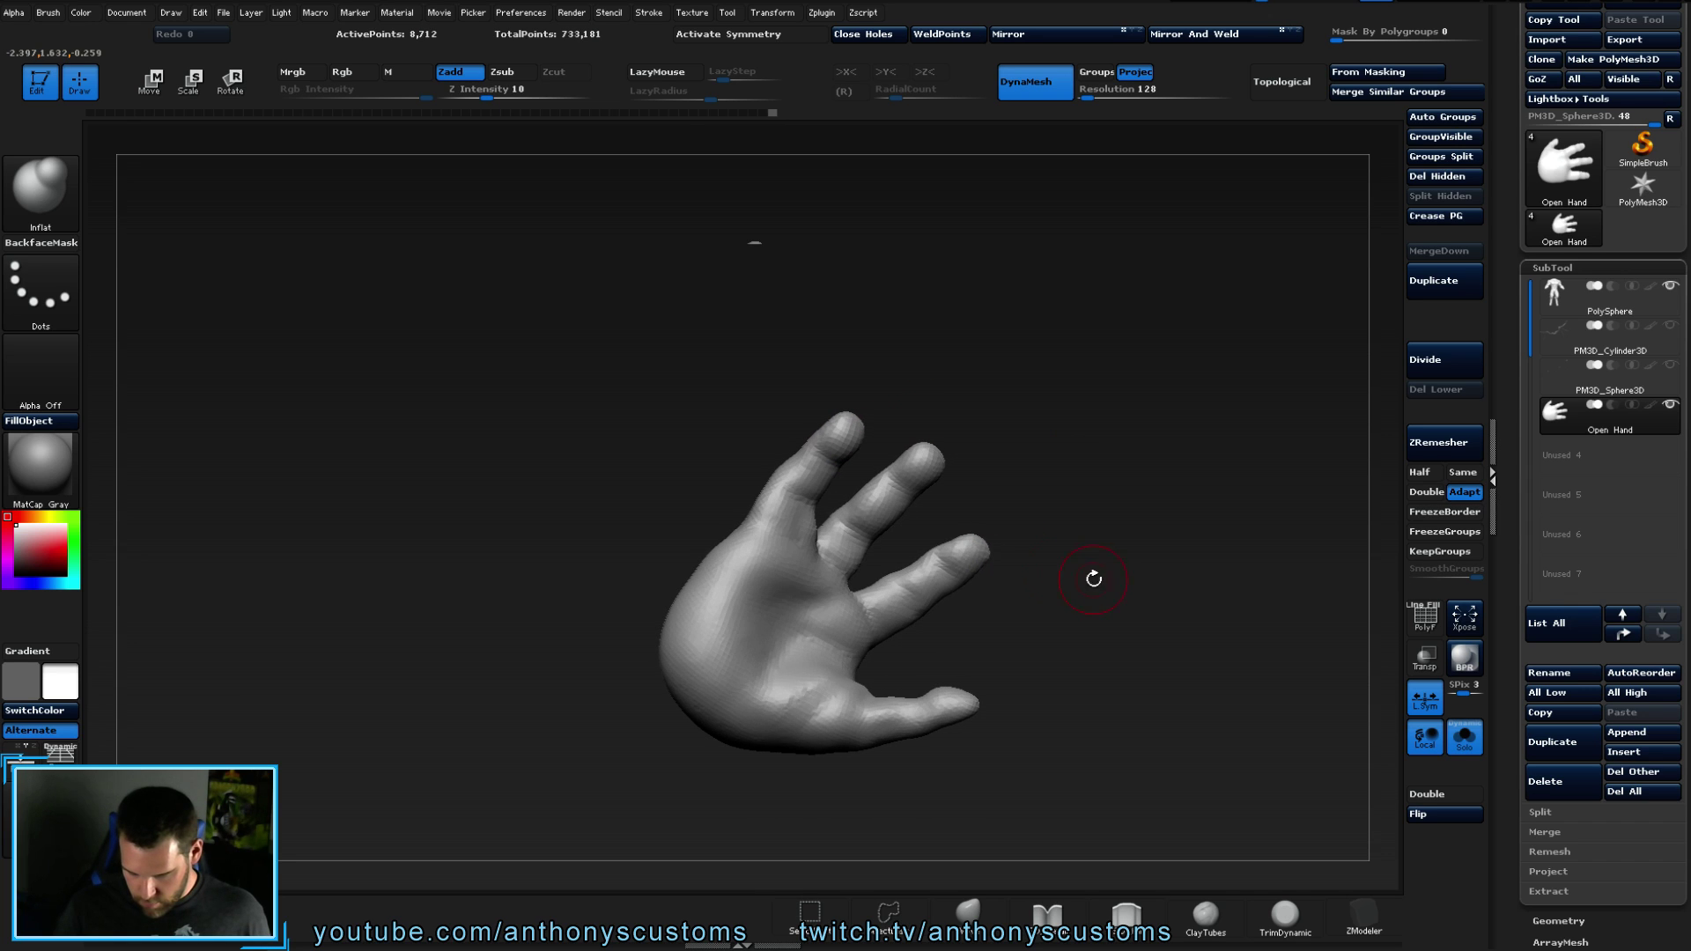
mouse_move(951, 540)
left_mouse_down()
mouse_move(968, 547)
mouse_move(894, 598)
left_mouse_up()
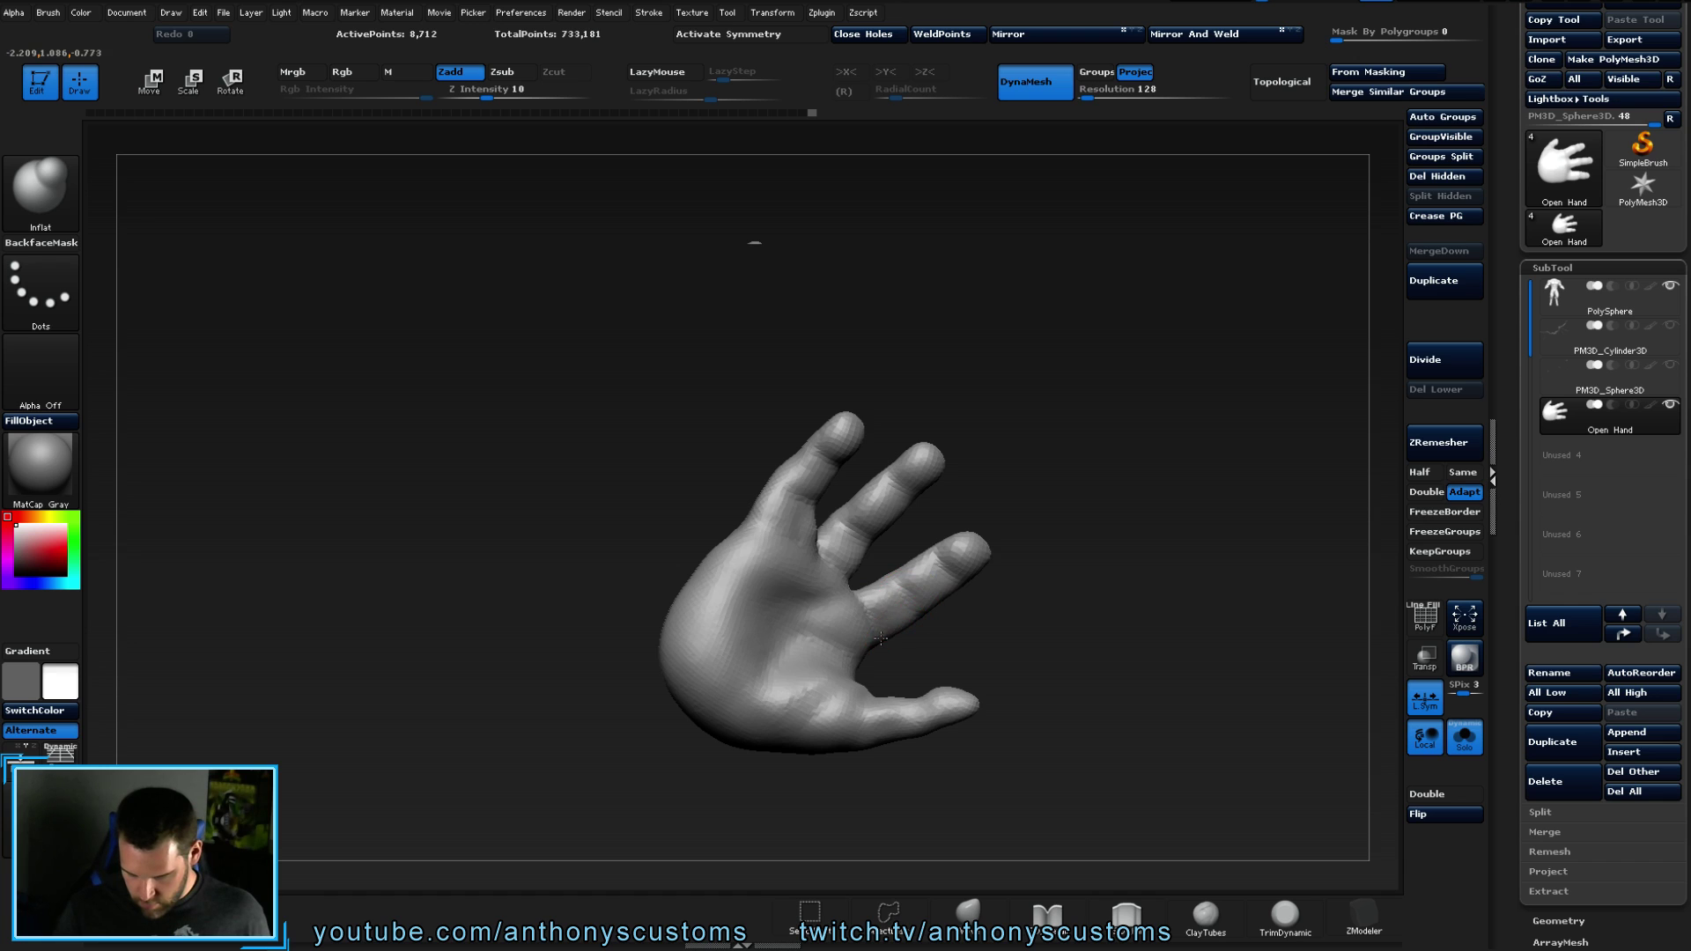
mouse_move(859, 656)
left_mouse_down()
mouse_move(832, 580)
mouse_move(835, 604)
left_mouse_up()
- Inflate the knuckles and finger joints on the back of the hand and re-DynaMesh the mesh
left_click_drag(1021, 453, 1079, 381)
mouse_move(863, 541)
left_mouse_down()
mouse_move(869, 616)
mouse_move(807, 633)
left_mouse_up()
left_click_drag(939, 592, 939, 599)
left_click_drag(845, 533, 841, 524)
left_click(840, 523)
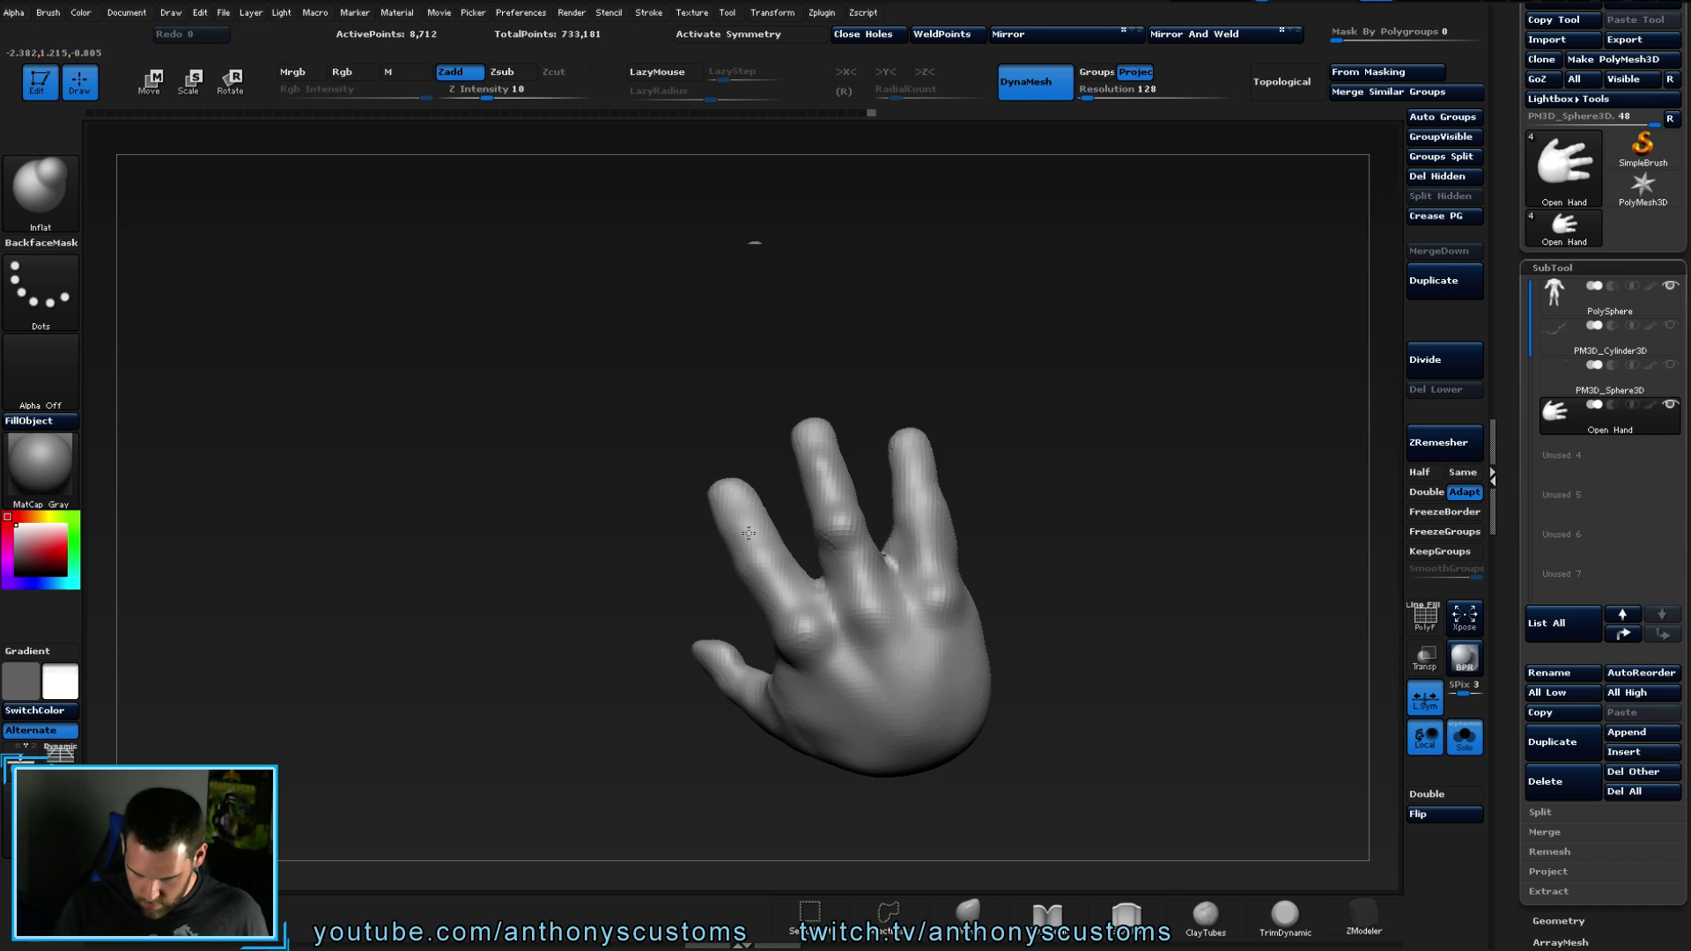
left_click_drag(770, 587, 768, 578)
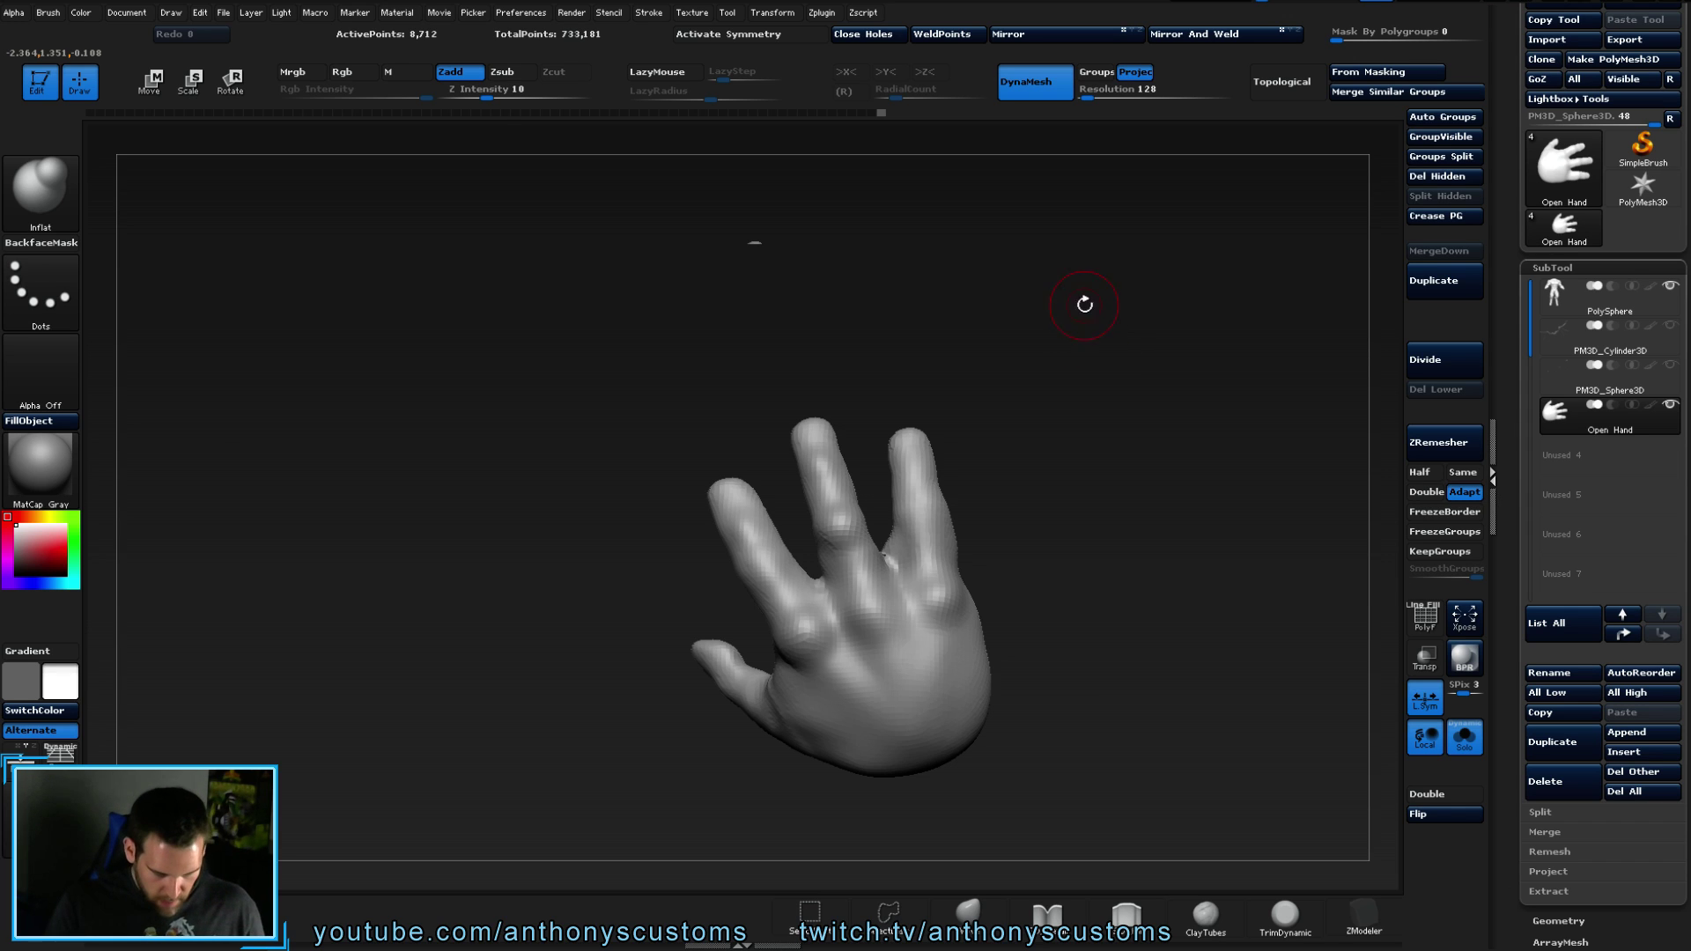
left_click_drag(1127, 431, 1083, 388, "ctrl")
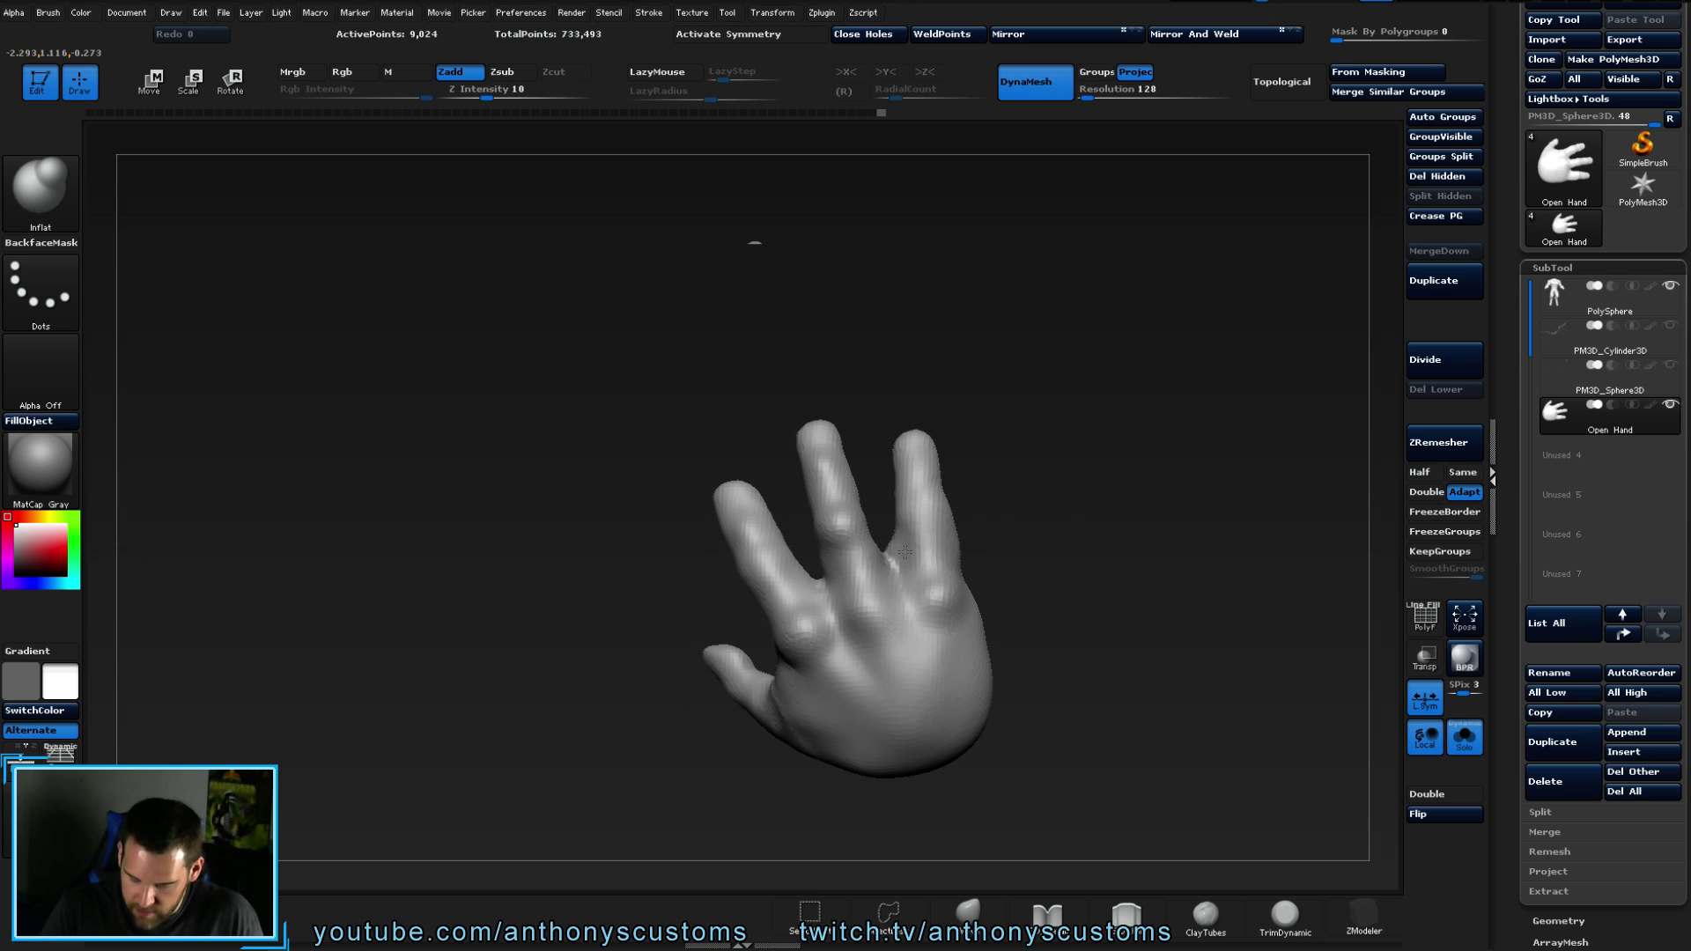
- Add fullness to the fingertips, finger pads and side knuckles with the Inflat brush
left_click_drag(995, 502, 967, 442)
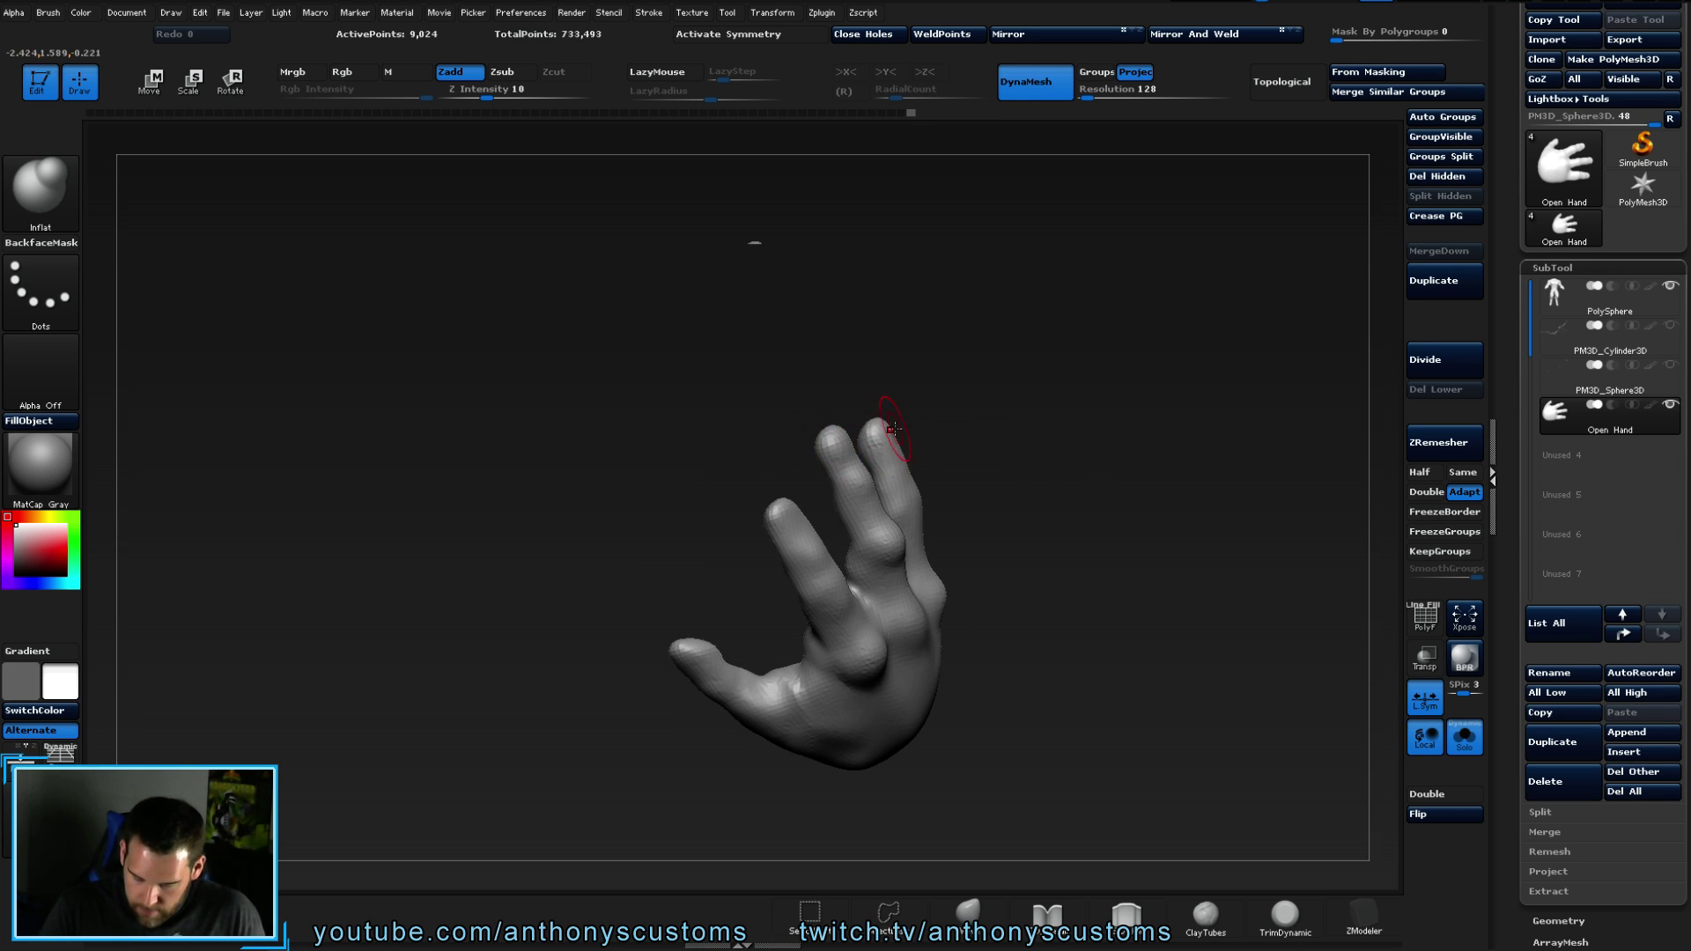
left_click_drag(961, 471, 1132, 467)
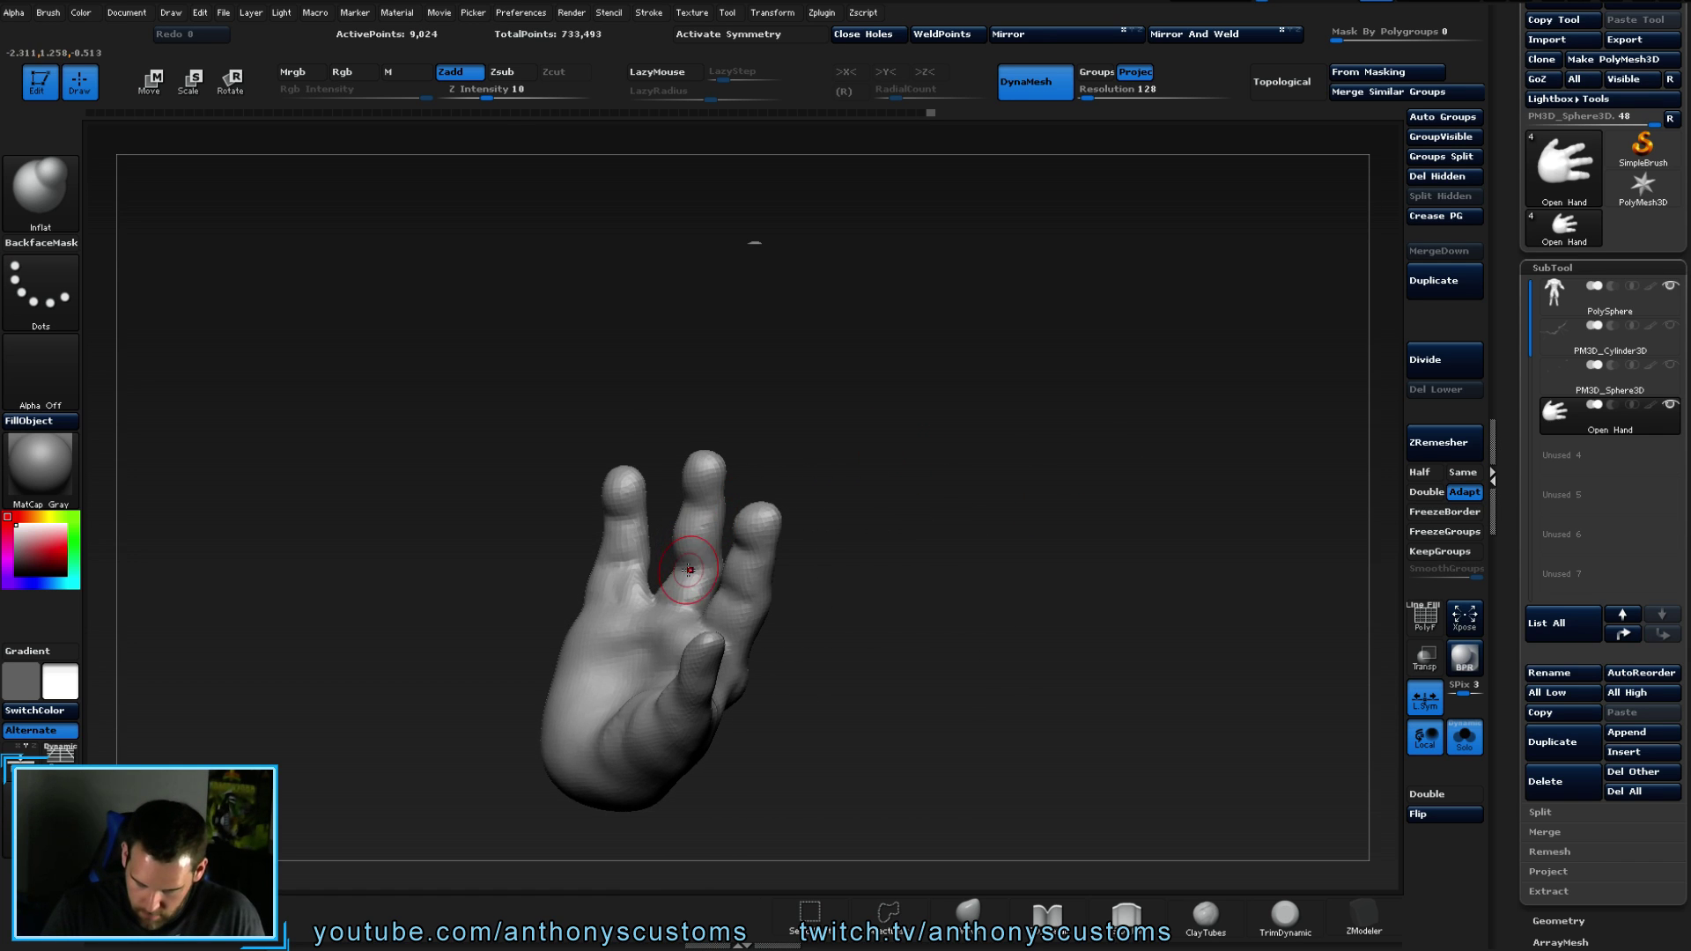
left_click_drag(797, 502, 830, 520)
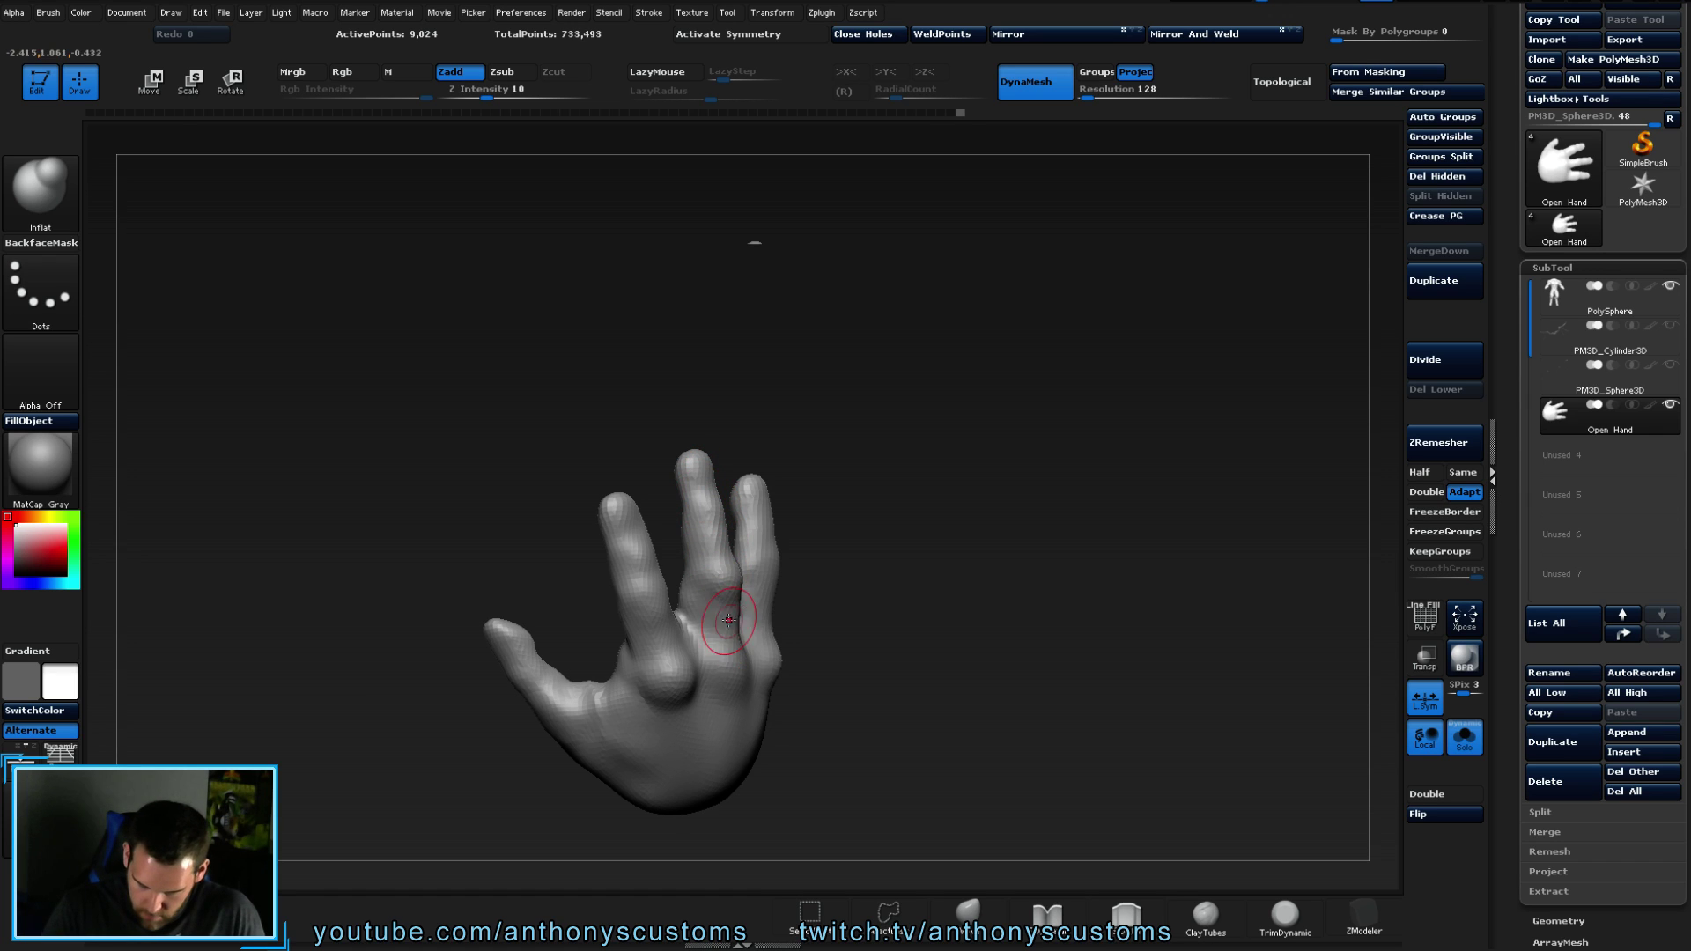
left_click_drag(771, 636, 770, 617)
left_click_drag(770, 603, 764, 636)
- Refine the middle and outermost knuckles and the ridges on the back of the hand with the Inflat brush
left_click_drag(824, 515, 952, 490)
left_click_drag(780, 595, 703, 575)
mouse_move(910, 593)
left_mouse_down()
mouse_move(916, 415)
mouse_move(934, 445)
mouse_move(912, 461)
mouse_move(664, 483)
left_mouse_up()
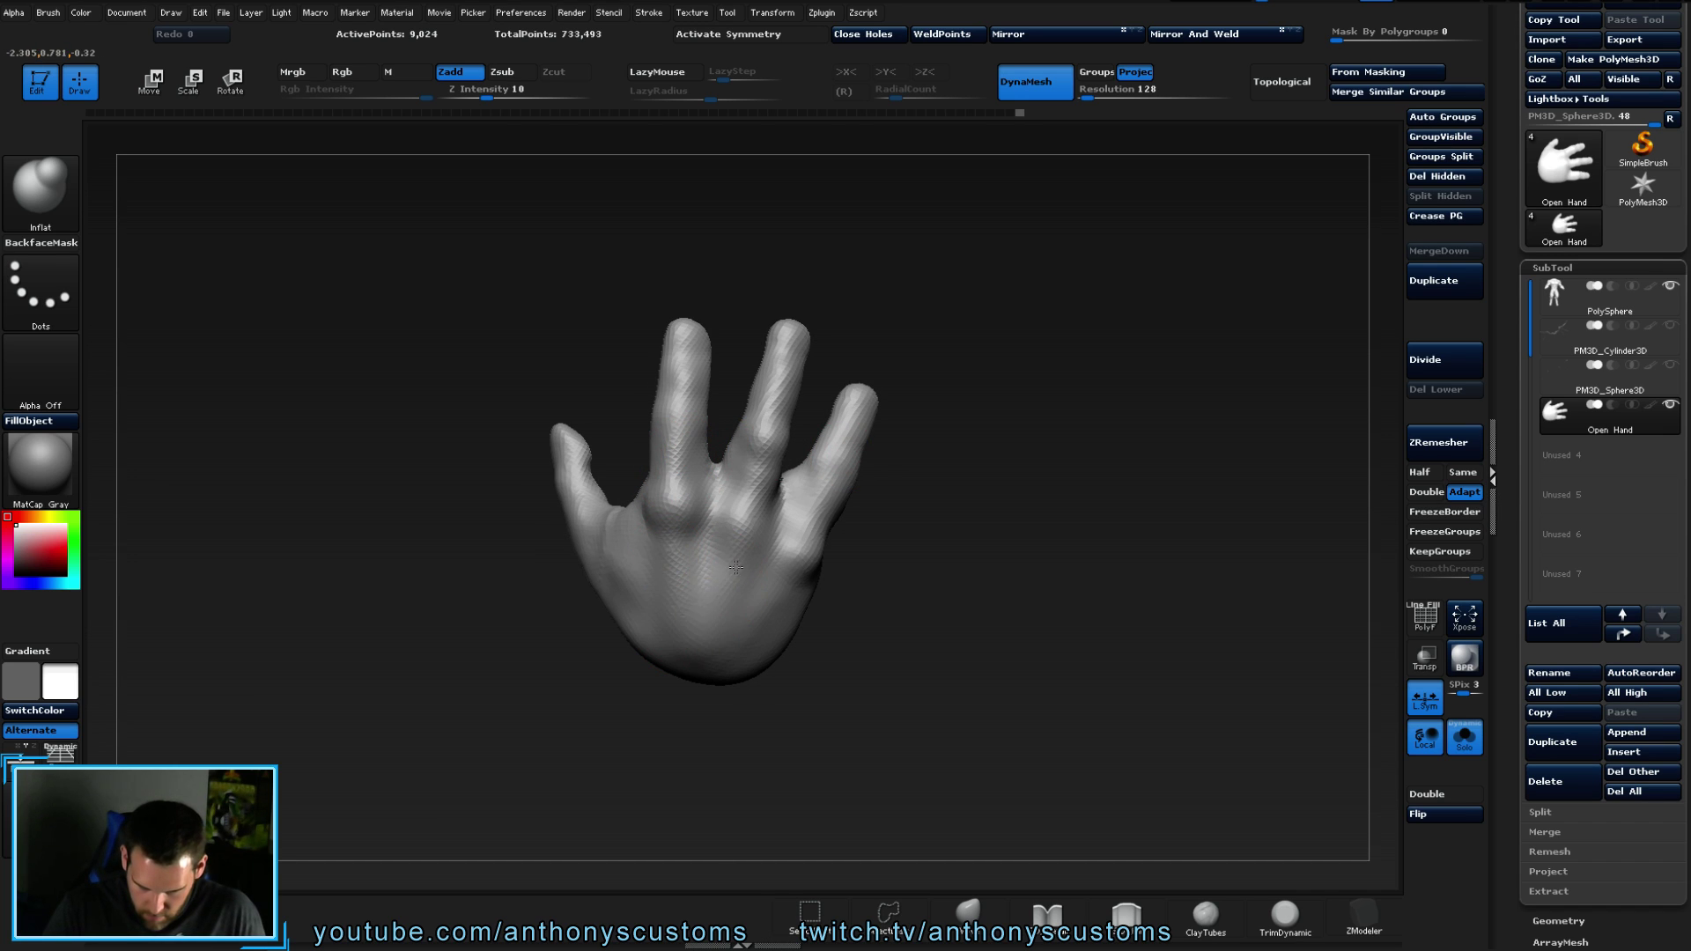
left_click_drag(954, 571, 790, 440)
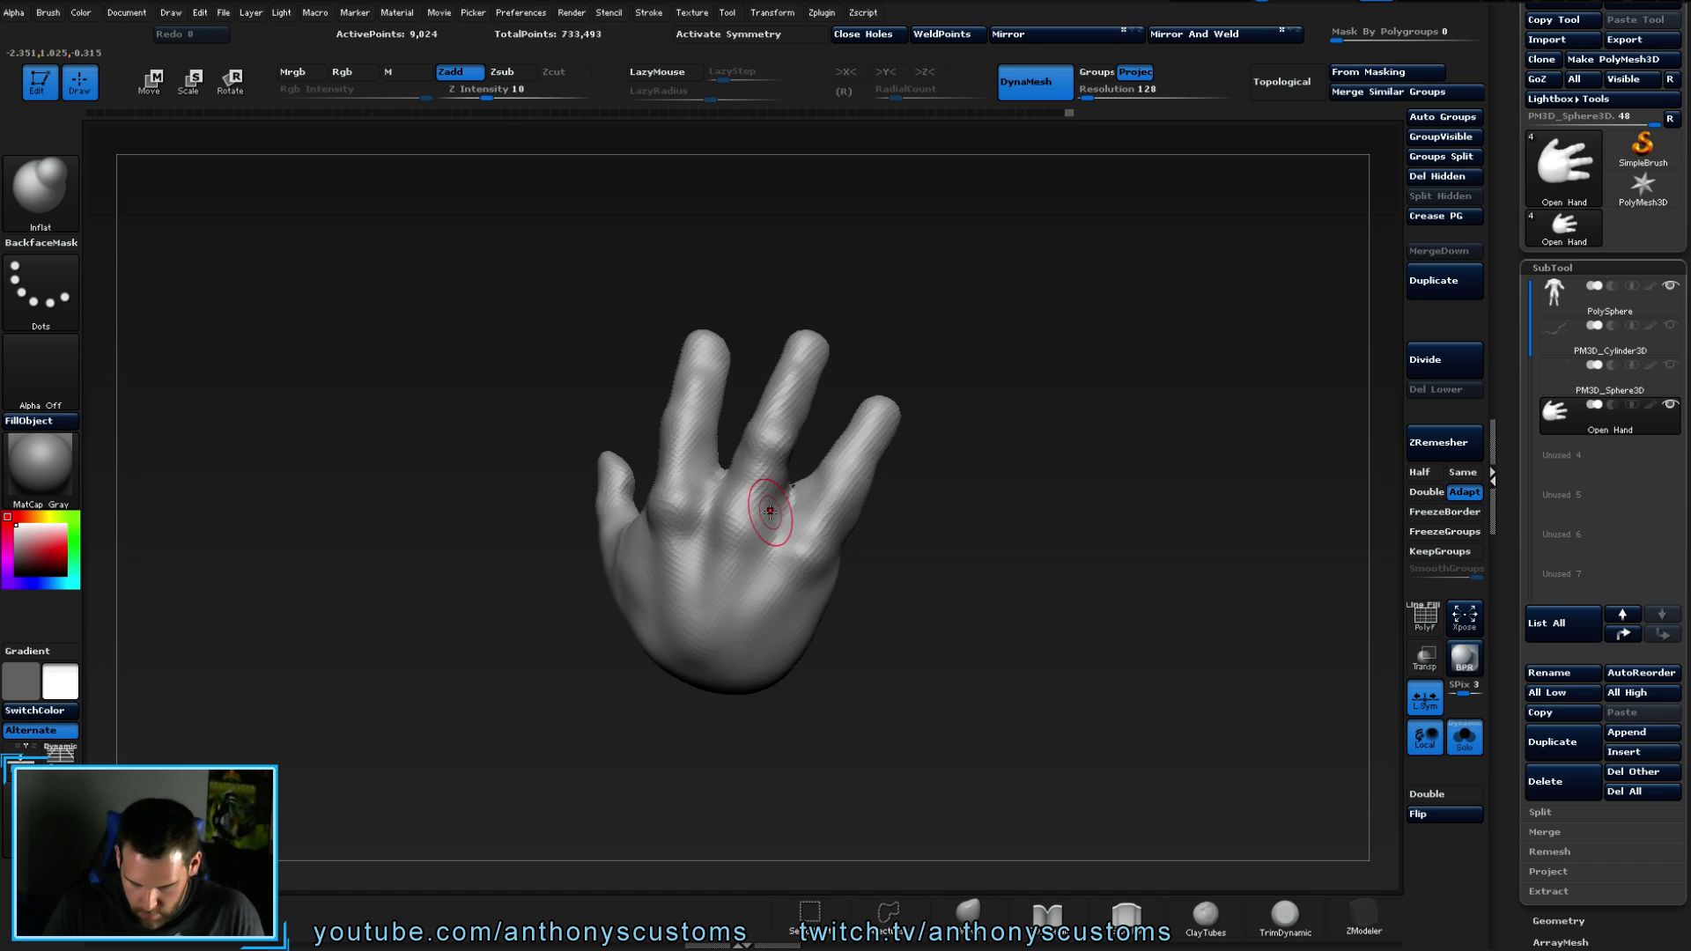
- Inflate the thumb's base knuckle and middle joint on the back of the thumb
mouse_move(866, 351)
left_mouse_down()
mouse_move(989, 366)
mouse_move(1038, 324)
left_mouse_up()
left_click_drag(925, 392, 916, 412)
key("space")
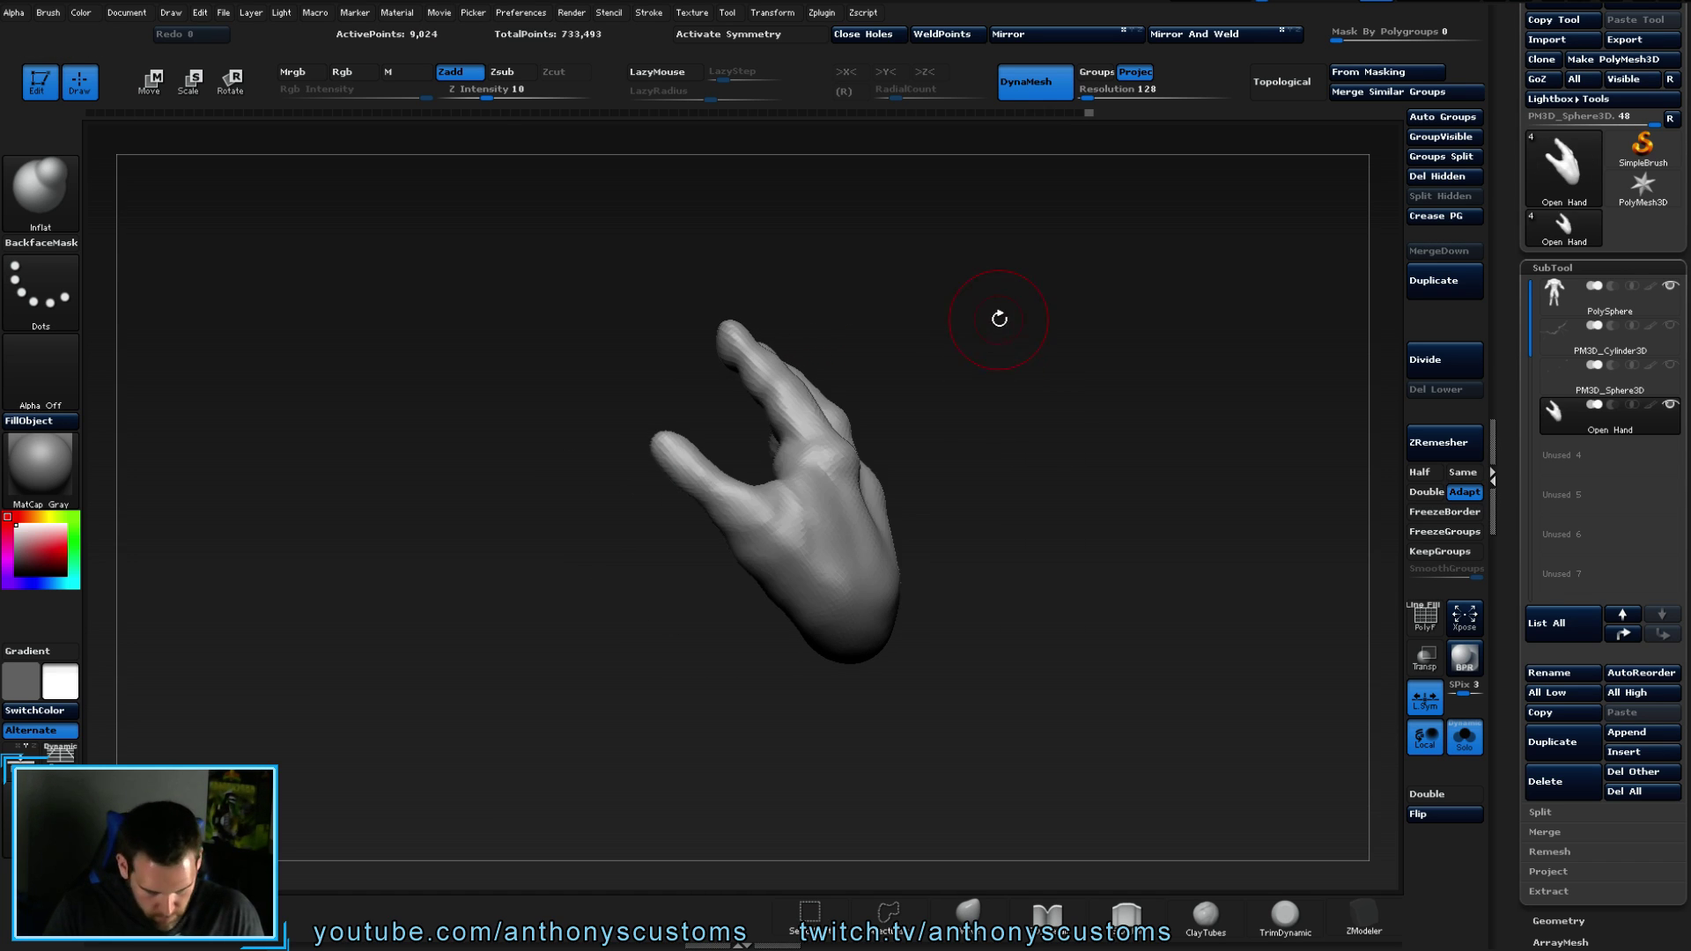
left_click_drag(1012, 296, 984, 395)
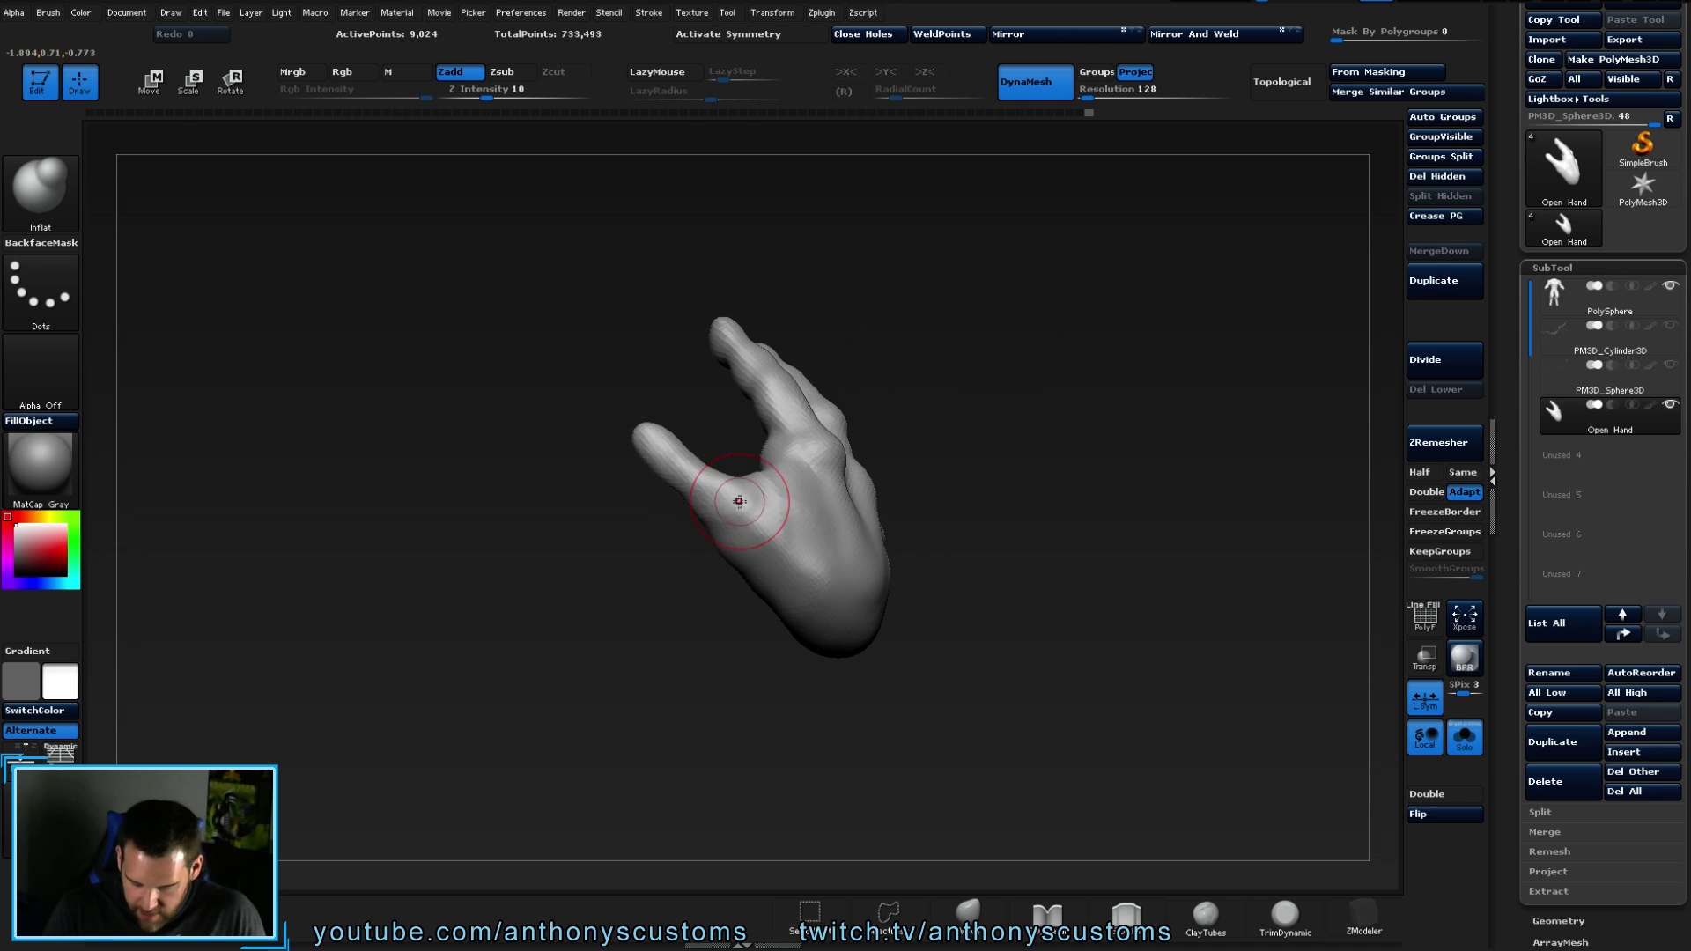
mouse_move(757, 489)
left_mouse_down()
mouse_move(761, 519)
mouse_move(729, 494)
left_mouse_up()
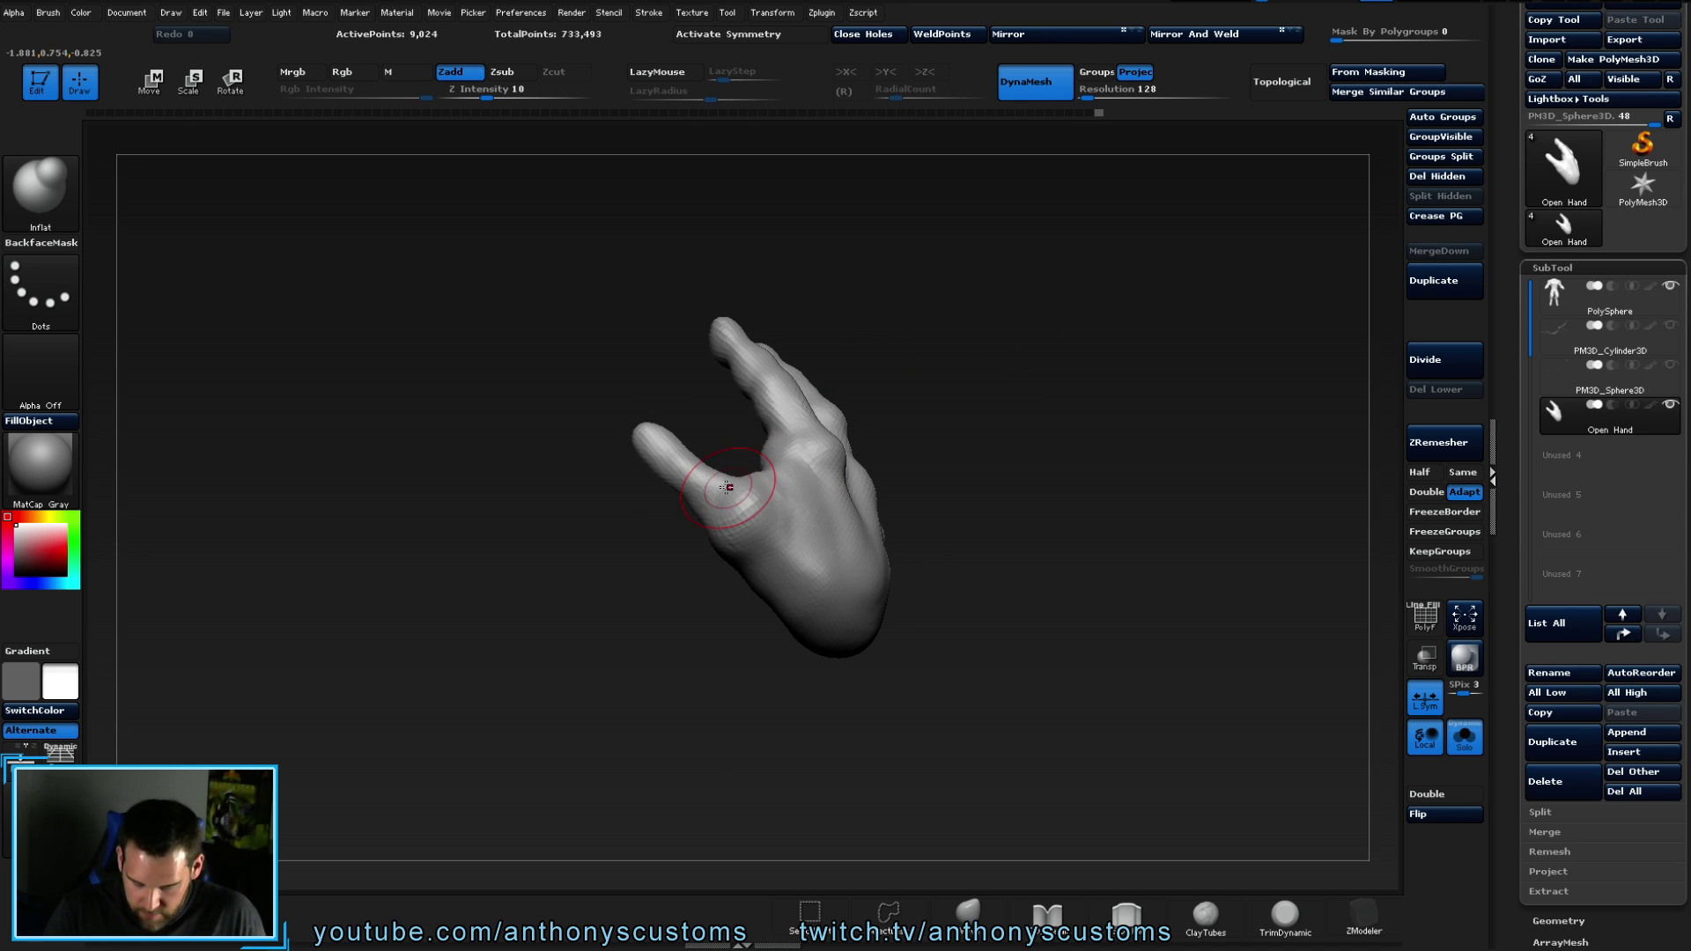
right_click_drag(671, 454, 681, 455)
left_click(682, 454)
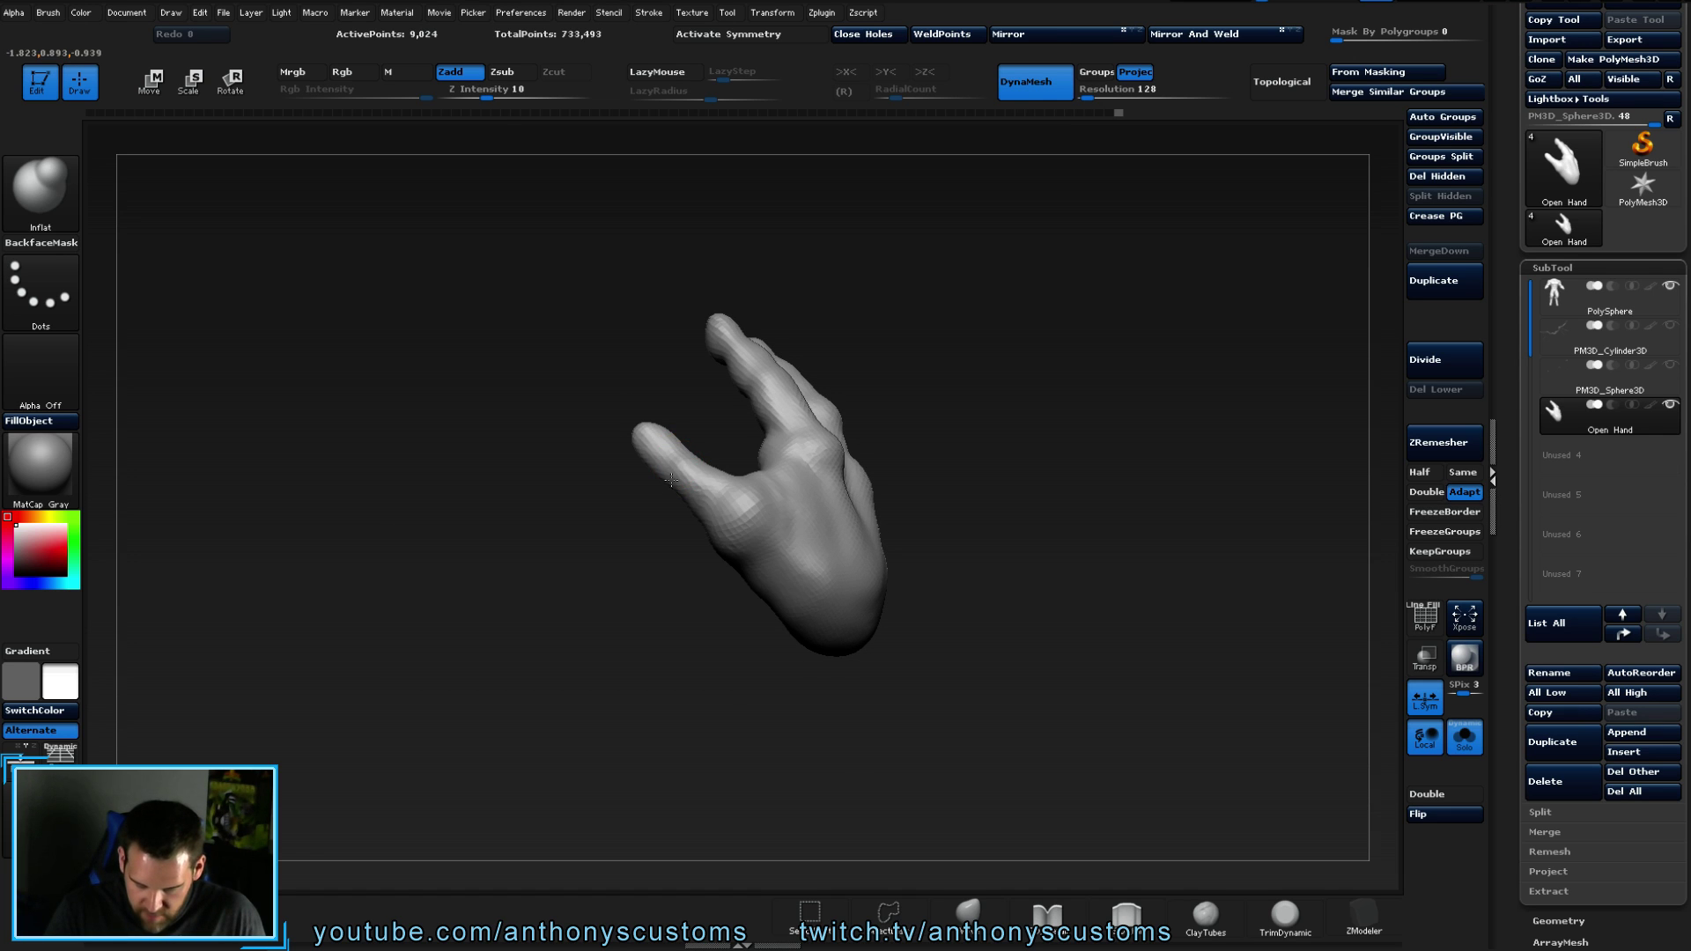
- Build up the thumb's outer joint, fingertip and inner pad with the Inflat brush
left_click_drag(825, 396, 974, 311)
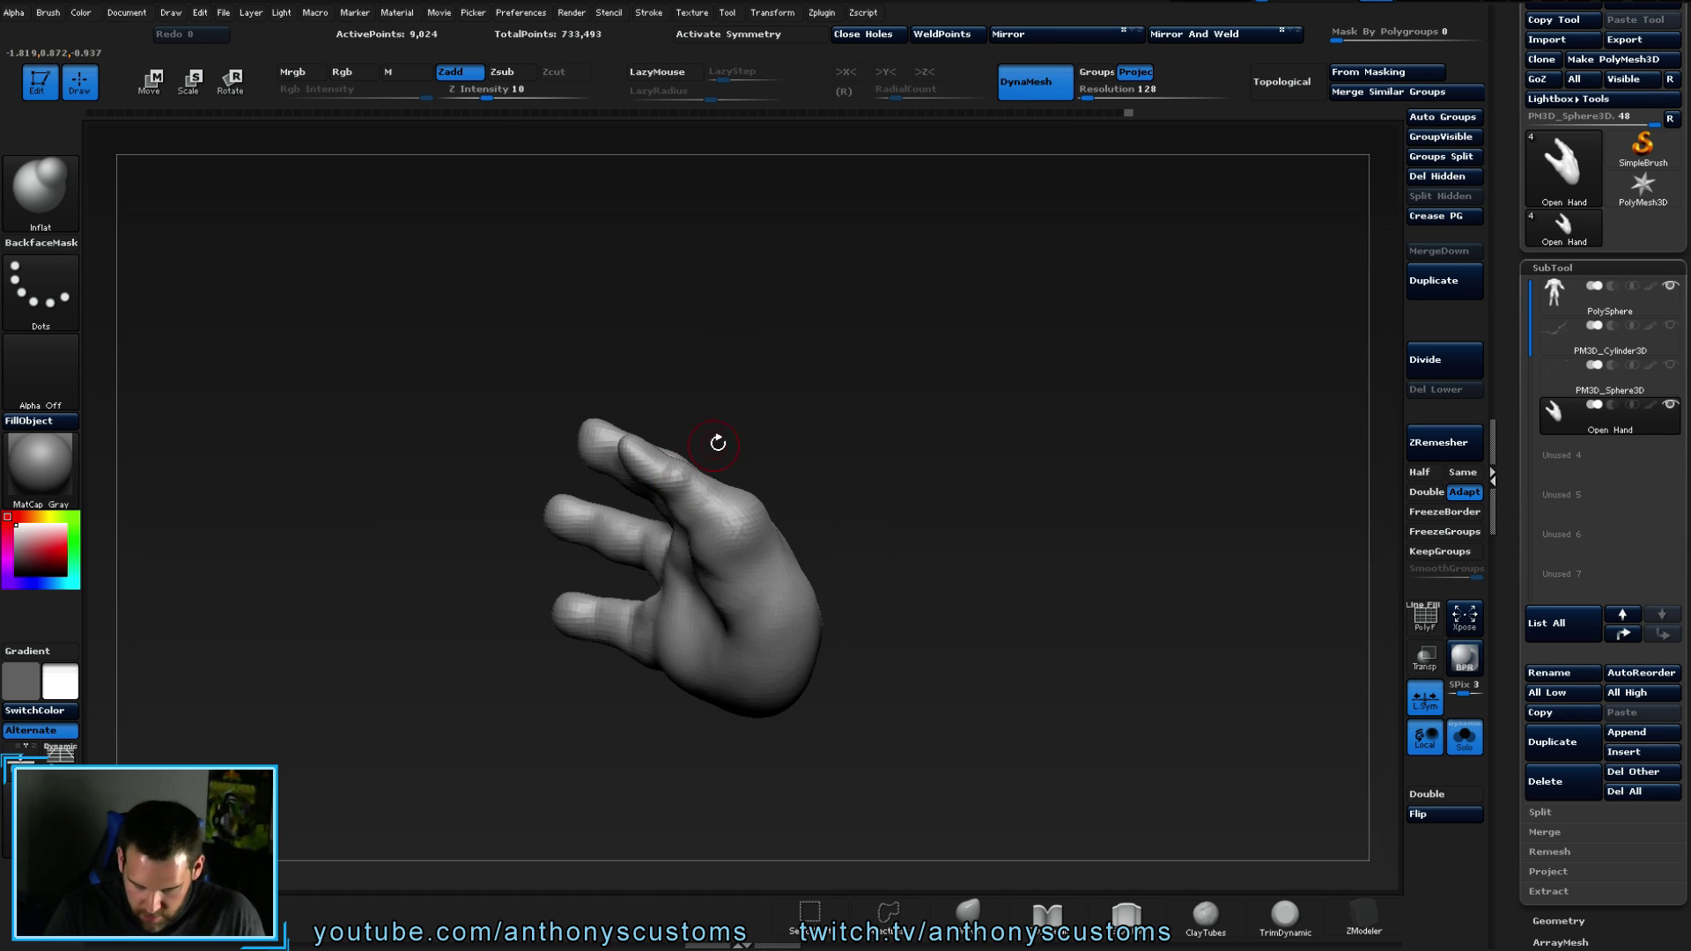
left_click_drag(691, 458, 803, 546)
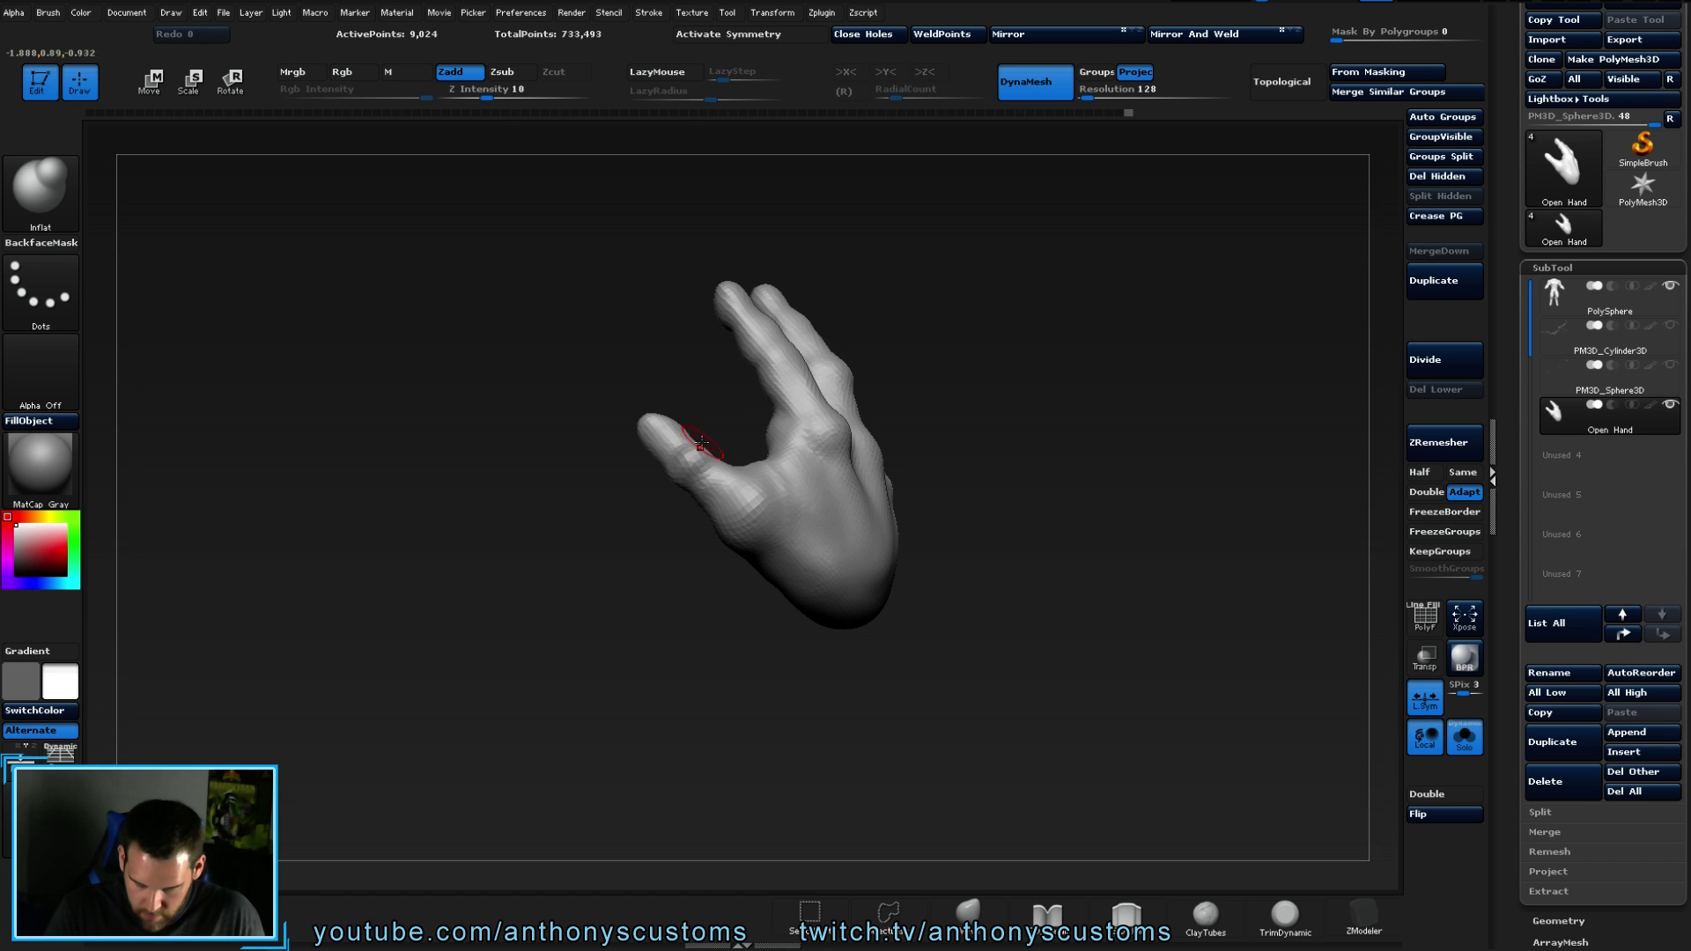
left_click_drag(641, 431, 652, 440)
left_click_drag(960, 394, 1131, 367)
mouse_move(667, 426)
left_mouse_down()
mouse_move(758, 471)
mouse_move(782, 522)
mouse_move(645, 453)
left_mouse_up()
left_click_drag(791, 447, 634, 467)
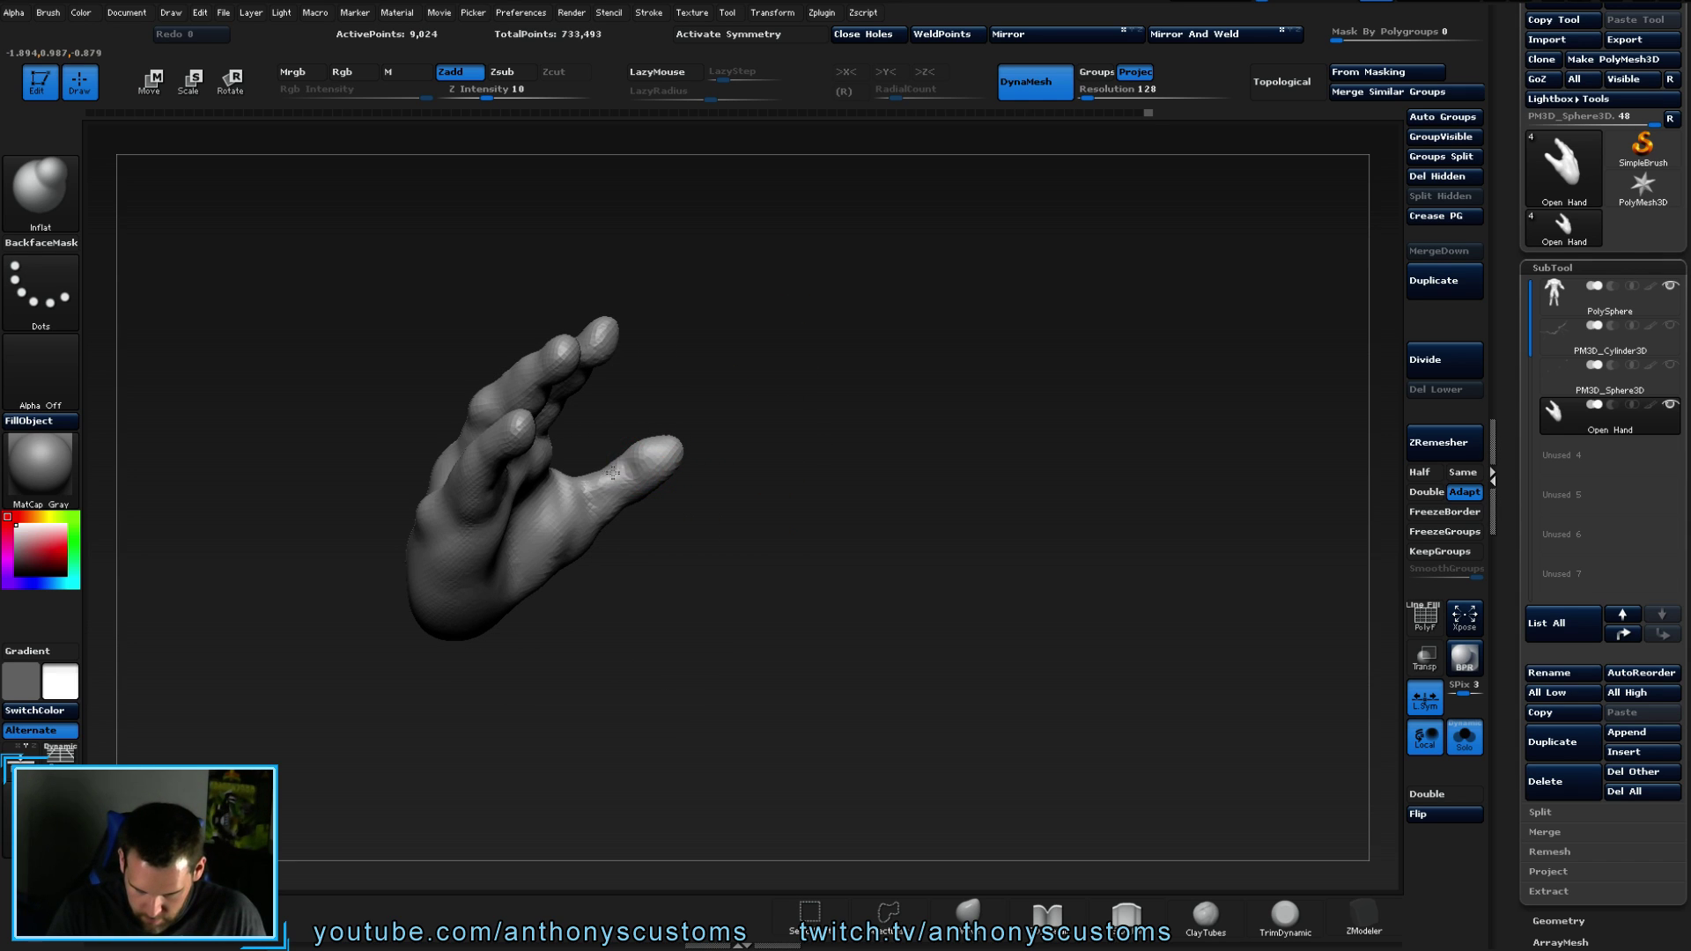
- Resize the Inflat brush and add more volume to the thumb's middle joint
left_click_drag(779, 497, 917, 362)
key("space")
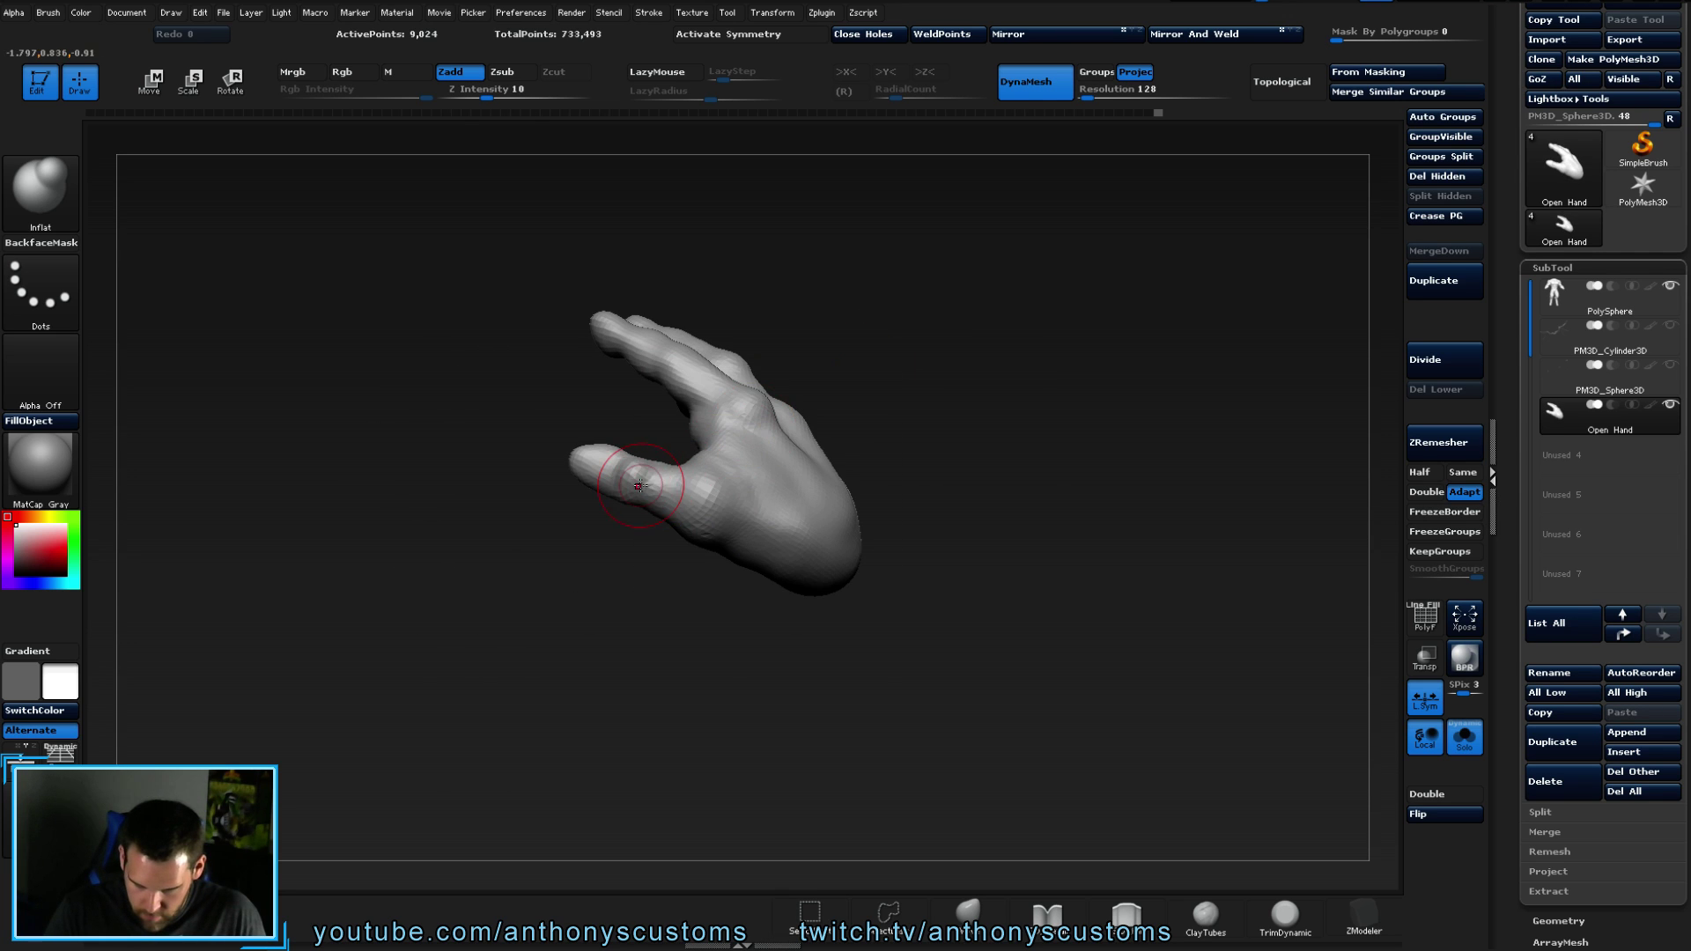
left_click_drag(616, 556, 622, 578)
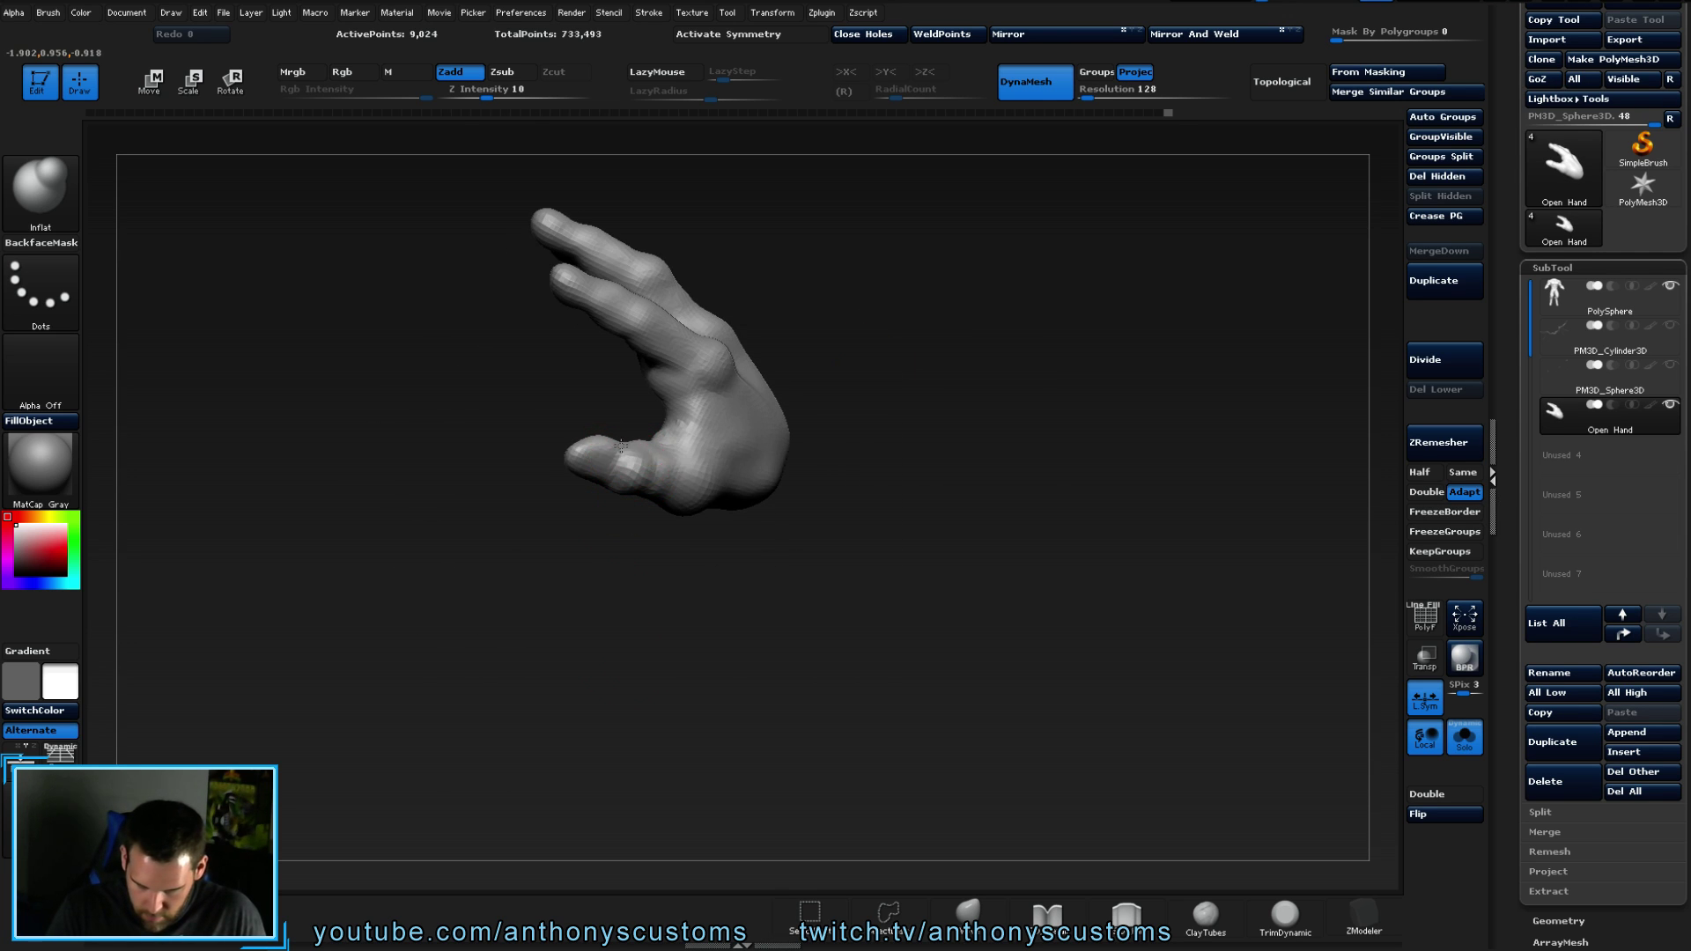
left_click_drag(630, 444, 710, 404)
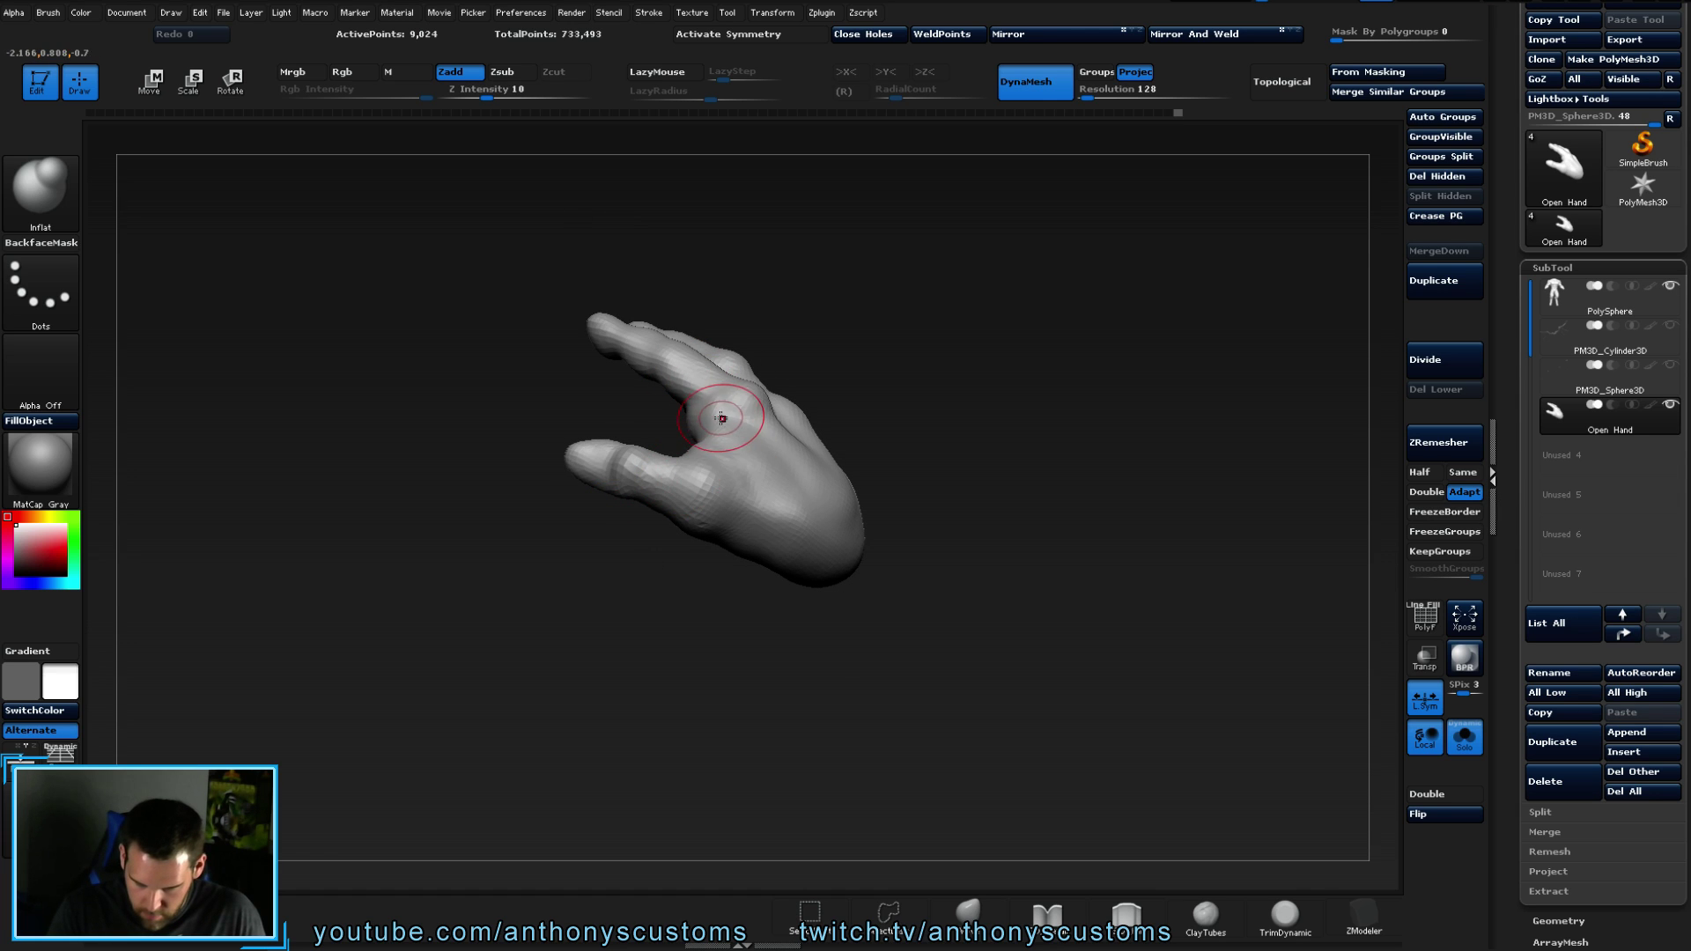
- Add fullness to the backs of the three fingers with the Inflat brush
mouse_move(917, 443)
left_mouse_down()
mouse_move(875, 494)
mouse_move(898, 525)
mouse_move(712, 491)
mouse_move(744, 520)
left_mouse_up()
mouse_move(939, 516)
left_mouse_down()
mouse_move(953, 521)
mouse_move(844, 670)
mouse_move(823, 689)
mouse_move(819, 672)
left_mouse_up()
left_click_drag(1053, 532, 1032, 525)
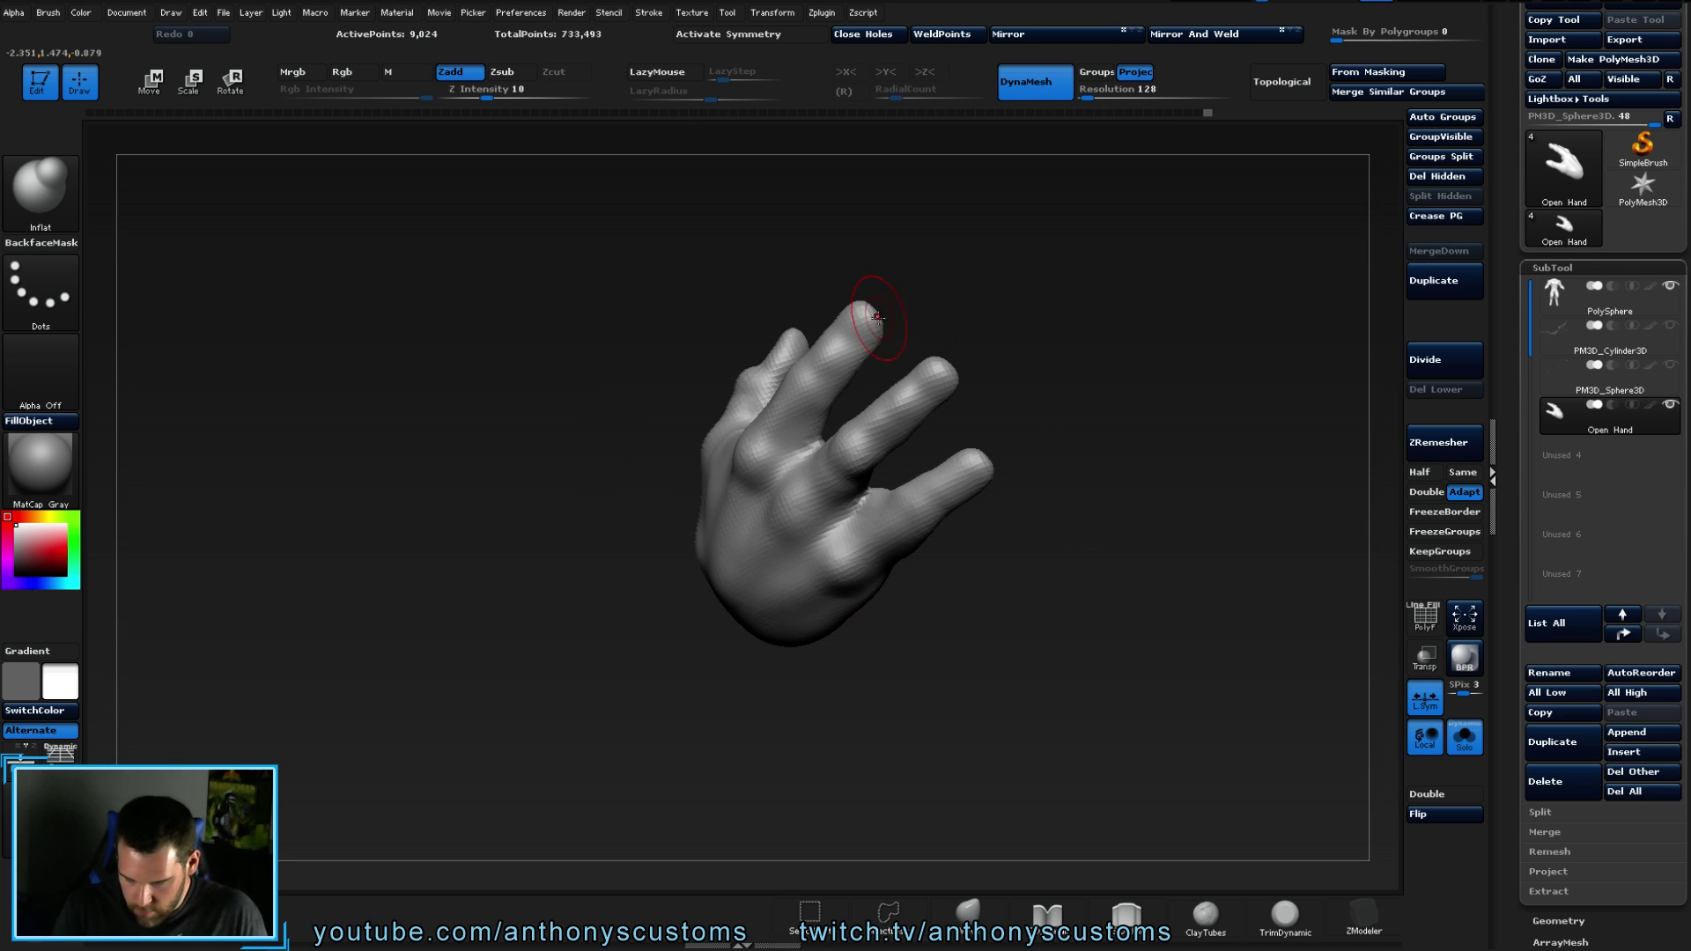
left_click_drag(1053, 366, 978, 356)
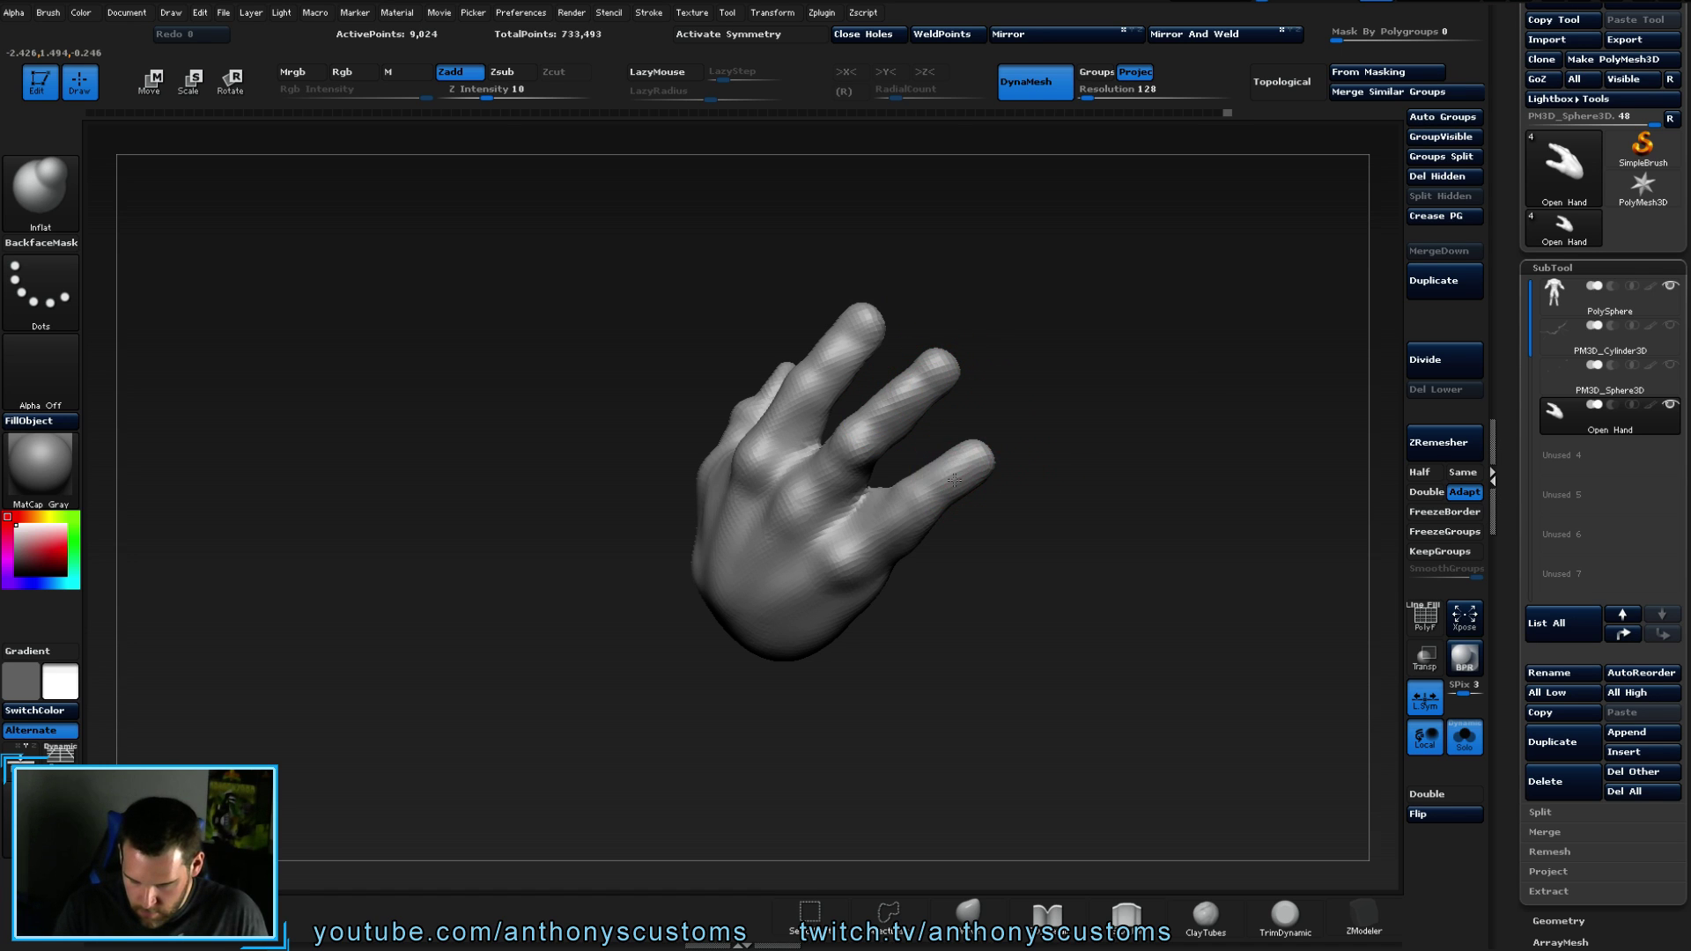
mouse_move(1002, 460)
left_mouse_down()
mouse_move(1068, 419)
mouse_move(1019, 439)
left_mouse_up()
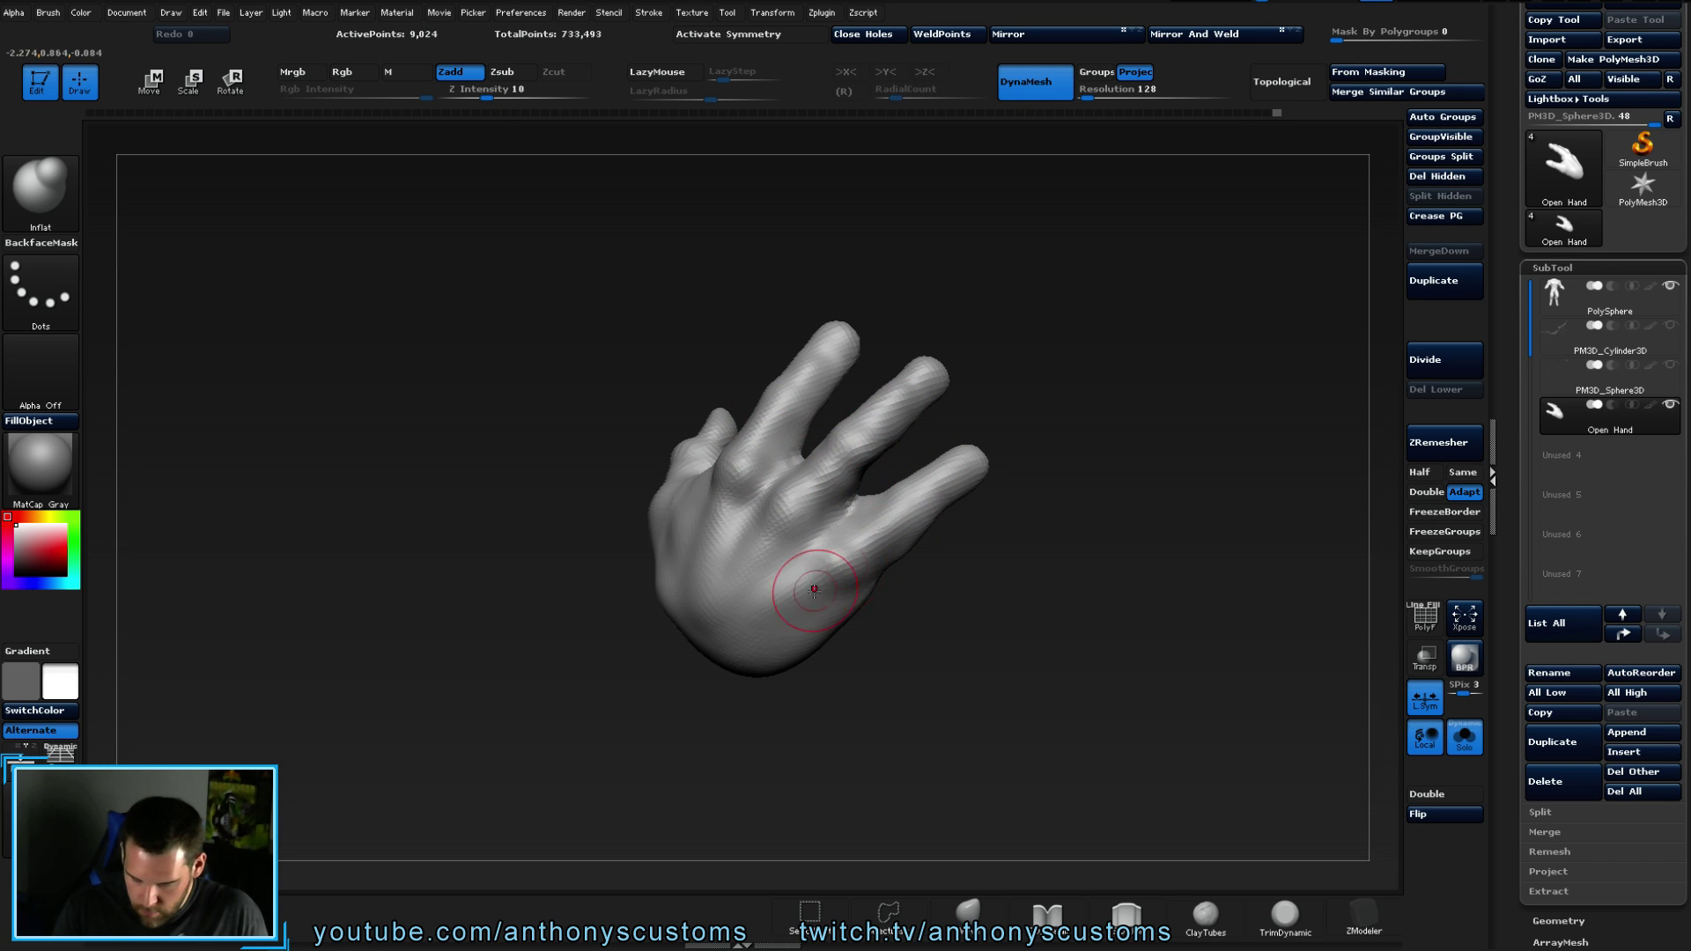
- Refine the ridges on the back of the hand with the Inflat brush and re-DynaMesh the mesh
left_click_drag(772, 514, 729, 593)
left_click_drag(873, 673, 924, 575)
left_click_drag(1113, 574, 1018, 564)
left_click_drag(1022, 493, 1069, 564)
left_click_drag(1047, 509, 868, 454)
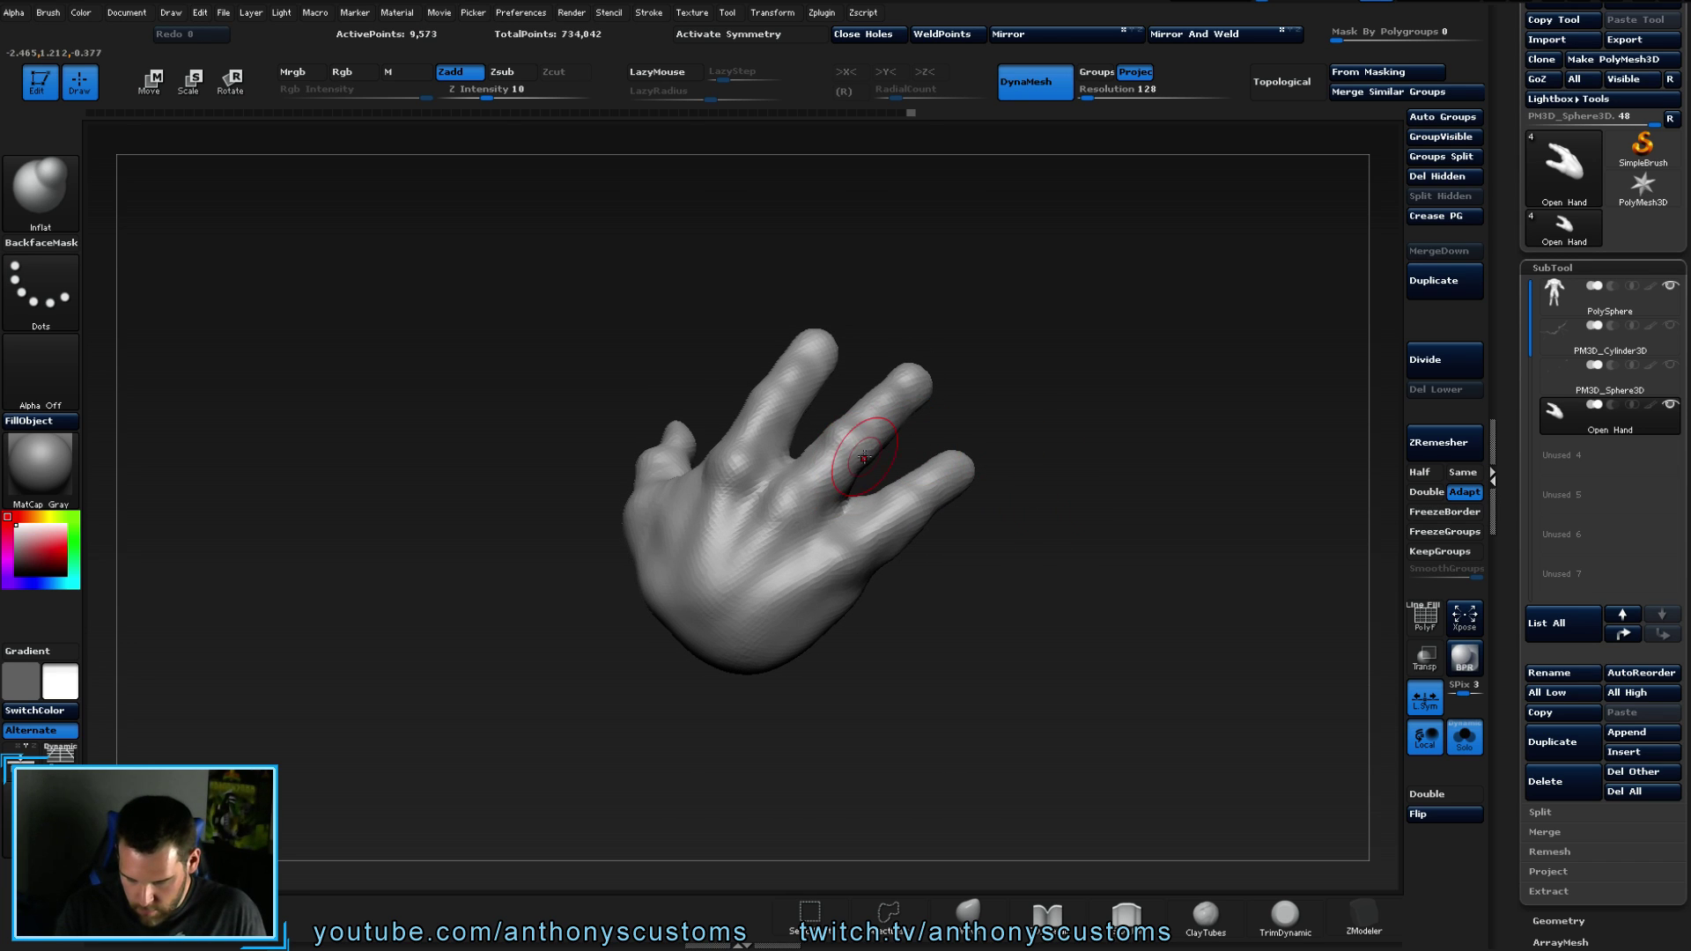
- Enlarge the Inflat brush and thicken the ends of the three fingers
left_click_drag(1039, 414, 1067, 404)
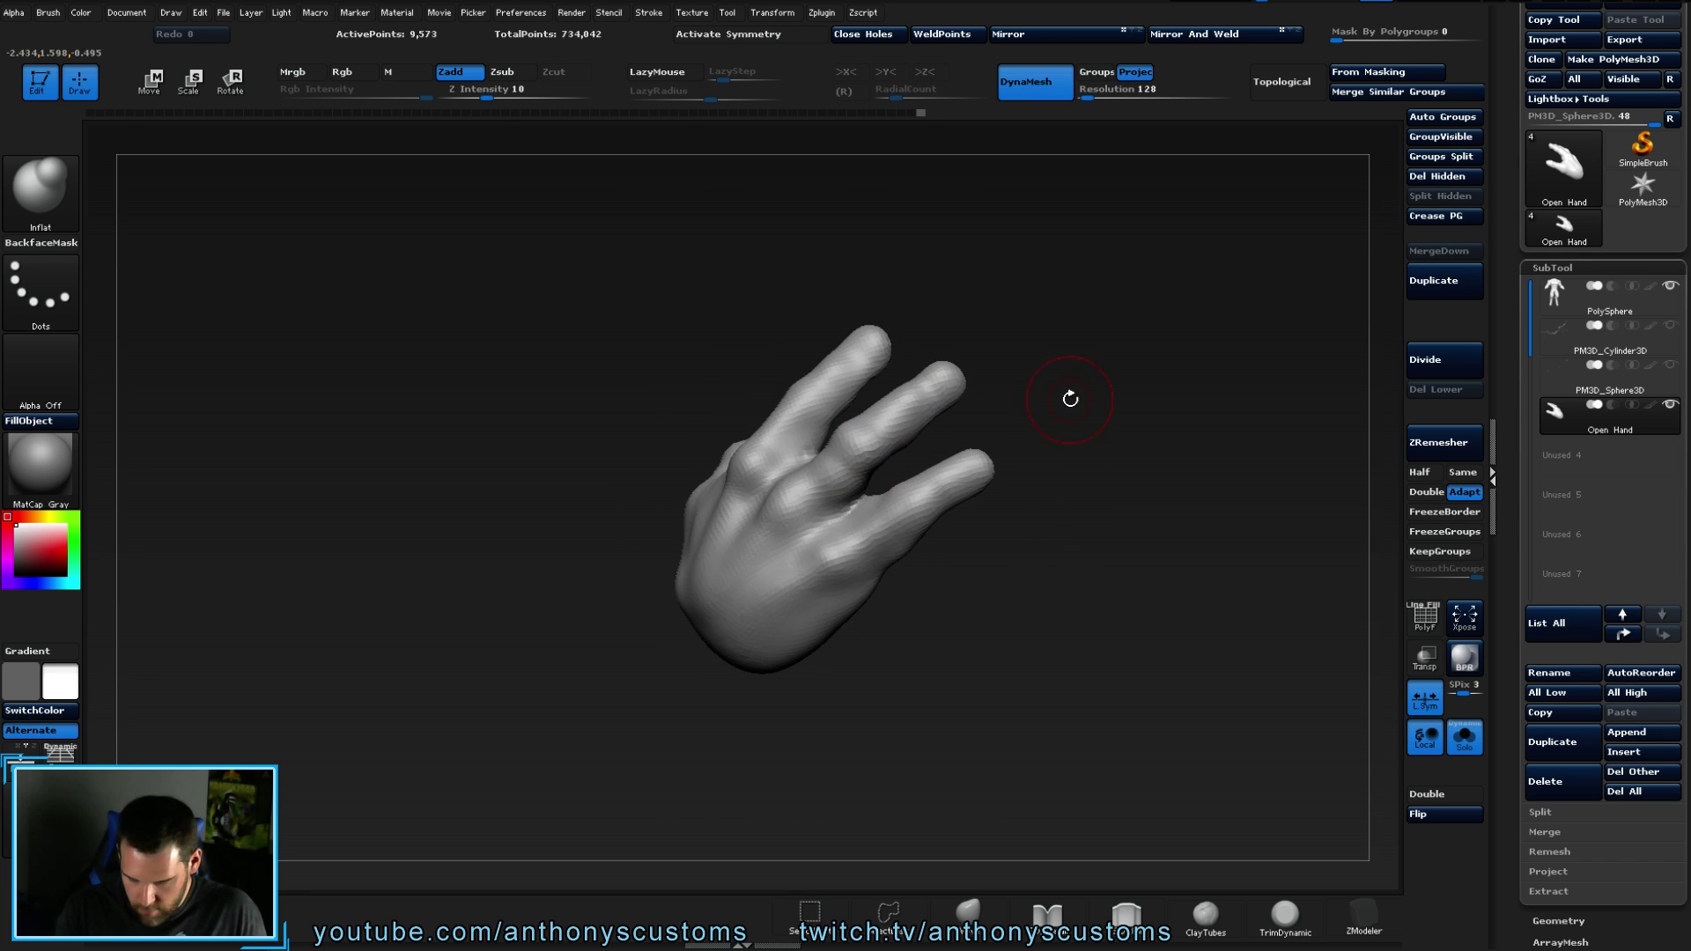
key("space")
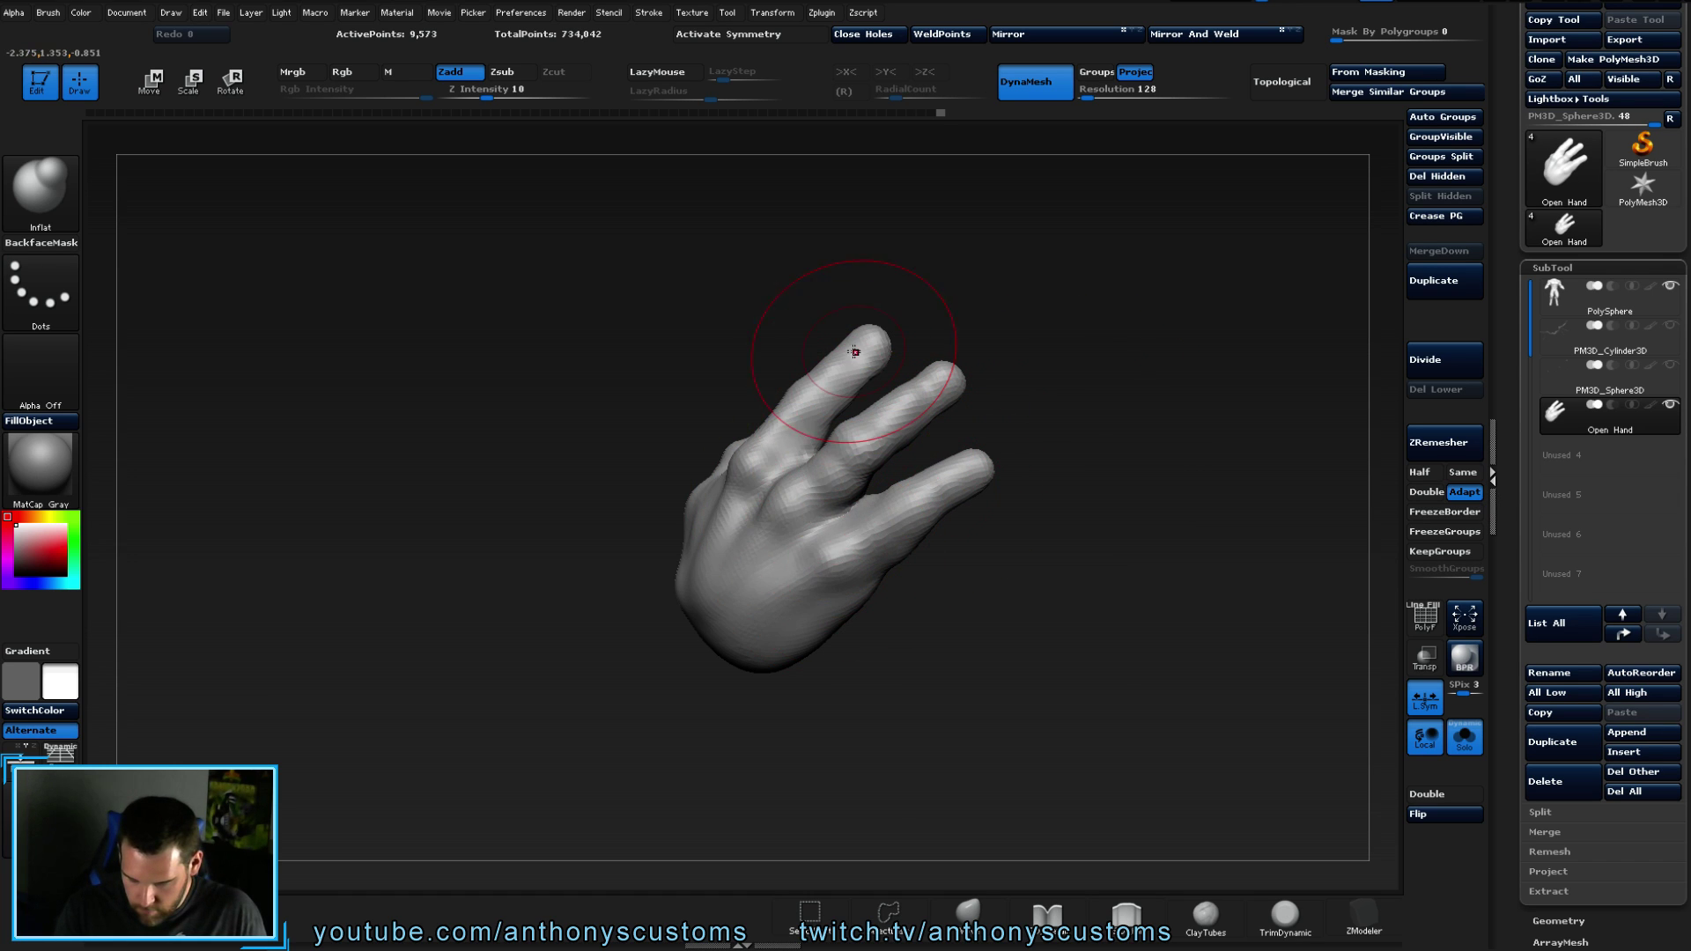
mouse_move(1057, 433)
left_mouse_down()
mouse_move(1133, 450)
mouse_move(1106, 476)
mouse_move(1085, 467)
left_mouse_up()
left_click_drag(934, 414, 962, 381)
left_click_drag(1076, 387, 1098, 370)
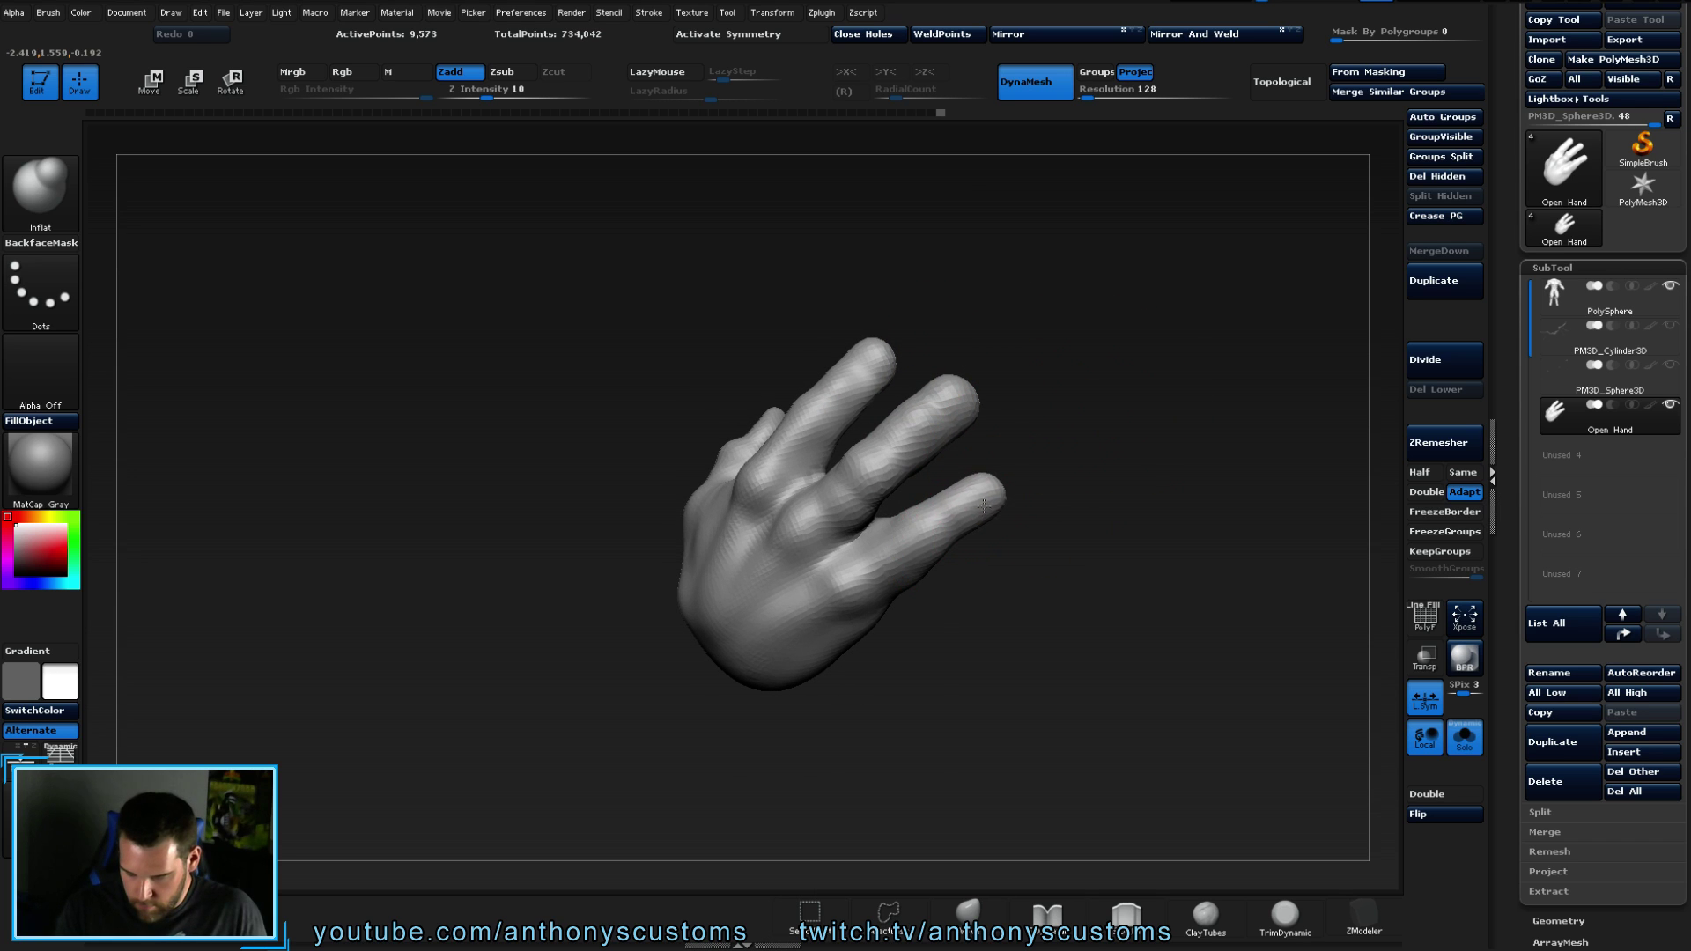
mouse_move(1006, 530)
left_mouse_down()
mouse_move(1193, 517)
mouse_move(1061, 563)
left_mouse_up()
right_click_drag(949, 361, 790, 385)
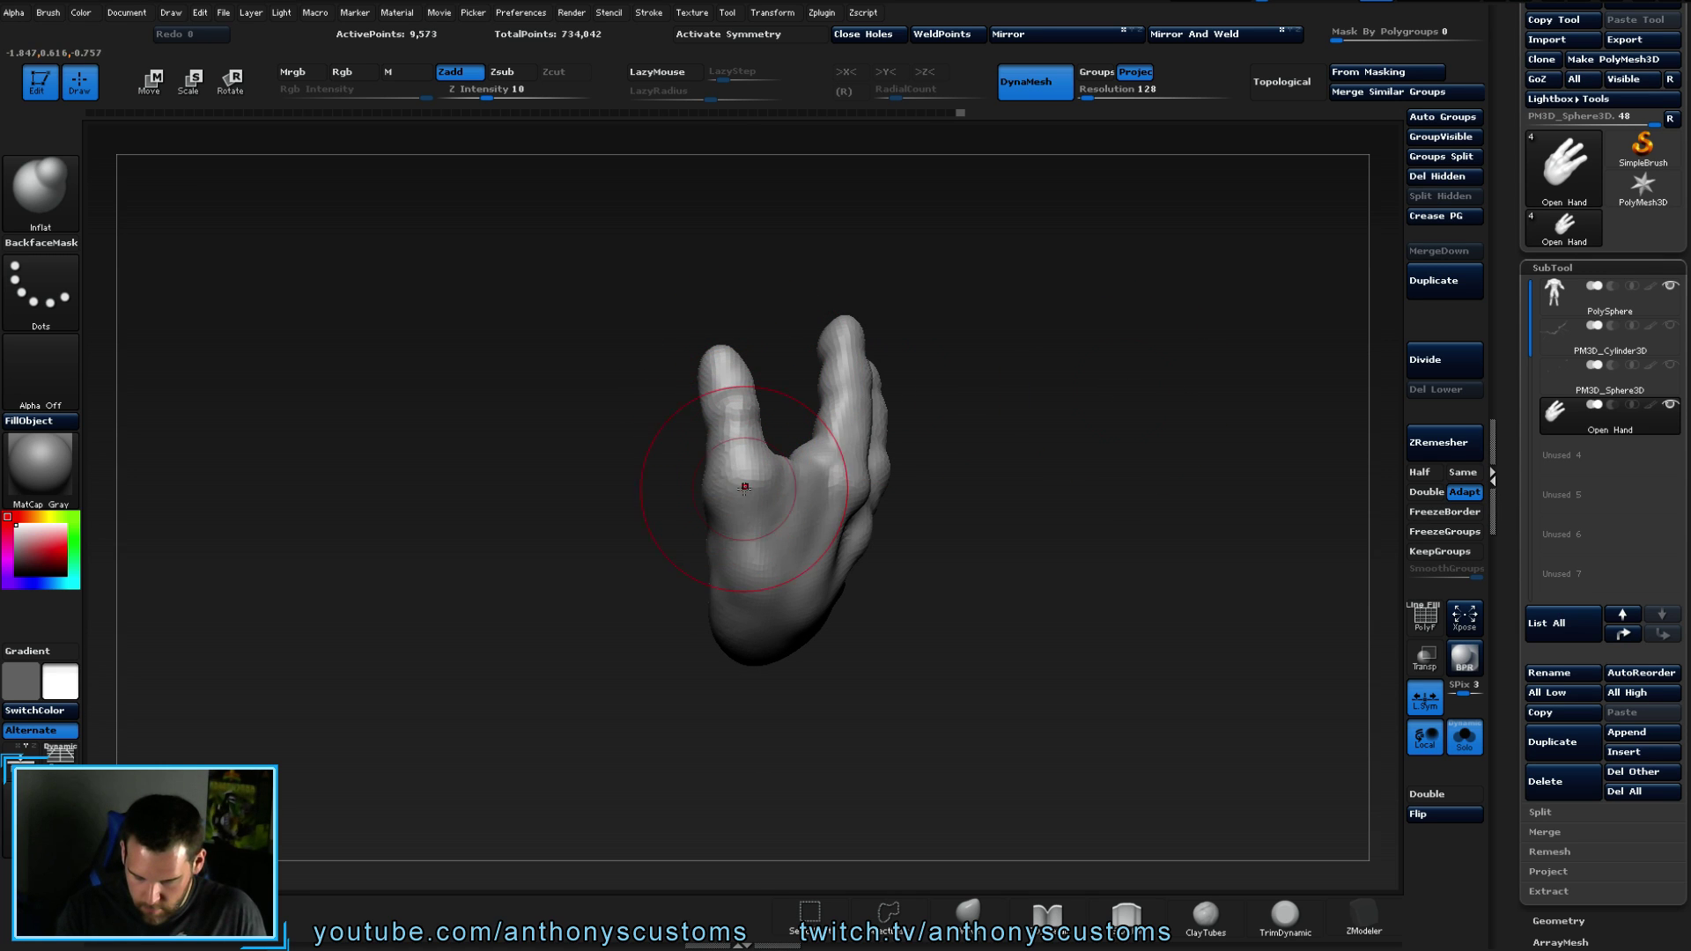
- Inflate the thumb's tip and shaft to match the thicker fingers
left_click_drag(909, 511, 984, 331)
key("space")
left_click_drag(819, 417, 898, 551)
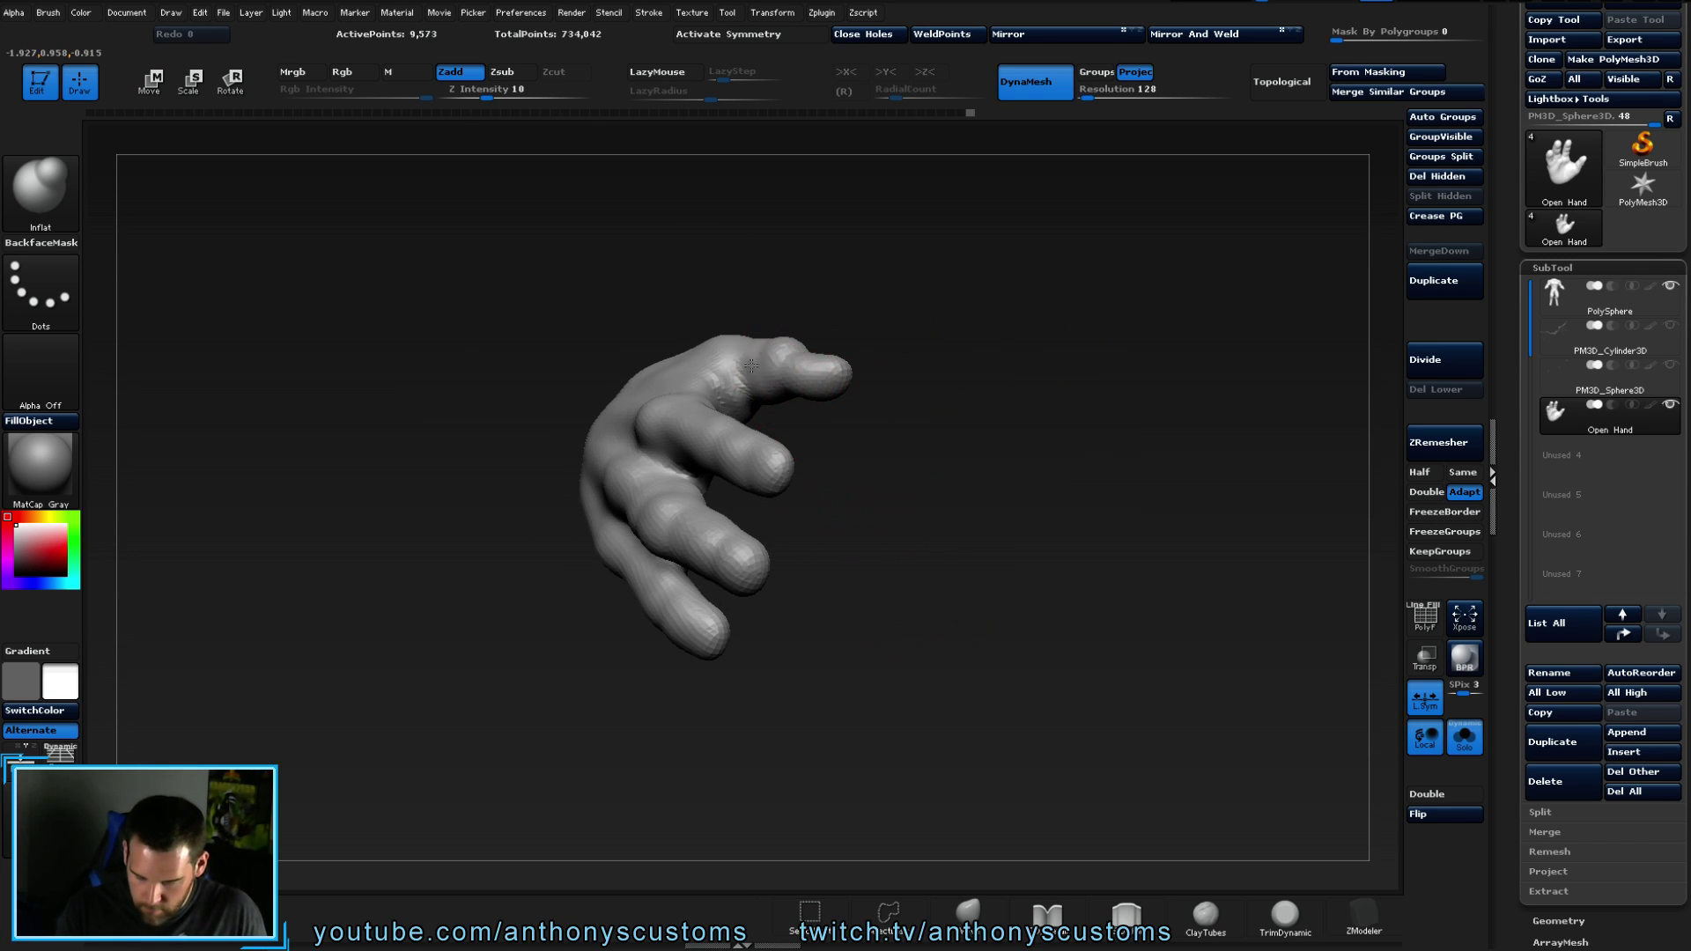
left_click_drag(914, 458, 912, 352)
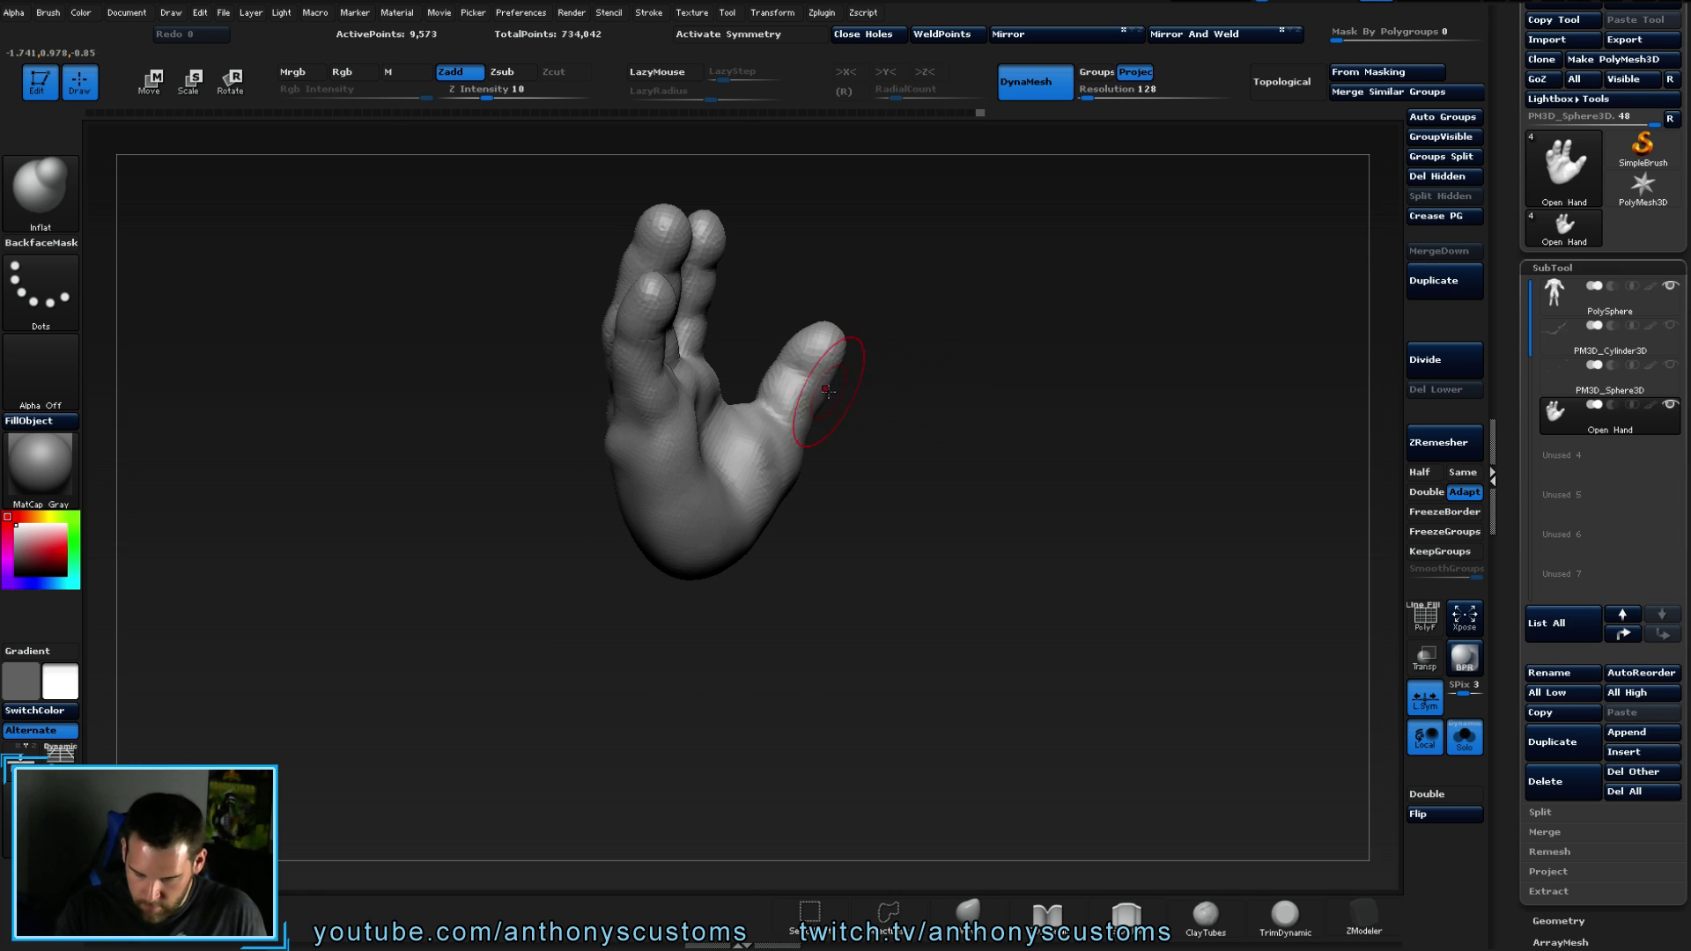
left_click_drag(858, 441, 931, 291)
- Adjust the shape of the thumb and fingers with the Move brush and re-DynaMesh the hand
key("b")
key("m")
key("v")
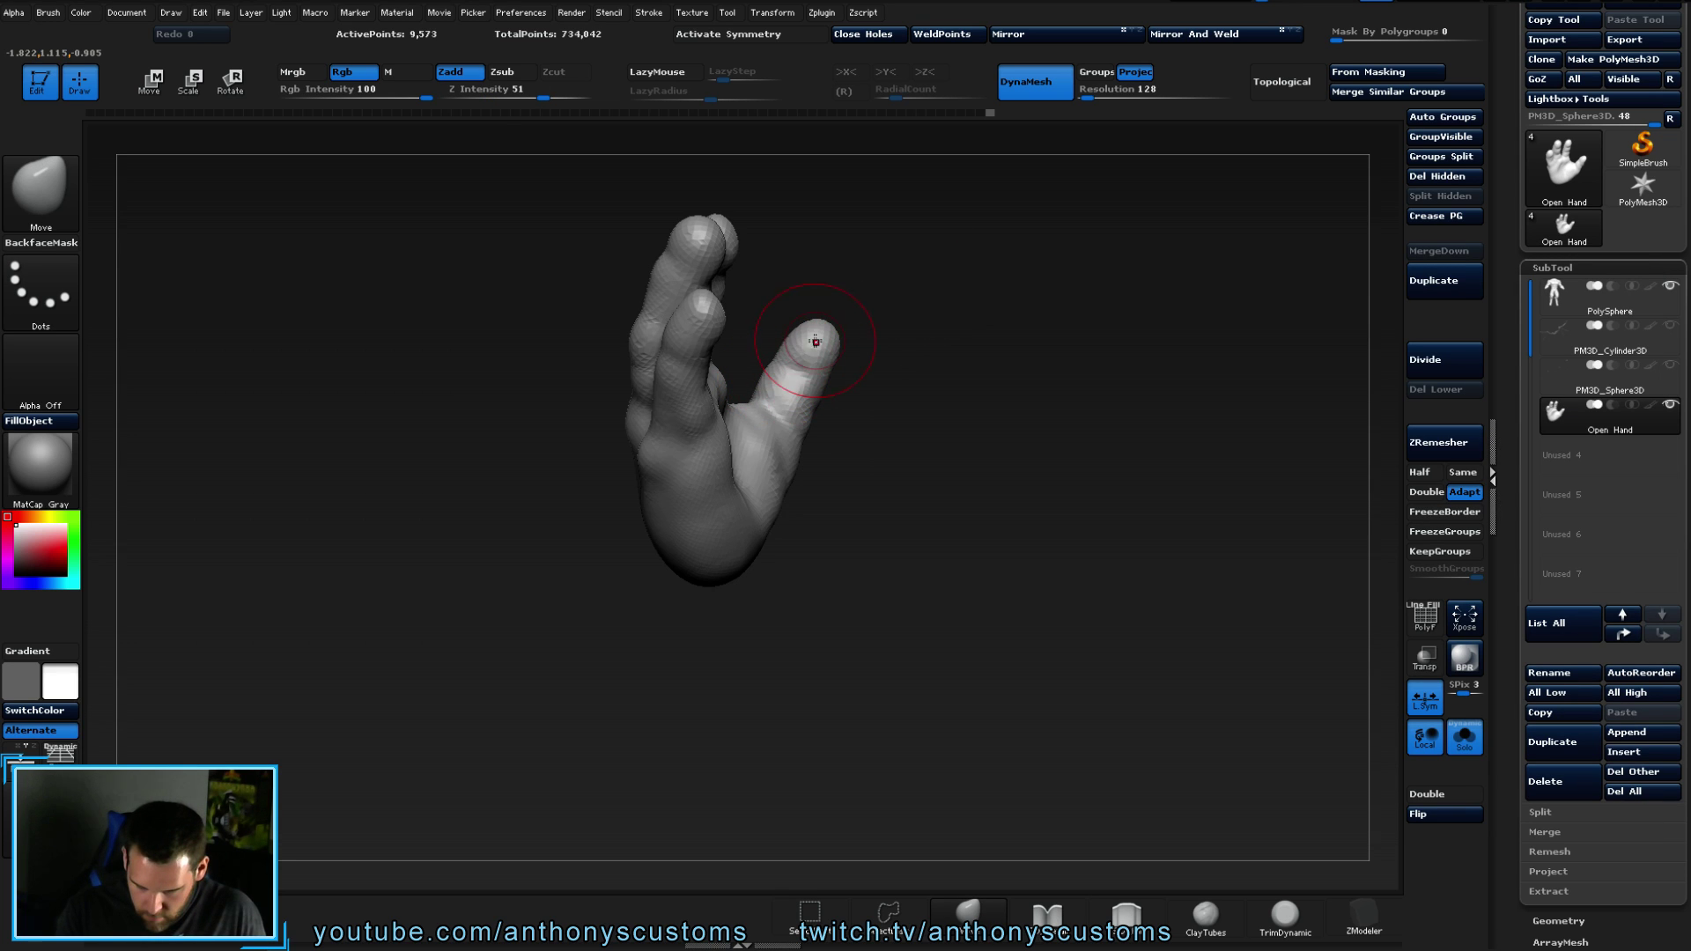
left_click_drag(989, 414, 949, 435)
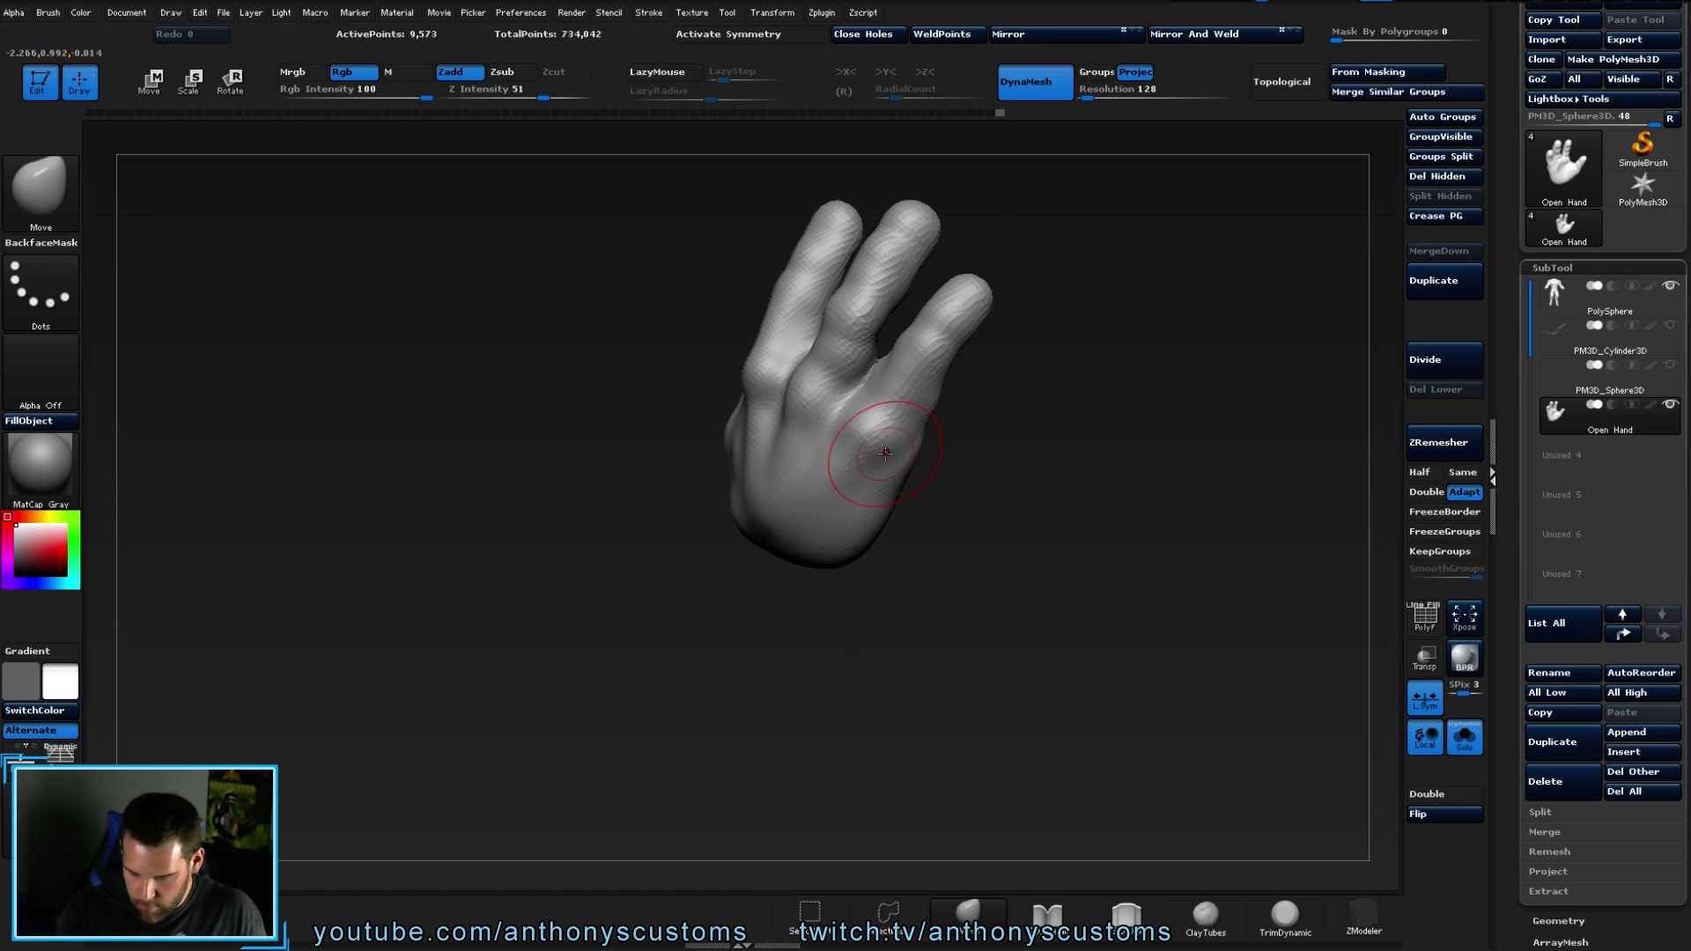
mouse_move(939, 357)
left_mouse_down()
mouse_move(962, 319)
mouse_move(1069, 342)
left_mouse_up()
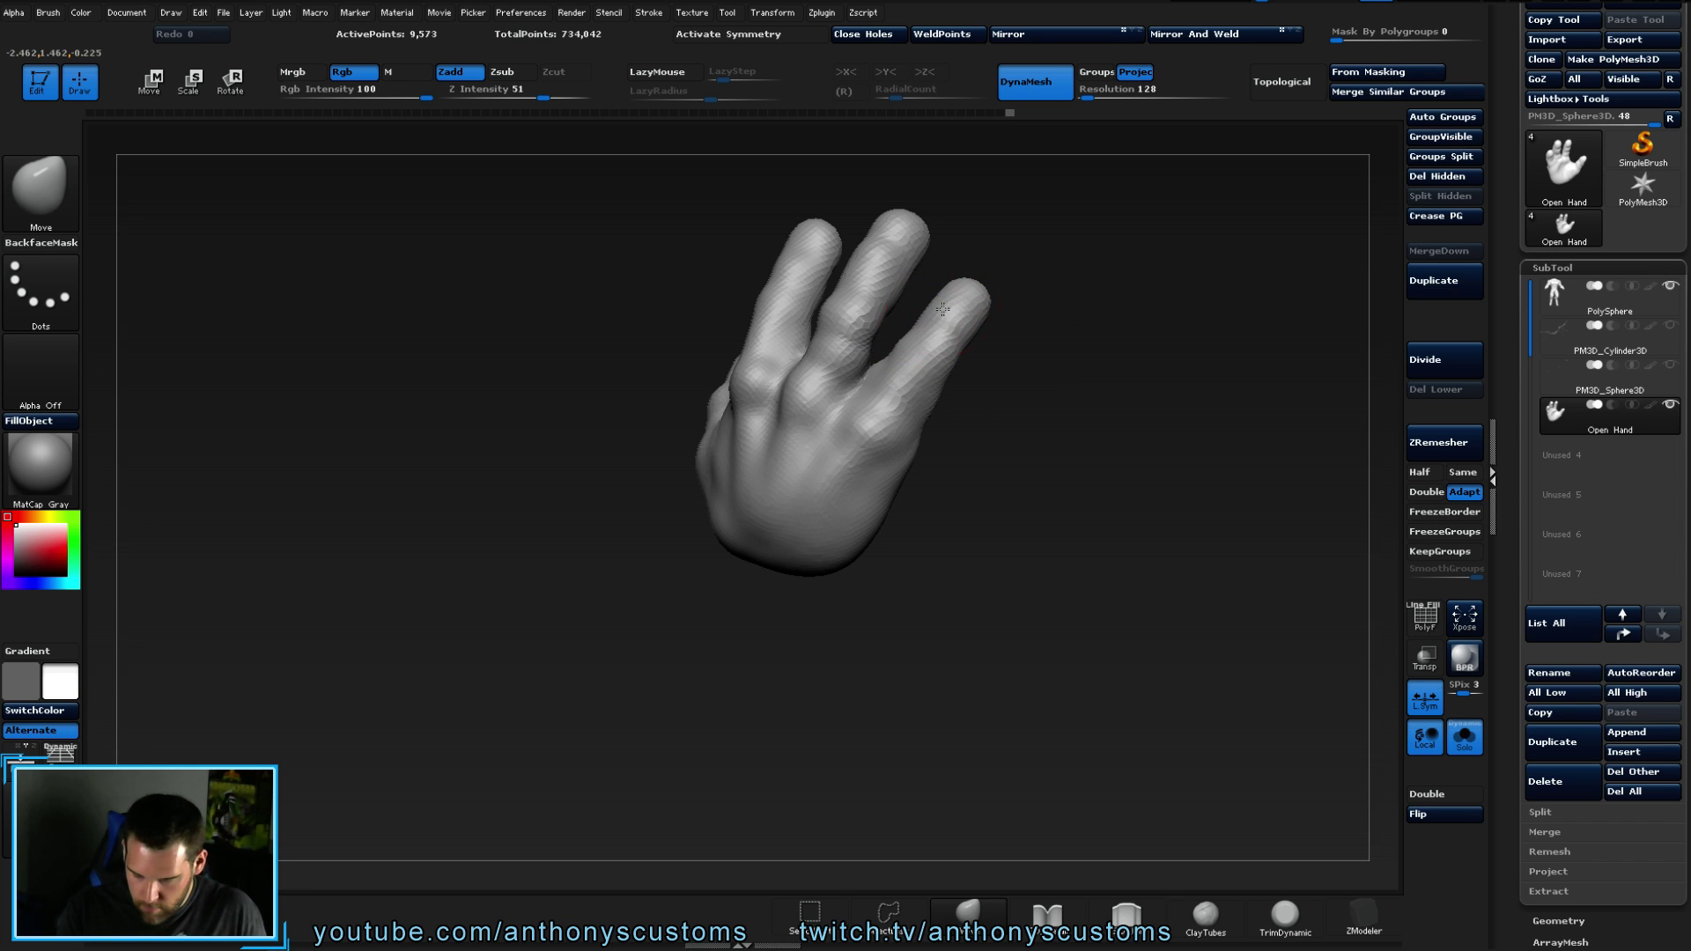
left_click_drag(1044, 431, 915, 412)
right_click_drag(915, 411, 949, 485)
right_click_drag(1008, 608, 825, 684)
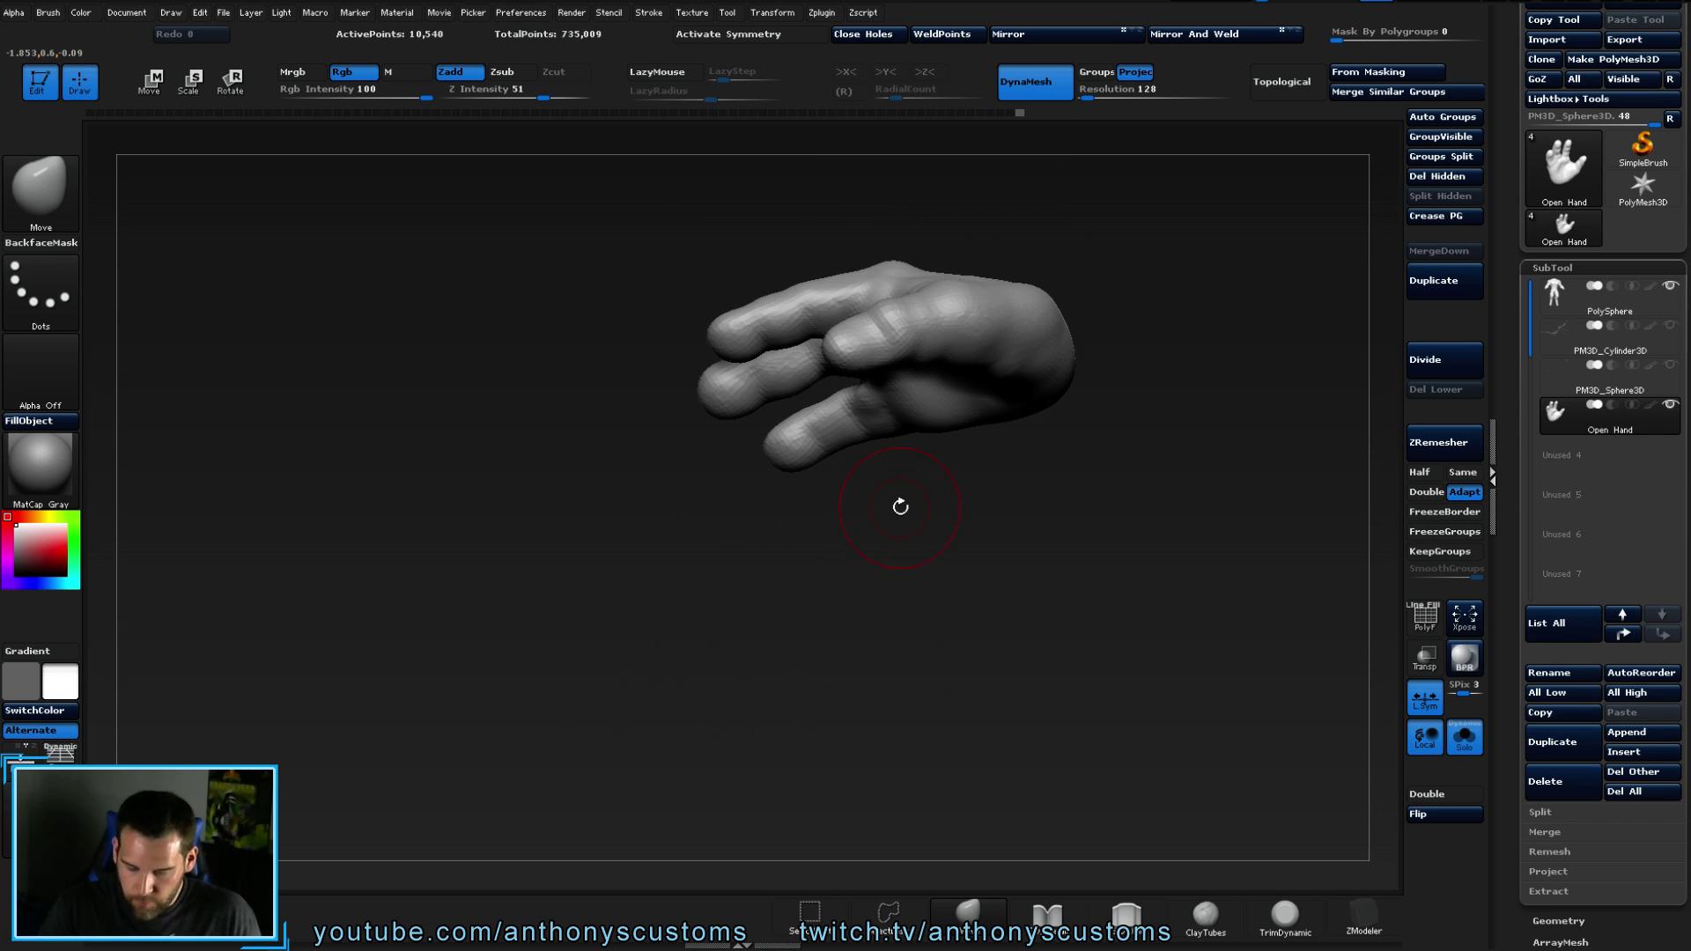
- Adjust the Move brush's draw size and reshape the curl and spacing of the fingers and thumb
right_click_drag(900, 500, 941, 557, "ctrl")
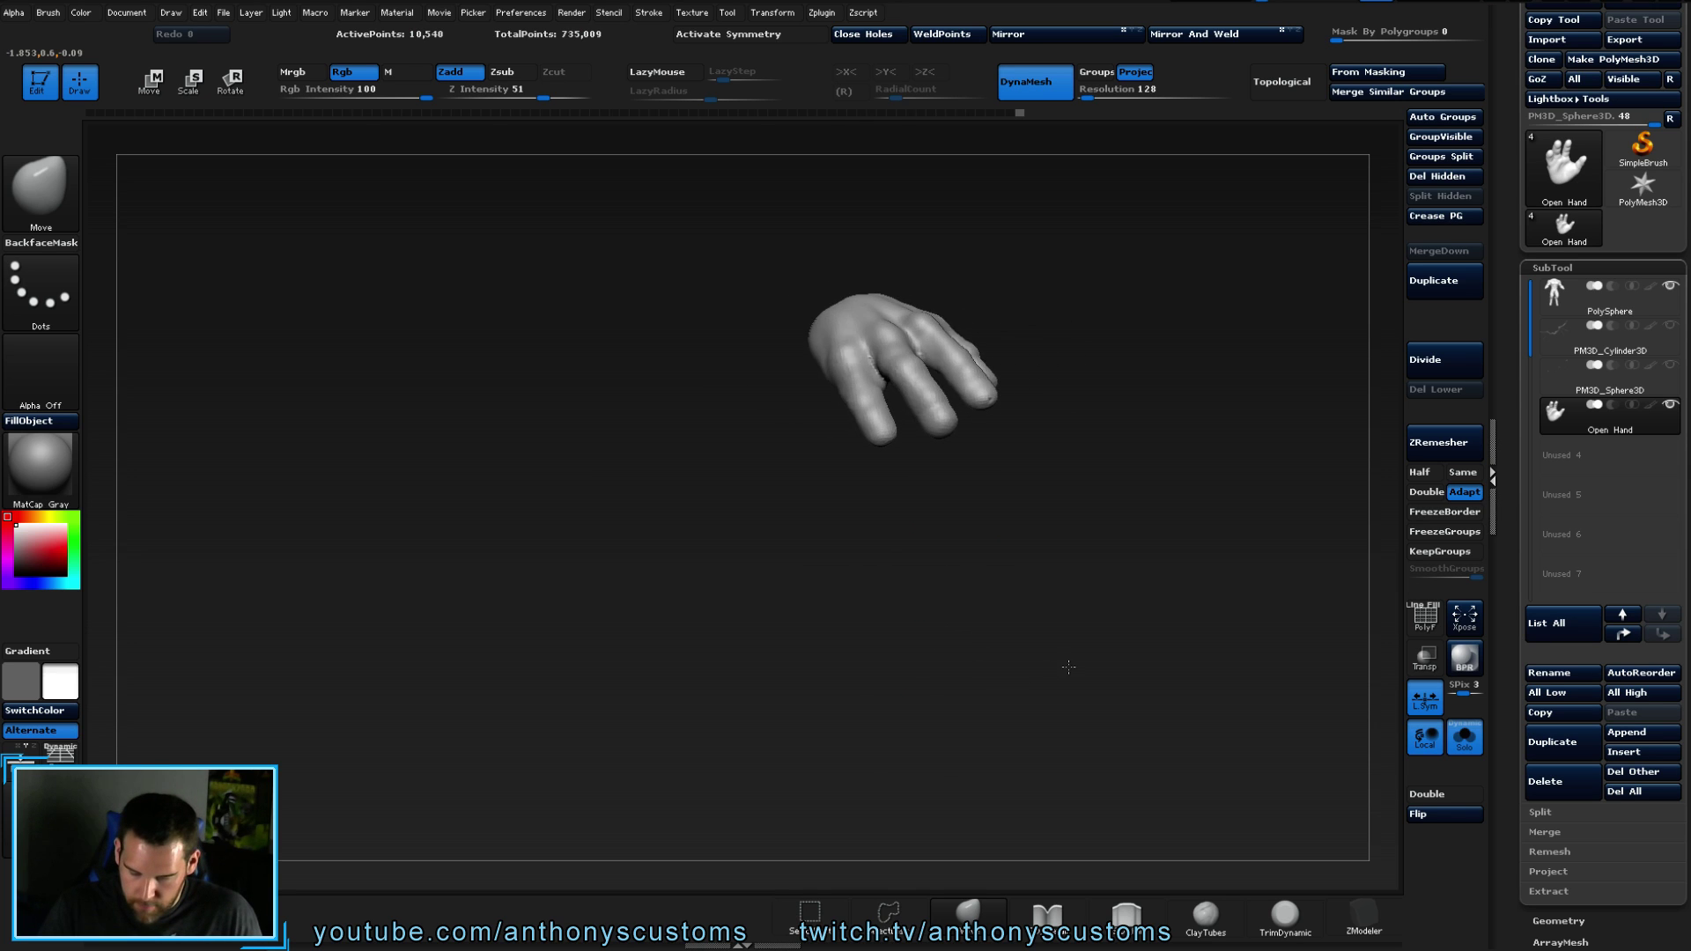
mouse_move(938, 538)
right_mouse_down("ctrl")
mouse_move(910, 698)
mouse_move(914, 623)
right_mouse_up("ctrl")
key("space")
left_click_drag(890, 575, 887, 575)
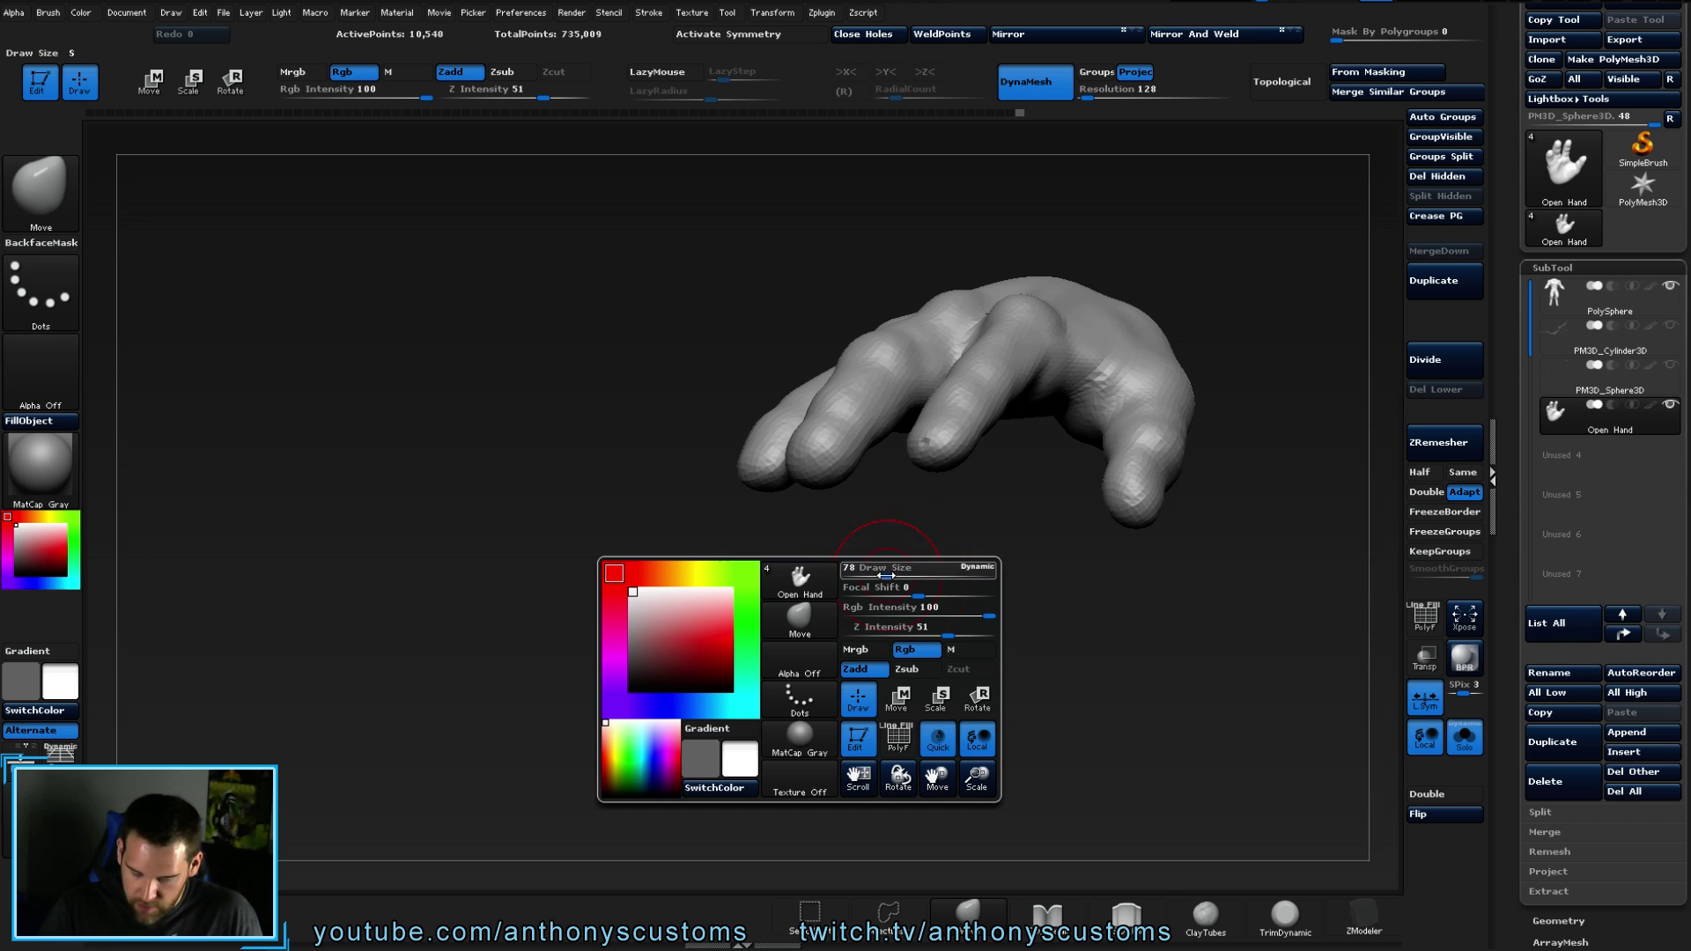
mouse_move(925, 452)
right_mouse_down()
mouse_move(921, 587)
mouse_move(935, 575)
right_mouse_up()
left_click_drag(1088, 338, 1070, 350, "shift")
right_click_drag(1024, 435, 1008, 440)
mouse_move(1008, 511)
right_mouse_down()
mouse_move(1023, 542)
mouse_move(1048, 539)
right_mouse_up()
mouse_move(939, 321)
left_mouse_down()
mouse_move(936, 375)
mouse_move(946, 304)
left_mouse_up()
mouse_move(956, 546)
left_mouse_down()
mouse_move(971, 205)
mouse_move(972, 231)
left_mouse_up()
left_click_drag(972, 354, 908, 312, "shift")
left_click_drag(1159, 343, 1169, 276)
mouse_move(1273, 312)
left_mouse_down("alt")
mouse_move(1167, 451)
mouse_move(1159, 414)
left_mouse_up("alt")
- Smooth the palm, the finger bases and the thumb's base on the palm side
key("space")
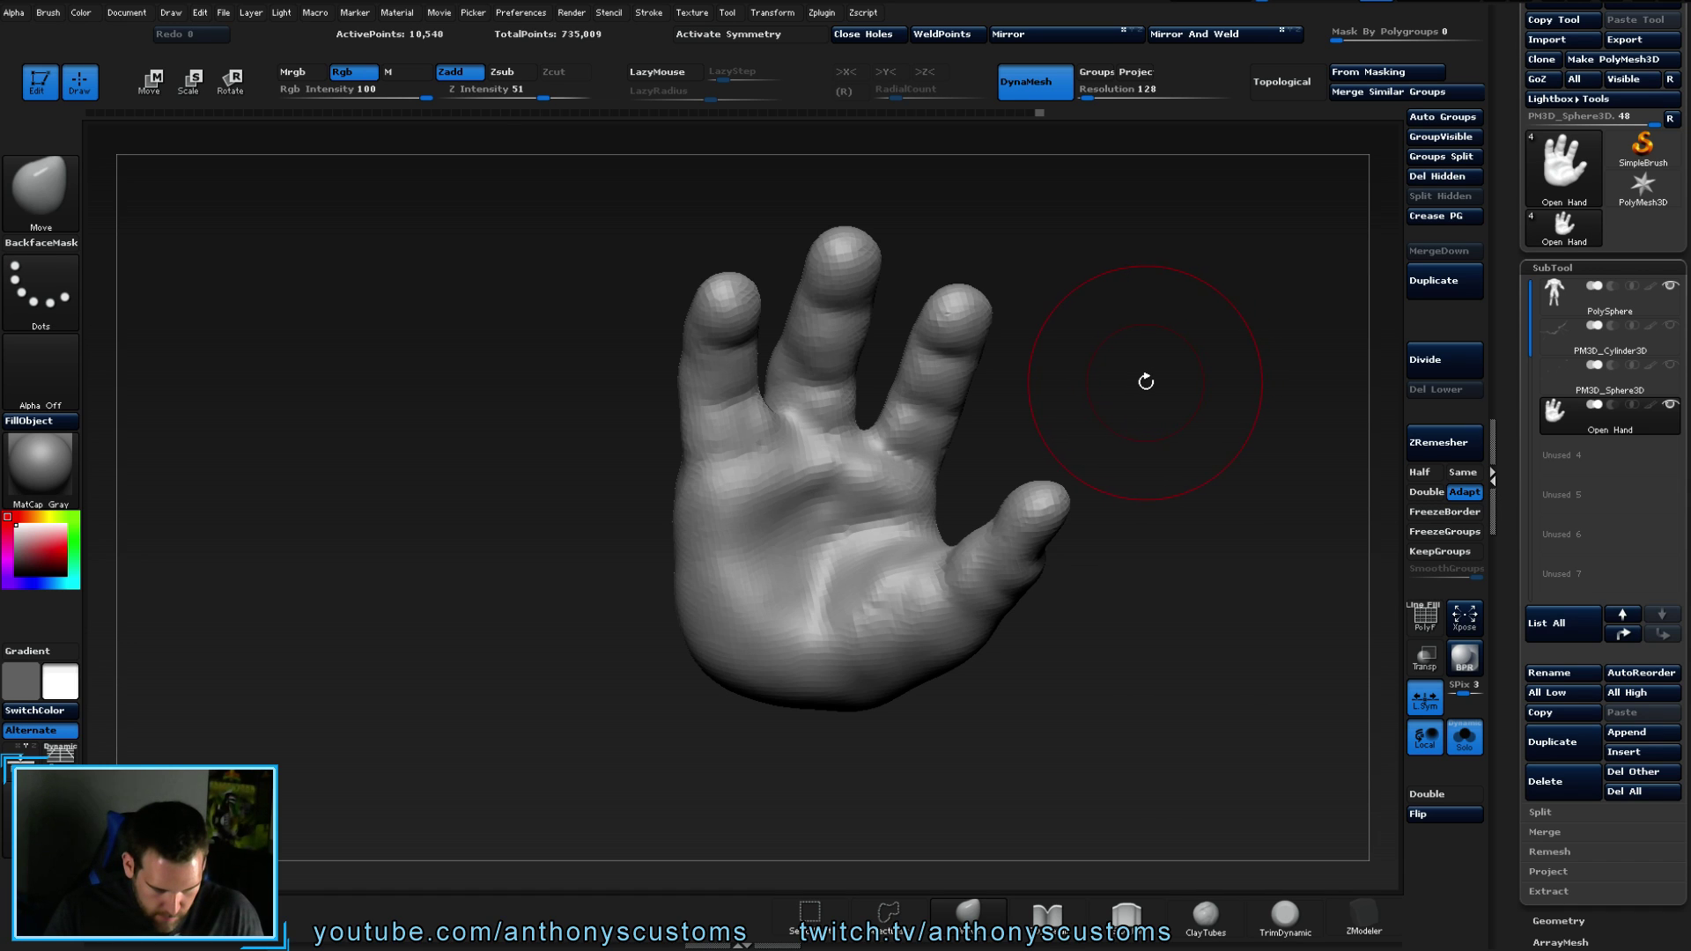
mouse_move(817, 522)
left_mouse_down("shift")
mouse_move(792, 546)
mouse_move(724, 358)
left_mouse_up("shift")
mouse_move(813, 395)
left_mouse_down("shift")
mouse_move(891, 454)
mouse_move(948, 580)
left_mouse_up("shift")
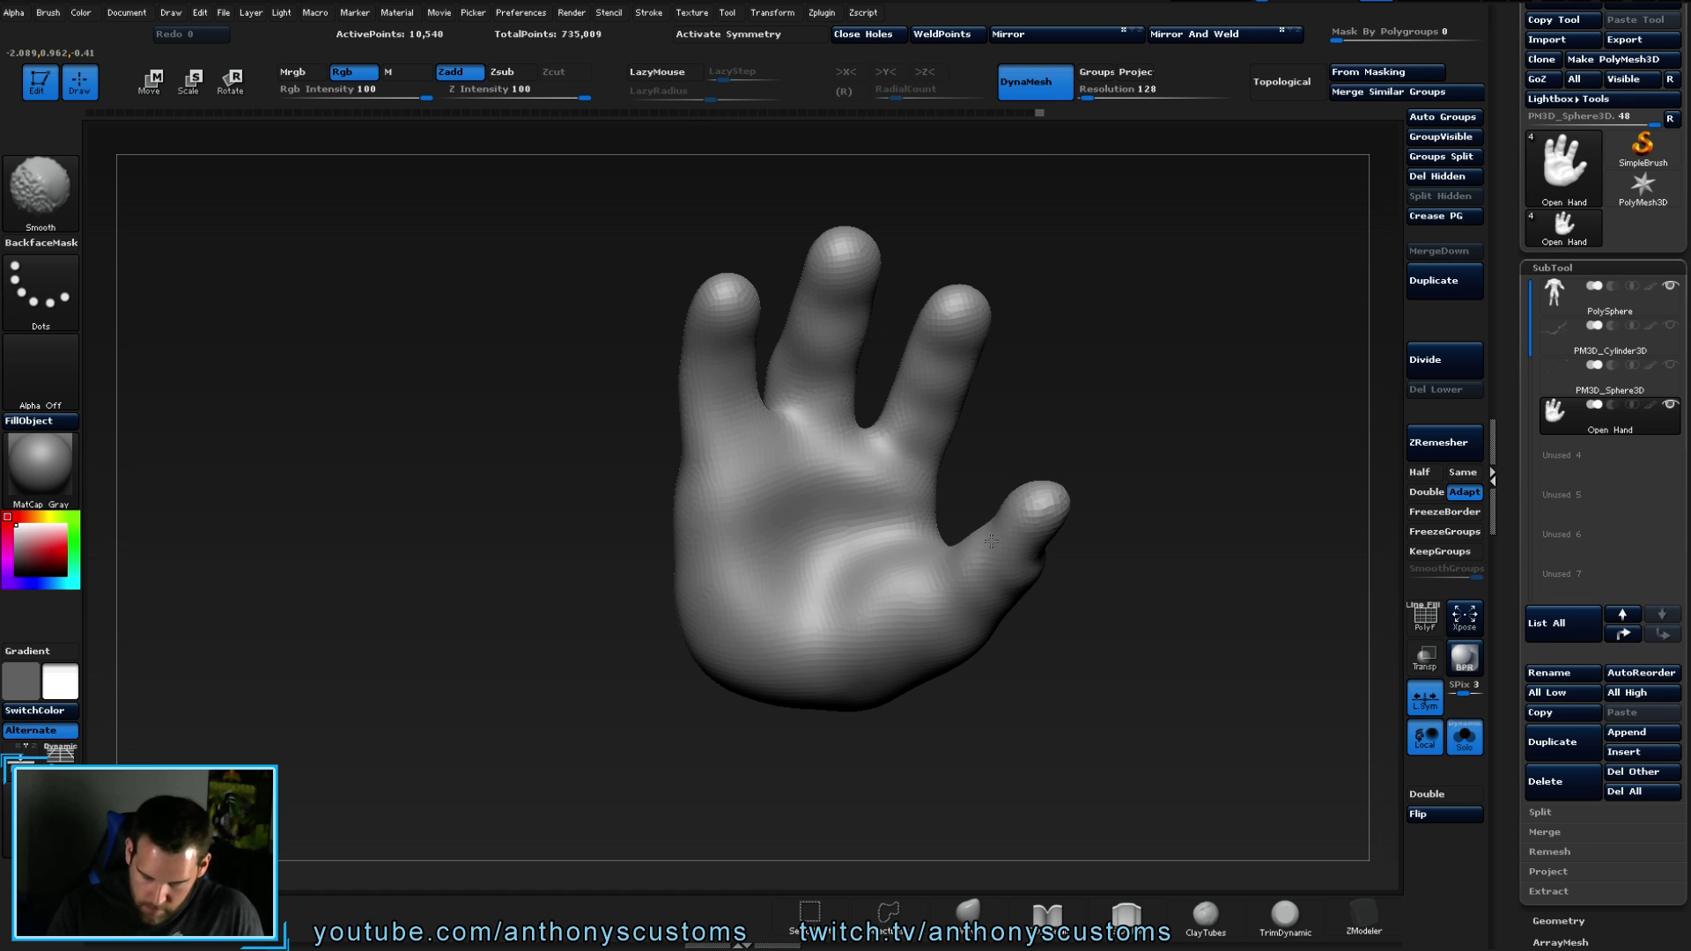
left_click_drag(1096, 458, 1163, 424)
left_click_drag(785, 588, 775, 525, "shift")
mouse_move(1032, 480)
left_mouse_down()
mouse_move(1030, 513)
mouse_move(898, 480)
mouse_move(757, 476)
mouse_move(1008, 508)
mouse_move(1038, 450)
left_mouse_up()
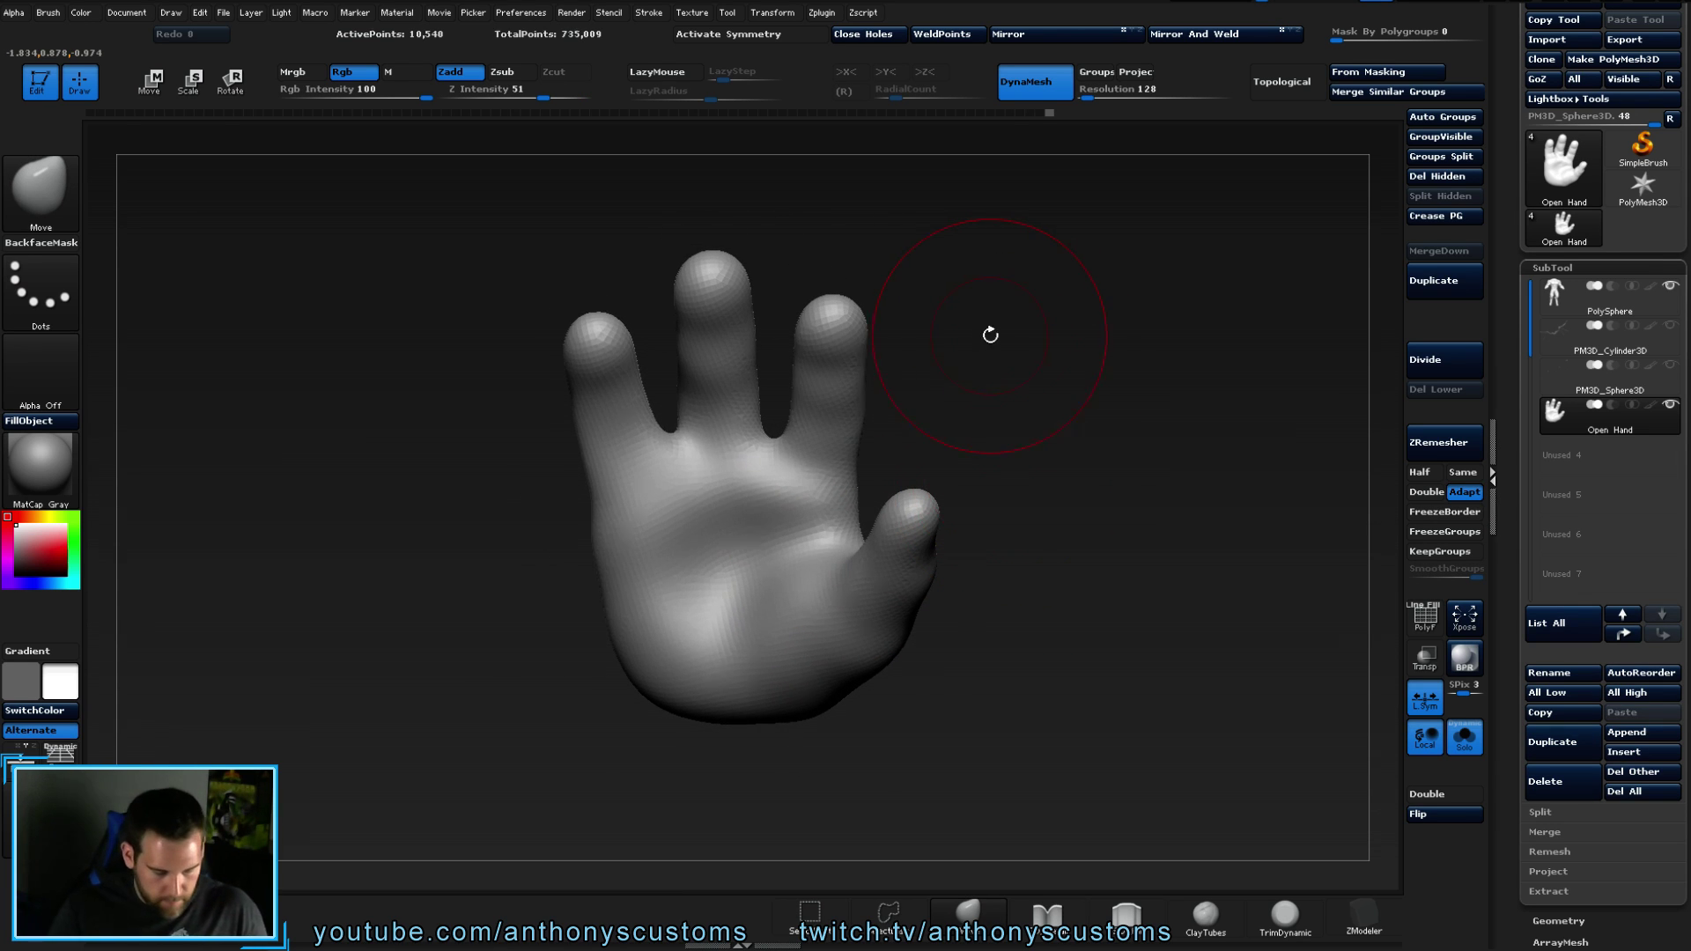
- Carve the crease across the palm and the crease around the thumb's base with the SO_Detail brush
key("b")
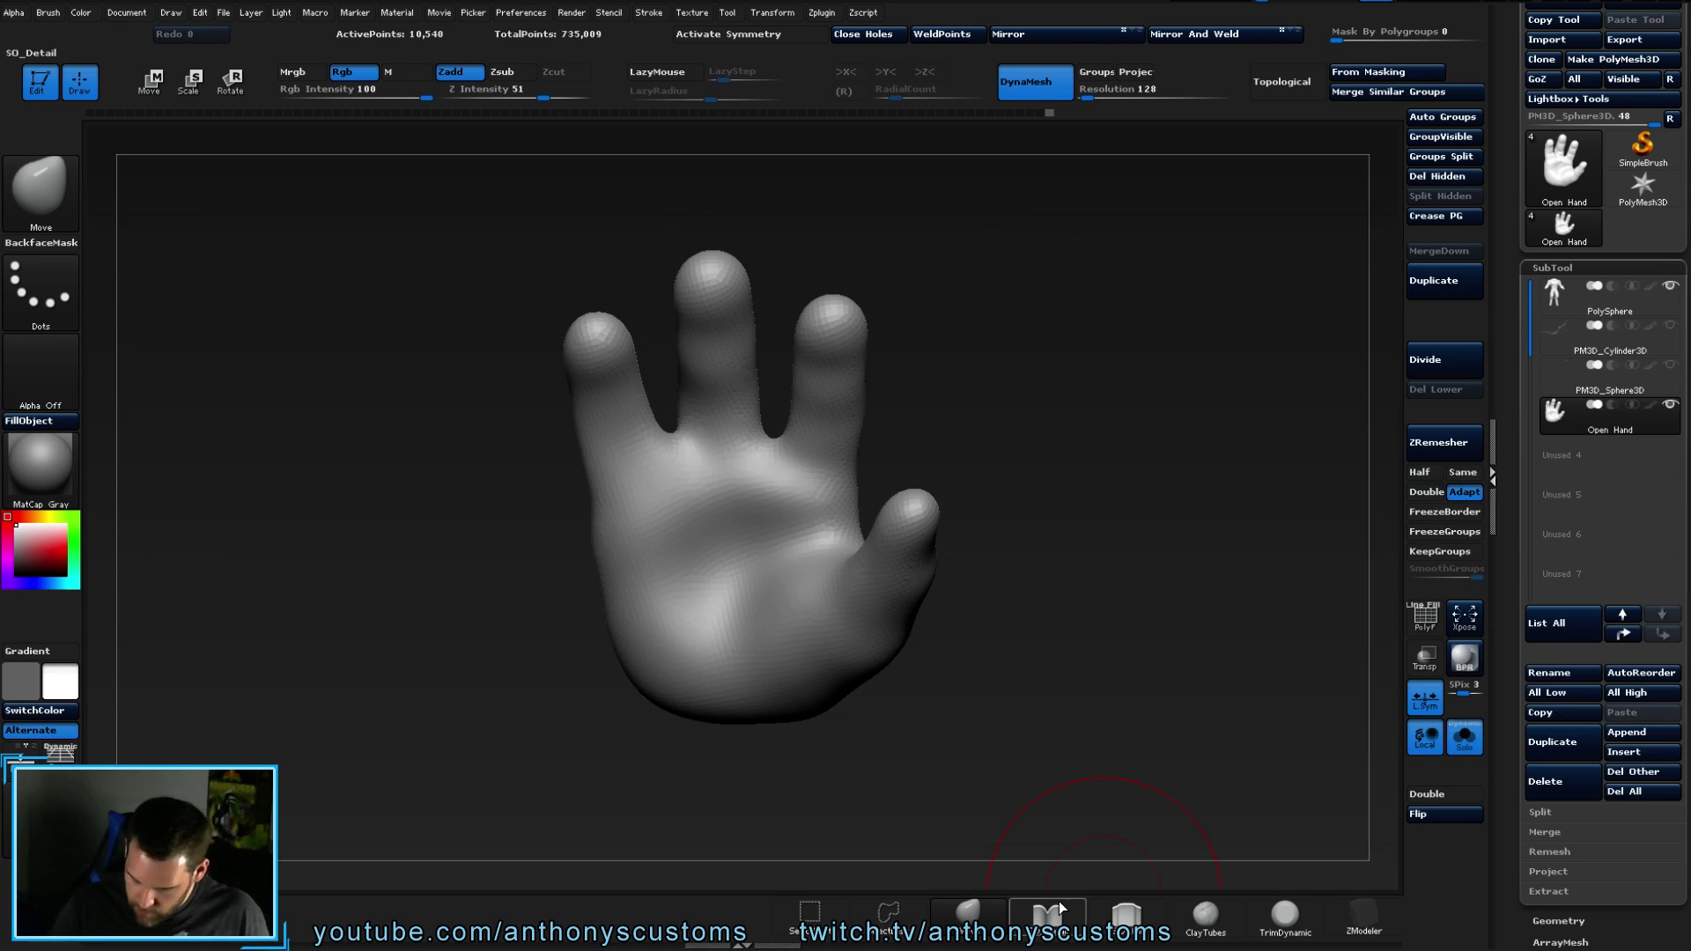
left_click(1059, 902)
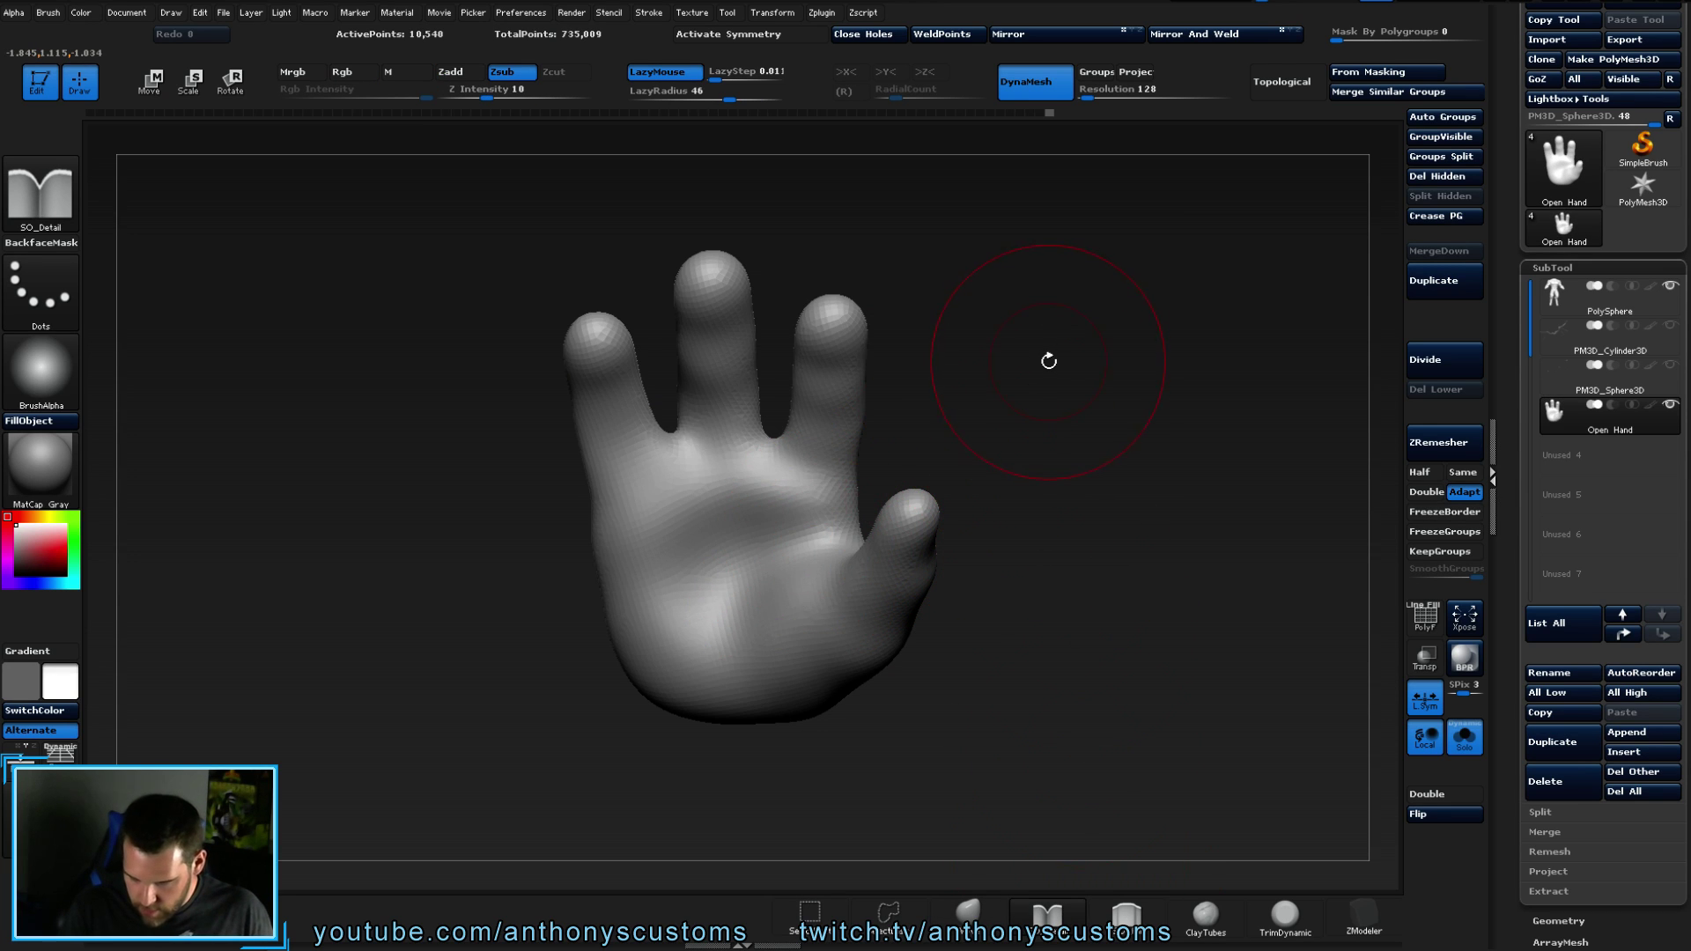
key("space")
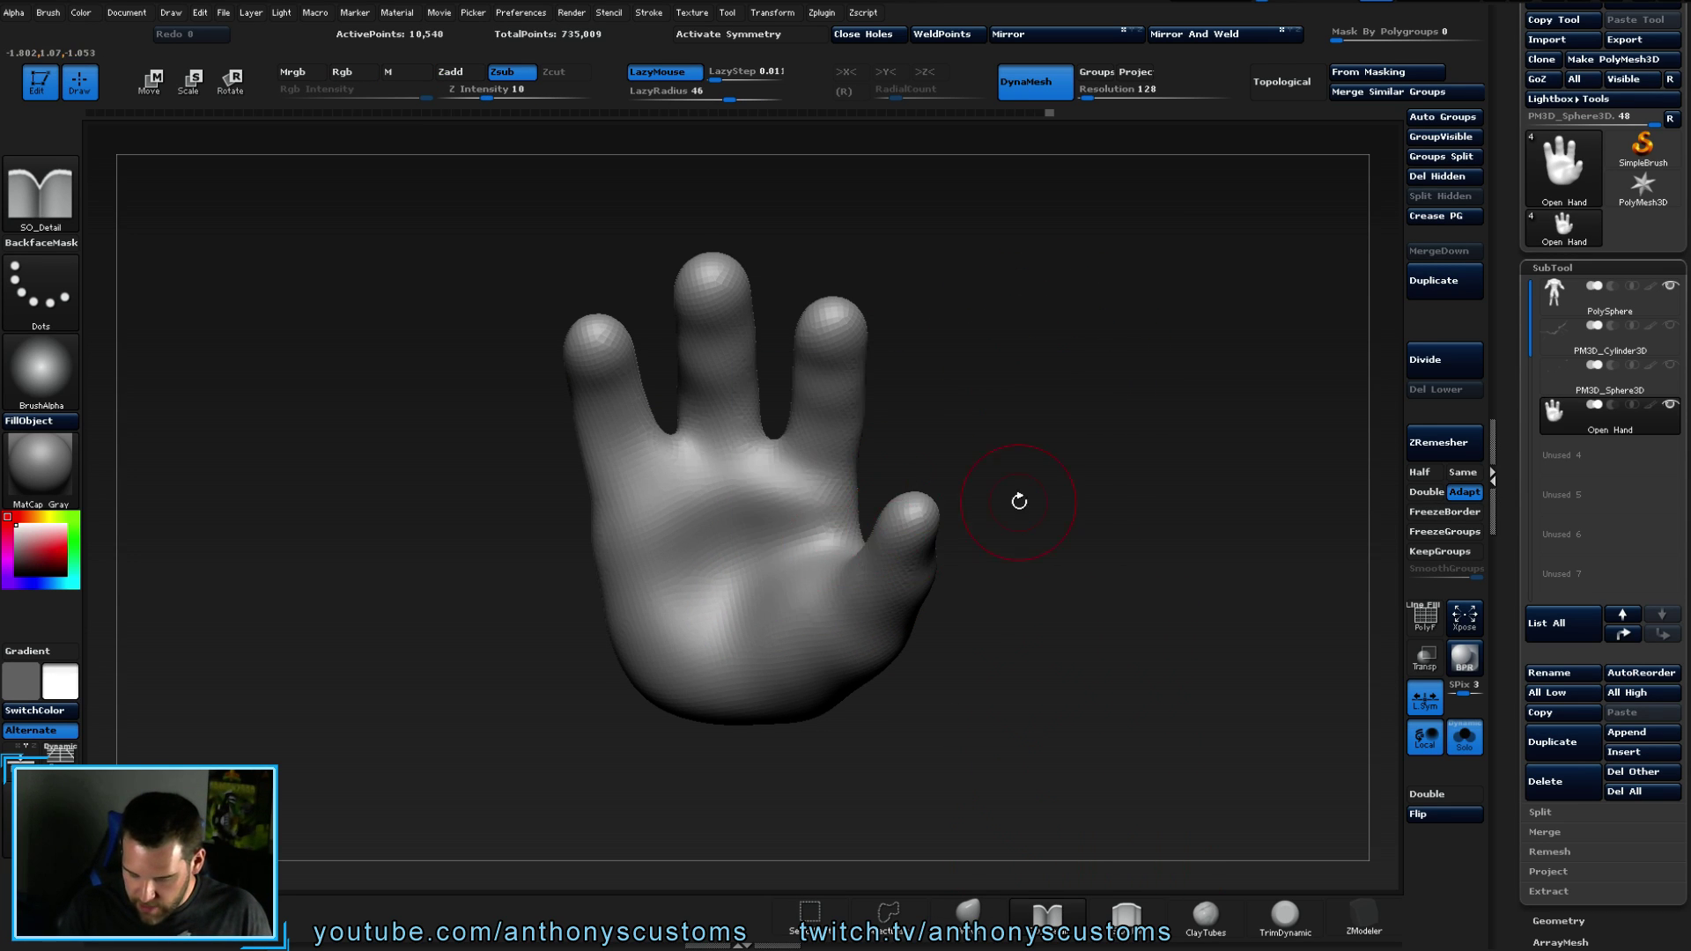
left_click_drag(988, 505, 1057, 558)
left_click_drag(771, 612, 721, 654)
mouse_move(863, 584)
left_mouse_down()
mouse_move(812, 590)
mouse_move(730, 657)
mouse_move(724, 700)
left_mouse_up()
mouse_move(872, 588)
left_mouse_down()
mouse_move(784, 575)
mouse_move(653, 599)
left_mouse_up()
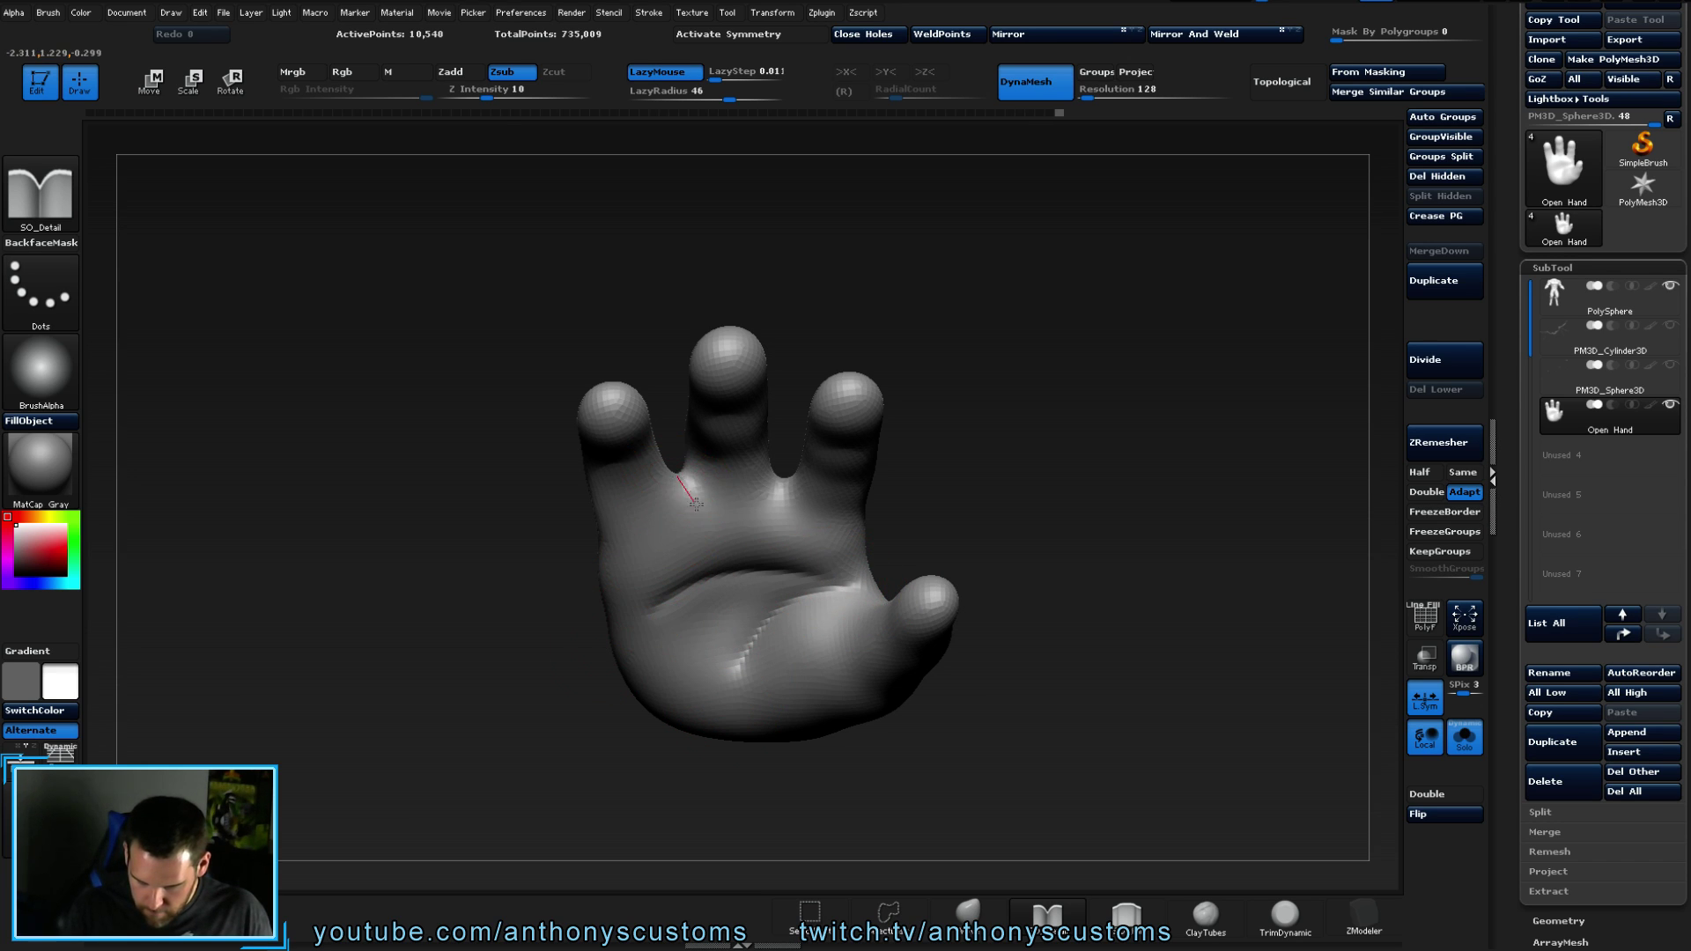
- Carve the creases at the finger bases and joints and at the thumb on the palm side with the SO_Detail brush
left_click_drag(733, 524, 799, 477)
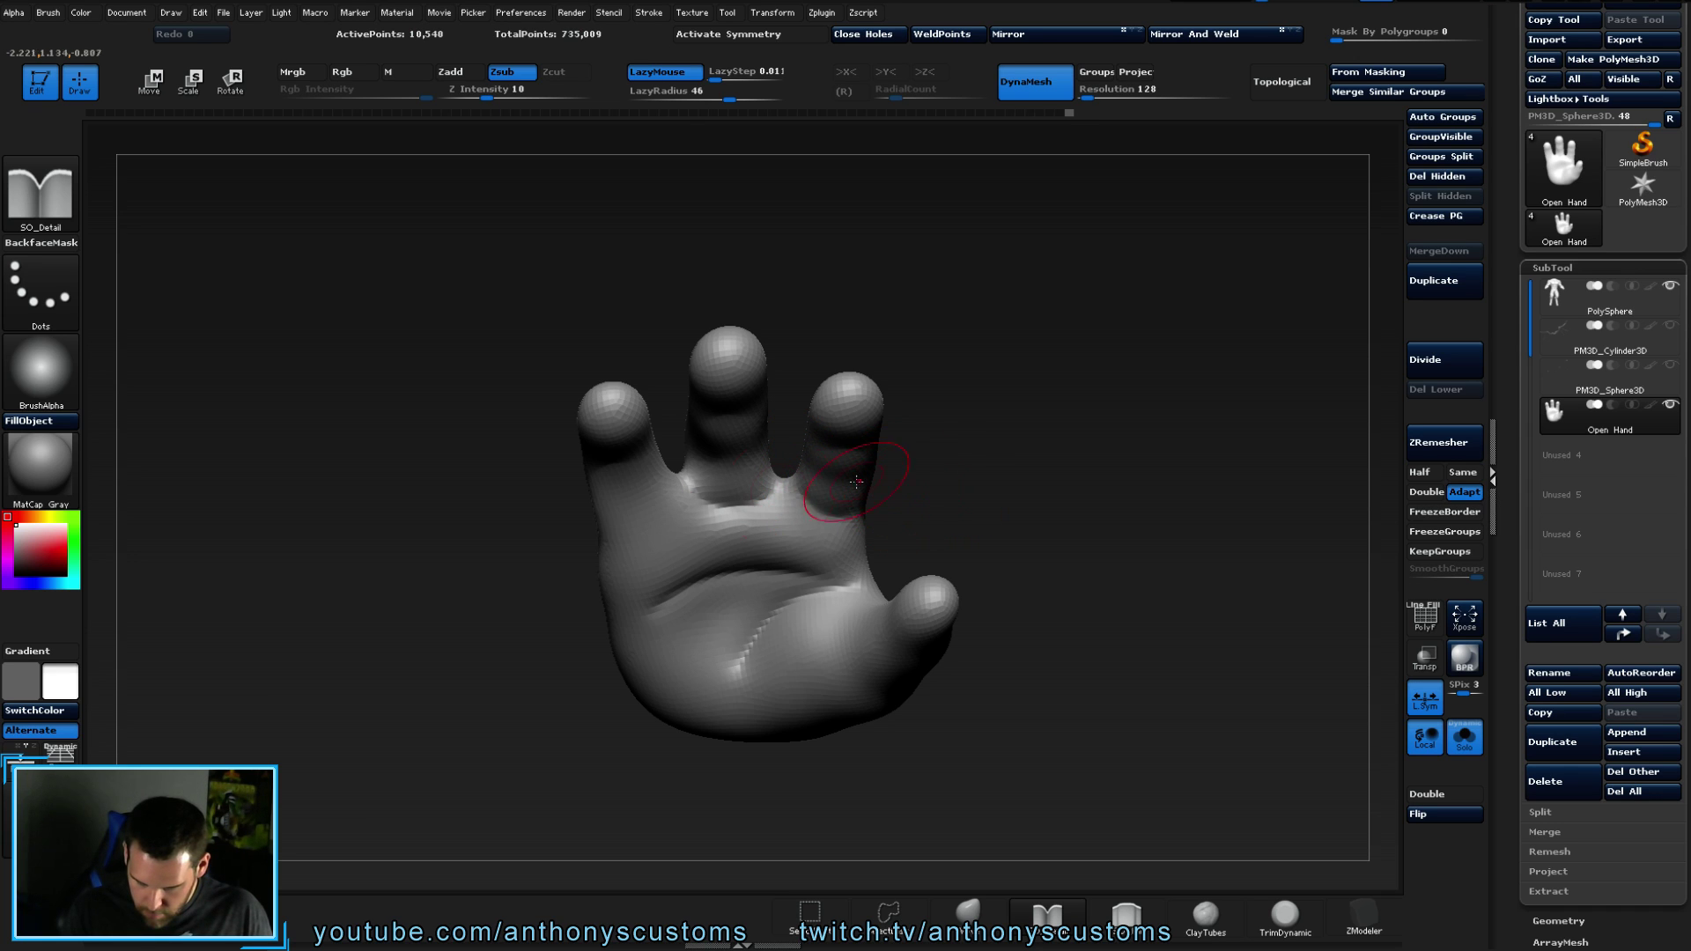
left_click_drag(991, 480, 940, 355)
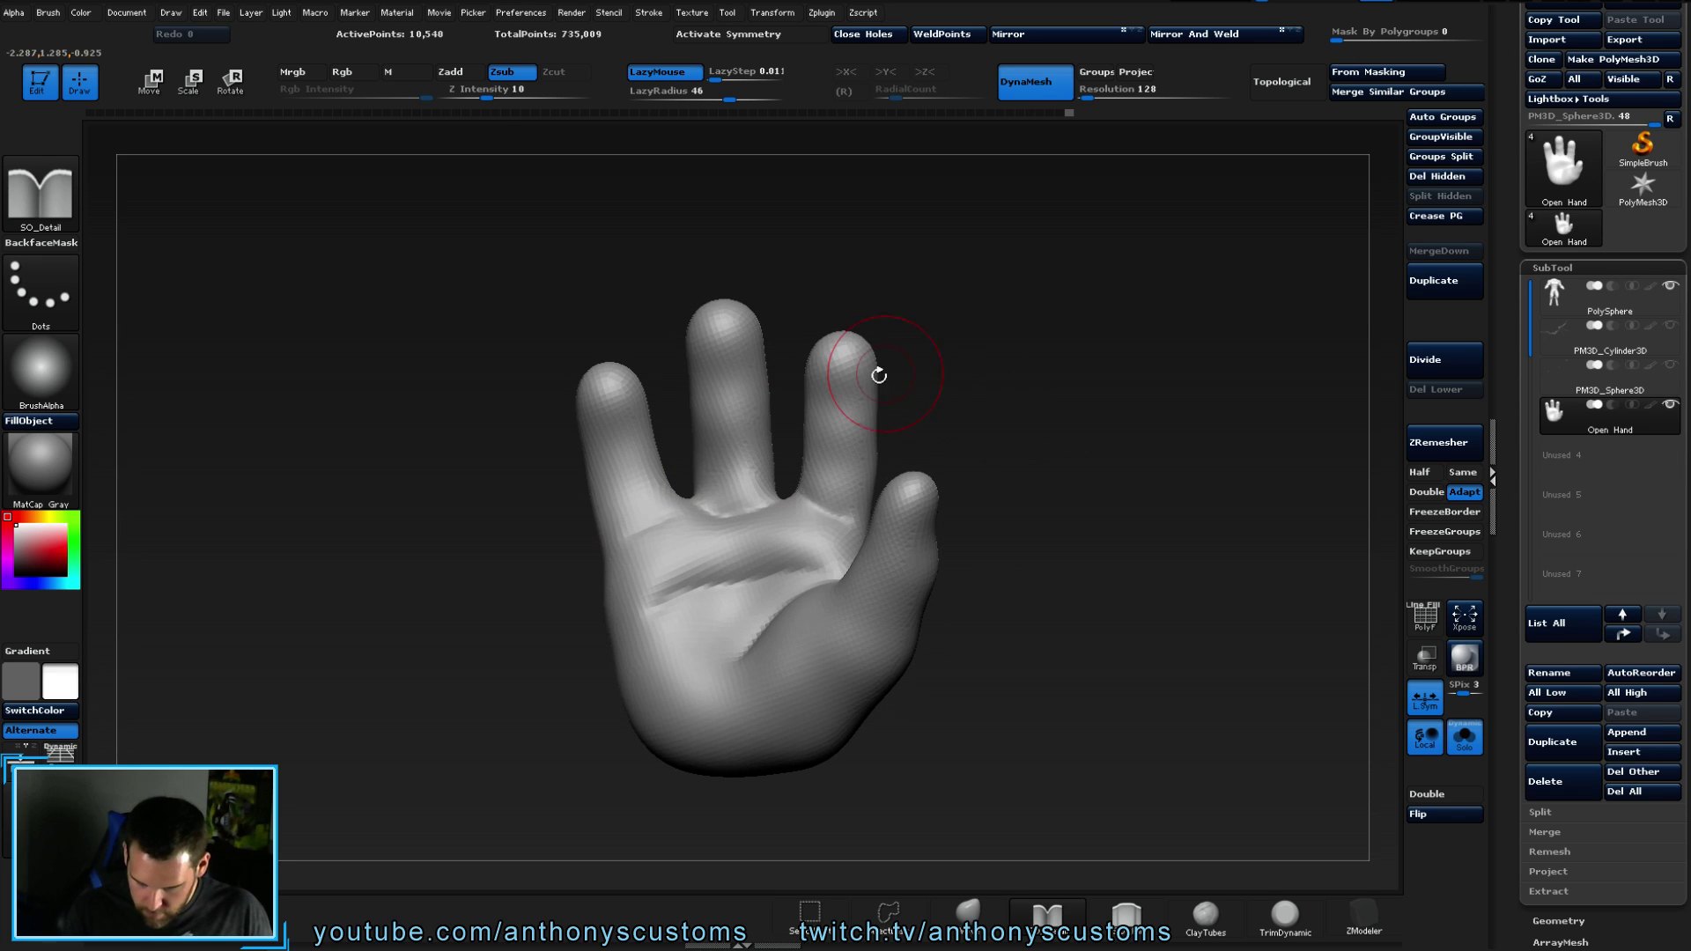
left_click_drag(781, 436, 879, 461)
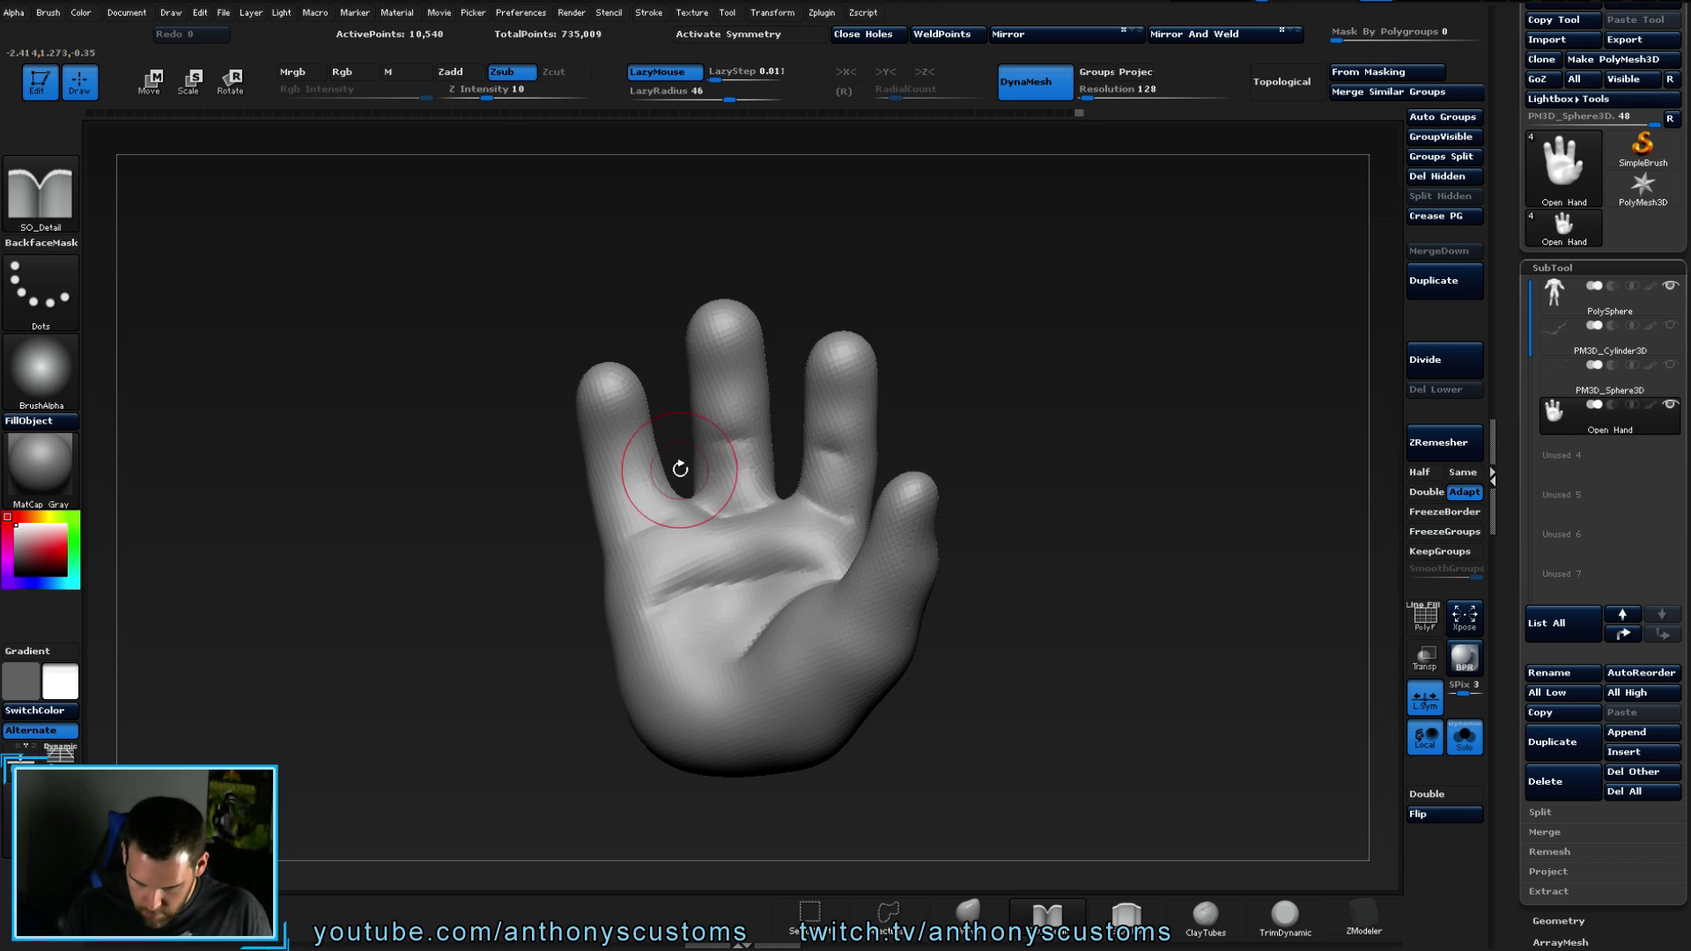
left_click_drag(611, 483, 662, 477)
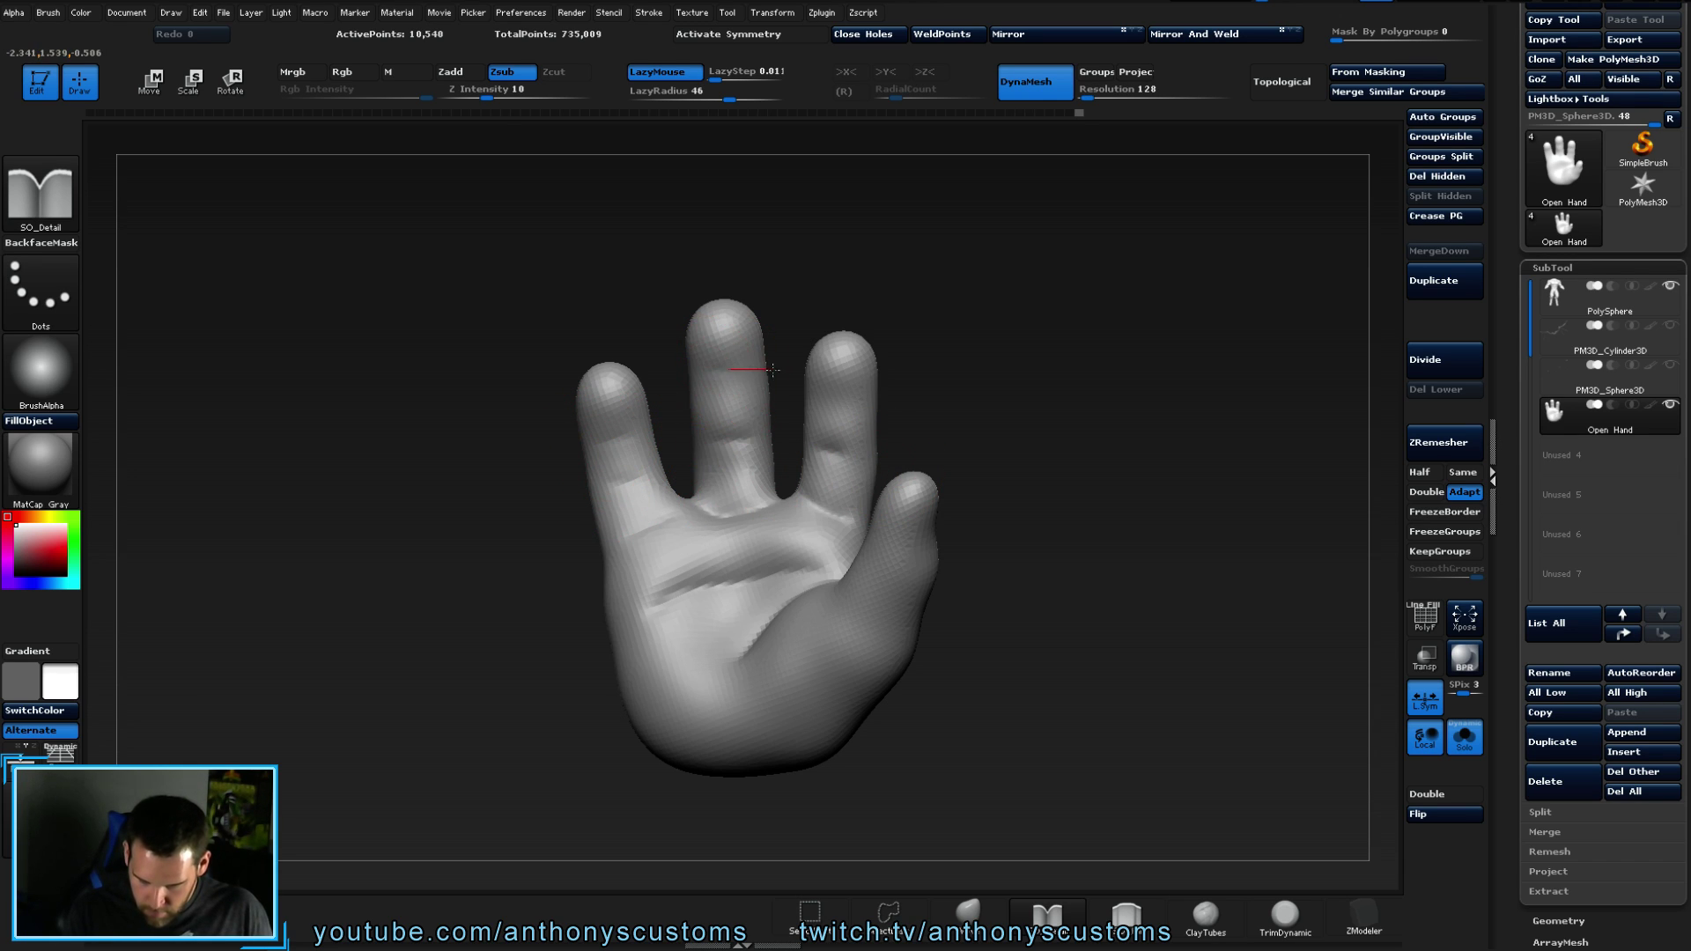
left_click_drag(870, 403, 1106, 534)
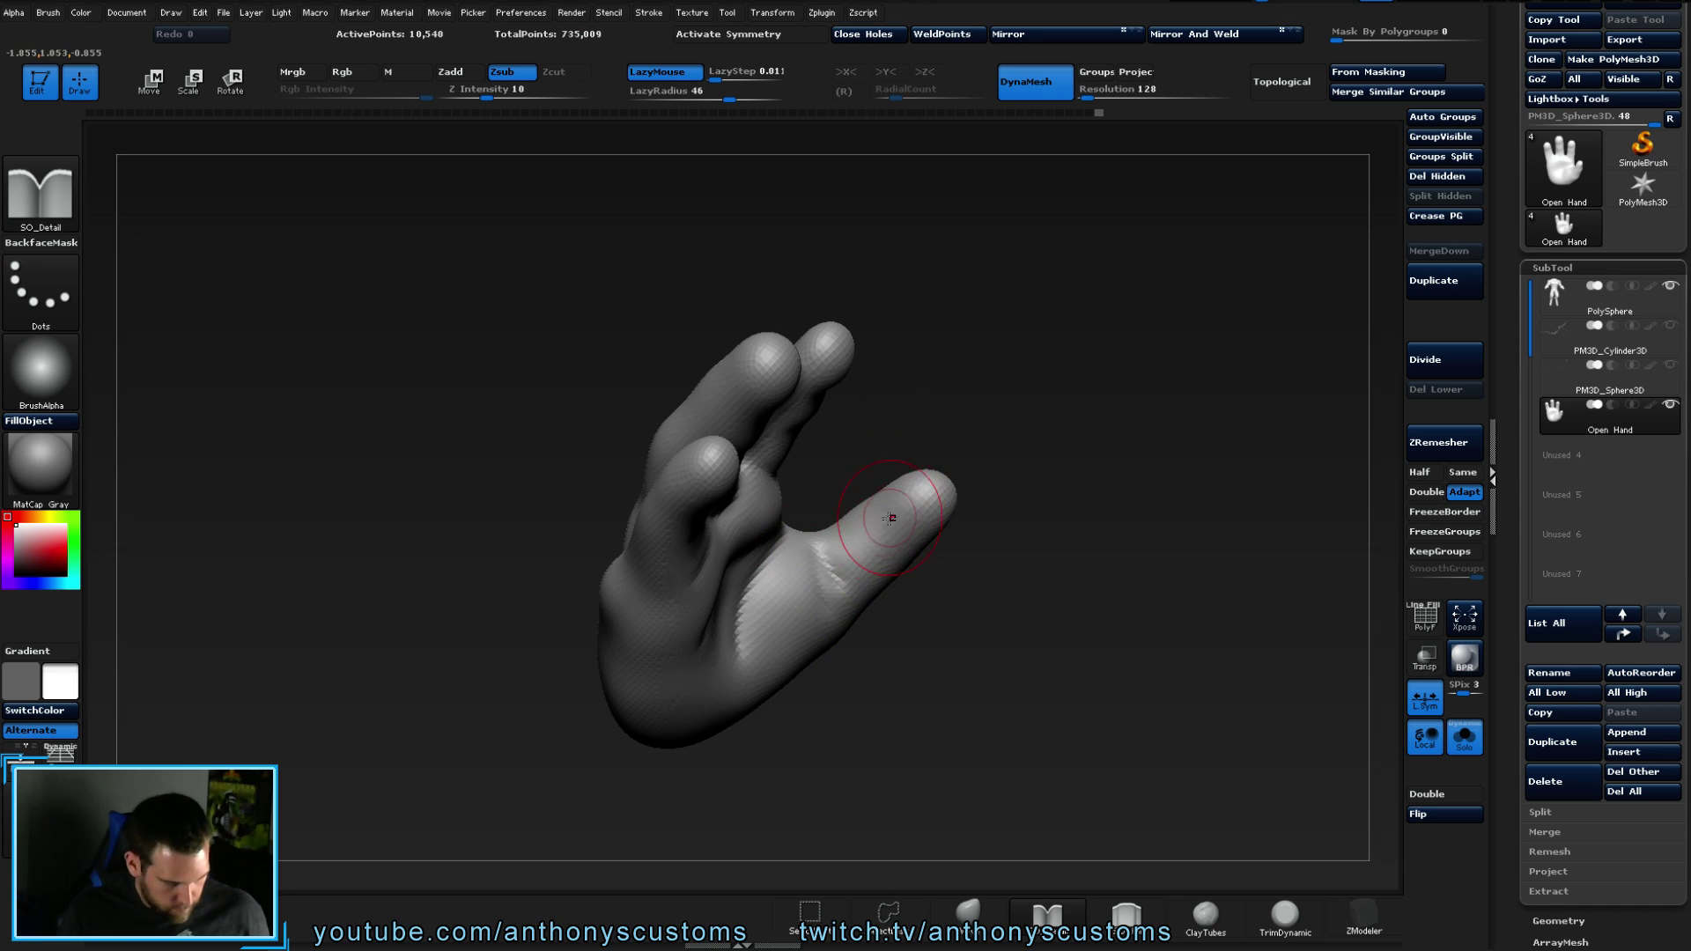
left_click_drag(939, 574, 980, 511)
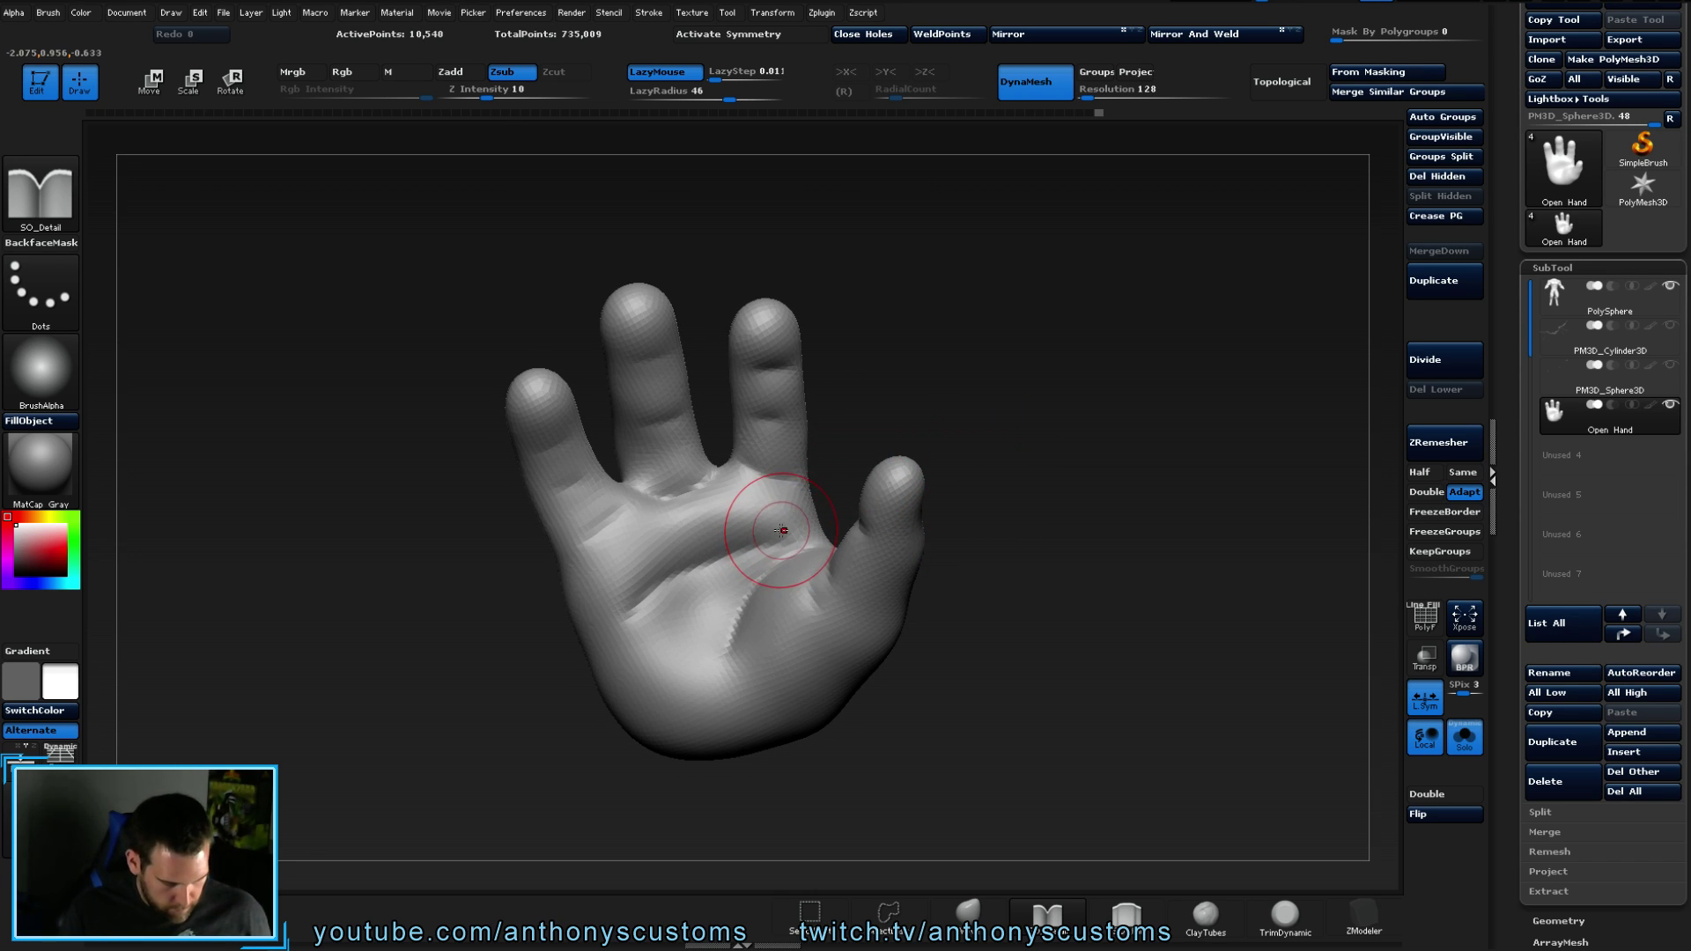
- Deepen the main palm crease and carve additional creases toward the finger bases and down the heel of the palm
mouse_move(647, 592)
left_mouse_down()
mouse_move(710, 540)
mouse_move(688, 571)
left_mouse_up()
left_click_drag(613, 625, 620, 623)
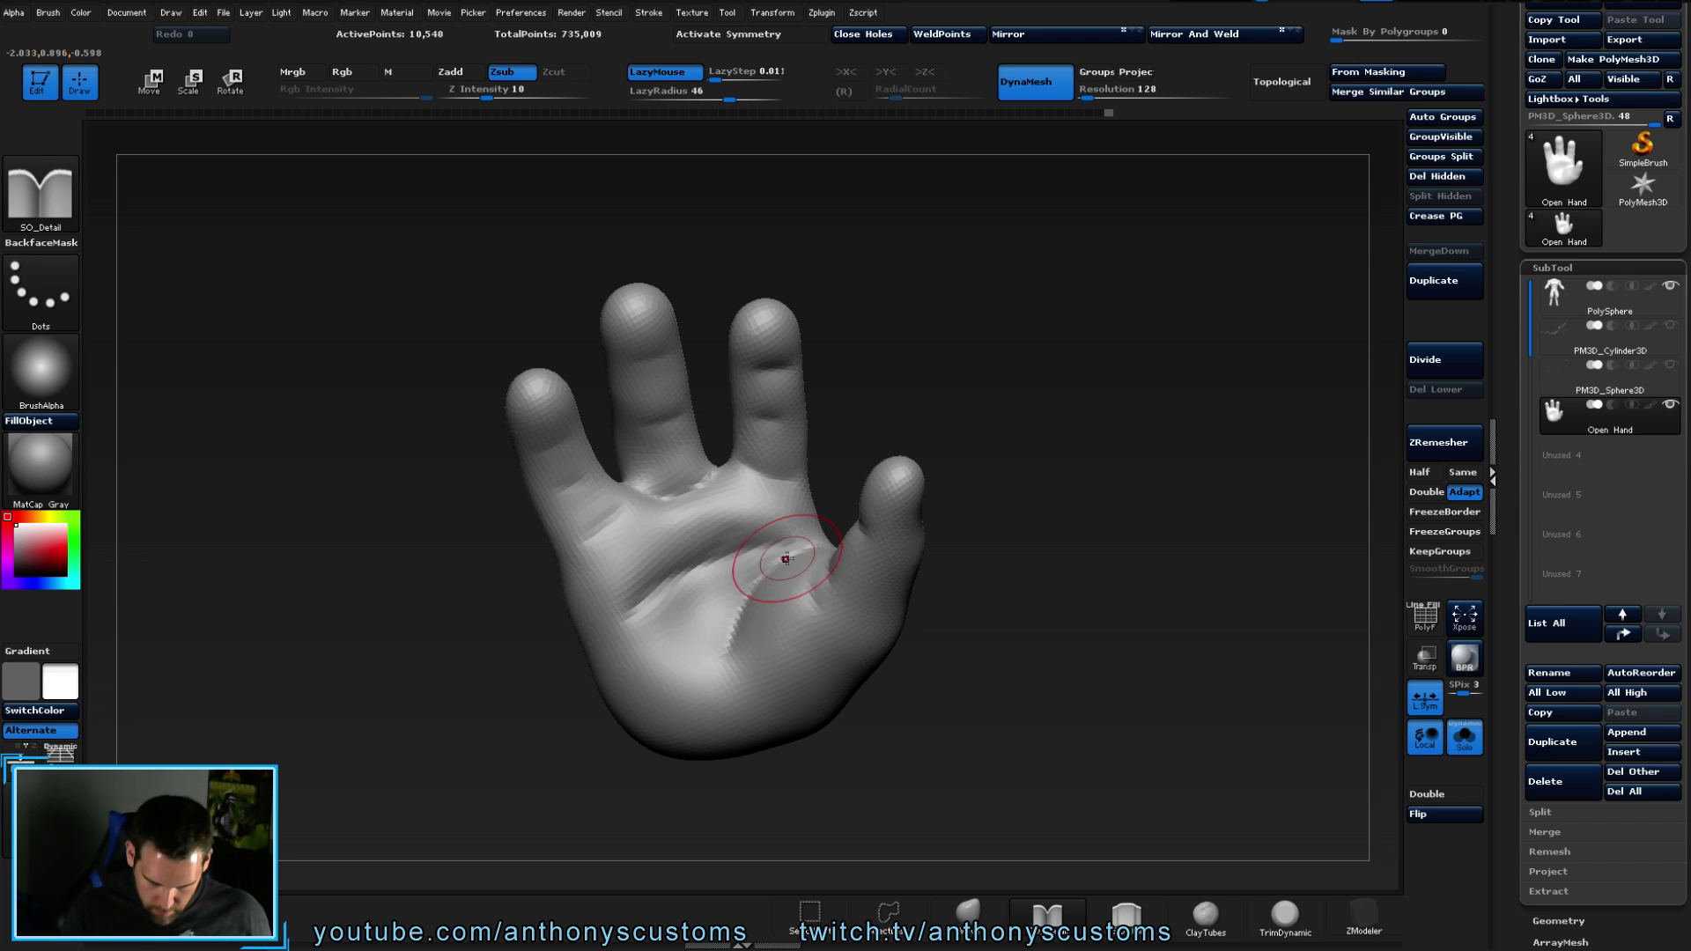
mouse_move(730, 528)
left_mouse_down()
mouse_move(677, 583)
mouse_move(717, 515)
mouse_move(626, 621)
left_mouse_up()
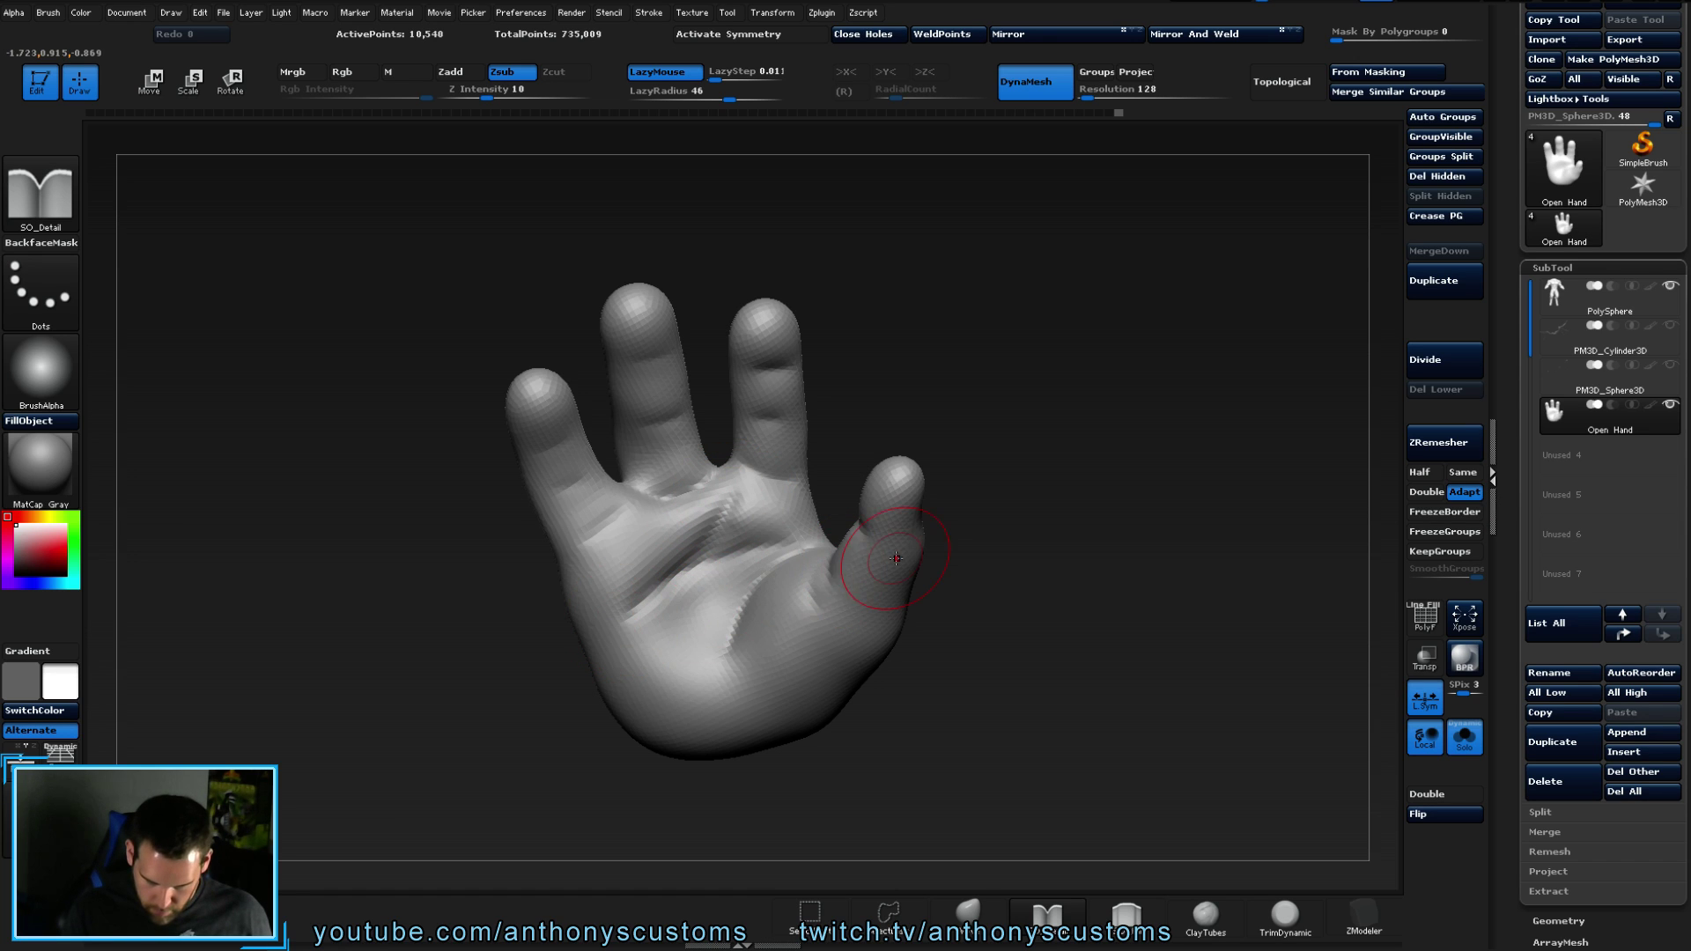
left_click_drag(599, 531, 659, 488)
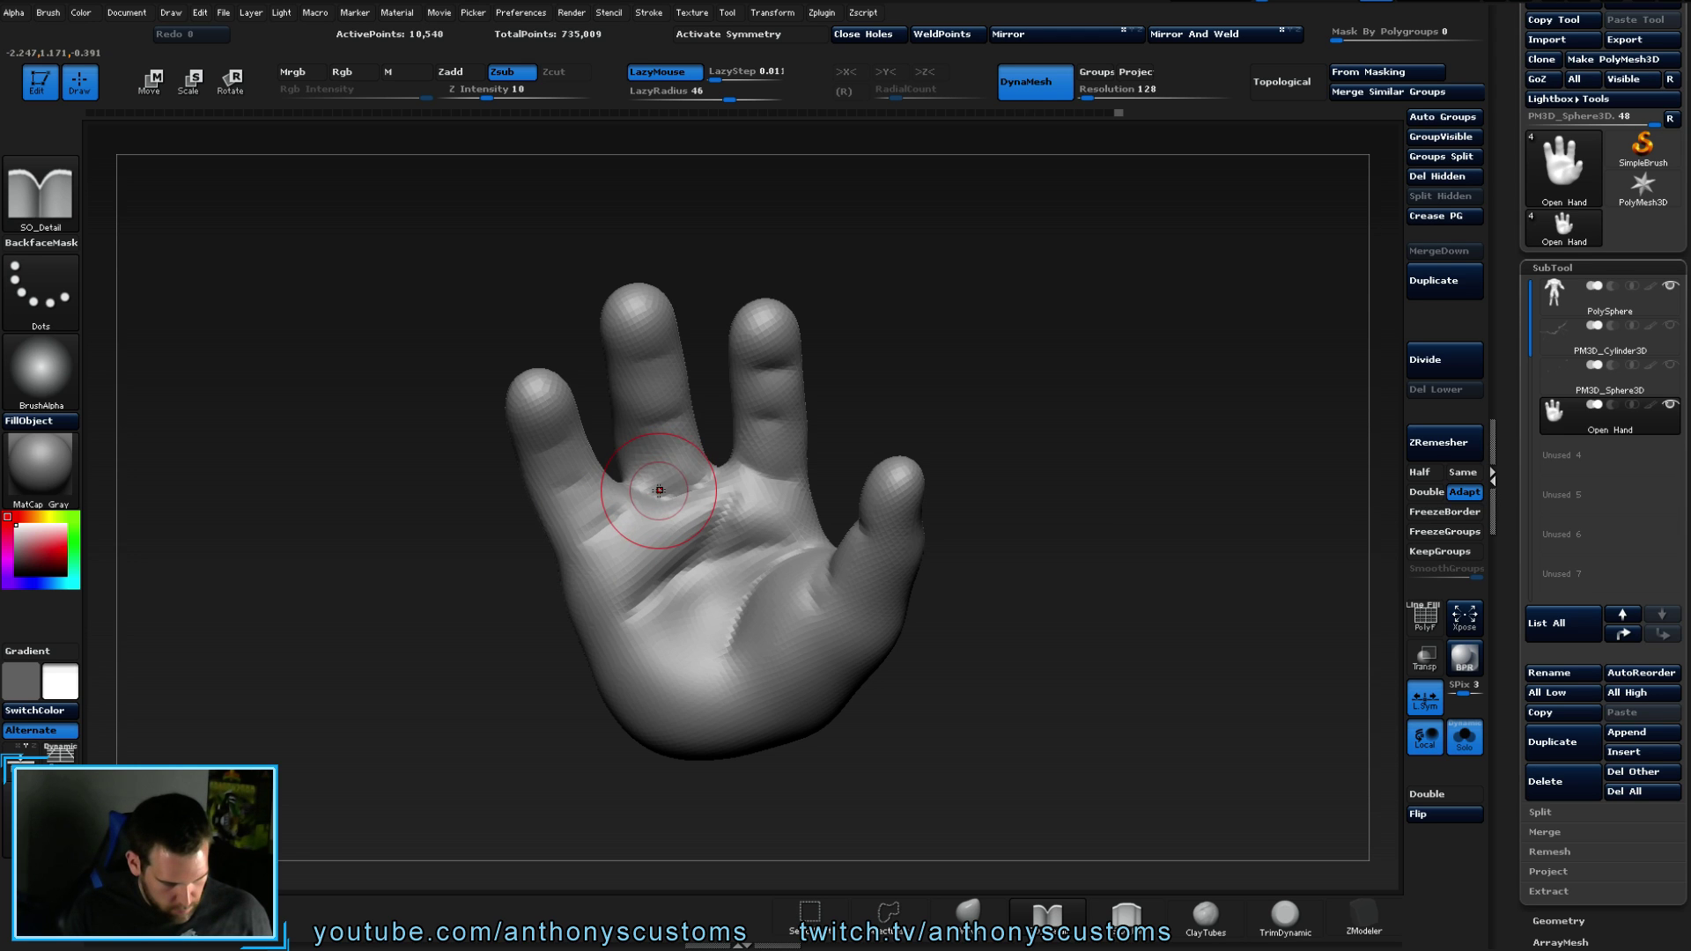
mouse_move(932, 497)
left_mouse_down()
mouse_move(1111, 485)
mouse_move(874, 474)
mouse_move(916, 511)
mouse_move(755, 585)
left_mouse_up()
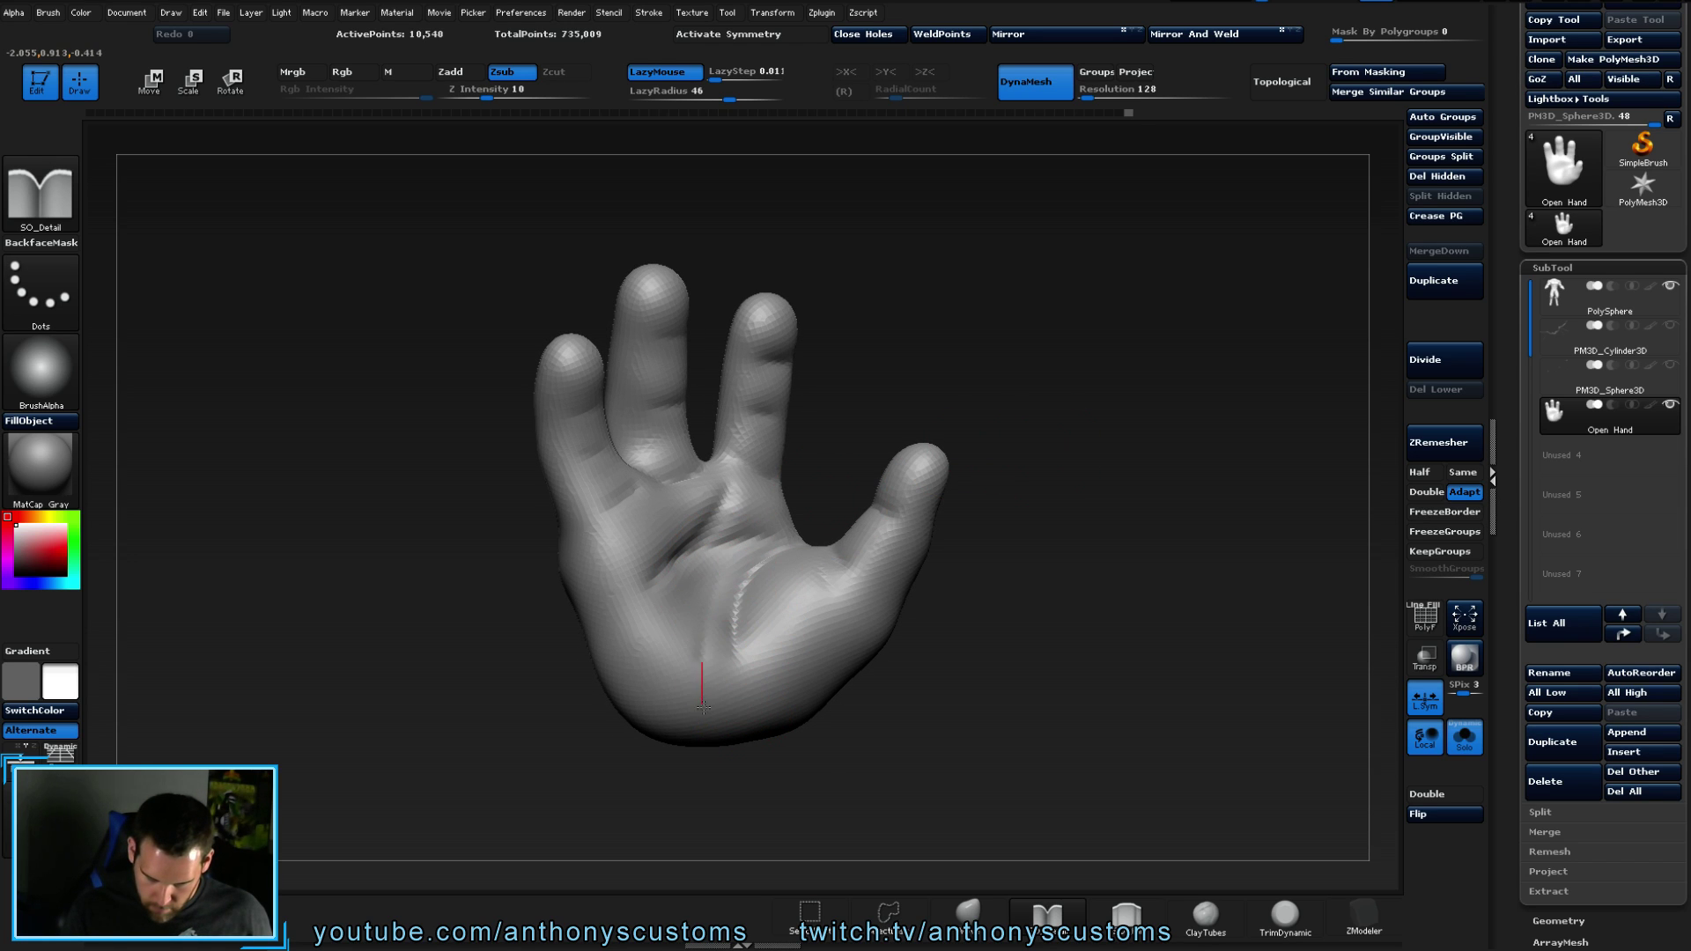
- Carve the knuckle creases and the nail-area creases across the back of the fingers
mouse_move(1027, 502)
left_mouse_down()
mouse_move(960, 498)
mouse_move(877, 557)
mouse_move(859, 541)
left_mouse_up()
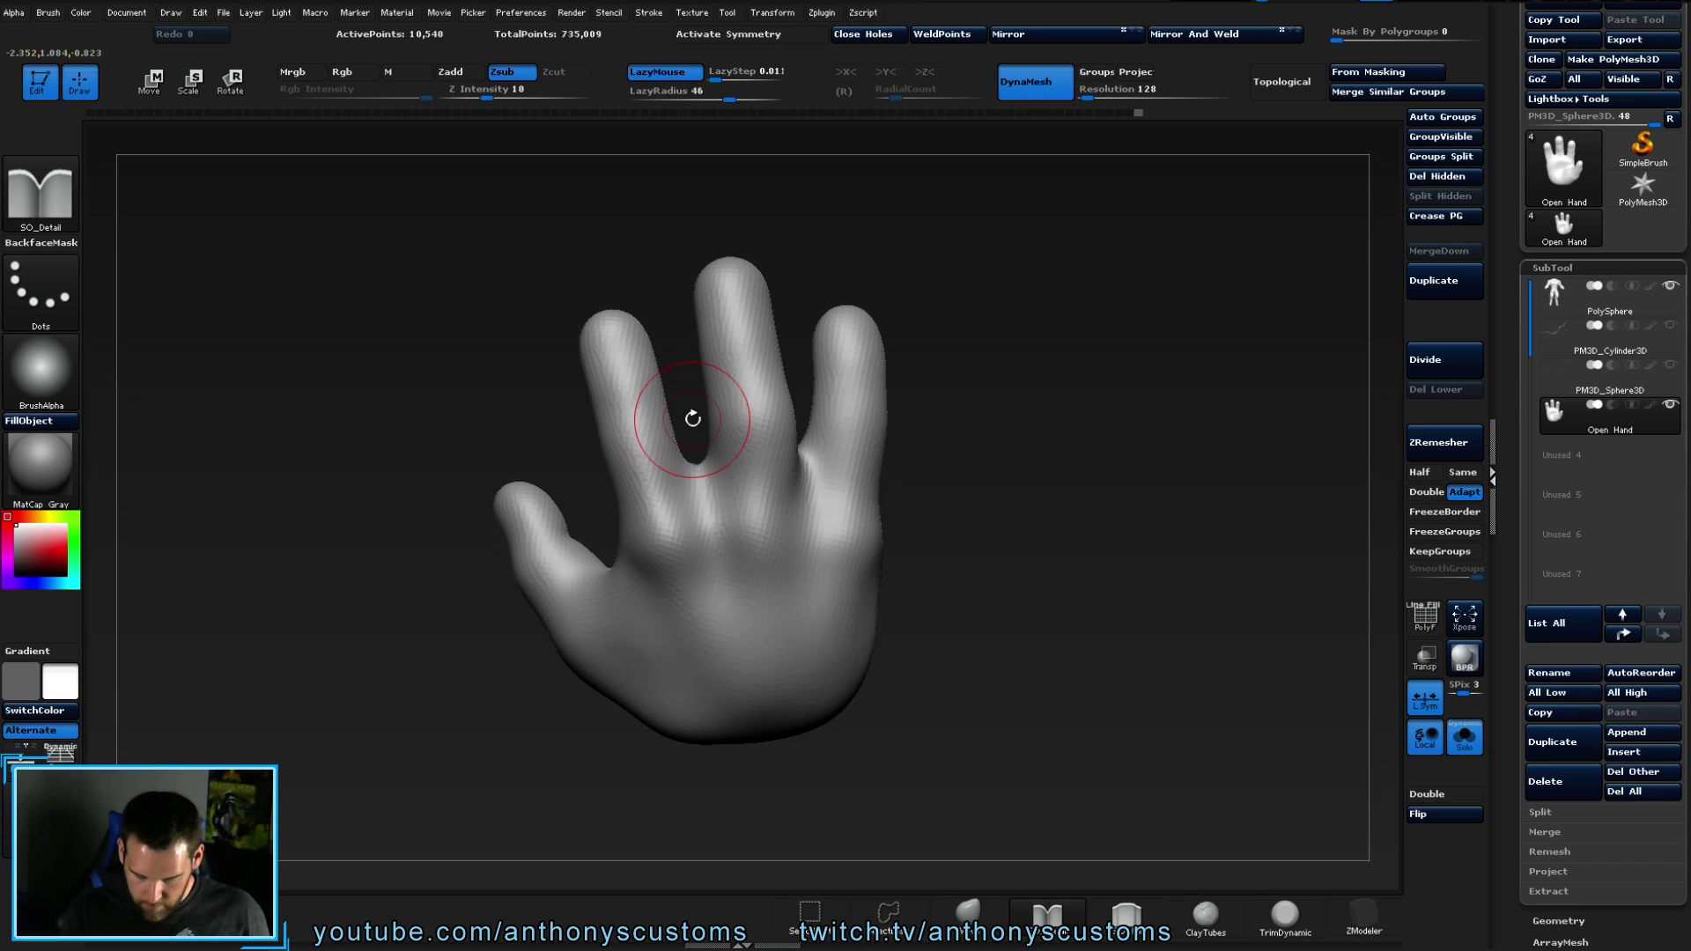
key("space")
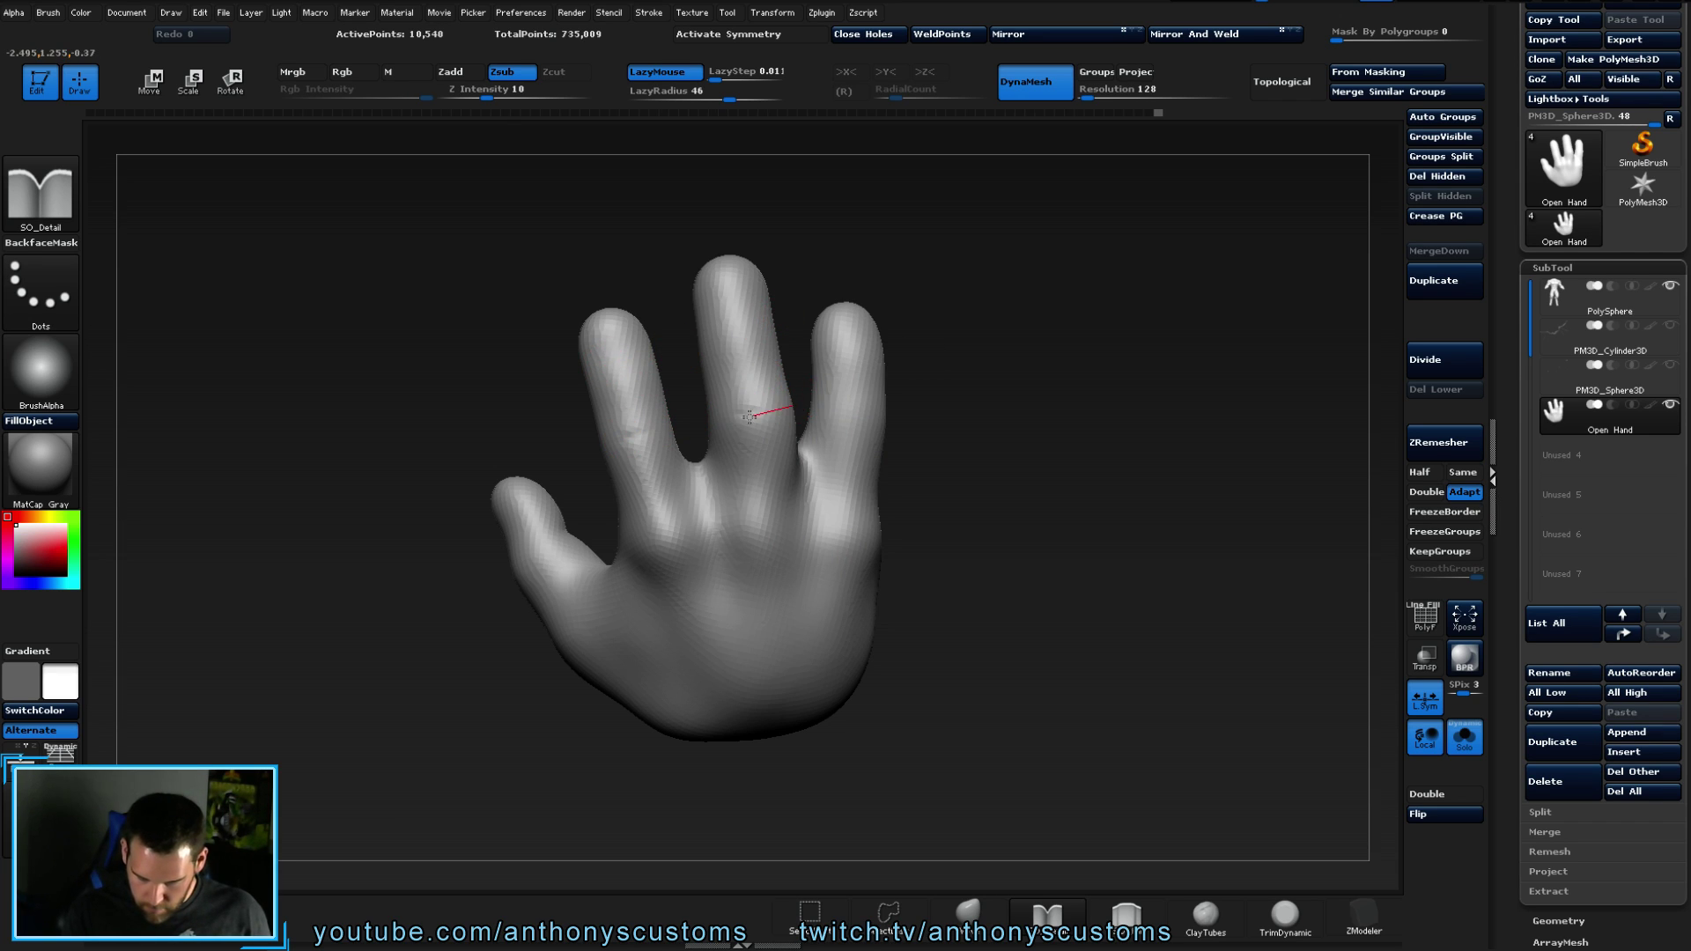
mouse_move(900, 451)
left_mouse_down()
mouse_move(974, 452)
mouse_move(928, 407)
mouse_move(1019, 363)
mouse_move(1004, 379)
left_mouse_up()
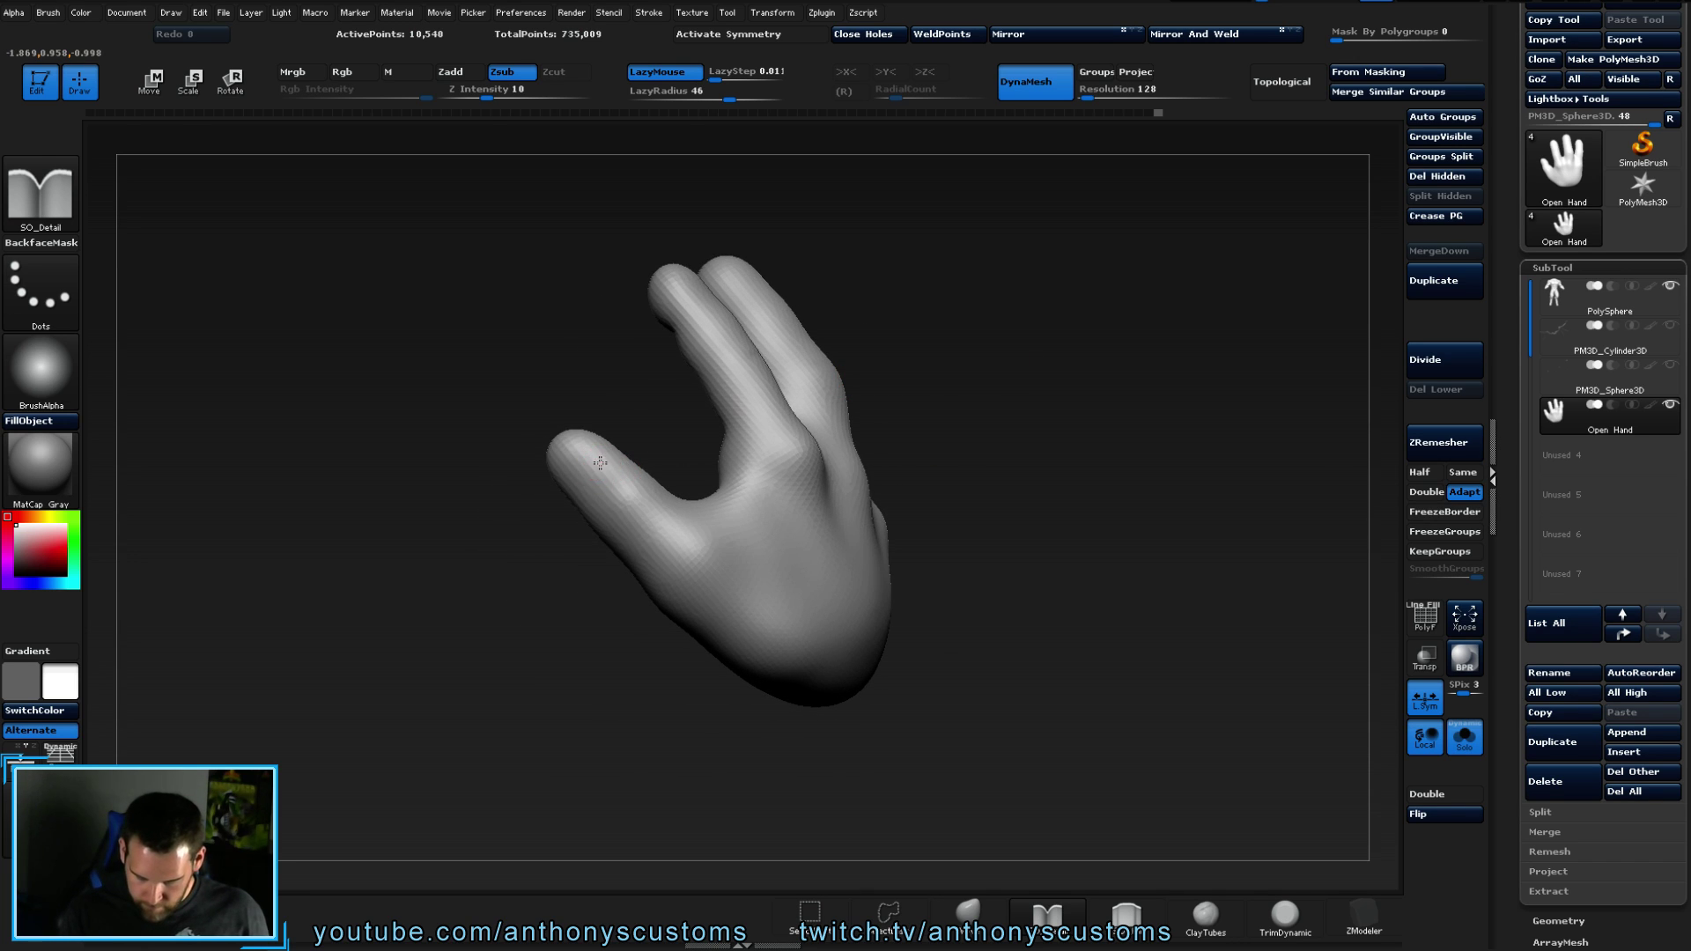
left_click_drag(553, 518, 824, 381)
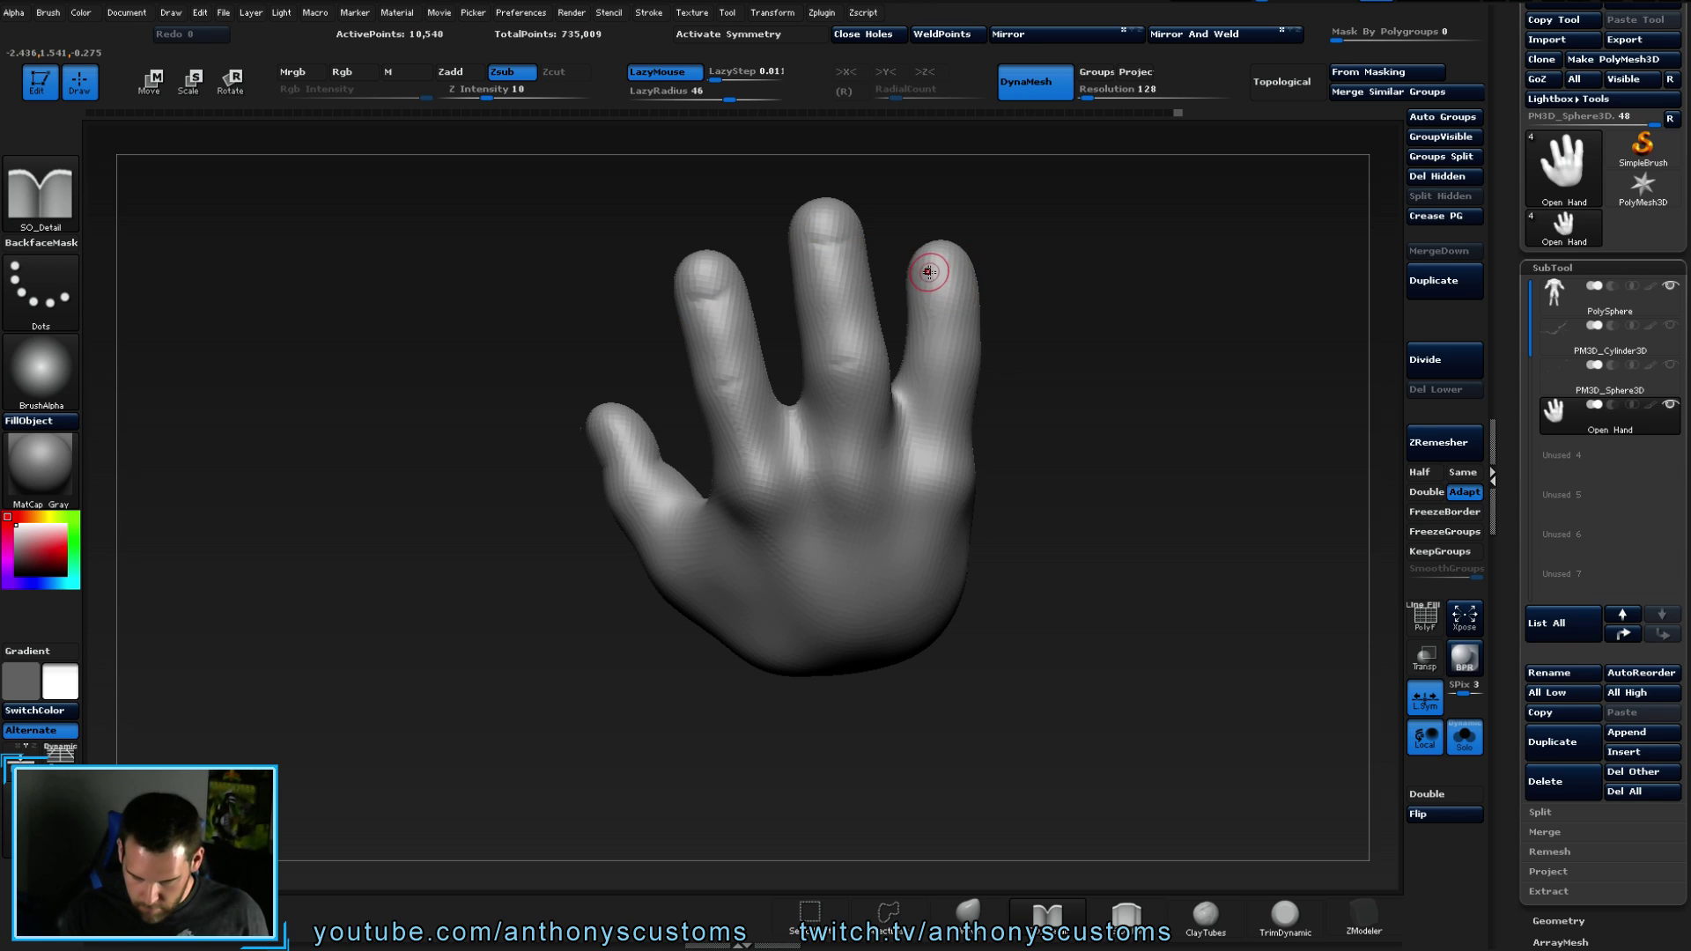
mouse_move(1078, 325)
left_mouse_down()
mouse_move(1107, 325)
mouse_move(1094, 317)
left_mouse_up()
- Show the body together with the hand and scale the hand down to fit the forearm
left_click_drag(1029, 367, 1127, 132)
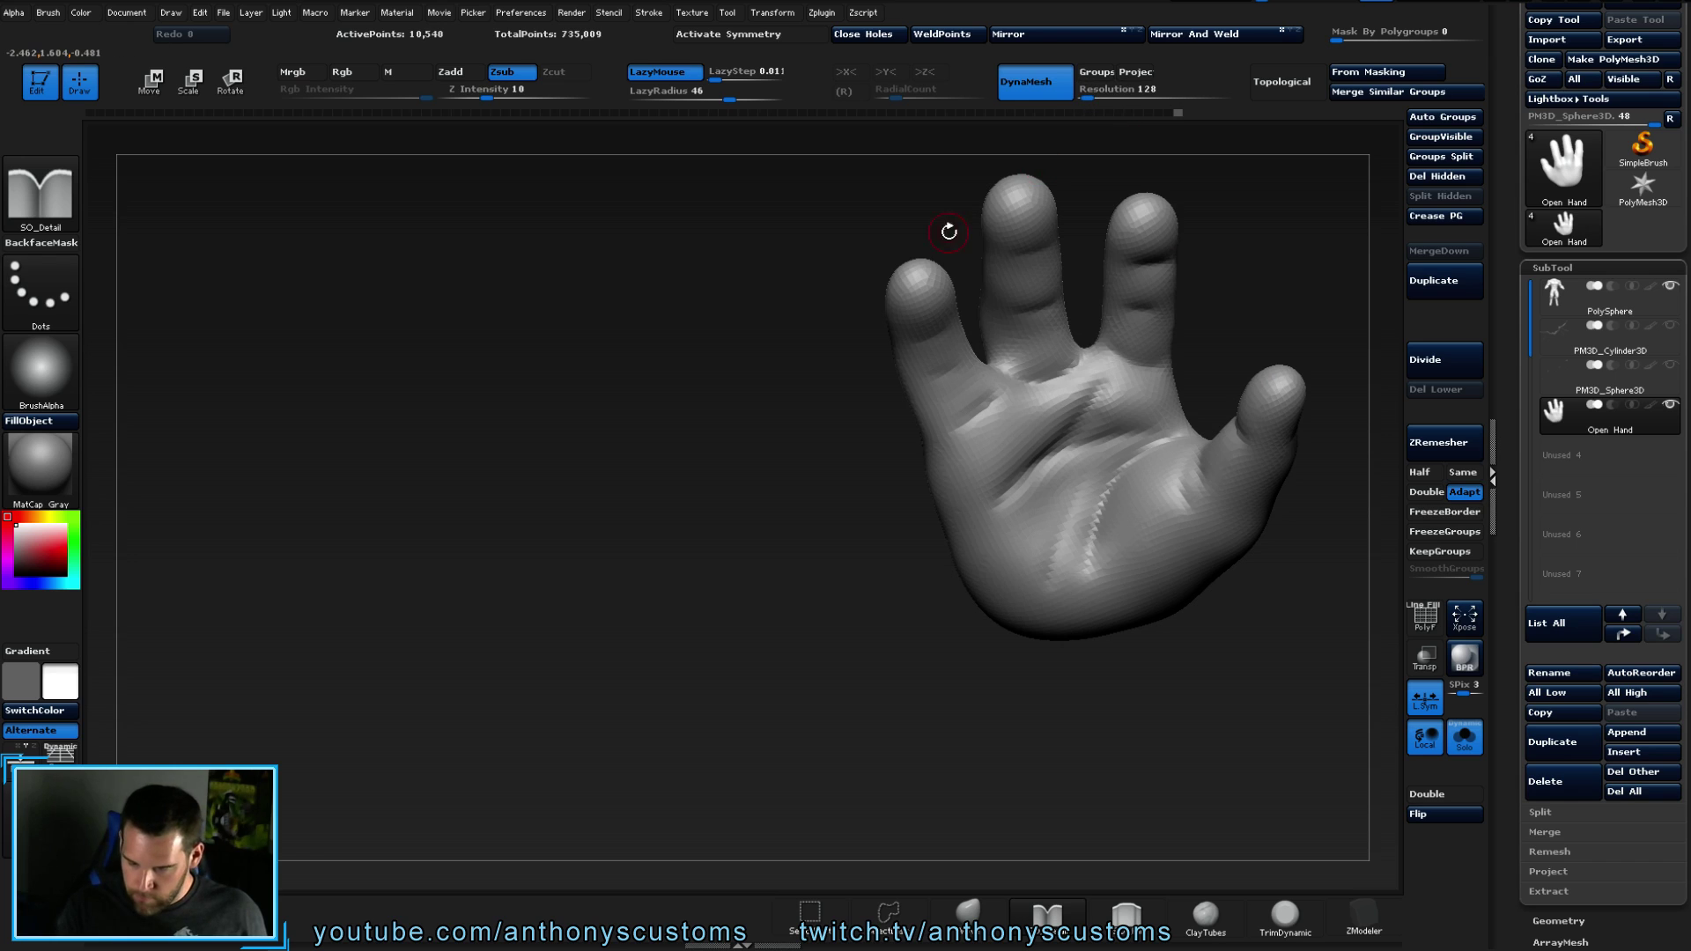
left_click_drag(767, 611, 797, 628)
left_click_drag(921, 494, 894, 563)
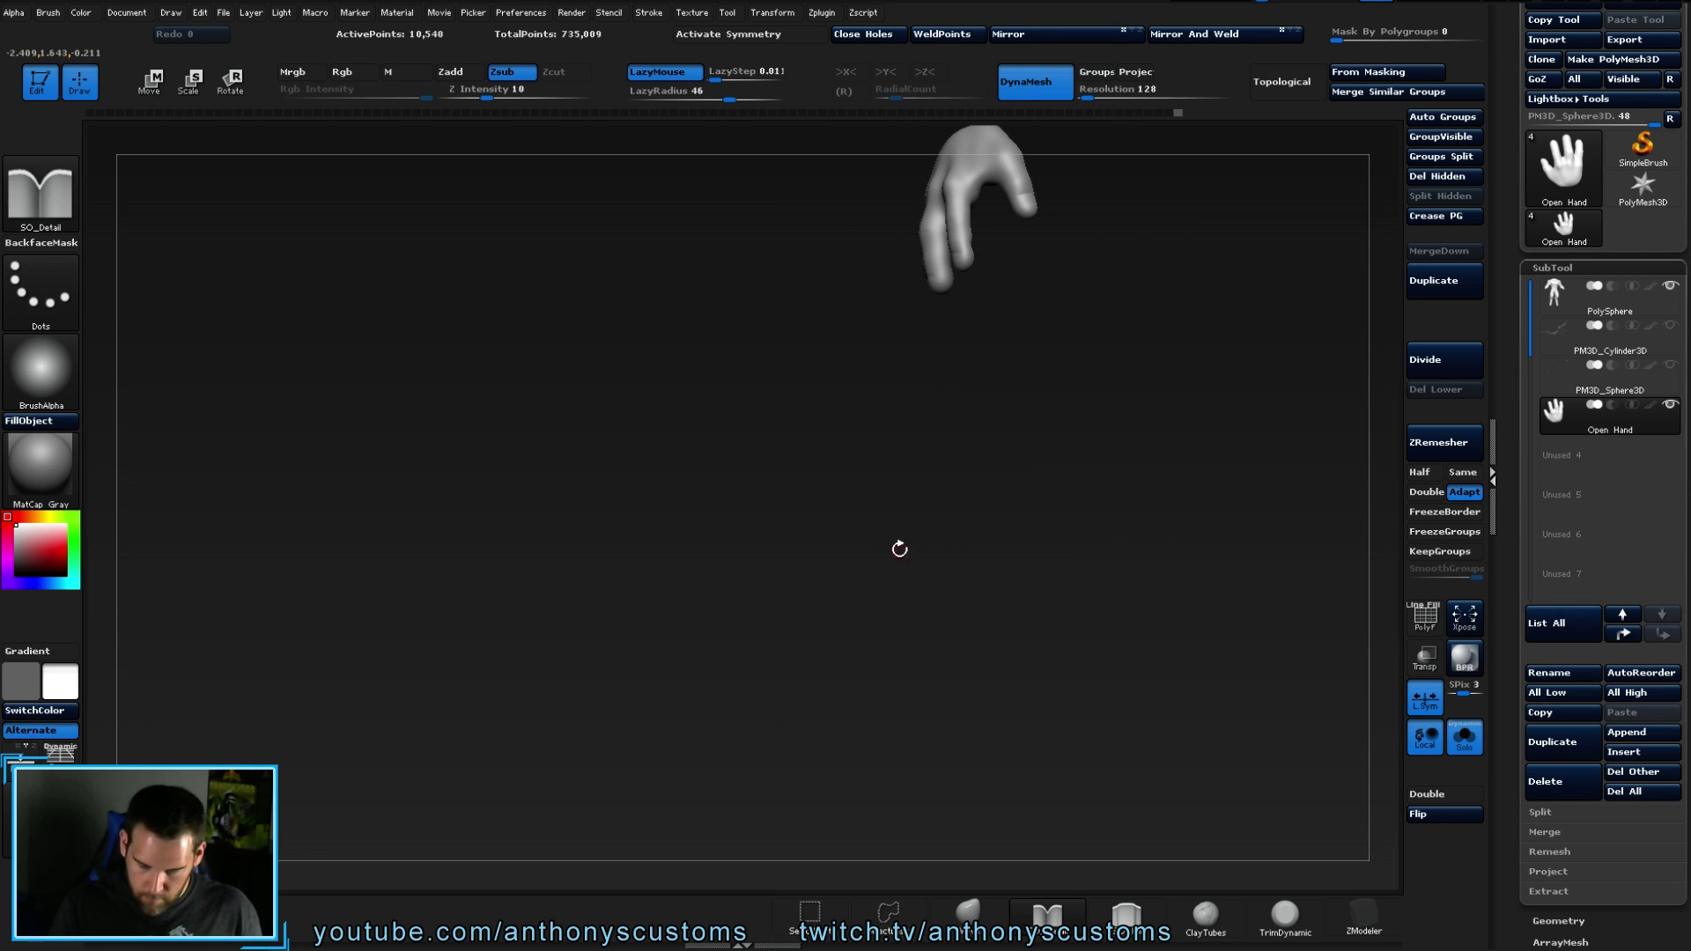
left_click(1466, 738)
left_click_drag(938, 636, 659, 620, "alt")
left_click_drag(1005, 463, 1076, 456)
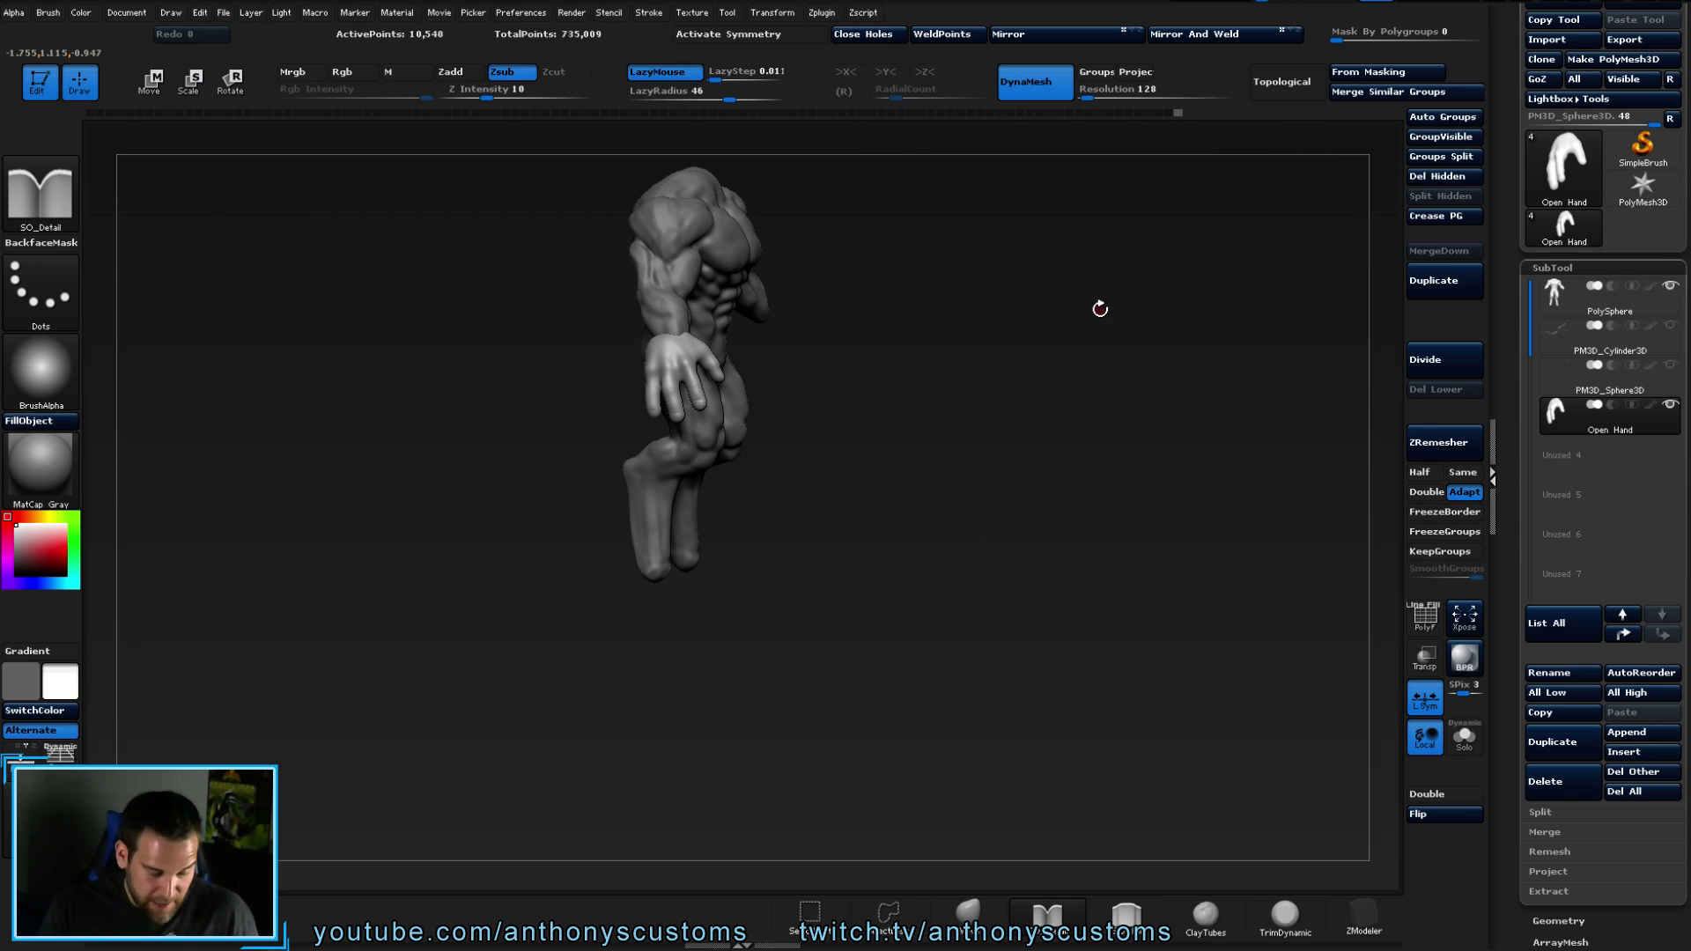
key("e")
left_click_drag(693, 380, 912, 425)
left_click_drag(1049, 359, 1009, 581, "alt")
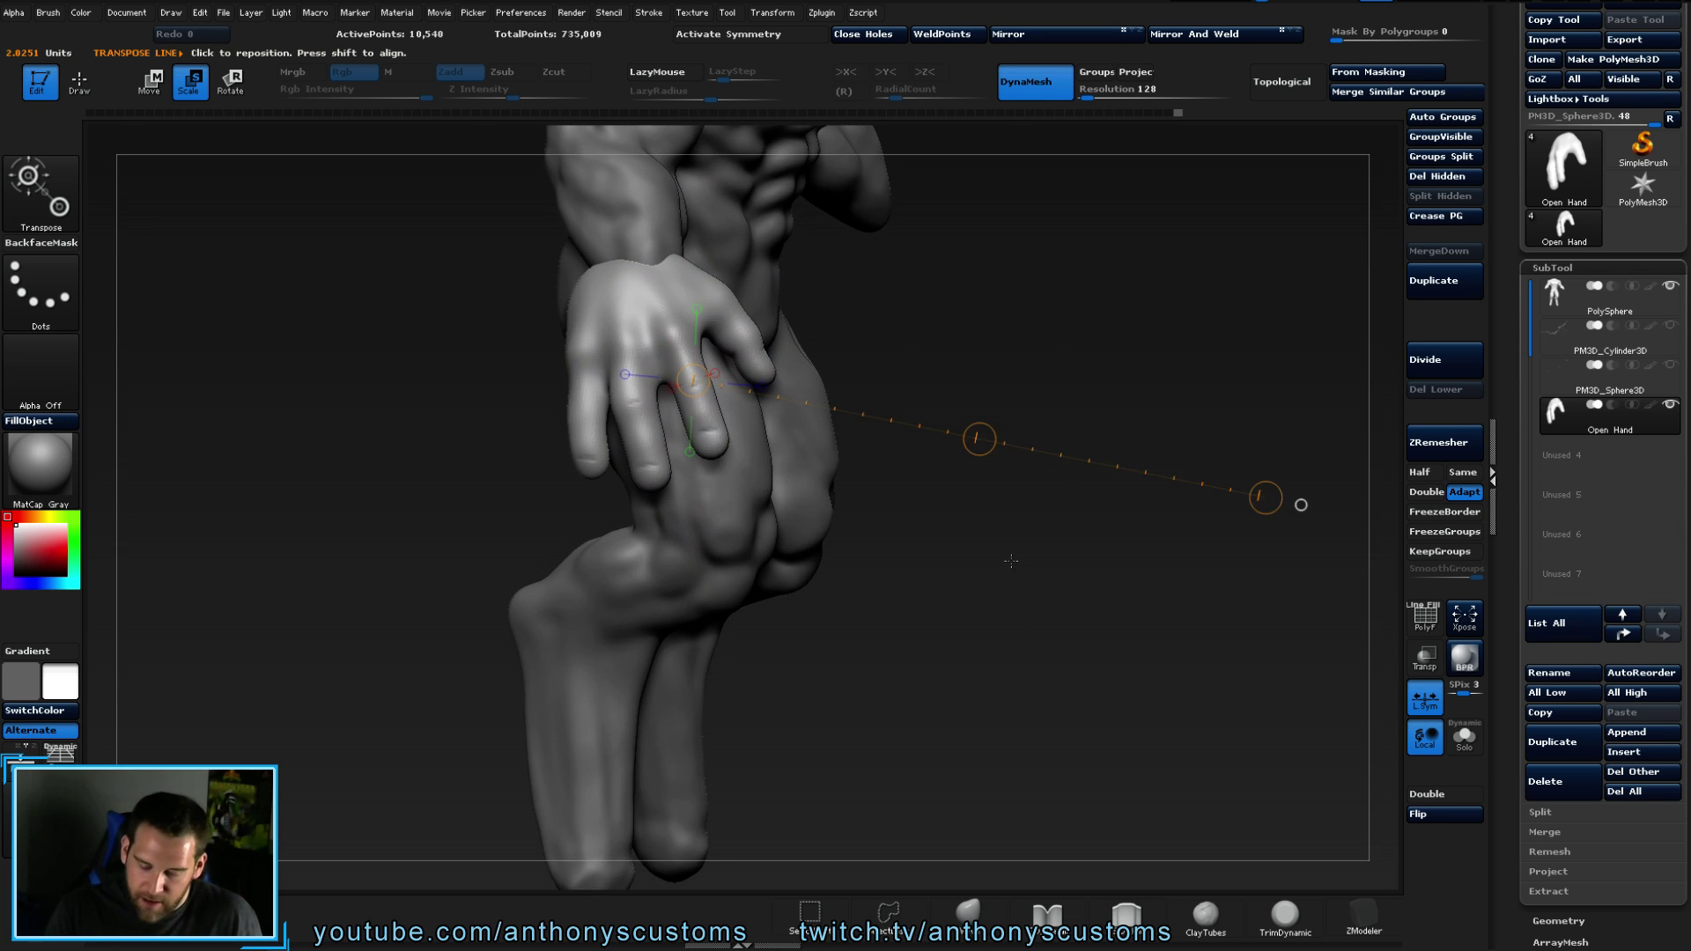
left_click_drag(1265, 498, 896, 409)
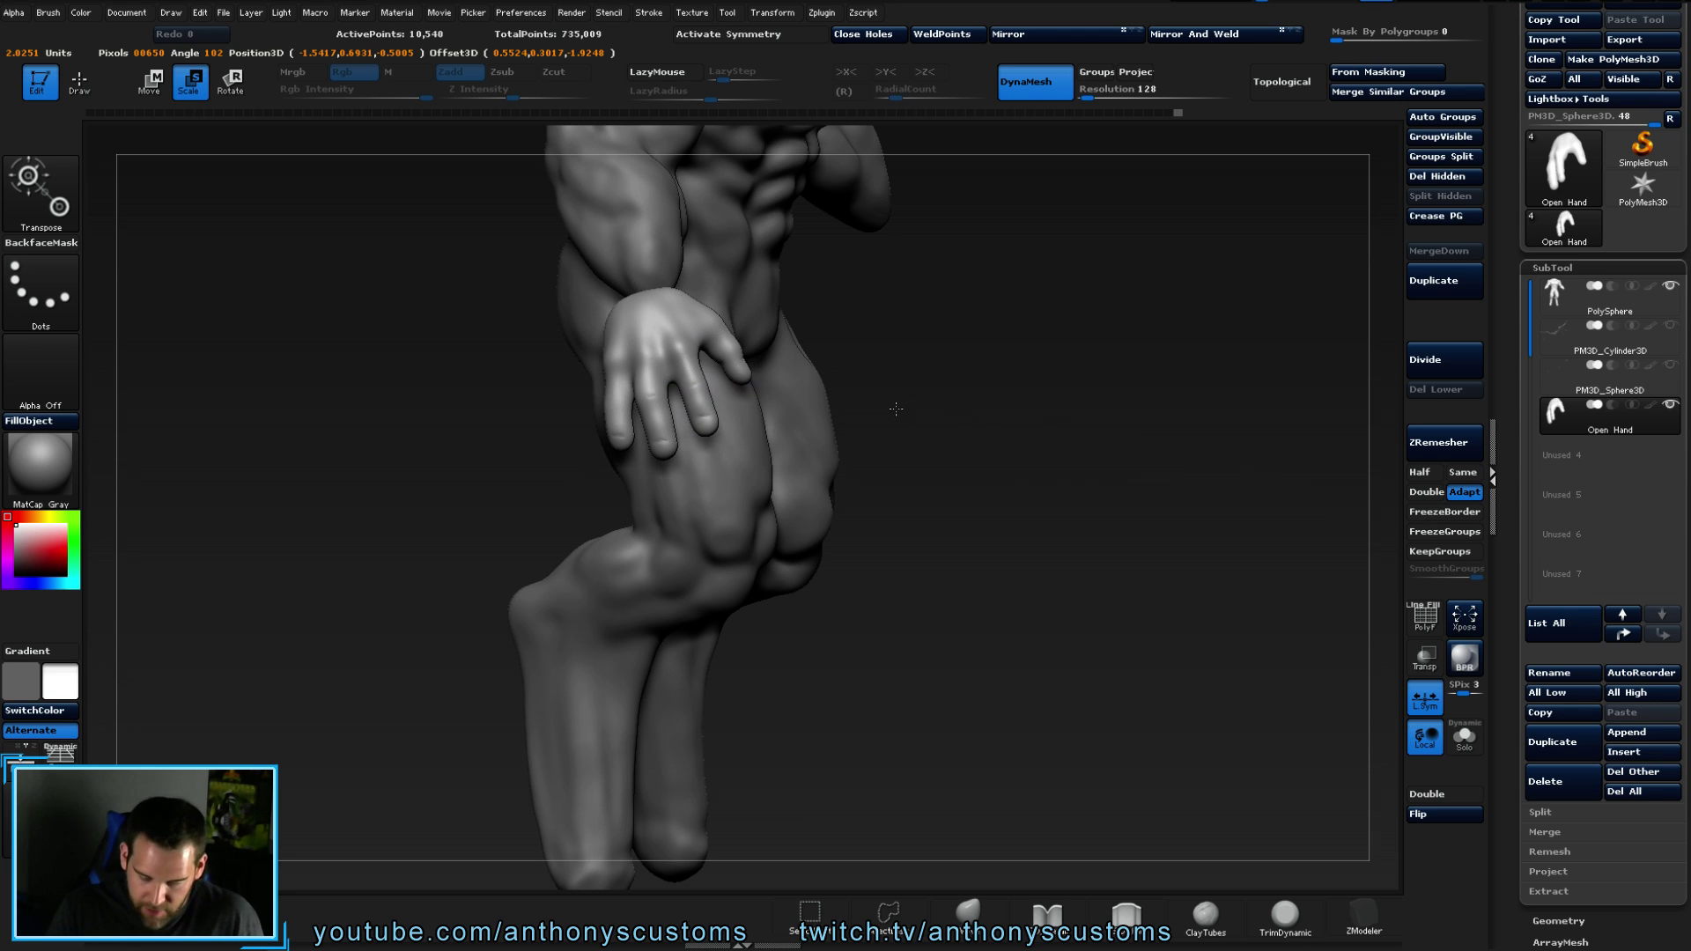
- Move the scaled hand slightly to line it up with the end of the forearm
left_click_drag(1207, 352, 1088, 370)
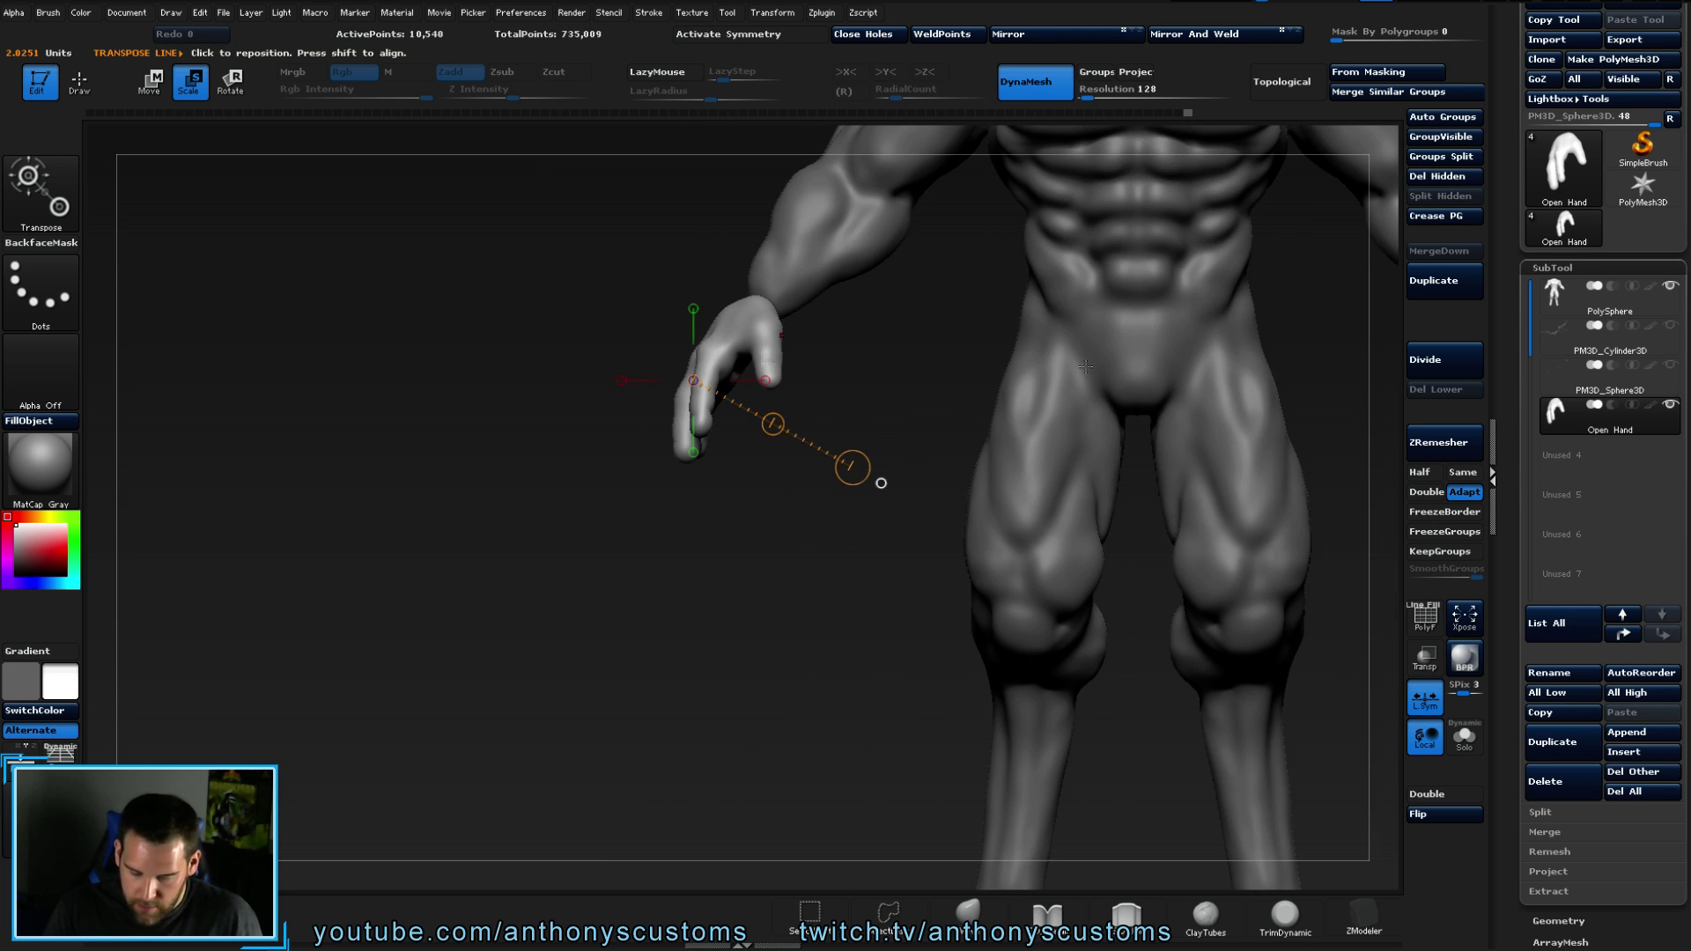
left_click_drag(775, 639, 616, 682, "alt")
left_click_drag(627, 612, 732, 485)
key("w")
left_click_drag(1077, 440, 916, 349)
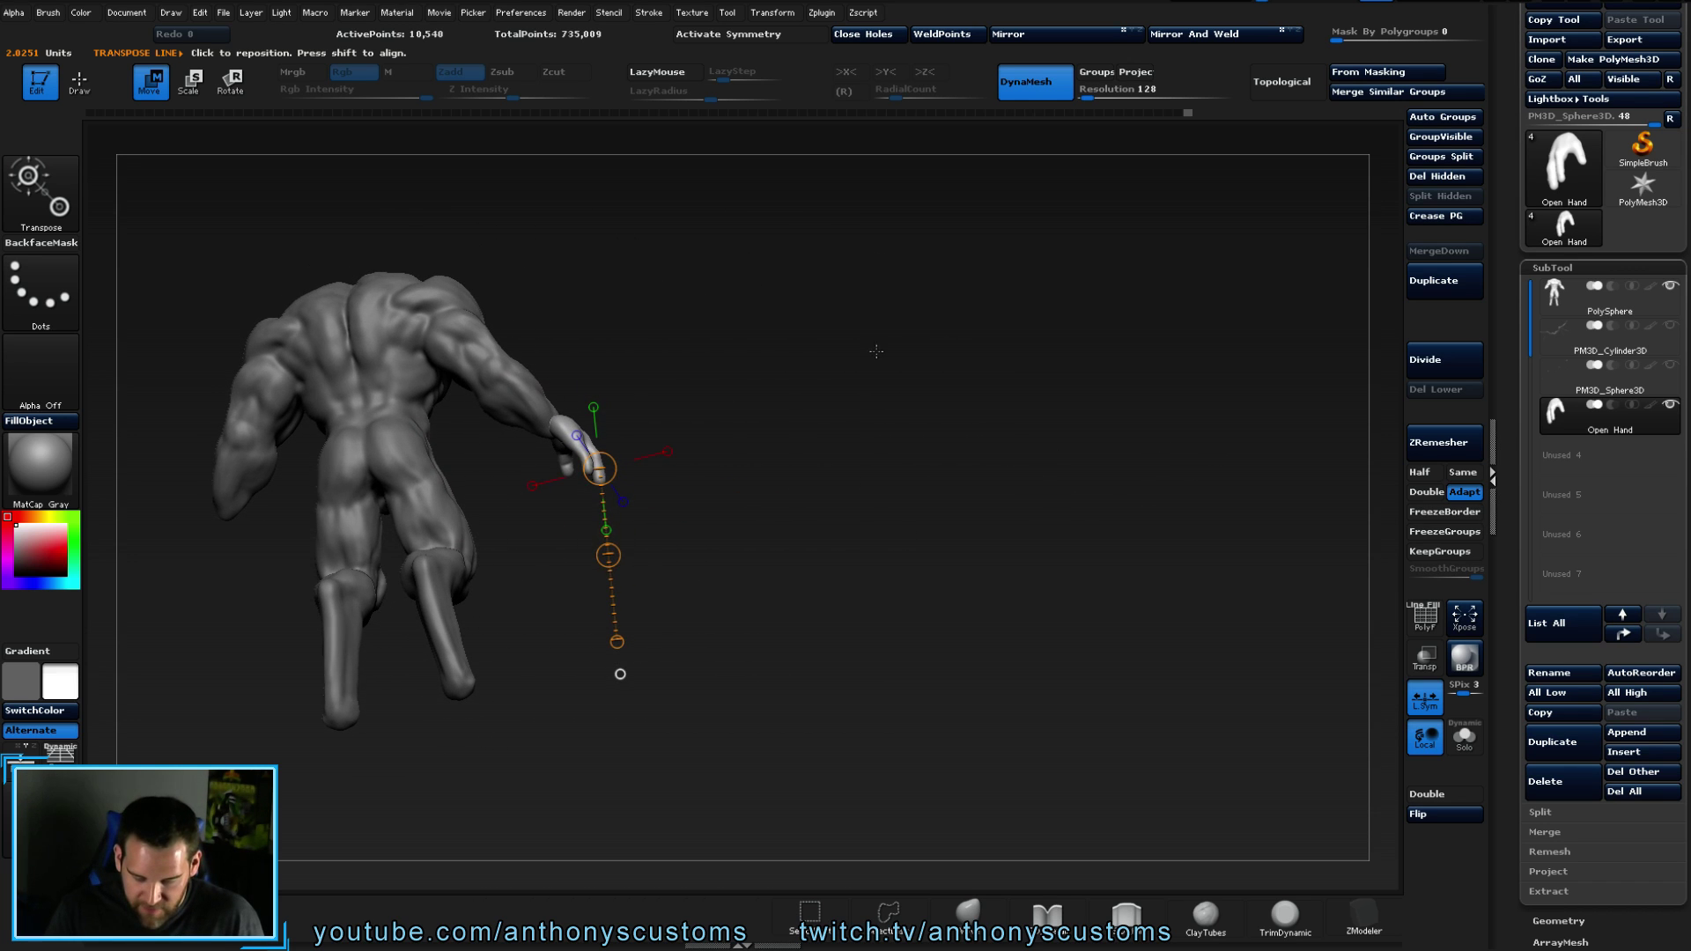
left_click_drag(609, 554, 606, 556)
left_click_drag(868, 494, 699, 508)
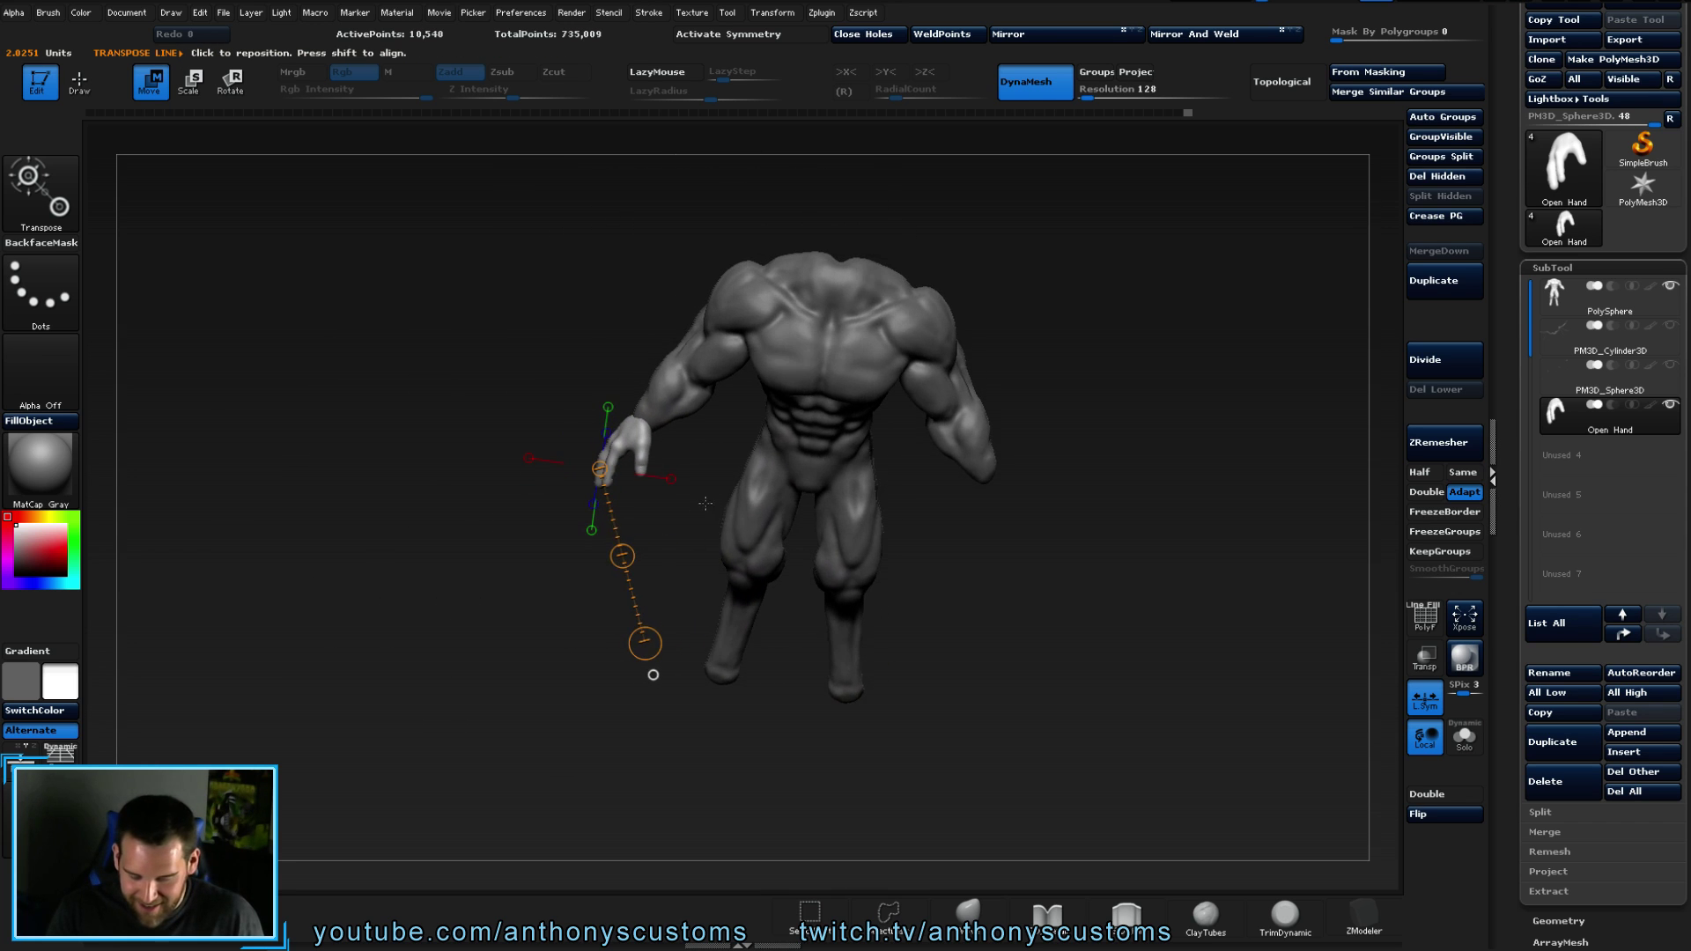
left_click_drag(1144, 415, 908, 313)
left_click_drag(638, 490, 641, 490)
left_click_drag(475, 608, 890, 311)
key("q")
left_click_drag(1078, 472, 1165, 481)
left_click(1554, 296)
mouse_move(1303, 294)
left_mouse_down()
mouse_move(1055, 417)
mouse_move(1174, 494)
mouse_move(1145, 553)
mouse_move(1078, 526)
mouse_move(1136, 497)
mouse_move(1071, 502)
mouse_move(1088, 500)
left_mouse_up()
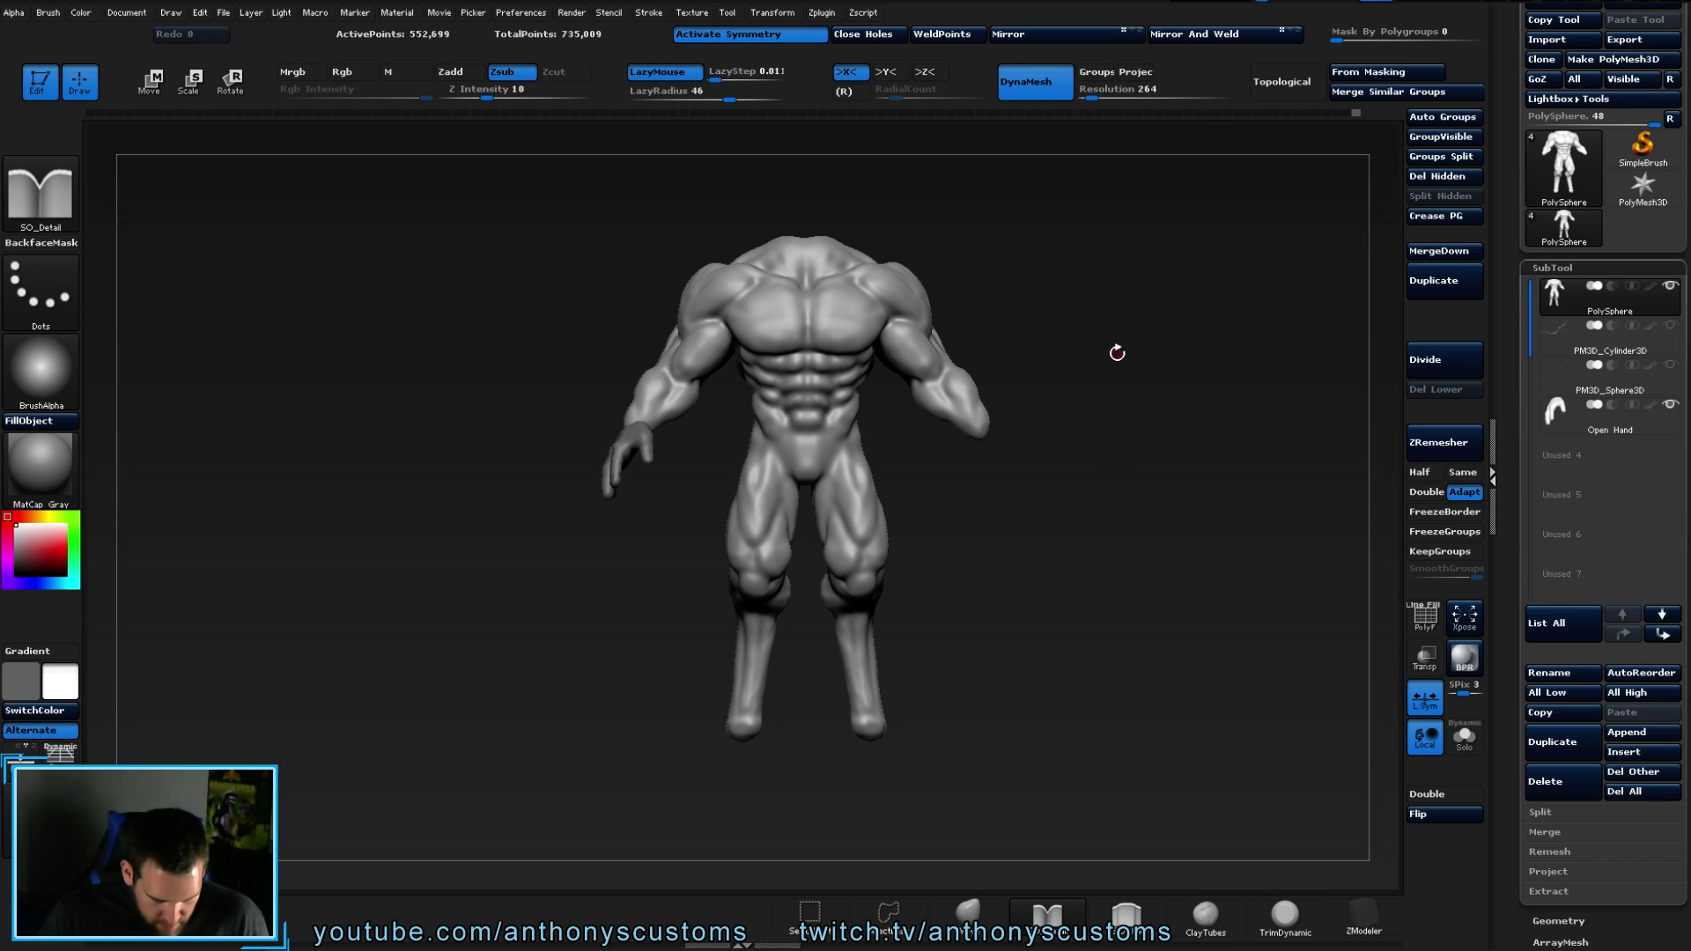
mouse_move(1061, 520)
left_mouse_down()
mouse_move(1113, 520)
mouse_move(1075, 472)
mouse_move(1075, 358)
mouse_move(1114, 348)
mouse_move(1148, 461)
mouse_move(1057, 578)
mouse_move(984, 572)
mouse_move(1052, 551)
mouse_move(1043, 572)
left_mouse_up()
key("r")
left_click_drag(1004, 443, 973, 575)
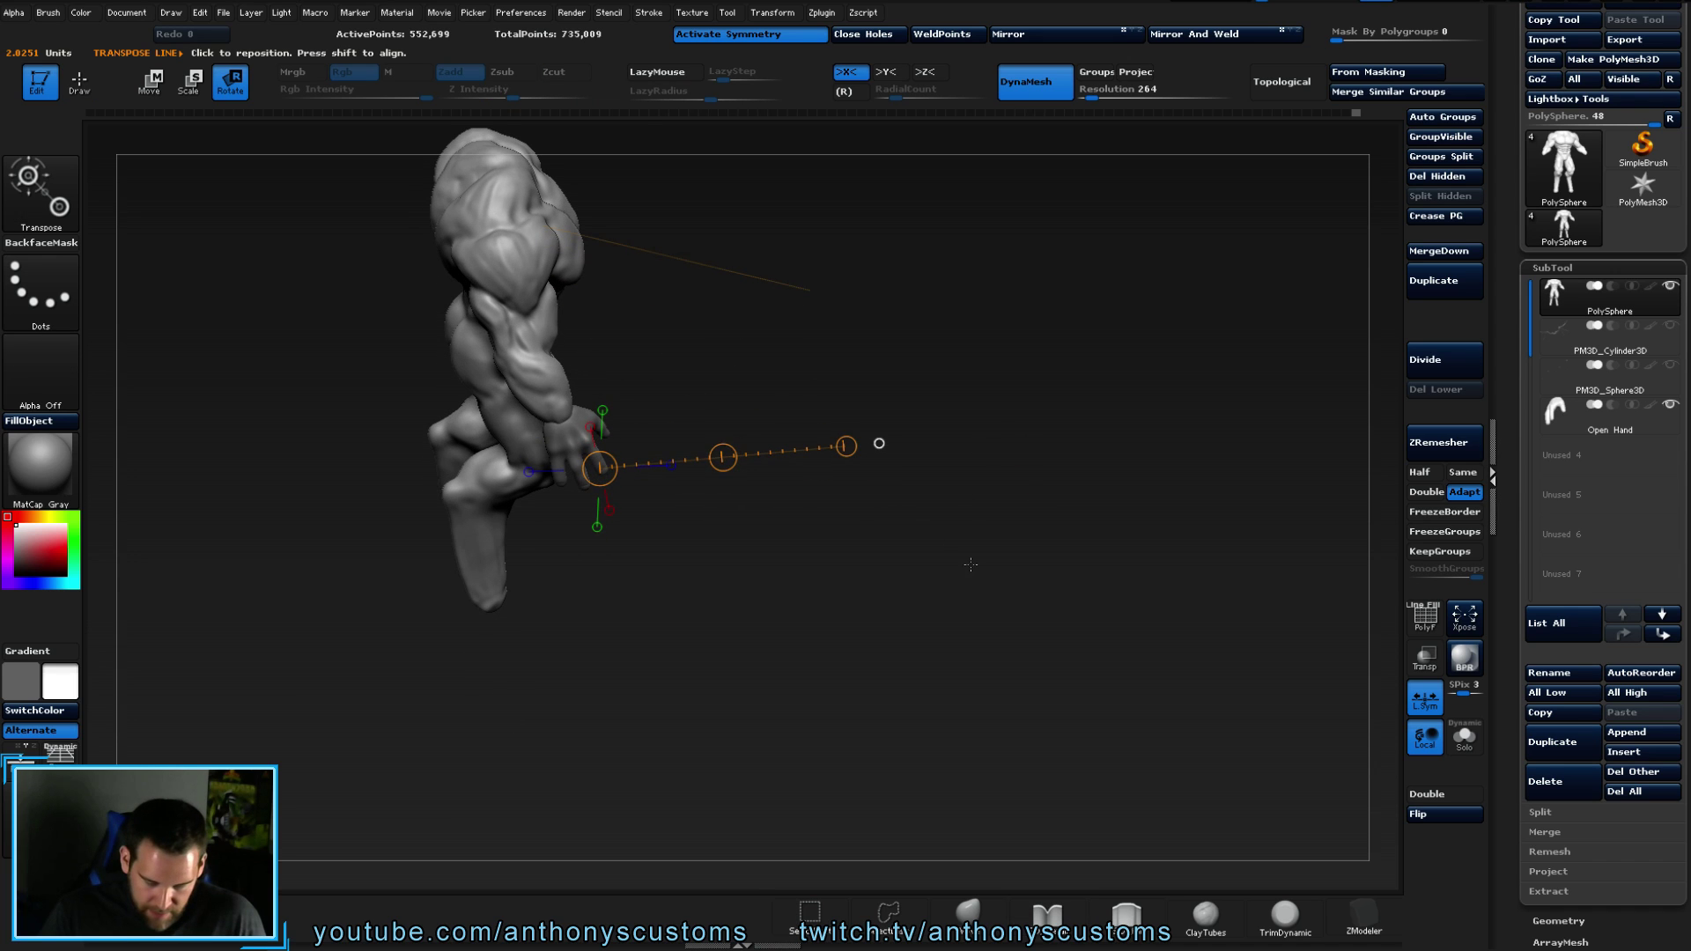
left_click_drag(565, 428, 650, 564)
key("ctrl+z")
- Select the Open Hand subtool and scale the hand up slightly at the wrist
left_click(1605, 415)
left_click_drag(1092, 520, 1077, 437)
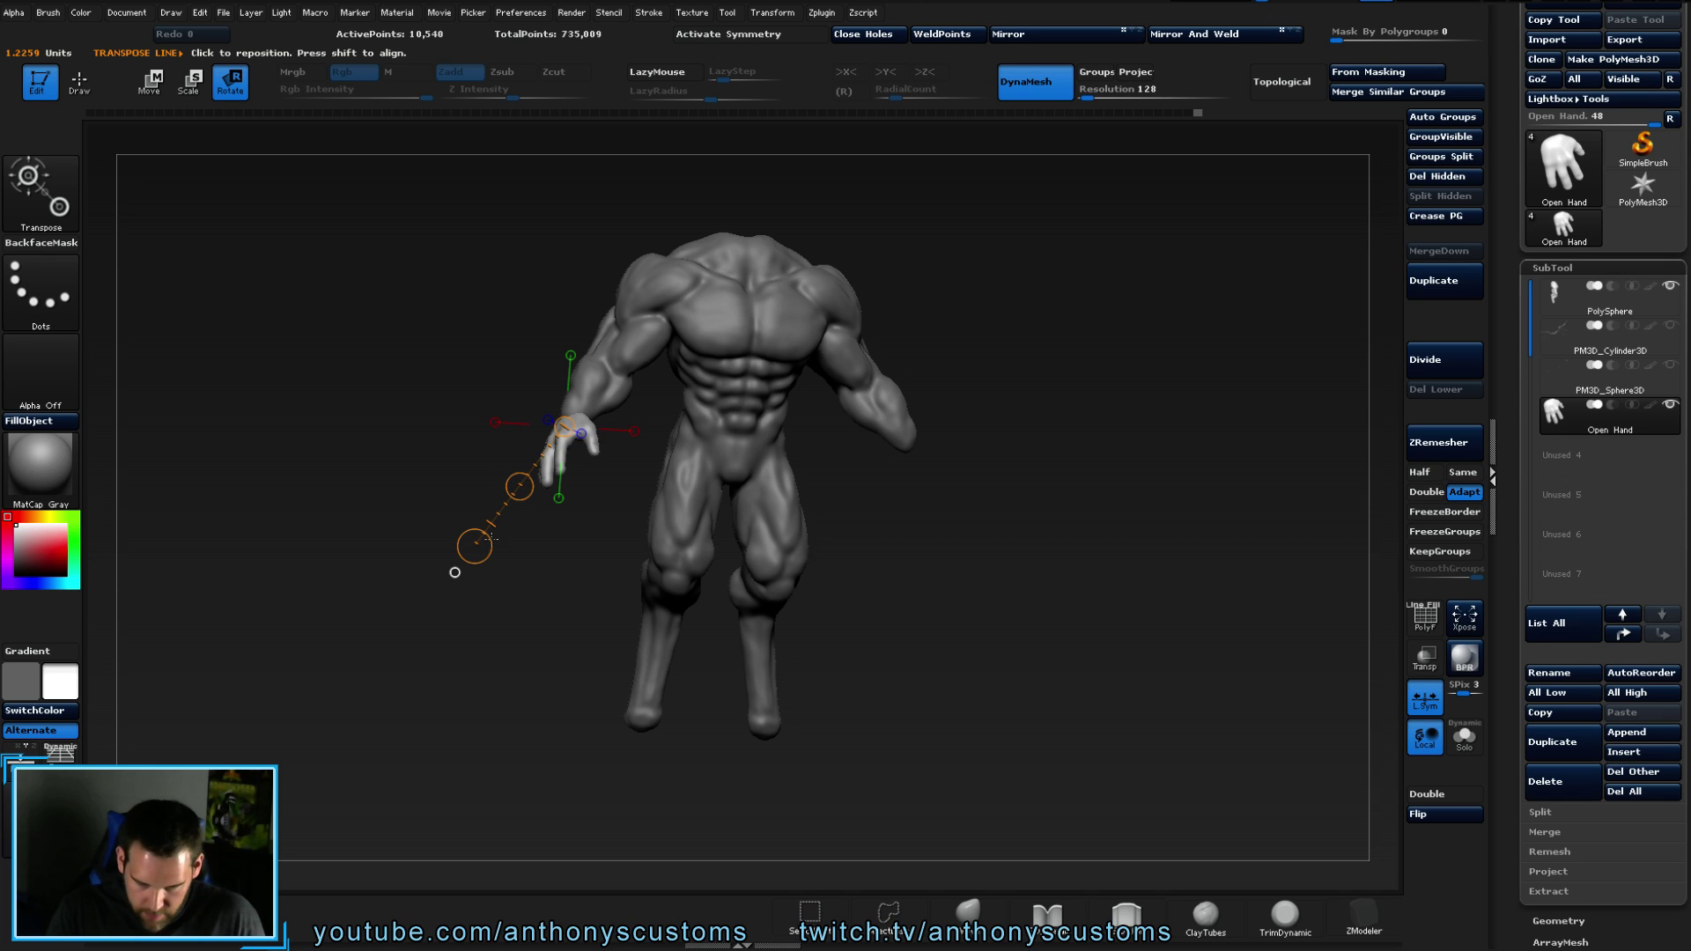
key("e")
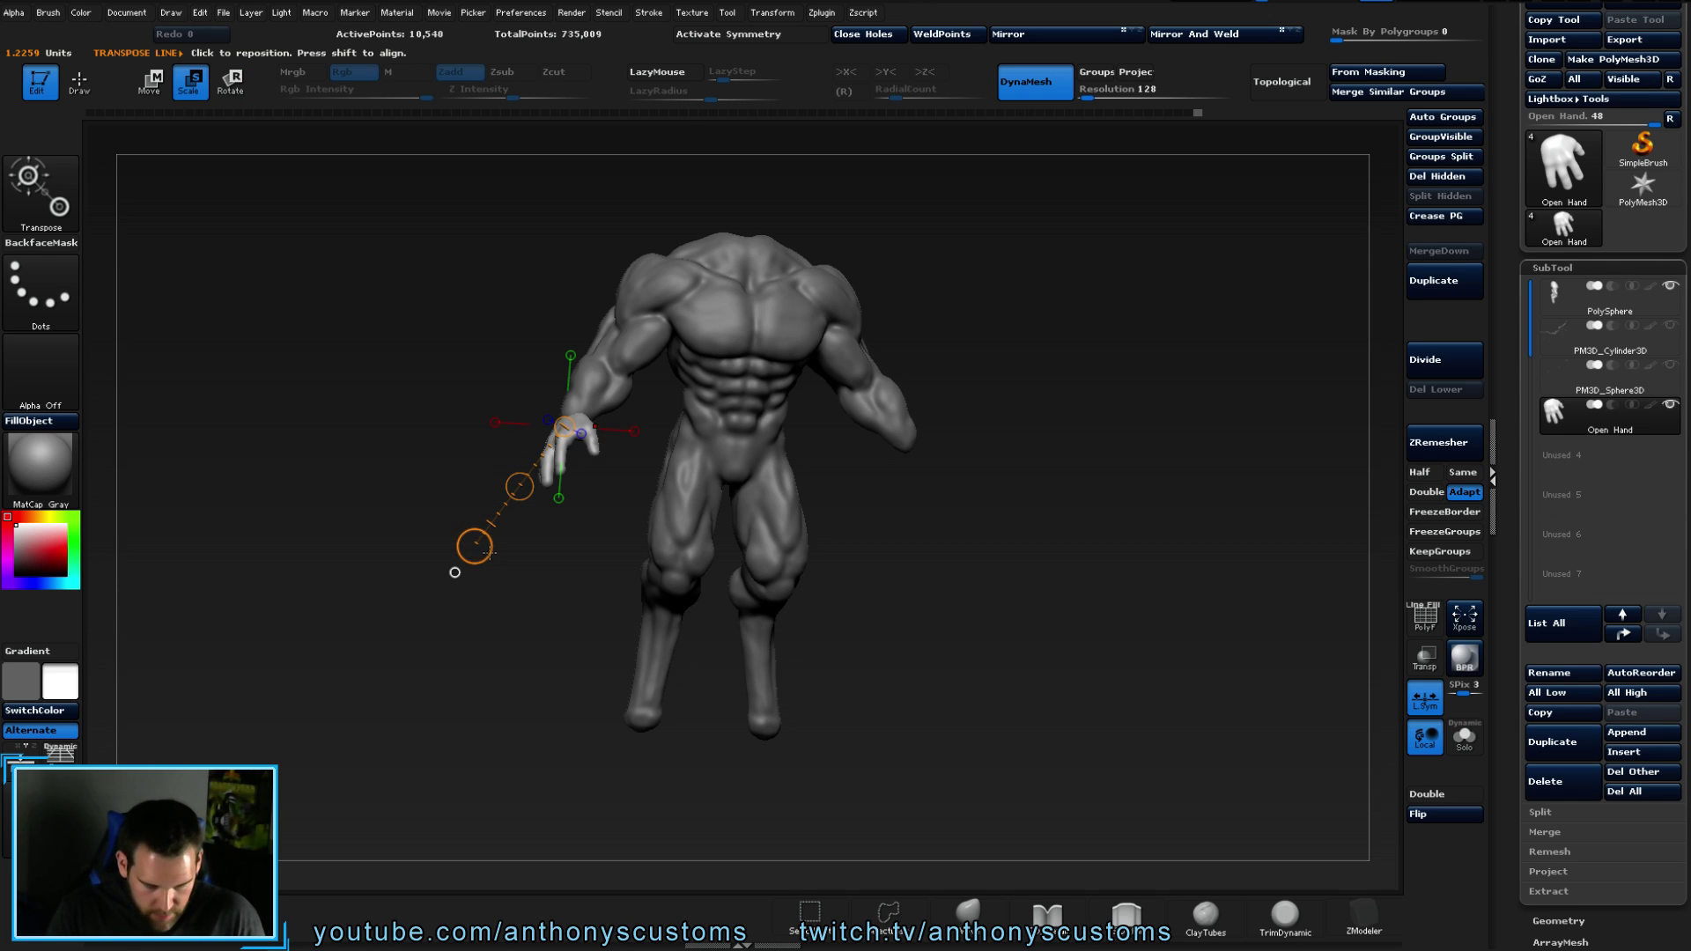
left_click_drag(474, 546, 444, 606)
mouse_move(1014, 498)
left_mouse_down()
mouse_move(1094, 506)
mouse_move(1151, 482)
mouse_move(1004, 486)
mouse_move(1059, 479)
mouse_move(1072, 566)
mouse_move(995, 572)
mouse_move(1080, 568)
left_mouse_up()
key("q")
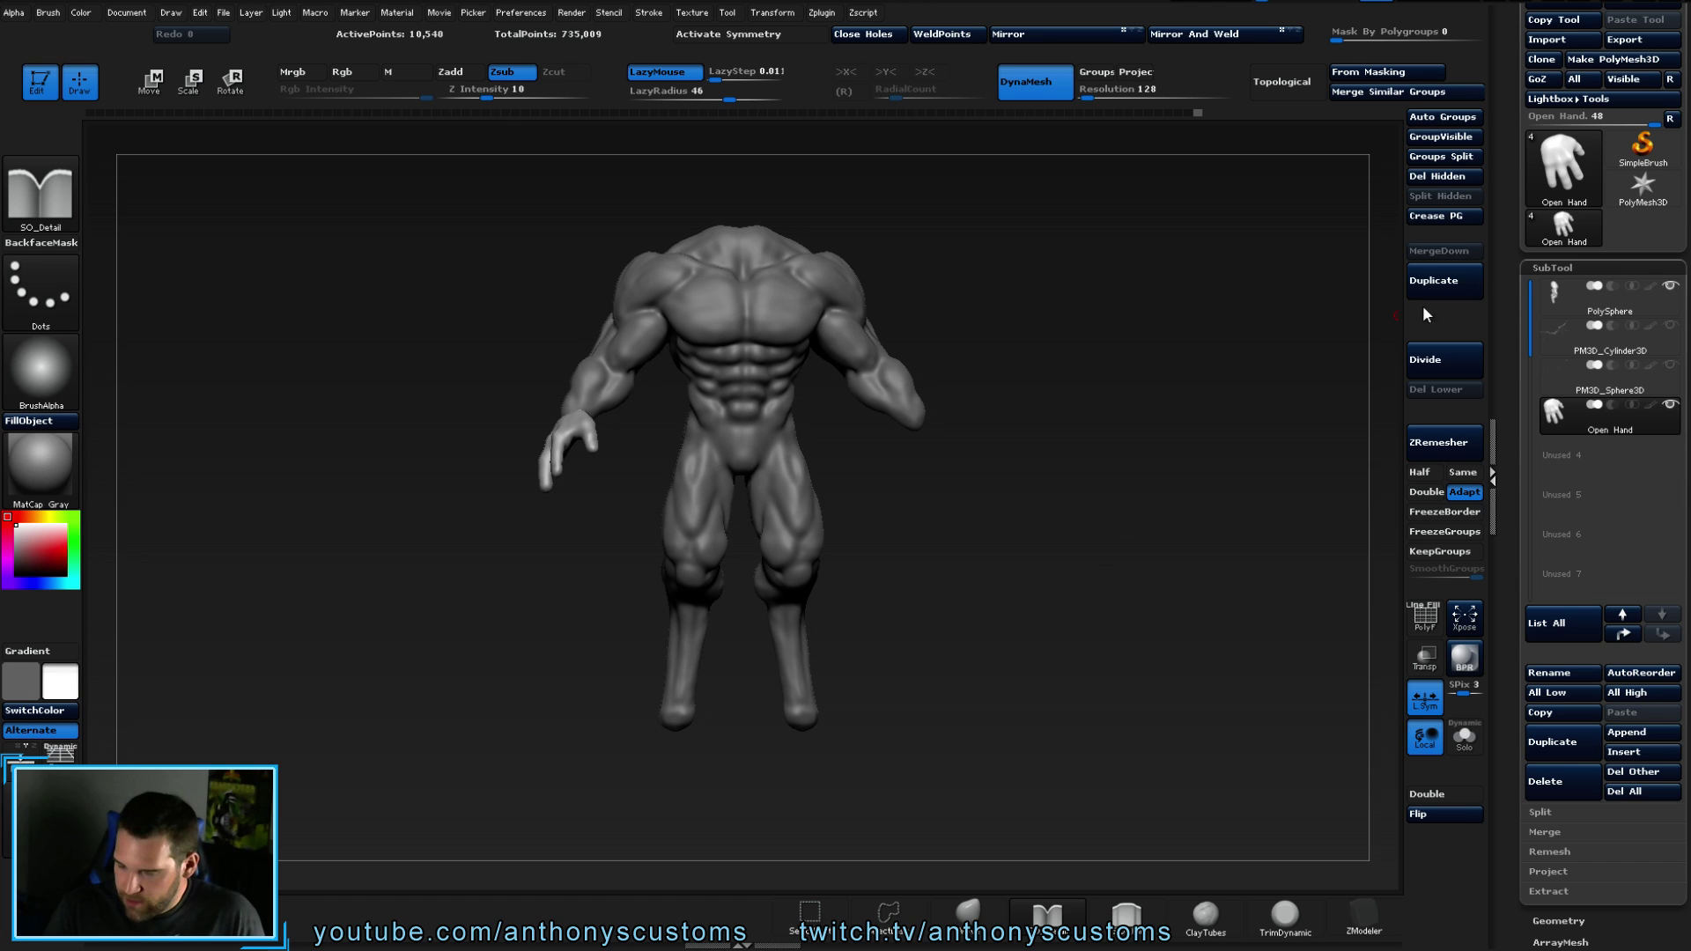
- Reorder the Open Hand subtool directly above the body and mirror and weld the hand onto the opposite arm
left_click(1622, 634)
left_click(1622, 634)
left_click(1622, 634)
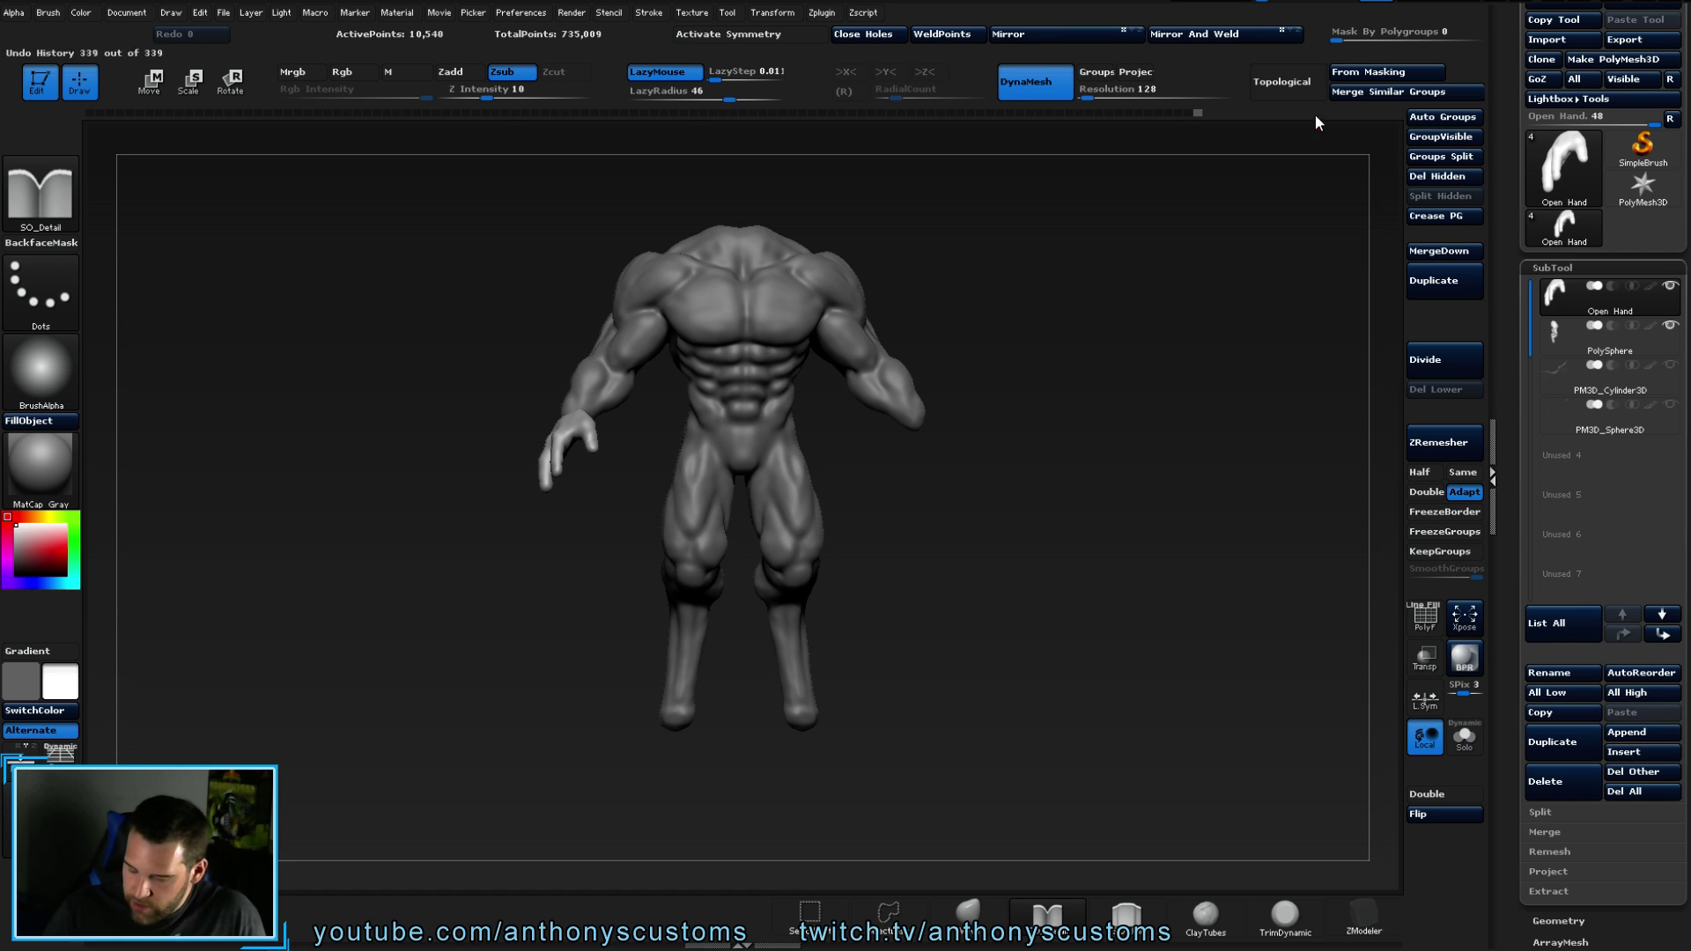
left_click(1227, 36)
left_click_drag(1196, 332, 1283, 393)
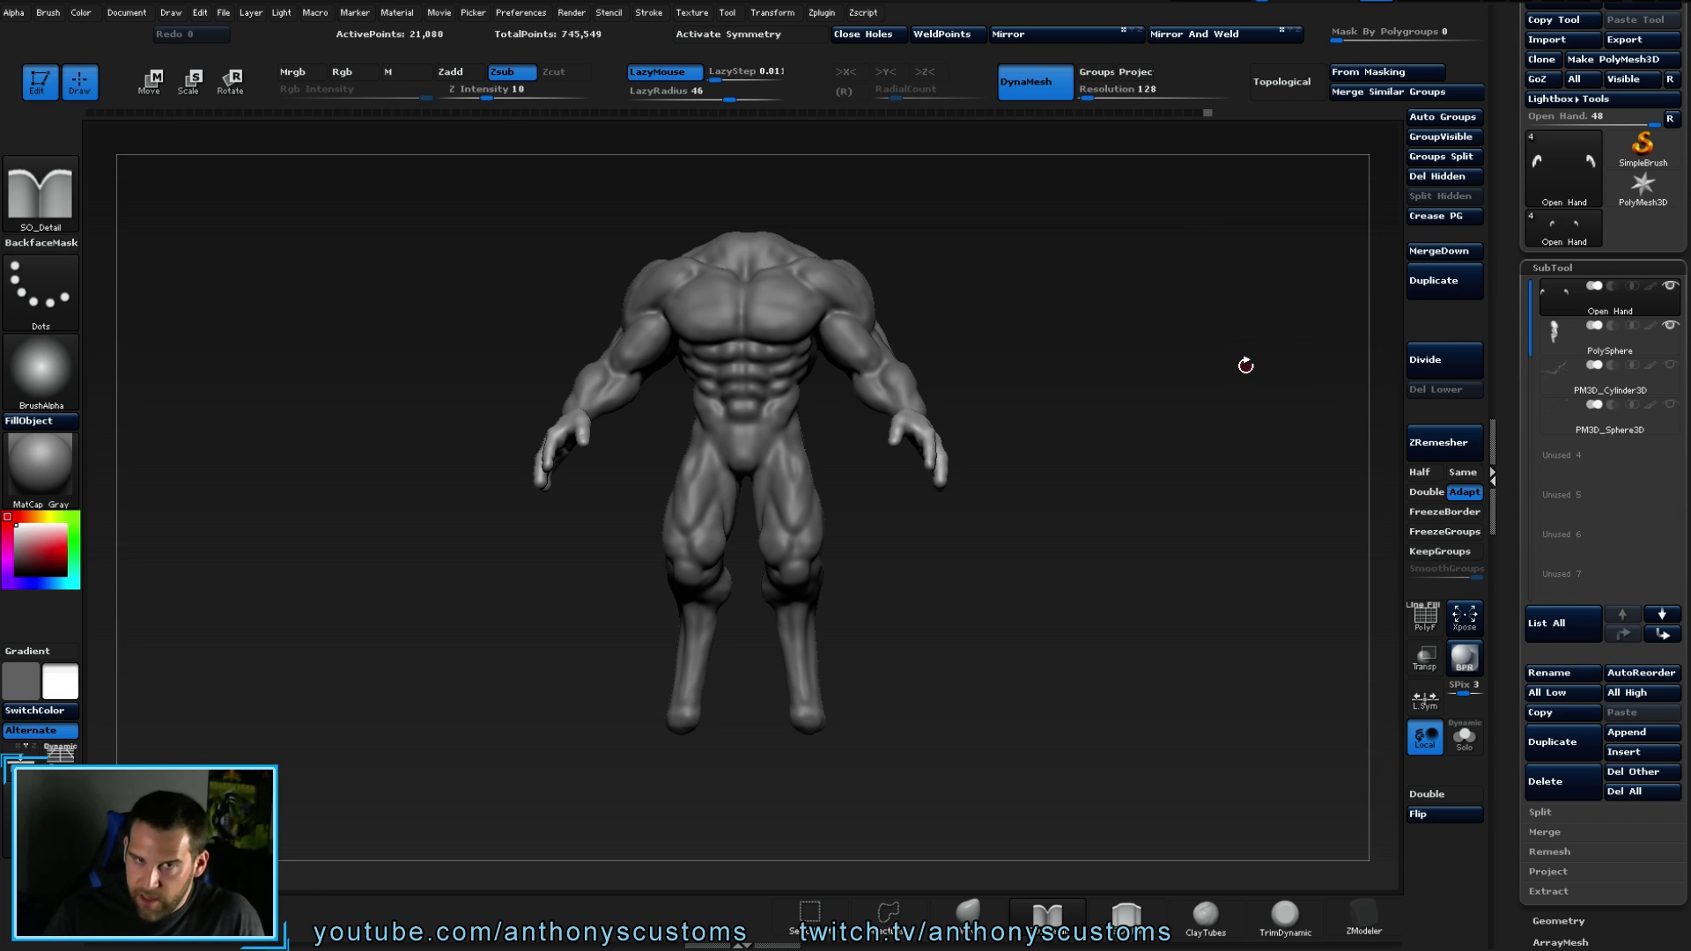
- Merge the hands down into the body subtool and display the combined figure's polyframe
left_click(1437, 250)
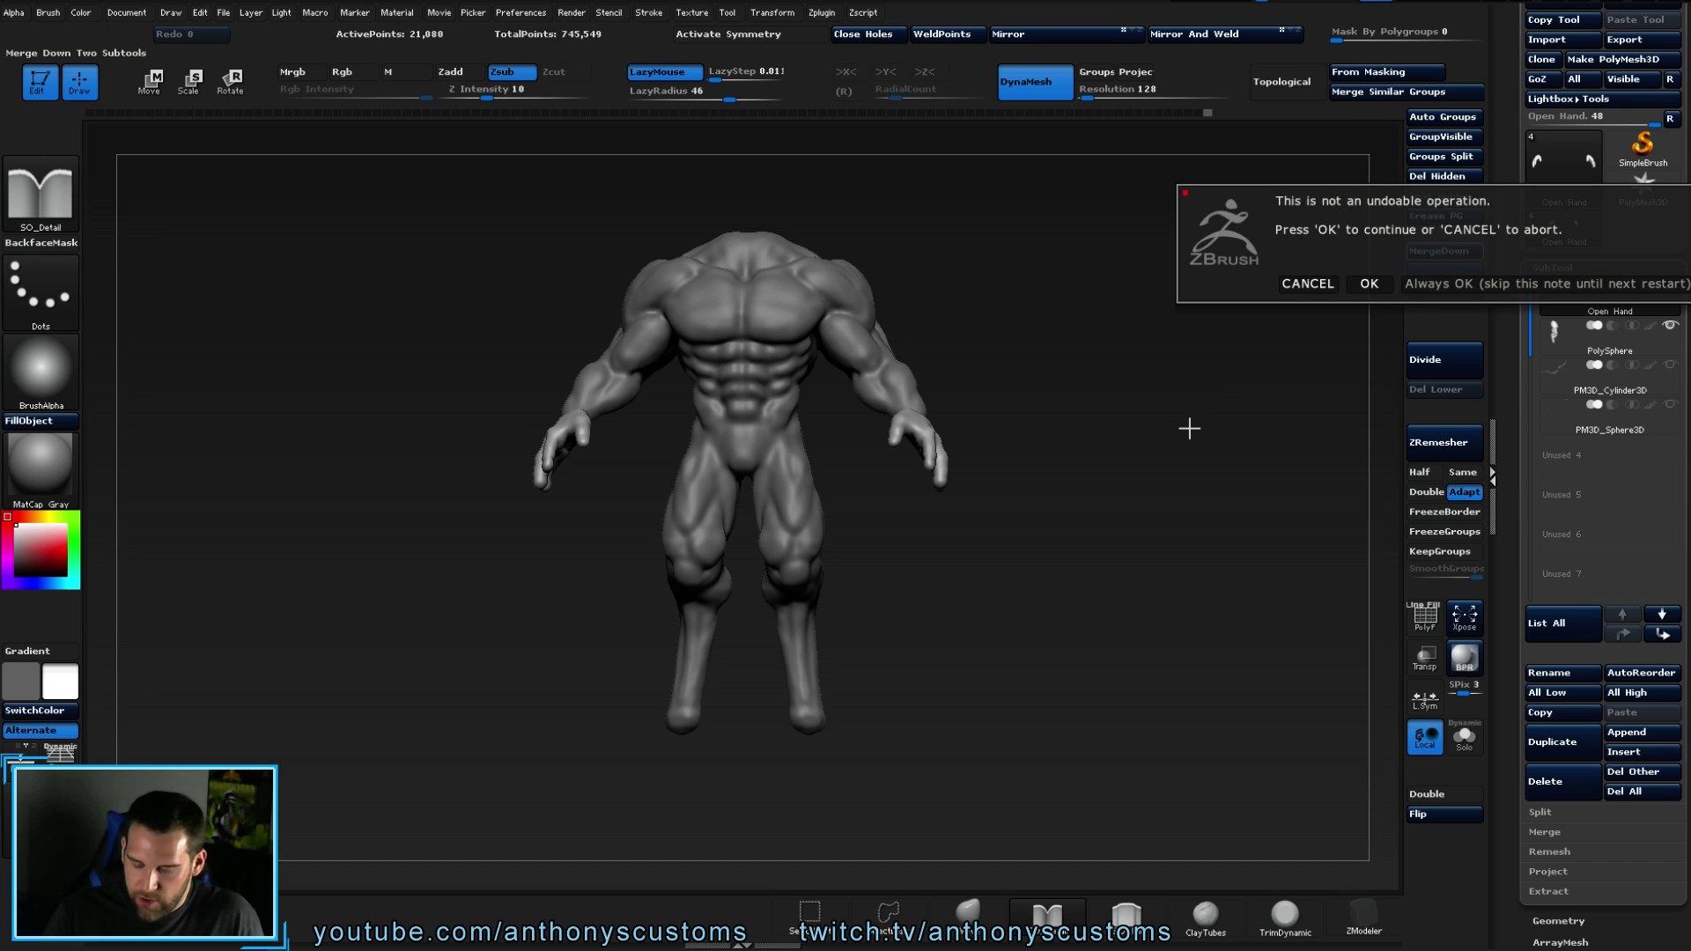
left_click(1363, 283)
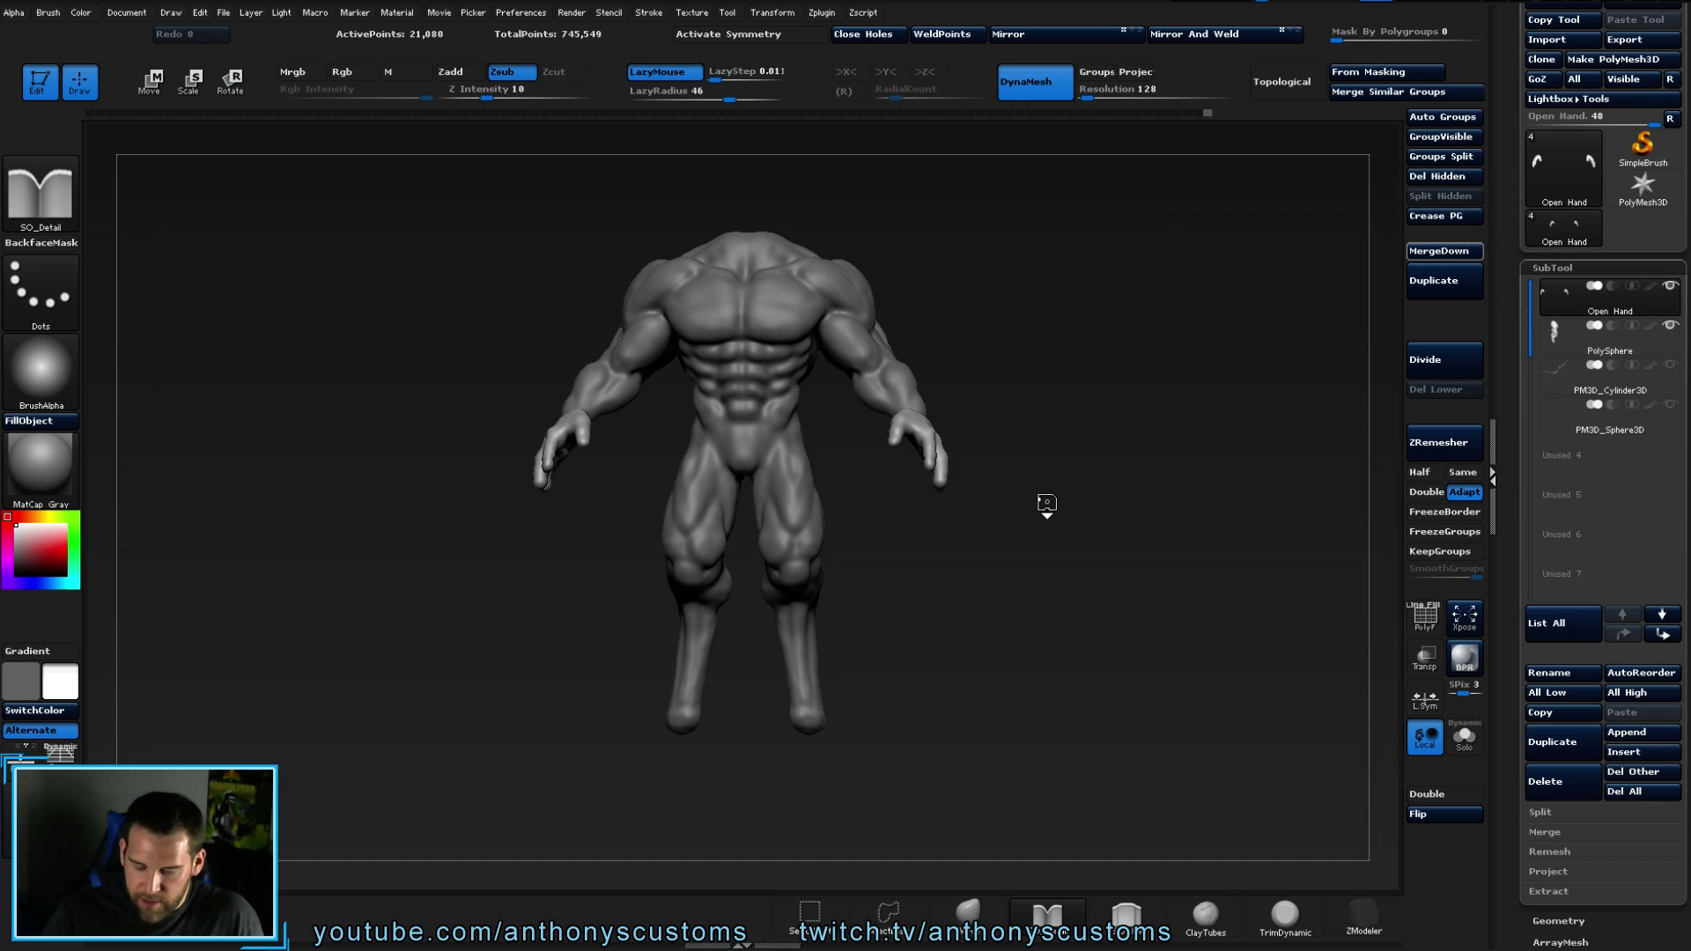
mouse_move(1056, 505)
left_mouse_down()
mouse_move(1172, 523)
mouse_move(1048, 510)
left_mouse_up()
key("shift")
key("shift+f")
key("shift")
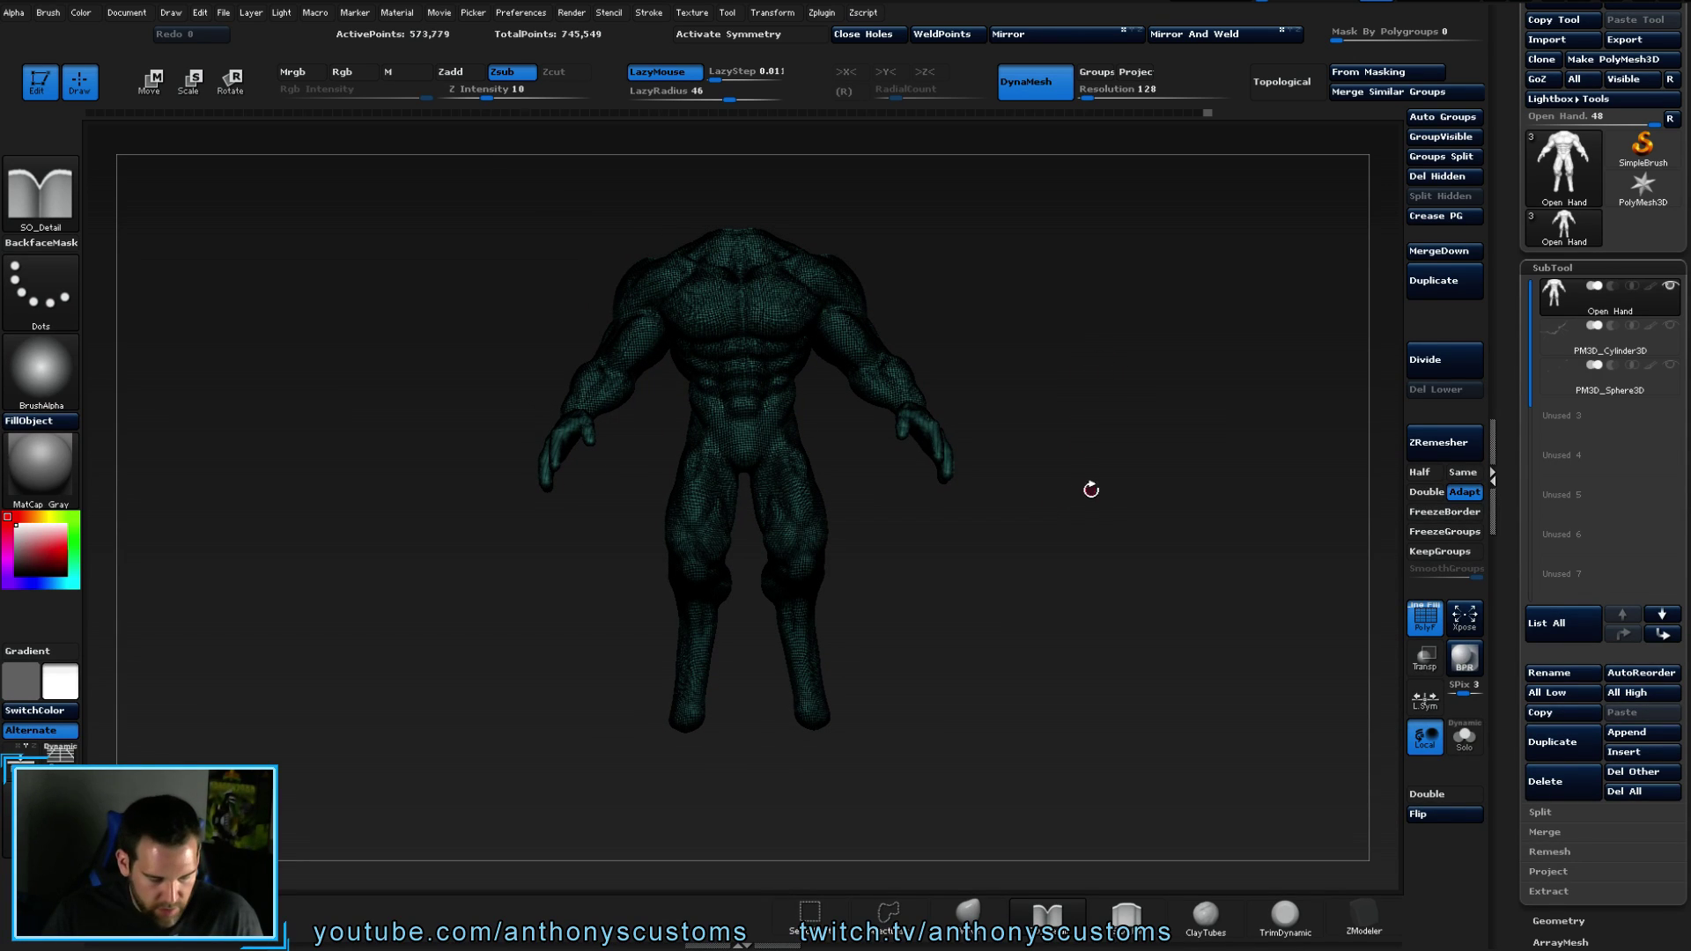
- Try to re-DynaMesh the merged figure at resolution 128 and check its polyframe
key("ctrl")
mouse_move(1120, 561)
left_mouse_down("ctrl")
mouse_move(1040, 566)
mouse_move(1065, 573)
mouse_move(1124, 670)
mouse_move(754, 593)
mouse_move(687, 651)
mouse_move(621, 652)
left_mouse_up("ctrl")
key("shift+f")
key("ctrl+z")
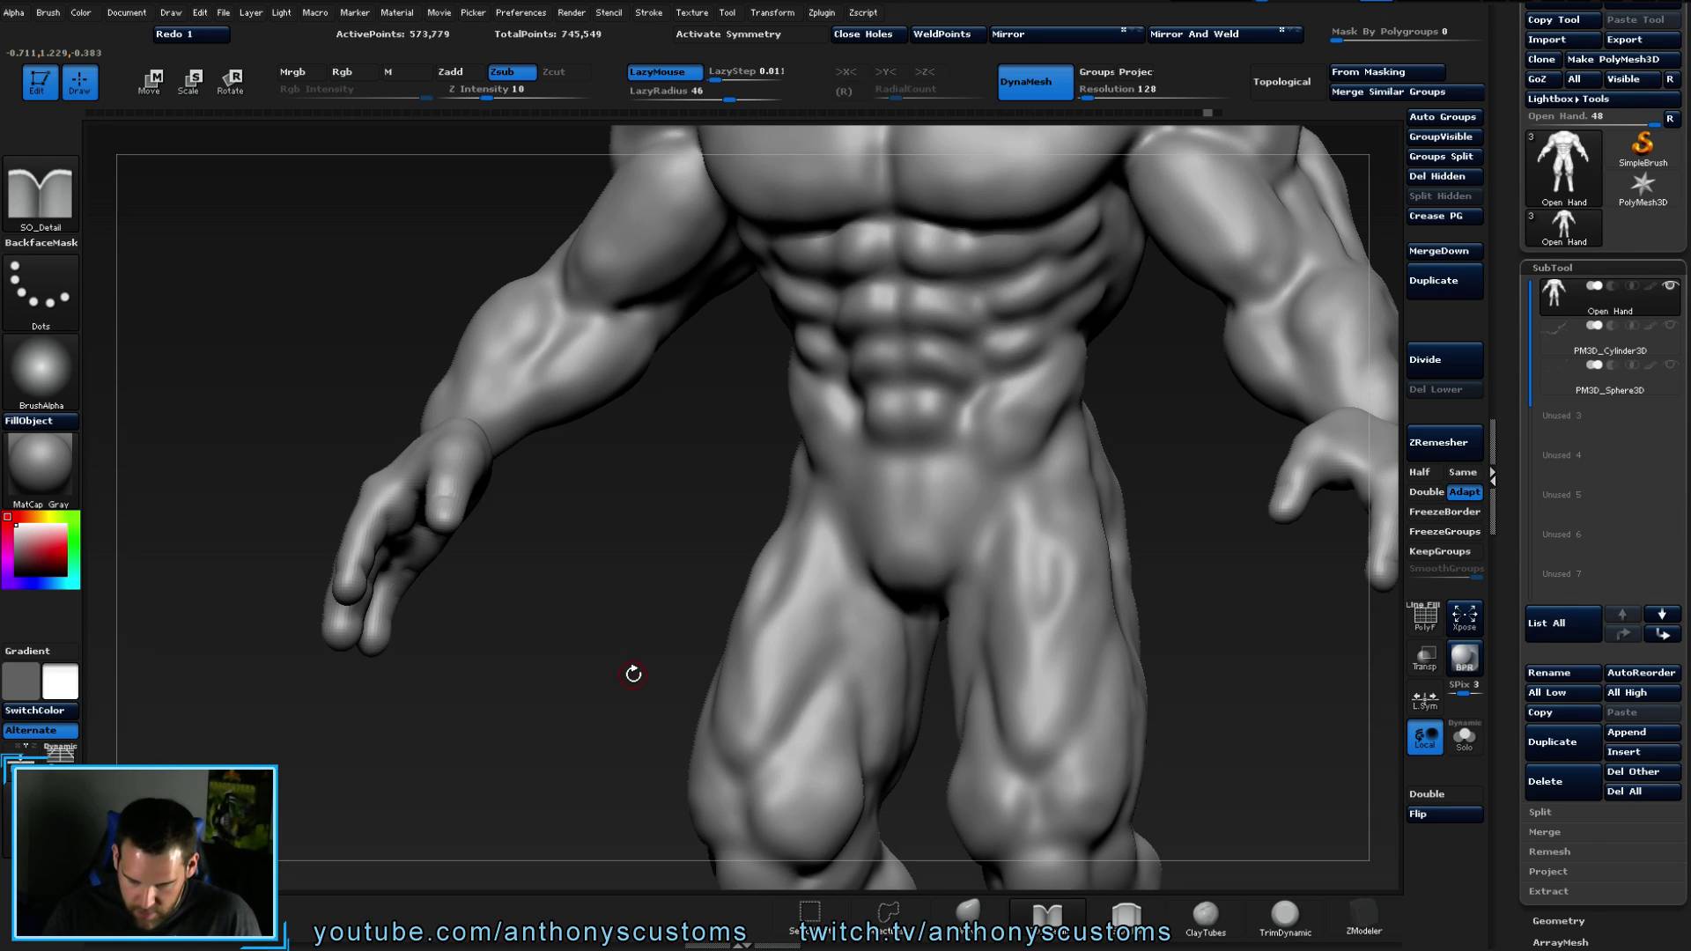
key("shift+f")
key("shift+f")
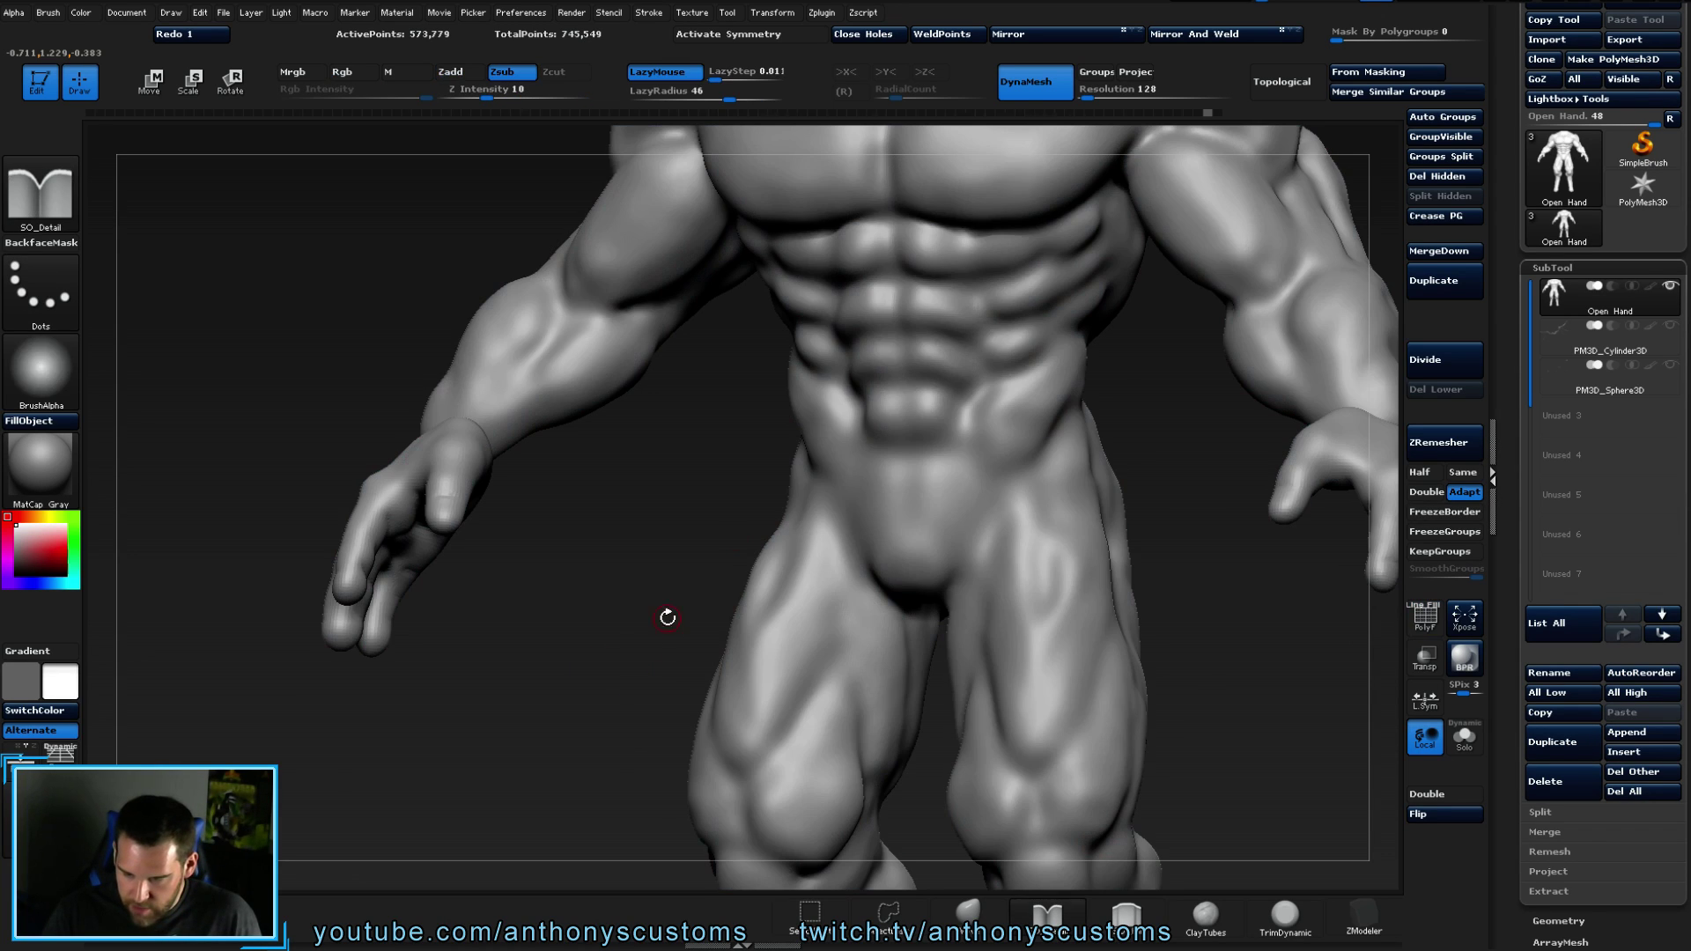
- Set the DynaMesh resolution to 240 and re-DynaMesh the merged figure, checking the polyframe of the body and hands
left_click(1092, 91)
type("240")
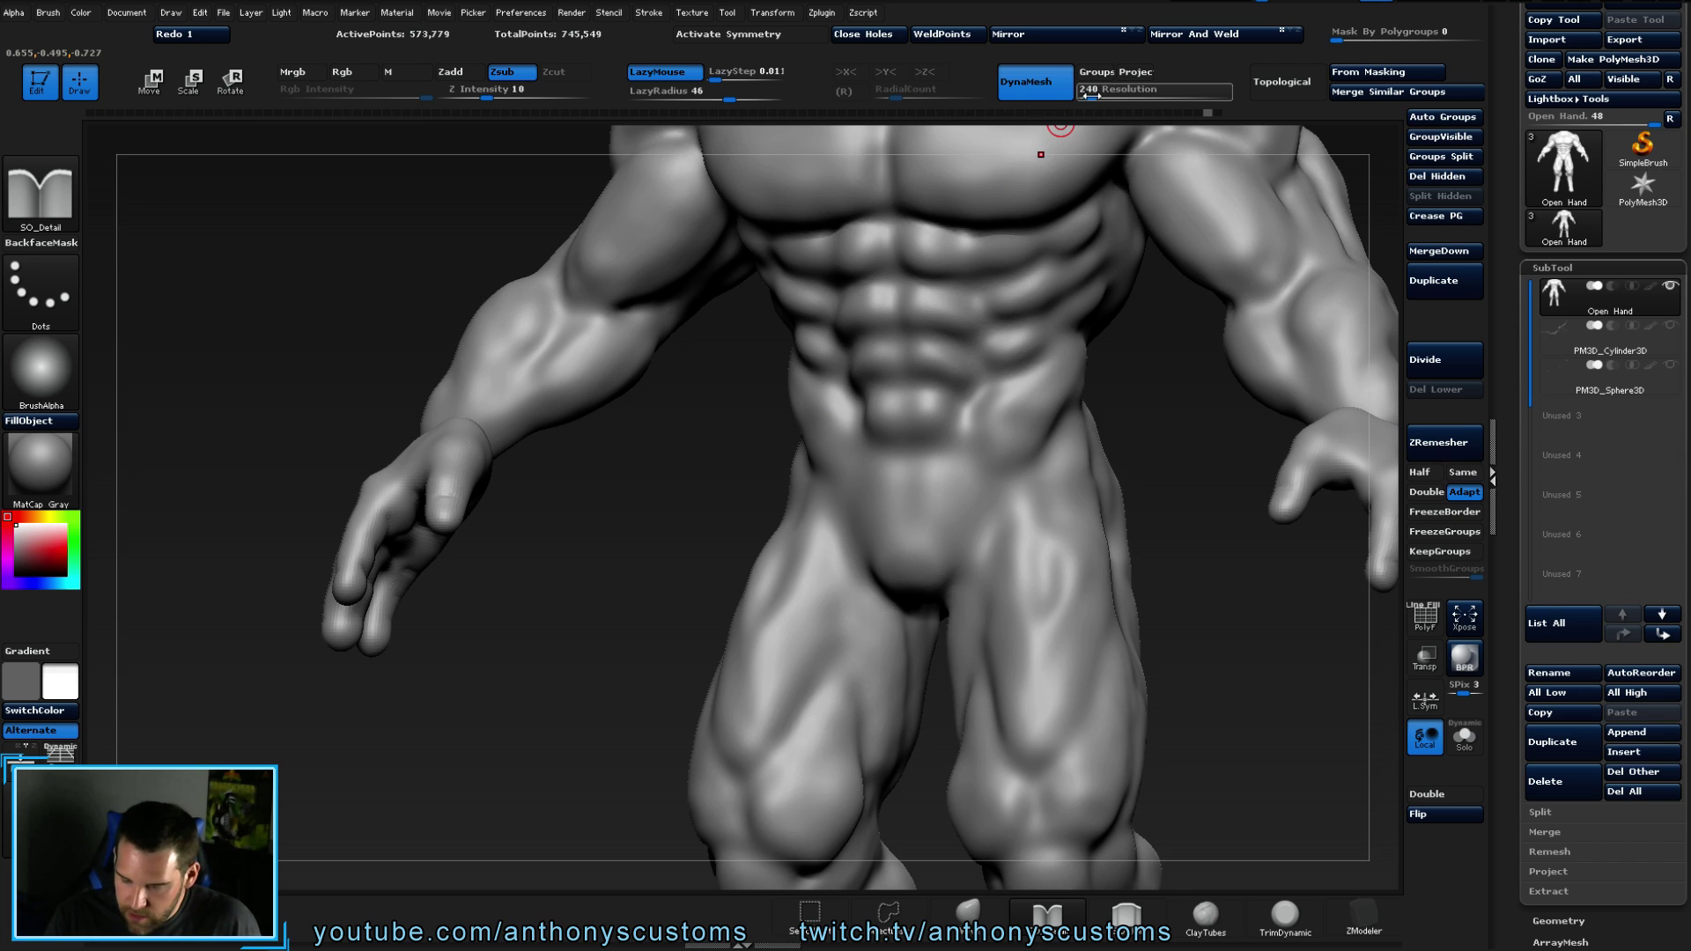
key("Return")
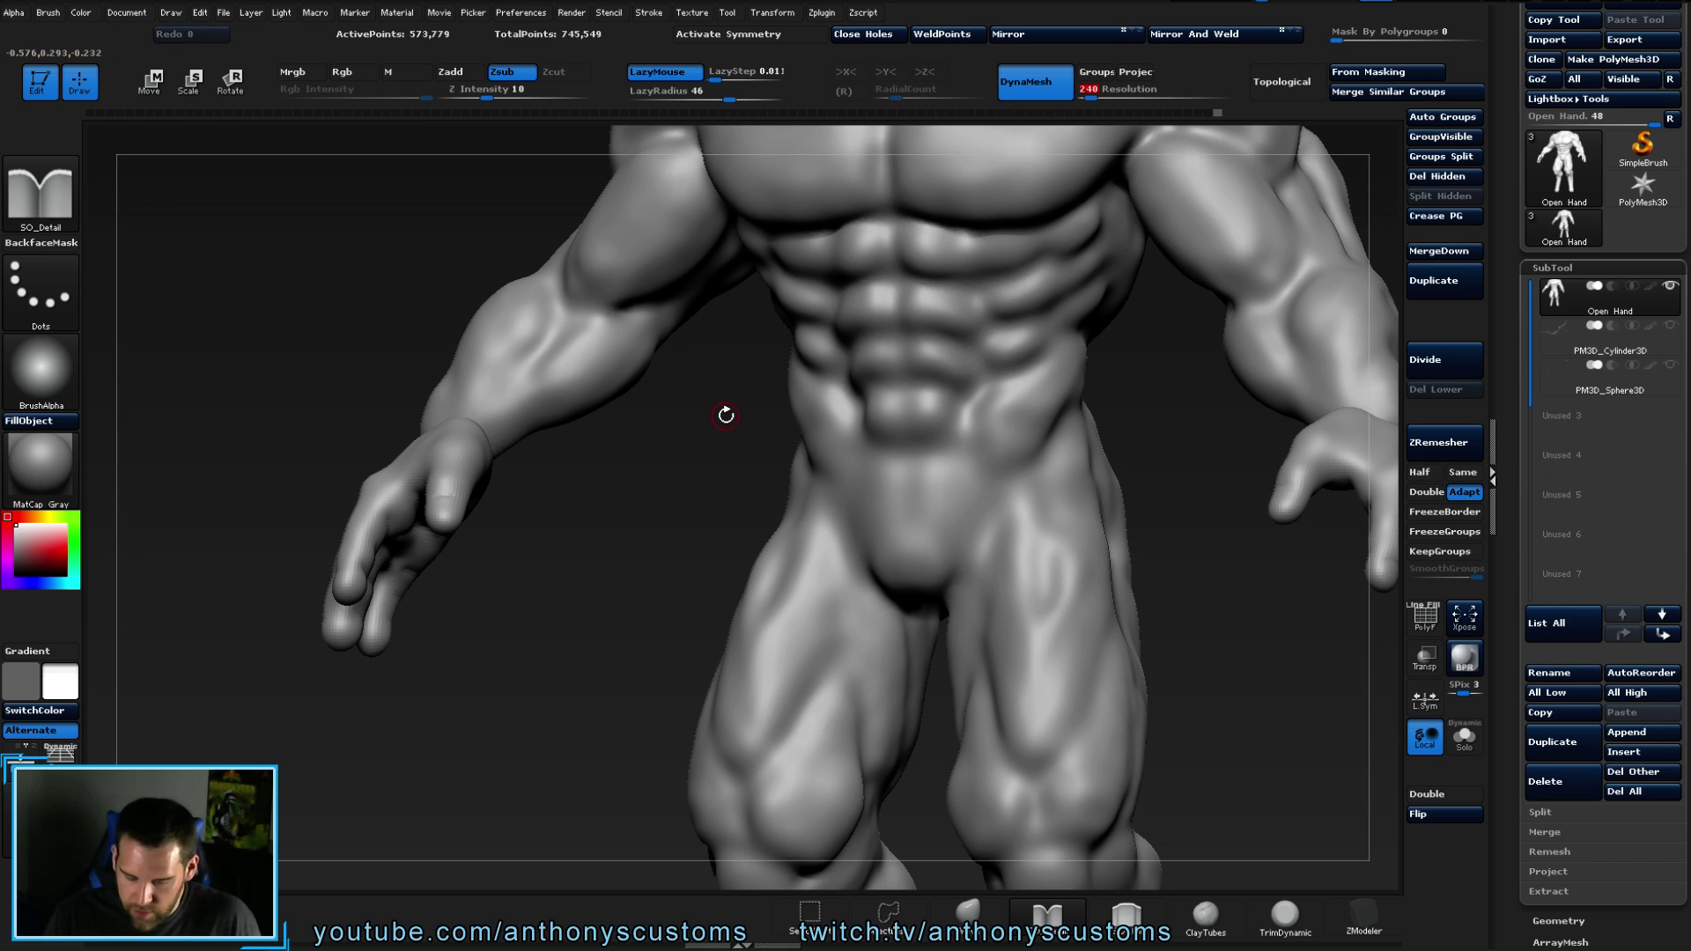
key("shift+f")
left_click_drag(597, 592, 994, 142)
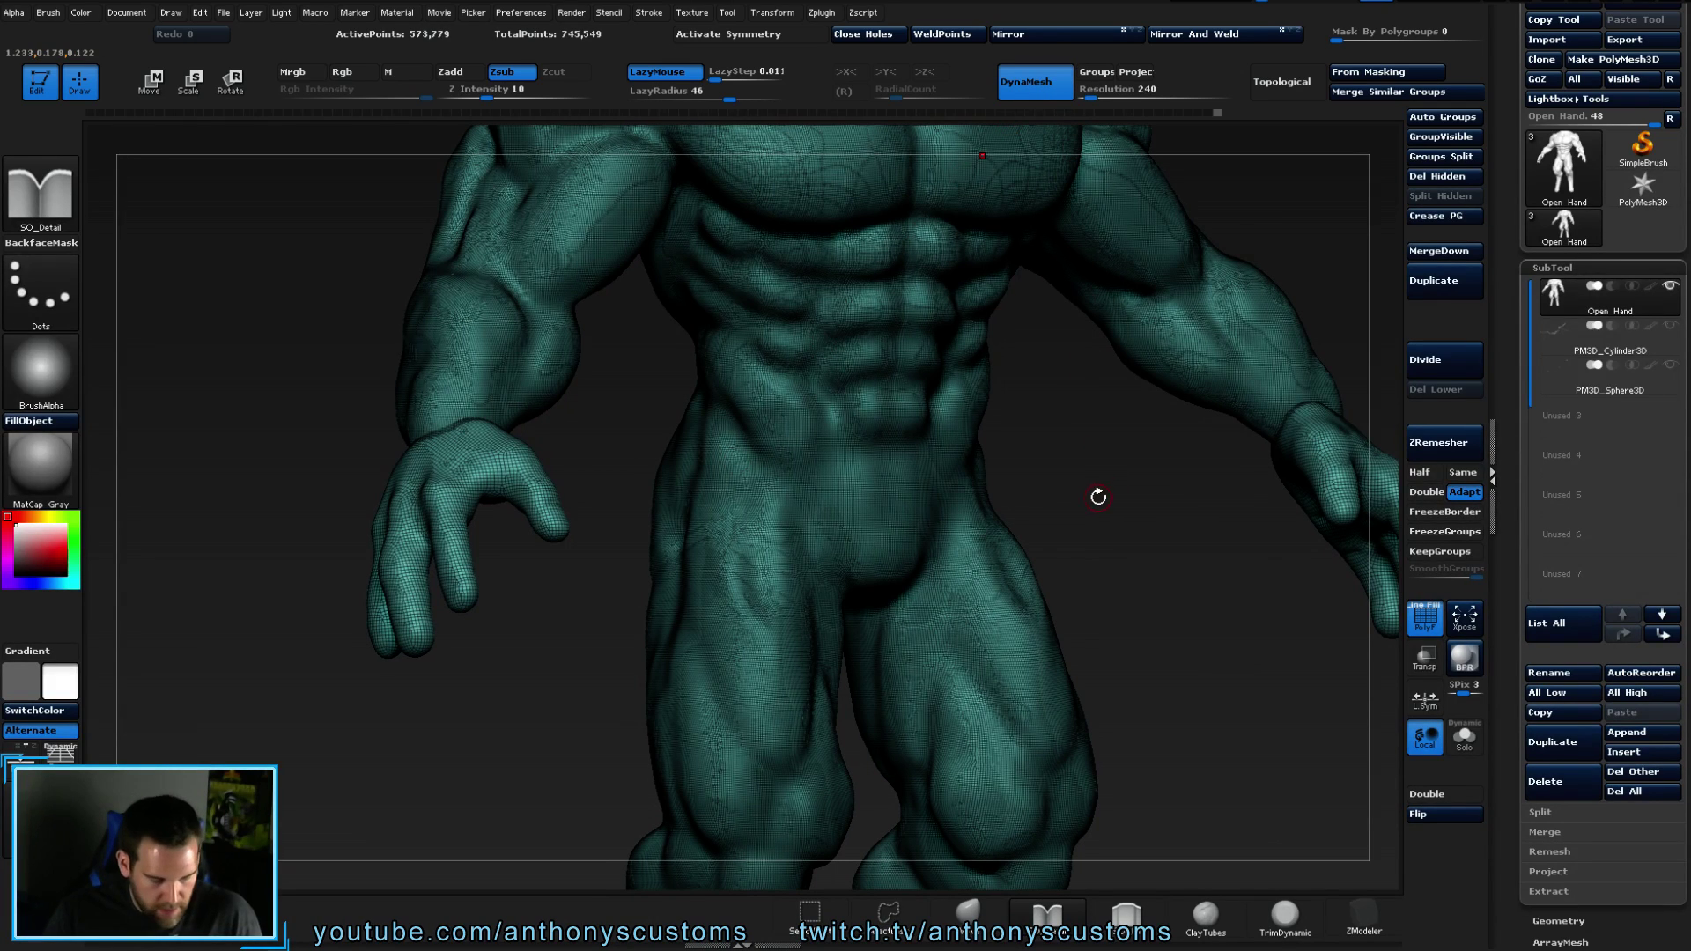
left_click(1047, 79)
left_click_drag(1133, 548, 1073, 529)
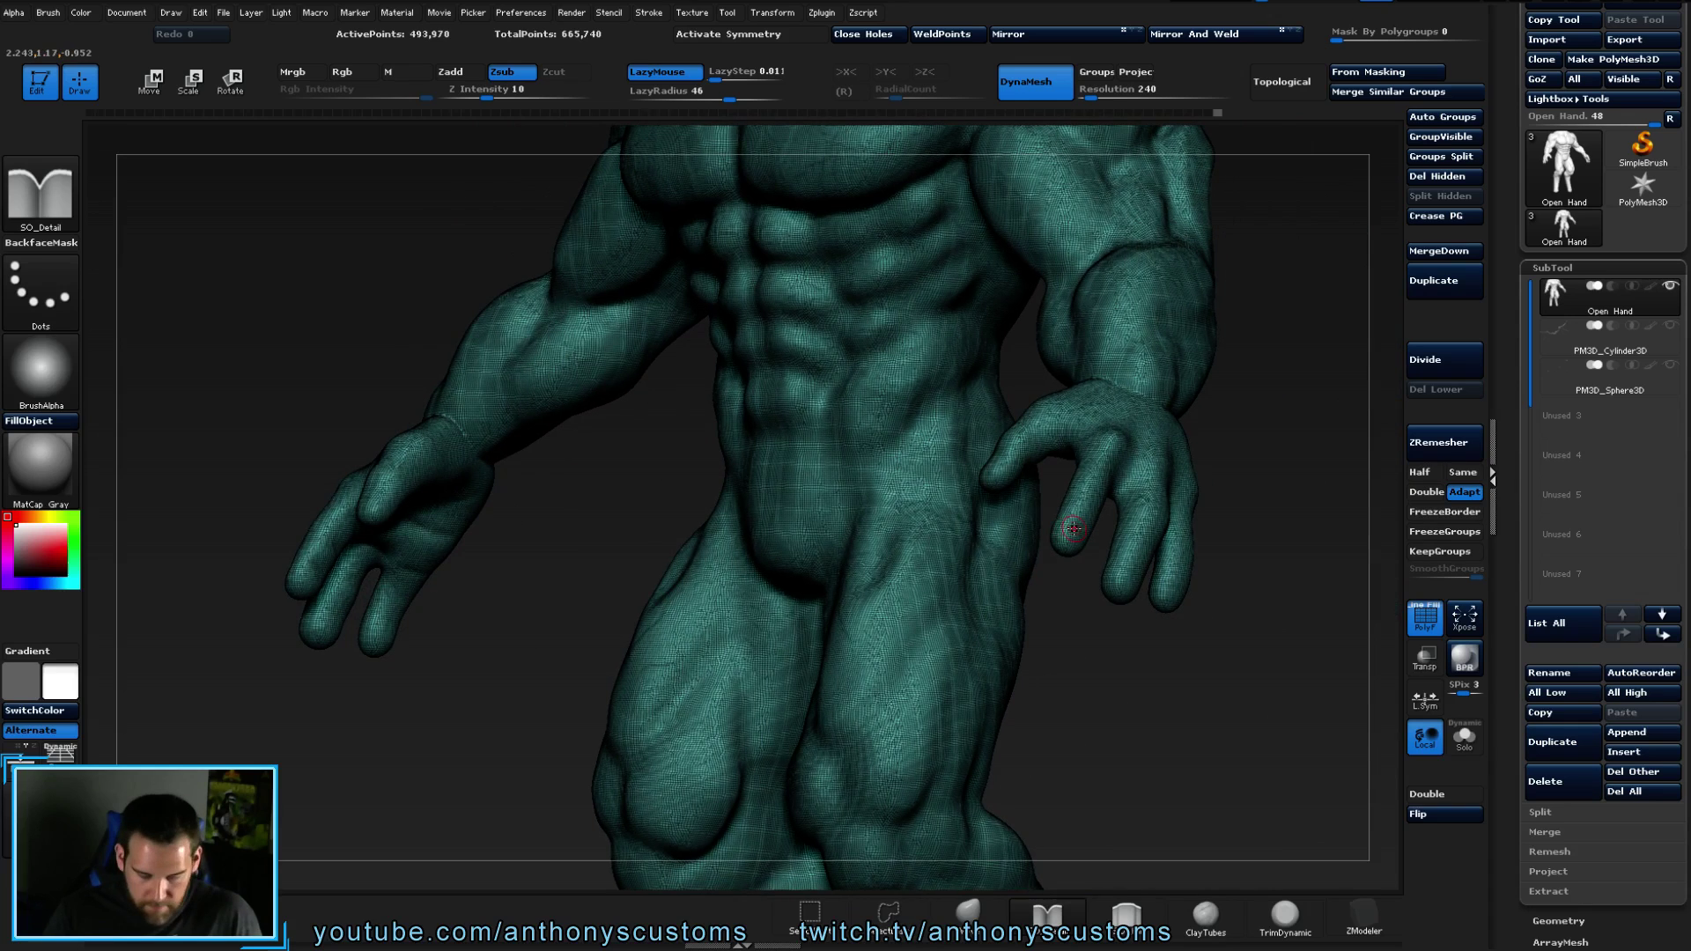
key("shift+f")
- Examine the whole body with its attached hands from the side and the front
mouse_move(538, 536)
left_mouse_down()
mouse_move(600, 551)
mouse_move(614, 616)
left_mouse_up()
key("f")
mouse_move(1105, 529)
left_mouse_down()
mouse_move(974, 525)
mouse_move(1101, 485)
mouse_move(1036, 489)
mouse_move(1178, 469)
mouse_move(1210, 496)
mouse_move(1163, 419)
mouse_move(1098, 532)
mouse_move(1039, 538)
mouse_move(1176, 535)
left_mouse_up()
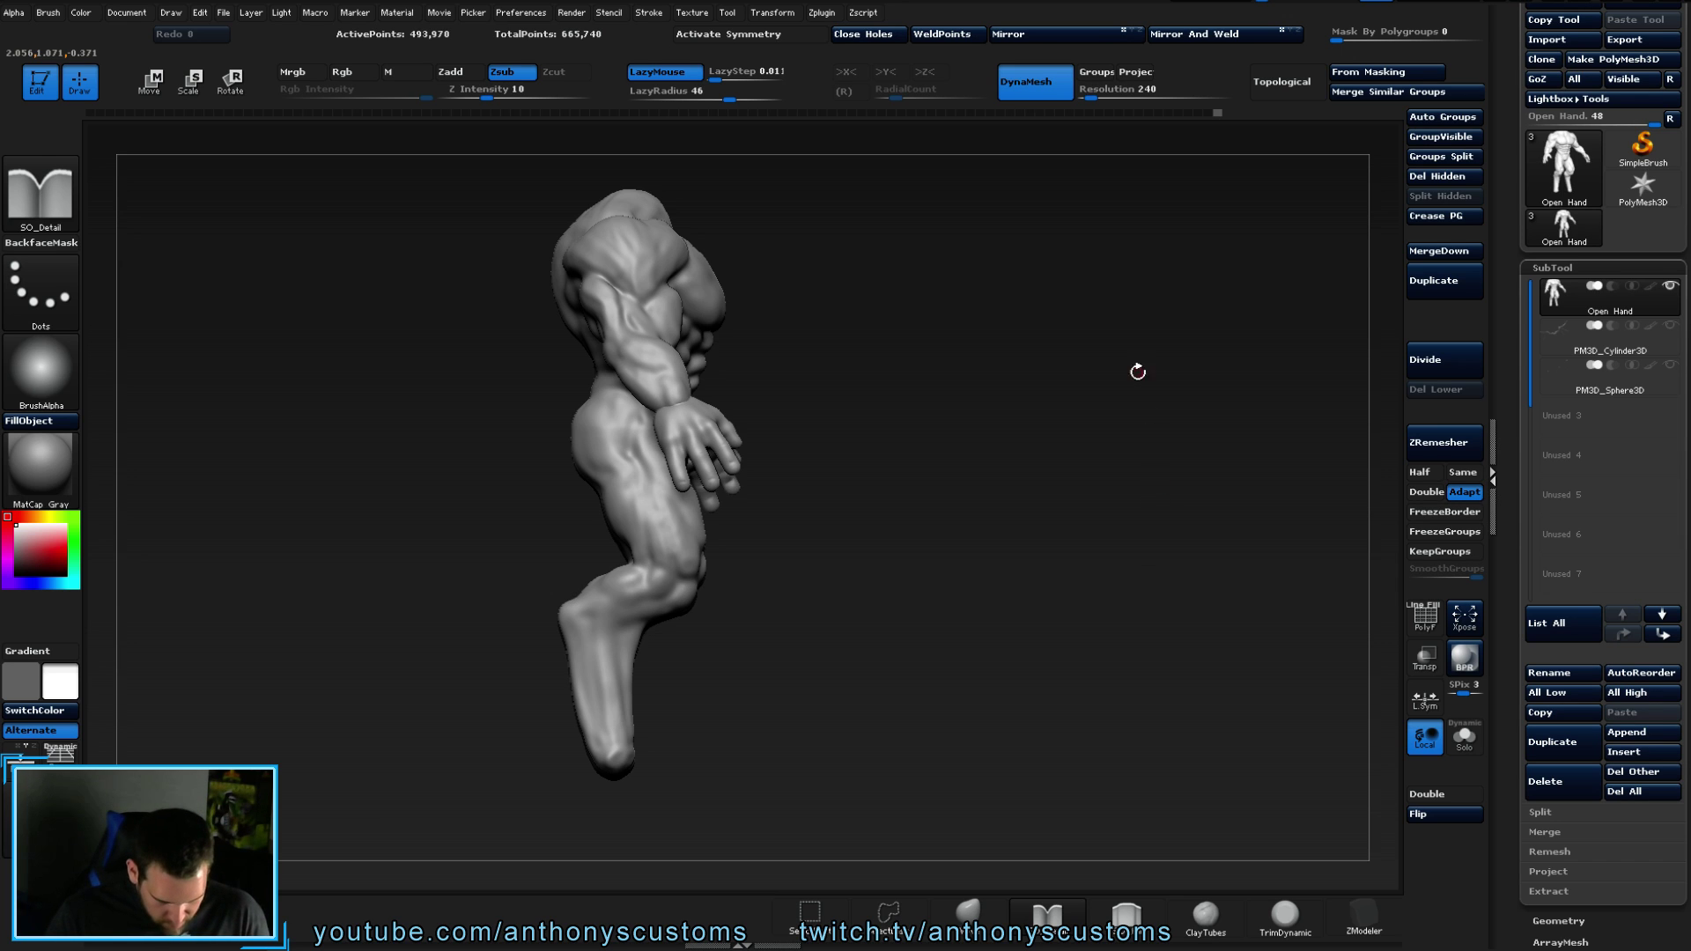
left_click_drag(1093, 503, 1097, 490)
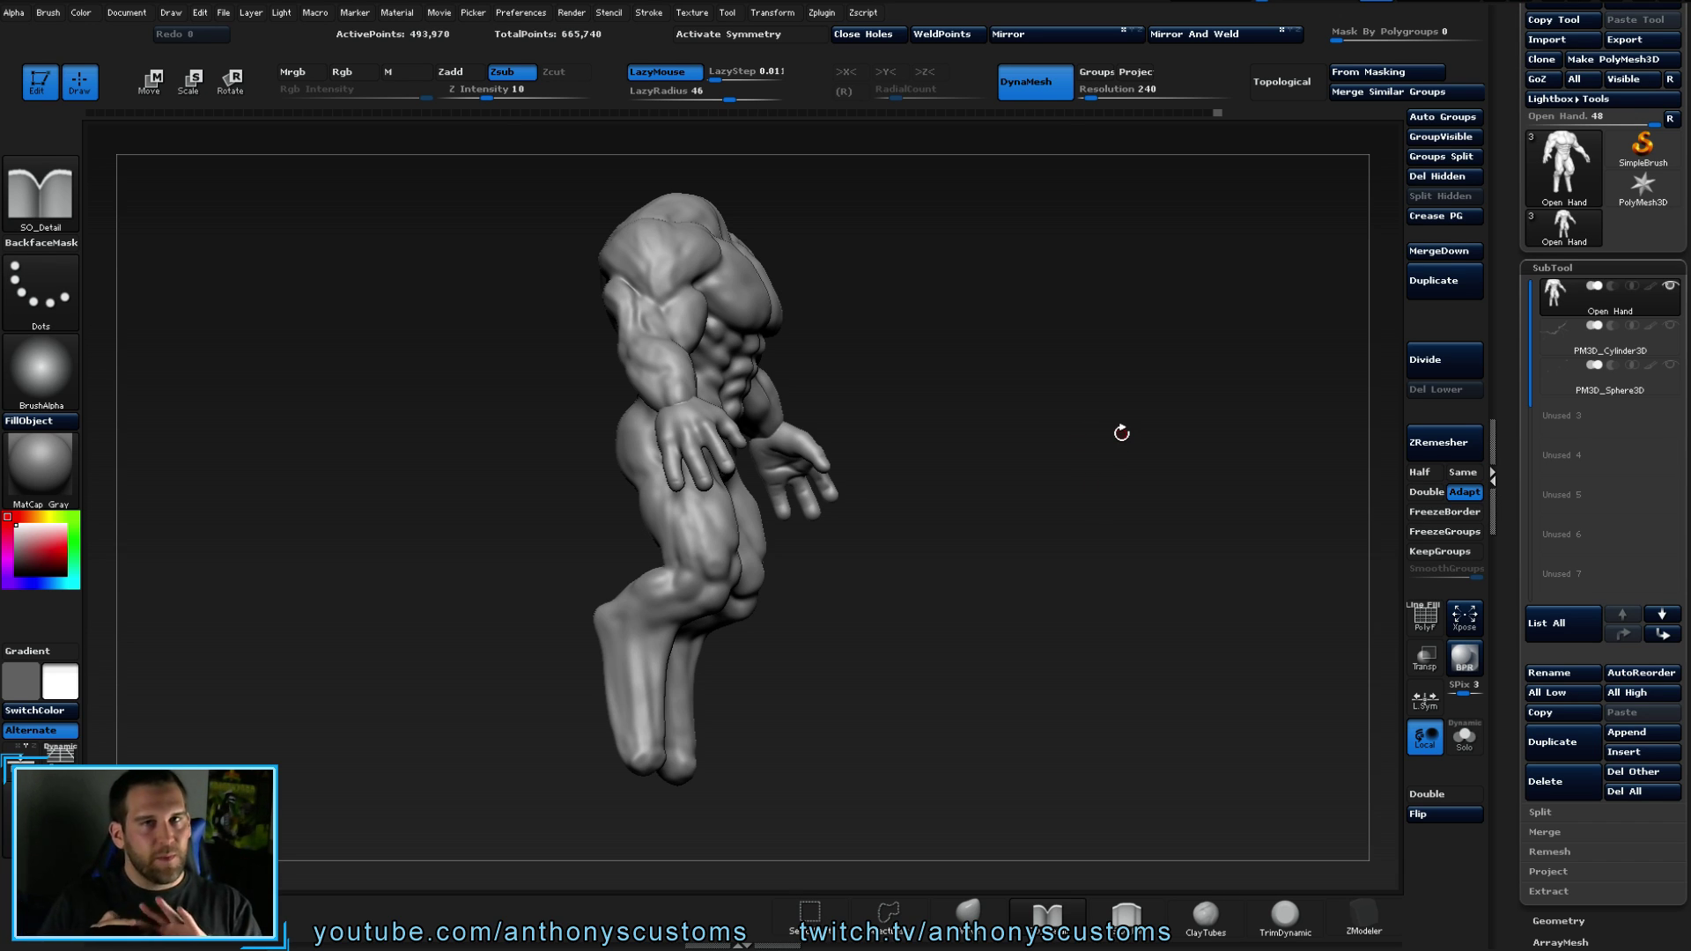
left_click_drag(992, 440, 918, 426)
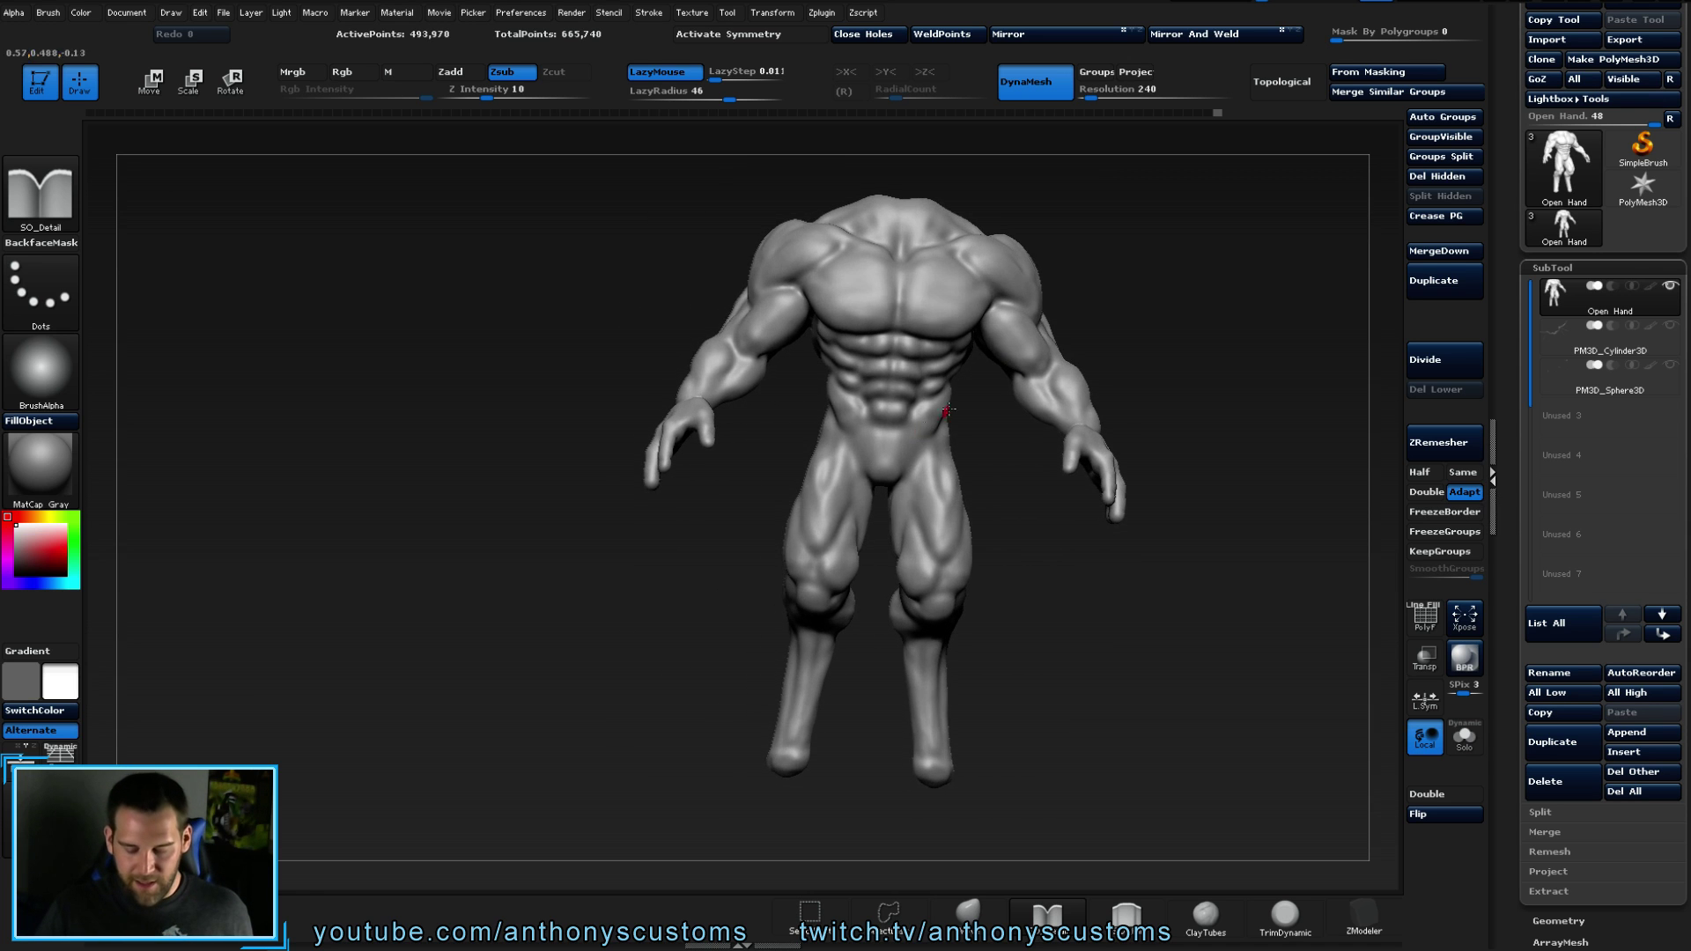
left_click_drag(1224, 330, 1201, 353)
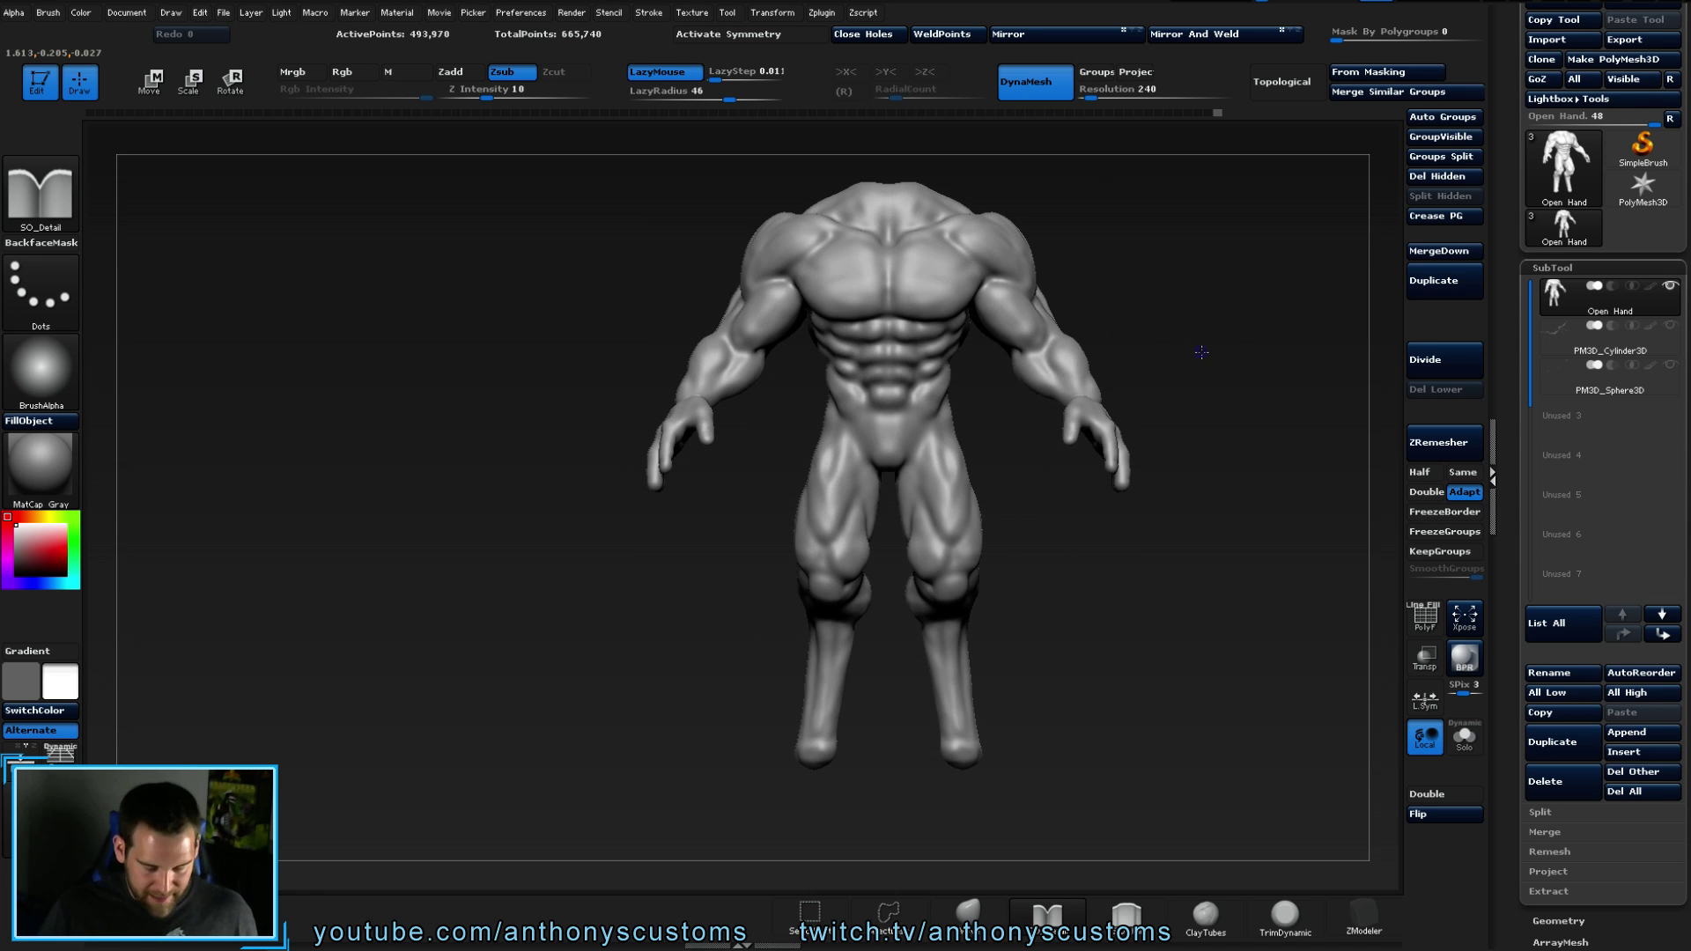
left_click_drag(1153, 561, 1110, 405, "alt")
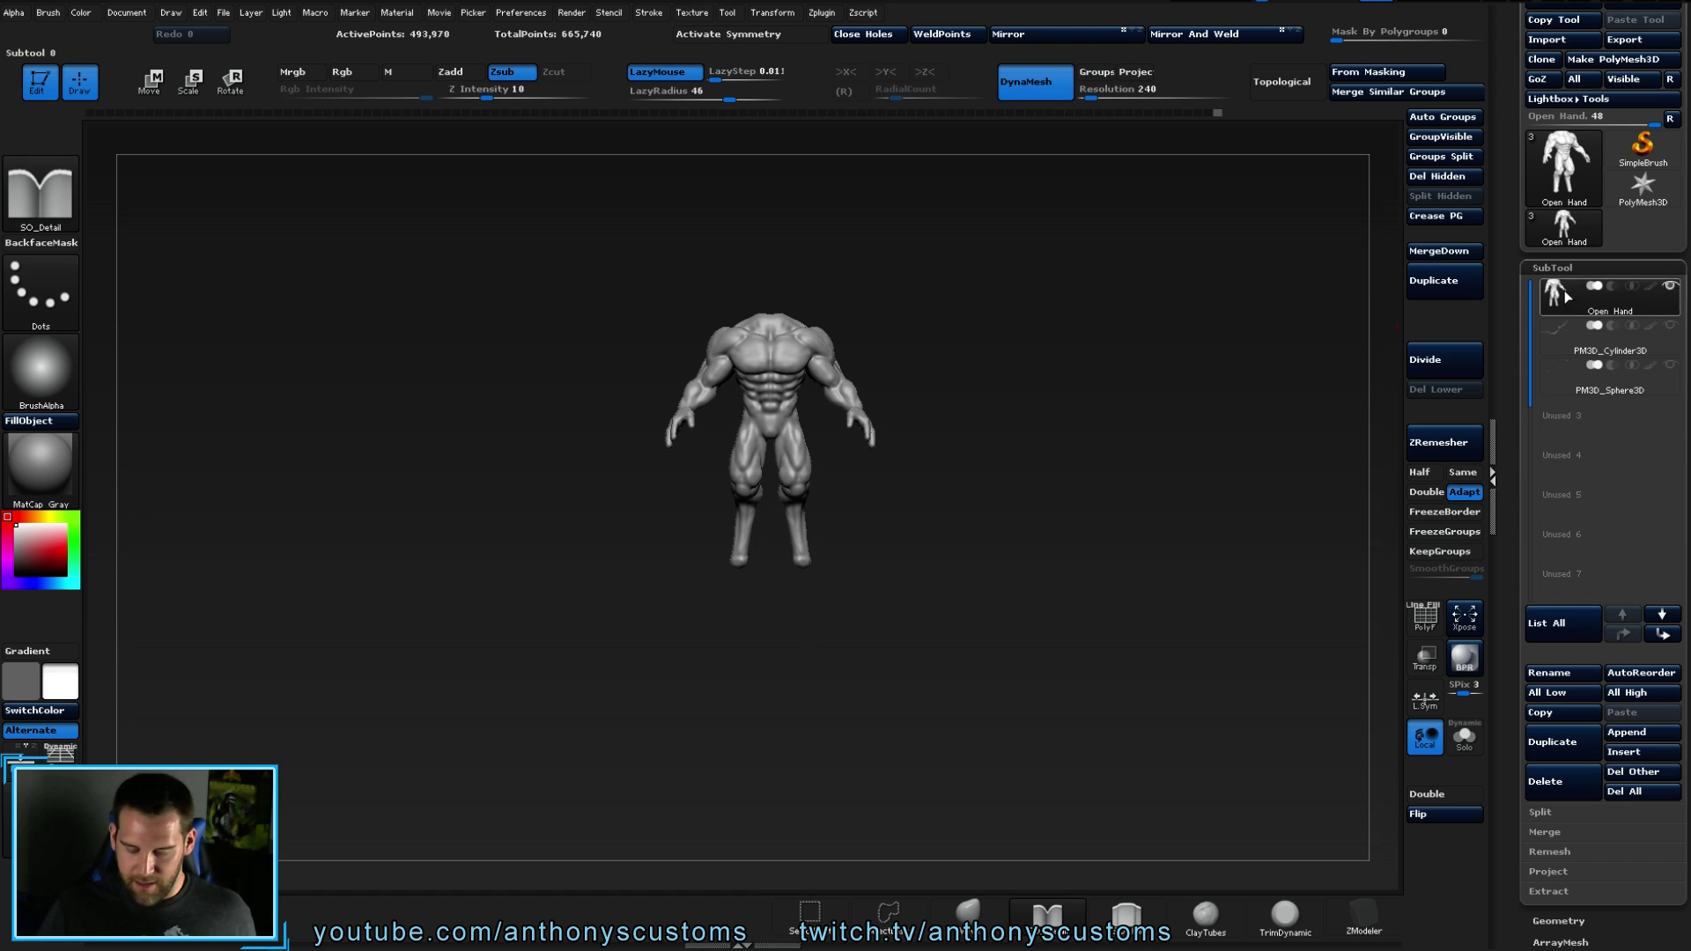
- Show the wing subtools again and view the complete winged figure from the front and side
left_click(1670, 326, "shift")
mouse_move(1011, 540)
left_mouse_down("alt")
mouse_move(981, 484)
mouse_move(994, 533)
mouse_move(857, 509)
mouse_move(802, 529)
mouse_move(1002, 532)
mouse_move(1022, 482)
left_mouse_up("alt")
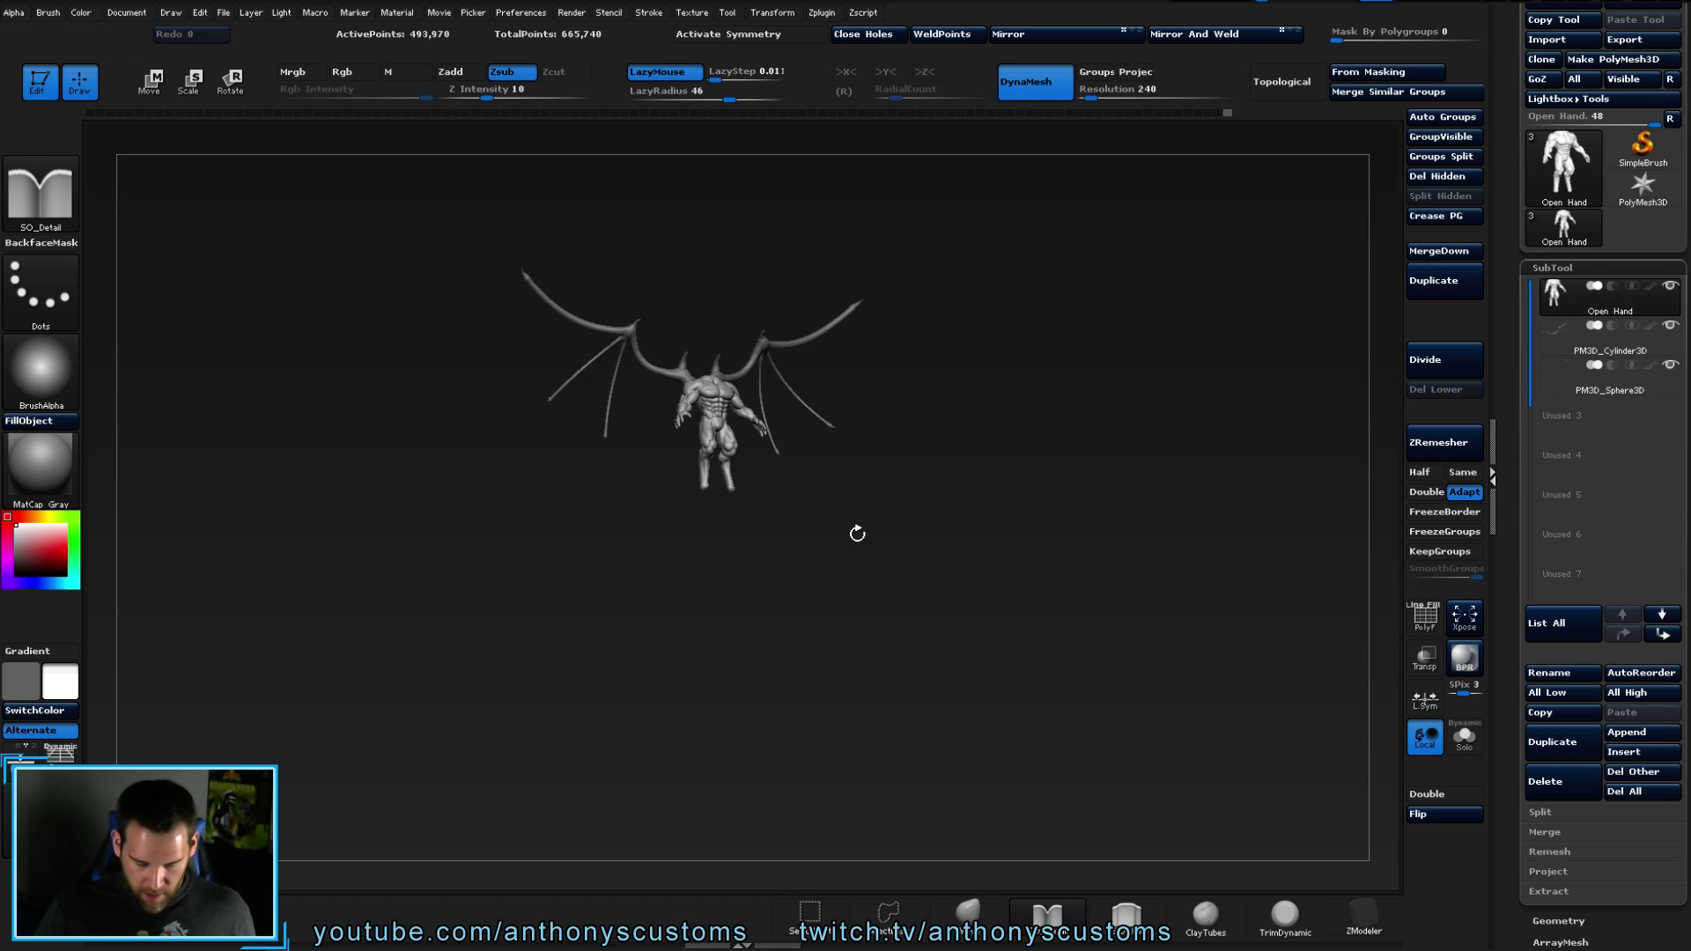
left_click_drag(863, 523, 846, 707, "alt")
left_click_drag(882, 562, 932, 672, "alt")
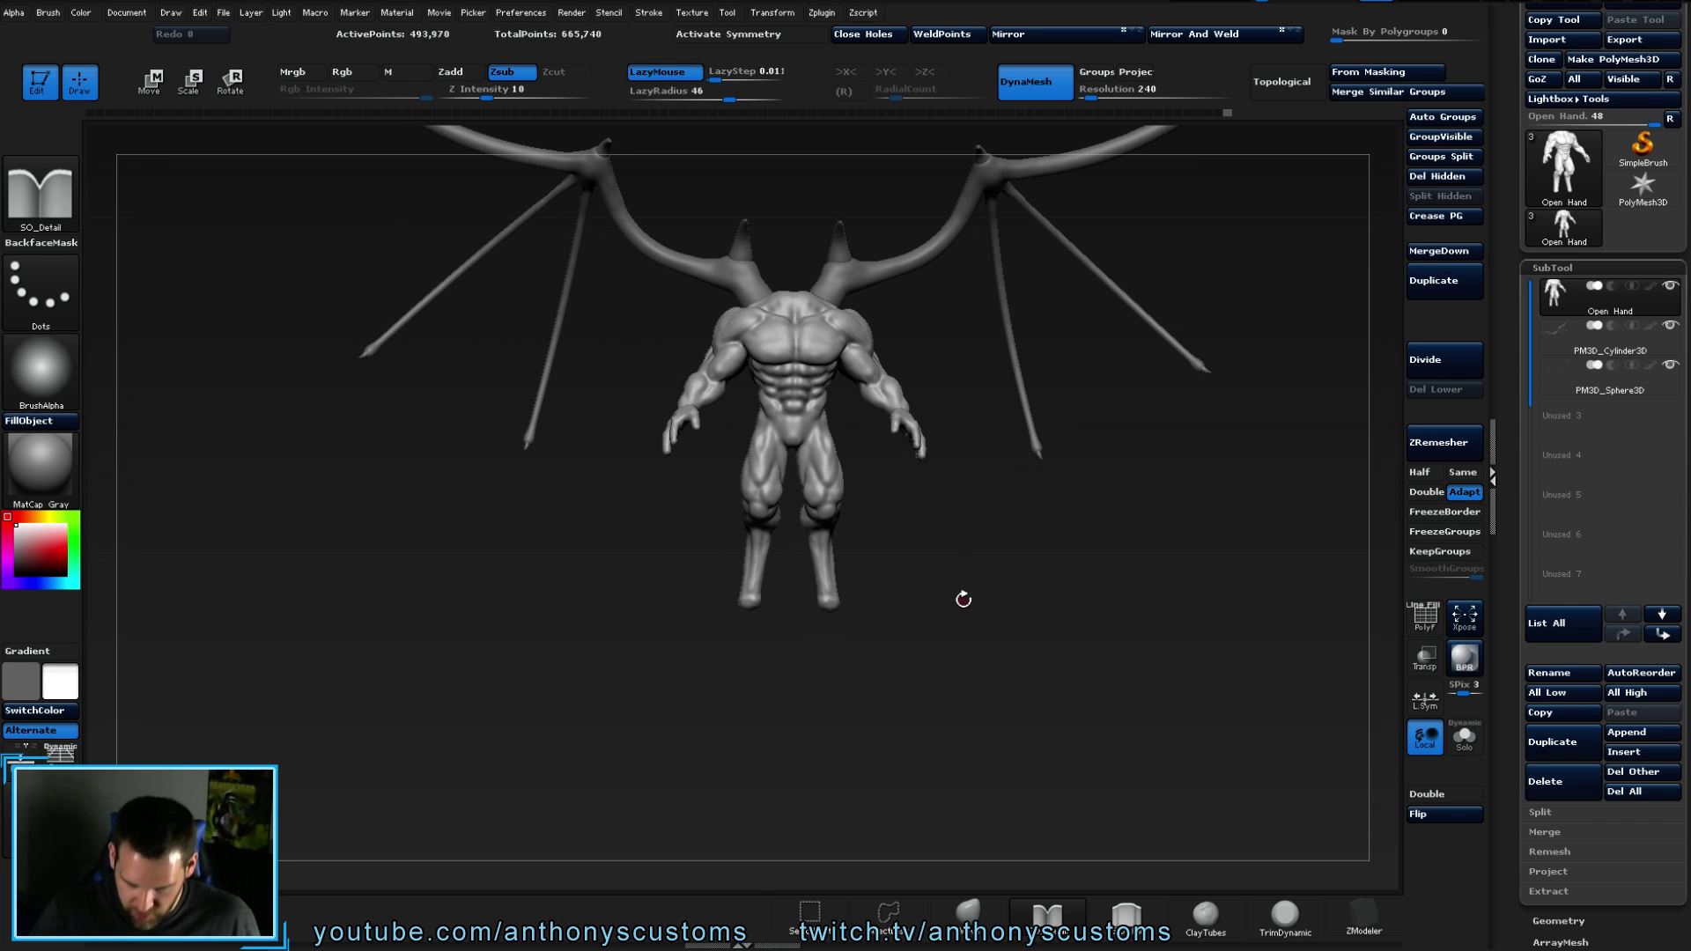
mouse_move(959, 616)
left_mouse_down("alt")
mouse_move(935, 643)
mouse_move(1020, 589)
left_mouse_up("alt")
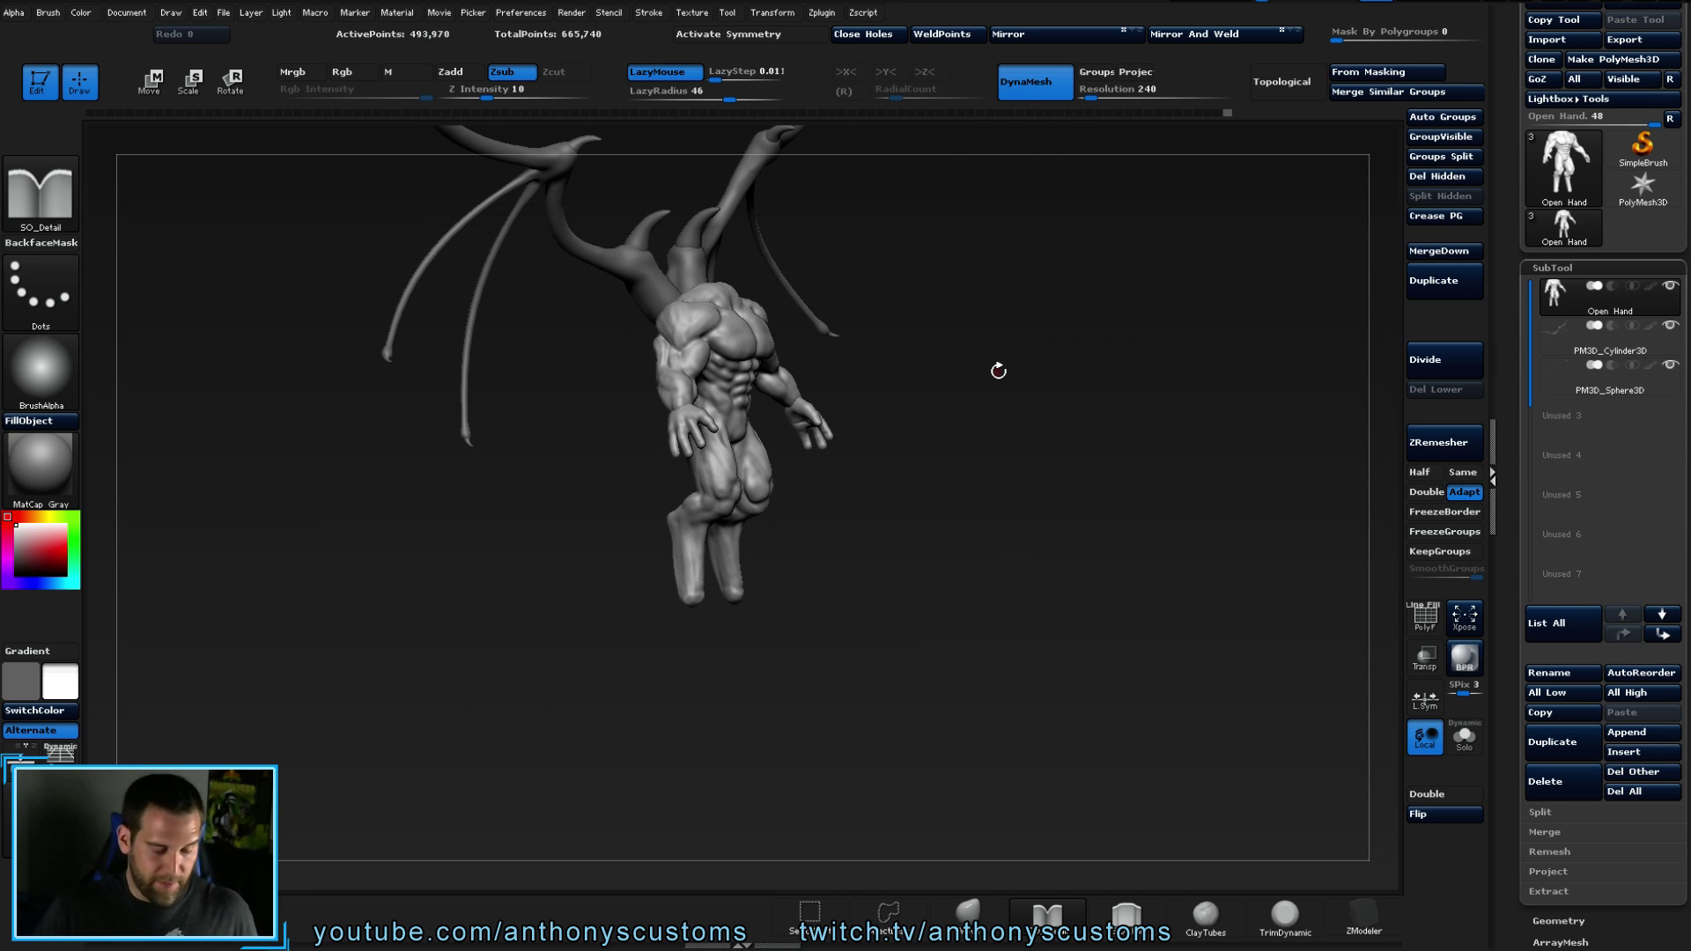
- Choose the SO_IMM insert brush, frame the neck area and activate X symmetry for the body
key("b")
left_click(698, 843)
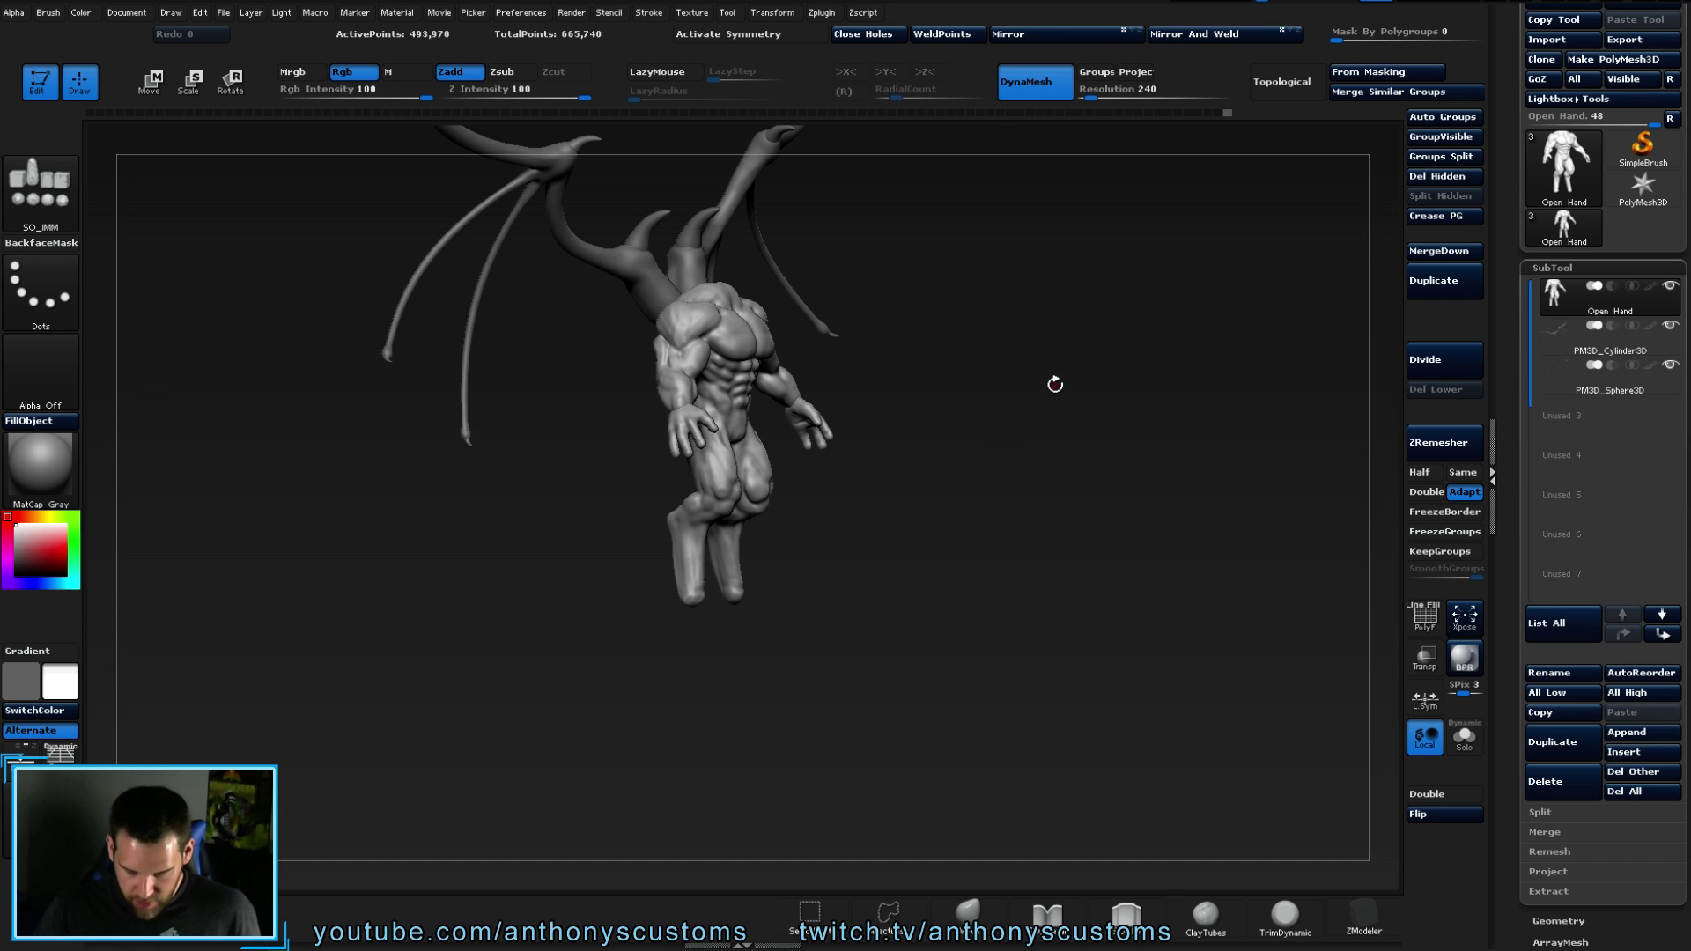
left_click_drag(983, 515, 906, 521)
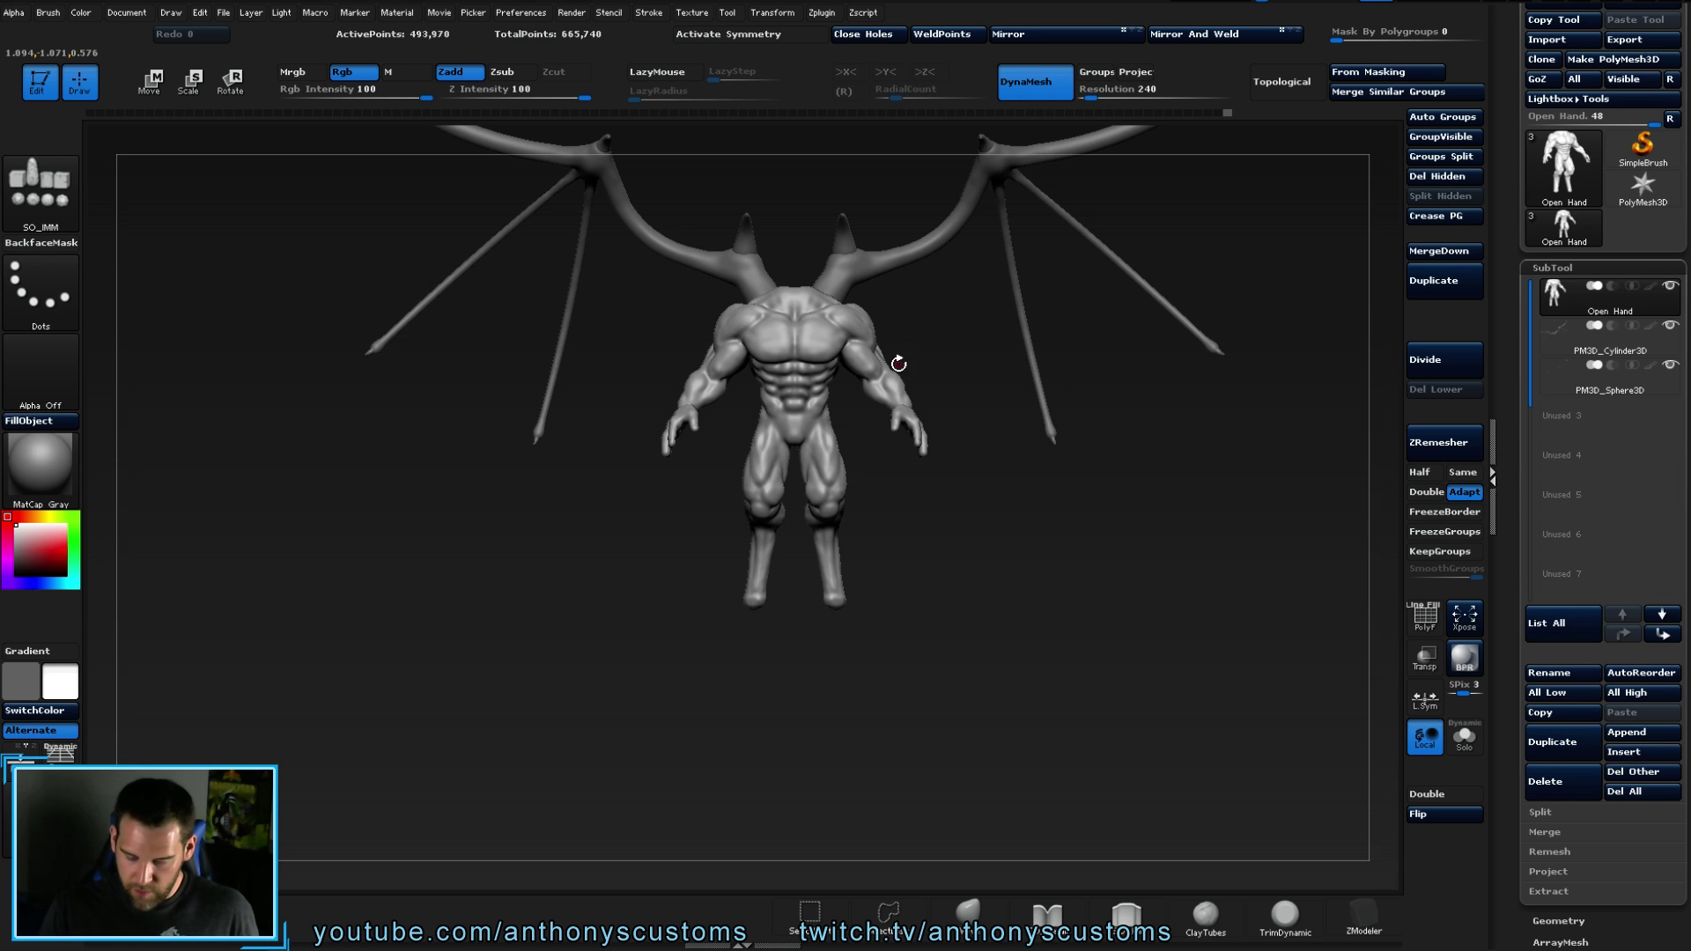
left_click_drag(888, 322, 829, 282)
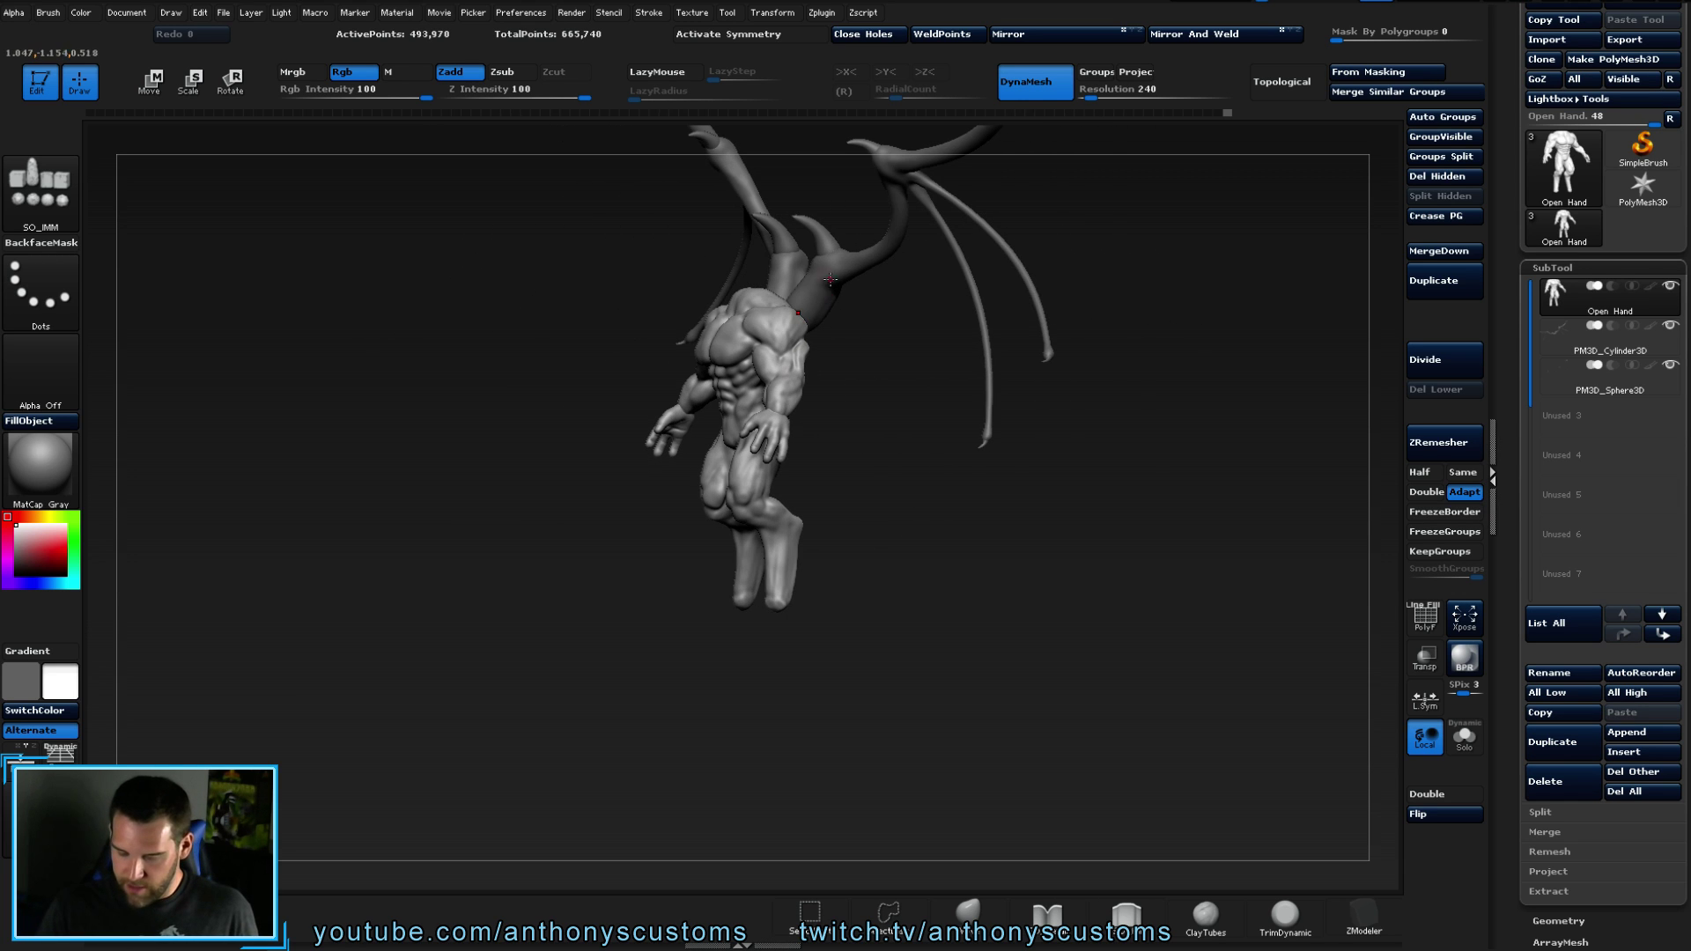
left_click_drag(827, 396, 887, 376)
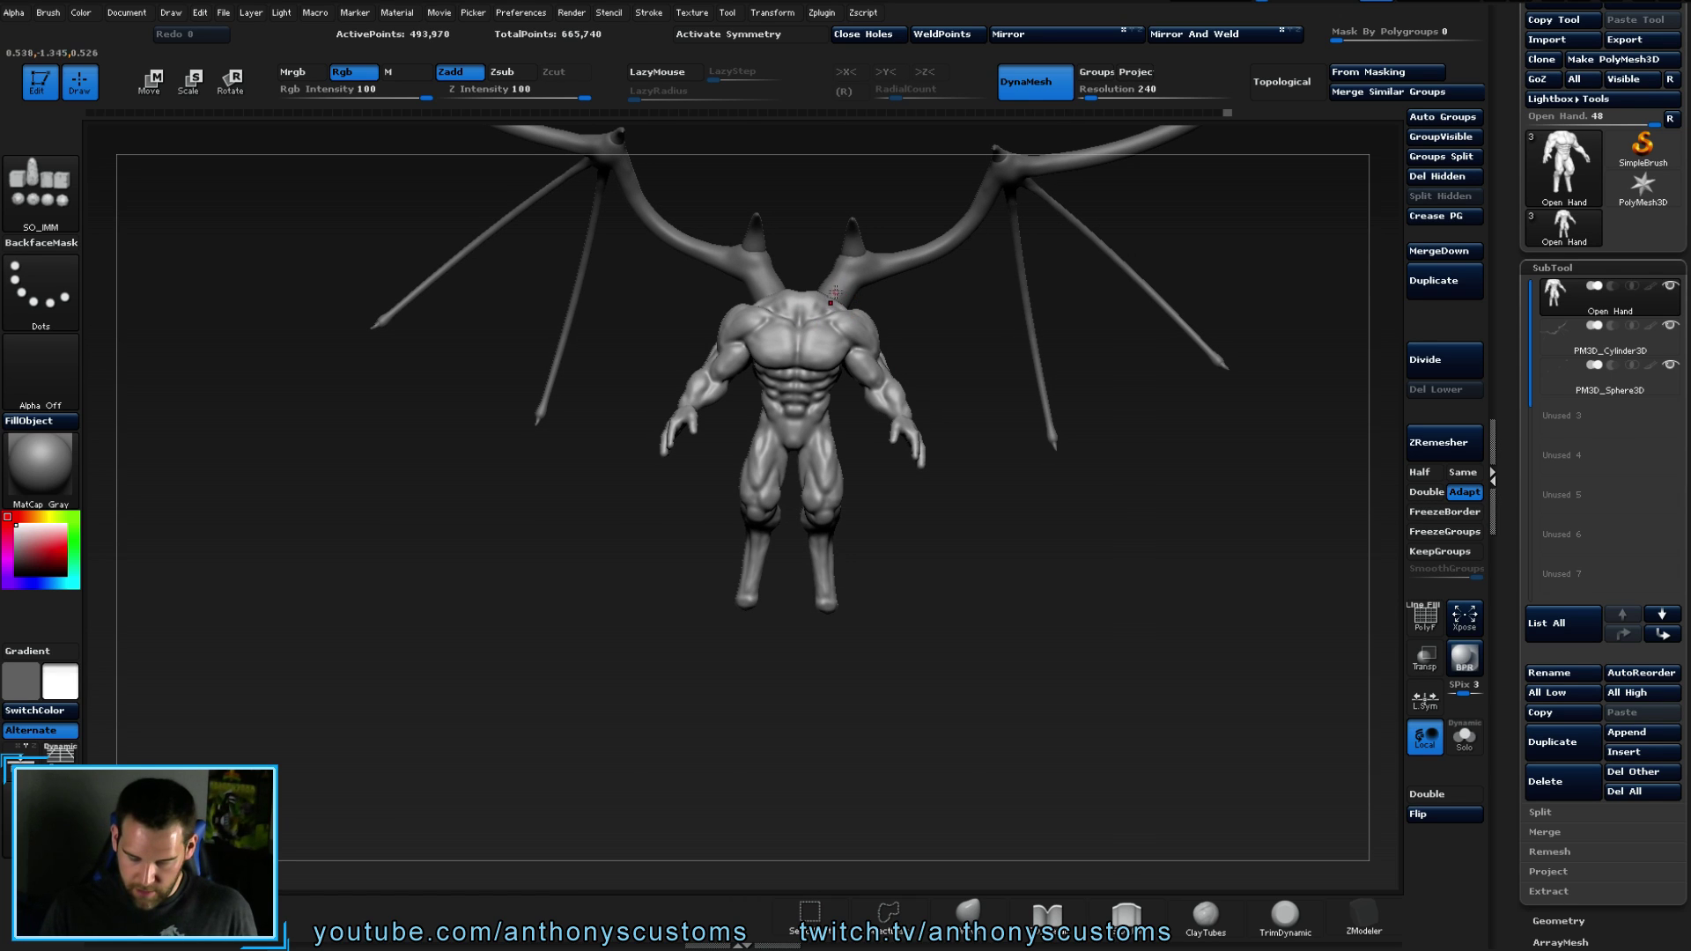
left_click_drag(926, 321, 921, 545, "alt")
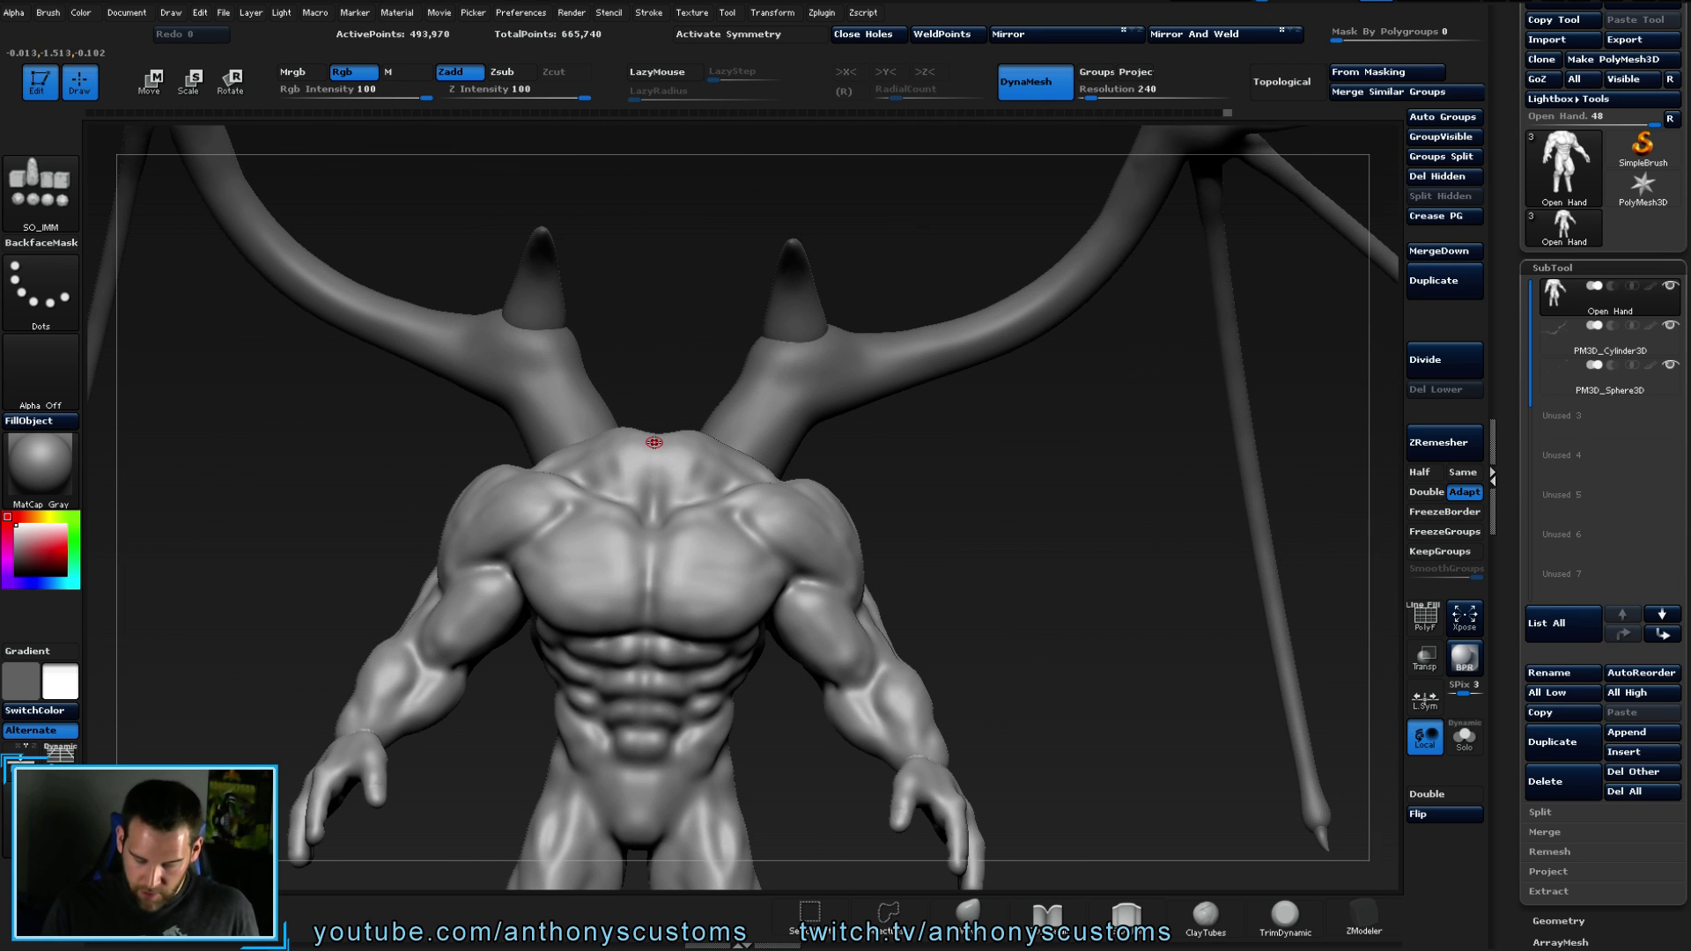
key("x")
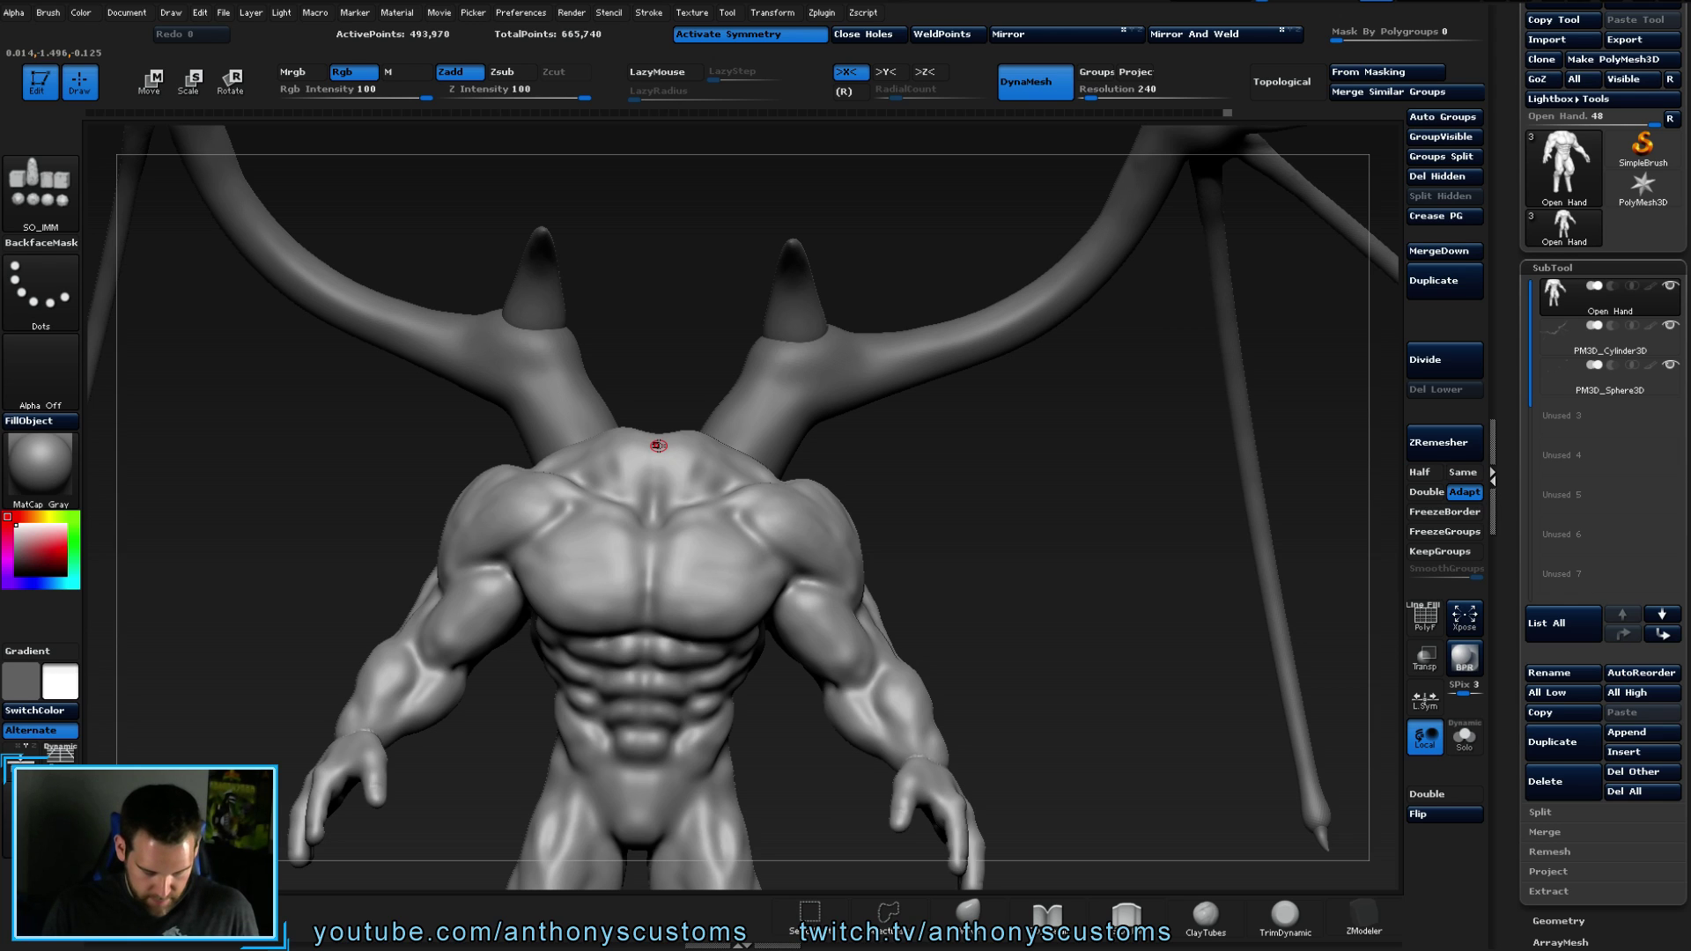
- Try inserting a cylinder on the neck as the base for a head, and undo it
left_click_drag(658, 447, 677, 497)
left_click_drag(965, 483, 1044, 474)
right_click_drag(1043, 473, 1027, 479)
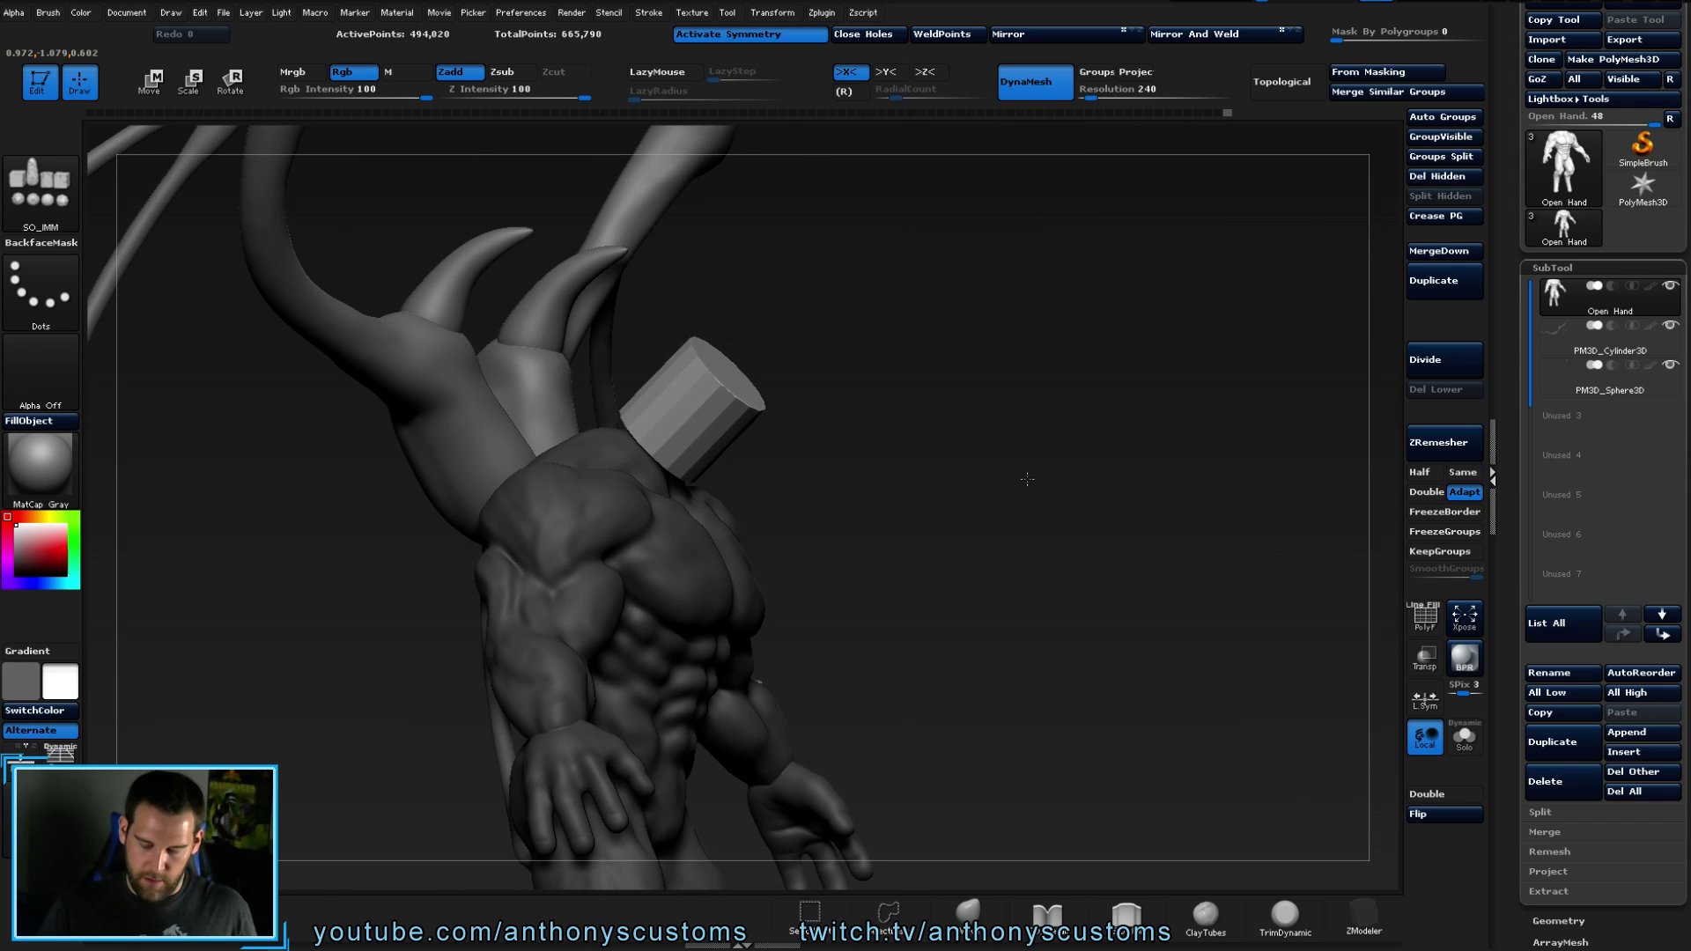
right_click_drag(1020, 376, 932, 379)
key("ctrl+z")
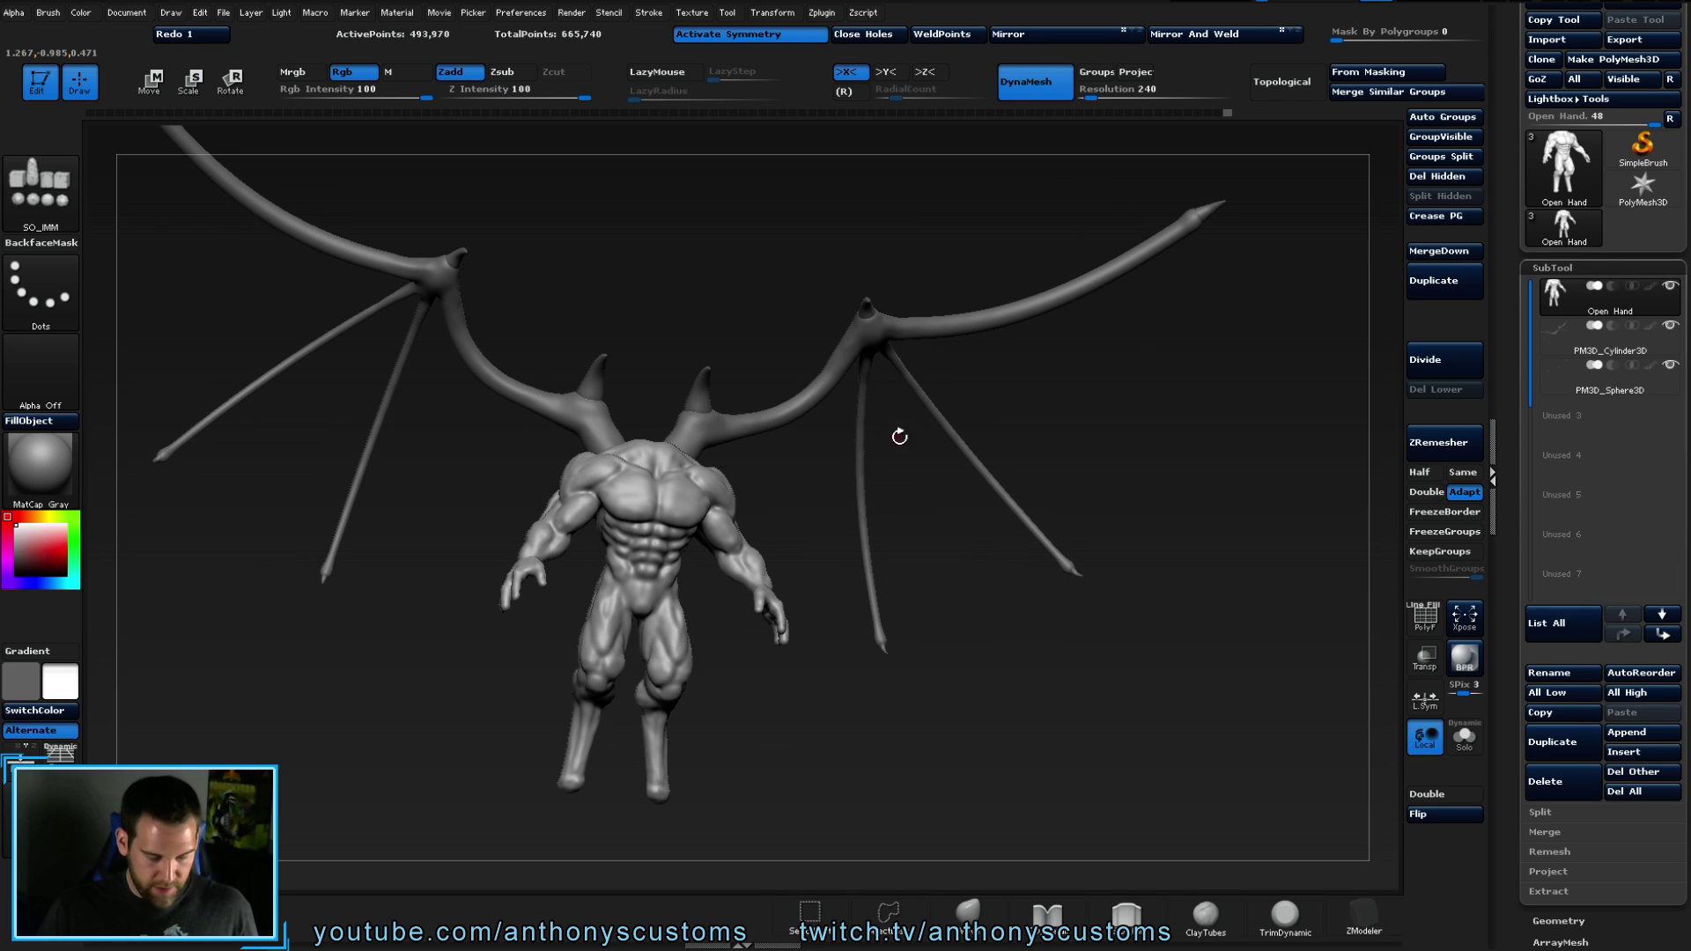
- Switch the insert mesh to QuadSphere-1 and insert a head-sized sphere at the centre of the neck
key("m")
mouse_move(898, 468)
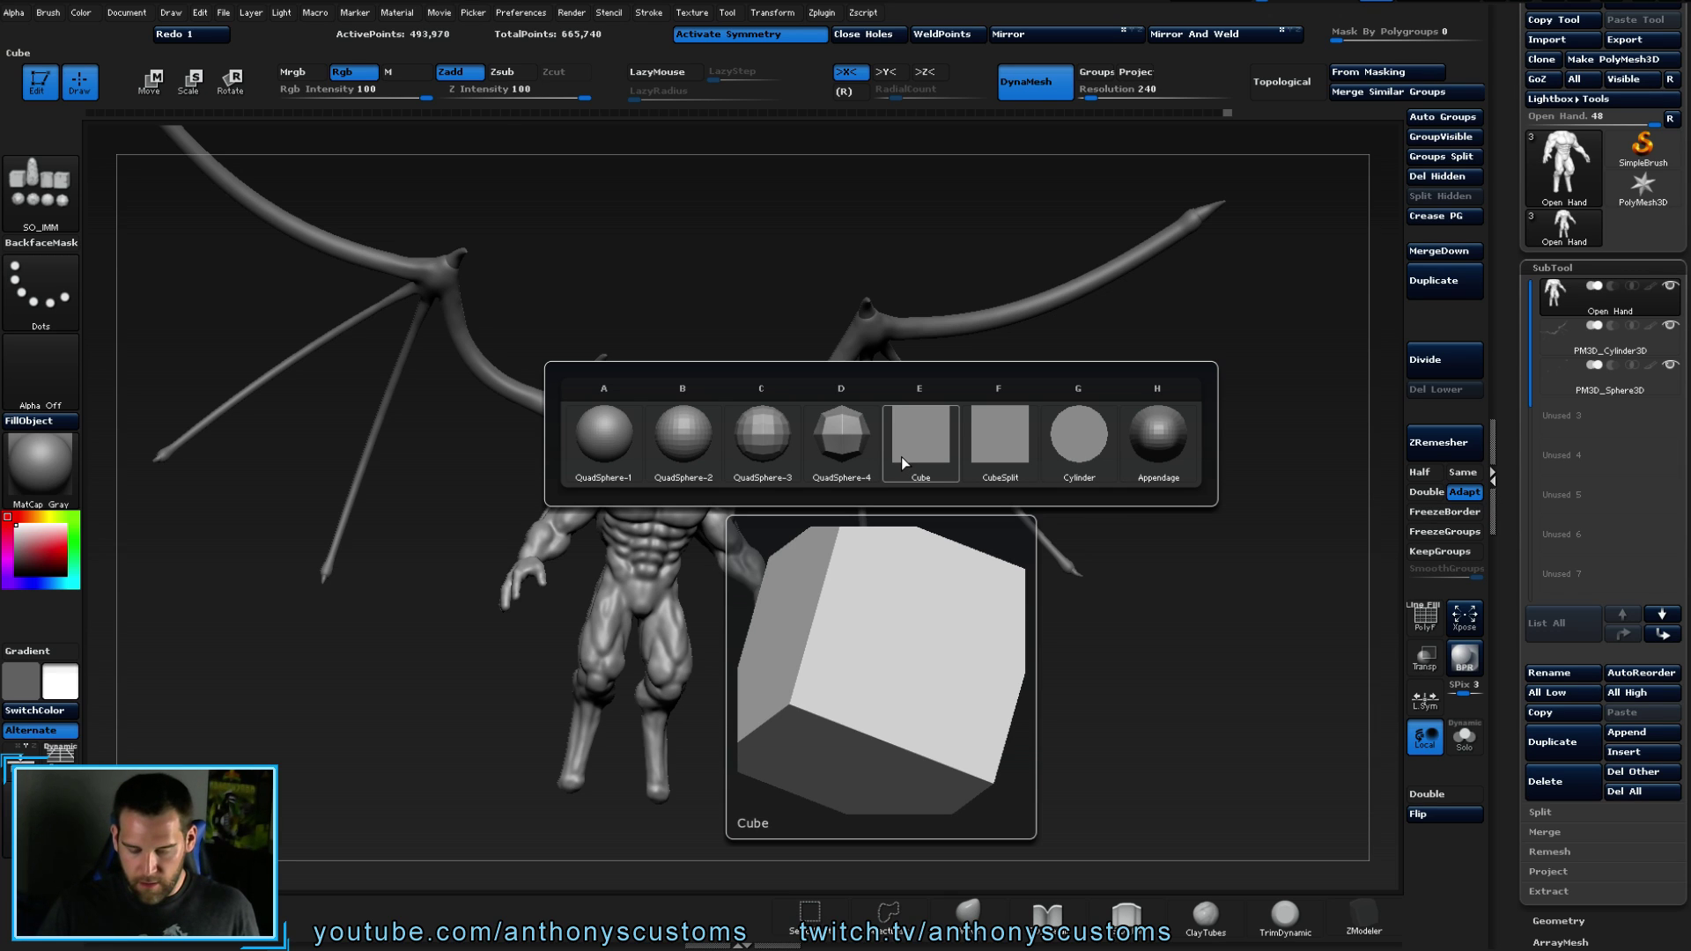
left_click(621, 442)
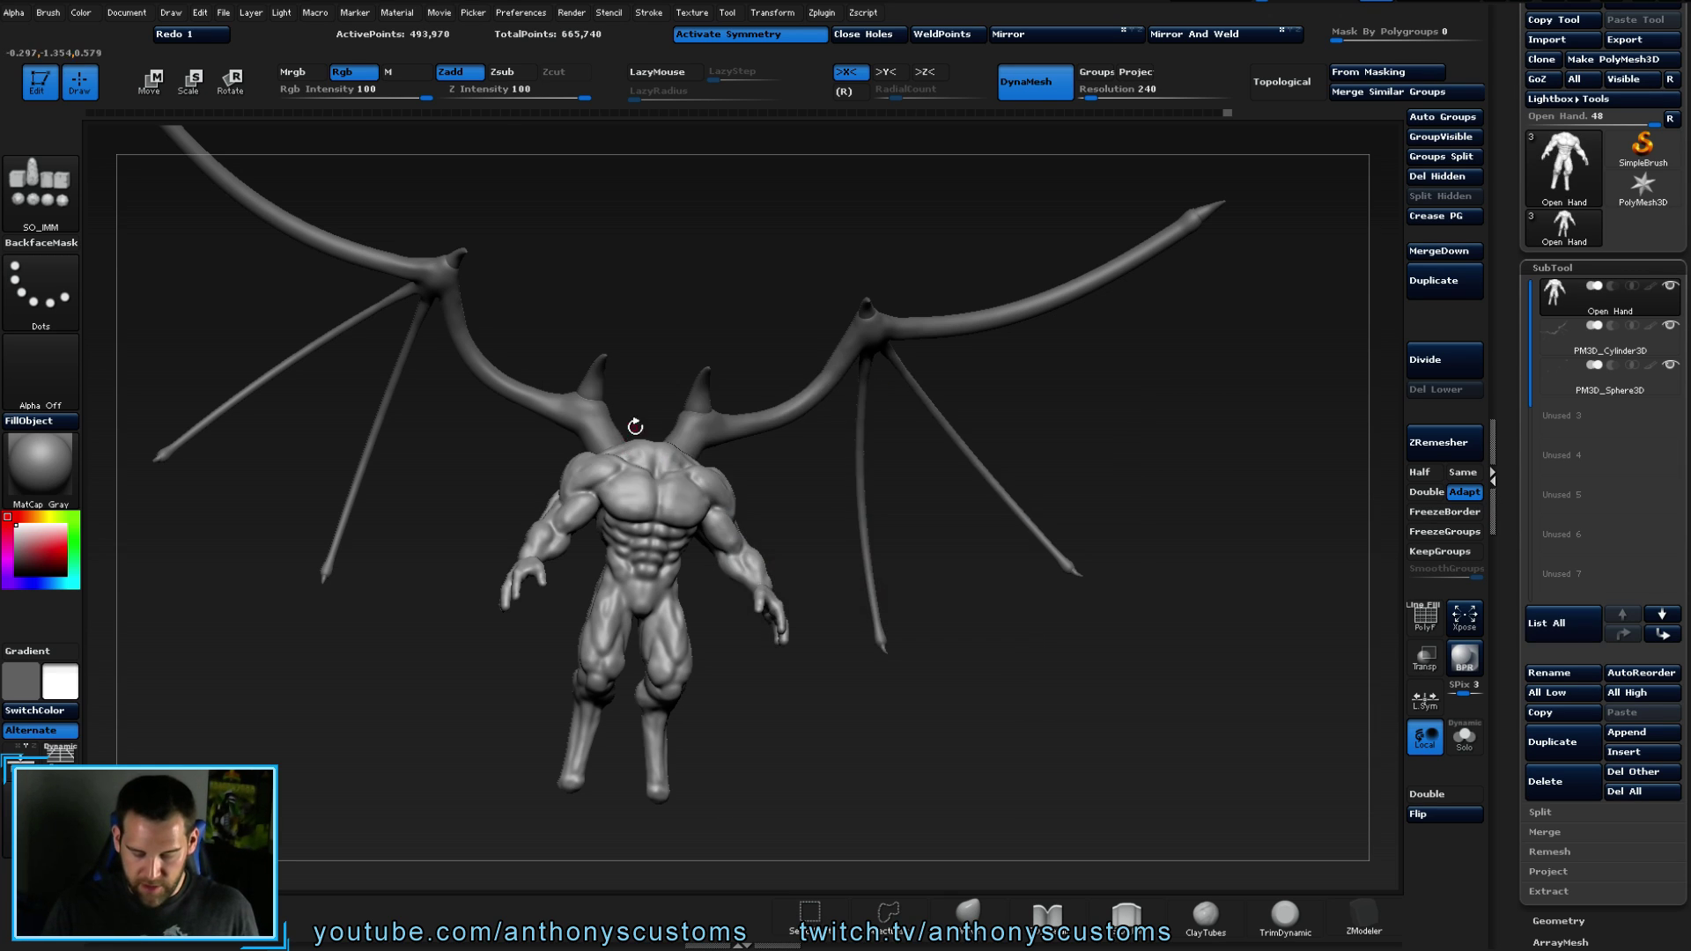
left_click_drag(781, 310, 768, 432, "shift")
left_click_drag(655, 443, 680, 504)
left_click_drag(816, 455, 1021, 444)
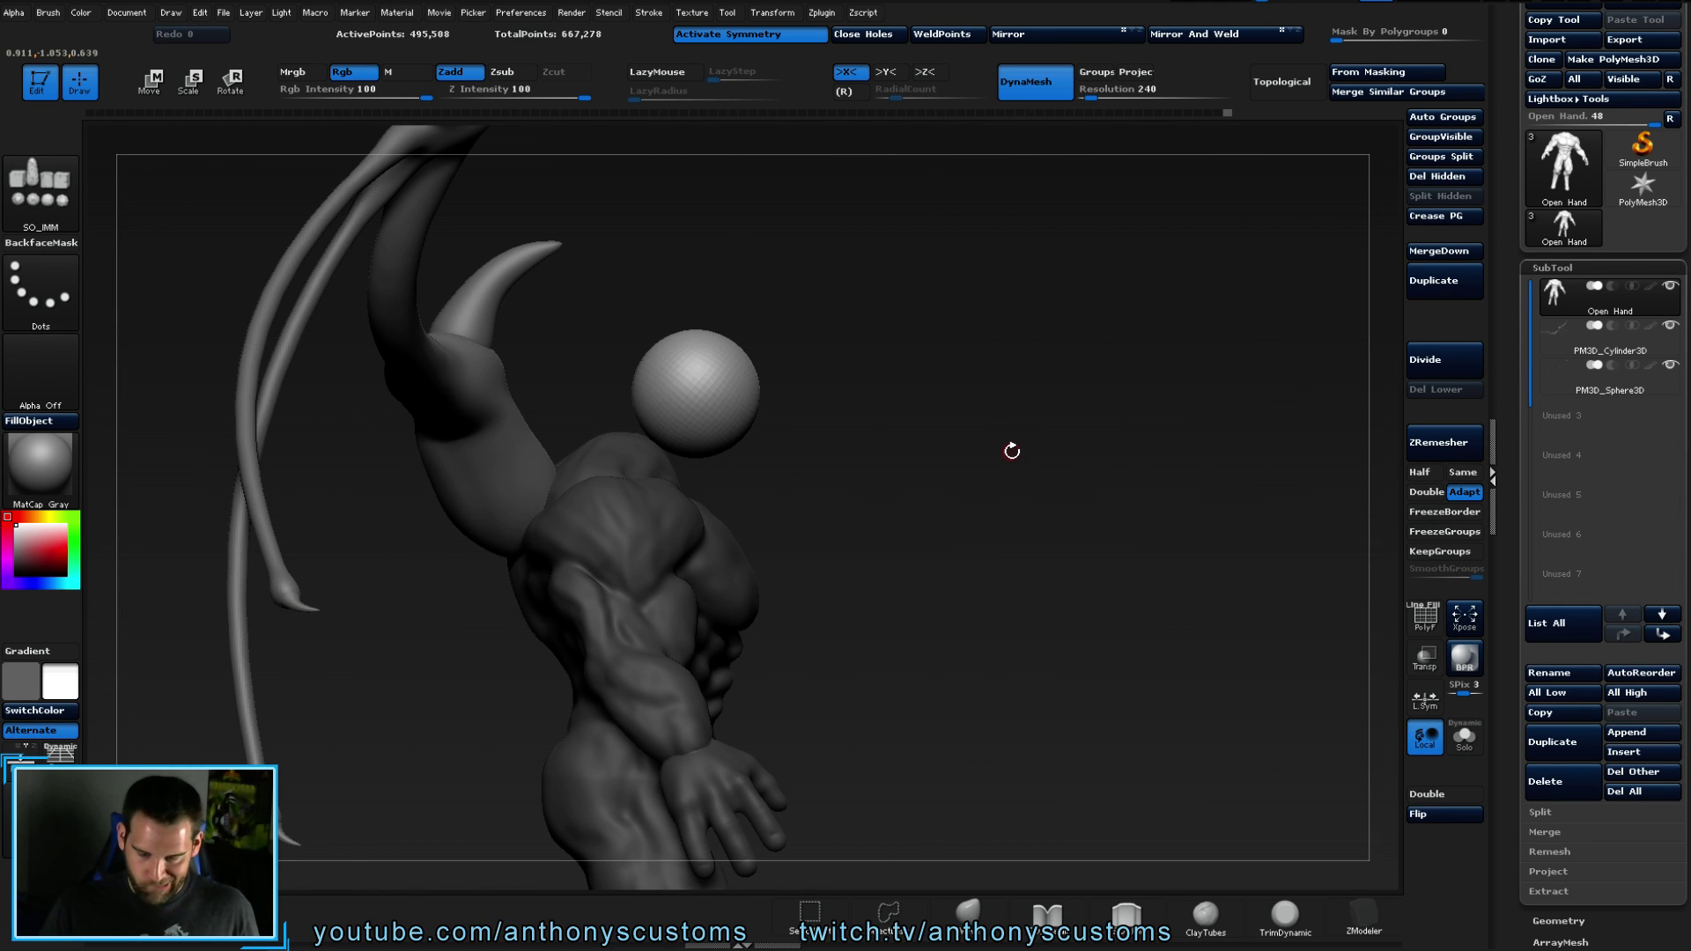
- Activate the Move brush, restore white as the main colour and adjust the brush size for shaping the head
key("b")
key("m")
key("v")
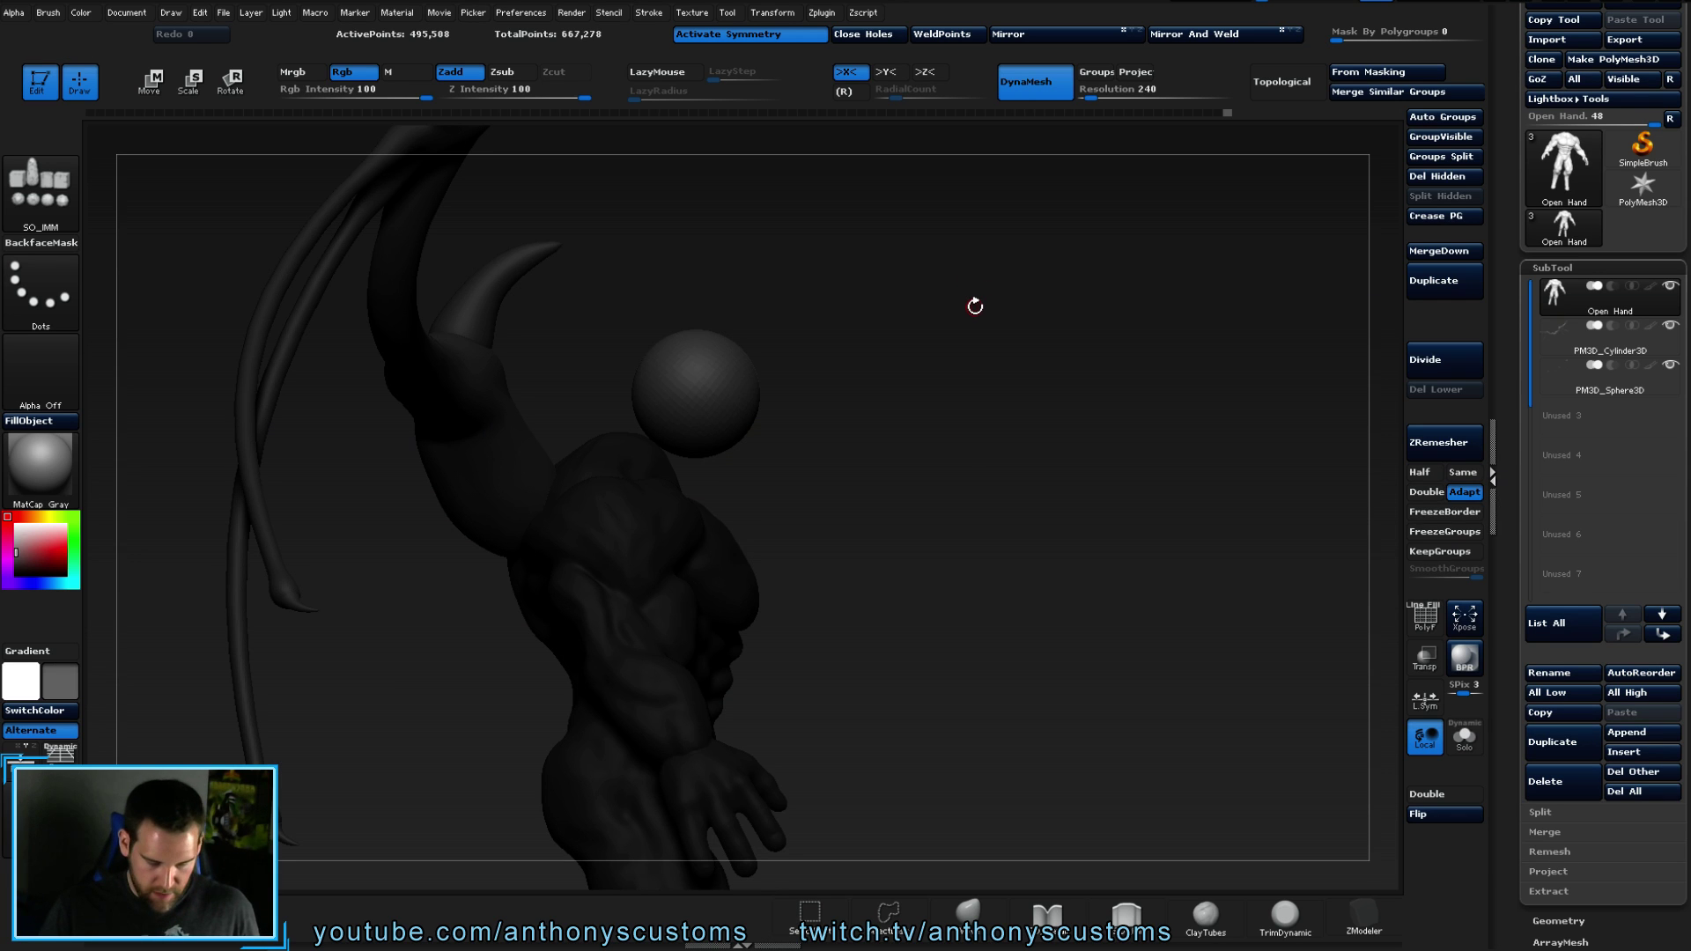
left_click_drag(17, 541, 15, 527)
key("b")
key("m")
key("v")
key("space")
mouse_move(905, 335)
left_mouse_down()
mouse_move(947, 340)
mouse_move(938, 268)
left_mouse_up()
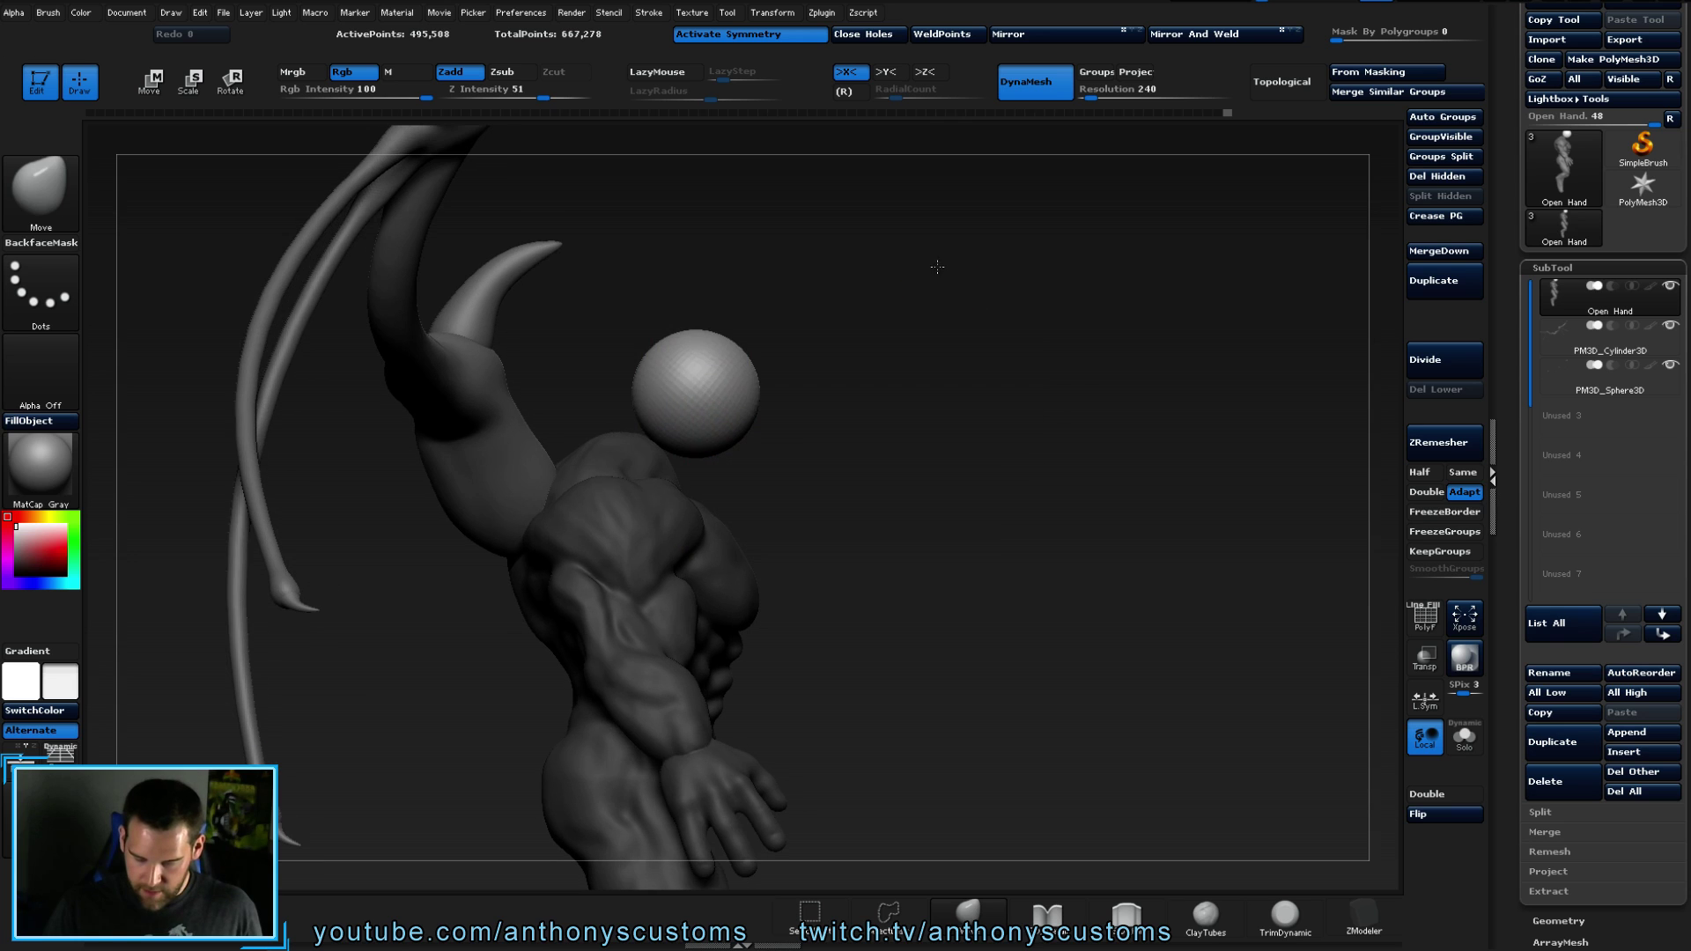
- Pull the lower part of the head sphere down into the shoulders to start a neck
mouse_move(647, 423)
left_mouse_down()
mouse_move(591, 456)
mouse_move(676, 462)
left_mouse_up()
left_click_drag(923, 386, 817, 403)
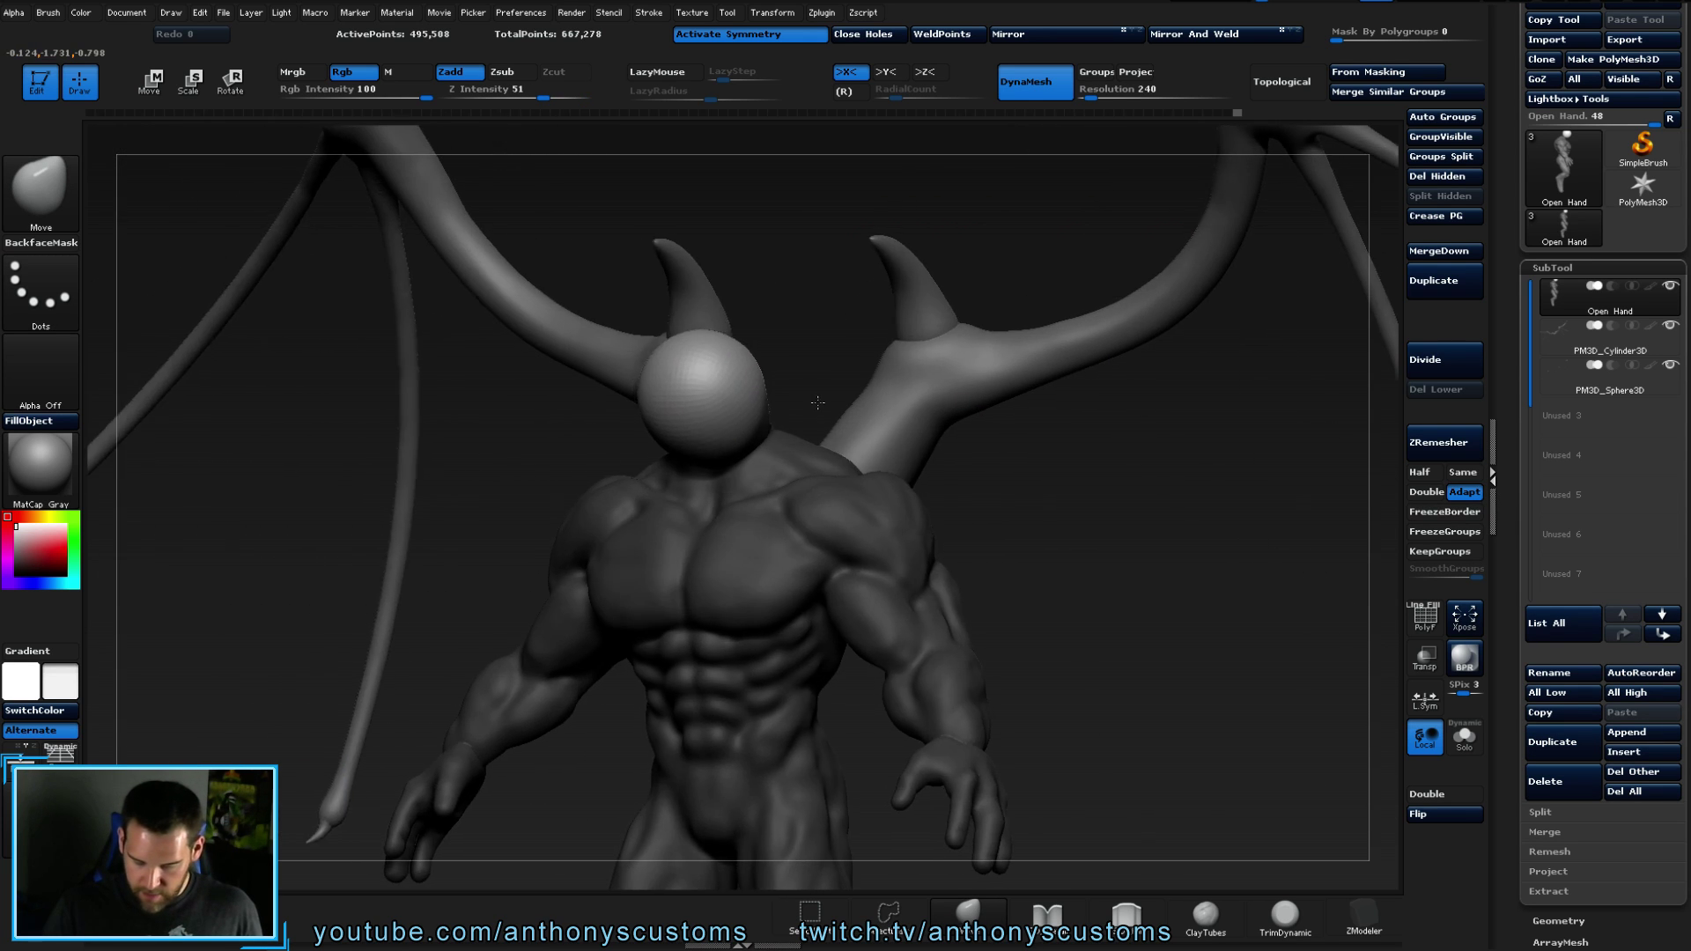
left_click_drag(977, 423, 754, 430)
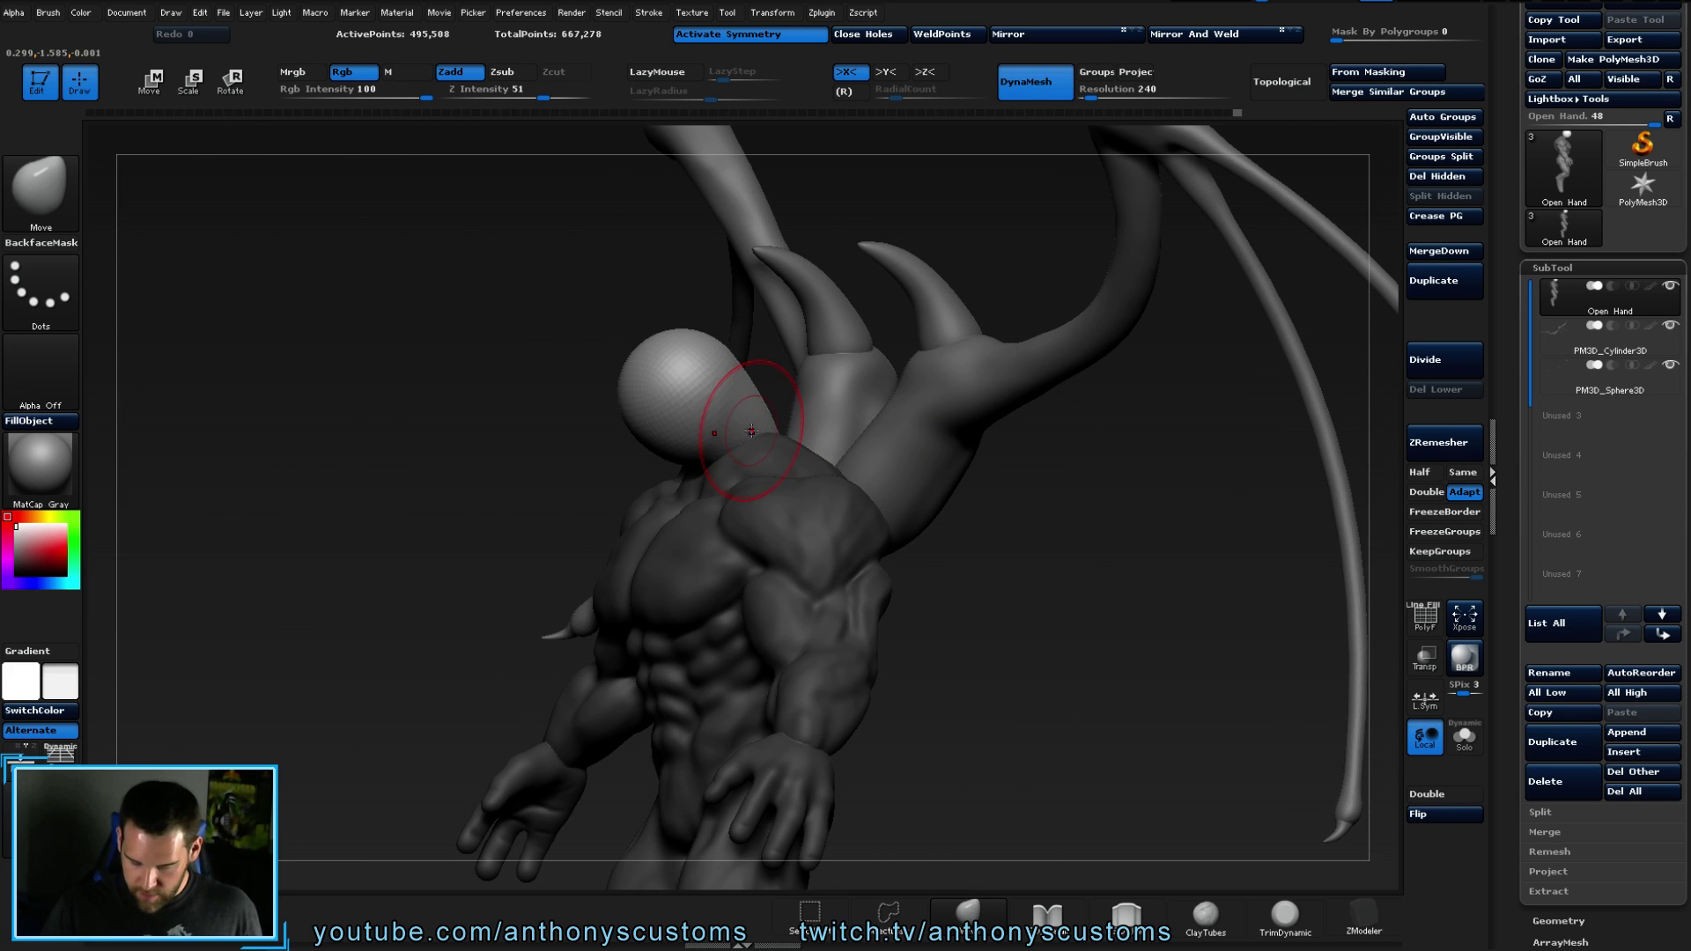
left_click_drag(1000, 220, 793, 400)
right_click_drag(779, 422, 974, 366)
right_click_drag(847, 365, 859, 379)
- Resize the Move brush and shape the back and sides of the neck so they blend into the trapezius area
key("space")
right_click_drag(839, 286, 913, 263)
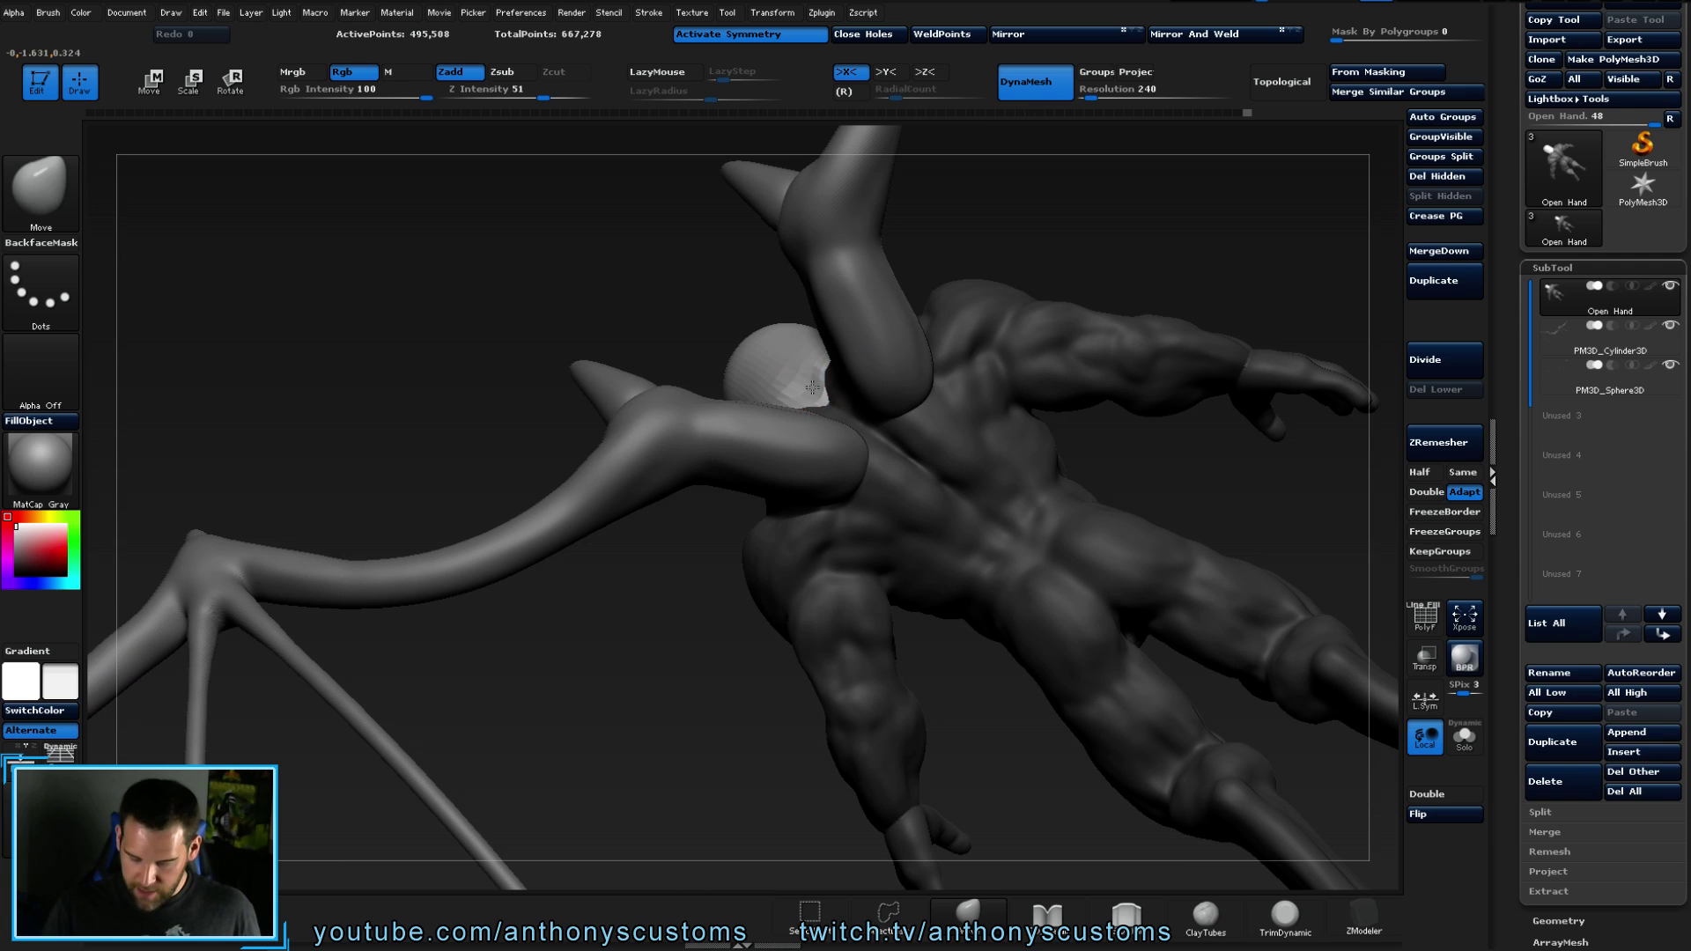
mouse_move(632, 419)
right_mouse_down()
mouse_move(551, 364)
mouse_move(789, 314)
mouse_move(1163, 393)
mouse_move(1170, 468)
mouse_move(891, 389)
mouse_move(1059, 333)
mouse_move(925, 379)
right_mouse_up()
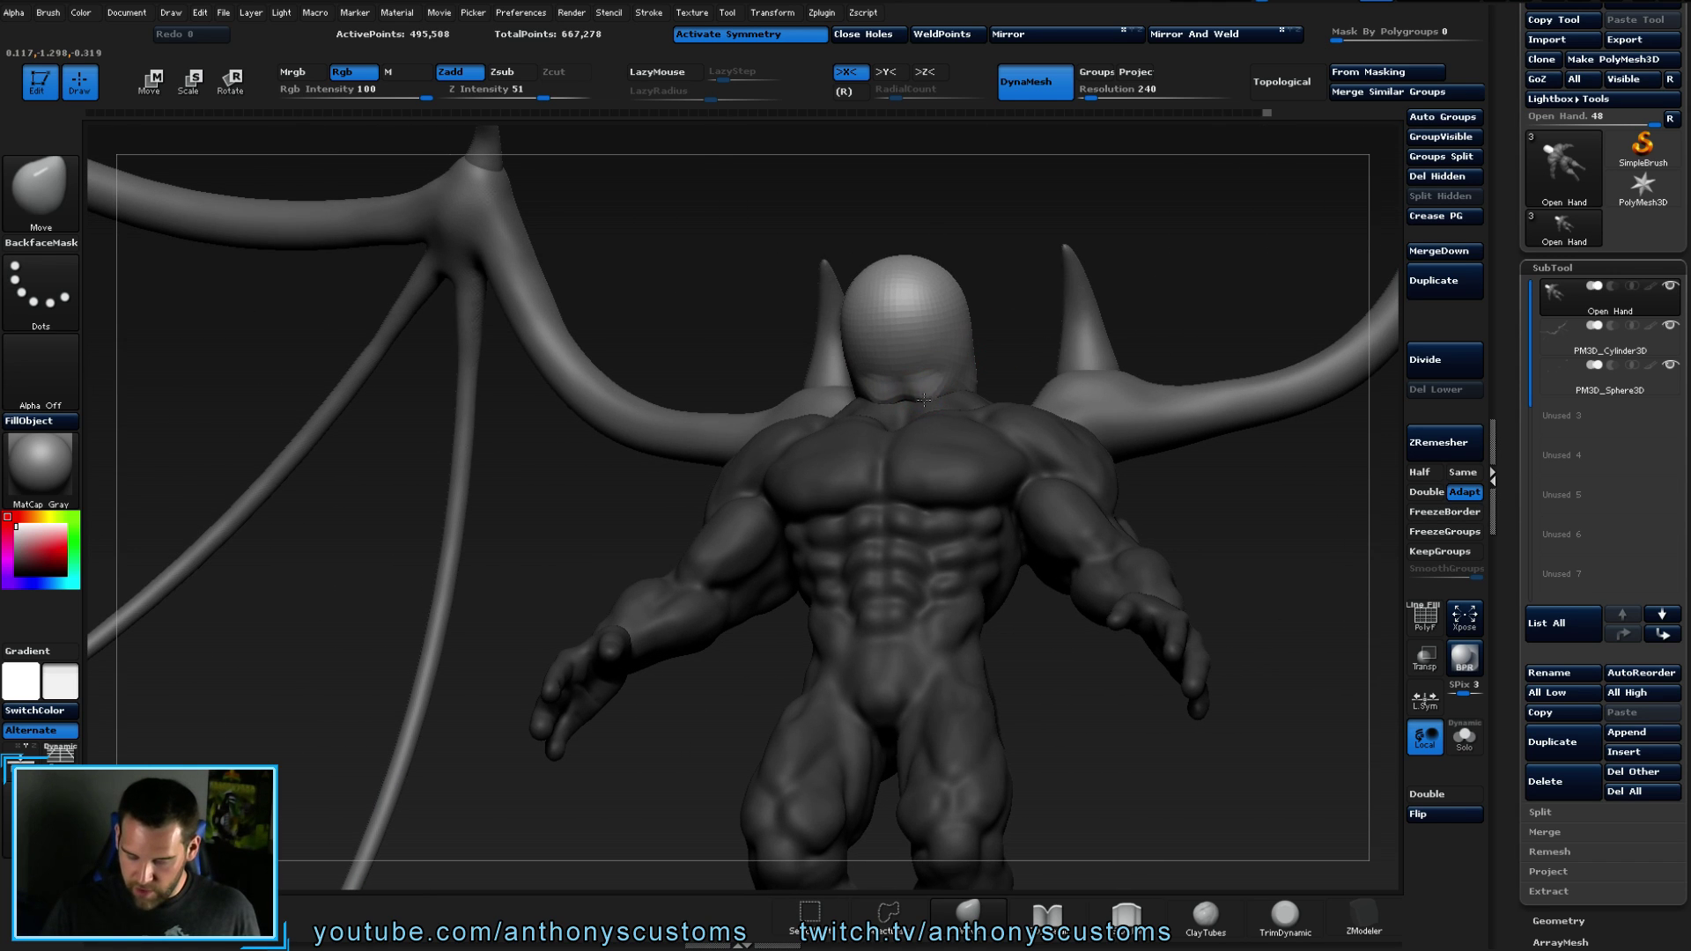
right_click_drag(963, 370, 1142, 344)
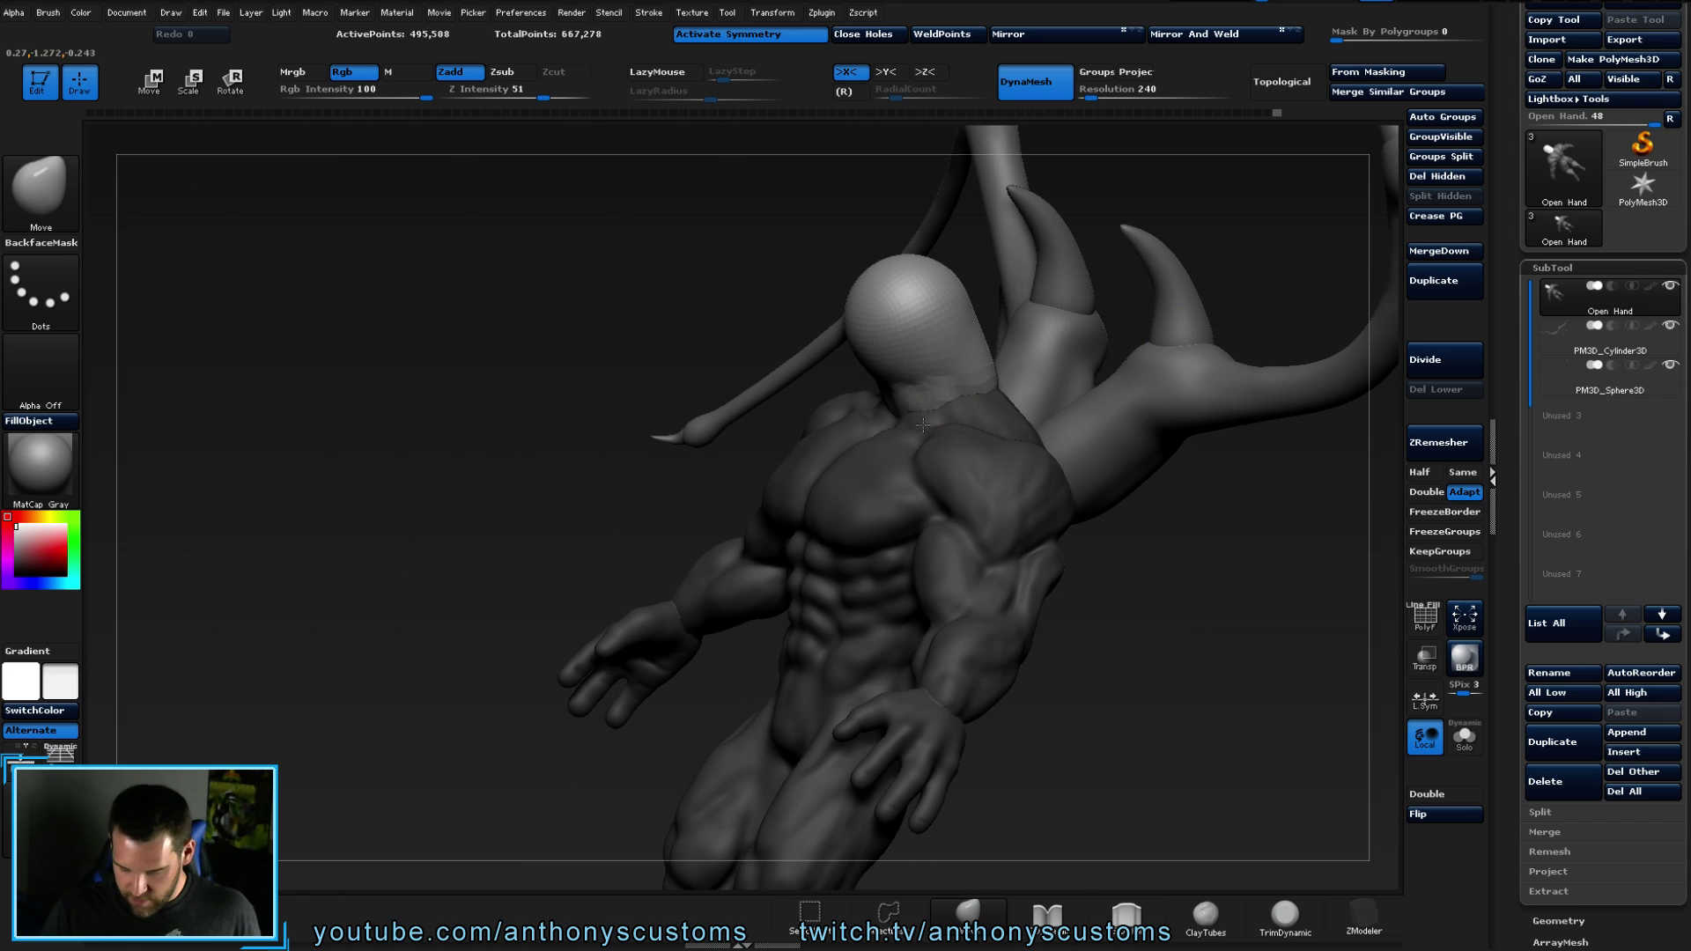
left_click_drag(1207, 272, 1279, 262)
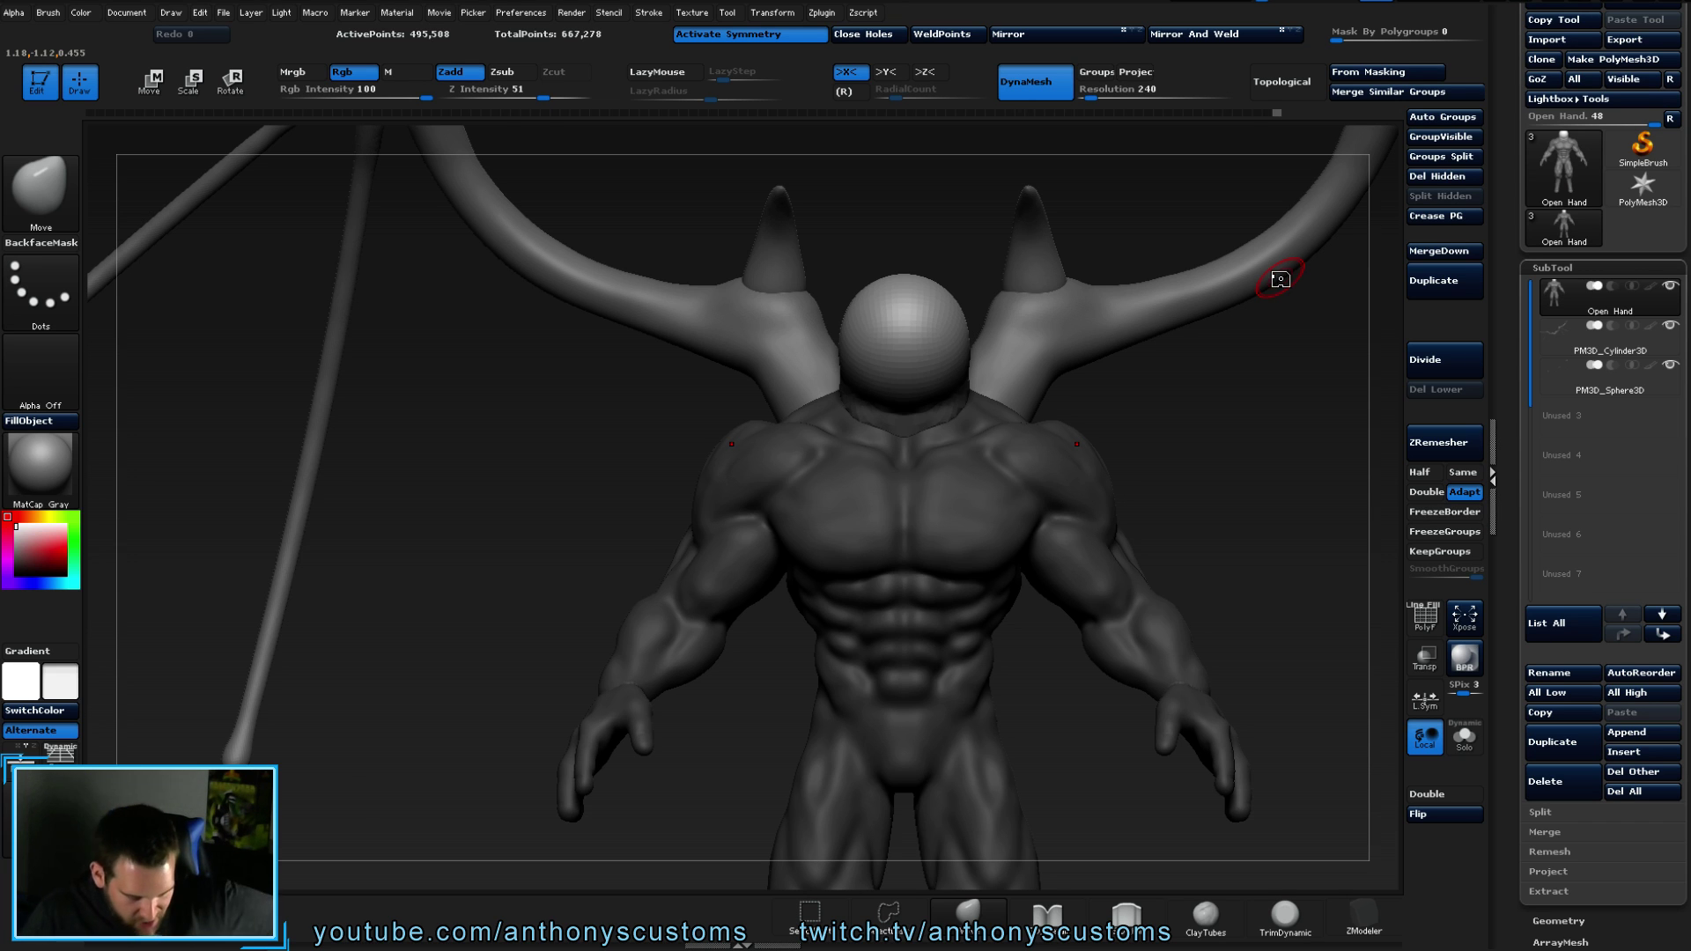
mouse_move(1151, 415)
left_mouse_down()
mouse_move(1230, 432)
mouse_move(1092, 422)
mouse_move(1214, 396)
mouse_move(1057, 418)
mouse_move(921, 393)
mouse_move(931, 415)
mouse_move(967, 414)
left_mouse_up()
- Adjust the Move brush size and push the top front of the head down to slope the forehead in profile
key("space")
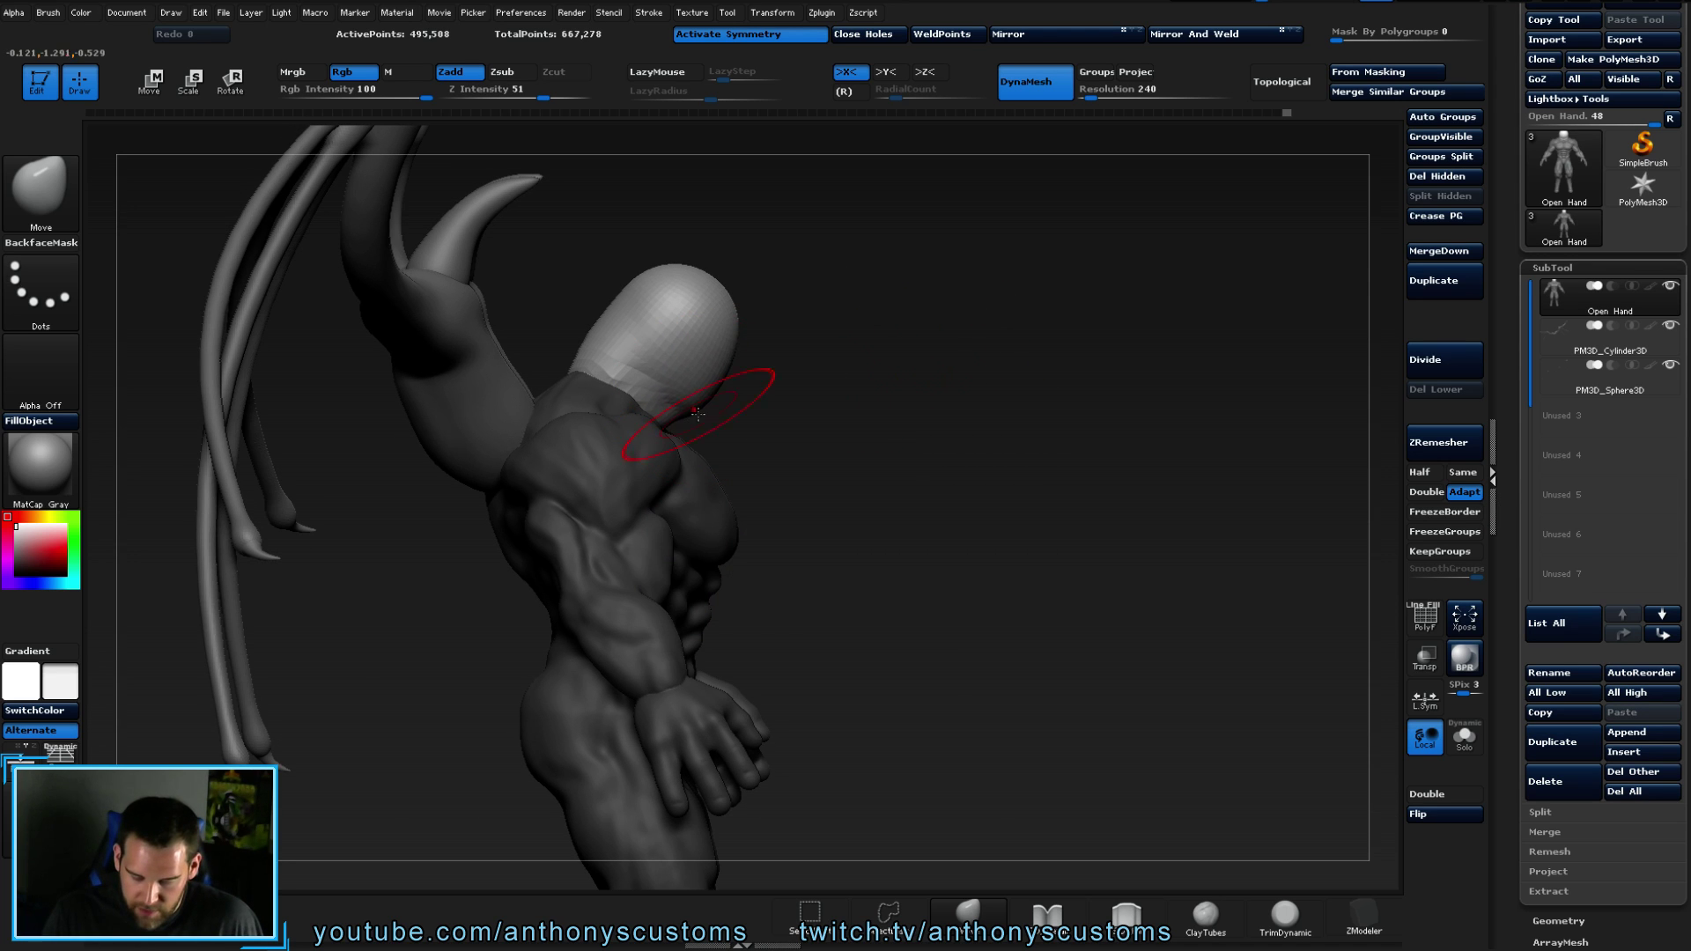
key("space")
left_click_drag(1008, 298, 1031, 298)
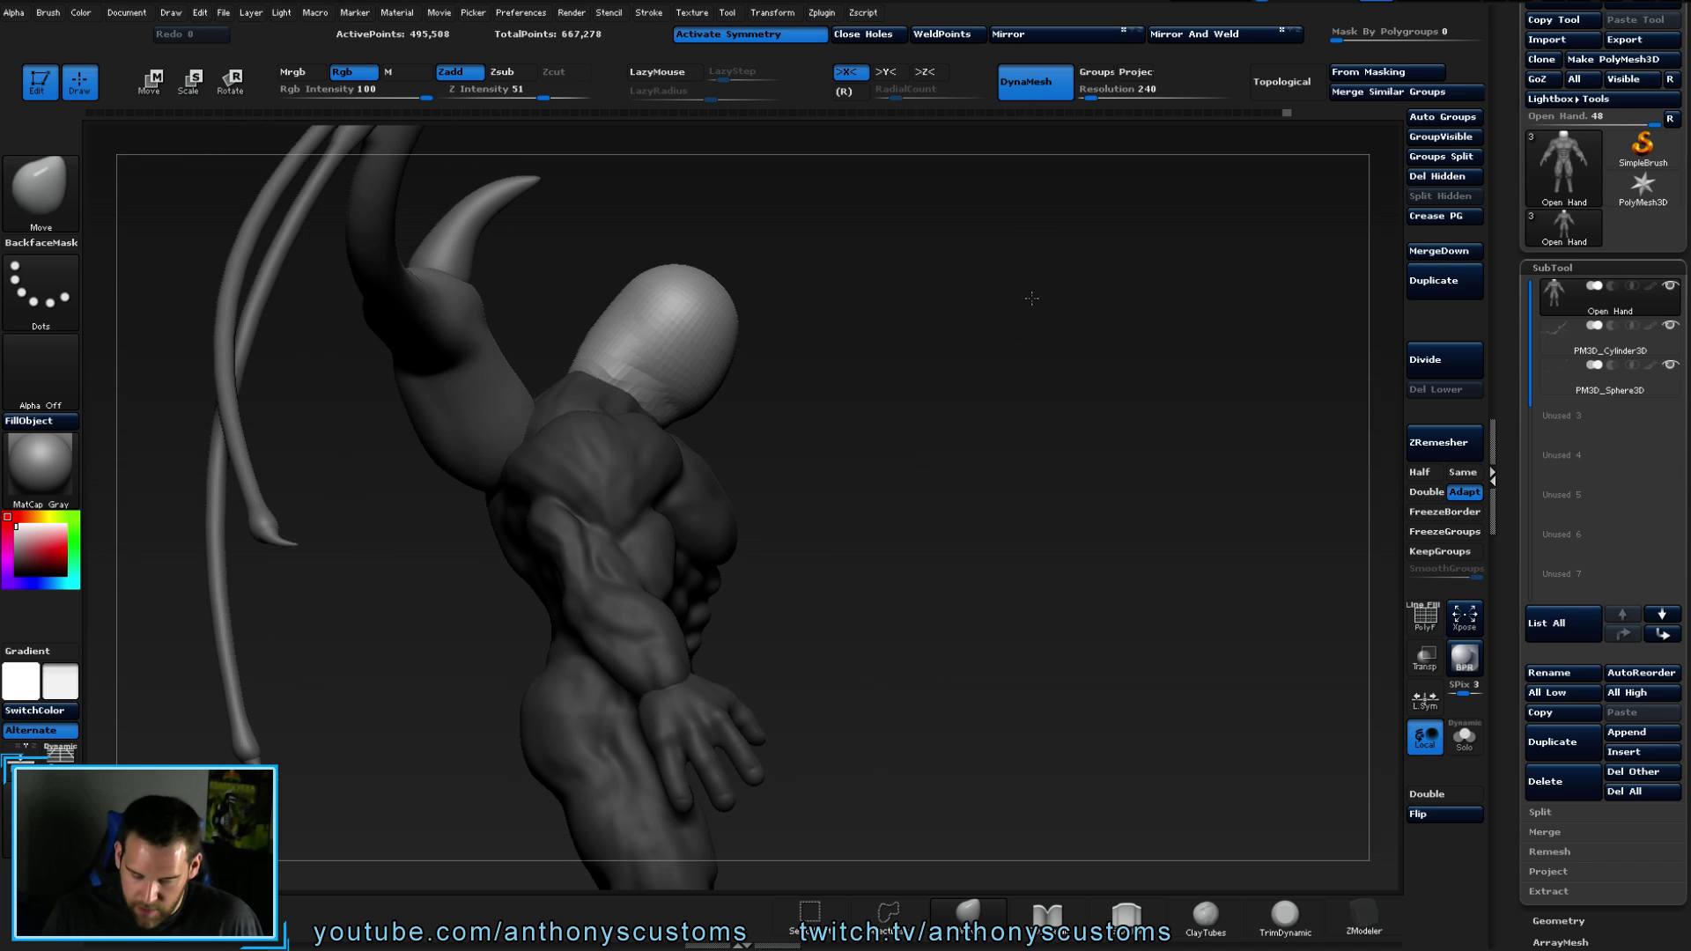
left_click_drag(671, 266, 679, 289)
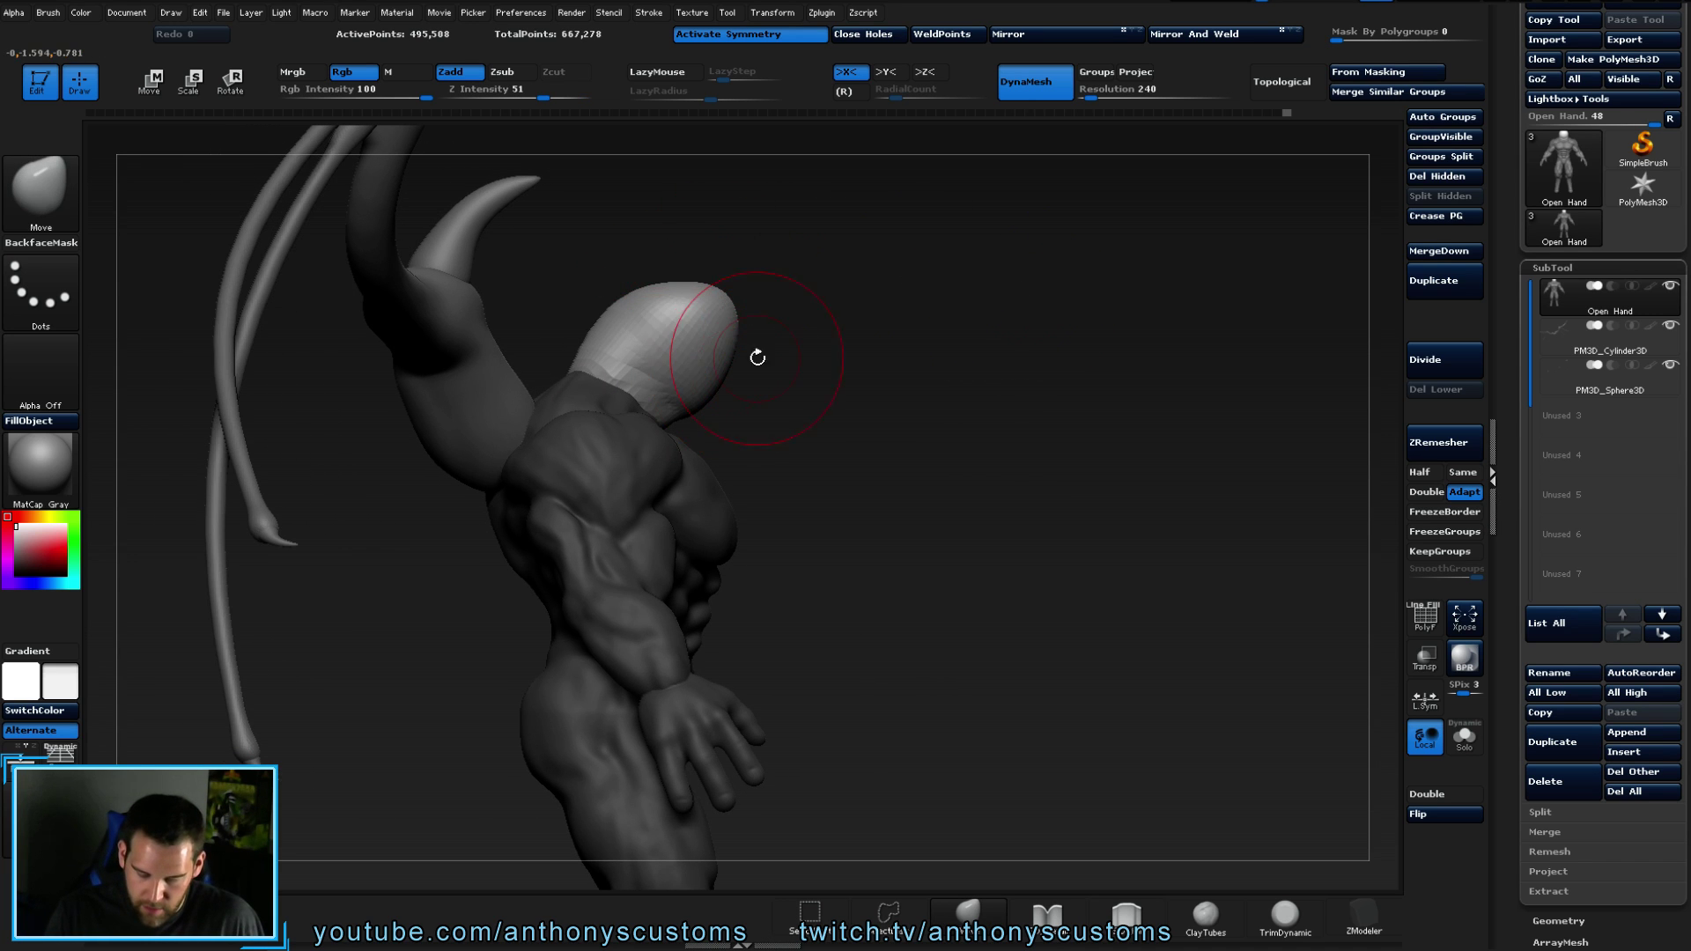
left_click_drag(749, 363, 875, 302)
- Resize the Move brush and pull the lower face forward into a protruding muzzle
key("space")
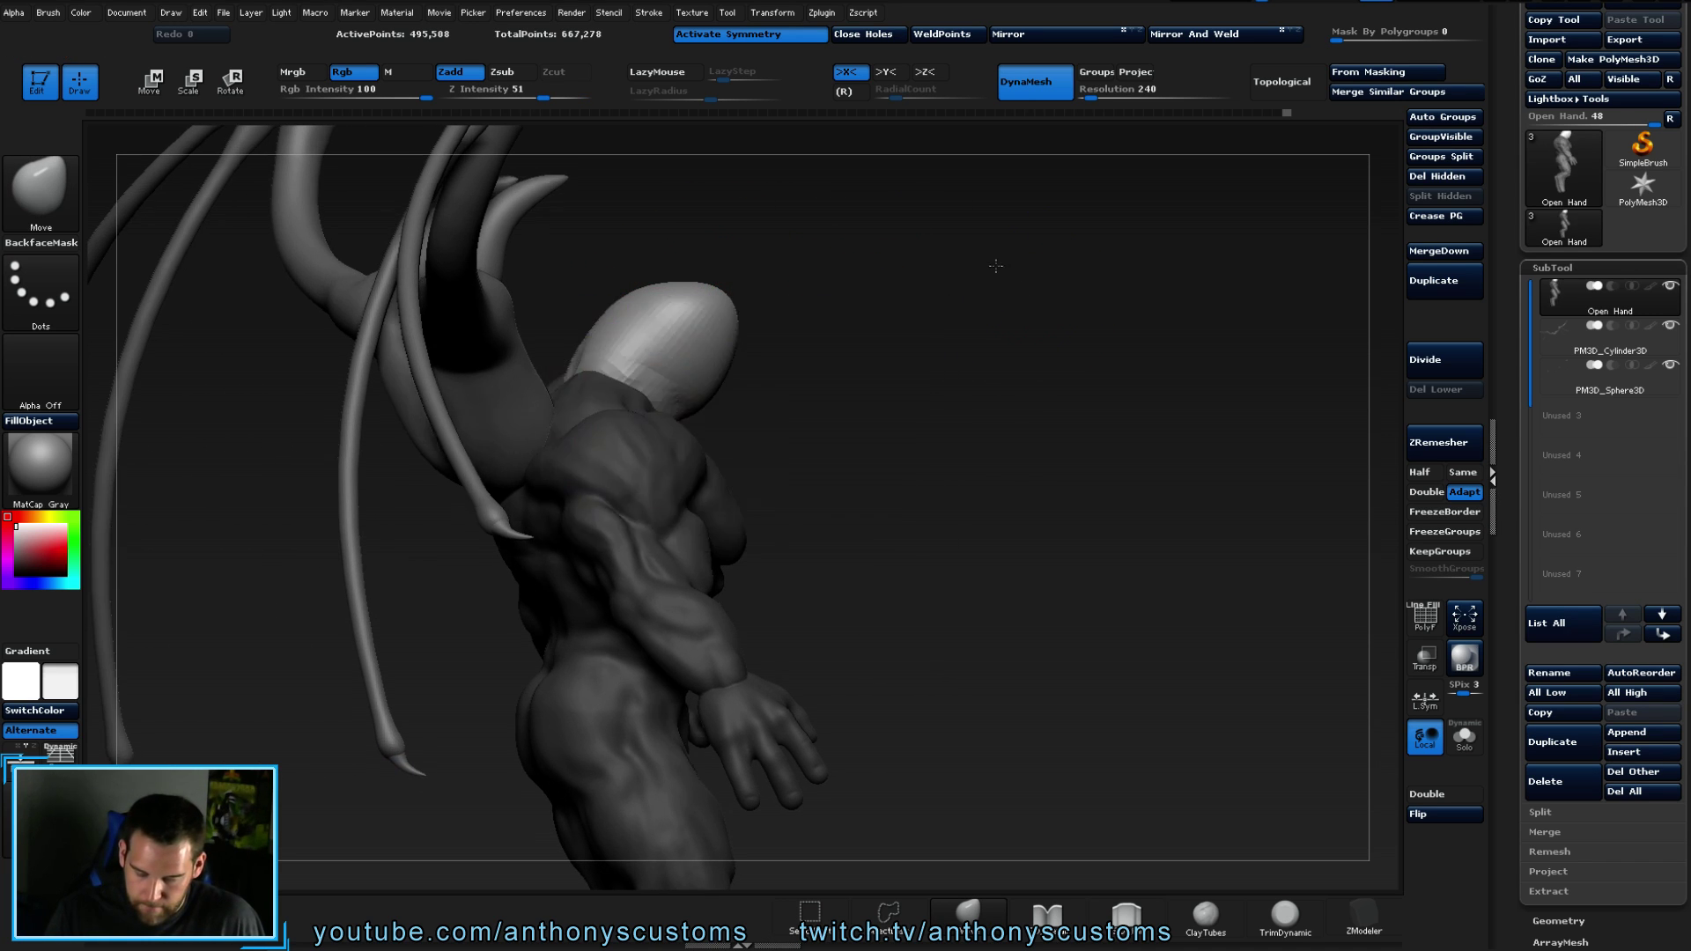
left_click_drag(997, 263, 875, 291)
left_click_drag(695, 413, 699, 407)
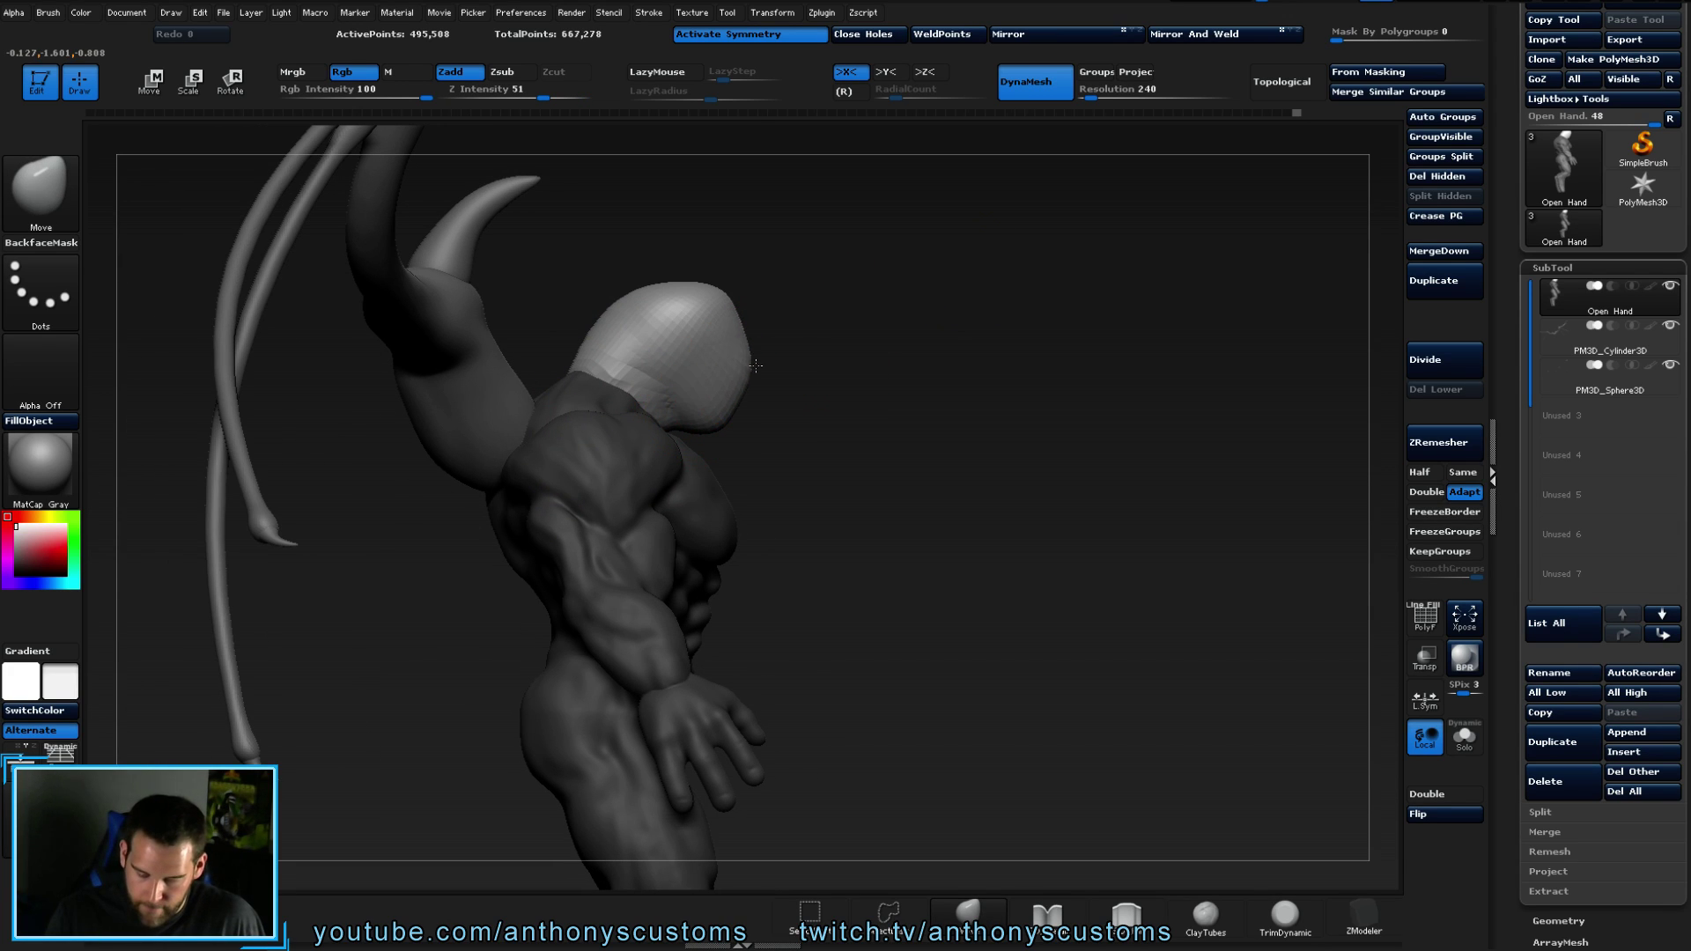
left_click_drag(746, 399, 750, 379)
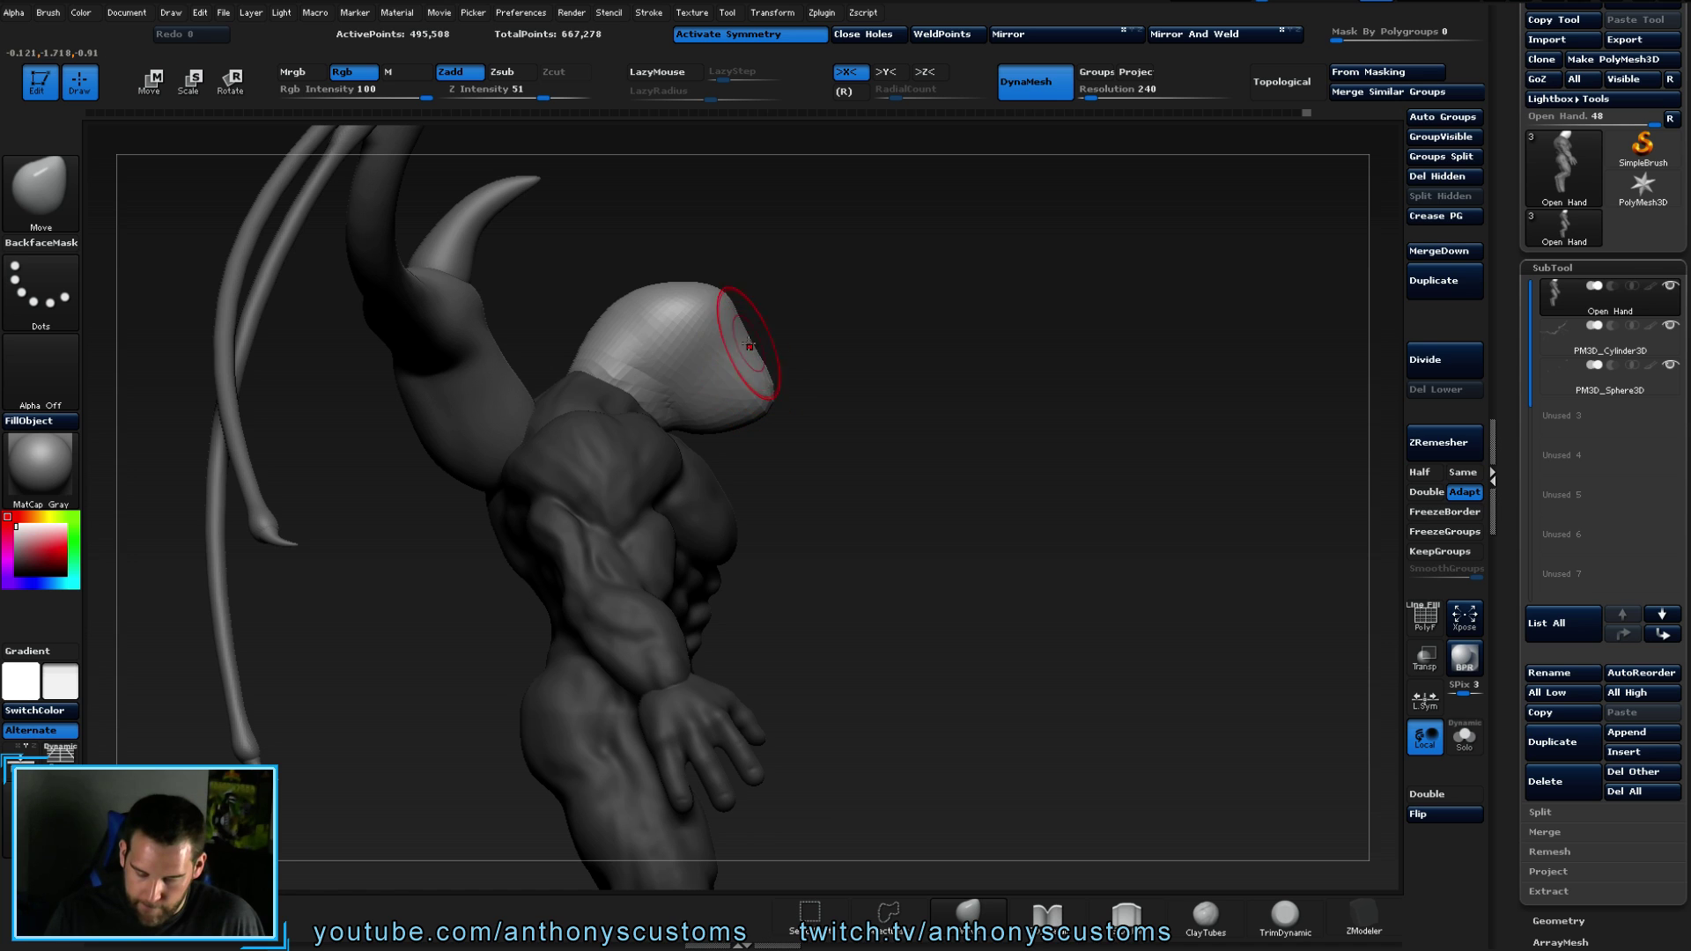
mouse_move(814, 306)
left_mouse_down()
mouse_move(845, 377)
mouse_move(793, 375)
left_mouse_up()
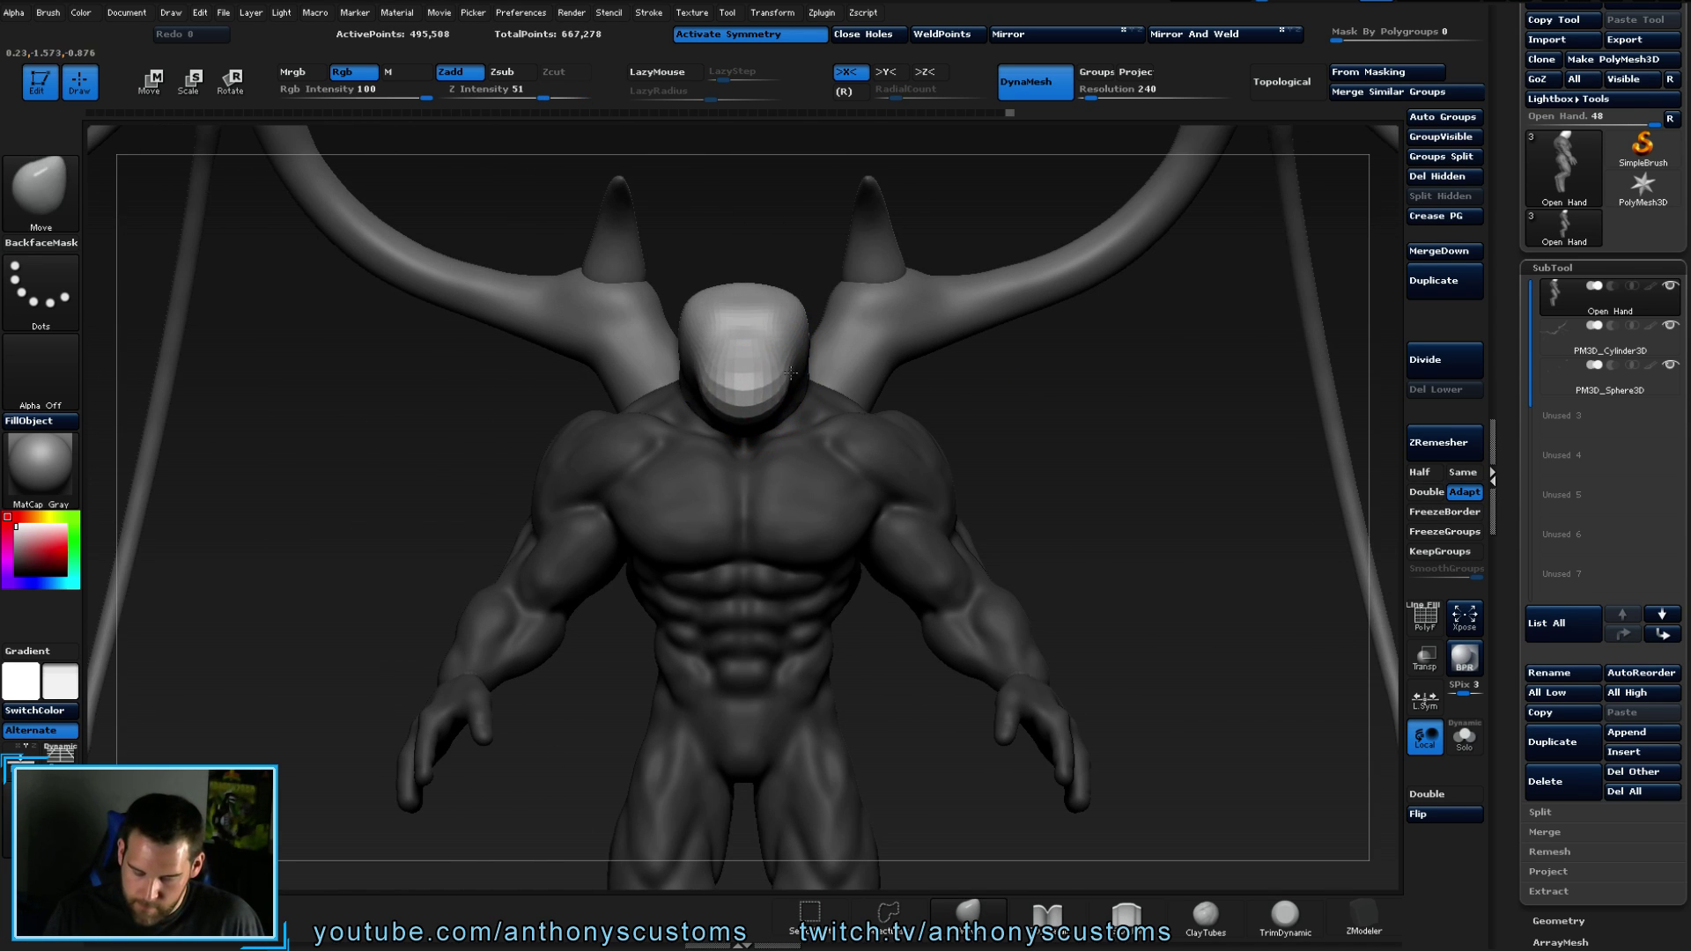
- Shape the sides of the face and cheeks with the Move brush from front and three-quarter angles
left_click_drag(924, 327, 1028, 382)
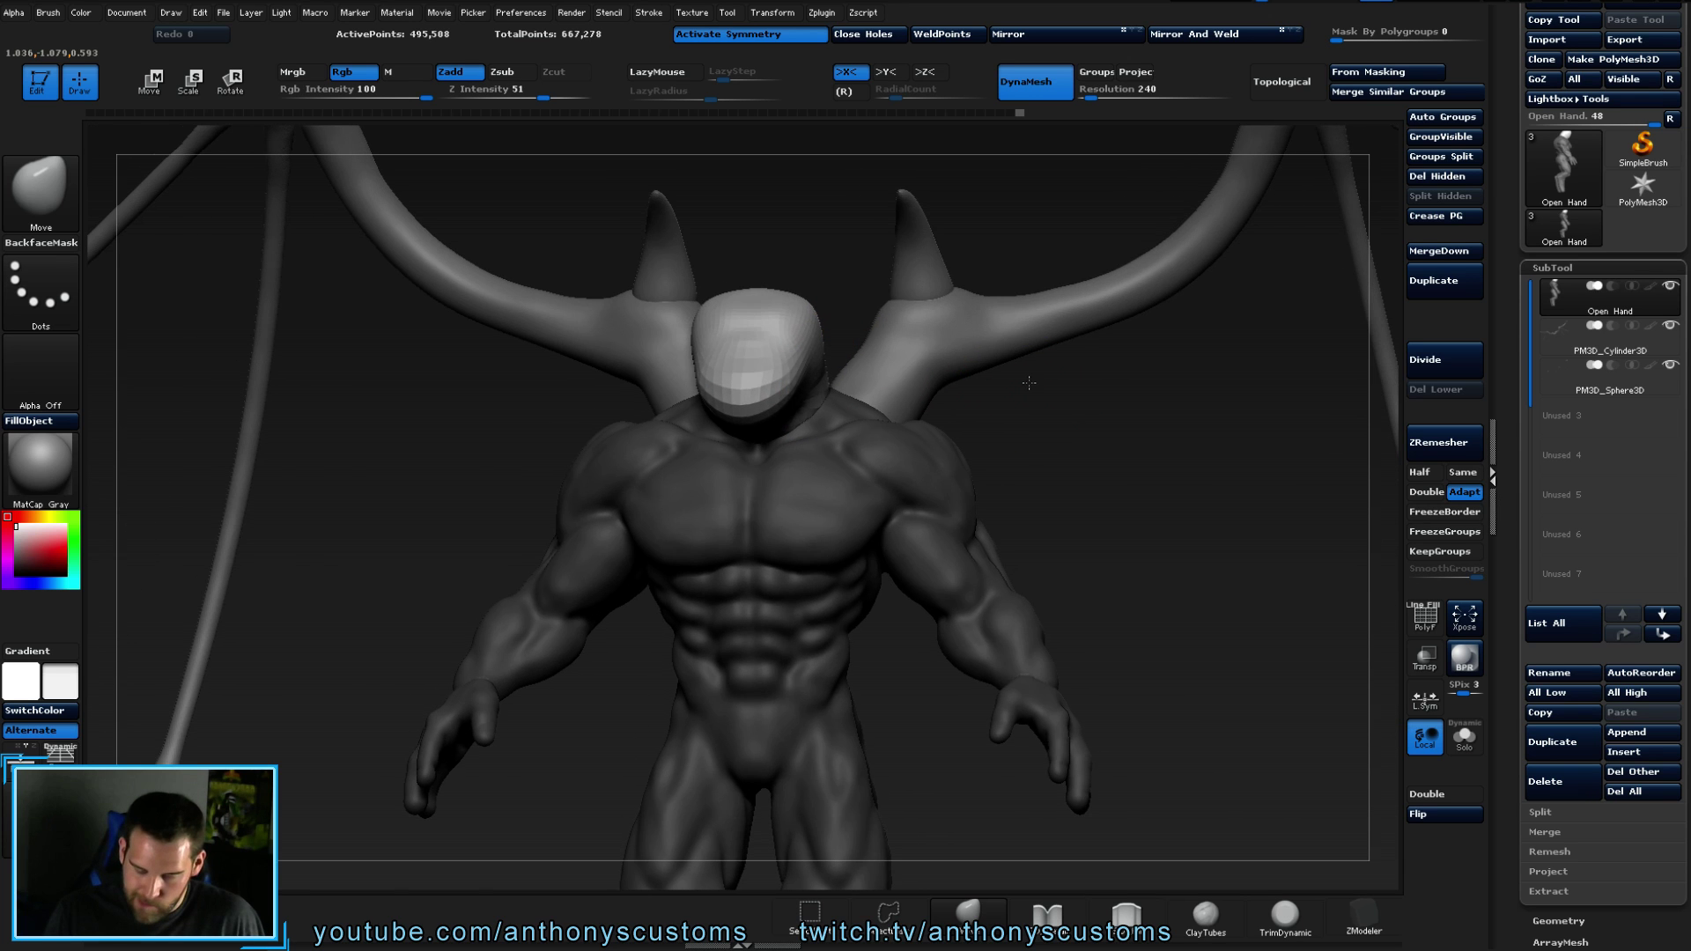
right_click_drag(1057, 335, 1035, 211, "ctrl")
mouse_move(1005, 586)
left_mouse_down()
mouse_move(1083, 574)
mouse_move(940, 410)
mouse_move(795, 351)
left_mouse_up()
left_click_drag(869, 263, 987, 376, "alt")
key("space")
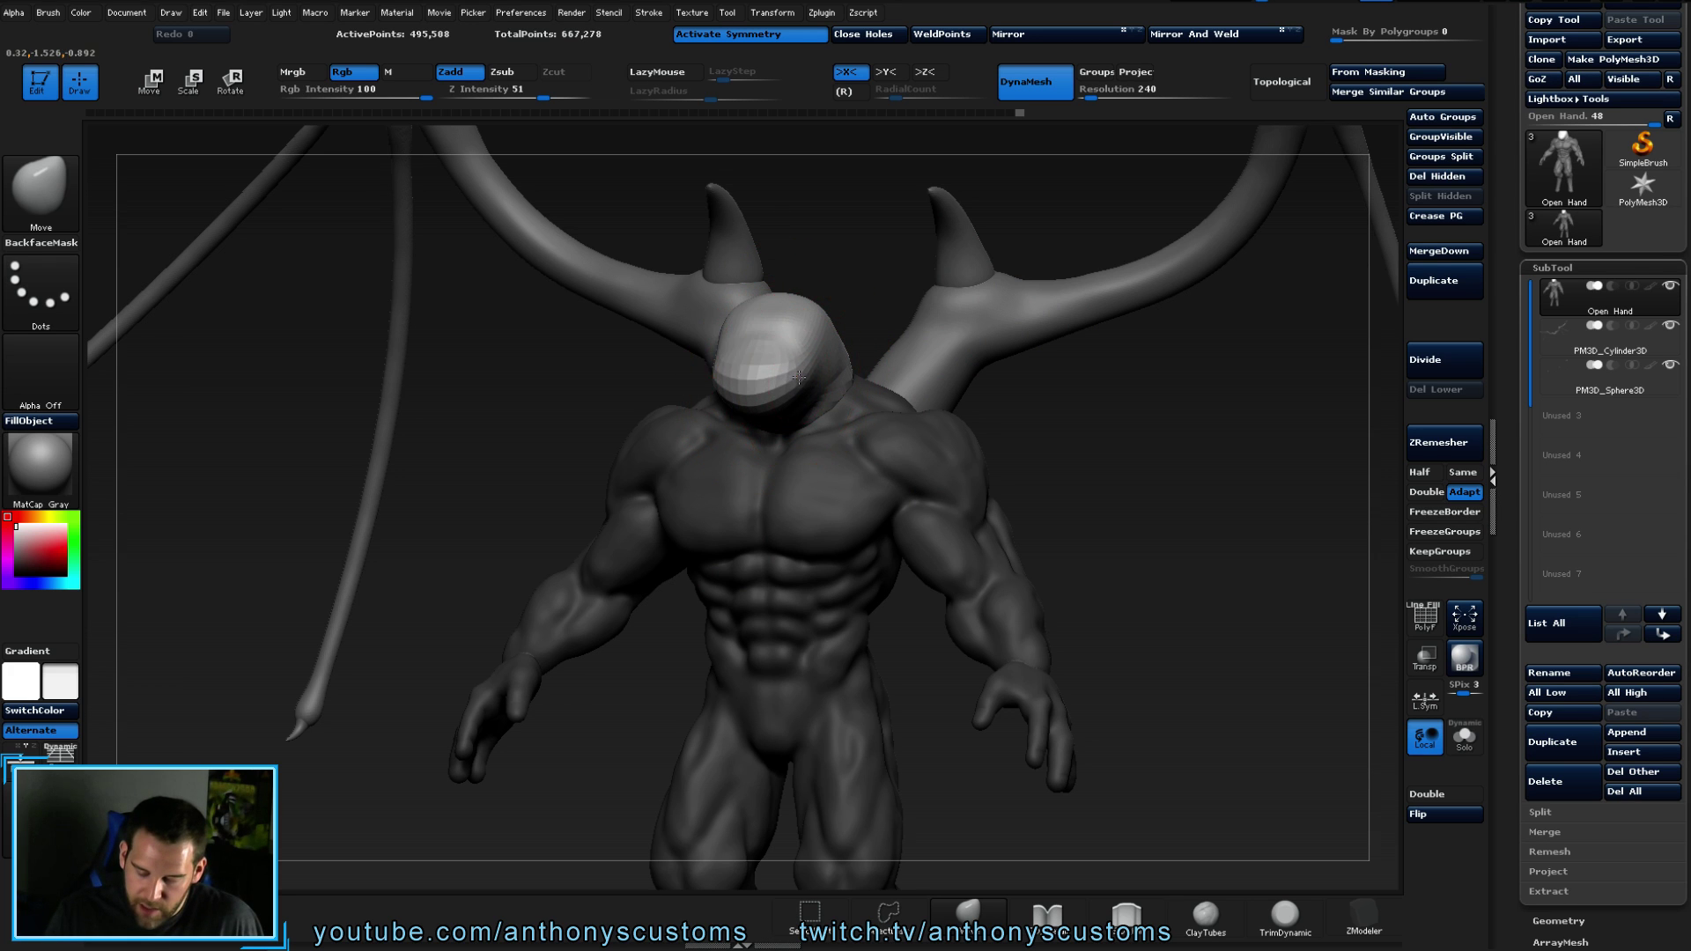
right_click_drag(822, 328, 860, 359)
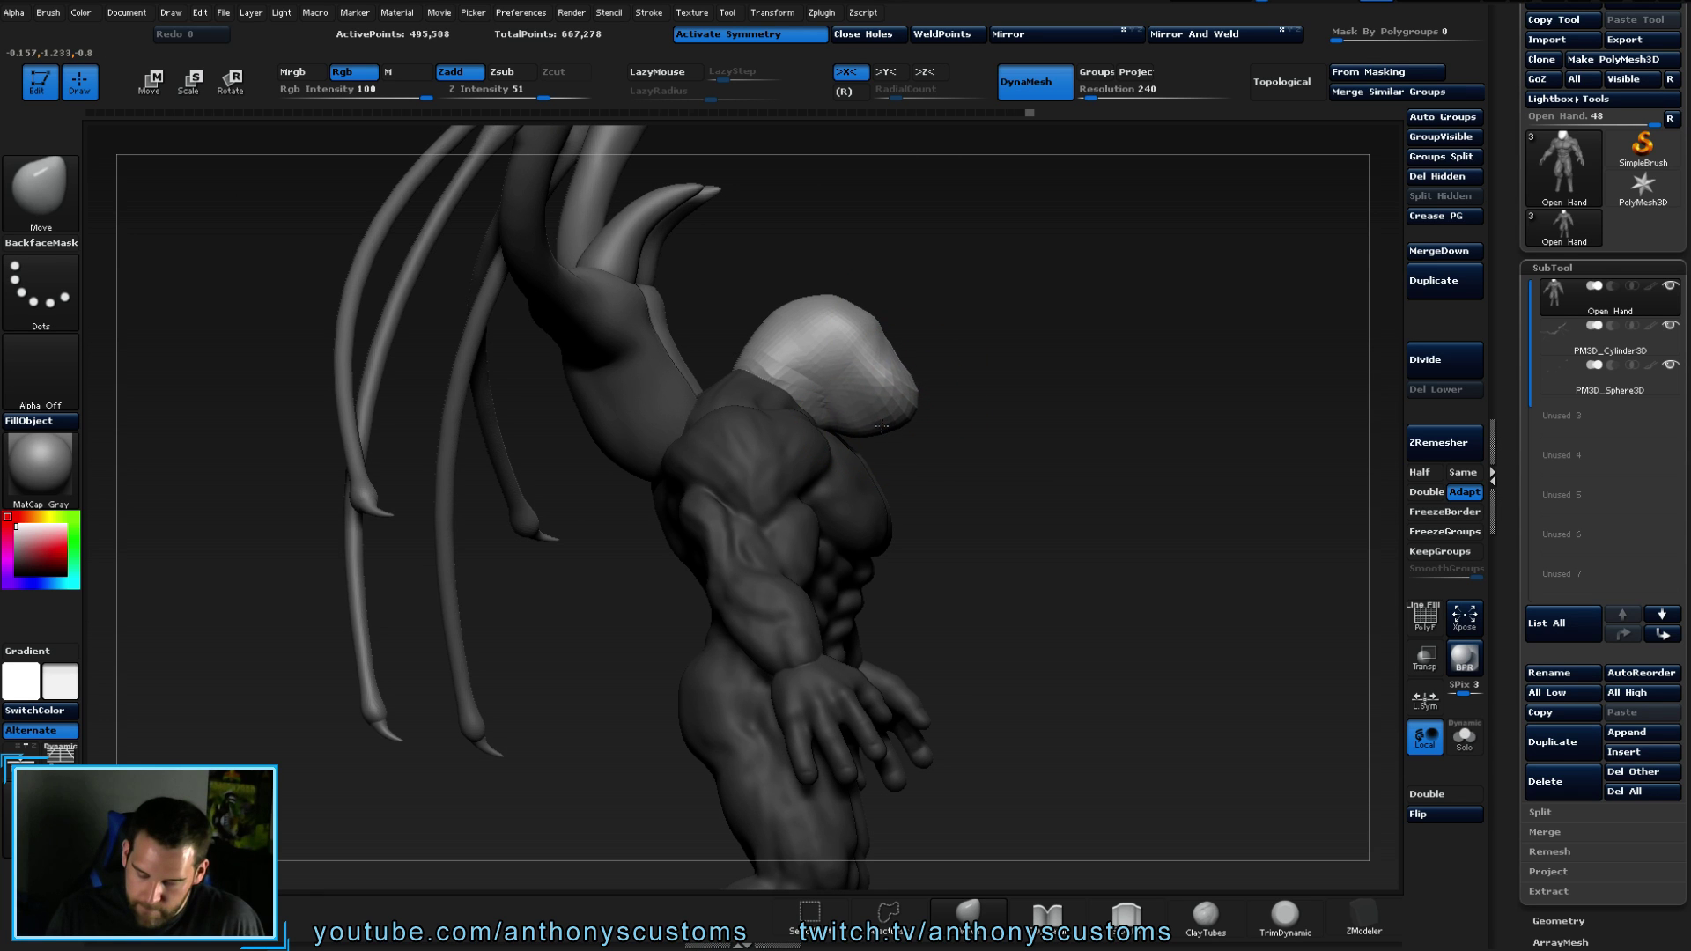
- Resize the Move brush and taper the lower face and jaw down into a longer, narrower chin
right_click_drag(981, 329, 865, 305)
key("space")
left_click_drag(755, 386, 746, 385)
mouse_move(774, 355)
right_mouse_down()
mouse_move(871, 300)
mouse_move(868, 319)
right_mouse_up()
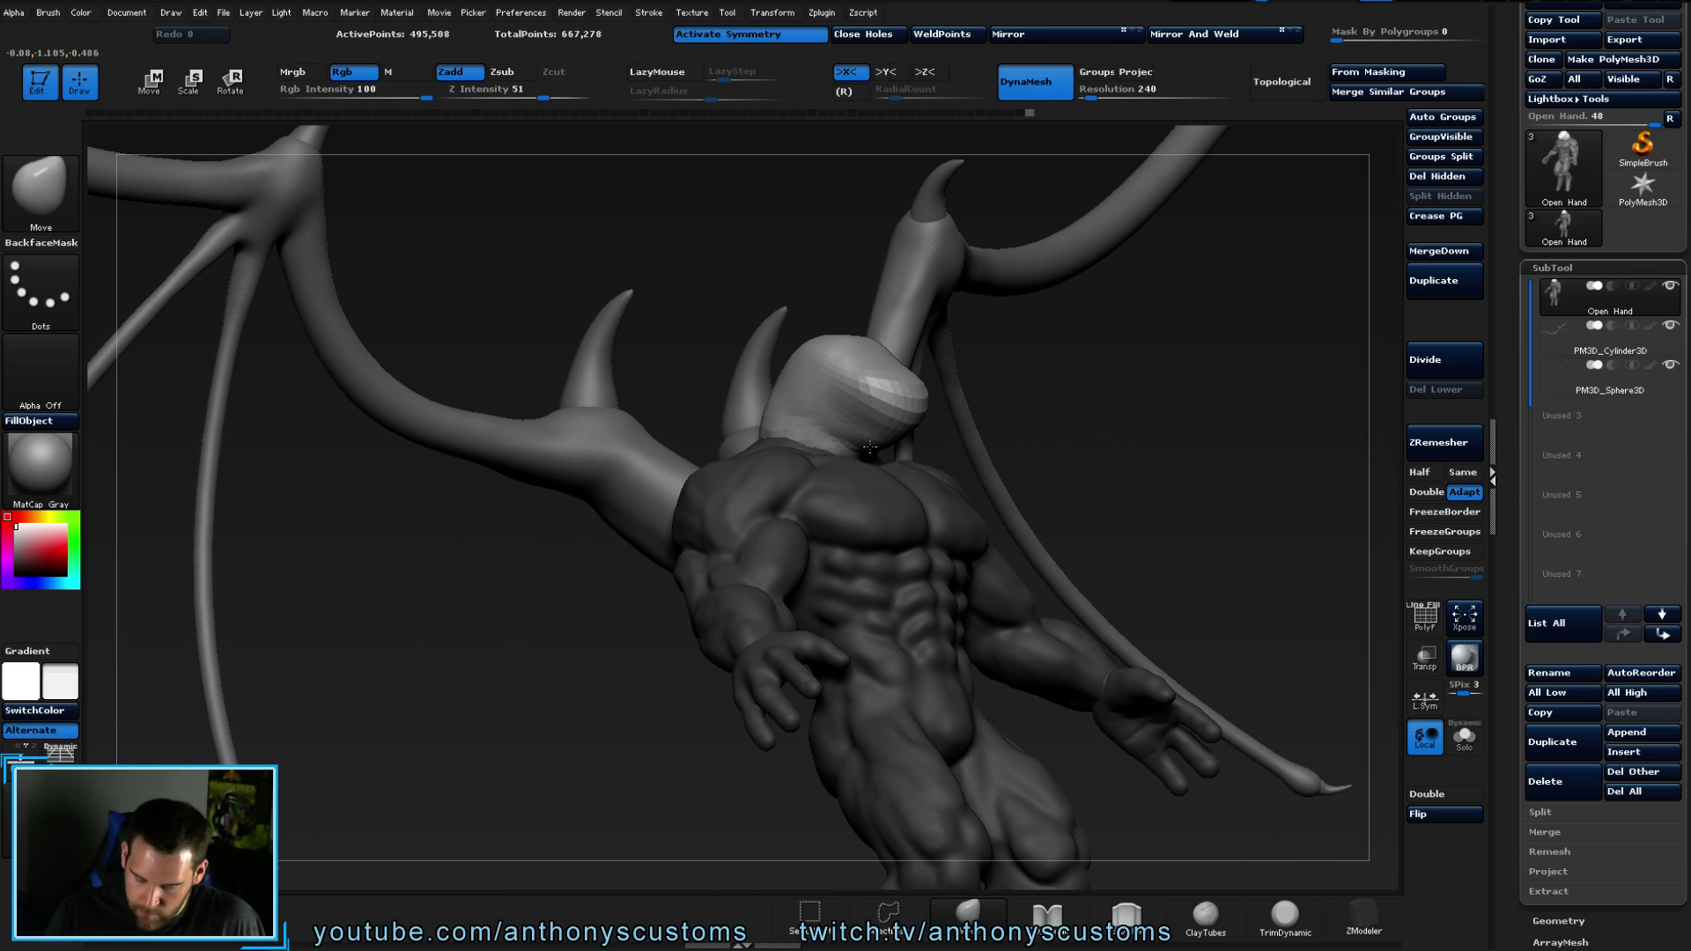
right_click_drag(888, 431, 916, 377)
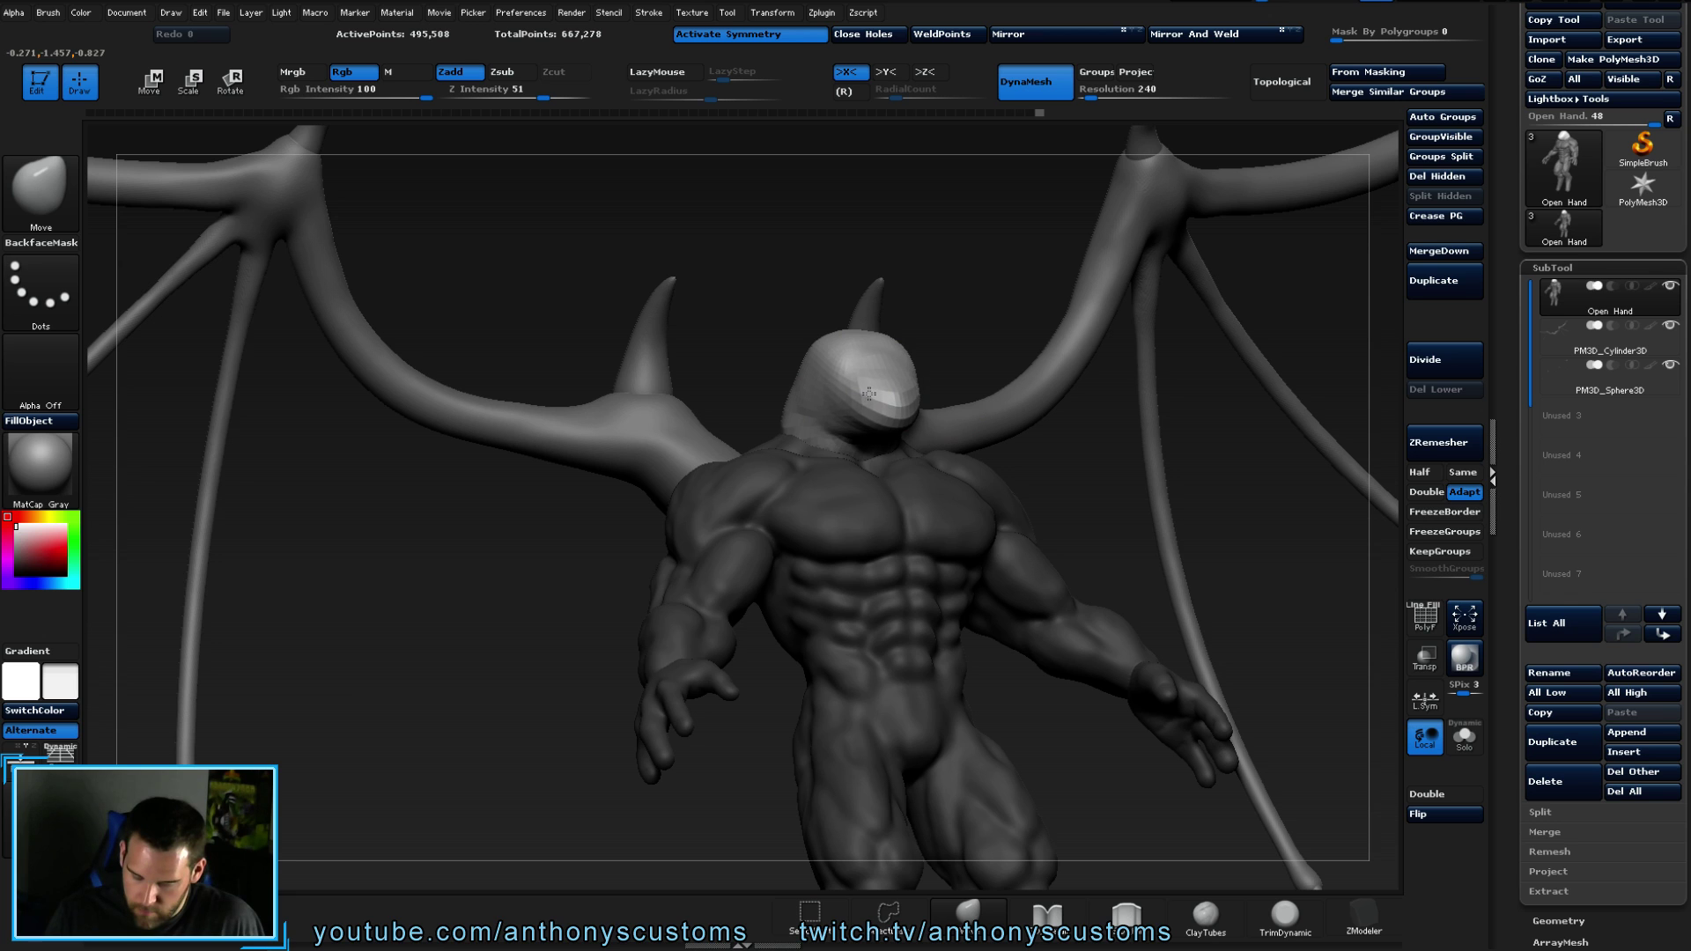
left_click_drag(965, 315, 906, 408)
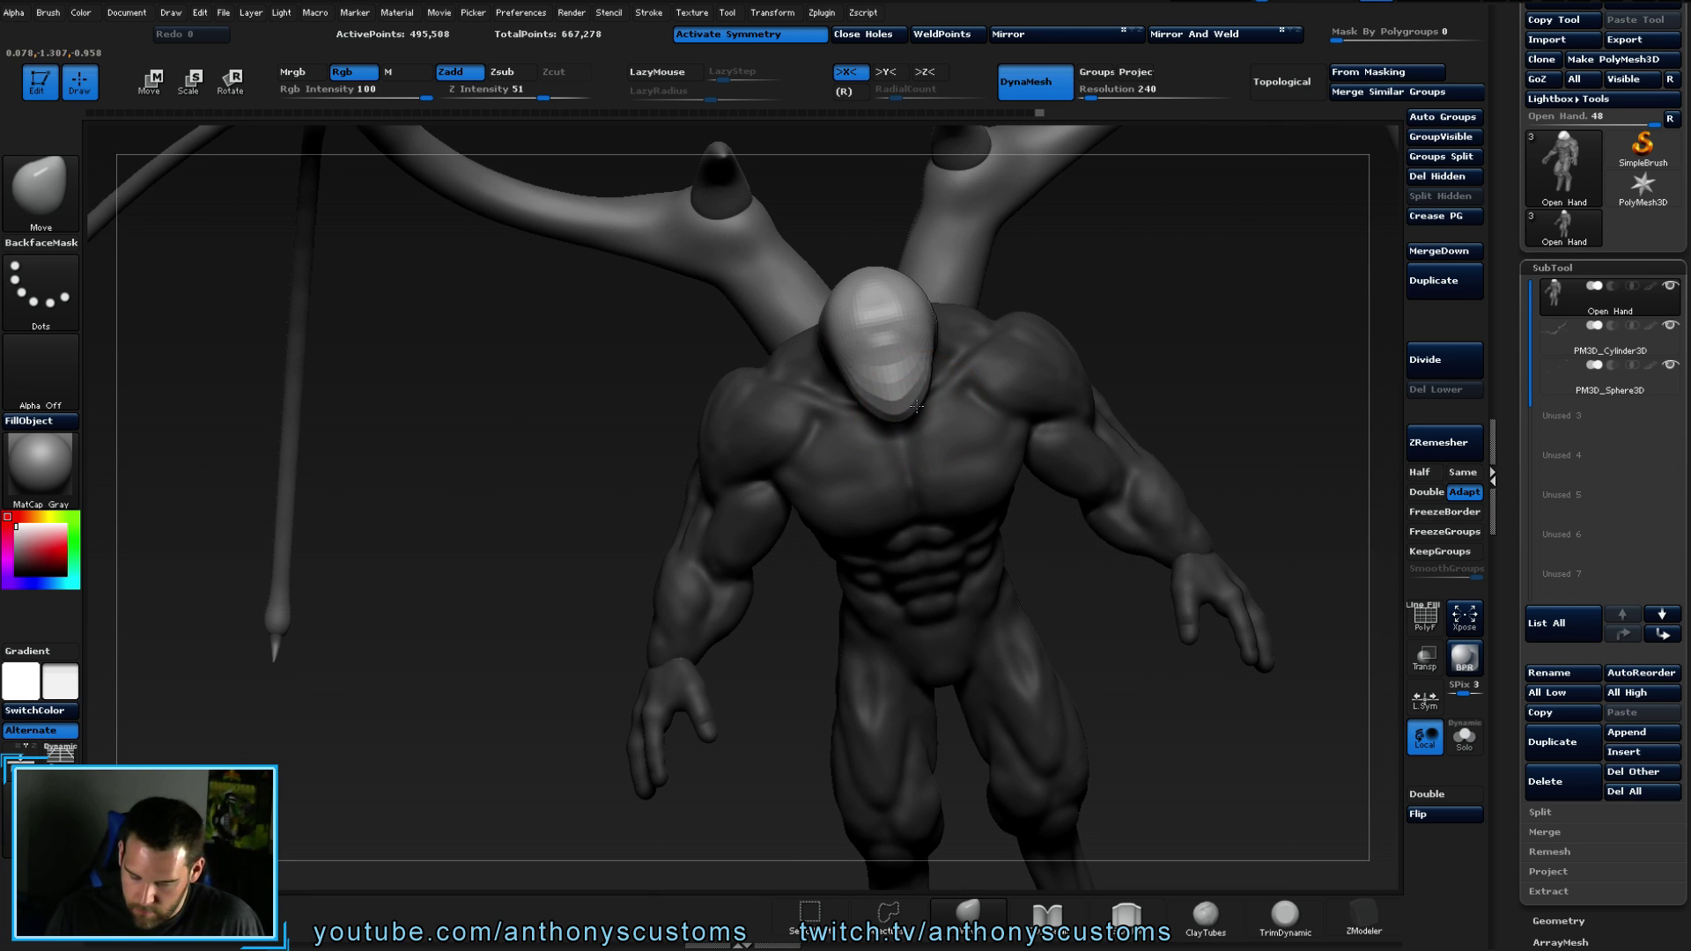
mouse_move(920, 330)
left_mouse_down()
mouse_move(1132, 264)
mouse_move(1099, 269)
left_mouse_up()
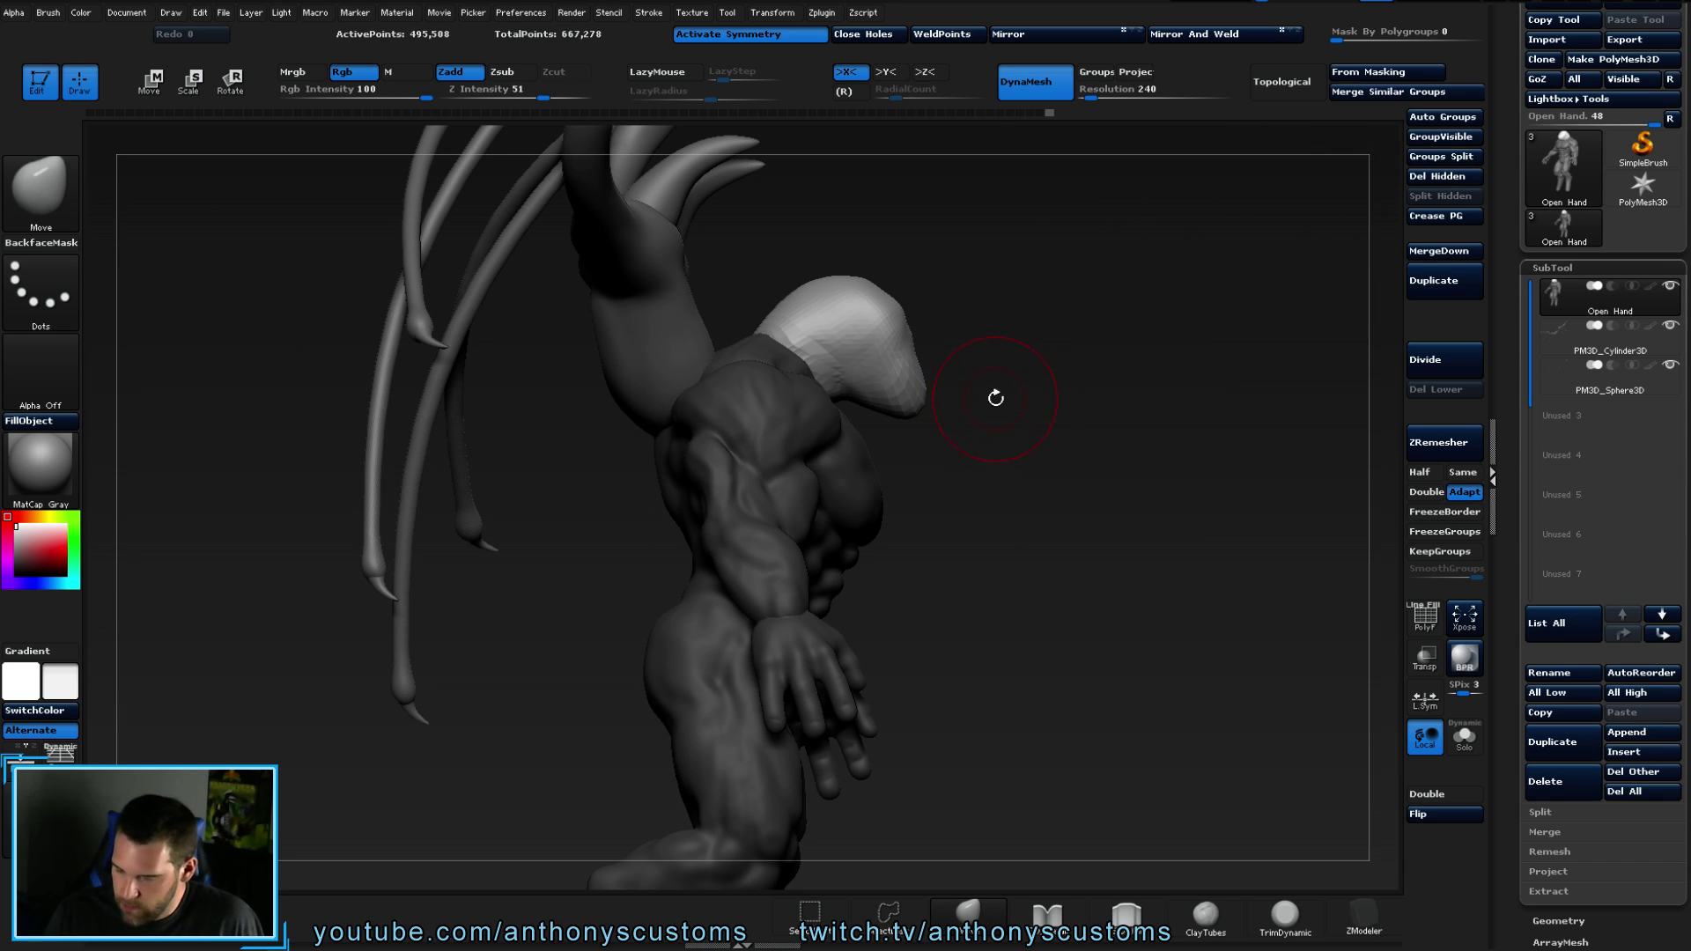
- Split the unmasked head into its own subtool with Split Unmasked Points, select it and remesh it with DynaMesh at resolution 240
left_click(1638, 832)
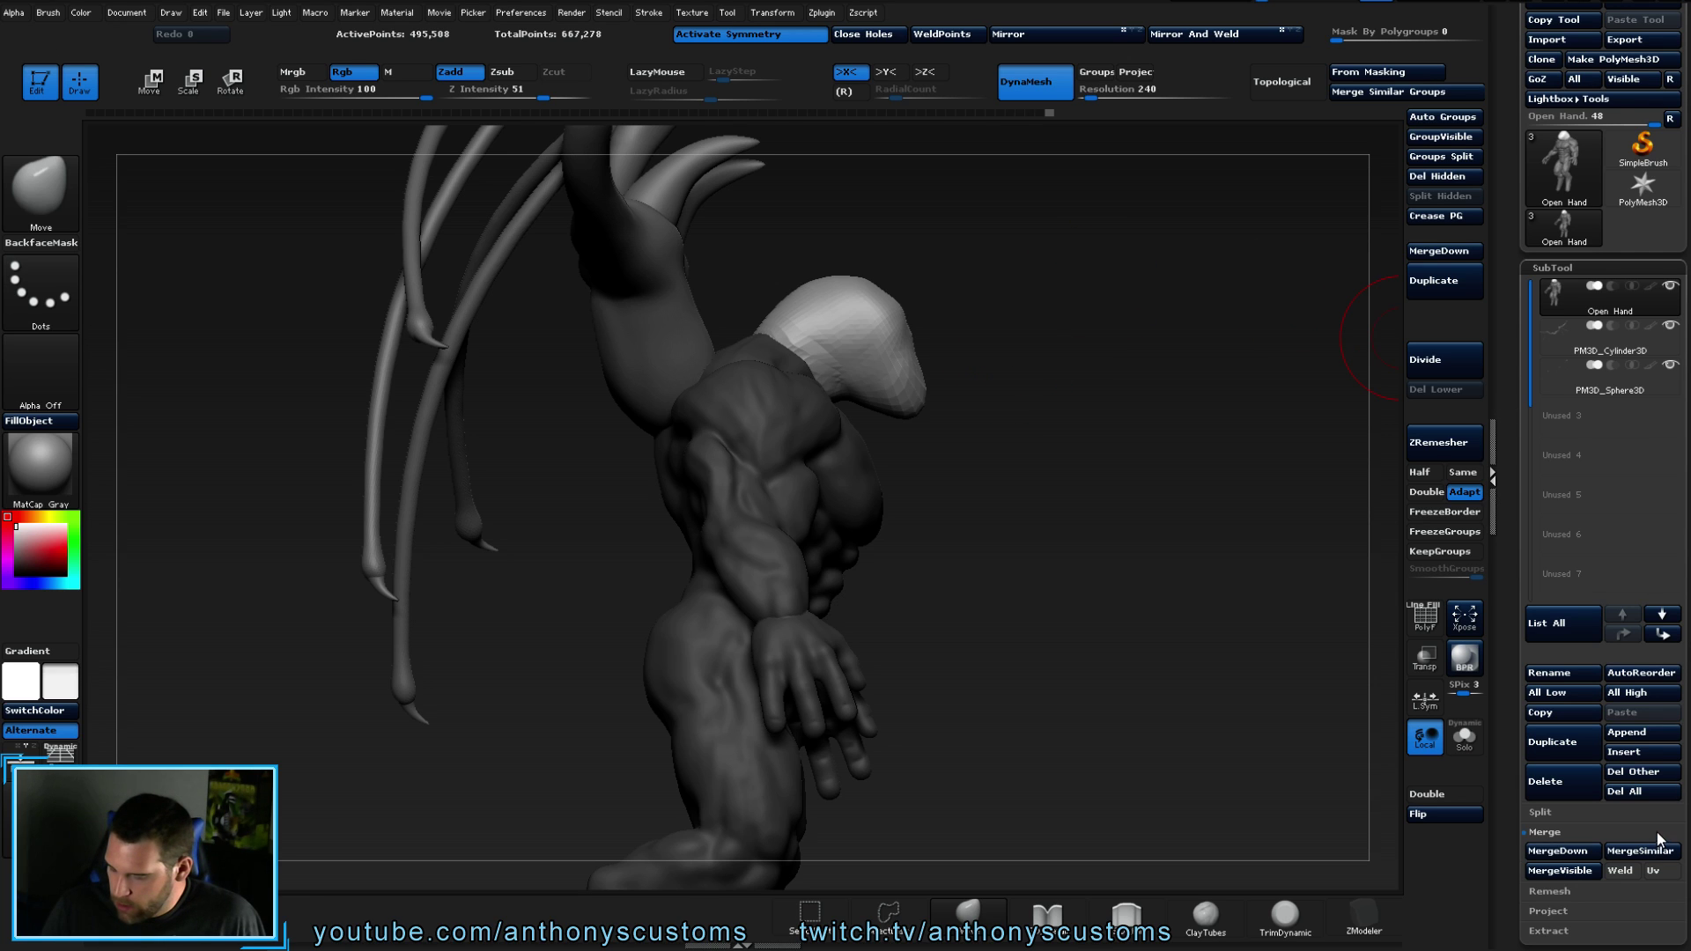
left_click(1609, 832)
left_click(1594, 814)
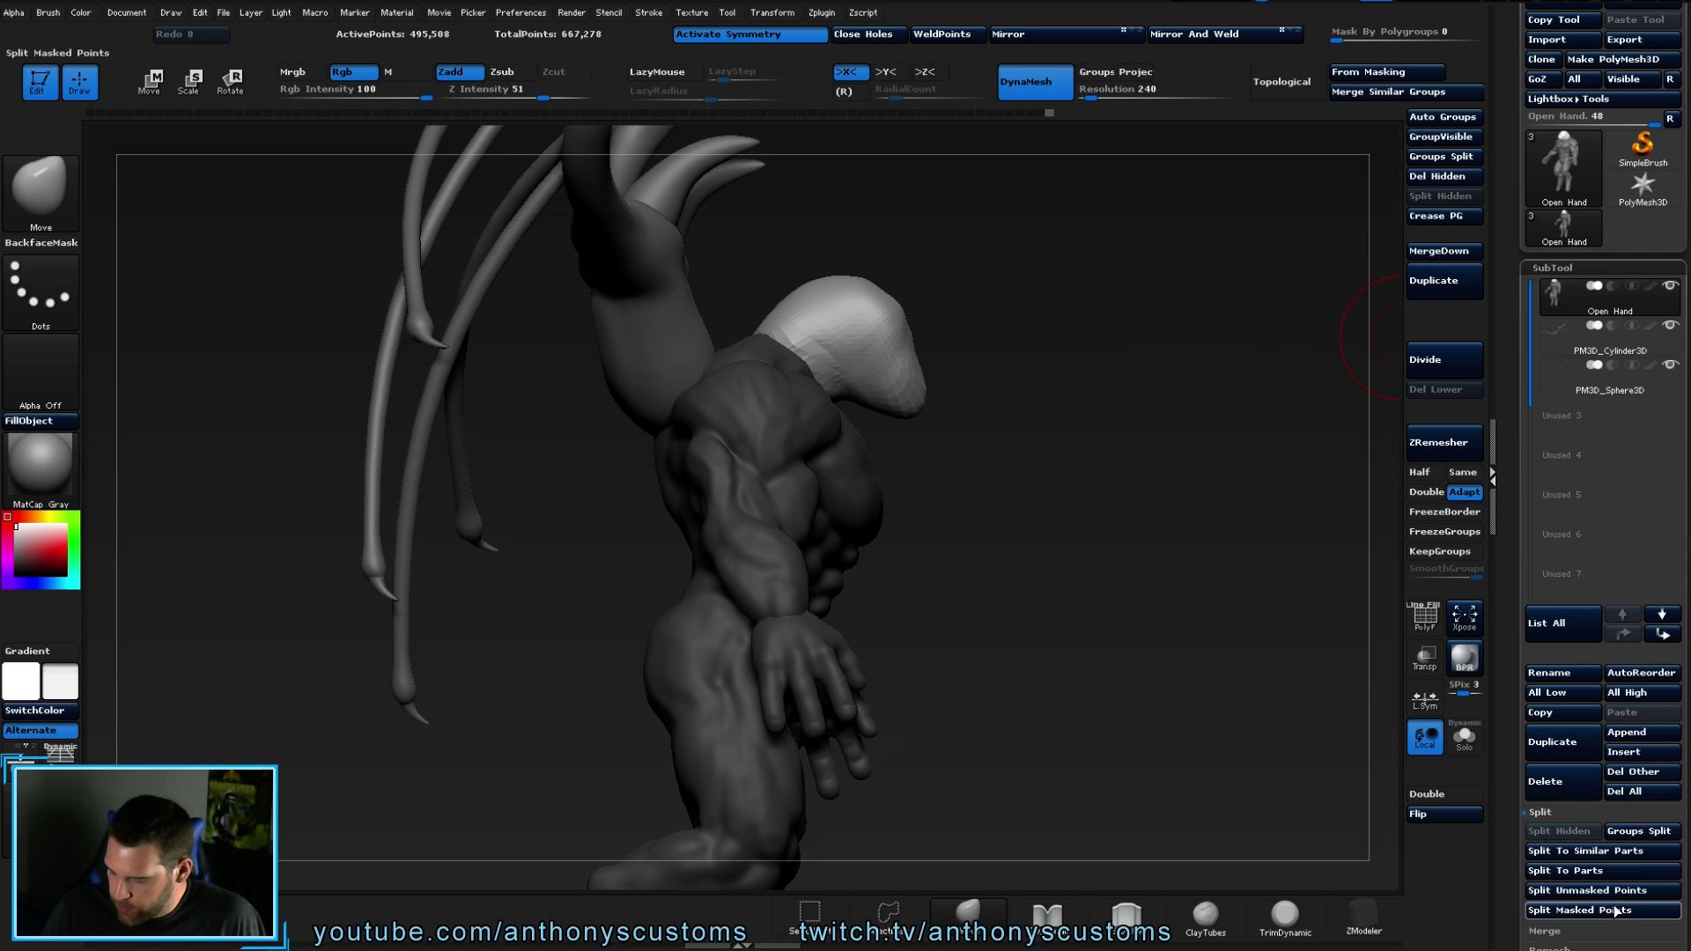
left_click(1615, 892)
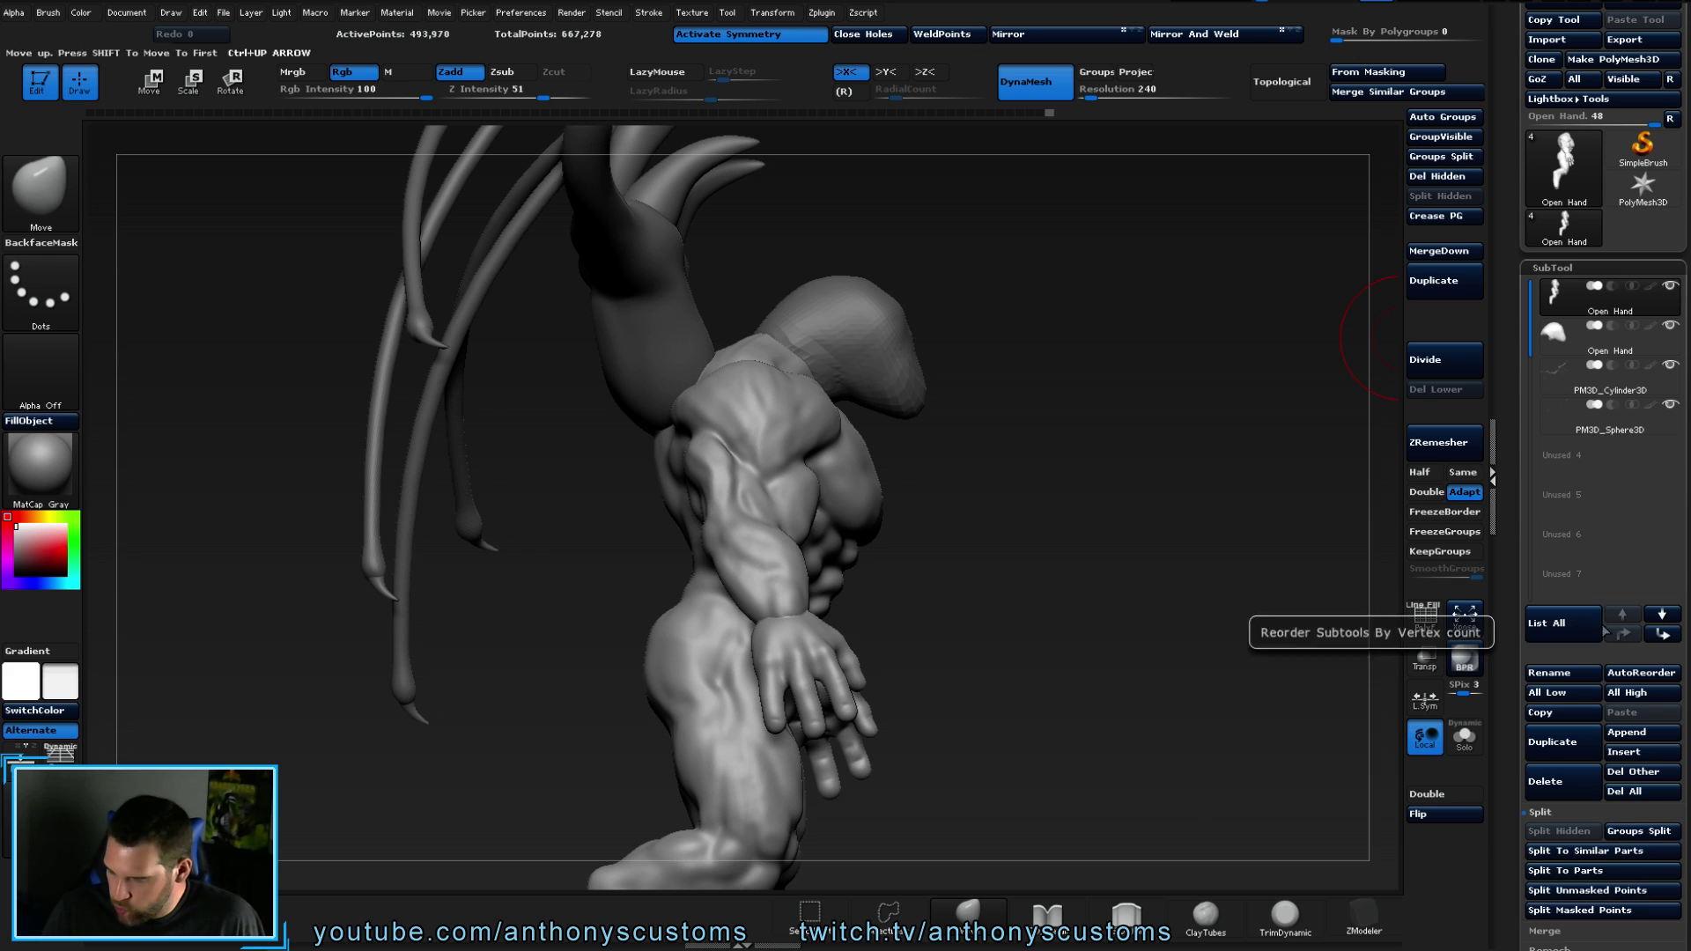
left_click(1559, 340)
mouse_move(1133, 377)
left_mouse_down()
mouse_move(1099, 391)
mouse_move(939, 351)
left_mouse_up()
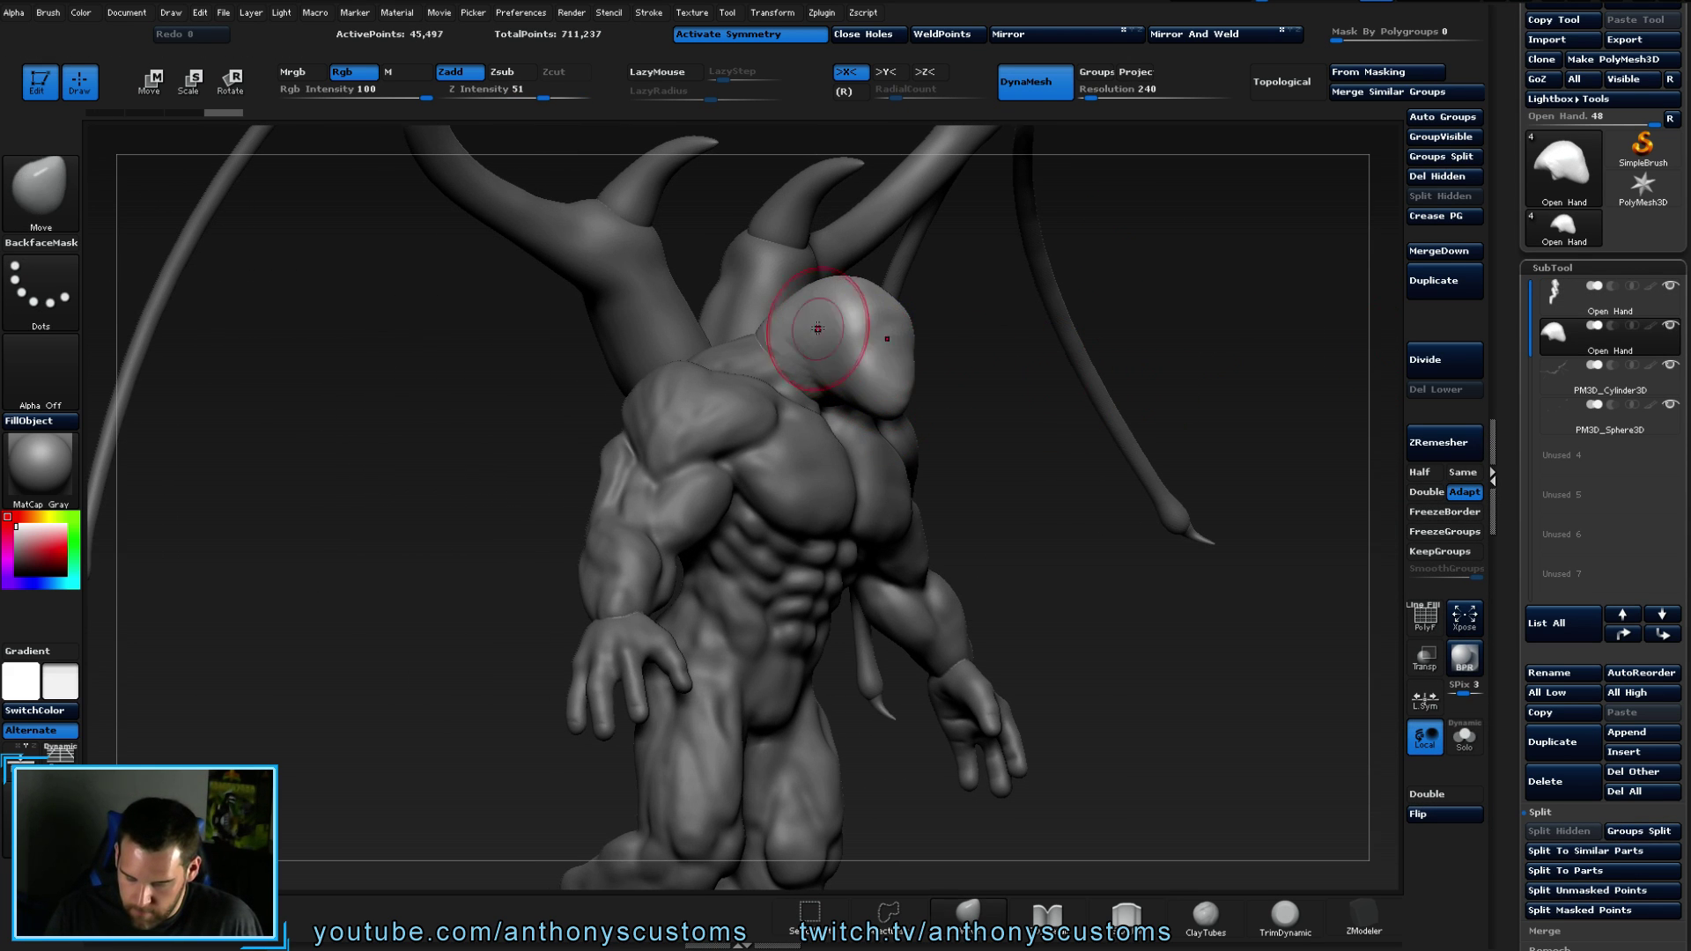
- Reshape the front of the face and the underside of the muzzle, and quick-save the project
mouse_move(1164, 348)
left_mouse_down()
mouse_move(1254, 318)
mouse_move(937, 365)
left_mouse_up()
left_click_drag(997, 310, 1027, 344)
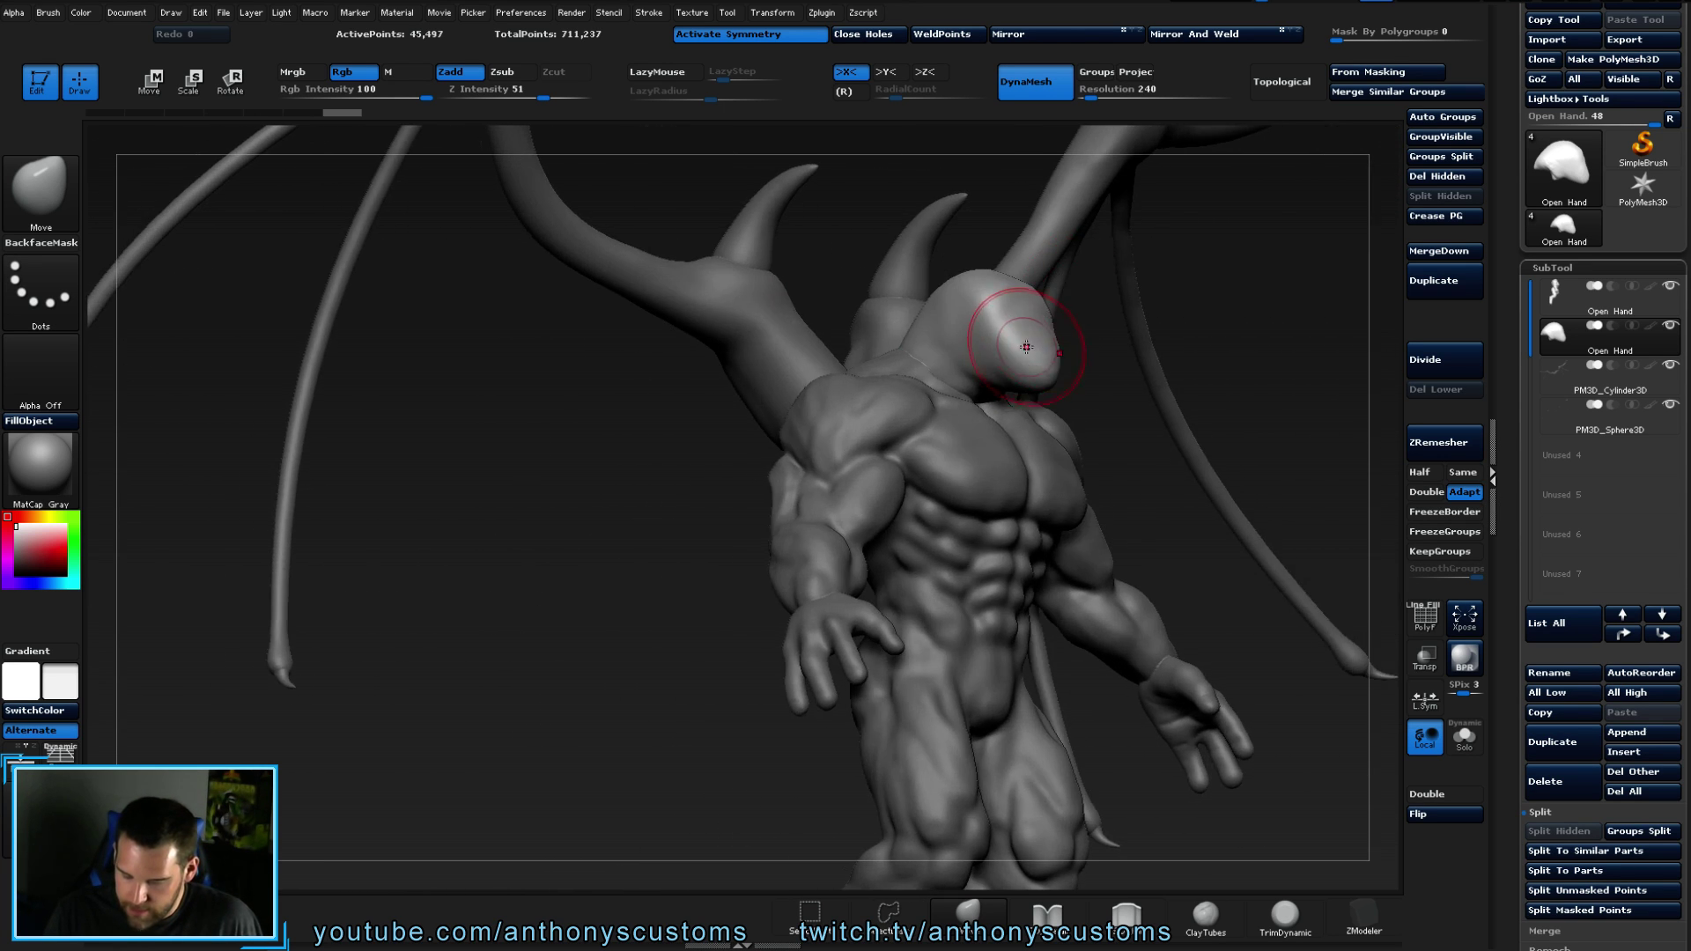
left_click_drag(1175, 343, 1164, 352)
left_click_drag(1046, 384, 1051, 395)
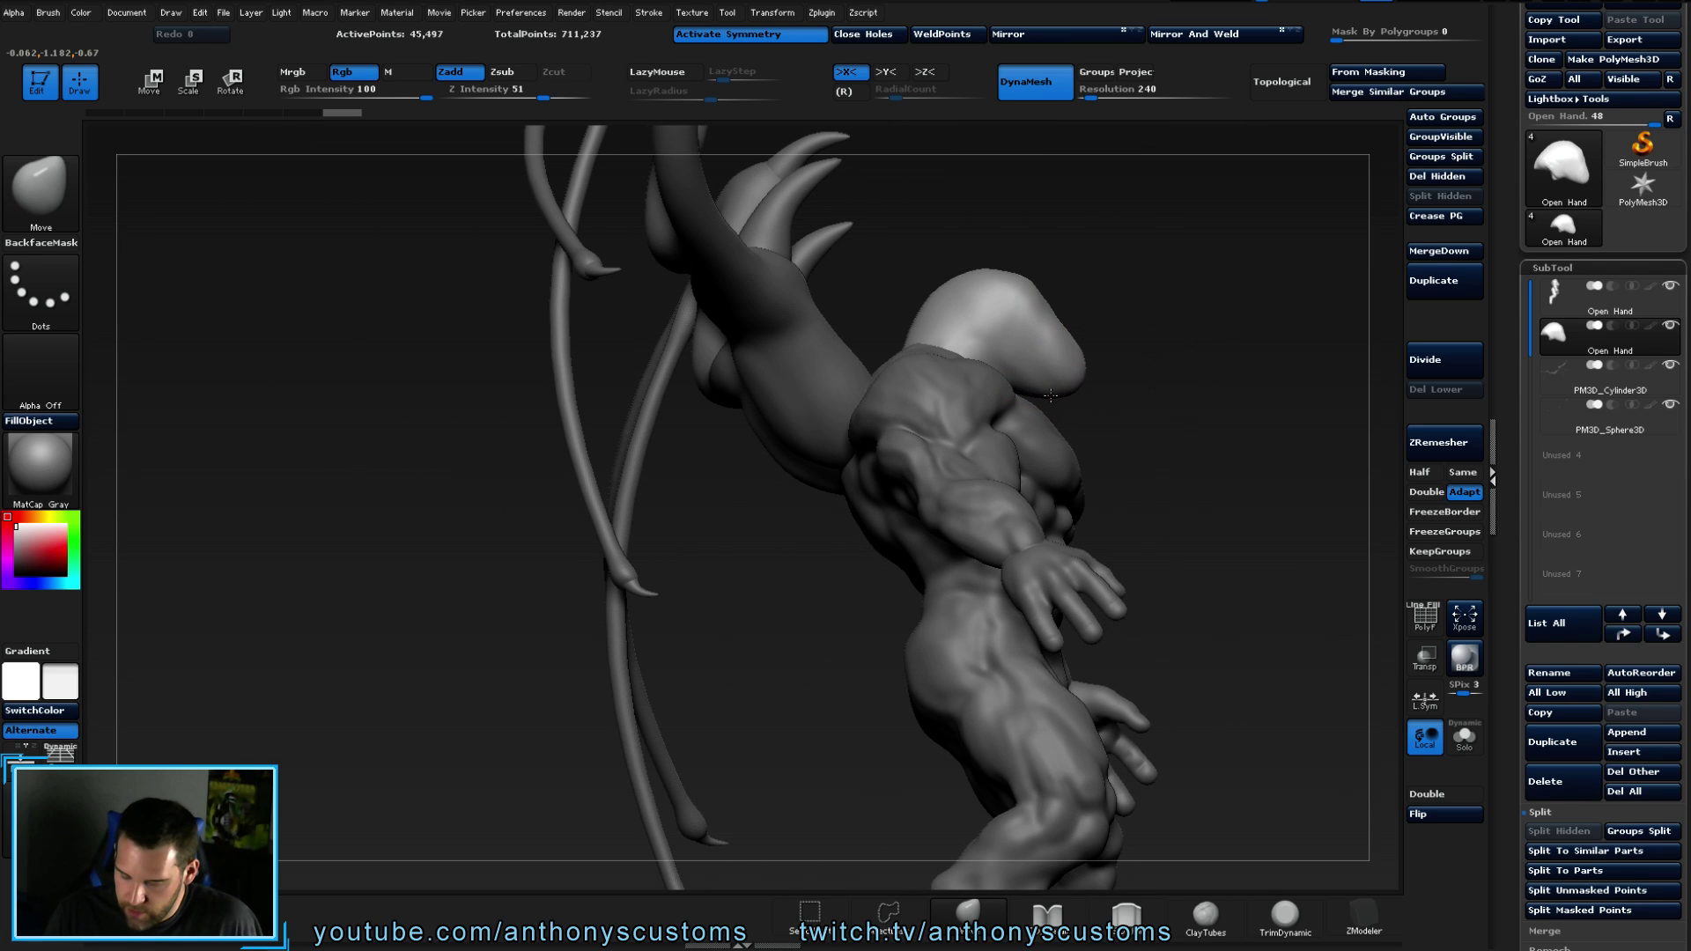
left_click_drag(1157, 344, 1169, 295)
key("ctrl+s")
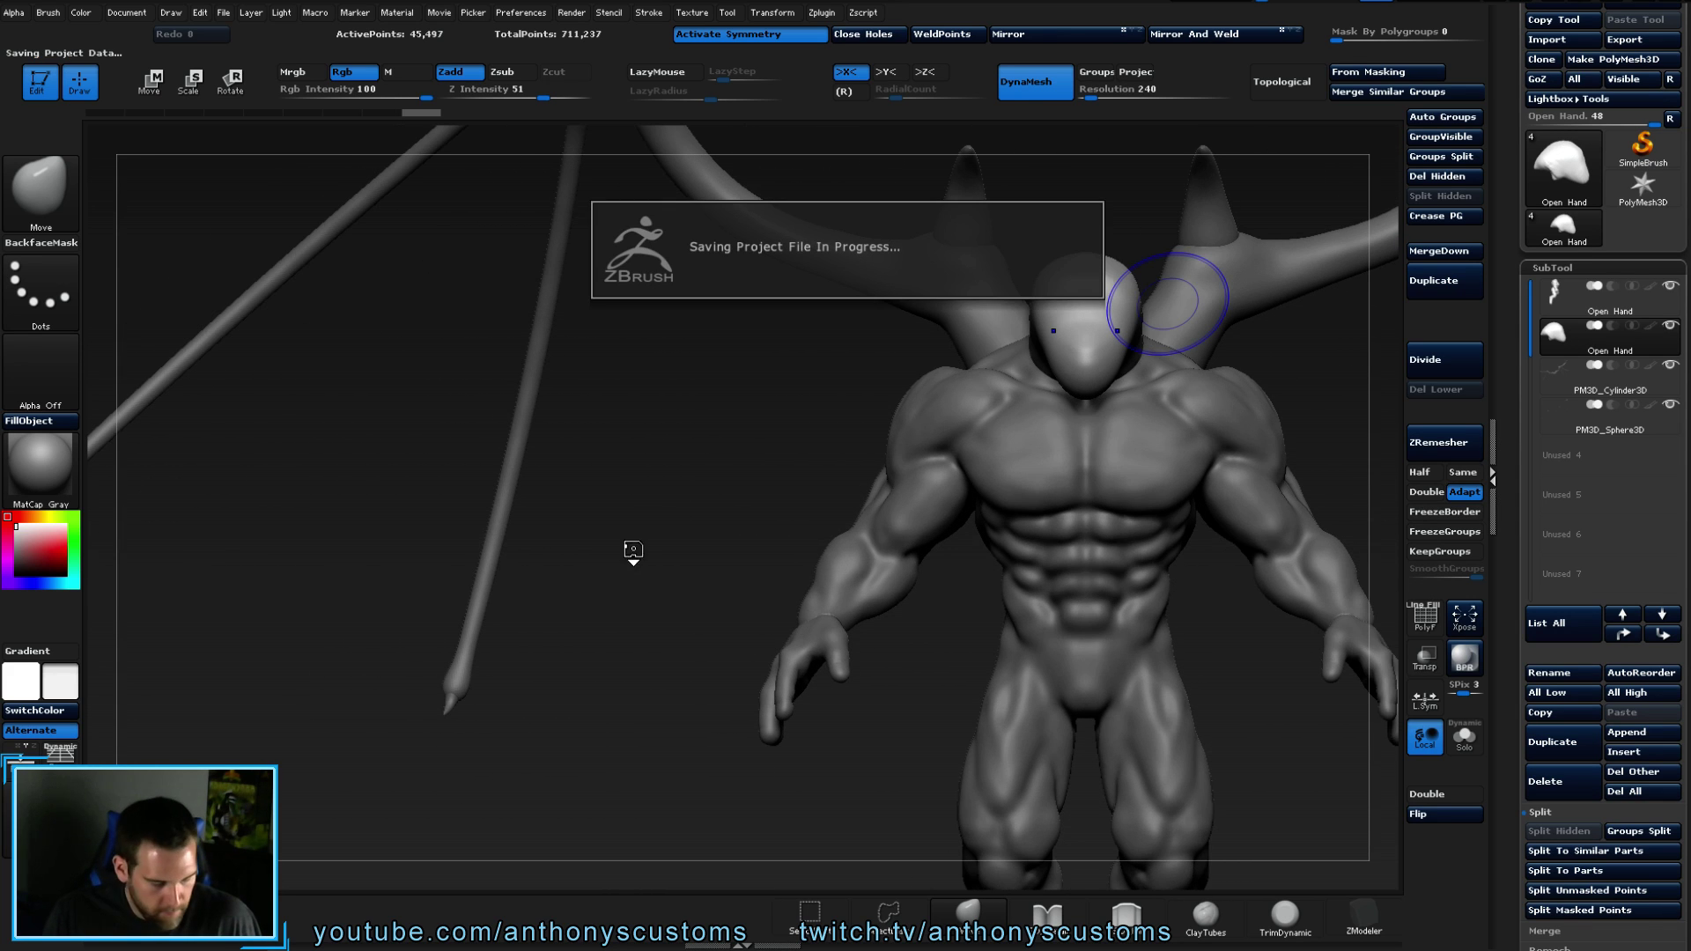
- Adjust the chin and lower jaw of the head with the Move brush from the front and side
left_click_drag(697, 550, 705, 493, "alt")
left_click_drag(741, 622, 517, 613, "alt")
left_click_drag(1124, 392, 1044, 362)
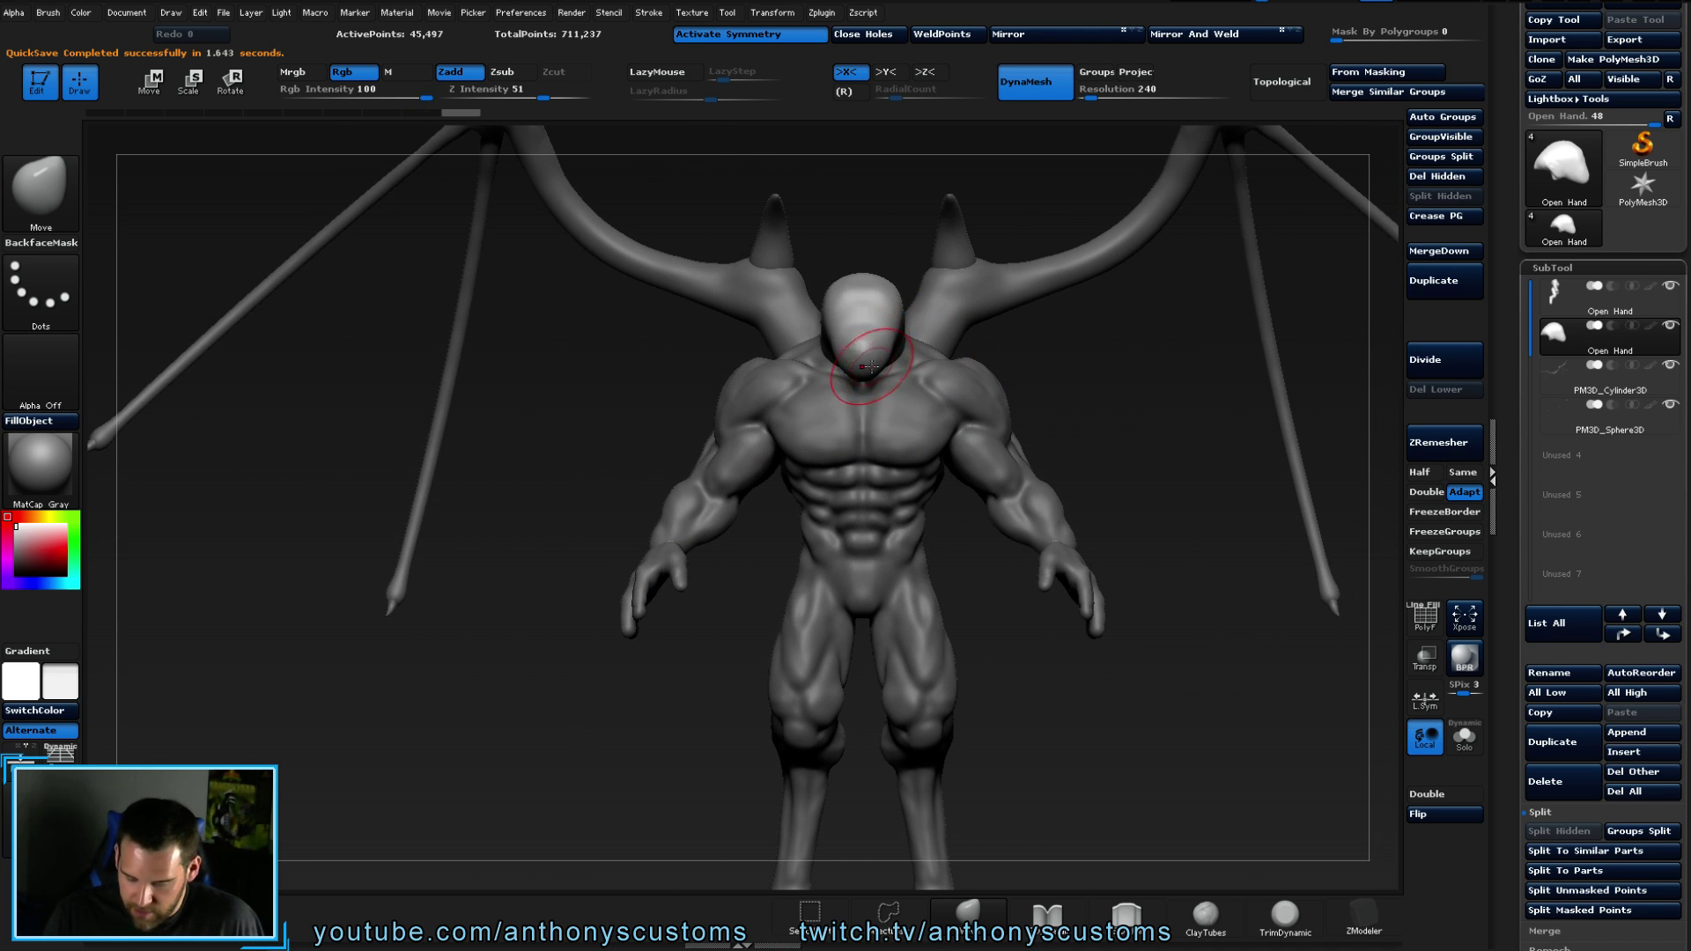
left_click_drag(869, 366, 869, 362)
mouse_move(1046, 364)
left_mouse_down()
mouse_move(1112, 373)
mouse_move(1000, 328)
mouse_move(1070, 340)
mouse_move(936, 344)
left_mouse_up()
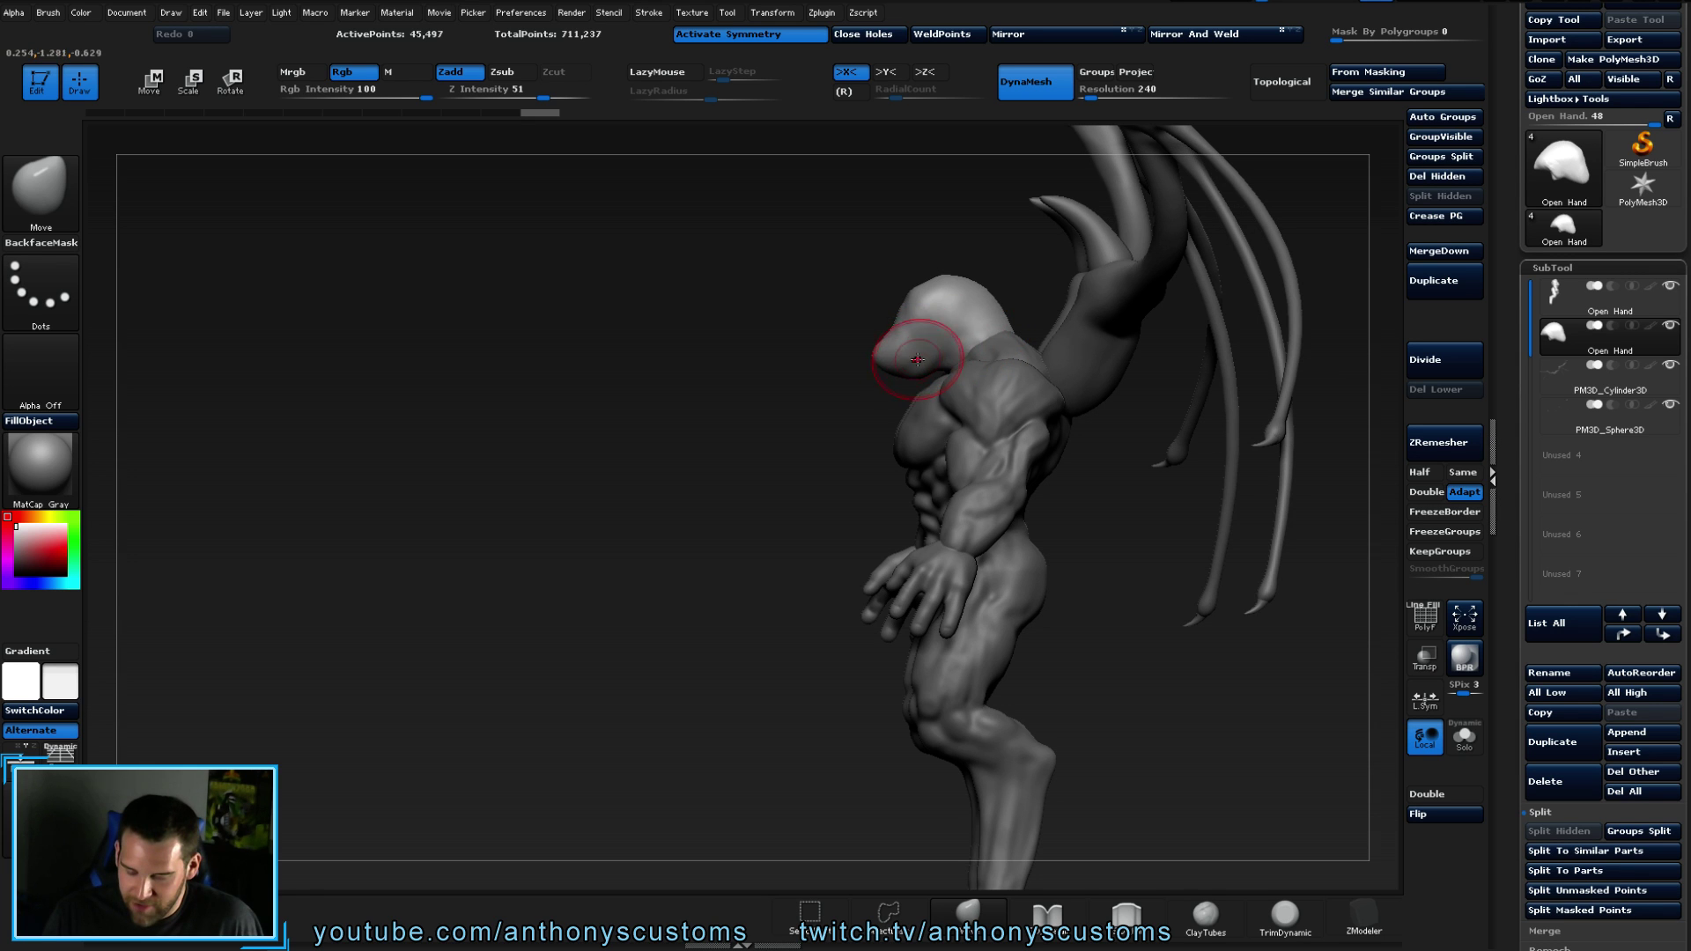
mouse_move(781, 460)
left_mouse_down()
mouse_move(1144, 363)
mouse_move(1202, 367)
mouse_move(1136, 356)
mouse_move(1018, 420)
mouse_move(987, 308)
left_mouse_up()
- Resize the Move brush and refine the jawline, brow and indented eye area of the head
key("space")
left_click_drag(1075, 256, 1108, 432, "alt")
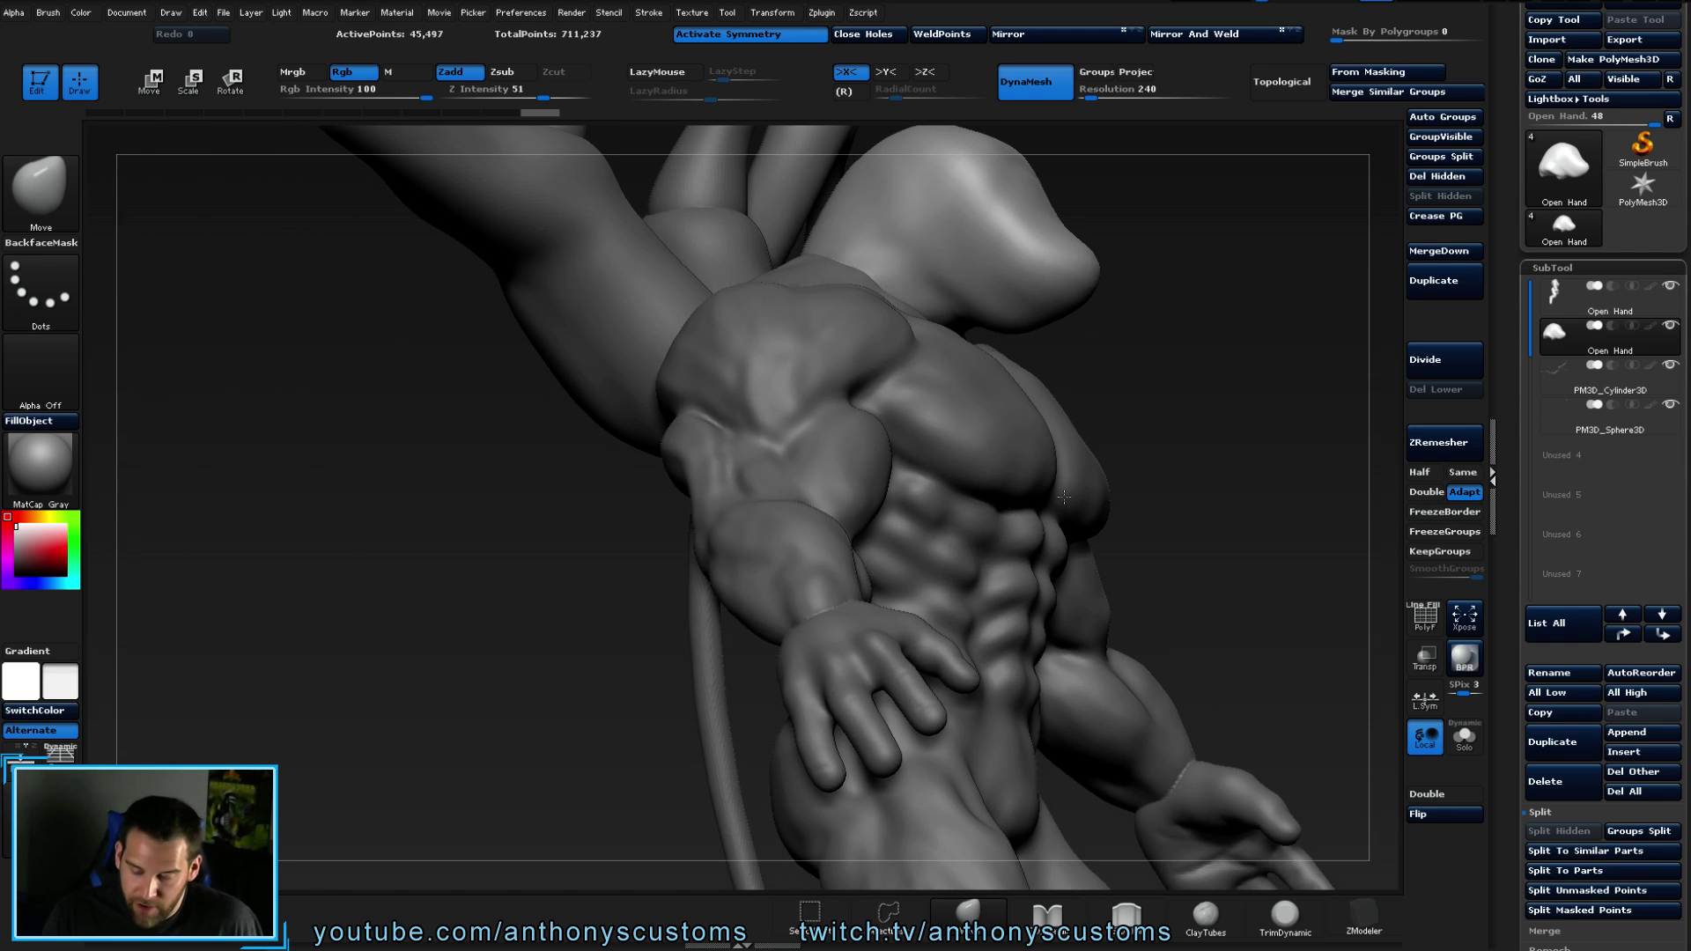
left_click_drag(1029, 330, 1077, 322)
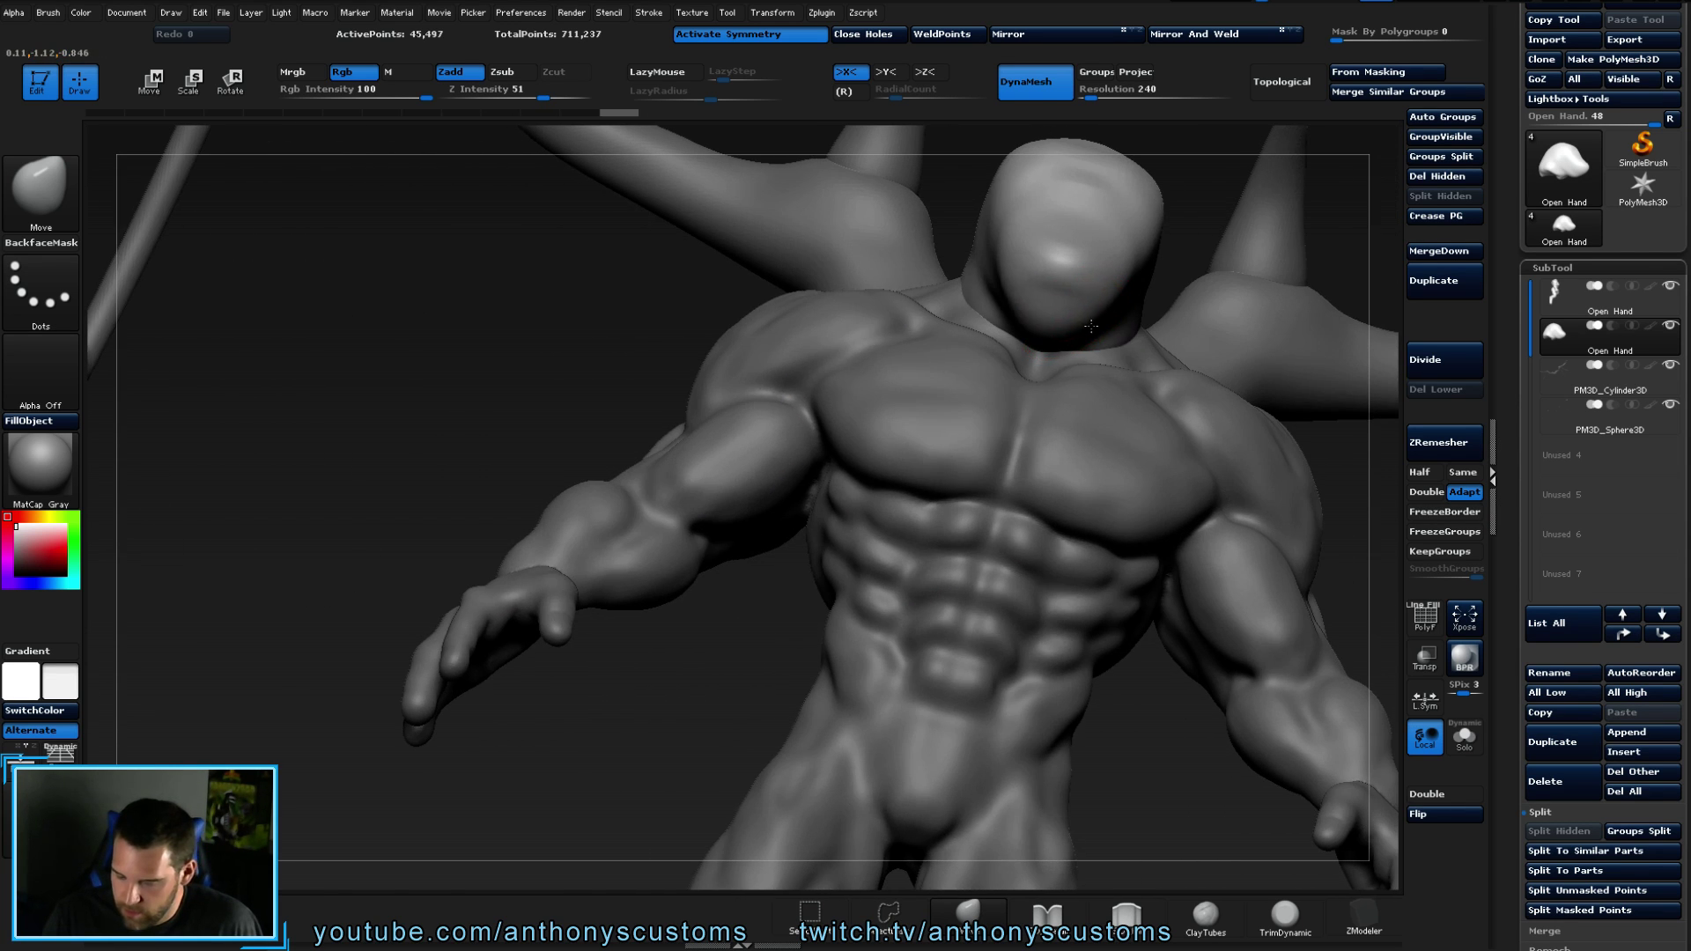
left_click_drag(1060, 272, 1218, 169)
mouse_move(1280, 322)
left_mouse_down()
mouse_move(917, 275)
mouse_move(985, 294)
left_mouse_up()
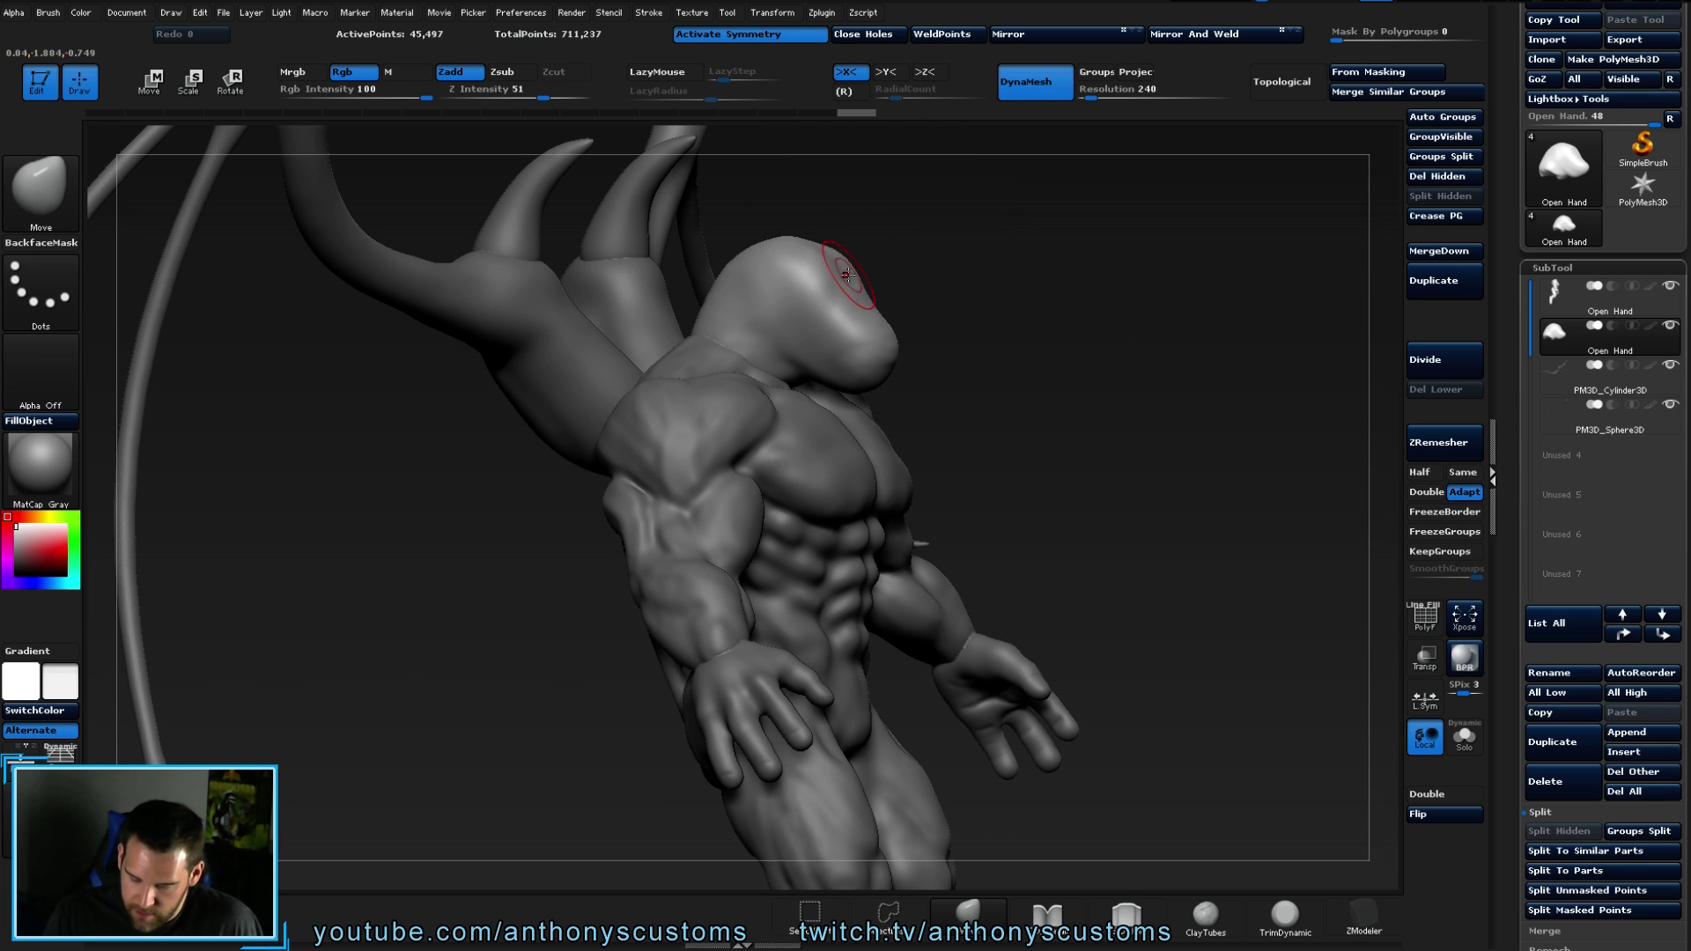
mouse_move(850, 276)
left_mouse_down()
mouse_move(996, 284)
mouse_move(892, 324)
left_mouse_up()
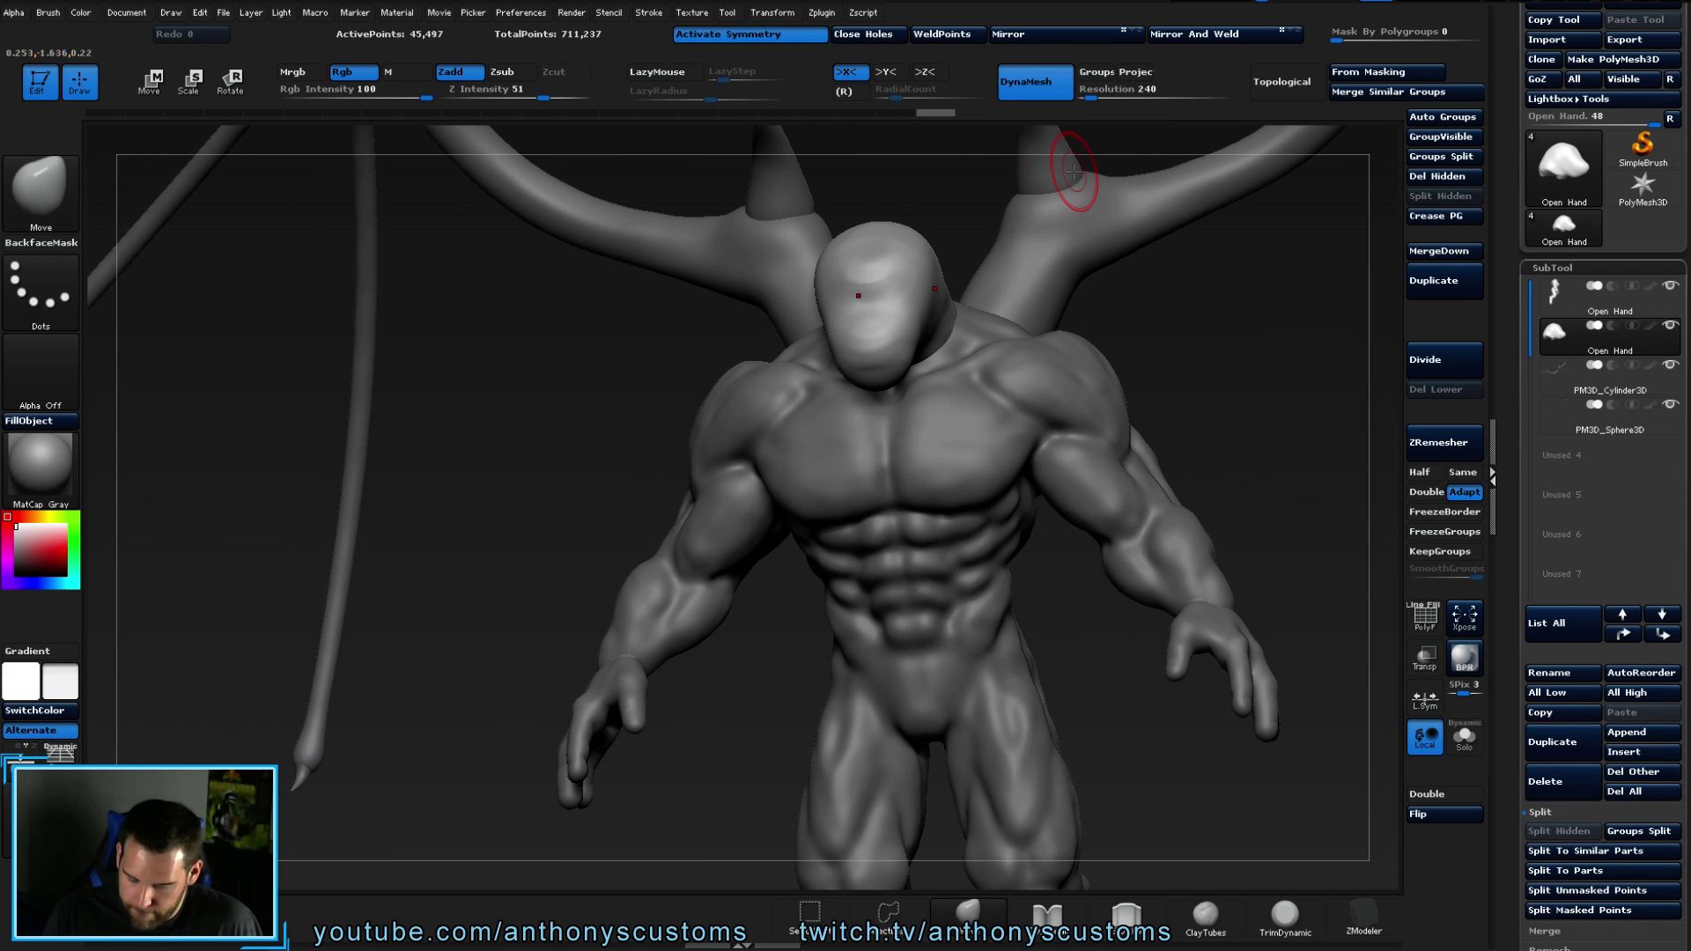
left_click_drag(1181, 324, 999, 291)
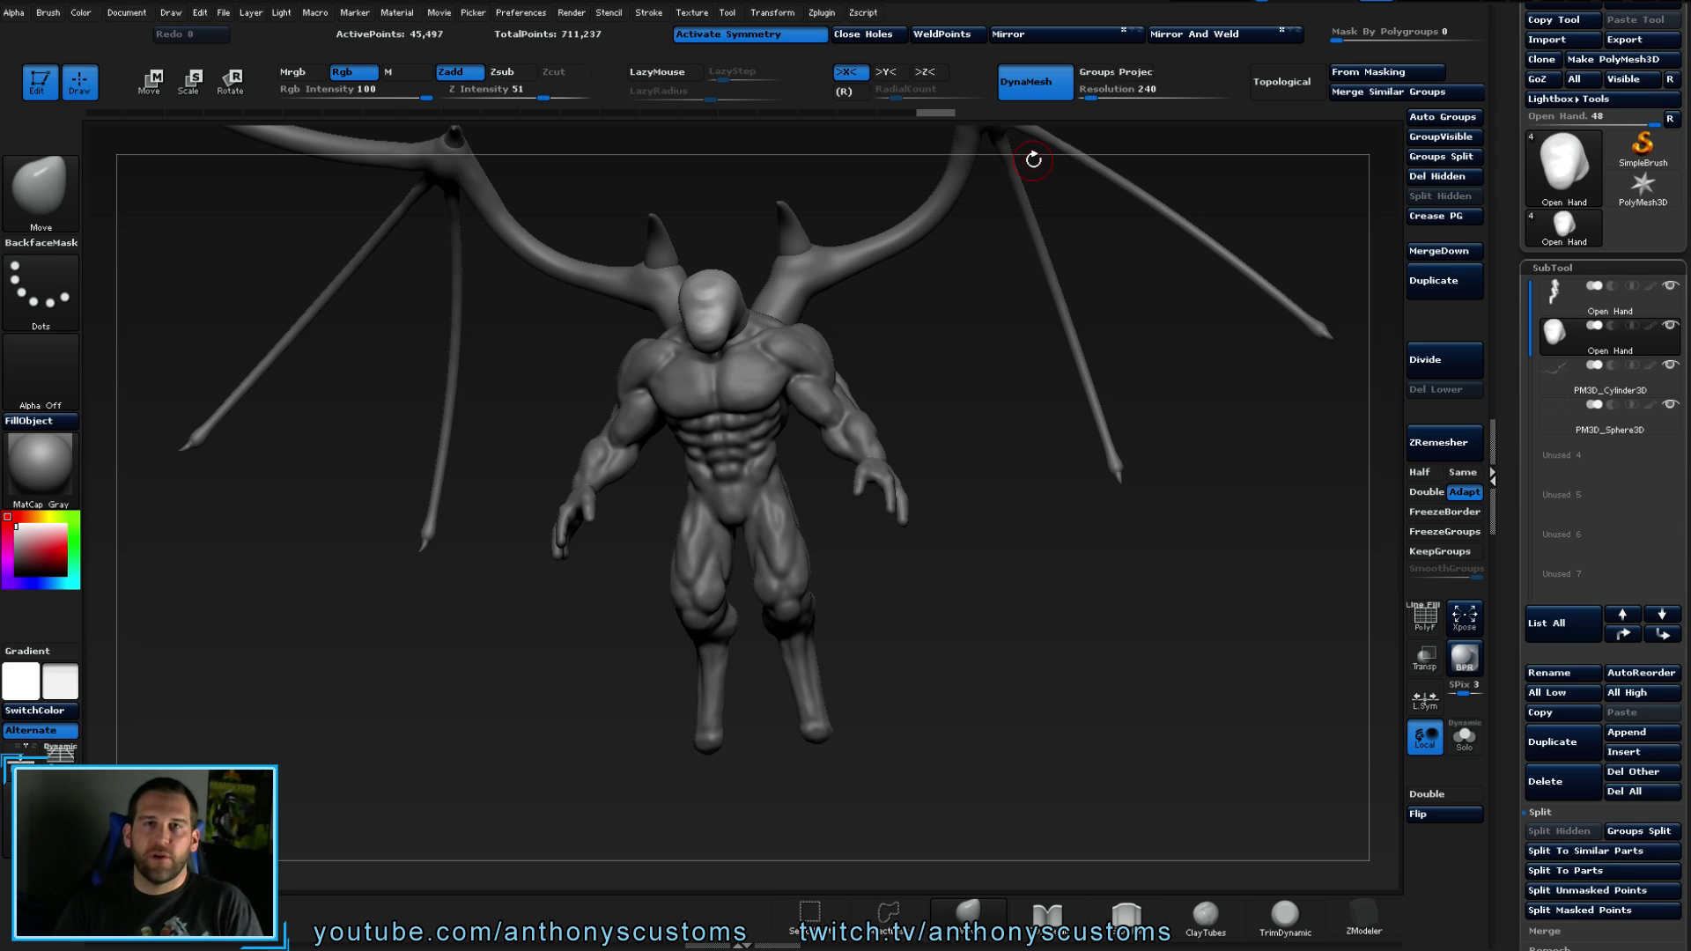
- Push the underside of the jaw upward and reshape the tip of the muzzle and the cheek in profile
left_click_drag(986, 604, 1054, 575)
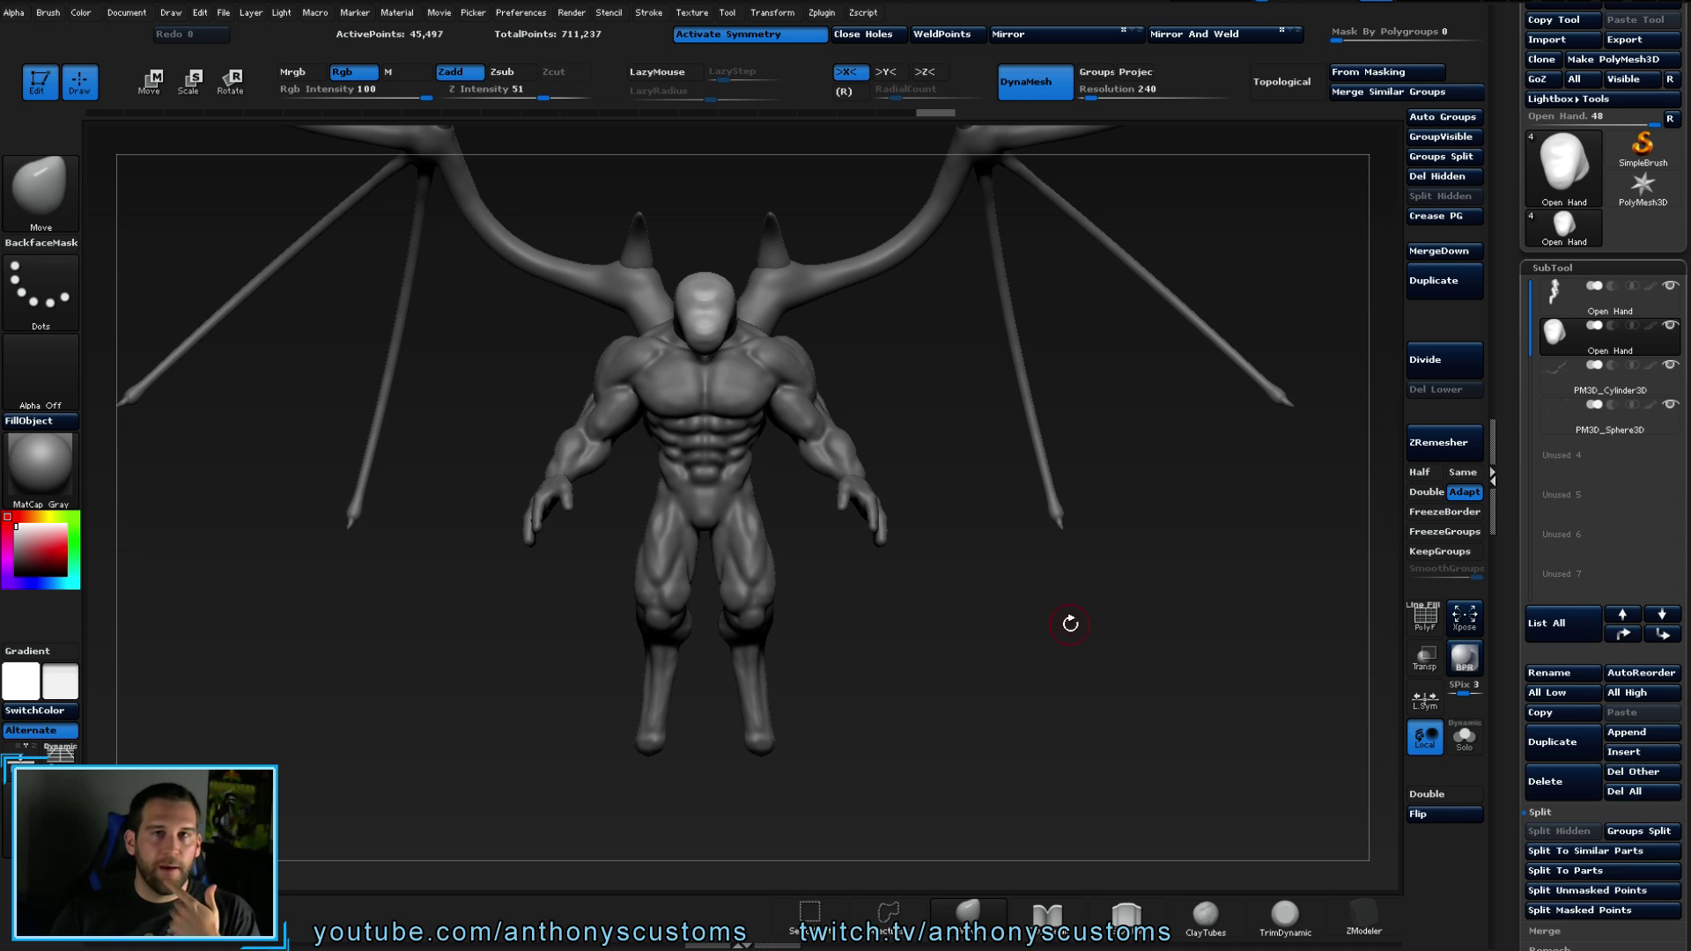
left_click_drag(980, 673, 893, 668)
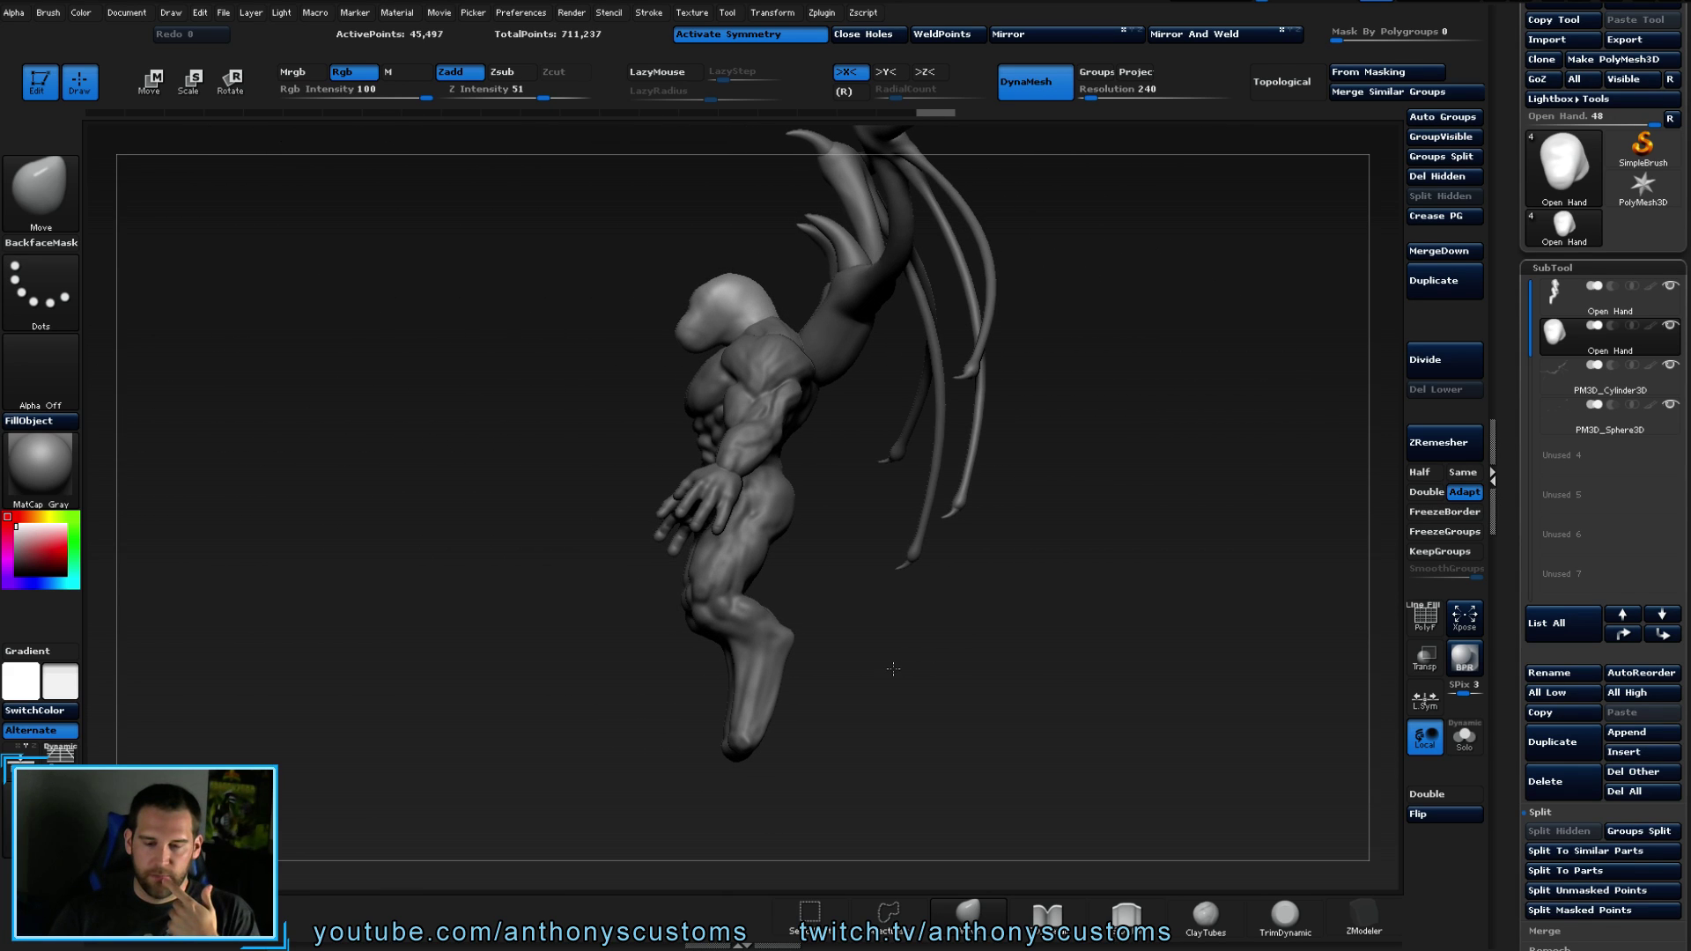
left_click_drag(1031, 664, 1025, 782)
left_click_drag(974, 641, 1005, 738)
left_click_drag(520, 672, 586, 563)
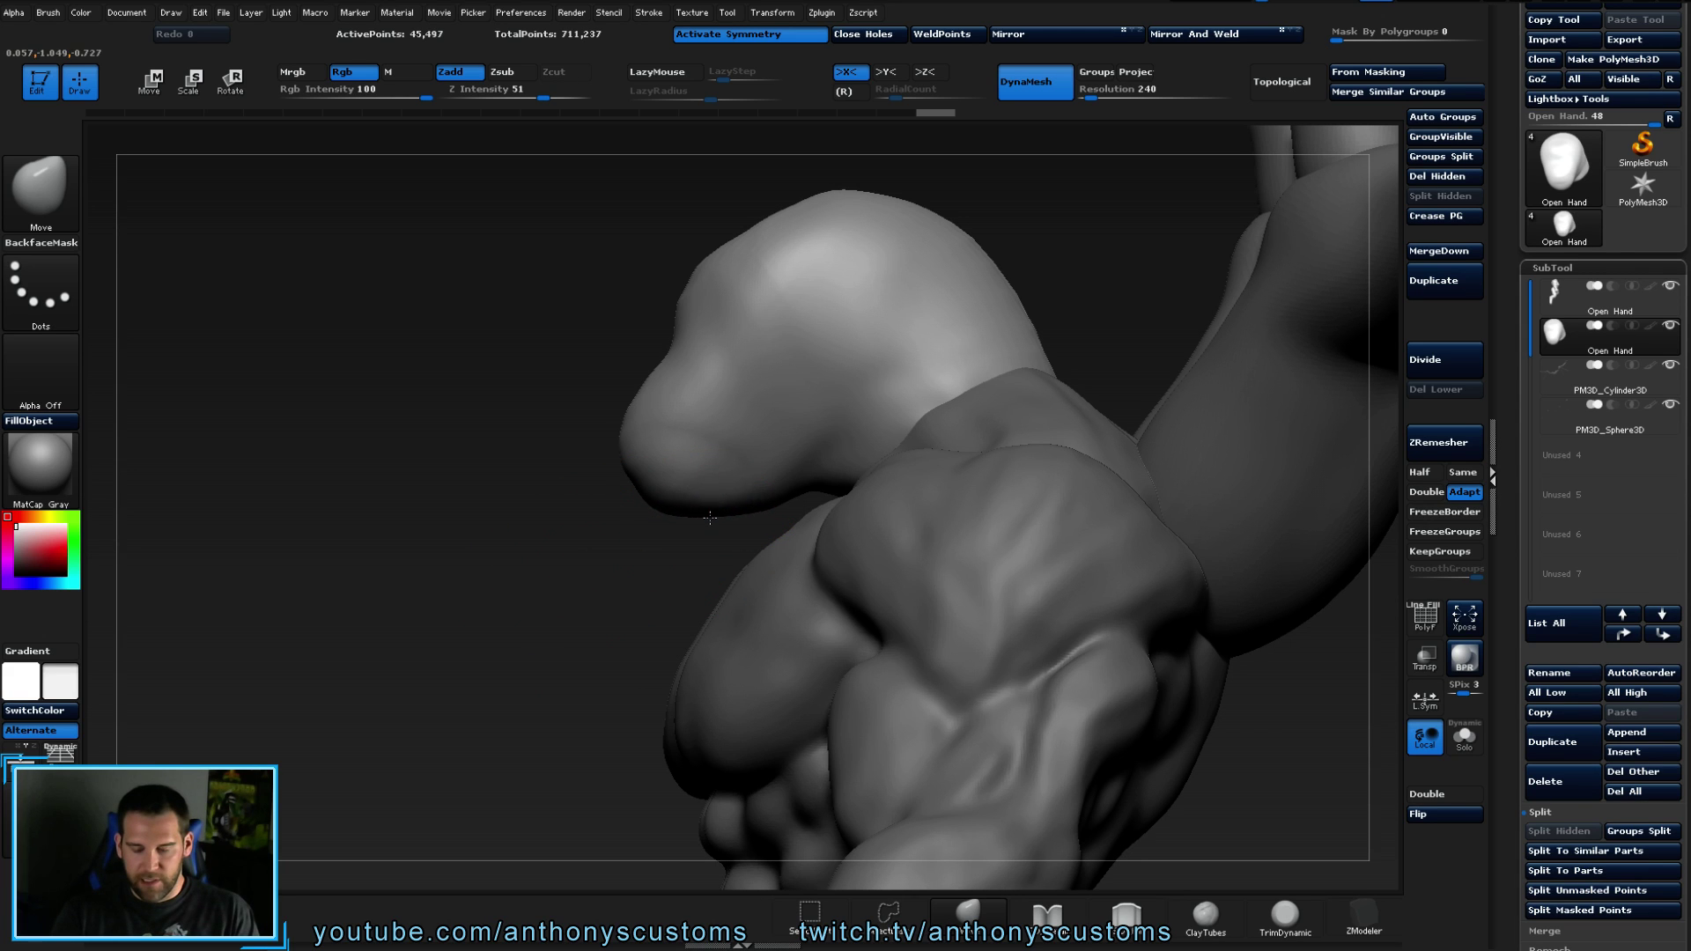
mouse_move(758, 498)
left_mouse_down()
mouse_move(605, 490)
mouse_move(616, 511)
mouse_move(608, 476)
mouse_move(665, 443)
mouse_move(758, 439)
left_mouse_up()
mouse_move(645, 414)
left_mouse_down("shift")
mouse_move(641, 453)
mouse_move(650, 436)
mouse_move(699, 461)
mouse_move(634, 495)
mouse_move(626, 461)
left_mouse_up("shift")
mouse_move(724, 359)
left_mouse_down()
mouse_move(819, 325)
mouse_move(816, 310)
left_mouse_up()
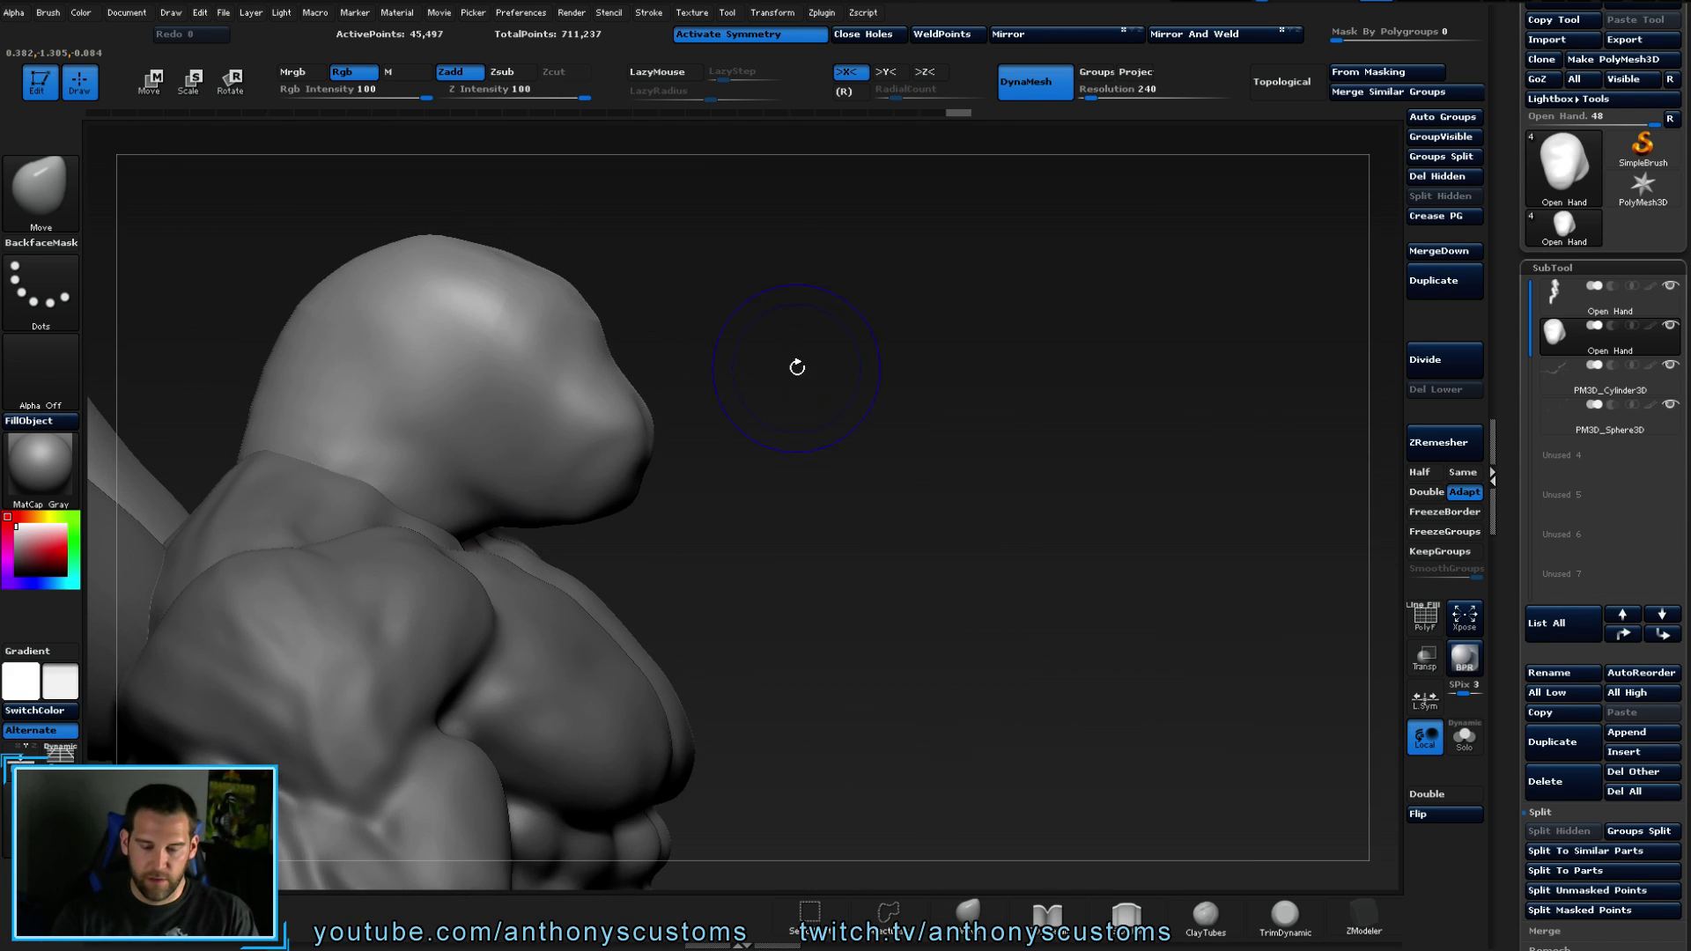
- Push in the brow transition, resize the Move brush and pull the tip of the muzzle forward in profile
left_click_drag(588, 317, 570, 336)
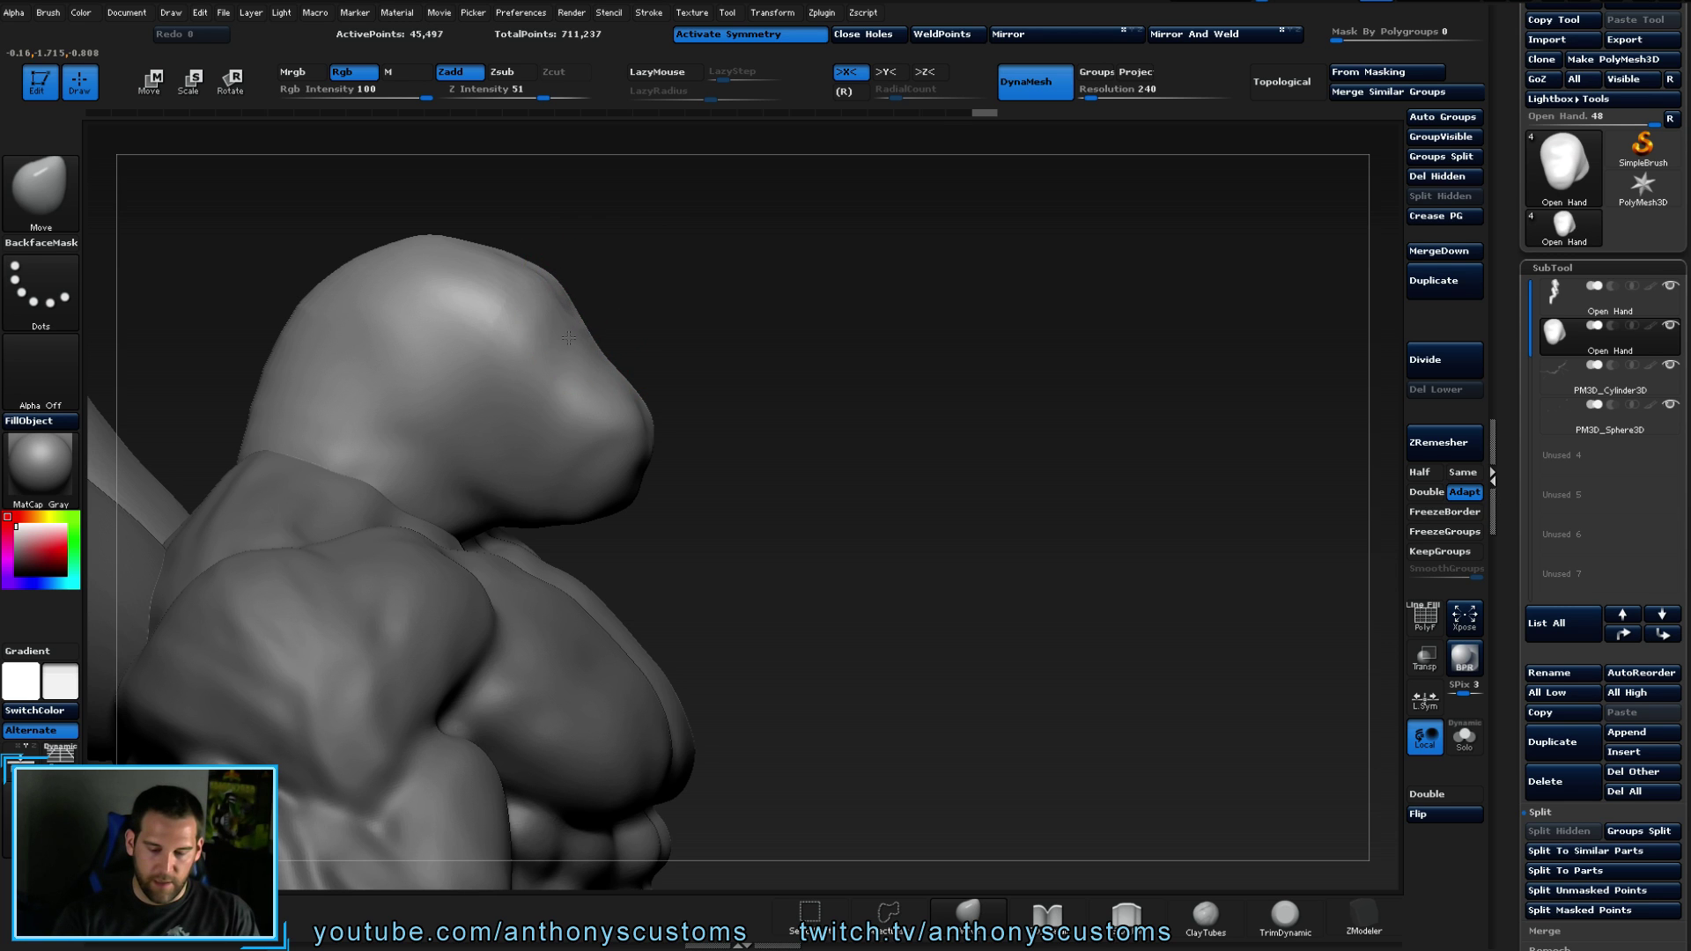
left_click_drag(810, 416, 745, 413)
left_click_drag(649, 432, 705, 422)
key("space")
left_click_drag(785, 377, 833, 355)
left_click_drag(620, 444, 649, 443)
left_click_drag(826, 475, 662, 466)
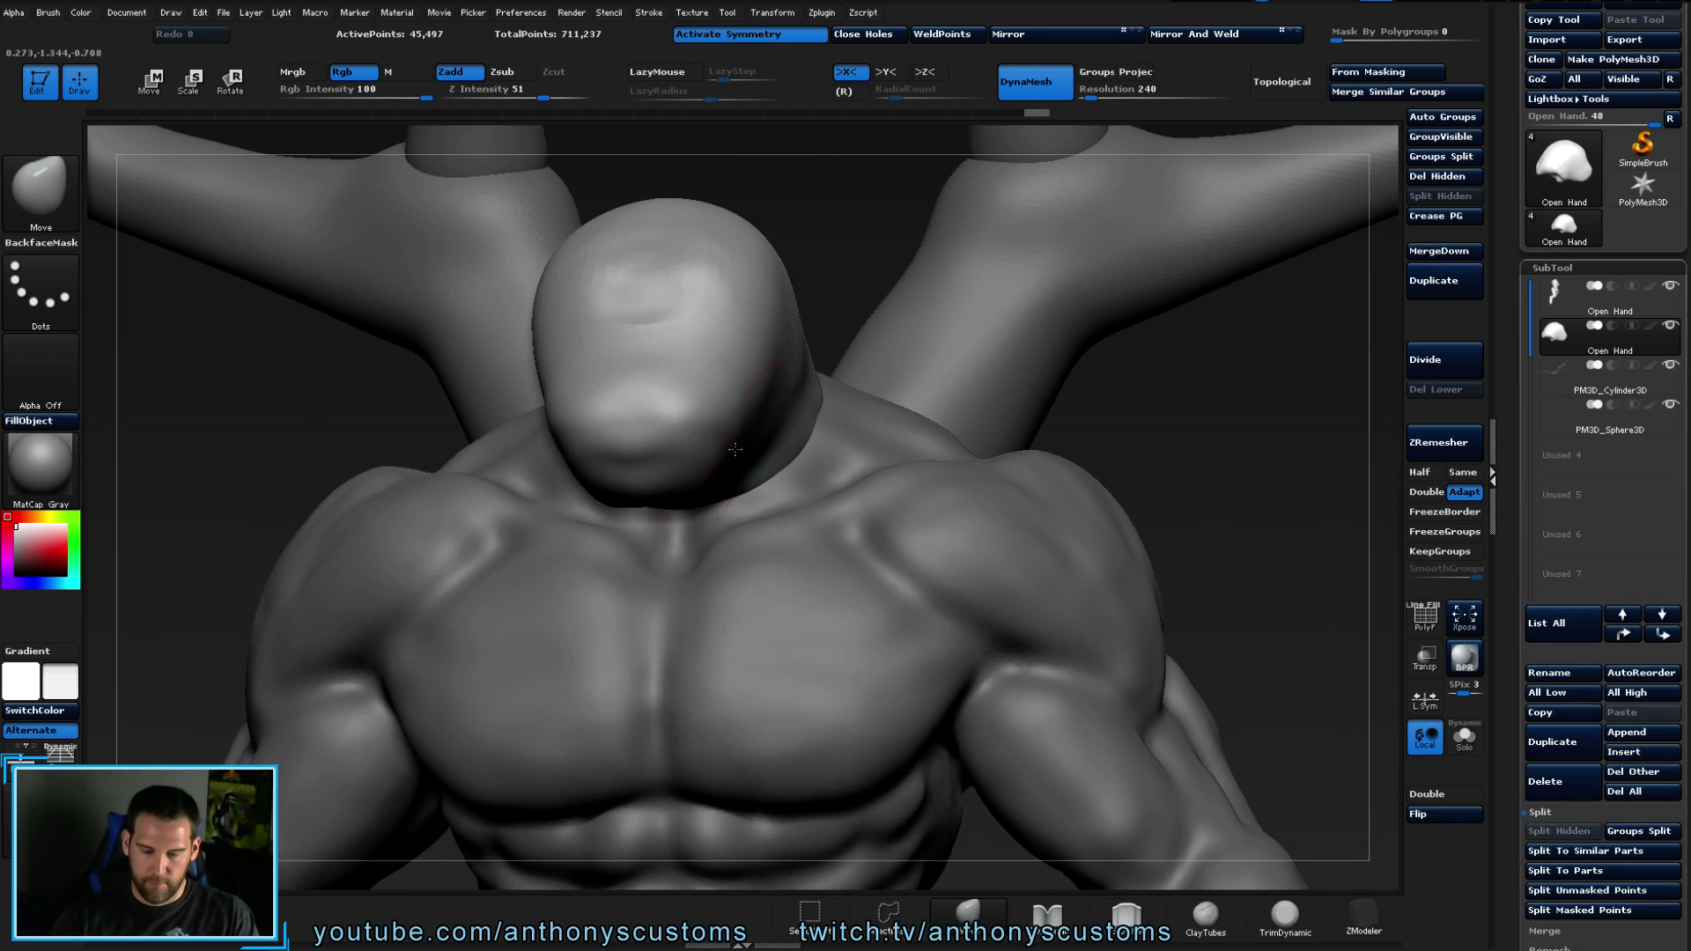
- Shape the cheeks, temples and upper sides of the head into a tapered front silhouette with the Move brush
mouse_move(1084, 246)
left_mouse_down()
mouse_move(1227, 410)
mouse_move(1180, 401)
left_mouse_up()
left_click_drag(699, 376, 803, 451)
left_click_drag(748, 347, 775, 324)
mouse_move(627, 249)
left_mouse_down()
mouse_move(646, 229)
mouse_move(568, 225)
left_mouse_up()
left_click_drag(749, 287, 734, 297)
left_click_drag(933, 322, 872, 343)
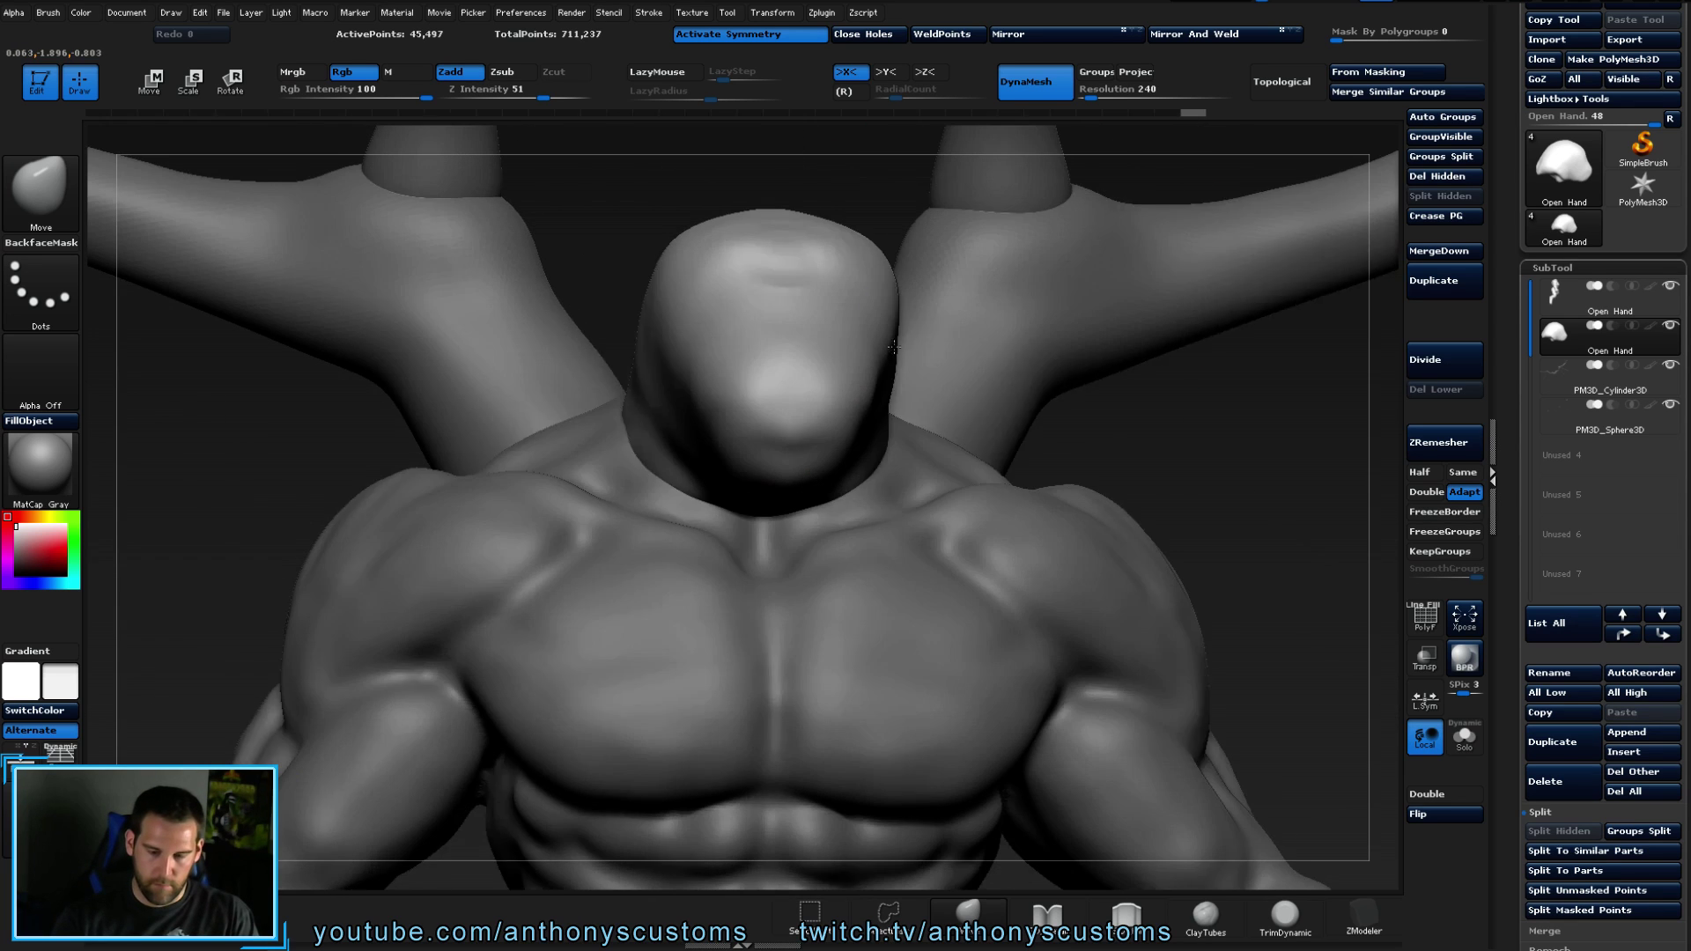
- Nudge the lower side of the muzzle, resize the Move brush and adjust the brow area of the head
mouse_move(836, 446)
left_mouse_down()
mouse_move(862, 450)
mouse_move(818, 452)
mouse_move(847, 460)
left_mouse_up()
left_click_drag(408, 445, 607, 416)
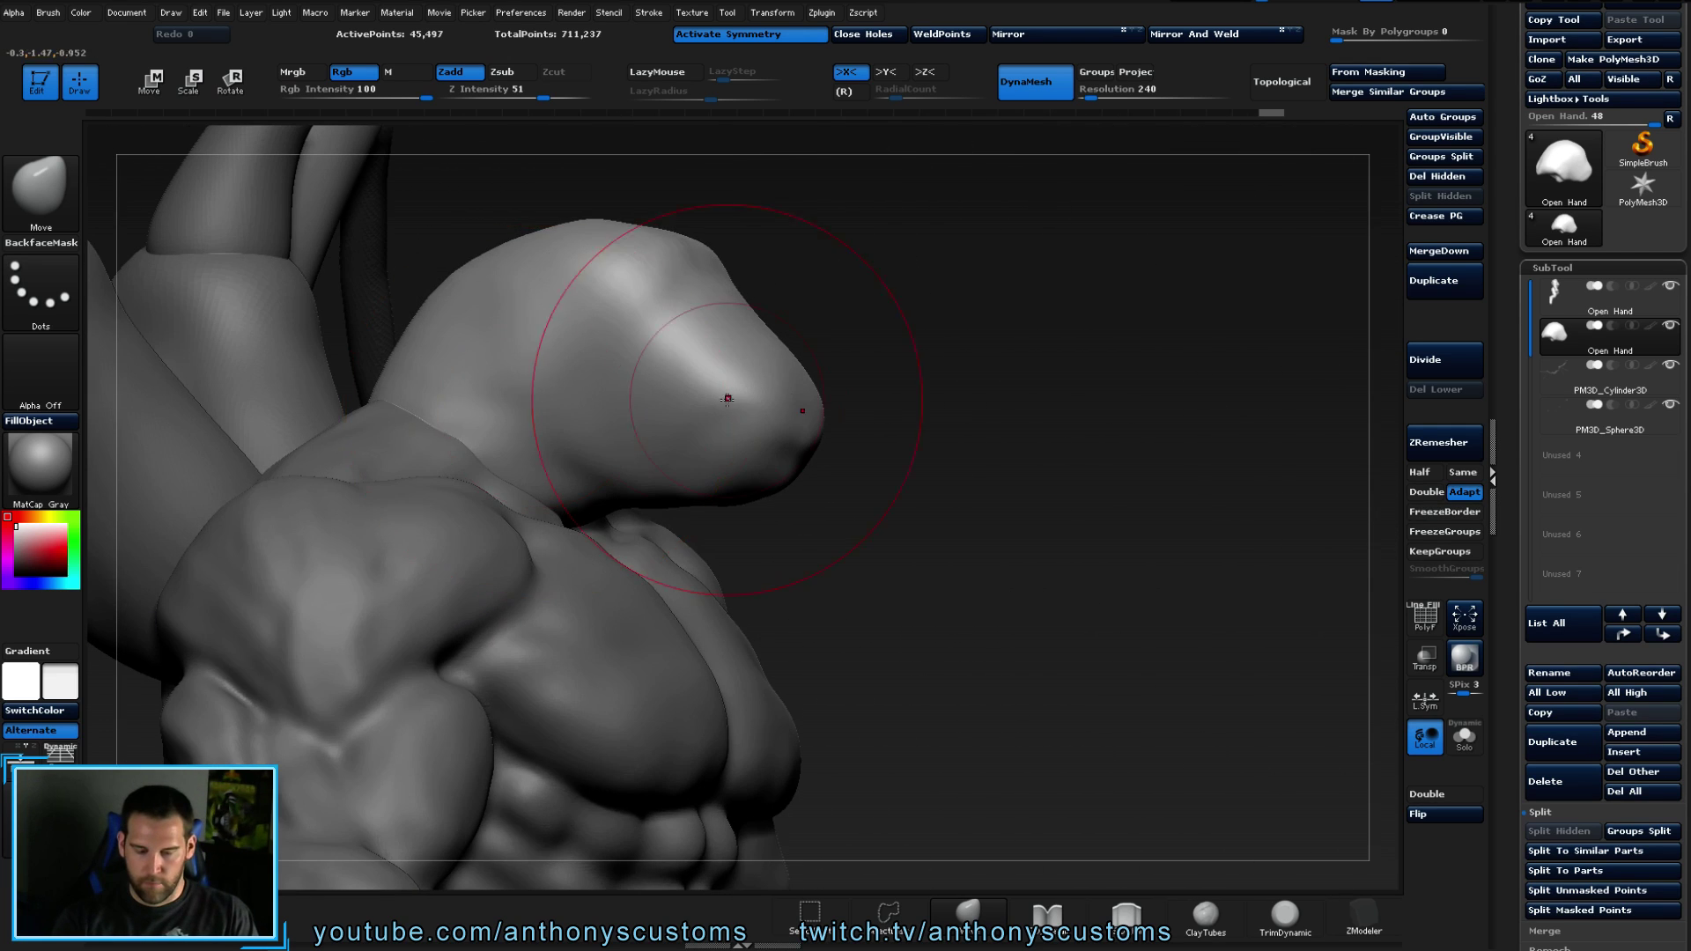
left_click_drag(982, 291, 1028, 394)
left_click_drag(902, 571, 939, 555)
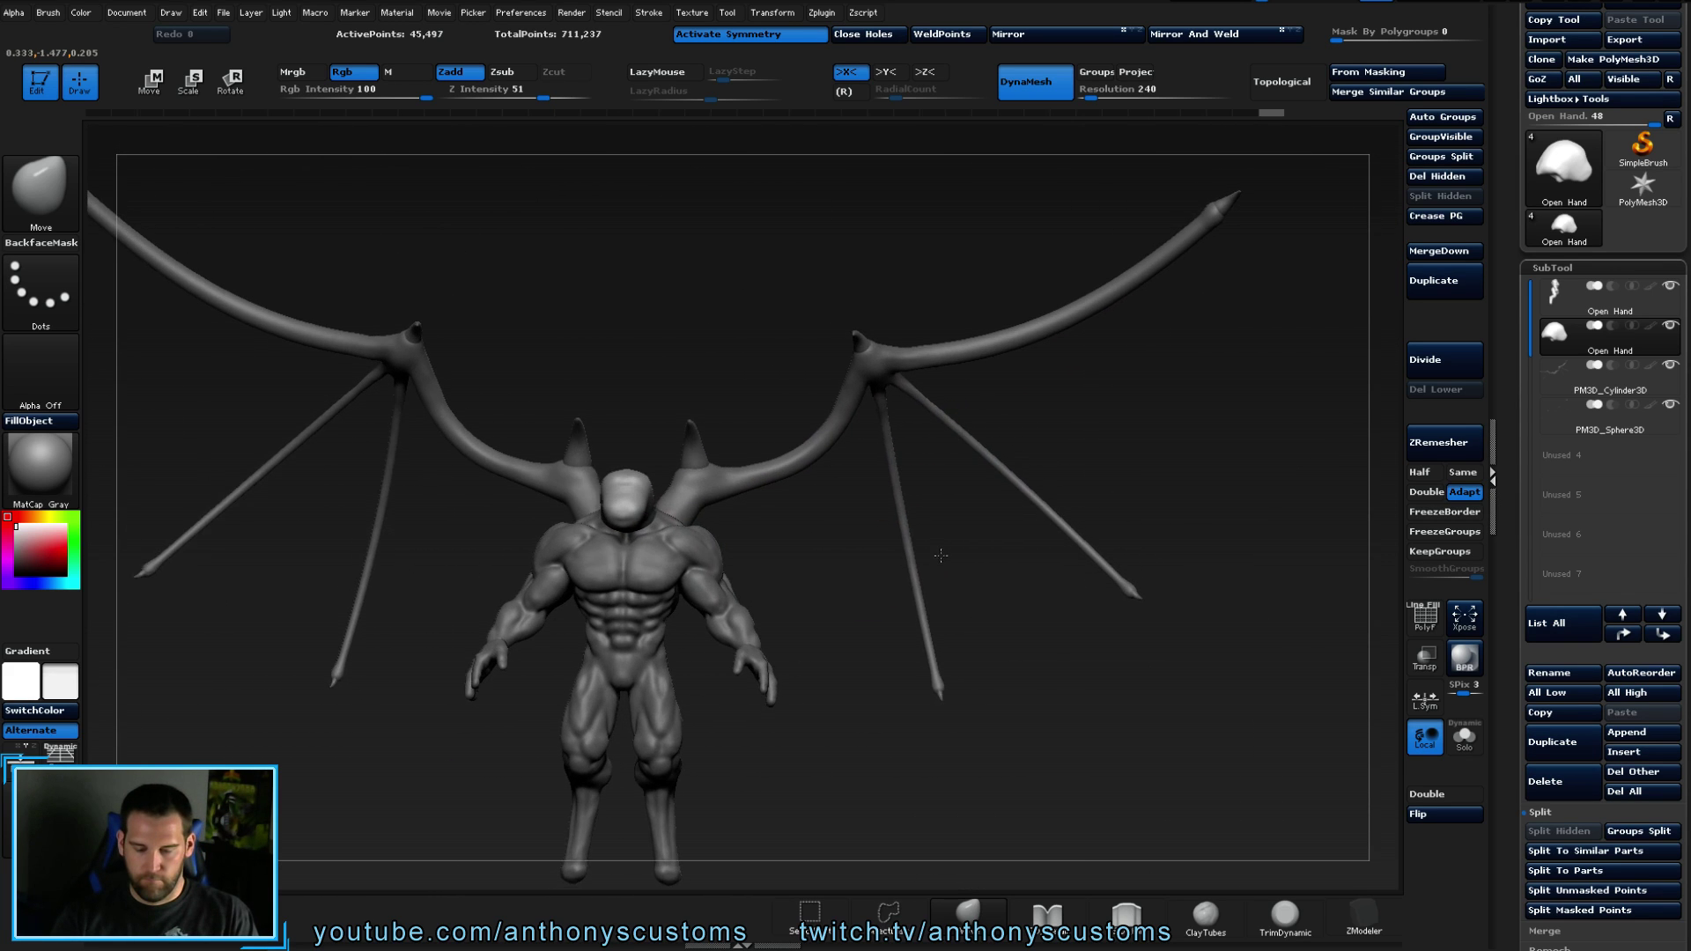
mouse_move(827, 569)
left_mouse_down("alt")
mouse_move(873, 417)
mouse_move(887, 476)
mouse_move(991, 497)
mouse_move(1056, 467)
left_mouse_up("alt")
key("space")
left_click_drag(1114, 320, 1134, 495, "alt")
left_click_drag(805, 343, 734, 346)
left_click_drag(889, 286, 661, 310)
left_click_drag(737, 365, 729, 368)
- Smooth the brow transition in profile, set the Move brush draw size to 362 and reshape the side of the head
left_click_drag(616, 602, 484, 613)
left_click_drag(502, 476, 634, 466)
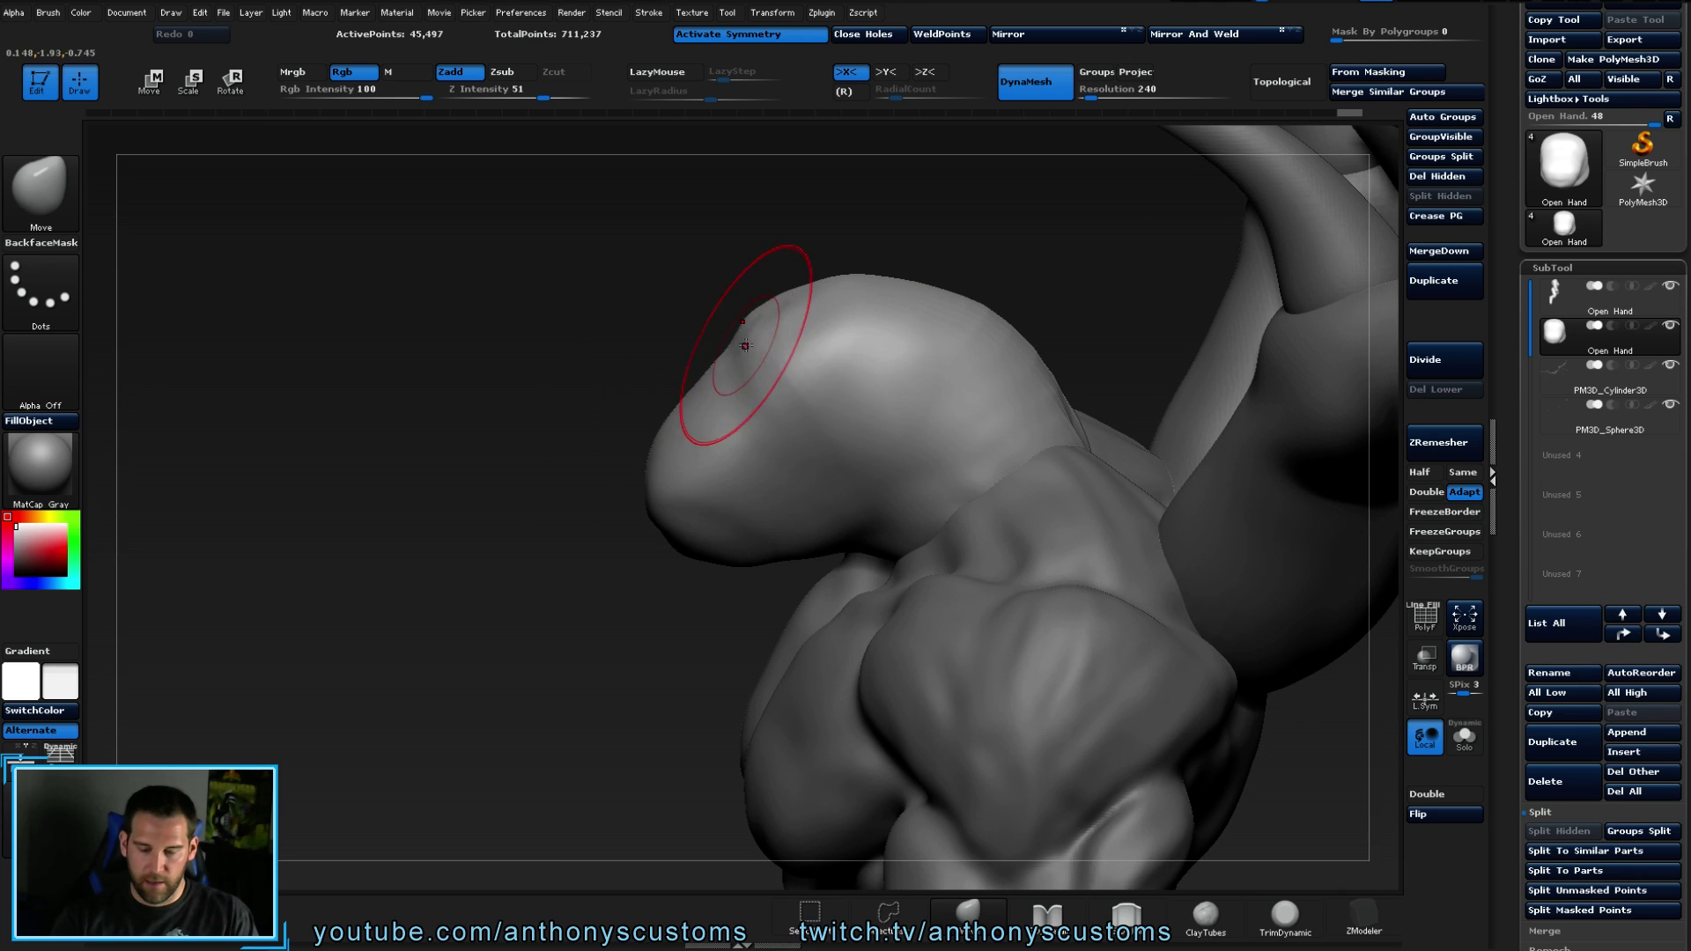
key("shift")
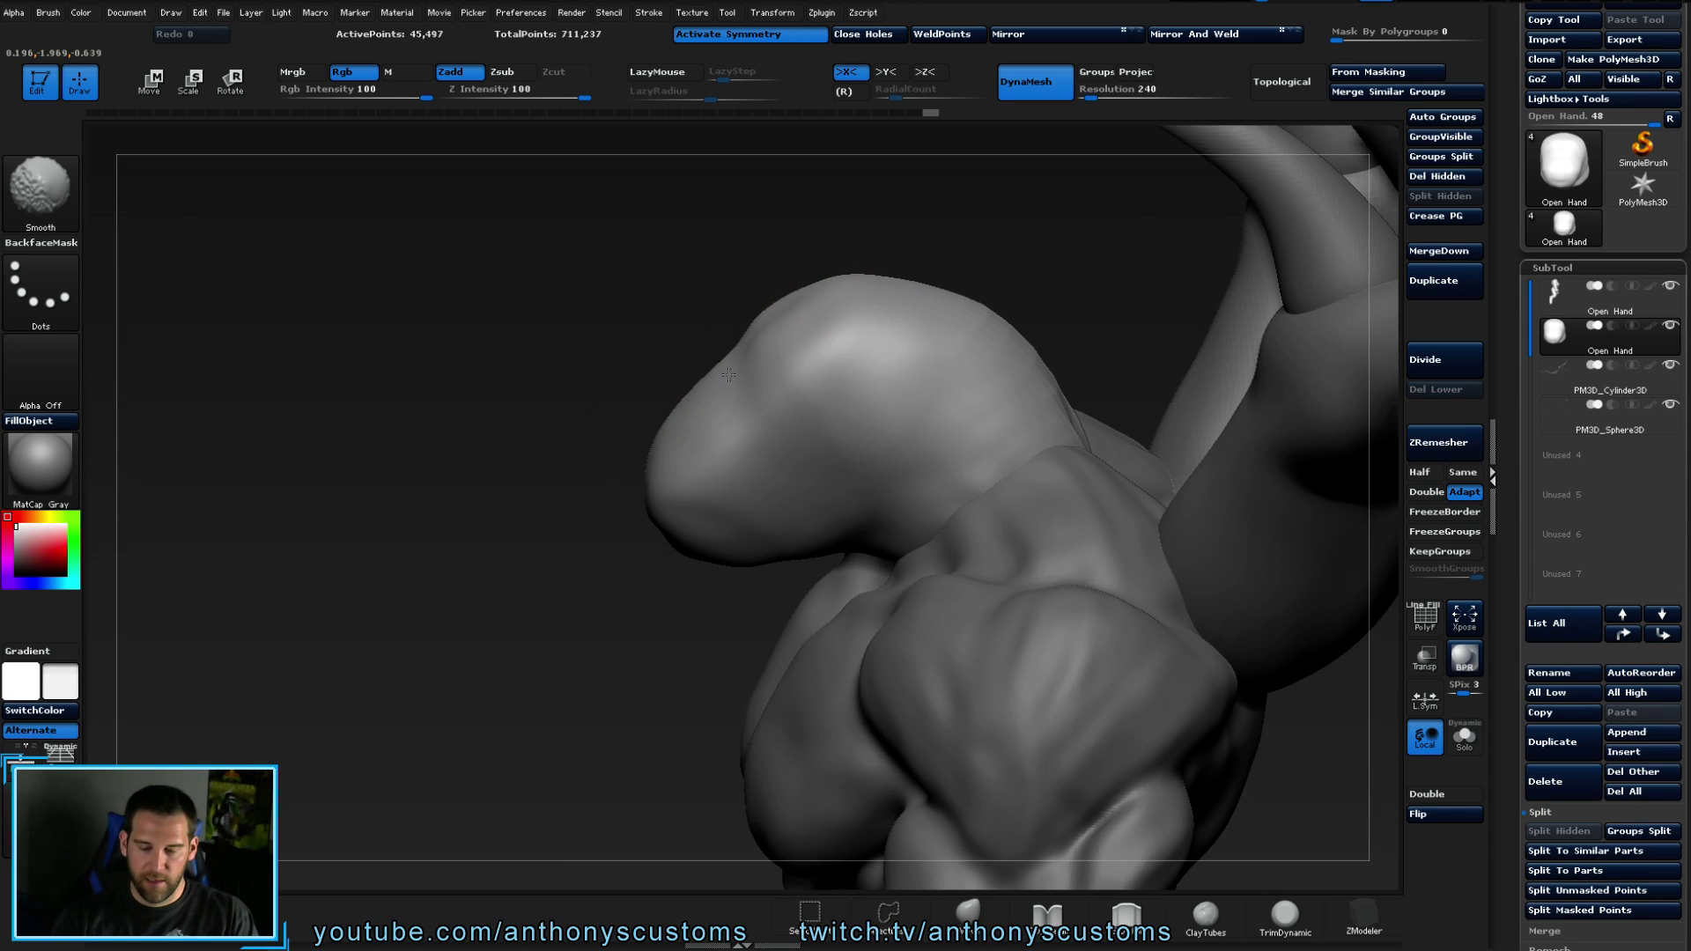
left_click_drag(951, 340, 856, 369, "shift")
key("space")
left_click_drag(540, 506, 580, 506)
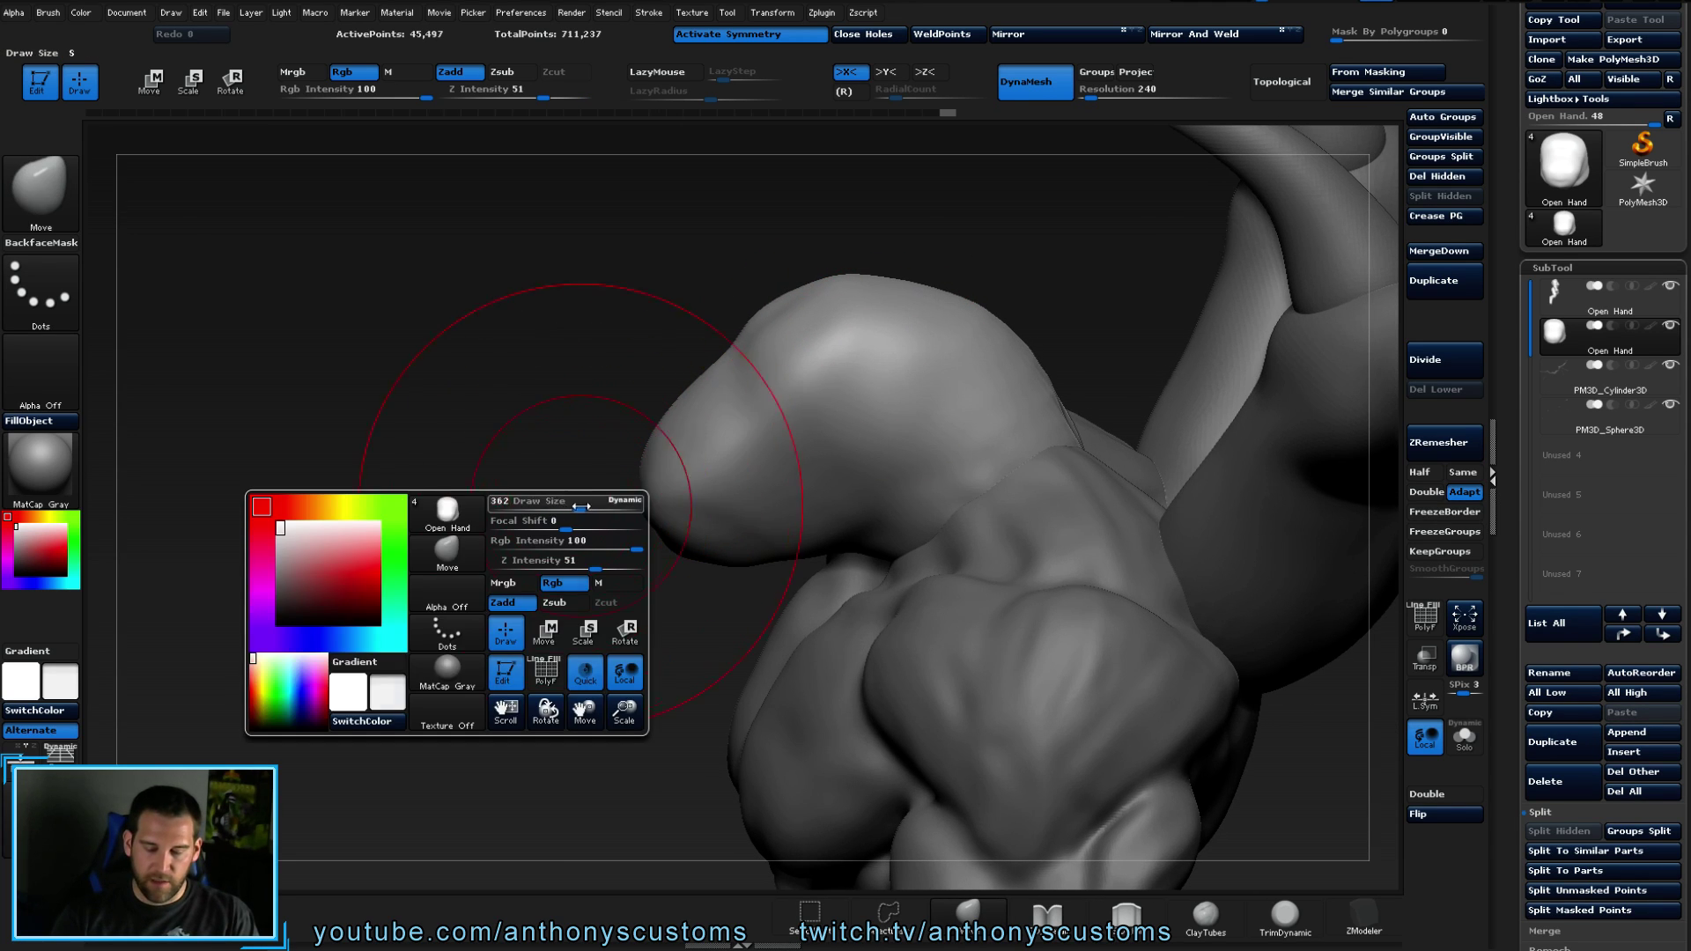
left_click_drag(806, 409, 859, 353, "shift")
- Select the body subtool and hide the head subtool
left_click_drag(423, 506, 608, 506)
left_click_drag(1144, 581, 1026, 320)
right_click_drag(1015, 627, 1052, 578)
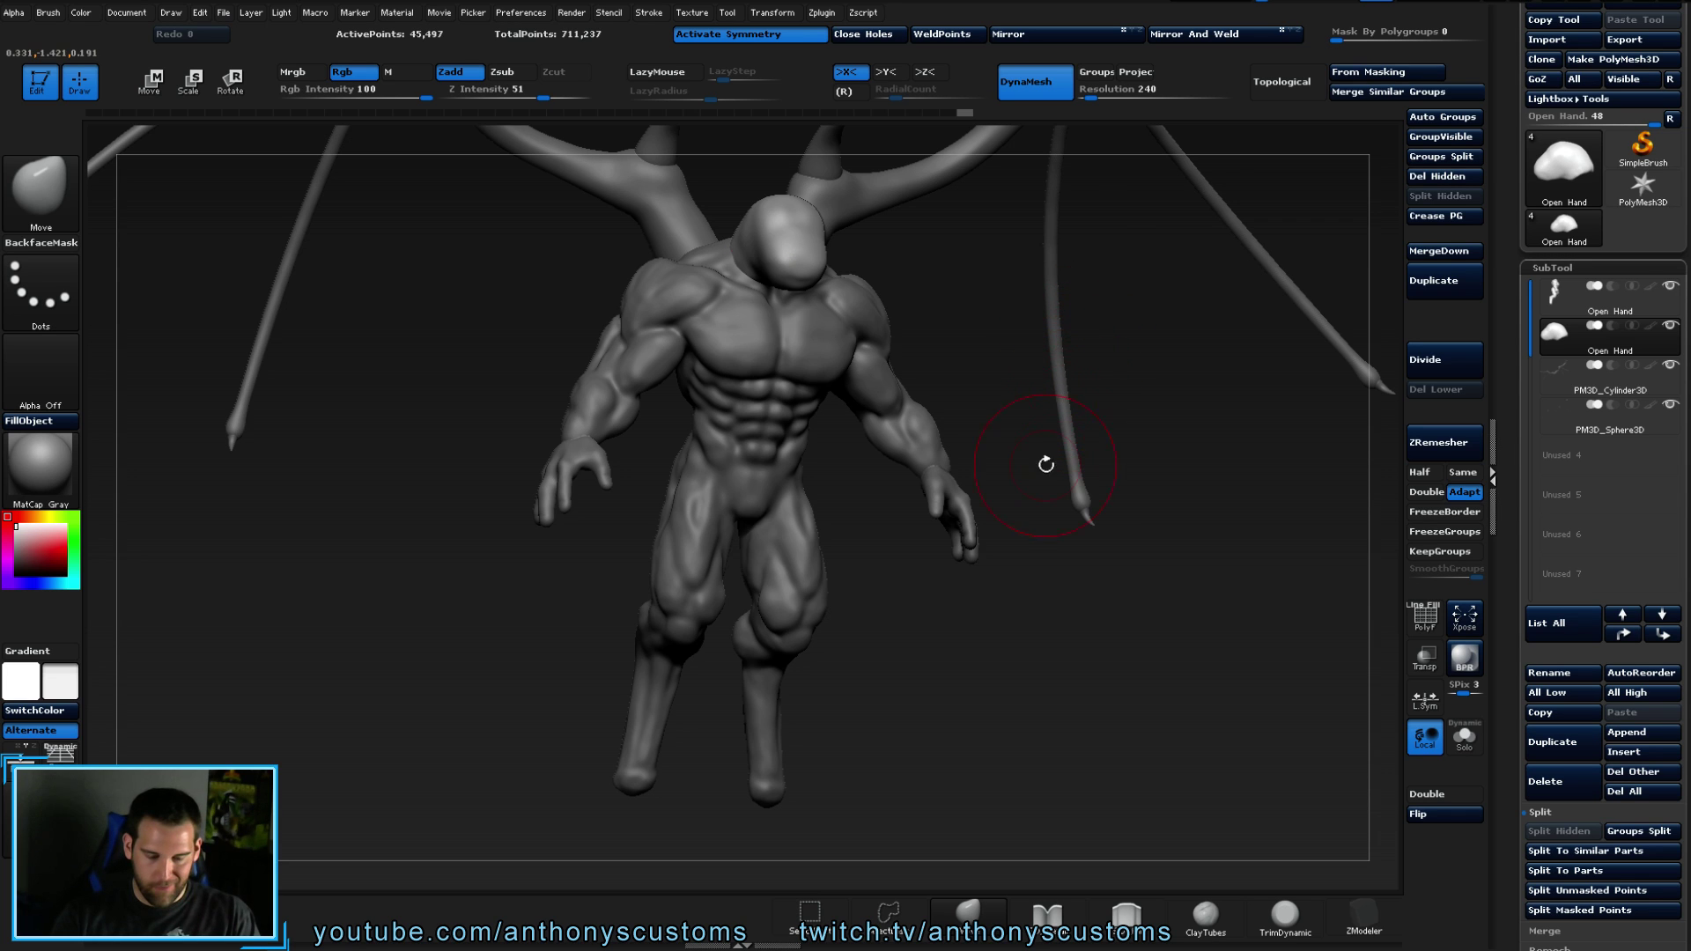
mouse_move(947, 638)
left_mouse_down()
mouse_move(916, 635)
mouse_move(948, 638)
left_mouse_up()
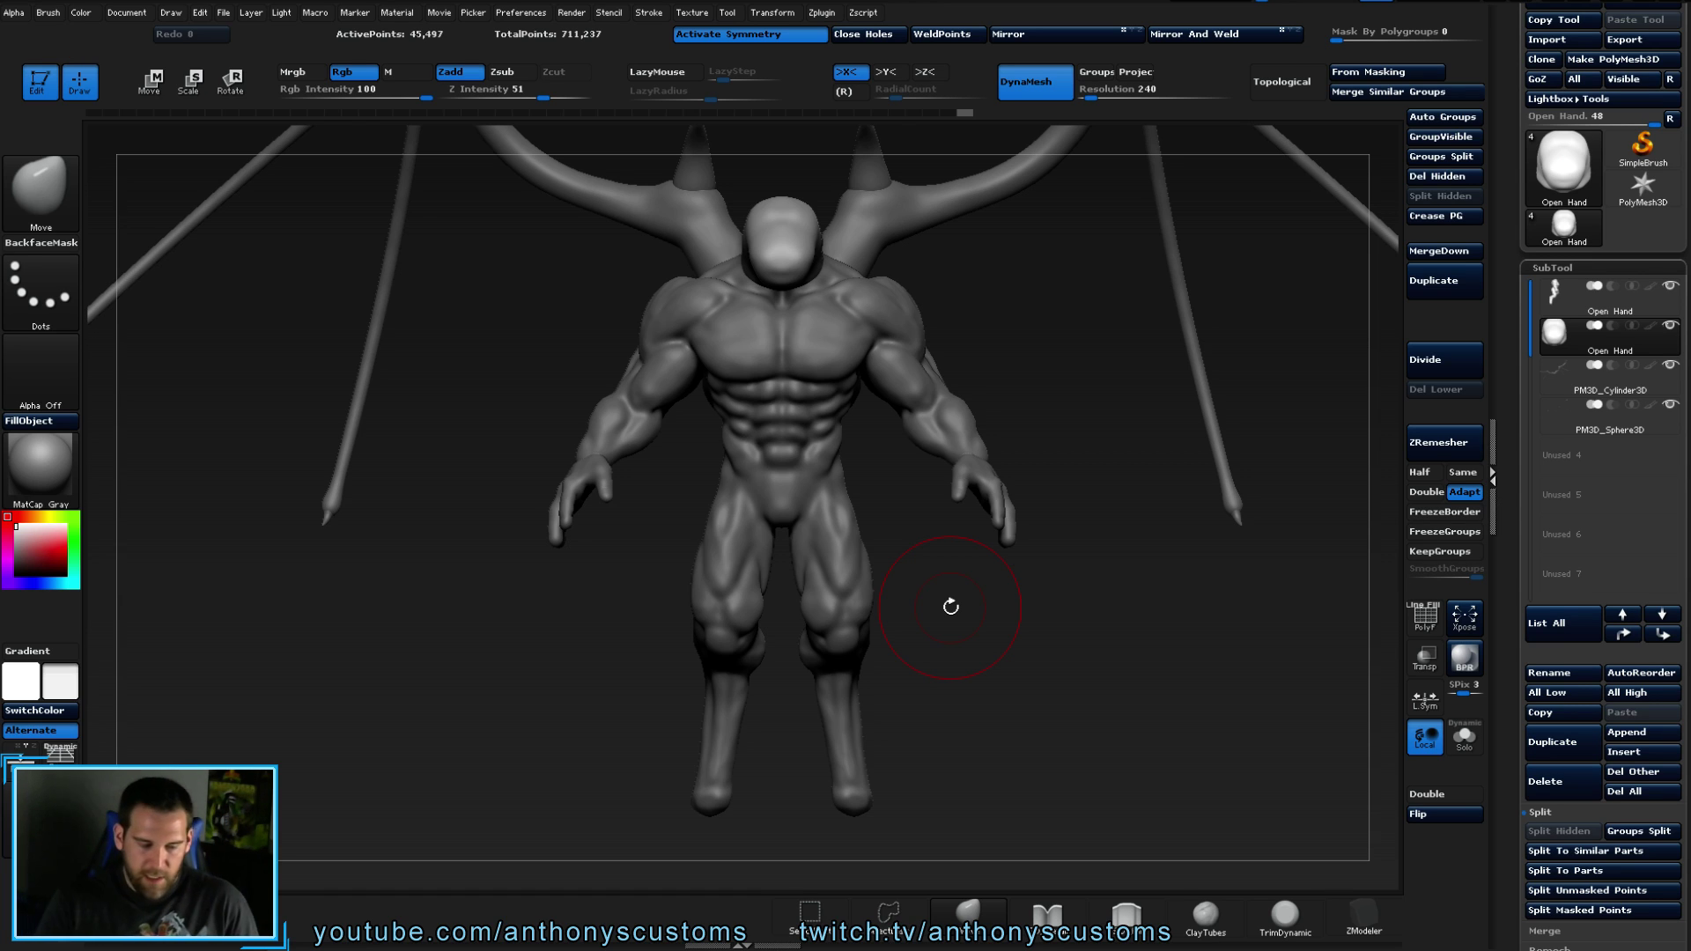
left_click_drag(978, 657, 1026, 614)
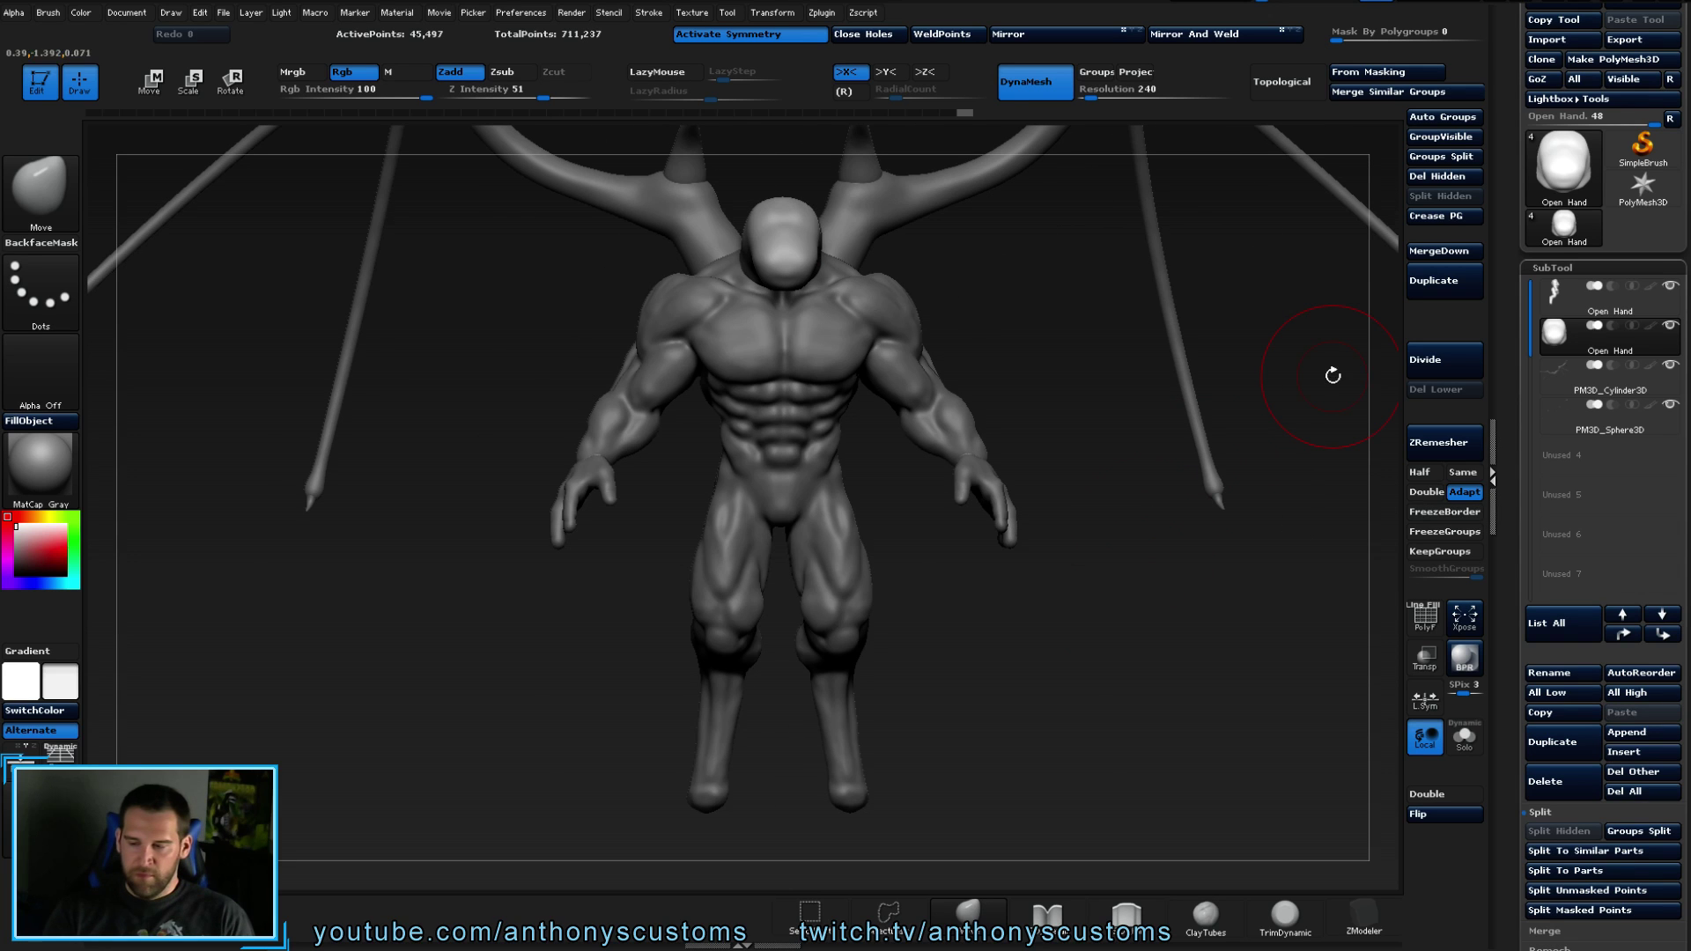
left_click(1561, 294)
left_click(1668, 327)
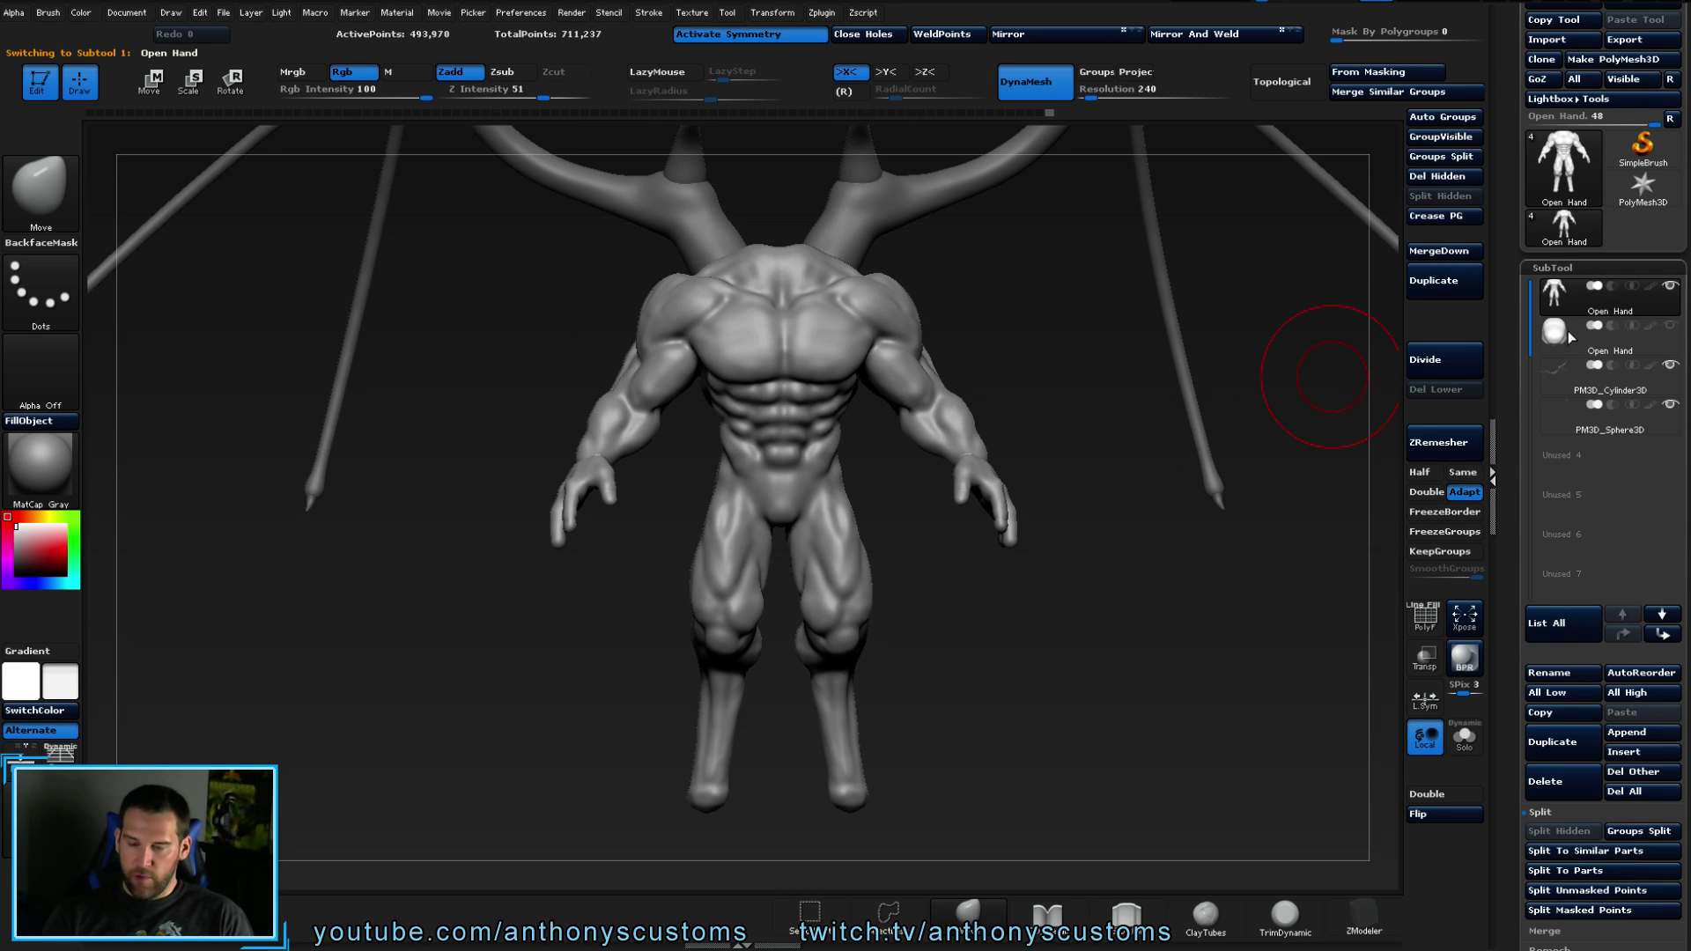
- Select the PM3D_Cylinder3D wing subtool and examine how the wings attach to the back and shoulders
left_click_drag(1061, 654, 1065, 724, "alt")
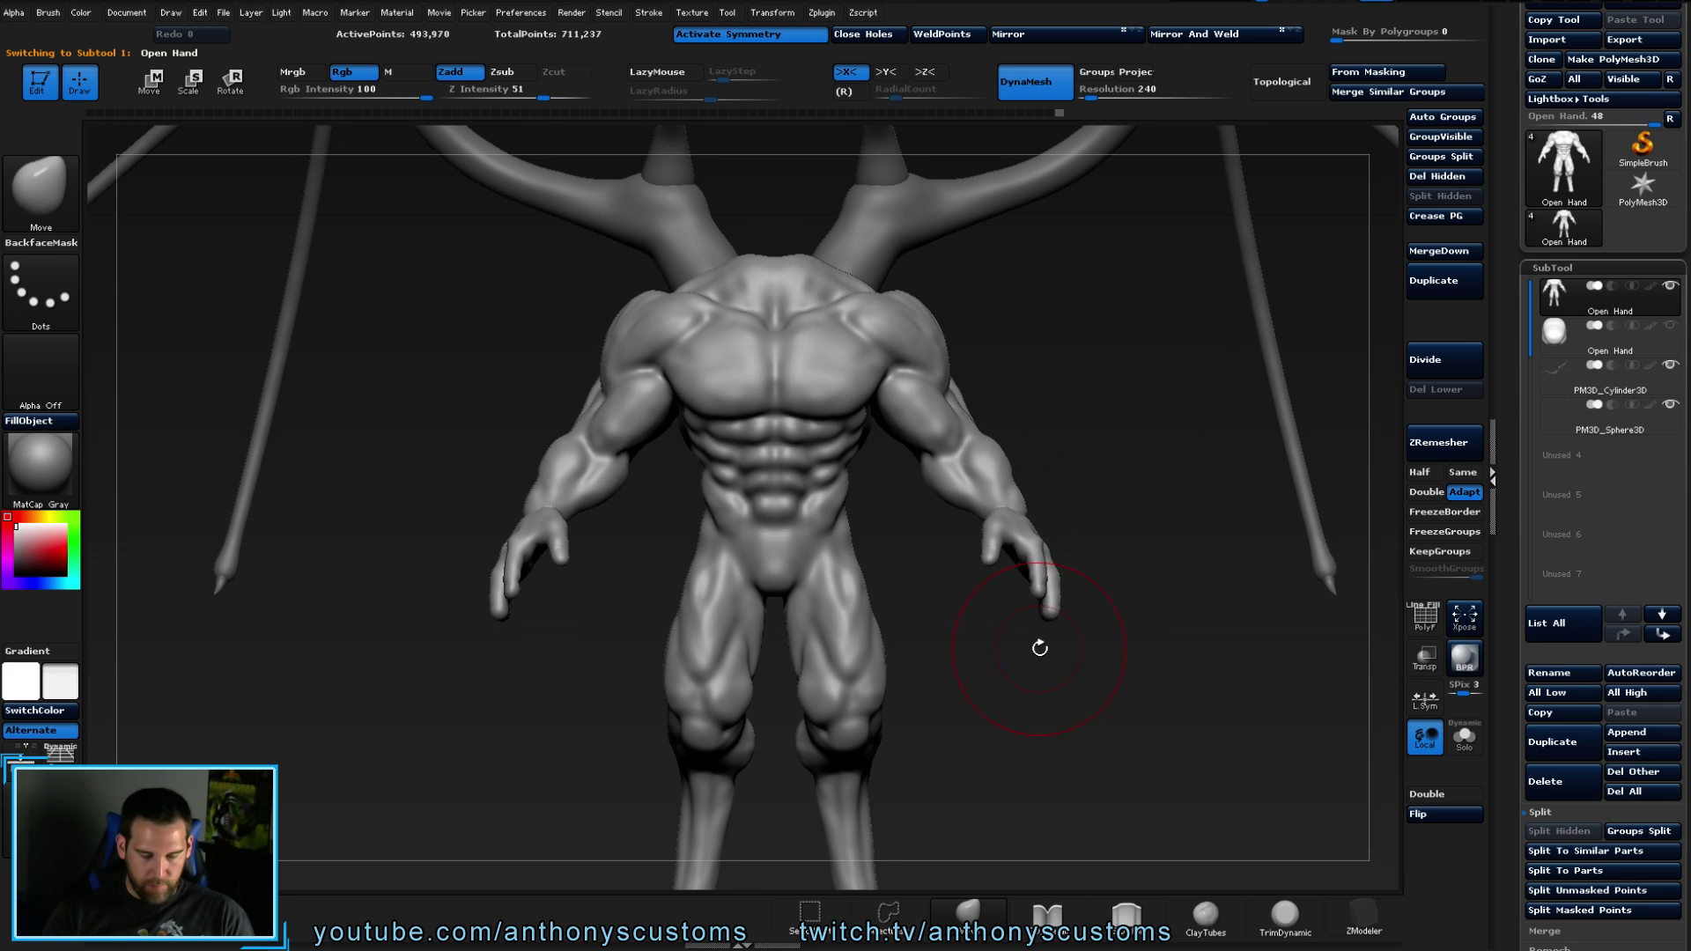
left_click_drag(1029, 690, 1095, 608)
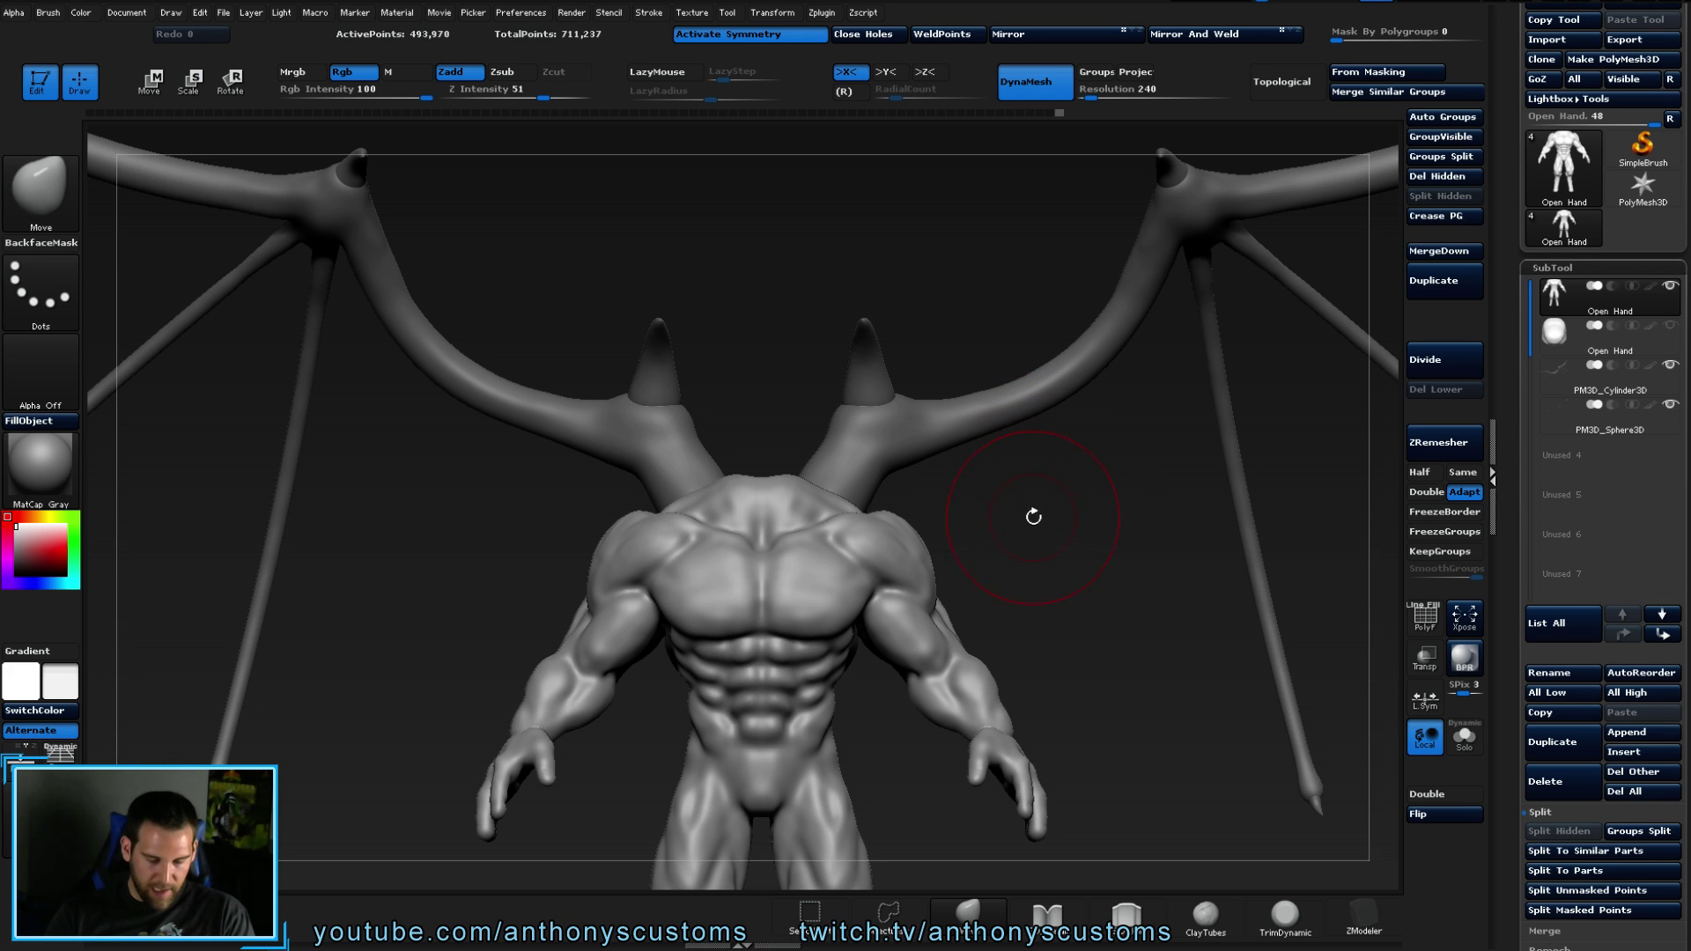
left_click_drag(1084, 570, 1211, 512)
left_click(1550, 386)
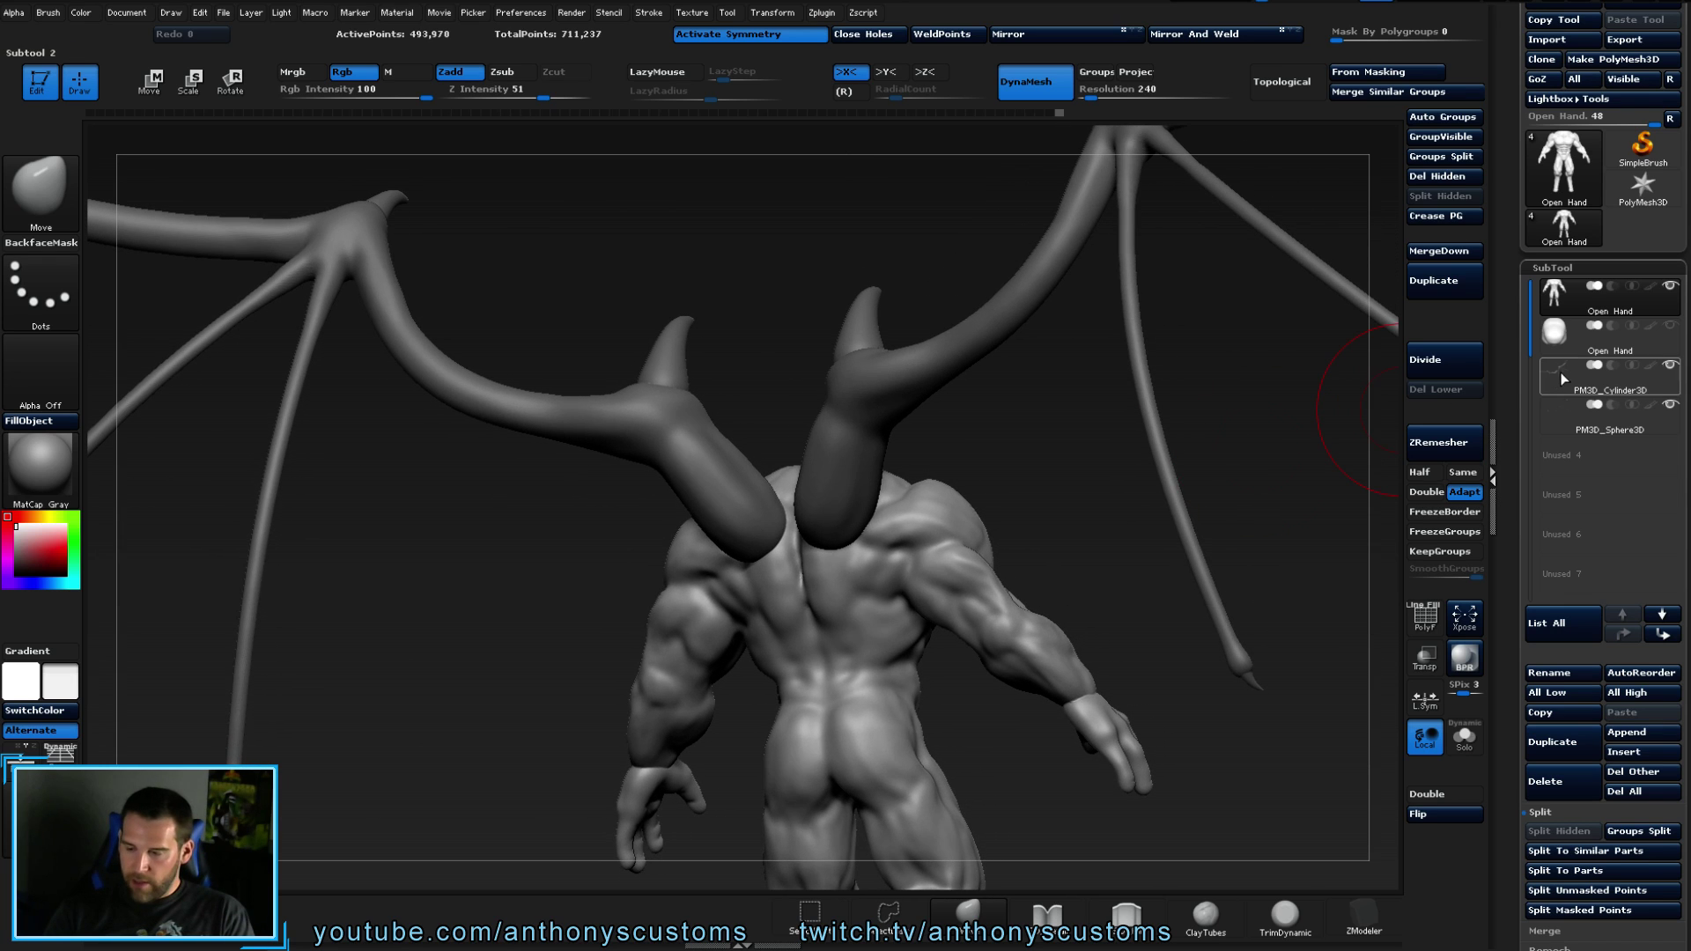
left_click_drag(1076, 502, 869, 502)
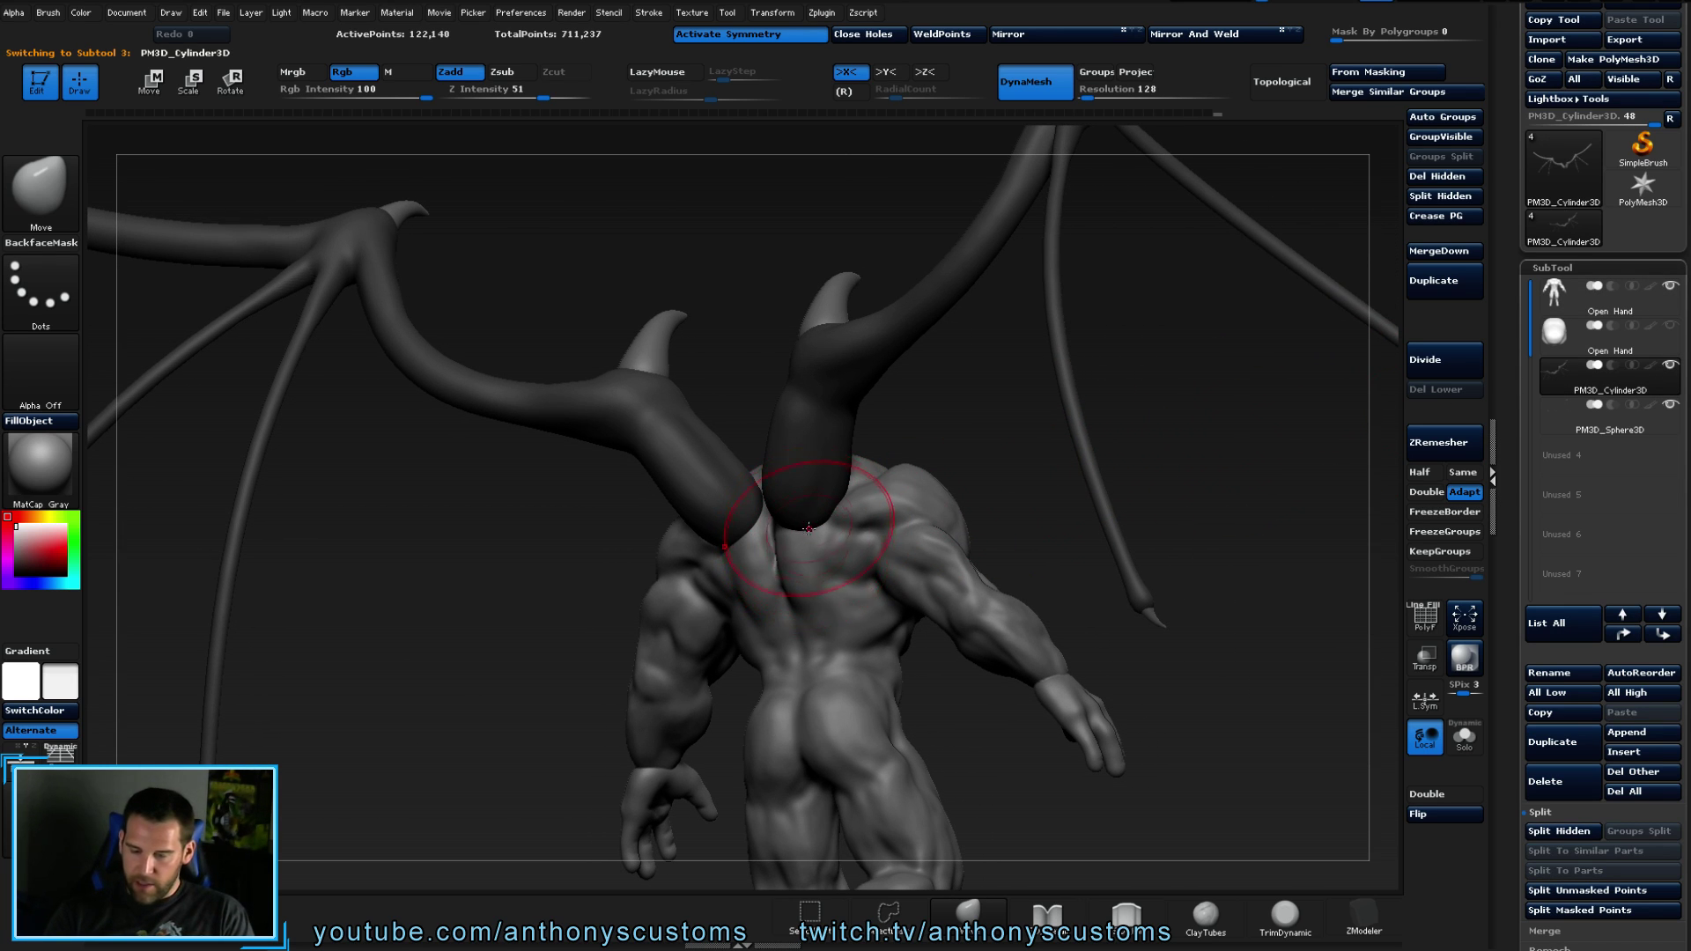
left_click(1211, 479, "ctrl")
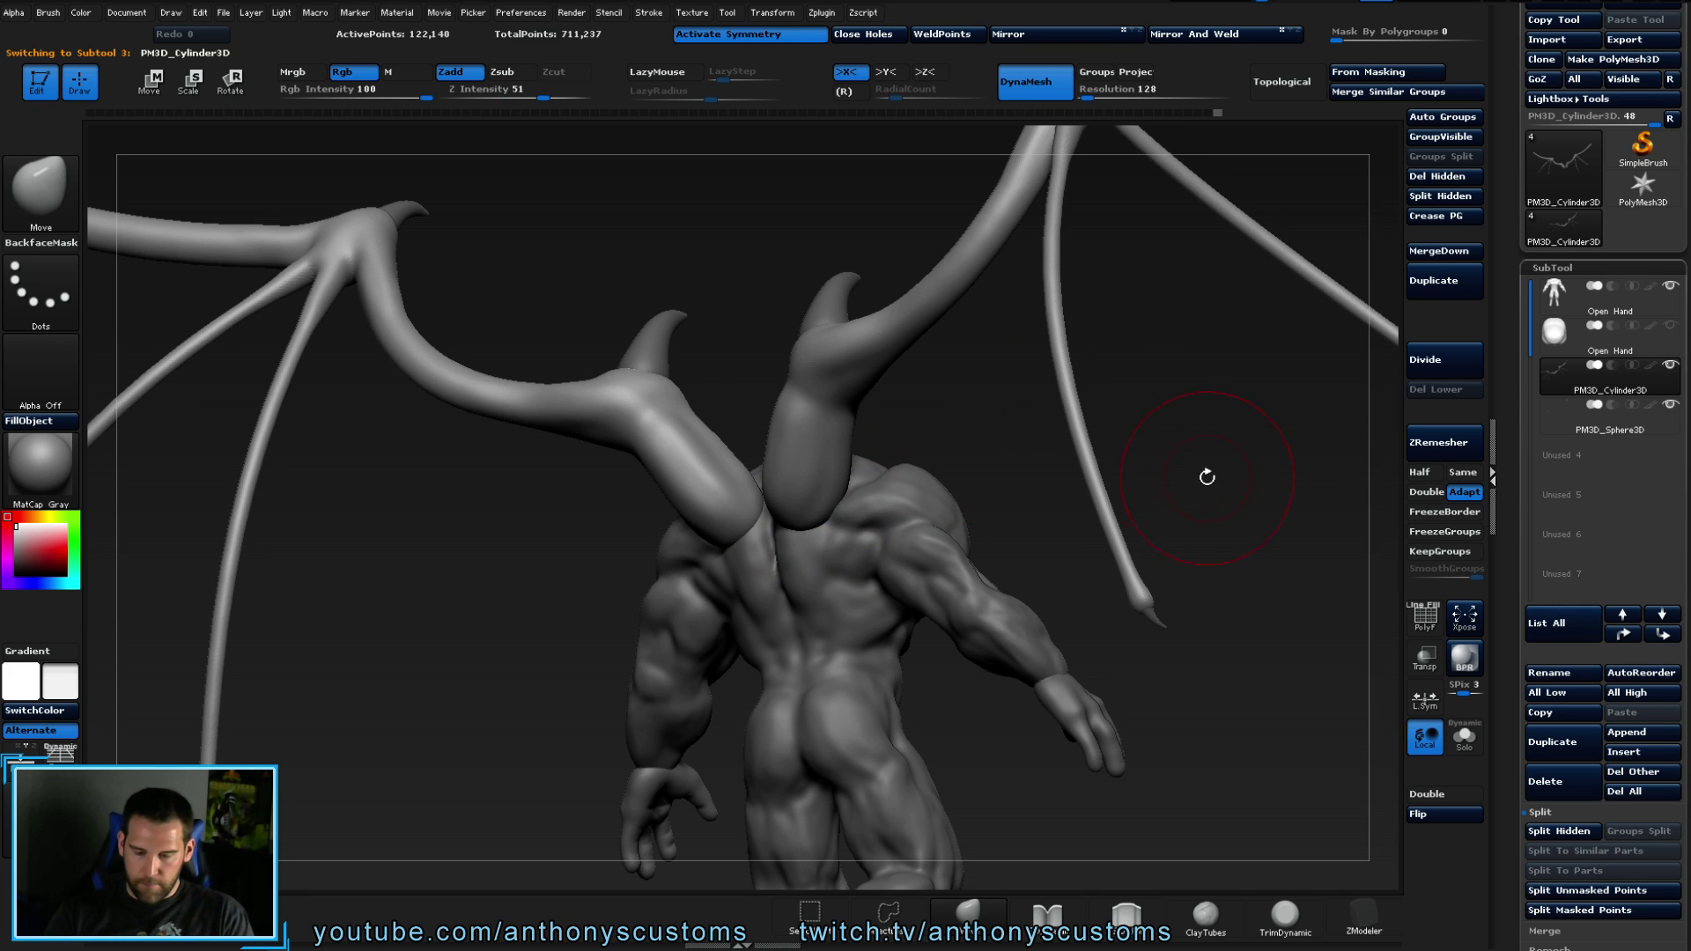
left_click_drag(976, 477, 864, 540)
mouse_move(1027, 472)
left_mouse_down()
mouse_move(784, 472)
mouse_move(810, 465)
left_mouse_up()
mouse_move(906, 423)
left_mouse_down()
mouse_move(1022, 464)
mouse_move(1048, 499)
mouse_move(1000, 472)
mouse_move(985, 485)
left_mouse_up()
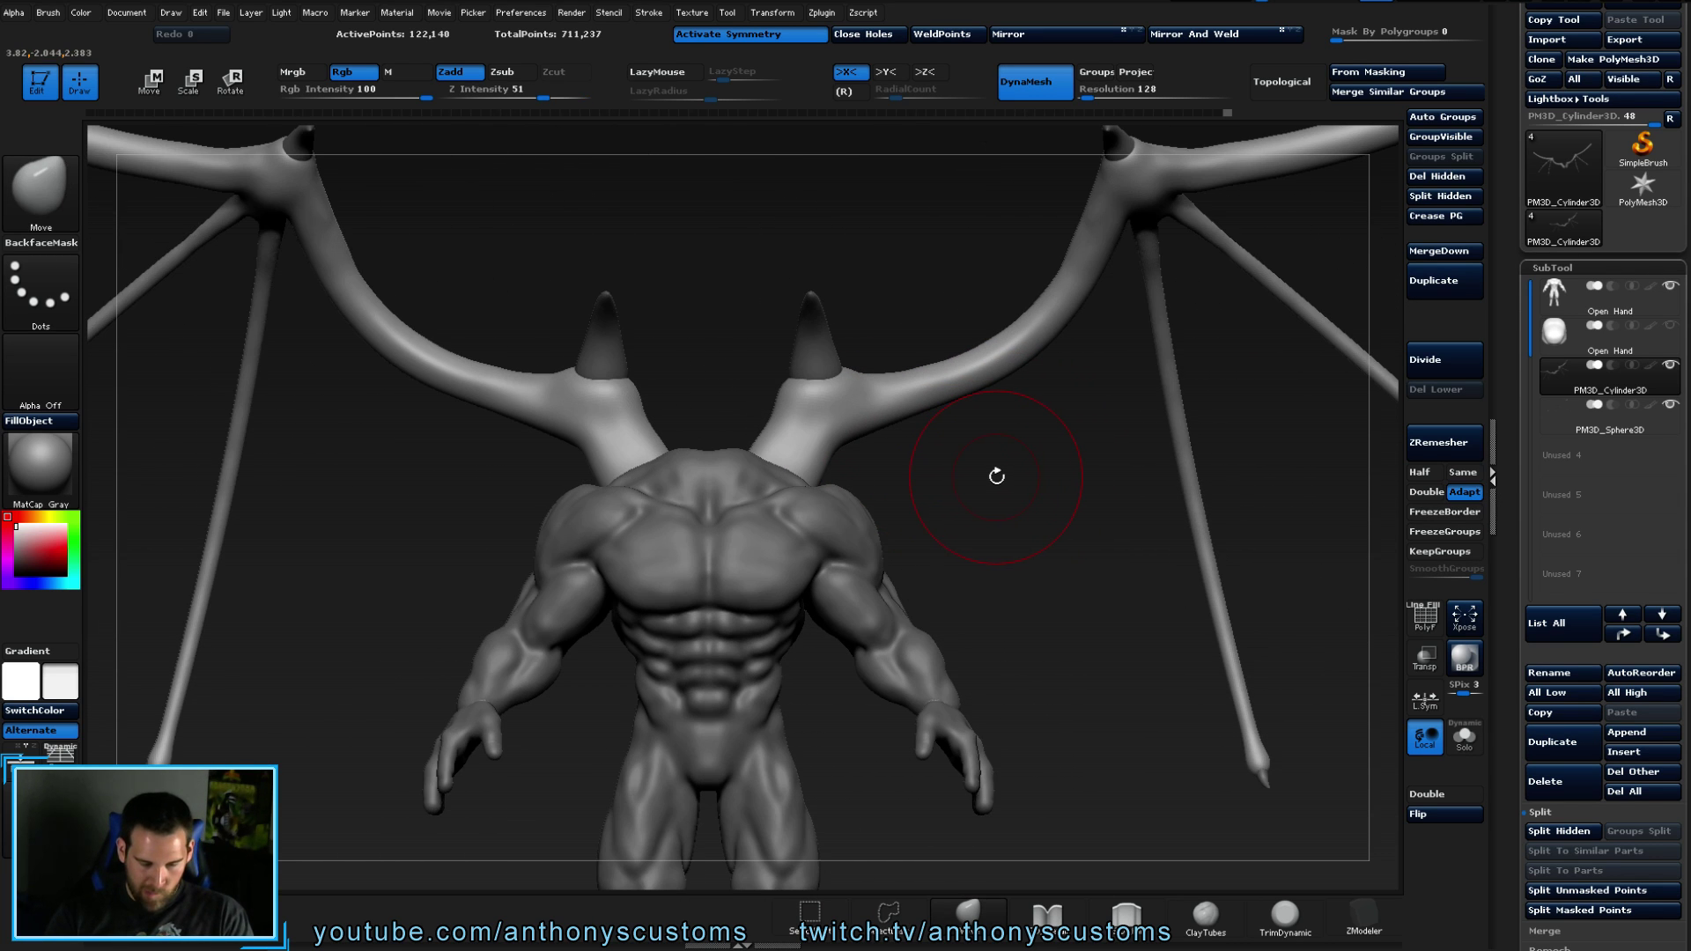
- Briefly switch to the head subtool and make the body the active subtool again, with the whole figure in view
left_click_drag(994, 567, 973, 456, "alt")
left_click_drag(1027, 699, 867, 694)
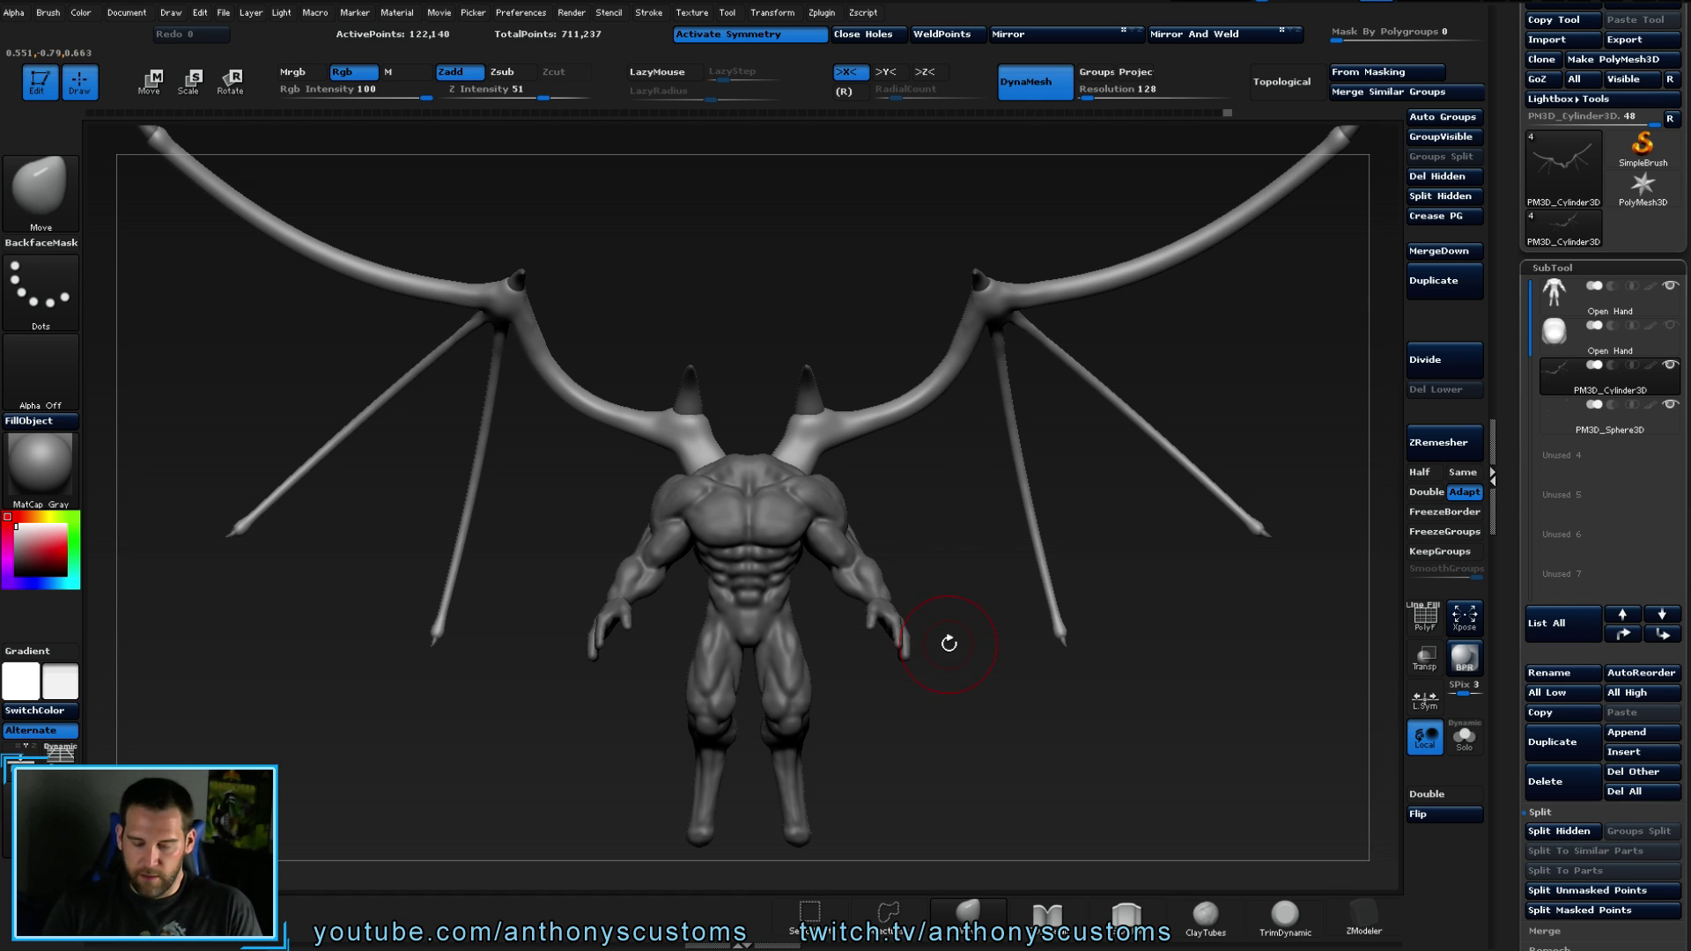
left_click(1564, 350)
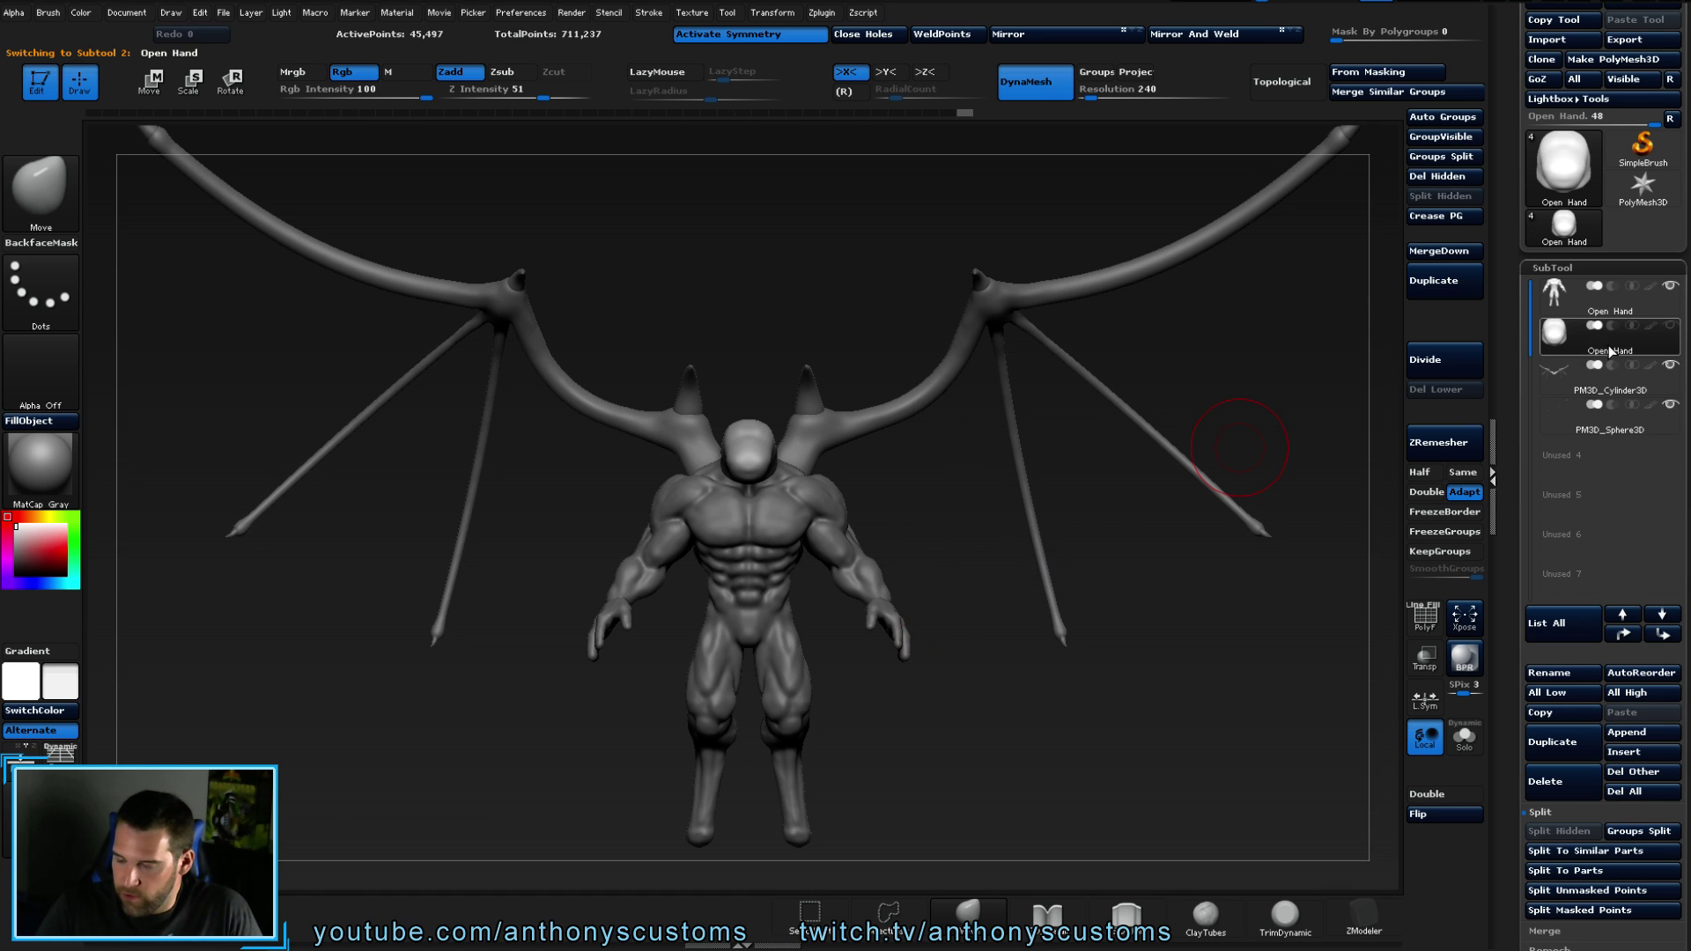
left_click(1559, 298)
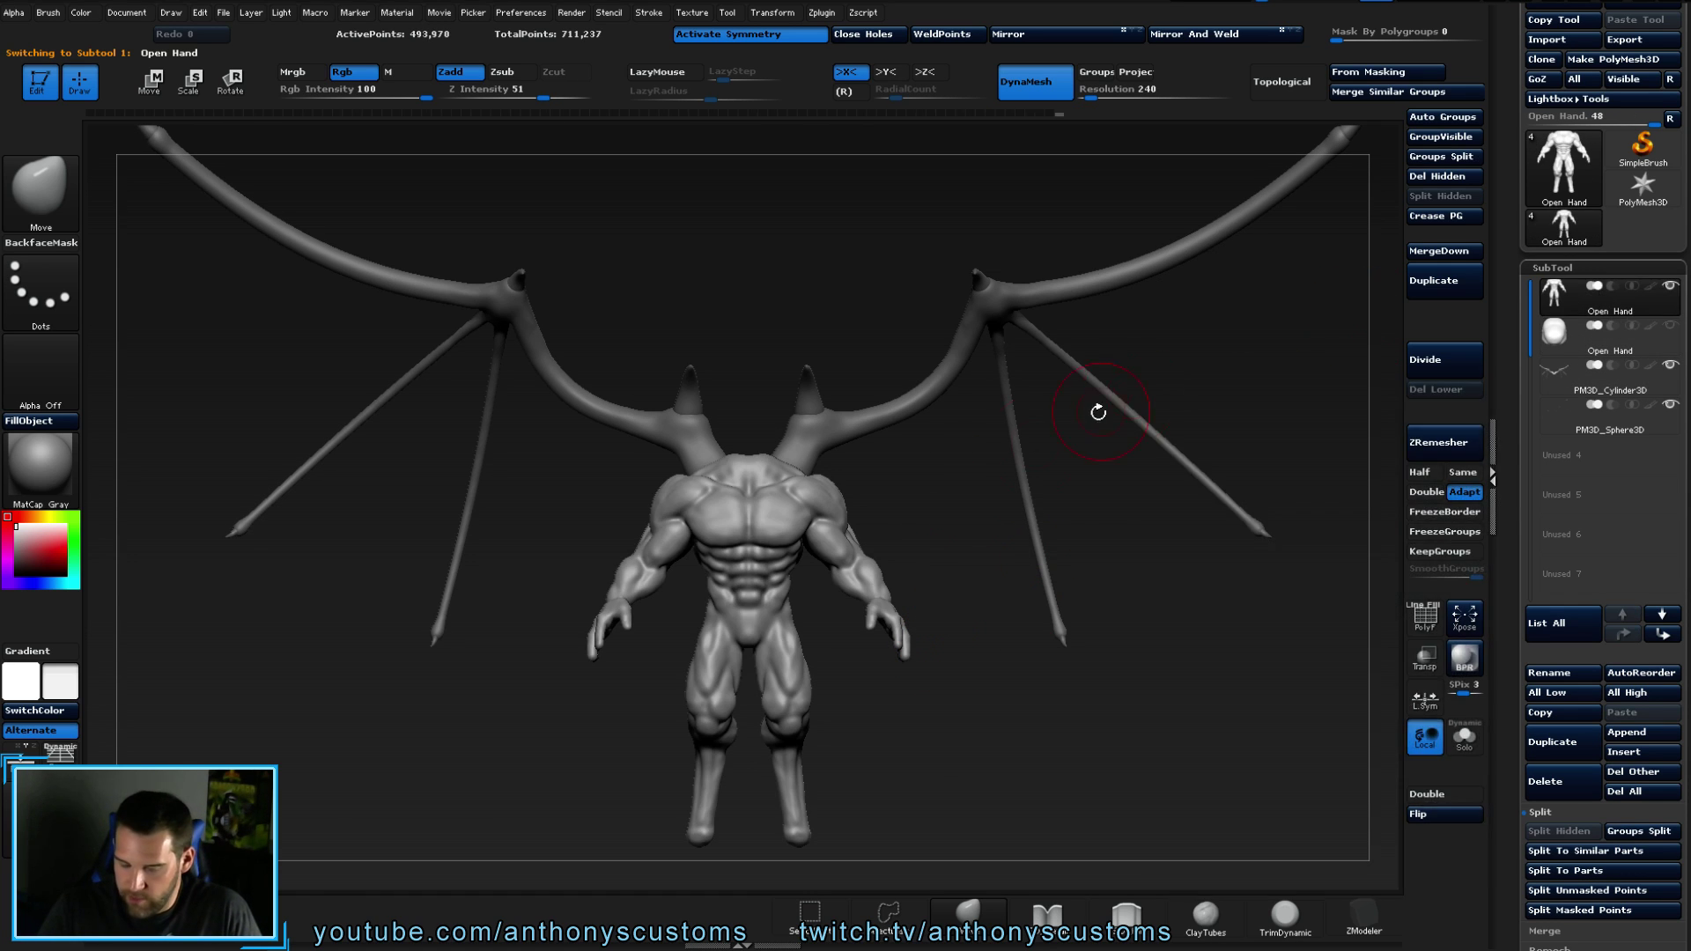
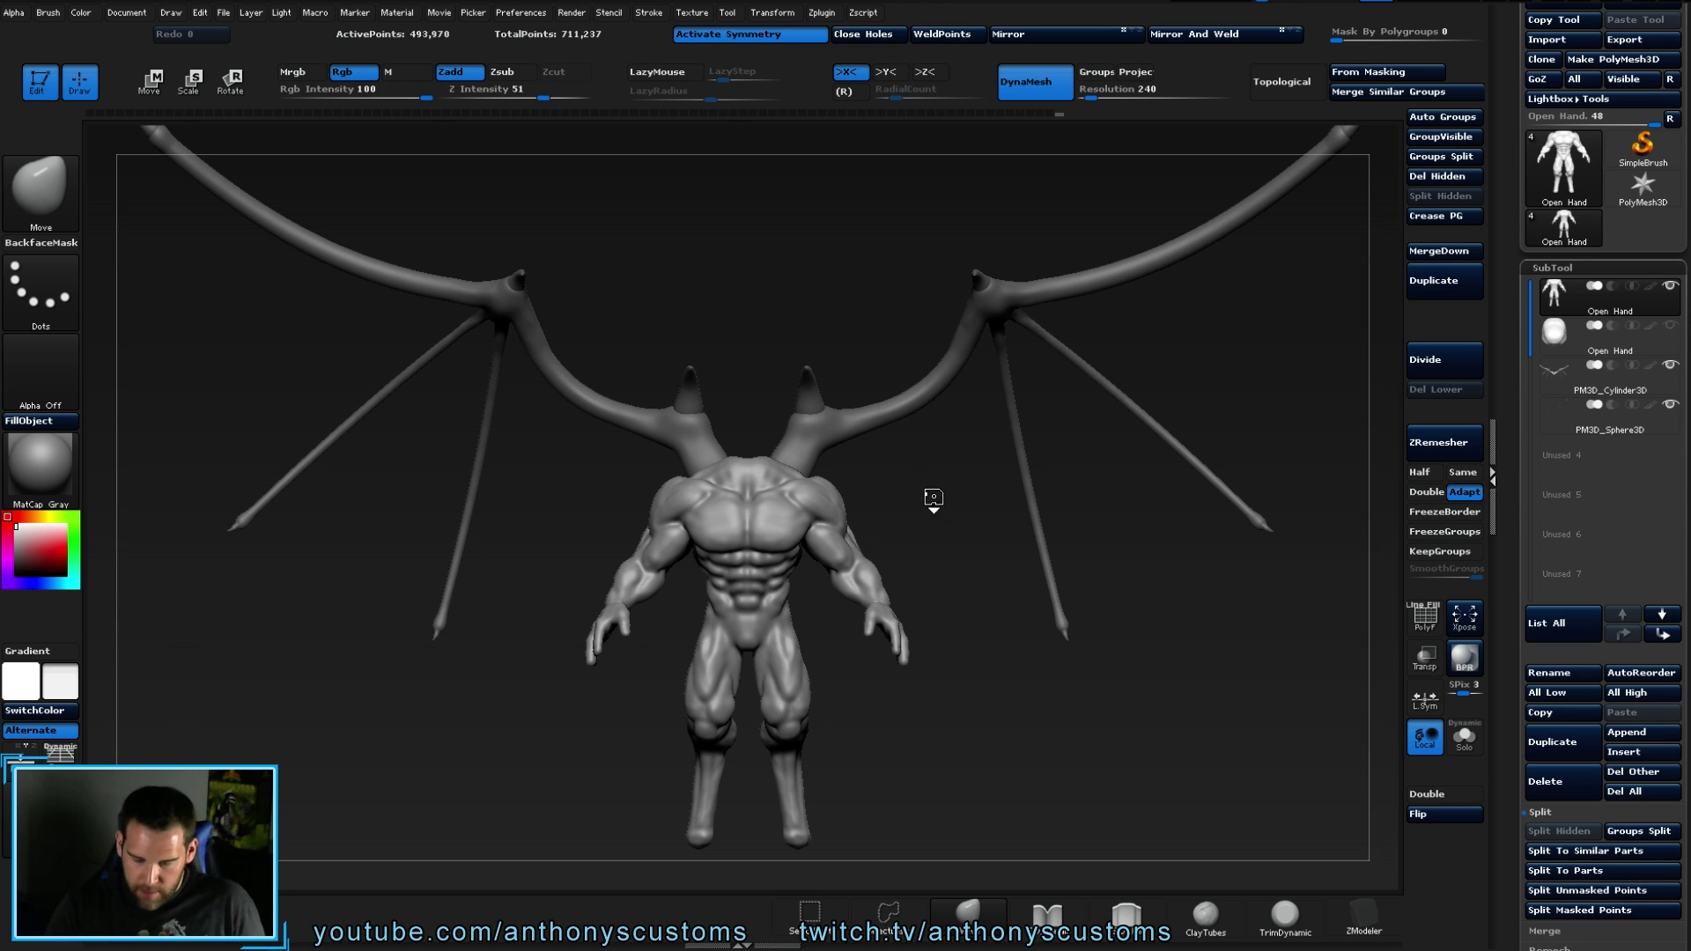
- Use the Move brush to reshape the upper thighs, hips and lower abdomen of the body from the front
left_click_drag(947, 525, 951, 511)
left_click_drag(958, 690, 986, 458, "alt")
left_click_drag(958, 561, 963, 583)
left_click_drag(954, 523, 956, 530)
key("space")
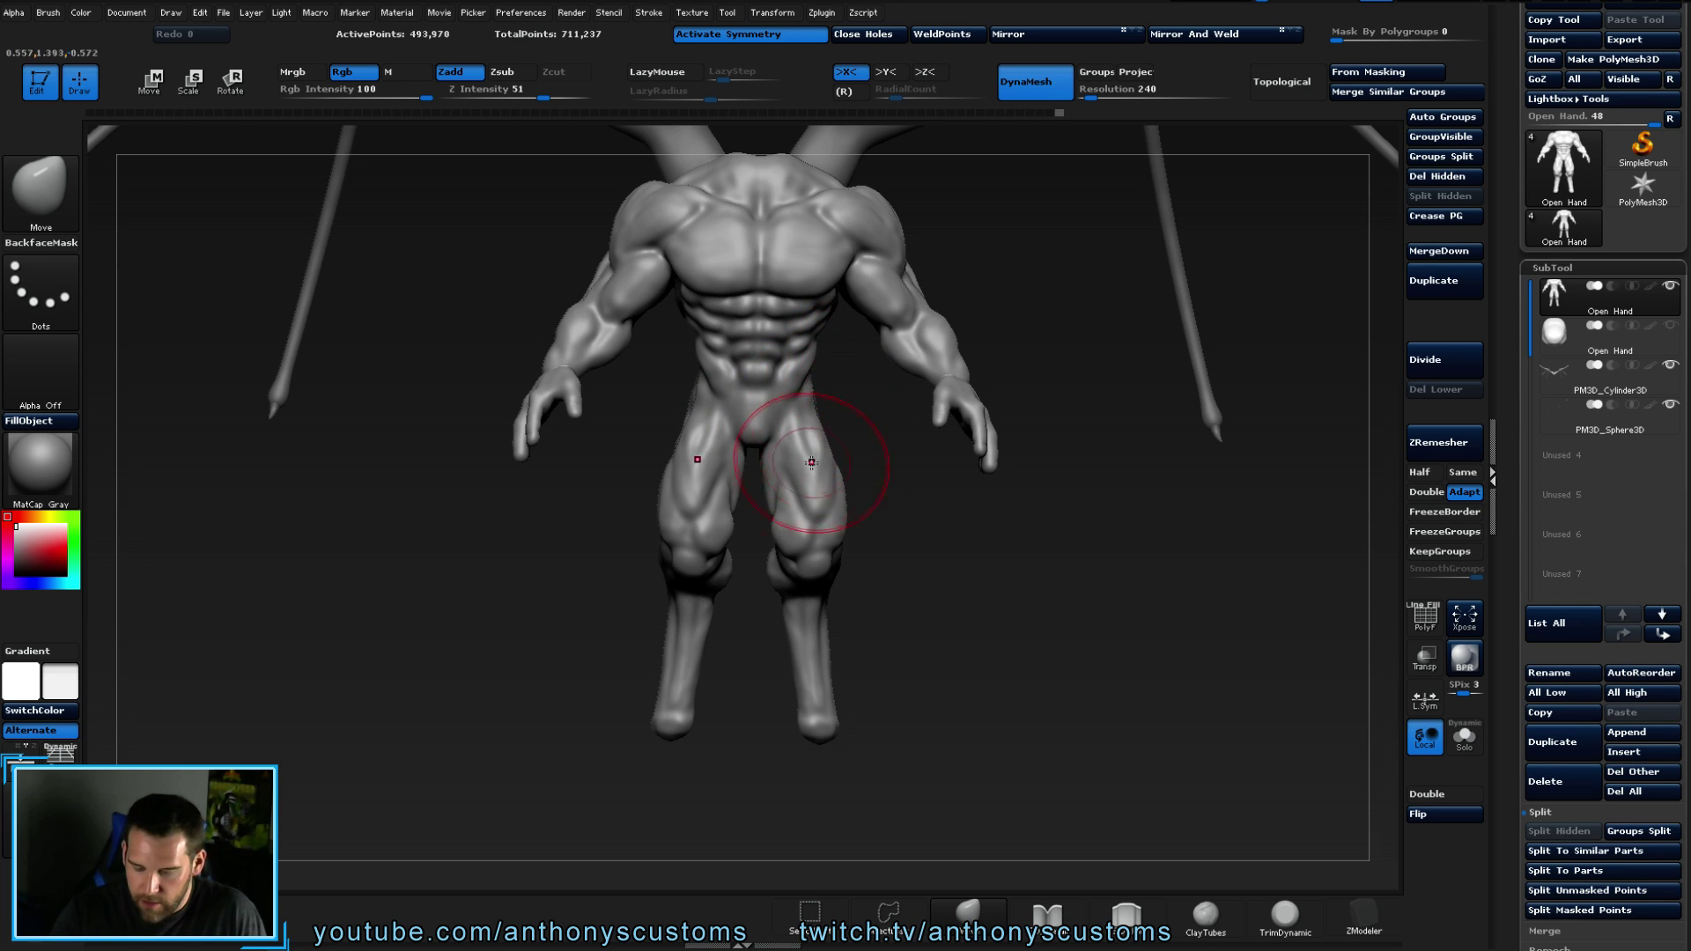
right_click_drag(798, 453, 822, 388)
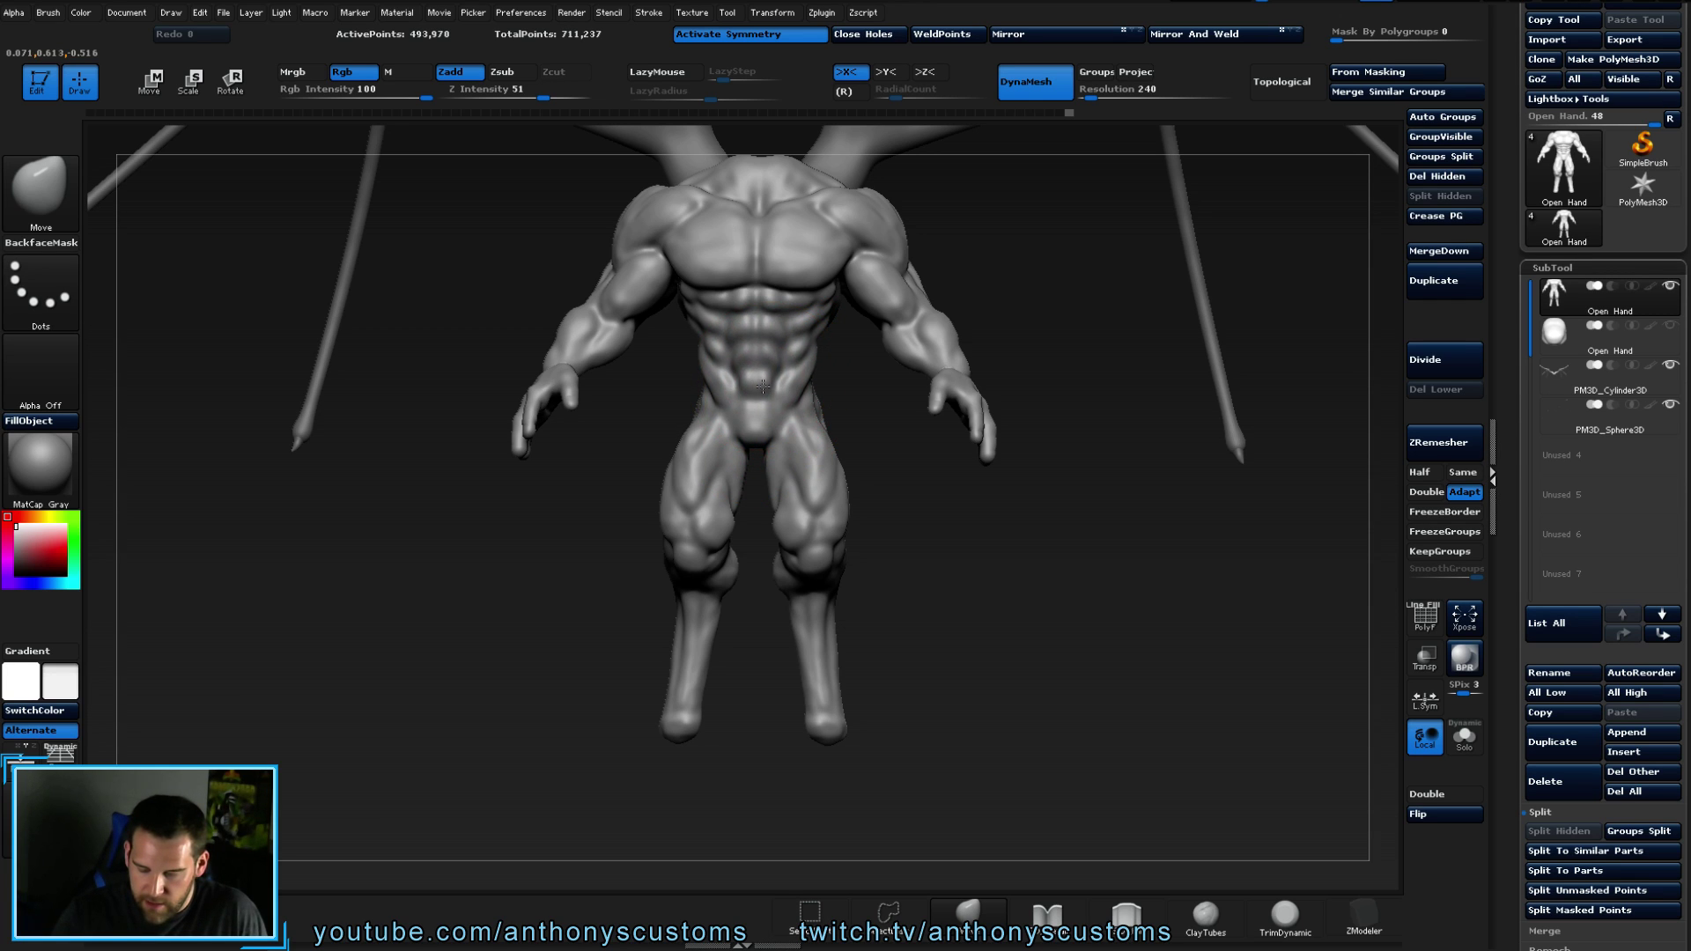
left_click_drag(763, 385, 759, 380)
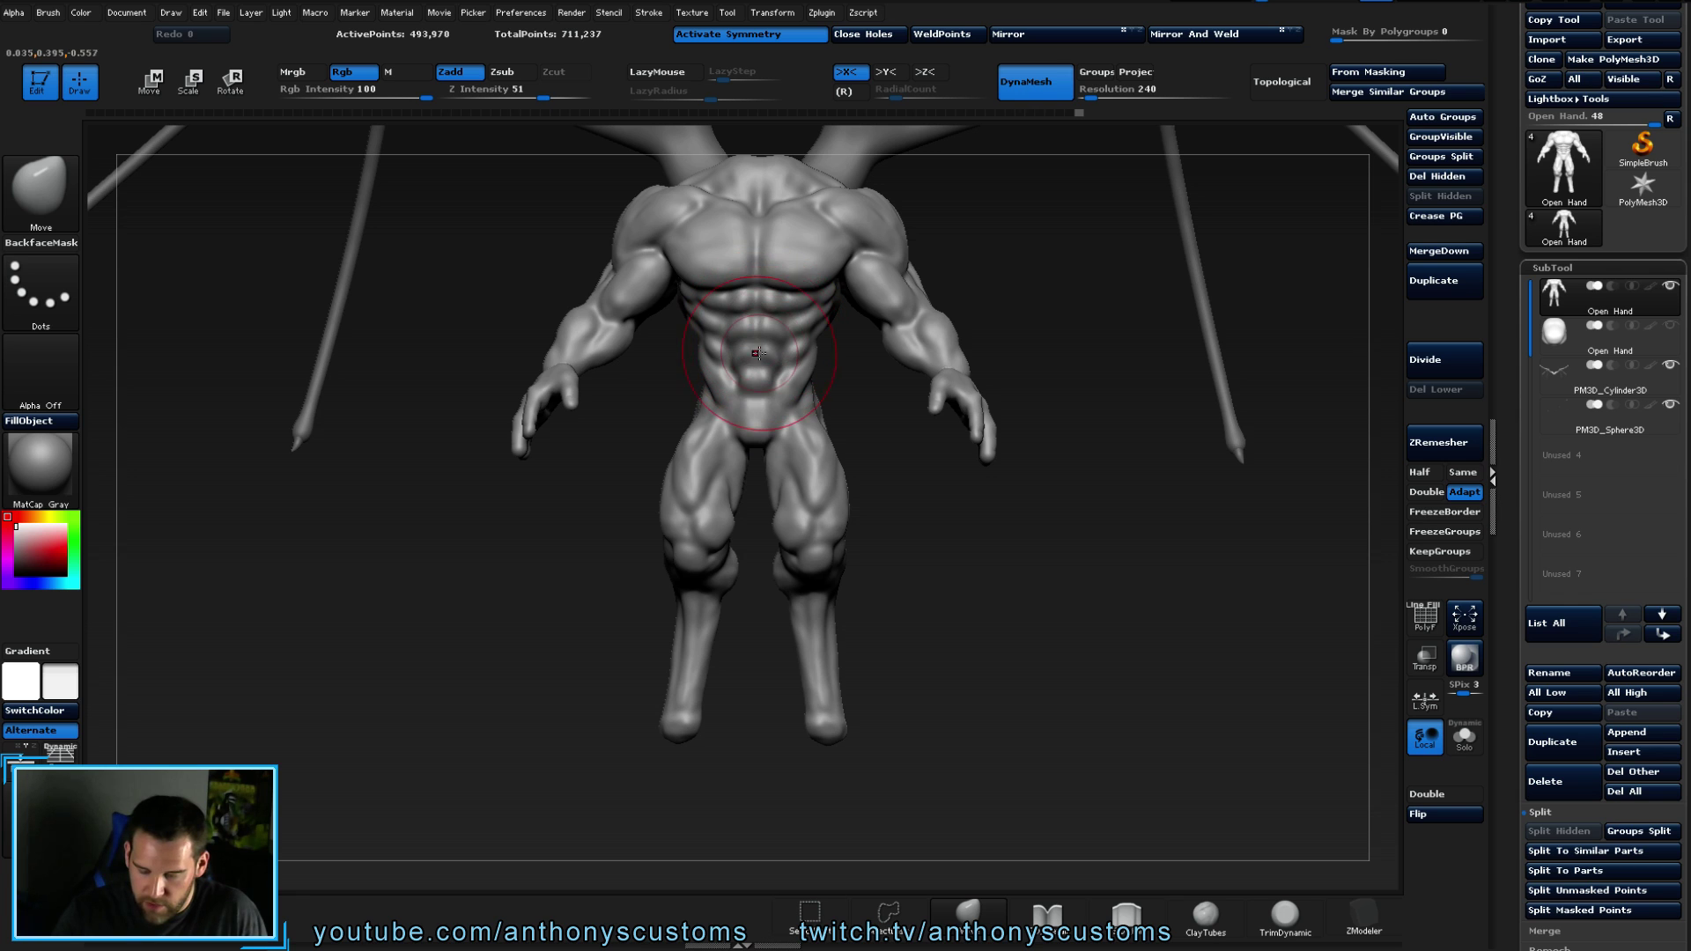
- Reshape the hips, glutes and outer thighs with the Move brush, working around the side, back and front
left_click_drag(932, 574, 806, 573)
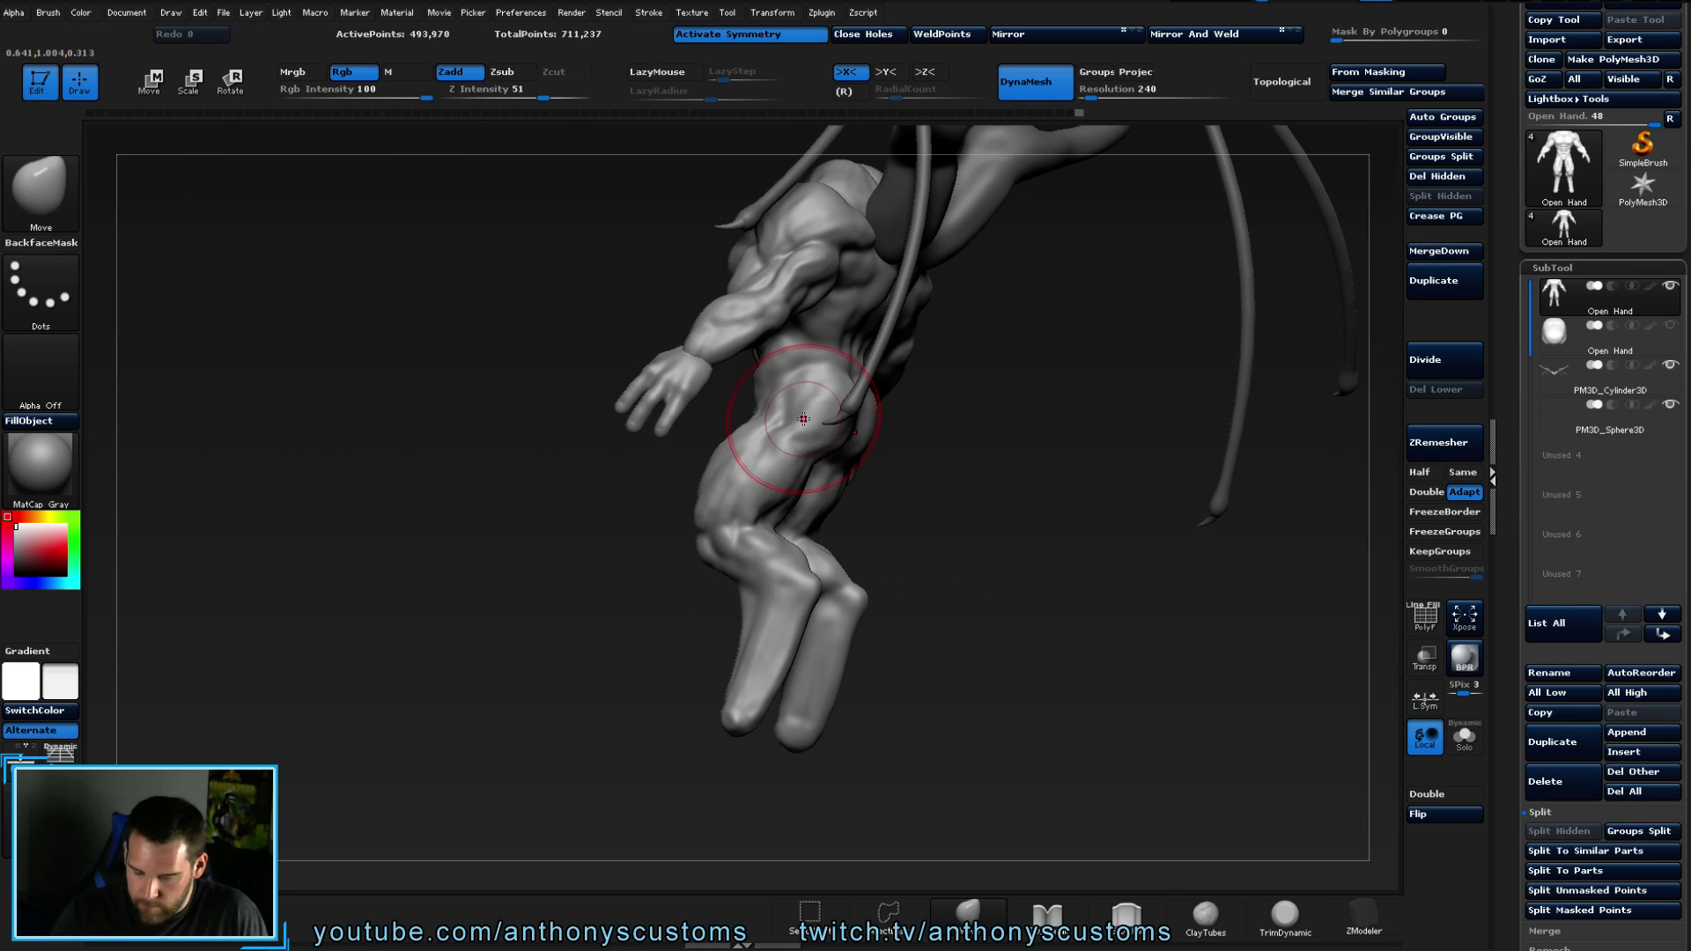
left_click_drag(943, 479, 778, 379)
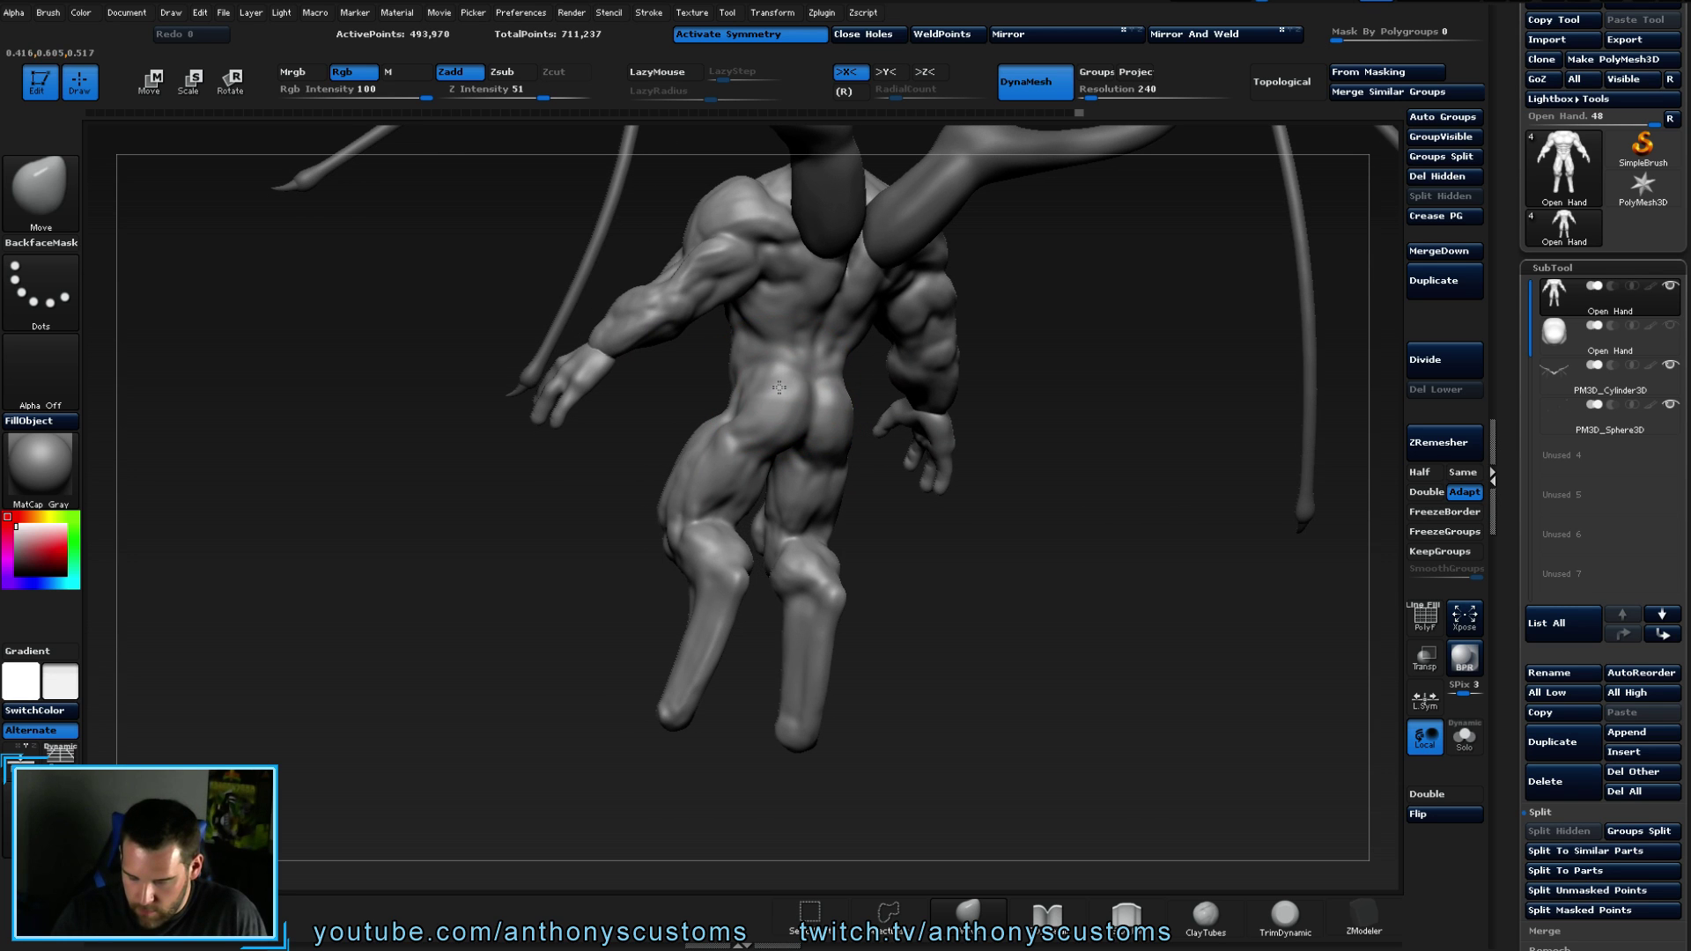
left_click_drag(906, 480, 981, 548)
mouse_move(860, 537)
left_mouse_down()
mouse_move(906, 591)
mouse_move(749, 445)
left_mouse_up()
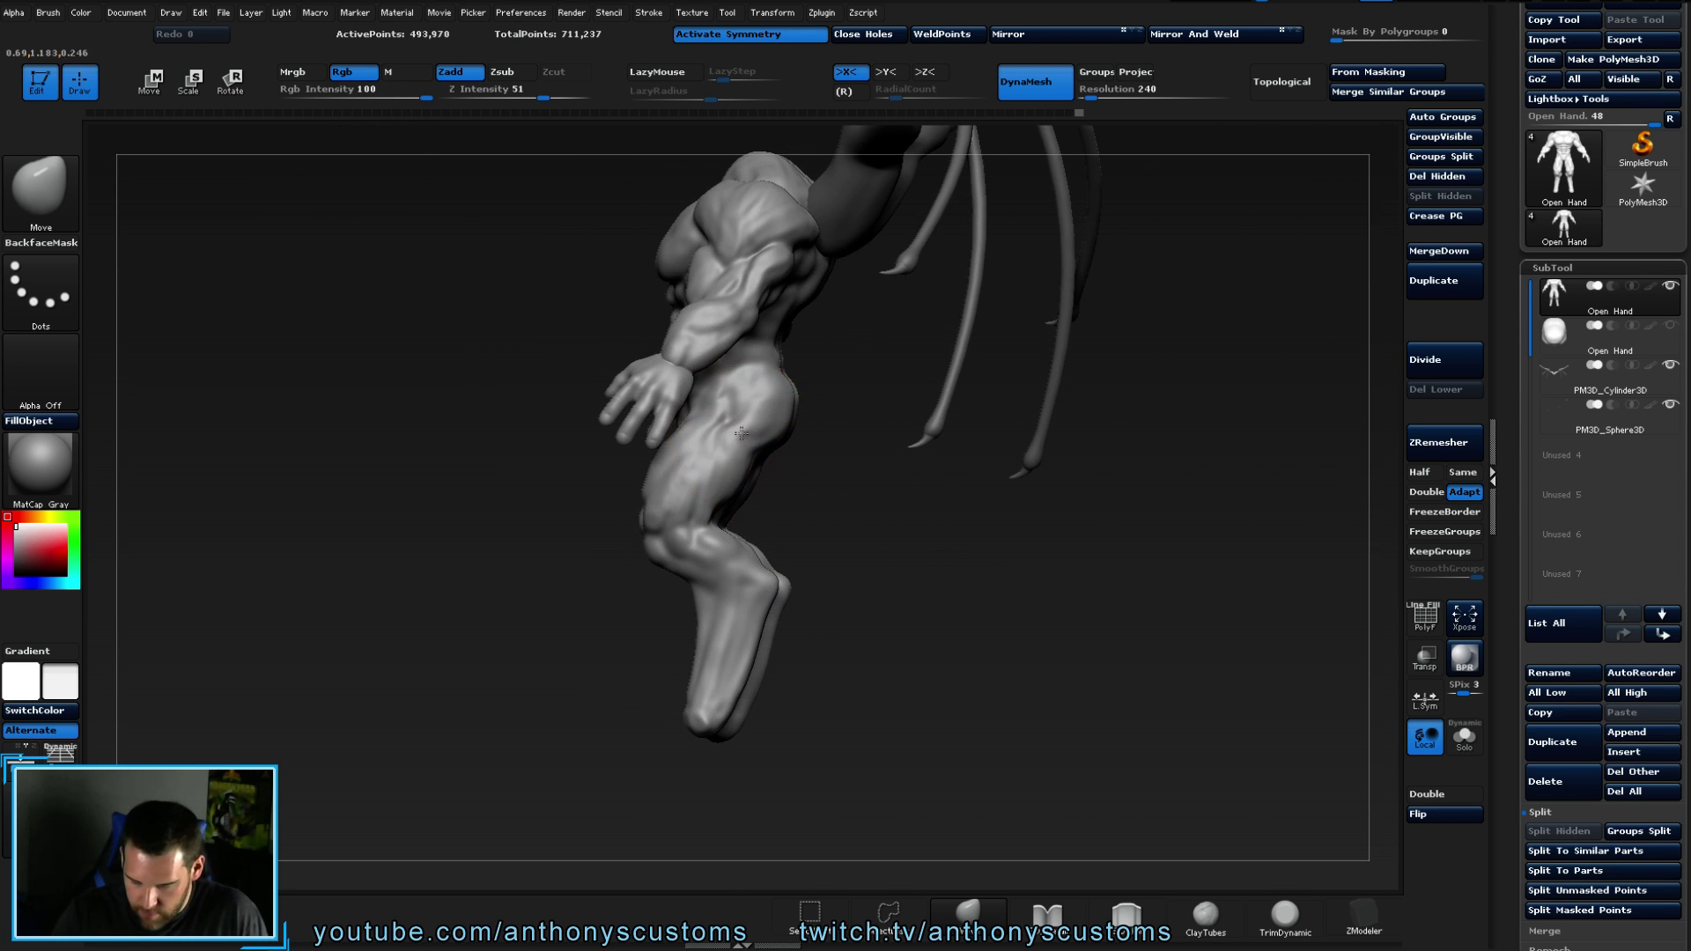
left_click_drag(837, 525, 745, 433)
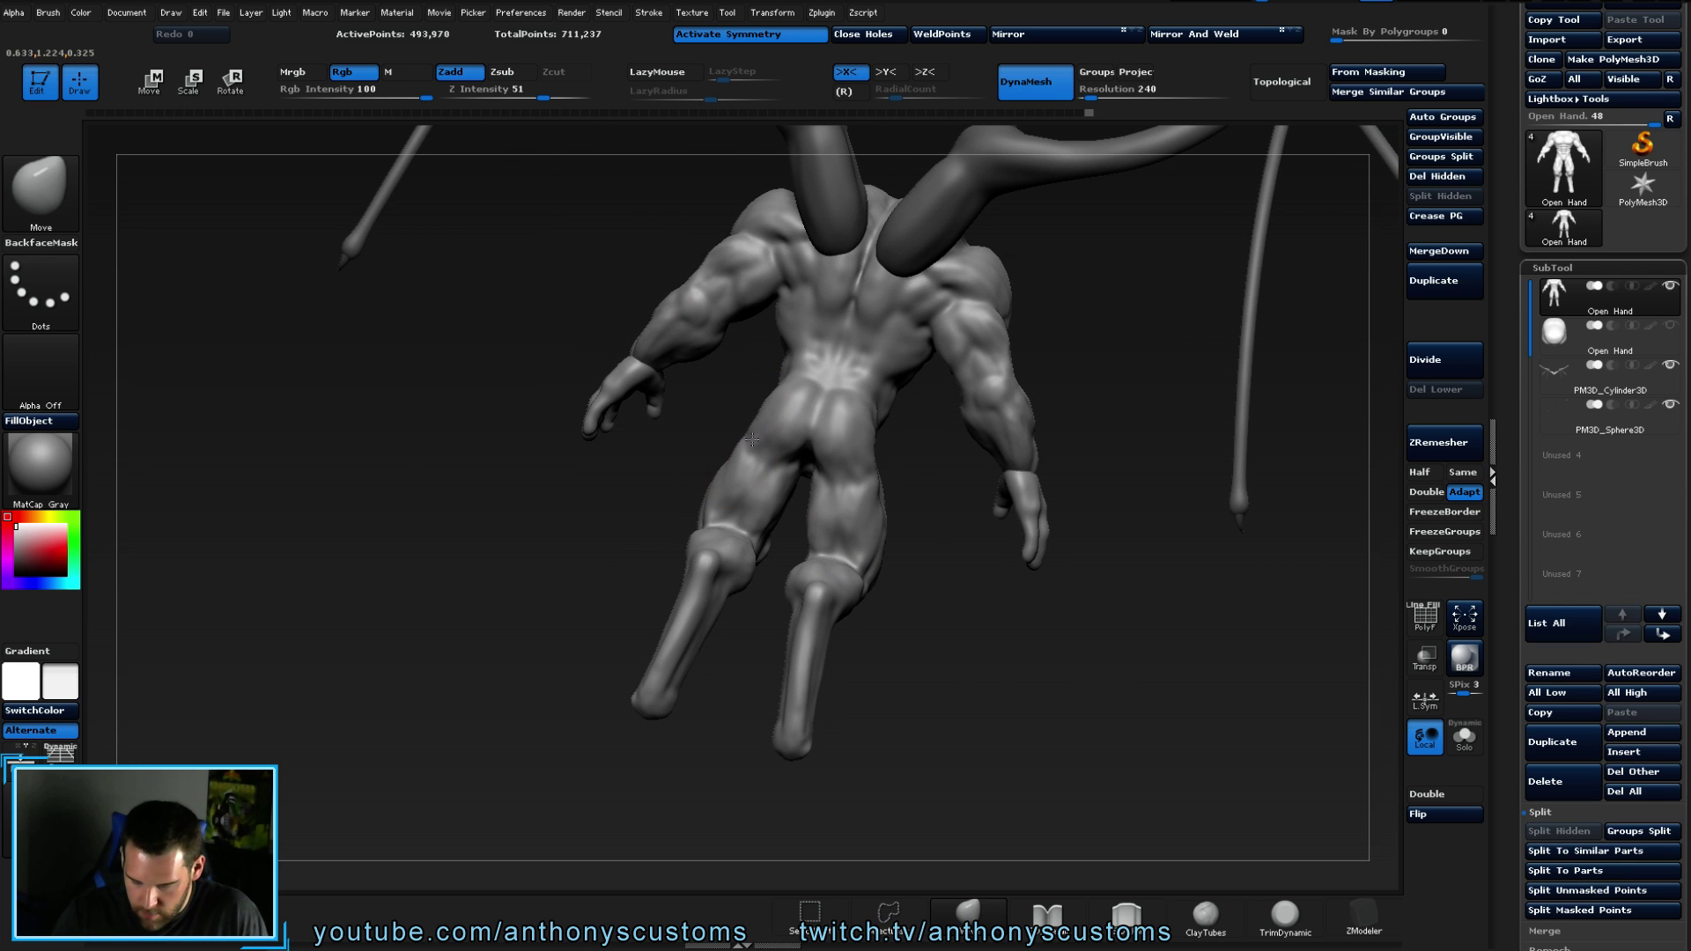
left_click_drag(890, 502, 773, 456)
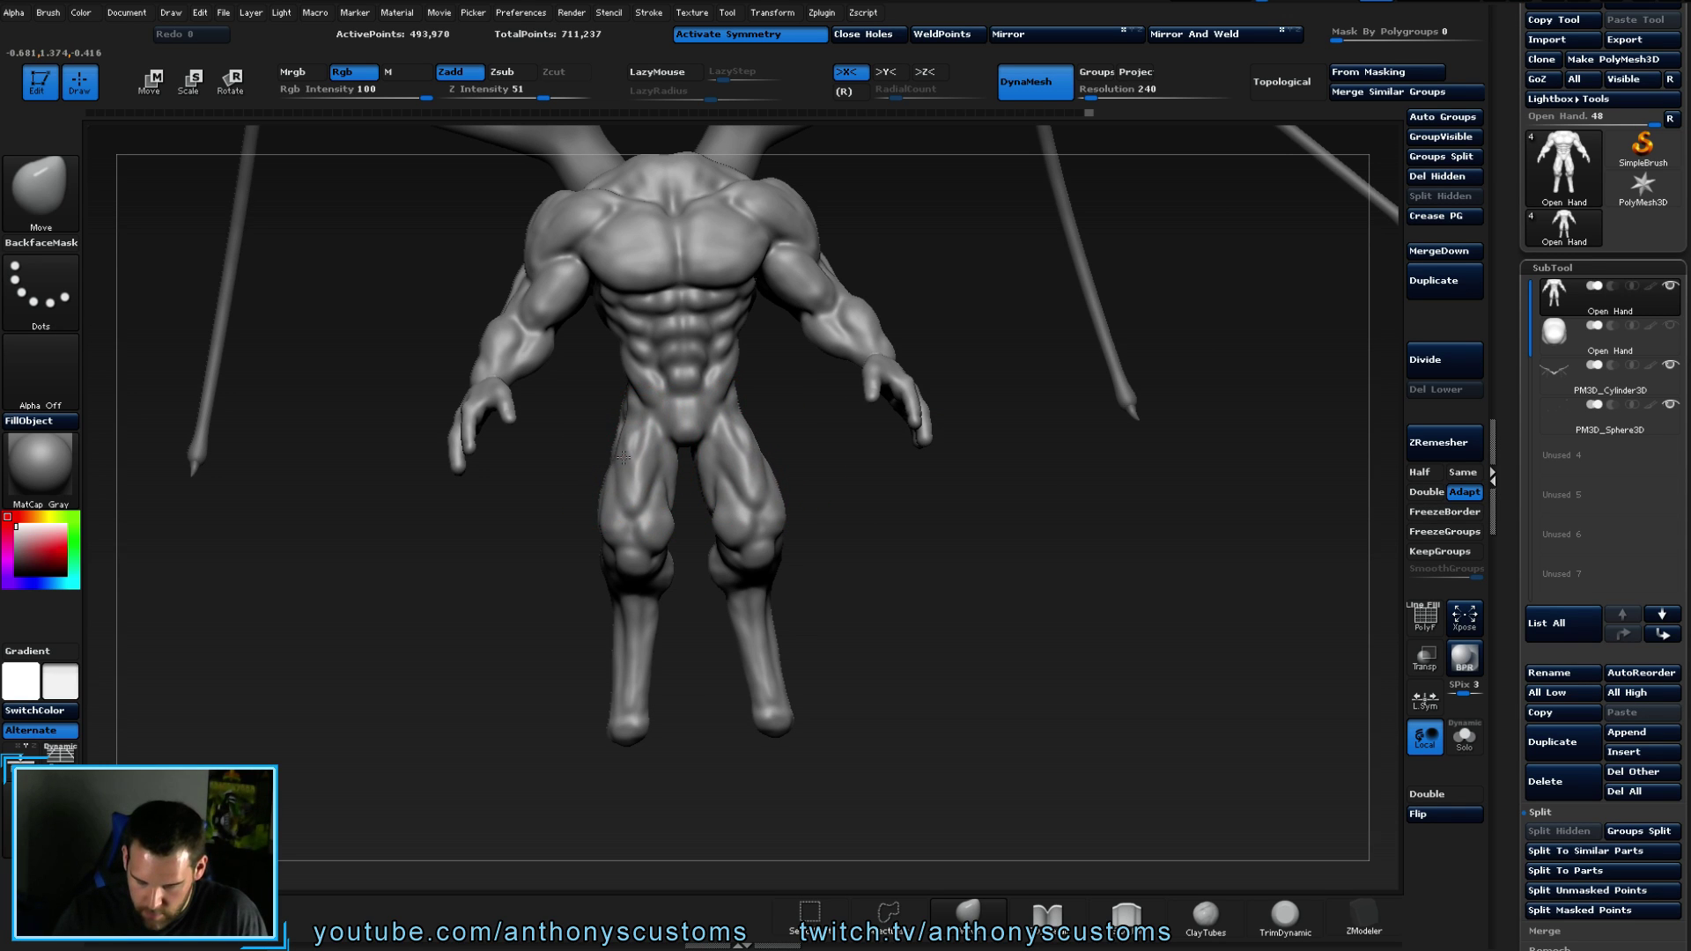
left_click_drag(860, 502, 711, 525)
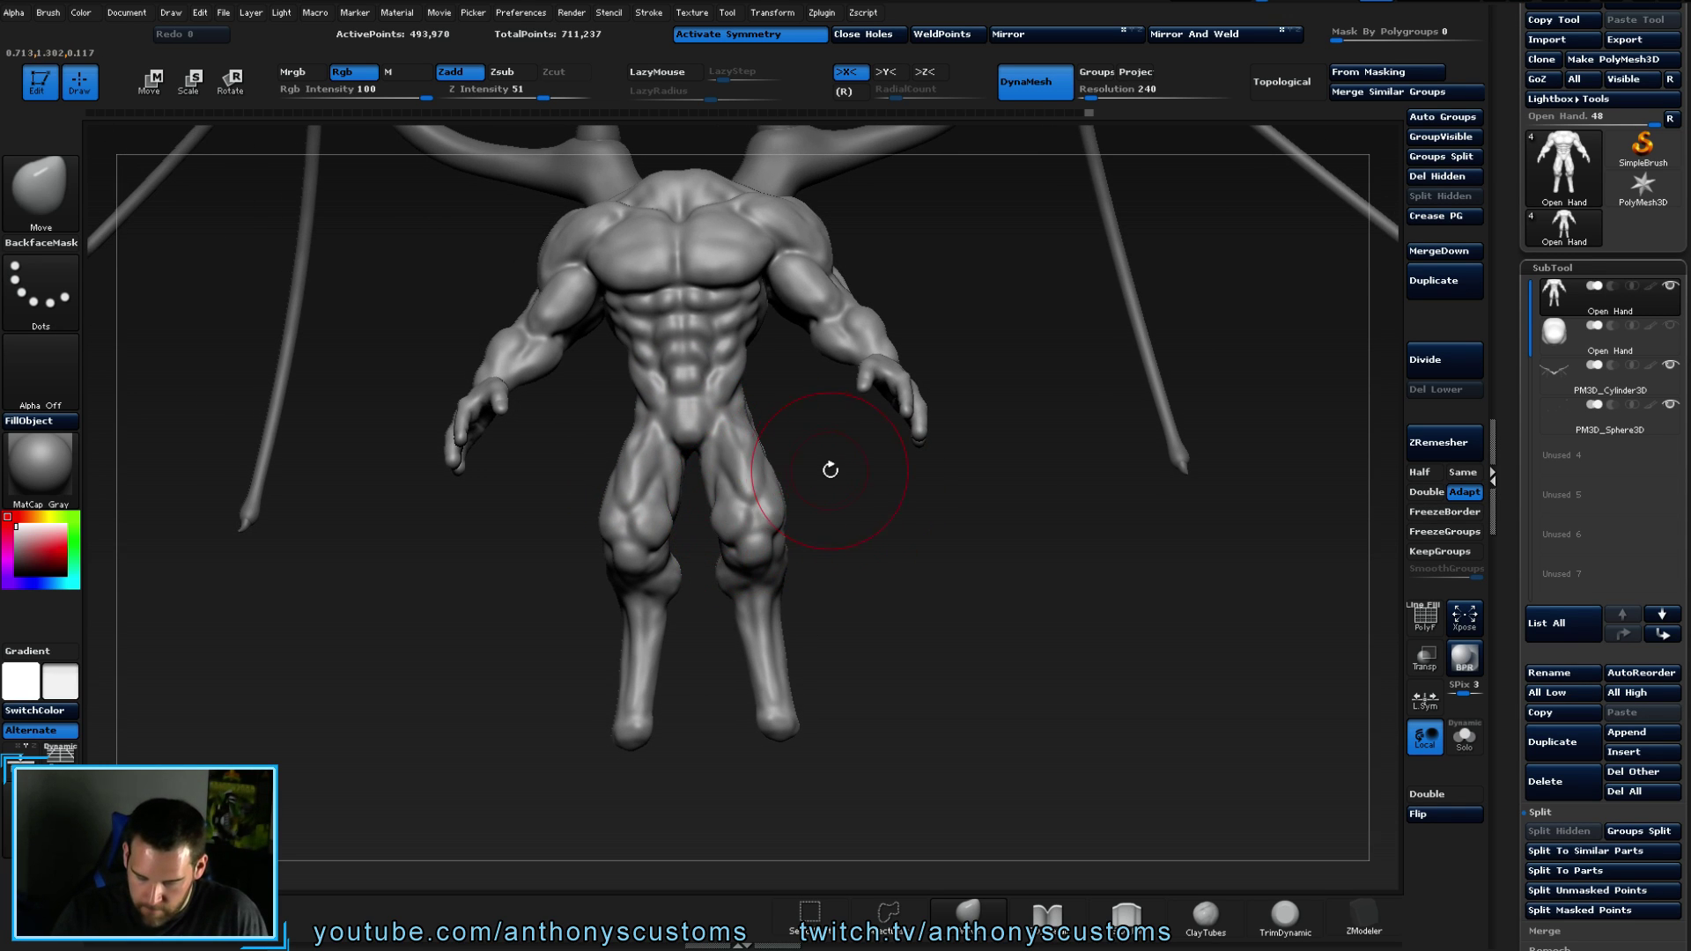
- Adjust the Move brush and refine the contours of the waist and thighs
key("space")
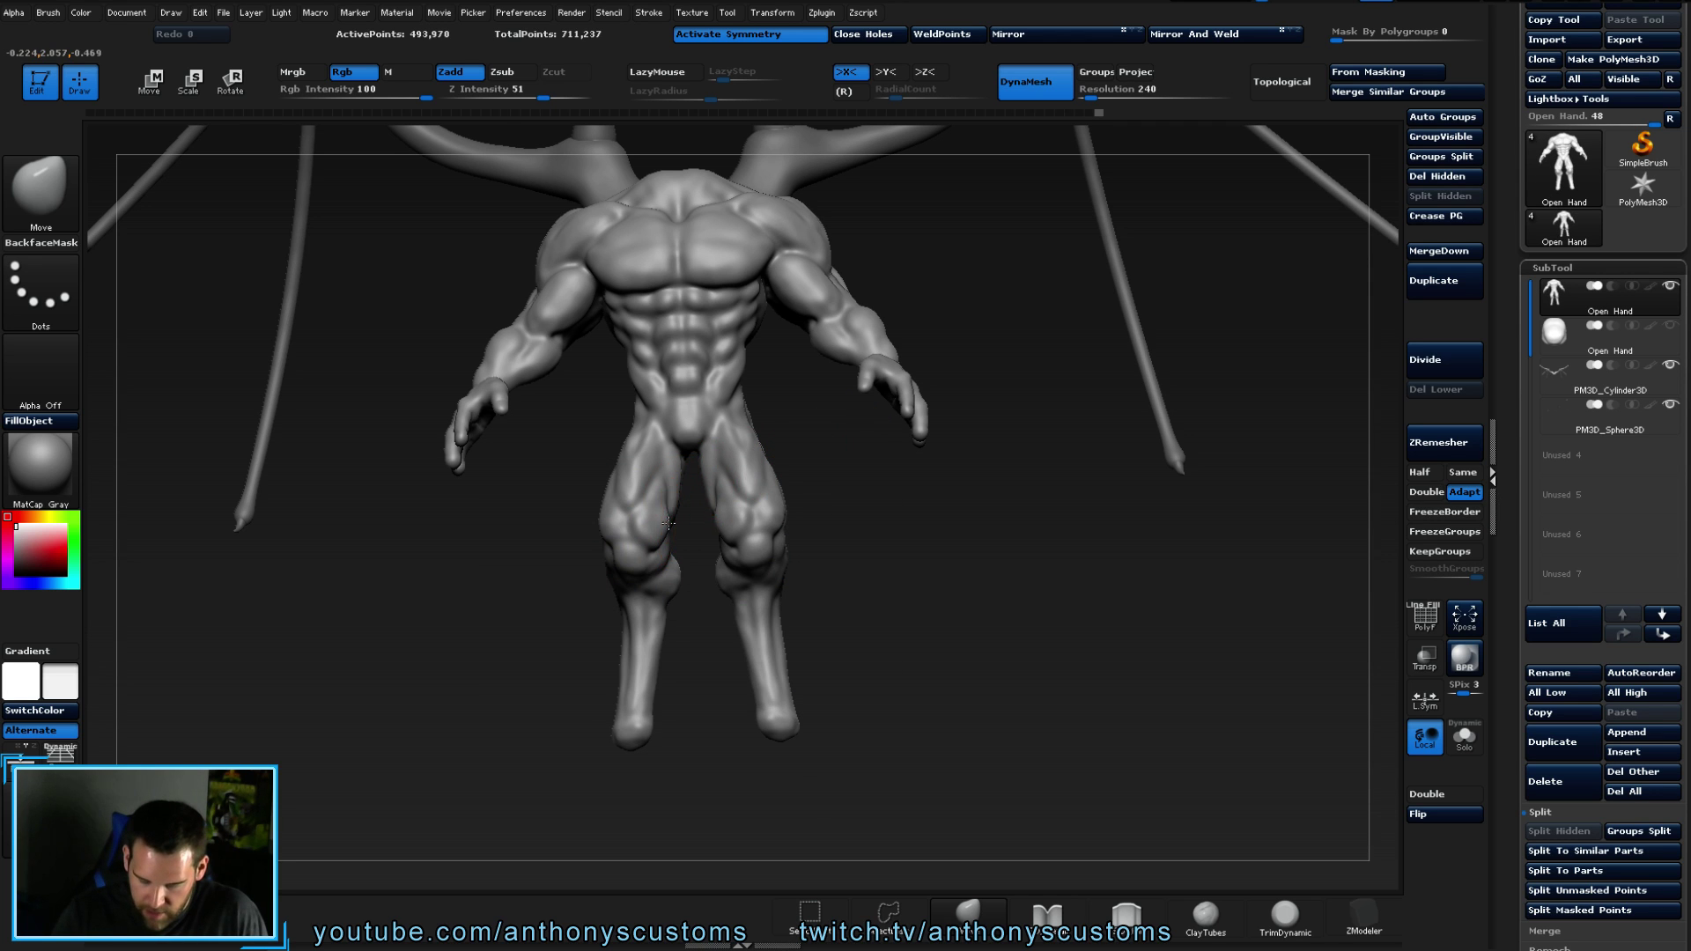
mouse_move(857, 539)
left_mouse_down()
mouse_move(823, 515)
mouse_move(793, 401)
left_mouse_up()
mouse_move(696, 480)
right_mouse_down()
mouse_move(828, 583)
mouse_move(908, 578)
right_mouse_up()
mouse_move(910, 553)
left_mouse_down()
mouse_move(848, 569)
mouse_move(929, 555)
left_mouse_up()
right_click_drag(929, 555, 789, 393)
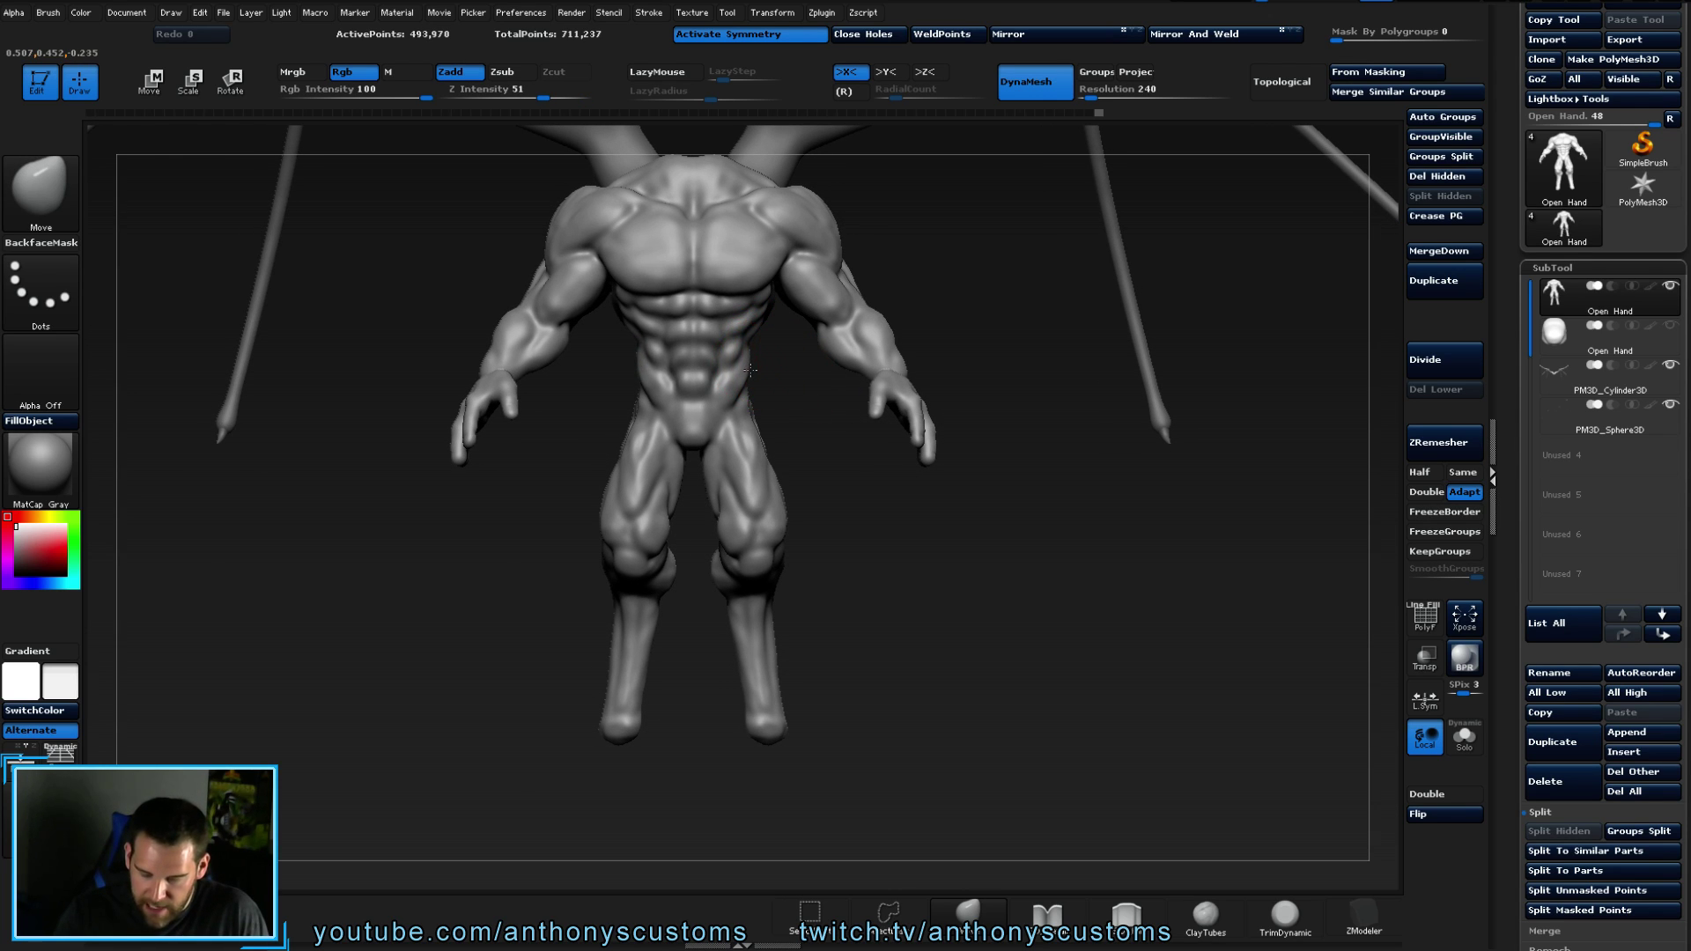
left_click_drag(806, 393, 802, 423)
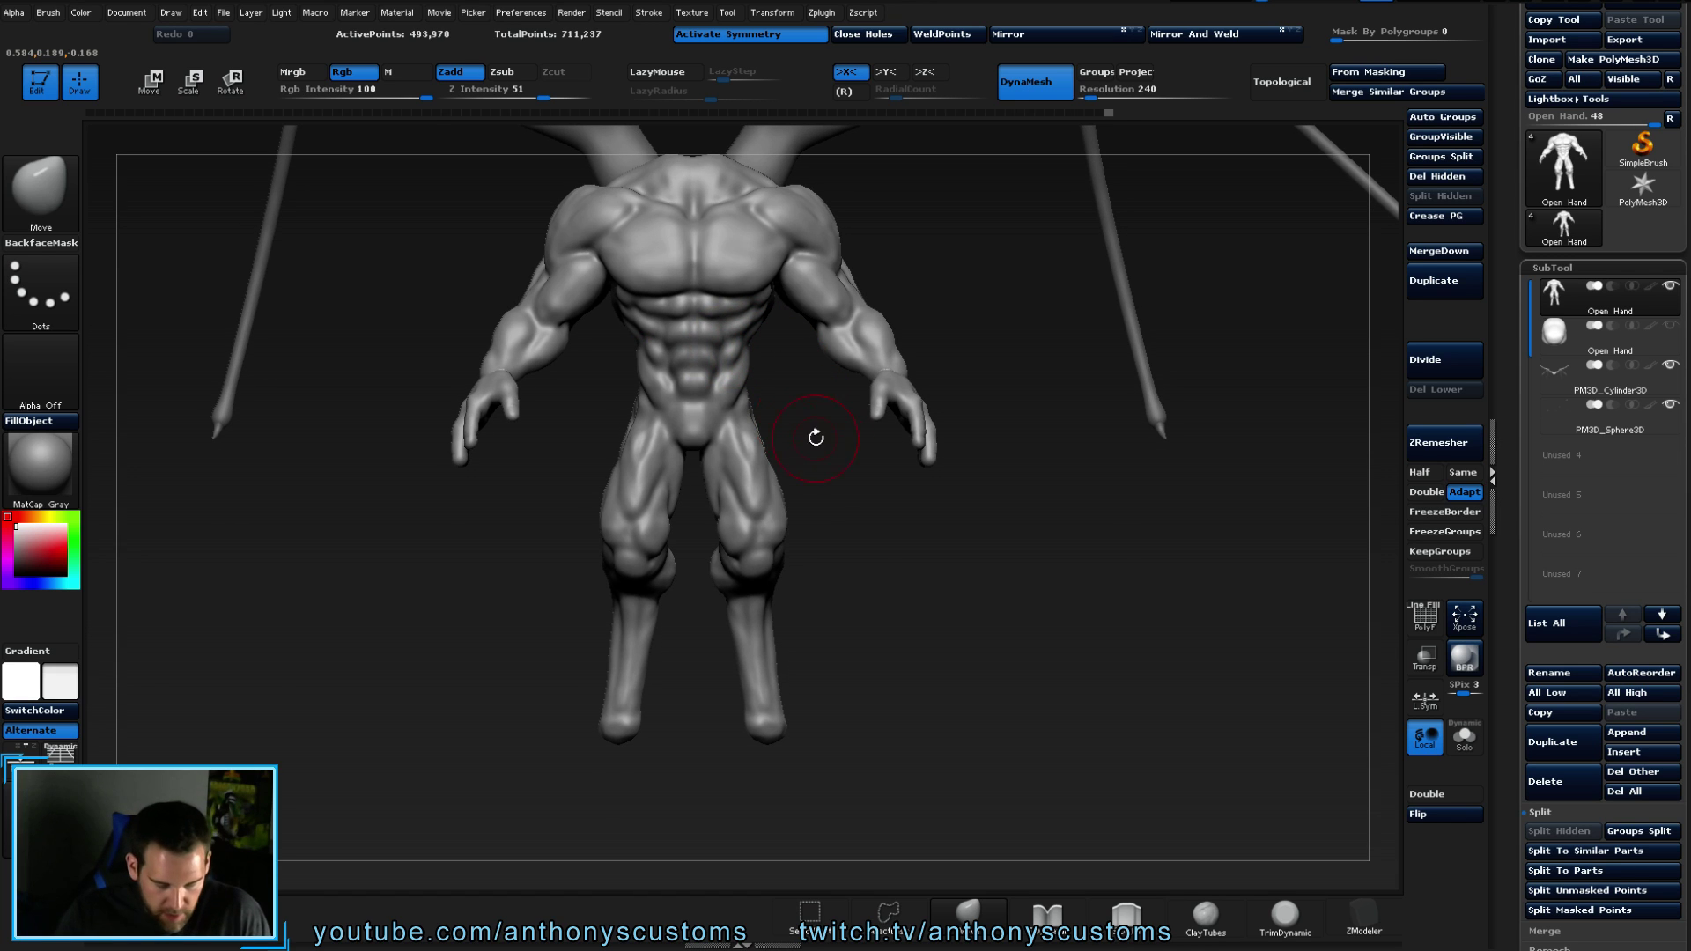
- Set the Move brush draw size to 175 and reshape the sides of the waist and ribcage
right_click_drag(905, 644, 916, 644)
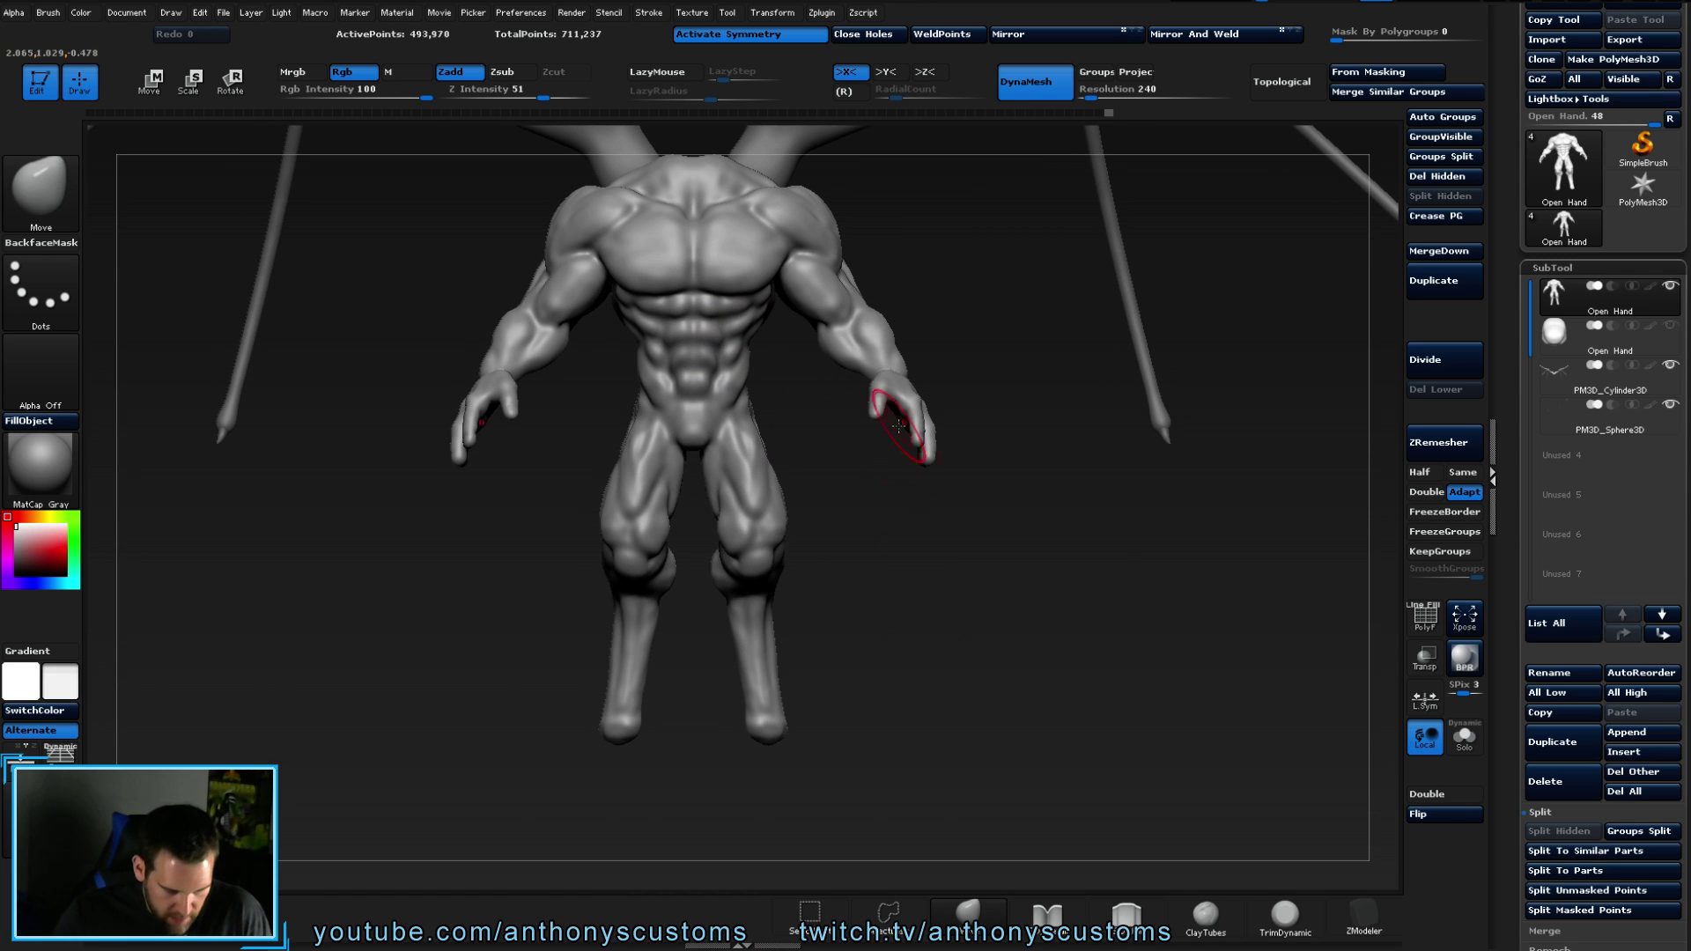
left_click_drag(898, 506, 894, 521)
key("space")
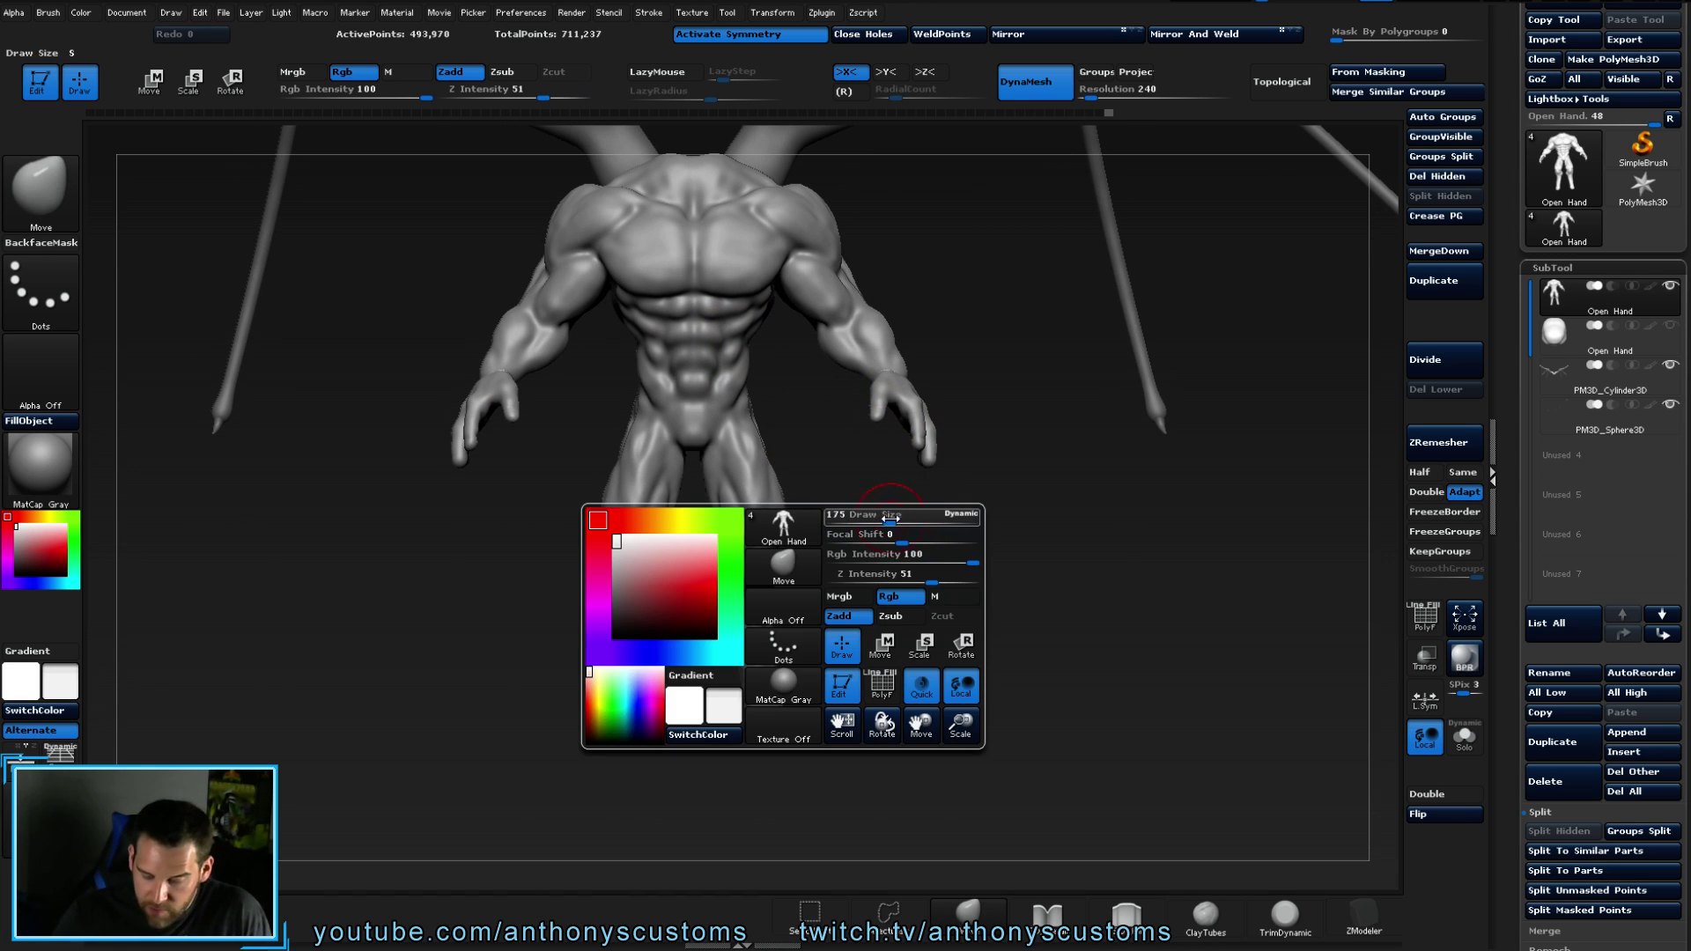
right_click_drag(884, 483, 796, 397)
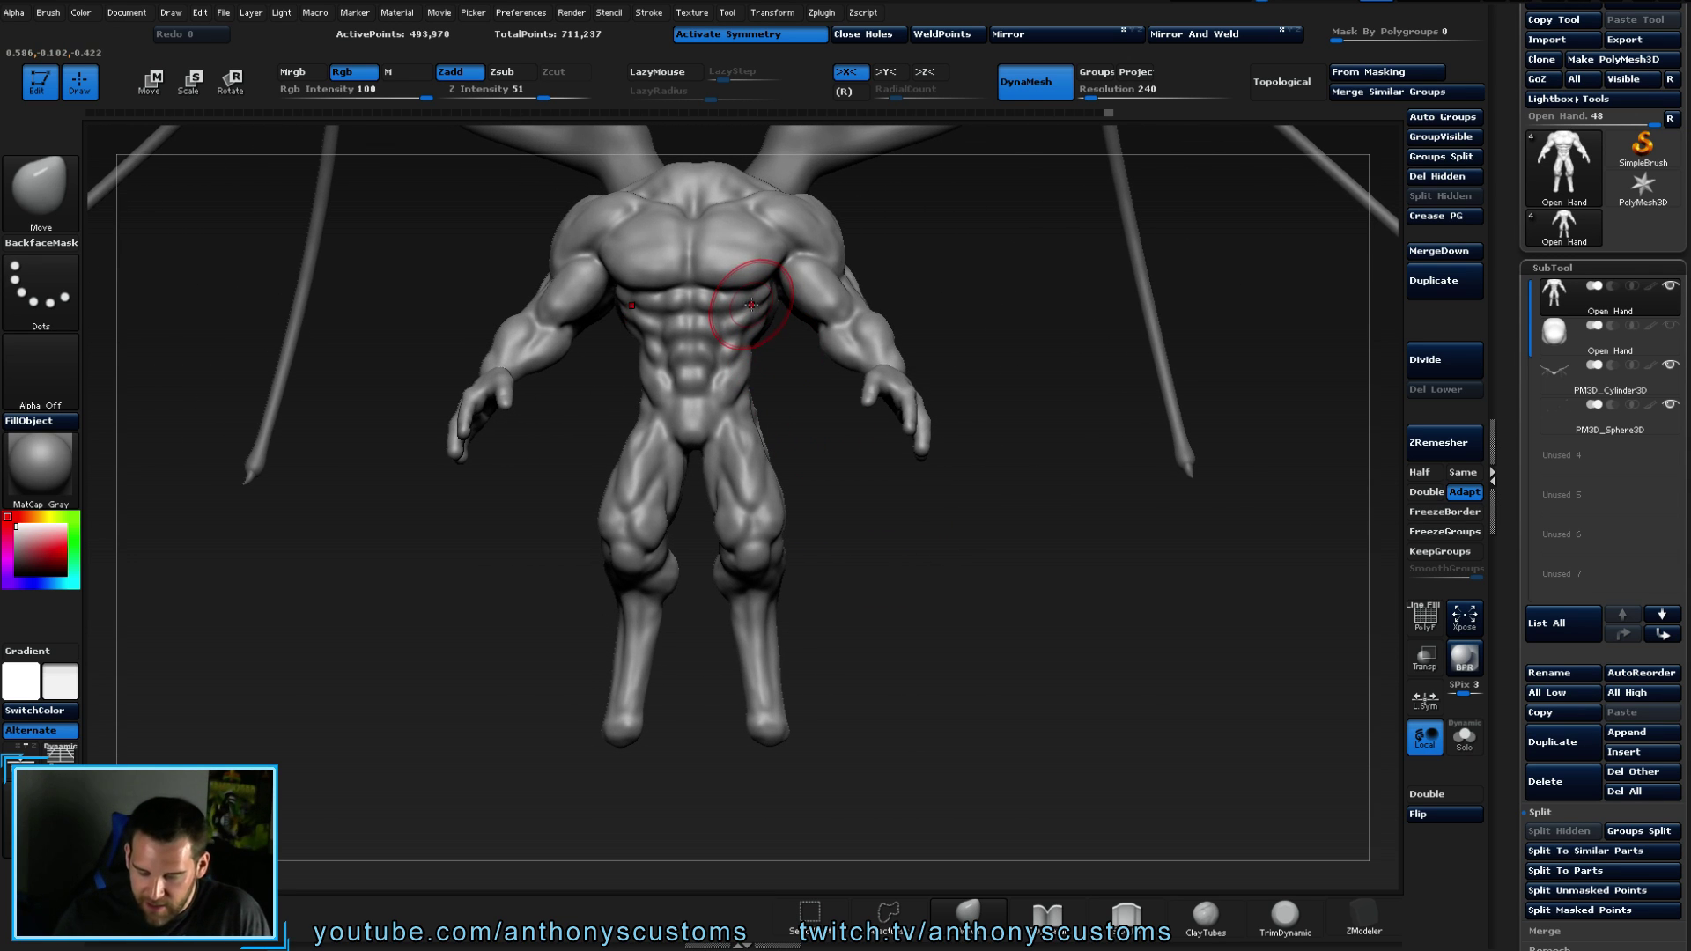
right_click_drag(868, 540, 885, 535)
mouse_move(872, 593)
right_mouse_down()
mouse_move(884, 555)
mouse_move(804, 559)
mouse_move(916, 569)
mouse_move(910, 597)
mouse_move(830, 406)
mouse_move(880, 440)
mouse_move(895, 502)
mouse_move(793, 332)
right_mouse_up()
- Set the Move brush draw size to 238 and reshape the arm around the elbow in a close side view
right_click(863, 349)
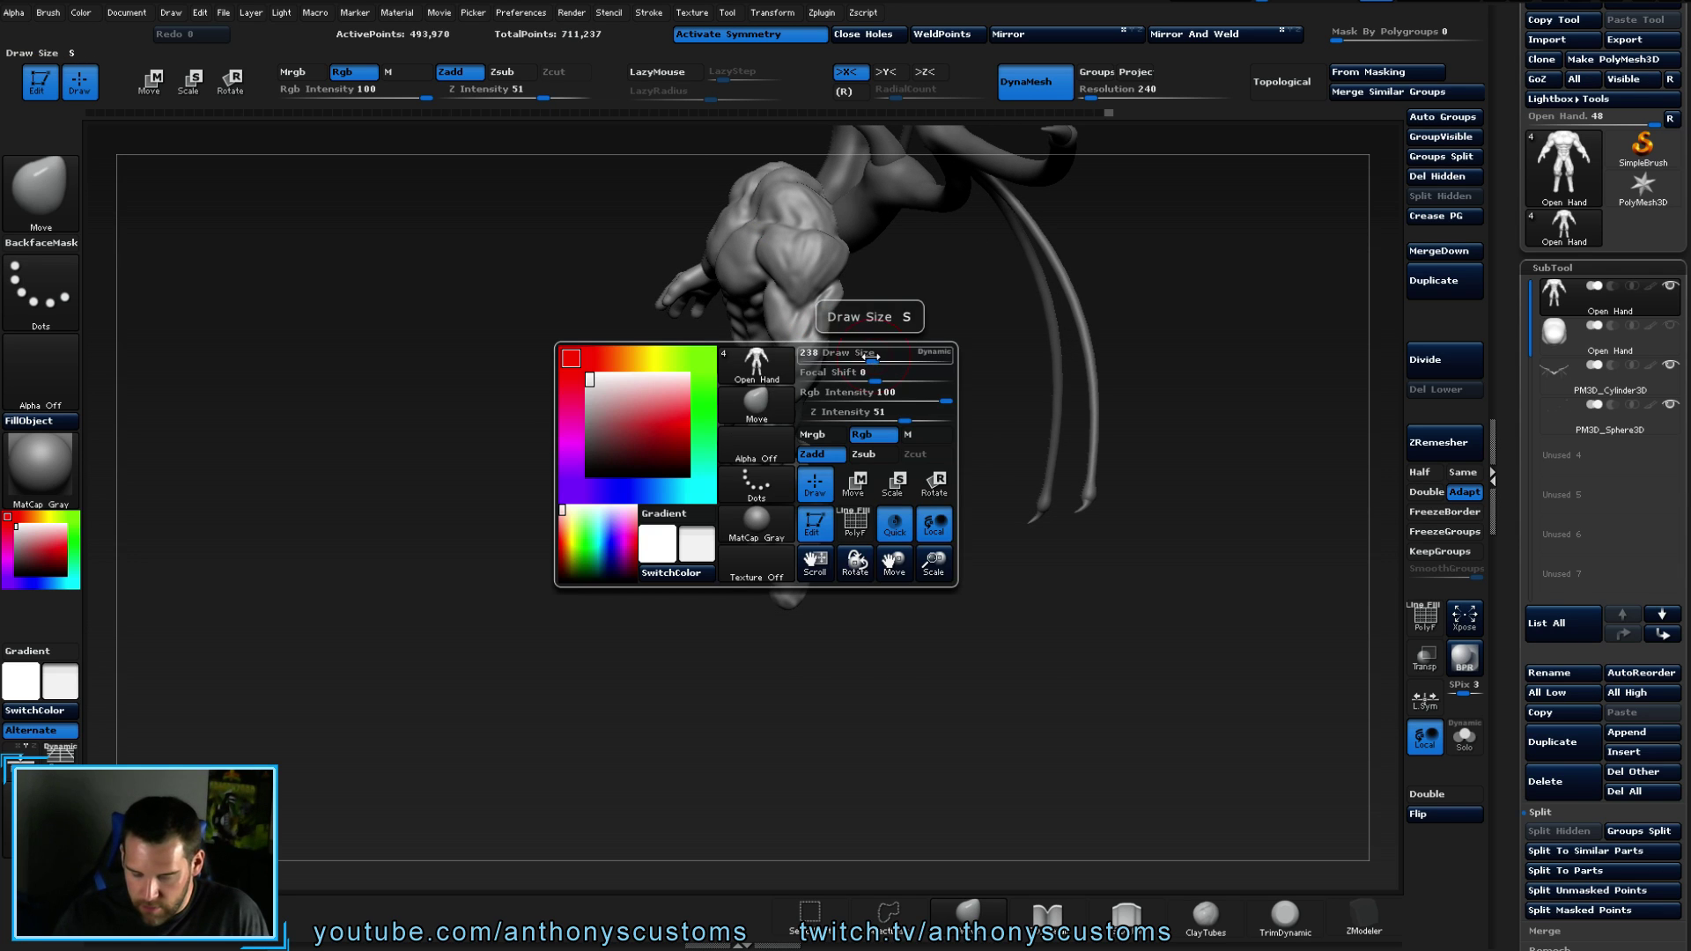
mouse_move(898, 320)
right_mouse_down("ctrl")
mouse_move(895, 464)
mouse_move(1027, 458)
mouse_move(874, 395)
right_mouse_up("ctrl")
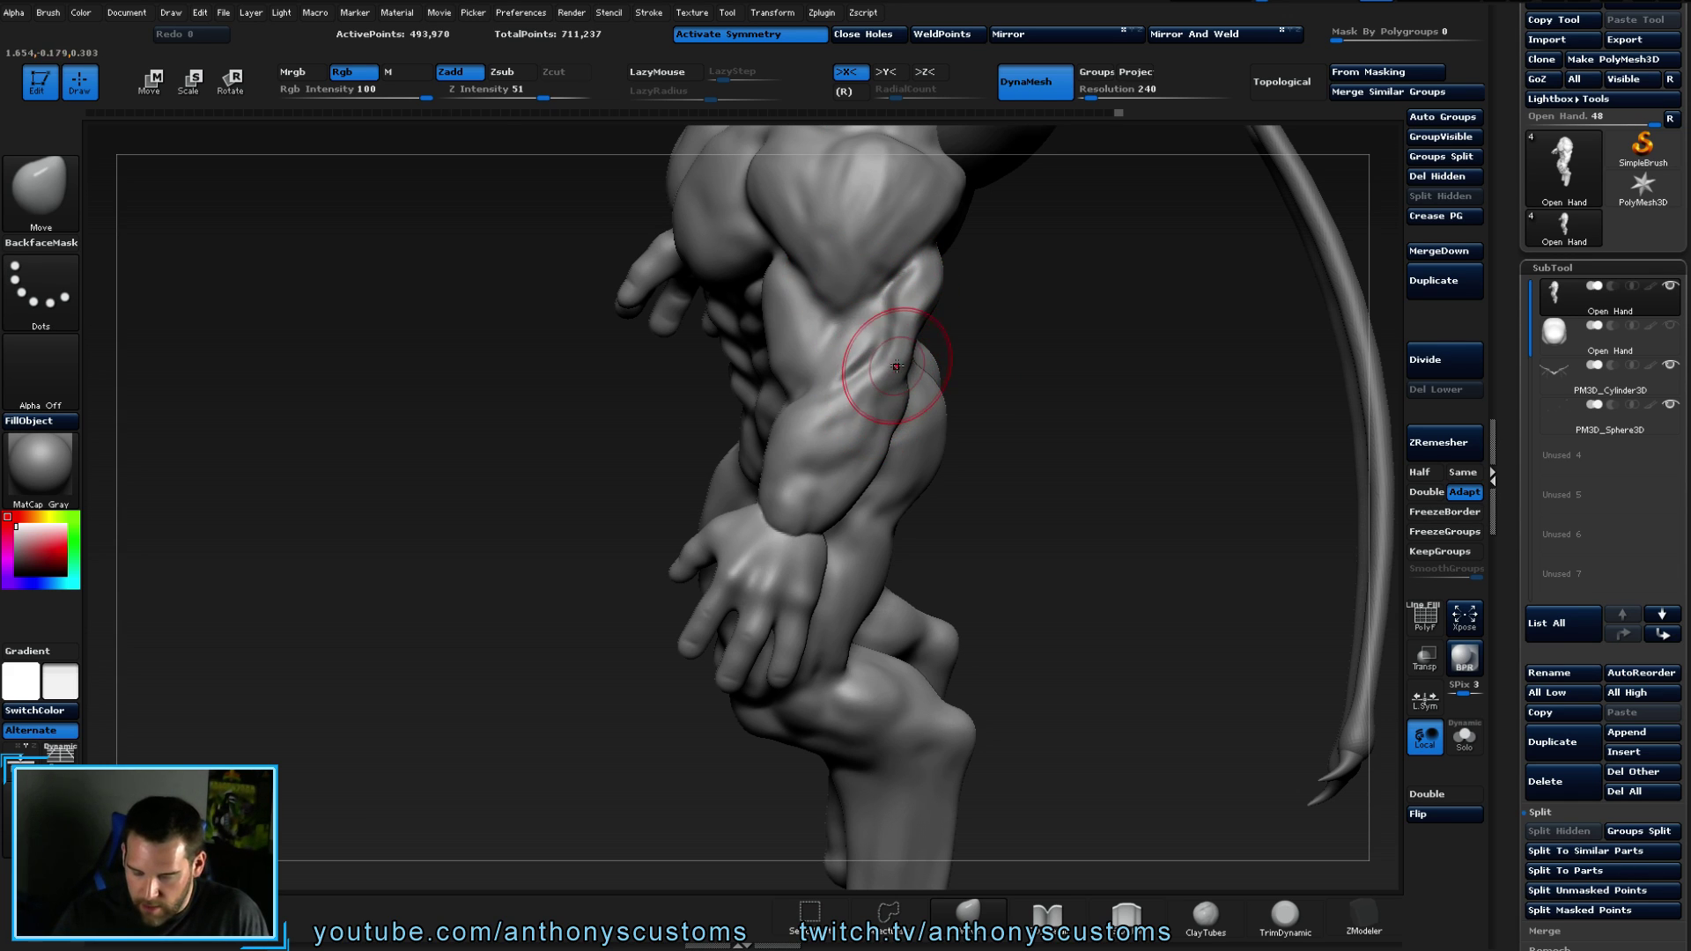
mouse_move(985, 351)
right_mouse_down()
mouse_move(1046, 324)
mouse_move(1060, 360)
right_mouse_up()
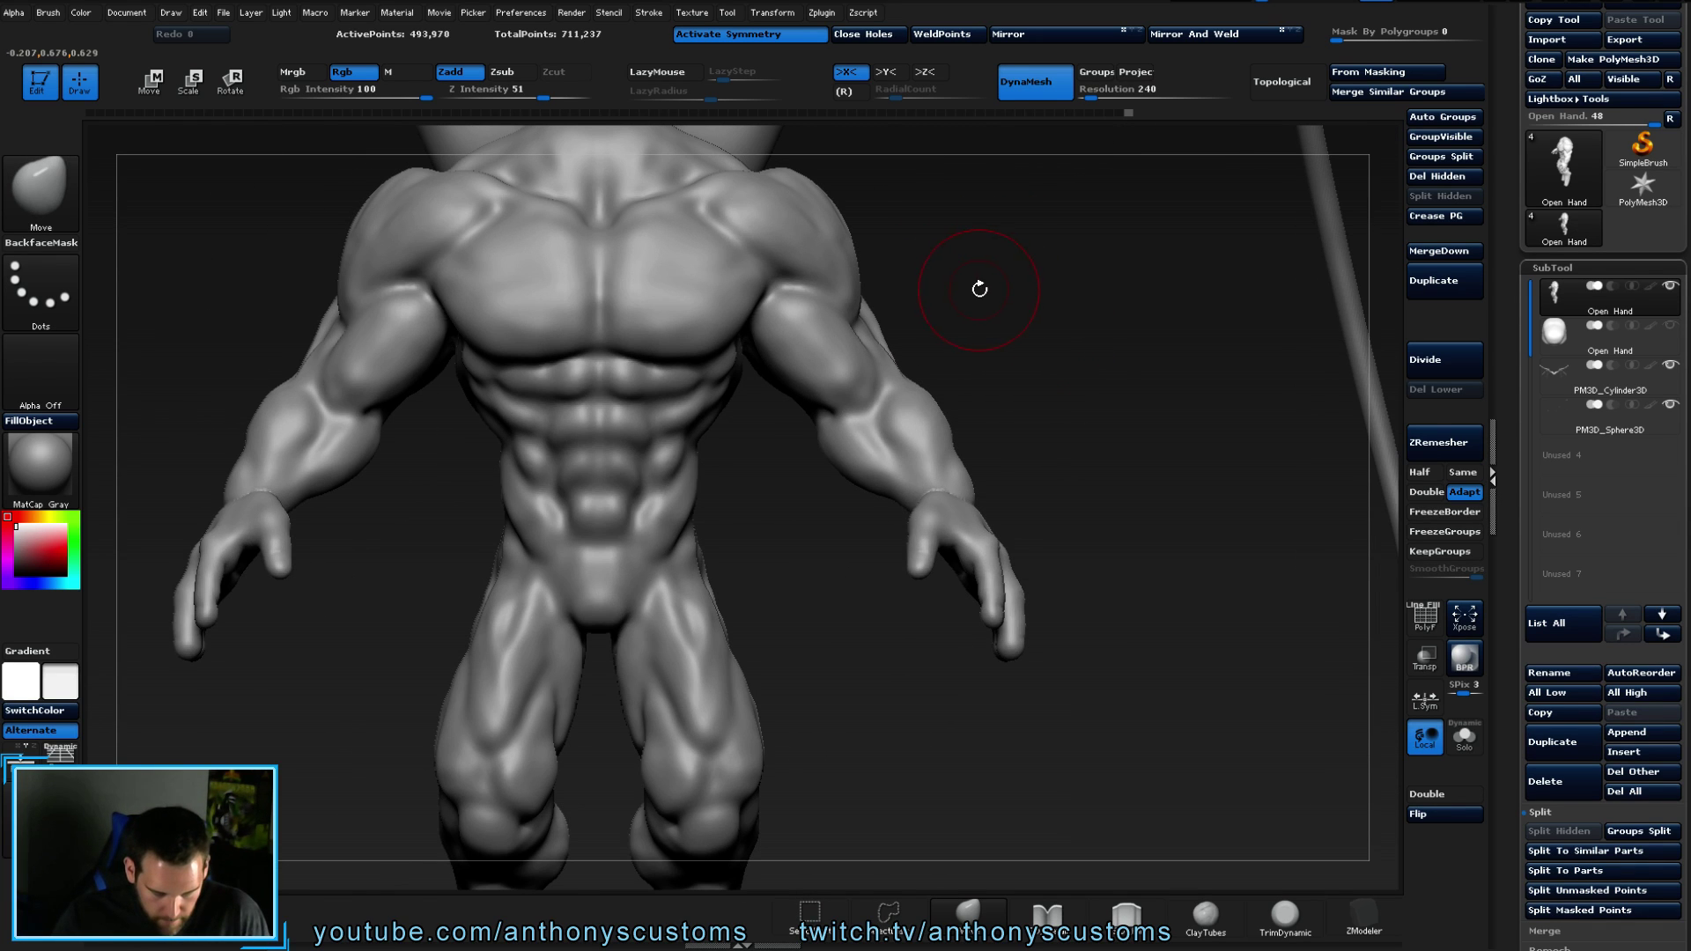
- Refine the outer contour of the waist and lower ribs from the front and three-quarter views
right_click_drag(808, 608, 803, 521, "ctrl")
right_click_drag(911, 574, 882, 490, "alt")
right_click_drag(885, 495, 867, 541, "alt")
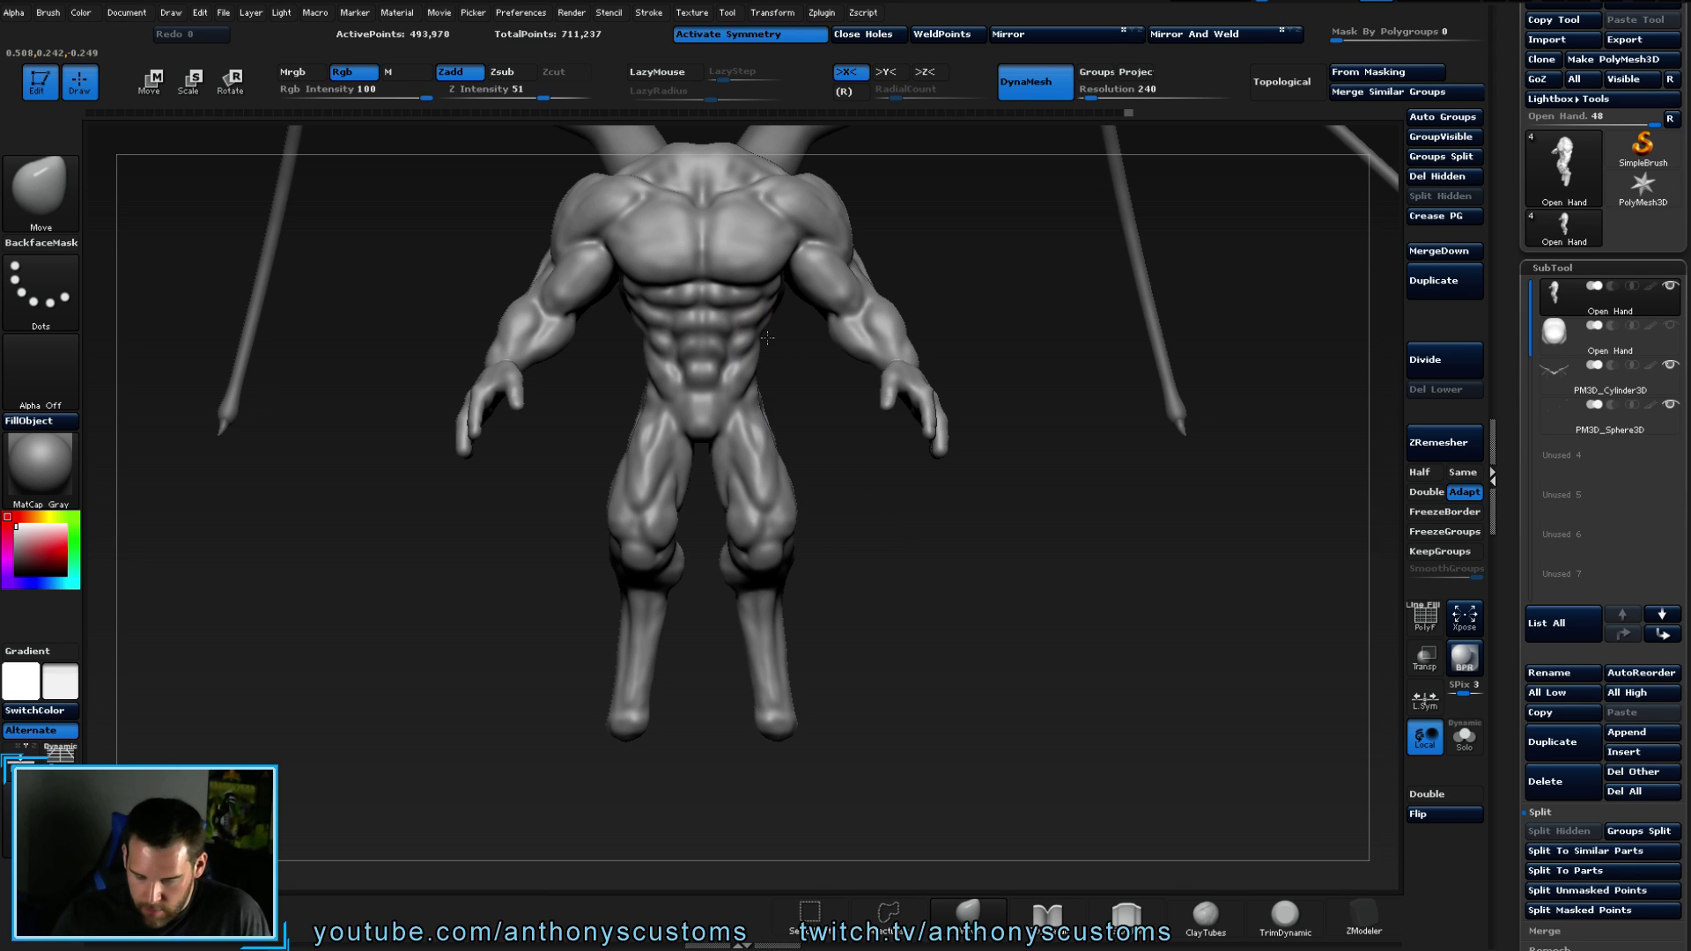
right_click_drag(829, 421, 750, 401)
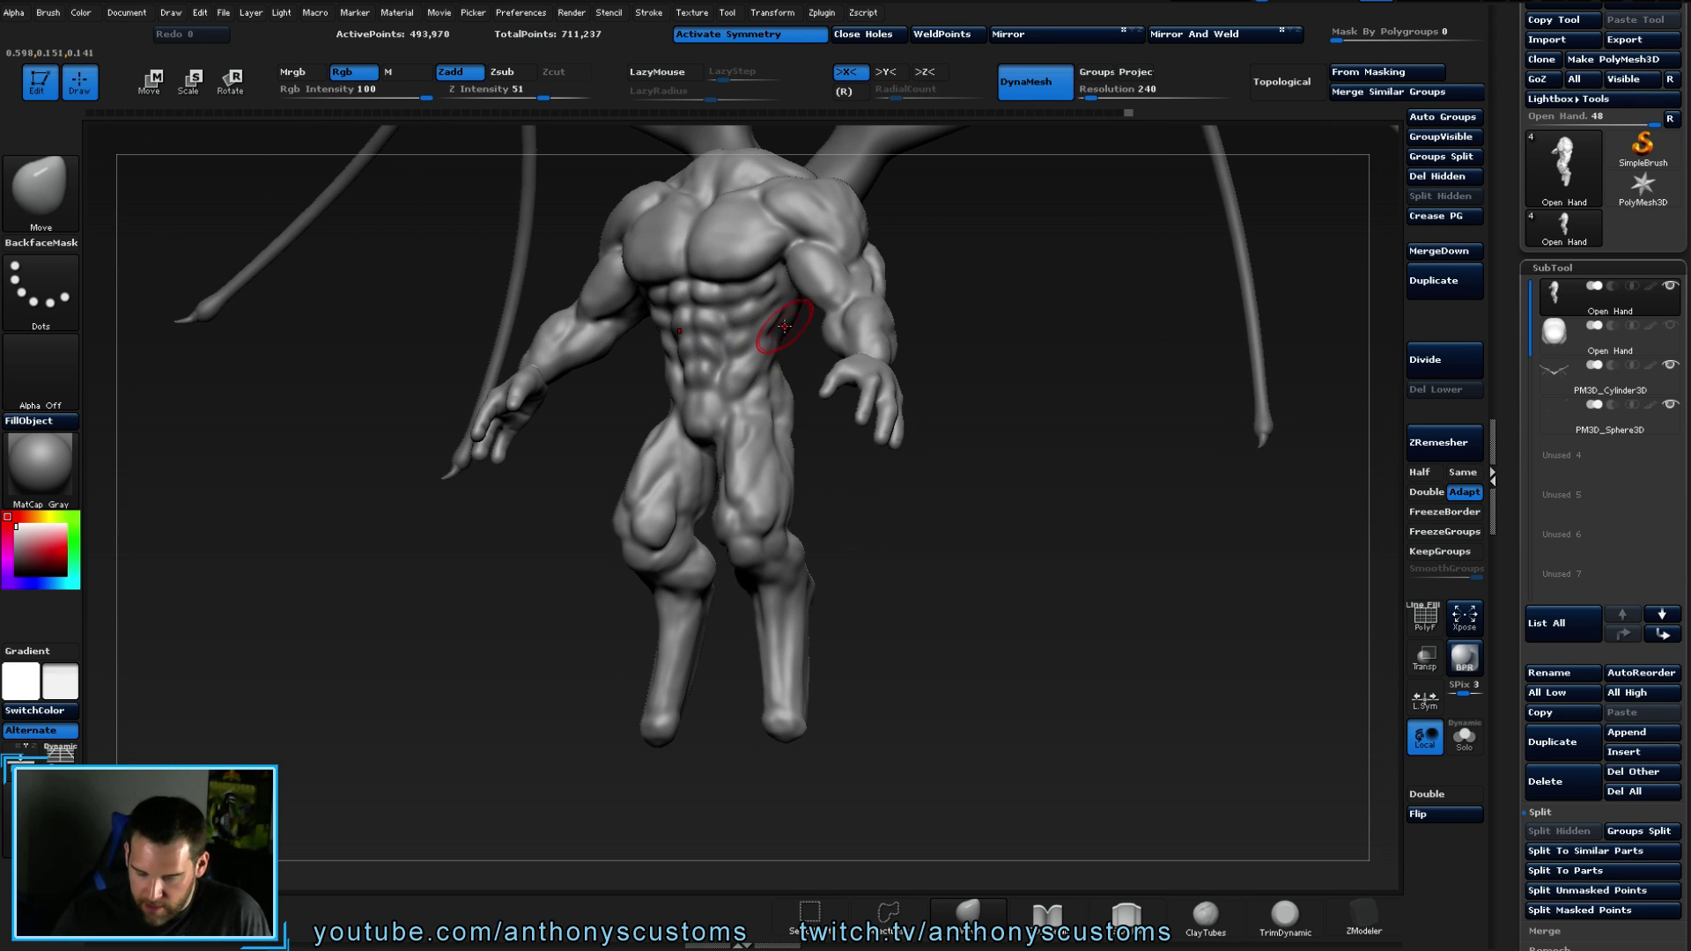
left_click_drag(846, 412, 904, 498)
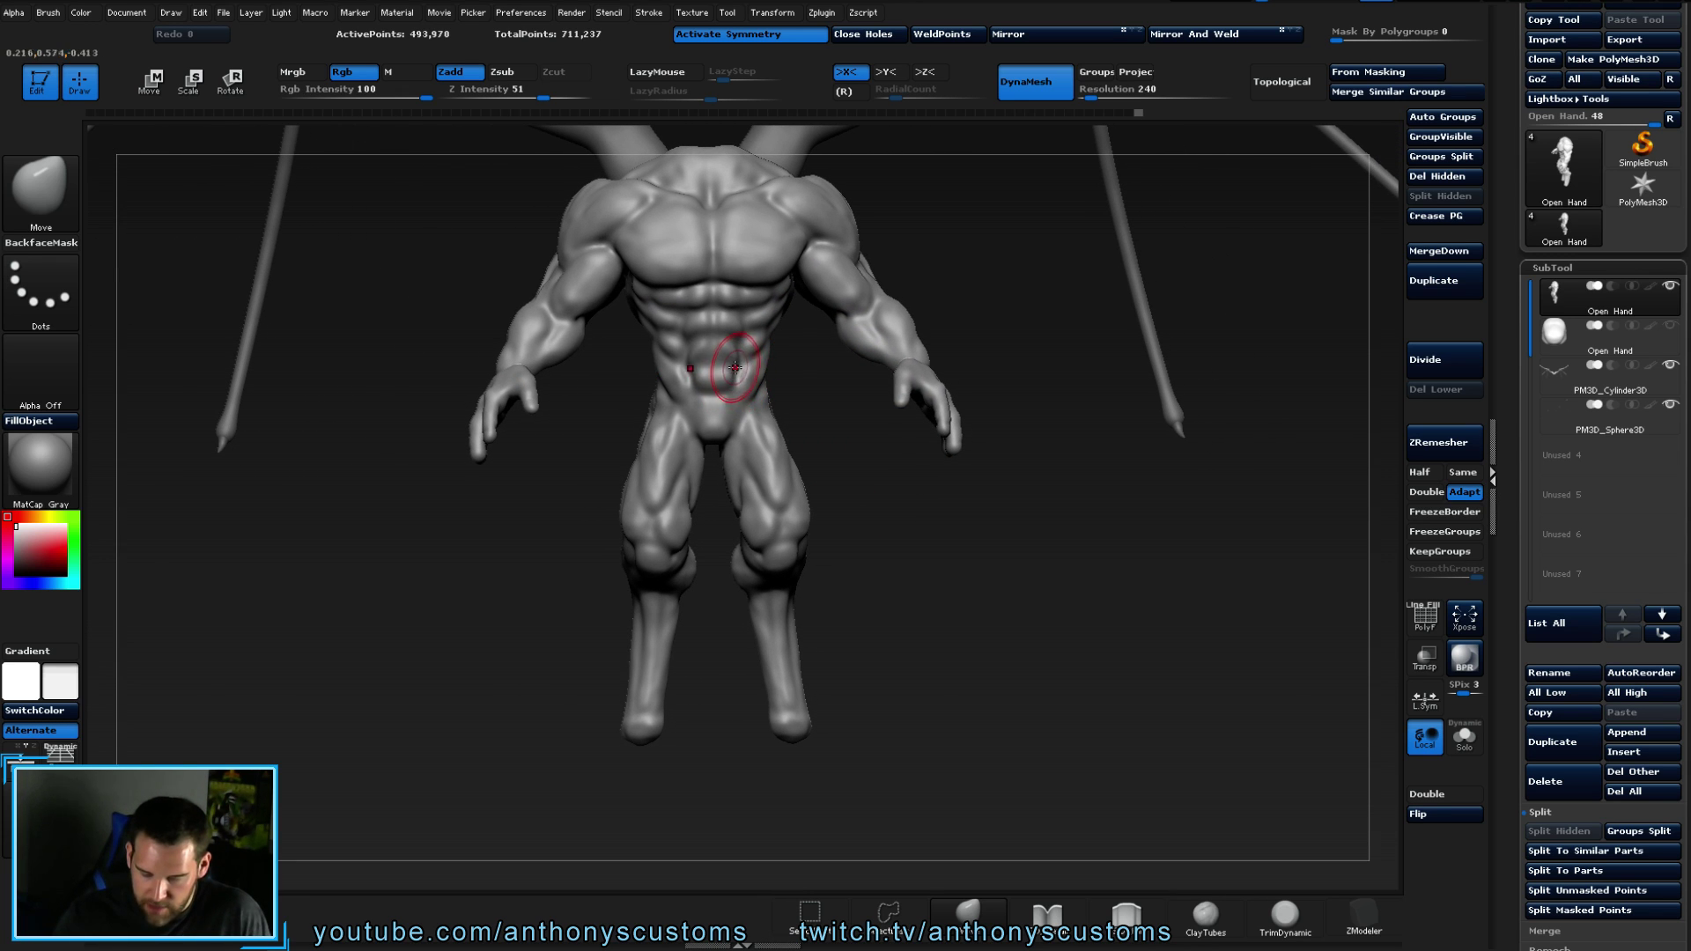
- Adjust the abdominal muscles and flanks with the Move brush from several three-quarter views
key("shift")
mouse_move(774, 377)
left_mouse_down()
mouse_move(749, 396)
mouse_move(850, 424)
mouse_move(793, 392)
left_mouse_up()
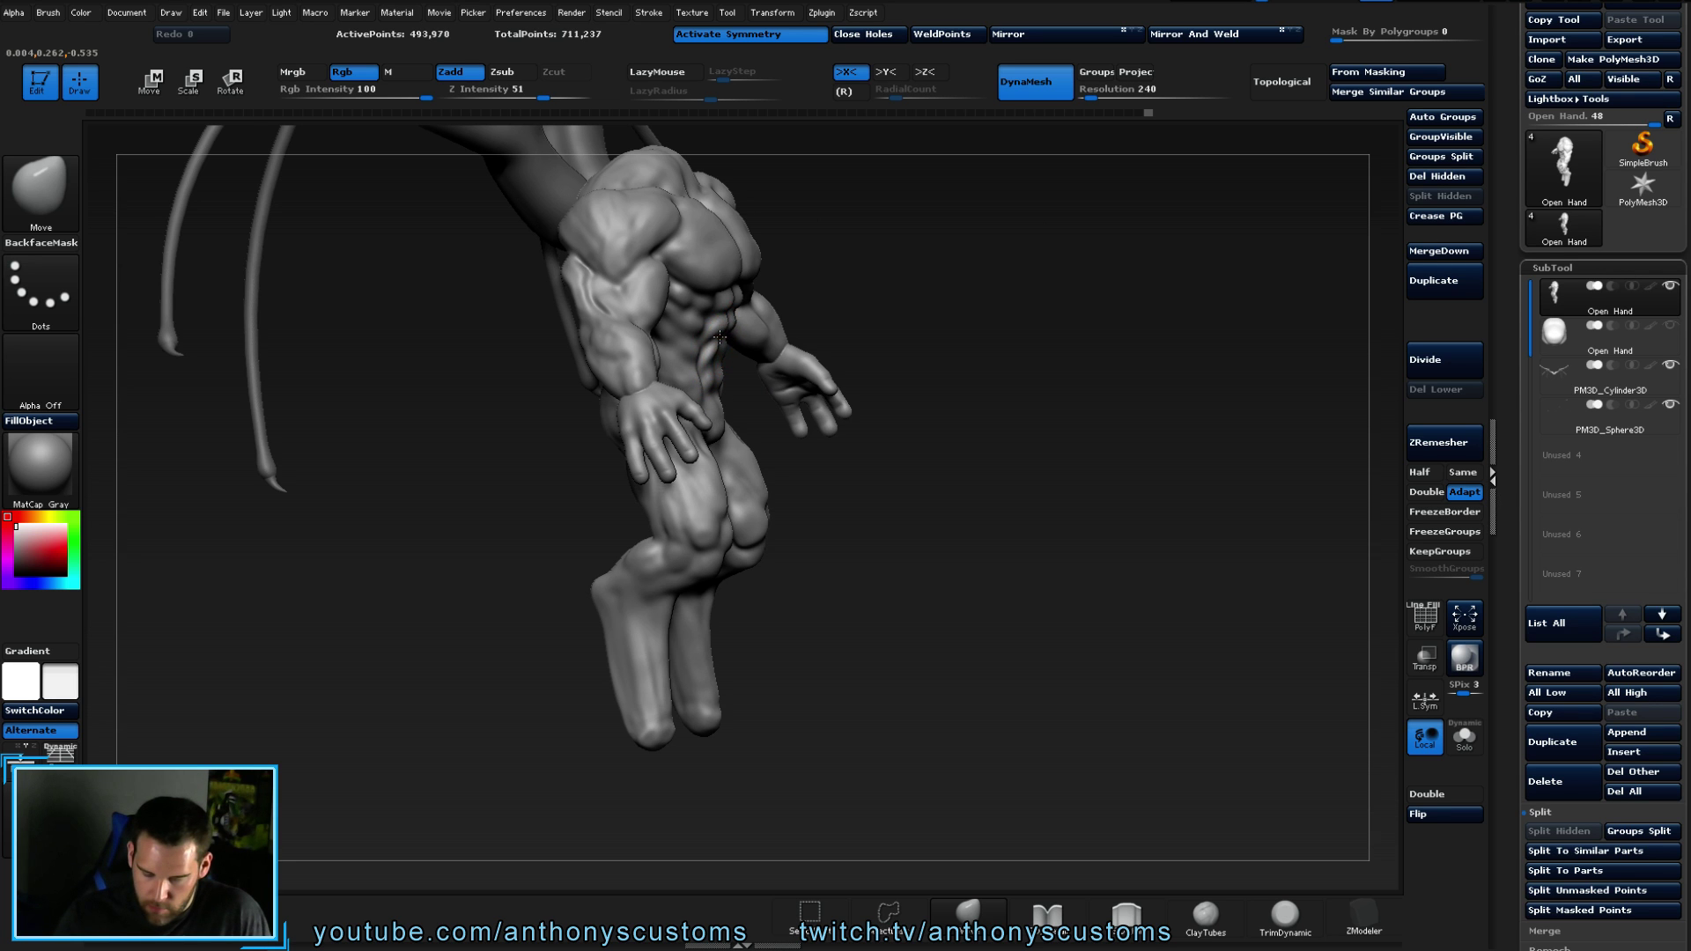
mouse_move(715, 334)
left_mouse_down()
mouse_move(909, 393)
mouse_move(801, 366)
left_mouse_up()
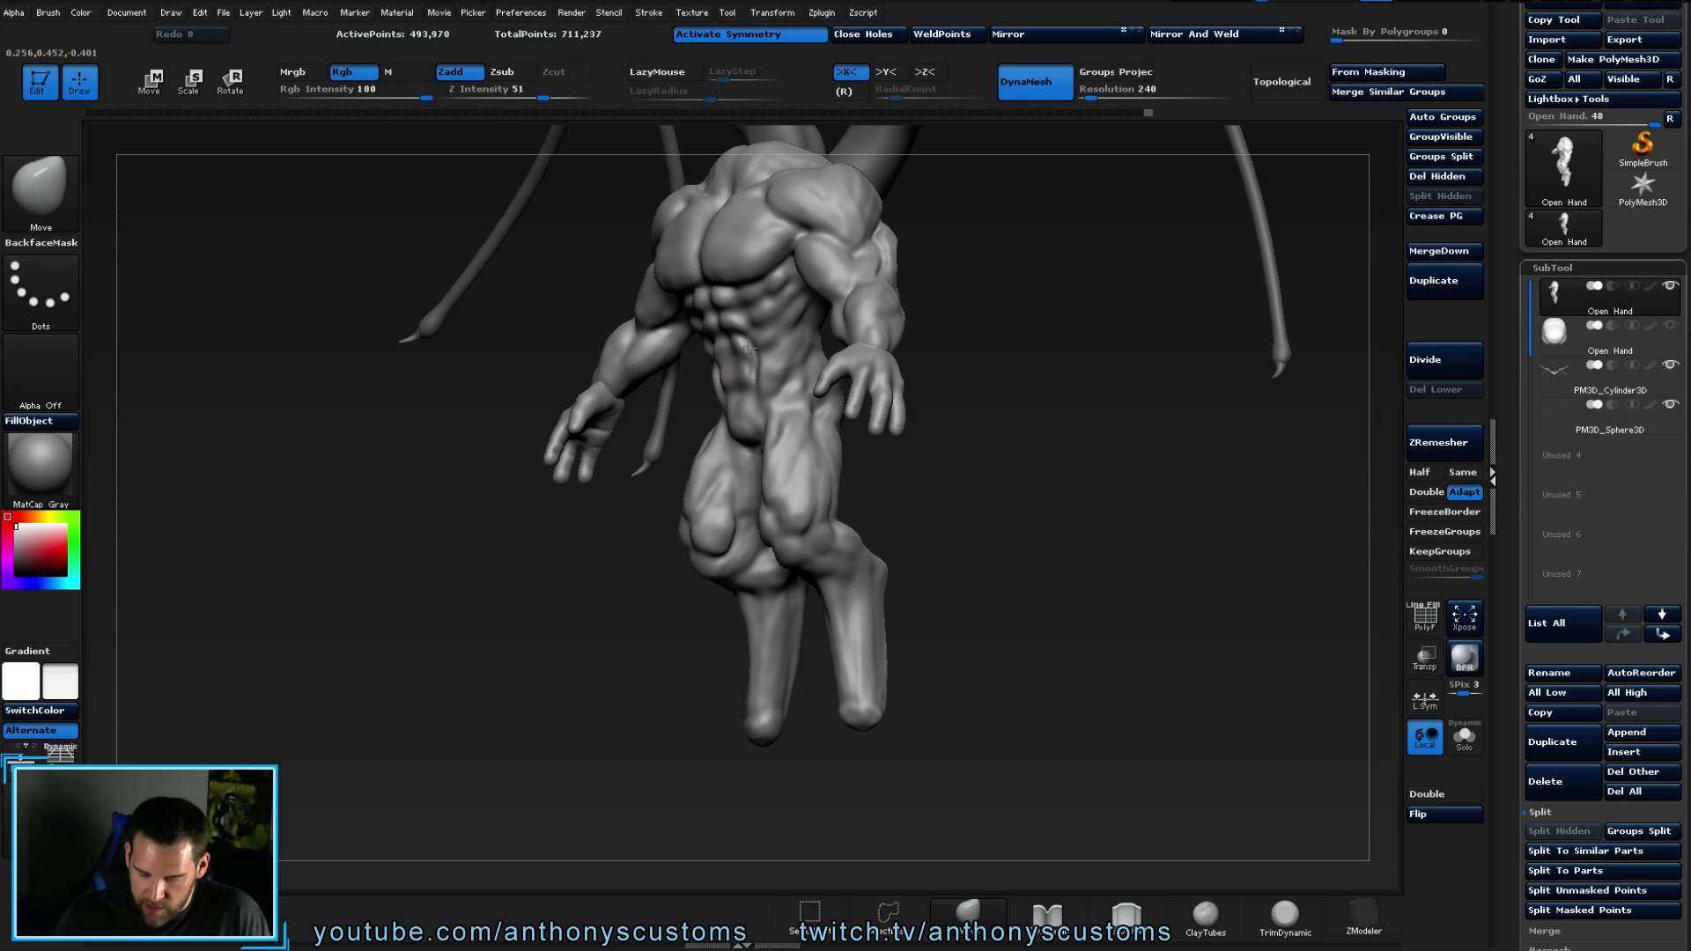
left_click_drag(652, 483, 641, 571, "shift")
left_click_drag(936, 480, 960, 617)
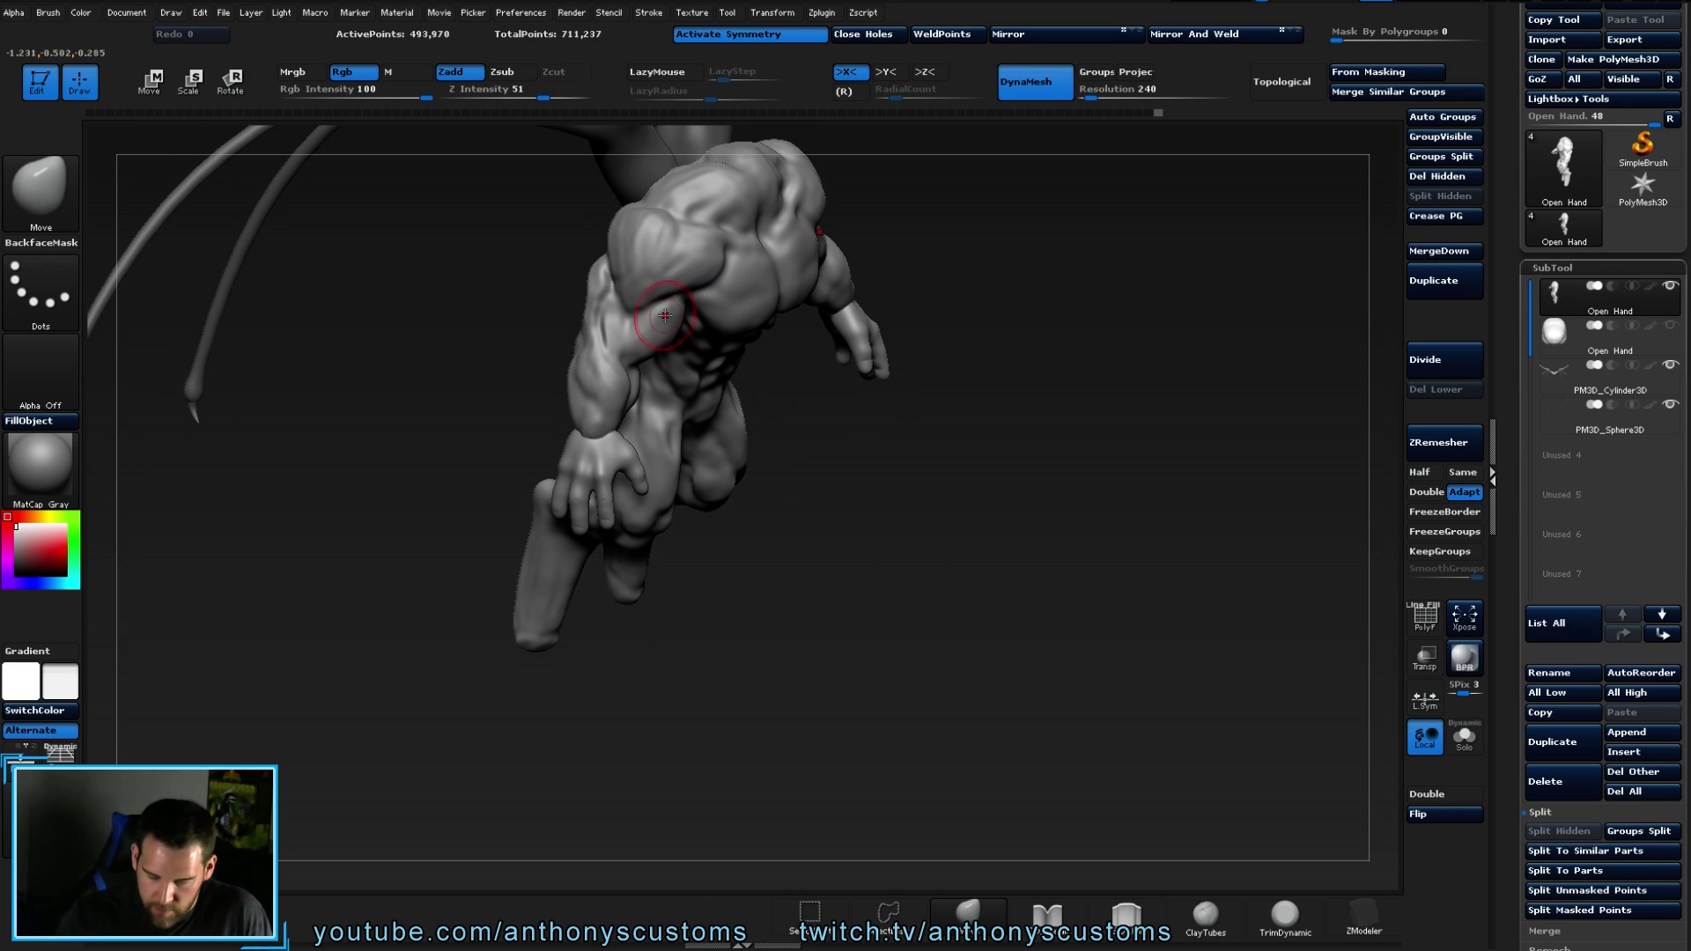
- Set the Move brush draw size to 208 and reshape the inner side of the upper arm
left_click_drag(812, 364, 795, 374)
key("space")
left_click_drag(851, 427, 860, 427)
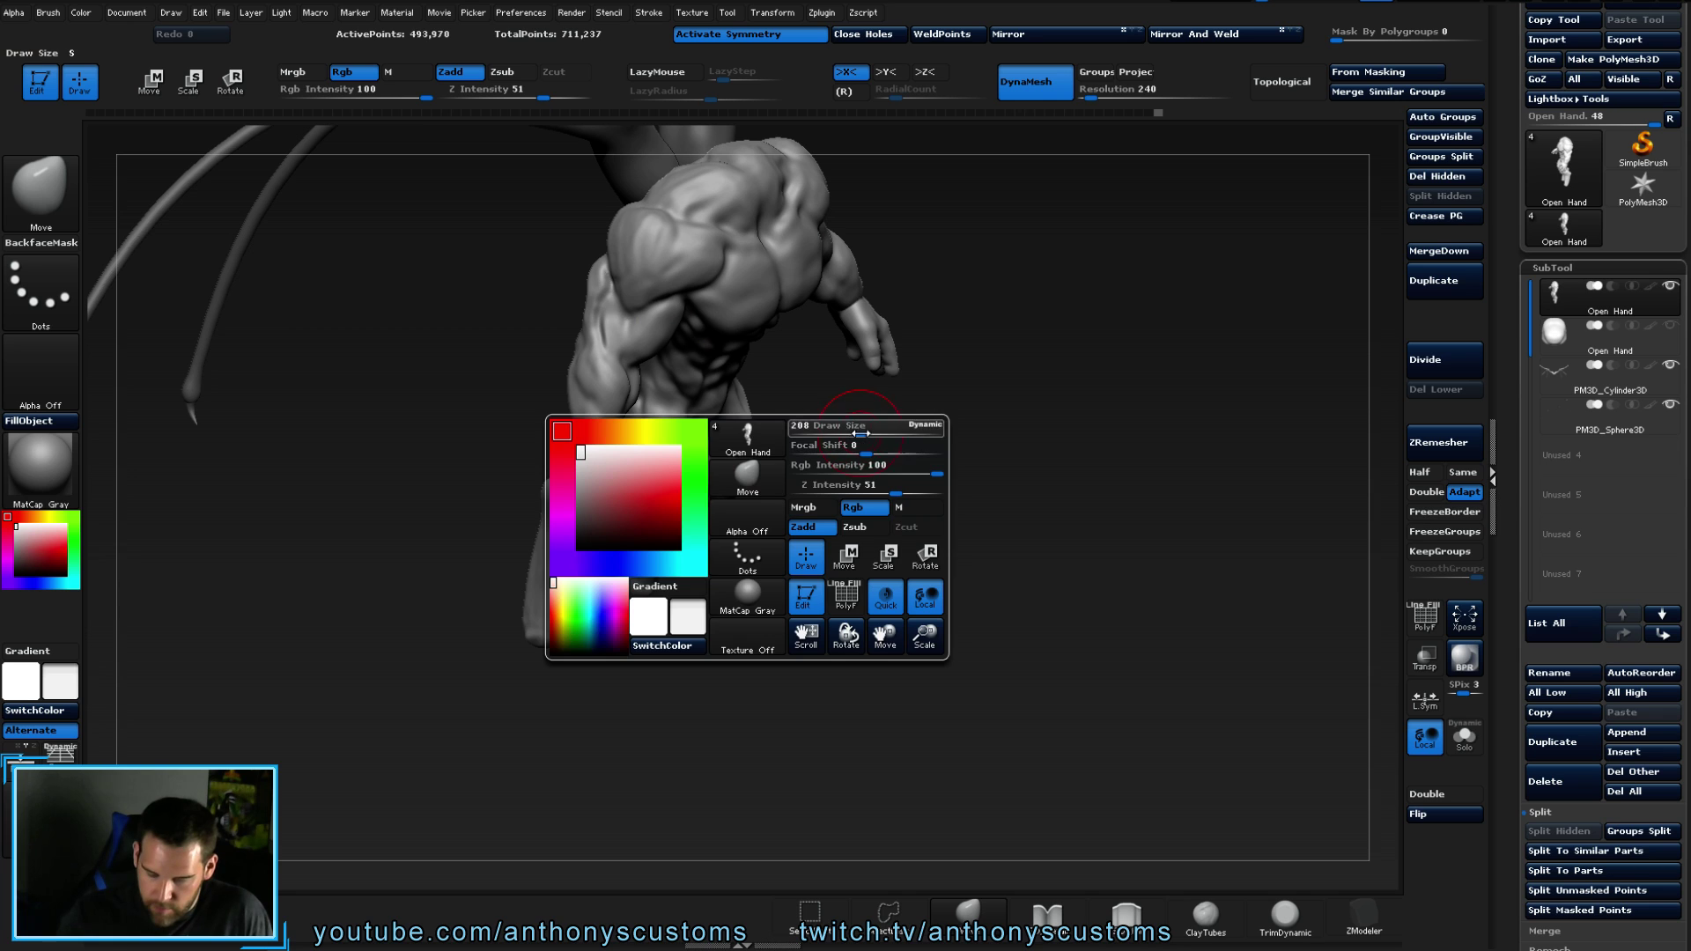
right_click_drag(655, 336, 802, 443)
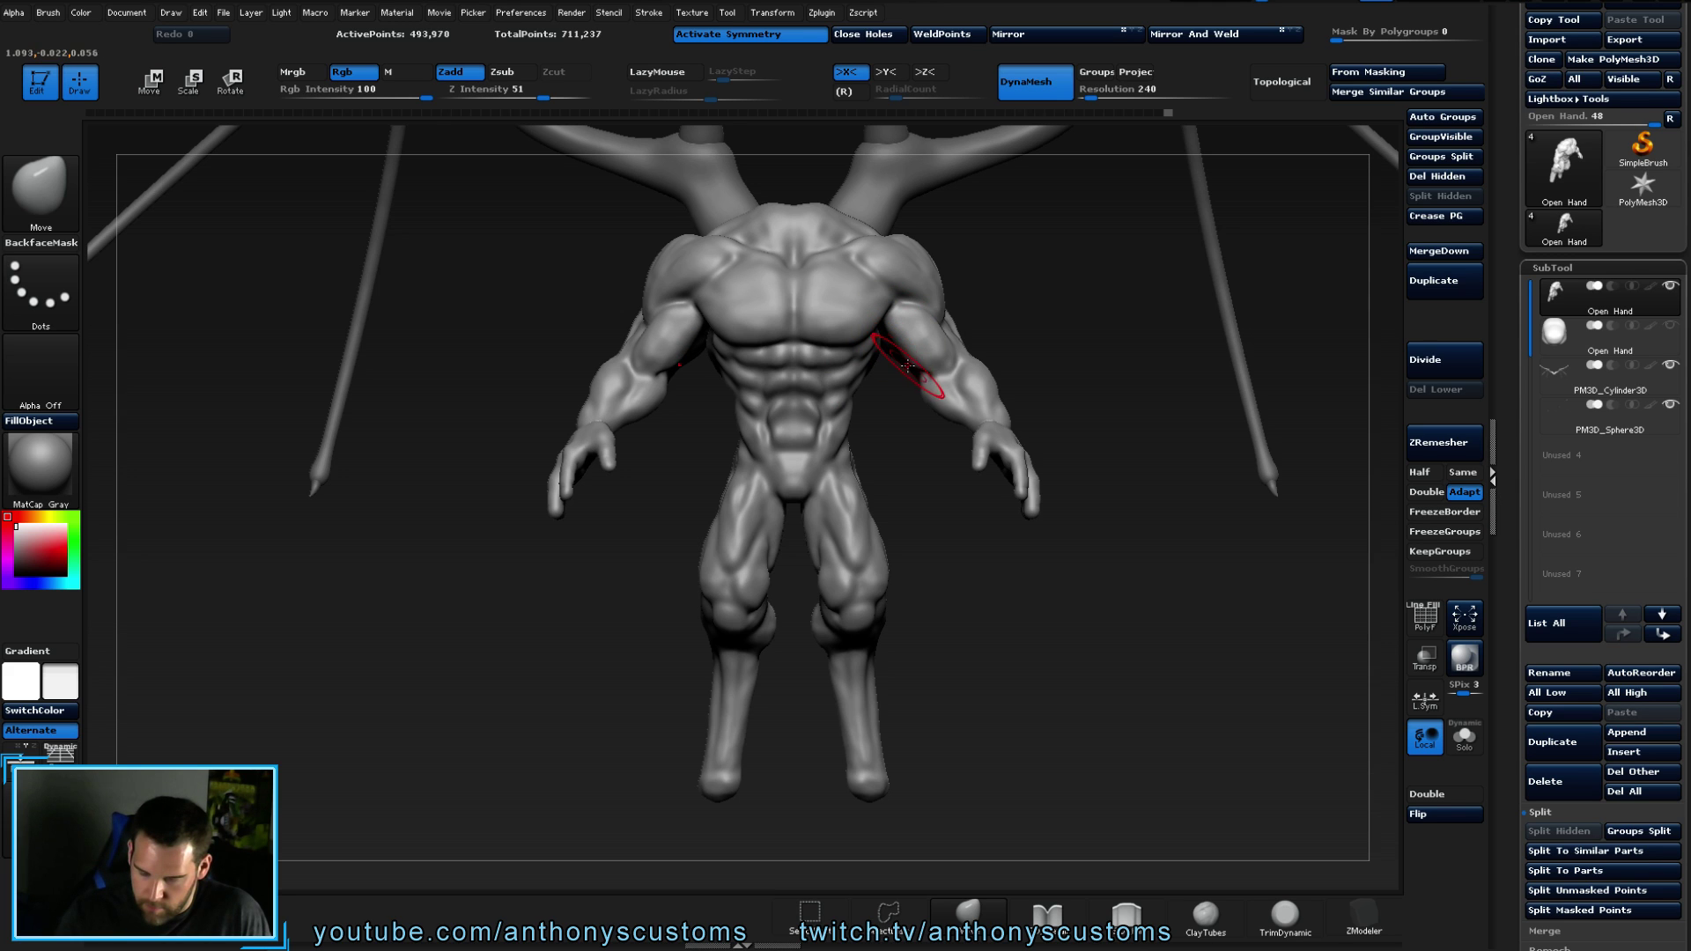
- Examine the back, the wing attachments and the overall proportions of the whole winged figure
left_click_drag(1034, 640, 1032, 636)
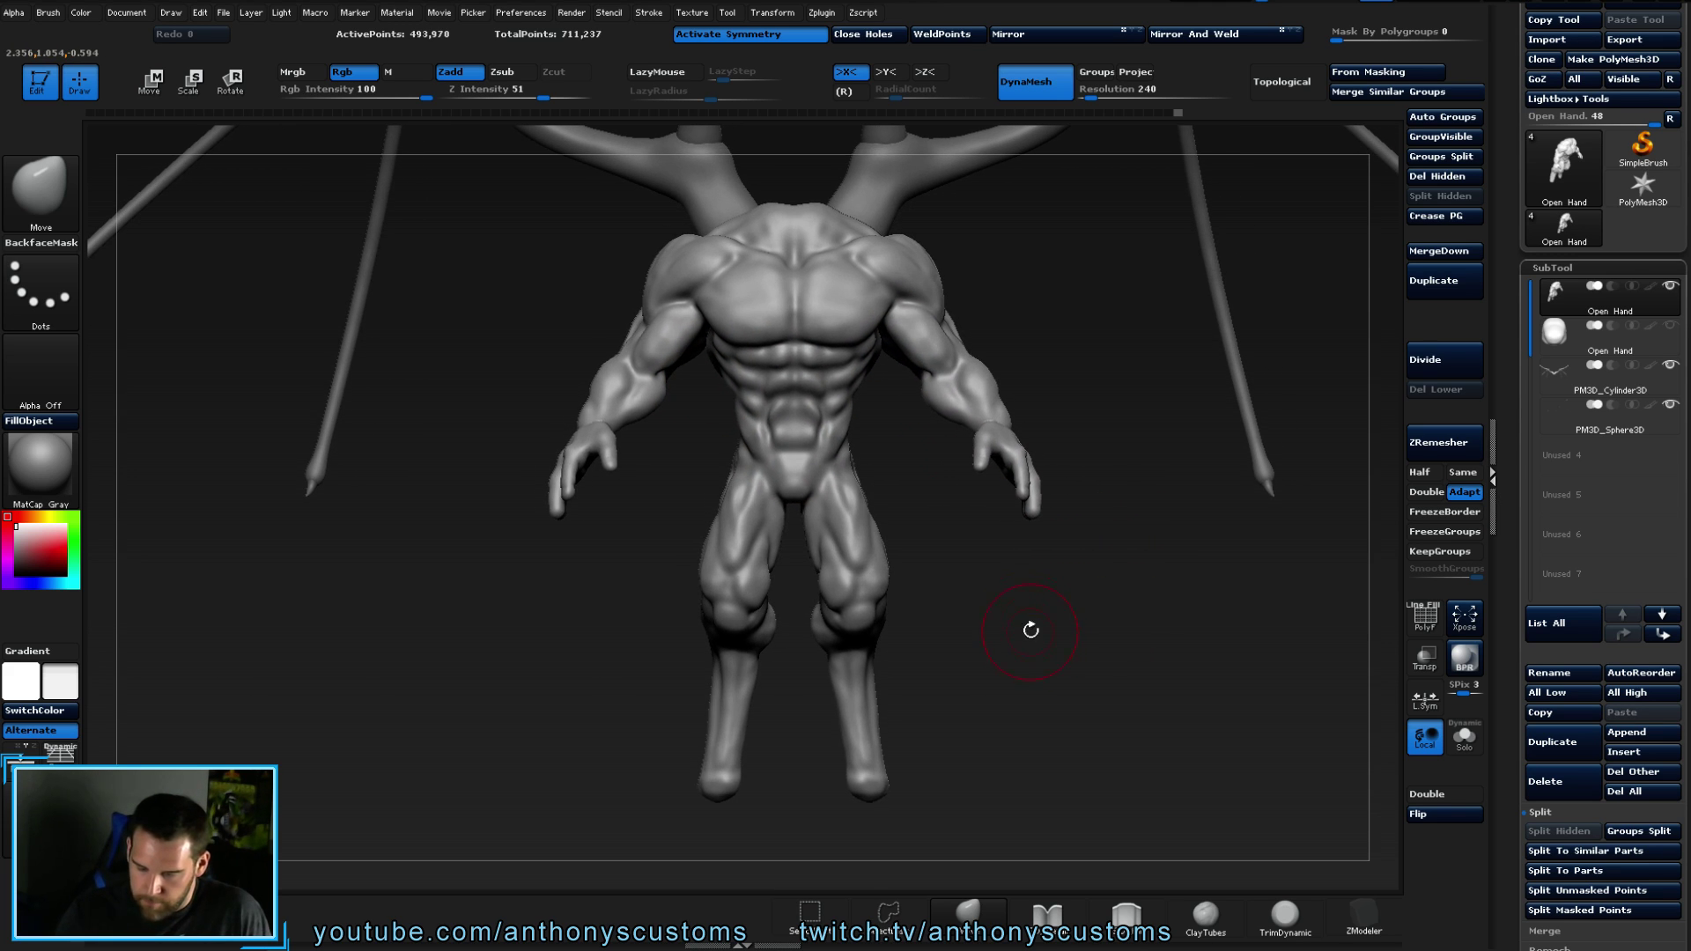
mouse_move(937, 393)
right_mouse_down()
mouse_move(974, 592)
mouse_move(1214, 594)
mouse_move(1211, 555)
mouse_move(1086, 353)
mouse_move(1106, 391)
mouse_move(1091, 415)
right_mouse_up()
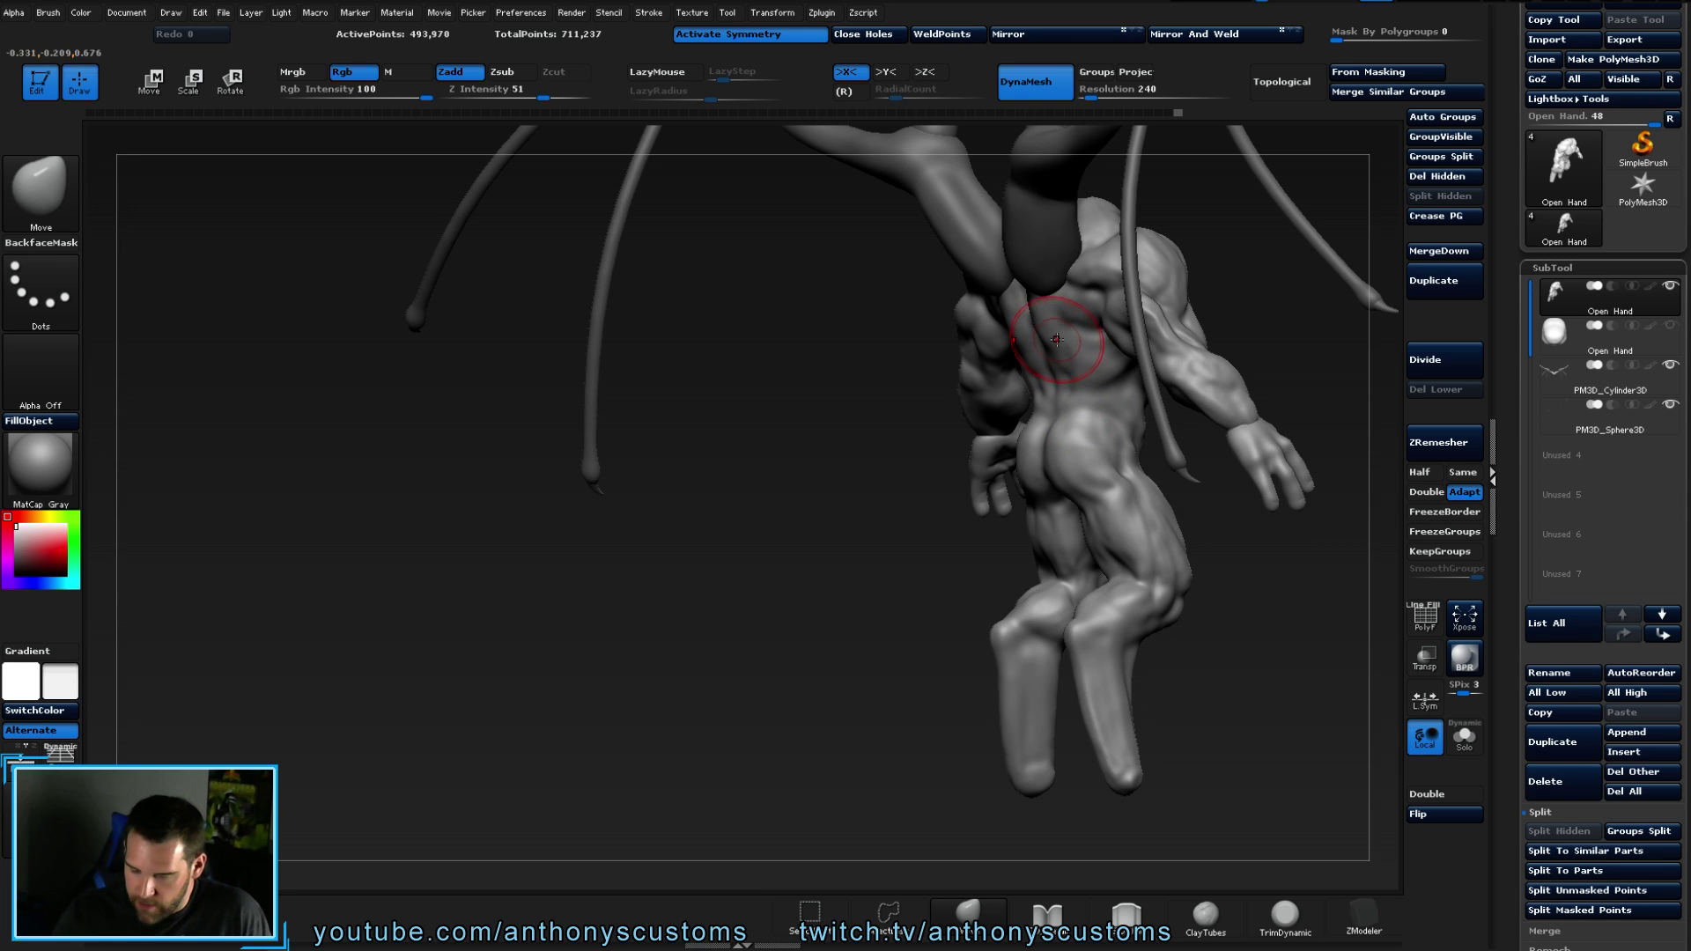
right_click_drag(1052, 348, 984, 418)
right_click_drag(864, 619, 465, 614, "alt")
right_click_drag(993, 612, 967, 465, "ctrl")
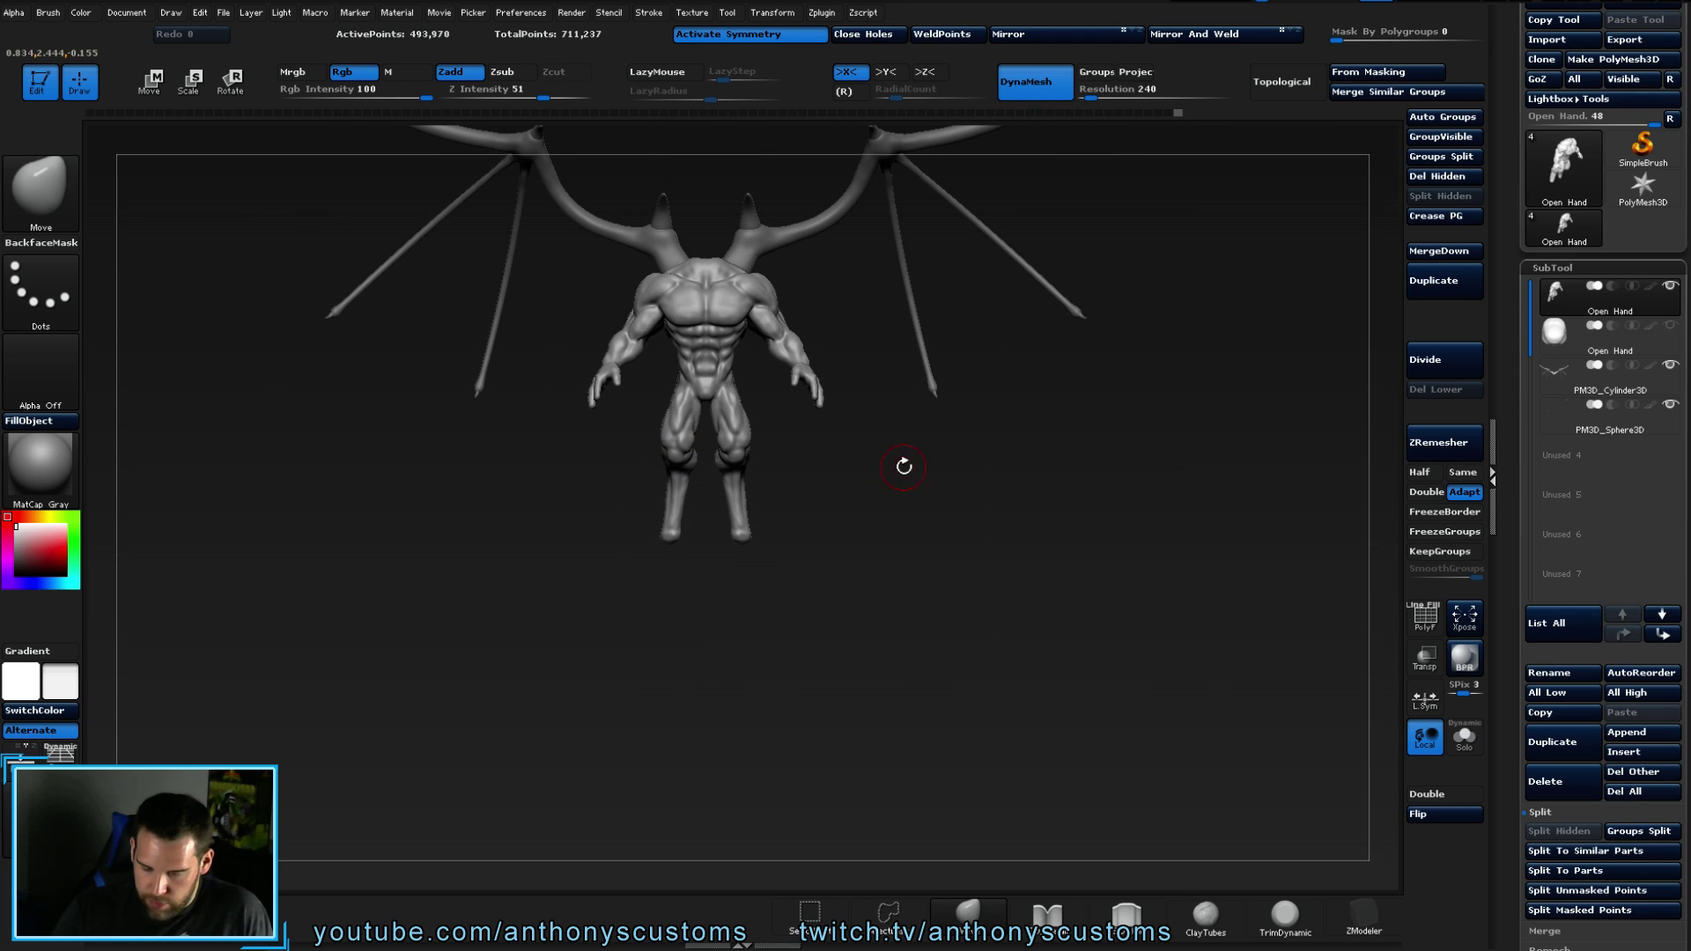
- Make small Move brush adjustments to the pelvis and abdomen in the front view
left_click(708, 391)
mouse_move(889, 553)
right_mouse_down()
mouse_move(921, 570)
mouse_move(926, 543)
right_mouse_up()
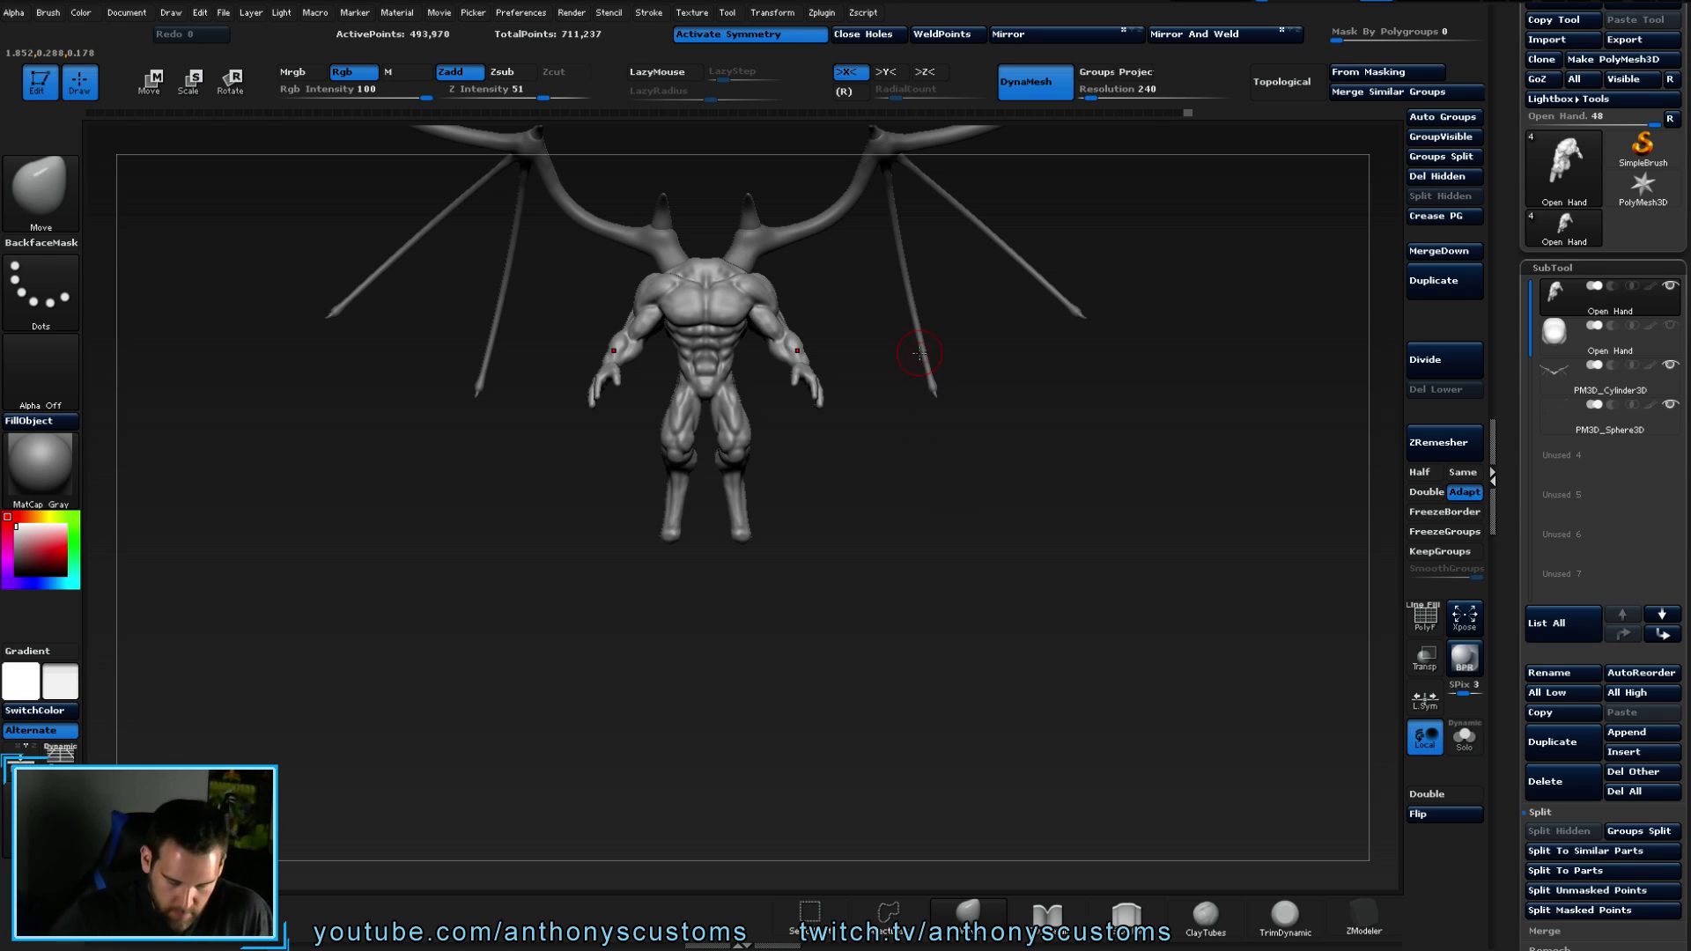
left_click_drag(925, 530, 907, 712, "alt")
left_click_drag(952, 568, 925, 674, "alt")
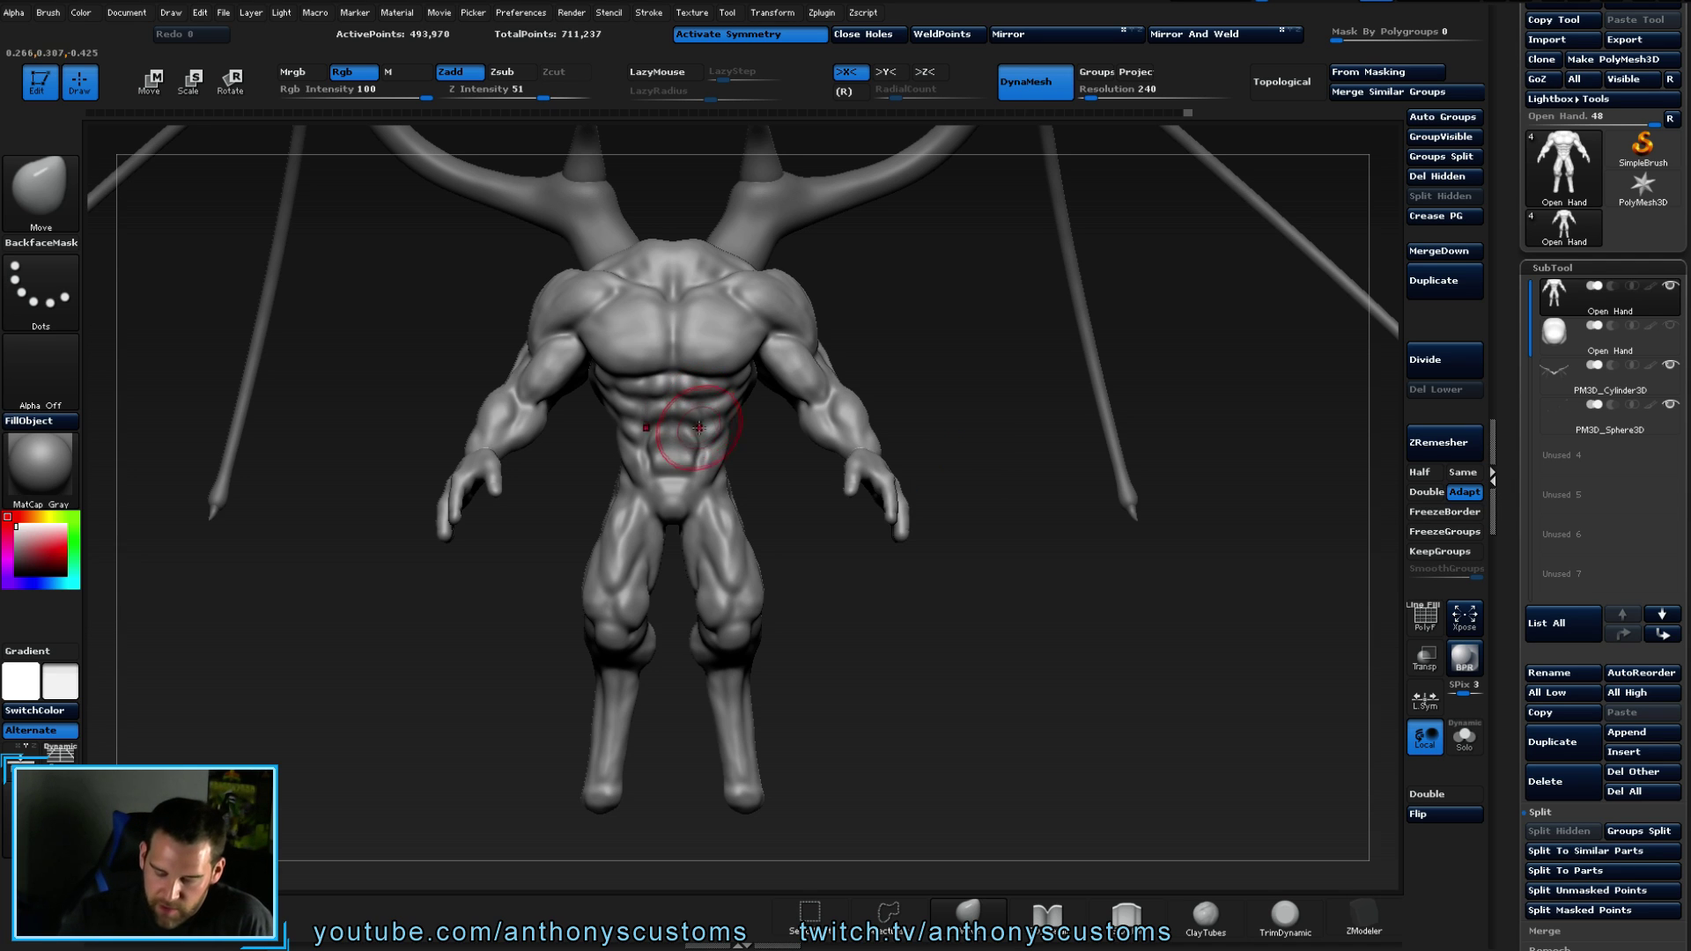
left_click_drag(680, 443, 684, 446)
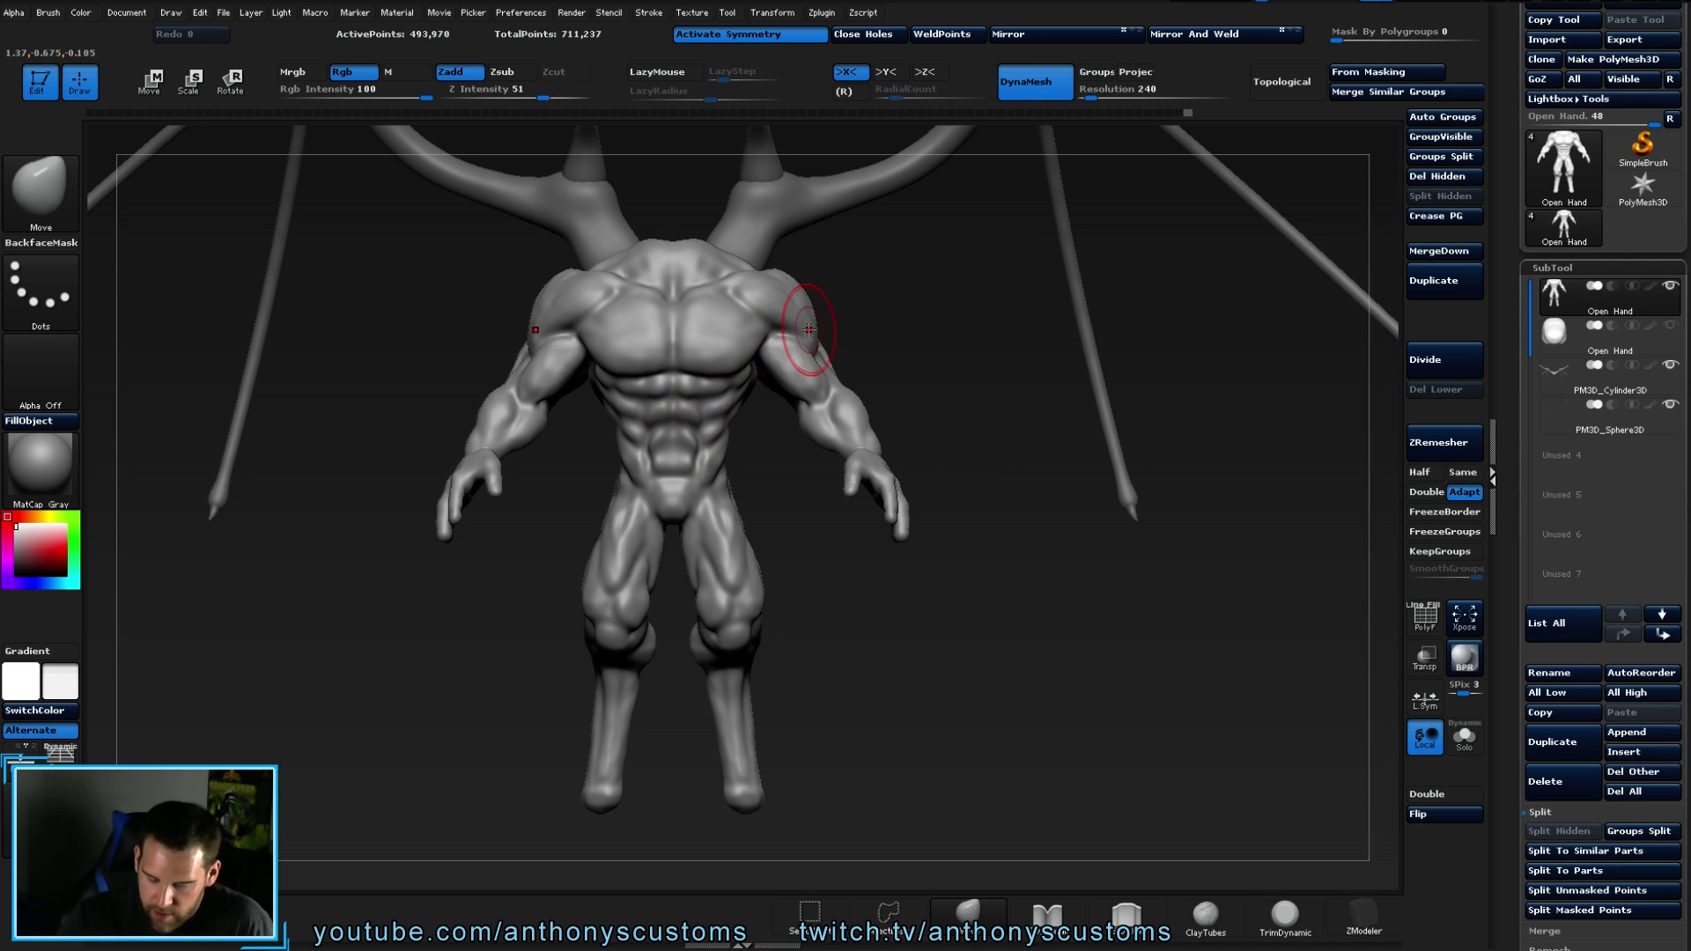
- Adjust the chest muscles with the Move brush from side and three-quarter views
mouse_move(920, 649)
left_mouse_down()
mouse_move(1004, 656)
mouse_move(844, 627)
left_mouse_up()
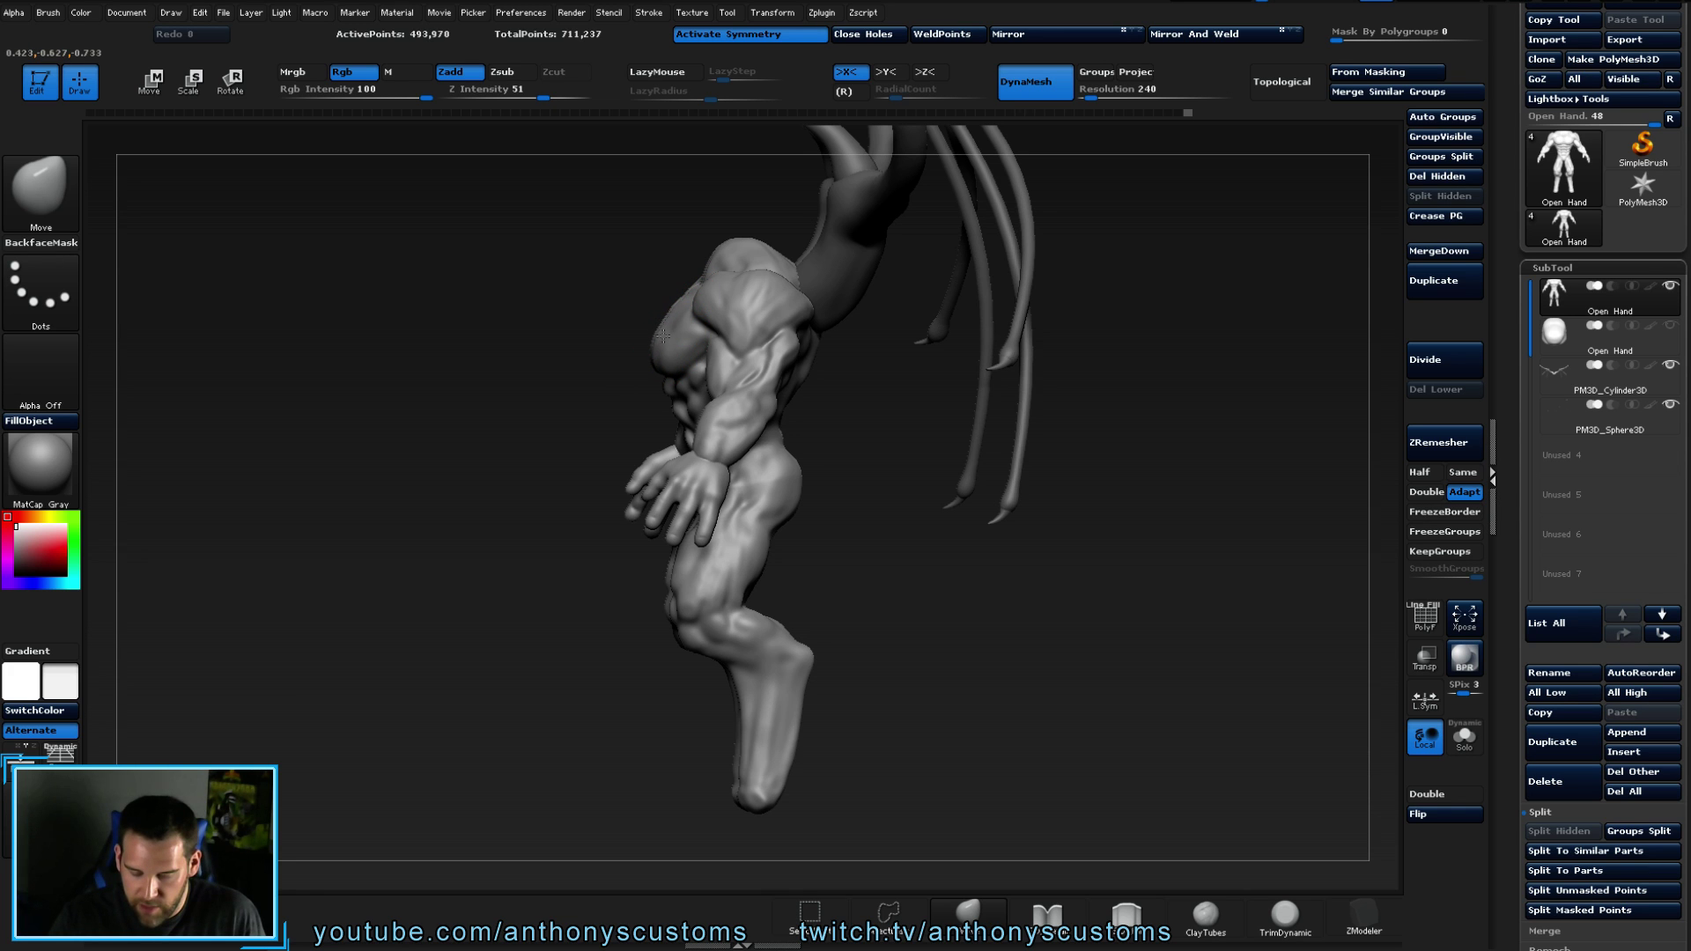
left_click_drag(537, 411, 704, 379)
left_click_drag(872, 300, 923, 314)
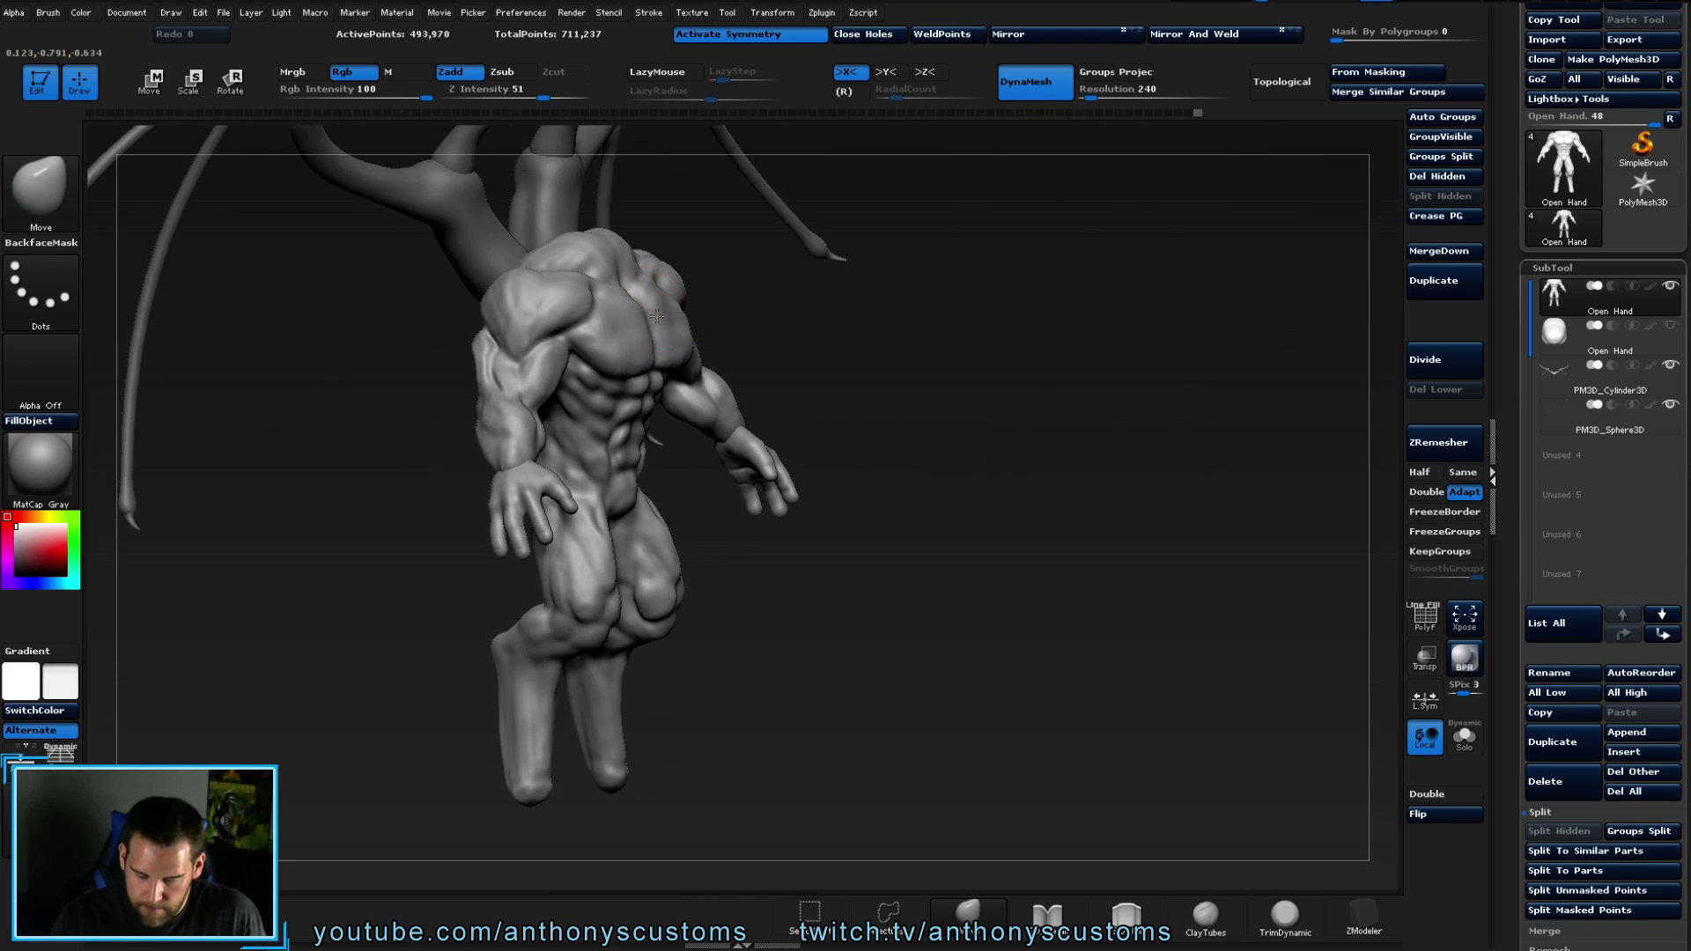
left_click_drag(791, 349, 694, 327)
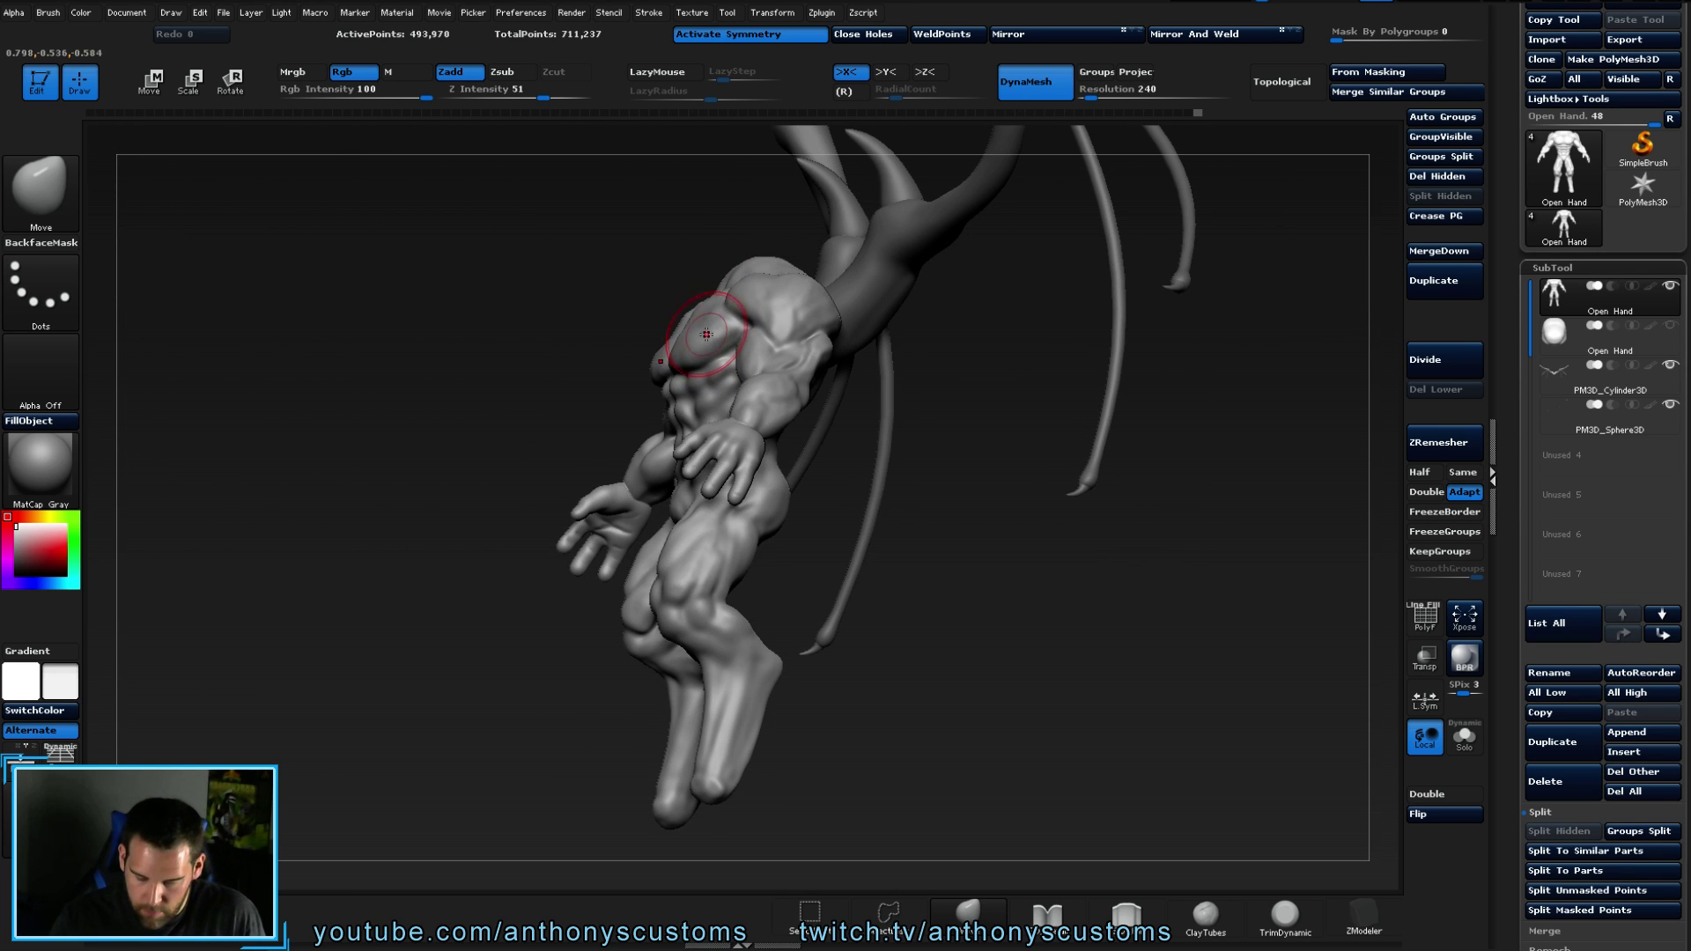
left_click_drag(545, 378, 685, 327)
mouse_move(812, 349)
left_mouse_down()
mouse_move(864, 603)
mouse_move(916, 470)
left_mouse_up()
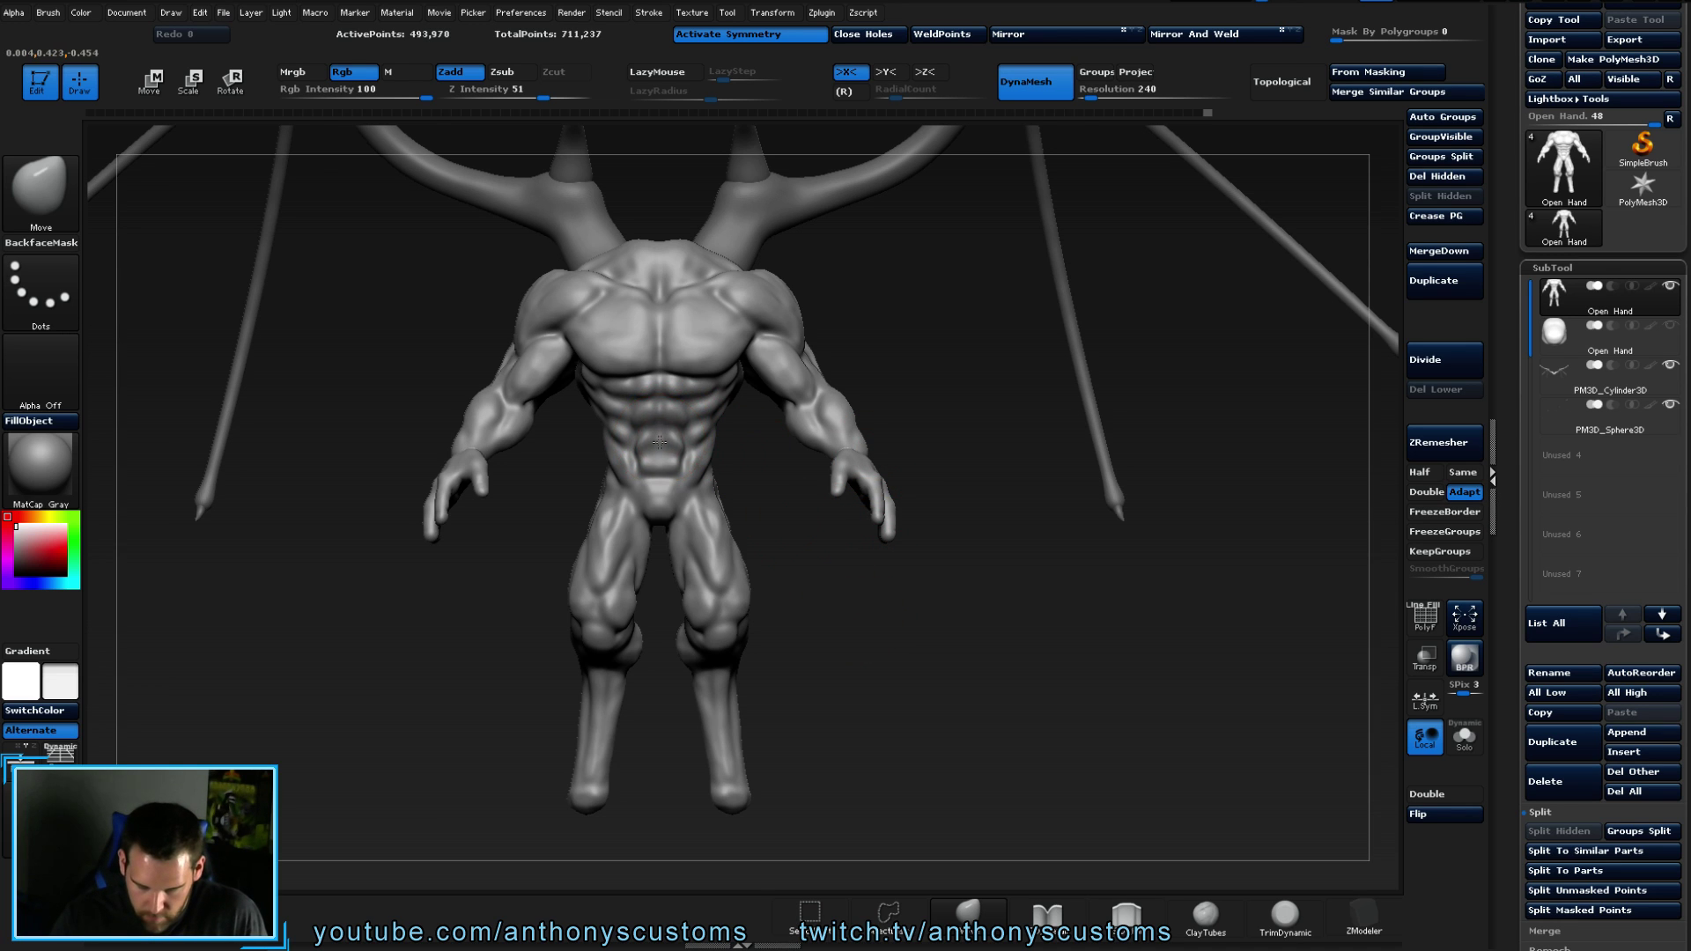
- Resize the Move brush and reshape the abdominal muscles in a close-up view of the torso
mouse_move(772, 516)
left_mouse_down()
mouse_move(748, 485)
mouse_move(770, 460)
mouse_move(754, 446)
left_mouse_up()
key("space")
left_click_drag(796, 566, 821, 727, "alt")
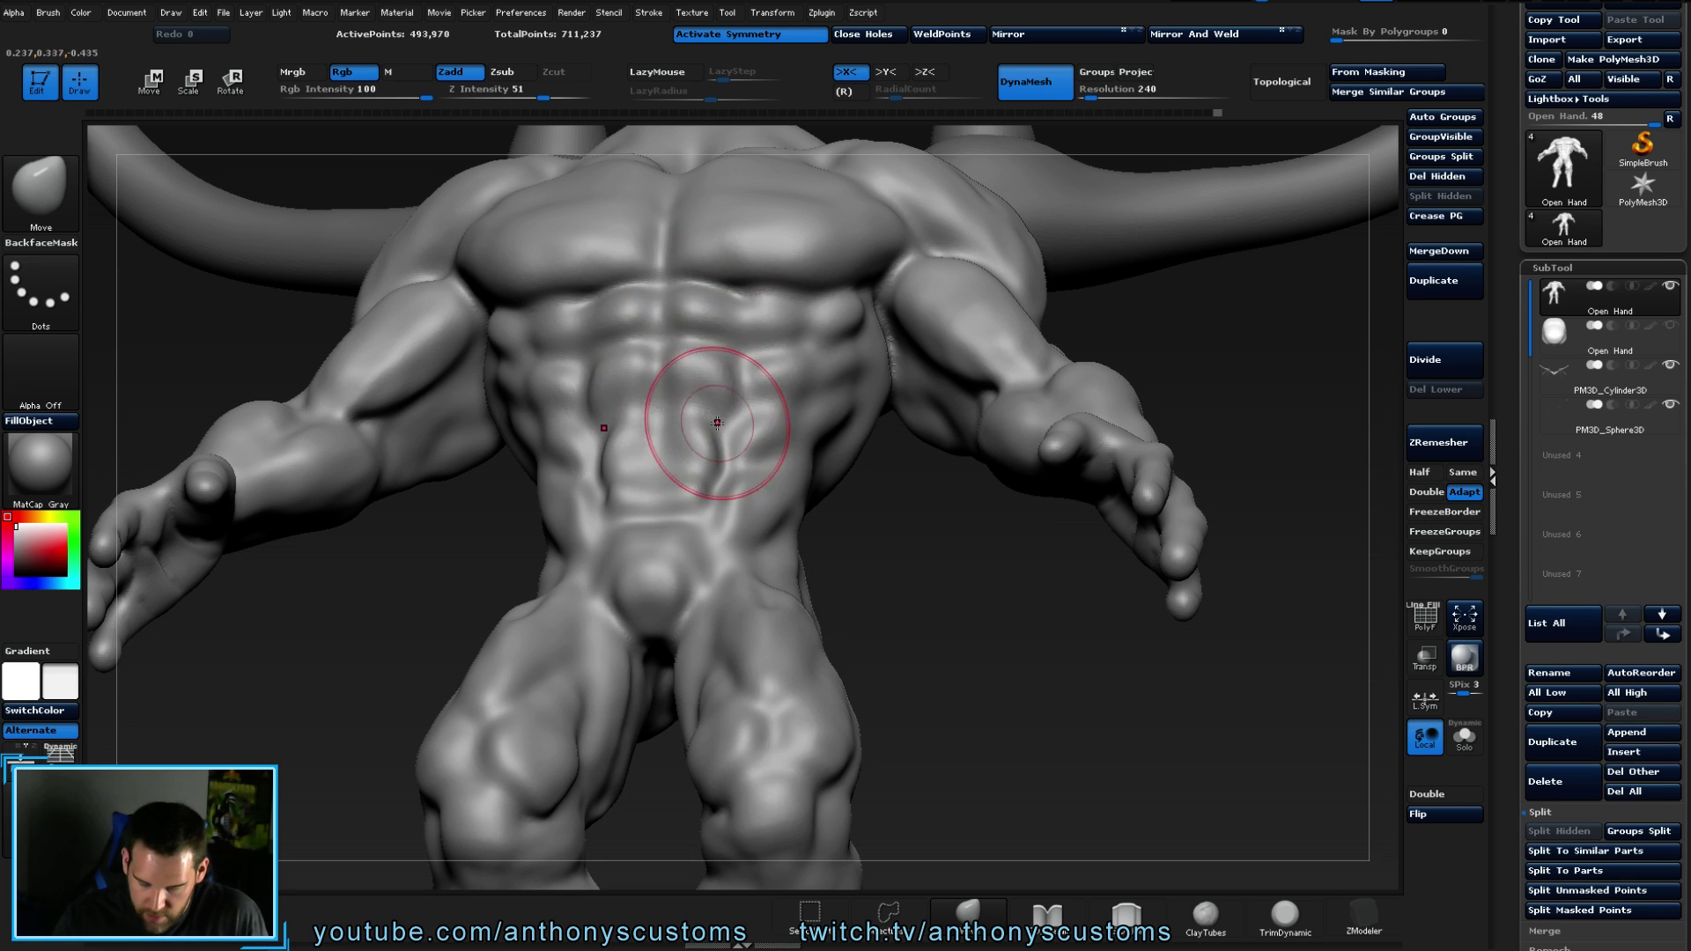
left_click_drag(766, 434, 728, 395)
left_click_drag(941, 640, 940, 690)
- Build up the paired abdominal muscles row by row with the ClayTubes brush at a smaller draw size
key("b")
key("c")
key("t")
key("space")
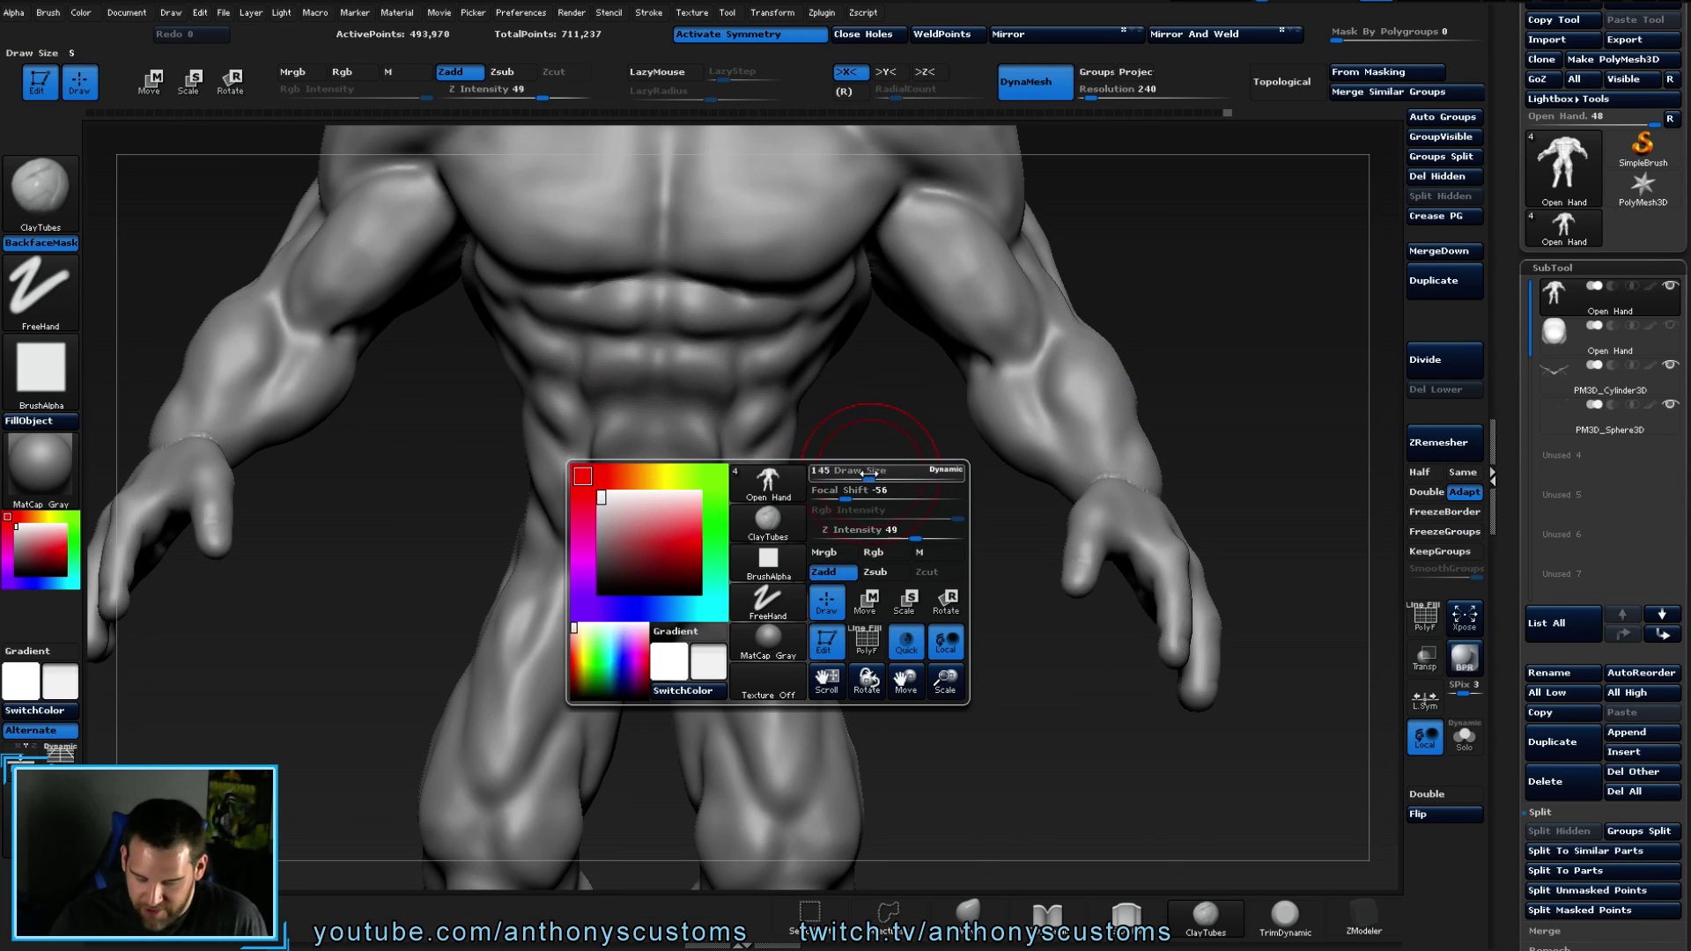
mouse_move(629, 434)
left_mouse_down()
mouse_move(641, 354)
mouse_move(599, 377)
mouse_move(608, 350)
mouse_move(588, 353)
mouse_move(571, 388)
mouse_move(620, 365)
mouse_move(642, 434)
mouse_move(596, 396)
mouse_move(583, 443)
mouse_move(637, 433)
left_mouse_up()
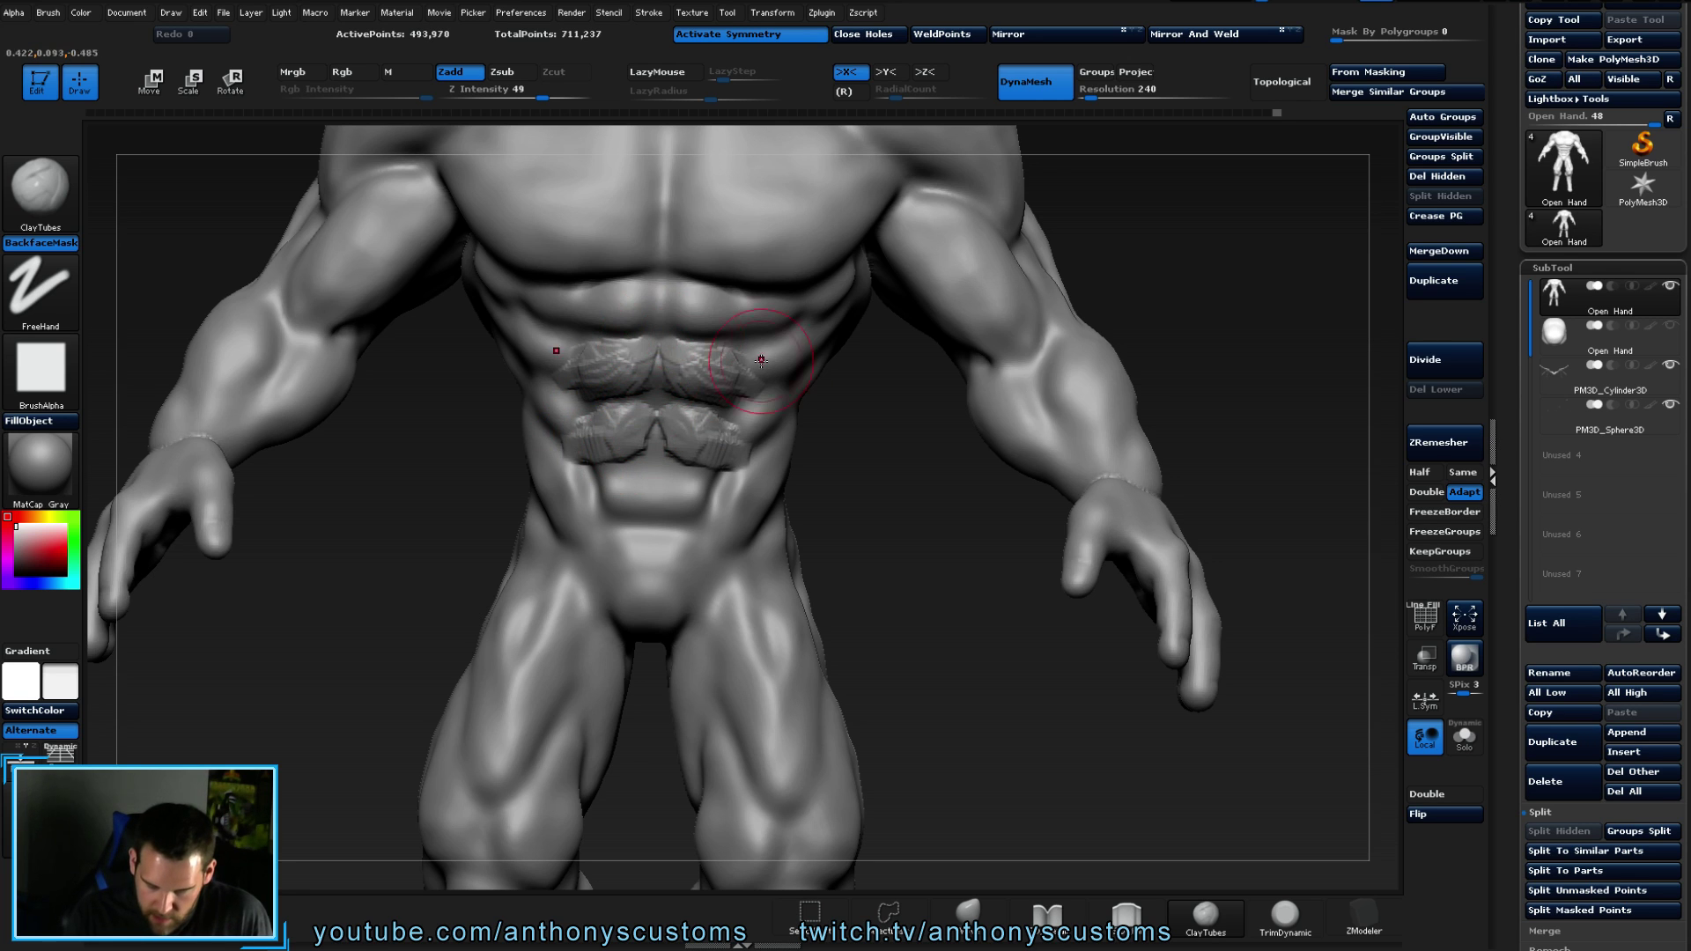
left_click_drag(845, 483, 863, 441)
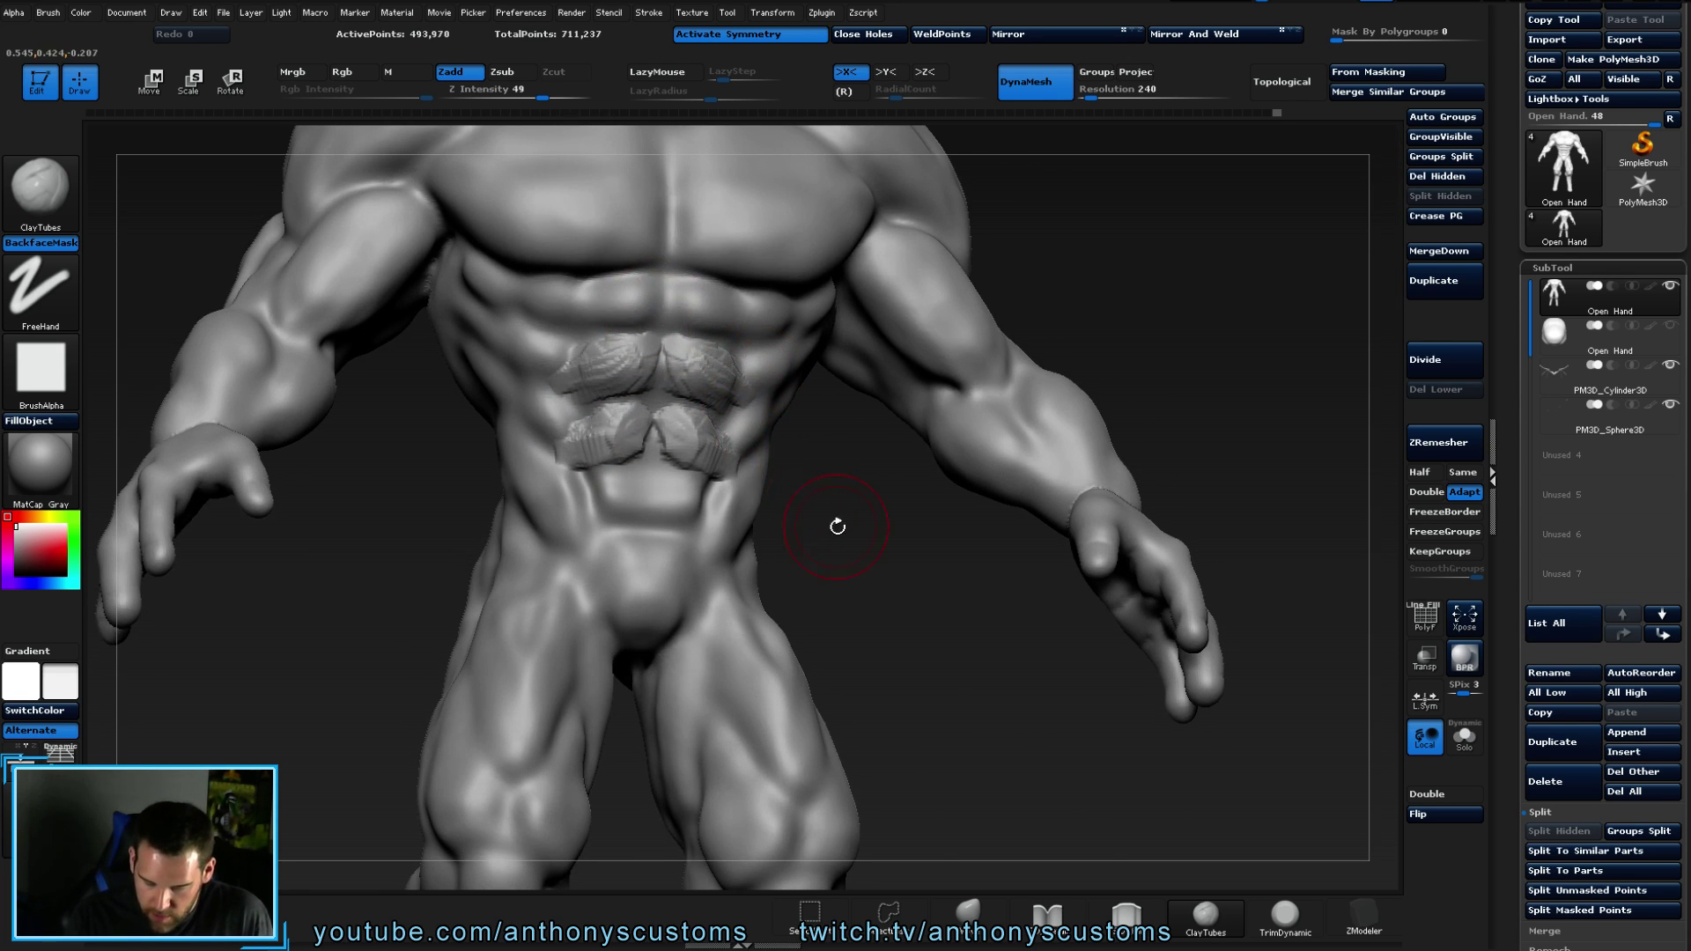
left_click_drag(834, 521, 850, 518)
mouse_move(645, 488)
left_mouse_down()
mouse_move(604, 491)
mouse_move(617, 497)
mouse_move(595, 427)
mouse_move(649, 358)
mouse_move(566, 378)
mouse_move(629, 350)
mouse_move(575, 442)
mouse_move(639, 410)
mouse_move(568, 480)
mouse_move(639, 473)
mouse_move(647, 427)
mouse_move(604, 295)
mouse_move(616, 308)
mouse_move(585, 302)
mouse_move(621, 292)
left_mouse_up()
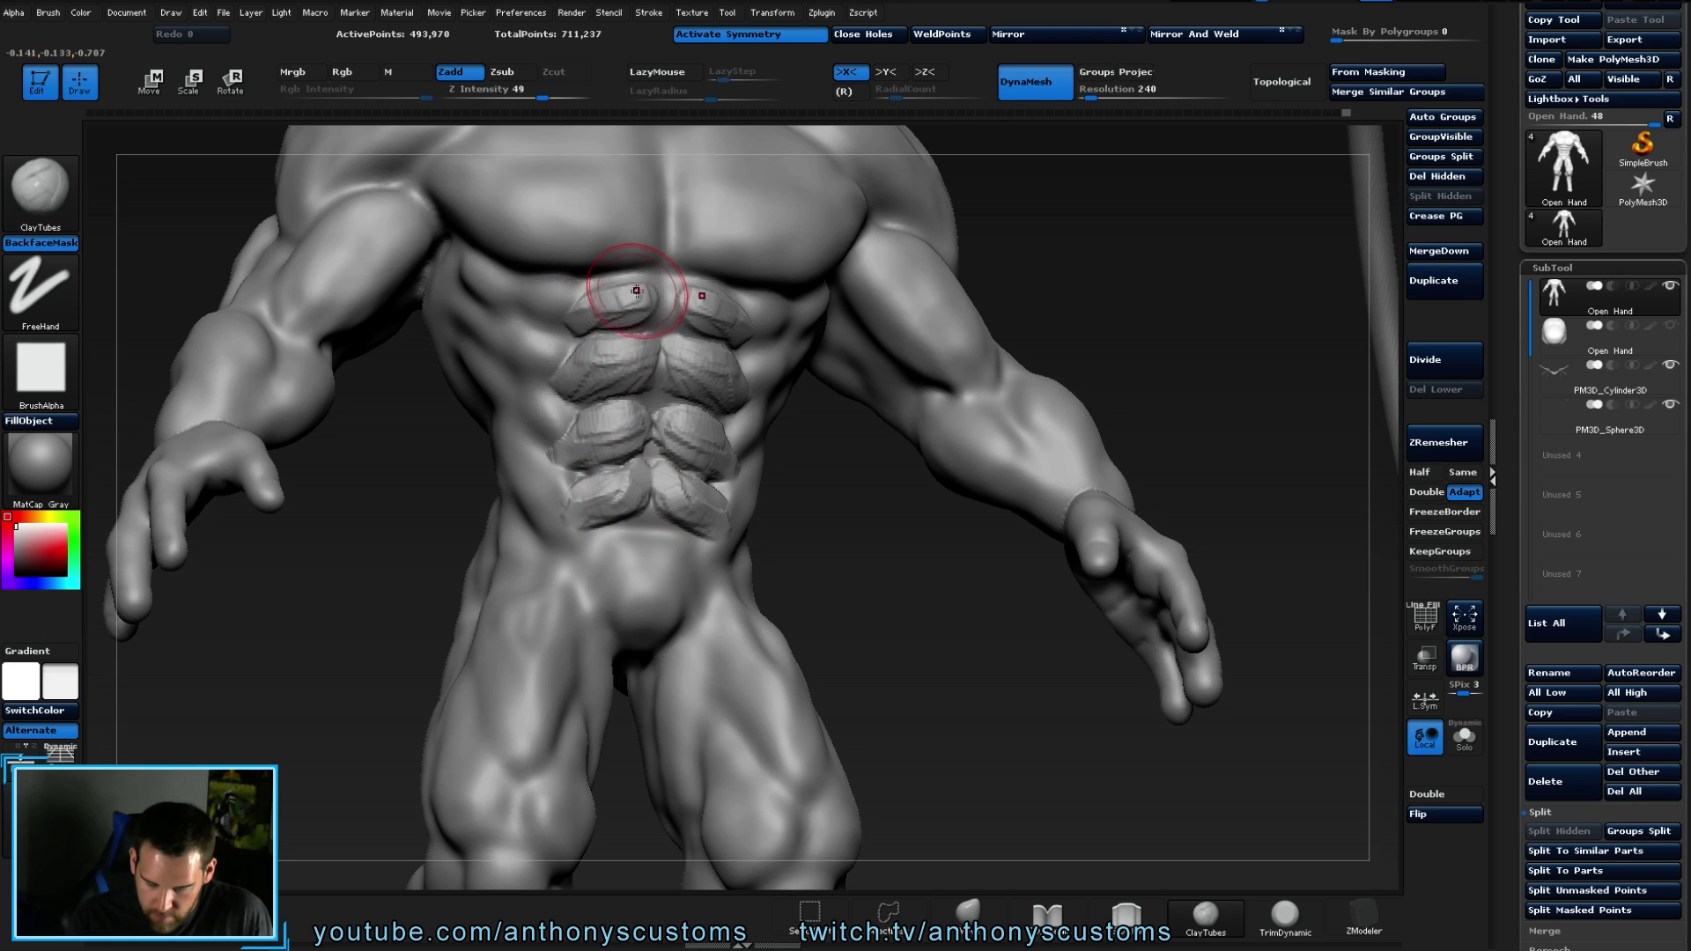
- Build up the rib and side muscles around the abdomen with ClayTubes and smooth the strokes
mouse_move(471, 275)
left_mouse_down()
mouse_move(537, 353)
mouse_move(502, 341)
mouse_move(453, 366)
mouse_move(510, 340)
mouse_move(534, 303)
mouse_move(556, 308)
left_mouse_up()
mouse_move(543, 433)
left_mouse_down()
mouse_move(529, 434)
mouse_move(546, 472)
mouse_move(529, 491)
mouse_move(527, 401)
left_mouse_up()
left_click_drag(907, 568, 758, 564)
mouse_move(731, 461)
left_mouse_down()
mouse_move(723, 520)
mouse_move(604, 558)
mouse_move(641, 502)
mouse_move(620, 551)
mouse_move(637, 564)
mouse_move(617, 370)
mouse_move(643, 322)
mouse_move(724, 340)
mouse_move(793, 329)
mouse_move(753, 447)
left_mouse_up()
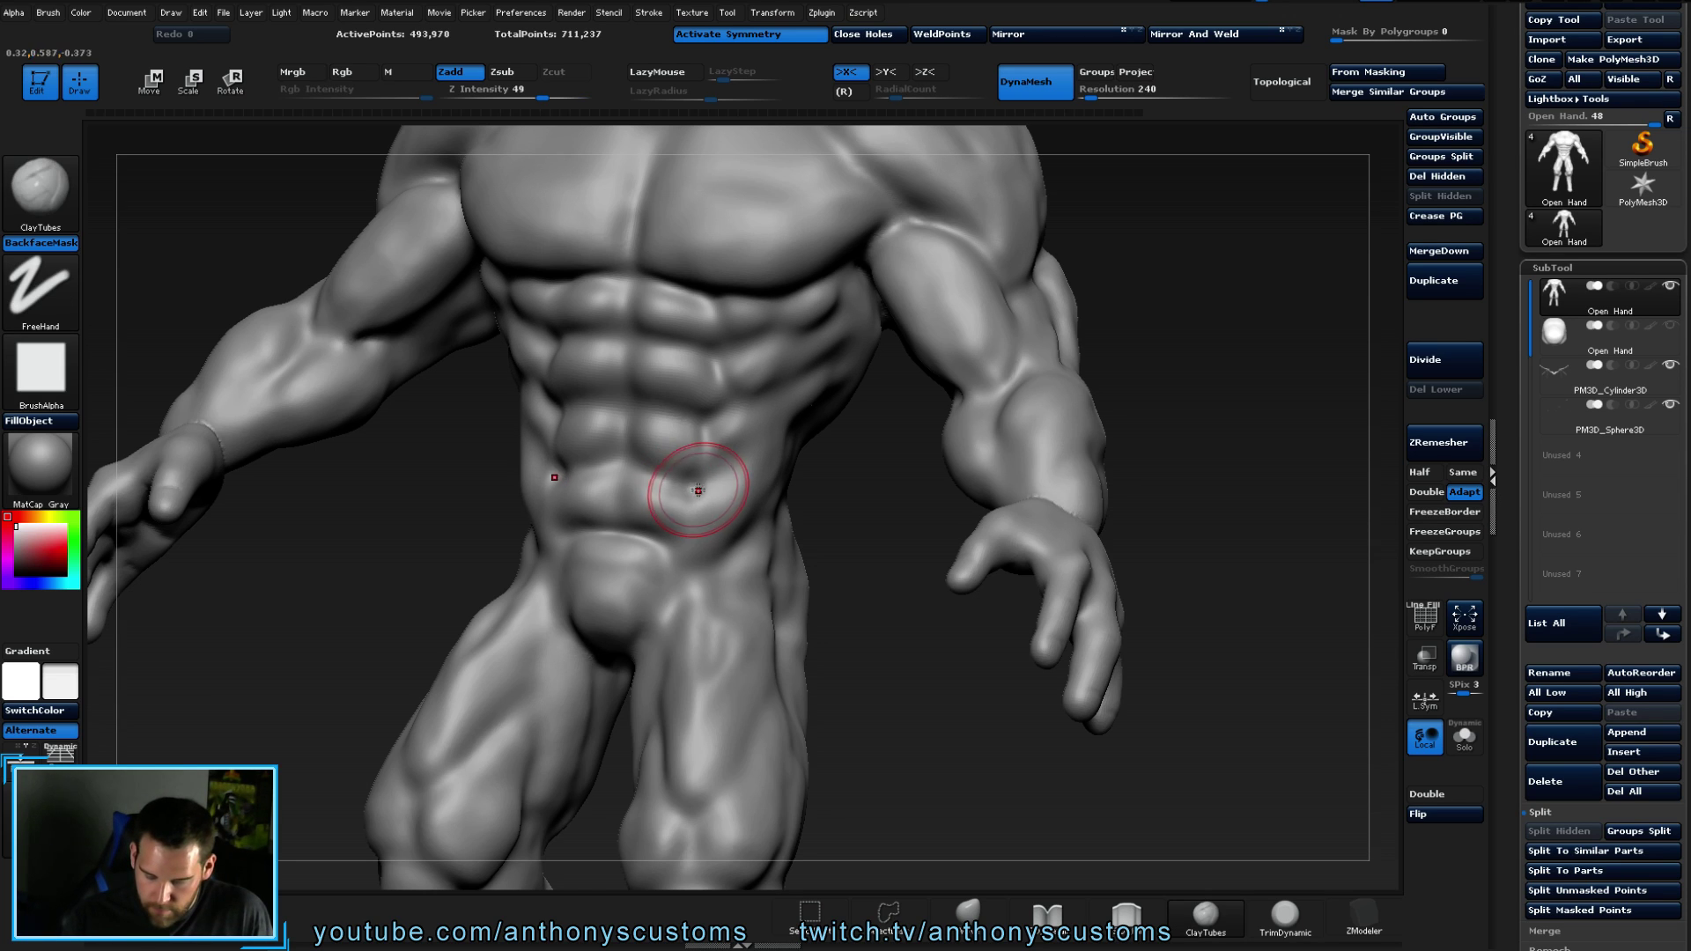
left_click_drag(695, 487, 690, 491)
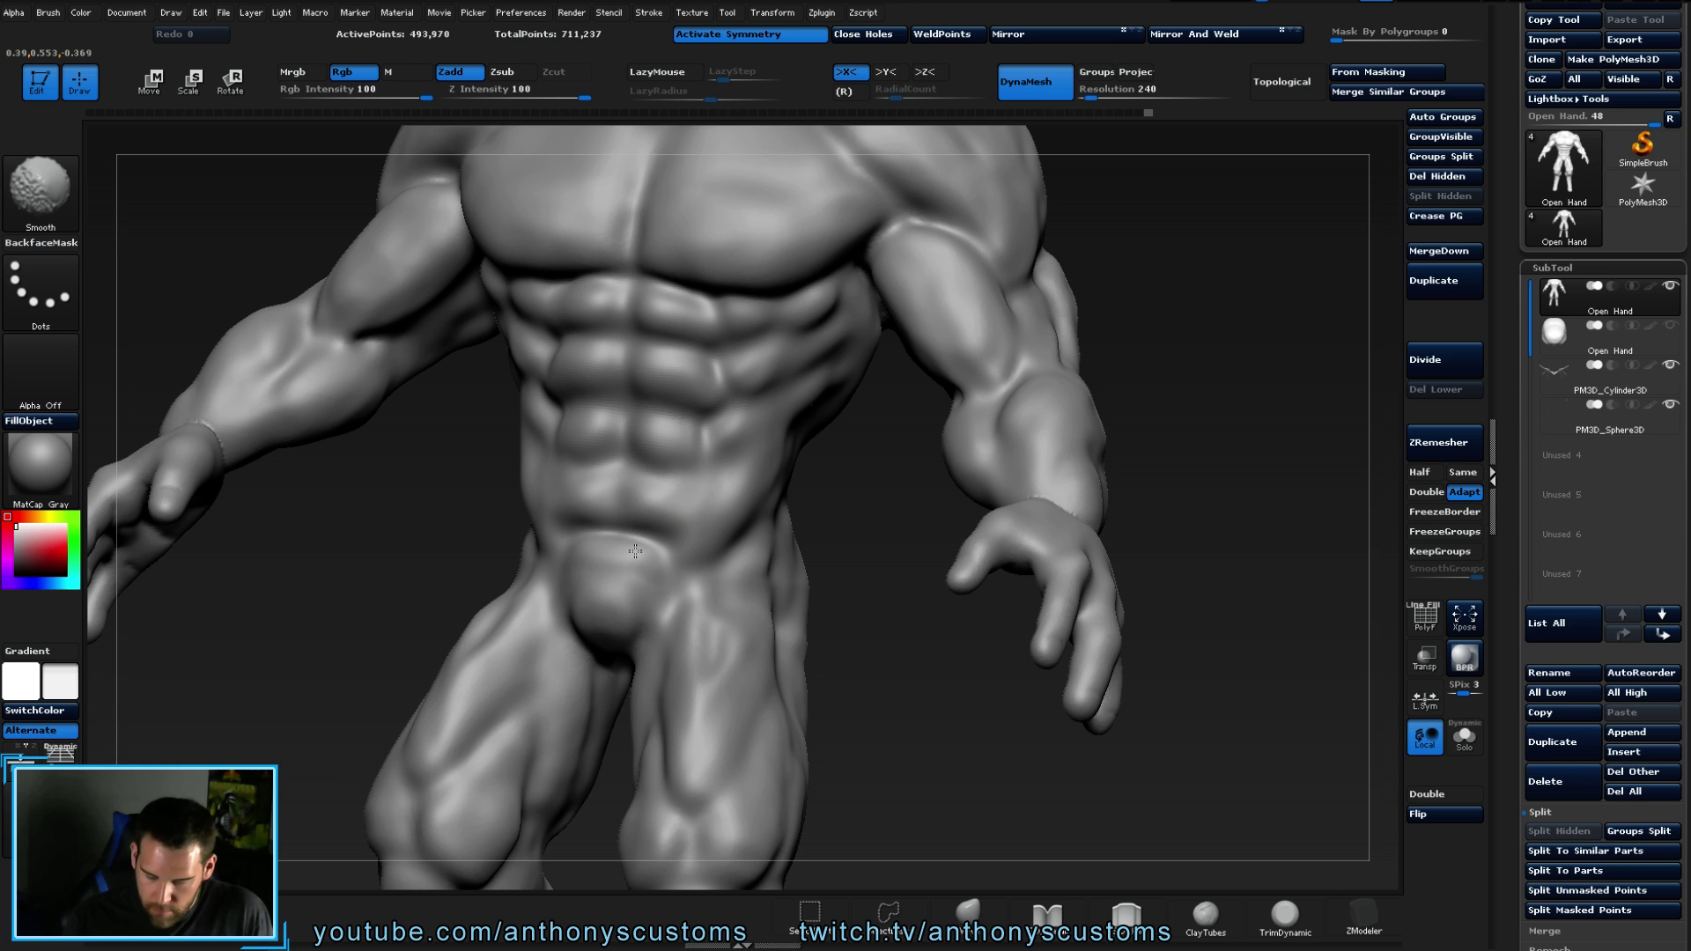
- Define the lower abdomen above the pelvis with ClayTubes and blend it with the Smooth brush
mouse_move(1220, 347)
left_mouse_down()
mouse_move(1271, 332)
mouse_move(1252, 314)
left_mouse_up()
mouse_move(917, 453)
left_mouse_down()
mouse_move(922, 476)
mouse_move(868, 502)
mouse_move(838, 494)
mouse_move(833, 470)
left_mouse_up()
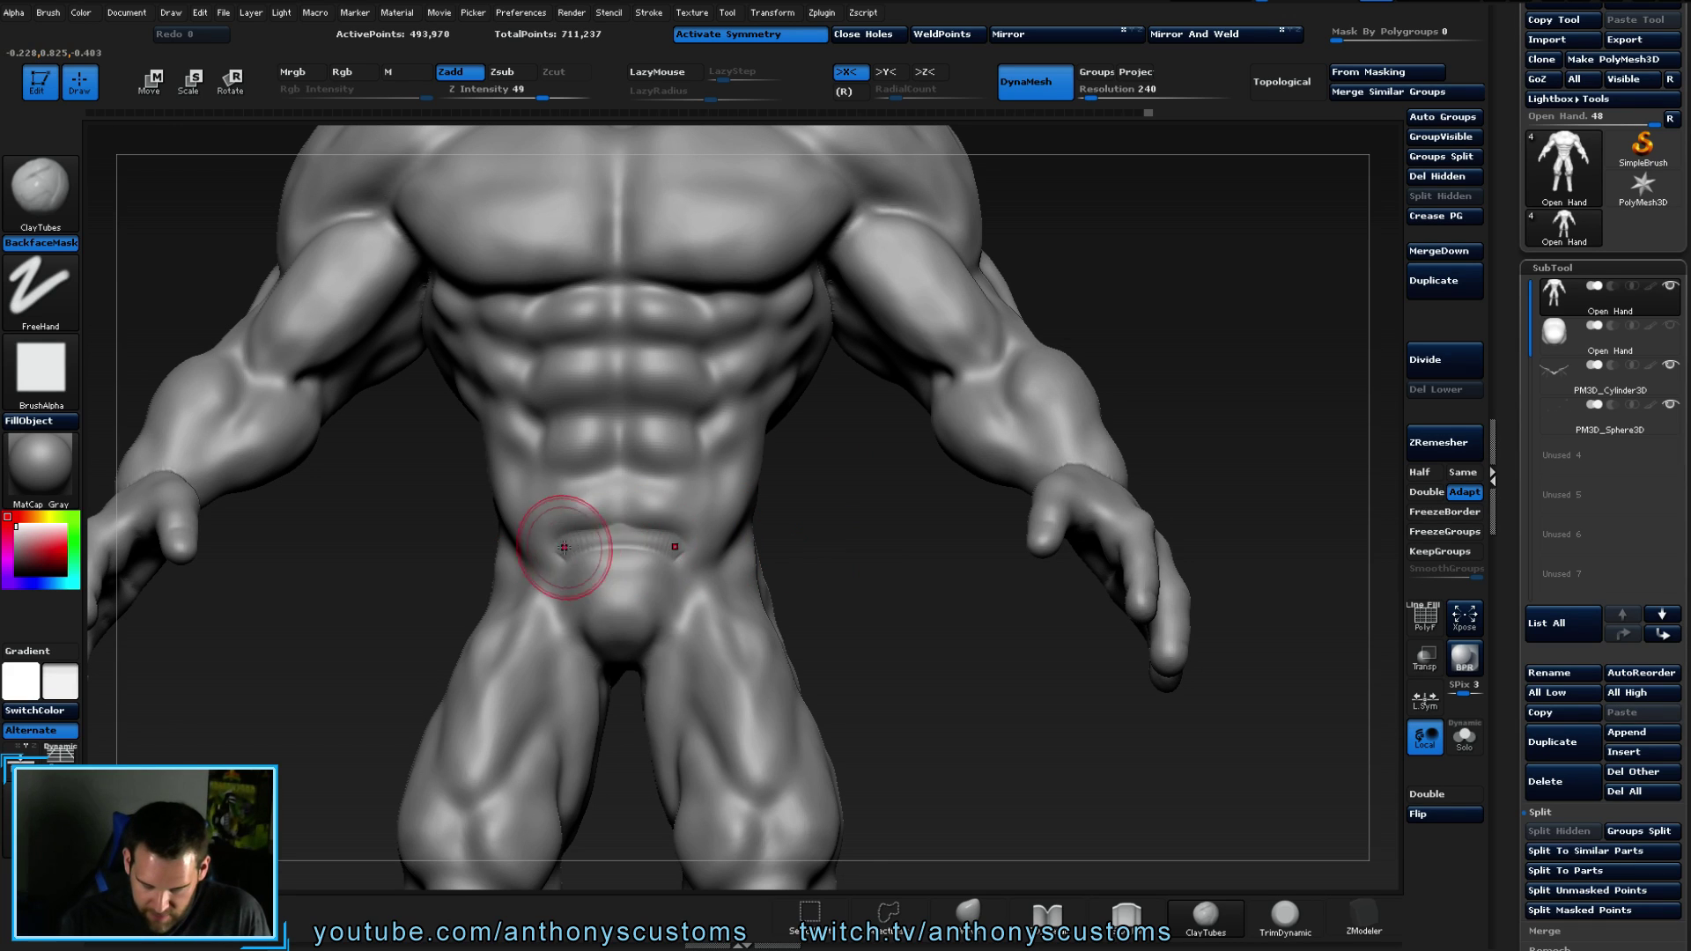
key("shift")
mouse_move(639, 548)
left_mouse_down("shift")
mouse_move(653, 544)
mouse_move(575, 553)
mouse_move(653, 544)
left_mouse_up("shift")
key("shift")
mouse_move(913, 577)
left_mouse_down("alt")
mouse_move(910, 436)
mouse_move(792, 458)
mouse_move(863, 475)
mouse_move(619, 542)
left_mouse_up("alt")
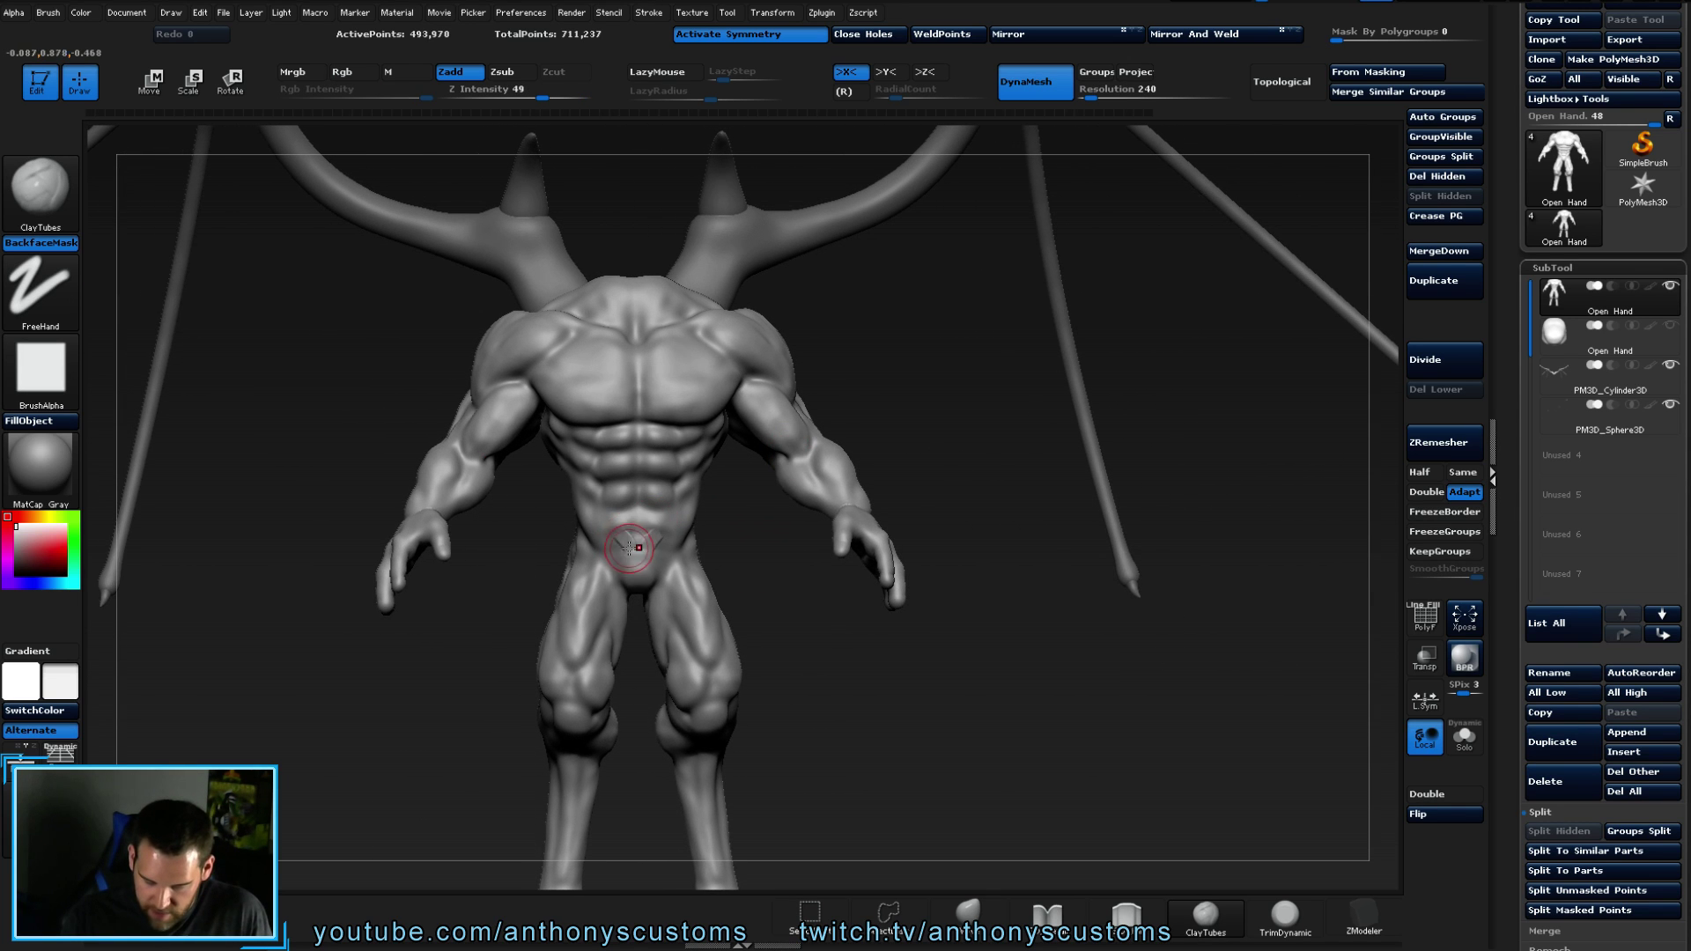
key("shift")
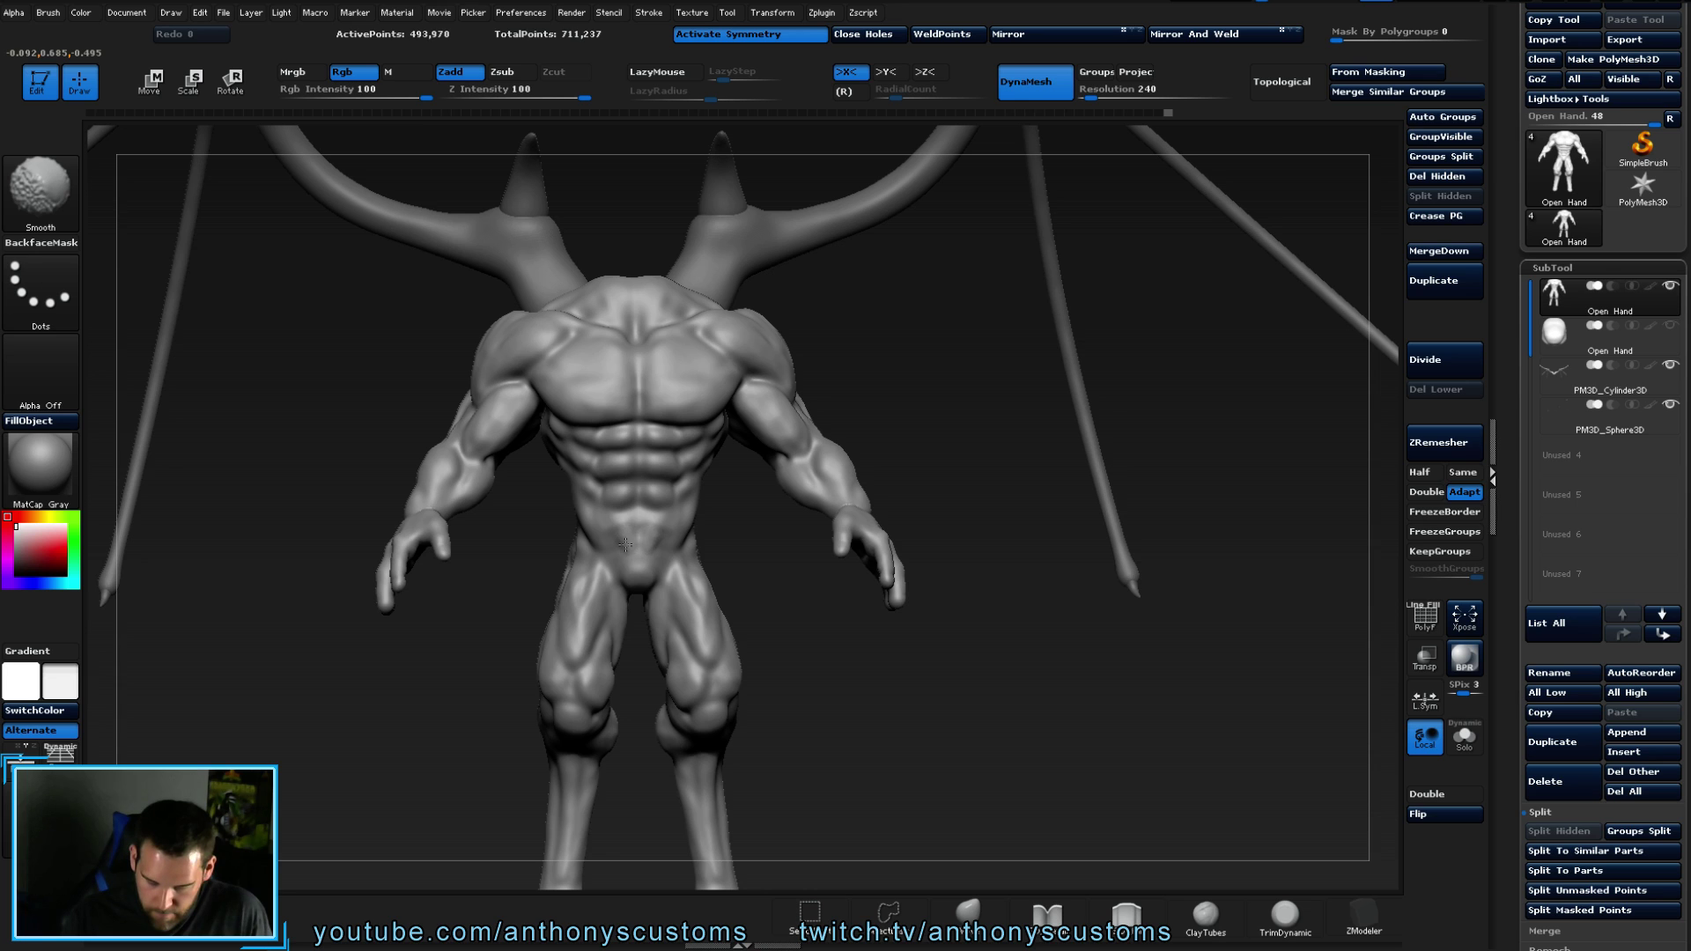
key("shift")
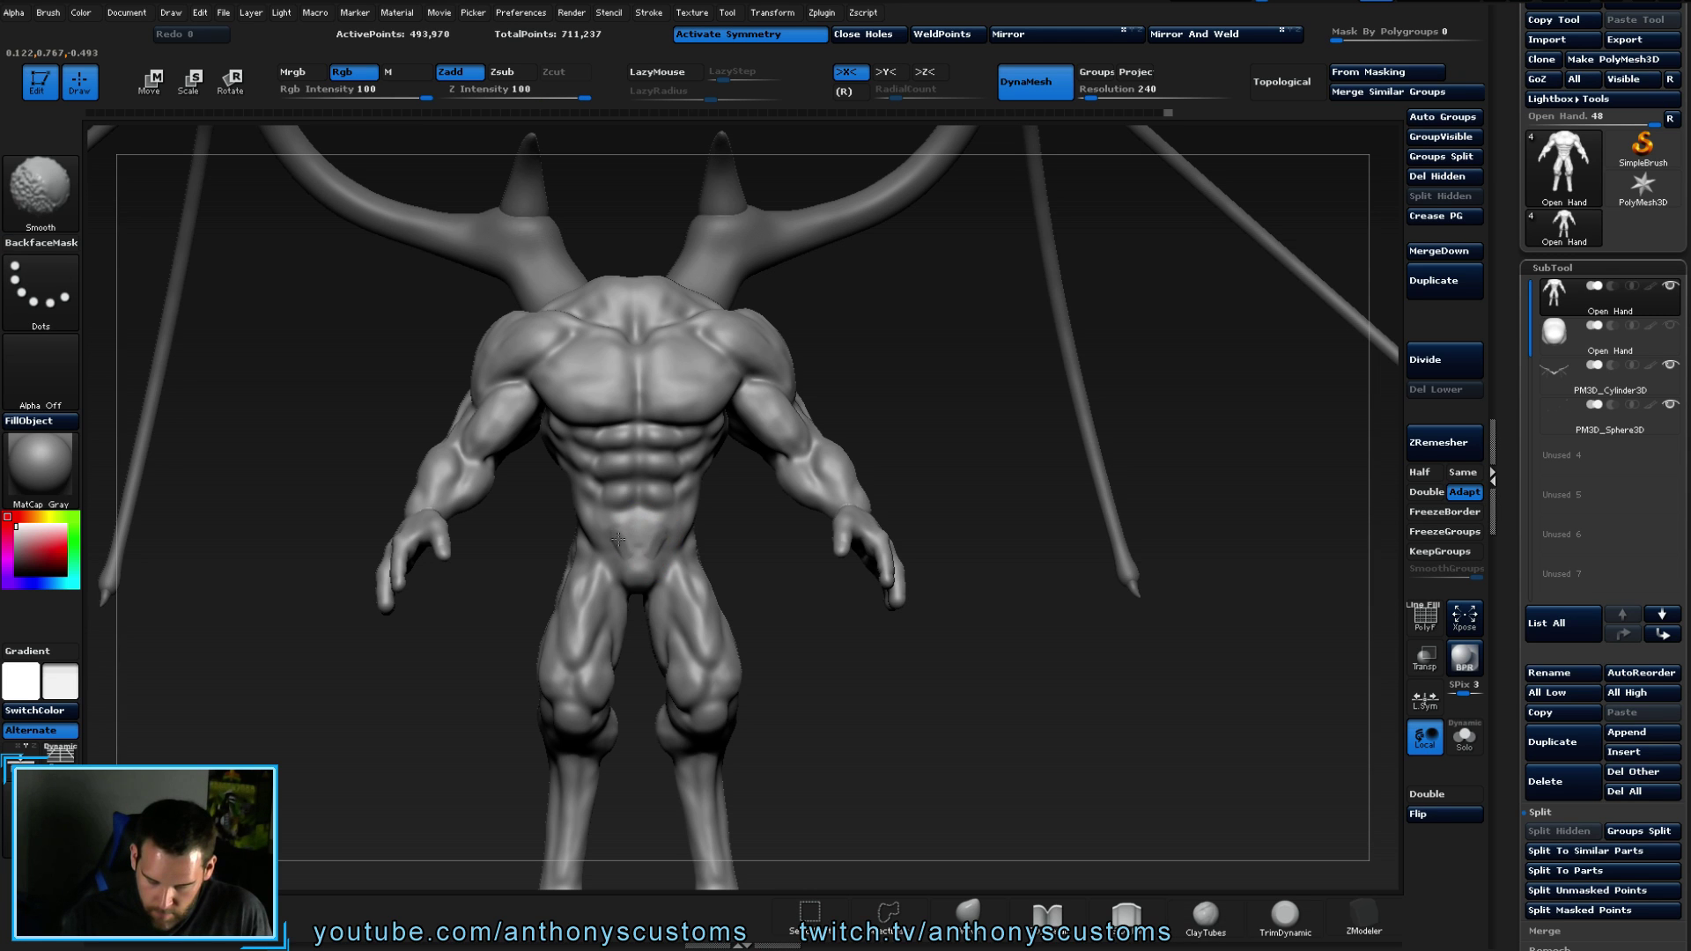
- Touch up the side of the waist with ClayTubes and smoothing in a three-quarter view
mouse_move(807, 557)
left_mouse_down()
mouse_move(839, 628)
mouse_move(846, 502)
mouse_move(863, 662)
left_mouse_up()
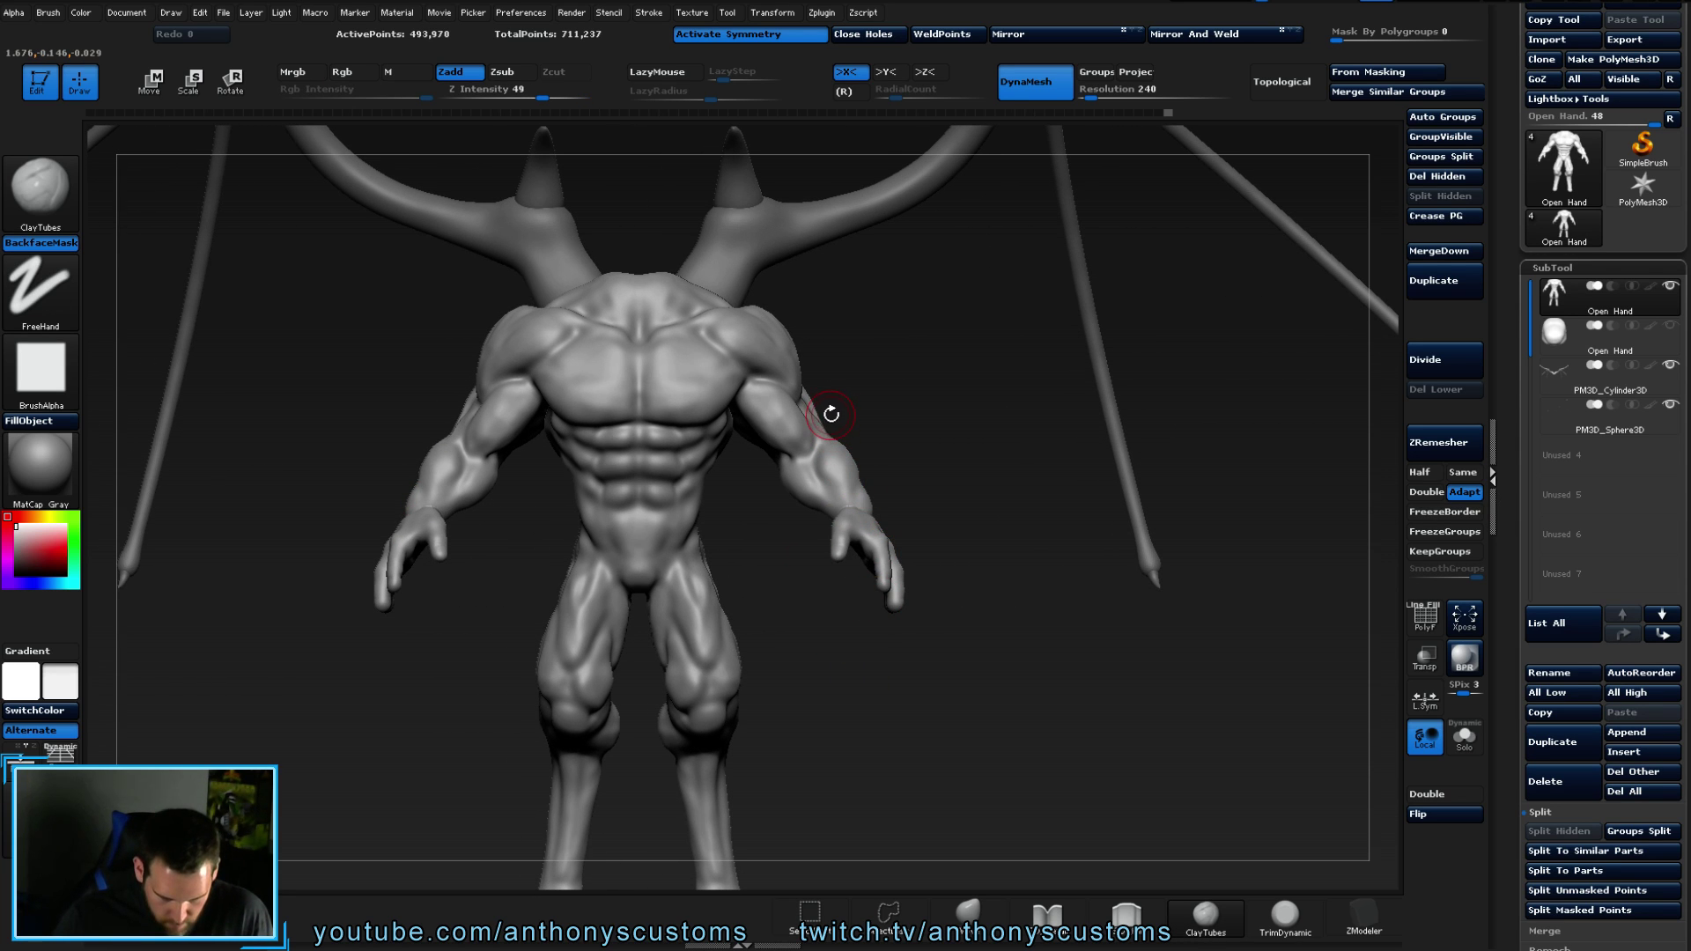
left_click_drag(811, 680, 691, 512, "alt")
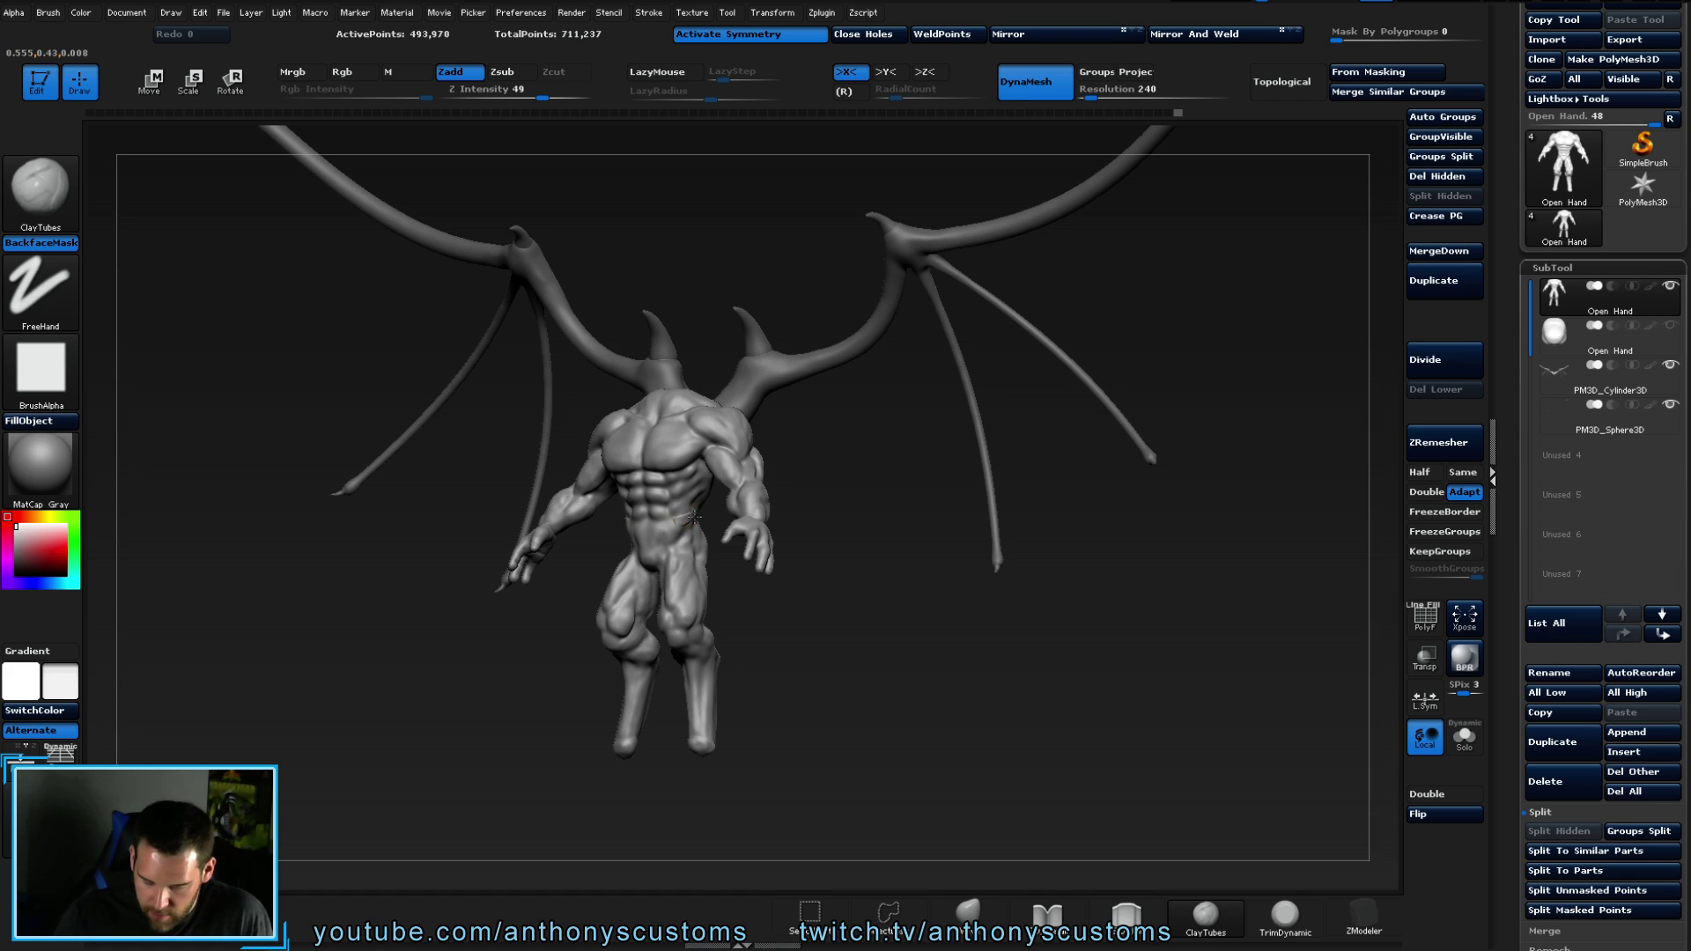
key("shift")
key("shift")
mouse_move(819, 483)
left_mouse_down()
mouse_move(871, 491)
mouse_move(847, 481)
mouse_move(857, 616)
mouse_move(757, 669)
mouse_move(895, 607)
mouse_move(902, 620)
left_mouse_up()
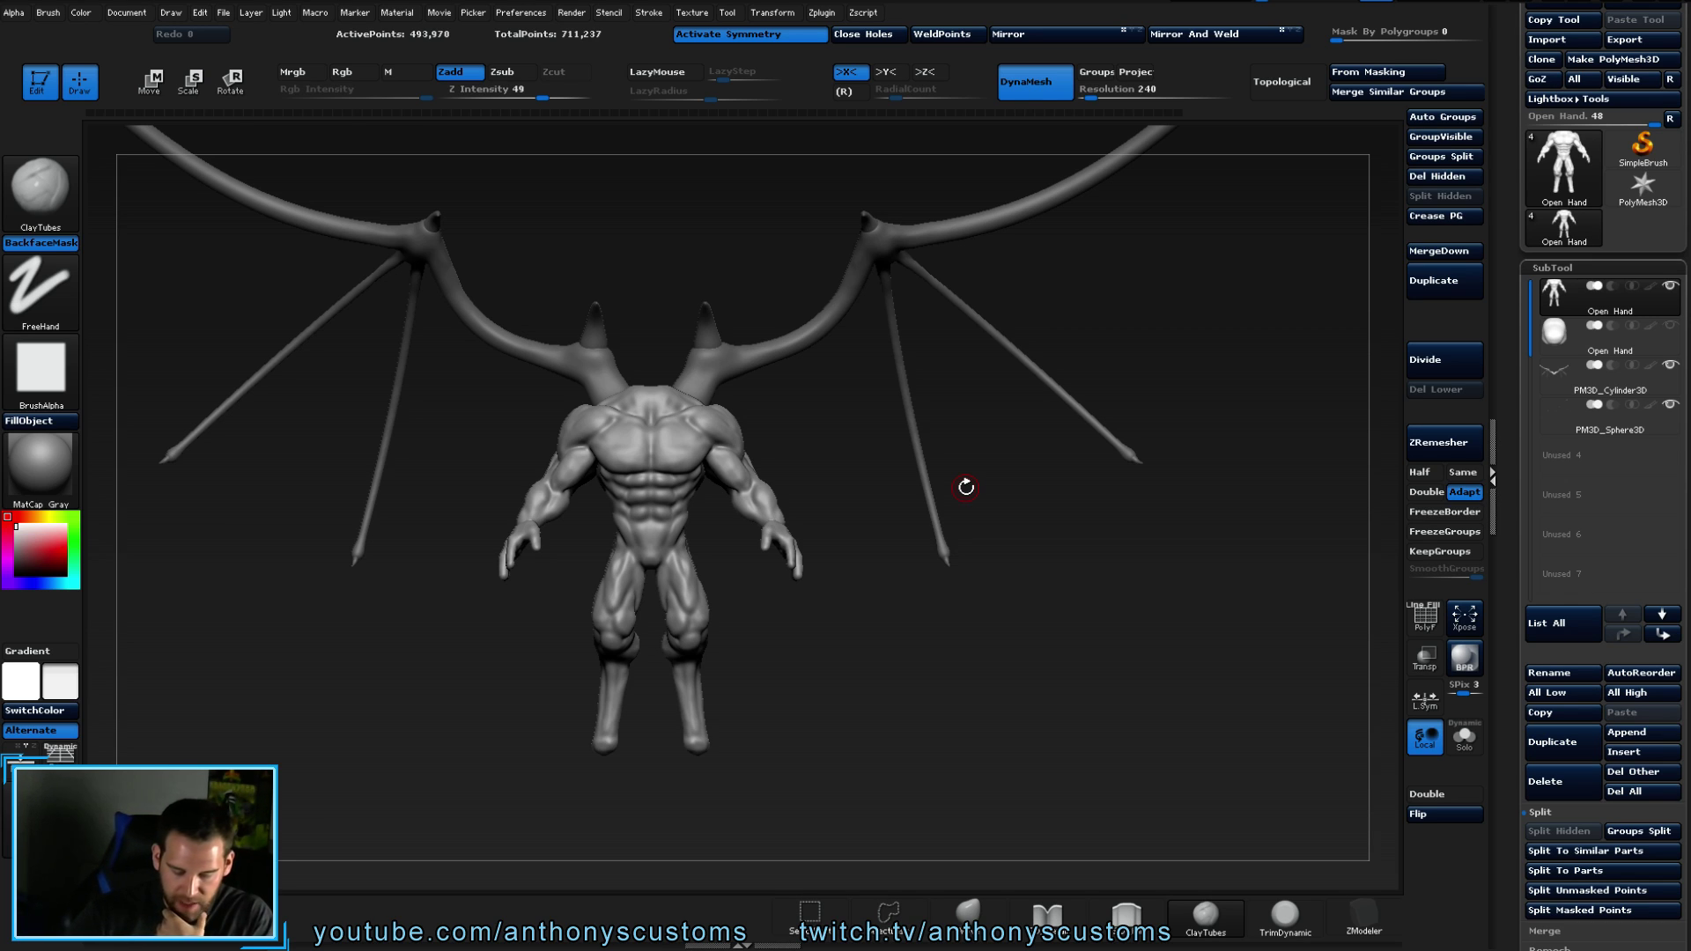
- Touch up the area around the knees with small strokes from low three-quarter and front views
left_click_drag(856, 760, 685, 648)
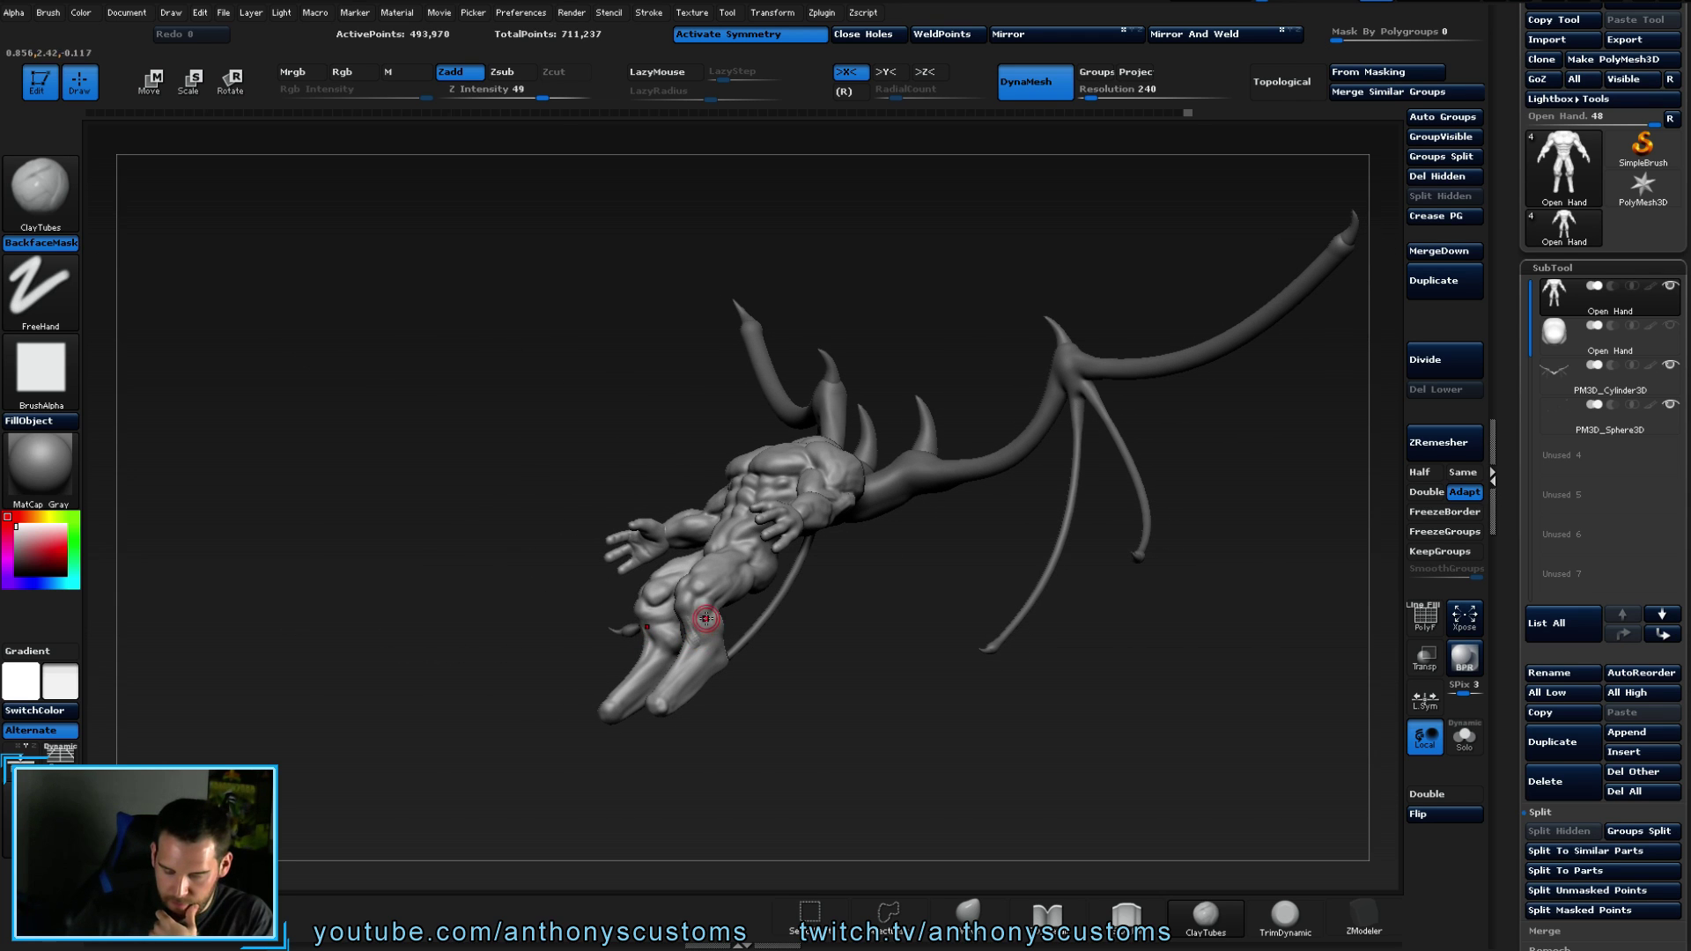
key("shift")
right_click_drag(691, 629, 785, 678, "shift")
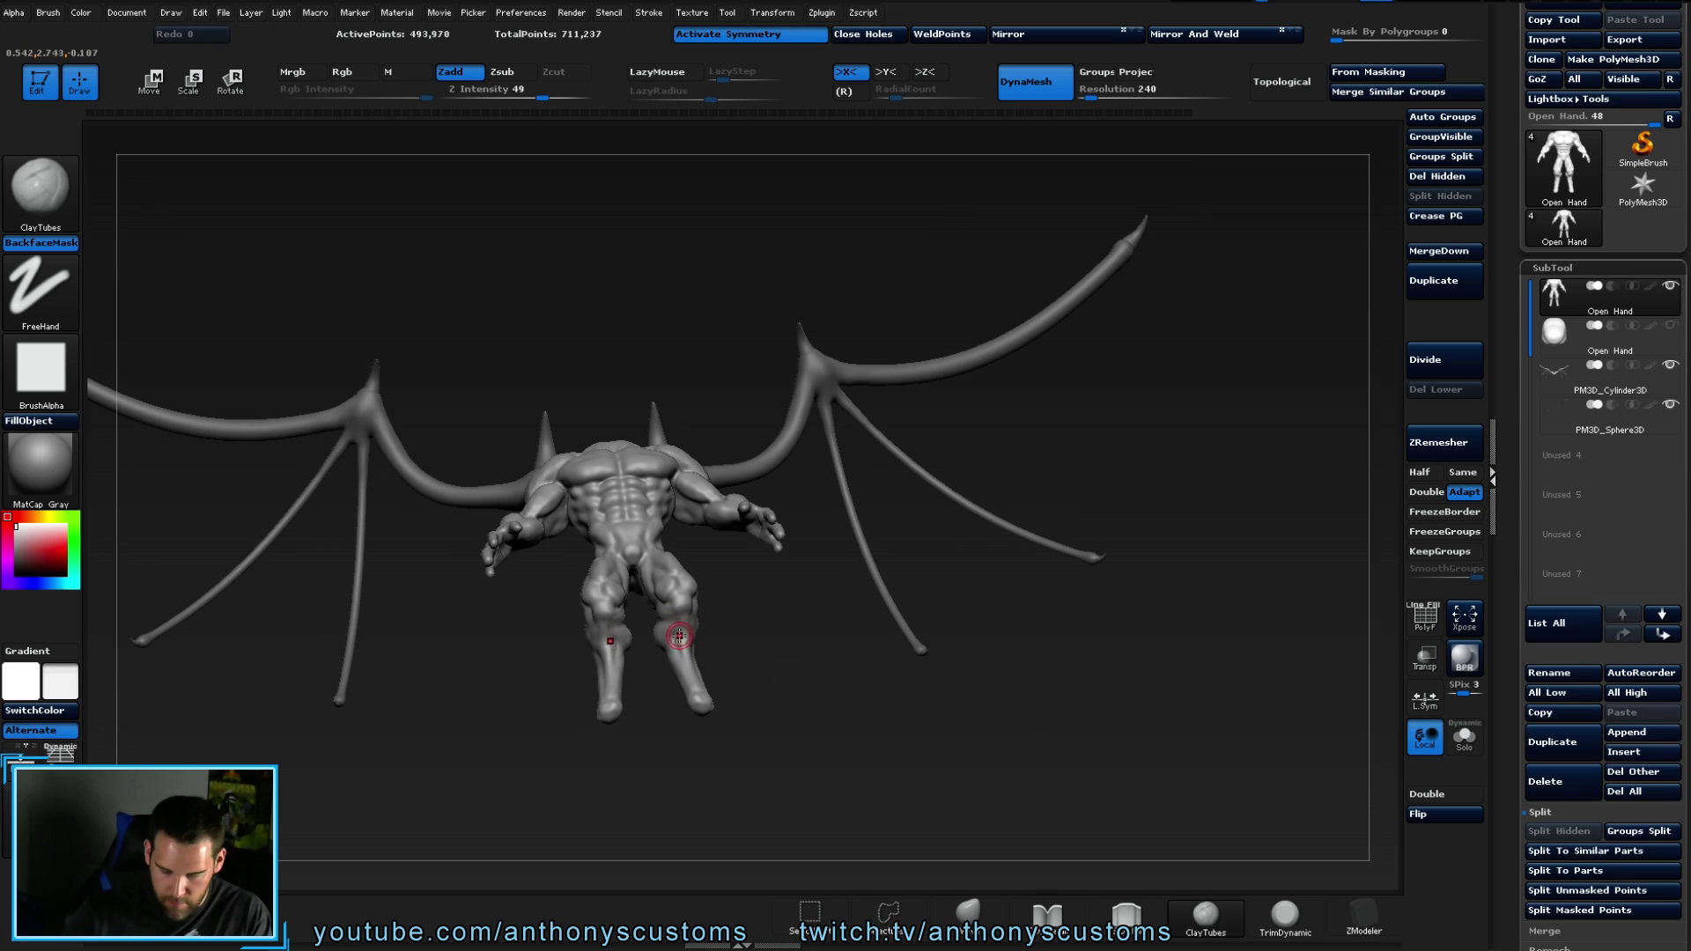
key("shift")
mouse_move(683, 632)
right_mouse_down("shift")
mouse_move(763, 792)
mouse_move(785, 719)
right_mouse_up("shift")
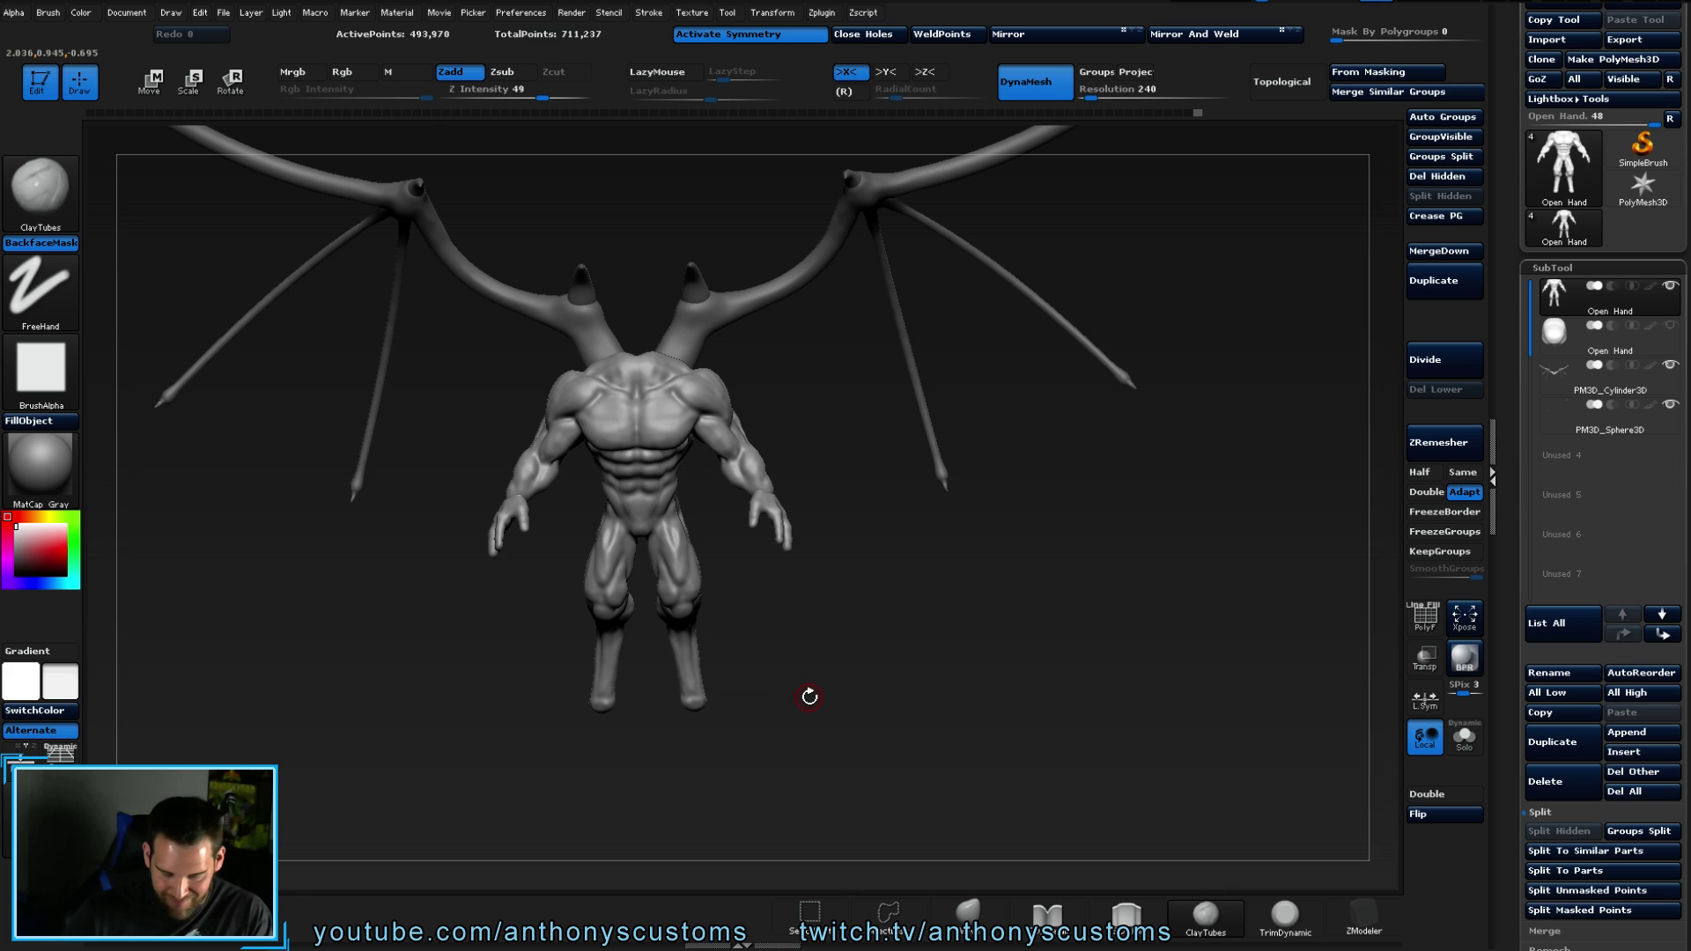
right_click_drag(806, 713, 872, 603)
- Switch to the Move brush and adjust the front profile of the torso from the side
left_click_drag(993, 565, 987, 532)
key("space")
right_click_drag(986, 533, 1134, 509)
key("b")
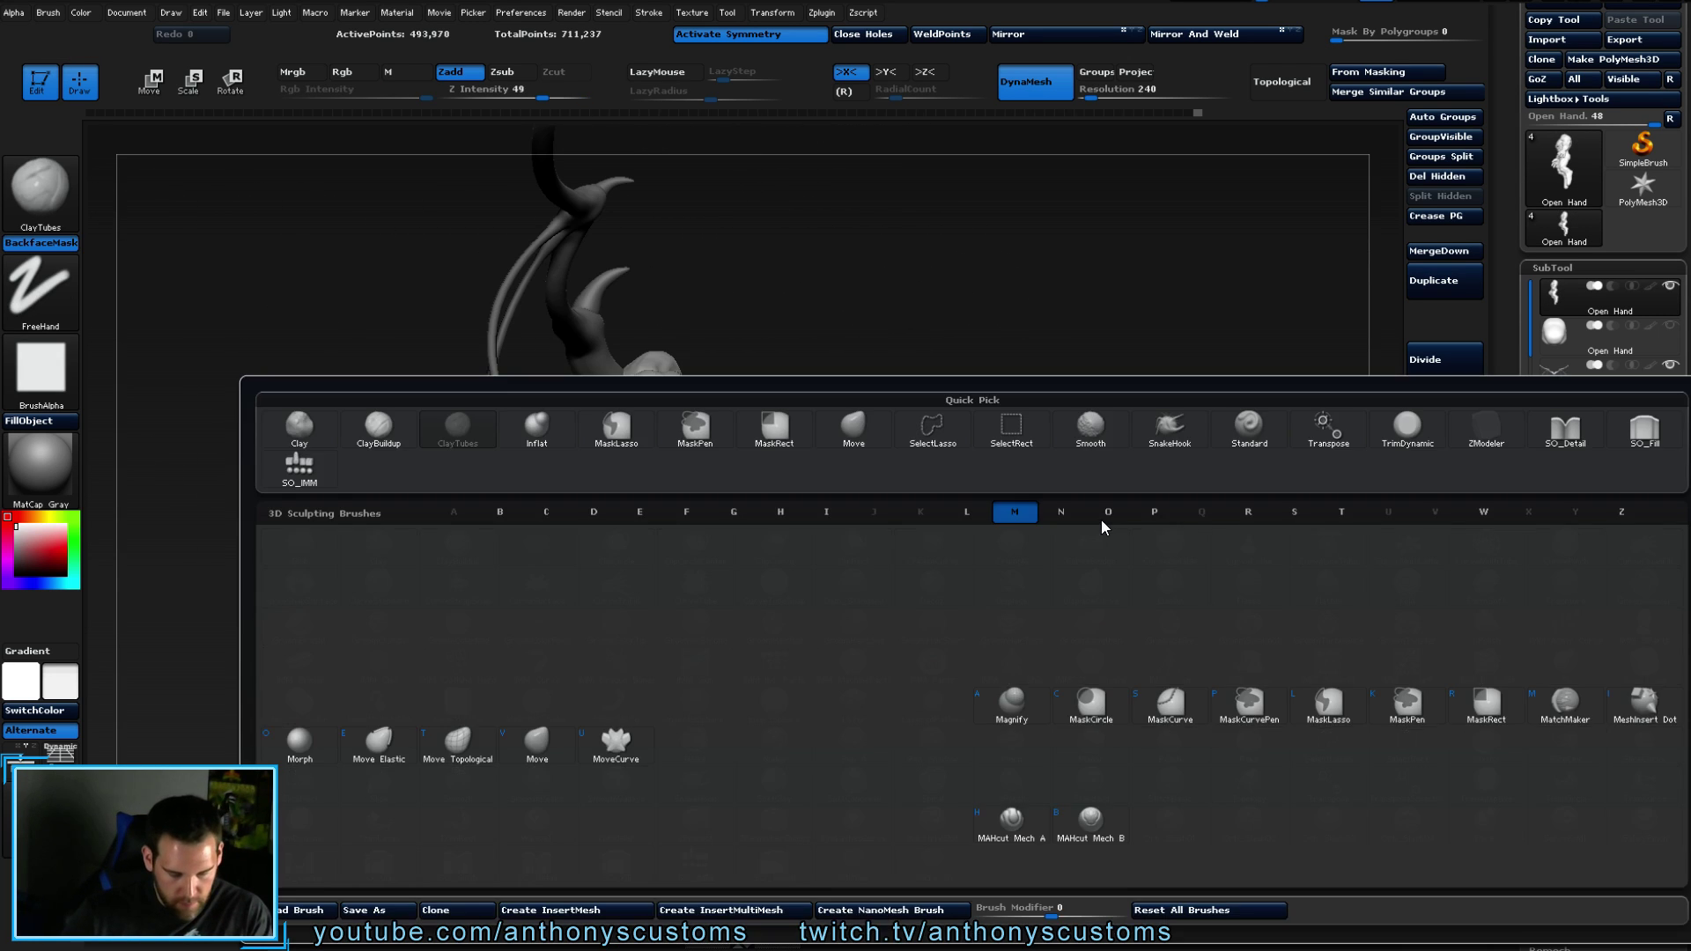
key("m")
key("v")
right_click_drag(777, 437, 775, 509)
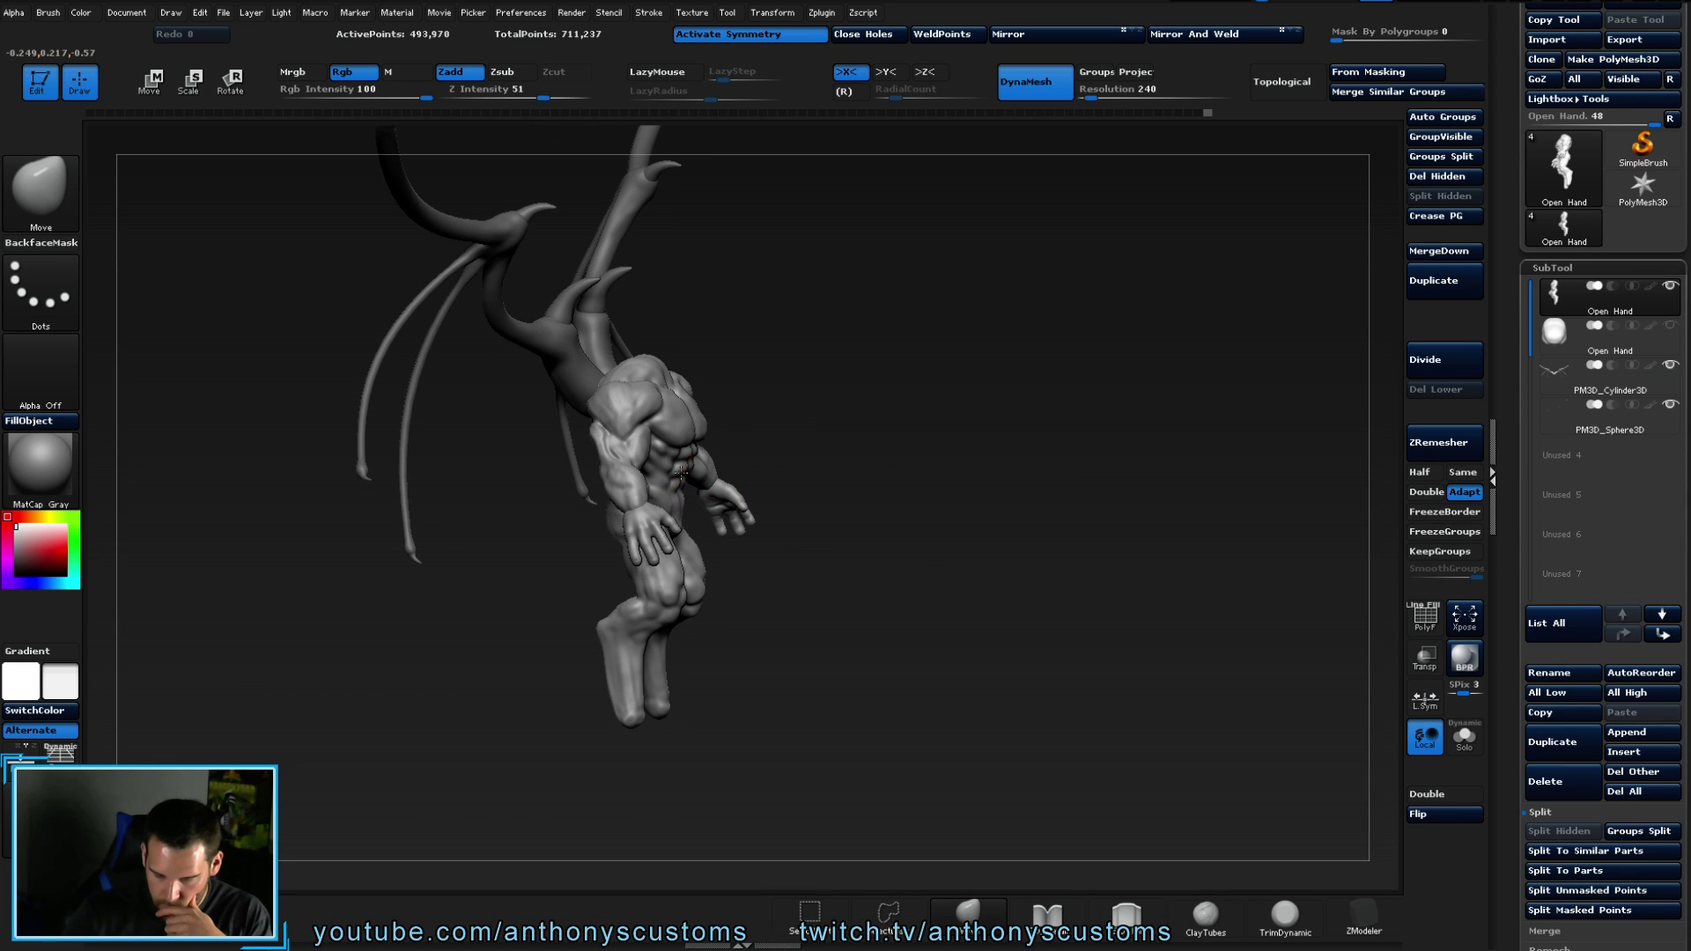
- Refine the abdomen and flanks with small Move brush adjustments from three-quarter and front views
left_click_drag(939, 514, 774, 377)
left_click_drag(867, 643, 789, 593)
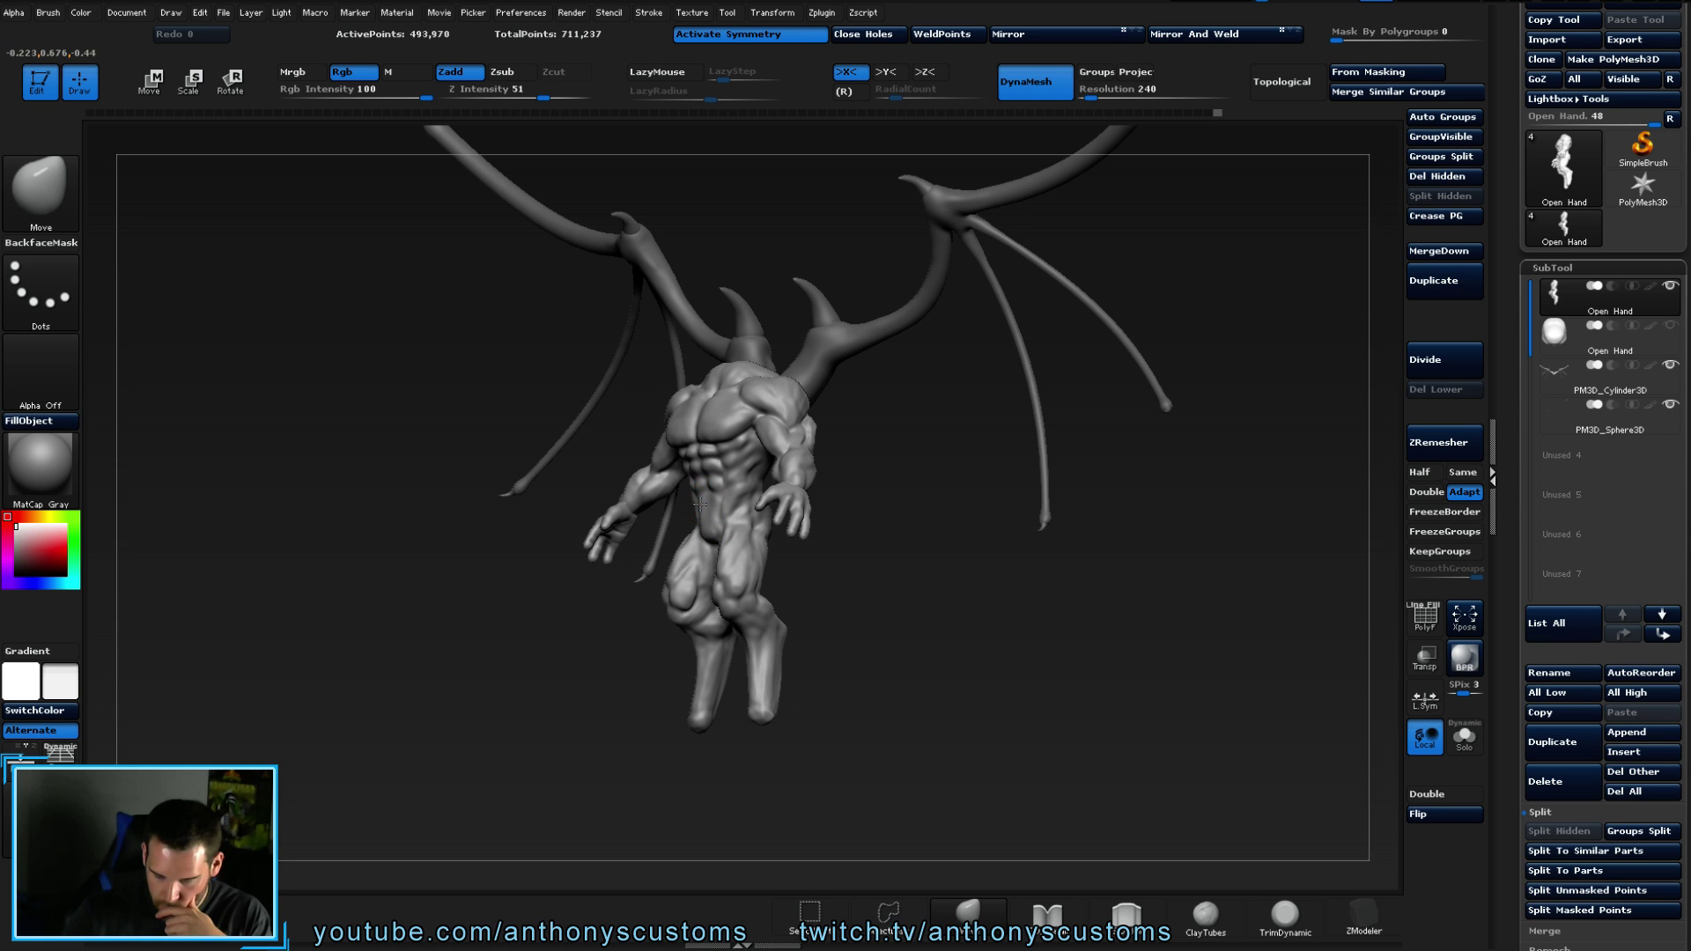
left_click_drag(590, 634, 727, 587)
left_click_drag(940, 555, 906, 655)
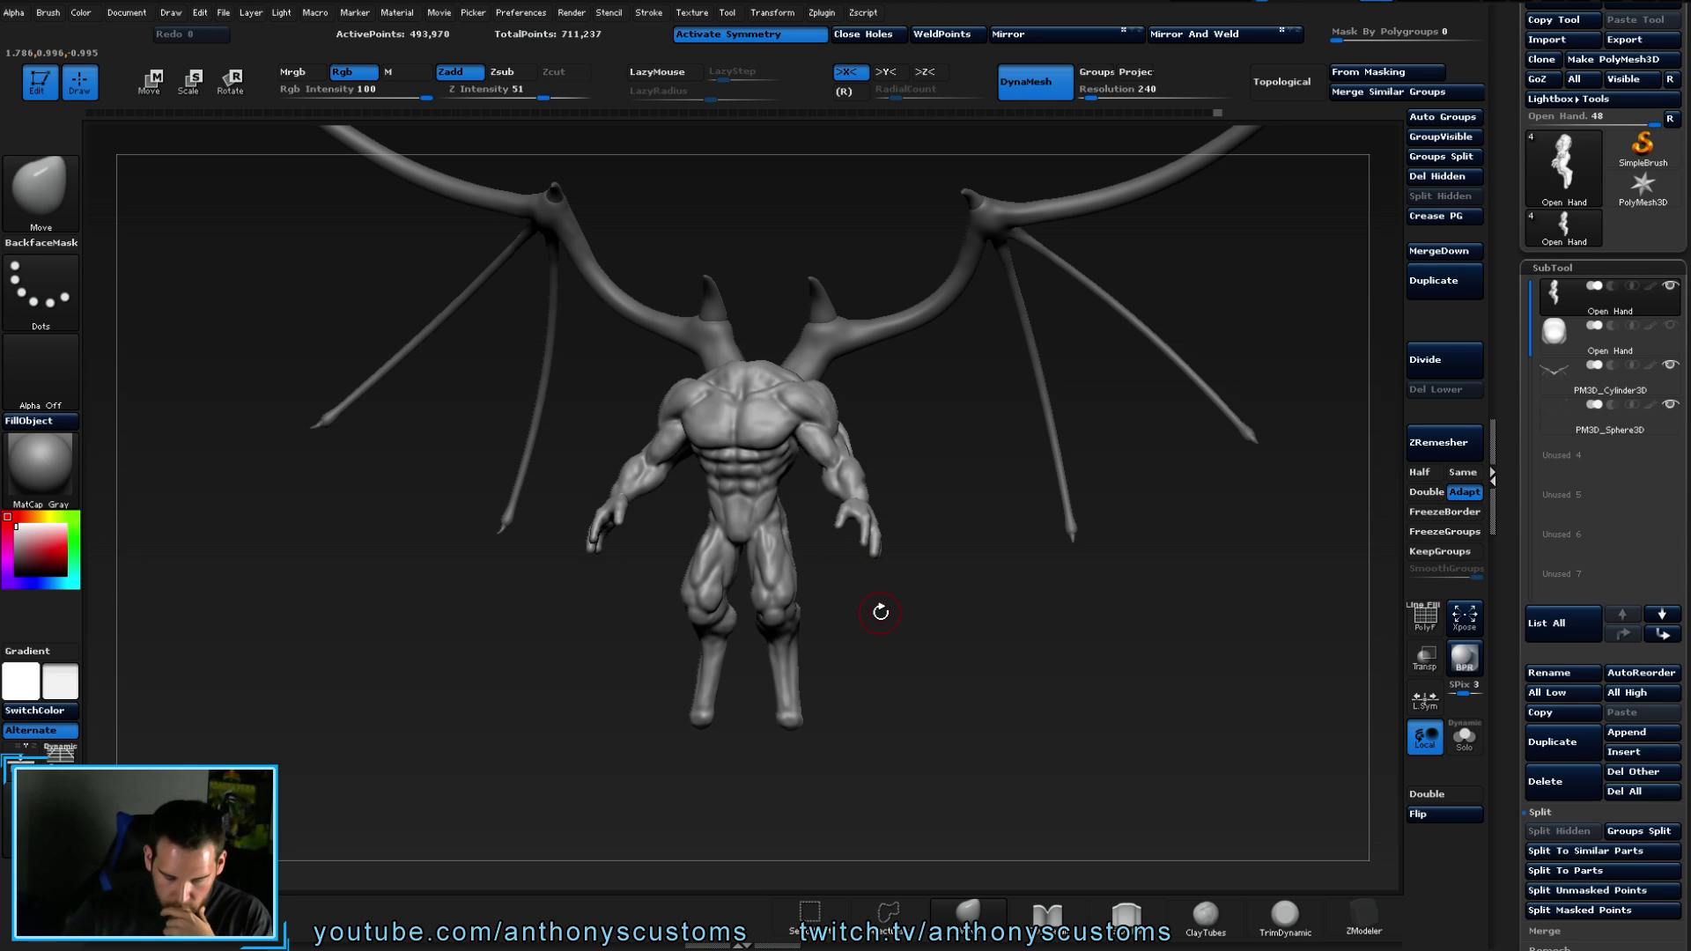
left_click_drag(898, 661, 802, 510)
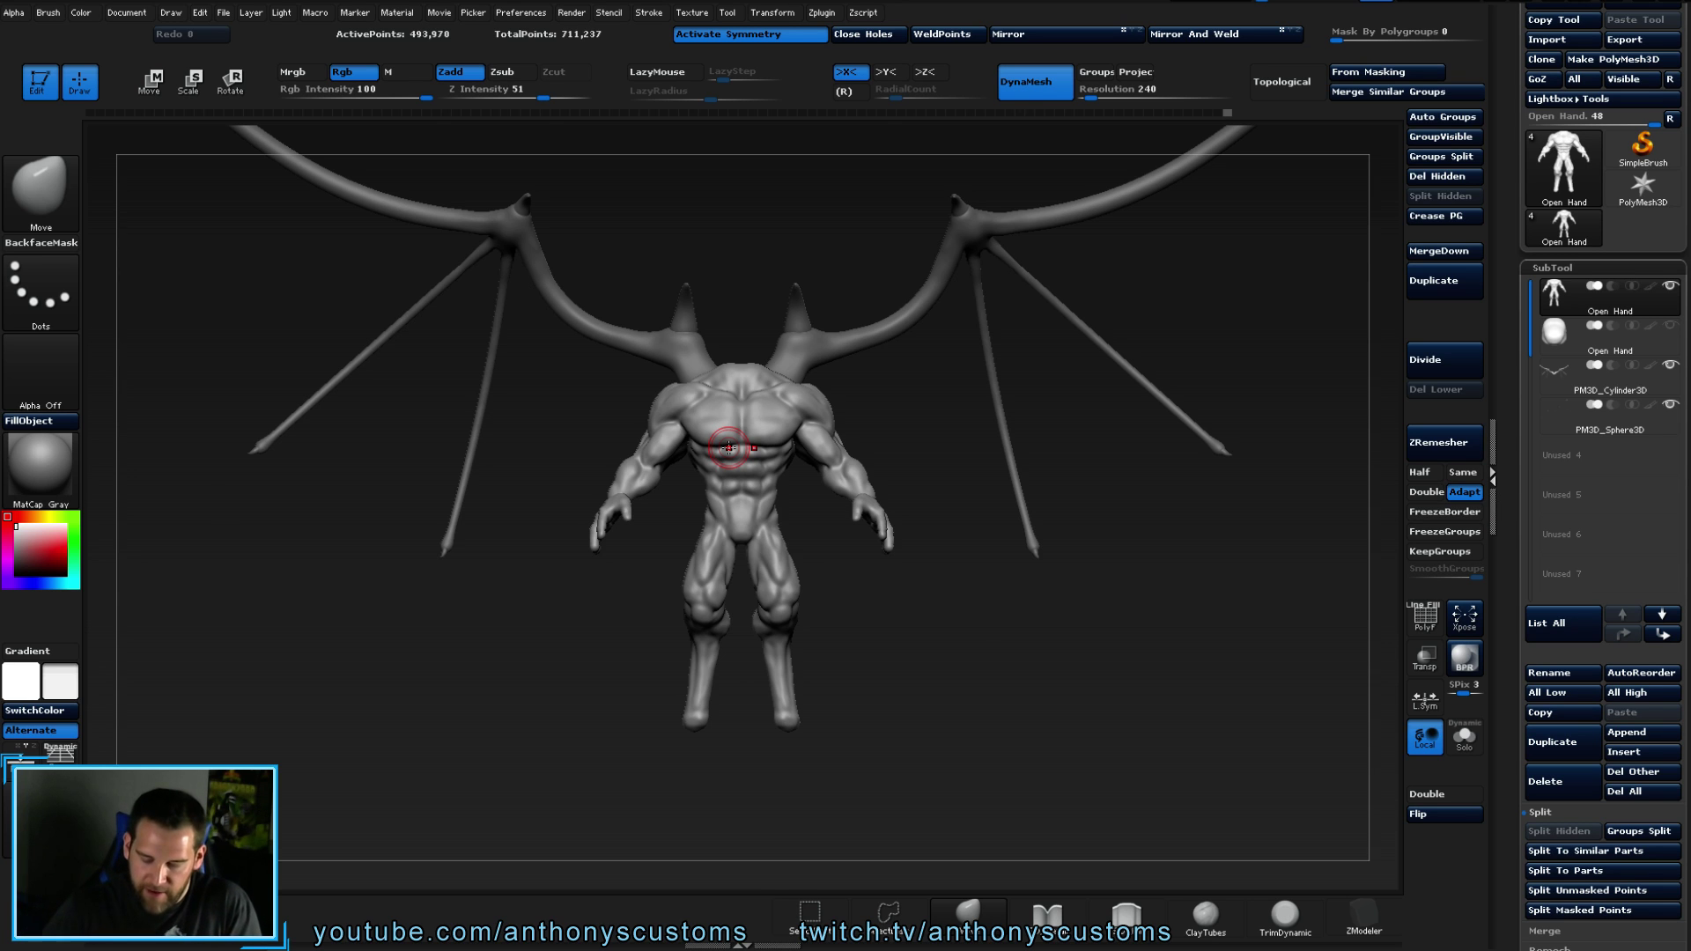
- Select the PM3D_Cylinder3D wing subtool and reshape the wing bases near the shoulders with the Move brush
left_click_drag(962, 649, 867, 615)
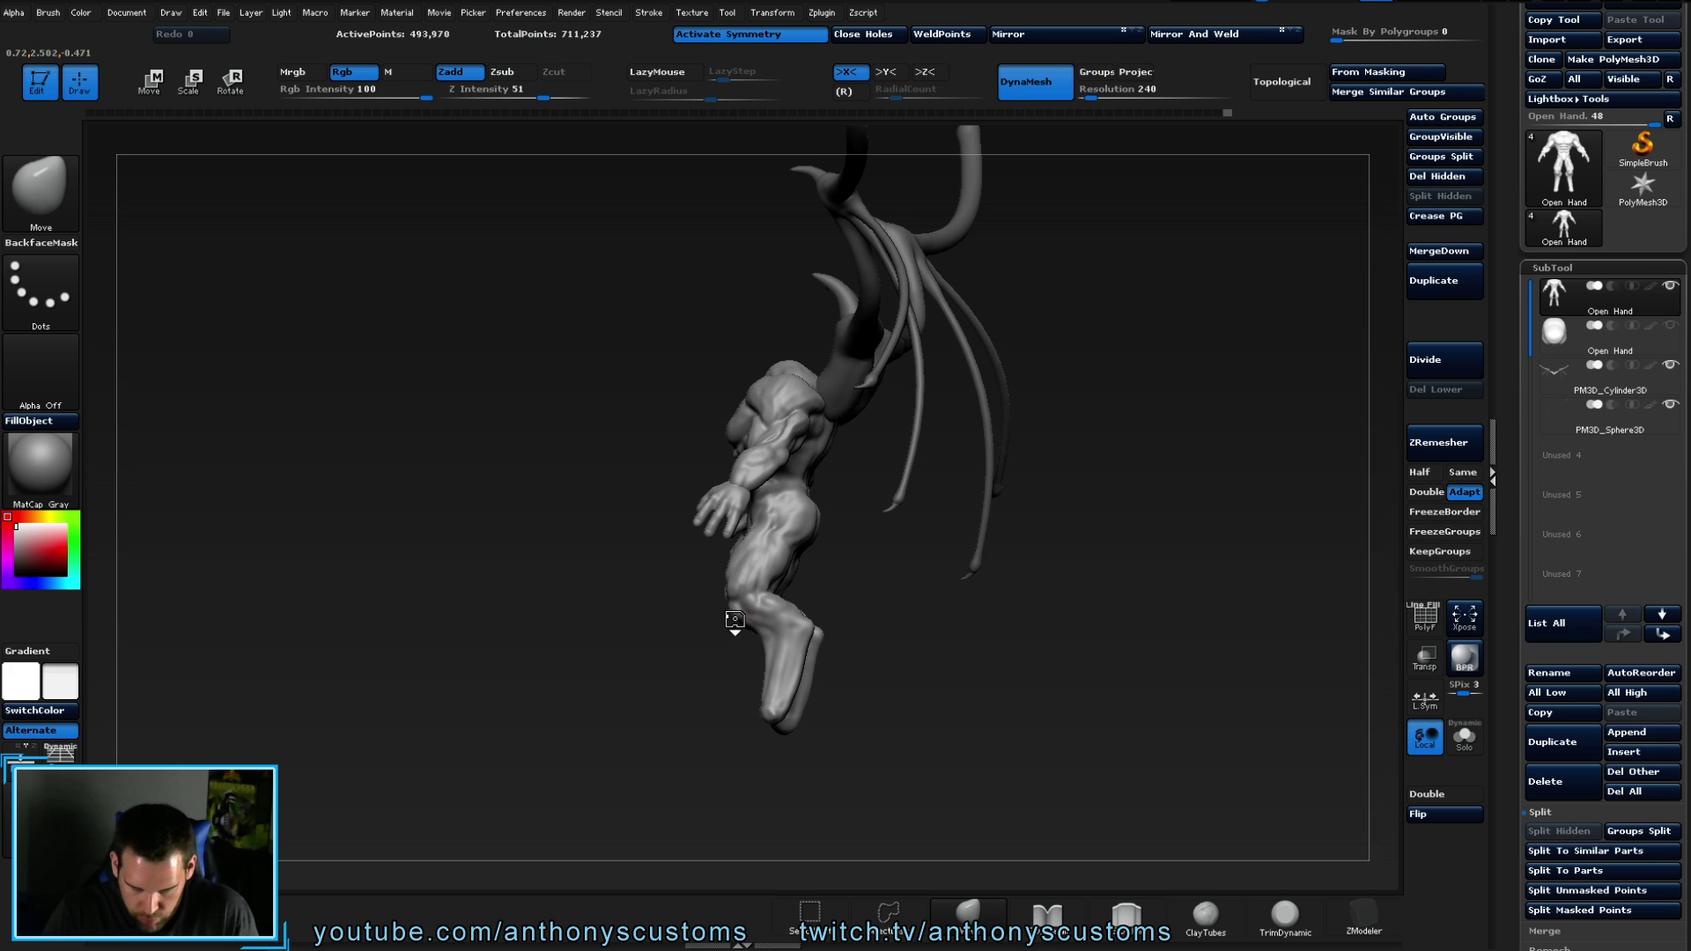
left_click_drag(870, 655, 947, 657)
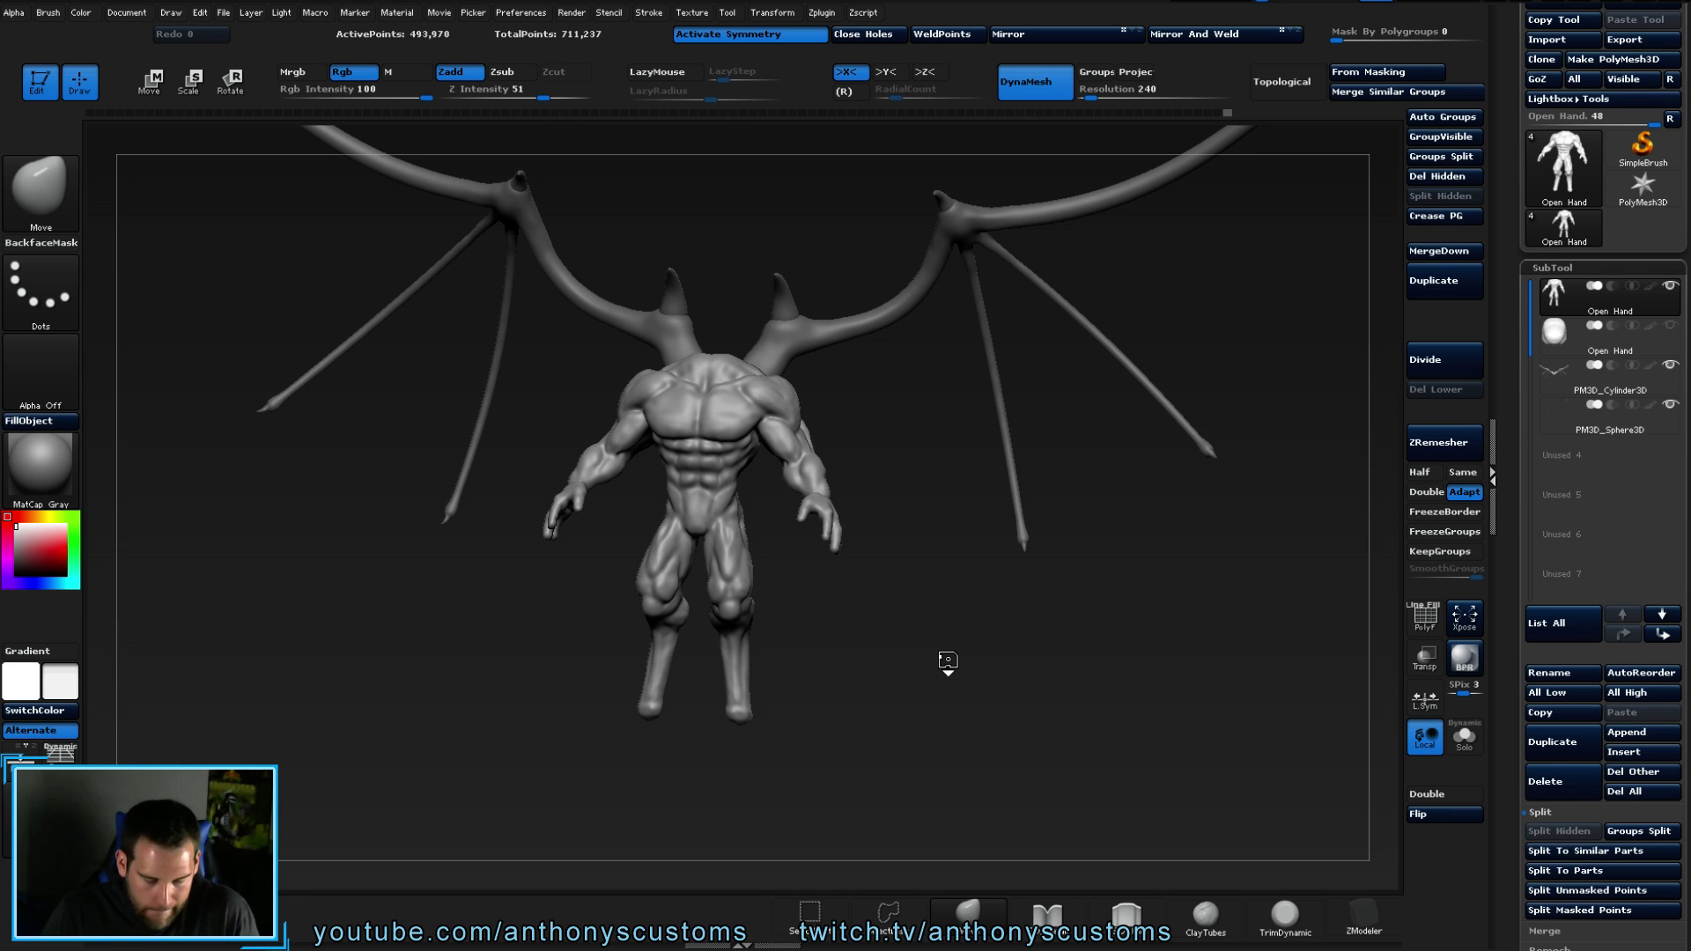
mouse_move(946, 661)
left_mouse_down()
mouse_move(978, 652)
mouse_move(952, 660)
left_mouse_up()
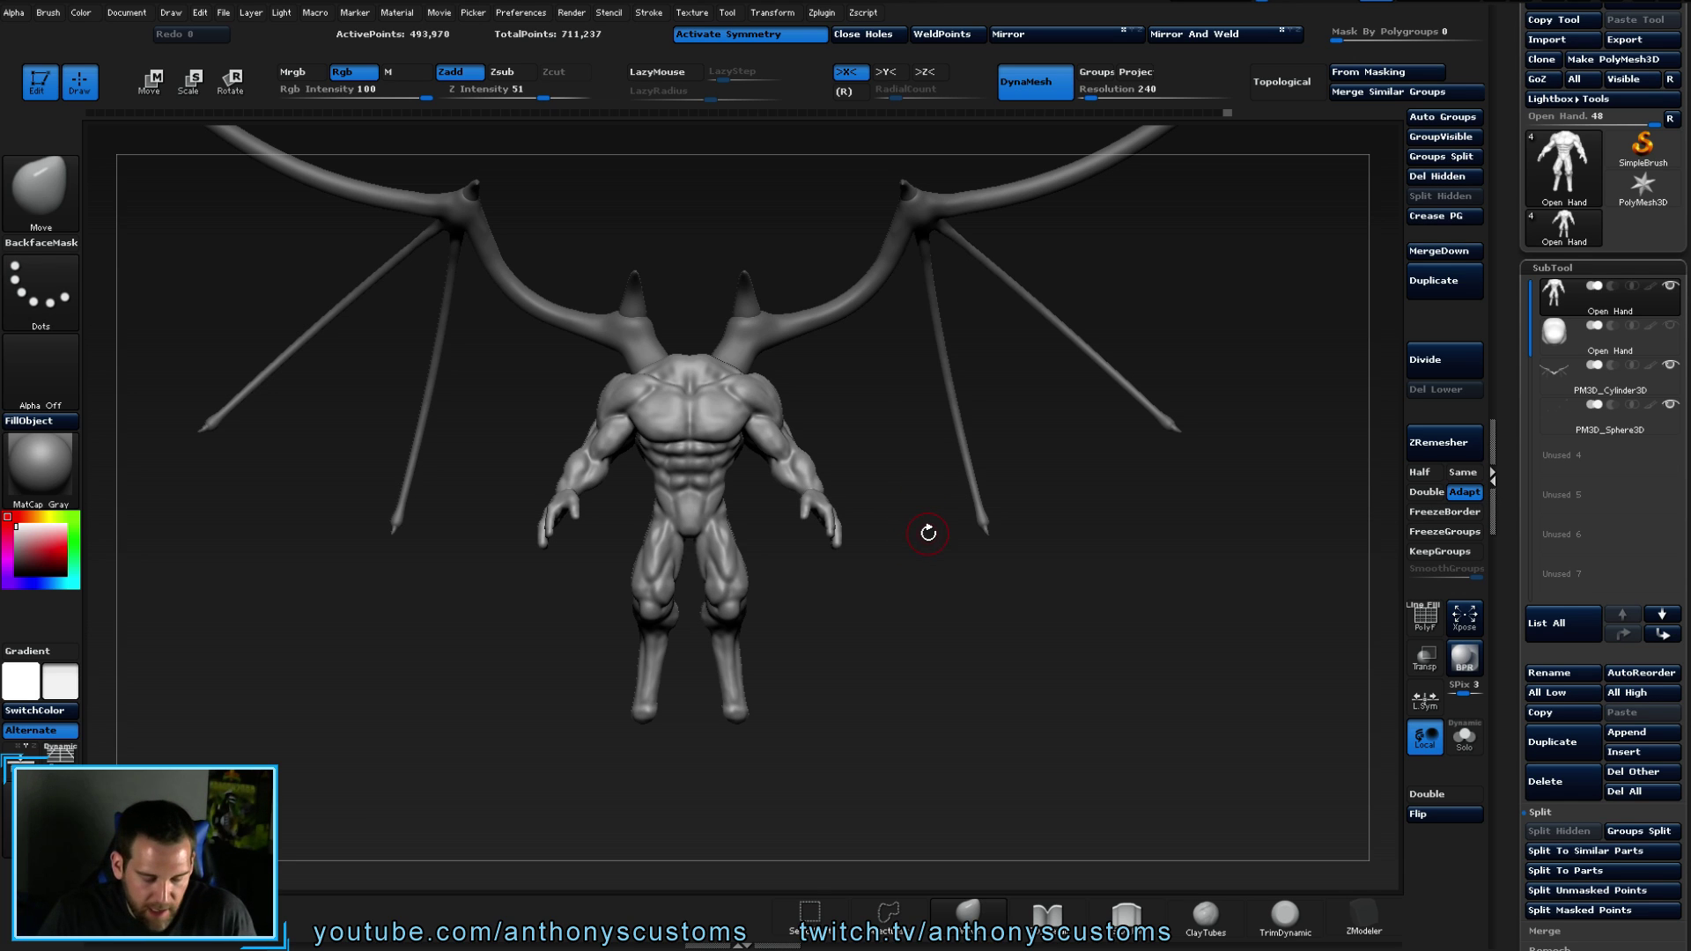
left_click_drag(927, 577, 769, 700)
left_click_drag(956, 630, 976, 717)
left_click(1573, 378)
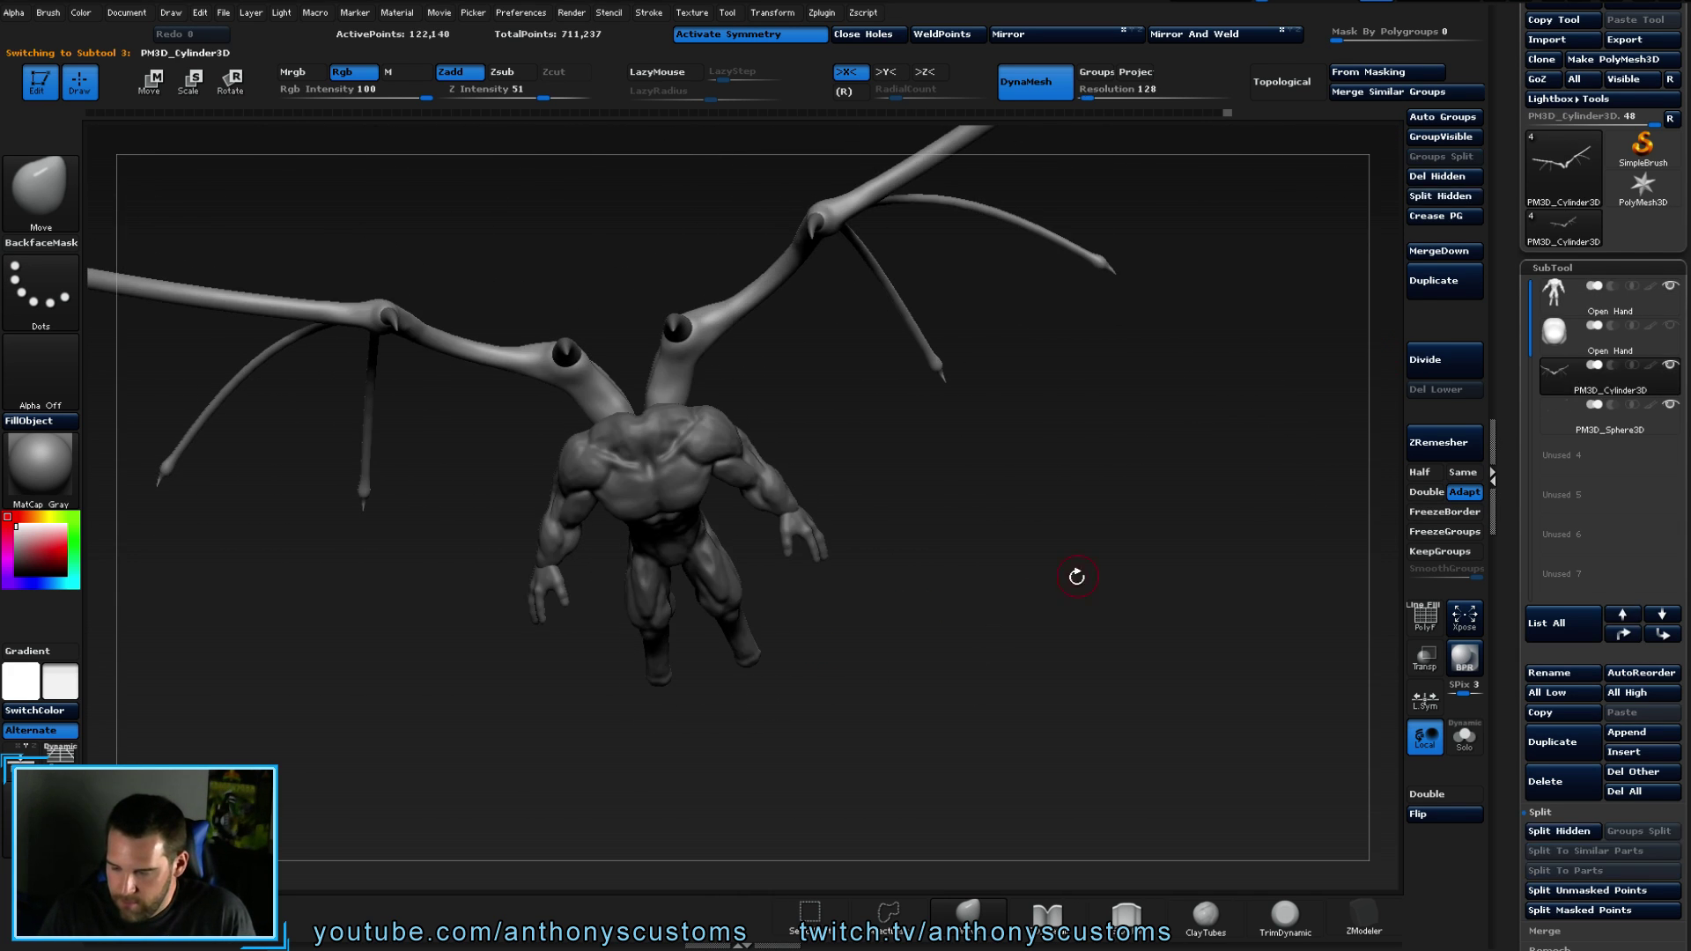
left_click_drag(1097, 555, 1032, 680)
right_click(898, 560)
left_click_drag(906, 537, 898, 493)
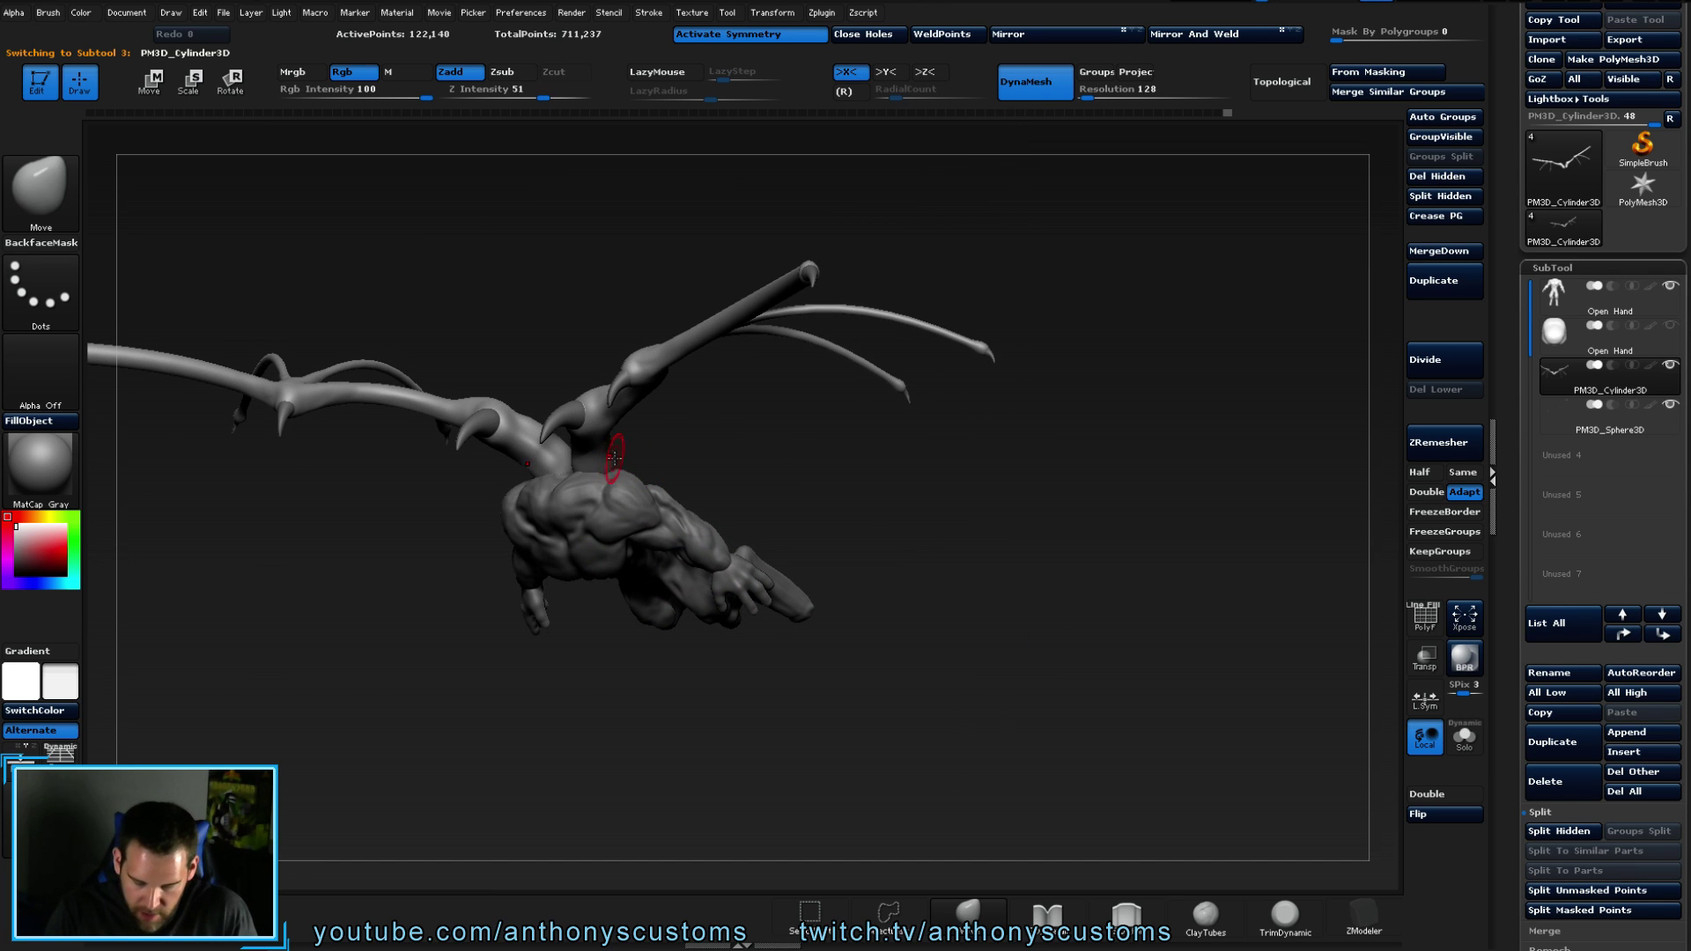
mouse_move(701, 459)
left_mouse_down()
mouse_move(631, 467)
mouse_move(708, 433)
left_mouse_up()
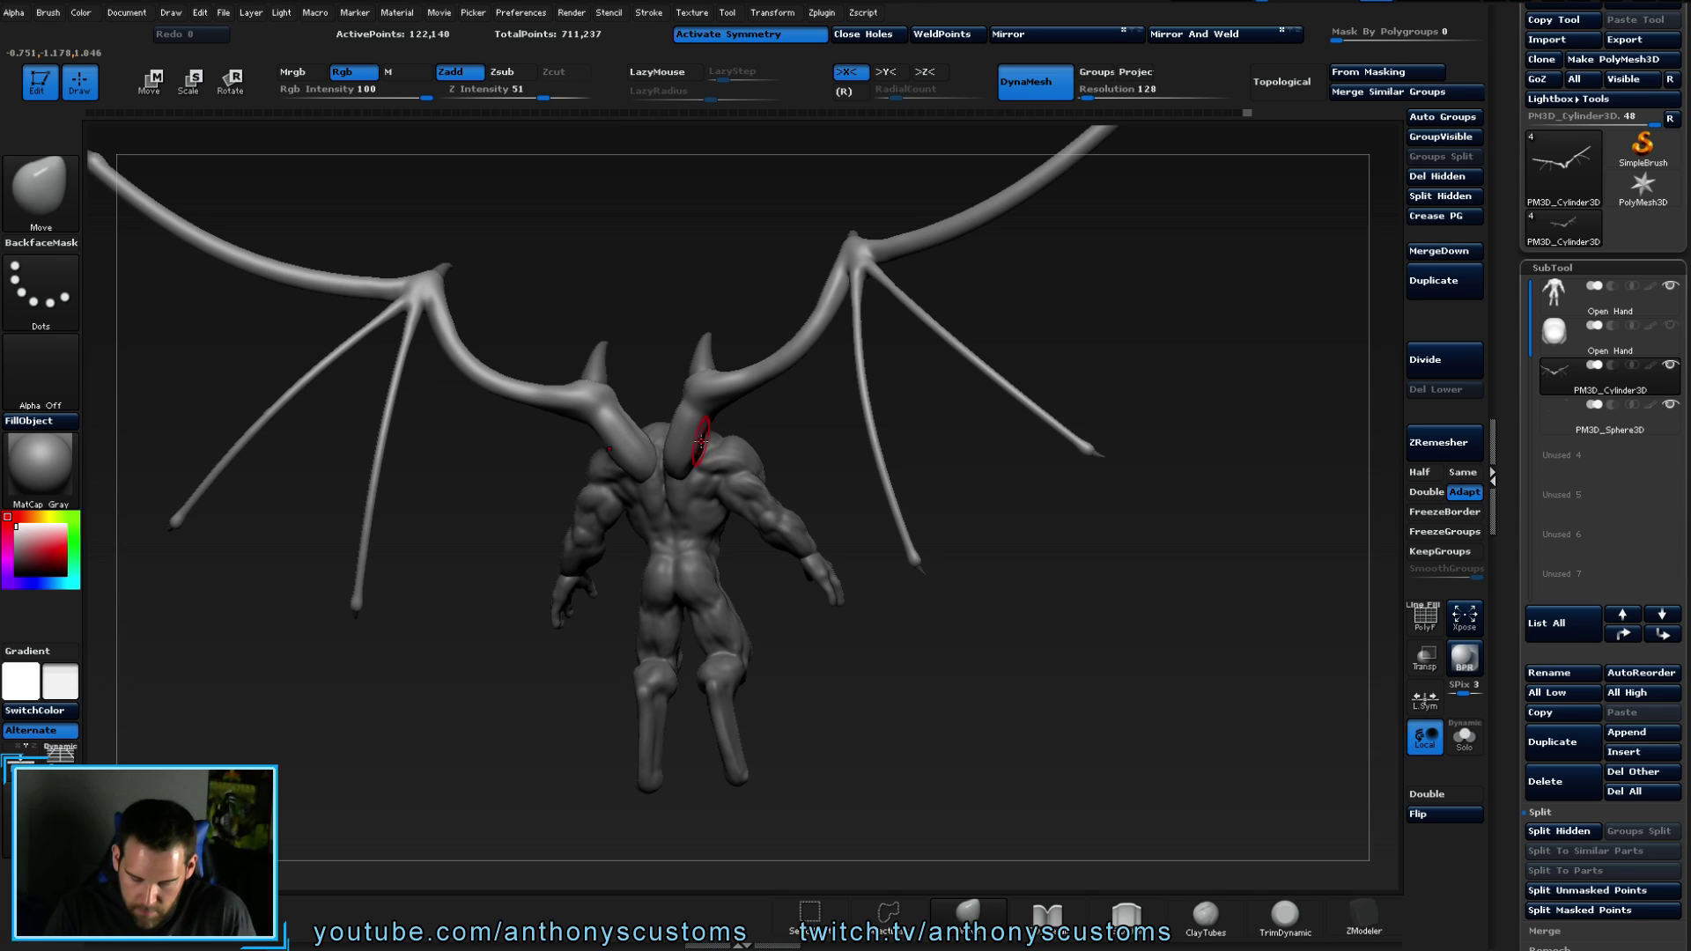
- Refine where the wing bases meet the upper back with the Move brush from rear and side views
left_click_drag(736, 440, 829, 415)
left_click_drag(683, 439, 916, 458)
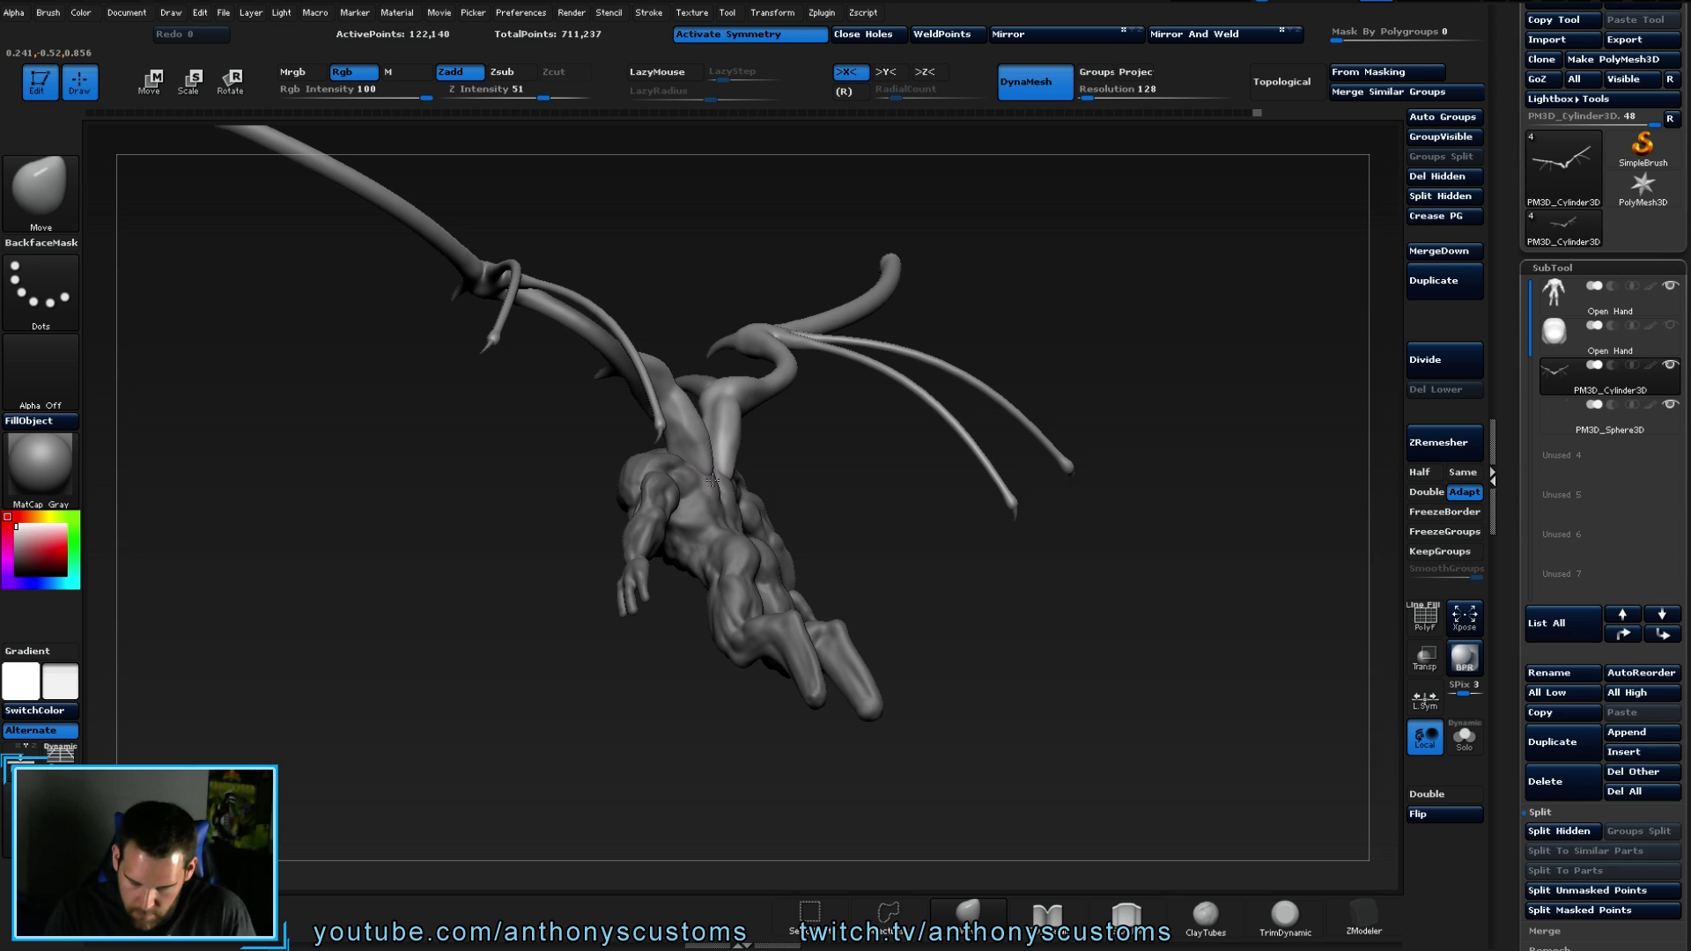
mouse_move(713, 487)
left_mouse_down()
mouse_move(705, 528)
mouse_move(919, 481)
left_mouse_up()
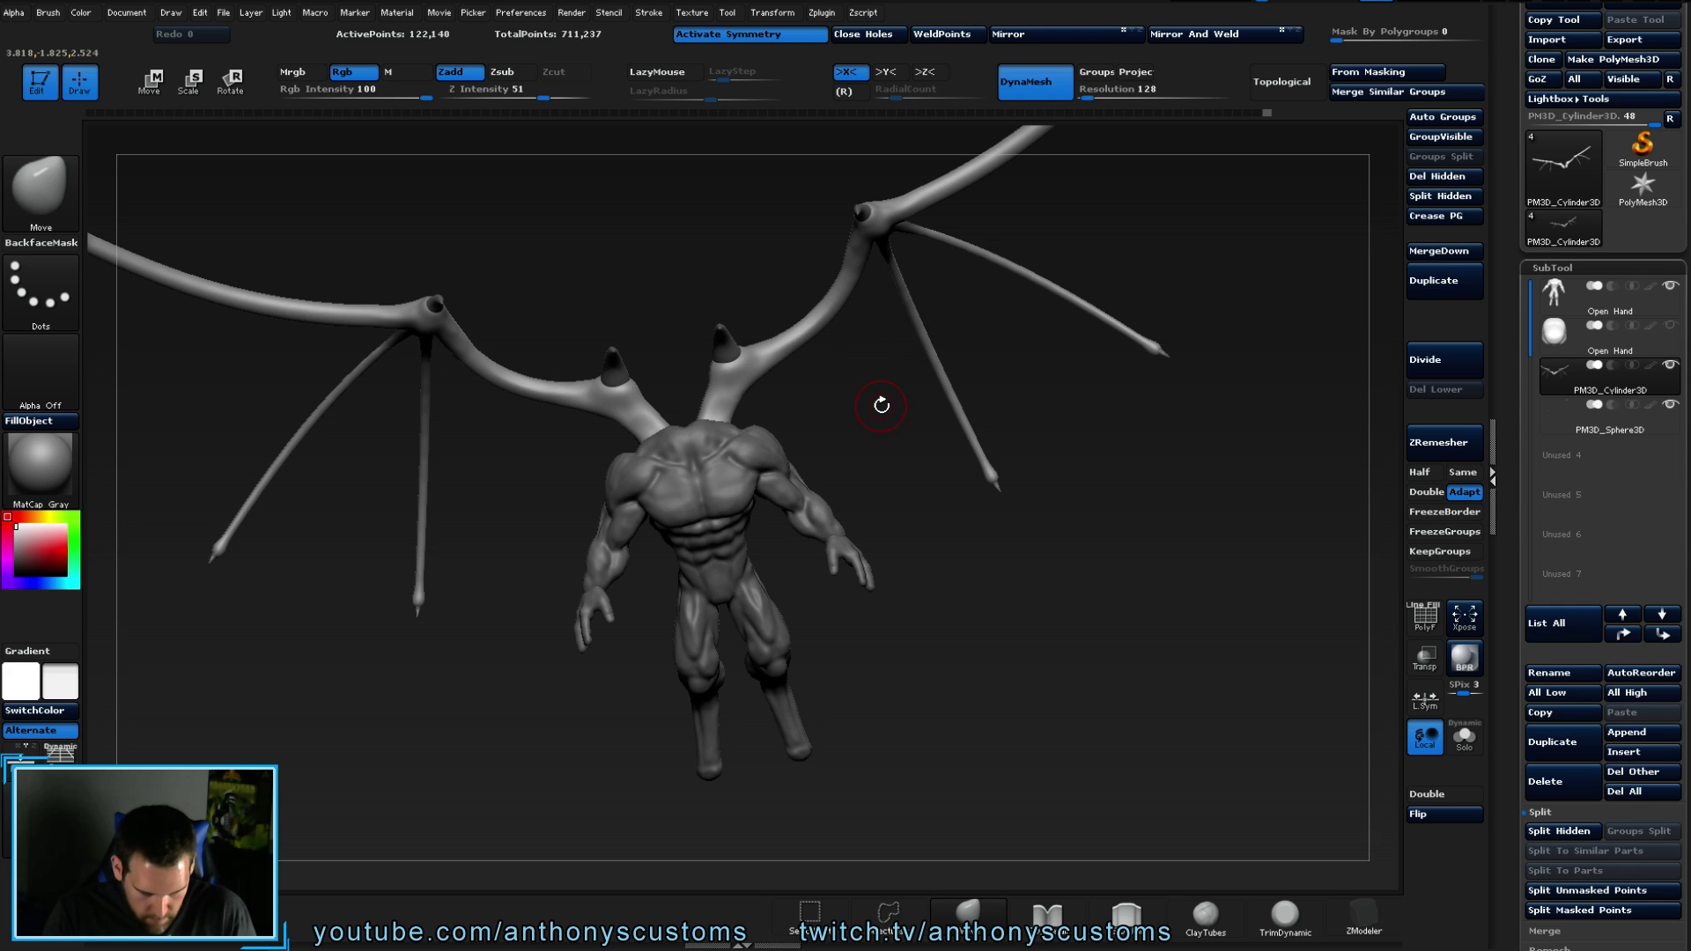
left_click_drag(897, 485, 880, 479)
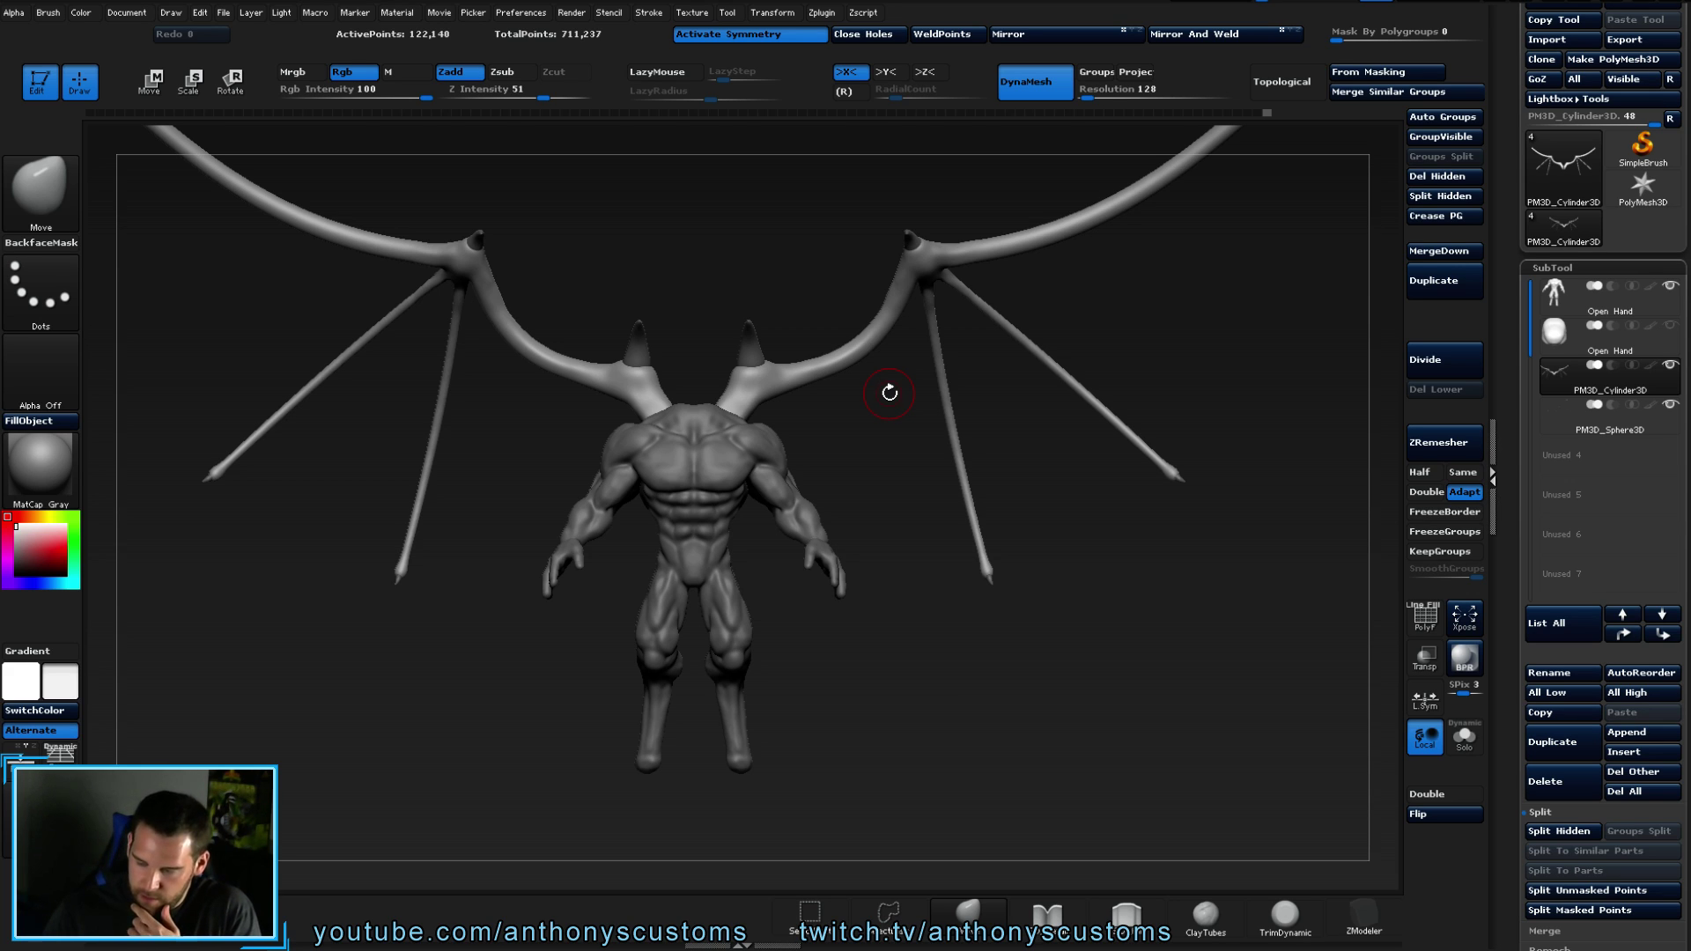
- Select the old head subtool and delete it from the model
left_click(1608, 304)
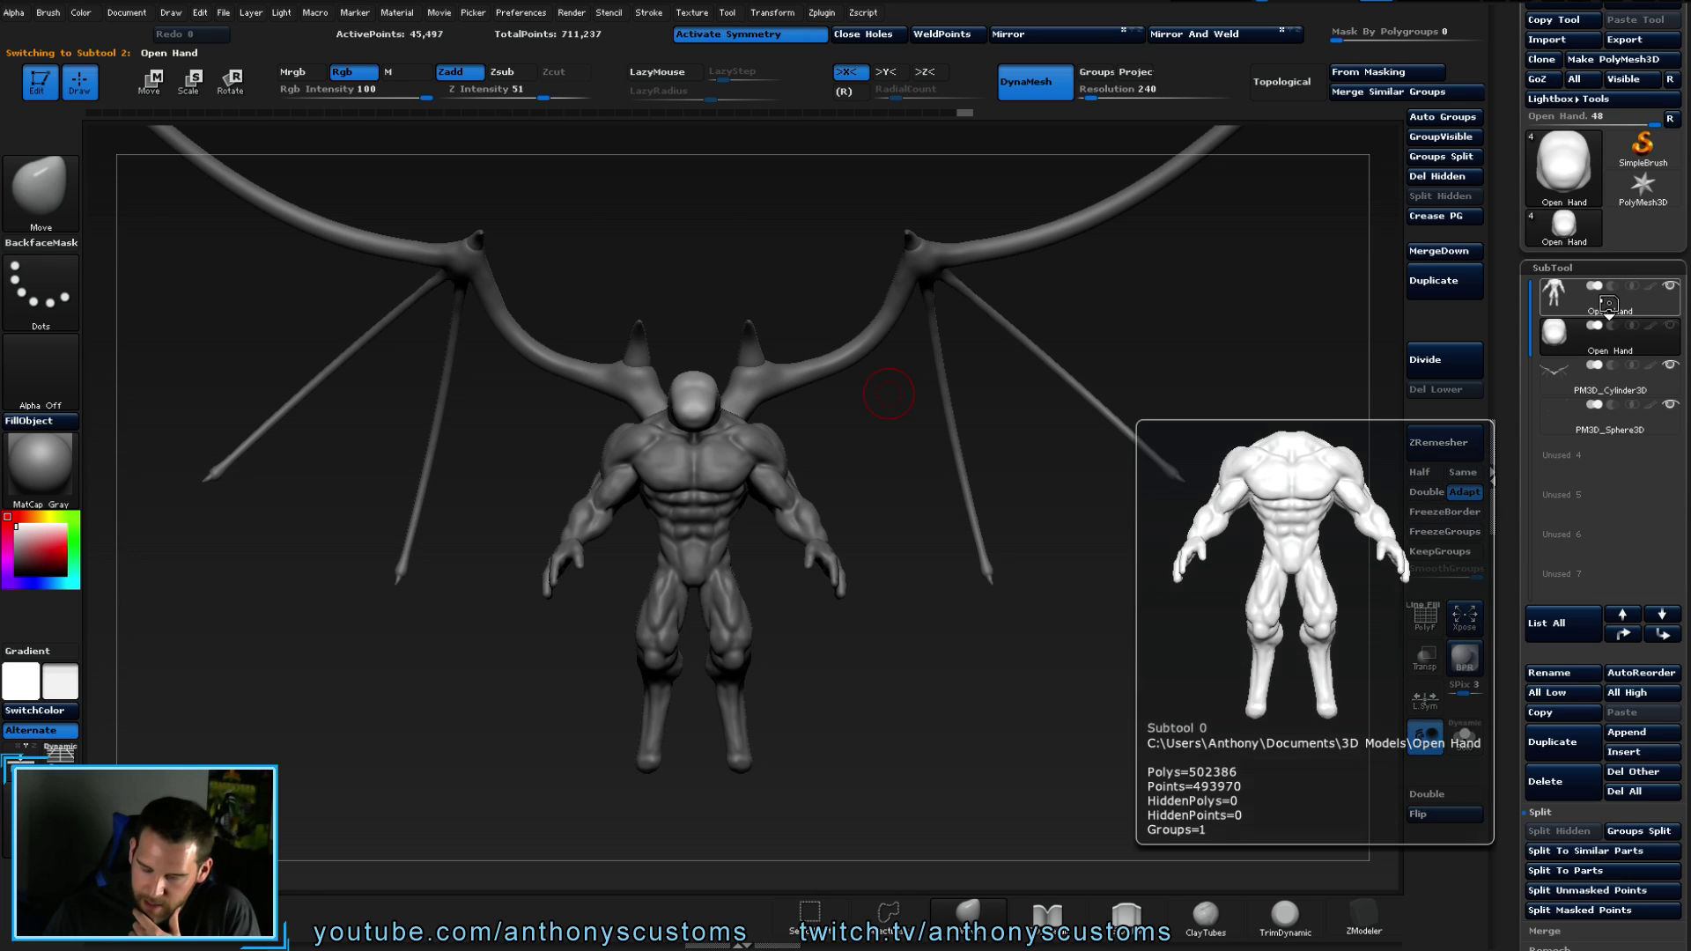
left_click_drag(1019, 574, 1293, 459)
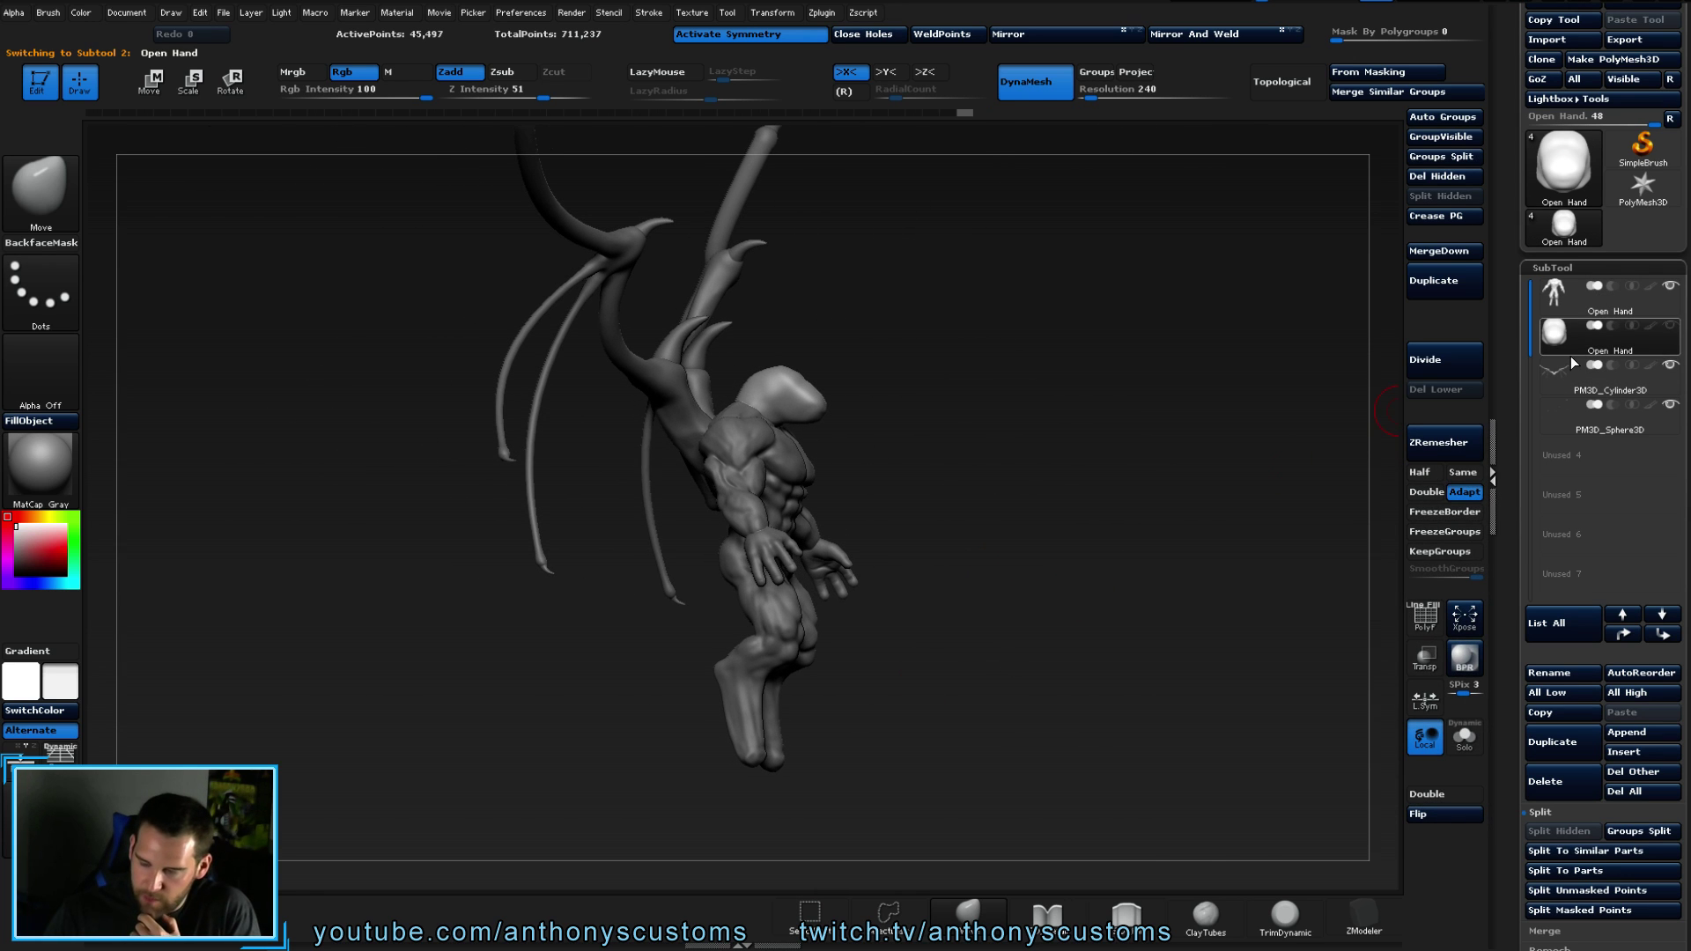
left_click(1550, 781)
left_click(1373, 821)
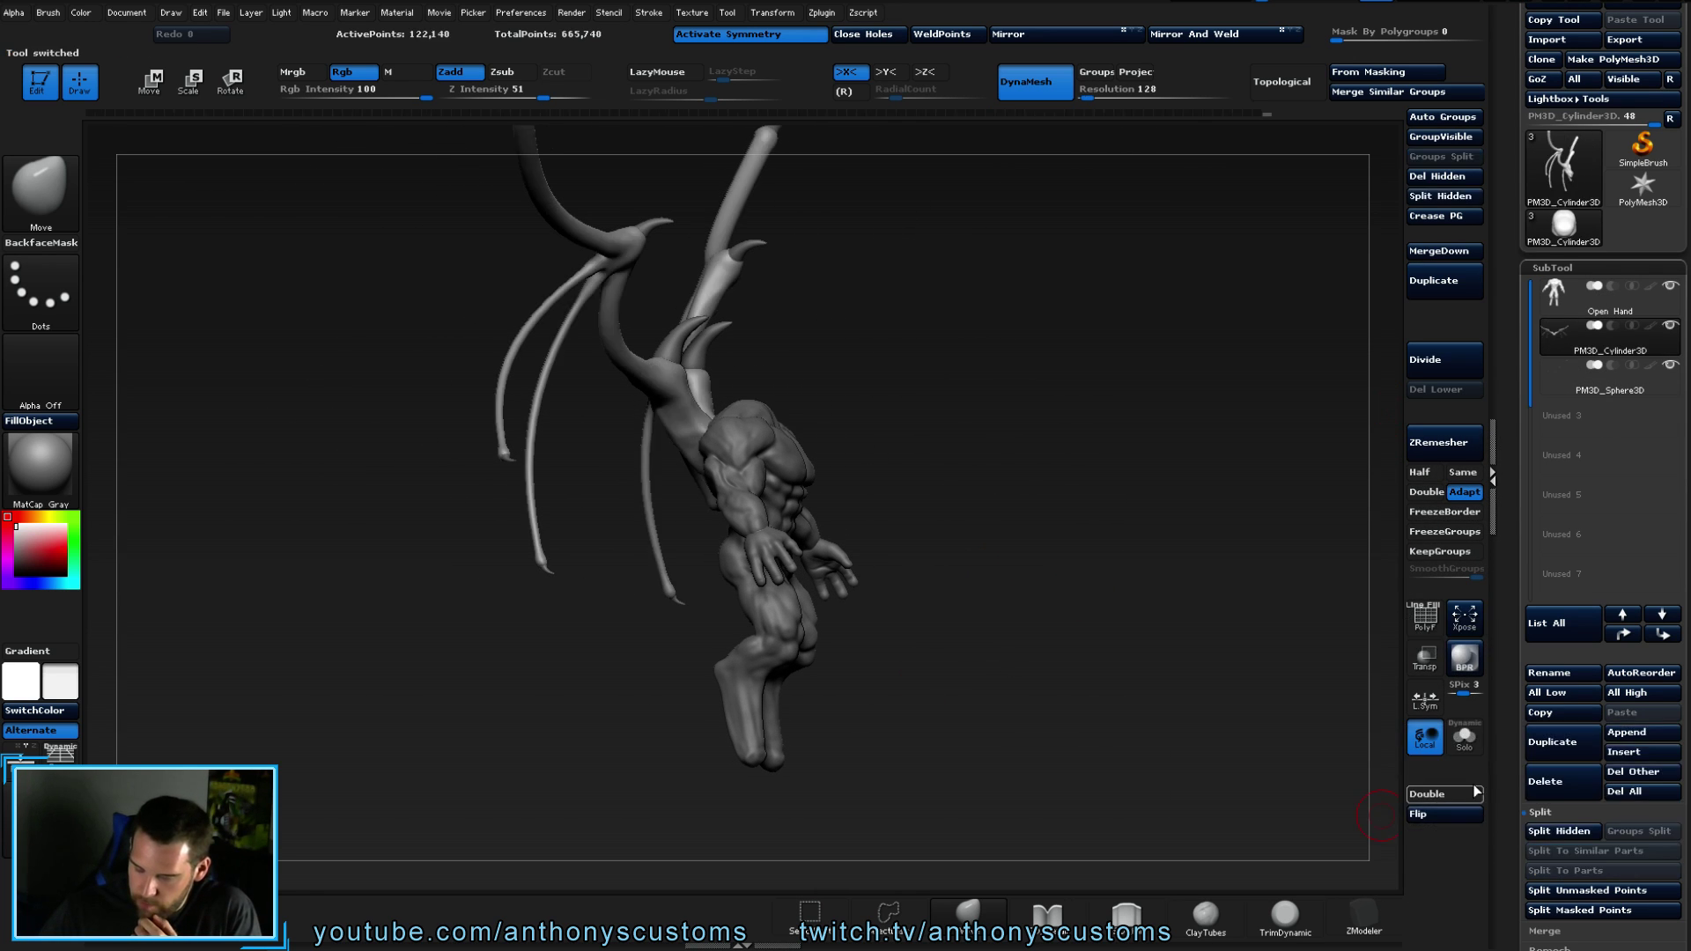
- Append a Sphere3D primitive as a new subtool for the head
left_click(1626, 731)
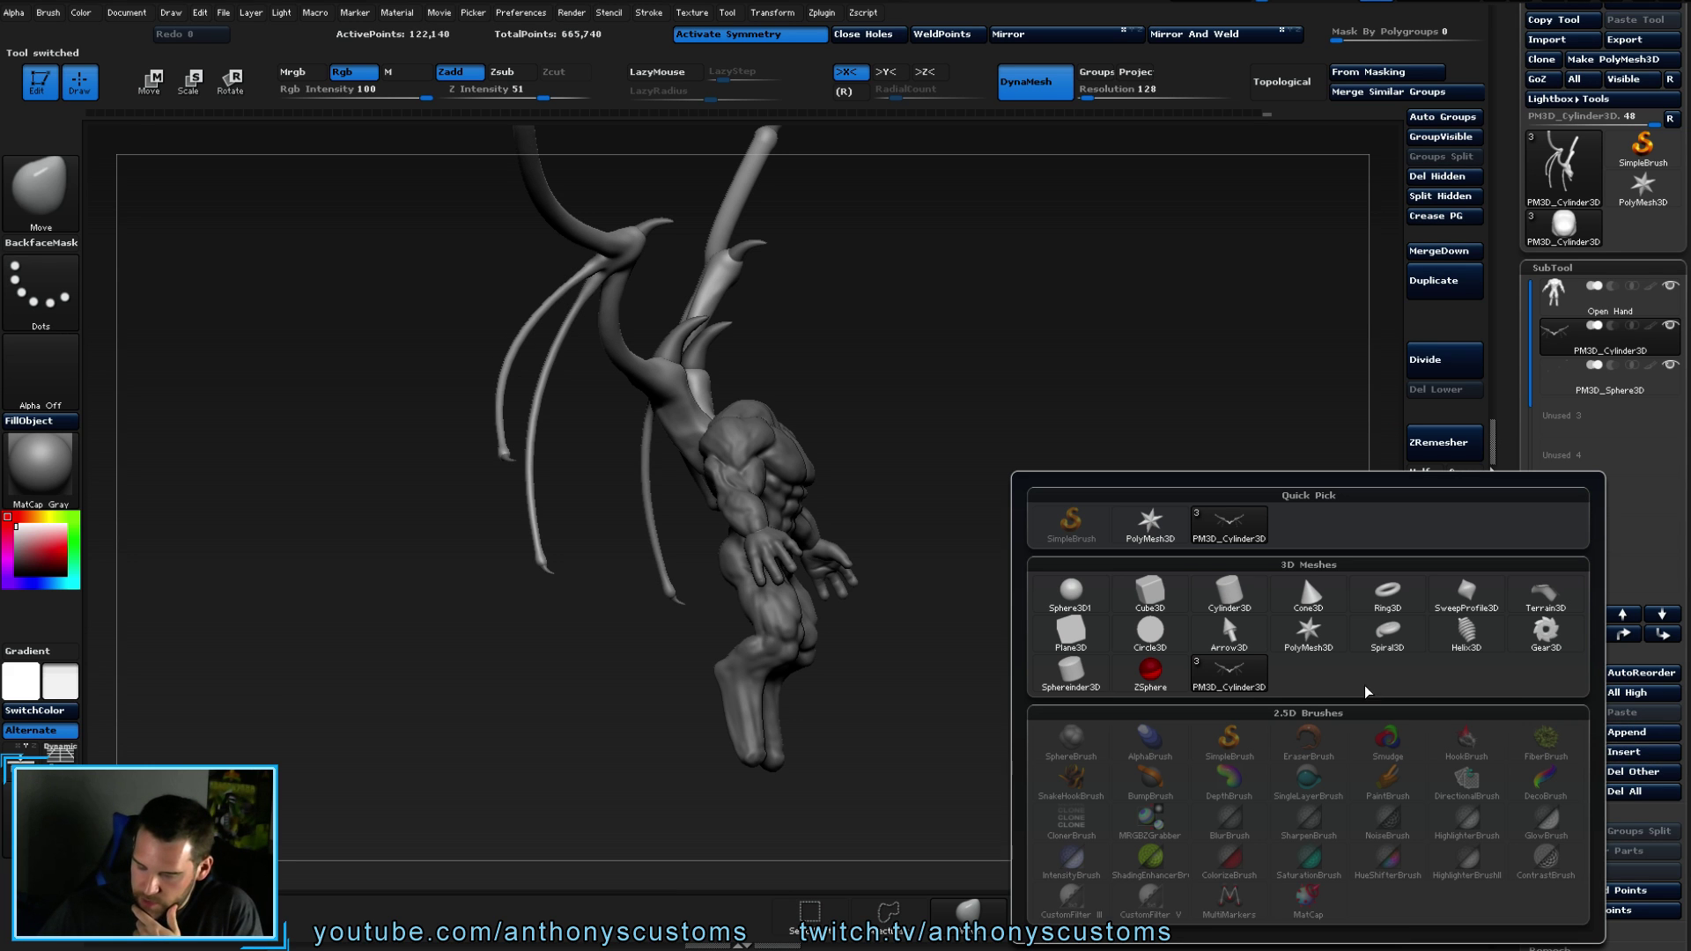
left_click(1089, 600)
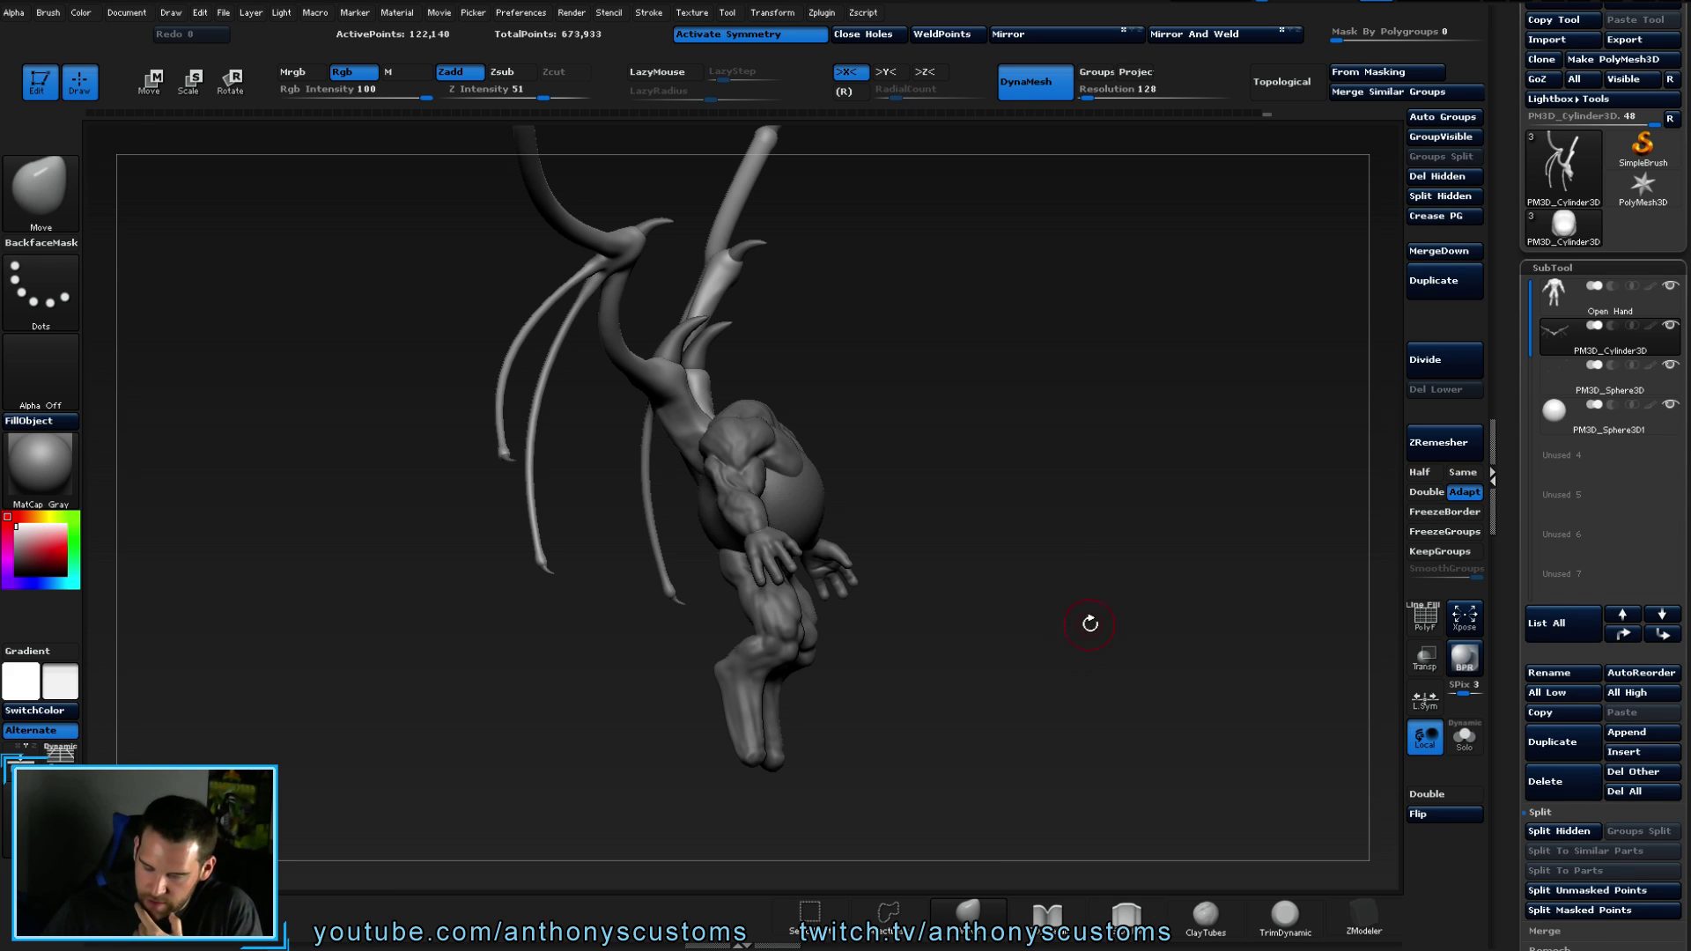
left_click_drag(1092, 606, 1013, 656, "shift")
- Turn off symmetry, select the new sphere subtool and raise it above the shoulders with the Transpose move line
key("w")
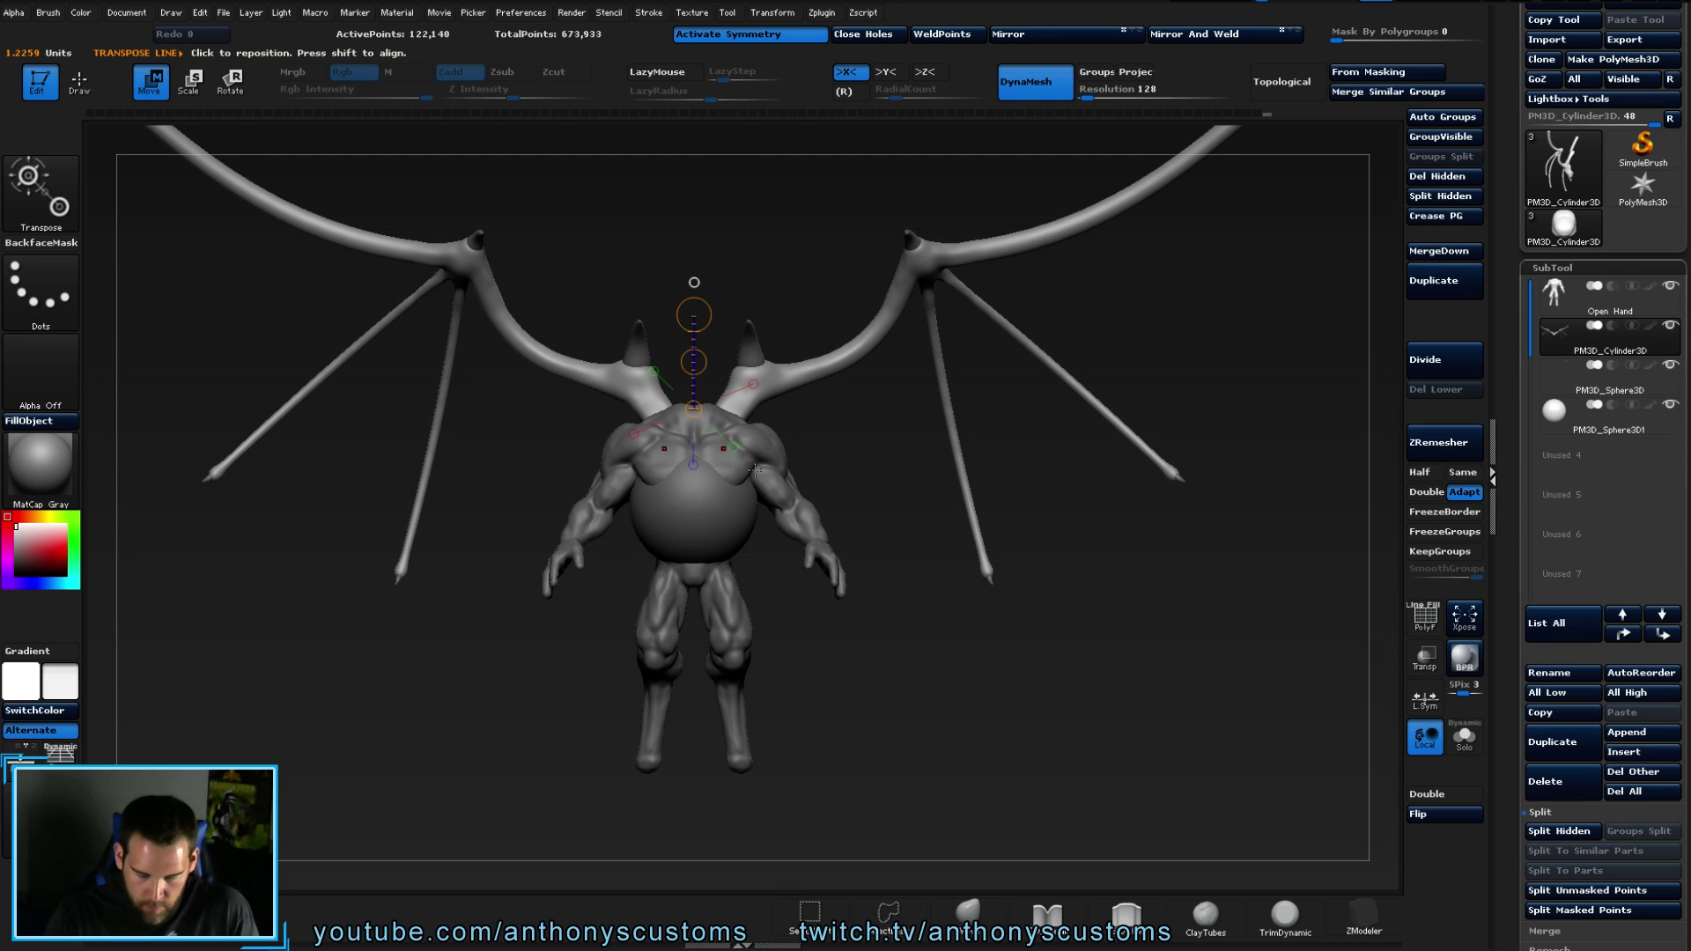
key("x")
left_click_drag(721, 509, 721, 370, "shift")
left_click_drag(722, 439, 720, 390)
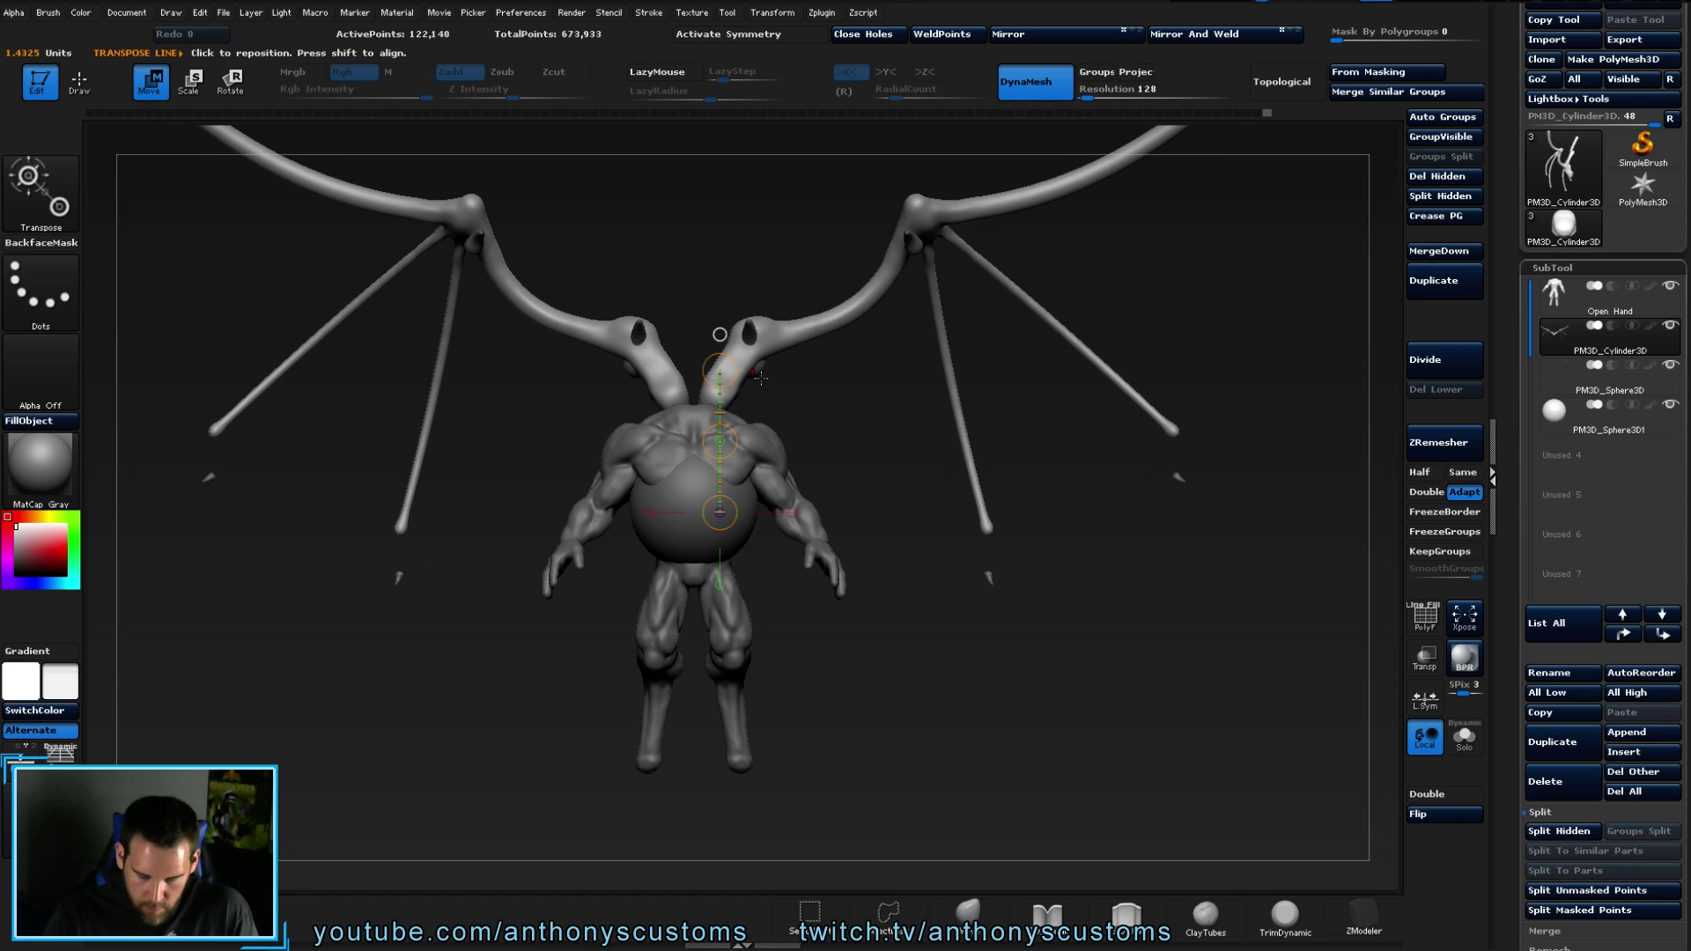
key("ctrl+z")
left_click(1557, 414)
left_click_drag(718, 443, 719, 315)
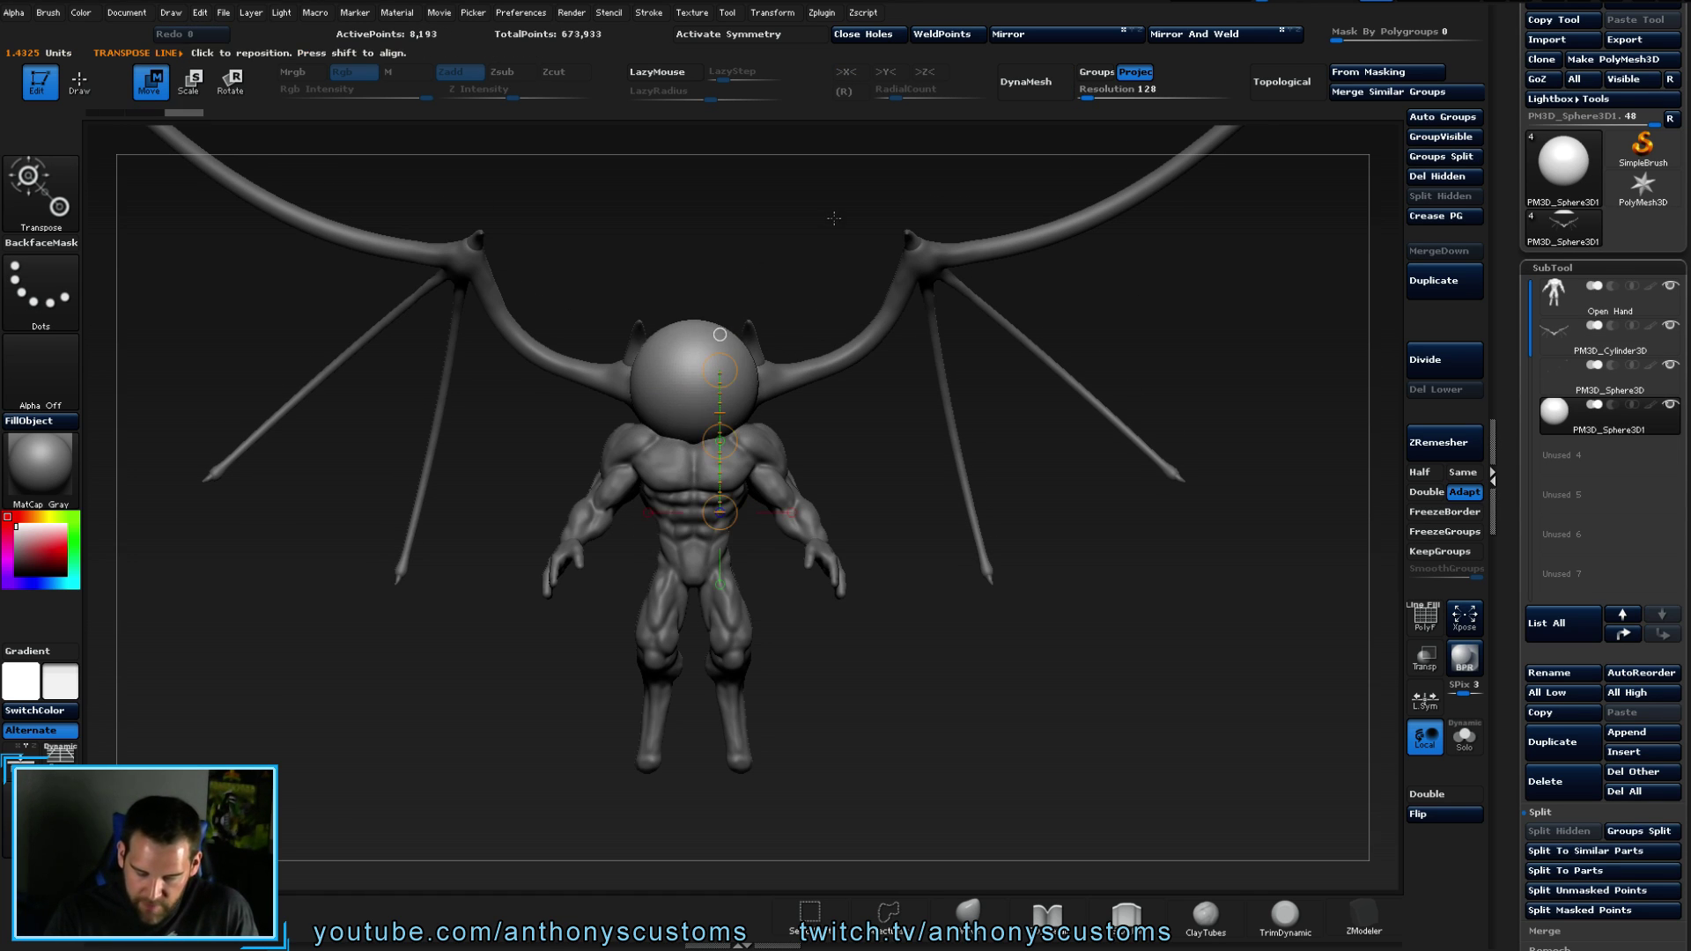
- Shrink the sphere to head size with the Size deformation
left_click_drag(997, 697, 938, 616)
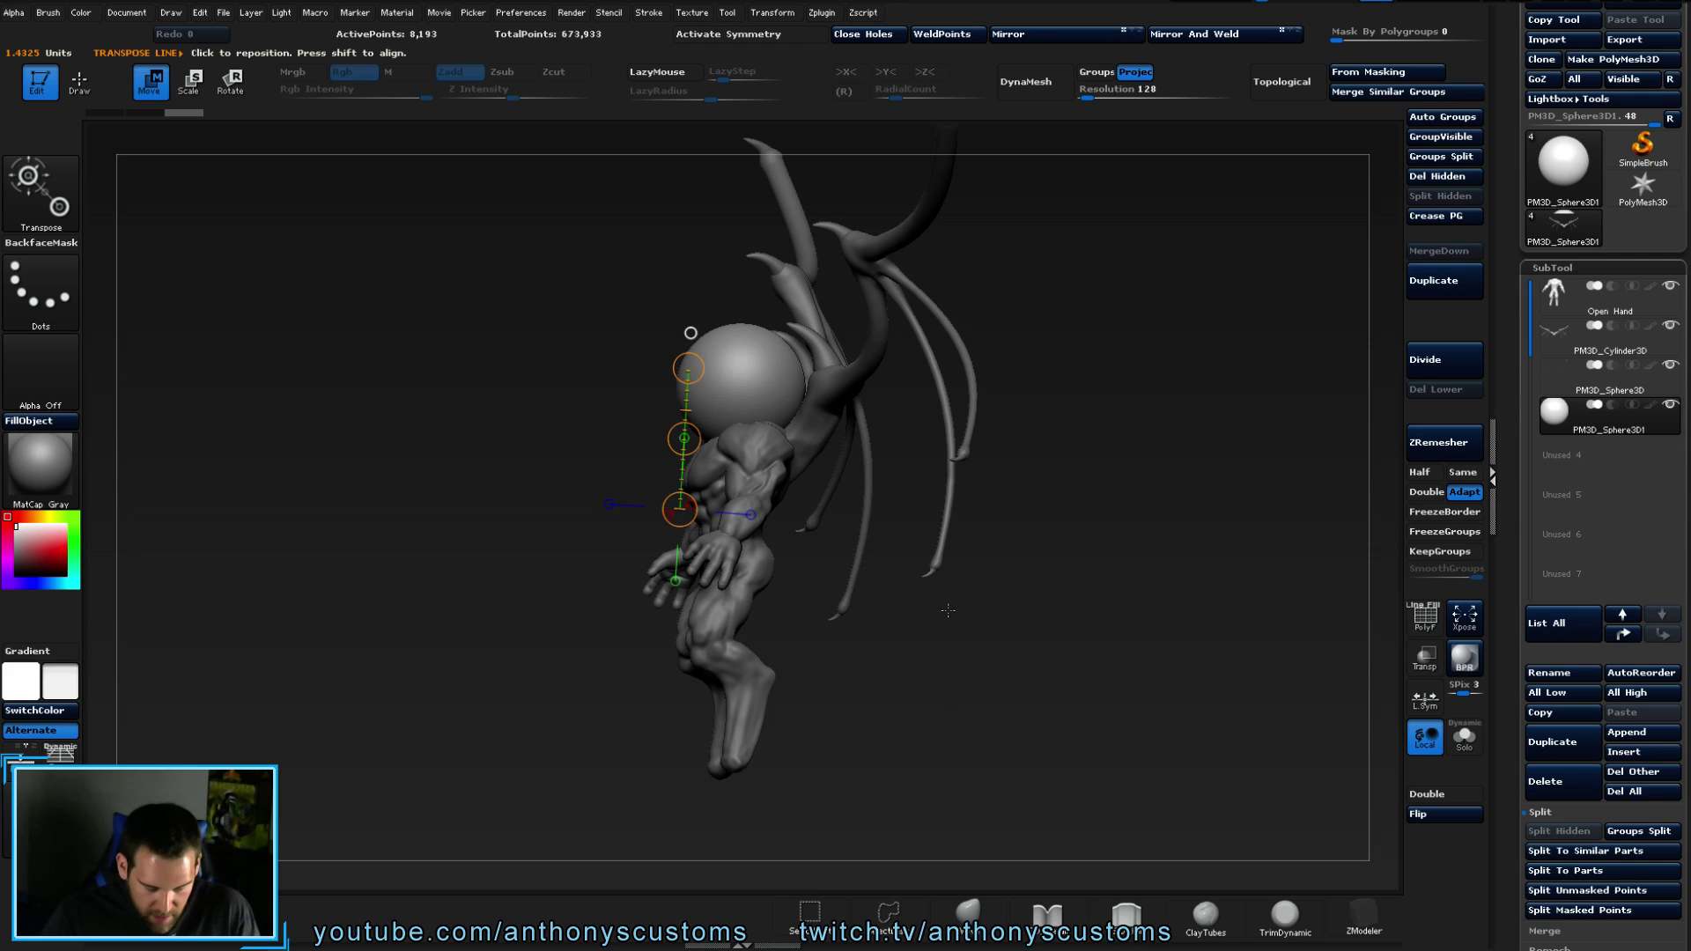
left_click_drag(969, 607, 986, 733)
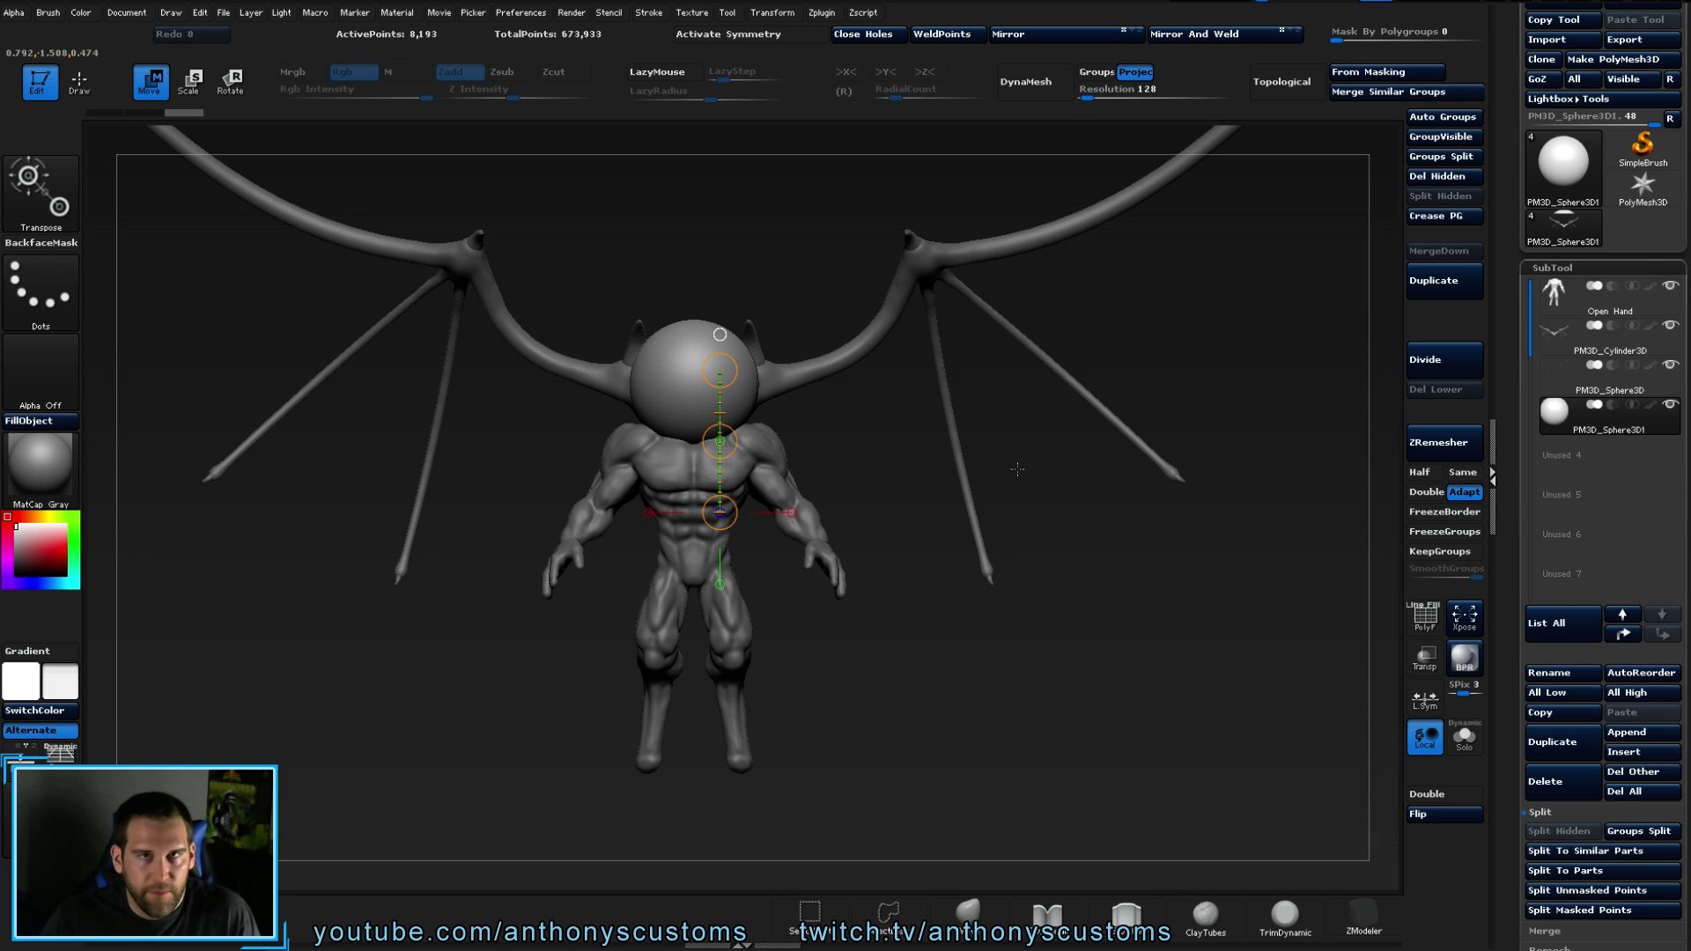
left_click_drag(895, 635, 871, 687)
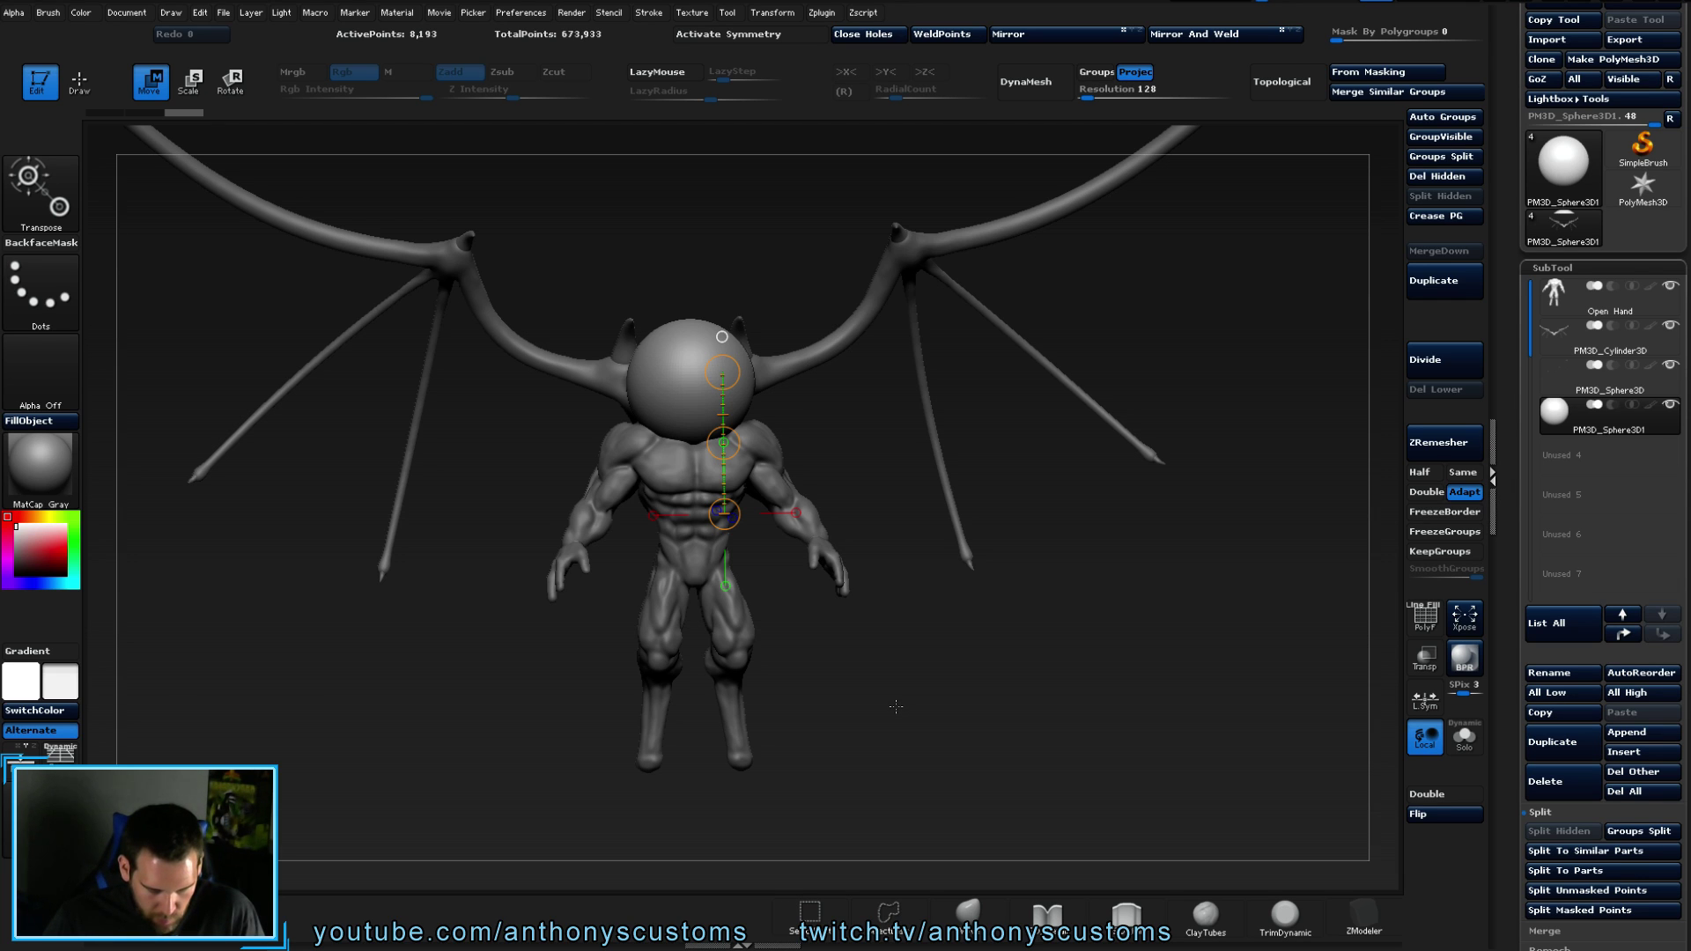
mouse_move(895, 707)
left_mouse_down()
mouse_move(880, 699)
mouse_move(916, 702)
left_mouse_up()
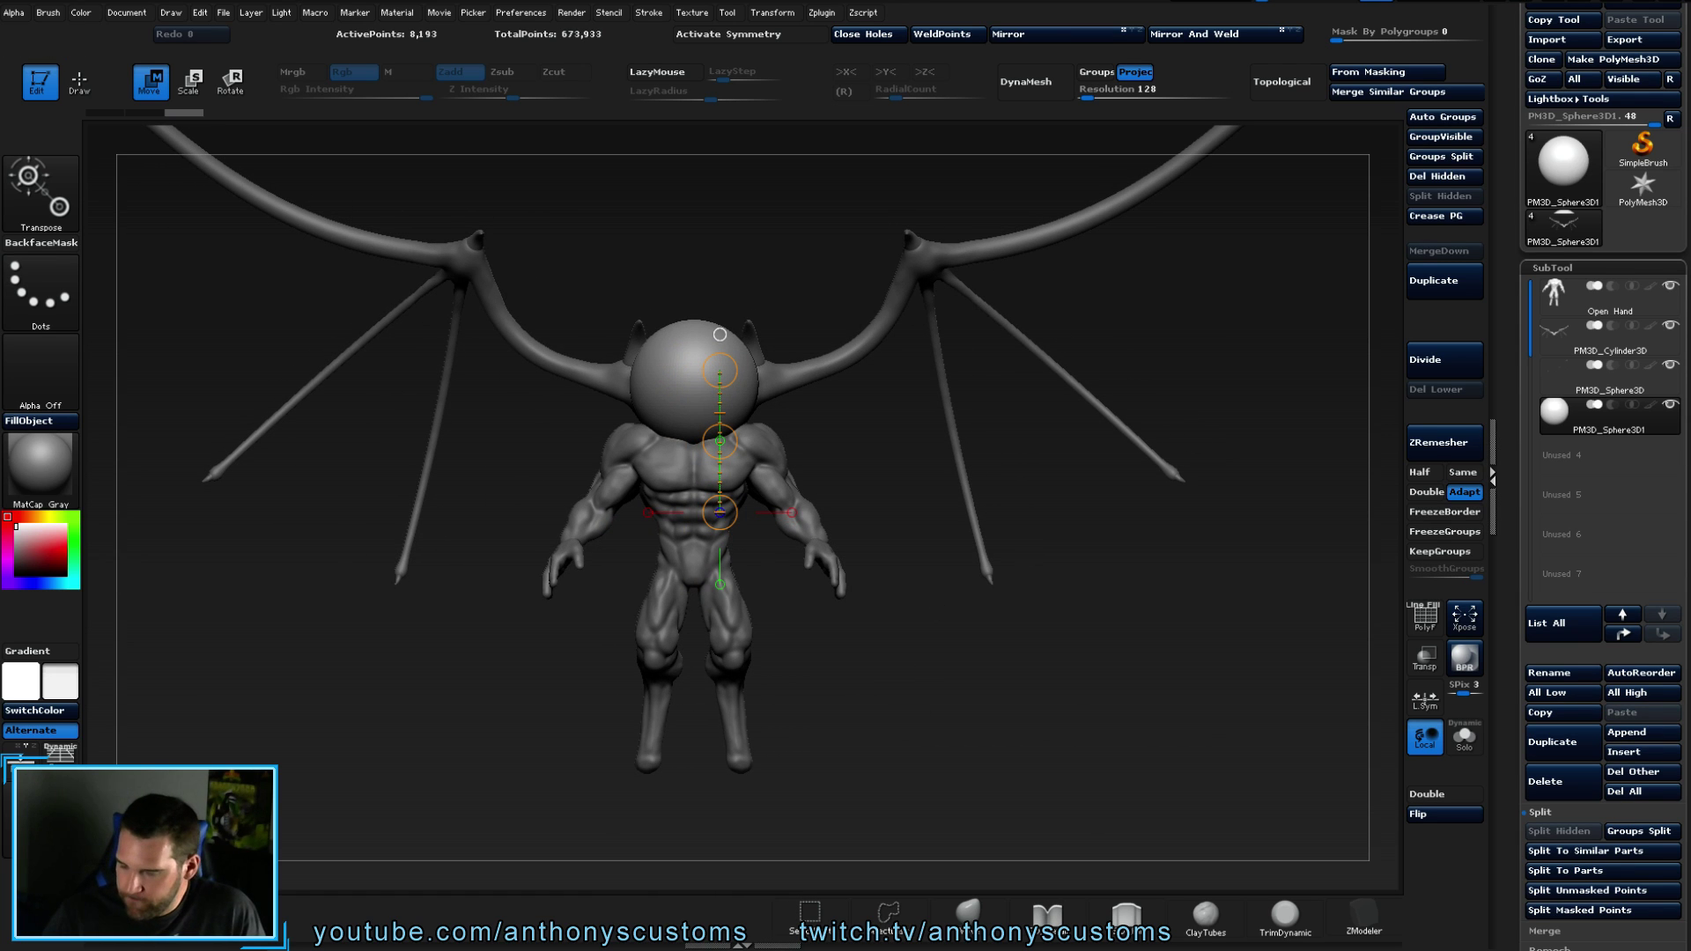
scroll(1687, 281, "down", 6)
scroll(1682, 269, "down", 5)
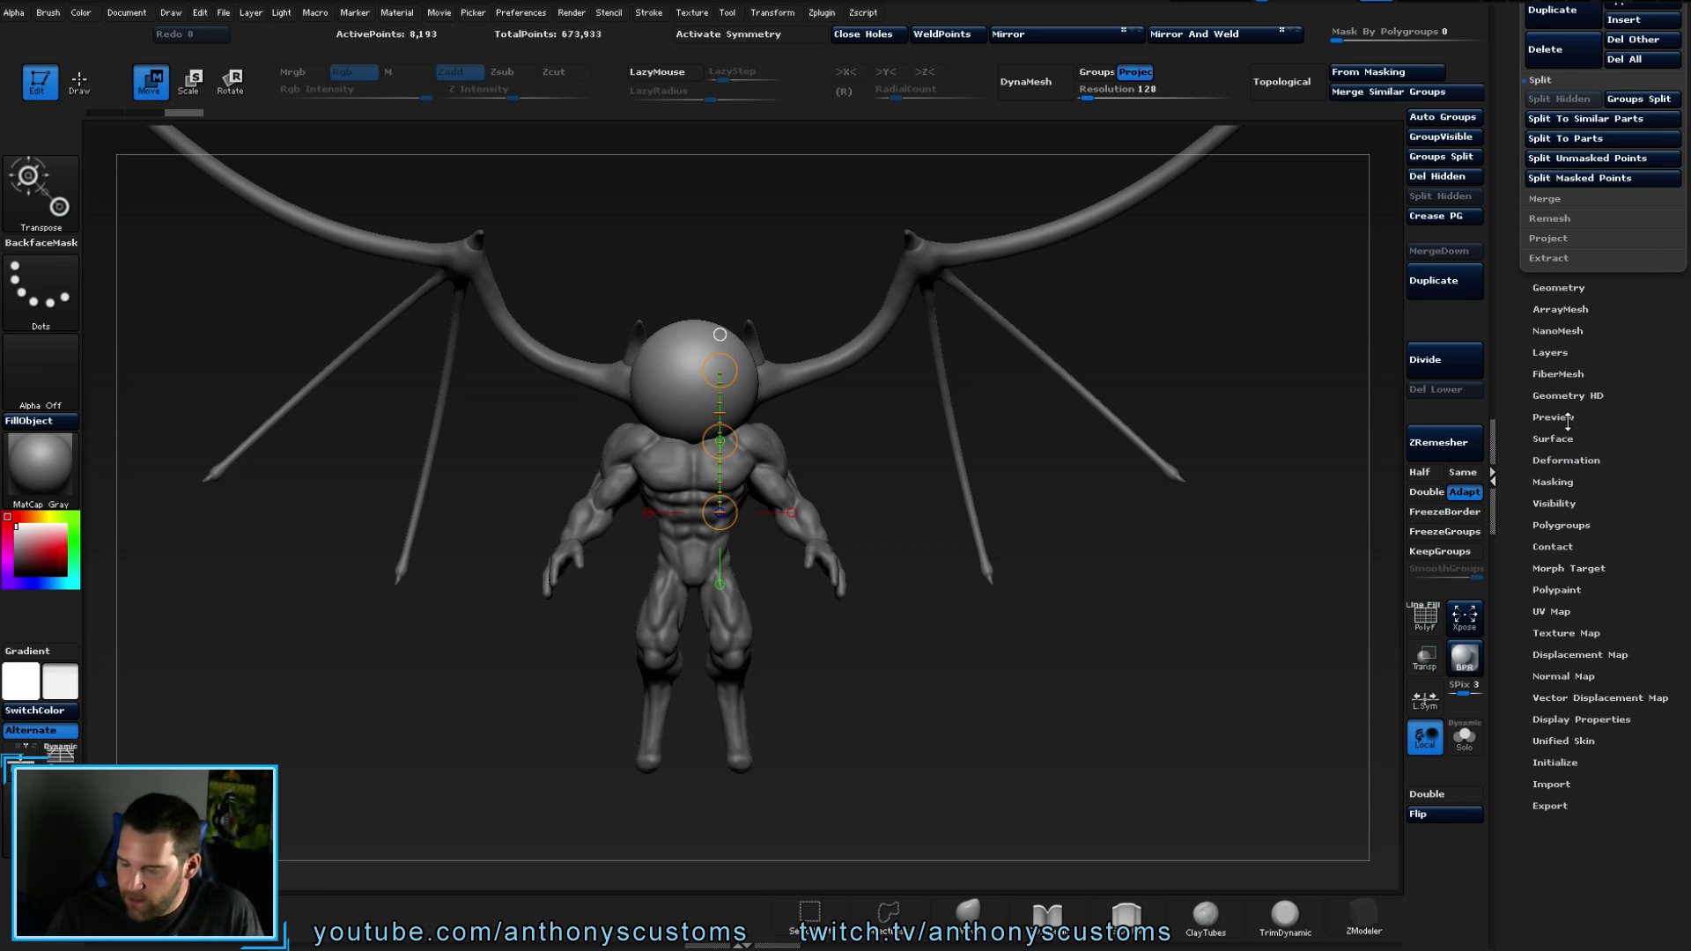
left_click(1564, 460)
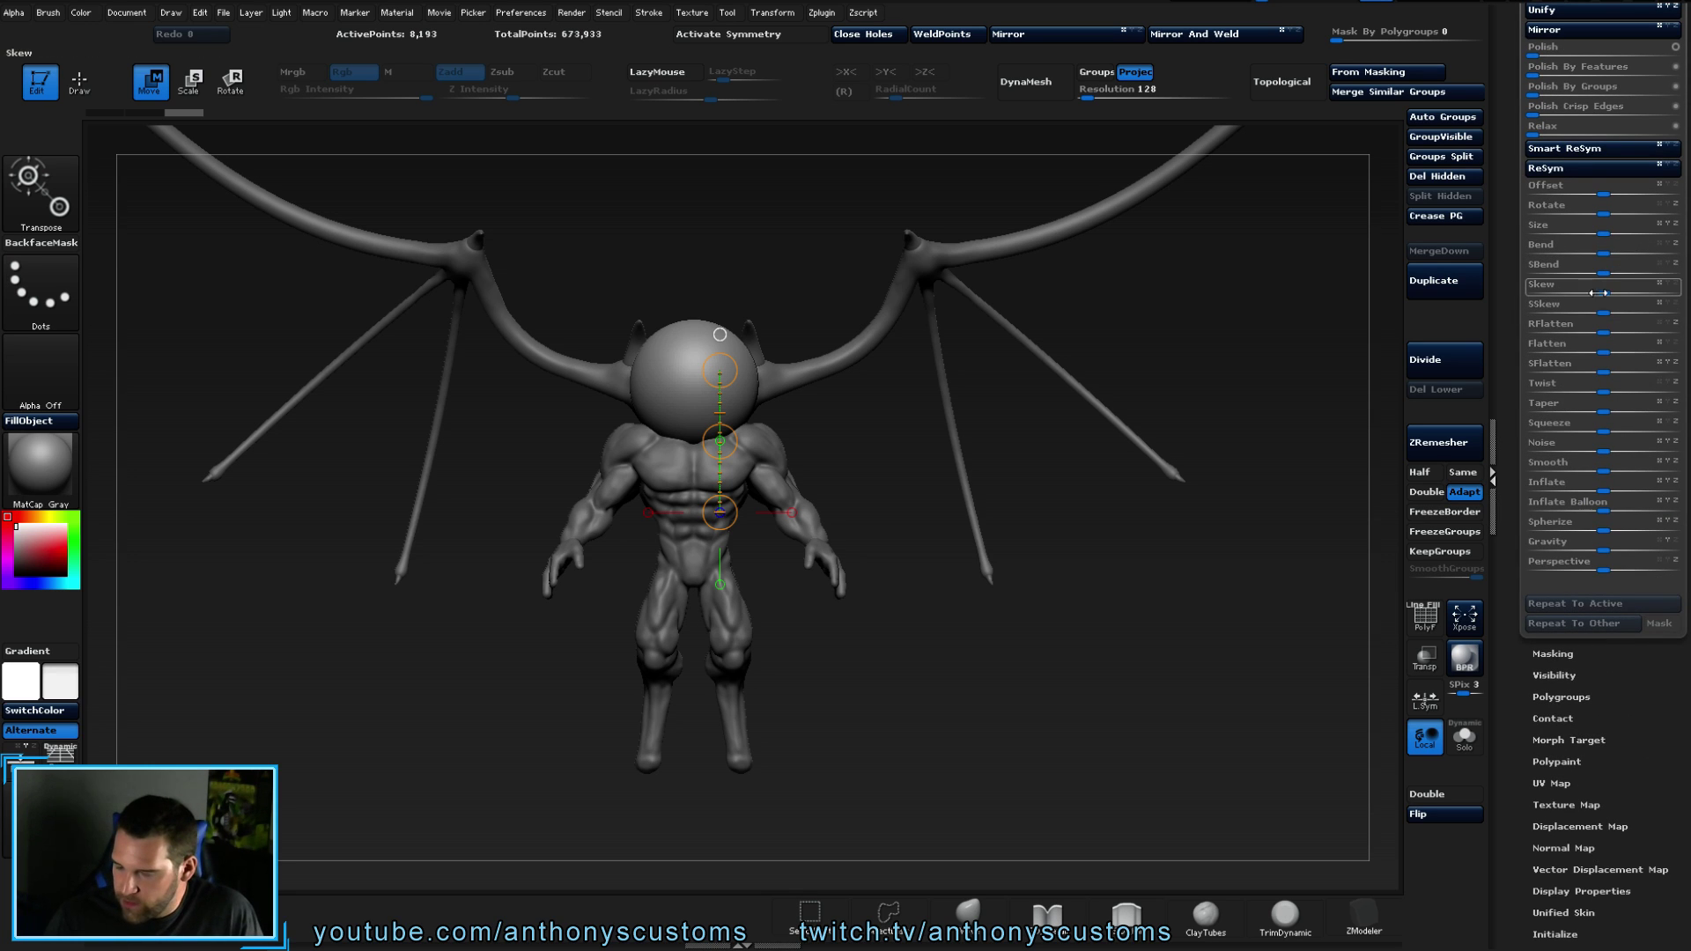
left_click_drag(1610, 236, 1497, 263)
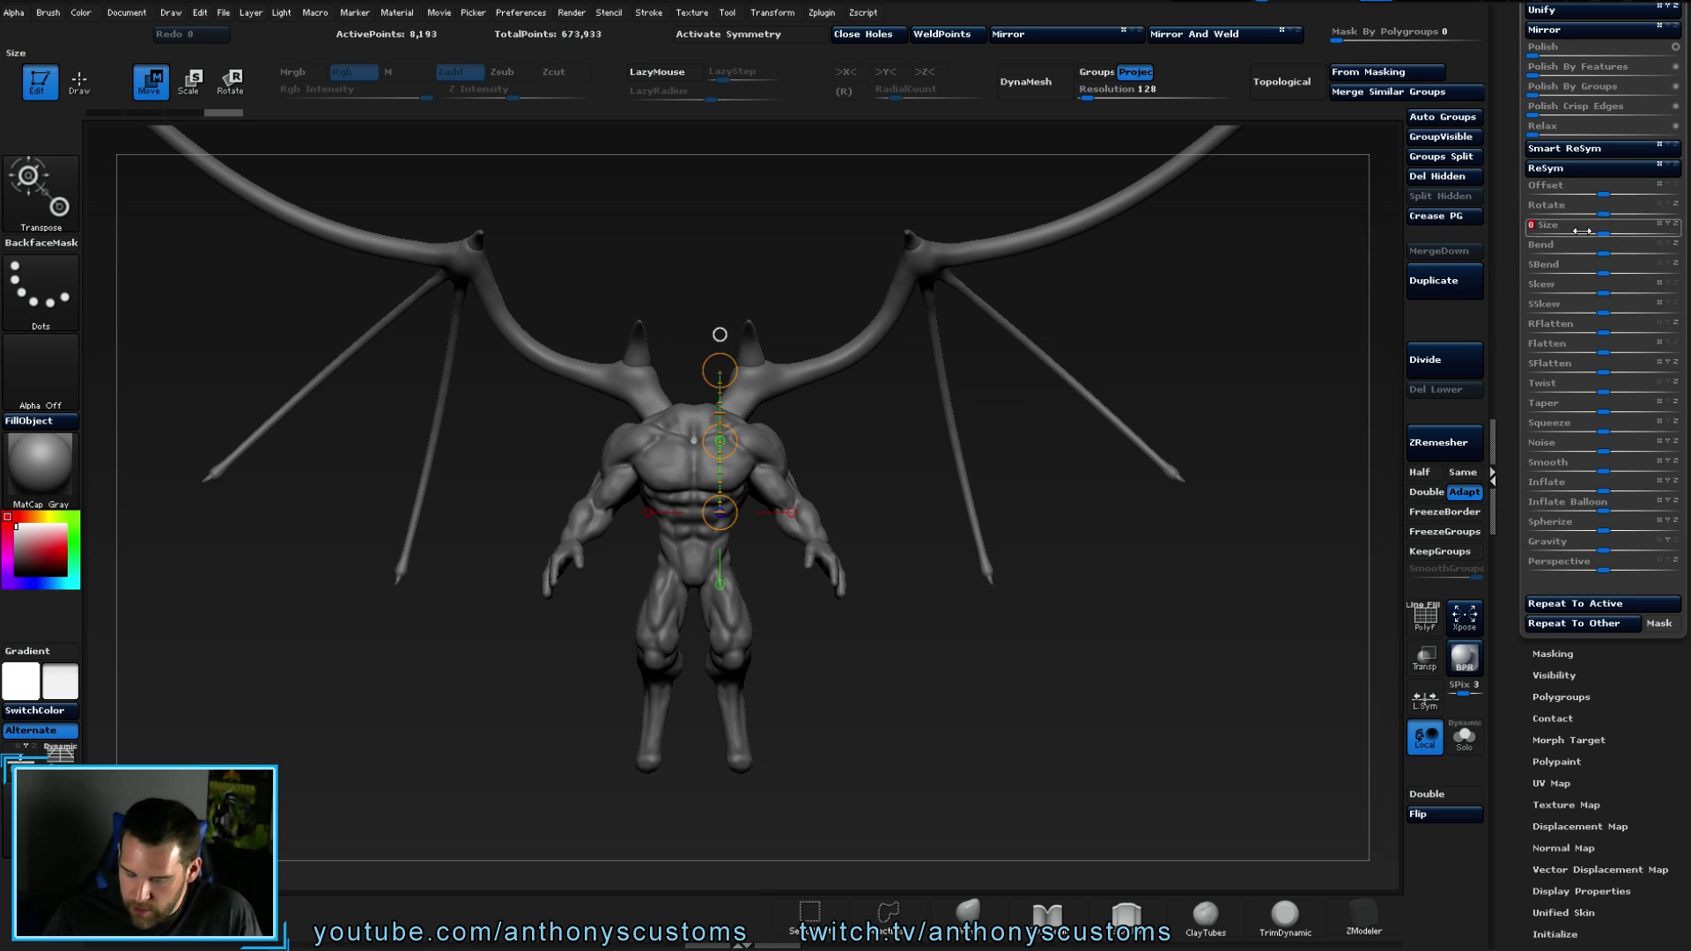
- Raise the sphere above the neck and shift it forward from the side with the Transpose move line
left_click_drag(719, 440, 710, 374)
left_click_drag(899, 665, 983, 650)
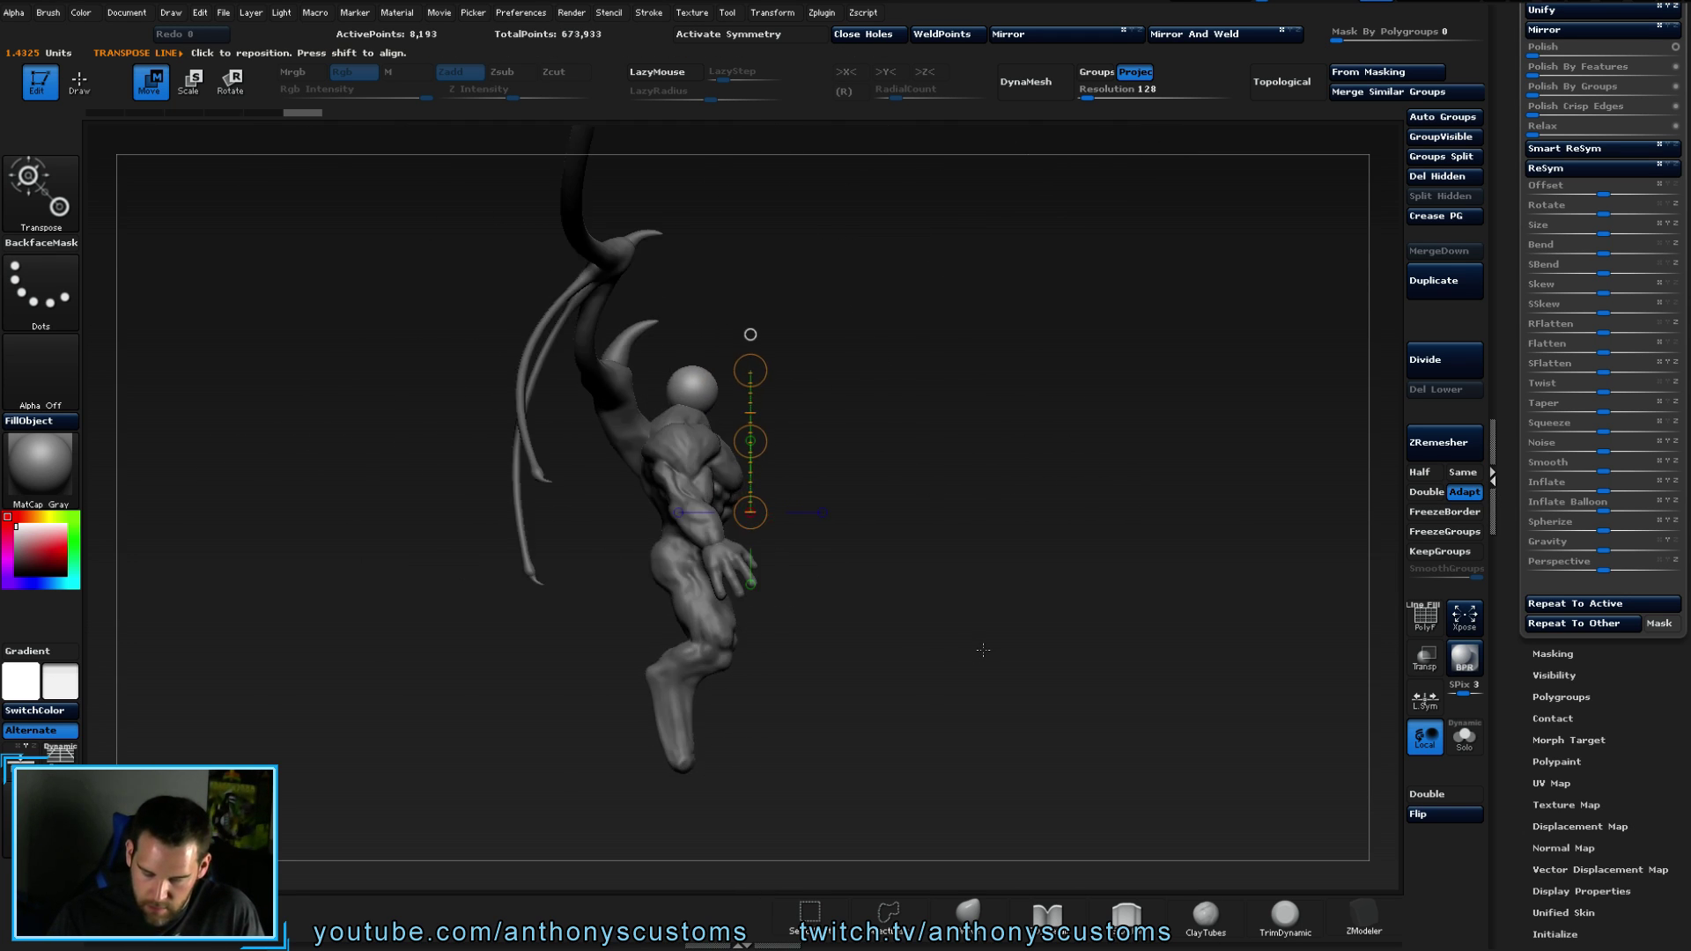
left_click_drag(750, 512, 928, 512)
left_click_drag(822, 512, 822, 512)
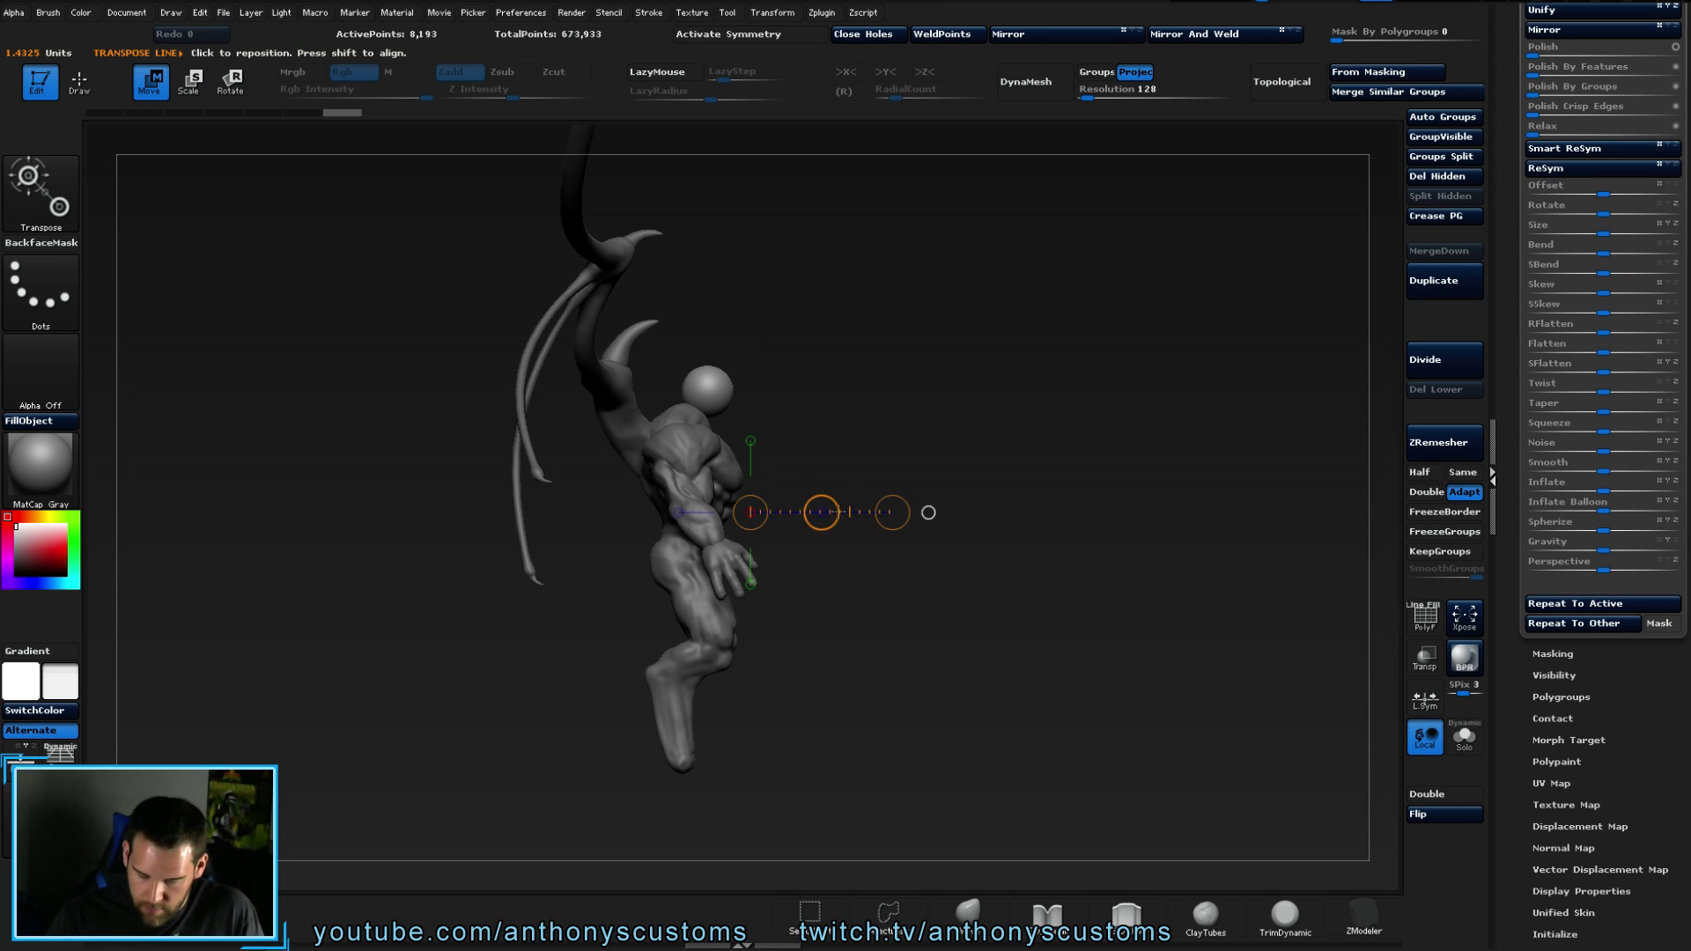
left_click_drag(895, 588, 834, 598)
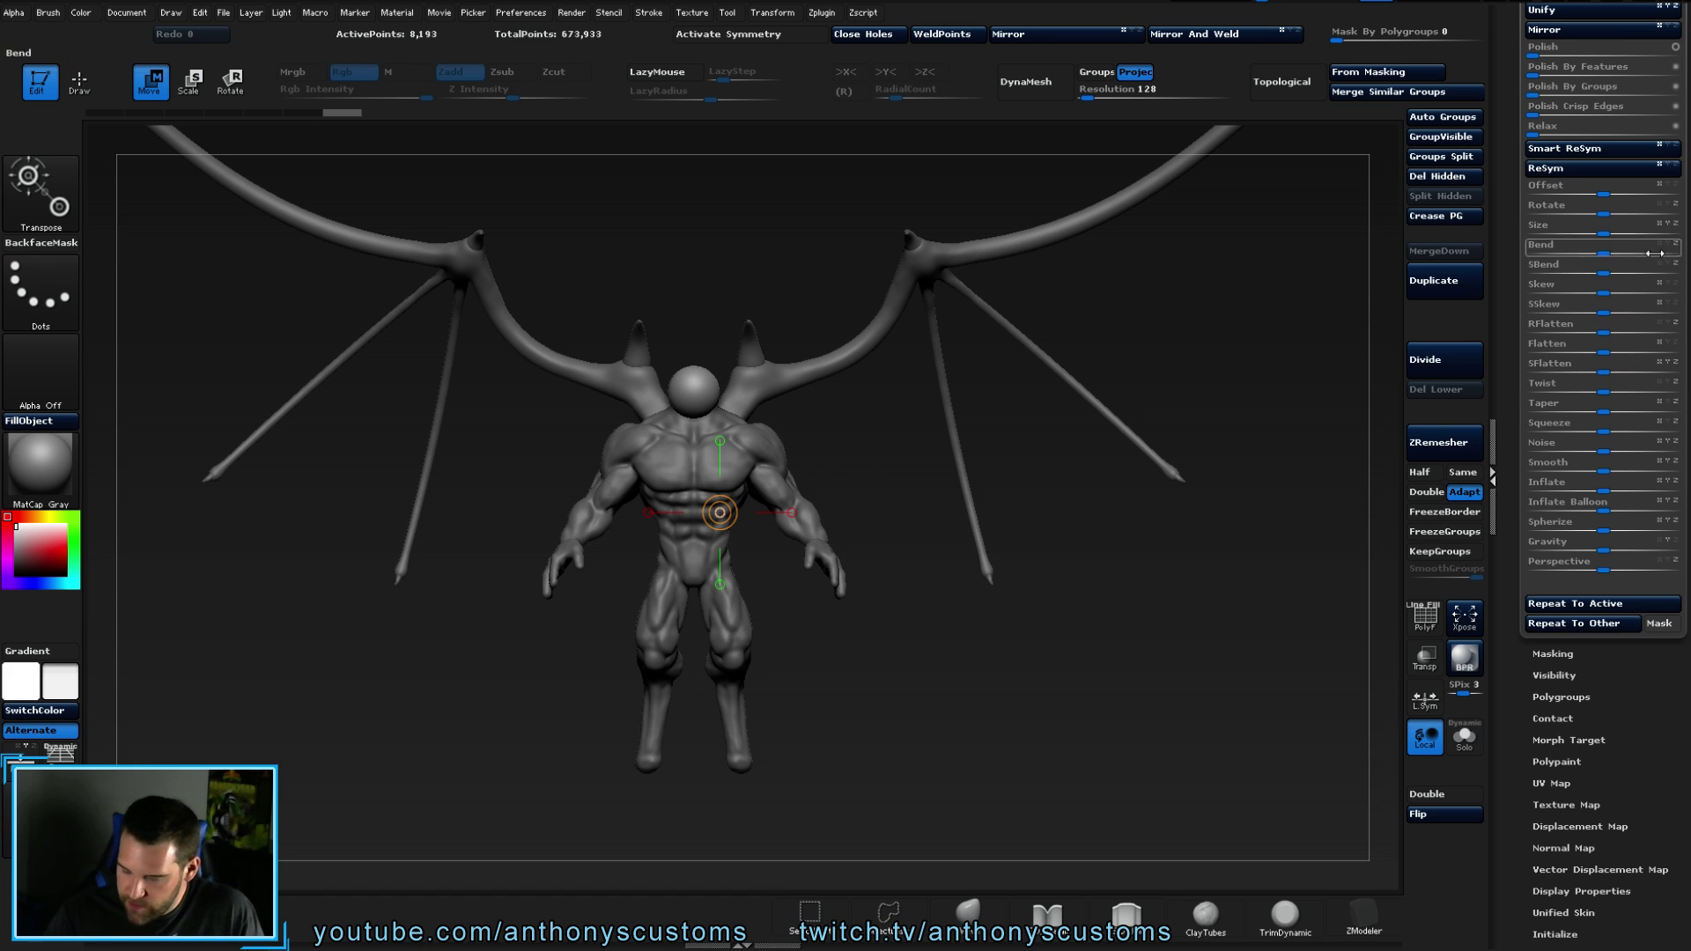
- Enlarge the sphere slightly with the Size deformation and lower it toward the neck
left_click_drag(1608, 232, 1611, 233)
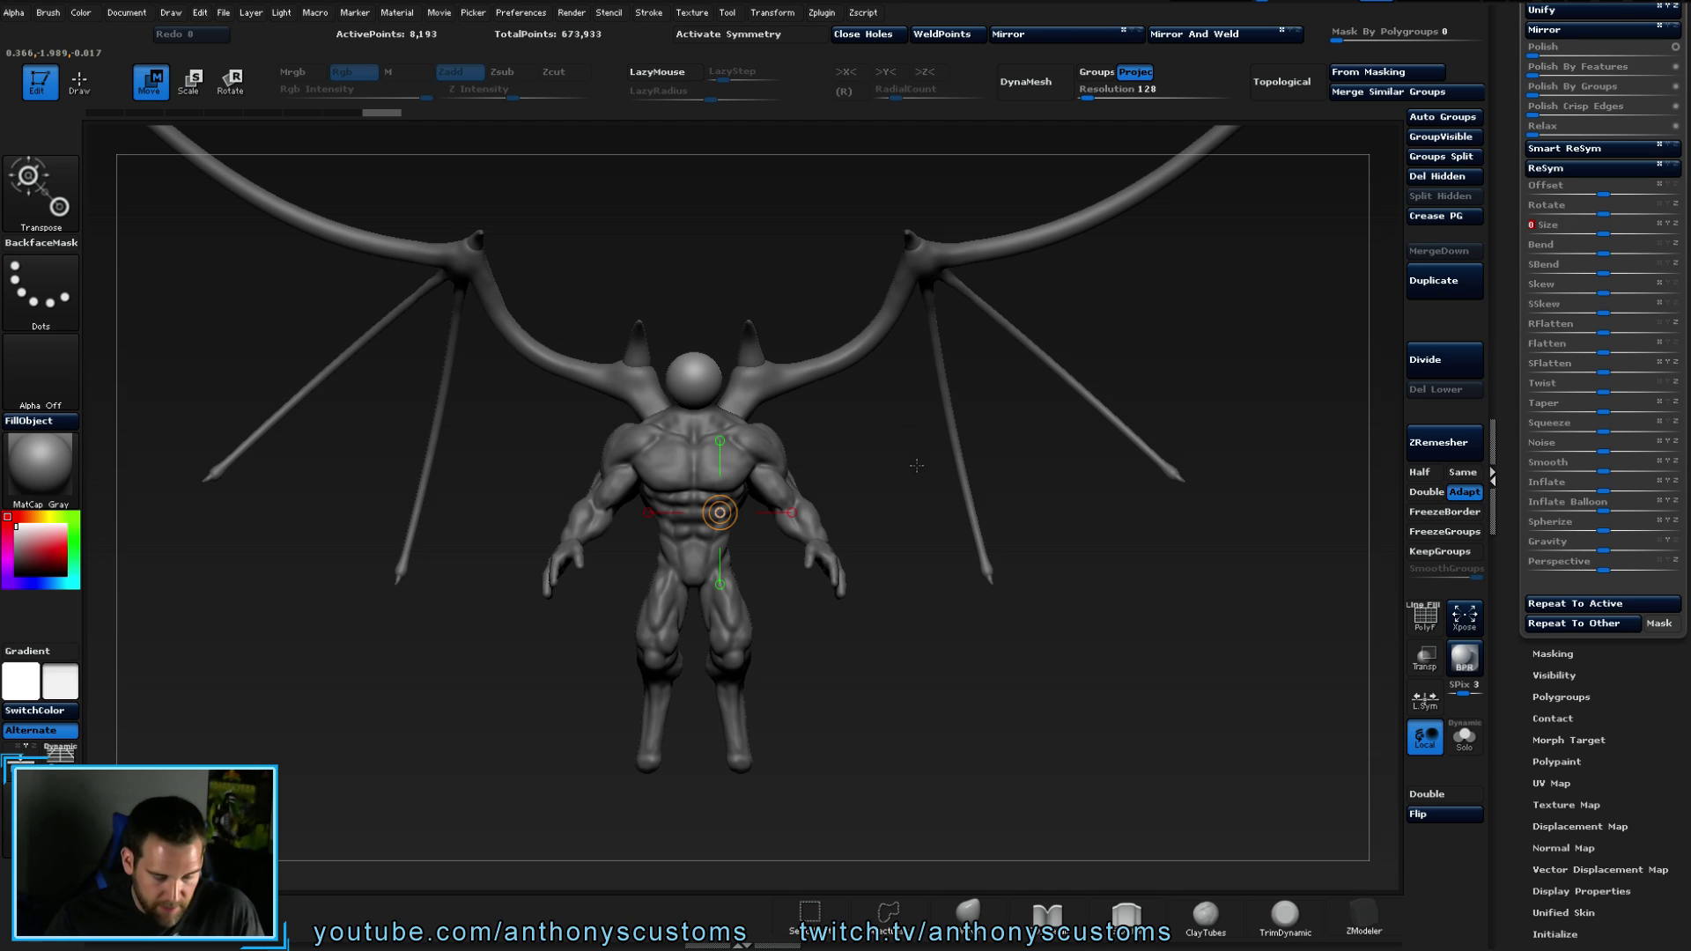
left_click(720, 584)
left_click_drag(719, 584, 720, 592)
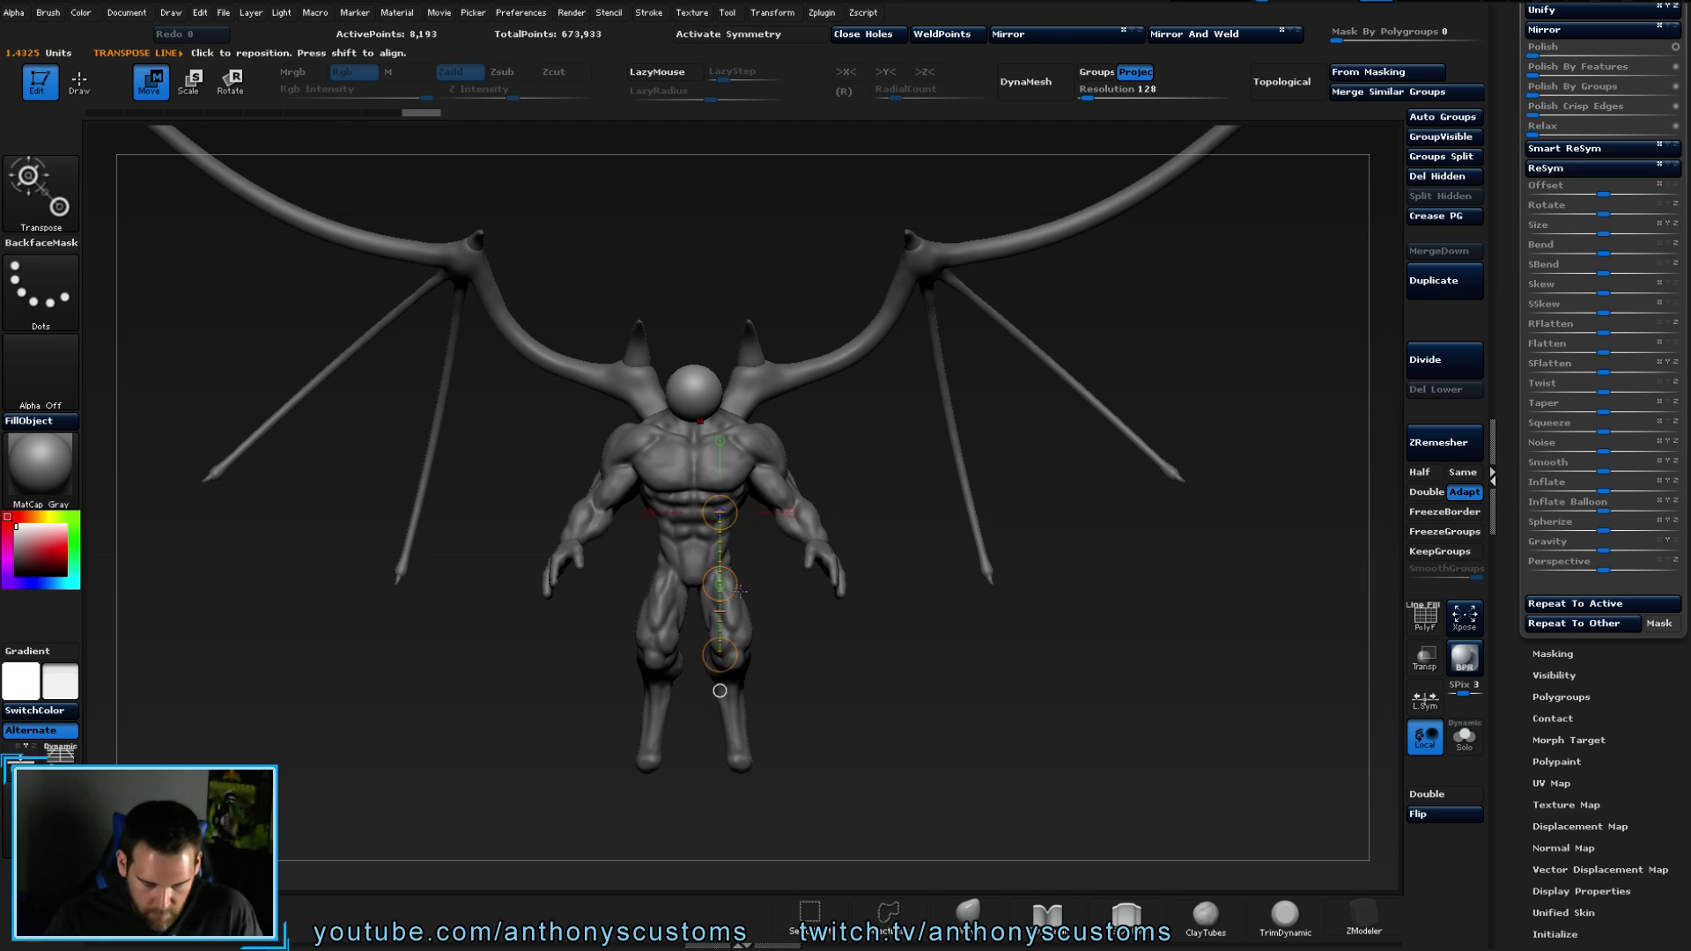
- Try to pull a jaw out of the sphere's lower front with the Move brush from the side
key("q")
left_click_drag(884, 705, 878, 802, "alt")
left_click_drag(1054, 544, 1159, 381, "alt")
right_click_drag(1055, 404, 995, 450)
key("space")
left_click_drag(998, 451, 1006, 452)
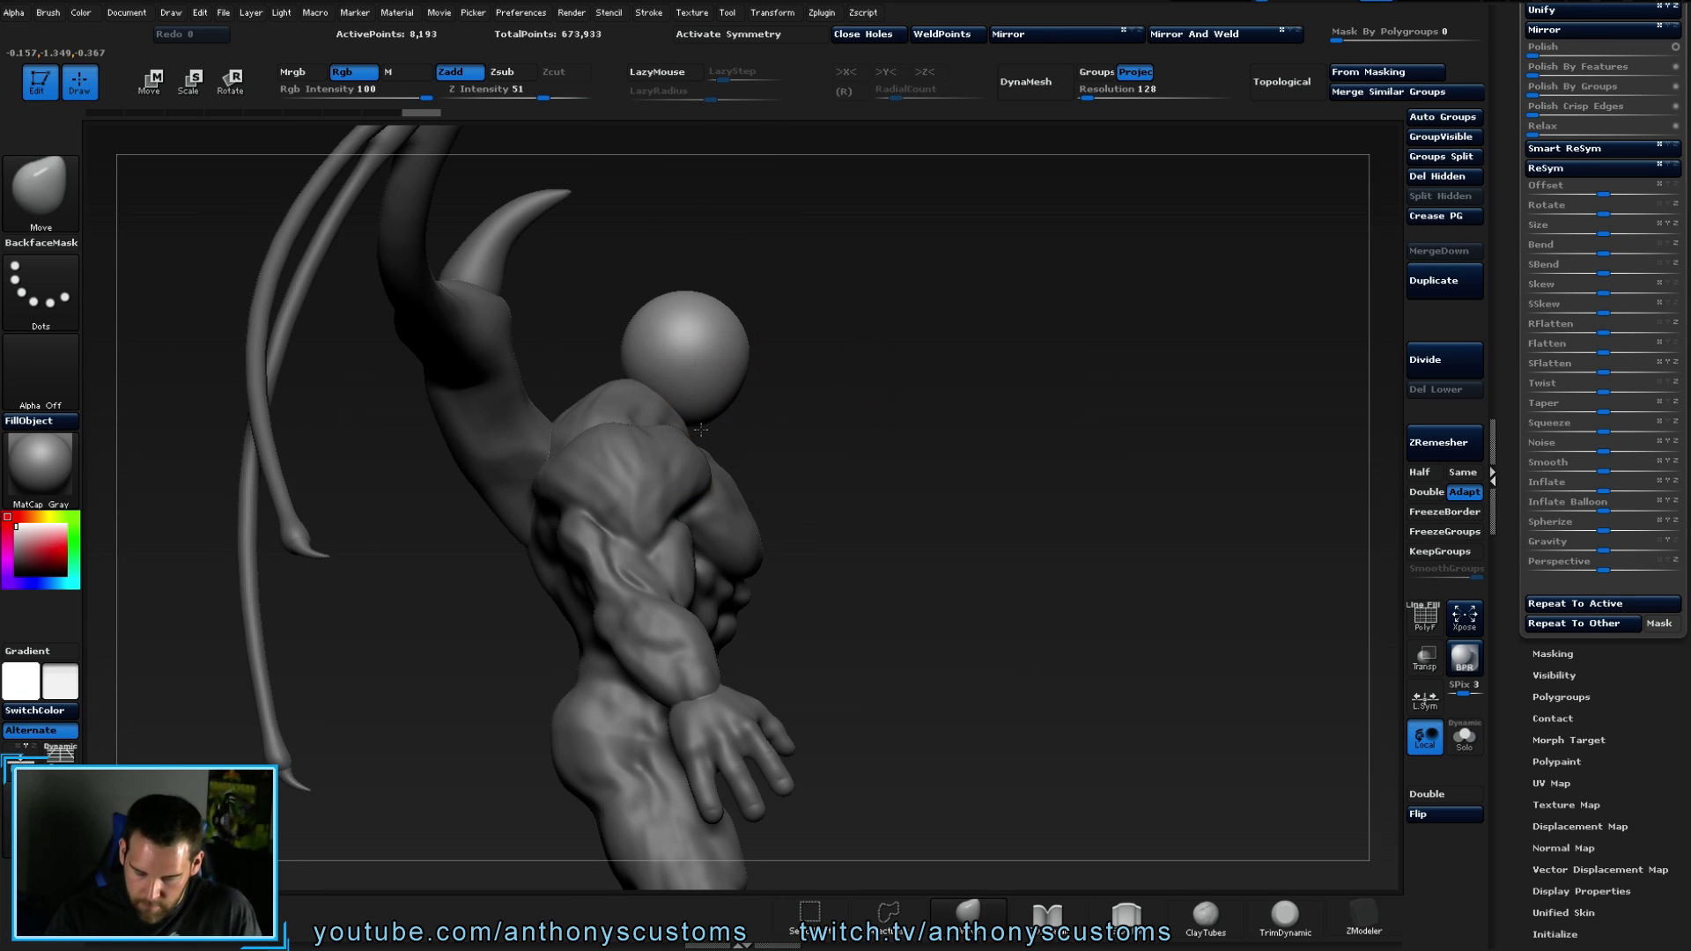
right_click_drag(741, 442, 921, 381)
key("ctrl+z")
key("ctrl+z")
mouse_move(718, 415)
left_mouse_down()
mouse_move(747, 413)
mouse_move(748, 325)
mouse_move(746, 353)
left_mouse_up()
left_click_drag(995, 357, 835, 375)
left_click_drag(1086, 444, 1082, 583)
key("f")
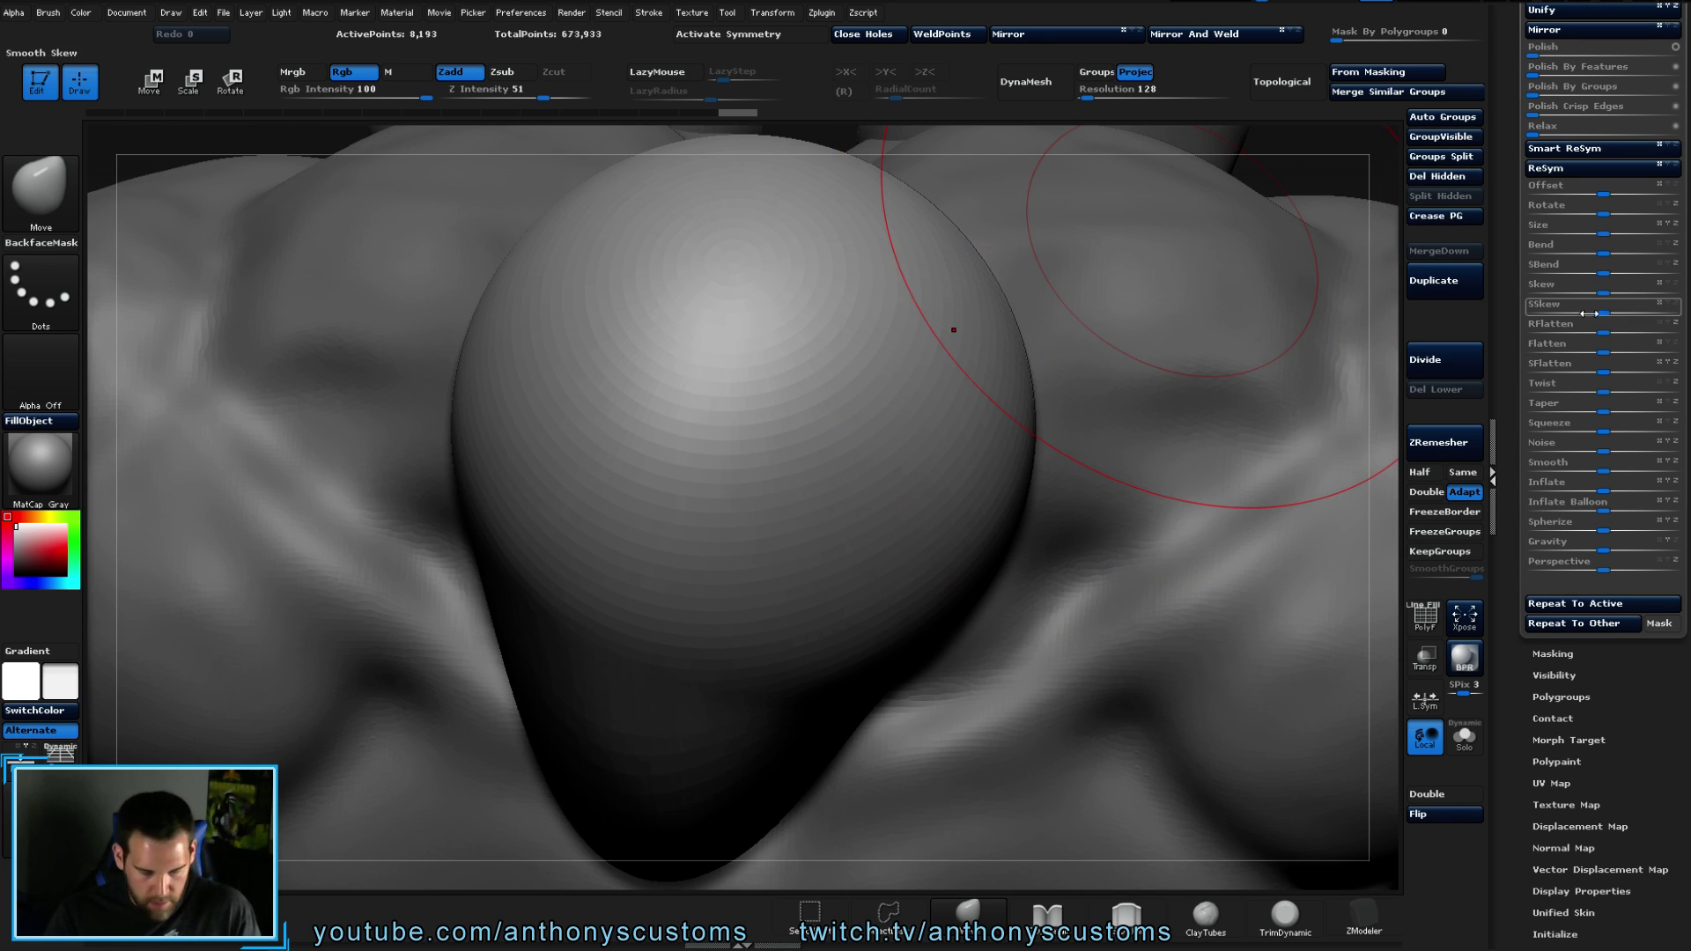
- Undo the jaw shaping and the last lowering of the head sphere
key("ctrl+z")
key("ctrl+z")
key("ctrl+z")
key("ctrl+z")
key("ctrl+z")
key("ctrl+z")
key("ctrl+z")
key("ctrl+z")
key("ctrl+z")
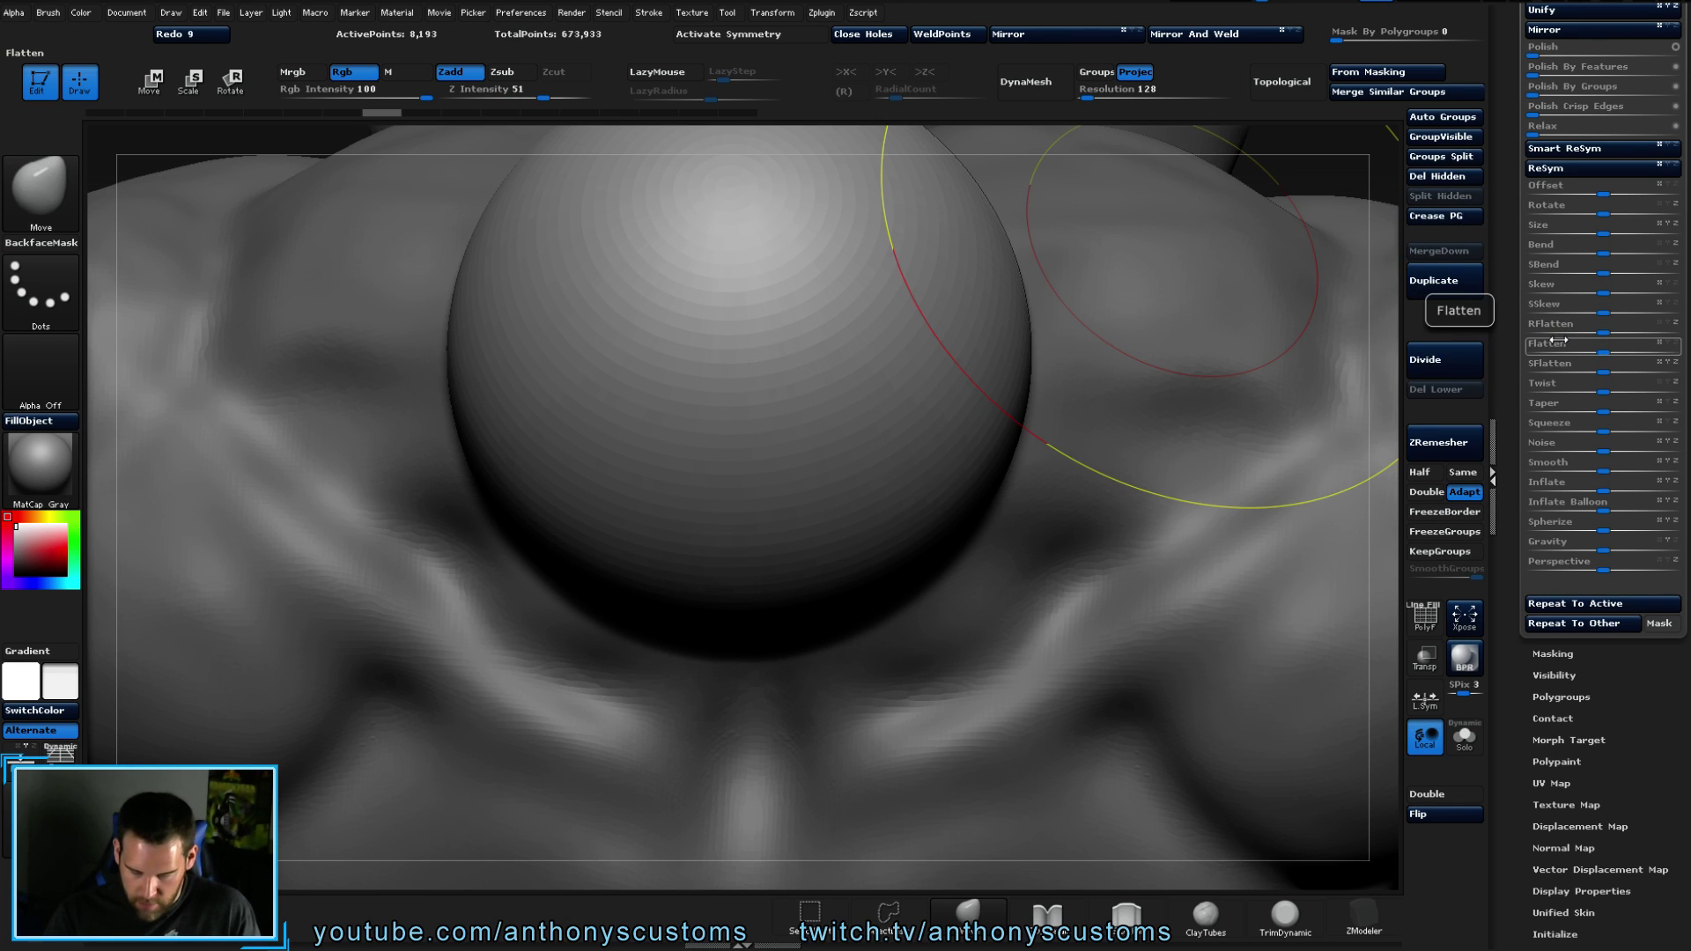
- Apply Mirror And Weld to the head sphere from the front view
left_click_drag(1382, 558, 1356, 189)
left_click_drag(1270, 480, 1020, 516, "alt")
left_click_drag(1061, 612, 904, 582)
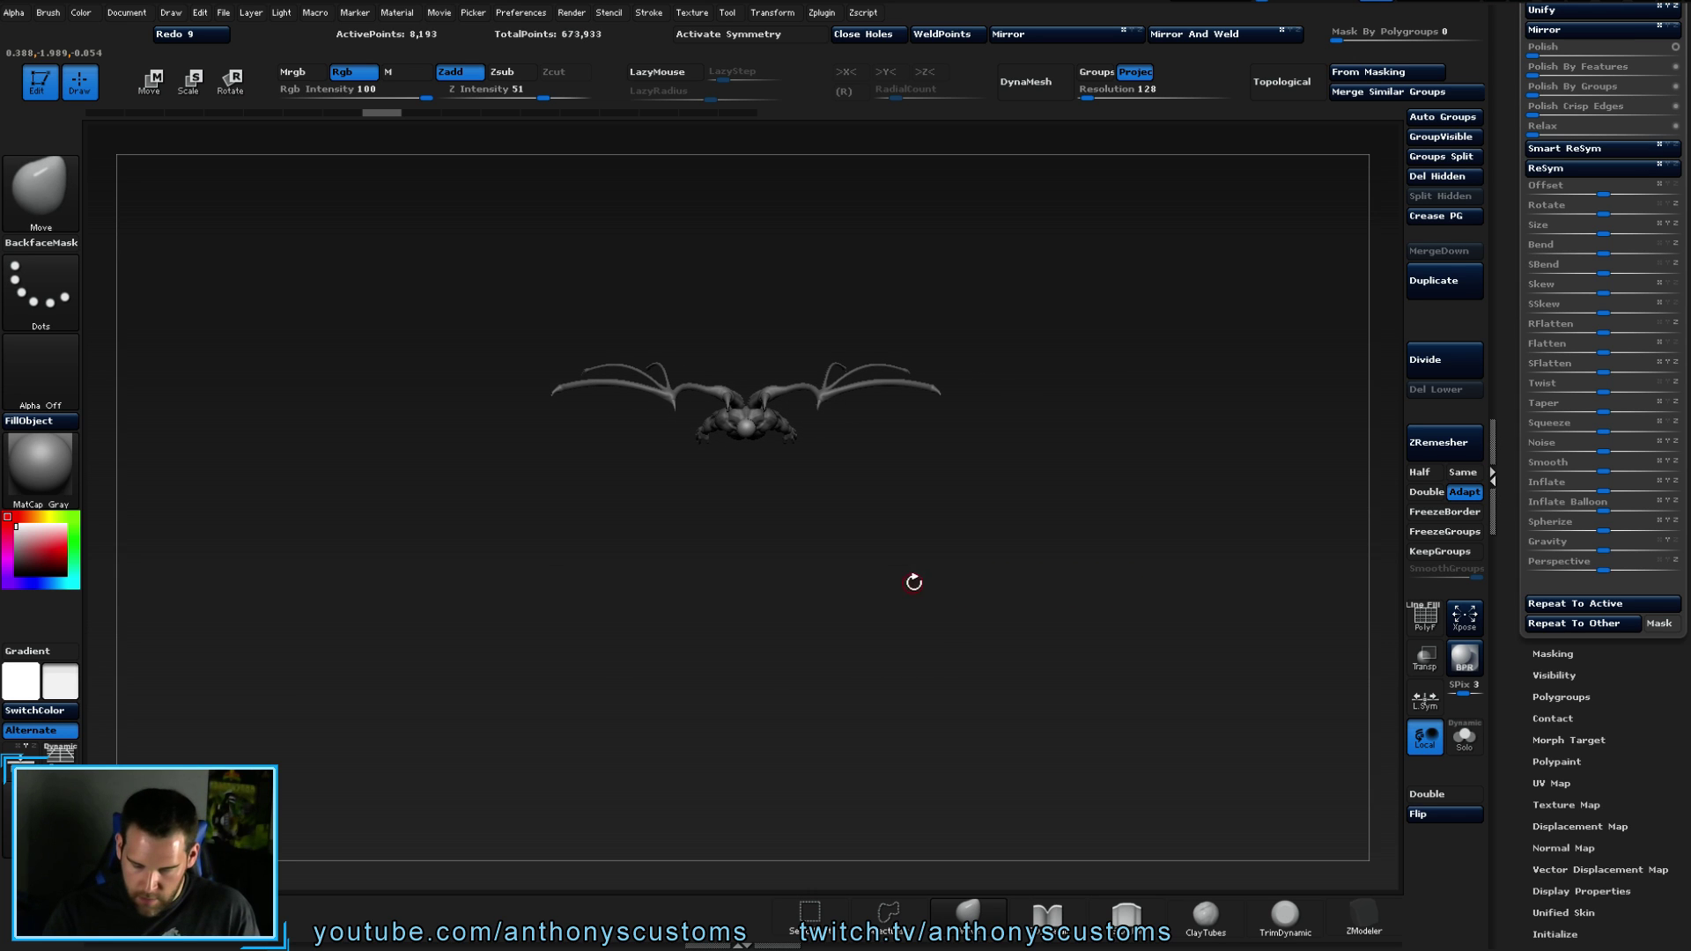
left_click_drag(946, 690, 970, 625)
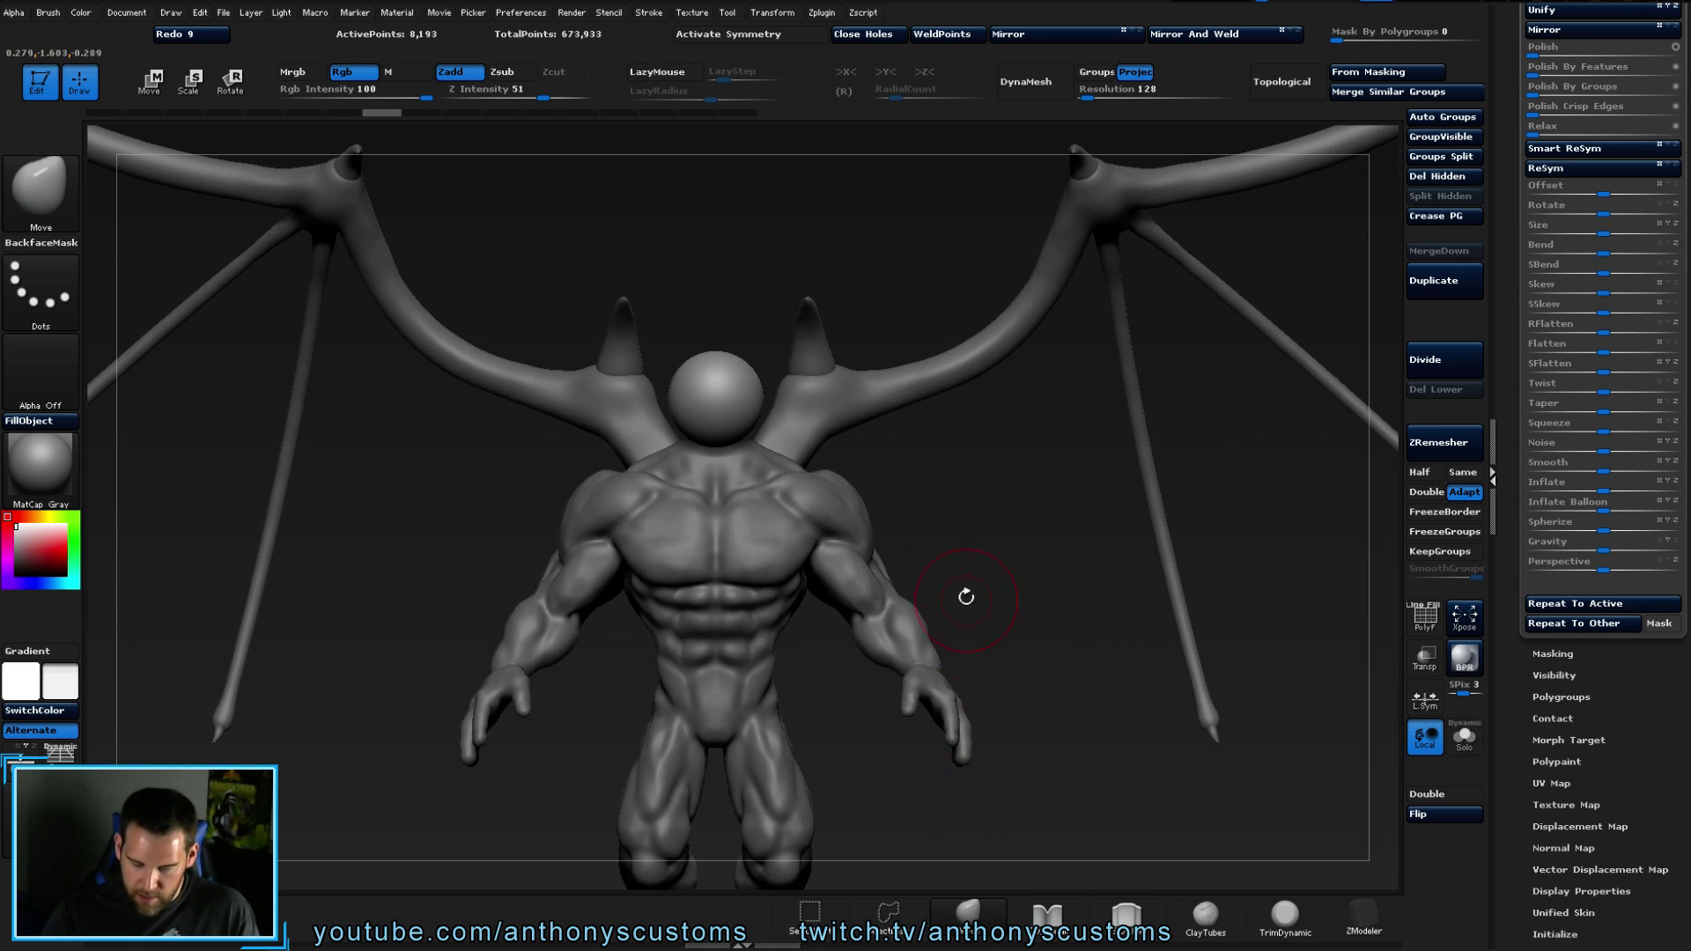
left_click_drag(999, 508, 1015, 614)
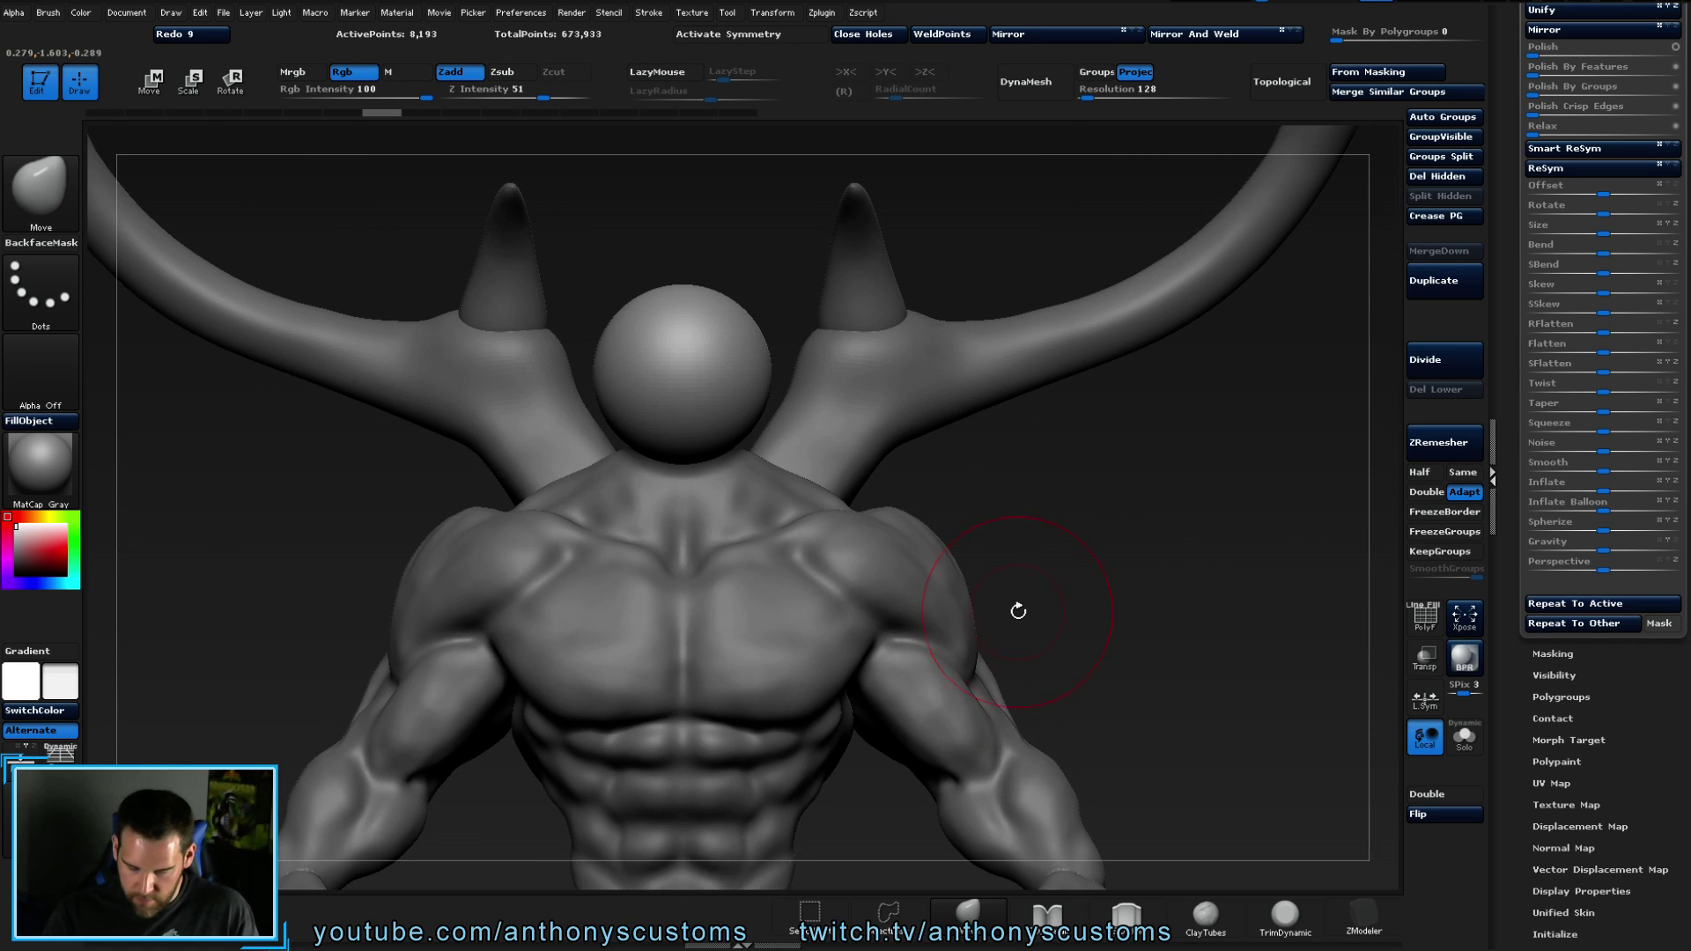
left_click(1194, 33)
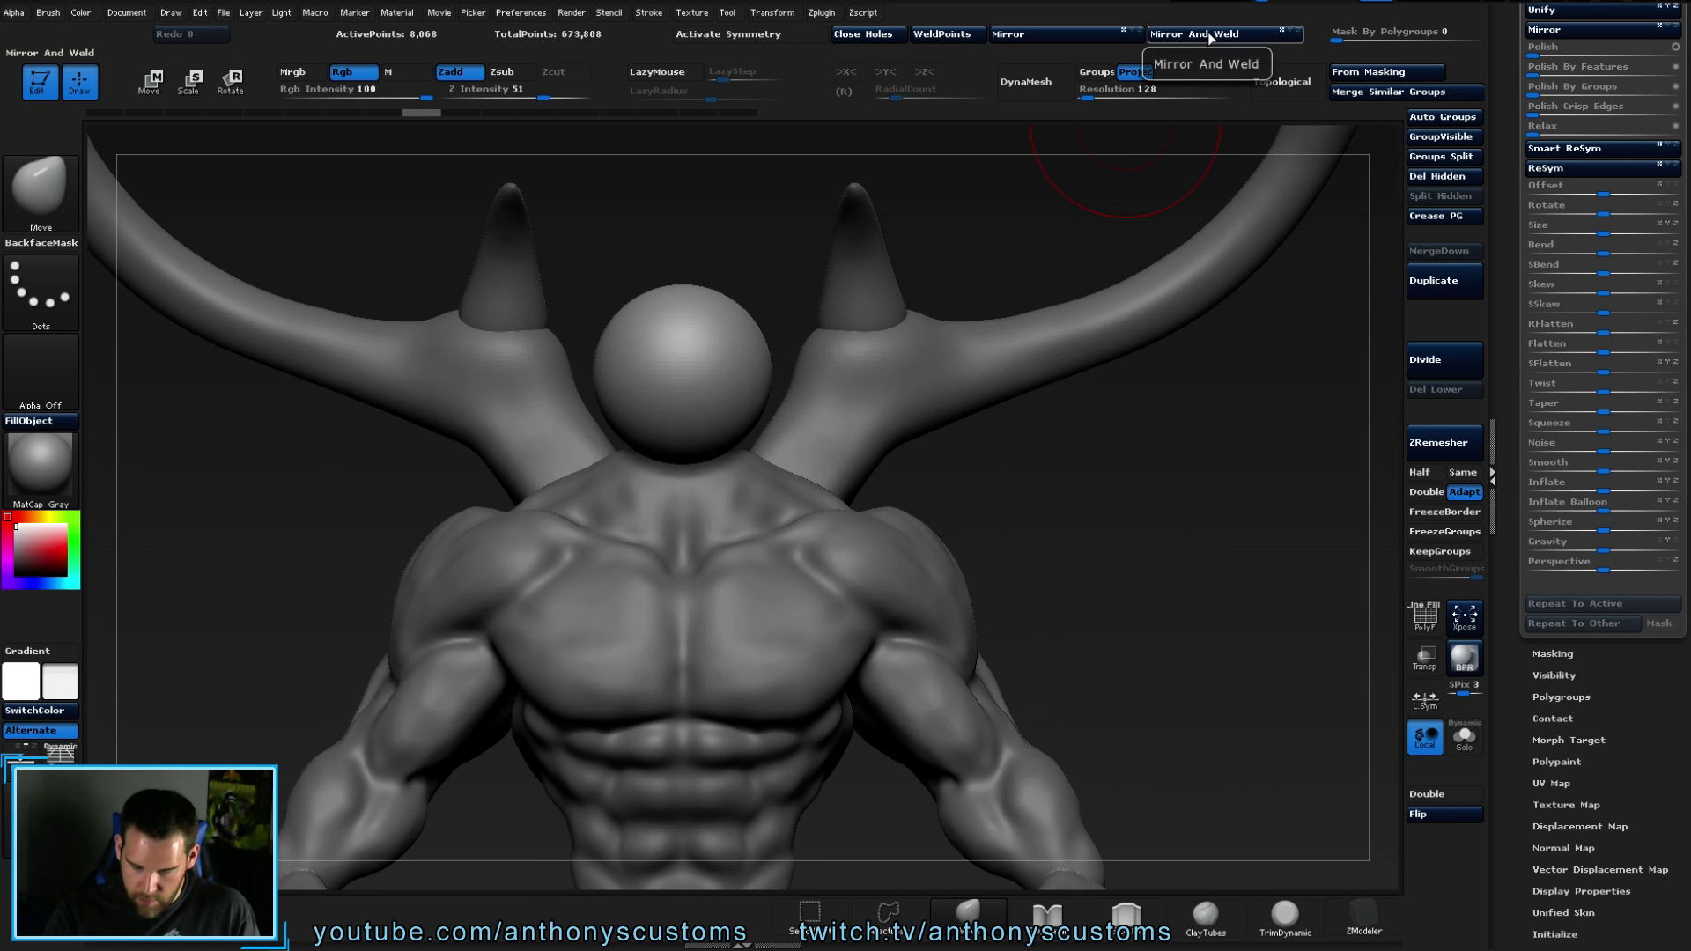
- Turn on X symmetry and pull the sphere's lower front into a jaw with the Move brush from the side
left_click_drag(1055, 516, 1137, 513)
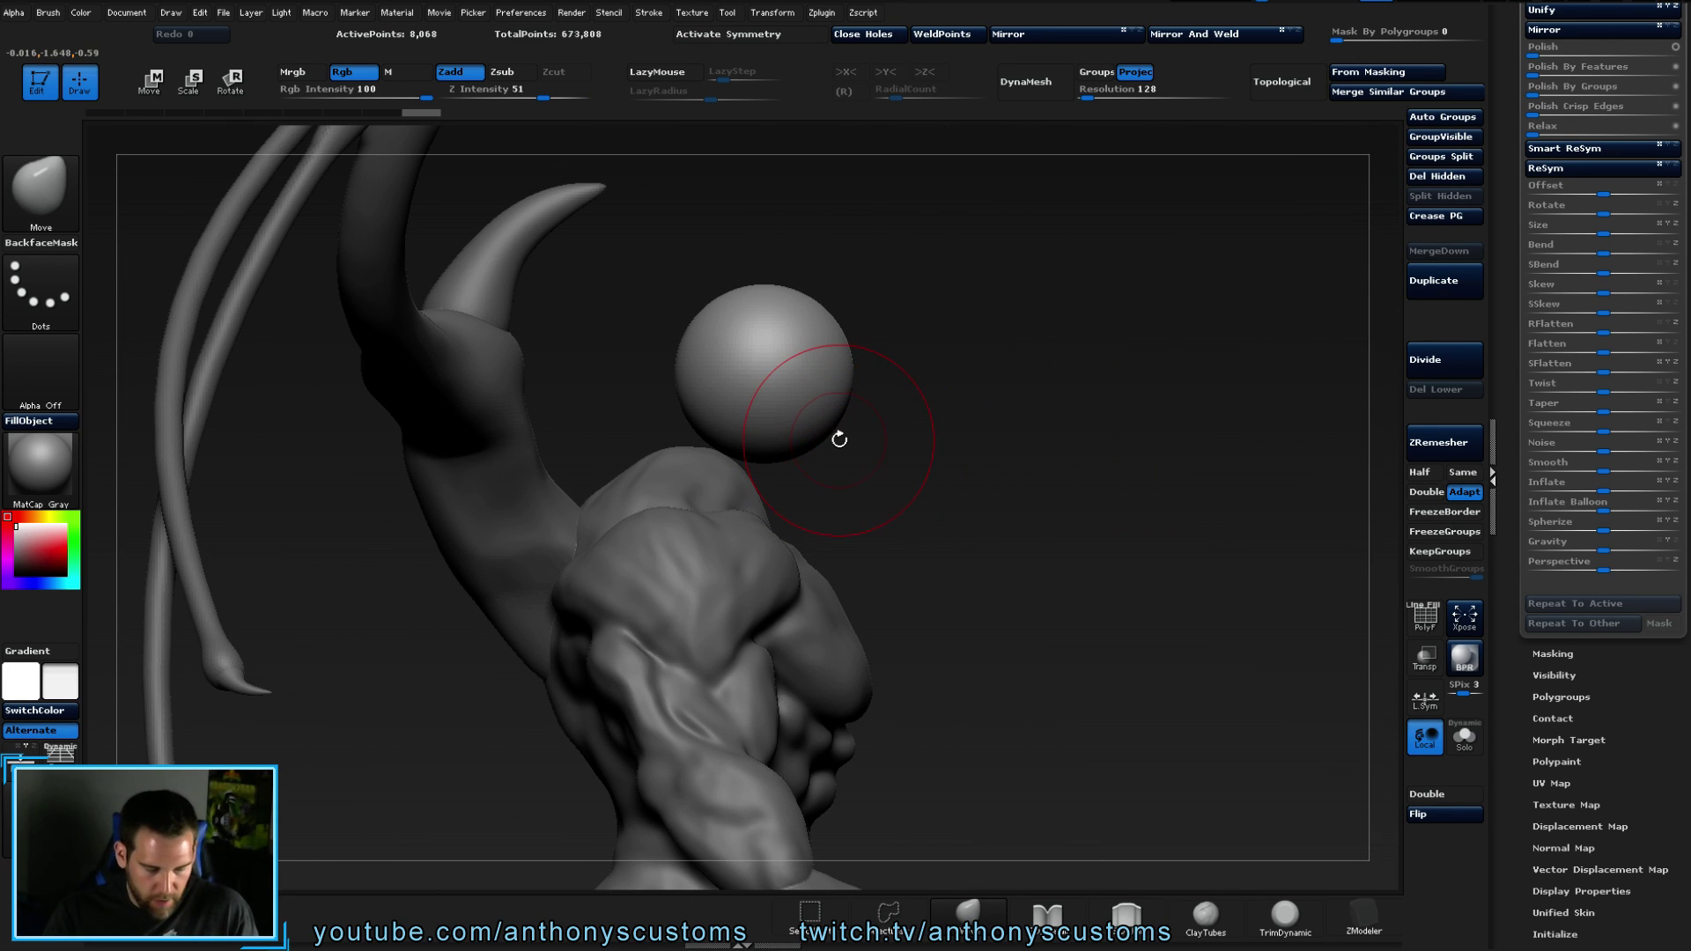
key("x")
key("shift")
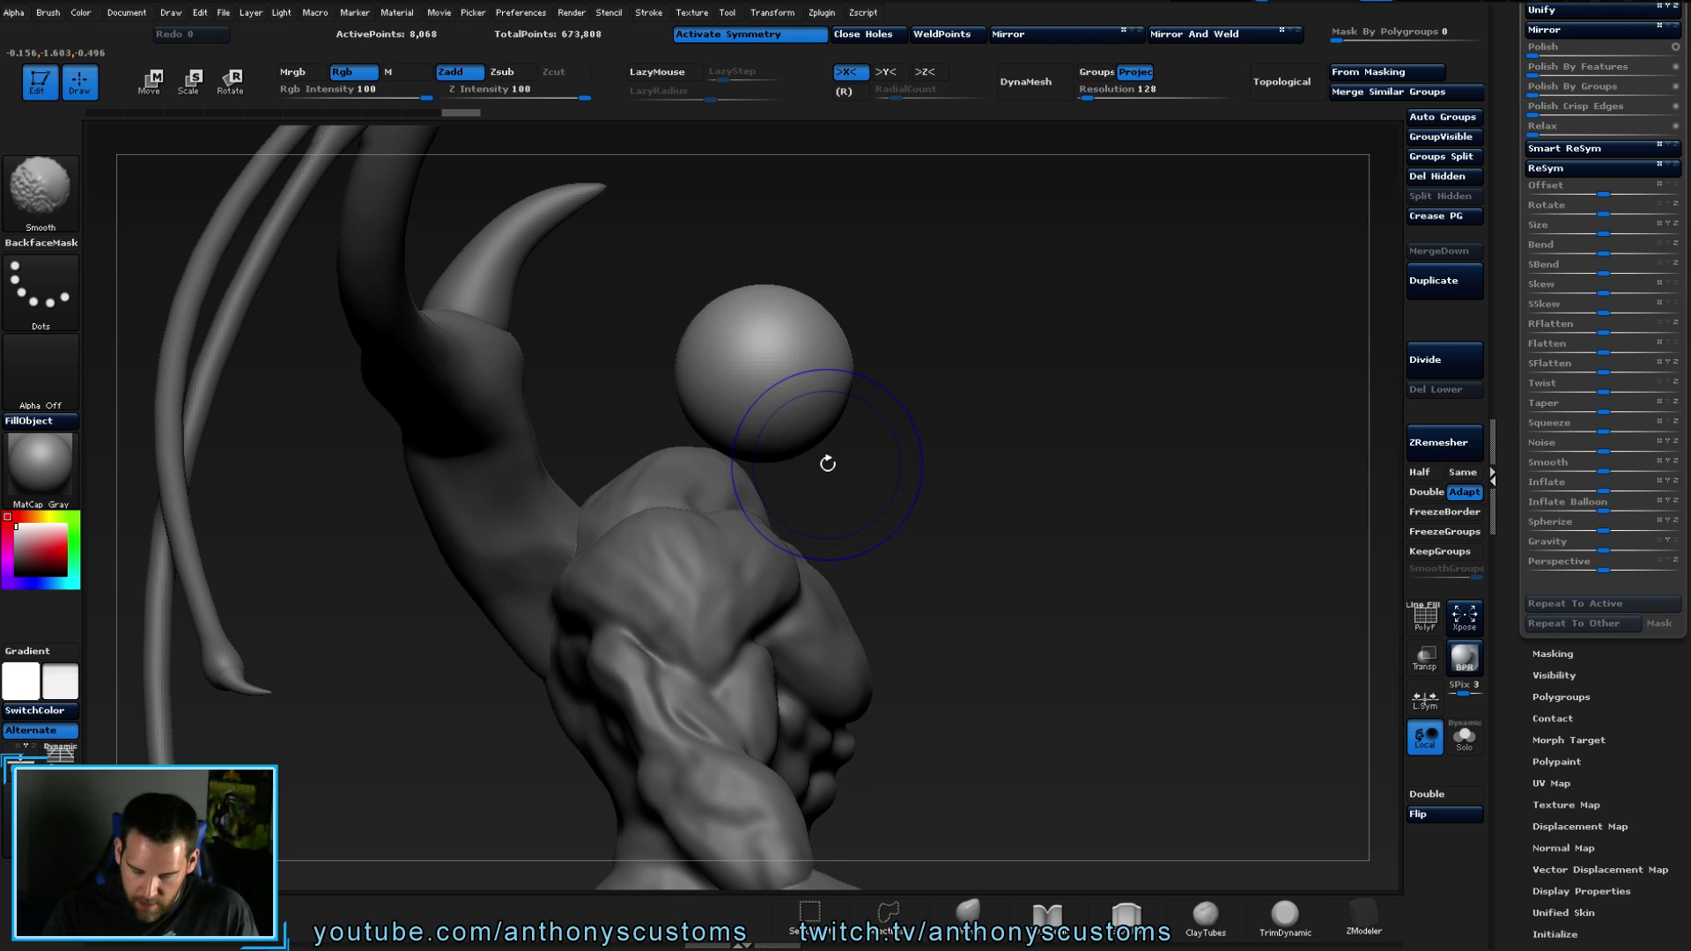
left_click_drag(808, 449, 841, 491)
left_click_drag(853, 414, 861, 414)
left_click_drag(818, 480, 819, 491)
mouse_move(837, 331)
left_mouse_down()
mouse_move(806, 296)
mouse_move(853, 339)
left_mouse_up()
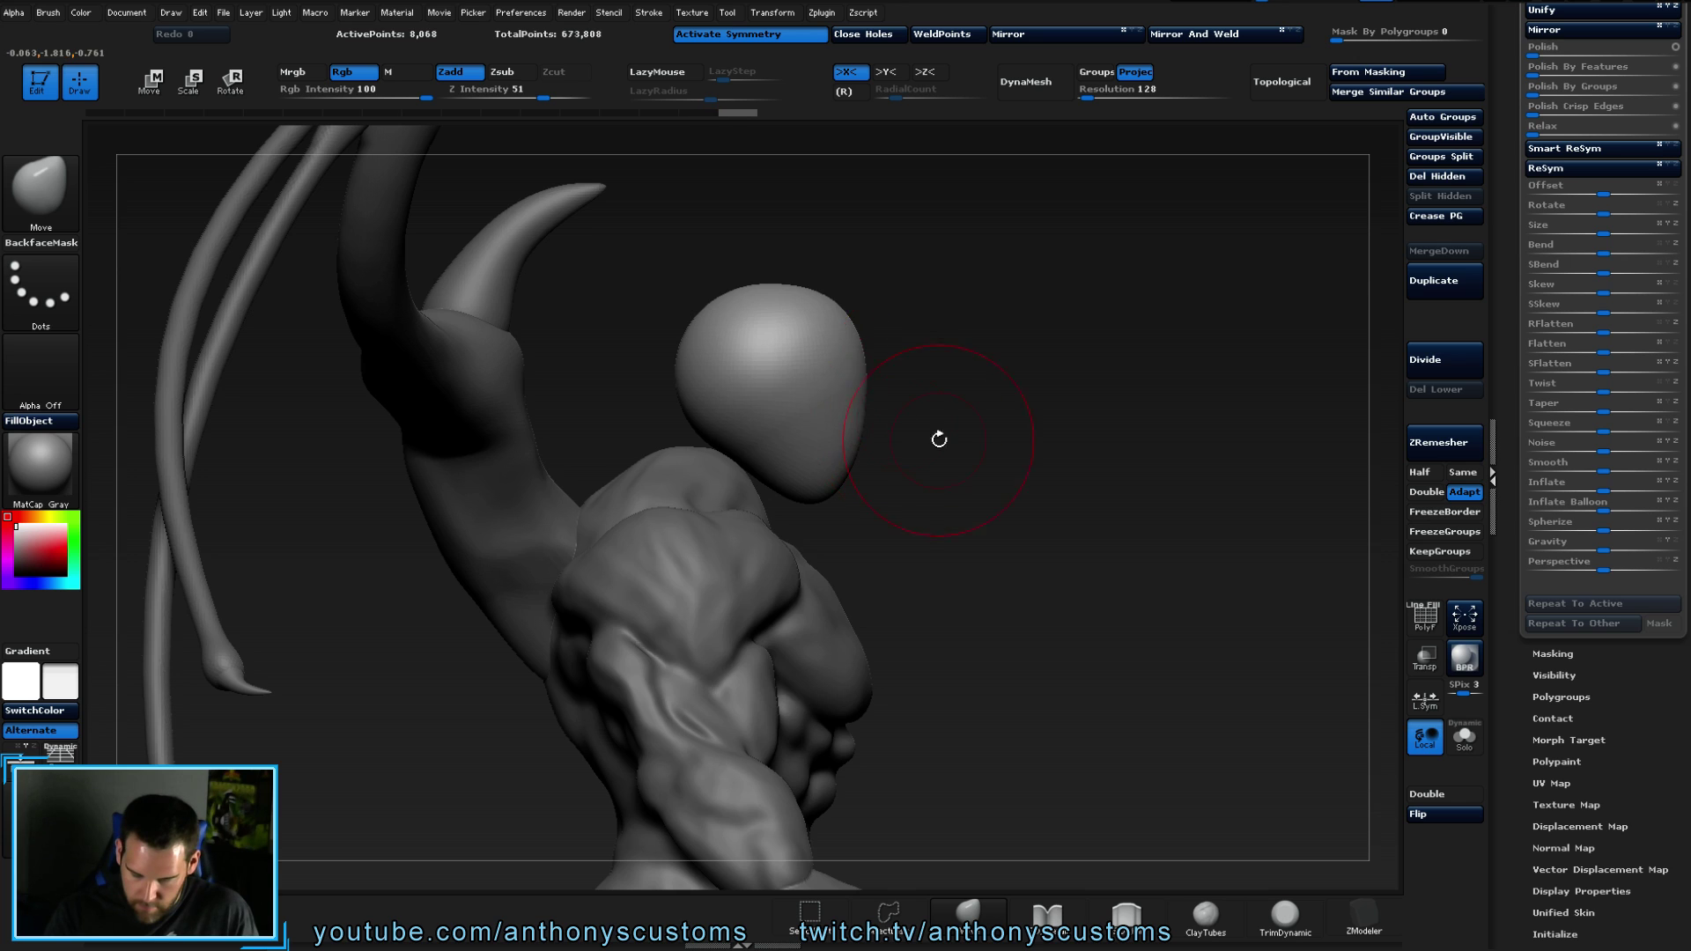
- Widen the sides of the jaw and extend the chin slightly with the Move brush from the front
left_click_drag(925, 432, 705, 434)
left_click_drag(1124, 235, 1175, 217, "shift")
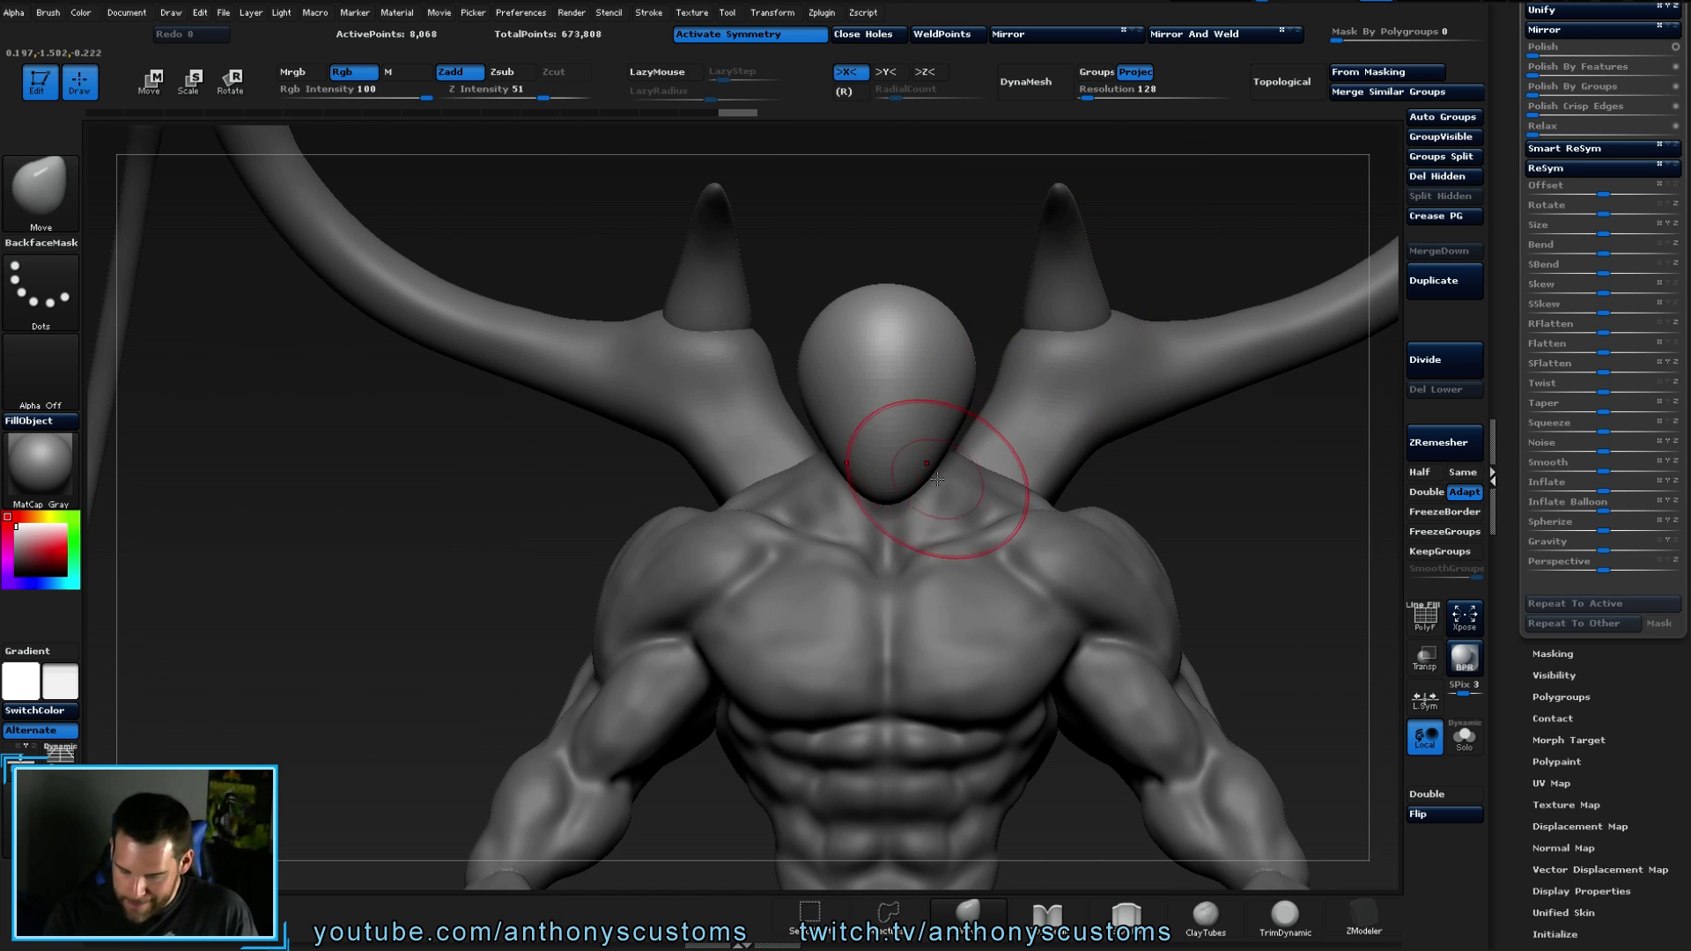
mouse_move(935, 463)
left_mouse_down()
mouse_move(925, 409)
mouse_move(965, 431)
left_mouse_up()
left_click_drag(901, 495, 900, 503)
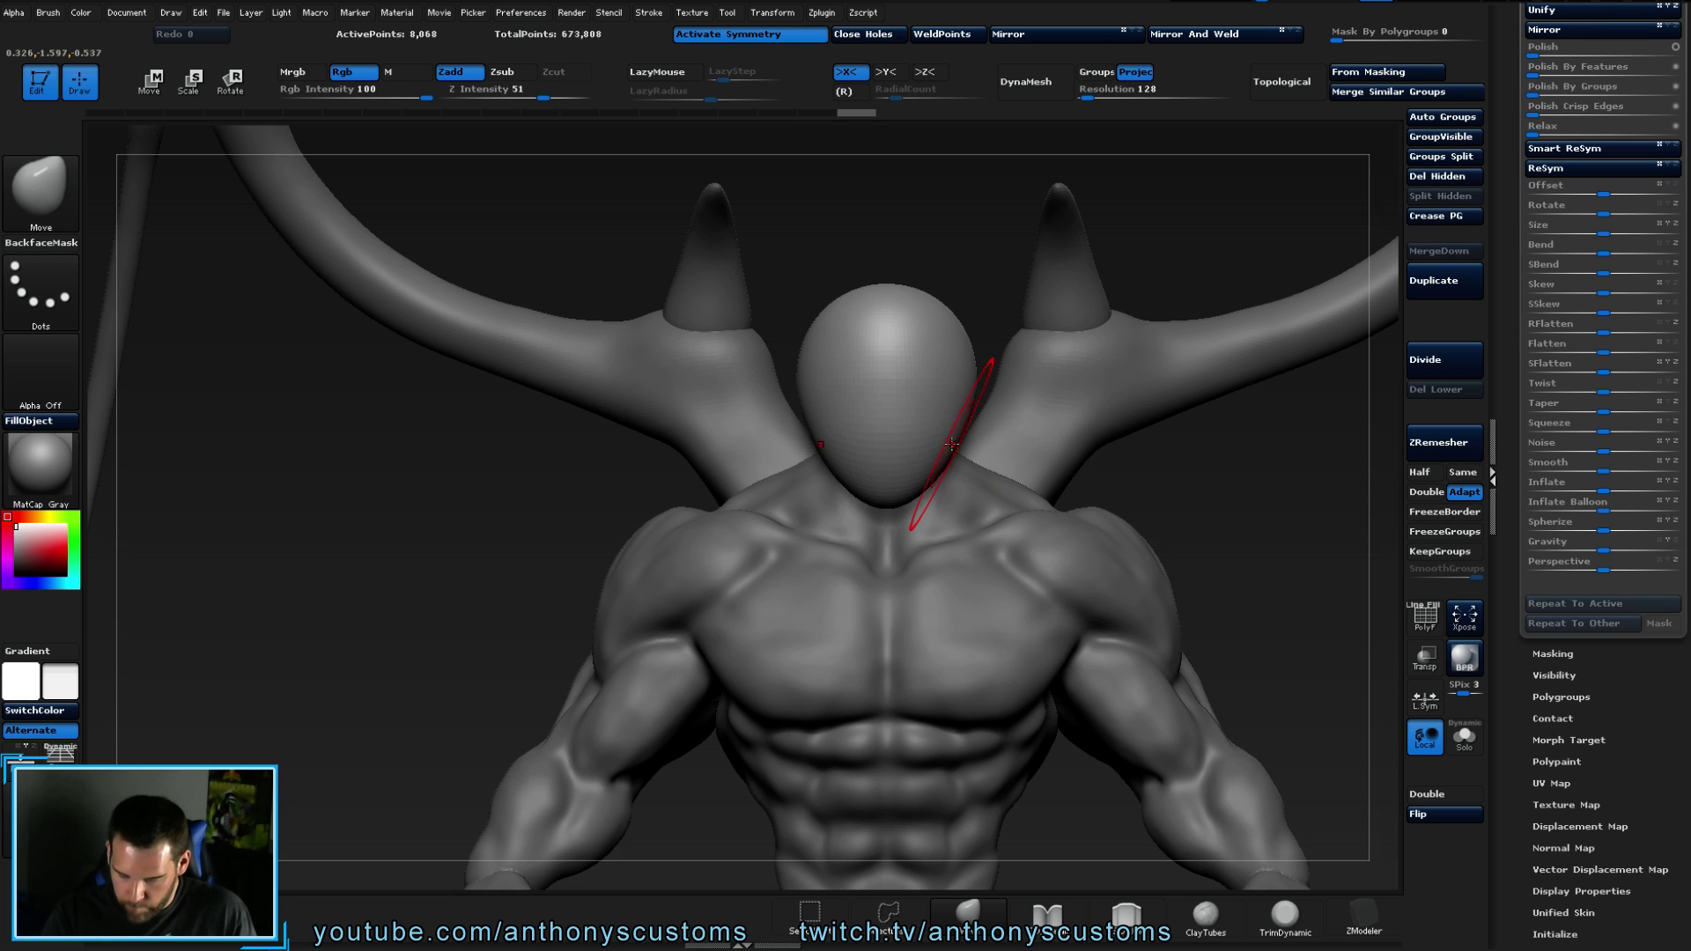
- Reshape the back and crown of the head with small Move brush adjustments from side and three-quarter views
mouse_move(1166, 241)
left_mouse_down()
mouse_move(1083, 264)
mouse_move(1155, 241)
left_mouse_up()
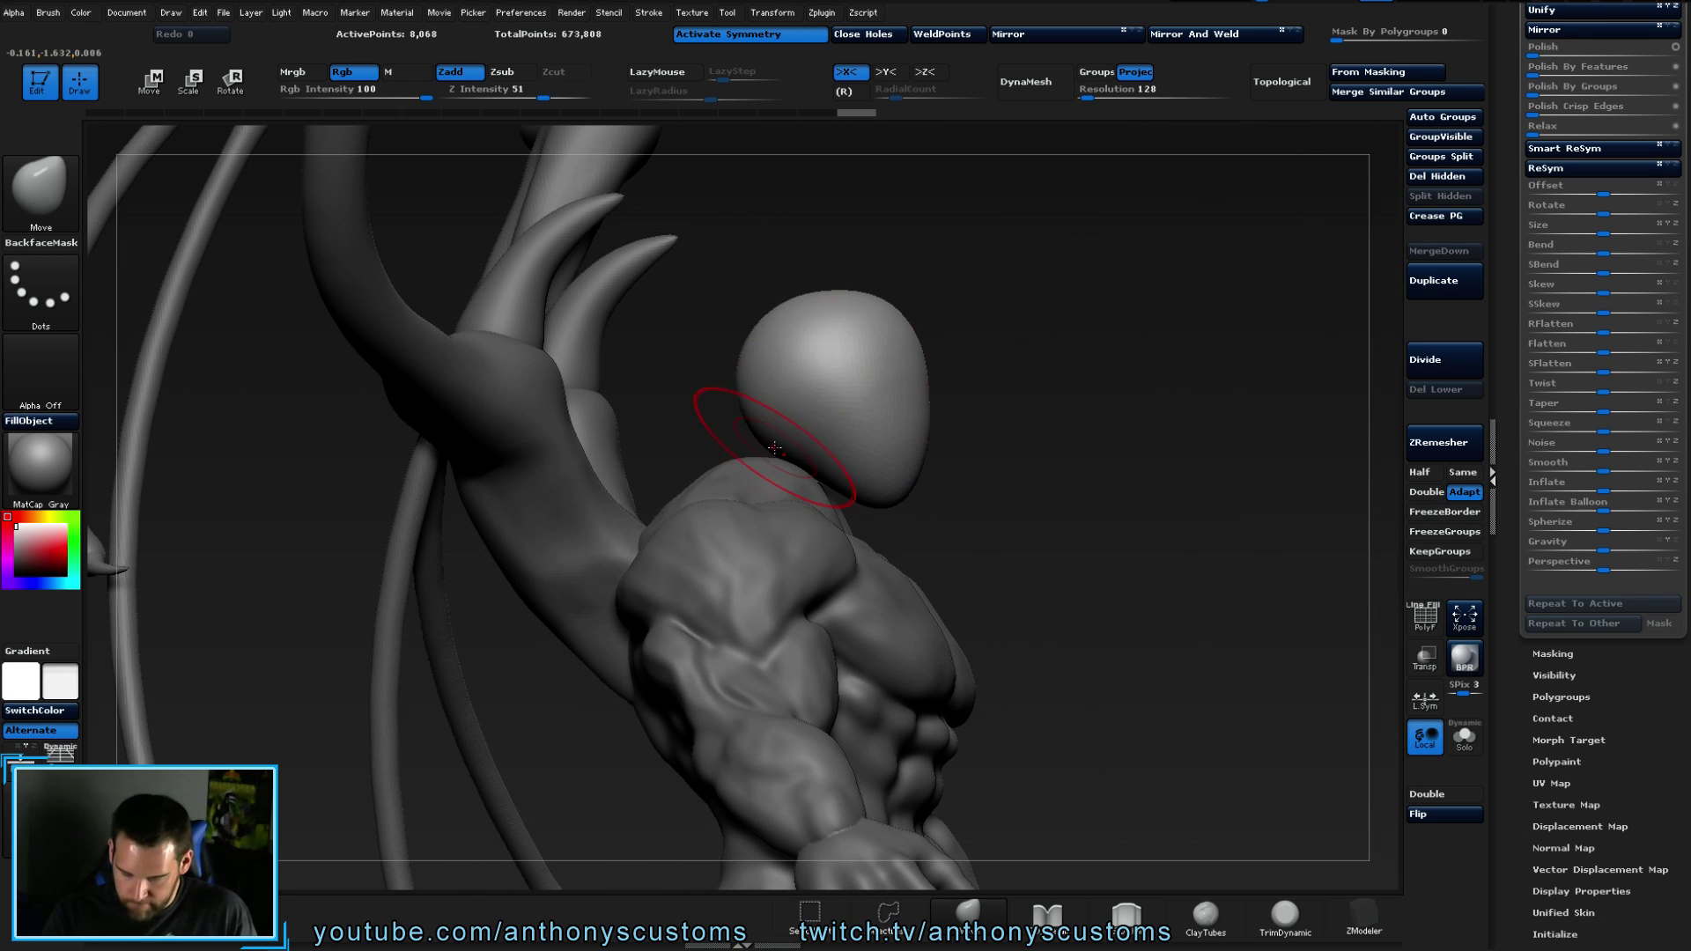
left_click_drag(768, 456, 746, 430)
left_click_drag(775, 347, 754, 330)
mouse_move(1092, 344)
left_mouse_down()
mouse_move(1057, 364)
mouse_move(983, 324)
left_mouse_up()
left_click_drag(803, 311, 789, 299)
left_click_drag(1085, 390, 994, 407)
key("f")
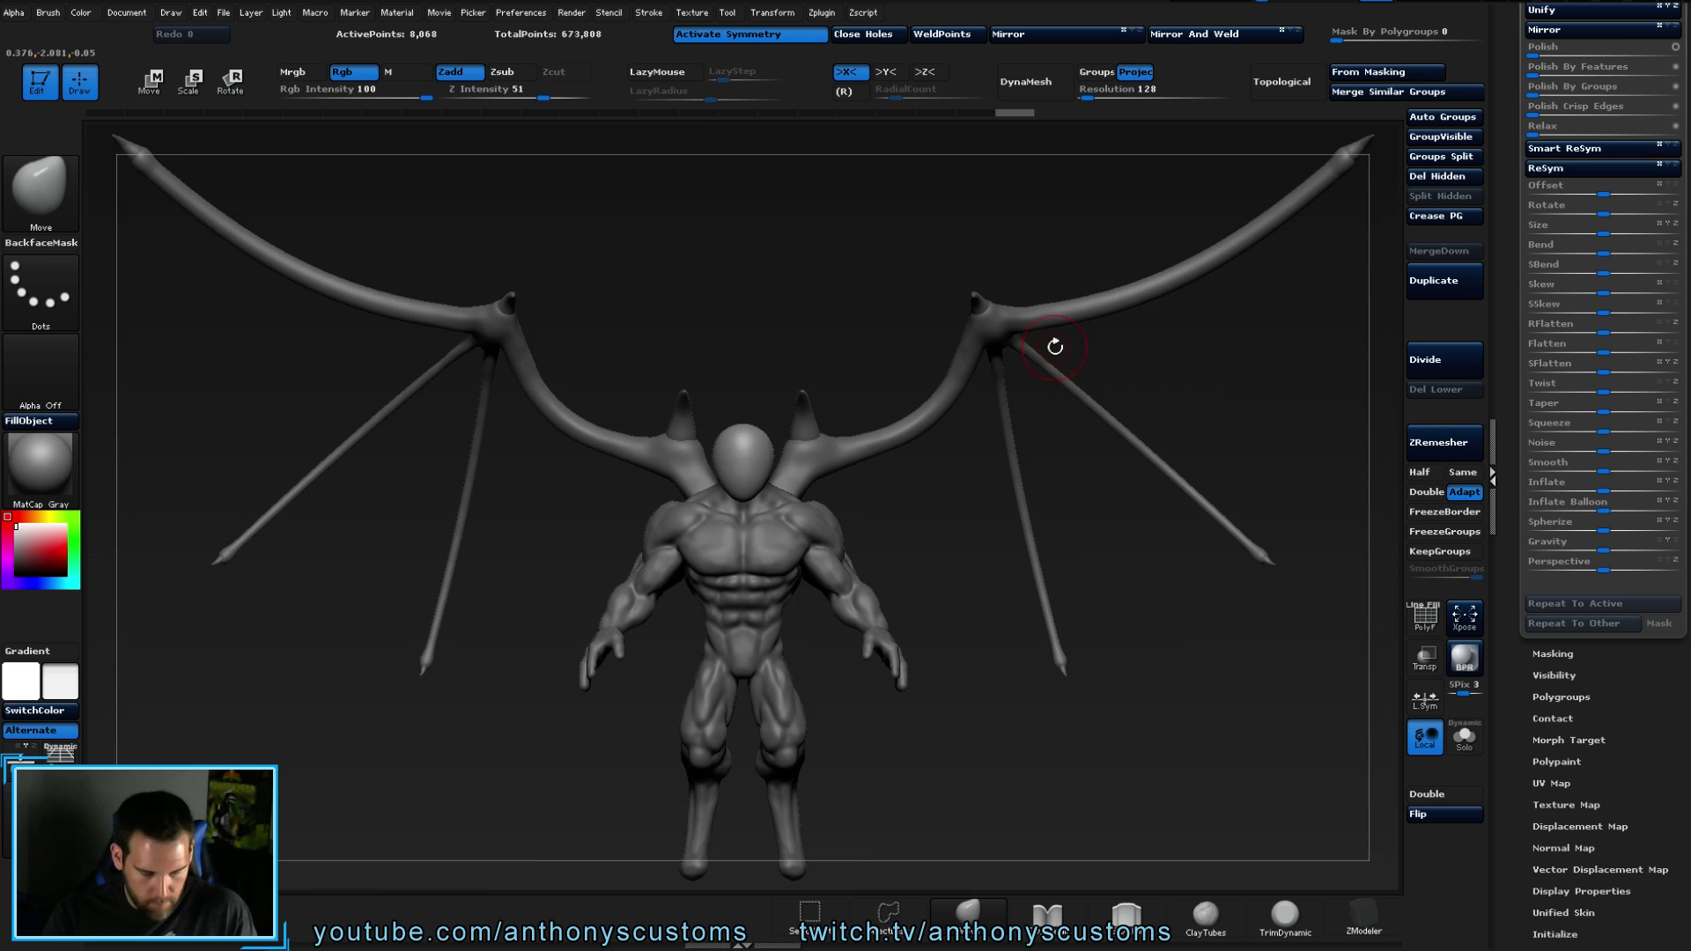
mouse_move(955, 509)
left_mouse_down()
mouse_move(956, 624)
mouse_move(985, 430)
mouse_move(972, 400)
left_mouse_up()
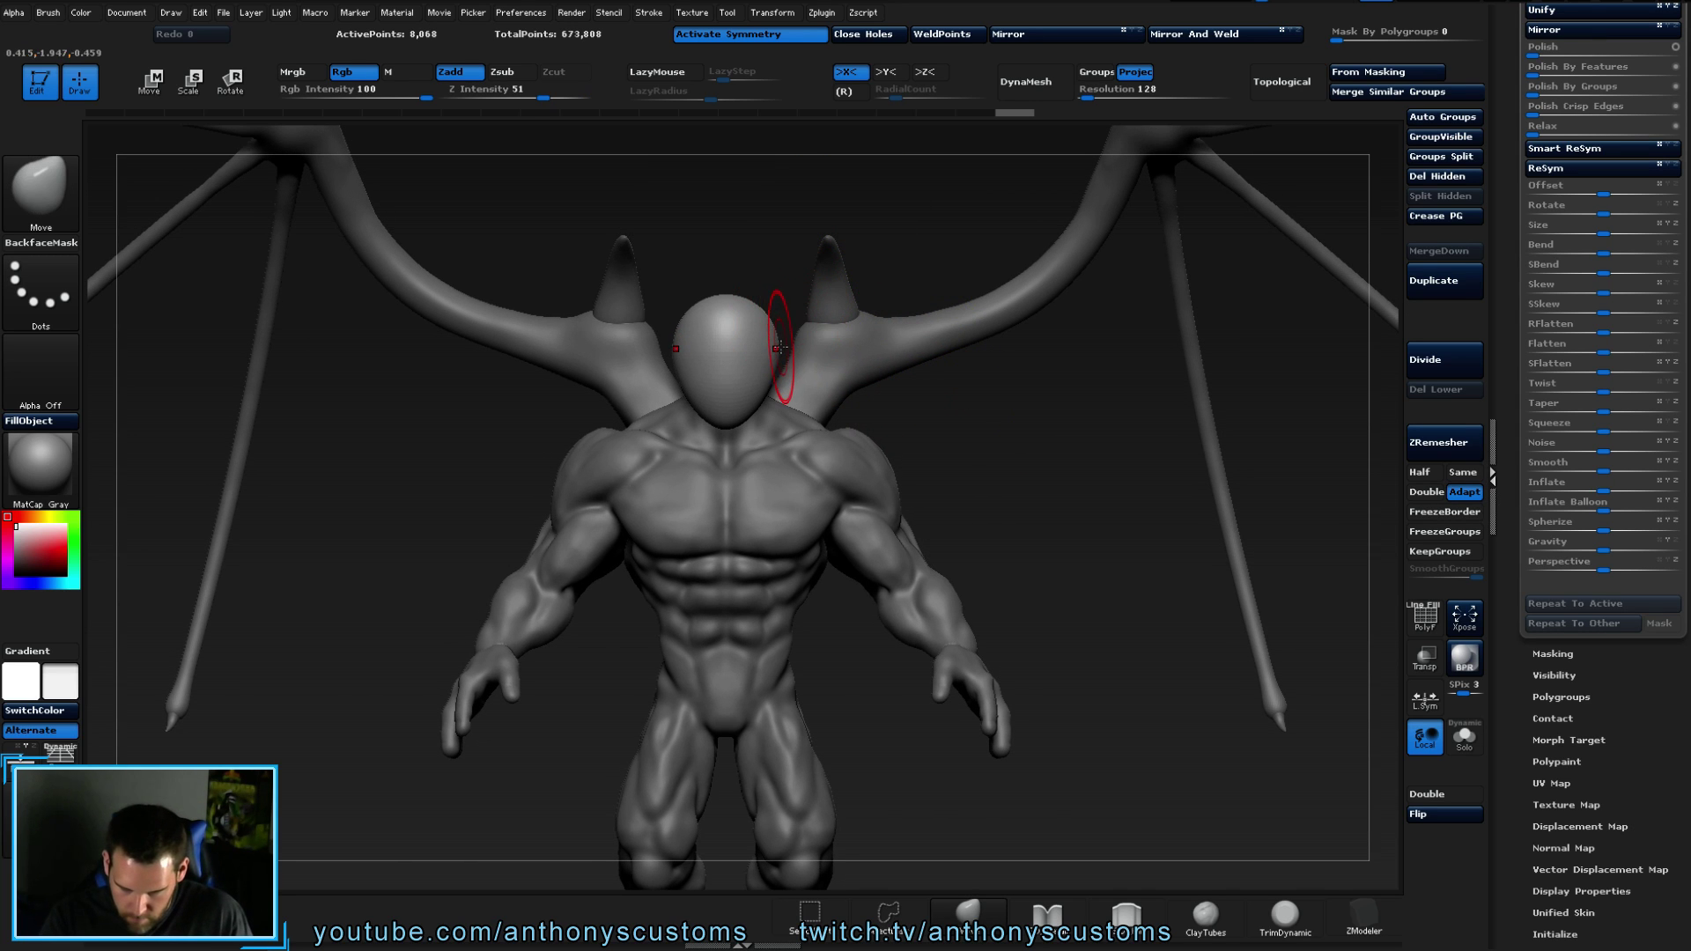
- Refine the front profile and sides of the head with small Move brush adjustments from side and front views
left_click_drag(781, 335, 840, 291)
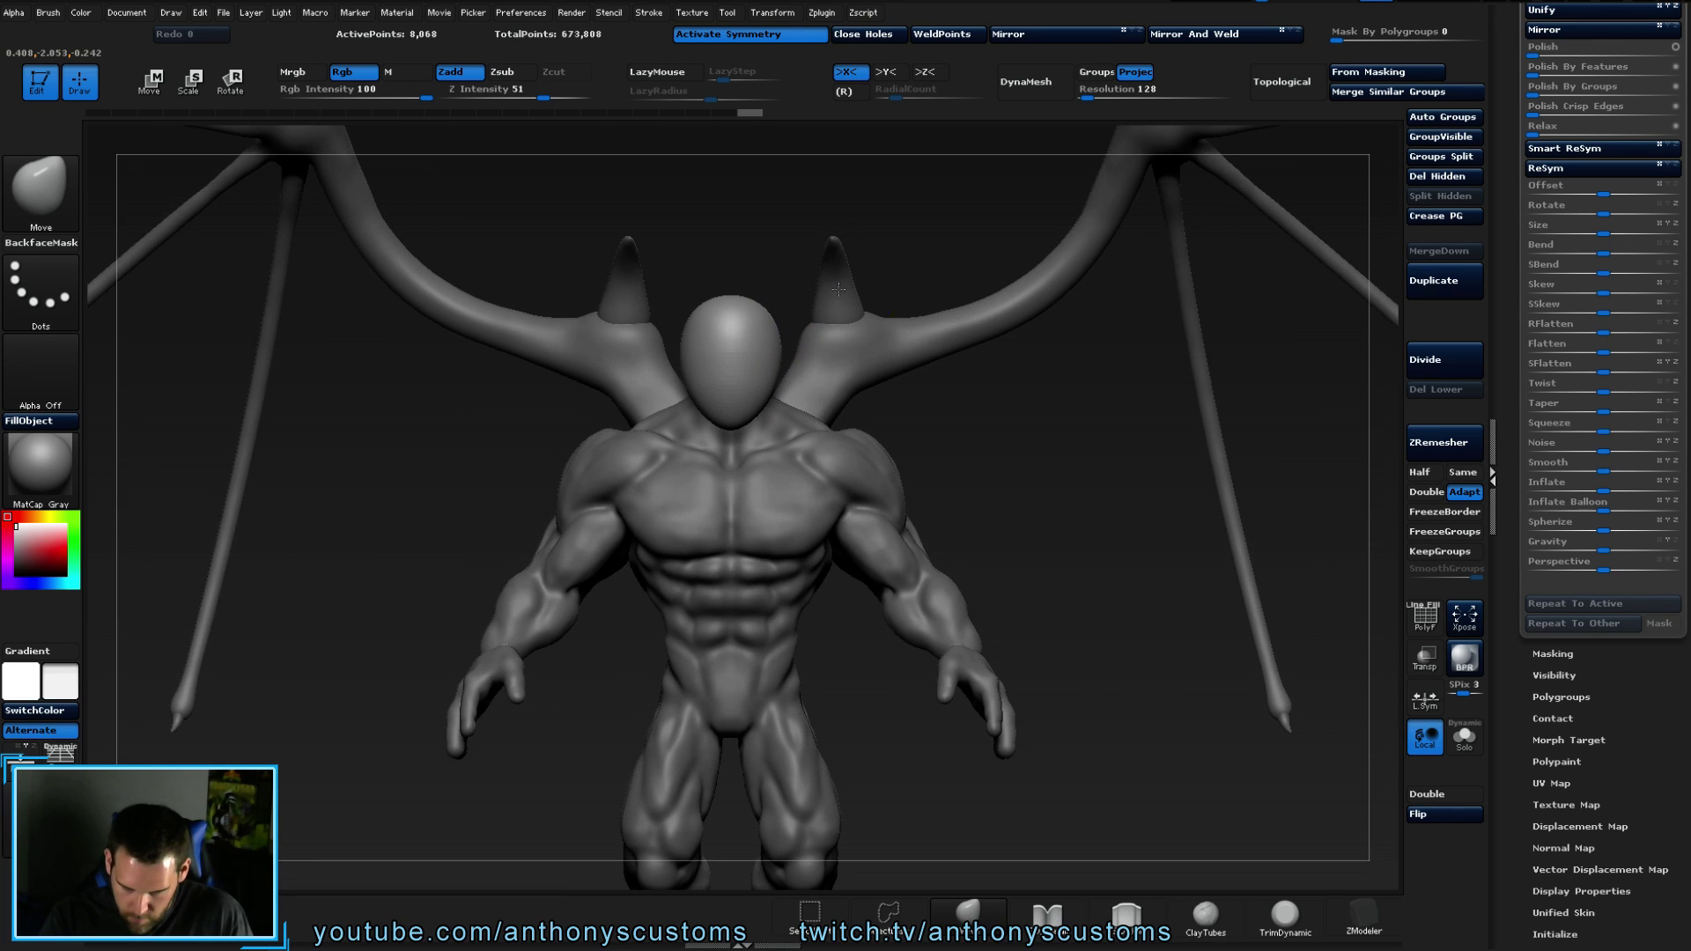
mouse_move(933, 411)
left_mouse_down()
mouse_move(925, 397)
mouse_move(942, 400)
left_mouse_up()
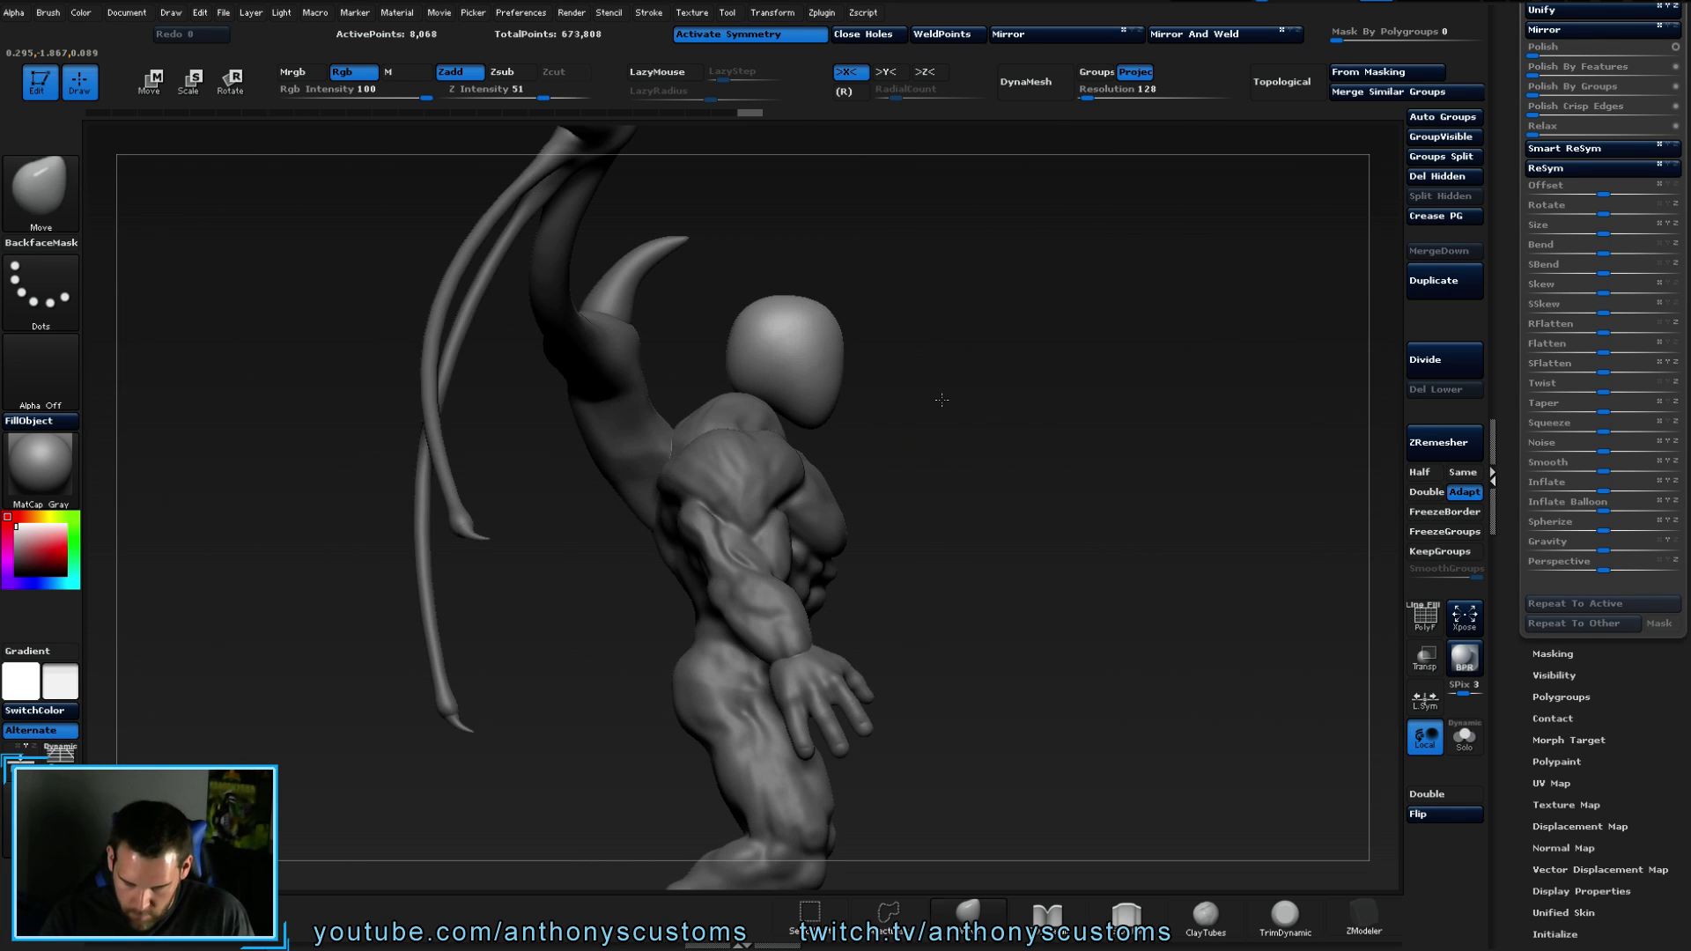
key("space")
left_click_drag(970, 321, 963, 530, "alt")
left_click_drag(883, 480, 900, 484)
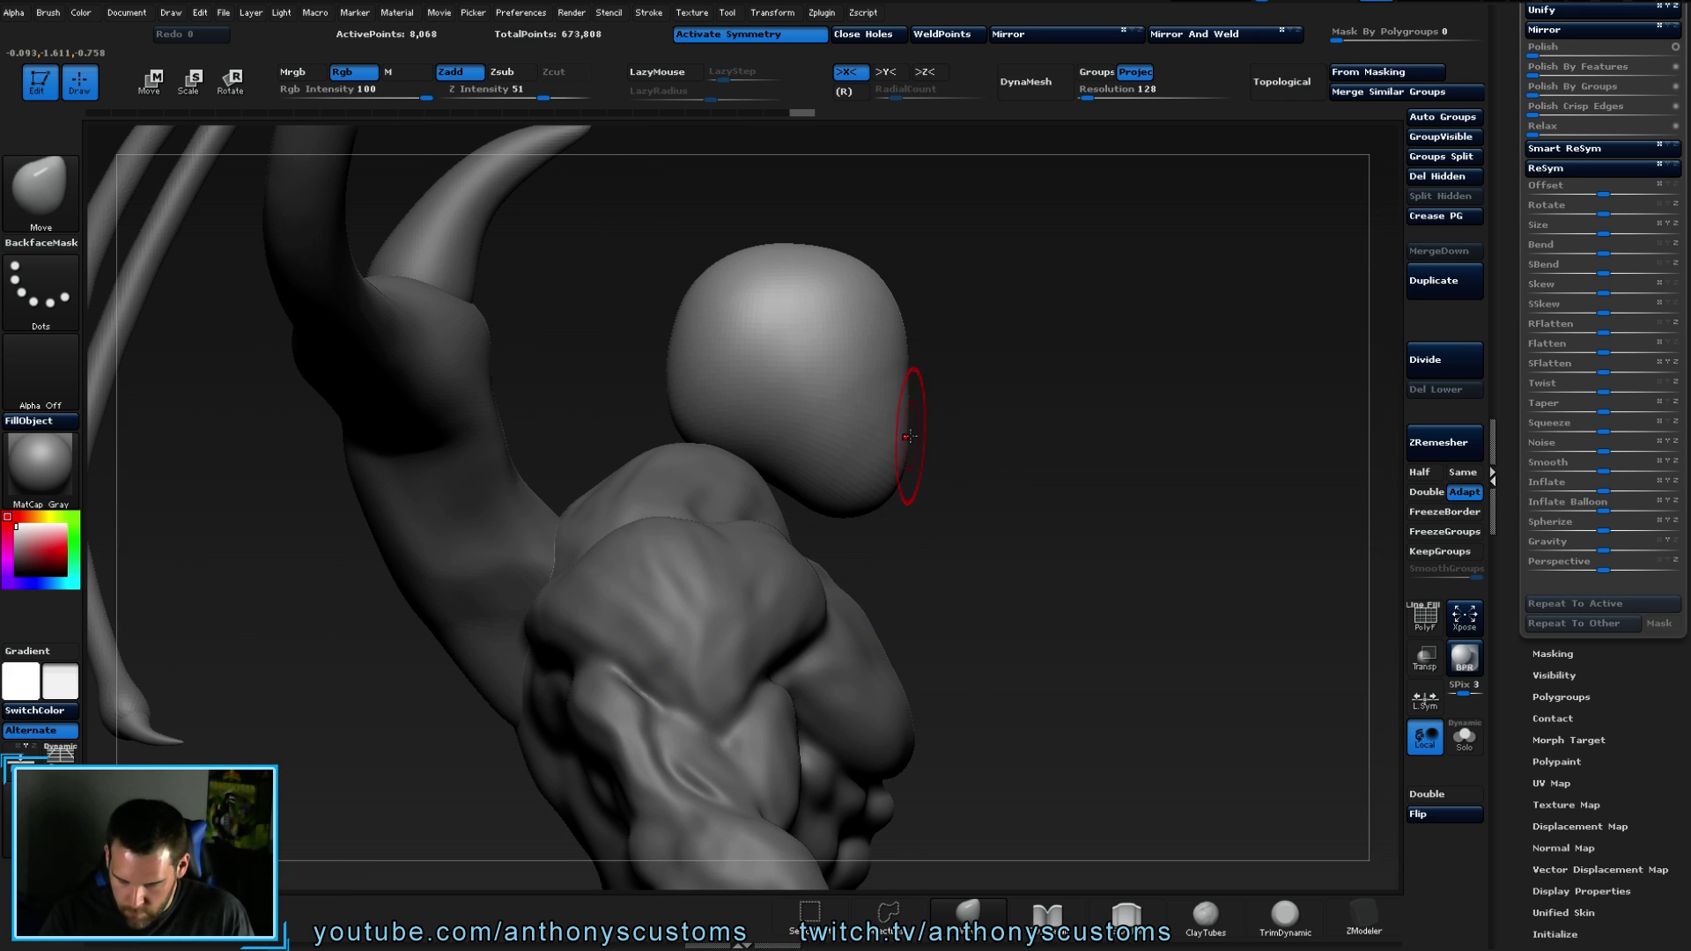
left_click_drag(981, 381, 1013, 290, "shift")
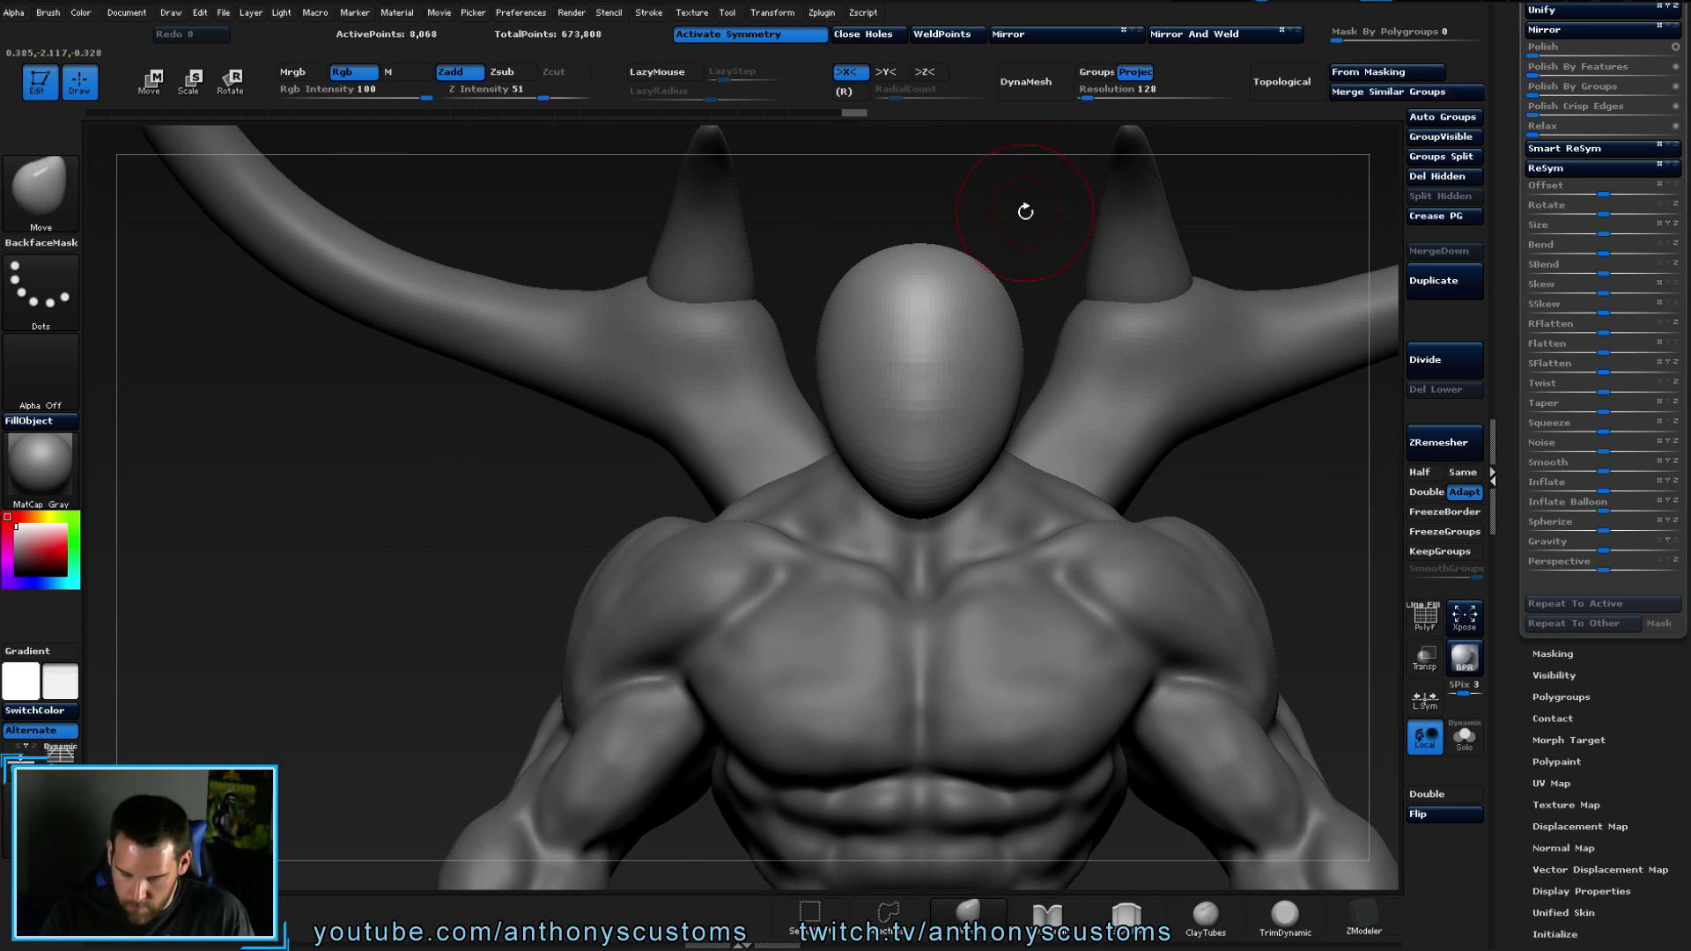
left_click_drag(483, 574, 481, 513, "alt")
left_click_drag(568, 555, 459, 602, "alt")
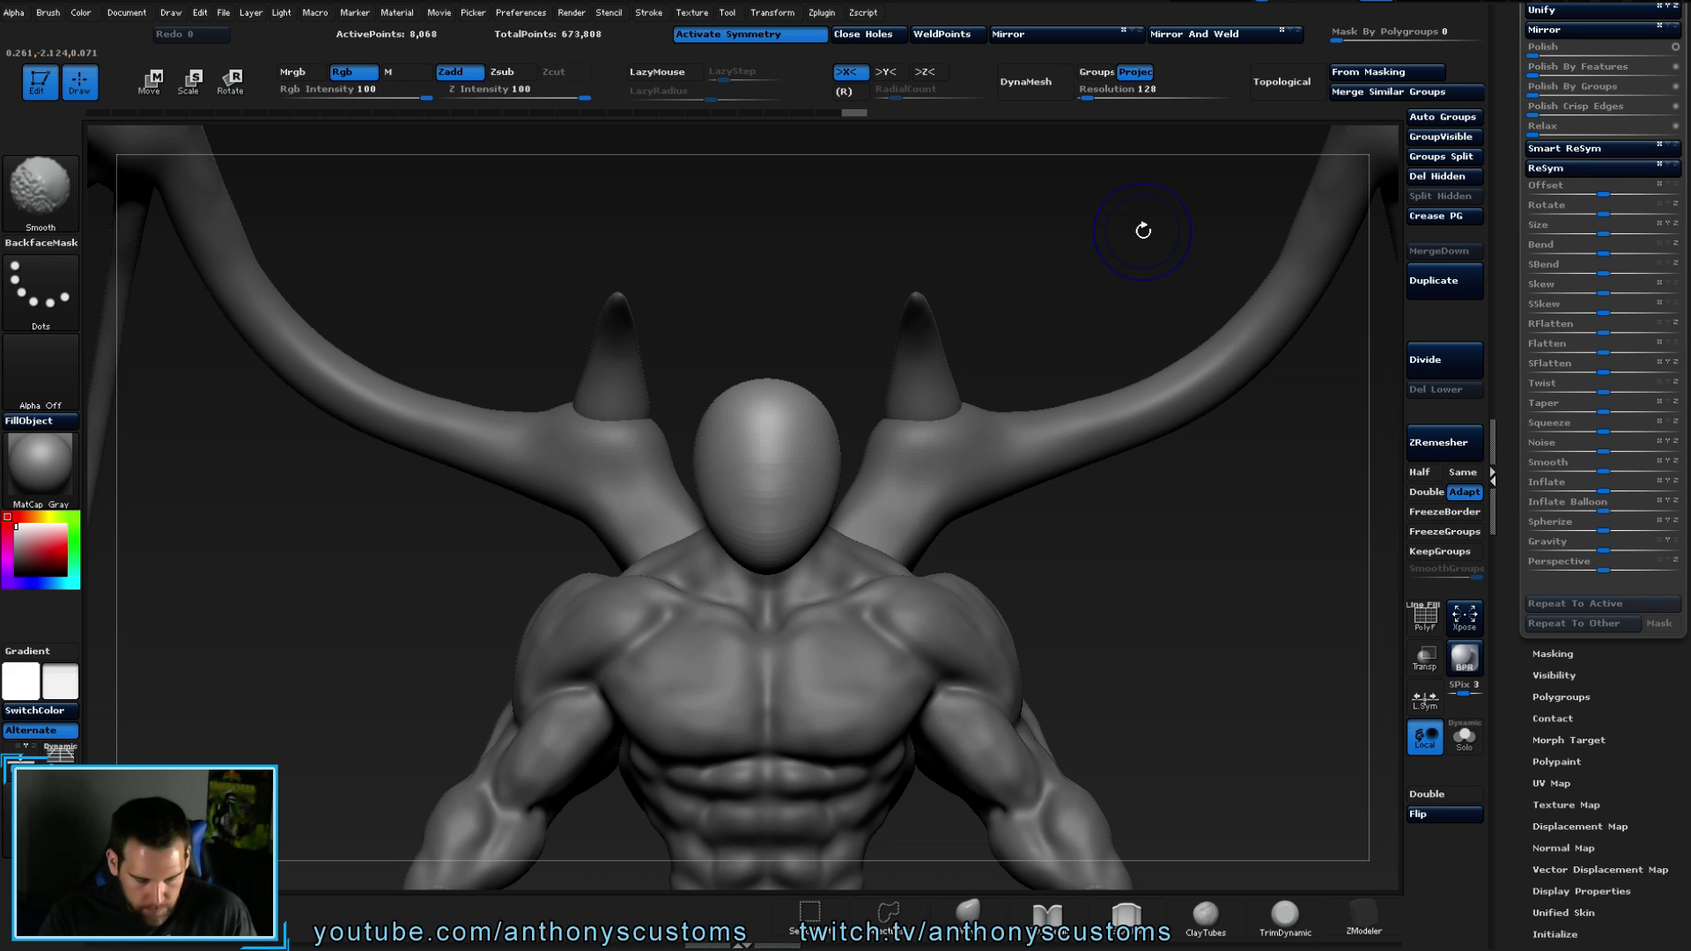
- Turn off Project and DynaMesh the head at resolution 128, checking its wireframe
key("shift+f")
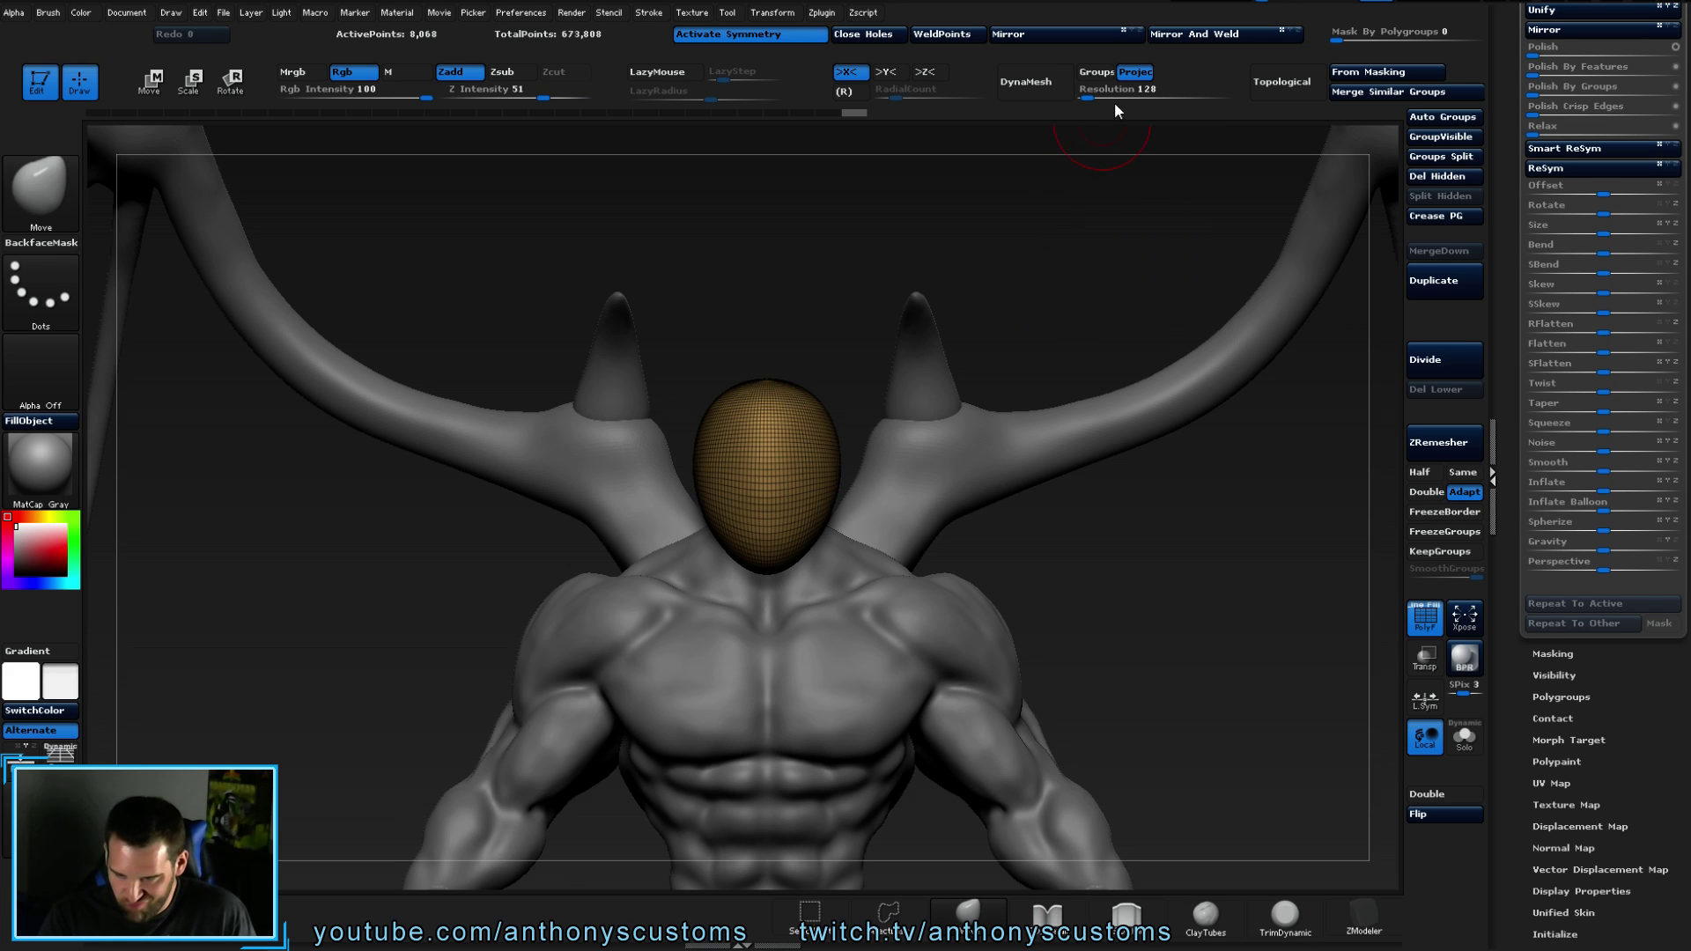
left_click(1135, 72)
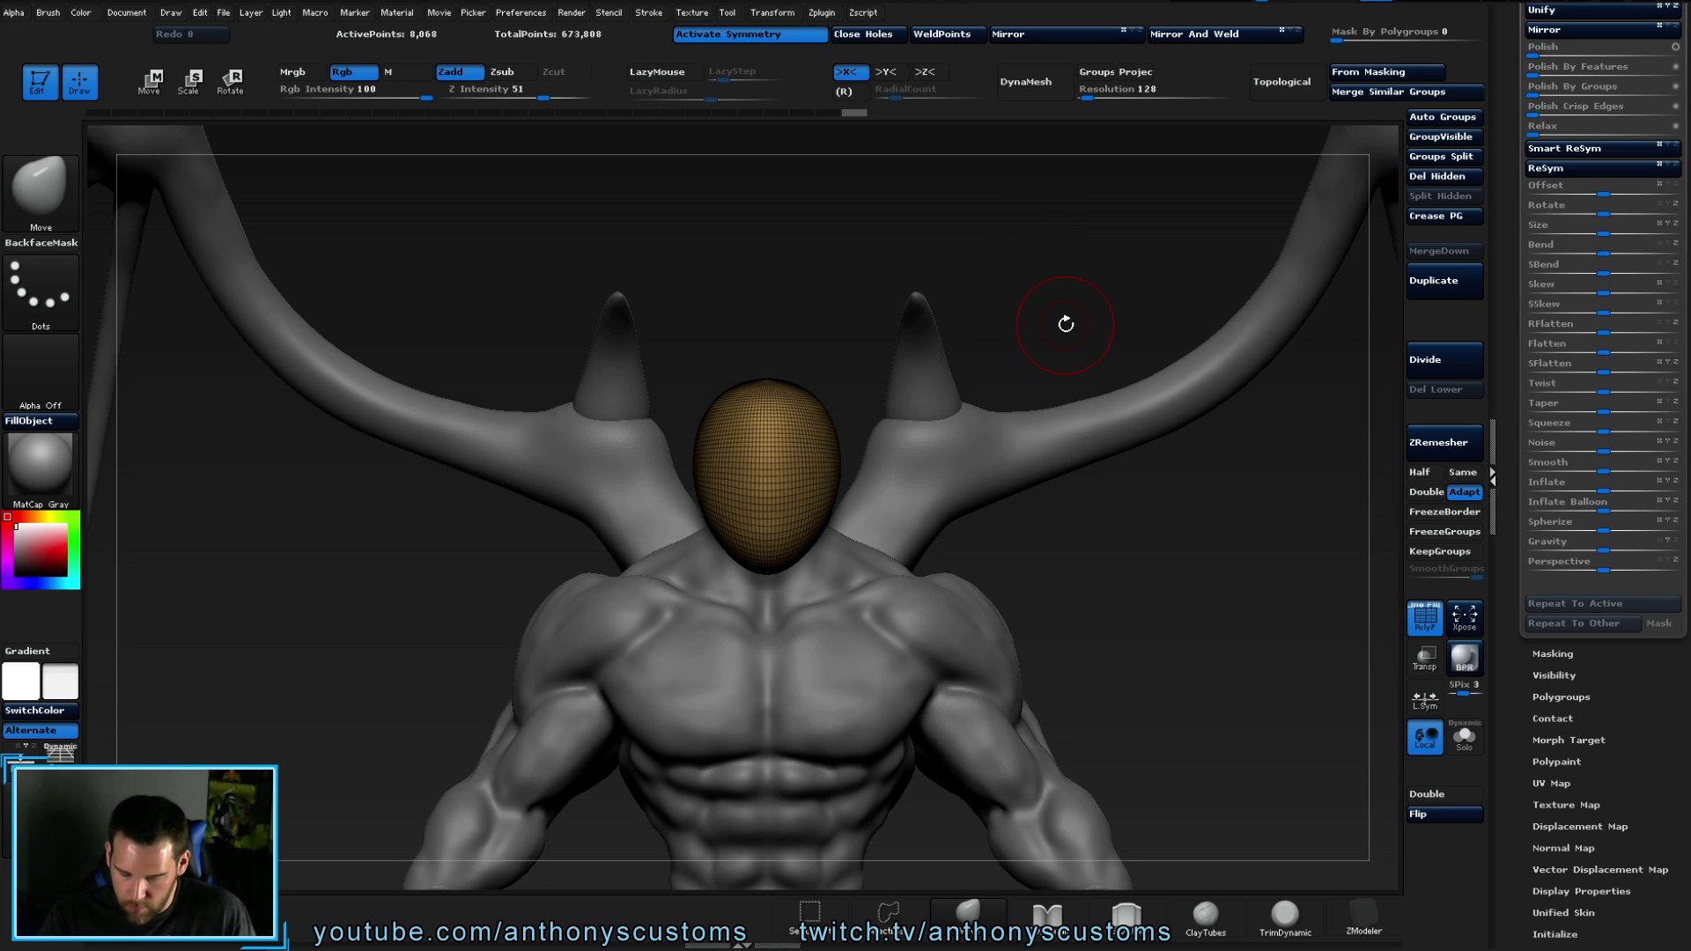
left_click(1037, 86)
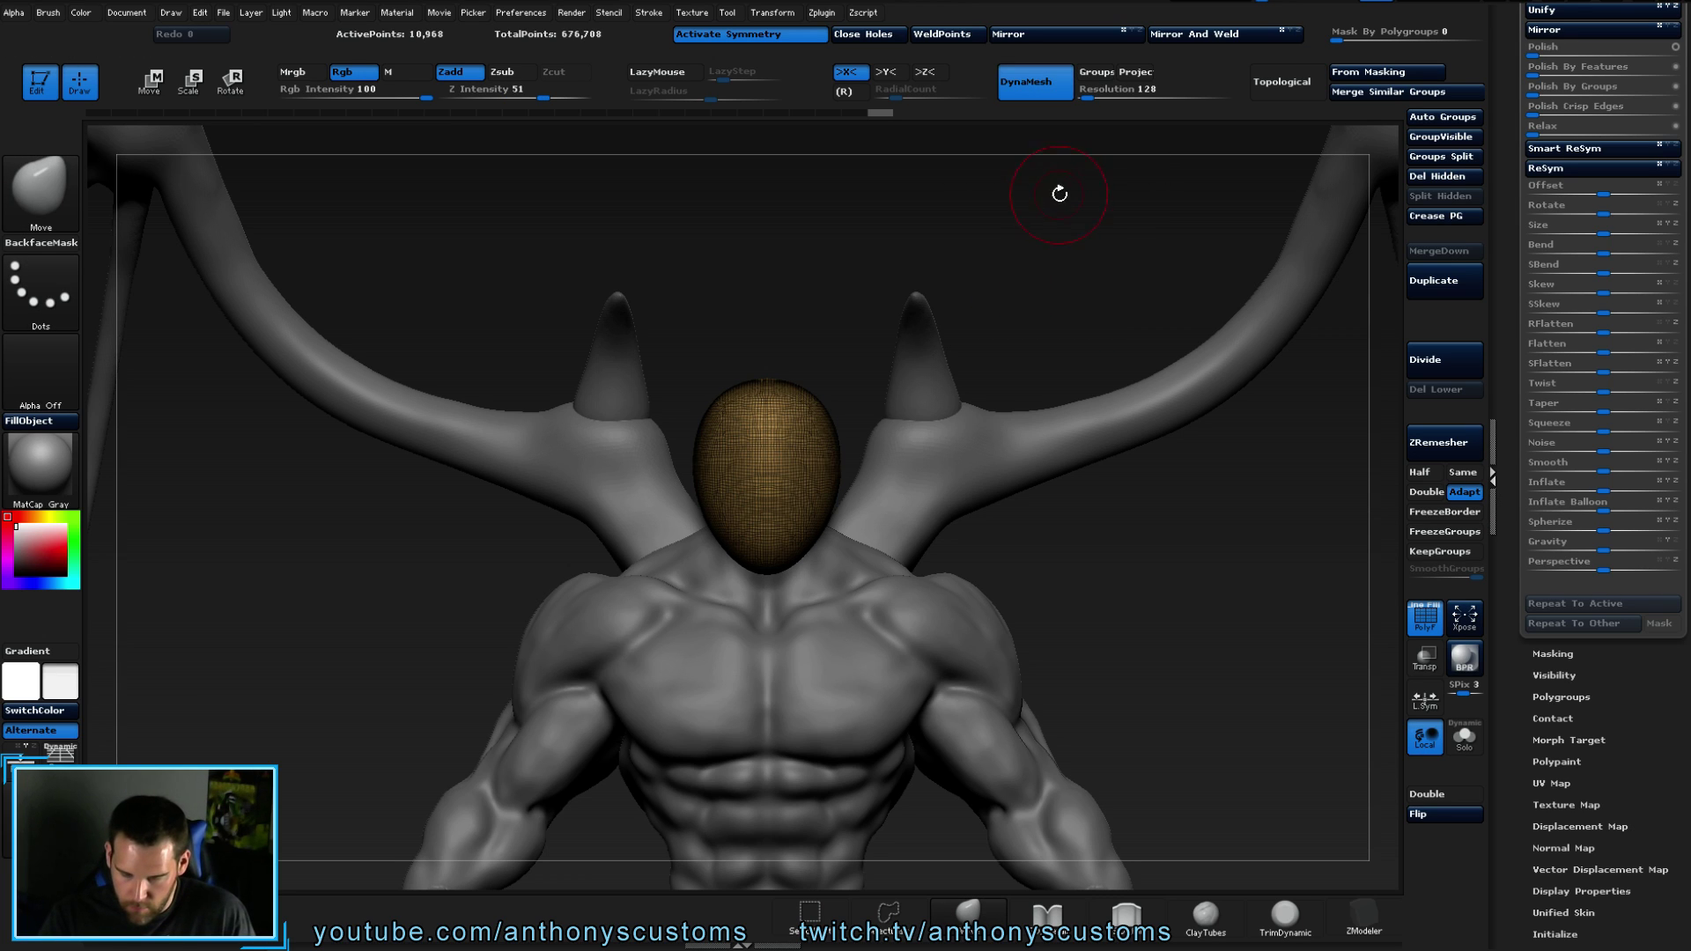
key("shift+f")
- Block in the muzzle and cheekbones on the front of the head with a smaller ClayTubes brush
left_click_drag(1018, 332, 1180, 321, "alt")
left_click_drag(1220, 254, 1234, 212, "alt")
right_click(1206, 540)
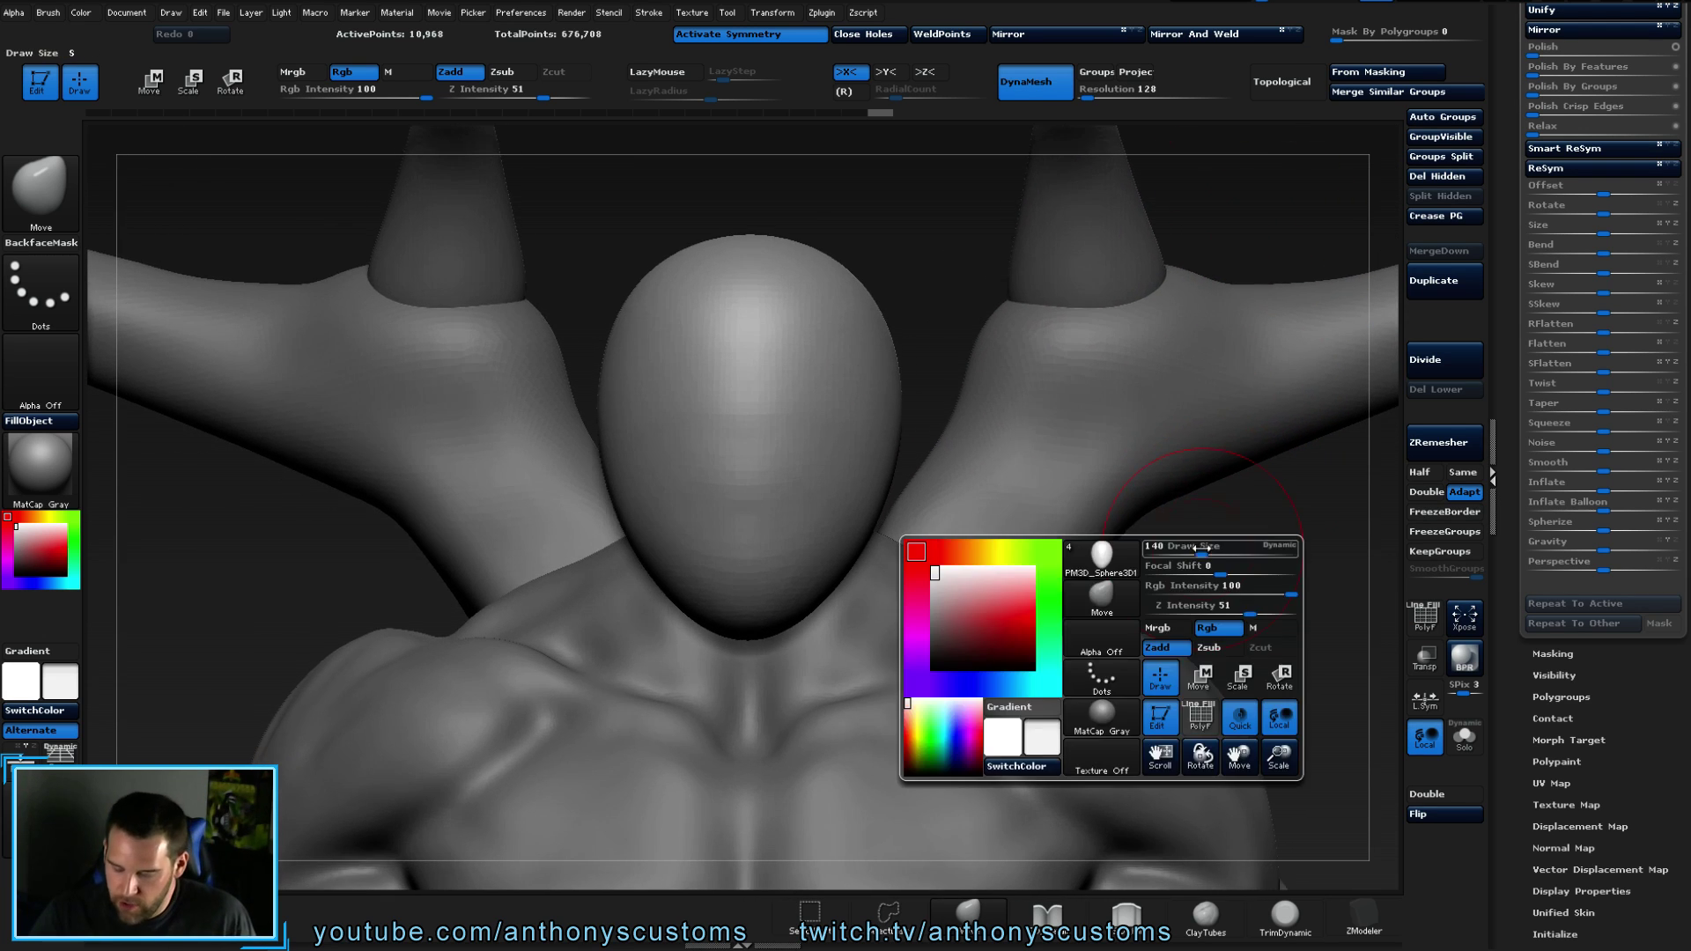
mouse_move(1203, 550)
left_mouse_down()
mouse_move(1186, 551)
mouse_move(1246, 534)
left_mouse_up()
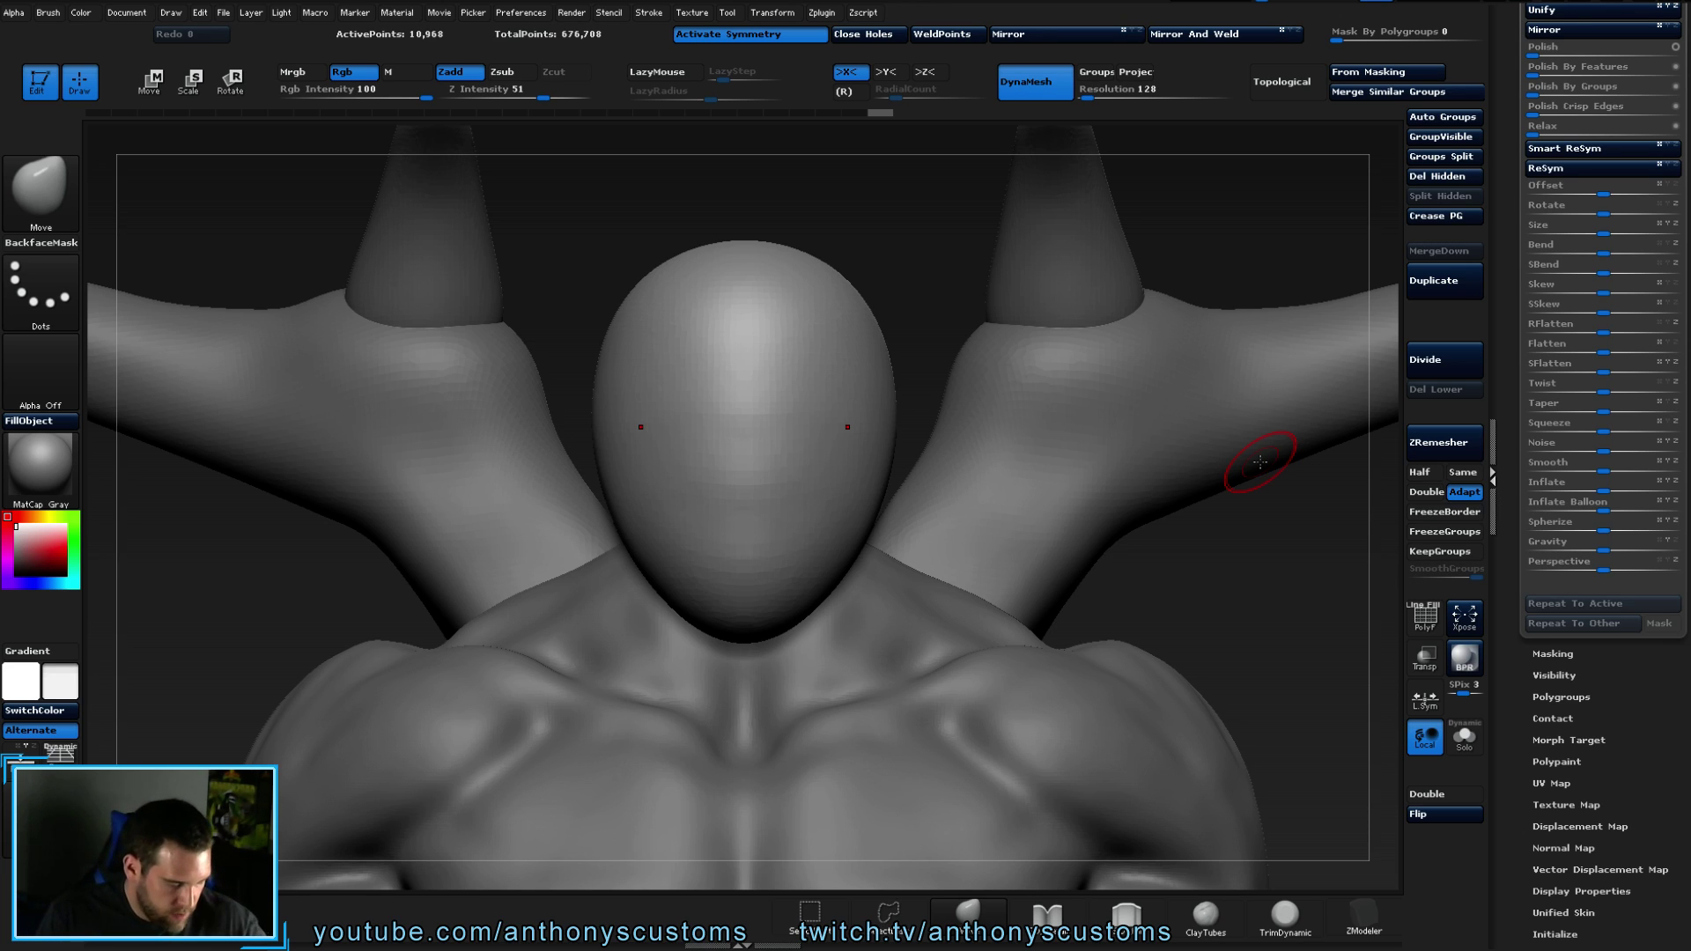
key("b")
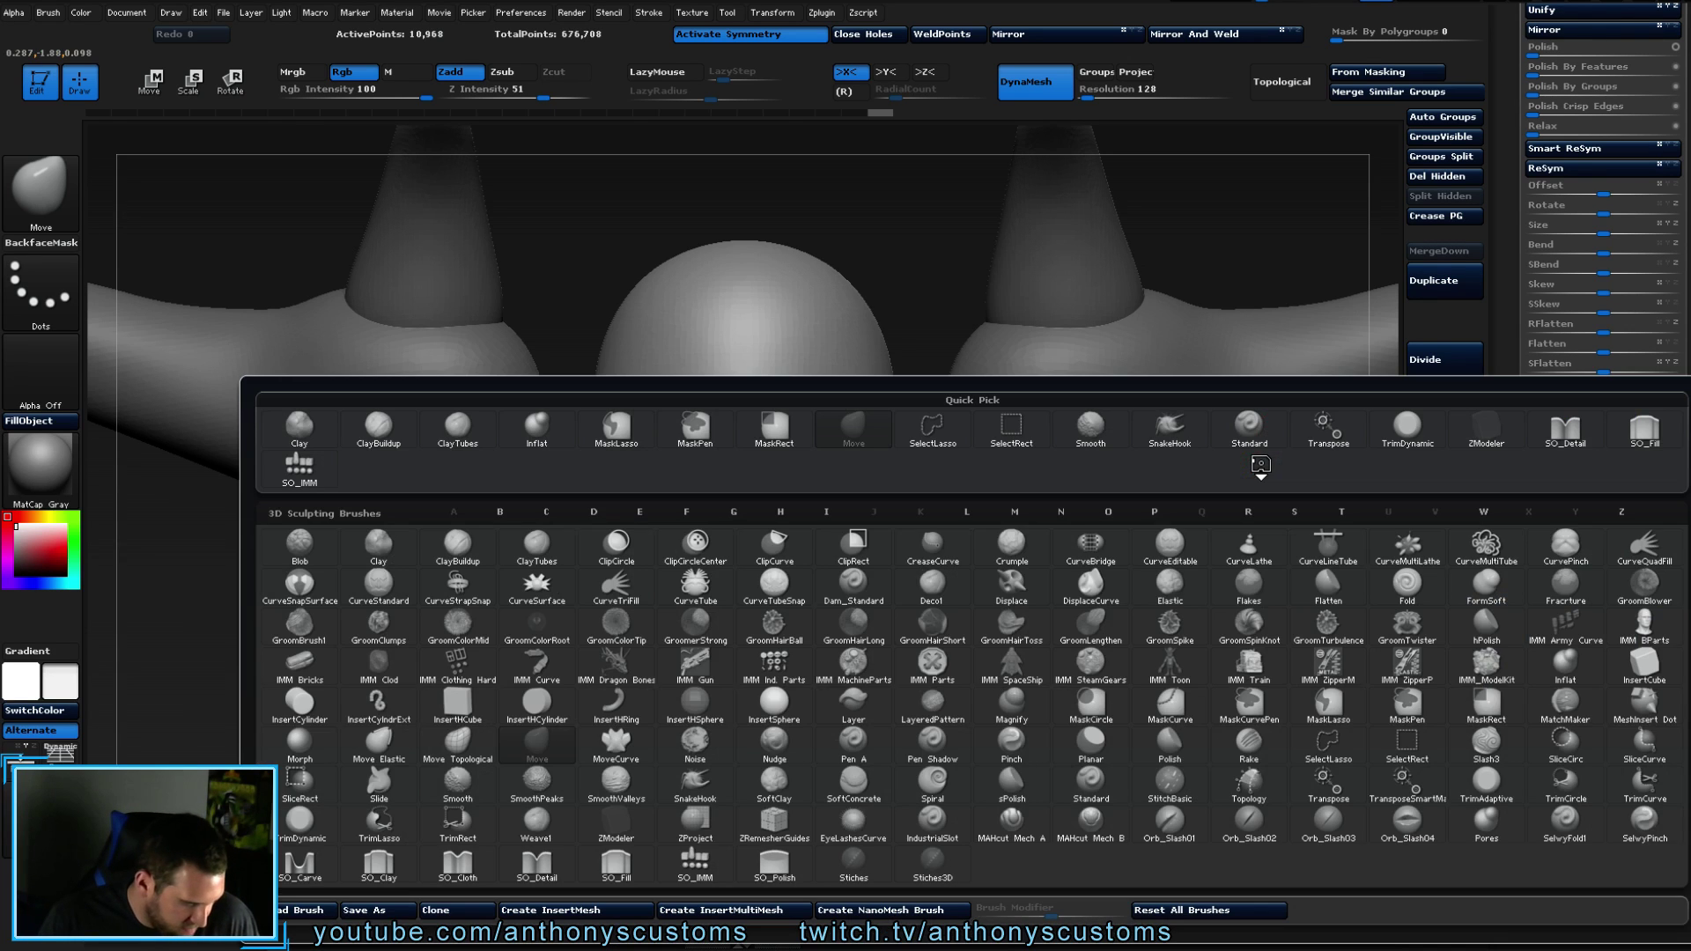
key("c")
key("t")
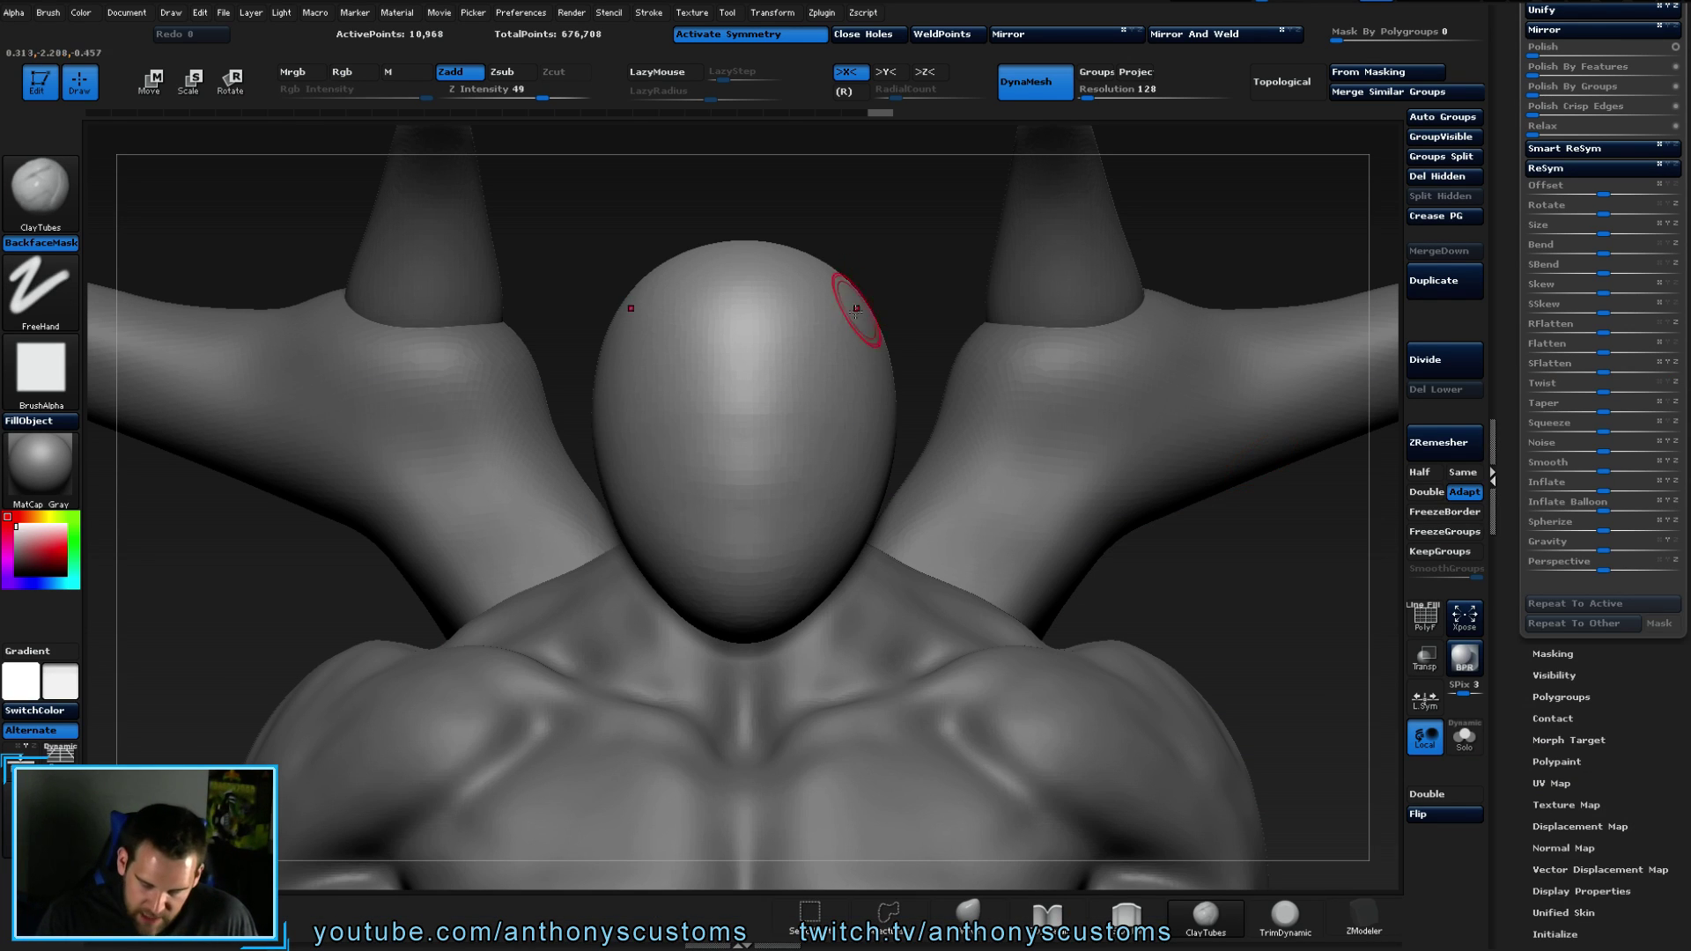
mouse_move(765, 509)
left_mouse_down()
mouse_move(766, 490)
mouse_move(763, 531)
left_mouse_up()
mouse_move(761, 499)
left_mouse_down()
mouse_move(774, 534)
mouse_move(731, 527)
mouse_move(793, 480)
mouse_move(881, 459)
mouse_move(788, 480)
mouse_move(744, 463)
left_mouse_up()
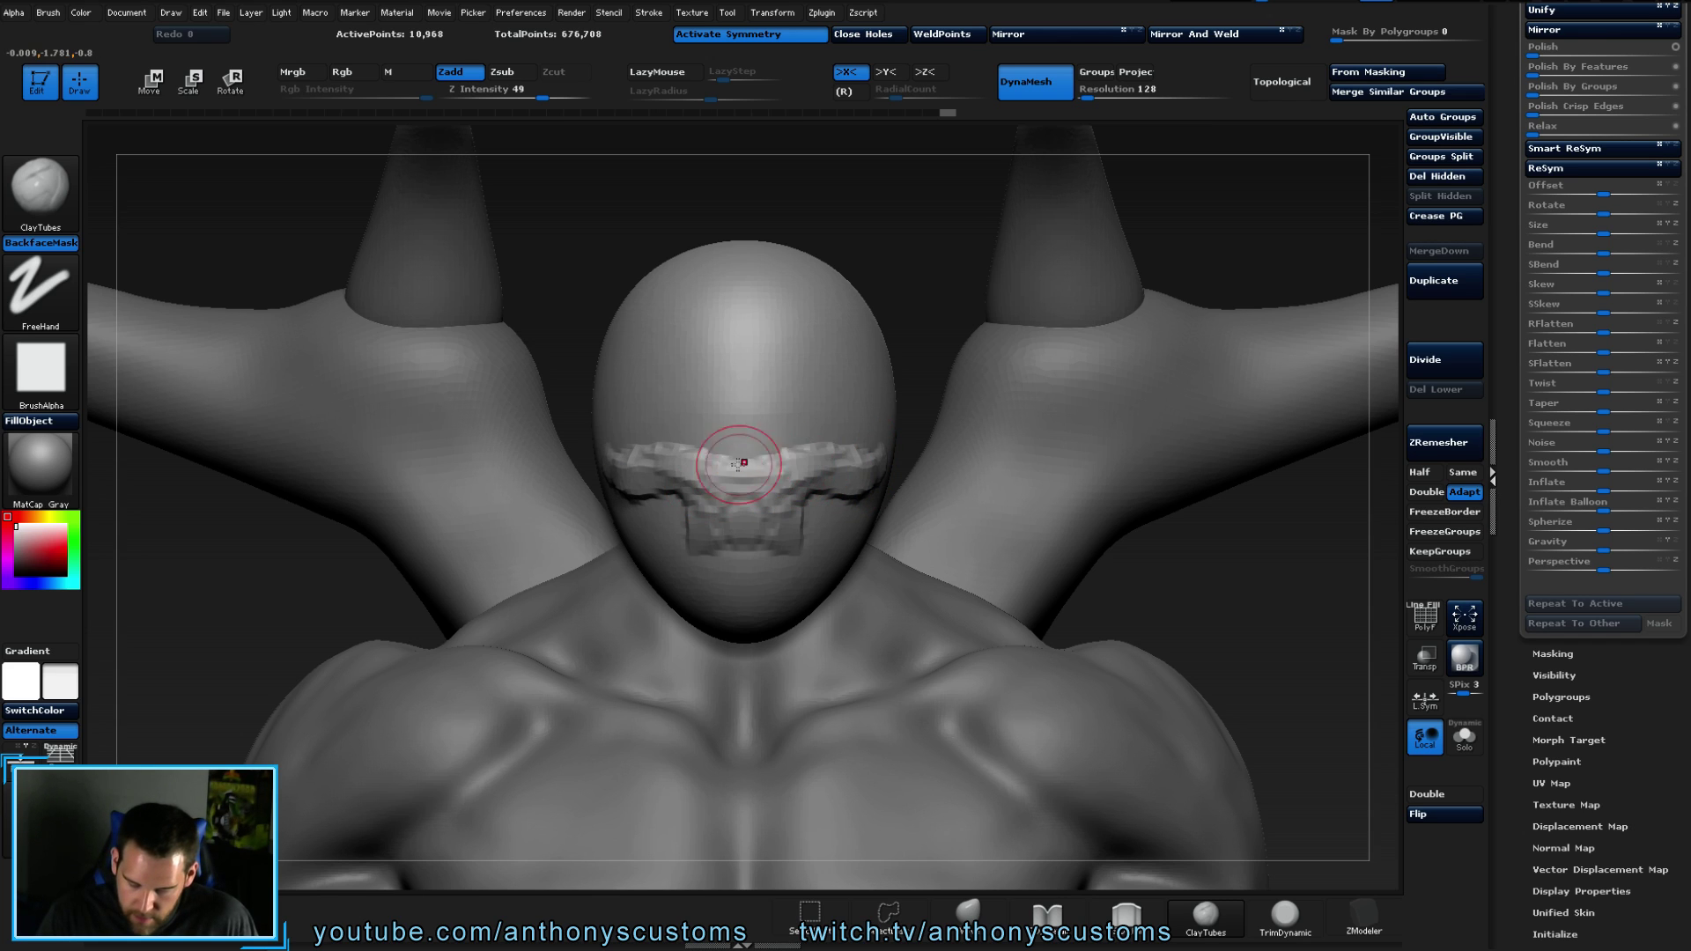
- Build up the nose bridge, outer eye-socket rims and brow ridge with ClayTubes
left_click_drag(744, 388, 744, 460)
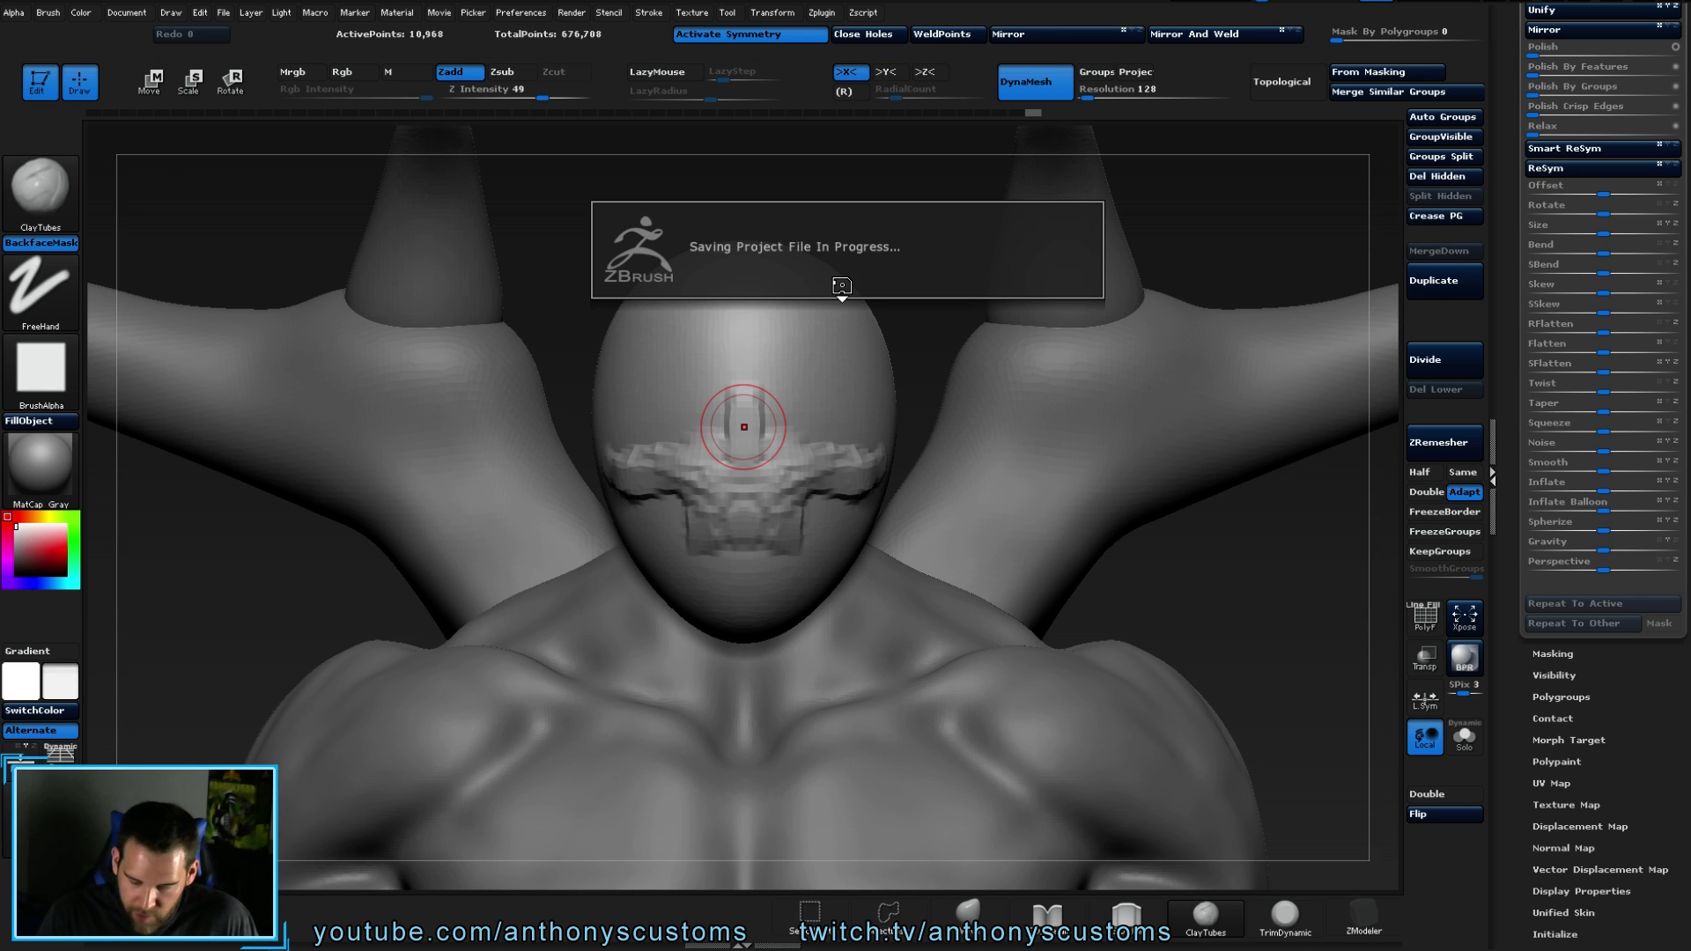
left_click_drag(744, 449, 745, 480)
mouse_move(740, 392)
left_mouse_down()
mouse_move(656, 366)
mouse_move(622, 448)
left_mouse_up()
mouse_move(671, 370)
left_mouse_down()
mouse_move(624, 423)
mouse_move(628, 361)
mouse_move(726, 388)
mouse_move(743, 362)
mouse_move(775, 381)
mouse_move(837, 372)
left_mouse_up()
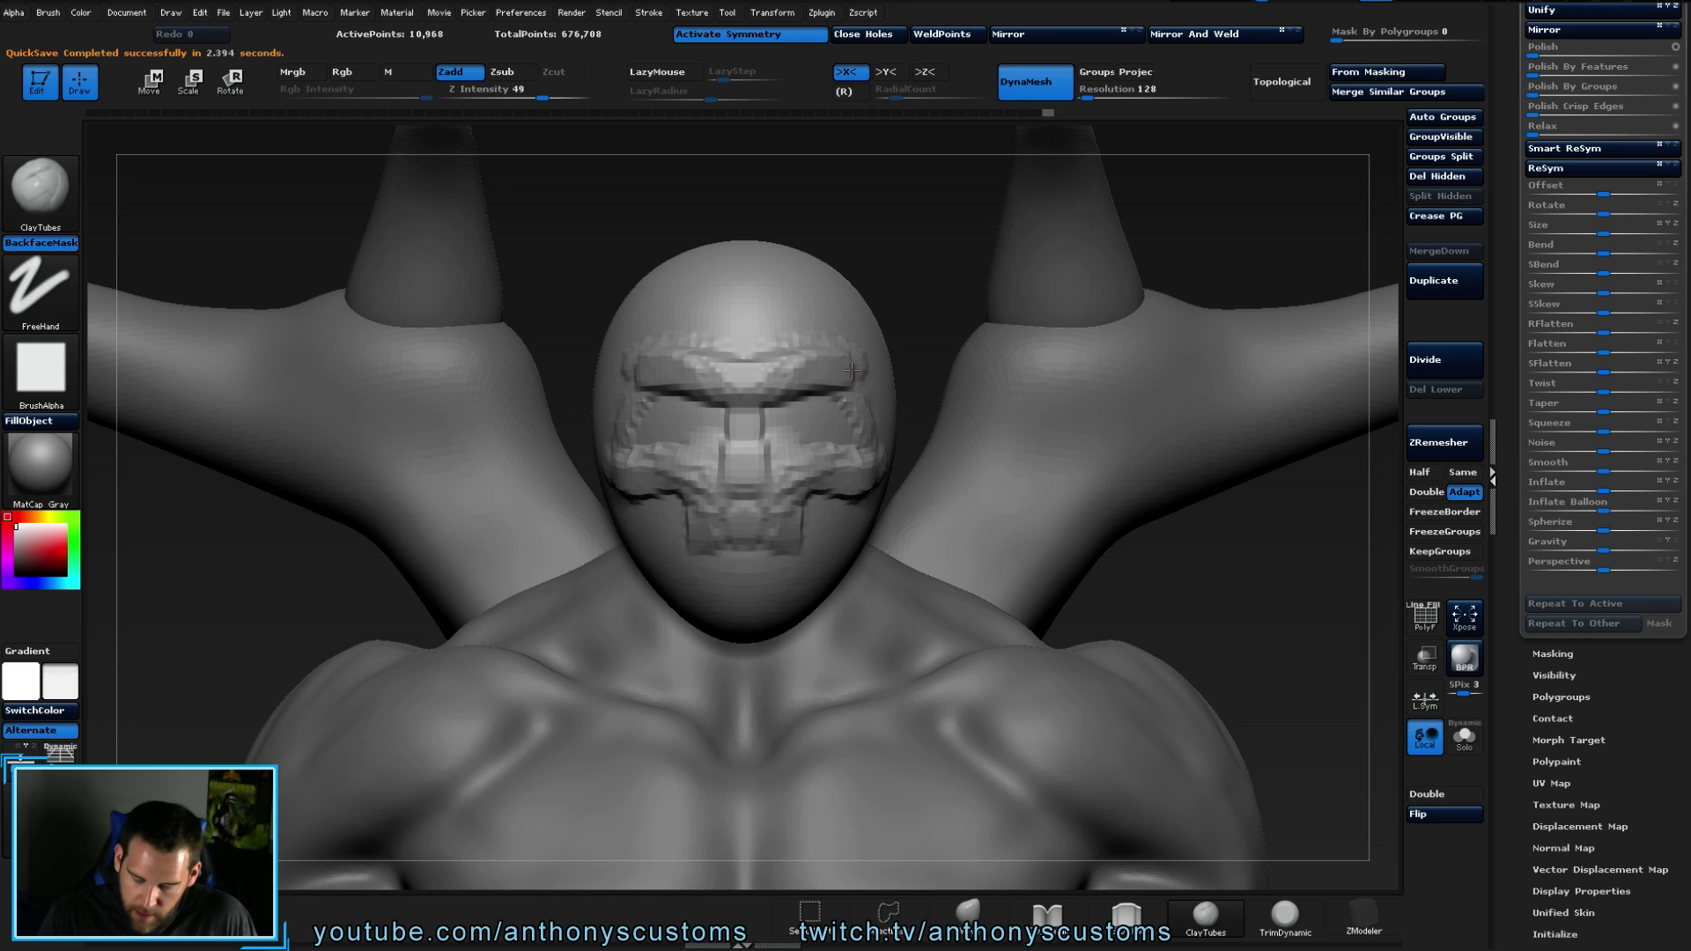
left_click_drag(951, 276, 846, 317)
mouse_move(764, 386)
left_mouse_down()
mouse_move(881, 366)
mouse_move(850, 374)
mouse_move(743, 480)
mouse_move(766, 481)
left_mouse_up()
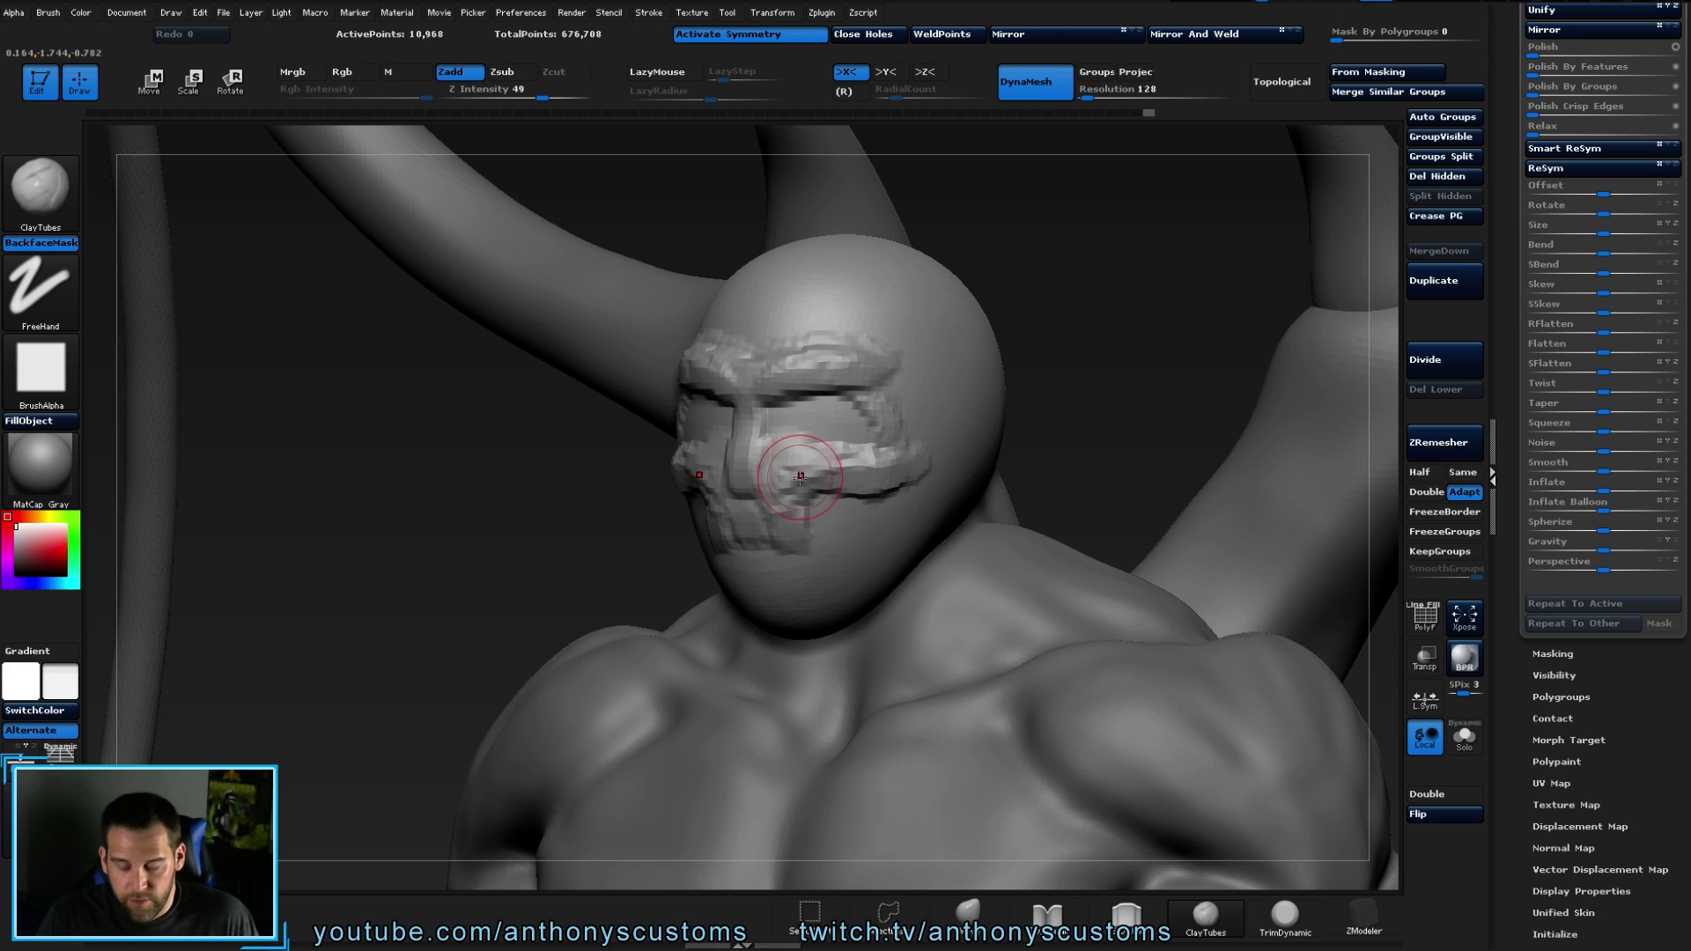
- Thicken the cheekbones, eye-socket rims and muzzle with ClayTubes from three-quarter views
mouse_move(823, 475)
left_mouse_down()
mouse_move(911, 467)
mouse_move(881, 427)
left_mouse_up()
mouse_move(925, 480)
left_mouse_down()
mouse_move(864, 377)
mouse_move(785, 363)
mouse_move(755, 398)
left_mouse_up()
mouse_move(853, 371)
left_mouse_down()
mouse_move(837, 370)
mouse_move(895, 361)
left_mouse_up()
mouse_move(1092, 314)
left_mouse_down()
mouse_move(1073, 313)
mouse_move(1129, 338)
left_mouse_up()
mouse_move(729, 529)
left_mouse_down()
mouse_move(749, 541)
mouse_move(758, 487)
mouse_move(782, 480)
mouse_move(824, 507)
left_mouse_up()
mouse_move(722, 494)
left_mouse_down()
mouse_move(733, 518)
mouse_move(749, 511)
mouse_move(712, 536)
mouse_move(753, 541)
left_mouse_up()
mouse_move(1141, 541)
left_mouse_down()
mouse_move(1157, 558)
mouse_move(1182, 549)
left_mouse_up()
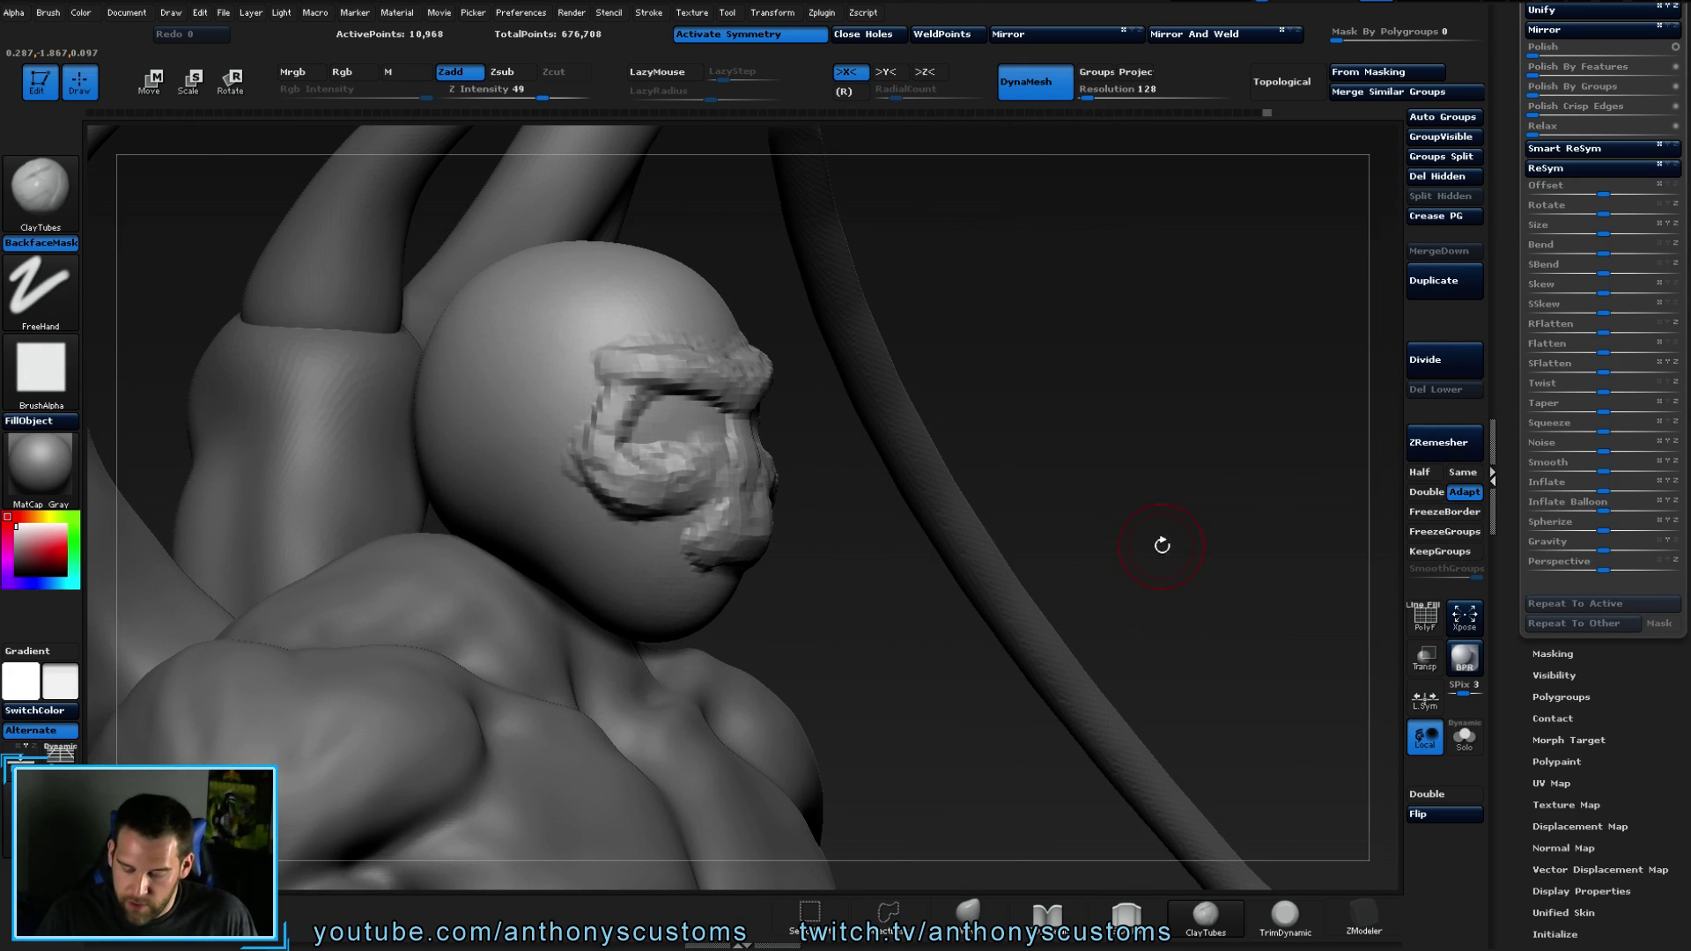
- Build up the chin and run the jawline back along both sides of the face with ClayTubes
left_click_drag(875, 613, 747, 592)
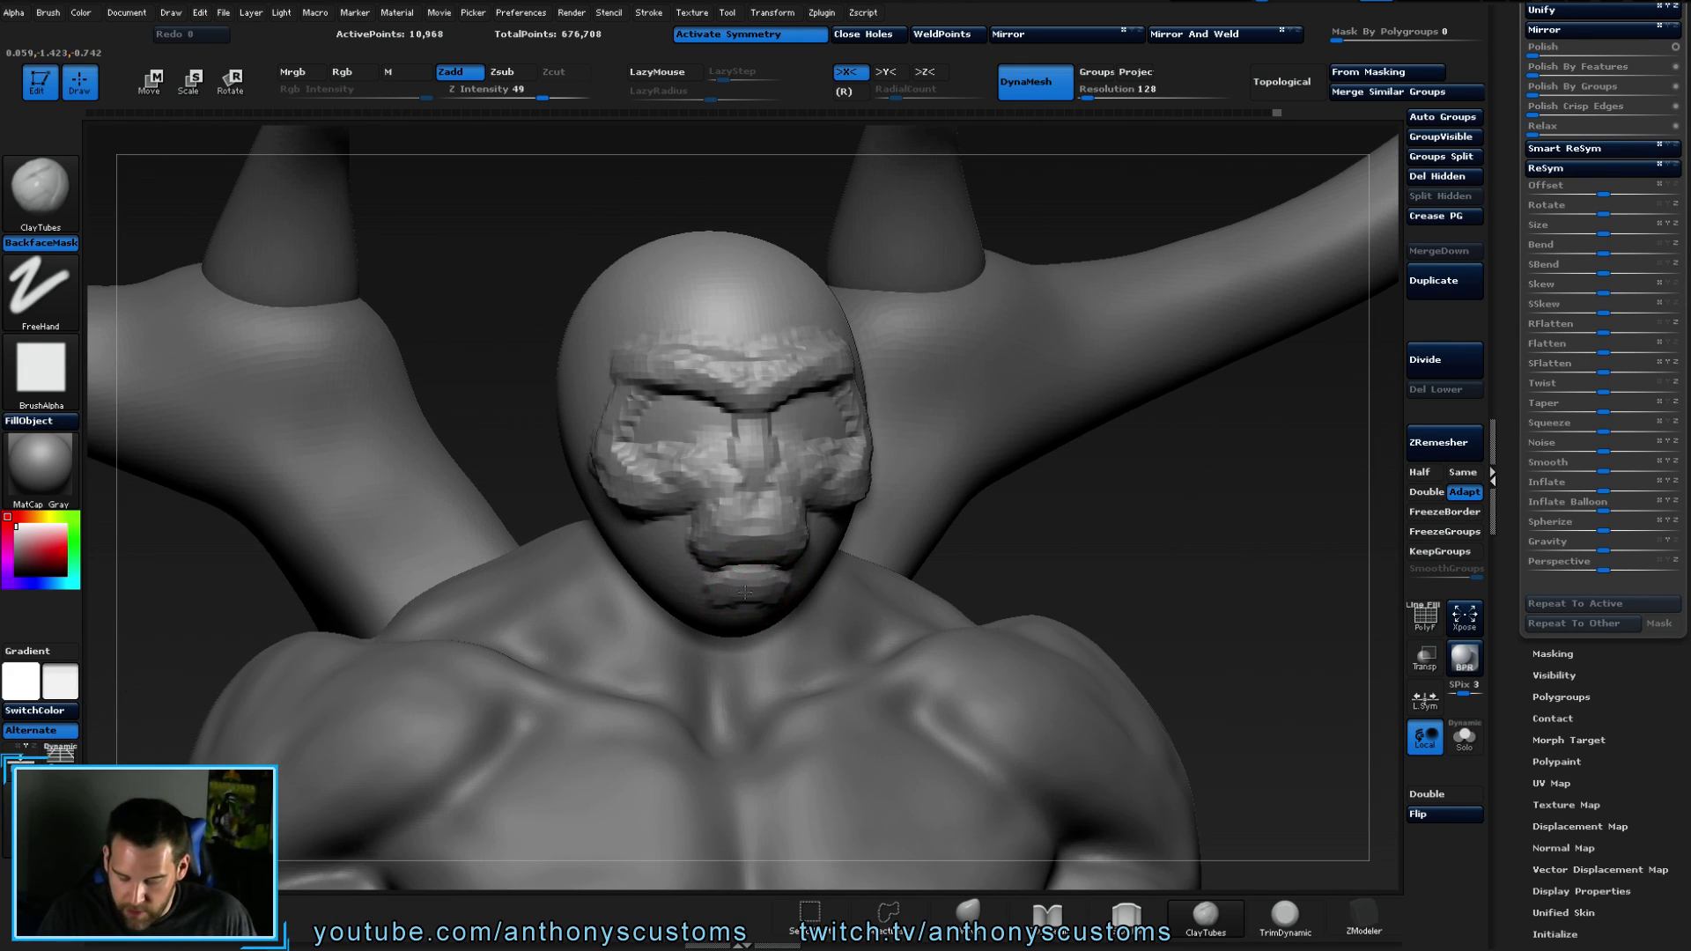
mouse_move(1106, 561)
left_mouse_down()
mouse_move(872, 557)
mouse_move(841, 538)
mouse_move(811, 590)
mouse_move(845, 564)
mouse_move(782, 608)
left_mouse_up()
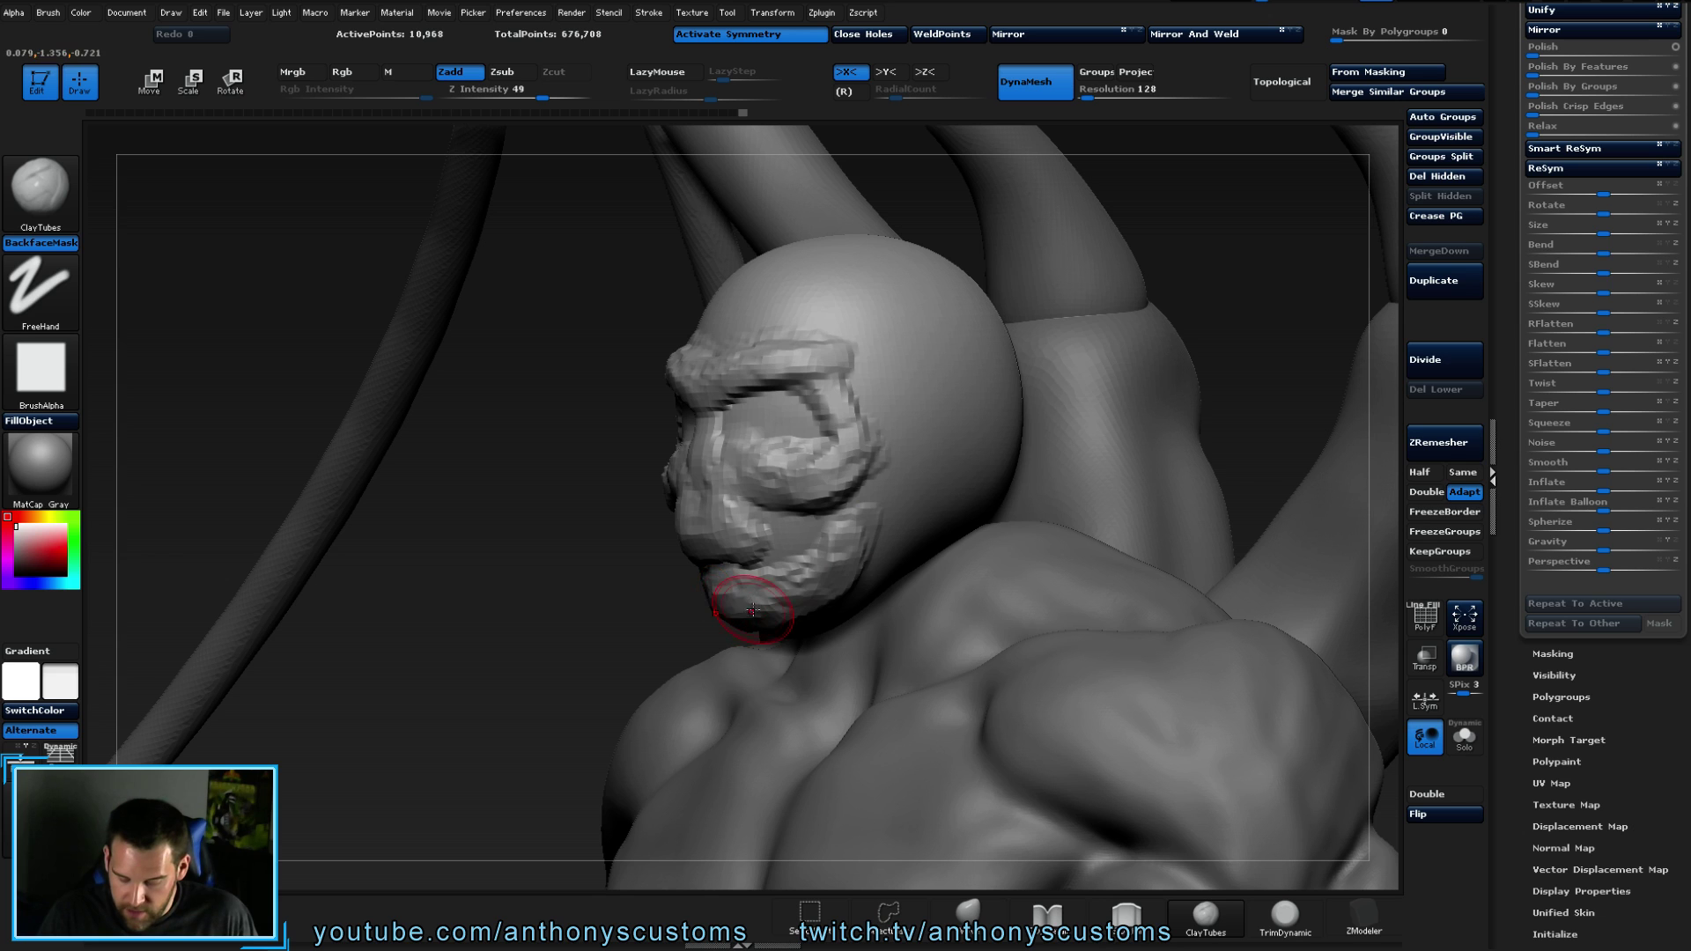
left_click_drag(596, 629, 793, 624)
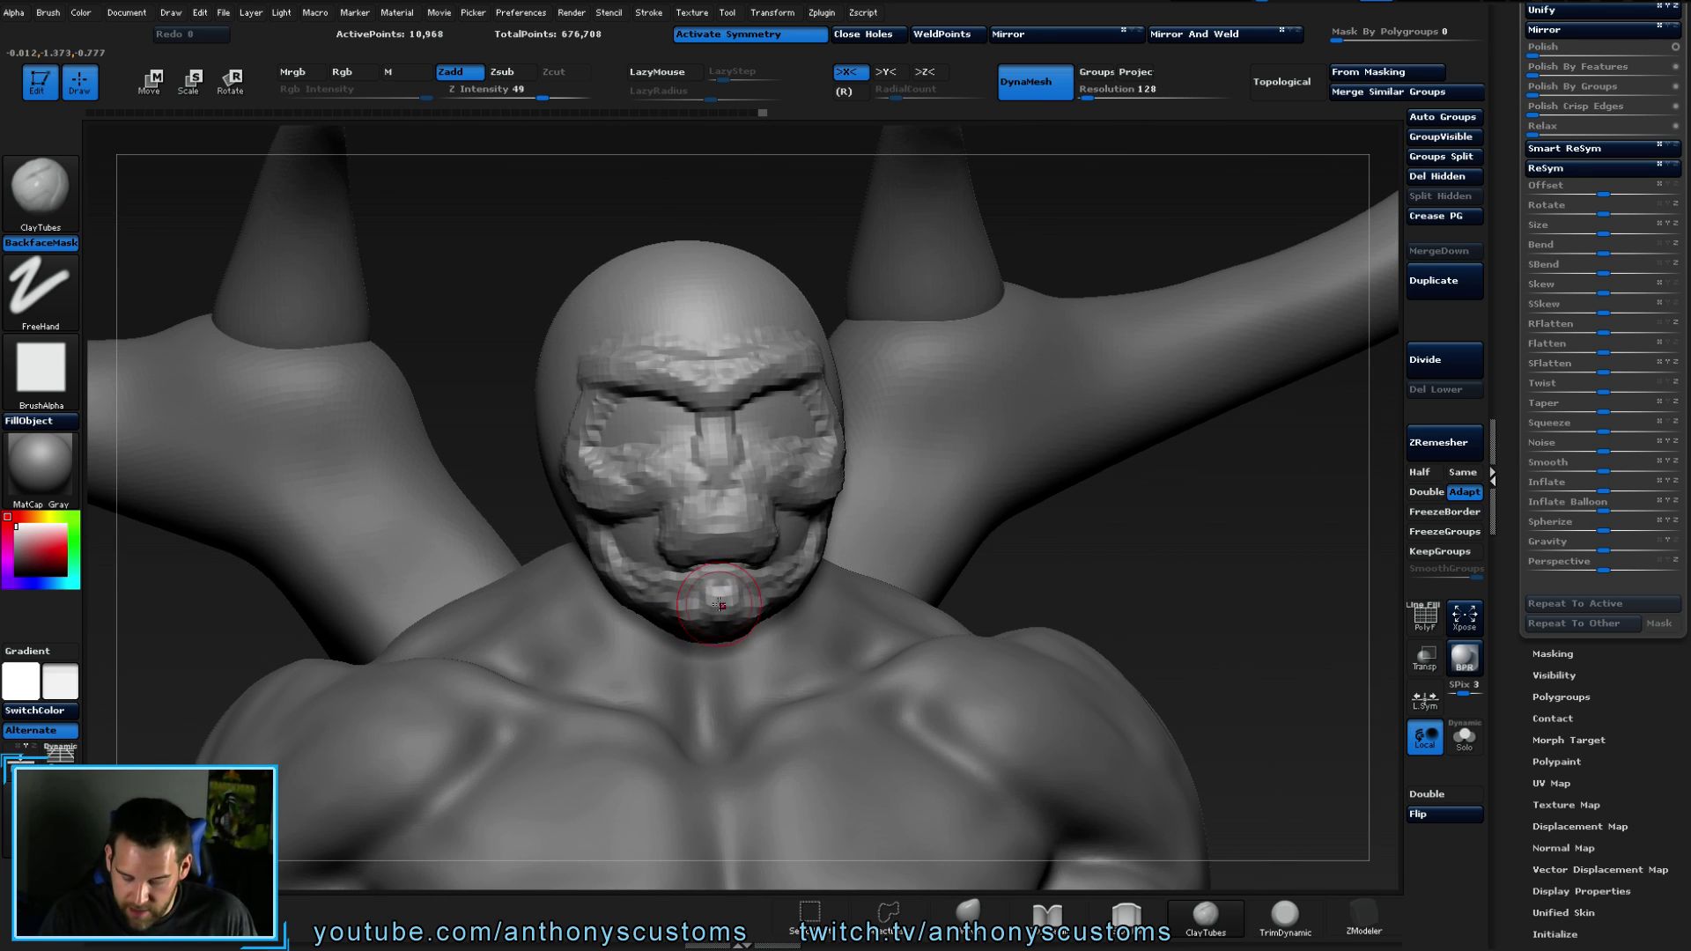
mouse_move(717, 584)
left_mouse_down()
mouse_move(677, 586)
mouse_move(691, 602)
left_mouse_up()
right_click_drag(999, 431, 822, 558)
mouse_move(812, 568)
left_mouse_down()
mouse_move(852, 539)
mouse_move(814, 566)
left_mouse_up()
mouse_move(912, 422)
right_mouse_down()
mouse_move(1074, 396)
mouse_move(1019, 372)
right_mouse_up()
mouse_move(874, 527)
left_mouse_down()
mouse_move(794, 608)
mouse_move(832, 576)
mouse_move(808, 581)
left_mouse_up()
left_click_drag(812, 589, 824, 608)
- Extend the cheekbones backward along the sides of the head with ClayTubes
left_click_drag(860, 548, 859, 456)
mouse_move(951, 424)
left_mouse_down()
mouse_move(825, 482)
mouse_move(921, 444)
mouse_move(898, 451)
left_mouse_up()
left_click_drag(902, 449, 950, 437)
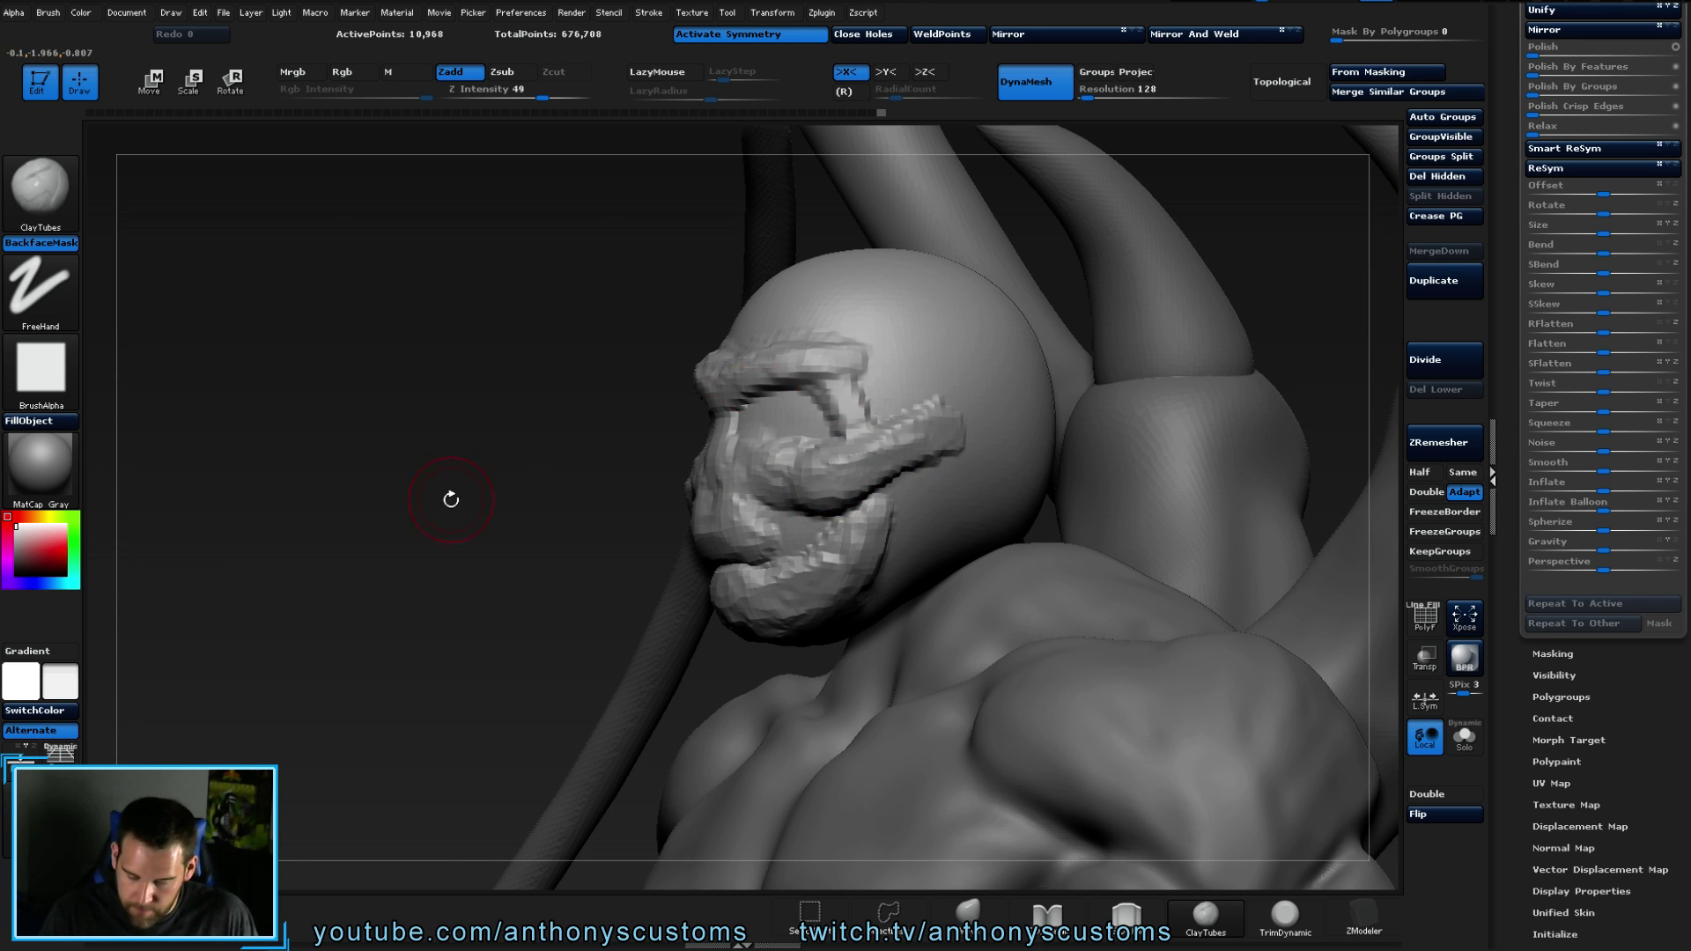
left_click_drag(464, 484, 665, 462)
mouse_move(841, 491)
left_mouse_down()
mouse_move(757, 476)
mouse_move(735, 437)
mouse_move(749, 519)
mouse_move(740, 509)
left_mouse_up()
mouse_move(991, 280)
left_mouse_down()
mouse_move(1097, 268)
mouse_move(1021, 286)
mouse_move(1035, 290)
left_mouse_up()
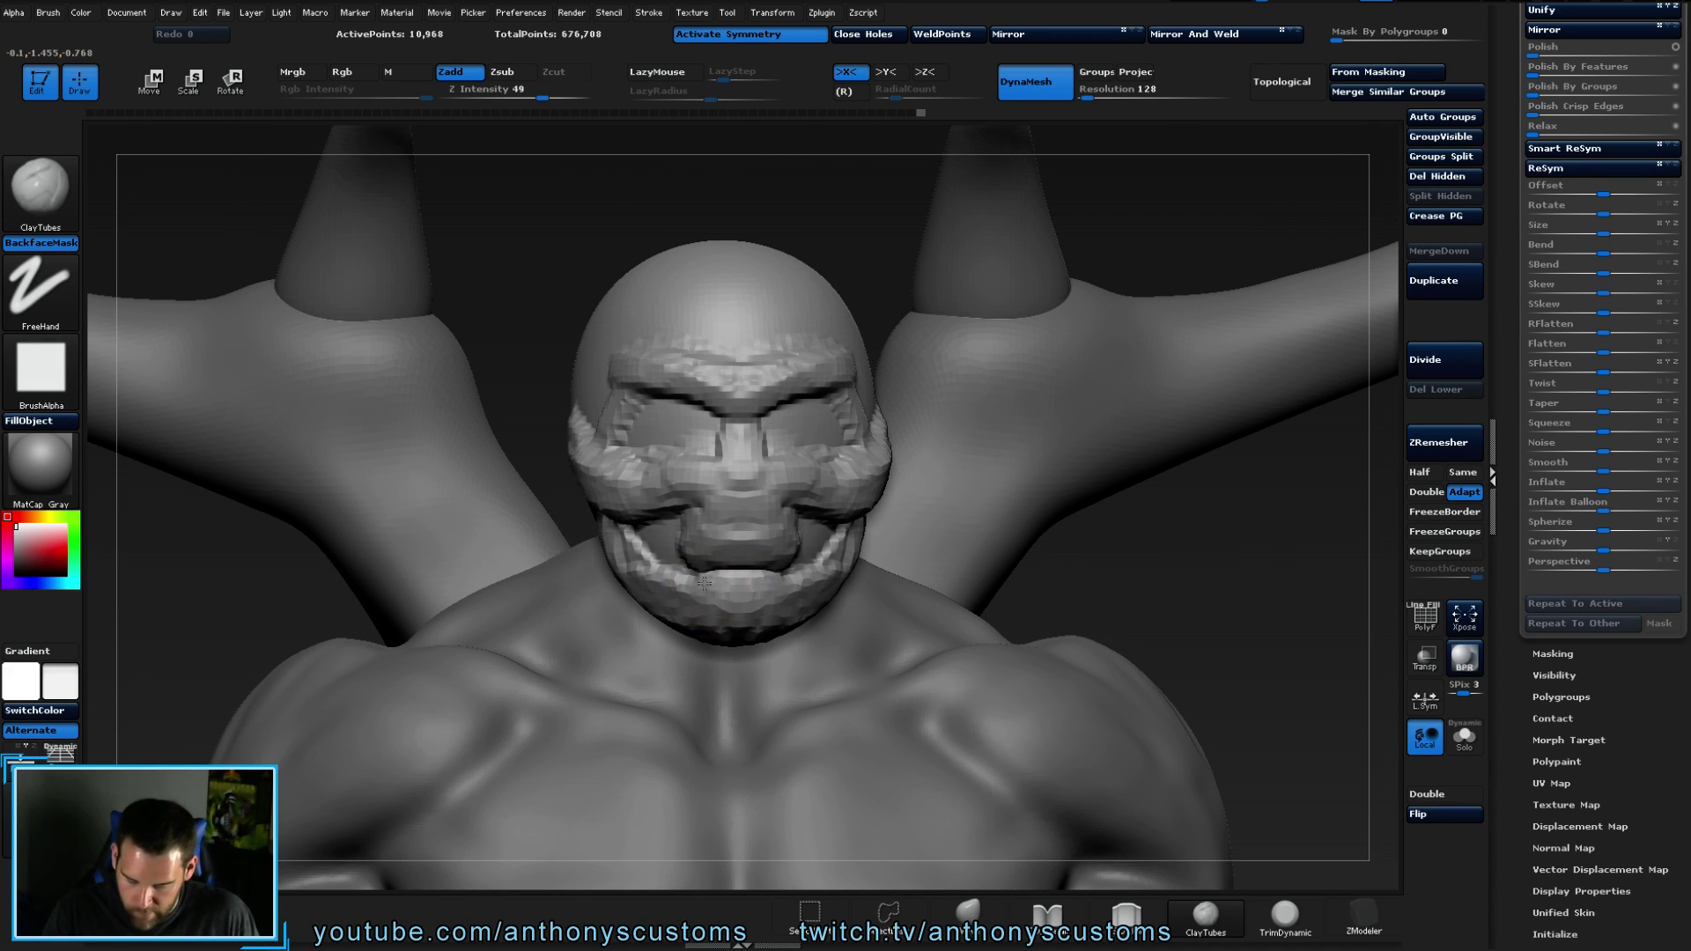
- Fill in the mouth area below the muzzle and add volume to the cheeks and upper muzzle with ClayTubes
mouse_move(704, 534)
left_mouse_down()
mouse_move(701, 560)
mouse_move(749, 522)
mouse_move(698, 527)
left_mouse_up()
left_click_drag(709, 520, 697, 539)
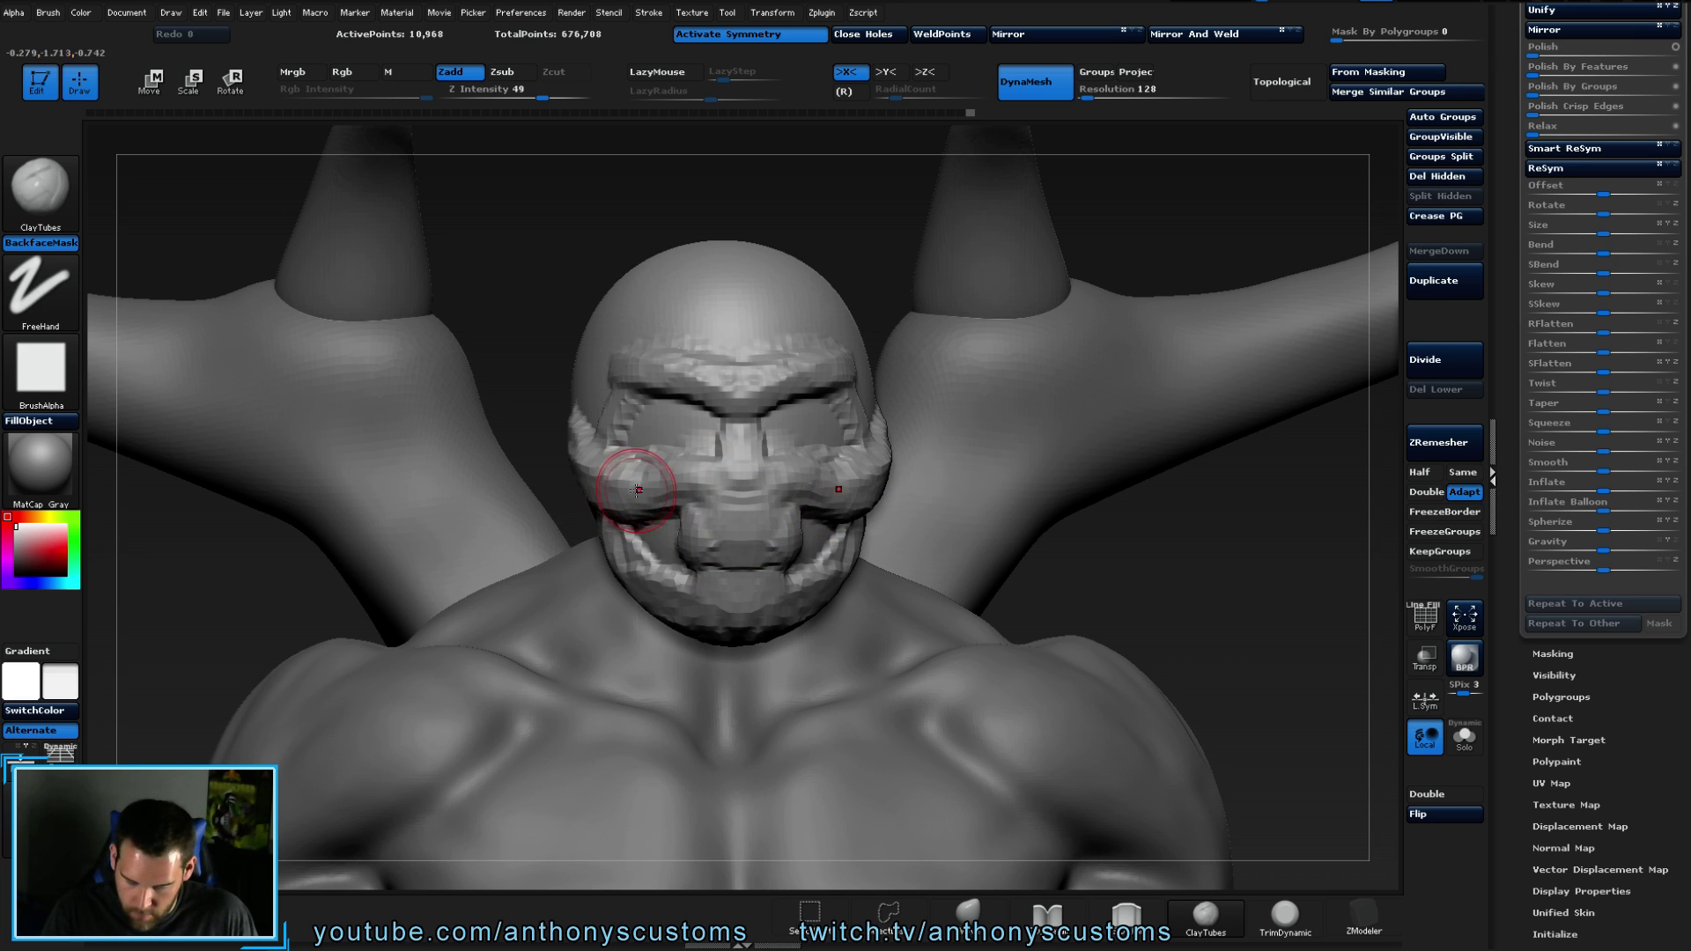
left_click_drag(604, 484, 584, 491)
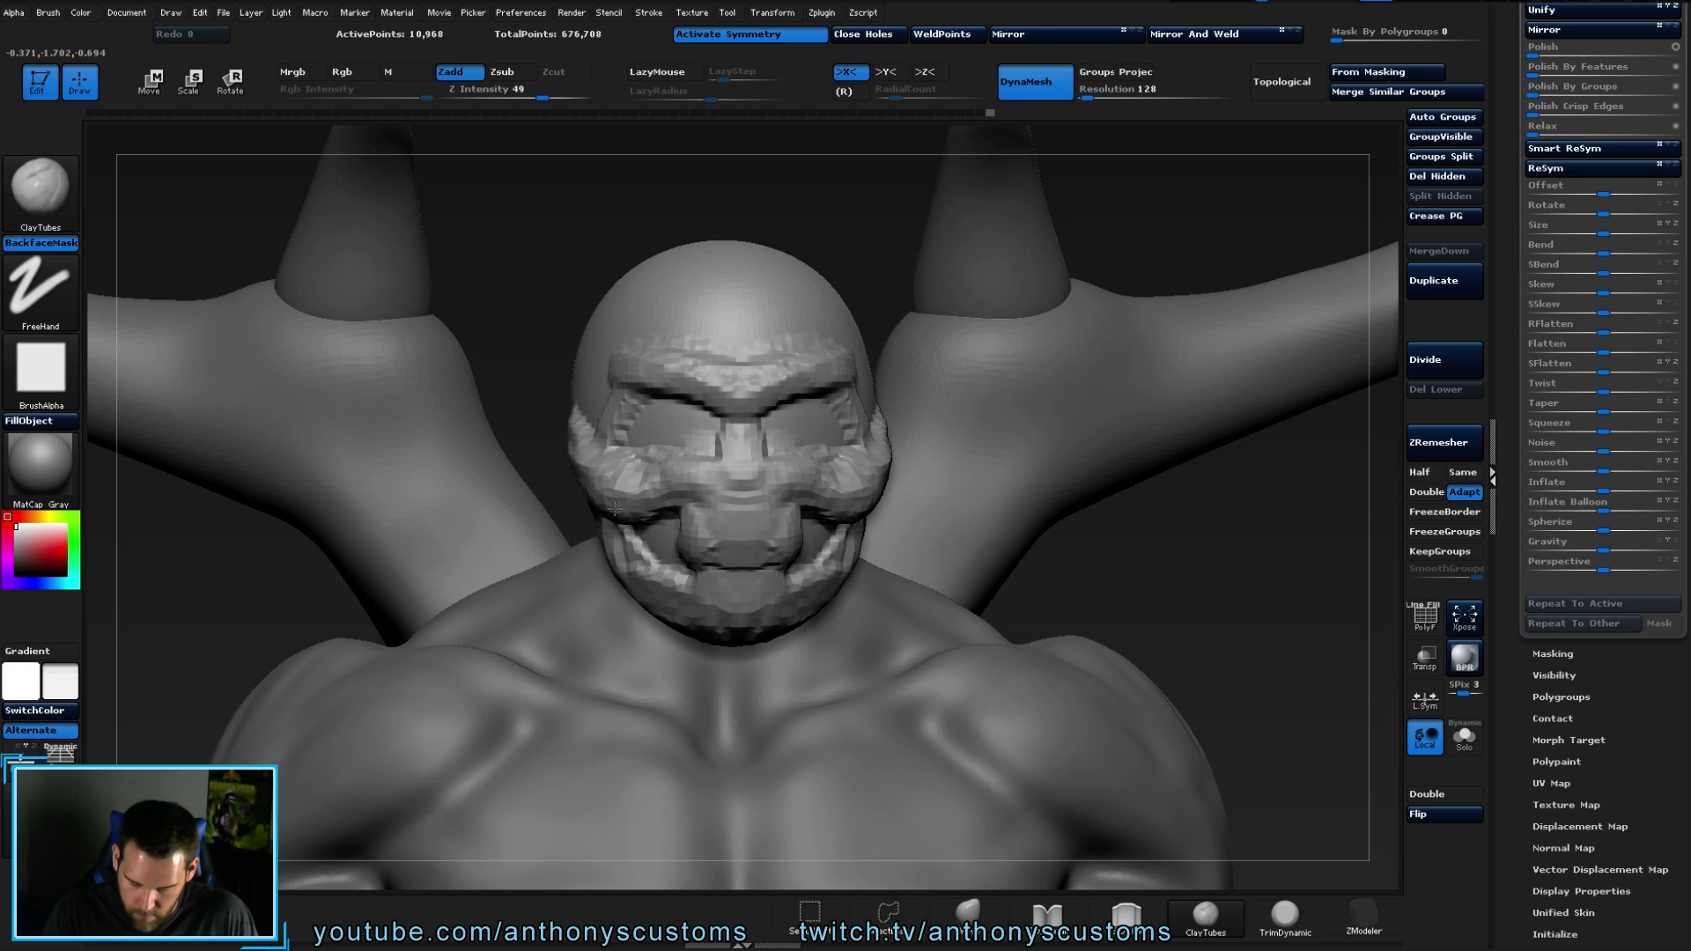
mouse_move(847, 486)
left_mouse_down()
mouse_move(837, 500)
mouse_move(860, 502)
mouse_move(739, 484)
mouse_move(775, 472)
mouse_move(741, 442)
mouse_move(729, 455)
mouse_move(749, 393)
left_mouse_up()
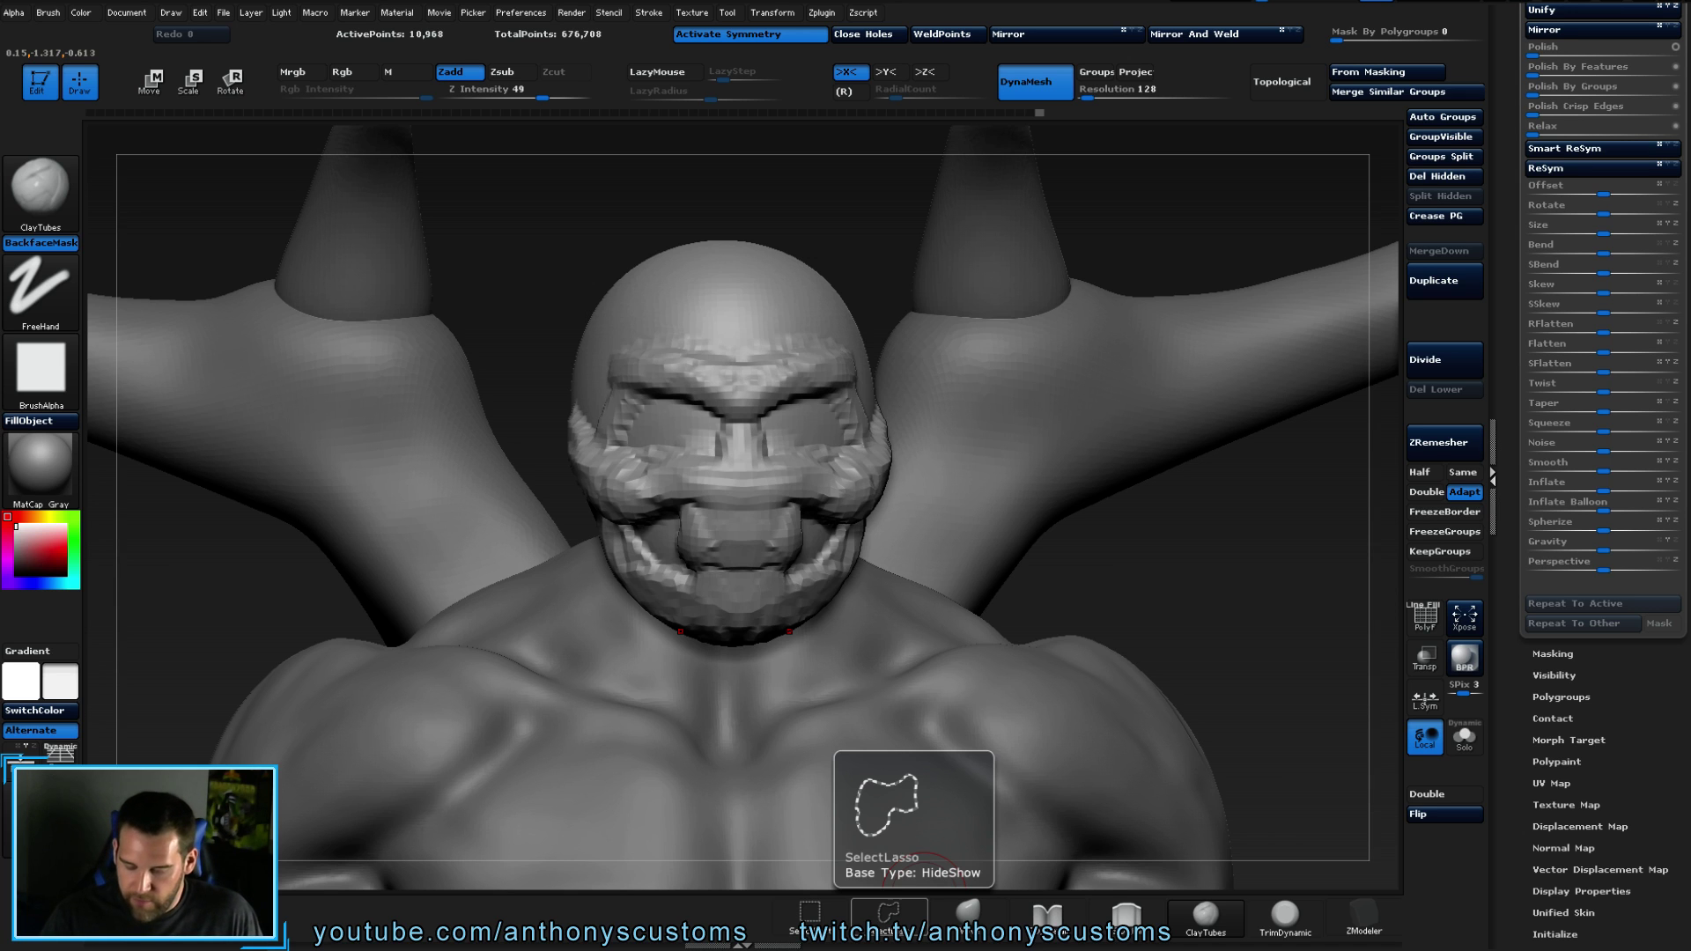
- Strengthen the brow ridge and sweep its outer ends up into the temples with ClayTubes
mouse_move(1162, 550)
left_mouse_down()
mouse_move(819, 361)
mouse_move(861, 362)
mouse_move(823, 340)
mouse_move(849, 347)
mouse_move(775, 357)
mouse_move(762, 388)
left_mouse_up()
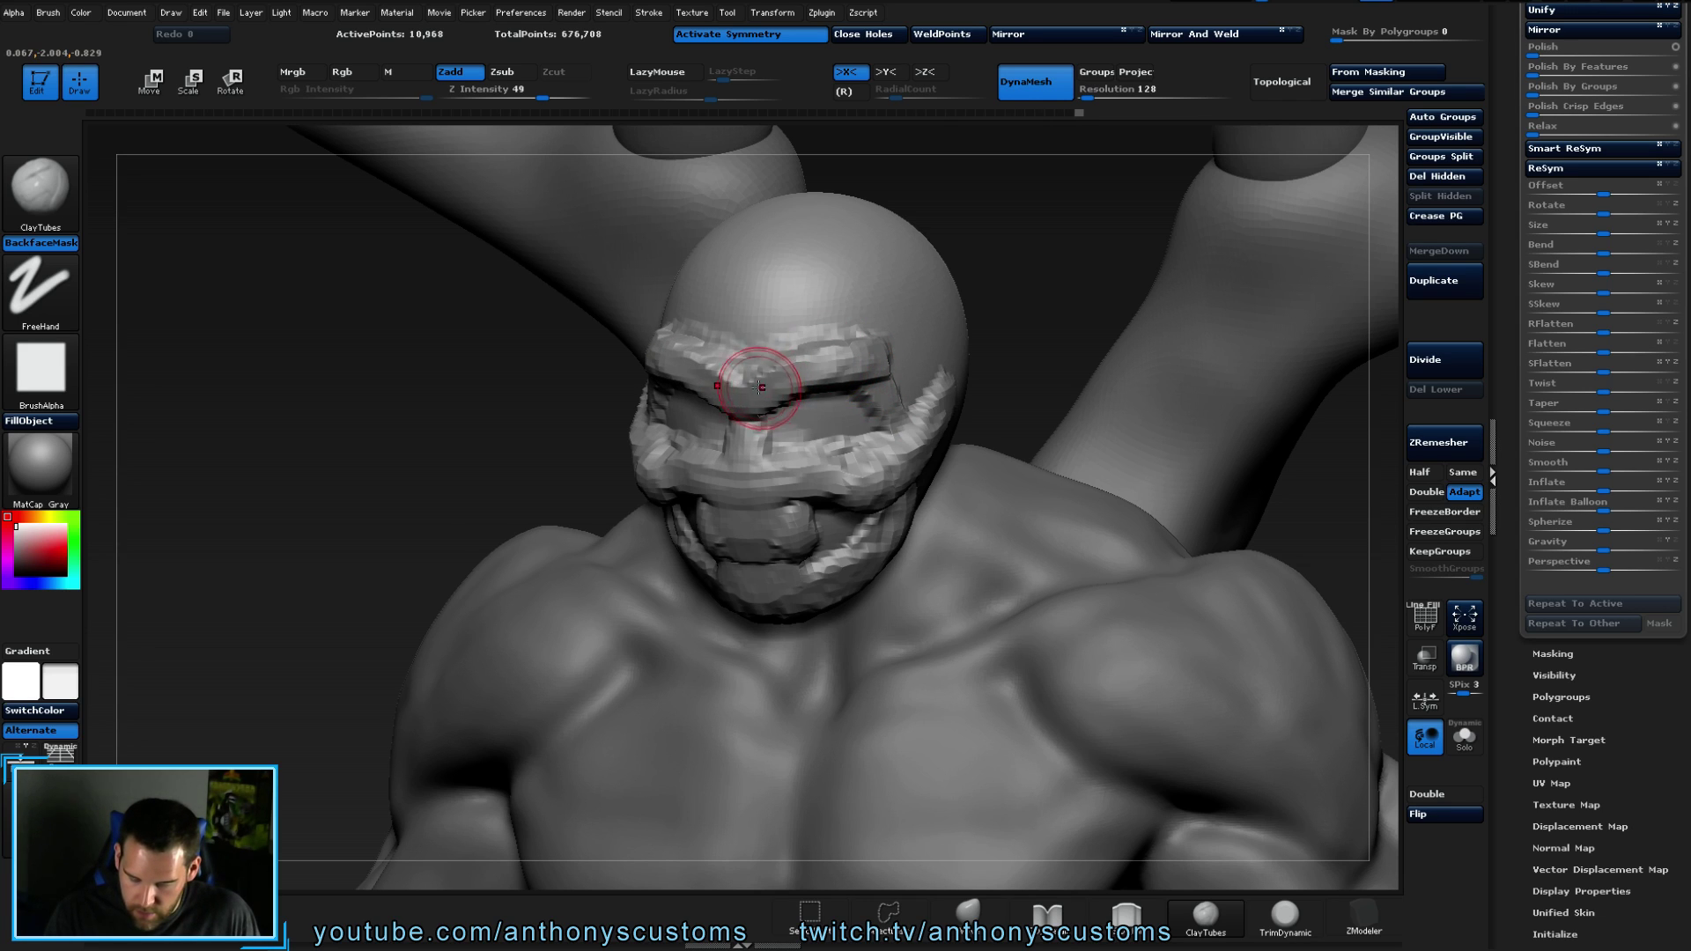
mouse_move(1008, 256)
left_mouse_down()
mouse_move(1064, 231)
mouse_move(982, 249)
mouse_move(861, 395)
left_mouse_up()
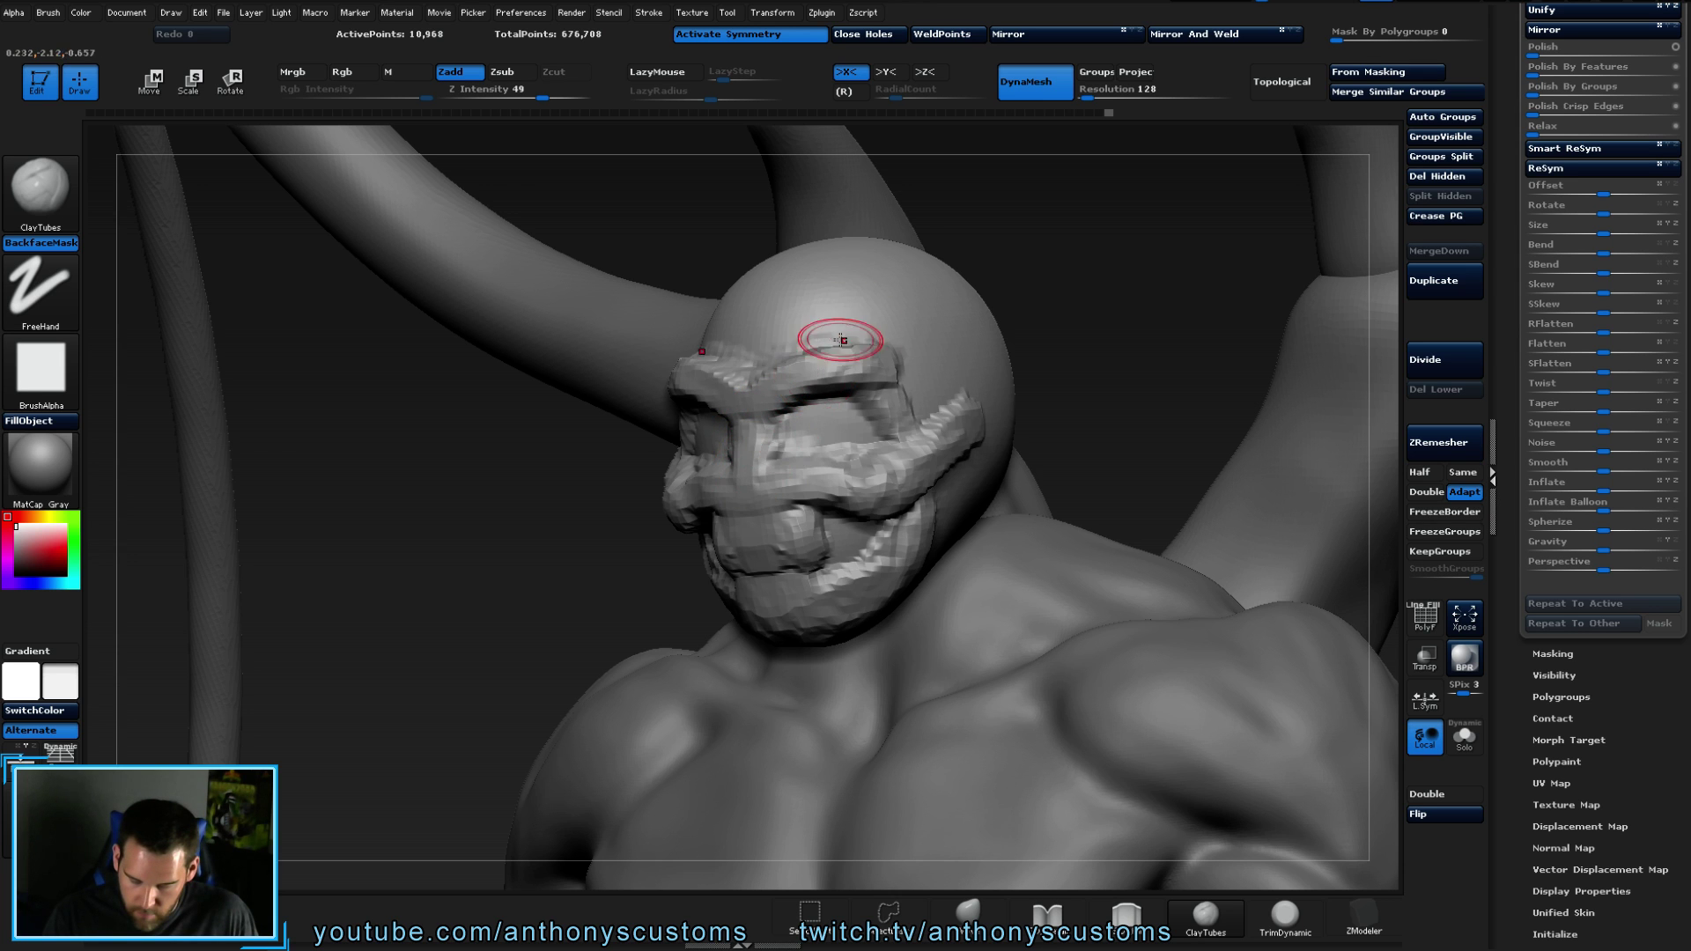
mouse_move(1074, 279)
left_mouse_down()
mouse_move(1125, 269)
mouse_move(1045, 277)
mouse_move(1089, 262)
mouse_move(919, 341)
mouse_move(854, 333)
left_mouse_up()
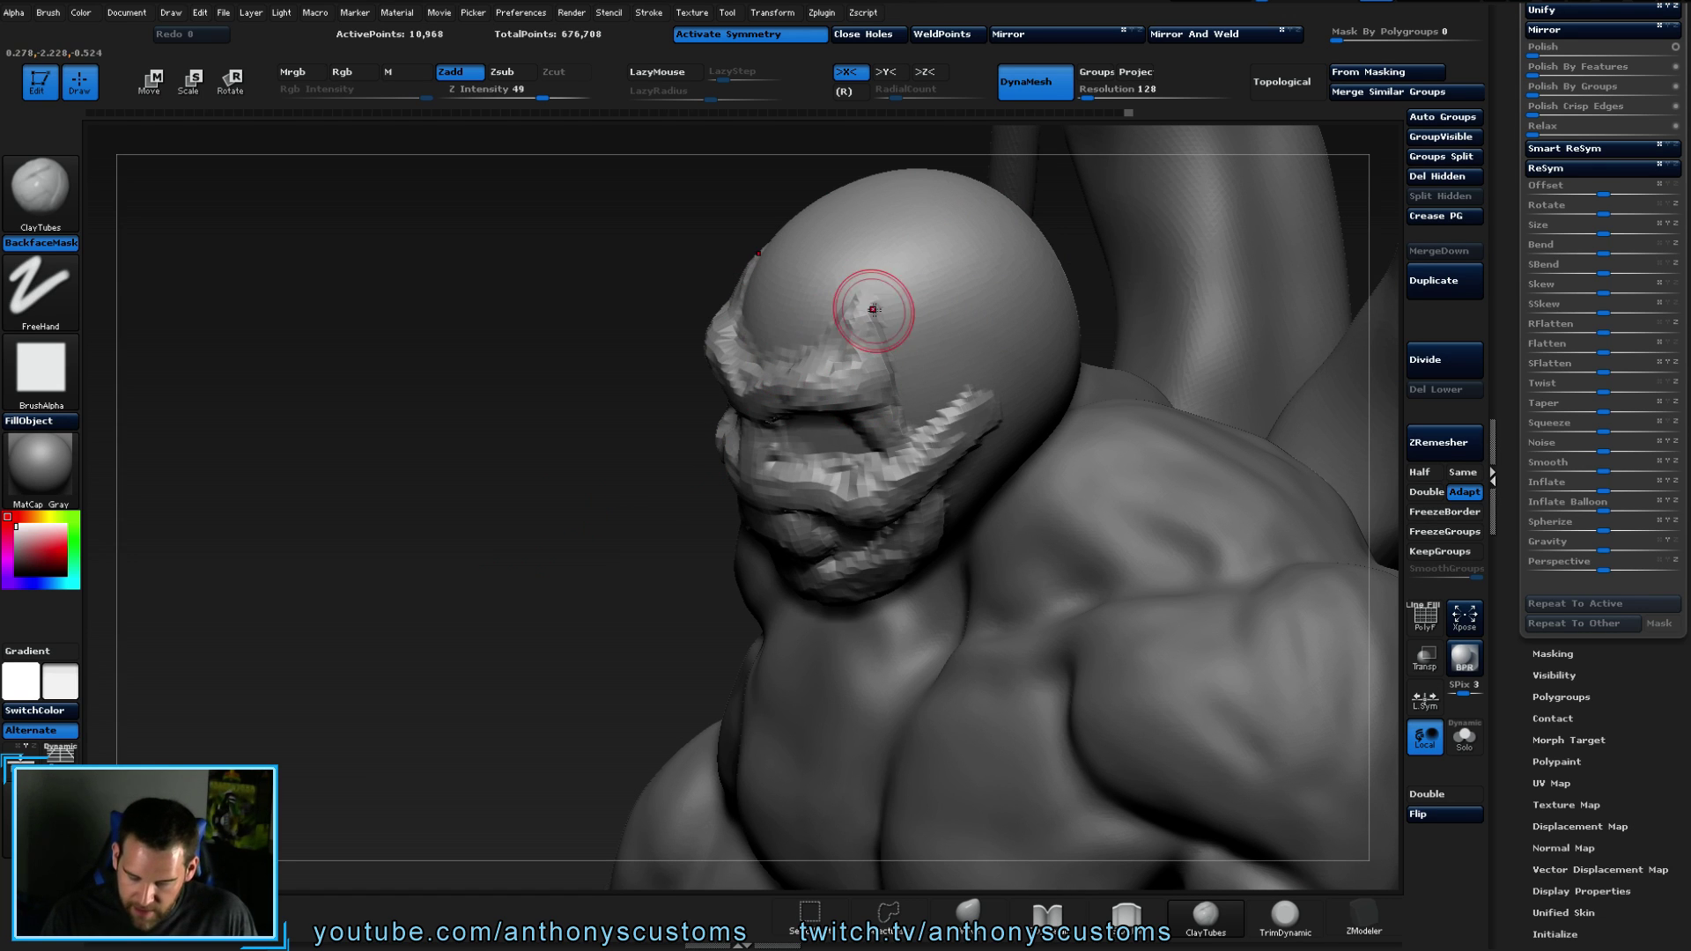
left_click_drag(546, 520, 673, 497)
left_click_drag(1032, 201, 1070, 247)
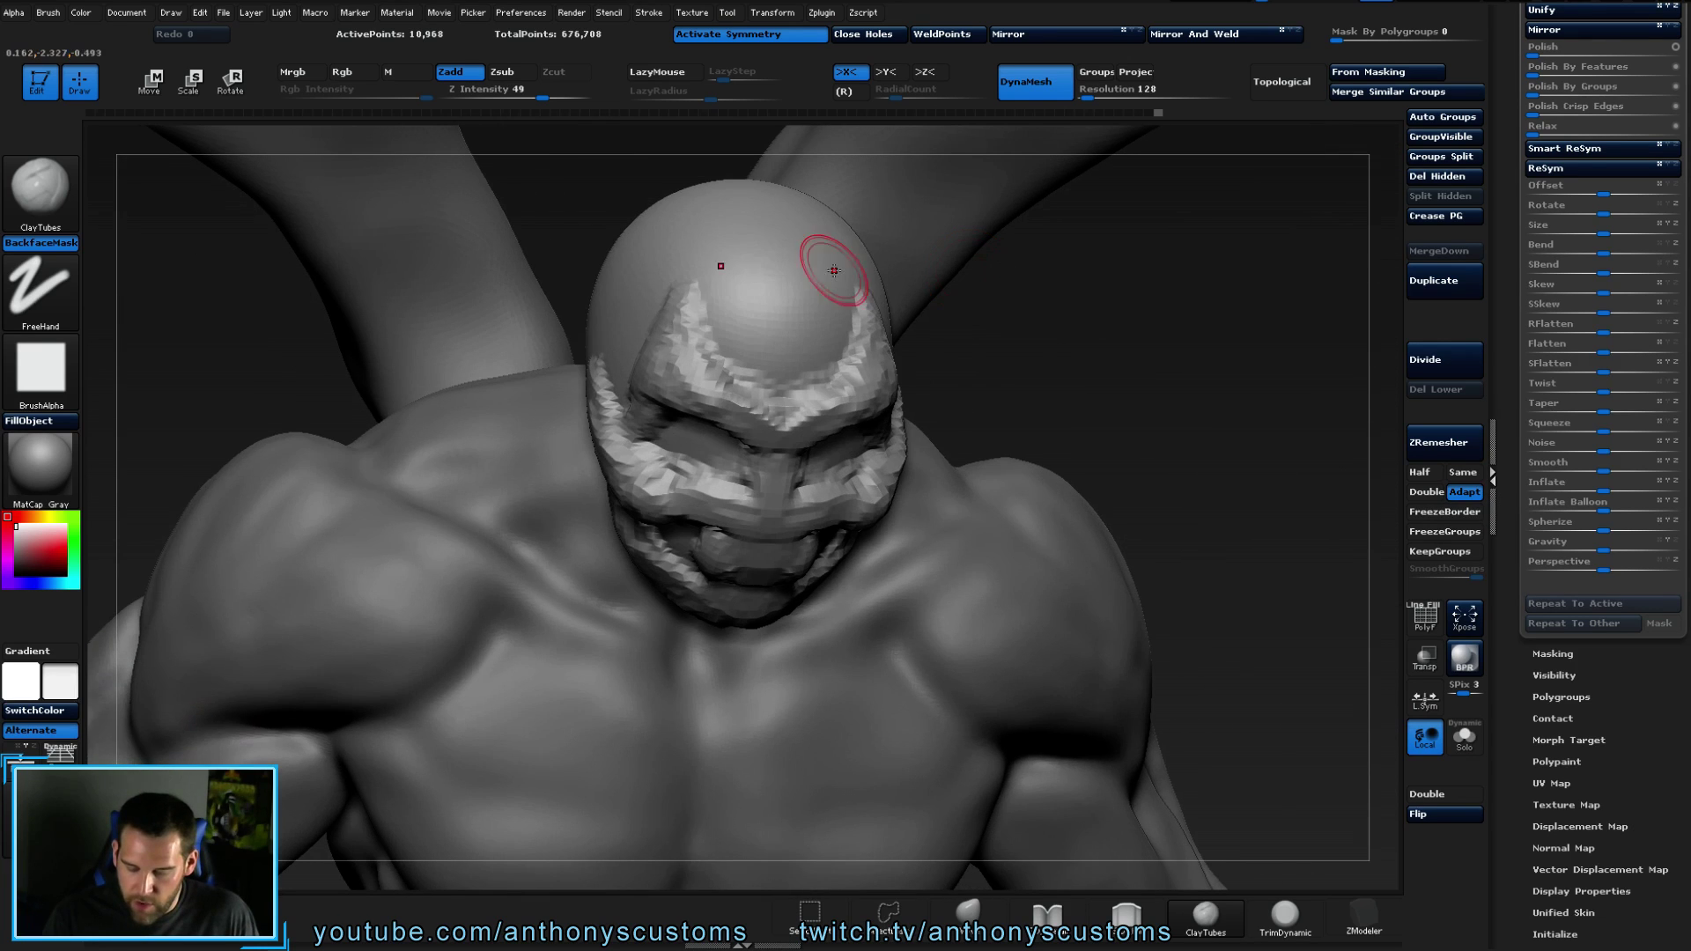
- Add clay across the forehead between the temple ridges with ClayTubes
left_click_drag(717, 264, 721, 255)
mouse_move(742, 331)
left_mouse_down()
mouse_move(731, 290)
mouse_move(813, 302)
mouse_move(779, 246)
mouse_move(753, 351)
mouse_move(819, 291)
mouse_move(775, 361)
mouse_move(714, 291)
mouse_move(804, 343)
left_mouse_up()
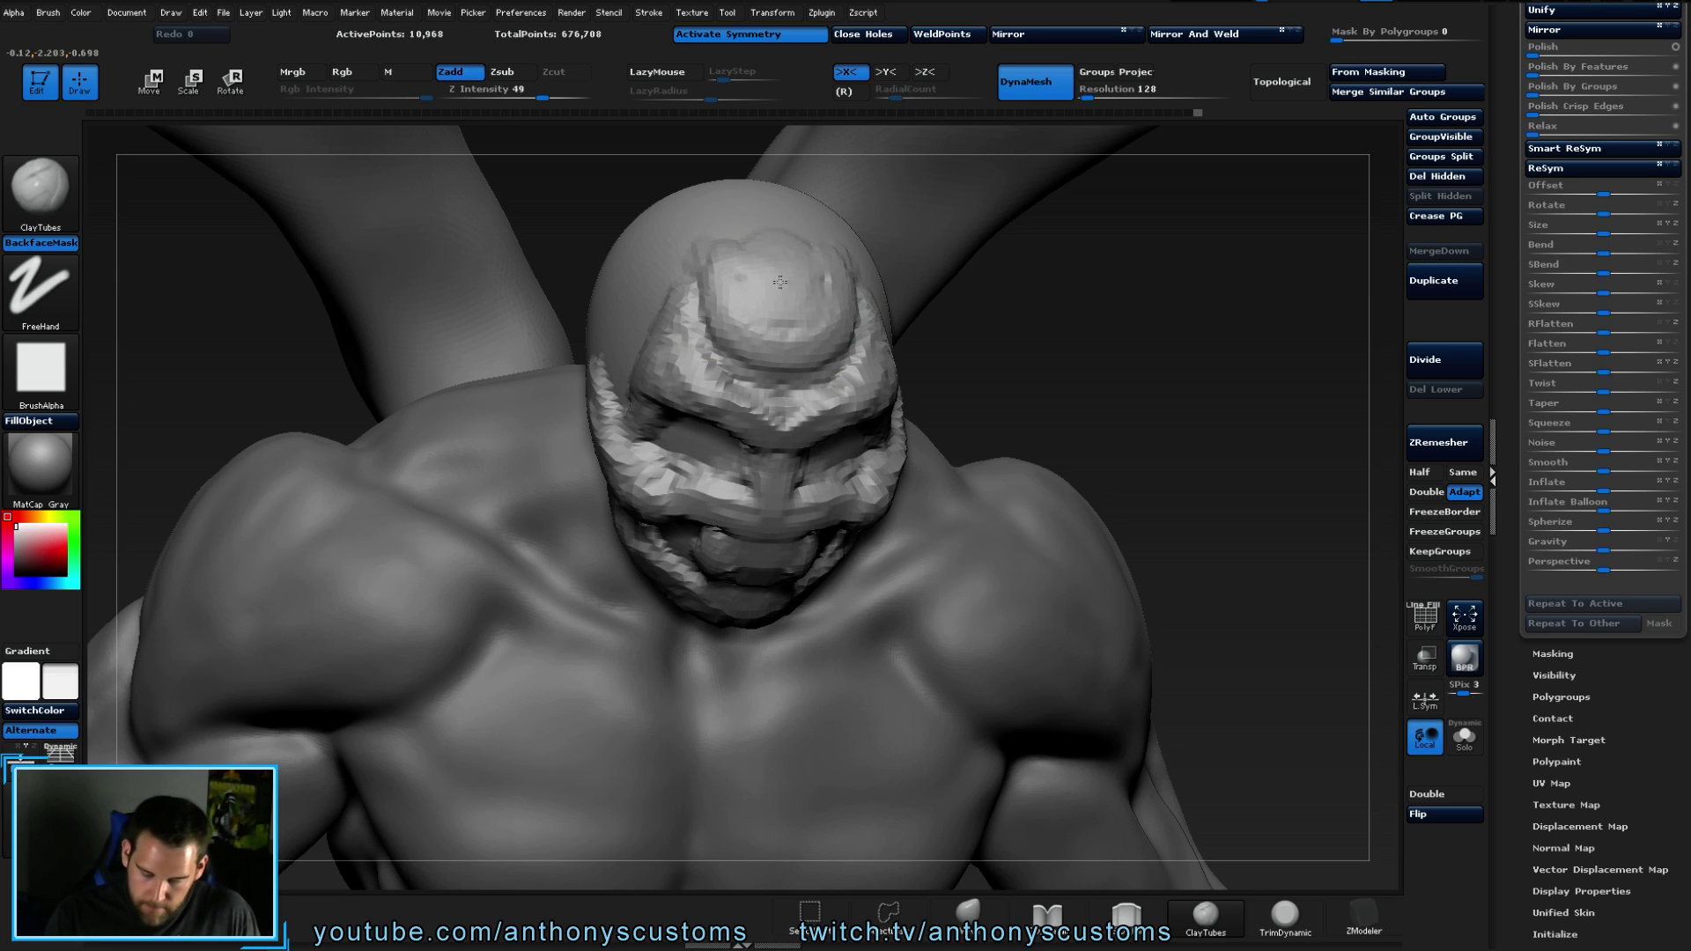
left_click_drag(1175, 383, 1068, 341)
left_click_drag(1026, 455, 1046, 484)
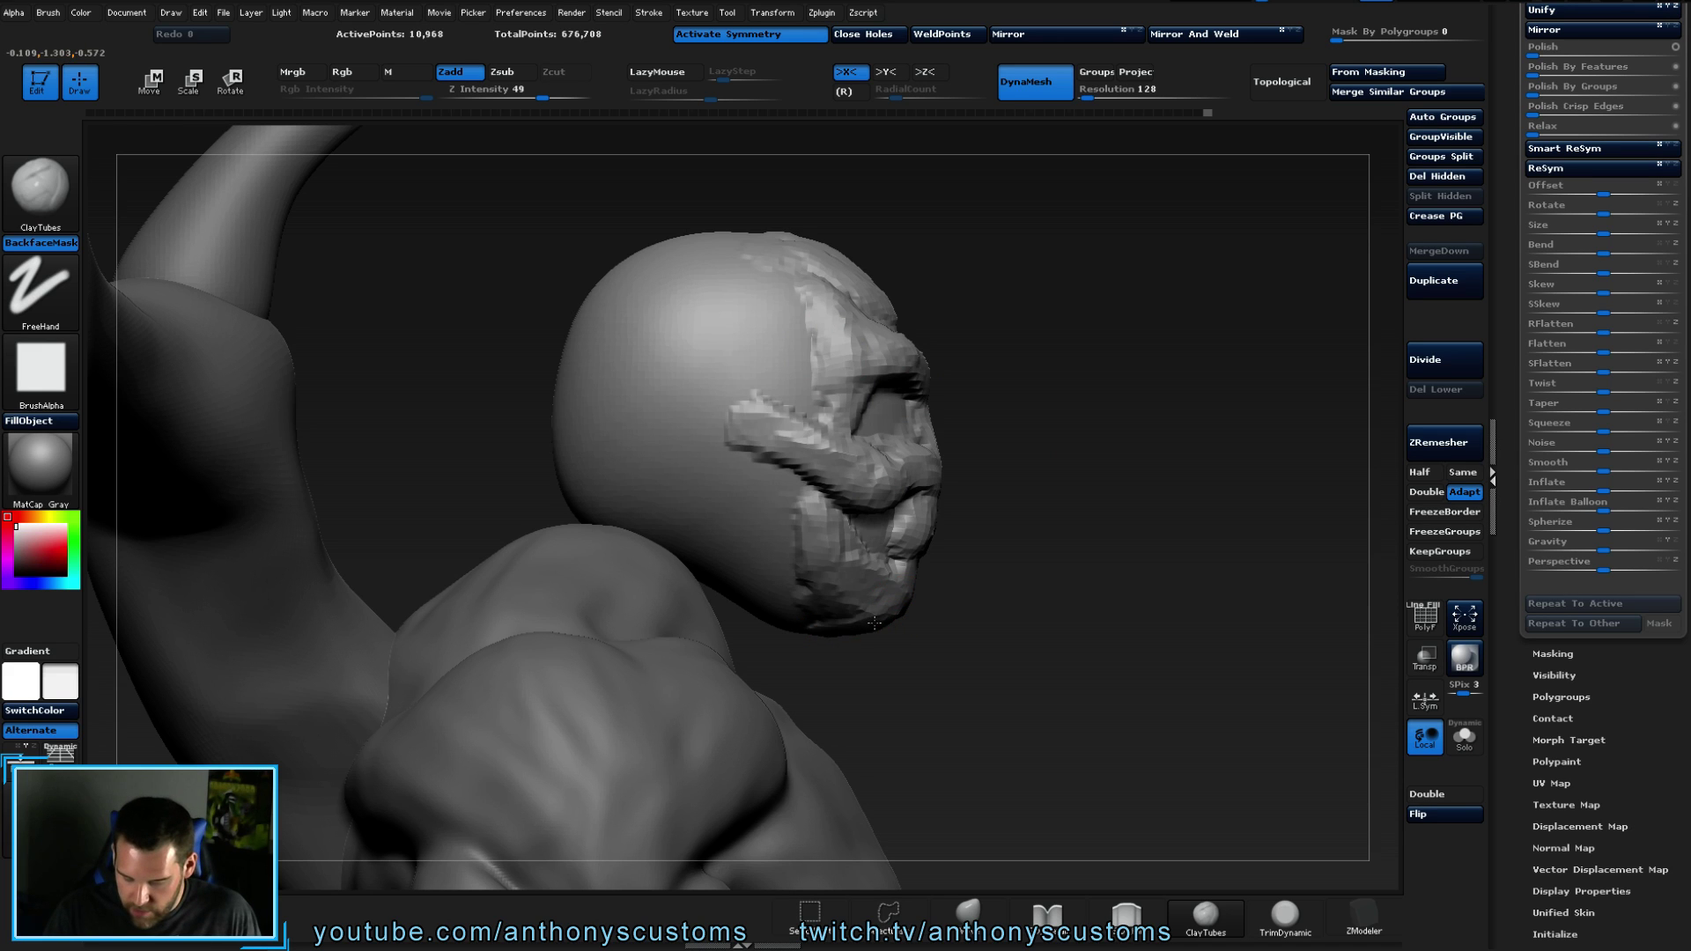
- Adjust the profile of the brow and muzzle with the Move brush from the side of the head
key("b")
key("m")
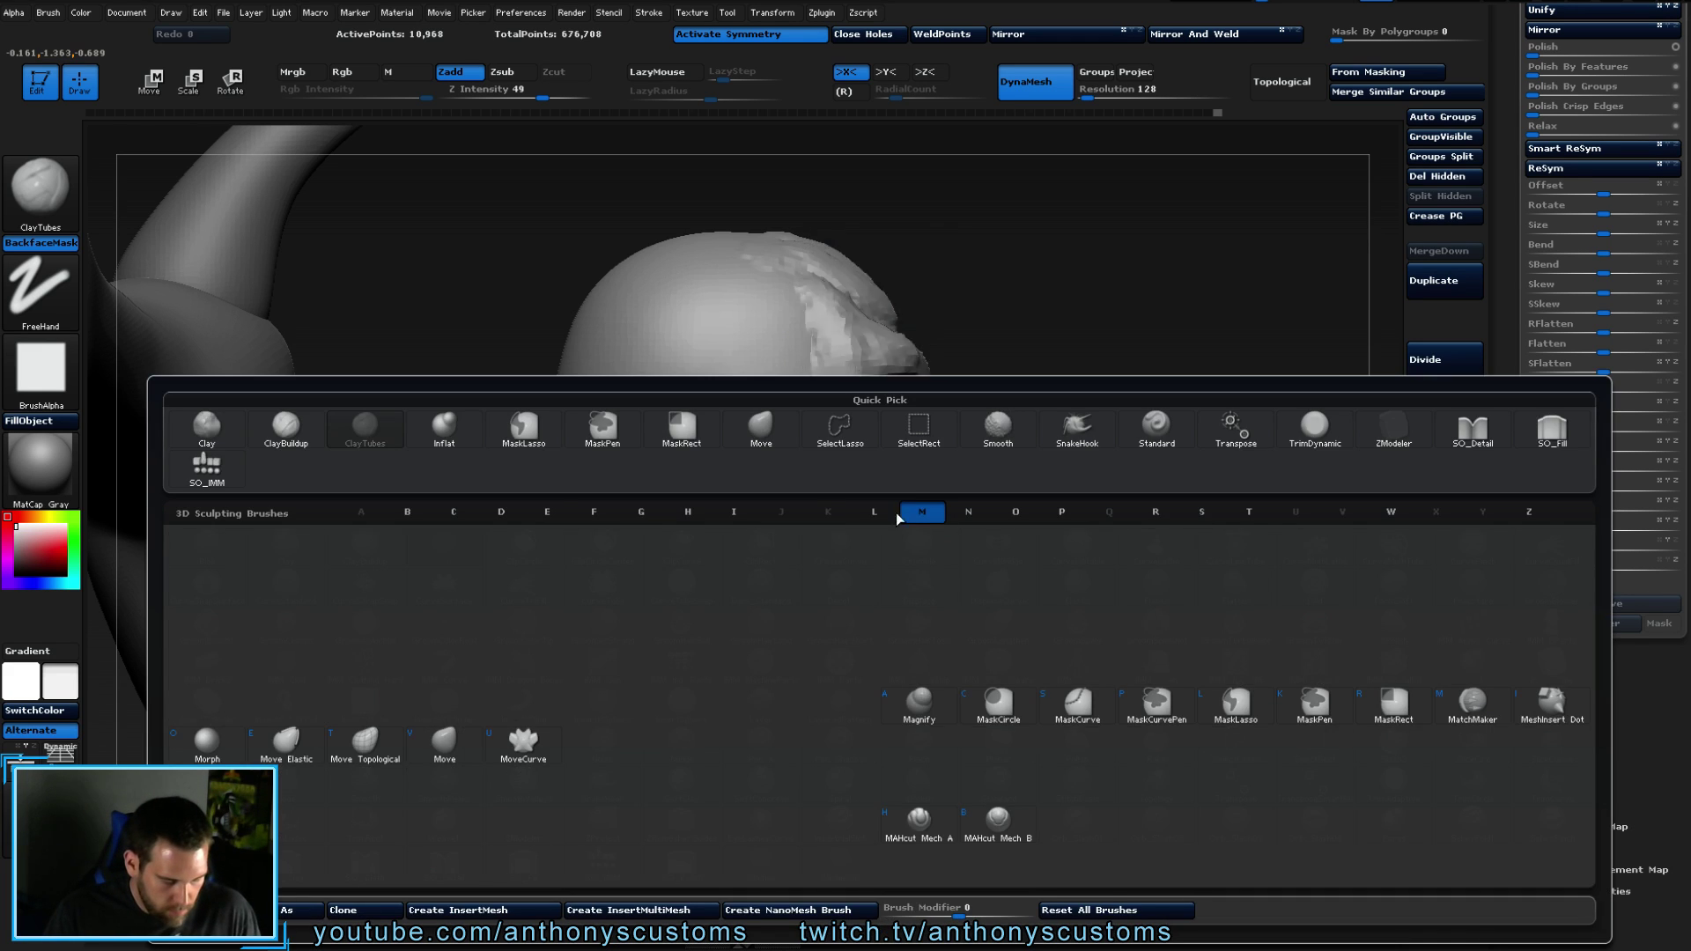
key("v")
left_click_drag(1034, 475, 991, 476)
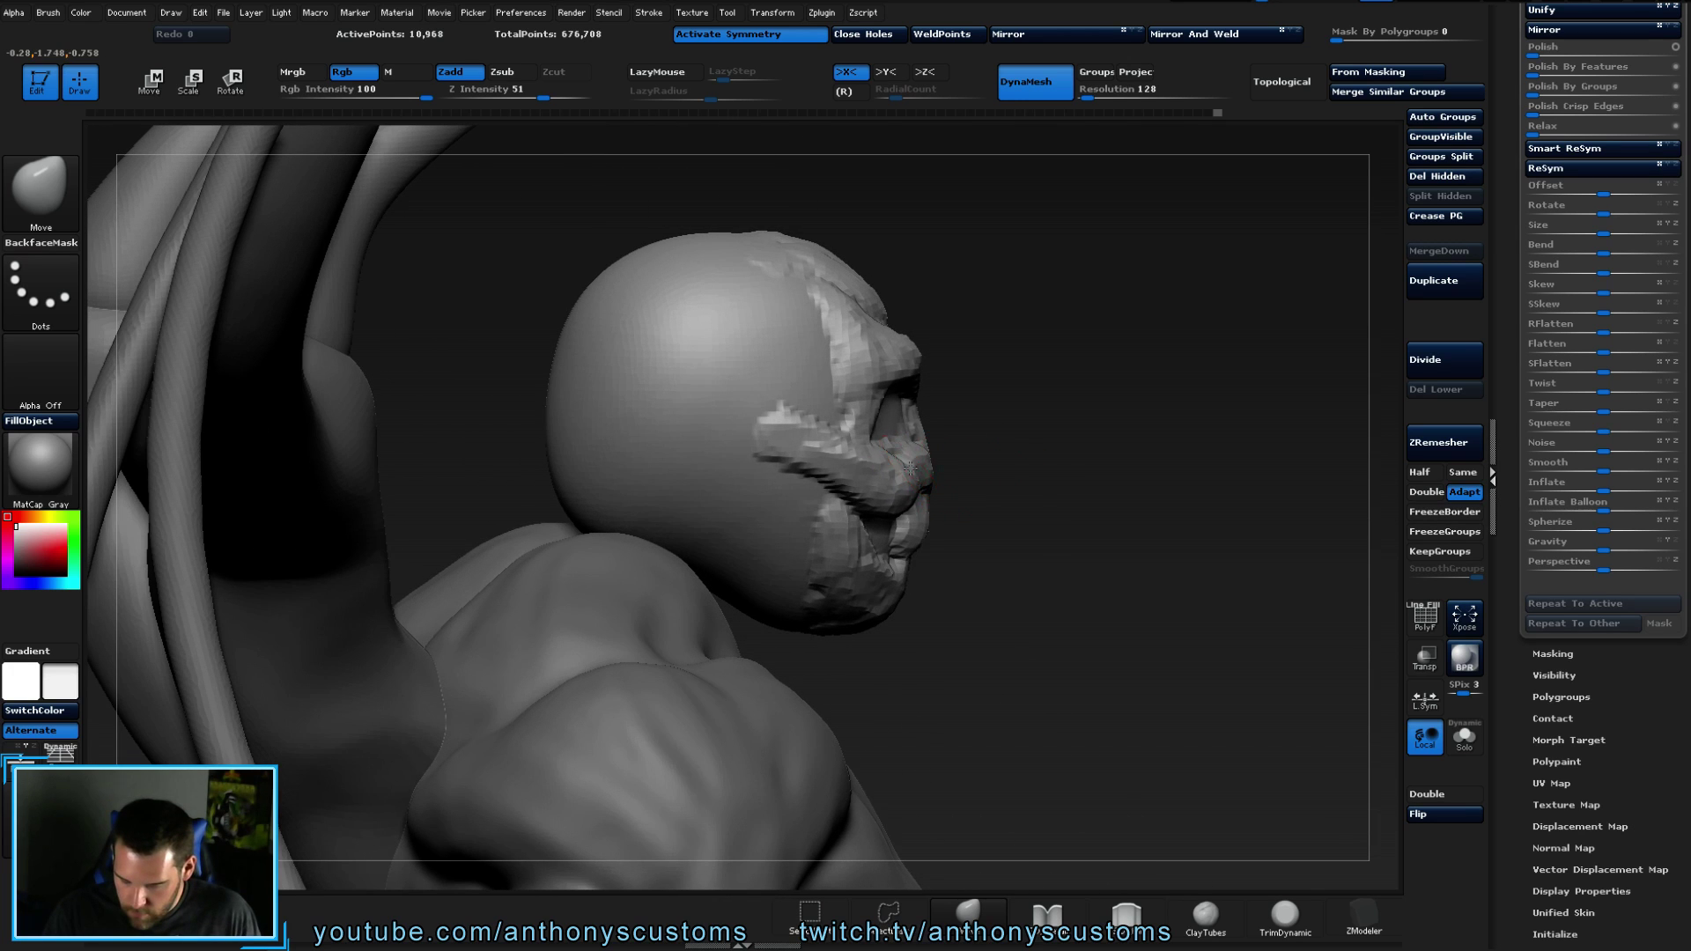
mouse_move(1046, 418)
left_mouse_down()
mouse_move(1084, 396)
mouse_move(1030, 398)
left_mouse_up()
key("space")
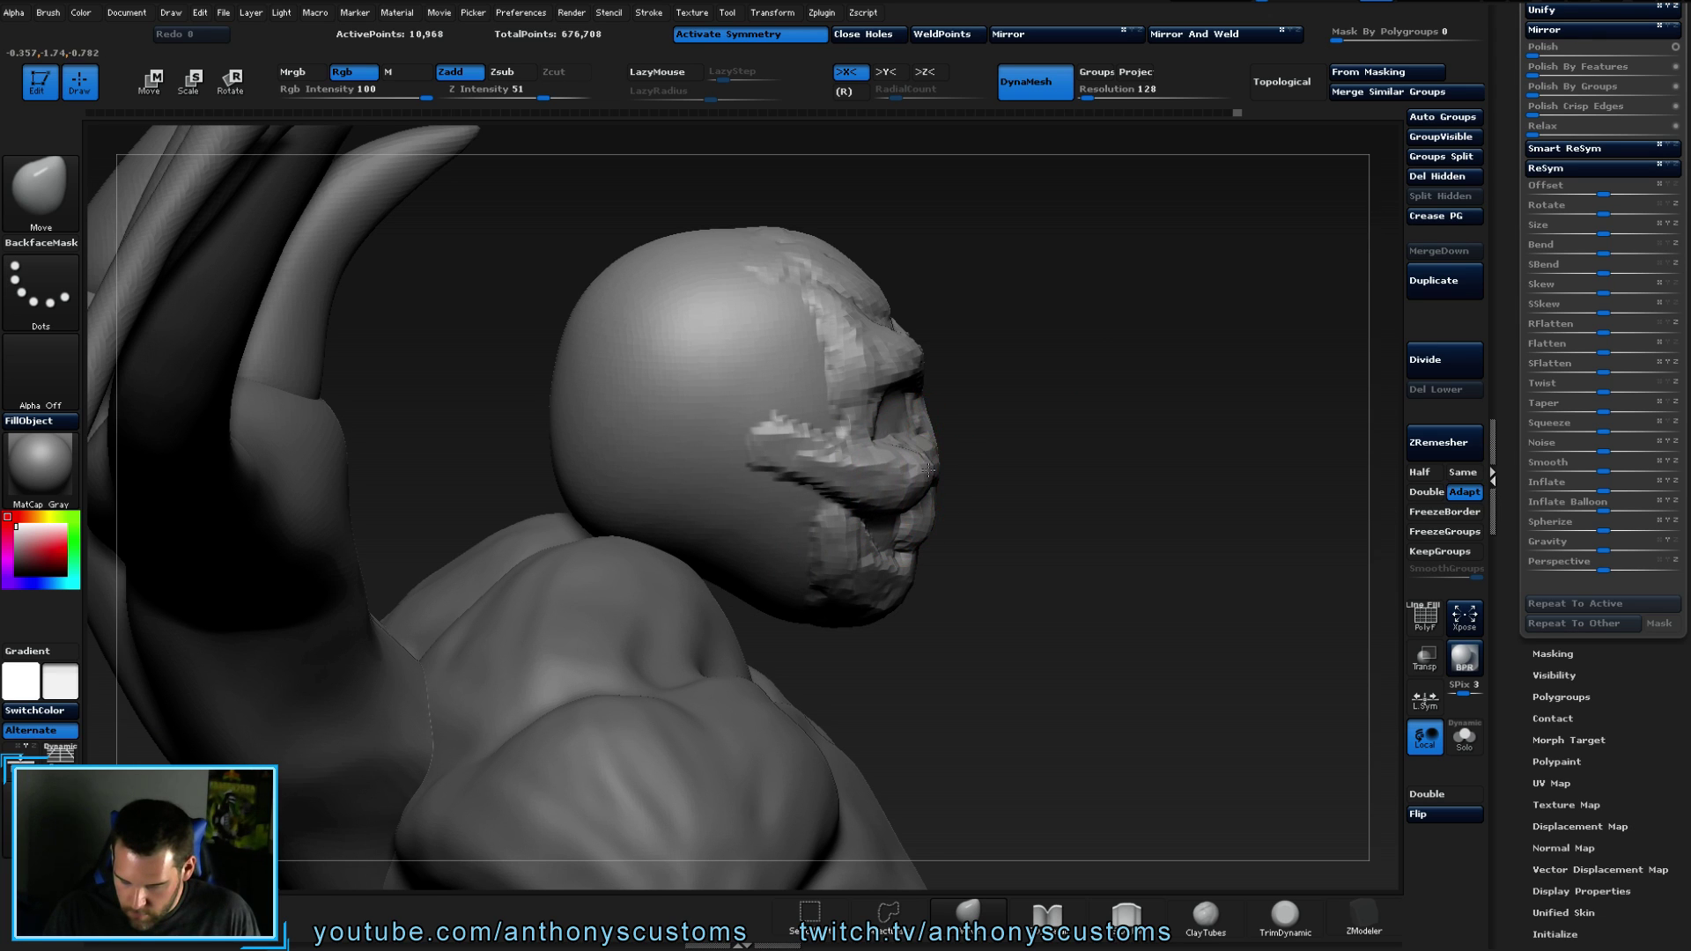
left_click_drag(1010, 355, 962, 378)
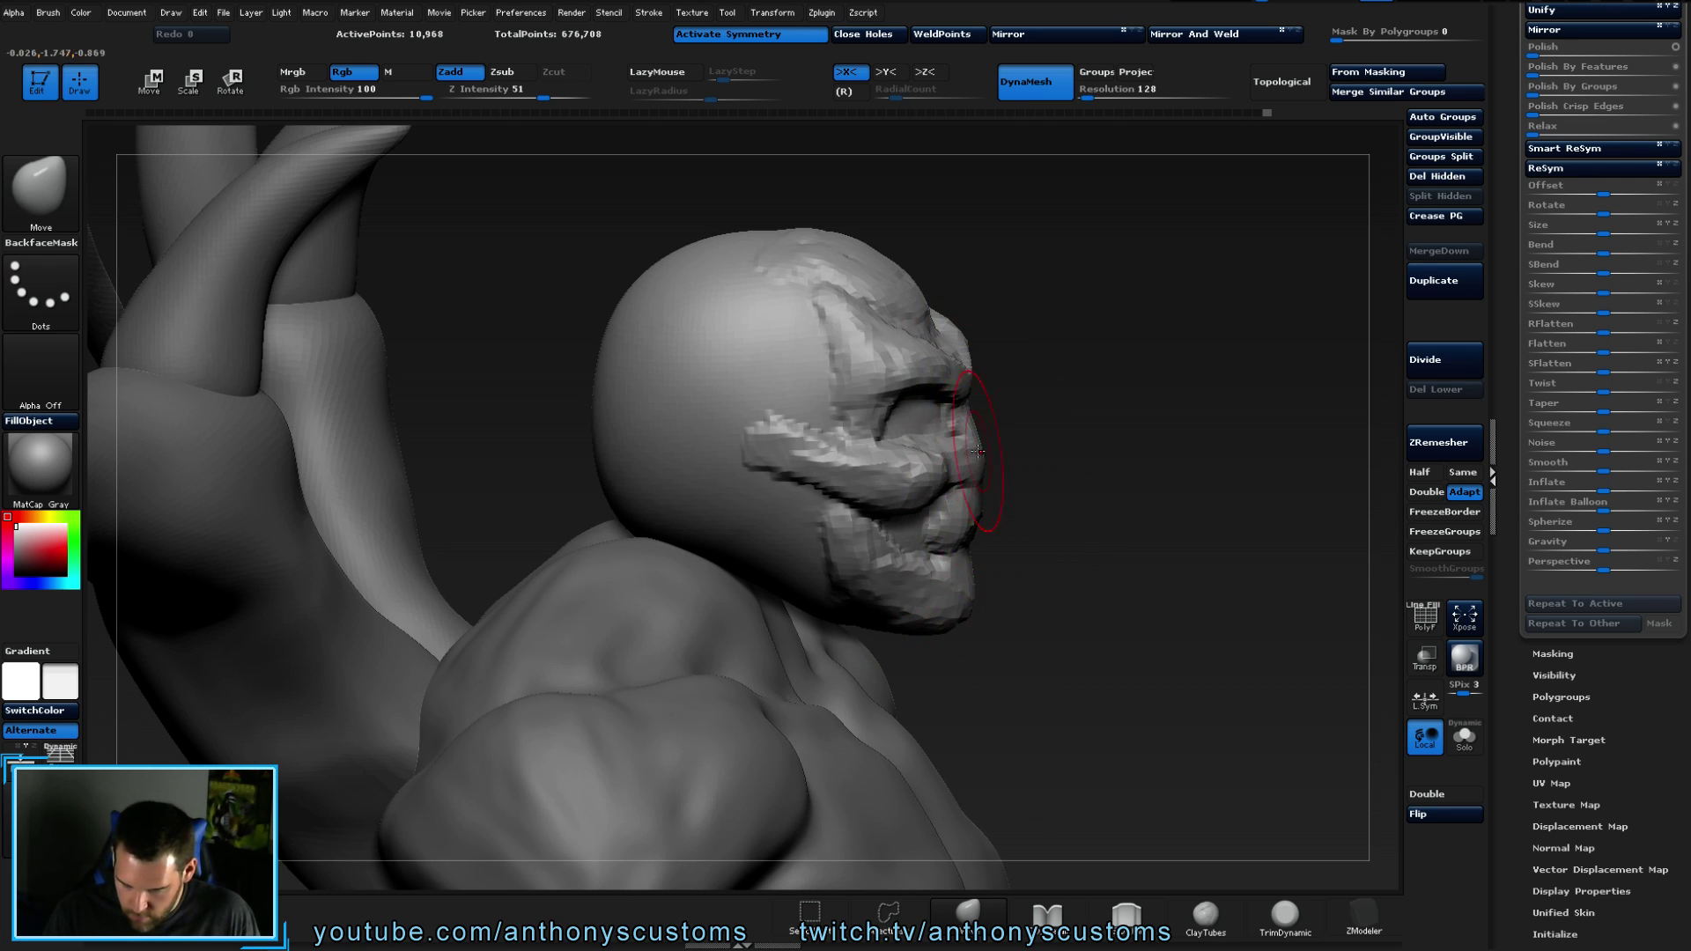
left_click_drag(975, 453, 977, 482)
- Examine the head's shape and proportions against the body from front, three-quarter and side views
left_click_drag(1286, 475, 1072, 434)
left_click_drag(1211, 257, 1272, 305)
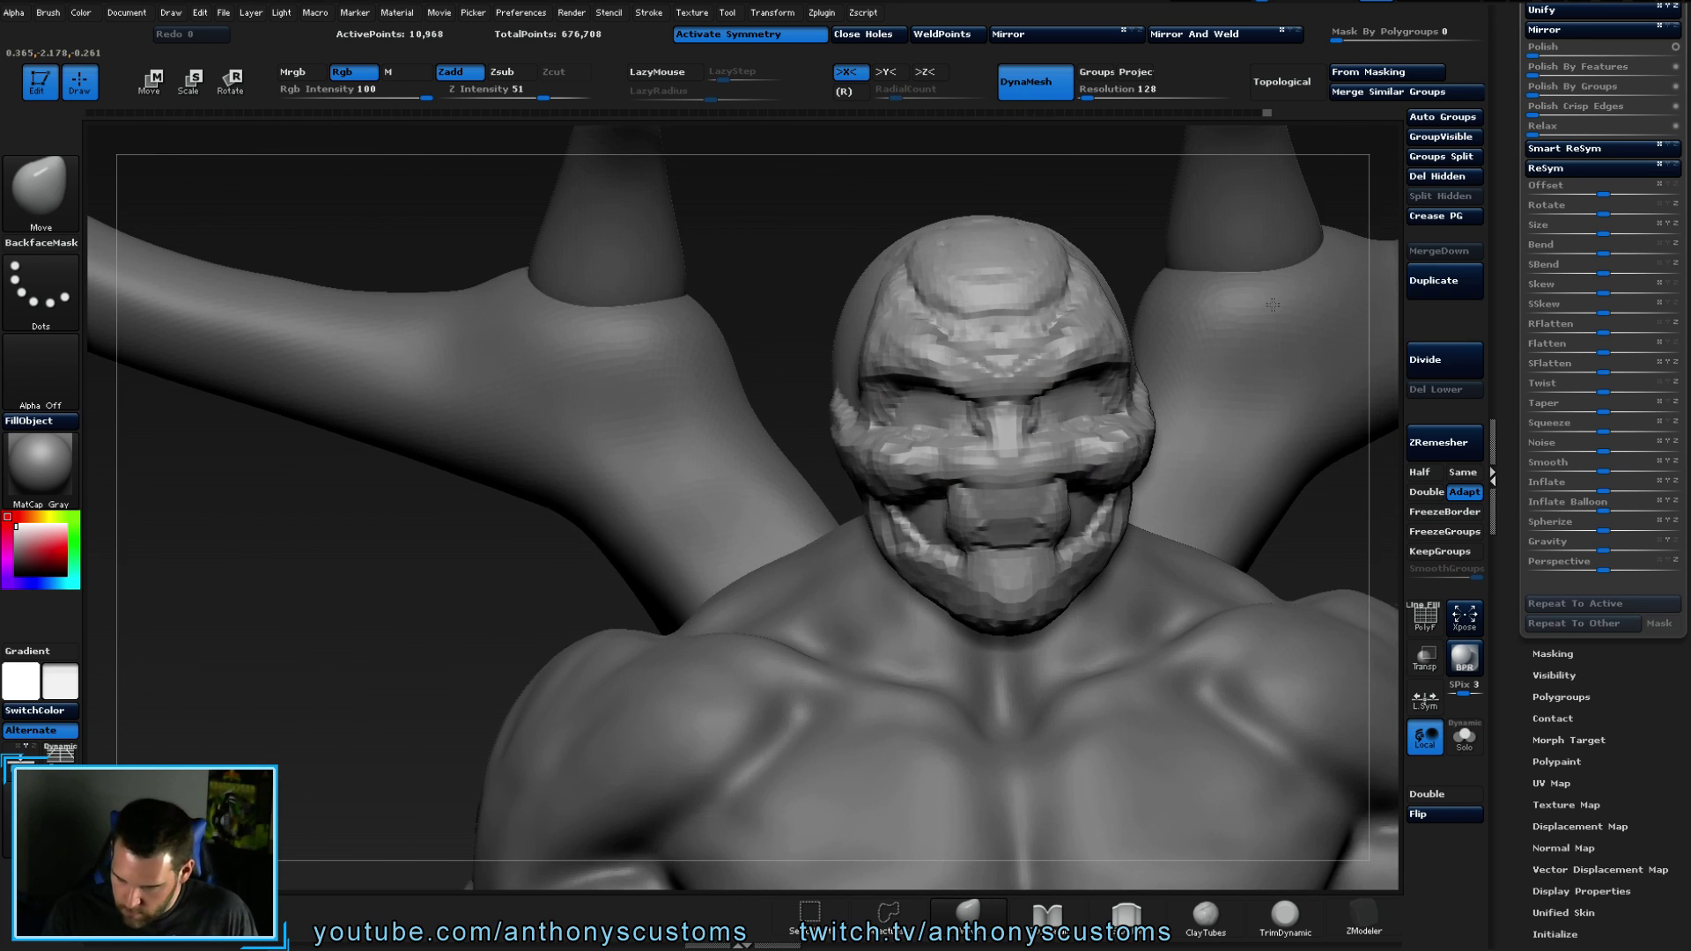
left_click_drag(793, 231, 823, 203, "shift")
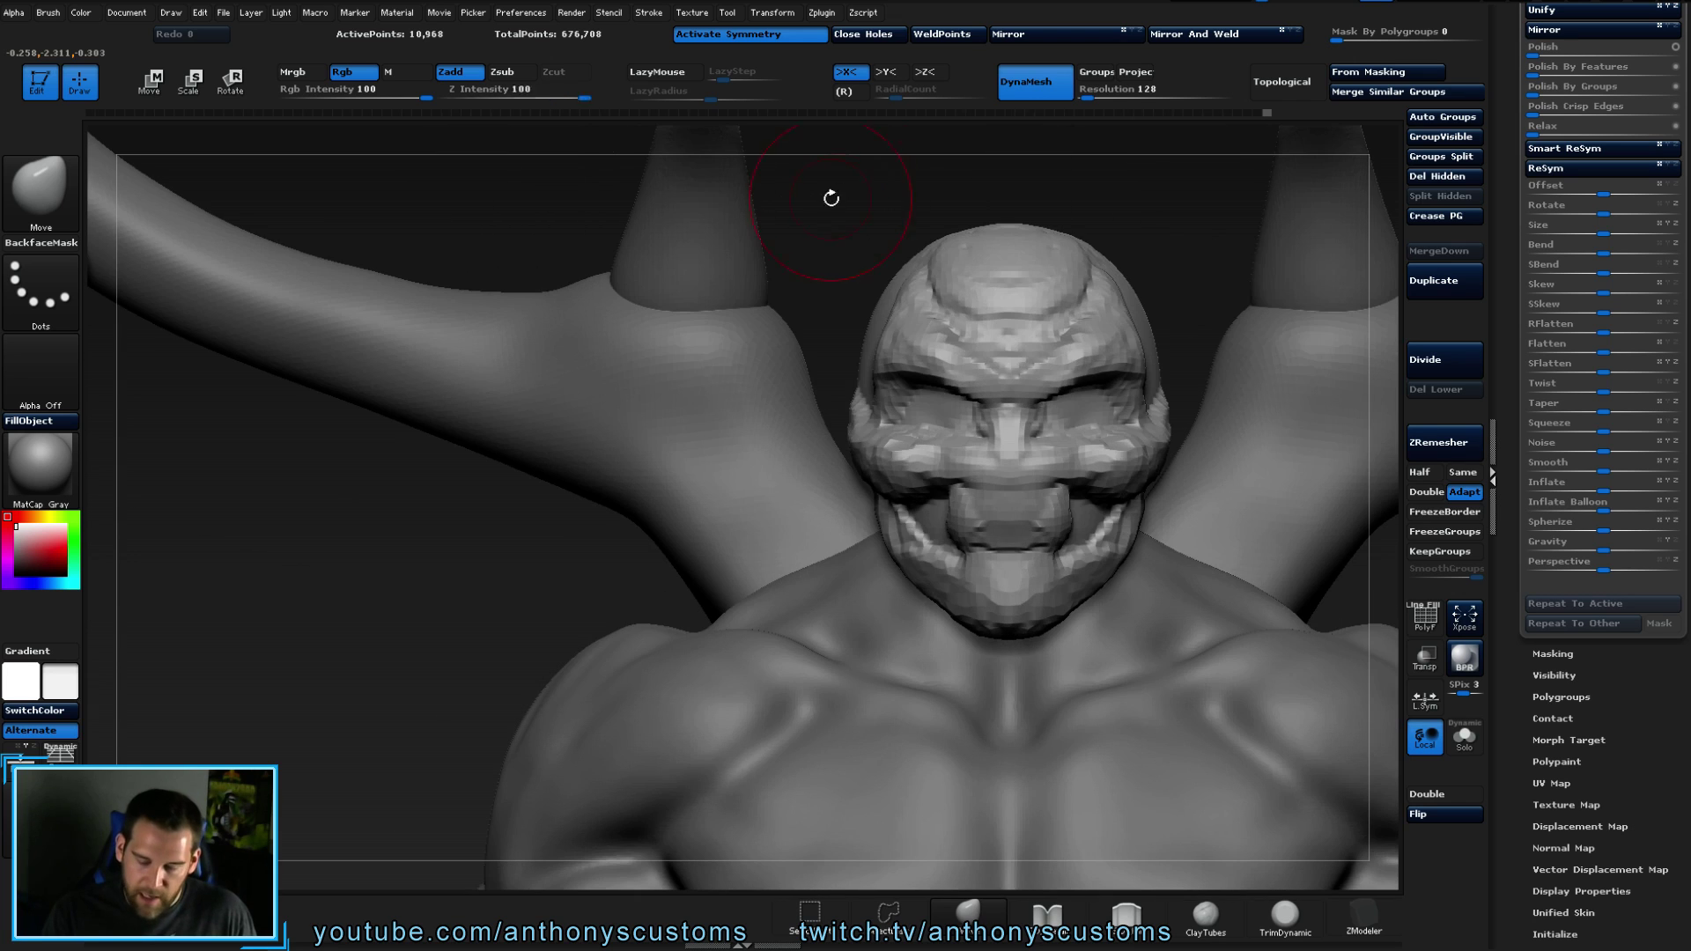
mouse_move(528, 611)
left_mouse_down()
mouse_move(458, 582)
mouse_move(449, 484)
left_mouse_up()
left_click_drag(520, 563, 391, 478, "alt")
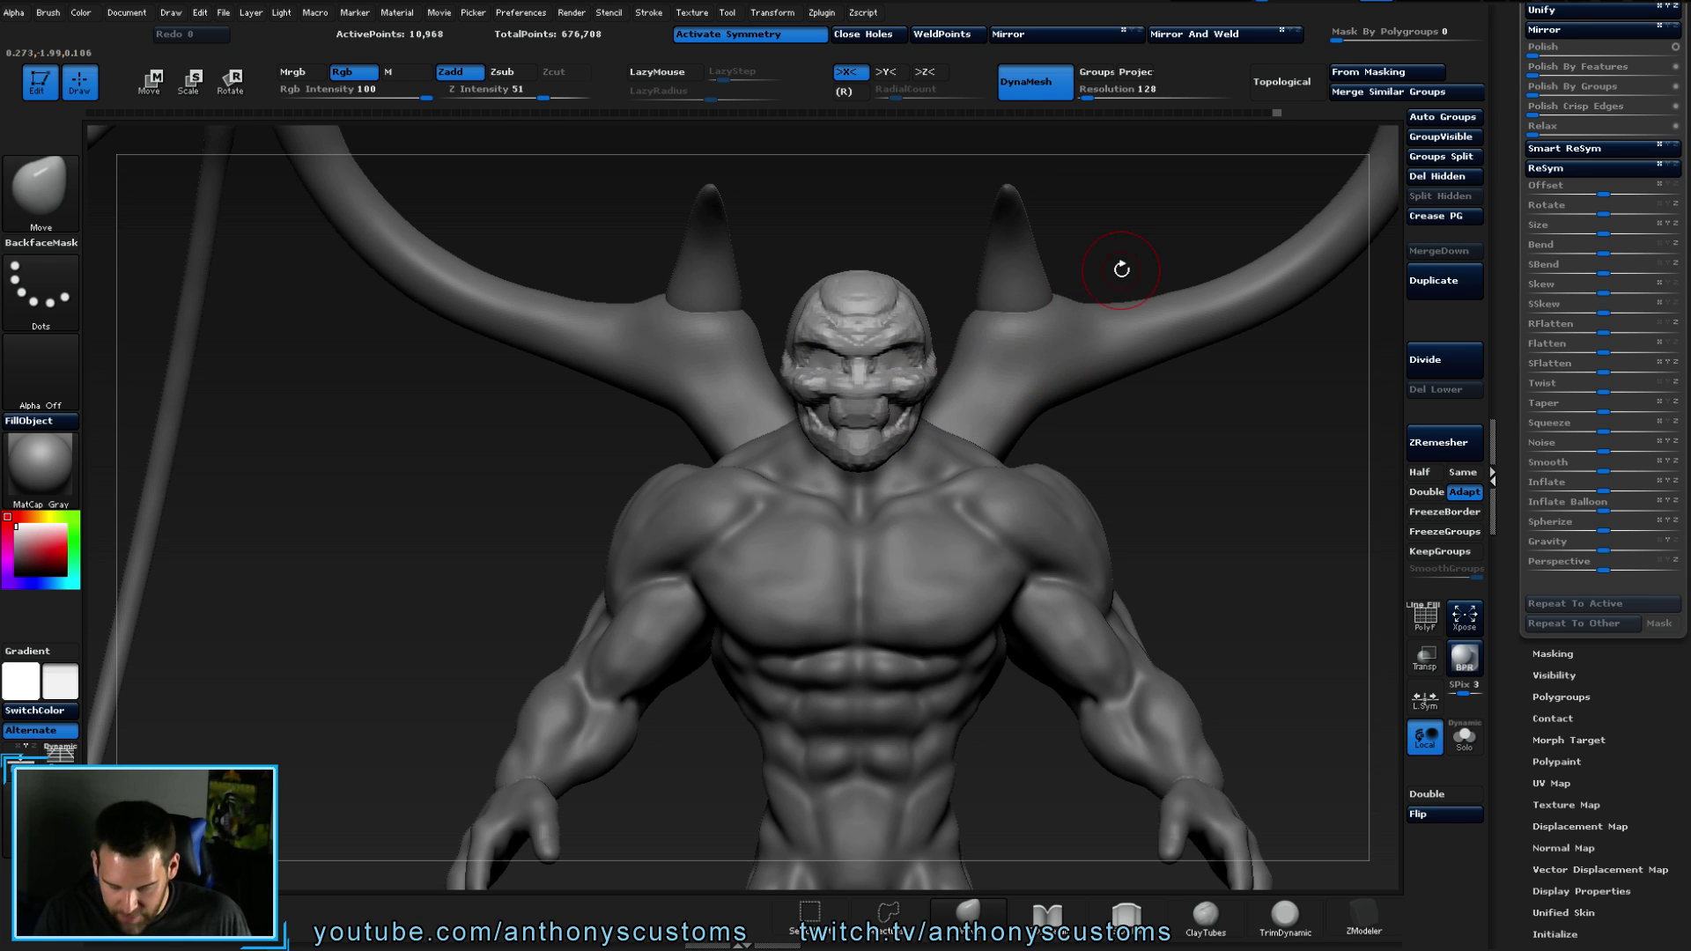
mouse_move(969, 272)
left_mouse_down()
mouse_move(925, 313)
mouse_move(983, 281)
left_mouse_up()
key("space")
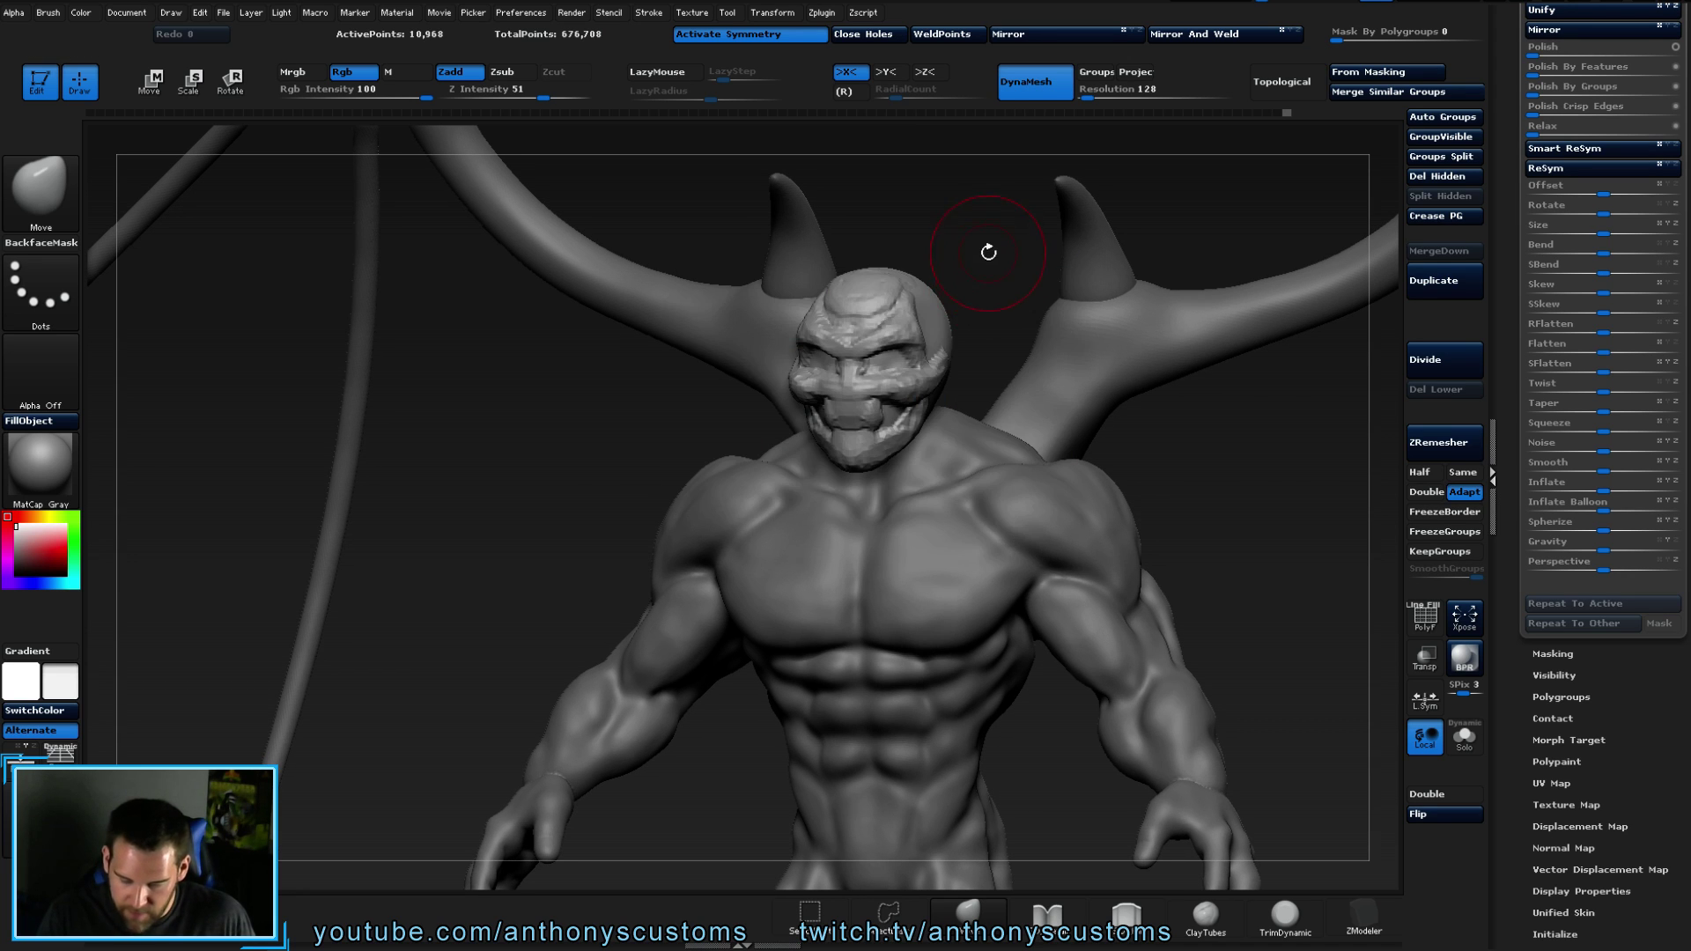
mouse_move(999, 300)
left_mouse_down()
mouse_move(850, 289)
mouse_move(1070, 297)
left_mouse_up()
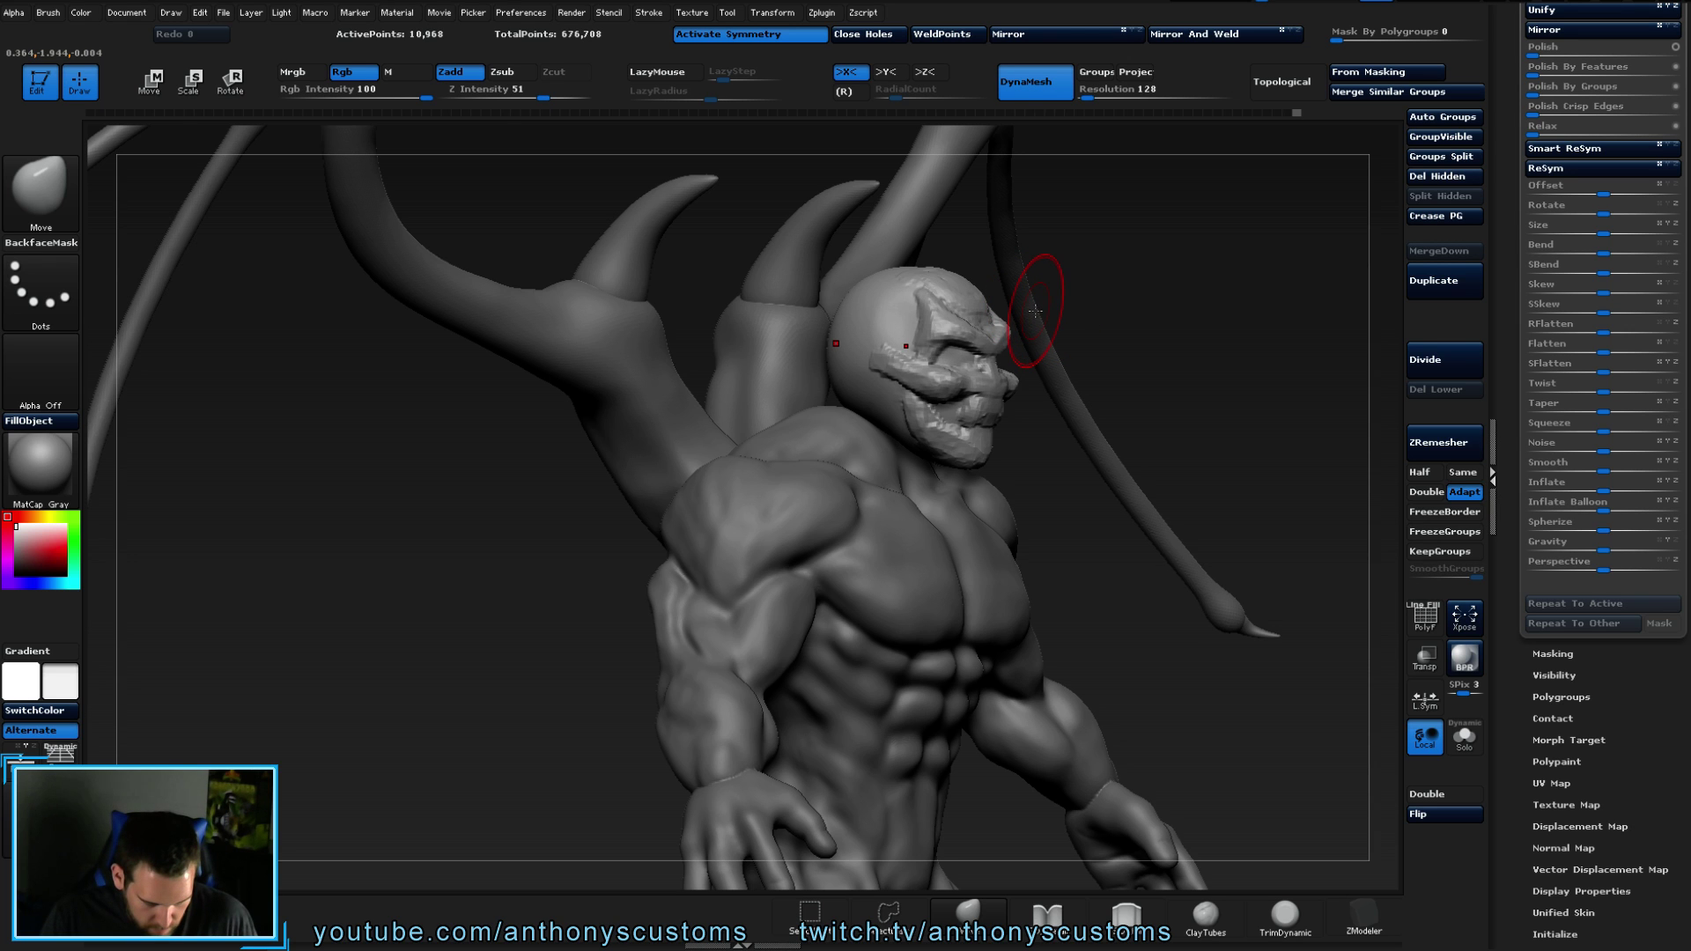
left_click_drag(1178, 345, 1112, 349)
left_click_drag(1049, 438, 1000, 421)
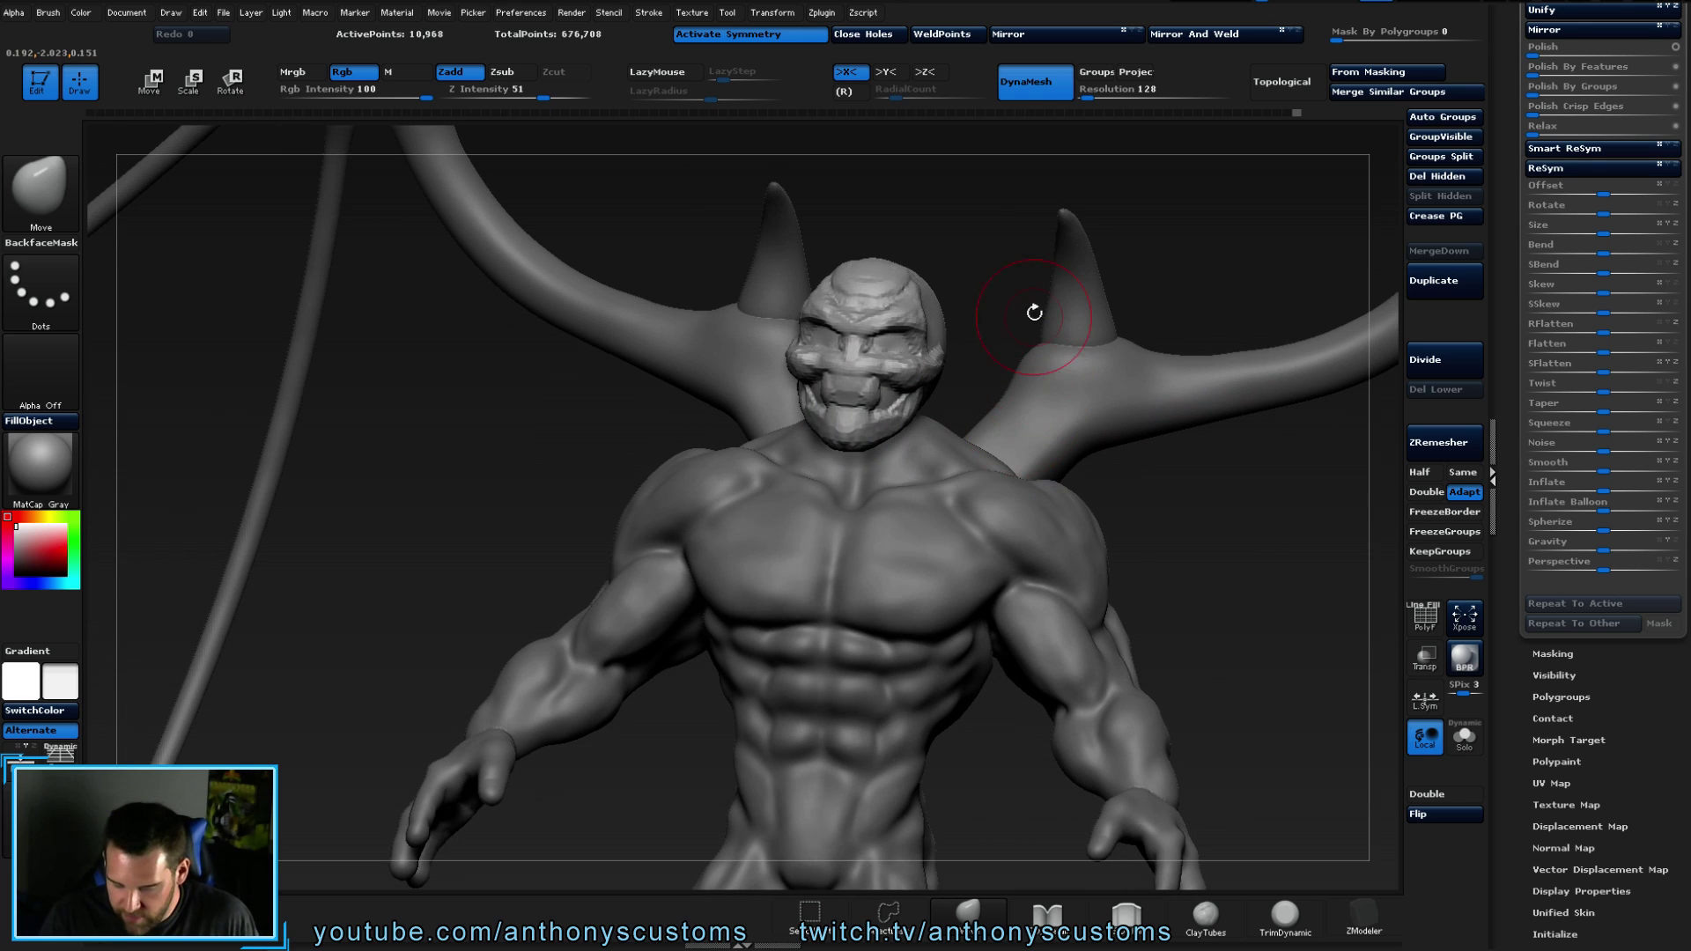
key("space")
left_click_drag(558, 440, 564, 520, "alt")
mouse_move(1022, 283)
left_mouse_down()
mouse_move(1045, 292)
mouse_move(1009, 264)
left_mouse_up()
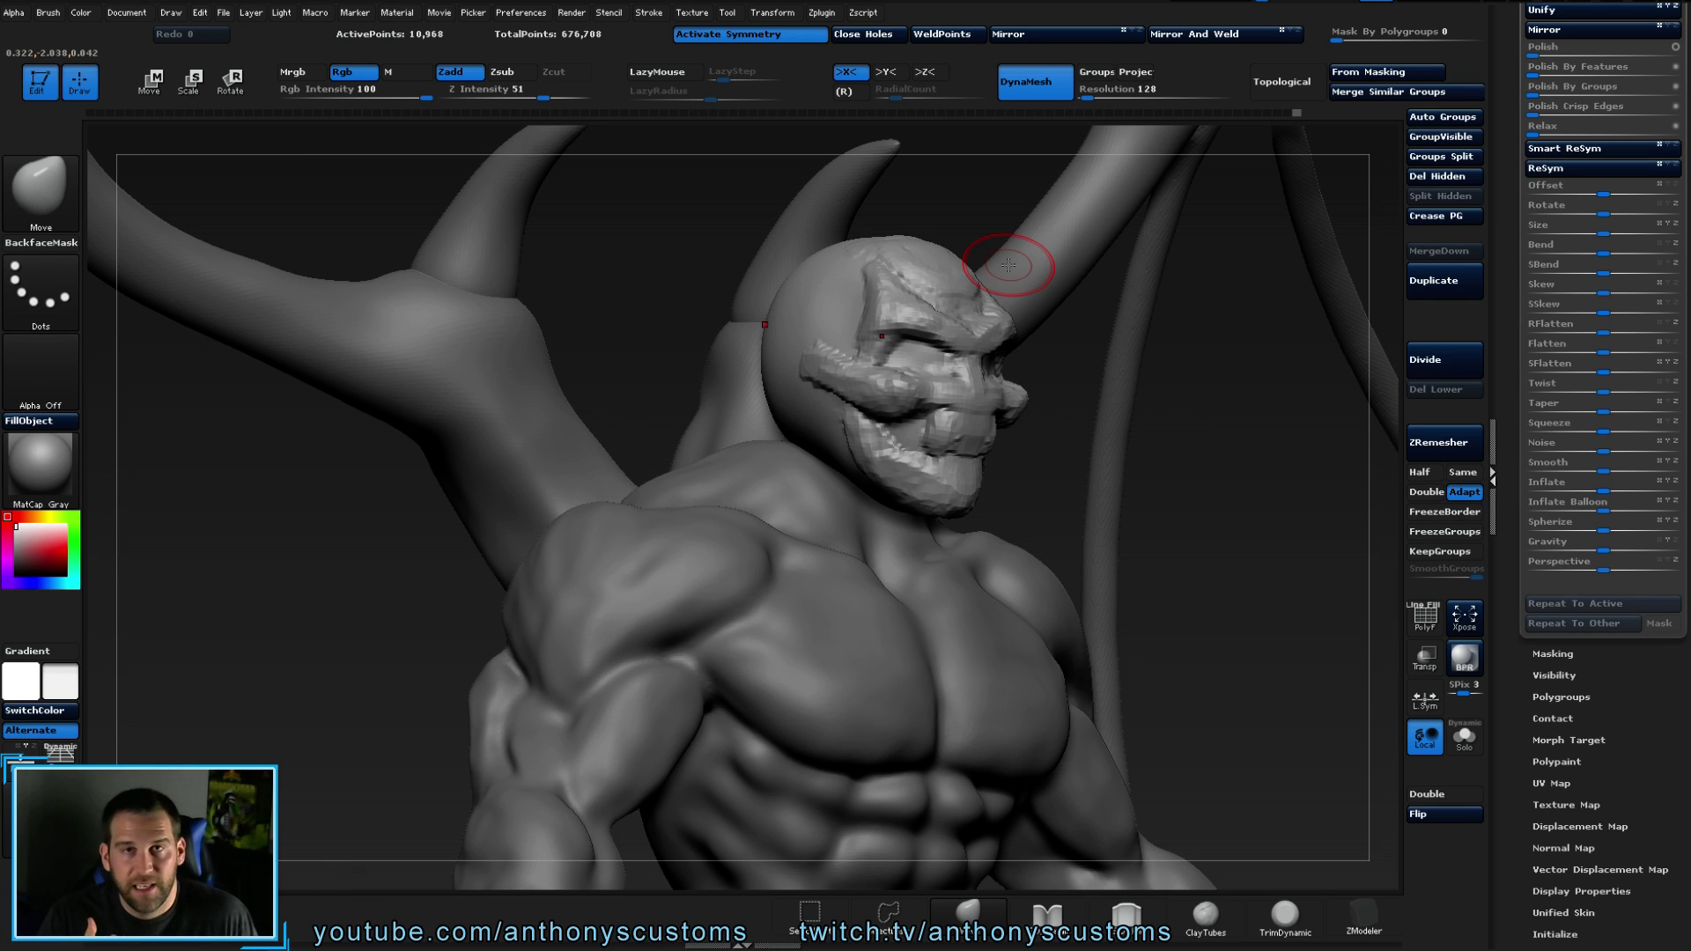
mouse_move(1212, 325)
left_mouse_down()
mouse_move(1242, 378)
mouse_move(1264, 375)
left_mouse_up()
left_click_drag(1171, 302, 1226, 354)
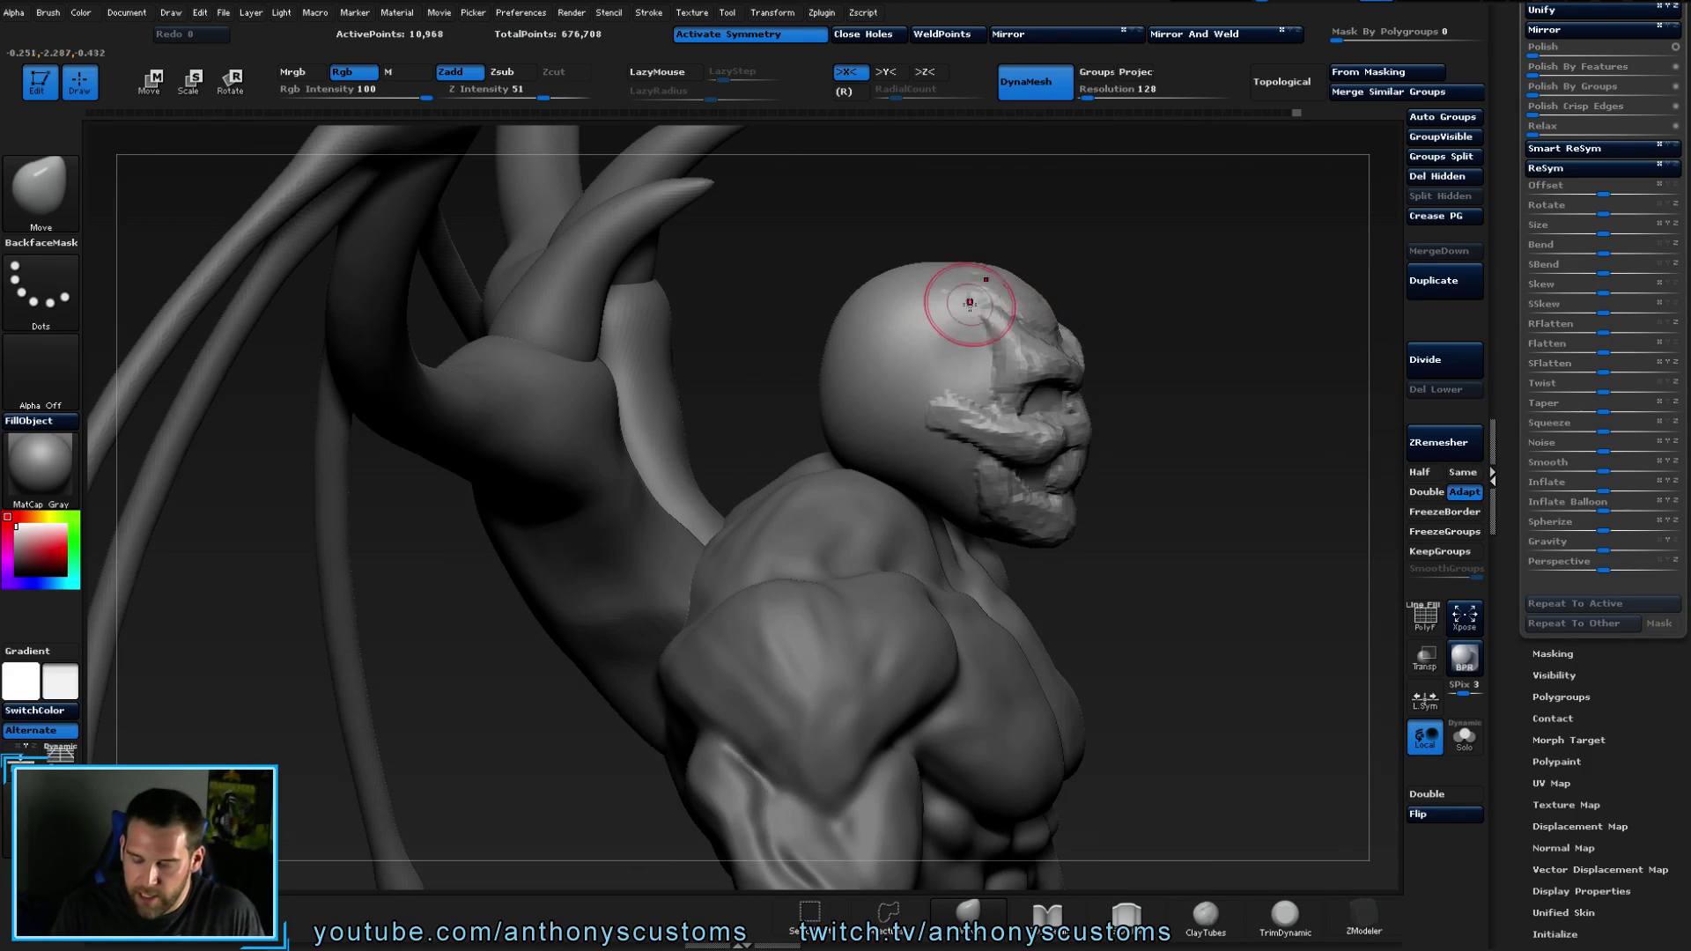
- Undo the last stroke and build up the temple ridges toward the crown with a resized ClayTubes brush
key("ctrl+z")
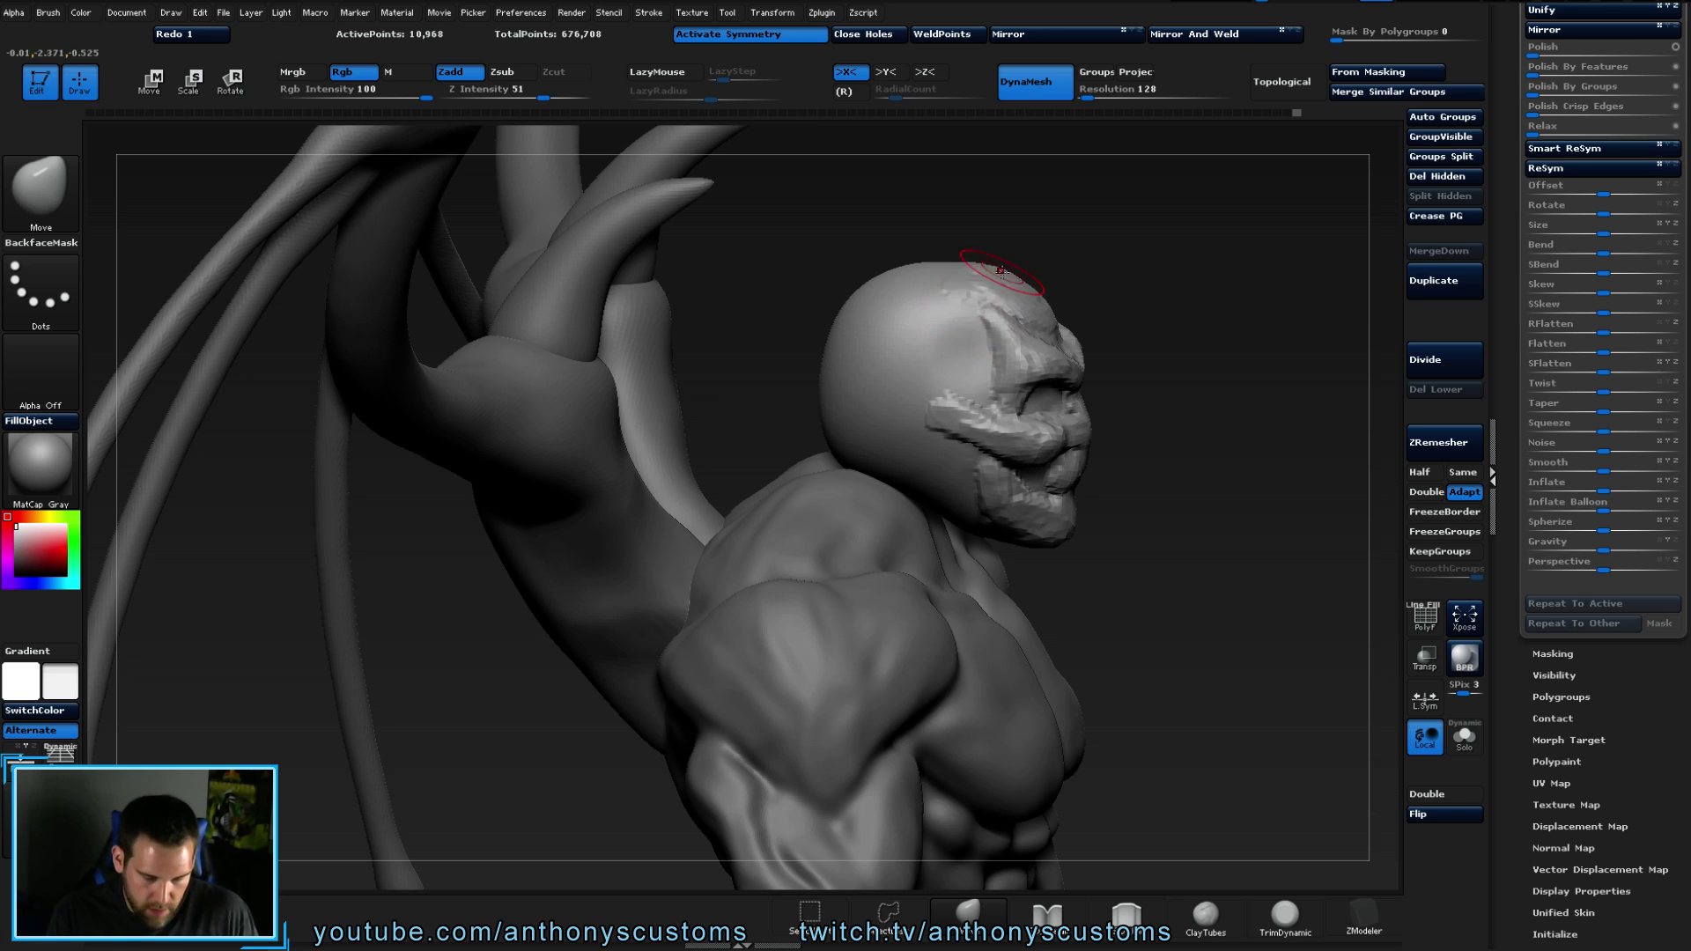
key("b")
key("t")
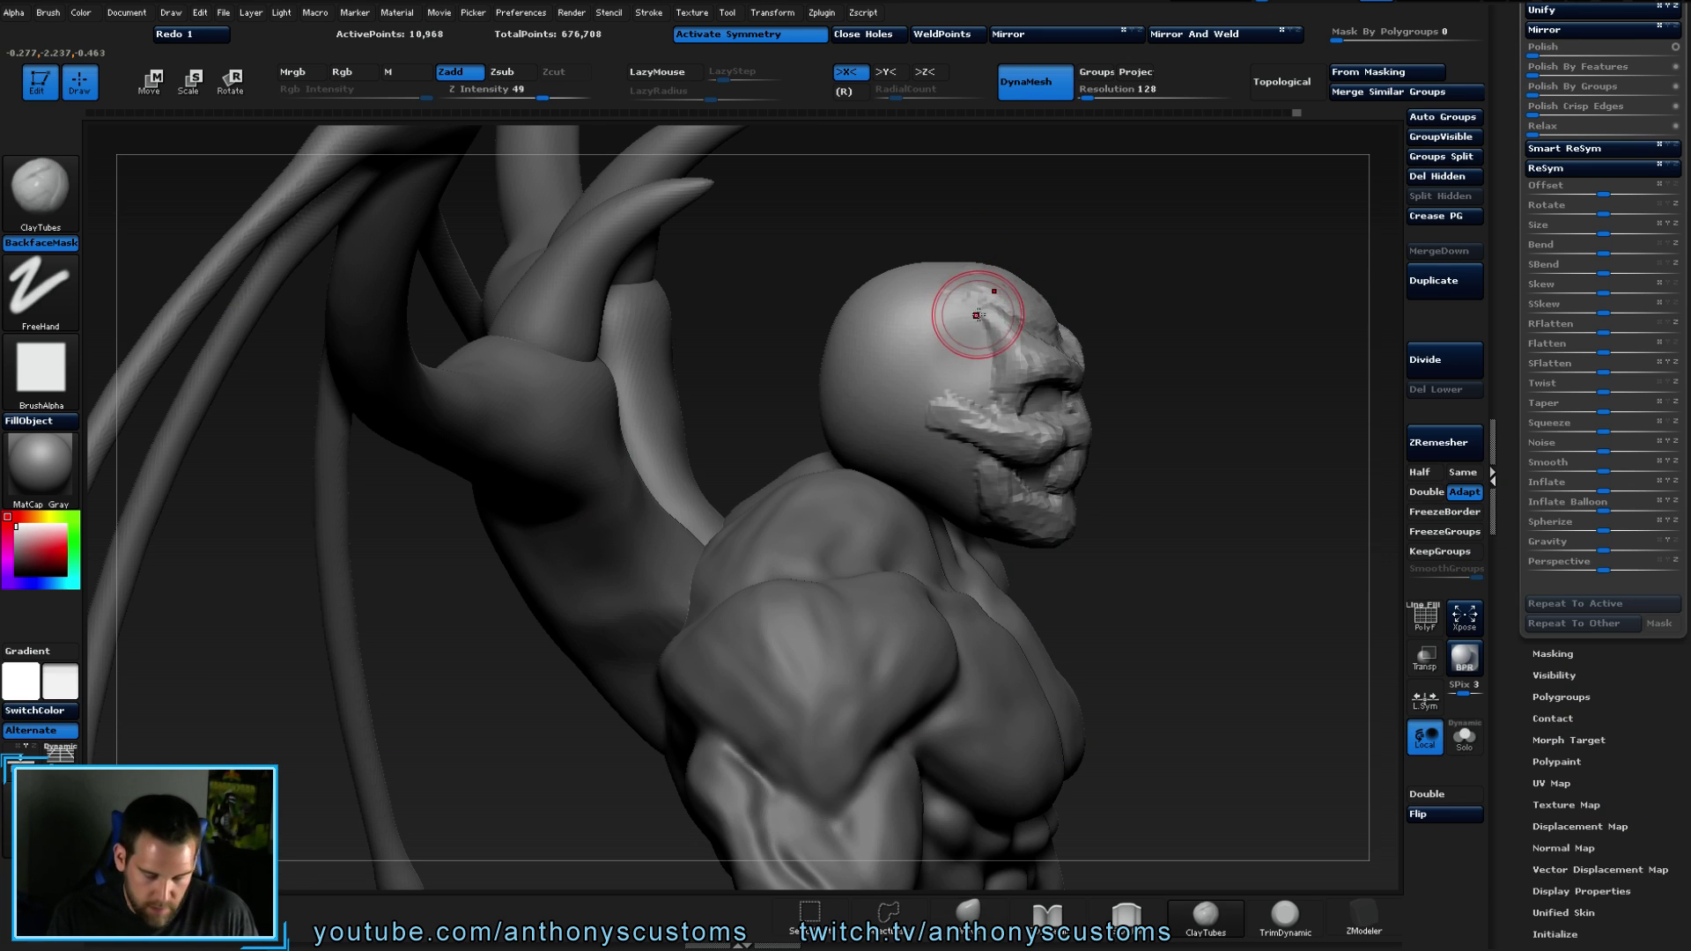
left_click_drag(1083, 268, 1162, 265)
key("space")
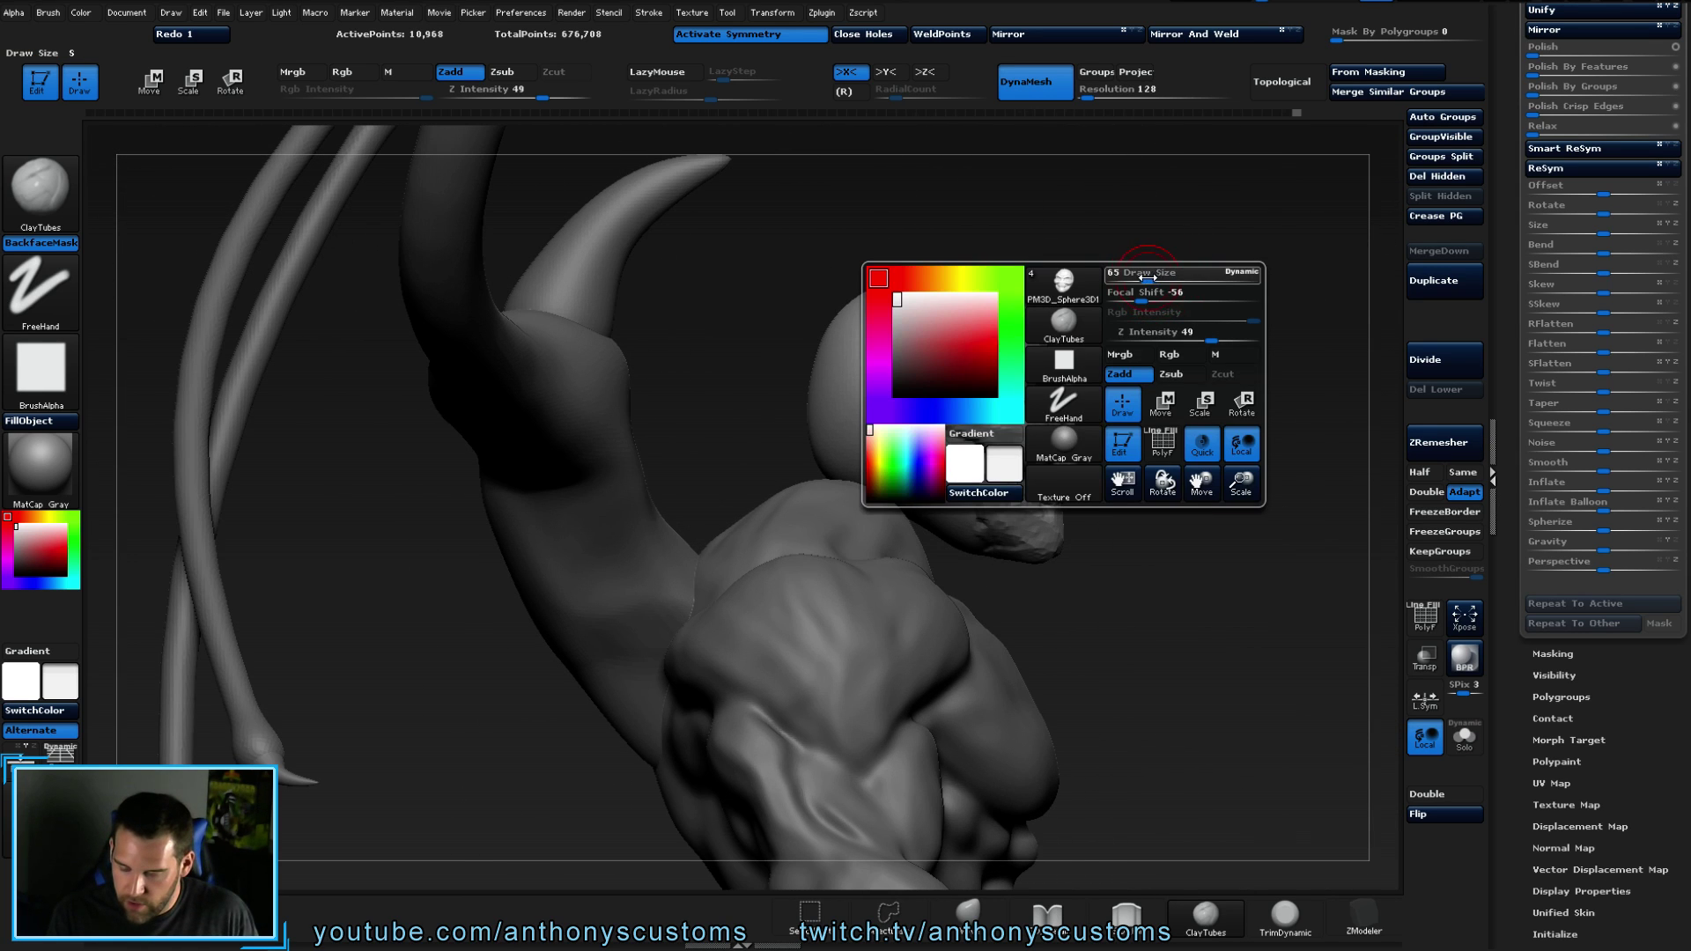
mouse_move(939, 325)
left_mouse_down()
mouse_move(979, 322)
mouse_move(979, 338)
mouse_move(968, 319)
mouse_move(921, 326)
left_mouse_up()
left_click_drag(958, 325, 922, 325)
- Add clay above the centre of the brow and blend the forehead plate into the crown with ClayTubes
left_click_drag(959, 415, 1044, 439)
mouse_move(1219, 440)
left_mouse_down()
mouse_move(1118, 444)
mouse_move(1135, 446)
left_mouse_up()
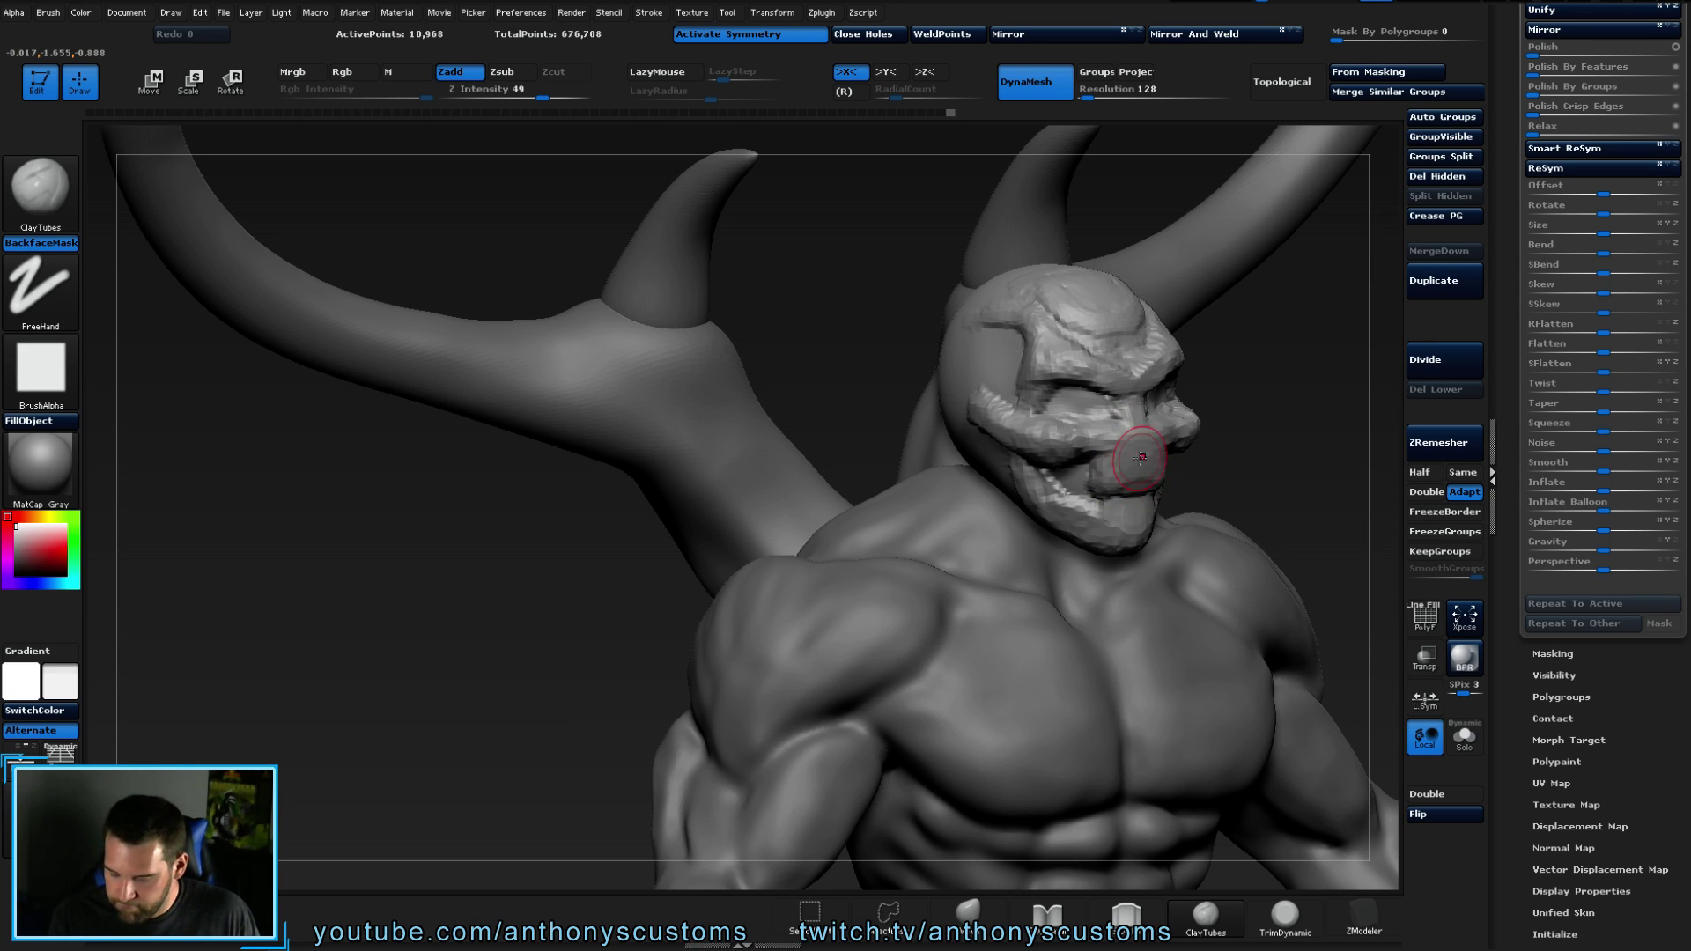
left_click_drag(1251, 484, 1141, 381)
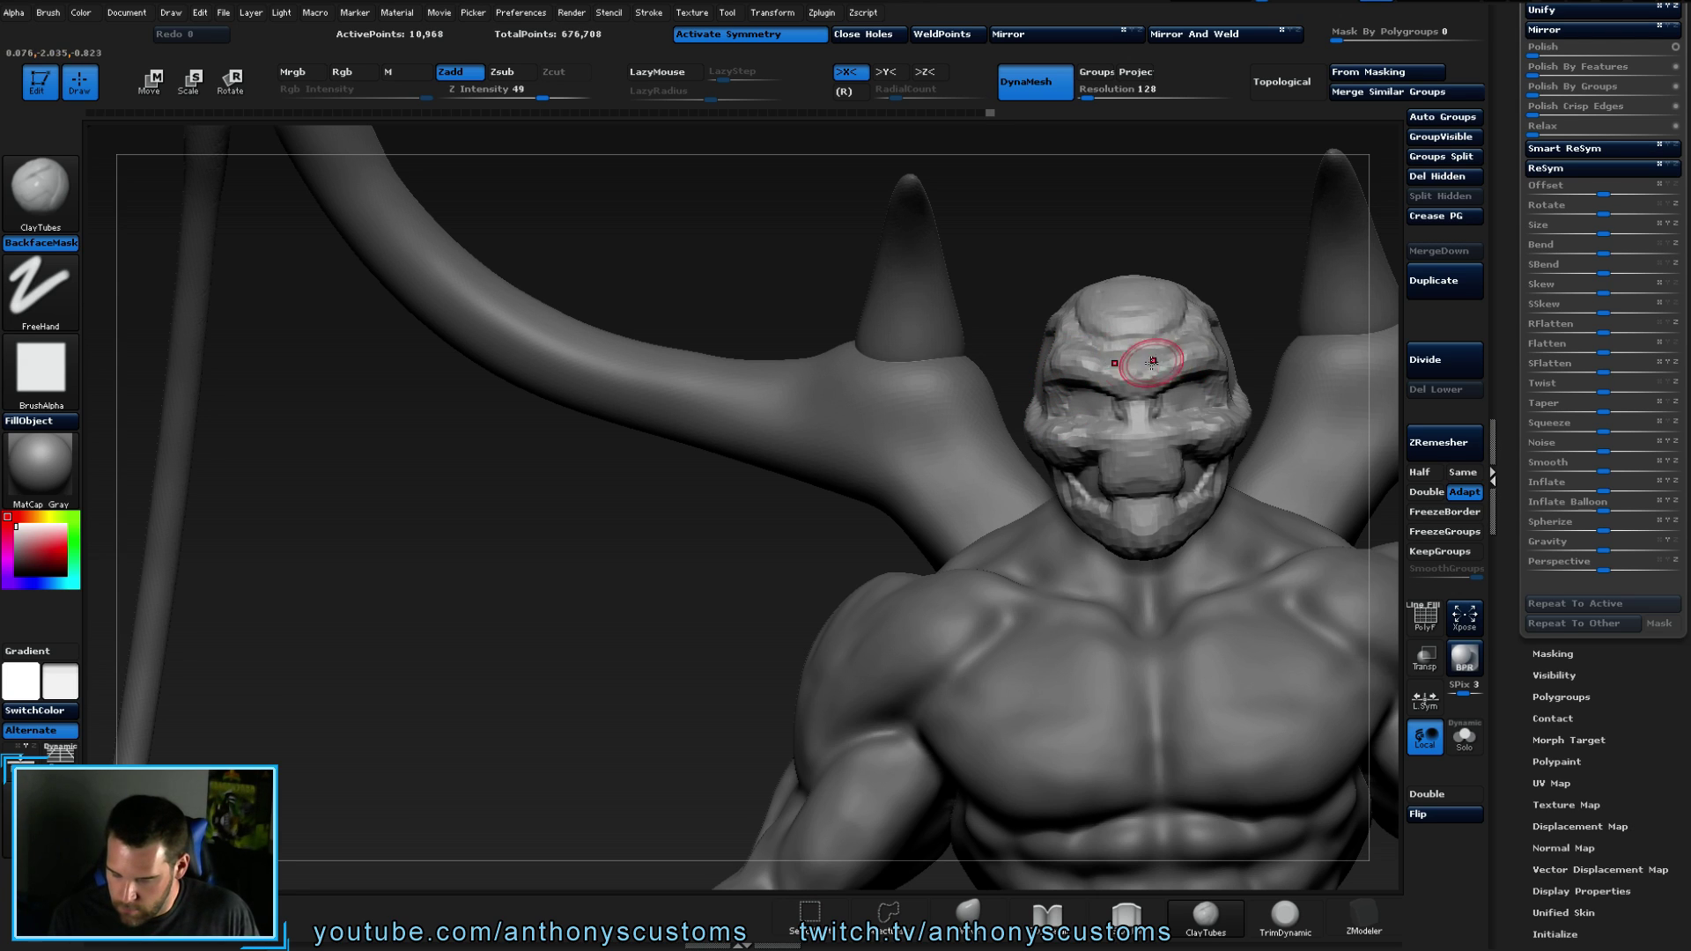
mouse_move(1187, 305)
left_mouse_down()
mouse_move(1076, 300)
mouse_move(1117, 318)
left_mouse_up()
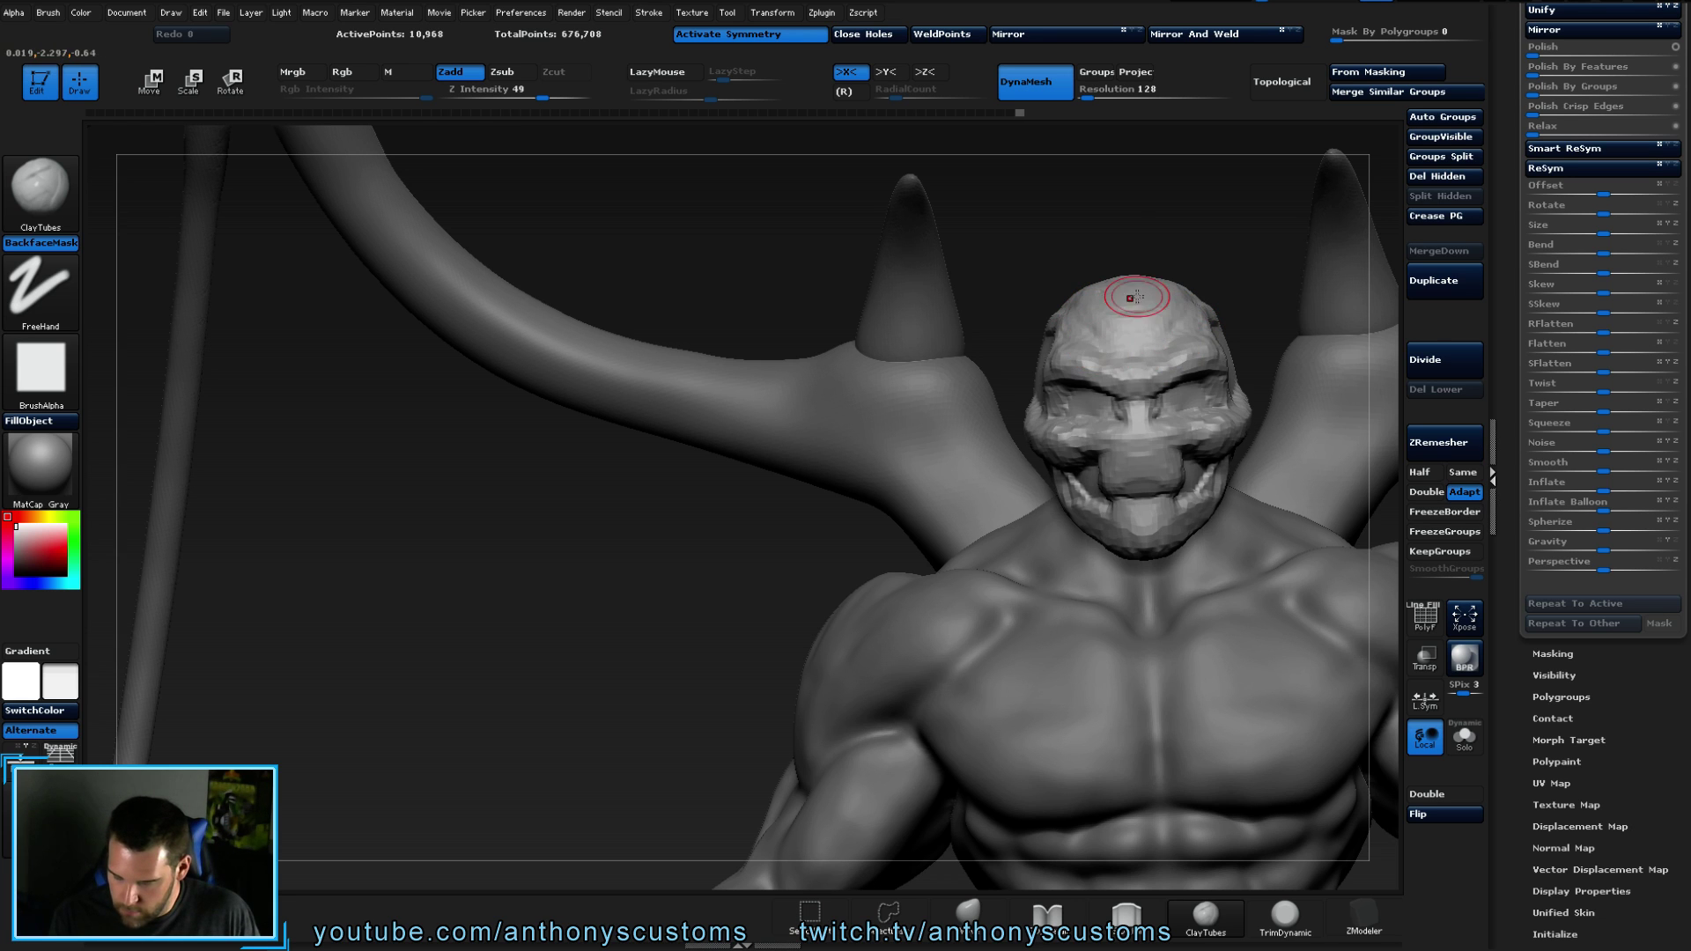
- Isolate the head in Solo mode and blend the upper temple ridges into the skull with ClayTubes
left_click_drag(627, 573, 276, 592, "alt")
mouse_move(1208, 466)
left_mouse_down("alt")
mouse_move(1098, 440)
mouse_move(896, 592)
left_mouse_up("alt")
mouse_move(912, 212)
left_mouse_down()
mouse_move(961, 227)
mouse_move(885, 321)
left_mouse_up()
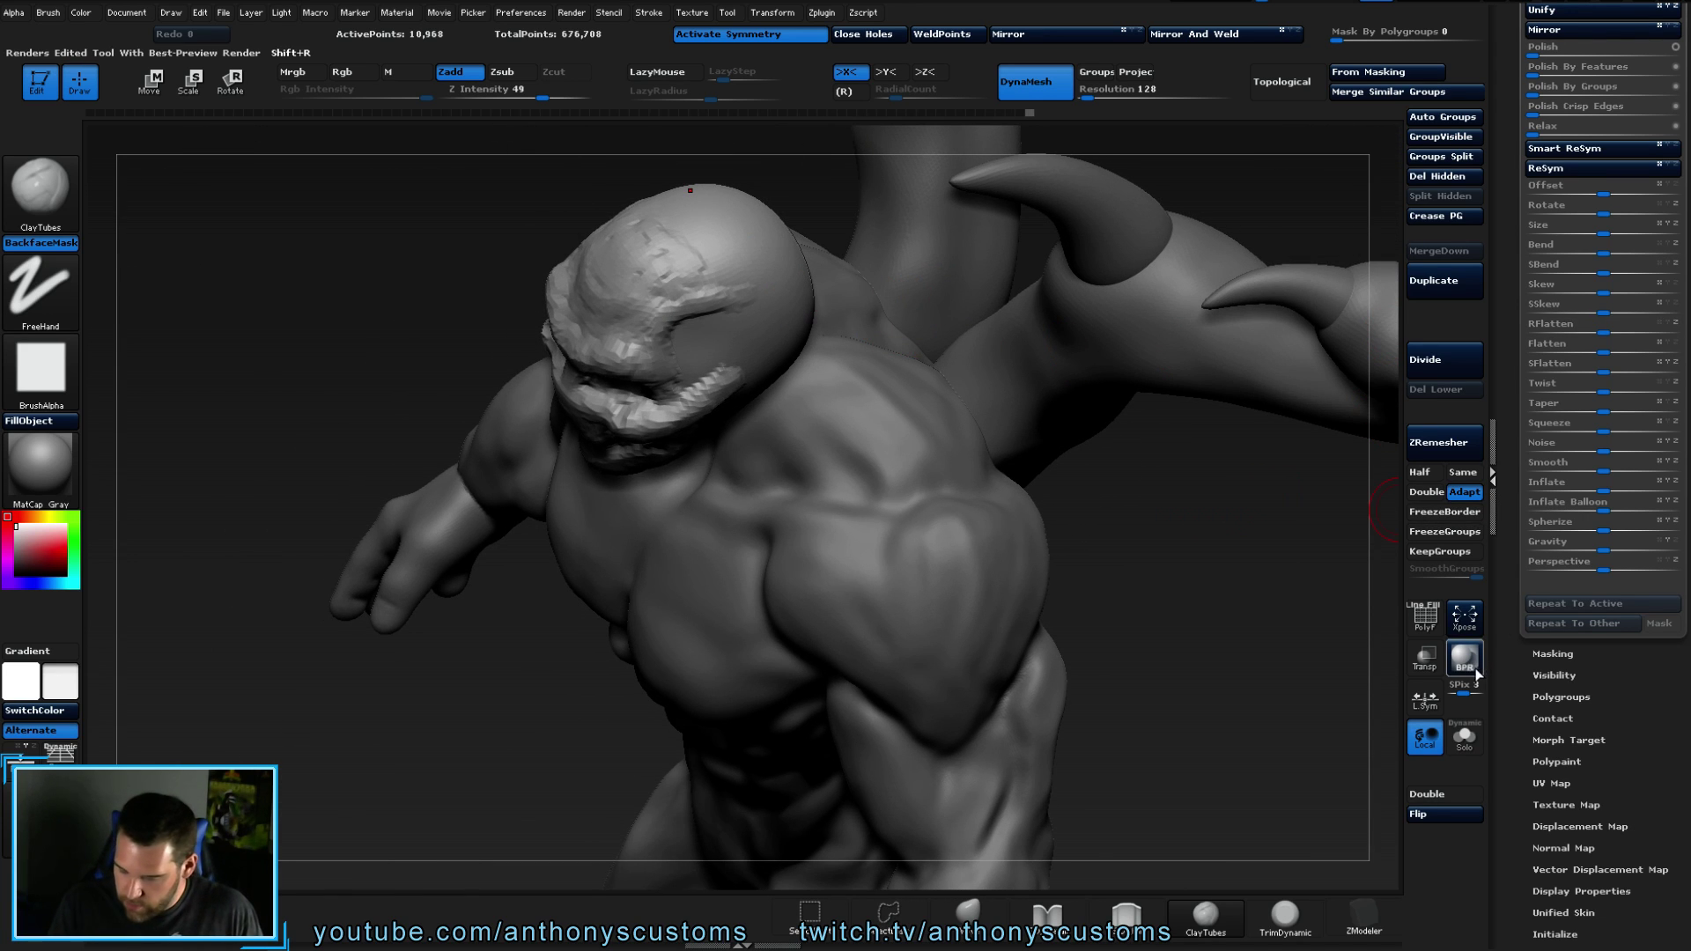
left_click(1464, 738)
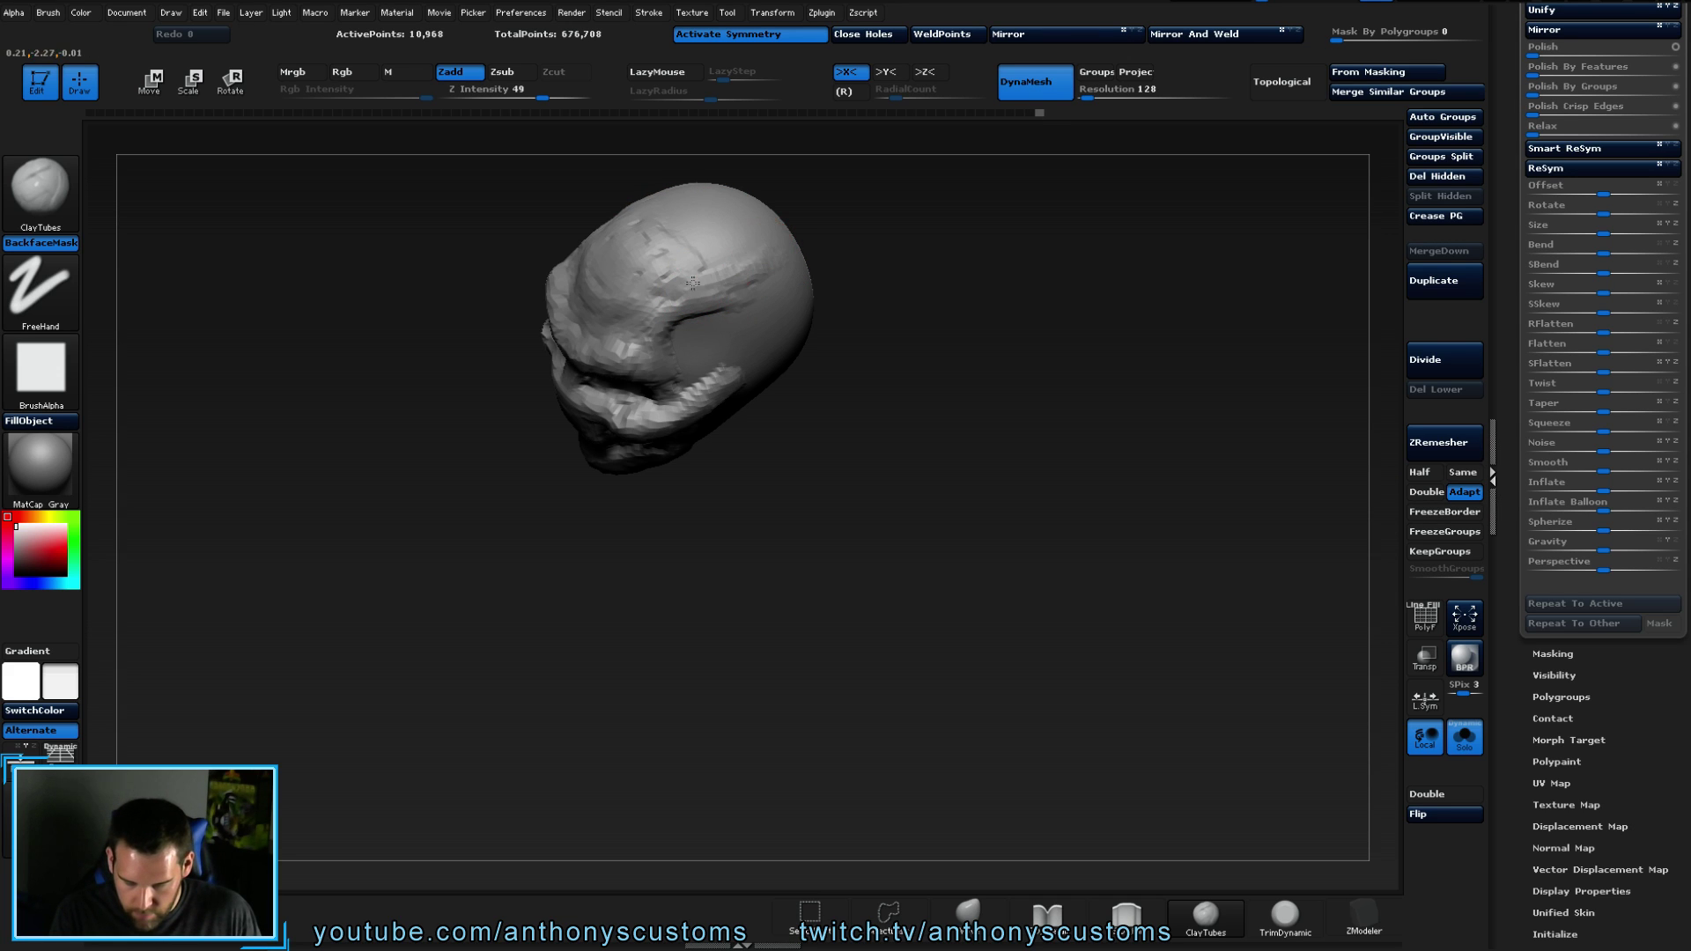
mouse_move(699, 238)
left_mouse_down()
mouse_move(647, 227)
mouse_move(643, 245)
mouse_move(695, 245)
left_mouse_up()
left_click_drag(860, 385, 804, 358)
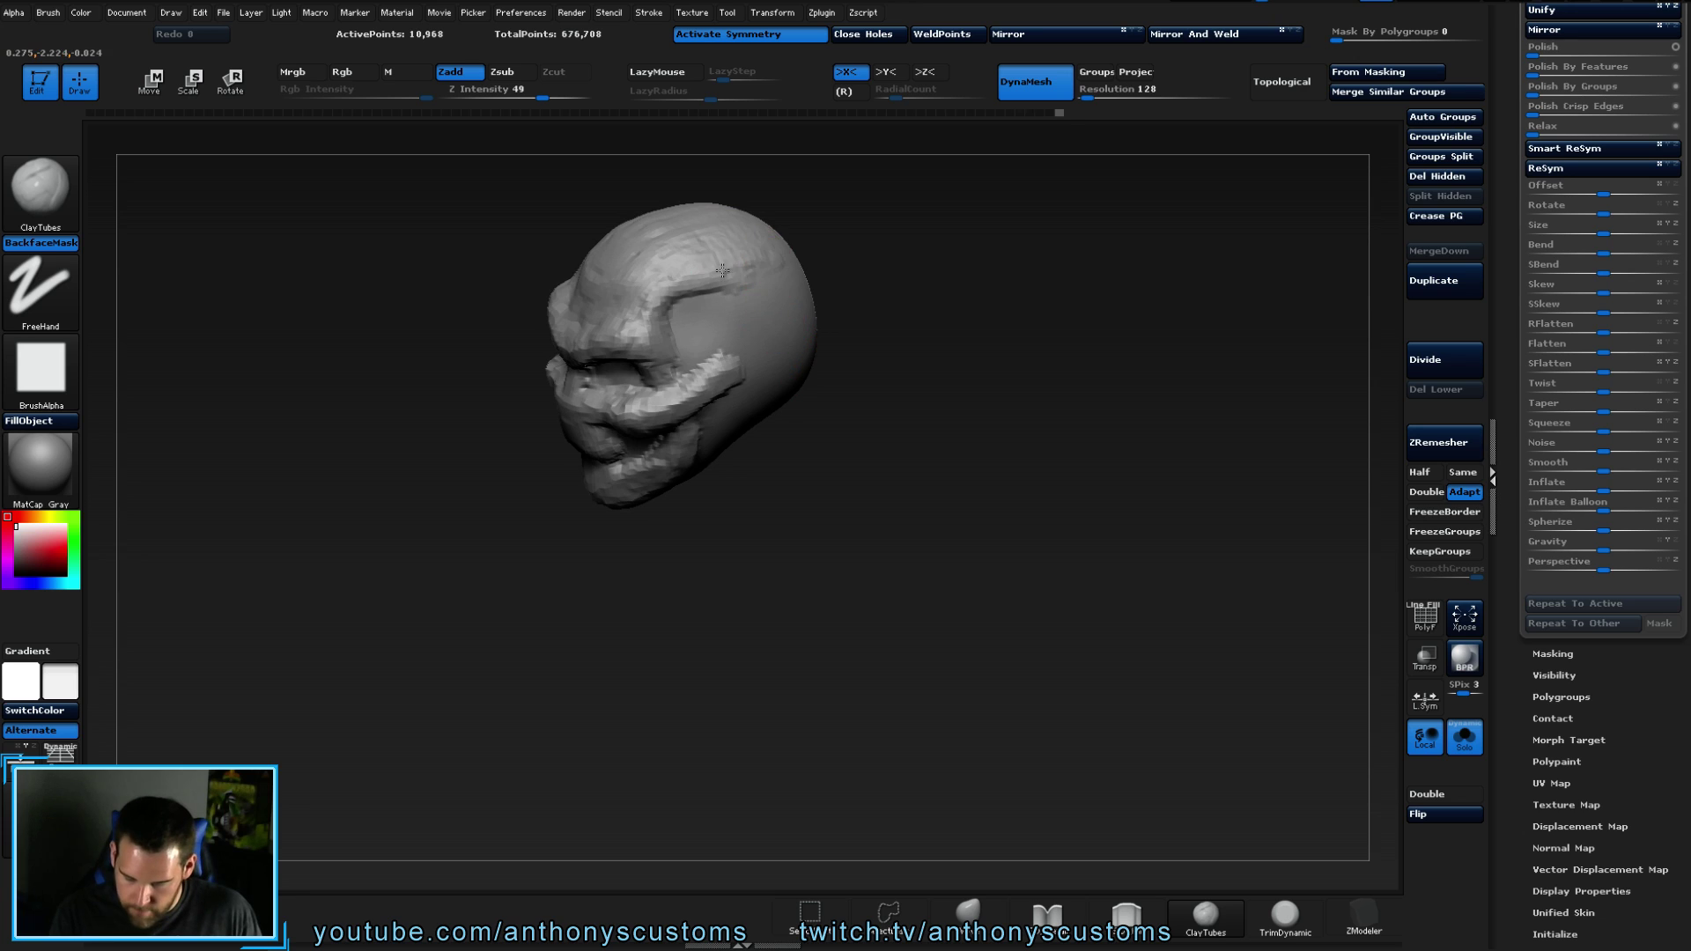
mouse_move(862, 296)
left_mouse_down()
mouse_move(841, 301)
mouse_move(864, 299)
left_mouse_up()
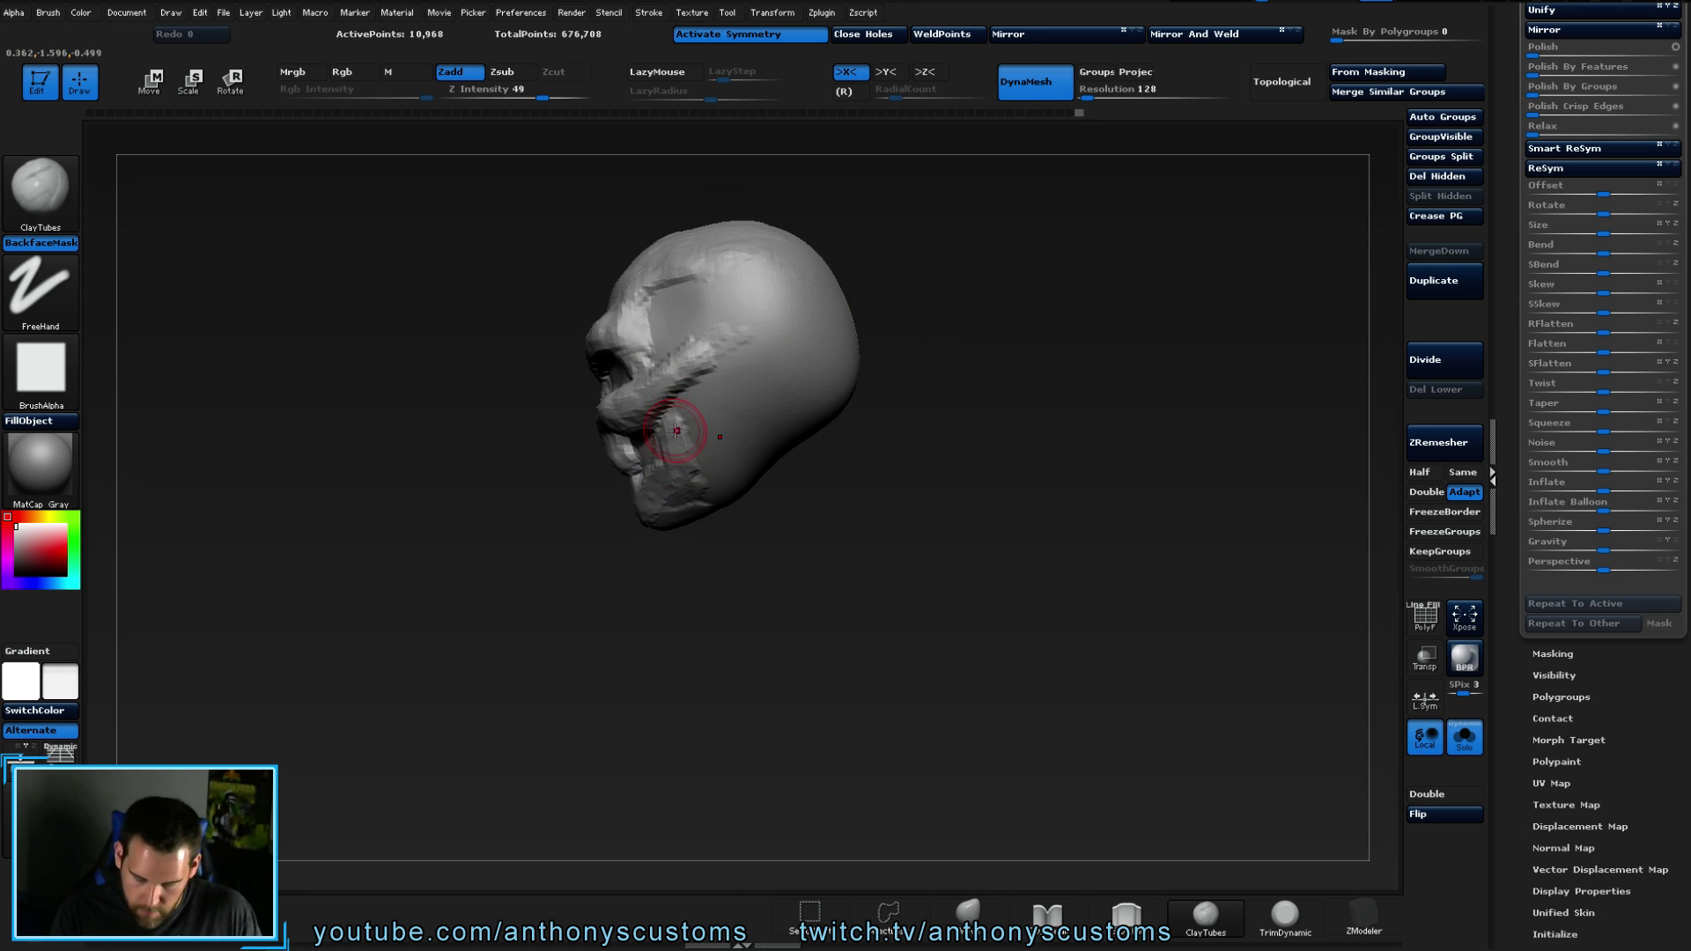
- Build up the sides of the jaw below the cheekbones and along the jawline with ClayTubes
left_click_drag(882, 407, 880, 445)
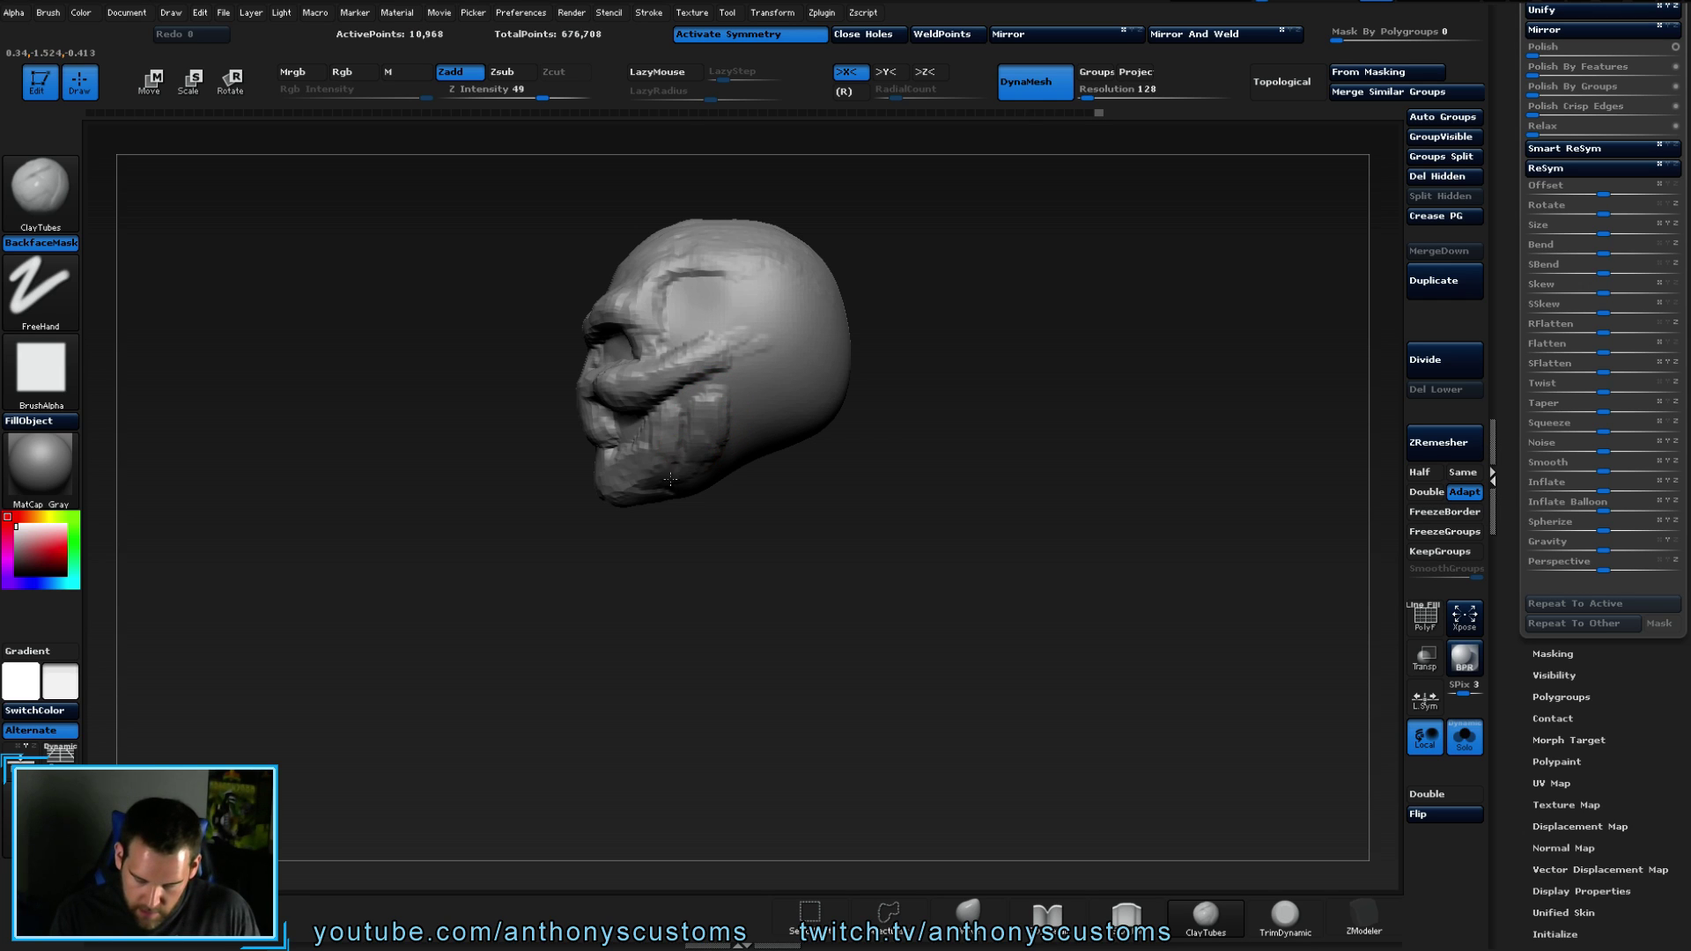
left_click_drag(641, 481, 684, 463)
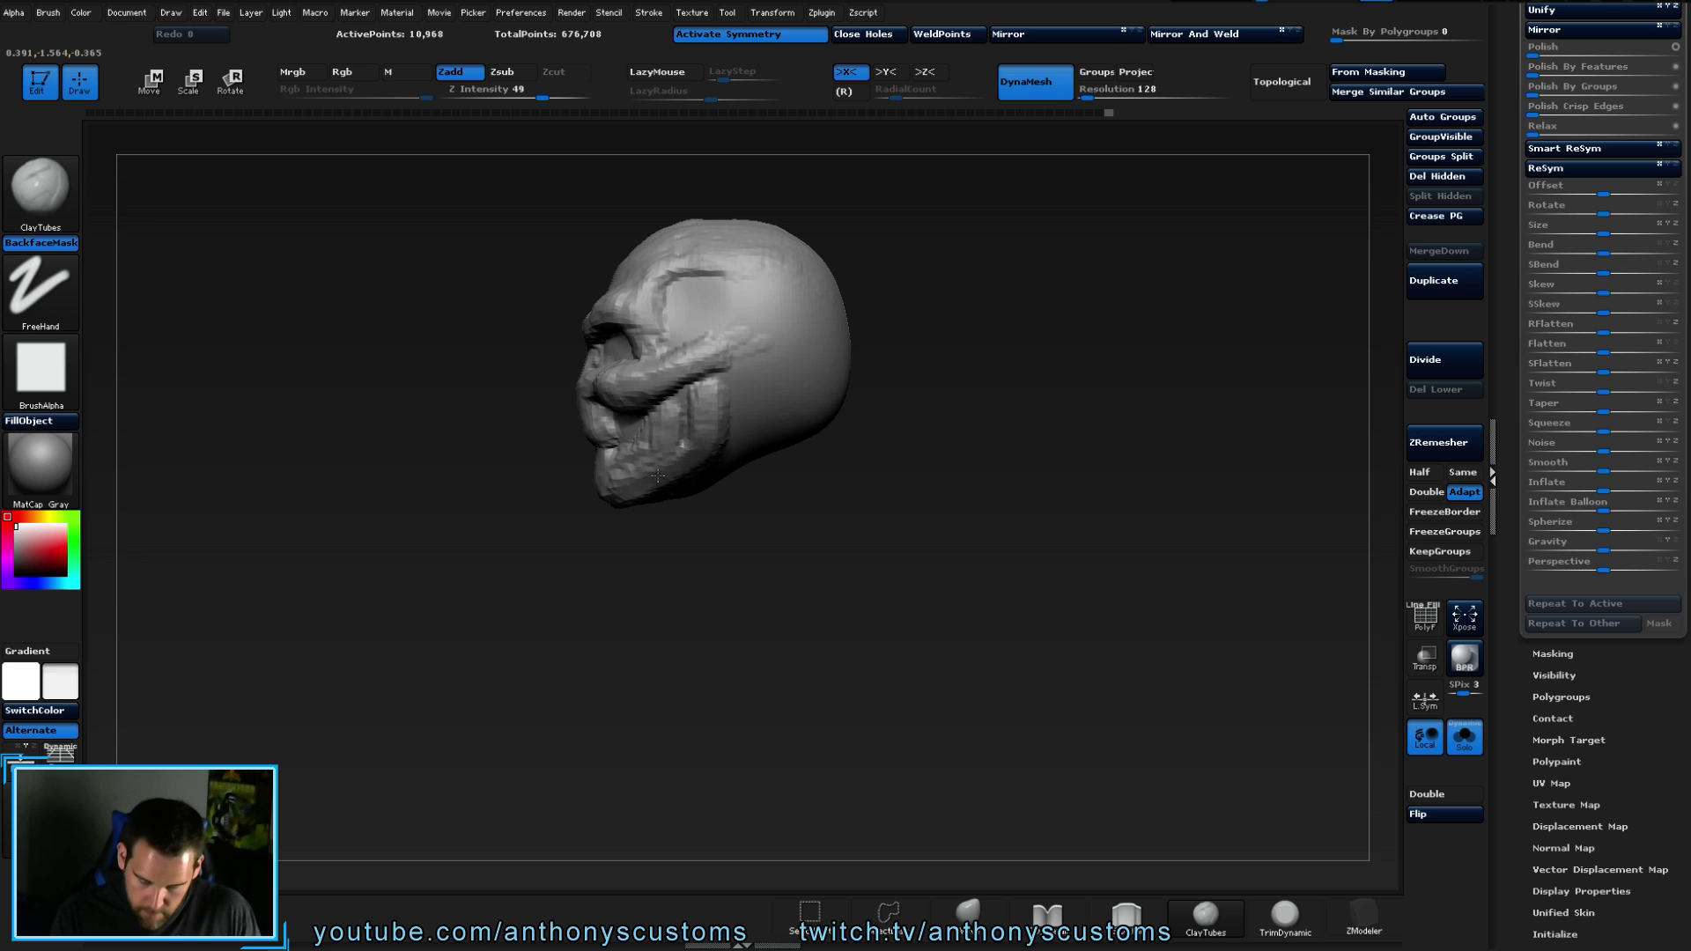
left_click_drag(793, 522, 870, 513)
- Adjust the outer sides of the jaw from the front with a resized Move brush
key("b")
key("m")
key("v")
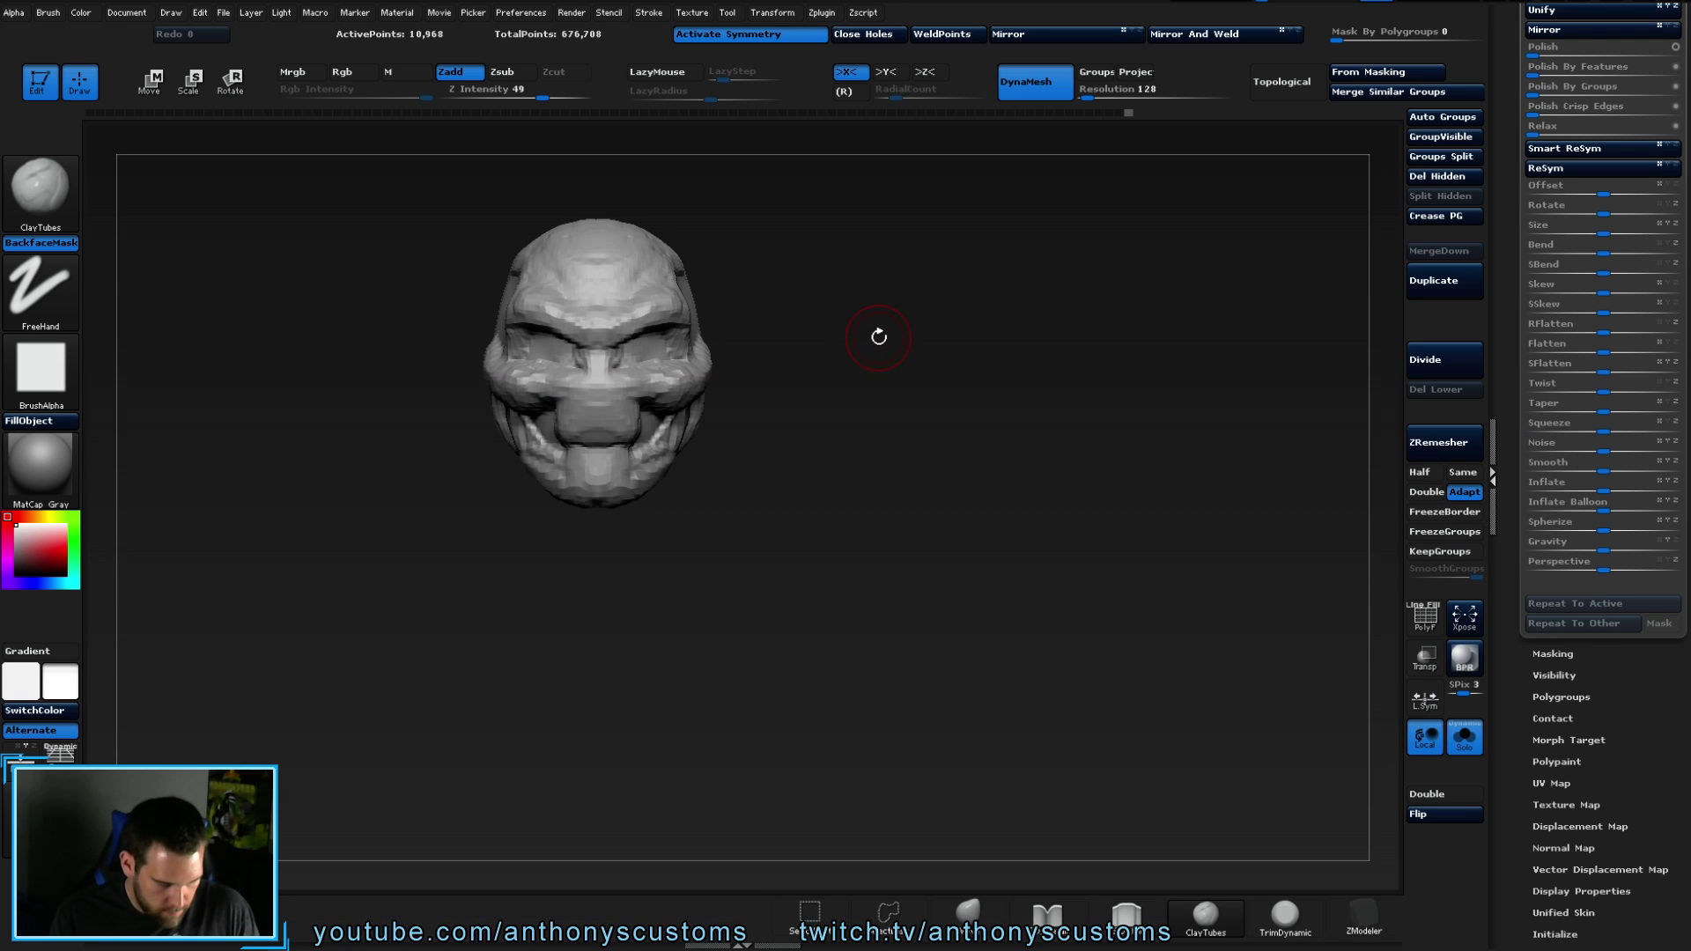
key("b")
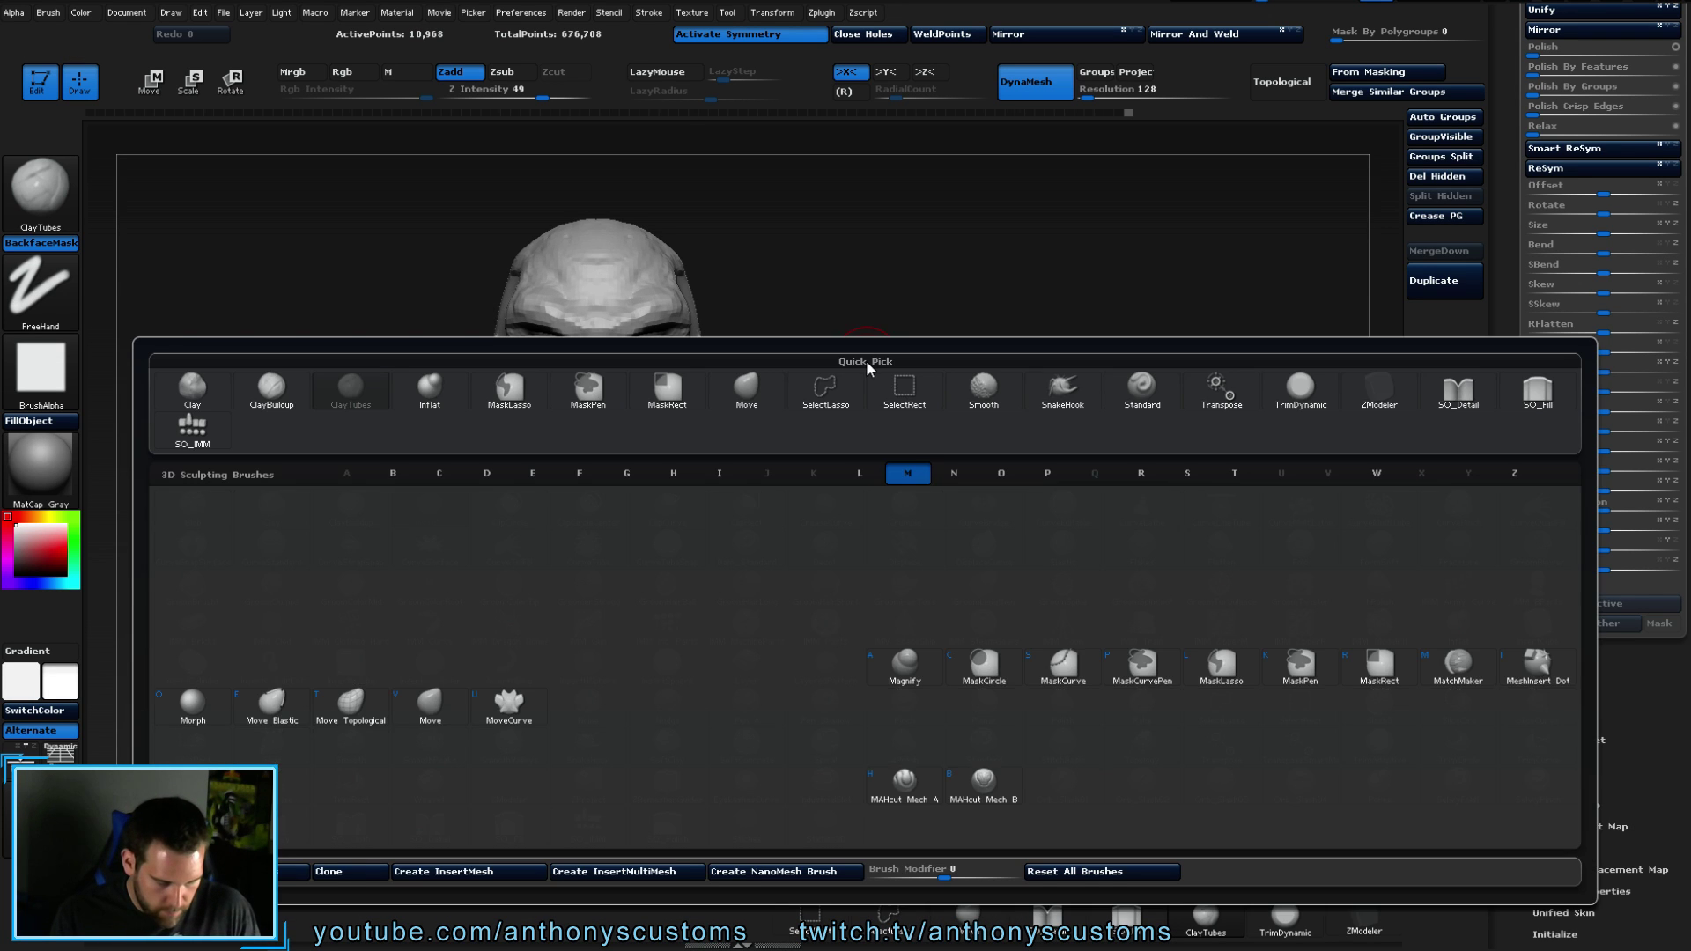
key("m")
key("v")
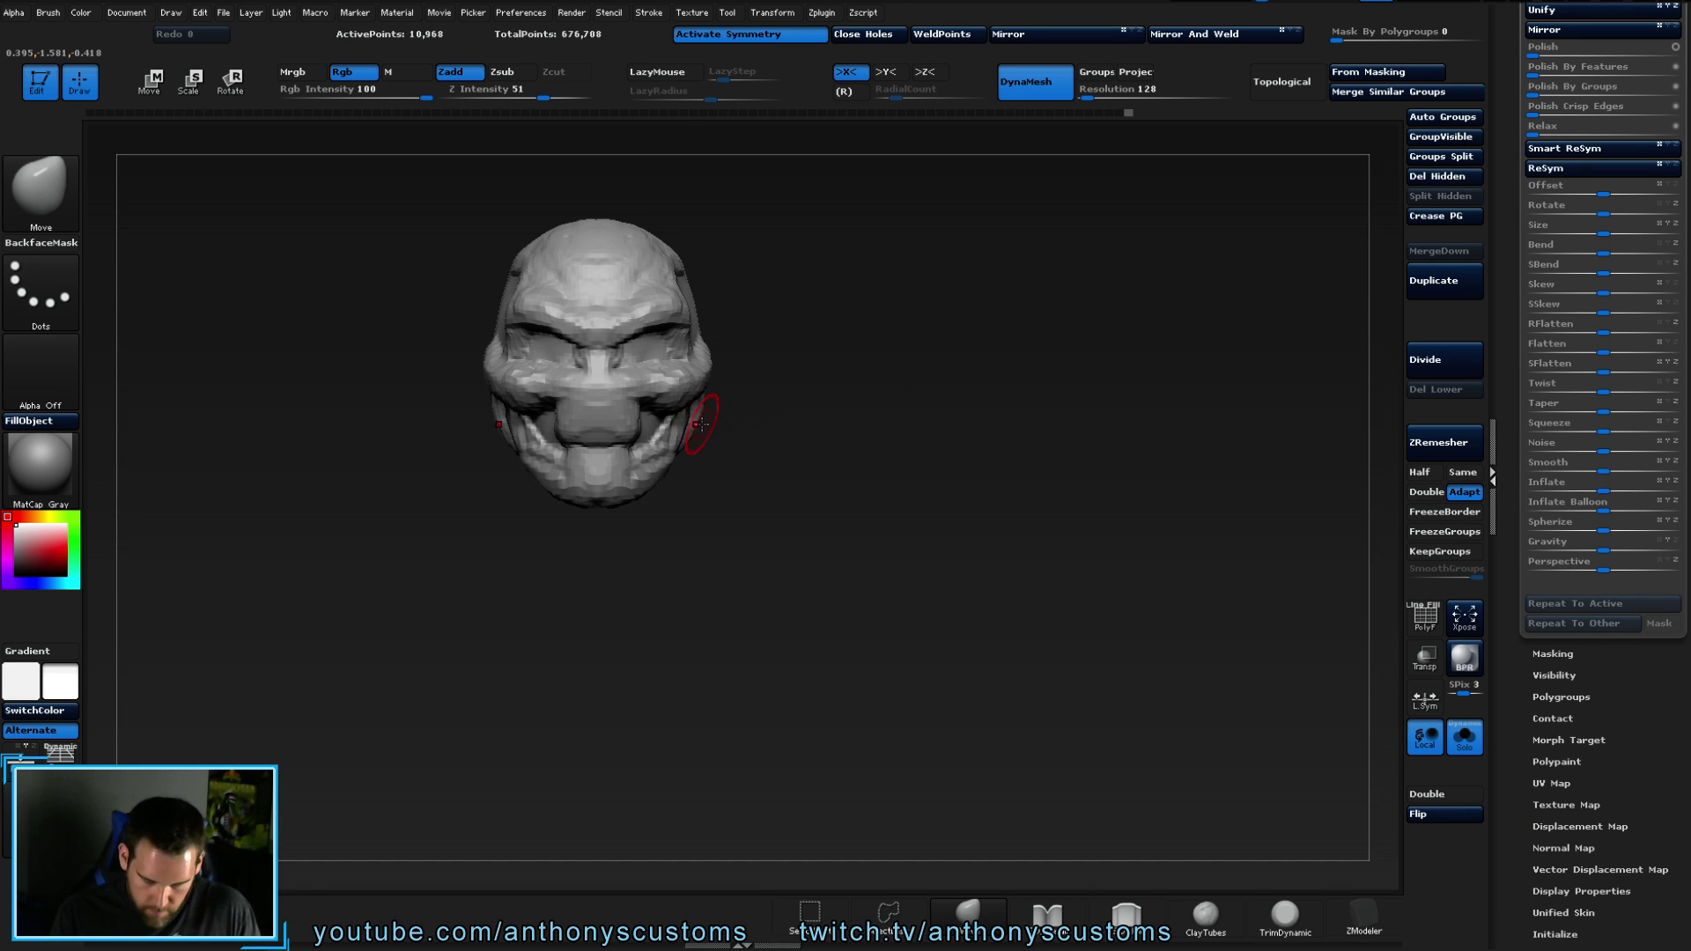
key("space")
left_click_drag(749, 408, 759, 407)
left_click_drag(800, 348, 791, 349)
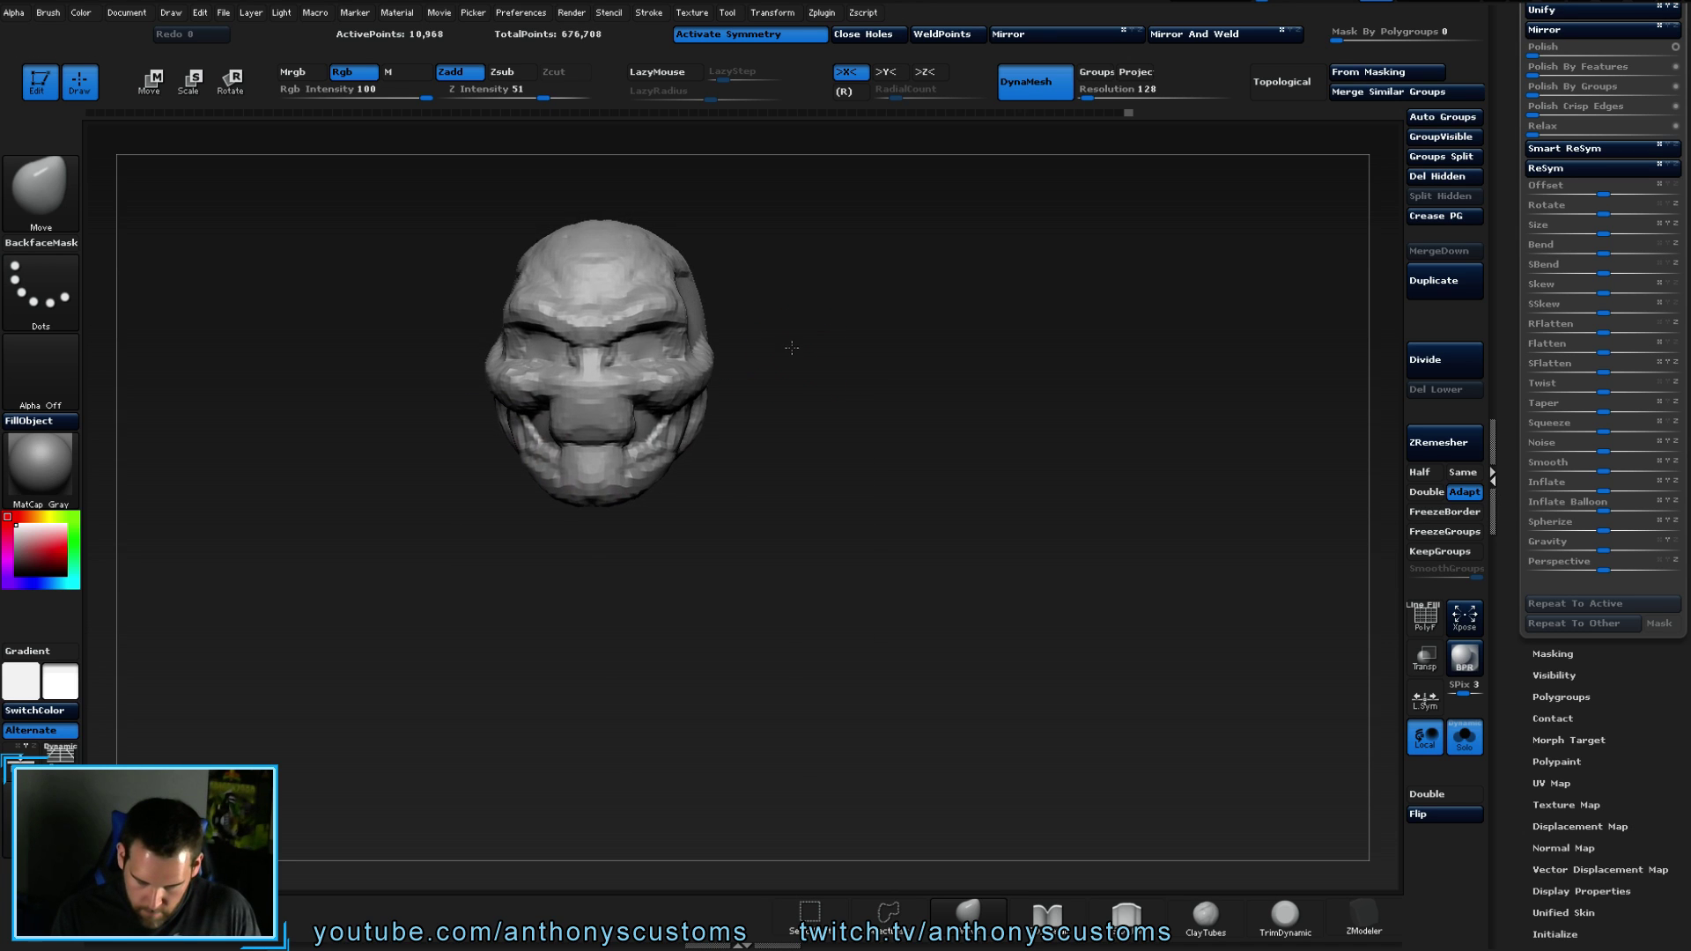
- Reshape the back corners of the jaw and narrow the jawline toward the chin with the Move brush
left_click_drag(841, 467, 687, 471)
left_click_drag(833, 521, 721, 414)
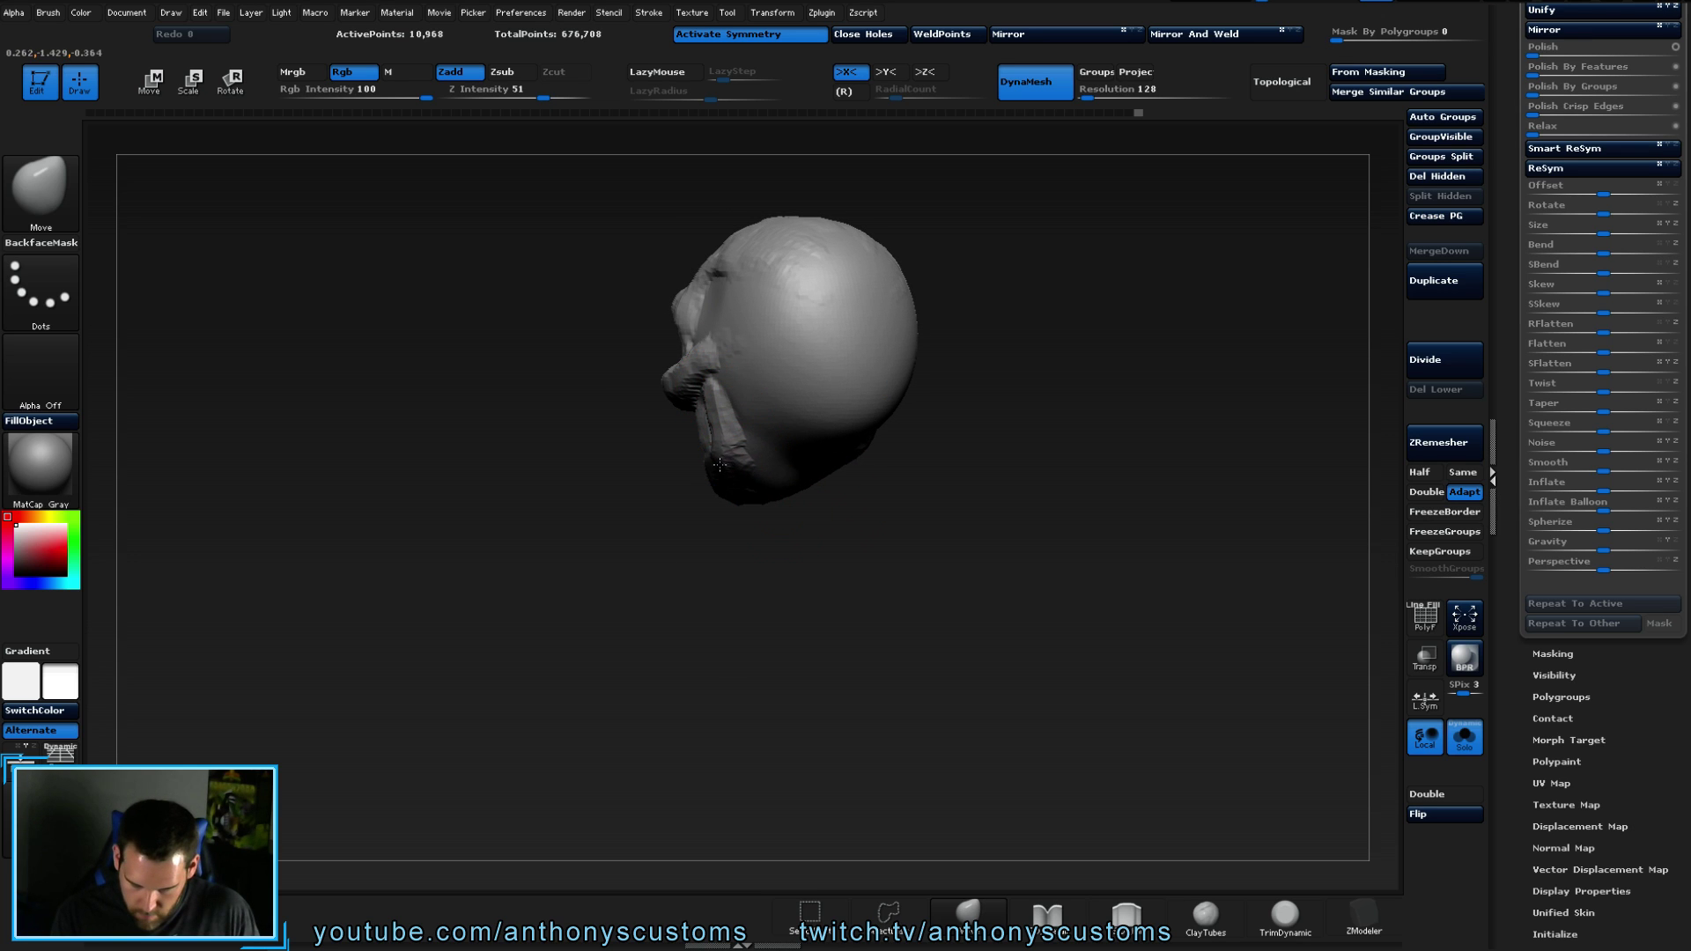
left_click_drag(738, 530, 903, 526)
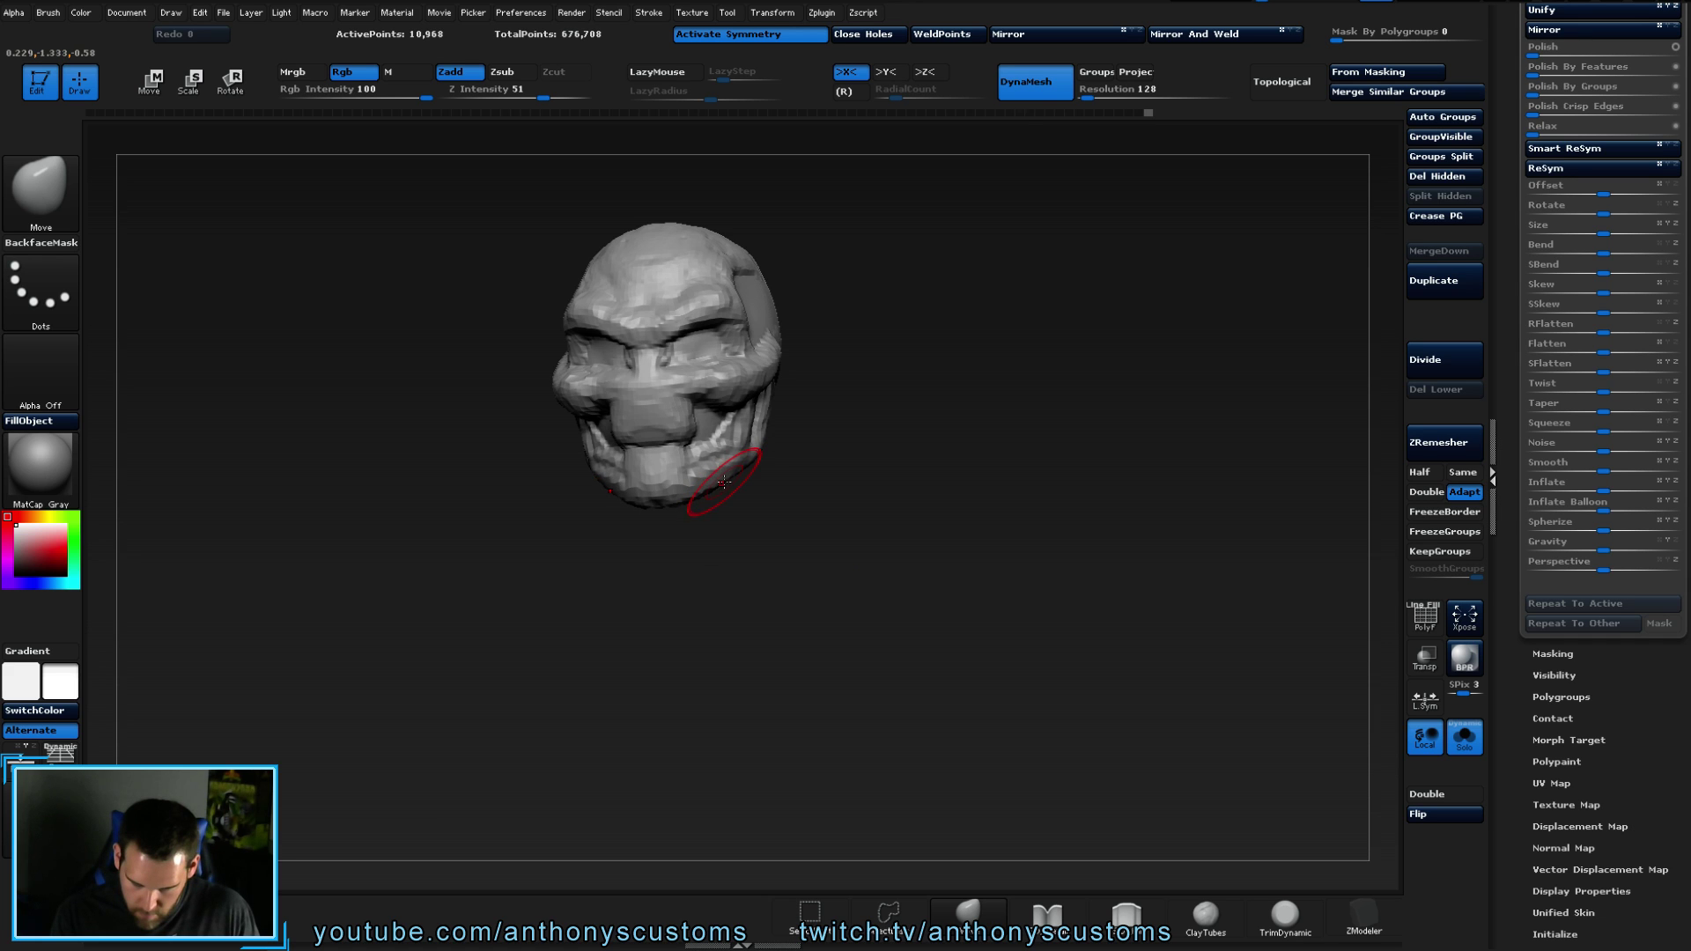
mouse_move(718, 476)
left_mouse_down()
mouse_move(717, 513)
mouse_move(802, 522)
mouse_move(846, 314)
mouse_move(828, 383)
left_mouse_up()
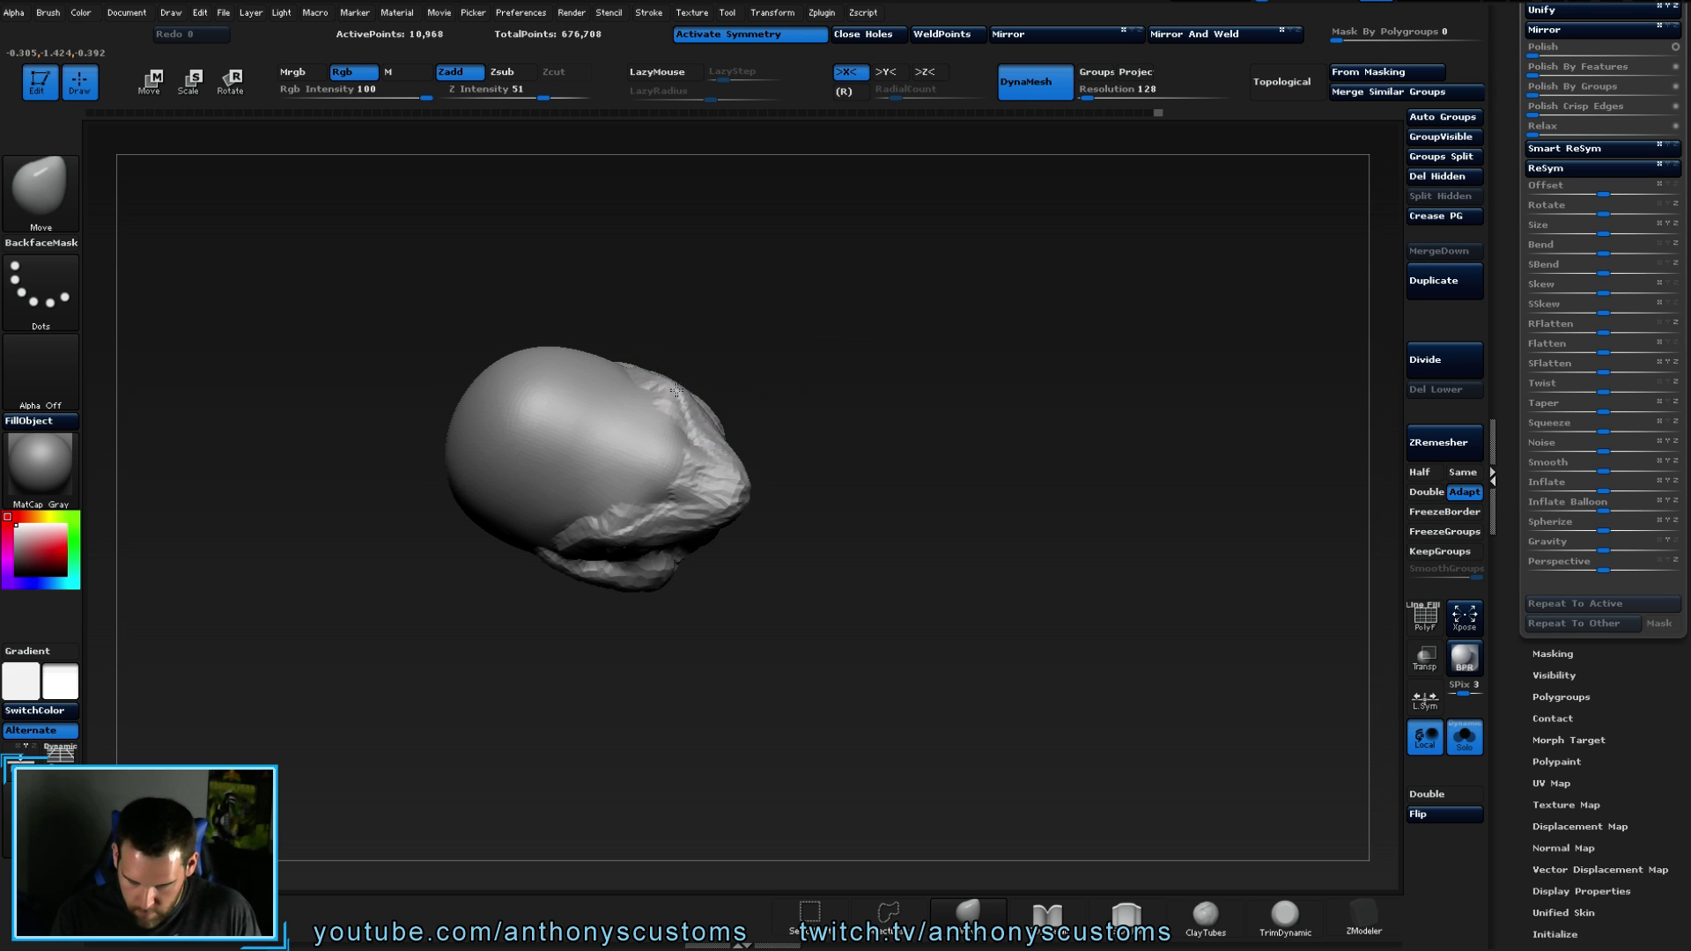
mouse_move(815, 338)
left_mouse_down()
mouse_move(838, 358)
mouse_move(836, 553)
left_mouse_up()
mouse_move(911, 481)
left_mouse_down()
mouse_move(861, 532)
mouse_move(864, 484)
left_mouse_up()
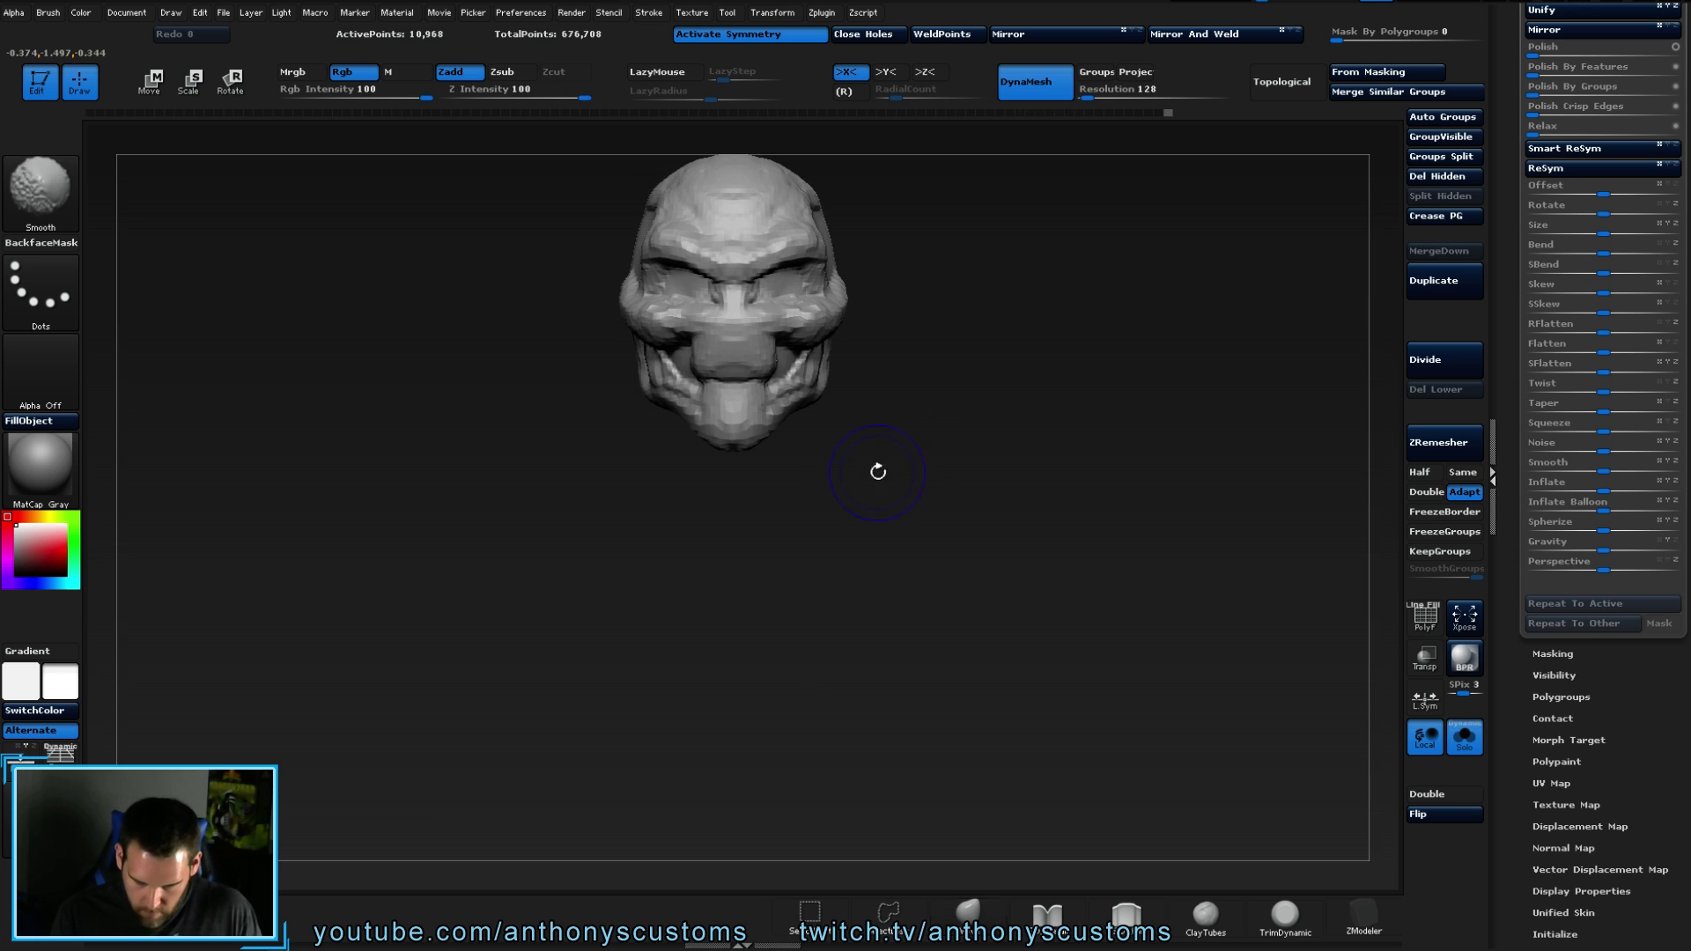
- Push up the underside of the jaw between the chin and jaw corners with the Move brush
mouse_move(896, 429)
left_mouse_down()
mouse_move(870, 458)
mouse_move(816, 432)
left_mouse_up()
mouse_move(694, 442)
left_mouse_down()
mouse_move(657, 446)
mouse_move(656, 429)
left_mouse_up()
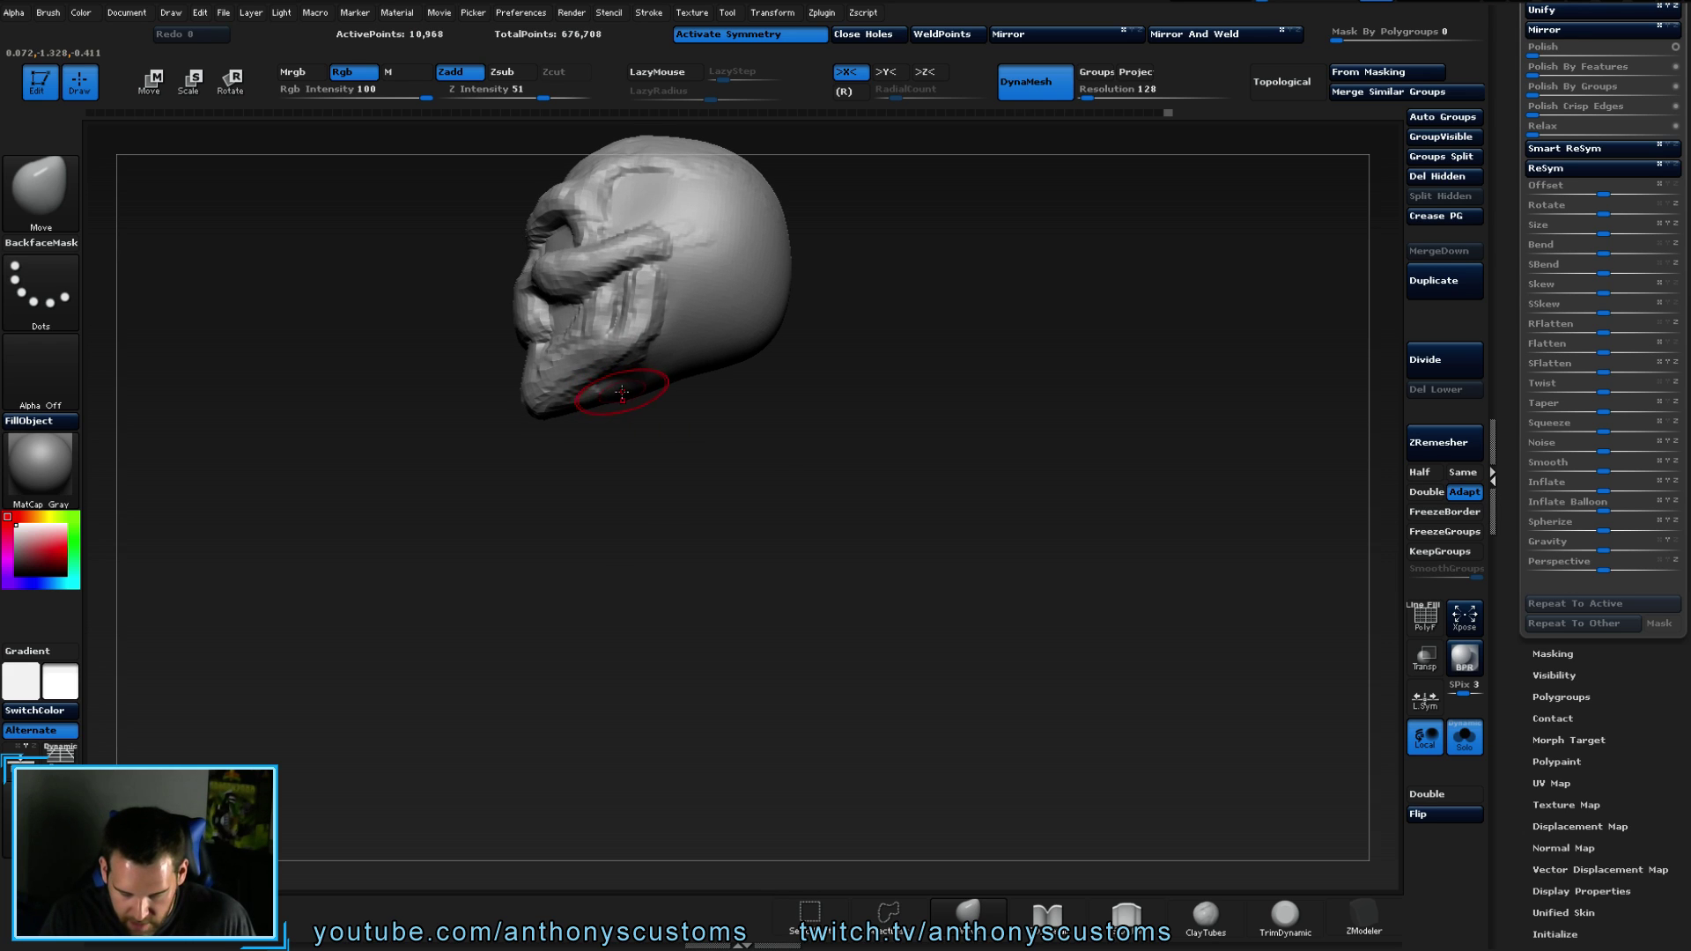
mouse_move(653, 441)
left_mouse_down()
mouse_move(649, 490)
mouse_move(653, 413)
left_mouse_up()
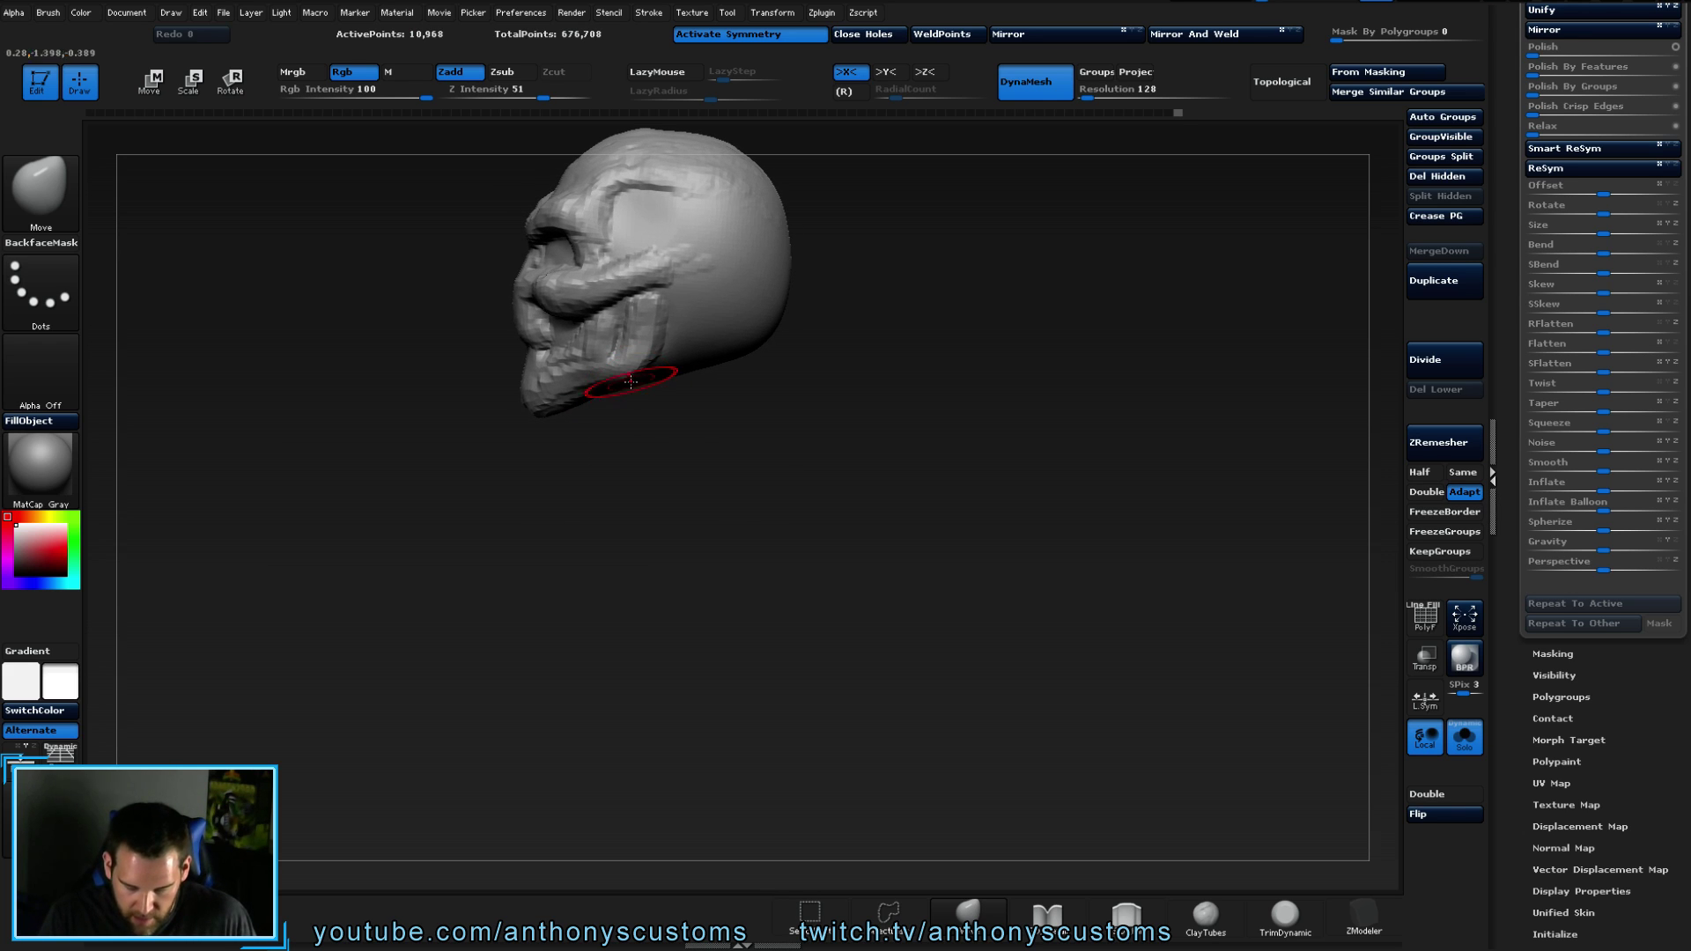
left_click_drag(661, 422, 753, 422)
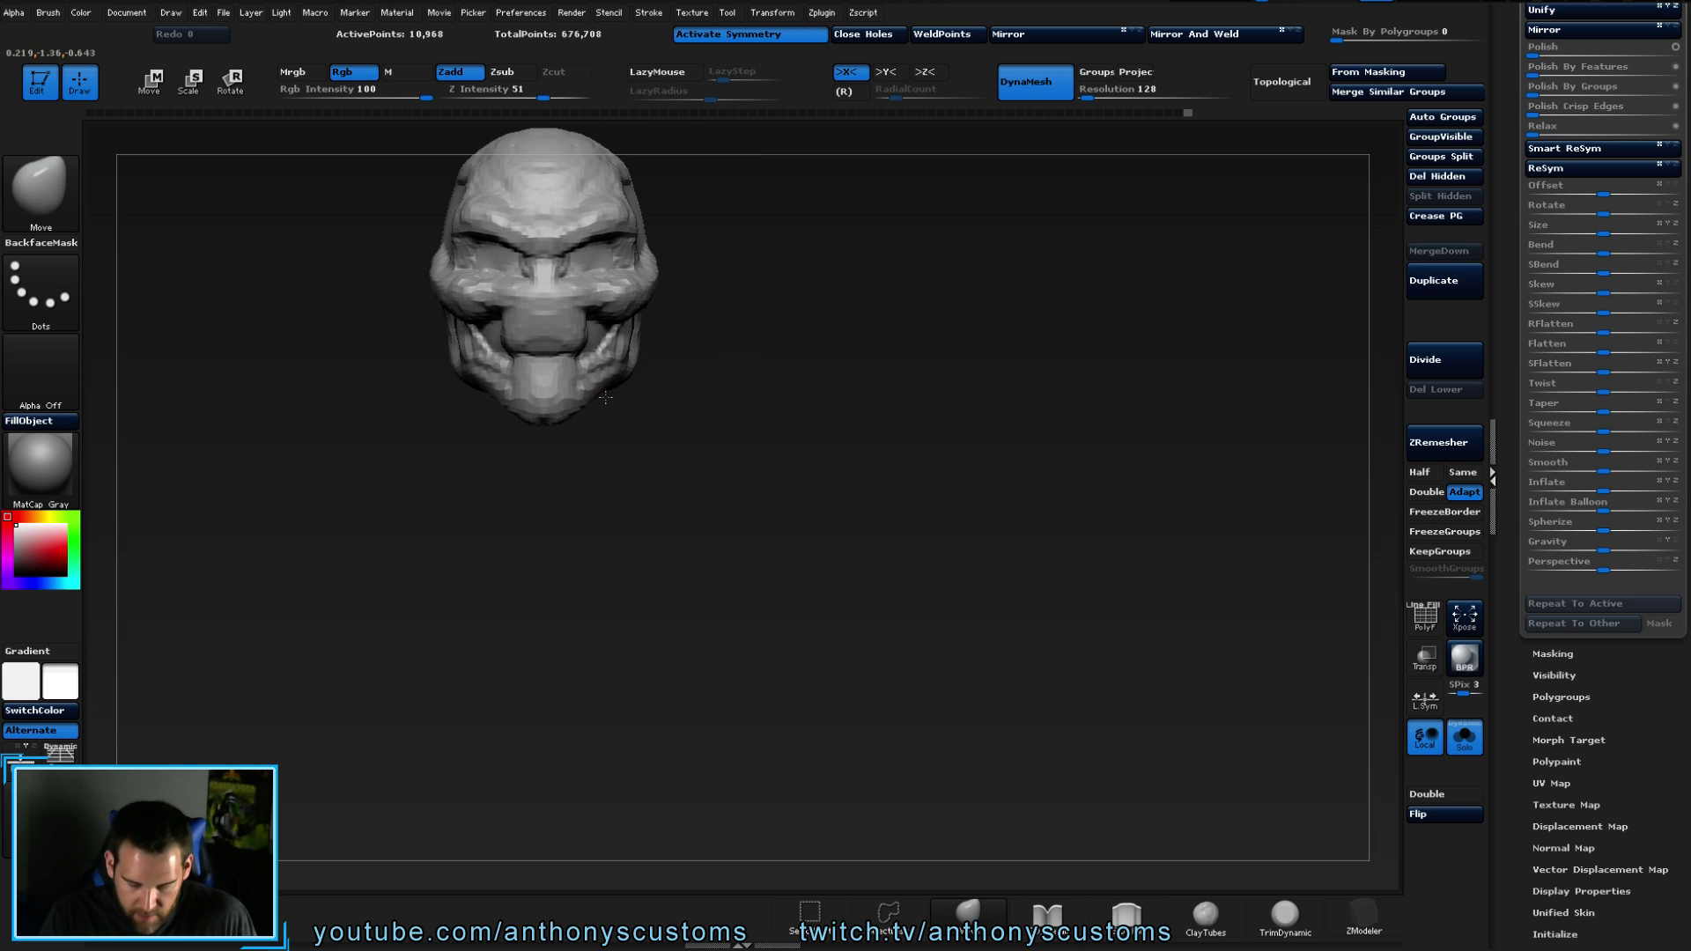
- Adjust the outer contours of the cheekbones and jaw from above with the Move brush
mouse_move(628, 424)
left_mouse_down()
mouse_move(742, 414)
mouse_move(657, 315)
left_mouse_up()
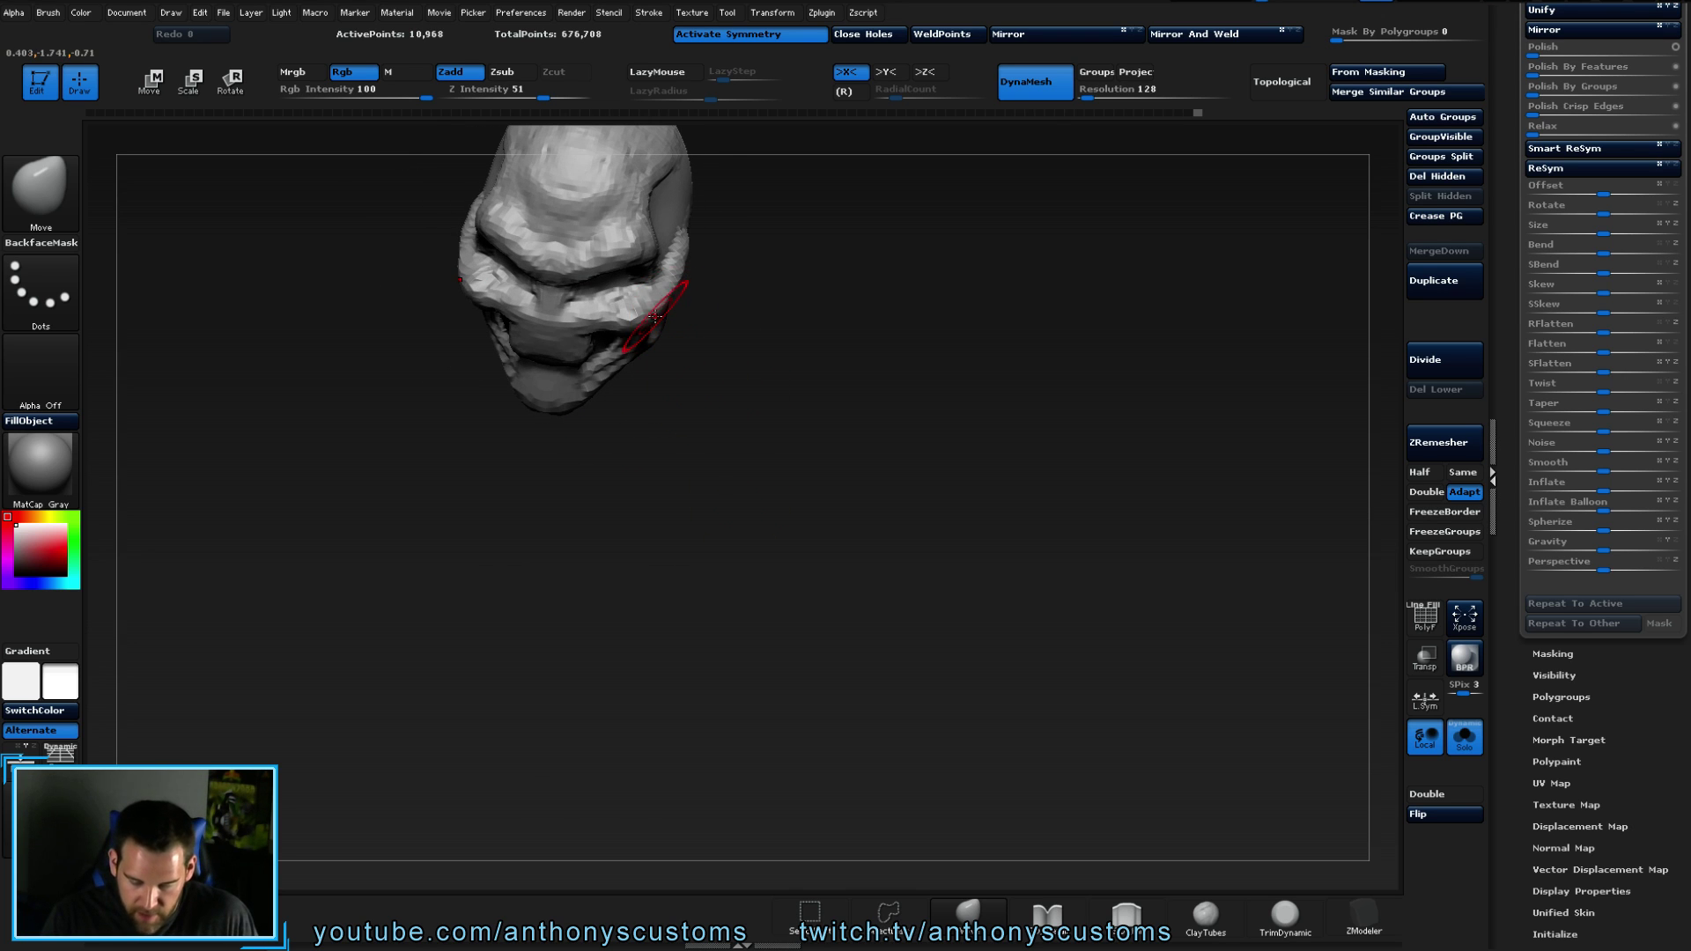
mouse_move(728, 238)
left_mouse_down()
mouse_move(876, 294)
mouse_move(717, 407)
mouse_move(667, 499)
left_mouse_up()
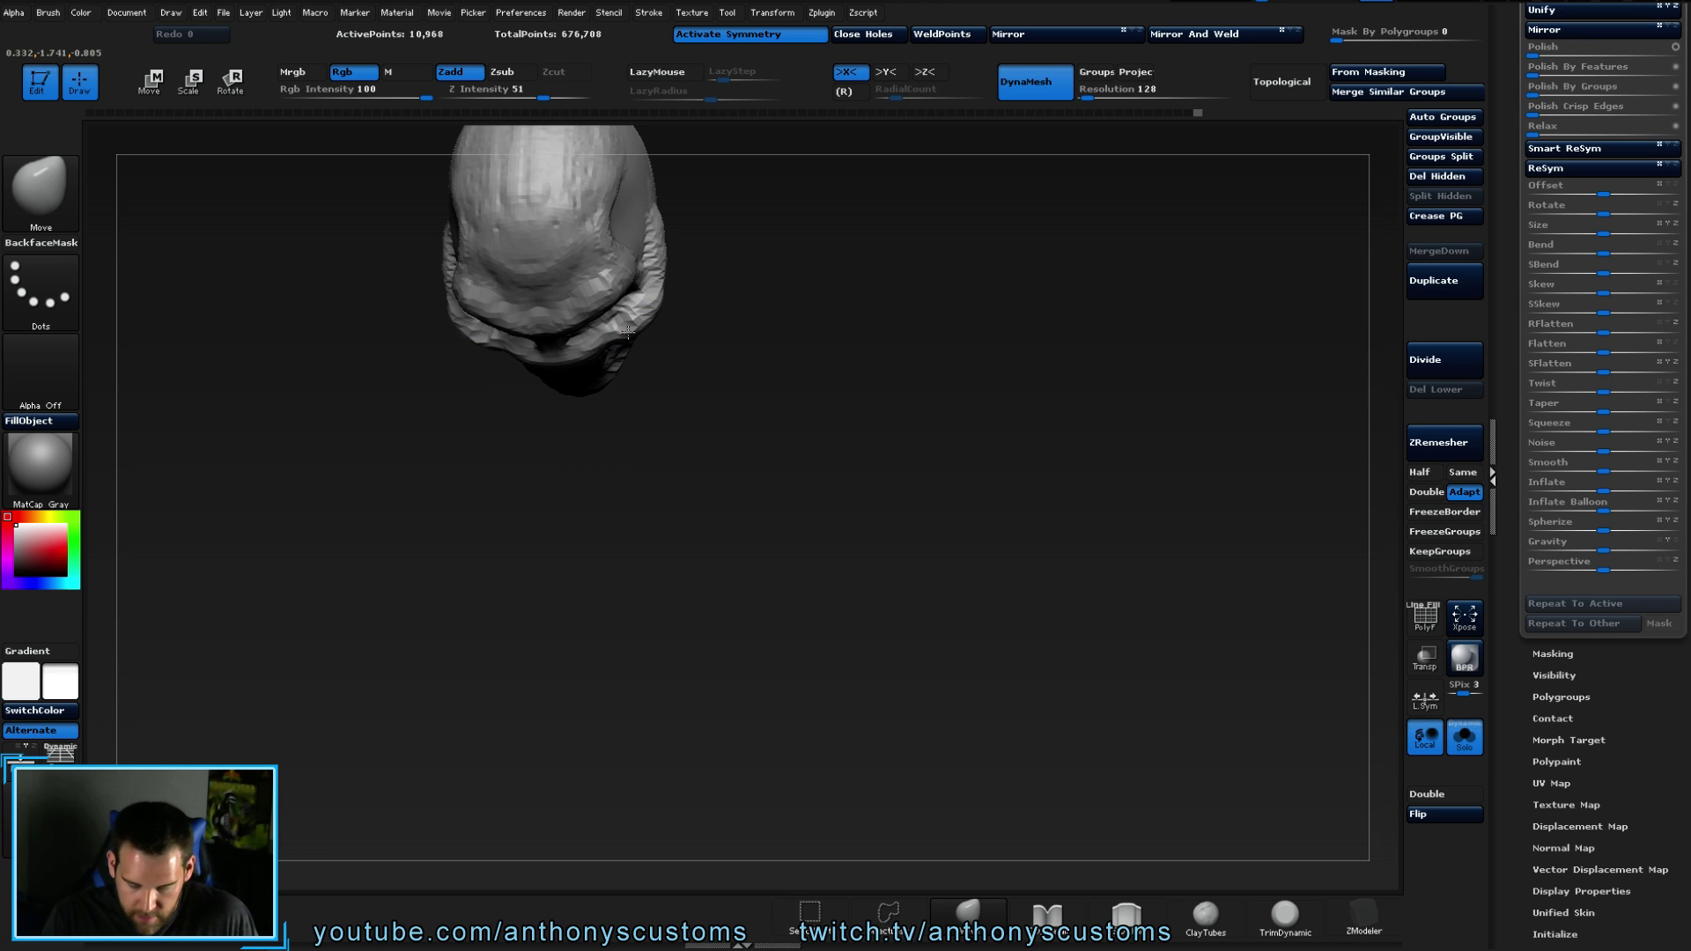
mouse_move(654, 253)
left_mouse_down()
mouse_move(728, 317)
mouse_move(736, 351)
mouse_move(743, 272)
mouse_move(834, 291)
mouse_move(872, 197)
left_mouse_up()
left_click_drag(887, 317, 869, 431)
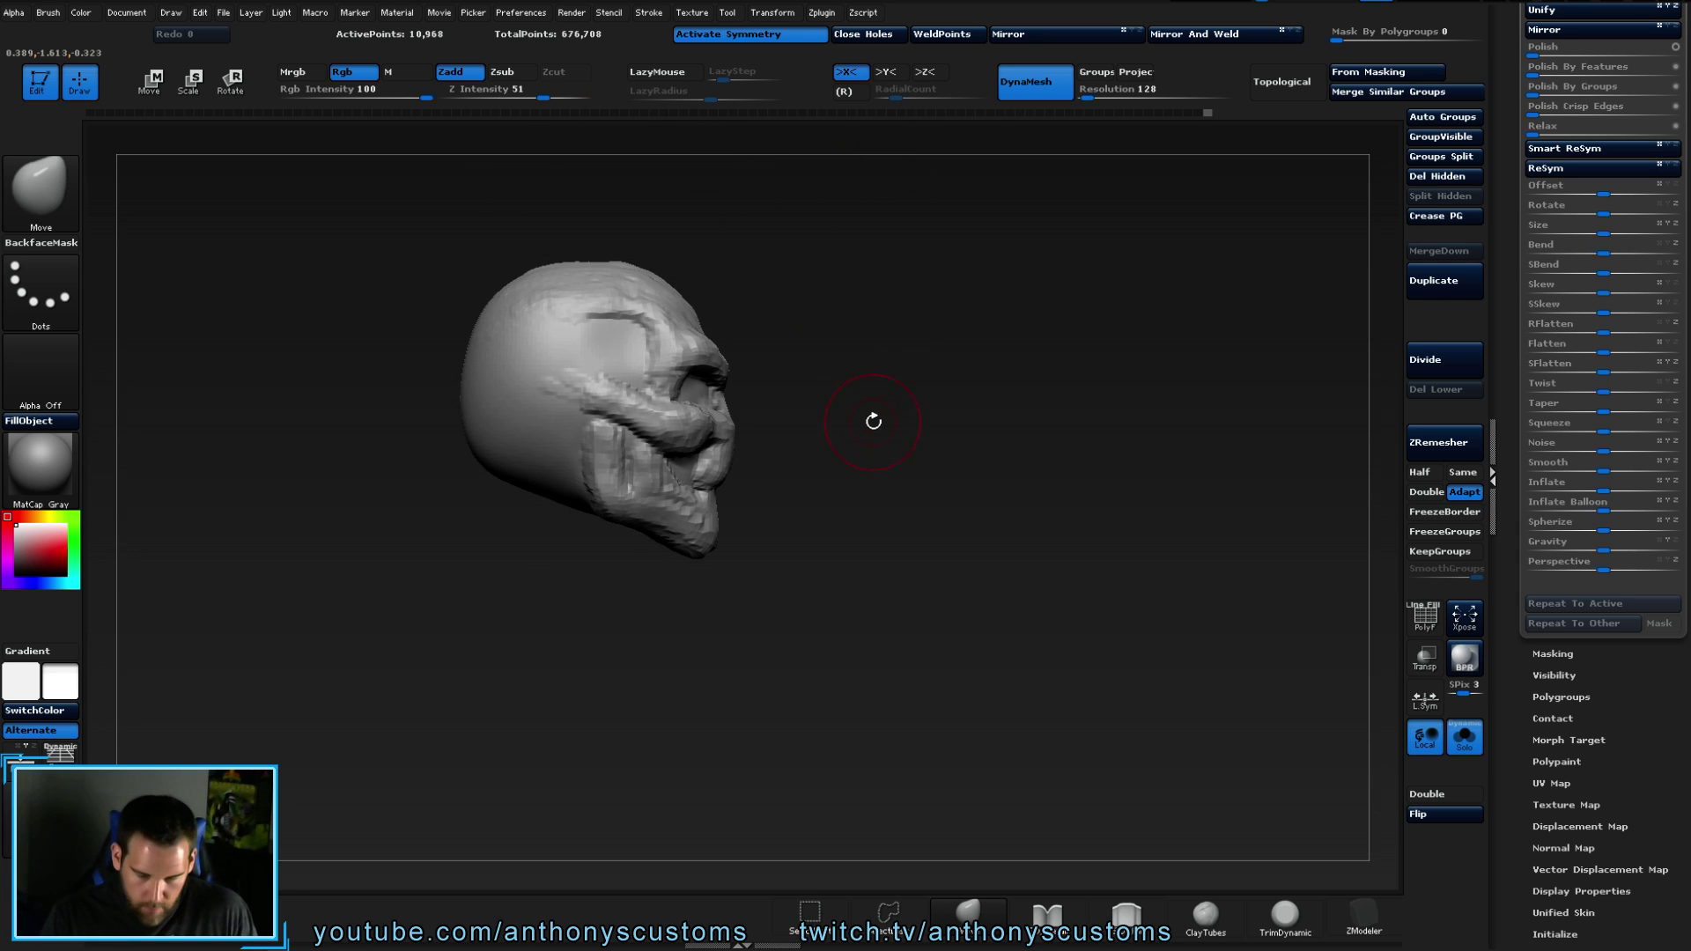
mouse_move(876, 352)
left_mouse_down()
mouse_move(801, 325)
mouse_move(823, 302)
mouse_move(802, 310)
mouse_move(780, 280)
mouse_move(921, 313)
mouse_move(920, 253)
left_mouse_up()
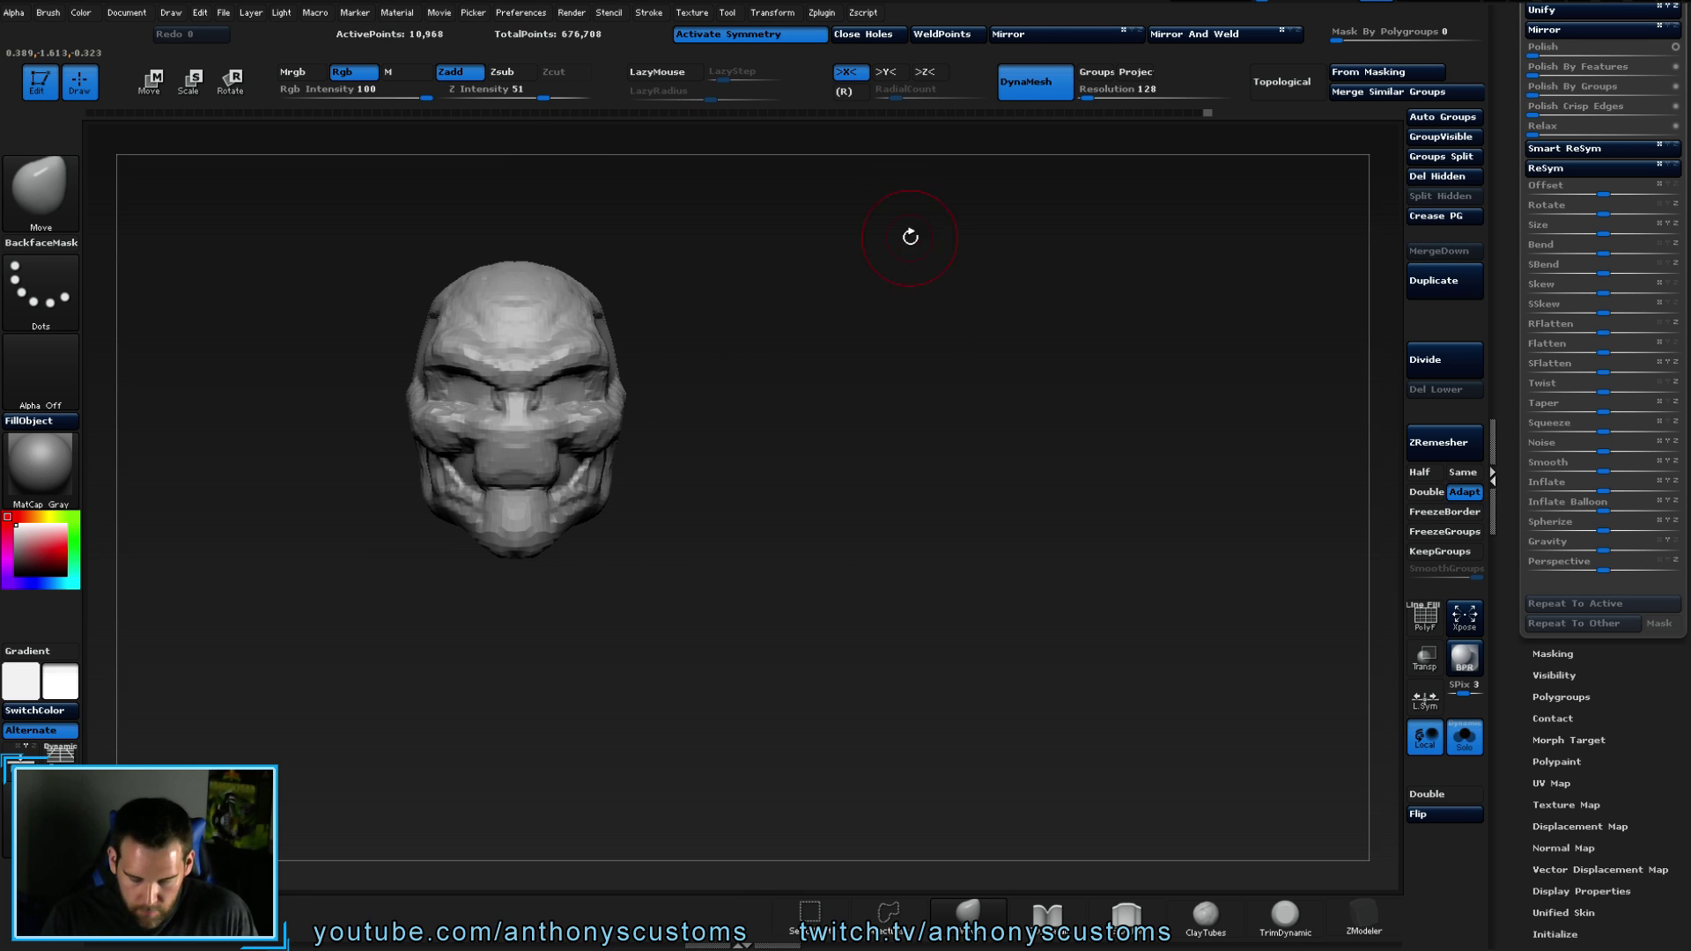
mouse_move(842, 362)
left_mouse_down("alt")
mouse_move(827, 450)
mouse_move(1152, 442)
left_mouse_up("alt")
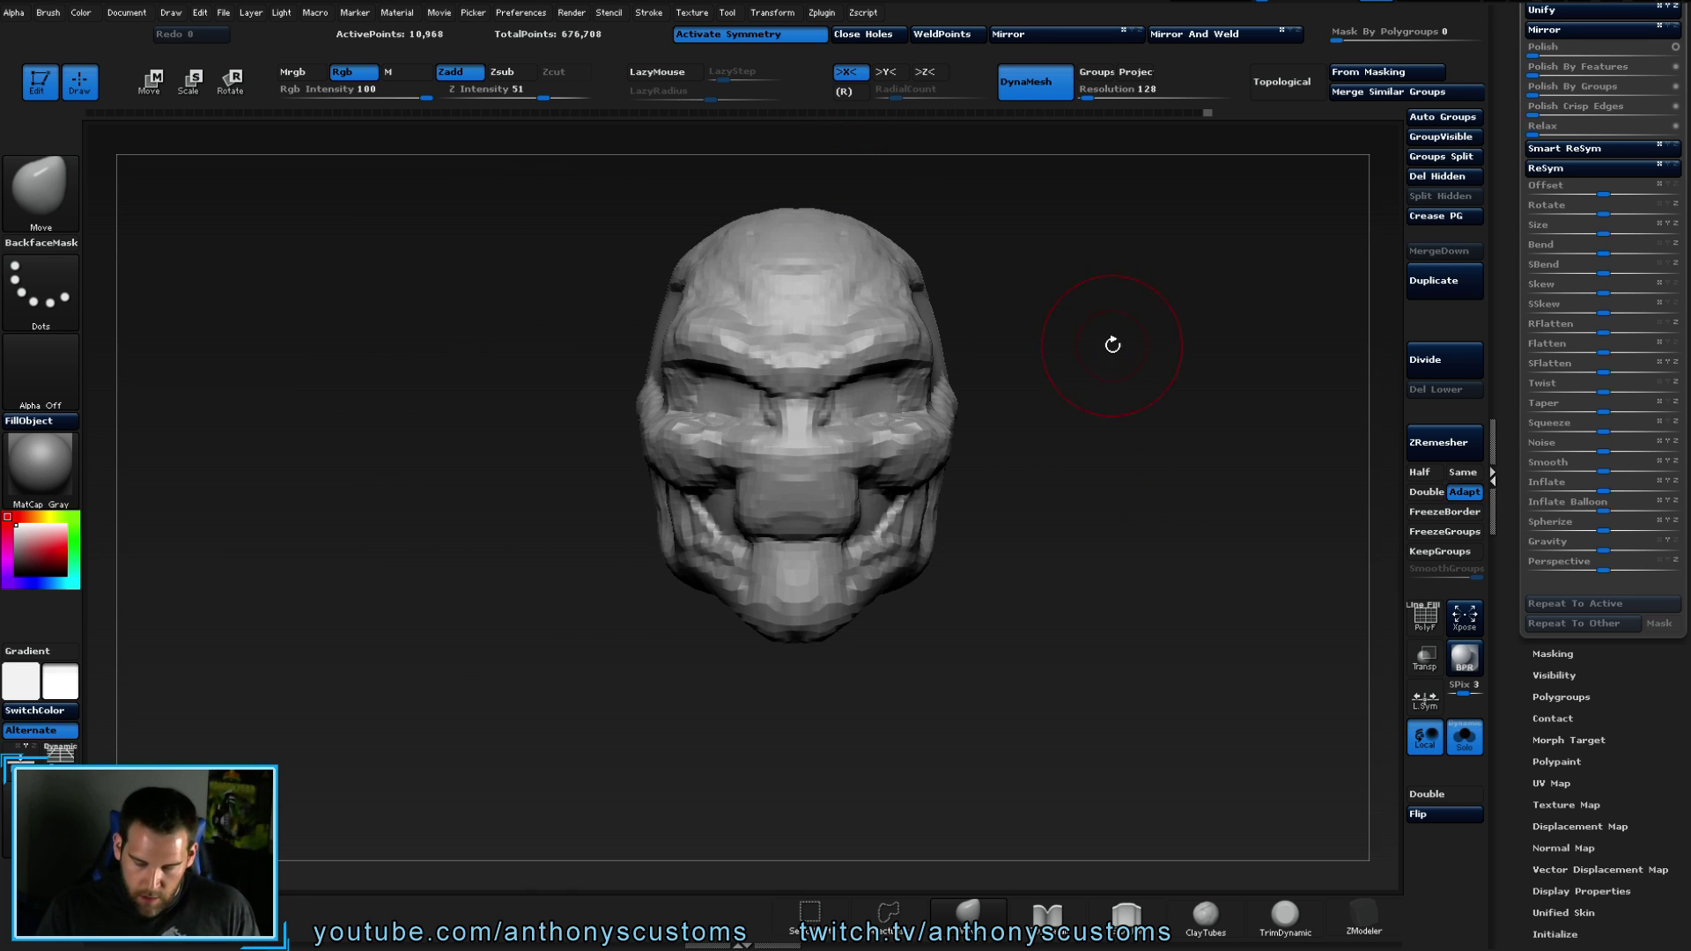
- Rework the eye sockets beneath the brow with a smaller ClayTubes brush
left_click_drag(1112, 341, 1113, 333)
key("b")
key("c")
key("t")
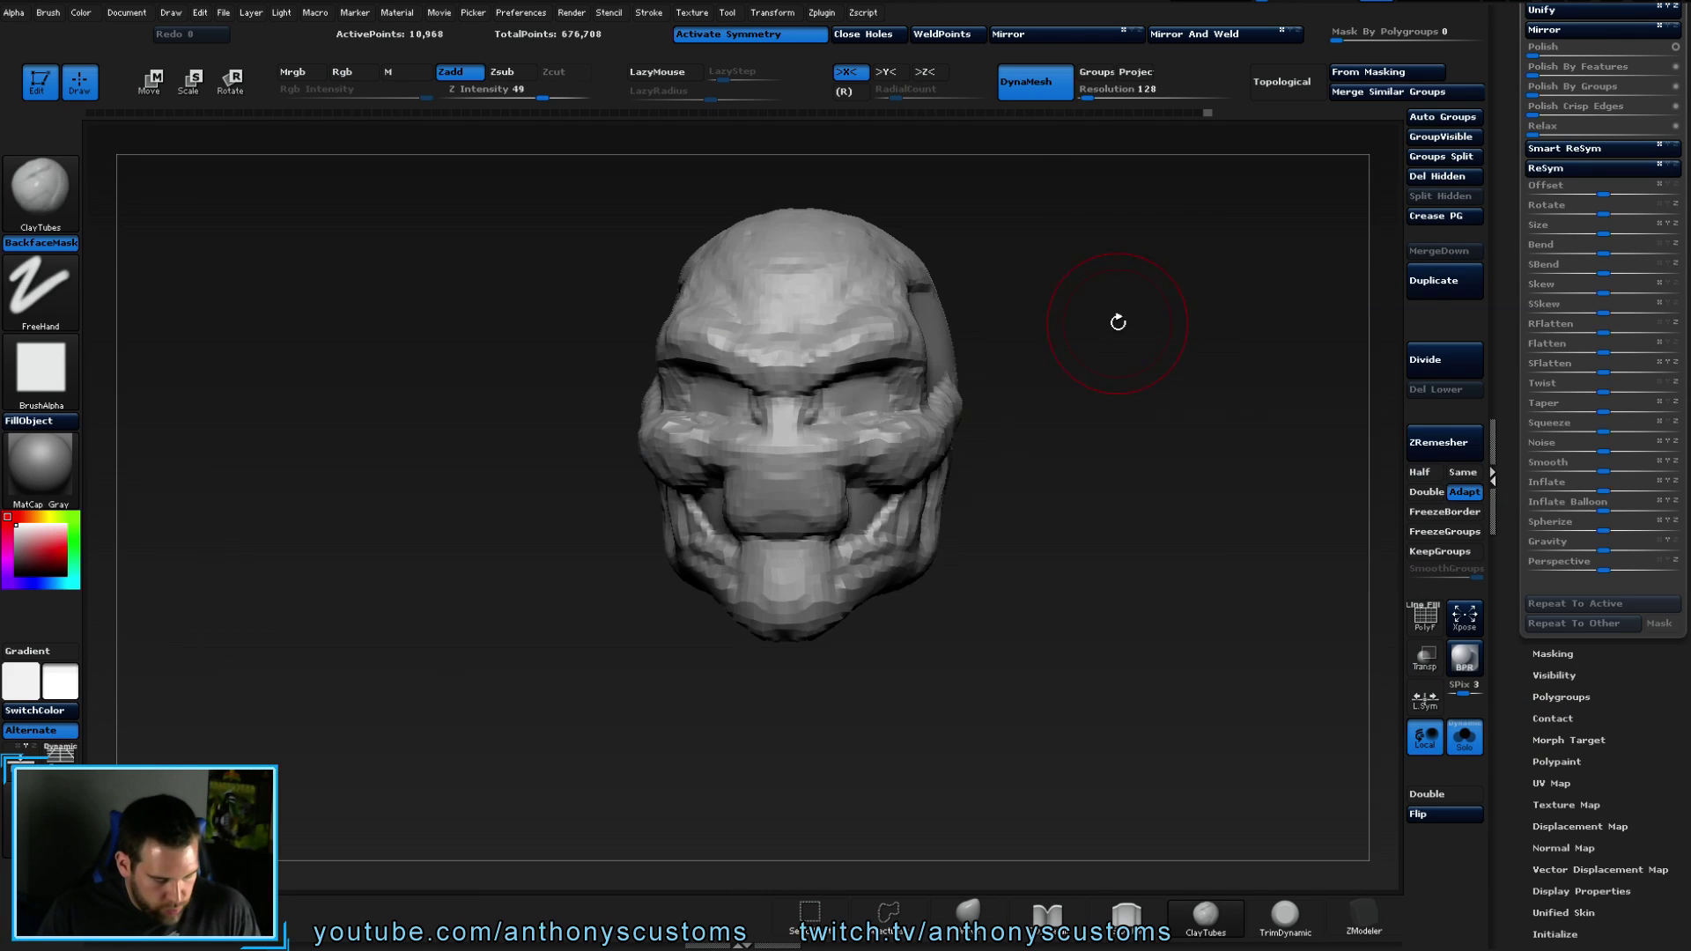
key("space")
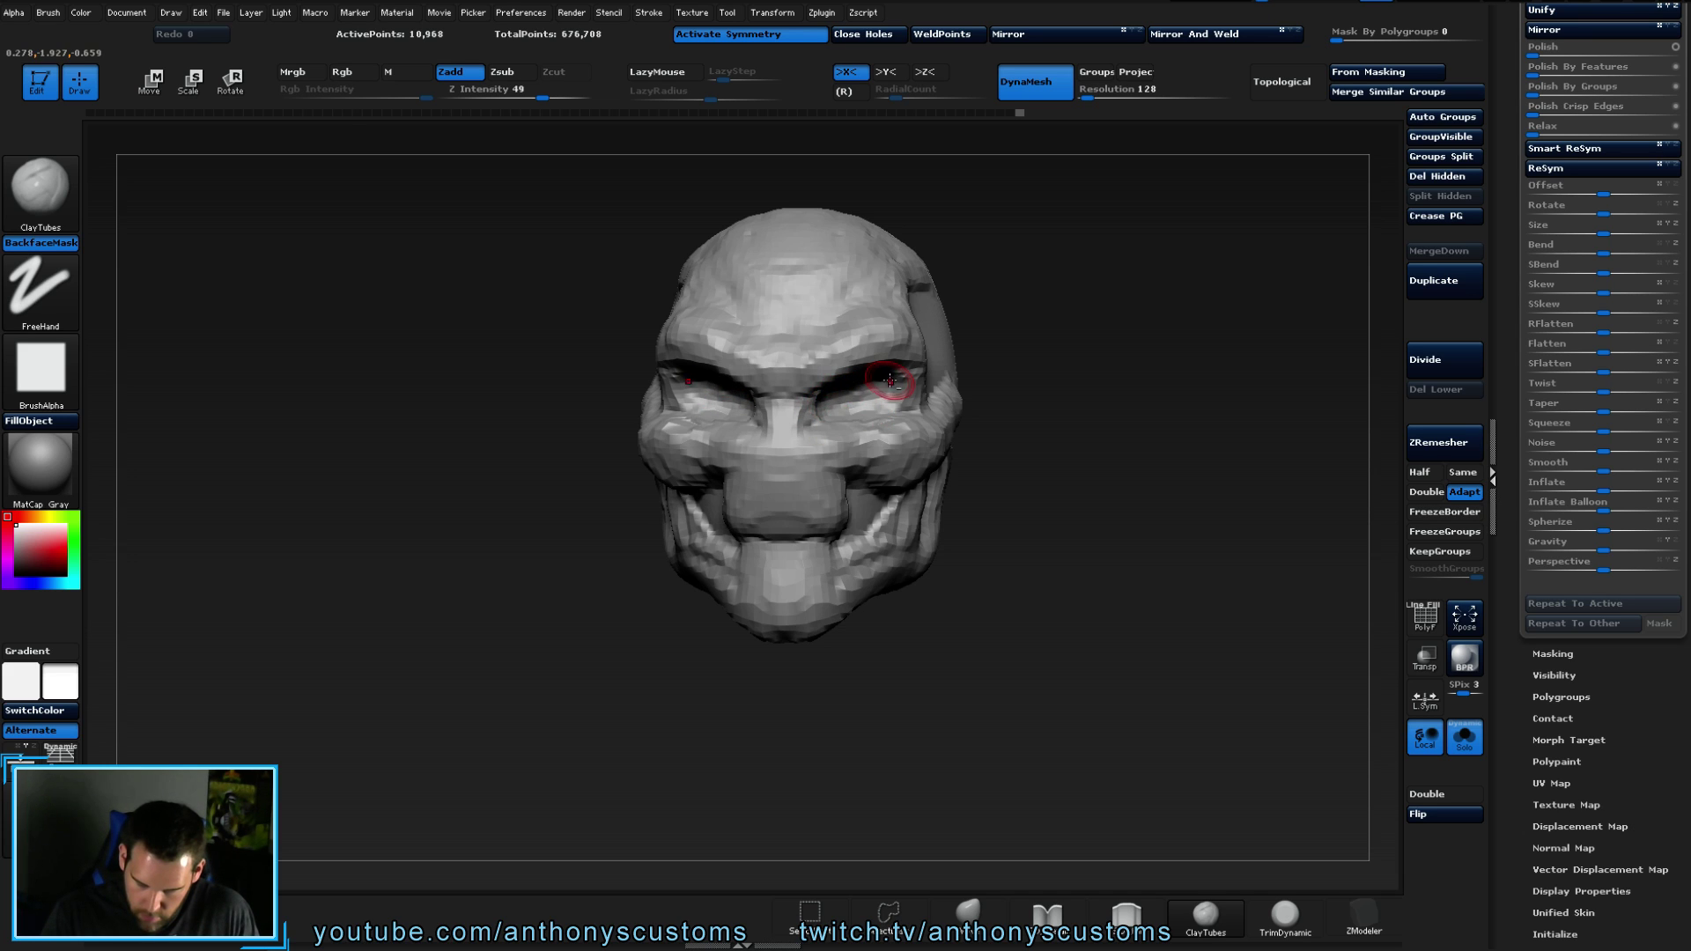
- Fill in the hollow between the mouth and the jaw branch below the cheekbone with ClayTubes
left_click_drag(1106, 407, 1072, 366)
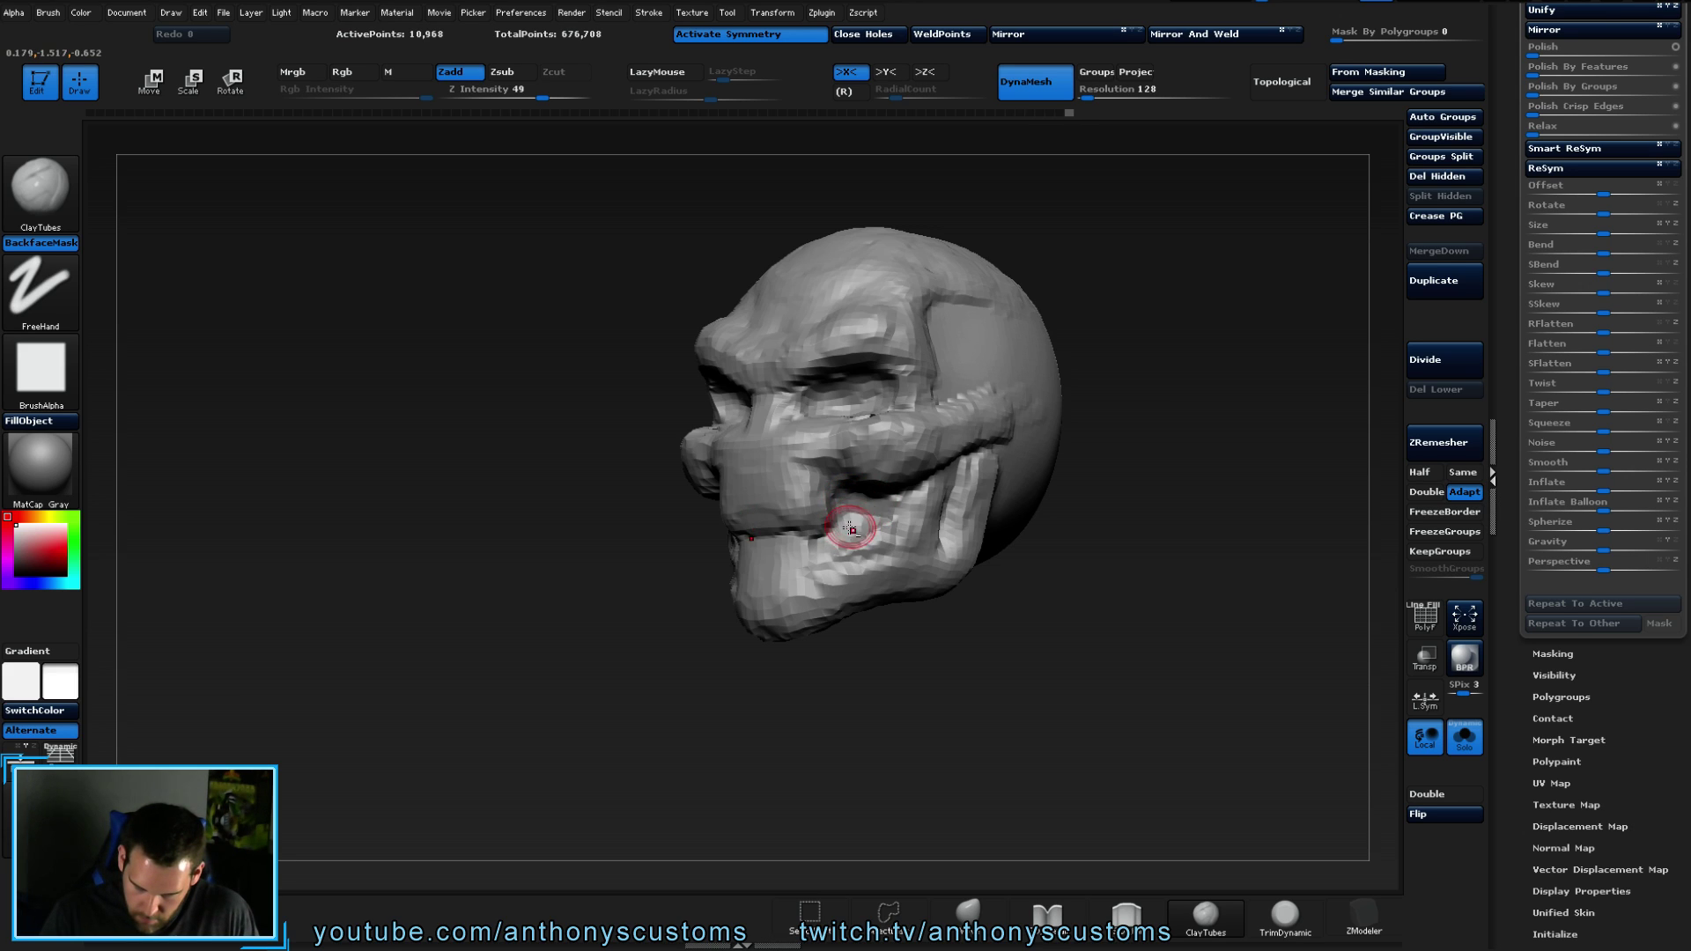
mouse_move(992, 608)
left_mouse_down()
mouse_move(1026, 610)
mouse_move(912, 607)
mouse_move(861, 497)
left_mouse_up()
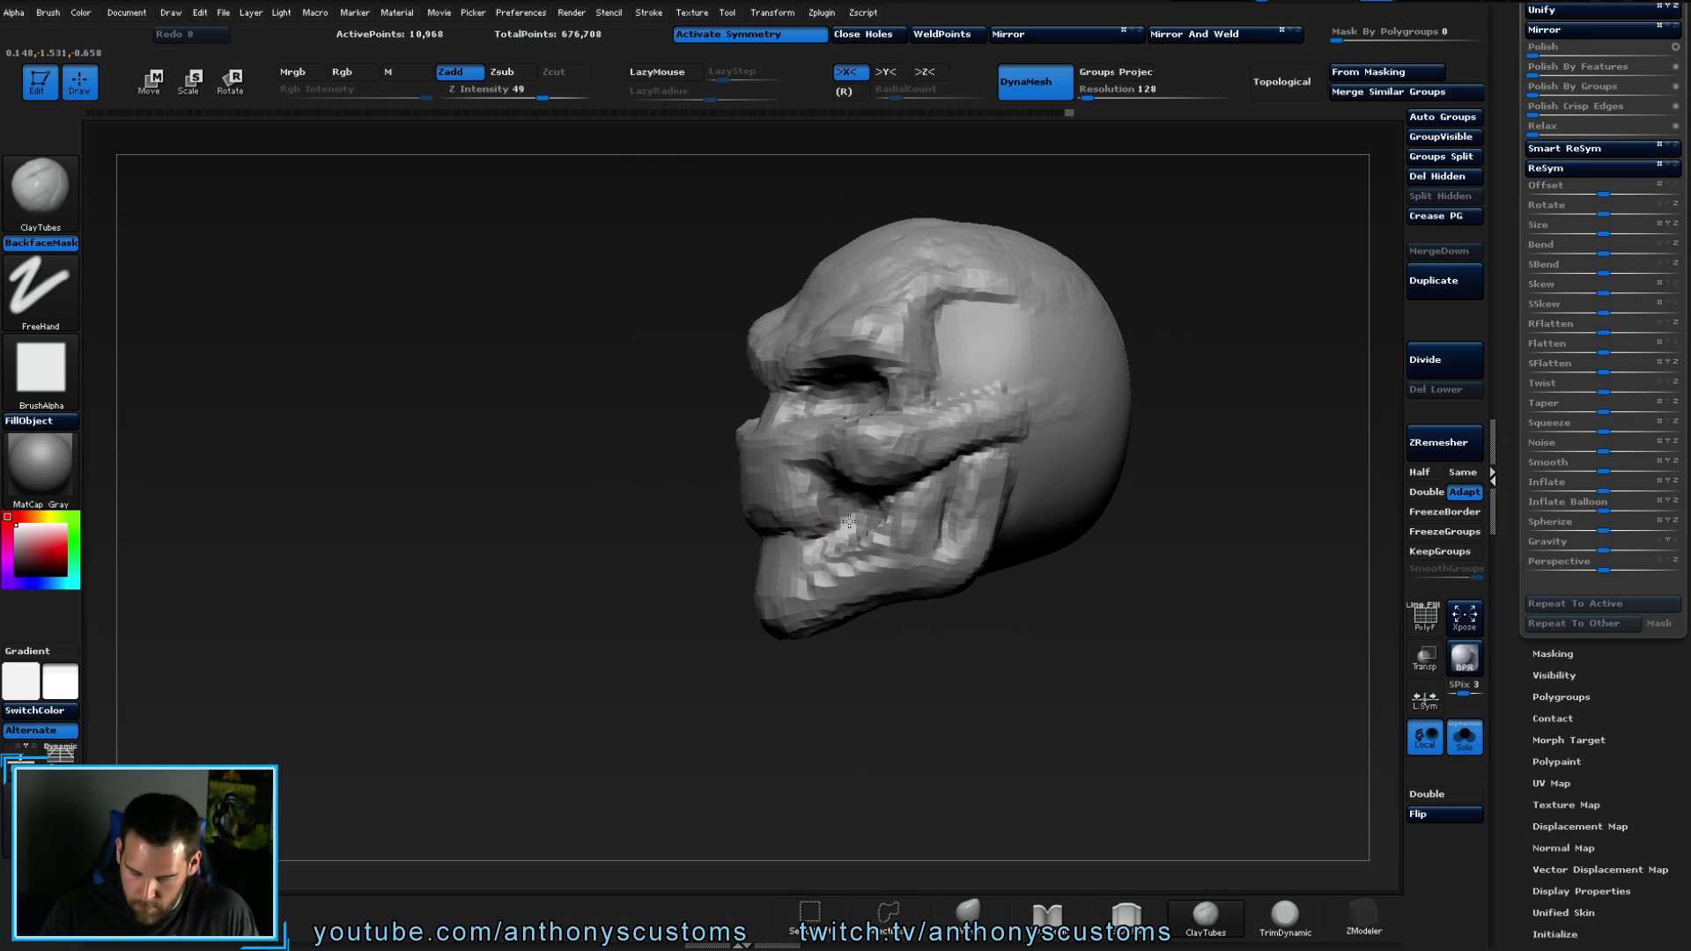
left_click_drag(872, 623, 937, 621)
- Remesh the head with DynaMesh at resolution 128, checking the topology with the wireframe display
key("shift+f")
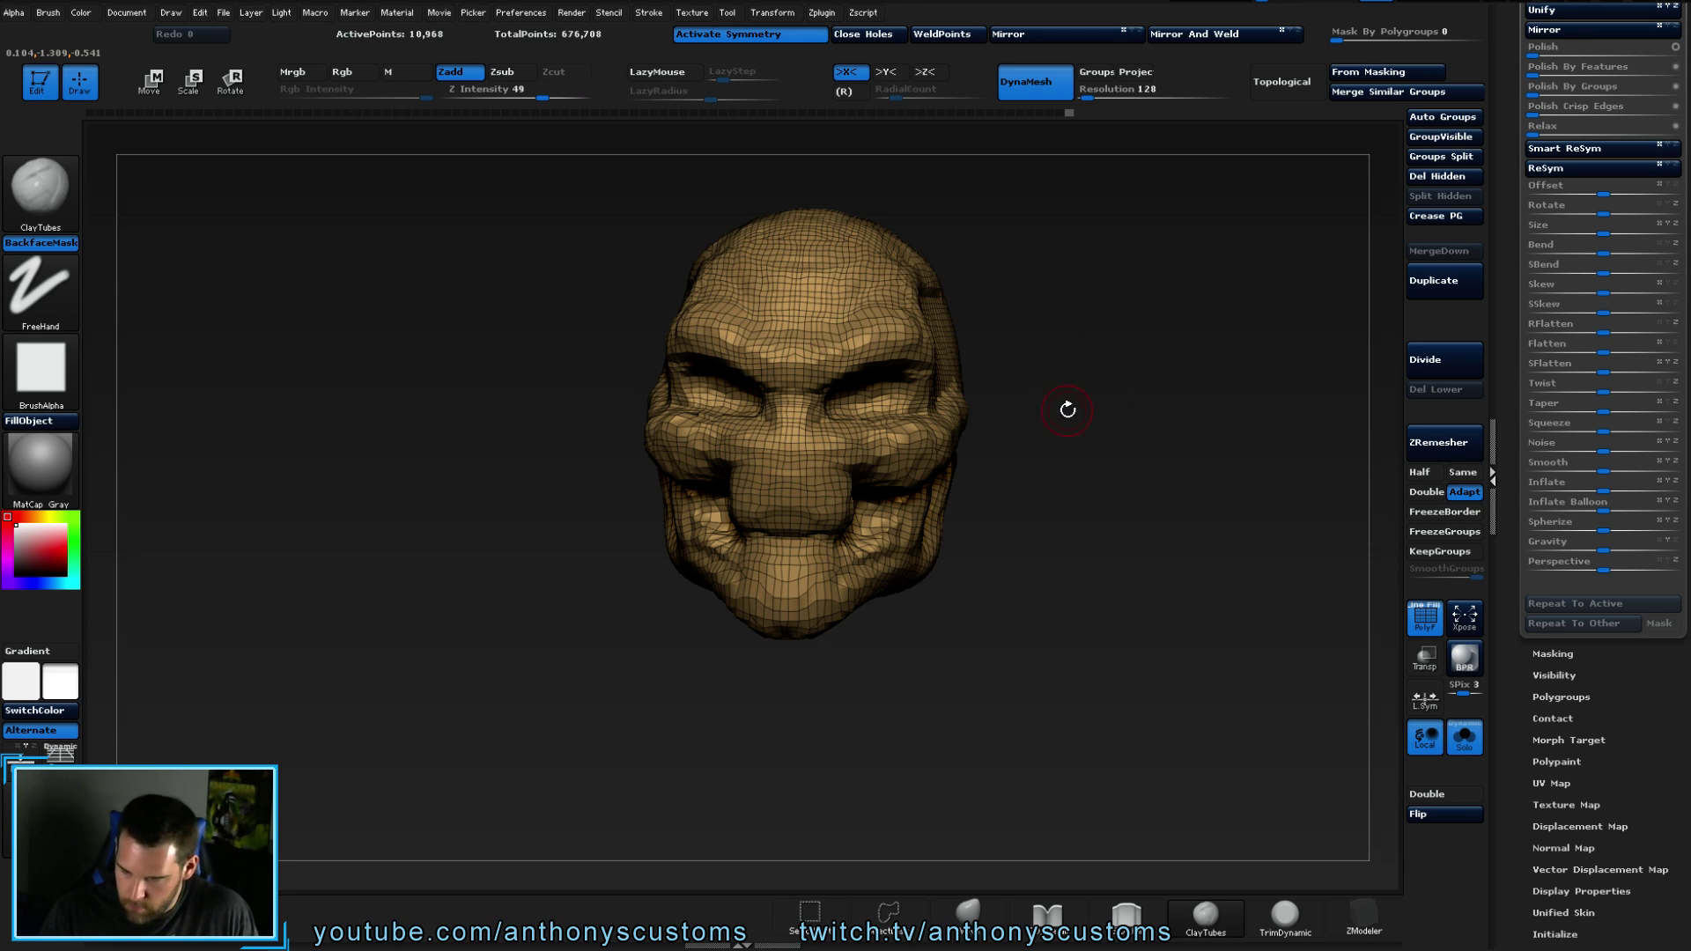
left_click_drag(1057, 468, 1092, 516, "ctrl")
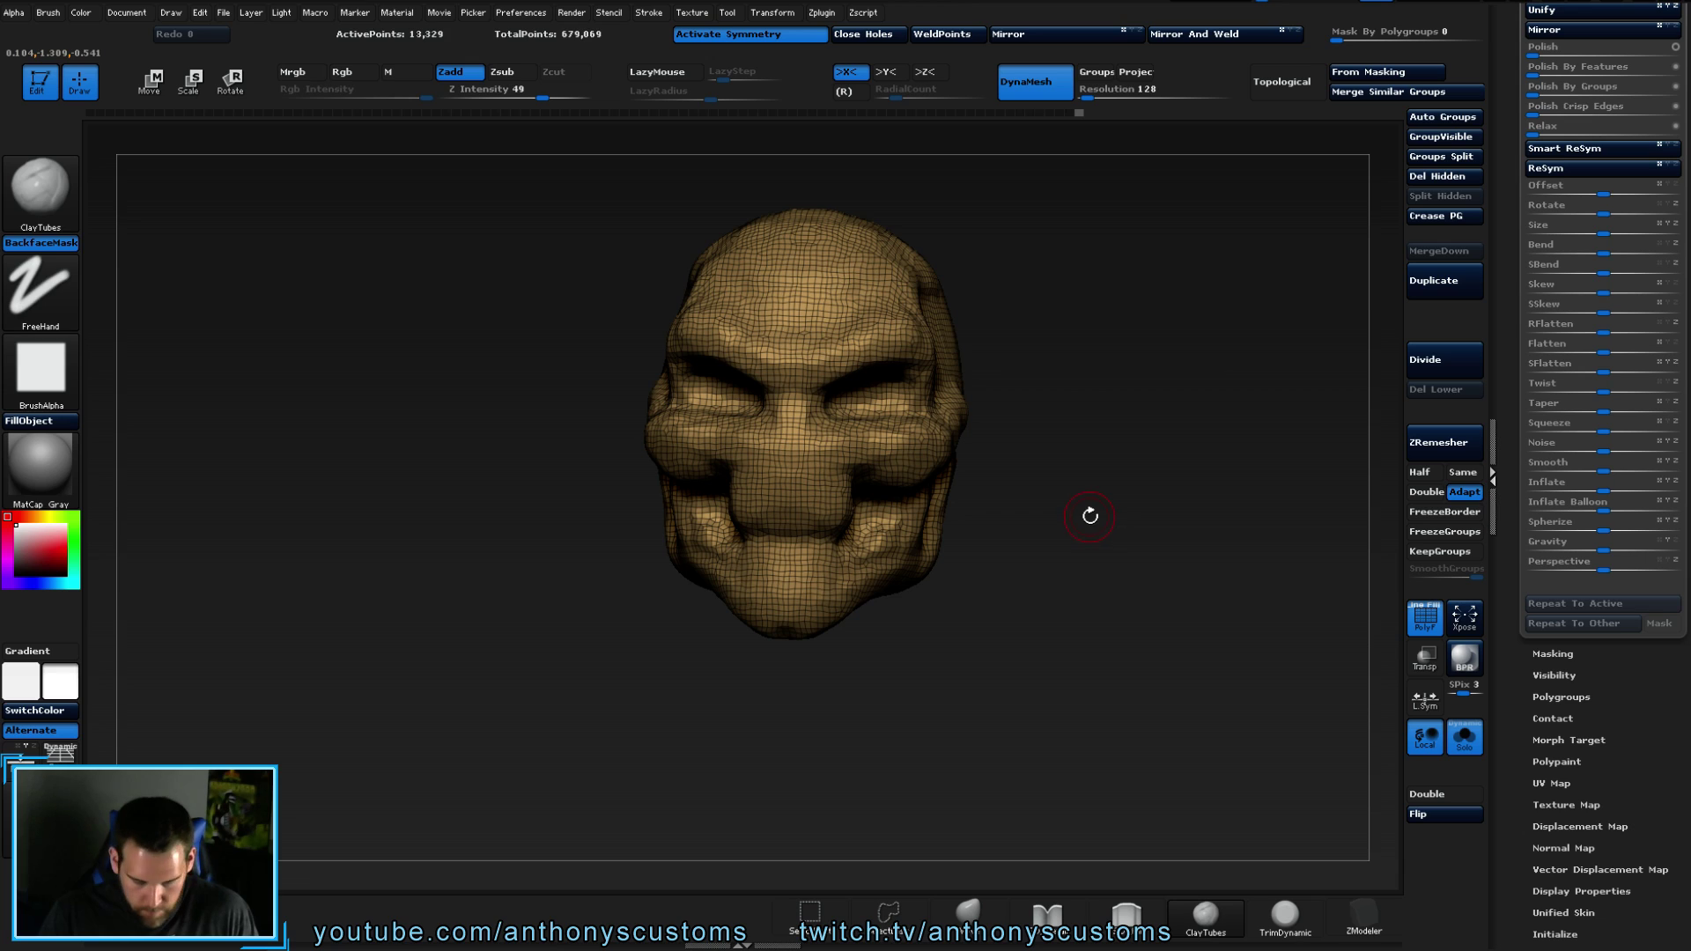
key("shift+f")
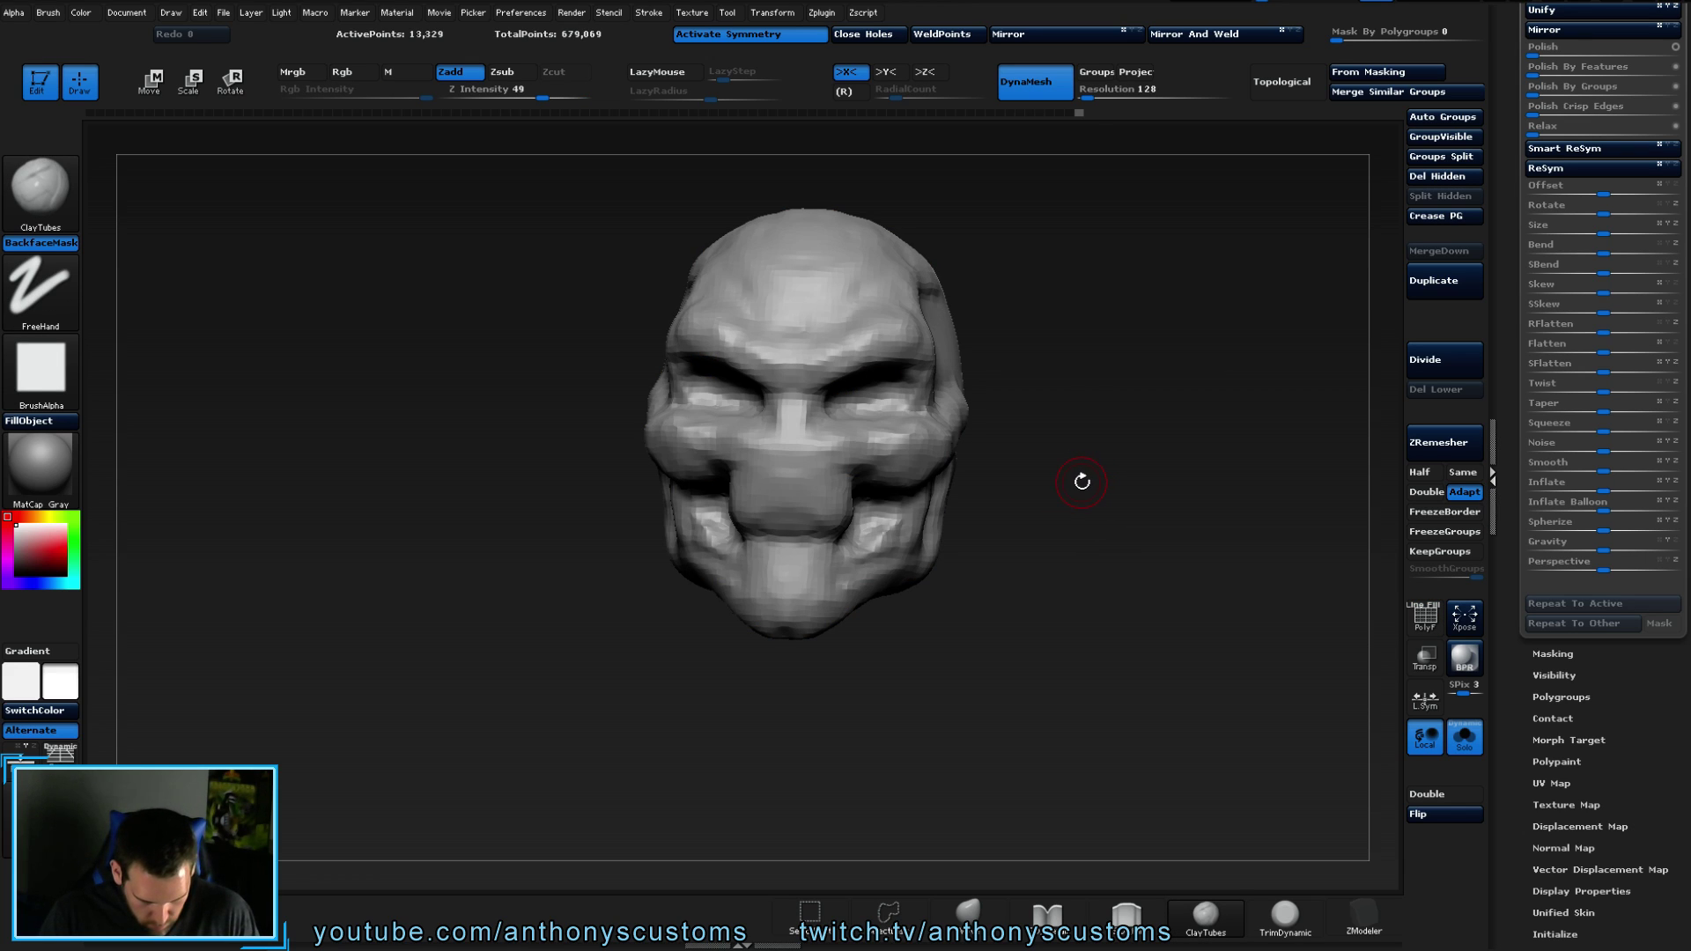
- Build up the front of the chin and the upper edge of the lower jaw below the mouth with ClayTubes
mouse_move(1052, 492)
left_mouse_down()
mouse_move(1133, 495)
mouse_move(1019, 494)
mouse_move(1026, 414)
left_mouse_up()
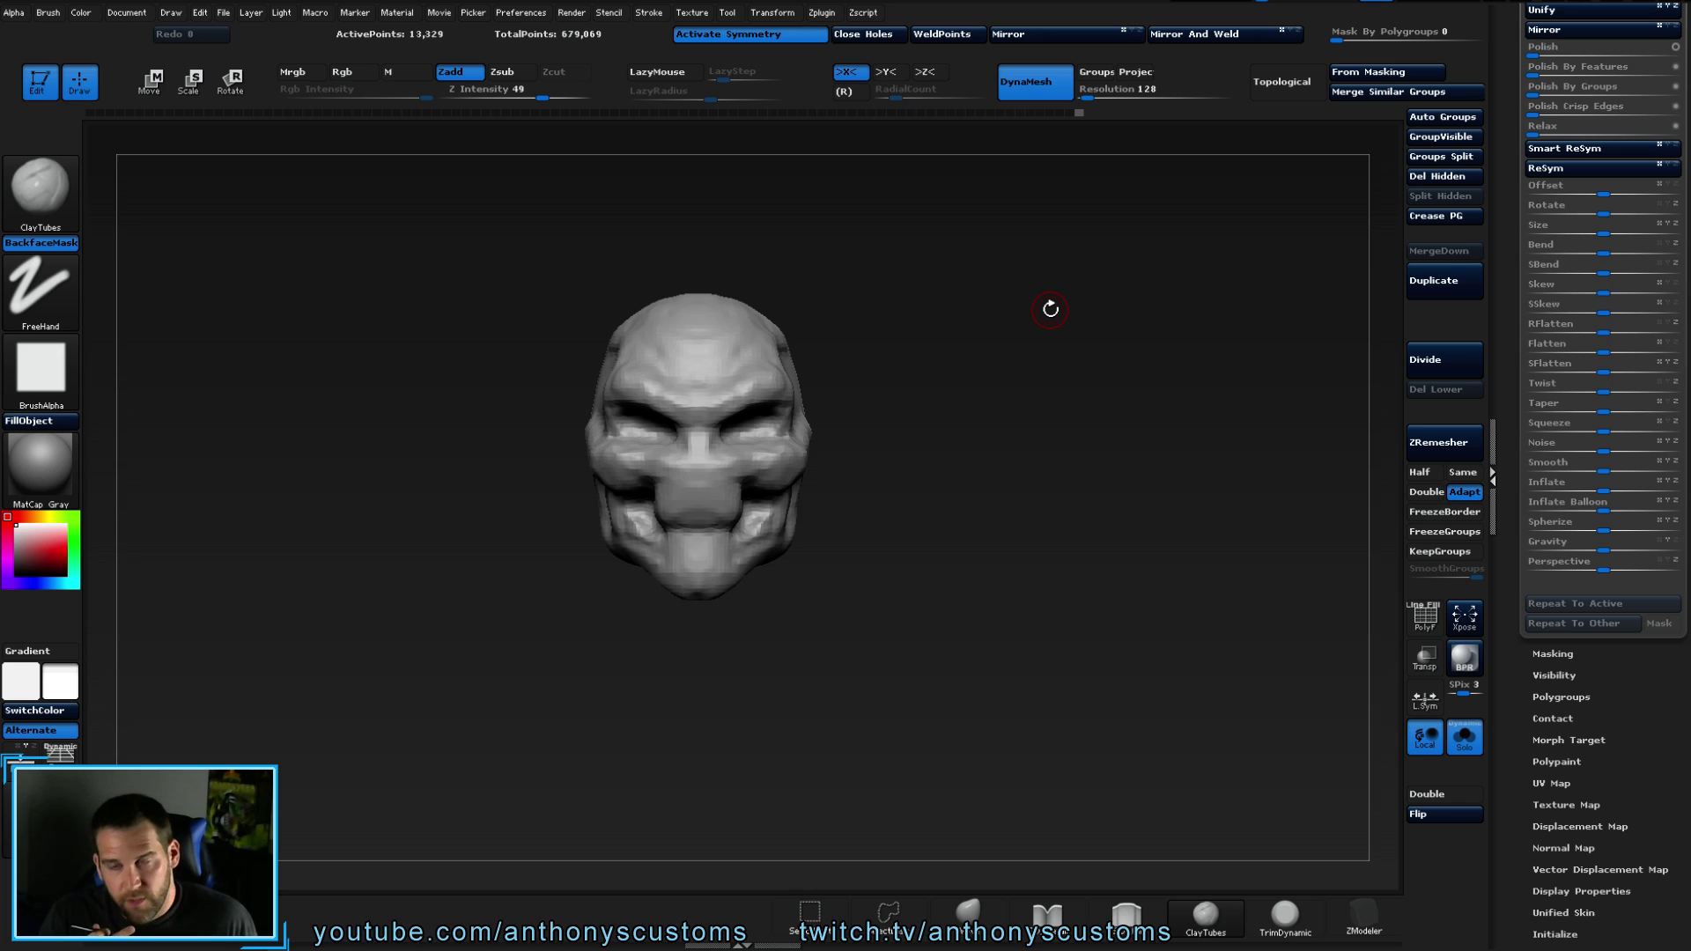
mouse_move(1041, 426)
left_mouse_down()
mouse_move(1027, 491)
mouse_move(991, 442)
mouse_move(963, 442)
left_mouse_up()
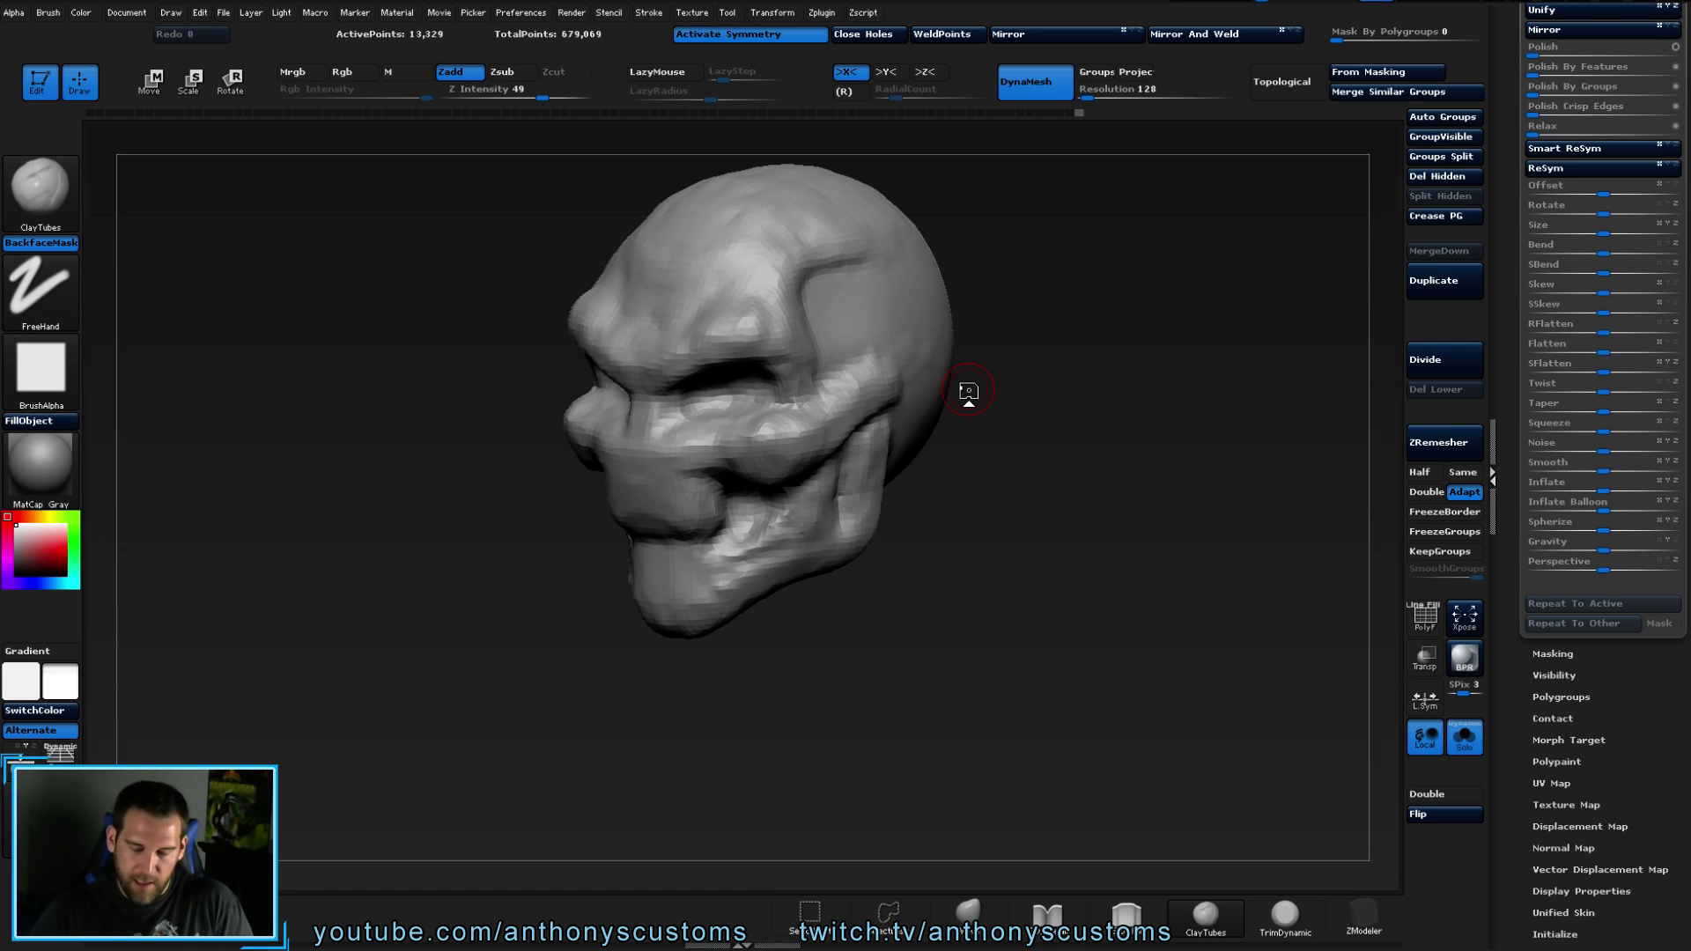
mouse_move(1014, 490)
left_mouse_down()
mouse_move(986, 524)
mouse_move(1018, 523)
mouse_move(884, 552)
mouse_move(934, 531)
left_mouse_up()
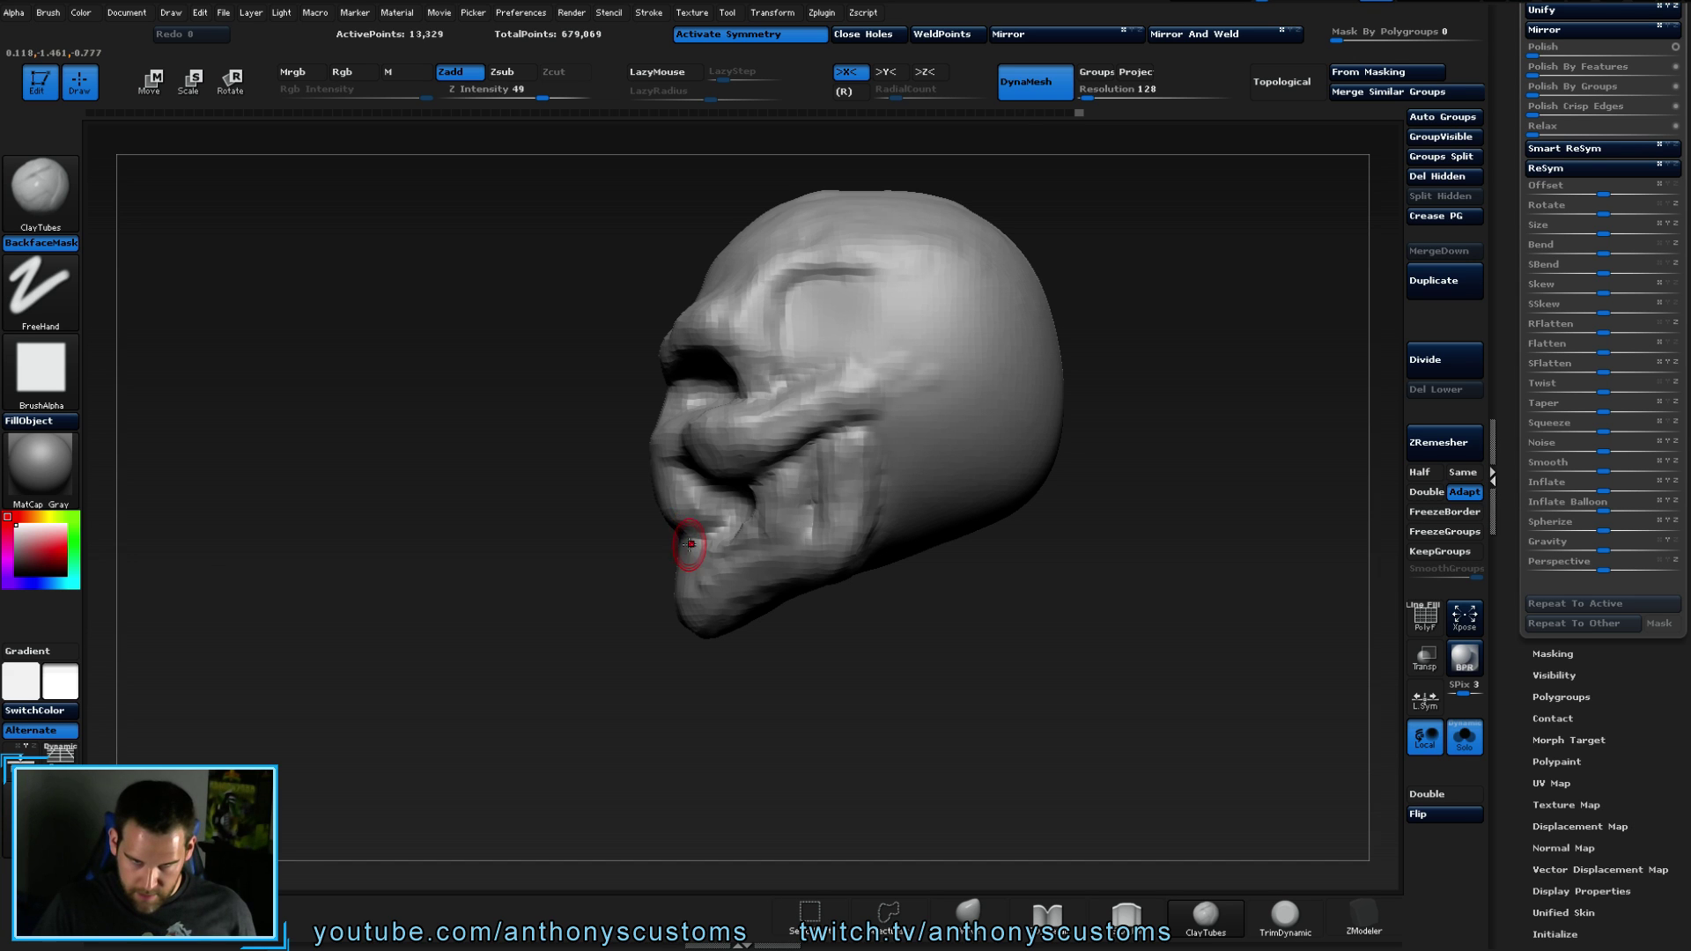
mouse_move(588, 596)
left_mouse_down()
mouse_move(599, 635)
mouse_move(662, 515)
left_mouse_up()
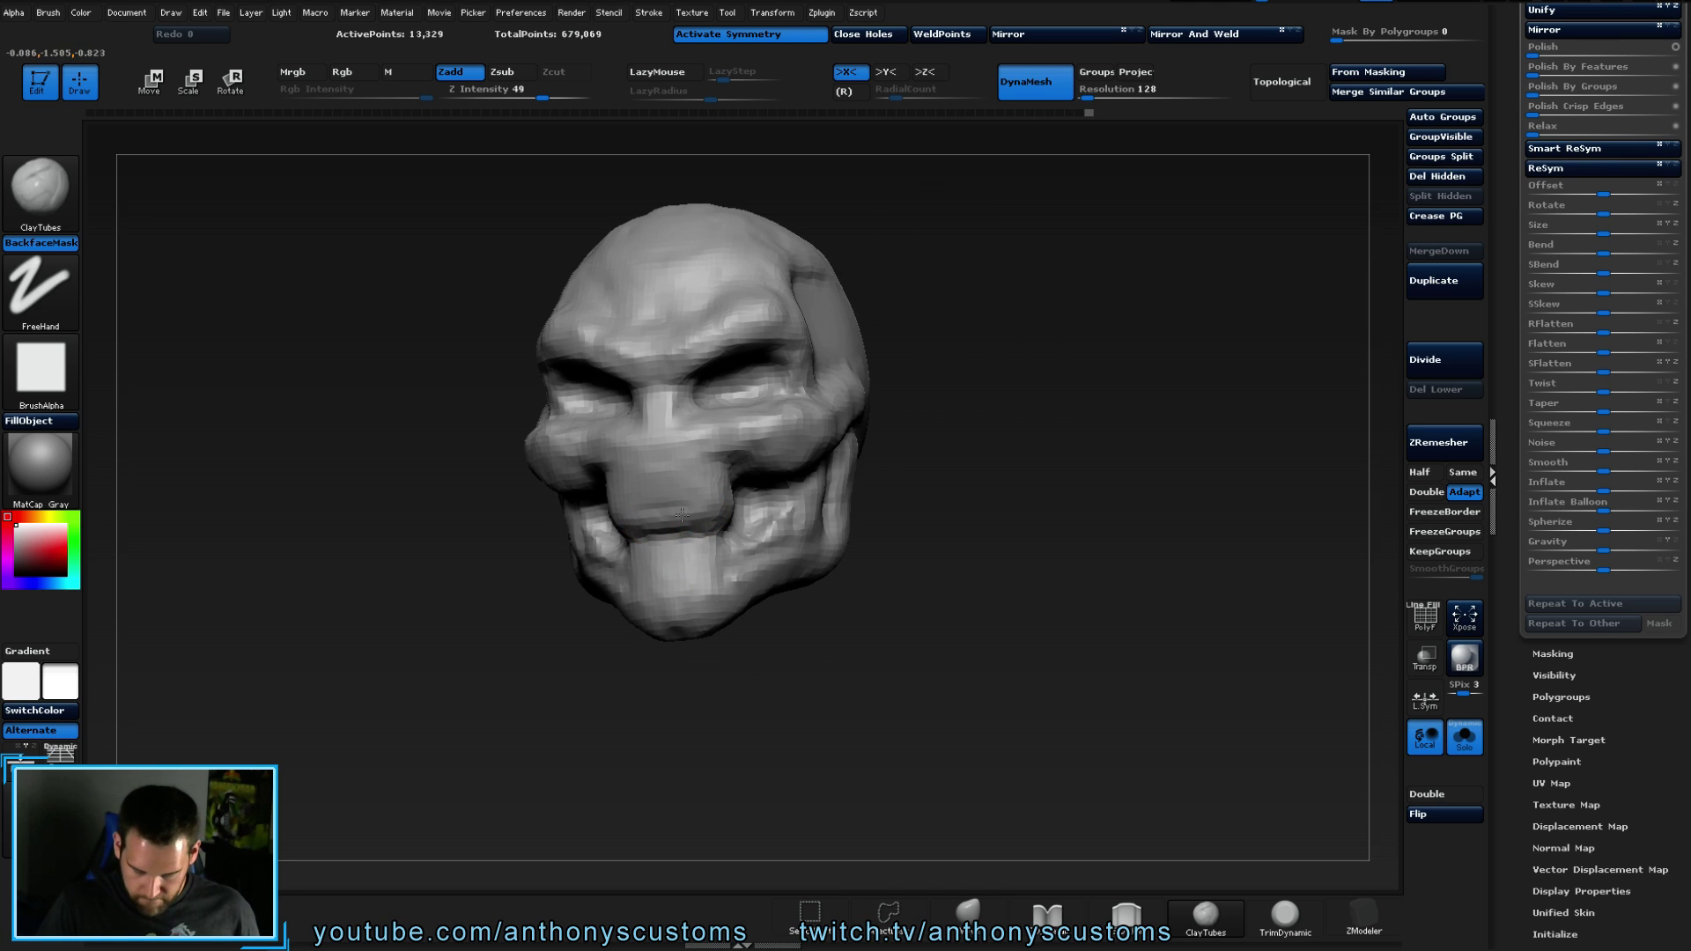
mouse_move(646, 518)
left_mouse_down()
mouse_move(689, 501)
mouse_move(638, 528)
left_mouse_up()
left_click_drag(906, 566, 933, 575)
left_click_drag(656, 551, 686, 550)
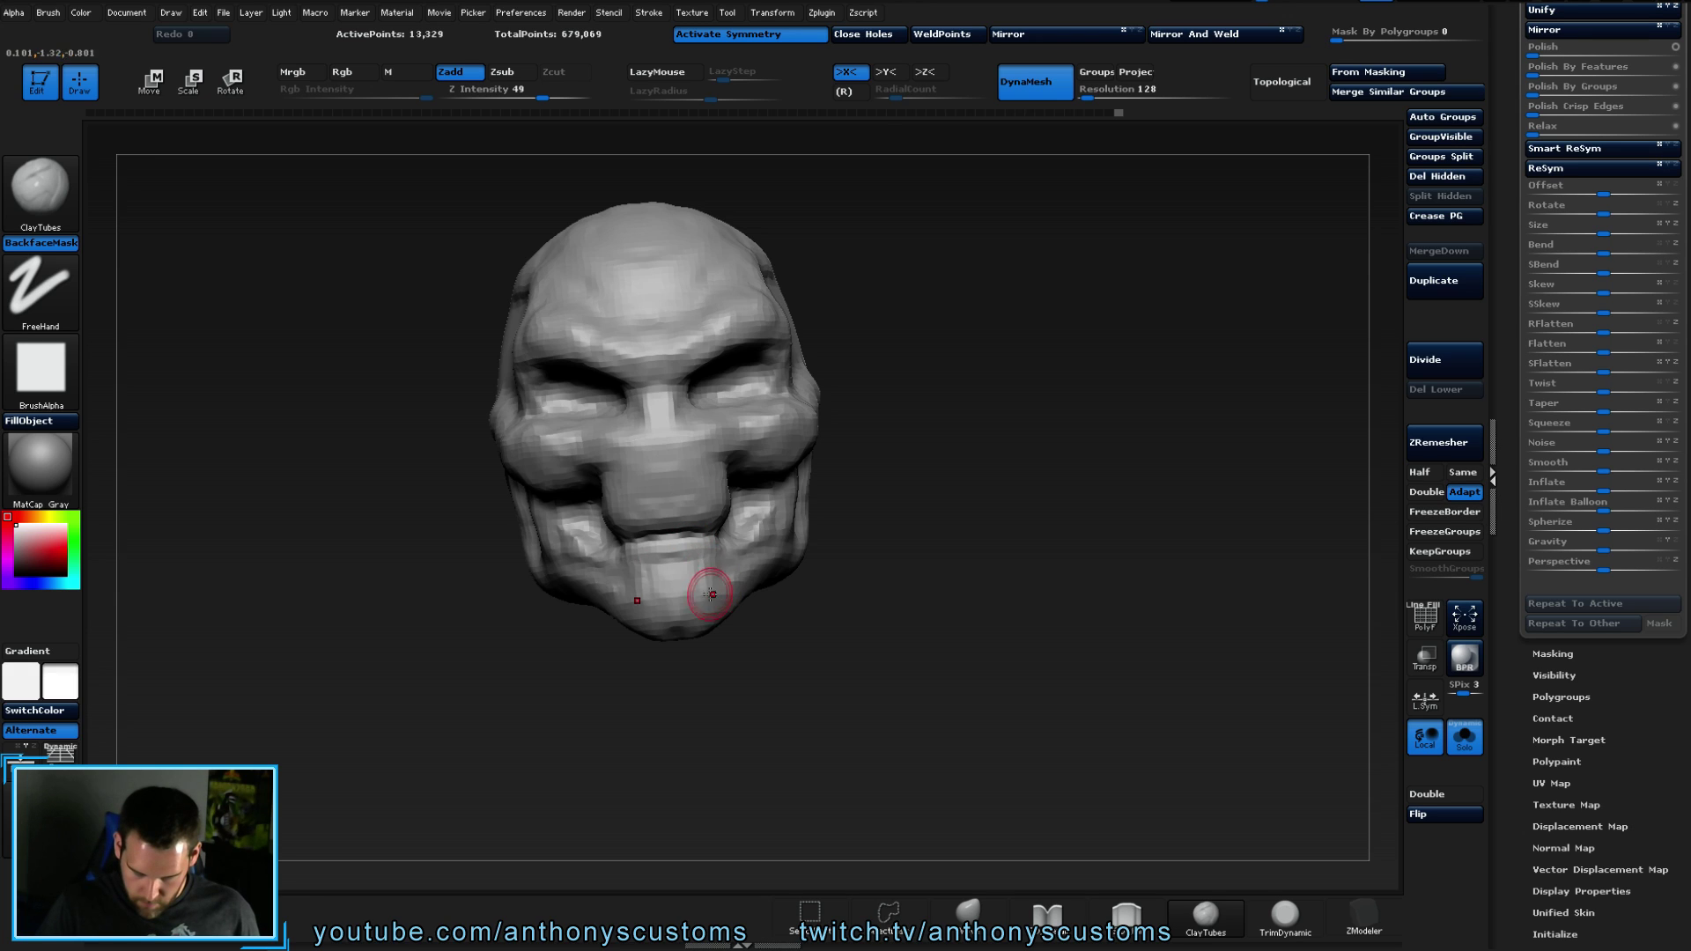
mouse_move(710, 562)
left_mouse_down()
mouse_move(718, 580)
mouse_move(664, 569)
mouse_move(655, 589)
mouse_move(702, 580)
mouse_move(668, 569)
left_mouse_up()
left_click_drag(875, 584, 940, 558)
mouse_move(656, 552)
right_mouse_down()
mouse_move(1016, 555)
mouse_move(1000, 426)
mouse_move(991, 502)
mouse_move(1016, 502)
mouse_move(986, 515)
mouse_move(1057, 520)
mouse_move(951, 533)
right_mouse_up()
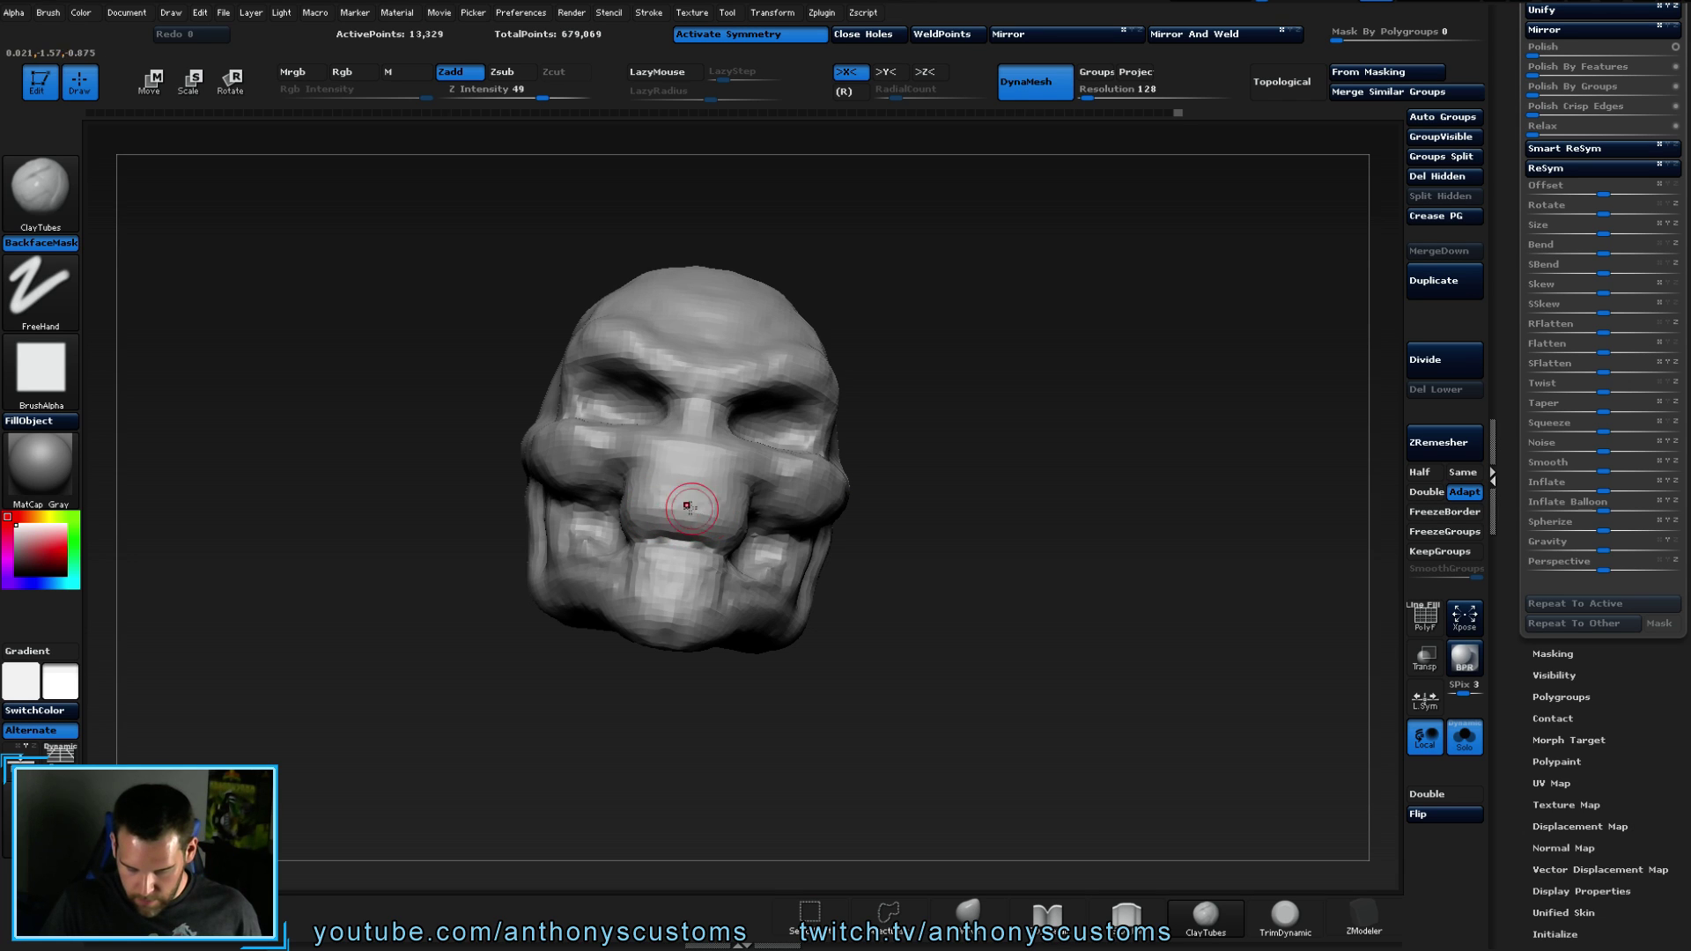
- Build up the front and sides of the upper jaw block below the nose with ClayTubes
right_click_drag(736, 378, 919, 597)
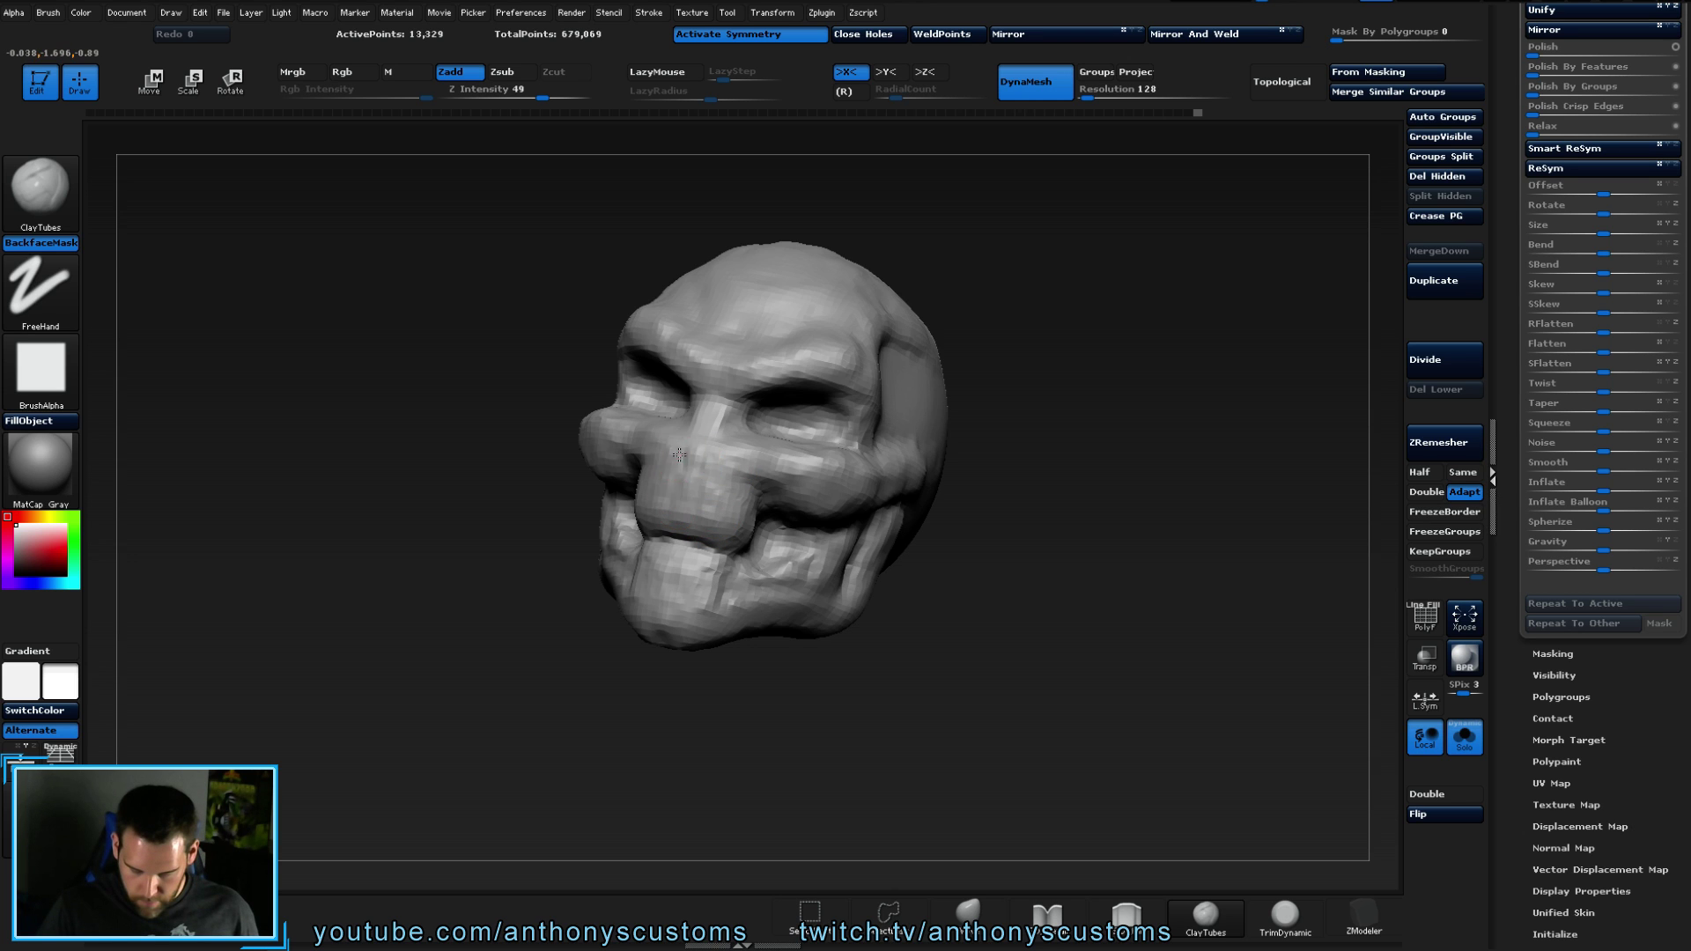
mouse_move(699, 465)
right_mouse_down()
mouse_move(917, 504)
mouse_move(1007, 654)
mouse_move(881, 617)
mouse_move(756, 483)
right_mouse_up()
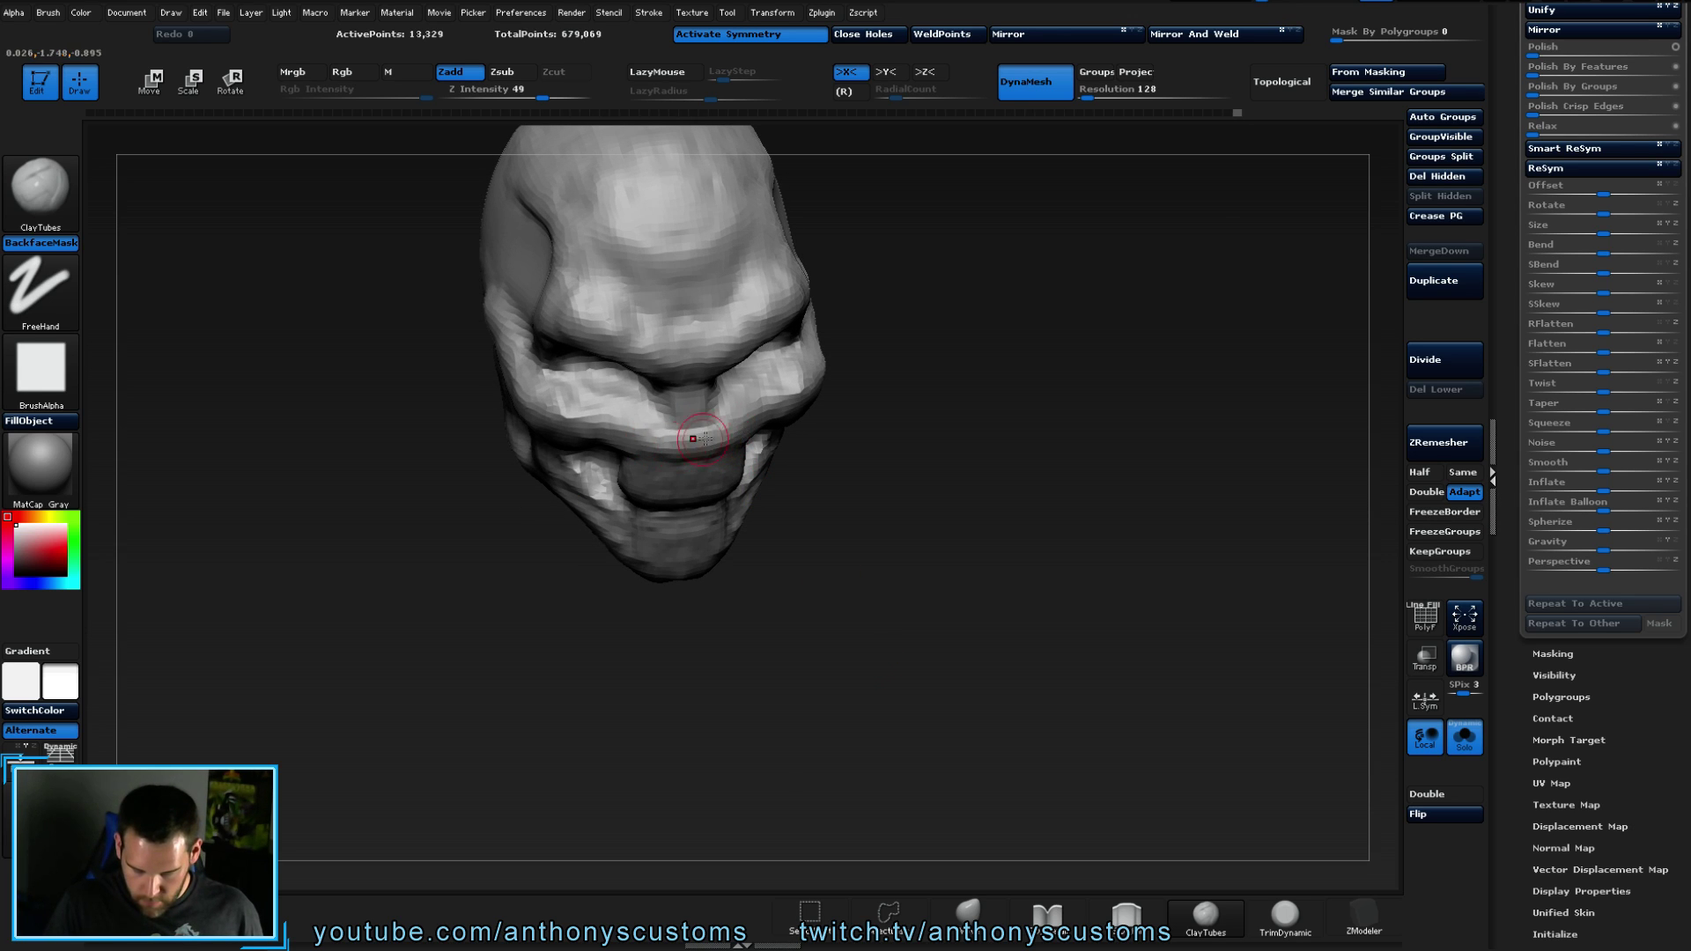
right_click_drag(913, 545, 906, 457)
left_click_drag(655, 448, 644, 451)
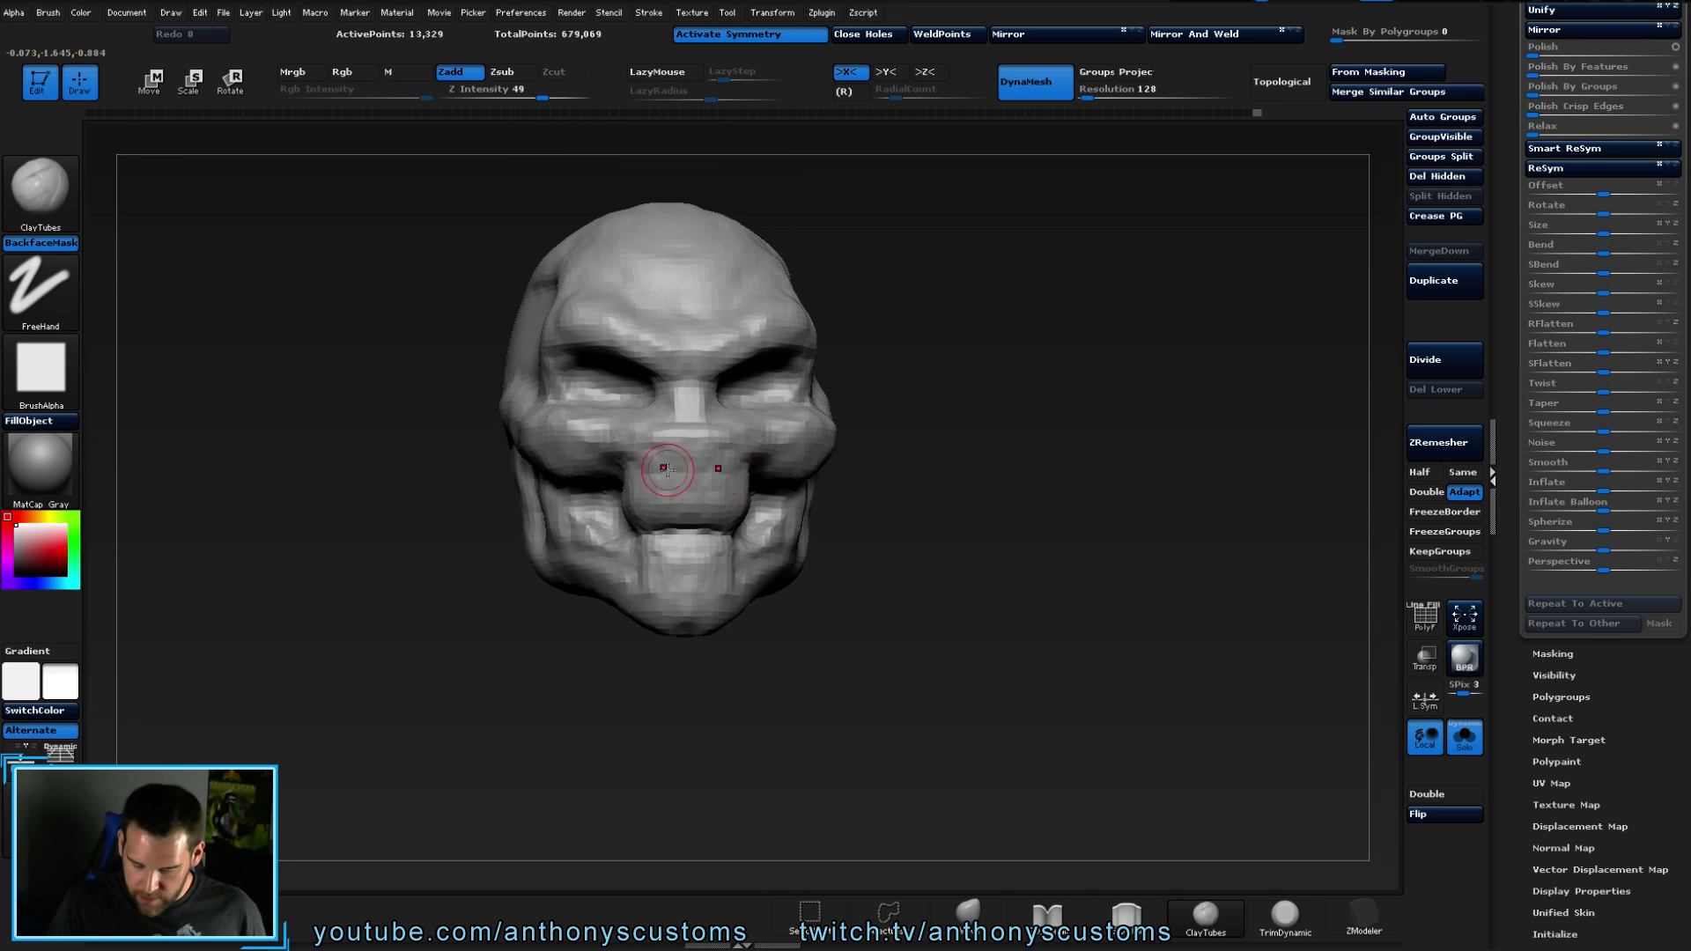
right_click_drag(662, 477, 876, 540)
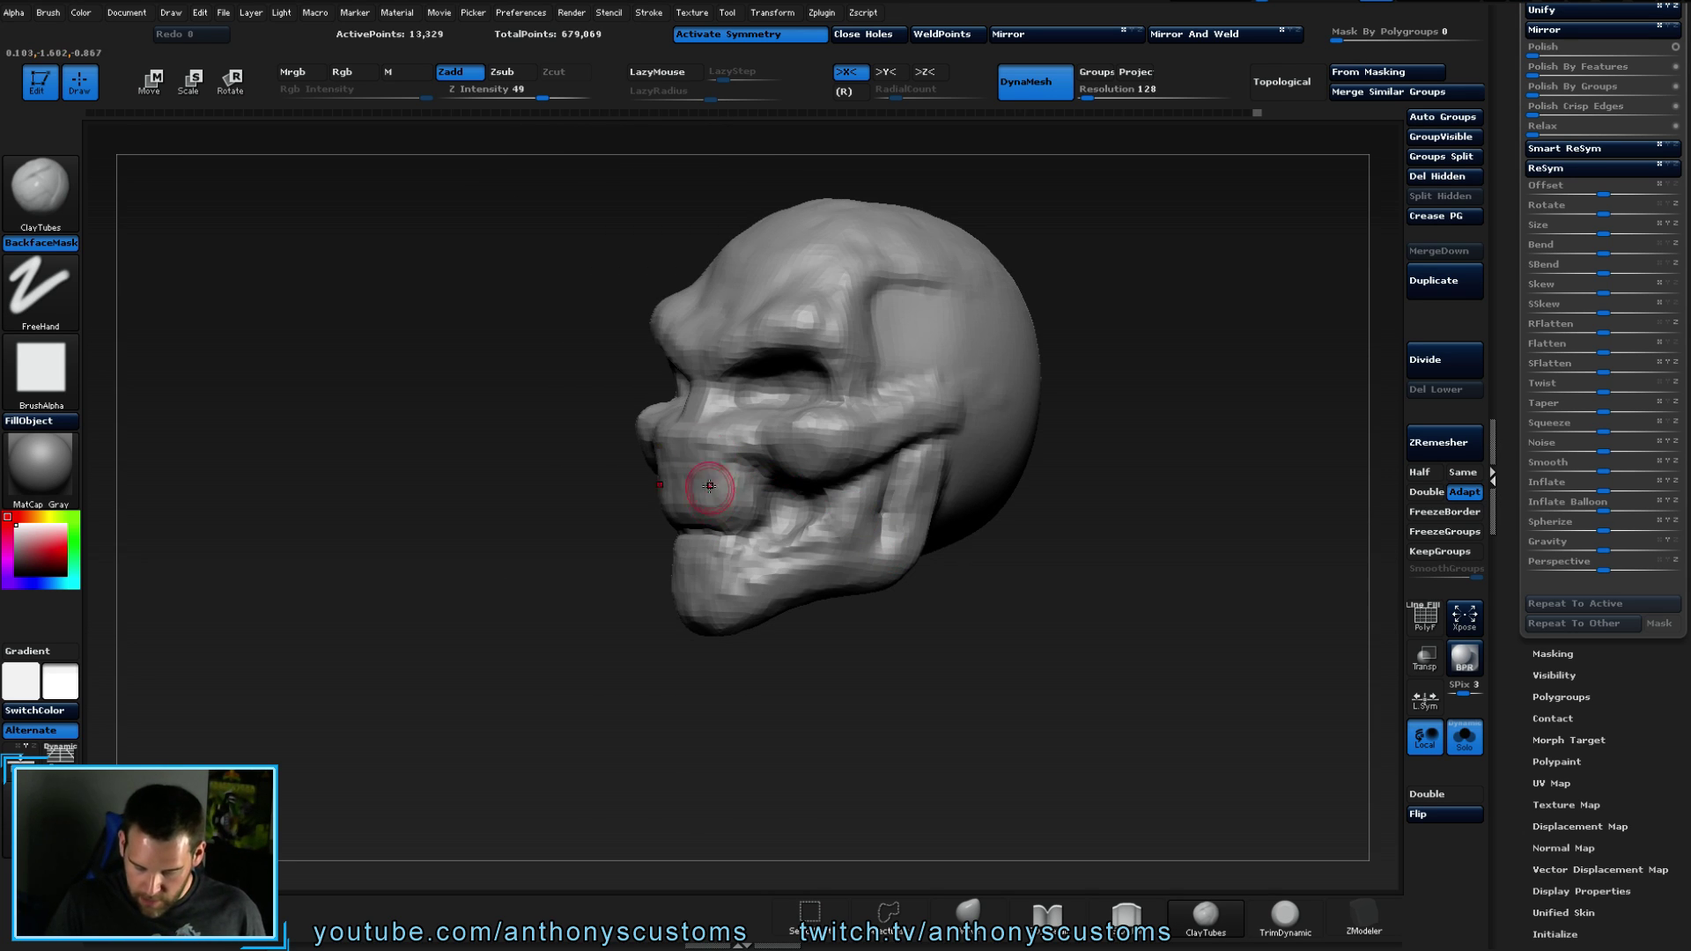
left_click_drag(686, 454, 680, 477)
mouse_move(898, 599)
left_mouse_down()
mouse_move(1081, 610)
mouse_move(847, 604)
left_mouse_up()
right_click_drag(847, 604, 1053, 540)
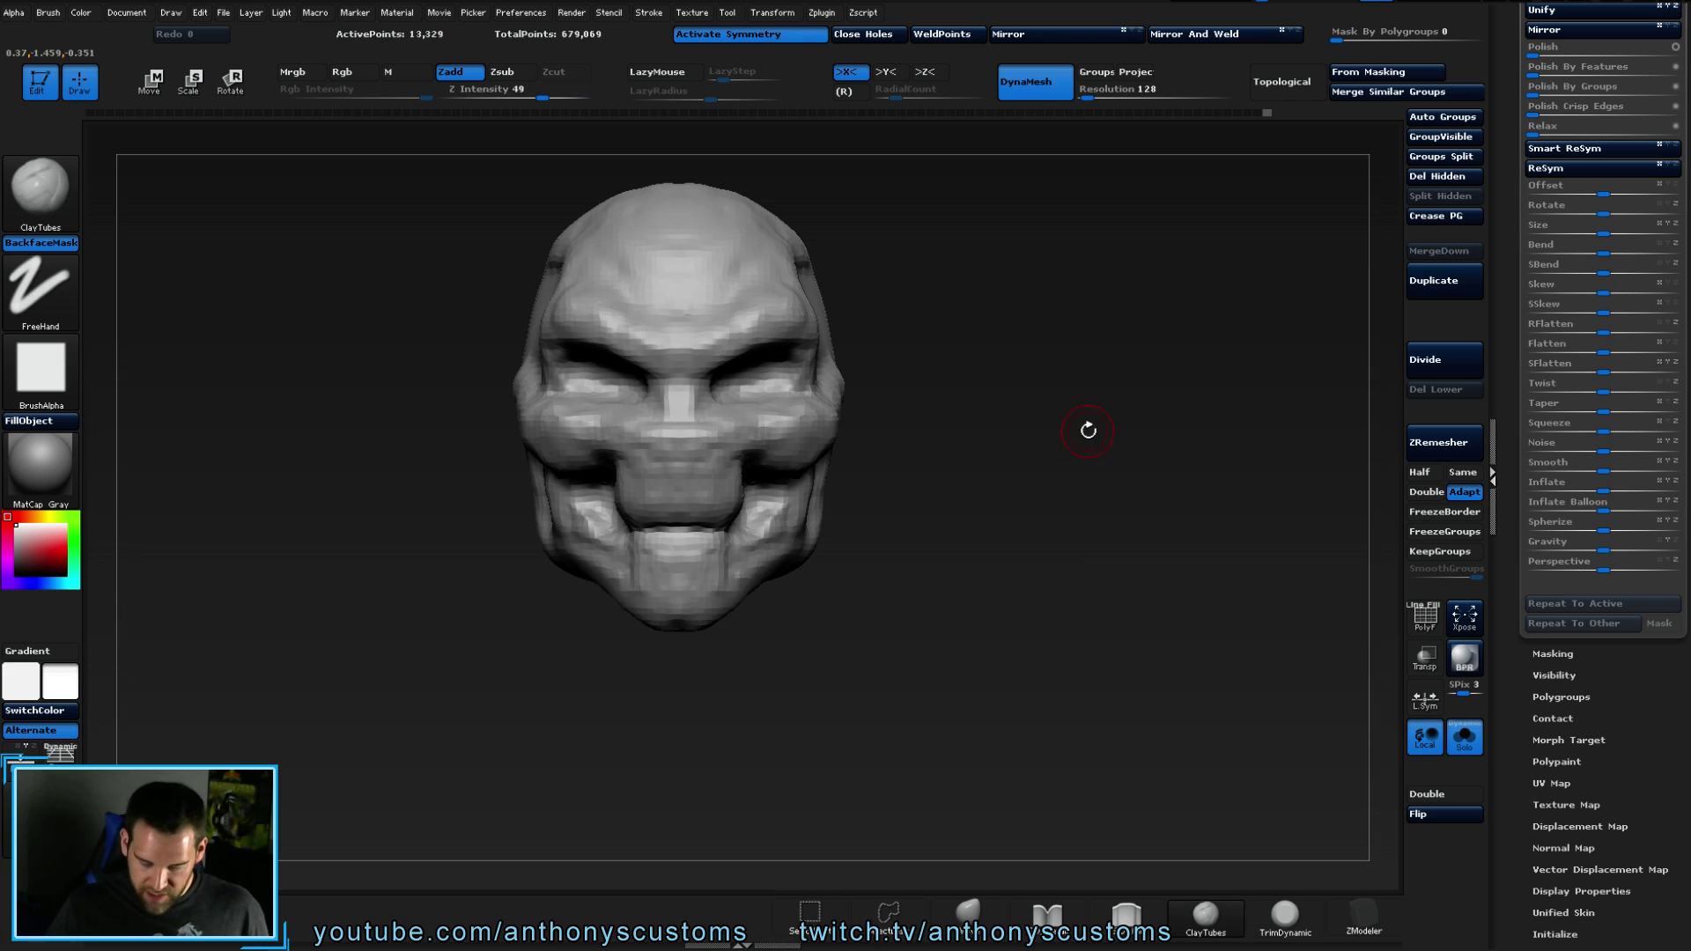
- Build up a rounded forehead above the brow ridge with an enlarged ClayTubes brush
left_click_drag(1065, 487, 1038, 591, "alt")
key("space")
left_click_drag(1026, 523, 1036, 525)
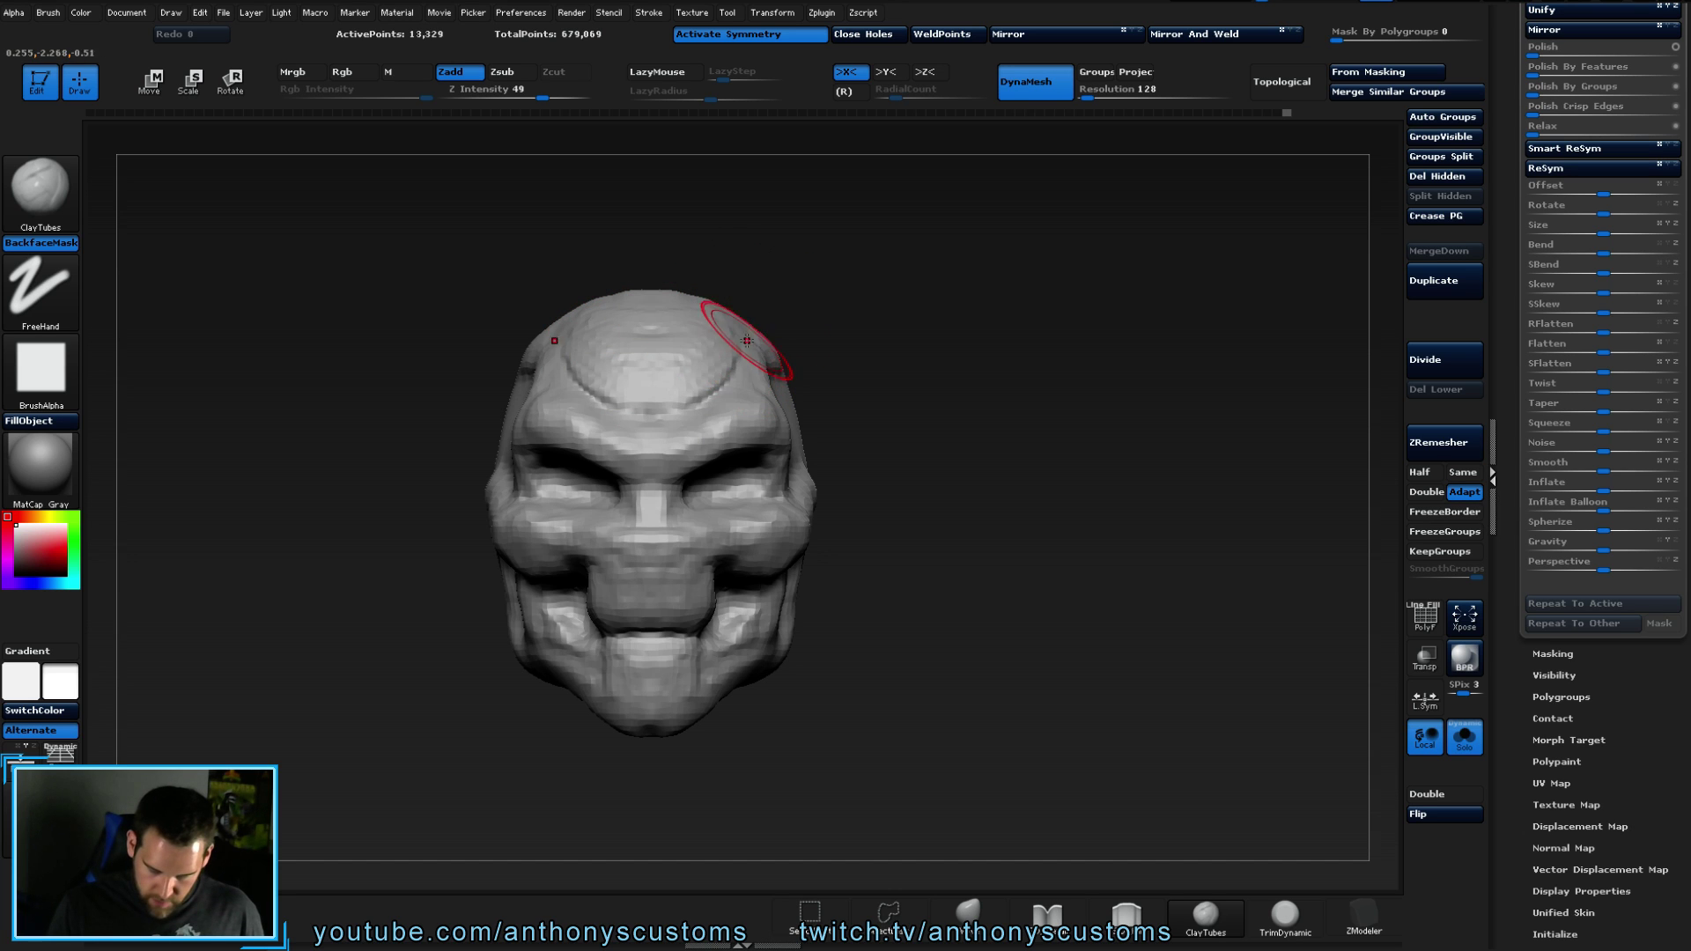
right_click_drag(605, 379, 922, 430)
right_click_drag(774, 370, 623, 332)
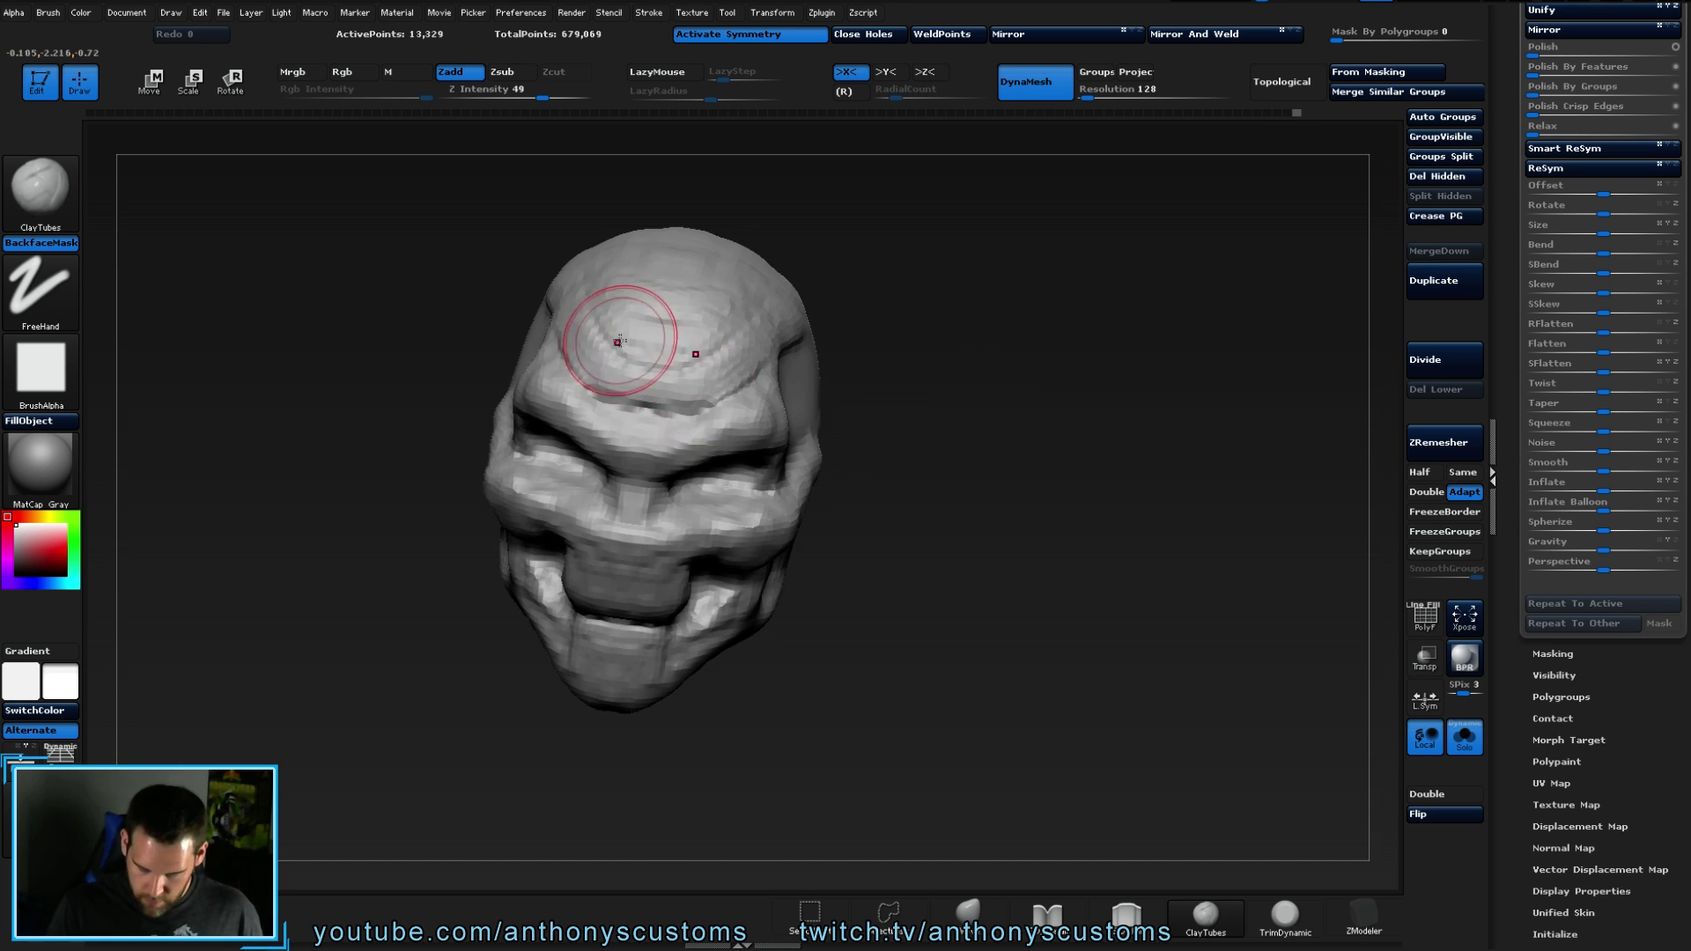
- Add ClayTubes volume across the upper forehead and down the sides of the cranium around the temples
right_click_drag(853, 313, 705, 330)
mouse_move(677, 368)
left_mouse_down()
mouse_move(690, 423)
mouse_move(804, 308)
left_mouse_up()
left_click_drag(673, 326, 789, 301)
left_click_drag(685, 304, 774, 281)
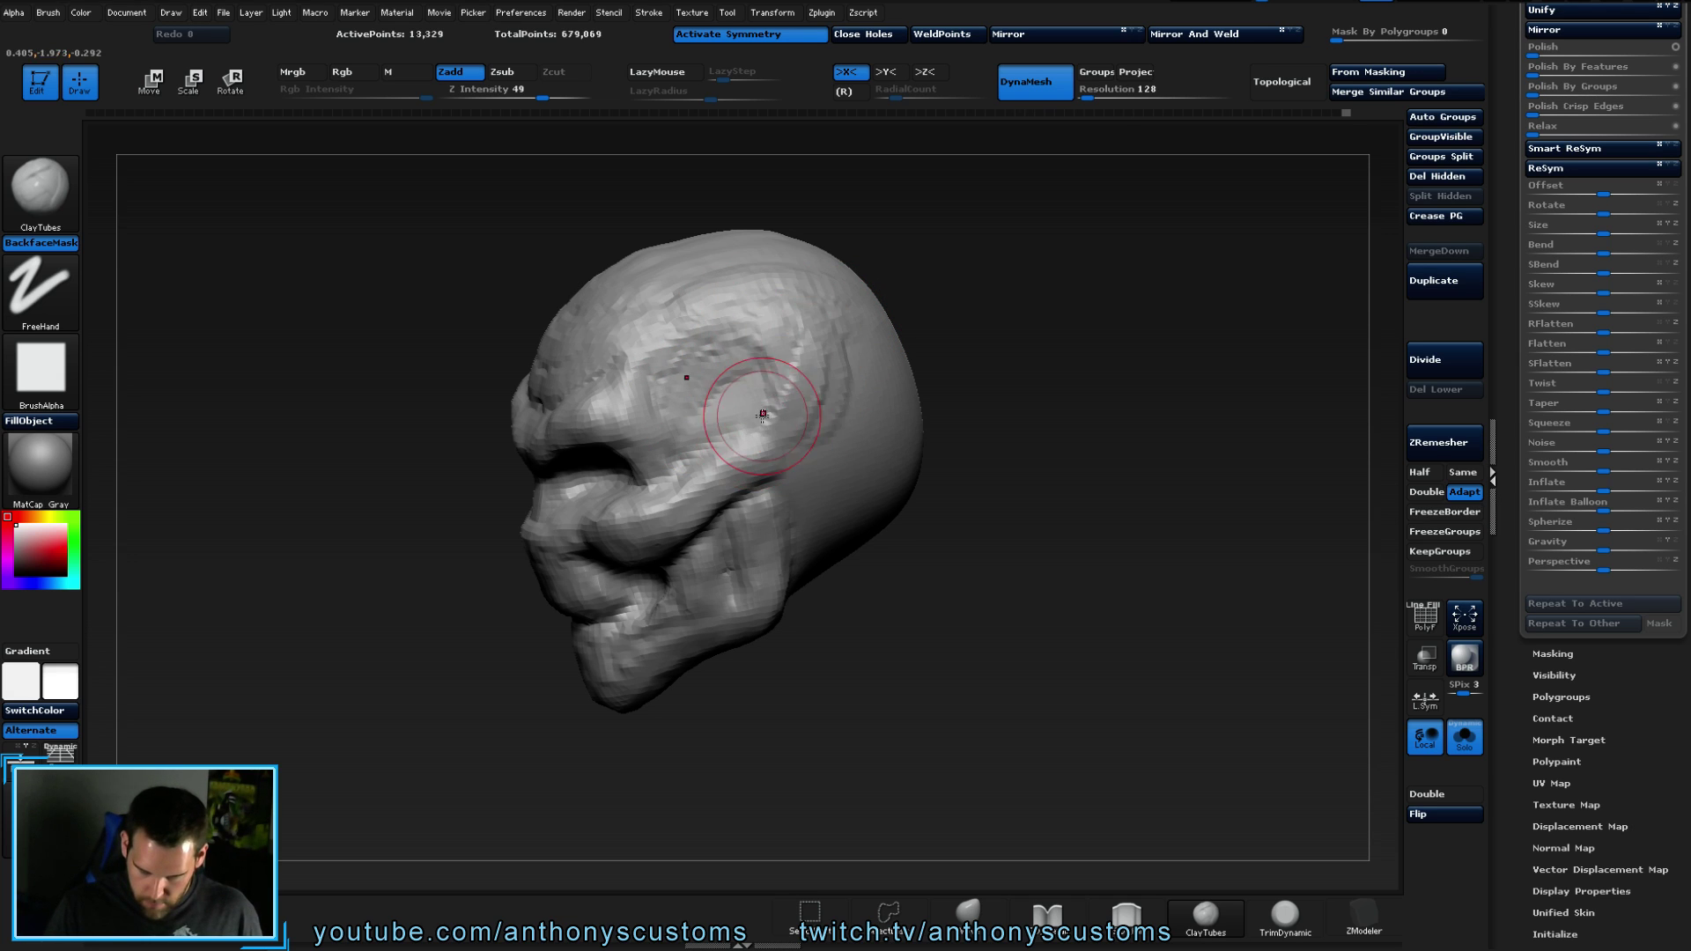
- Extend the clay strokes toward the back of the cranium and smooth the area behind the temples
right_click_drag(993, 304, 822, 310)
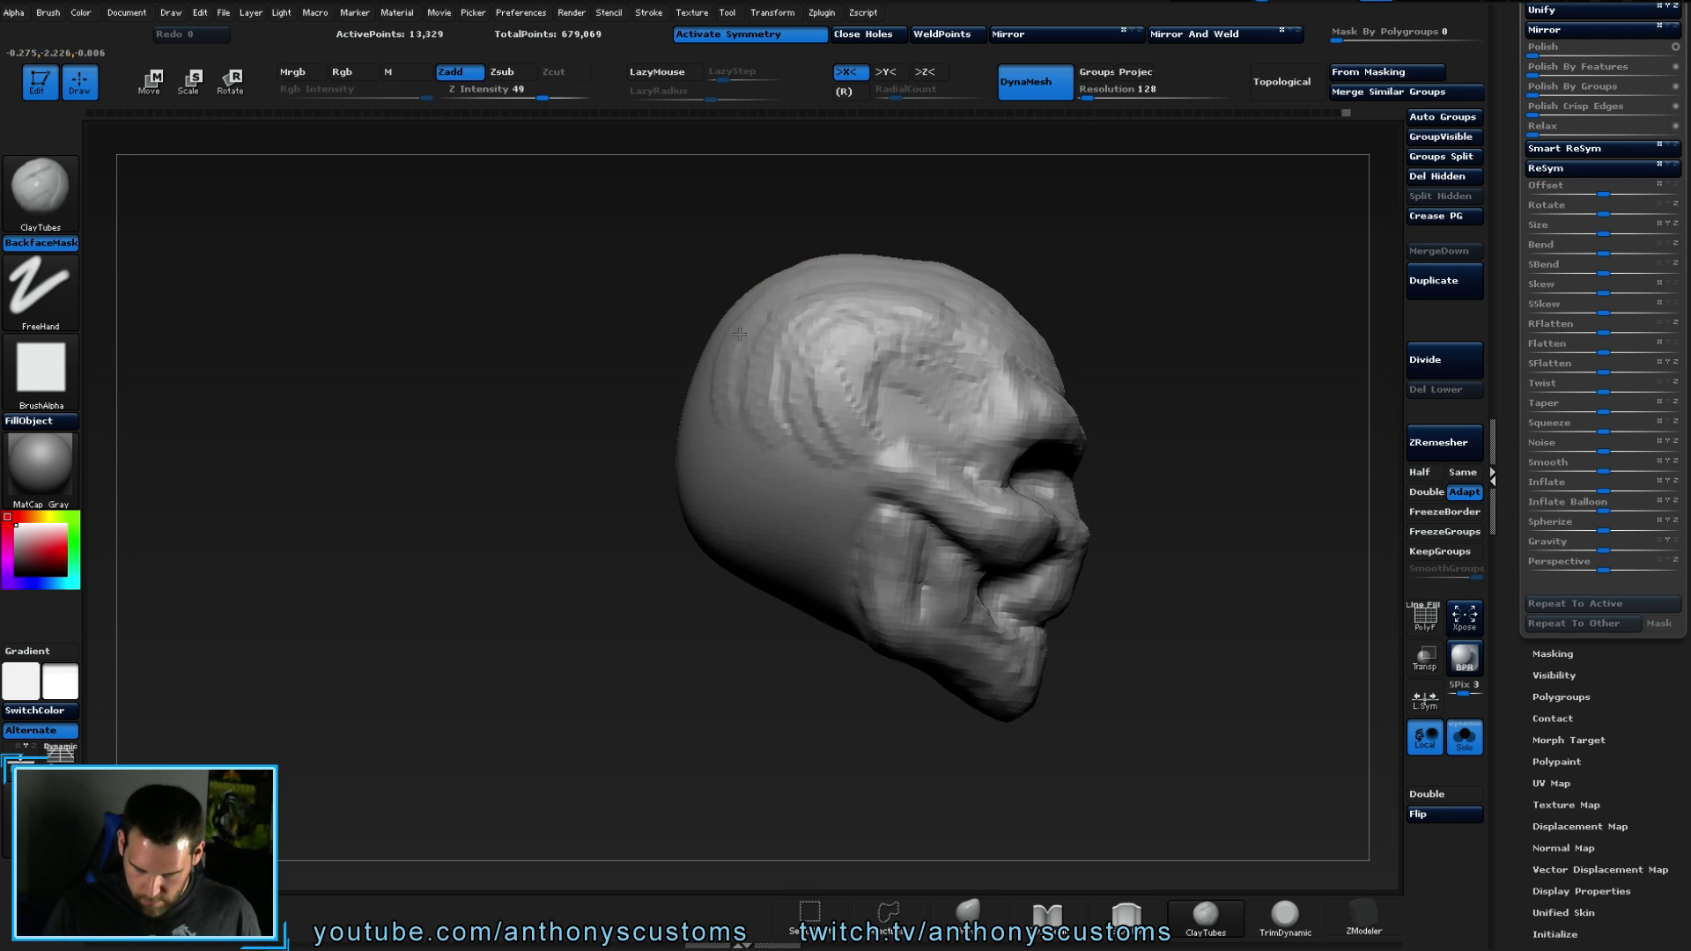
key("shift")
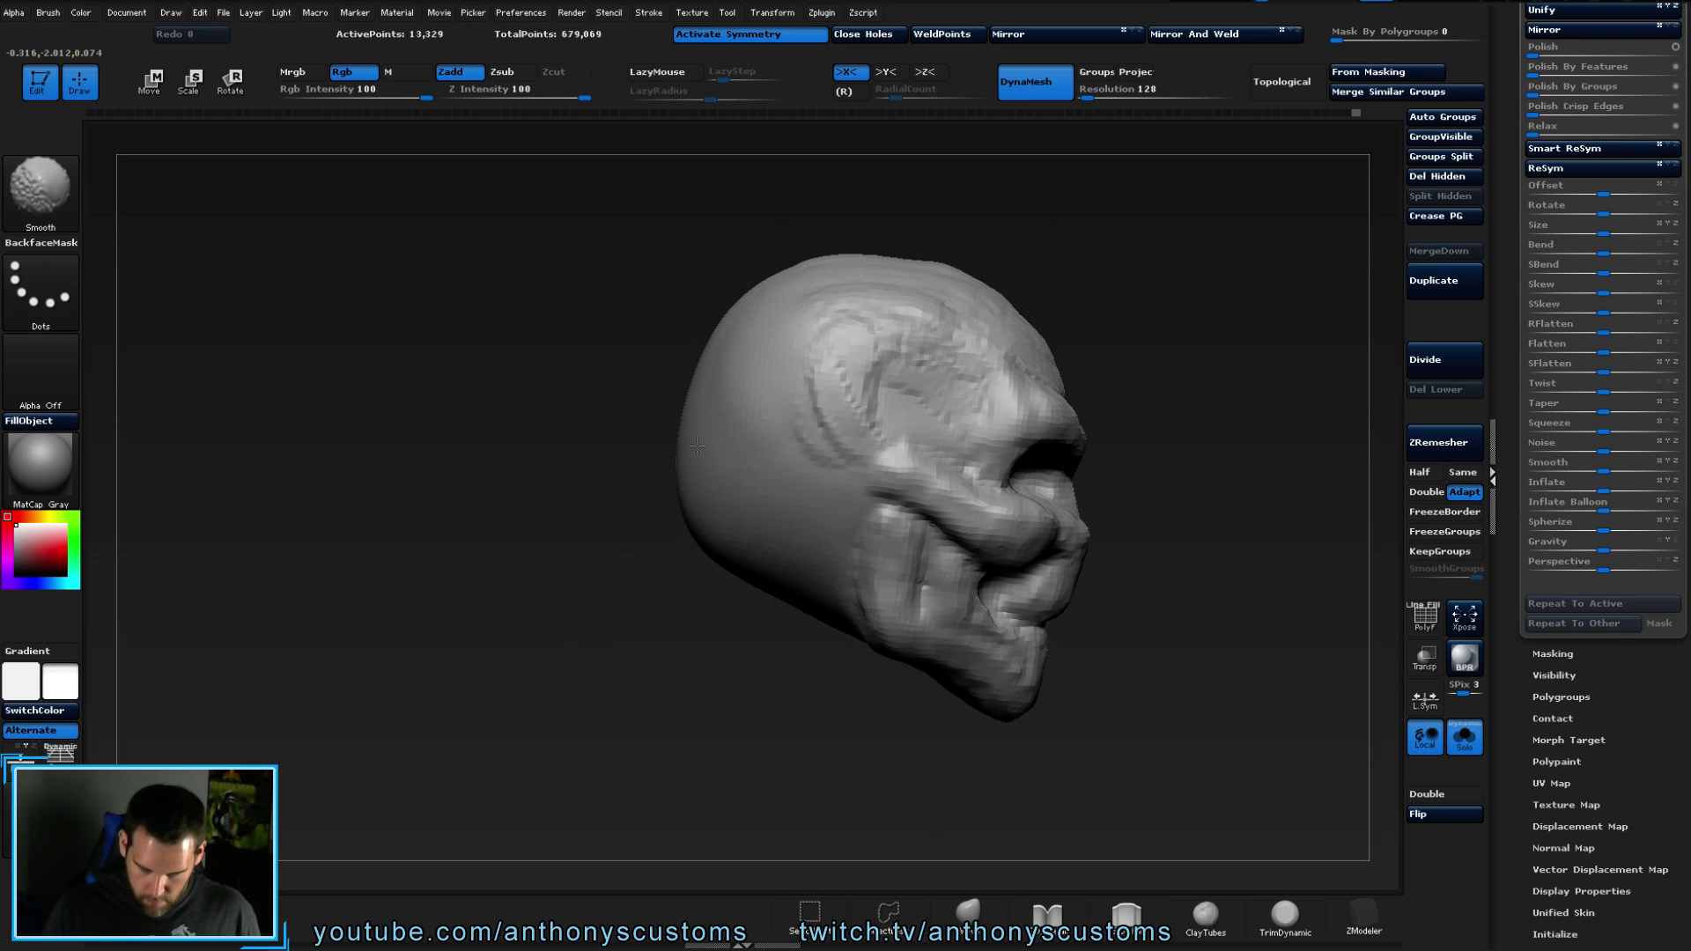
mouse_move(1144, 320)
right_mouse_down()
mouse_move(1094, 298)
mouse_move(1077, 314)
right_mouse_up()
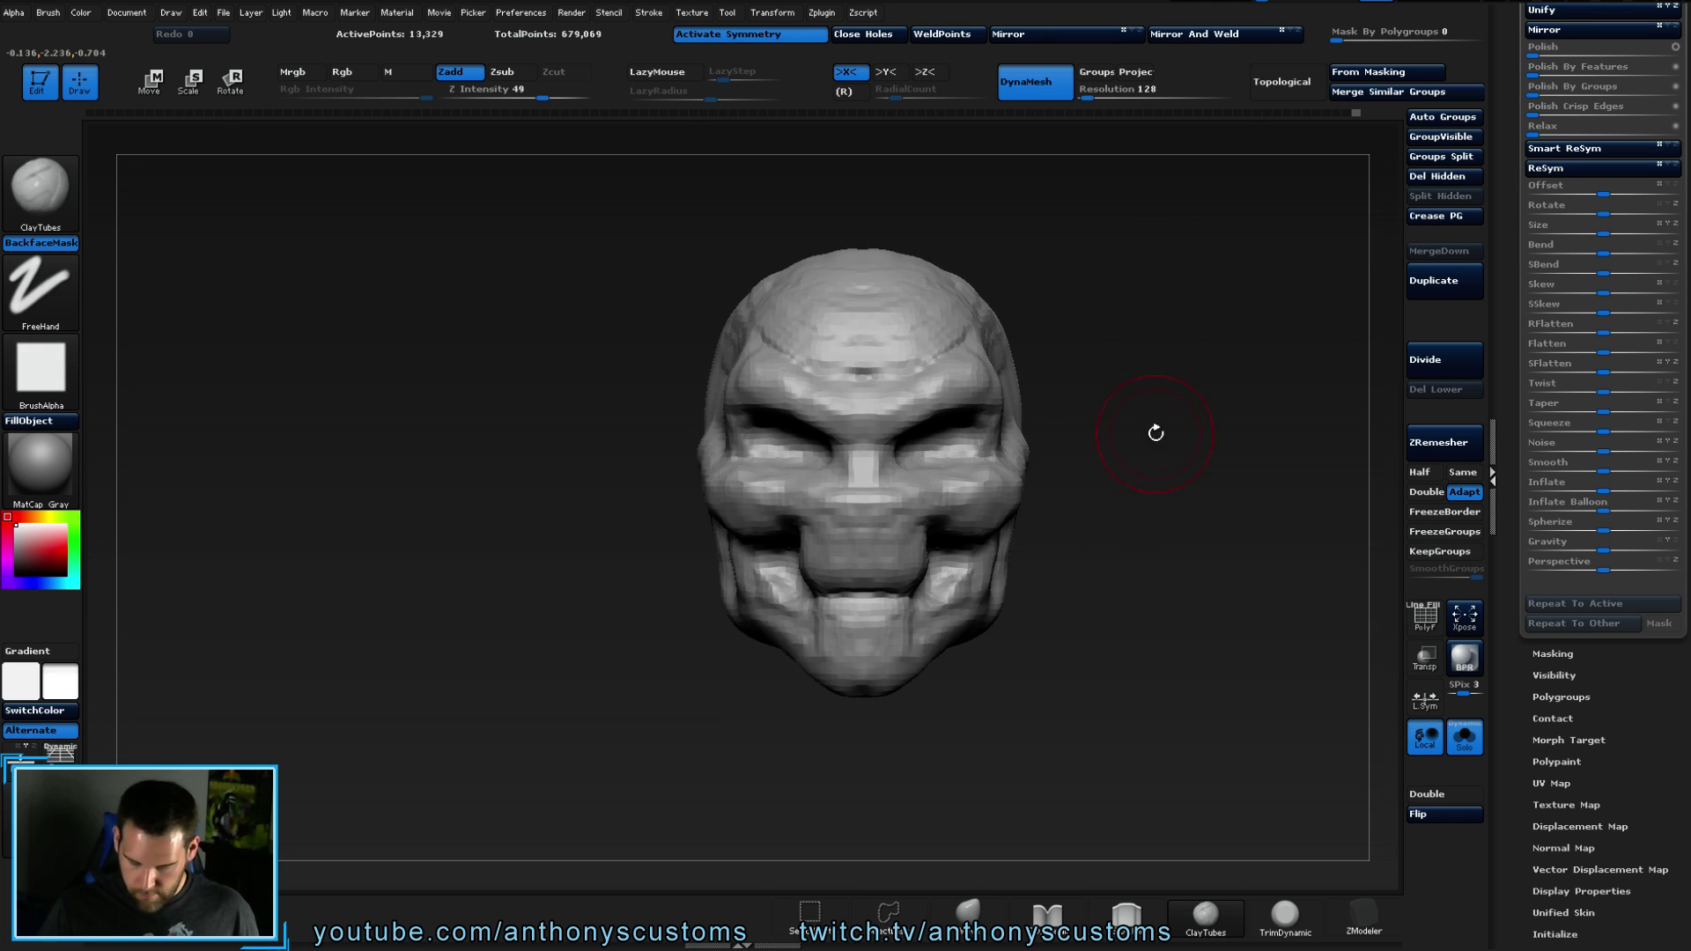
- Refine the temples, outer brow ridges and the forehead just above the brow with ClayTubes
right_click_drag(1155, 423, 1122, 422)
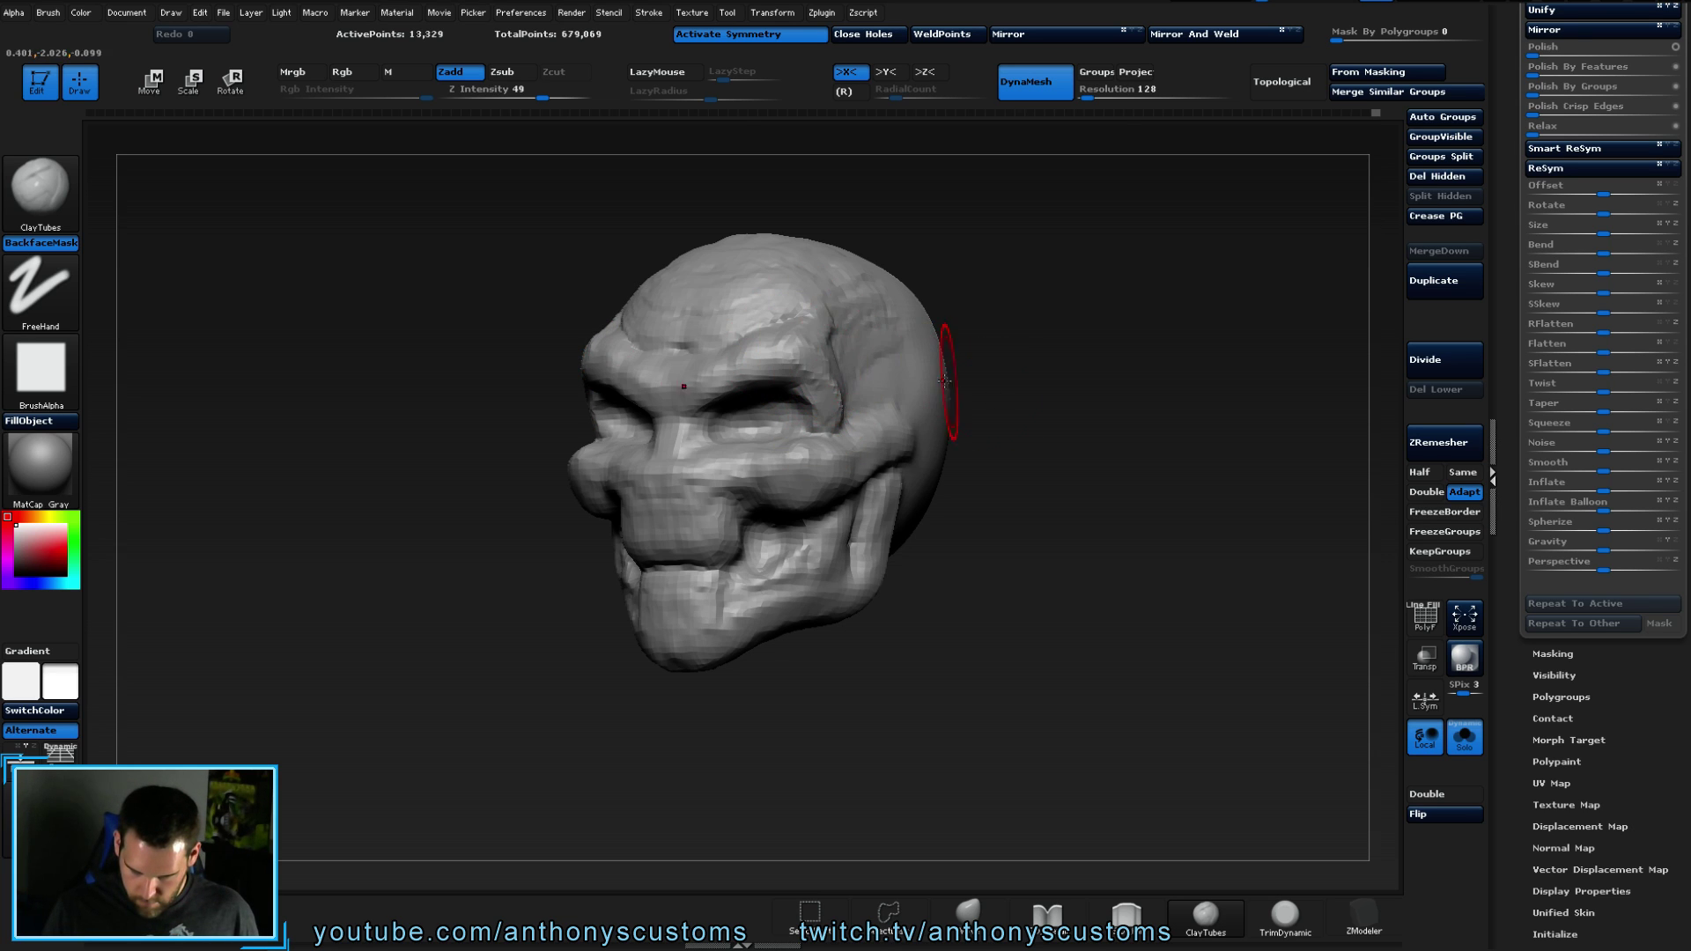
right_click_drag(848, 392, 843, 353)
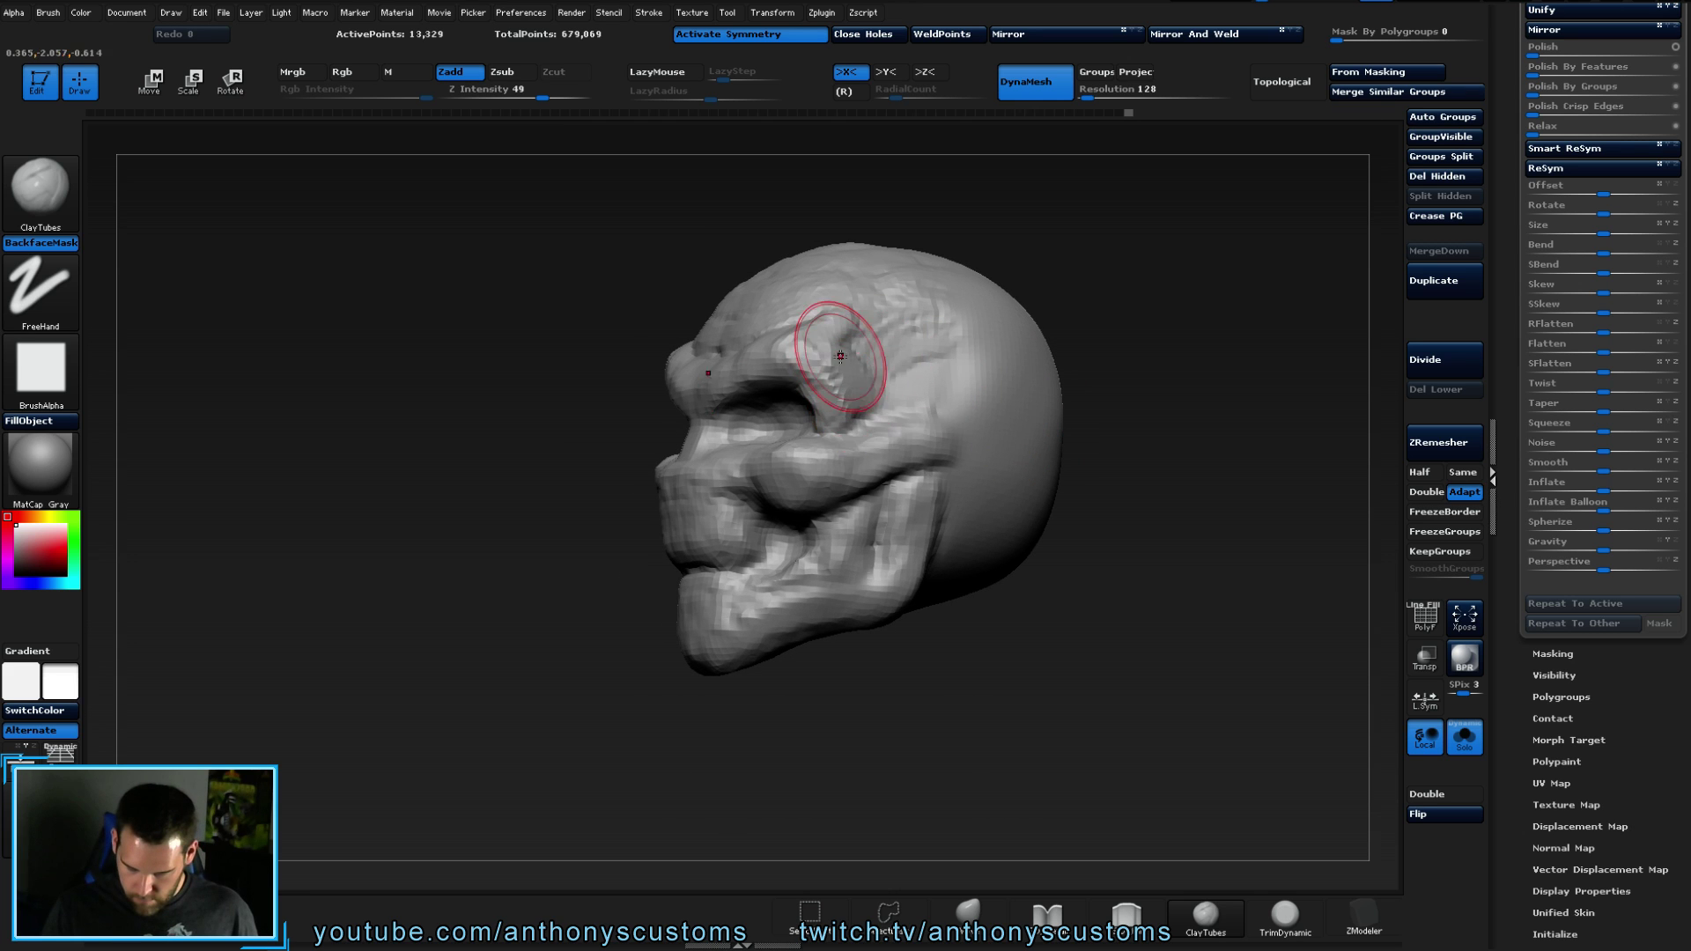
left_click_drag(1151, 343, 1189, 346)
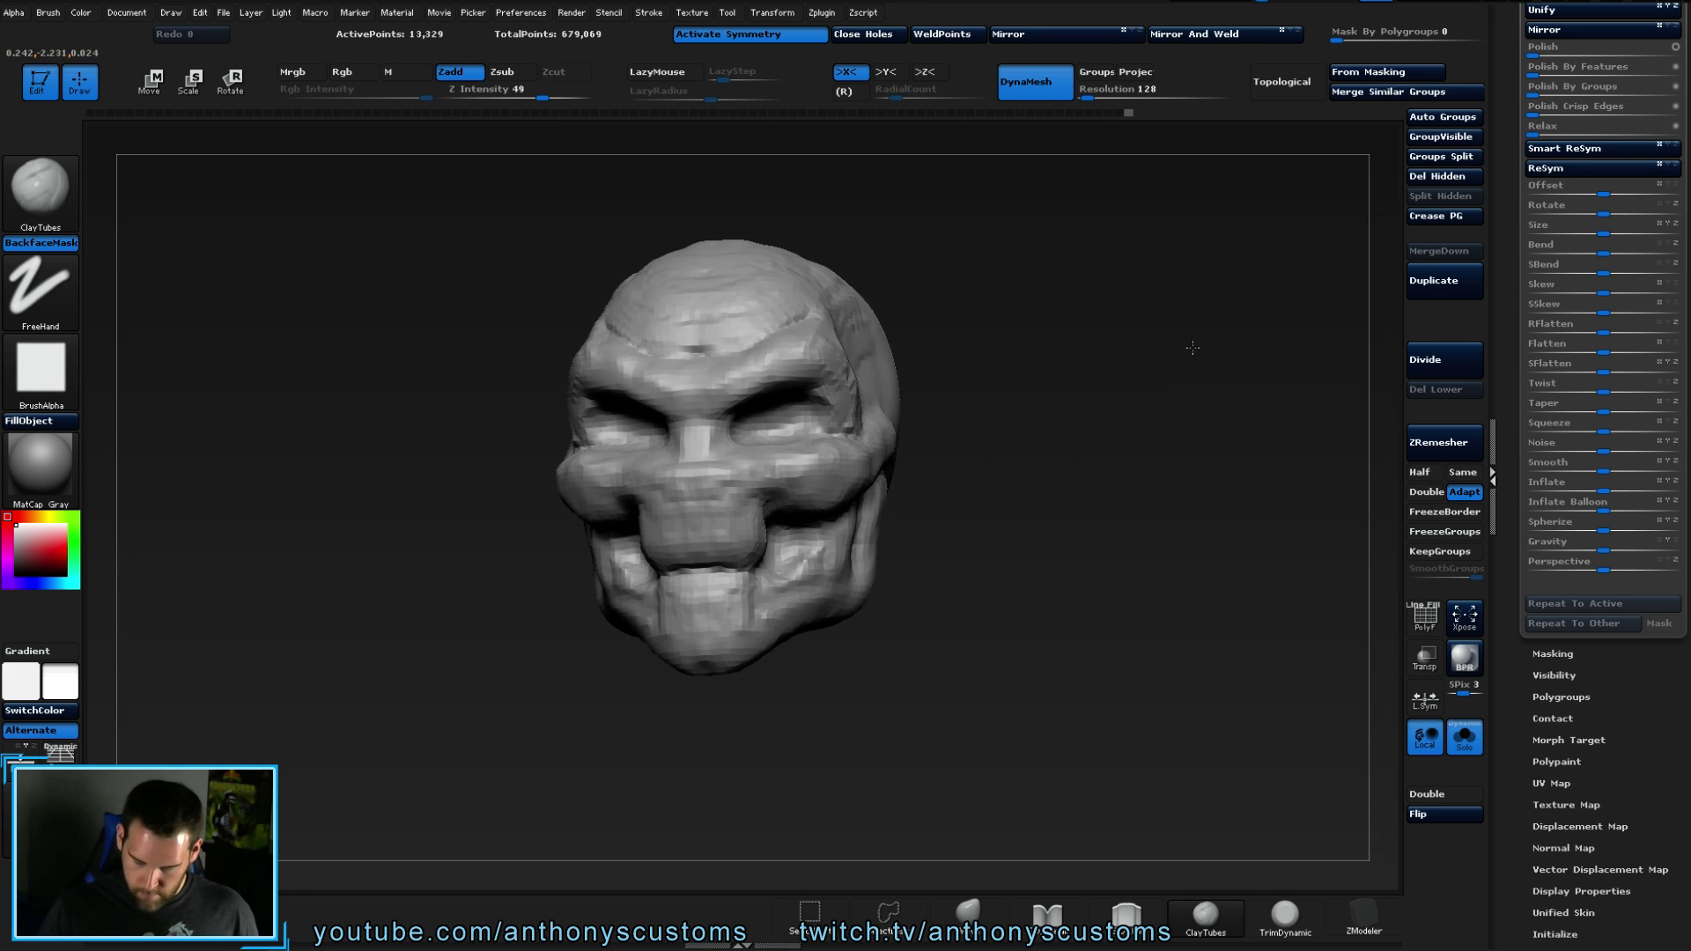
left_click_drag(949, 301, 1077, 422)
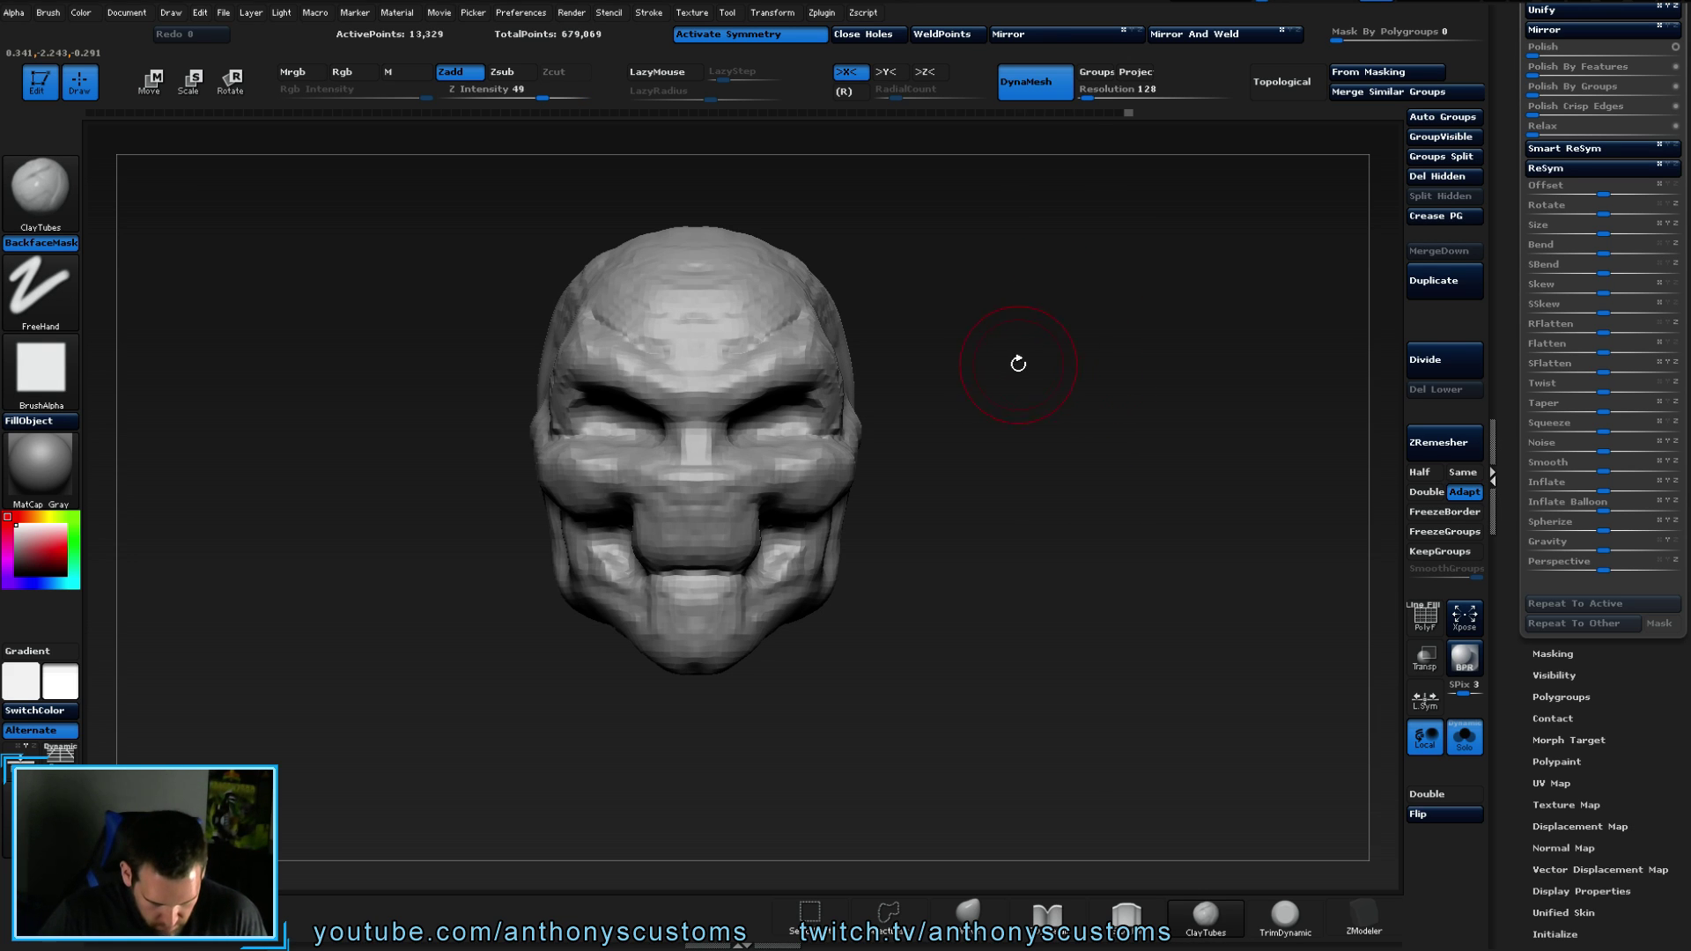
left_click_drag(975, 514, 944, 531)
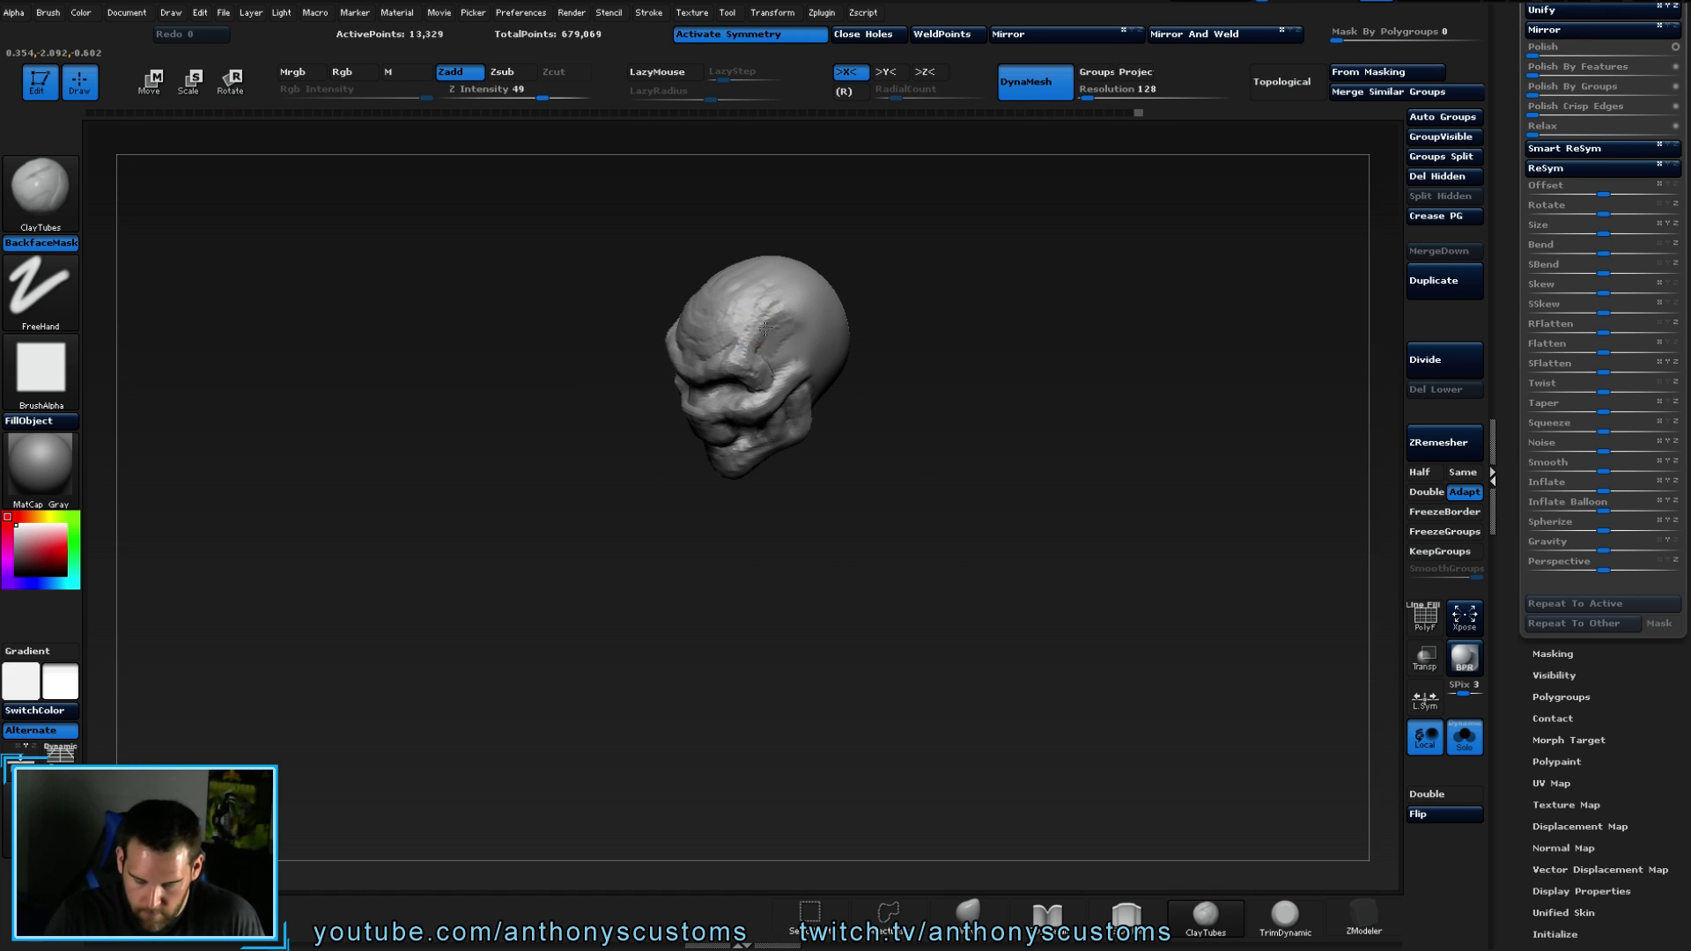
right_click_drag(812, 365, 911, 331)
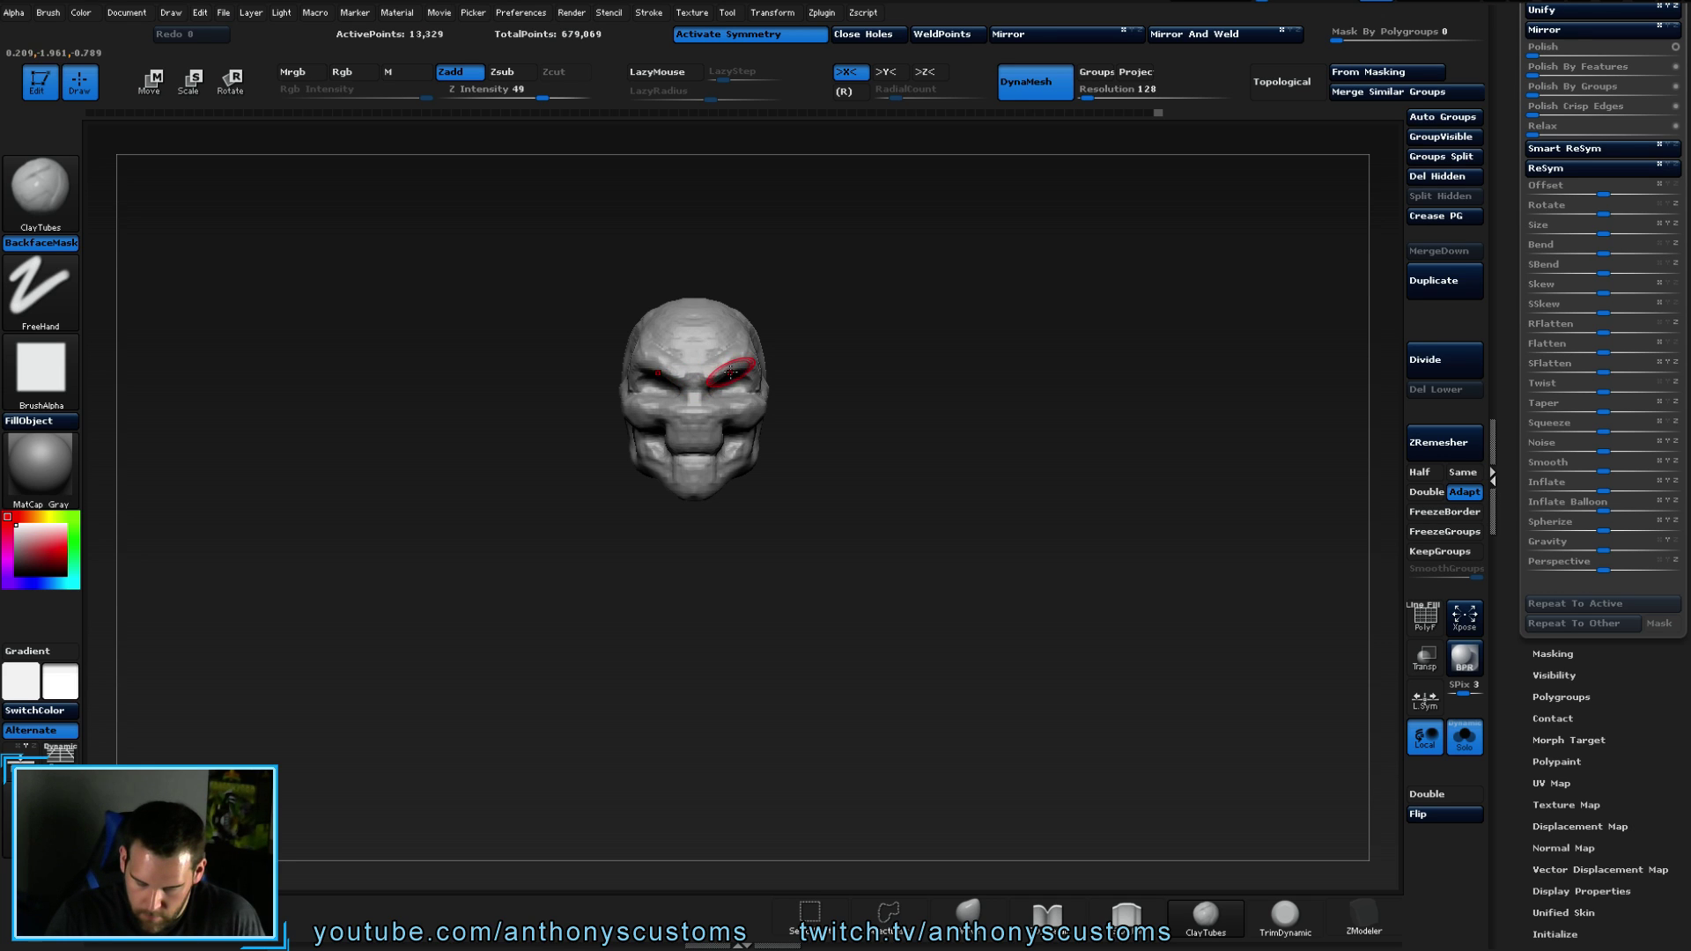
- Smooth the rough clay strokes across the forehead and over the top of the cranium
right_click_drag(921, 183, 668, 566)
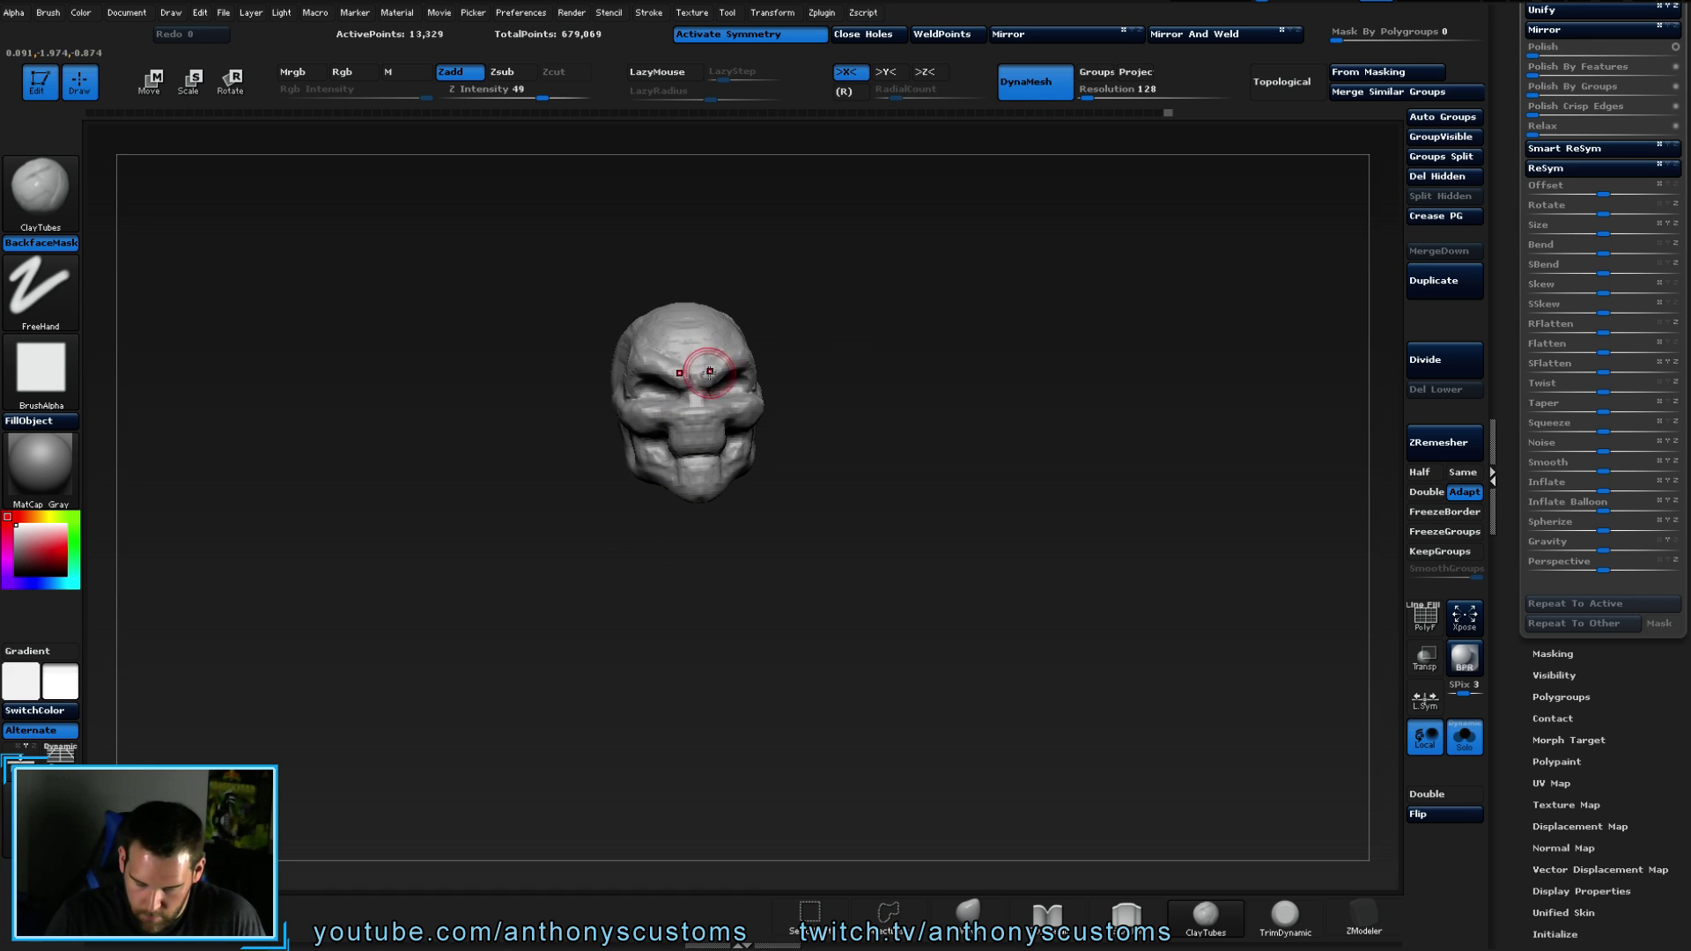
right_click_drag(866, 389, 907, 320)
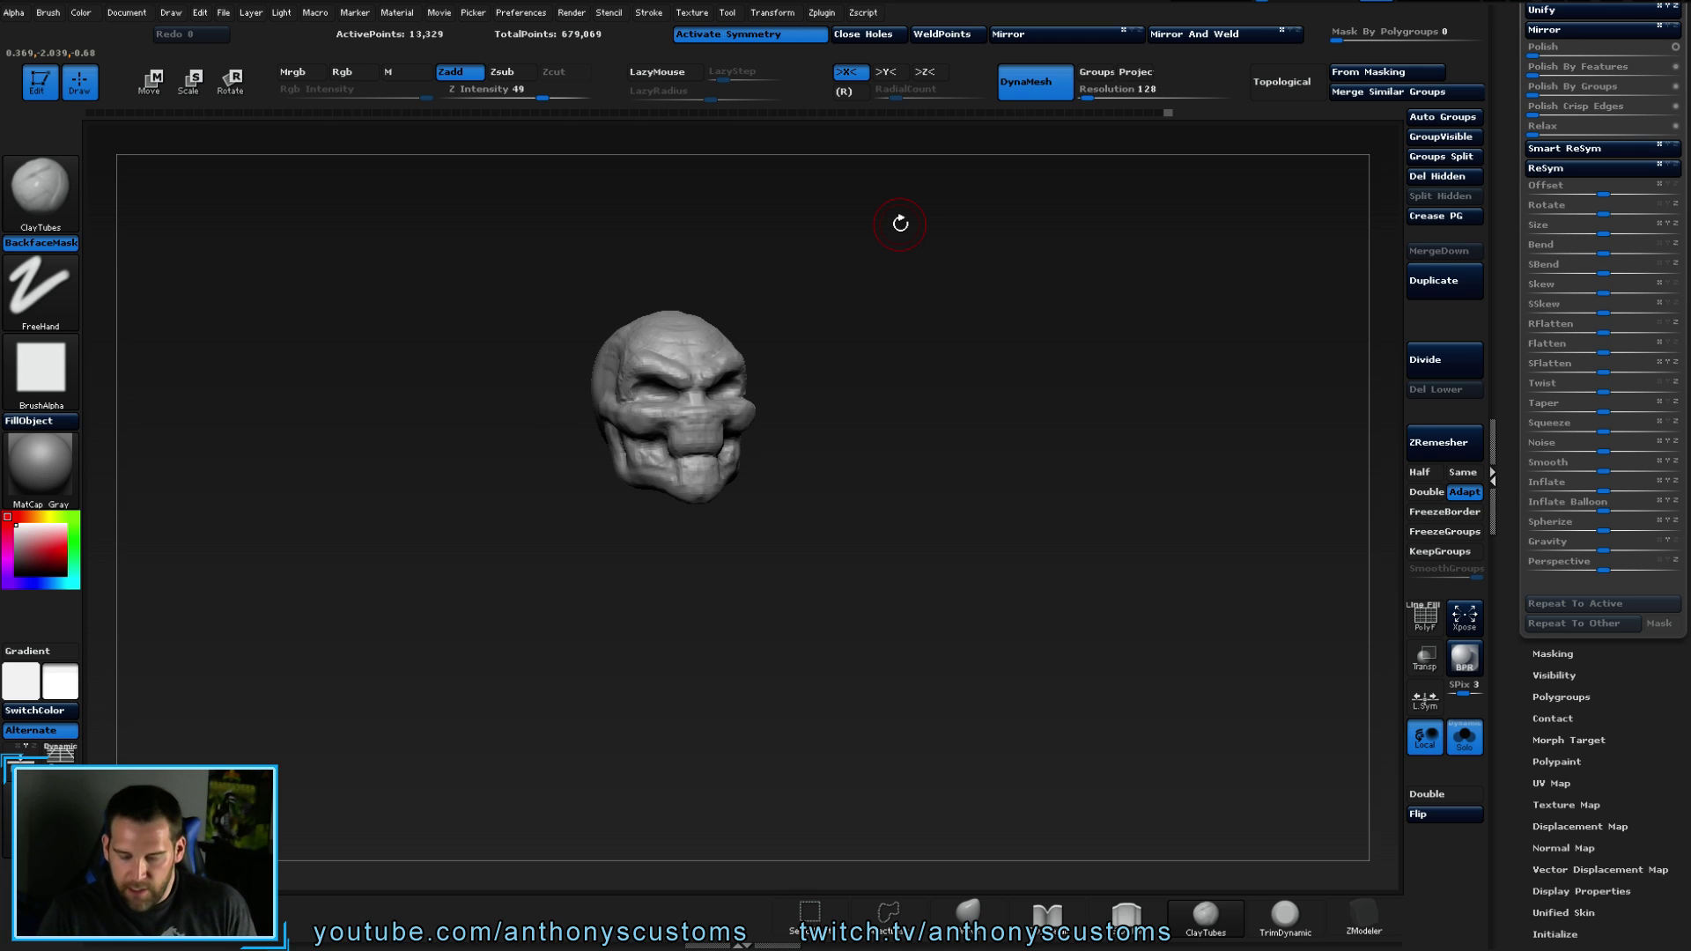
right_click_drag(900, 223, 802, 731)
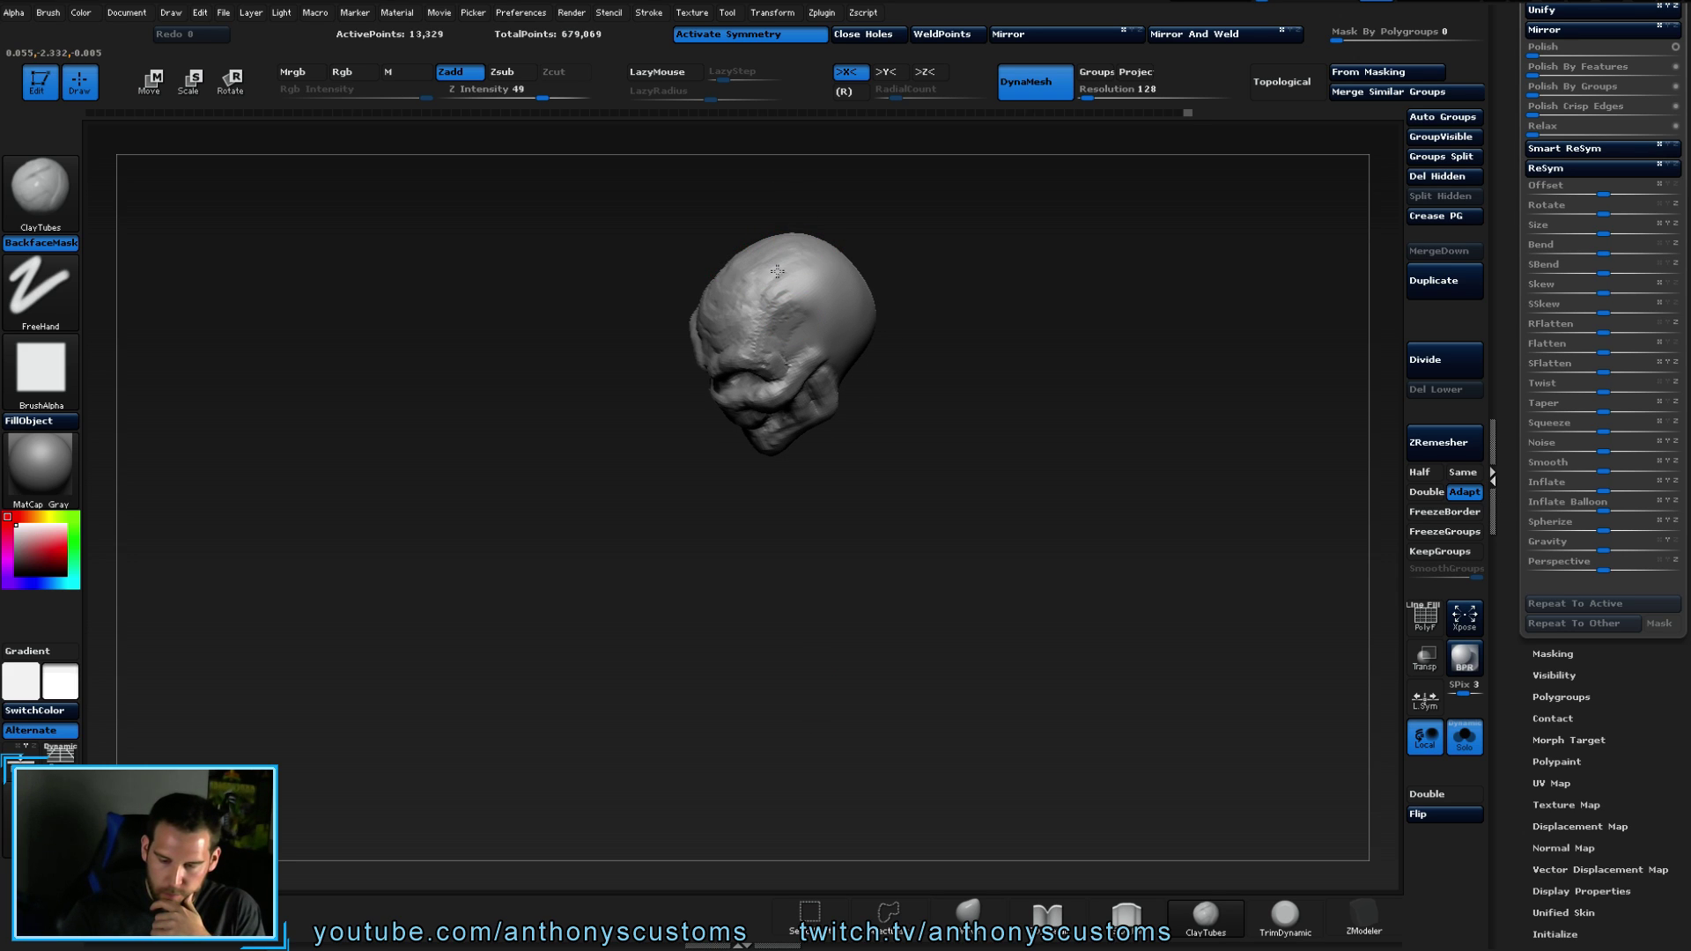
right_click_drag(1033, 450, 893, 221)
key("shift")
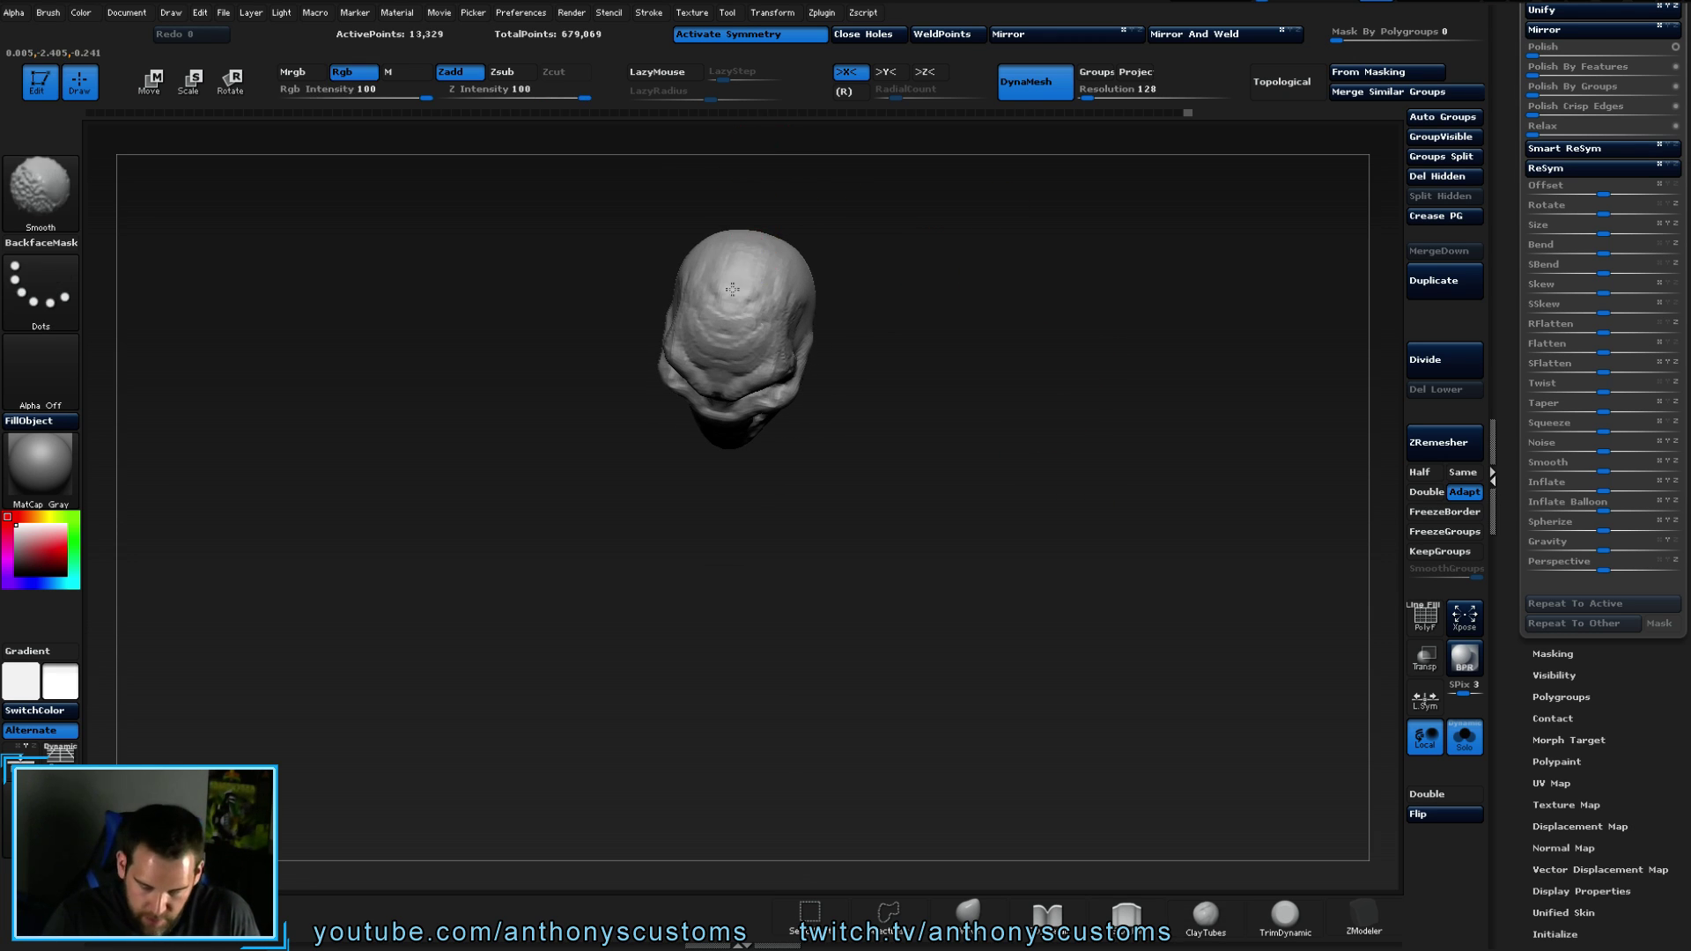
mouse_move(902, 272)
right_mouse_down()
mouse_move(936, 255)
mouse_move(981, 304)
mouse_move(974, 413)
mouse_move(949, 261)
right_mouse_up()
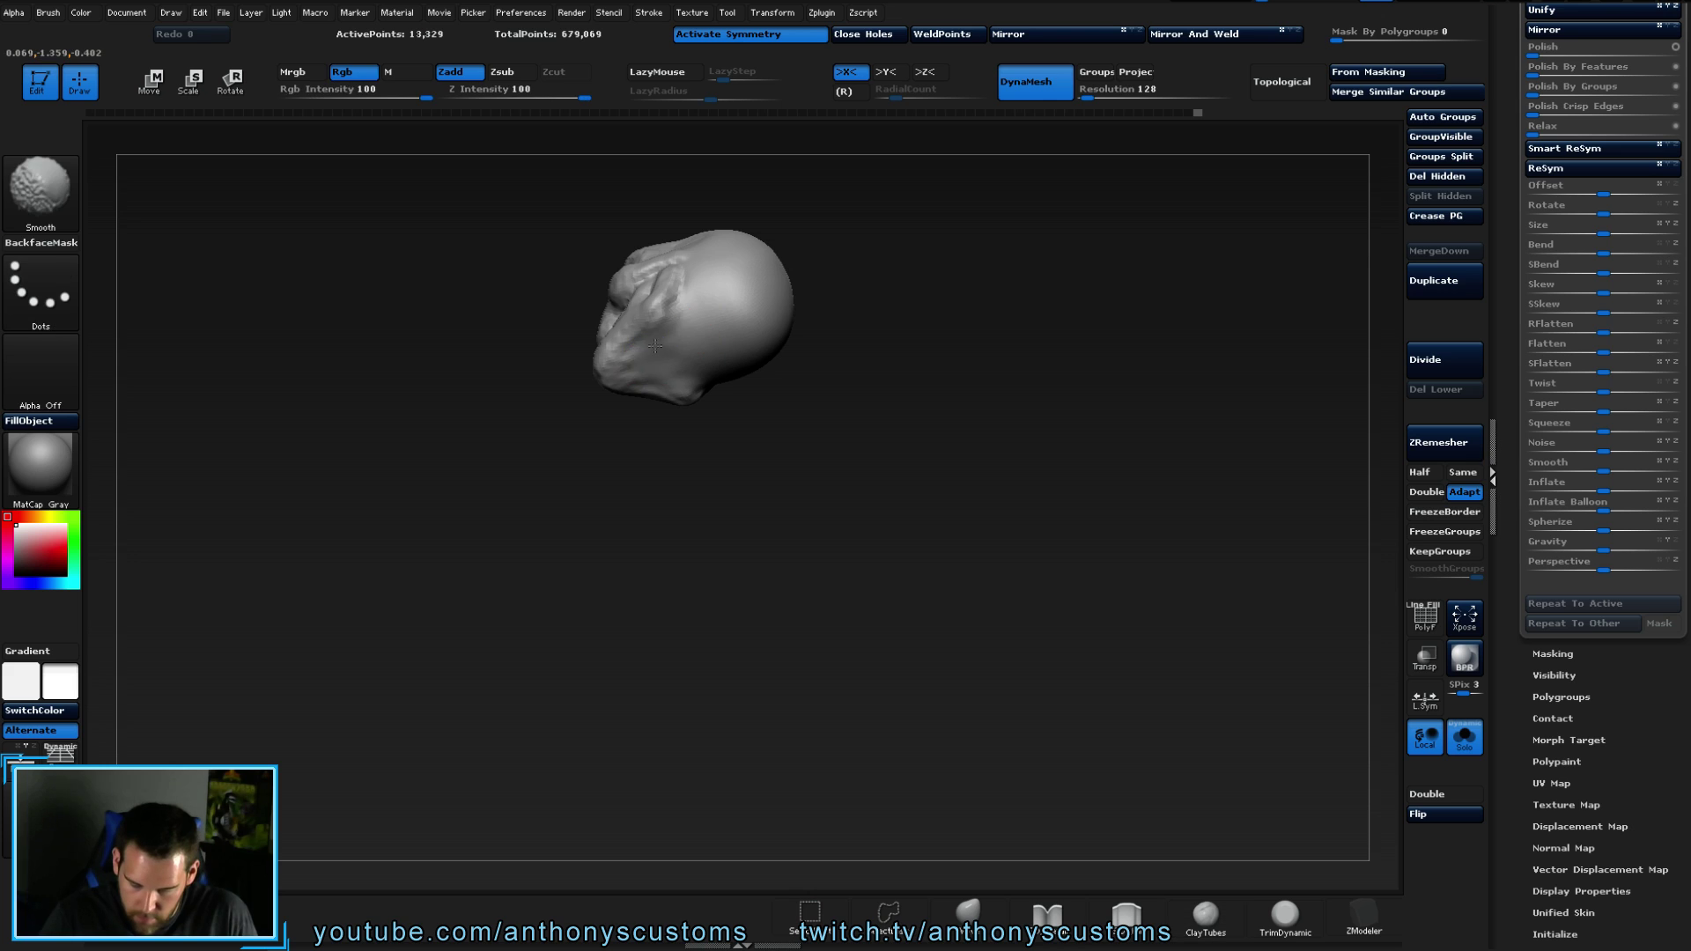
right_click_drag(736, 304, 901, 411)
right_click_drag(858, 296, 833, 418)
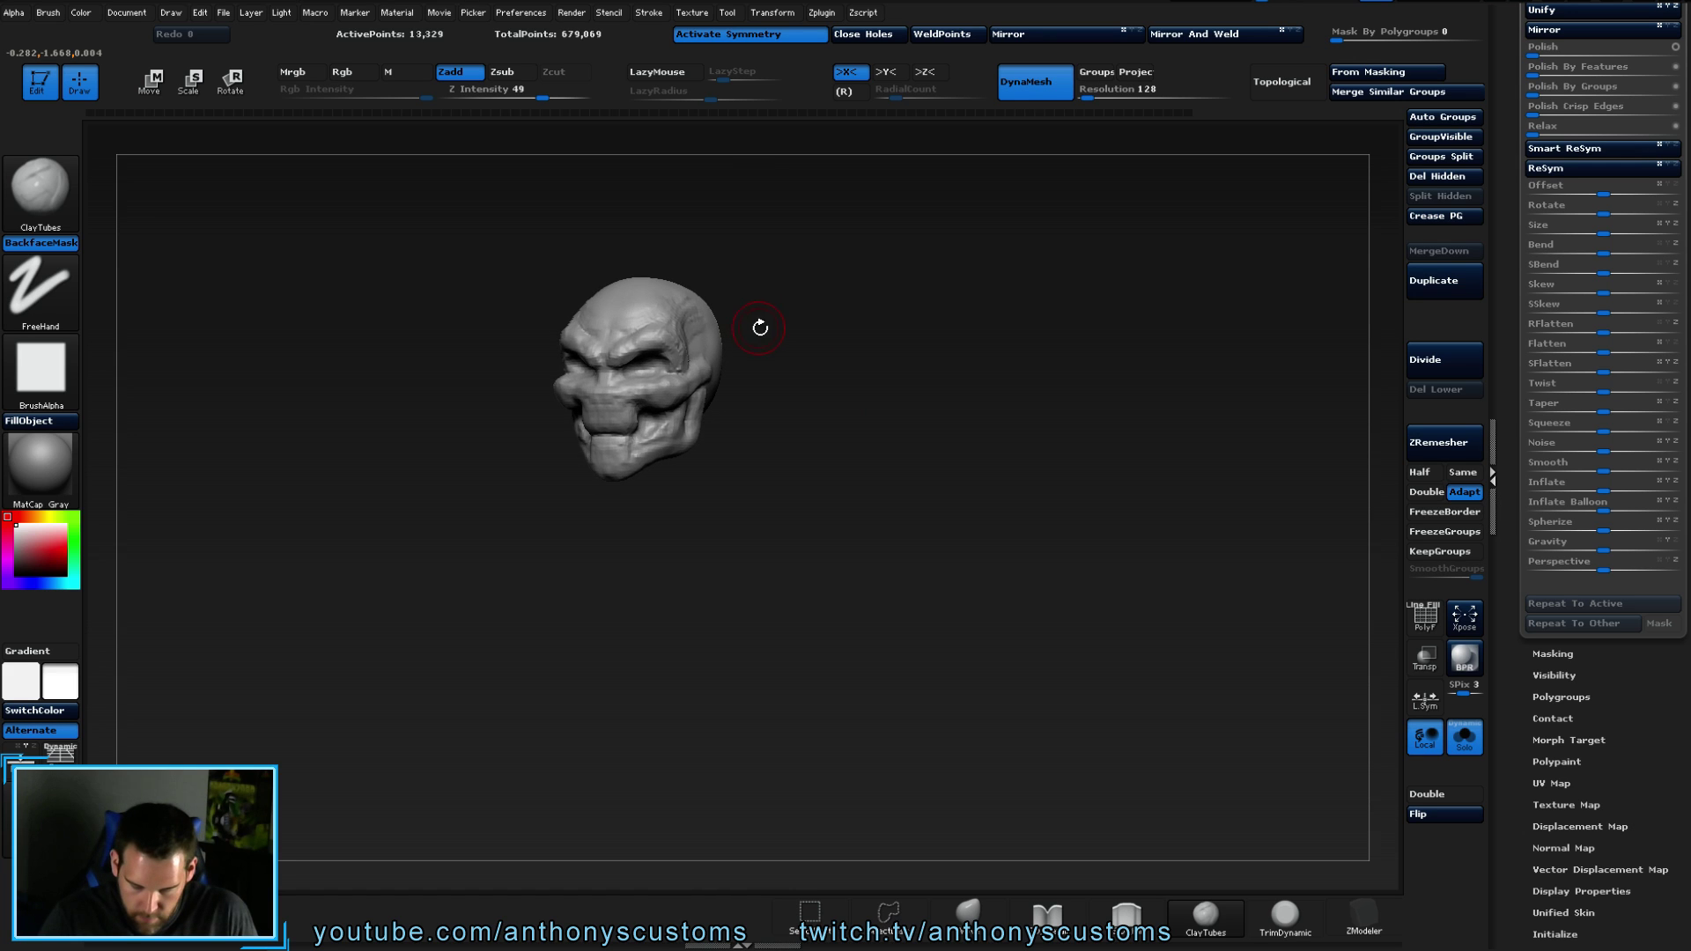
- Reduce the brush size and reshape the outer rim of the eye sockets beside the temples with the Move brush
right_click_drag(756, 322, 727, 365)
key("space")
left_click_drag(681, 334, 659, 337)
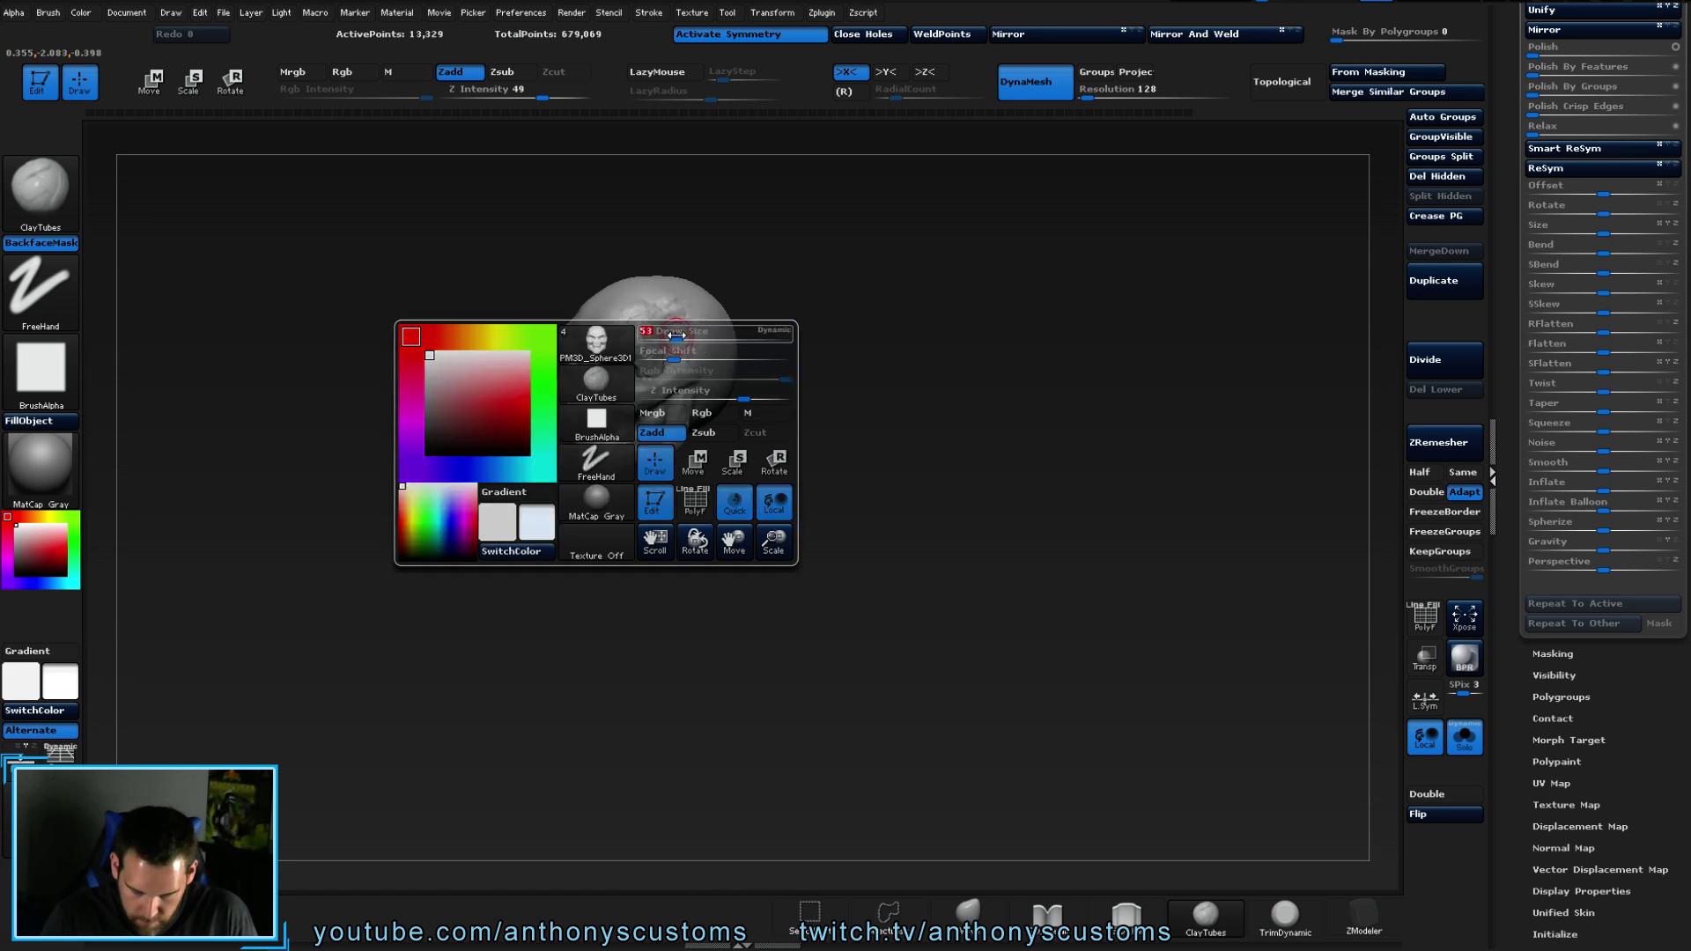
mouse_move(825, 347)
right_mouse_down("ctrl")
mouse_move(902, 525)
mouse_move(1010, 499)
right_mouse_up("ctrl")
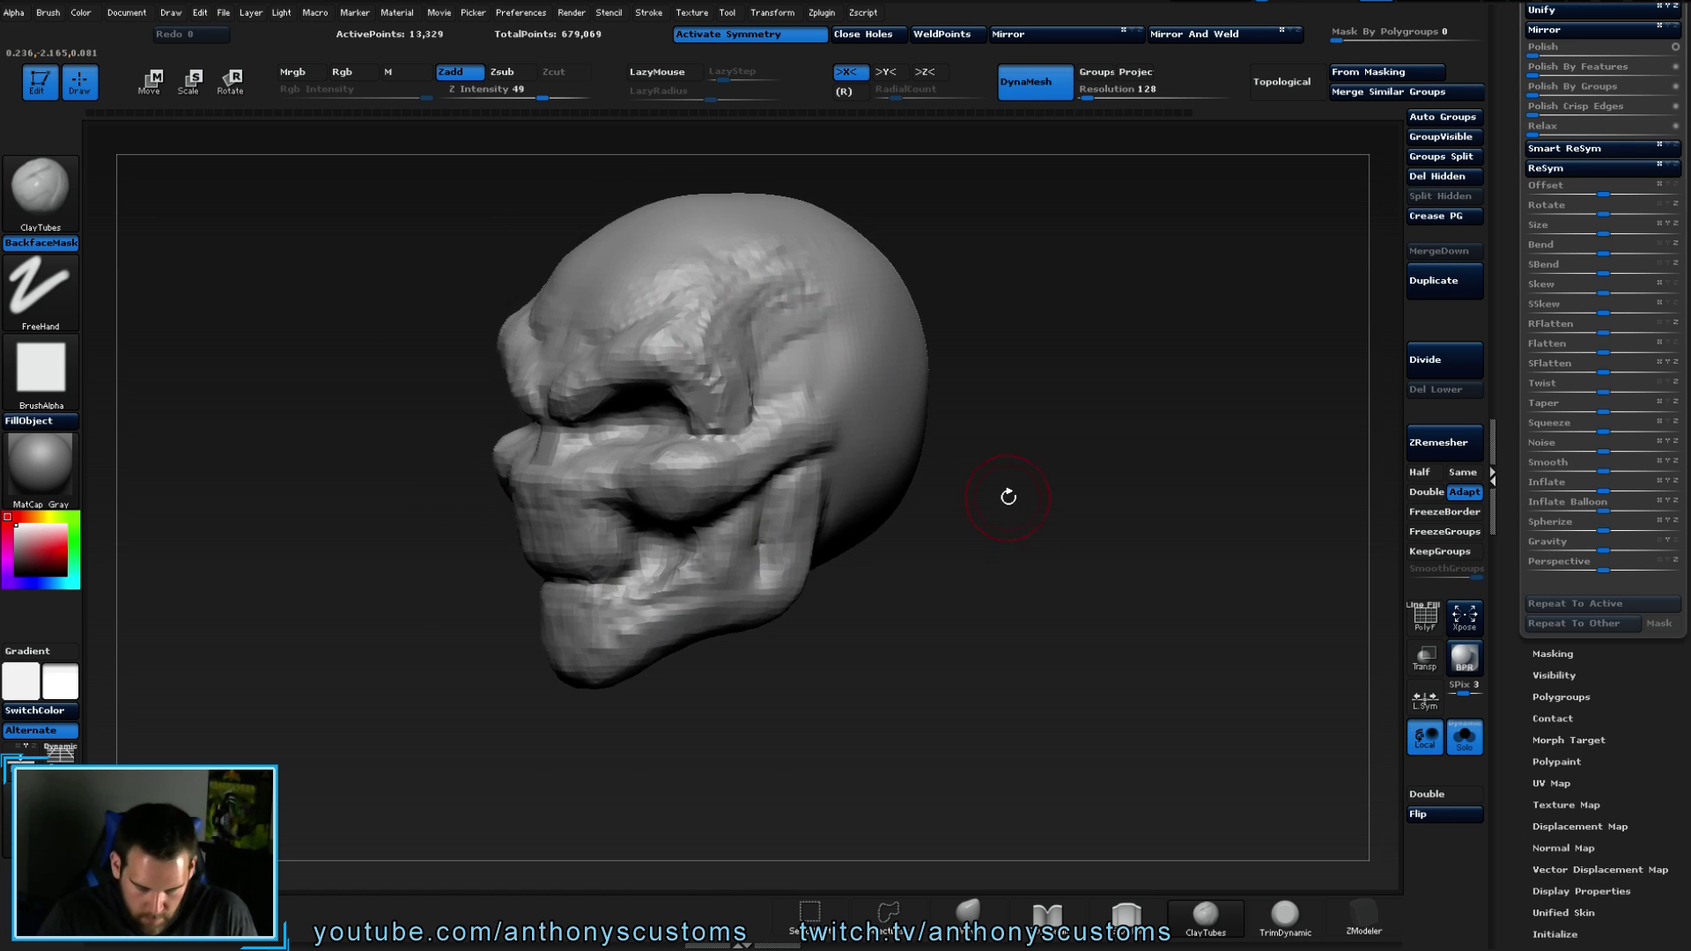
key("b")
key("m")
key("v")
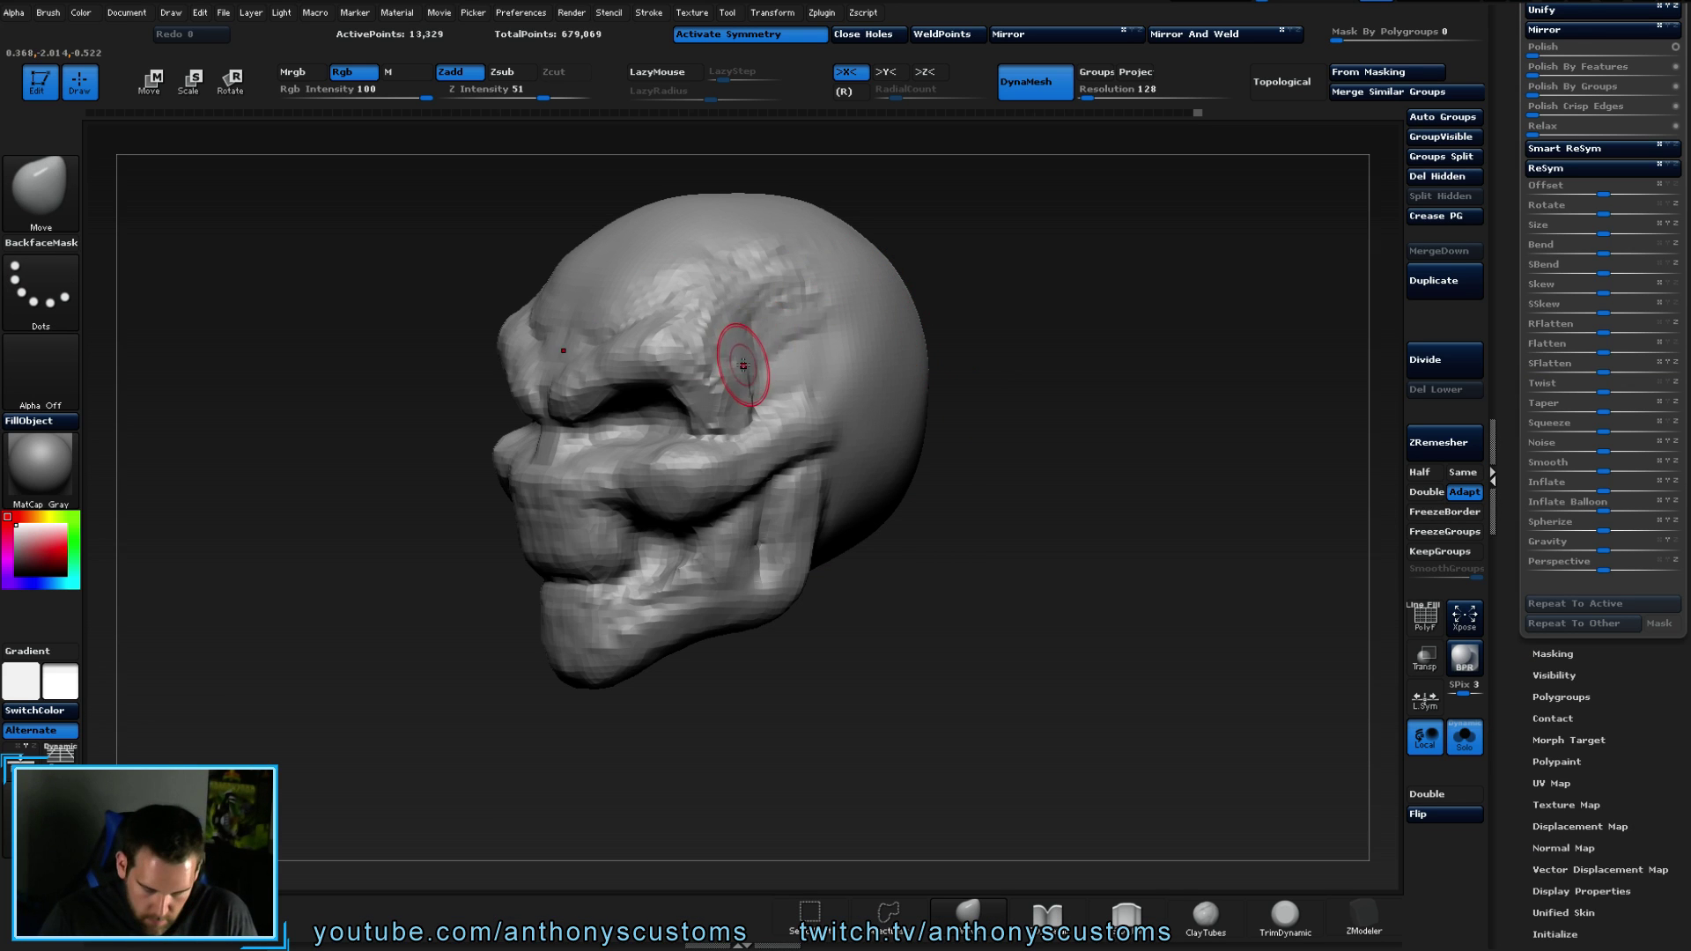
right_click_drag(811, 352, 744, 357)
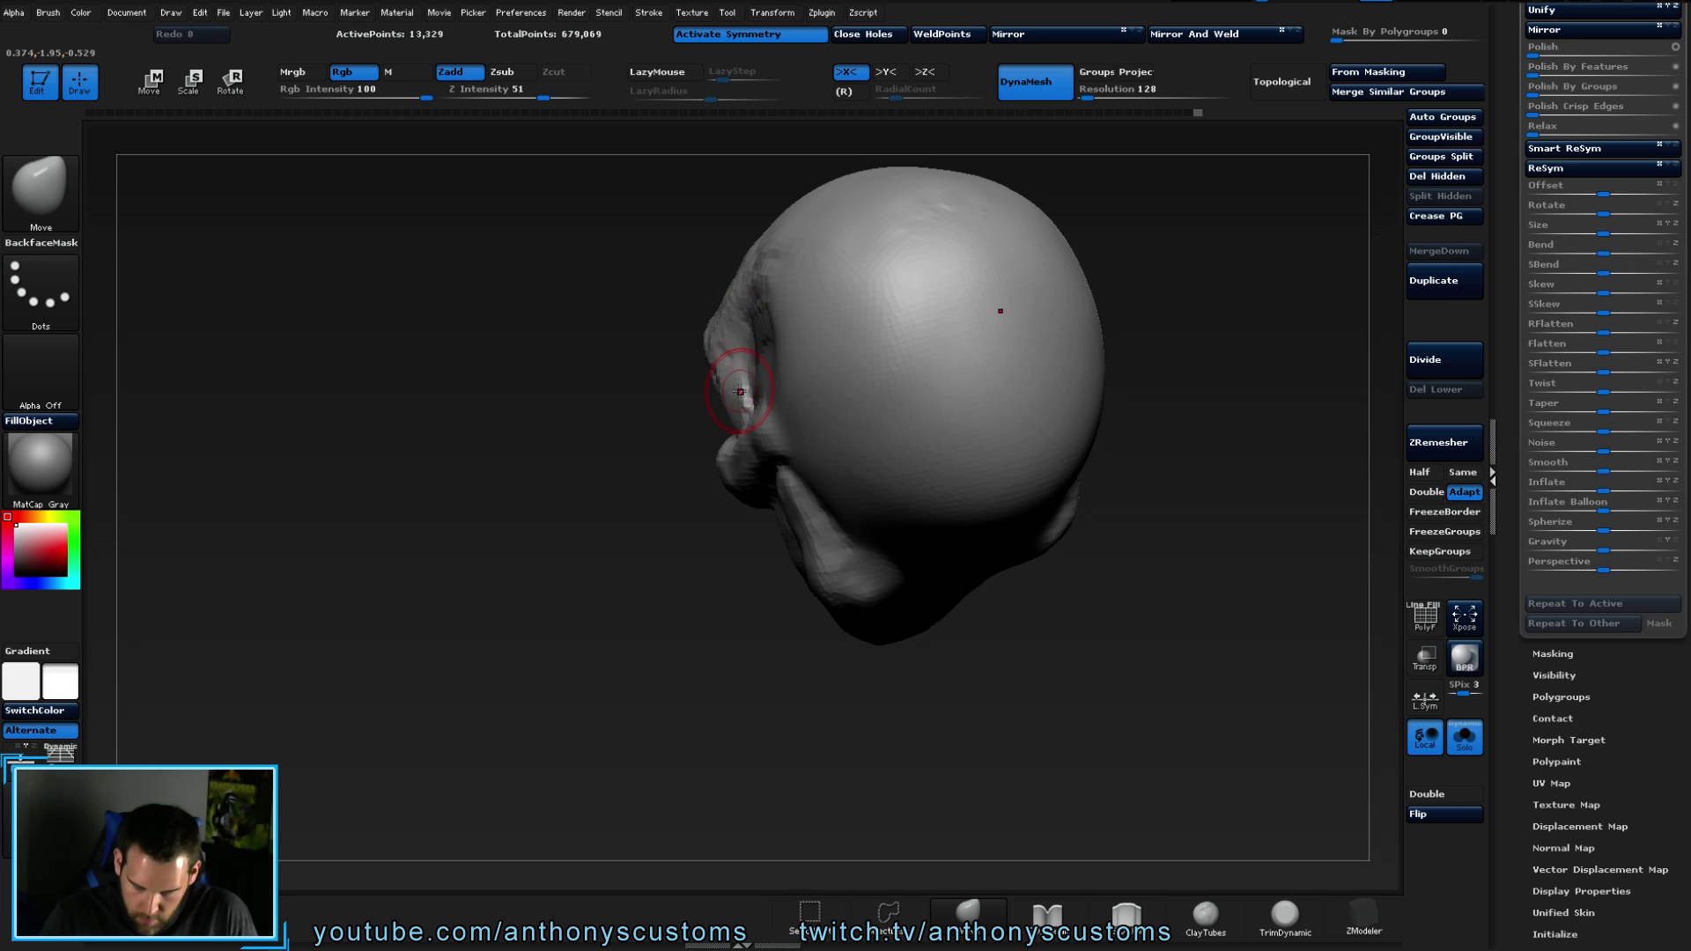
right_click_drag(746, 393, 774, 461)
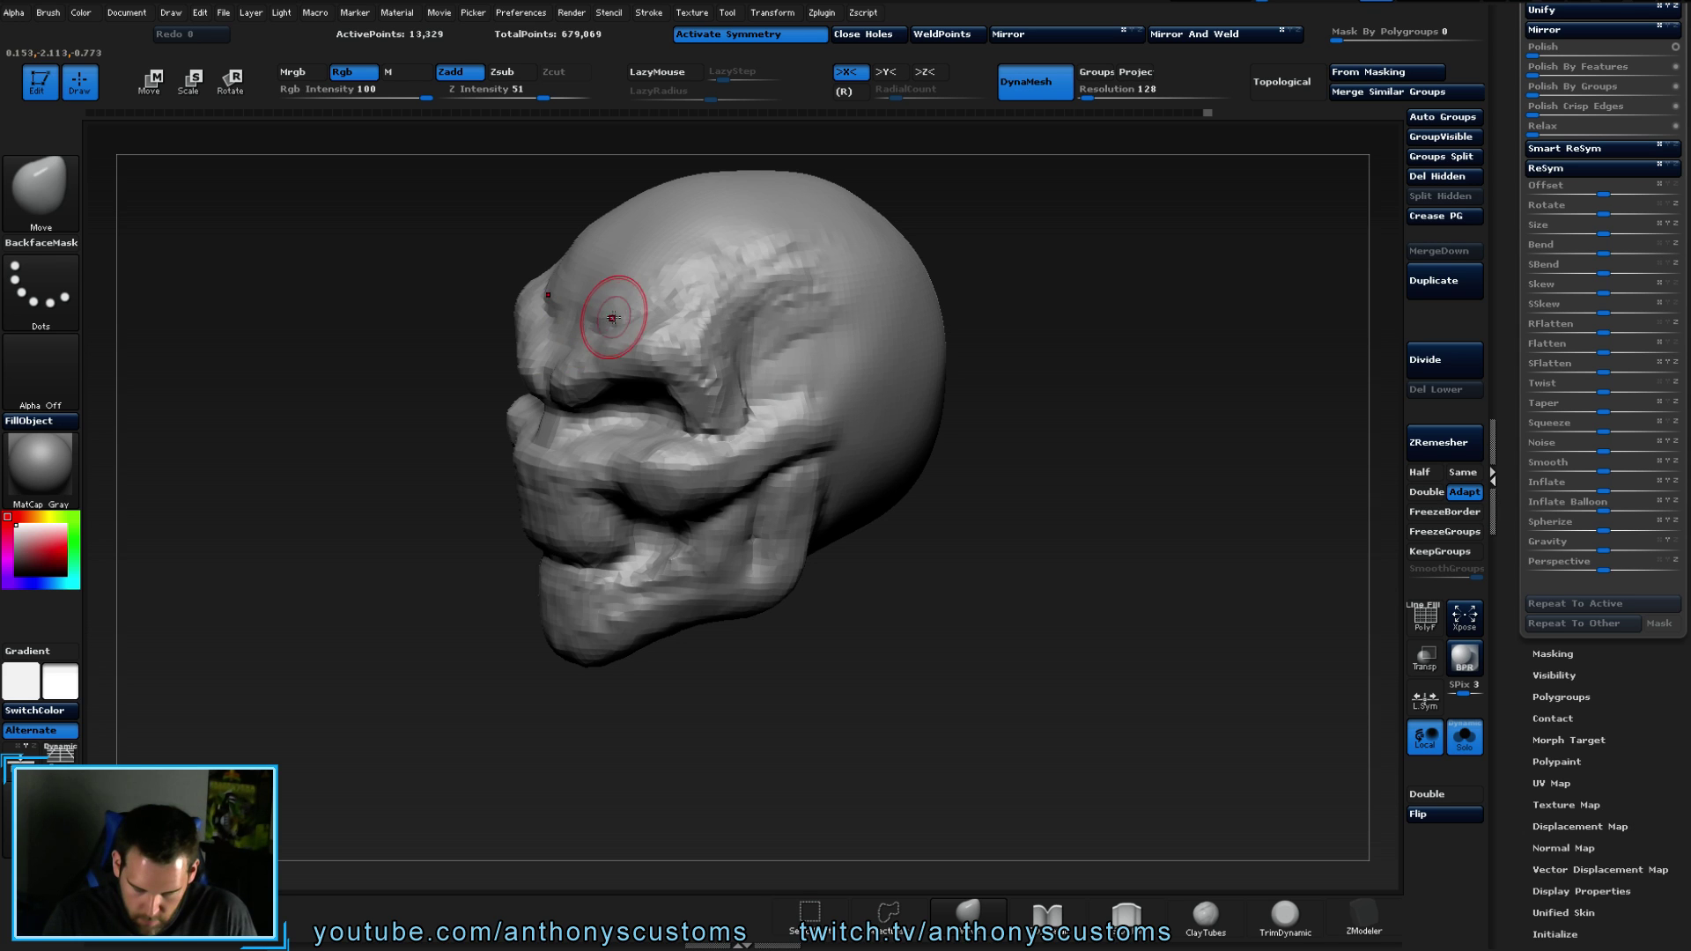
- Adjust the rear corners of the lower jaw and the hollows beneath the cheekbones with the Move brush
left_click_drag(987, 408, 1029, 334)
left_click_drag(883, 378, 968, 330)
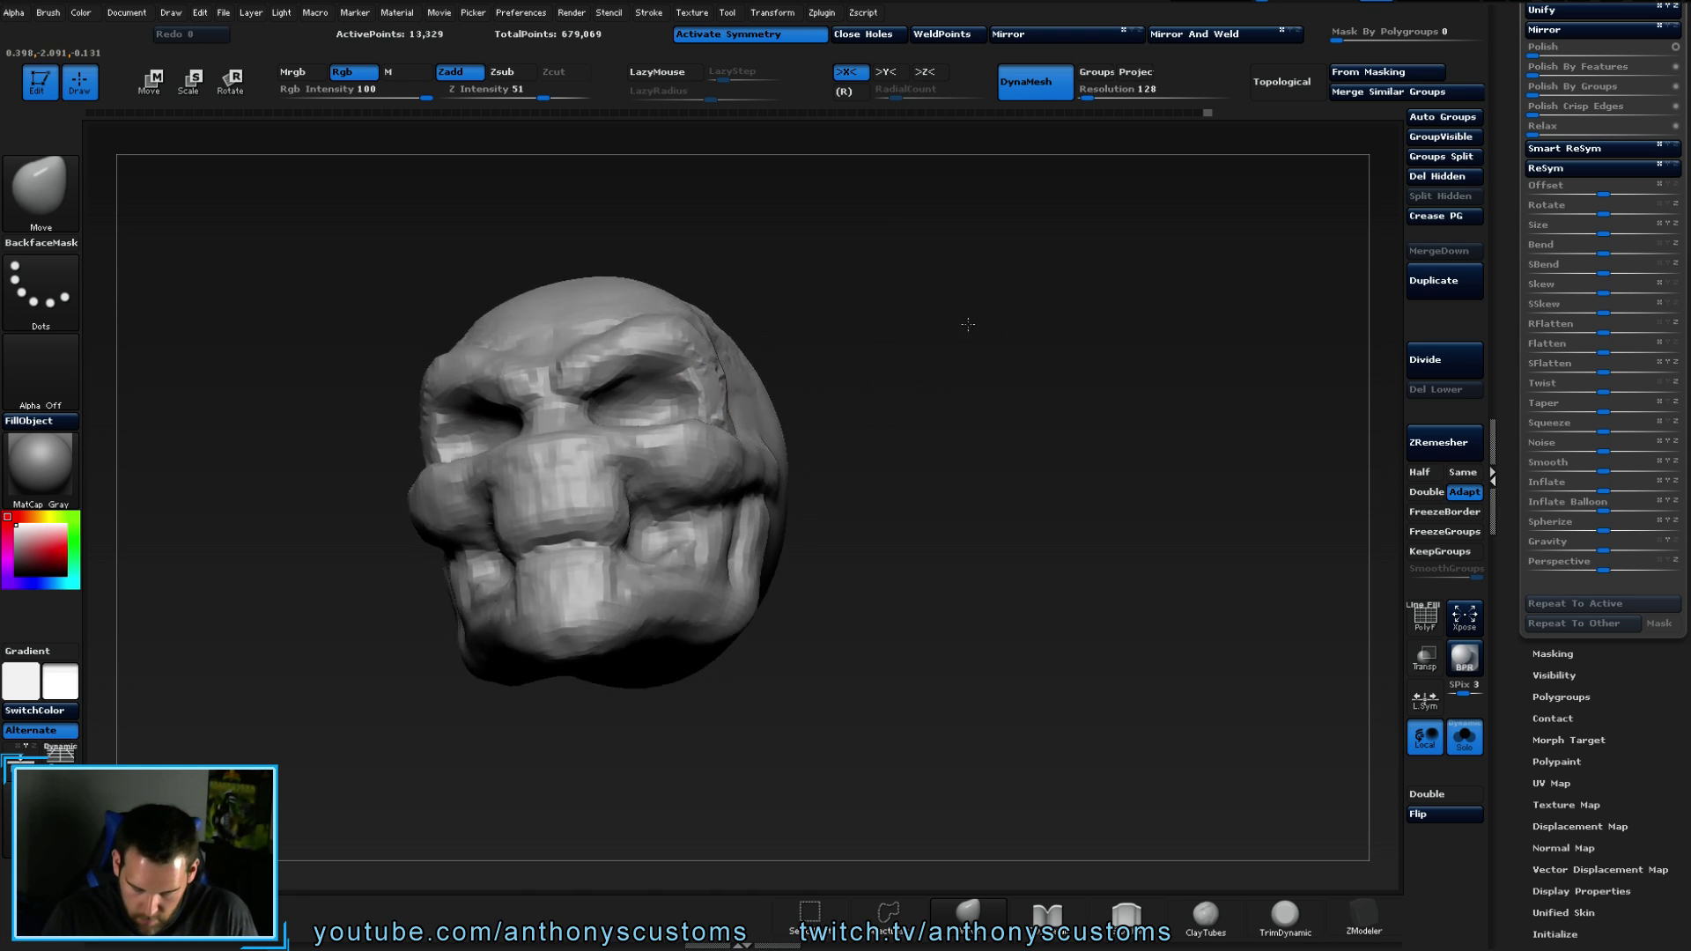
right_click_drag(968, 331, 725, 314)
right_click_drag(774, 368, 670, 431)
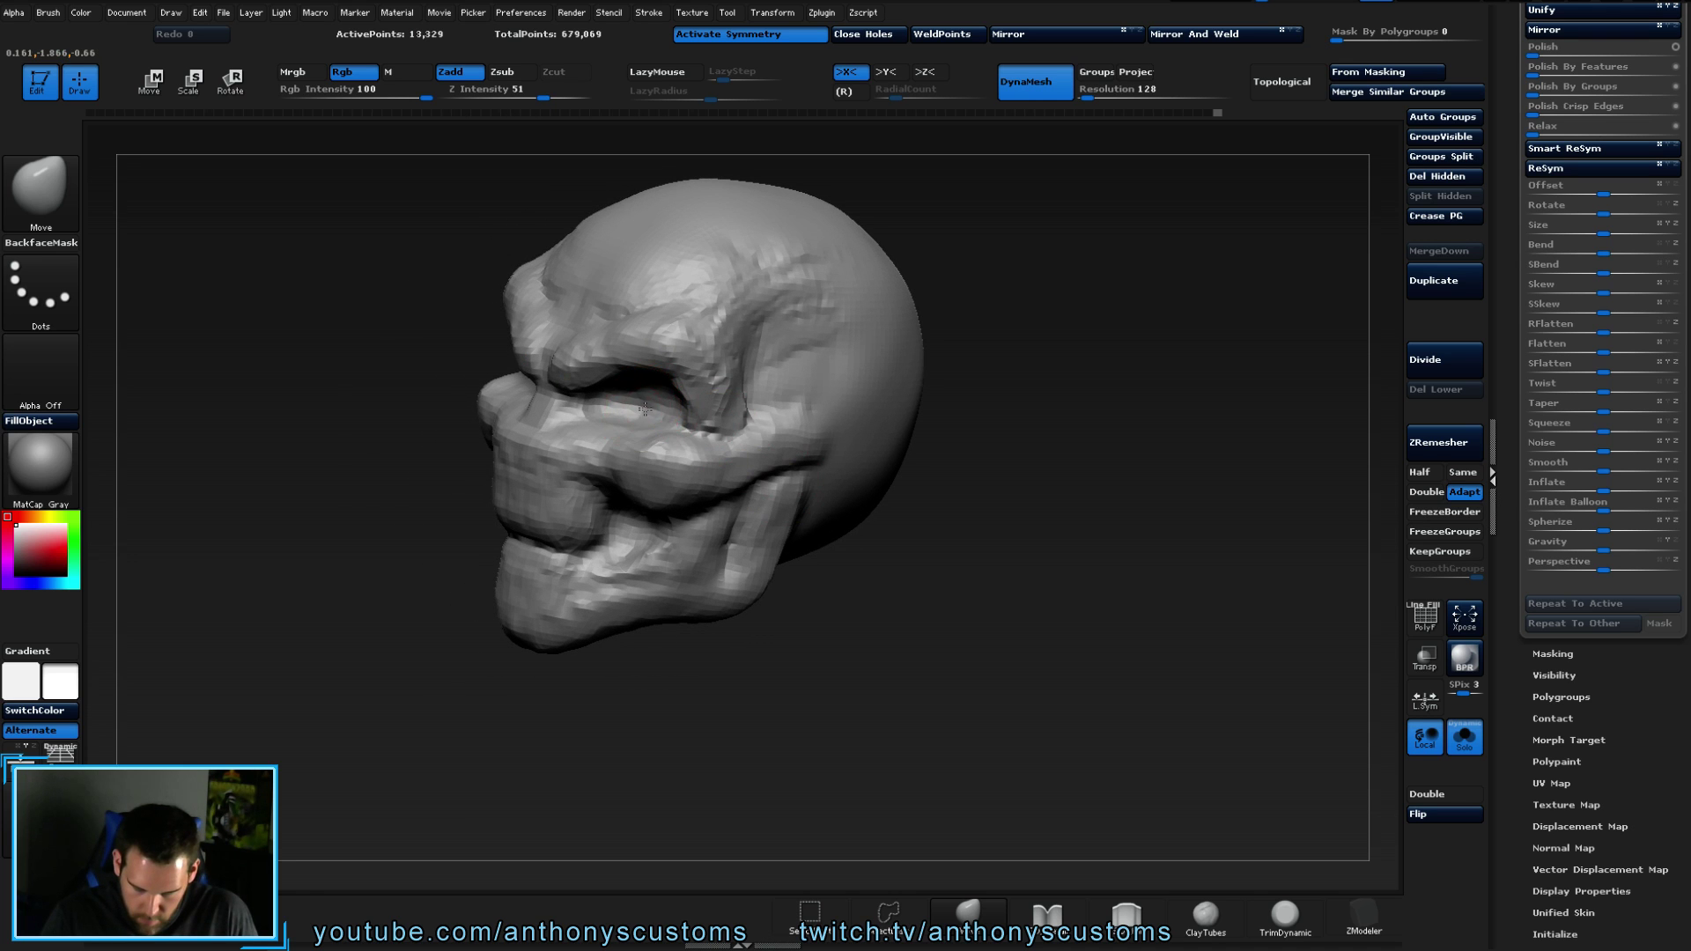
mouse_move(755, 558)
right_mouse_down()
mouse_move(691, 590)
mouse_move(766, 573)
right_mouse_up()
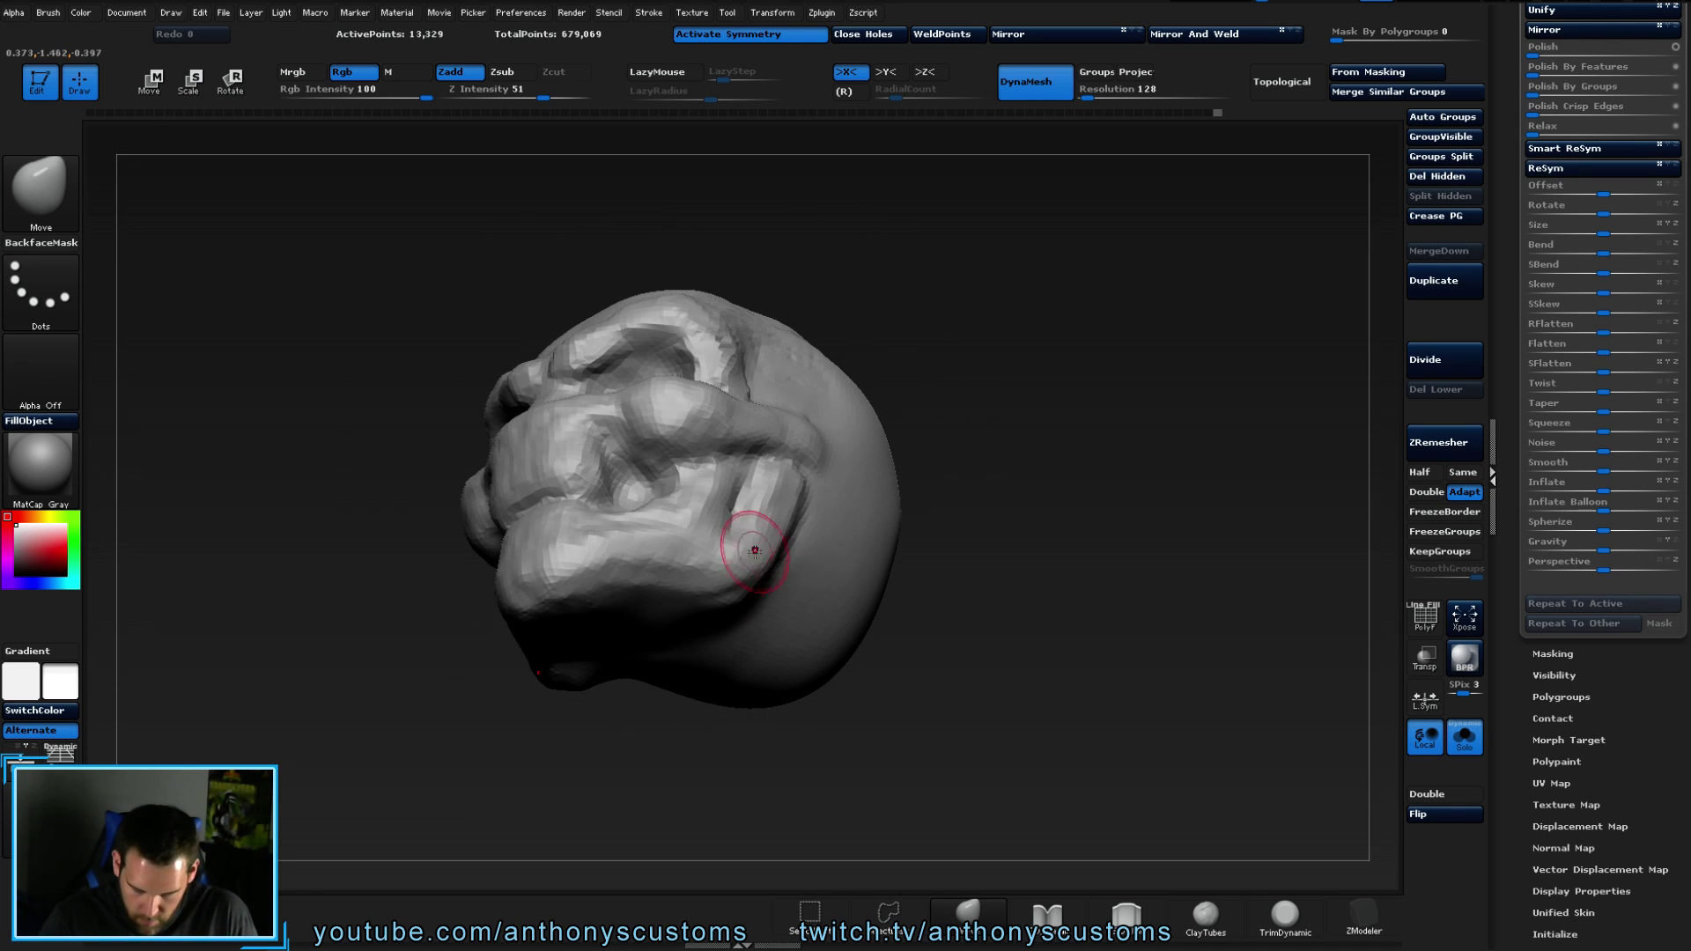
left_click_drag(637, 487, 634, 485)
left_click_drag(1076, 430, 1015, 440)
left_click_drag(625, 480, 617, 471)
right_click_drag(760, 438, 1032, 471)
left_click_drag(1032, 471, 1013, 457)
left_click_drag(921, 427, 935, 457)
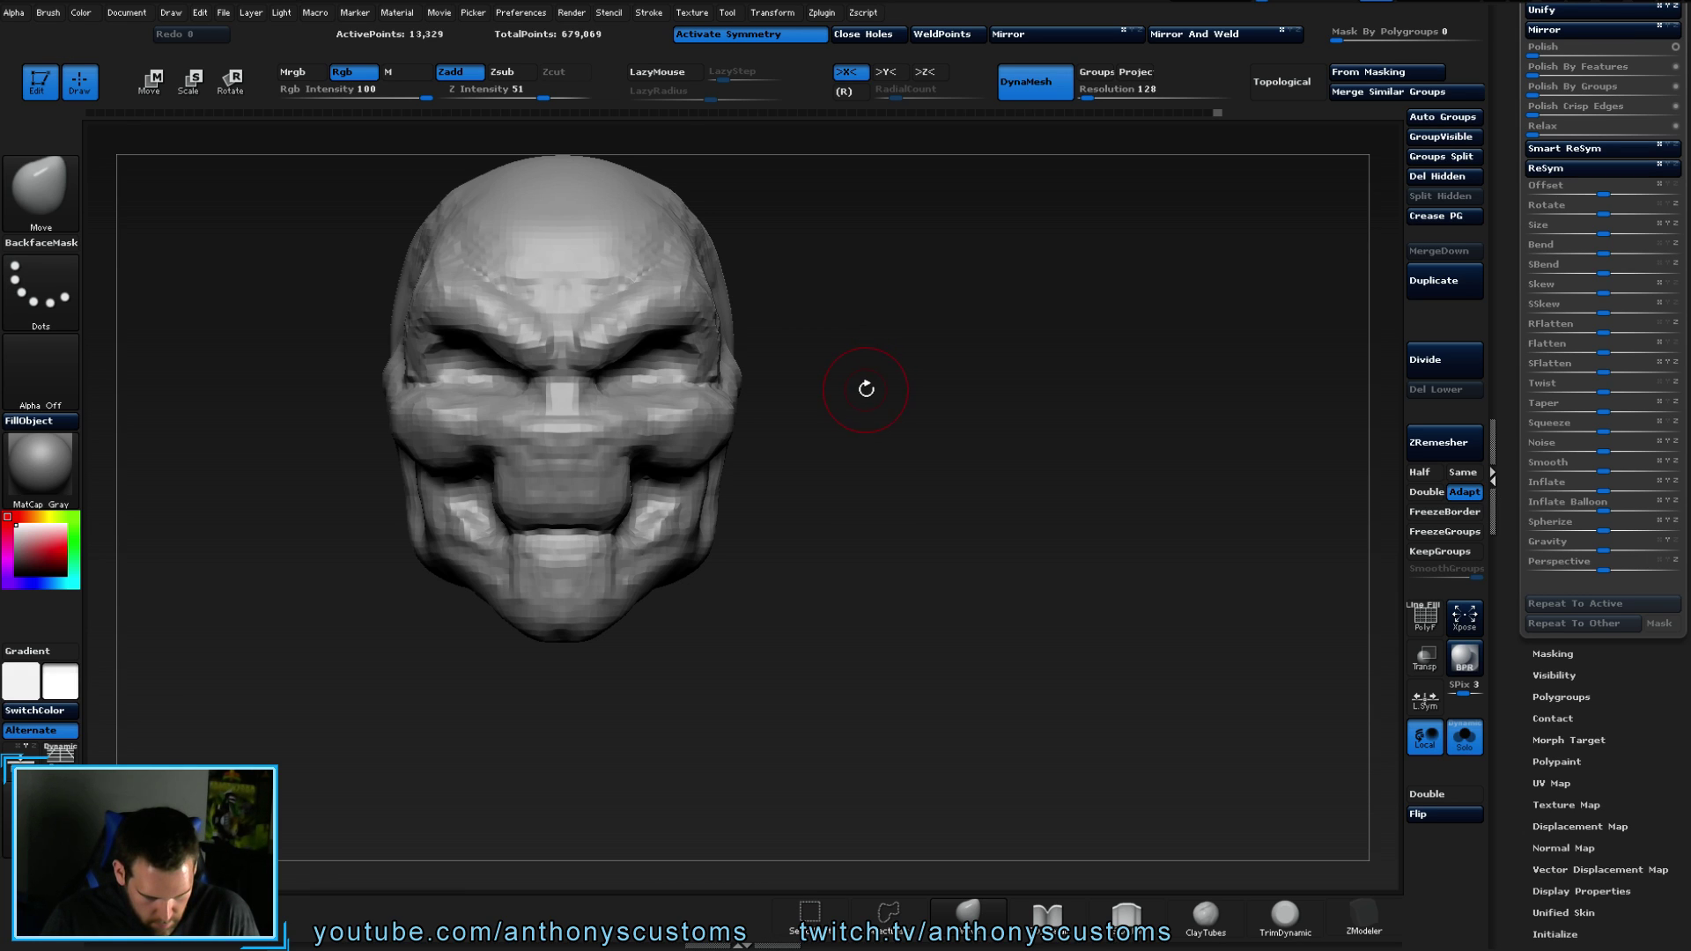
- Smooth the front of the upper jaw and the chin area to soften the blocky clay strokes
mouse_move(861, 492)
left_mouse_down("alt")
mouse_move(858, 447)
mouse_move(932, 385)
mouse_move(902, 396)
mouse_move(925, 352)
left_mouse_up("alt")
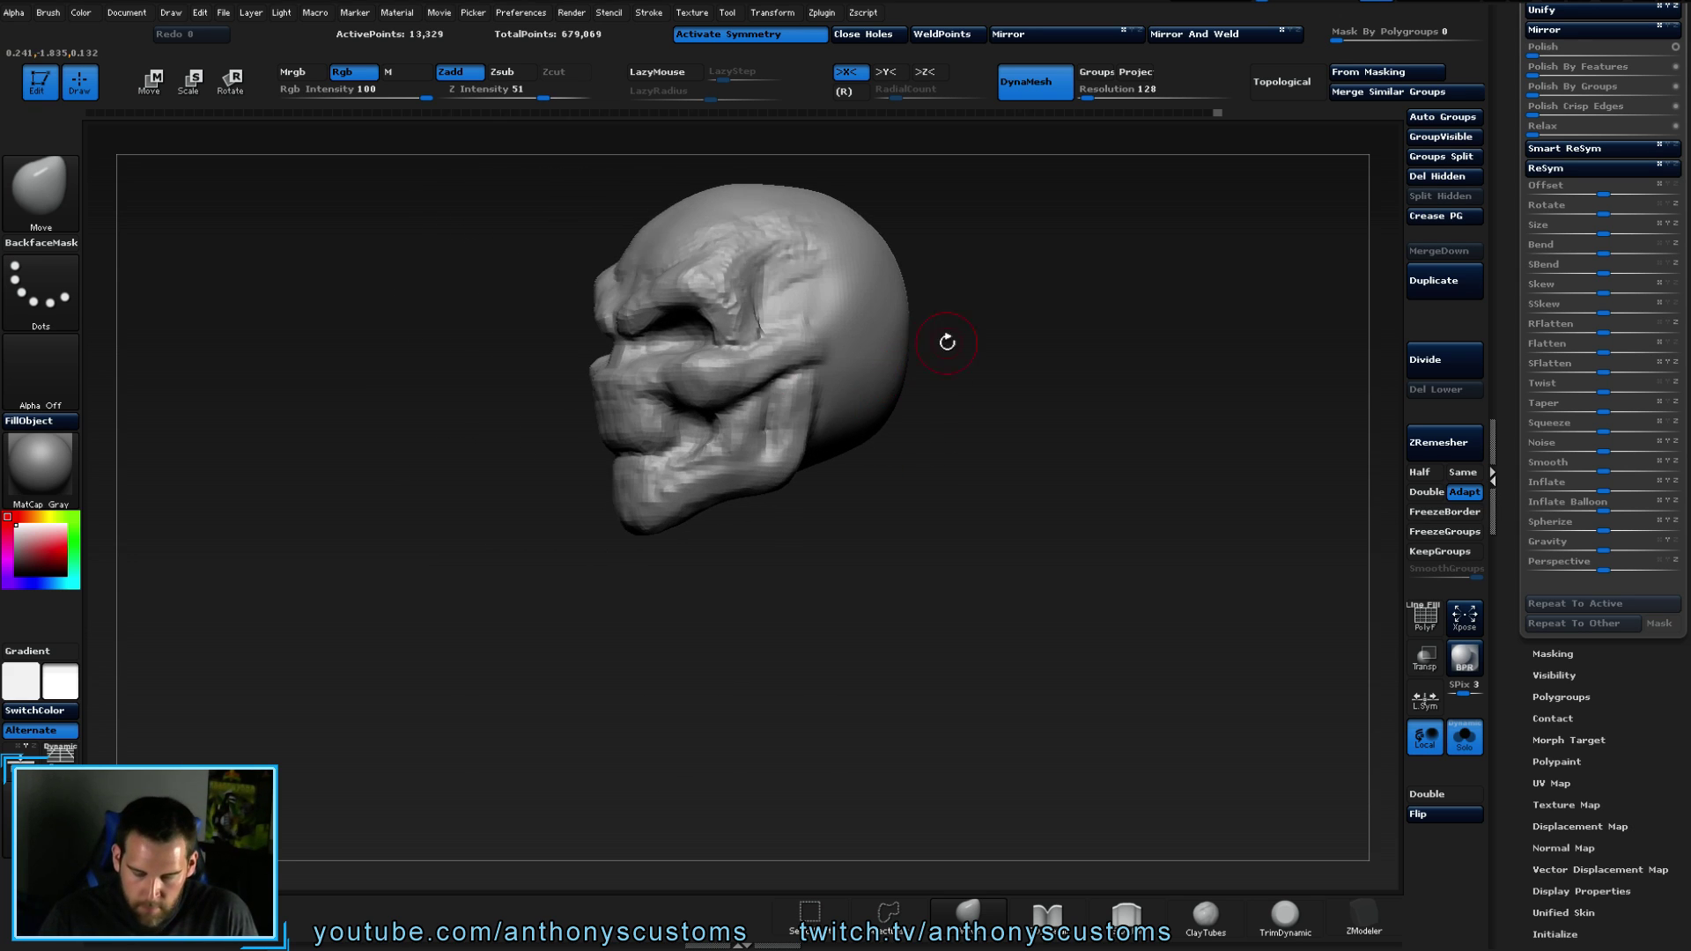
mouse_move(807, 608)
left_mouse_down()
mouse_move(875, 608)
mouse_move(854, 553)
mouse_move(885, 528)
mouse_move(804, 555)
mouse_move(837, 559)
left_mouse_up()
key("shift")
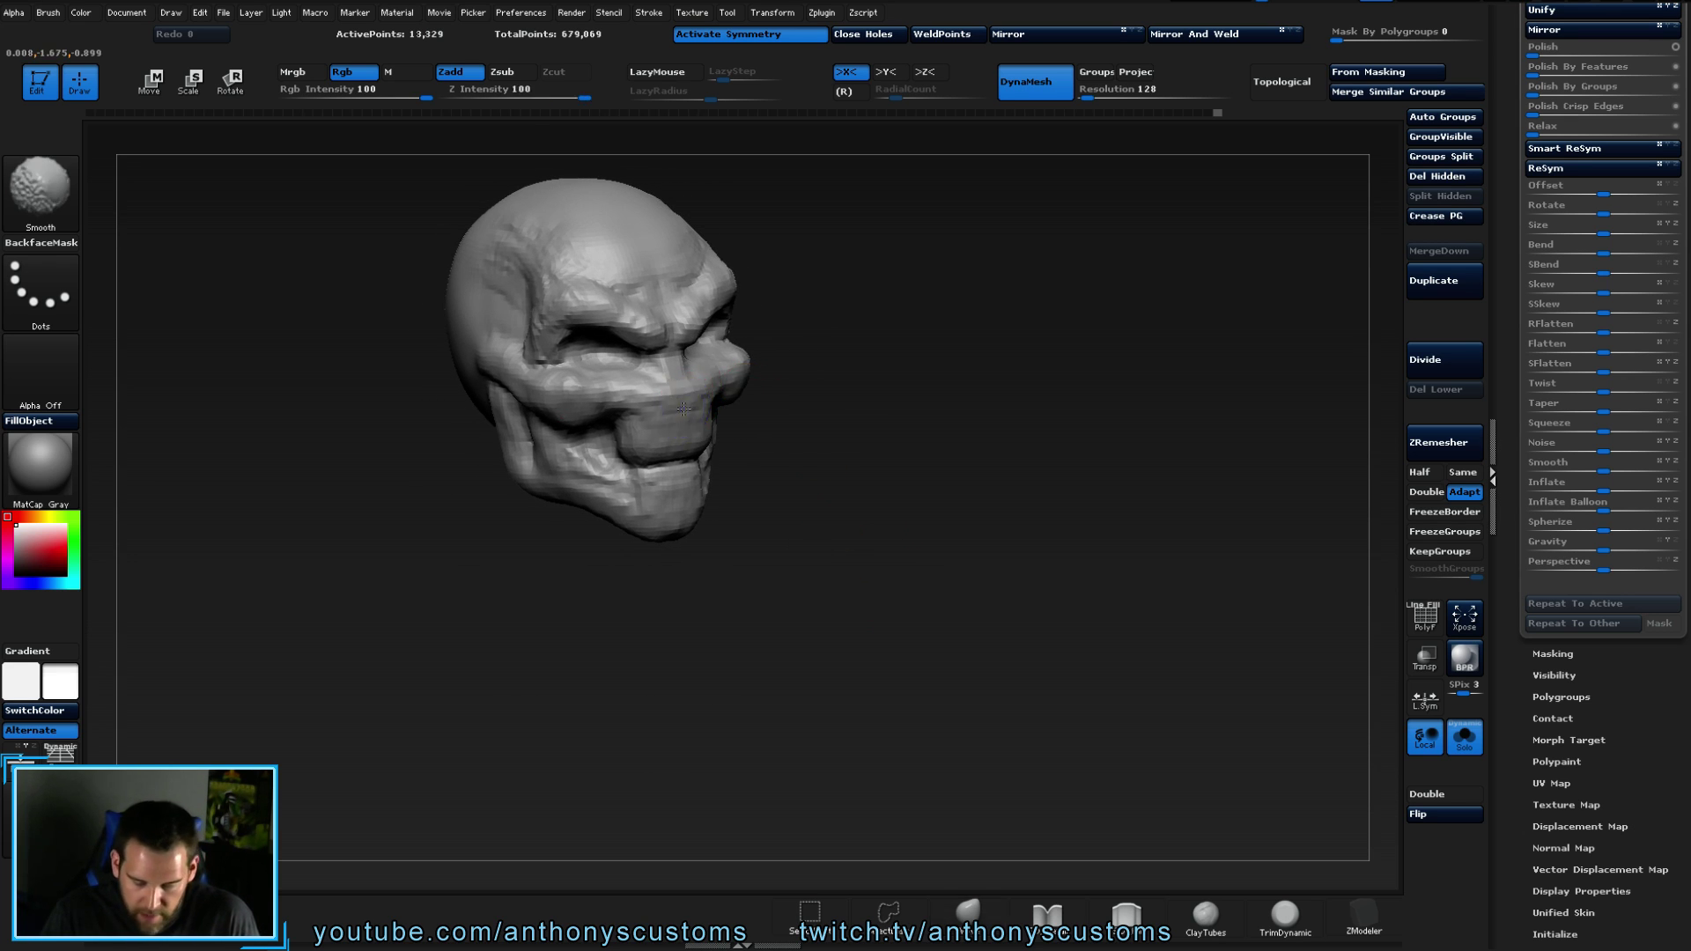
left_click_drag(677, 411, 683, 424, "shift")
left_click_drag(823, 511, 676, 508)
key("shift")
- Reshape the chin and the side of the lower jaw with the Move brush, keeping the surface smooth
mouse_move(693, 602)
left_mouse_down()
mouse_move(623, 625)
mouse_move(669, 625)
left_mouse_up()
mouse_move(669, 625)
right_mouse_down()
mouse_move(705, 599)
mouse_move(744, 605)
mouse_move(684, 558)
right_mouse_up()
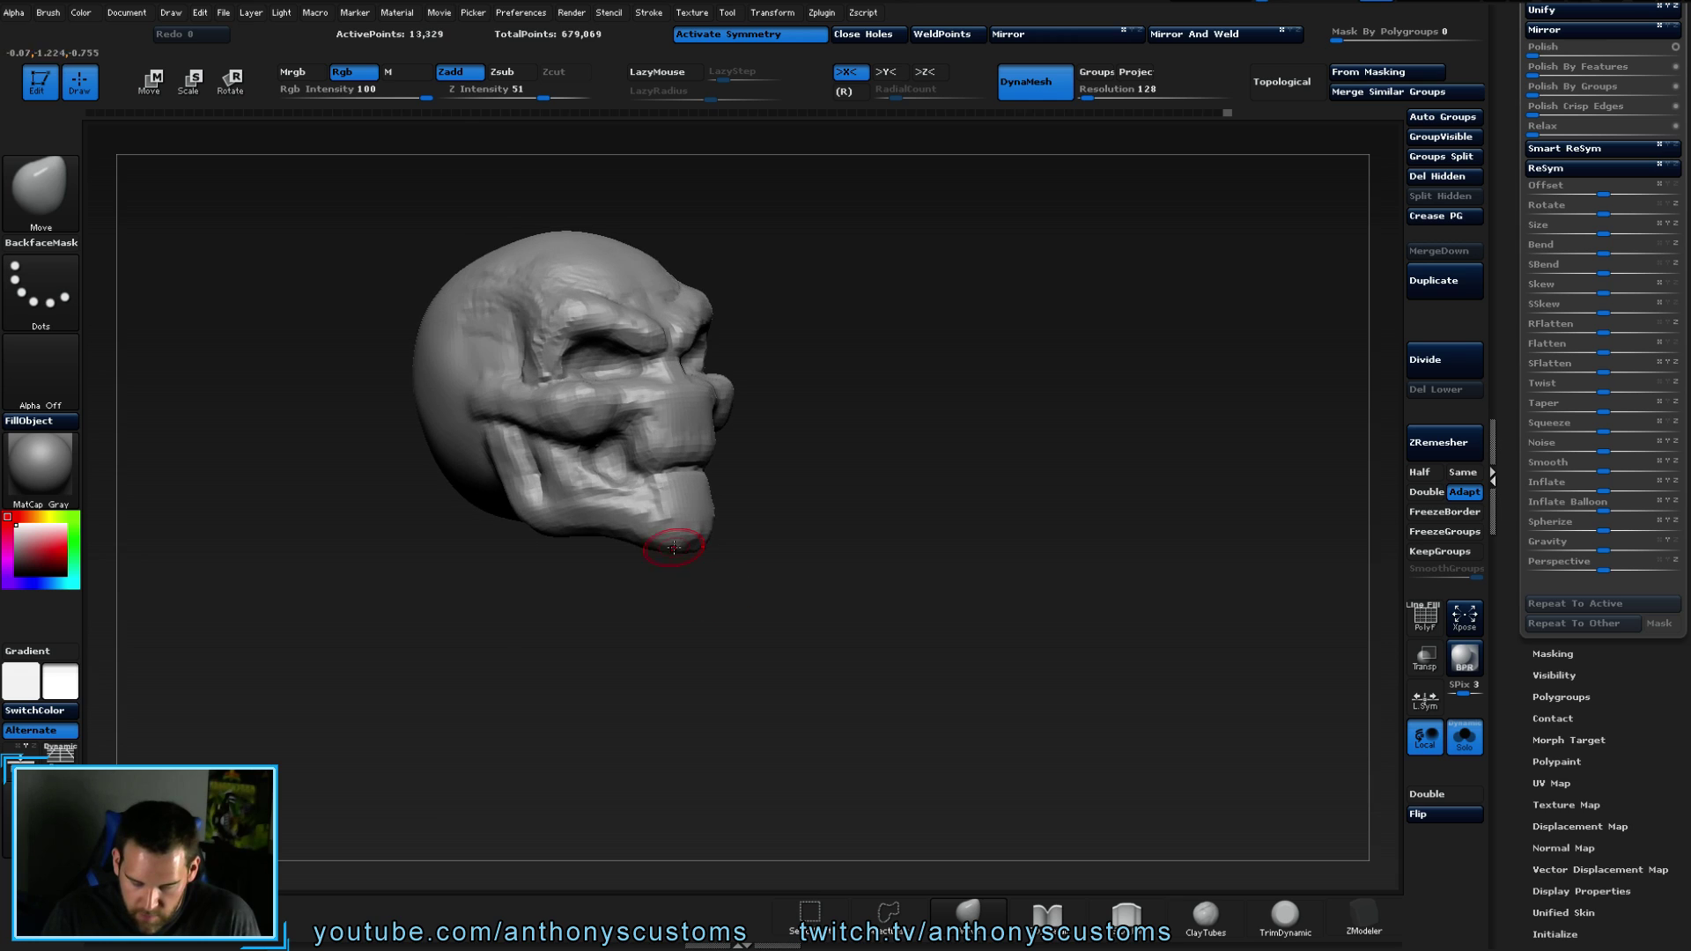
mouse_move(548, 476)
left_mouse_down()
mouse_move(538, 464)
mouse_move(592, 476)
mouse_move(646, 426)
mouse_move(616, 401)
mouse_move(630, 393)
mouse_move(654, 423)
mouse_move(624, 398)
mouse_move(532, 397)
left_mouse_up()
left_click_drag(558, 553, 613, 539)
mouse_move(518, 396)
left_mouse_down("shift")
mouse_move(469, 408)
mouse_move(484, 475)
mouse_move(588, 489)
mouse_move(523, 474)
left_mouse_up("shift")
left_click_drag(615, 583, 555, 548)
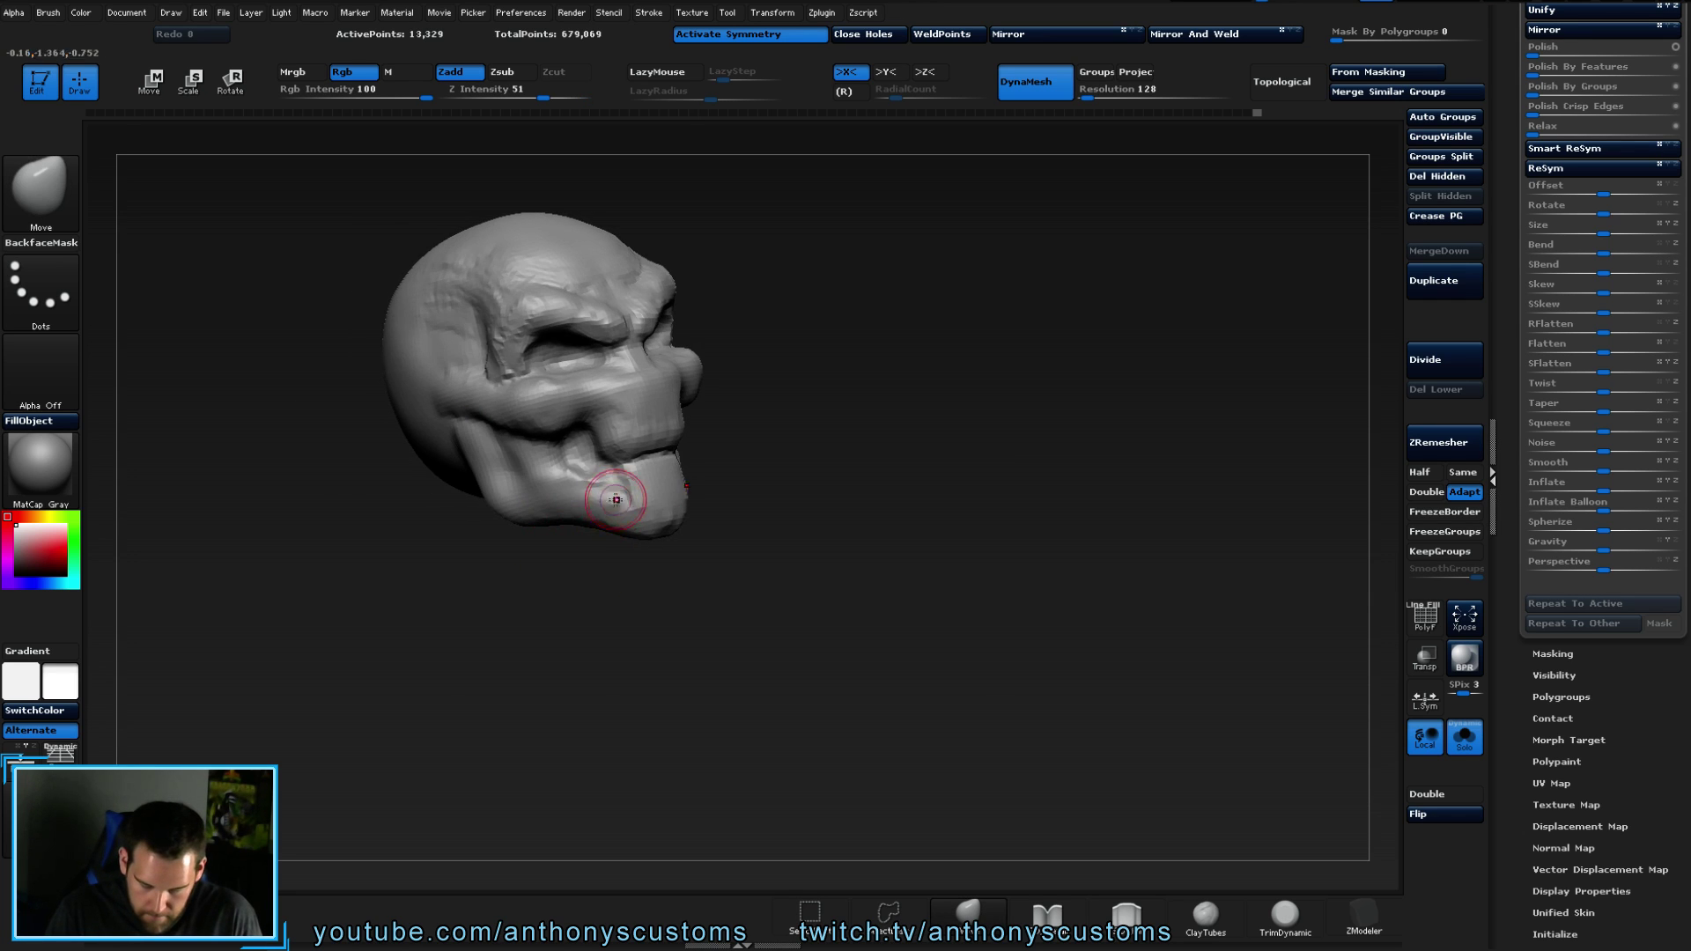
- Smooth the lower eye sockets, the cheekbones and the area around the mouth opening
mouse_move(660, 494)
left_mouse_down()
mouse_move(636, 588)
mouse_move(749, 424)
left_mouse_up()
mouse_move(772, 274)
left_mouse_down("shift")
mouse_move(817, 250)
mouse_move(755, 332)
mouse_move(835, 278)
left_mouse_up("shift")
left_click_drag(841, 537, 925, 516)
left_click_drag(768, 319, 724, 291, "shift")
mouse_move(854, 492)
left_mouse_down()
mouse_move(940, 483)
mouse_move(936, 461)
left_mouse_up()
mouse_move(761, 362)
left_mouse_down("shift")
mouse_move(731, 332)
mouse_move(705, 345)
left_mouse_up("shift")
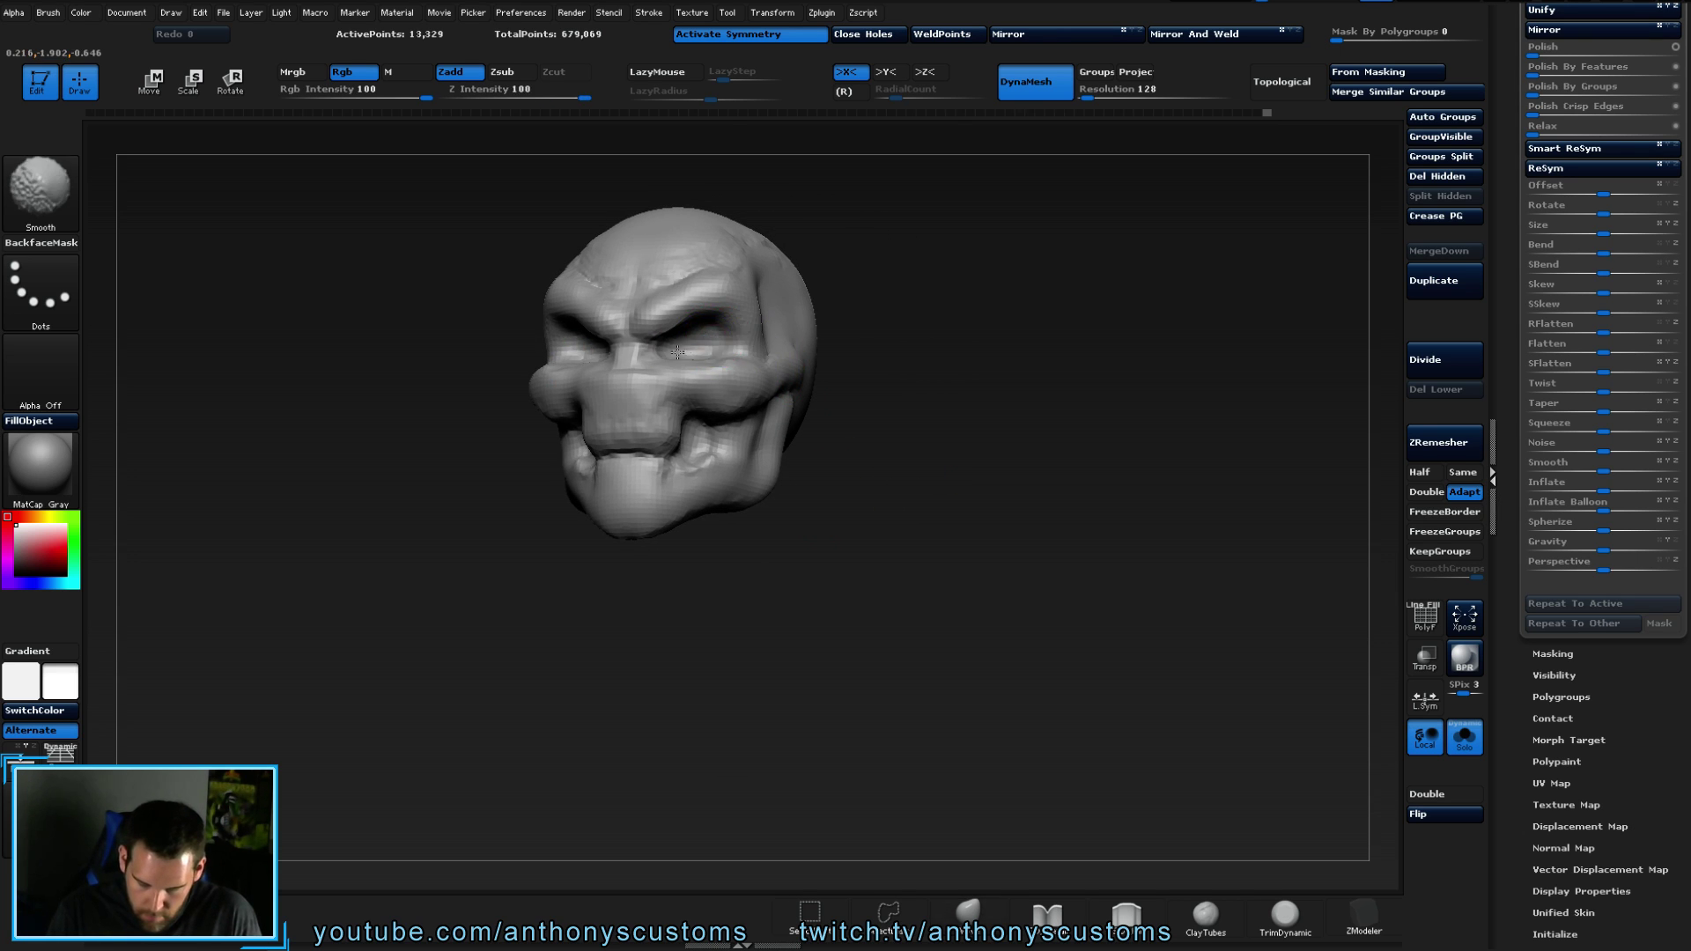
mouse_move(703, 465)
left_mouse_down("shift")
mouse_move(687, 465)
mouse_move(702, 447)
mouse_move(630, 457)
left_mouse_up("shift")
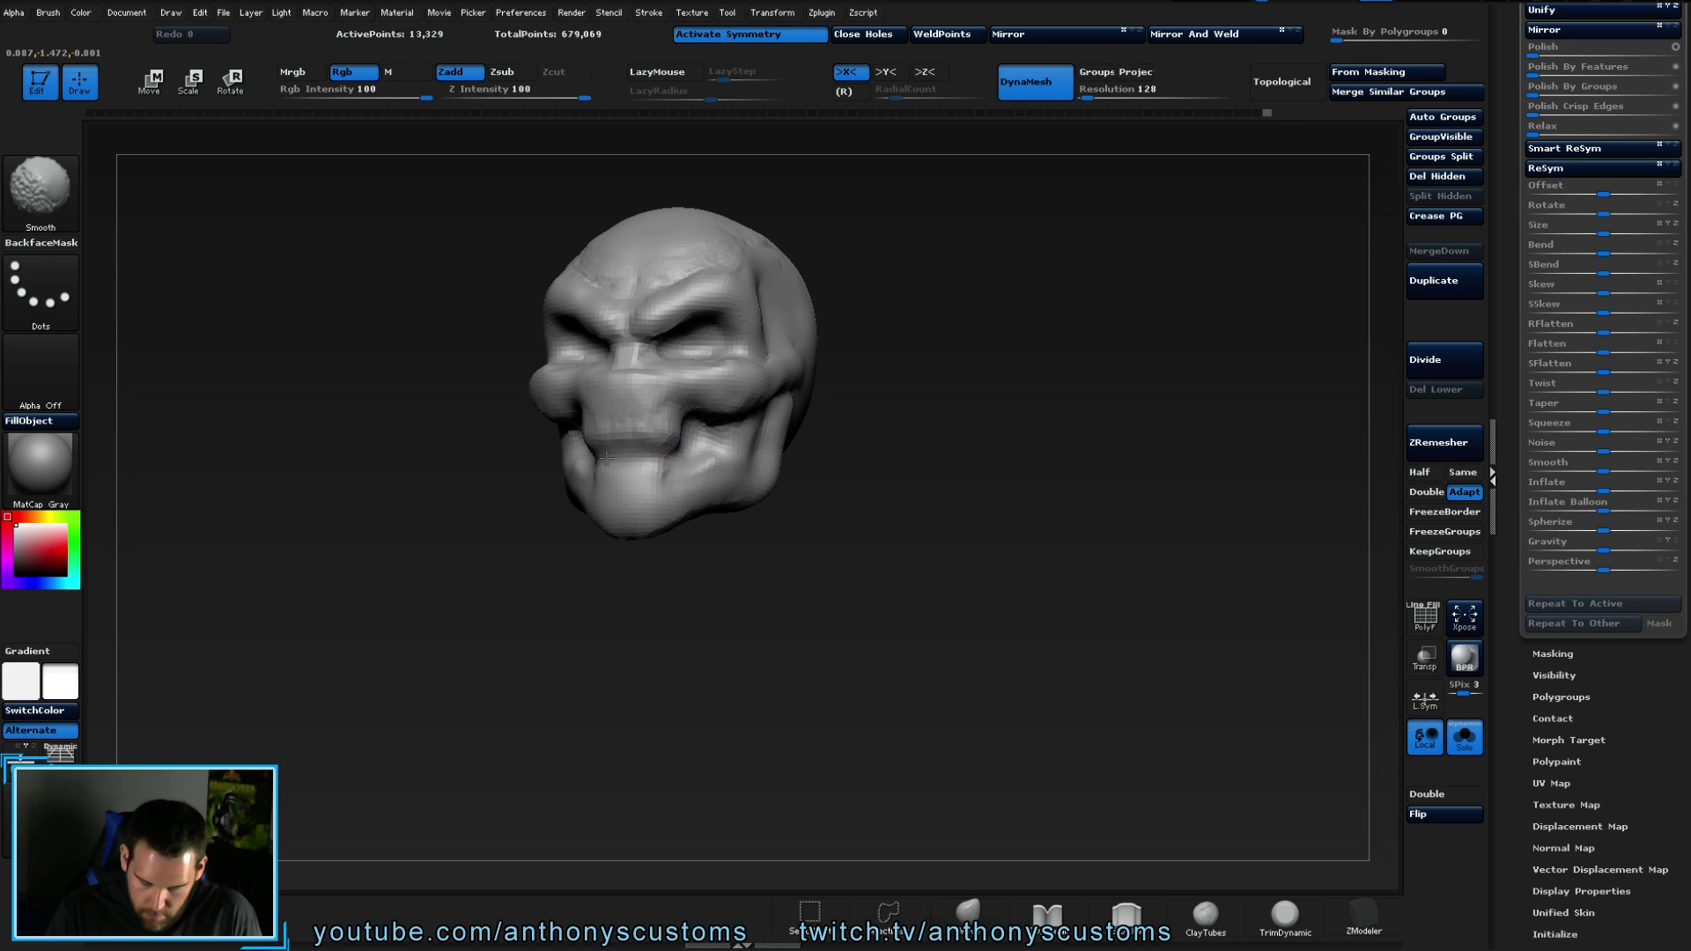
- Smooth the stroke marks on the forehead, along the brow ridge and between the eyes
left_click_drag(758, 591, 706, 396)
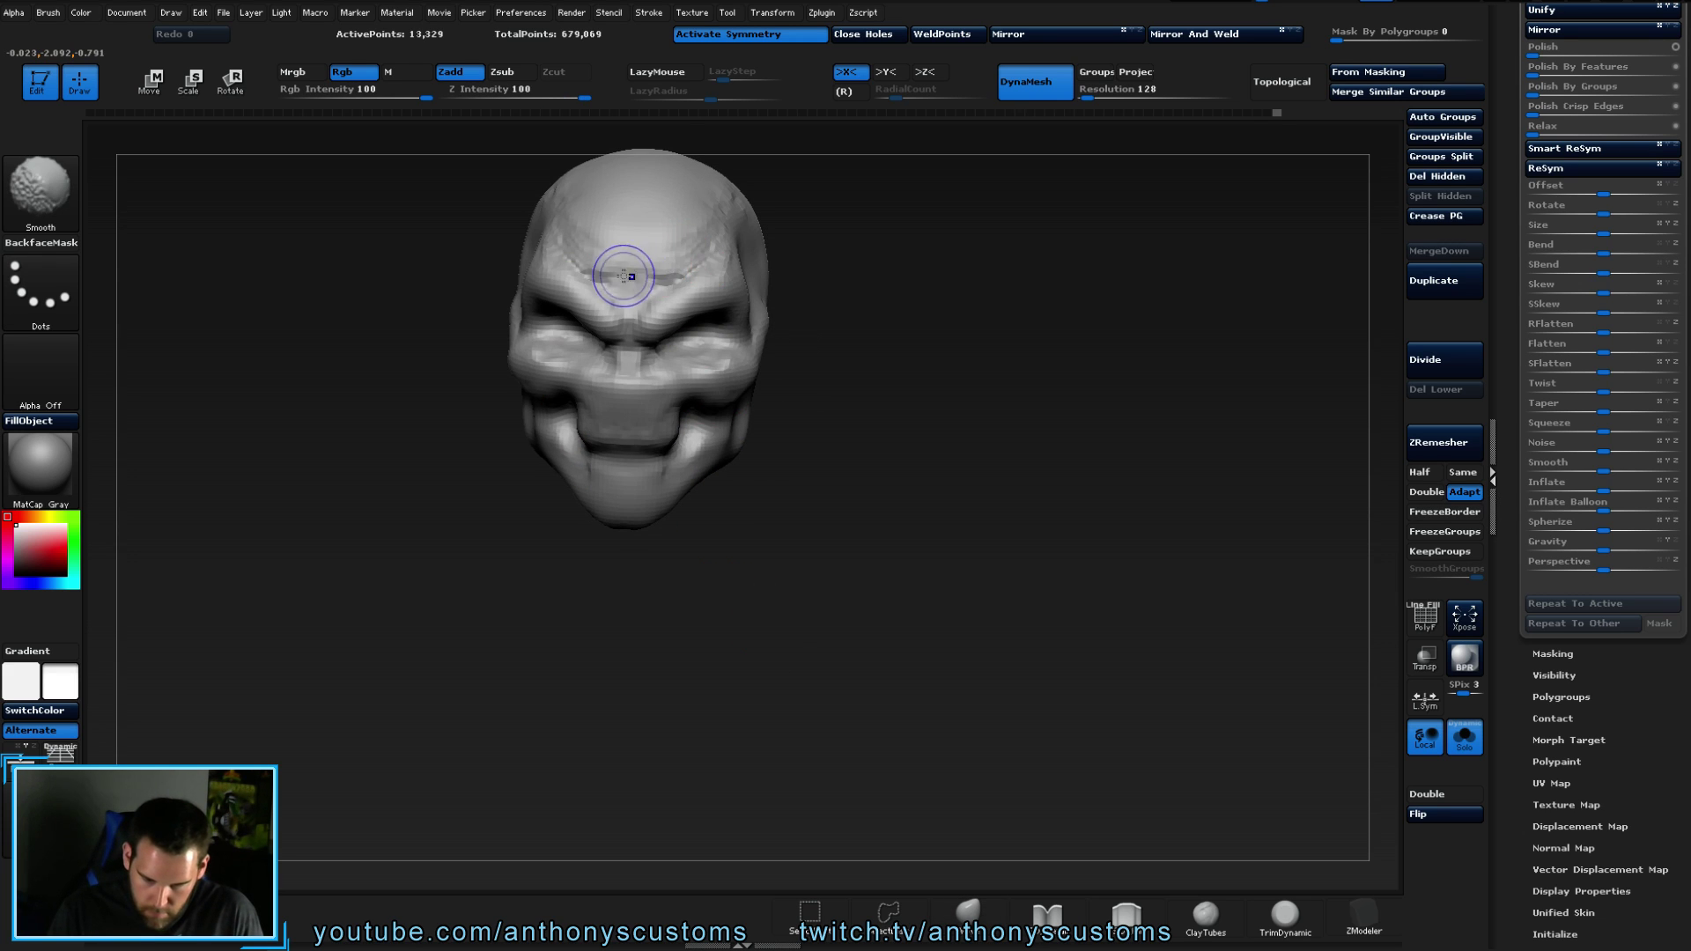
left_click_drag(861, 347, 786, 196)
mouse_move(888, 295)
left_mouse_down()
mouse_move(943, 321)
mouse_move(984, 308)
left_mouse_up()
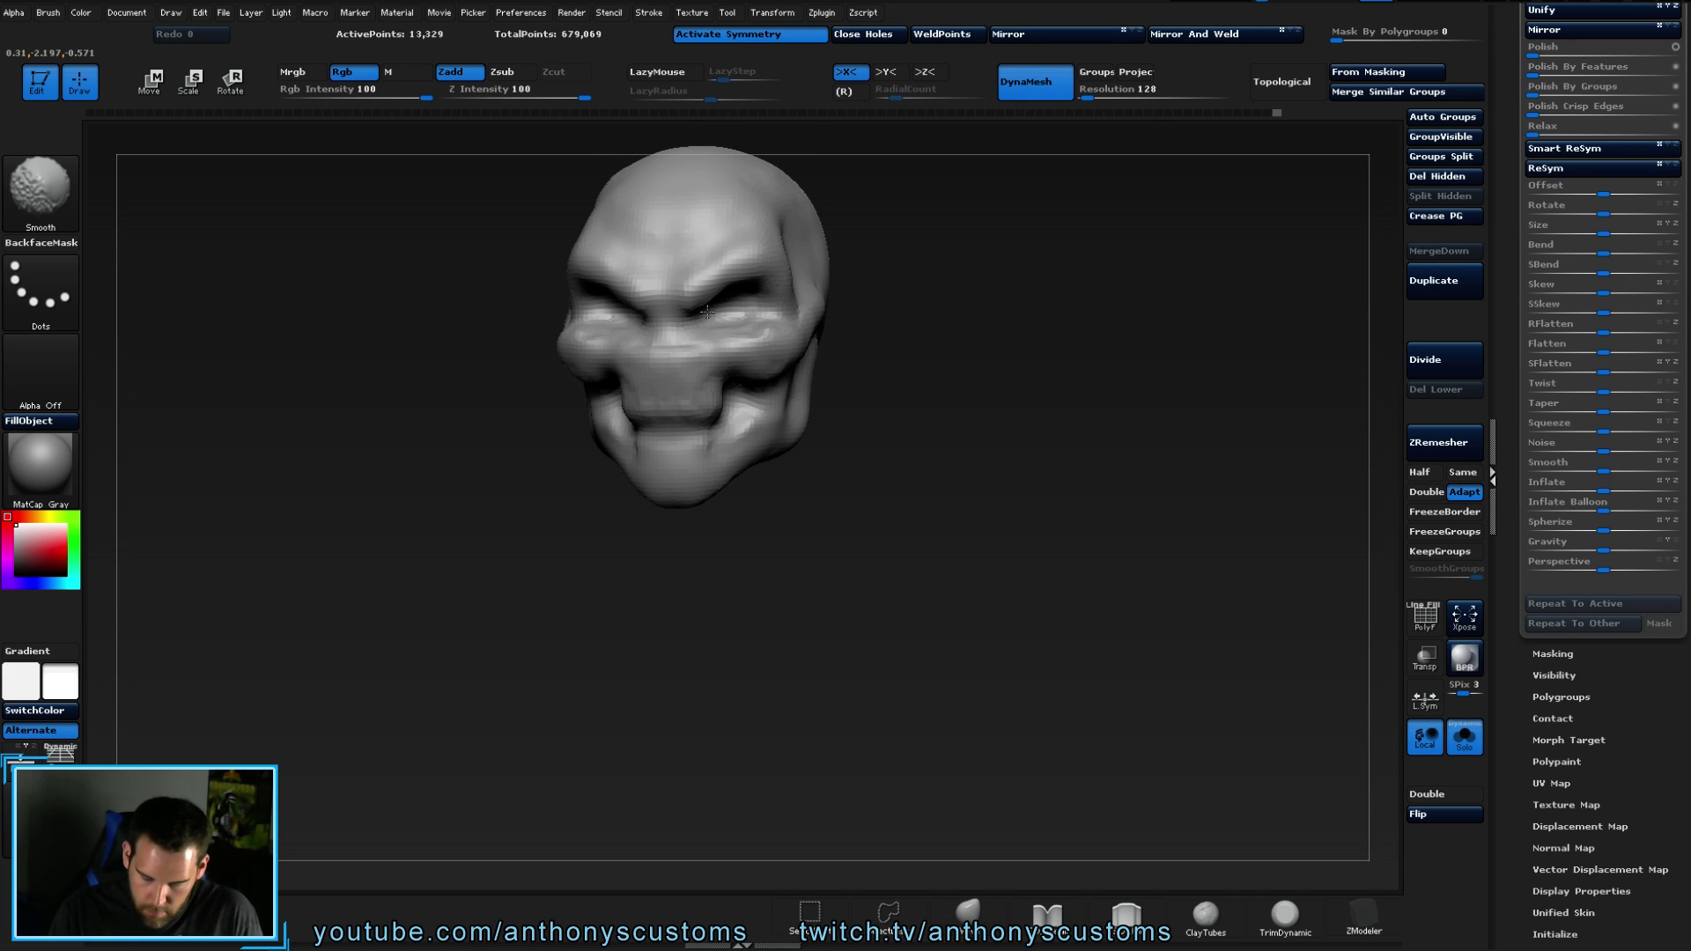
mouse_move(861, 332)
left_mouse_down()
mouse_move(914, 345)
mouse_move(920, 329)
left_mouse_up()
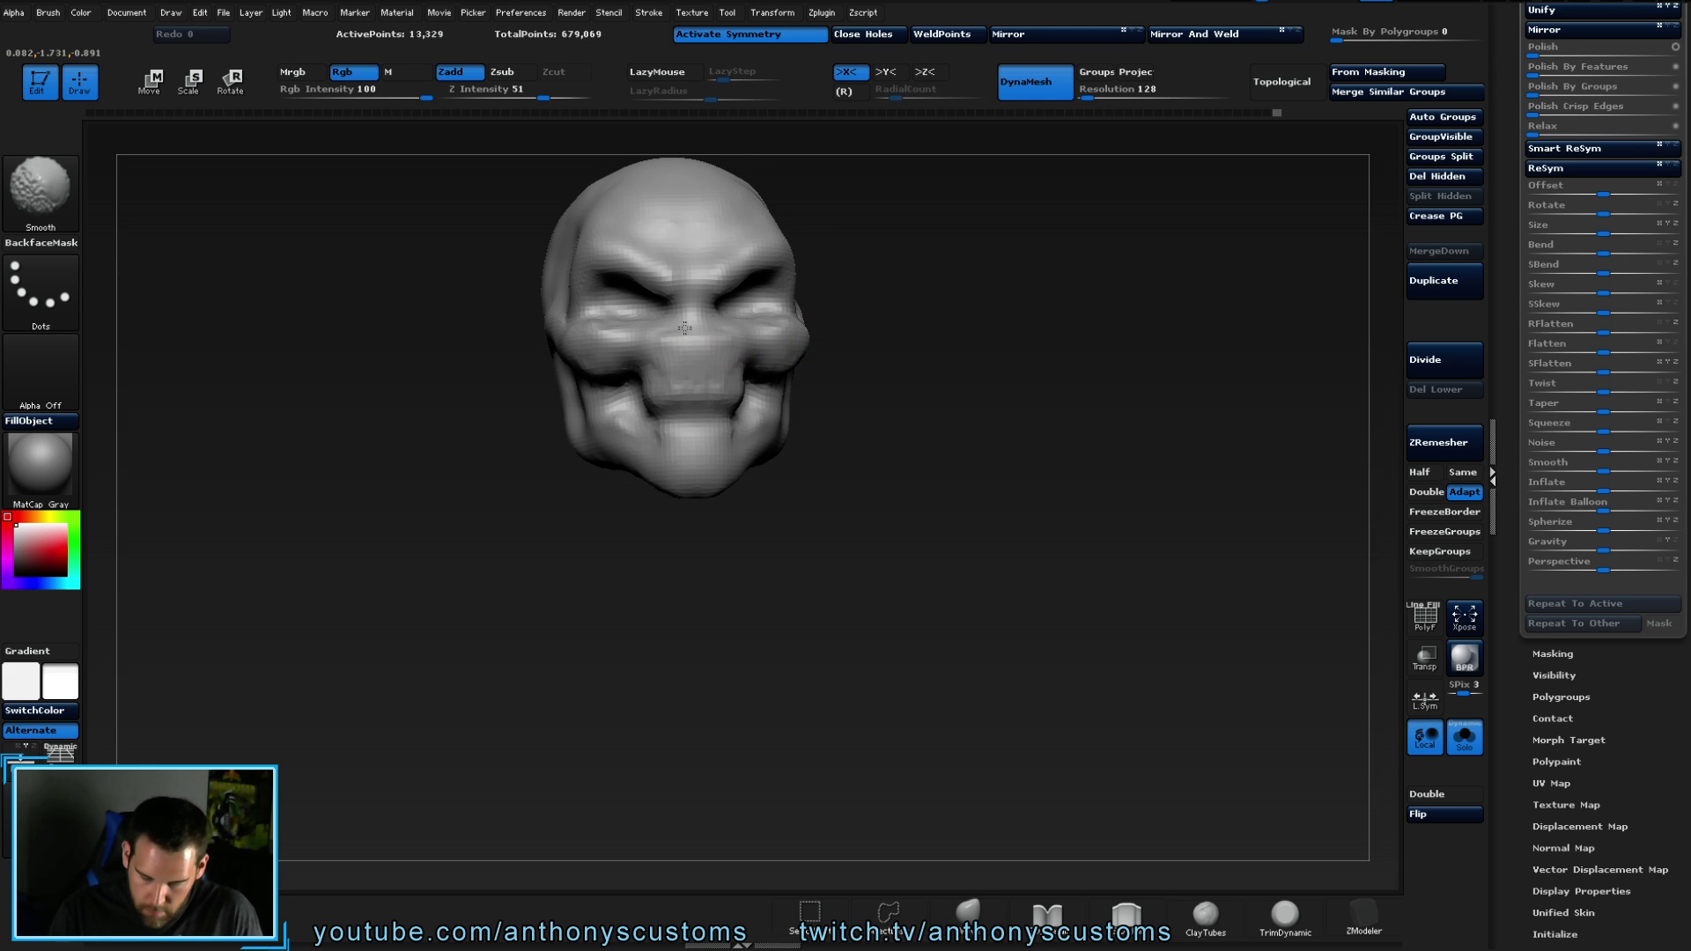
- Smooth the sides of the jaw and the hollows under the cheekbones, and check the whole skull from the front
key("shift")
right_click_drag(625, 464, 659, 333)
key("shift")
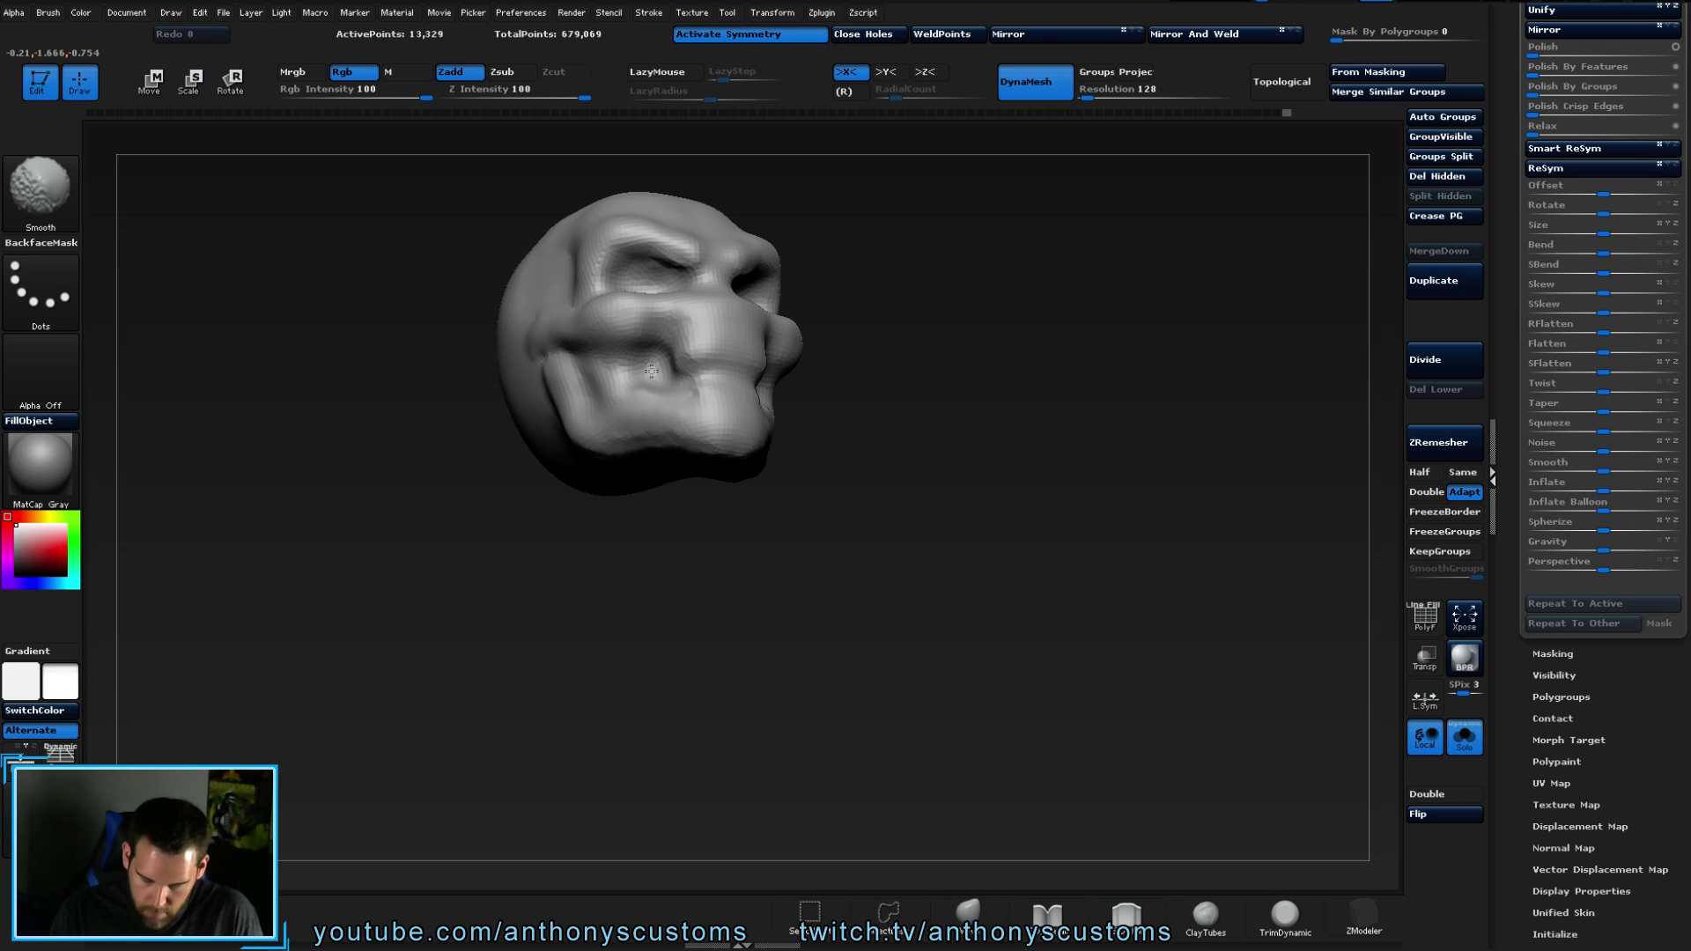
left_click_drag(567, 331, 548, 356, "shift")
mouse_move(925, 480)
left_mouse_down()
mouse_move(879, 536)
mouse_move(886, 390)
left_mouse_up()
left_click_drag(858, 573, 856, 384, "alt")
left_click_drag(868, 454, 886, 533, "alt")
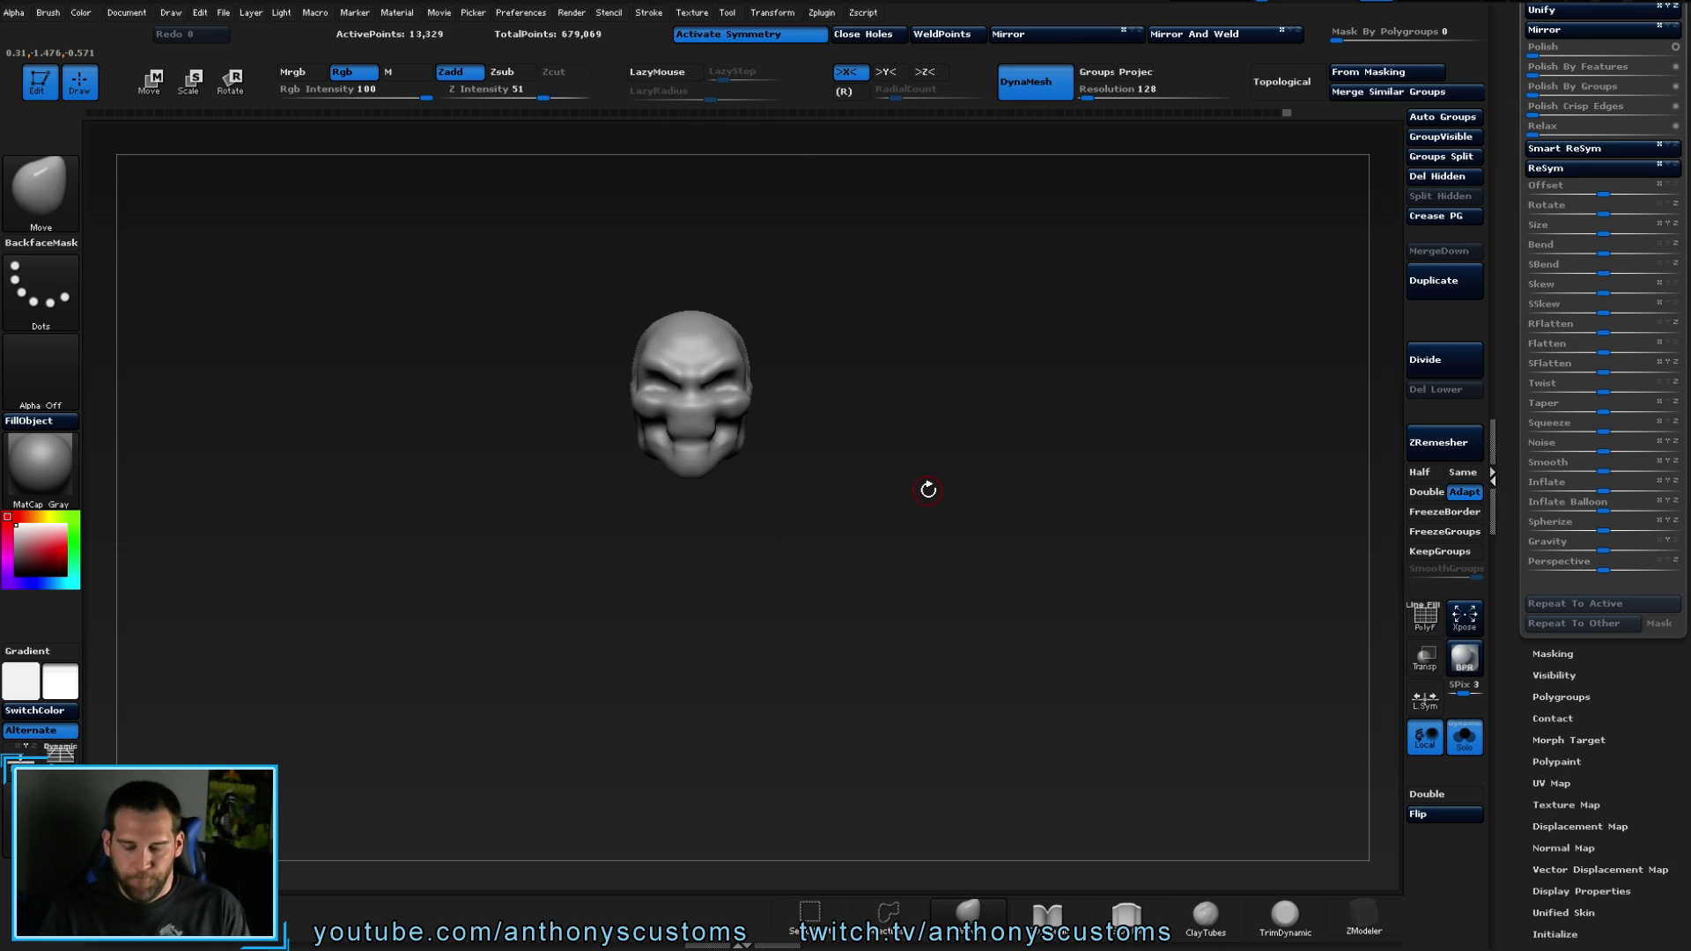
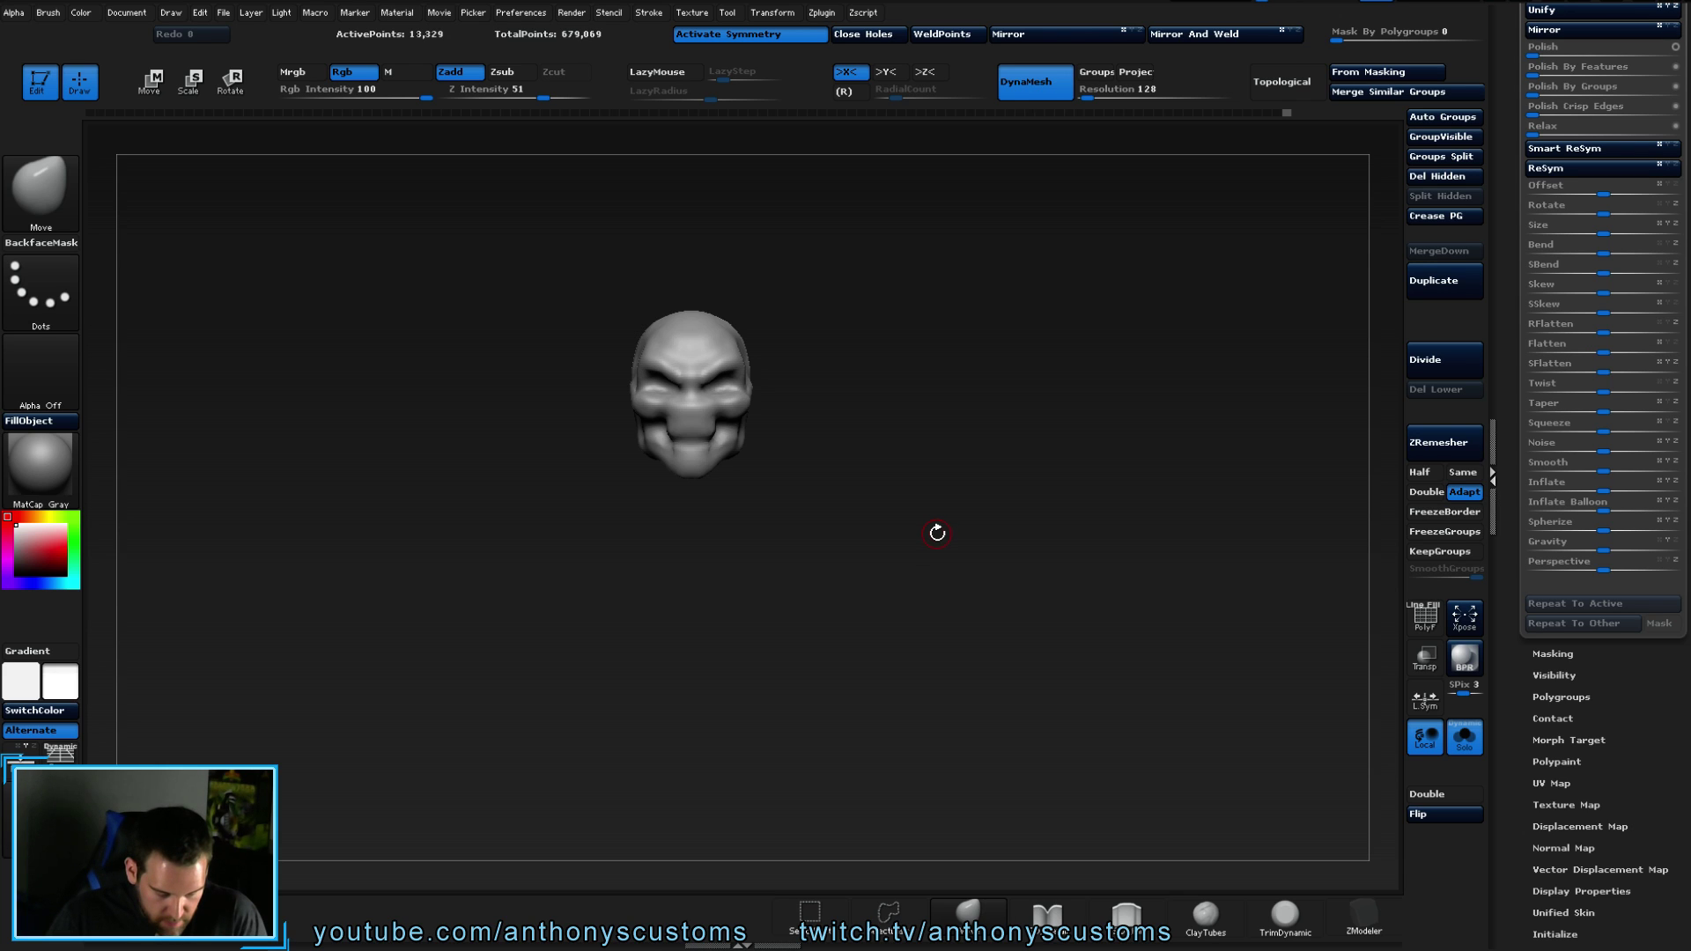
- Smooth the jaw, the side of the head and the brow of the skull-like head
mouse_move(916, 532)
left_mouse_down()
mouse_move(838, 517)
mouse_move(872, 476)
mouse_move(917, 517)
mouse_move(974, 517)
mouse_move(1023, 461)
mouse_move(1083, 491)
mouse_move(951, 491)
mouse_move(928, 368)
left_mouse_up()
key("shift")
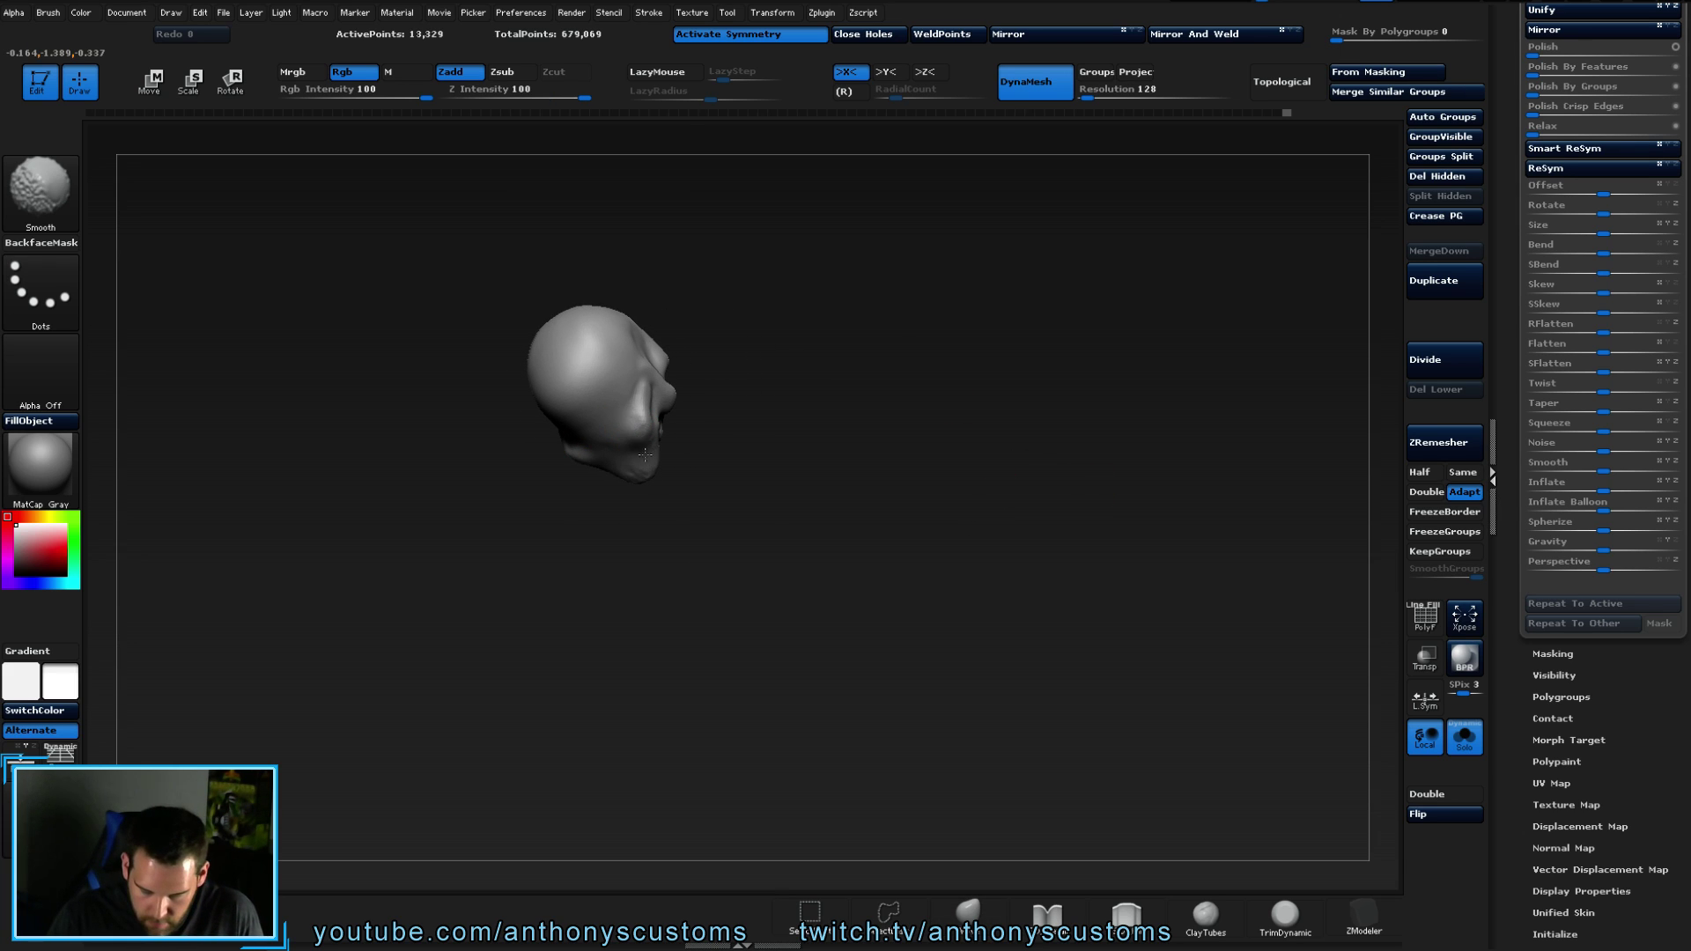
left_click_drag(810, 453, 743, 517)
key("shift")
mouse_move(613, 378)
left_mouse_down()
mouse_move(804, 388)
mouse_move(828, 336)
mouse_move(875, 358)
mouse_move(797, 325)
mouse_move(837, 467)
mouse_move(827, 585)
mouse_move(845, 602)
left_mouse_up()
key("shift")
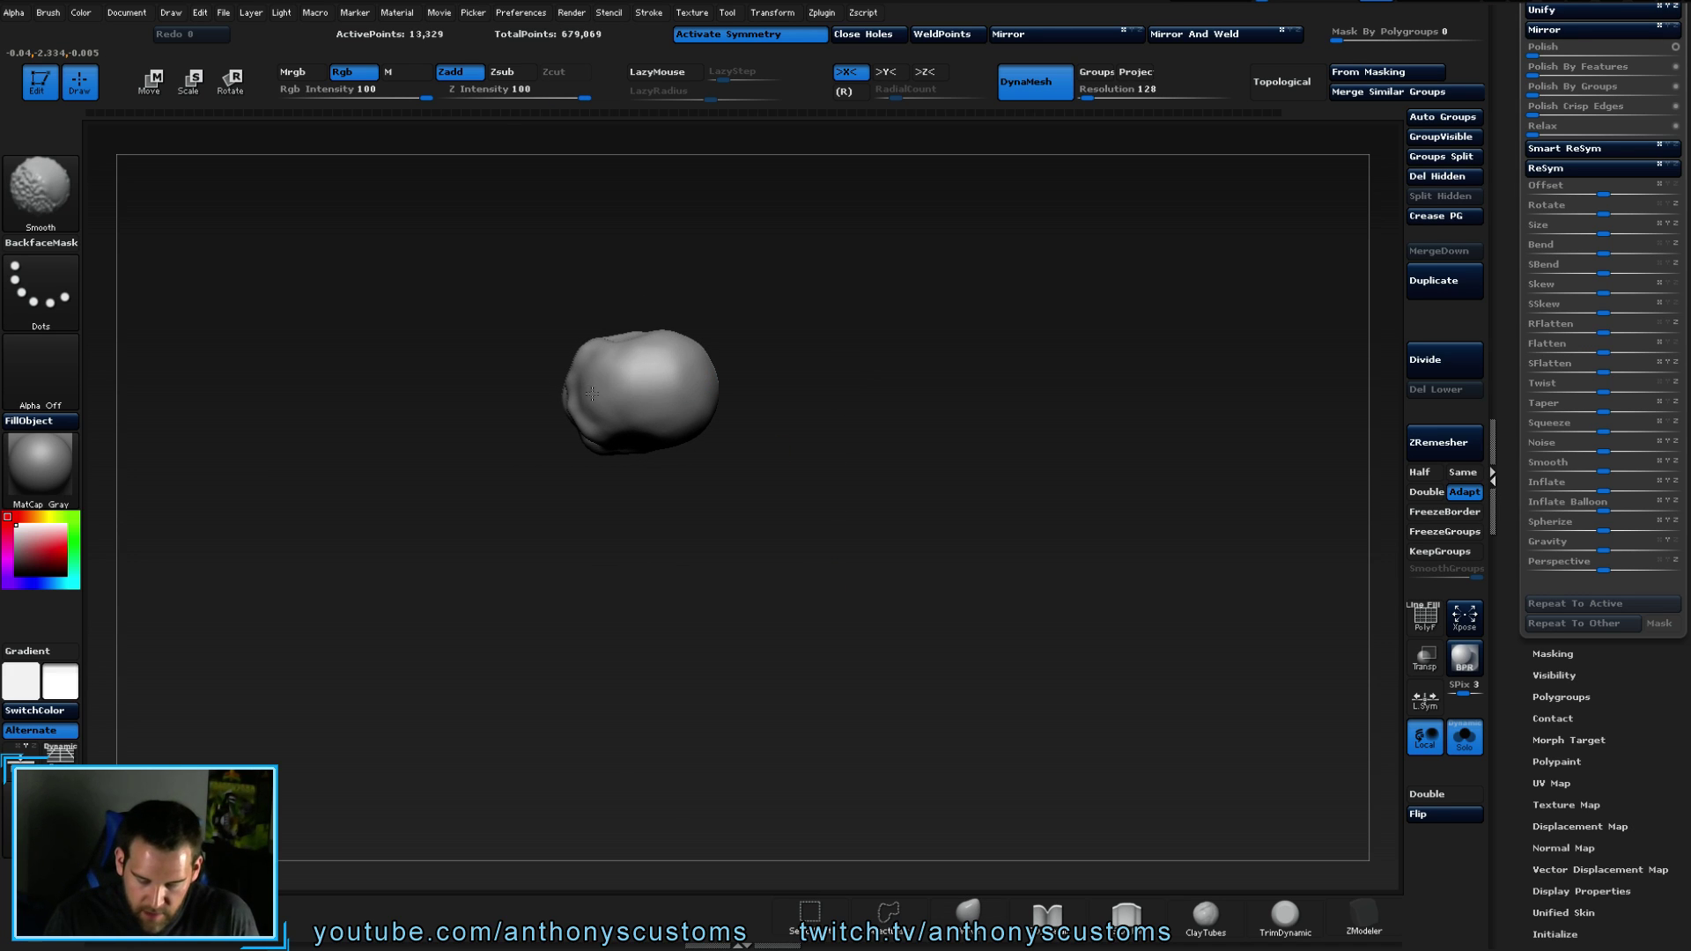
left_click_drag(775, 490, 778, 318)
left_click_drag(812, 335, 898, 340)
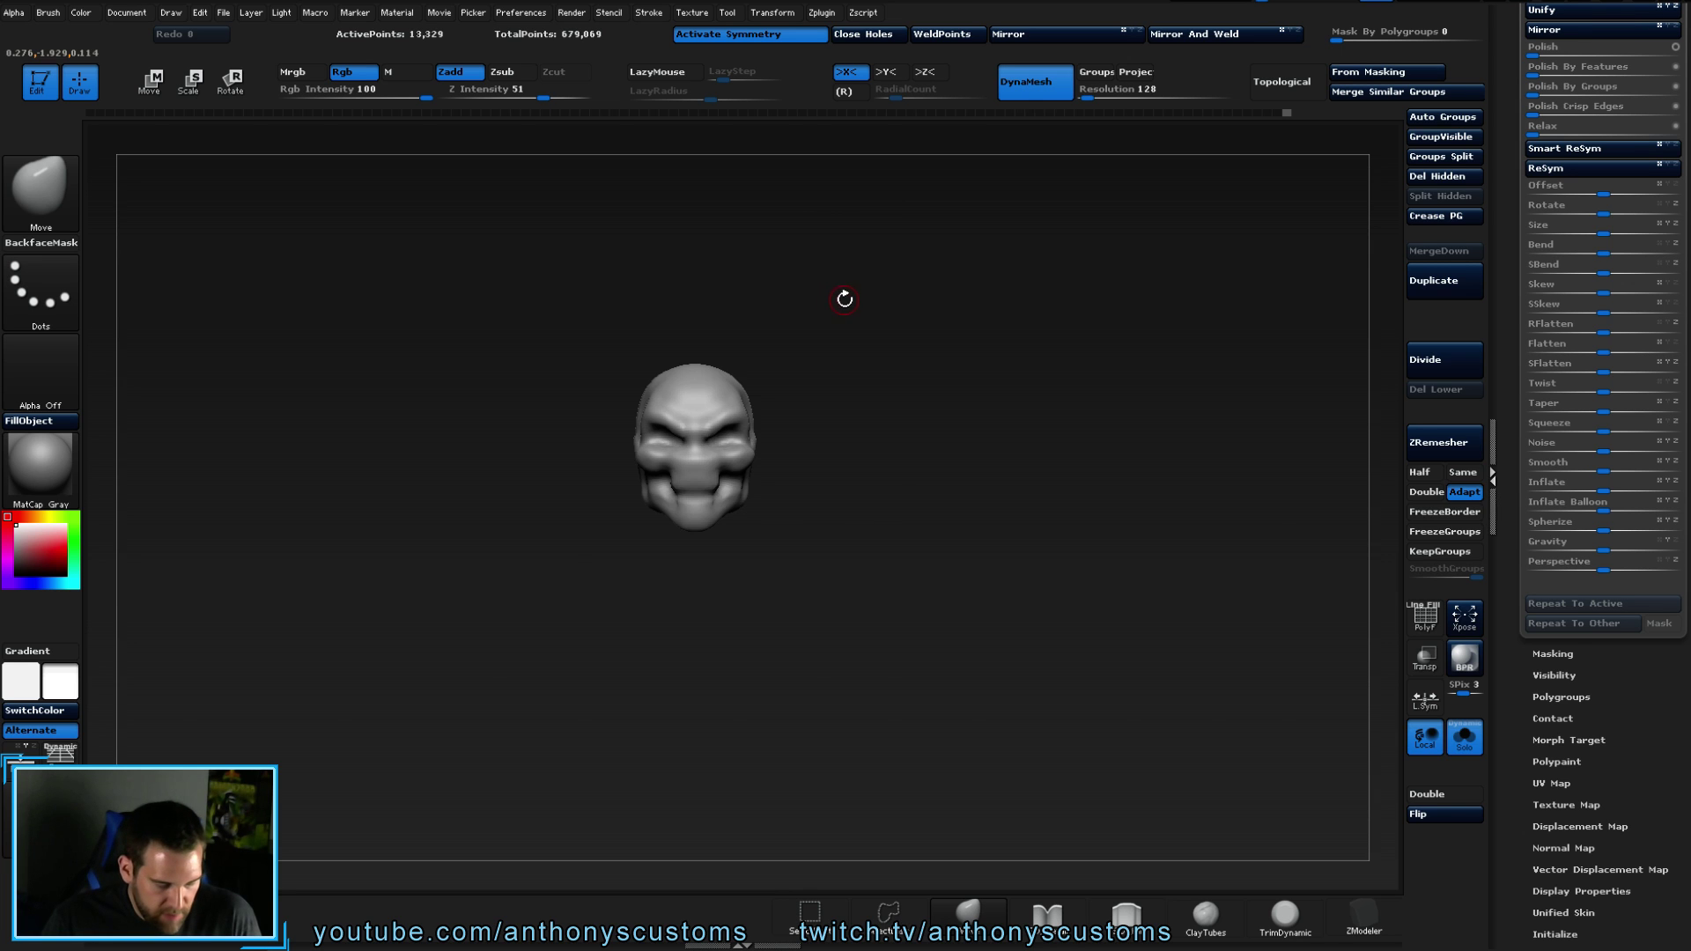
- Switch to the SnakeHook brush and adjust it for pulling shapes out of the head
key("b")
key("s")
key("h")
key("space")
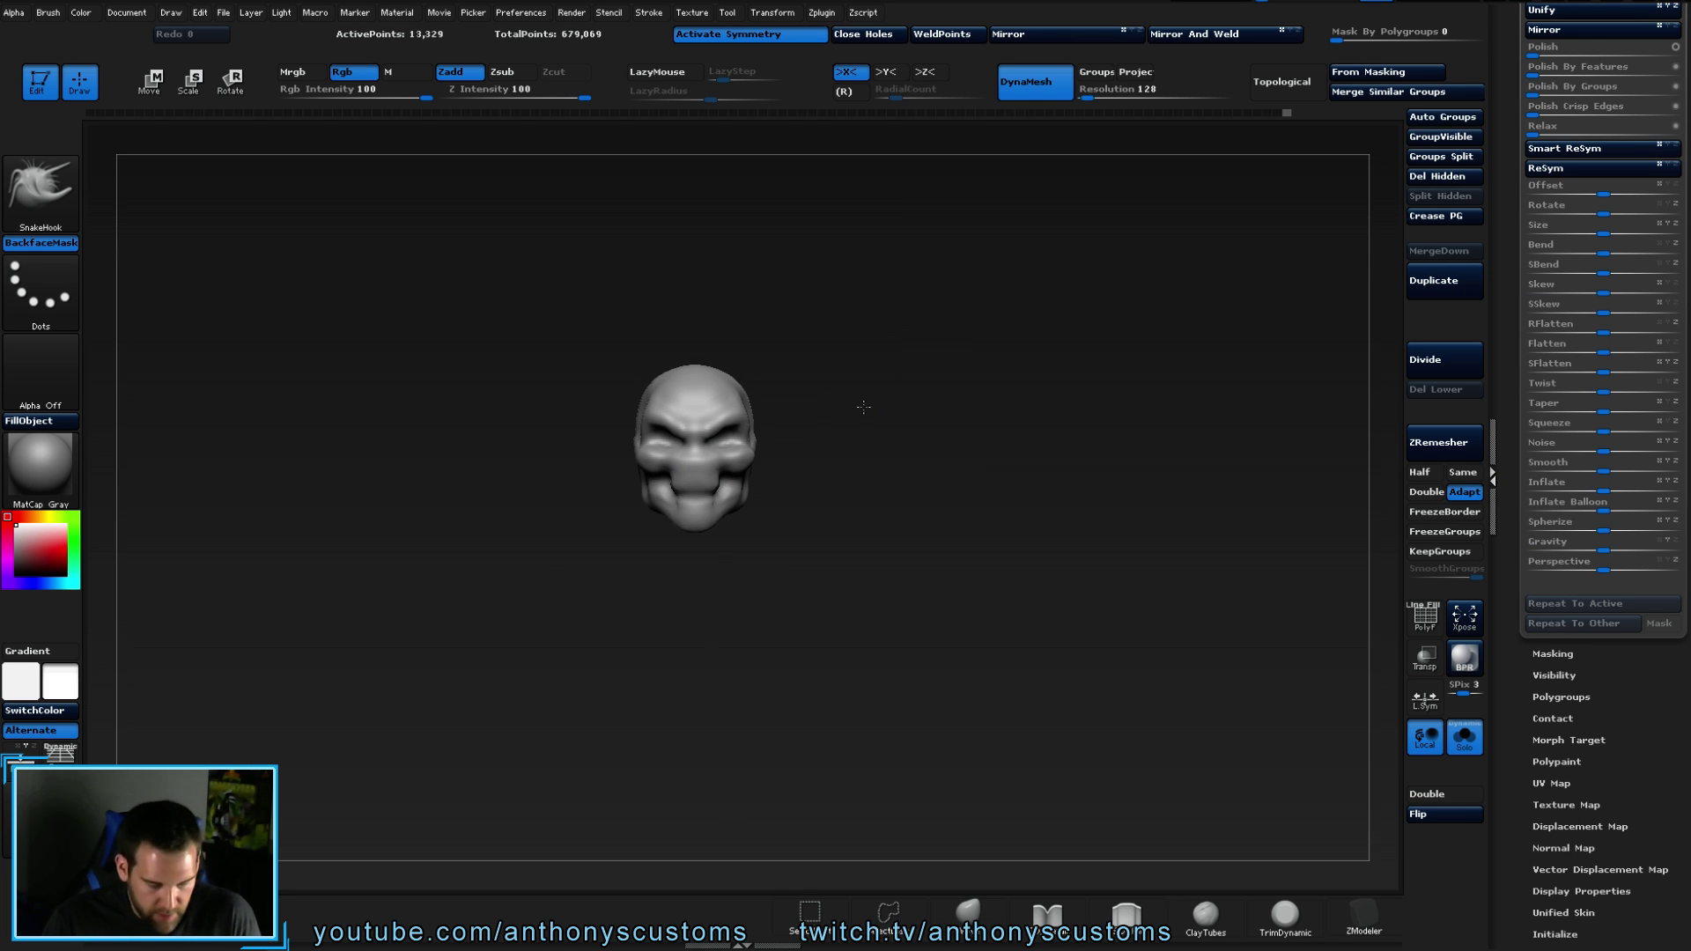
- Try to pull the outer corners of the forehead outward symmetrically, first broadly, and with a smaller brush as pointed nubs
left_click_drag(864, 406, 839, 443, "alt")
left_click_drag(749, 413, 779, 383)
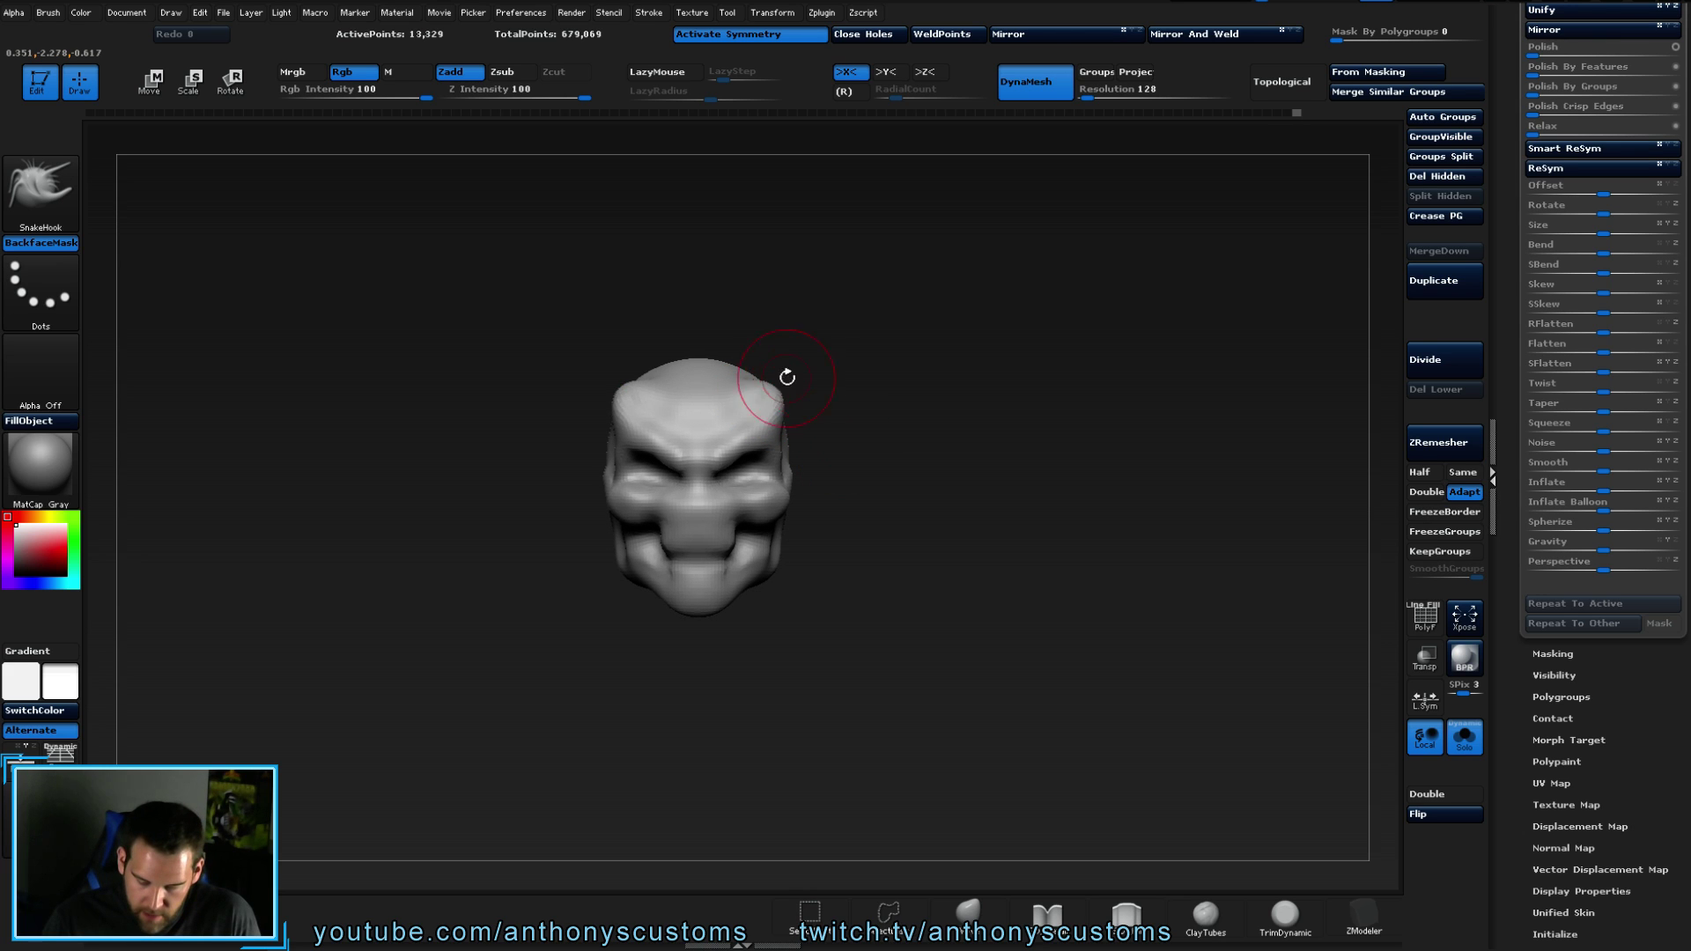
key("ctrl+z")
key("space")
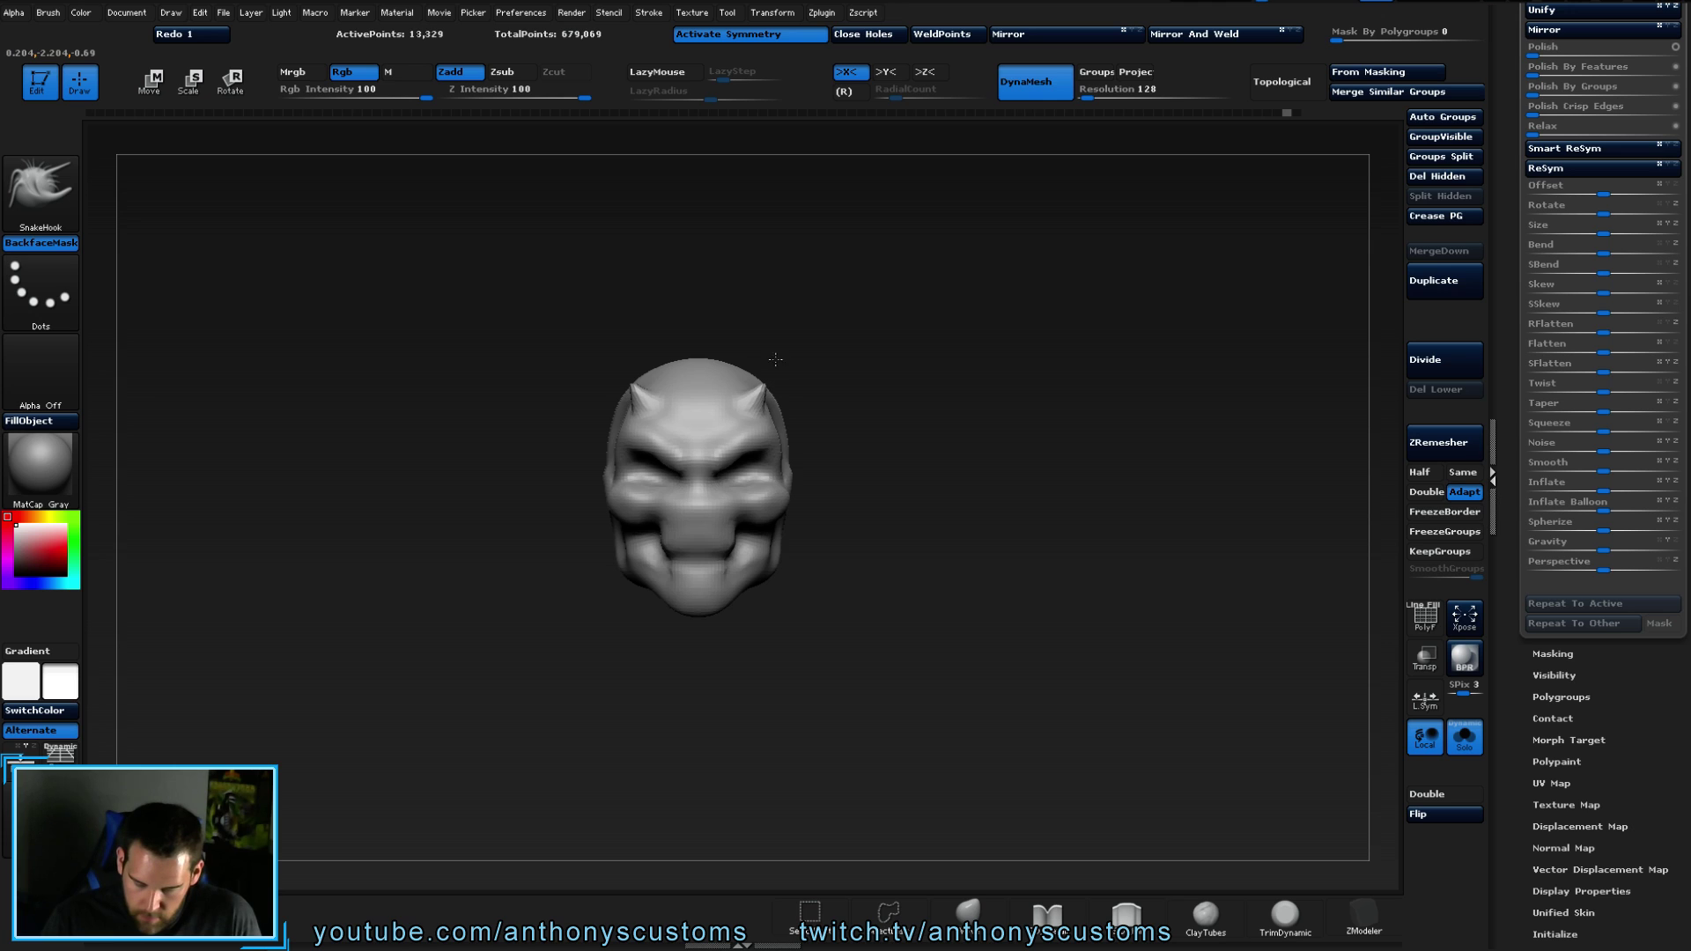
mouse_move(780, 330)
left_mouse_down()
mouse_move(943, 385)
mouse_move(861, 393)
left_mouse_up()
key("ctrl+z")
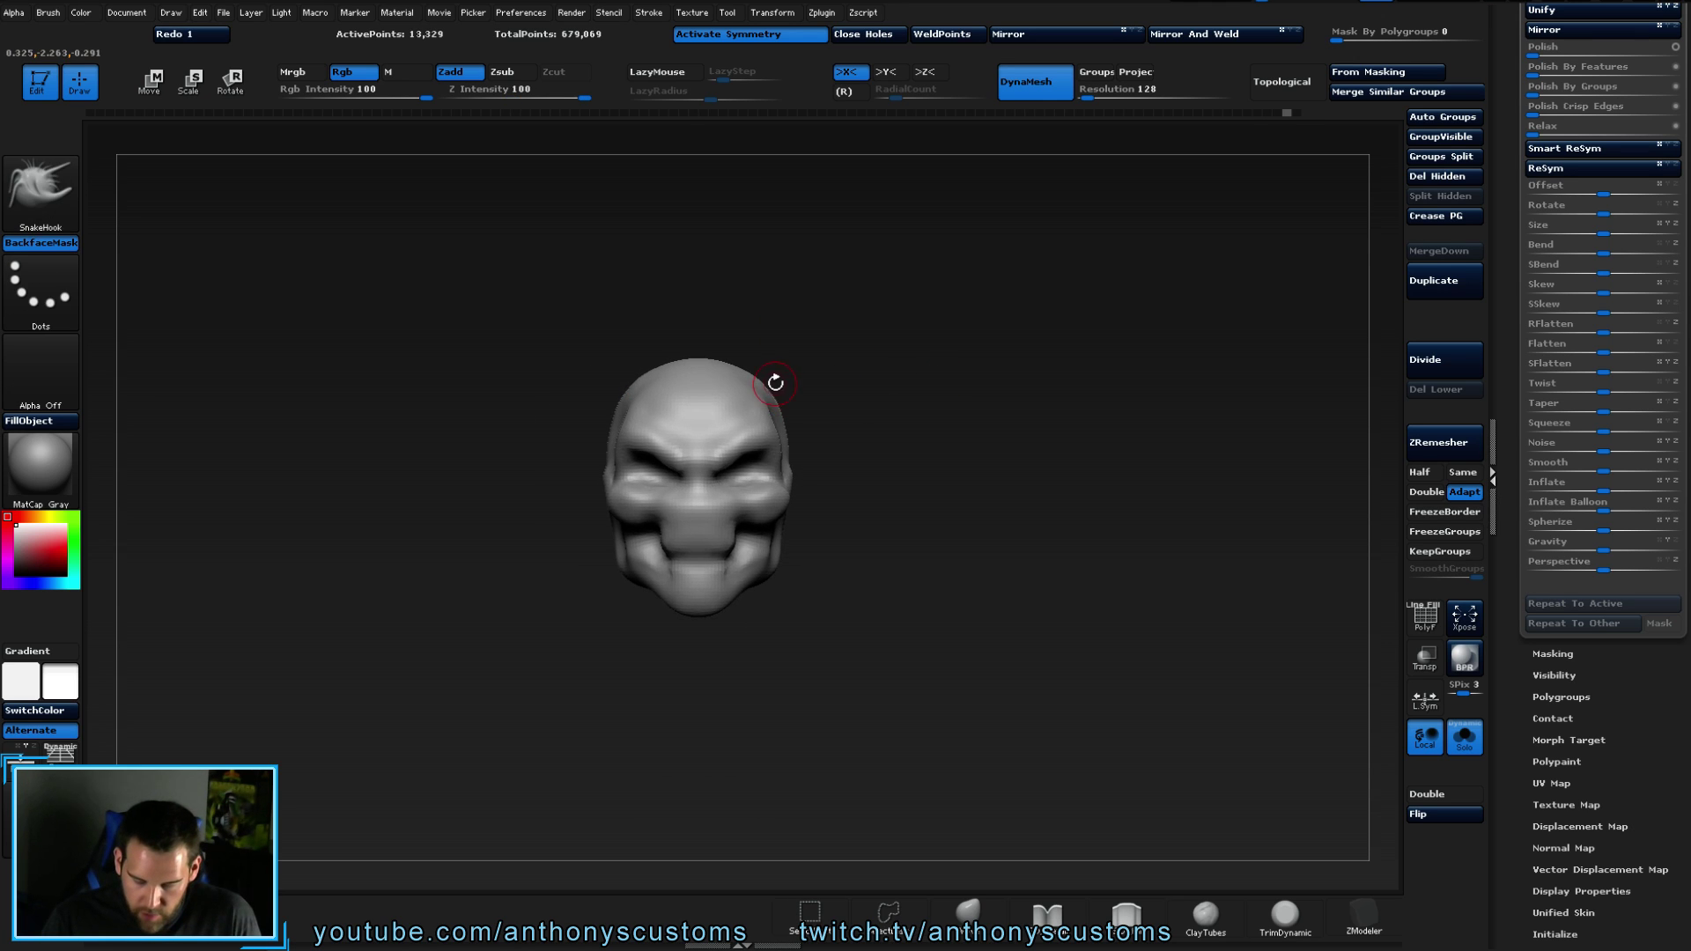
- Try to pull a symmetrical pair of thick, tapered horns from the forehead above the brows
key("space")
key("shift")
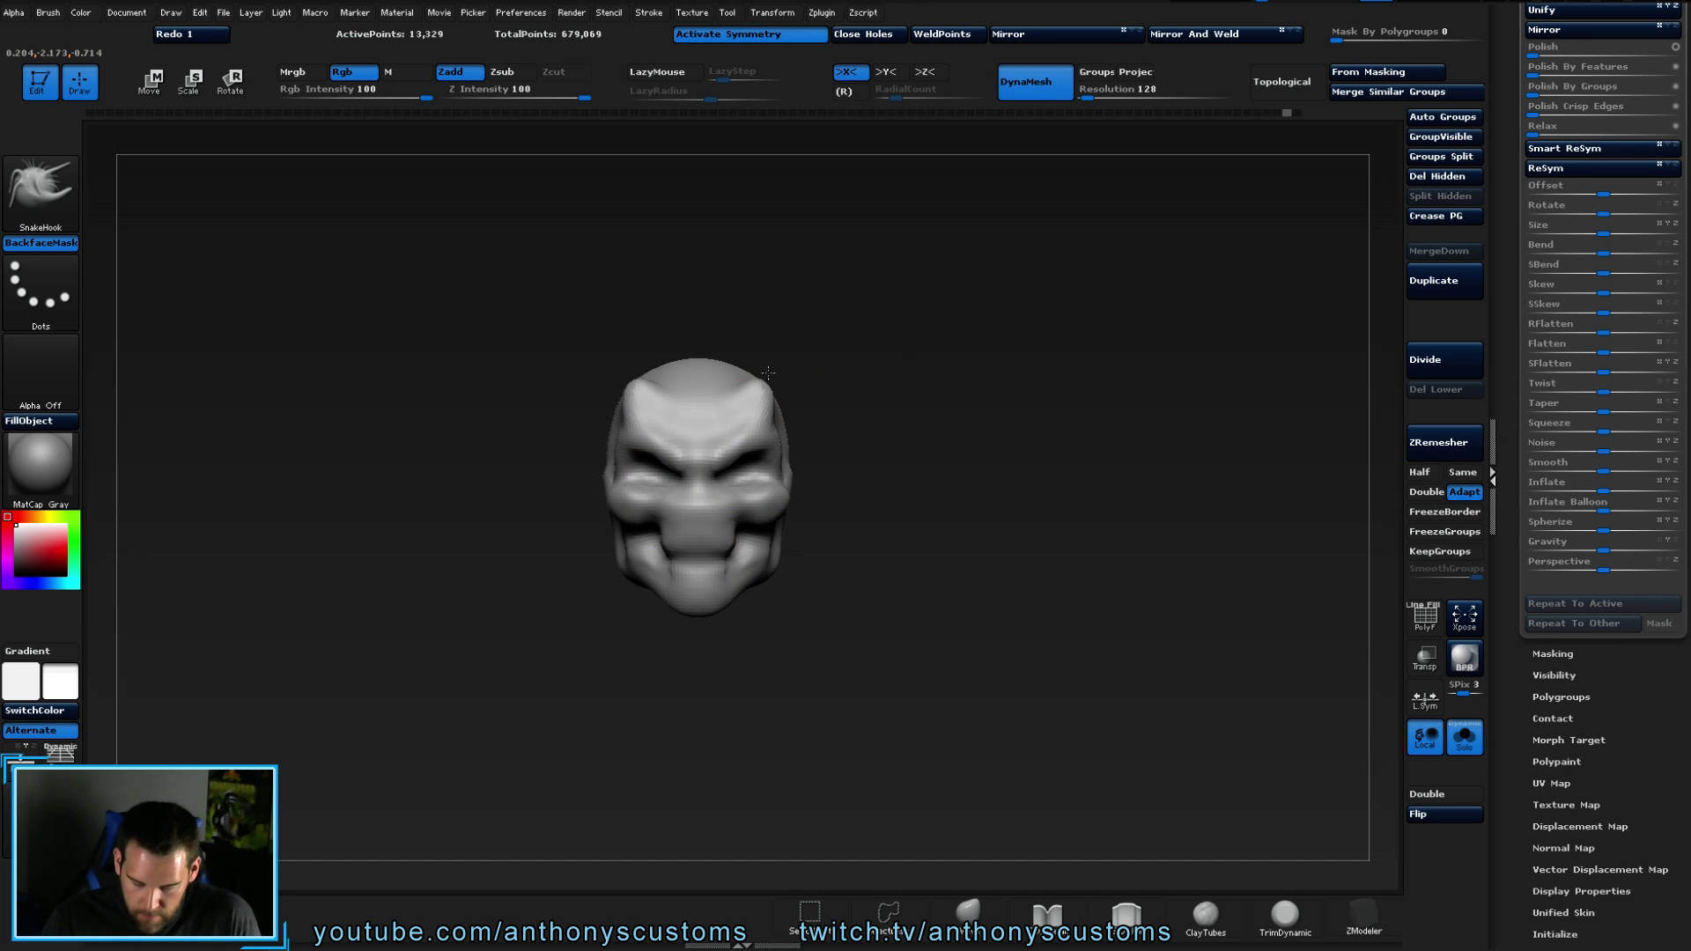
left_click_drag(865, 353, 952, 365)
key("ctrl+z")
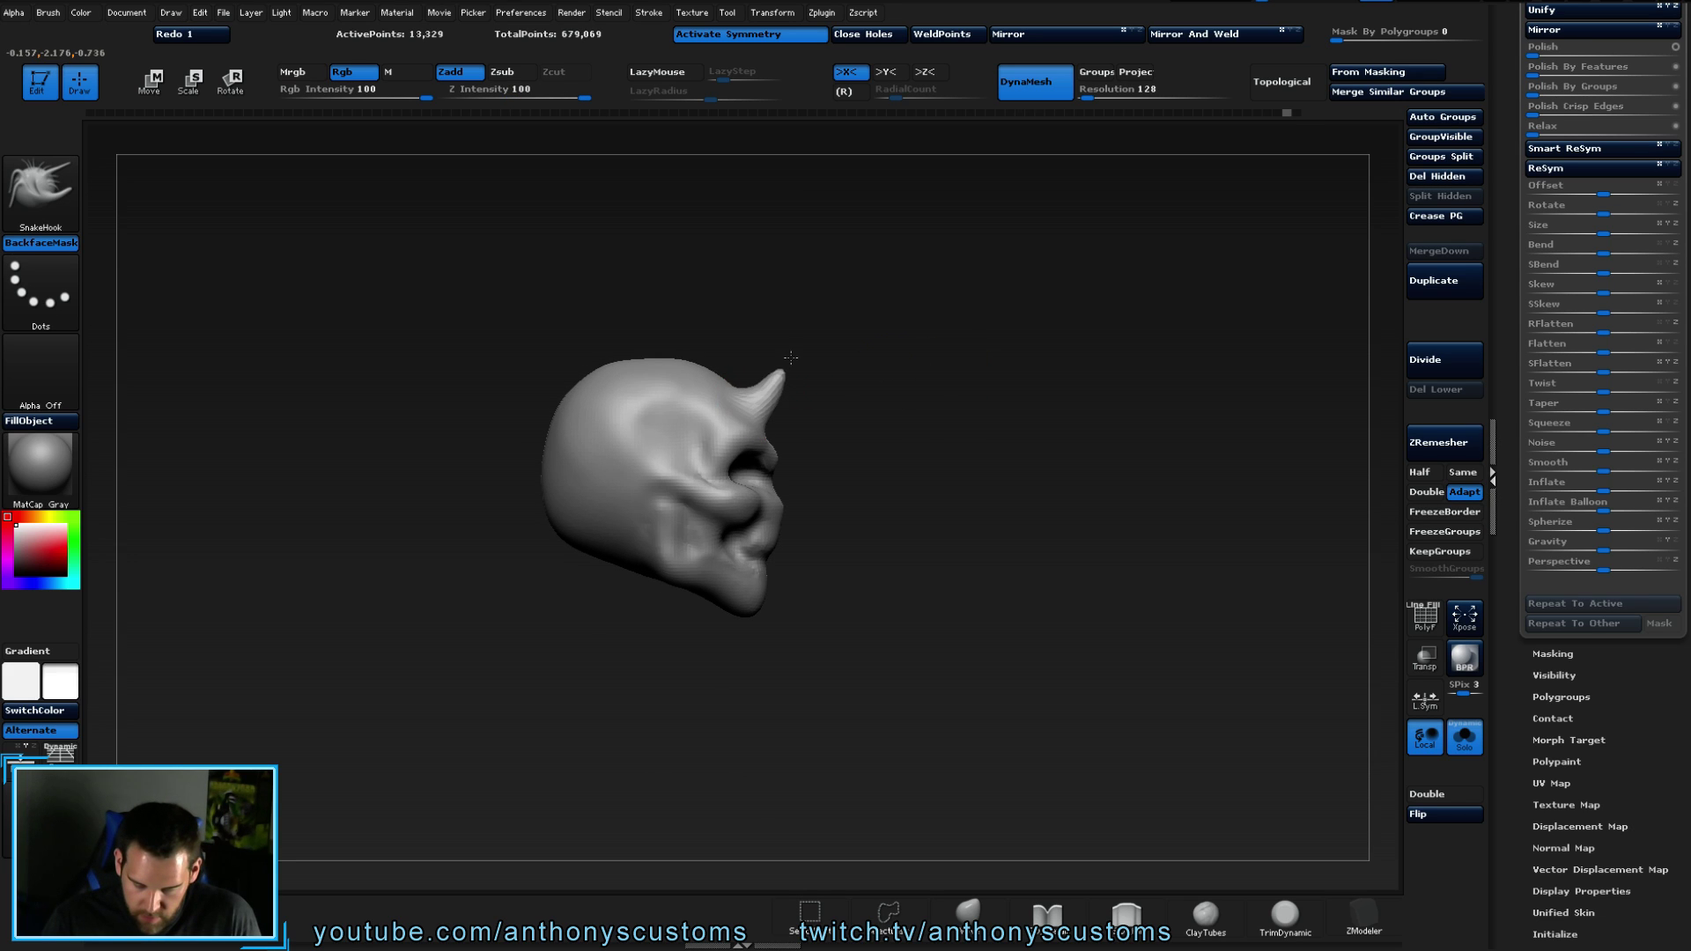
key("ctrl+shift+z")
mouse_move(906, 380)
left_mouse_down()
mouse_move(891, 378)
mouse_move(1060, 366)
mouse_move(922, 341)
left_mouse_up()
key("ctrl+z")
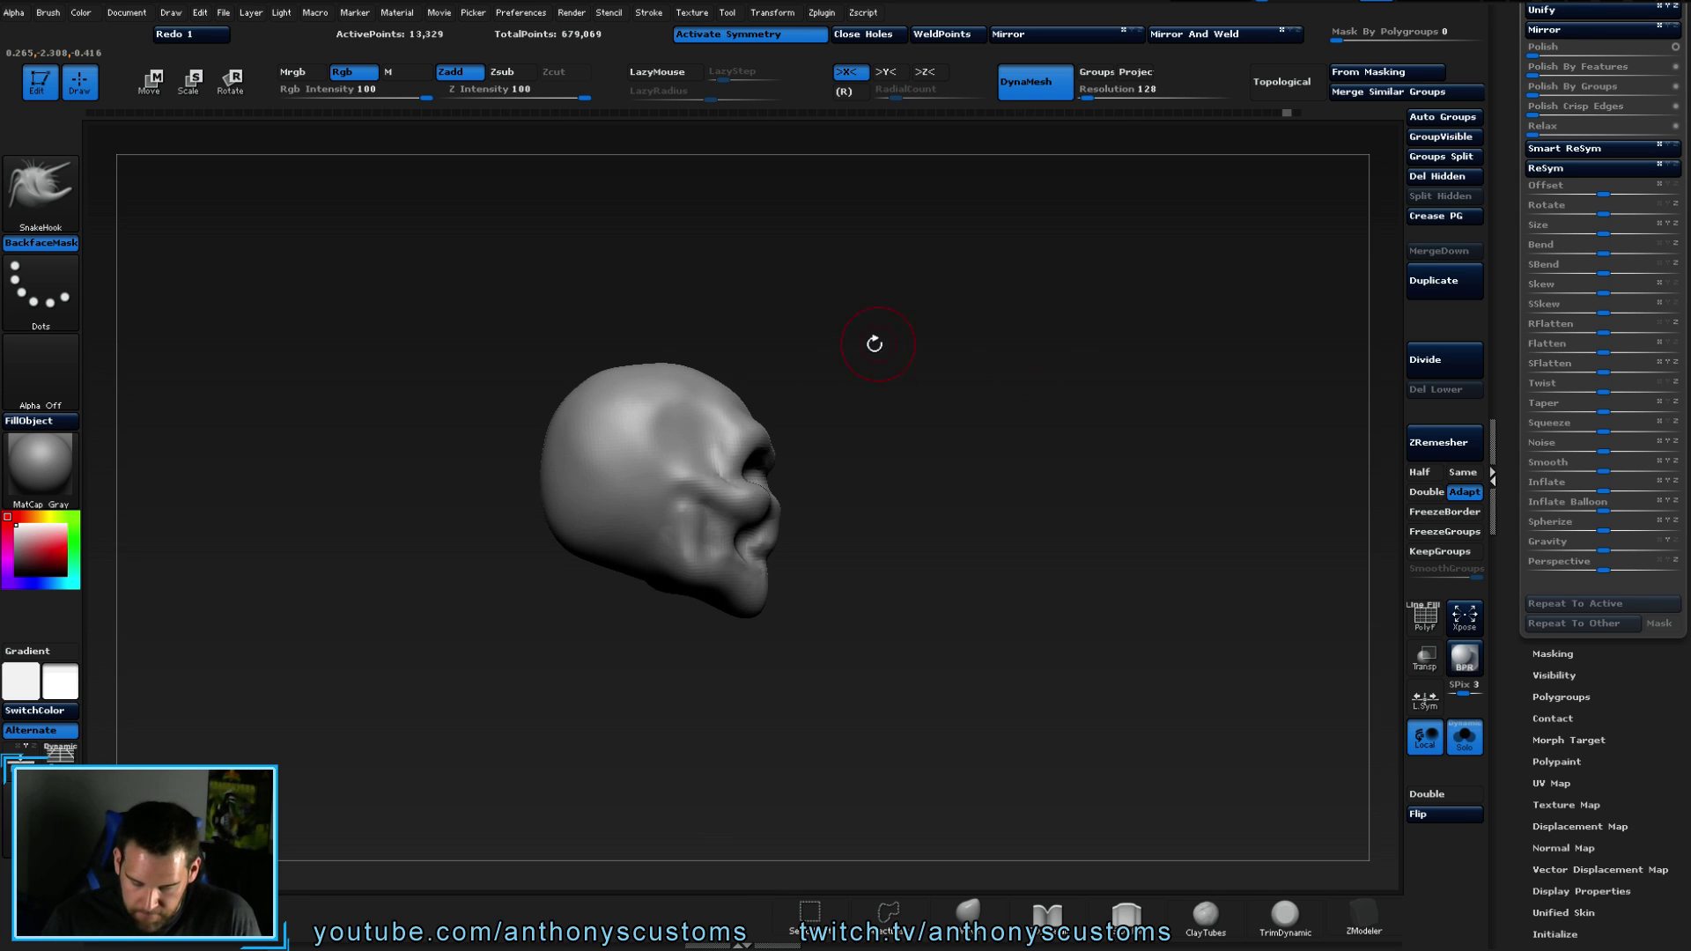
- Try to pull the forehead forward into horns and stretch them into long, thin, upward-pointing ones
mouse_move(787, 378)
left_mouse_down()
mouse_move(793, 397)
mouse_move(750, 410)
left_mouse_up()
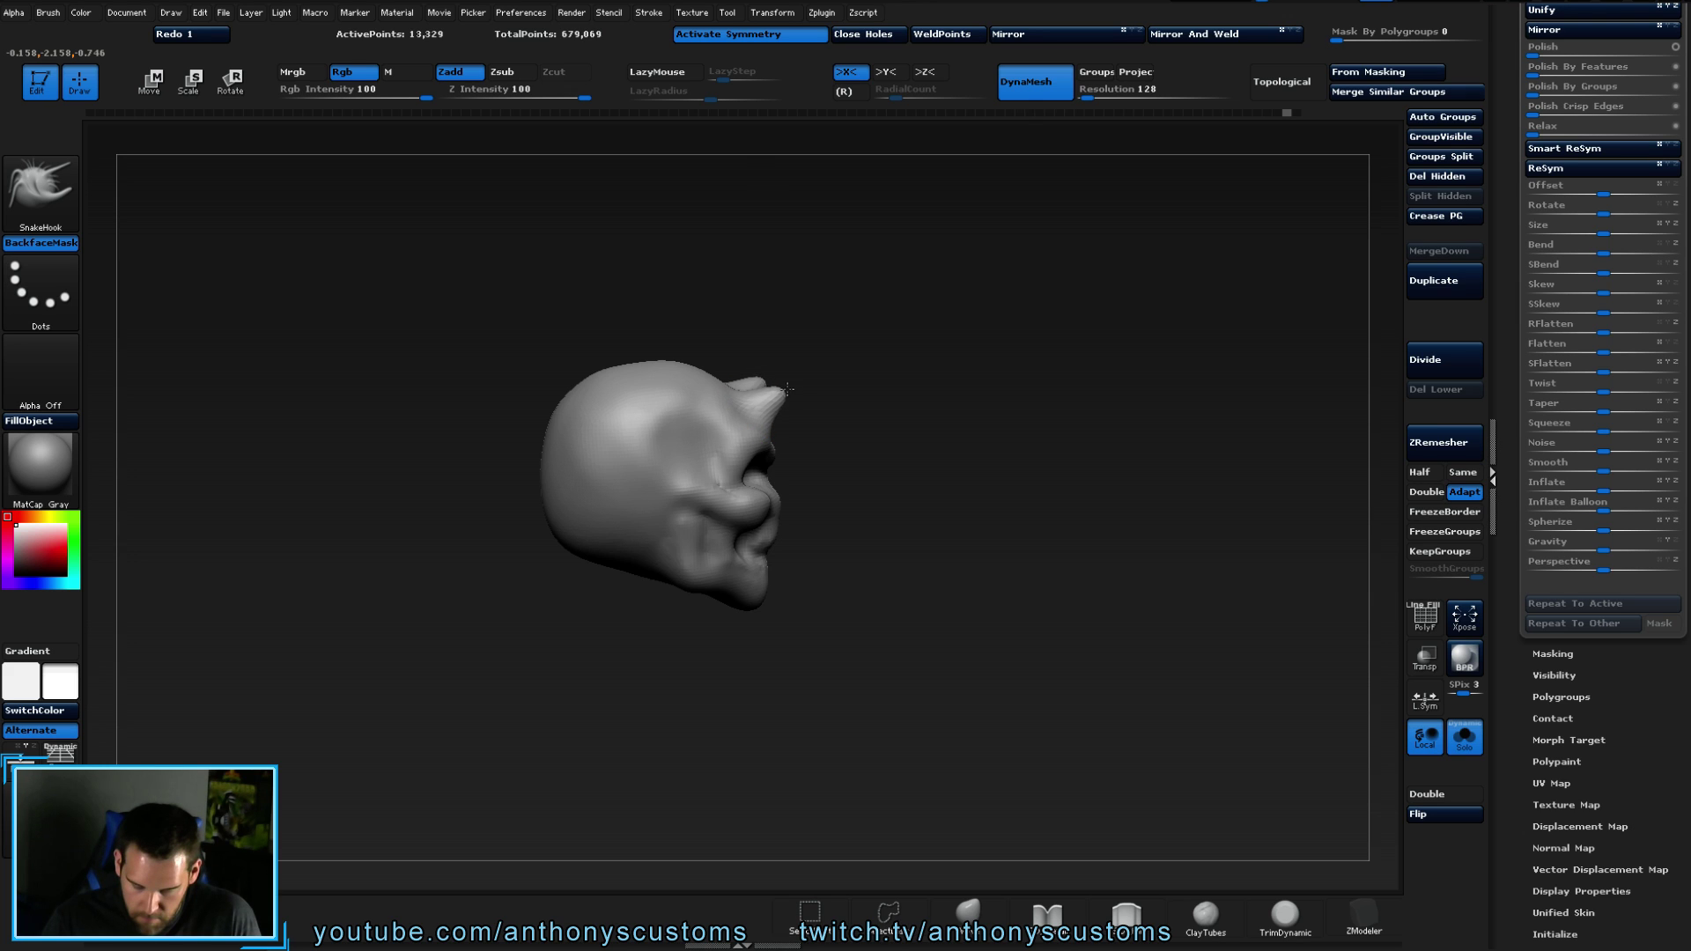
key("ctrl+shift+z")
mouse_move(876, 393)
left_mouse_down()
mouse_move(933, 381)
mouse_move(960, 413)
mouse_move(921, 352)
mouse_move(851, 373)
mouse_move(855, 325)
left_mouse_up()
key("ctrl+z")
mouse_move(942, 380)
left_mouse_down()
mouse_move(962, 464)
mouse_move(1026, 426)
mouse_move(1018, 445)
mouse_move(955, 380)
left_mouse_up()
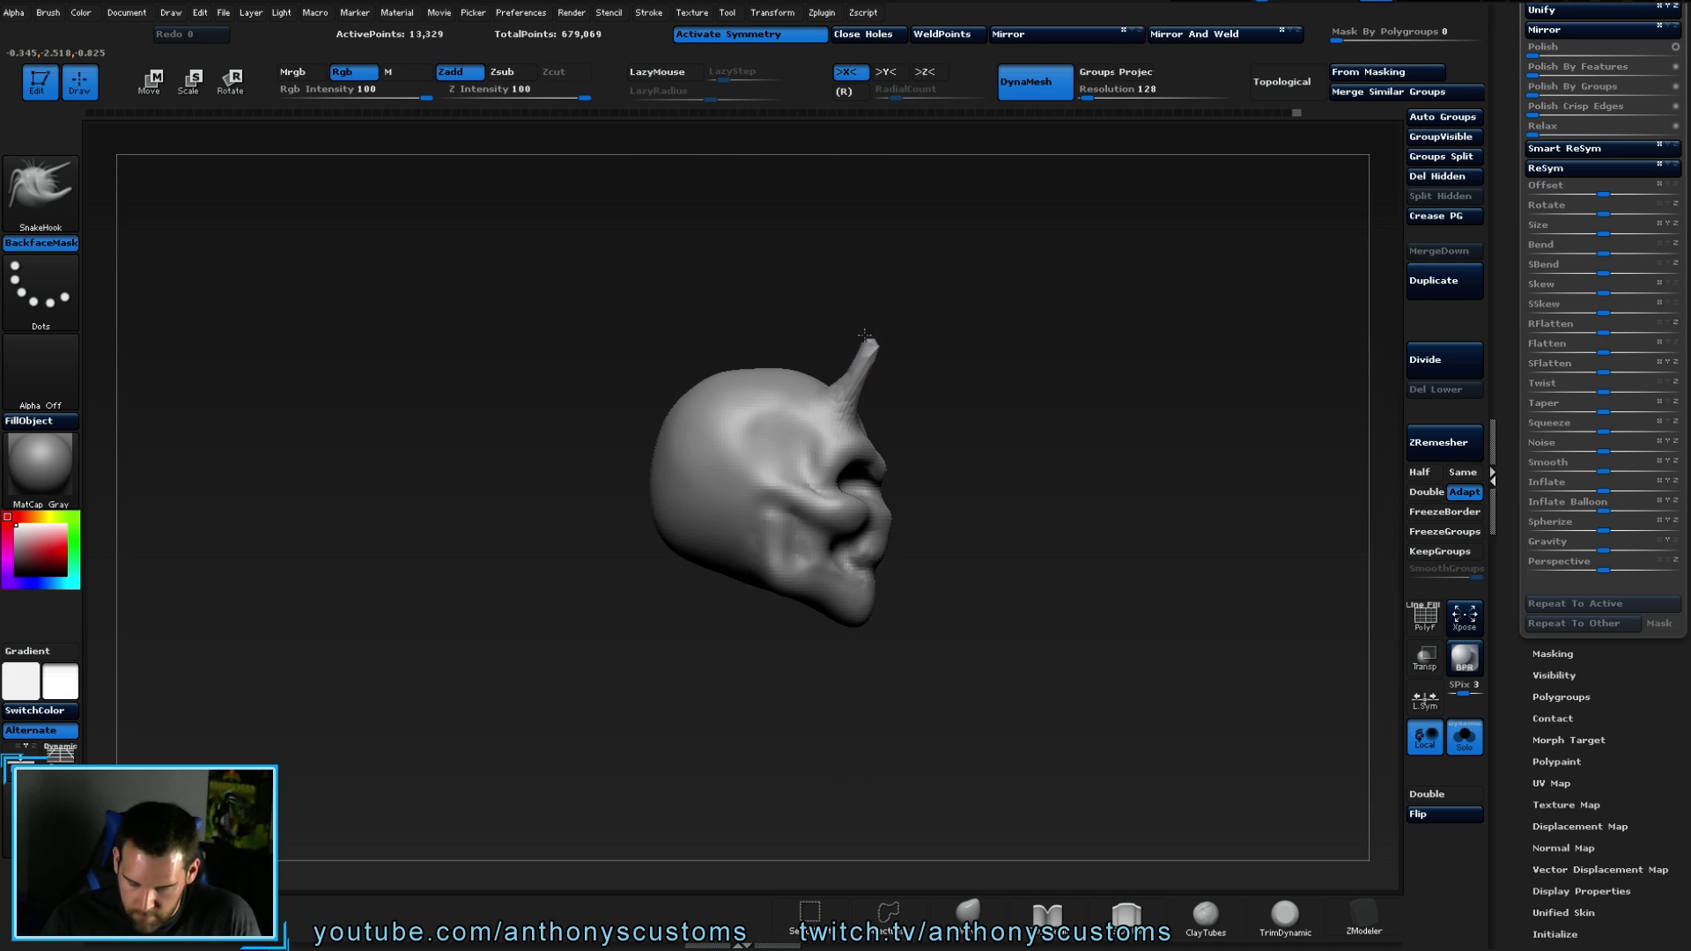
key("ctrl+z")
key("ctrl+z")
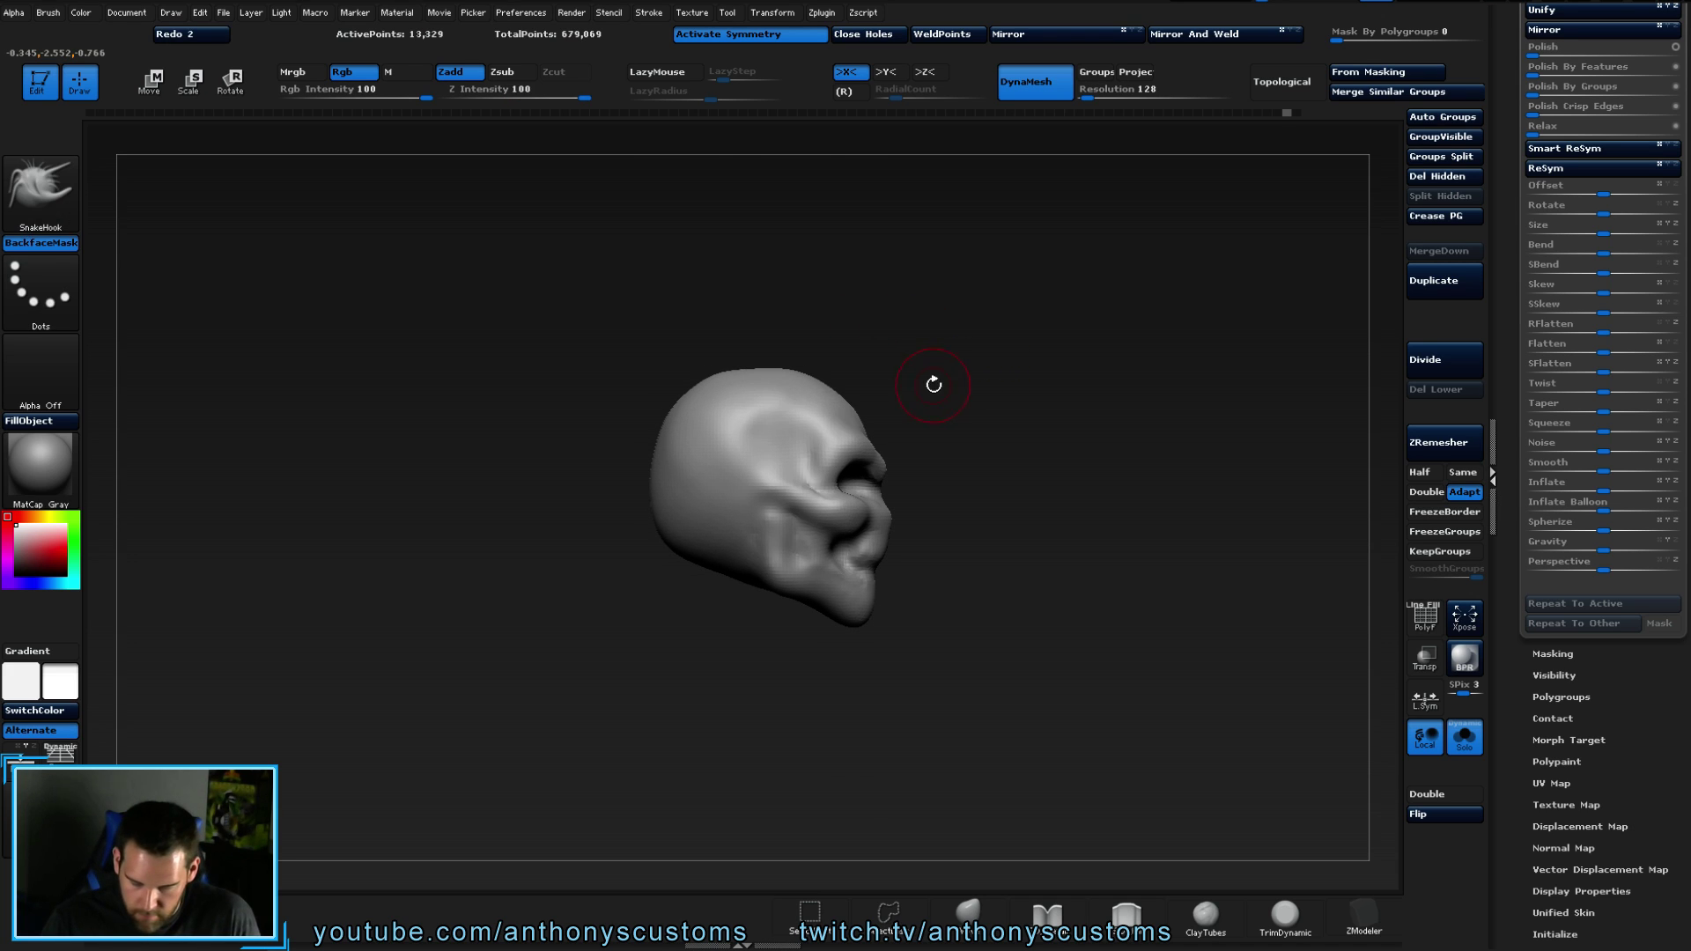
- Try out short, upright horns on the upper forehead, with a smaller brush and varied placement
key("space")
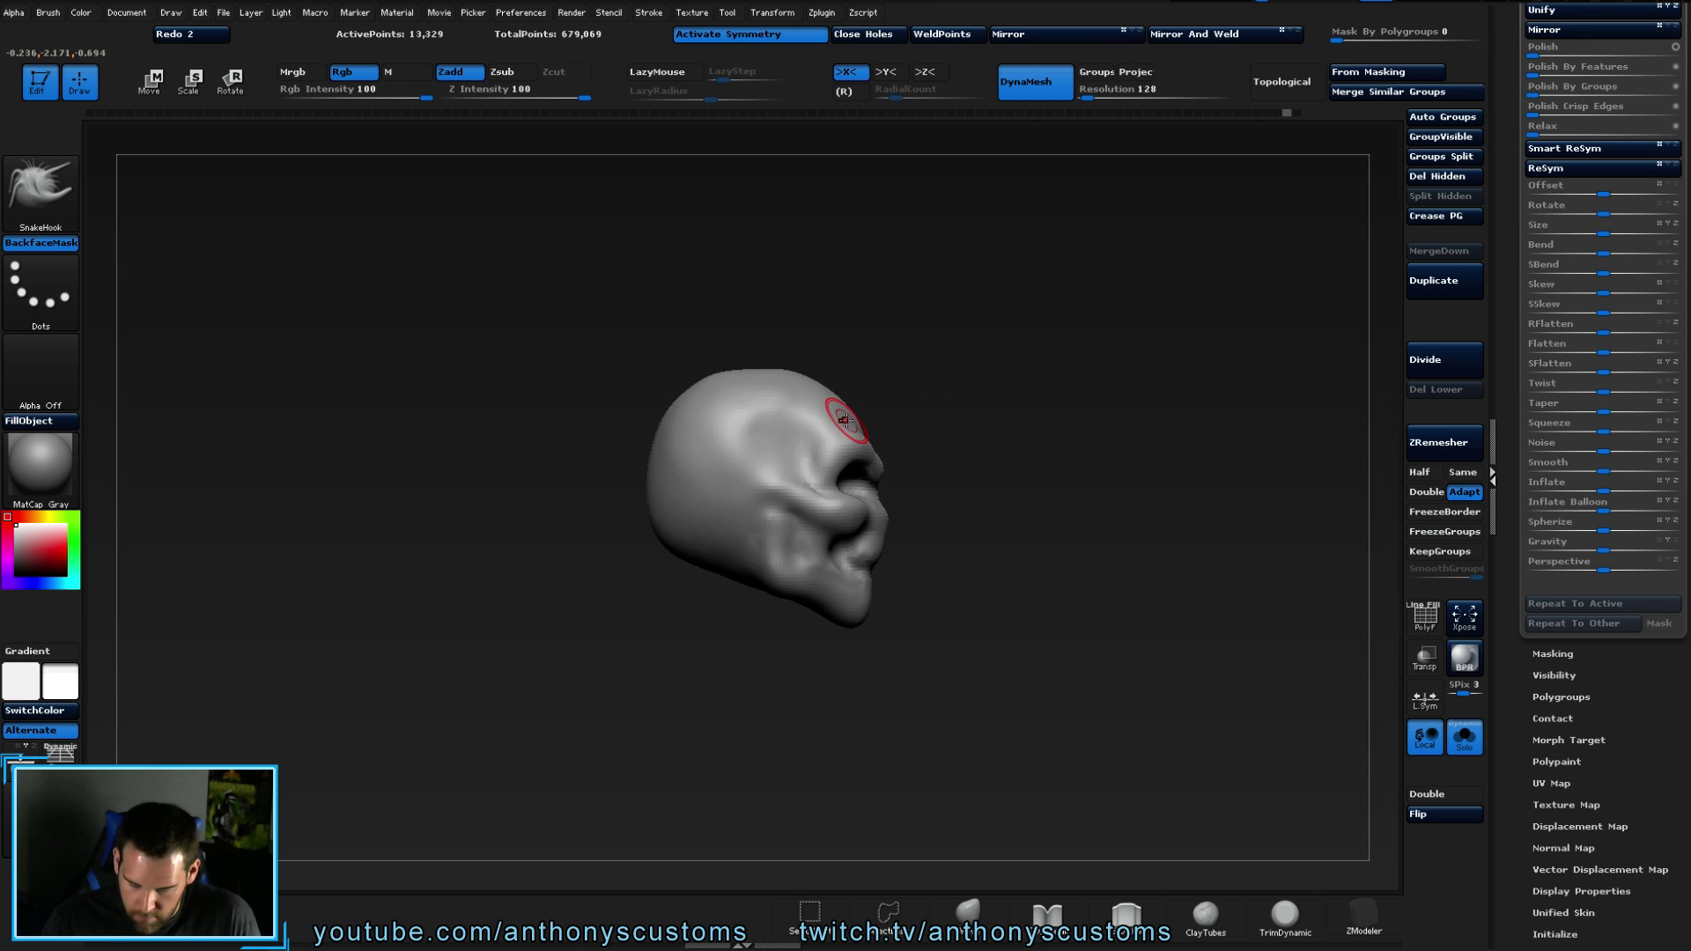
left_click_drag(873, 351, 1057, 335)
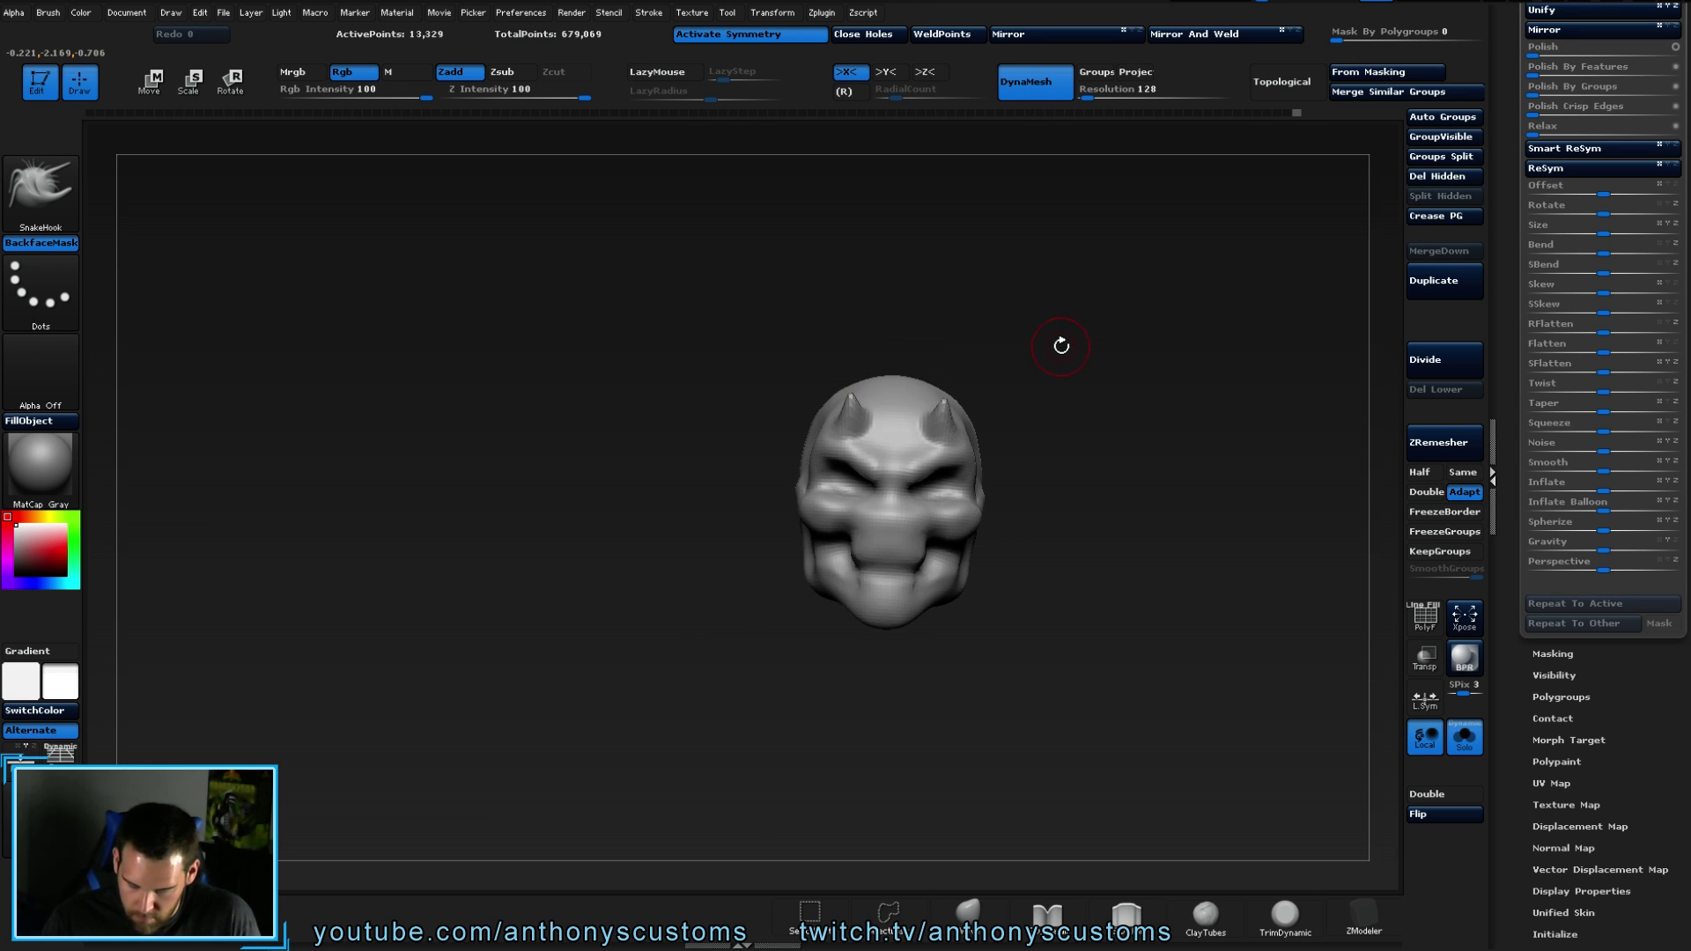
key("ctrl+z")
left_click_drag(992, 381, 1057, 476)
key("ctrl+z")
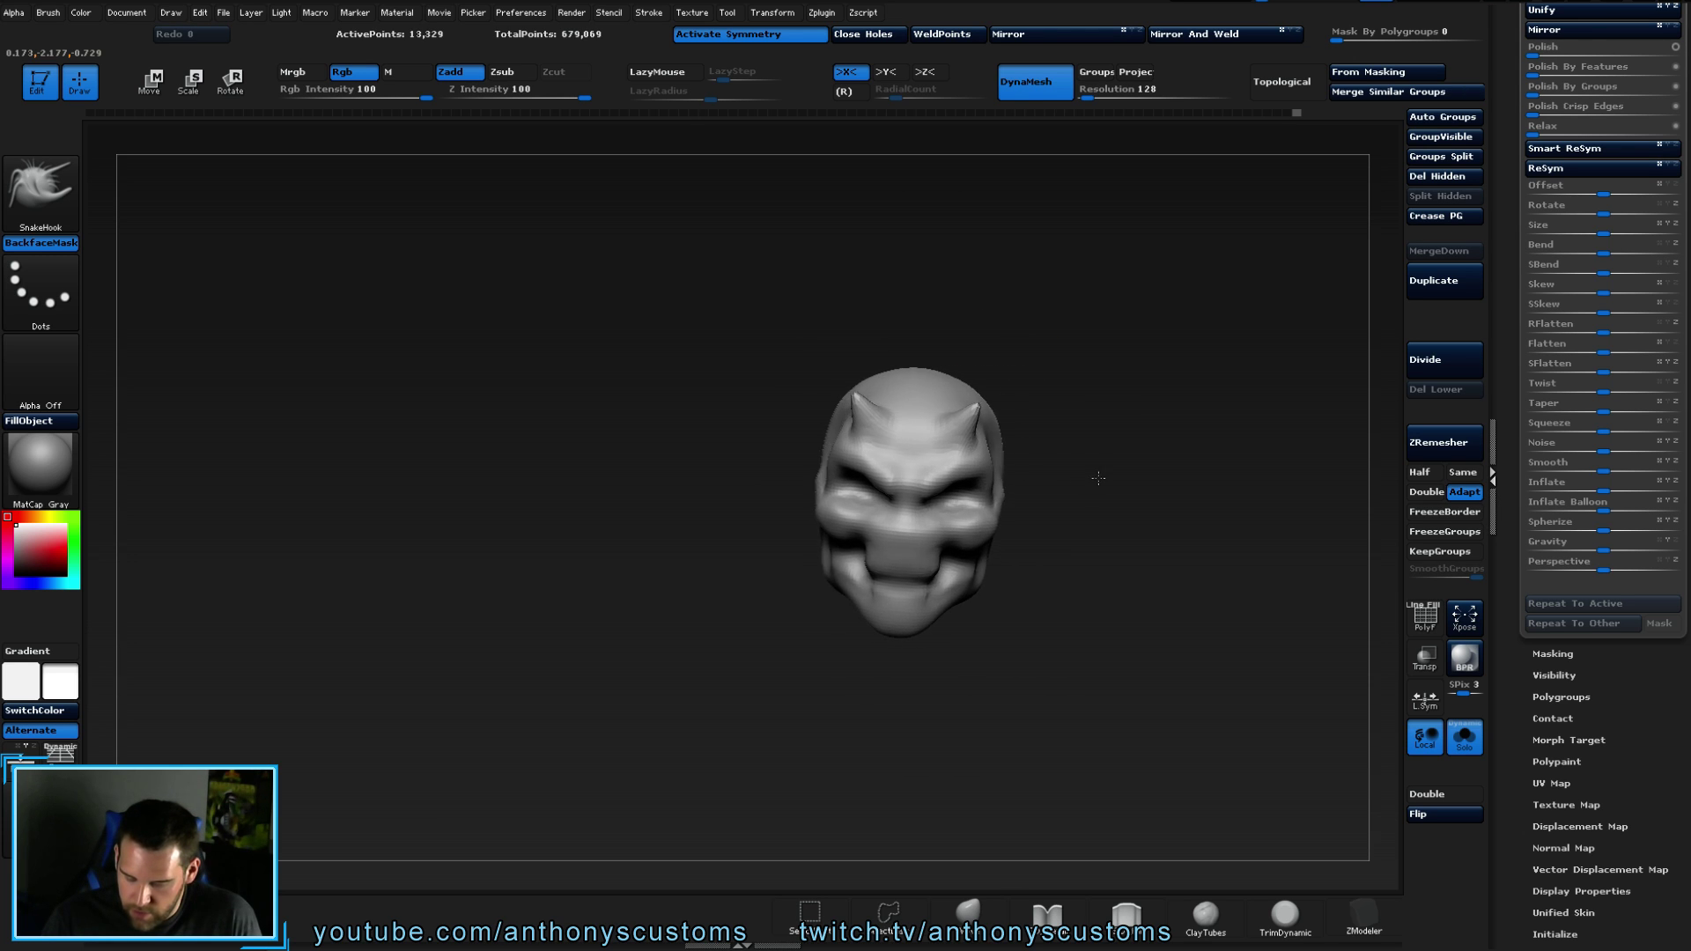
mouse_move(1069, 456)
left_mouse_down()
mouse_move(1098, 445)
mouse_move(1056, 434)
mouse_move(1080, 437)
mouse_move(1088, 317)
mouse_move(1039, 352)
mouse_move(962, 345)
mouse_move(948, 315)
mouse_move(961, 389)
mouse_move(900, 492)
left_mouse_up()
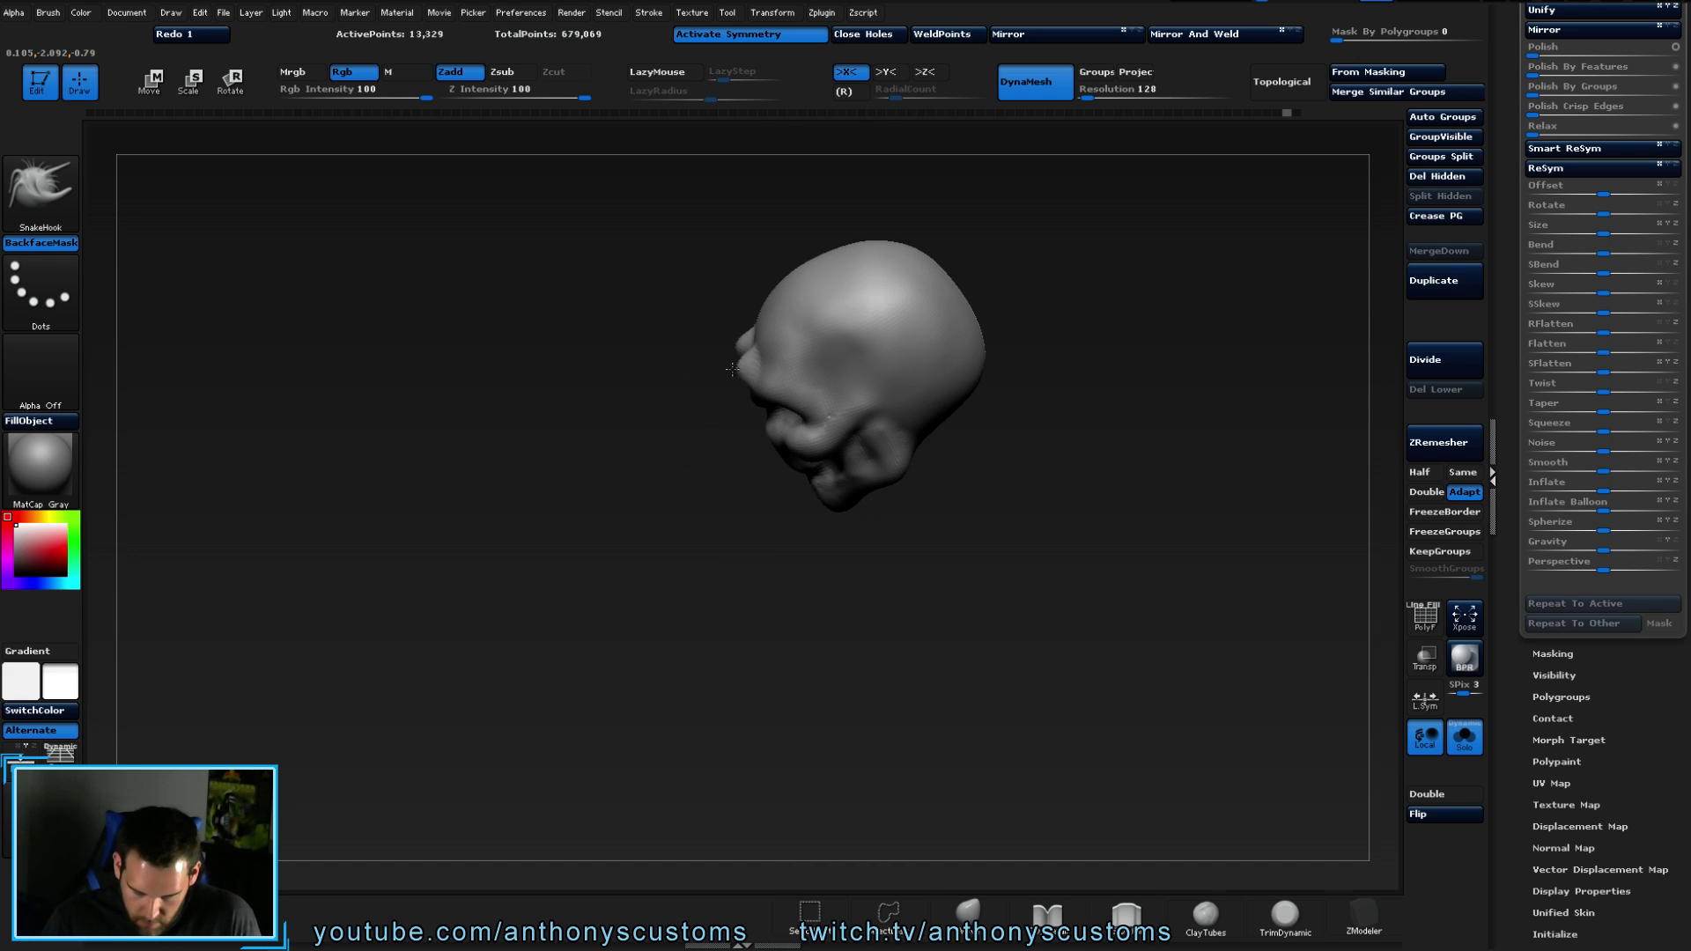
- Try to combine two small central forehead horns with a longer outer pair rising above the brows
left_click_drag(717, 357, 718, 357)
mouse_move(759, 513)
left_mouse_down()
mouse_move(835, 521)
mouse_move(854, 484)
mouse_move(829, 467)
left_mouse_up()
mouse_move(809, 392)
left_mouse_down()
mouse_move(860, 365)
mouse_move(867, 440)
mouse_move(793, 379)
mouse_move(796, 357)
mouse_move(837, 458)
mouse_move(845, 415)
mouse_move(906, 358)
mouse_move(919, 261)
left_mouse_up()
key("ctrl+z")
left_click_drag(921, 329, 873, 324)
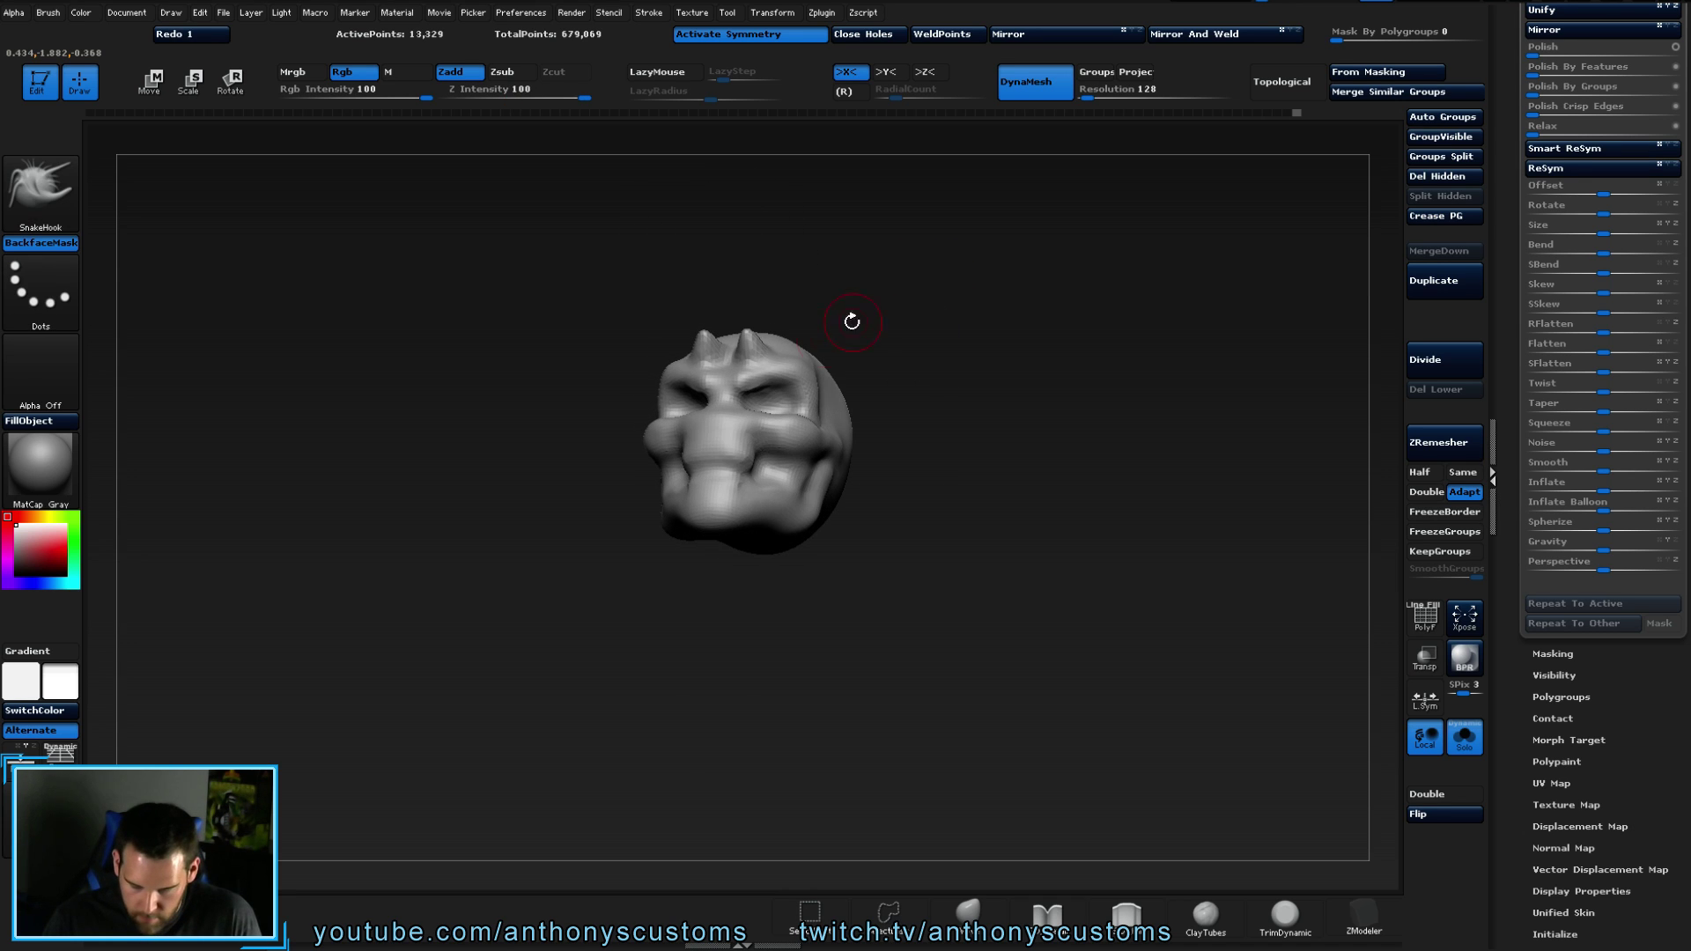
key("ctrl+shift+z")
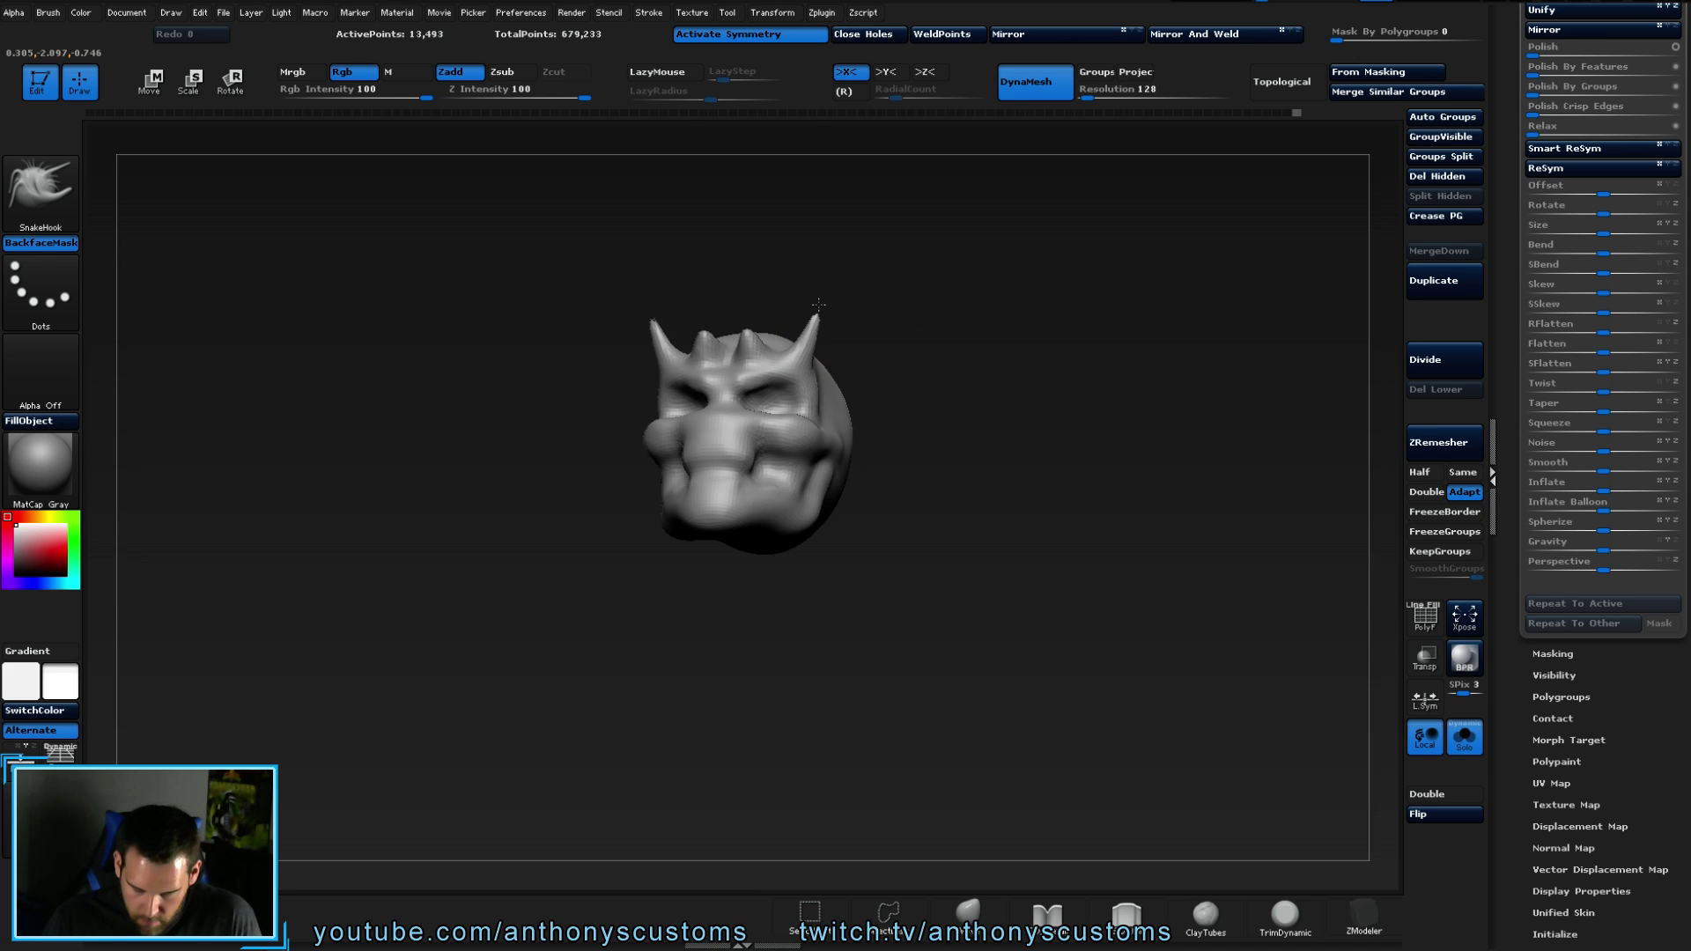
- Try to add more paired horns at the temples and on top of the head behind the small forehead horns
mouse_move(934, 386)
left_mouse_down()
mouse_move(981, 484)
mouse_move(959, 464)
mouse_move(993, 446)
mouse_move(996, 492)
mouse_move(975, 515)
left_mouse_up()
key("ctrl+z")
left_click_drag(940, 441, 948, 424)
left_click_drag(859, 385, 876, 377)
mouse_move(921, 490)
left_mouse_down()
mouse_move(953, 369)
mouse_move(1042, 329)
mouse_move(916, 361)
left_mouse_up()
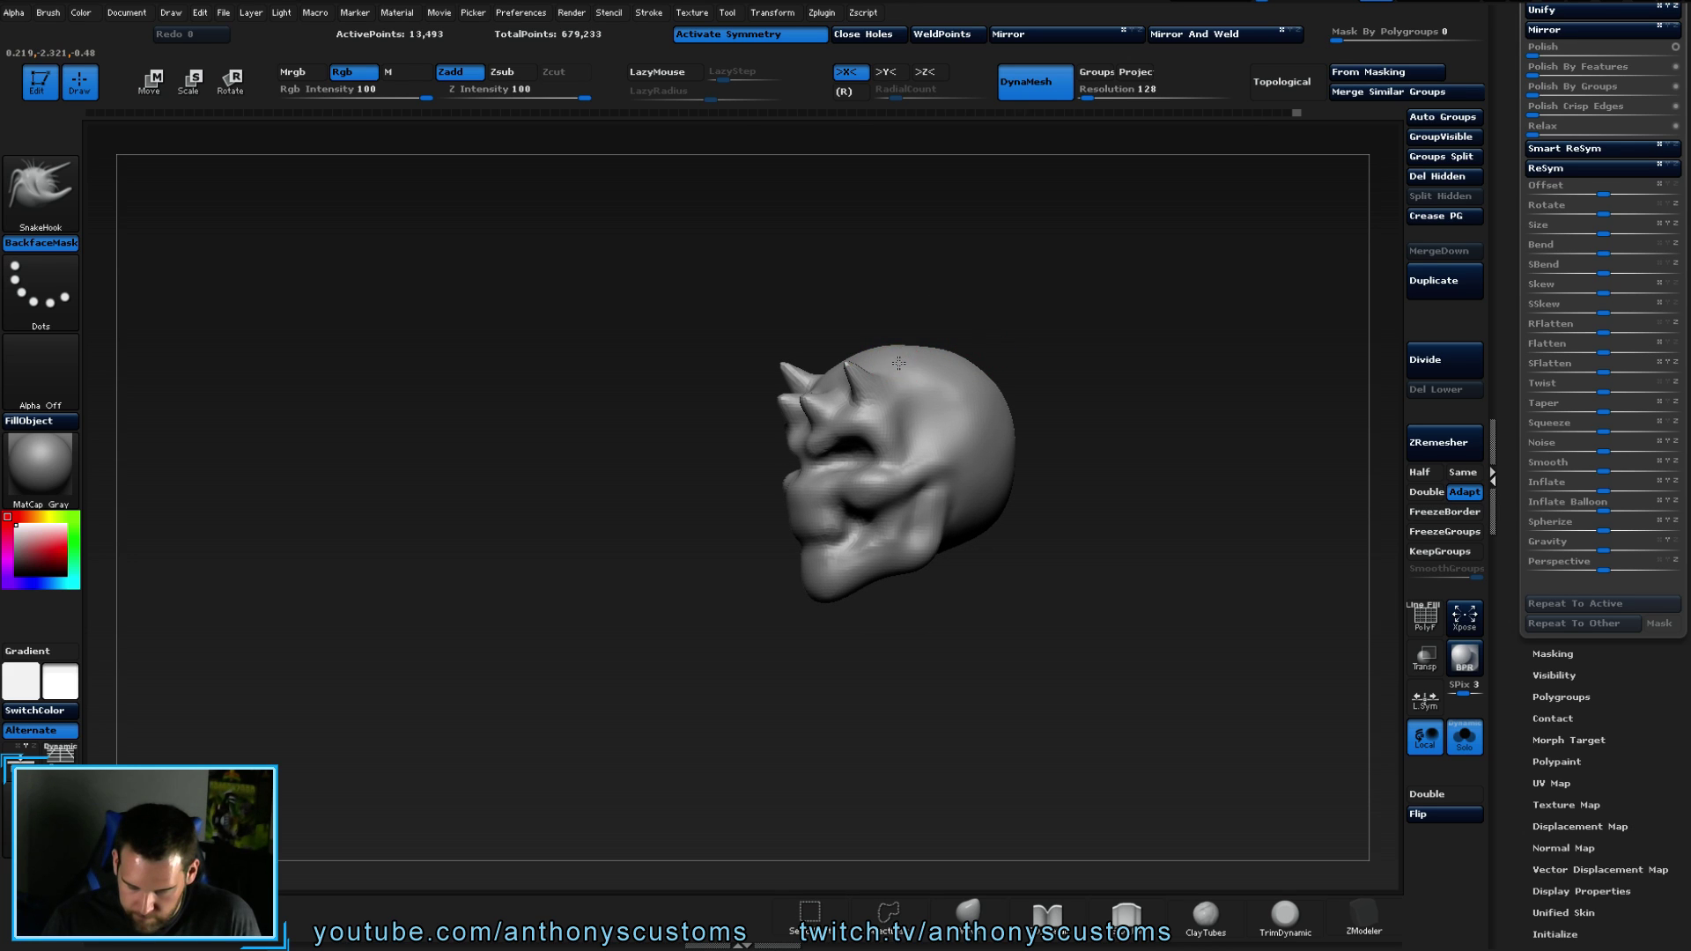
key("ctrl+z")
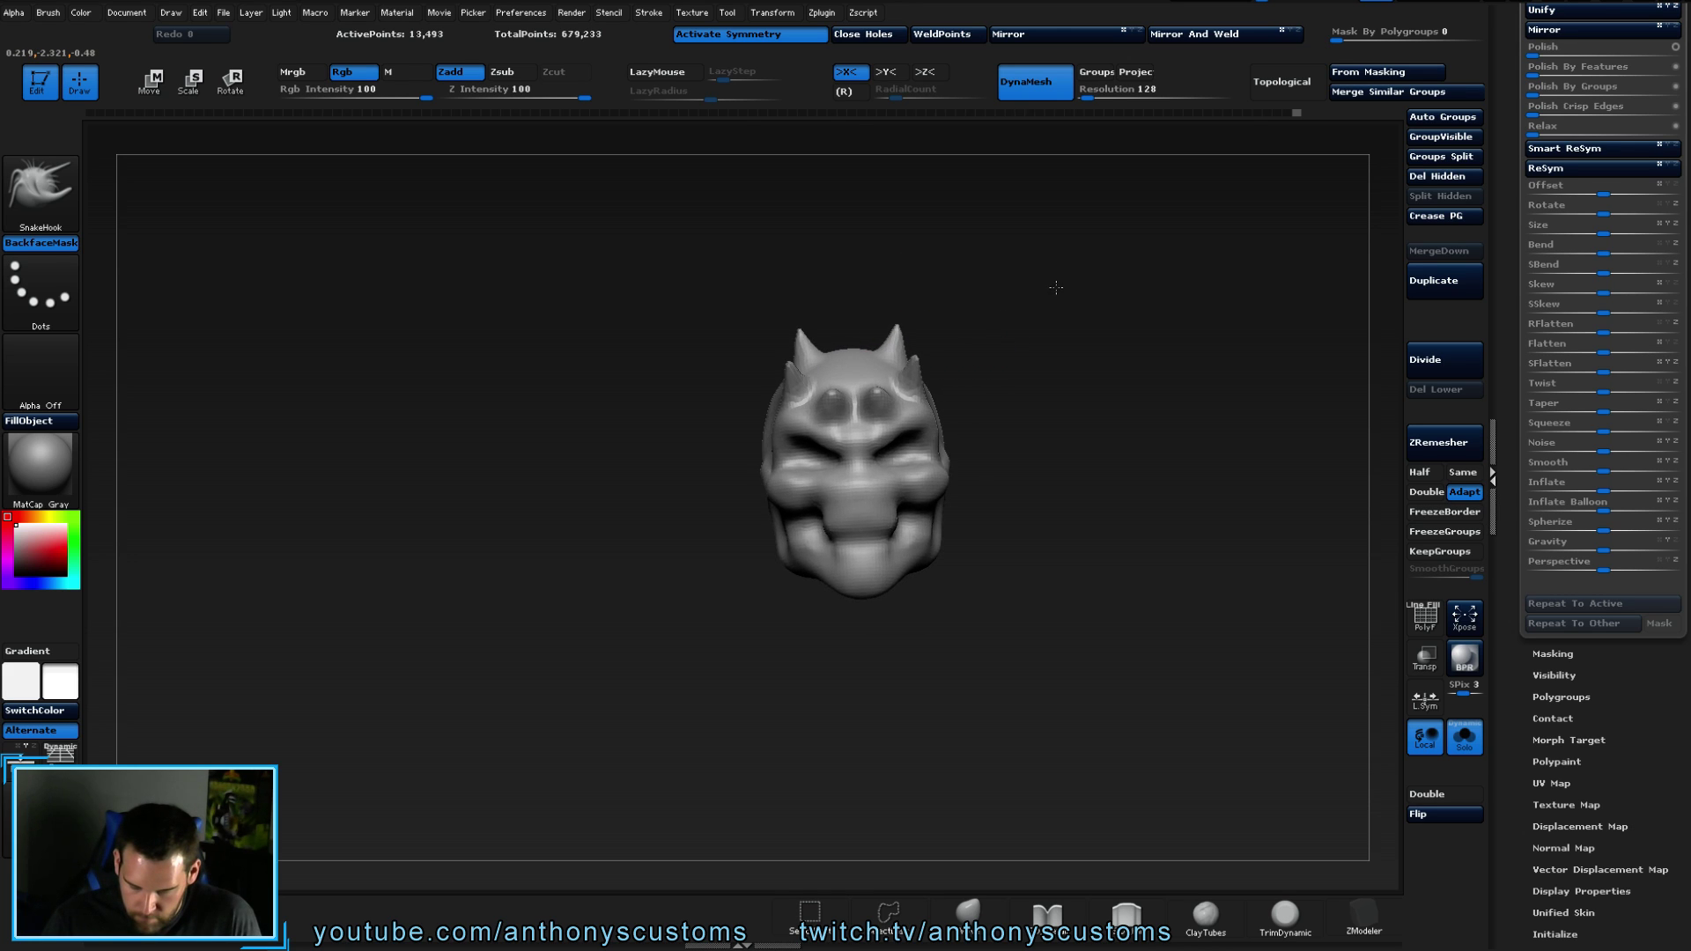
- Try to extend the horns into a crown of paired spikes running over the top toward the back of the head
left_click_drag(1024, 282, 1053, 324)
key("ctrl+shift+z")
mouse_move(1043, 402)
left_mouse_down()
mouse_move(1016, 243)
mouse_move(1002, 257)
left_mouse_up()
left_click_drag(886, 273, 806, 331)
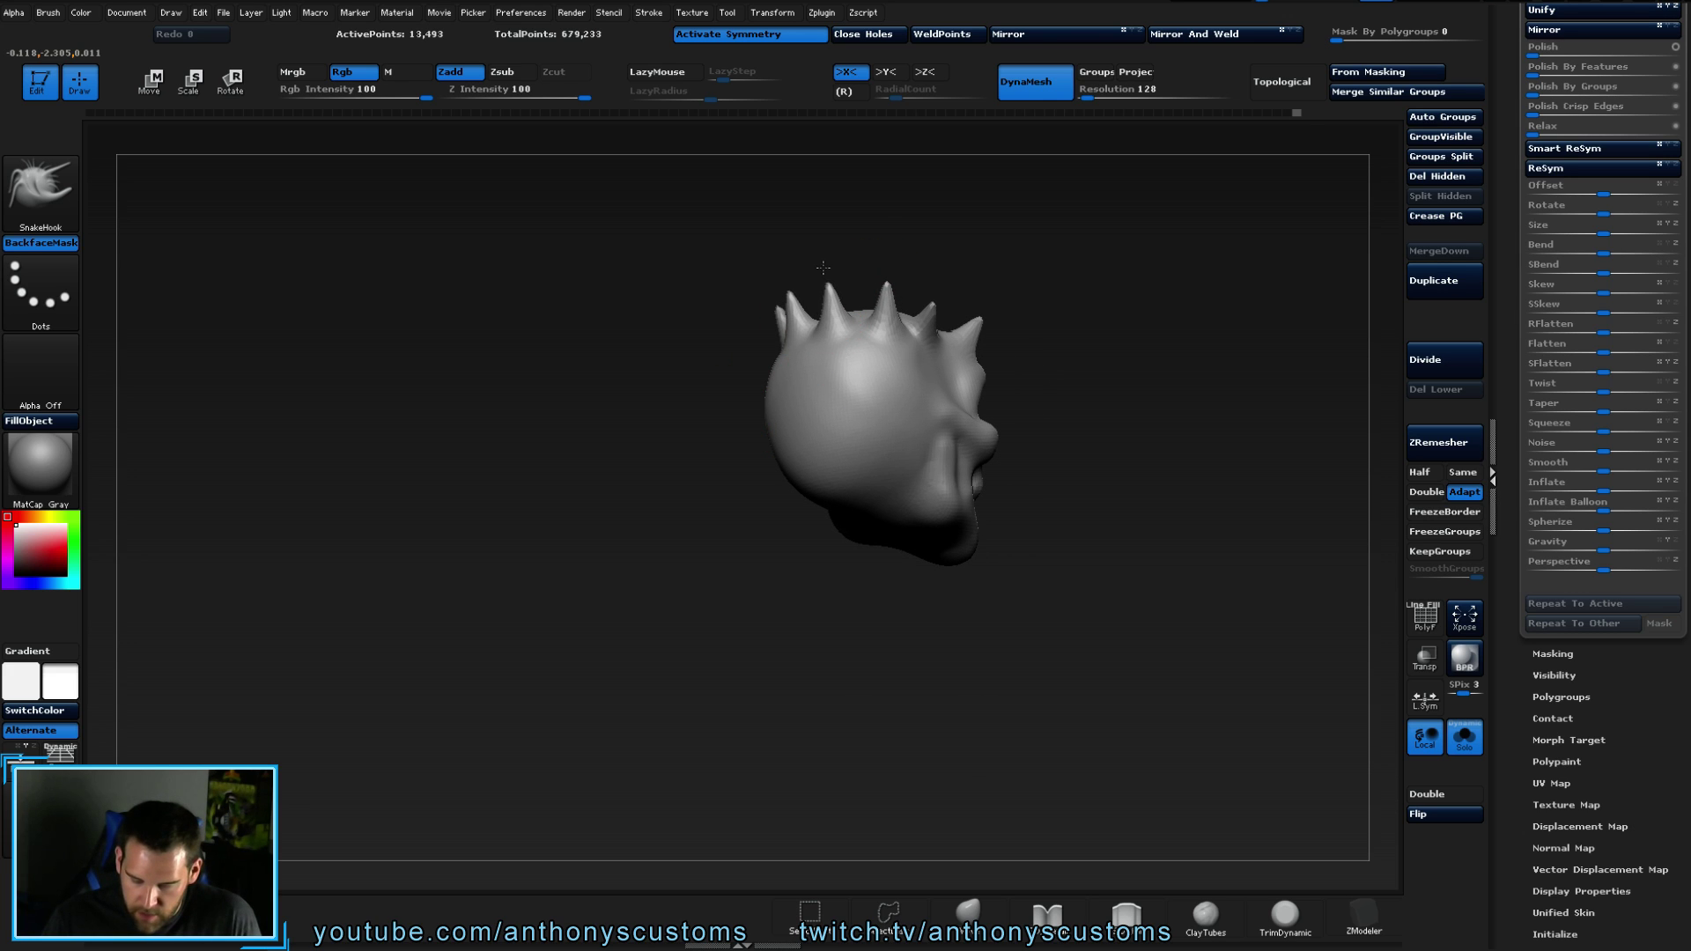
left_click_drag(1157, 338, 1099, 391)
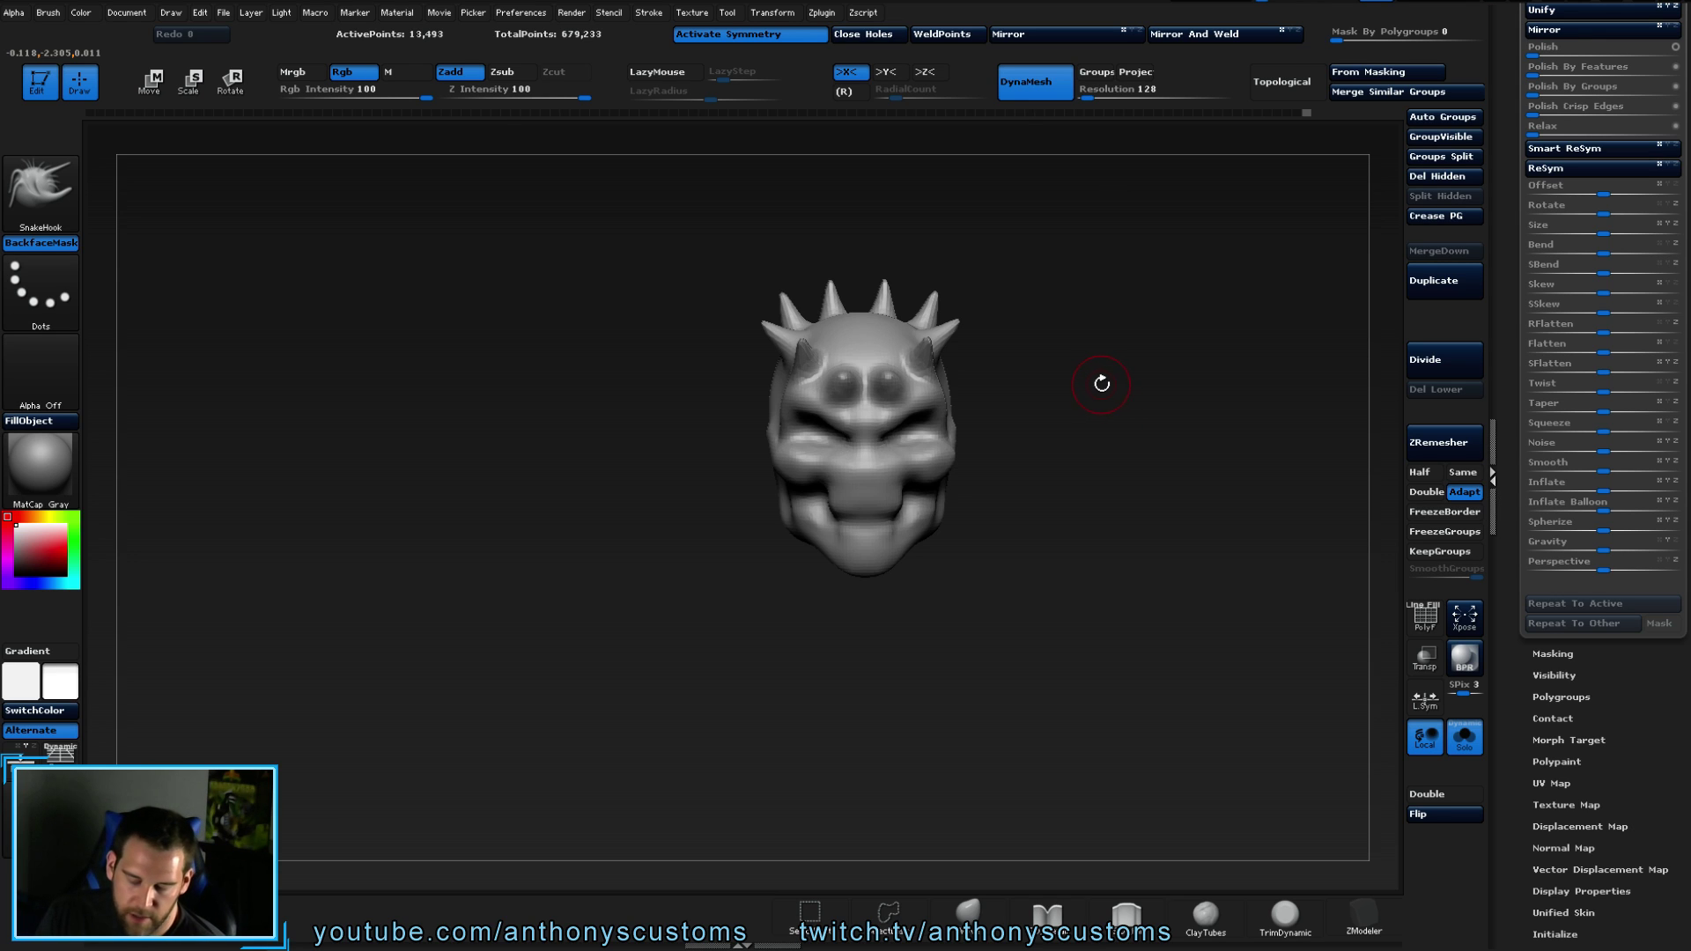
- Undo the crown of spikes and the forehead horns, restoring the bare head
key("ctrl+z")
key("ctrl+z")
key("ctrl+z")
key("ctrl+z")
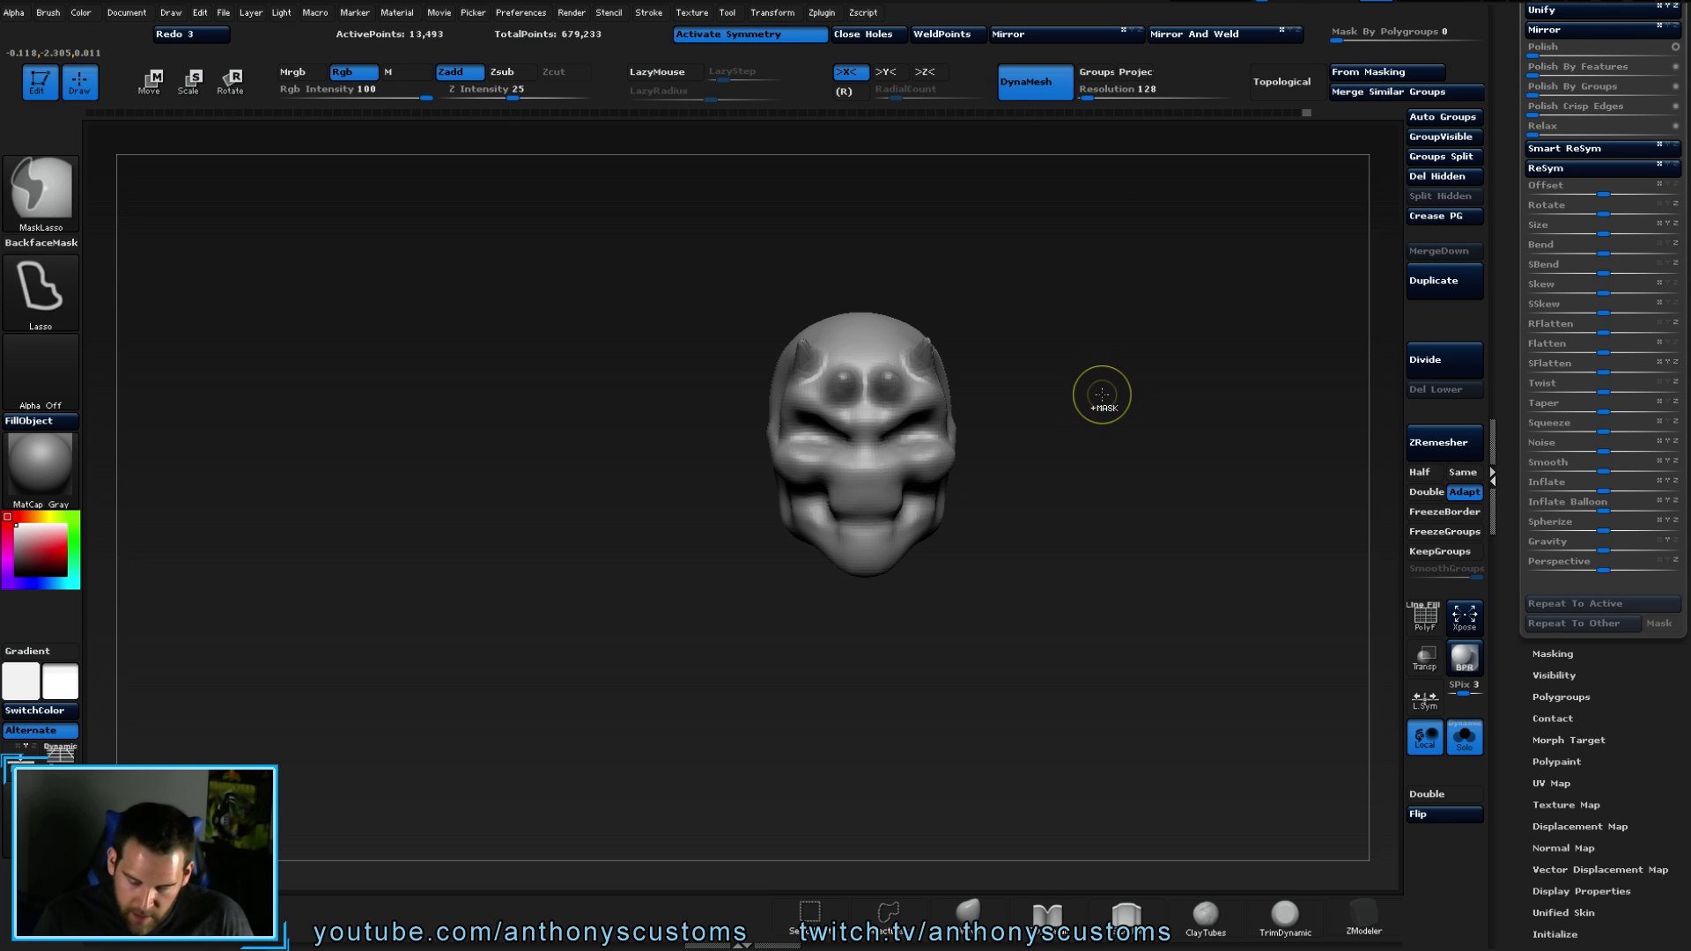
key("ctrl+z")
key("ctrl+z")
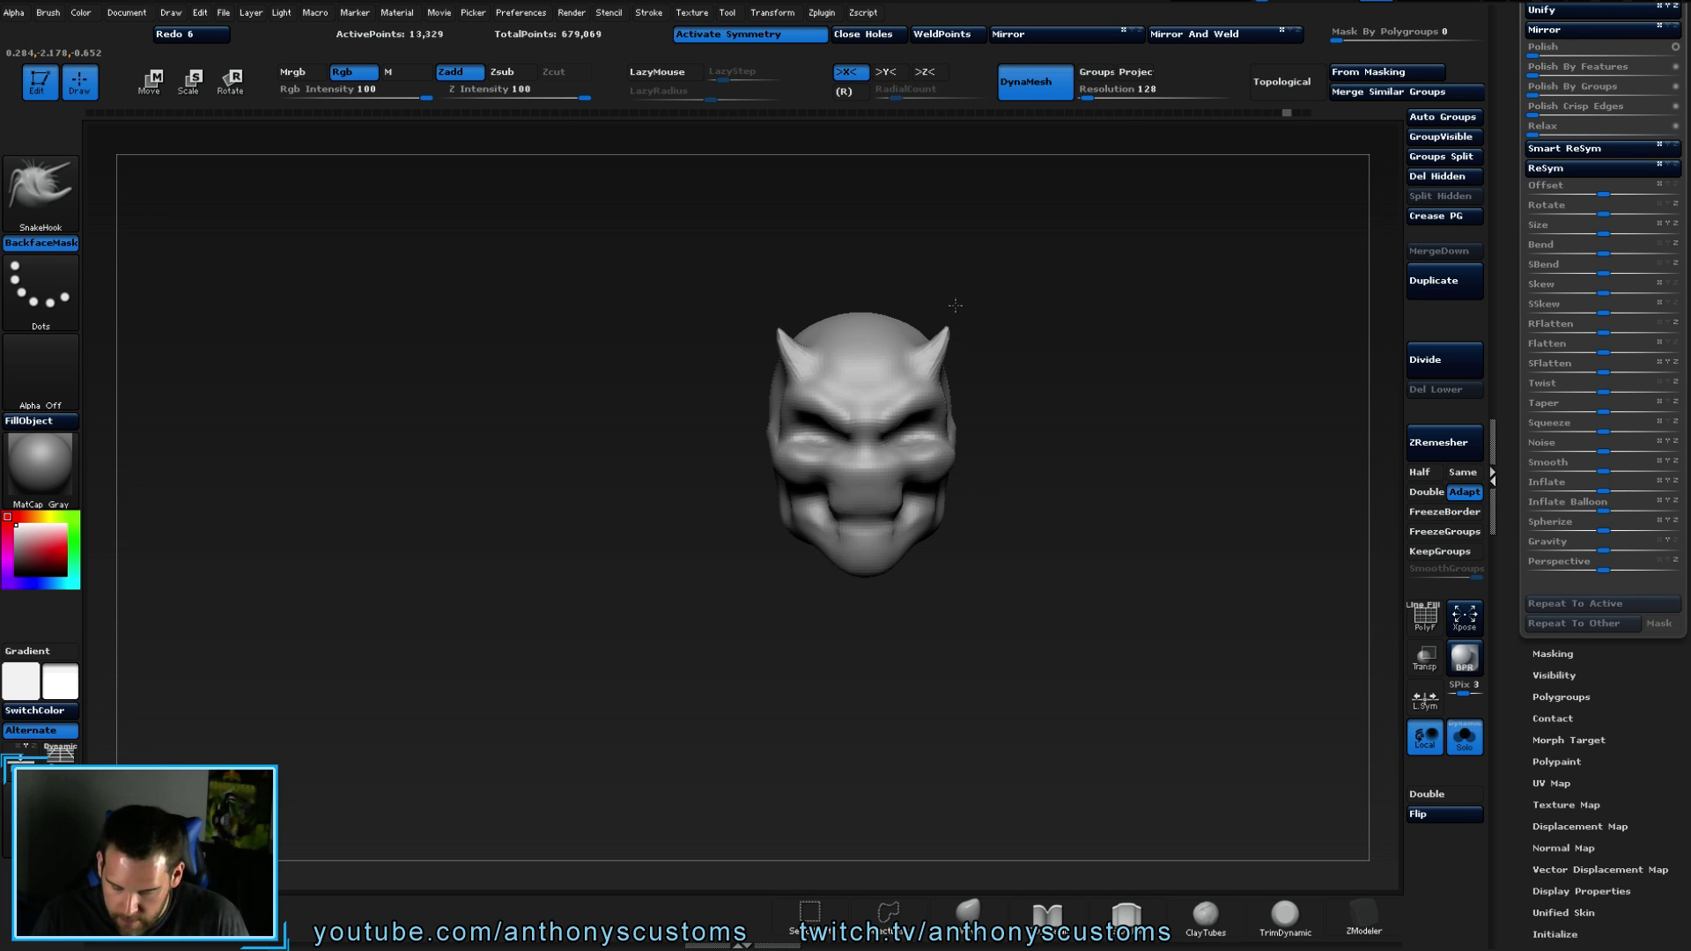
- Try a pair of large, outward-pointing horns on the outer forehead with a smaller pair between them
mouse_move(1176, 499)
left_mouse_down()
mouse_move(1064, 649)
mouse_move(1011, 646)
mouse_move(1167, 600)
mouse_move(1013, 609)
mouse_move(1190, 630)
mouse_move(1153, 555)
mouse_move(1131, 602)
mouse_move(1078, 490)
mouse_move(928, 276)
left_mouse_up()
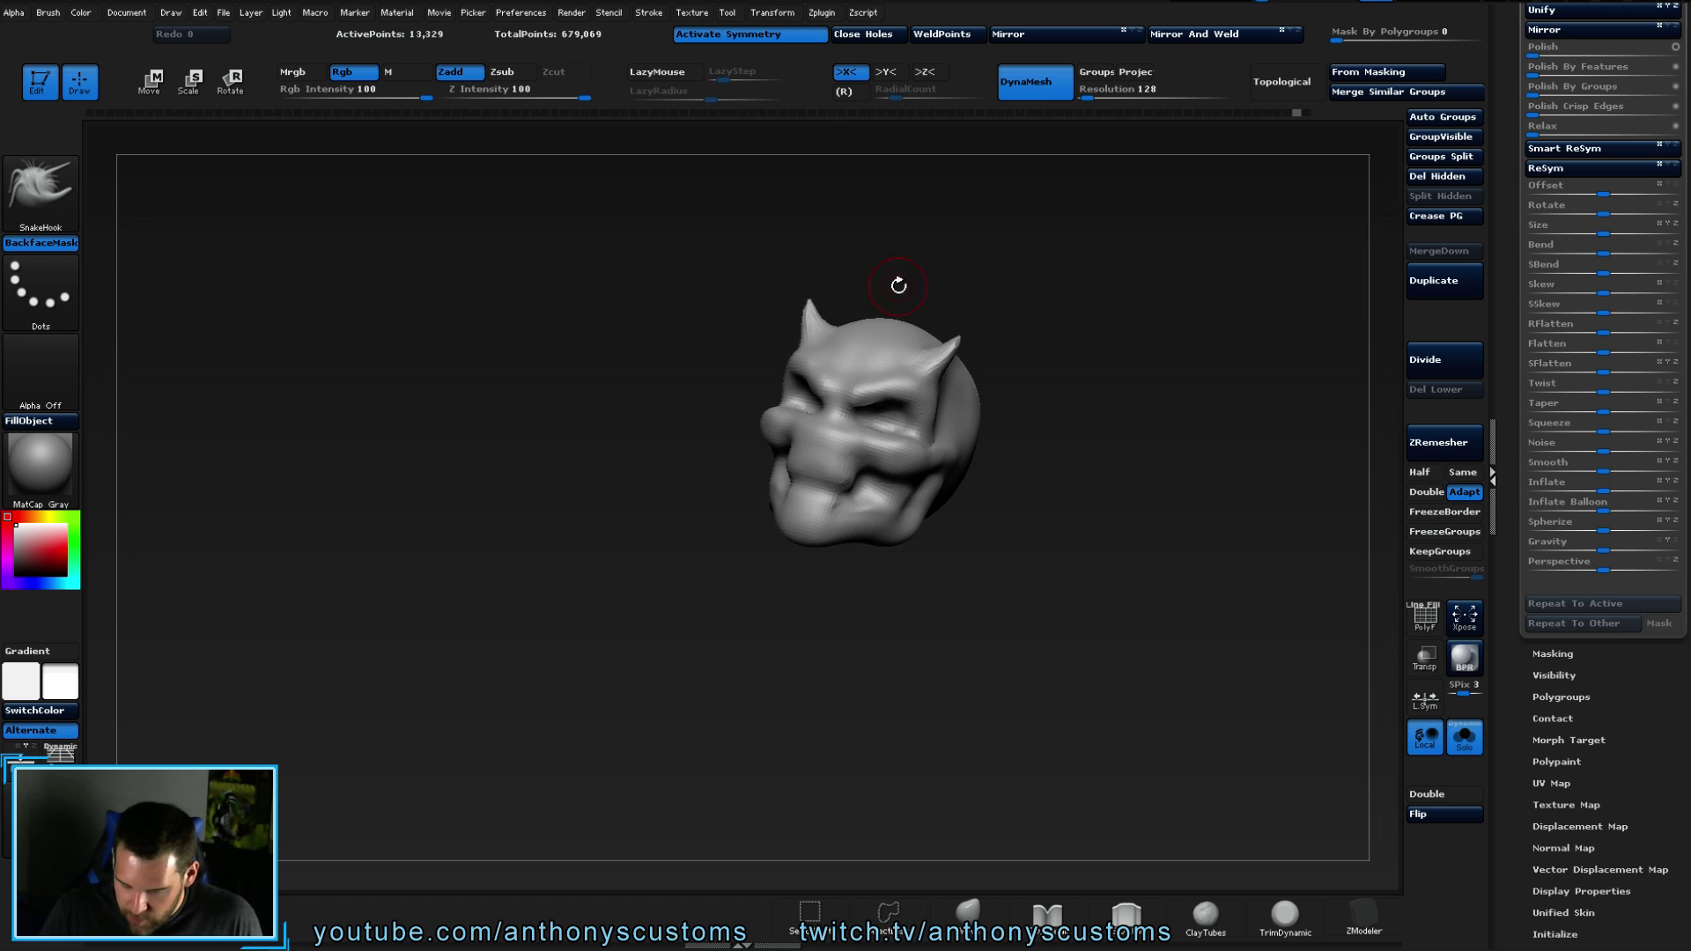
left_click_drag(1076, 283, 1108, 314, "ctrl")
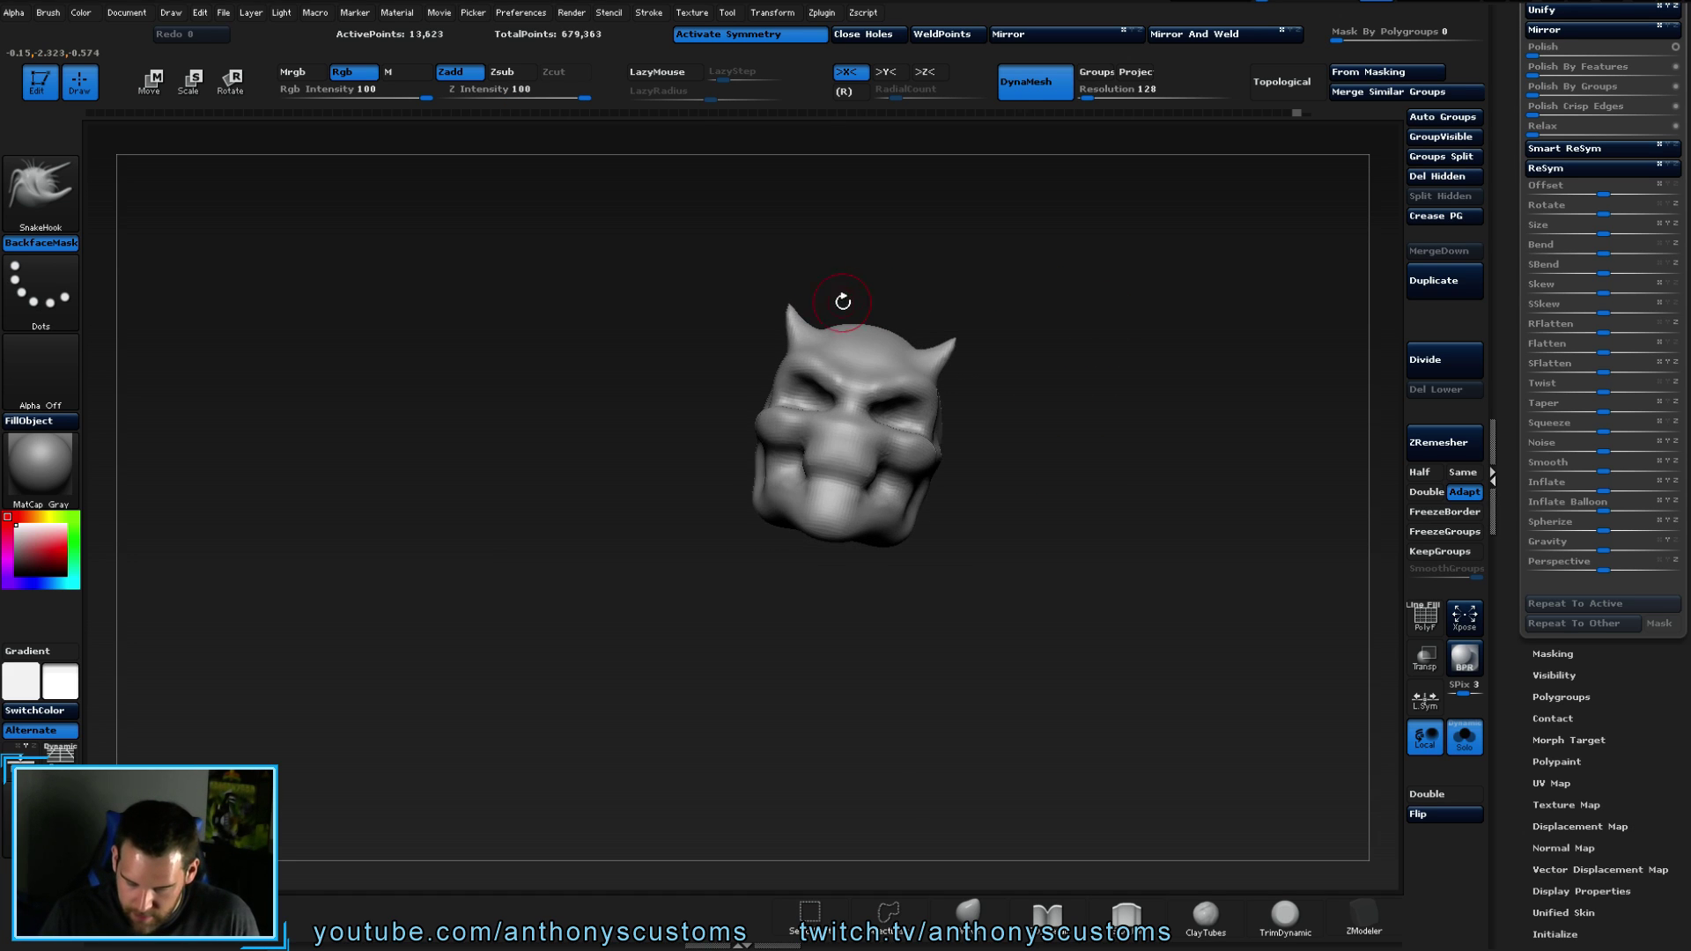
left_click_drag(864, 291, 967, 301)
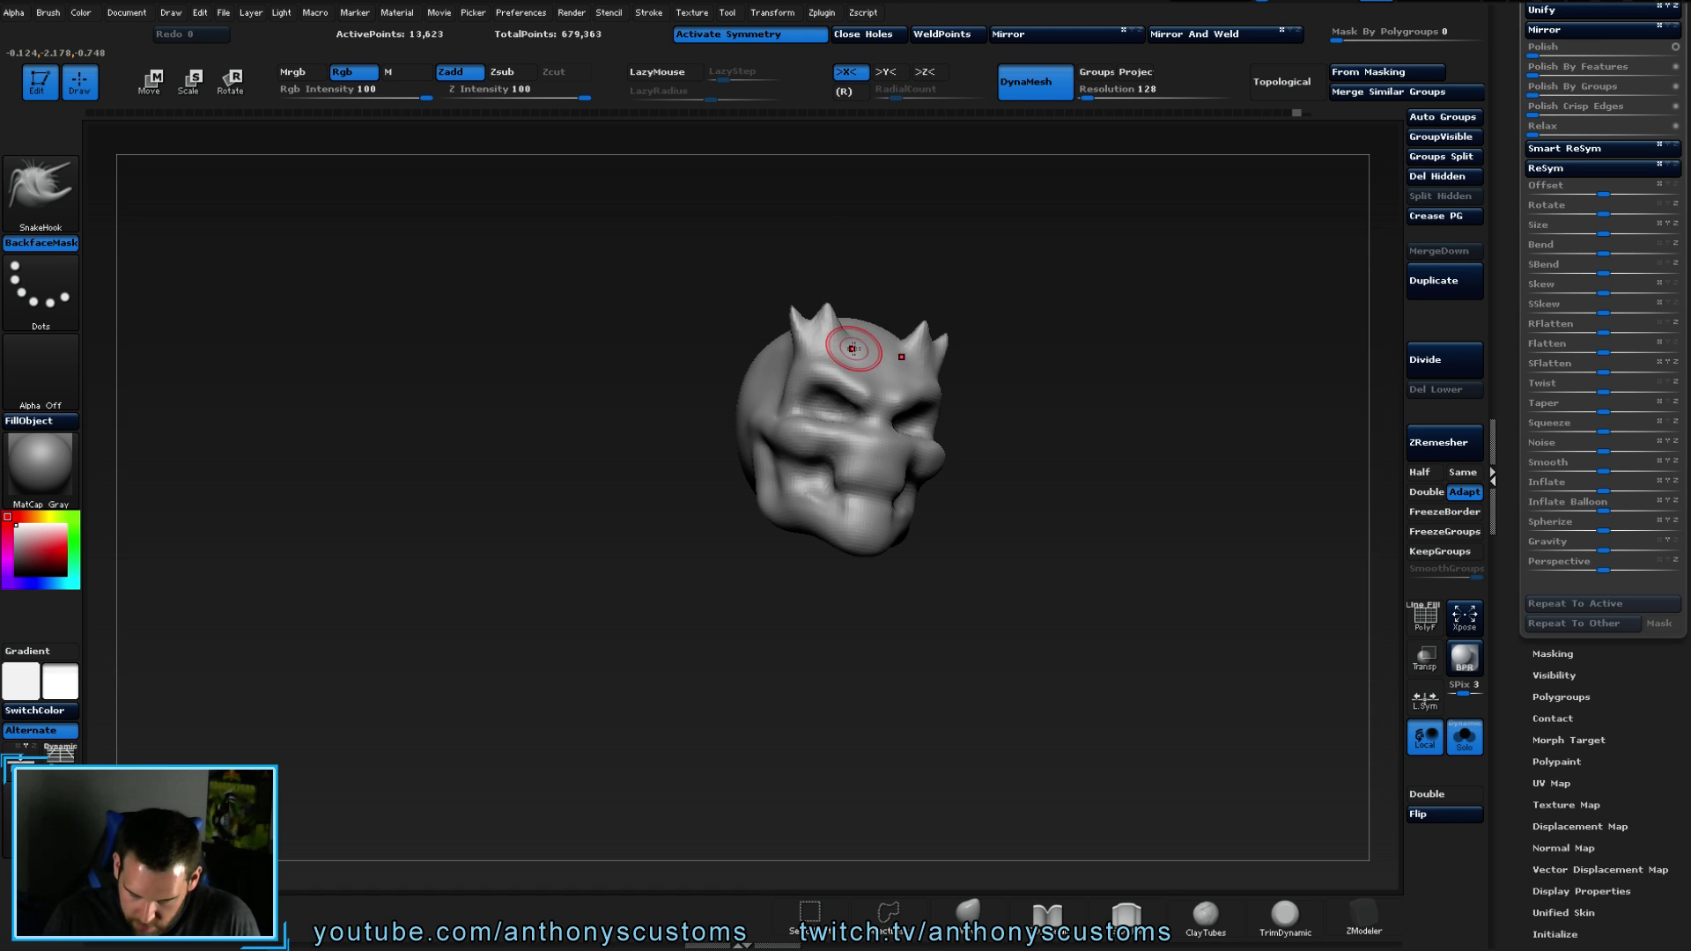
key("ctrl+z")
key("ctrl+z")
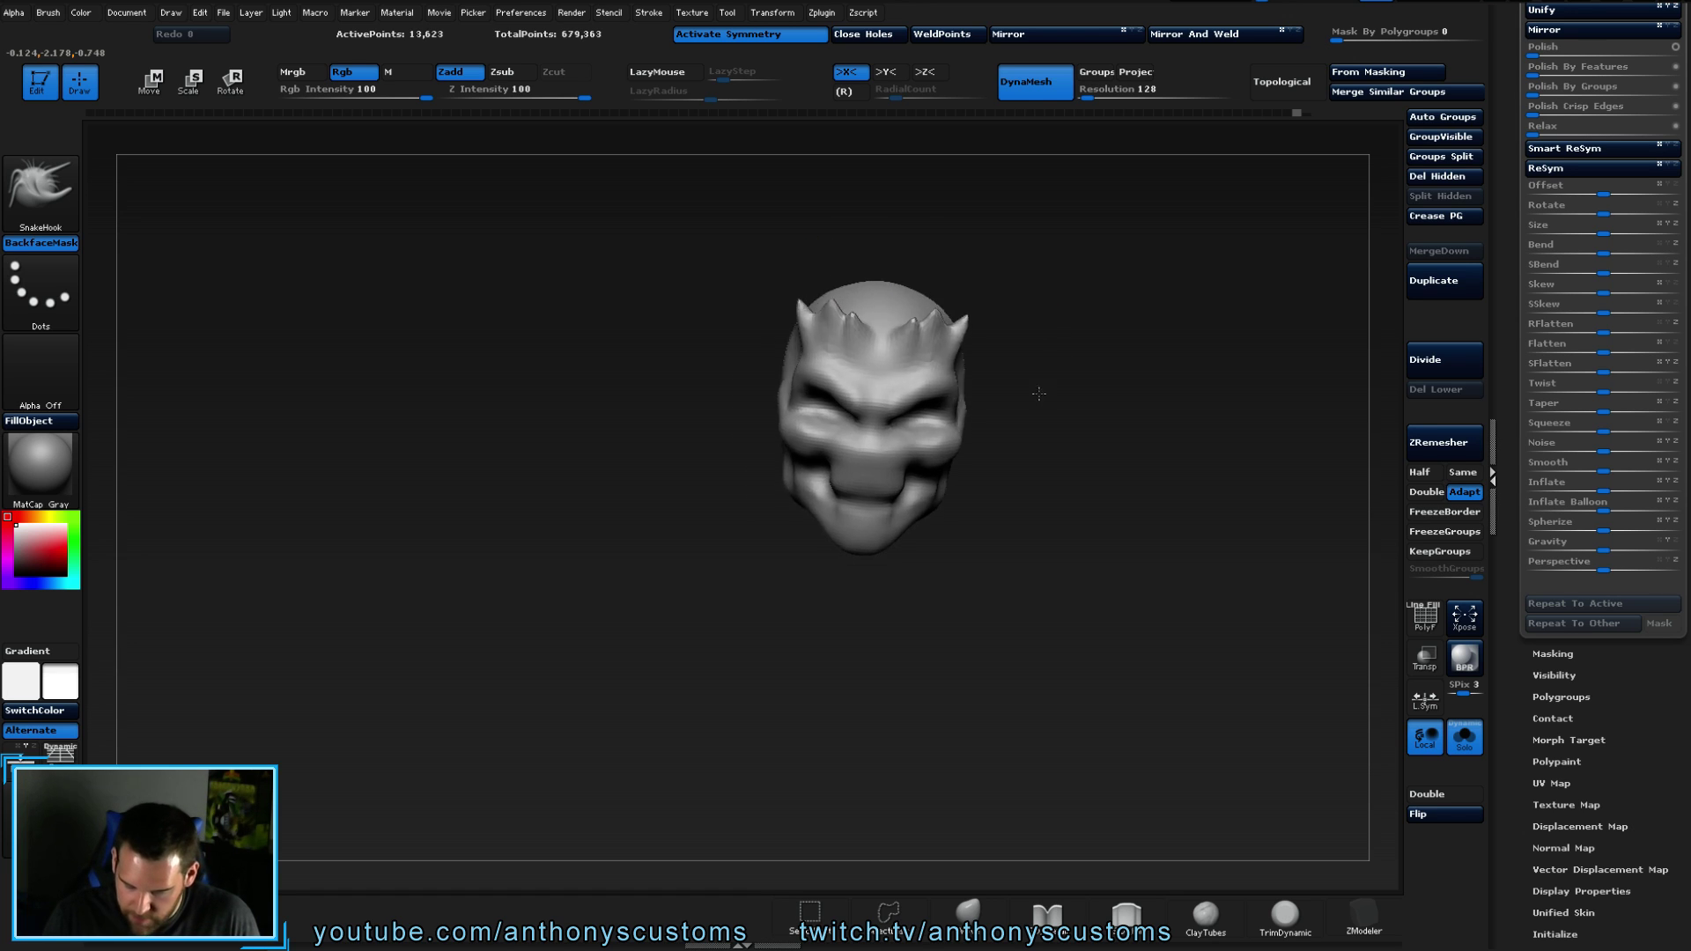
- Try to add further pointed horns along the temples next to the large outer forehead horns
left_click_drag(1085, 336, 1089, 287)
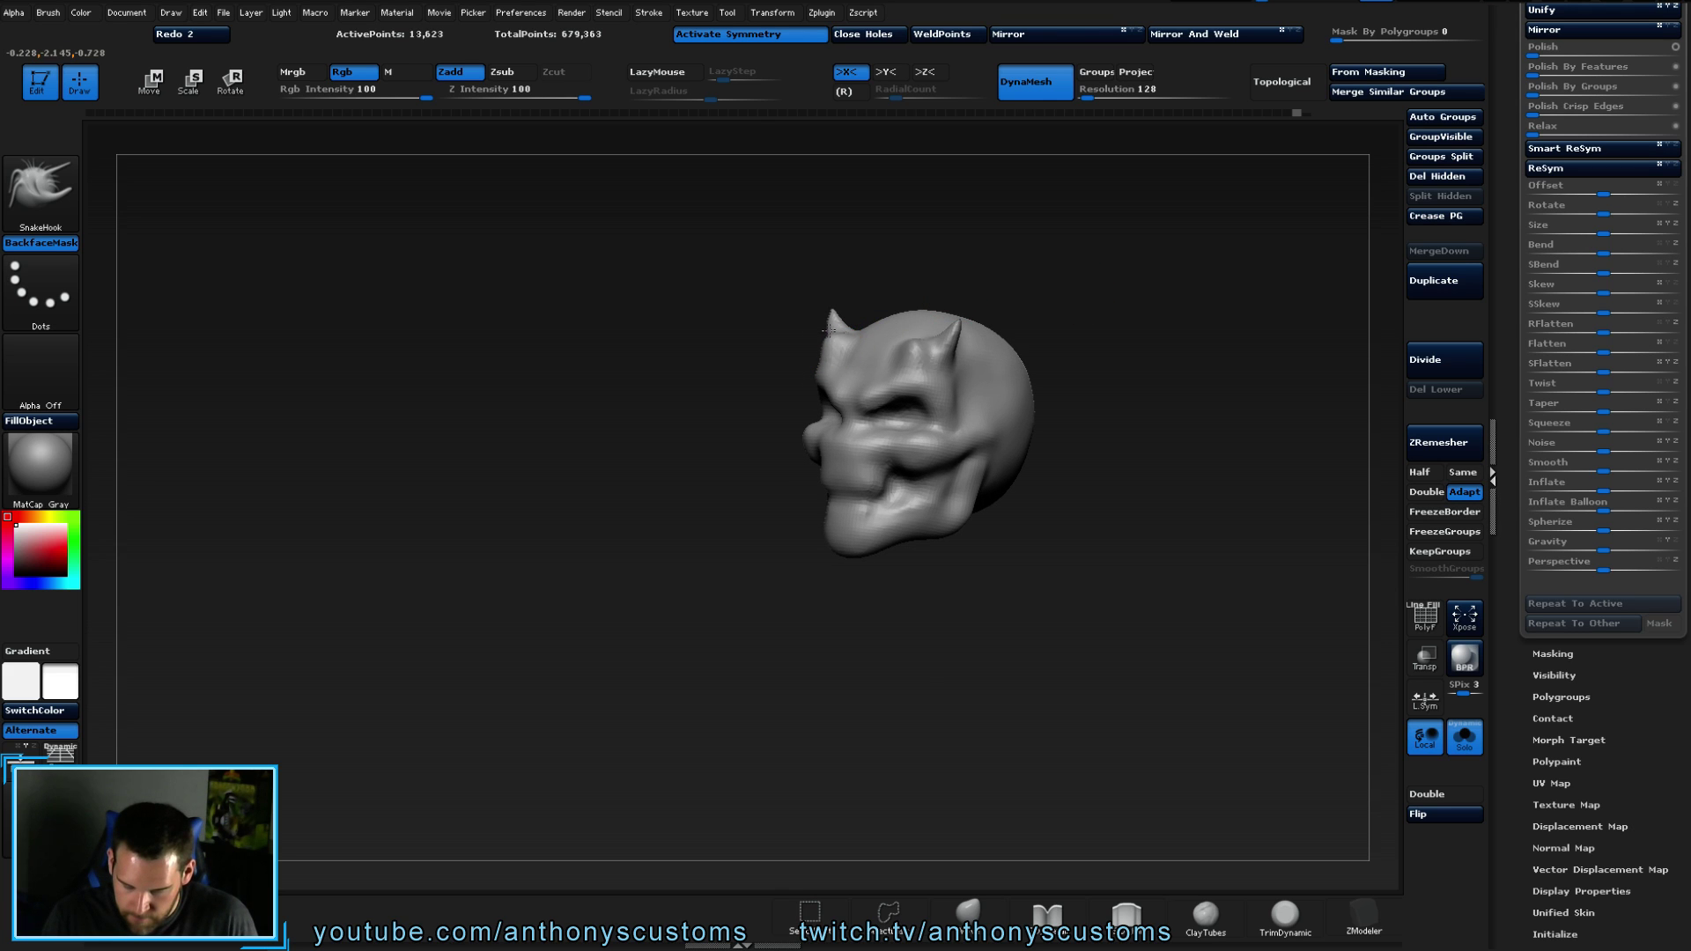
left_click_drag(977, 288, 1115, 235)
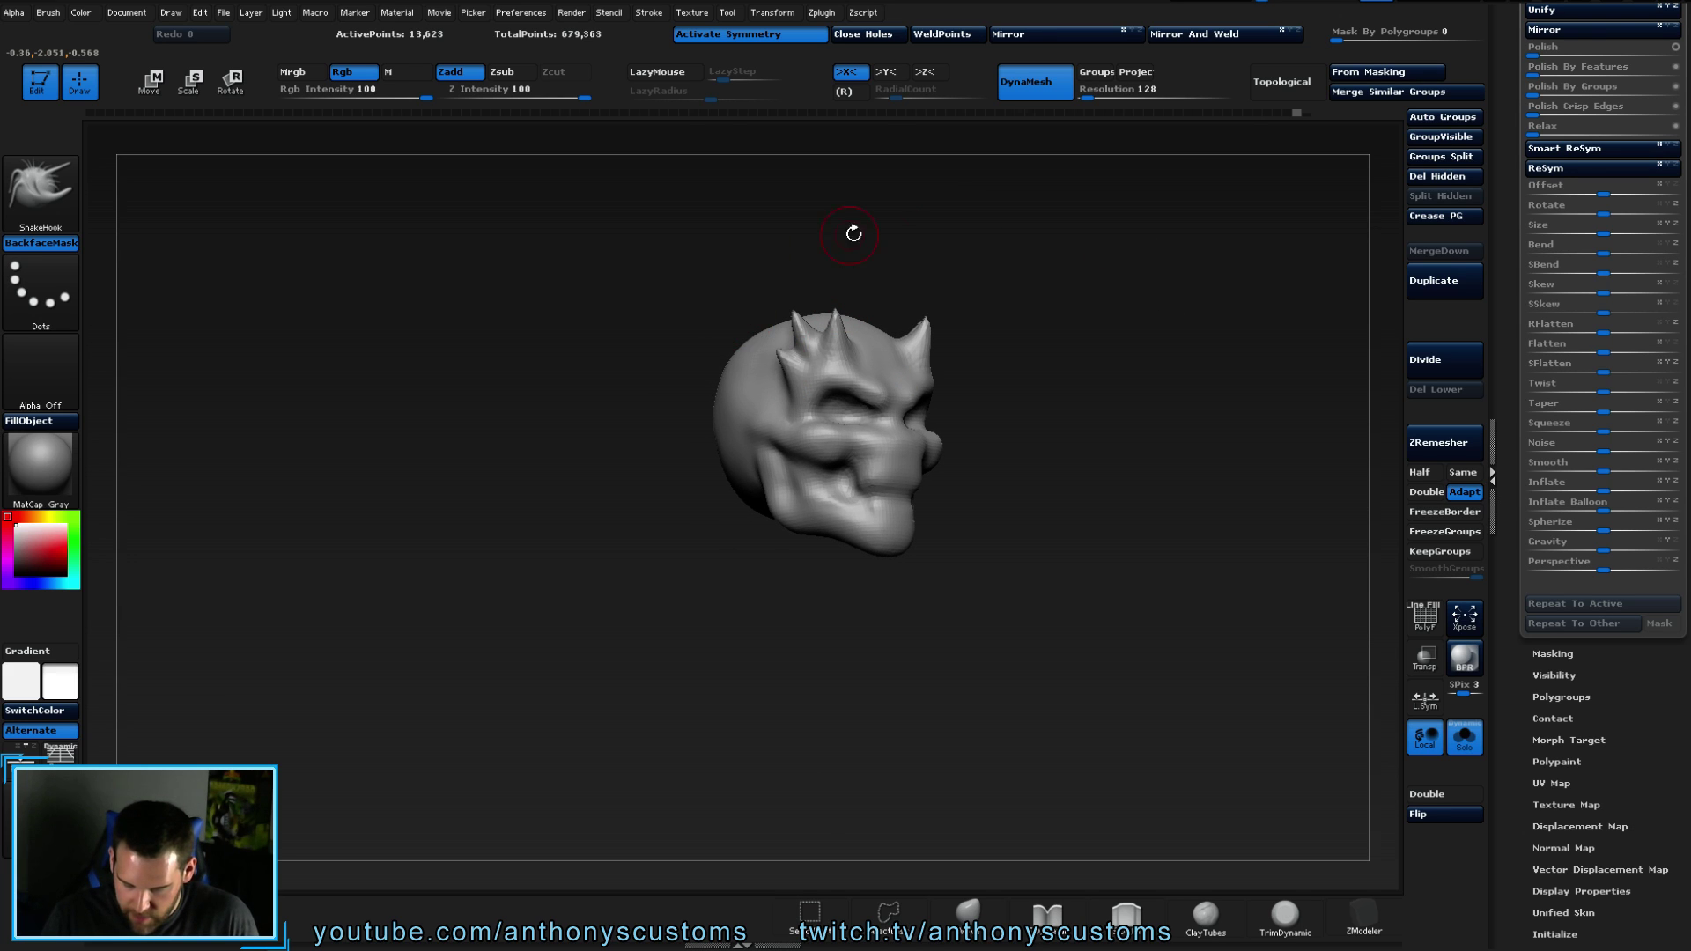
left_click_drag(1072, 324, 1030, 336)
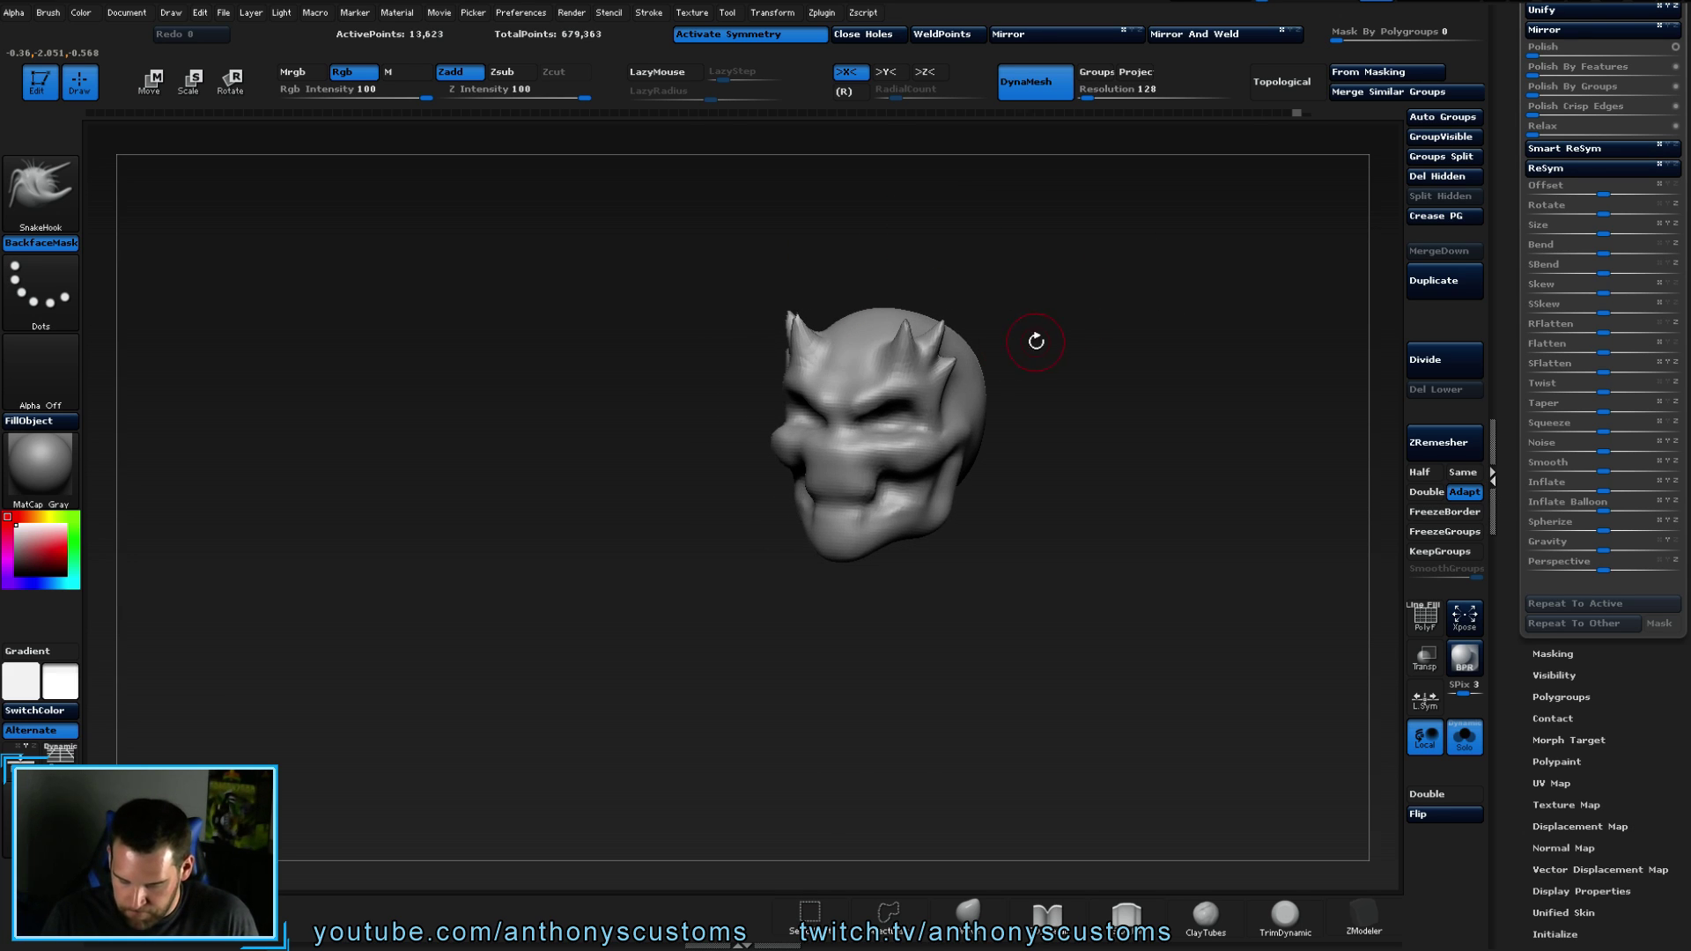
- Undo all the outer forehead and temple horns
key("ctrl")
key("ctrl+z")
key("ctrl+z")
key("ctrl+z")
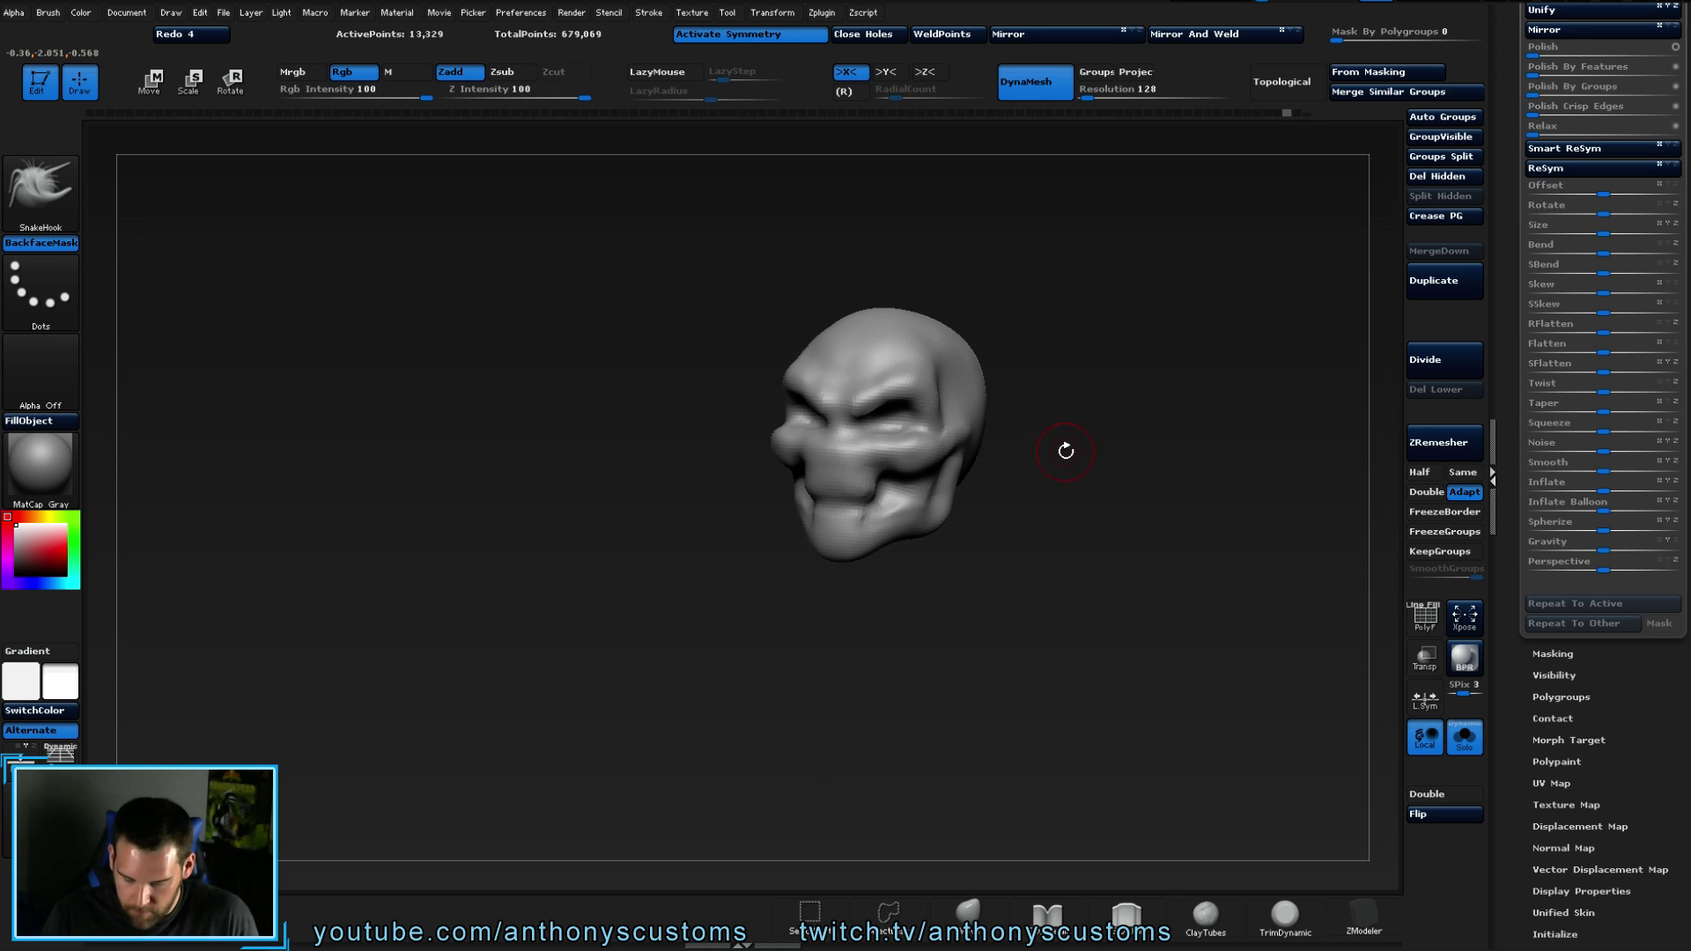
- Try out pulled shapes around the chin and lower jaw with the SnakeHook brush, undoing each attempt
left_click_drag(1060, 446, 1001, 494)
mouse_move(896, 566)
left_mouse_down()
mouse_move(876, 608)
mouse_move(872, 578)
mouse_move(928, 585)
mouse_move(982, 509)
mouse_move(947, 490)
left_mouse_up()
key("ctrl+z")
mouse_move(862, 578)
left_mouse_down()
mouse_move(936, 604)
mouse_move(916, 632)
left_mouse_up()
key("ctrl+z")
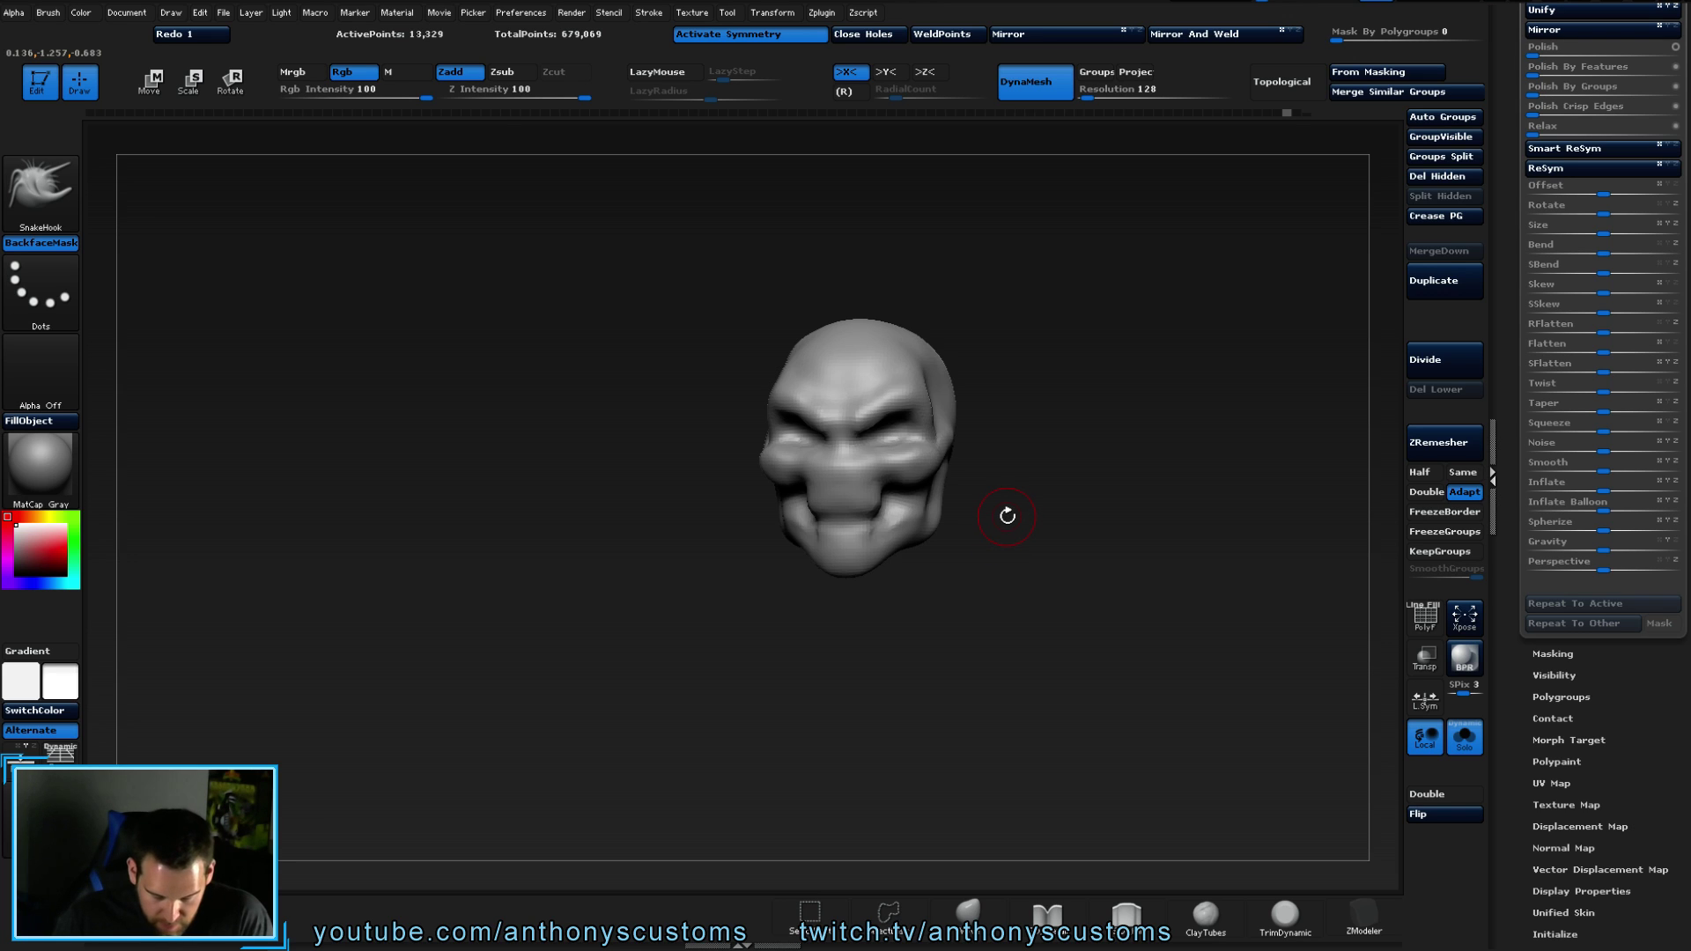
left_click_drag(1030, 411, 955, 347)
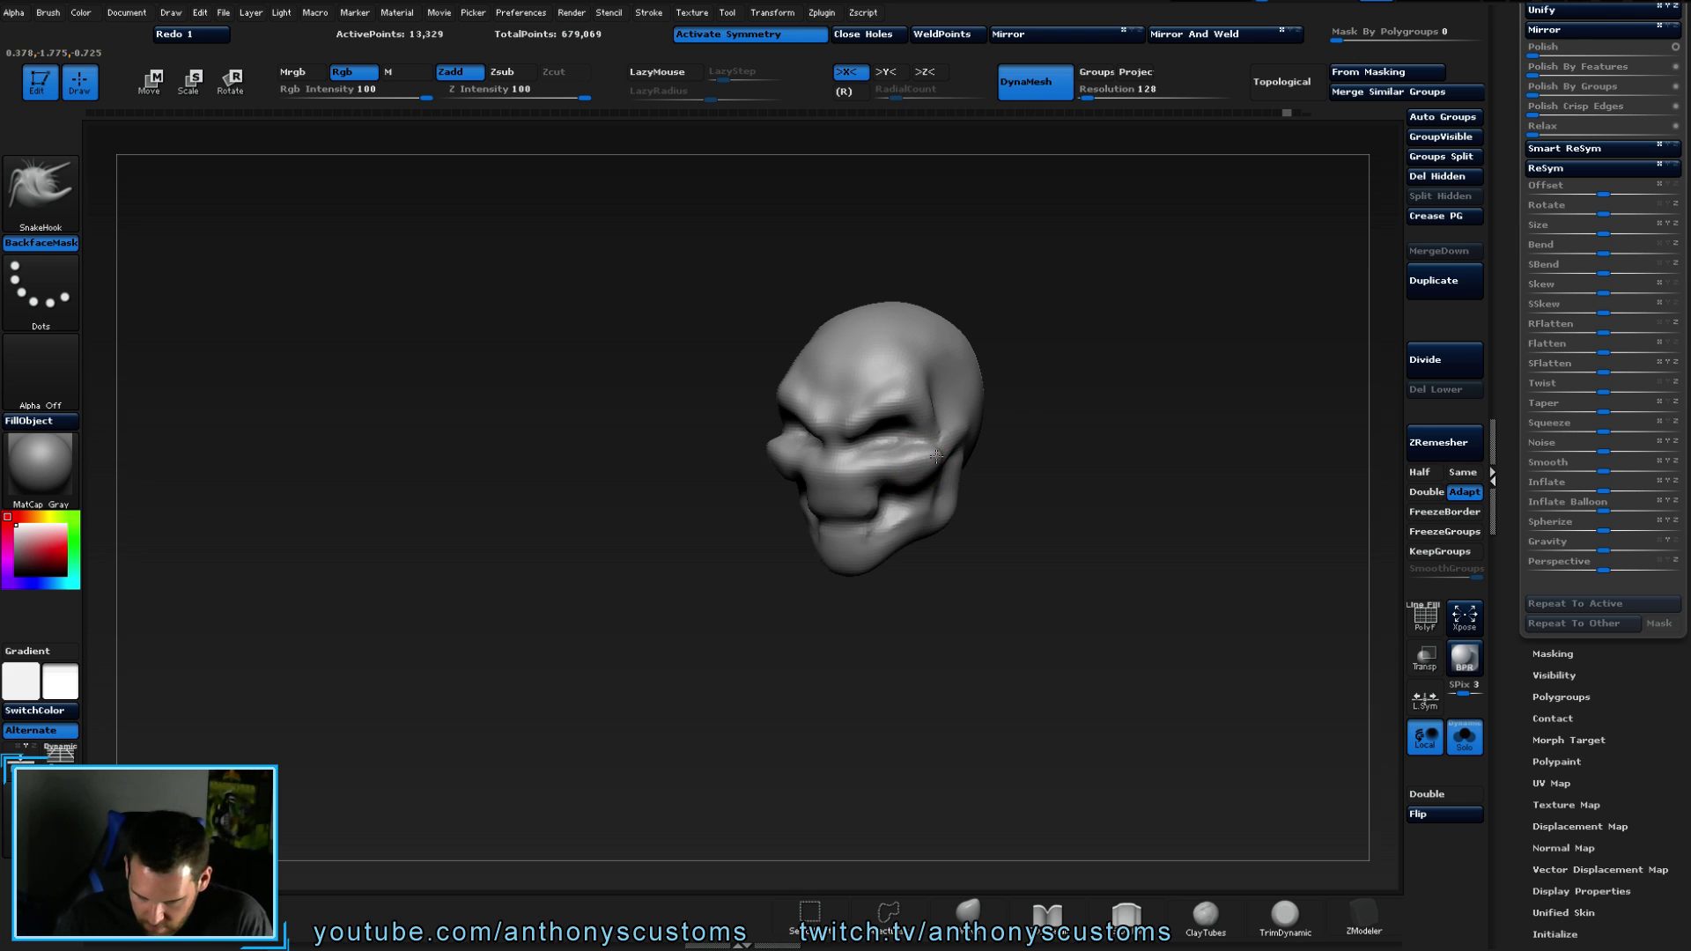
- Try small SnakeHook pulls around the cheek and the corners of the mouth
mouse_move(962, 446)
left_mouse_down()
mouse_move(1068, 551)
mouse_move(1029, 628)
mouse_move(1032, 588)
mouse_move(997, 513)
mouse_move(846, 484)
left_mouse_up()
key("ctrl+z")
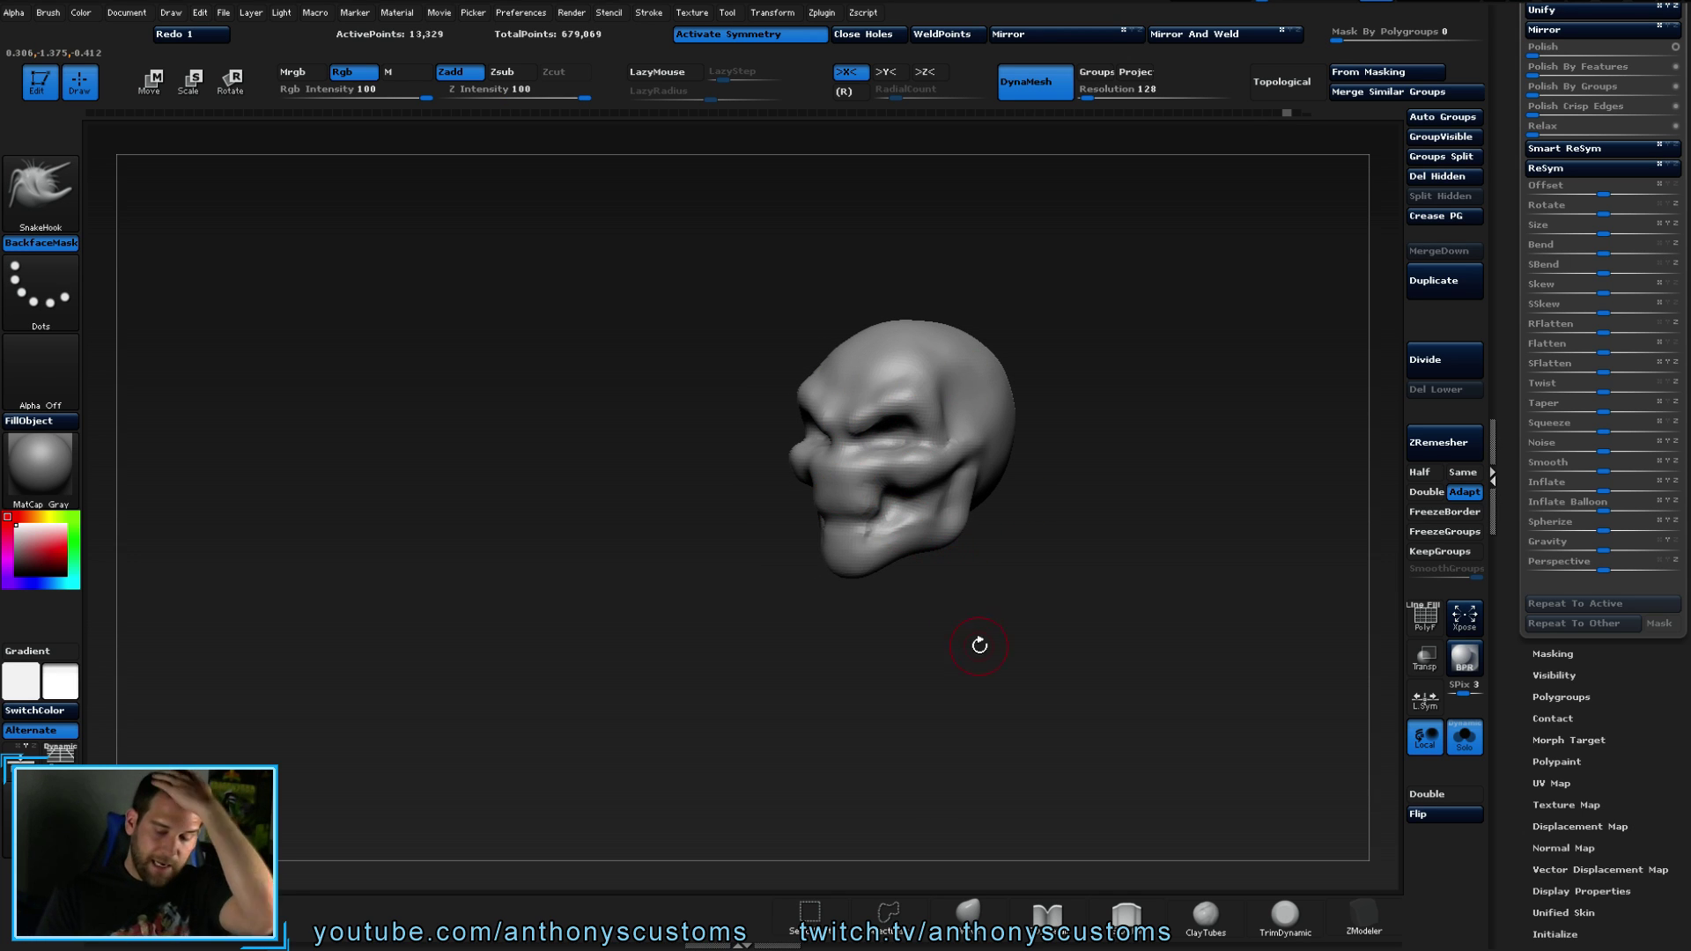
left_click_drag(943, 684, 967, 671, "shift")
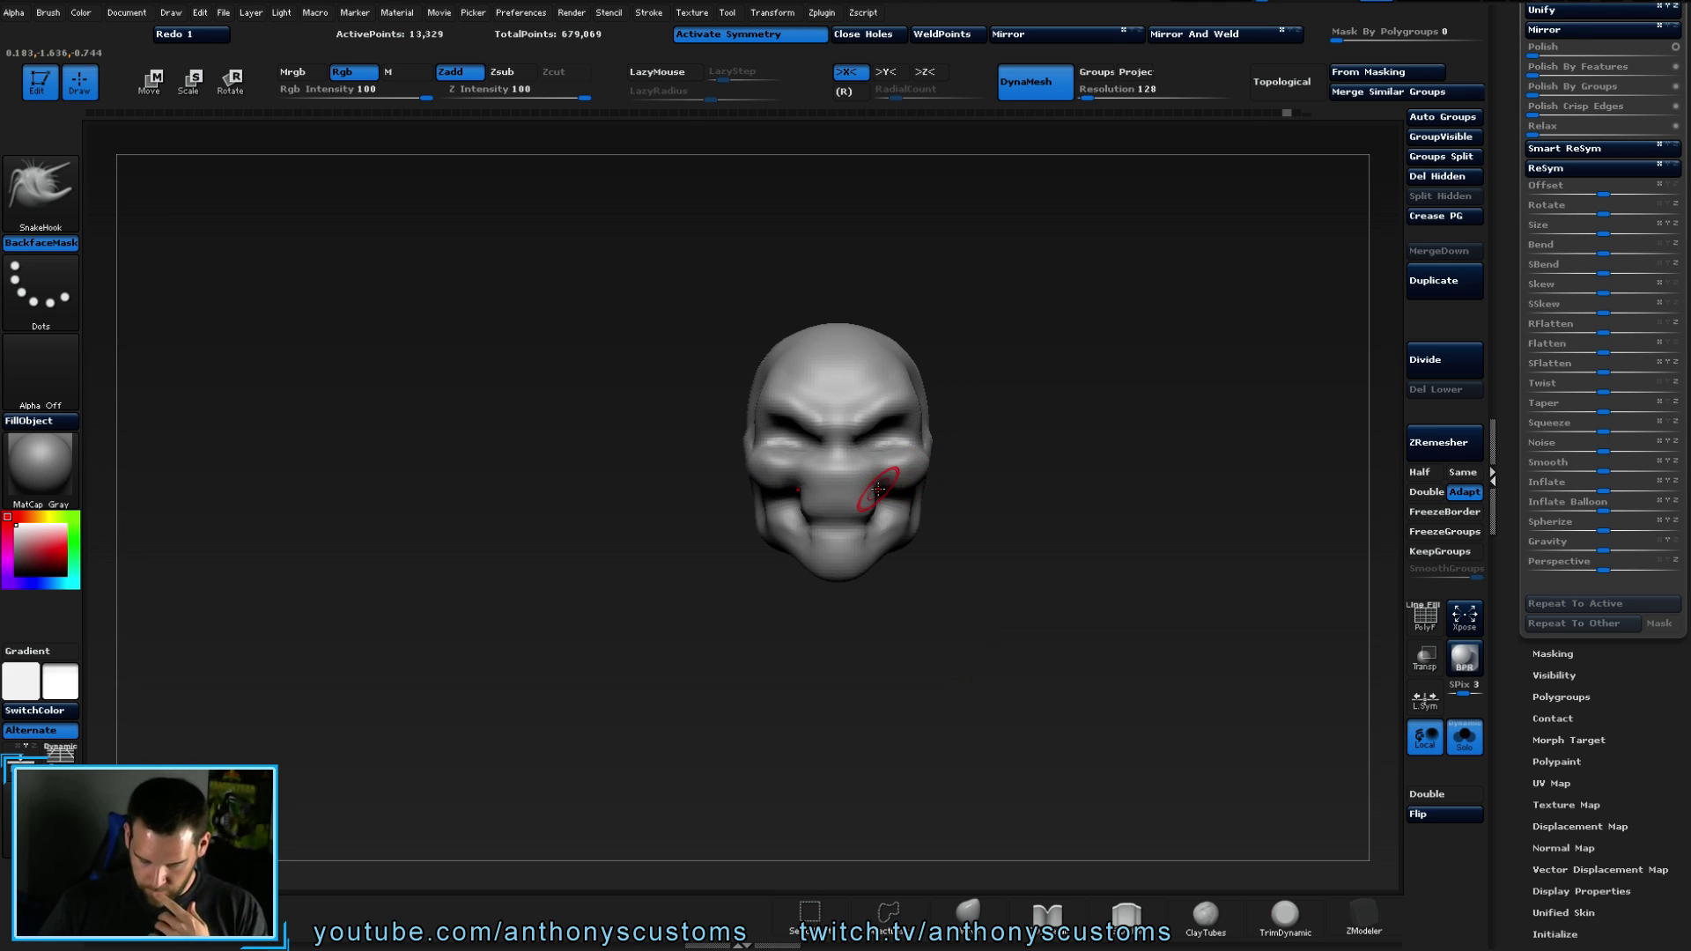
left_click_drag(871, 485, 879, 480)
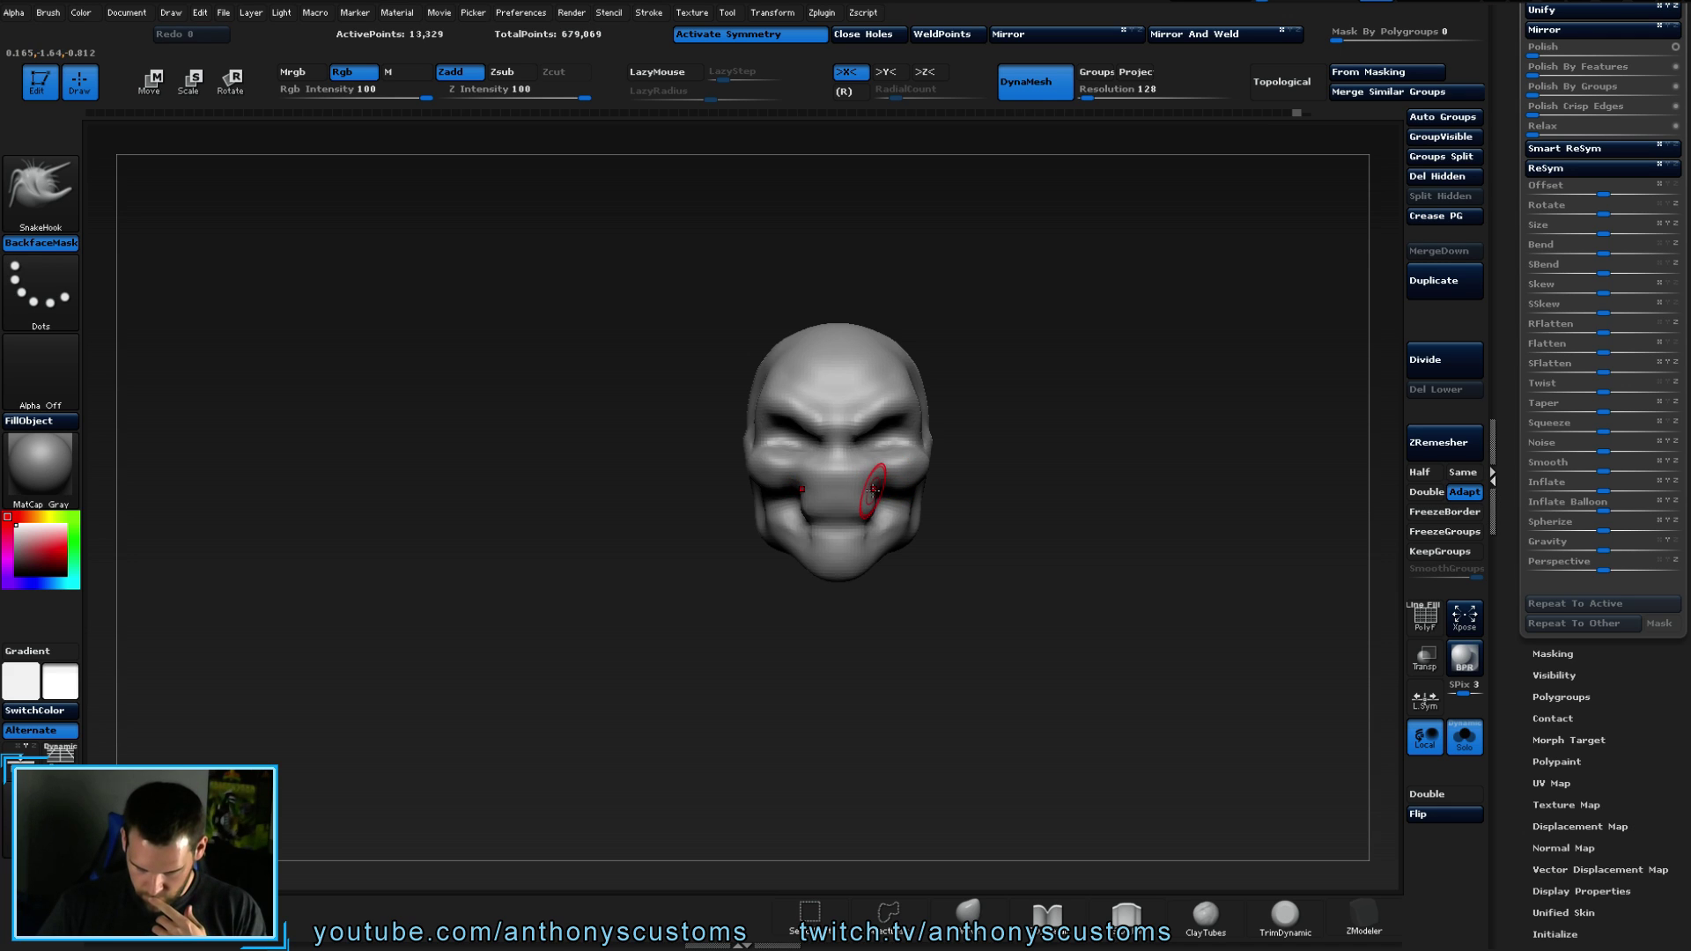
mouse_move(1023, 504)
left_mouse_down()
mouse_move(901, 504)
mouse_move(898, 480)
mouse_move(946, 443)
left_mouse_up()
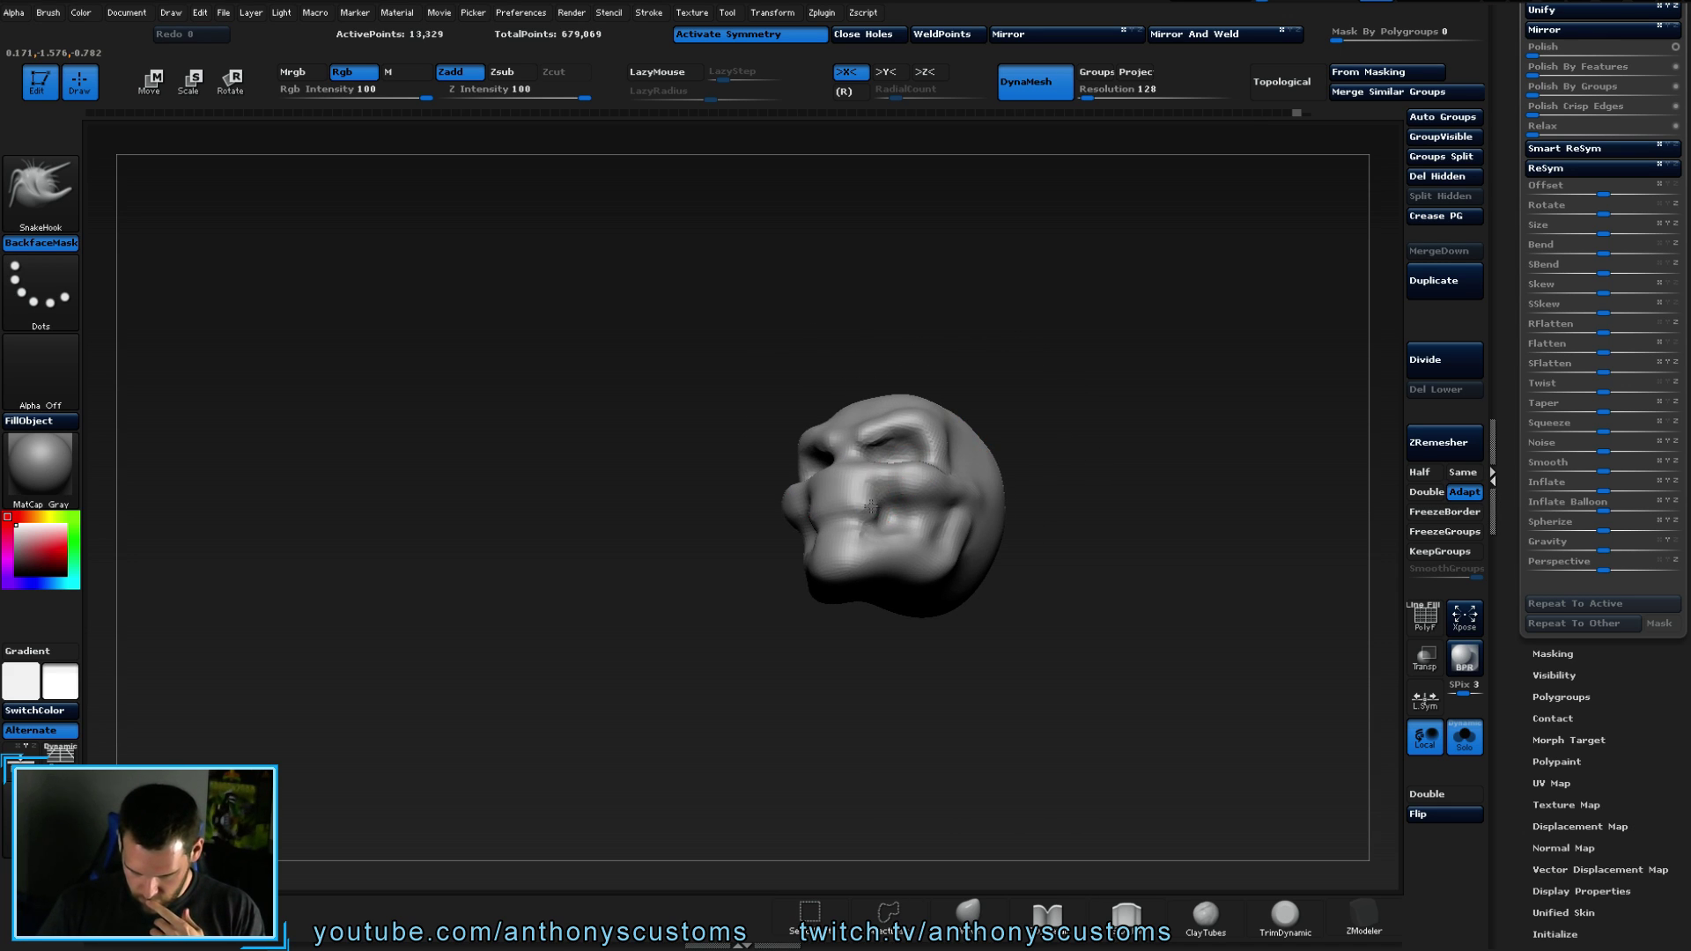
- Try neck-like strands pulled down from the underside of the head, undoing each attempt
mouse_move(873, 517)
left_mouse_down()
mouse_move(907, 599)
mouse_move(896, 679)
left_mouse_up()
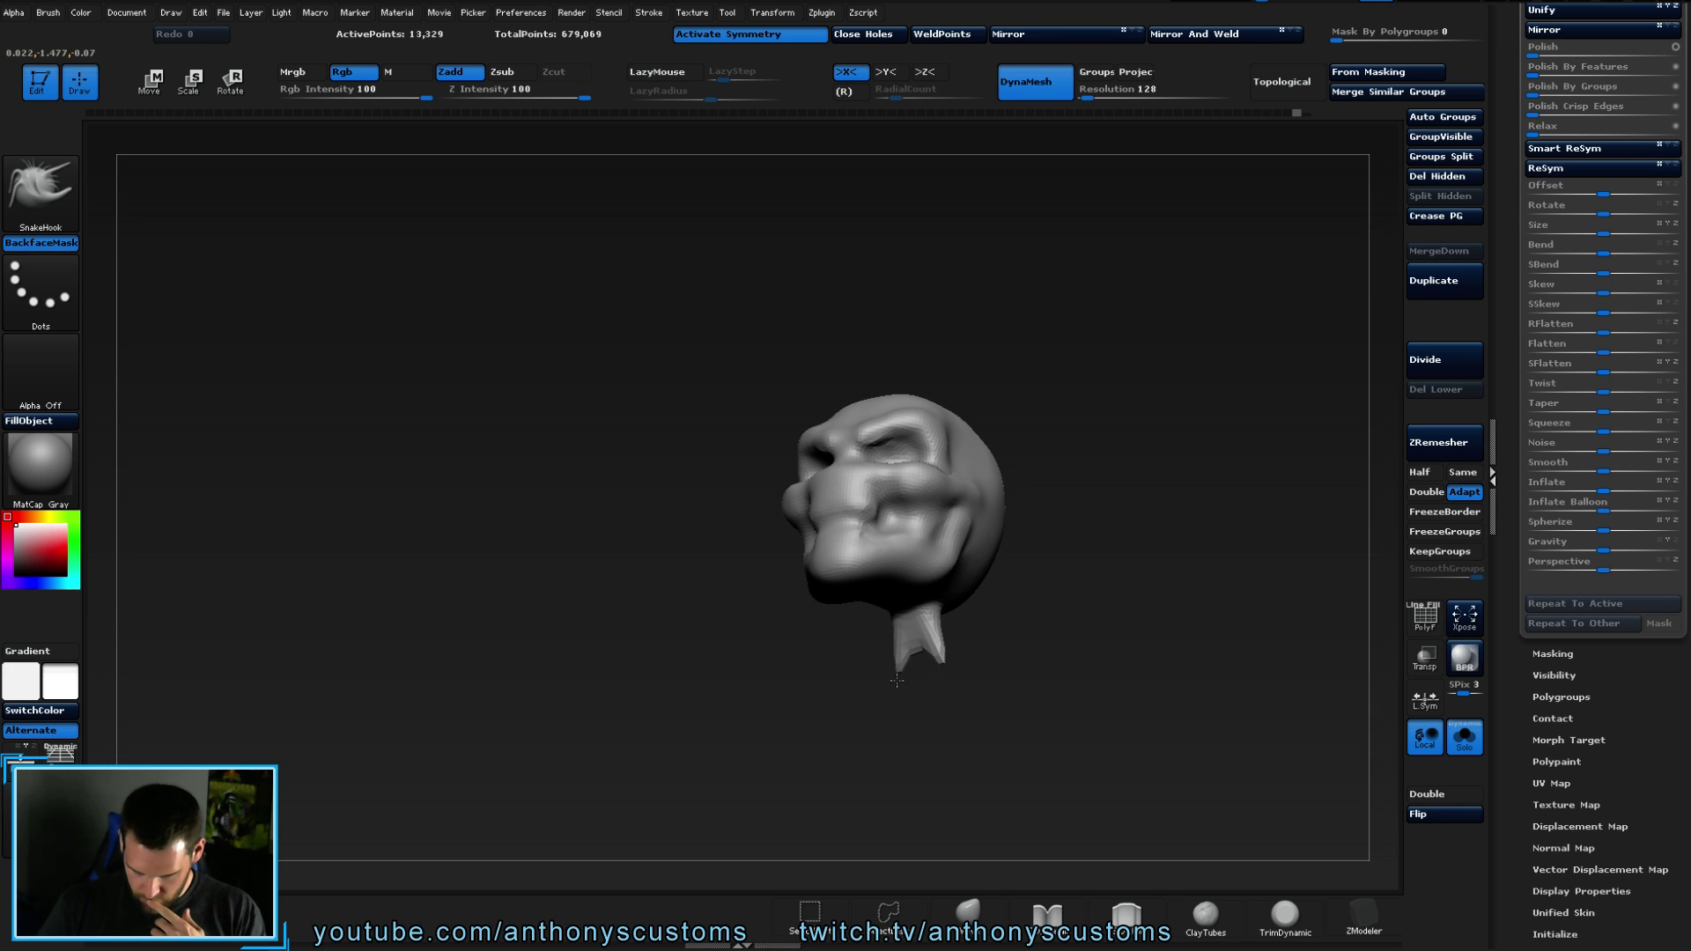
key("ctrl+z")
mouse_move(1054, 611)
left_mouse_down()
mouse_move(1061, 639)
mouse_move(1068, 506)
mouse_move(1031, 611)
left_mouse_up()
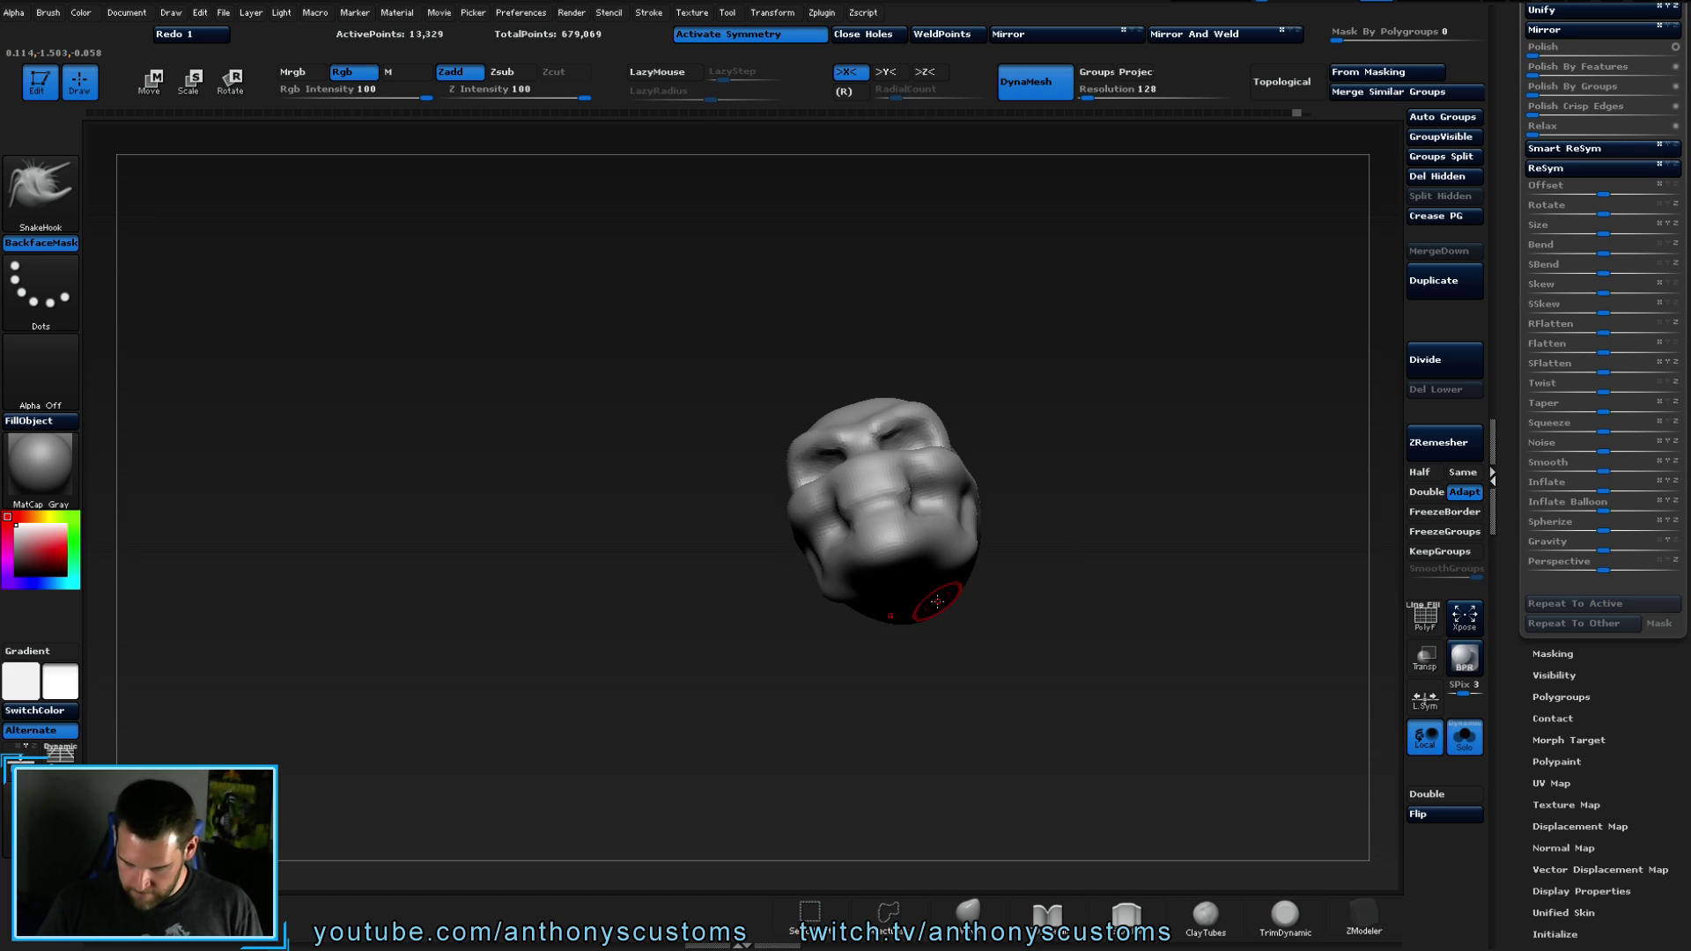
left_click_drag(916, 596, 958, 667)
key("ctrl+shift+z")
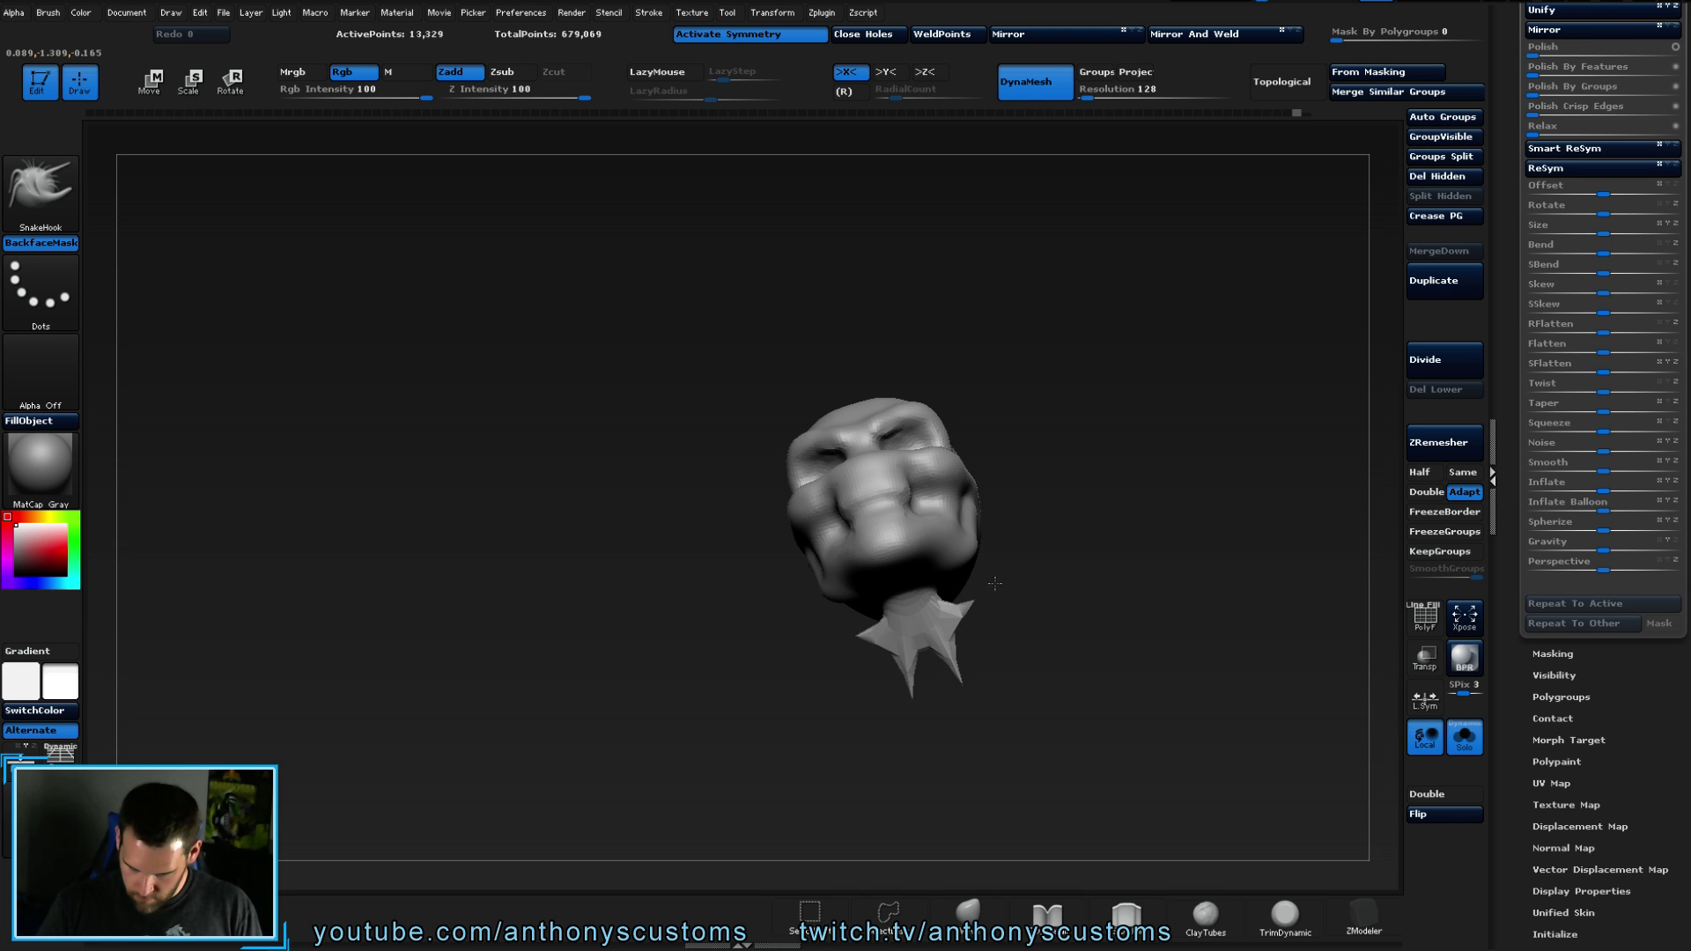
mouse_move(1078, 511)
left_mouse_down()
mouse_move(1090, 604)
mouse_move(1131, 578)
mouse_move(1069, 608)
mouse_move(1080, 587)
mouse_move(1046, 672)
mouse_move(1094, 657)
left_mouse_up()
key("ctrl+z")
key("ctrl+z")
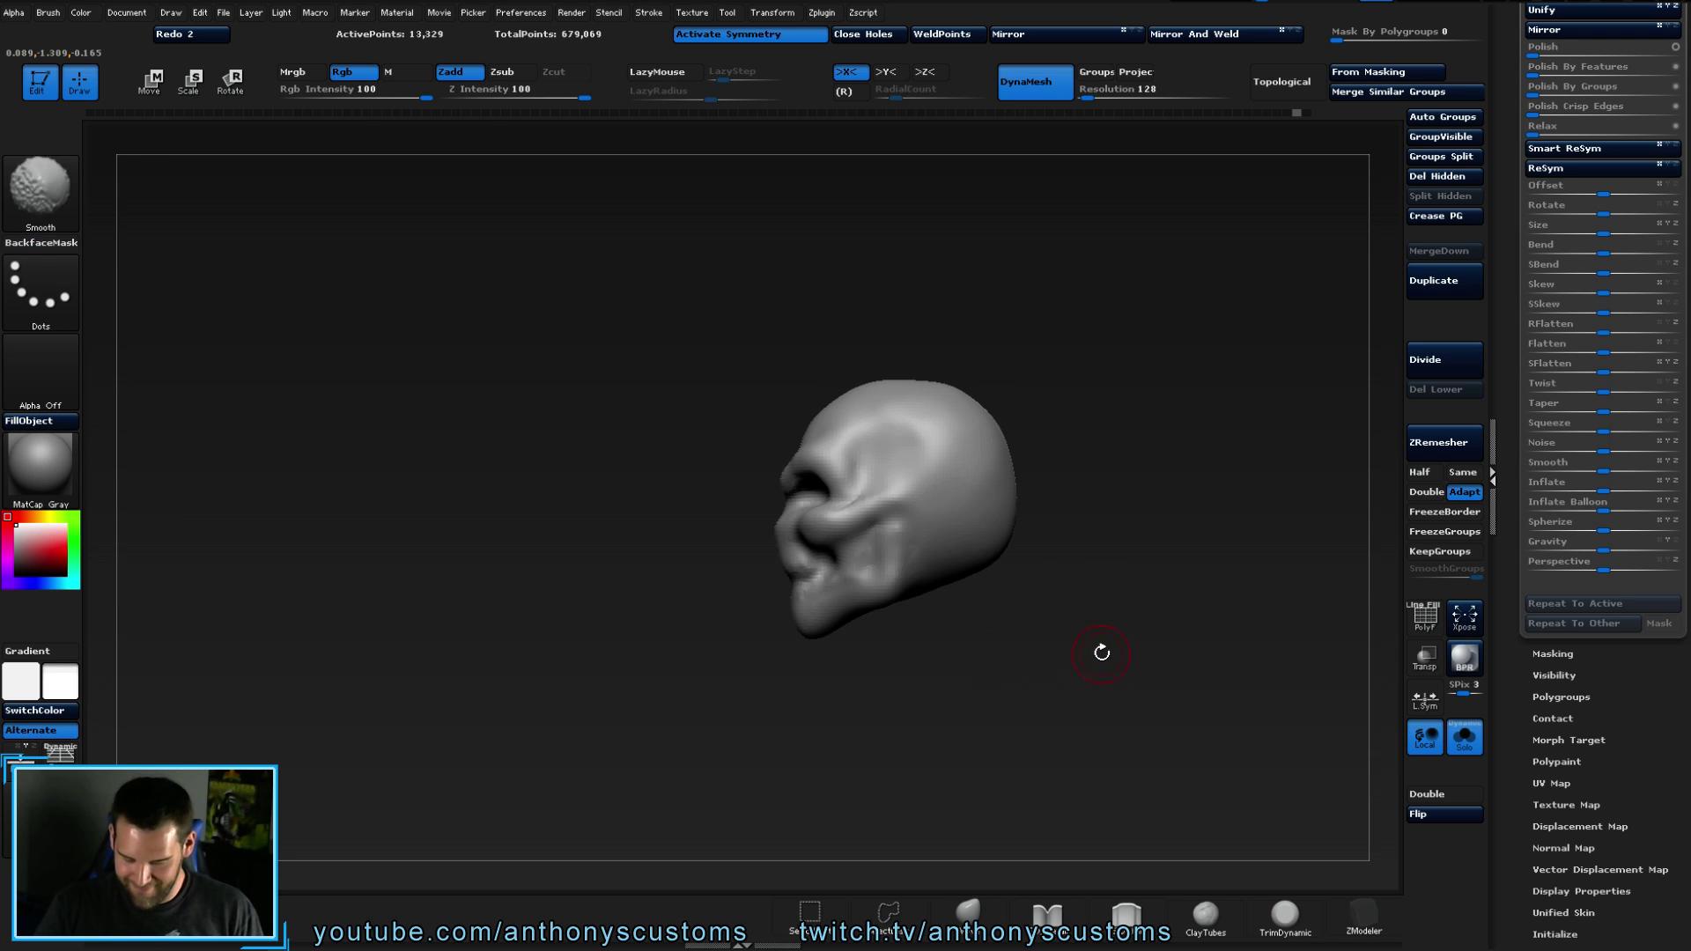
- Try a pointed moustache above the mouth and a narrow goatee hanging from the chin, undoing both
left_click_drag(925, 705, 1002, 701)
mouse_move(983, 516)
left_mouse_down()
mouse_move(907, 544)
mouse_move(971, 566)
left_mouse_up()
left_click_drag(1139, 633, 1105, 658)
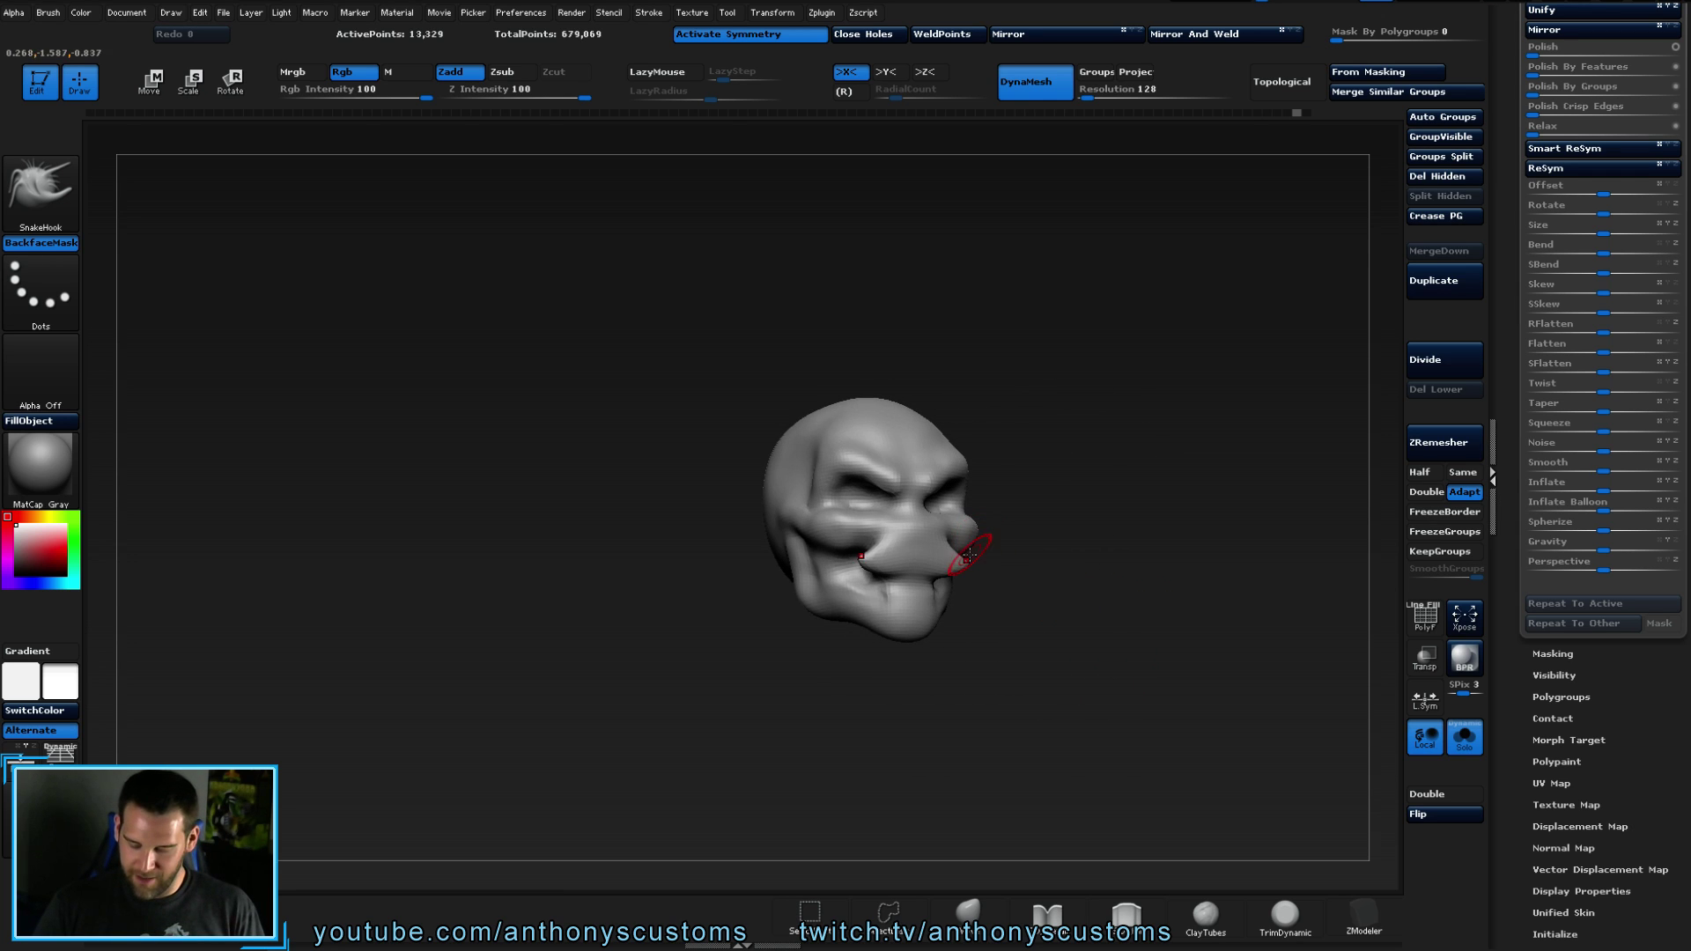
mouse_move(991, 550)
left_mouse_down()
mouse_move(1061, 617)
mouse_move(920, 612)
left_mouse_up()
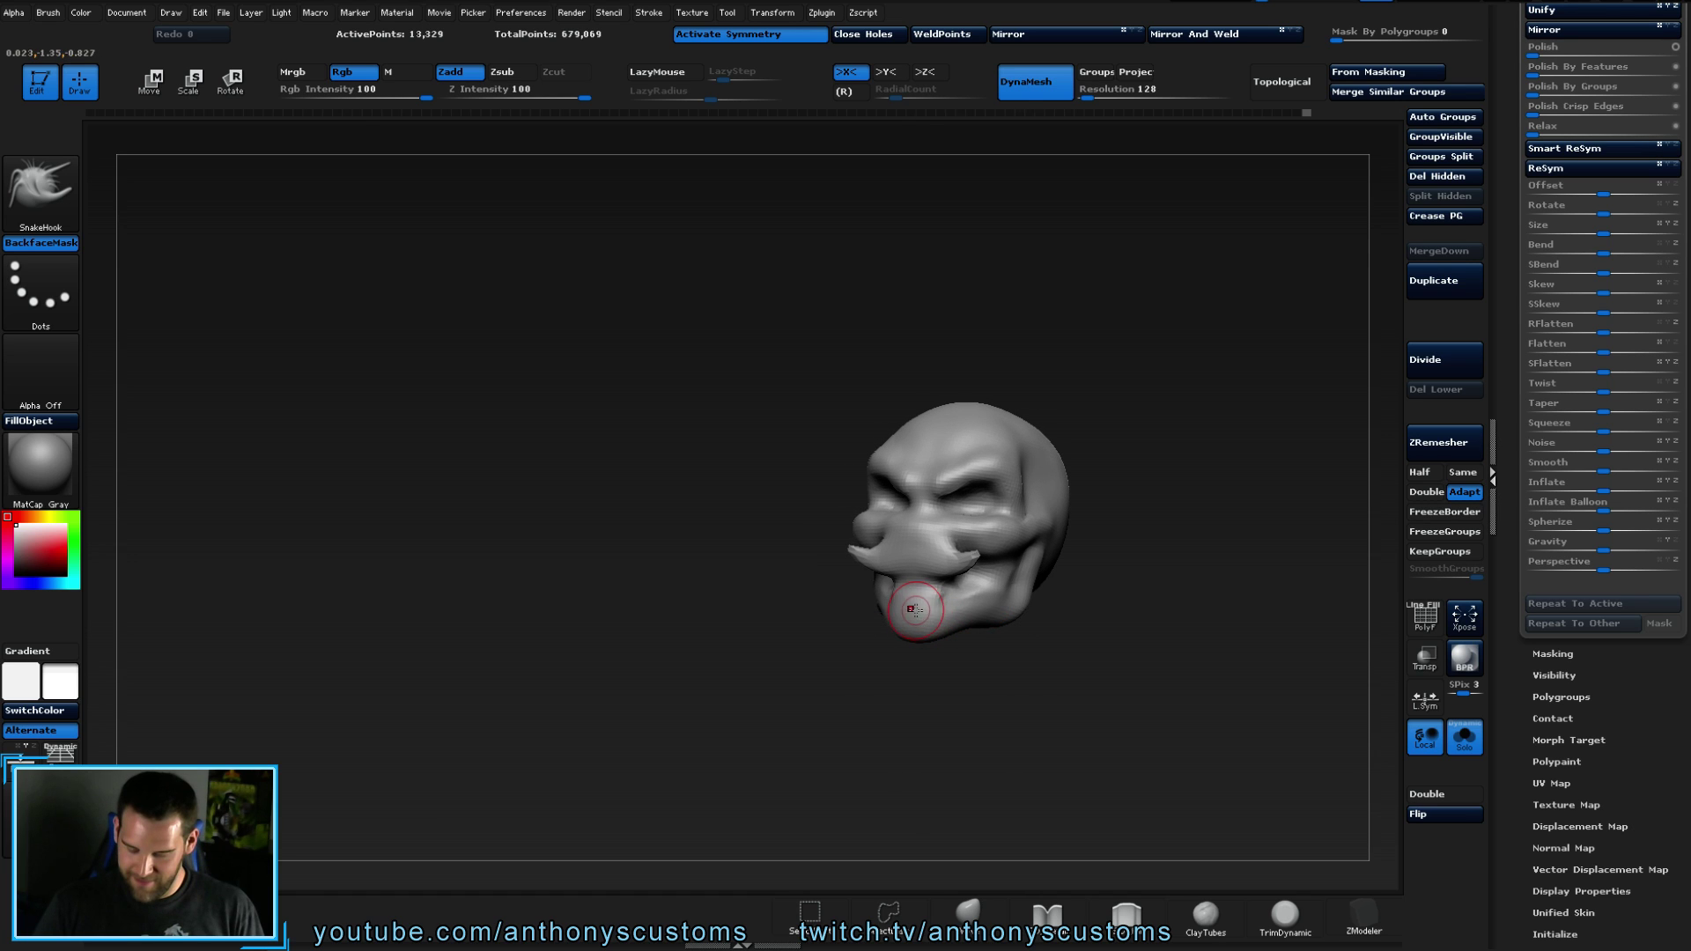
left_click_drag(977, 685, 1097, 656)
left_click_drag(1103, 546, 1032, 551)
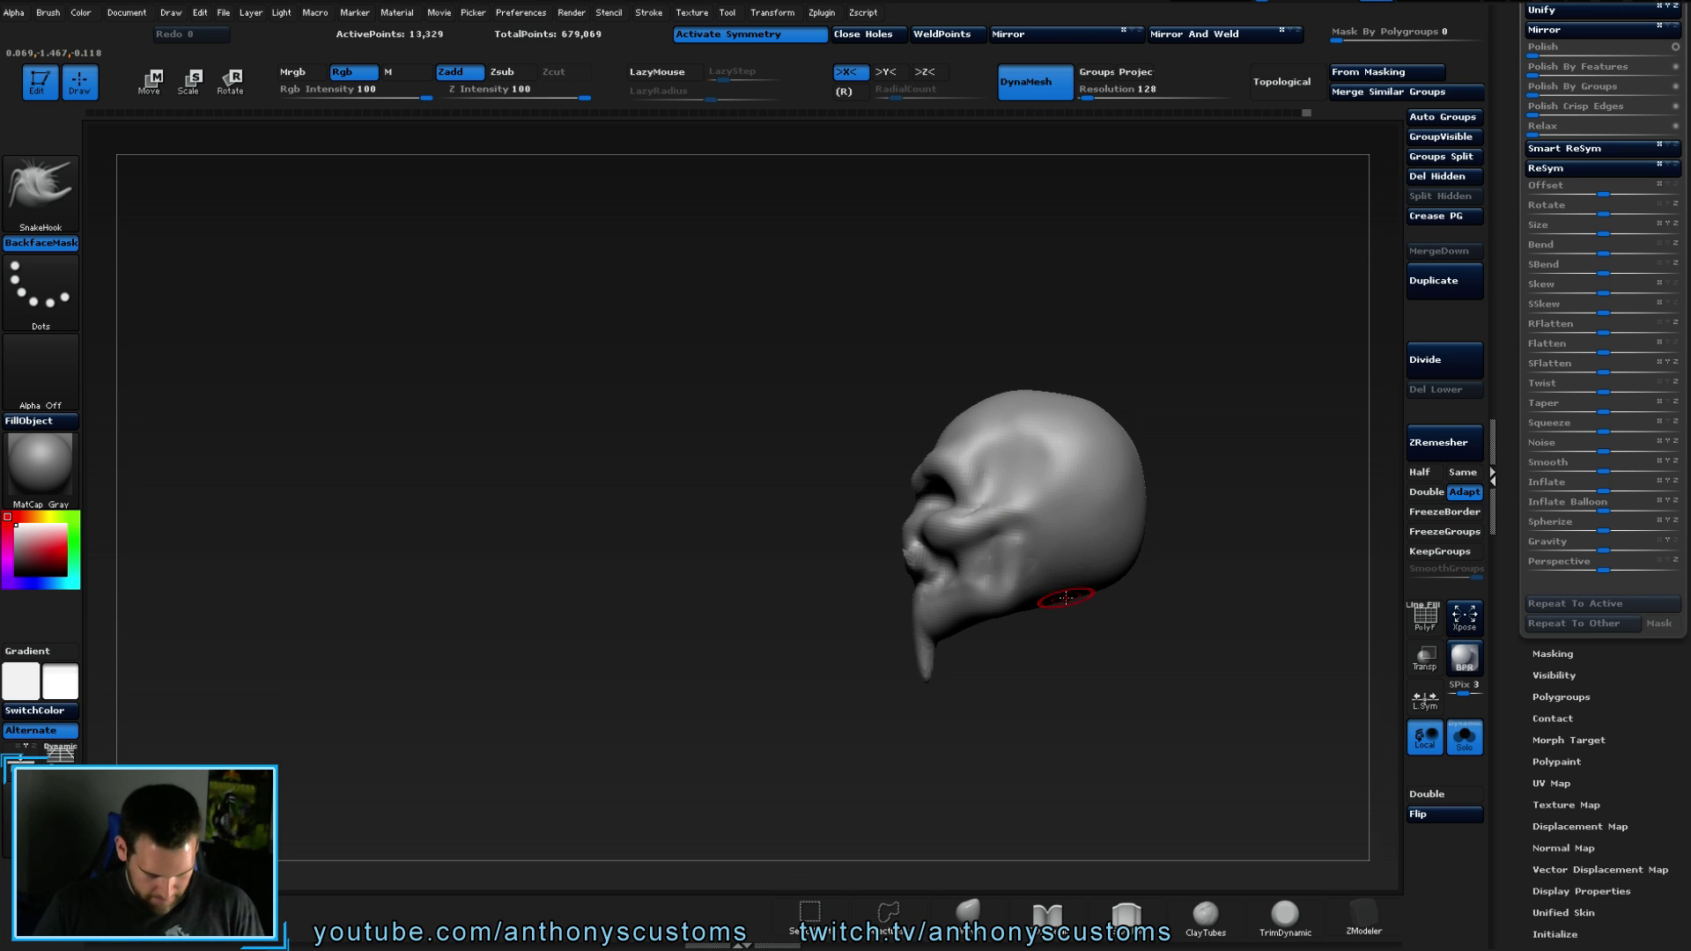
key("ctrl+z")
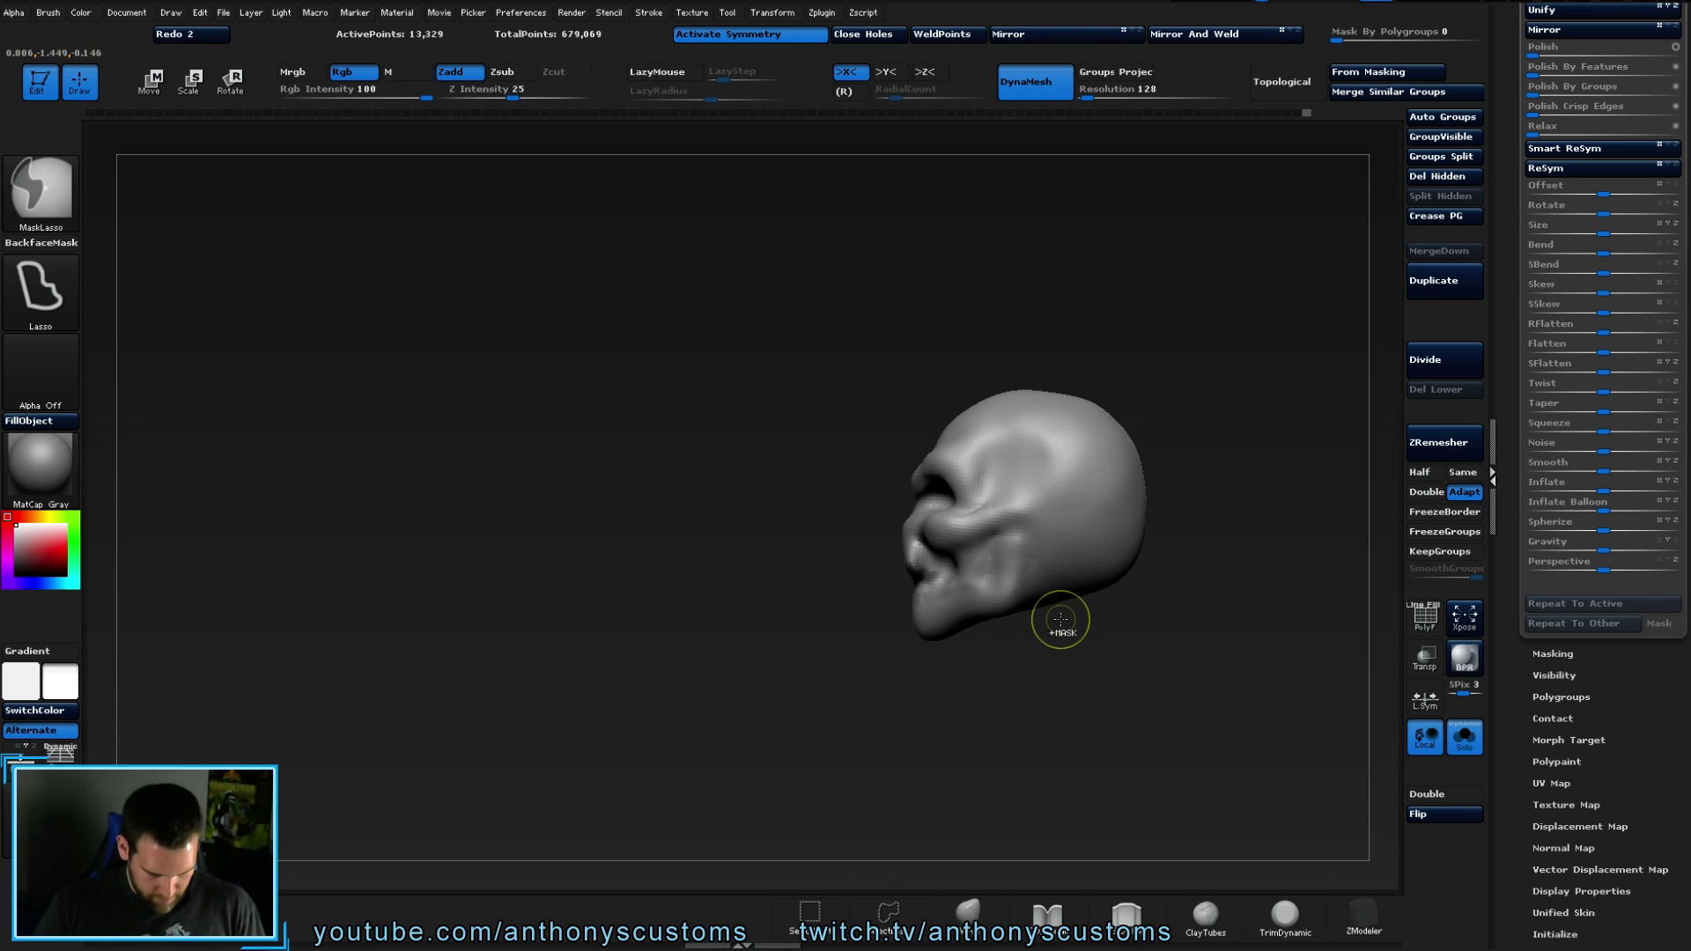
key("ctrl+z")
key("ctrl+z")
- Try a series of upright spikes running from the forehead back over the crown, undoing them all
left_click_drag(1034, 634, 1120, 659)
mouse_move(1123, 482)
left_mouse_down()
mouse_move(1154, 494)
mouse_move(1094, 509)
mouse_move(970, 378)
mouse_move(1064, 356)
mouse_move(1150, 366)
mouse_move(1118, 312)
left_mouse_up()
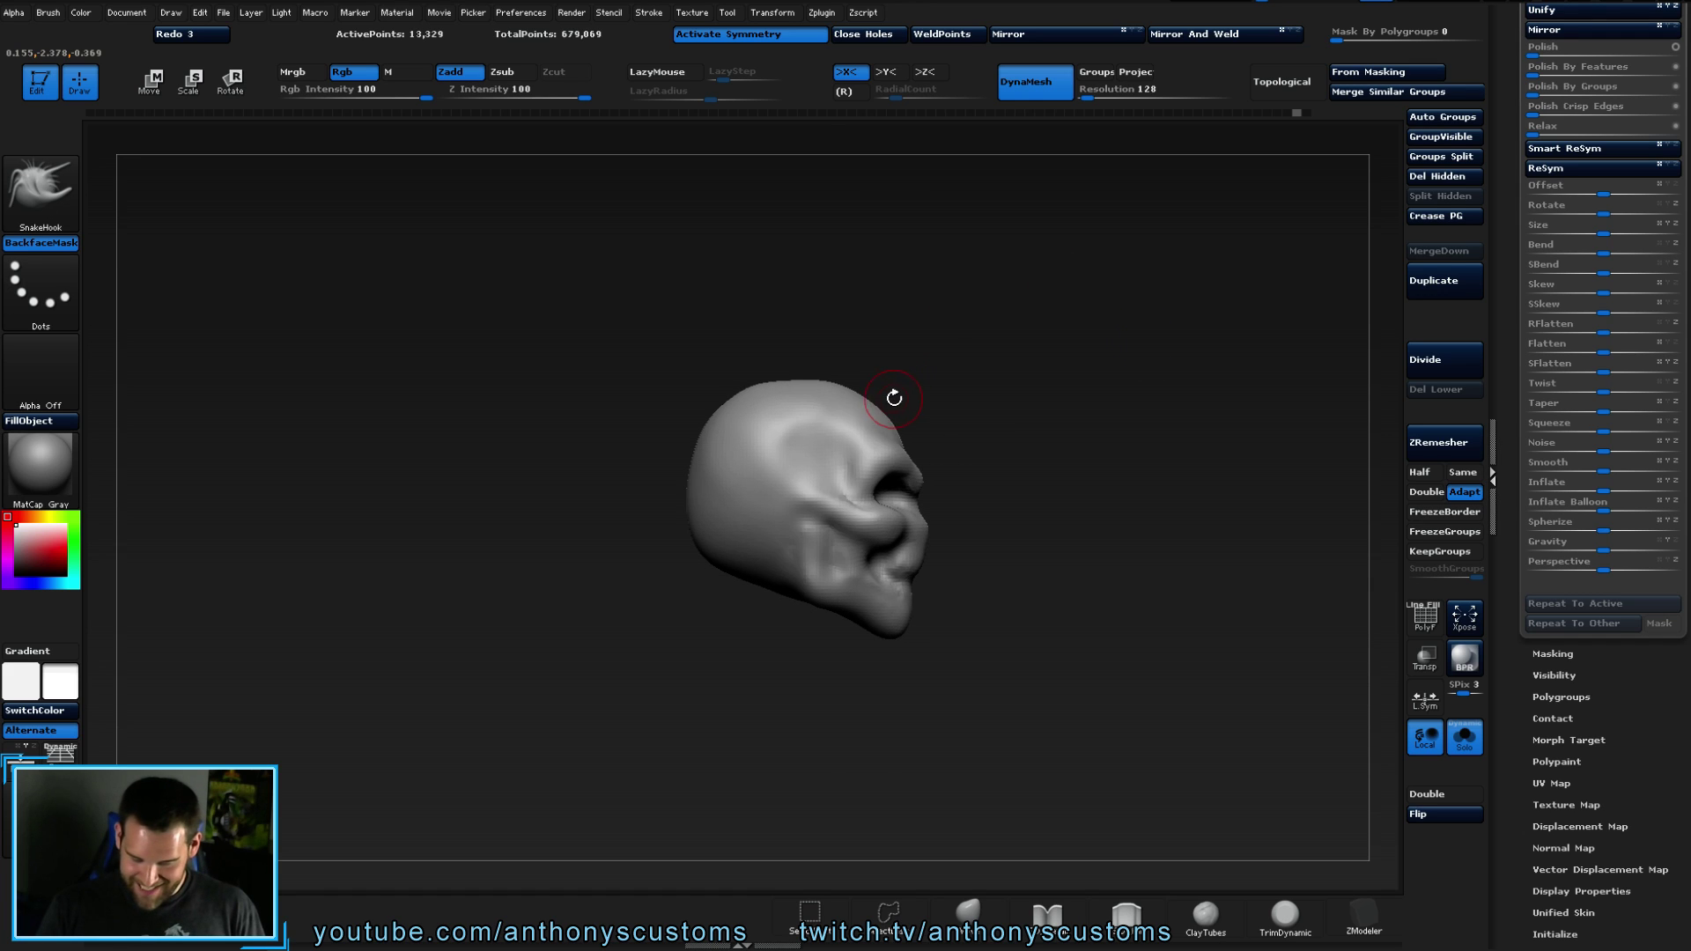
key("space")
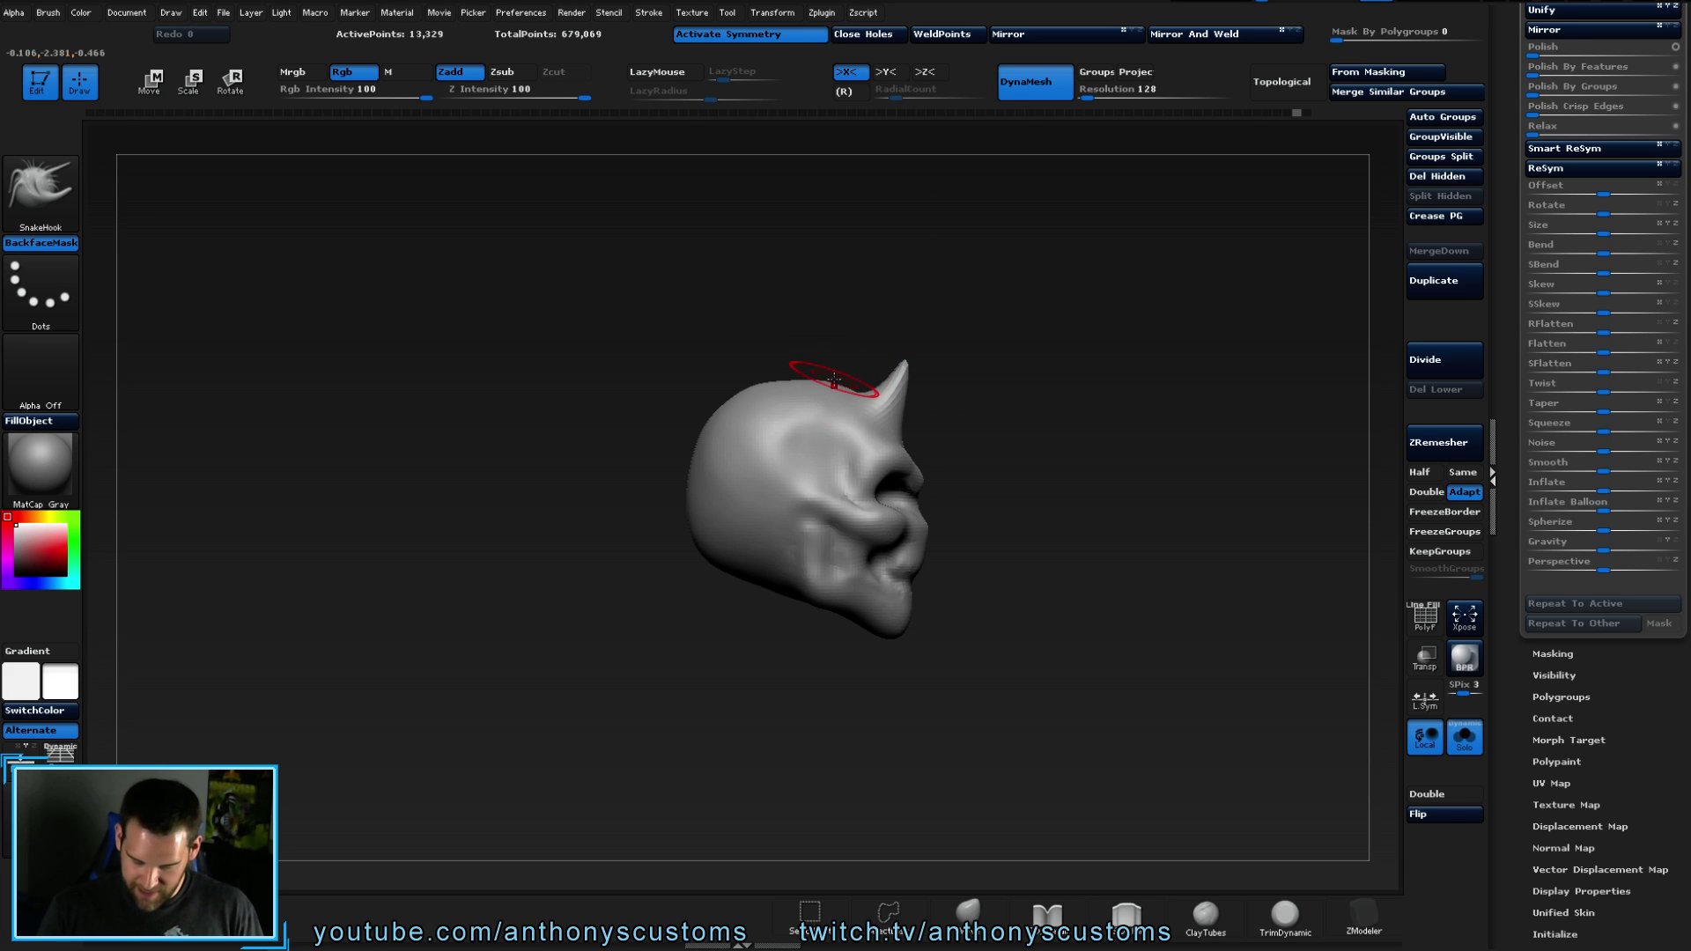
left_click_drag(834, 381, 843, 347)
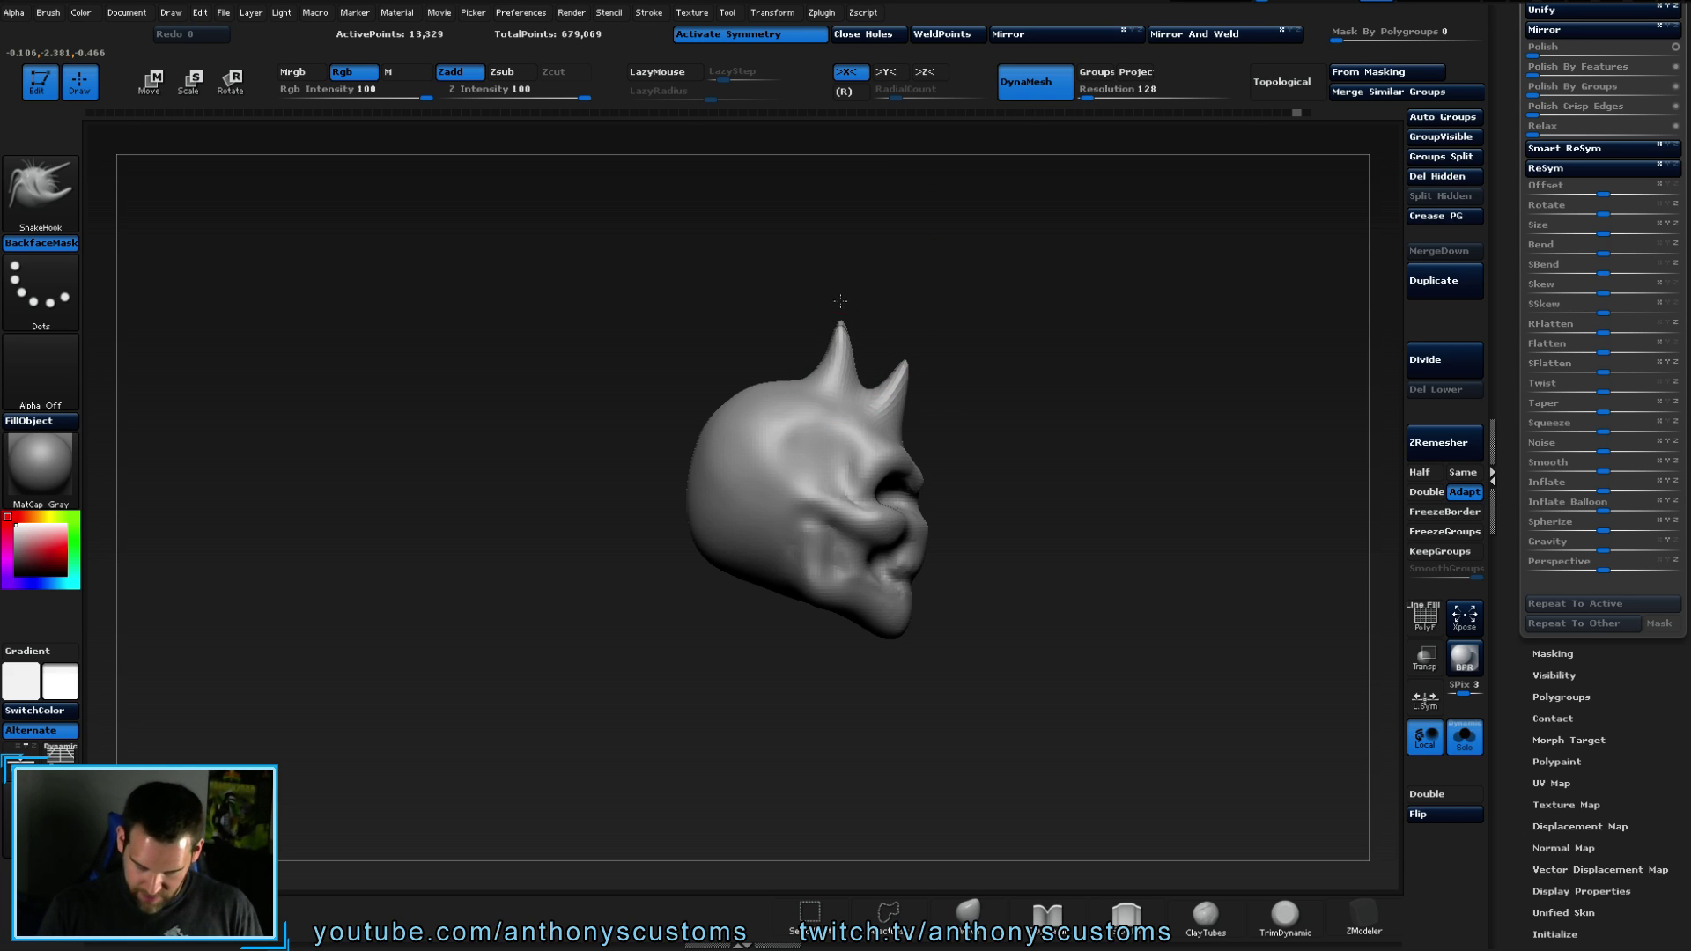
left_click_drag(770, 377, 762, 216)
mouse_move(882, 235)
left_mouse_down()
mouse_move(995, 340)
mouse_move(904, 339)
mouse_move(964, 352)
mouse_move(910, 328)
mouse_move(913, 310)
left_mouse_up()
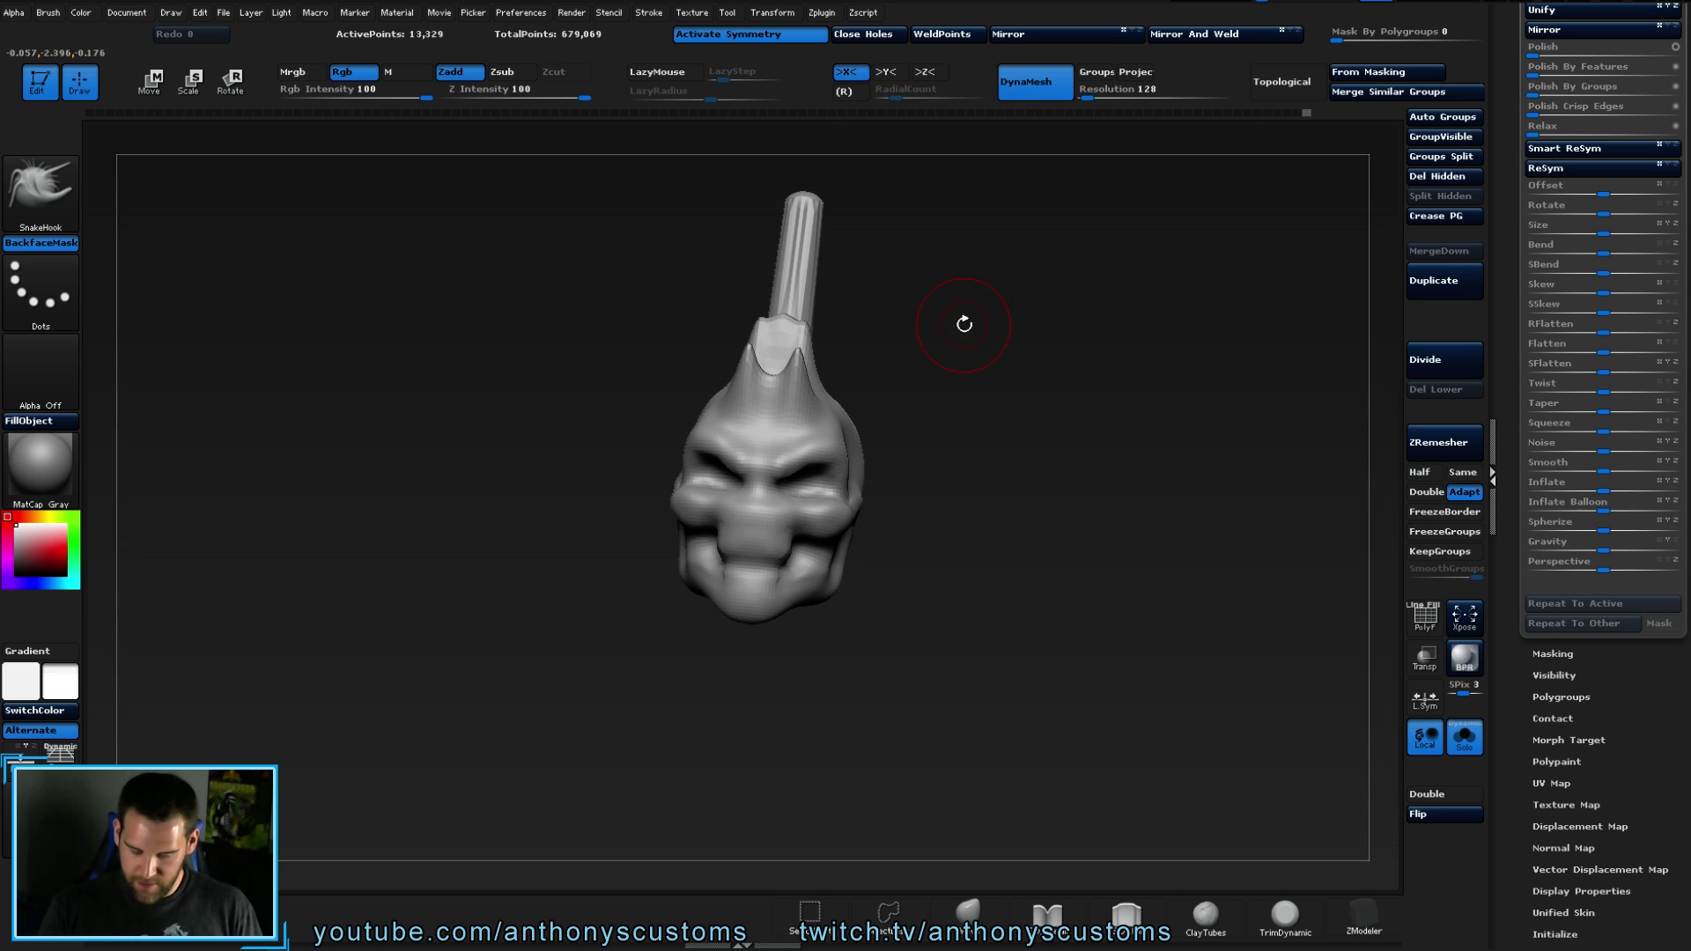
key("ctrl+z")
key("ctrl+z")
key("ctrl+z")
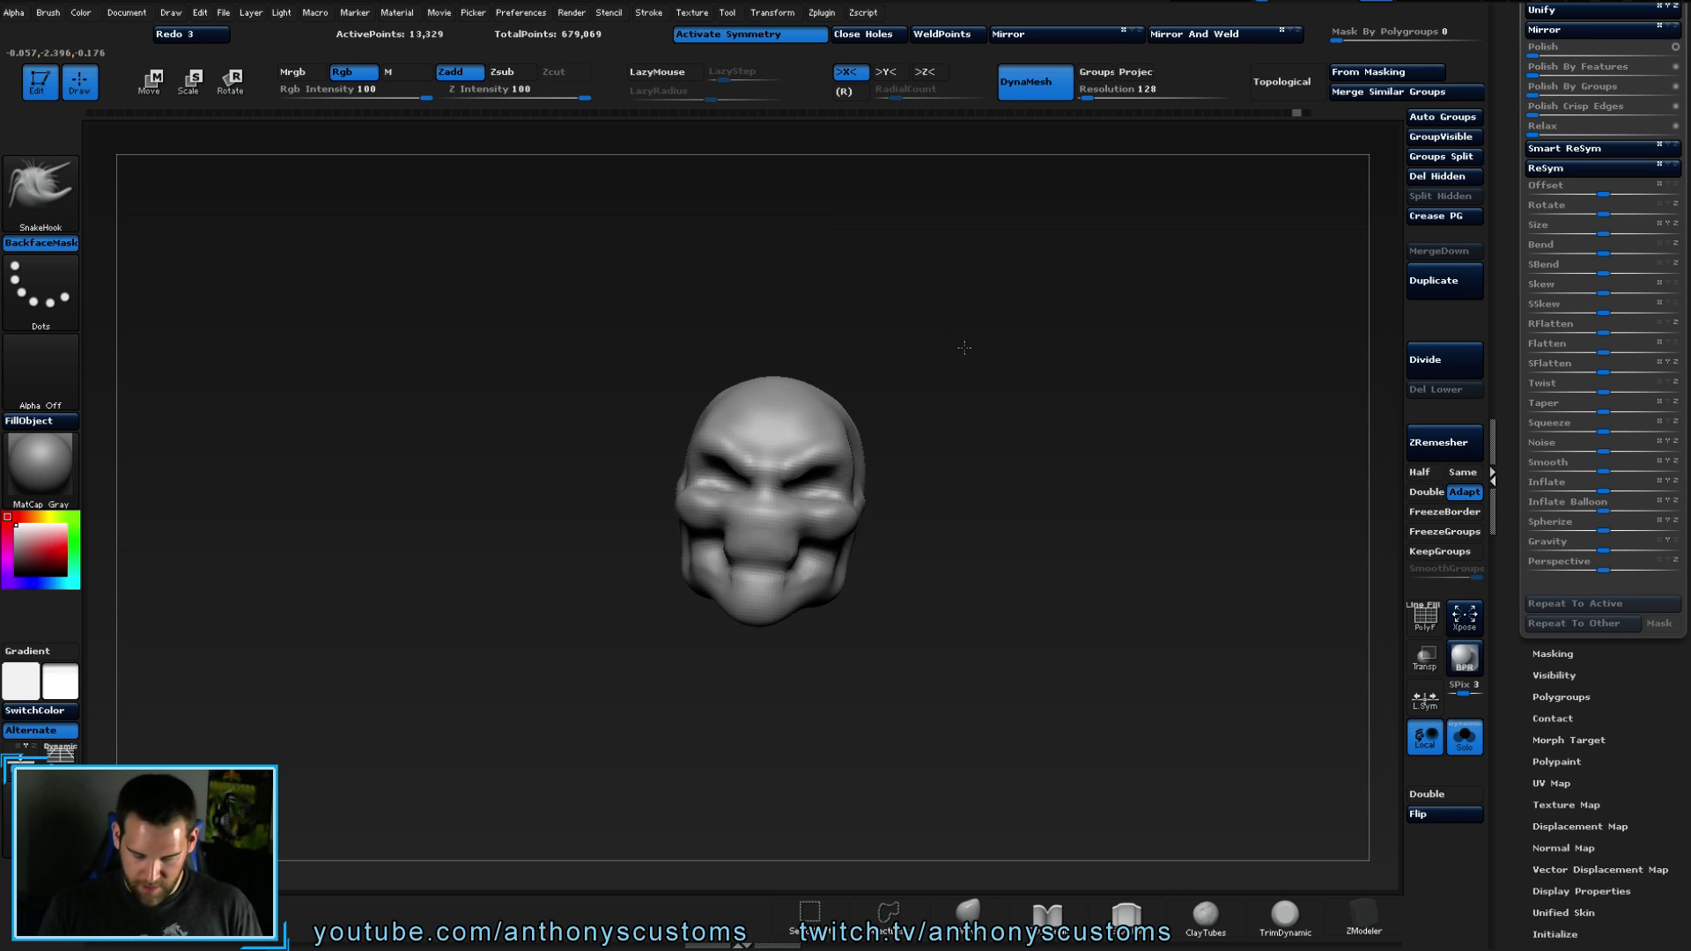
- Try a single long, thin horn rising from the centre of the upper forehead, undoing it
key("space")
mouse_move(964, 347)
left_mouse_down()
mouse_move(990, 486)
mouse_move(967, 263)
mouse_move(943, 363)
mouse_move(819, 334)
left_mouse_up()
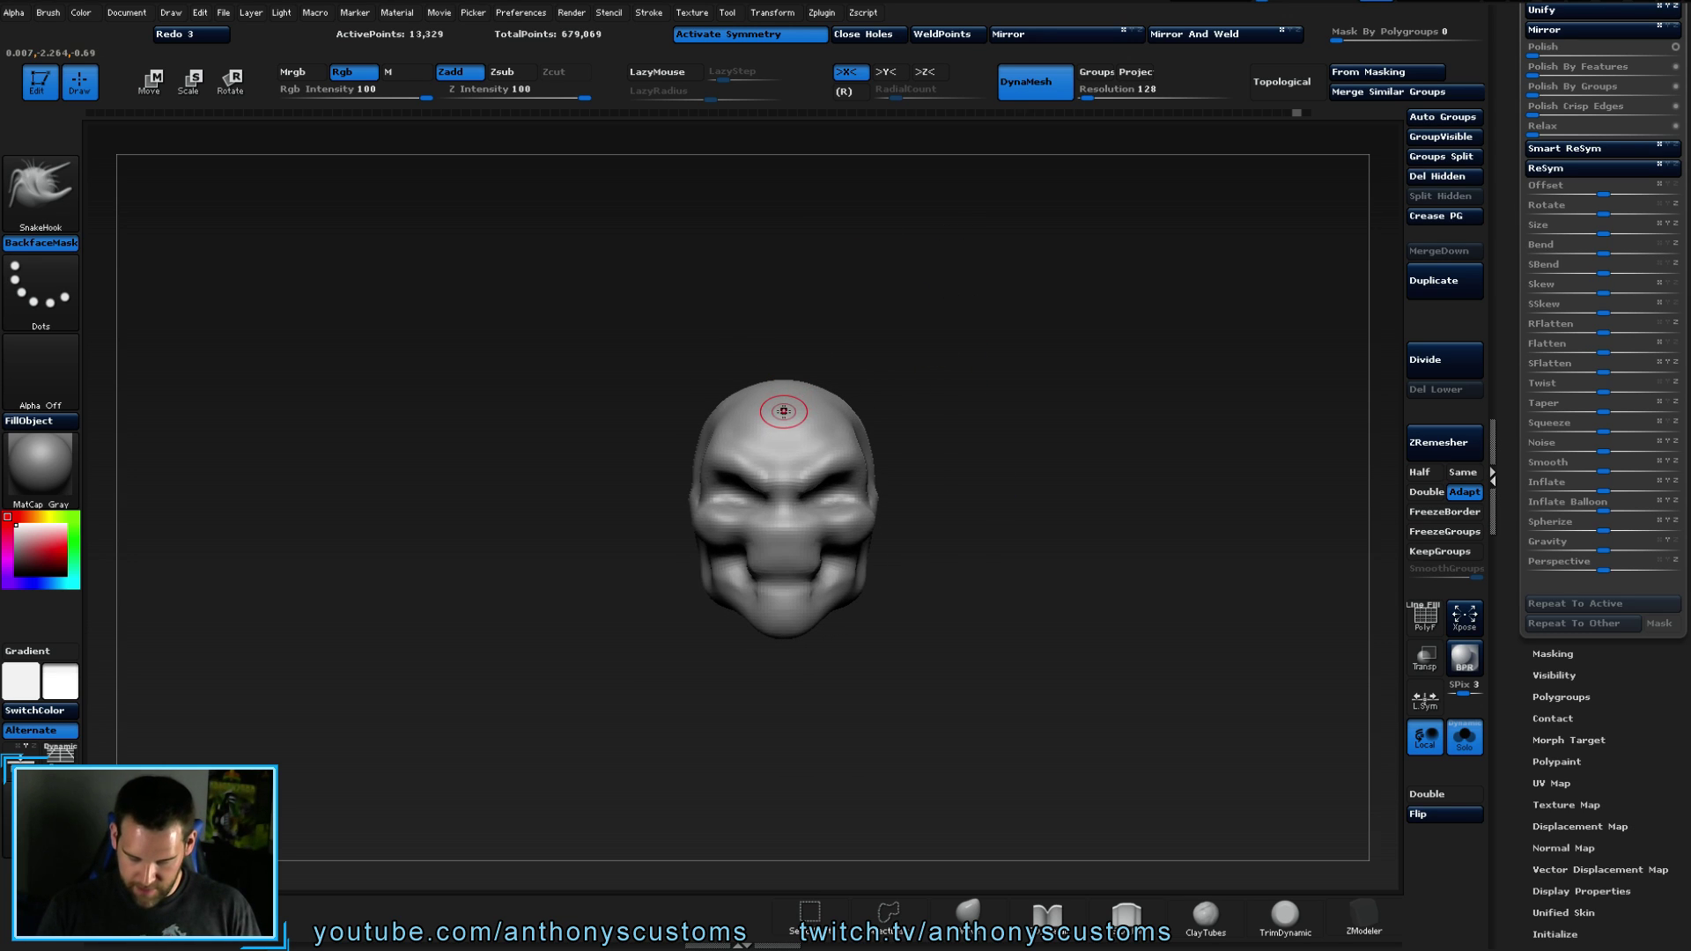
left_click_drag(784, 395, 783, 341)
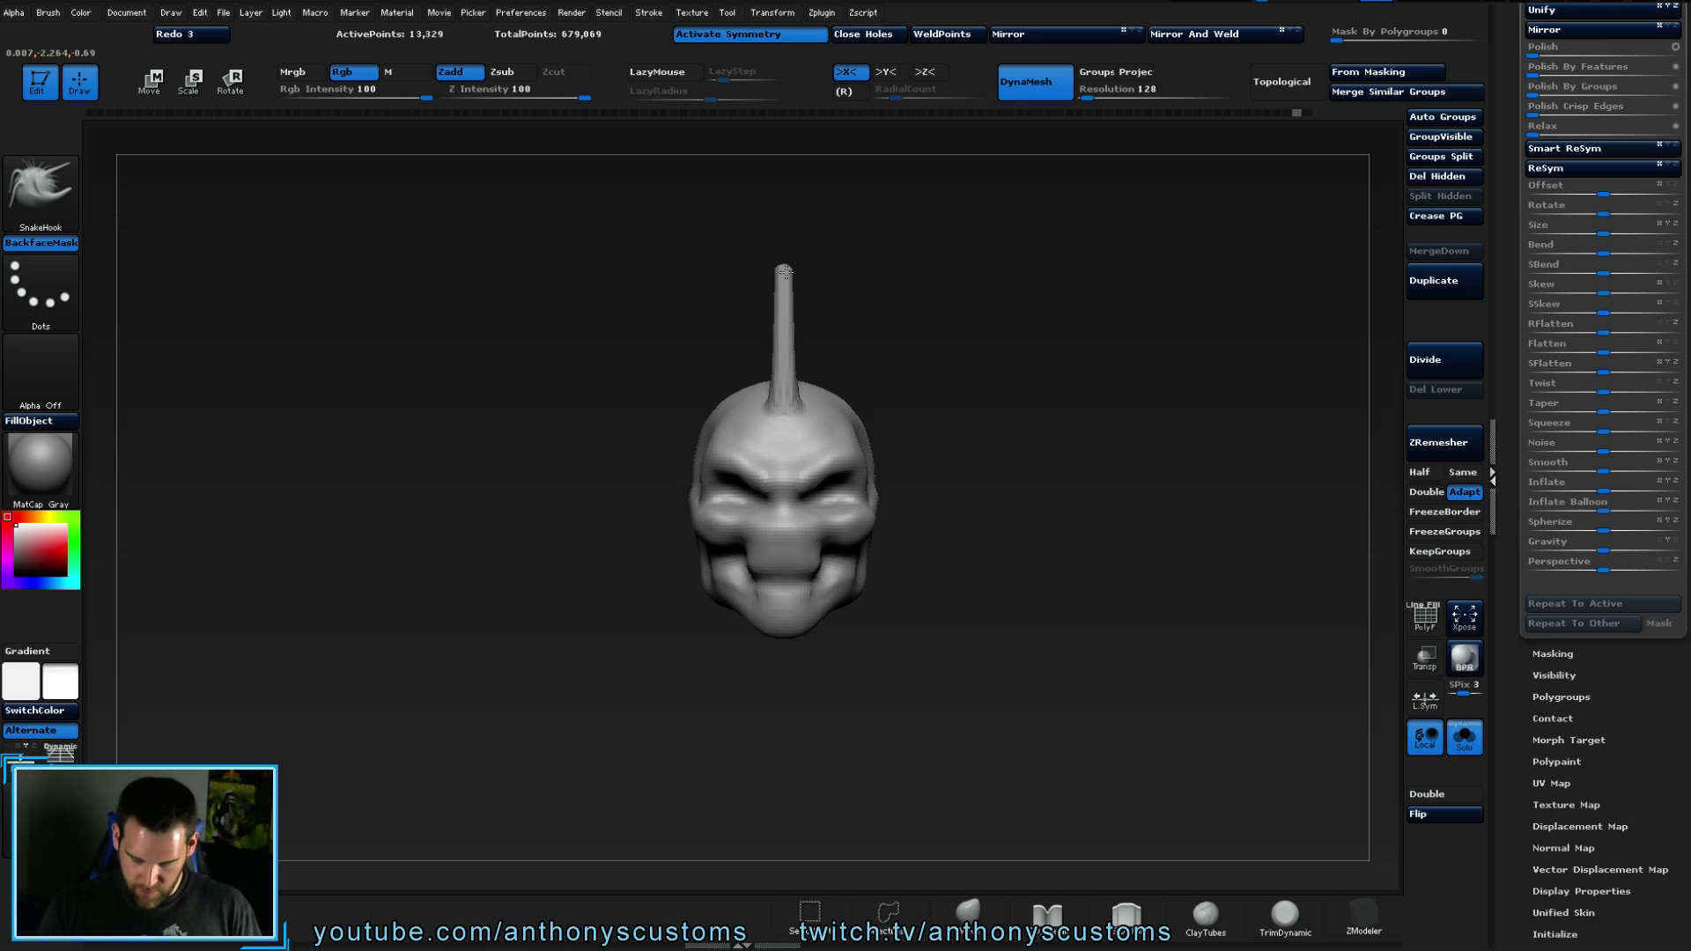
left_click_drag(787, 208, 790, 180)
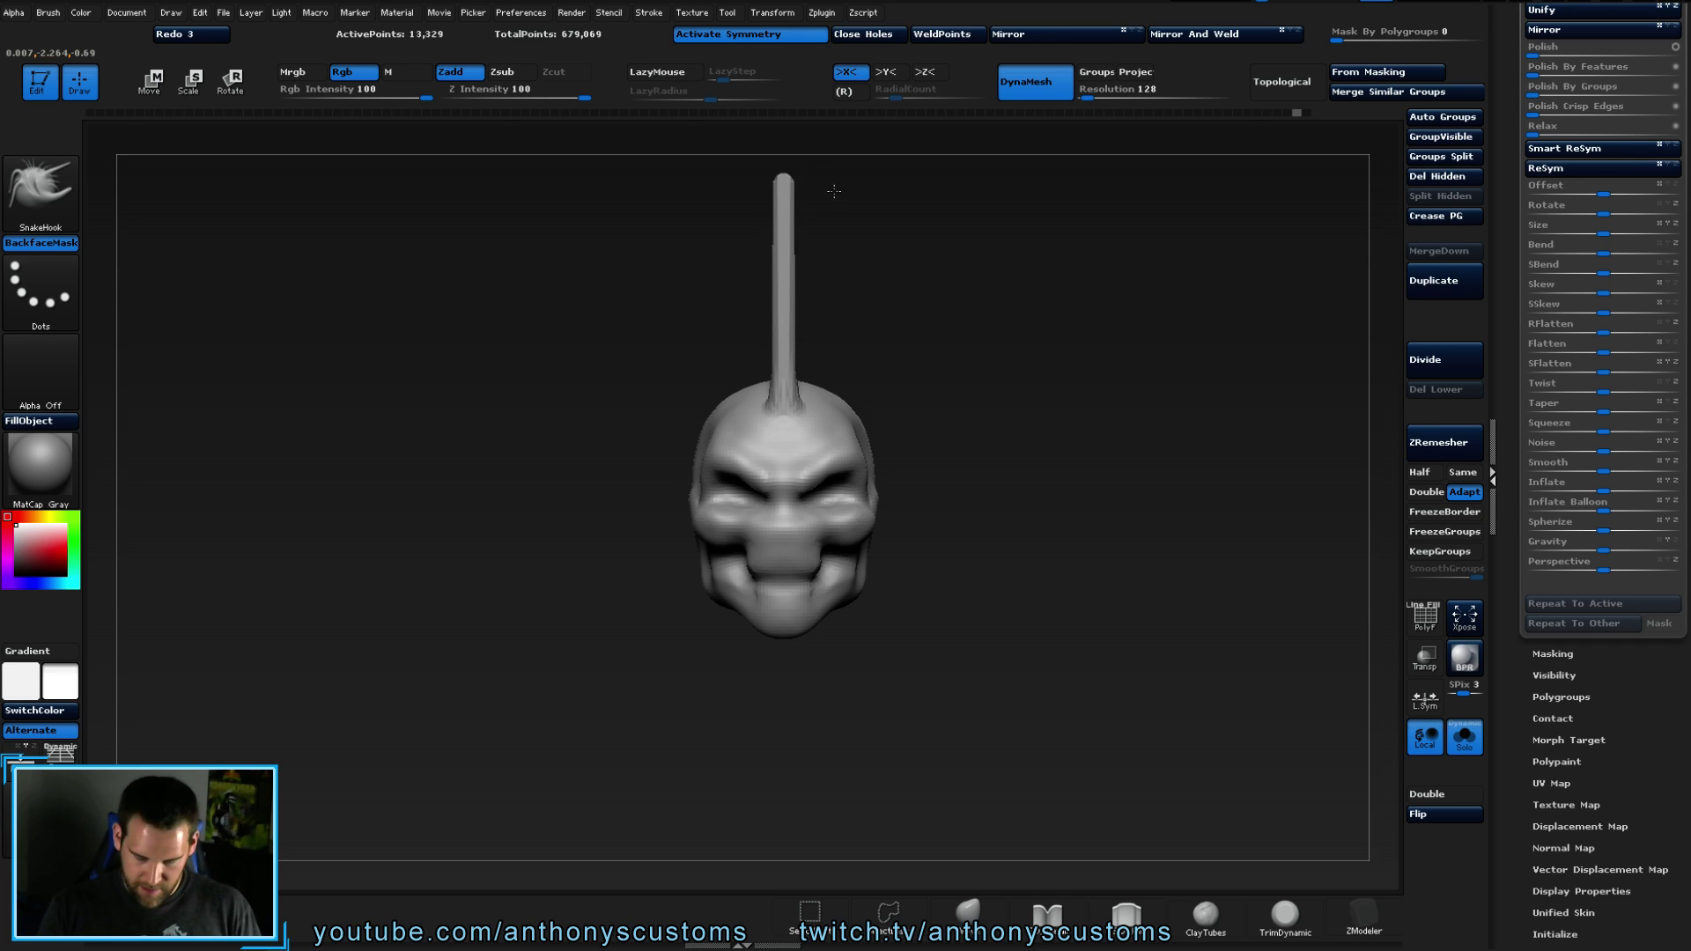
left_click_drag(929, 330, 1001, 362)
key("ctrl+z")
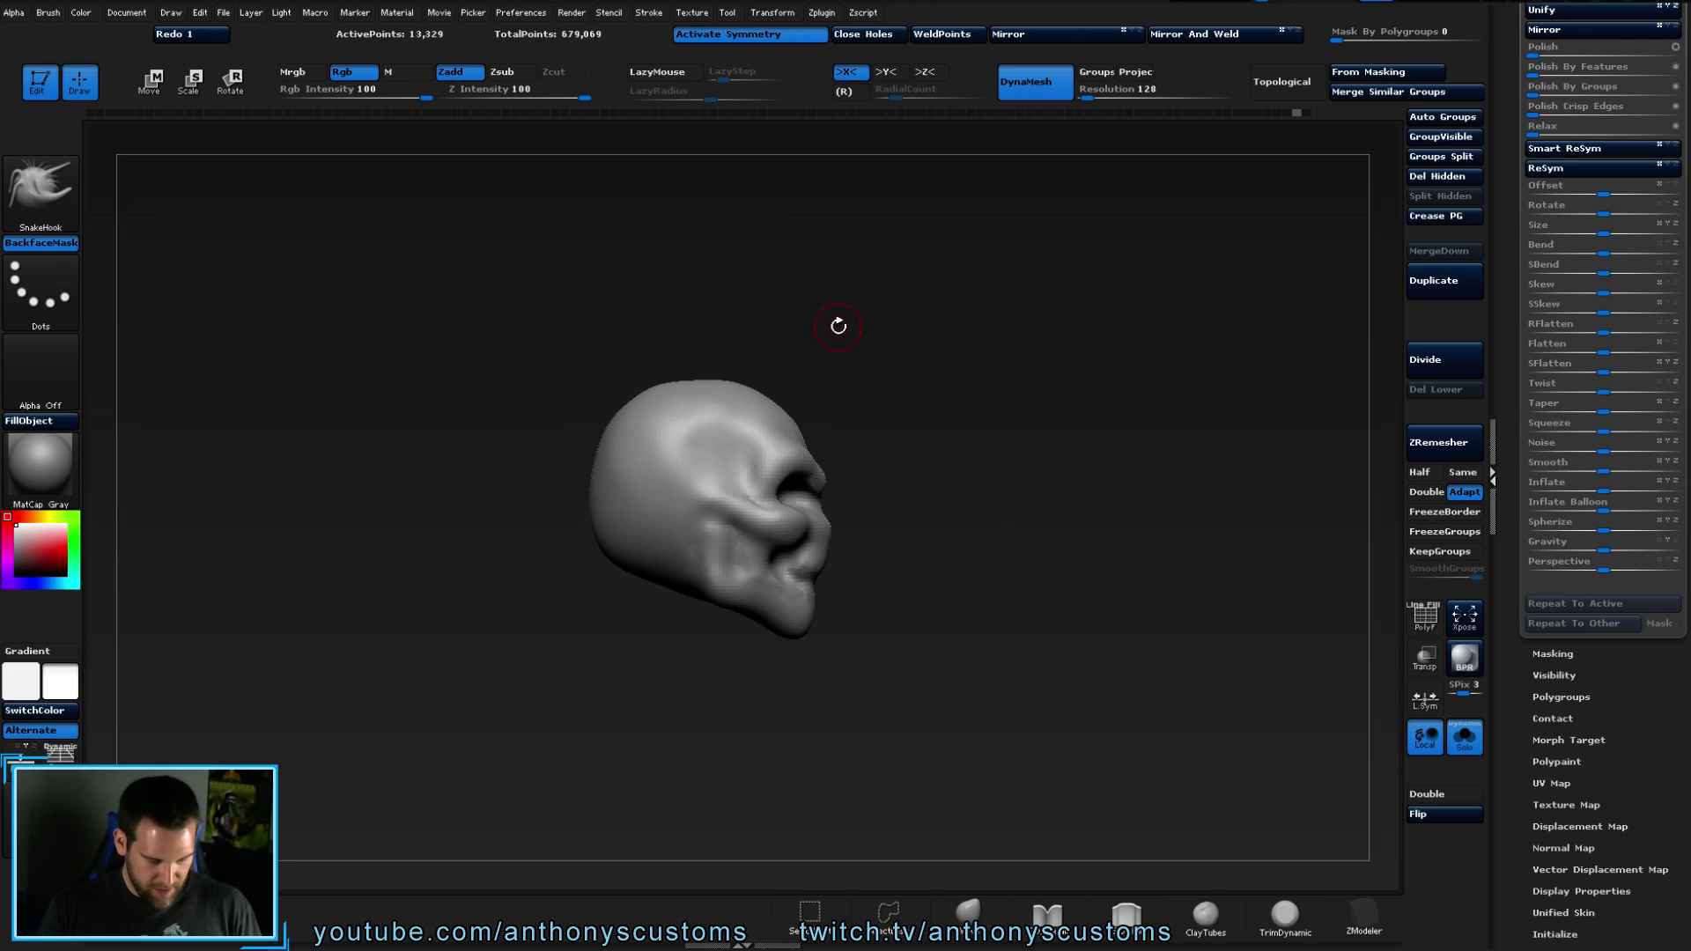
key("ctrl+z")
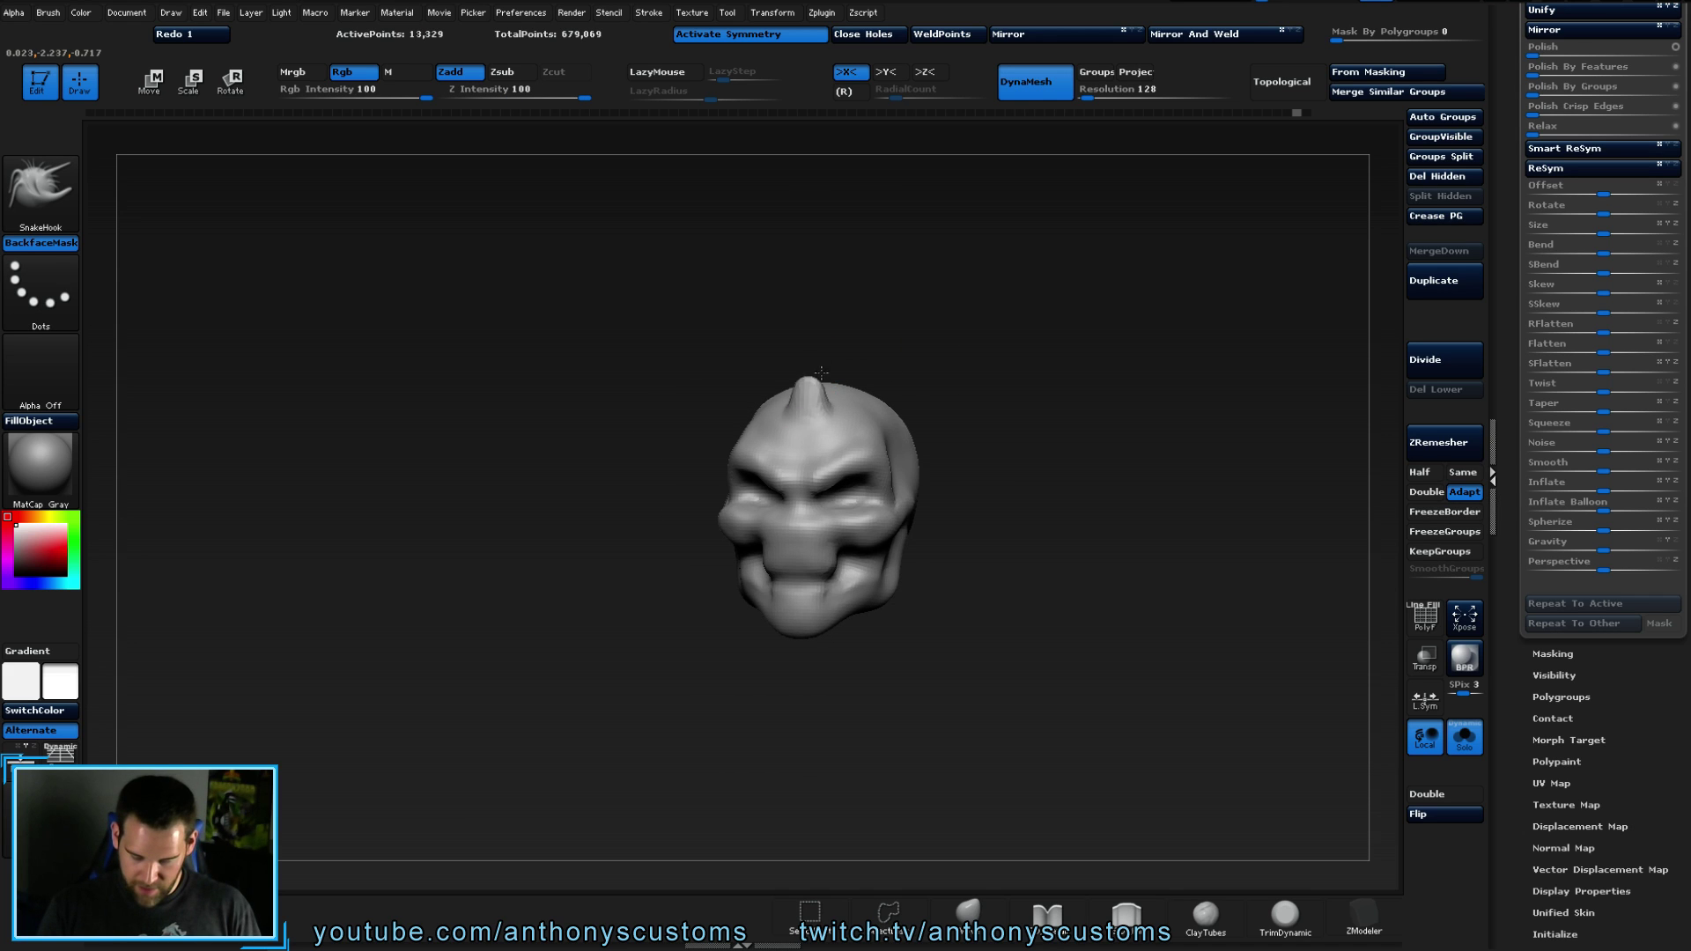
- Retry the central forehead horn as a short stub and as a long spike, undoing both versions
mouse_move(892, 328)
left_mouse_down()
mouse_move(931, 476)
mouse_move(927, 373)
left_mouse_up()
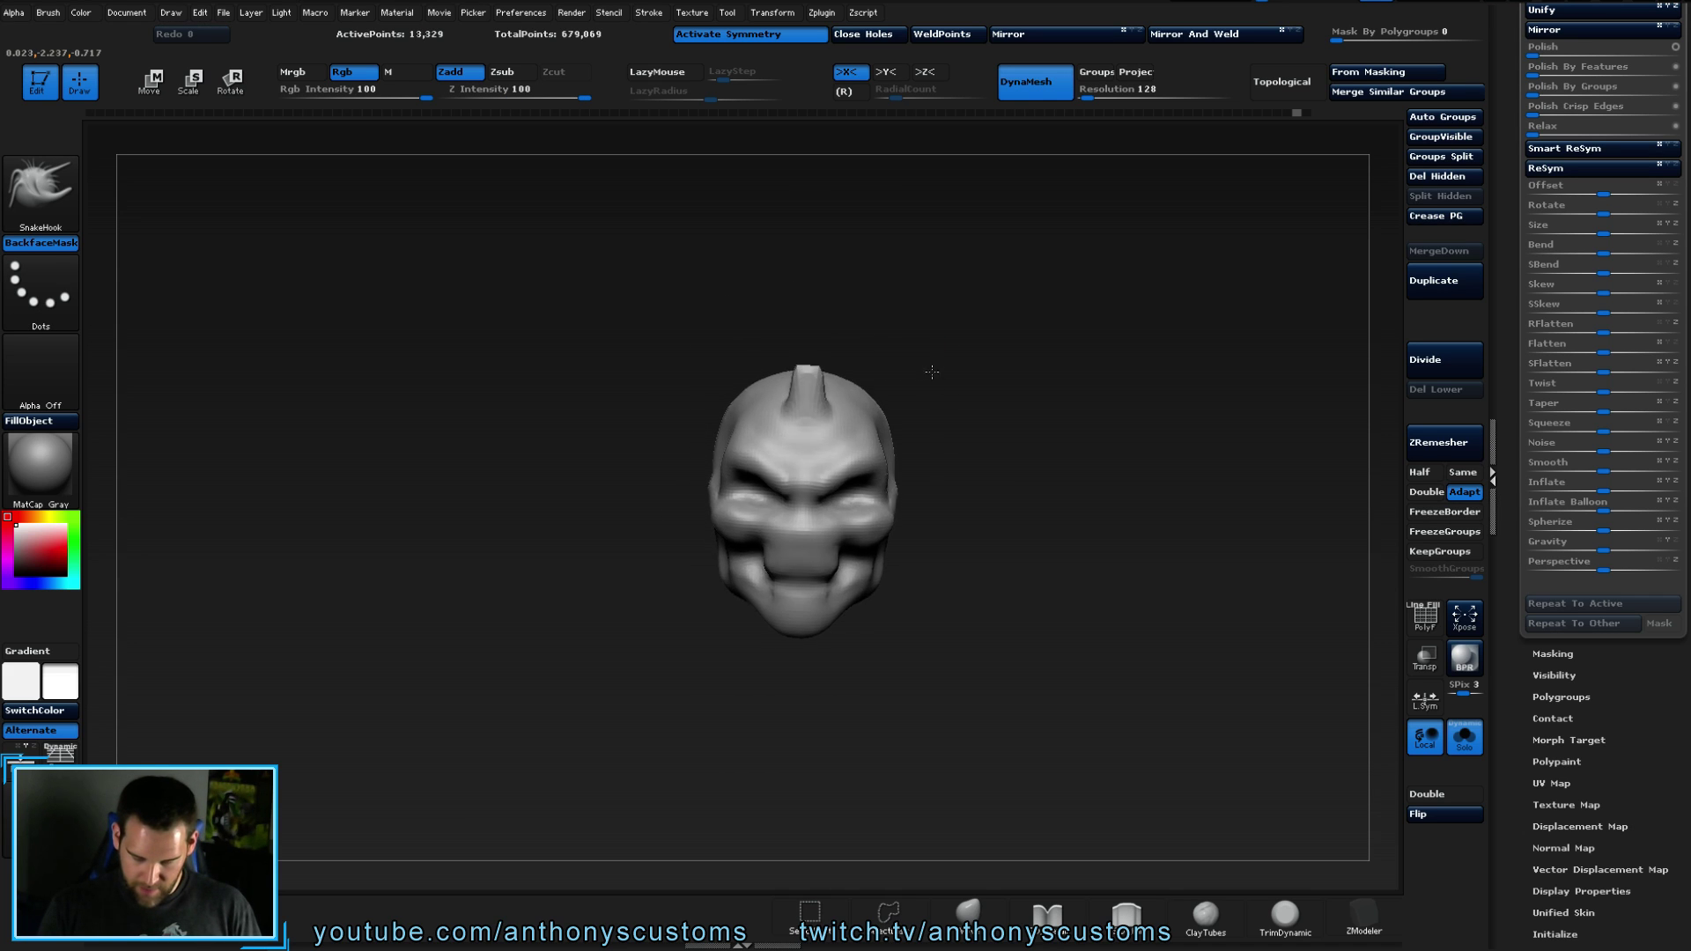
key("ctrl+z")
left_click_drag(808, 385, 811, 337)
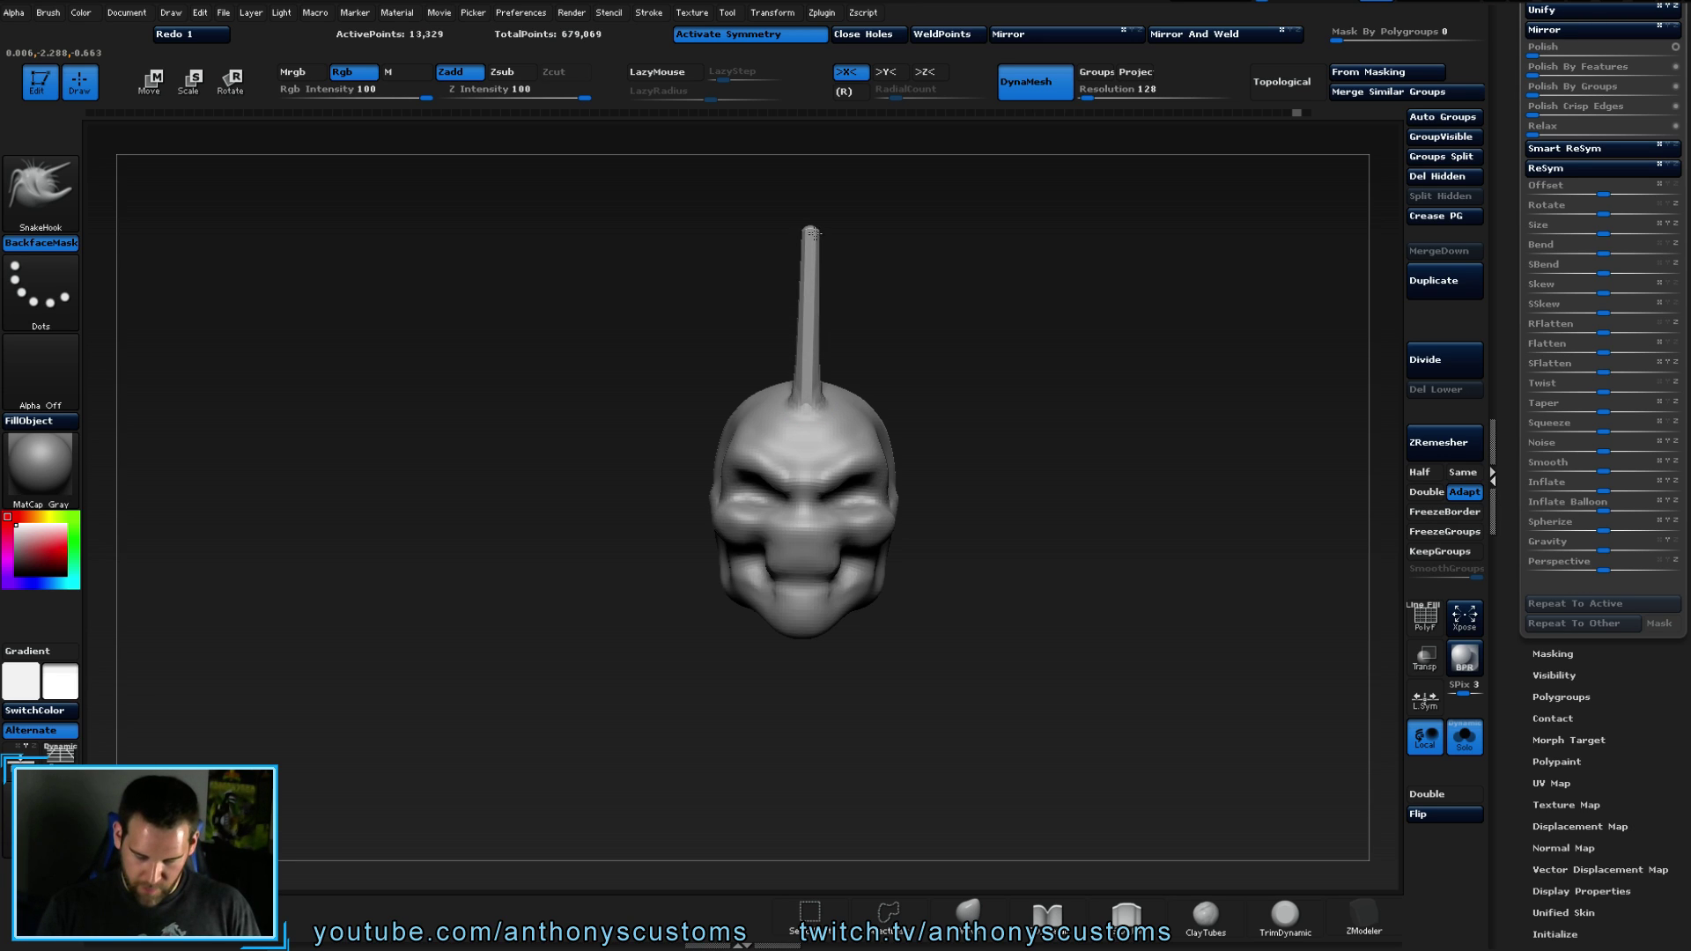
left_click_drag(811, 160, 812, 155)
mouse_move(907, 319)
left_mouse_down()
mouse_move(1011, 346)
mouse_move(960, 329)
left_mouse_up()
key("ctrl+z")
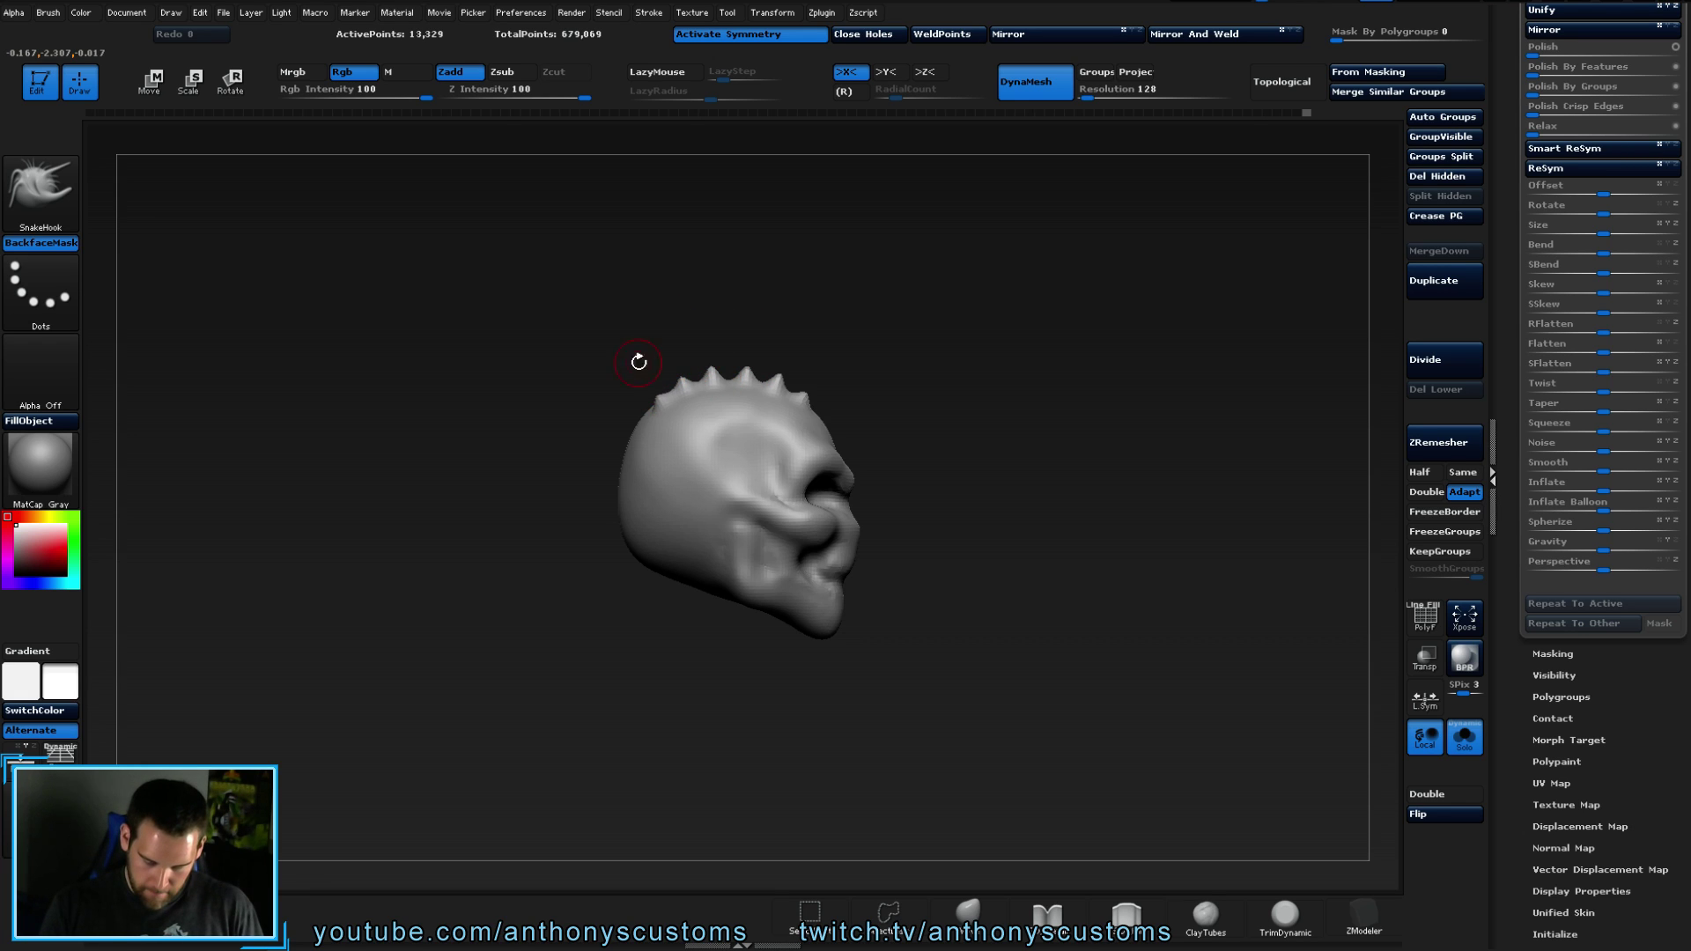
- Undo the two rows of small spikes along the top of the skull
mouse_move(835, 407)
left_mouse_down()
mouse_move(917, 419)
mouse_move(898, 366)
mouse_move(850, 378)
mouse_move(880, 483)
mouse_move(979, 503)
mouse_move(925, 408)
left_mouse_up()
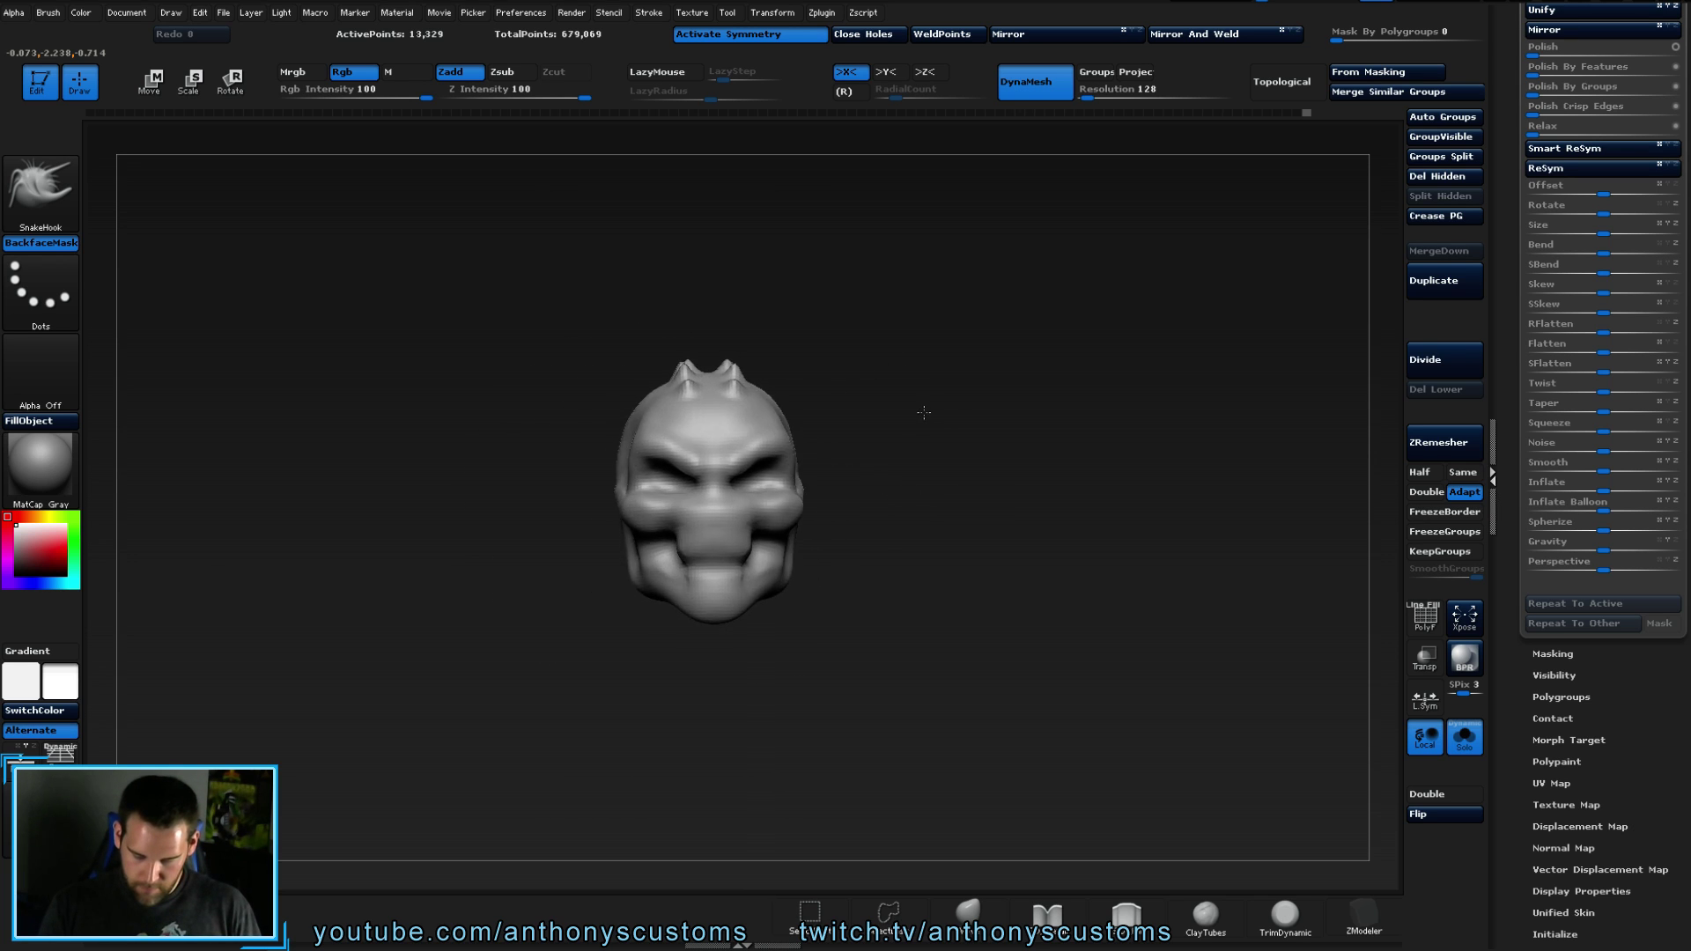
key("ctrl")
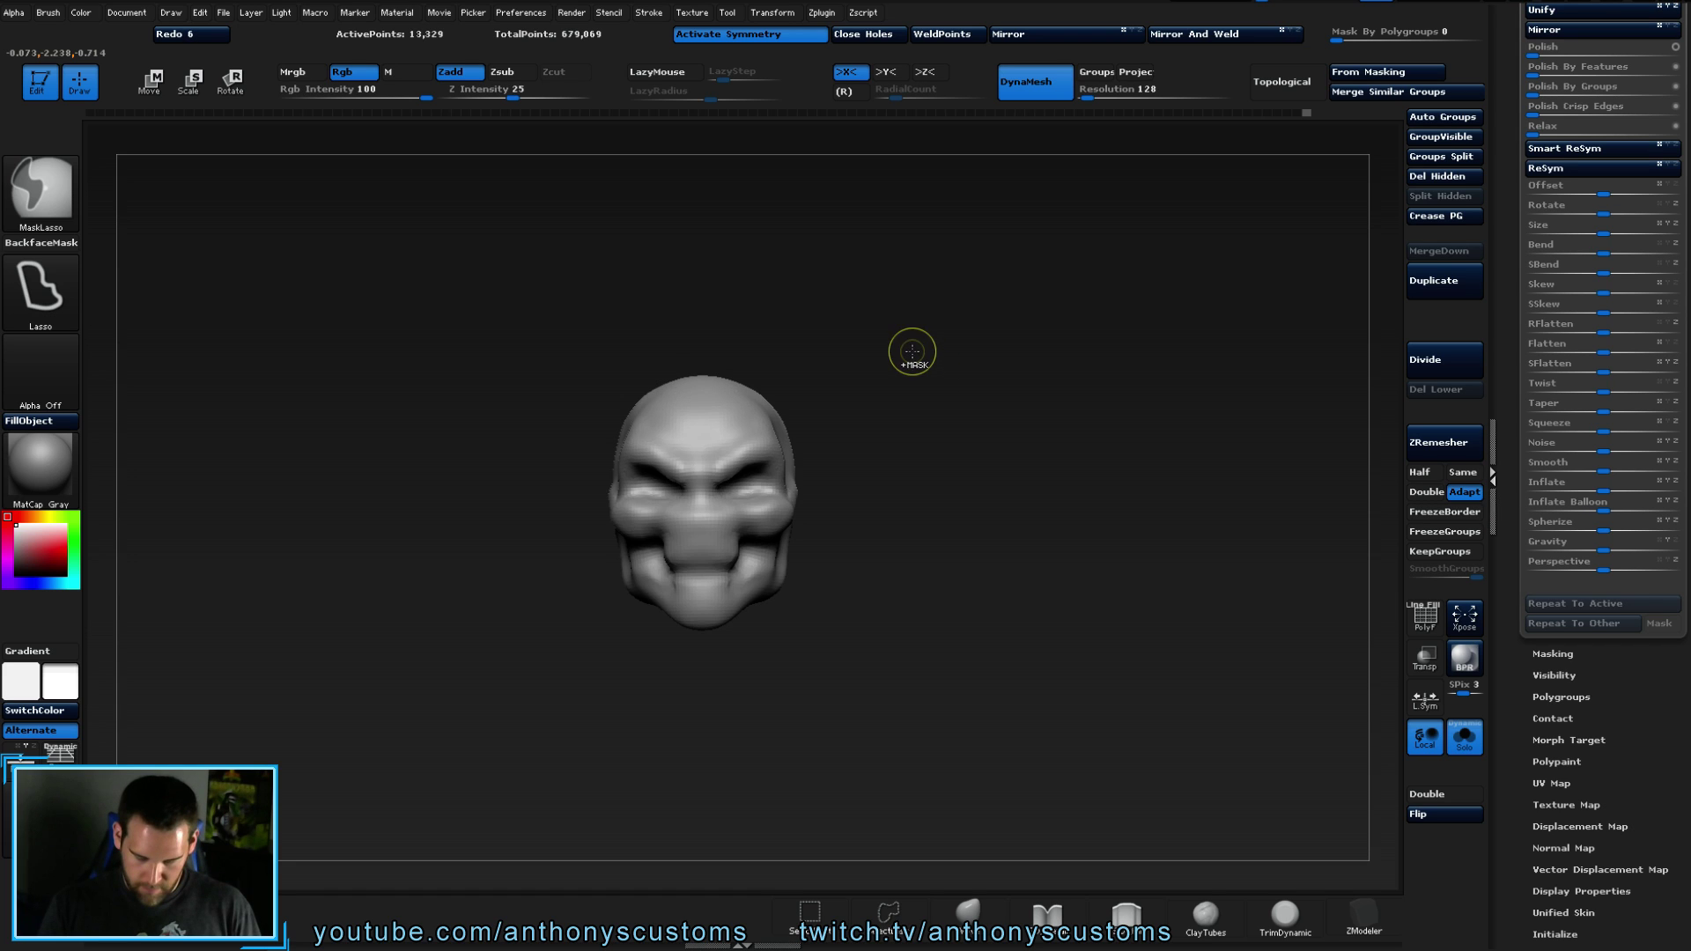
- Try a pair of broad, ear-like horns on the outer forehead with a draw size of about 97, undoing them
key("space")
left_click_drag(859, 402, 867, 403)
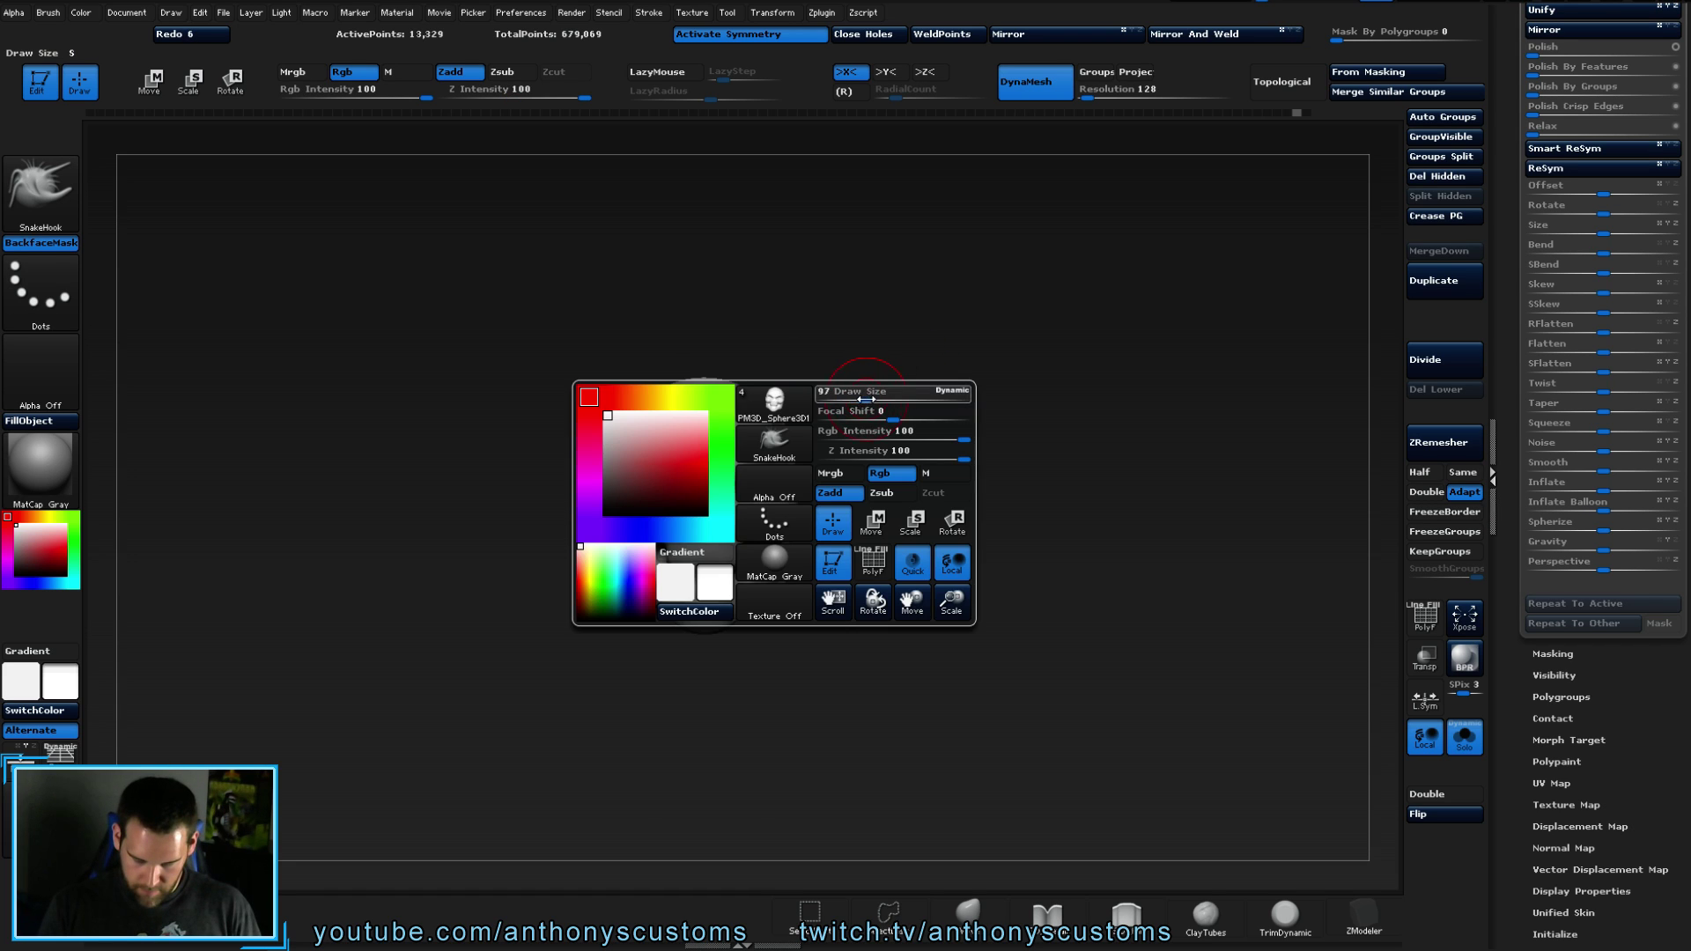
left_click_drag(769, 424, 786, 396)
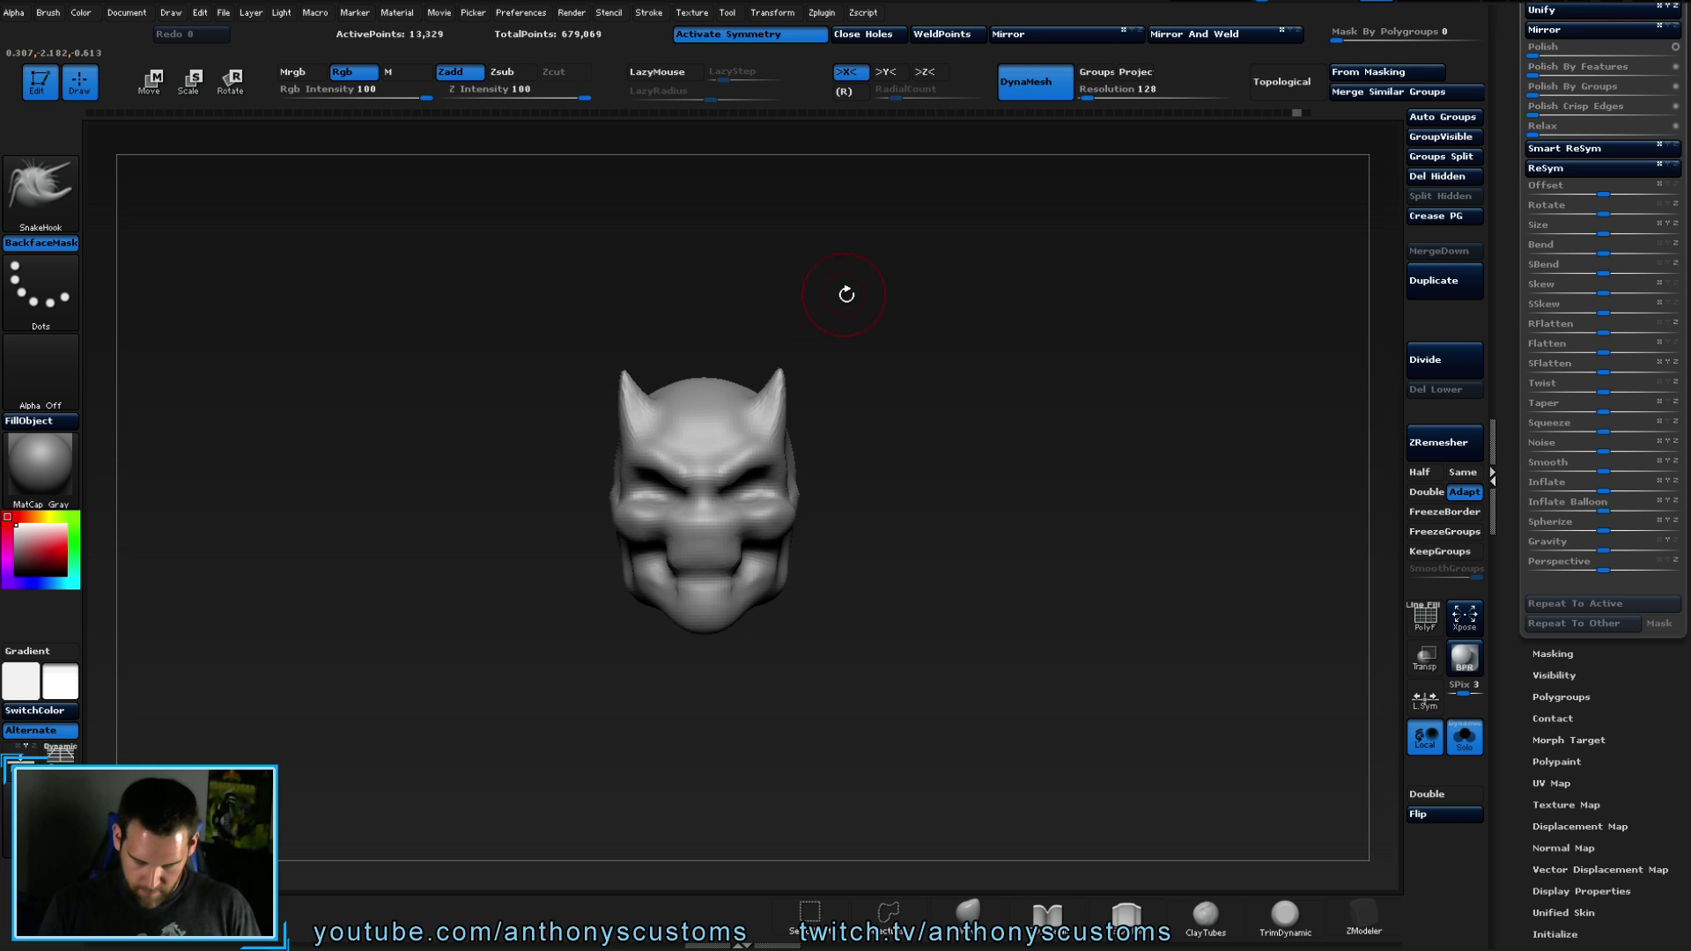
left_click_drag(928, 415, 970, 435)
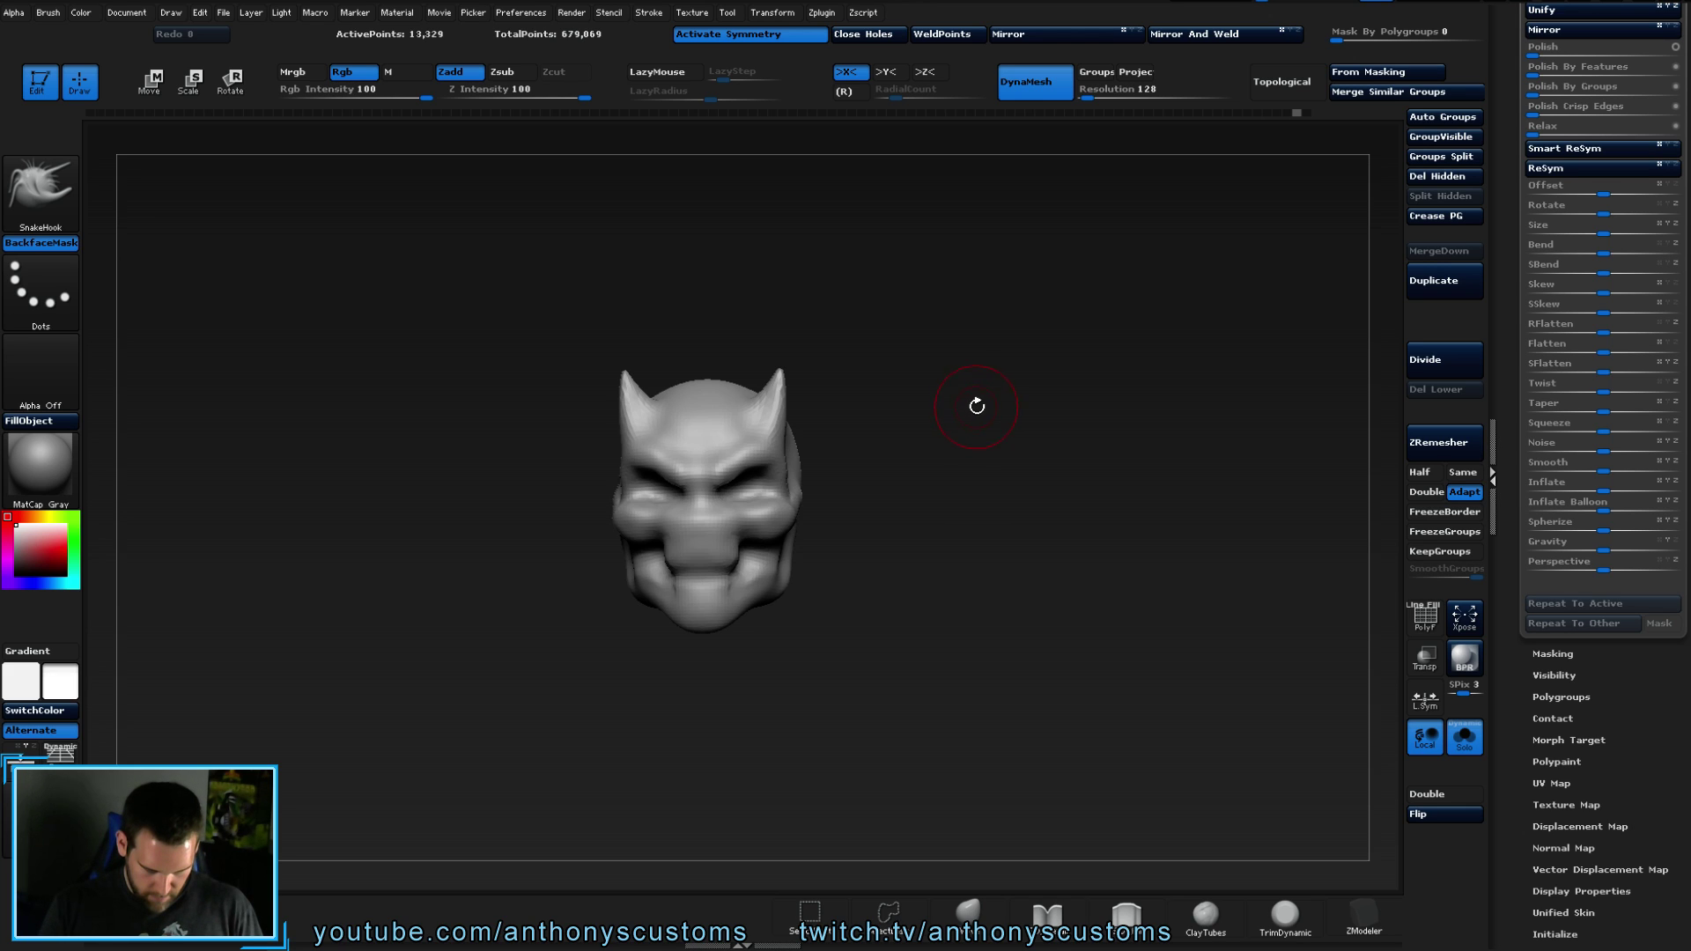
mouse_move(994, 406)
left_mouse_down()
mouse_move(925, 406)
mouse_move(978, 360)
mouse_move(843, 364)
left_mouse_up()
key("ctrl+z")
- Try a pair of short, pointed horns on the outer forehead with a smaller brush, undoing them
key("space")
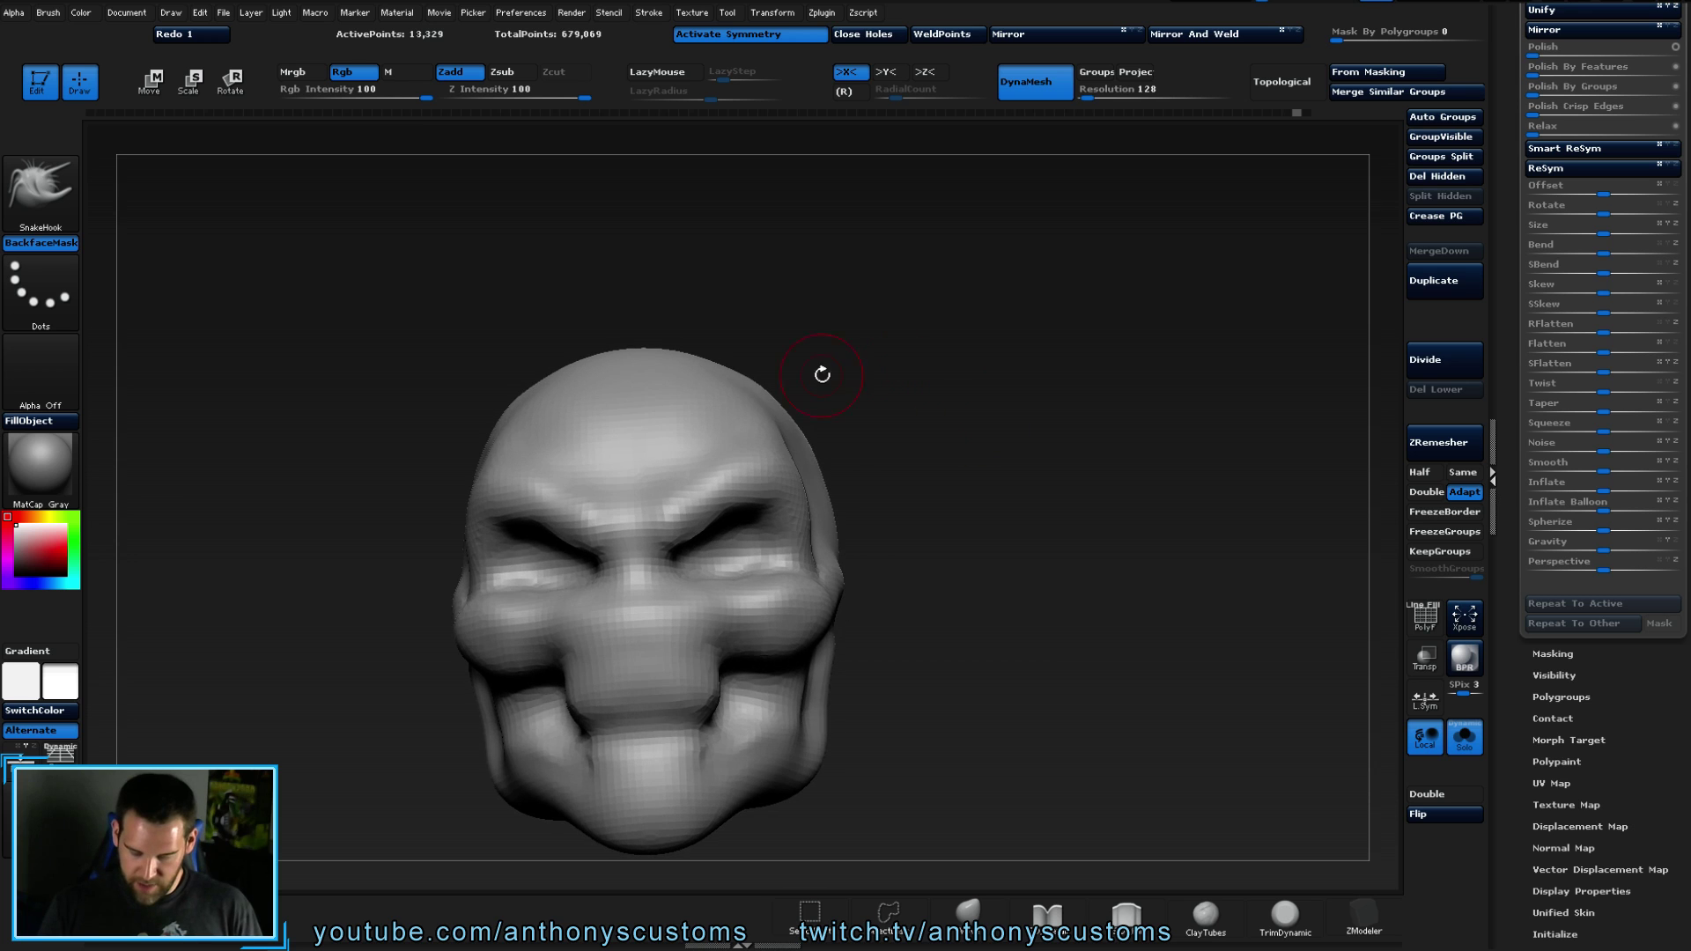
left_click_drag(763, 420, 778, 371)
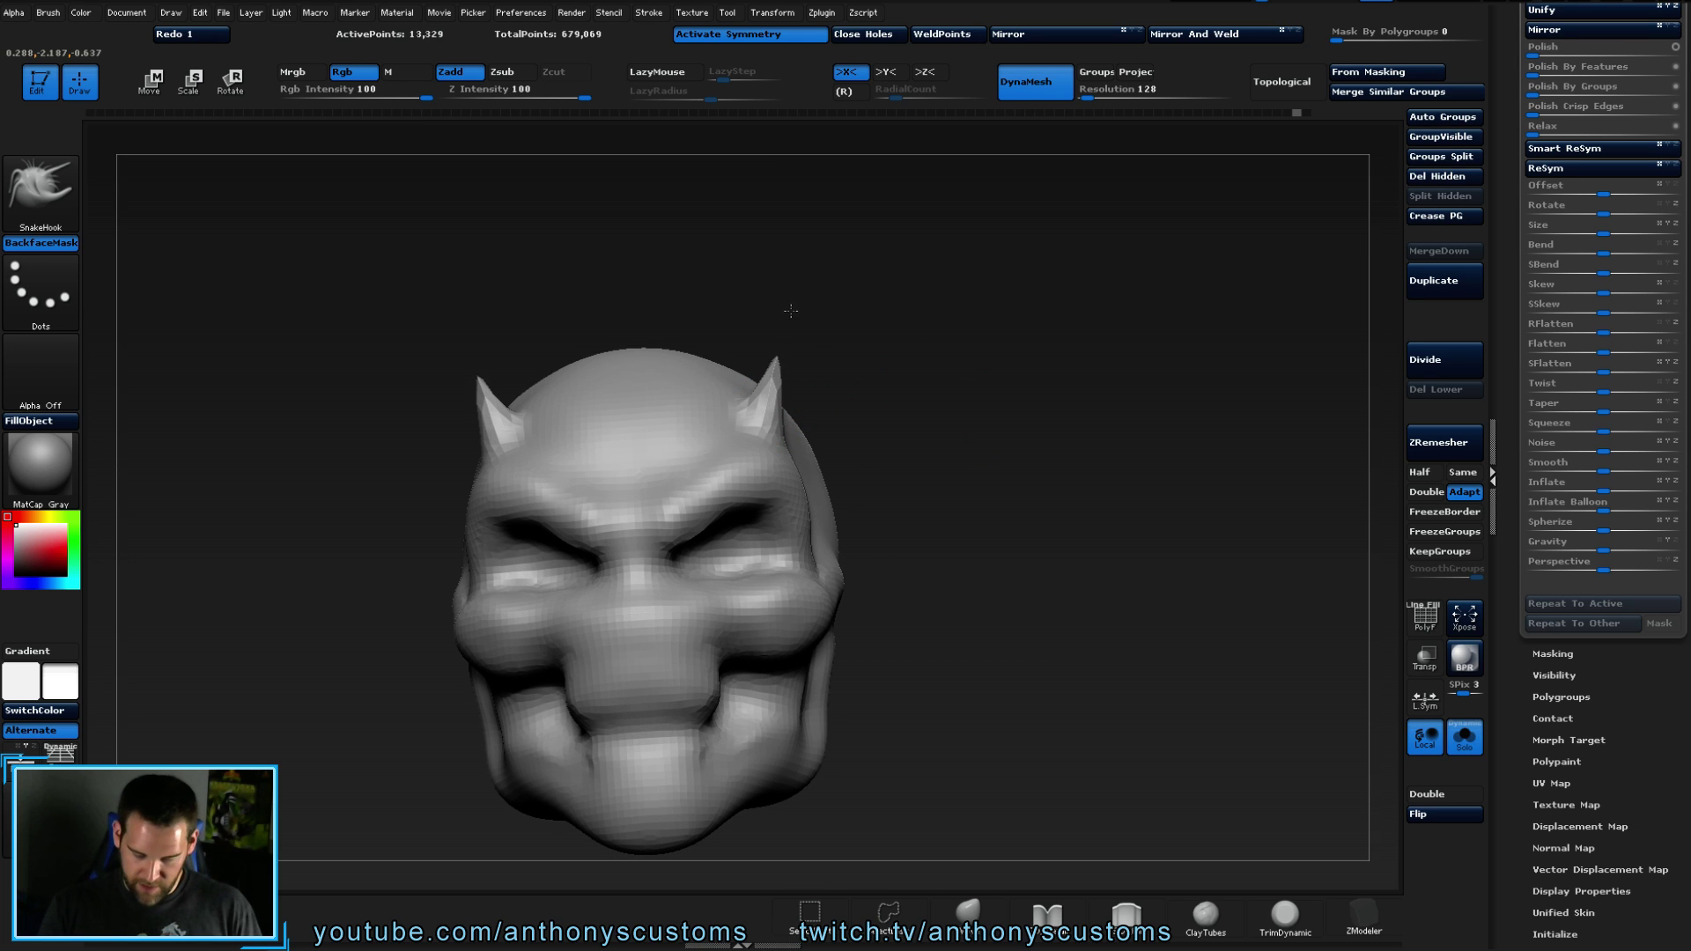
mouse_move(940, 342)
left_mouse_down()
mouse_move(1019, 491)
mouse_move(995, 476)
mouse_move(1045, 442)
left_mouse_up()
key("ctrl+z")
- Set the draw size to about 47 and pull a pair of thin, pointed horns up from the outer forehead
key("space")
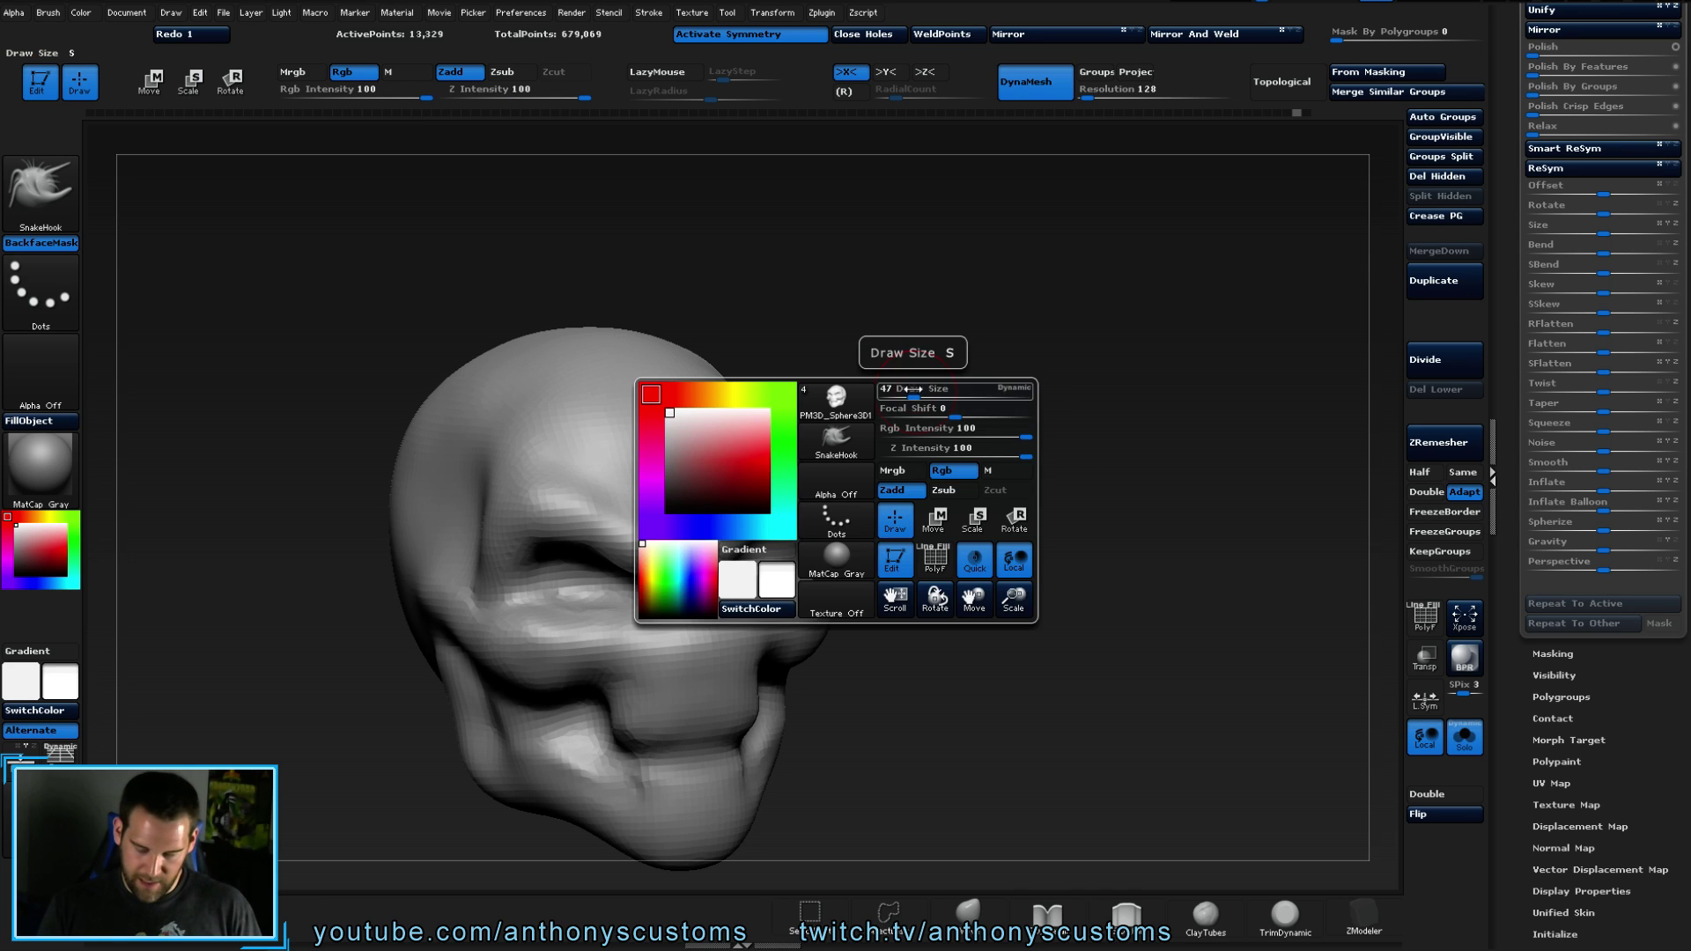
left_click_drag(1002, 359, 946, 340)
left_click_drag(760, 416, 790, 314)
left_click_drag(984, 459, 1061, 408)
- Build up clay around the bases of the forehead horns with the ClayTubes brush to blend them into the skull
key("space")
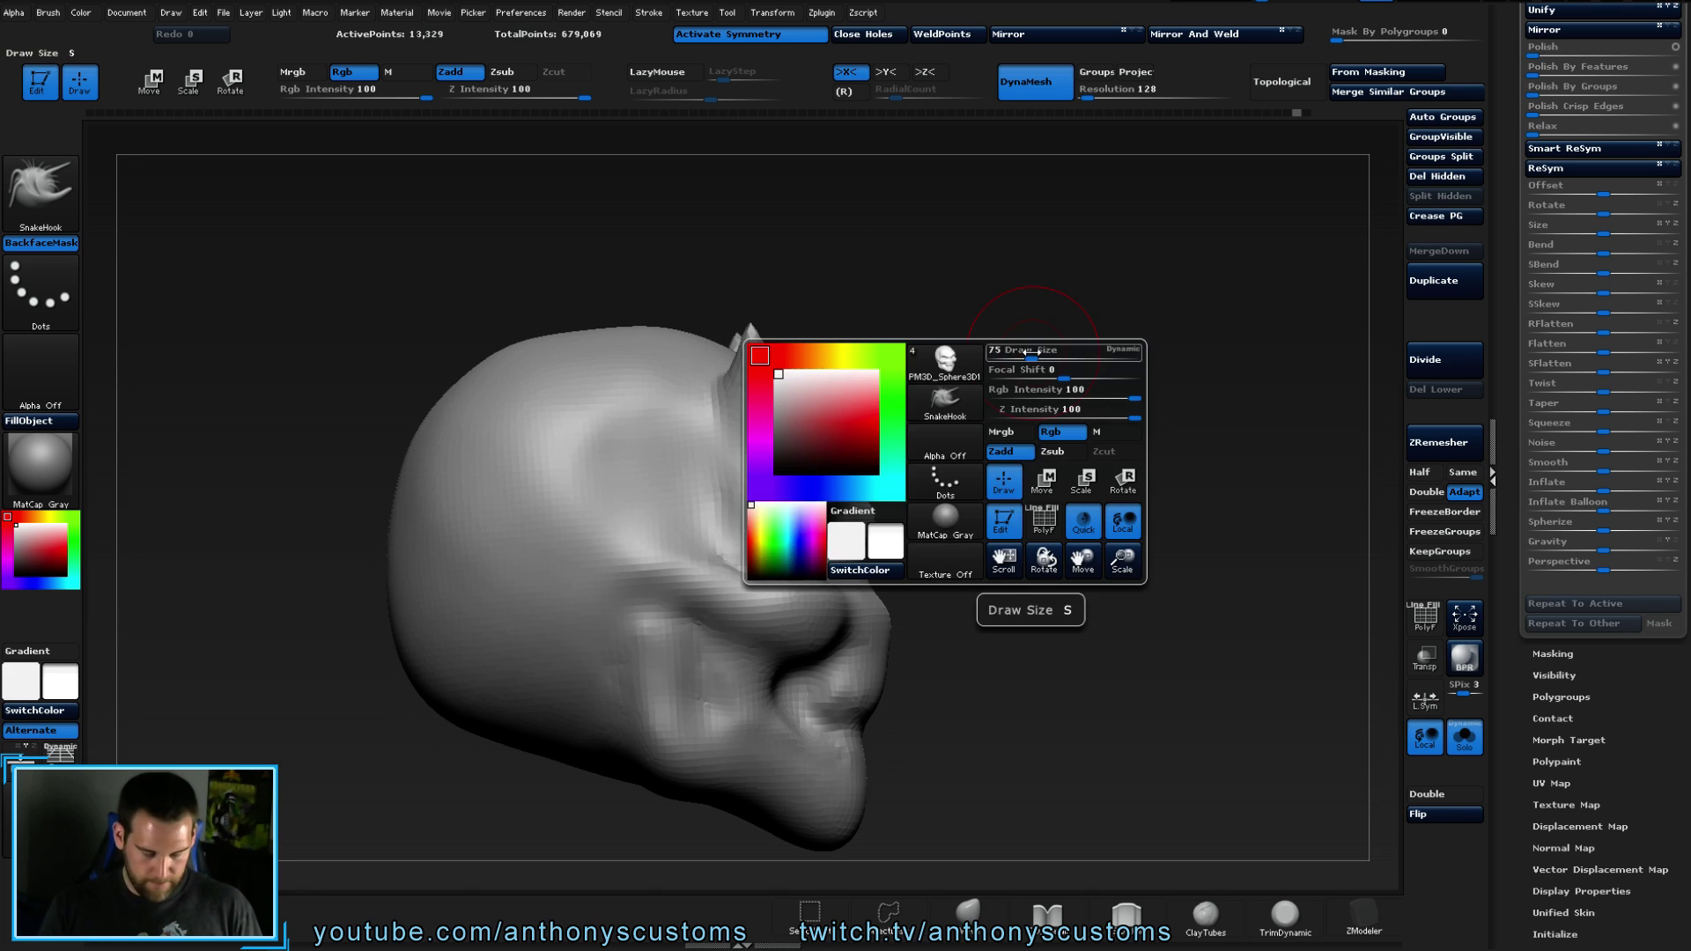
key("b")
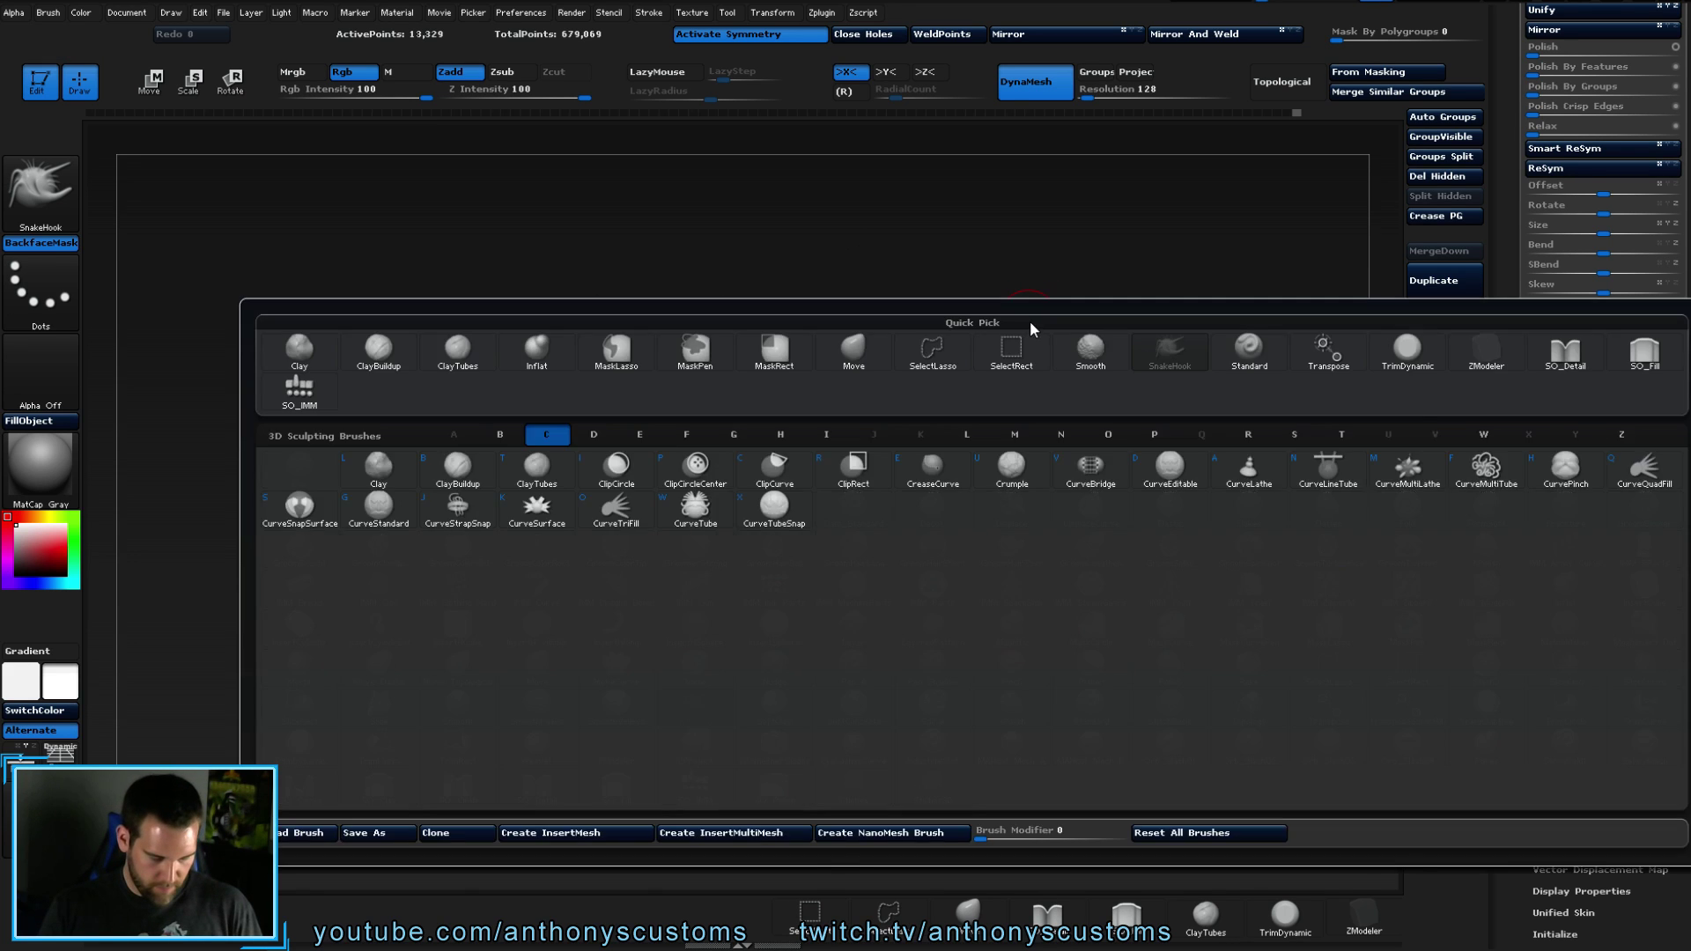
key("t")
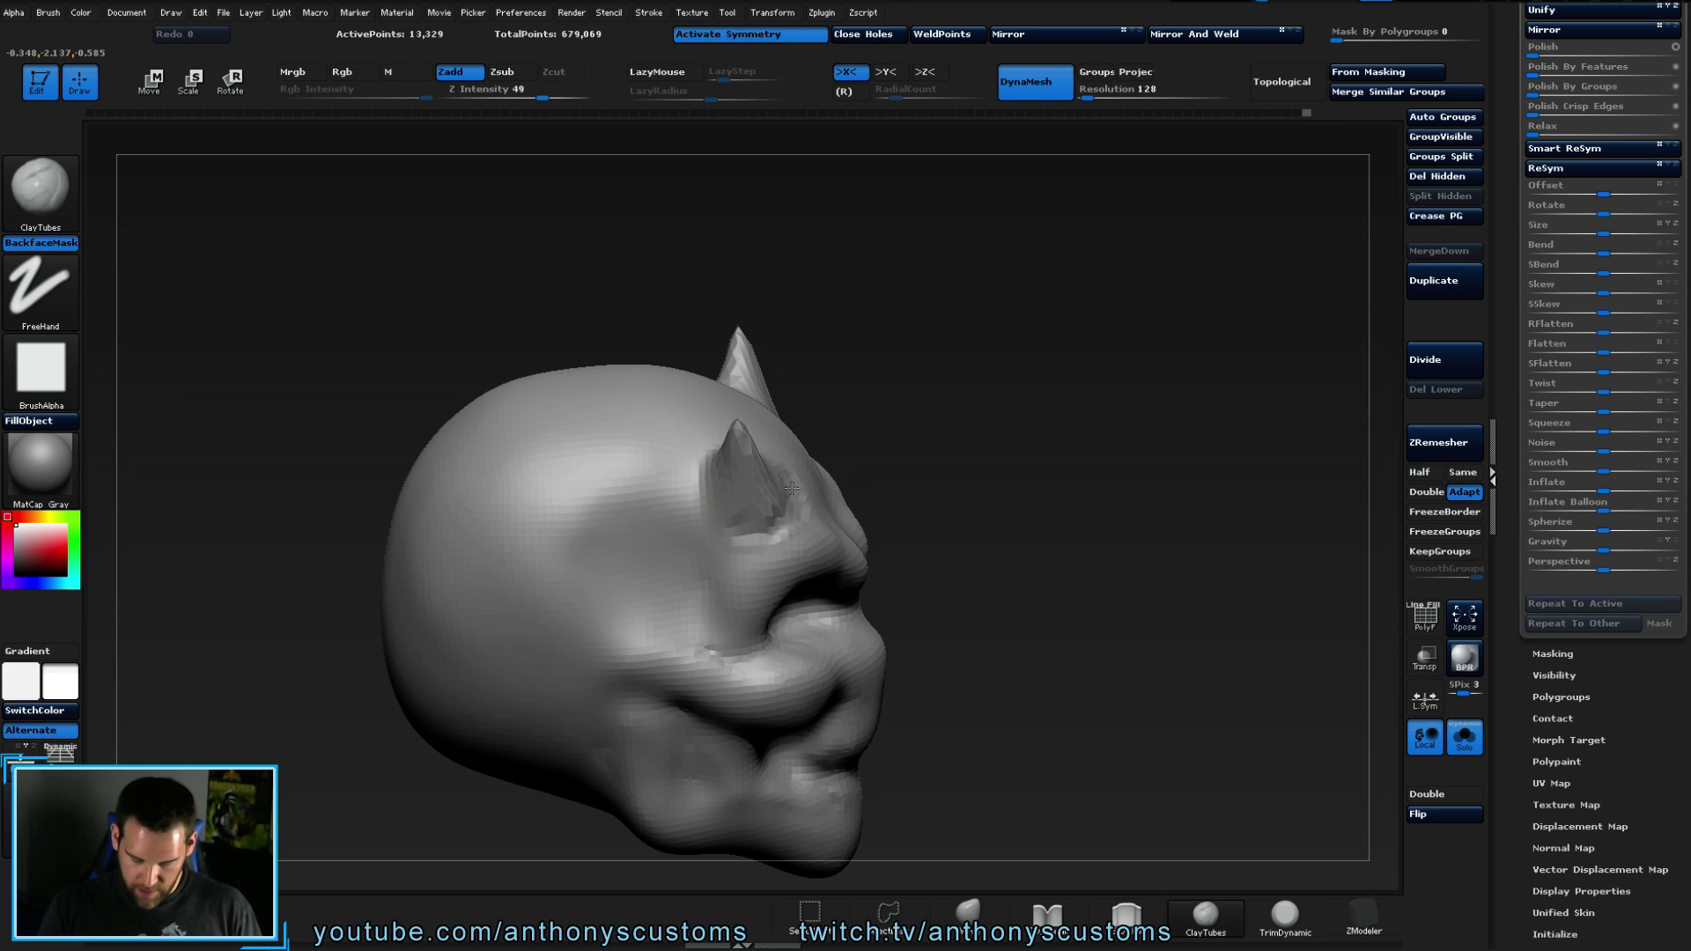
left_click_drag(924, 465, 785, 438)
mouse_move(1176, 386)
left_mouse_down()
mouse_move(1117, 371)
mouse_move(1155, 332)
mouse_move(1184, 331)
left_mouse_up()
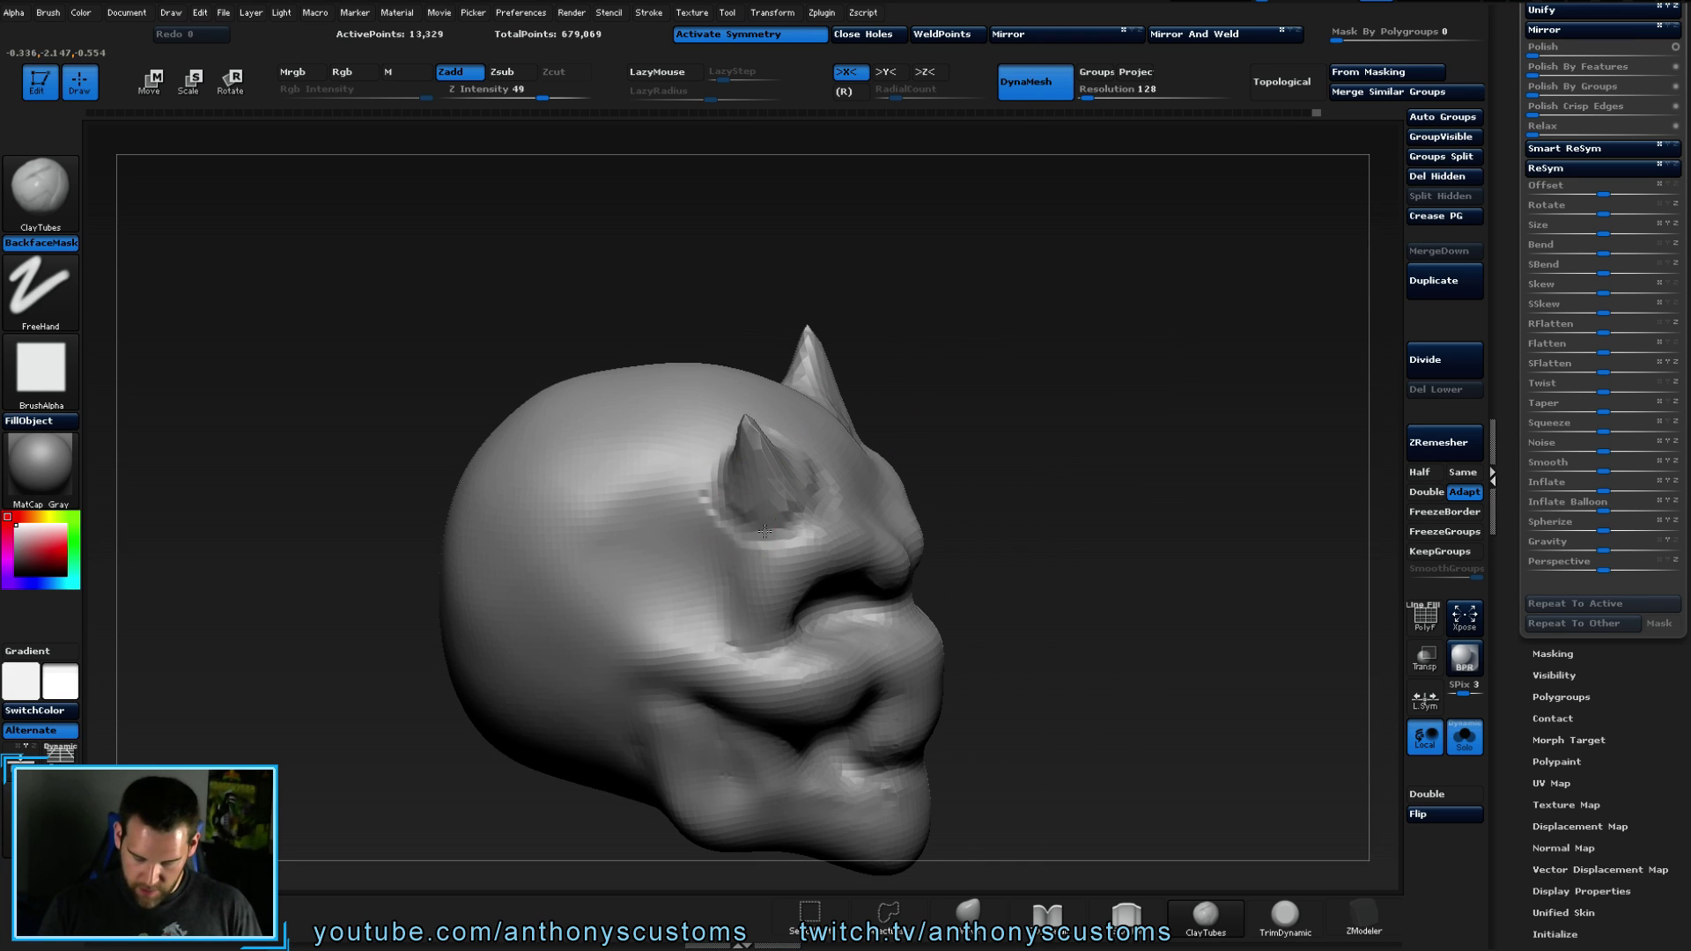
mouse_move(951, 438)
left_mouse_down()
mouse_move(1026, 433)
mouse_move(986, 414)
left_mouse_up()
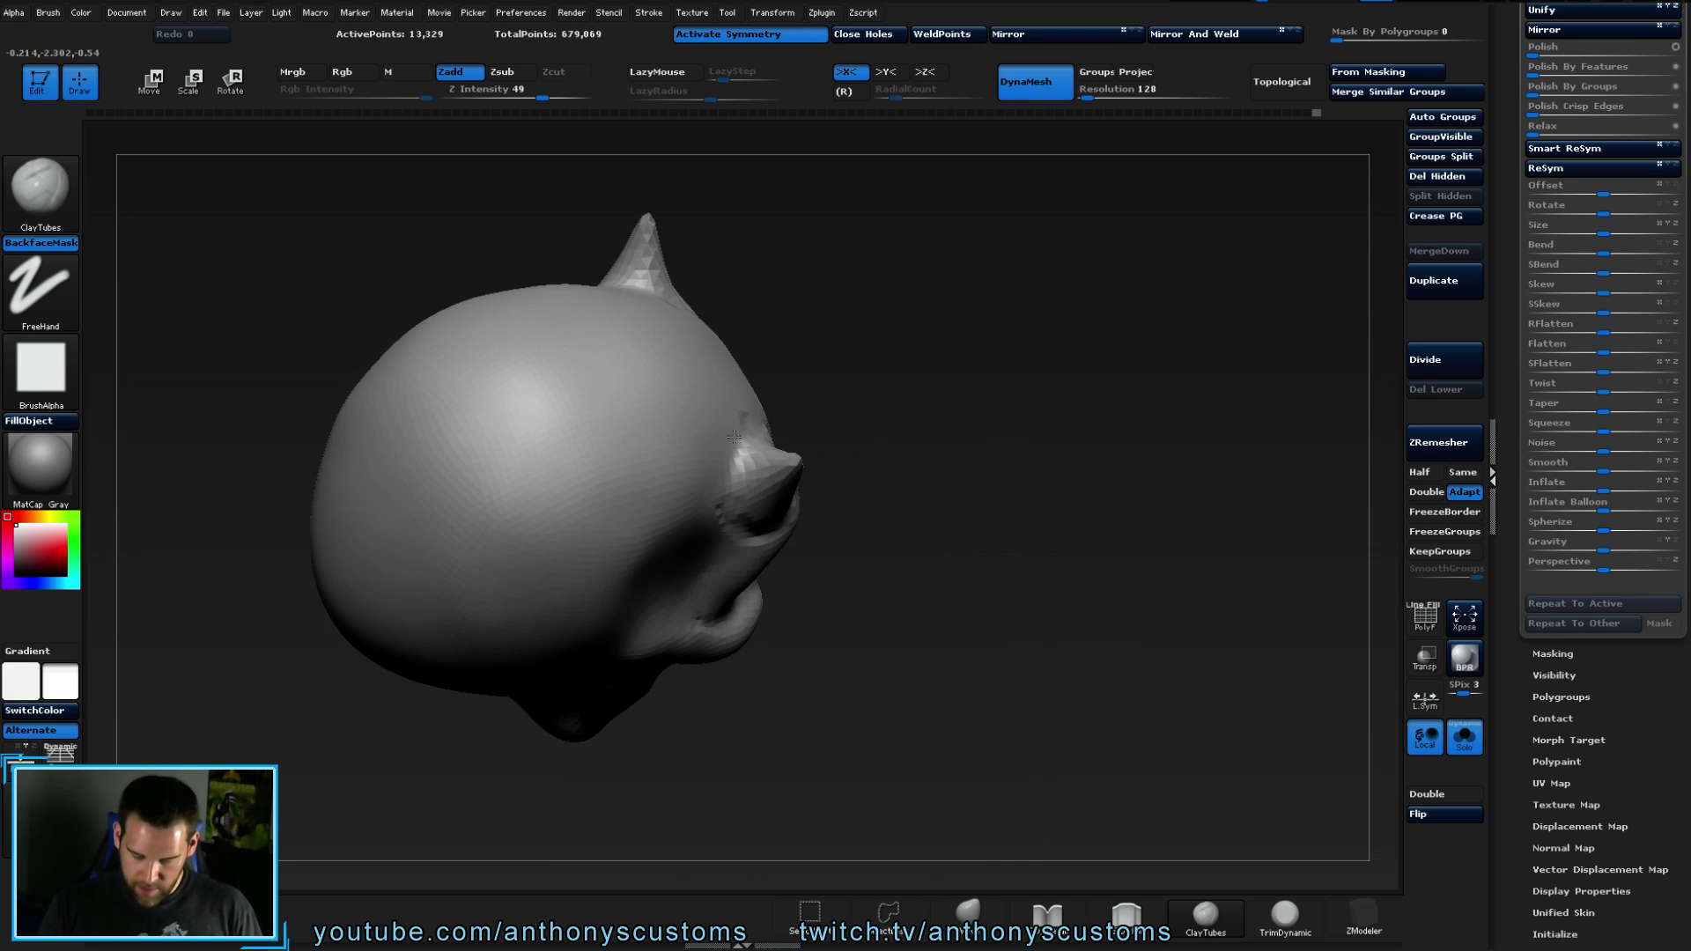
left_click_drag(1002, 477, 920, 472)
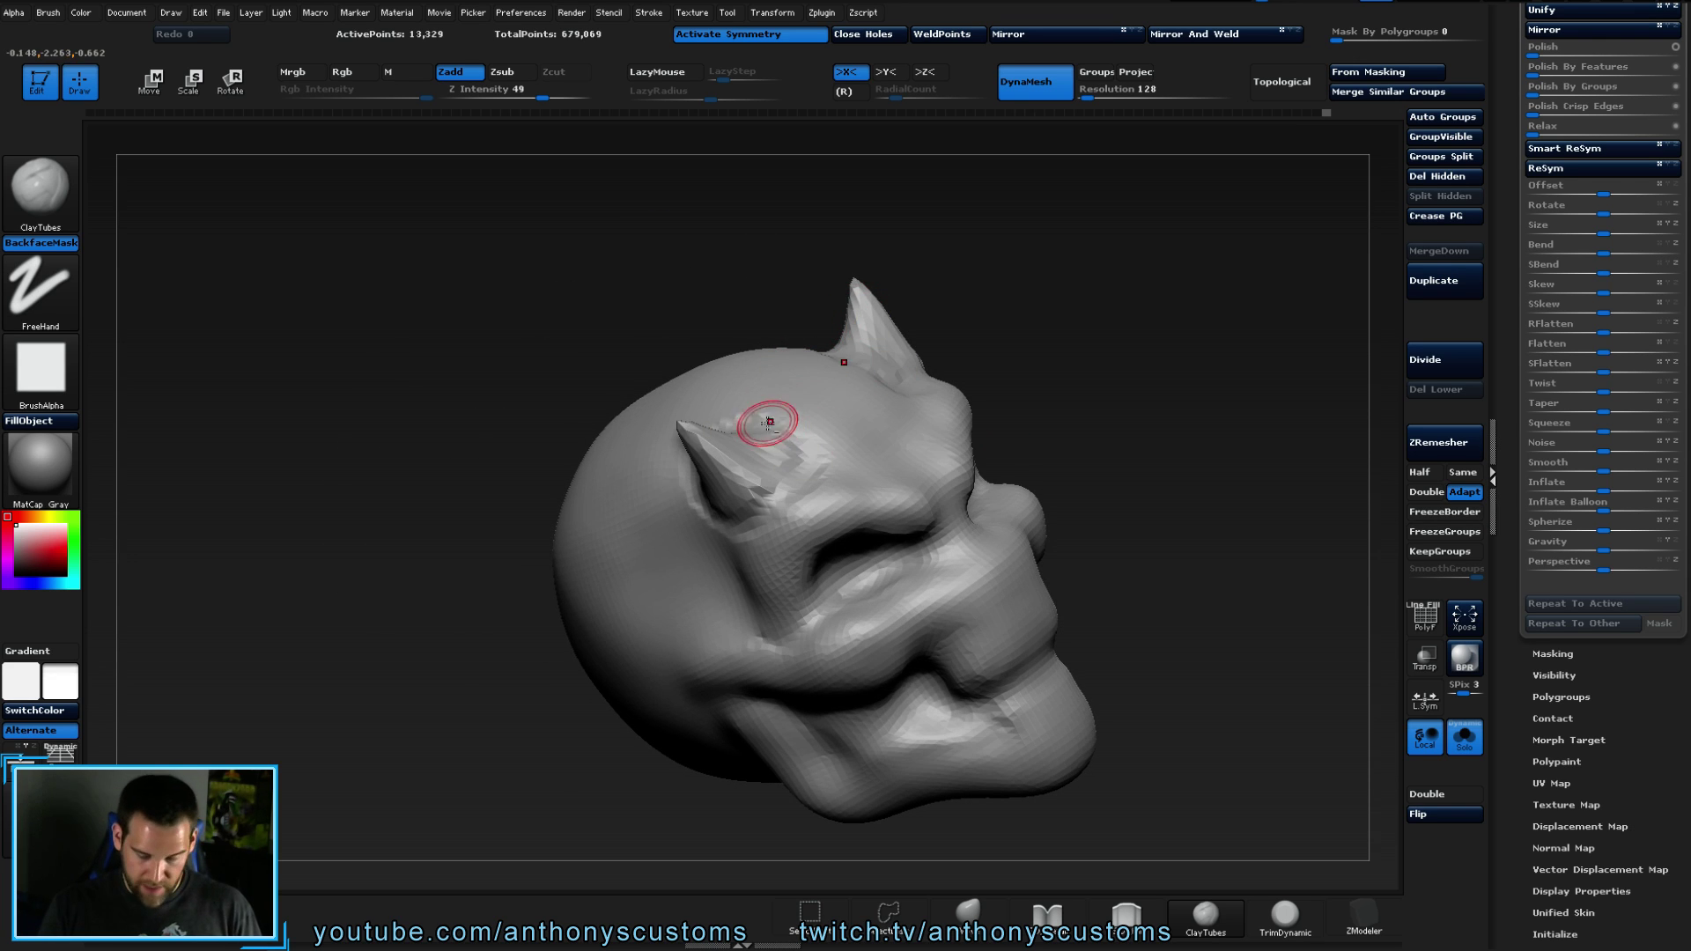
left_click_drag(1079, 367, 1157, 385)
left_click_drag(1144, 495, 1076, 386, "alt")
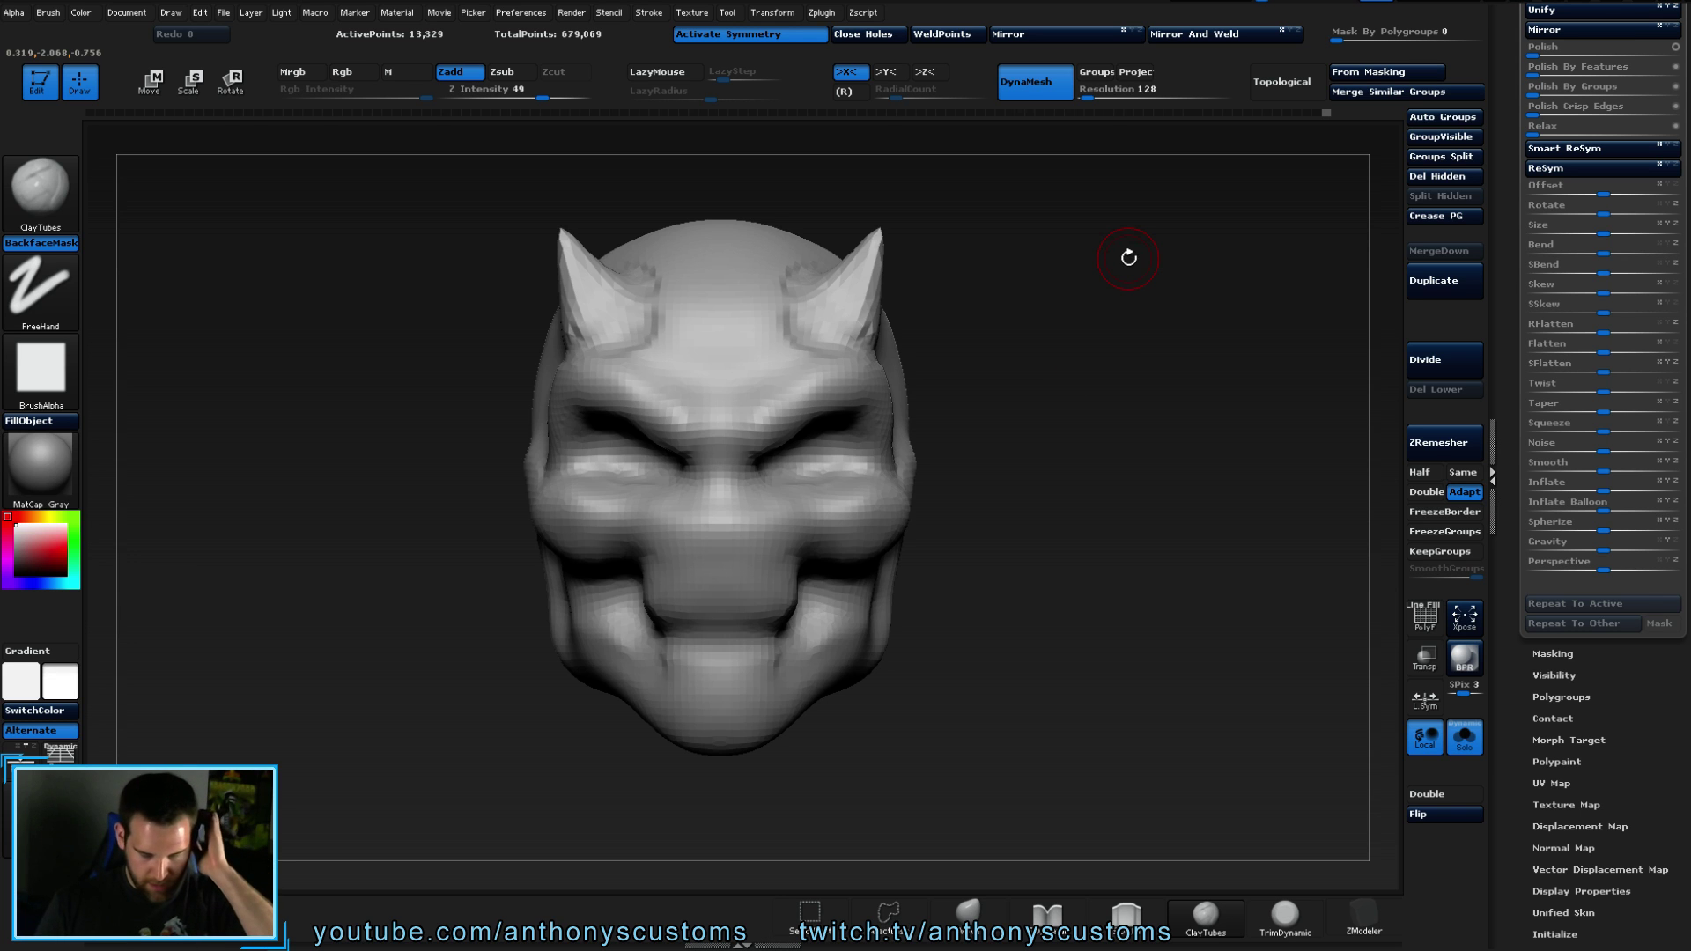
left_click_drag(1012, 421, 1117, 404)
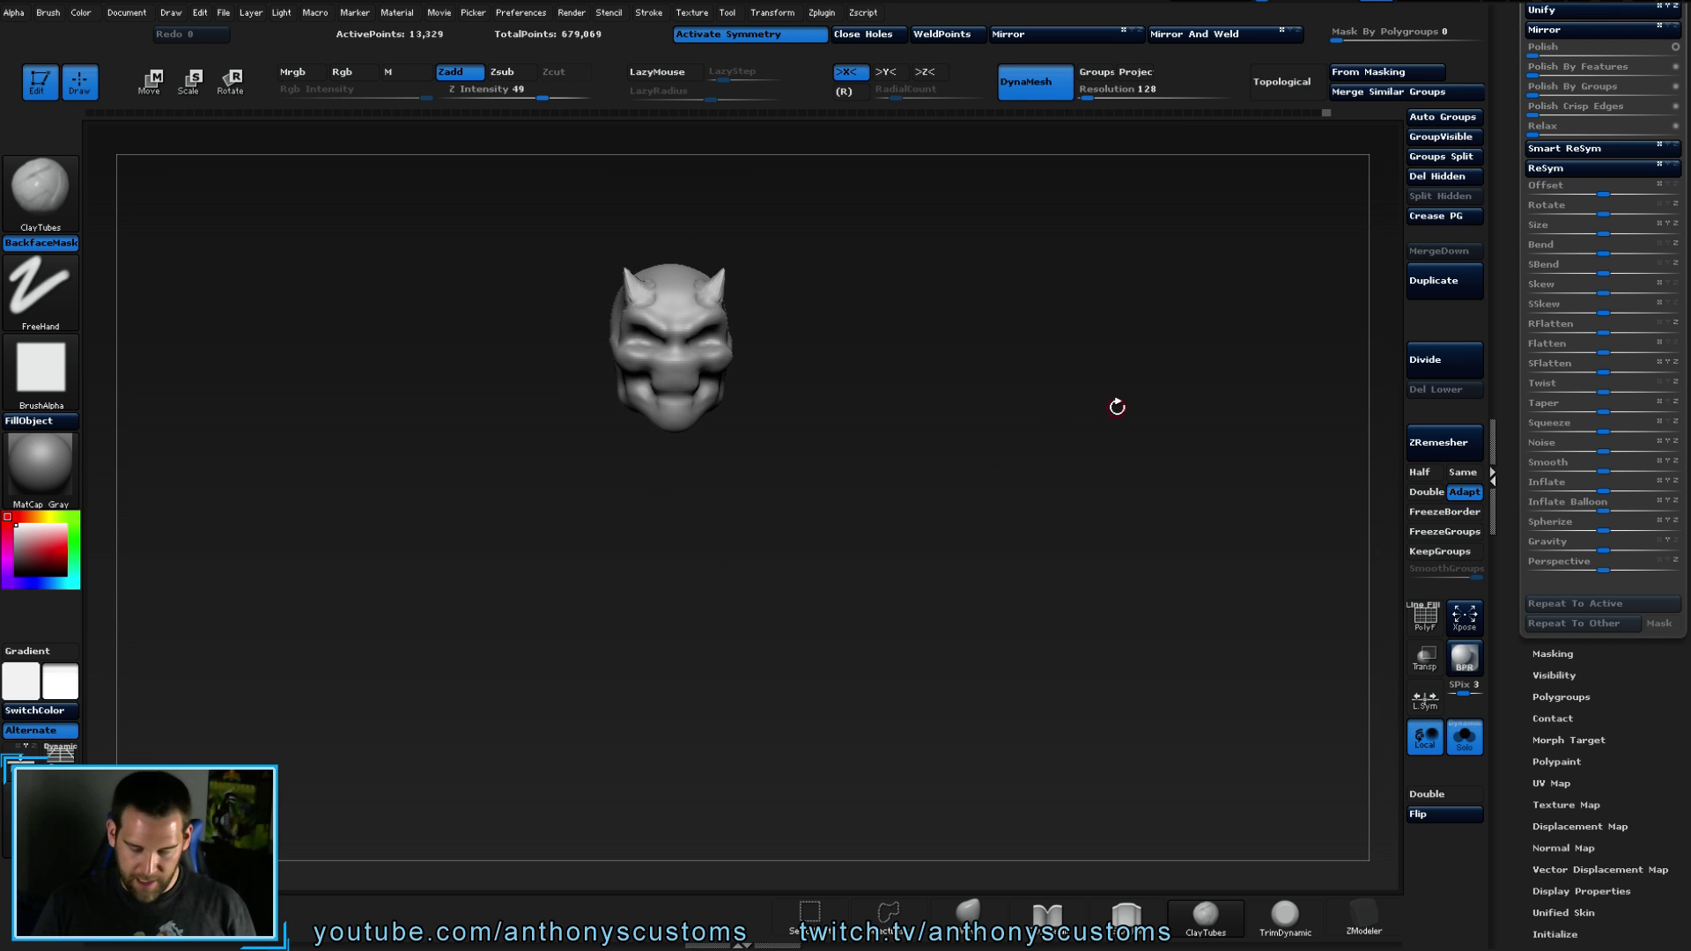
- Turn off Solo mode to show the full winged figure and shrink the head slightly with the Size deformation
left_click(1465, 738)
left_click_drag(1098, 623, 971, 608, "alt")
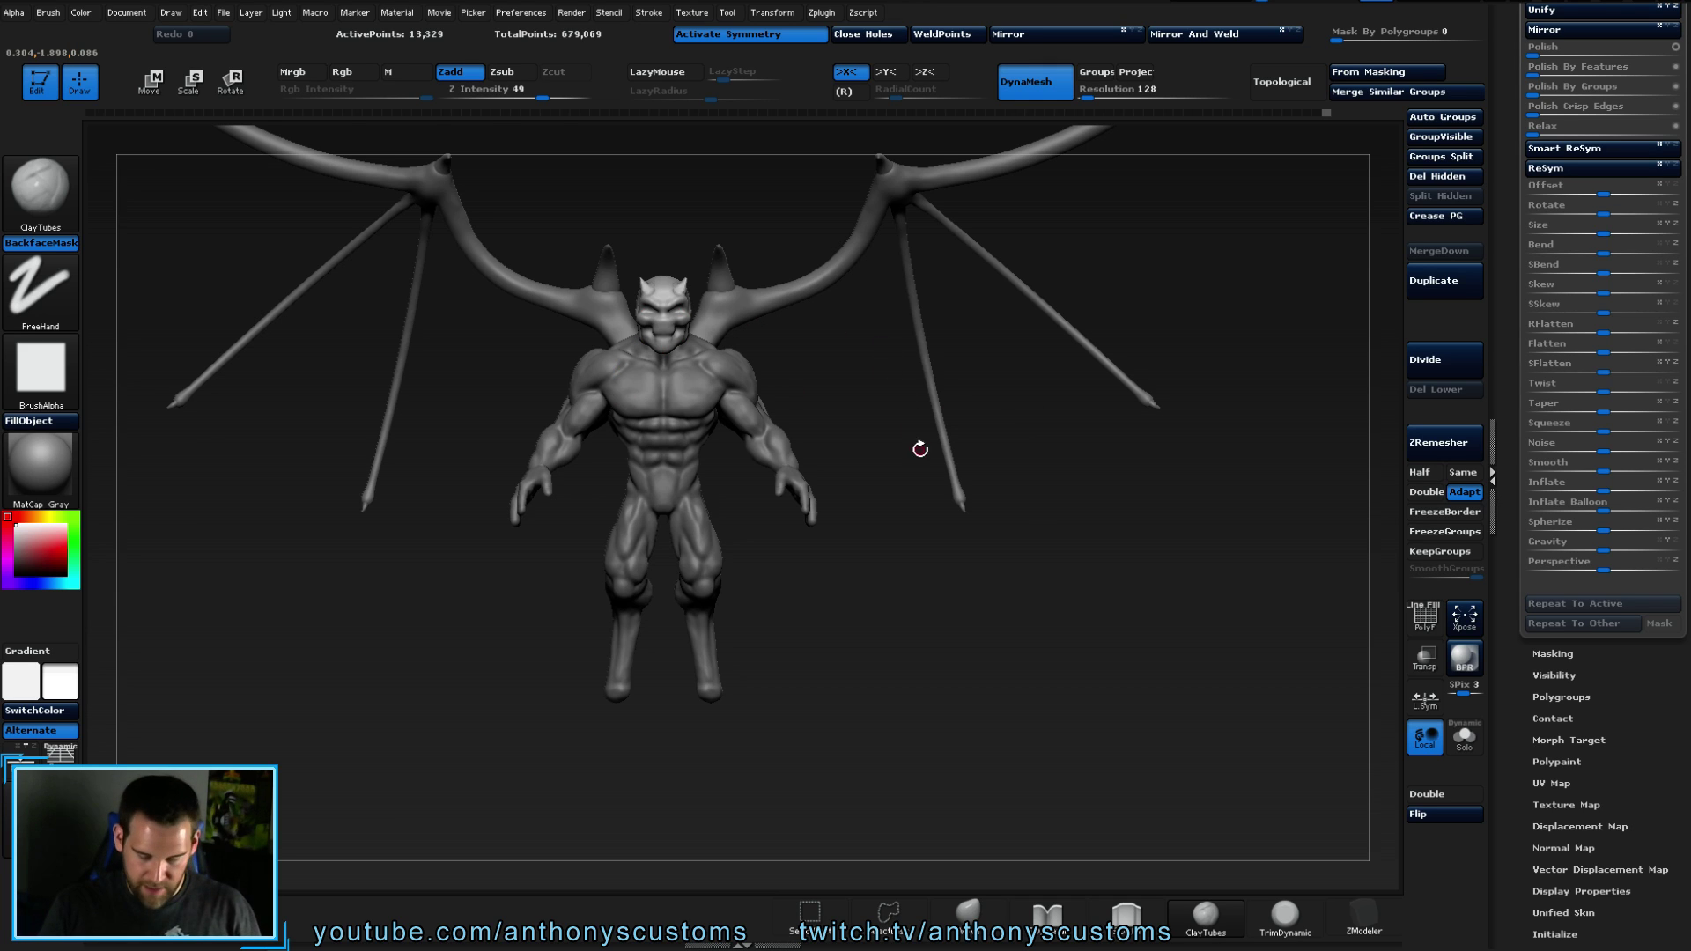
key("e")
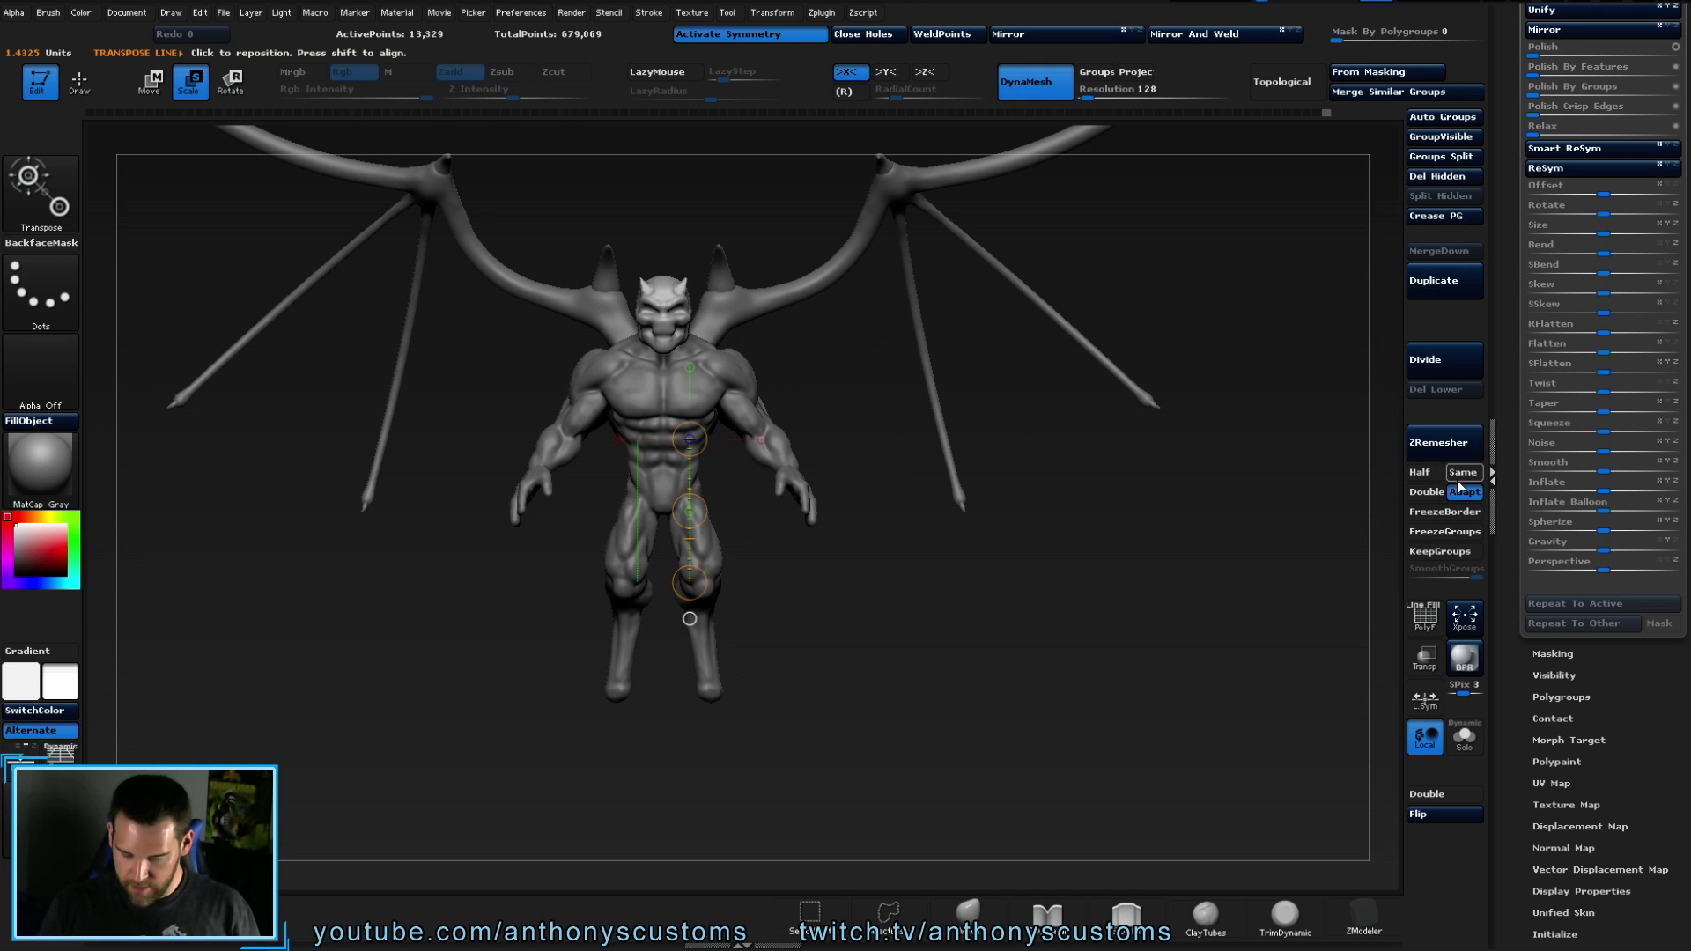
key("q")
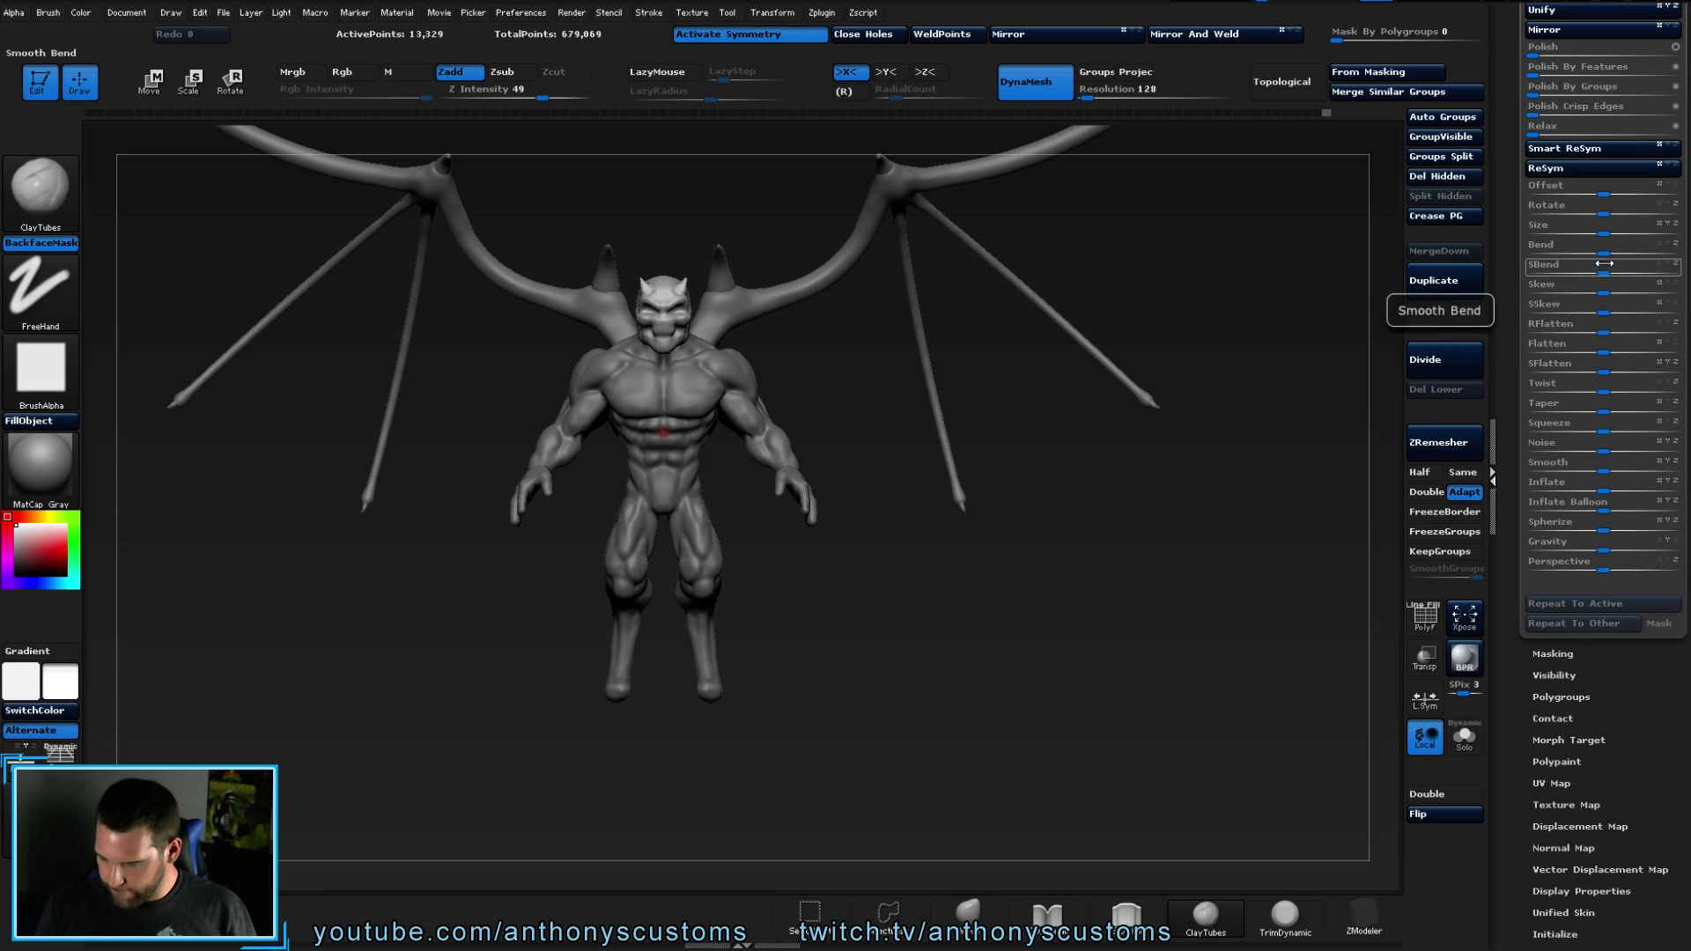
left_click_drag(1603, 232, 1567, 237)
left_click_drag(1048, 559, 1088, 593)
- Turn off symmetry and reposition the head on the neck with the Transpose Move line
key("w")
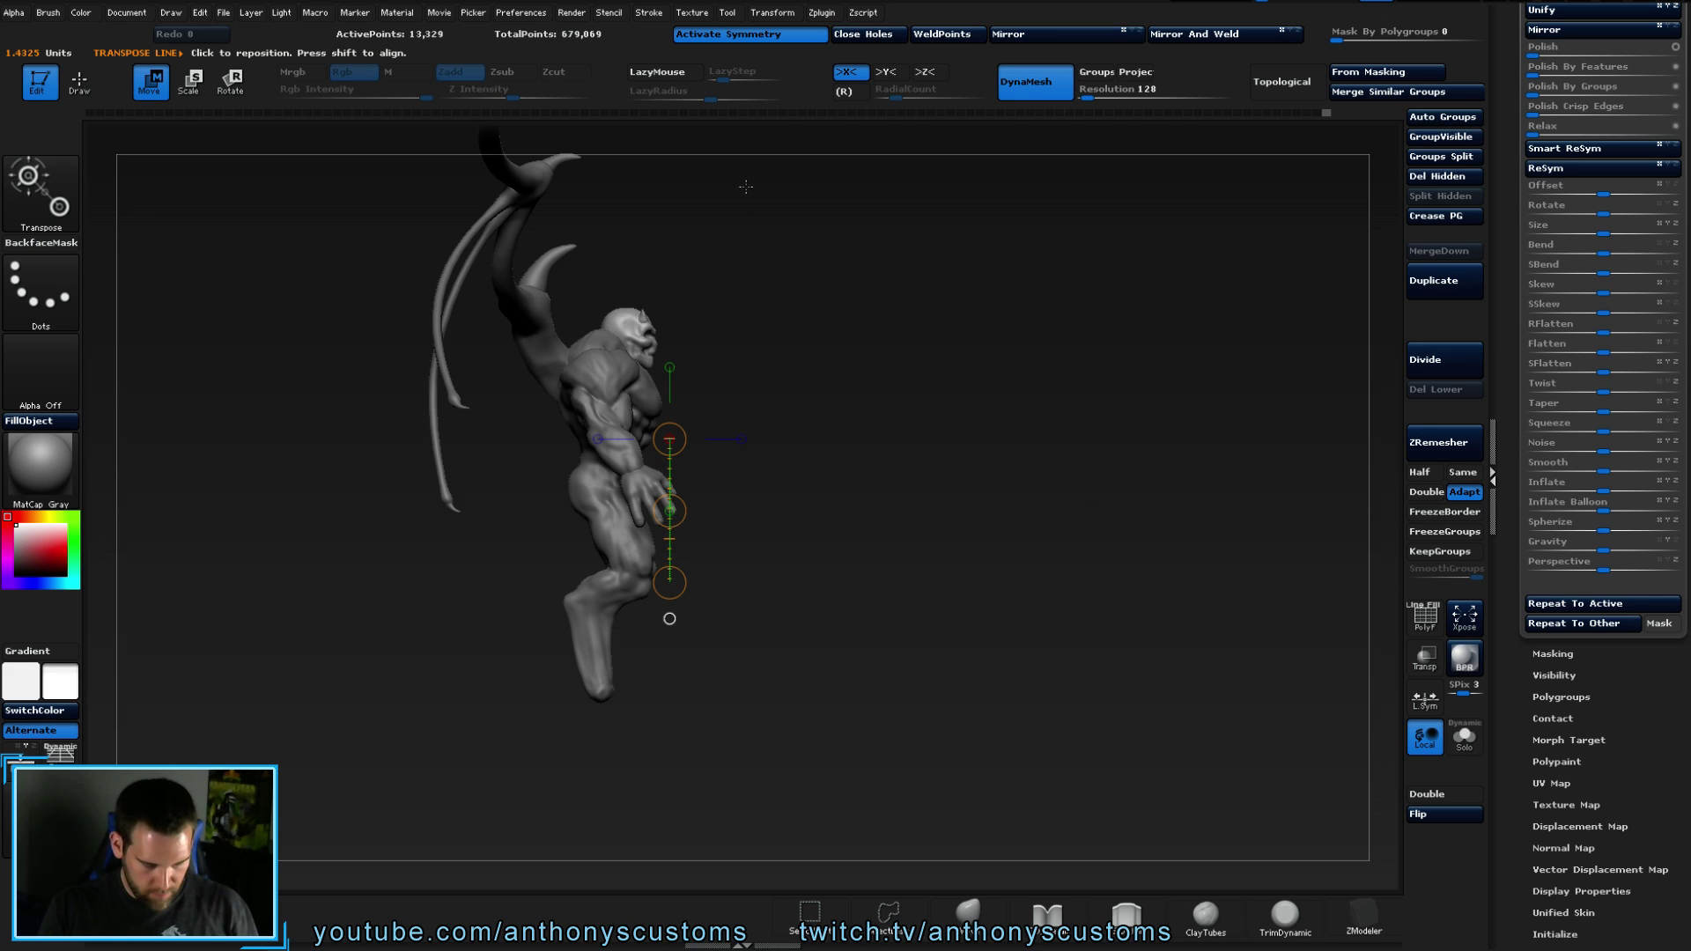
key("x")
left_click_drag(682, 525, 670, 495)
mouse_move(913, 502)
left_mouse_down()
mouse_move(844, 500)
mouse_move(895, 474)
left_mouse_up()
mouse_move(951, 638)
left_mouse_down()
mouse_move(879, 624)
mouse_move(962, 625)
left_mouse_up()
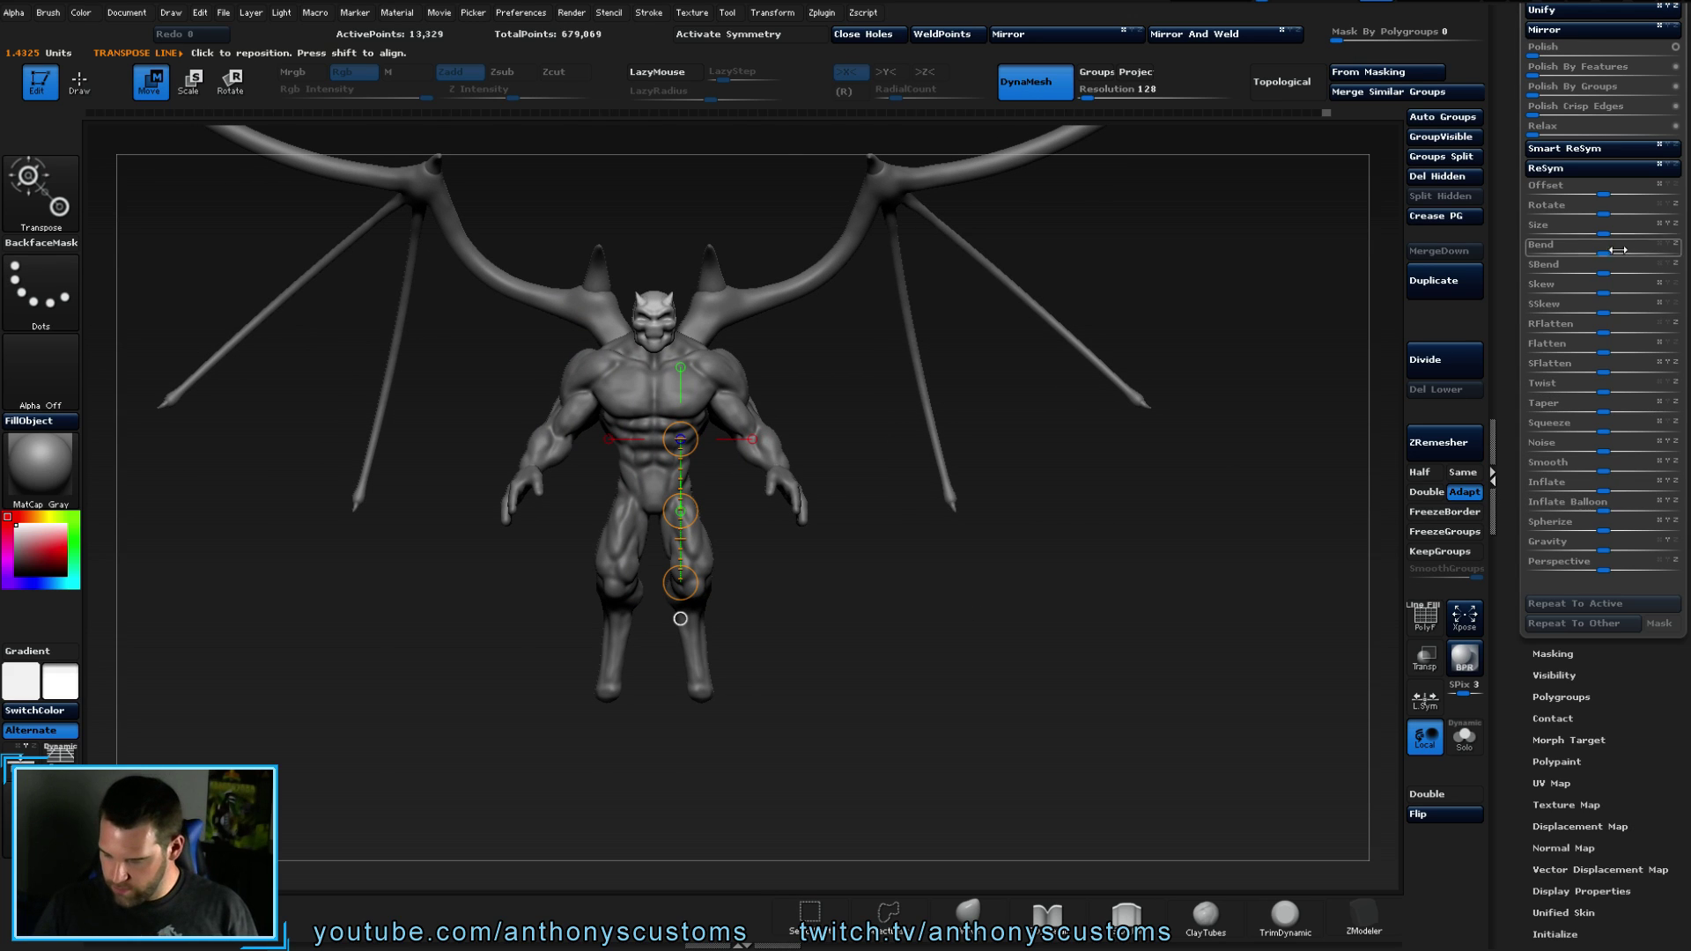
- Fine-tune the head's scale and placement on the body with Size and Transpose Move, and quick-save the project
left_click_drag(1606, 233, 1614, 233)
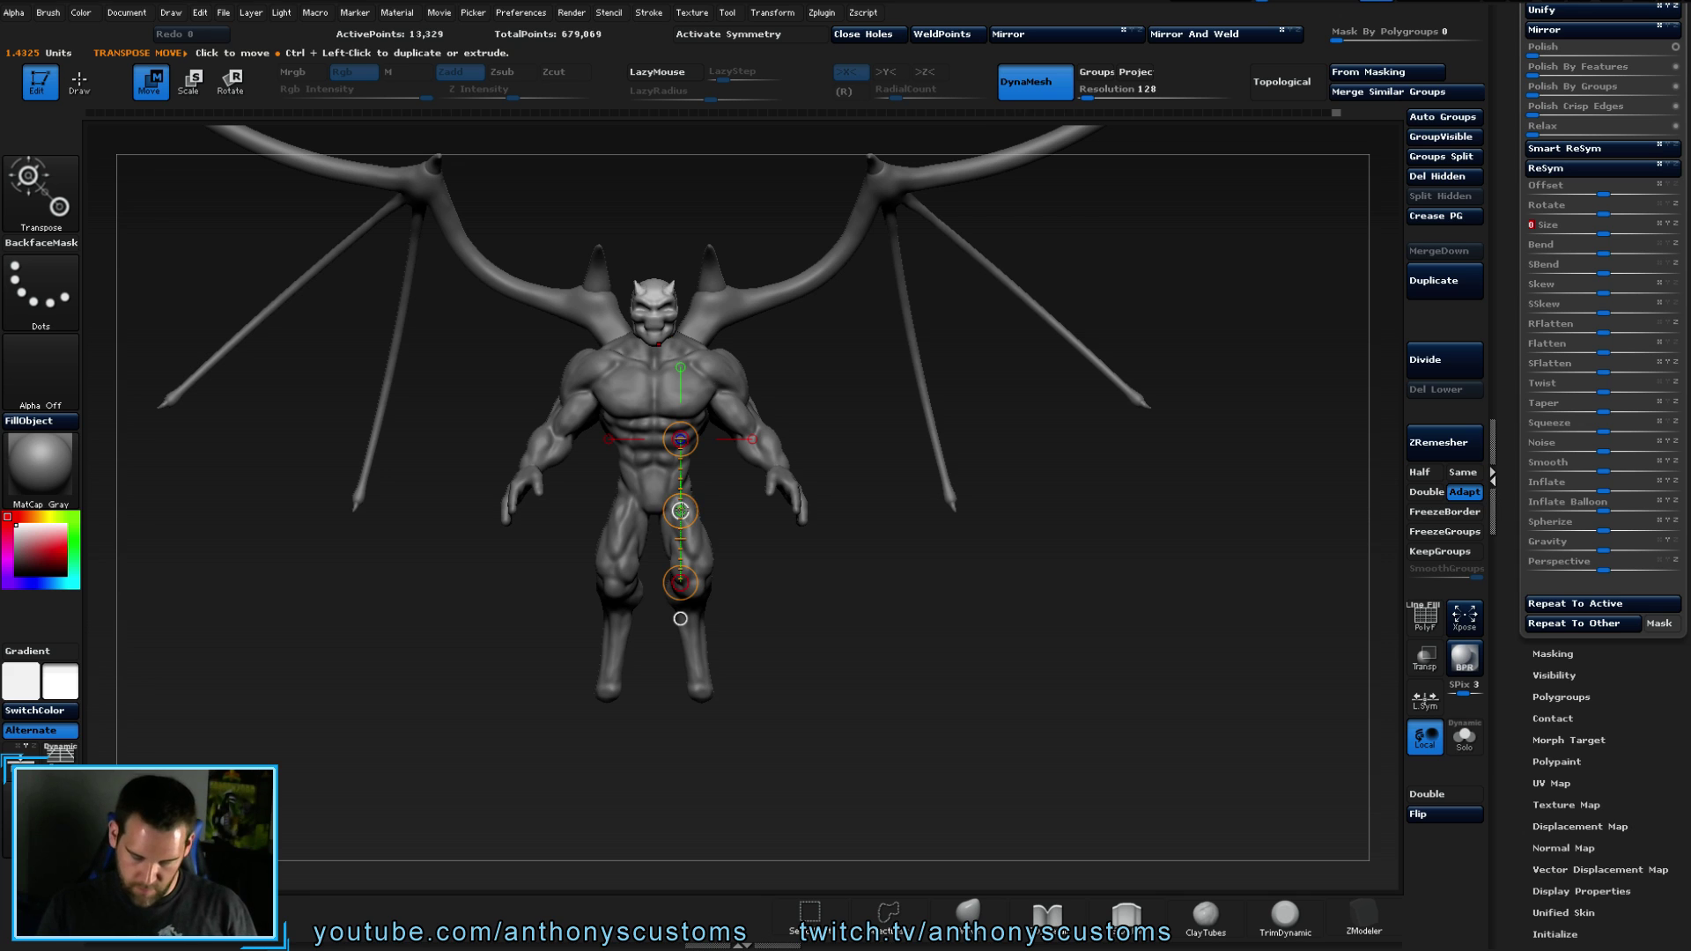
left_click_drag(680, 511, 681, 513)
mouse_move(885, 599)
left_mouse_down()
mouse_move(968, 594)
mouse_move(882, 608)
mouse_move(879, 742)
mouse_move(801, 671)
mouse_move(879, 669)
mouse_move(933, 568)
mouse_move(906, 672)
mouse_move(882, 656)
mouse_move(890, 576)
mouse_move(801, 592)
mouse_move(861, 566)
mouse_move(984, 608)
mouse_move(1098, 584)
mouse_move(962, 540)
mouse_move(993, 571)
mouse_move(1058, 568)
left_mouse_up()
key("q")
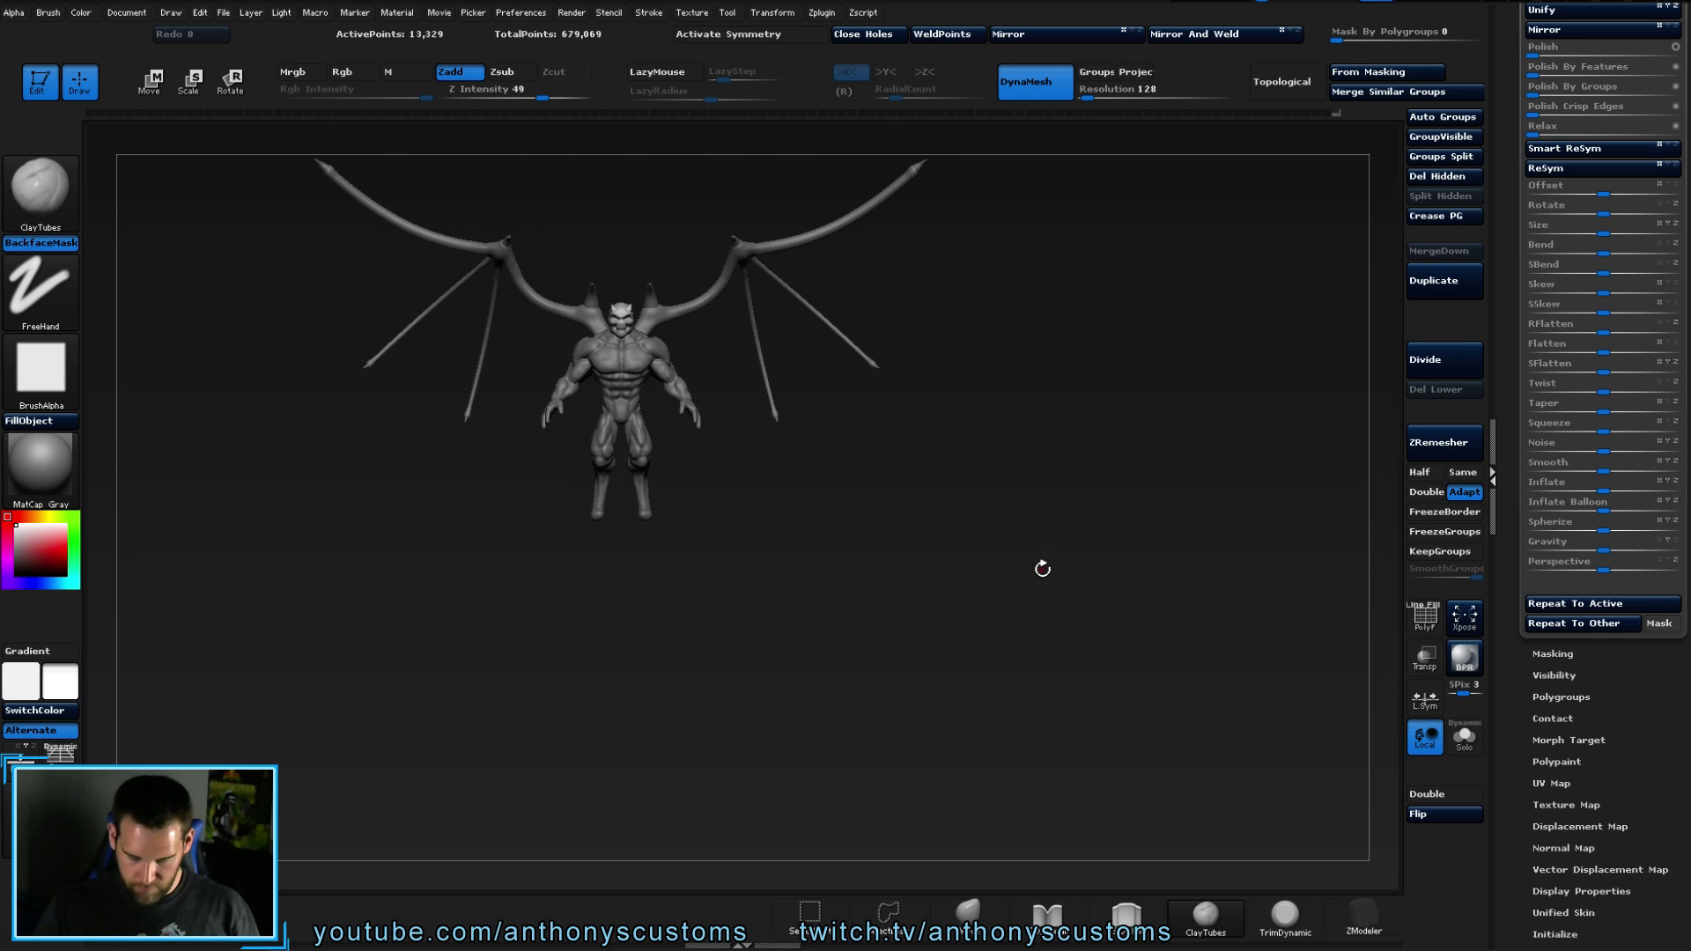
left_click_drag(920, 495, 1049, 539, "alt")
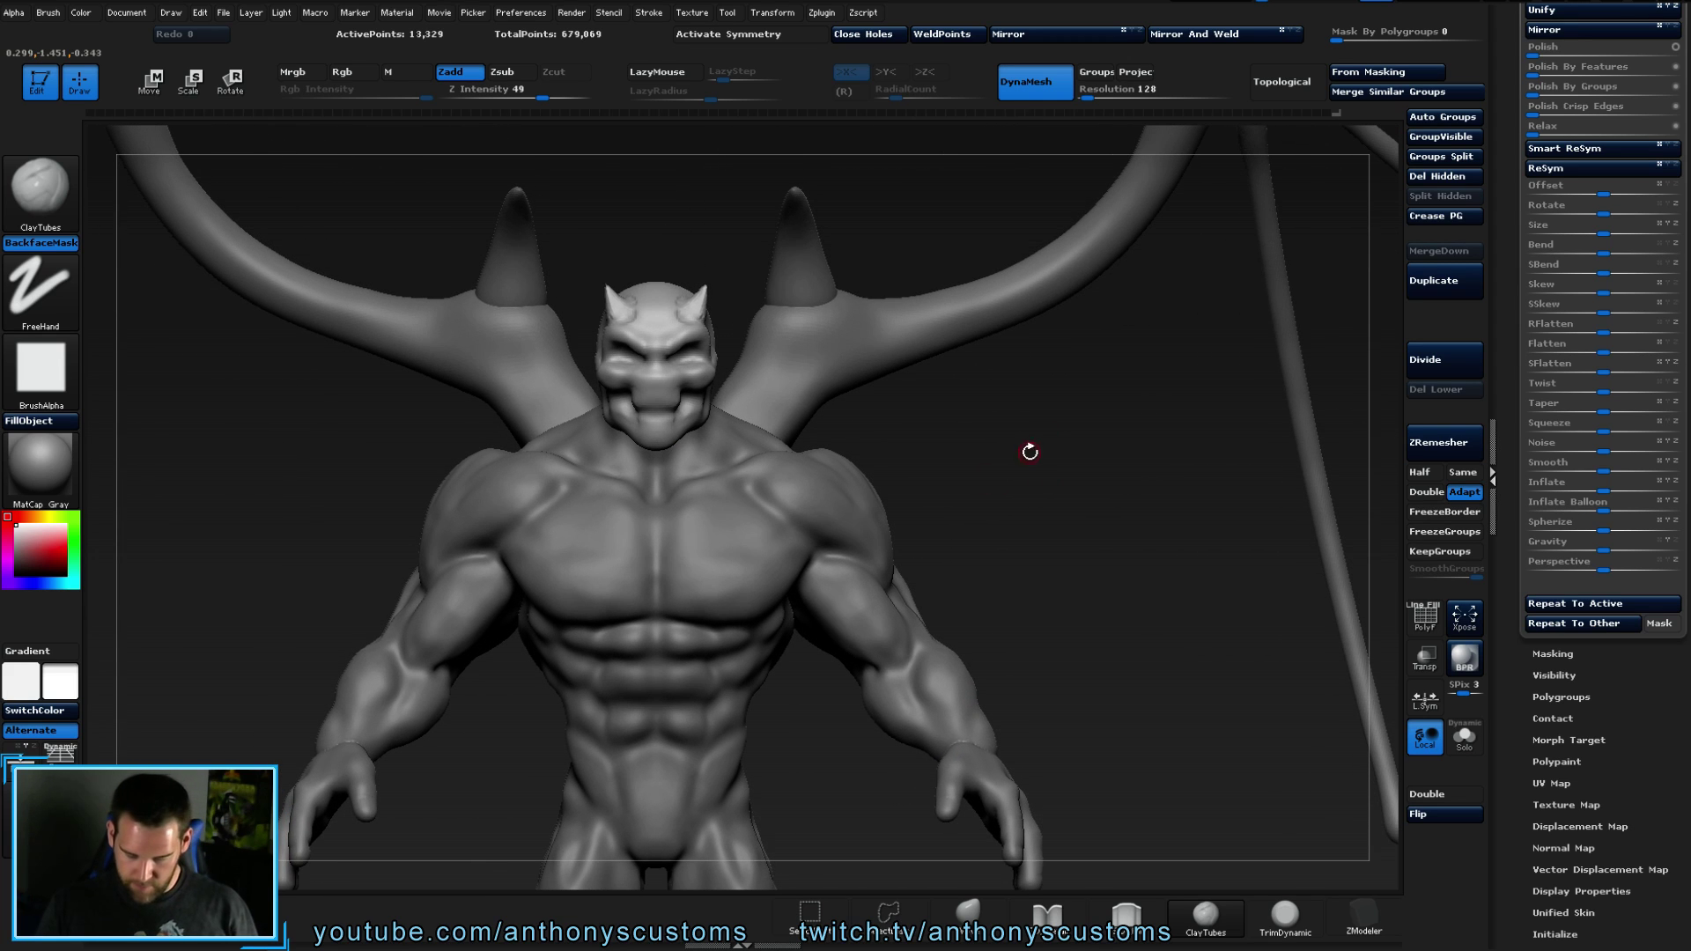
key("ctrl+s")
- Turn symmetry back on and pull the jaw inward and down with the Move brush for a narrower, longer chin
key("space")
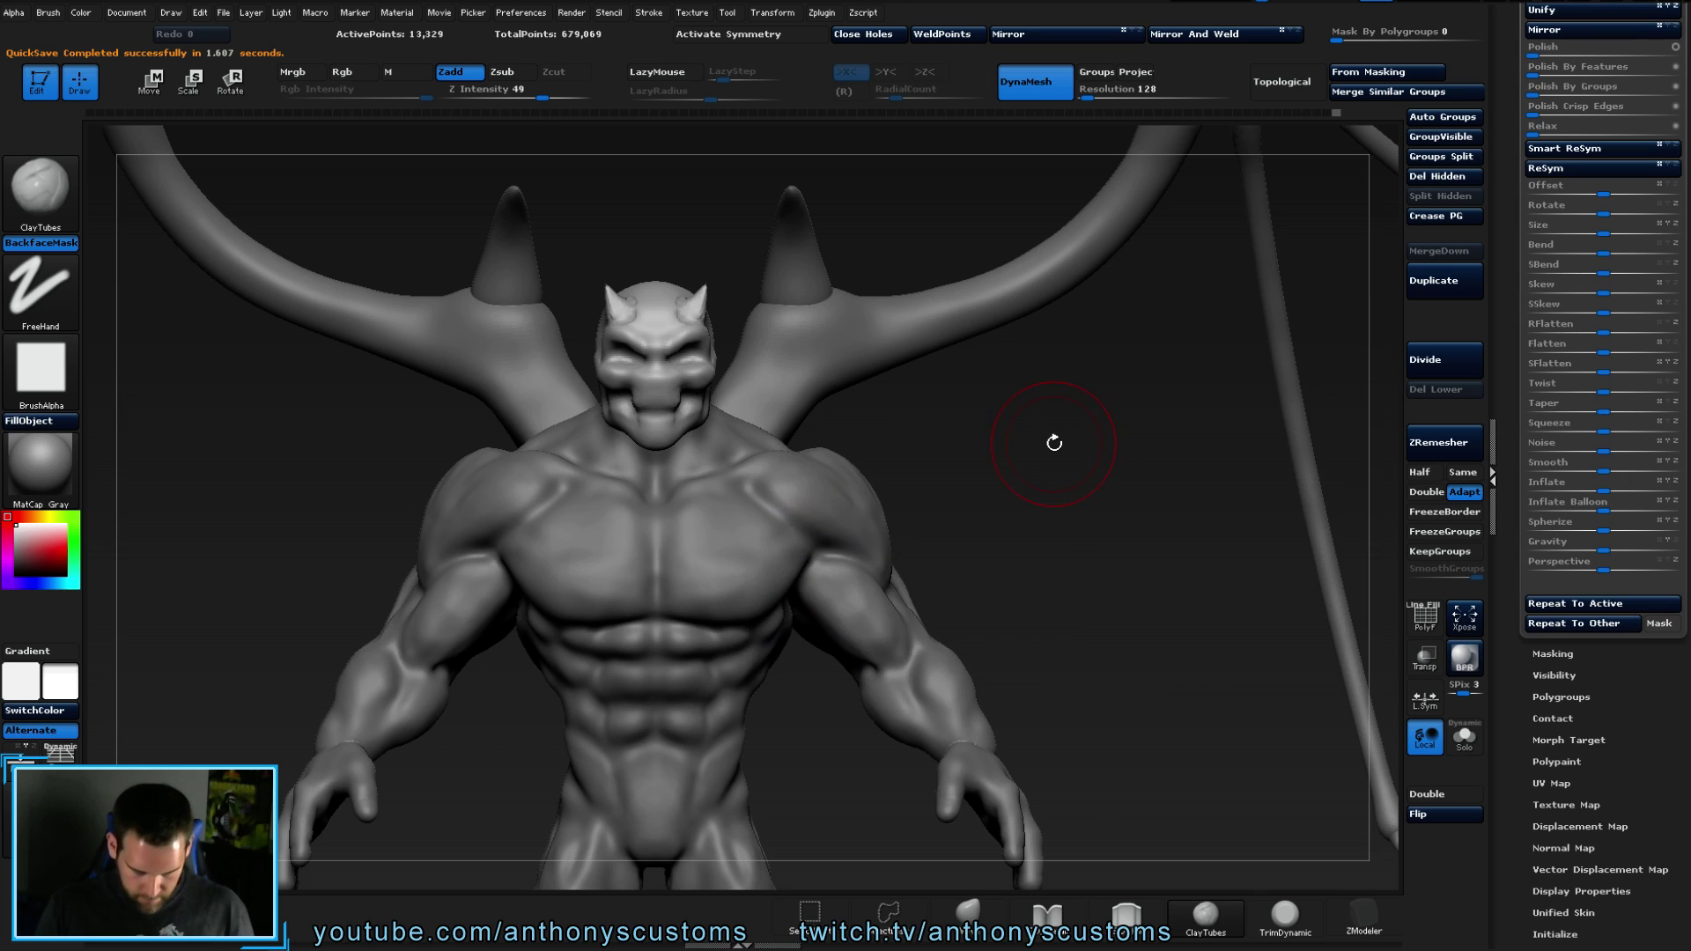
key("b")
key("m")
key("v")
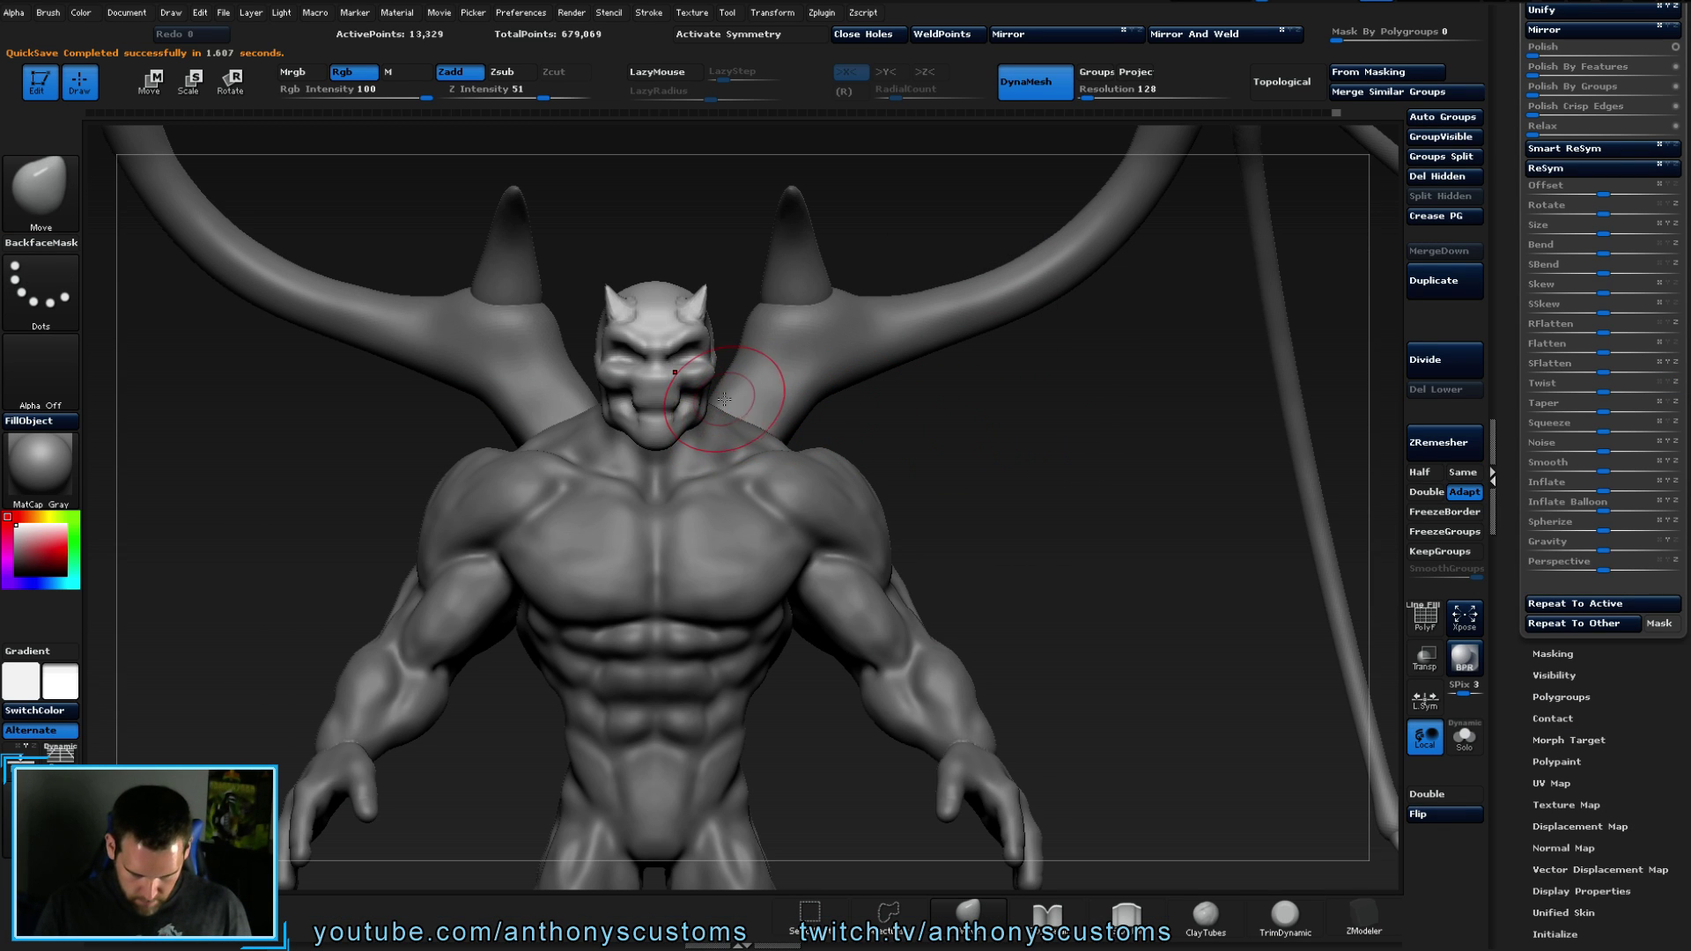
key("ctrl+z")
key("x")
key("space")
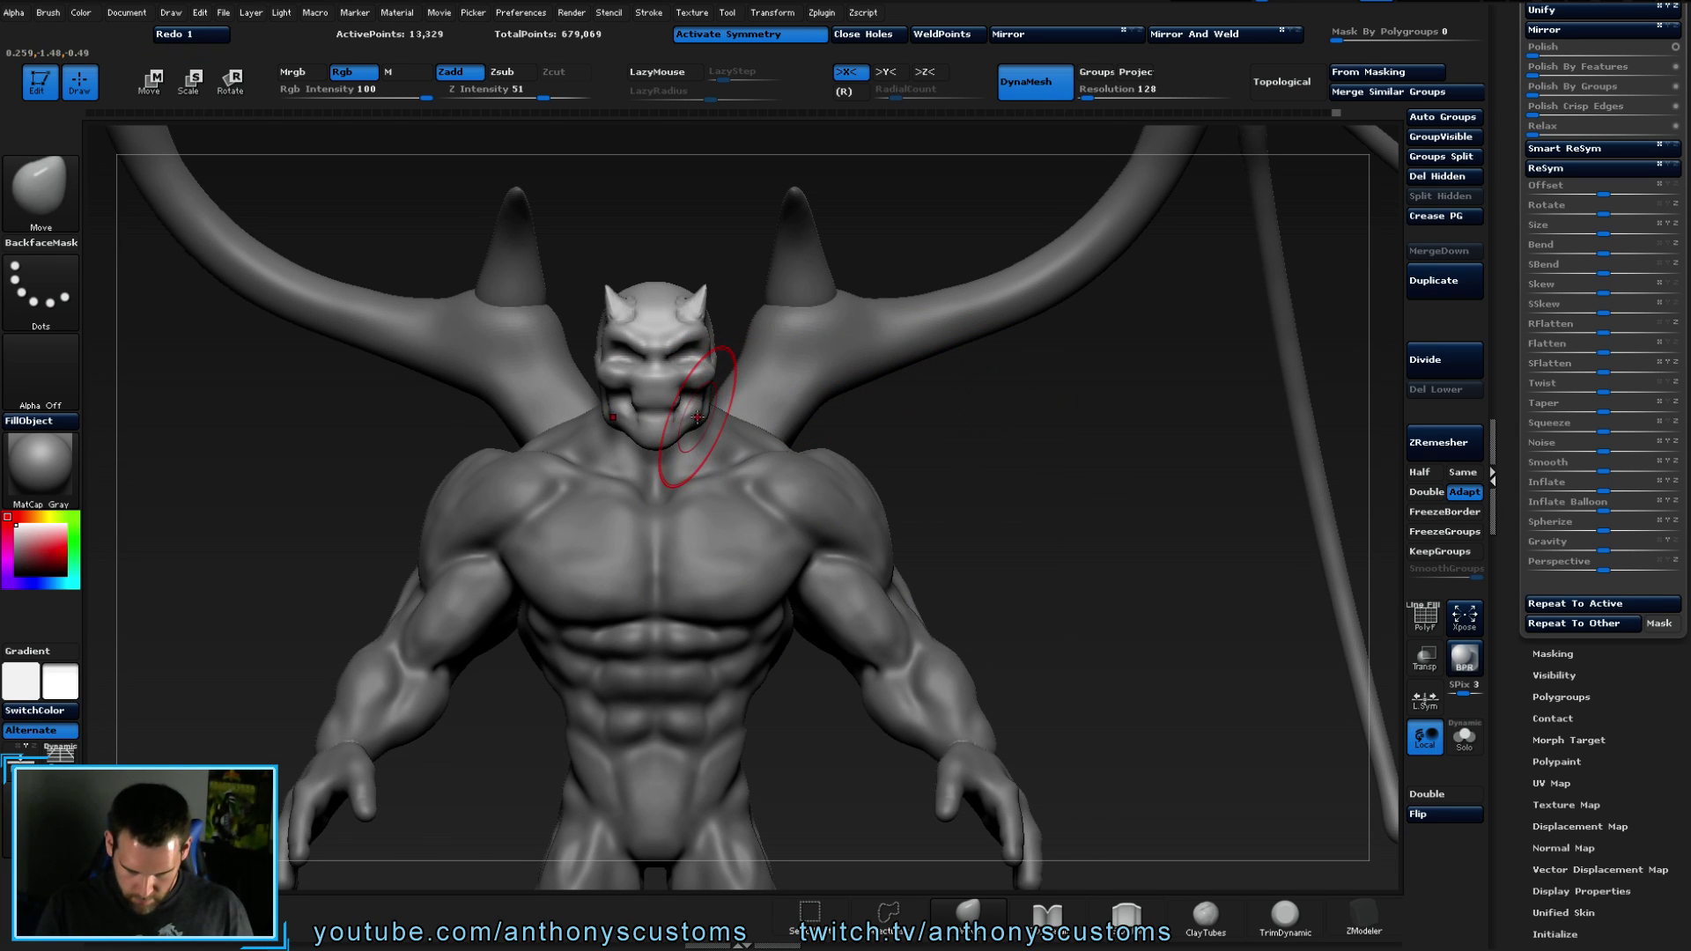
left_click_drag(694, 416, 655, 448)
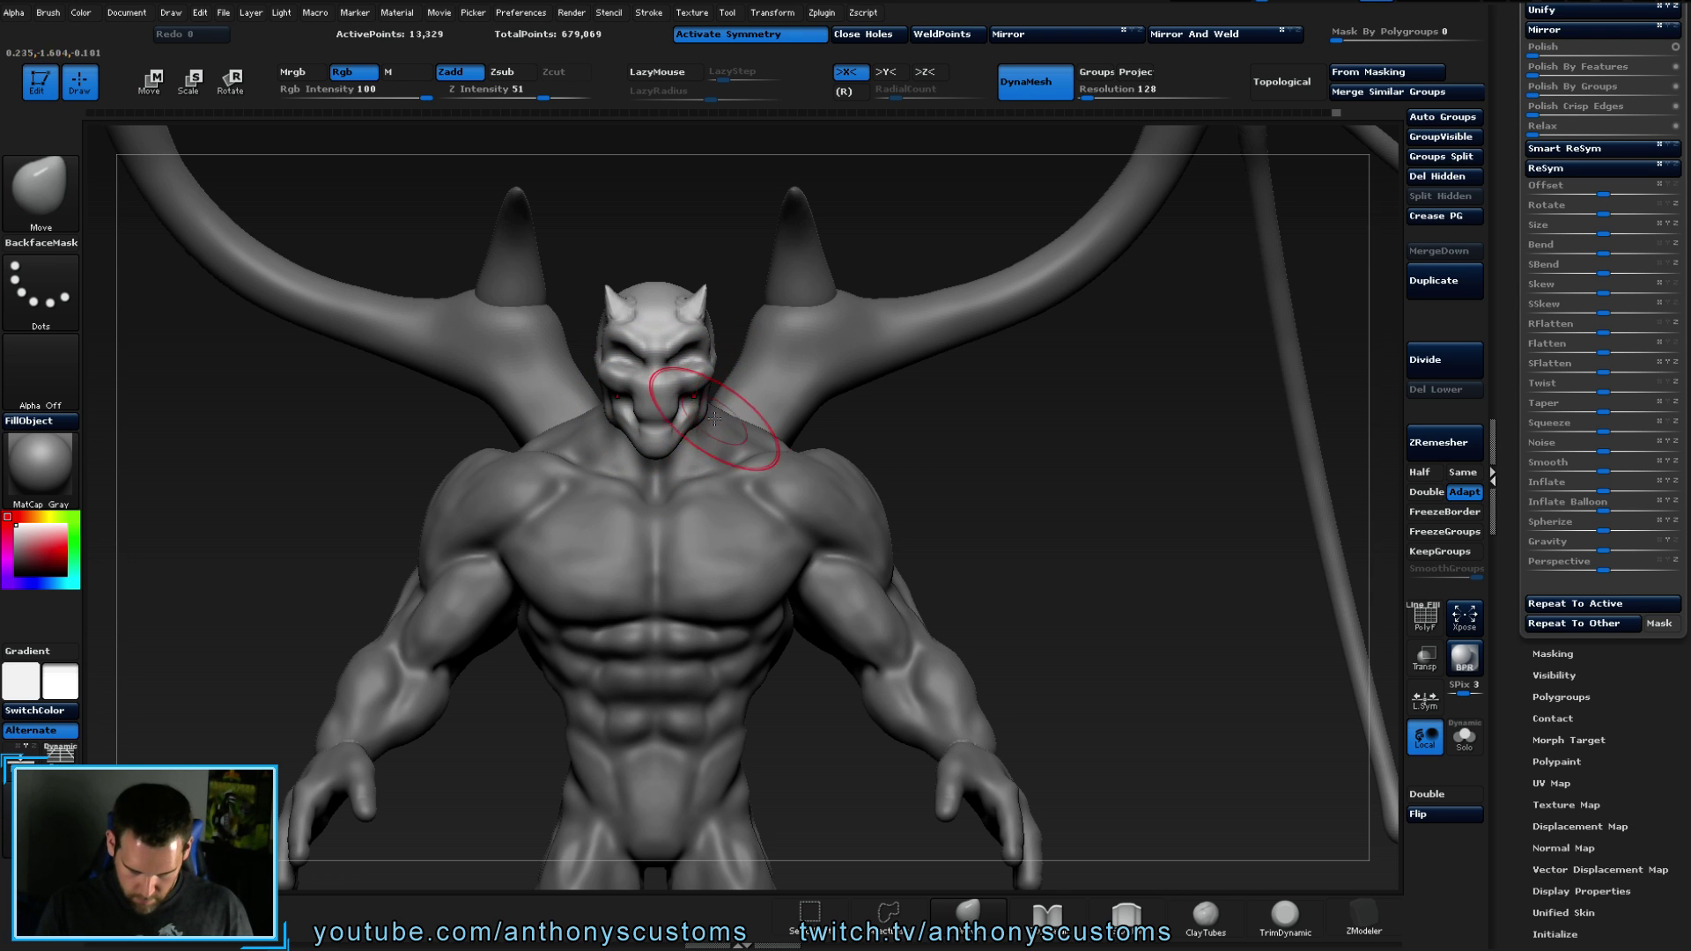
- Refine the chin and jawline with the Move brush from side and front views
left_click_drag(909, 422, 992, 426)
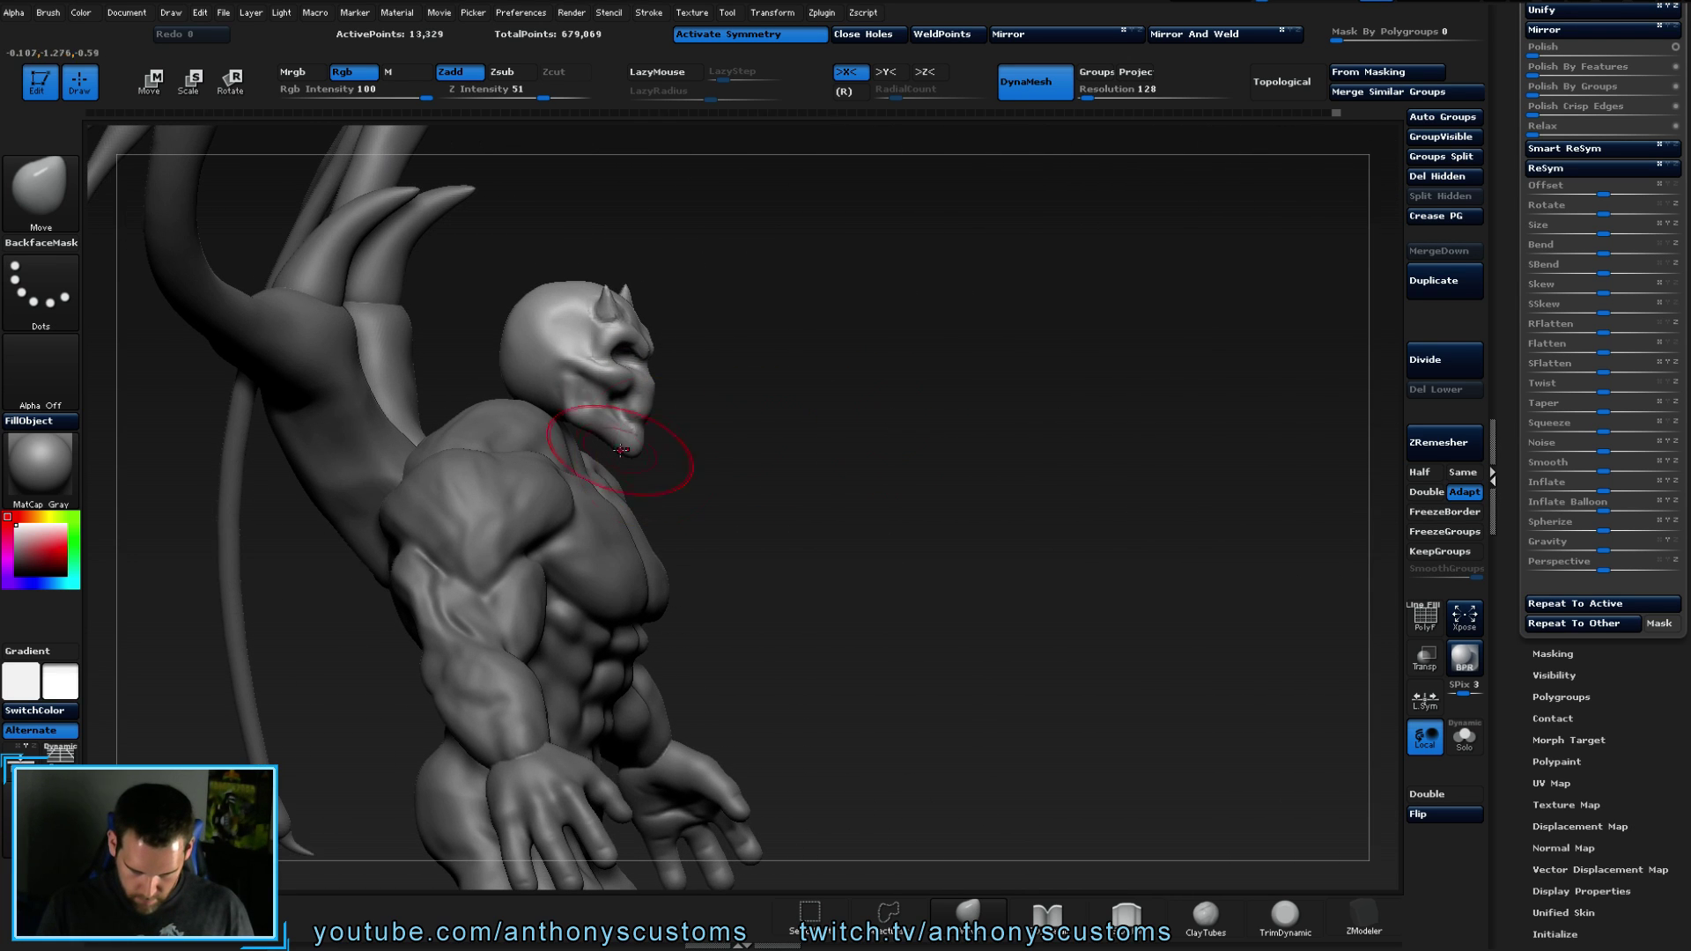
right_click_drag(705, 425, 662, 395)
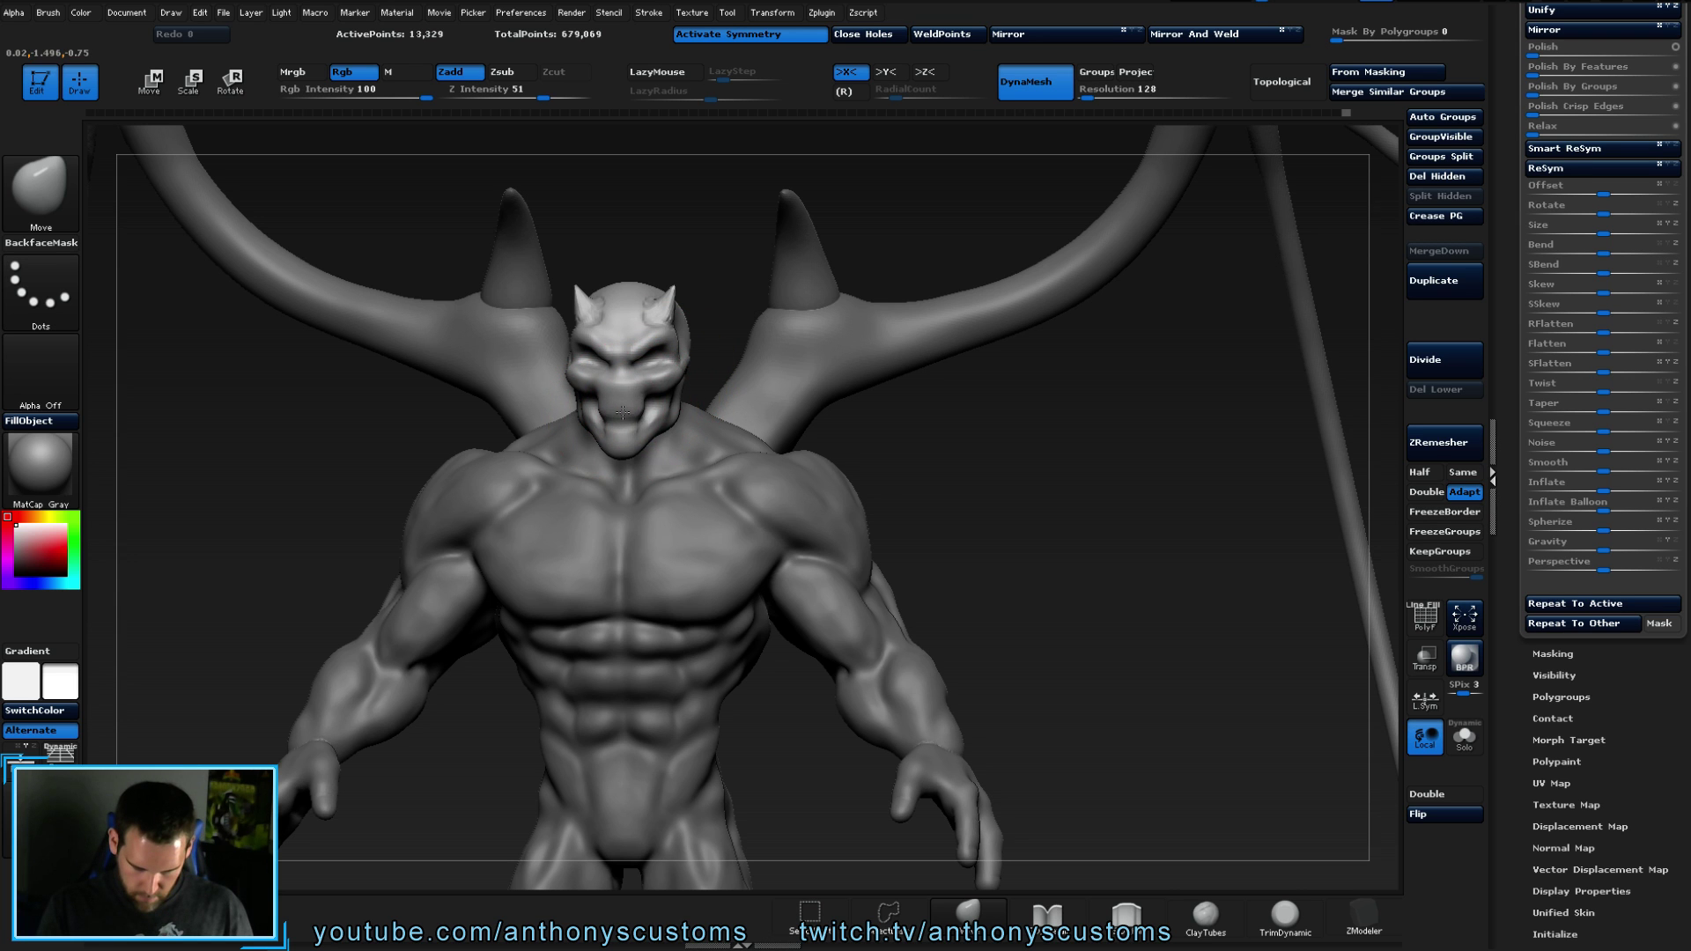
right_click_drag(713, 381, 639, 421)
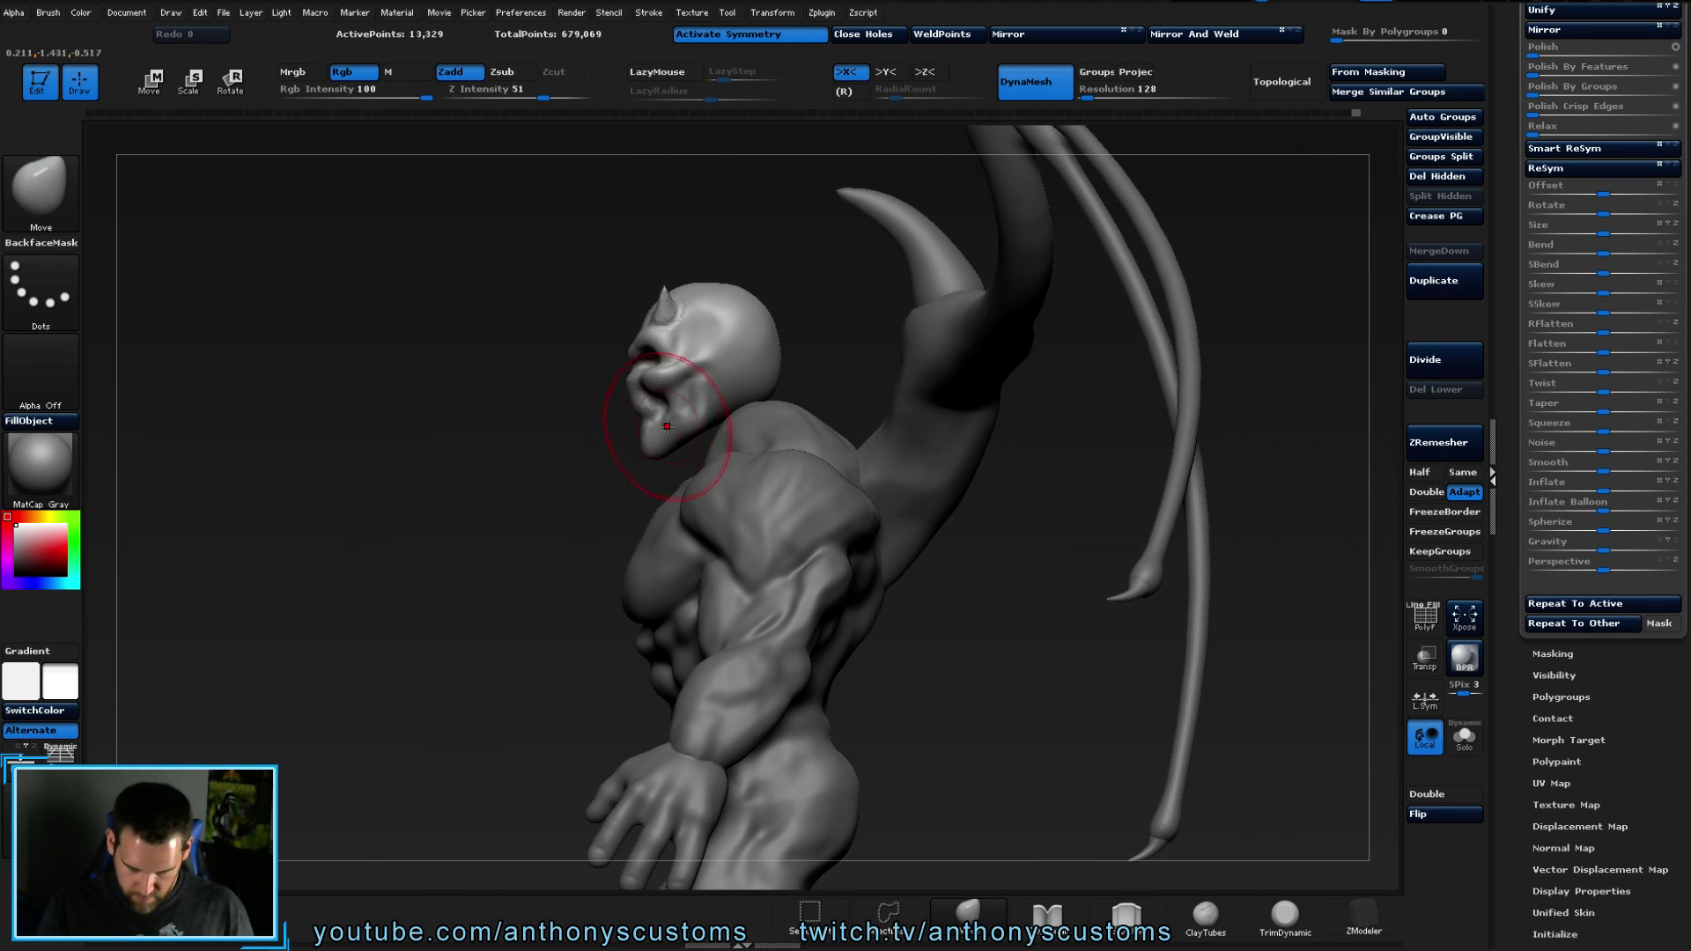
right_click_drag(704, 488, 808, 379)
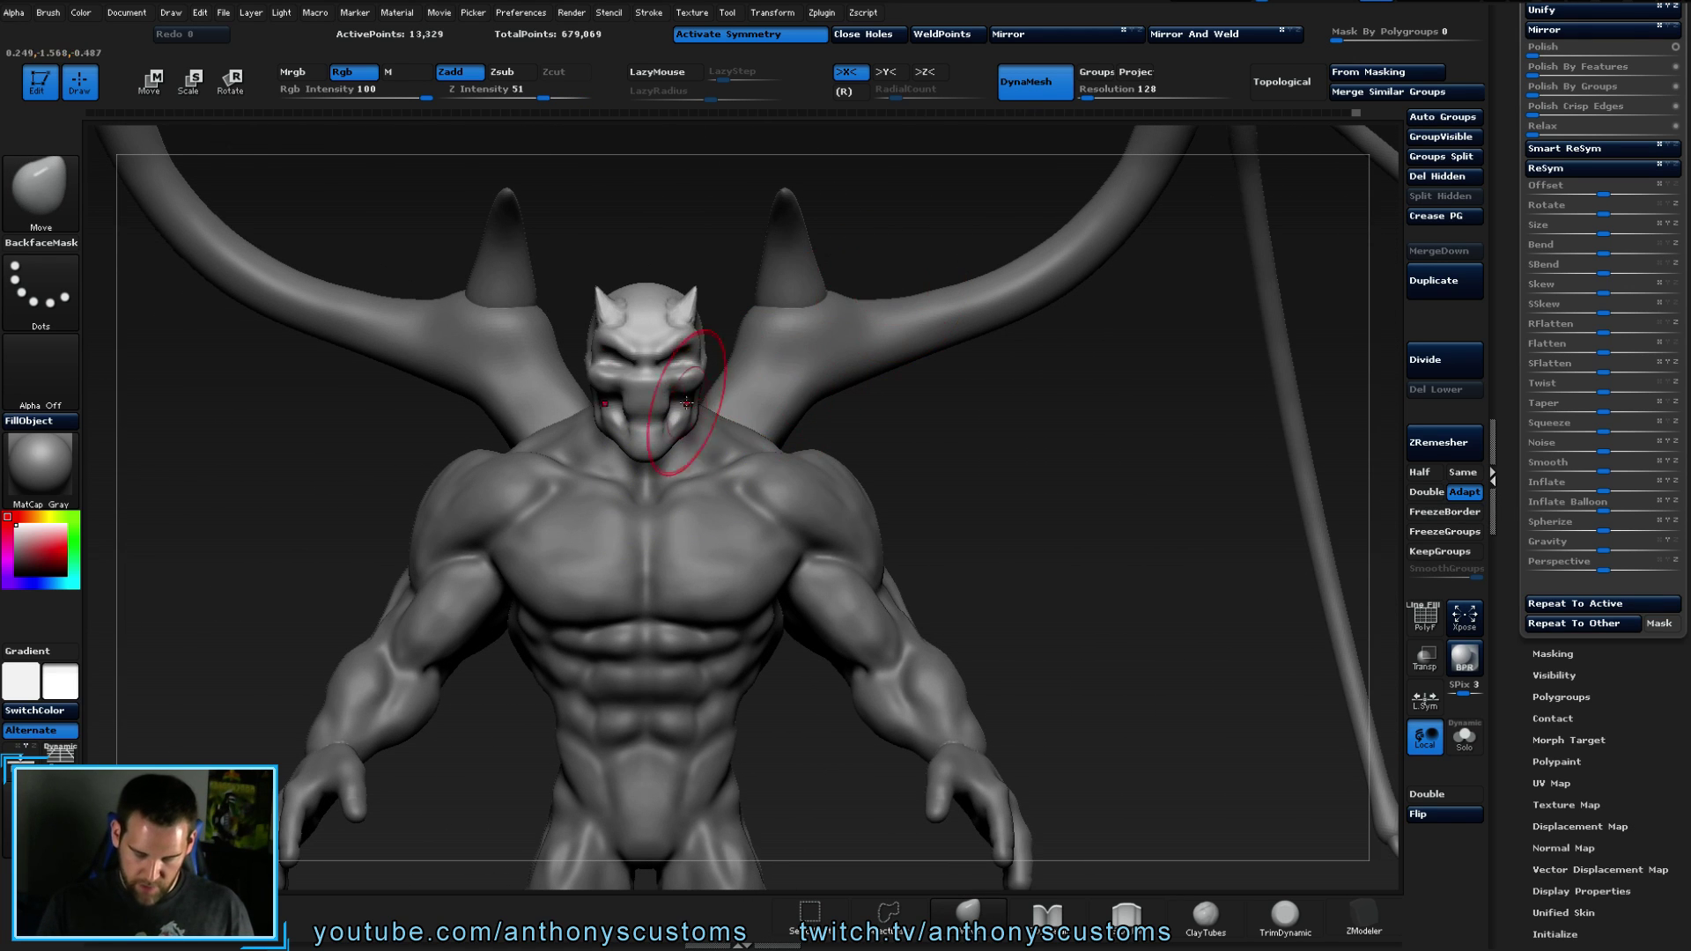
- Reduce the draw size slightly and adjust the brow and mid-face with the Move brush
key("space")
left_click_drag(921, 409, 909, 408)
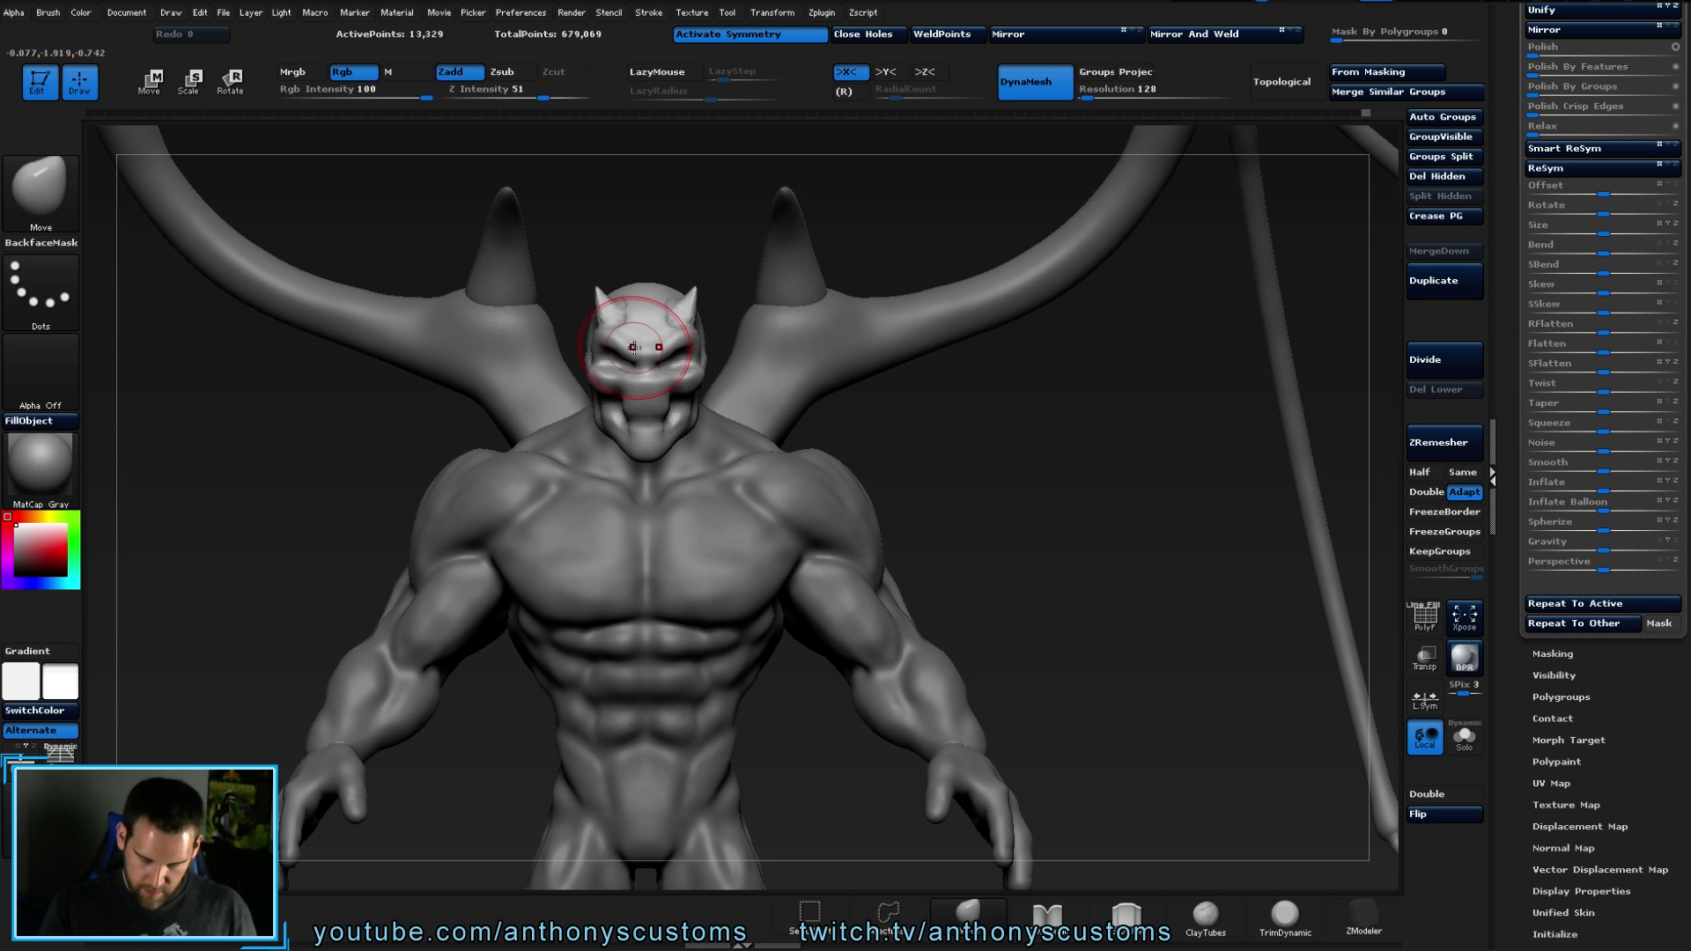
mouse_move(1004, 467)
right_mouse_down()
mouse_move(1044, 460)
mouse_move(1053, 484)
mouse_move(1032, 478)
right_mouse_up()
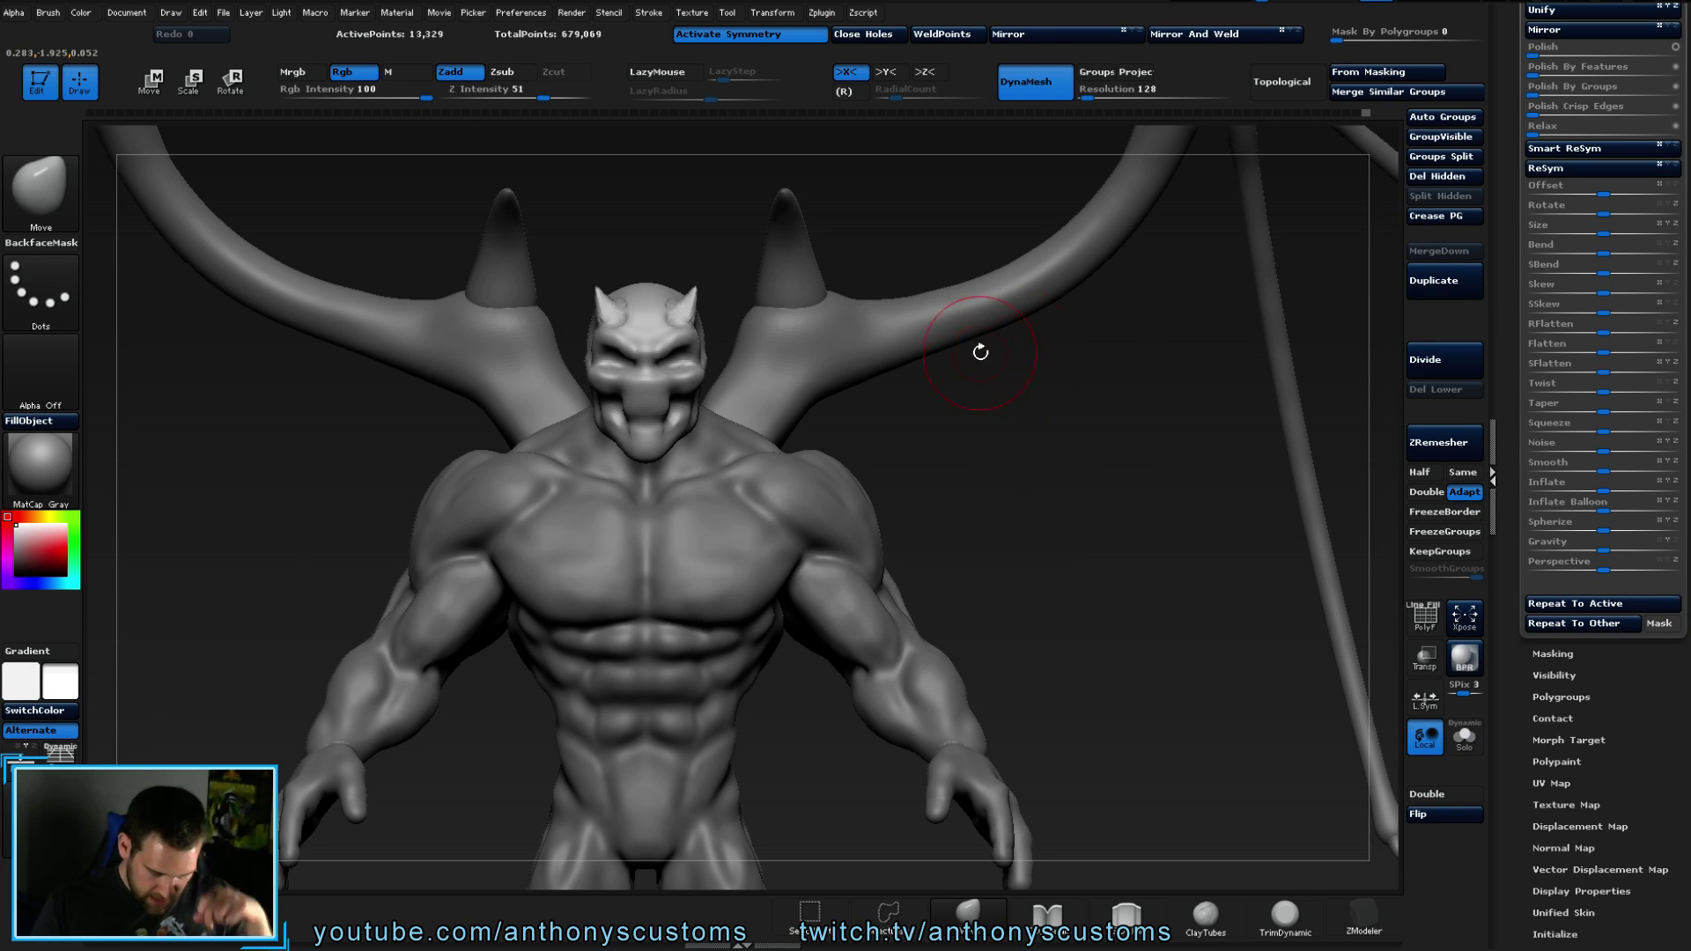
mouse_move(1001, 477)
left_mouse_down()
mouse_move(920, 471)
mouse_move(1014, 481)
left_mouse_up()
right_click_drag(1013, 482, 1096, 489)
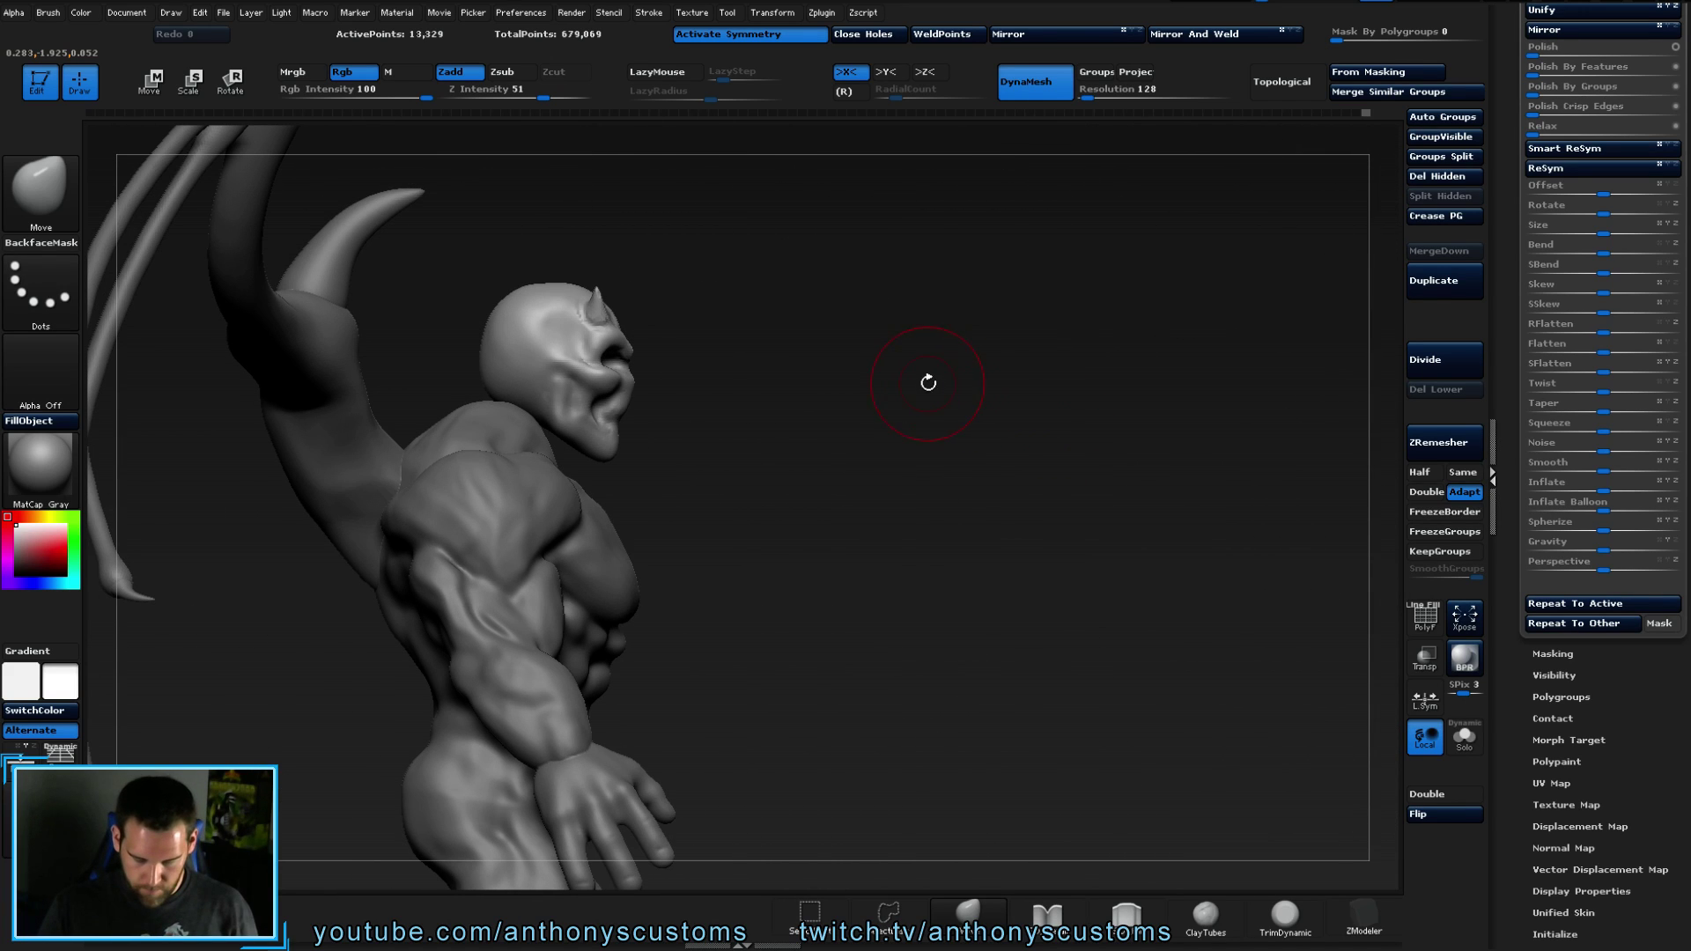
- Resize the brush and pull the back of the skull slightly outward in side view
key("space")
left_click_drag(928, 383, 941, 383)
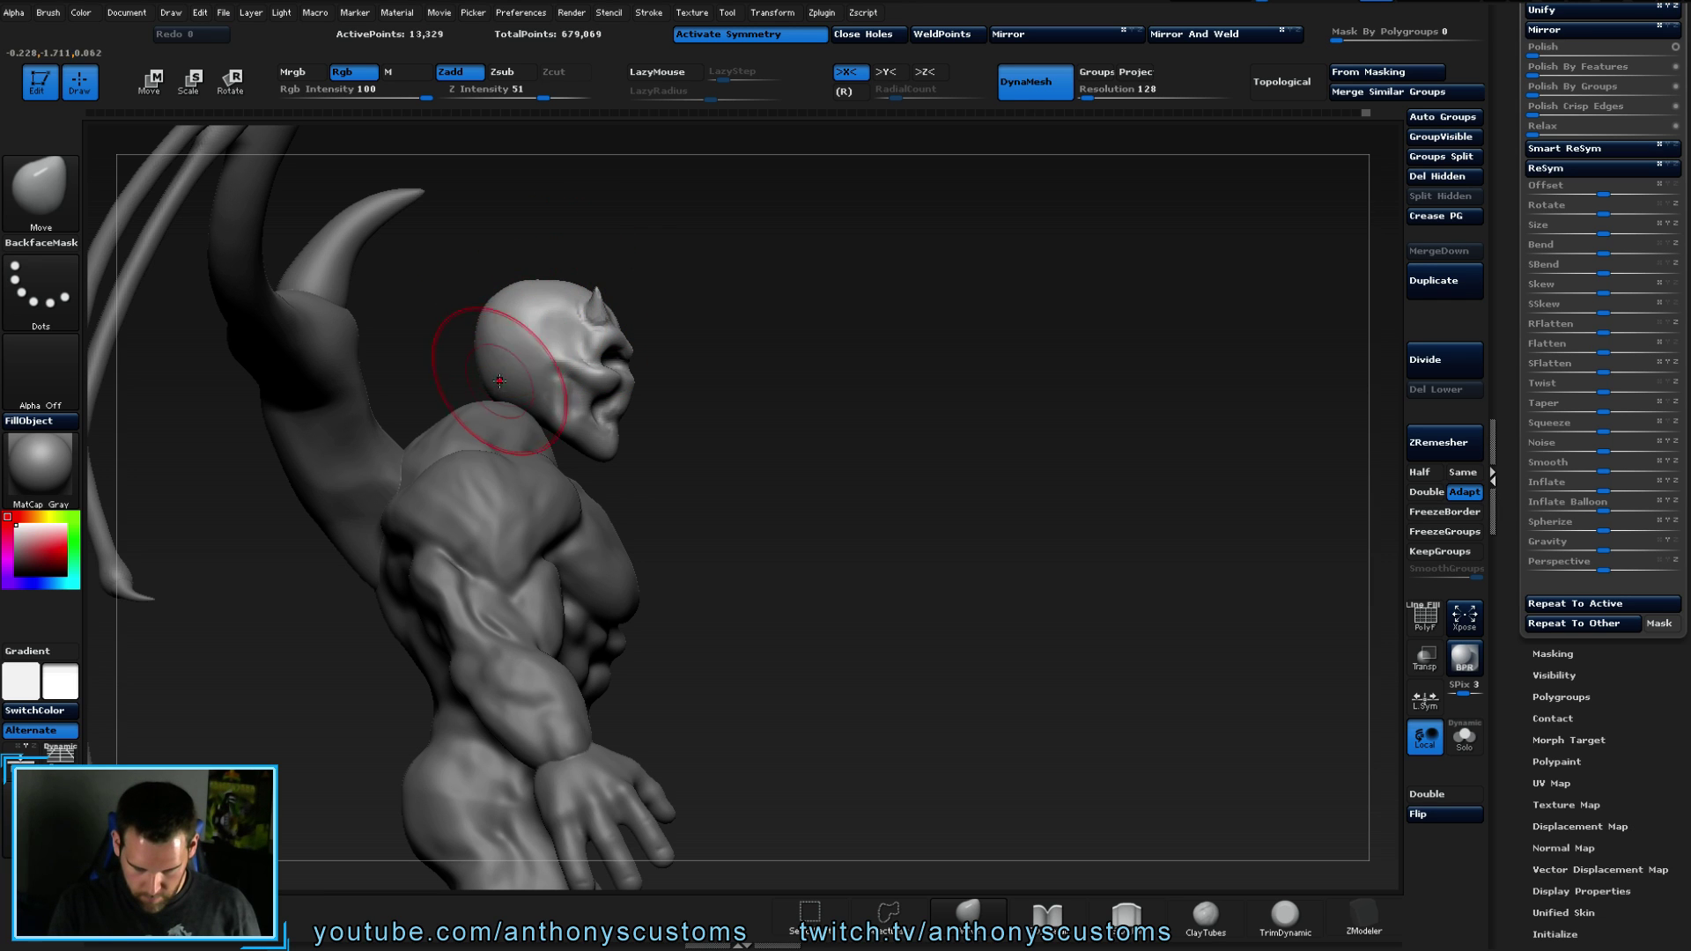
mouse_move(474, 374)
right_mouse_down()
mouse_move(688, 423)
mouse_move(746, 370)
mouse_move(836, 435)
mouse_move(796, 314)
right_mouse_up()
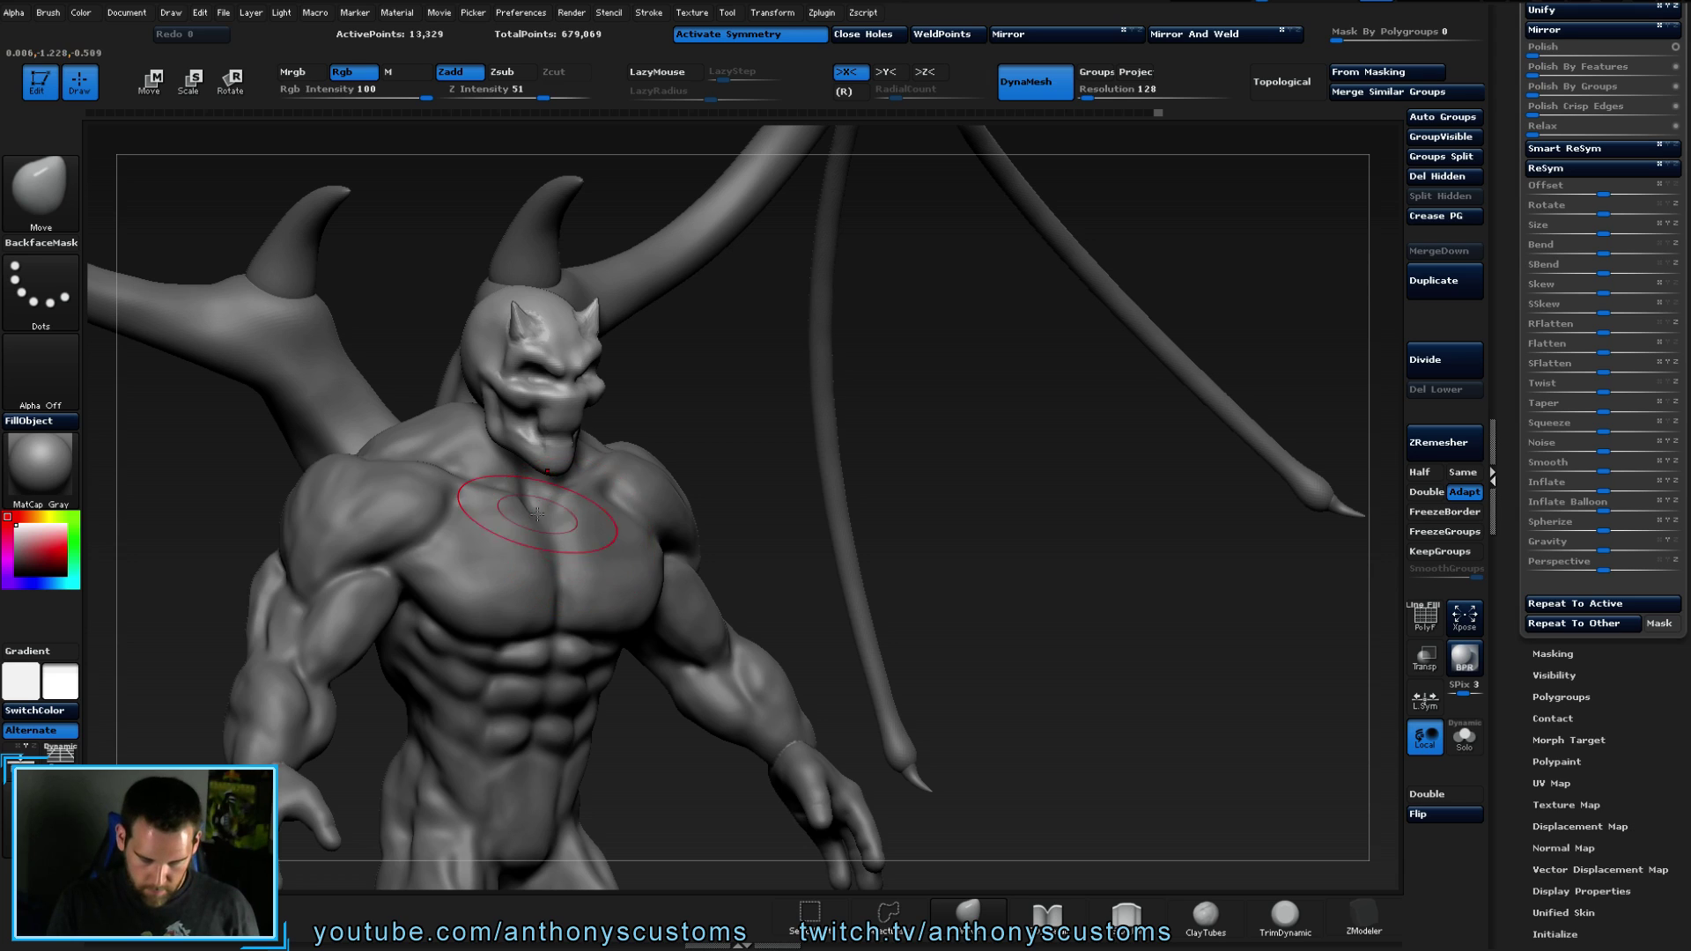
- Select the body subtool and raise the trapezius muscles toward the head with the Move brush
left_click(605, 564, "alt")
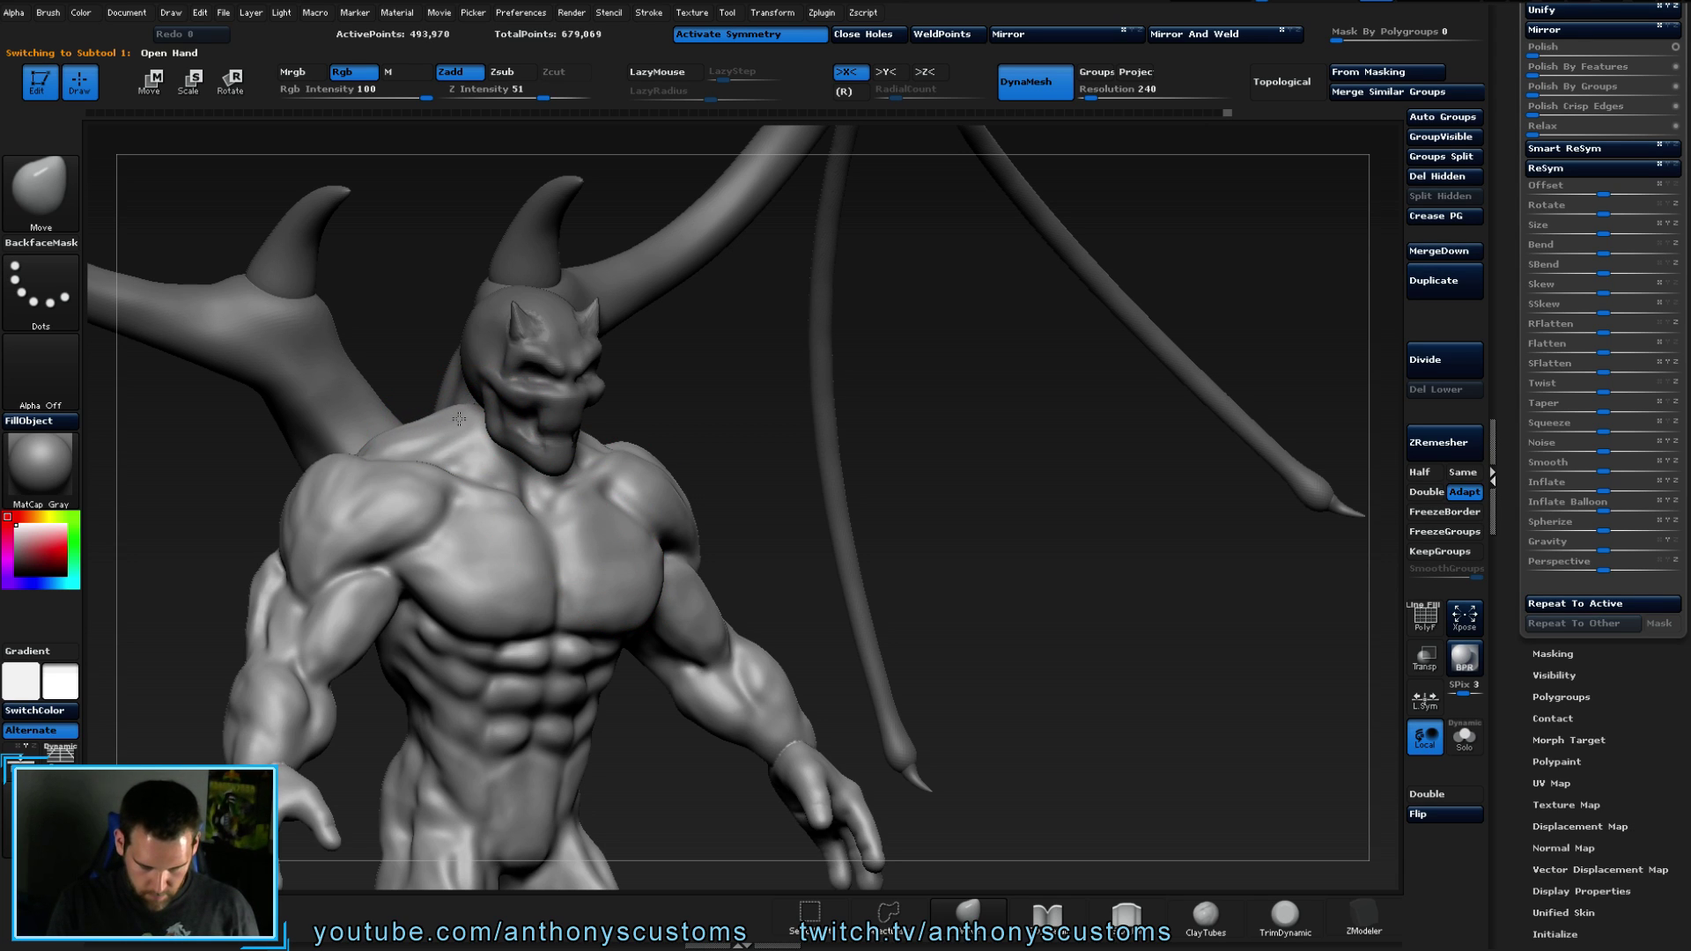
mouse_move(855, 396)
left_mouse_down()
mouse_move(572, 432)
mouse_move(744, 408)
mouse_move(737, 388)
mouse_move(766, 557)
mouse_move(757, 532)
left_mouse_up()
left_click_drag(590, 432, 805, 476)
left_click_drag(824, 341, 822, 403)
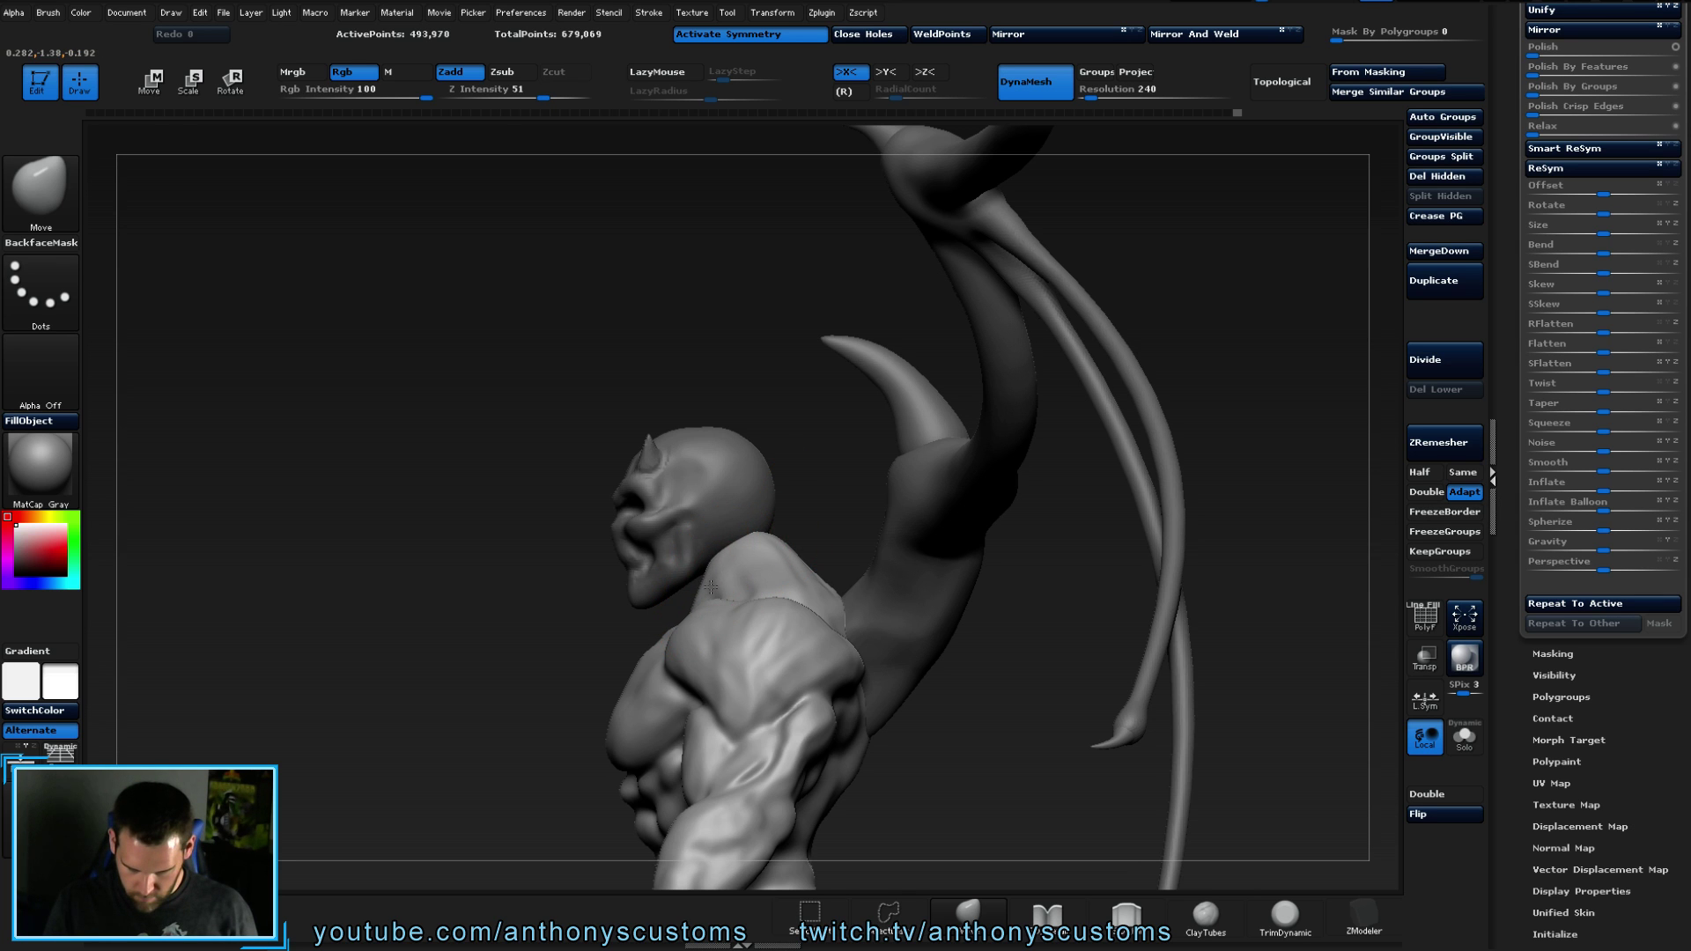
left_click_drag(490, 660, 881, 502)
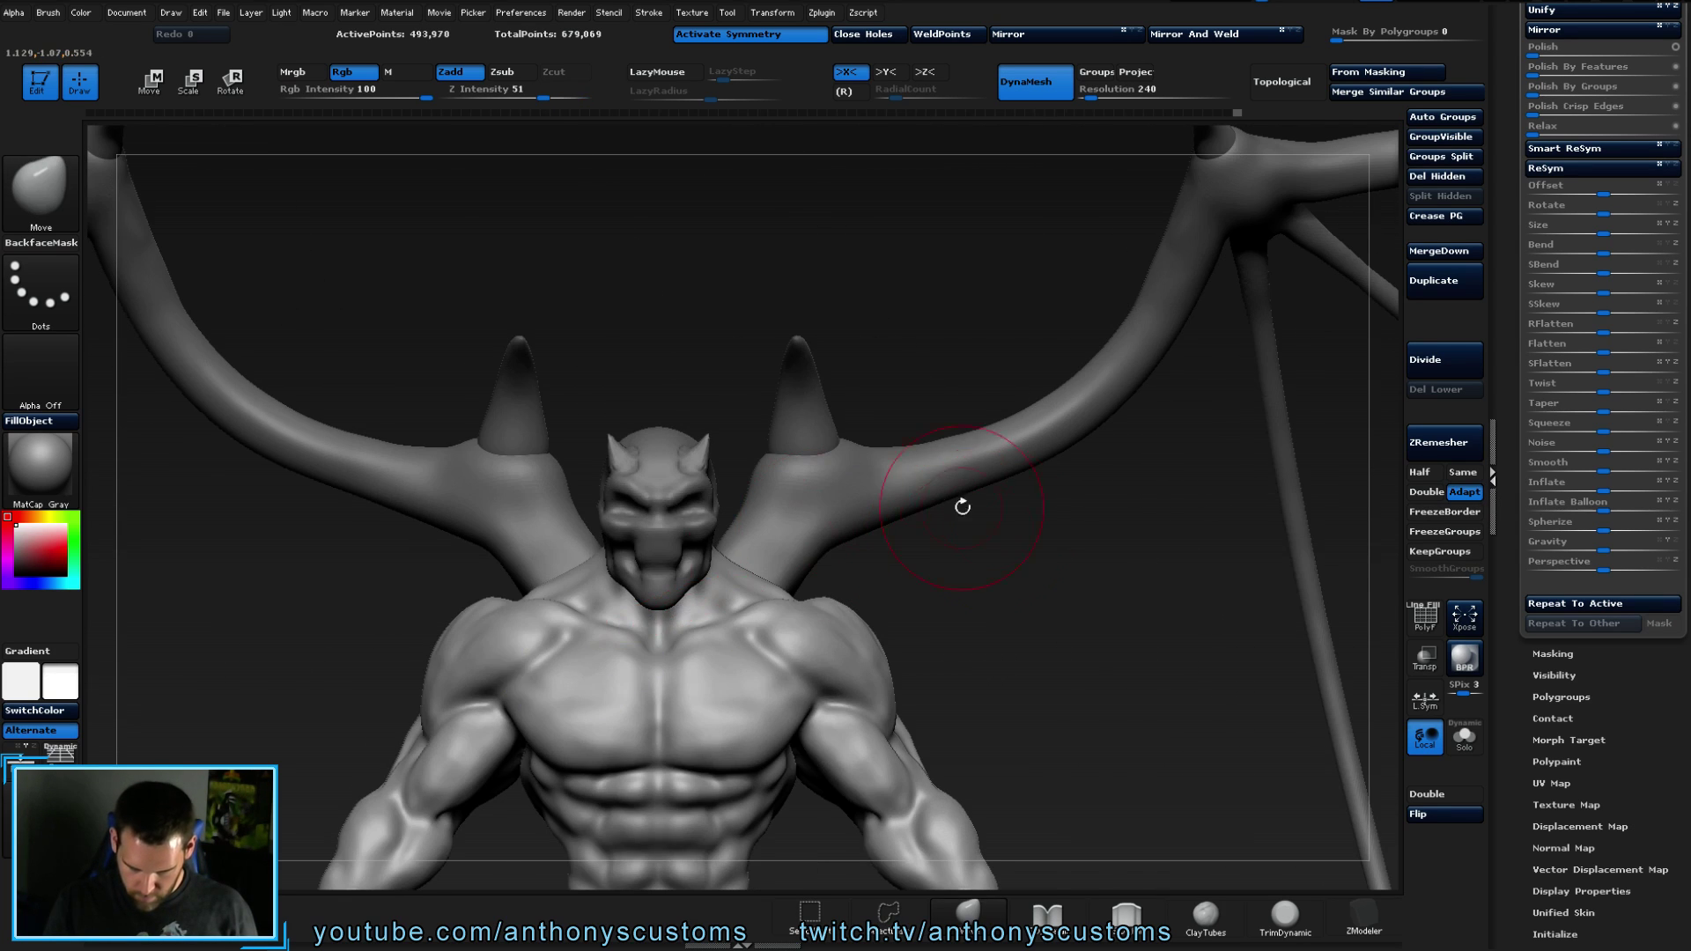
- Resize the brush and subtly adjust the body's upper arms with the Move brush from front and back views
mouse_move(1015, 640)
left_mouse_down("alt")
mouse_move(1012, 547)
mouse_move(938, 565)
mouse_move(919, 412)
mouse_move(921, 439)
mouse_move(959, 414)
mouse_move(981, 457)
mouse_move(900, 458)
mouse_move(892, 414)
left_mouse_up("alt")
key("space")
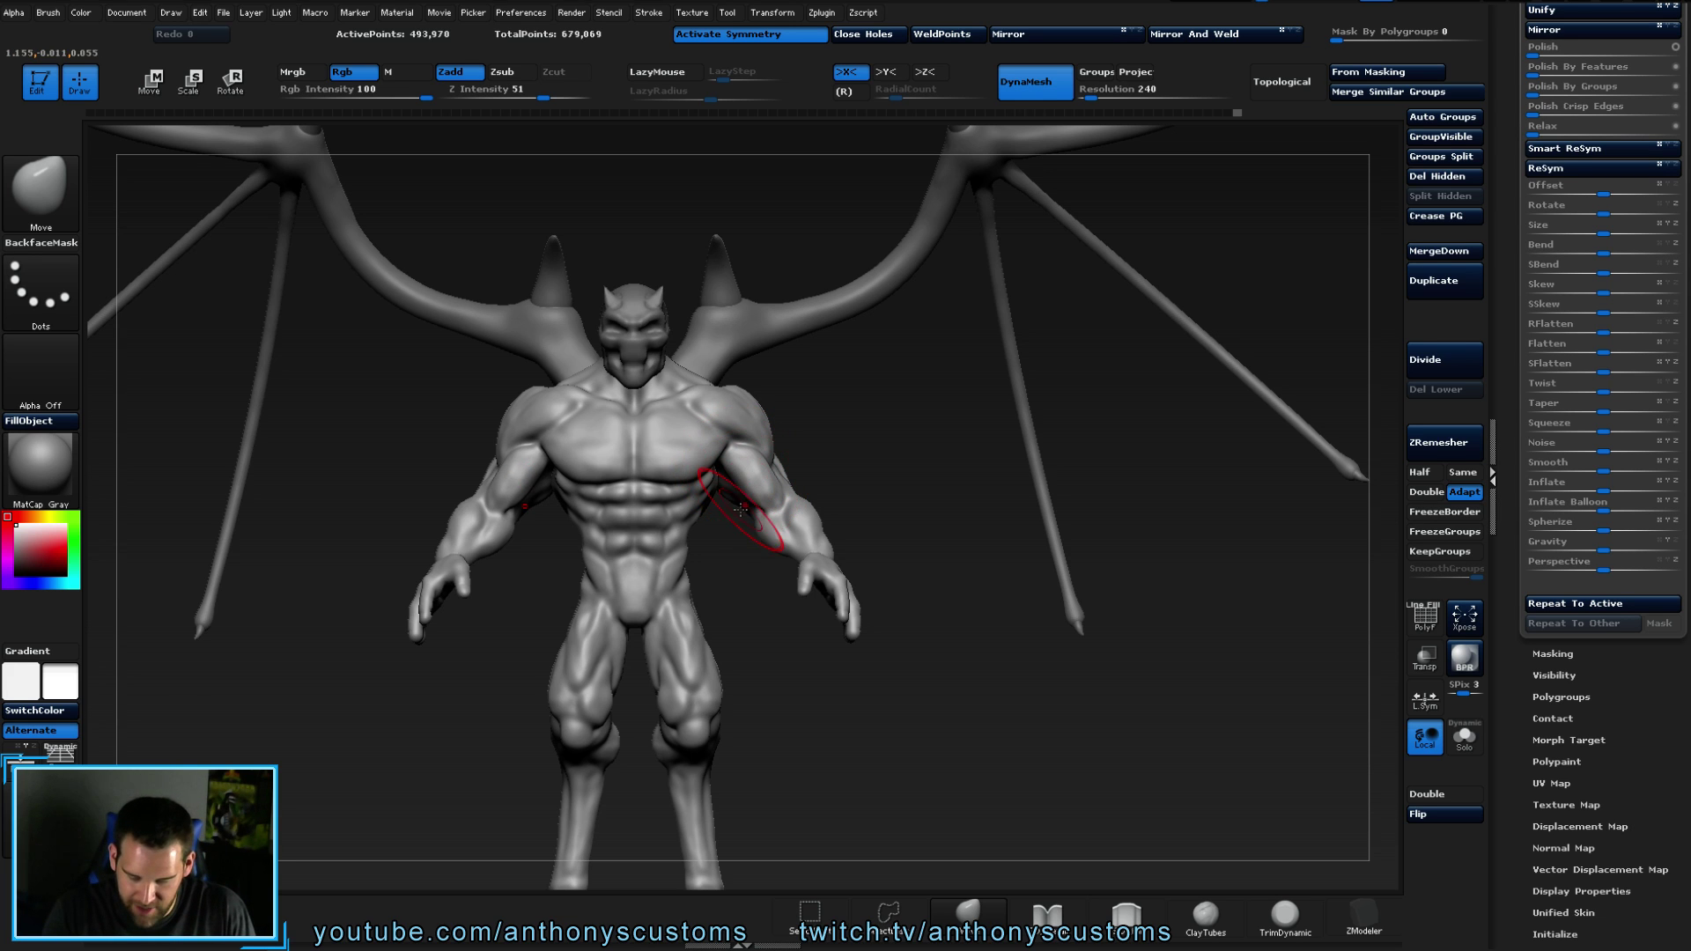
left_click_drag(844, 450, 480, 477)
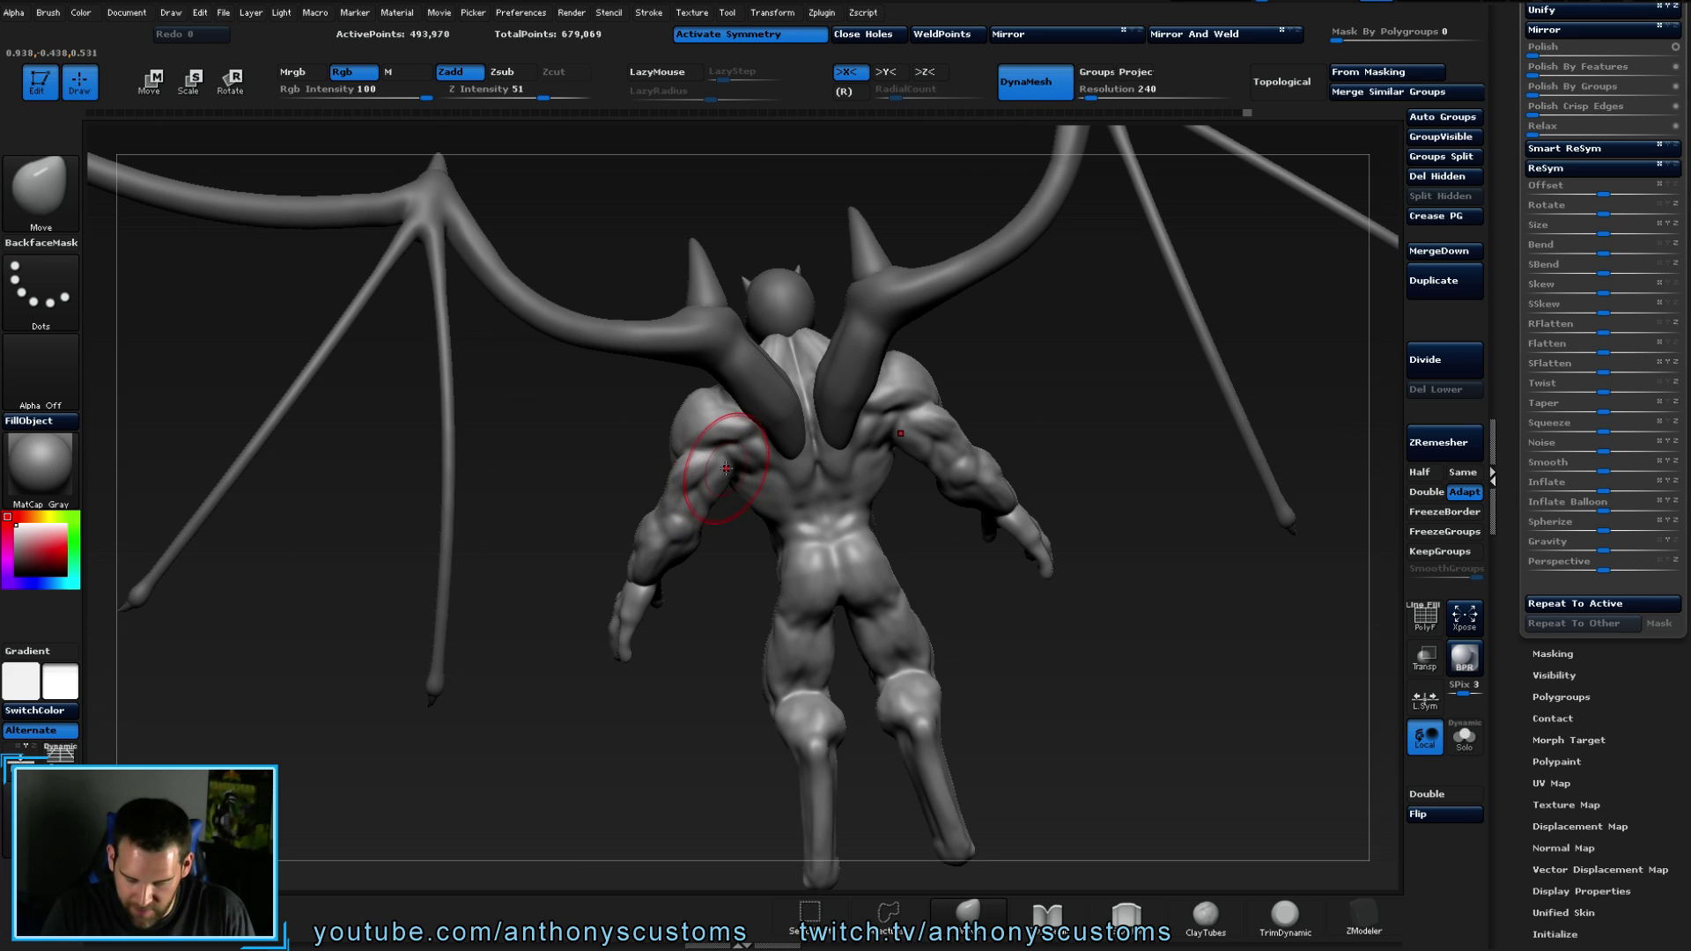
left_click_drag(1029, 384, 1039, 383)
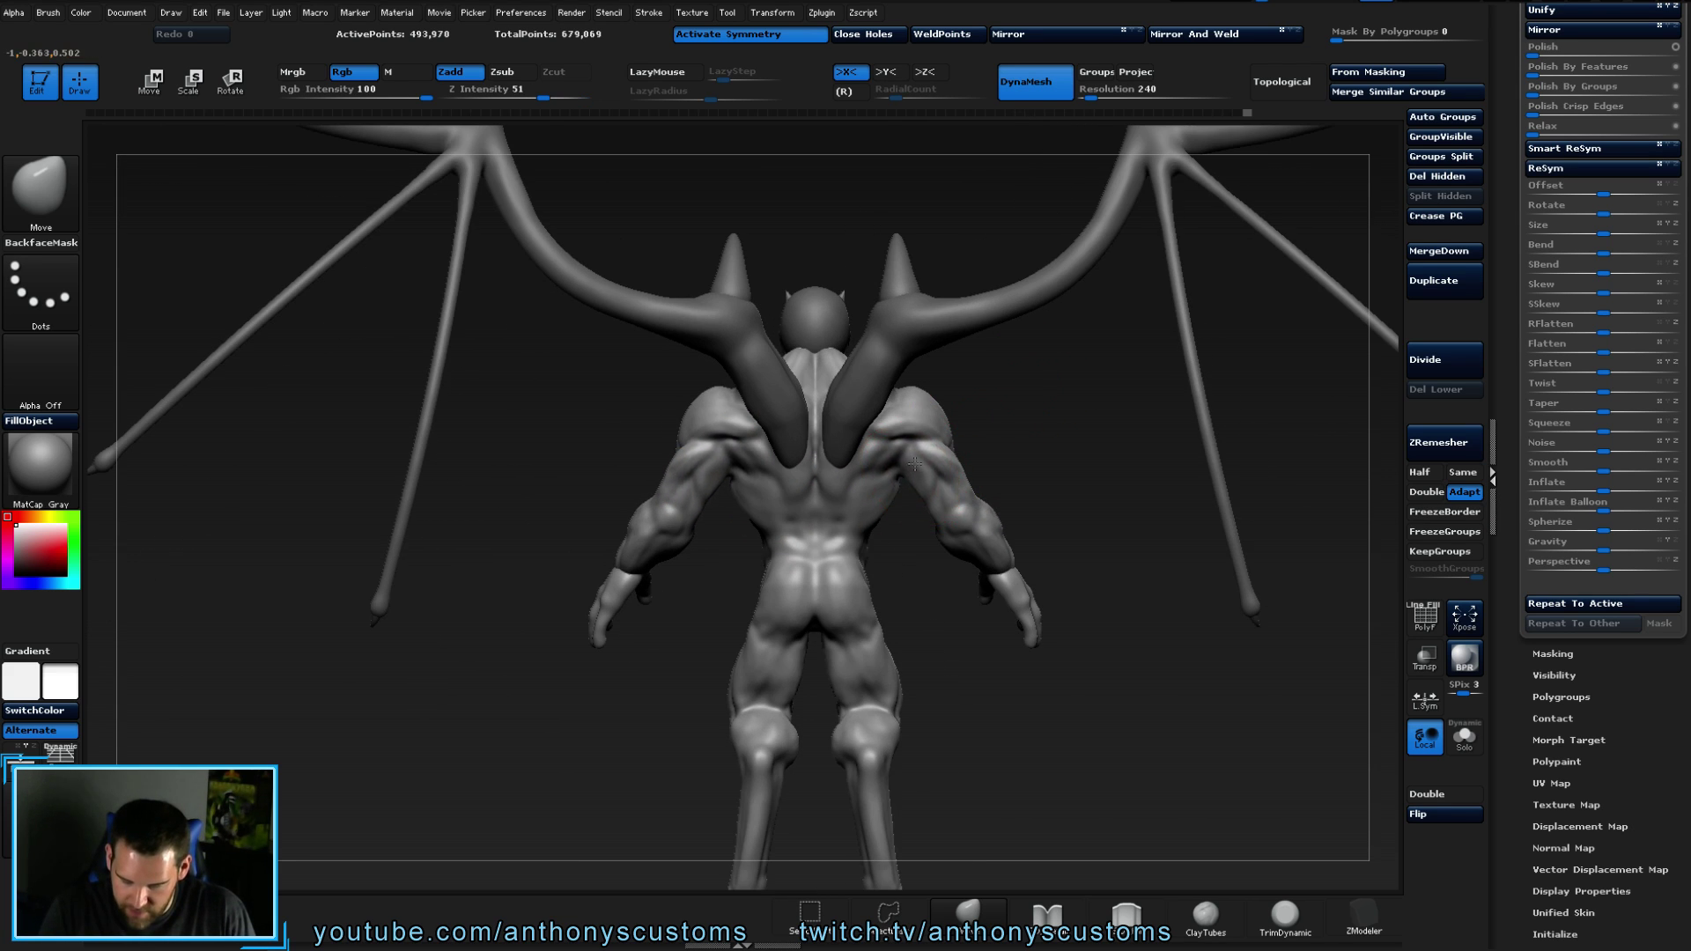
left_click_drag(981, 423, 1040, 348)
left_click_drag(1023, 453, 977, 490)
left_click_drag(901, 676, 893, 515)
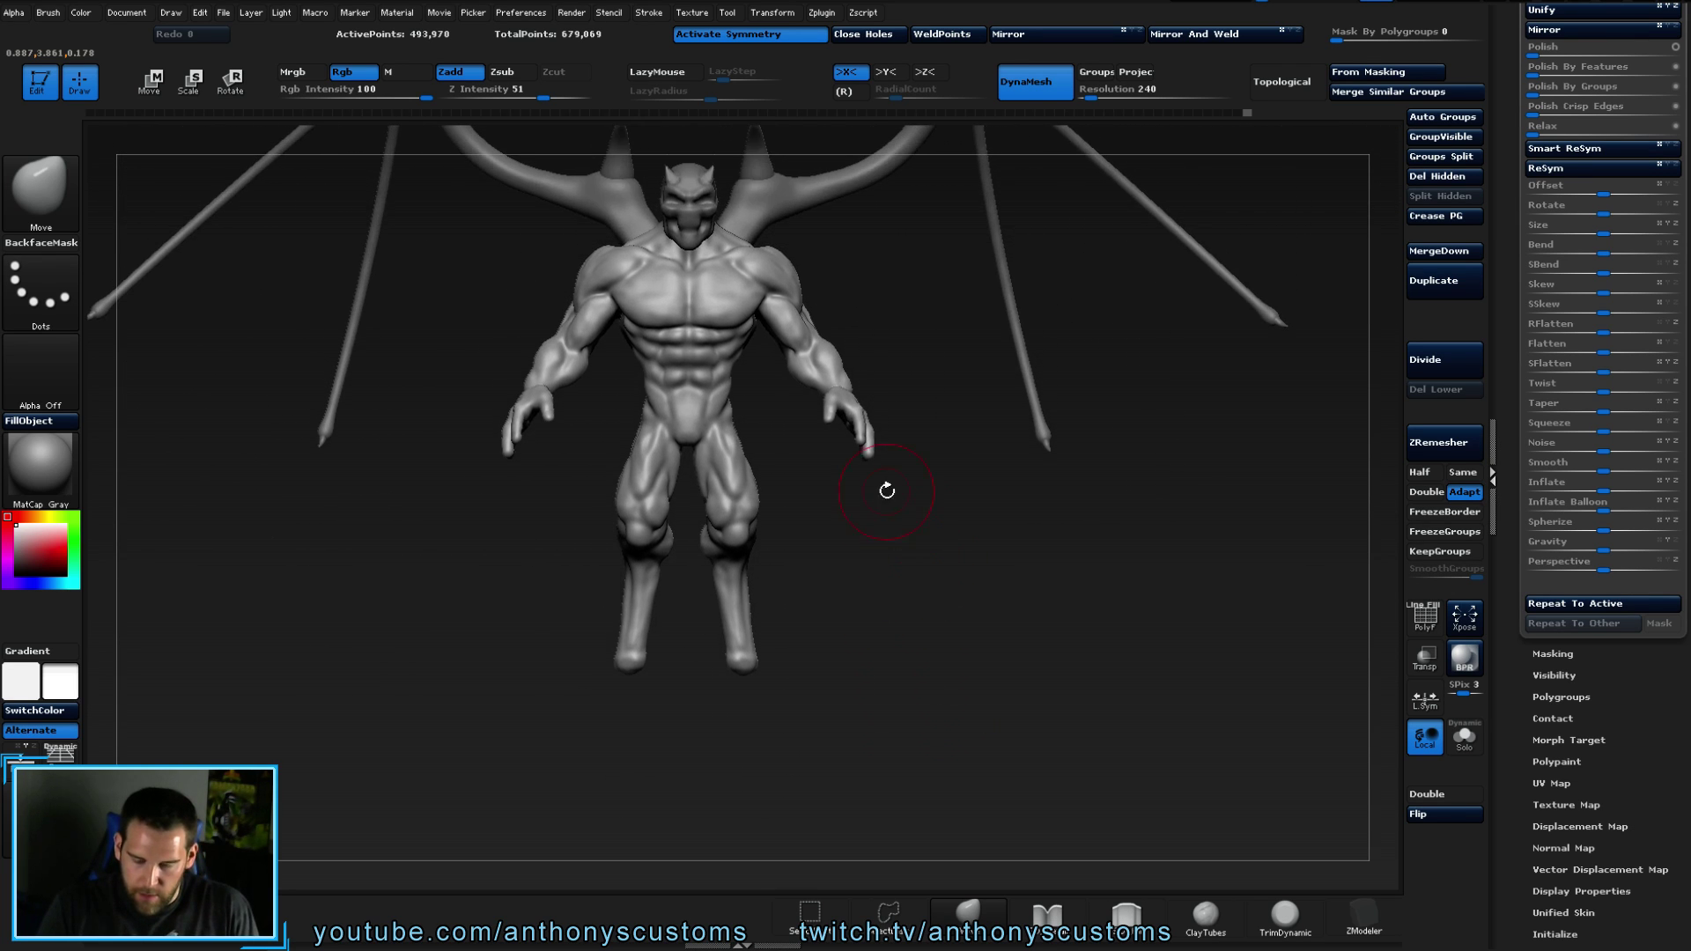
- Refine the shoulder and rear deltoid shape with the Move brush from side and front views
left_click_drag(867, 280, 938, 367)
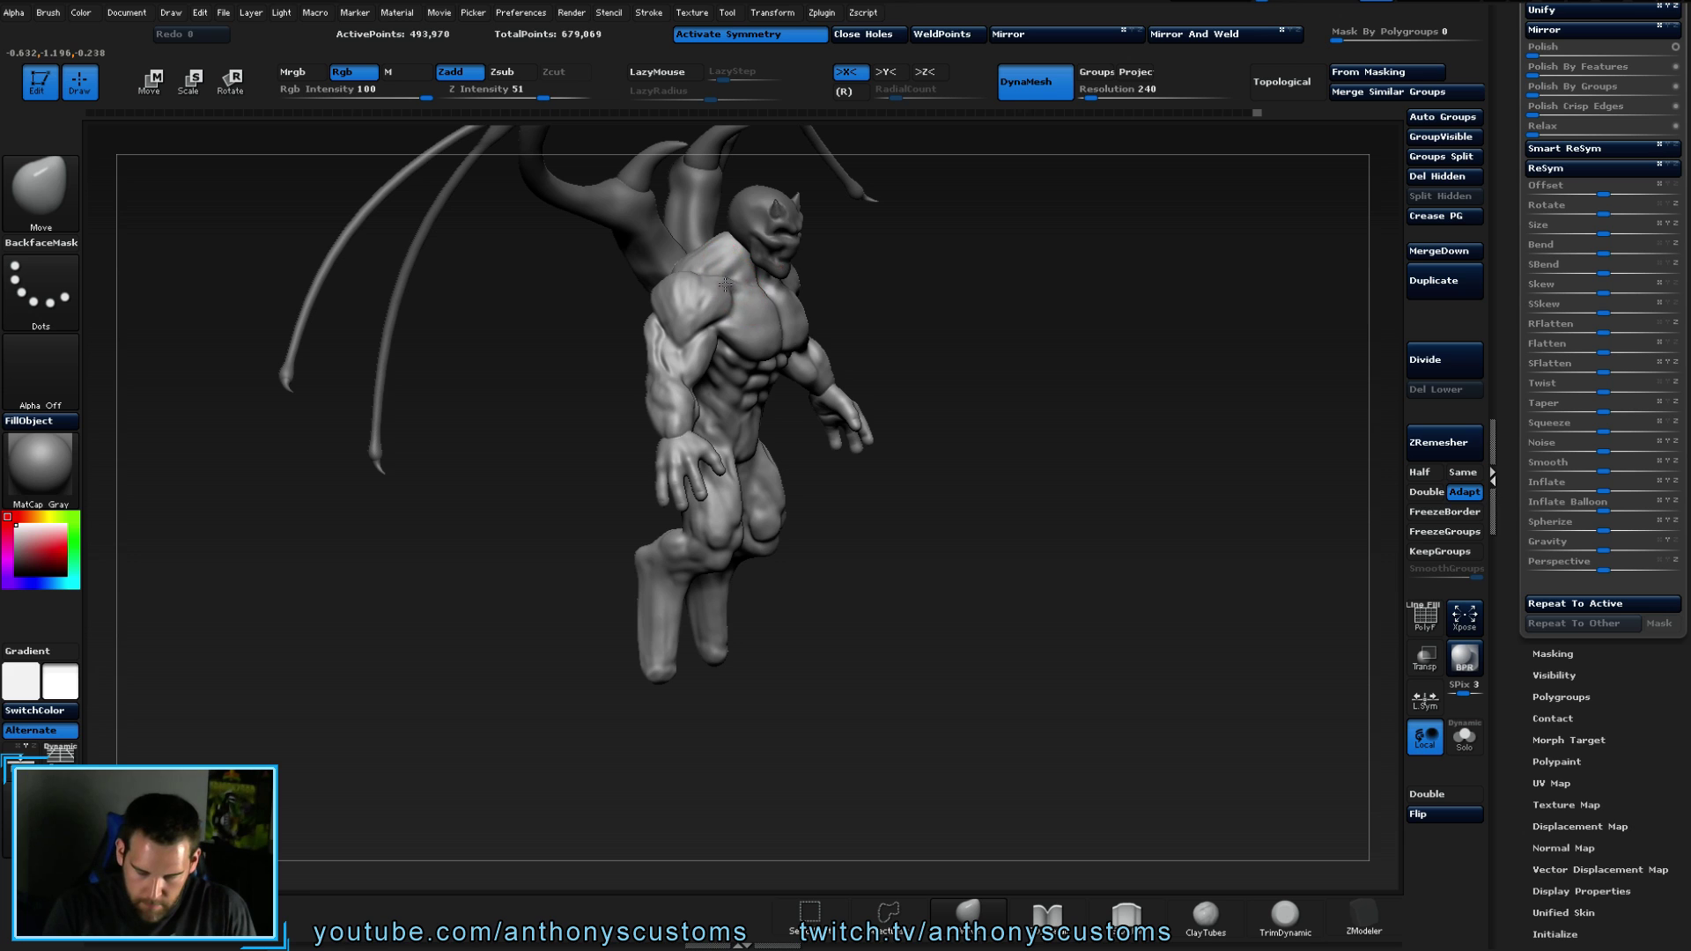
right_click_drag(721, 284, 649, 291)
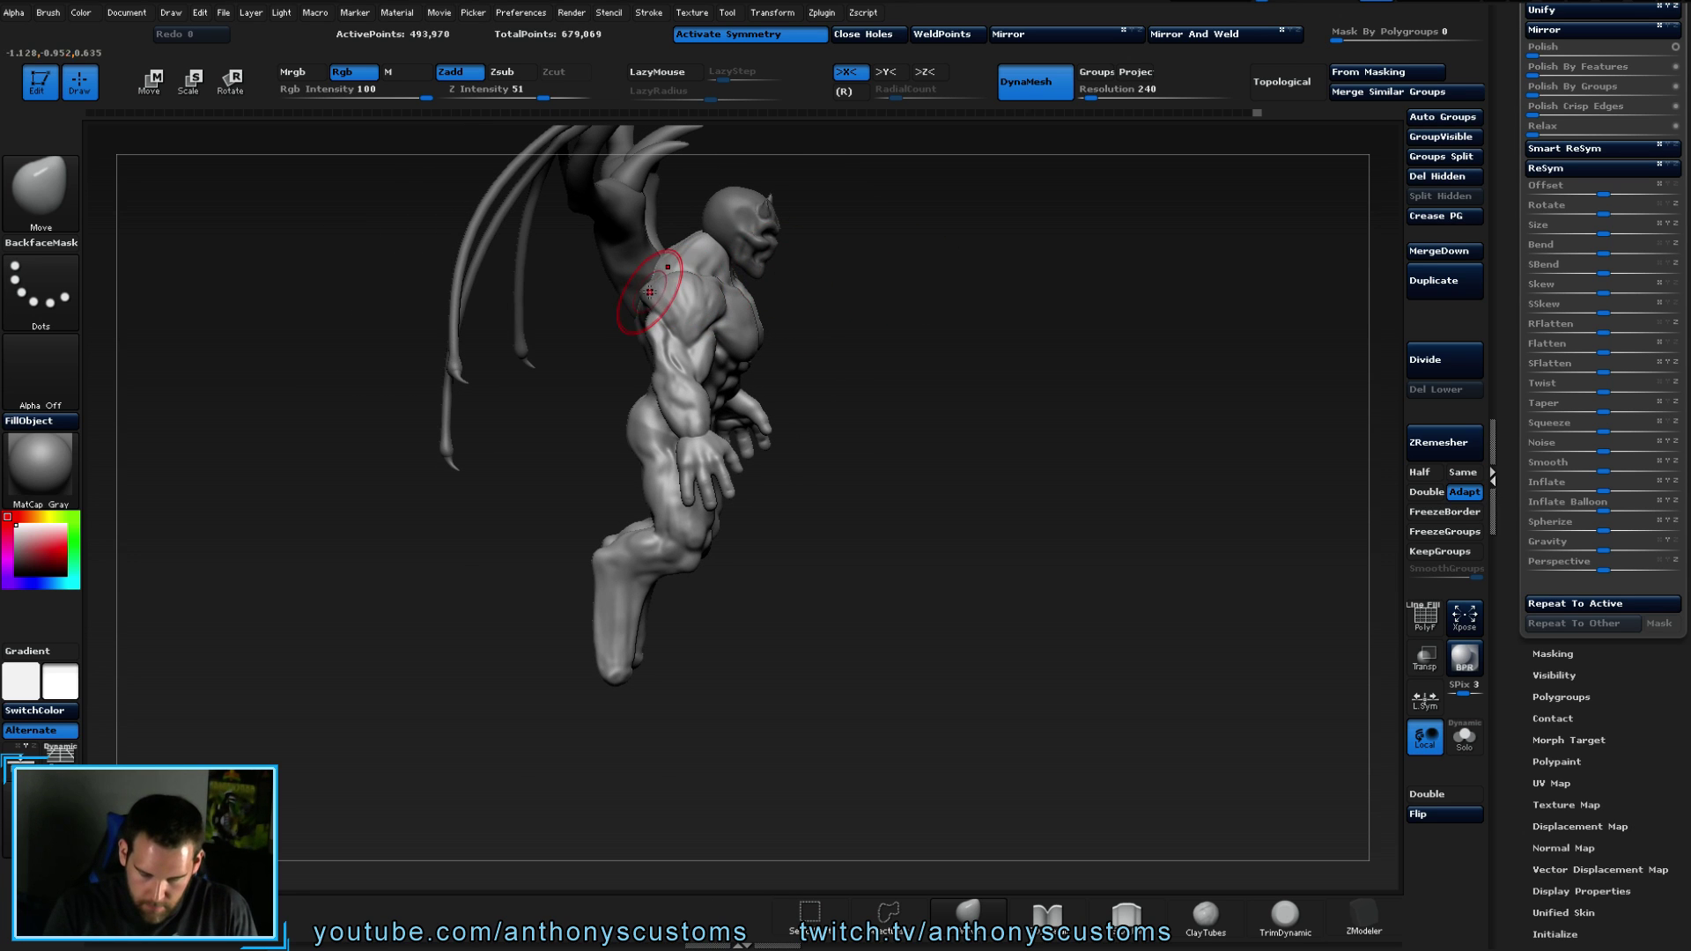
left_click_drag(852, 479, 740, 449)
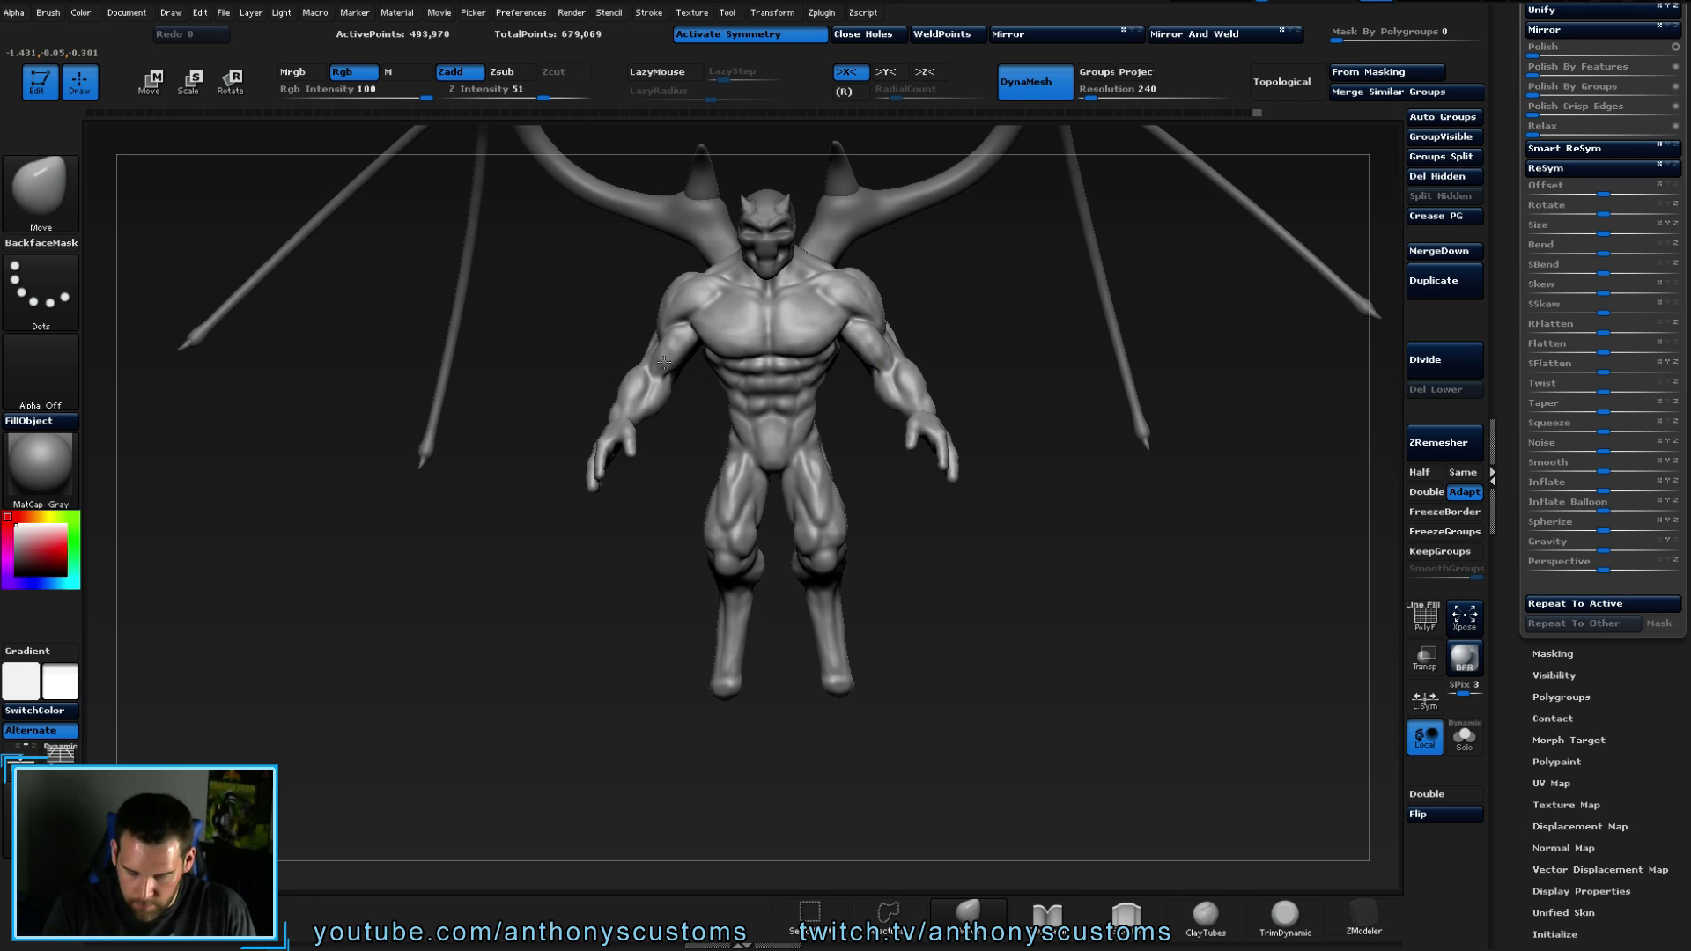
left_click_drag(976, 277, 989, 393, "shift")
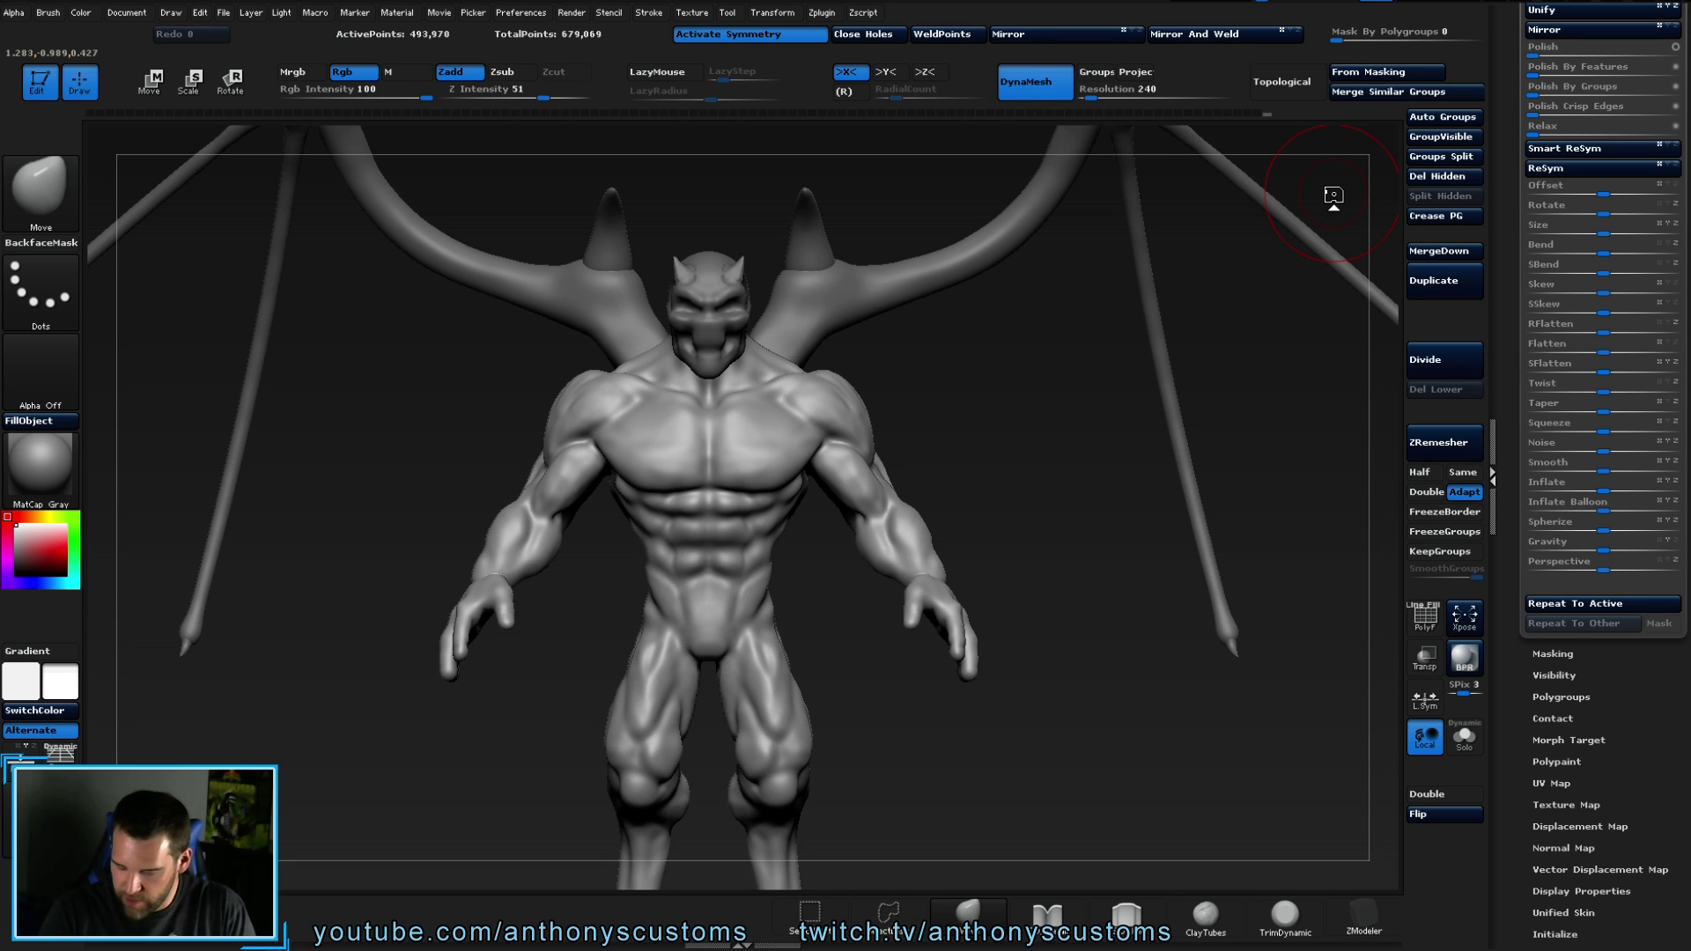
left_click_drag(980, 434, 939, 359, "alt")
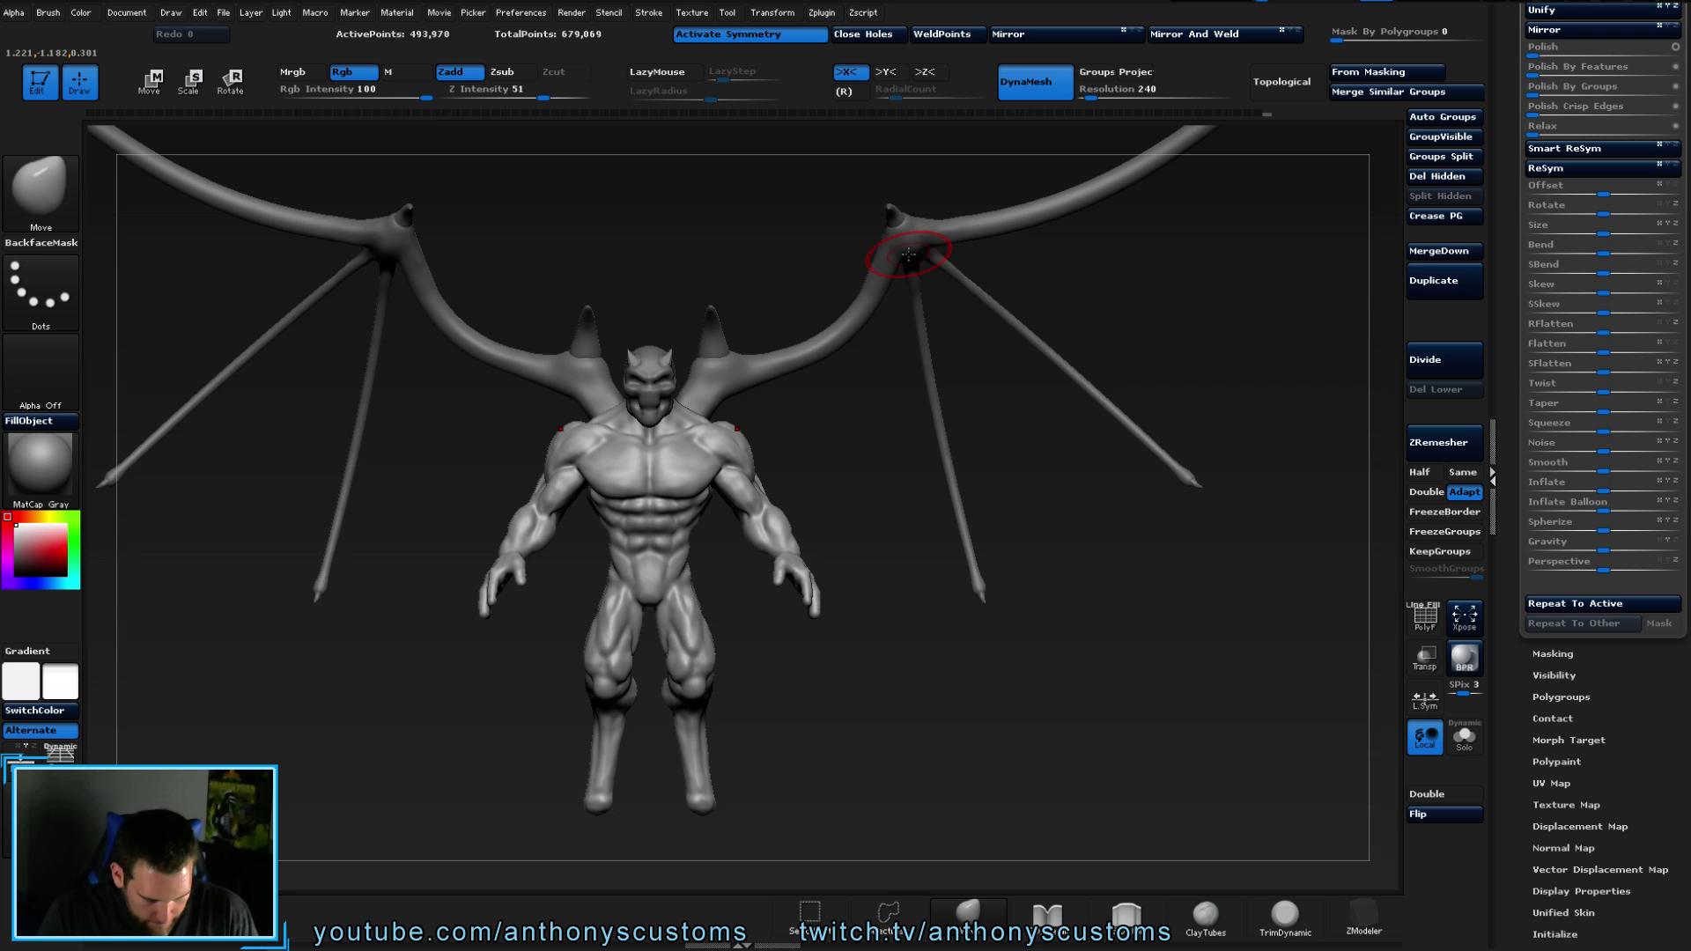
mouse_move(857, 408)
left_mouse_down()
mouse_move(797, 417)
mouse_move(868, 423)
mouse_move(832, 434)
mouse_move(890, 374)
mouse_move(883, 317)
left_mouse_up()
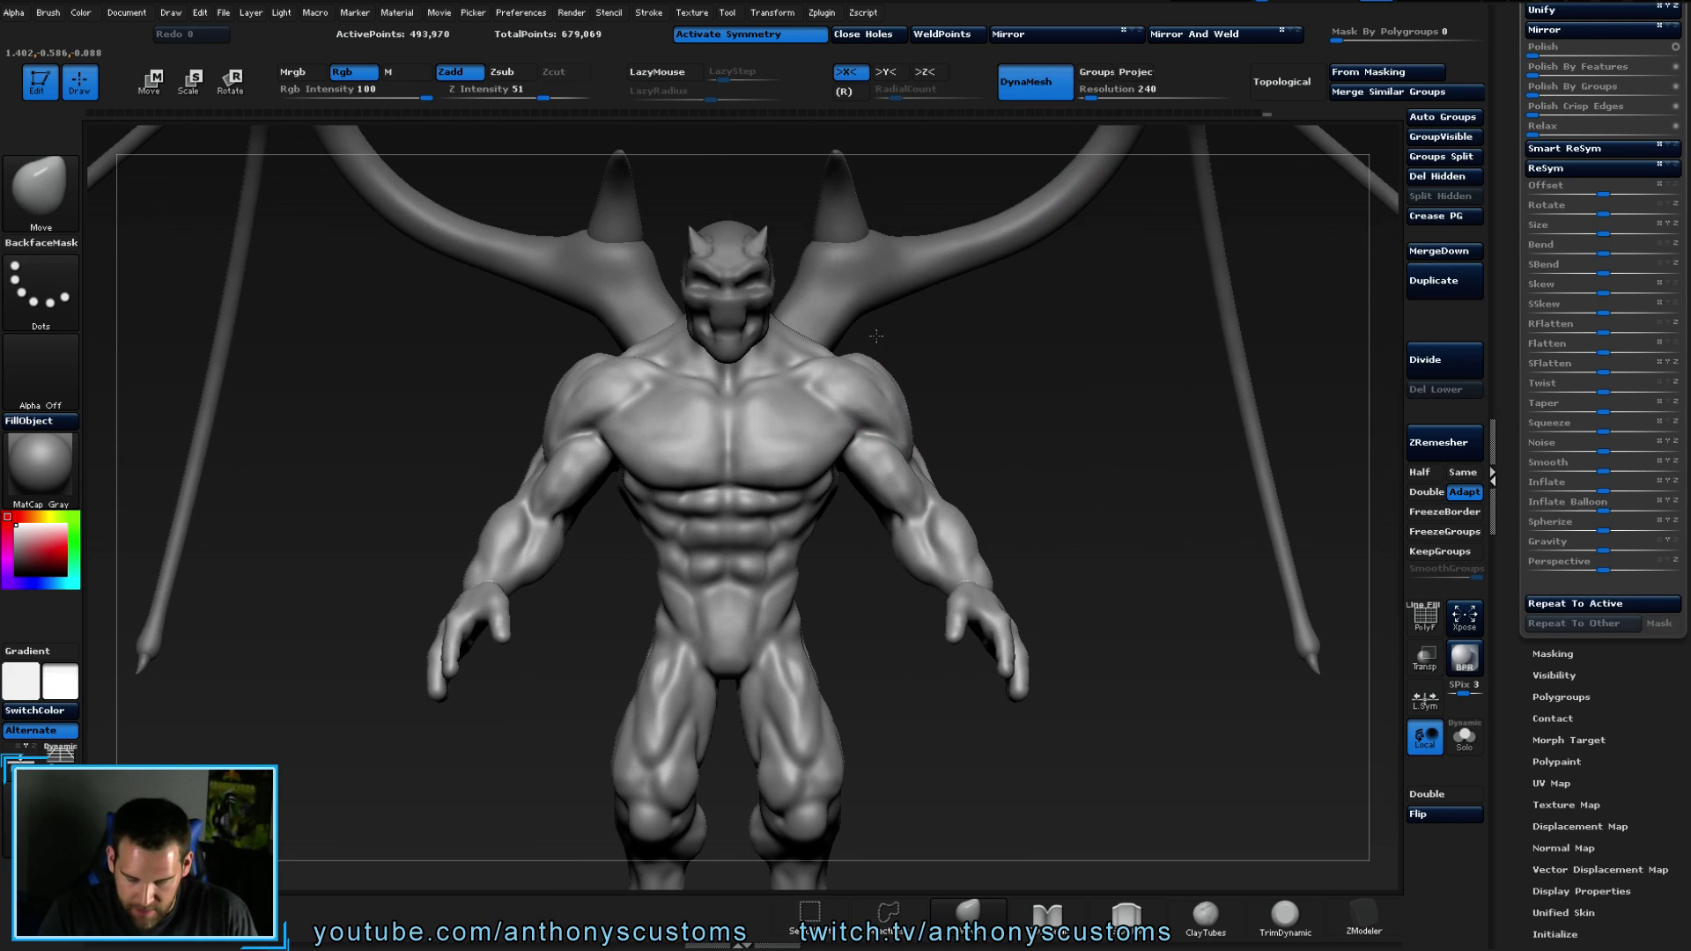
- Select the head subtool, shrink it slightly with the Size deformation, and nudge its position with Transpose Move
left_click(758, 335, "alt")
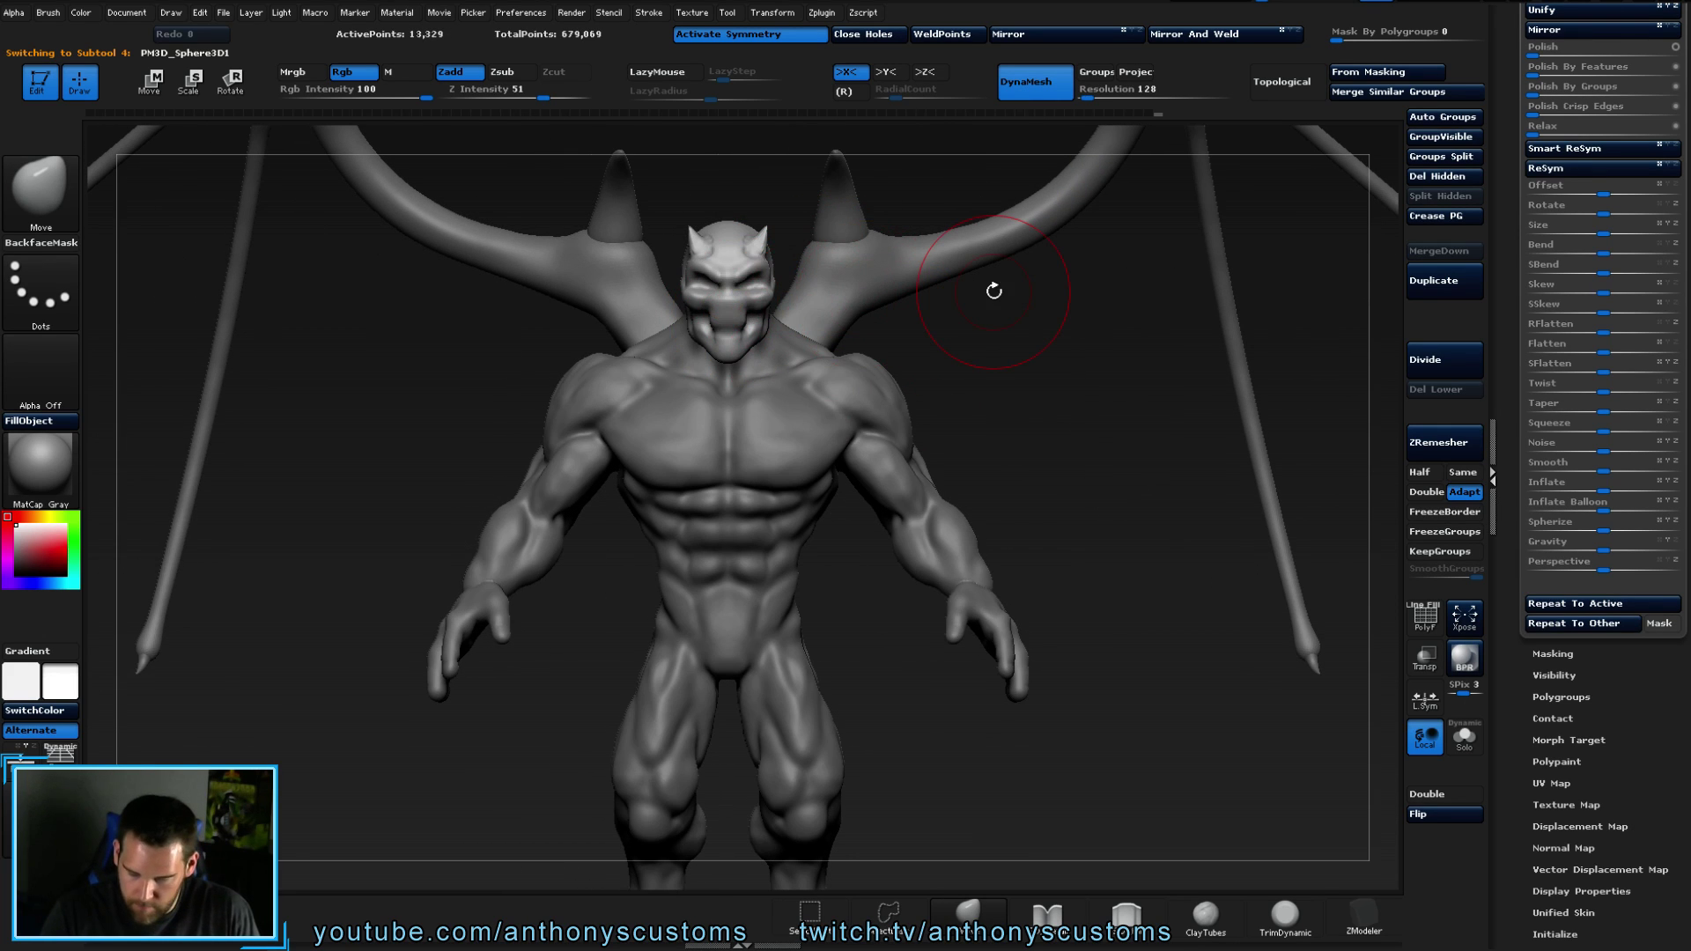
left_click_drag(1603, 235, 1594, 235)
left_click_drag(1079, 392, 1106, 408)
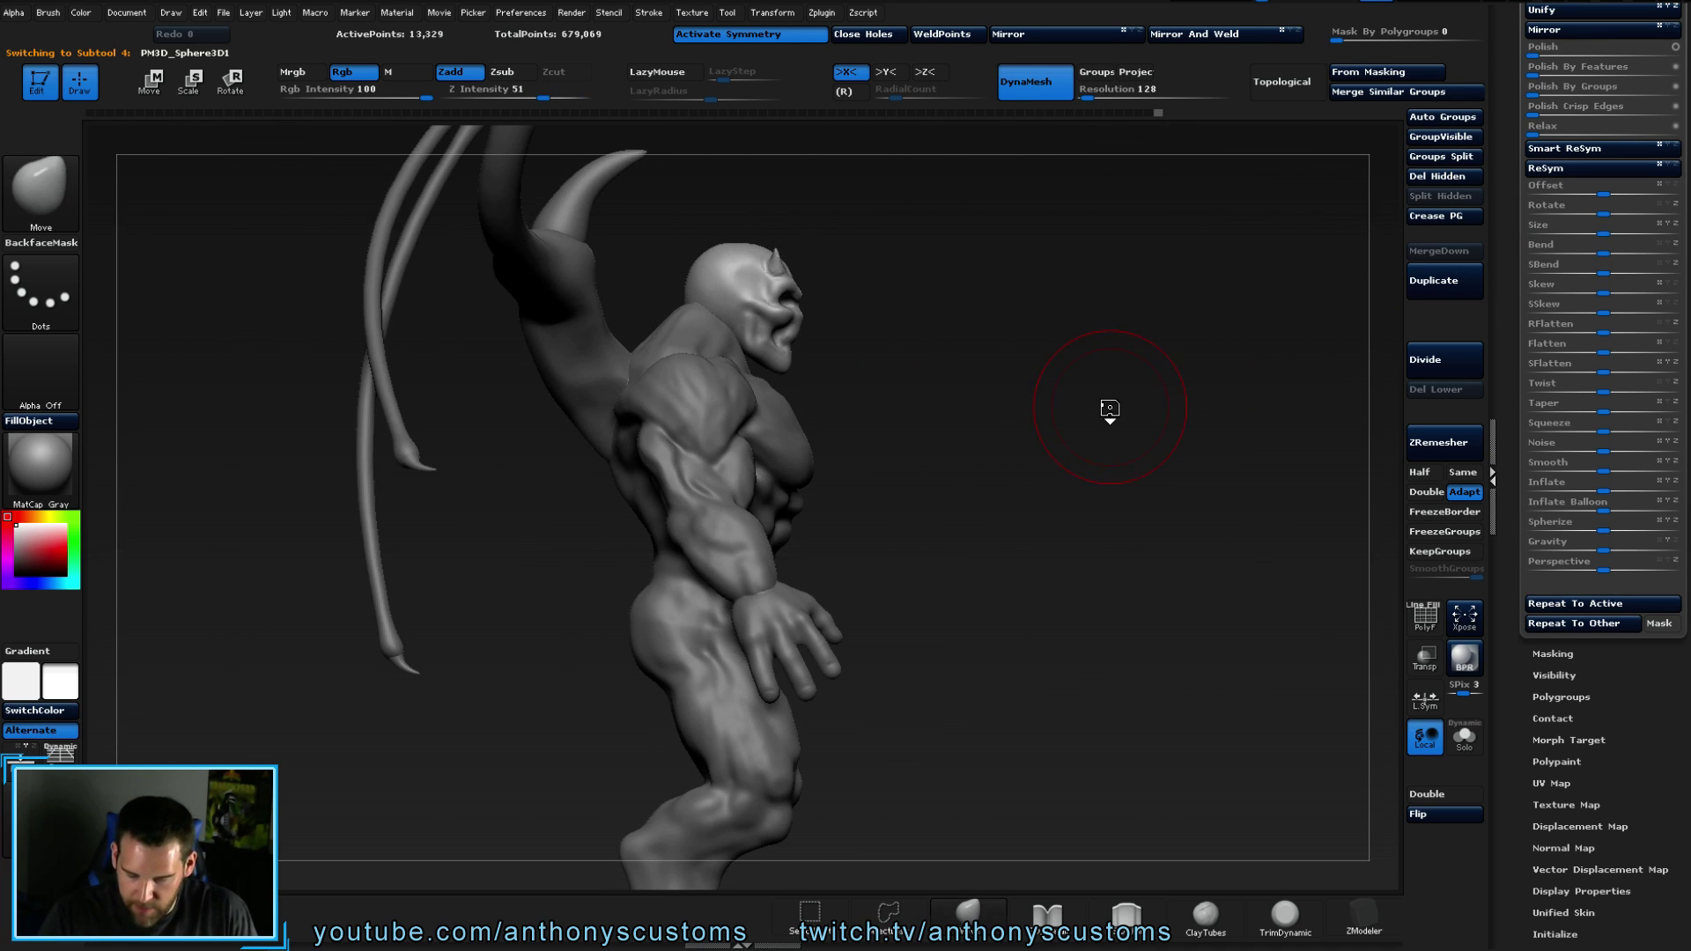
key("w")
left_click_drag(829, 671, 832, 656)
left_click_drag(1070, 577, 986, 561)
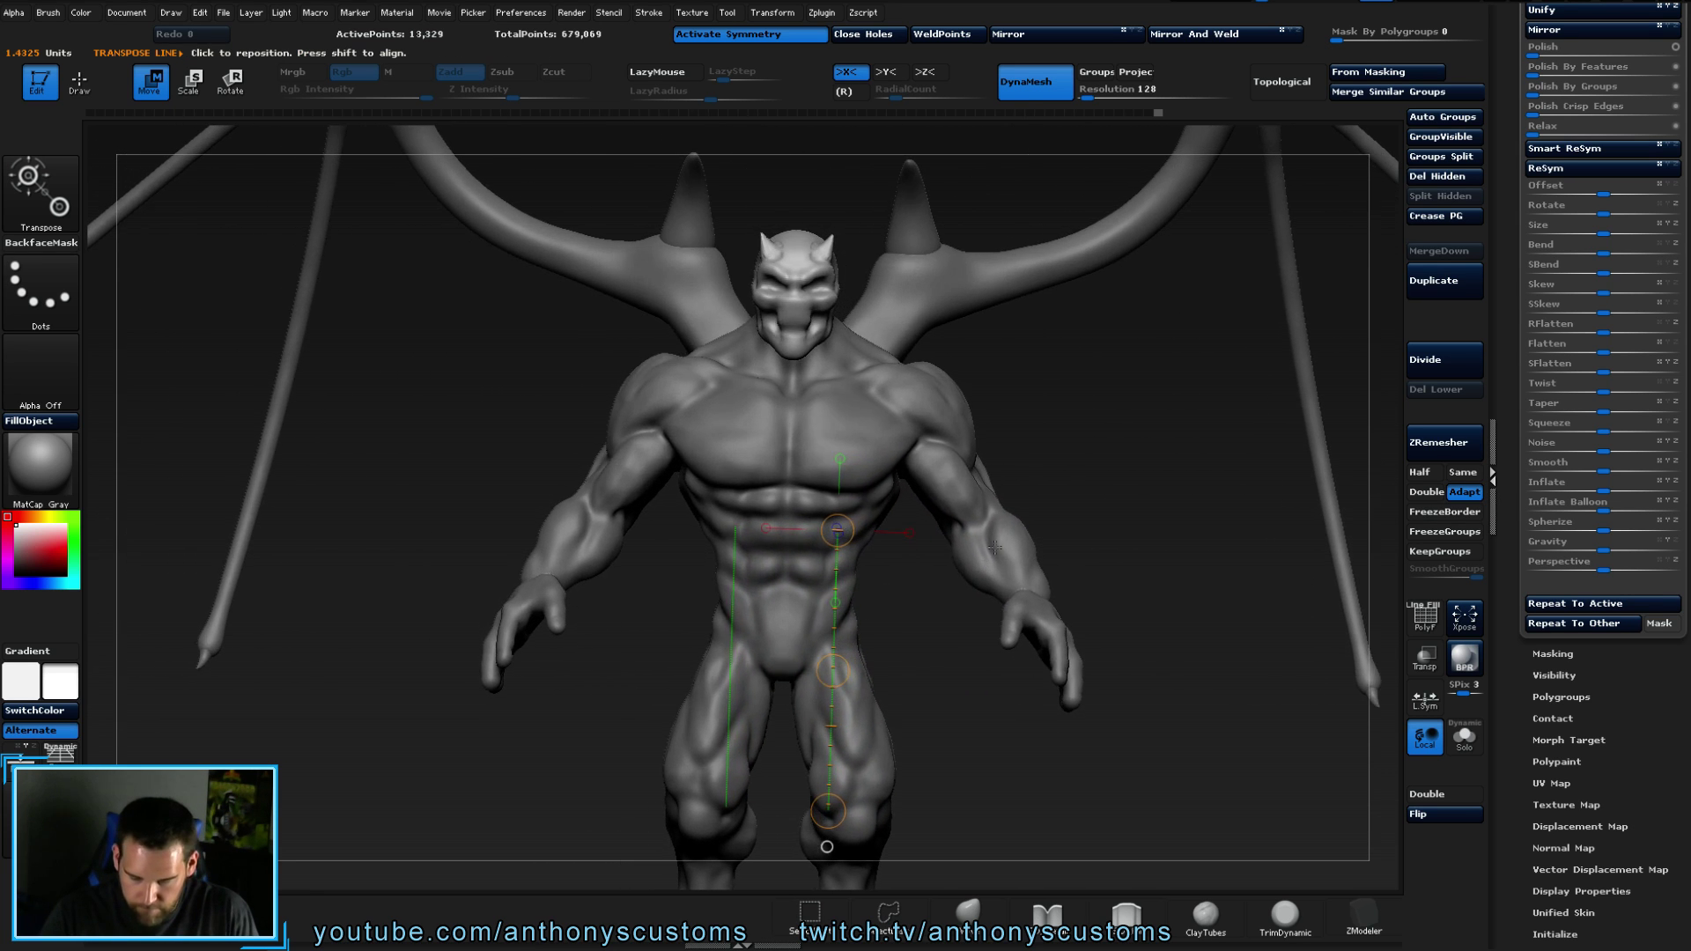
- Return to draw mode and push the sides of the head slightly inward with the Move brush from above
key("f")
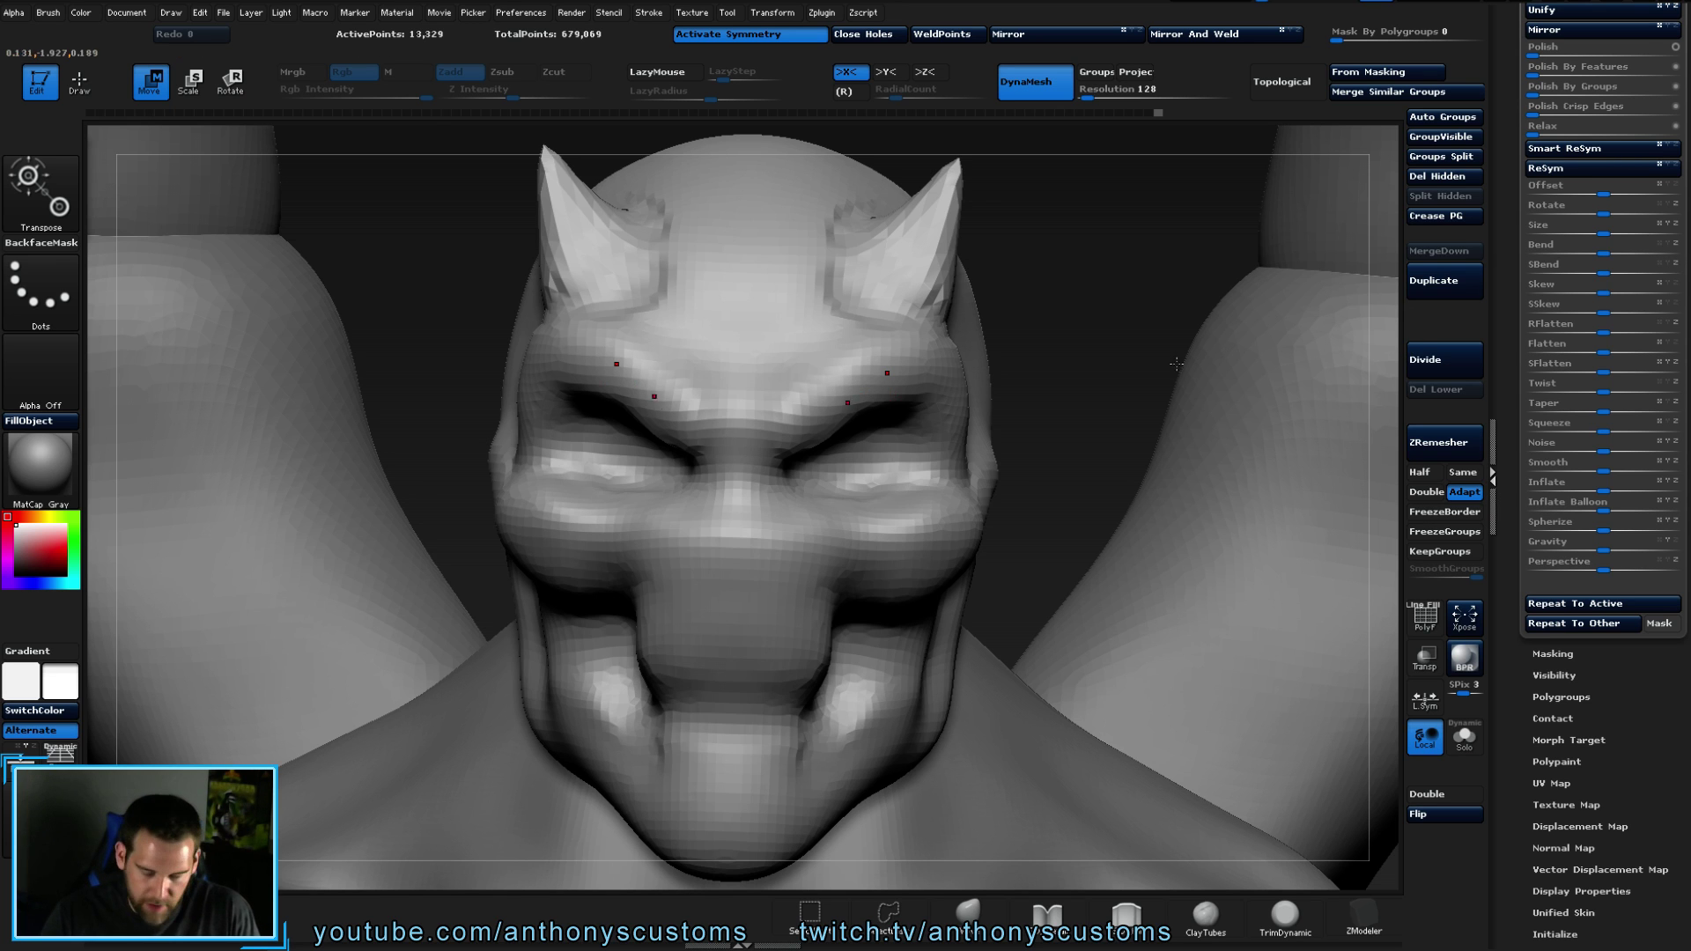
left_click_drag(1087, 369, 1004, 219, "alt")
left_click_drag(991, 468, 972, 127, "alt")
left_click_drag(963, 294, 1028, 757)
key("q")
left_click_drag(1118, 525, 1084, 365, "alt")
left_click_drag(970, 517, 922, 499)
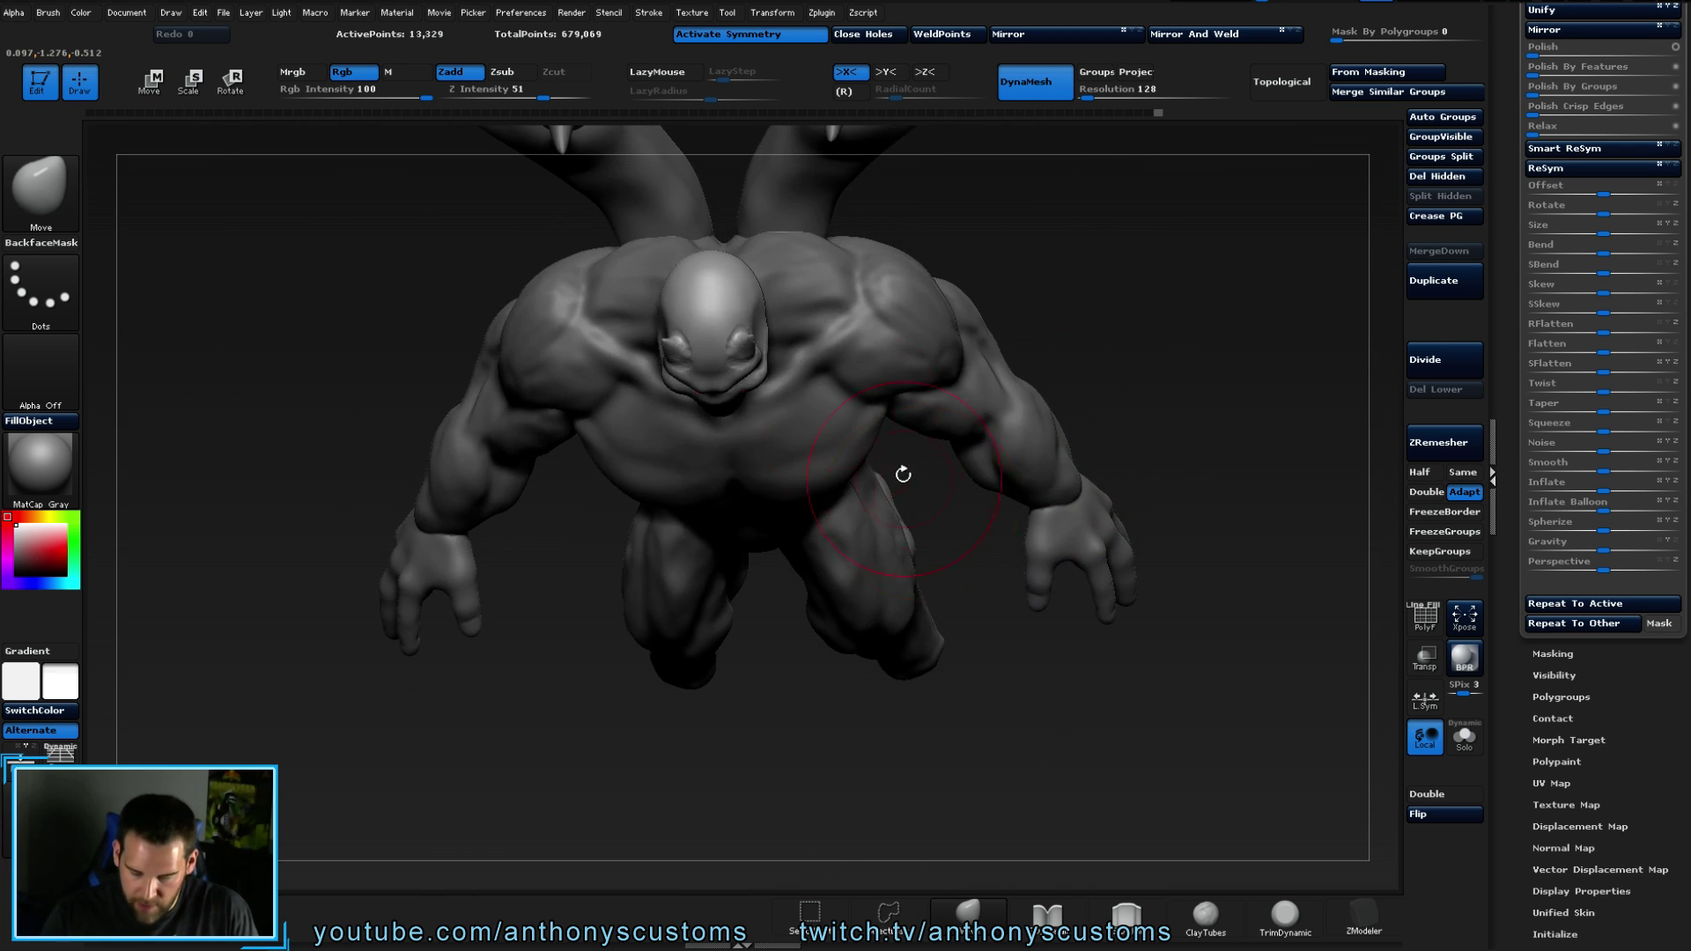
right_click_drag(783, 366, 783, 378)
left_click_drag(783, 379, 763, 371)
mouse_move(747, 721)
left_mouse_down()
mouse_move(789, 527)
mouse_move(775, 382)
mouse_move(796, 415)
mouse_move(879, 381)
left_mouse_up()
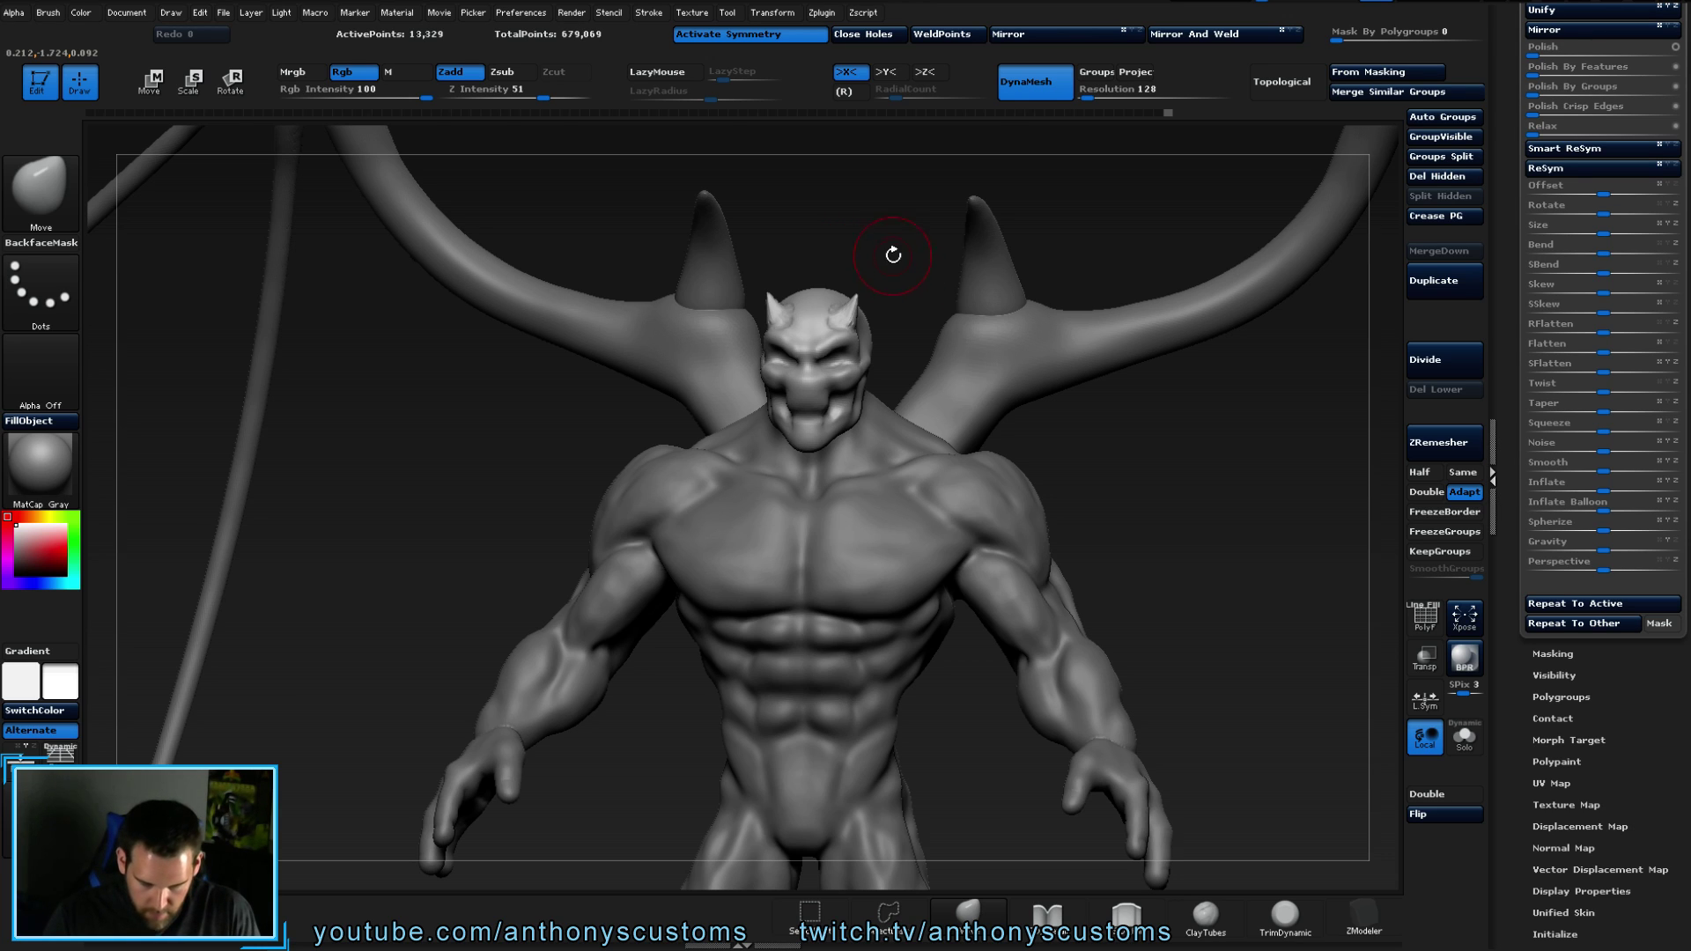
- Make small Move brush adjustments to the head and horns from front and side views, and save the project
left_click_drag(1083, 233, 1086, 247)
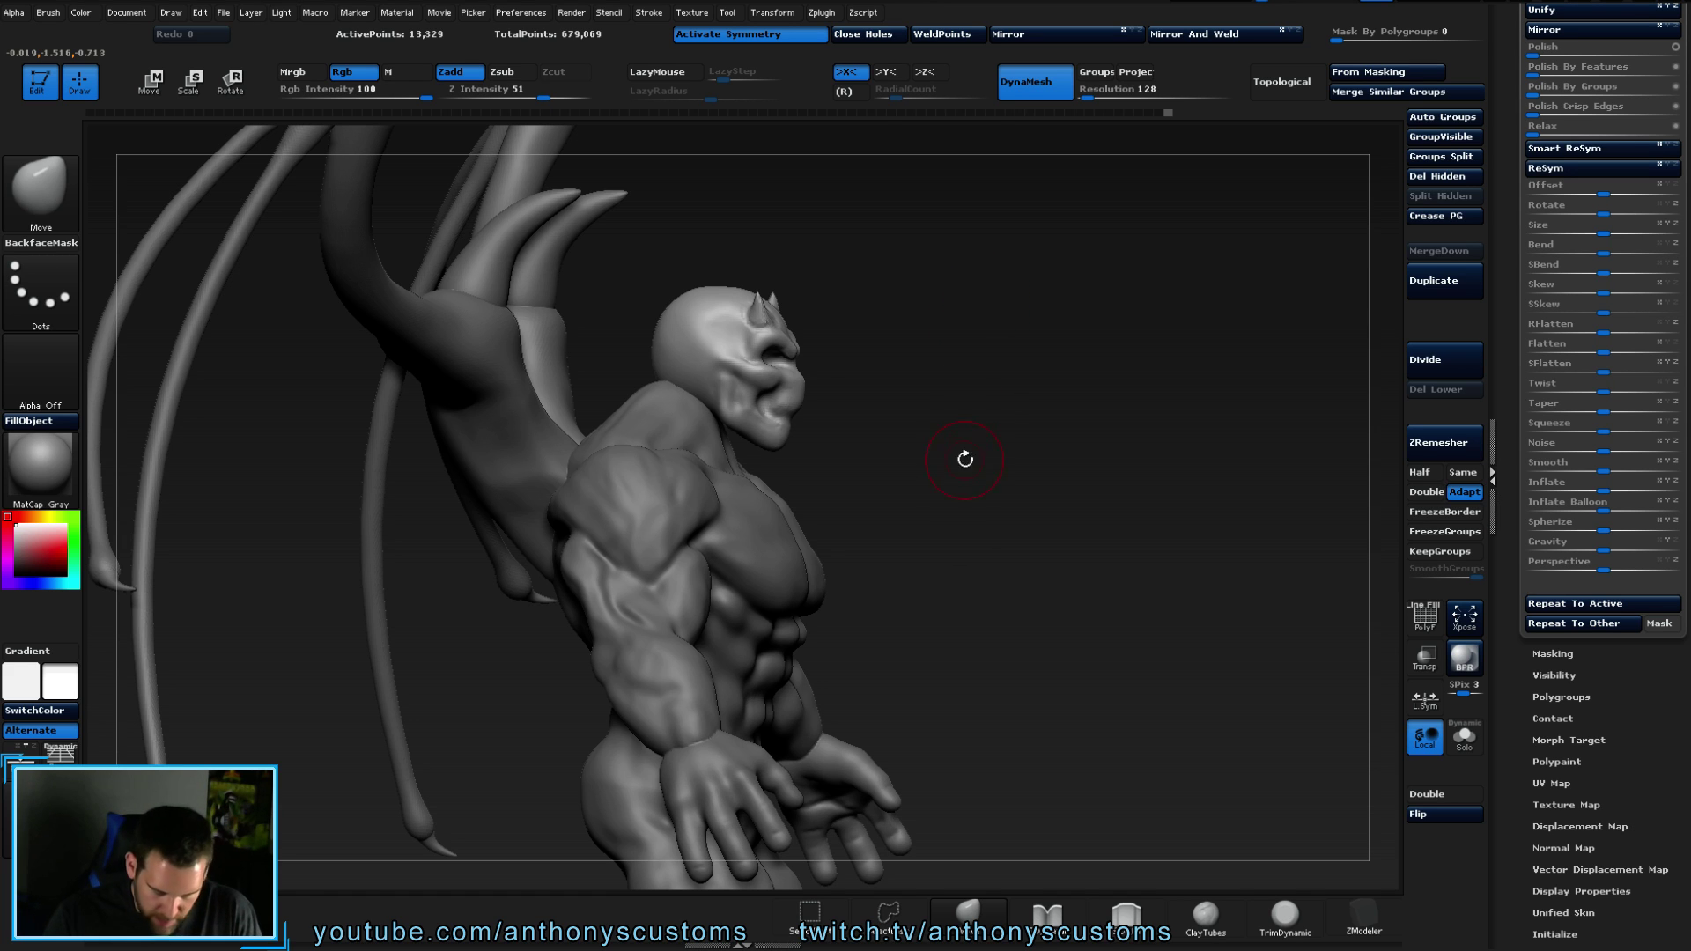
left_click_drag(986, 388, 936, 366)
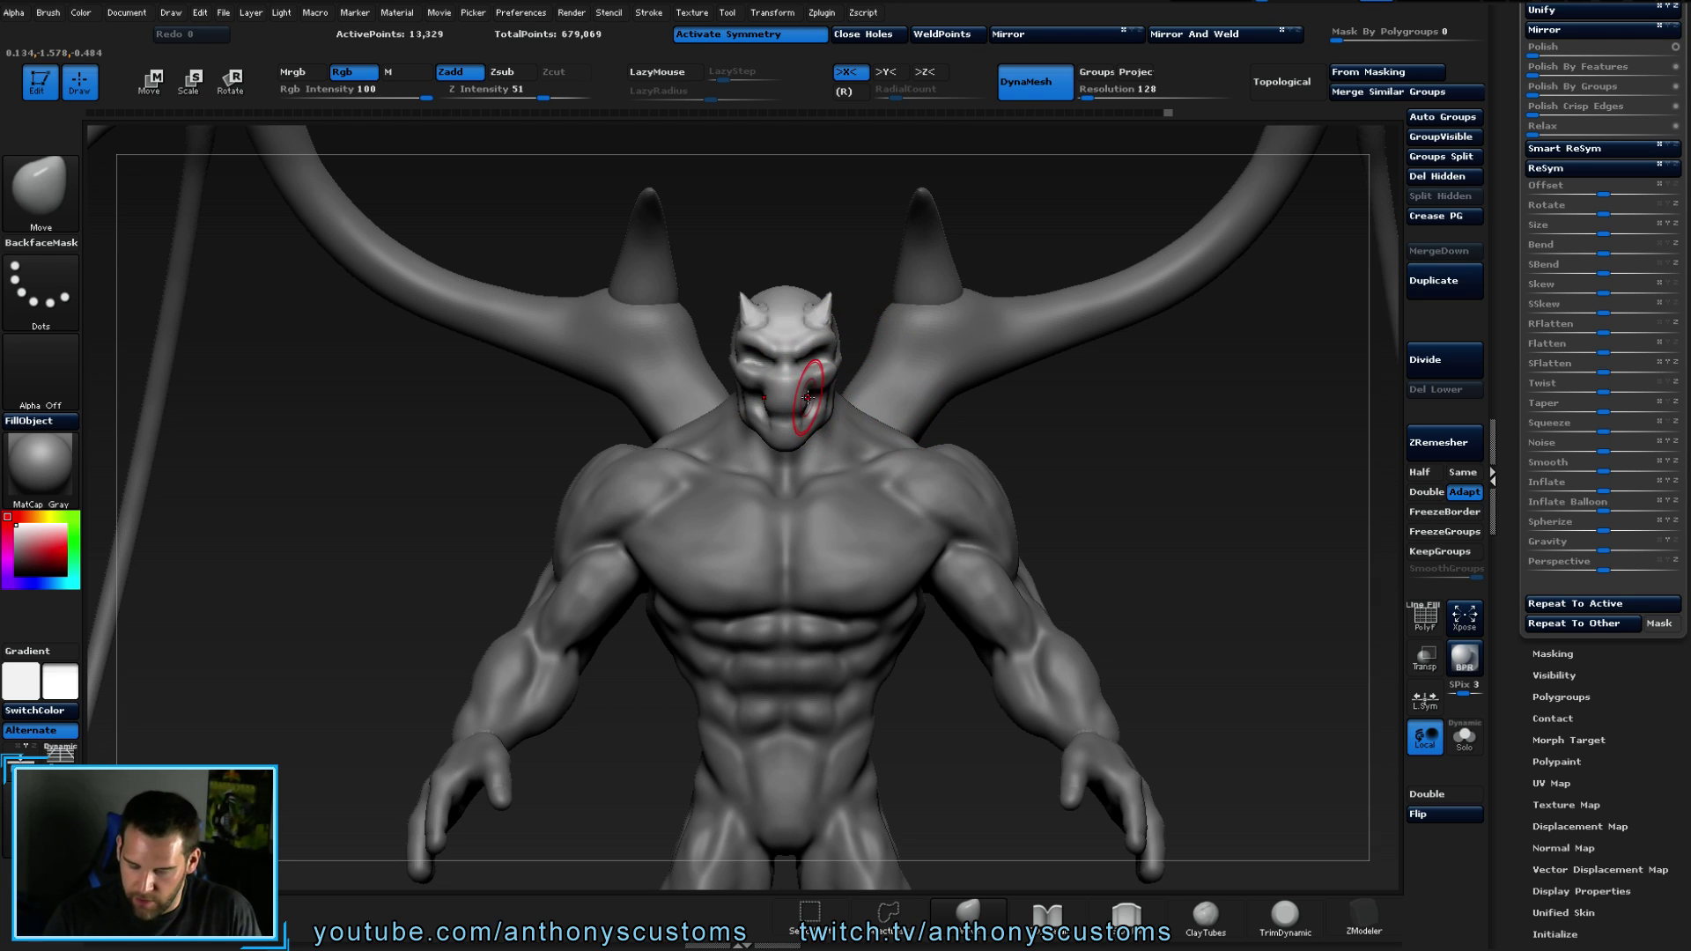
left_click_drag(1037, 404, 864, 317)
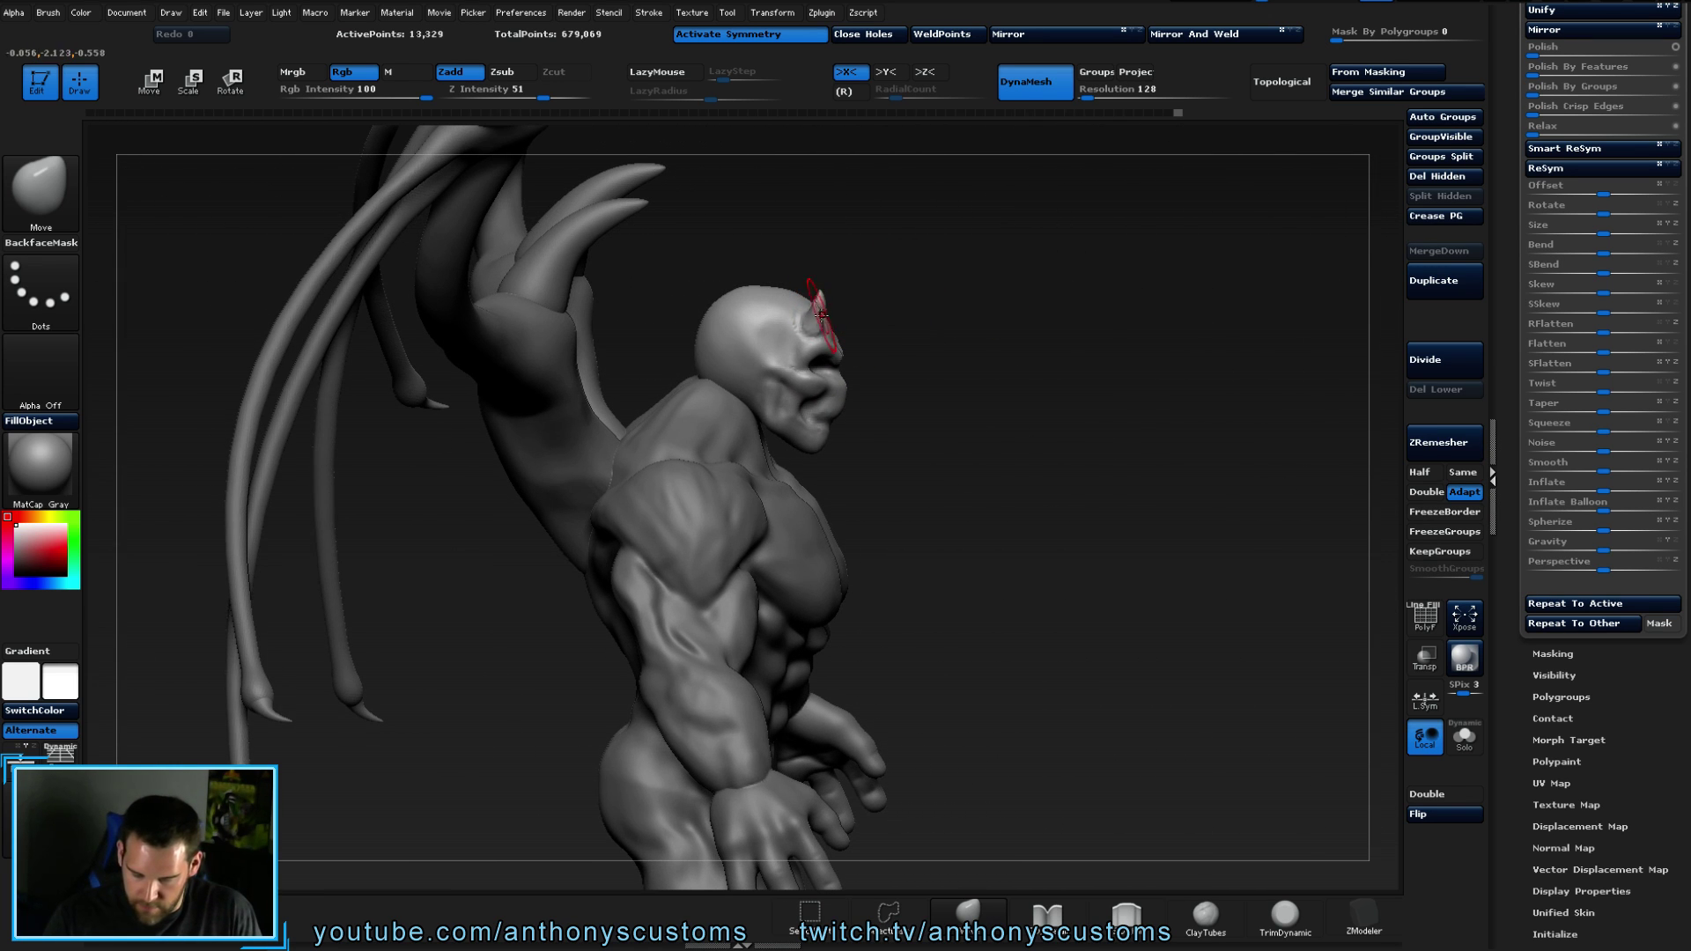
left_click_drag(949, 395, 858, 361)
left_click_drag(954, 257, 912, 209)
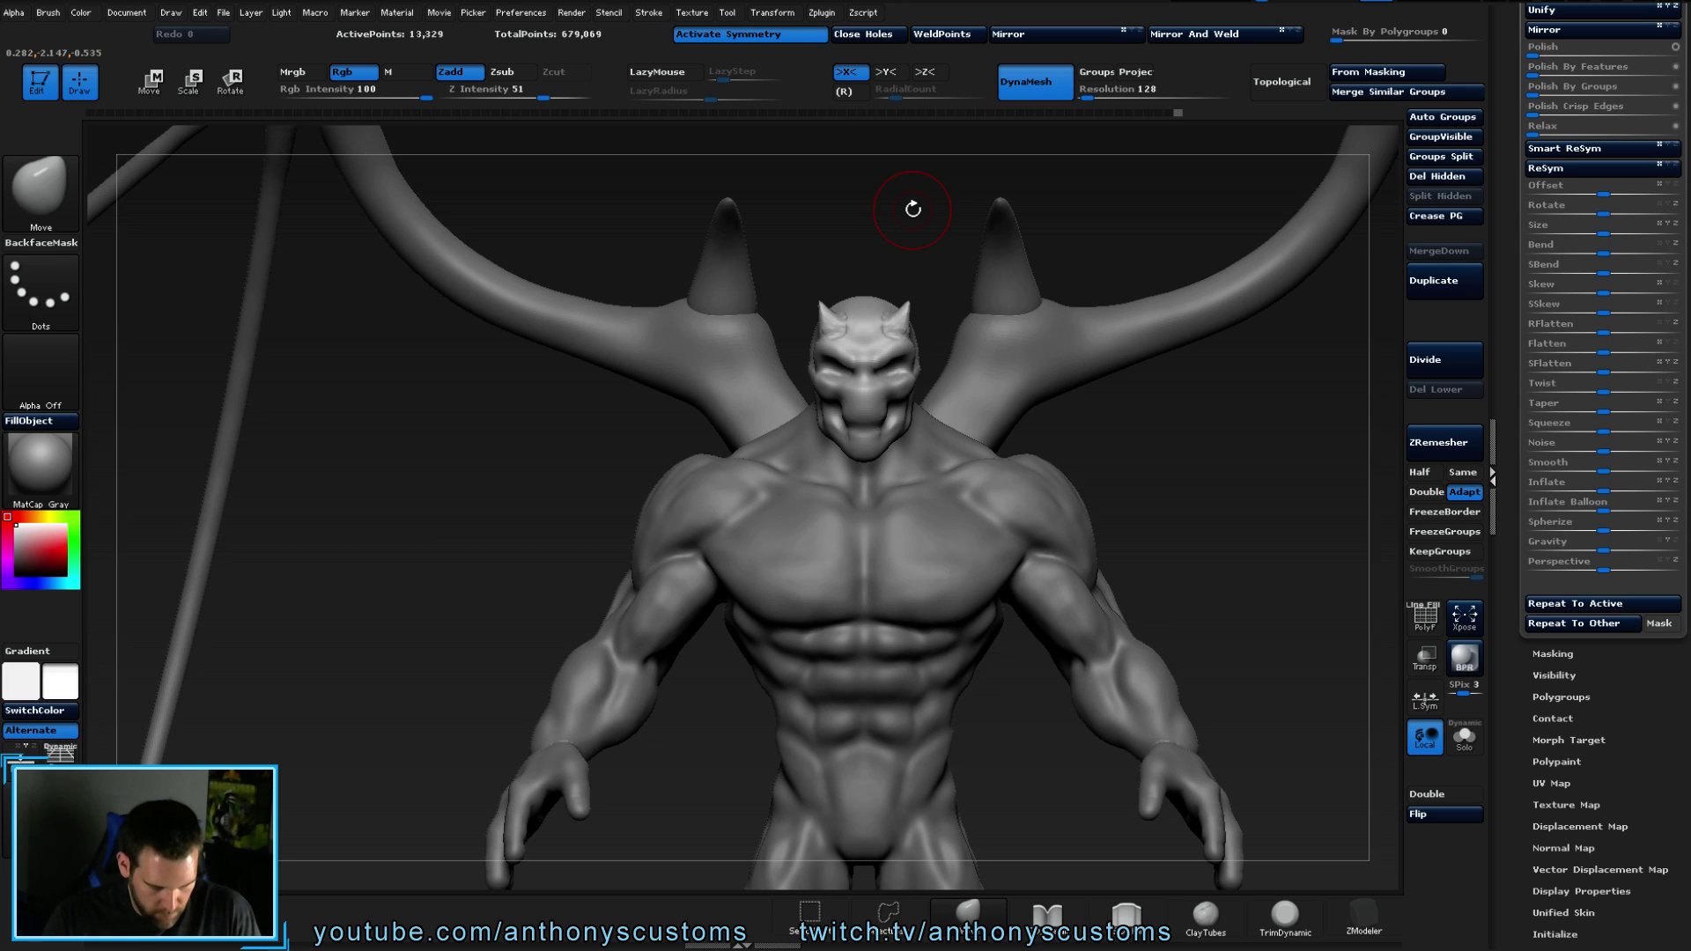
key("ctrl")
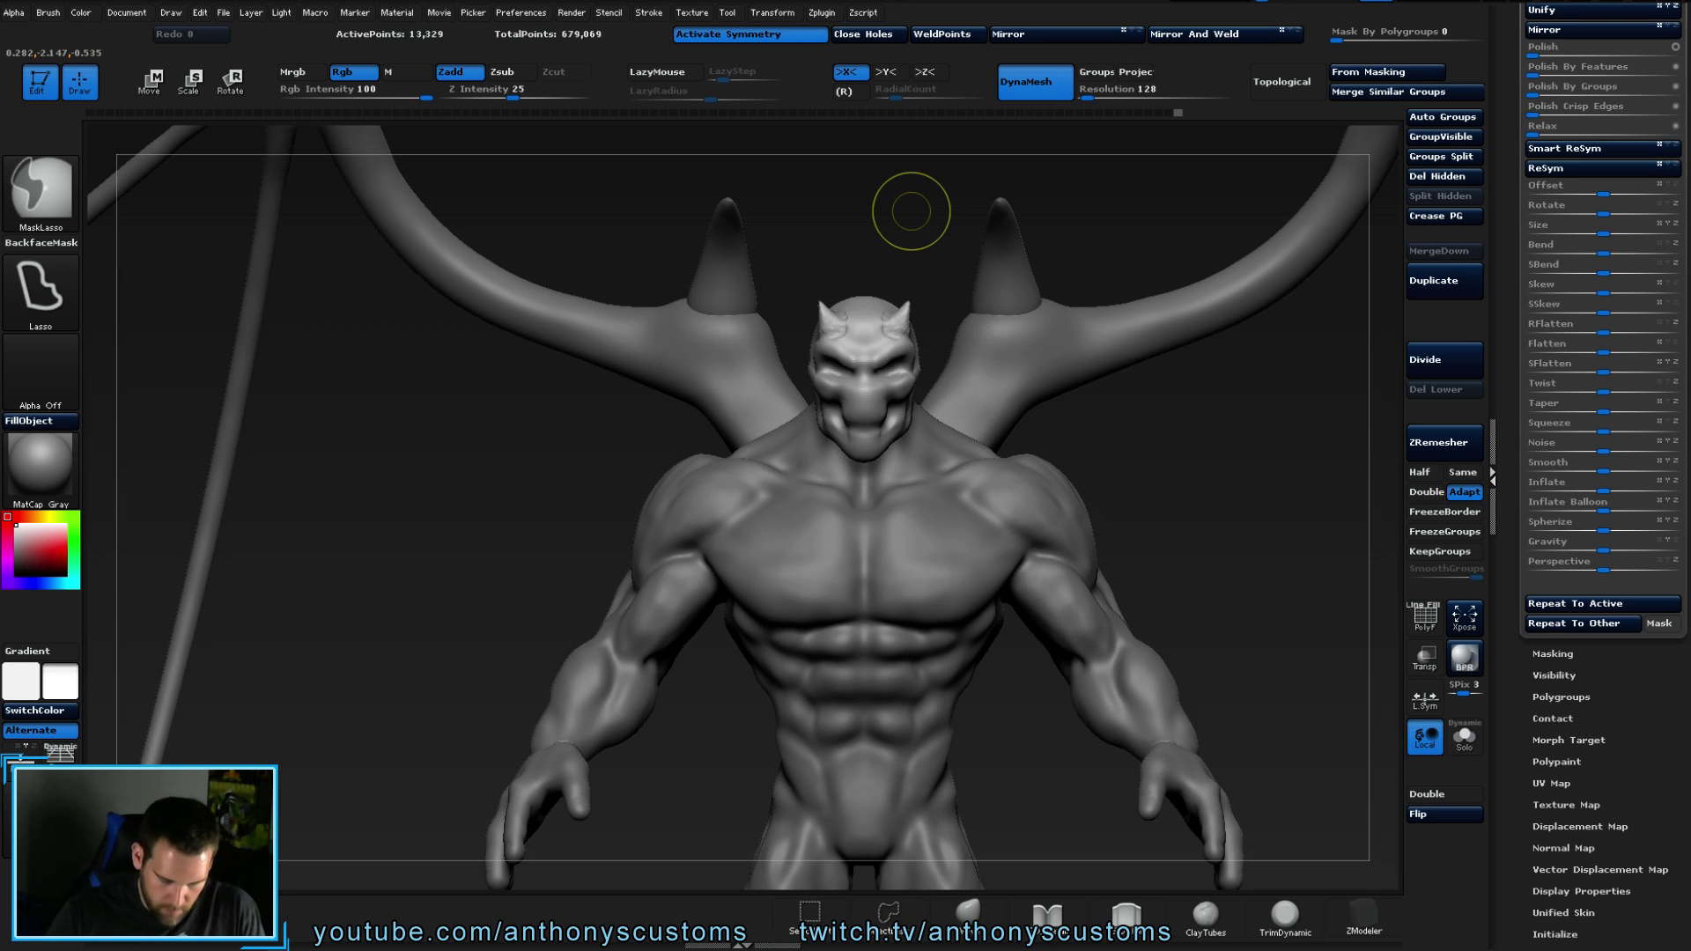
key("ctrl+s")
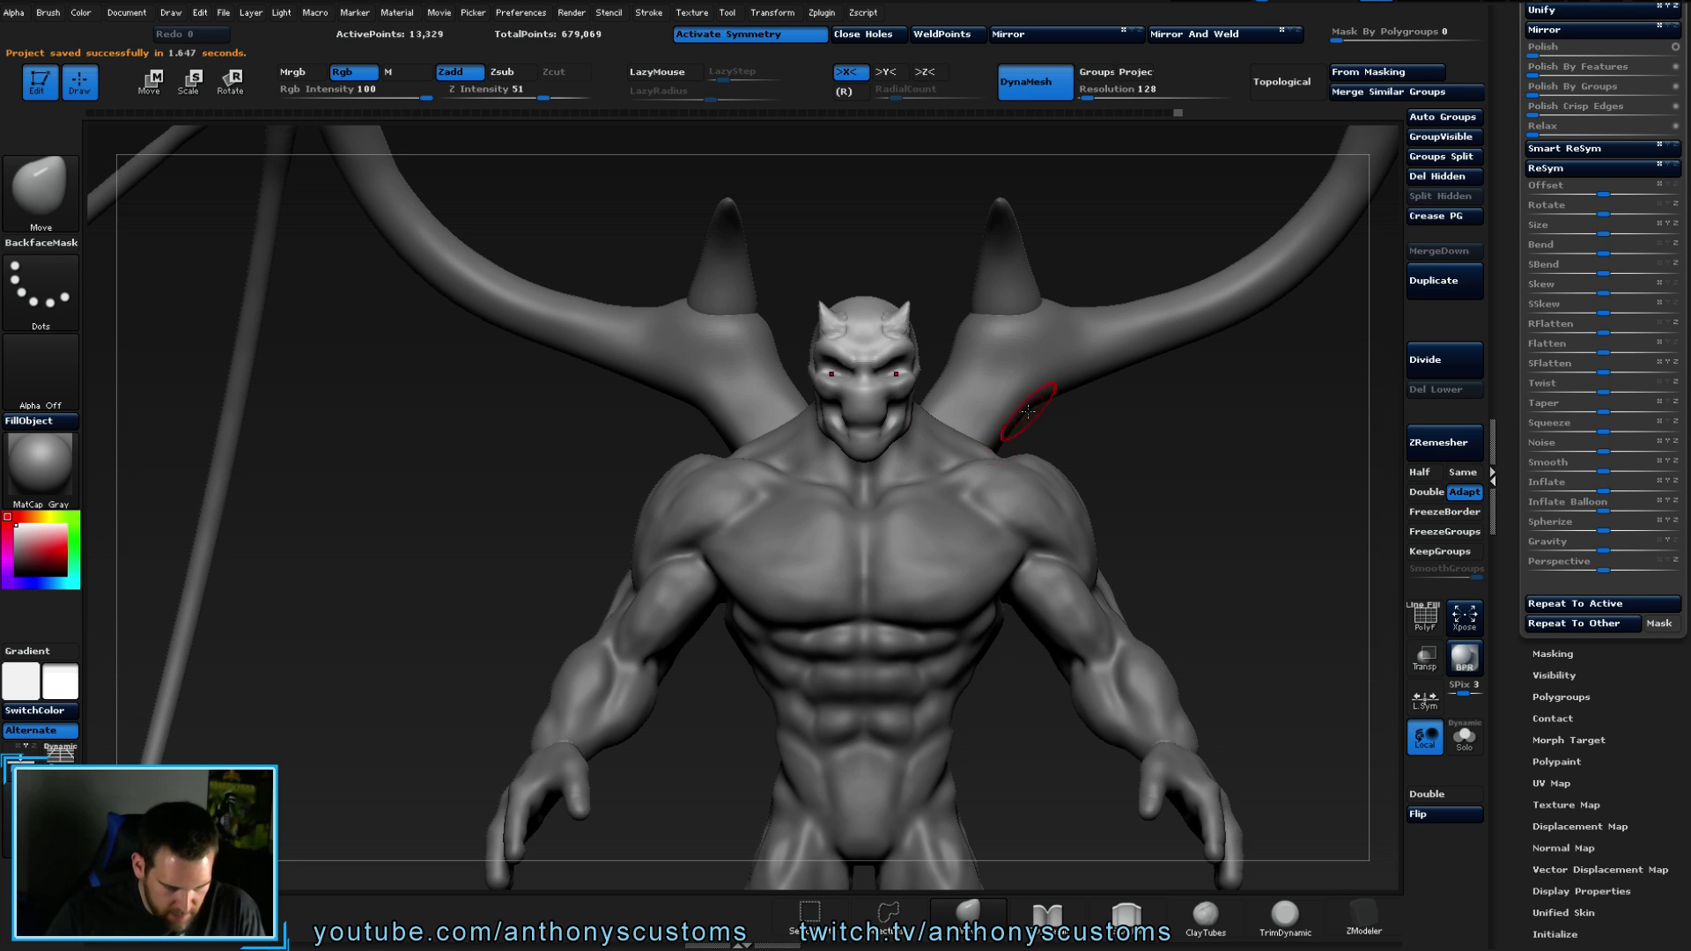
- Select the body subtool, subtly adjust the chest and torso with a resized Move brush, and save the project
right_click_drag(1184, 503, 1162, 385, "ctrl")
left_click_drag(1113, 598, 986, 635)
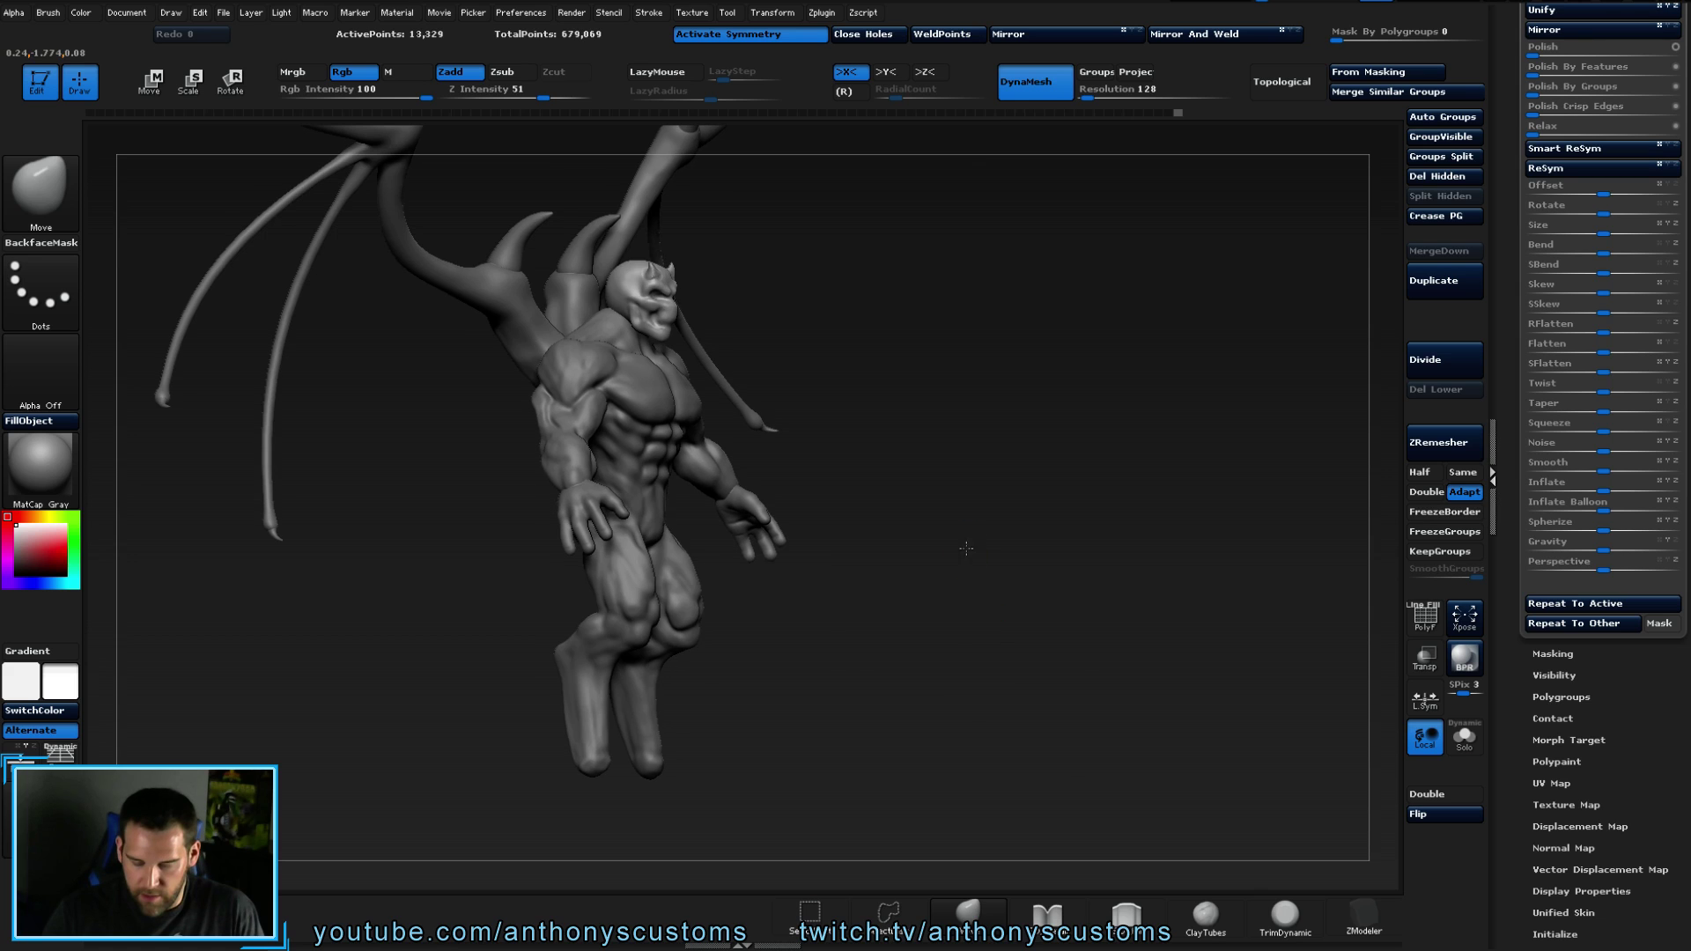
key("space")
left_click_drag(934, 515, 1029, 498)
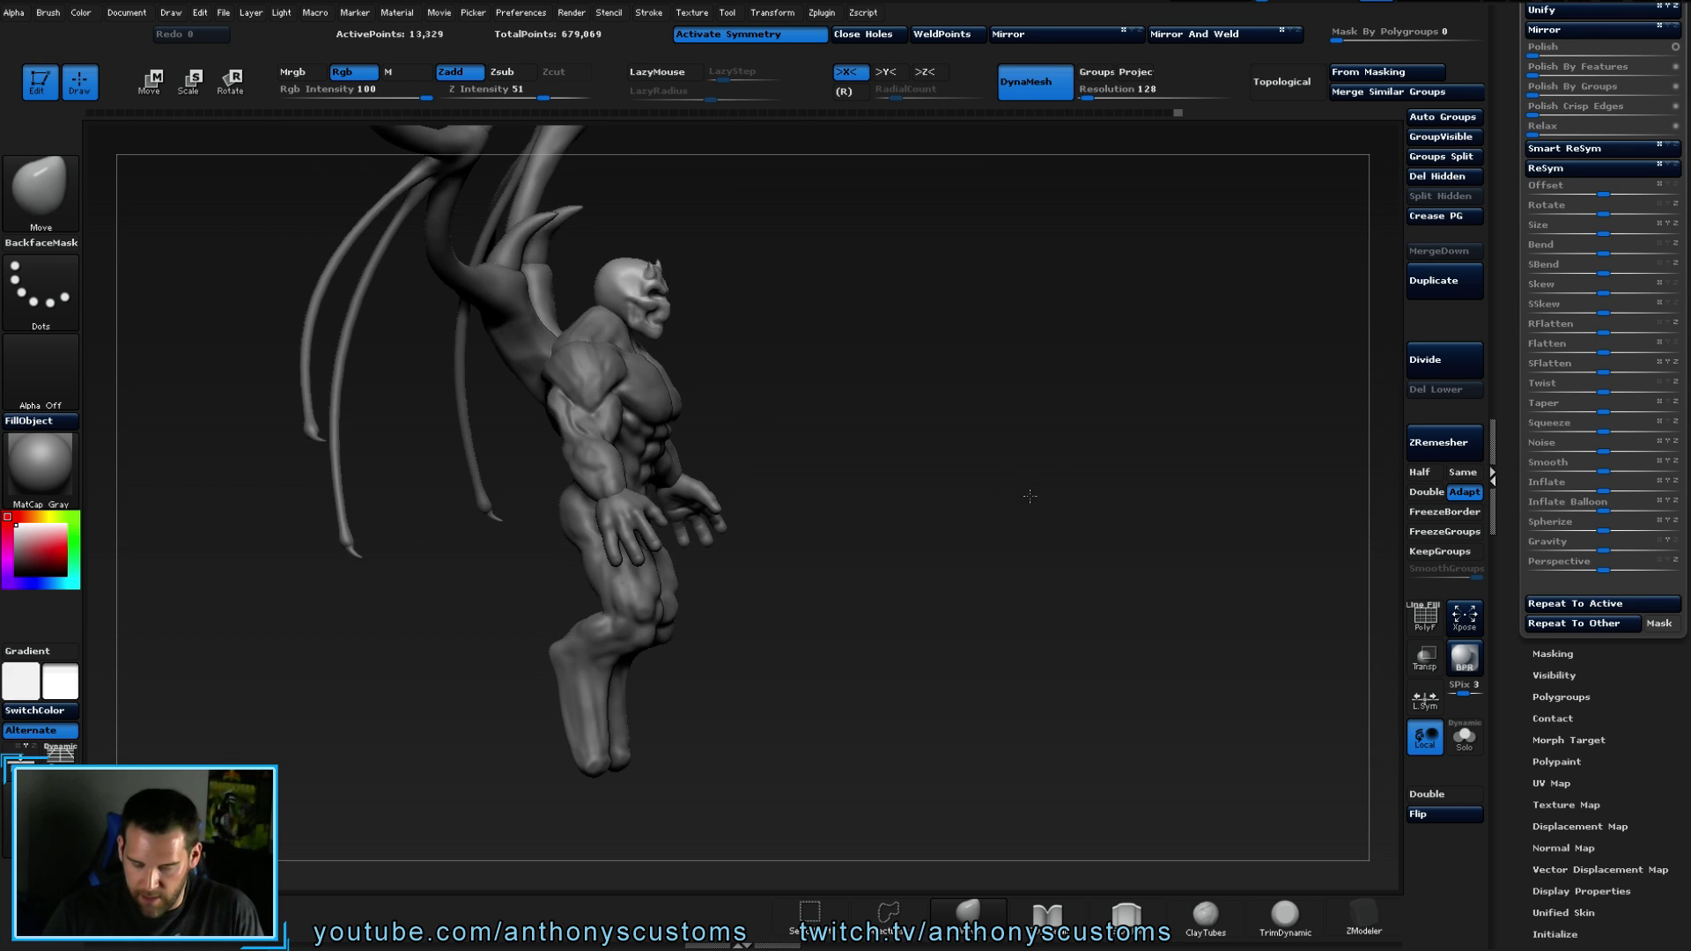
key("space")
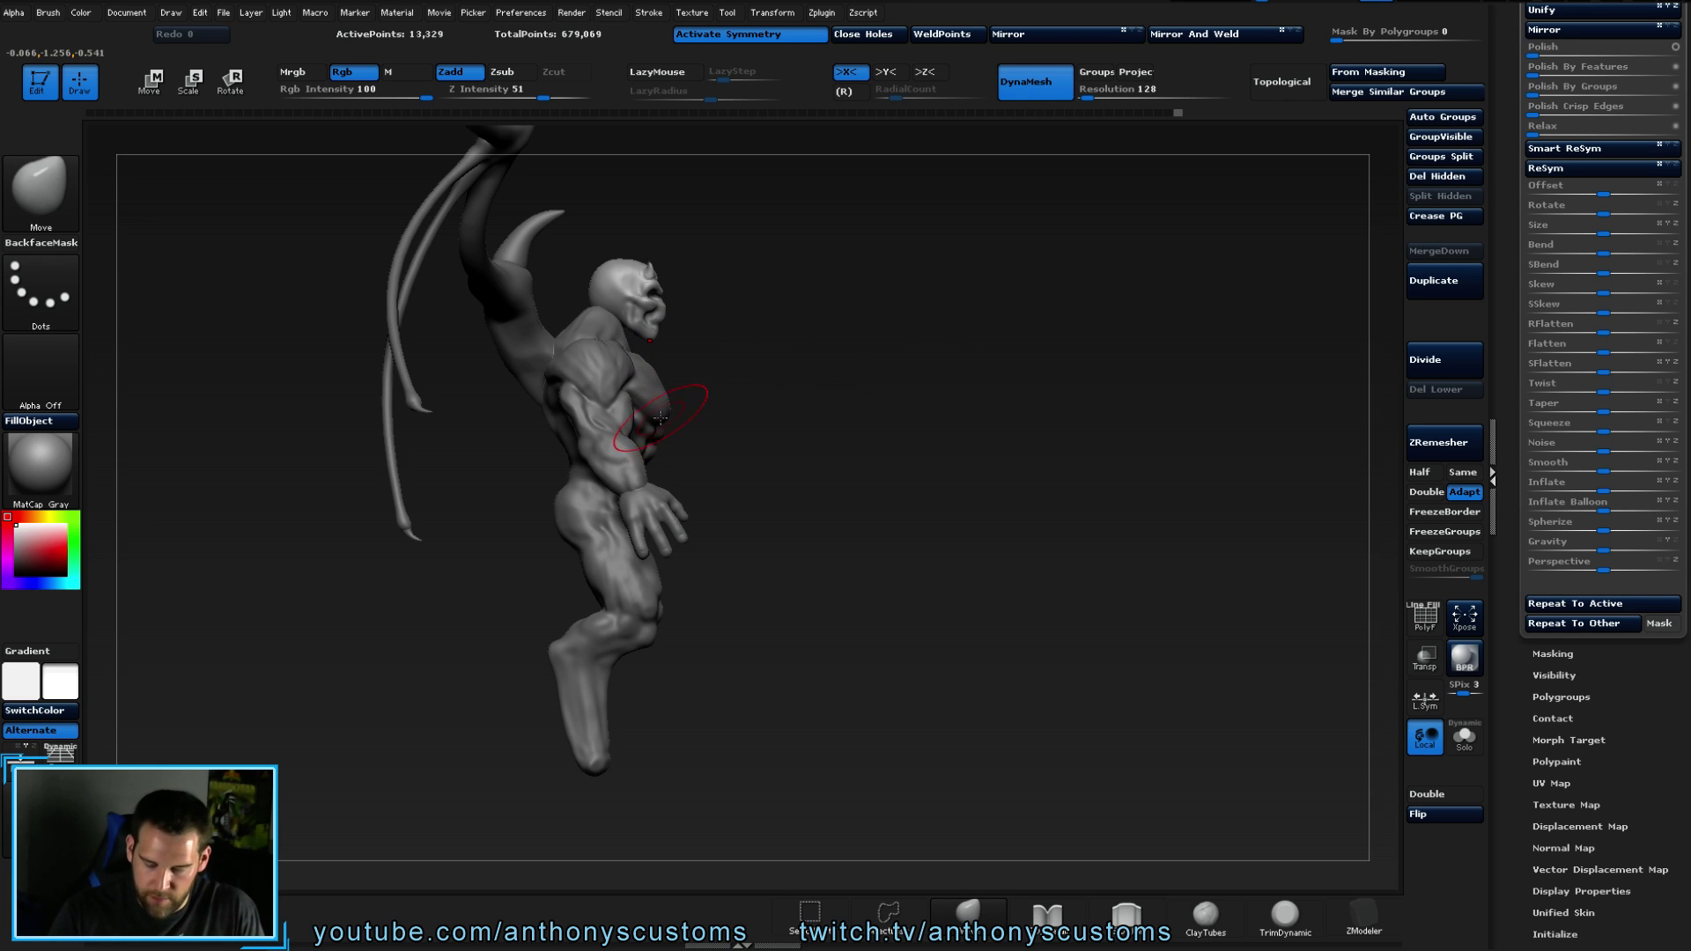
left_click(662, 407, "alt")
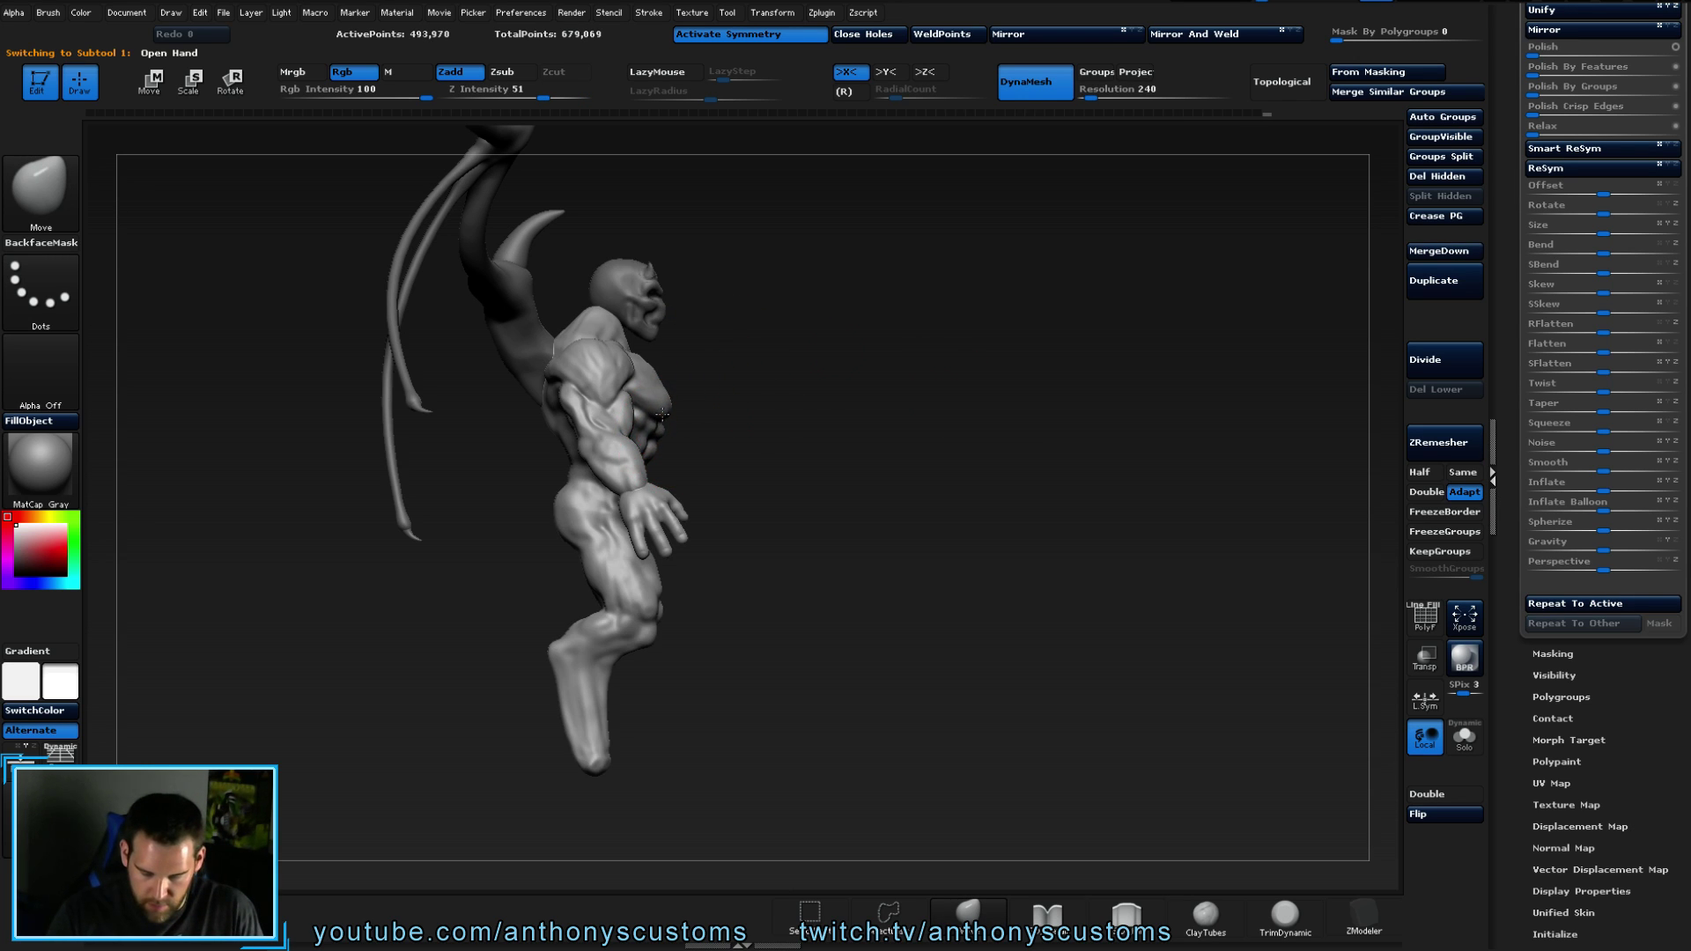
key("space")
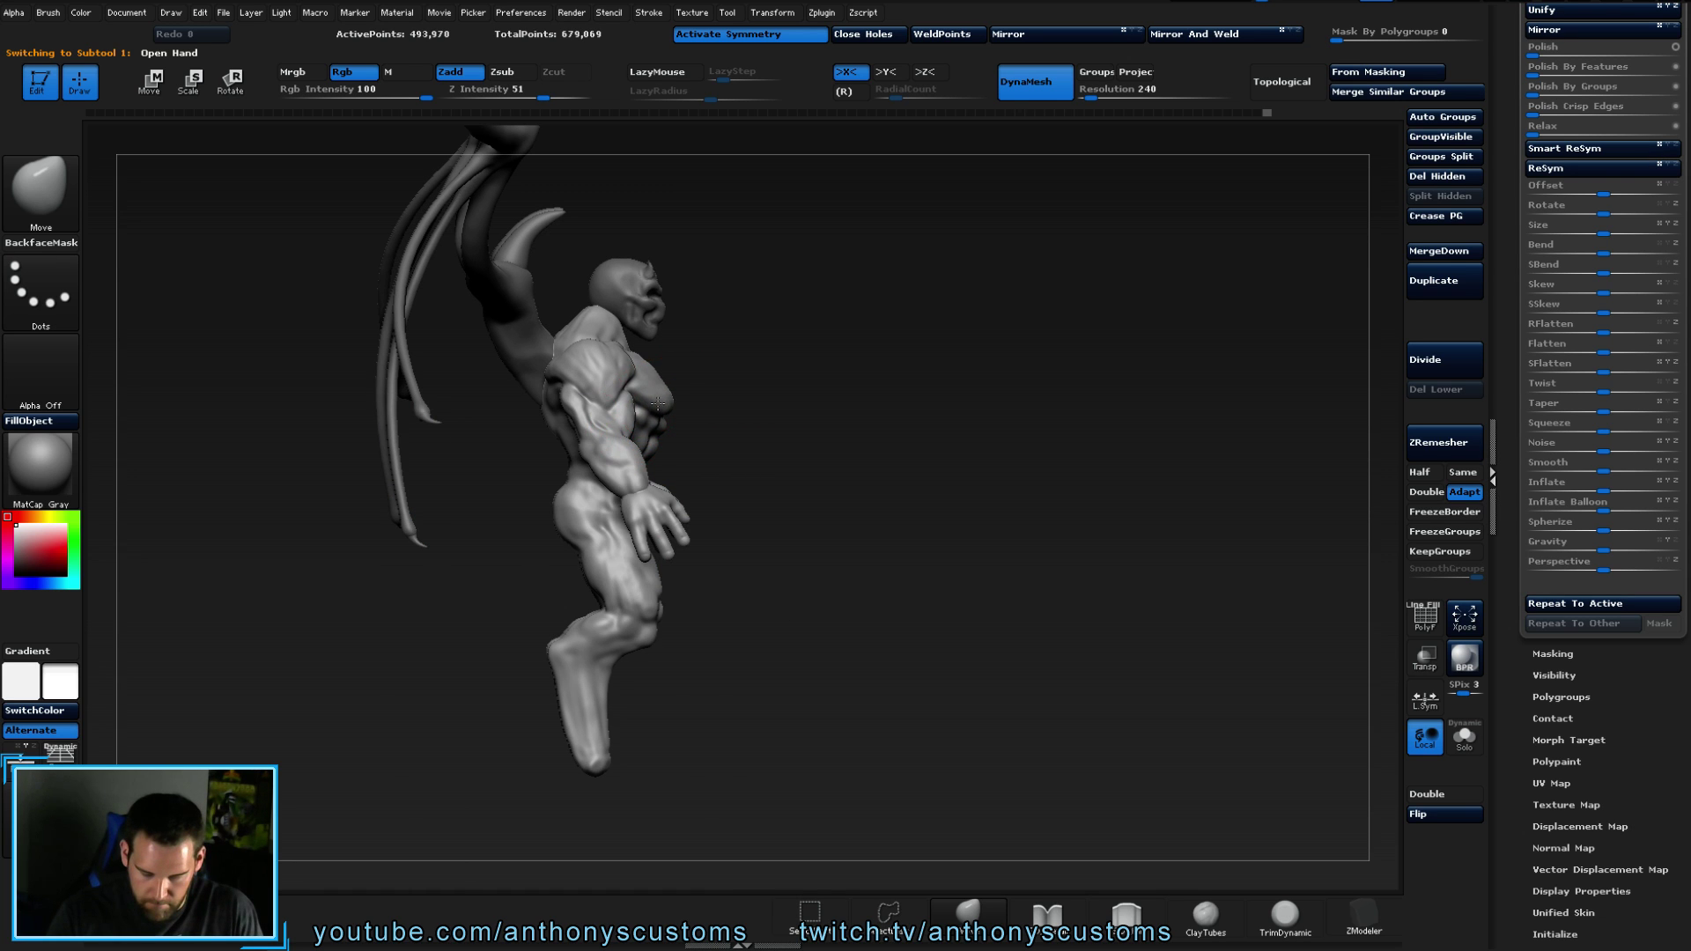
mouse_move(995, 401)
left_mouse_down()
mouse_move(885, 373)
mouse_move(895, 359)
mouse_move(810, 368)
left_mouse_up()
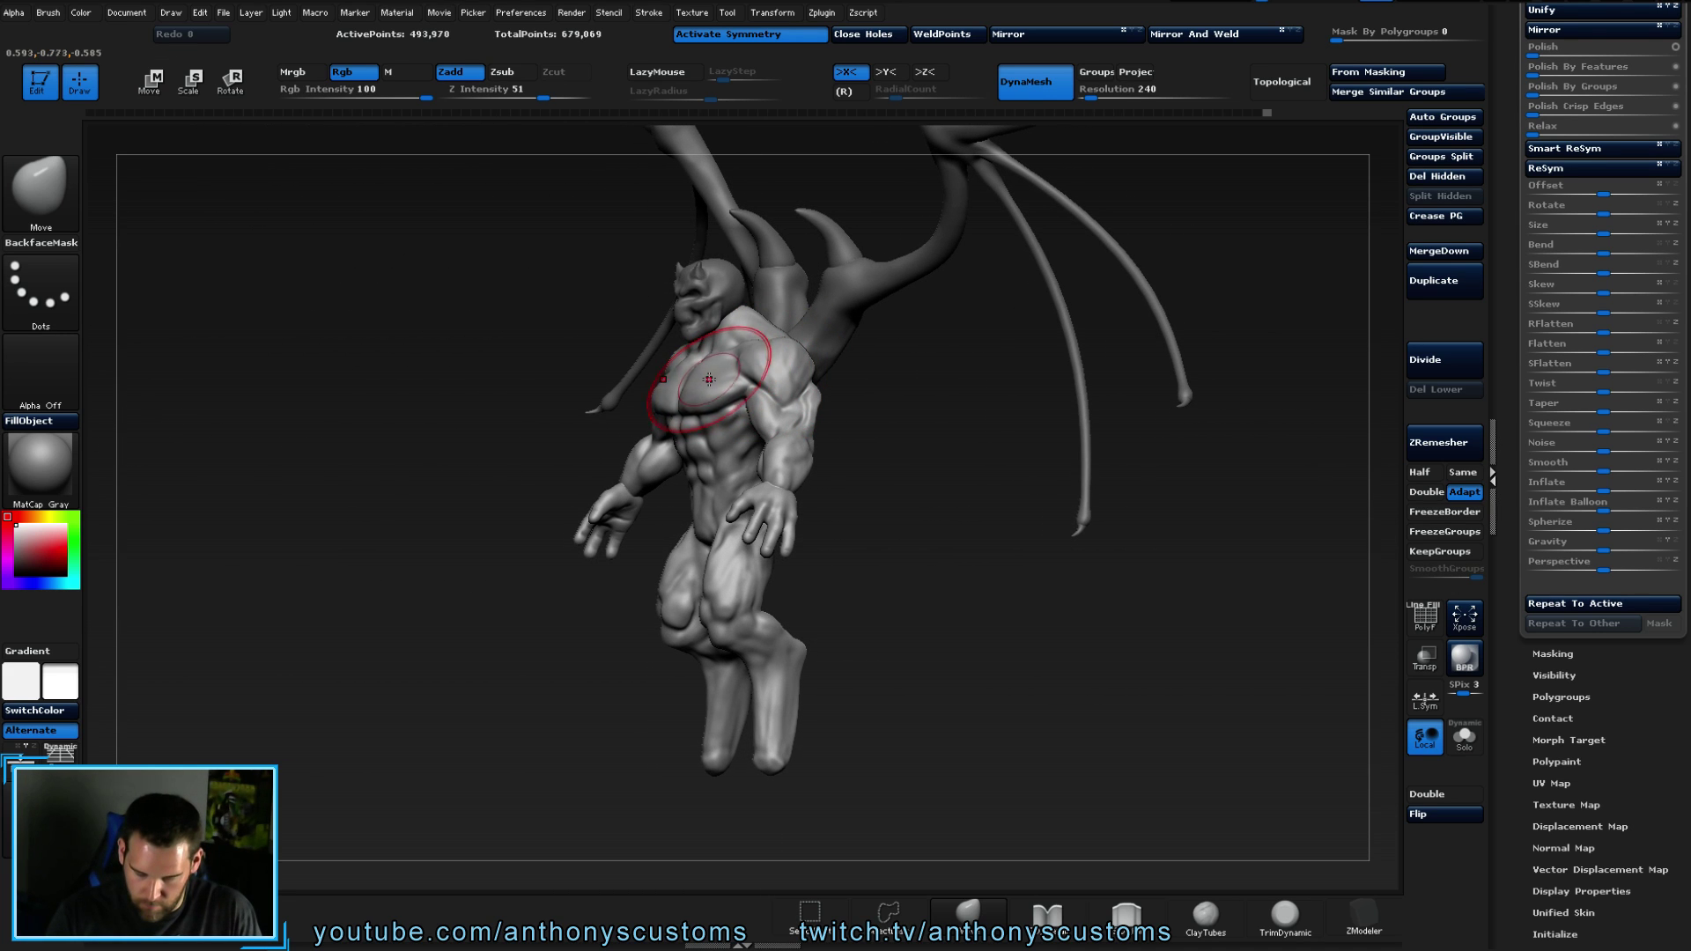
mouse_move(875, 377)
left_mouse_down()
mouse_move(907, 408)
mouse_move(722, 373)
mouse_move(880, 419)
left_mouse_up()
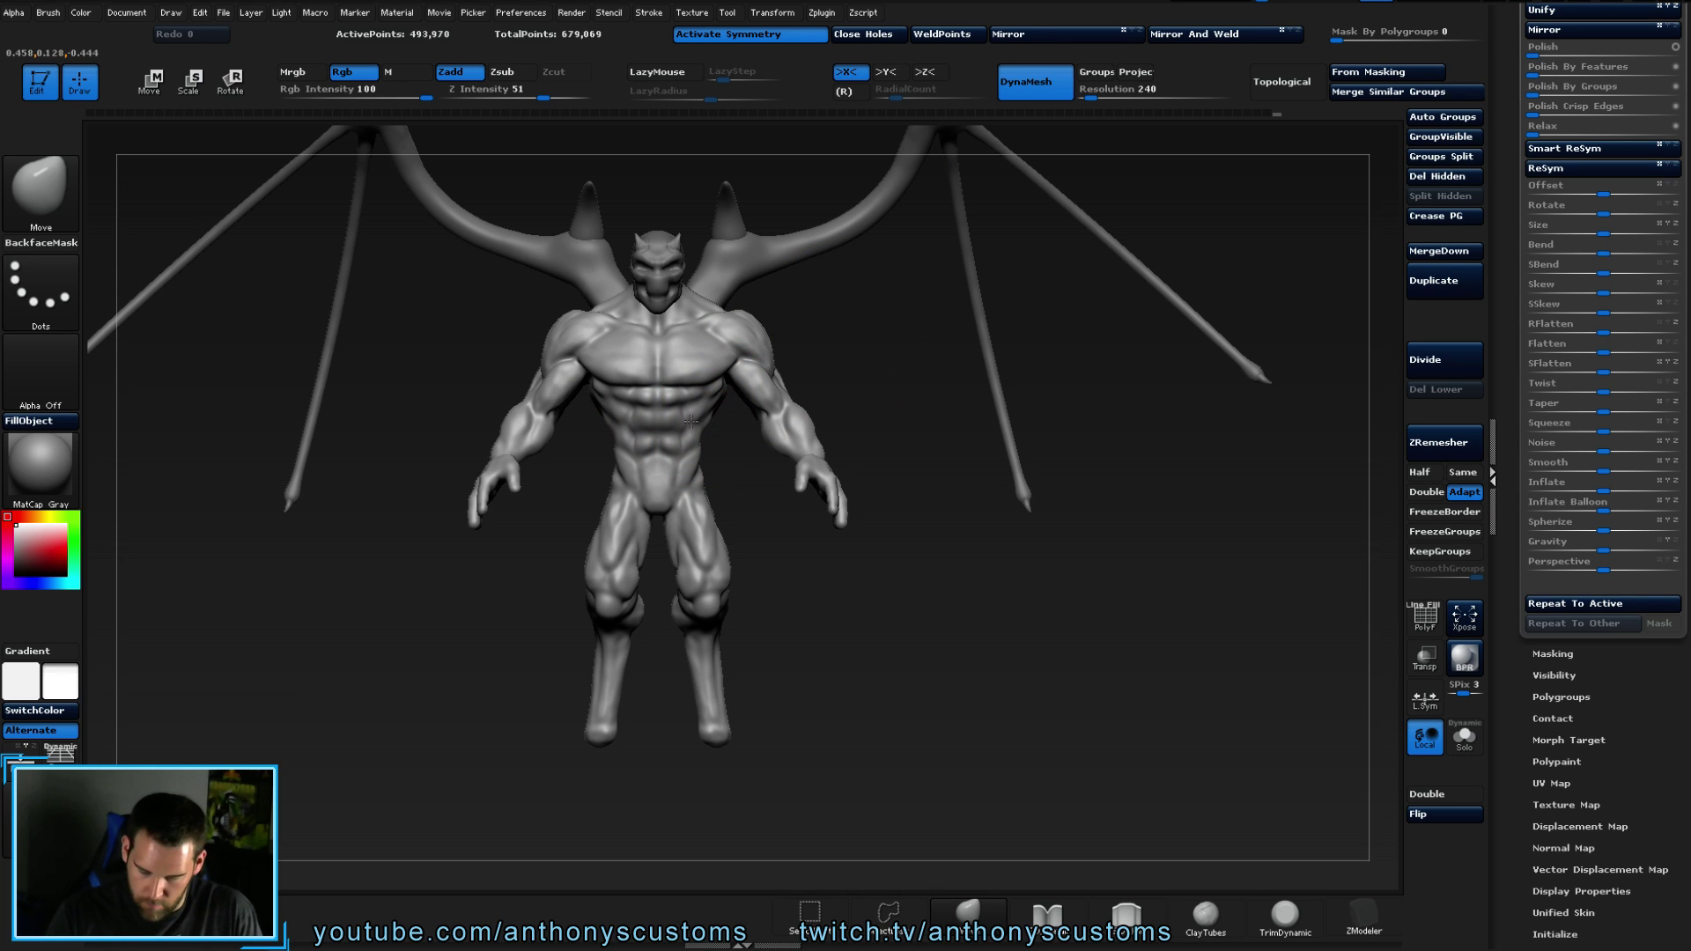
mouse_move(766, 464)
left_mouse_down()
mouse_move(749, 504)
mouse_move(816, 476)
mouse_move(1145, 483)
mouse_move(917, 469)
left_mouse_up()
left_click_drag(864, 540, 898, 535)
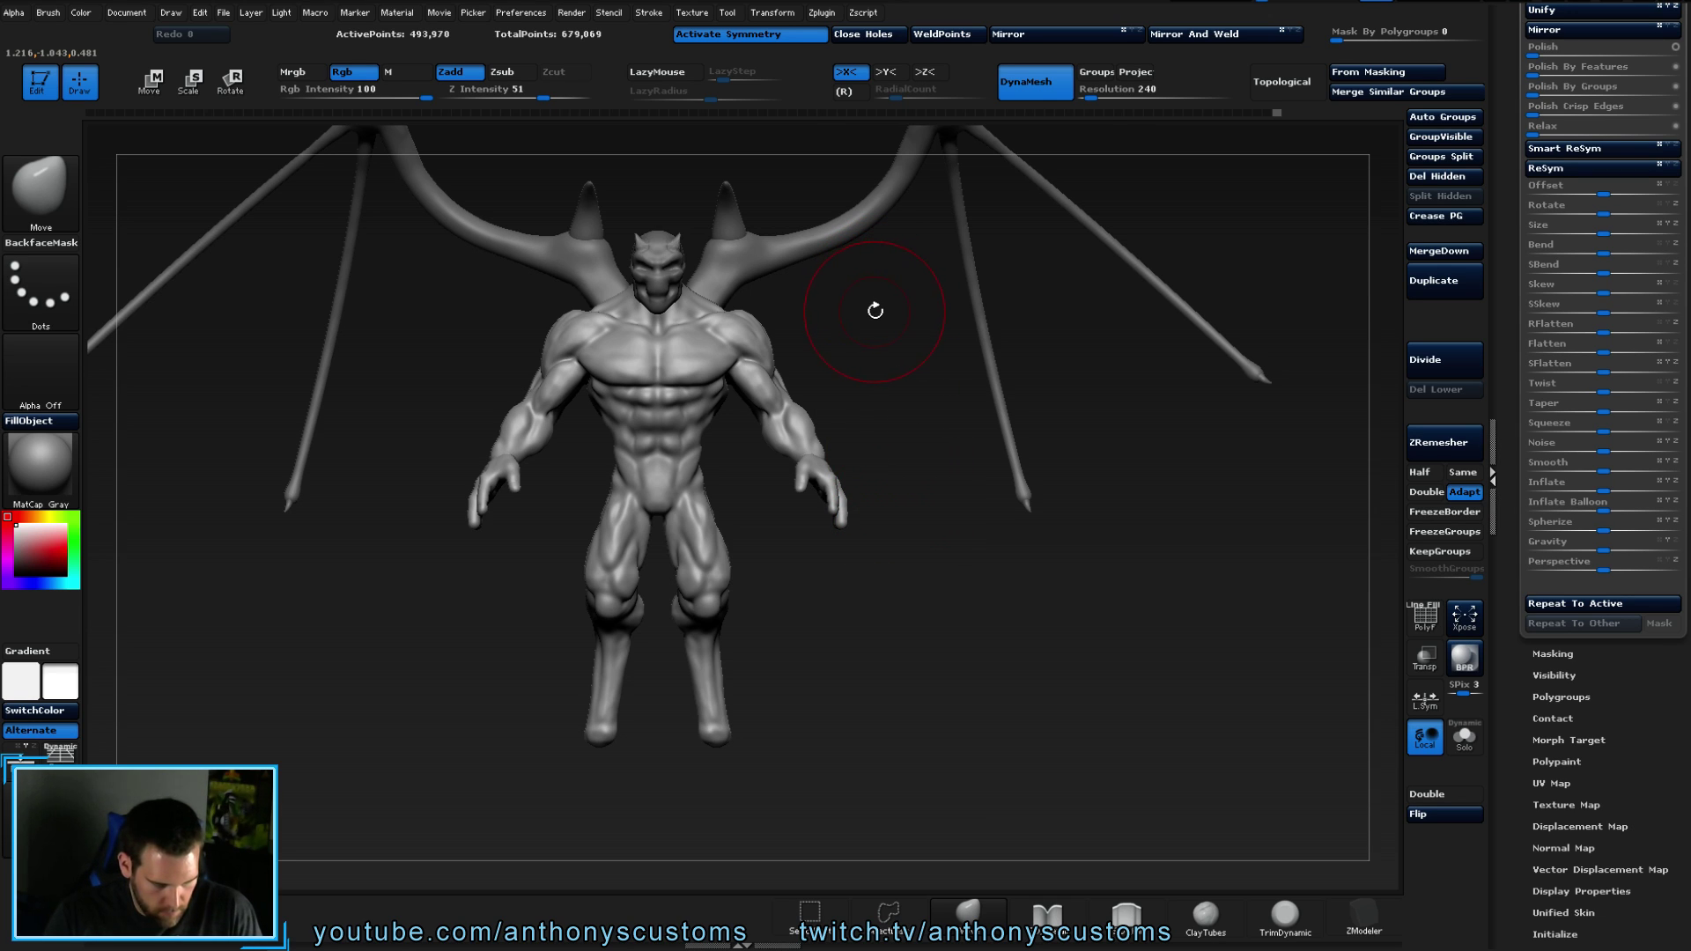
key("ctrl")
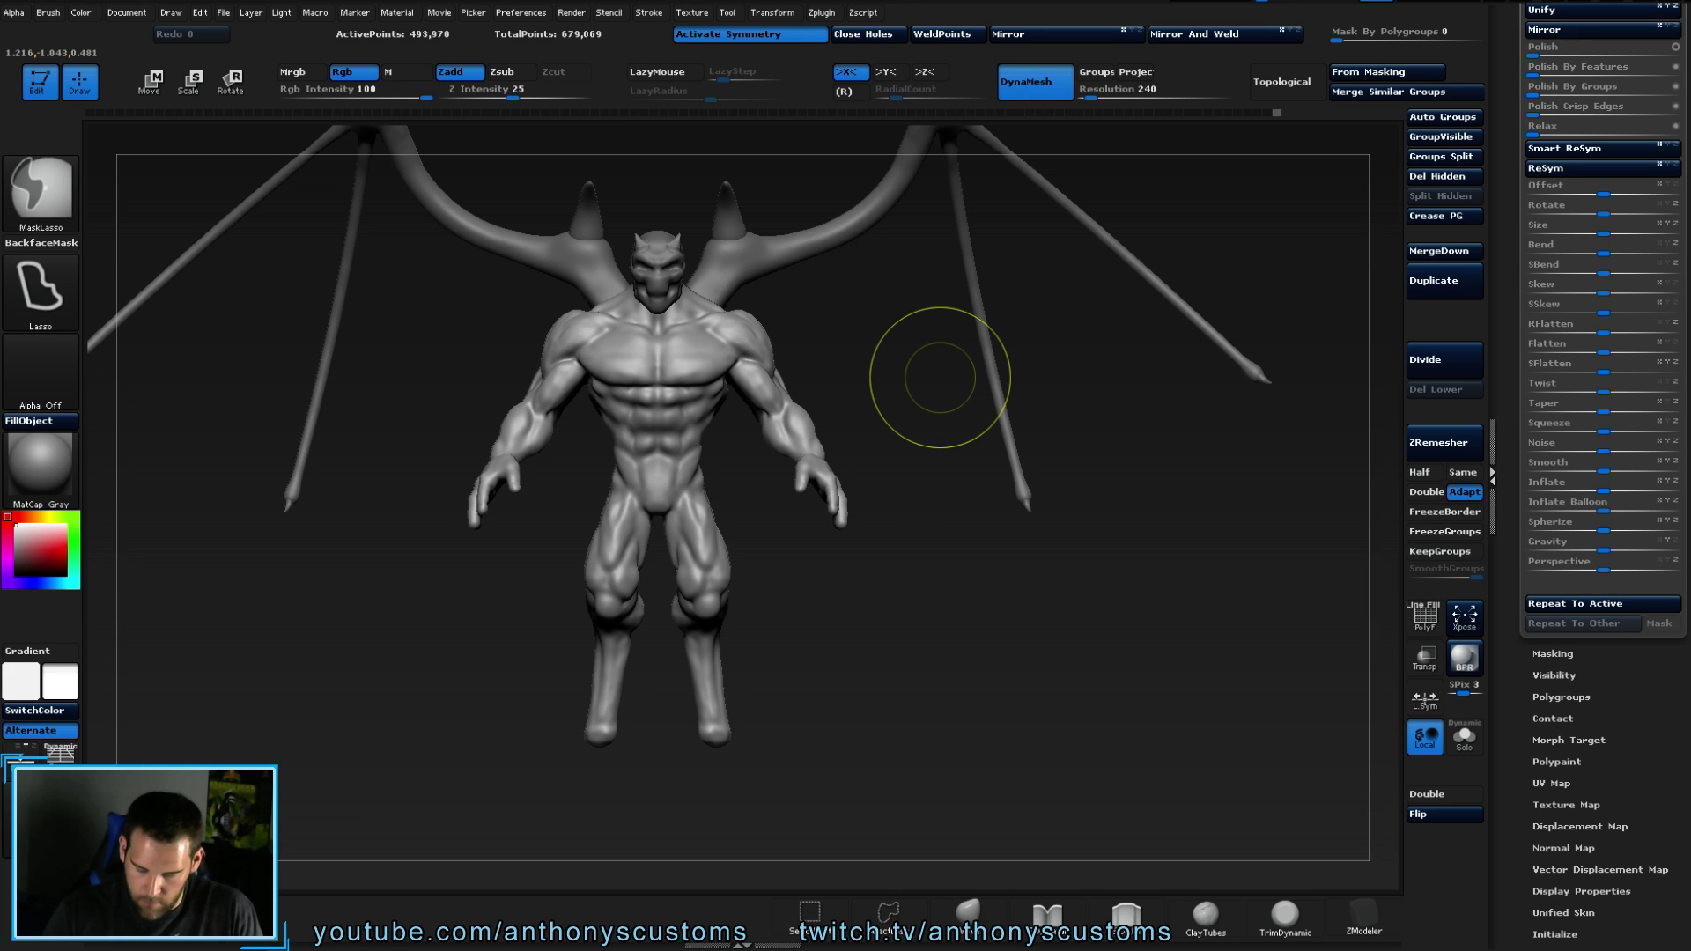
key("ctrl+s")
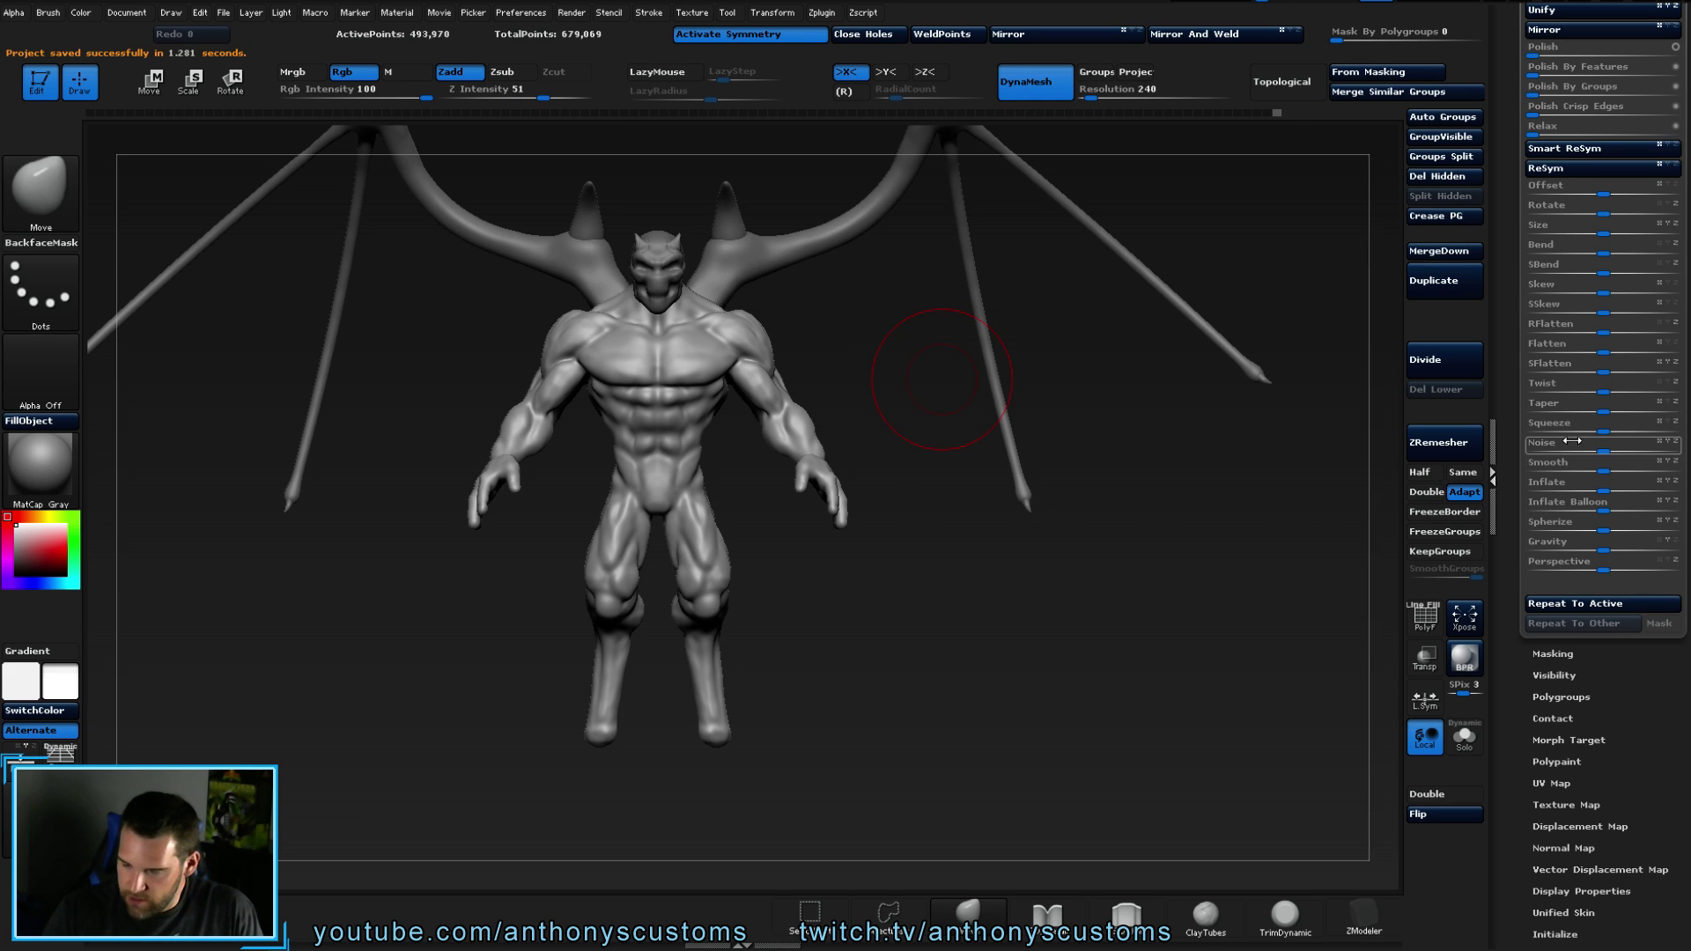
- Select the head subtool, turn off symmetry, and turn the head sideways with Transpose Rotate from above
left_click(658, 276, "alt")
left_click_drag(935, 547, 942, 767)
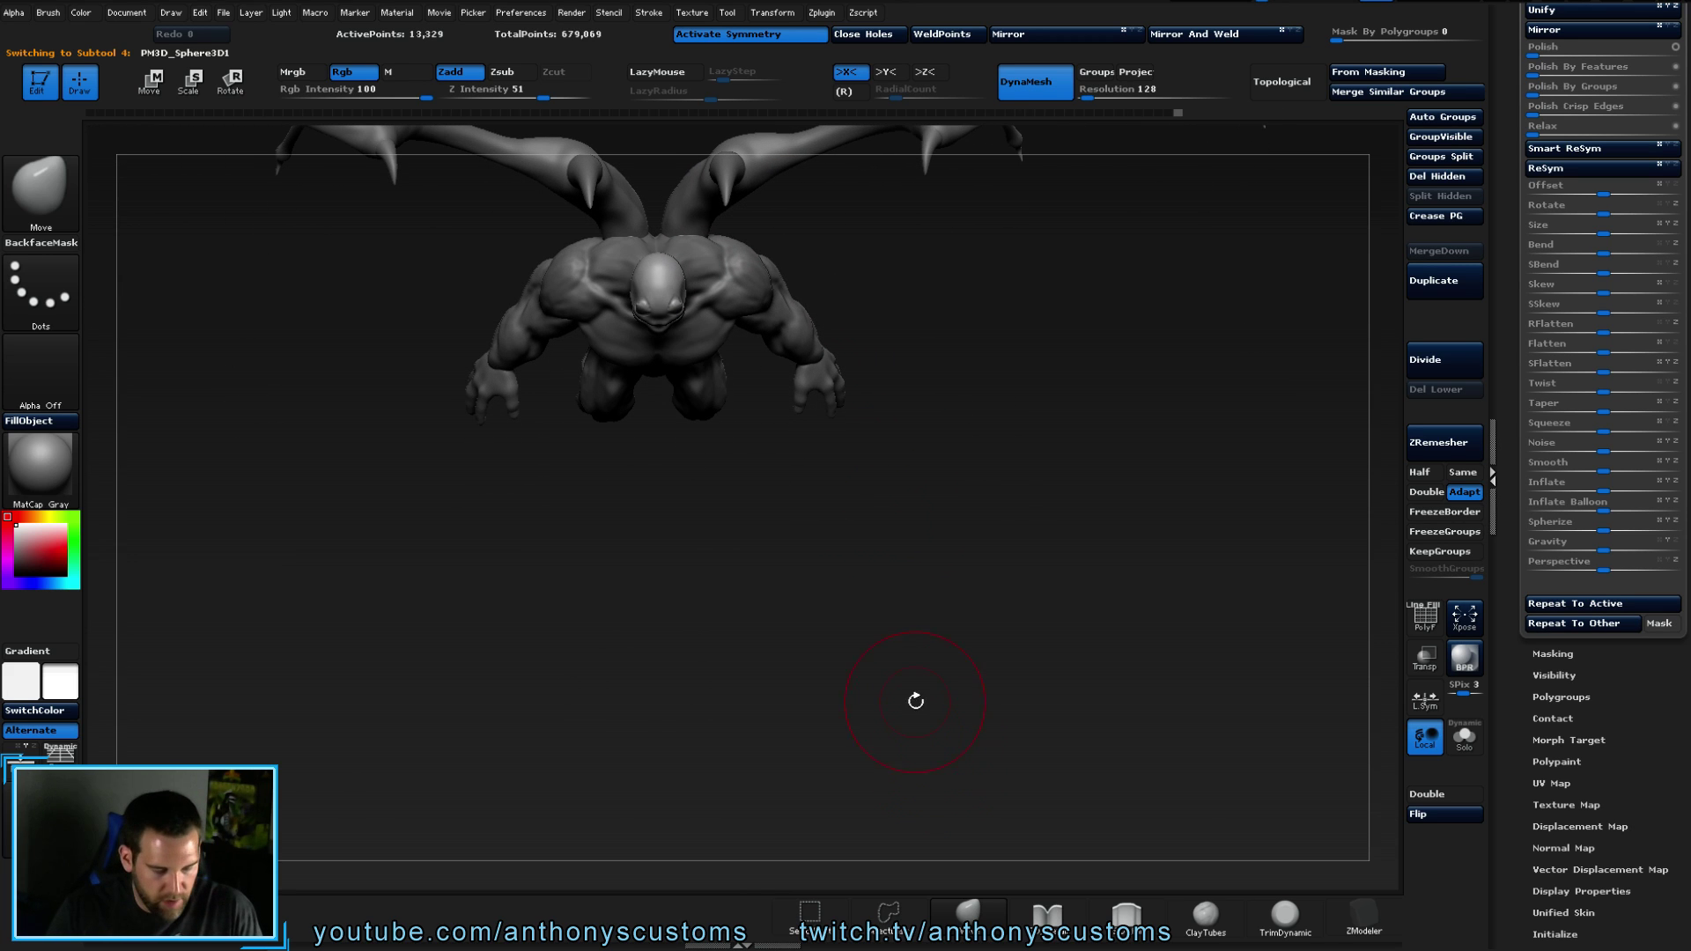
key("r")
key("q")
key("r")
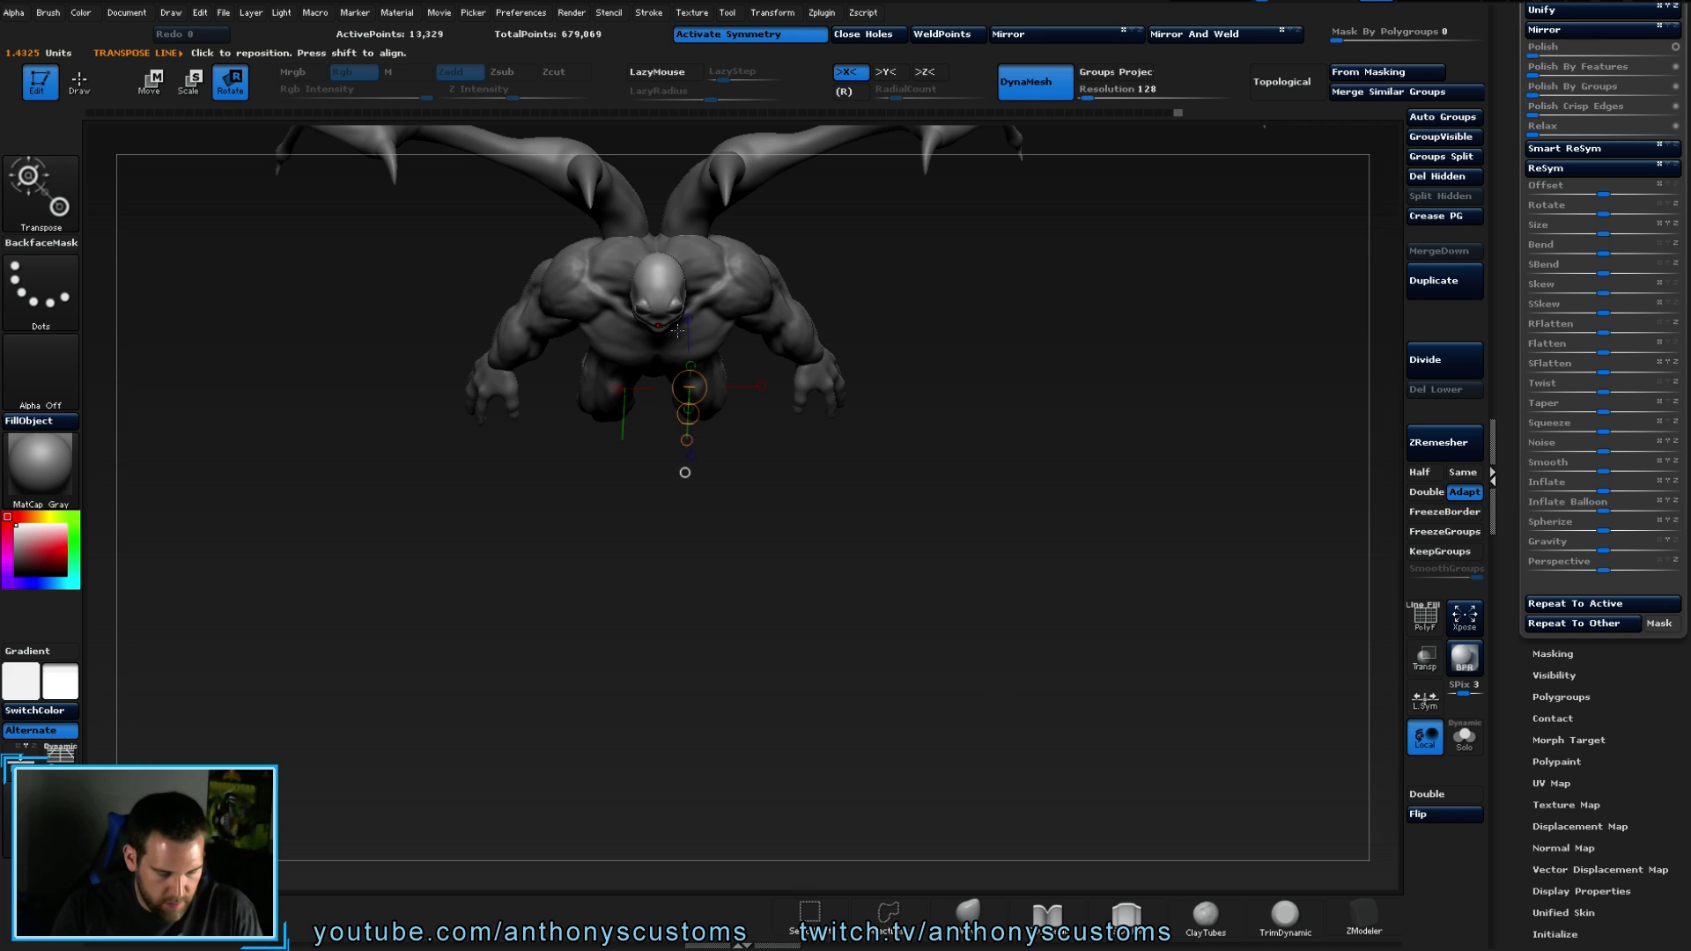
key("x")
left_click_drag(658, 304, 603, 449)
- Place a Transpose Rotate line from the head down the torso and tilt the head slightly downward
left_click_drag(813, 622, 818, 432)
left_click_drag(679, 341, 685, 515)
left_click_drag(894, 436, 830, 423)
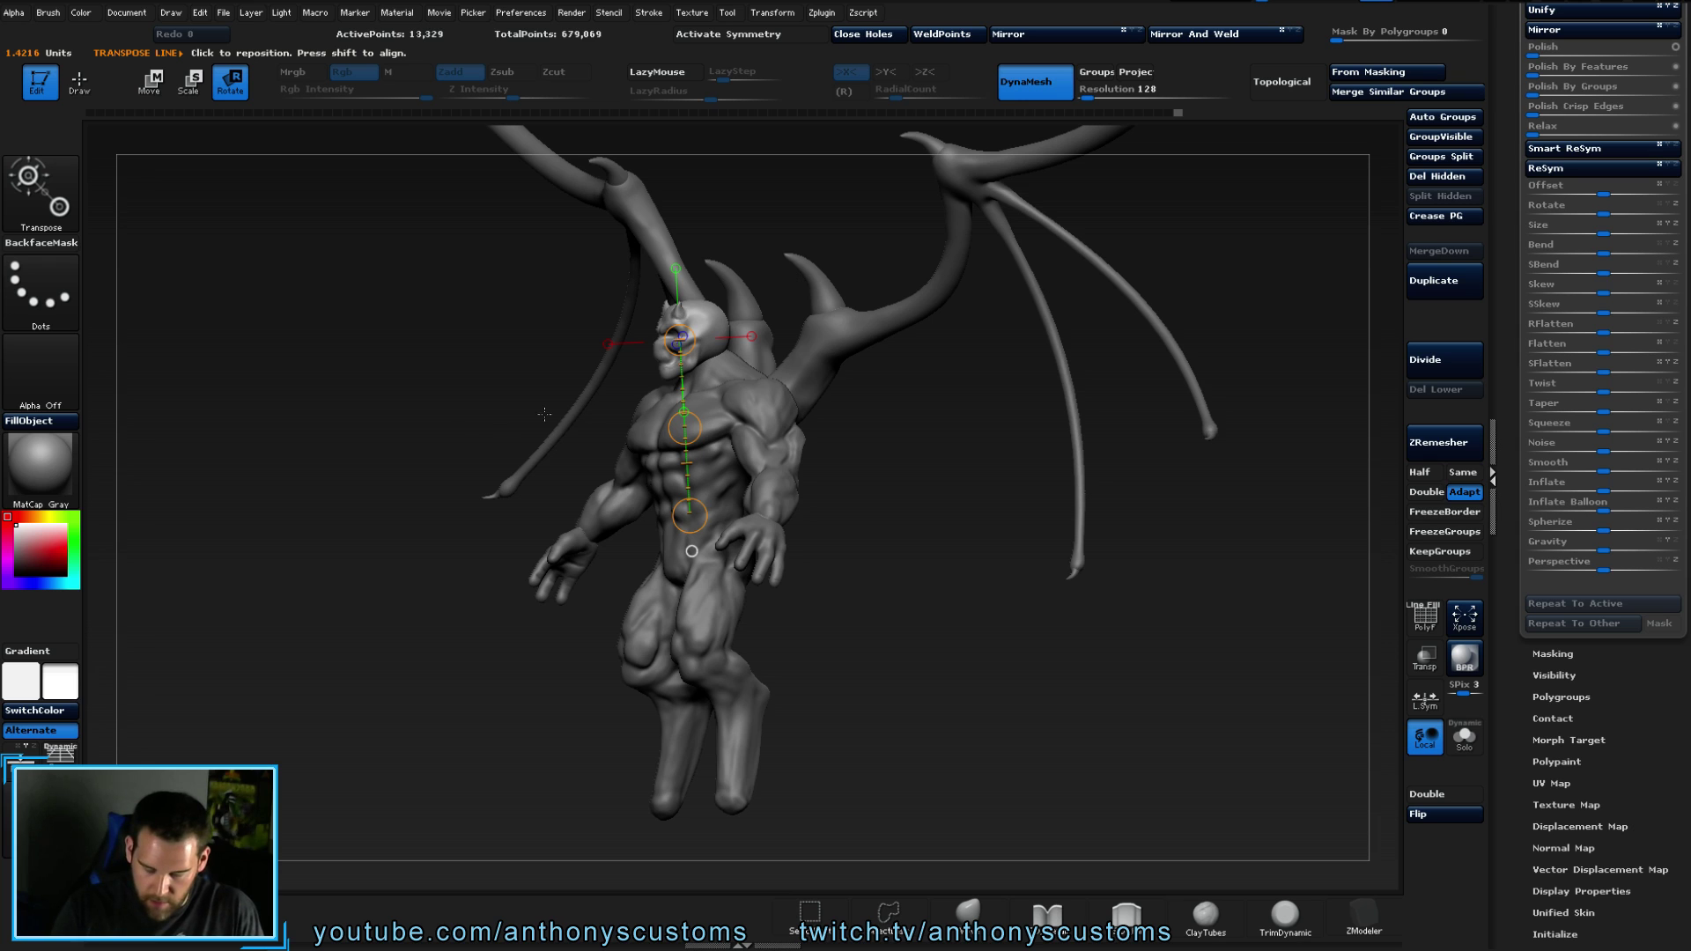
mouse_move(654, 354)
left_mouse_down()
mouse_move(525, 388)
mouse_move(530, 426)
left_mouse_up()
left_click_drag(877, 384, 965, 395)
- Nudge the head's position on the neck with Transpose Move and return to draw mode
key("w")
left_click_drag(631, 374, 632, 388)
left_click_drag(804, 391, 898, 384)
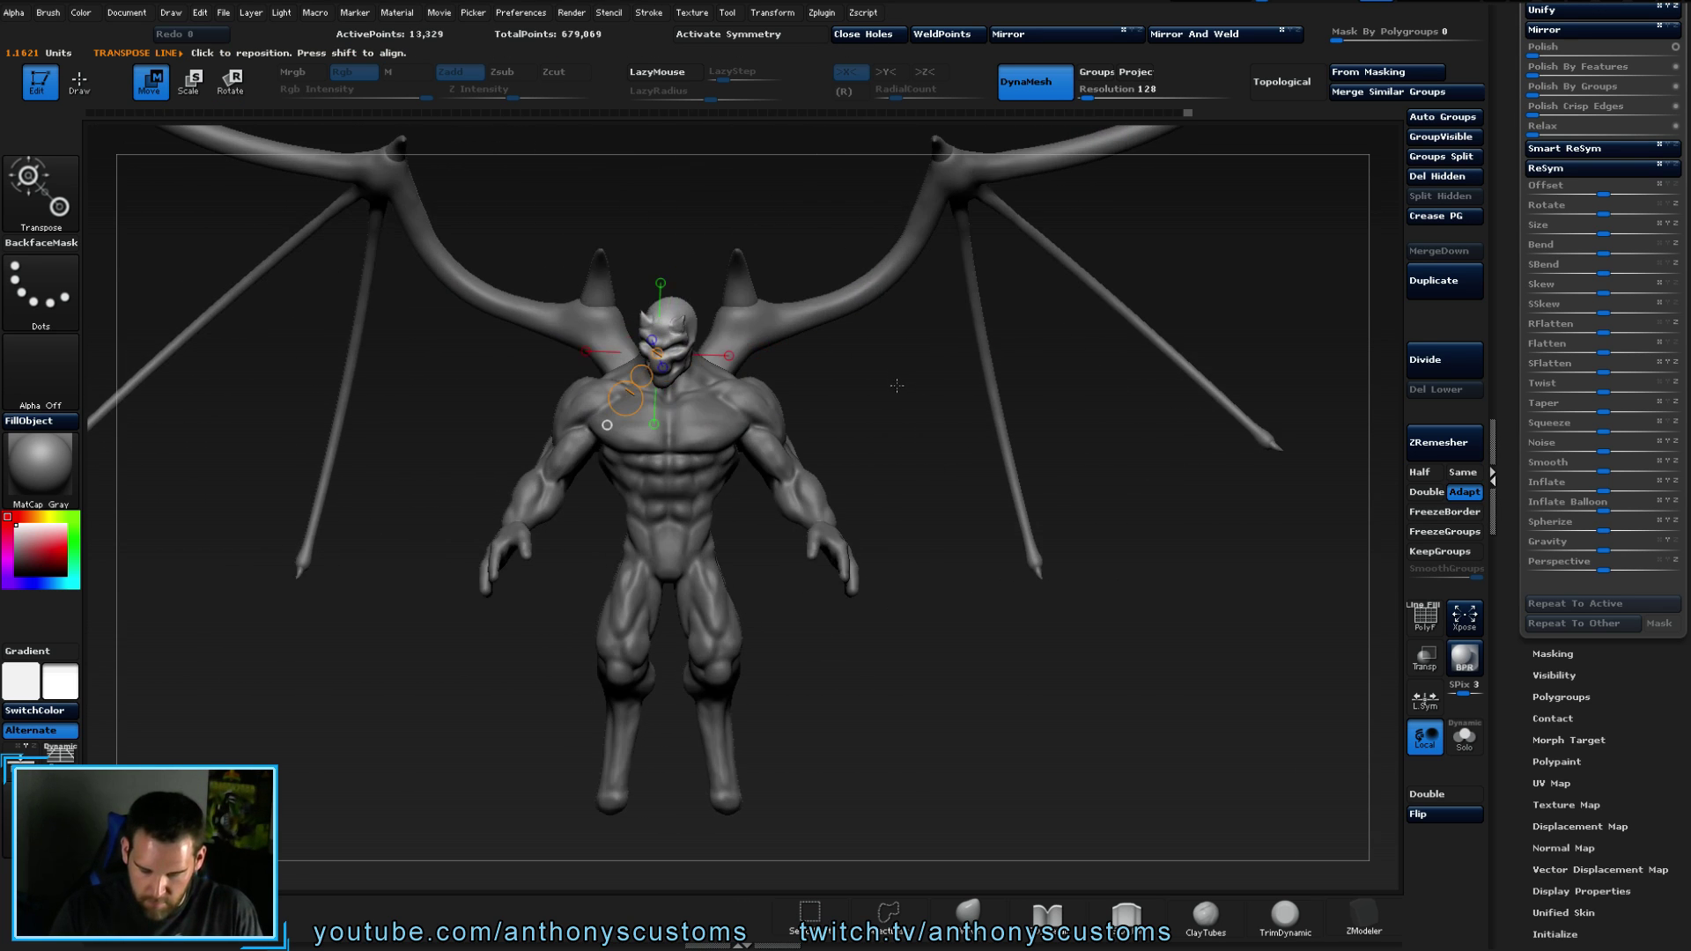
key("q")
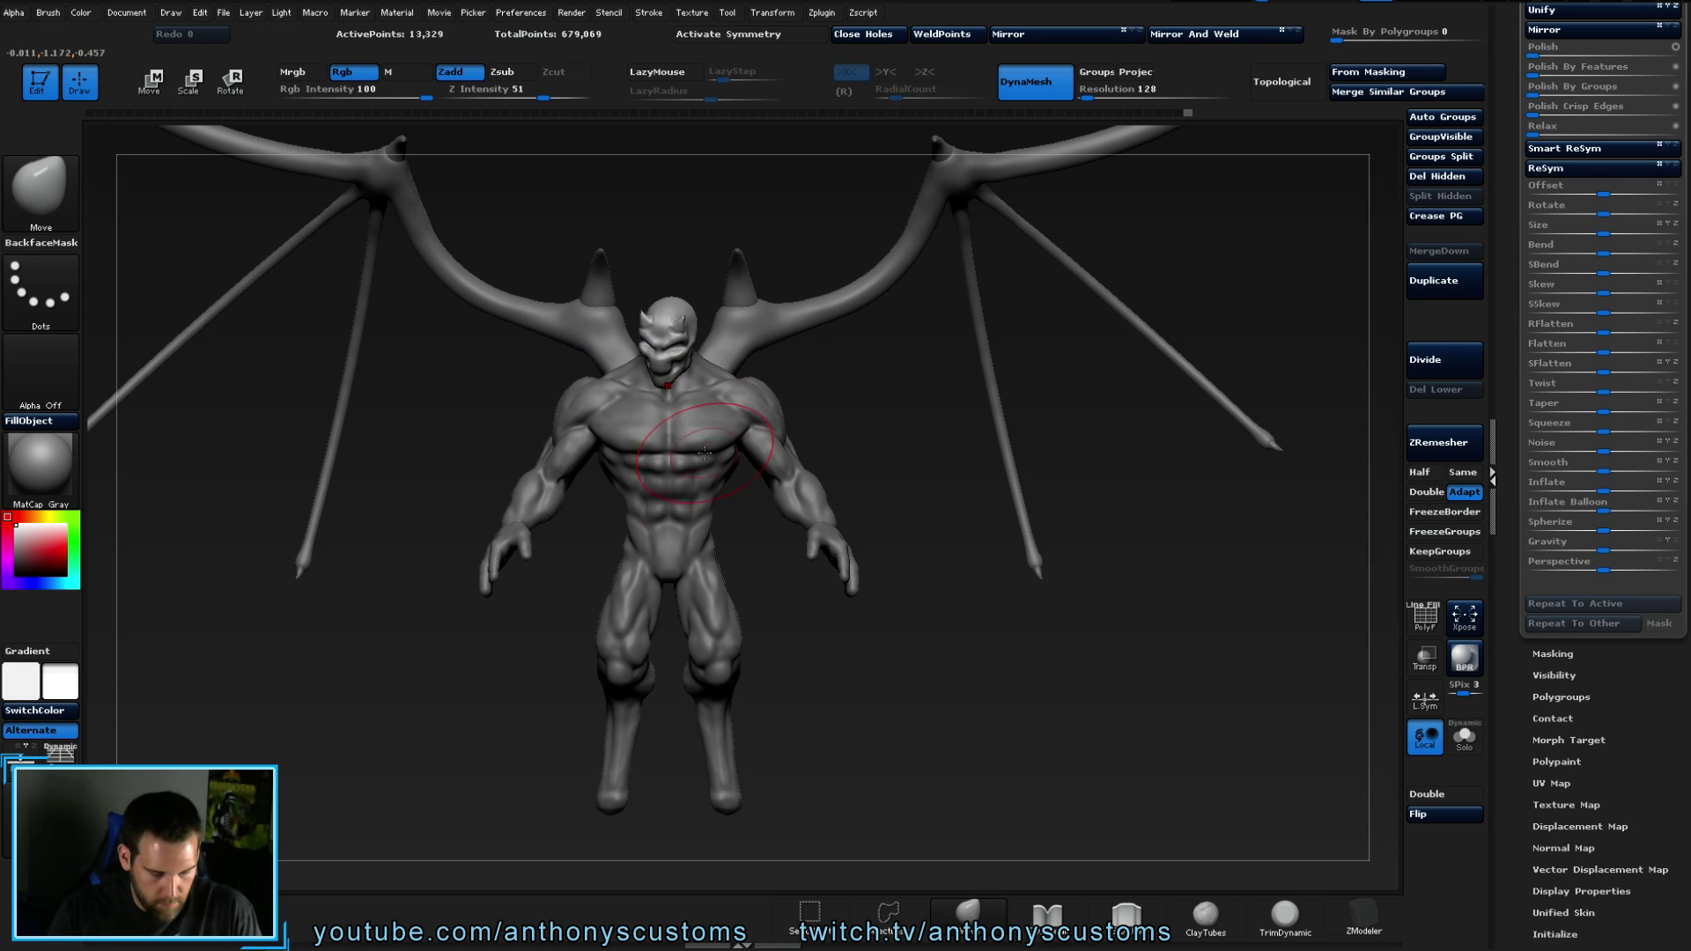
- Select the body subtool, clear the trial mask painted over both forearms, and turn off symmetry
left_click(707, 460, "alt")
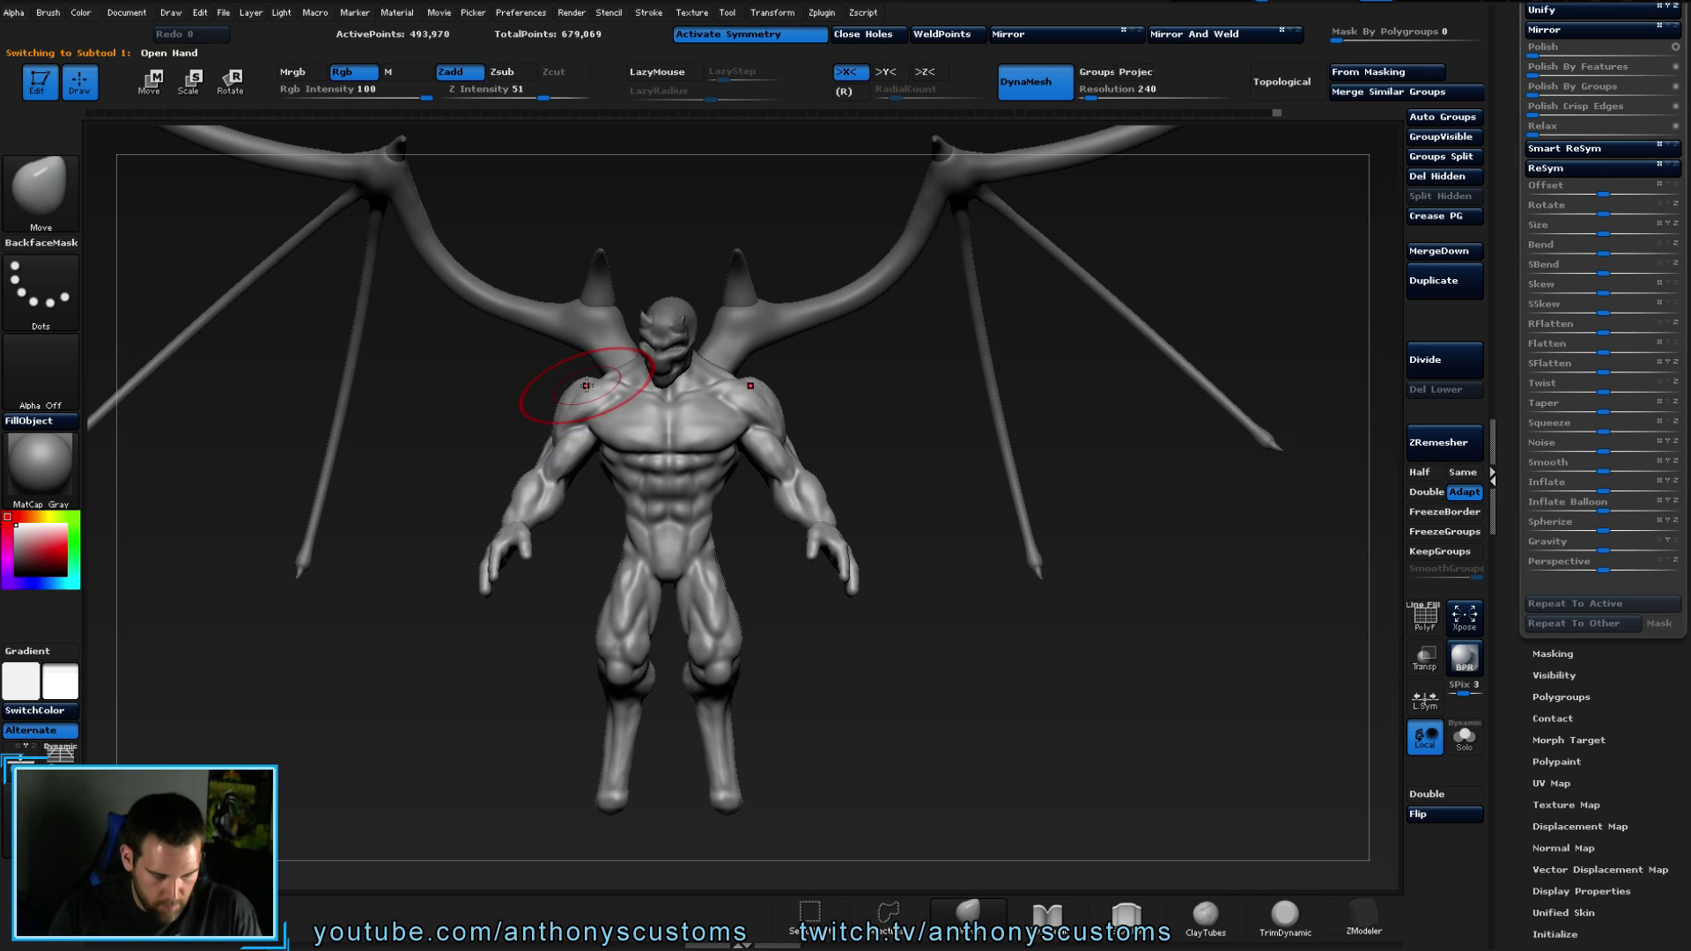
key("ctrl")
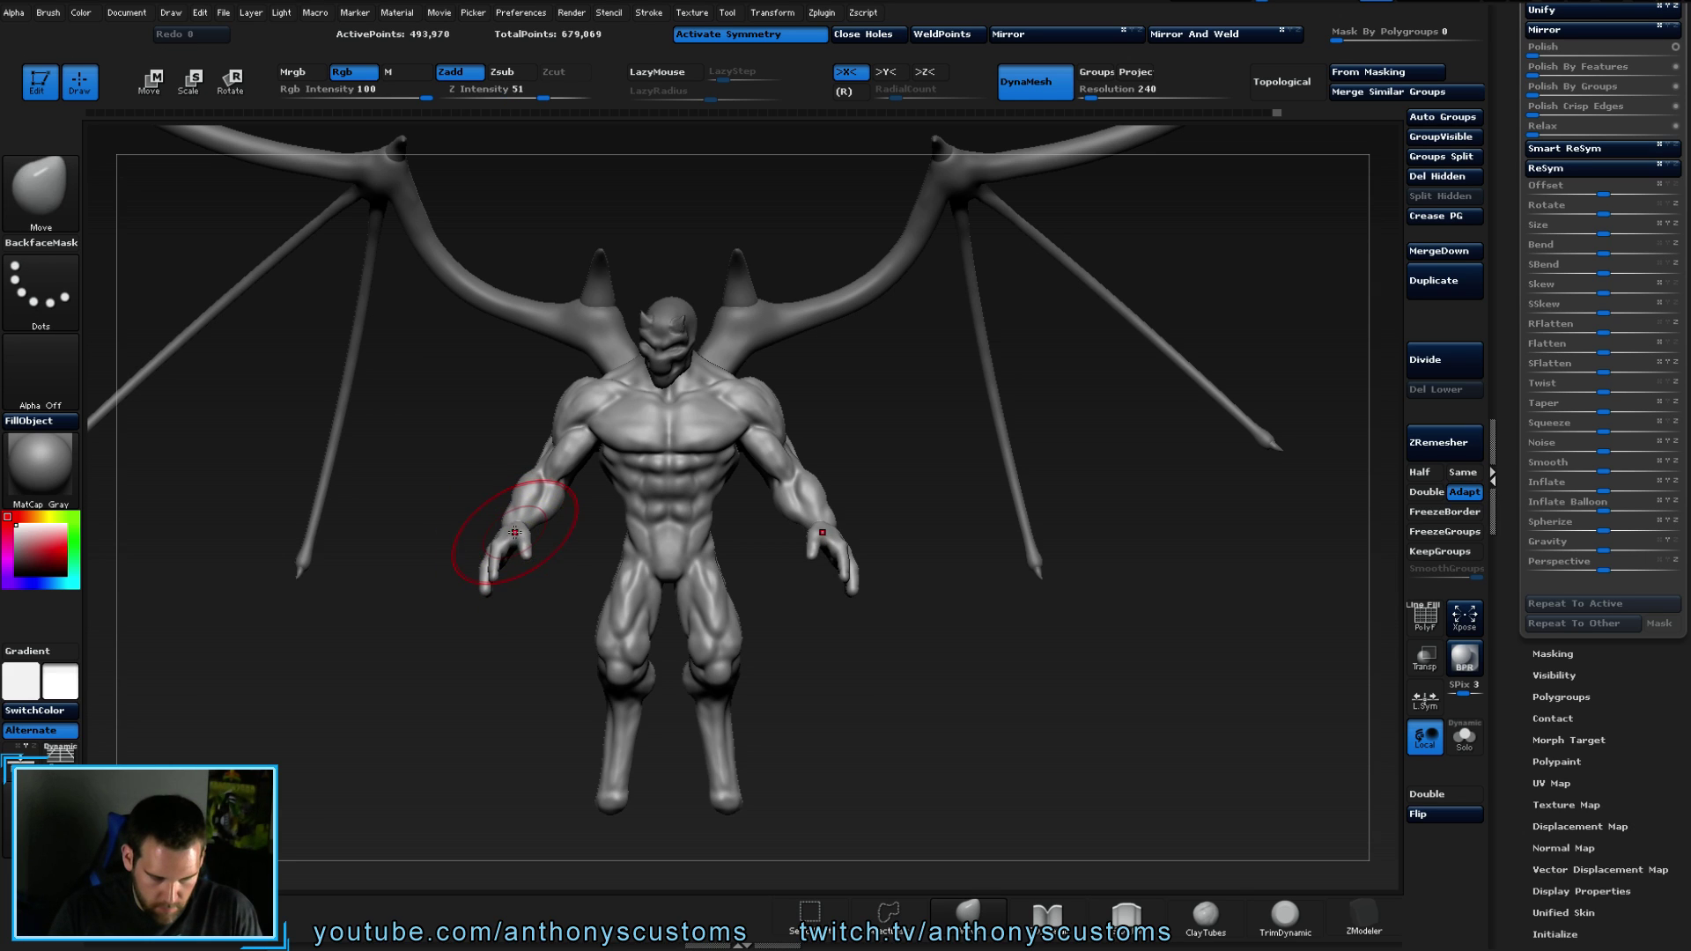
key("ctrl")
mouse_move(426, 588)
left_mouse_down("ctrl")
mouse_move(431, 500)
mouse_move(539, 433)
mouse_move(546, 572)
mouse_move(467, 629)
mouse_move(436, 607)
left_mouse_up("ctrl")
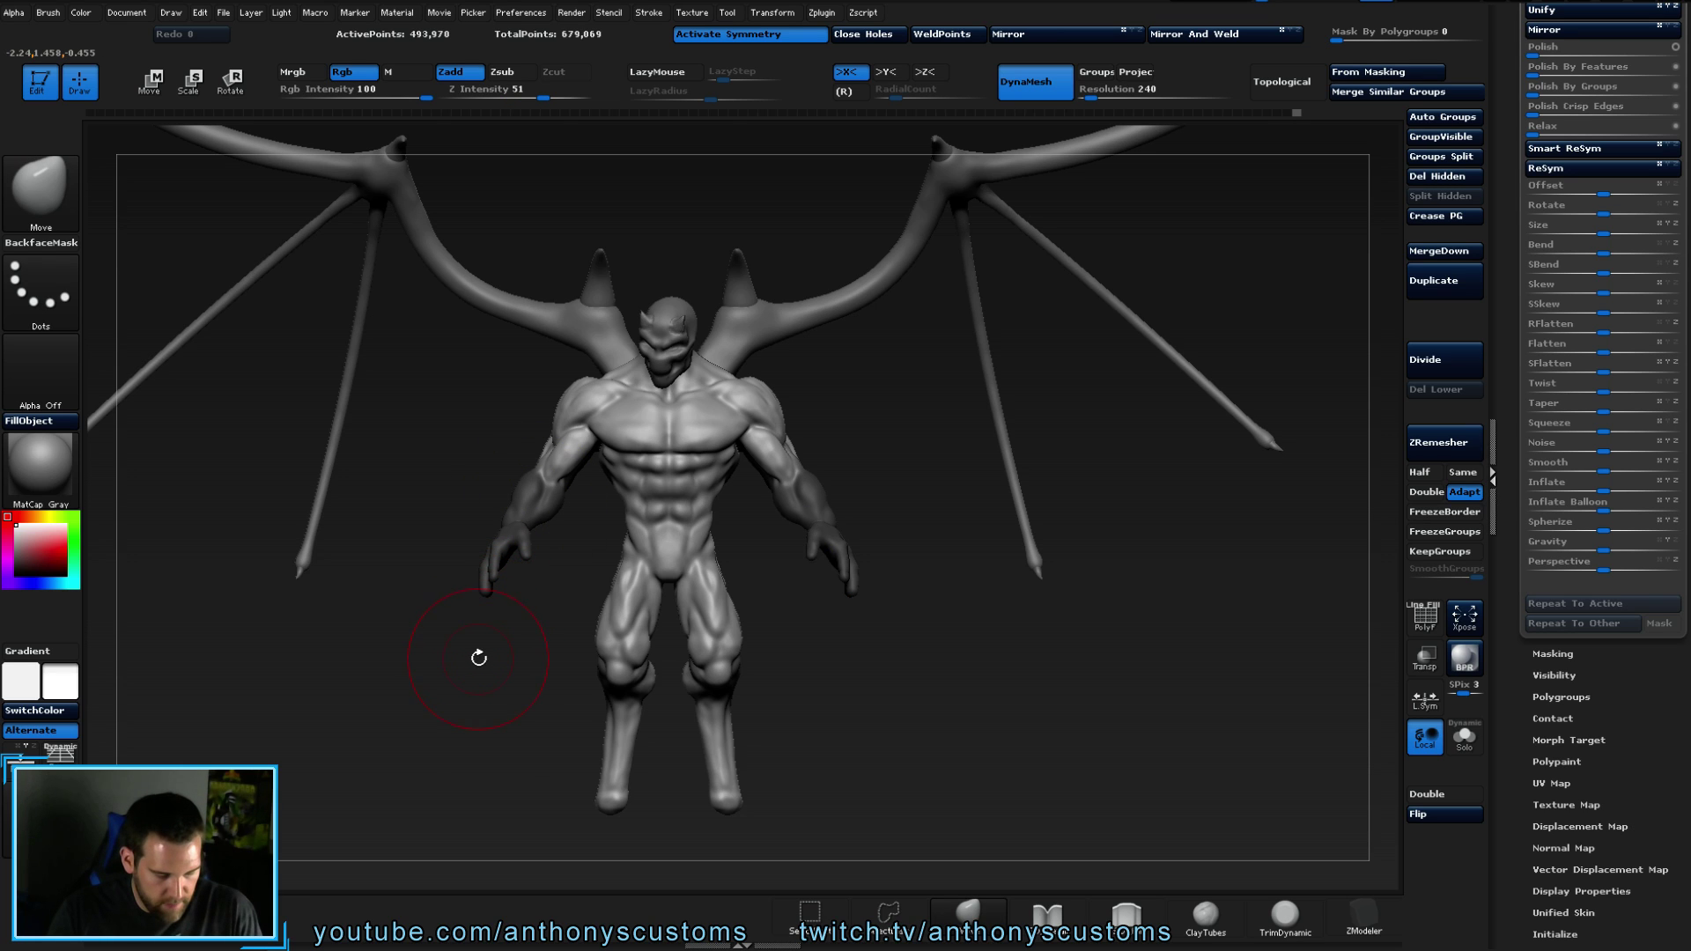
left_click_drag(446, 701, 459, 697, "ctrl")
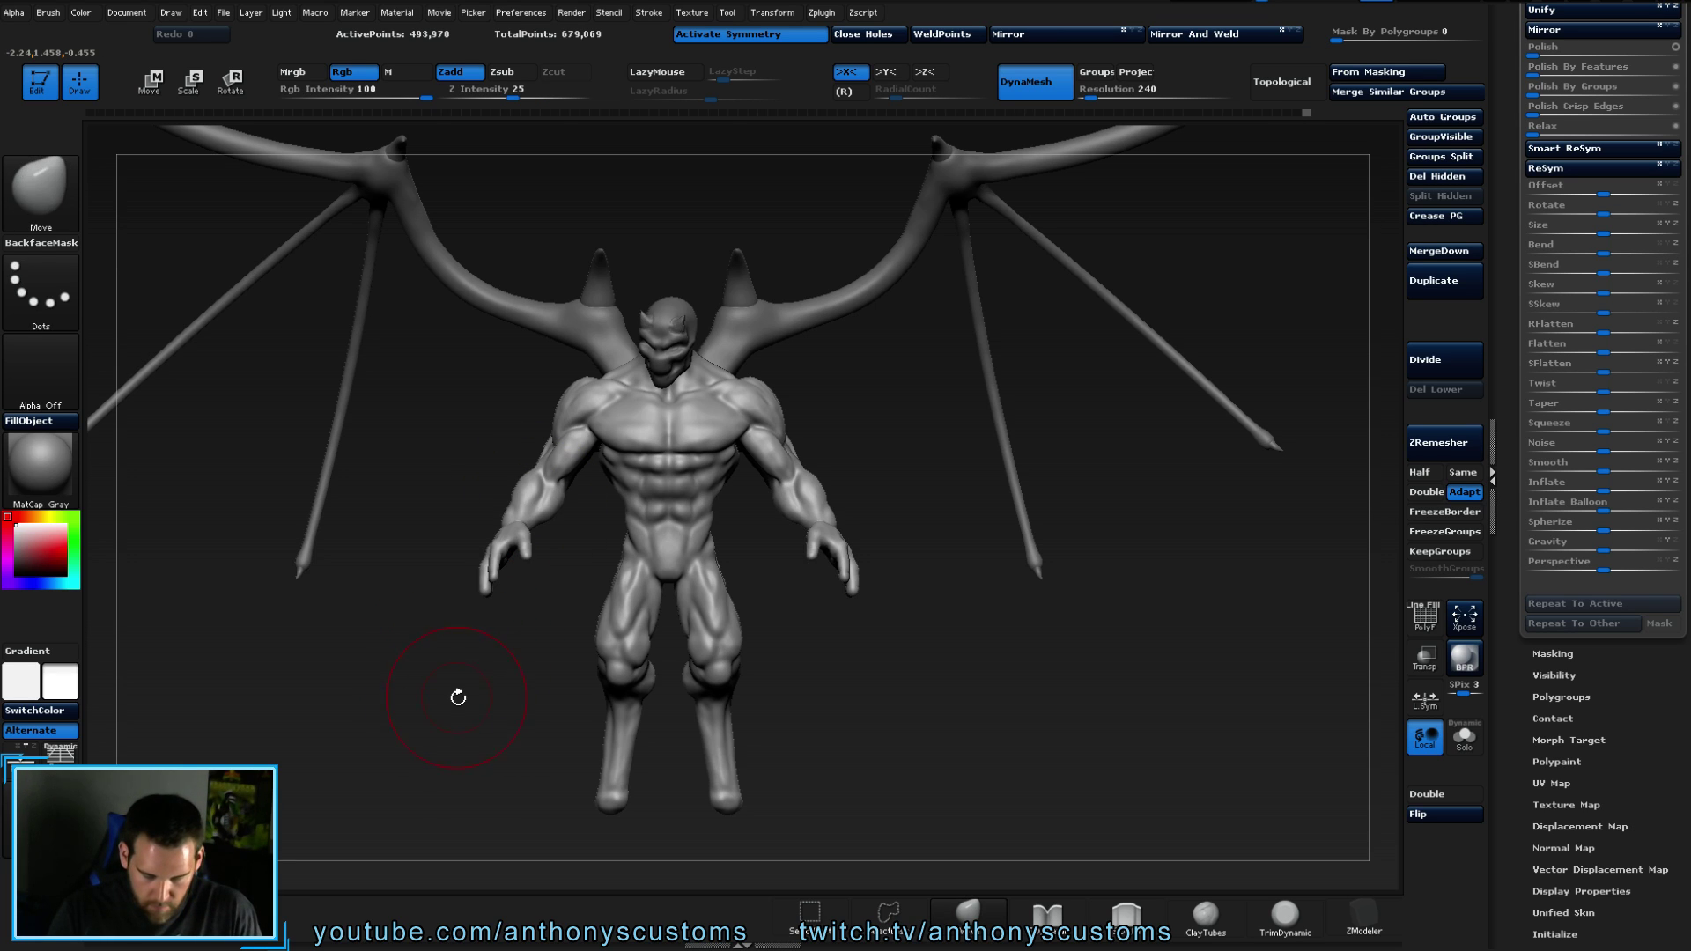
key("x")
key("ctrl")
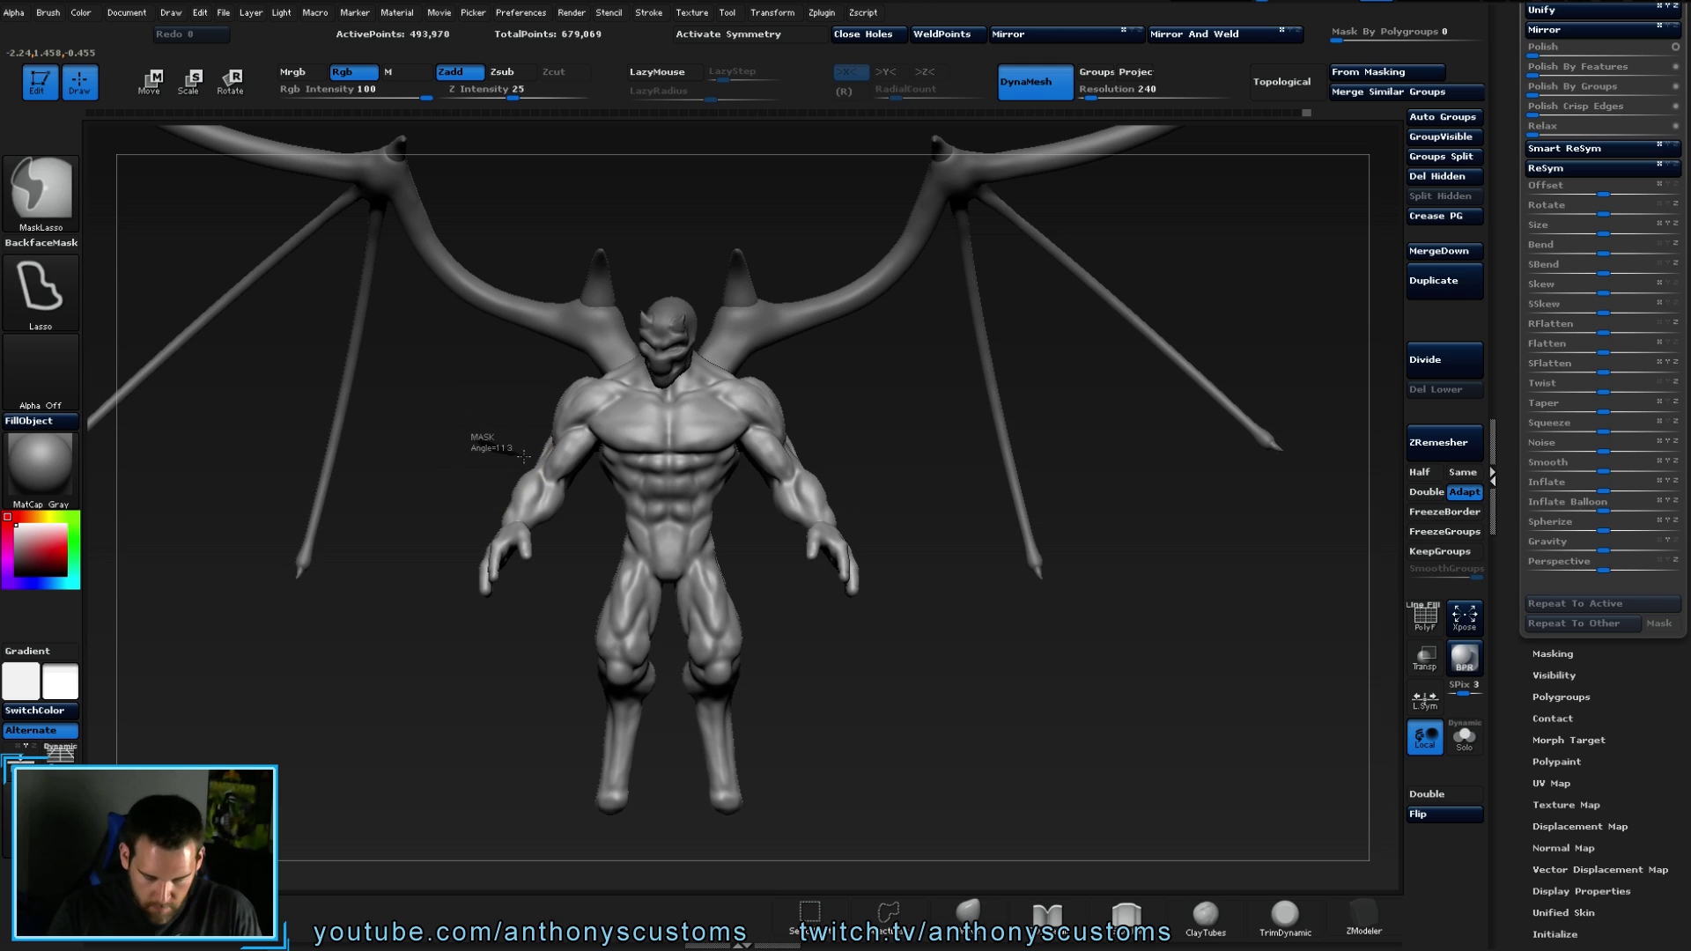
mouse_move(577, 525)
left_mouse_down("ctrl")
mouse_move(483, 627)
mouse_move(436, 462)
mouse_move(493, 440)
mouse_move(539, 468)
mouse_move(475, 636)
mouse_move(432, 636)
mouse_move(533, 684)
left_mouse_up("ctrl")
key("ctrl+z")
key("ctrl+z")
key("ctrl+z")
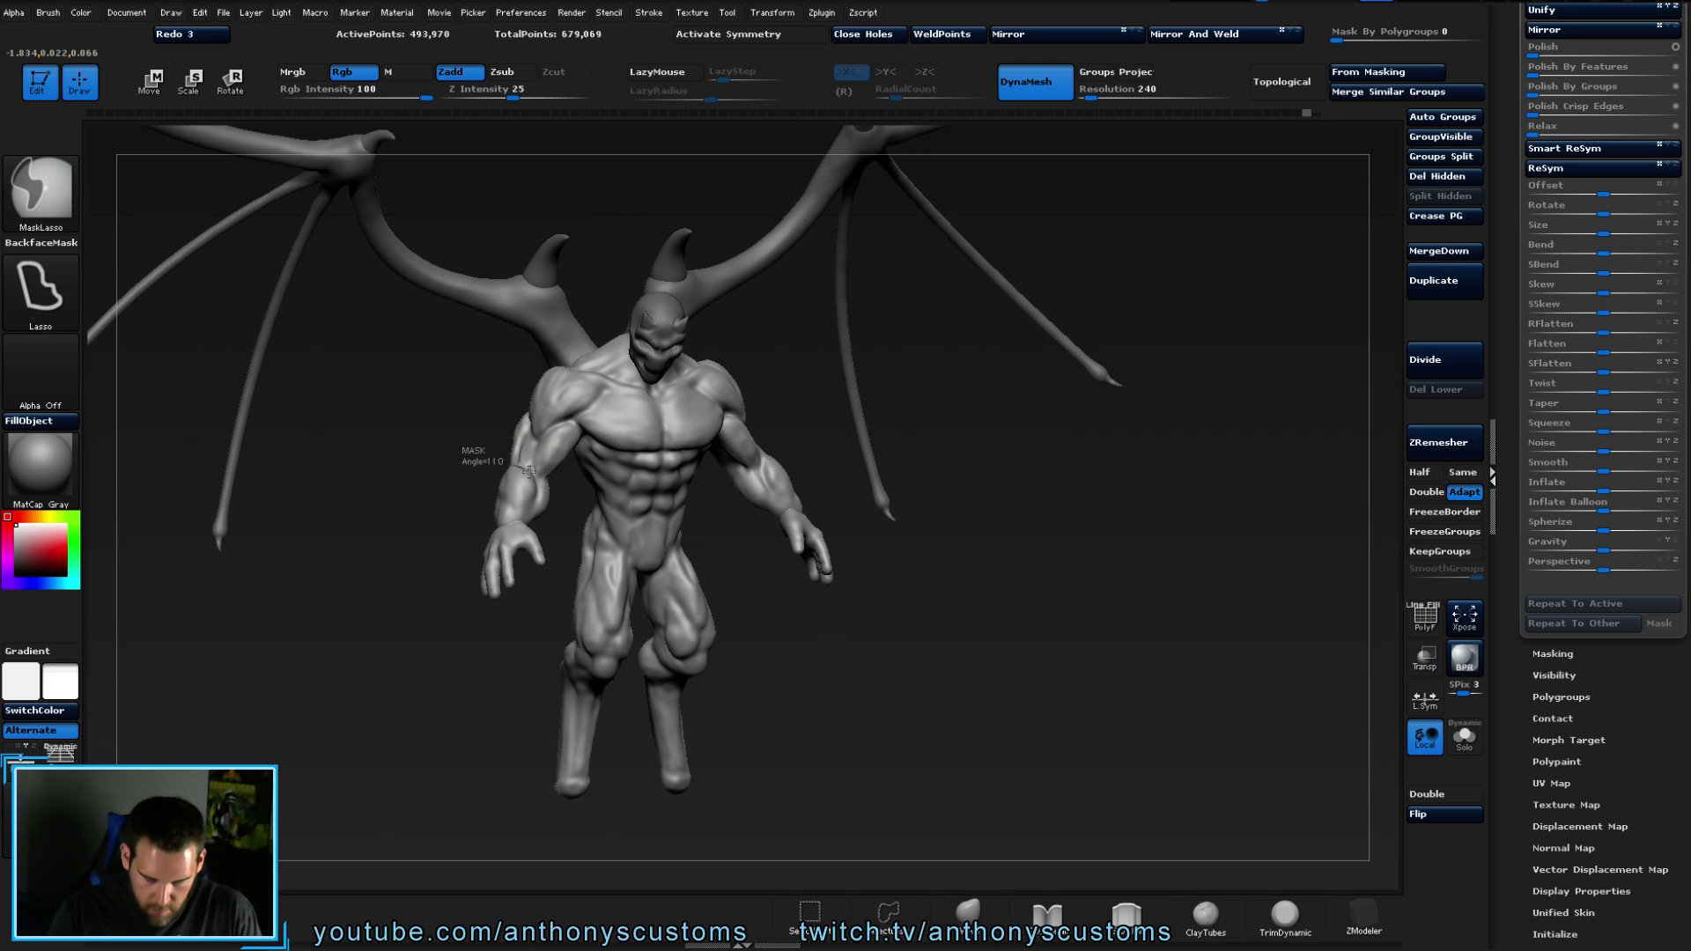
- Lasso-mask the demon's right forearm and hand, then invert the mask so only they stay editable
mouse_move(495, 596)
left_mouse_down()
mouse_move(819, 539)
mouse_move(924, 493)
mouse_move(954, 513)
mouse_move(807, 690)
left_mouse_up()
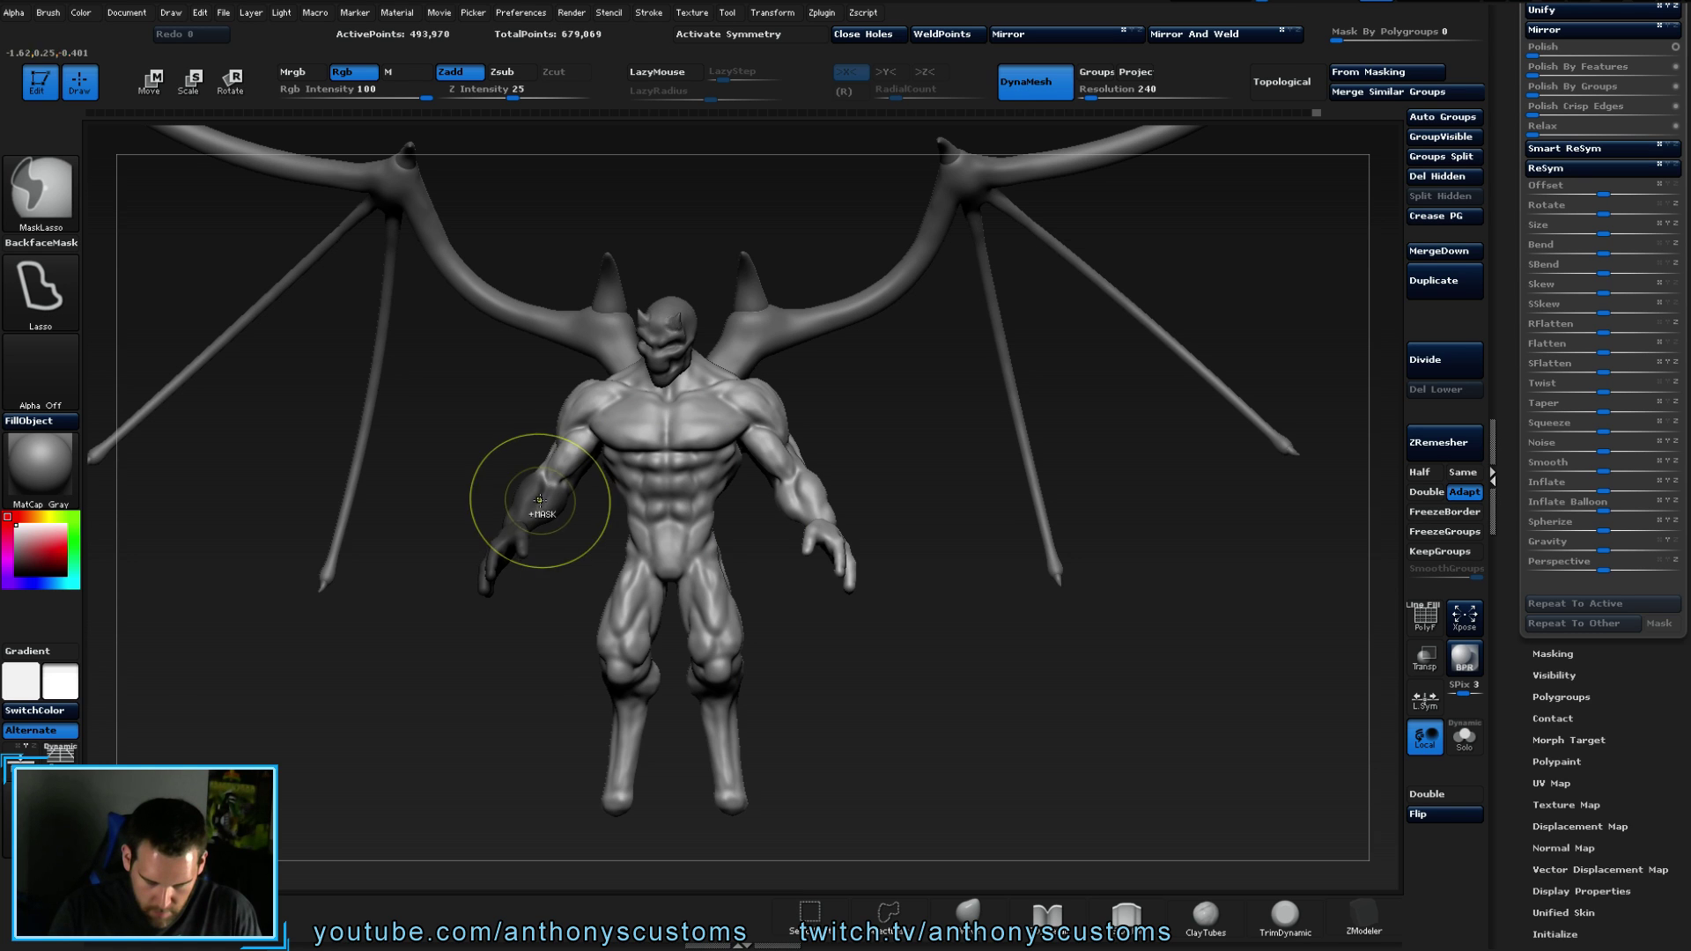
left_click(529, 623, "ctrl")
mouse_move(532, 608)
left_mouse_down()
mouse_move(523, 685)
mouse_move(573, 693)
left_mouse_up()
- Try swinging the unmasked right forearm about the elbow with Transpose Rotate
key("r")
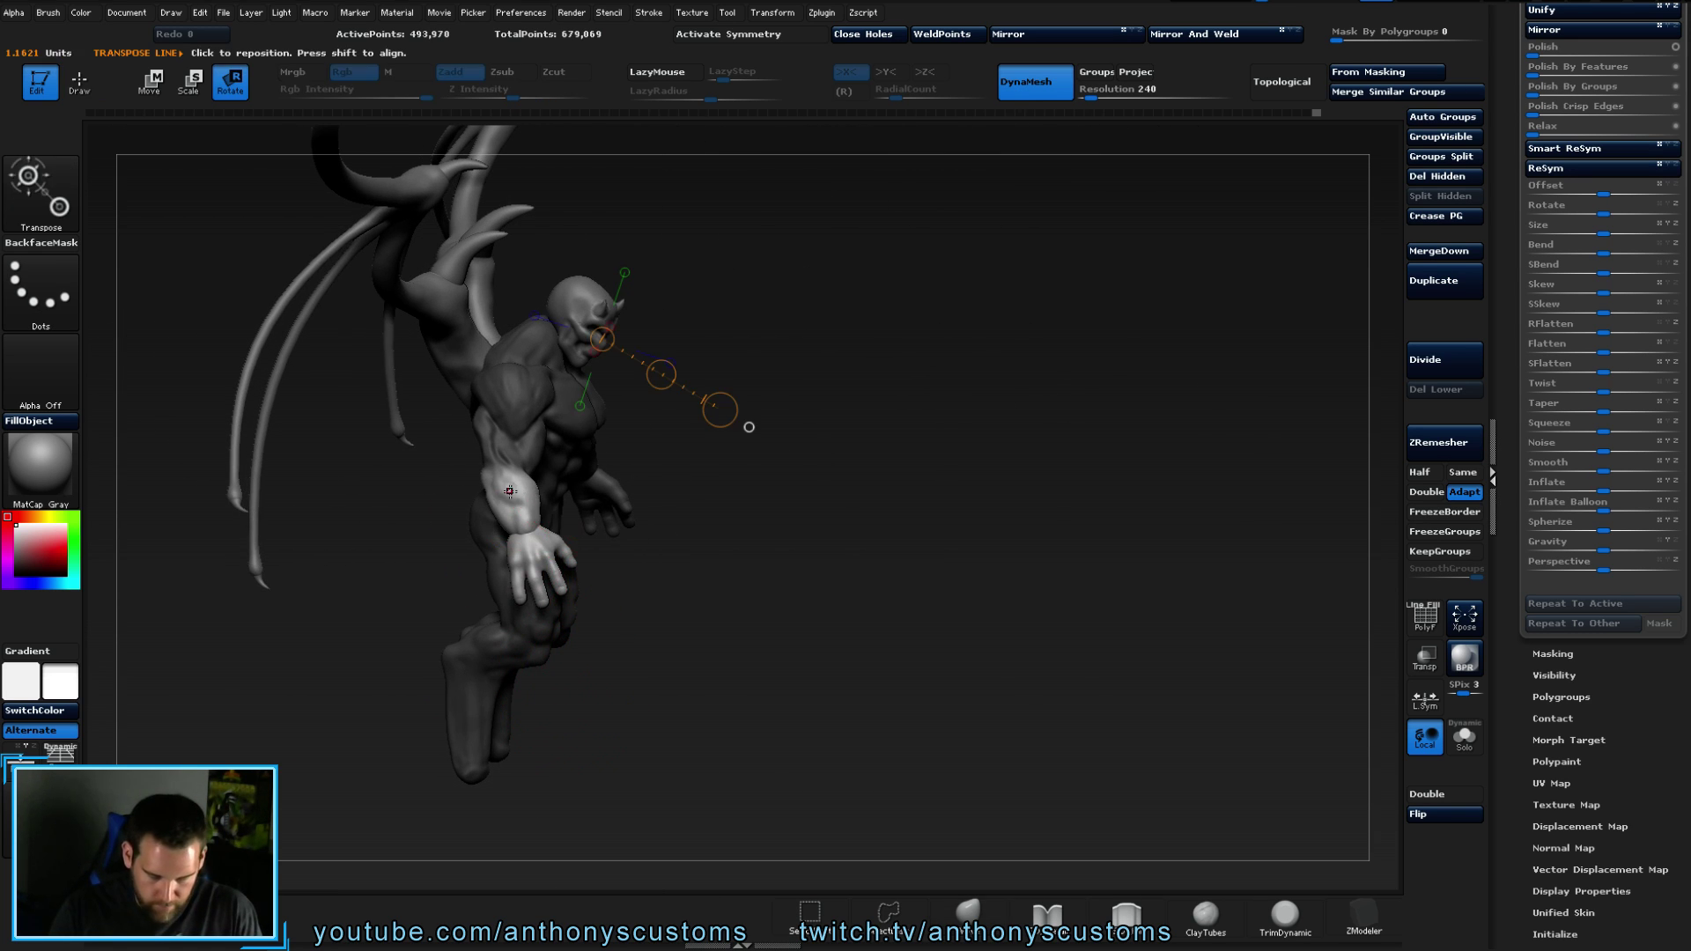
left_click_drag(507, 487, 532, 520)
left_click_drag(546, 602, 570, 653)
left_click_drag(807, 608, 648, 610)
left_click_drag(517, 647, 443, 639)
- Align the Transpose line along the right forearm and twist the forearm until the palm faces forward
left_click_drag(504, 482, 523, 486)
left_click_drag(484, 570, 498, 571)
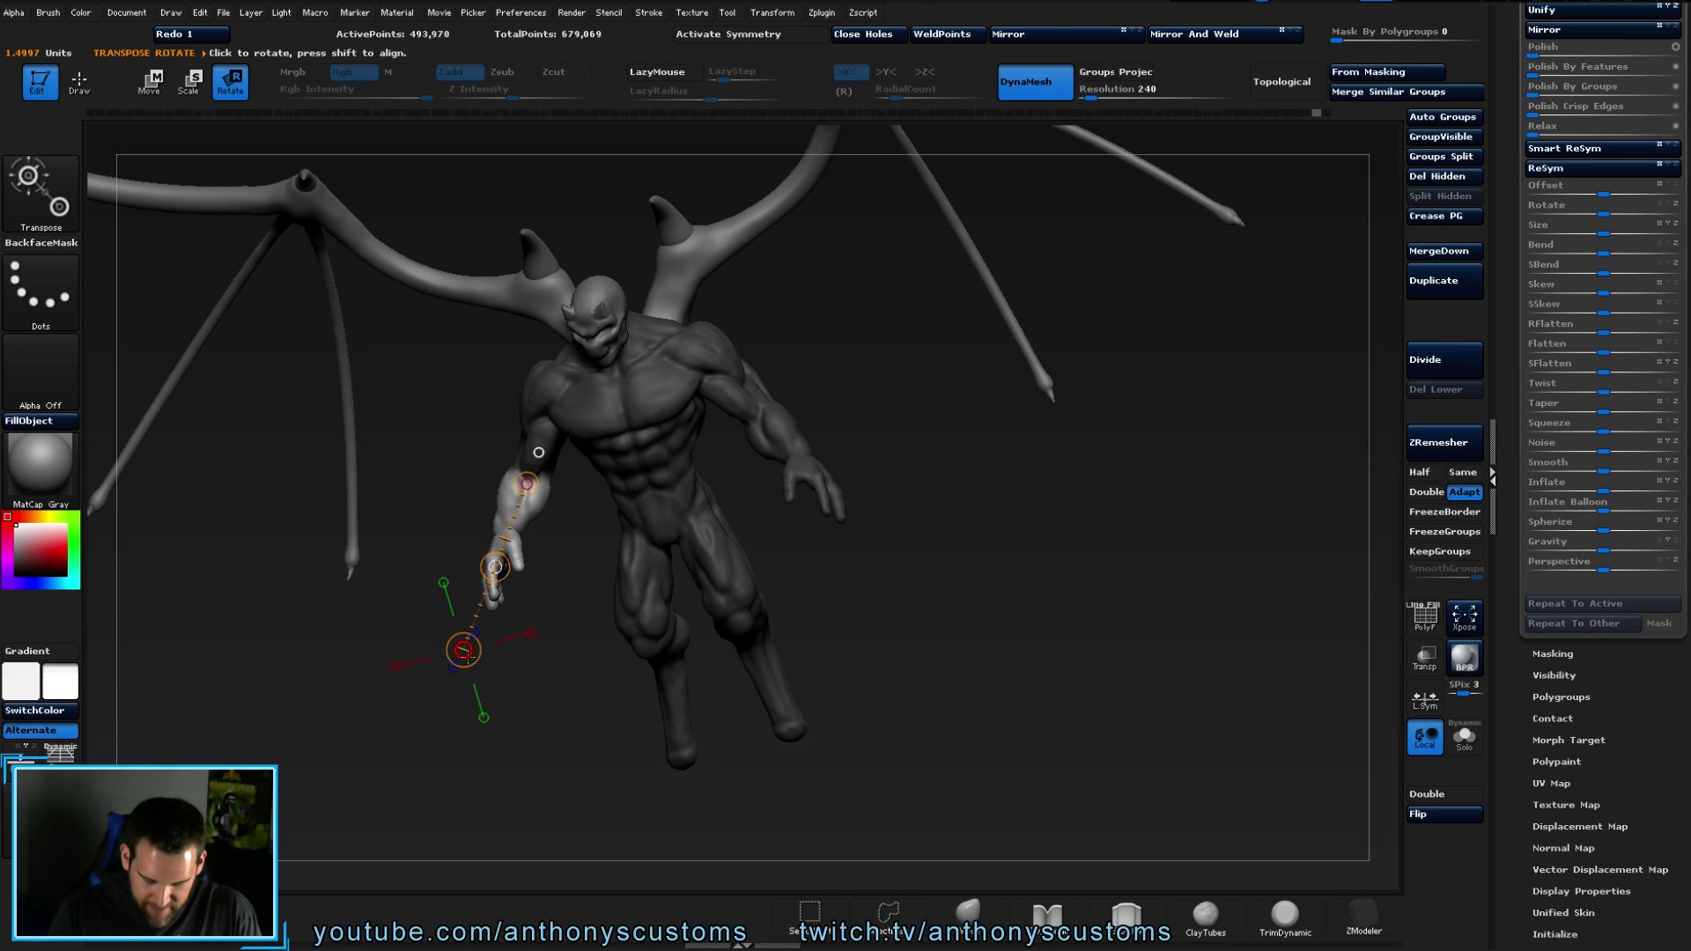
left_click_drag(469, 657, 482, 662)
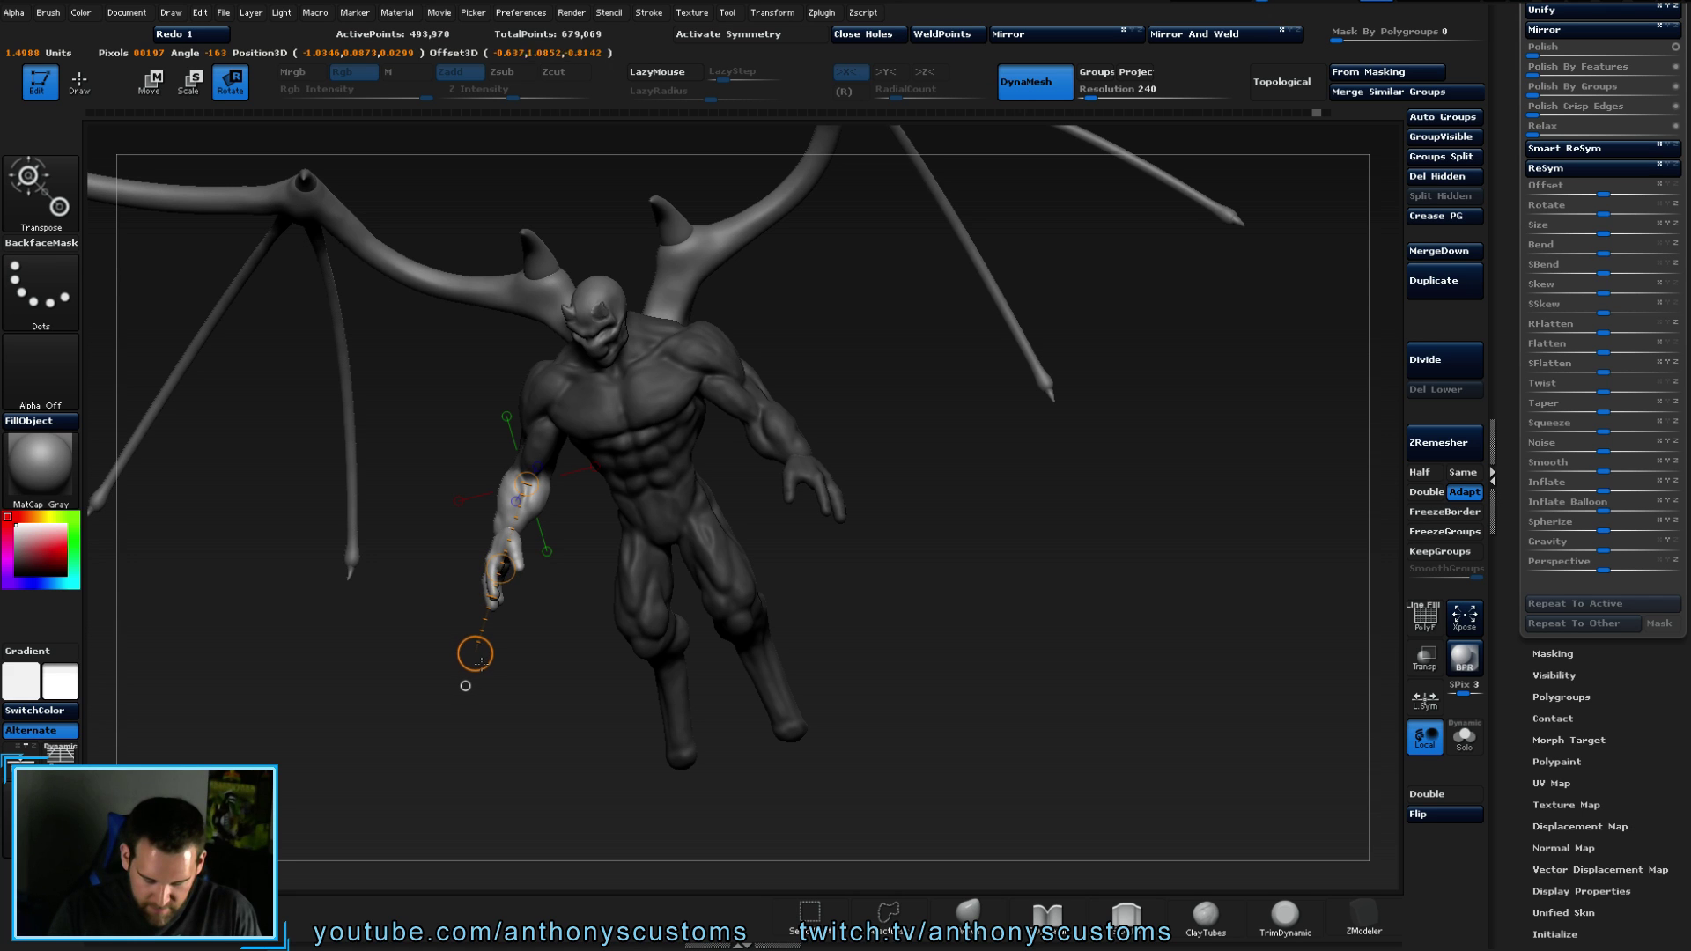
left_click_drag(493, 748, 557, 652)
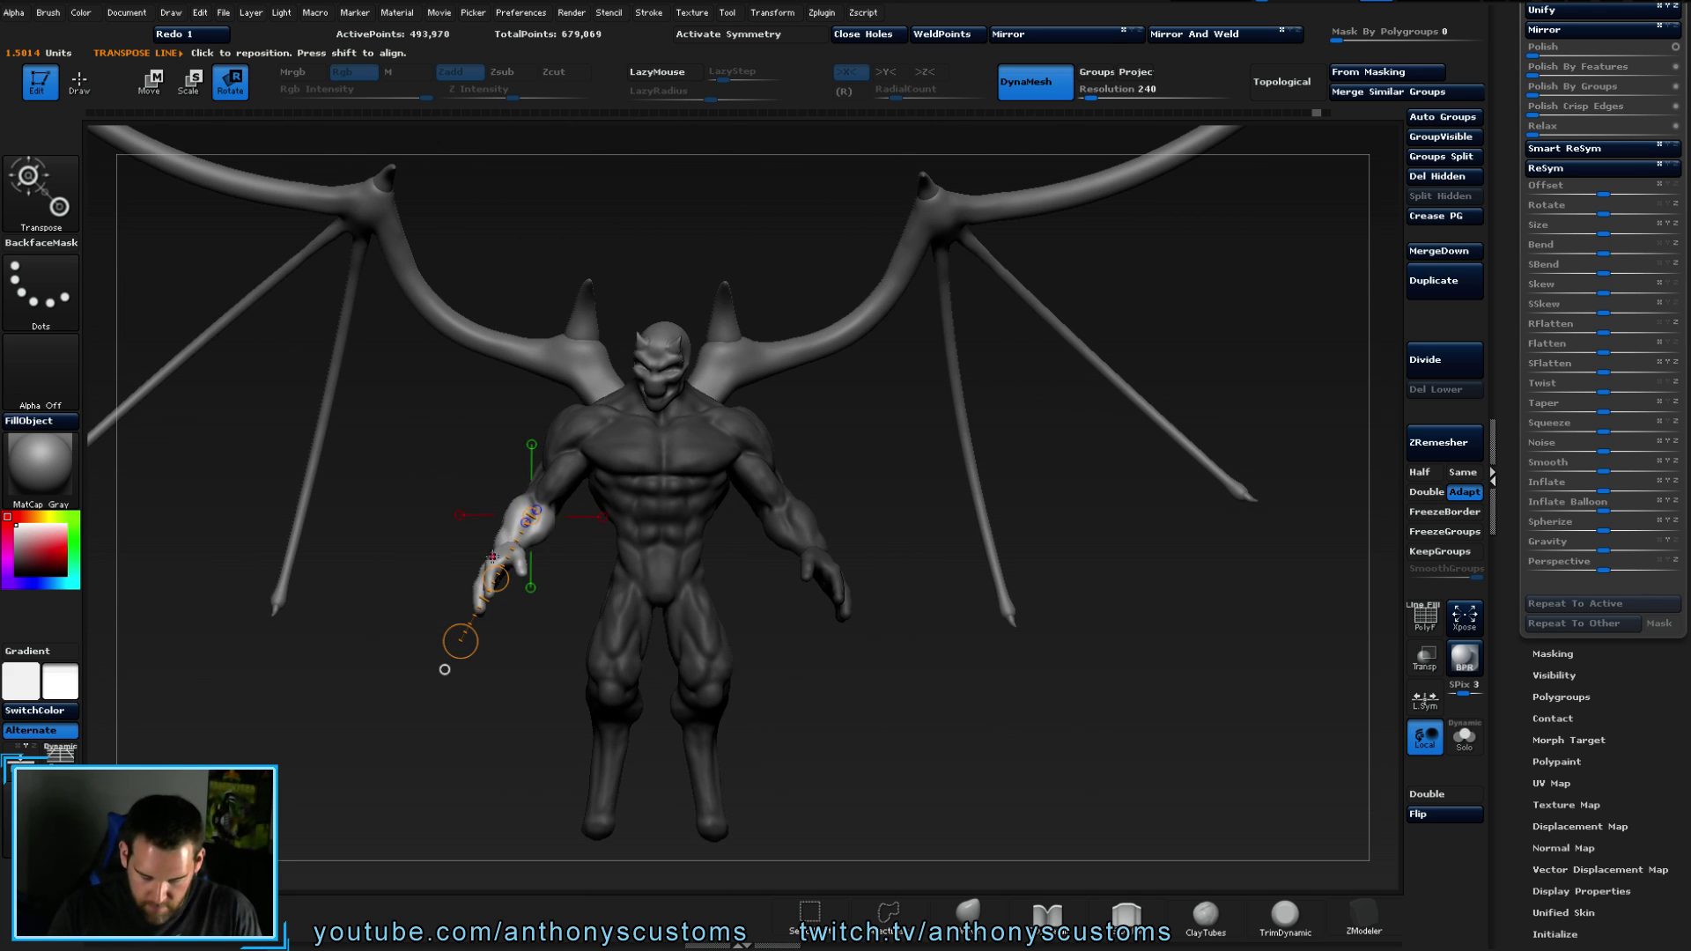
left_click_drag(445, 670, 491, 587)
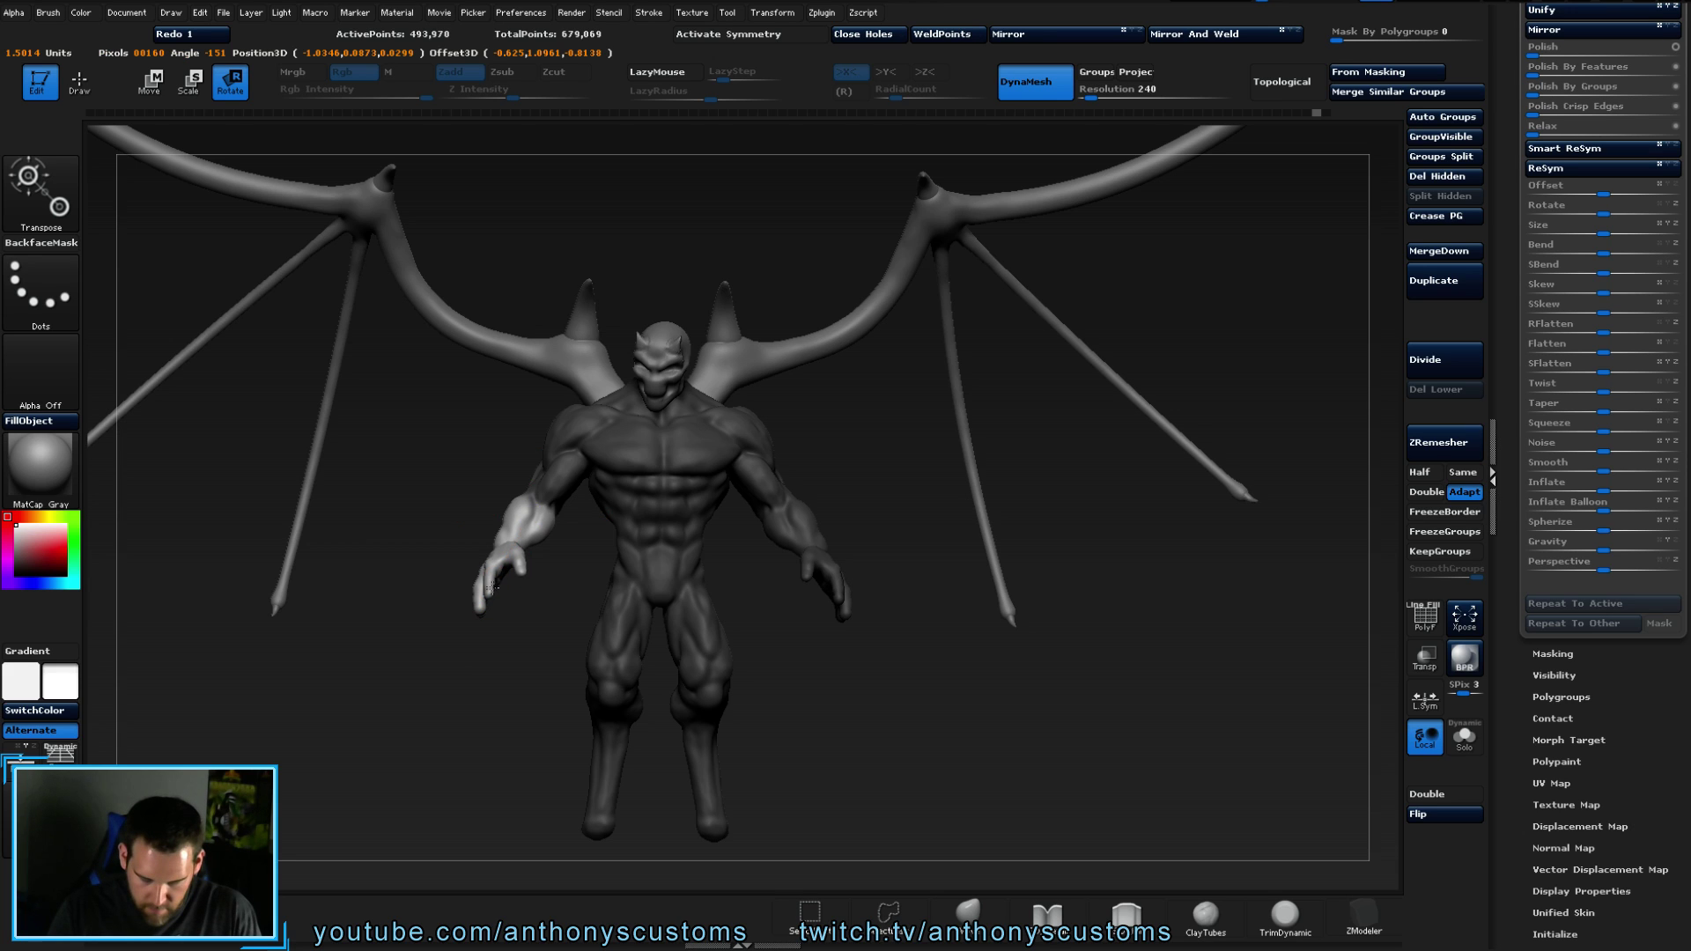
key("ctrl+shift+z")
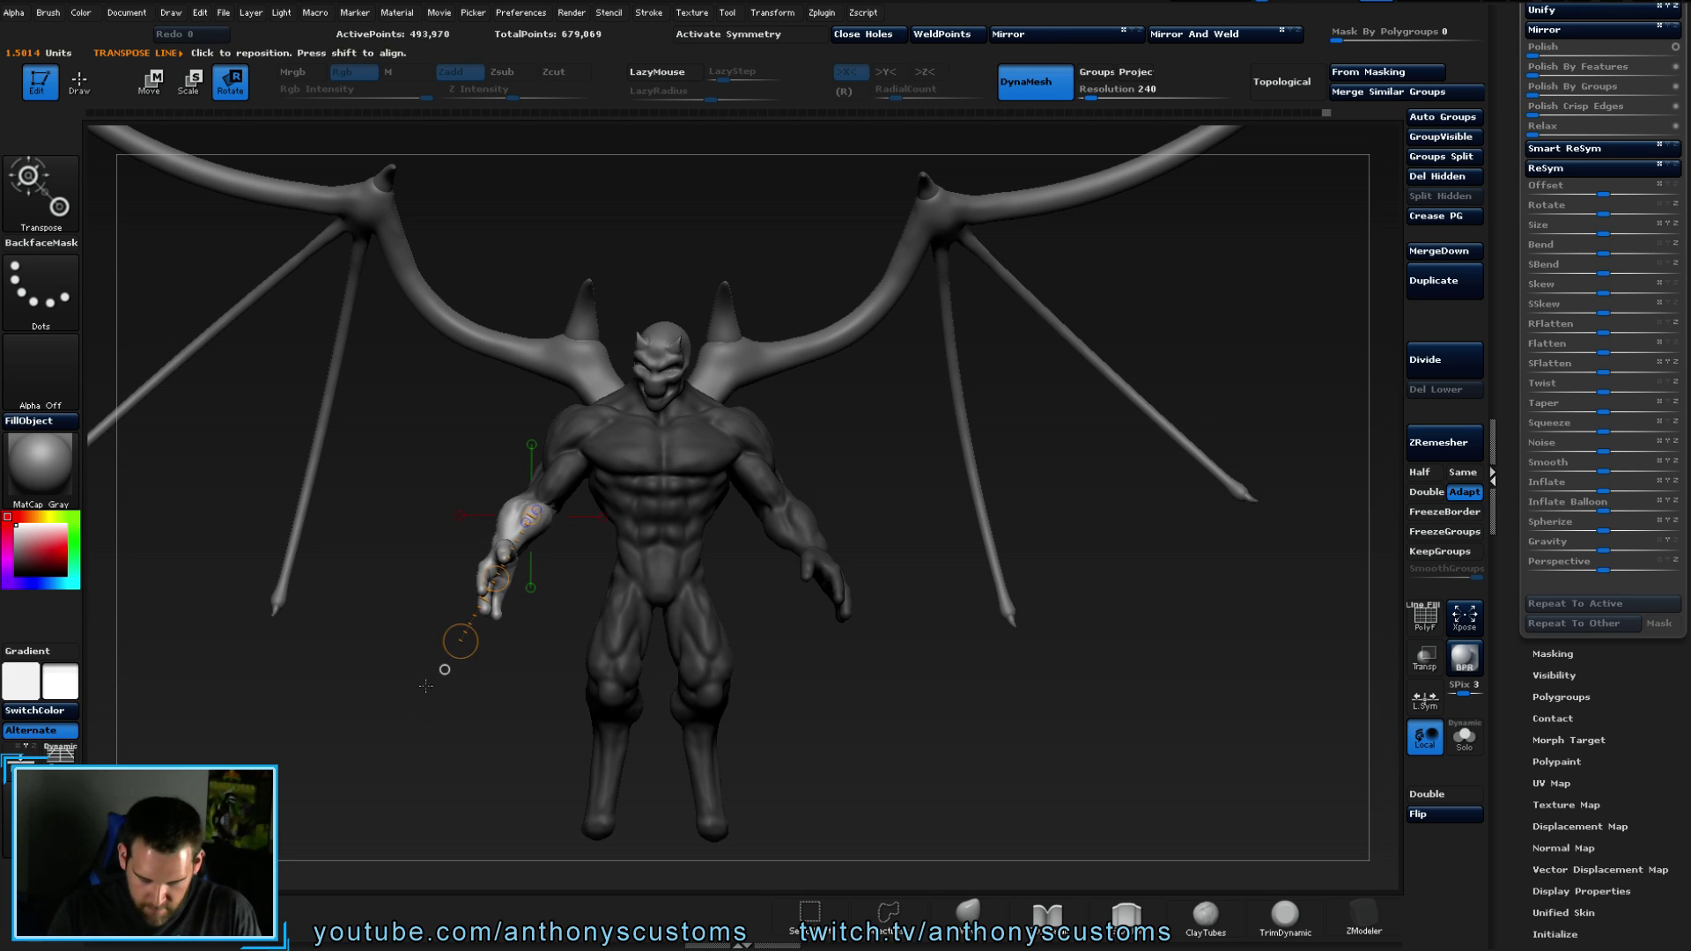
left_click_drag(445, 669, 494, 583)
left_click_drag(453, 656, 429, 700)
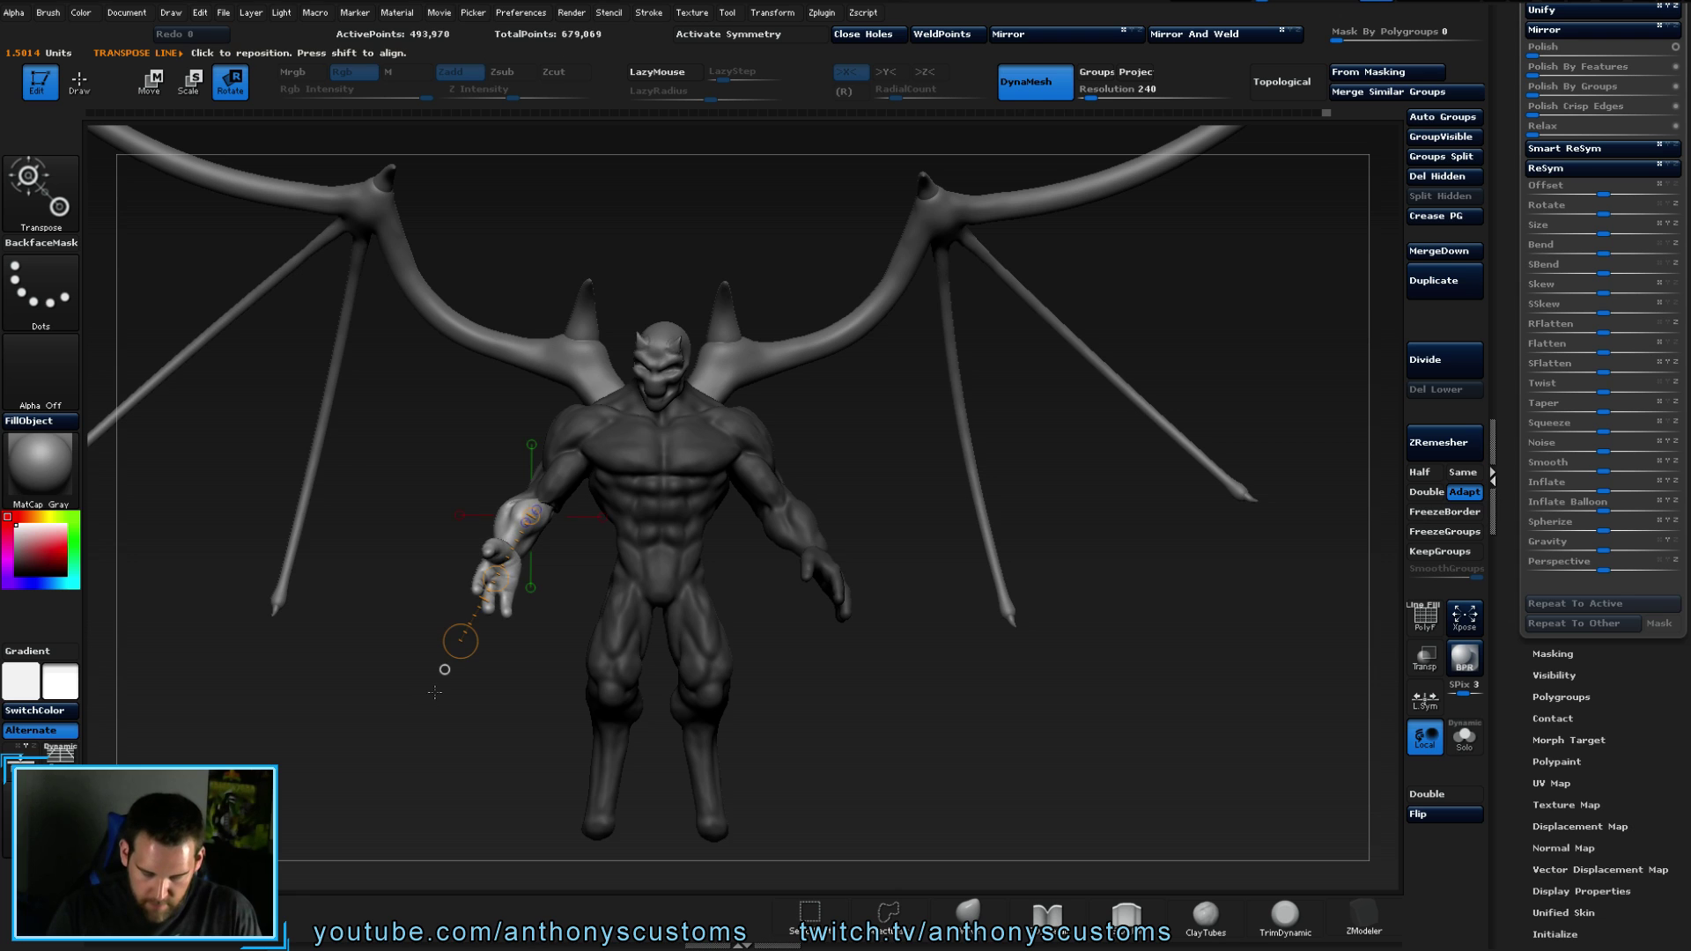
- Try repositioning the twisted right forearm at the elbow with Transpose Move
right_click_drag(710, 639, 548, 632)
left_click_drag(534, 651, 566, 525)
right_click_drag(793, 627, 464, 554)
key("w")
left_click_drag(355, 574, 358, 580)
right_click_drag(523, 609, 884, 666)
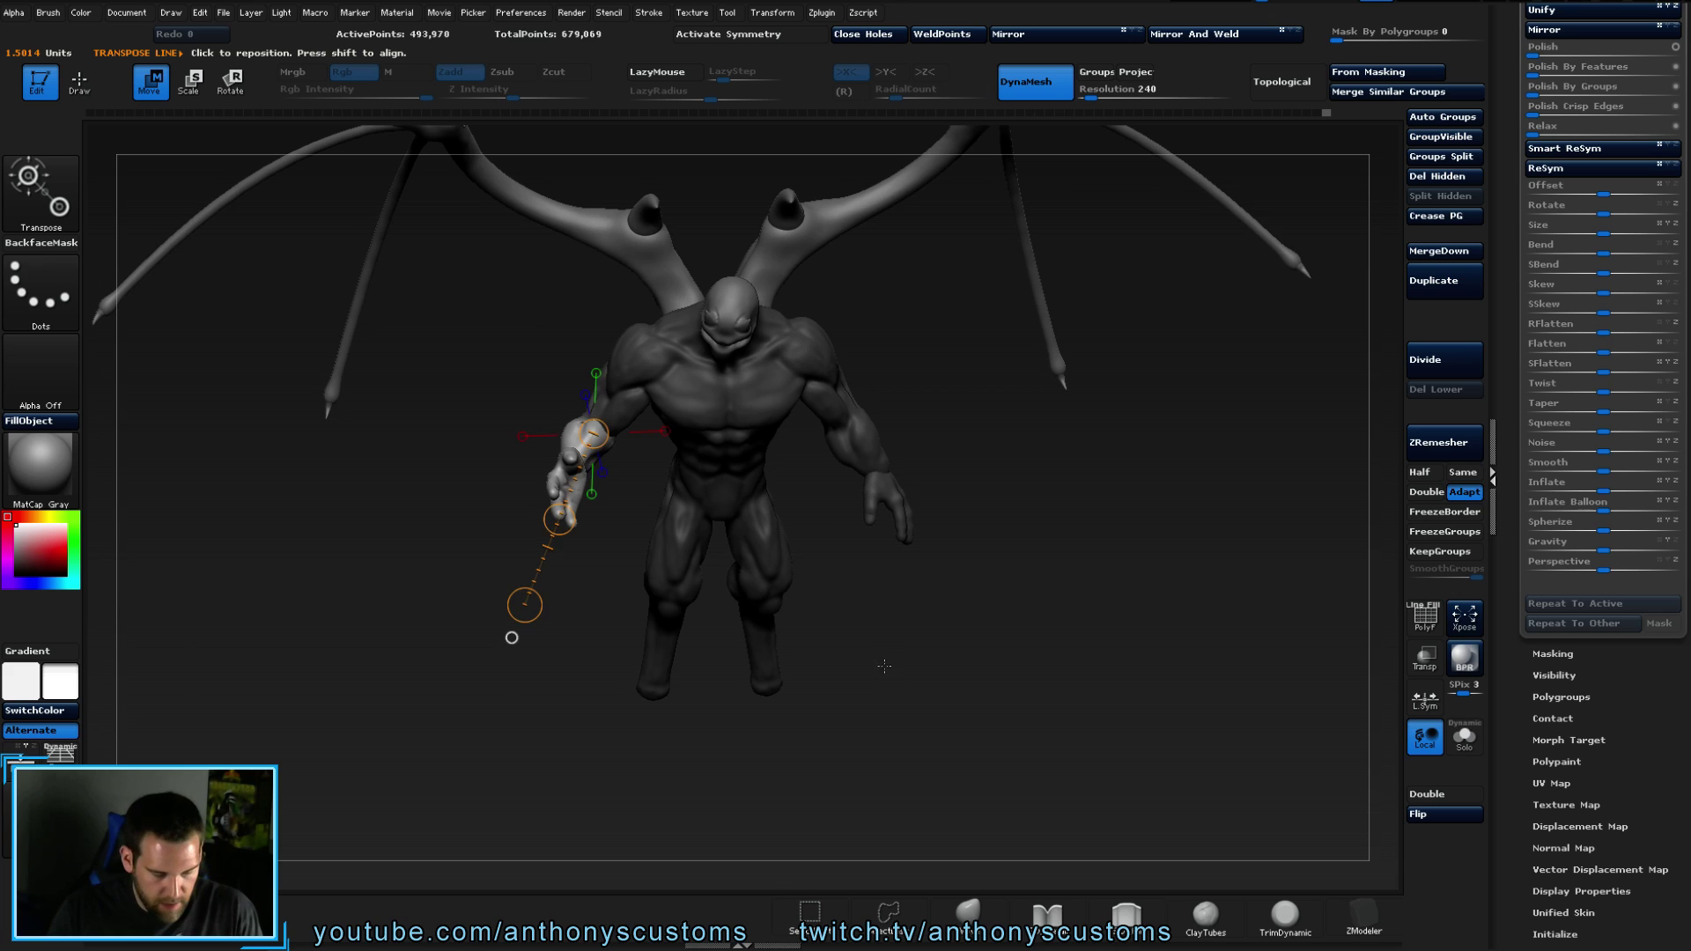
- Undo the latest right forearm twist and move edits, stepping through the history to compare poses
key("ctrl+z")
key("ctrl+z")
key("ctrl+z")
key("ctrl+z")
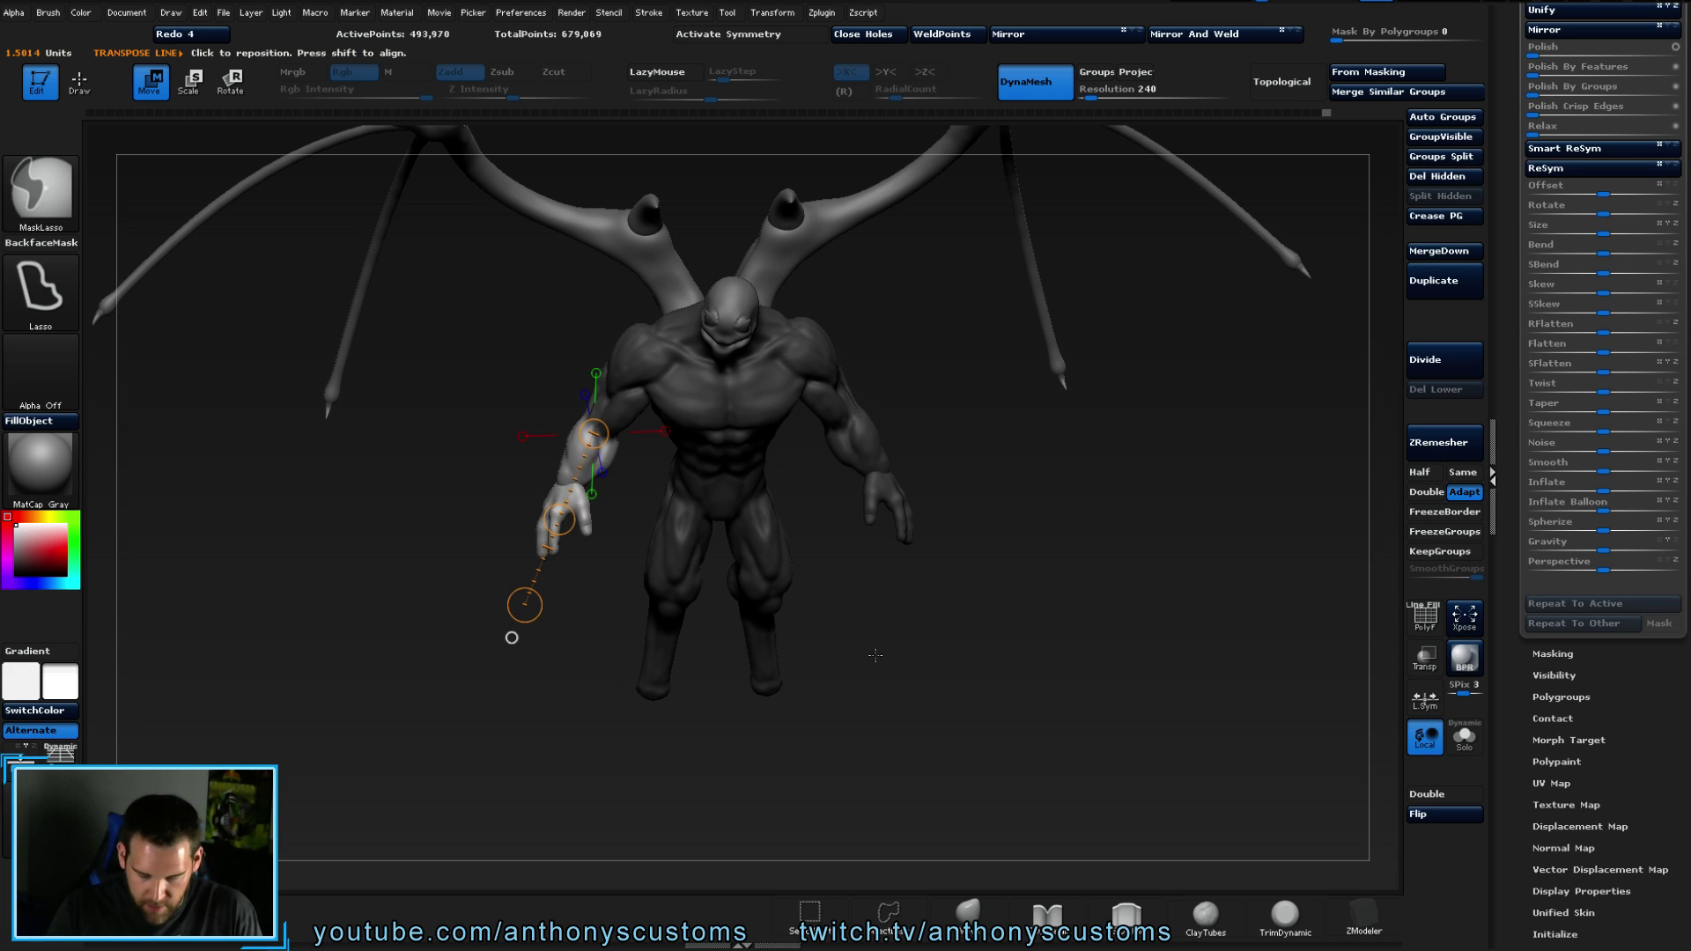
right_click_drag(552, 626, 720, 643)
left_click_drag(706, 643, 707, 644)
key("ctrl+shift+z")
key("ctrl+shift+z")
key("ctrl+shift+z")
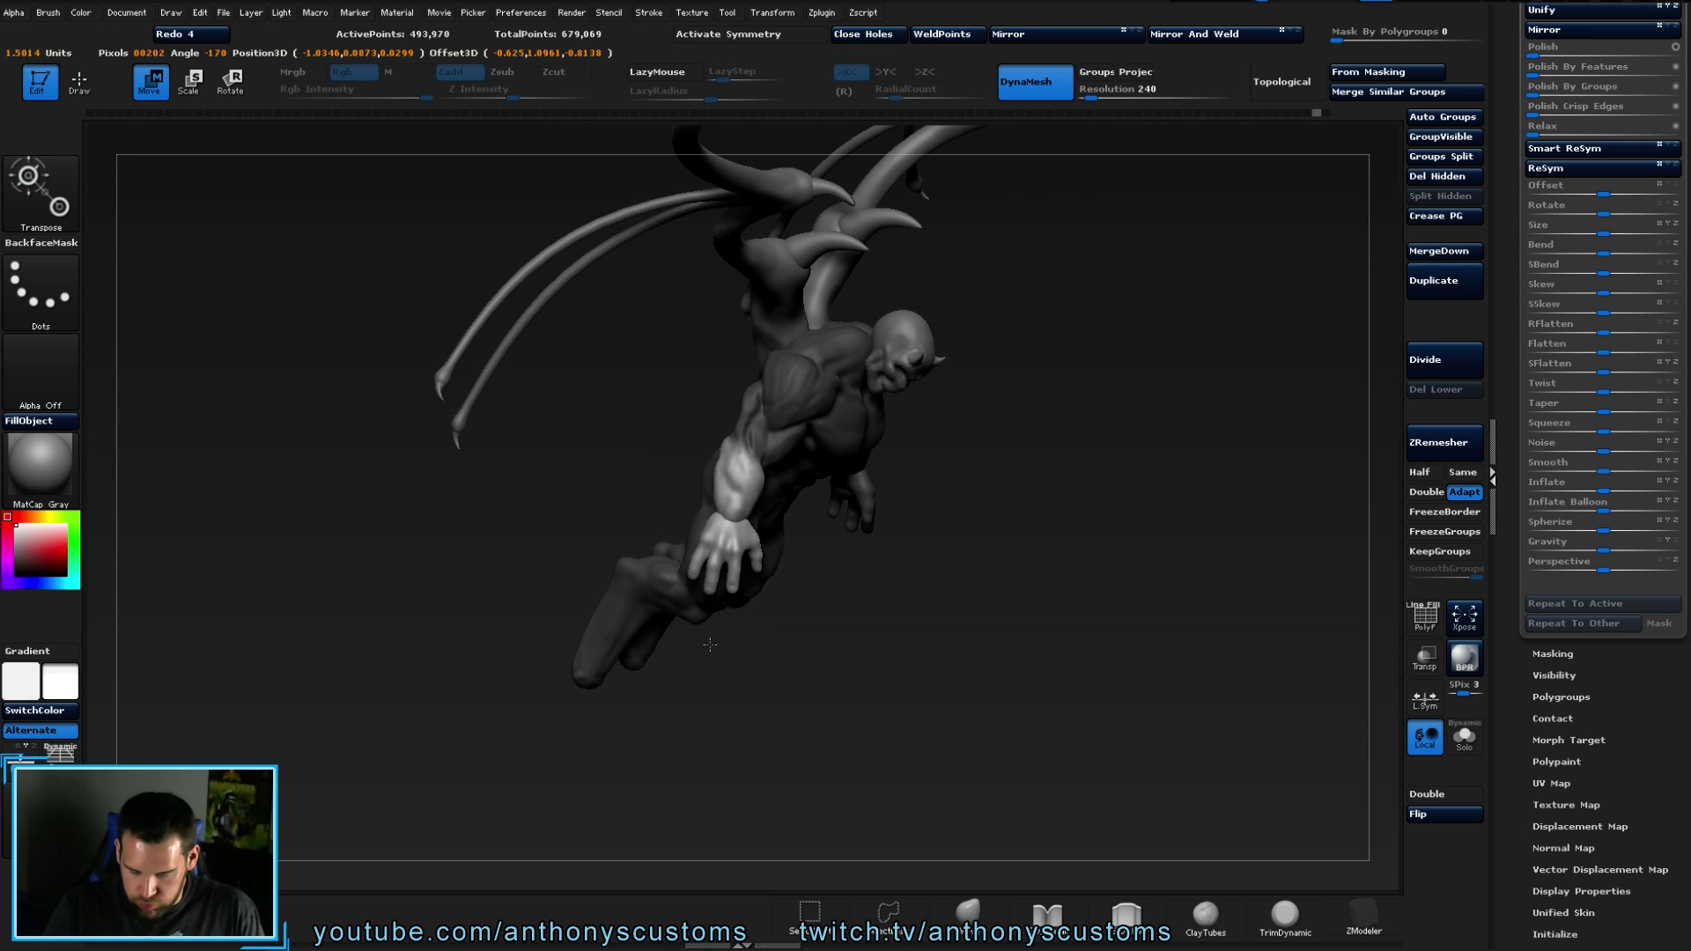
- Rotate the right forearm about the elbow with Transpose Rotate, return to draw mode, and clear the mask
key("r")
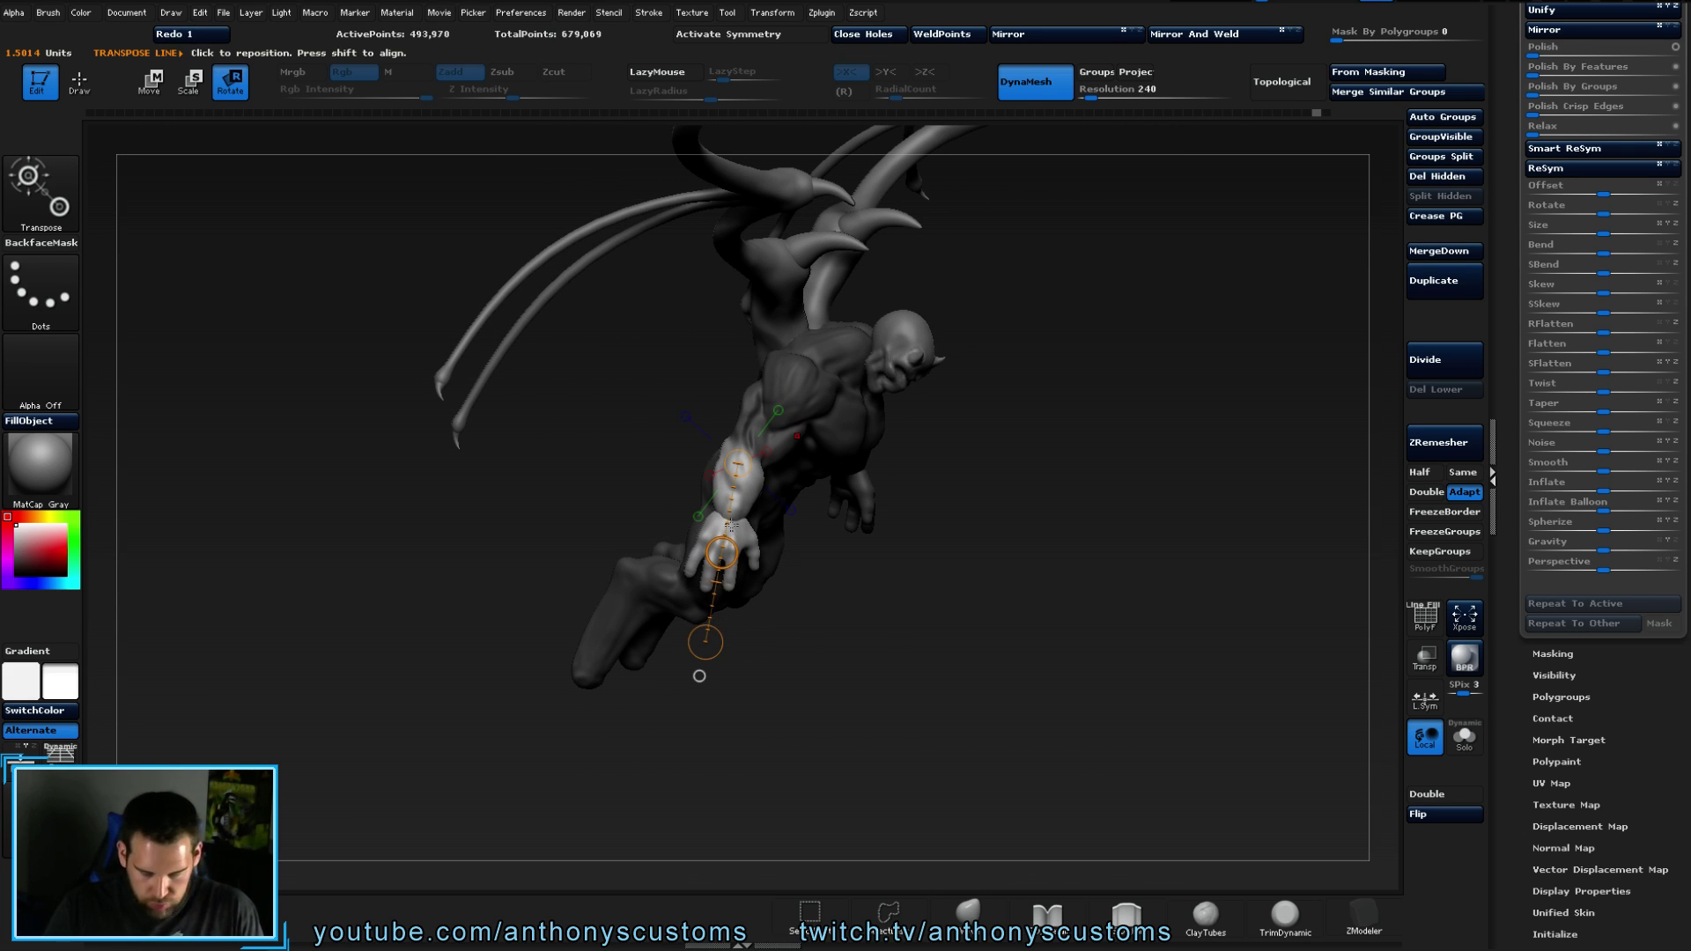
left_click_drag(738, 473, 746, 437)
left_click_drag(714, 653, 714, 646)
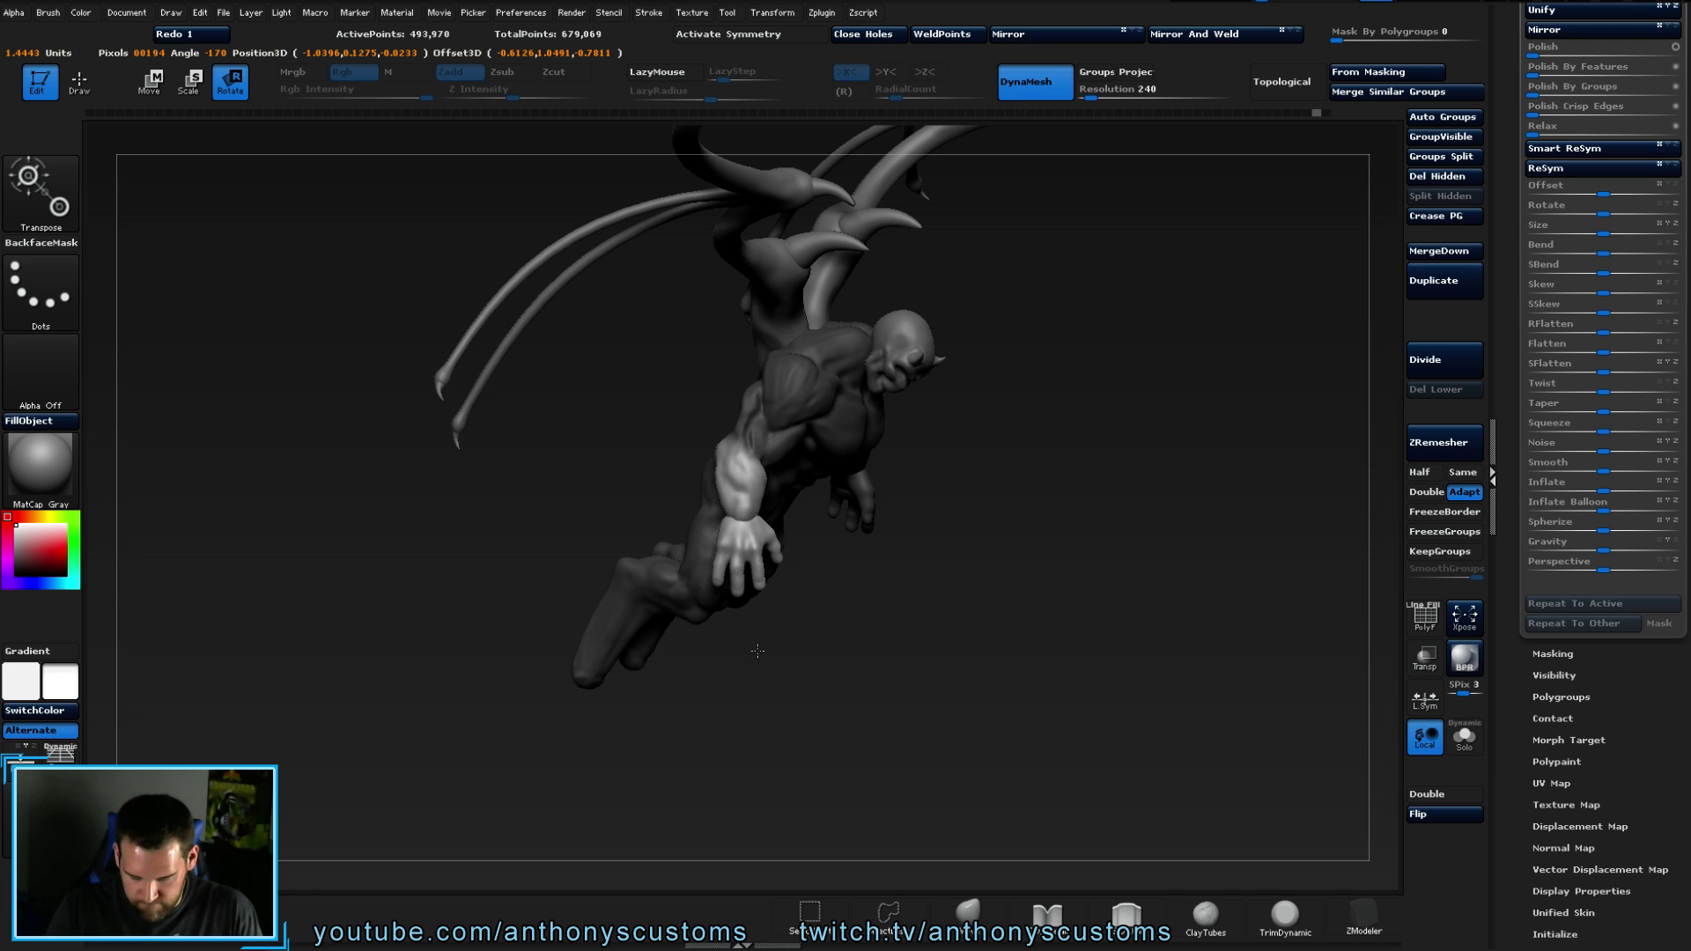
left_click_drag(842, 617, 845, 622)
mouse_move(1233, 665)
left_mouse_down()
mouse_move(1026, 676)
mouse_move(1051, 685)
mouse_move(1006, 742)
mouse_move(1060, 713)
mouse_move(1070, 738)
left_mouse_up()
key("q")
left_click_drag(588, 704, 592, 779)
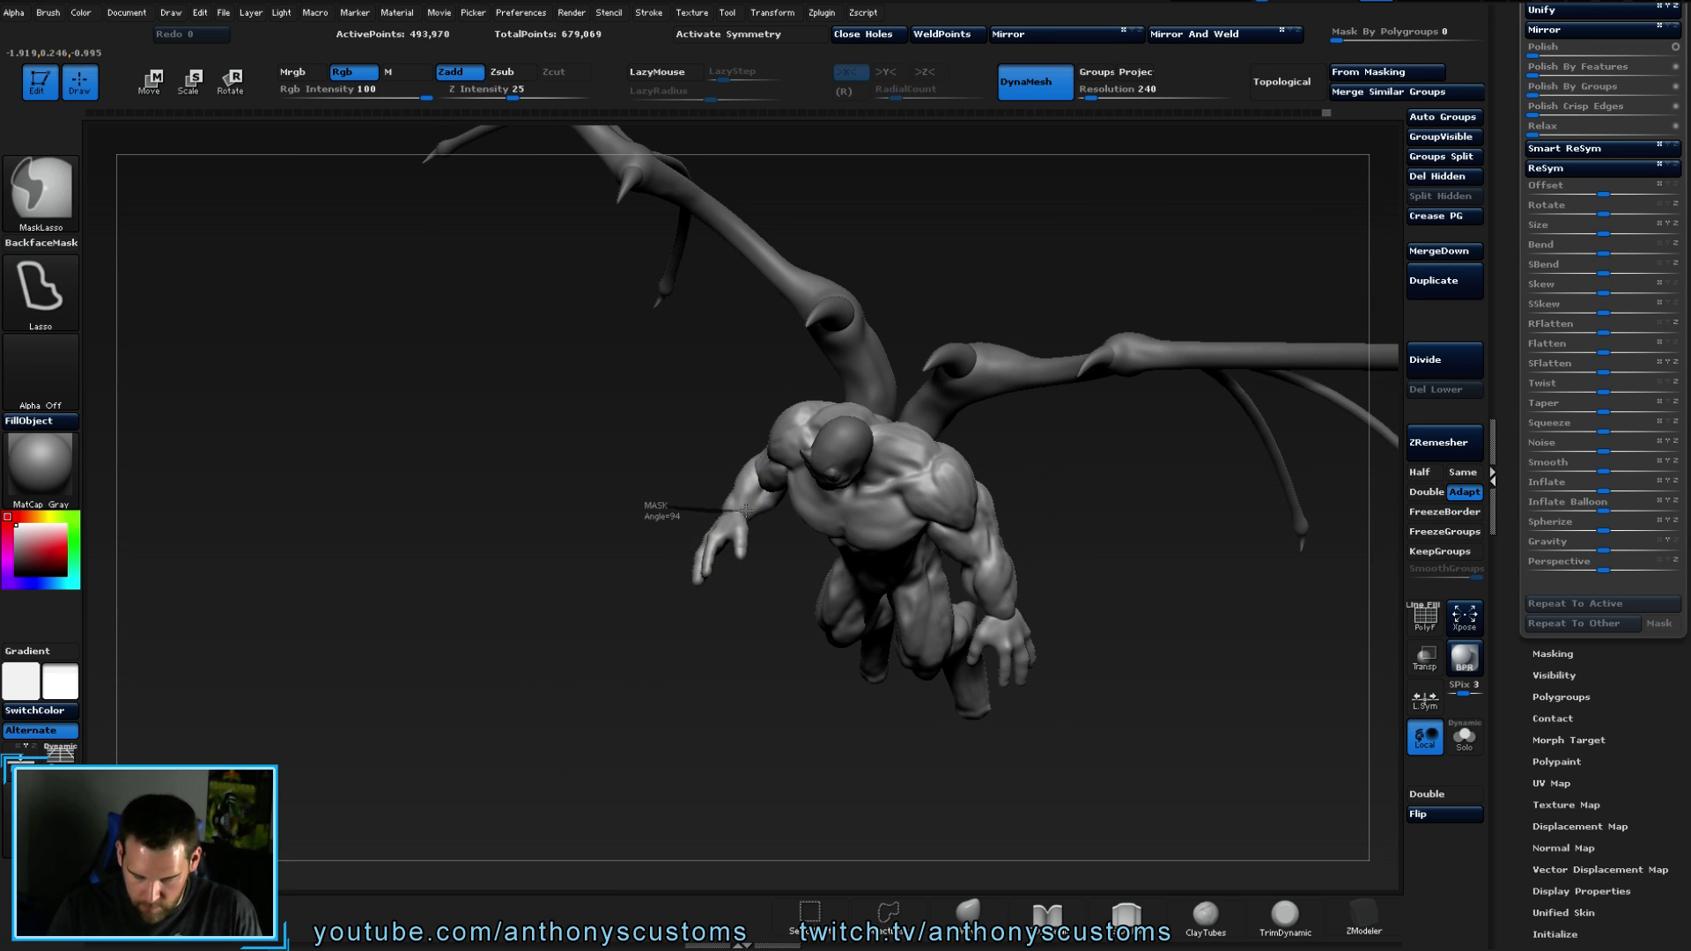
- Lasso-mask the right forearm and hand from above and invert the mask to isolate them
left_click_drag(637, 644, 640, 646)
left_click_drag(718, 718, 789, 702)
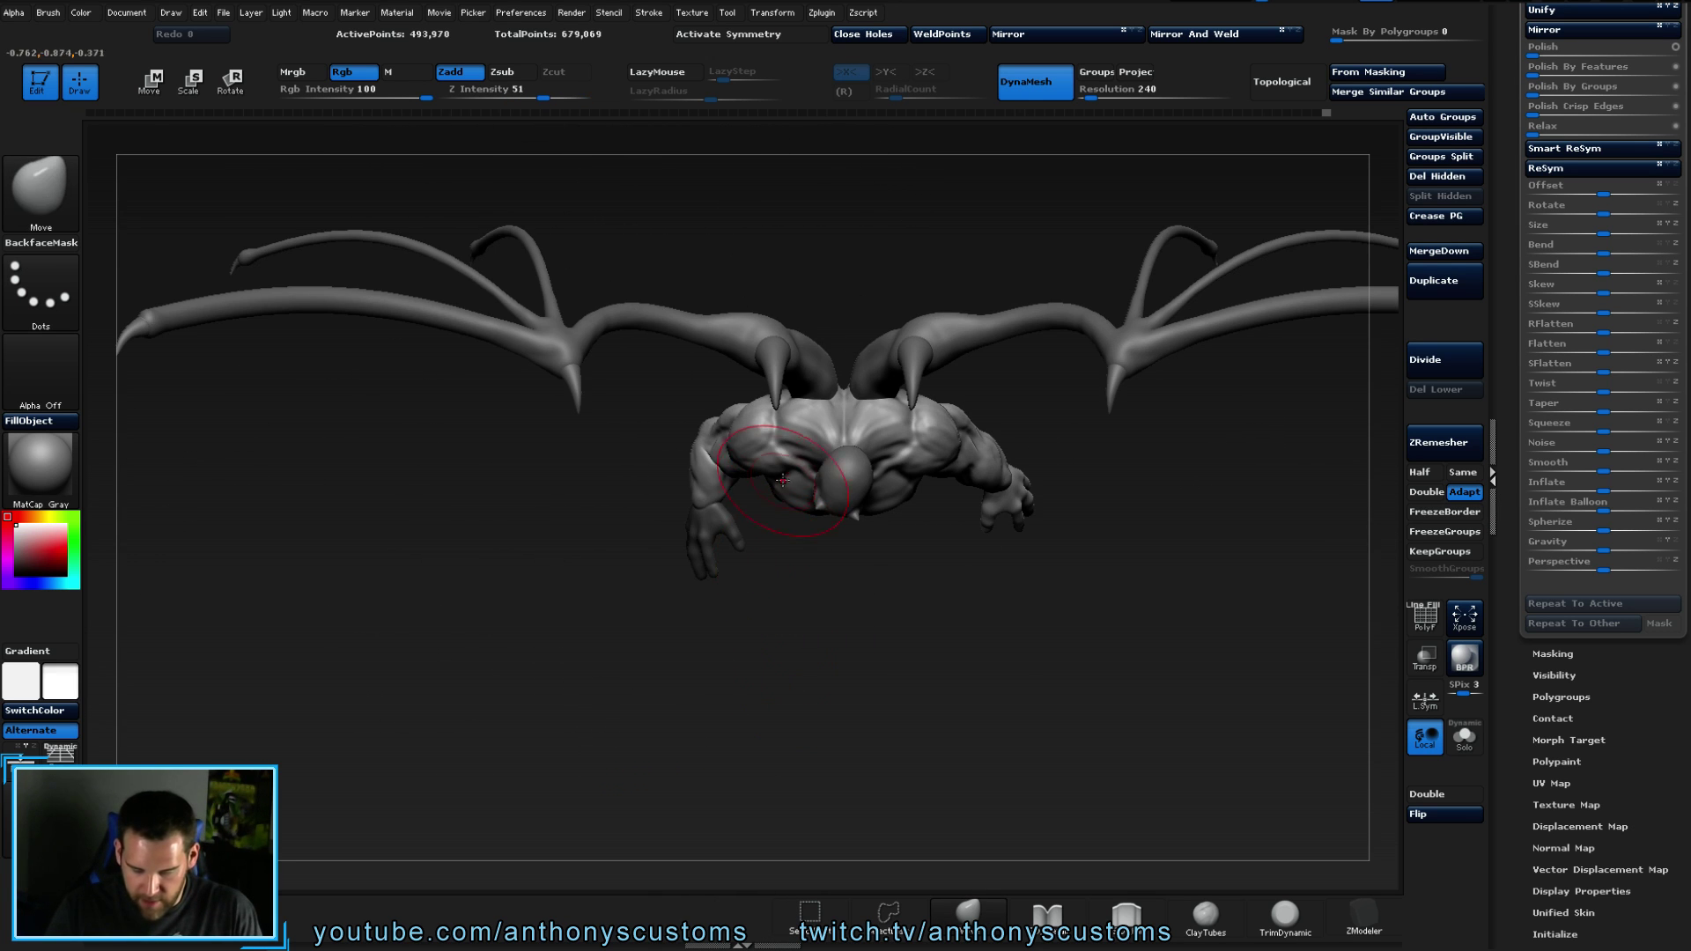
key("ctrl")
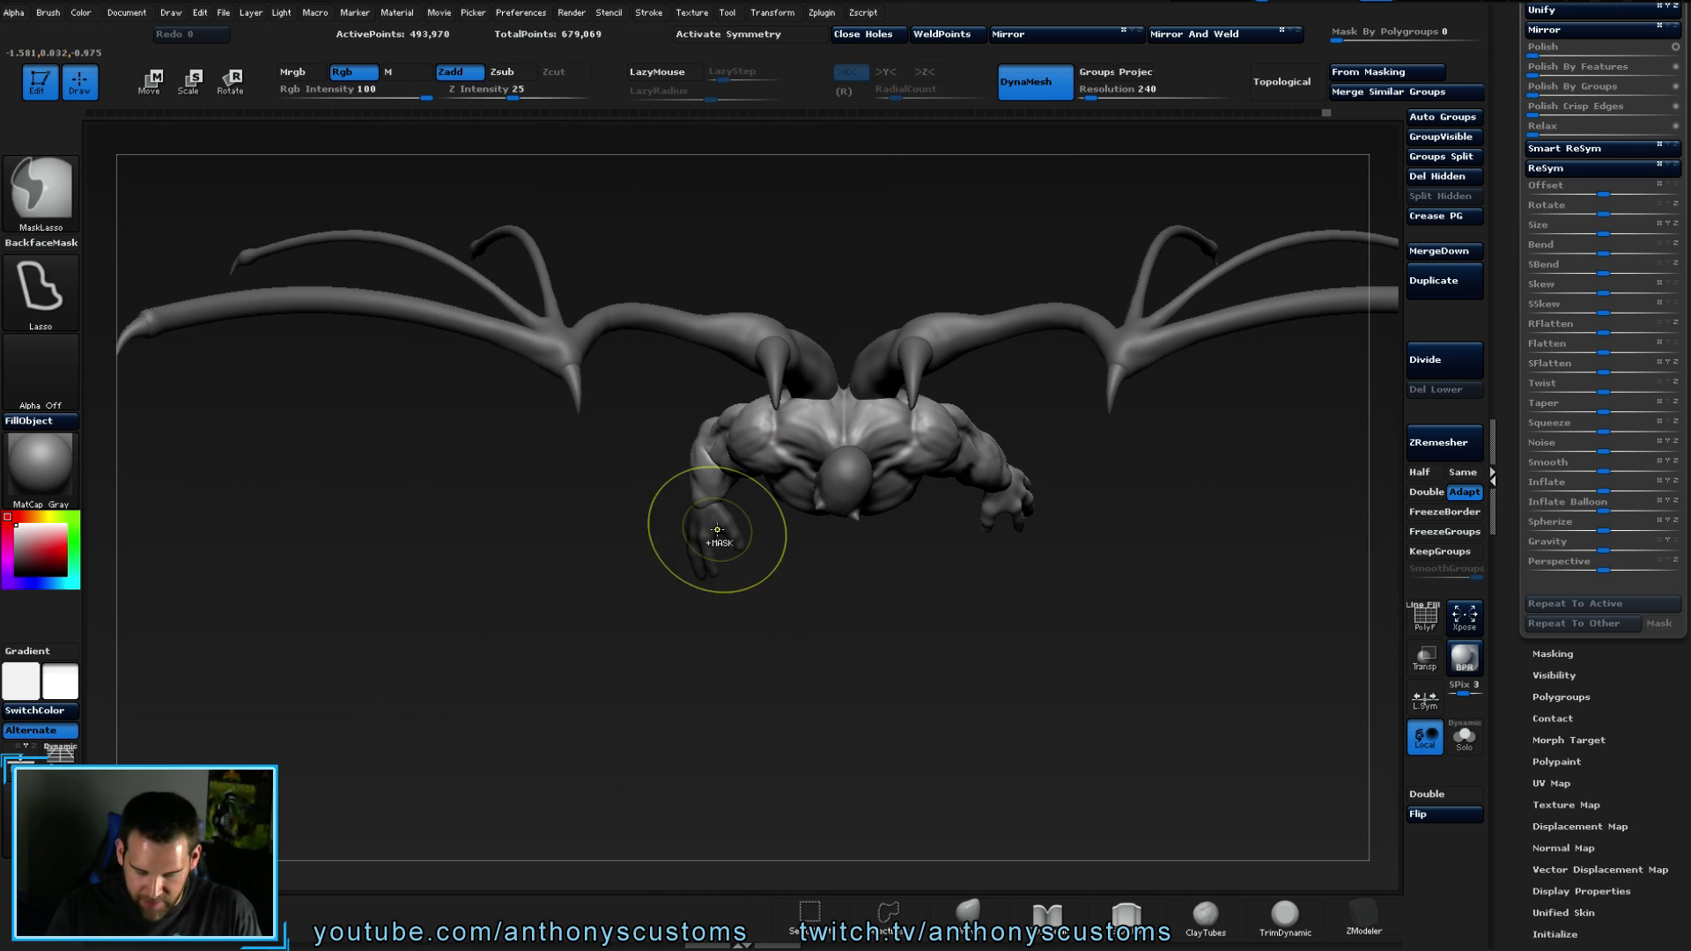
left_click(771, 625, "ctrl")
mouse_move(773, 626)
left_mouse_down()
mouse_move(837, 636)
mouse_move(834, 655)
mouse_move(757, 598)
left_mouse_up()
- Set a Transpose Rotate line at the elbow and bend the right forearm forward and upward
key("r")
left_click_drag(690, 520, 732, 683)
left_click_drag(934, 669, 768, 667)
left_click_drag(695, 600, 696, 602)
left_click_drag(728, 757, 727, 755)
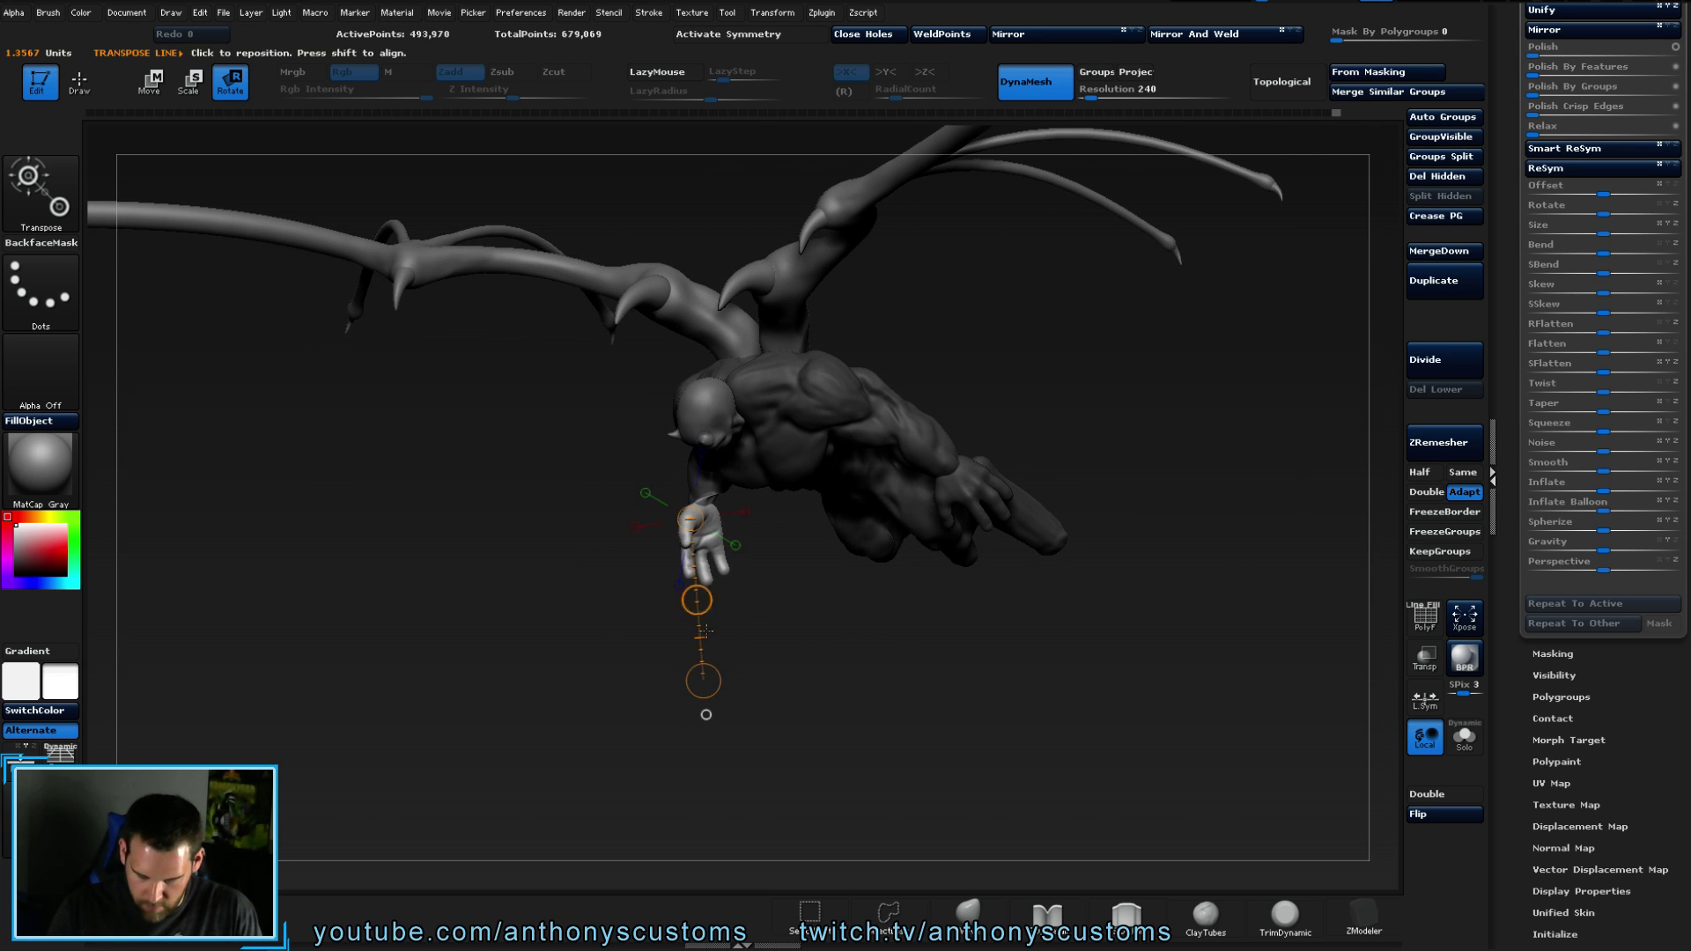
left_click_drag(697, 601, 697, 604)
left_click_drag(704, 706, 841, 496)
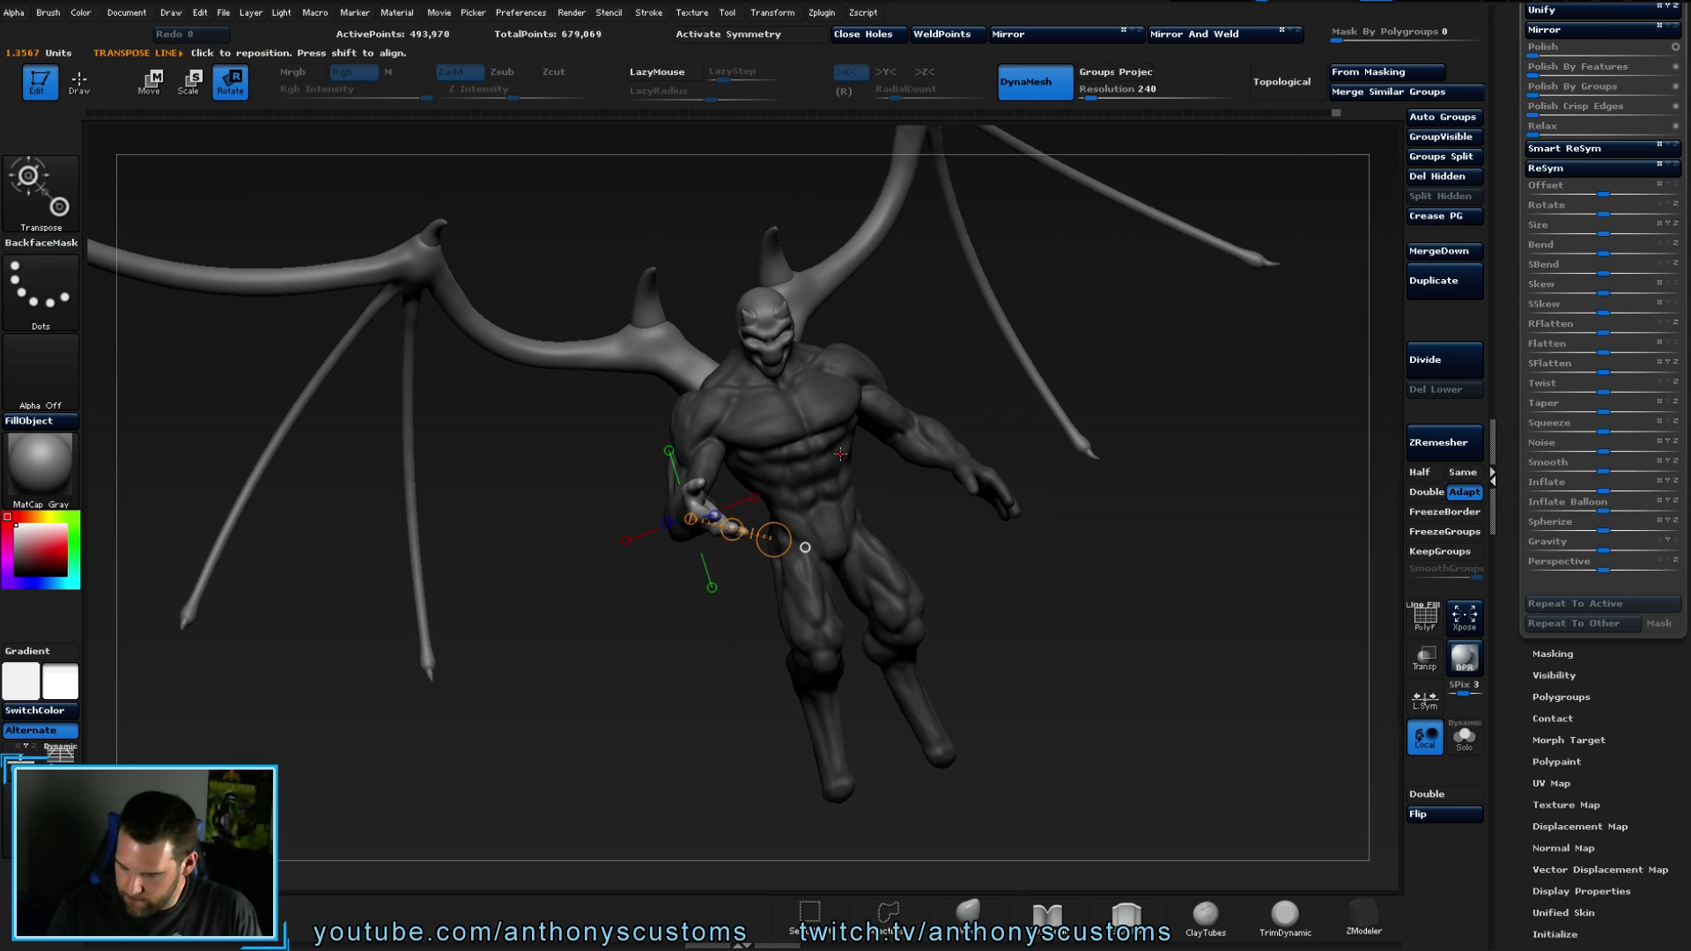
- Raise the right forearm further with the hand pointing up, return to draw mode, and clear the mask
left_click_drag(624, 725, 680, 814)
left_click_drag(851, 568, 1043, 472)
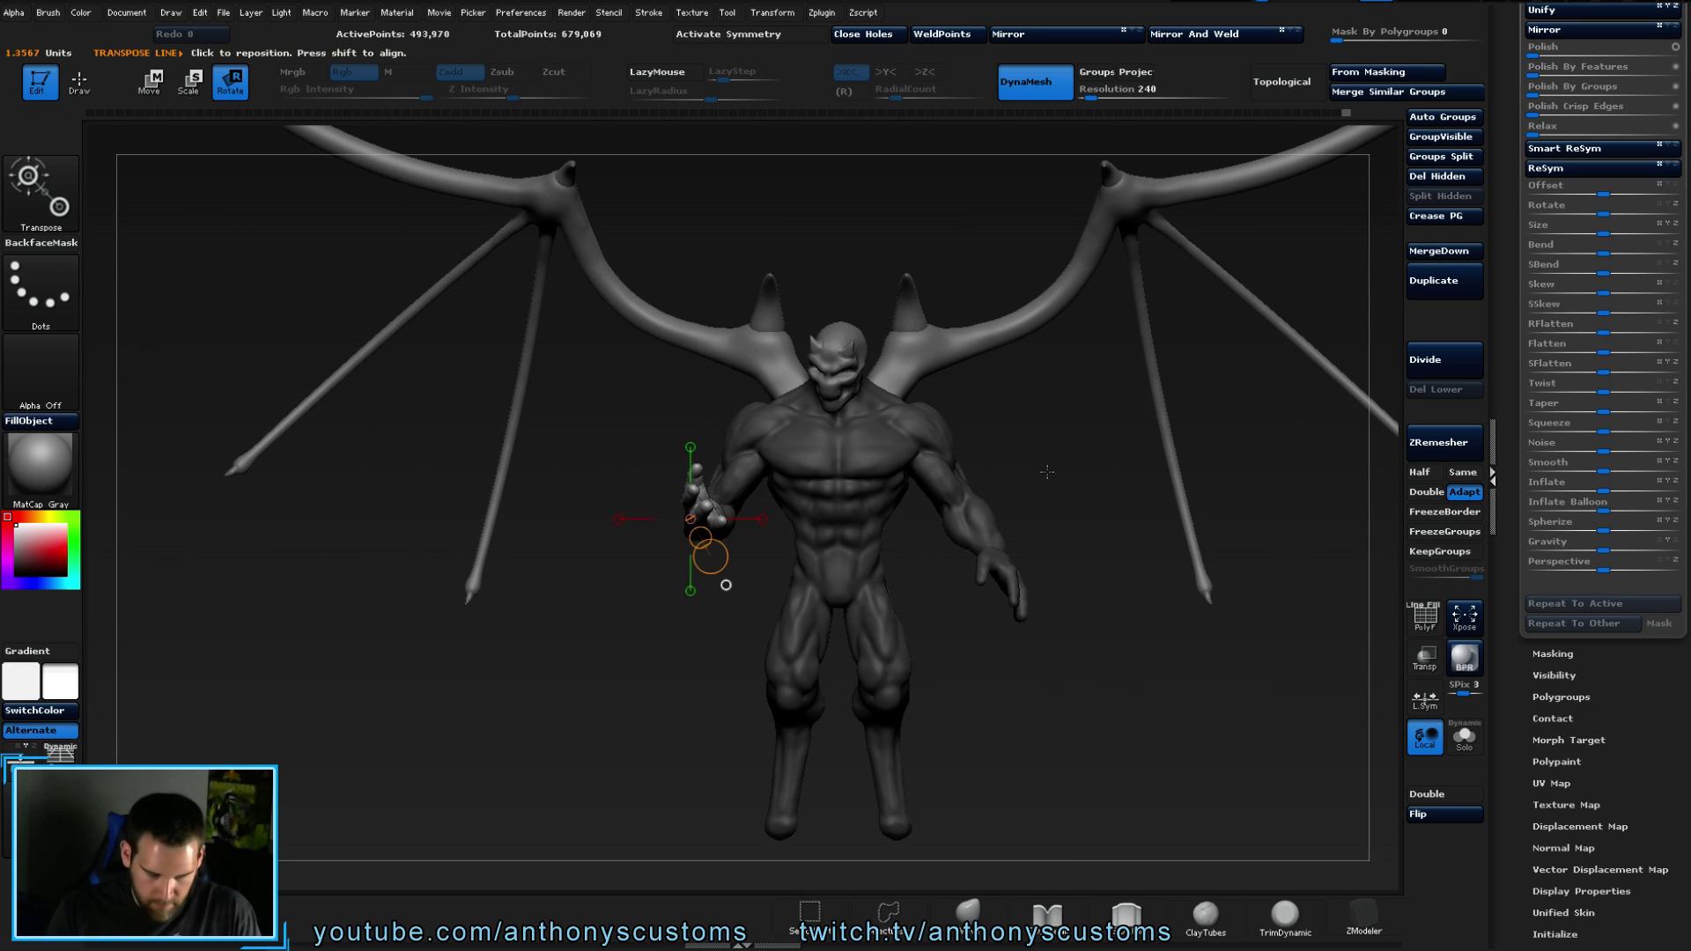
key("q")
left_click(1092, 671, "ctrl")
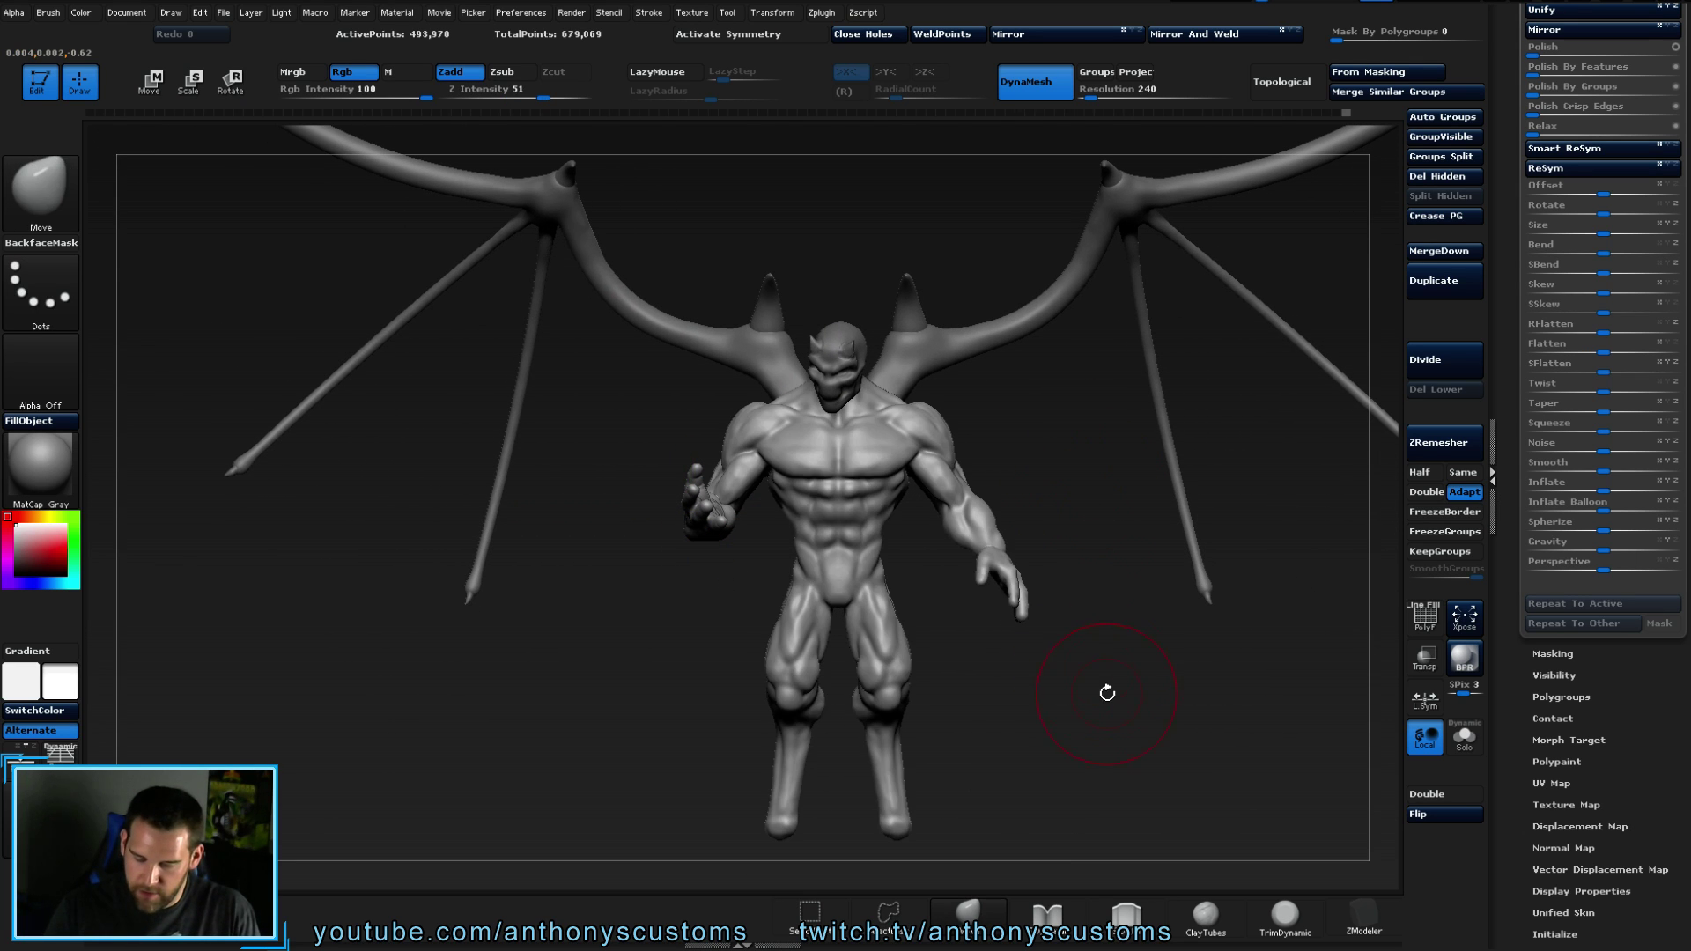
- Undo the right forearm posing back to the original arm position with only the forearm unmasked
mouse_move(1070, 658)
left_mouse_down()
mouse_move(900, 672)
mouse_move(948, 669)
left_mouse_up()
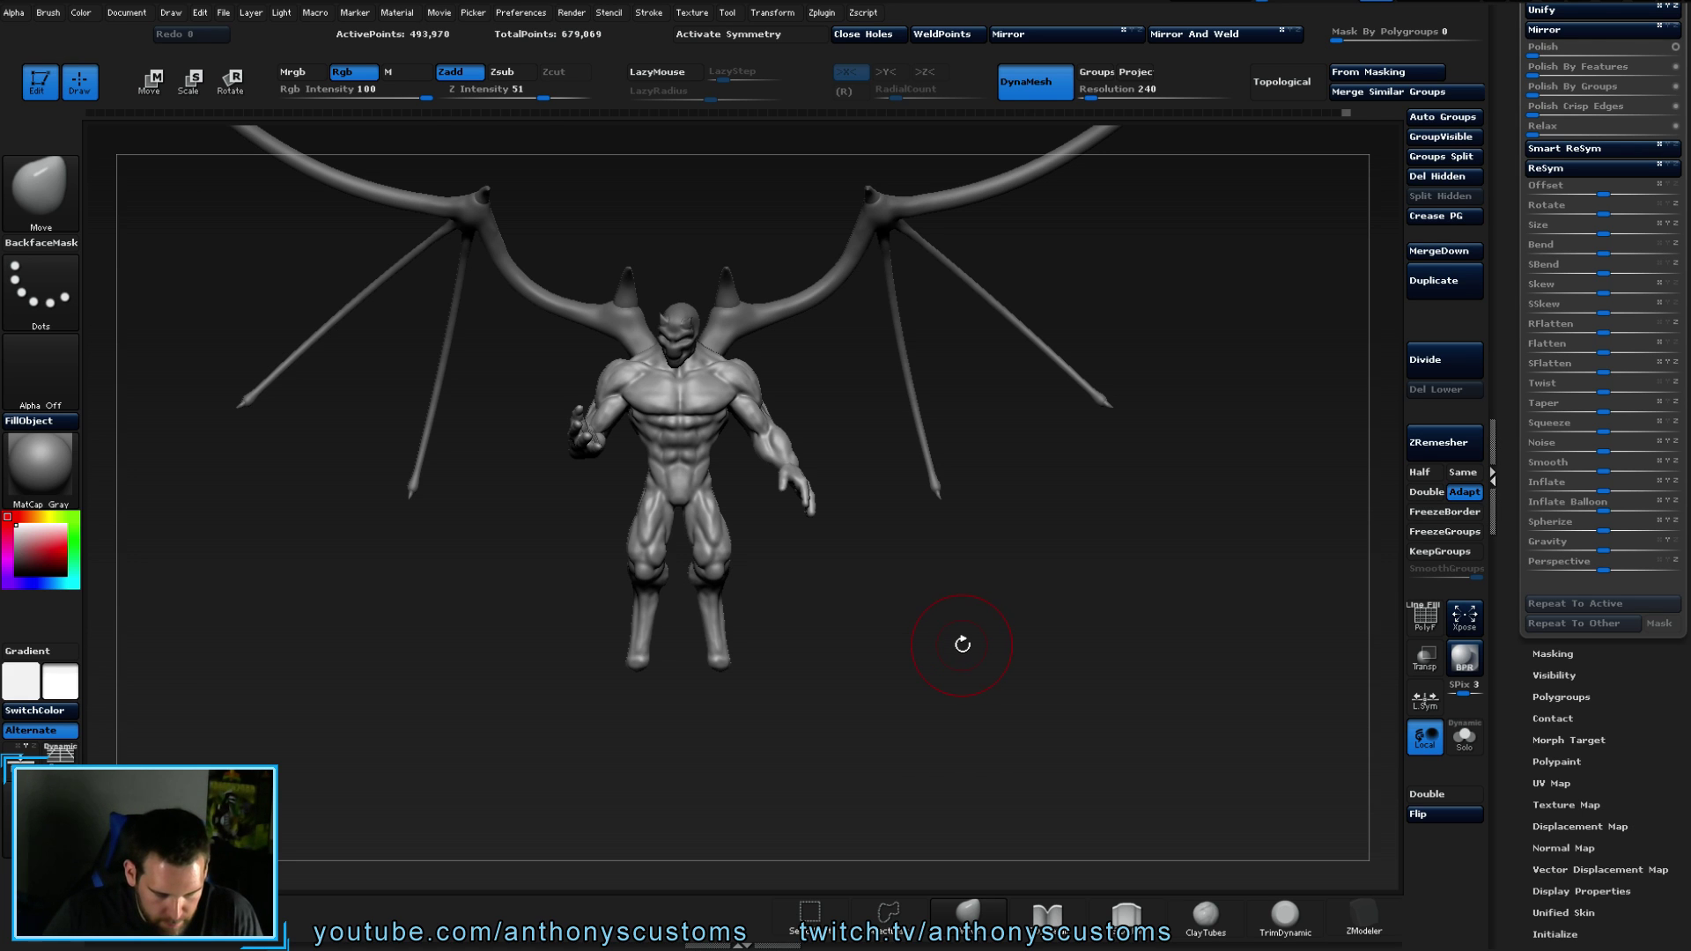
left_click_drag(976, 646, 1066, 554)
key("ctrl+z")
key("ctrl+z")
key("ctrl+z")
key("ctrl+z")
key("ctrl+z")
key("ctrl+z")
key("ctrl+z")
key("ctrl+z")
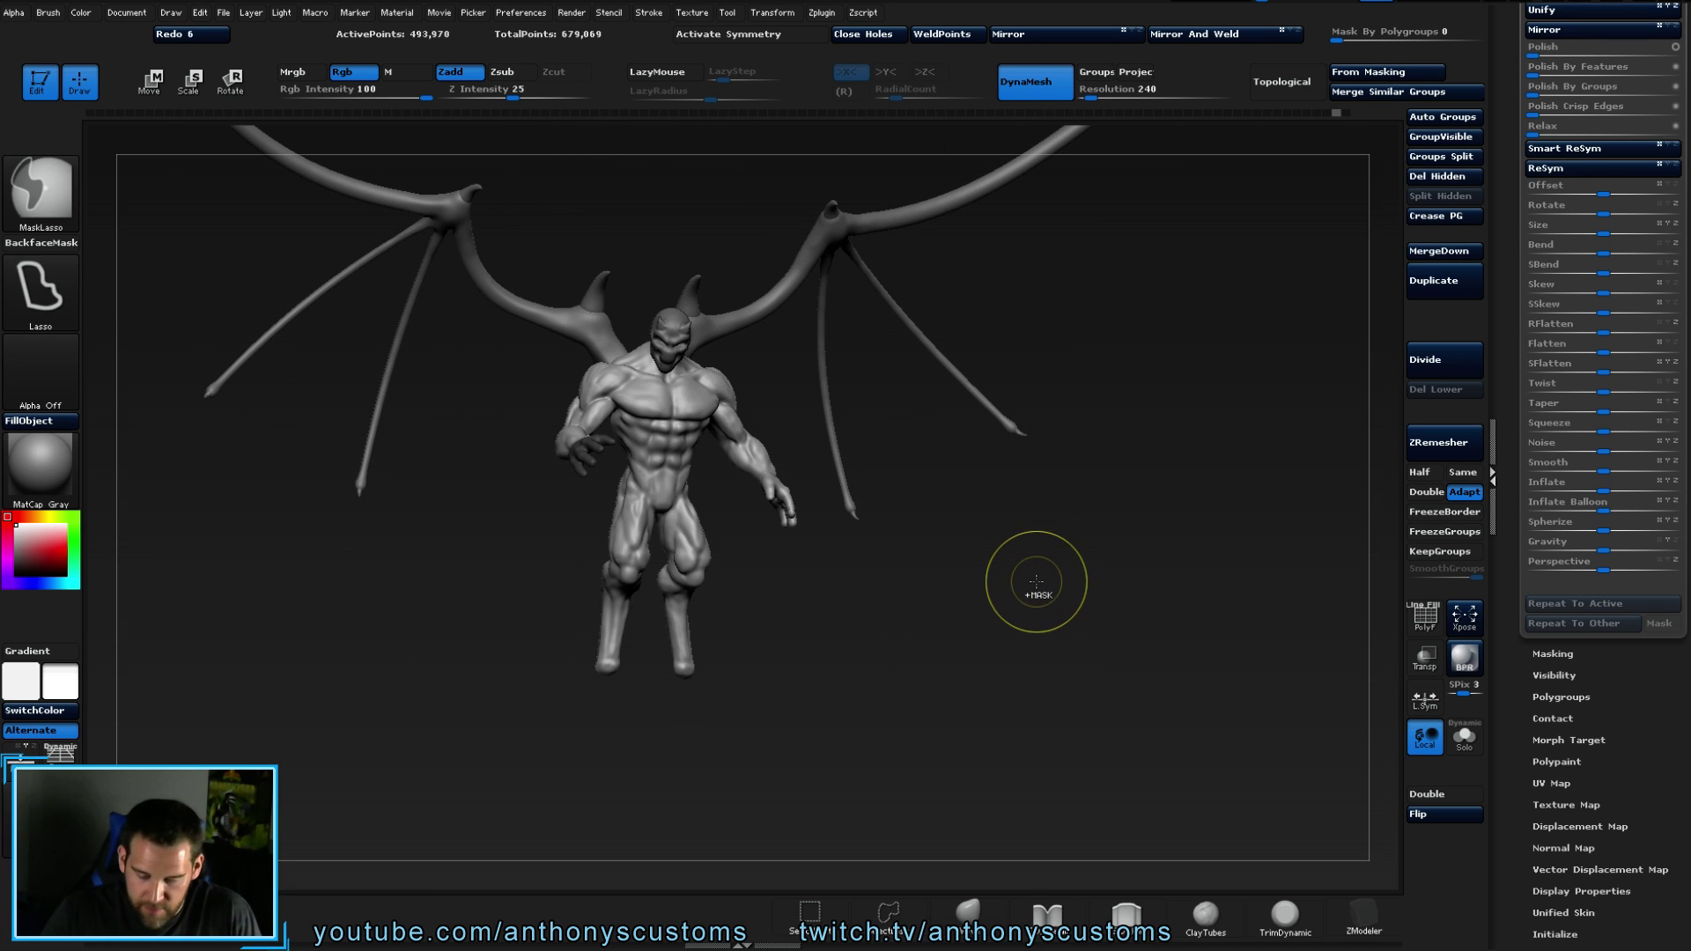
key("ctrl+z")
key("ctrl+z")
key("ctrl+z")
key("ctrl+z")
key("ctrl+z")
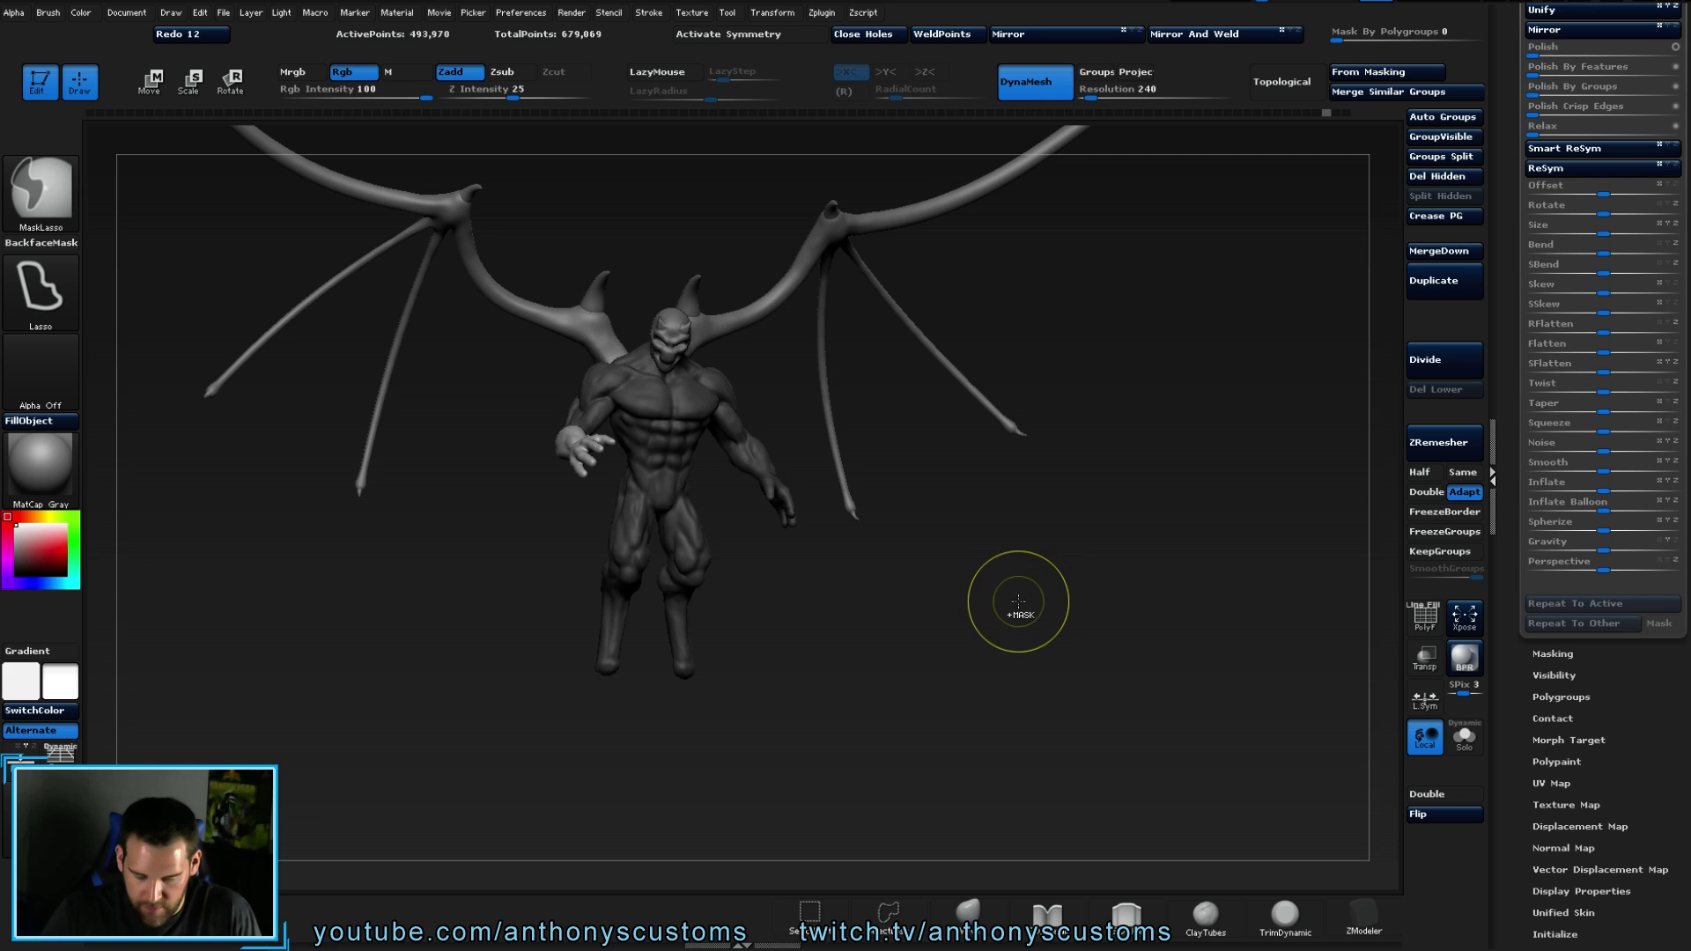
left_click_drag(1011, 612, 961, 672)
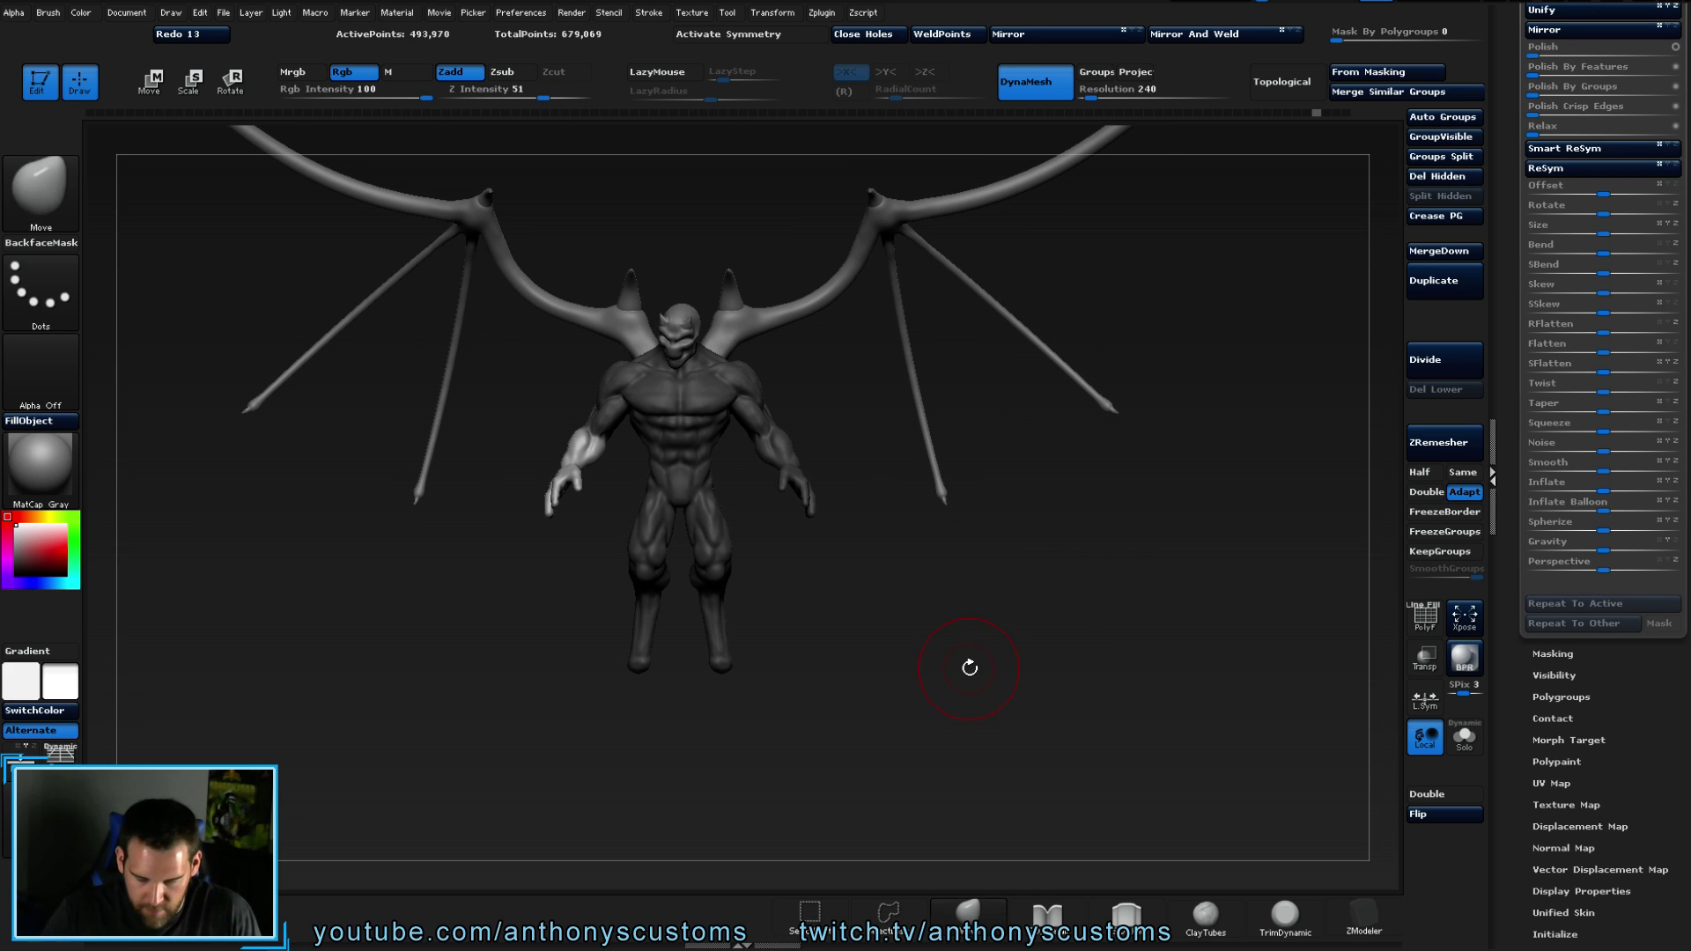
- Undo the remaining forearm masking so the demon's whole body is unmasked
key("ctrl+z")
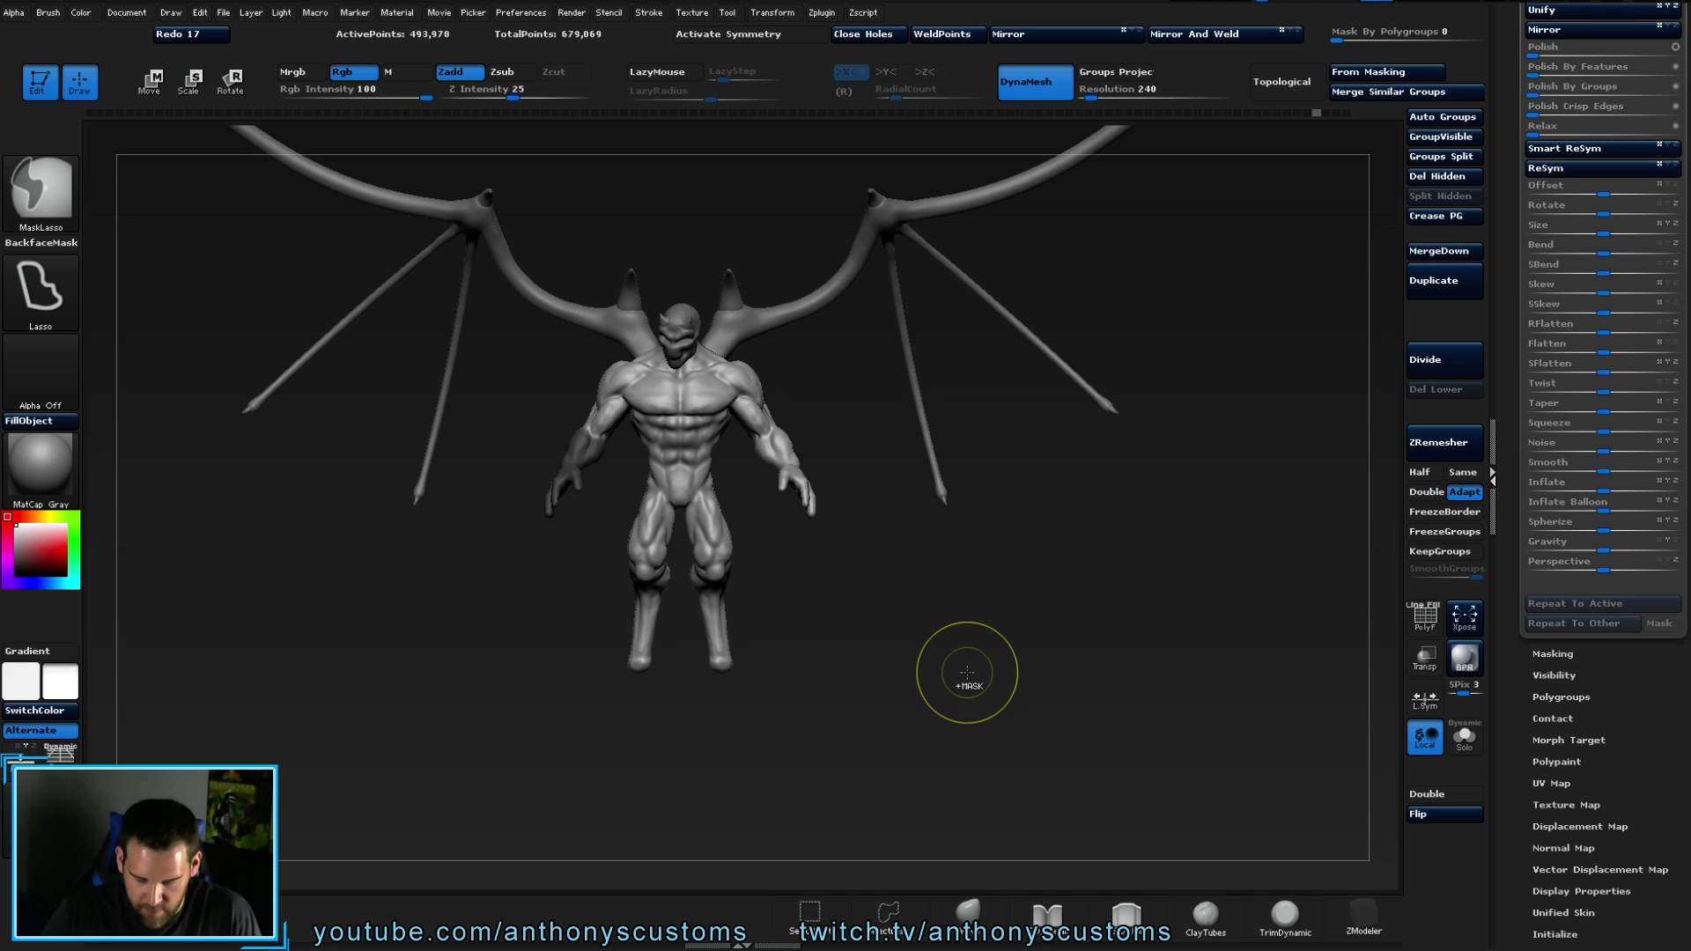
key("ctrl+z")
mouse_move(965, 677)
left_mouse_down()
mouse_move(1007, 691)
mouse_move(992, 682)
left_mouse_up()
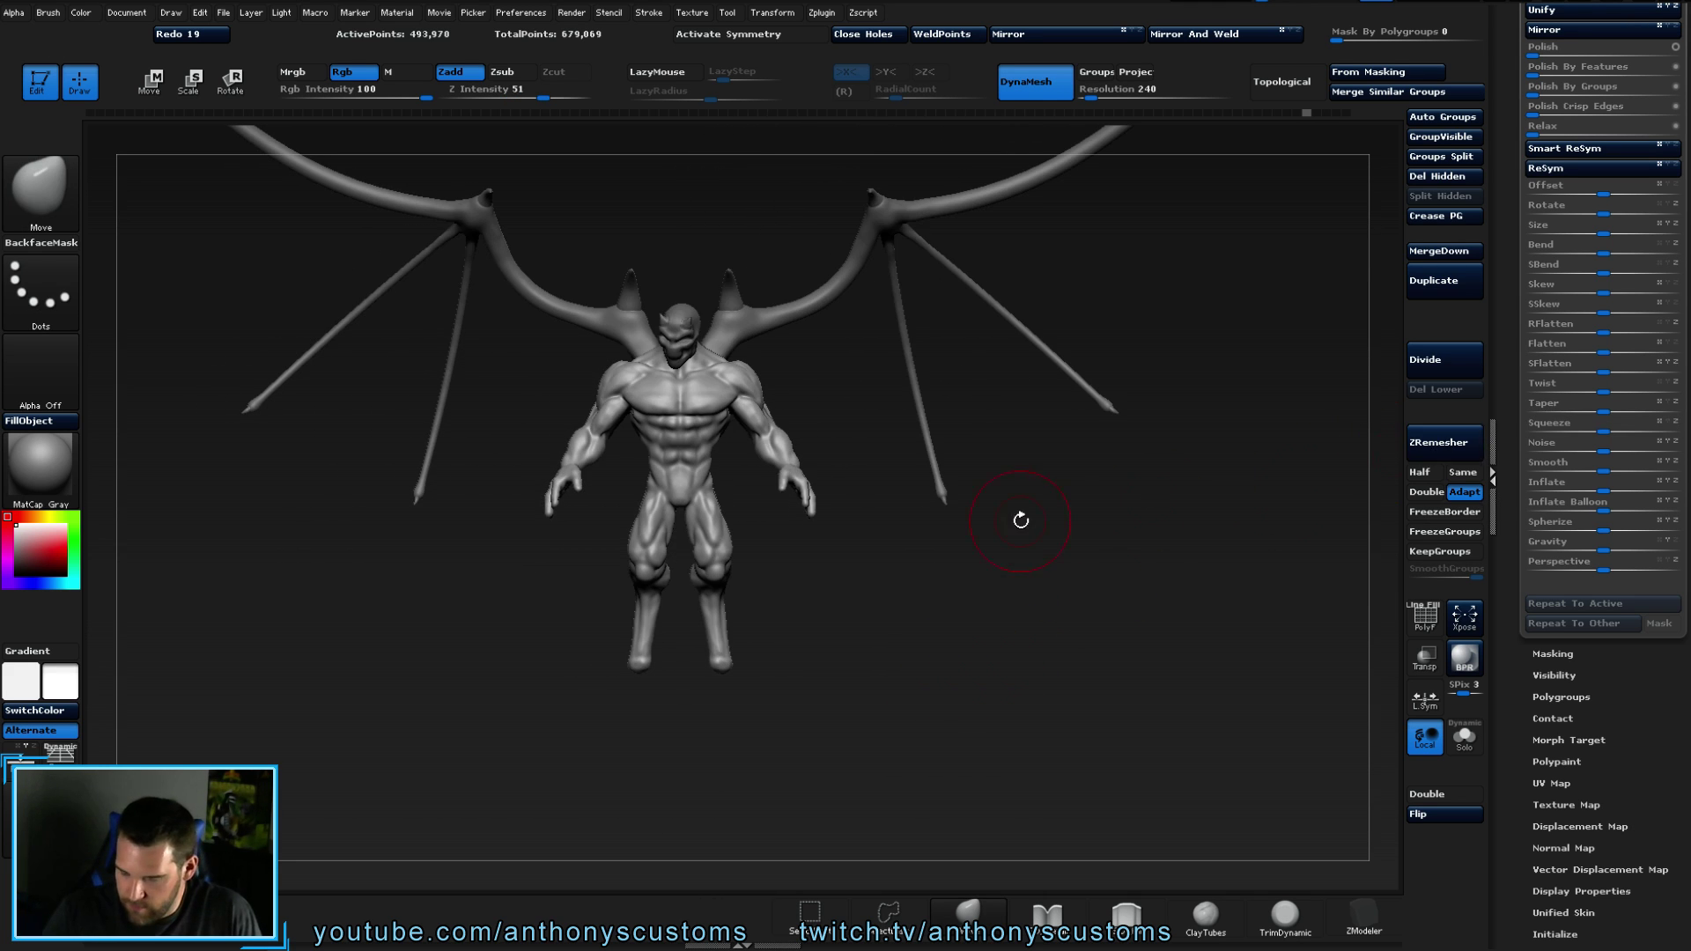
- Select the horned head and undo its turn back to the forward-facing position
left_click(712, 387)
left_click(710, 340, "alt")
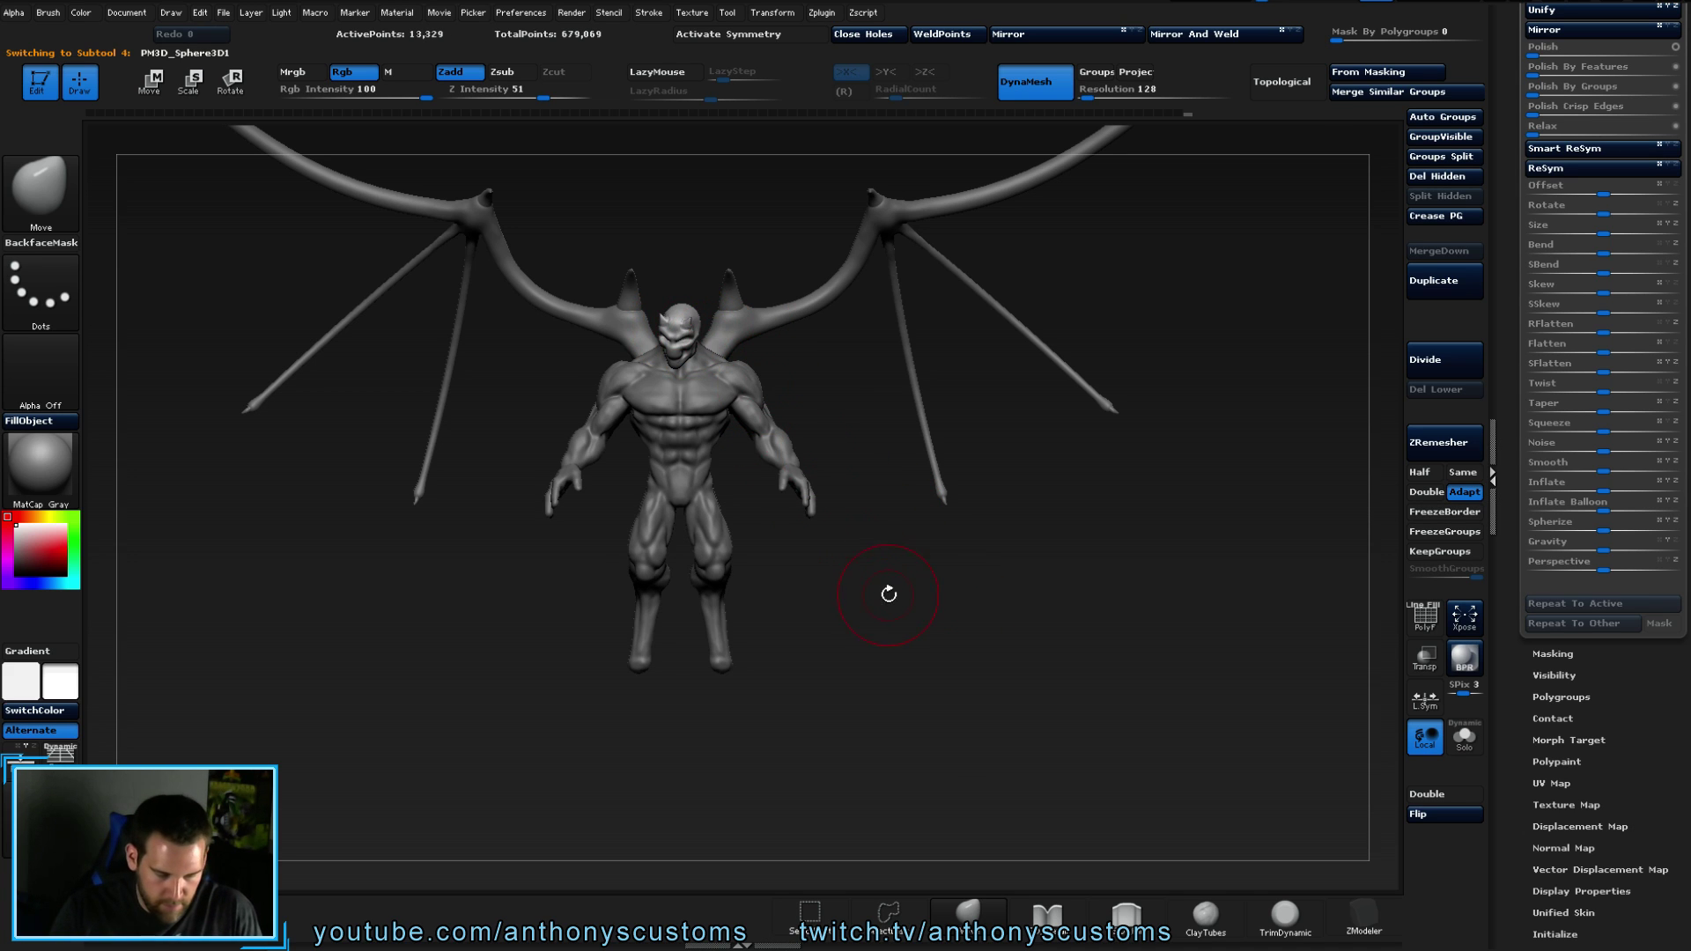
key("ctrl+z")
key("ctrl+z")
key("ctrl+z")
left_click_drag(872, 615, 871, 663)
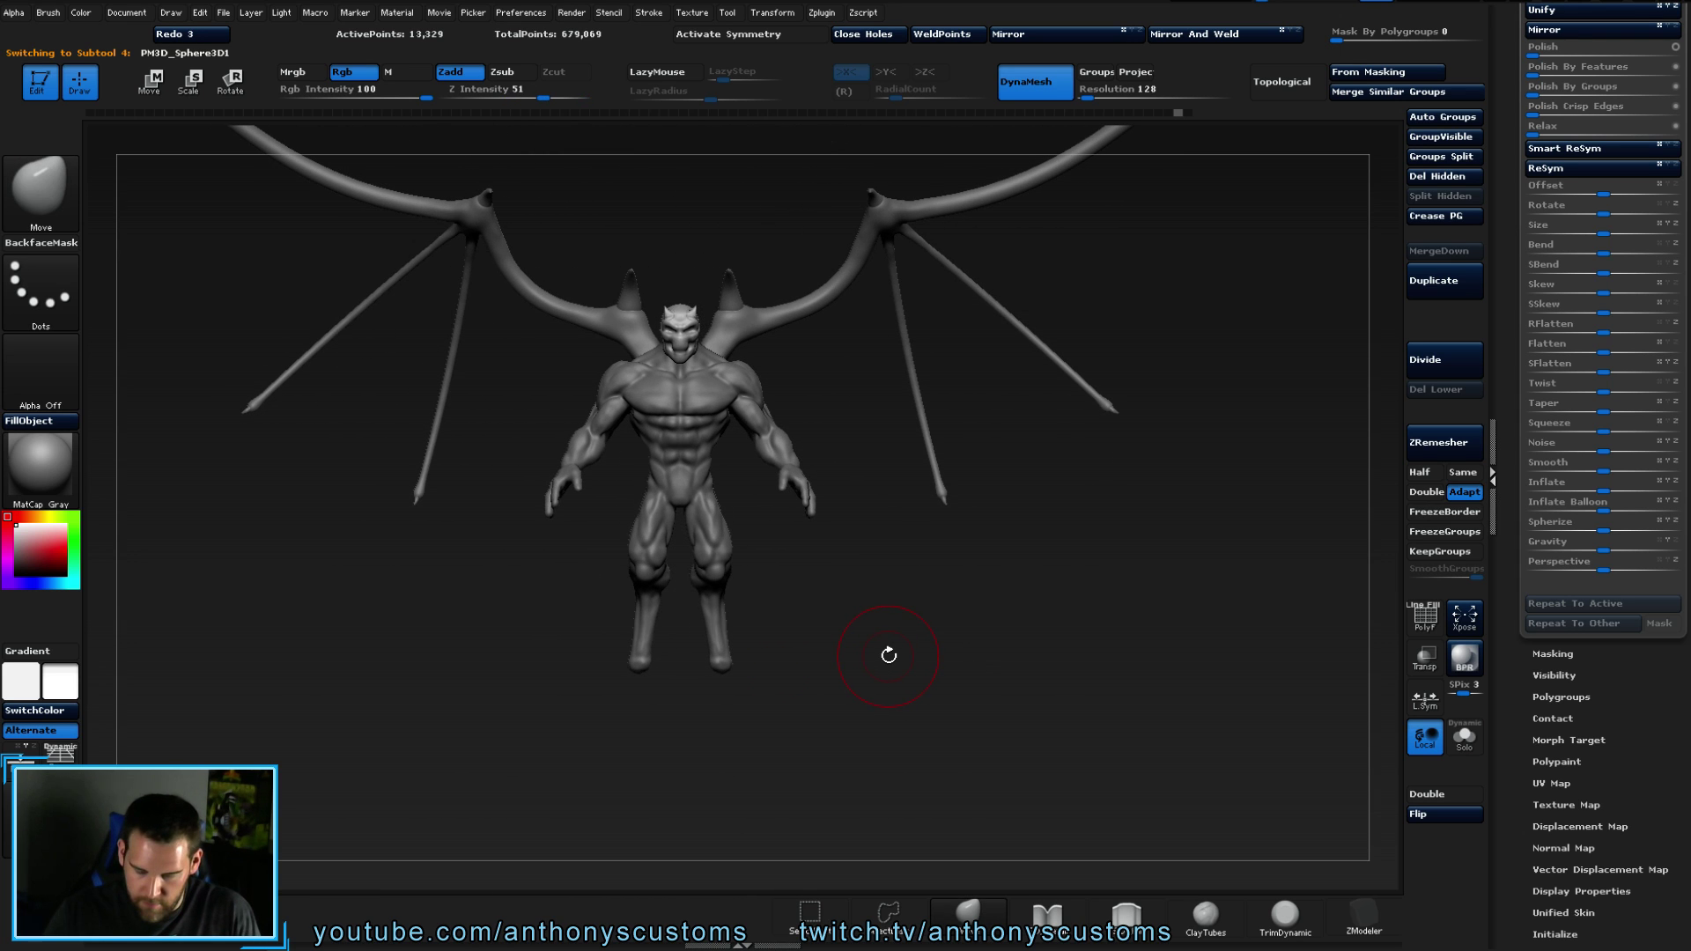
- Apply a short upward Transpose Move to the head, frame the whole demon, and return to draw mode
key("w")
left_click_drag(883, 623, 887, 770, "alt")
left_click_drag(1060, 511, 1057, 658, "alt")
mouse_move(679, 416)
left_mouse_down("shift")
mouse_move(679, 346)
mouse_move(691, 362)
left_mouse_up("shift")
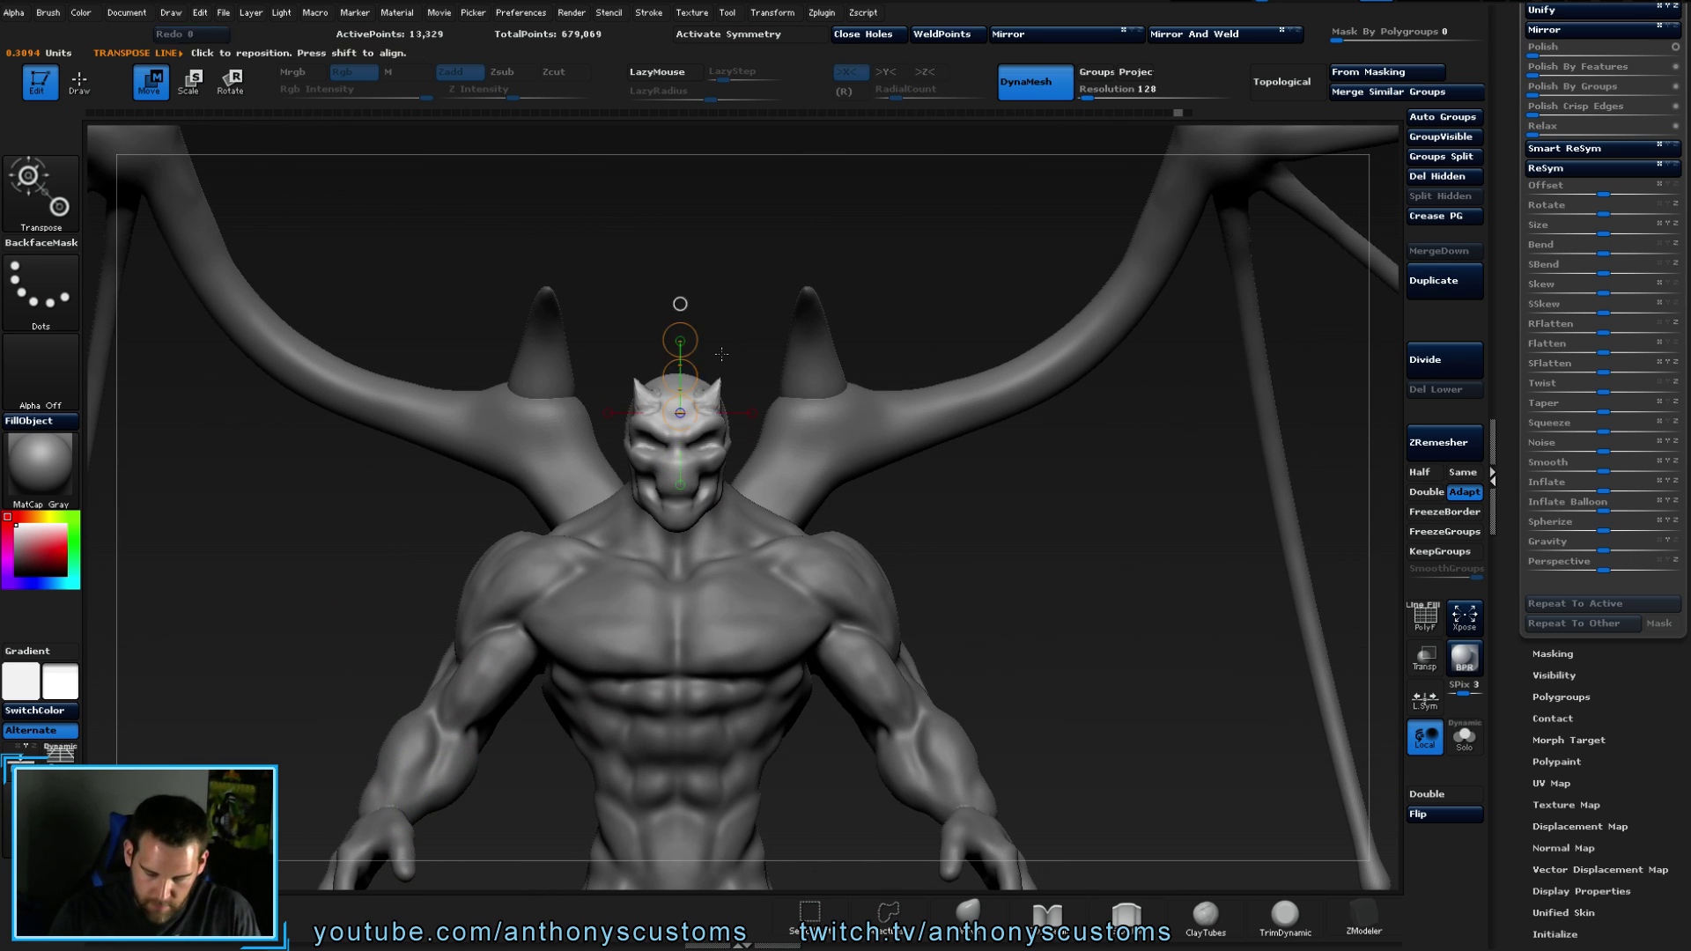
key("f")
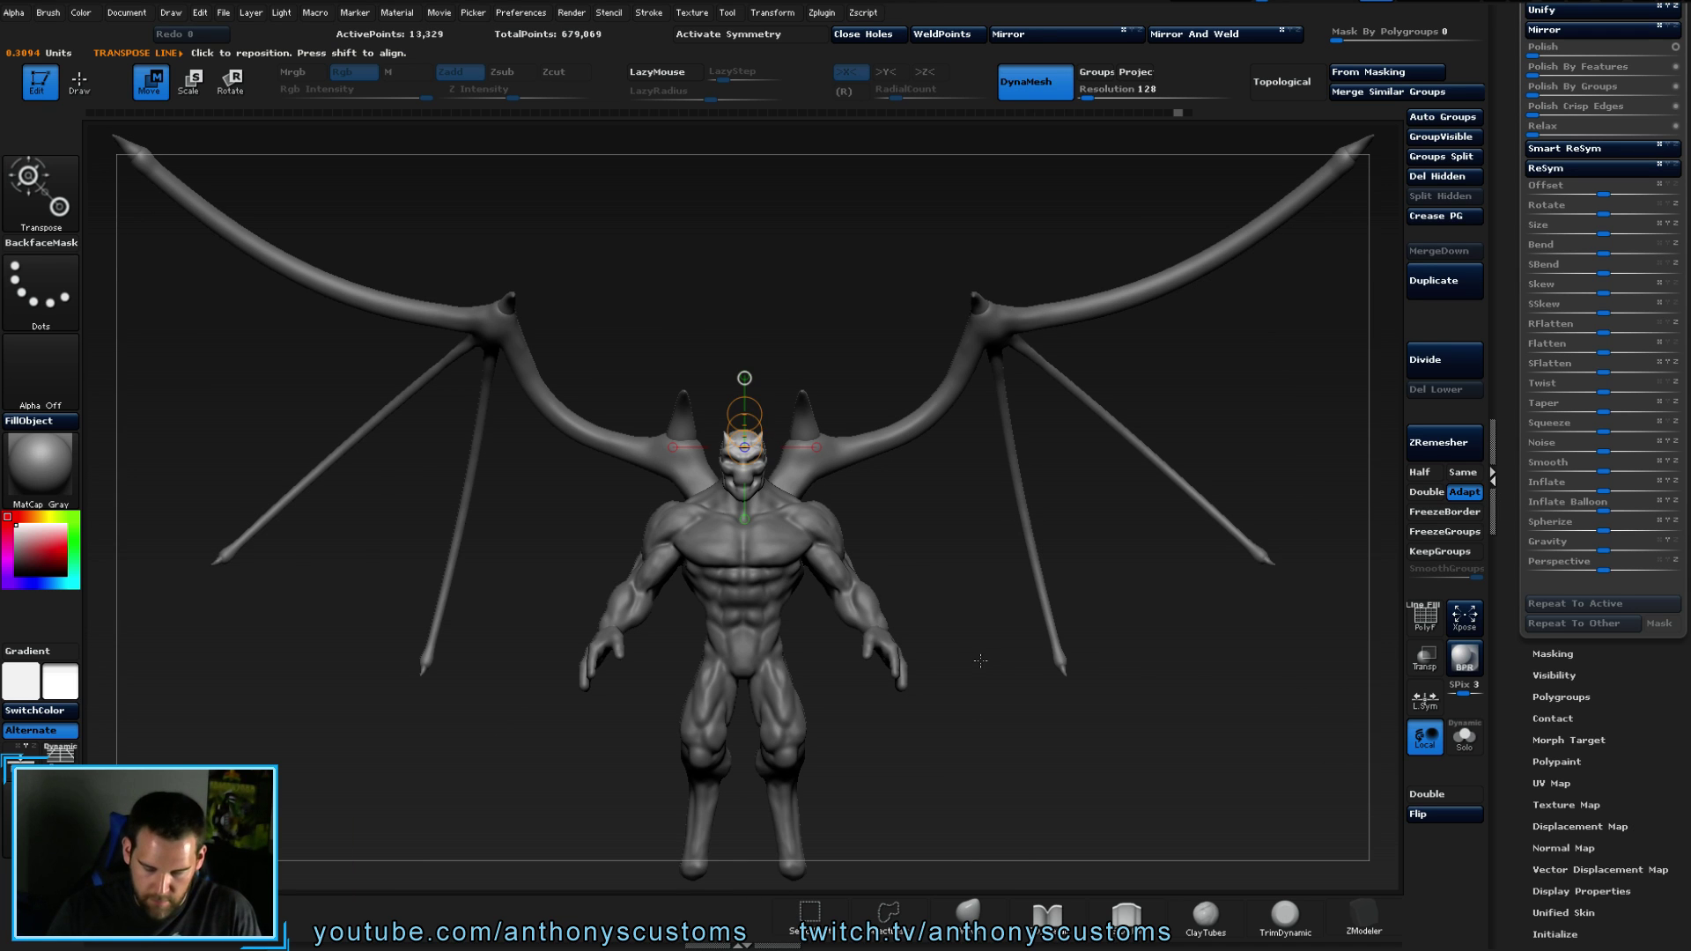
key("q")
- Select the wings from the back, choose the Move brush, and redo the last change on them
mouse_move(951, 780)
left_mouse_down("alt")
mouse_move(948, 679)
mouse_move(892, 662)
mouse_move(955, 691)
mouse_move(1027, 681)
mouse_move(1019, 699)
mouse_move(935, 670)
mouse_move(967, 715)
mouse_move(953, 803)
mouse_move(907, 706)
mouse_move(942, 712)
mouse_move(791, 694)
left_mouse_up("alt")
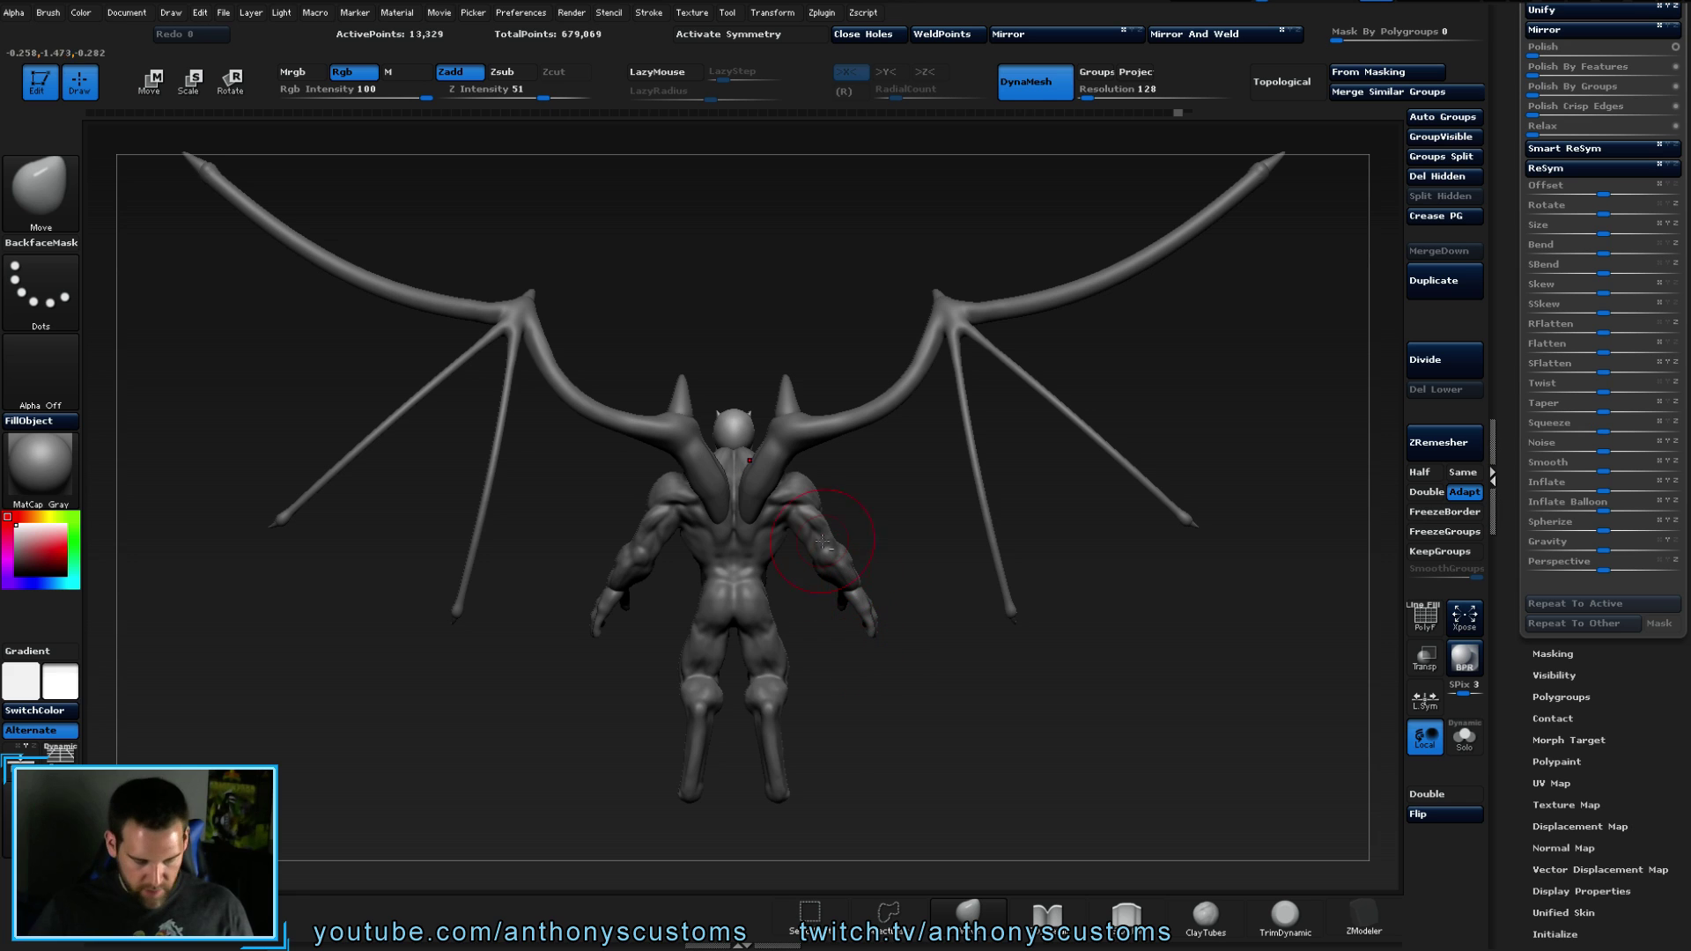
left_click(773, 480, "alt")
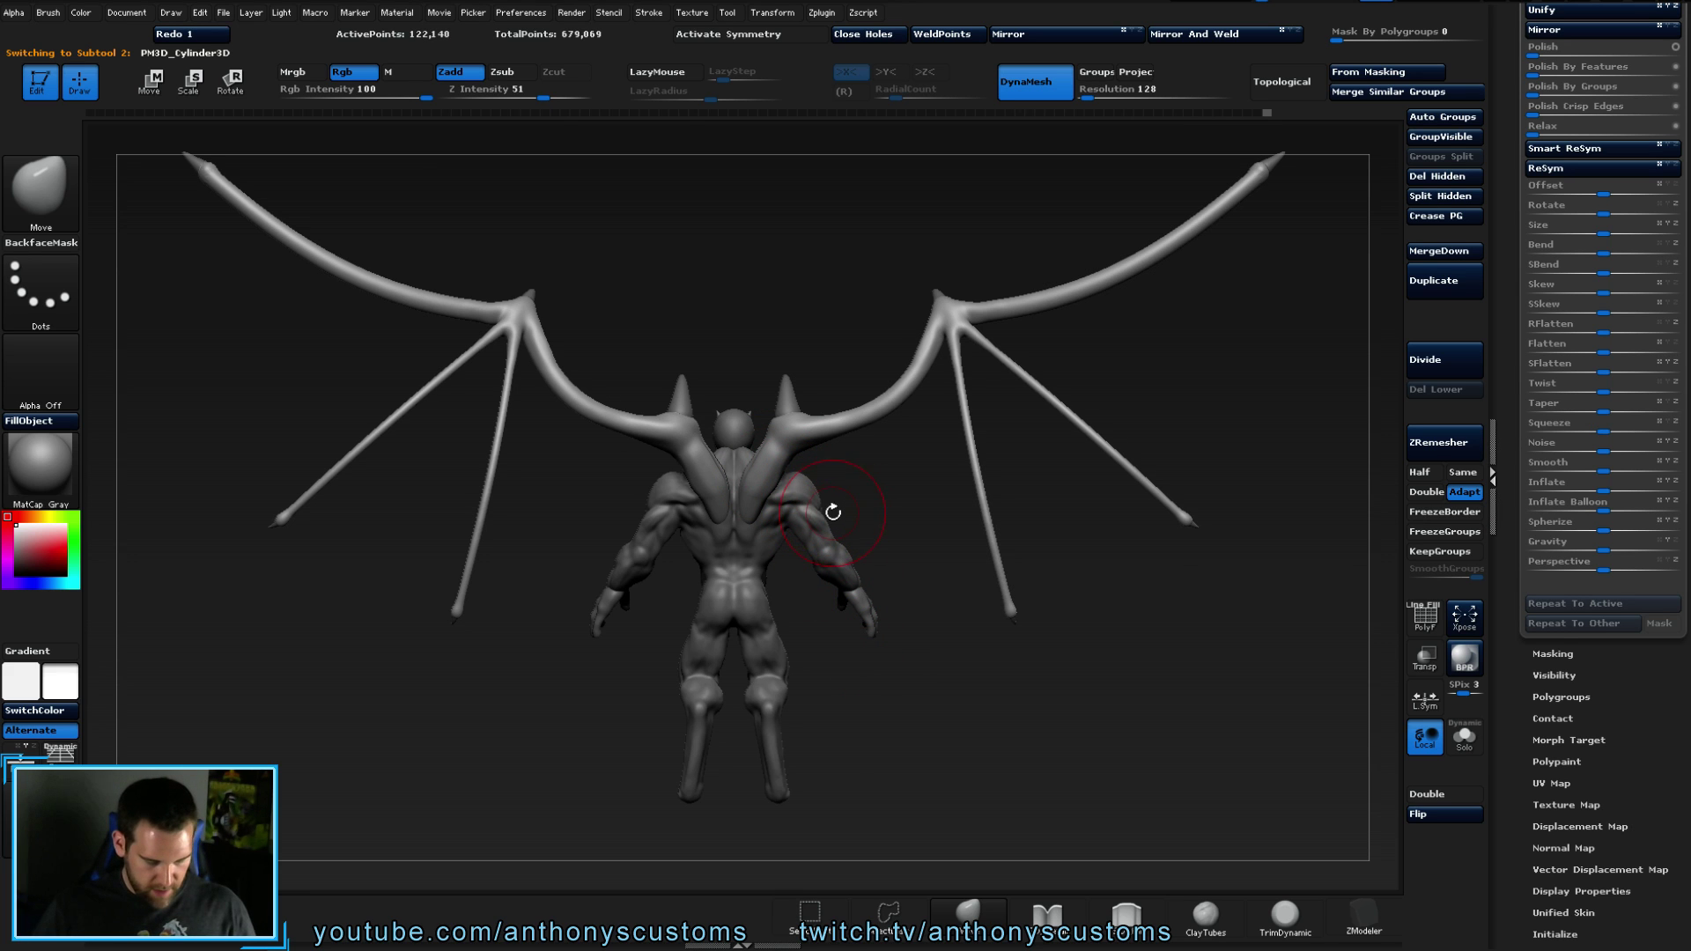
key("b")
key("m")
key("v")
left_click_drag(856, 494, 772, 468)
key("ctrl+shift+z")
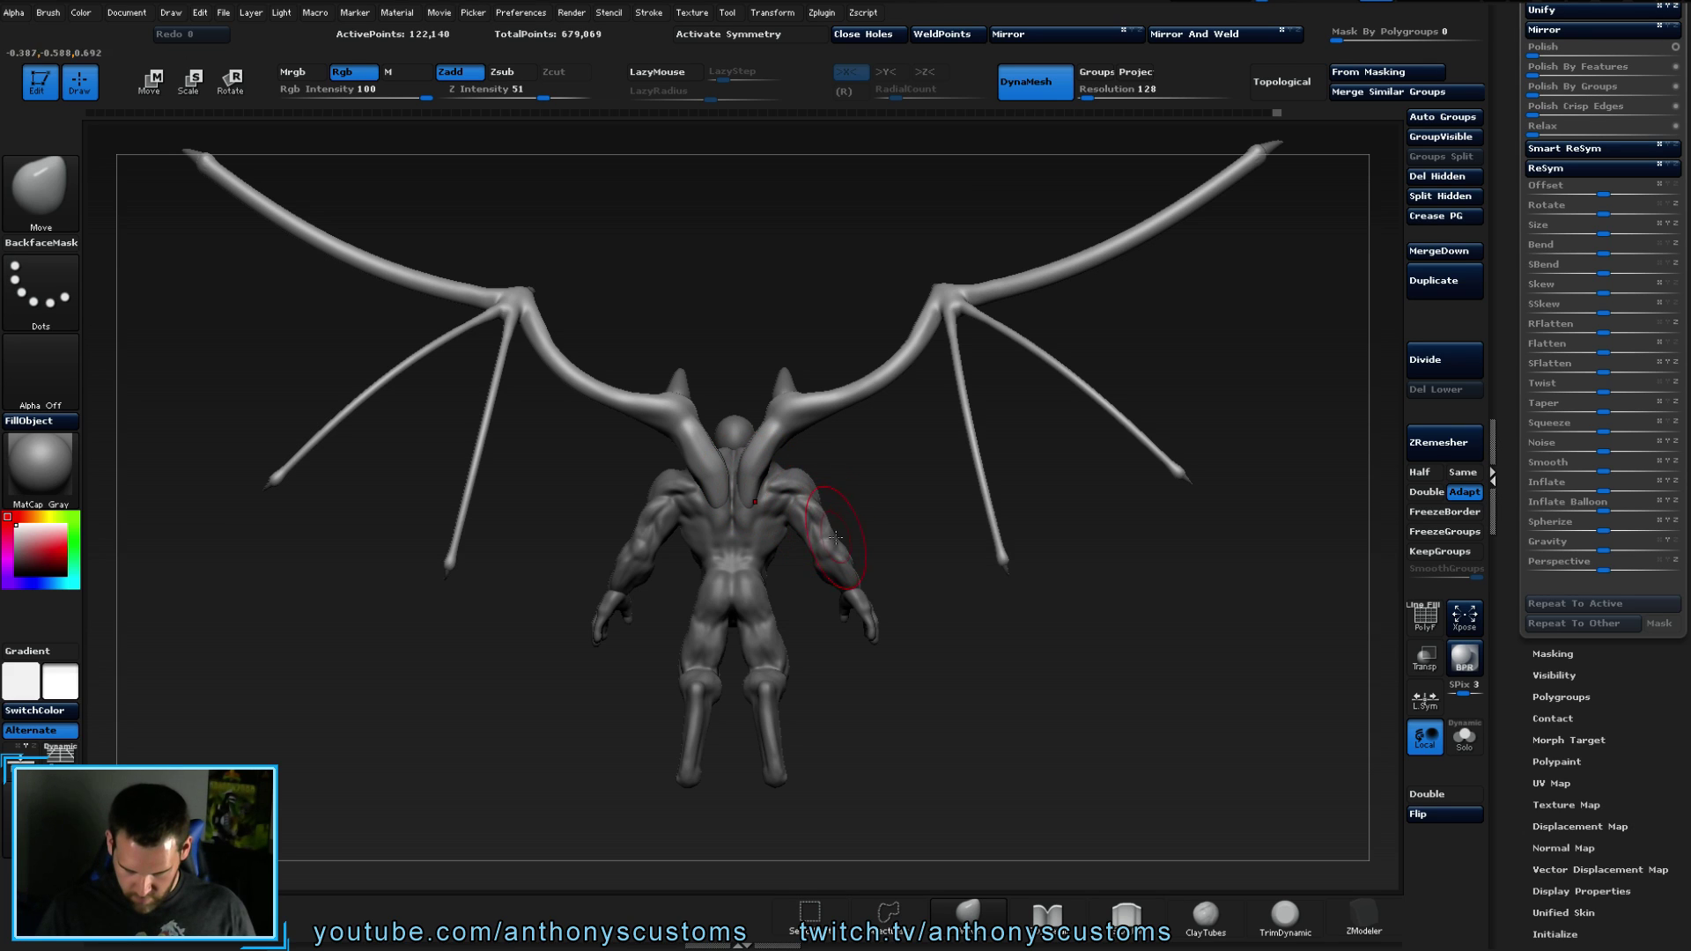
- Reveal the cylinders hidden at the wings' inner spikes, undo the reveal, and delete the hidden geometry
left_click(1204, 34)
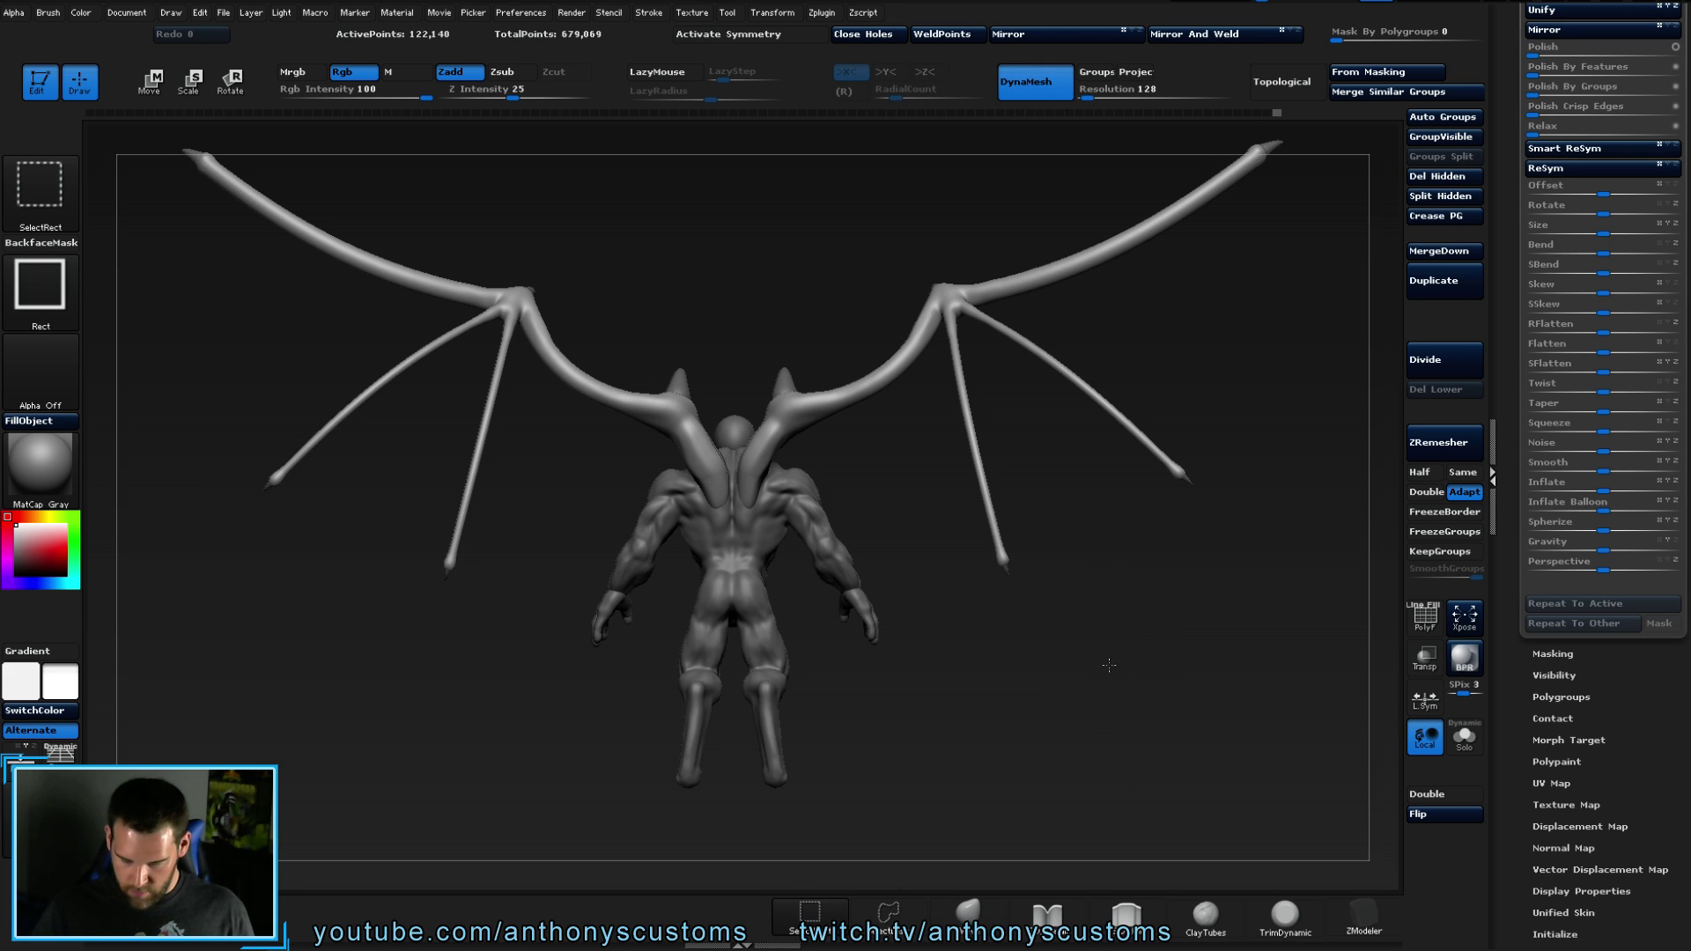
left_click(1108, 665, "ctrl+shift")
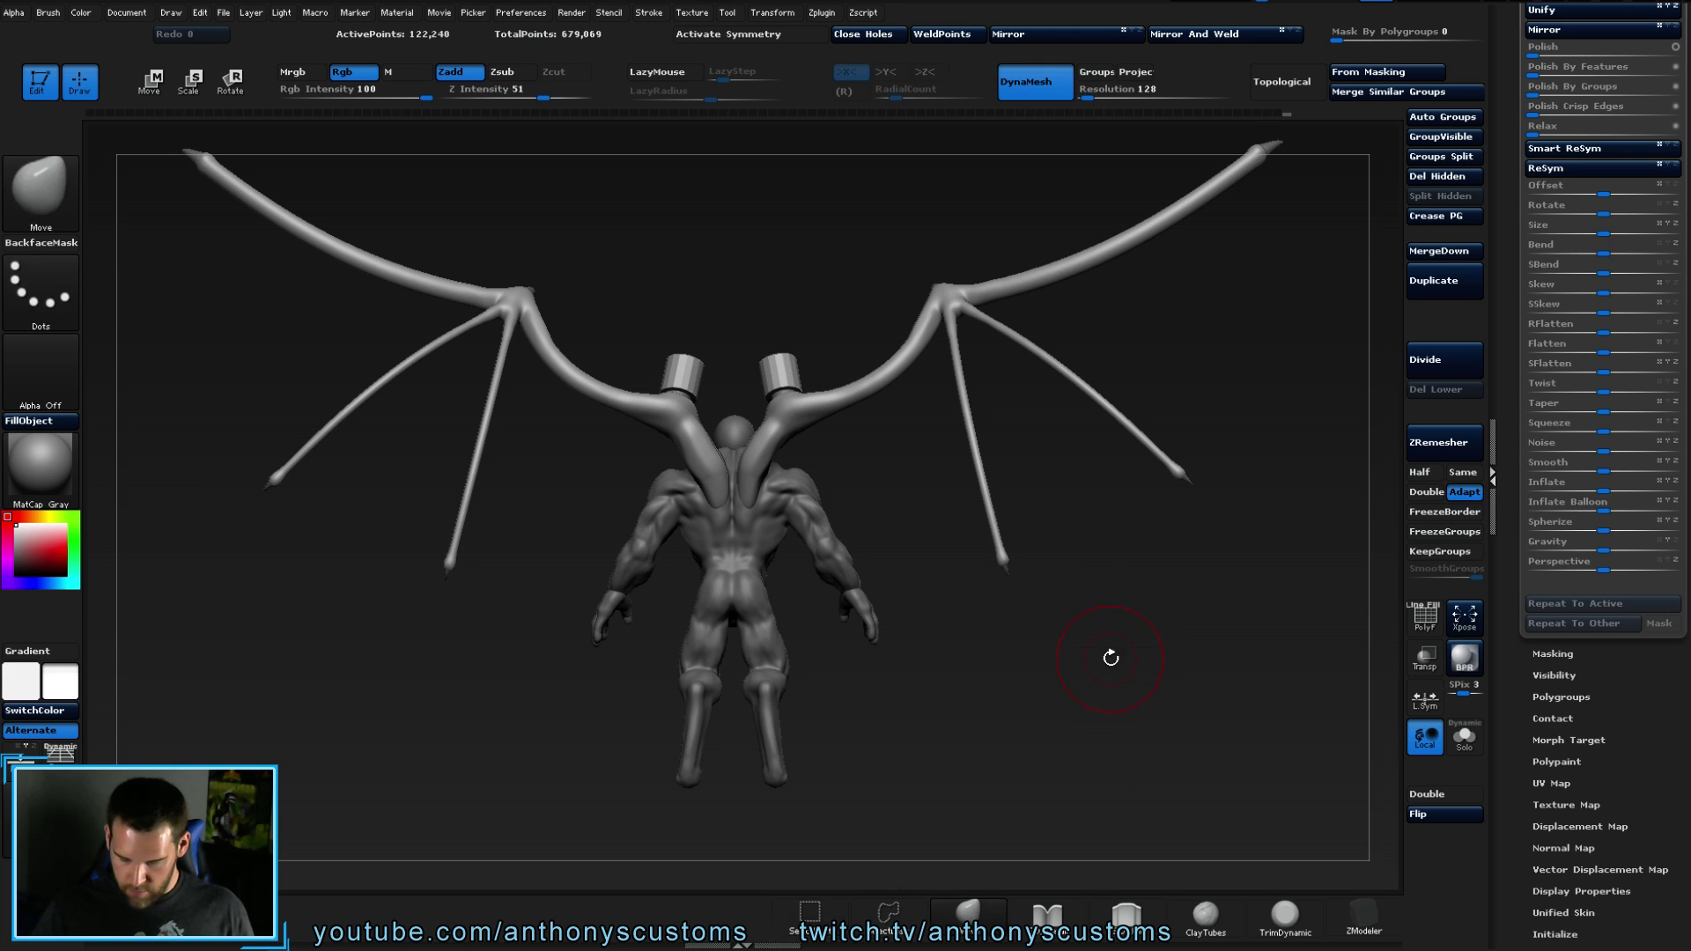
mouse_move(1110, 659)
left_mouse_down()
mouse_move(1061, 724)
mouse_move(1121, 715)
mouse_move(1115, 676)
left_mouse_up()
key("ctrl+z")
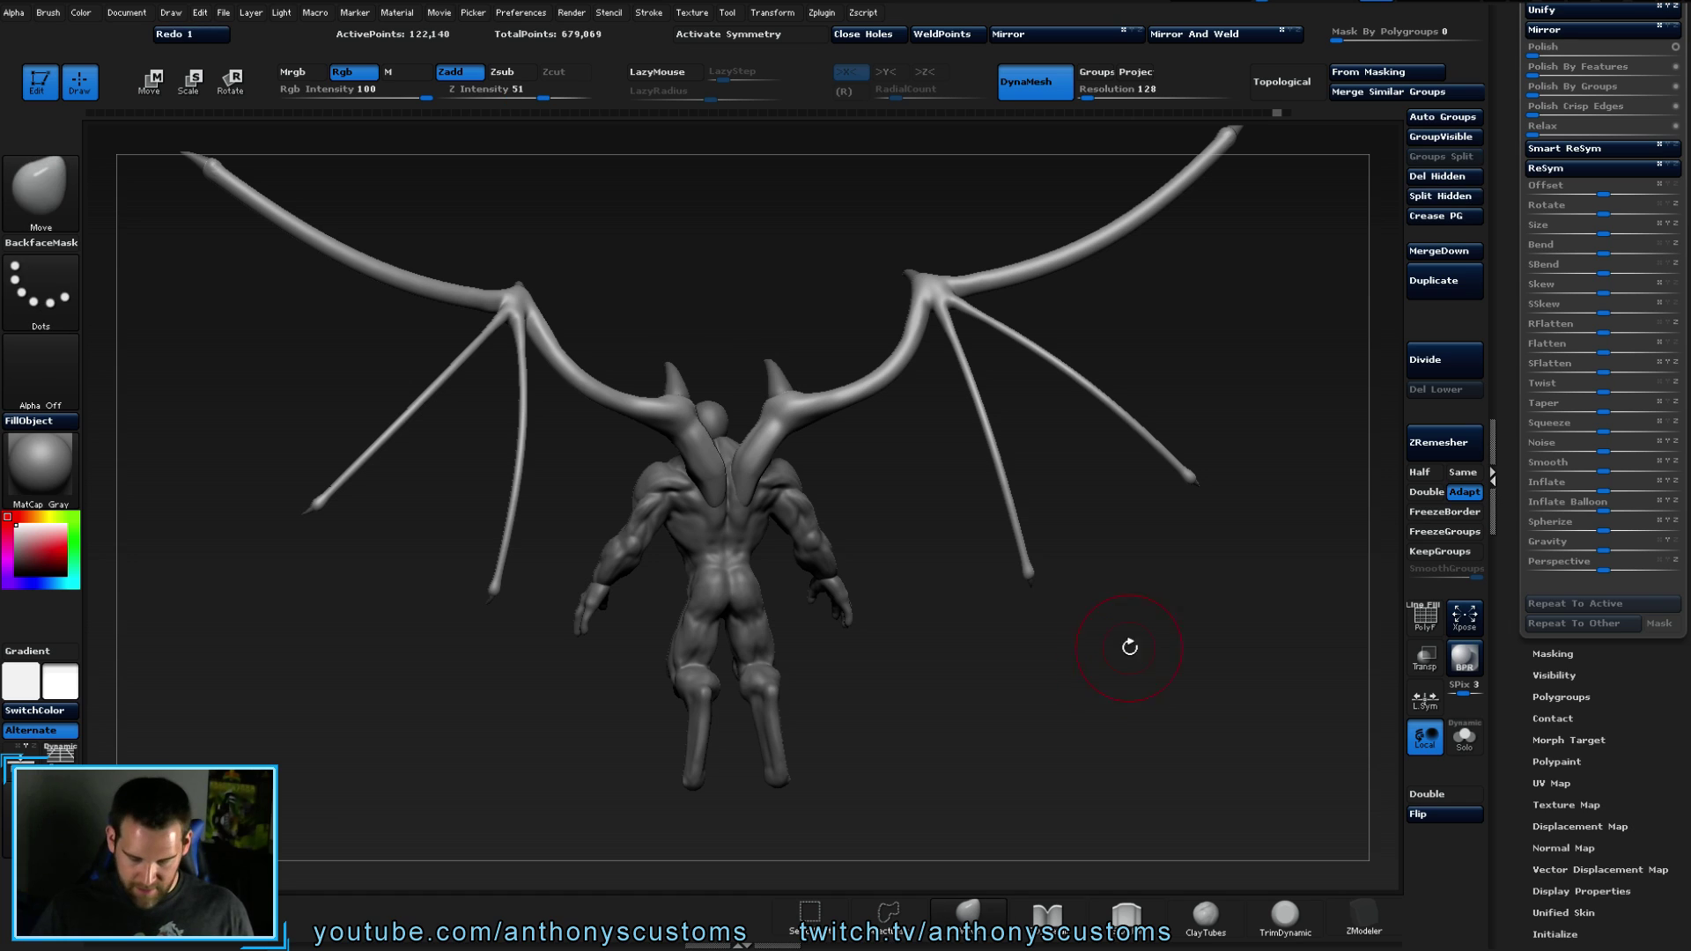
left_click(1449, 176)
left_click_drag(1080, 604, 1034, 636, "shift")
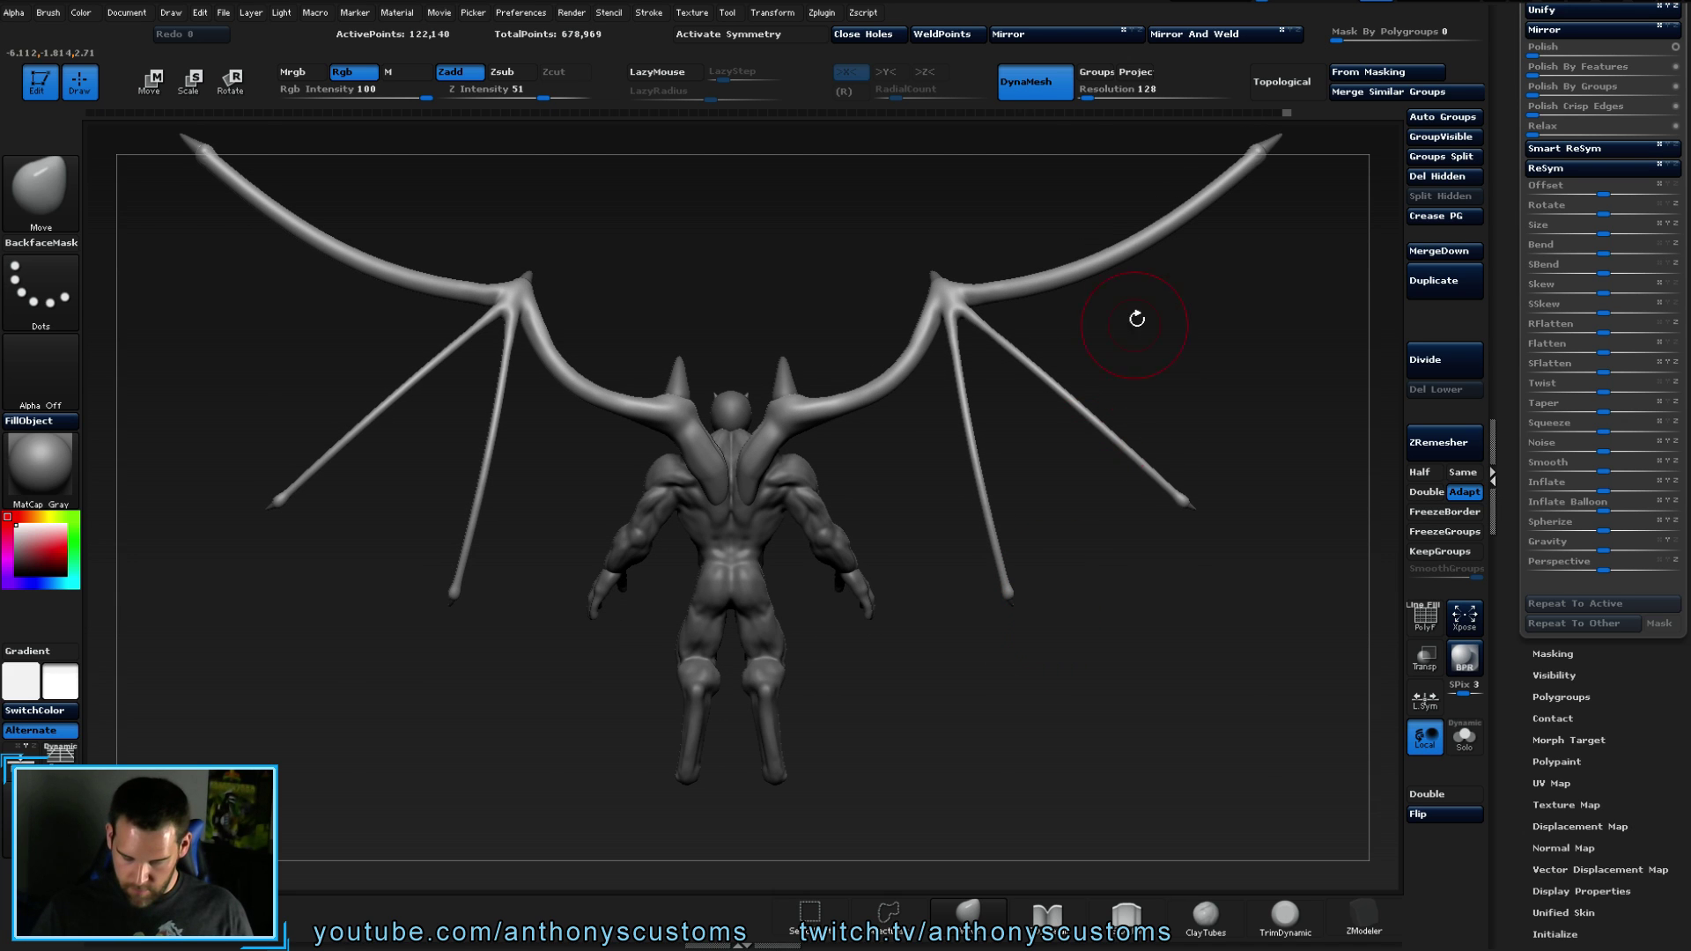
- Activate X-axis symmetry for the wings and inspect the demon and wing attachments from the side, back and front
left_click_drag(1057, 563, 887, 660)
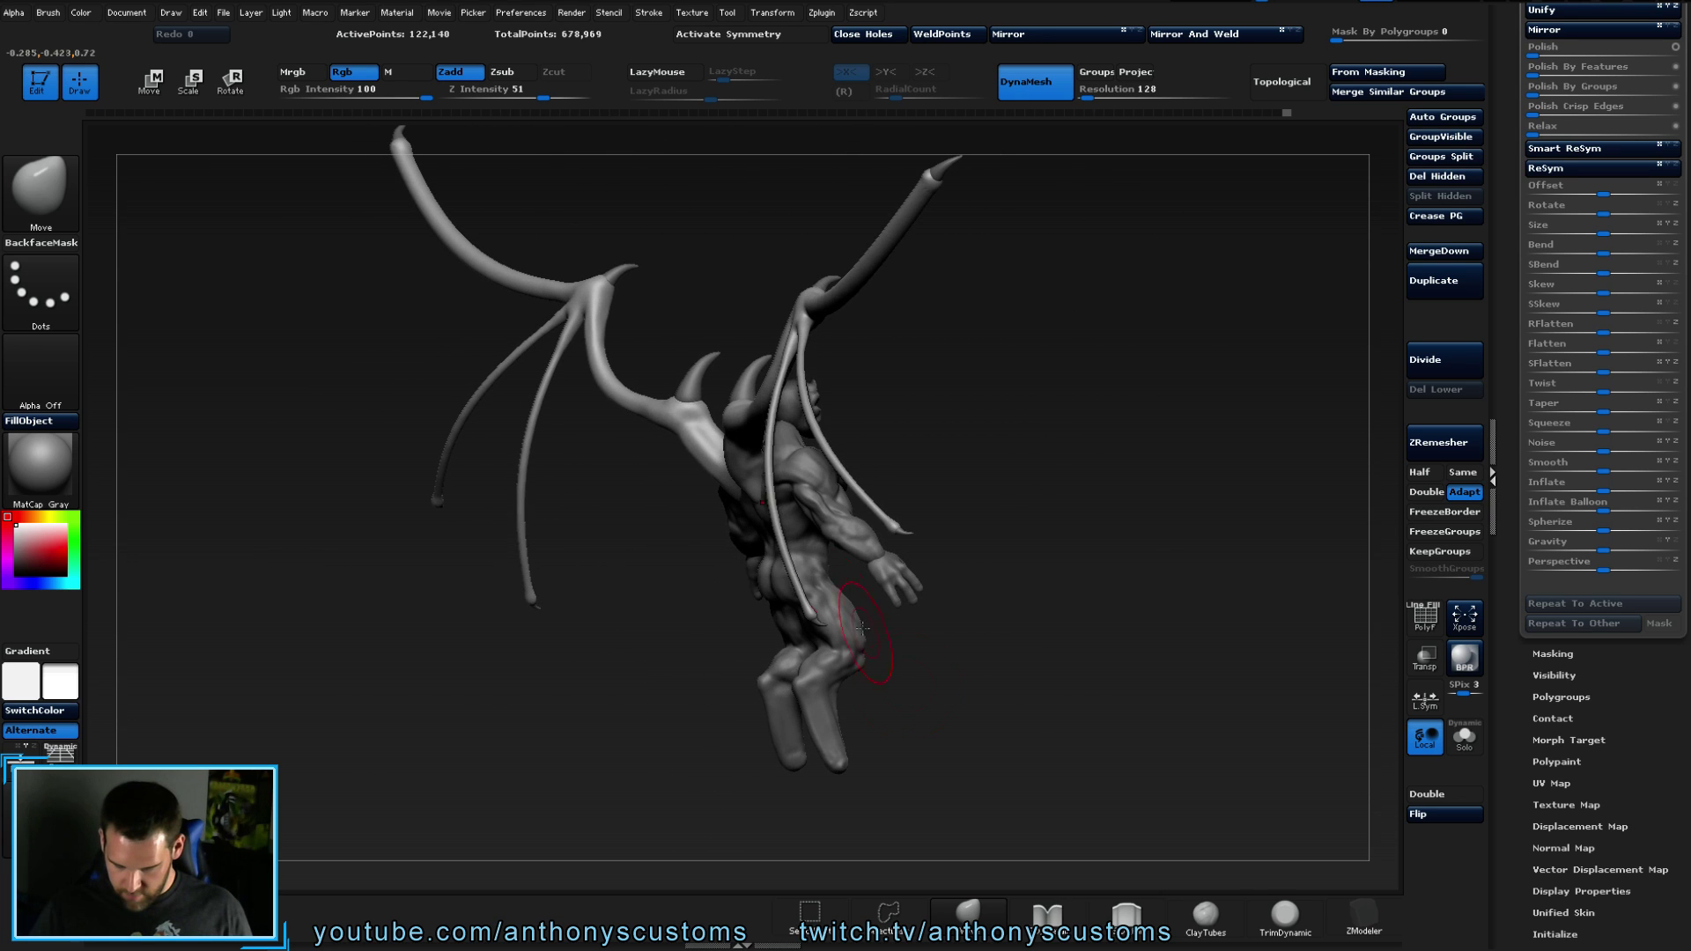
key("x")
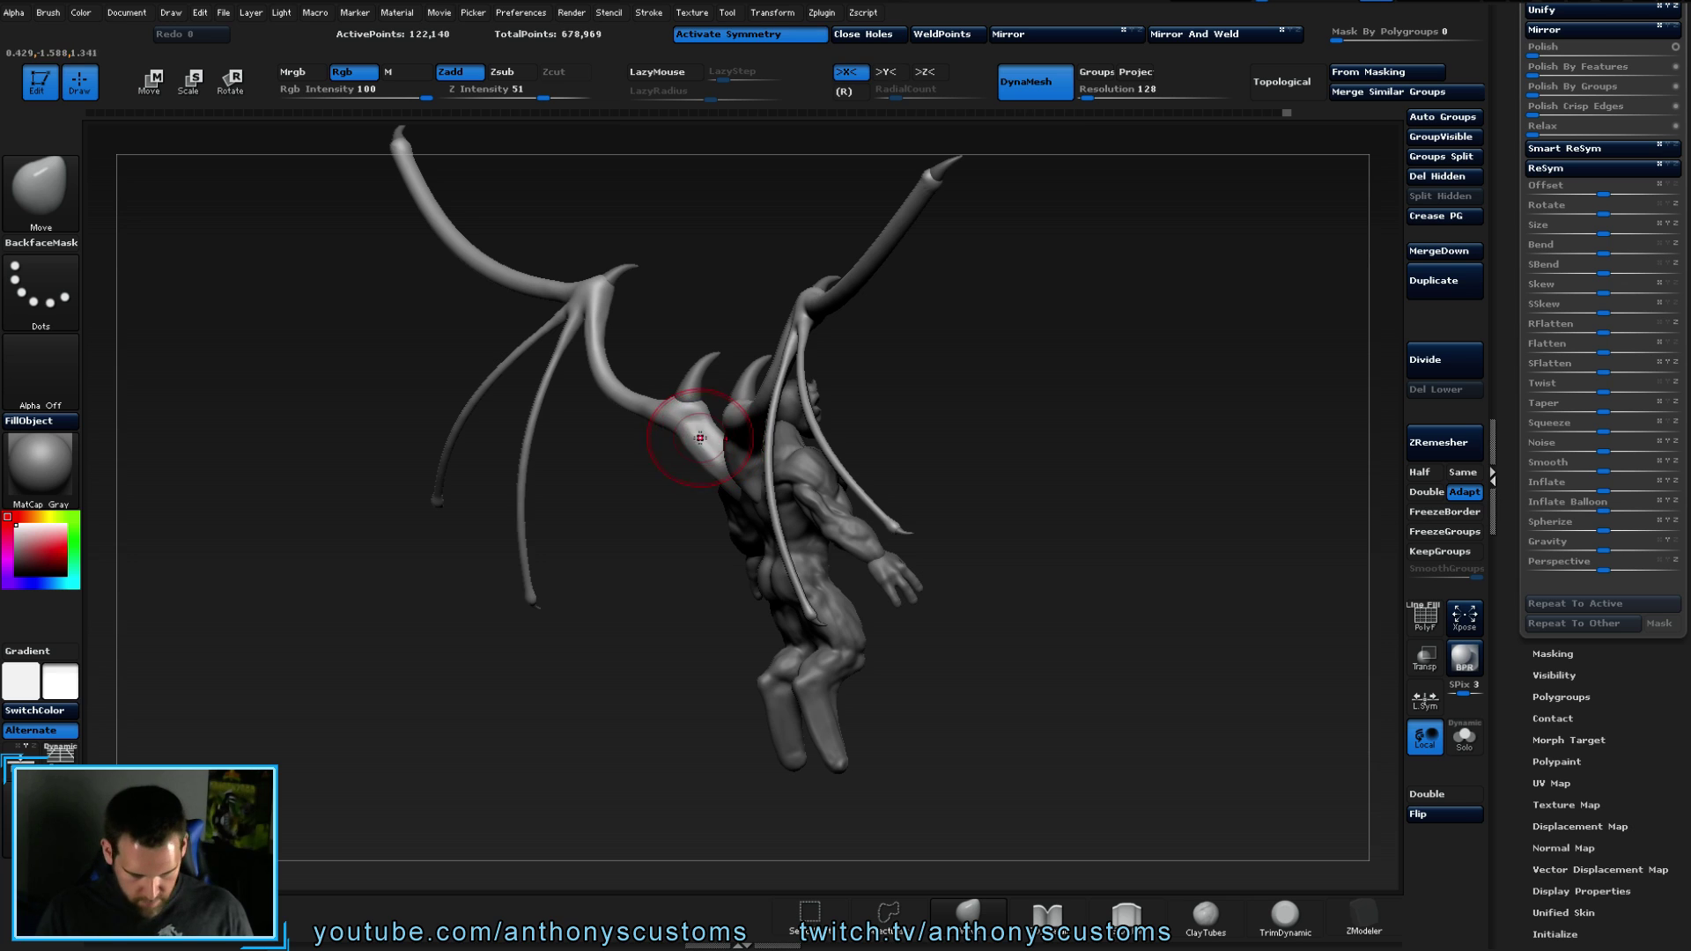
left_click_drag(630, 565, 798, 634)
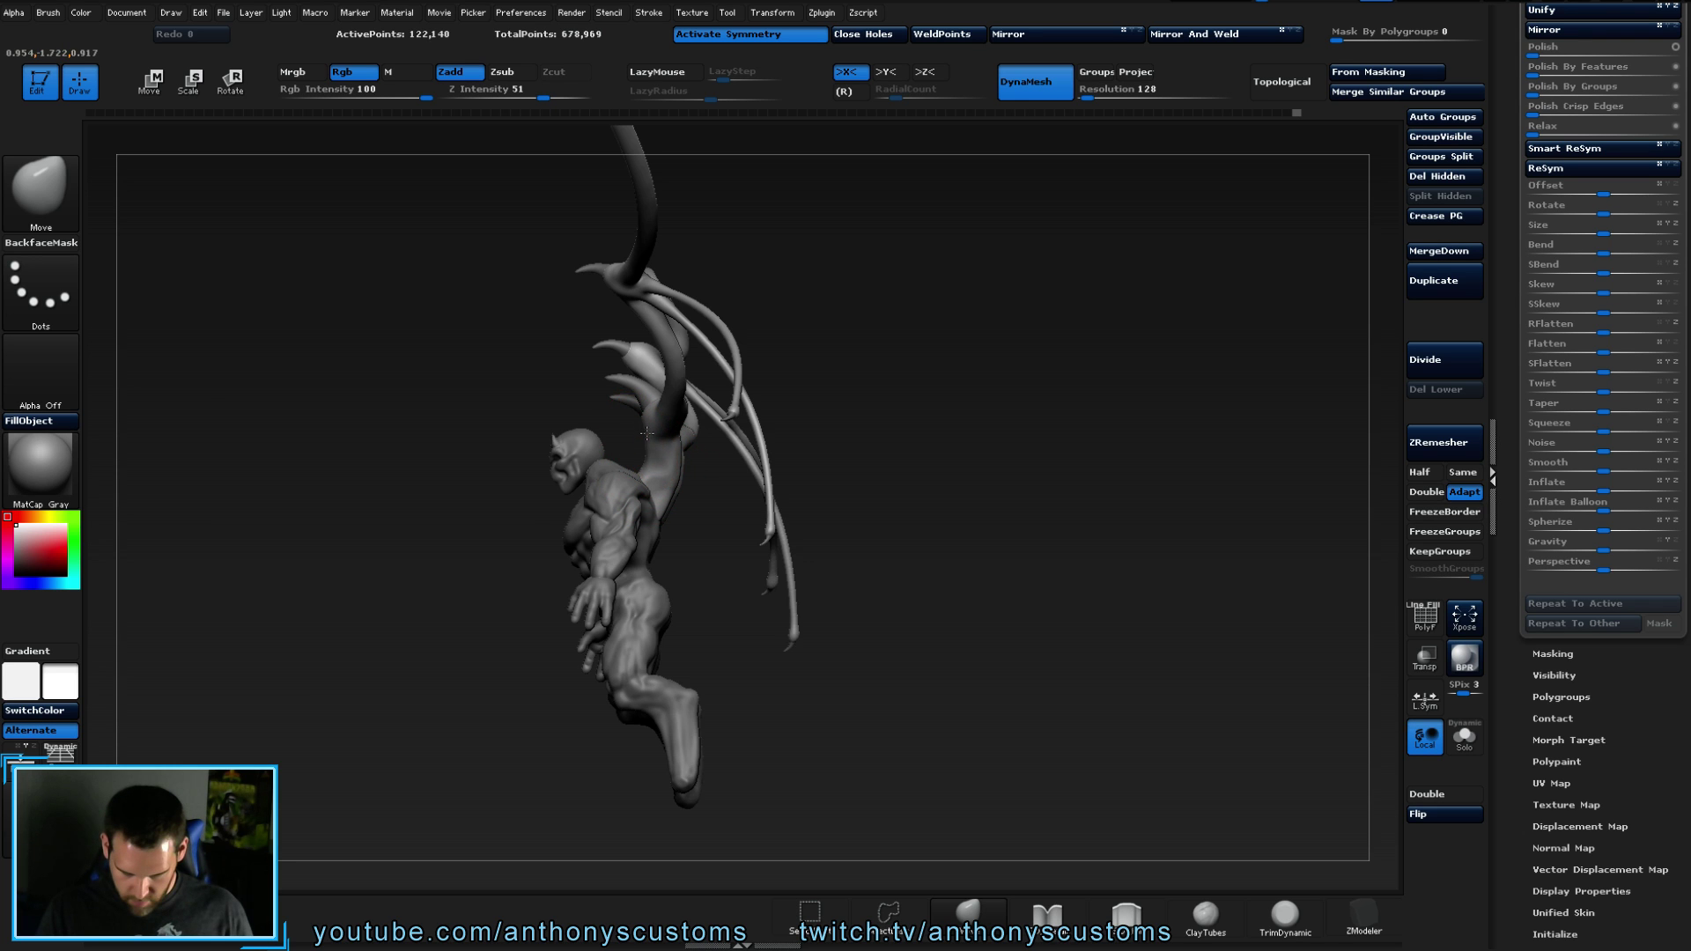
right_click_drag(710, 475, 778, 486)
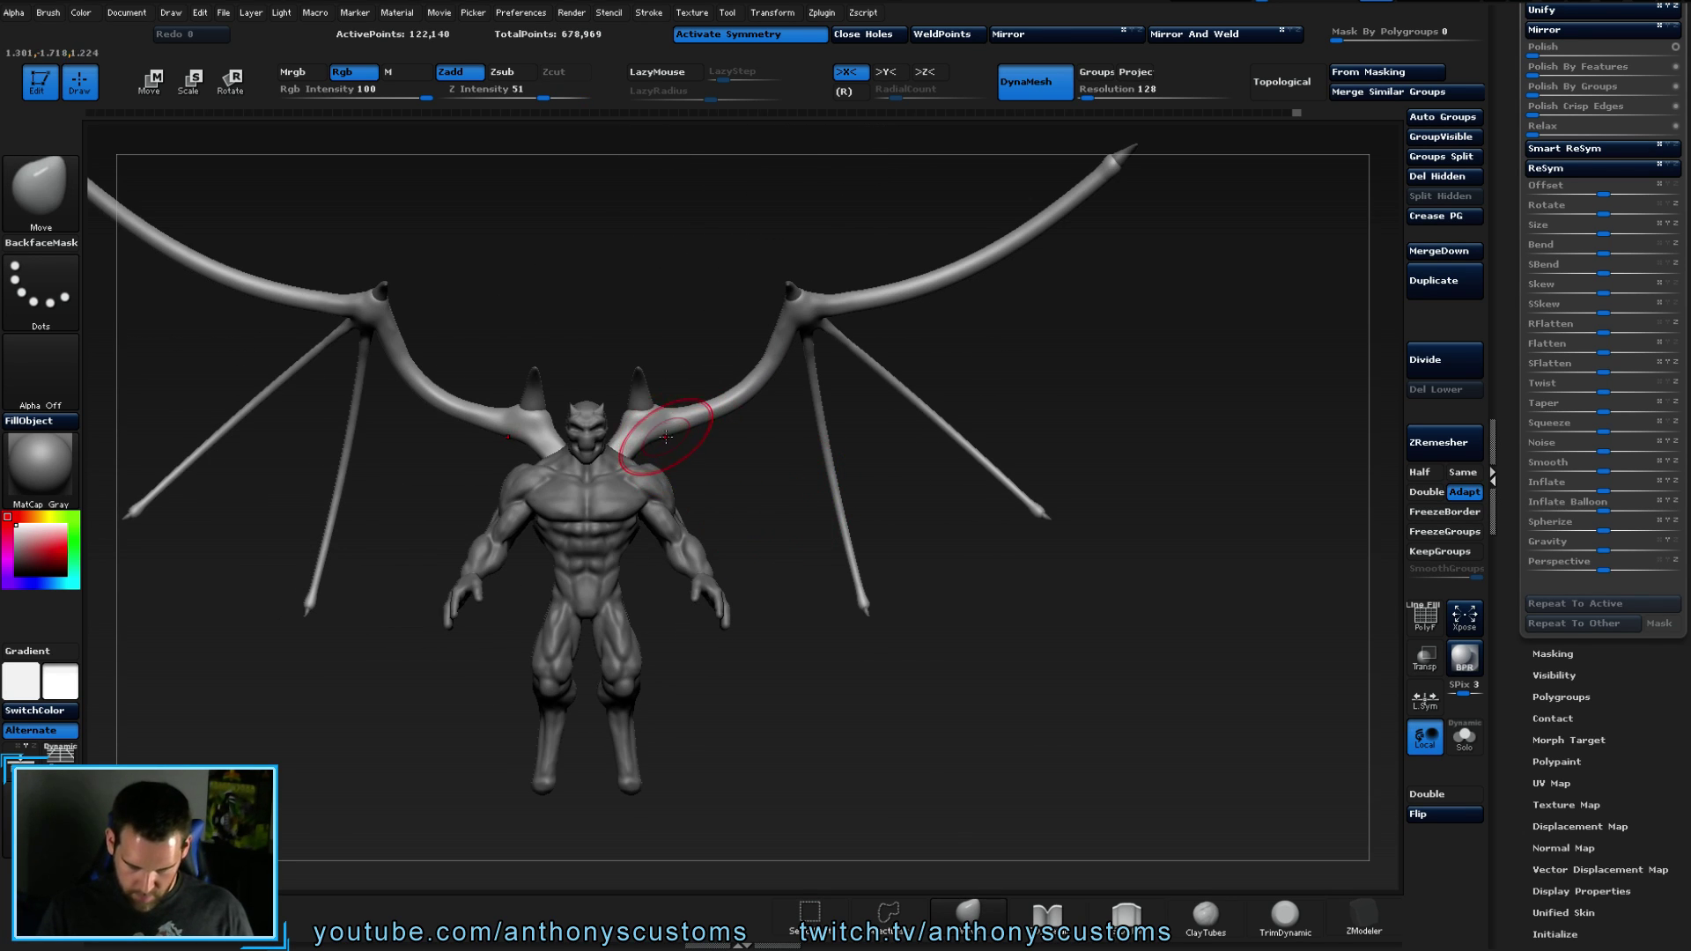
right_click_drag(1086, 410, 968, 395)
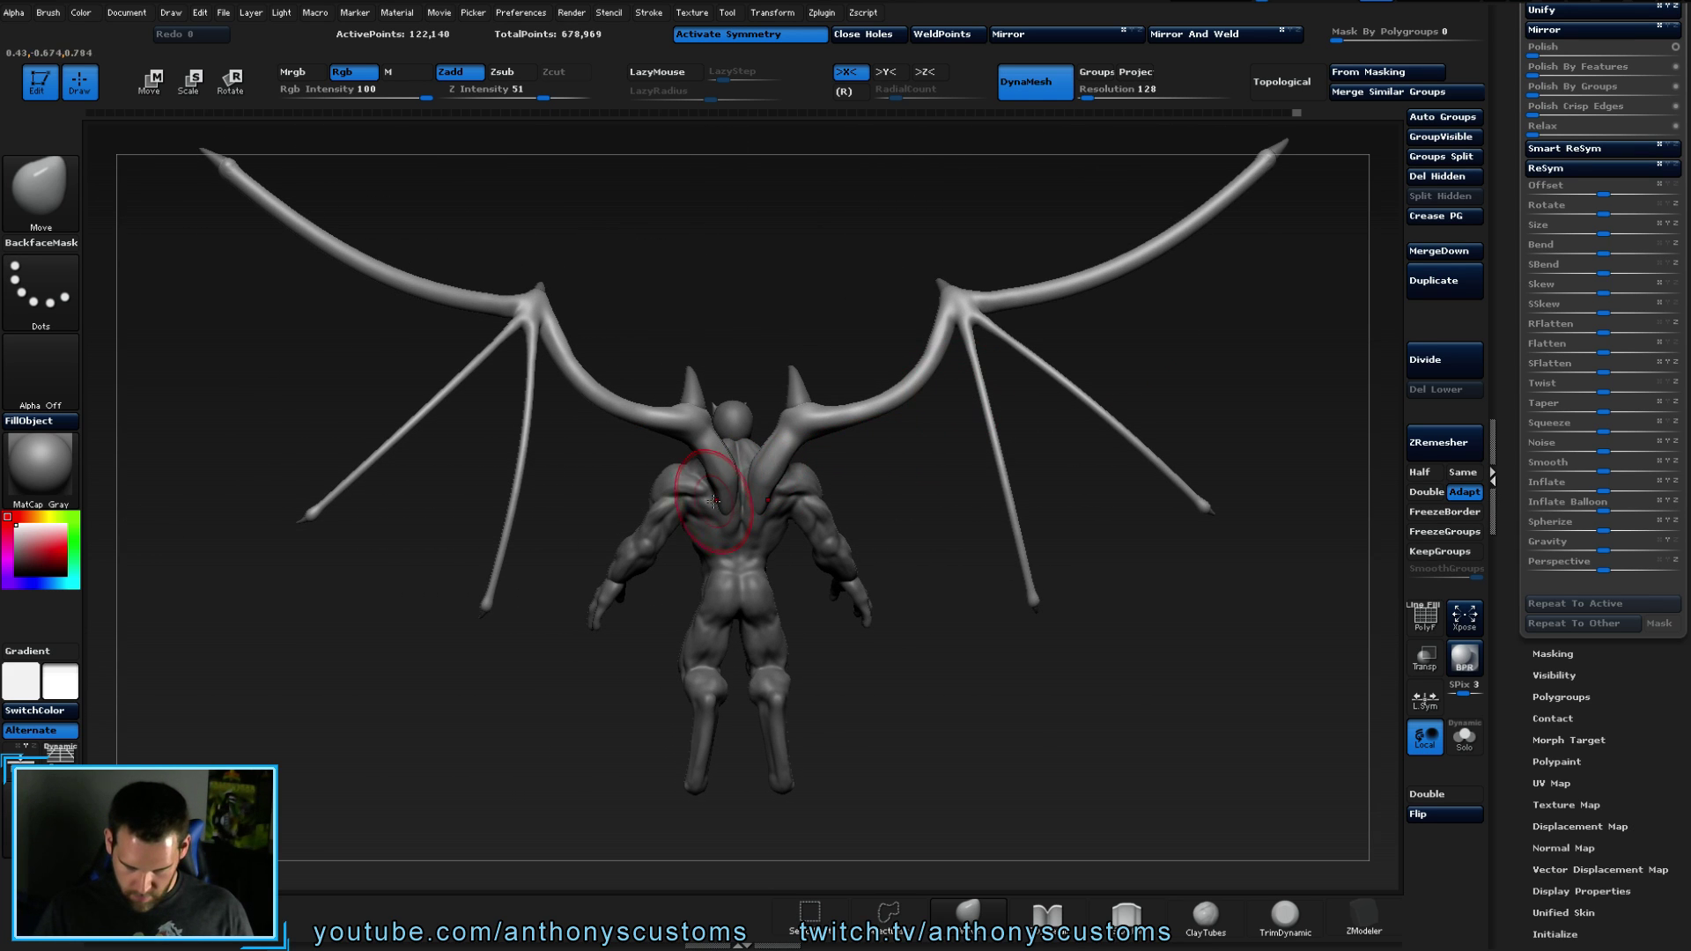
right_click_drag(928, 652, 1000, 215)
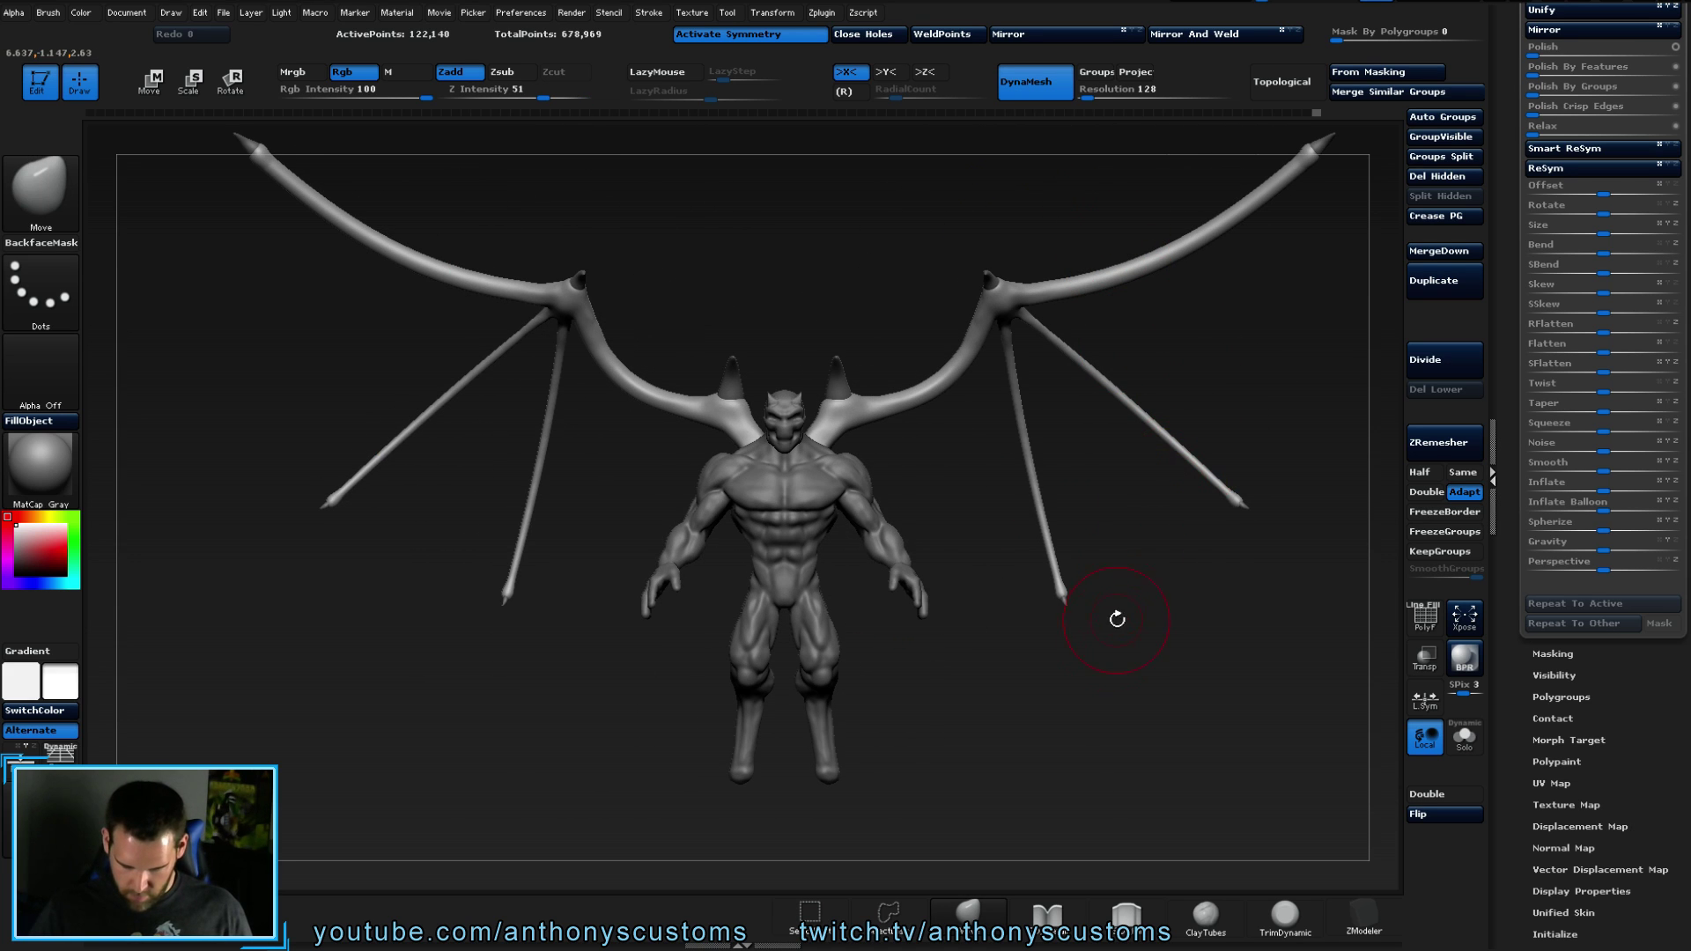
right_click_drag(1029, 779, 999, 708, "ctrl")
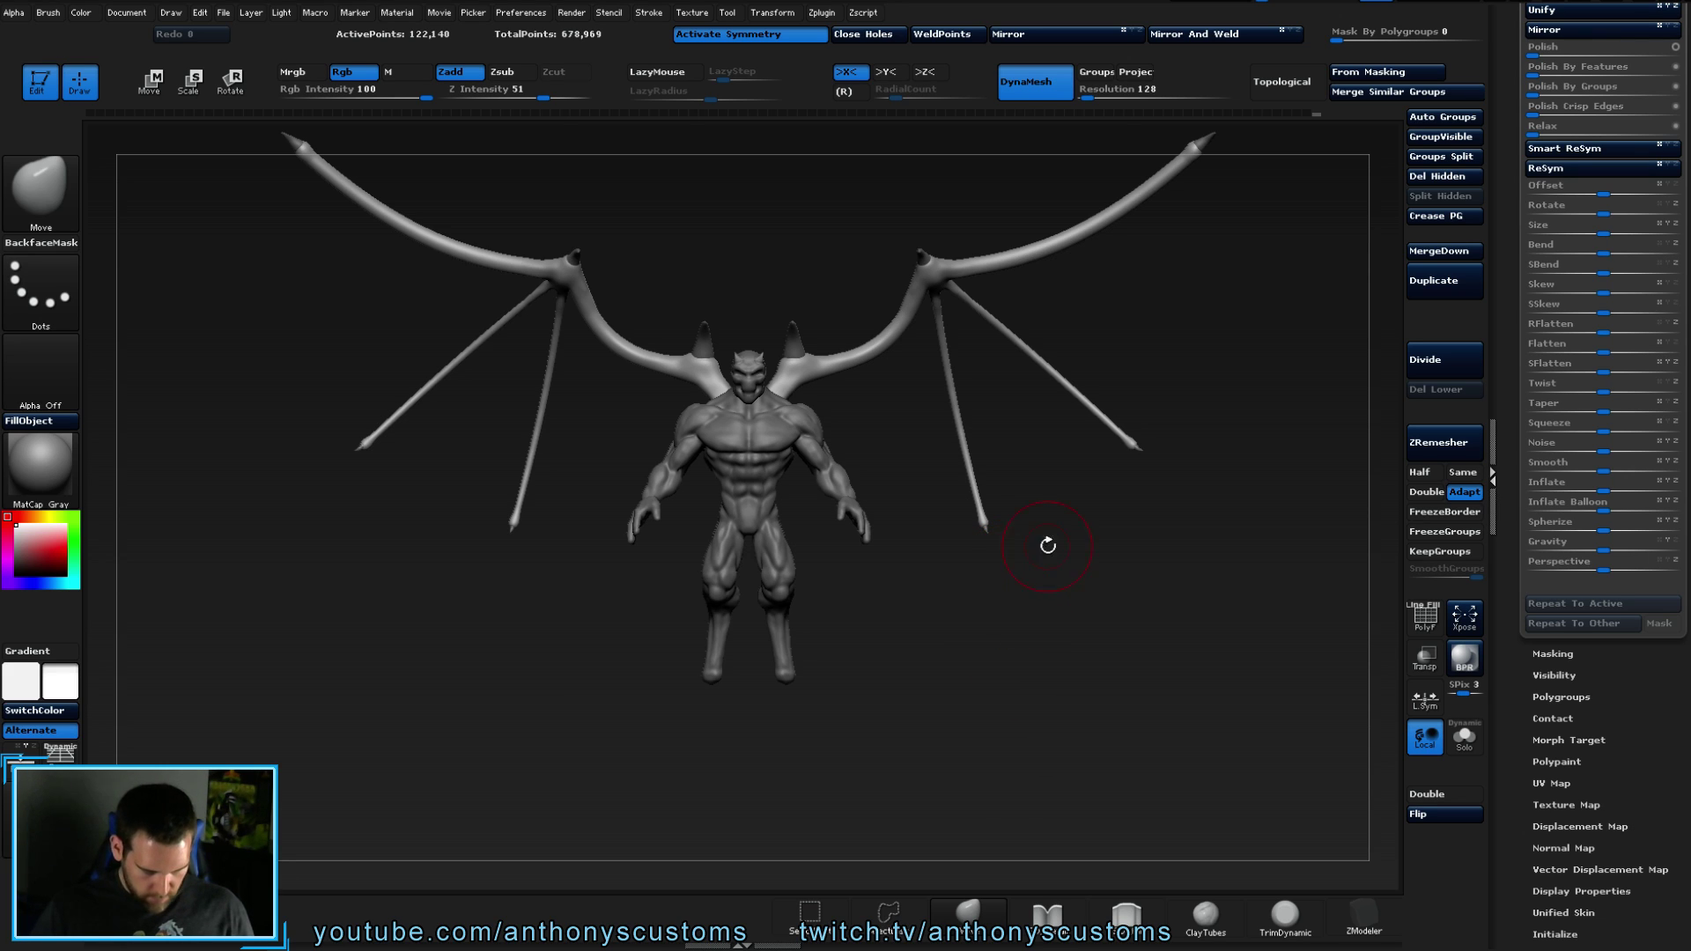
right_click_drag(971, 643, 986, 698)
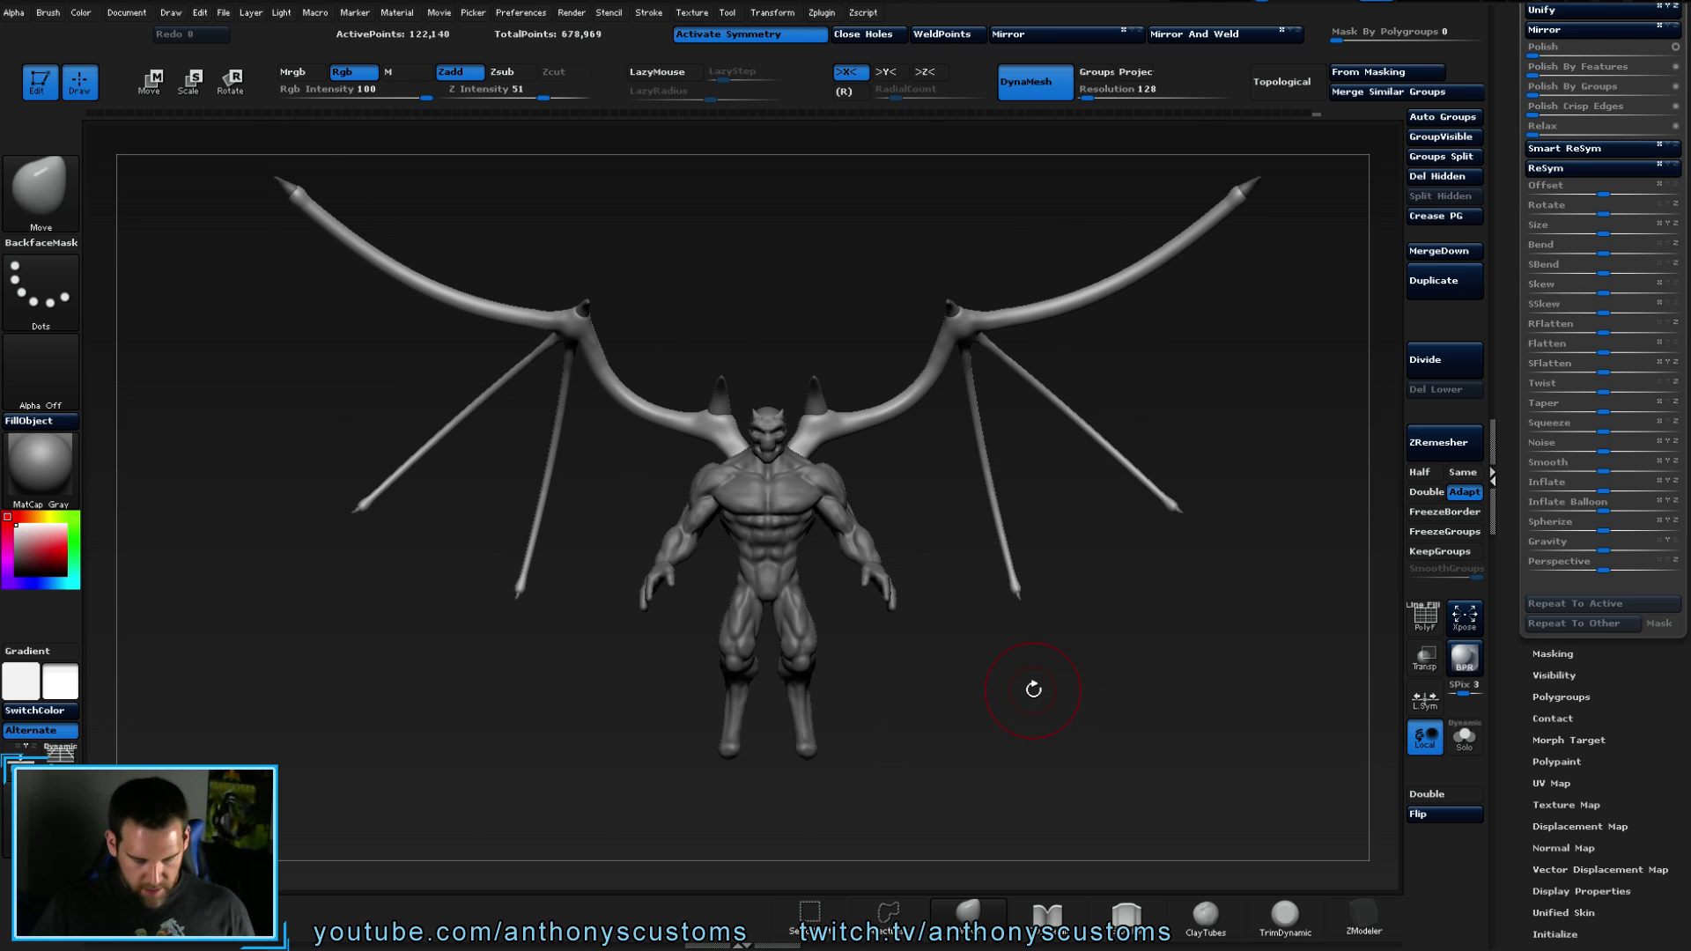
- Save the project with the demon back in its symmetrical pose
key("ctrl+shift")
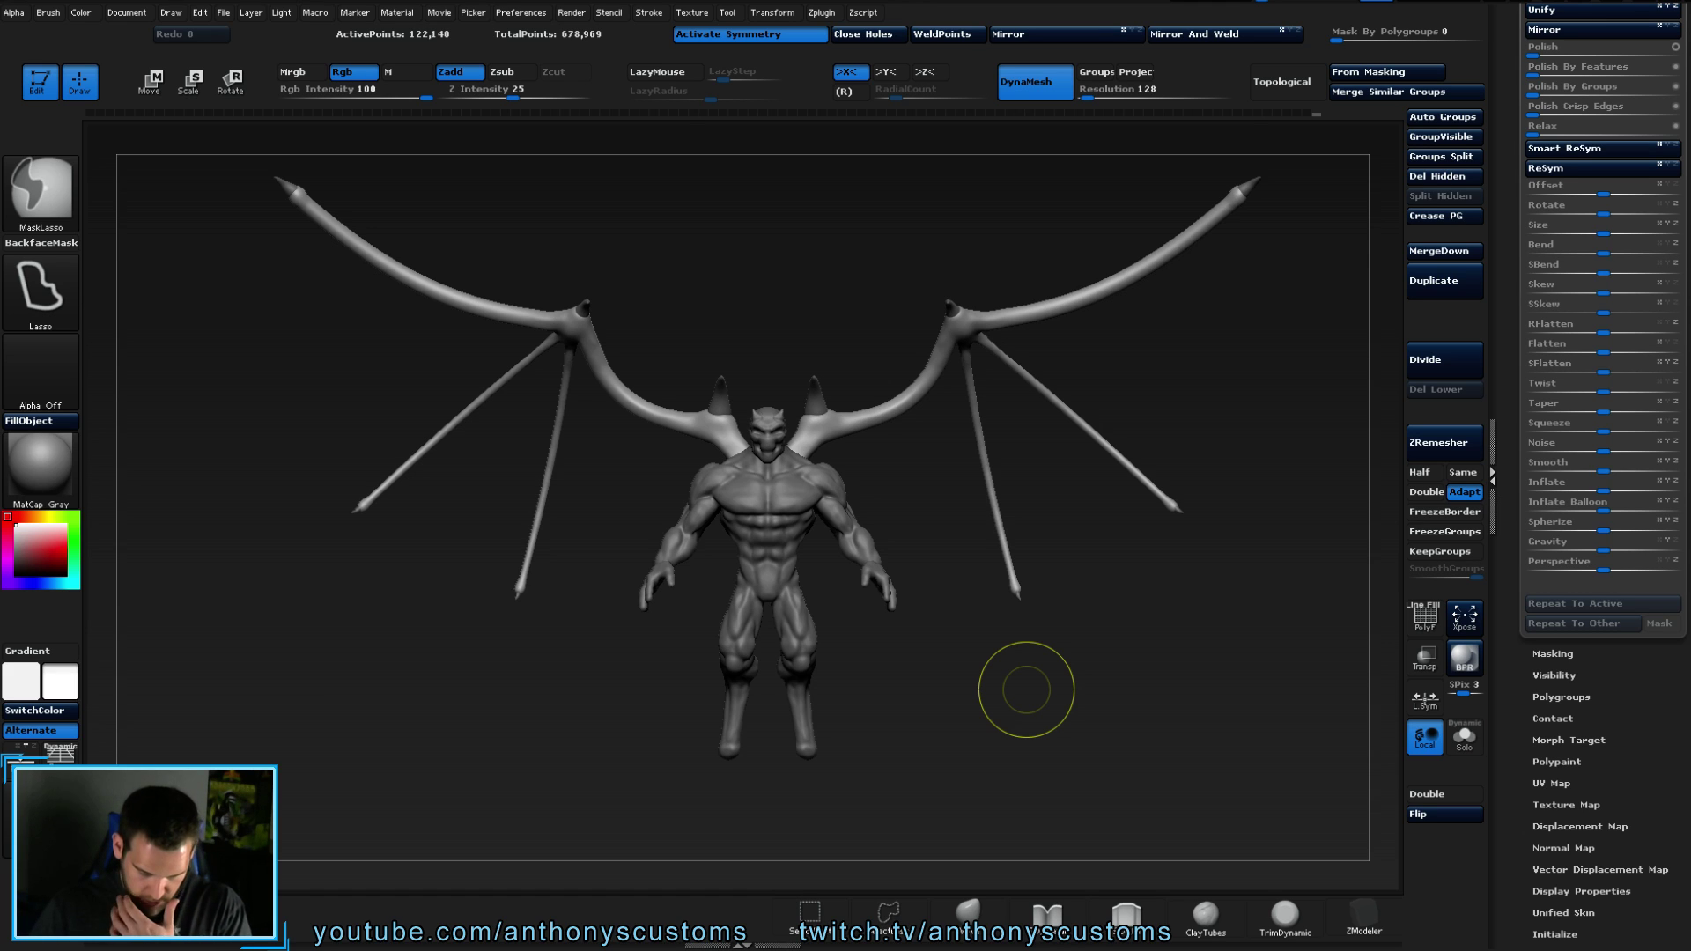
key("ctrl+s")
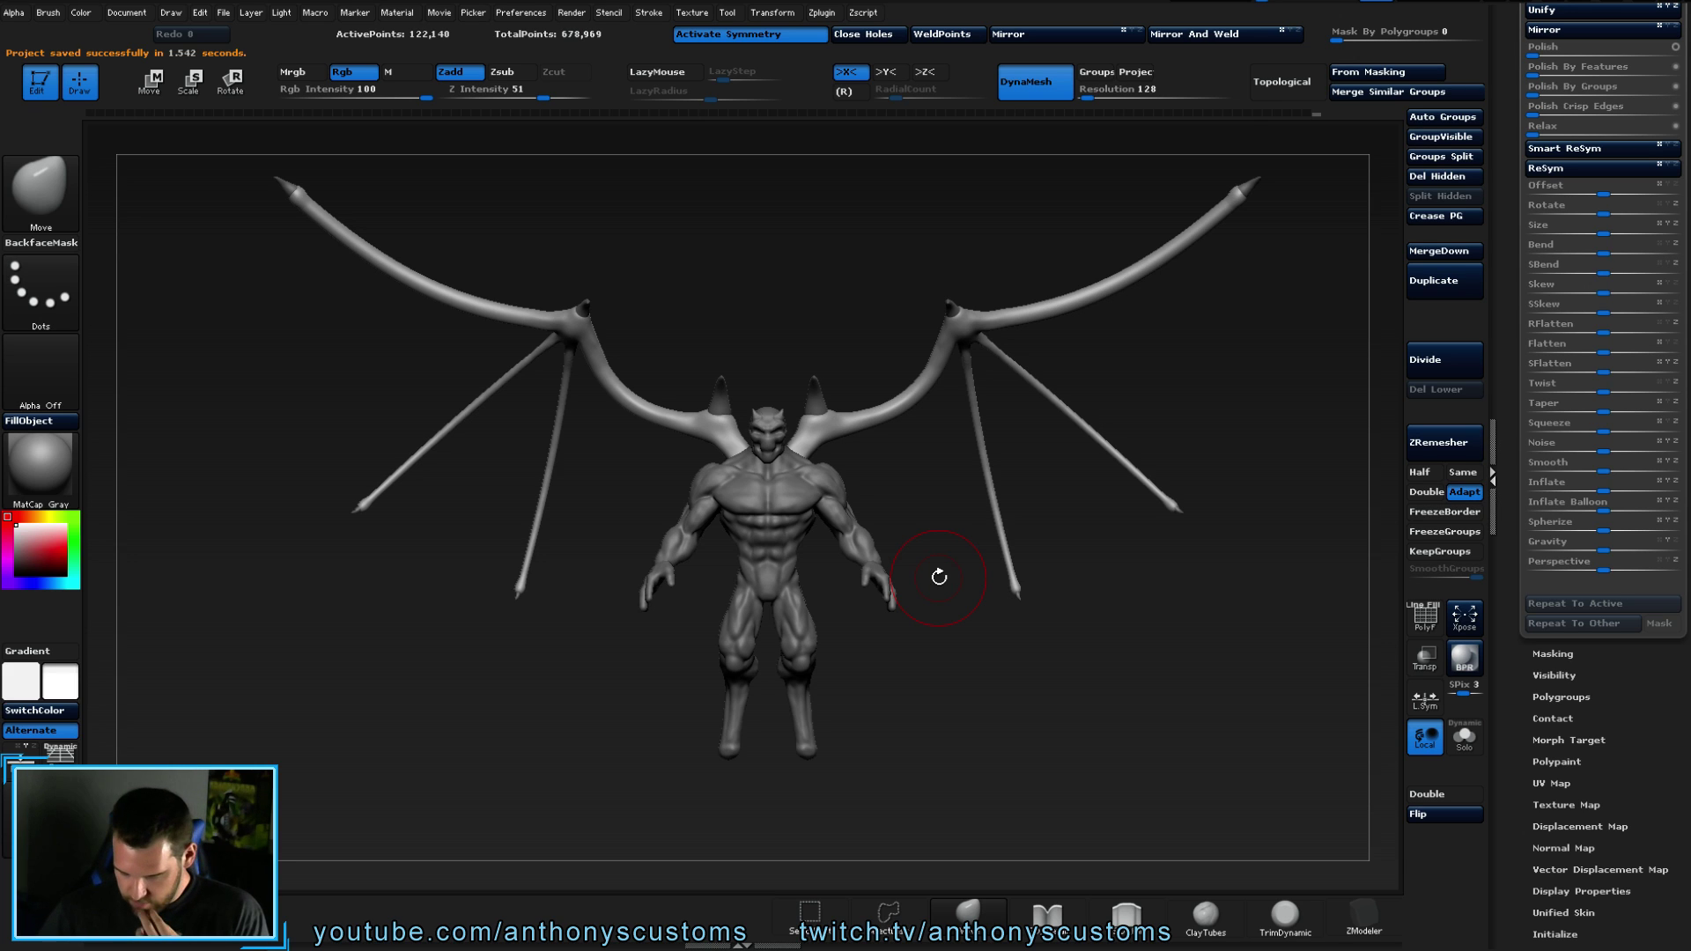
mouse_move(977, 704)
left_mouse_down()
mouse_move(1084, 719)
mouse_move(984, 714)
mouse_move(1096, 707)
mouse_move(1121, 687)
mouse_move(1075, 659)
mouse_move(963, 705)
mouse_move(1017, 708)
mouse_move(986, 711)
left_mouse_up()
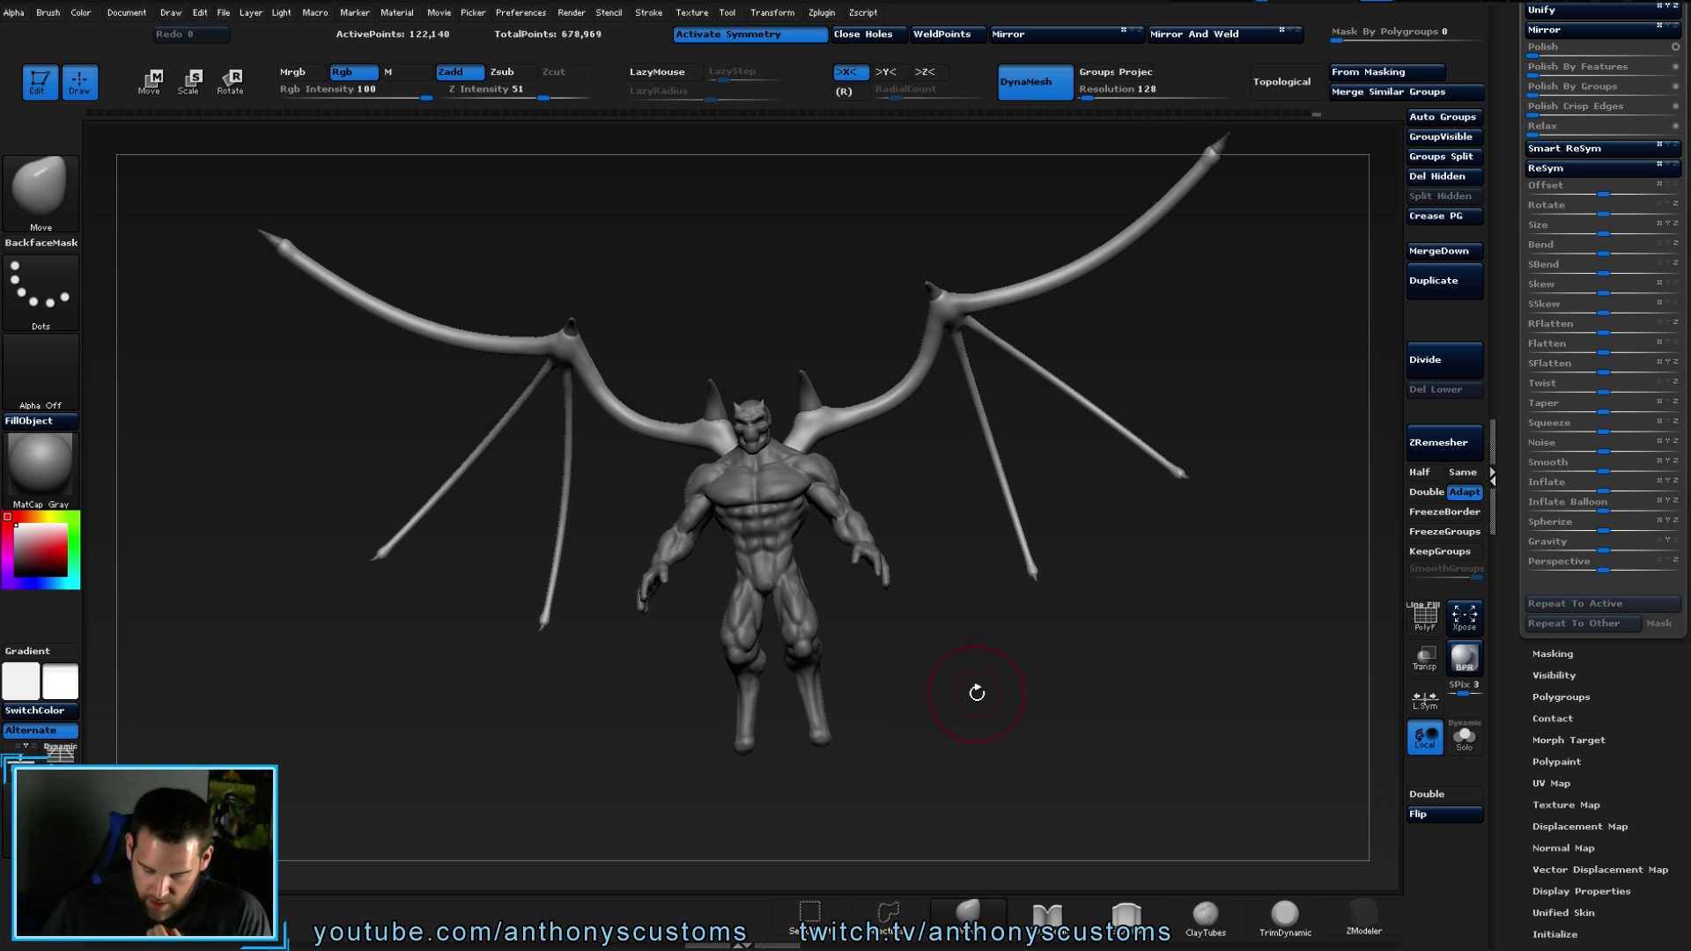